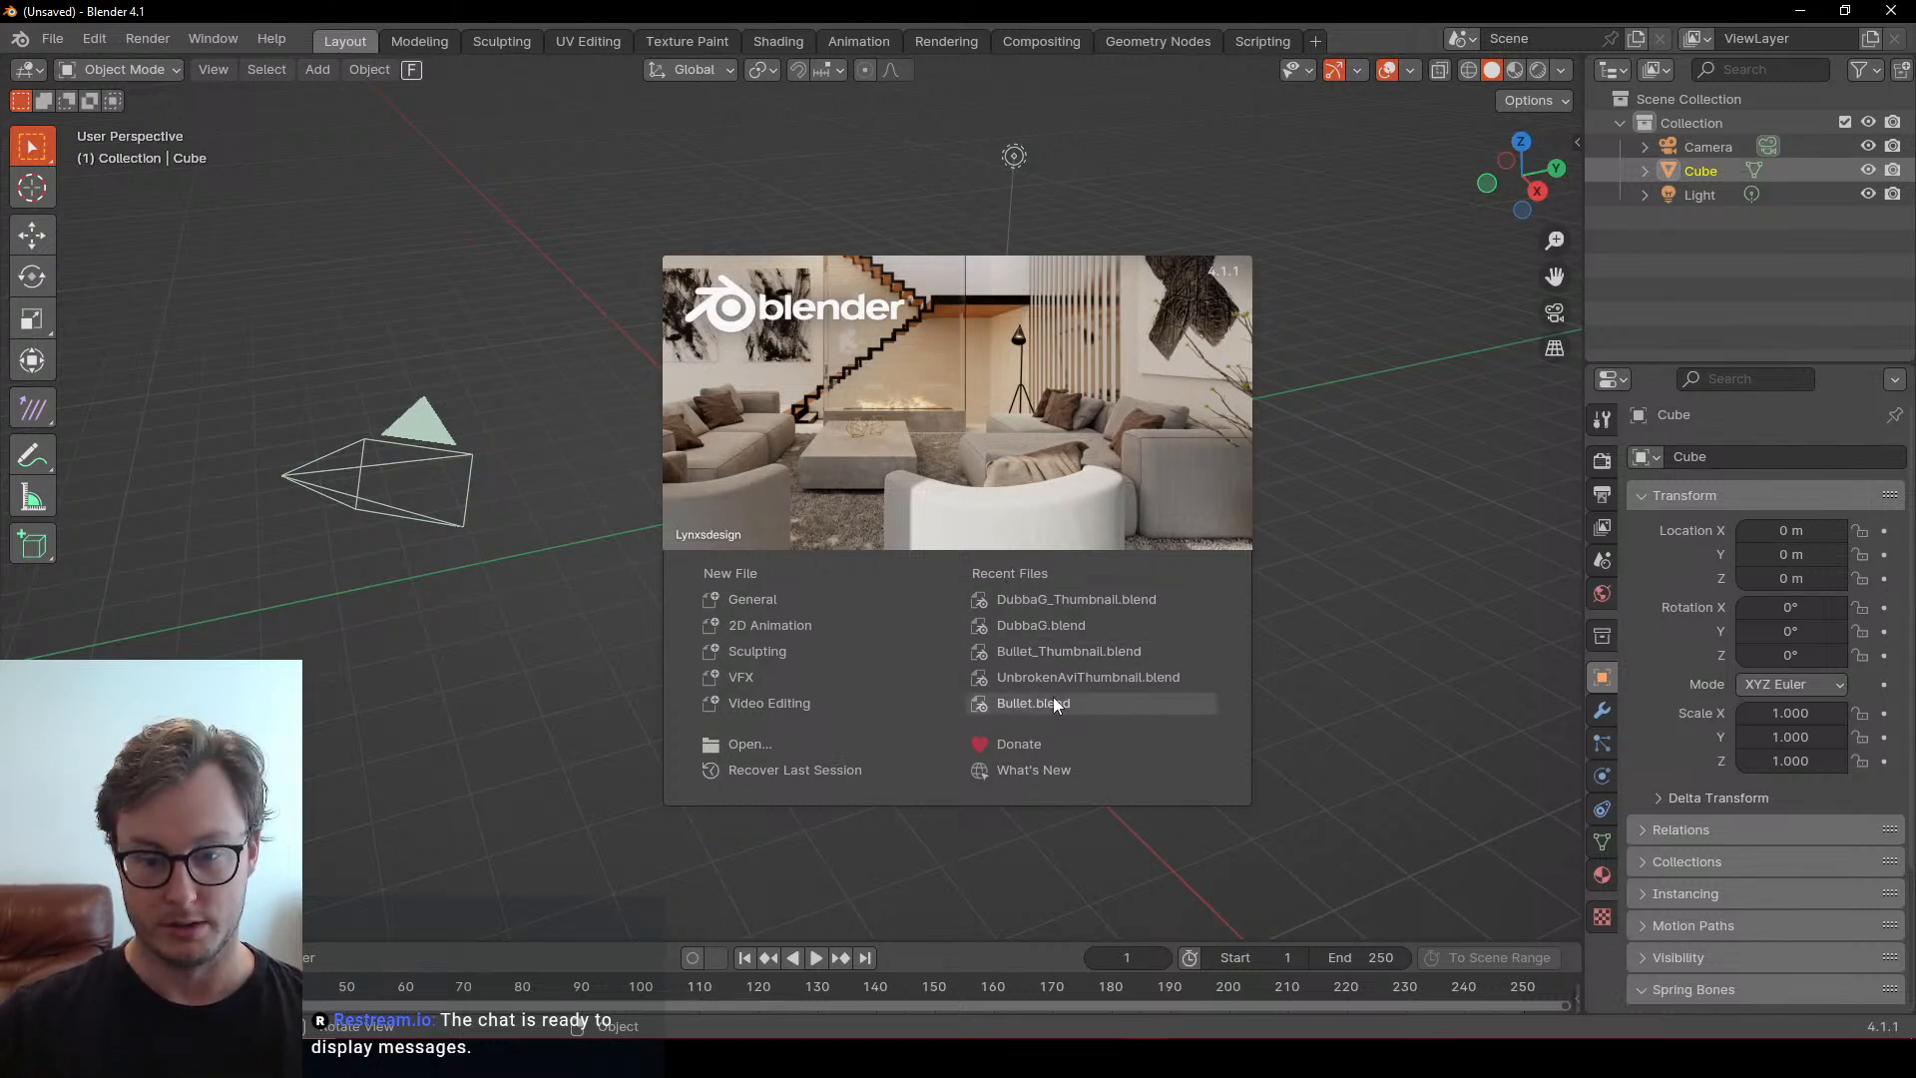
Open the recent file LordPepsi.blend and save it
{"action": "left_click", "coordinate": [52, 38]}
{"action": "left_click", "coordinate": [54, 38]}
{"action": "mouse_move", "coordinate": [100, 113]}
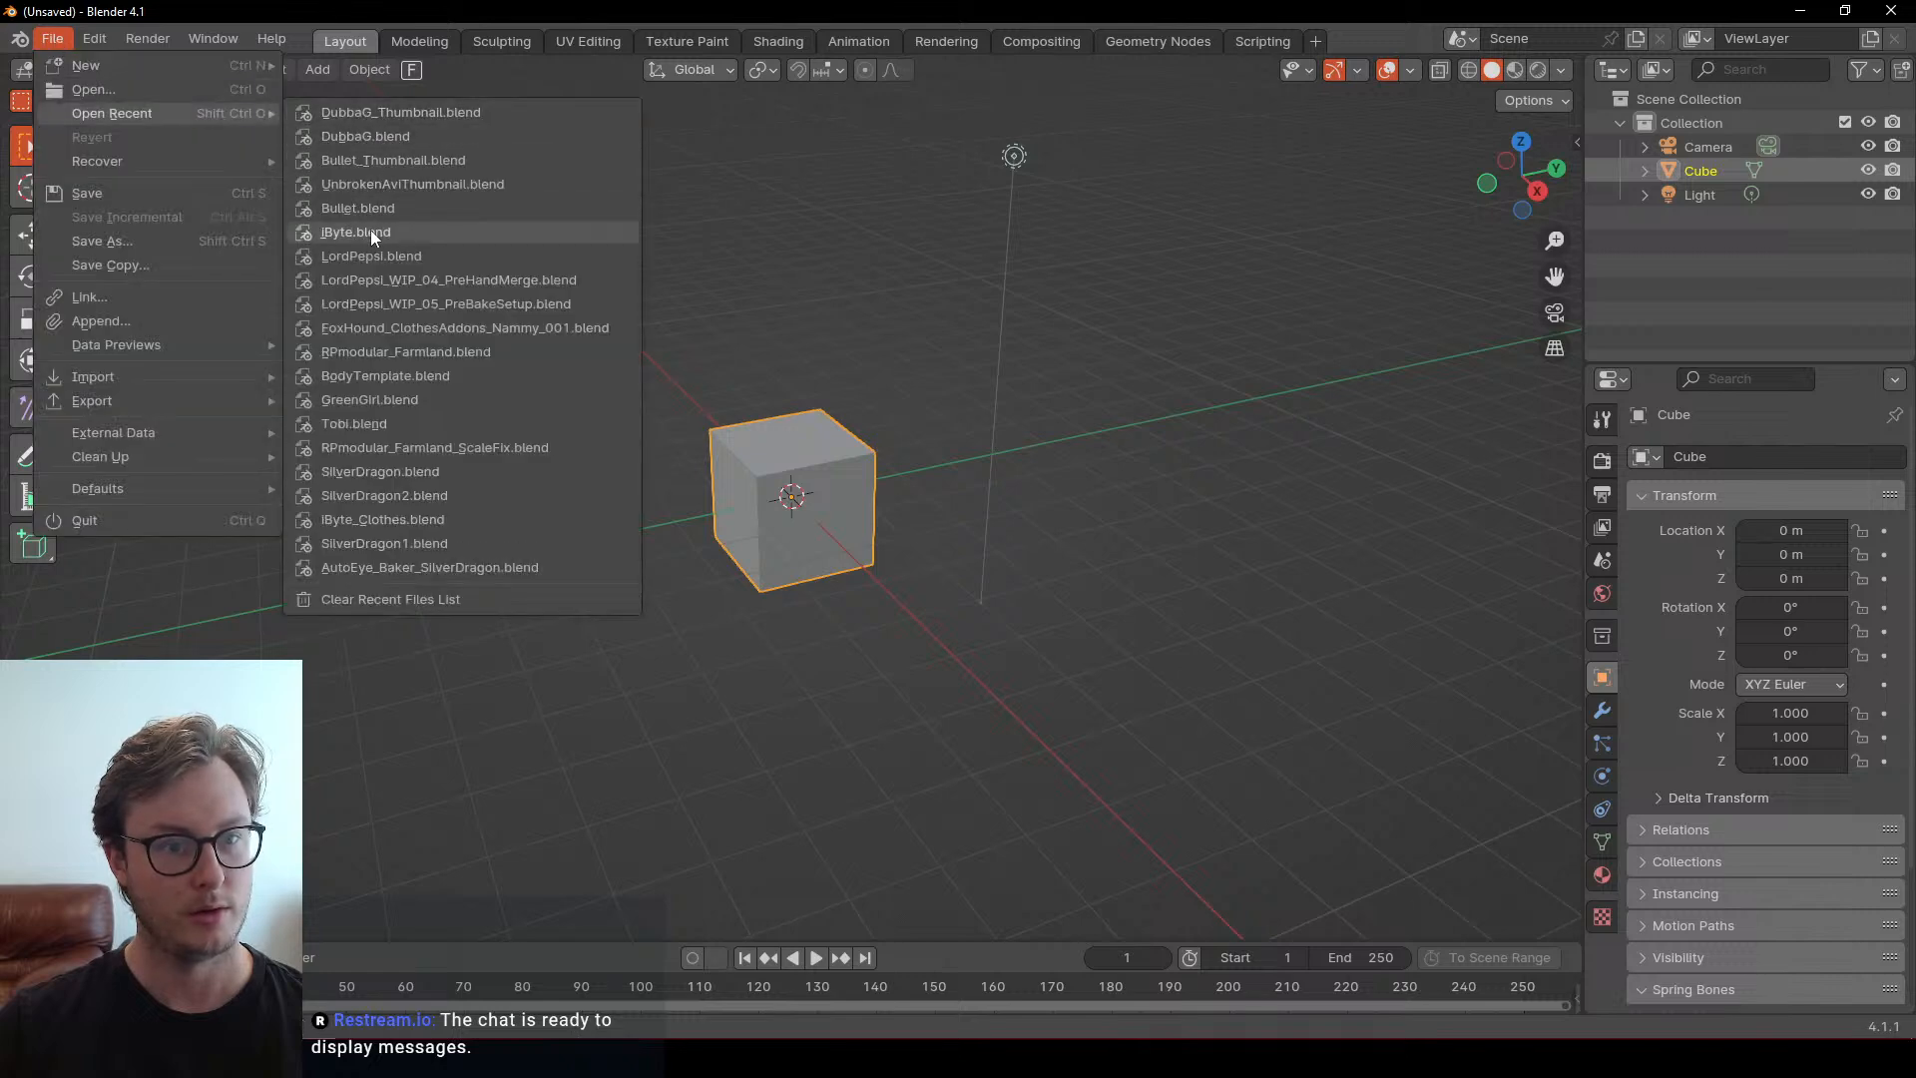
{"action": "left_click", "coordinate": [371, 255]}
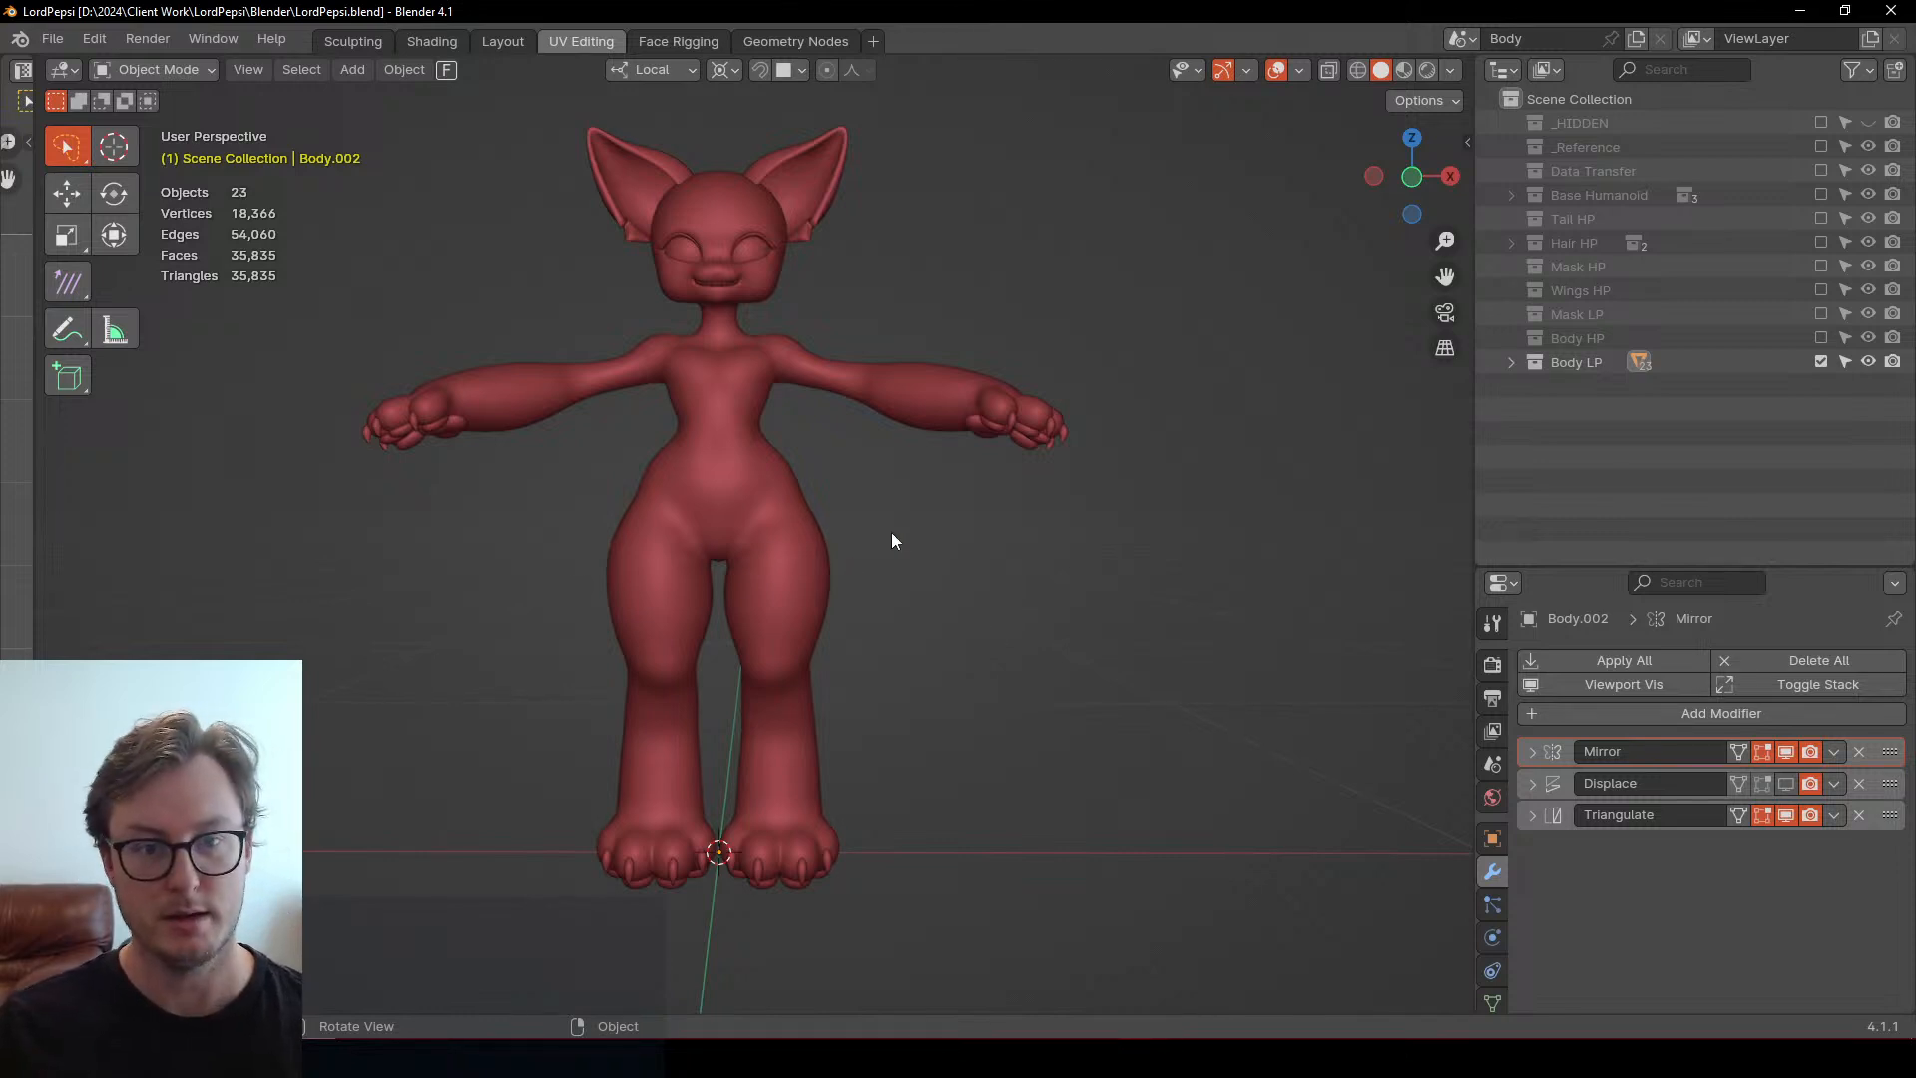
{"action": "middle_click_drag", "start_coordinate": [894, 543], "coordinate": [908, 349]}
{"action": "key", "text": "ctrl+s"}
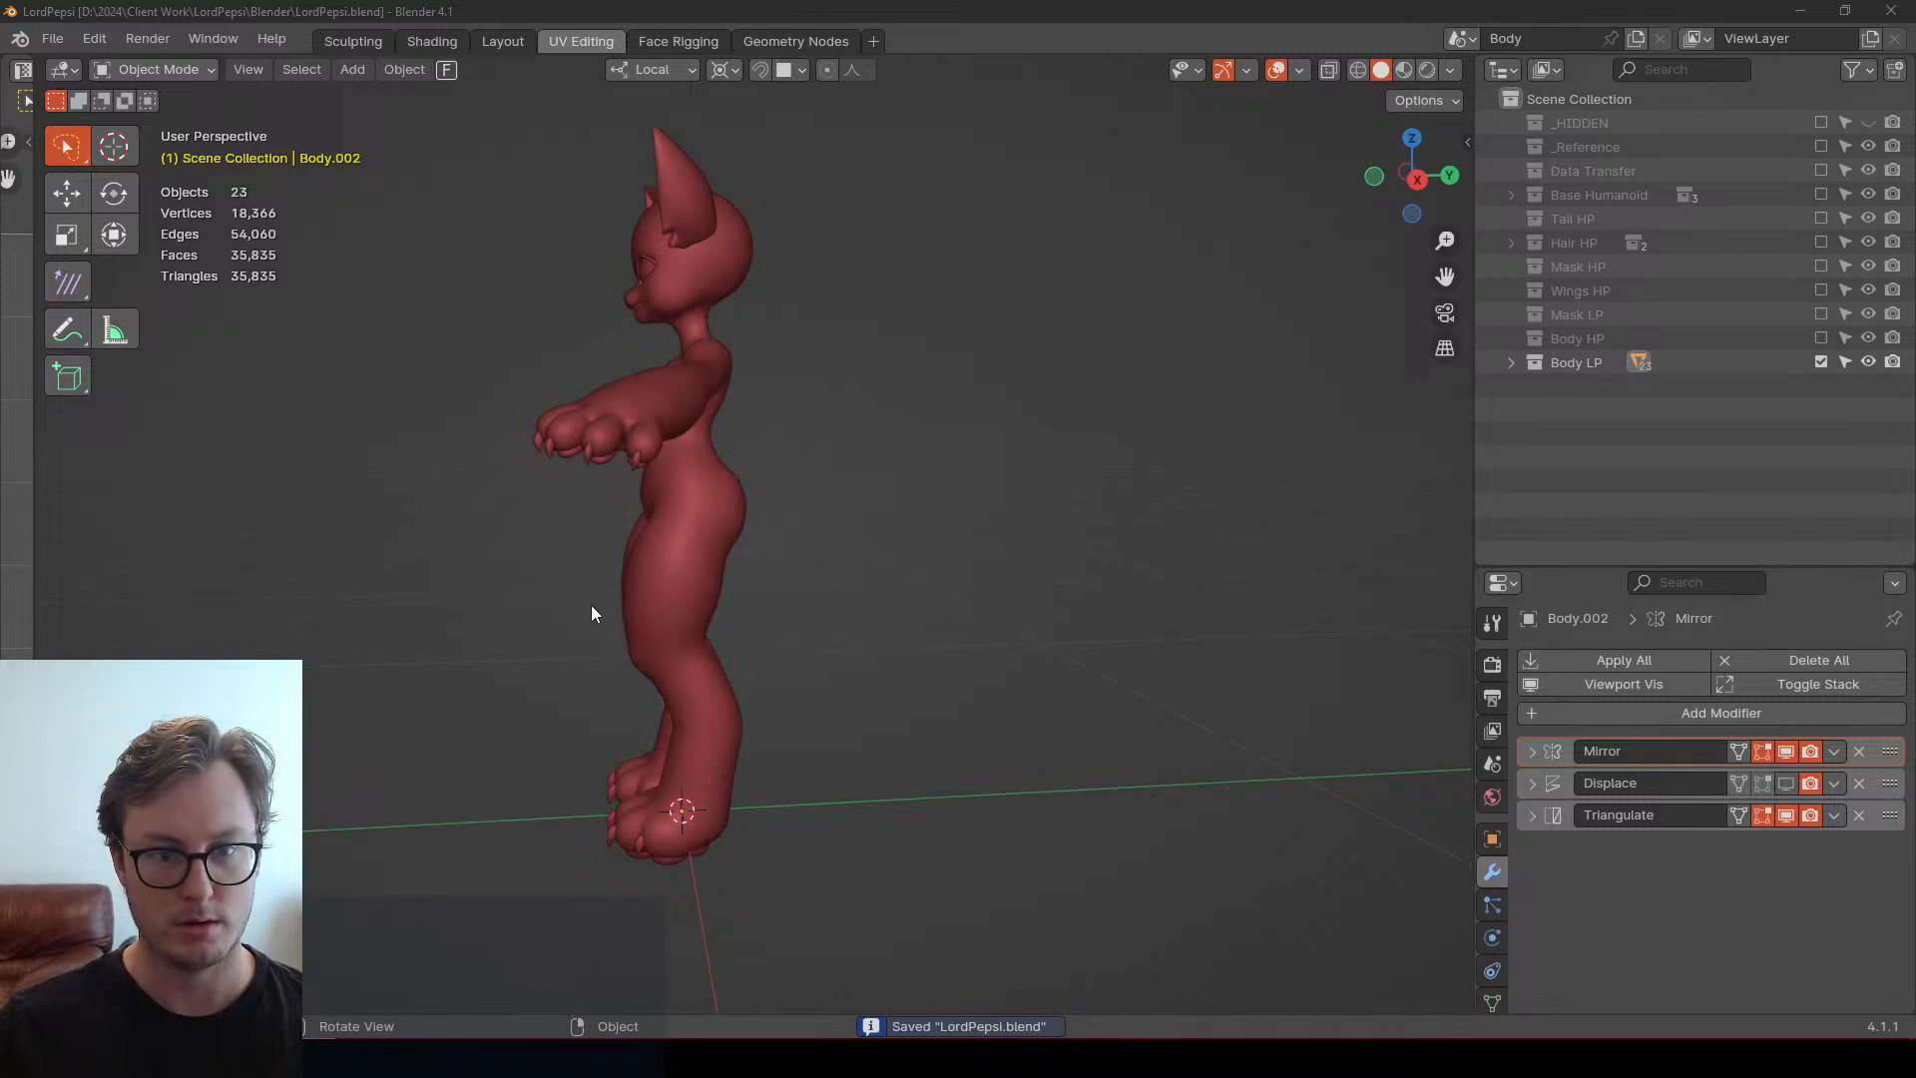
Examine the low-poly character's body from the side and its face up close
{"action": "middle_click_drag", "start_coordinate": [595, 612], "coordinate": [509, 684]}
{"action": "middle_click_drag", "start_coordinate": [571, 540], "coordinate": [324, 578]}
{"action": "middle_click_drag", "start_coordinate": [670, 285], "coordinate": [798, 571], "text": "shift"}
{"action": "scroll", "coordinate": [806, 560], "scroll_direction": "up", "scroll_amount": 5}
{"action": "middle_click_drag", "start_coordinate": [822, 505], "coordinate": [783, 439]}
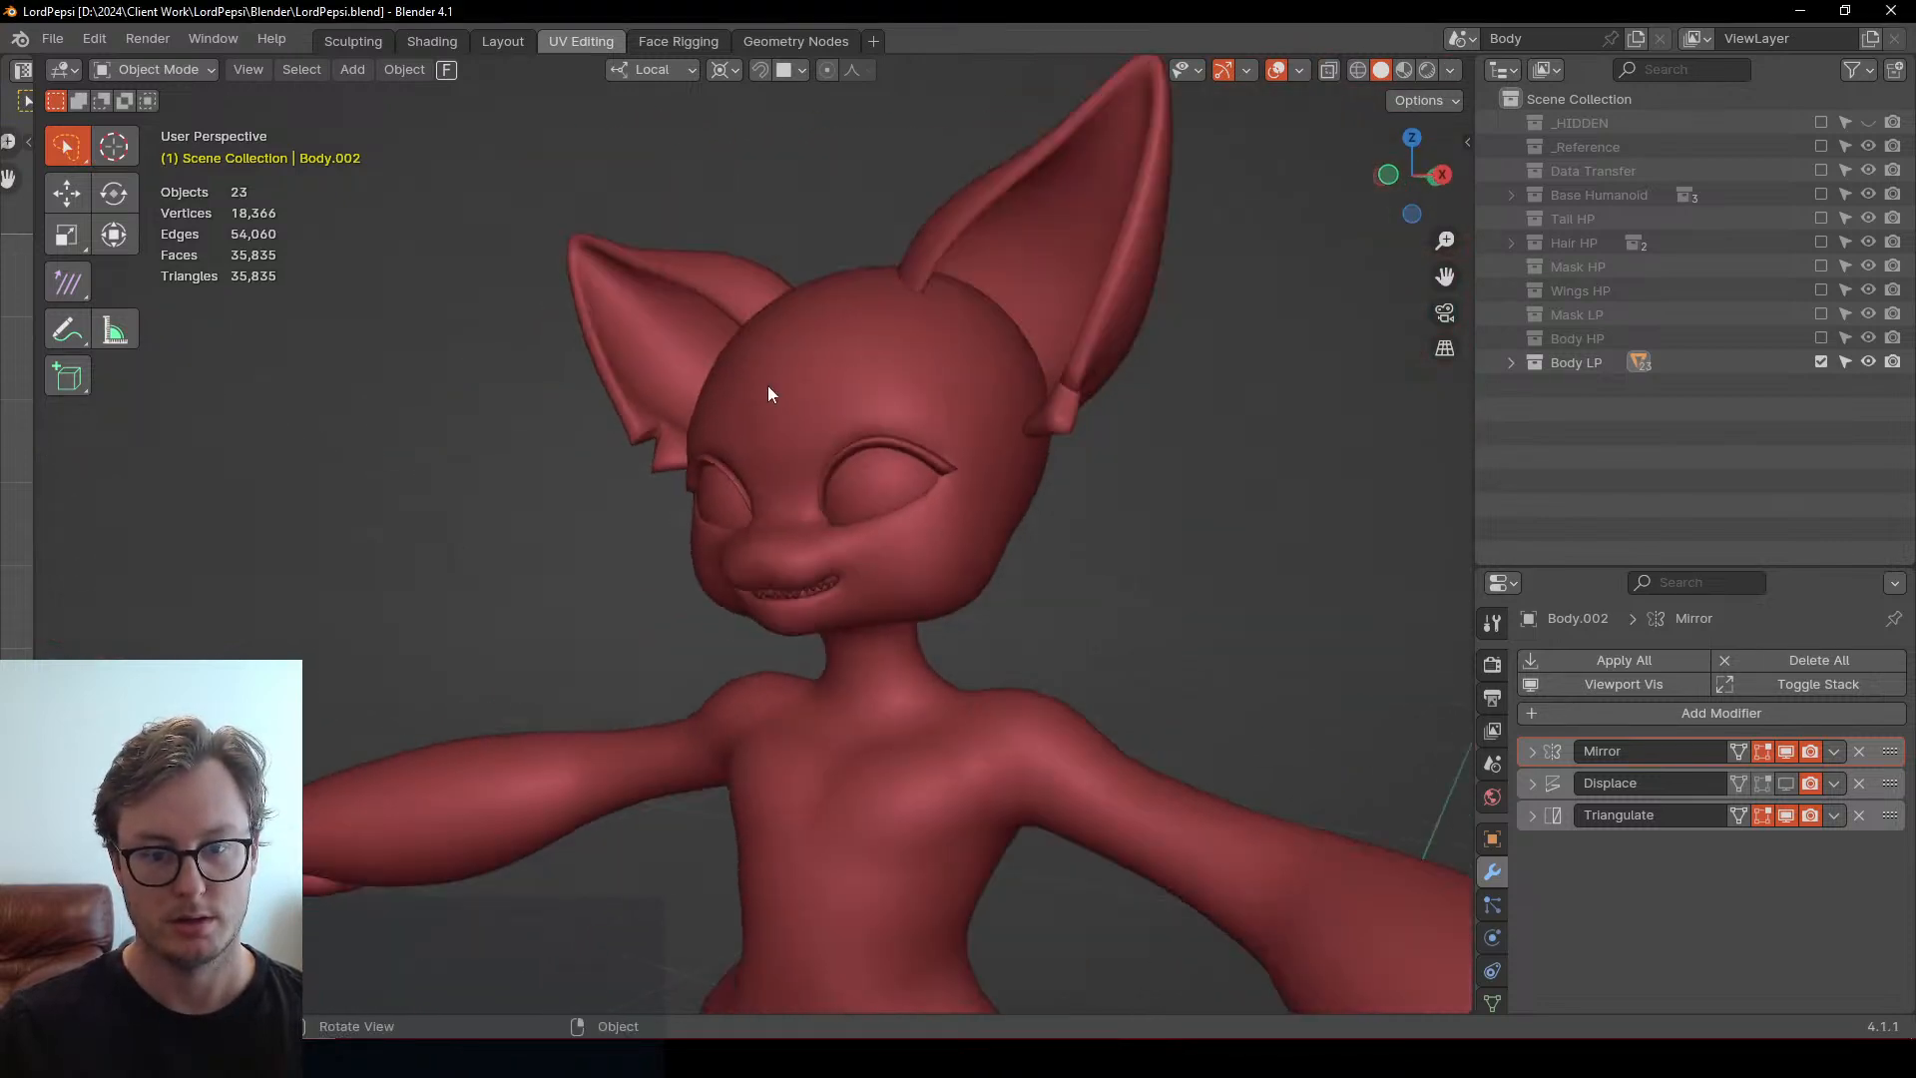
{"action": "scroll", "coordinate": [786, 605], "scroll_direction": "up", "scroll_amount": 4}
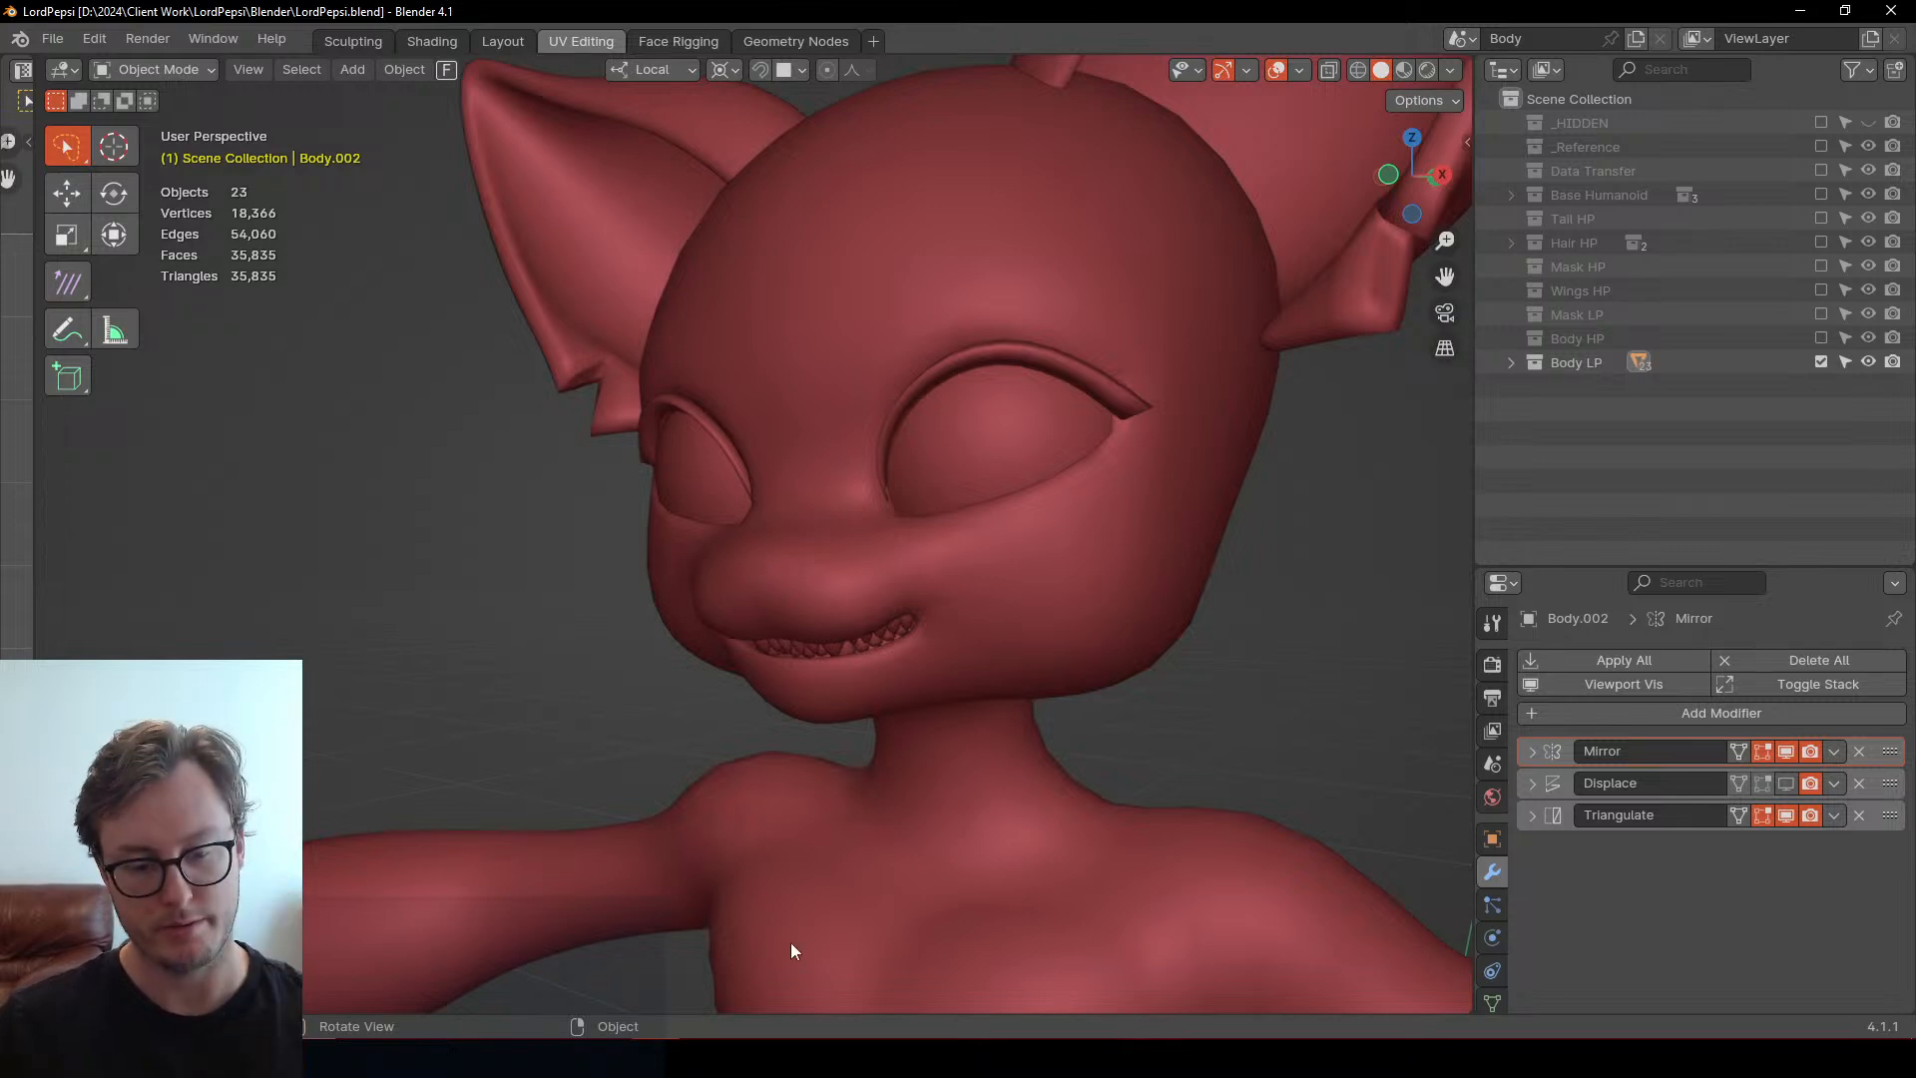
Switch to Unity Hub and open the Avatars 01 project
{"action": "left_click", "coordinate": [670, 1056]}
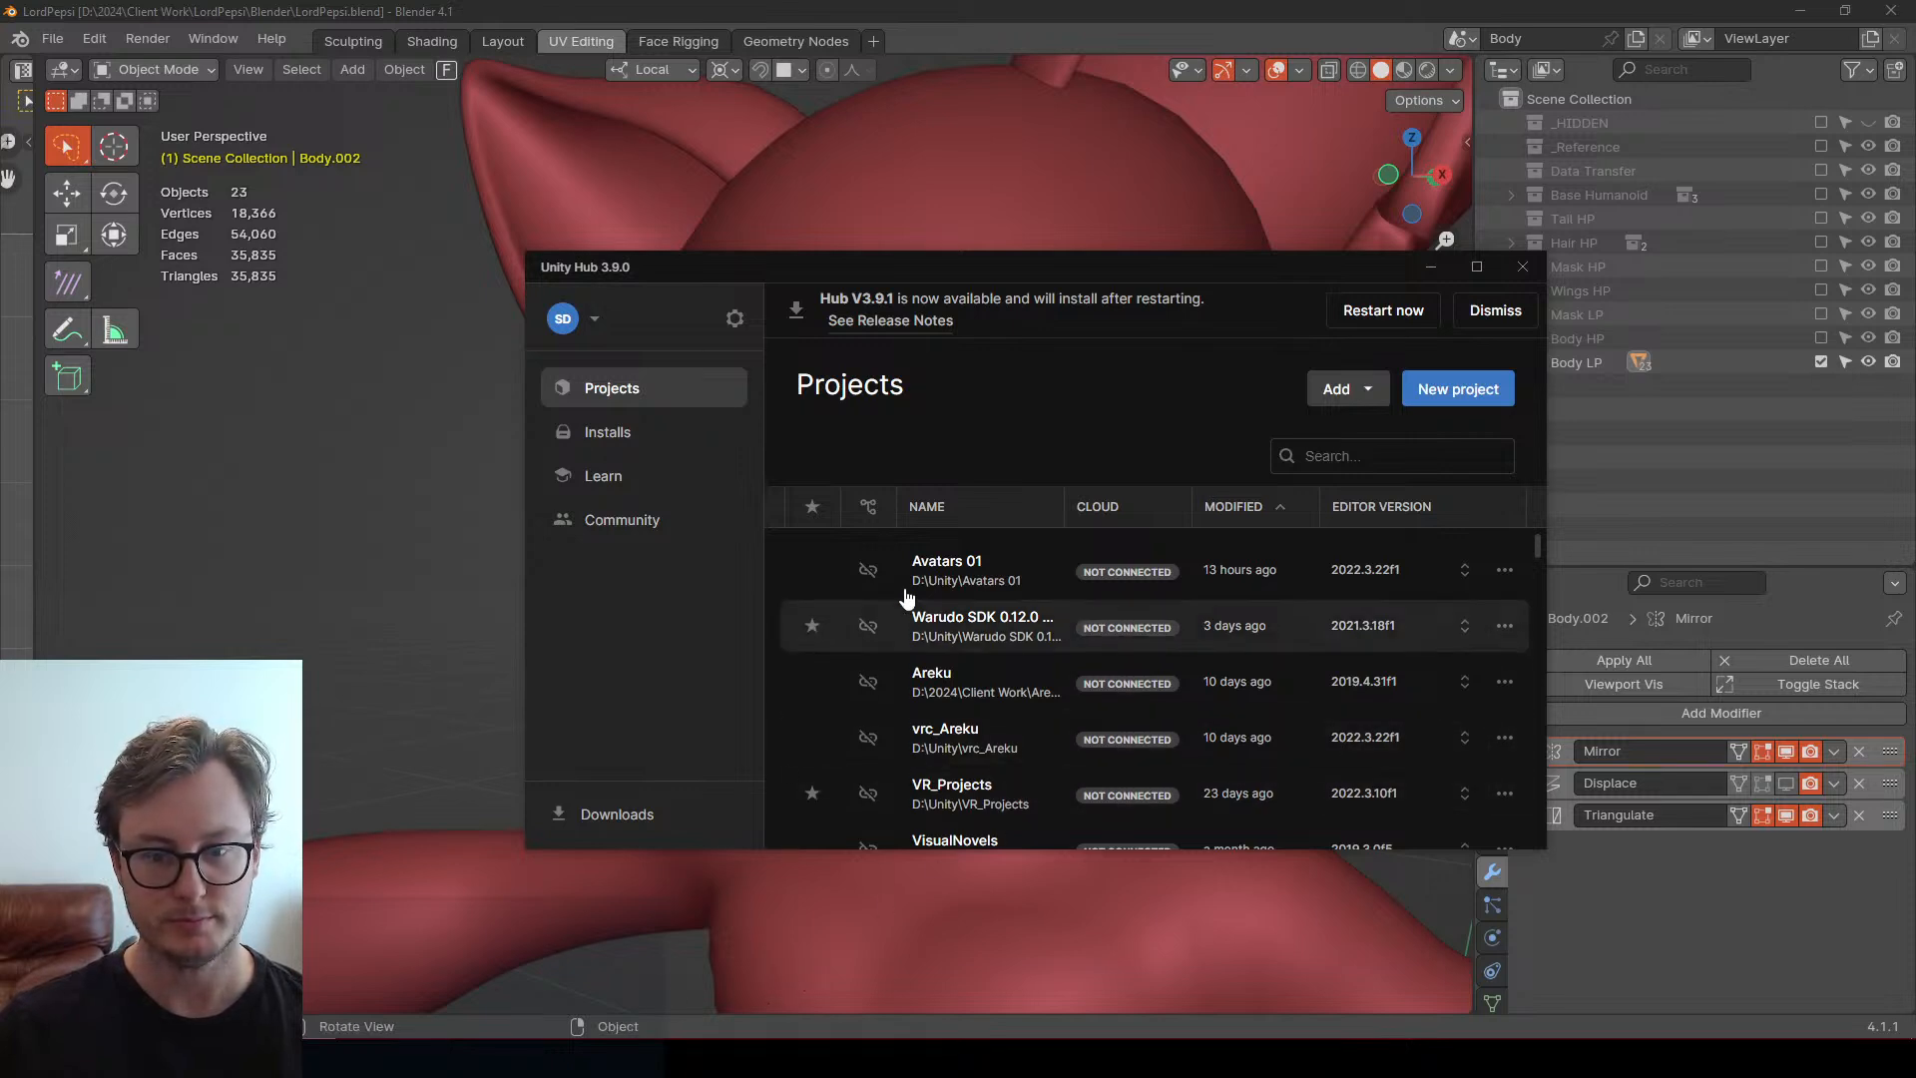
{"action": "left_click", "coordinate": [818, 569]}
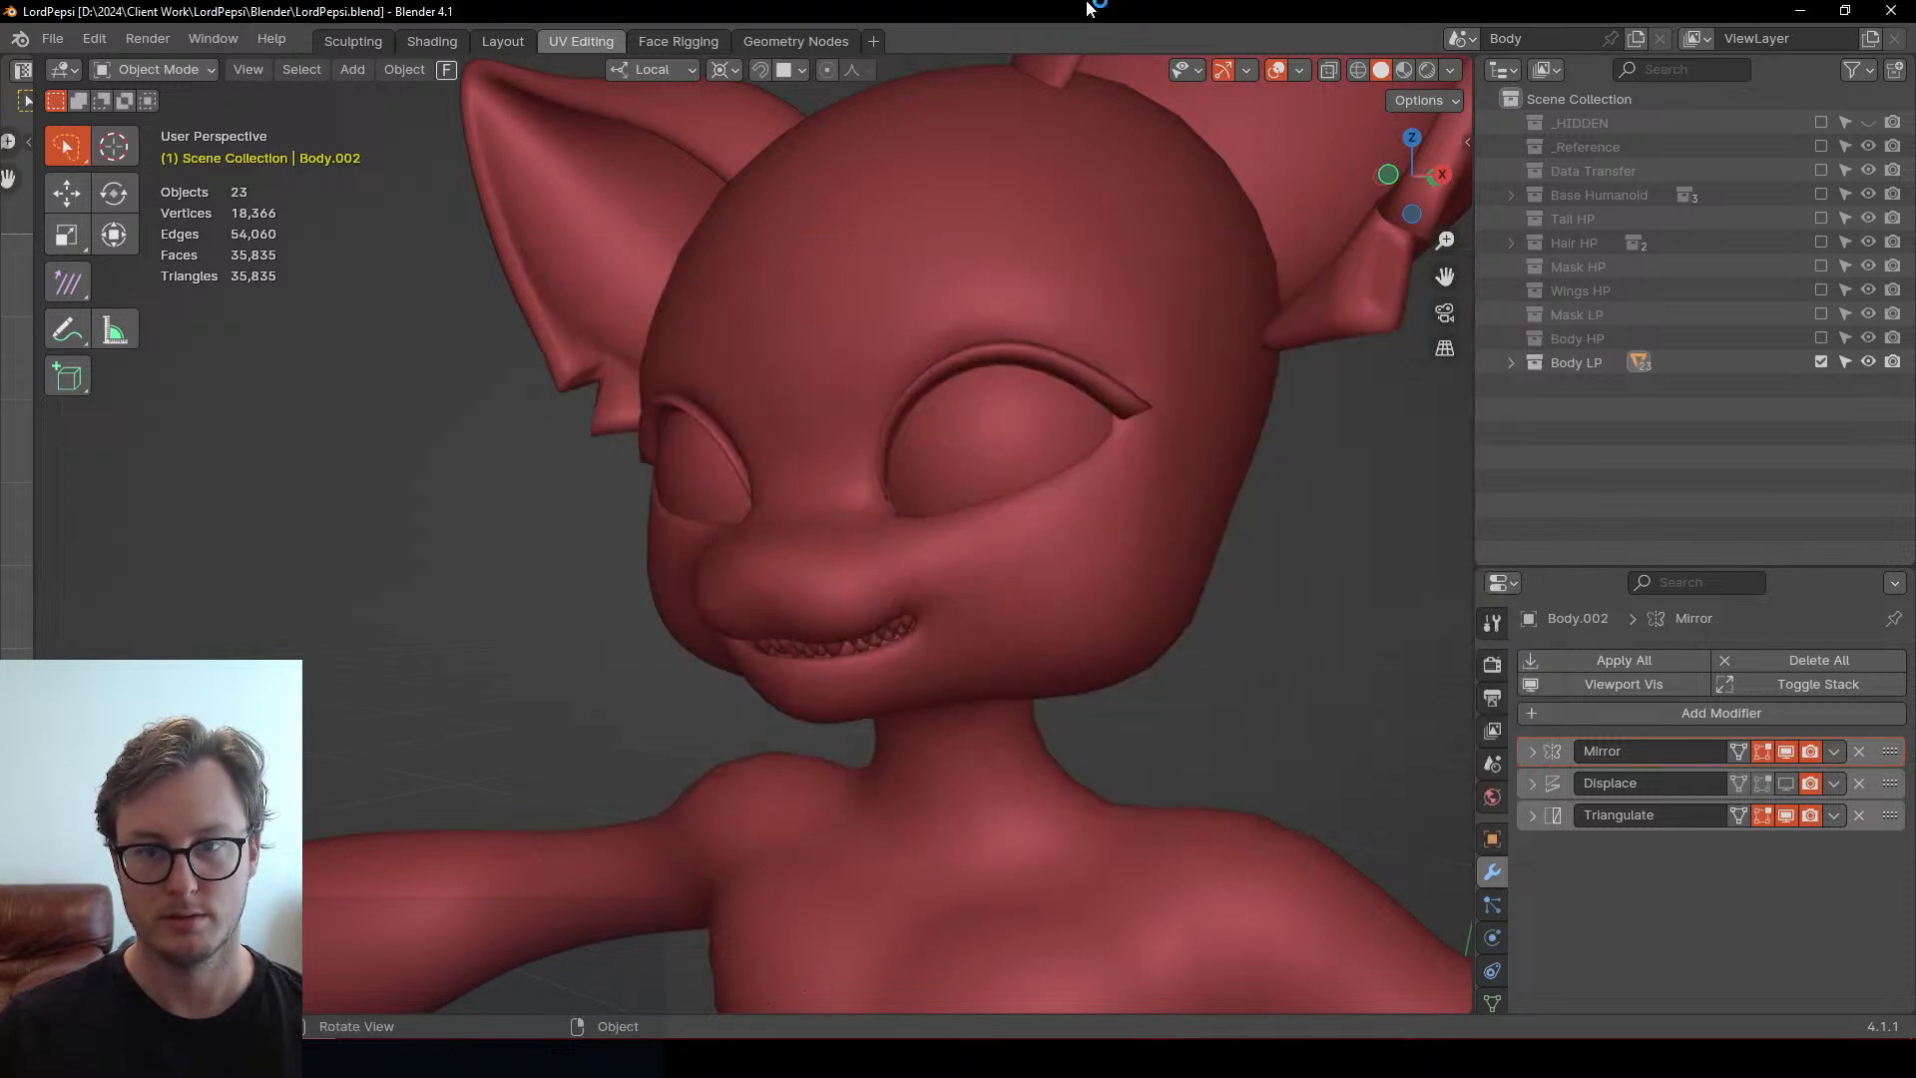
Show the Body HP collection instead of Body LP, select the nose object and view it from the front
{"action": "middle_click_drag", "start_coordinate": [1229, 573], "coordinate": [1111, 560]}
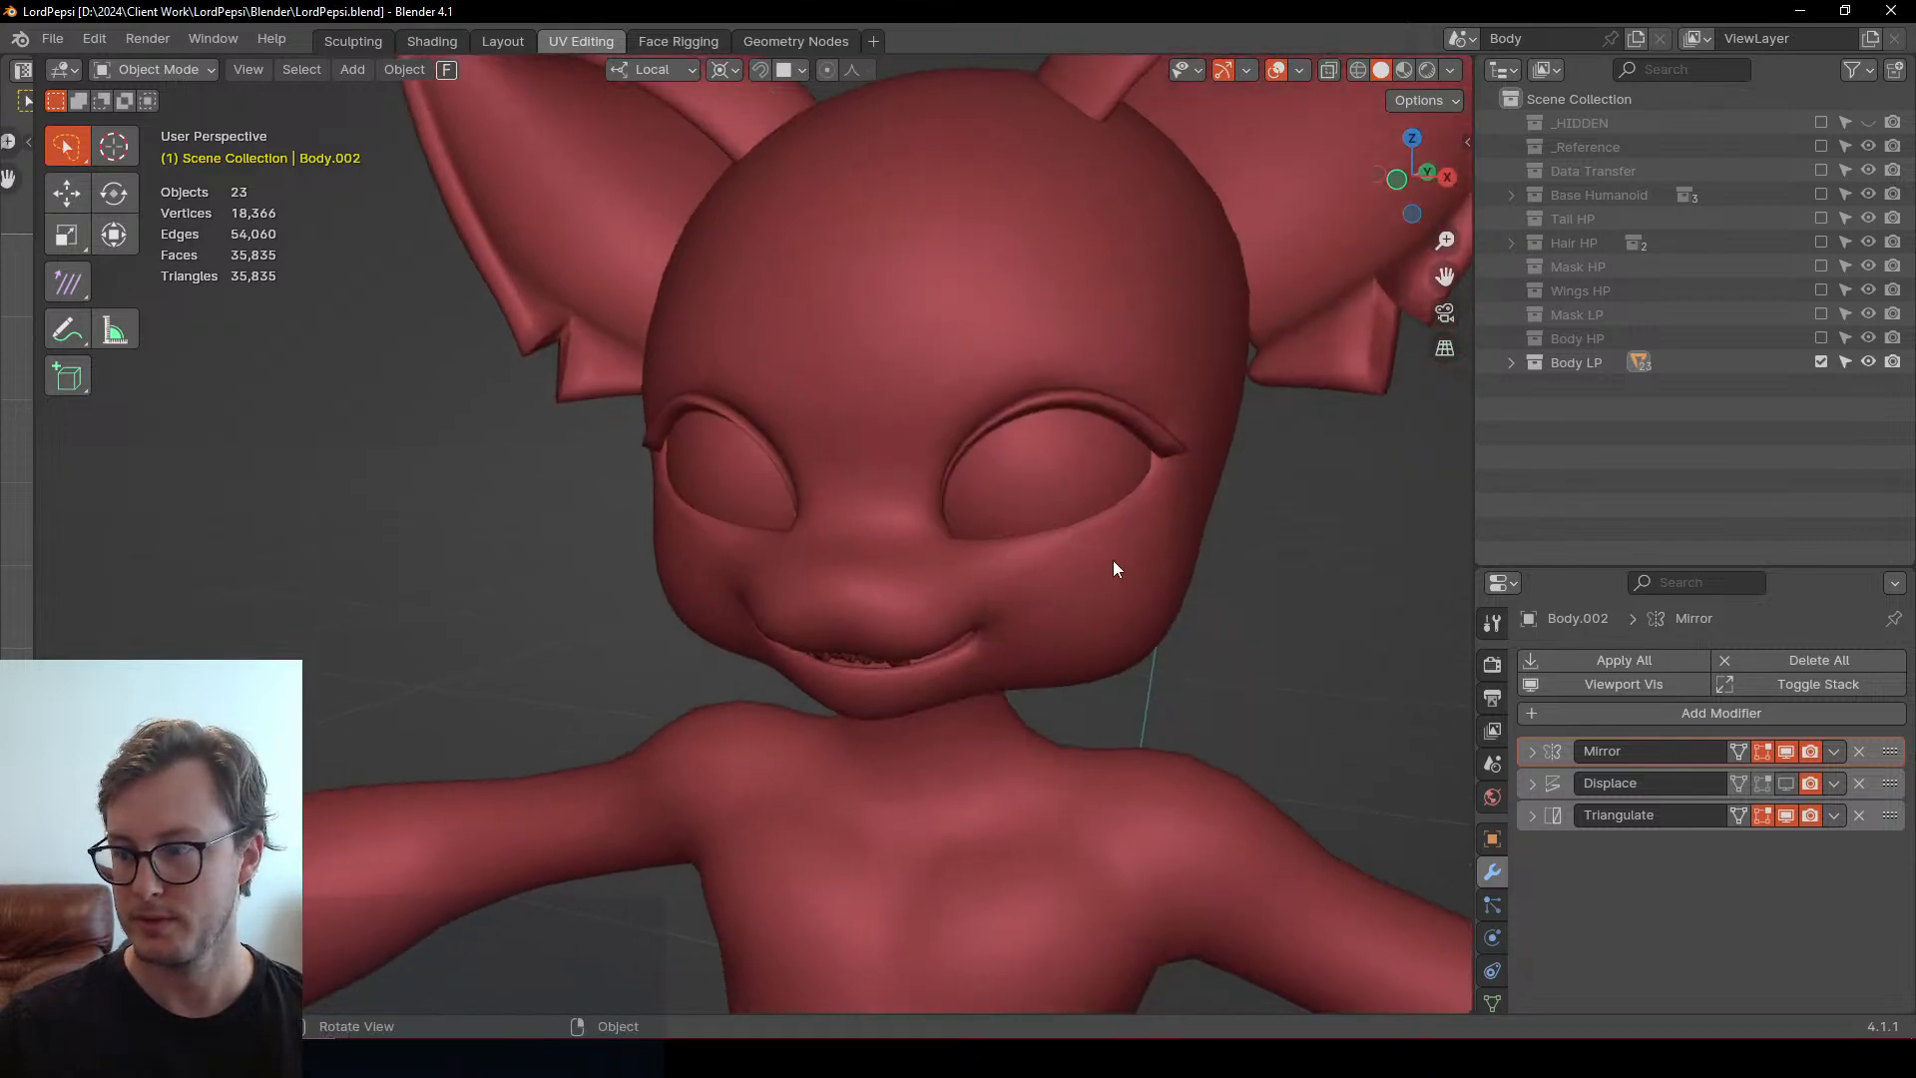
{"action": "left_click", "coordinate": [1820, 339], "text": "ctrl"}
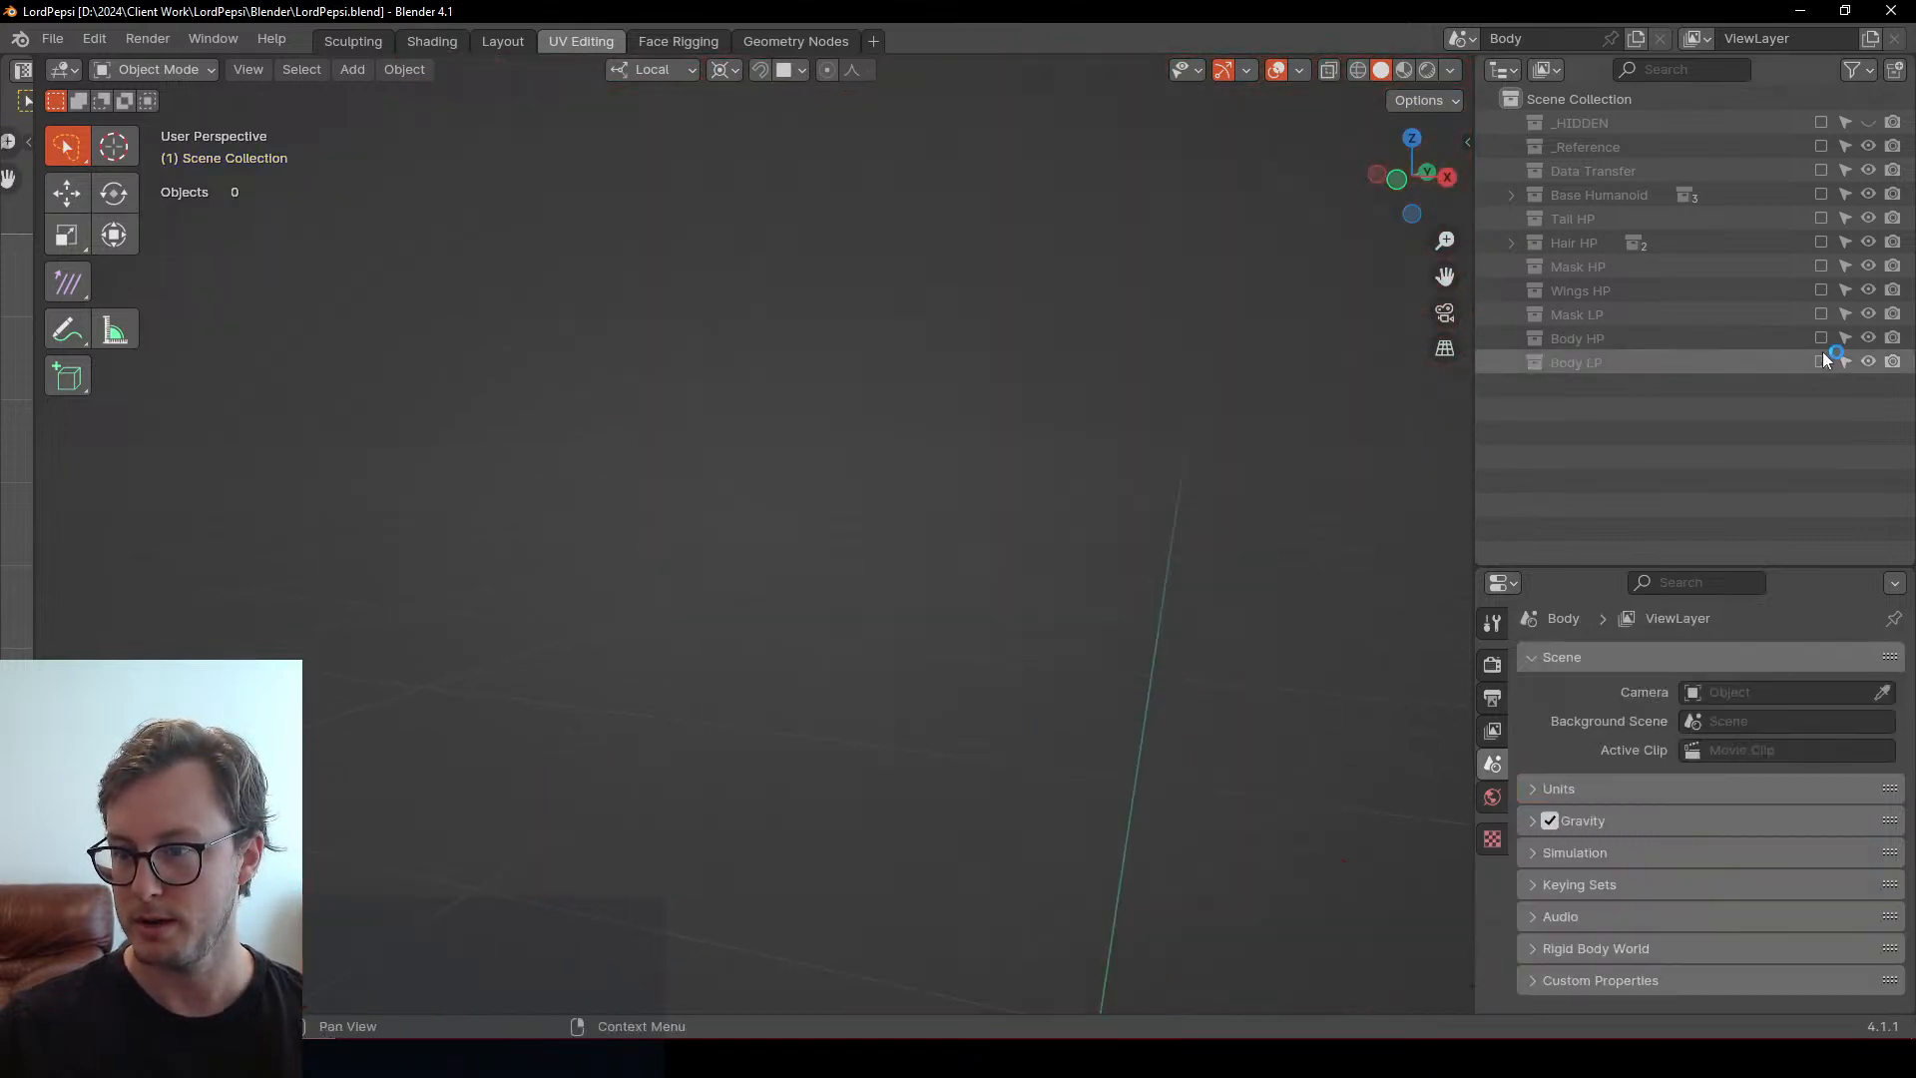
{"action": "middle_click_drag", "start_coordinate": [956, 568], "coordinate": [812, 620]}
{"action": "left_click", "coordinate": [728, 662]}
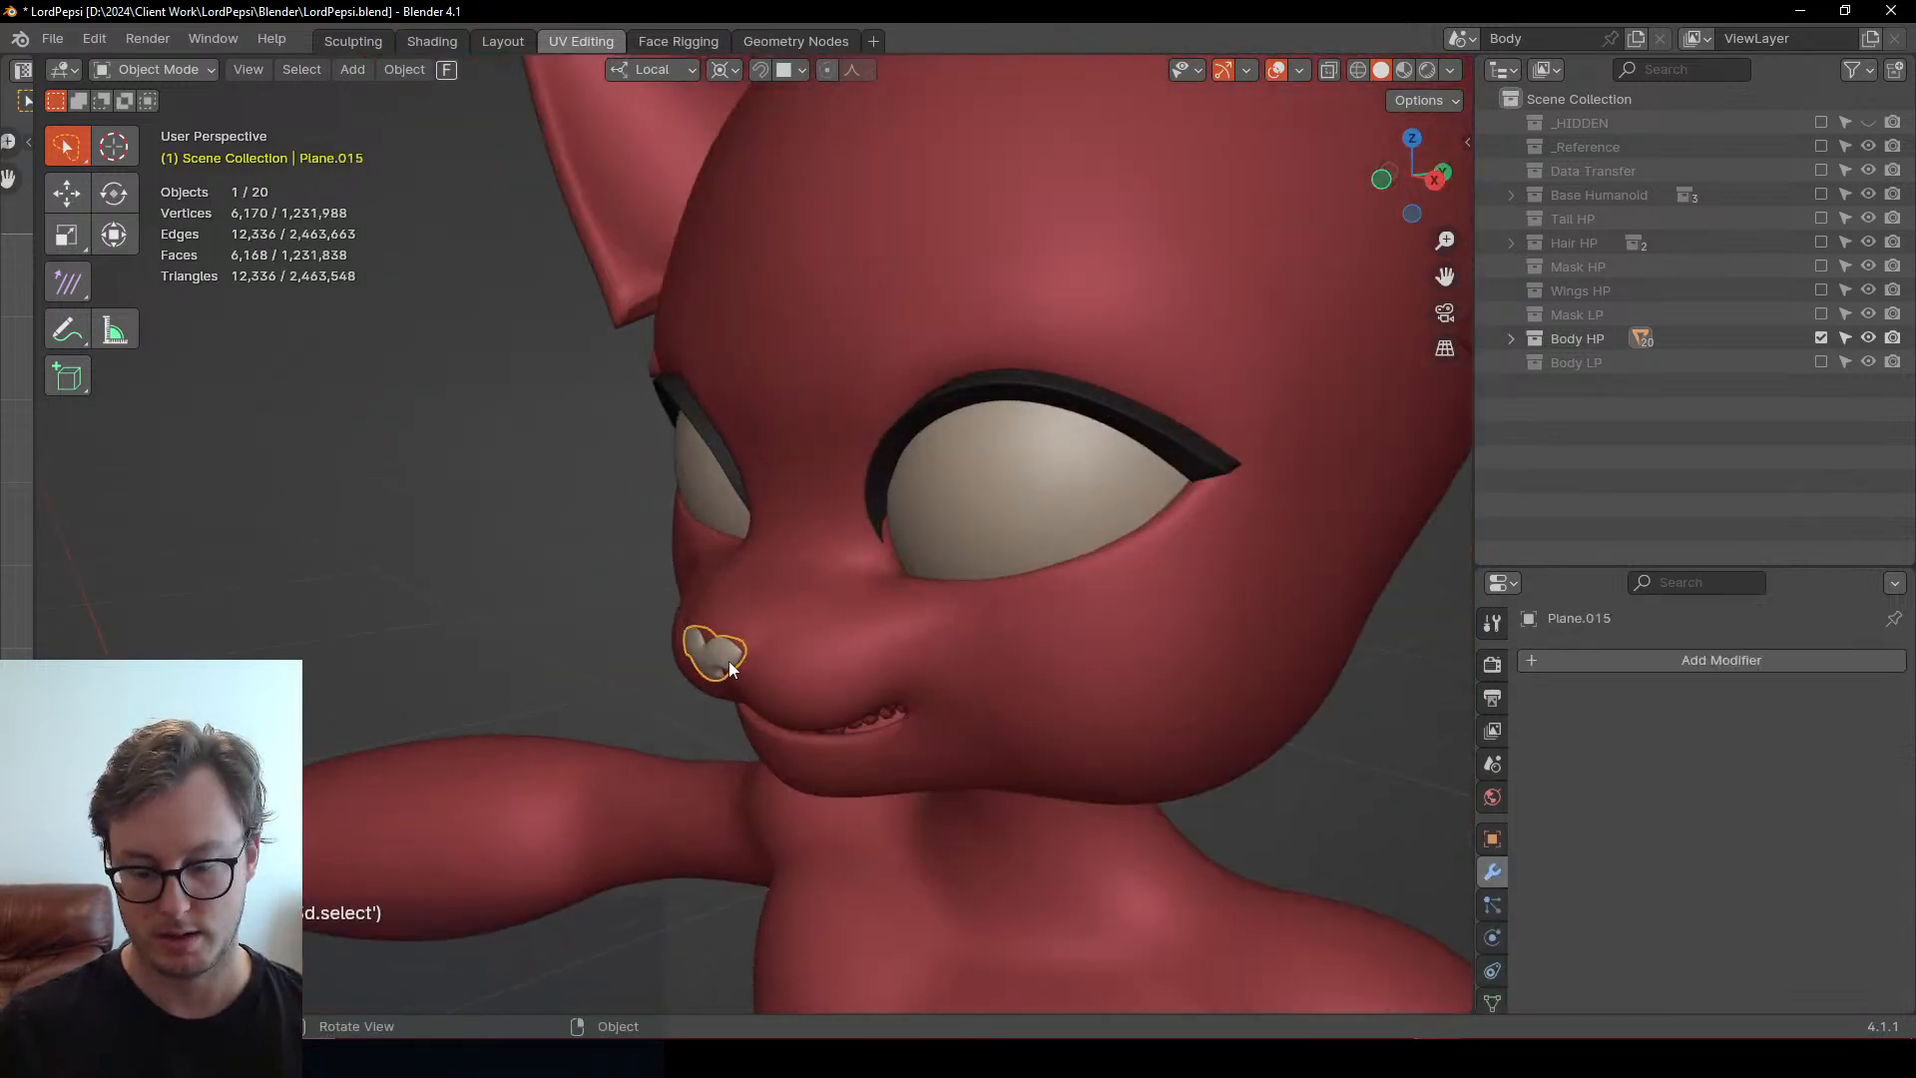
{"action": "key", "text": "KP_1"}
{"action": "scroll", "coordinate": [695, 529], "scroll_direction": "up", "scroll_amount": 8}
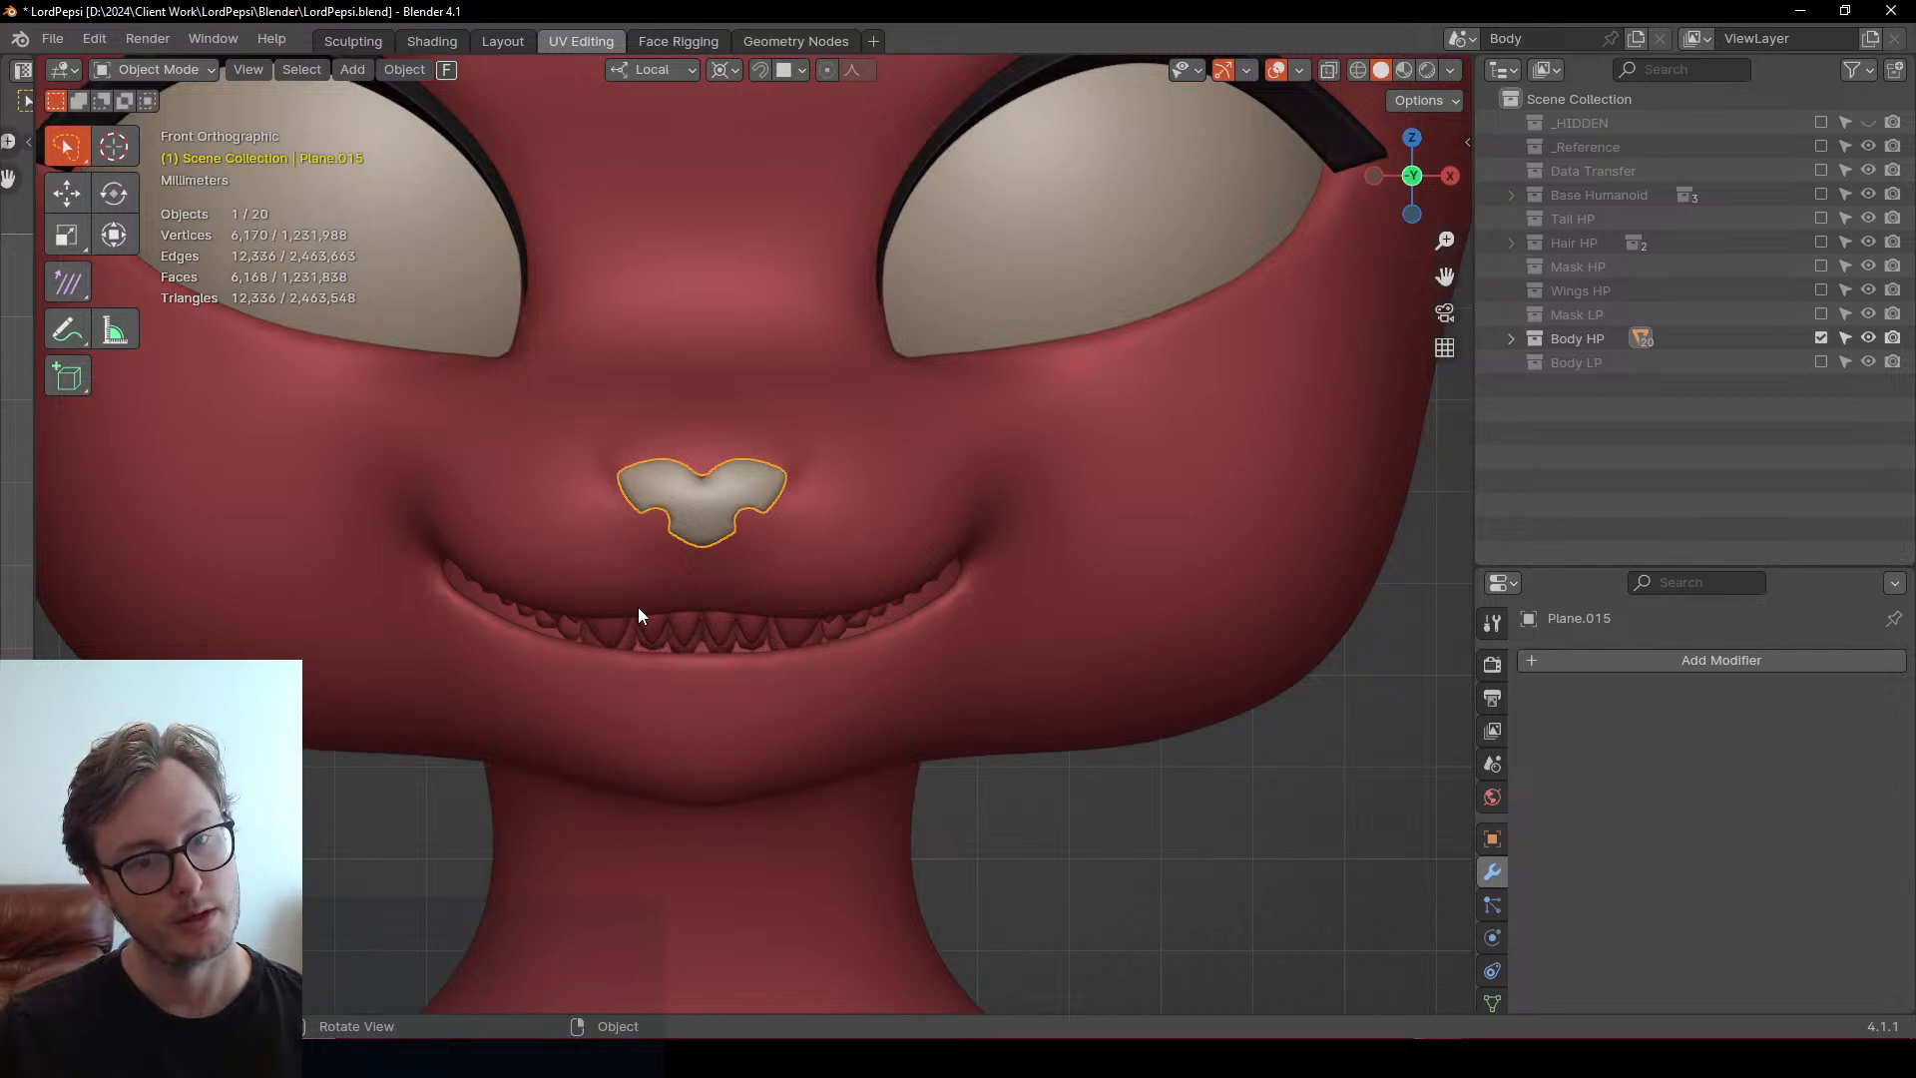
Add a plane mesh to the scene
{"action": "scroll", "coordinate": [637, 607], "scroll_direction": "down", "scroll_amount": 8}
{"action": "key", "text": "shift+a"}
{"action": "mouse_move", "coordinate": [955, 435]}
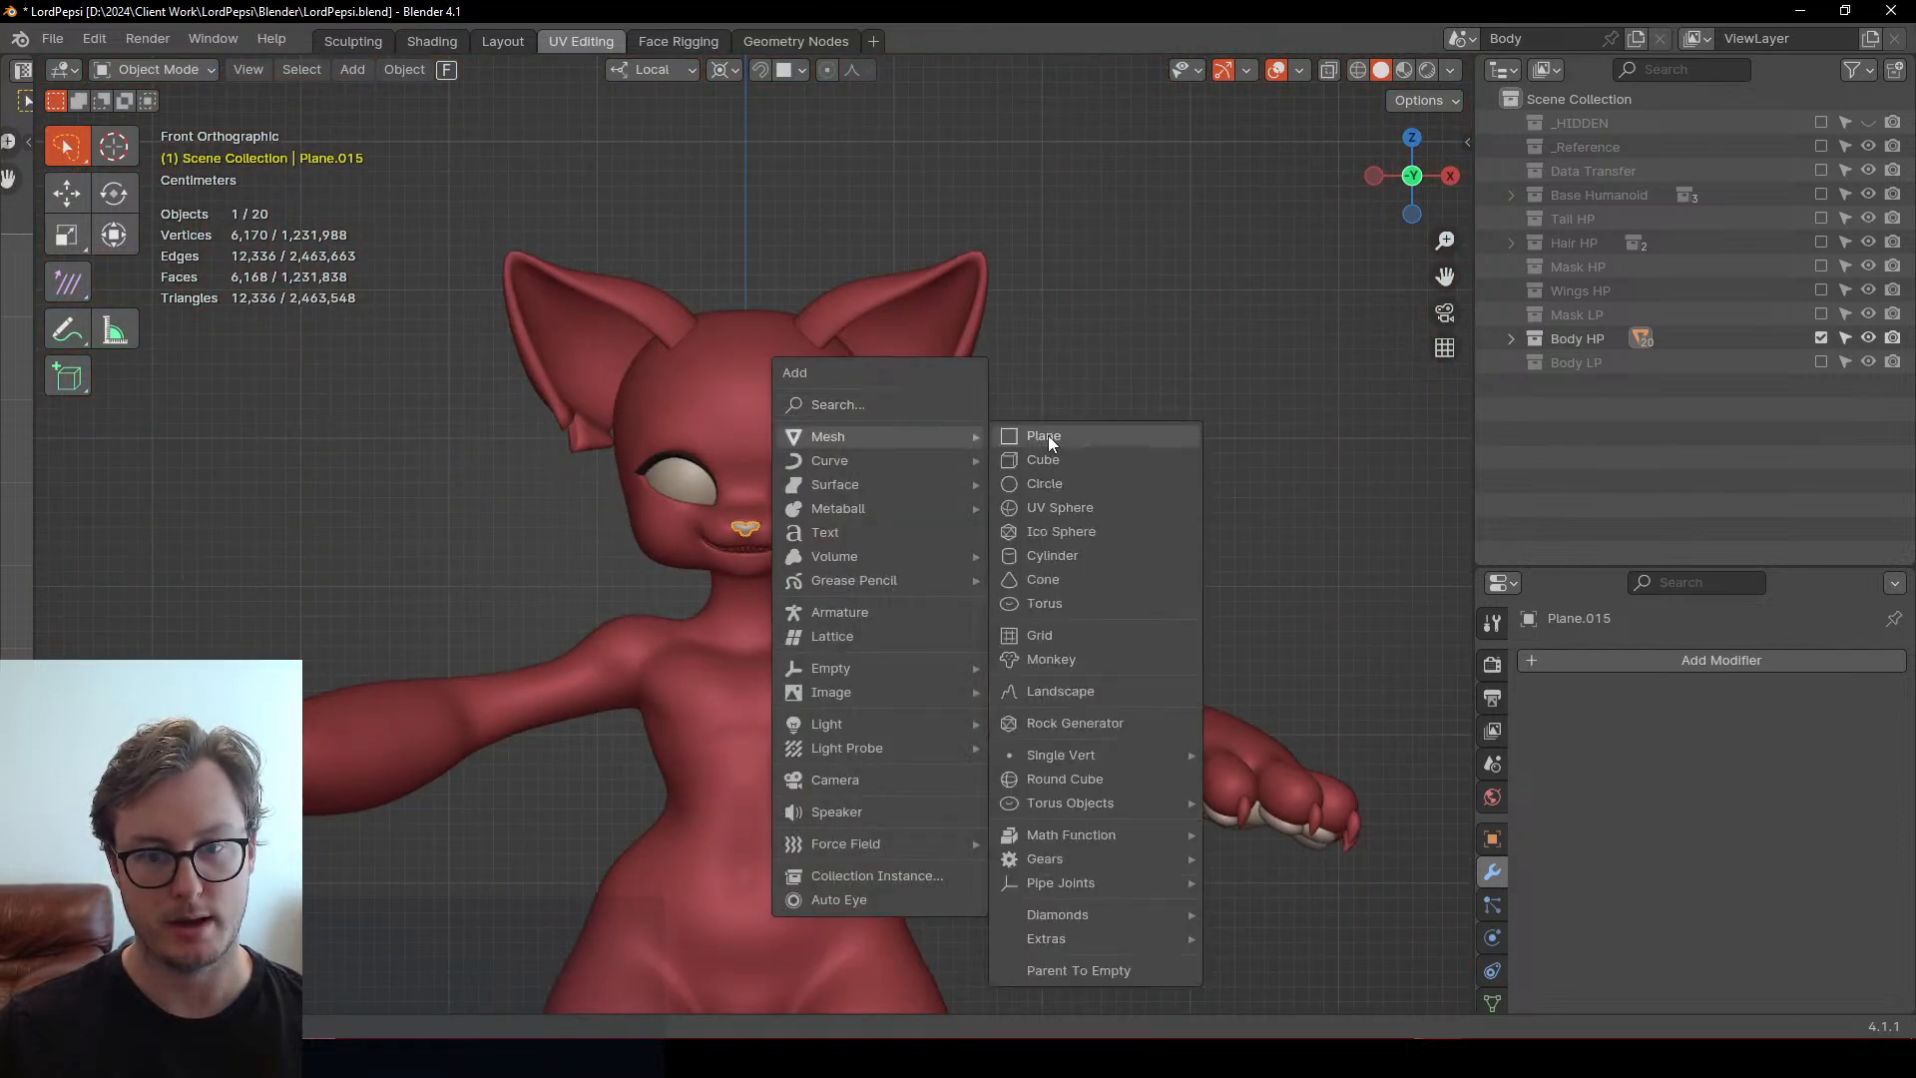
{"action": "left_click", "coordinate": [1048, 435]}
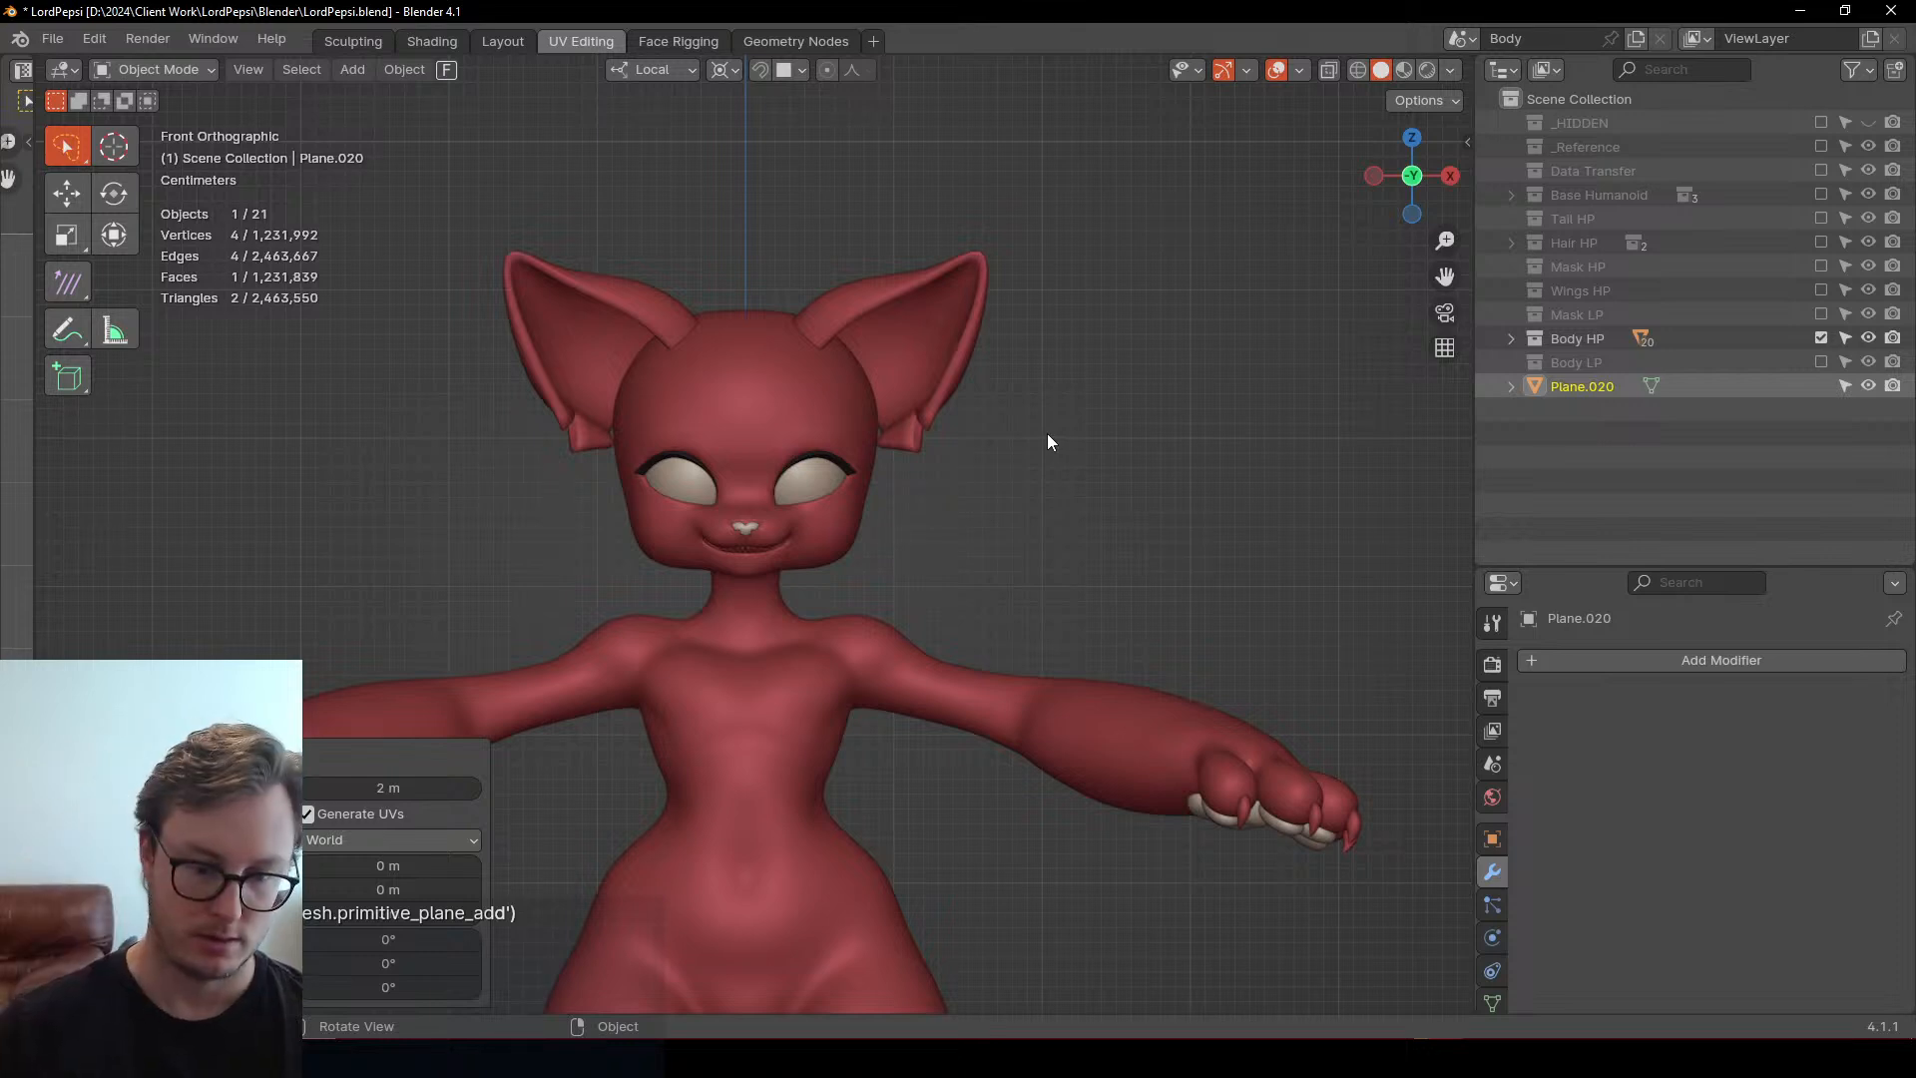
Rotate the plane's geometry 90° about its local X axis in Edit Mode so it stands upright
{"action": "scroll", "coordinate": [1018, 489], "scroll_direction": "down", "scroll_amount": 3}
{"action": "middle_click_drag", "start_coordinate": [990, 537], "coordinate": [937, 619]}
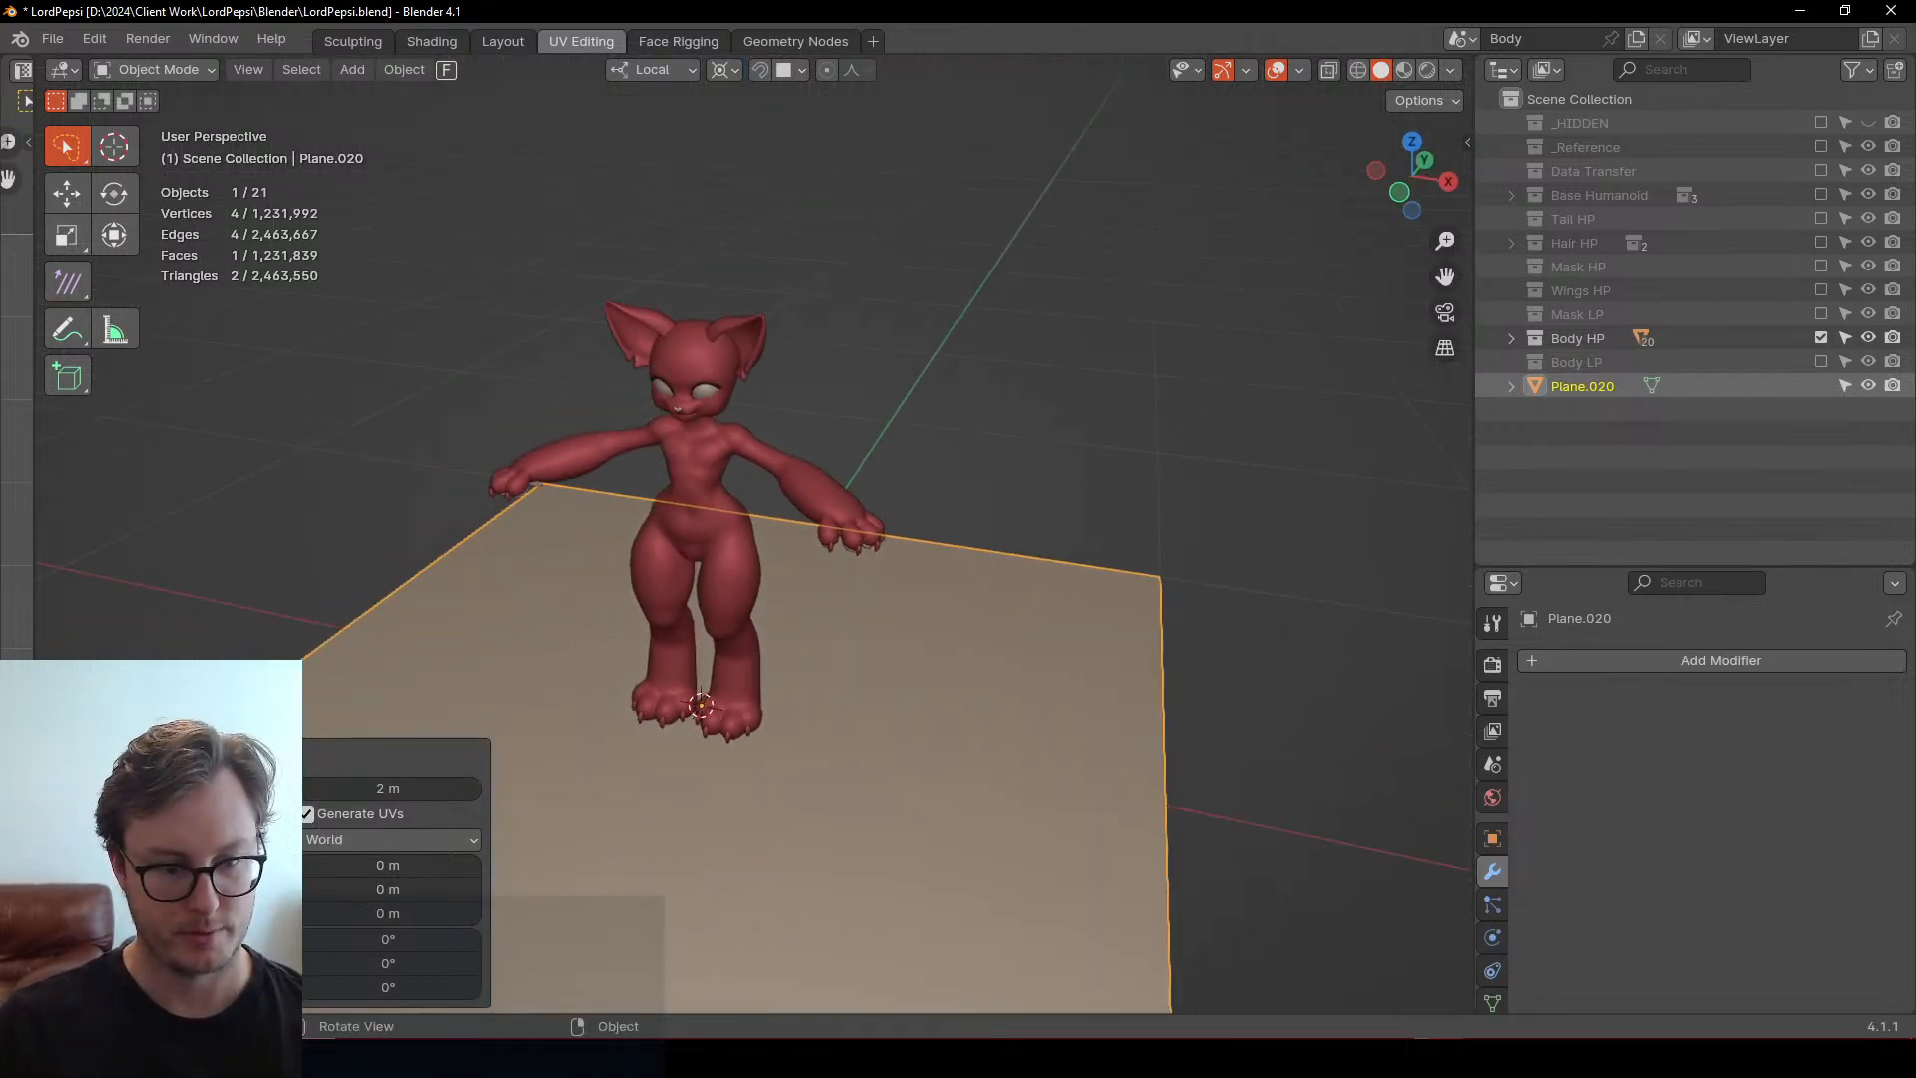
{"action": "key", "text": "Tab"}
{"action": "key", "text": "r"}
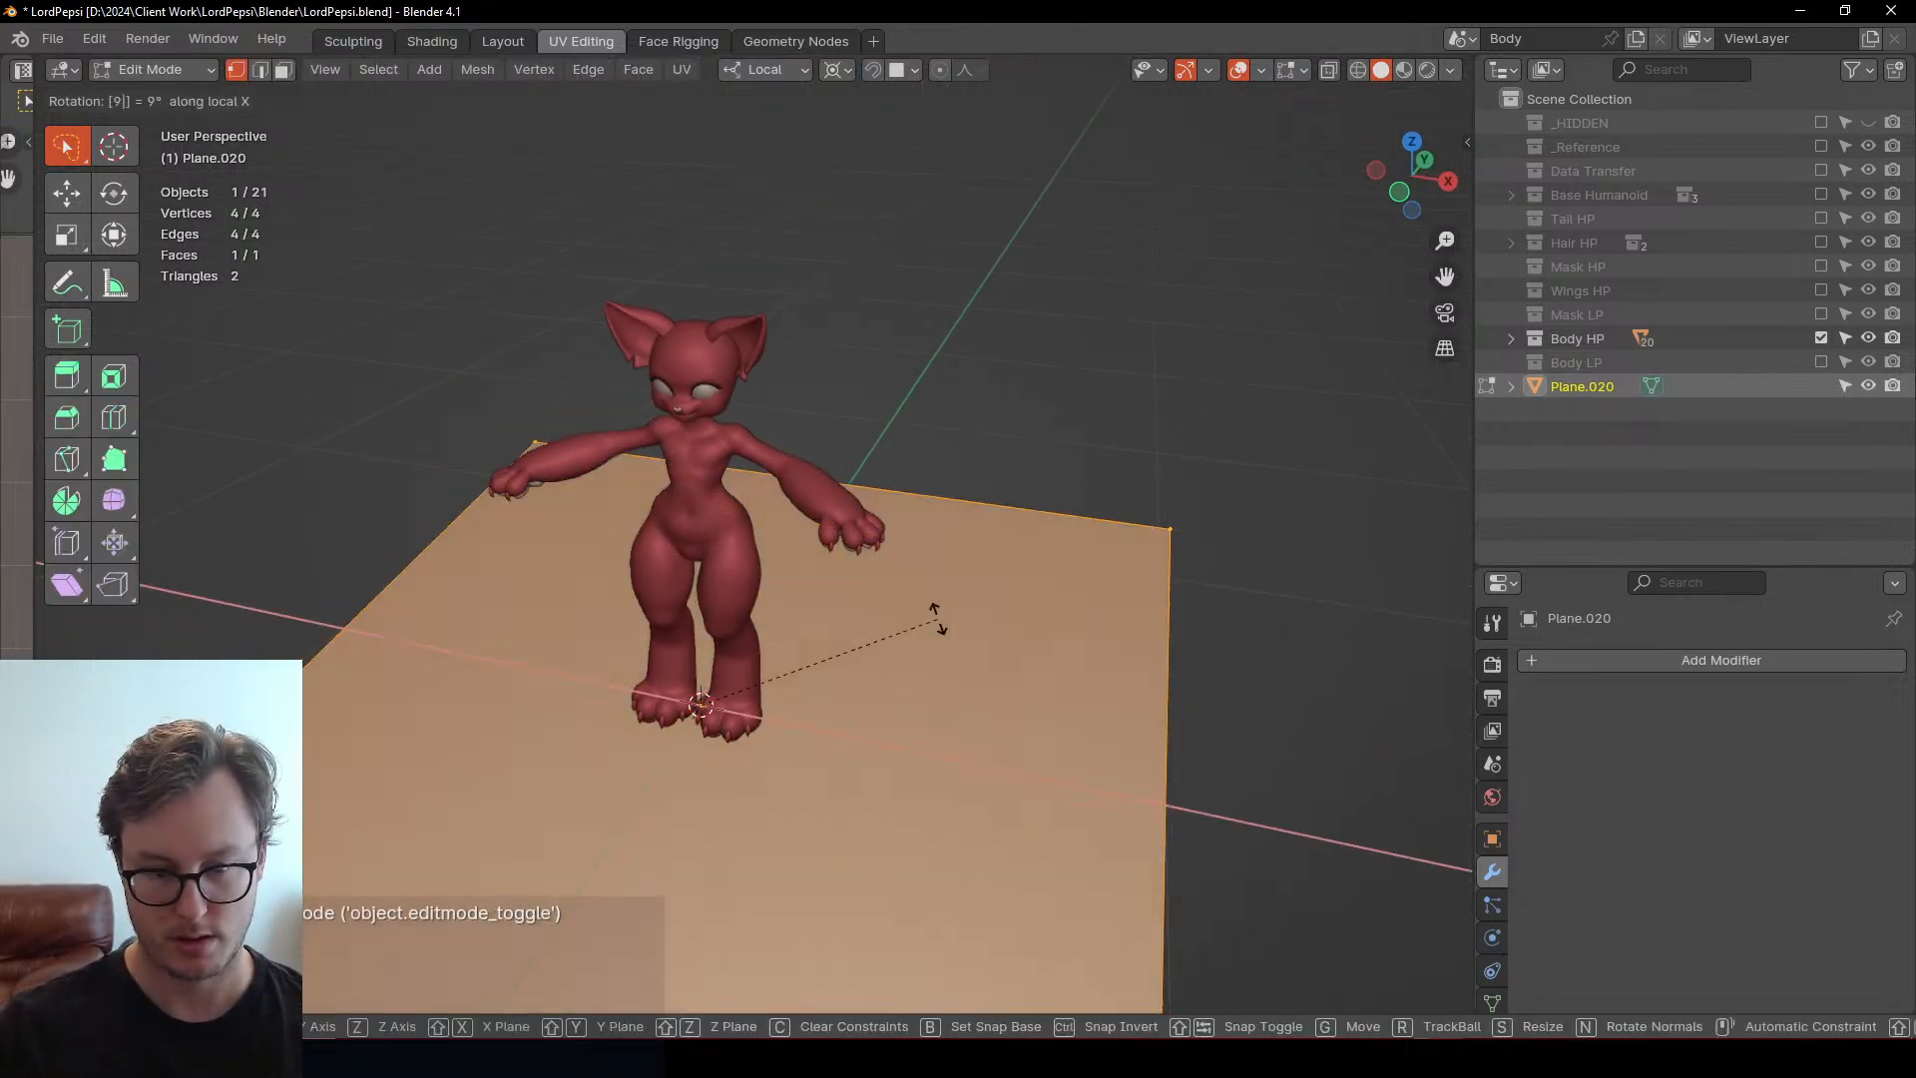
{"action": "key", "text": "x"}
{"action": "key", "text": "9"}
{"action": "key", "text": "0"}
{"action": "key", "text": "Return"}
Scale the plane down to roughly head size and move it in front of the character's face
{"action": "key", "text": "s"}
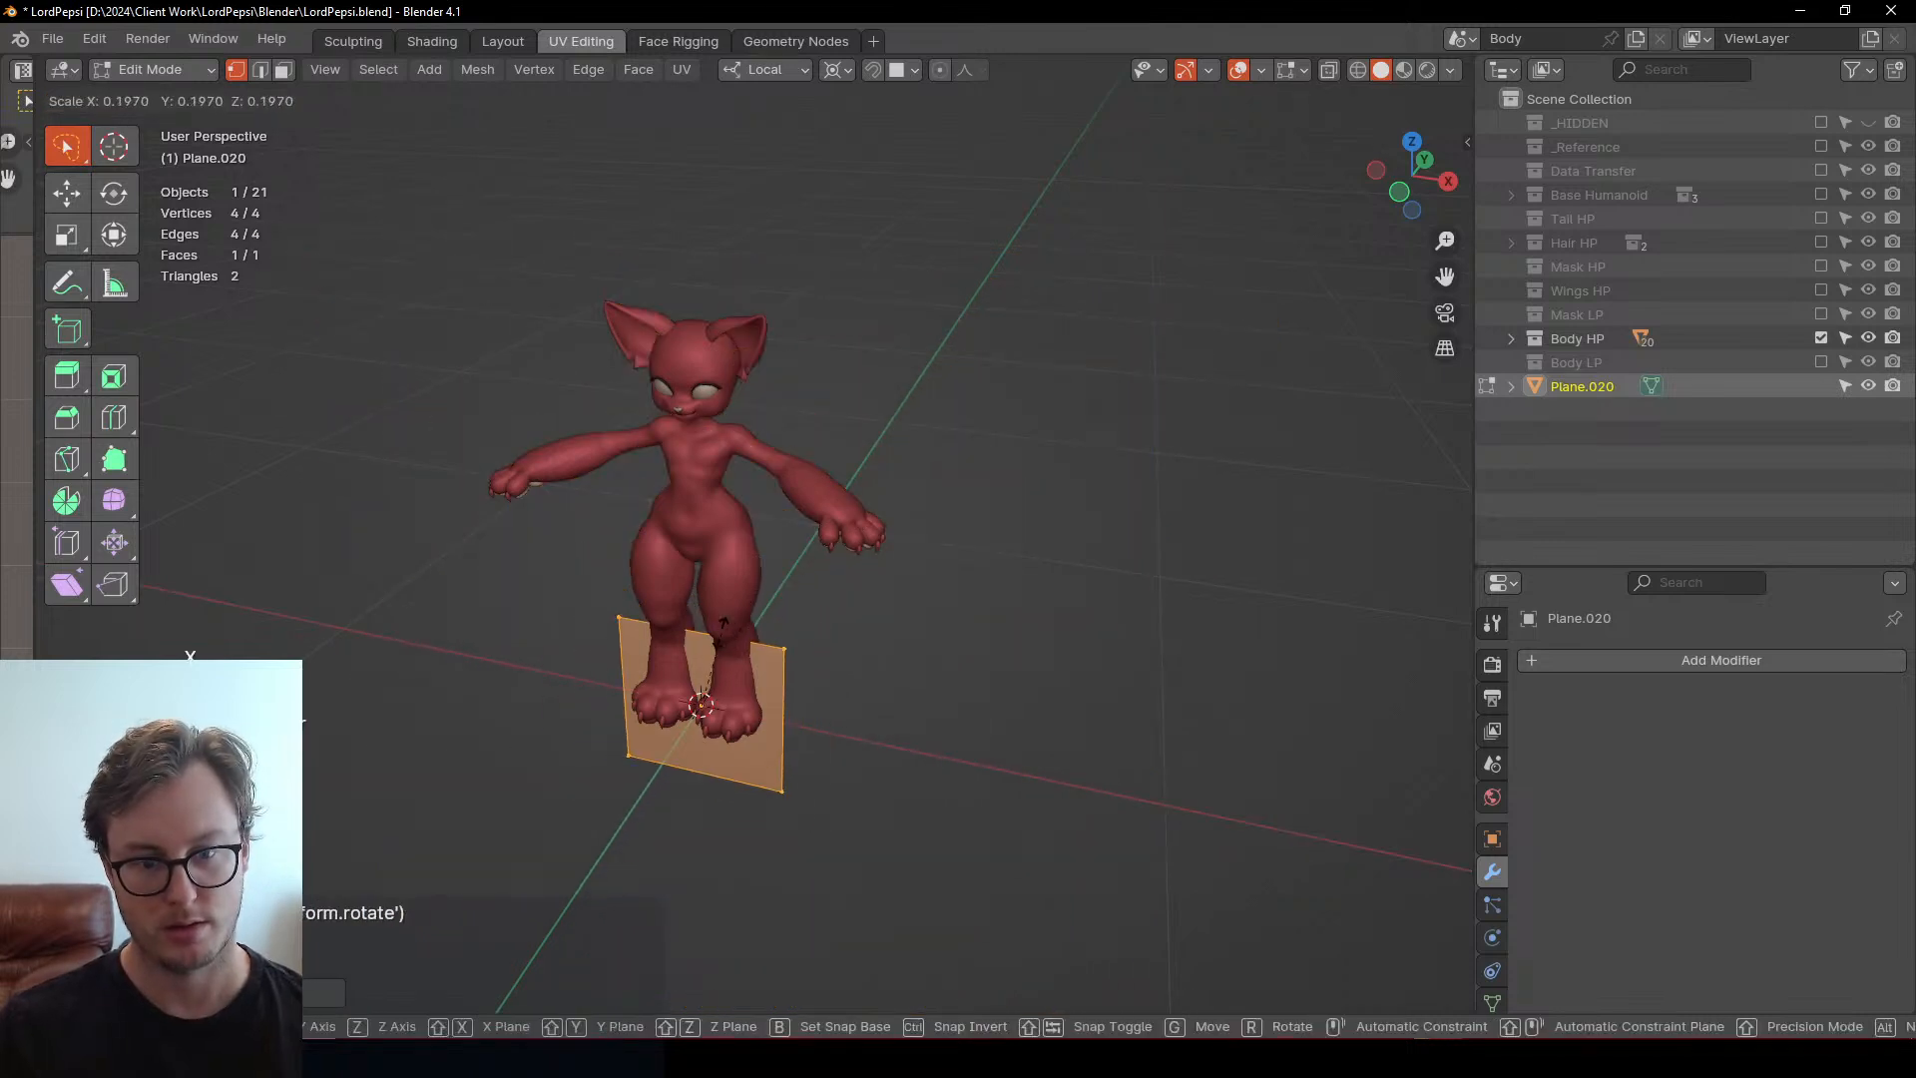
{"action": "left_click", "coordinate": [715, 674]}
{"action": "key", "text": "g"}
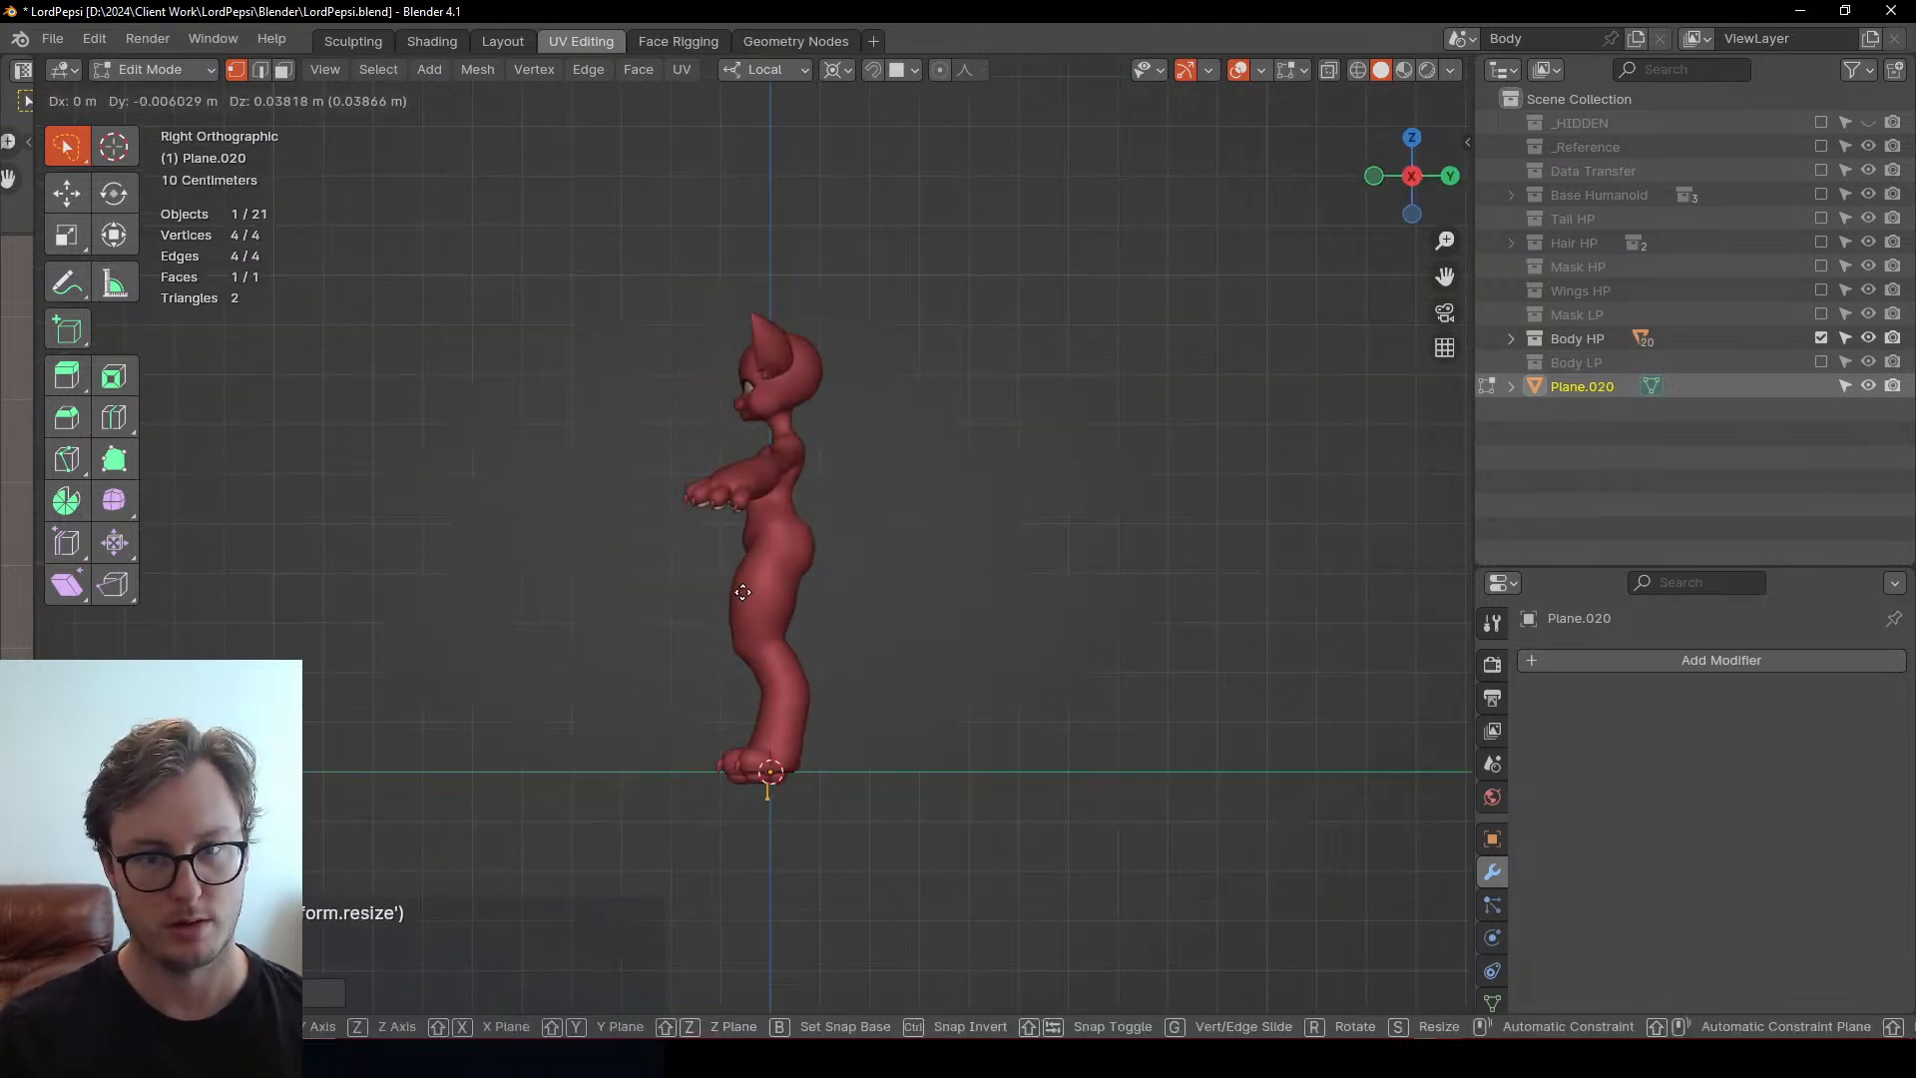
{"action": "left_click", "coordinate": [688, 305]}
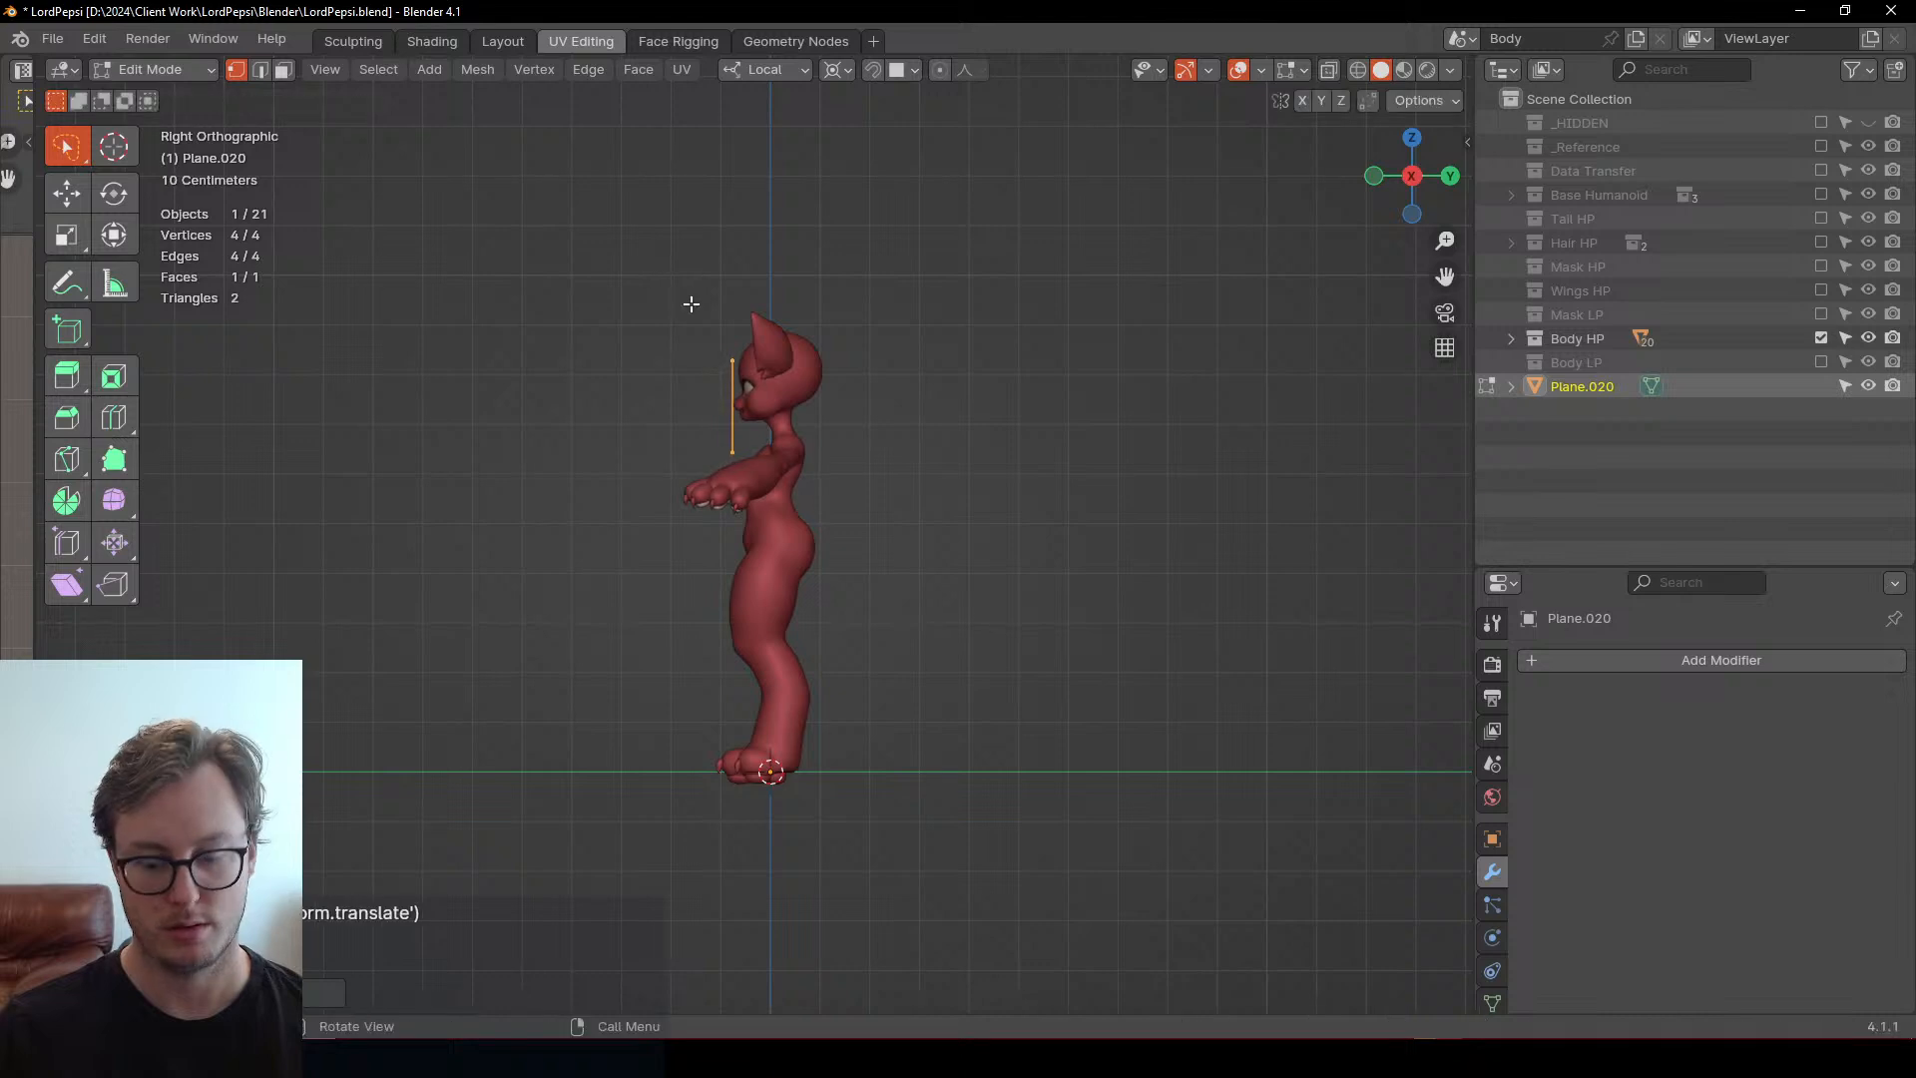
Set the pivot point and scale the plane down to slightly larger than the nose
{"action": "key", "text": "KP_1"}
{"action": "scroll", "coordinate": [695, 303], "scroll_direction": "up", "scroll_amount": 6}
{"action": "middle_click_drag", "start_coordinate": [696, 301], "coordinate": [818, 651], "text": "shift"}
{"action": "scroll", "coordinate": [818, 652], "scroll_direction": "up", "scroll_amount": 3}
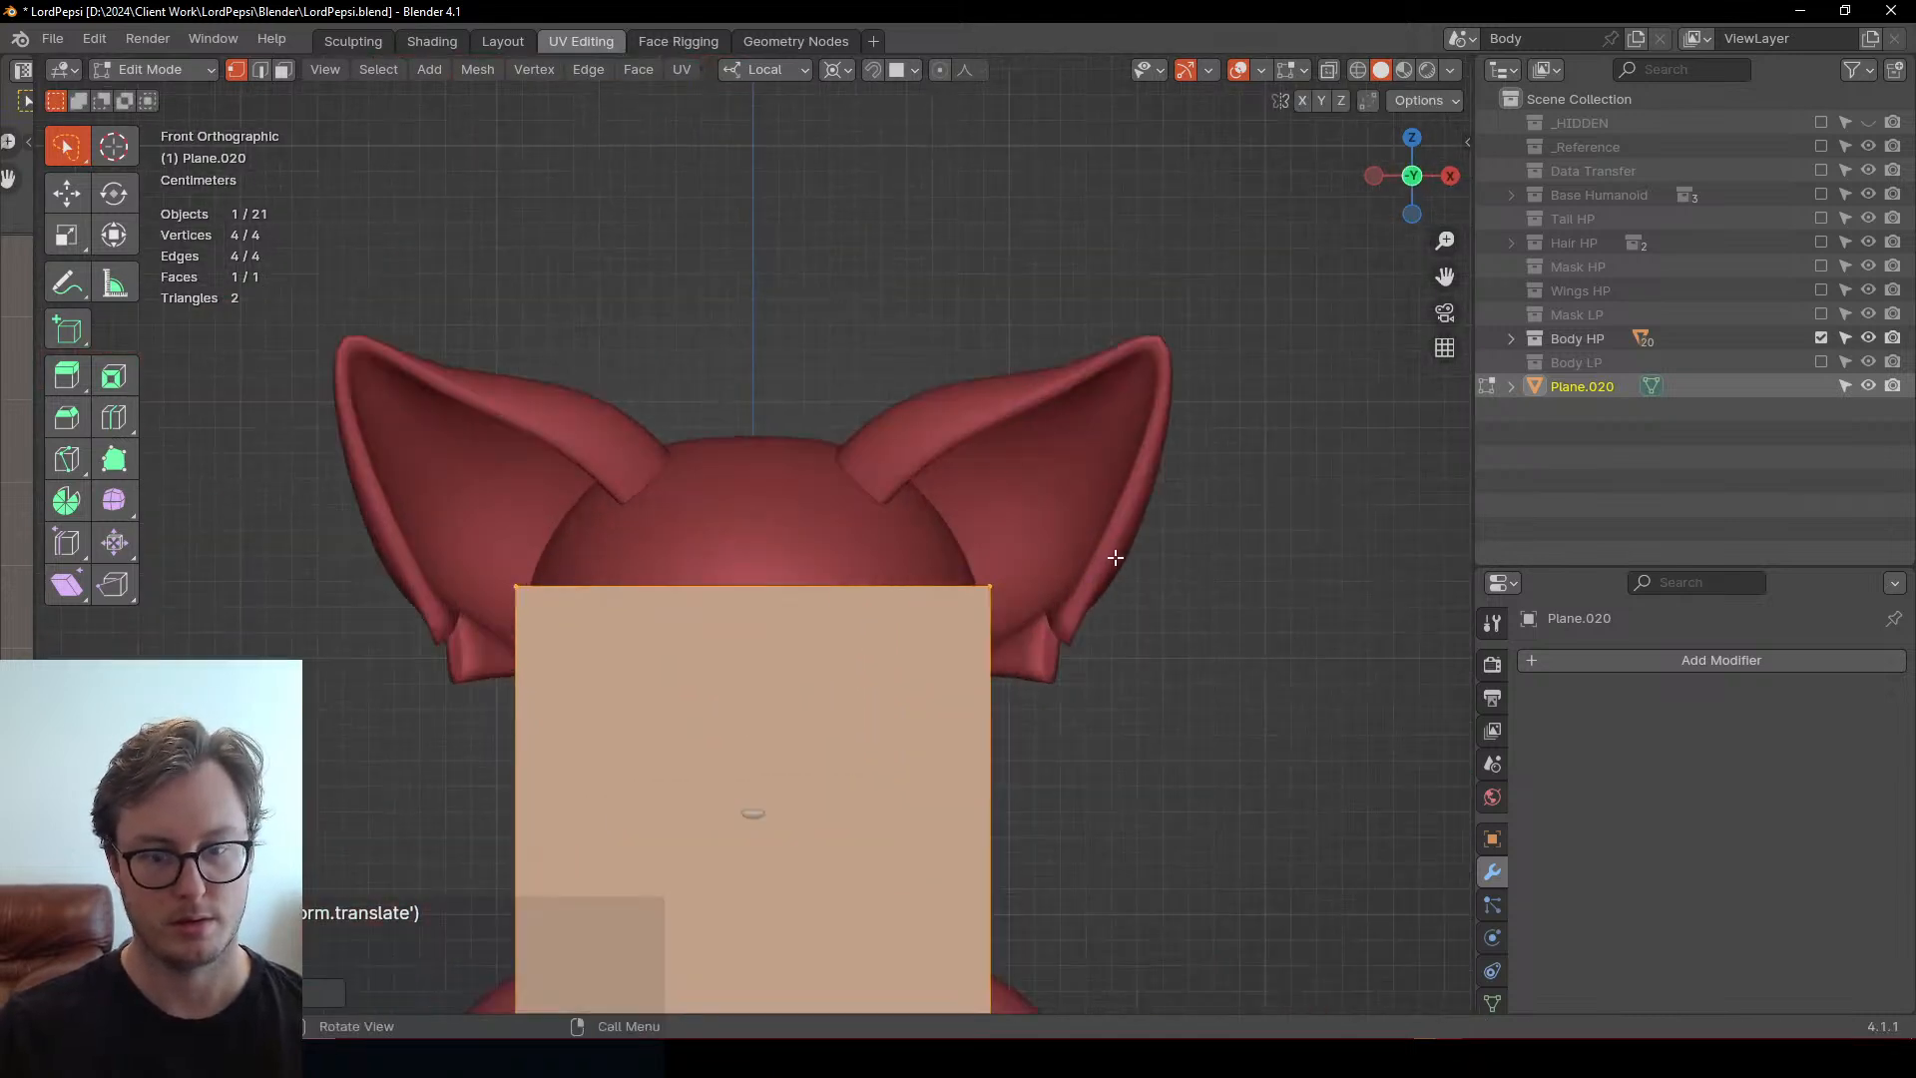
{"action": "key", "text": "period"}
{"action": "left_click", "coordinate": [884, 623]}
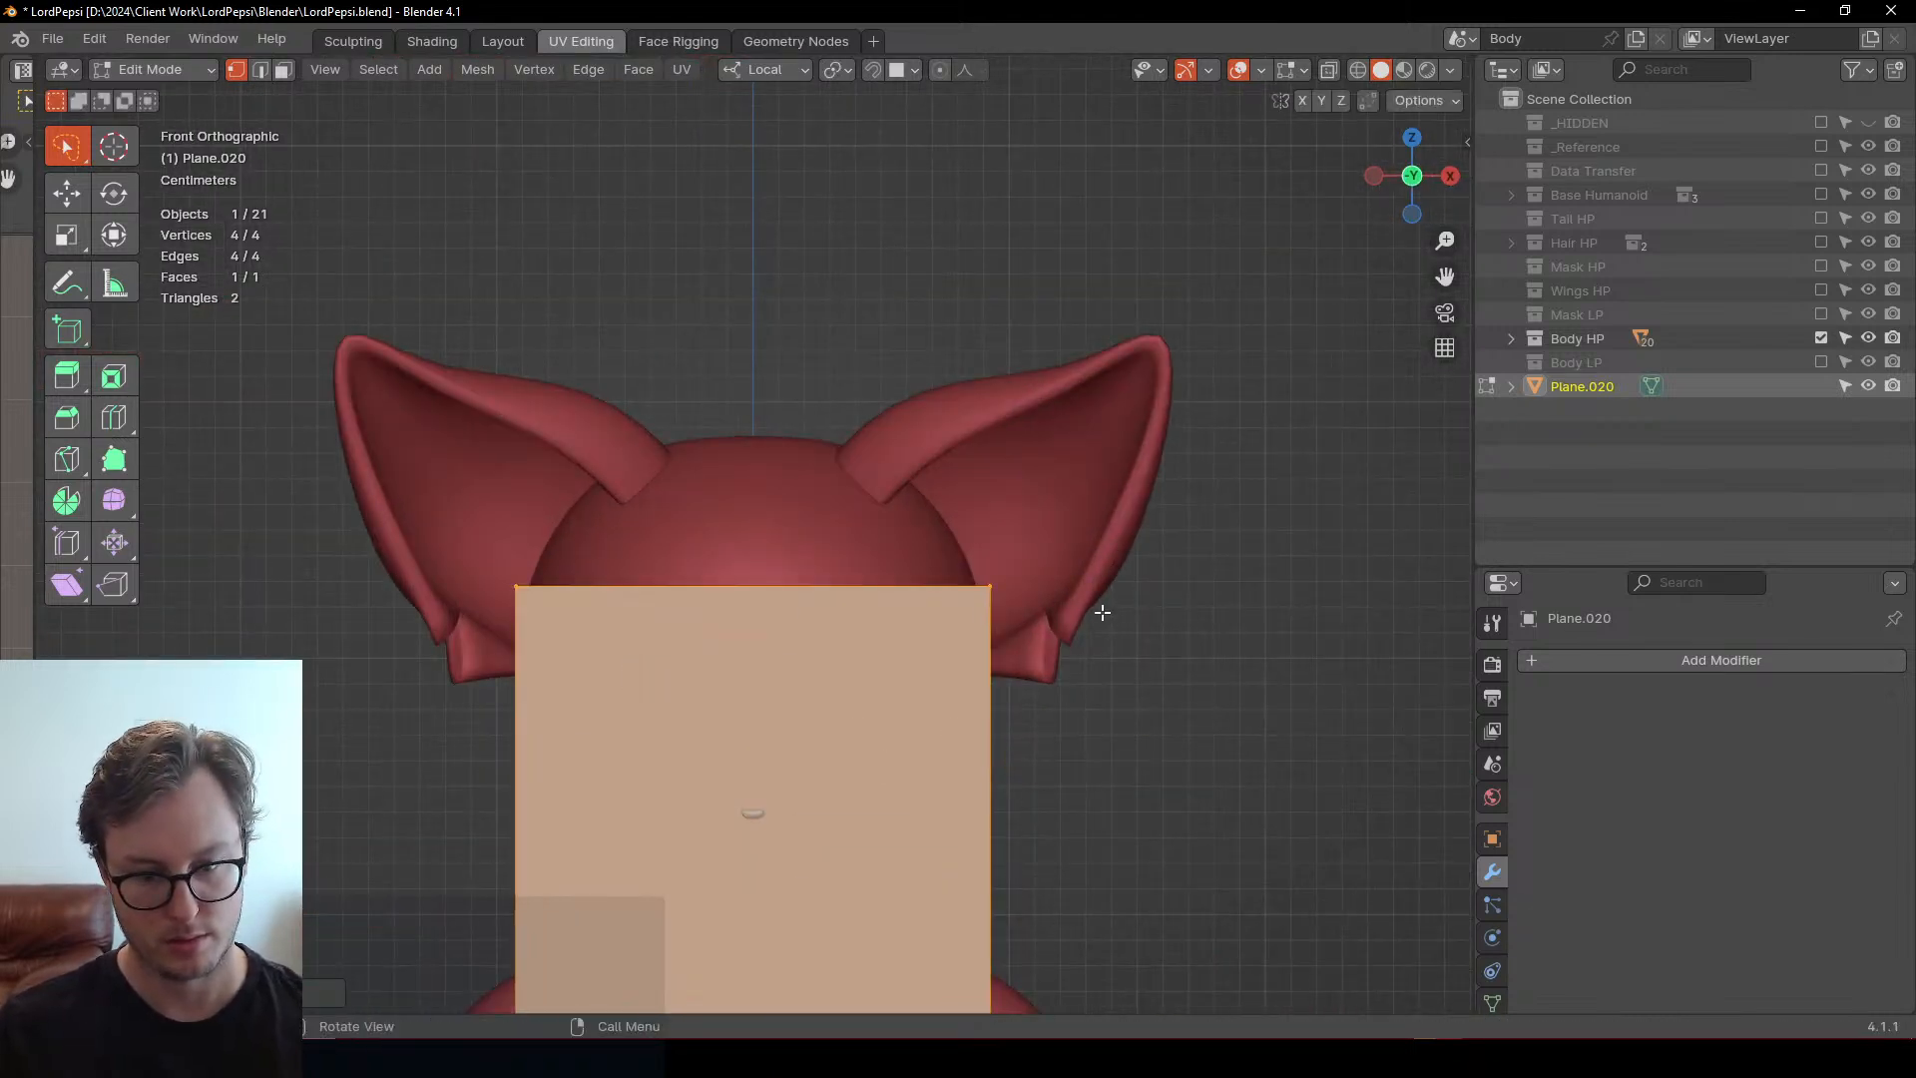
{"action": "key", "text": "s"}
{"action": "left_click", "coordinate": [821, 798]}
Tilt the plane in side view to follow the slope of the nose, and return to the front view
{"action": "key", "text": "KP_3"}
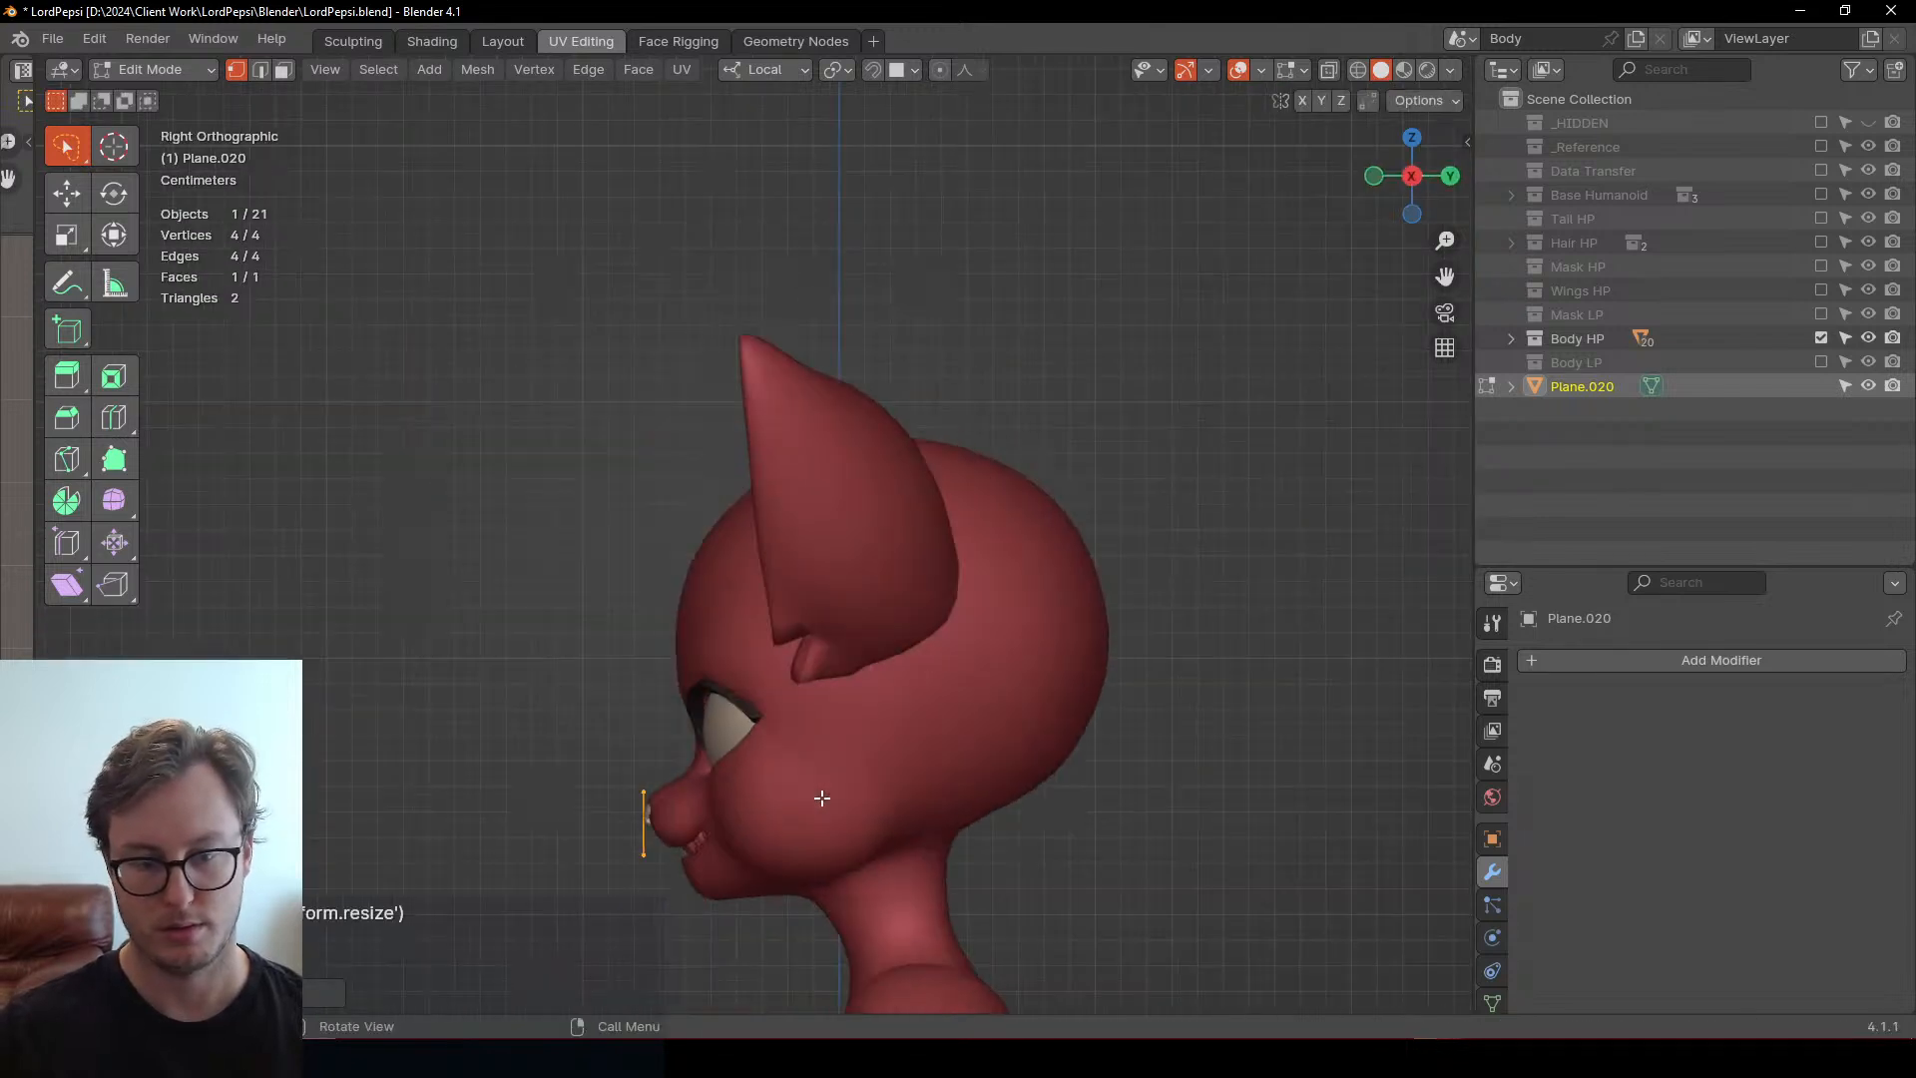
{"action": "scroll", "coordinate": [735, 808], "scroll_direction": "up", "scroll_amount": 3}
{"action": "scroll", "coordinate": [795, 385], "scroll_direction": "up", "scroll_amount": 2}
{"action": "middle_click_drag", "start_coordinate": [582, 689], "coordinate": [659, 446], "text": "shift"}
{"action": "key", "text": "r"}
{"action": "left_click", "coordinate": [600, 365]}
{"action": "key", "text": "KP_1"}
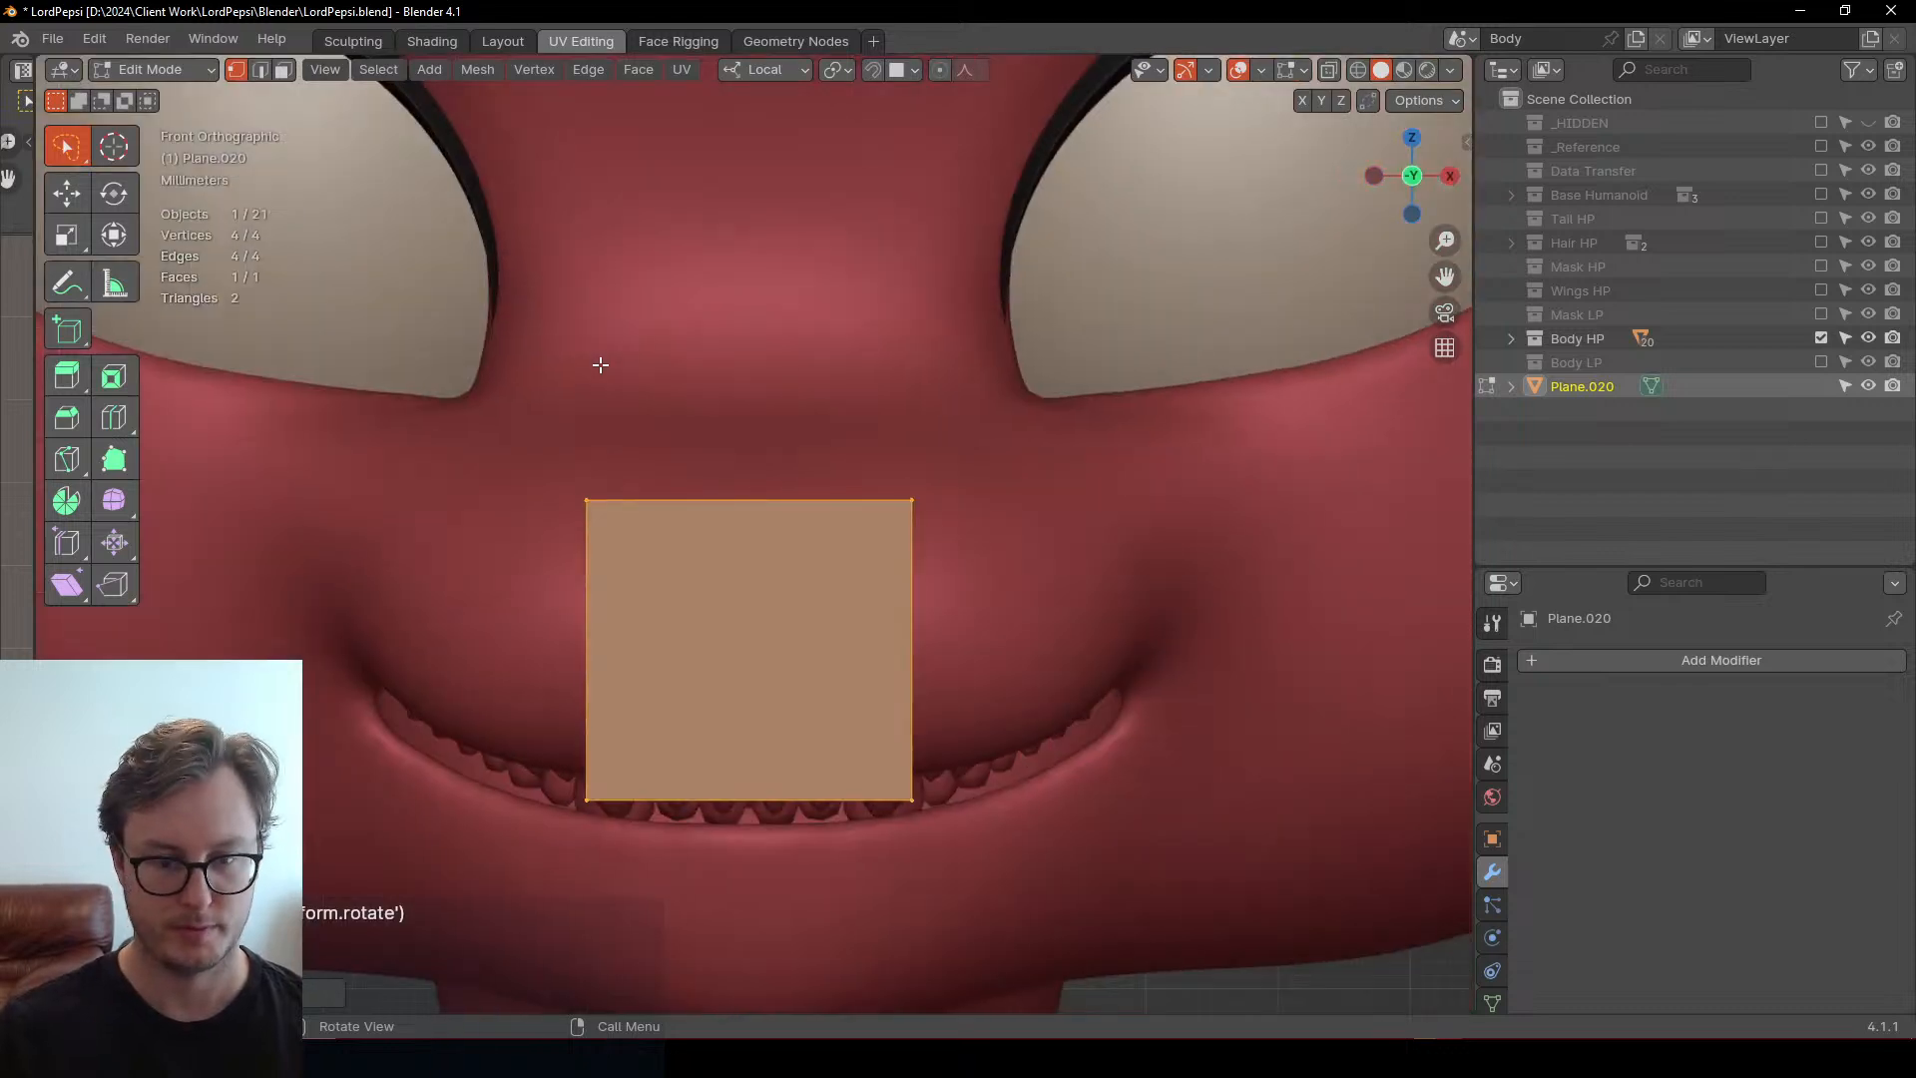
Make the plane see-through, enable snapping and move its upper-left vertex to the notch at the nose's top centre
{"action": "right_click", "coordinate": [779, 650]}
{"action": "left_click", "coordinate": [662, 860]}
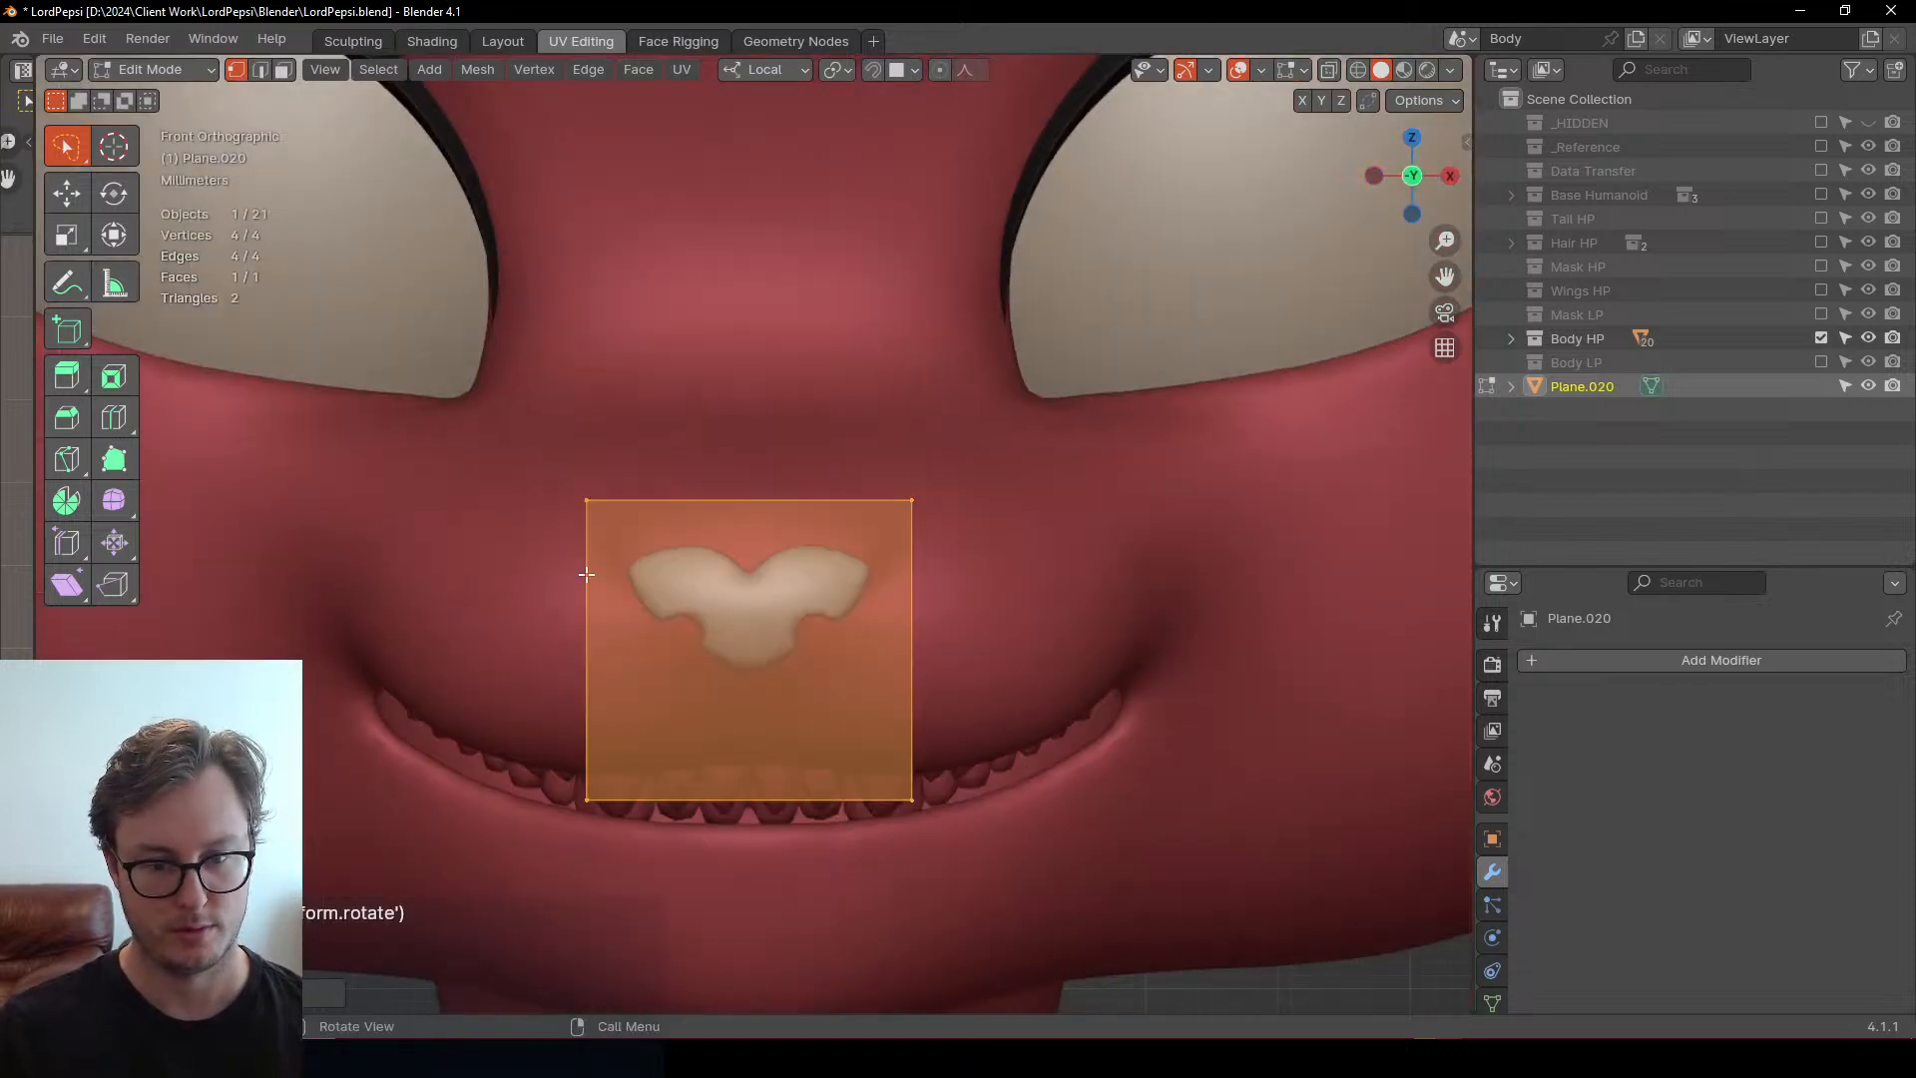
{"action": "left_click", "coordinate": [592, 504]}
{"action": "key", "text": "g"}
{"action": "left_click", "coordinate": [736, 566]}
{"action": "key", "text": "shift+Tab"}
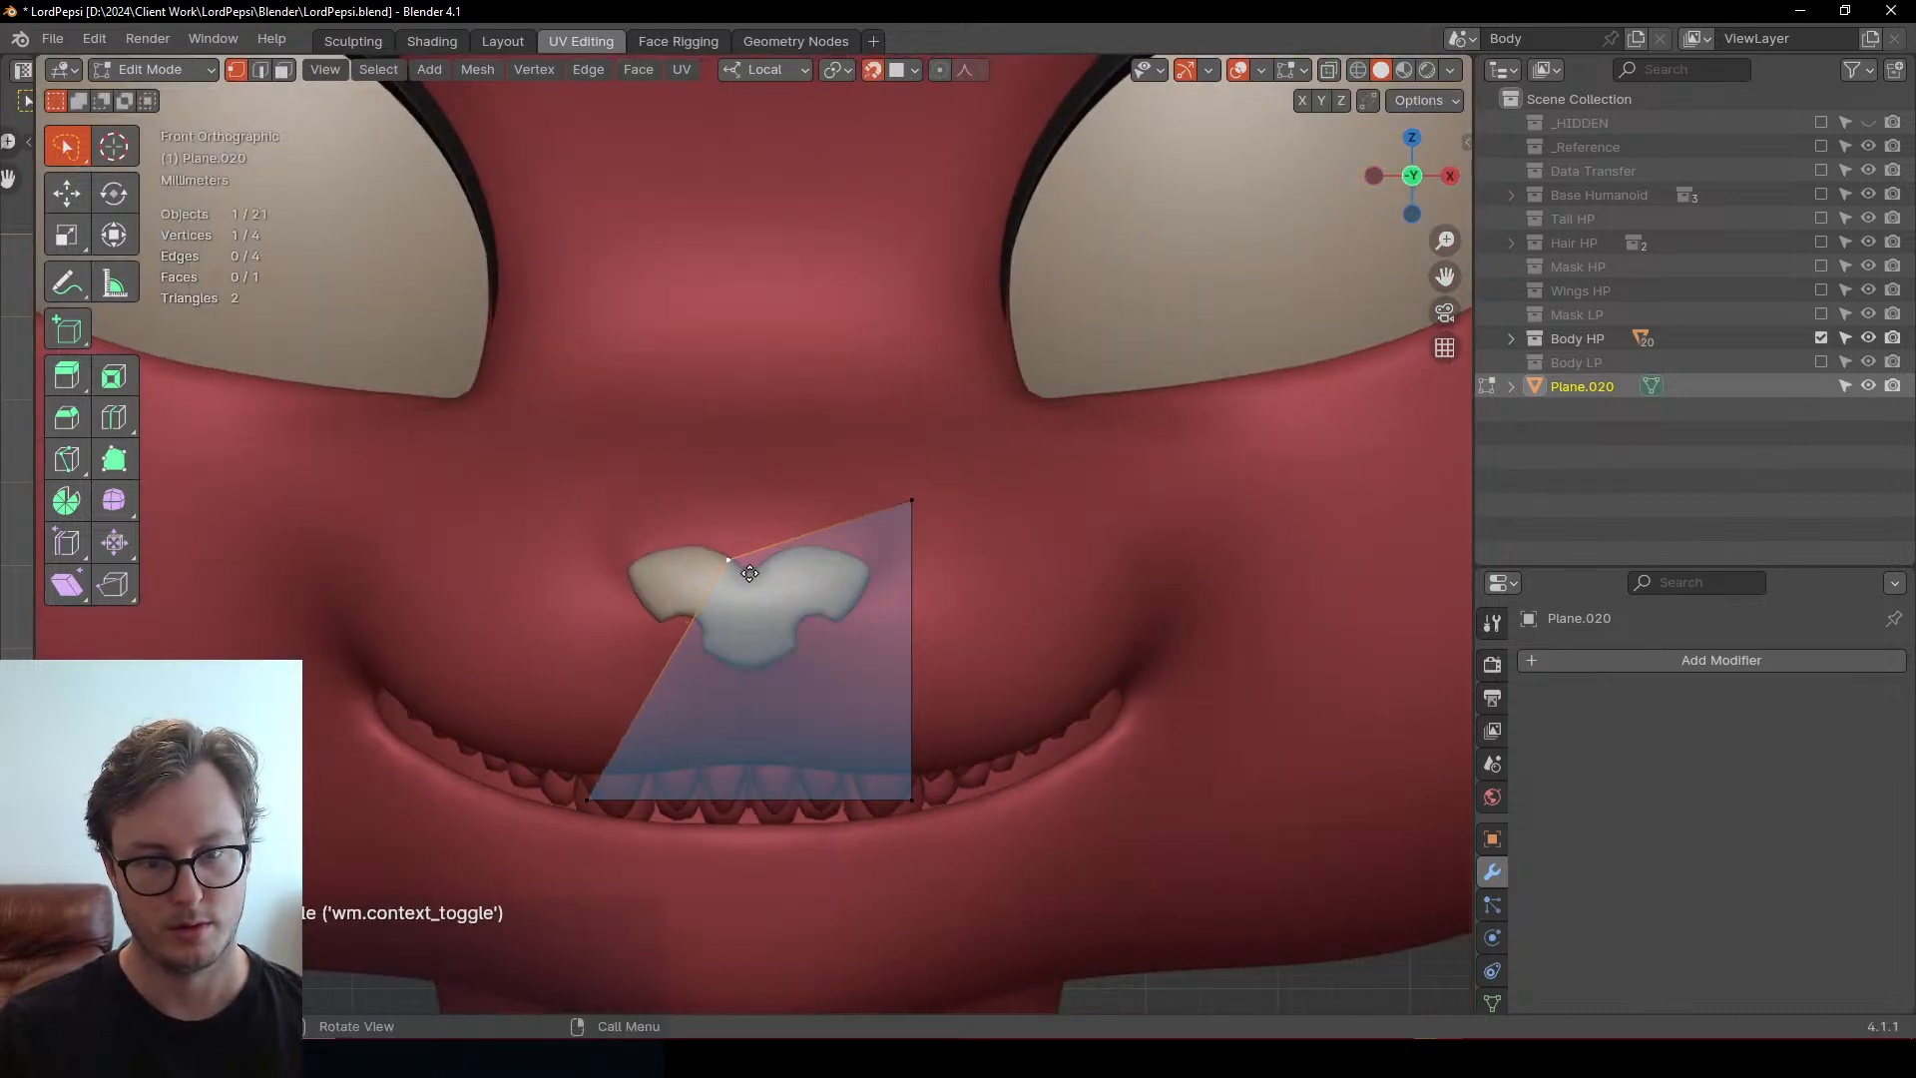
{"action": "key", "text": "g"}
{"action": "left_click", "coordinate": [763, 581]}
Snap the three remaining plane vertices to the nose's bottom centre, lower right corner and upper edge beside the notch
{"action": "left_click", "coordinate": [623, 795]}
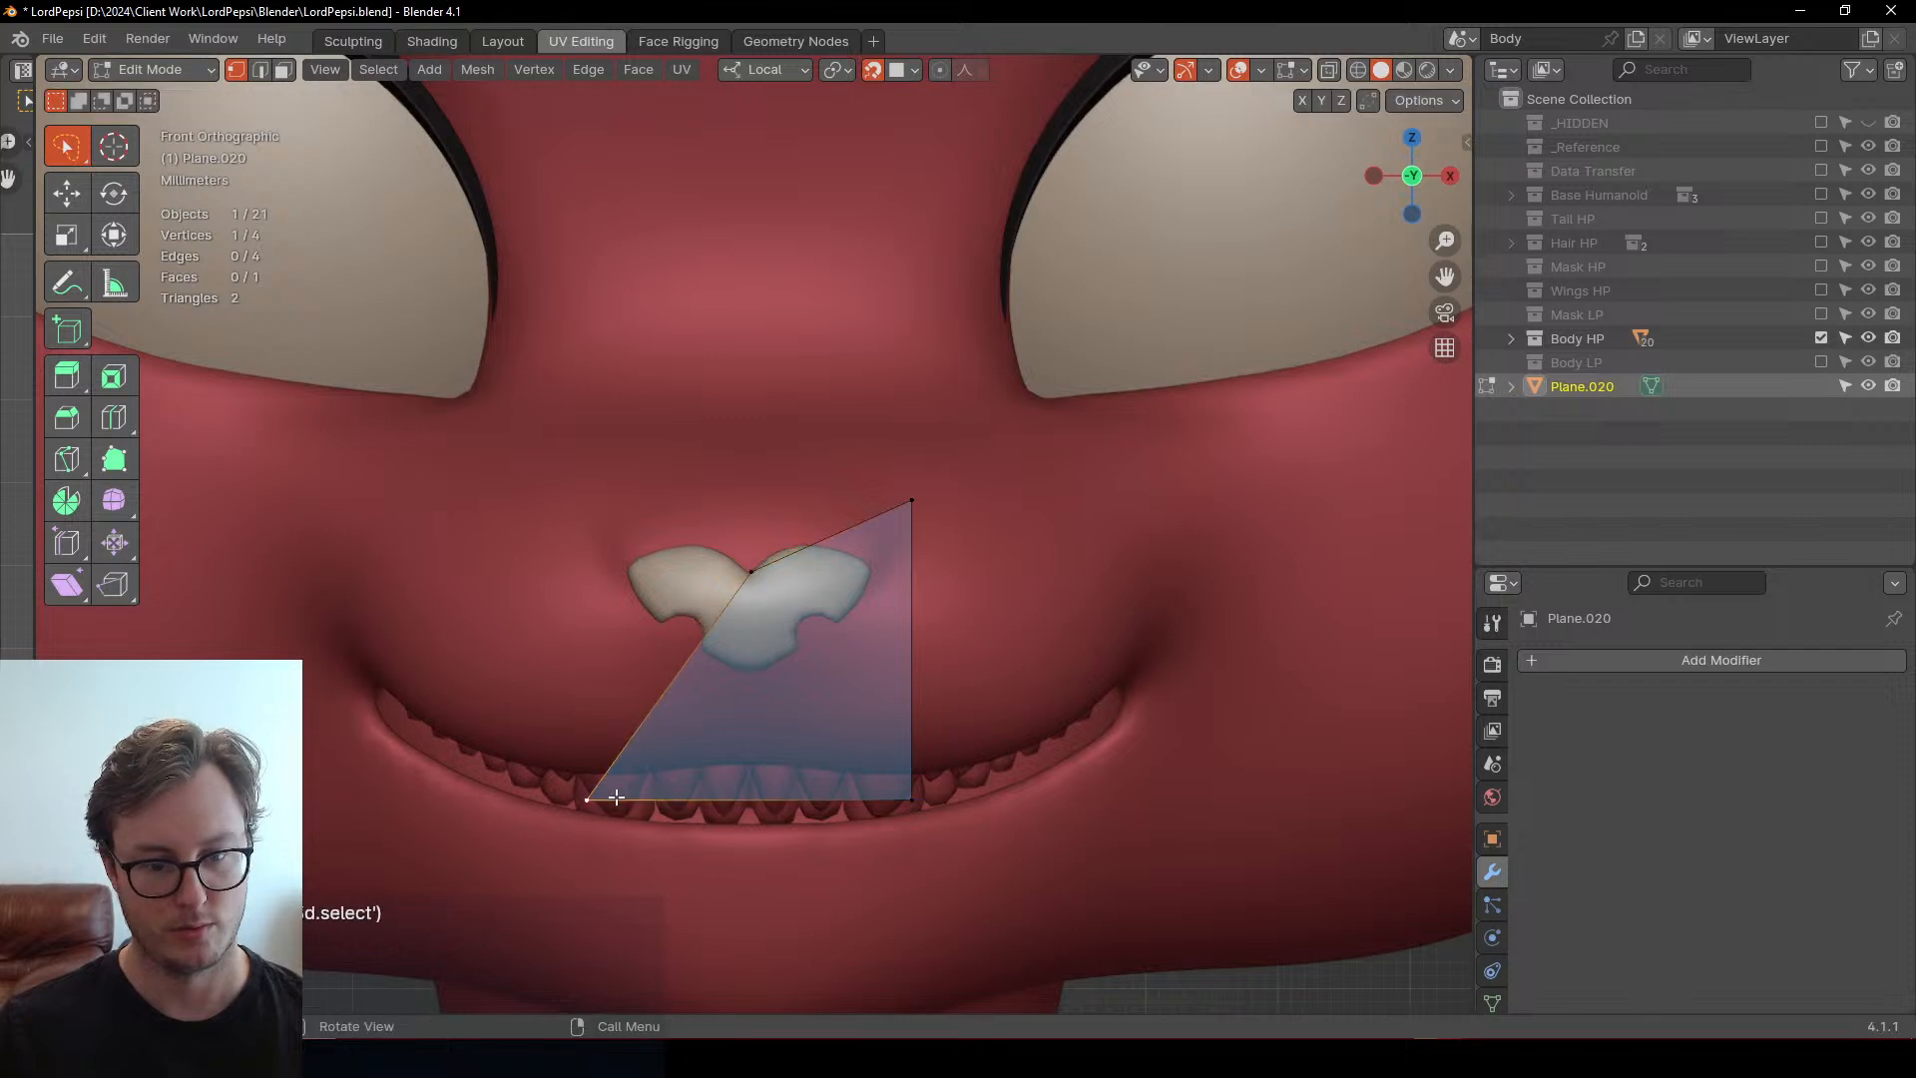
{"action": "key", "text": "g"}
{"action": "left_click", "coordinate": [783, 666]}
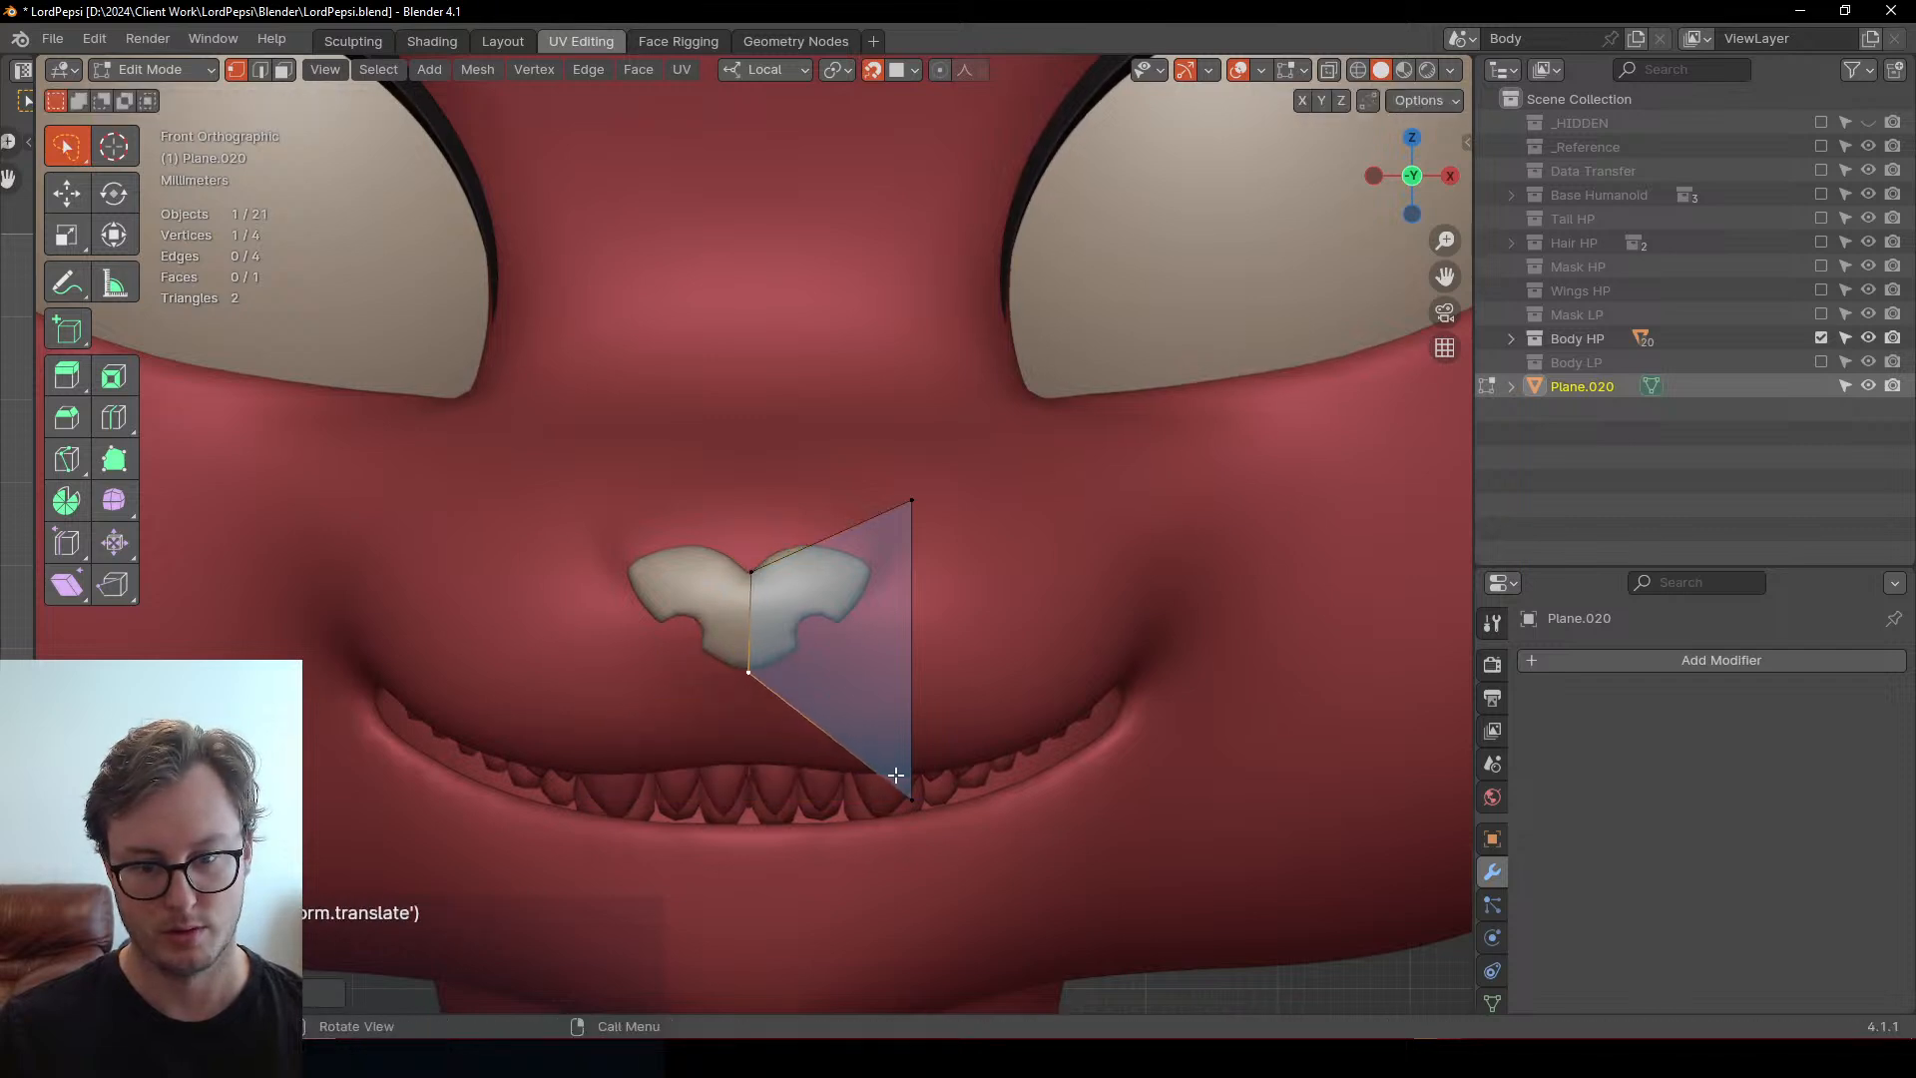
{"action": "left_click", "coordinate": [909, 795]}
{"action": "key", "text": "g"}
{"action": "left_click", "coordinate": [786, 632]}
{"action": "left_click", "coordinate": [886, 523]}
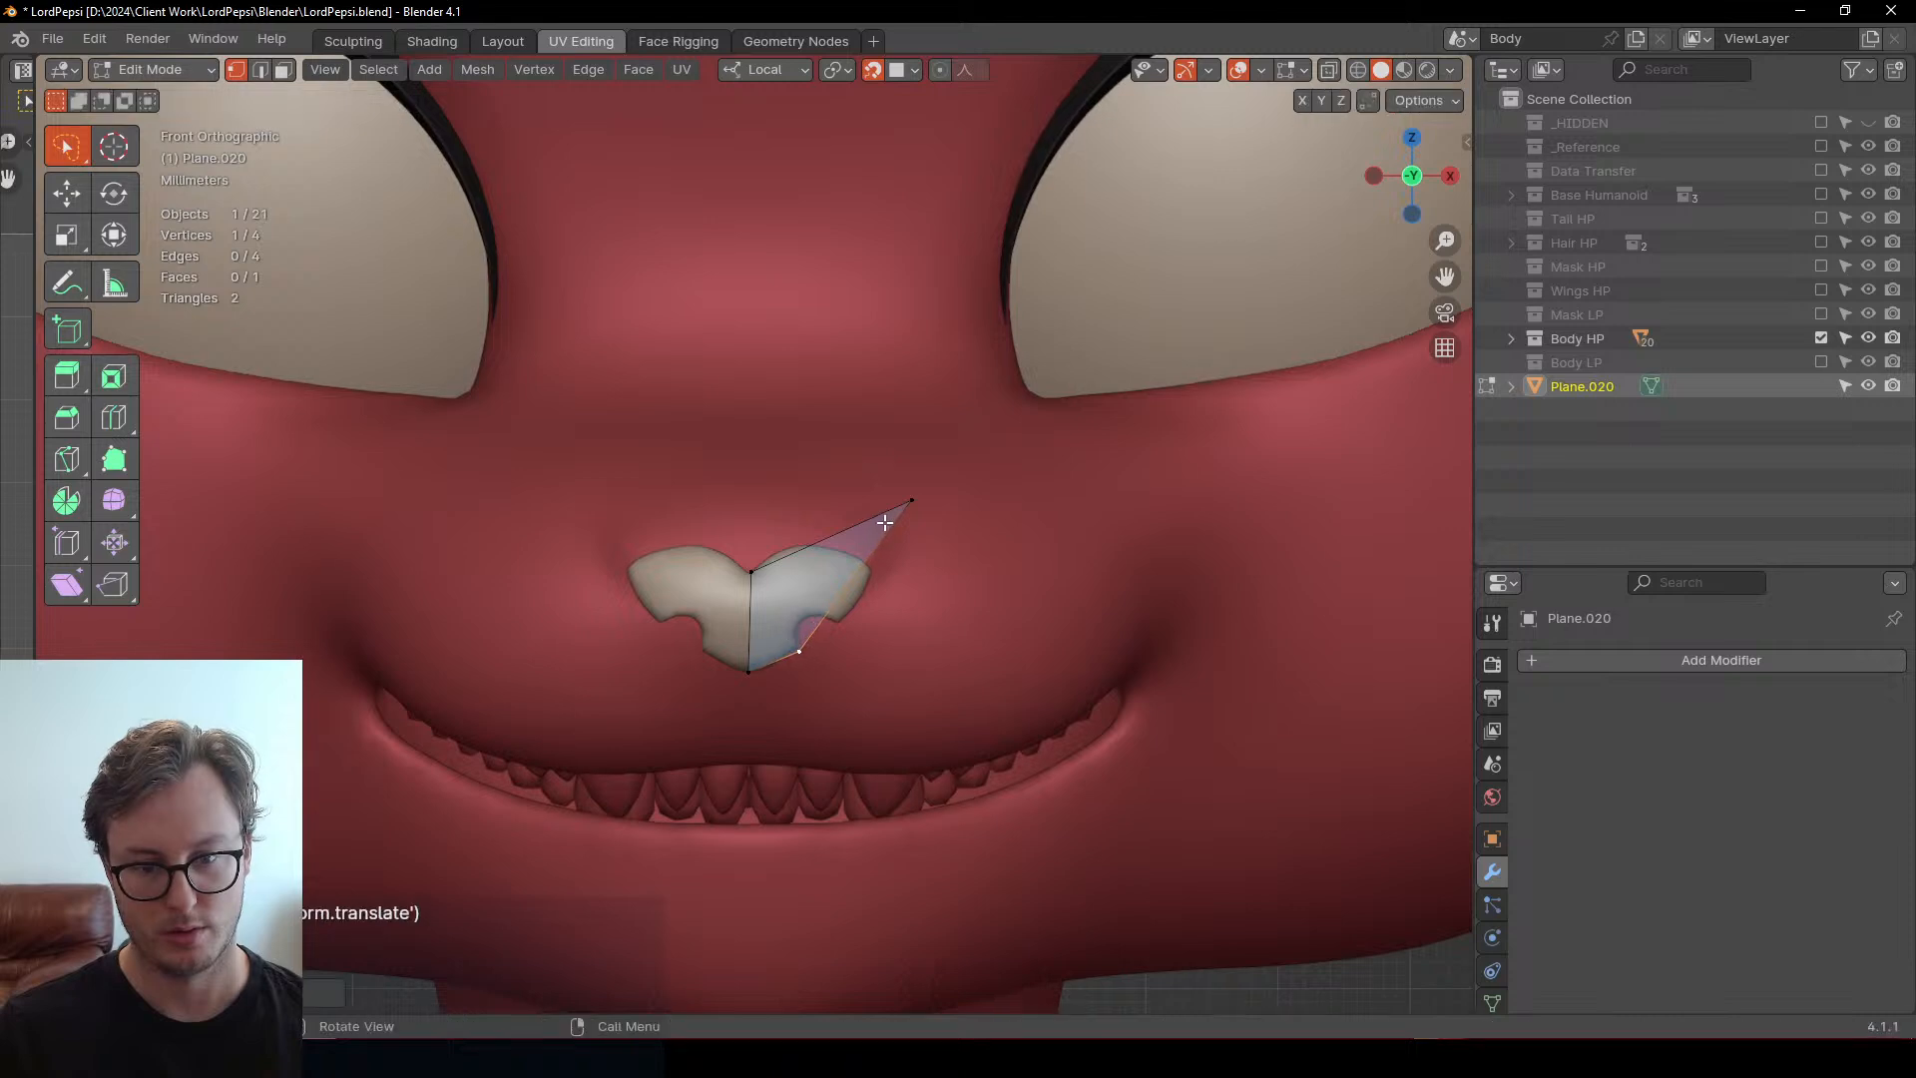
{"action": "key", "text": "g"}
{"action": "left_click", "coordinate": [743, 577]}
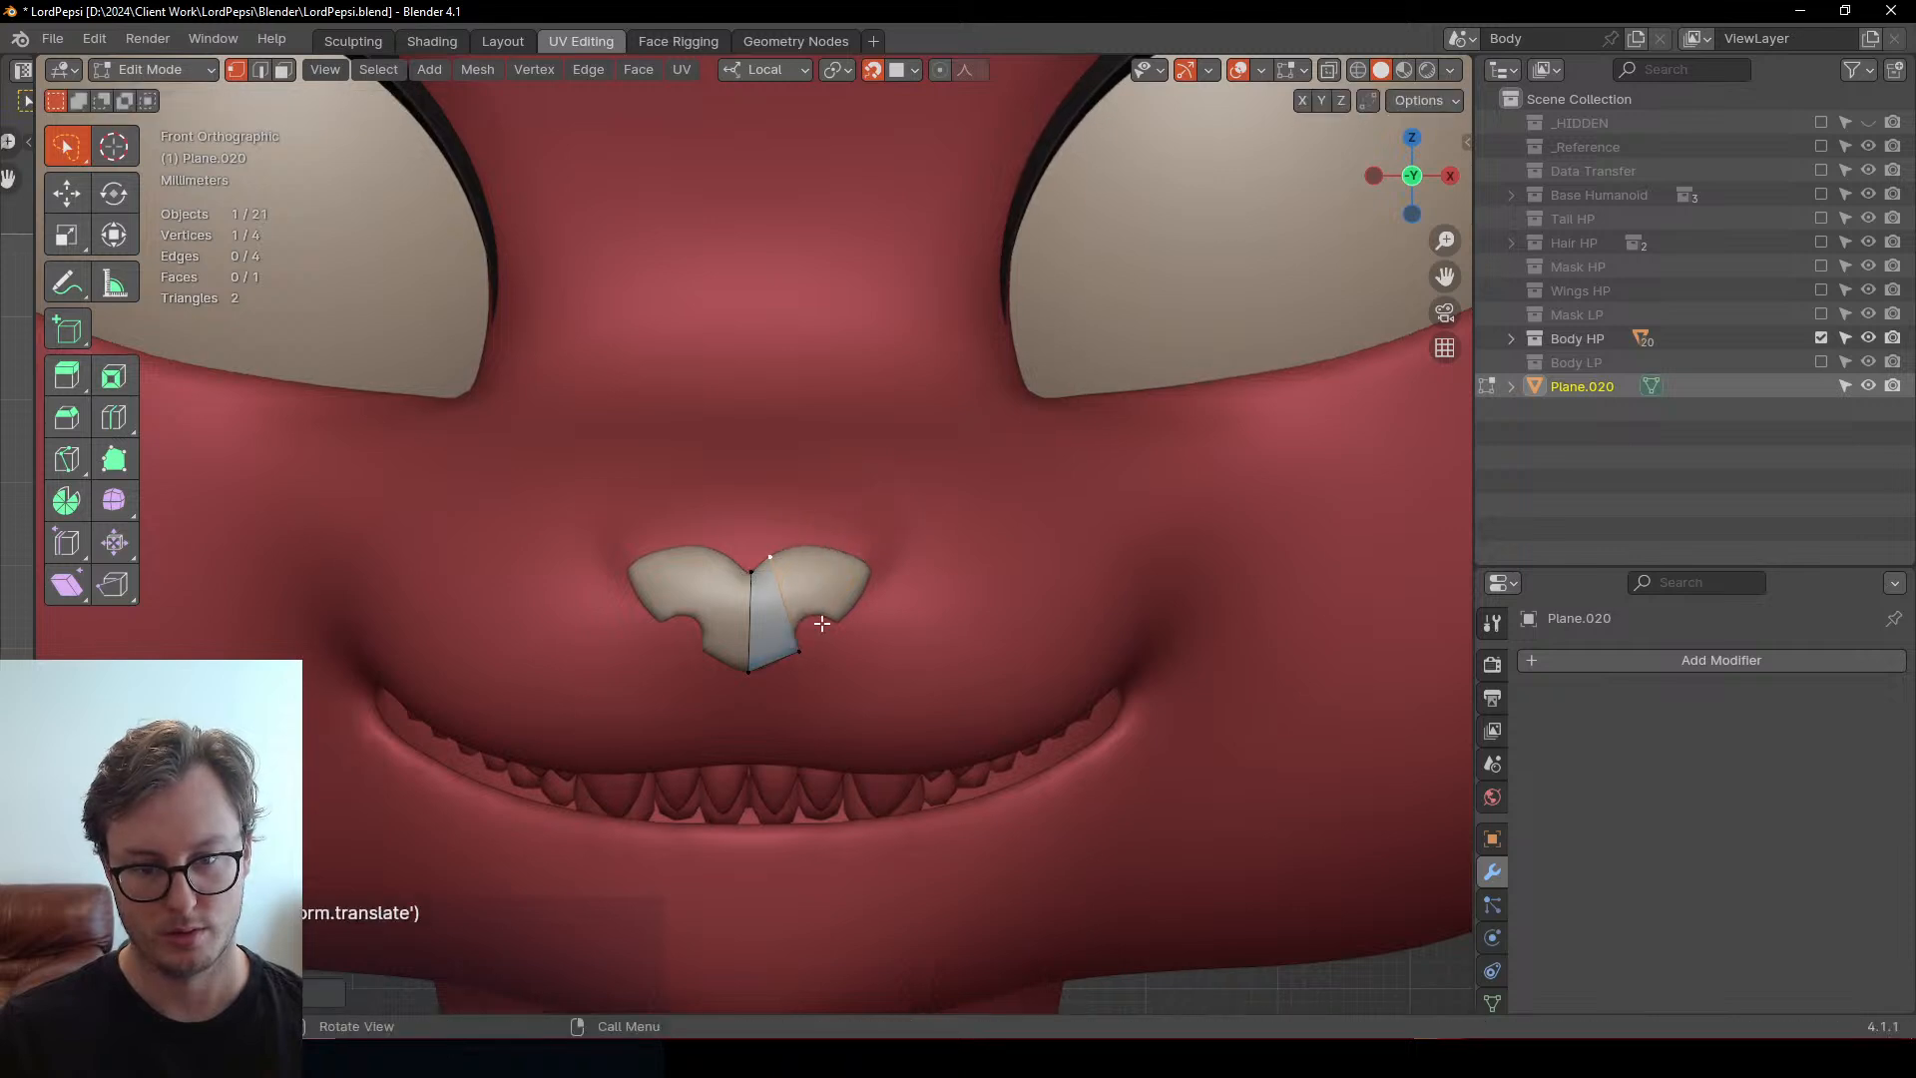
Add a centred horizontal loop cut to the nose face and move its outer vertex to the nostril cut-out's edge
{"action": "scroll", "coordinate": [811, 653], "scroll_direction": "up", "scroll_amount": 4}
{"action": "key", "text": "ctrl+r"}
{"action": "left_click", "coordinate": [836, 720]}
{"action": "right_click", "coordinate": [835, 721]}
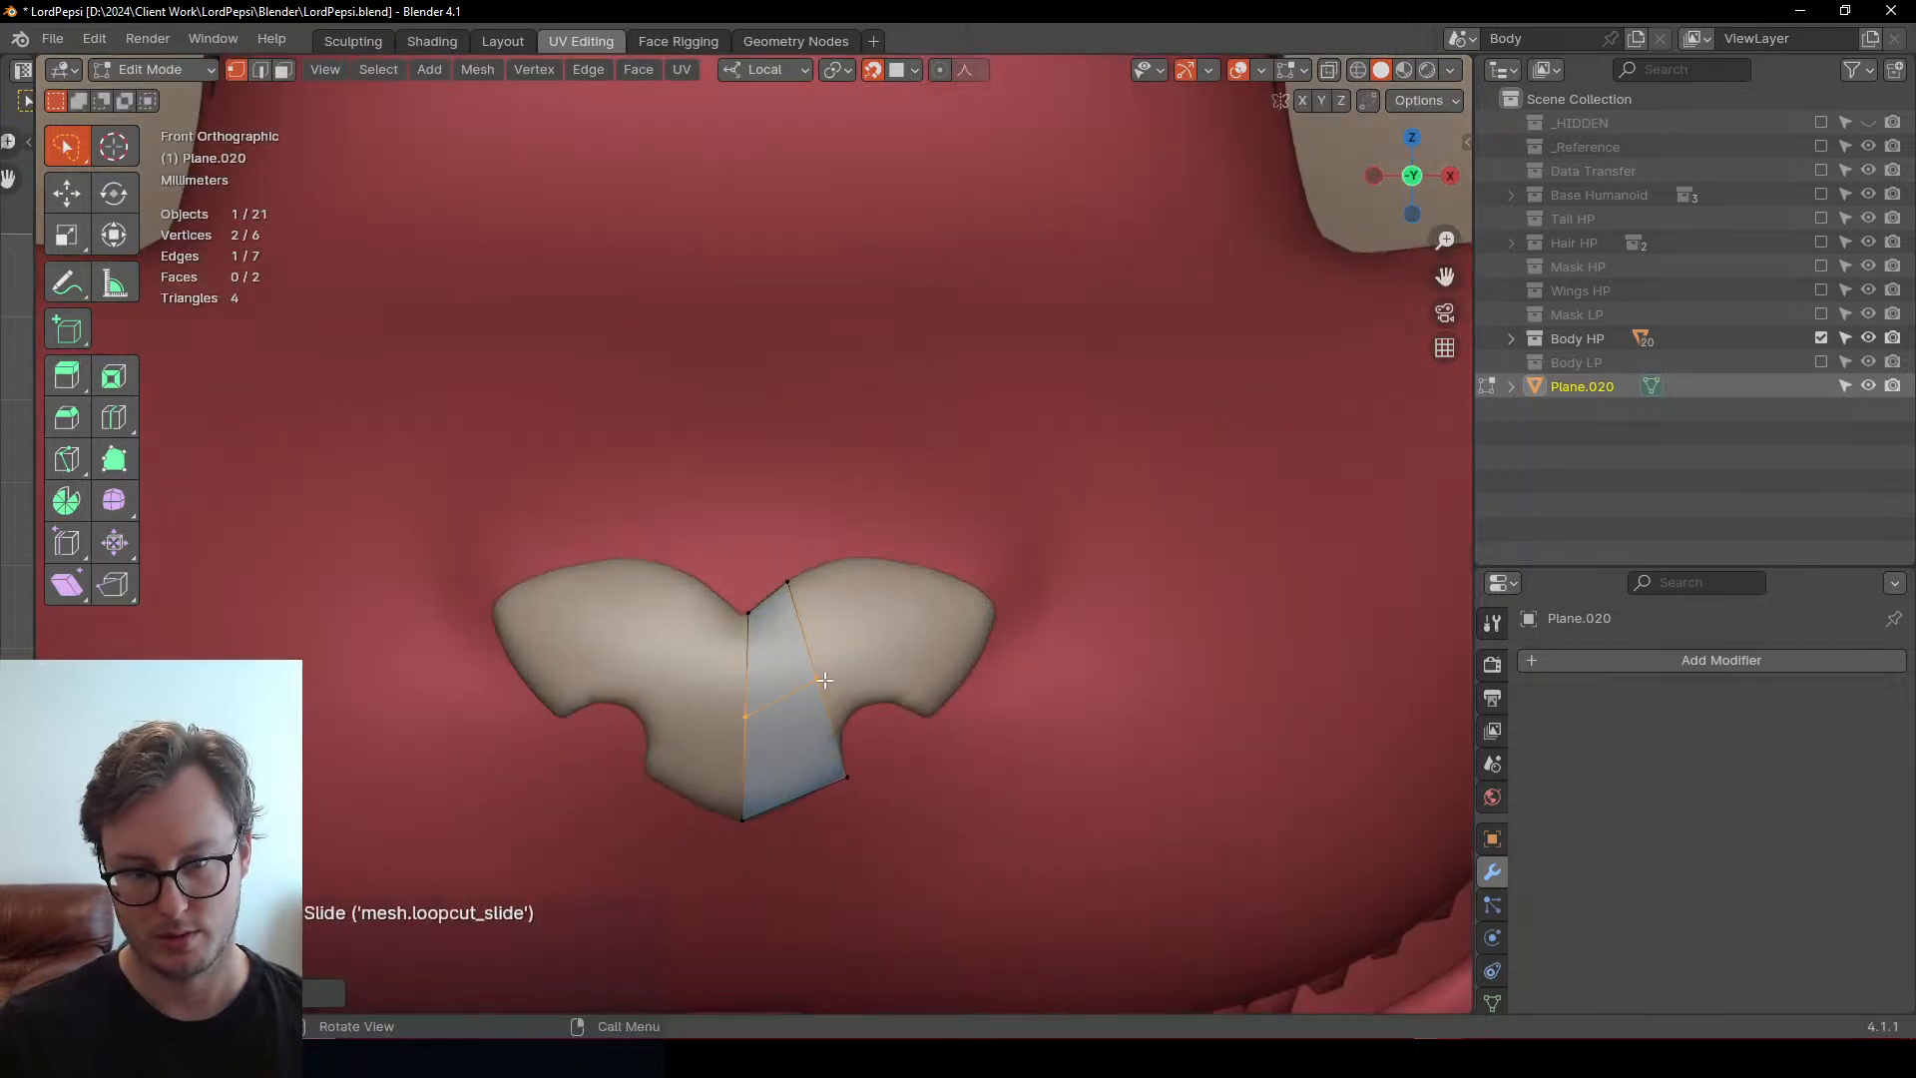
{"action": "left_click", "coordinate": [821, 691]}
{"action": "key", "text": "g"}
{"action": "left_click", "coordinate": [832, 720]}
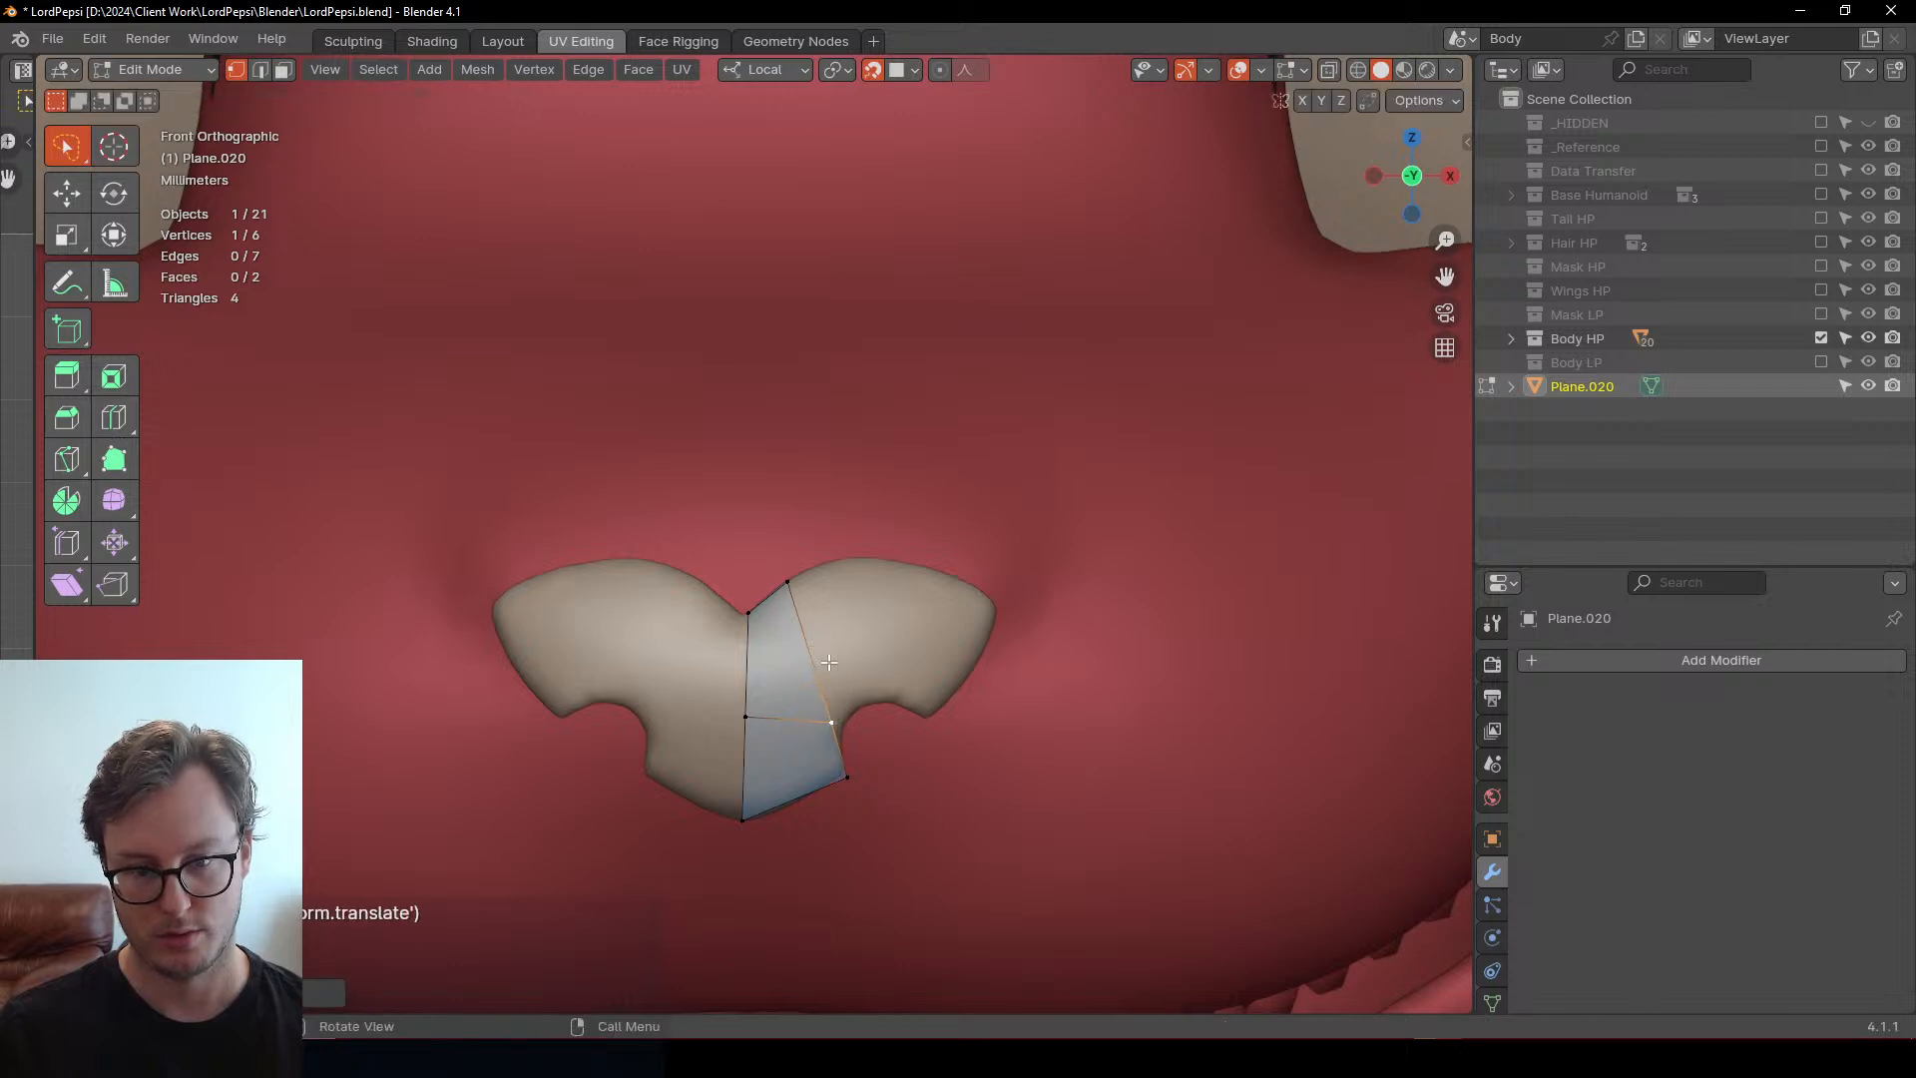
Extrude the upper outer edge toward the nose's side and fit the new lower vertex to the nostril curve
{"action": "left_click", "coordinate": [798, 608], "text": "shift"}
{"action": "key", "text": "e"}
{"action": "left_click", "coordinate": [933, 663]}
{"action": "left_click", "coordinate": [910, 678]}
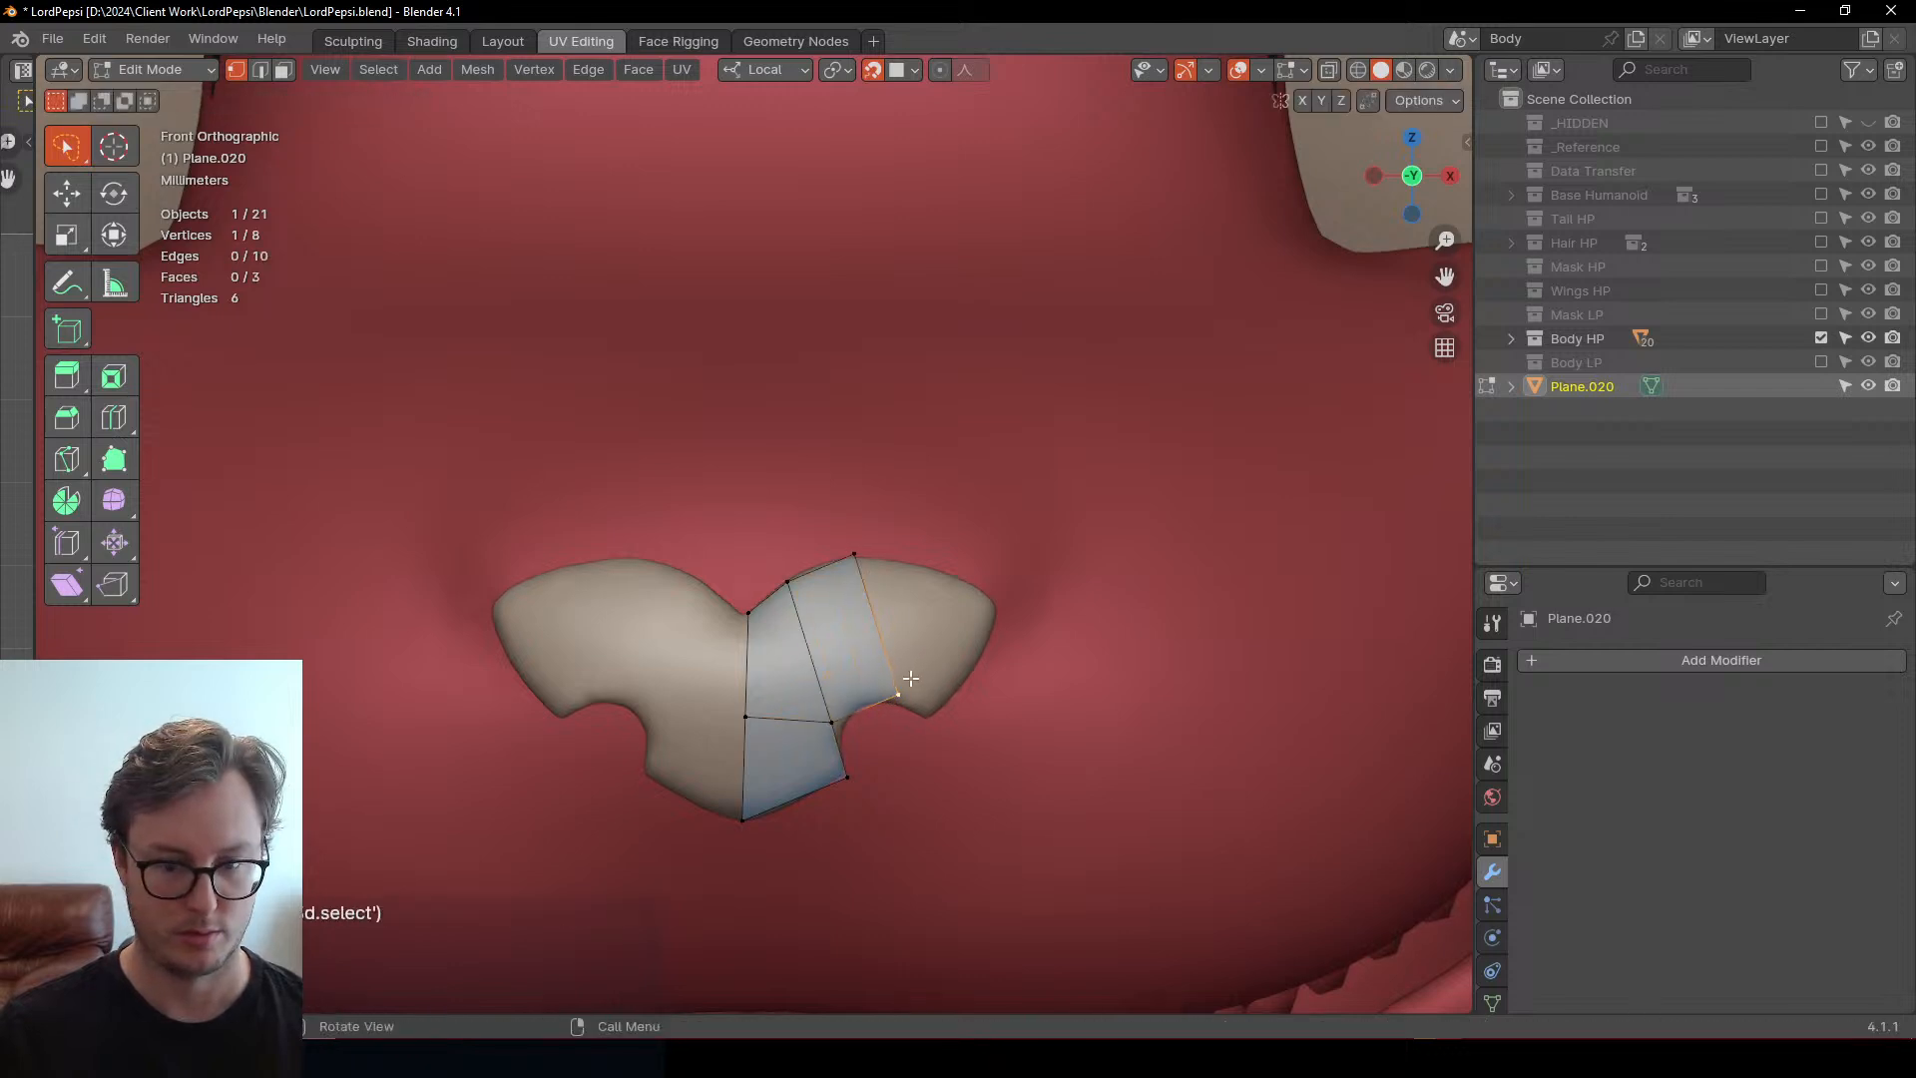
{"action": "key", "text": "g"}
{"action": "left_click", "coordinate": [892, 676]}
Extrude the outer edge again toward the nose's tip and rotate it to match the outline
{"action": "left_click", "coordinate": [859, 569], "text": "shift"}
{"action": "key", "text": "e"}
{"action": "left_click", "coordinate": [924, 584]}
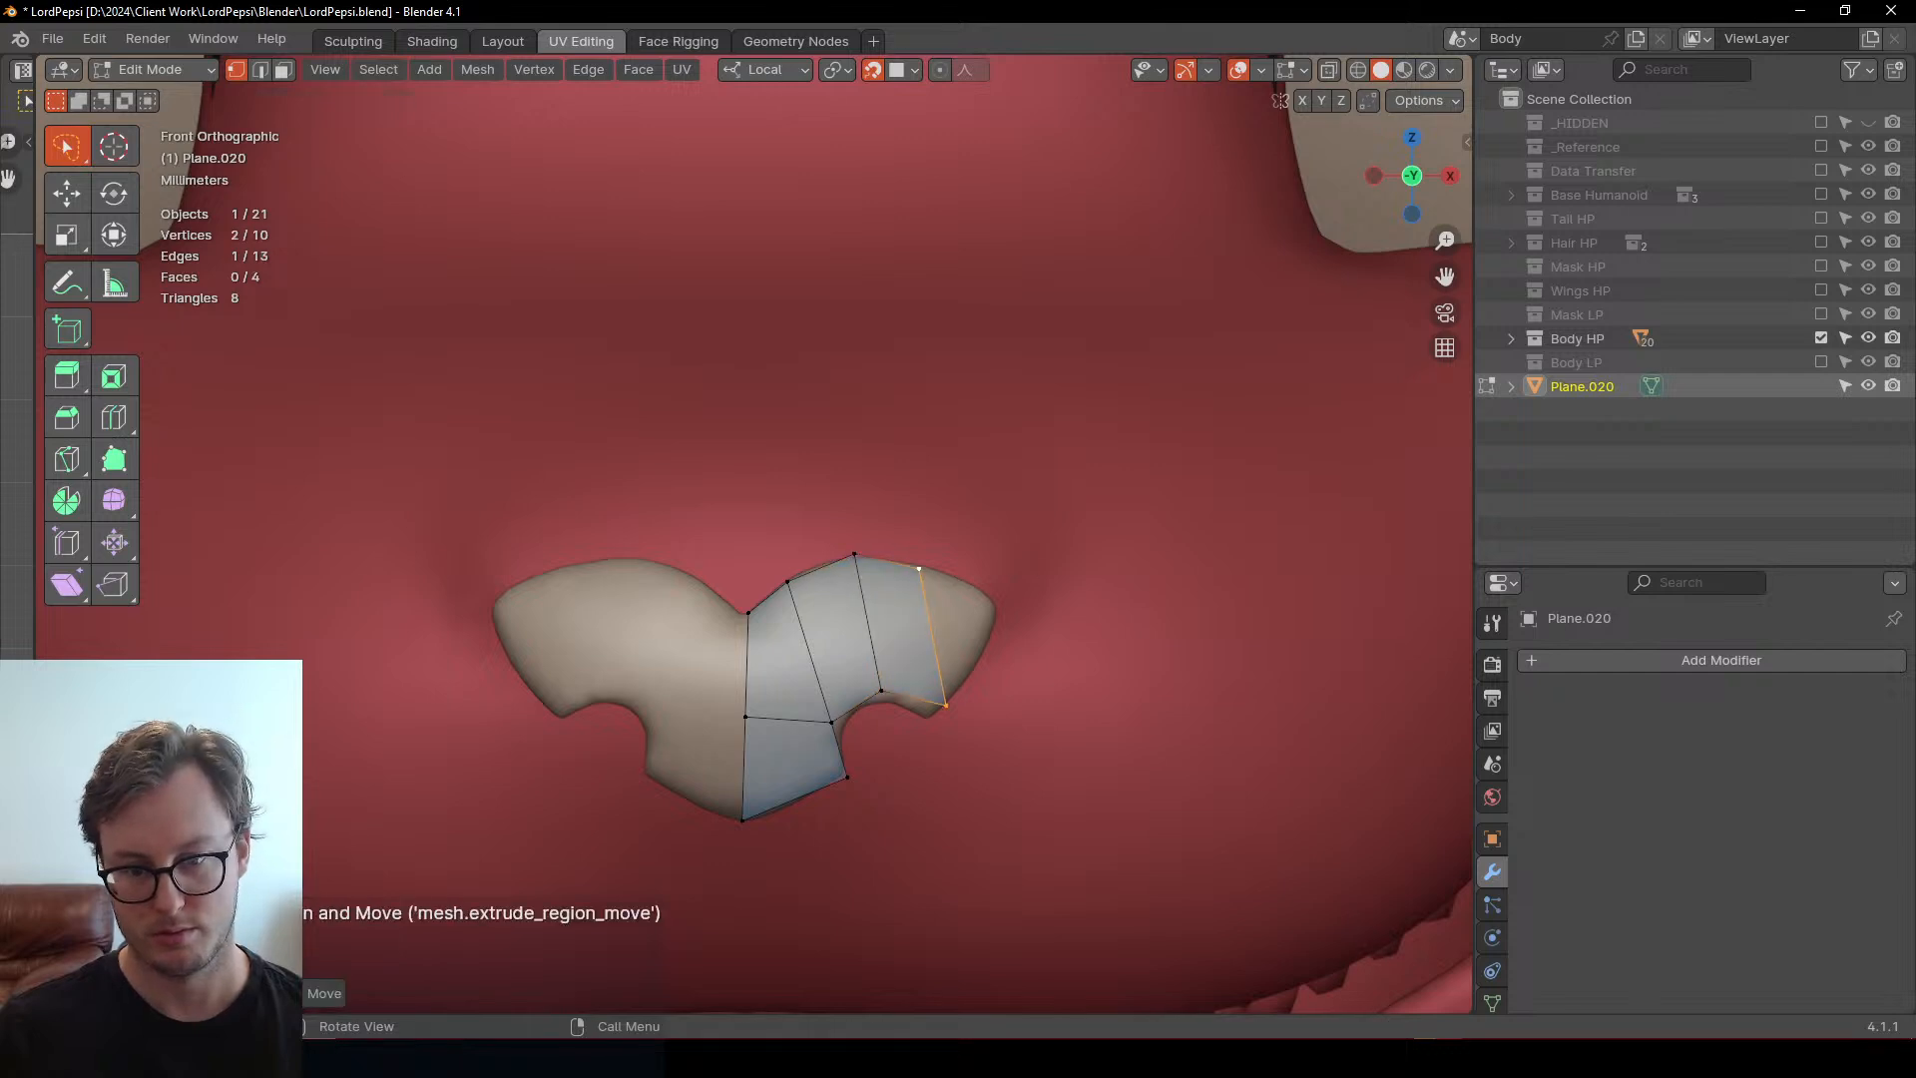
{"action": "key", "text": "r"}
{"action": "left_click", "coordinate": [1035, 611]}
Move the outer face's upper and lower vertices onto the nose outline, placing the upper one at the side tip
{"action": "left_click", "coordinate": [953, 575]}
{"action": "key", "text": "g"}
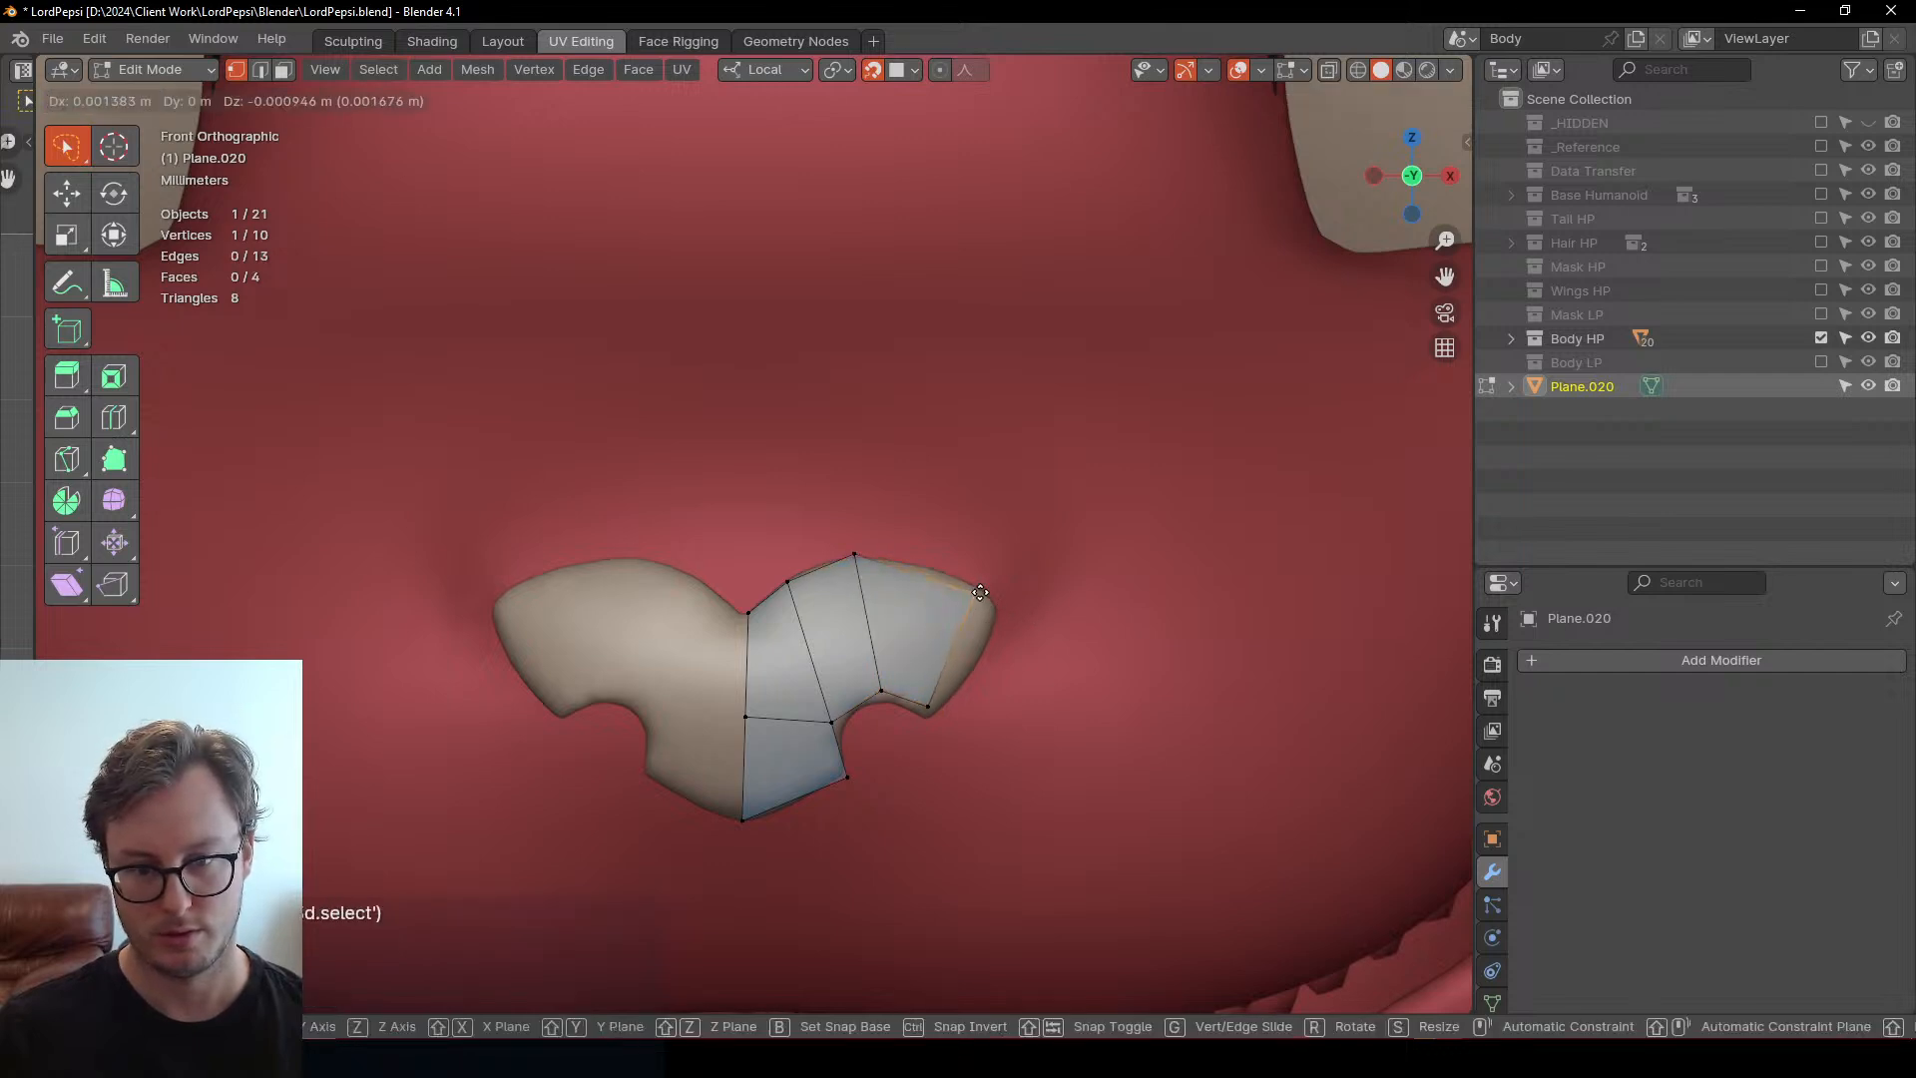
{"action": "left_click", "coordinate": [955, 576]}
{"action": "left_click", "coordinate": [874, 691]}
{"action": "key", "text": "g"}
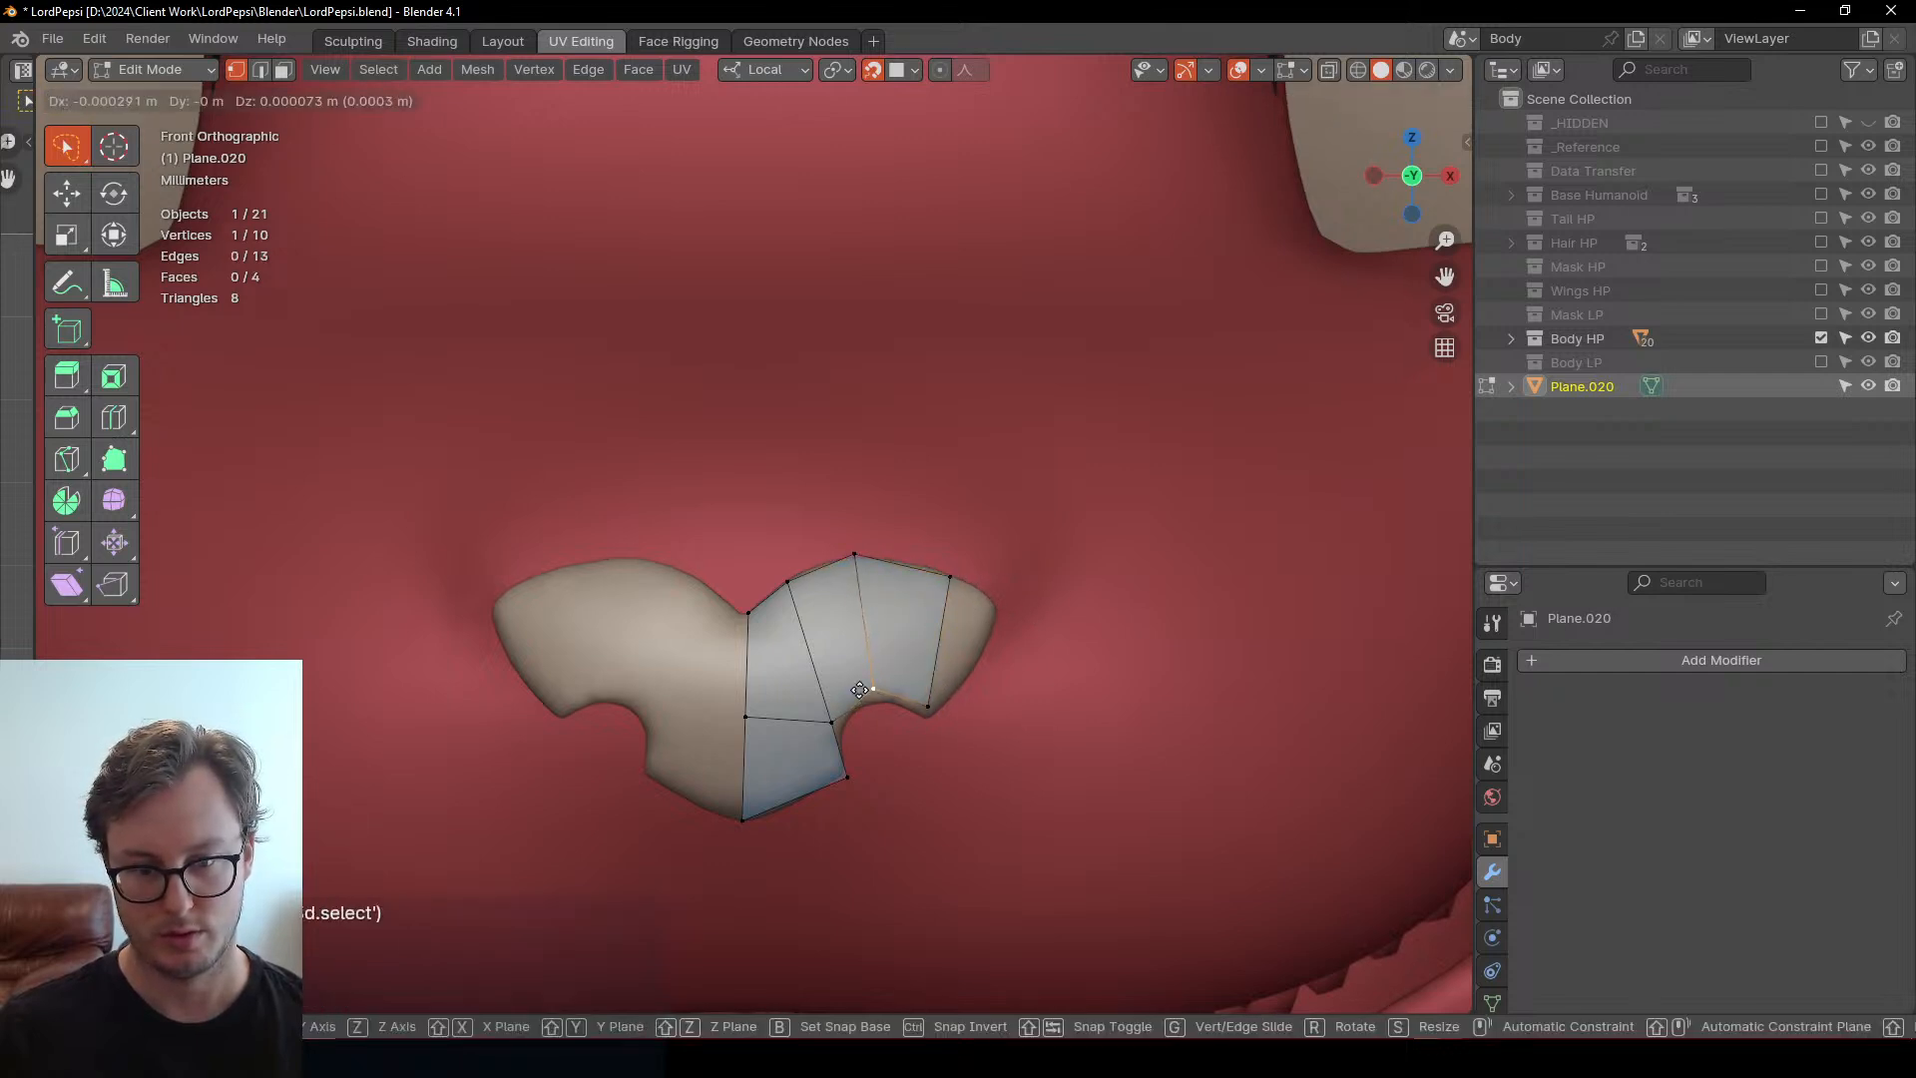
{"action": "left_click", "coordinate": [925, 695]}
{"action": "left_click", "coordinate": [952, 577]}
{"action": "key", "text": "g"}
{"action": "left_click", "coordinate": [1008, 615]}
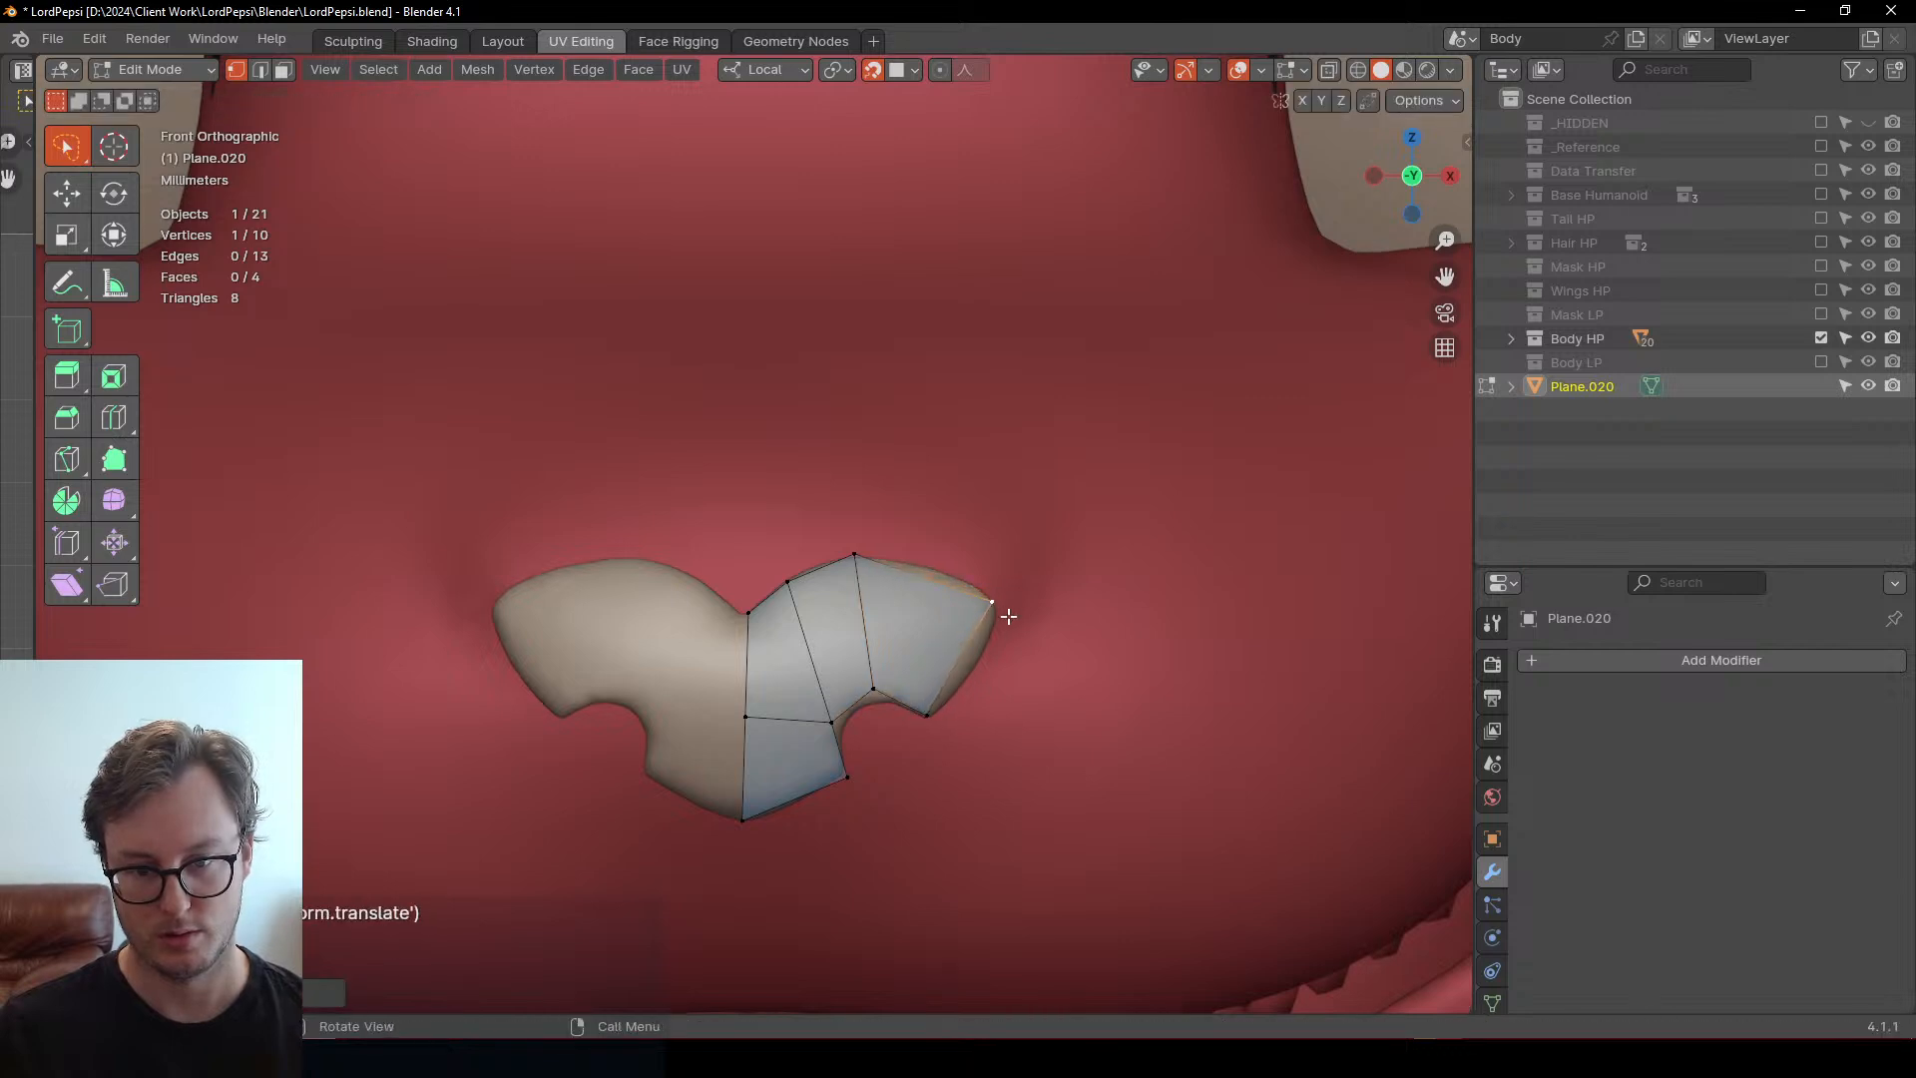
Move the two inner vertices of the nose mesh's upper border outward along the outline and lower the centreline vertex above the bottom face
{"action": "key", "text": "g"}
{"action": "left_click", "coordinate": [900, 562]}
{"action": "left_click", "coordinate": [788, 580]}
{"action": "key", "text": "g"}
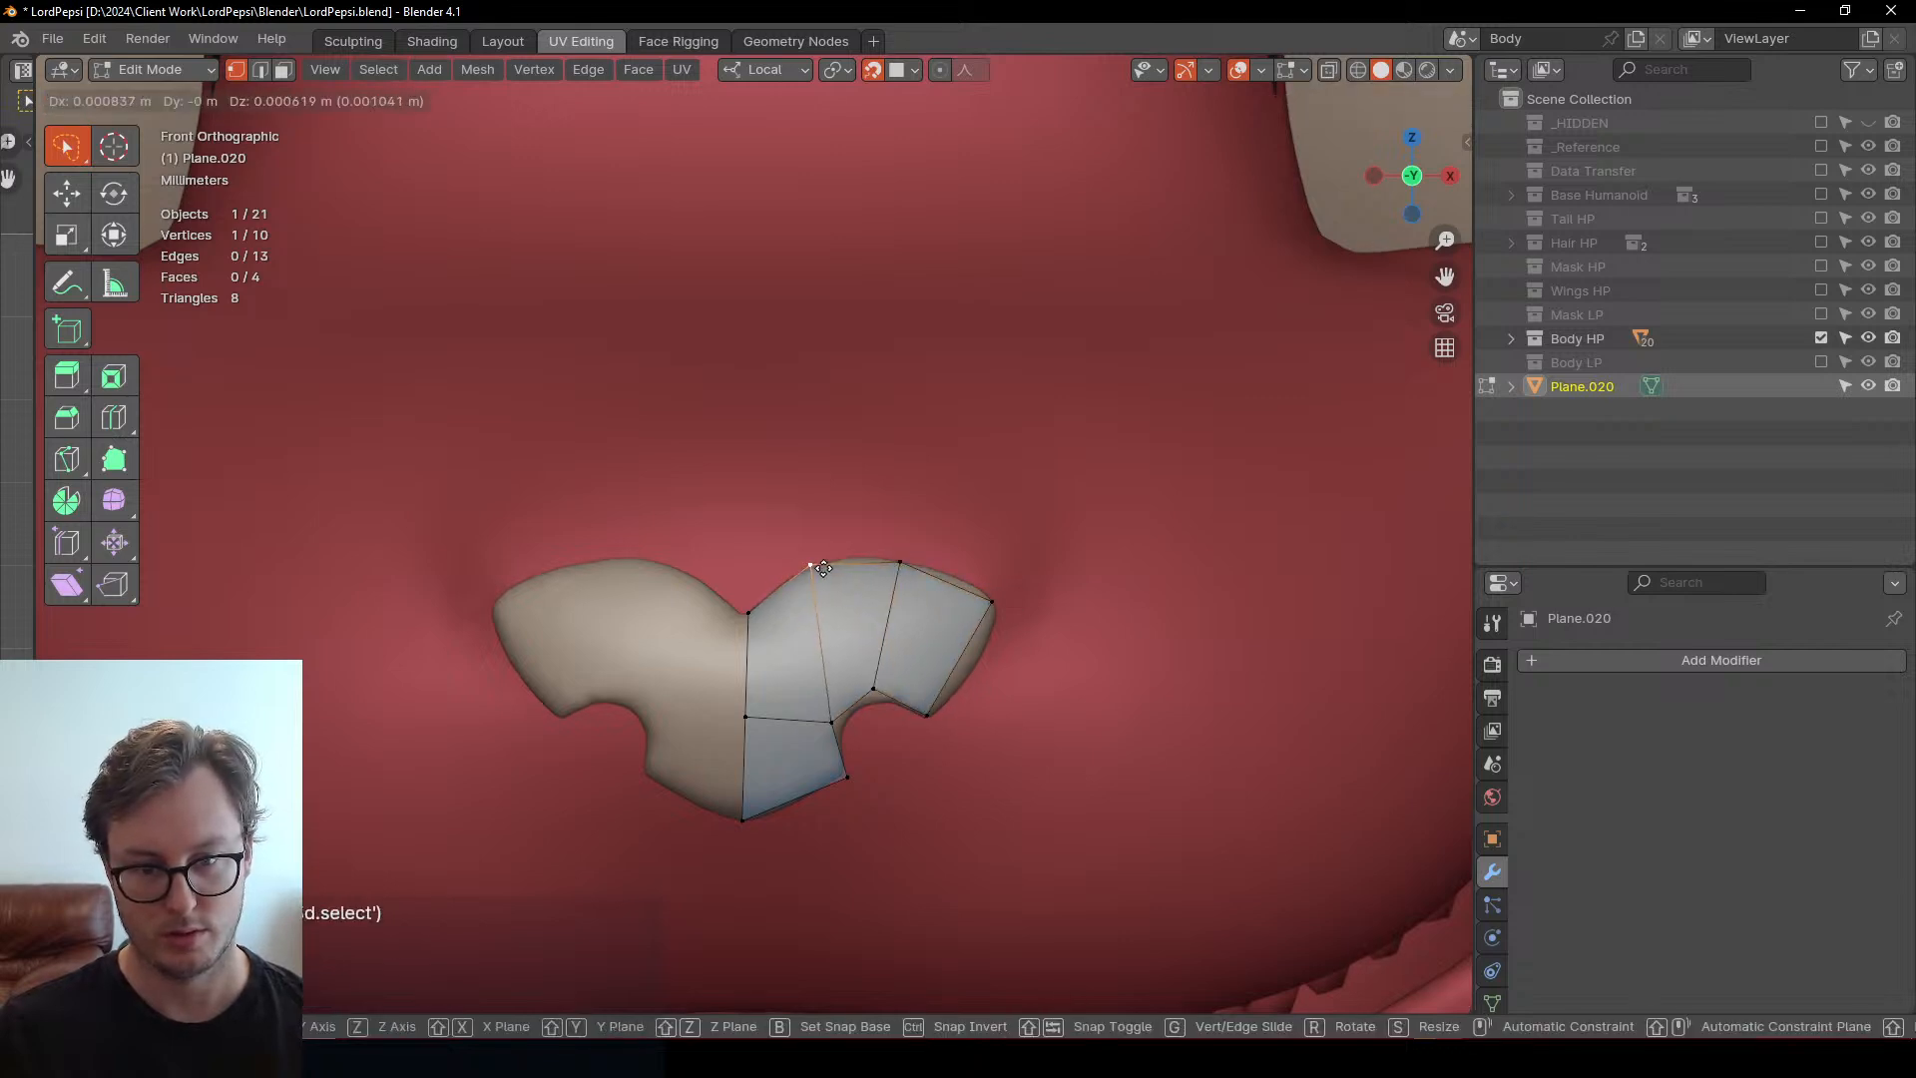
{"action": "left_click", "coordinate": [816, 565]}
{"action": "left_click", "coordinate": [745, 716]}
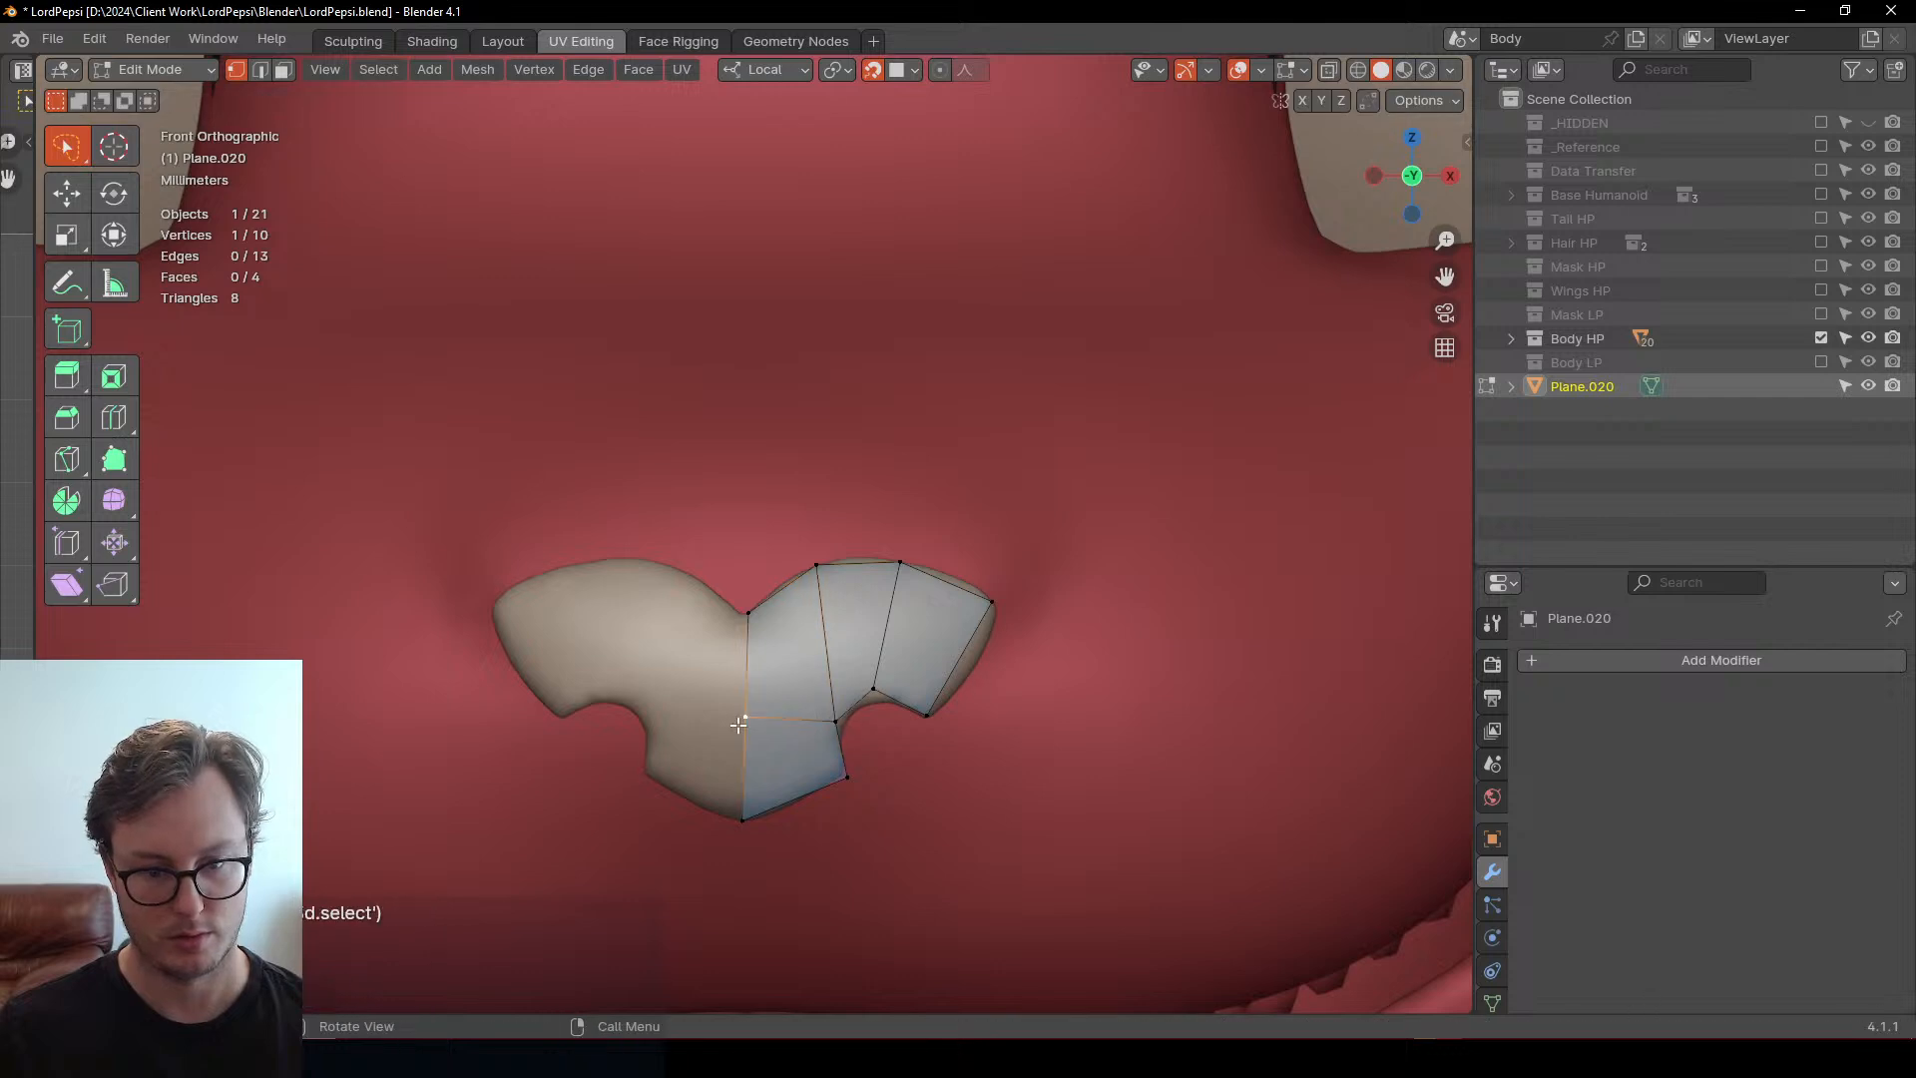
{"action": "key", "text": "g"}
Add a centred horizontal loop cut through the three upper faces and move its outer end vertex to the nose outline
{"action": "key", "text": "ctrl+r"}
{"action": "left_click", "coordinate": [885, 626]}
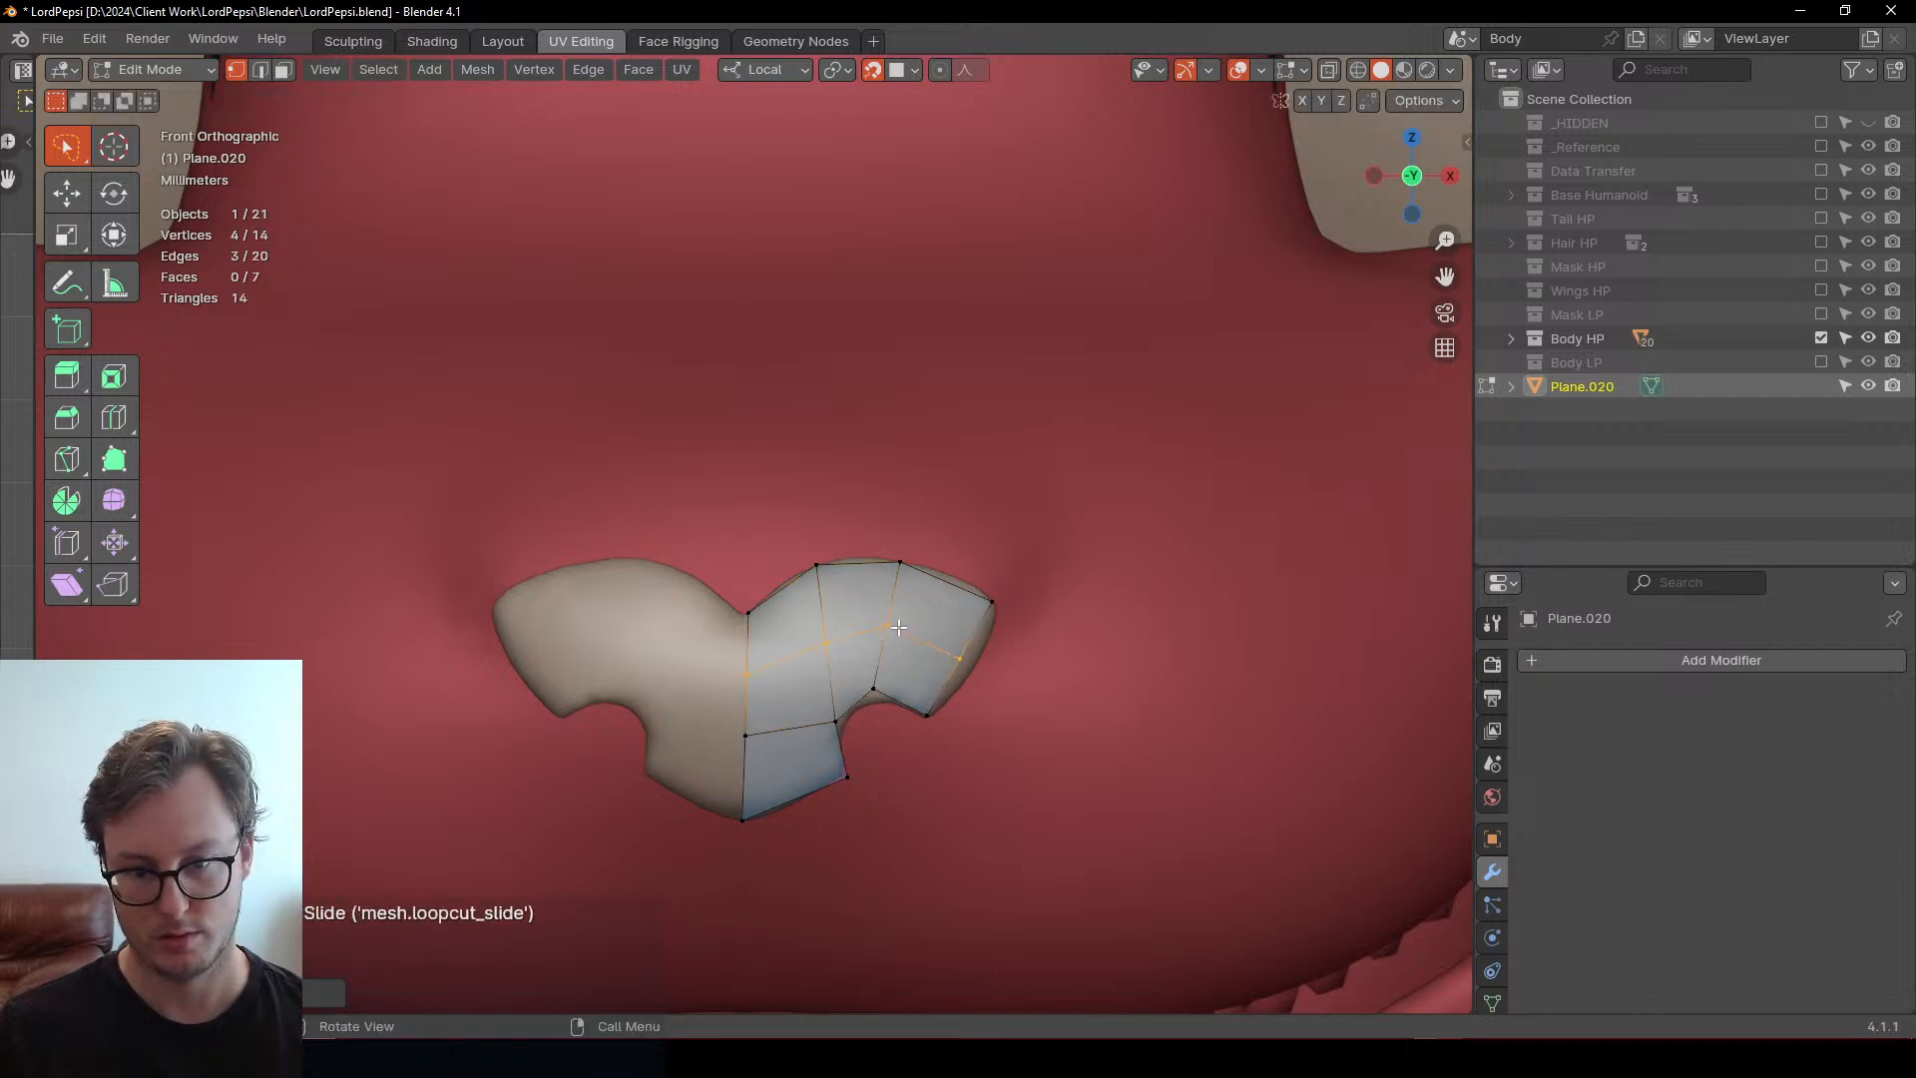
{"action": "left_click", "coordinate": [985, 635]}
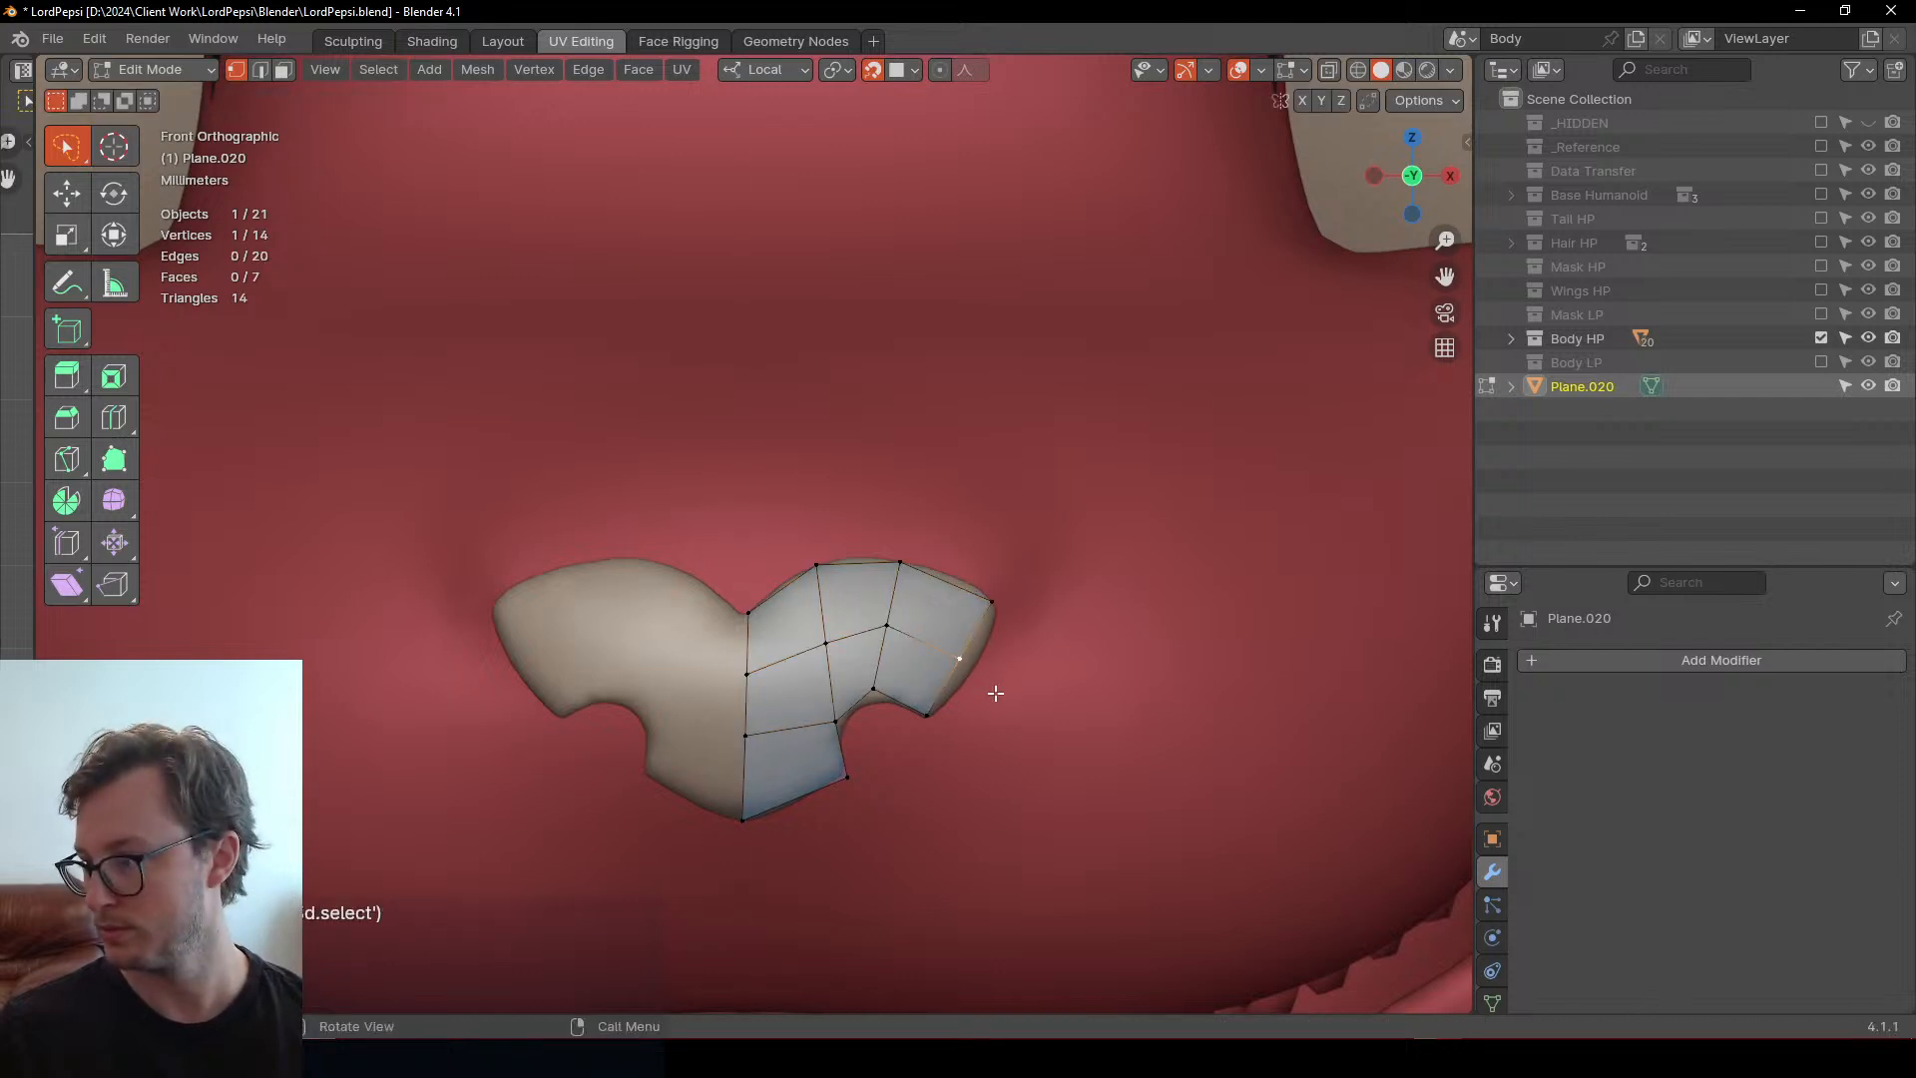
{"action": "key", "text": "g"}
{"action": "left_click", "coordinate": [986, 680]}
Nudge the upper border vertex beside the outer face and the two interior loop vertices to even out the face spacing
{"action": "left_click", "coordinate": [902, 563]}
{"action": "key", "text": "g"}
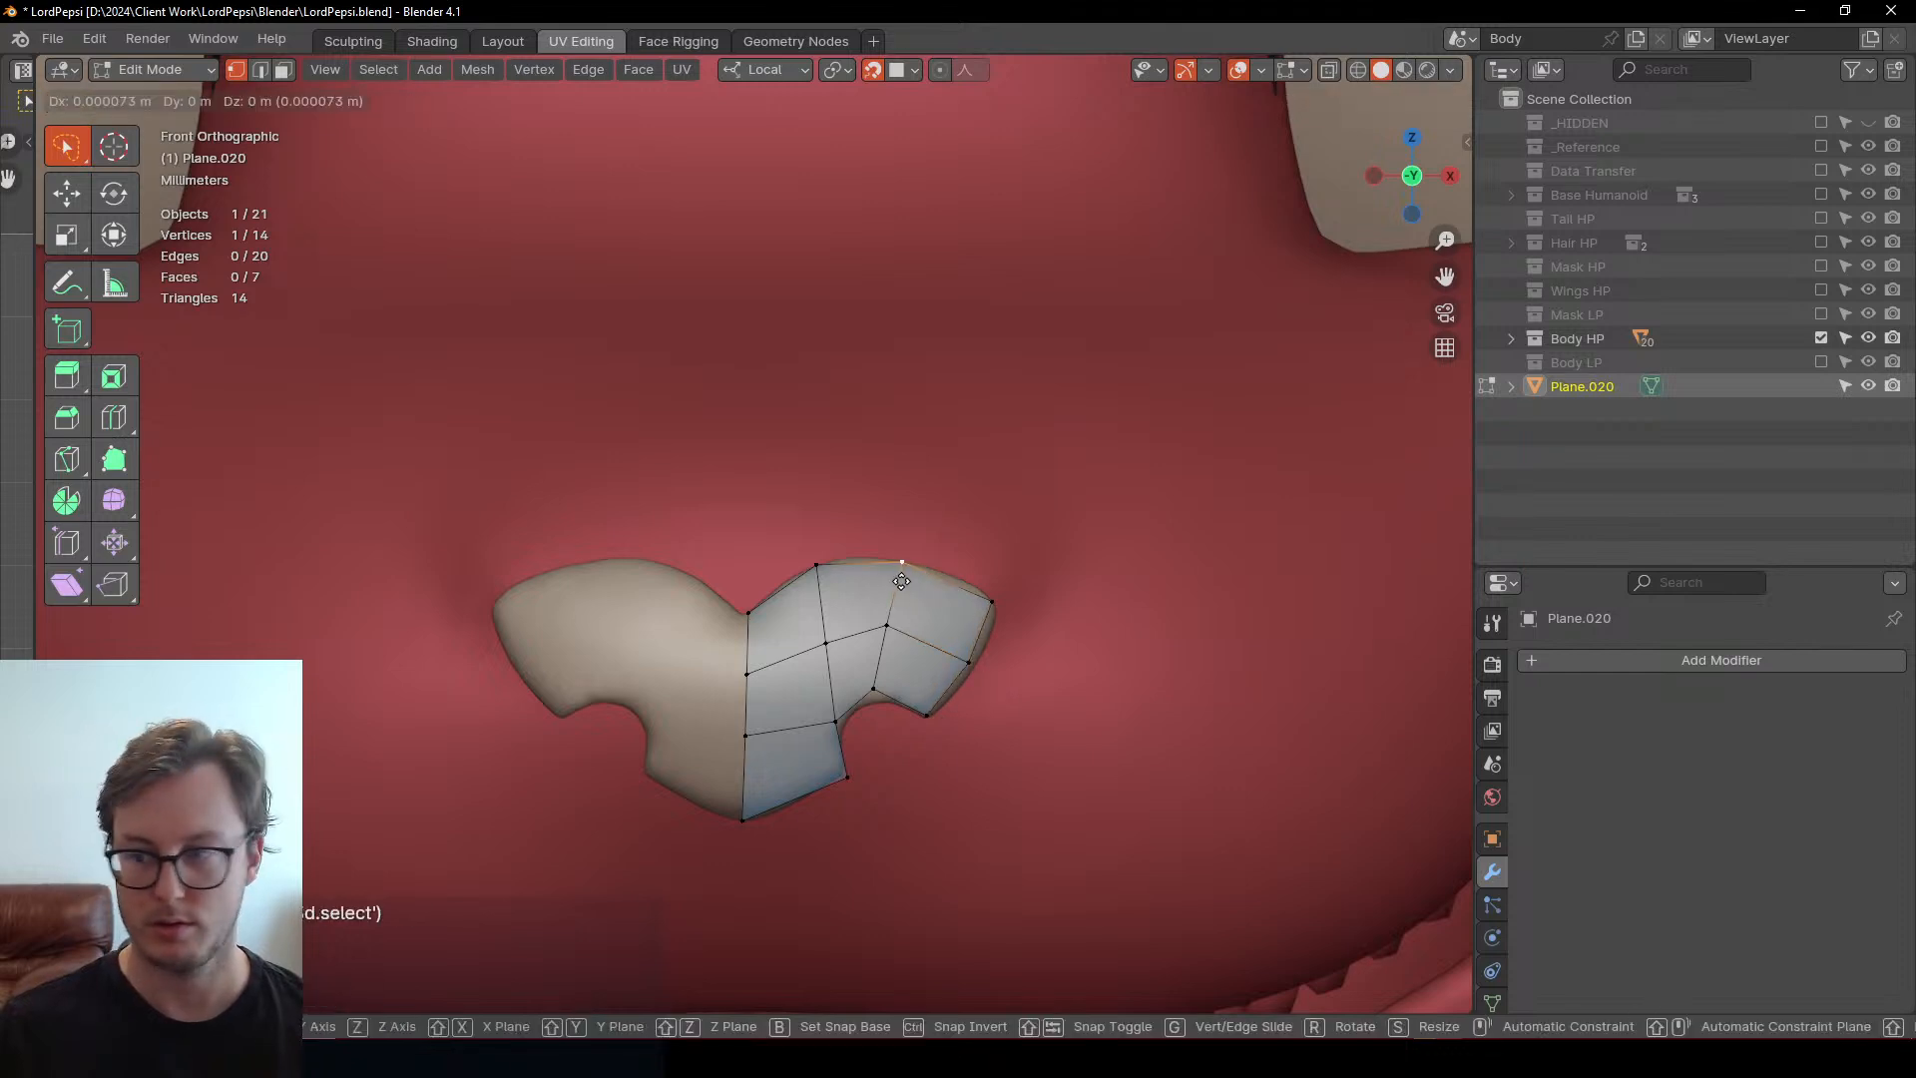
{"action": "left_click", "coordinate": [902, 580]}
{"action": "left_click", "coordinate": [884, 626]}
{"action": "key", "text": "g"}
{"action": "left_click", "coordinate": [895, 632]}
{"action": "left_click", "coordinate": [830, 645]}
{"action": "key", "text": "g"}
{"action": "left_click", "coordinate": [827, 639]}
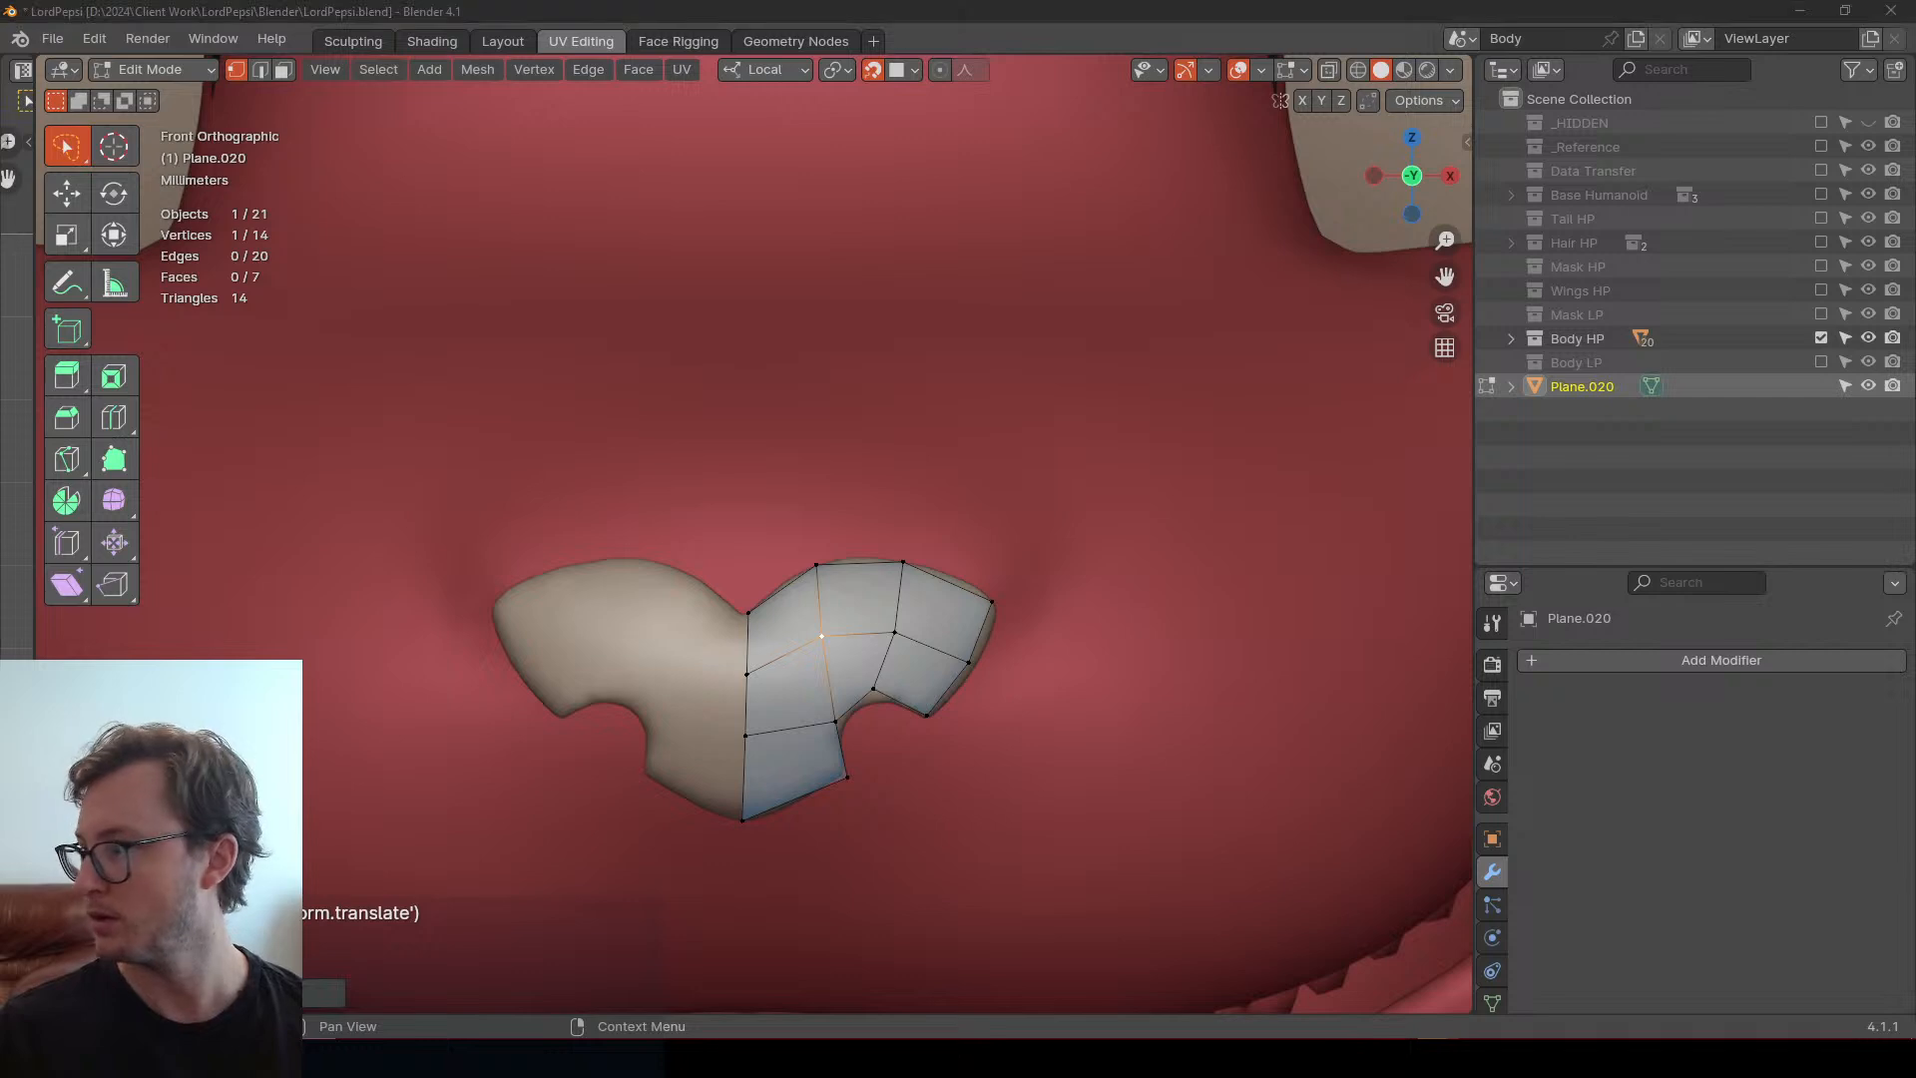
Lower the centreline vertex above the bottom face along the Z axis
{"action": "left_click", "coordinate": [750, 738]}
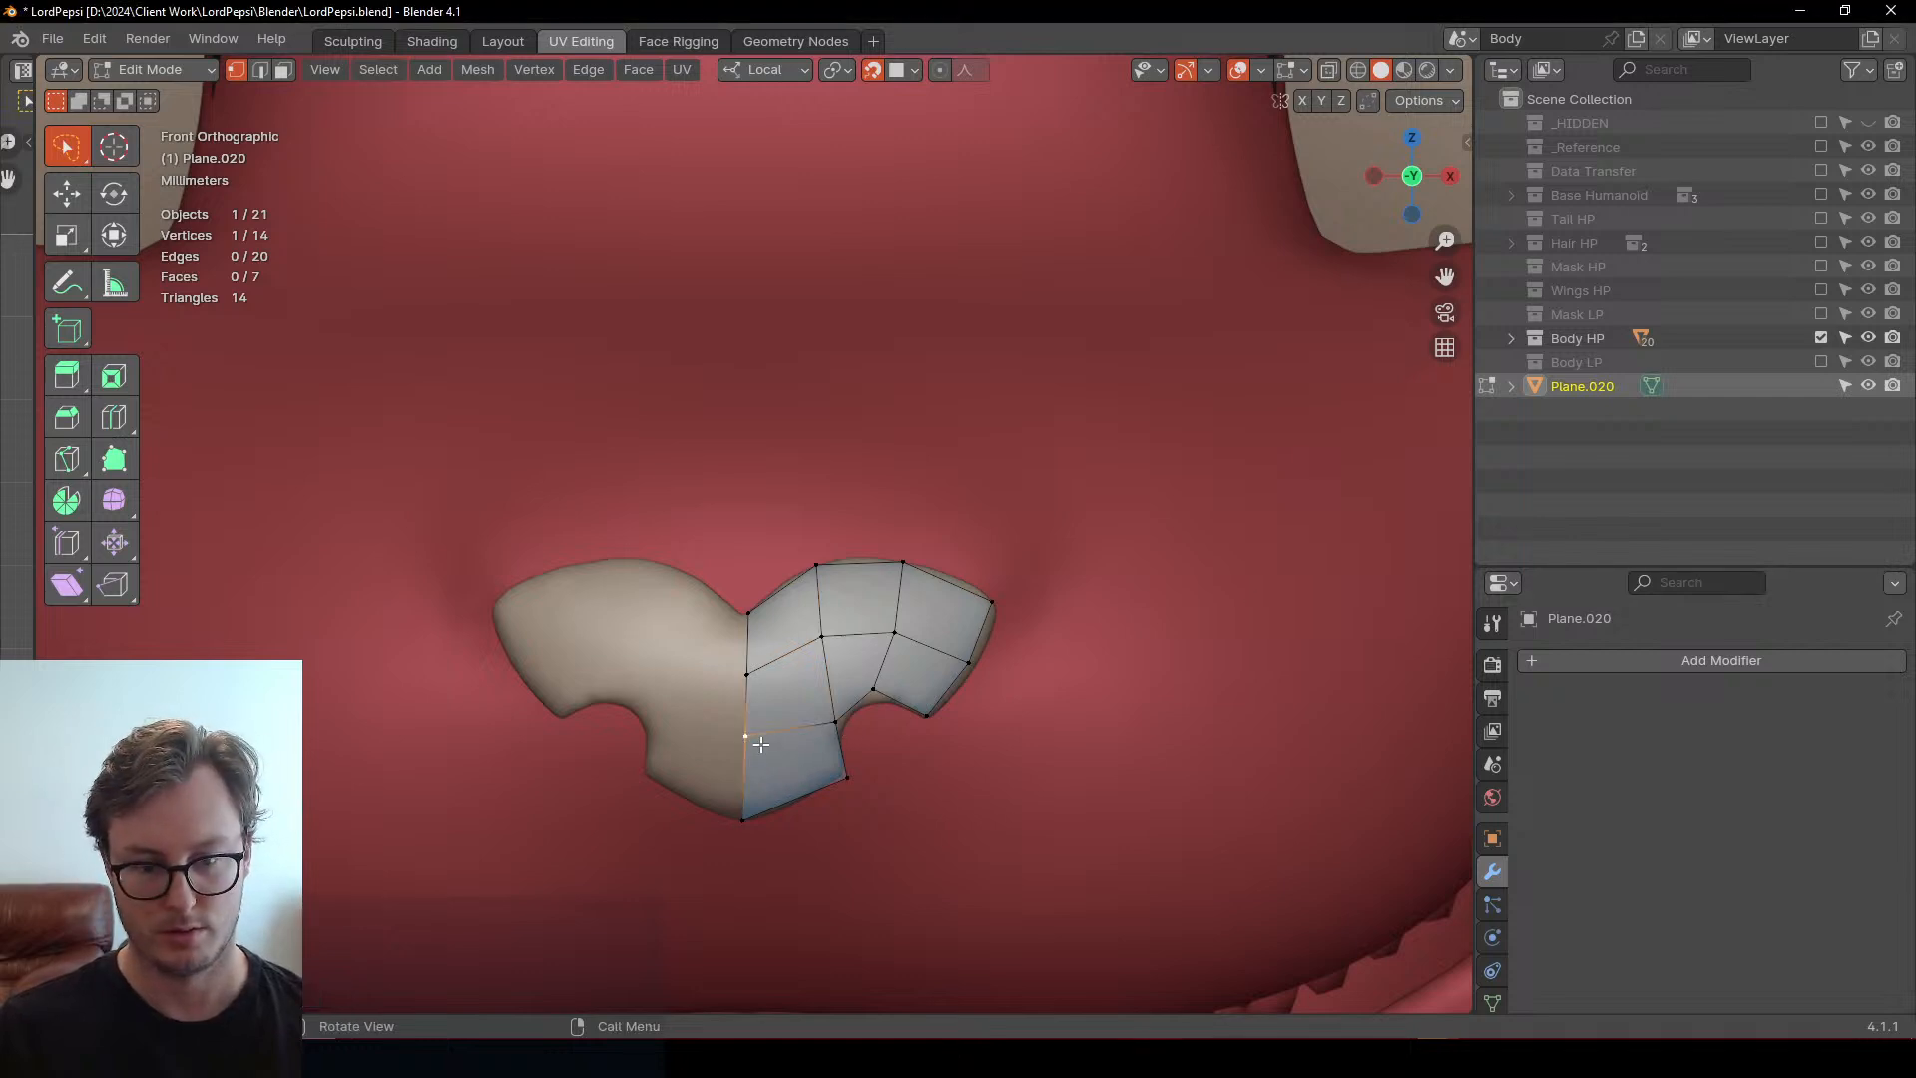
{"action": "key", "text": "g"}
{"action": "key", "text": "z"}
{"action": "left_click", "coordinate": [760, 756]}
{"action": "left_click", "coordinate": [747, 682]}
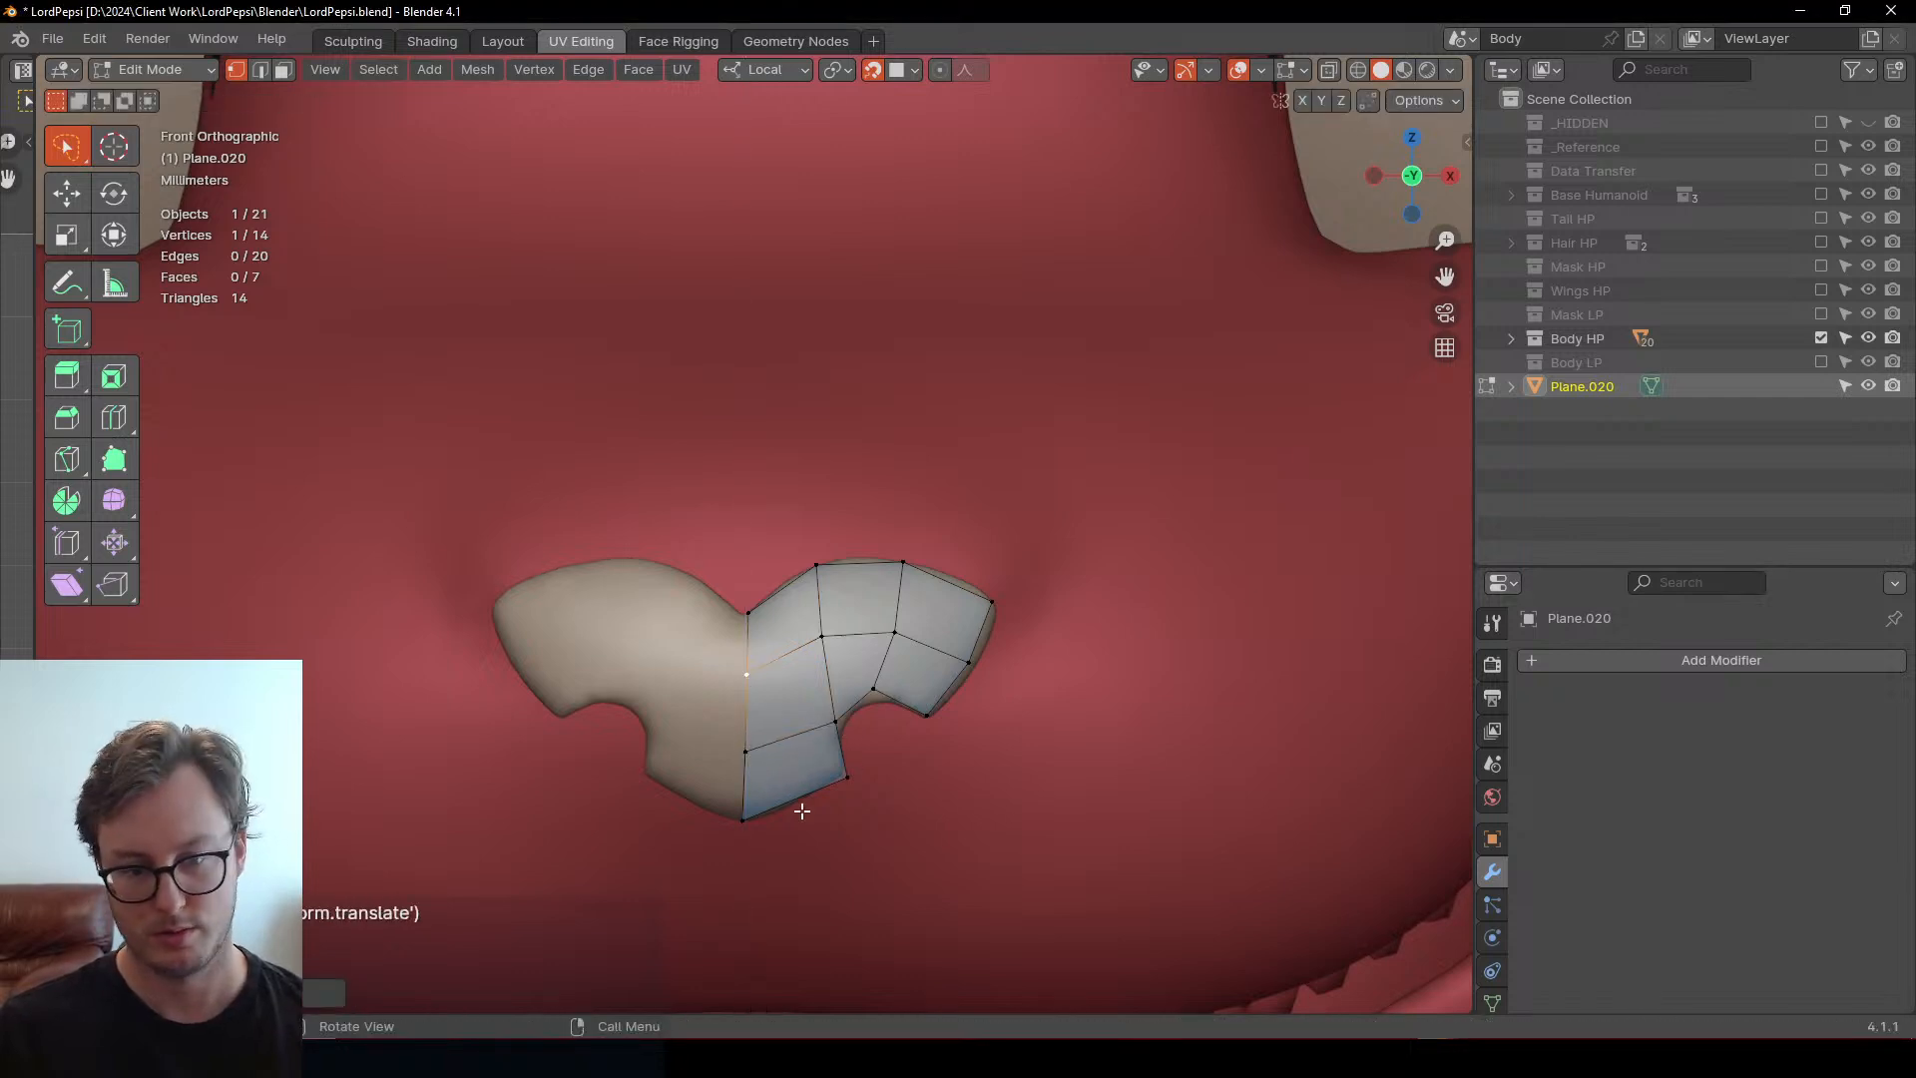
Extrude the upper border from the centreline to the side tip slightly upward along Z
{"action": "left_click", "coordinate": [759, 613]}
{"action": "left_click", "coordinate": [1008, 595], "text": "ctrl"}
{"action": "key", "text": "e"}
{"action": "key", "text": "z"}
{"action": "left_click", "coordinate": [1011, 589]}
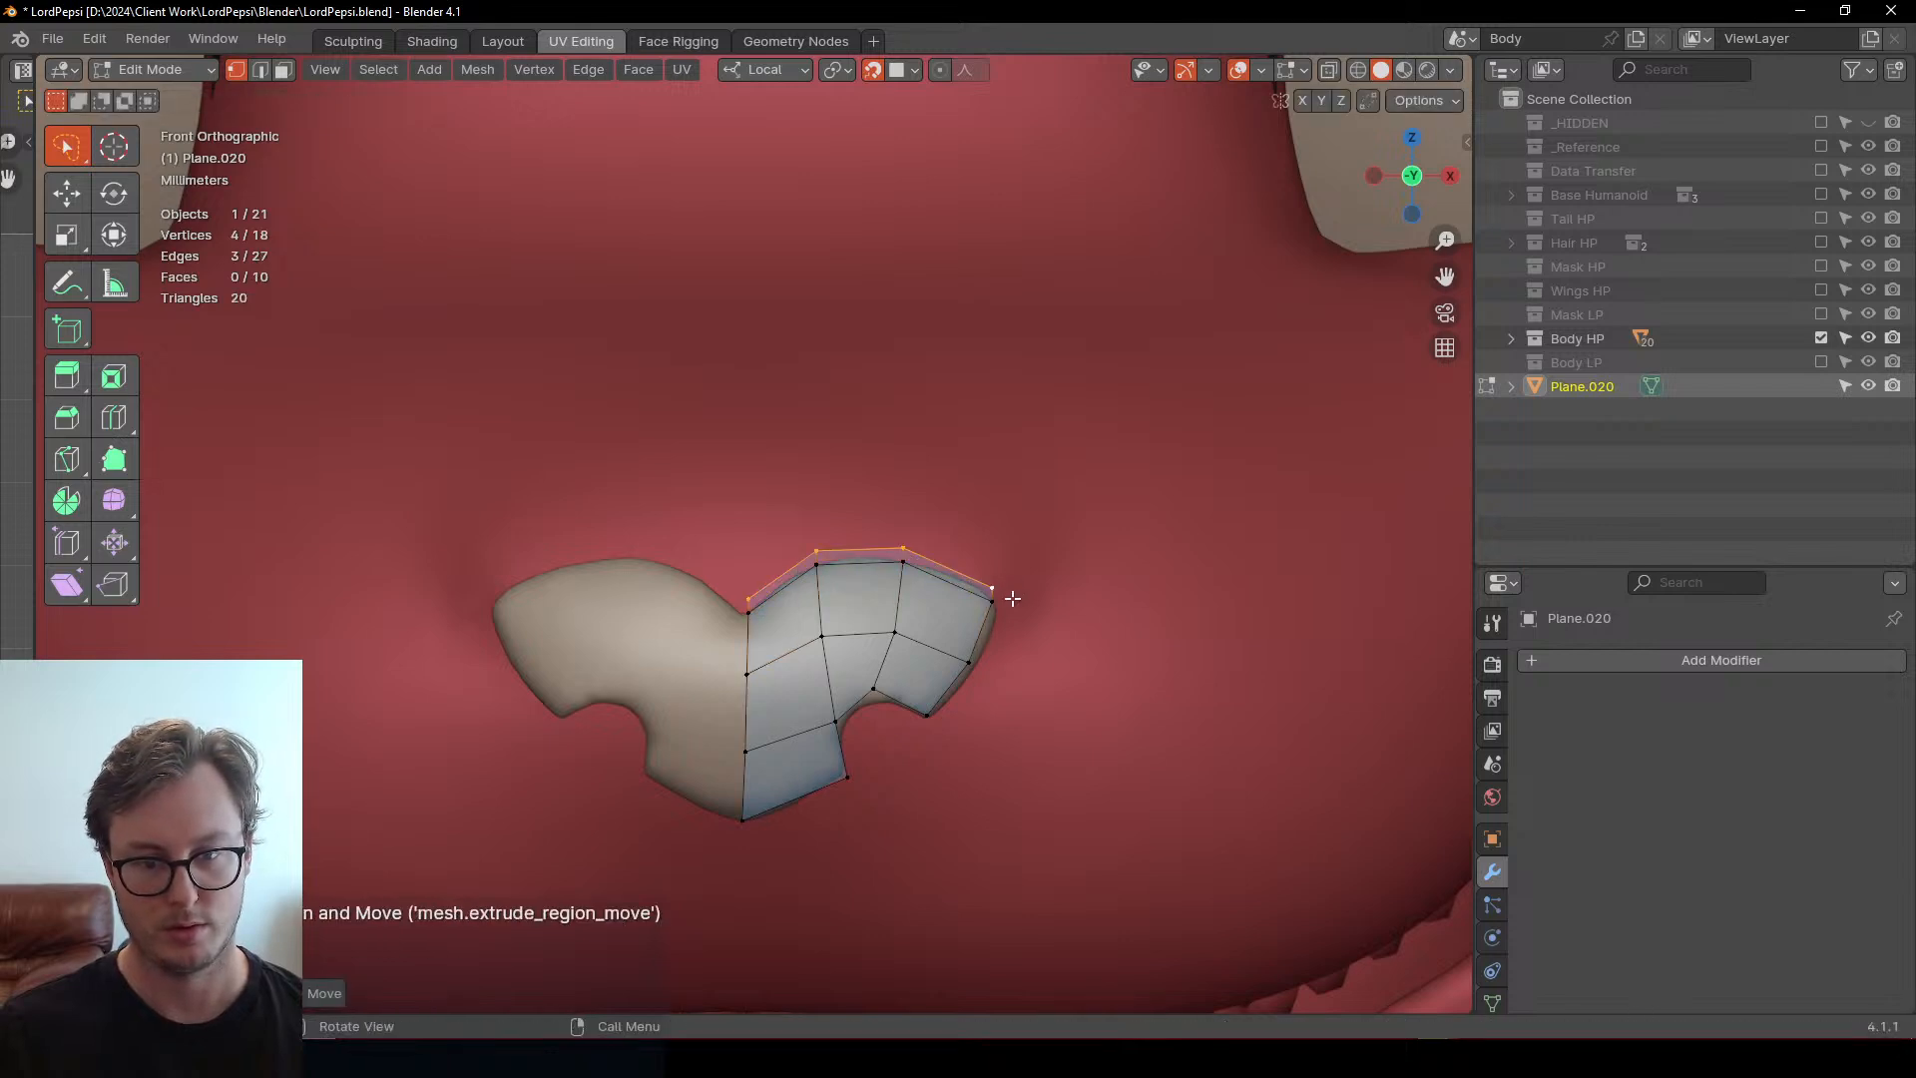
Move the extruded strip's outer corner outward past the side tip and pull the inner tip vertex slightly down onto the nose
{"action": "left_click", "coordinate": [997, 612]}
{"action": "left_click", "coordinate": [1004, 583]}
{"action": "key", "text": "g"}
{"action": "left_click", "coordinate": [1021, 587]}
{"action": "left_click", "coordinate": [1001, 605]}
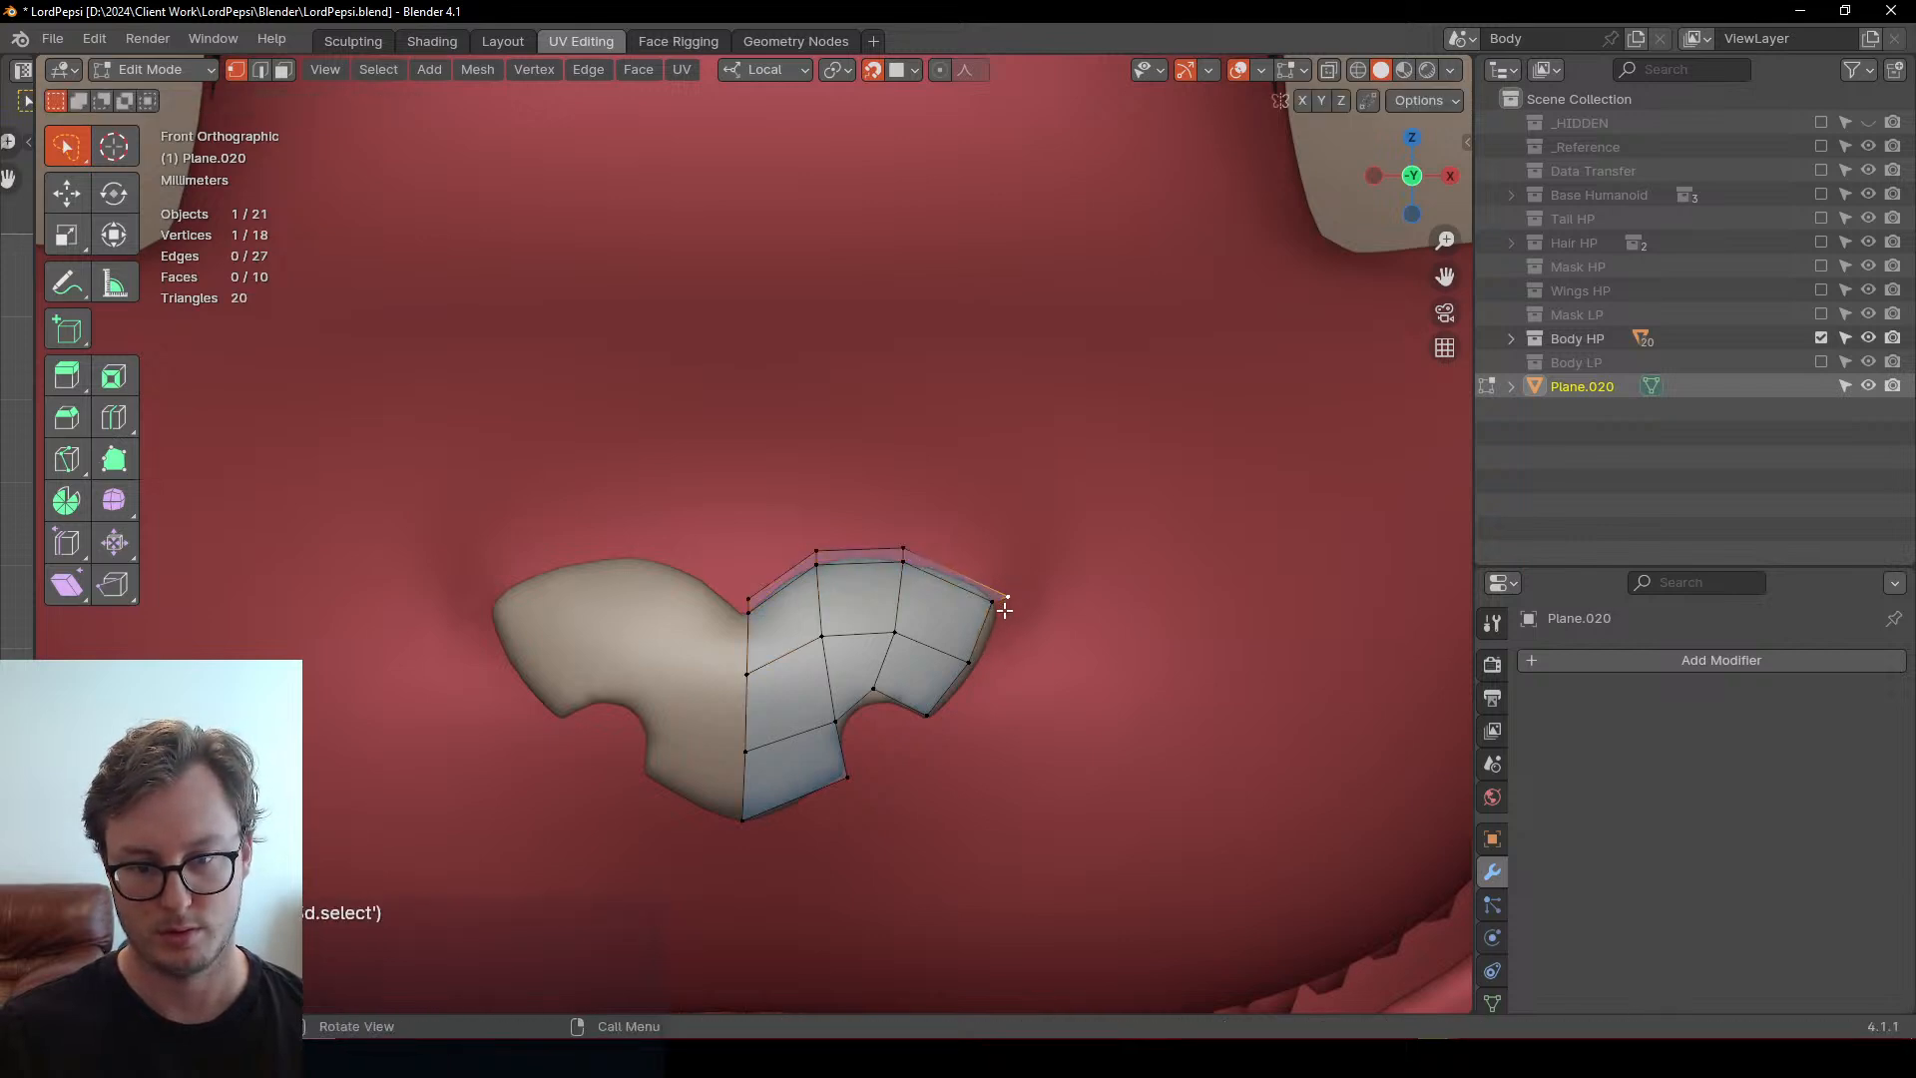
{"action": "key", "text": "g"}
{"action": "left_click", "coordinate": [1005, 612]}
{"action": "left_click", "coordinate": [997, 609]}
{"action": "key", "text": "g"}
{"action": "left_click", "coordinate": [999, 615]}
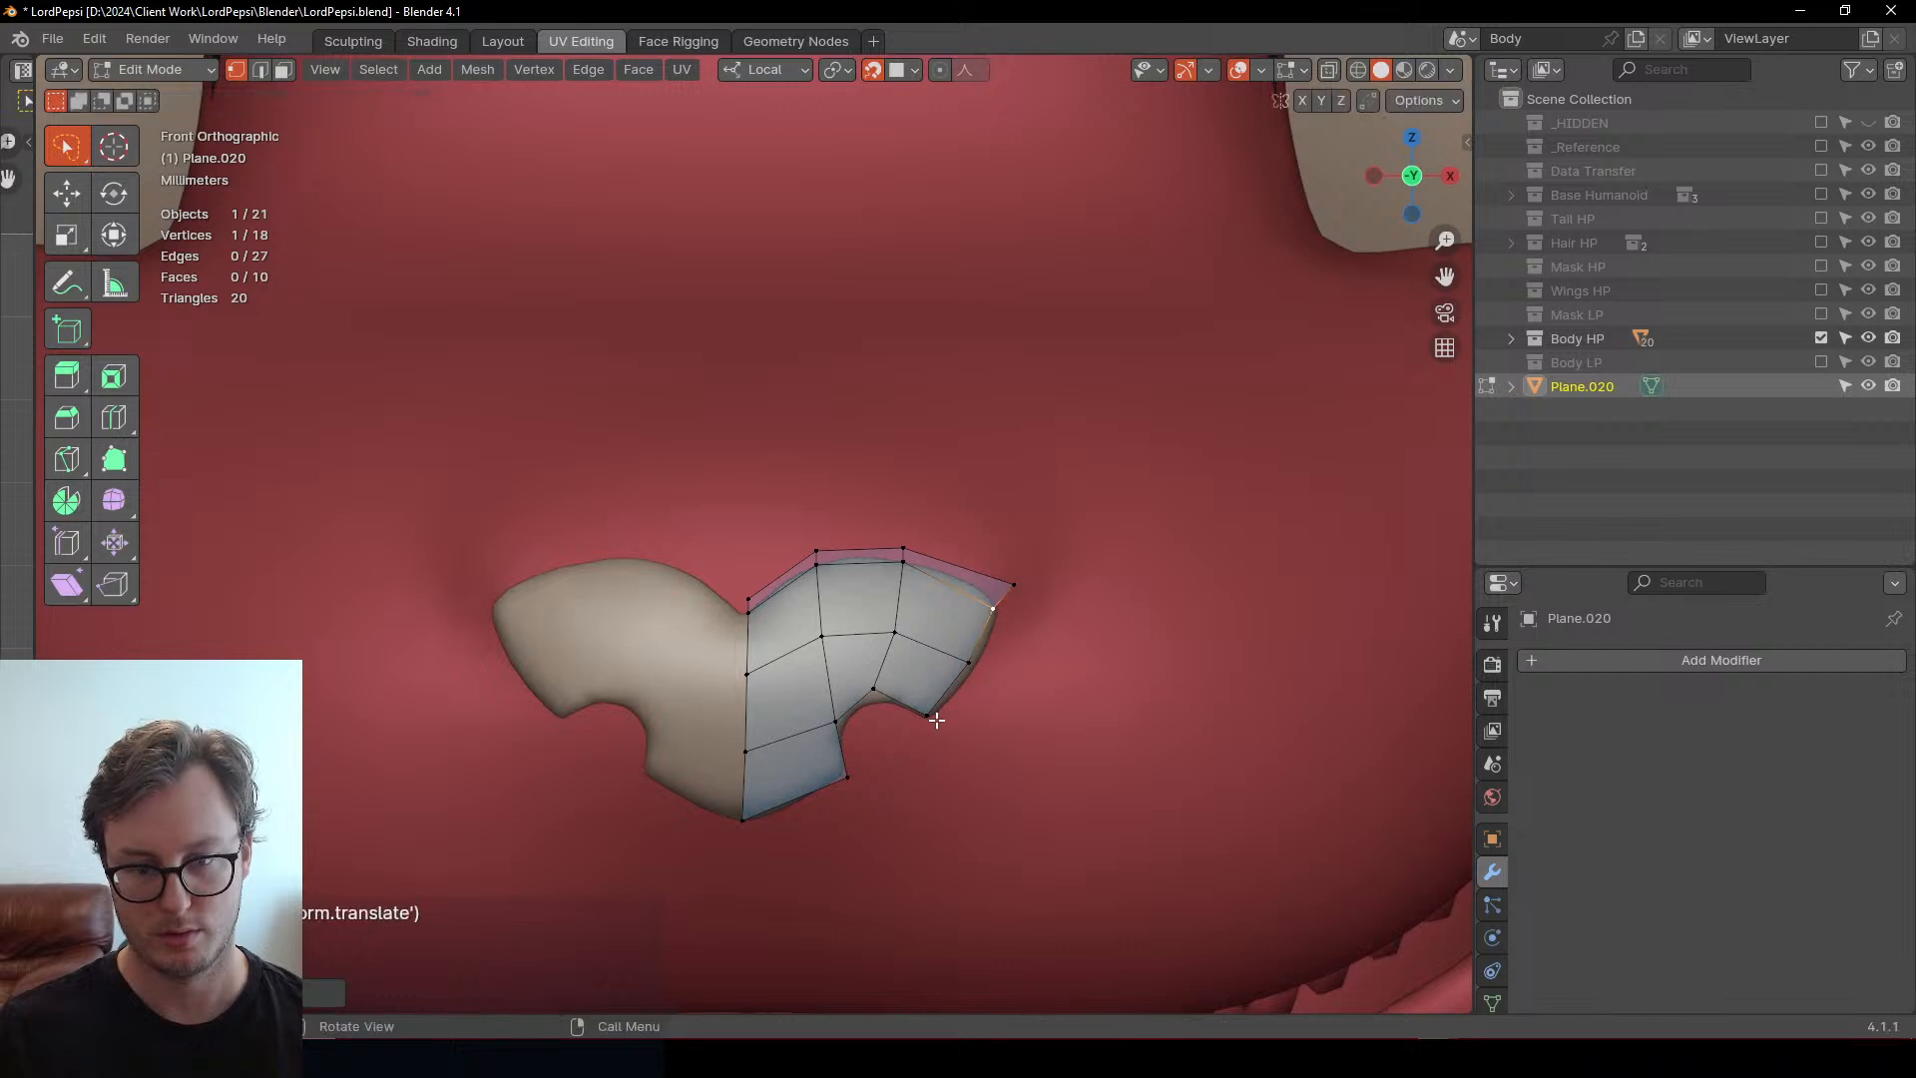
Continue the border strip down the nose's outer side by filling two faces and extruding the lower side corner vertex
{"action": "left_click", "coordinate": [968, 664]}
{"action": "left_click", "coordinate": [1010, 586], "text": "ctrl"}
{"action": "key", "text": "f"}
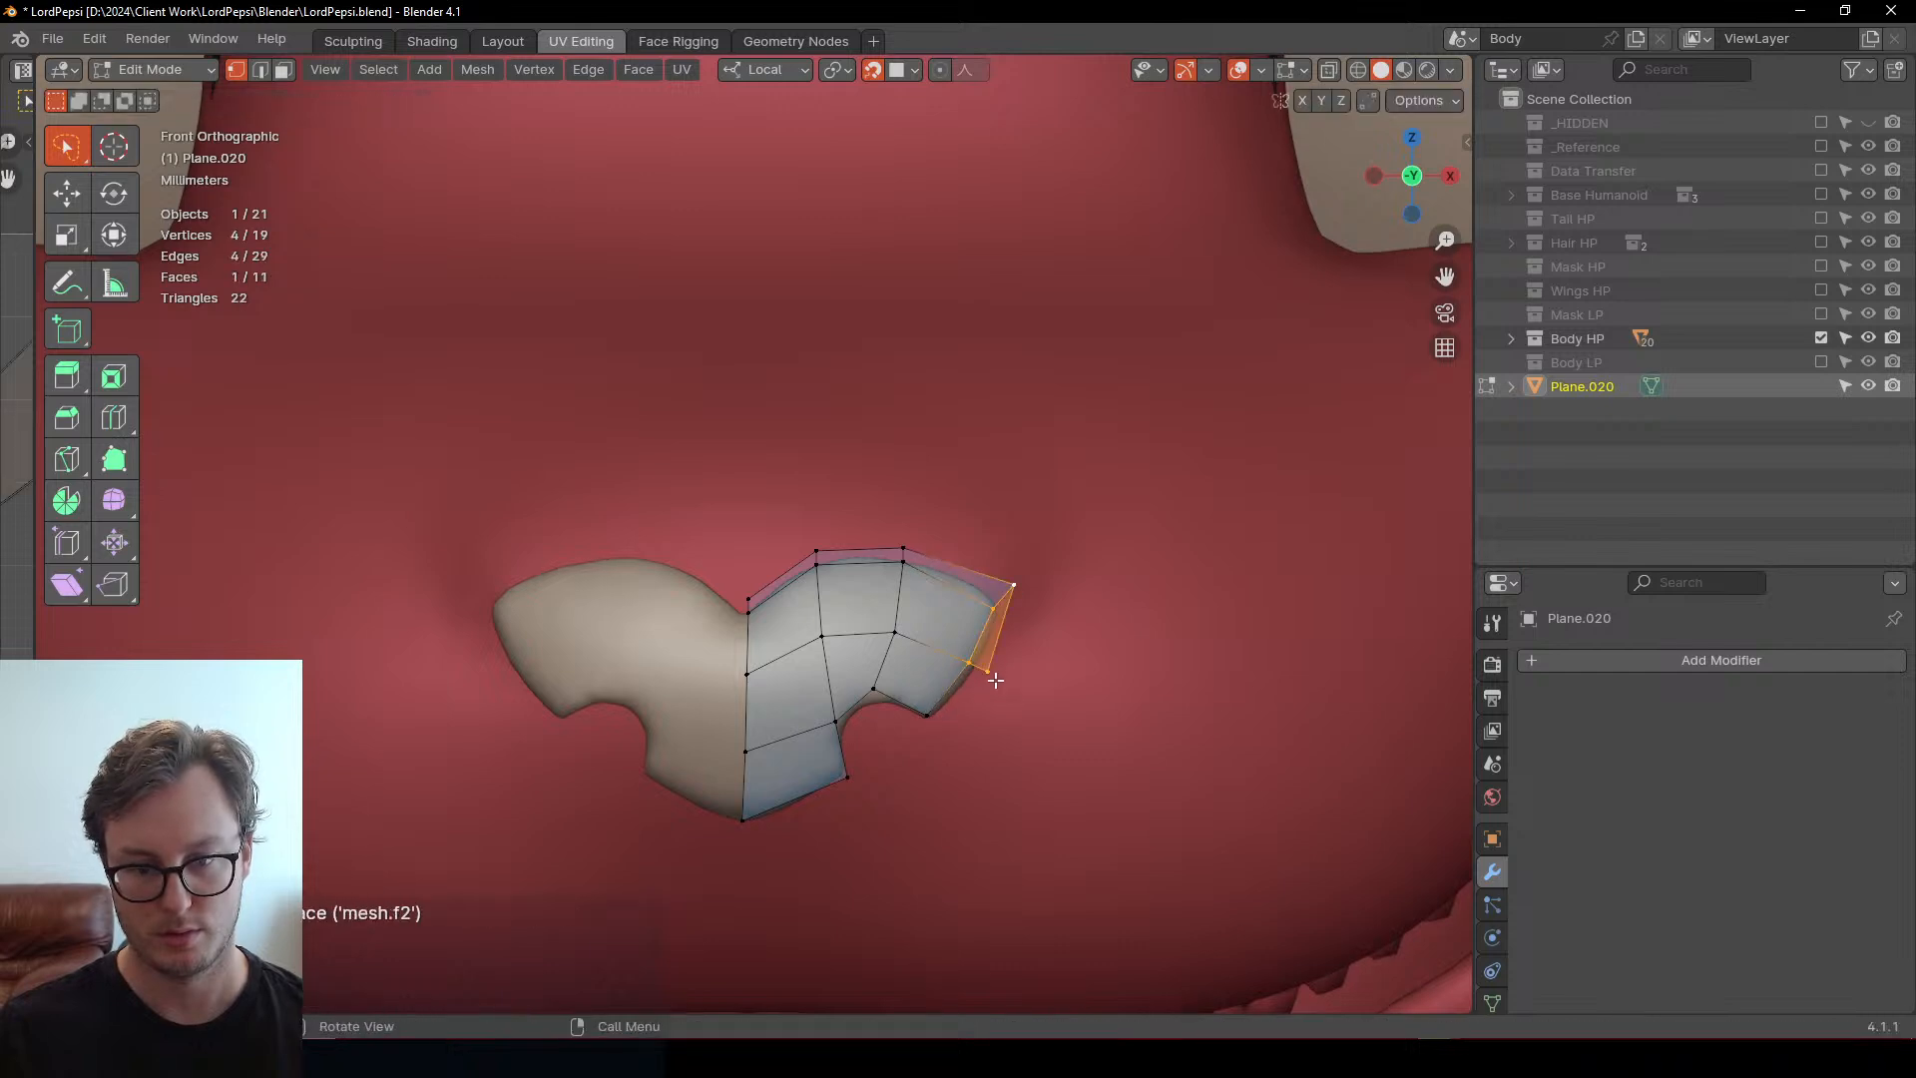
{"action": "left_click", "coordinate": [927, 714]}
{"action": "key", "text": "e"}
{"action": "left_click", "coordinate": [927, 724]}
{"action": "left_click", "coordinate": [988, 671], "text": "ctrl"}
{"action": "key", "text": "f"}
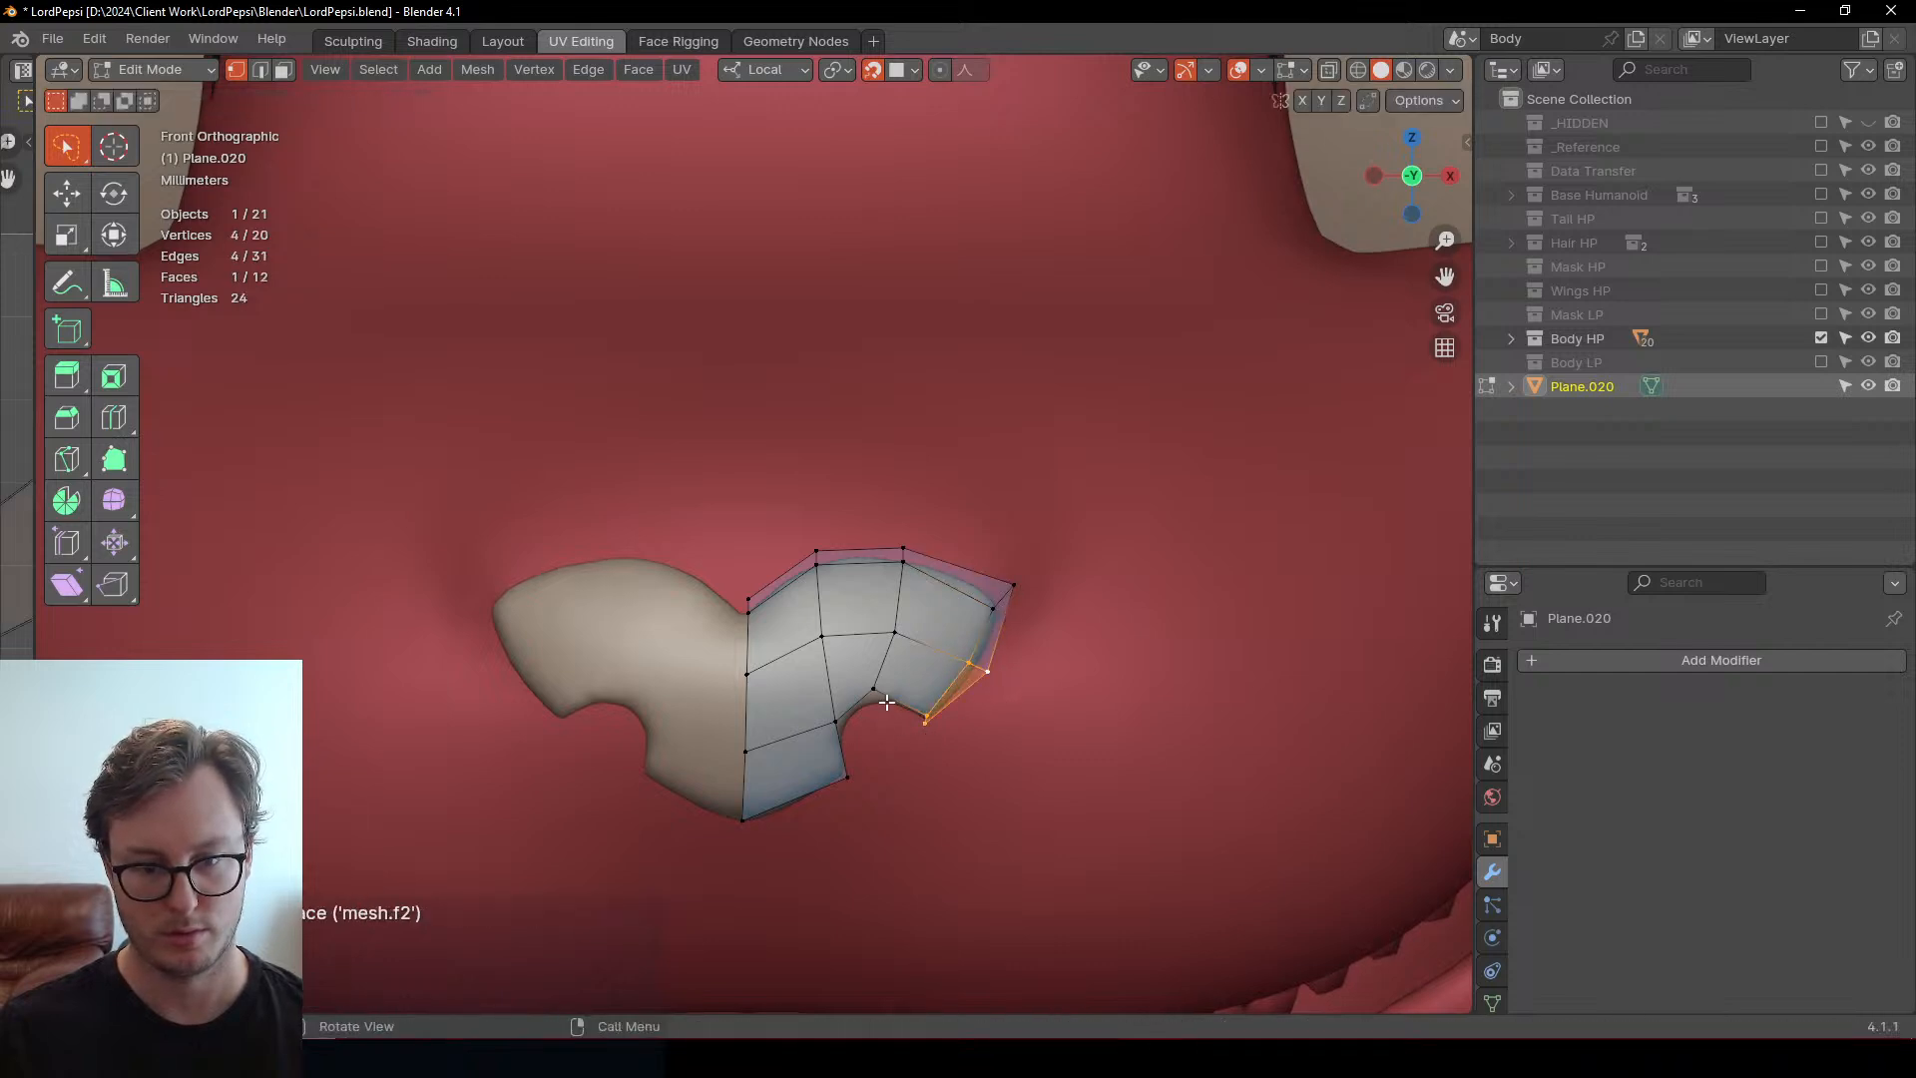
Extrude the nostril cut-out's border edges toward the opening as a narrow strip
{"action": "left_click", "coordinate": [876, 692]}
{"action": "left_click", "coordinate": [849, 775], "text": "ctrl"}
{"action": "key", "text": "e"}
{"action": "left_click", "coordinate": [887, 755]}
Fit the nostril strip's upper vertices to the cut-out curve and fill the gap to the outer side strip
{"action": "left_click", "coordinate": [886, 701]}
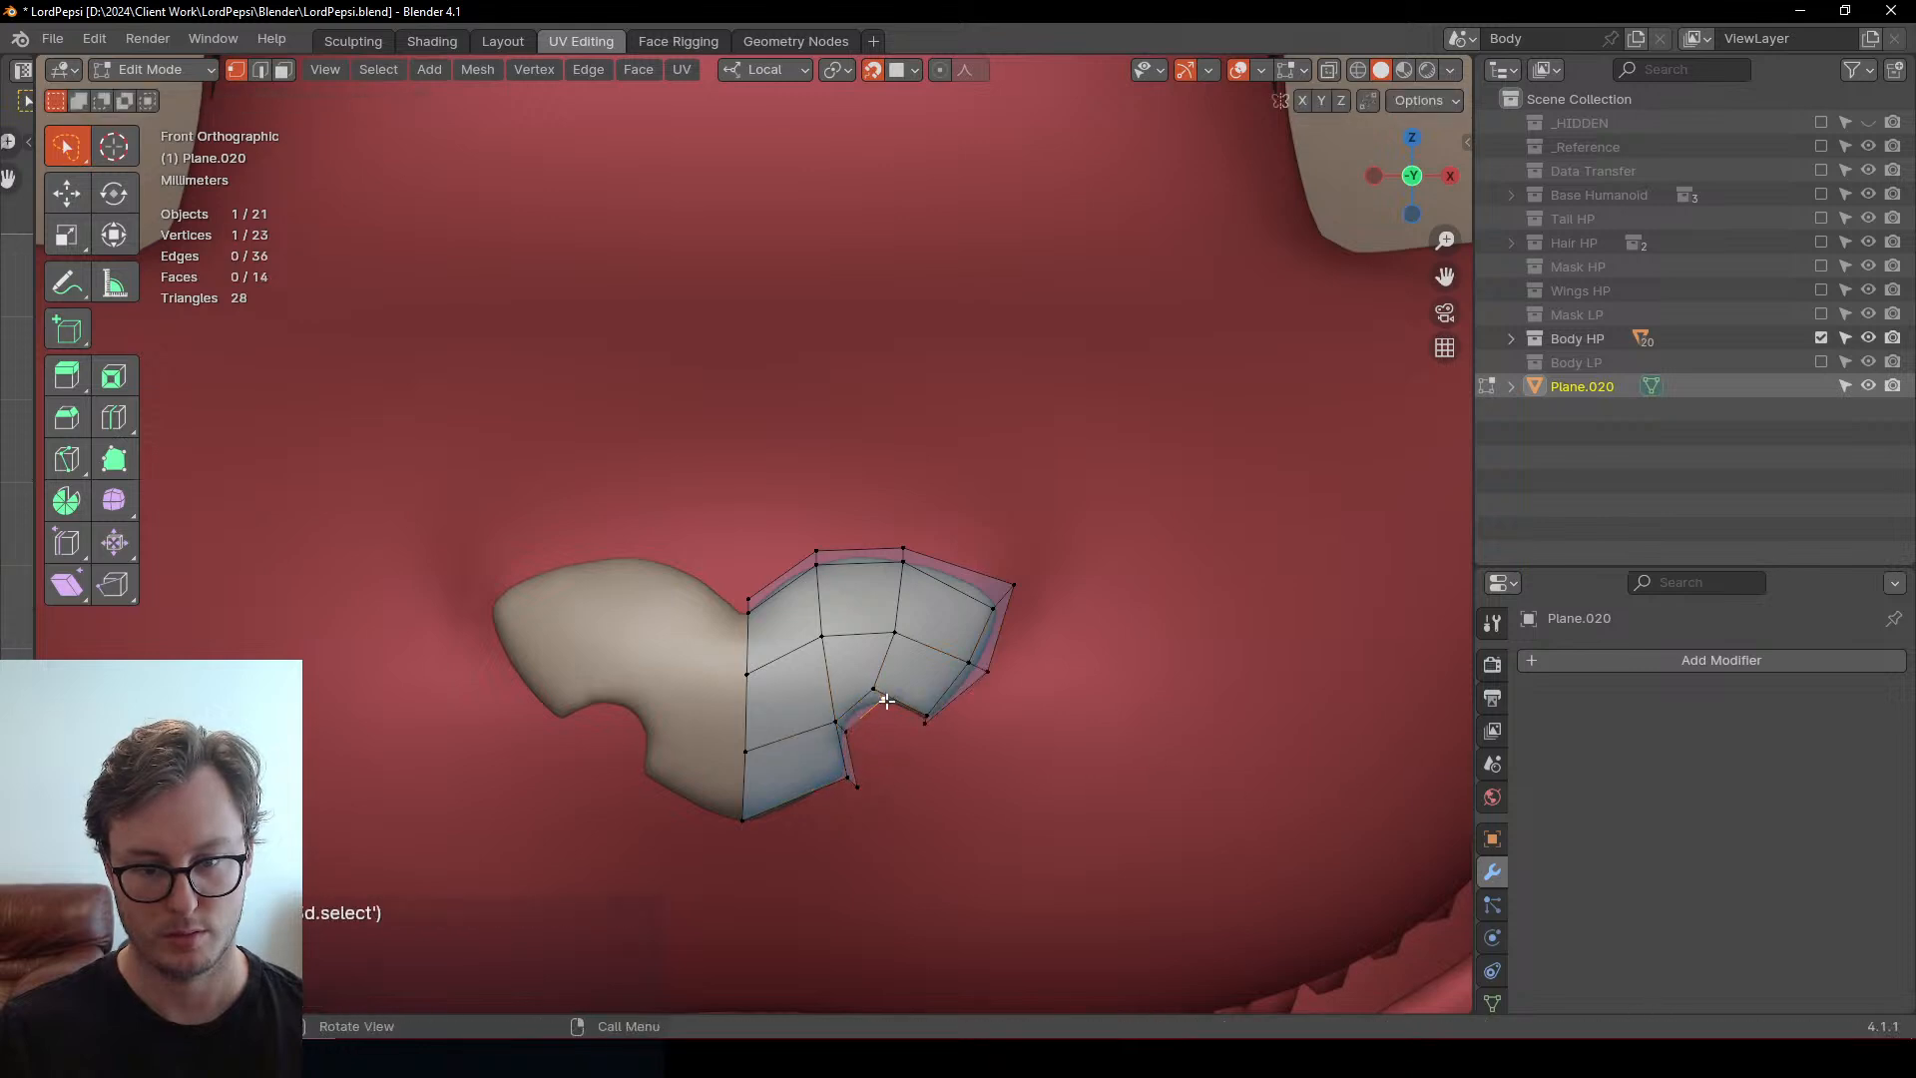
{"action": "key", "text": "g"}
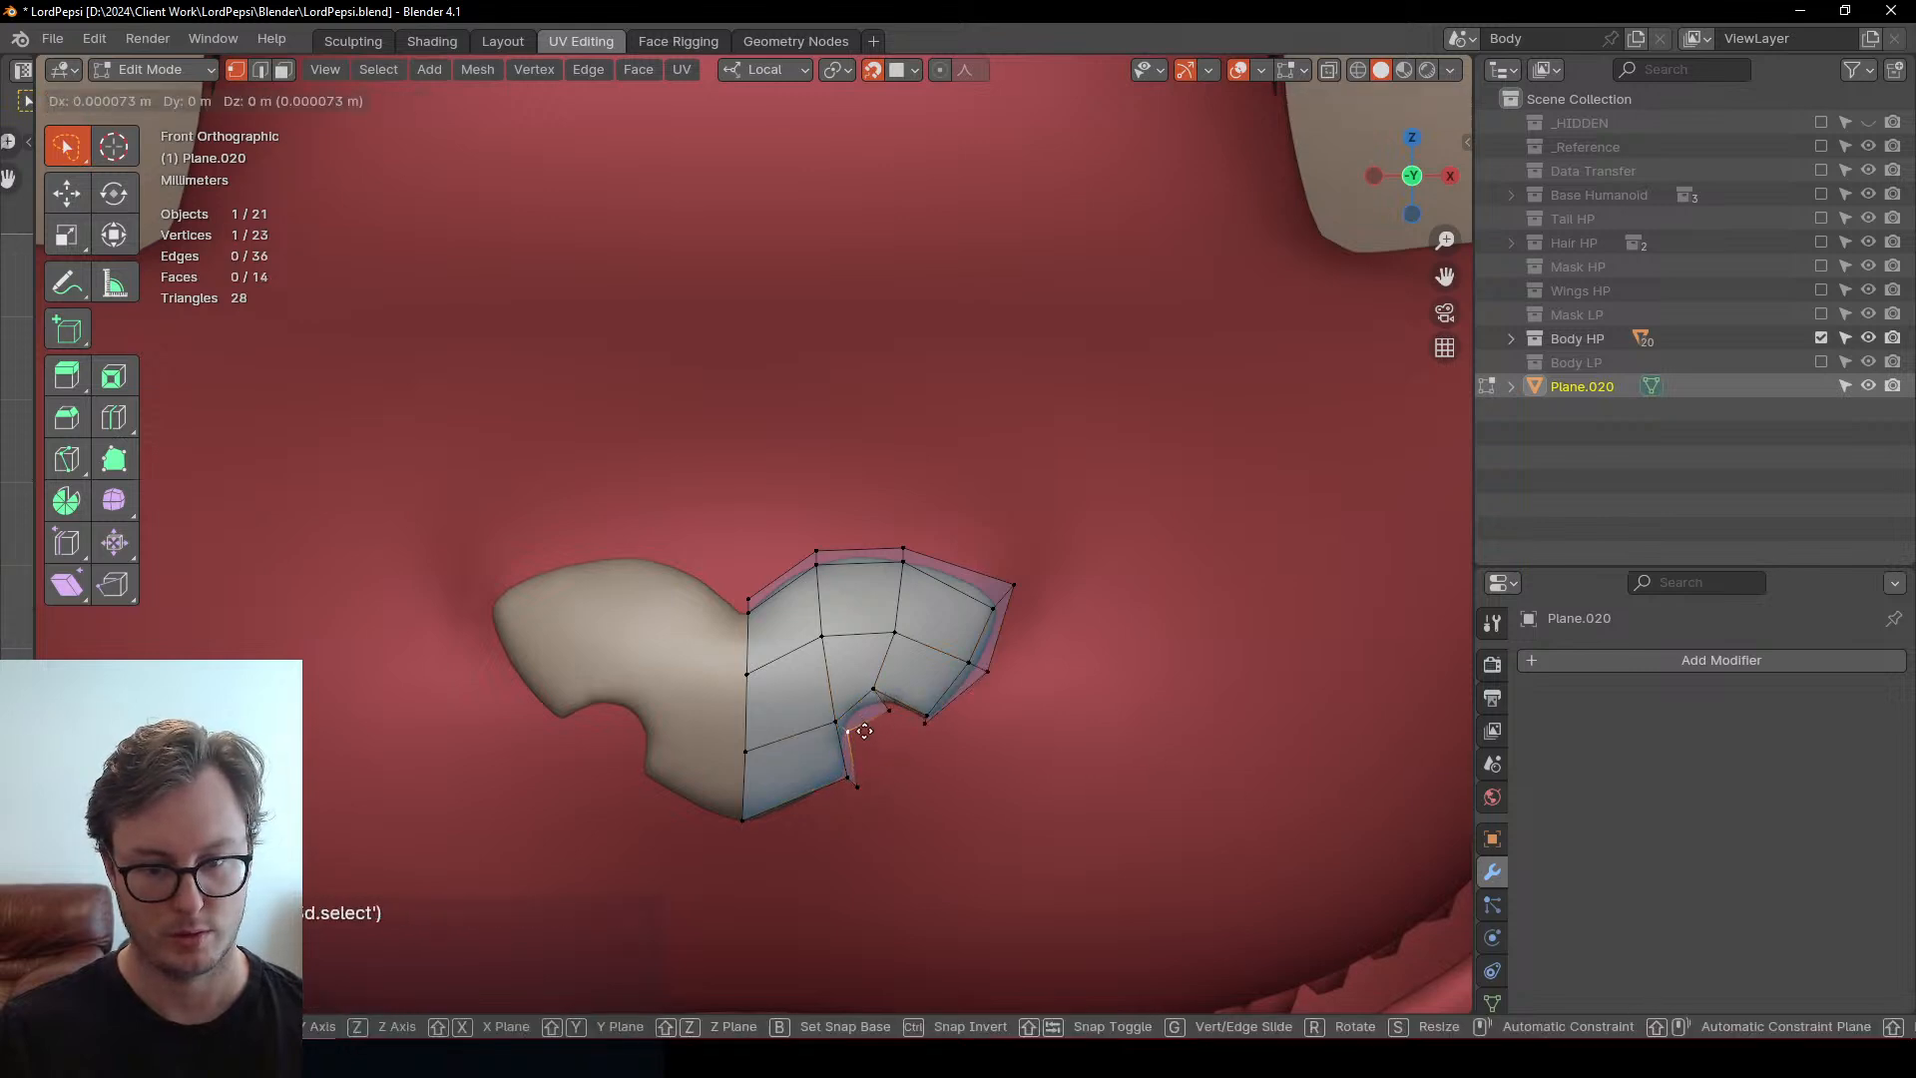
{"action": "left_click", "coordinate": [860, 727]}
{"action": "left_click", "coordinate": [894, 710]}
{"action": "key", "text": "g"}
{"action": "left_click", "coordinate": [880, 710]}
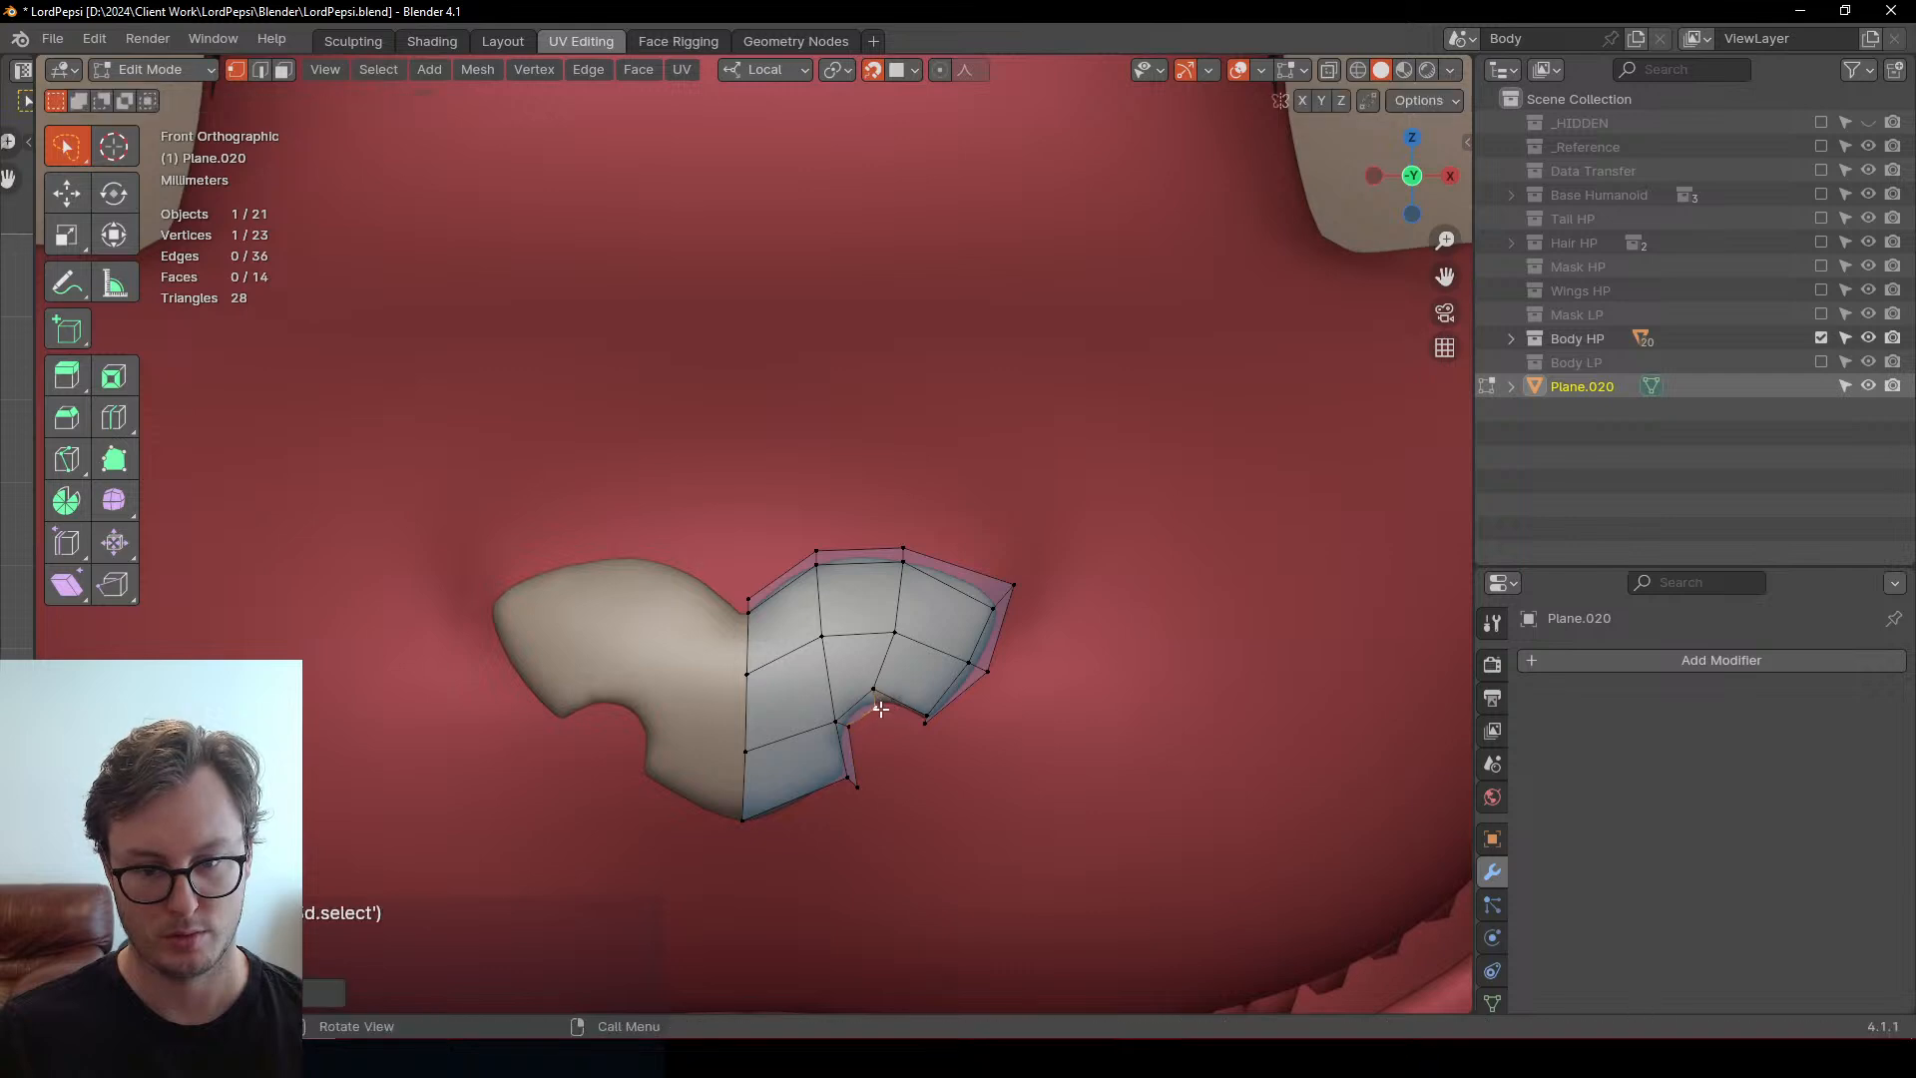
{"action": "key", "text": "f"}
Move the border strip's lower side corner slightly down and its inner corner vertex up onto the nose
{"action": "left_click", "coordinate": [924, 727]}
{"action": "key", "text": "g"}
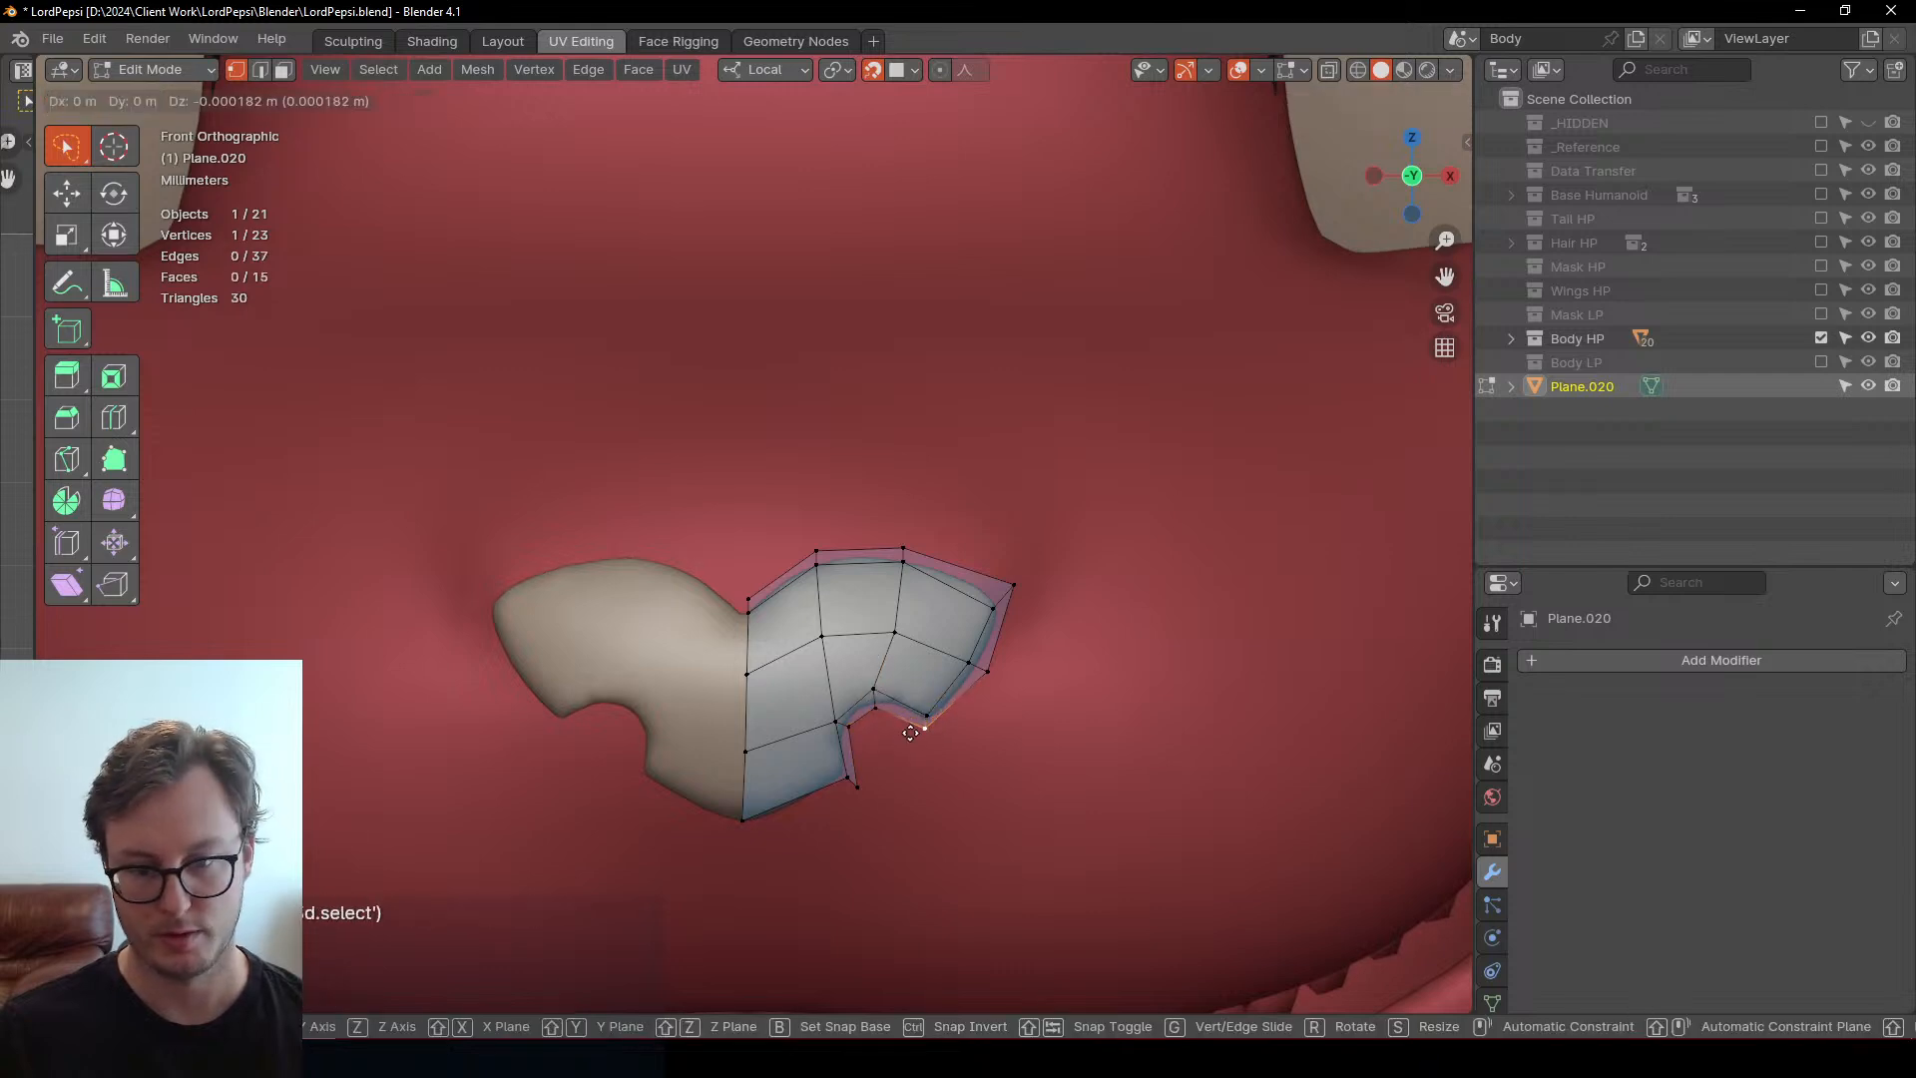
{"action": "left_click", "coordinate": [926, 731]}
{"action": "left_click", "coordinate": [925, 715]}
{"action": "key", "text": "g"}
{"action": "left_click", "coordinate": [923, 707]}
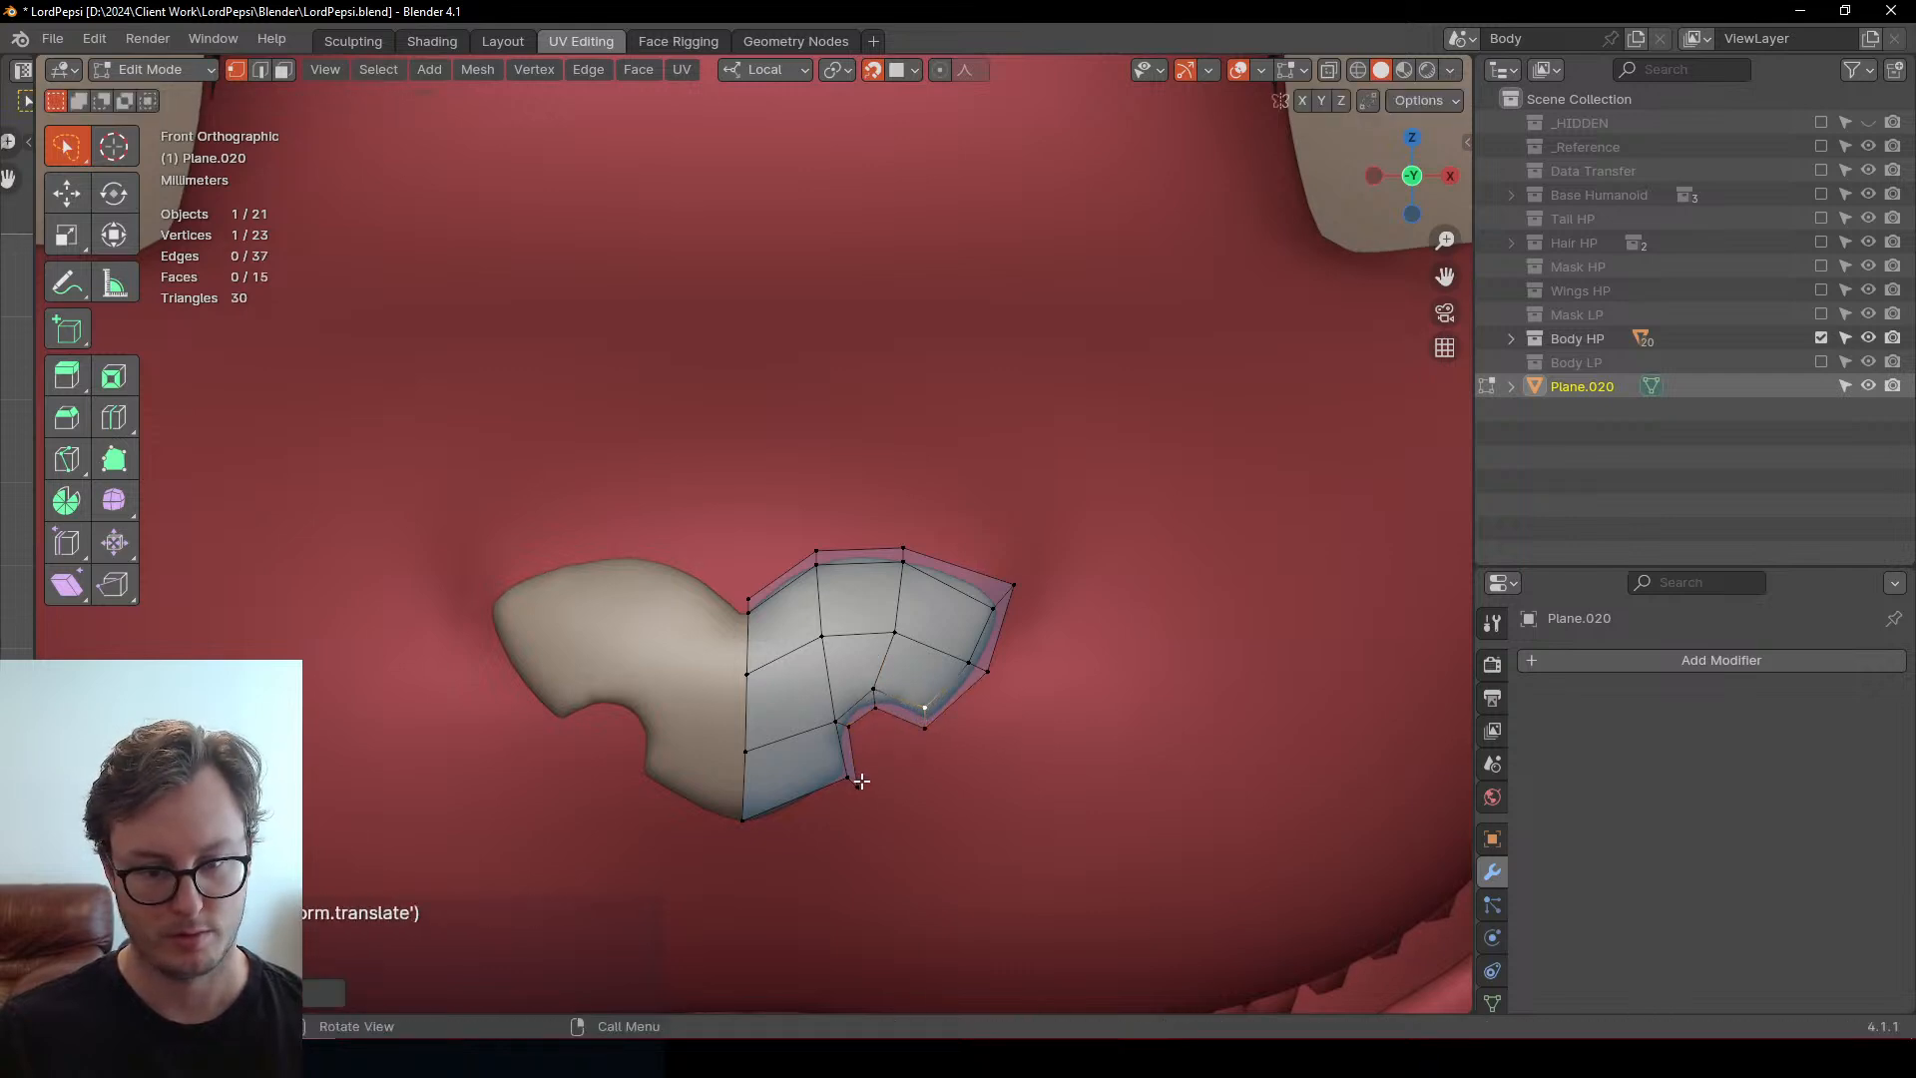
Extrude the bottom centreline vertex downward and fill the border face along the nose's lower edge
{"action": "left_click", "coordinate": [744, 820]}
{"action": "key", "text": "e"}
{"action": "left_click", "coordinate": [739, 833]}
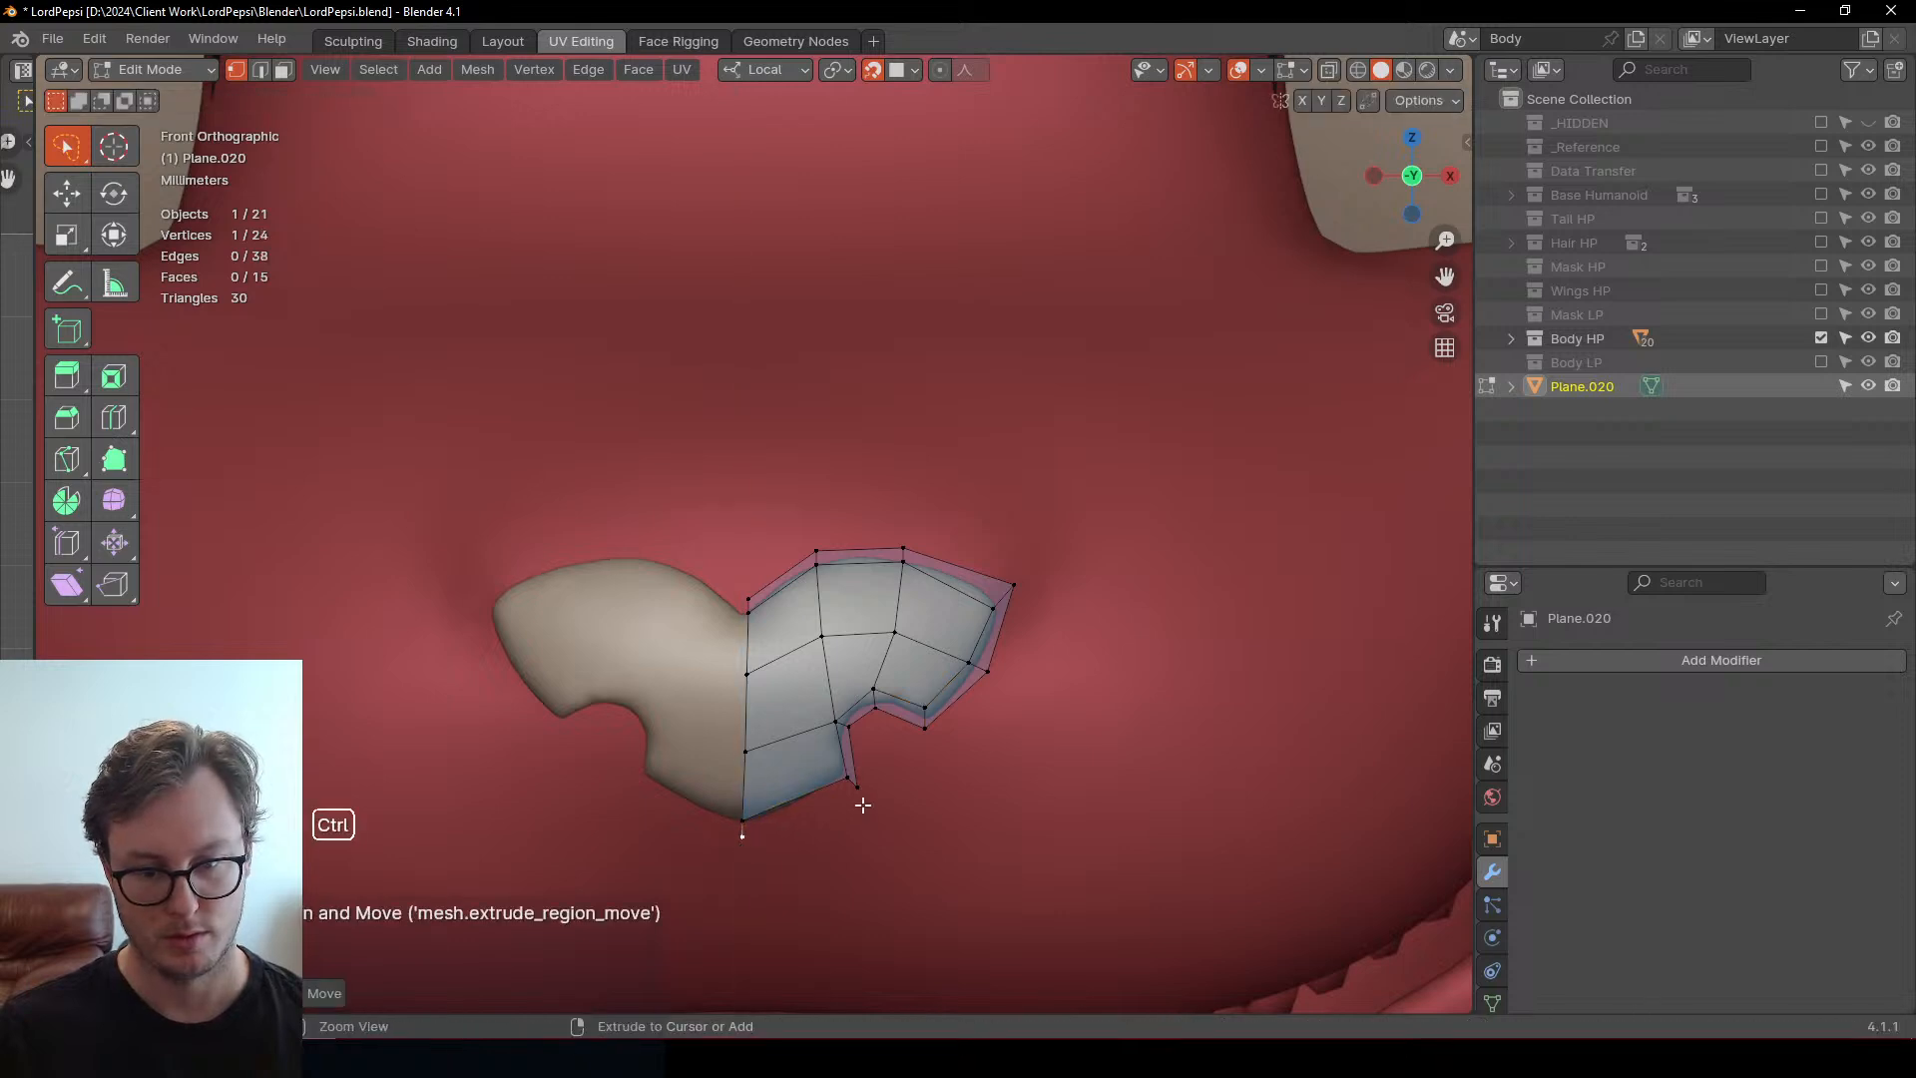
{"action": "key", "text": "f"}
Add a centred vertical loop cut through the column of faces beside the centreline
{"action": "key", "text": "ctrl+r"}
{"action": "left_click", "coordinate": [799, 596]}
{"action": "right_click", "coordinate": [798, 596]}
{"action": "scroll", "coordinate": [806, 580], "scroll_direction": "up", "scroll_amount": 4}
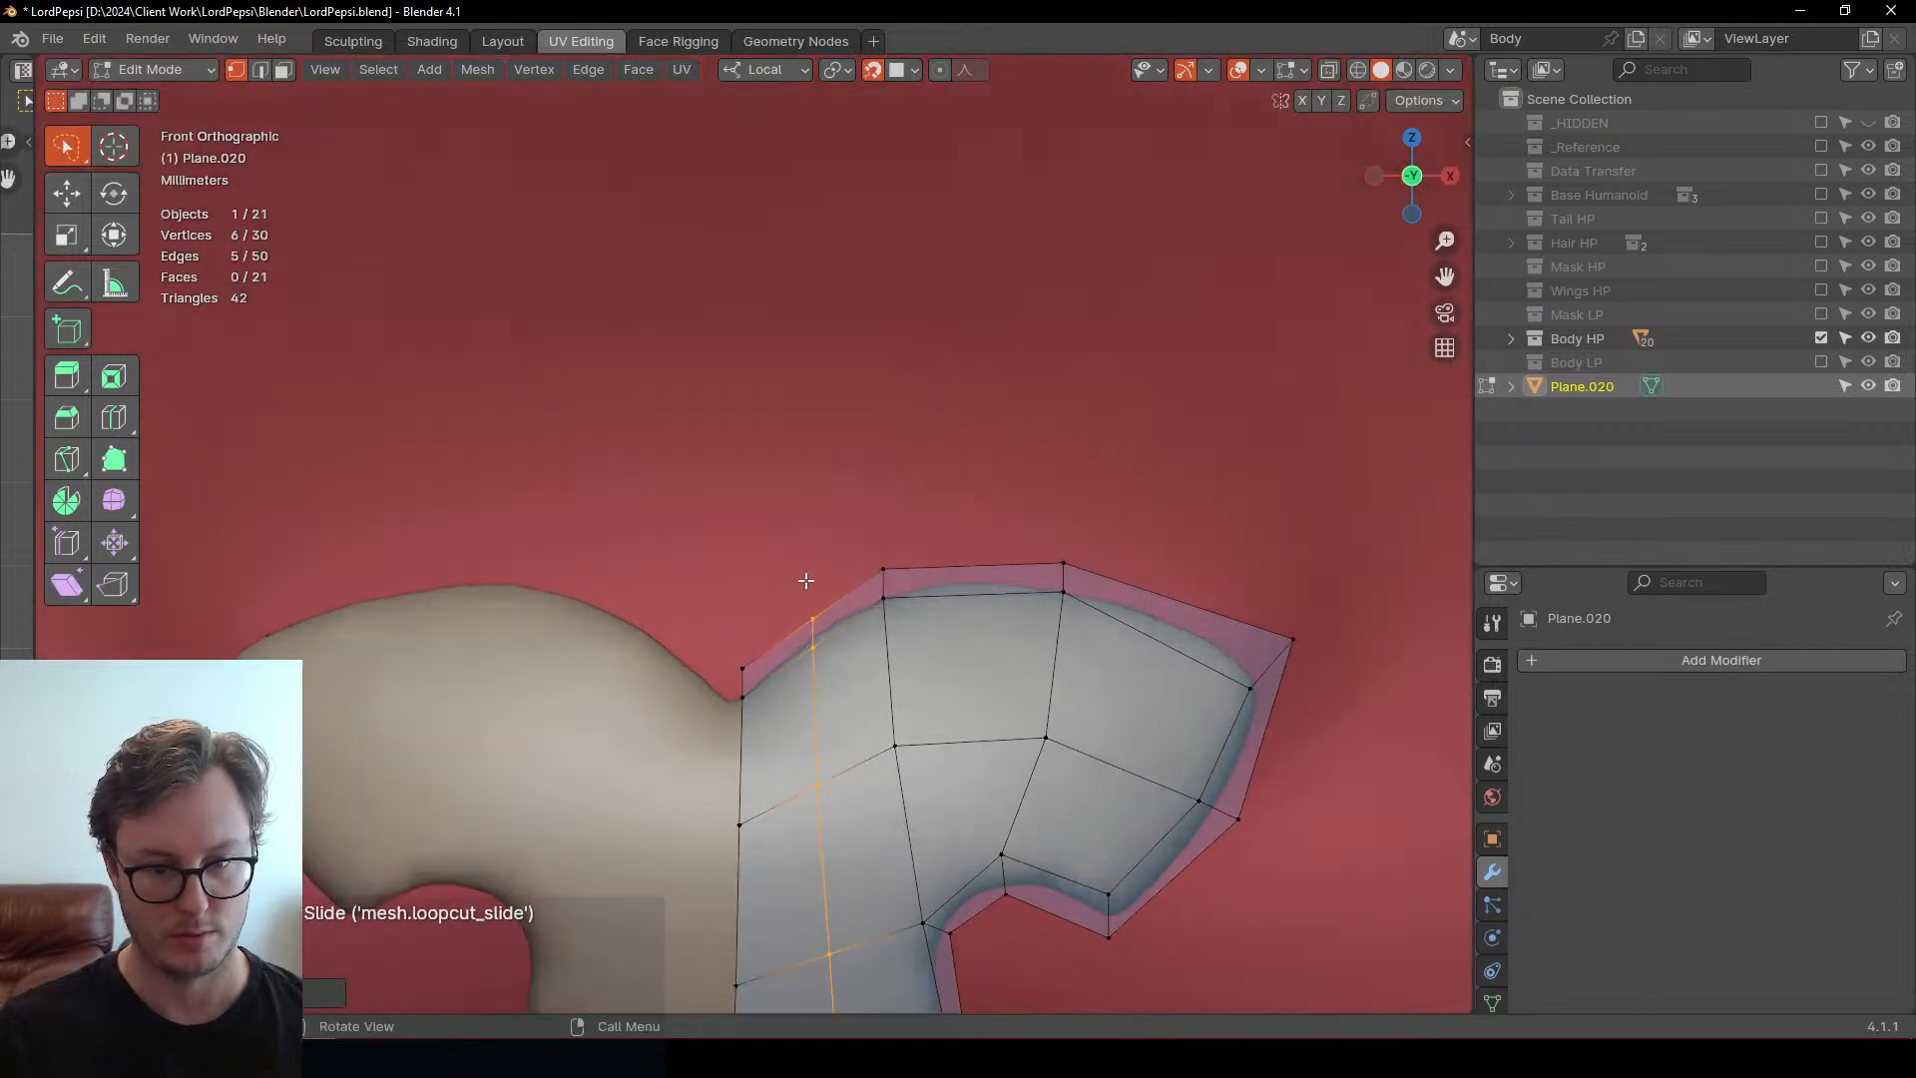
Lower the top two centreline vertices along Z to fit the notch, adjusting the outermost one separately
{"action": "key", "text": "b"}
{"action": "left_click_drag", "start_coordinate": [731, 662], "coordinate": [773, 703]}
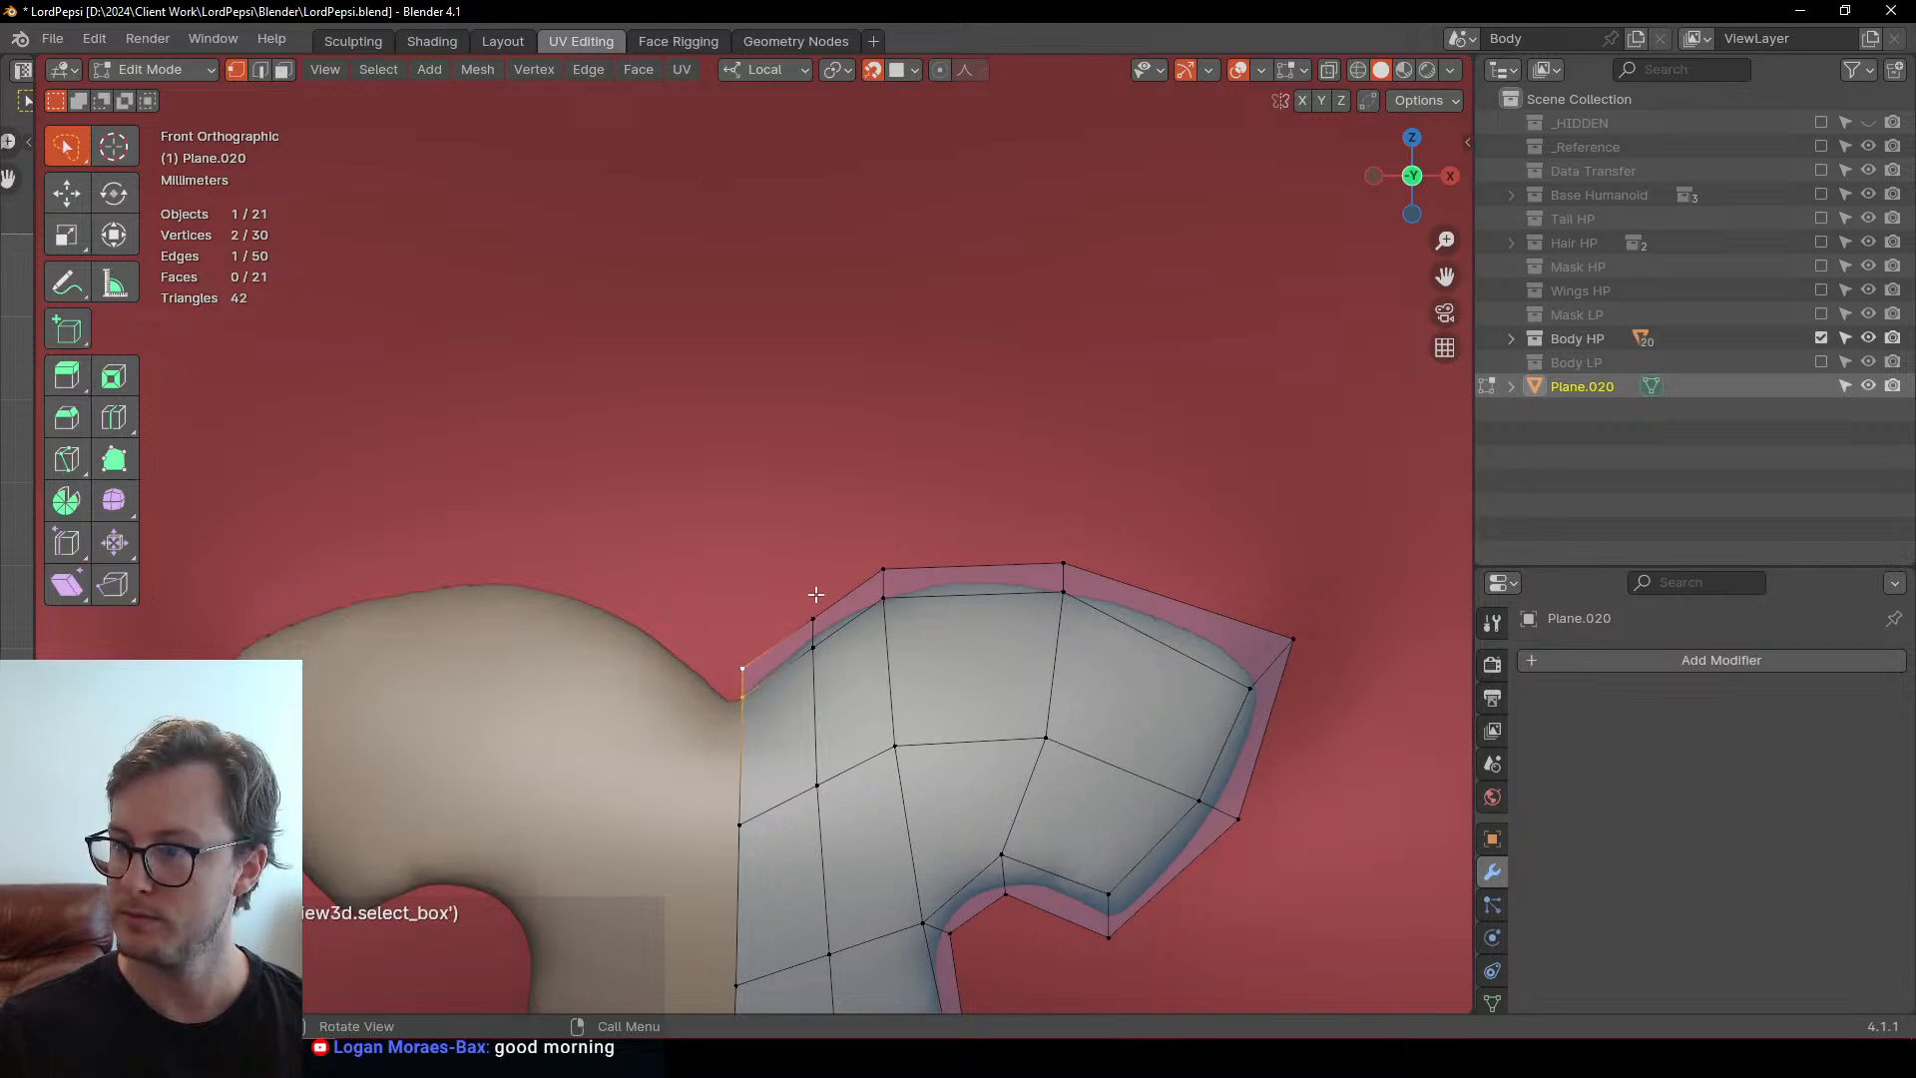
{"action": "key", "text": "g"}
{"action": "key", "text": "z"}
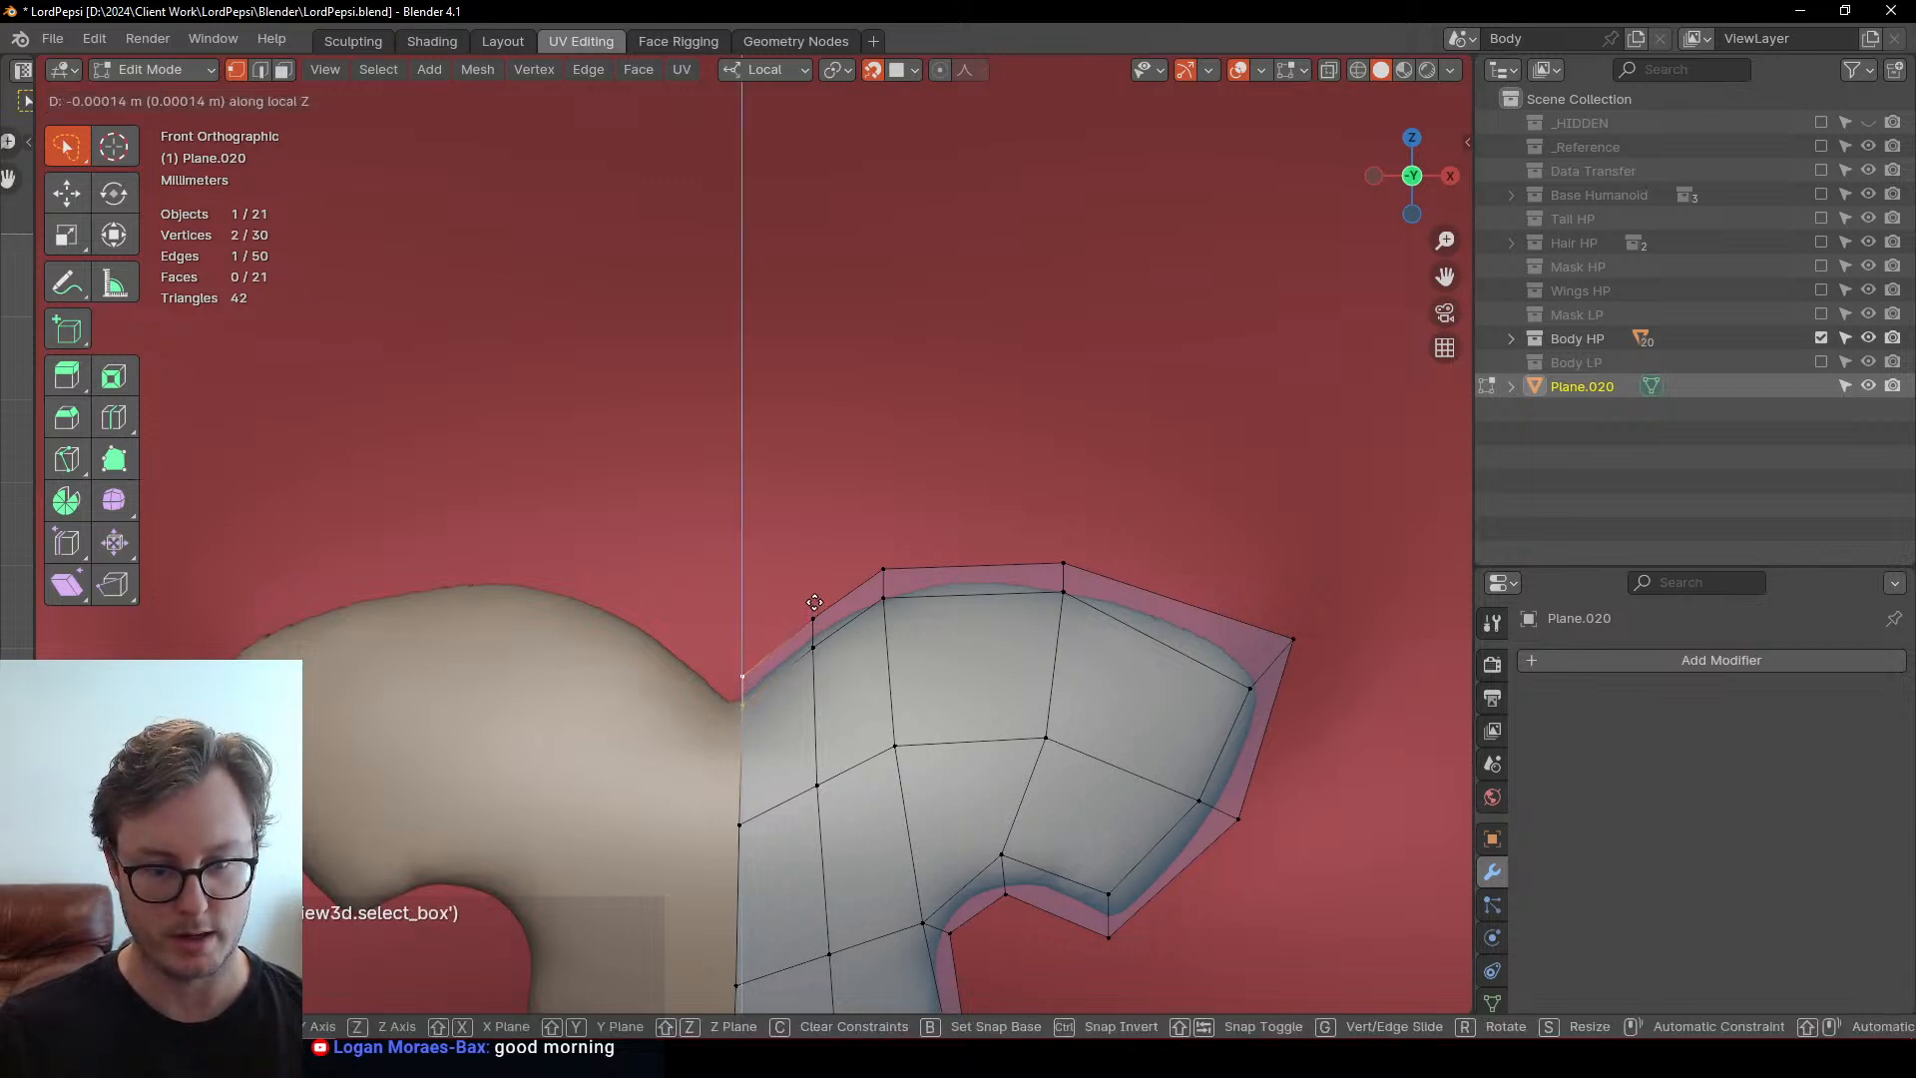
{"action": "left_click", "coordinate": [815, 602]}
{"action": "key", "text": "g"}
{"action": "key", "text": "z"}
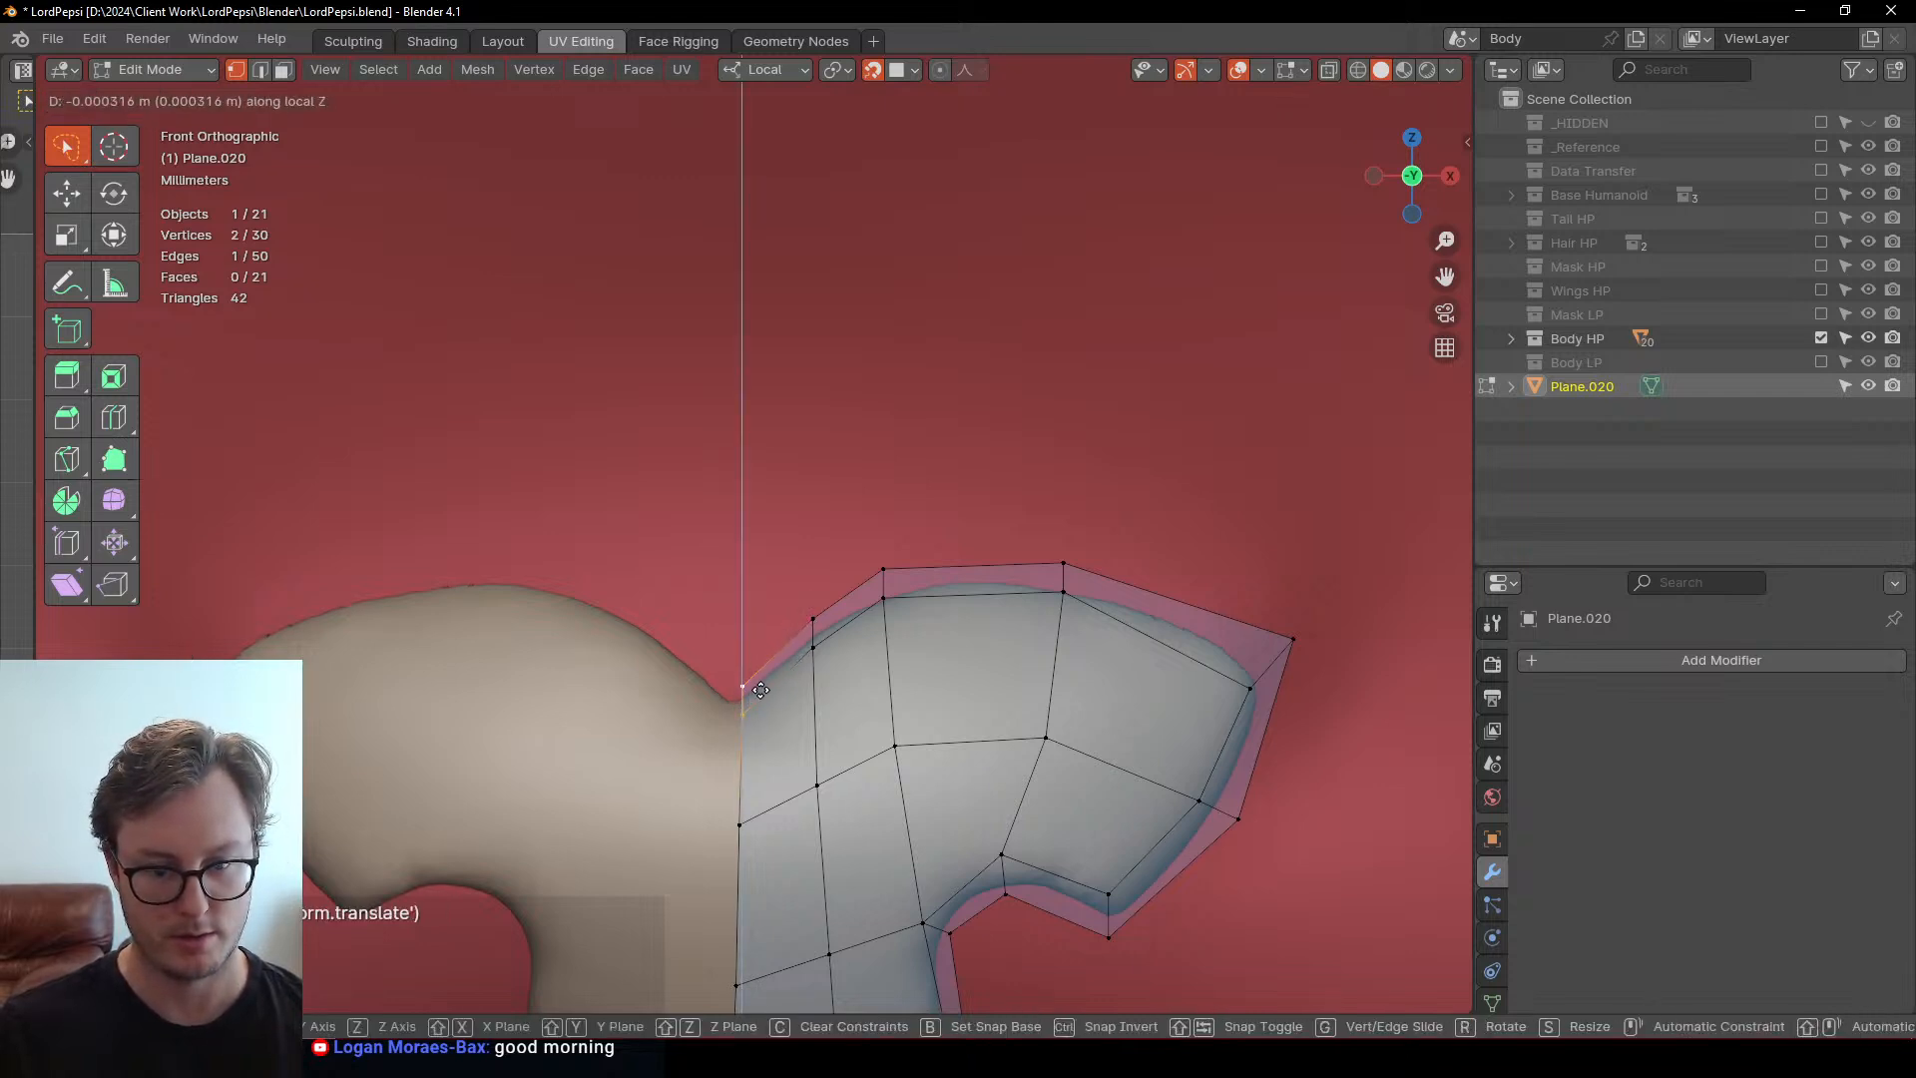
{"action": "left_click", "coordinate": [757, 689]}
{"action": "left_click", "coordinate": [746, 683]}
{"action": "key", "text": "g"}
{"action": "key", "text": "z"}
{"action": "left_click", "coordinate": [746, 685]}
Adjust the new loop's top vertex along Z and shift the next column's top pair and interior vertex outward
{"action": "left_click", "coordinate": [813, 618]}
{"action": "key", "text": "g"}
{"action": "key", "text": "z"}
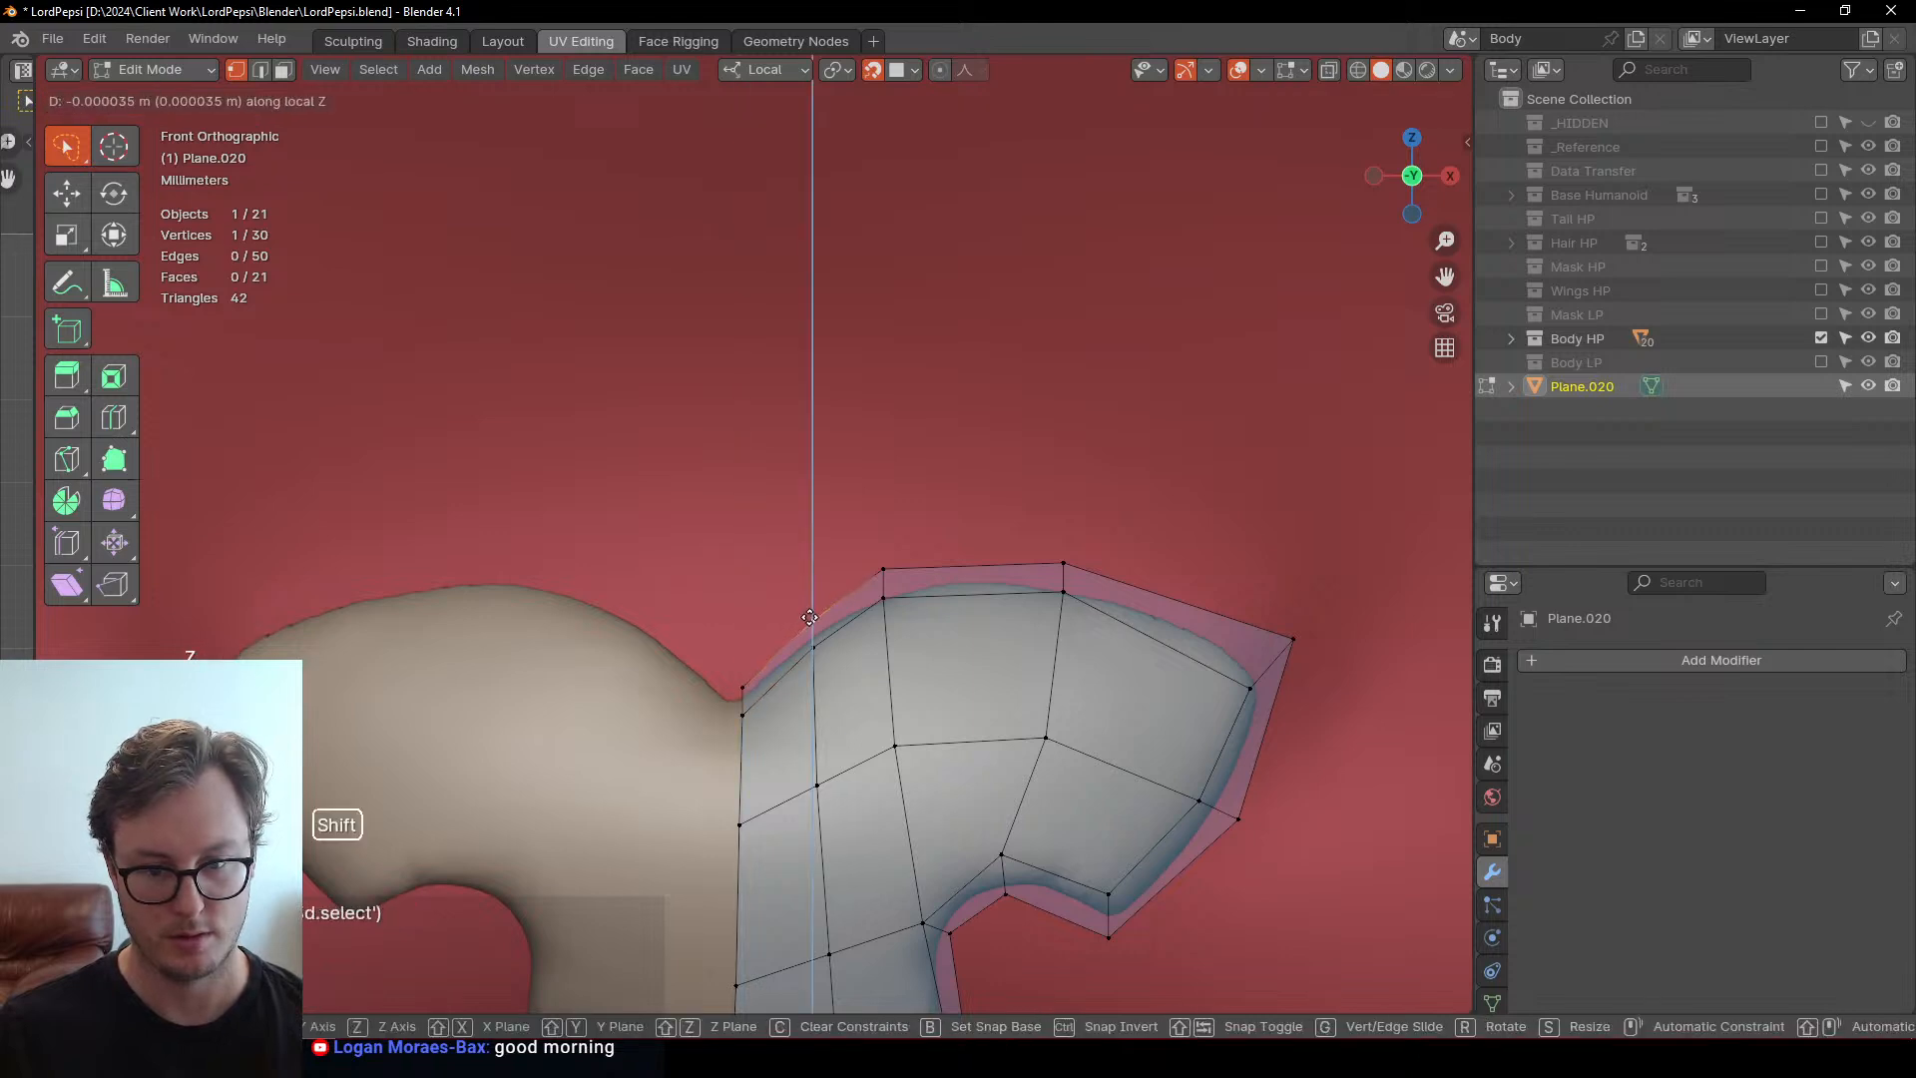
{"action": "left_click", "coordinate": [810, 618]}
{"action": "left_click", "coordinate": [884, 589]}
{"action": "key", "text": "g"}
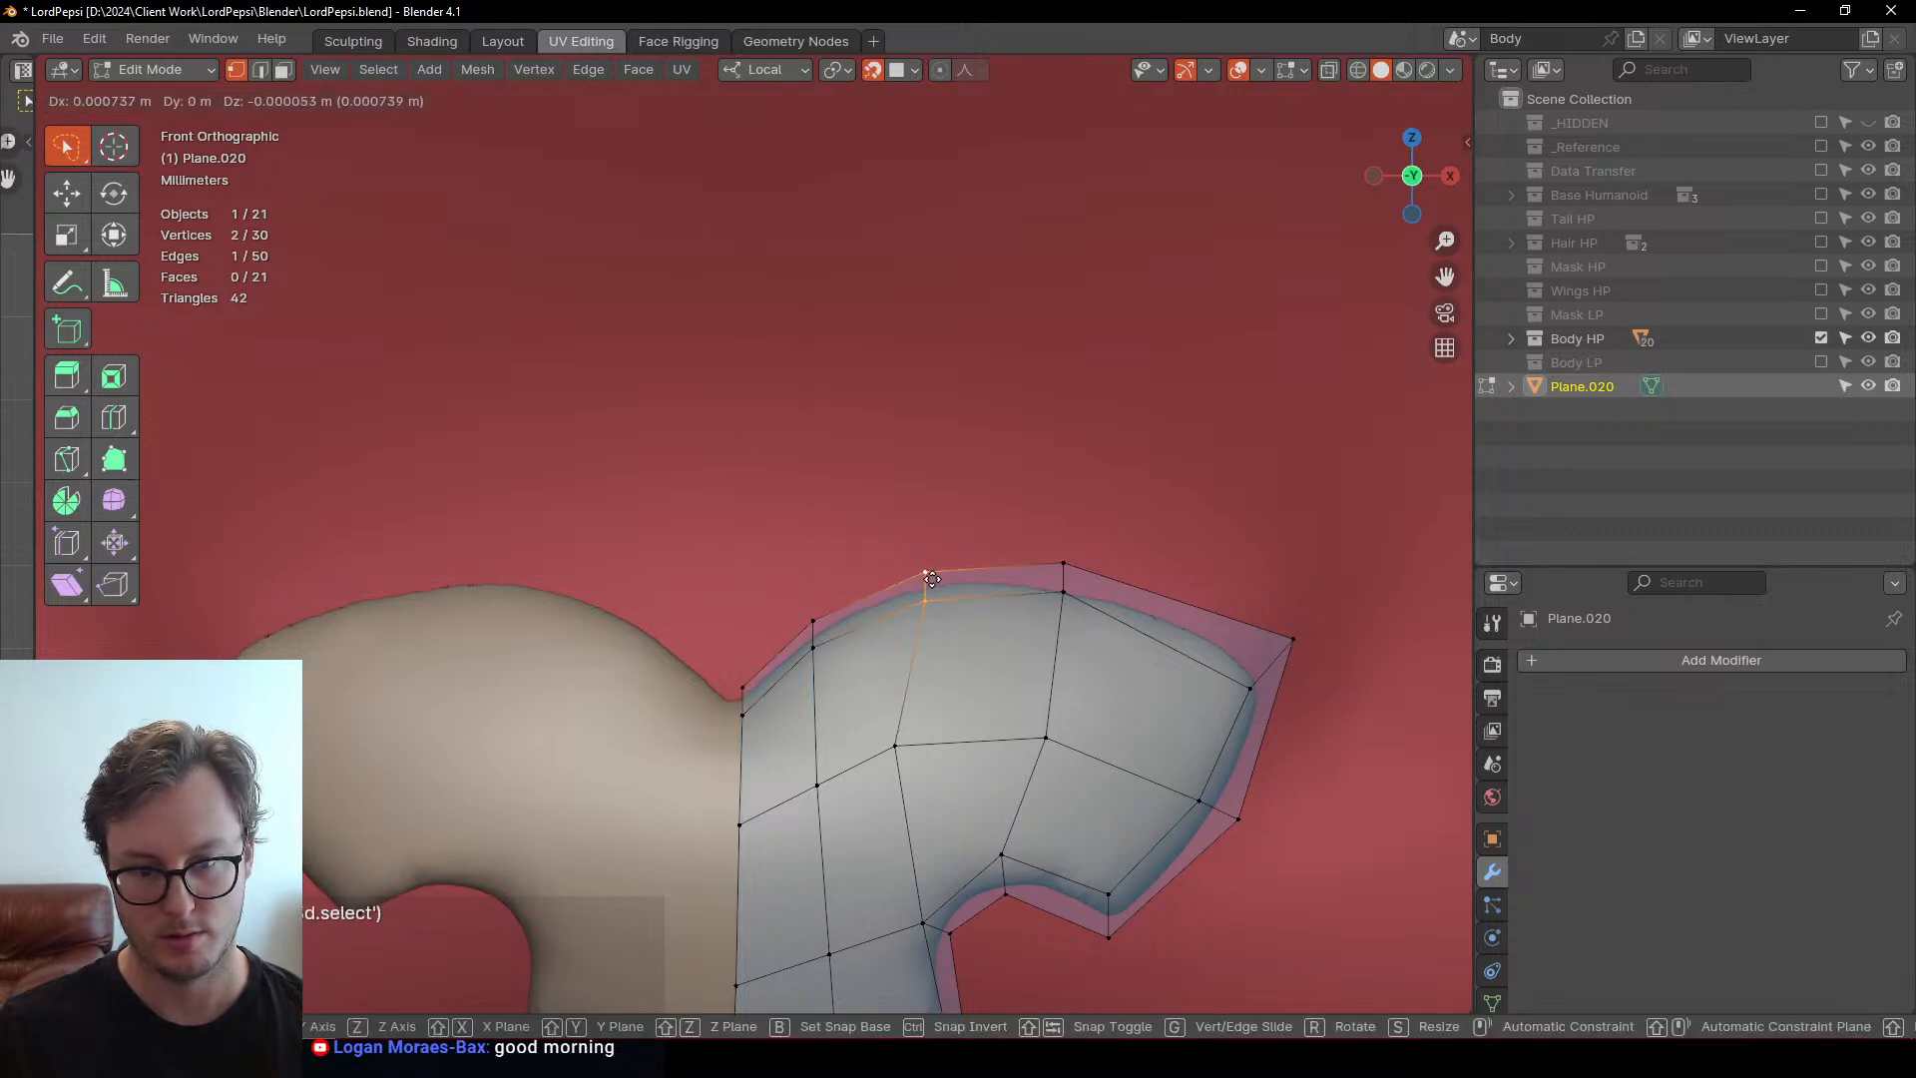
{"action": "left_click", "coordinate": [930, 581]}
{"action": "left_click", "coordinate": [900, 749]}
{"action": "key", "text": "g"}
{"action": "left_click", "coordinate": [932, 744]}
Lower the next column's outer border vertex along Z and fit the vertex beneath it closer to the nose outline
{"action": "left_click", "coordinate": [1063, 566]}
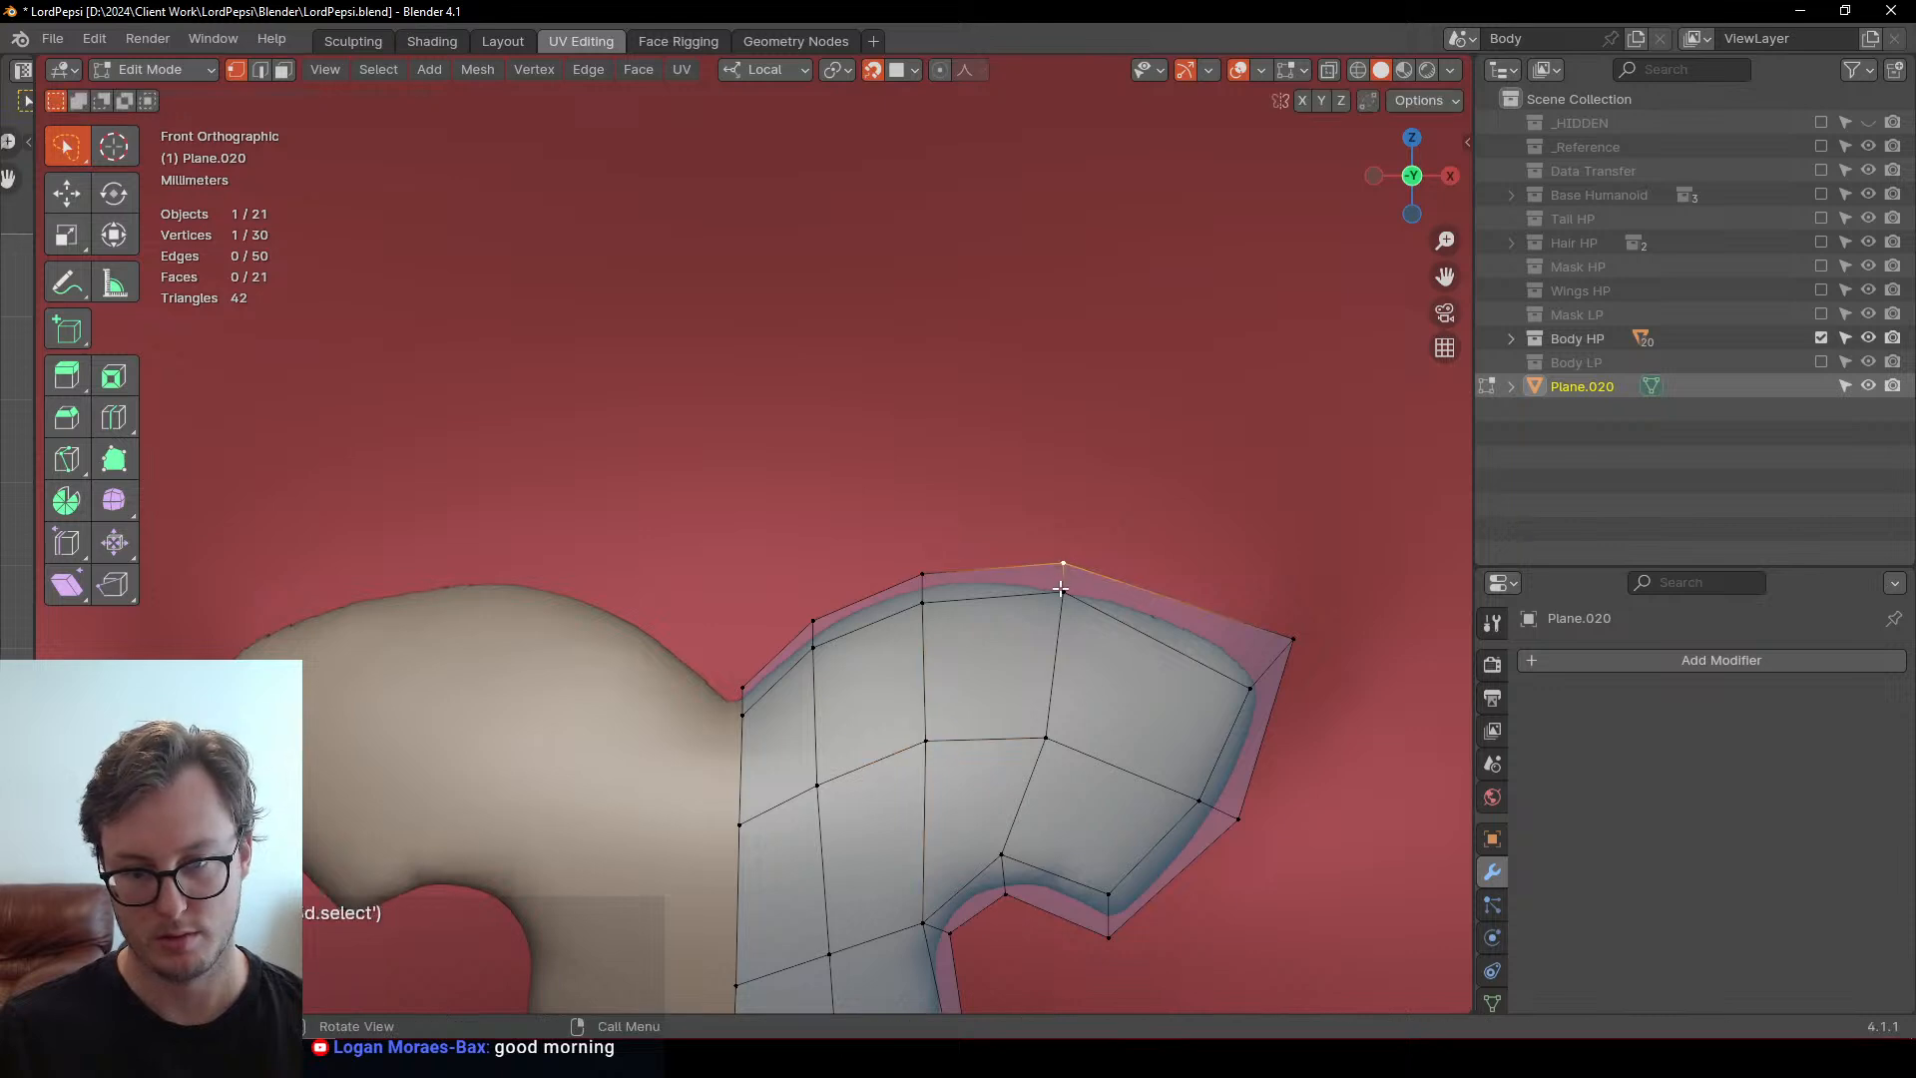
{"action": "key", "text": "g"}
{"action": "key", "text": "z"}
{"action": "left_click", "coordinate": [1063, 607]}
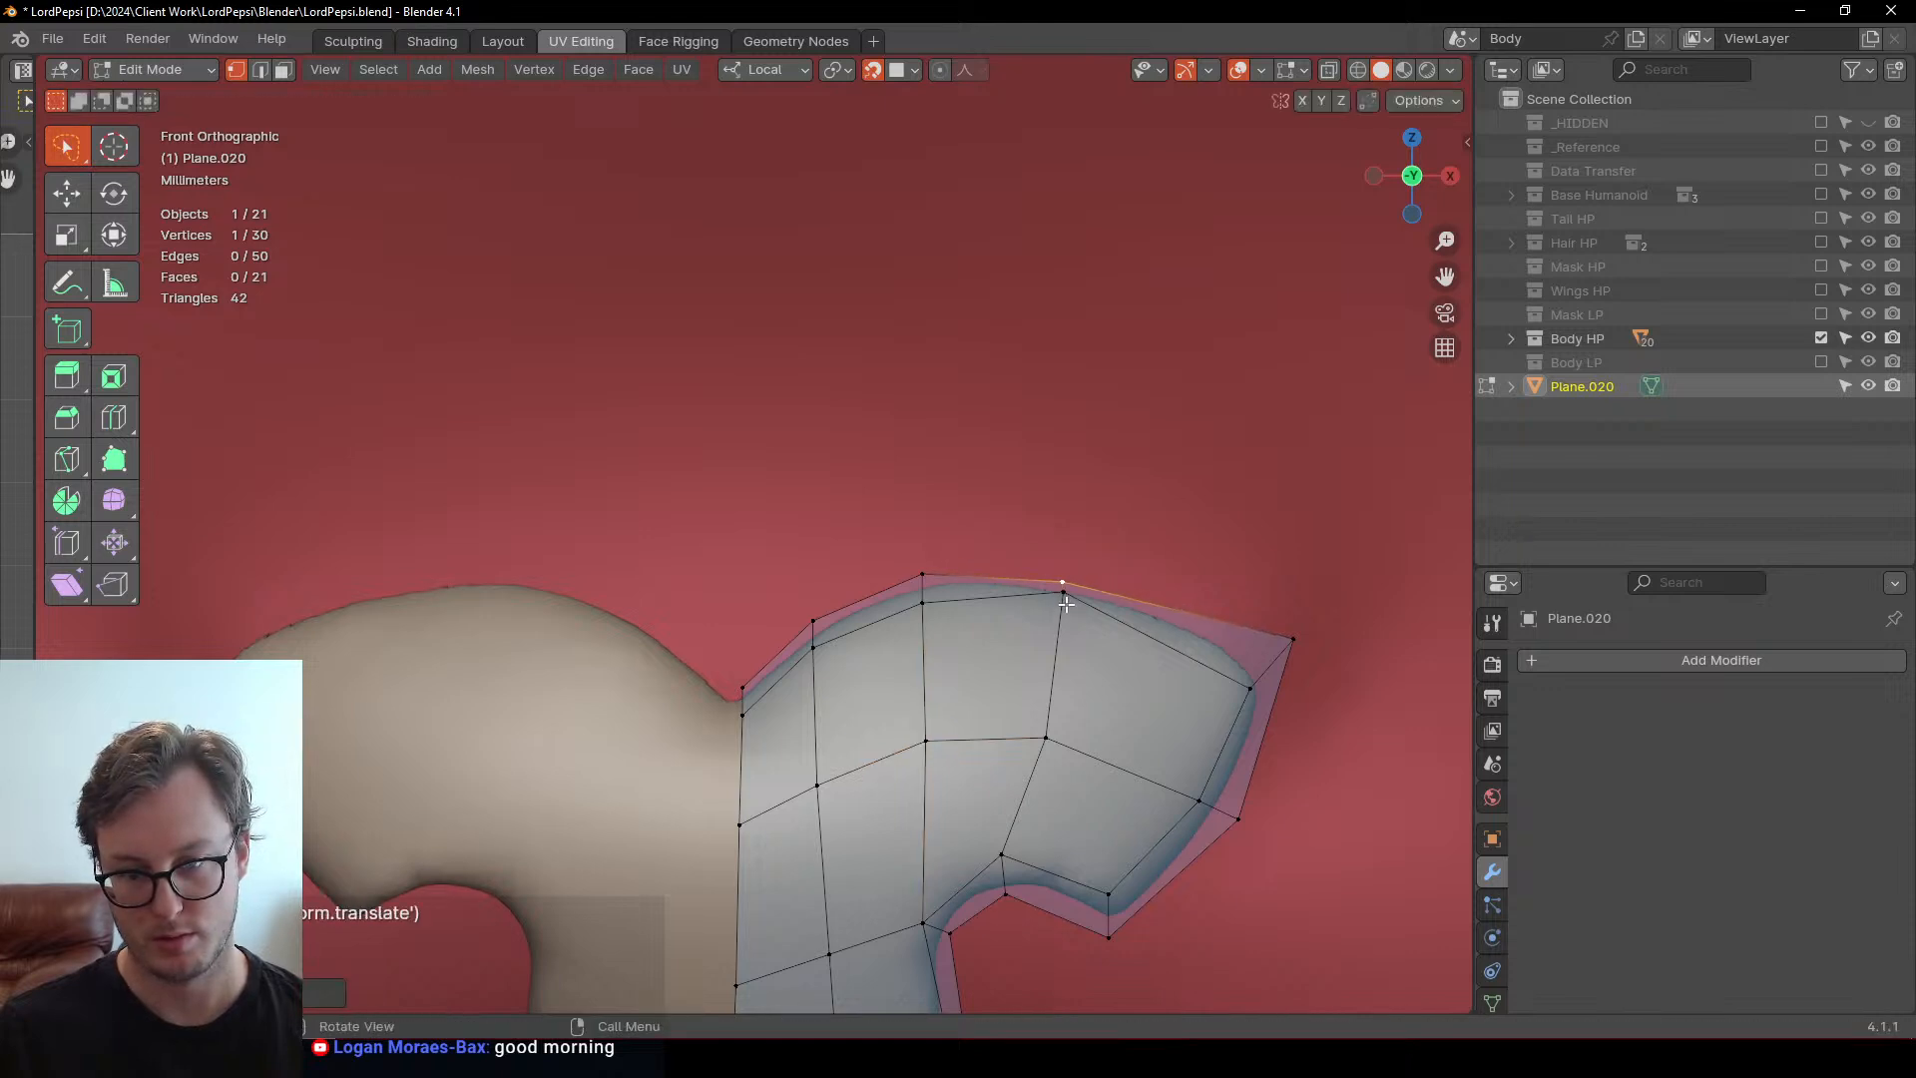
{"action": "left_click", "coordinate": [1061, 608]}
Pull the side tip's border corner inward, add a centred loop cut through the outer faces, and fit its top vertices to the outline
{"action": "key", "text": "ctrl+r"}
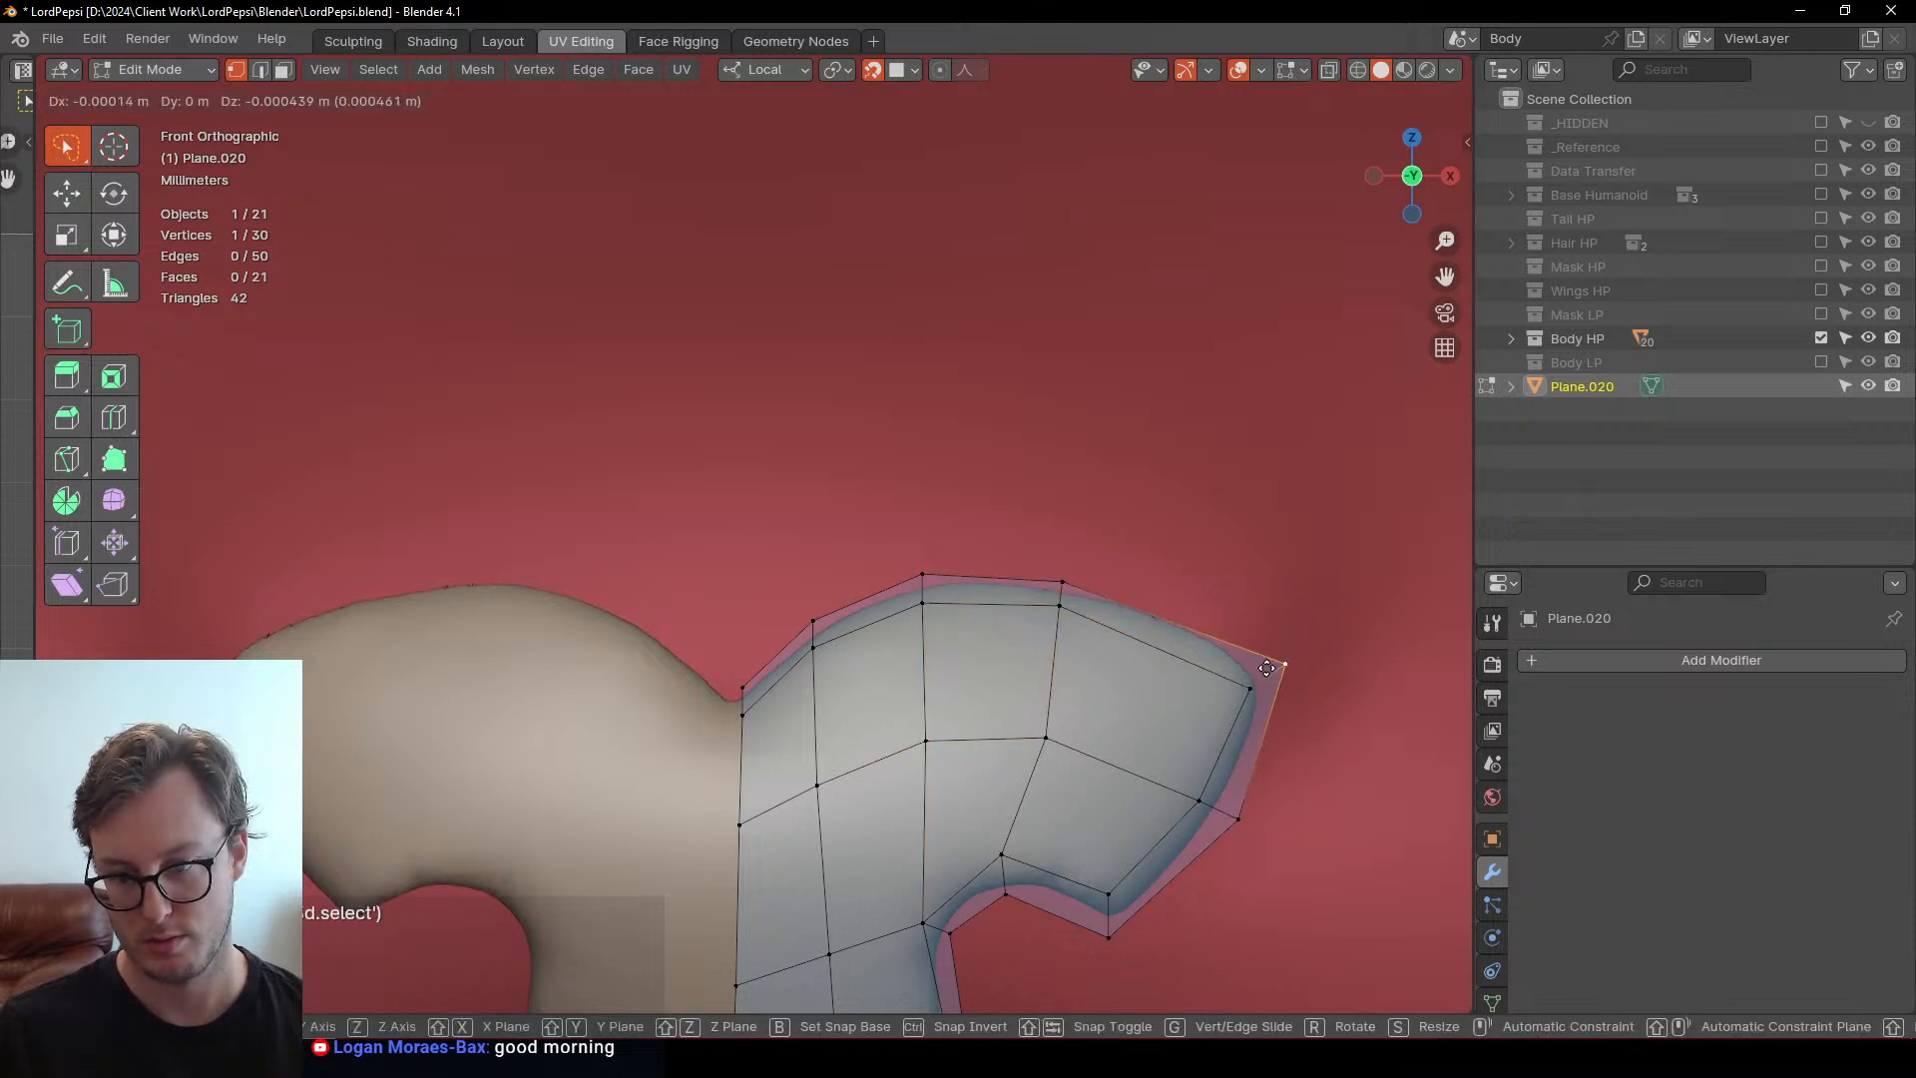
{"action": "left_click", "coordinate": [1202, 647]}
{"action": "right_click", "coordinate": [1198, 647]}
{"action": "left_click", "coordinate": [1165, 629]}
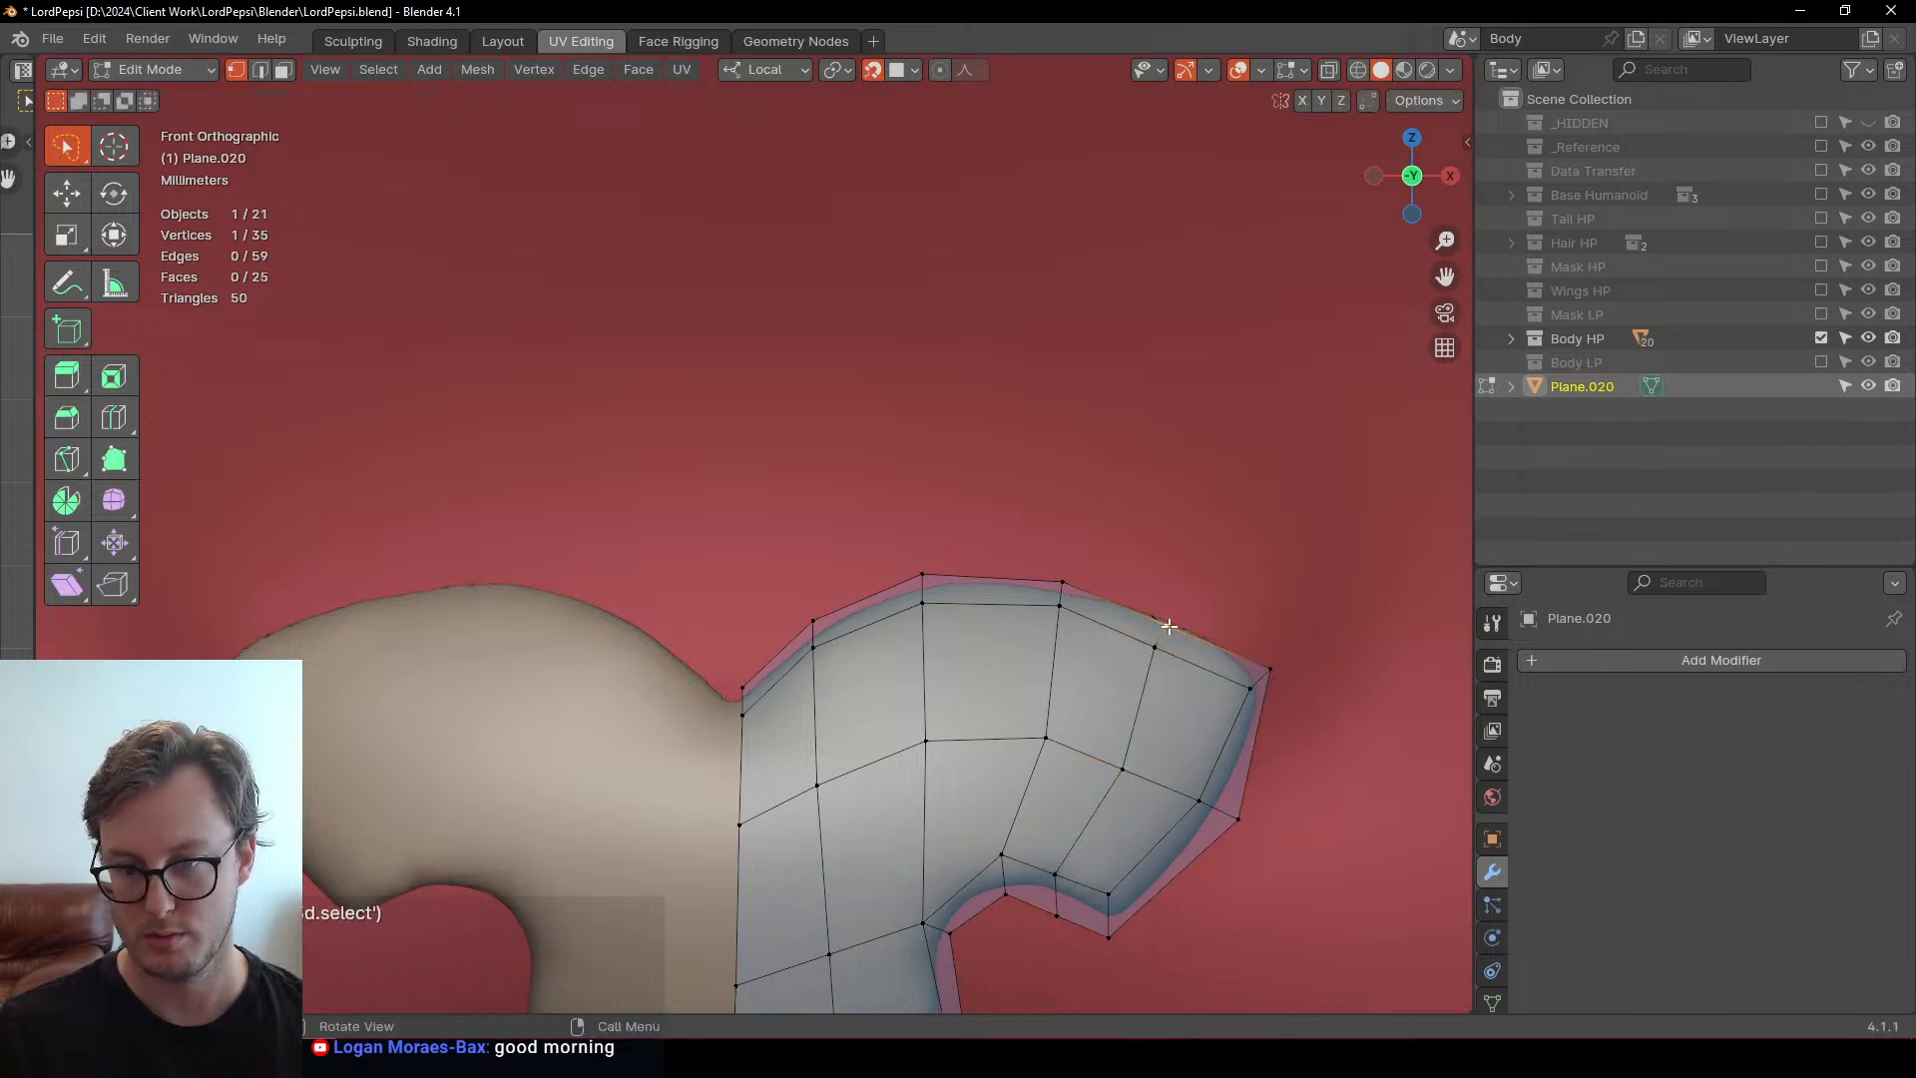
{"action": "key", "text": "g"}
{"action": "left_click", "coordinate": [1163, 640]}
{"action": "key", "text": "g"}
{"action": "left_click", "coordinate": [1170, 637]}
{"action": "middle_click_drag", "start_coordinate": [1170, 636], "coordinate": [1001, 461], "text": "shift"}
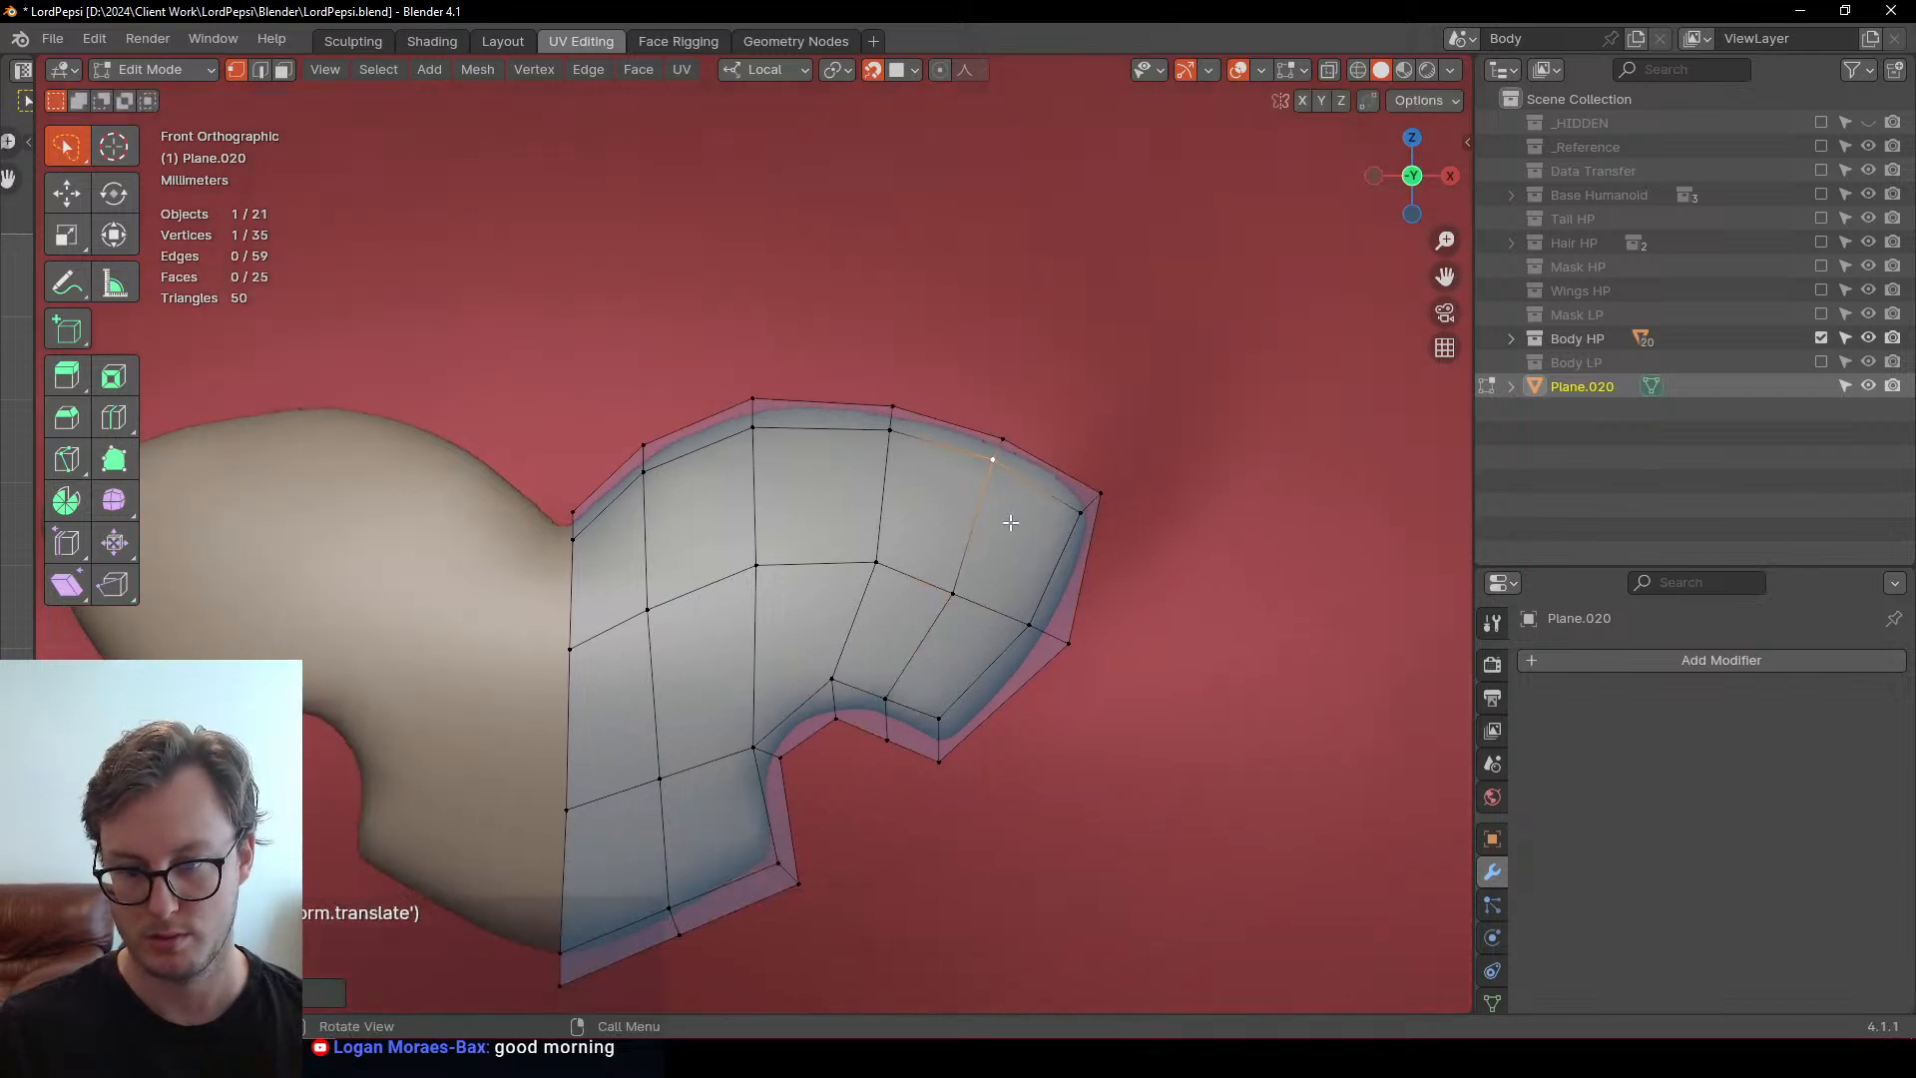
Reposition the inner vertex at the nose's side tip just inside the rounded edge
{"action": "left_click", "coordinate": [1078, 511]}
{"action": "key", "text": "g"}
{"action": "left_click", "coordinate": [1097, 503]}
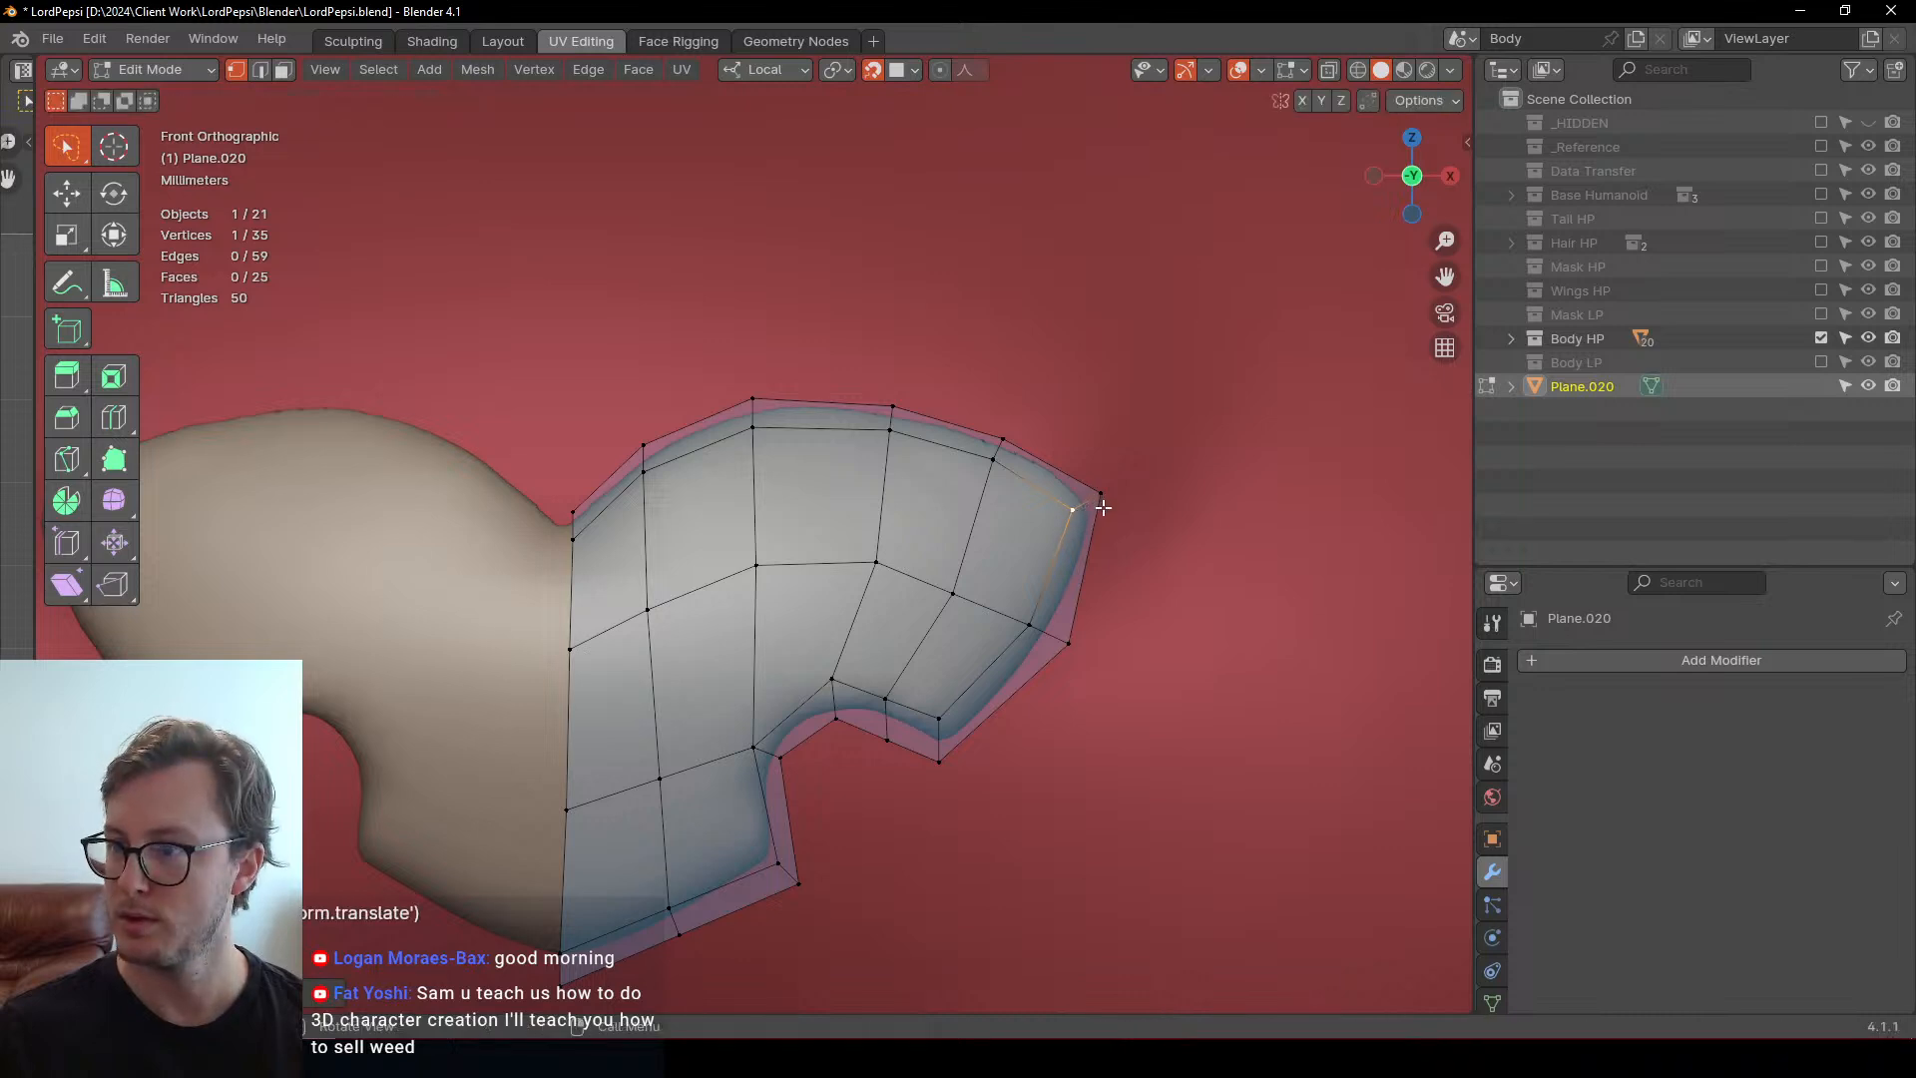
{"action": "scroll", "coordinate": [1079, 520], "scroll_direction": "up", "scroll_amount": 1}
{"action": "middle_click_drag", "start_coordinate": [1079, 520], "coordinate": [1044, 570], "text": "shift"}
{"action": "key", "text": "g"}
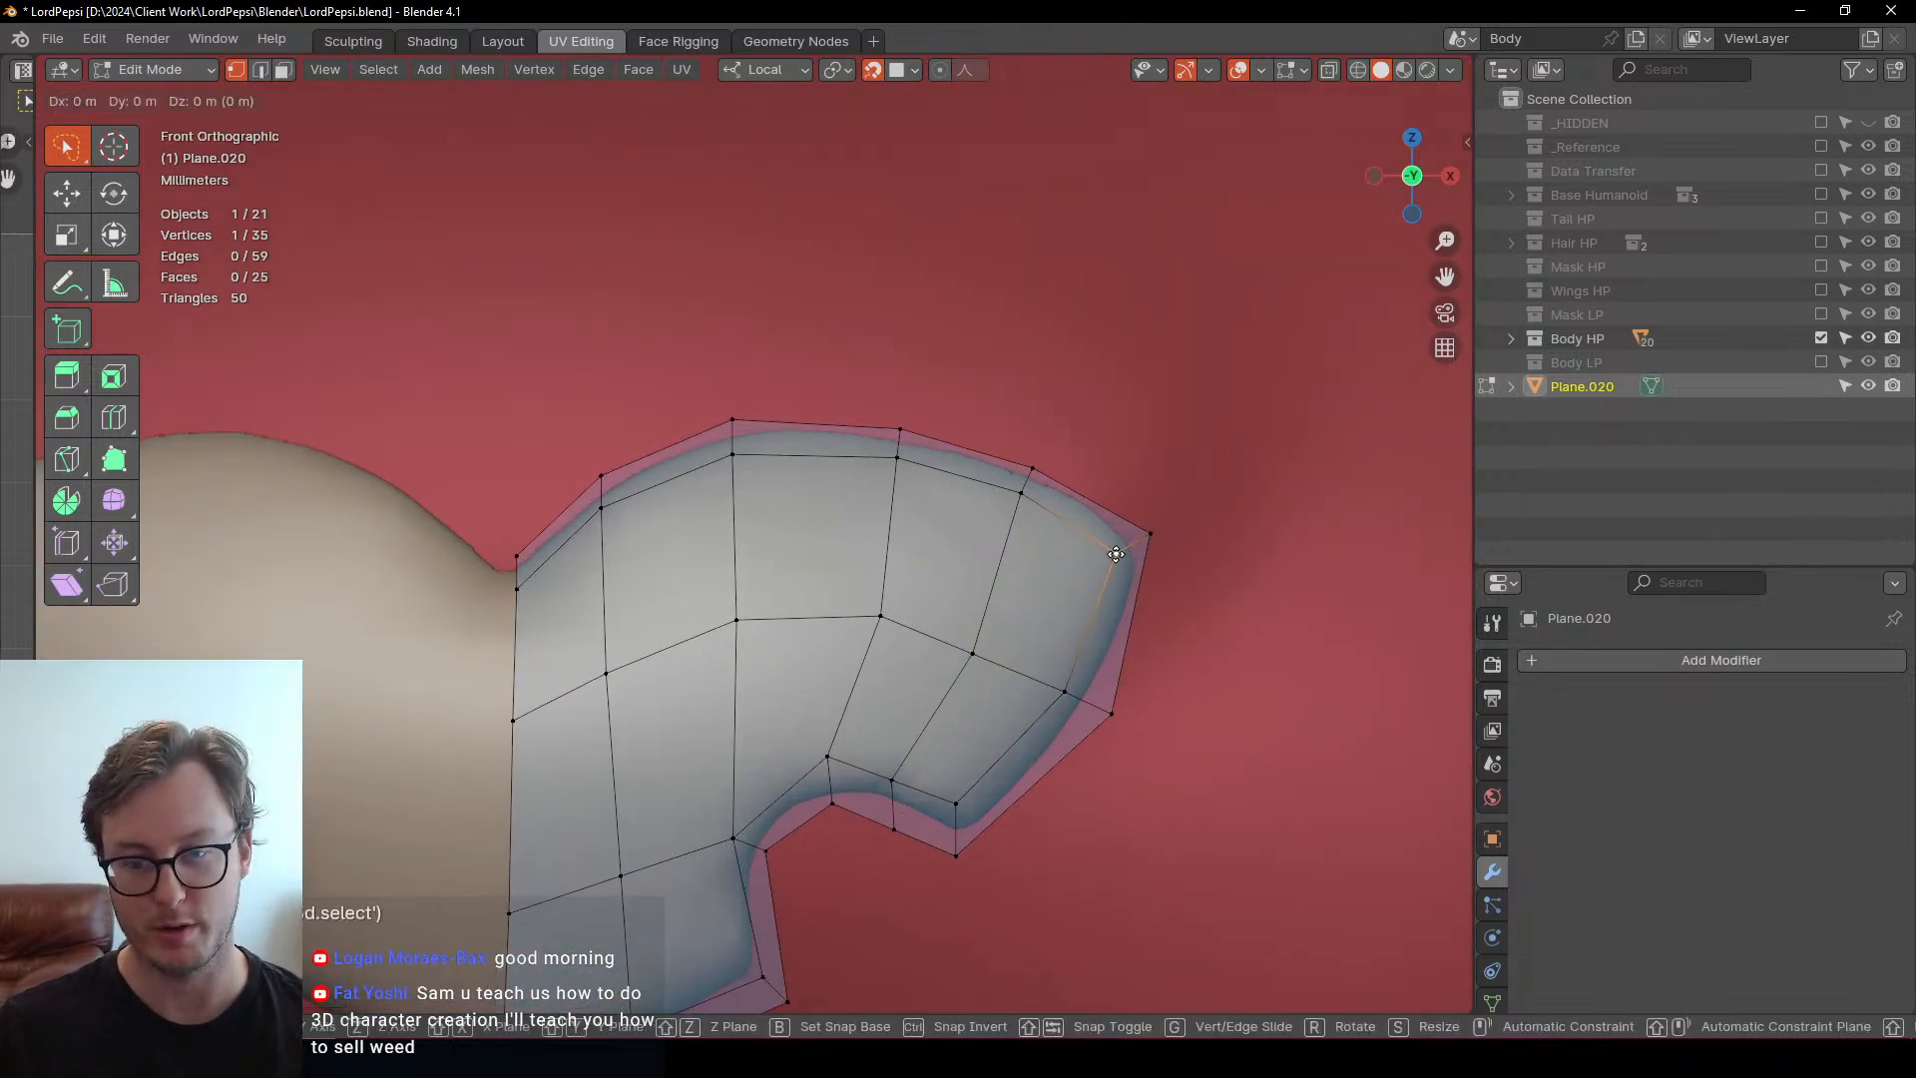
{"action": "left_click", "coordinate": [1118, 553]}
Pull the border vertices at the side tip and just below it inward, closer to the nose outline
{"action": "left_click", "coordinate": [1152, 535]}
{"action": "key", "text": "g"}
{"action": "left_click", "coordinate": [1139, 541]}
{"action": "left_click", "coordinate": [1114, 711]}
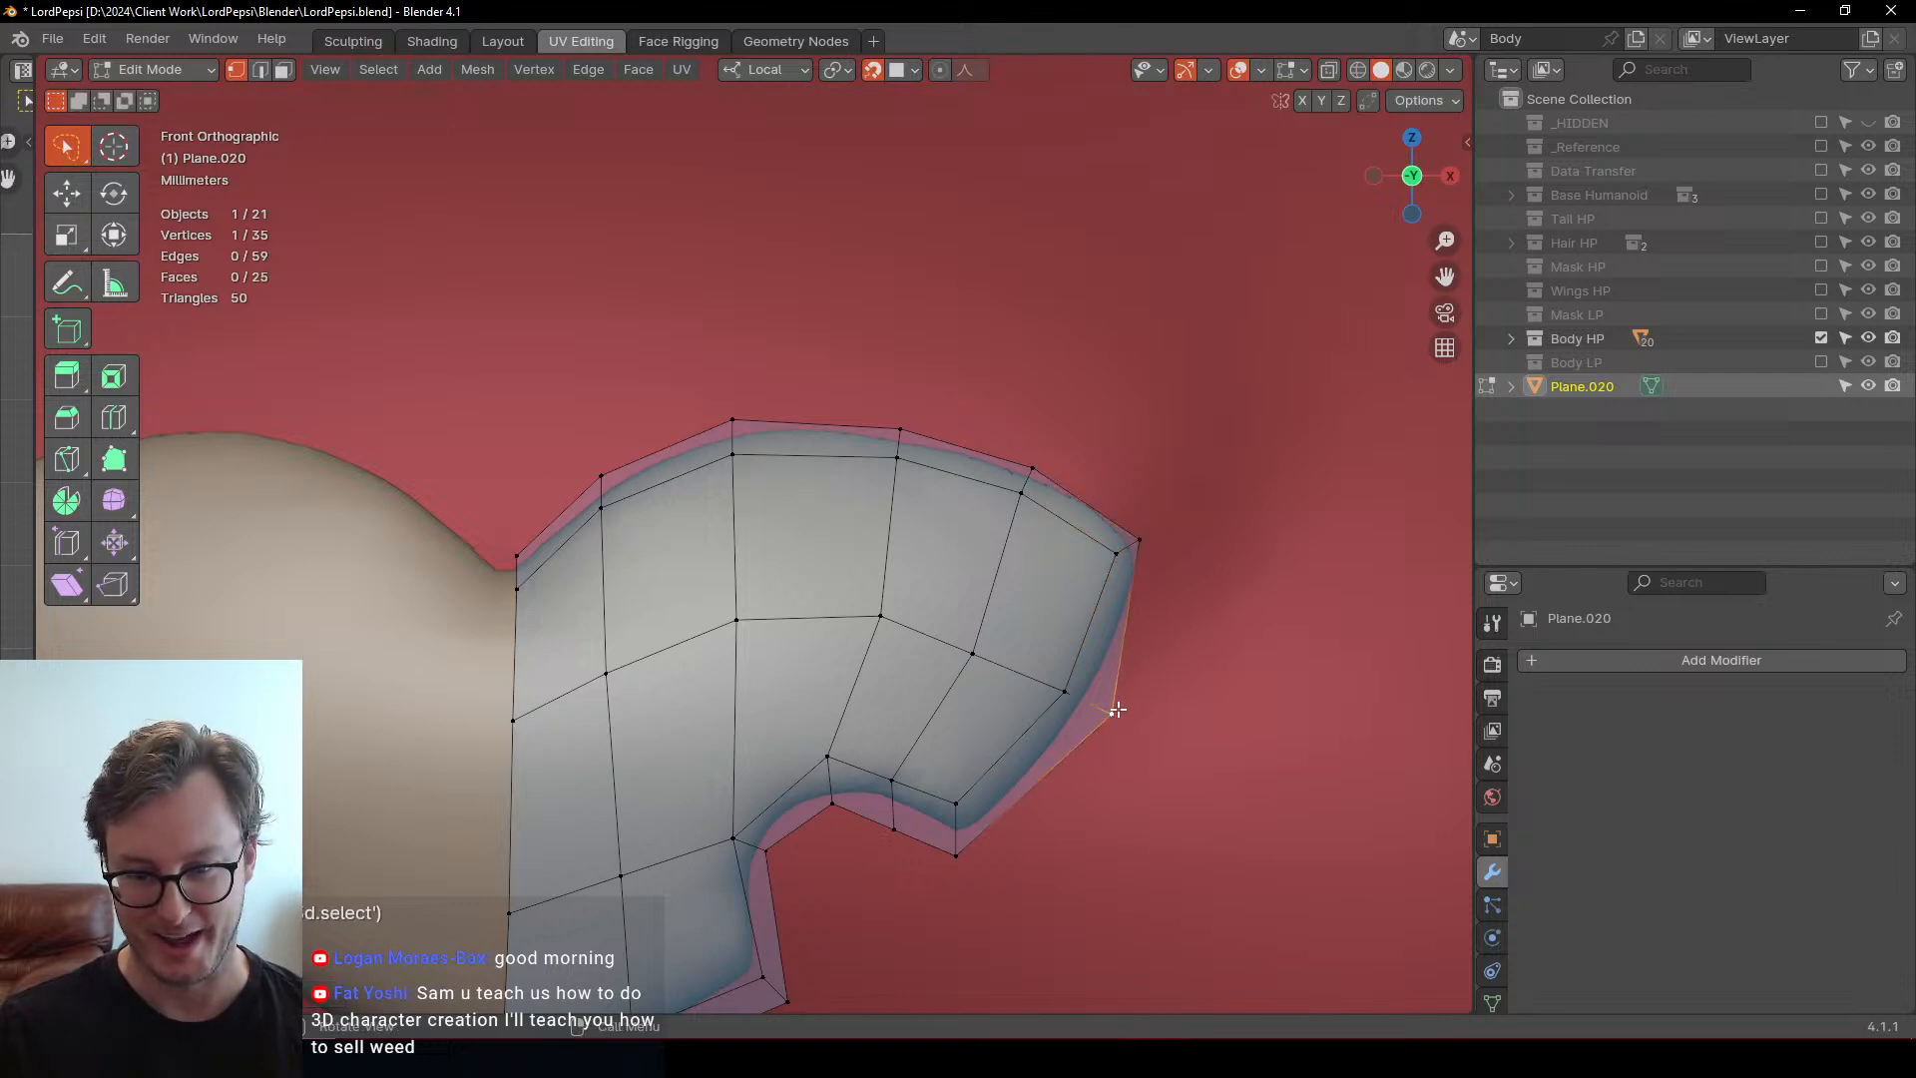
{"action": "key", "text": "g"}
{"action": "left_click", "coordinate": [1098, 705]}
Shift the inner vertex and the border vertex at the side tip's lower corner slightly outward along the nose outline
{"action": "left_click", "coordinate": [958, 807]}
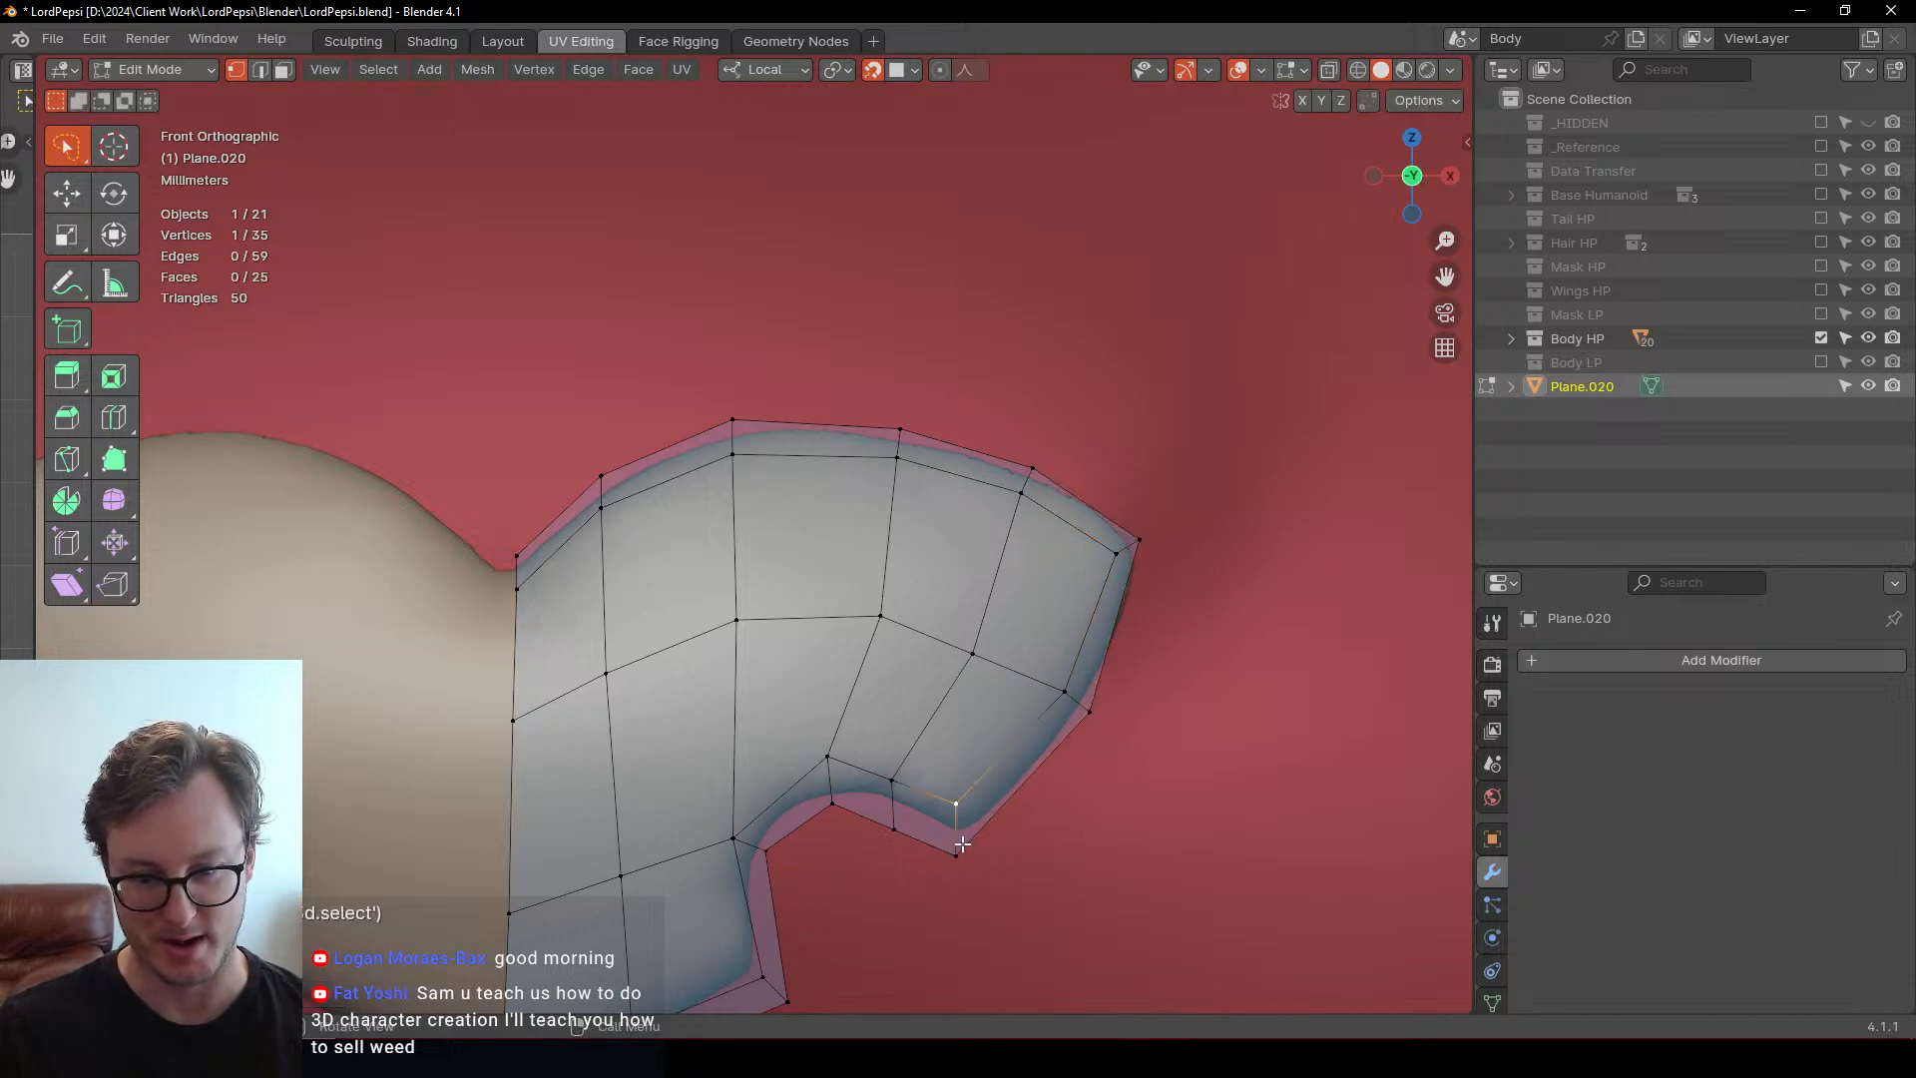
{"action": "key", "text": "g"}
{"action": "left_click", "coordinate": [964, 801]}
{"action": "left_click", "coordinate": [958, 856]}
{"action": "key", "text": "g"}
{"action": "left_click", "coordinate": [974, 853]}
Pull the two border vertices along the notch beneath the side tip closer to the nose outline
{"action": "left_click", "coordinate": [900, 838]}
{"action": "key", "text": "g"}
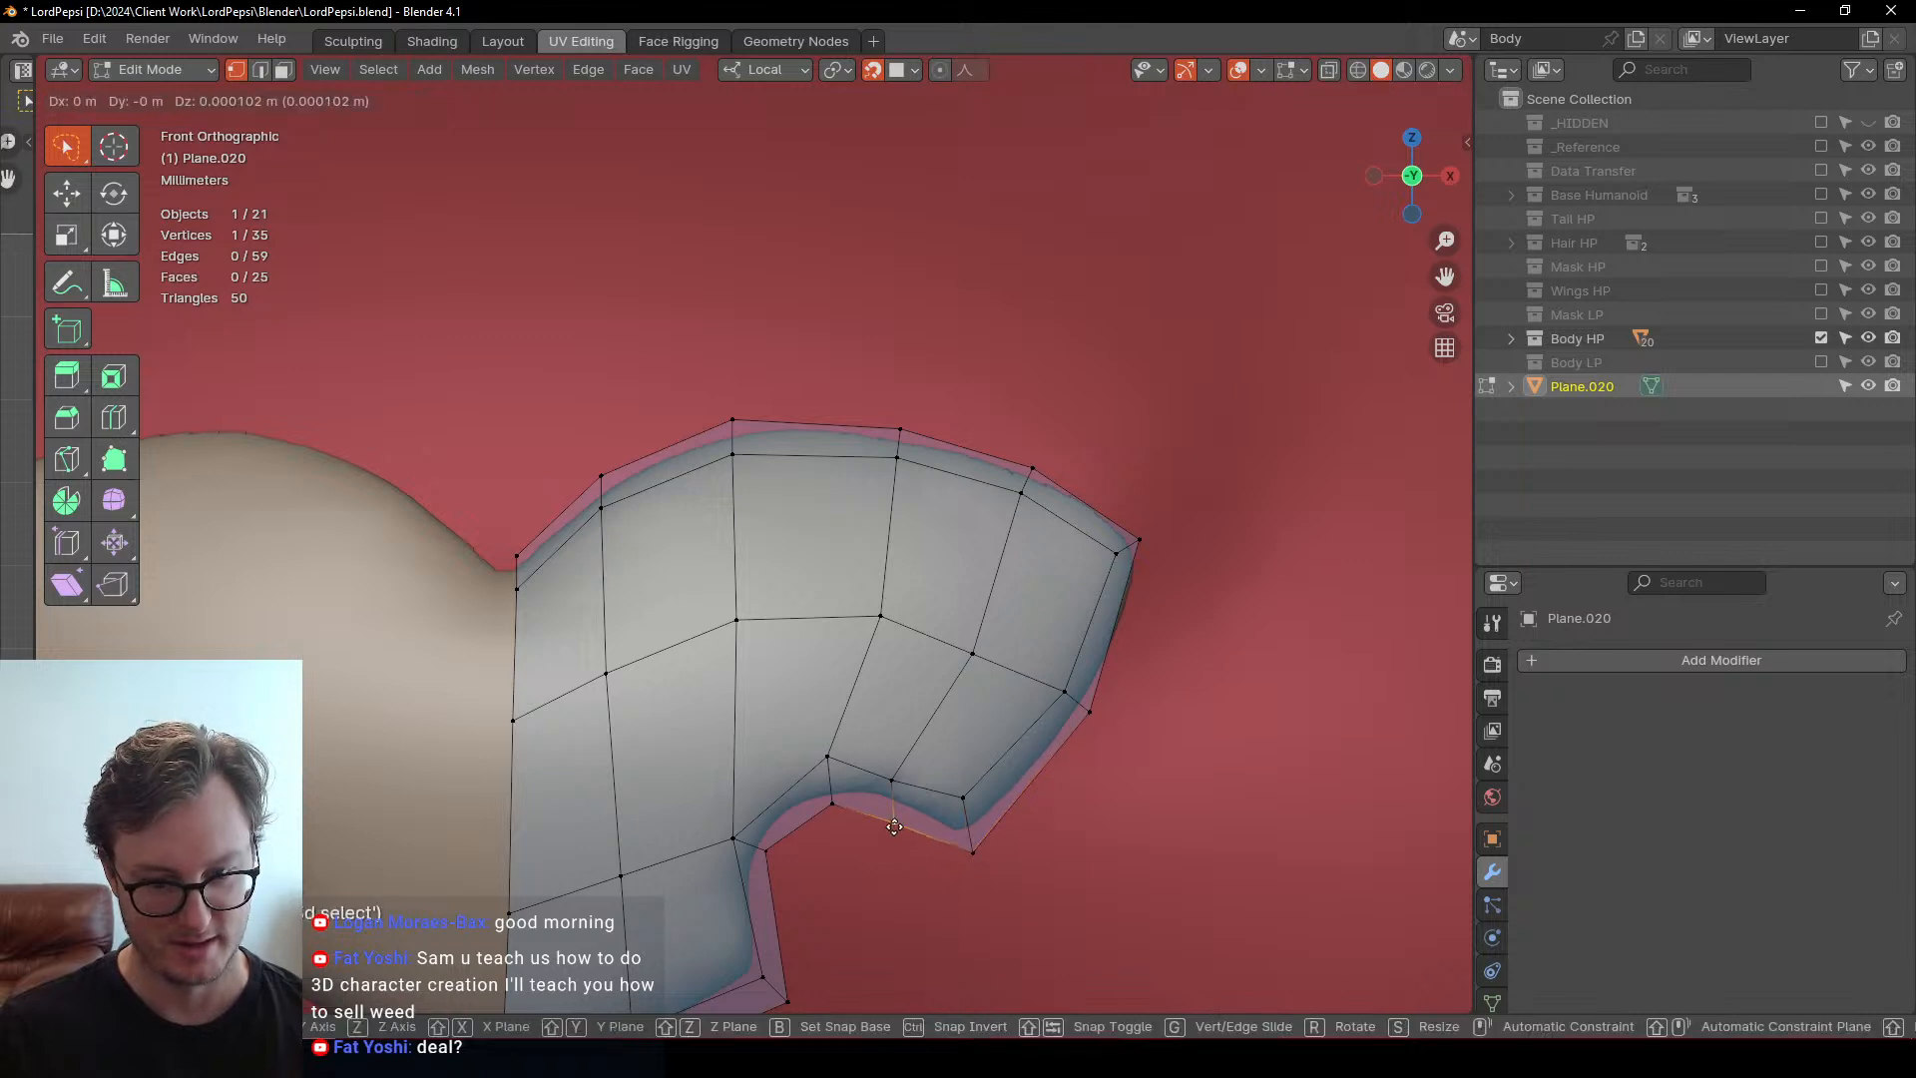
{"action": "left_click", "coordinate": [899, 831]}
{"action": "left_click", "coordinate": [838, 808]}
{"action": "key", "text": "g"}
{"action": "left_click", "coordinate": [834, 805]}
Raise the inner vertex and the border vertex below it, next to the side tip's lower corner, to follow the notch's curve
{"action": "left_click", "coordinate": [896, 777]}
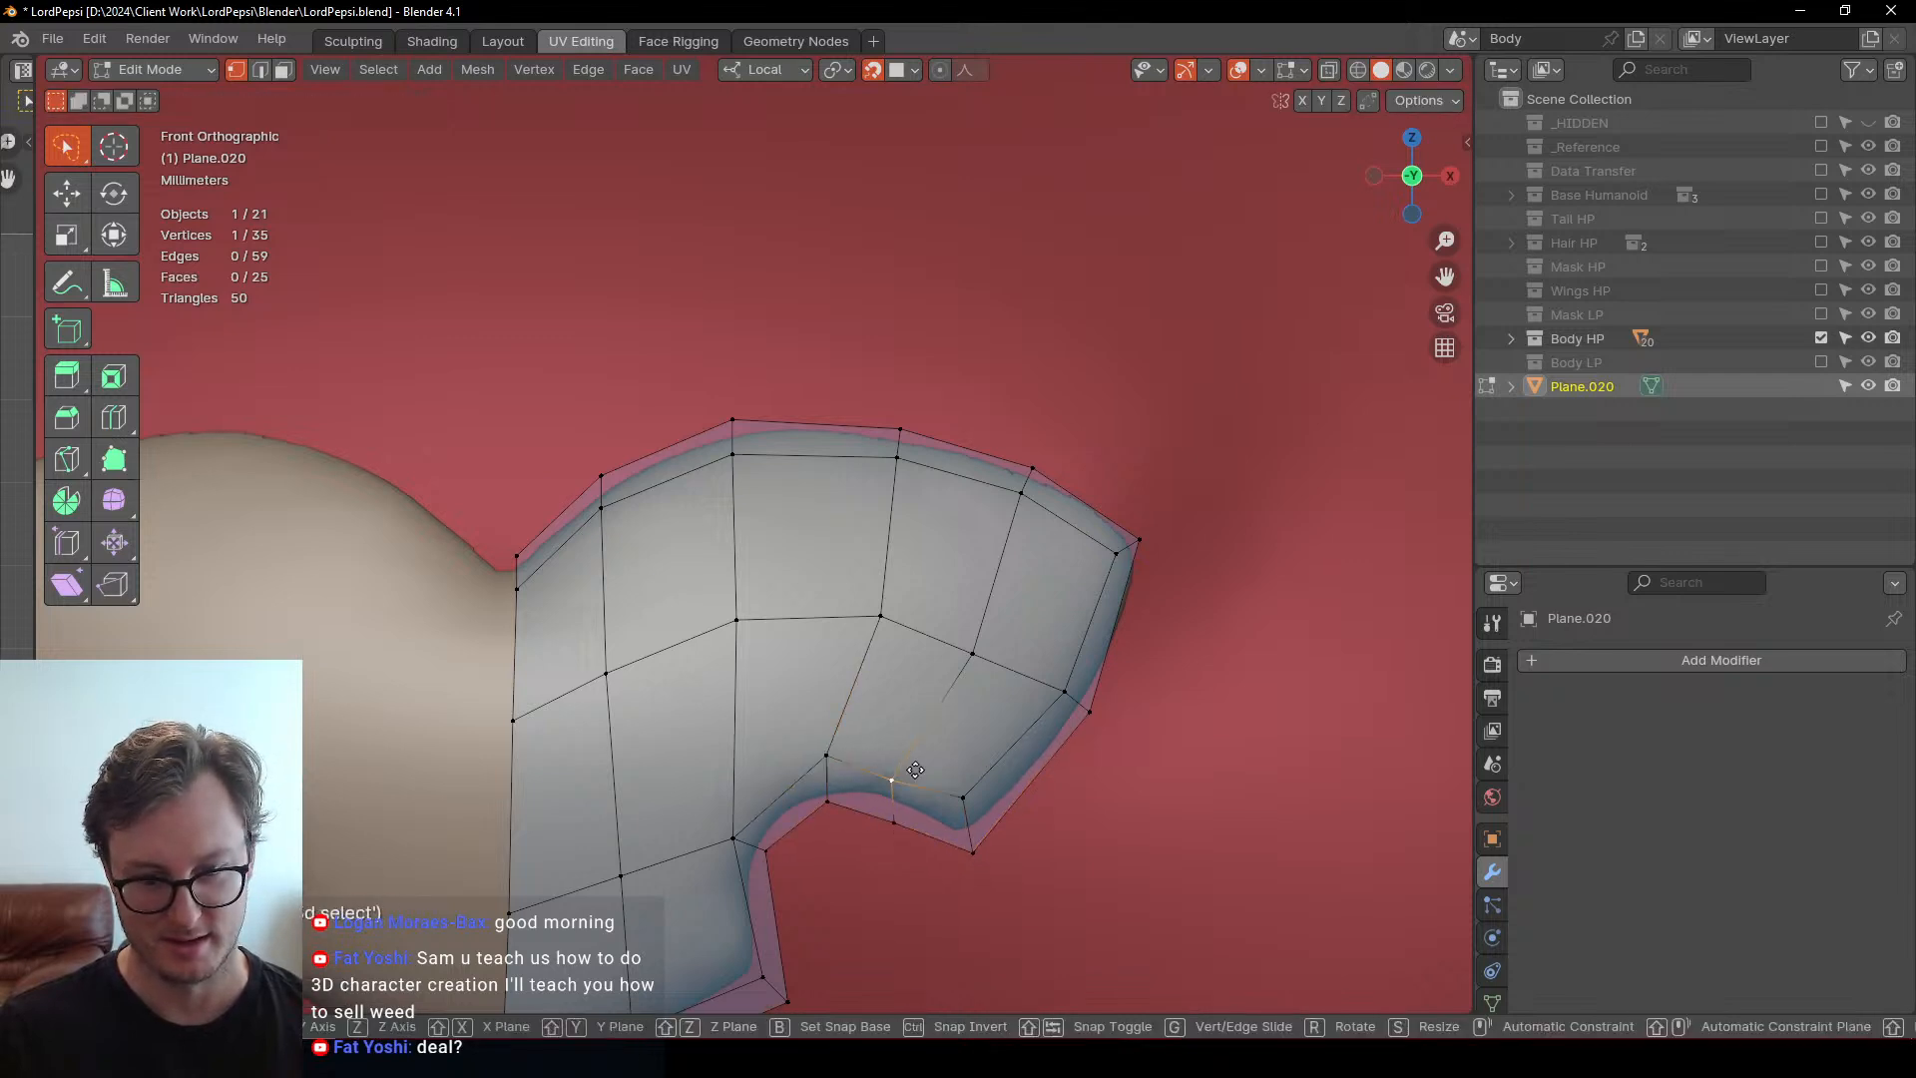
{"action": "key", "text": "g"}
{"action": "left_click", "coordinate": [906, 766]}
{"action": "left_click", "coordinate": [903, 810]}
{"action": "key", "text": "g"}
{"action": "left_click", "coordinate": [924, 812]}
{"action": "key", "text": "g"}
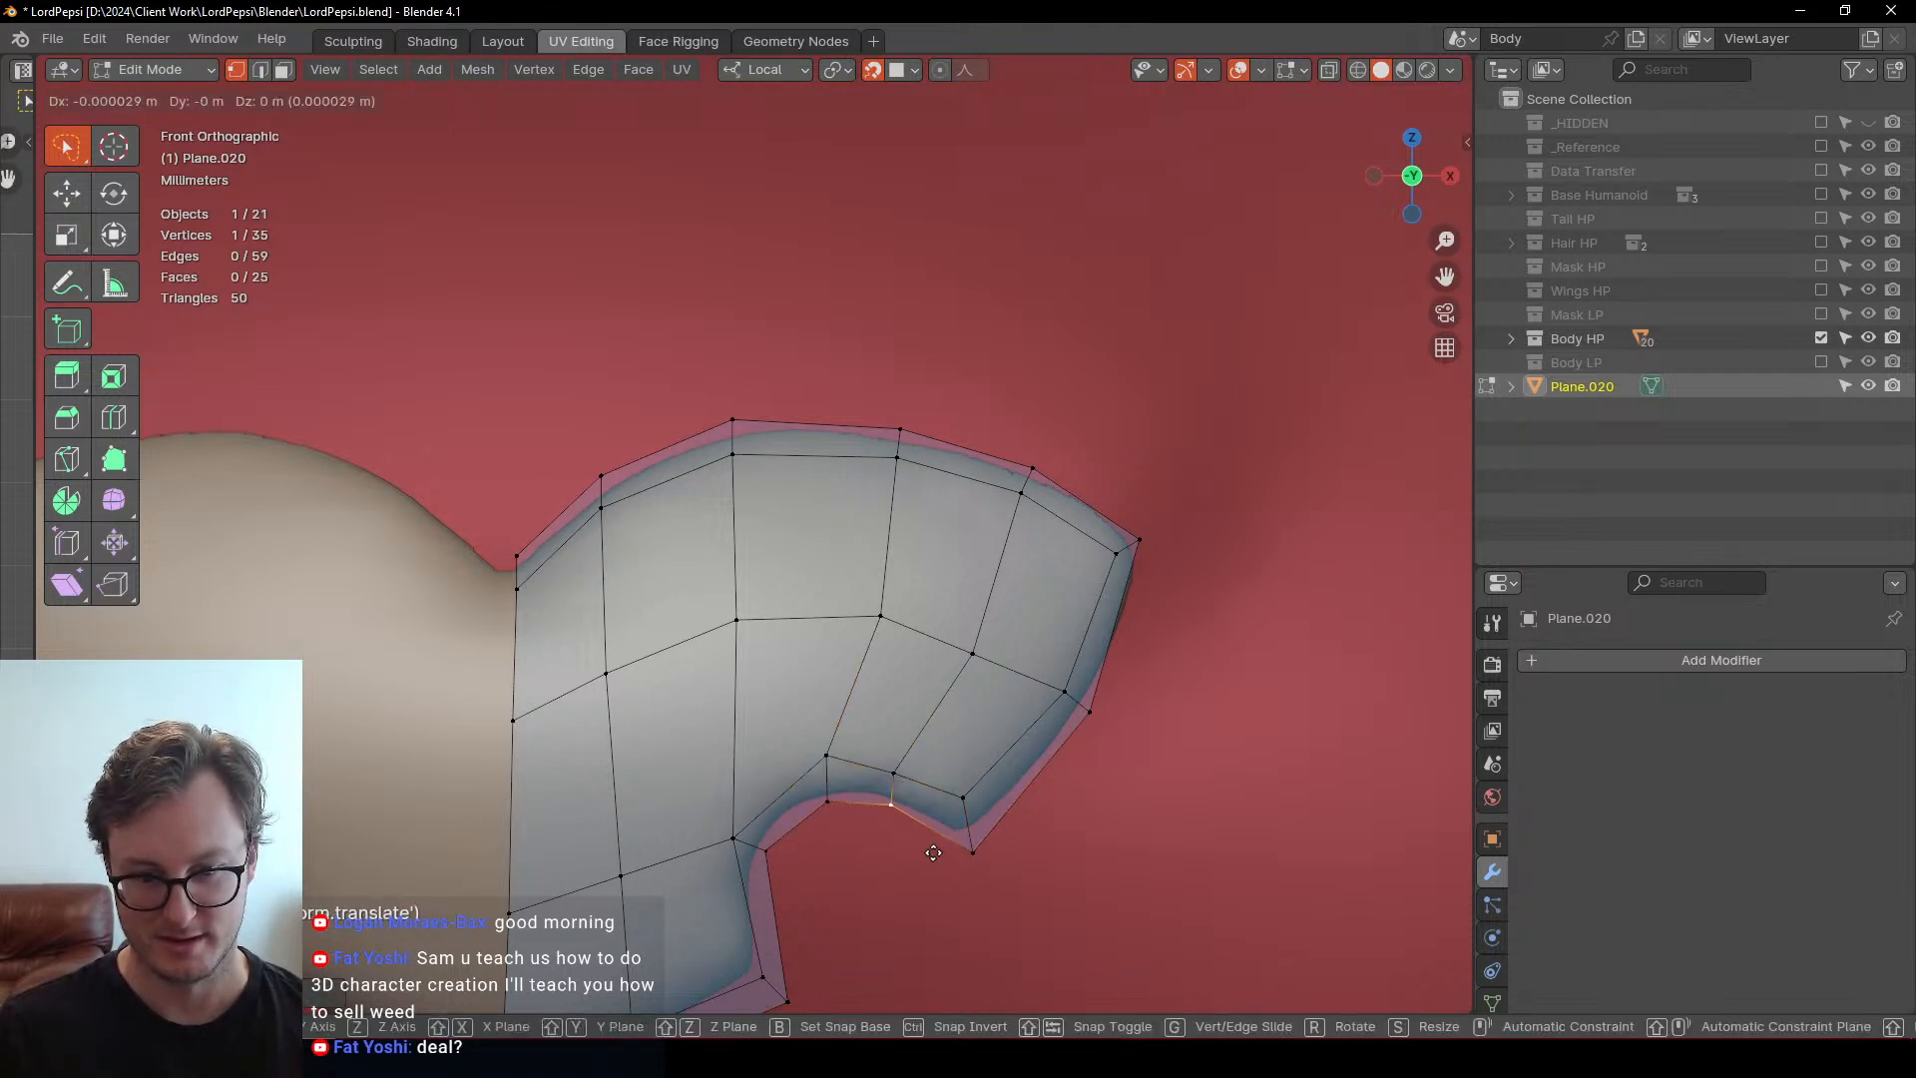
{"action": "left_click", "coordinate": [924, 852]}
Fine-tune the next border vertex along the notch and nudge the inner vertex at the concave corner outward
{"action": "left_click", "coordinate": [840, 829]}
{"action": "key", "text": "g"}
{"action": "left_click", "coordinate": [830, 841]}
{"action": "left_click", "coordinate": [749, 853]}
{"action": "key", "text": "g"}
{"action": "left_click", "coordinate": [752, 851]}
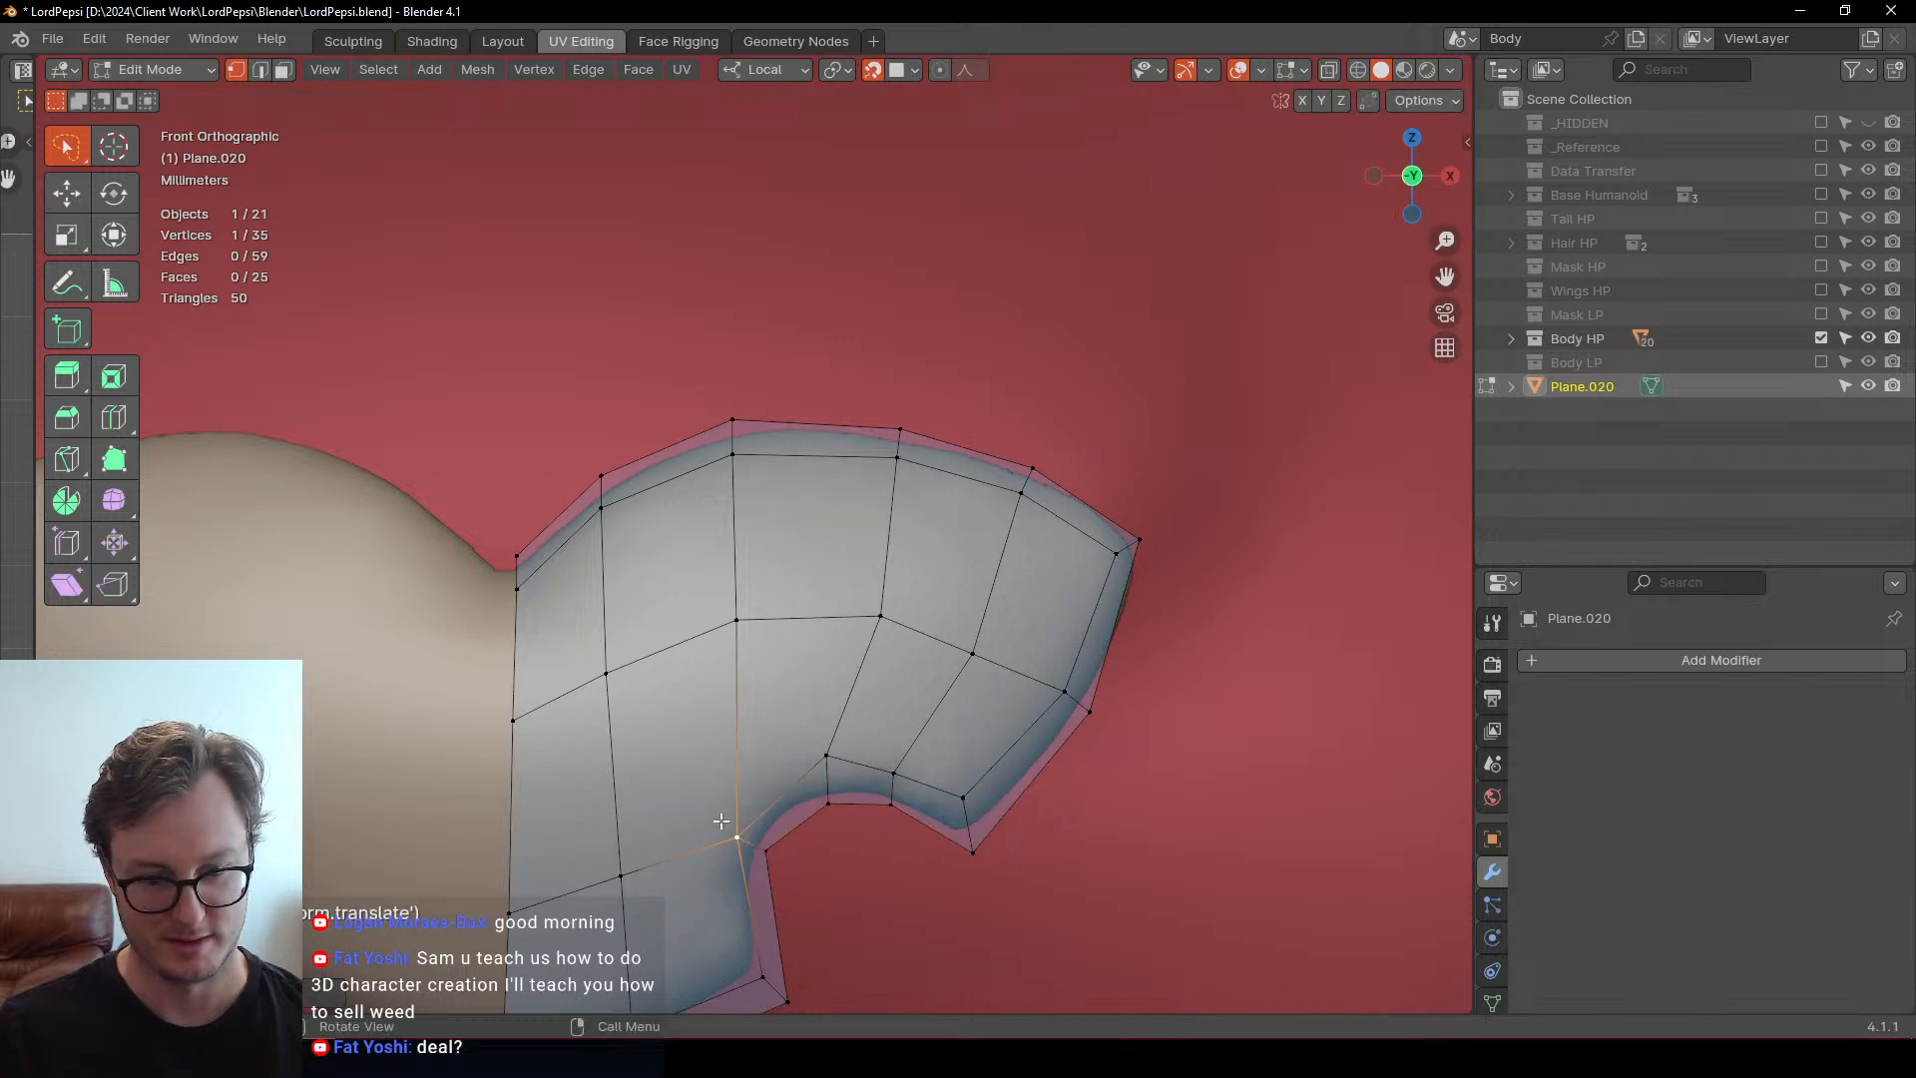
Move the inner and border vertices of the nose's lower side corner together inward, up to the outline
{"action": "middle_click_drag", "start_coordinate": [722, 820], "coordinate": [897, 772], "text": "shift"}
{"action": "left_click", "coordinate": [857, 809]}
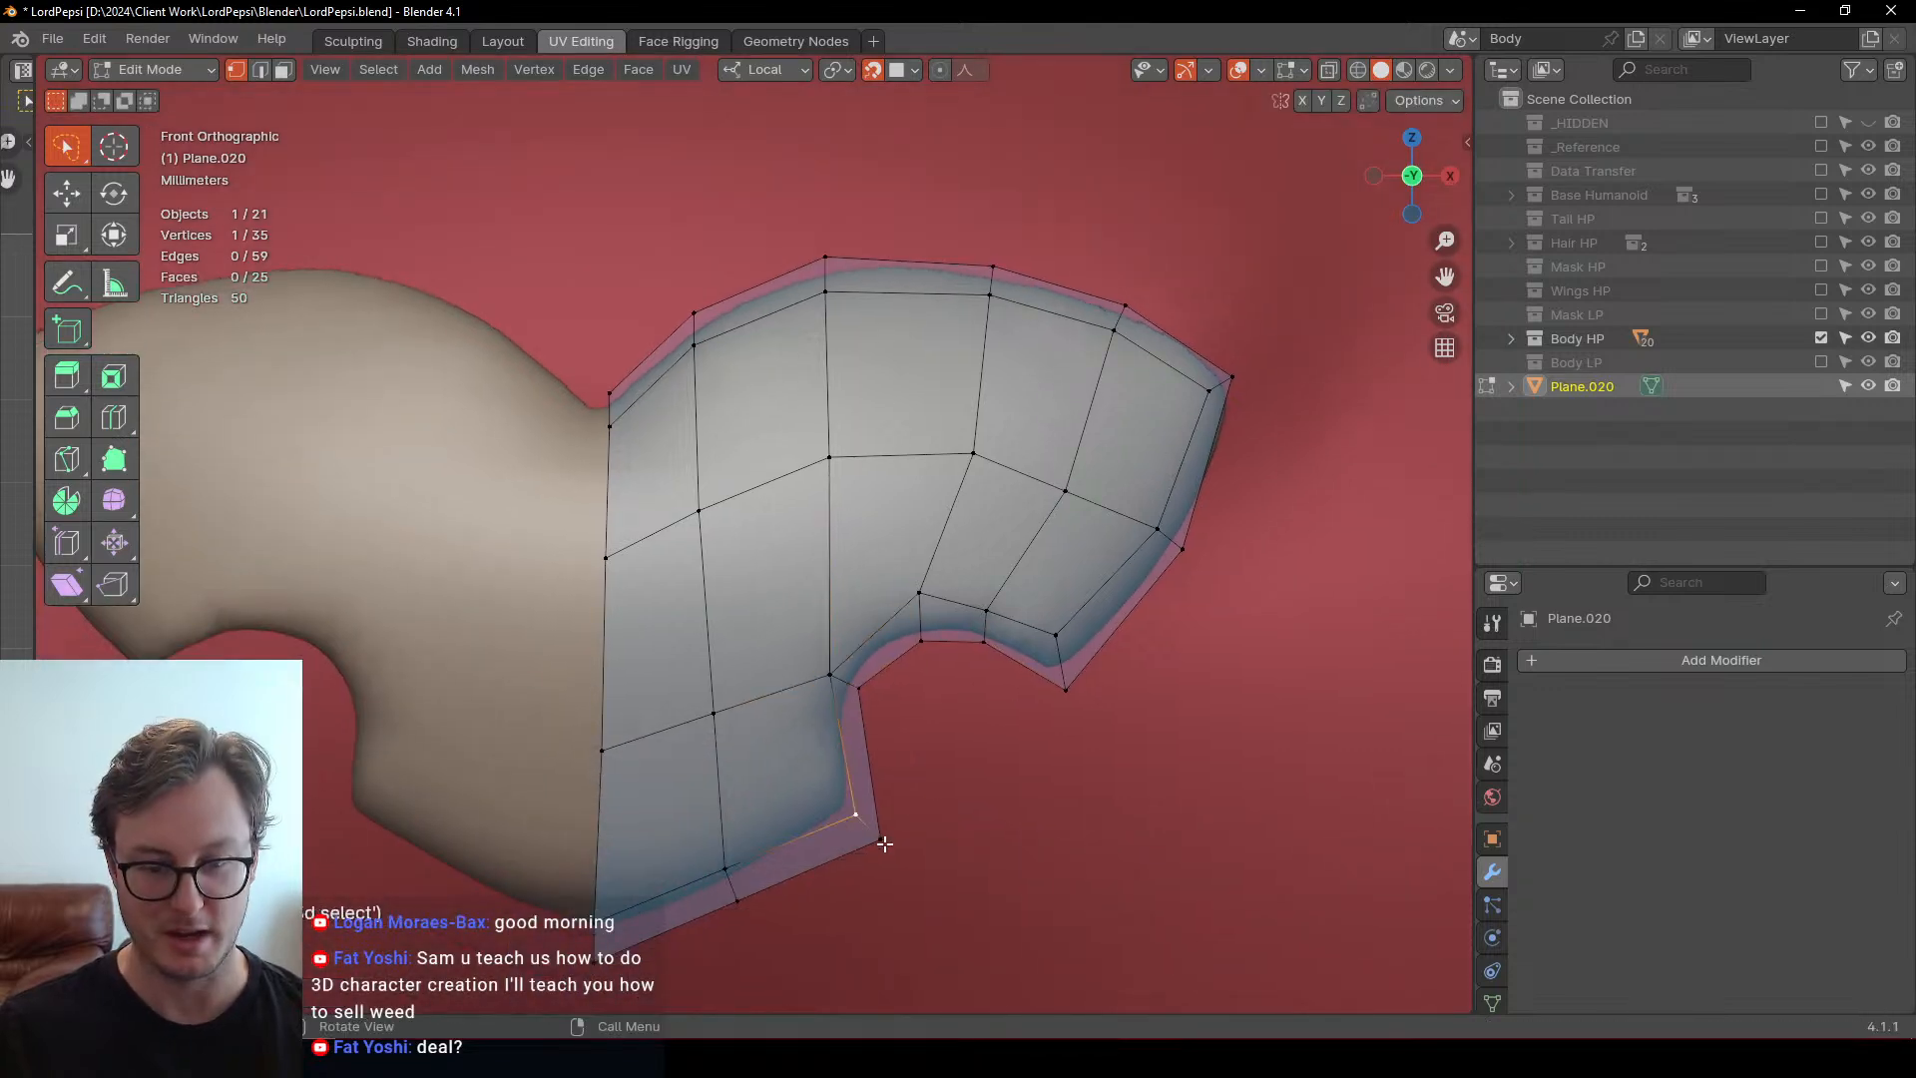
{"action": "left_click", "coordinate": [885, 842], "text": "shift"}
{"action": "key", "text": "g"}
{"action": "left_click", "coordinate": [852, 822]}
{"action": "key", "text": "g"}
{"action": "left_click", "coordinate": [851, 819]}
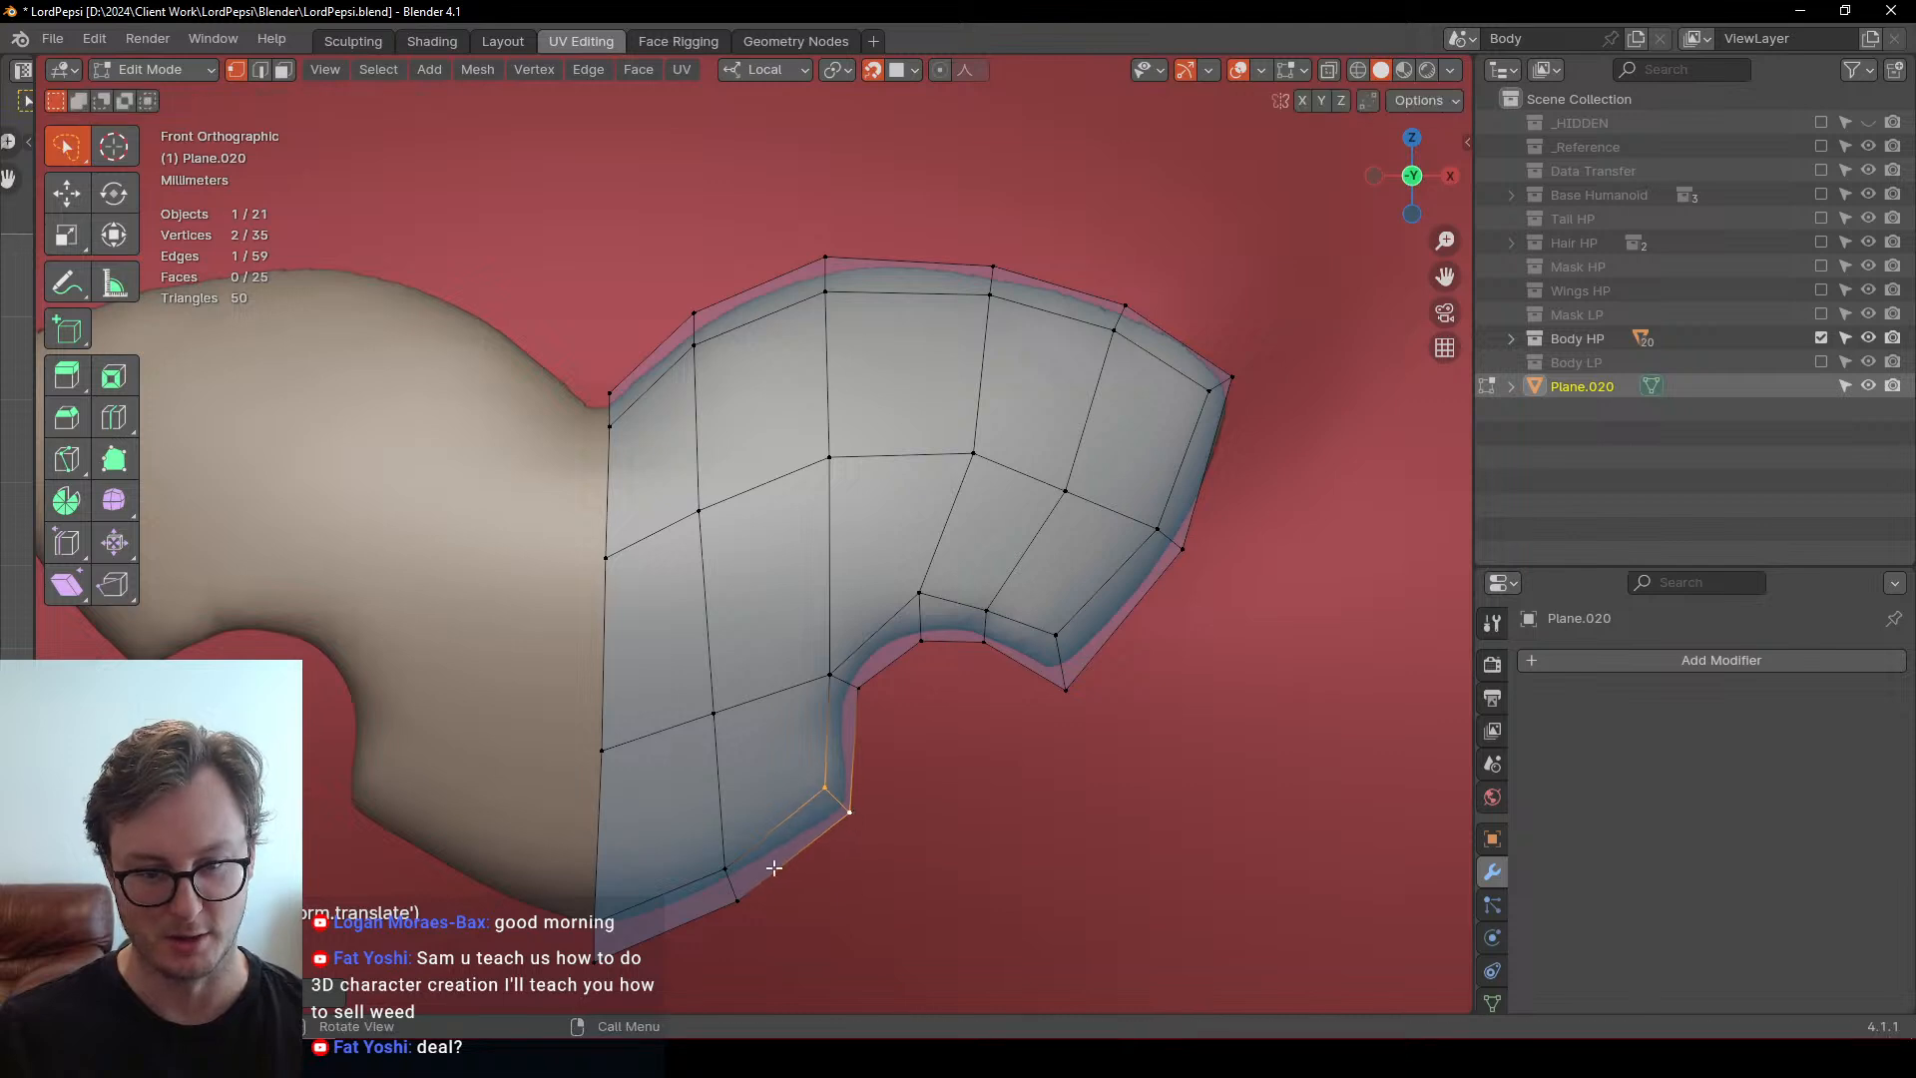
Move the middle bottom vertex pair up and inward to fit the nose's lower edge
{"action": "left_click", "coordinate": [728, 871]}
{"action": "left_click", "coordinate": [735, 898], "text": "shift"}
{"action": "key", "text": "g"}
{"action": "left_click", "coordinate": [732, 882]}
{"action": "key", "text": "g"}
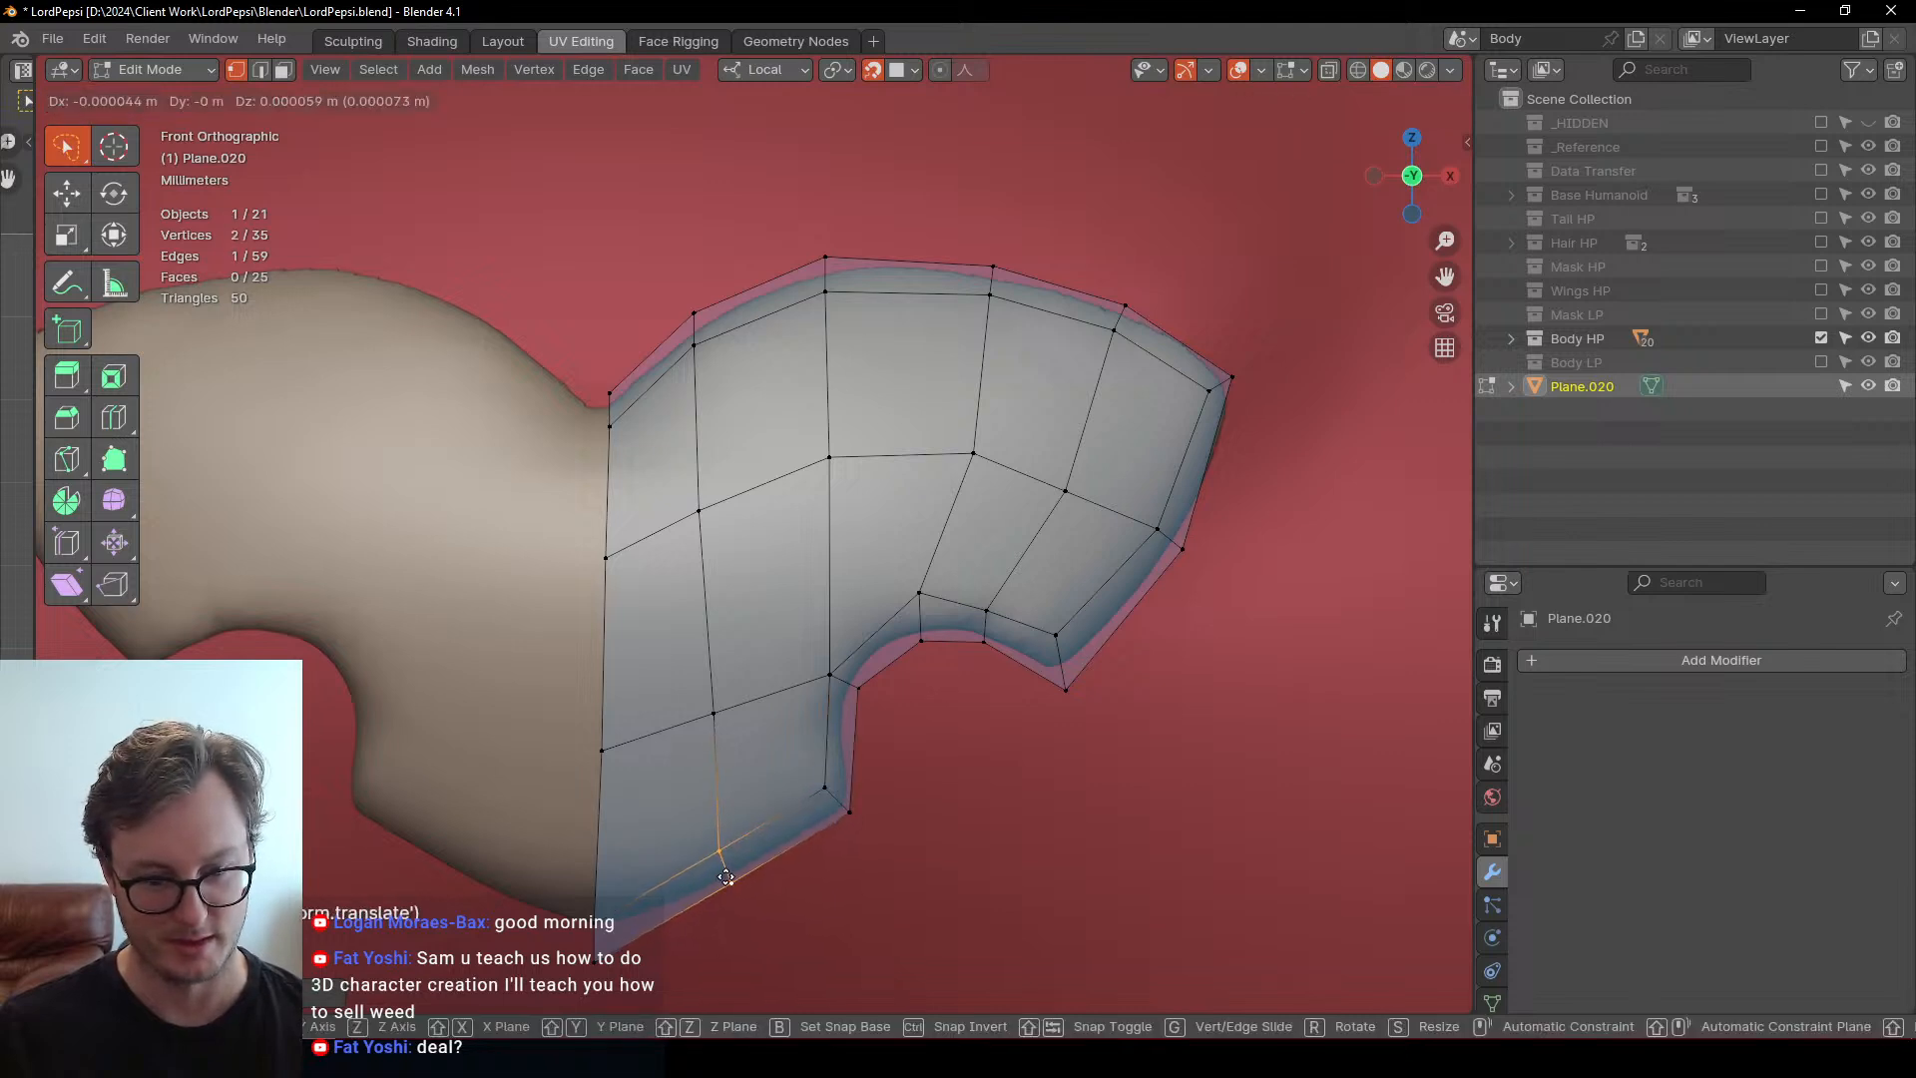
{"action": "left_click", "coordinate": [728, 877]}
Raise the centre line's bottom inner and border vertices along Z to meet the nose's lower edge
{"action": "left_click", "coordinate": [593, 920]}
{"action": "left_click", "coordinate": [596, 968], "text": "shift"}
{"action": "key", "text": "g"}
{"action": "key", "text": "z"}
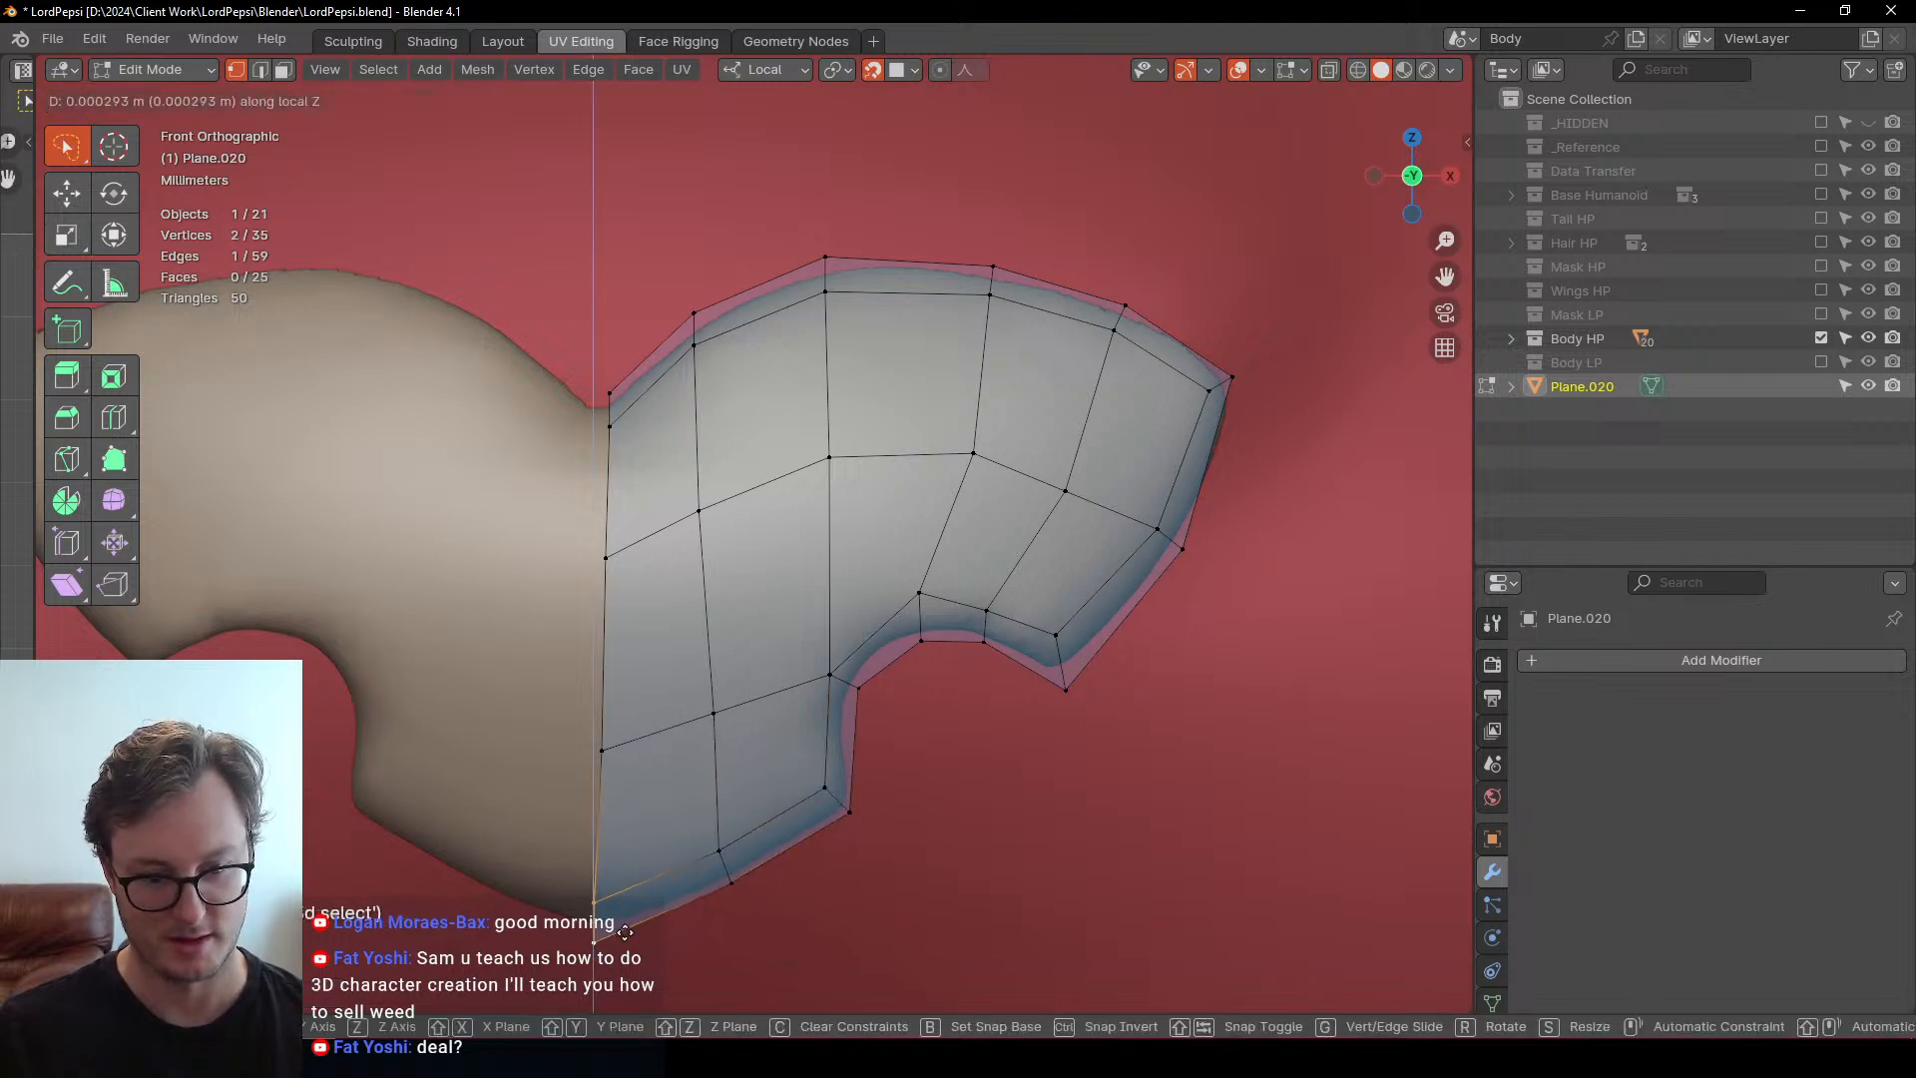
{"action": "left_click", "coordinate": [626, 926]}
Readjust the middle bottom vertex pair and rotate it slightly to align with the lower outline
{"action": "left_click", "coordinate": [727, 862]}
{"action": "left_click", "coordinate": [729, 888], "text": "shift"}
{"action": "key", "text": "g"}
{"action": "left_click", "coordinate": [723, 891]}
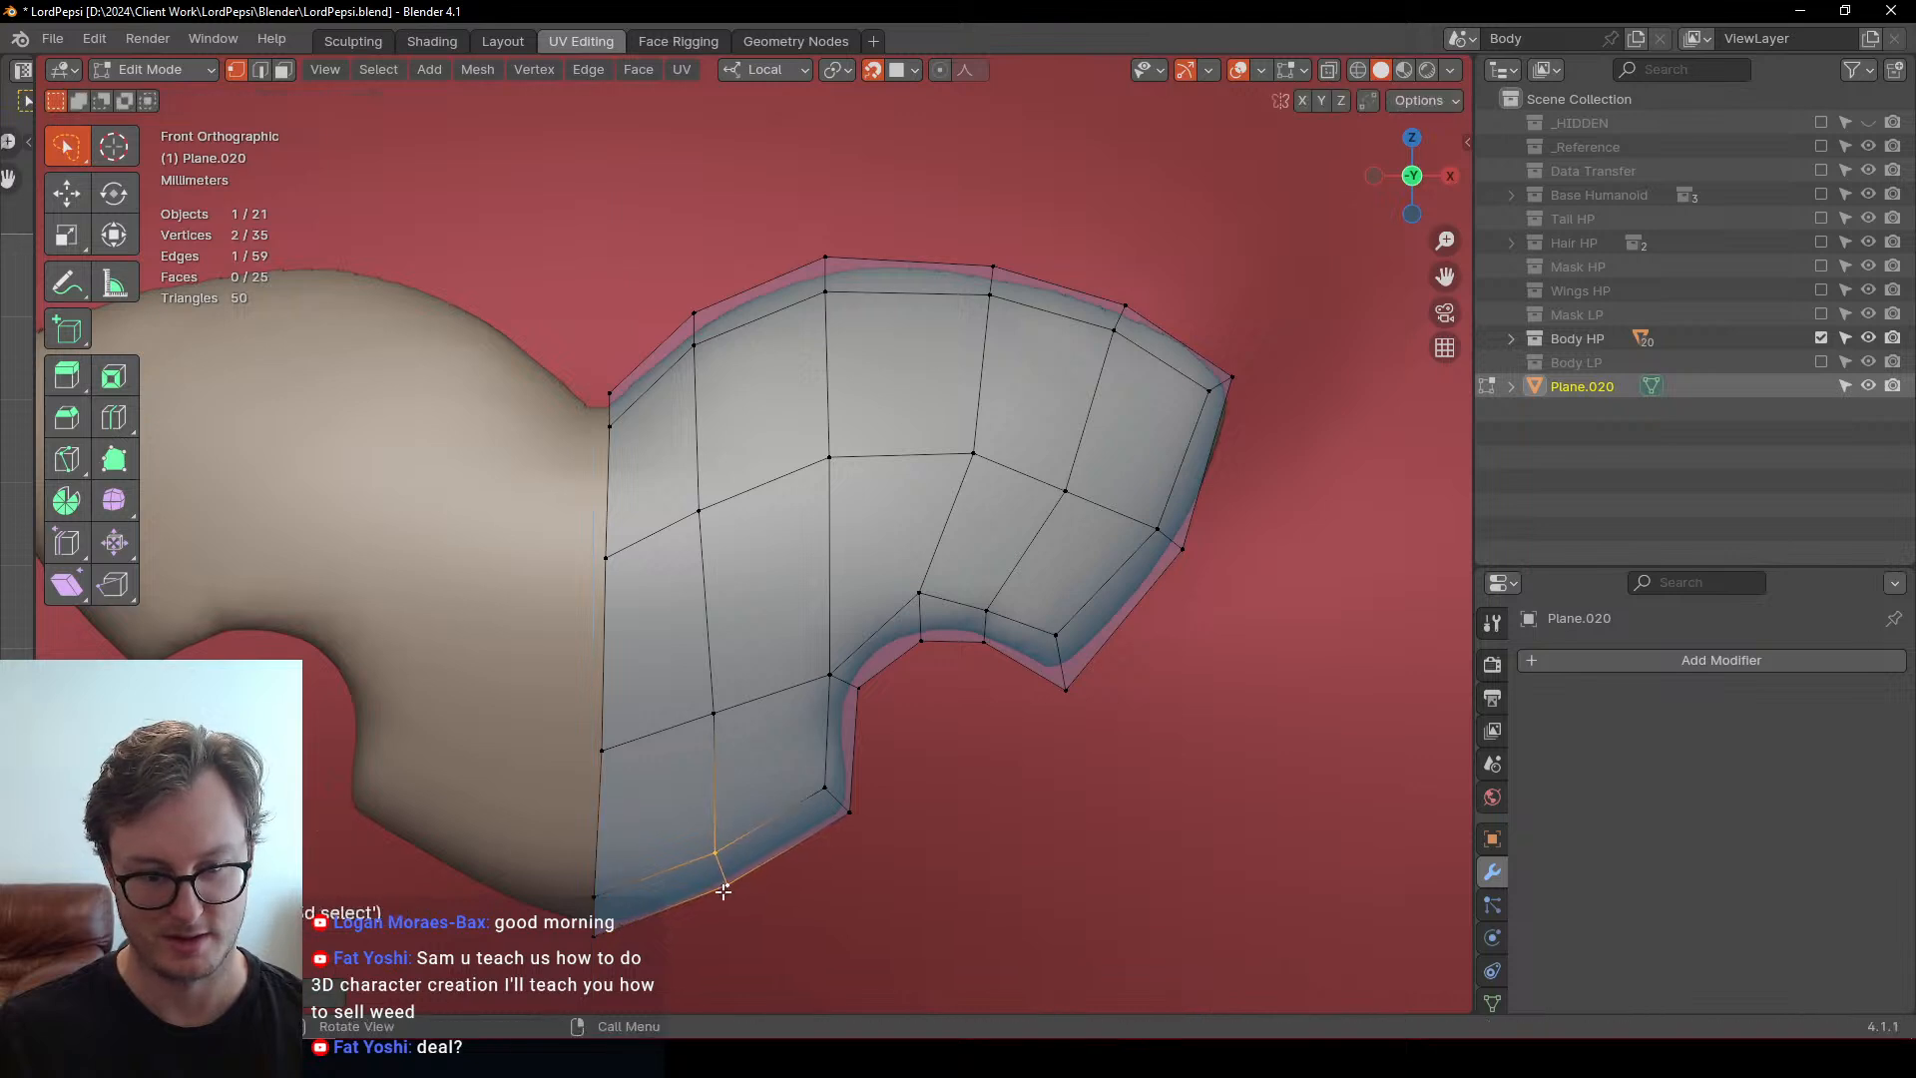
{"action": "key", "text": "r"}
{"action": "left_click", "coordinate": [821, 784]}
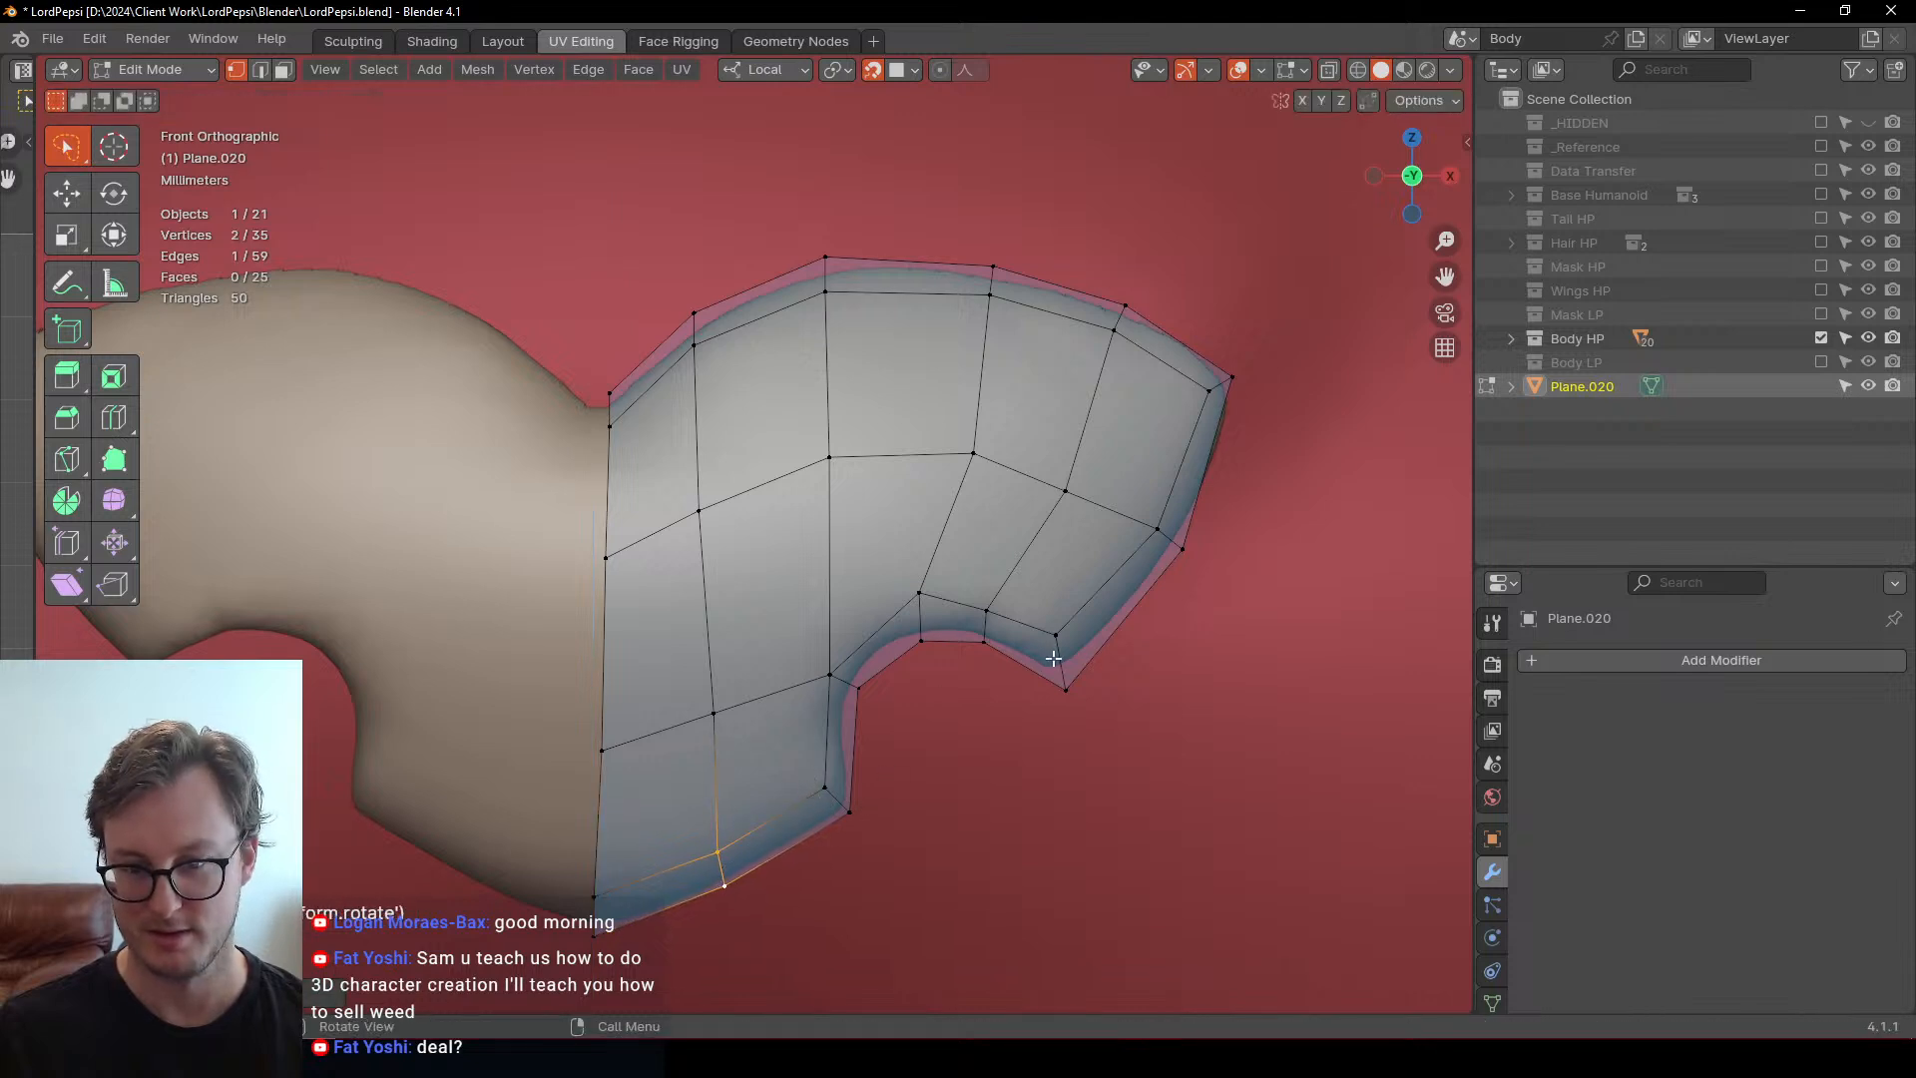
Pull the border vertex at the side tip's lower corner inward, closer to the outline
{"action": "left_click", "coordinate": [1064, 690]}
{"action": "key", "text": "g"}
{"action": "left_click", "coordinate": [1056, 686]}
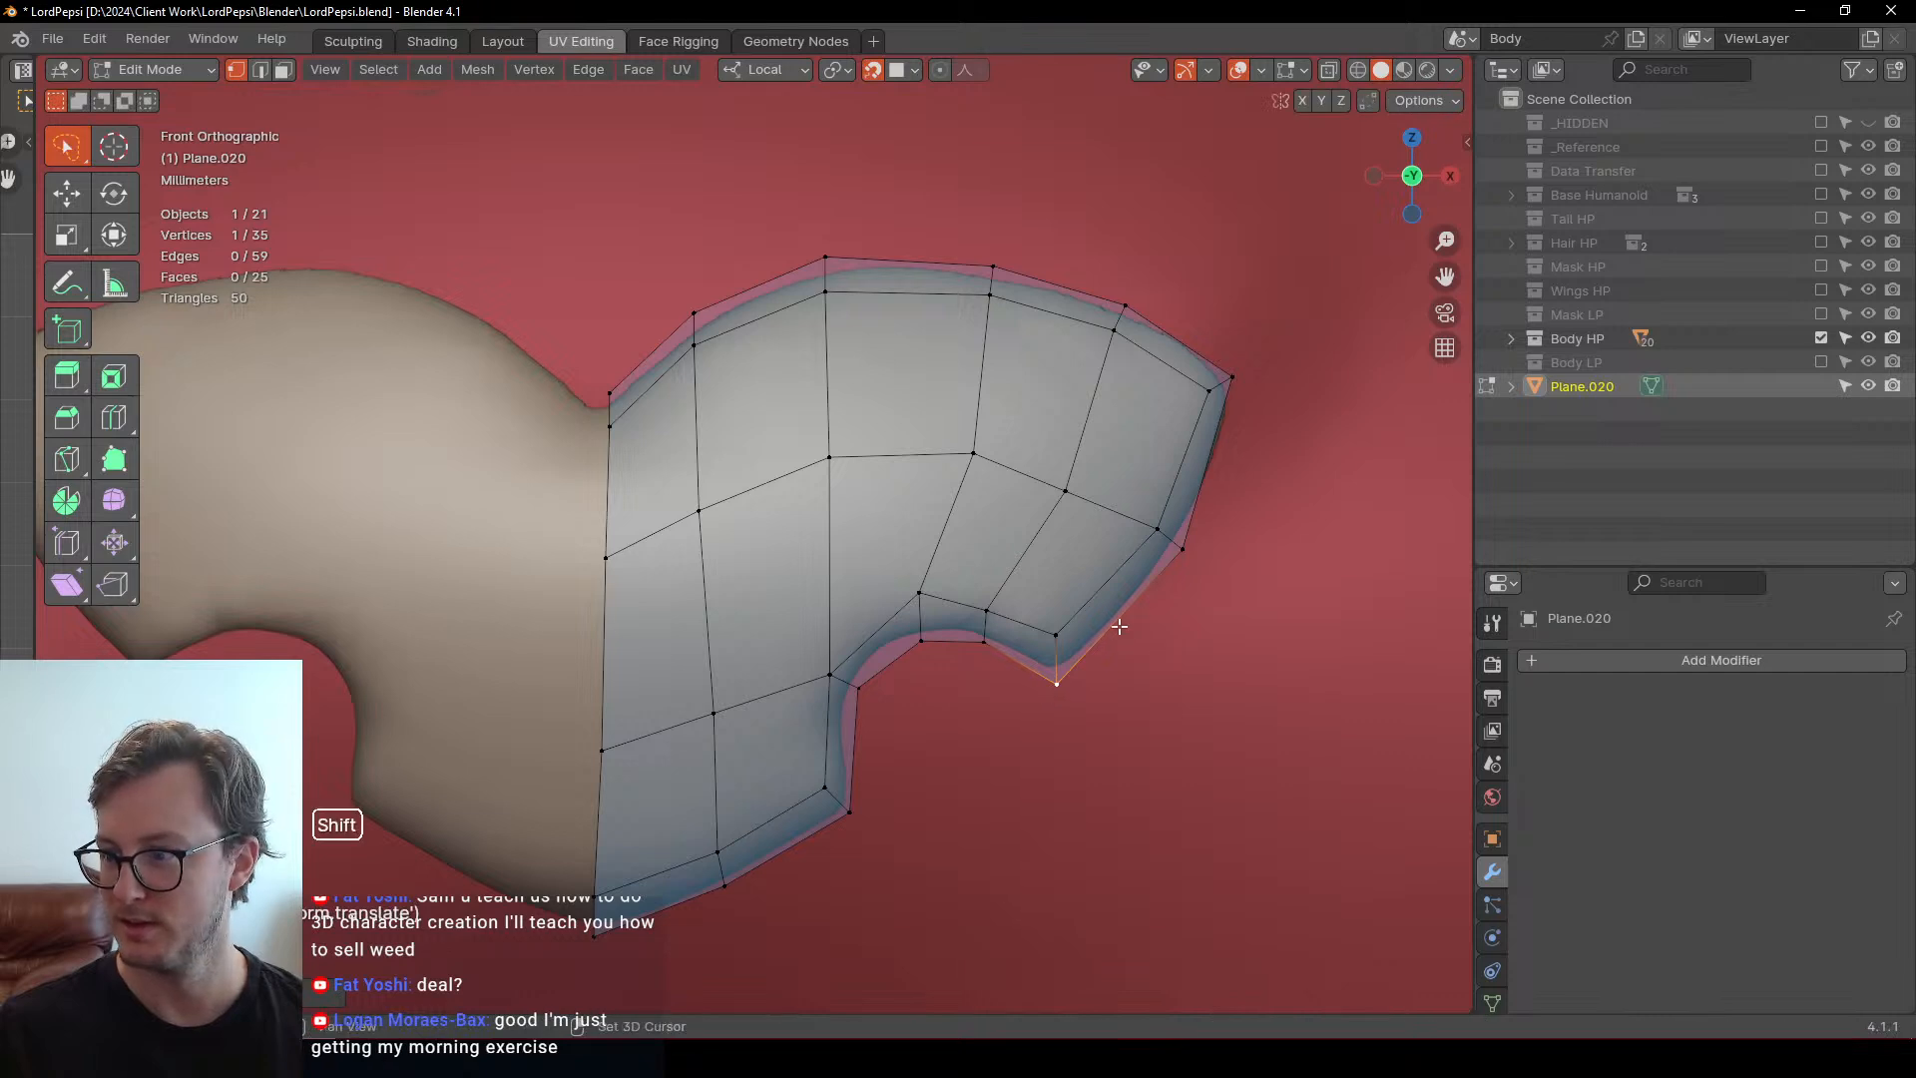
Add a centred loop cut through the second row of faces and shift its outer vertex pair outward to the side tip's outline
{"action": "middle_click_drag", "start_coordinate": [1120, 627], "coordinate": [1094, 628], "text": "shift"}
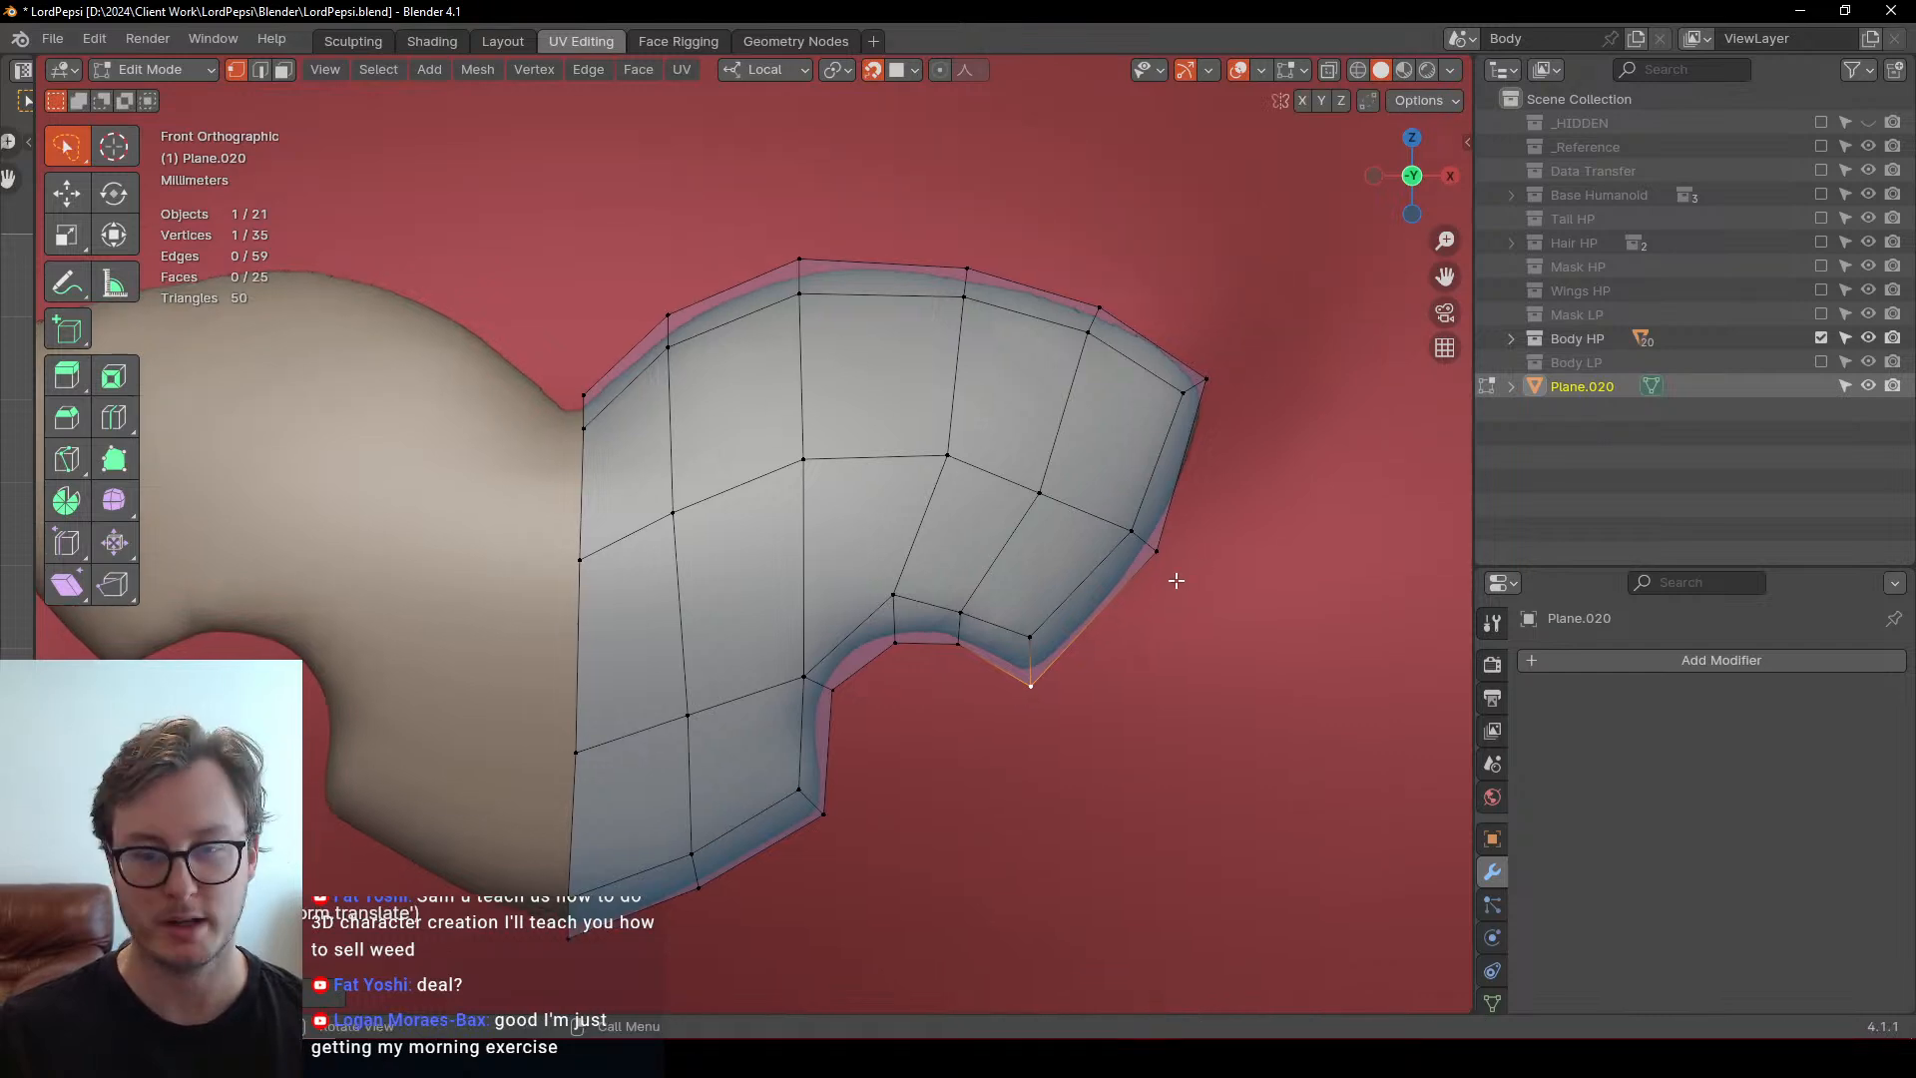
{"action": "key", "text": "ctrl+r"}
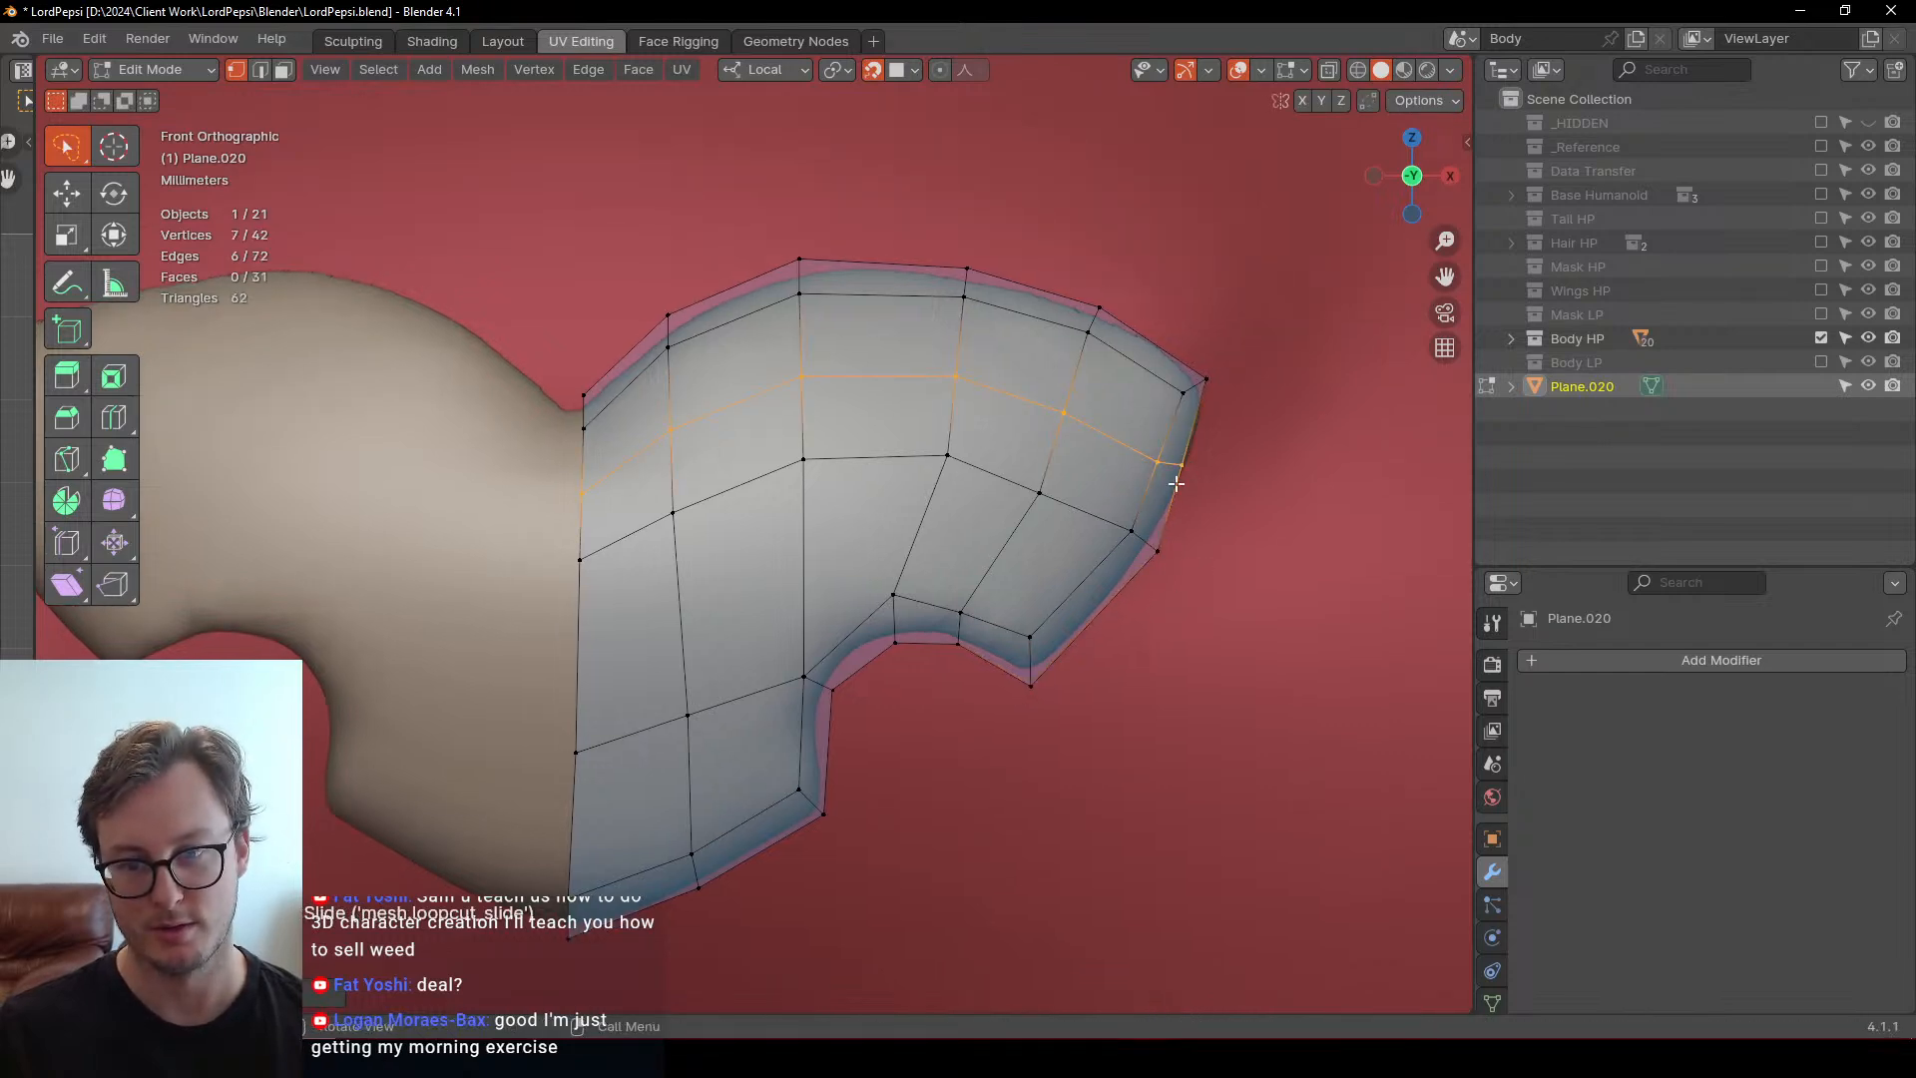
{"action": "left_click", "coordinate": [1176, 469]}
{"action": "left_click_drag", "start_coordinate": [1147, 449], "coordinate": [1202, 486]}
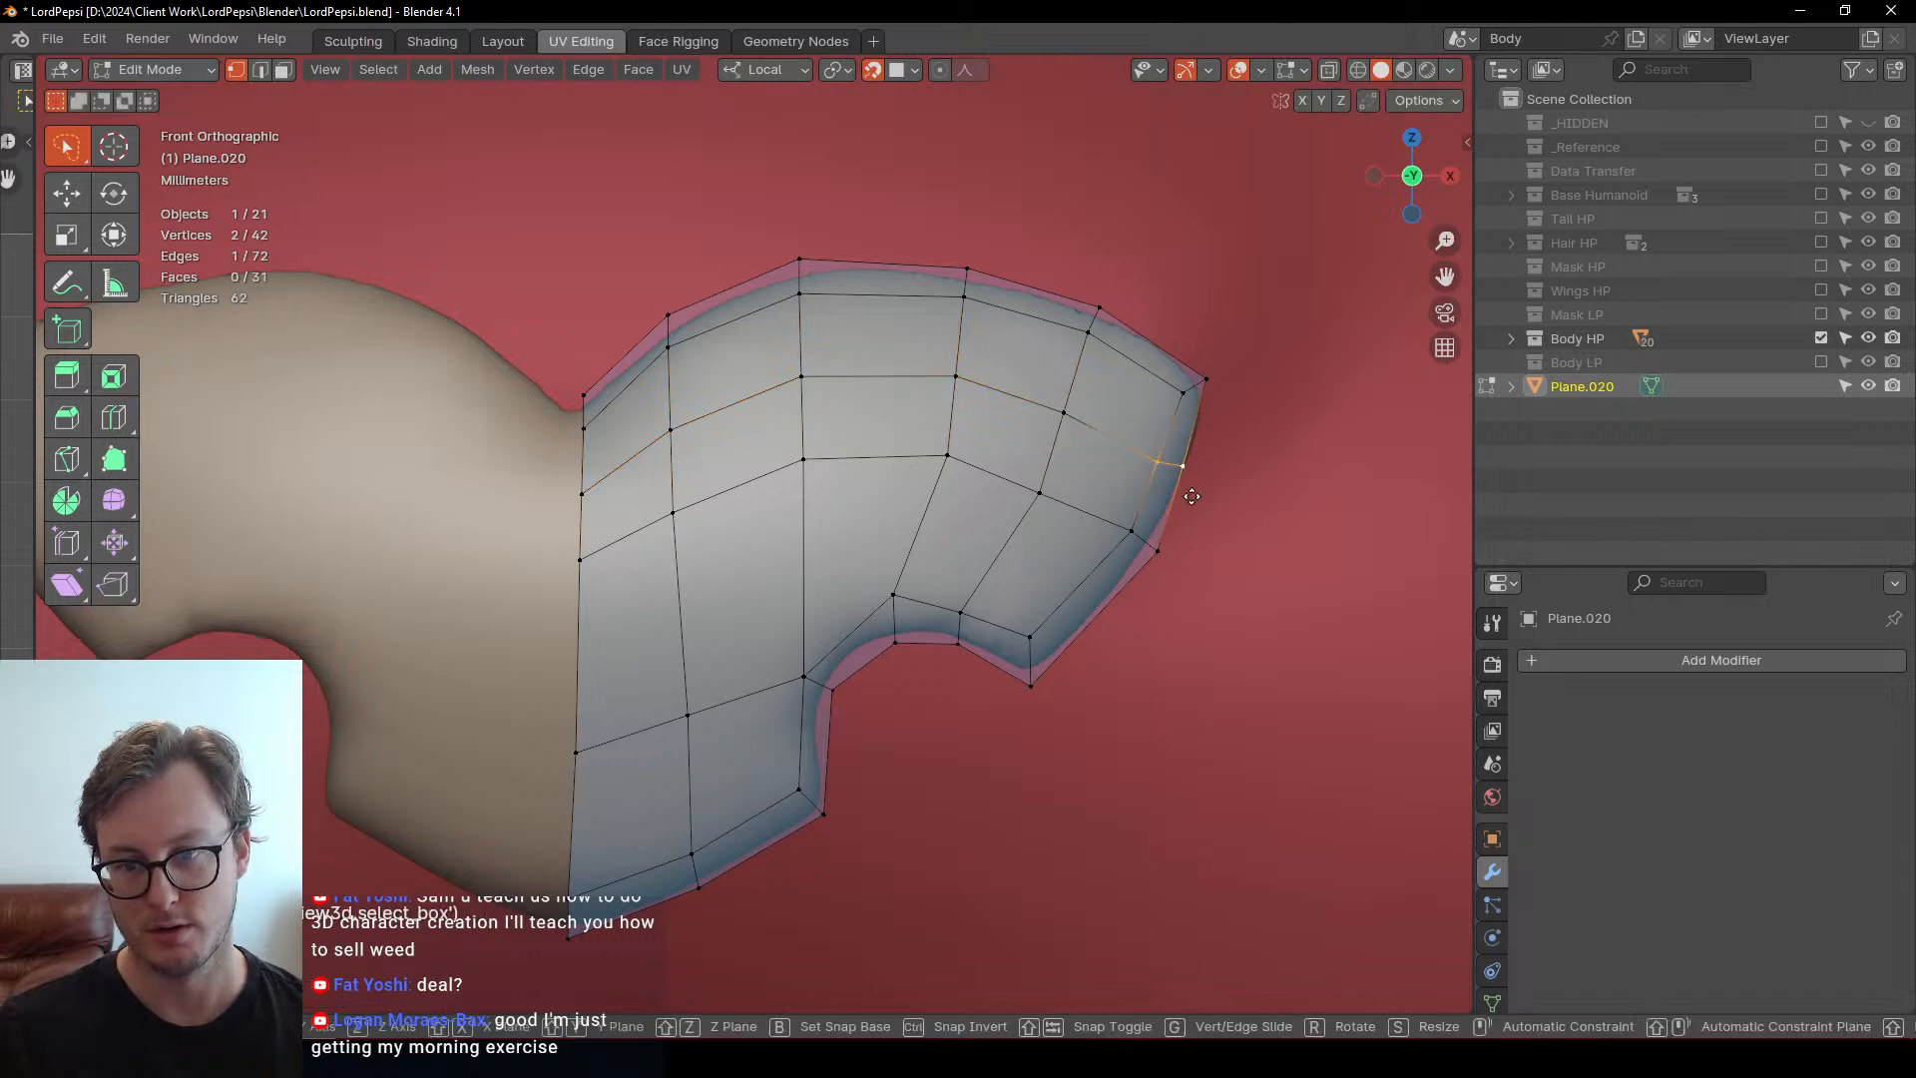
{"action": "key", "text": "g"}
{"action": "left_click", "coordinate": [1197, 499]}
Add a centred loop cut across the row of faces just above the notch
{"action": "key", "text": "ctrl+r"}
{"action": "left_click", "coordinate": [1064, 597]}
{"action": "right_click", "coordinate": [1065, 602]}
Try to move the new loop's outer vertex pair toward the side outline, and undo the move
{"action": "left_click", "coordinate": [1076, 587]}
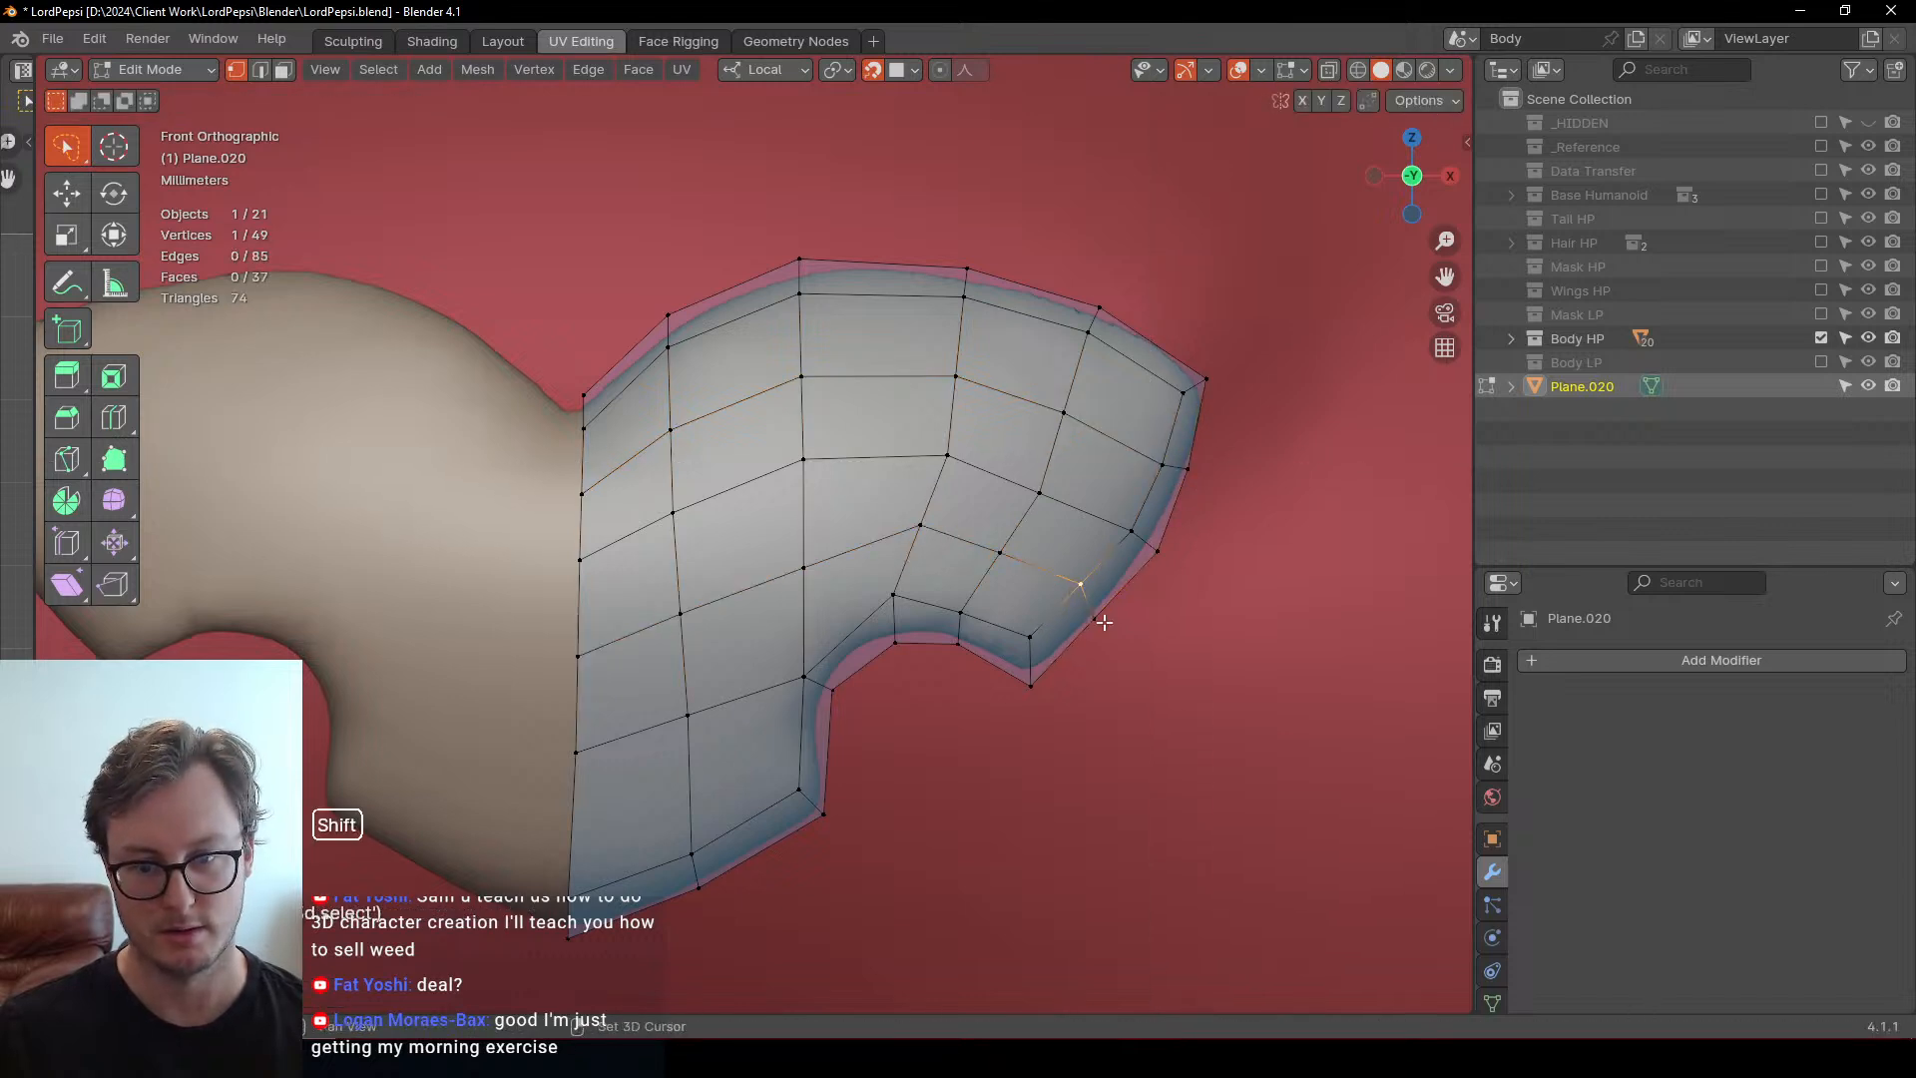
{"action": "left_click", "coordinate": [1101, 624], "text": "shift"}
{"action": "key", "text": "g"}
{"action": "left_click", "coordinate": [1102, 628]}
{"action": "key", "text": "ctrl+z"}
{"action": "key", "text": "ctrl+z"}
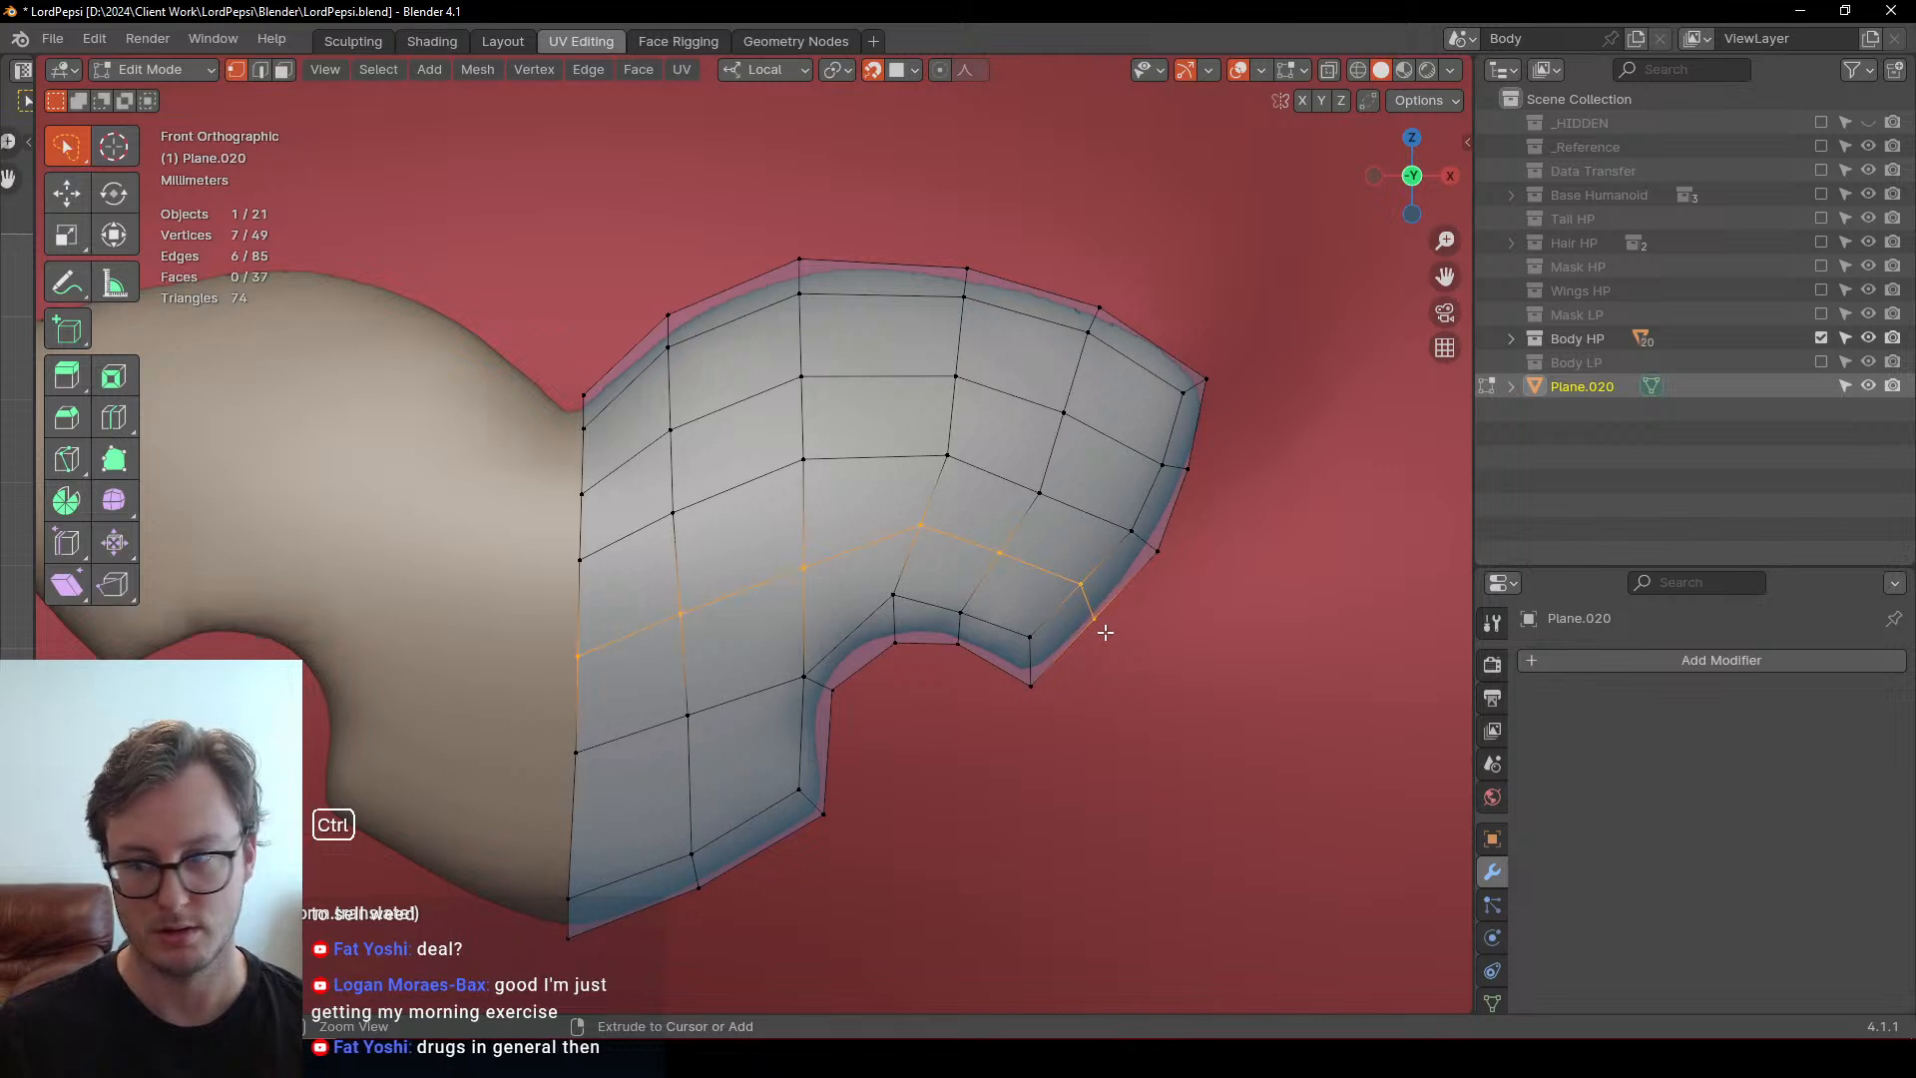
Move the inner and border vertices at the new loop's outer end slightly outward to round off the side outline
{"action": "left_click", "coordinate": [1075, 586]}
{"action": "left_click", "coordinate": [1091, 619], "text": "shift"}
{"action": "key", "text": "g"}
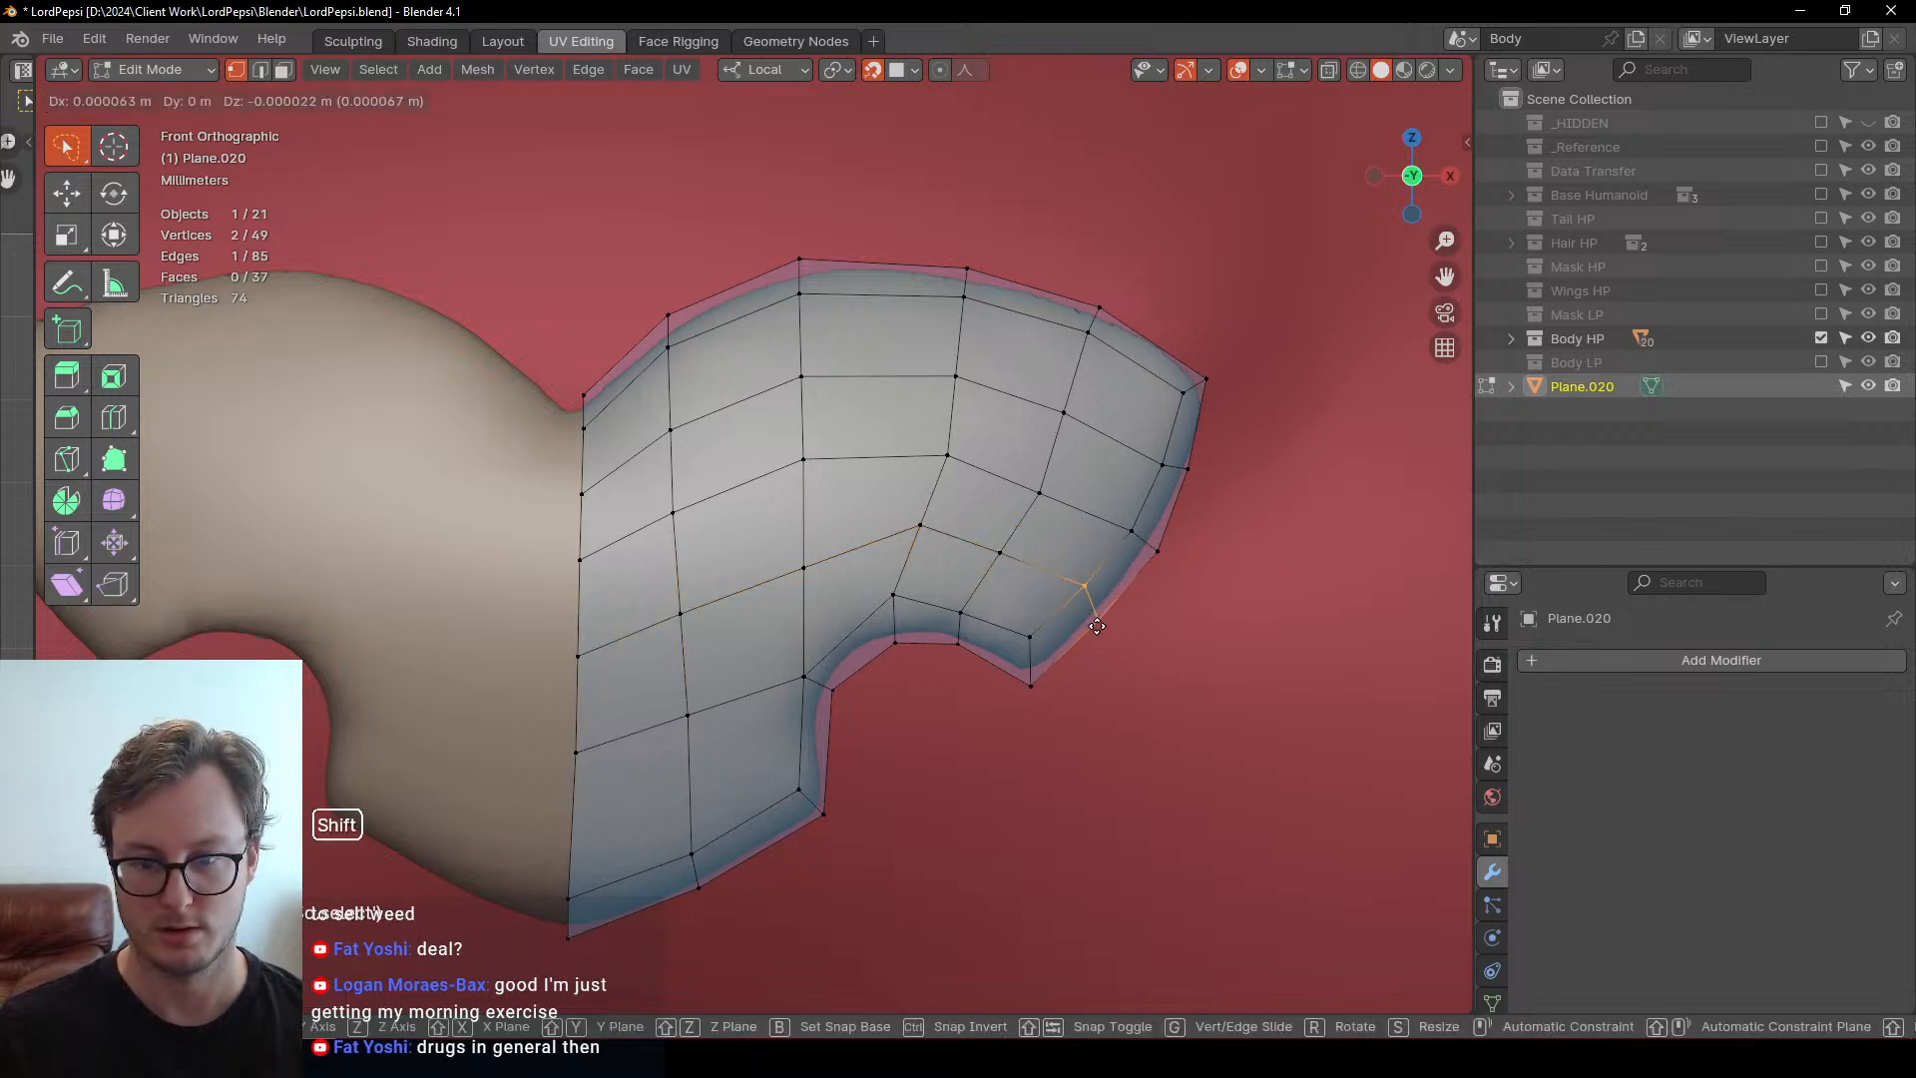
{"action": "left_click", "coordinate": [1095, 622]}
Slide the upper vertices of the column above the notch toward the centre line to even out the face widths
{"action": "left_click", "coordinate": [1033, 686]}
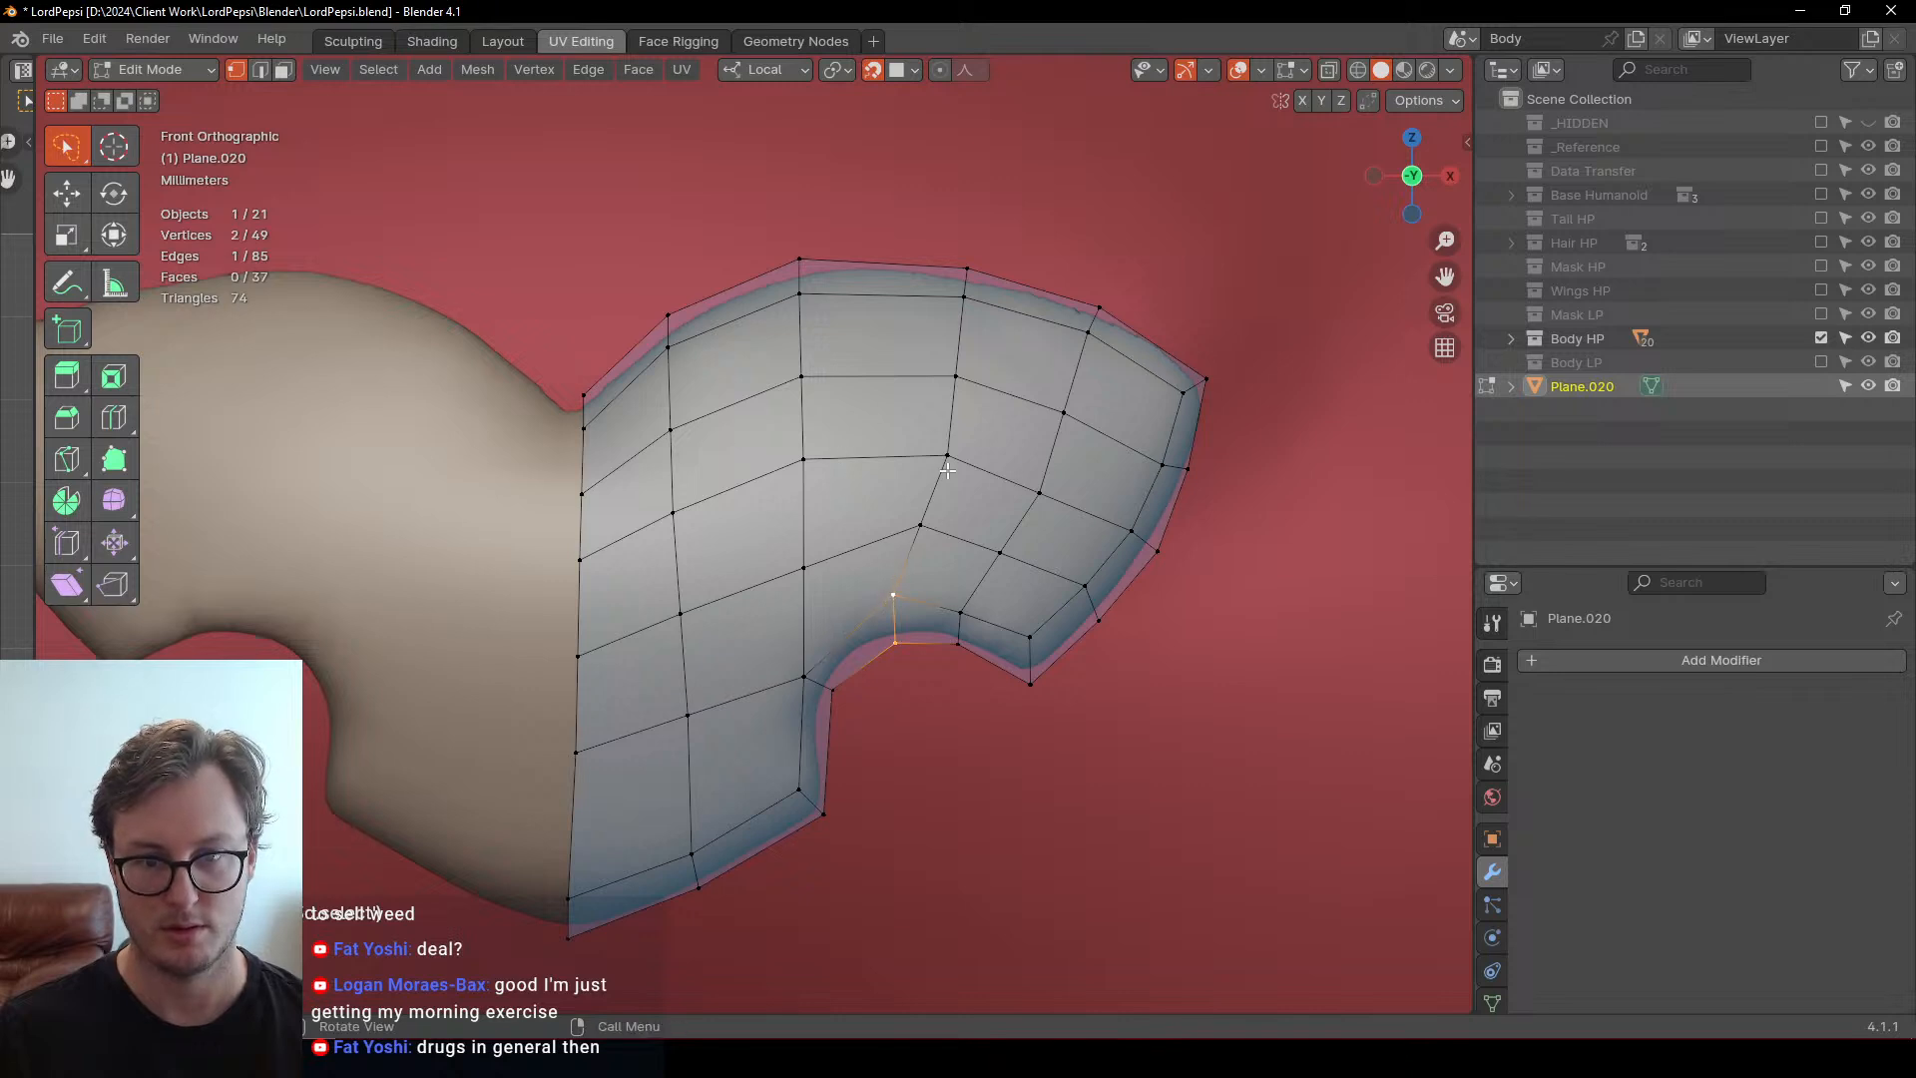
{"action": "left_click", "coordinate": [965, 290], "text": "alt"}
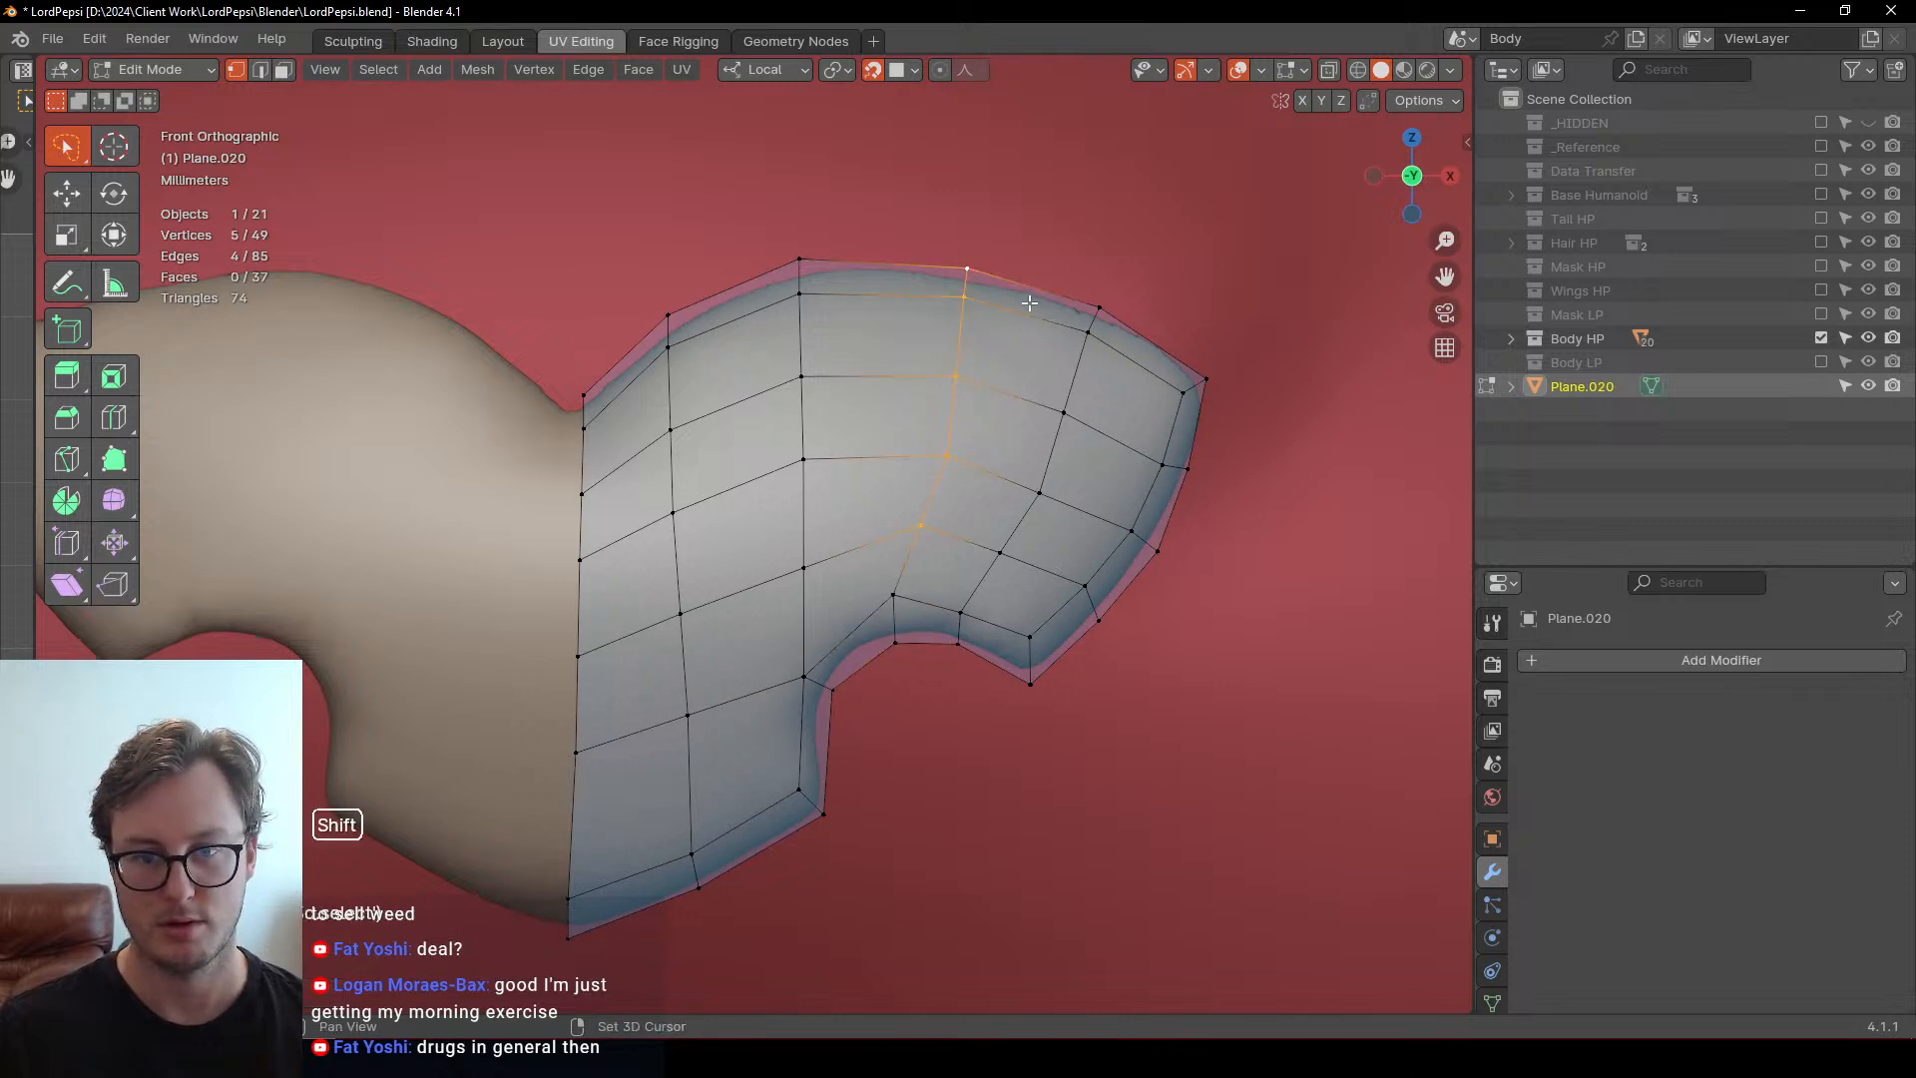
{"action": "key", "text": "g"}
{"action": "key", "text": "g"}
{"action": "left_click", "coordinate": [1009, 315]}
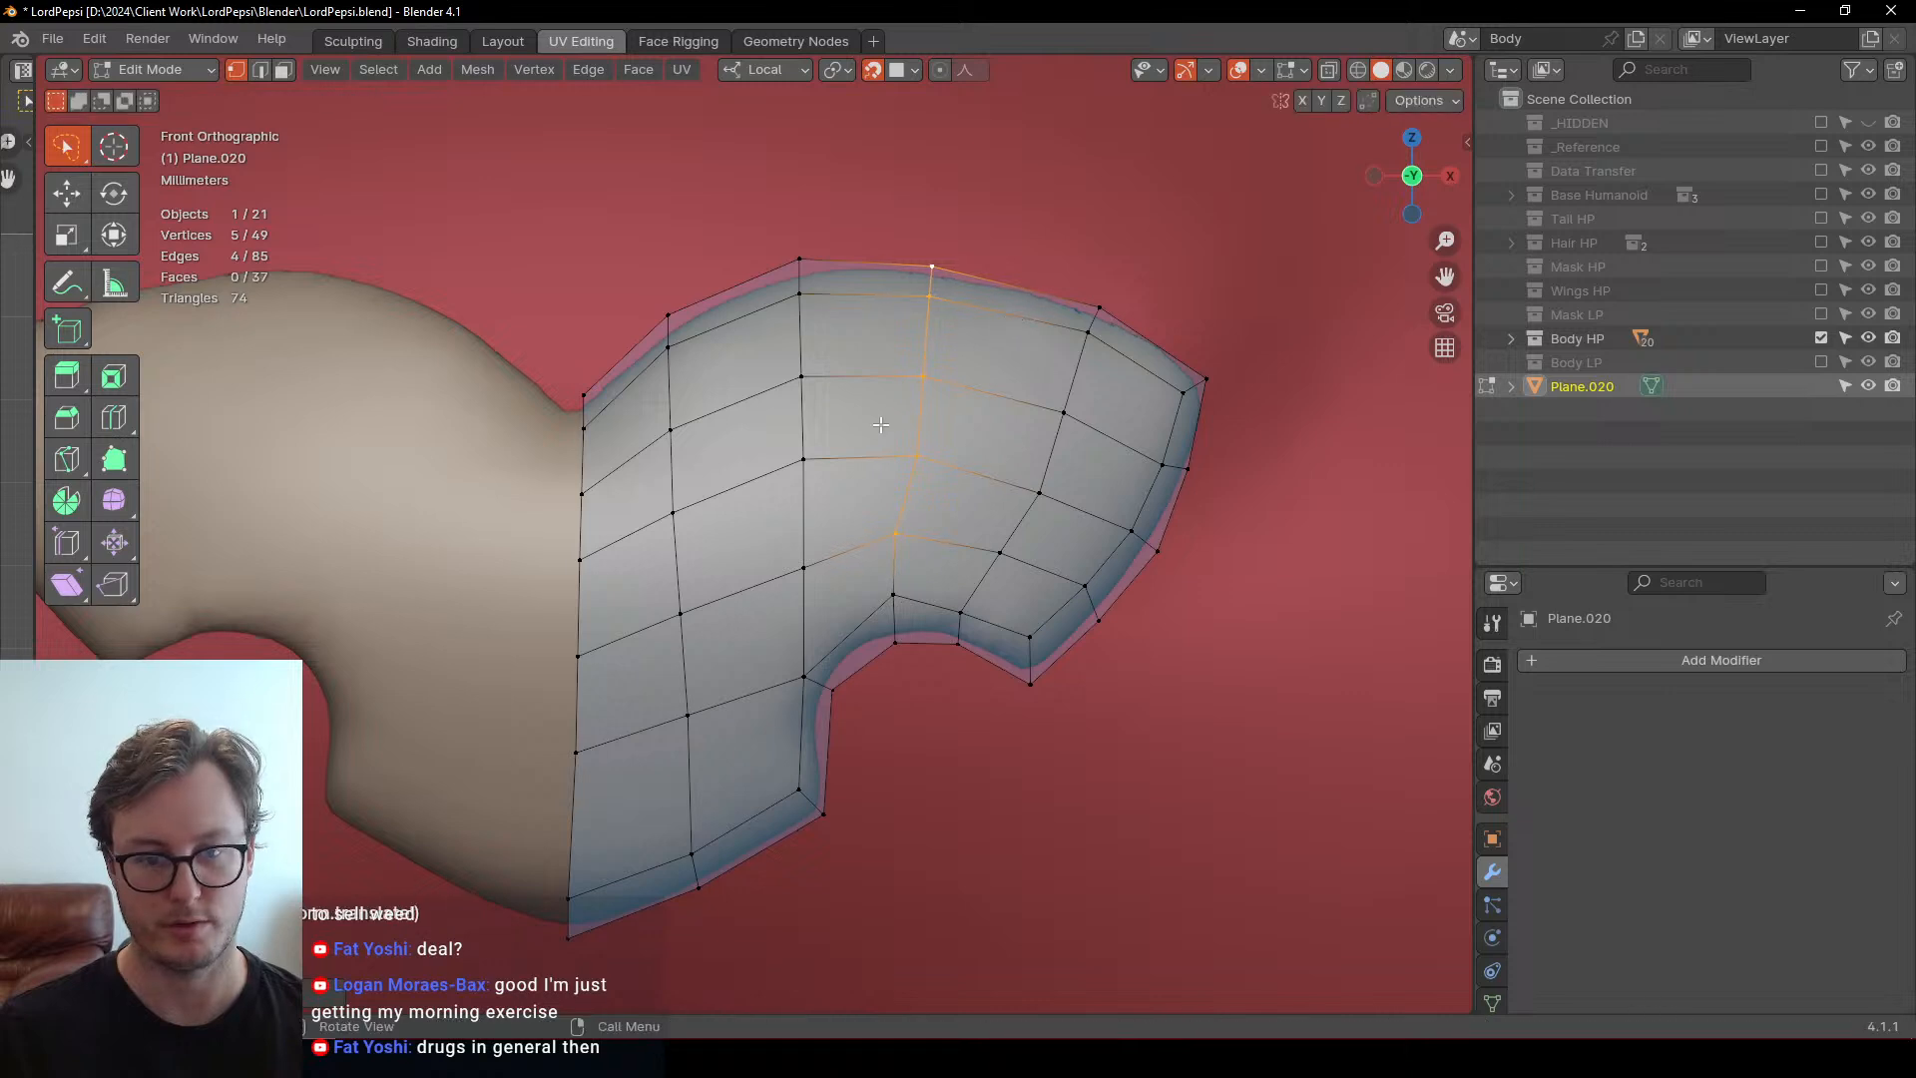
Add a centred loop cut through the faces between the notch's concave corner and the nose's lower side corner
{"action": "key", "text": "ctrl+r"}
{"action": "left_click", "coordinate": [809, 748]}
{"action": "left_click", "coordinate": [823, 751]}
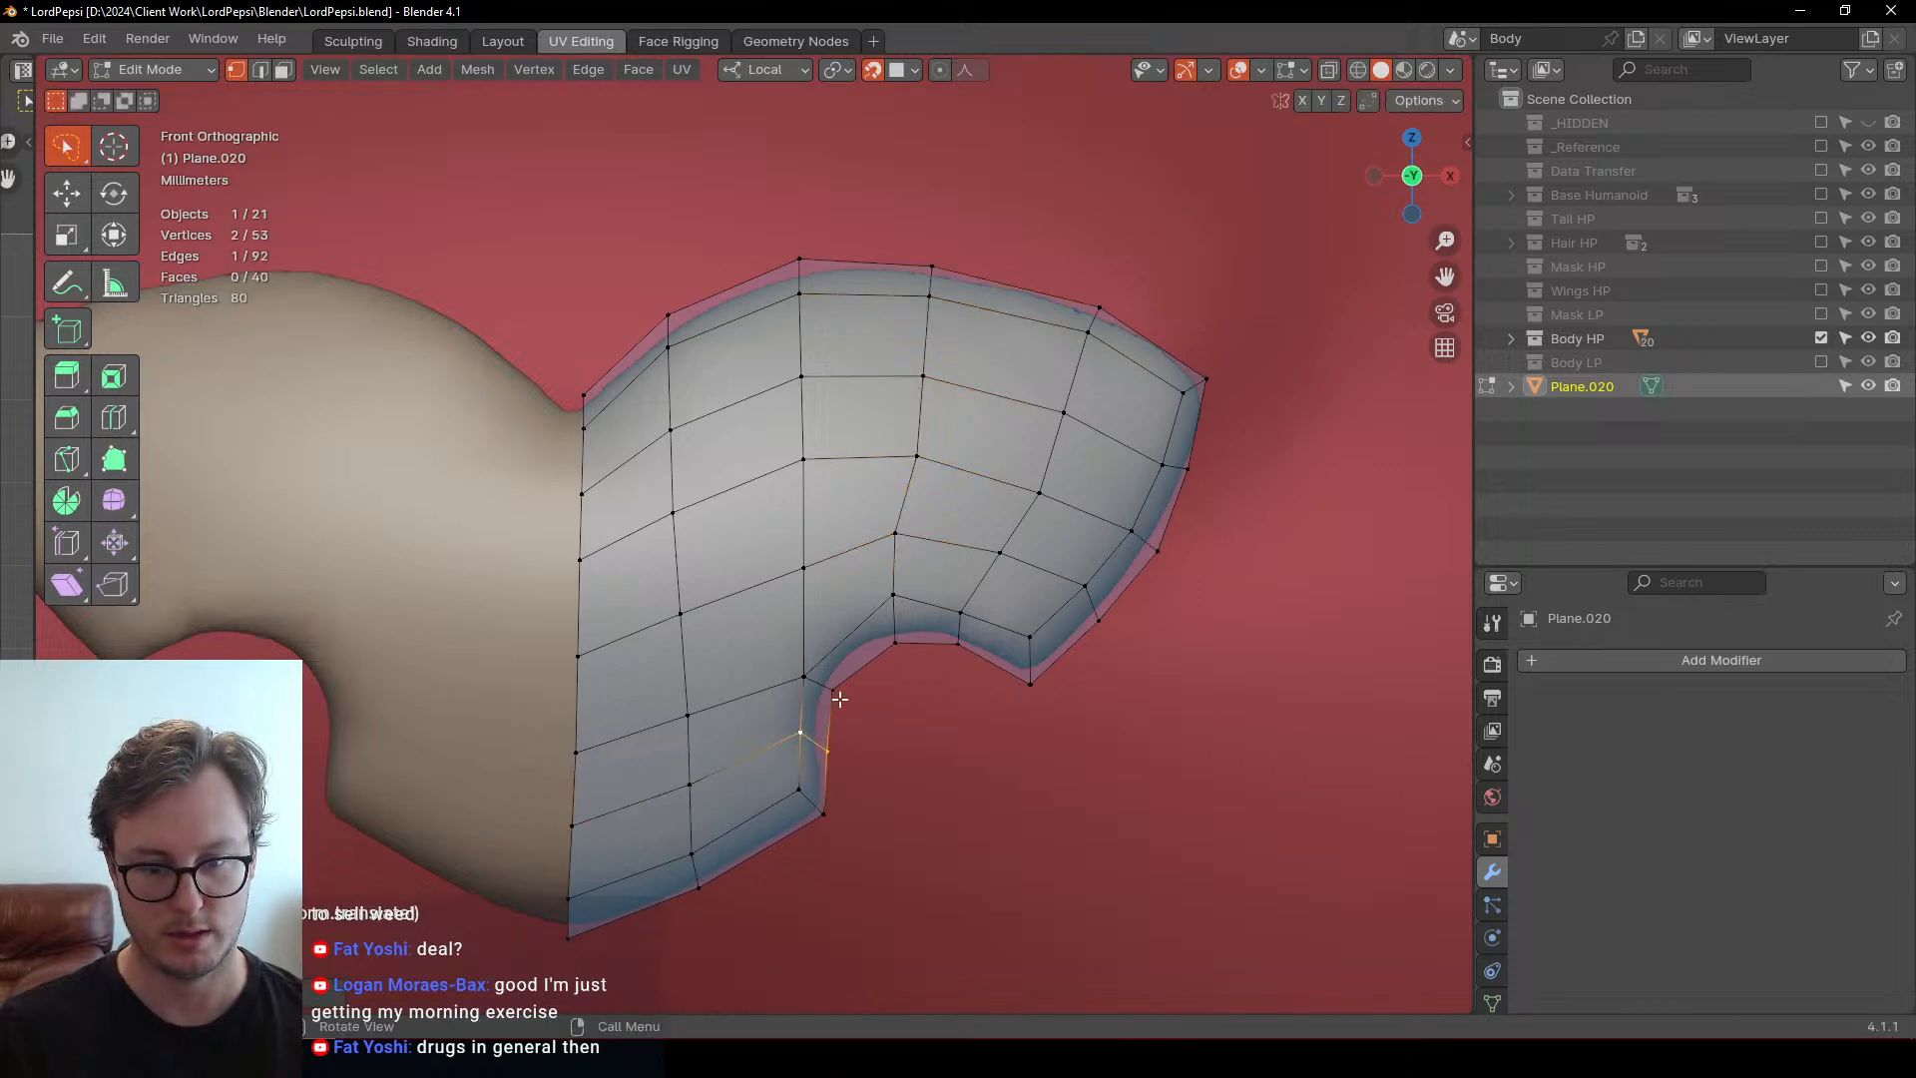
Raise the vertex pair at the notch's concave corner and shift the neighbouring pair along the notch slightly toward the centre
{"action": "key", "text": "g"}
{"action": "key", "text": "g"}
{"action": "left_click", "coordinate": [862, 646]}
{"action": "key", "text": "g"}
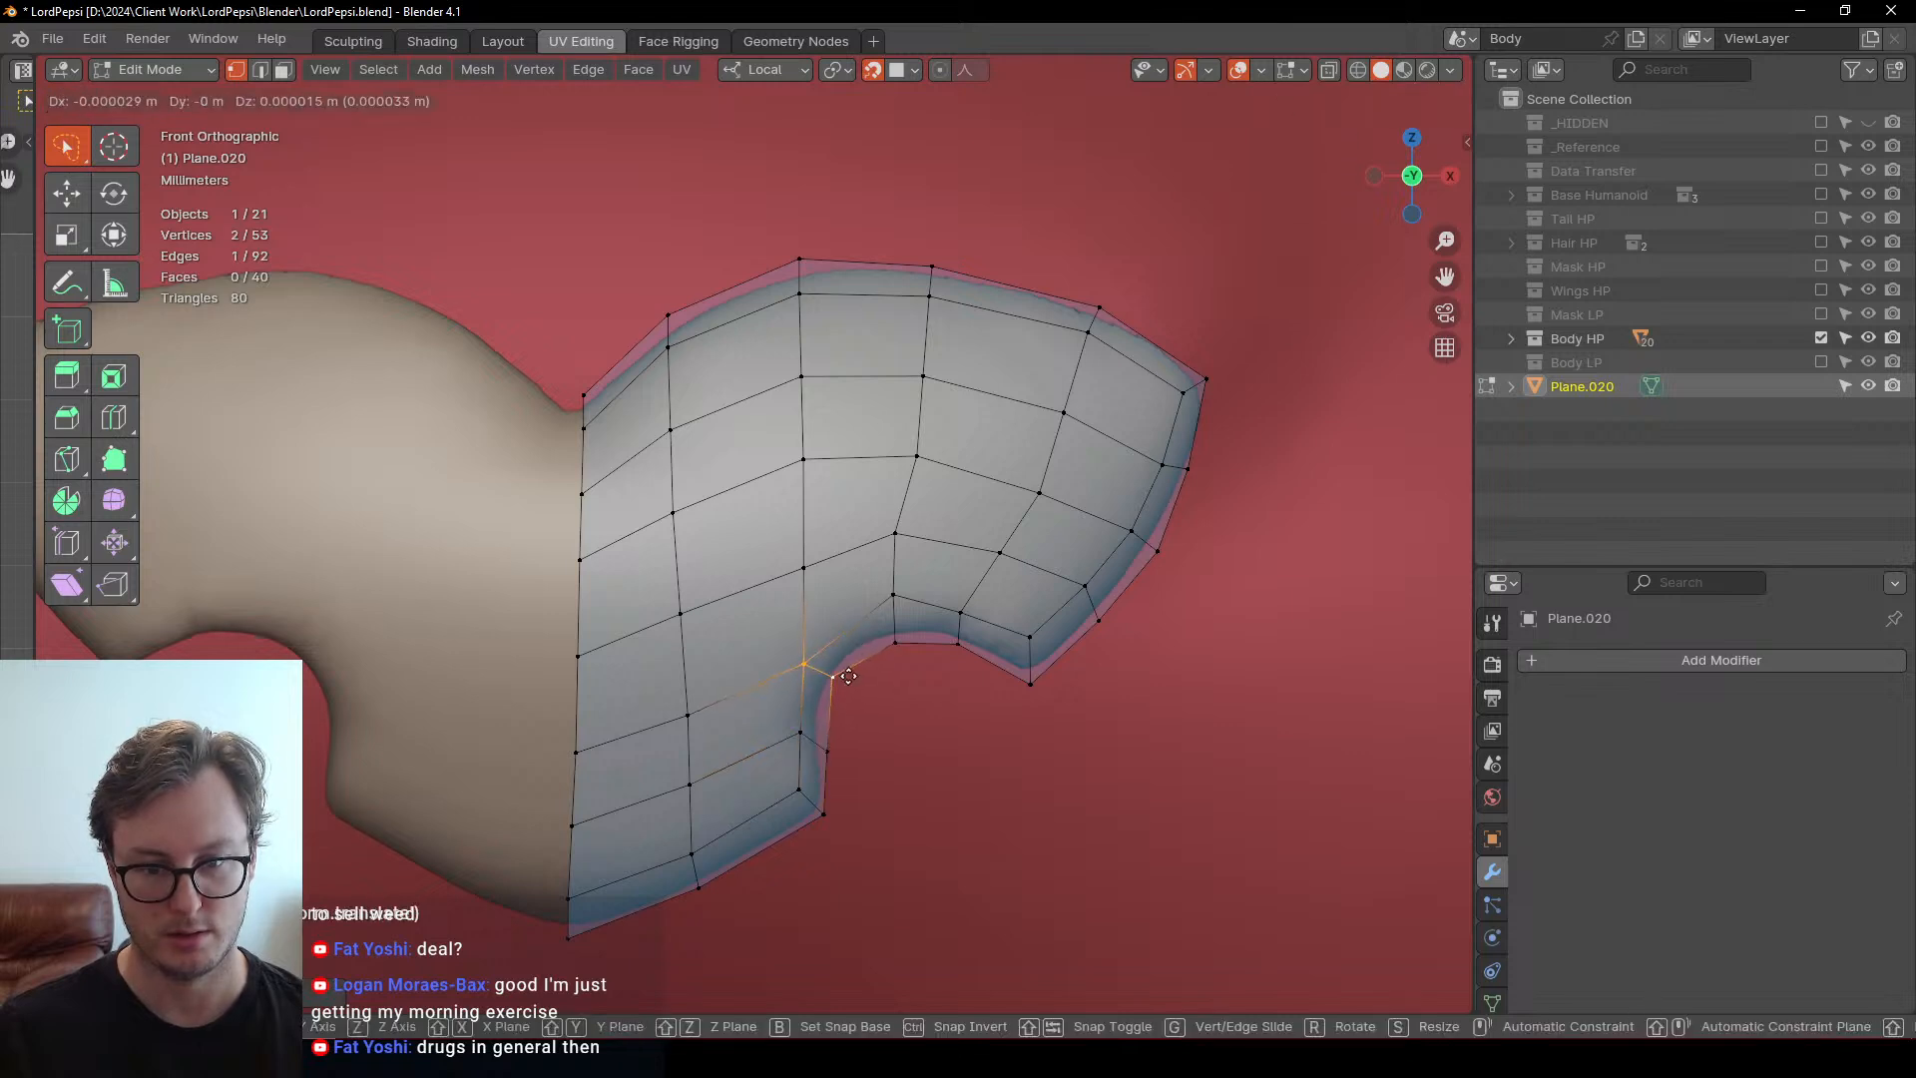
{"action": "left_click", "coordinate": [848, 676]}
{"action": "left_click", "coordinate": [904, 591]}
{"action": "left_click", "coordinate": [899, 643], "text": "shift"}
{"action": "key", "text": "g"}
{"action": "left_click", "coordinate": [888, 797]}
Evenly space the border vertices from the lower side corner to the side tip's lower corner with LoopTools Space
{"action": "left_click", "coordinate": [823, 813]}
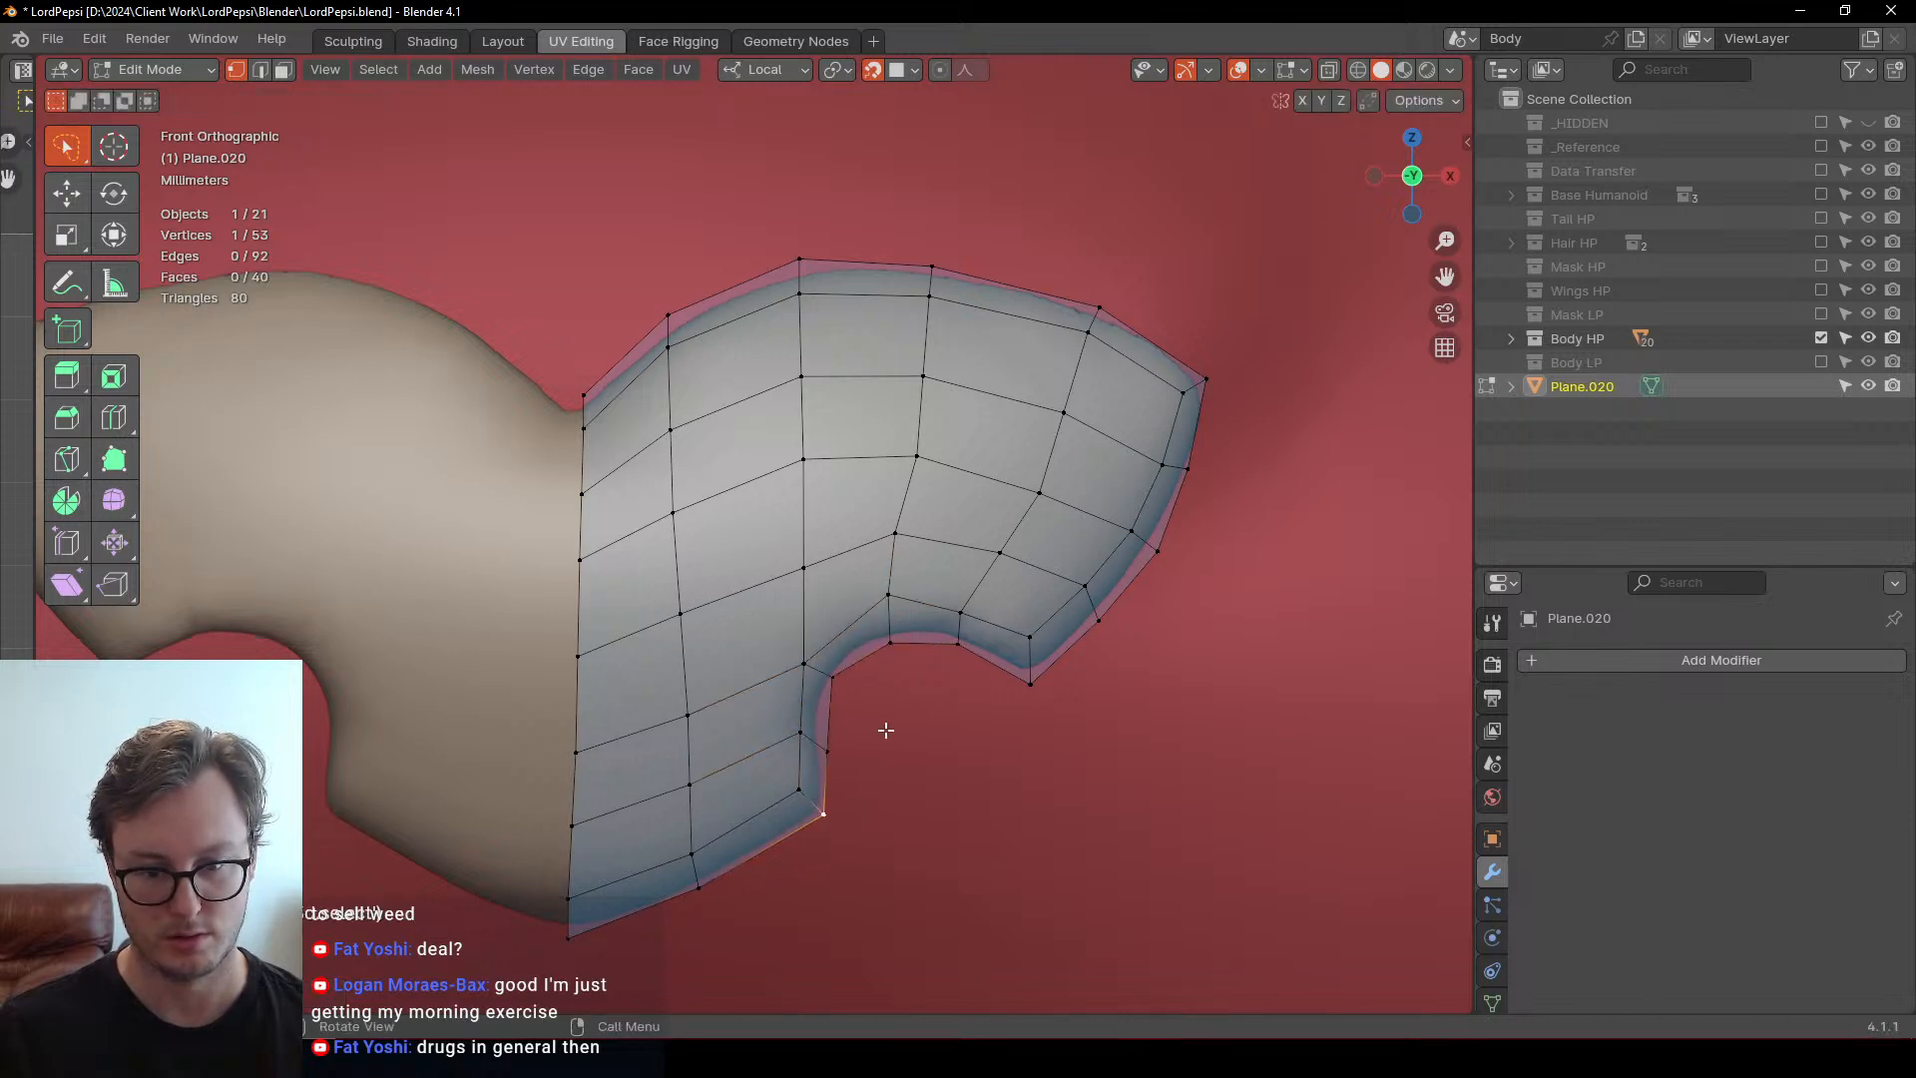
{"action": "left_click", "coordinate": [890, 643], "text": "ctrl"}
{"action": "left_click", "coordinate": [1030, 684], "text": "ctrl"}
{"action": "key", "text": "n"}
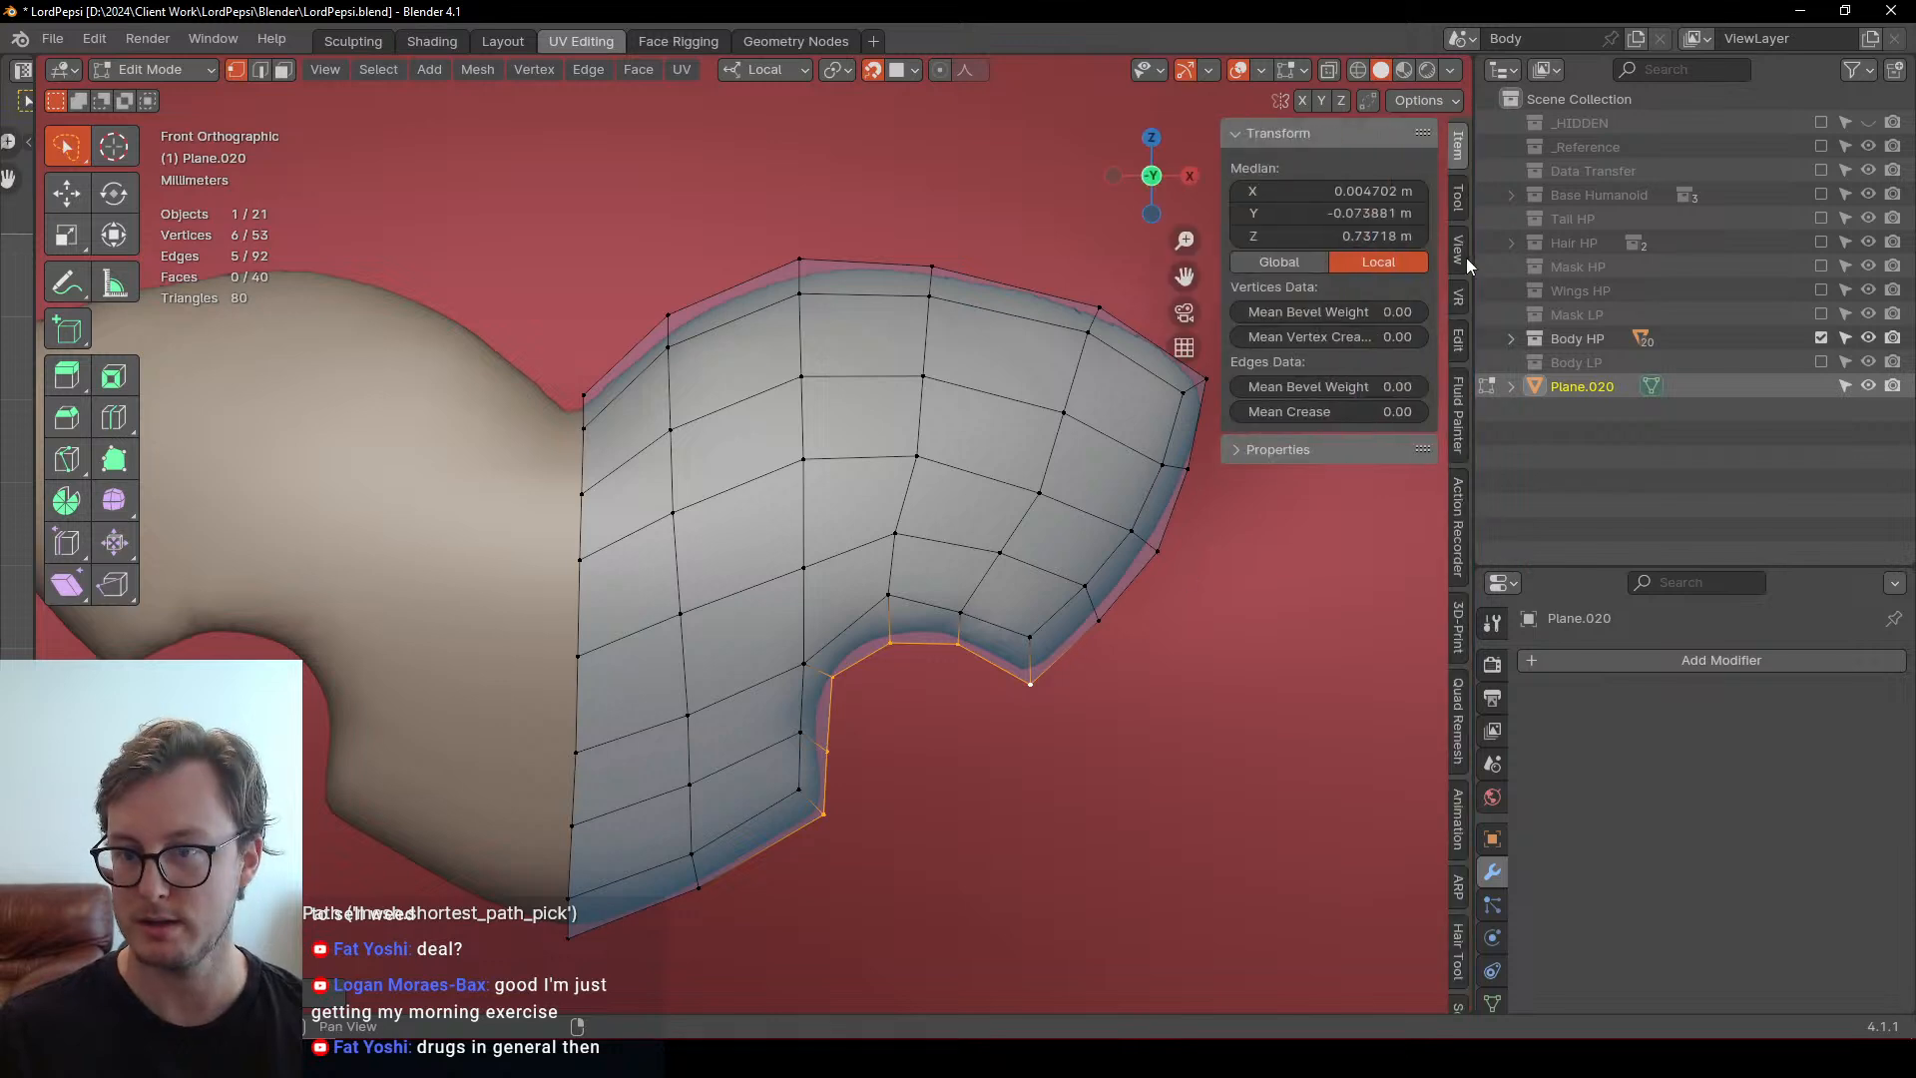
{"action": "left_click", "coordinate": [1459, 341]}
{"action": "left_click", "coordinate": [1331, 339]}
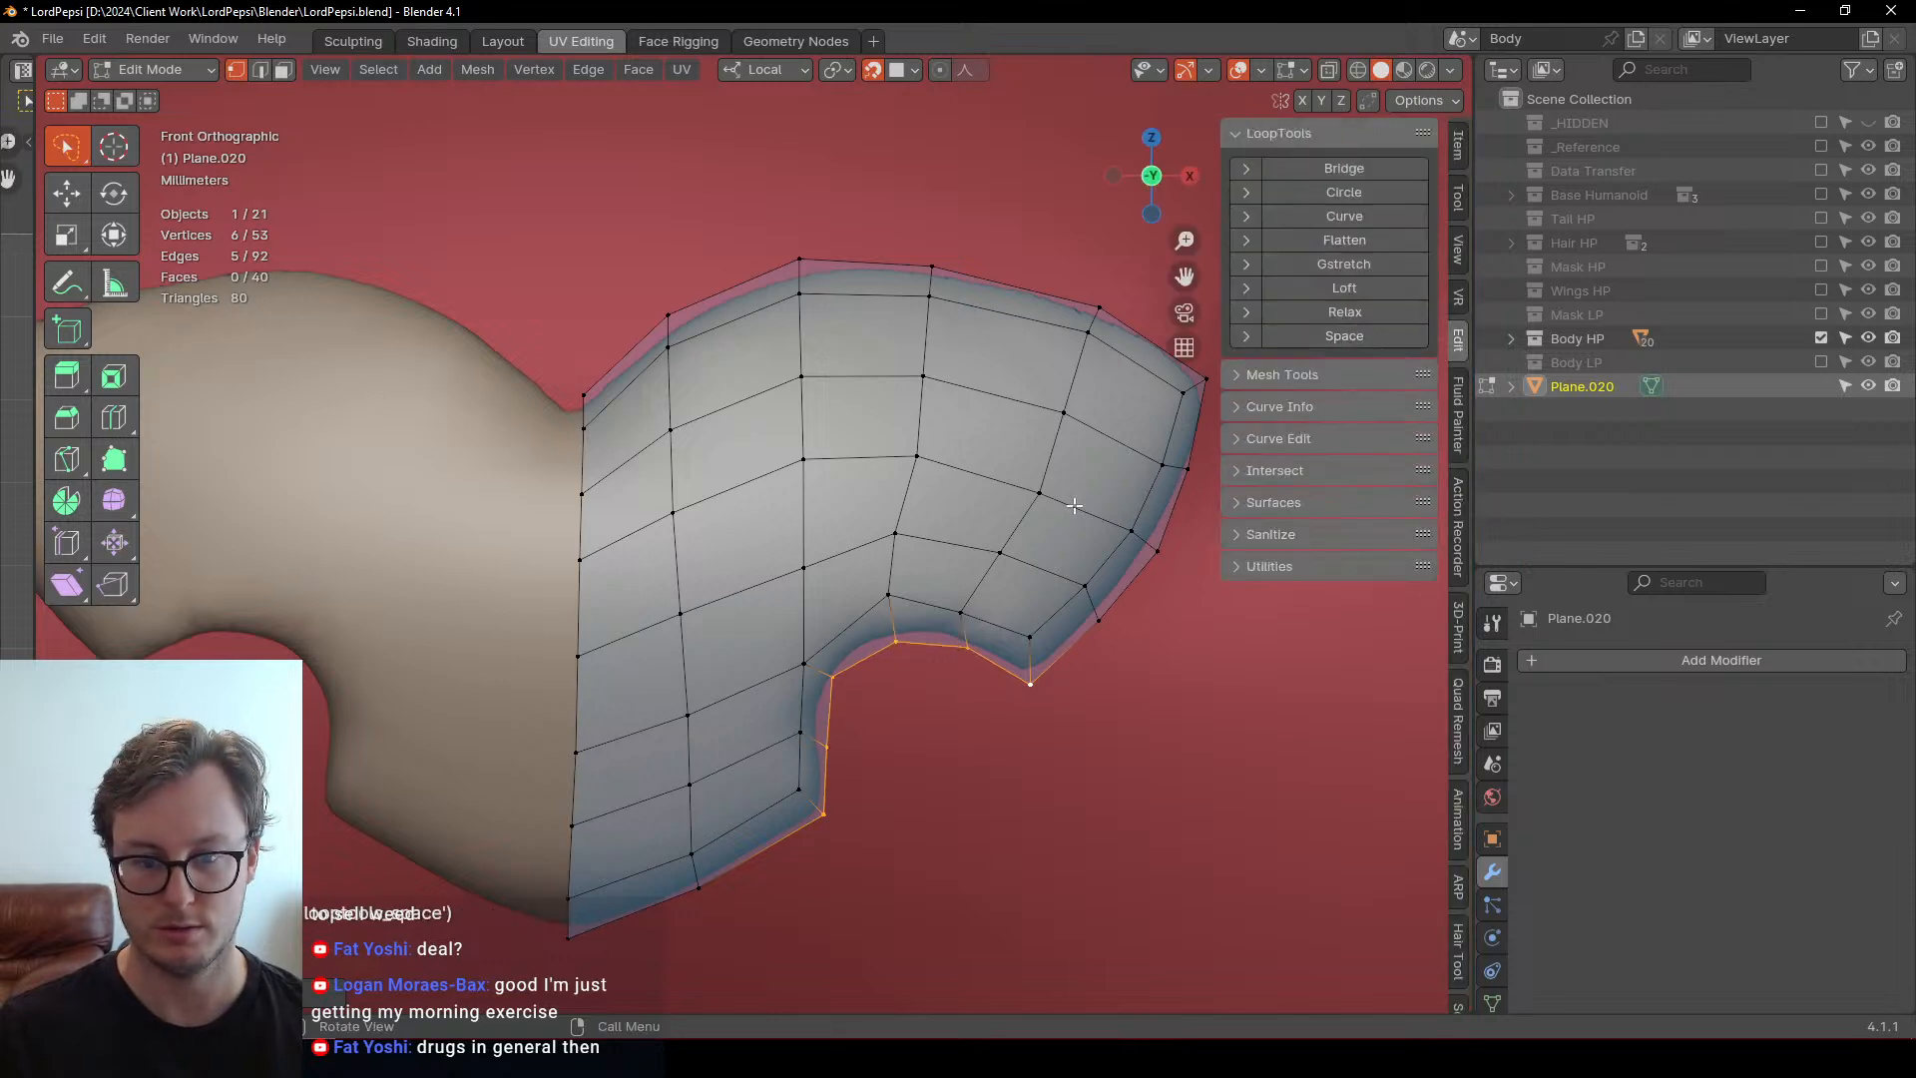
Smooth the same run of border vertices with LoopTools Relax and repeat the last operation three times
{"action": "left_click", "coordinate": [1339, 310]}
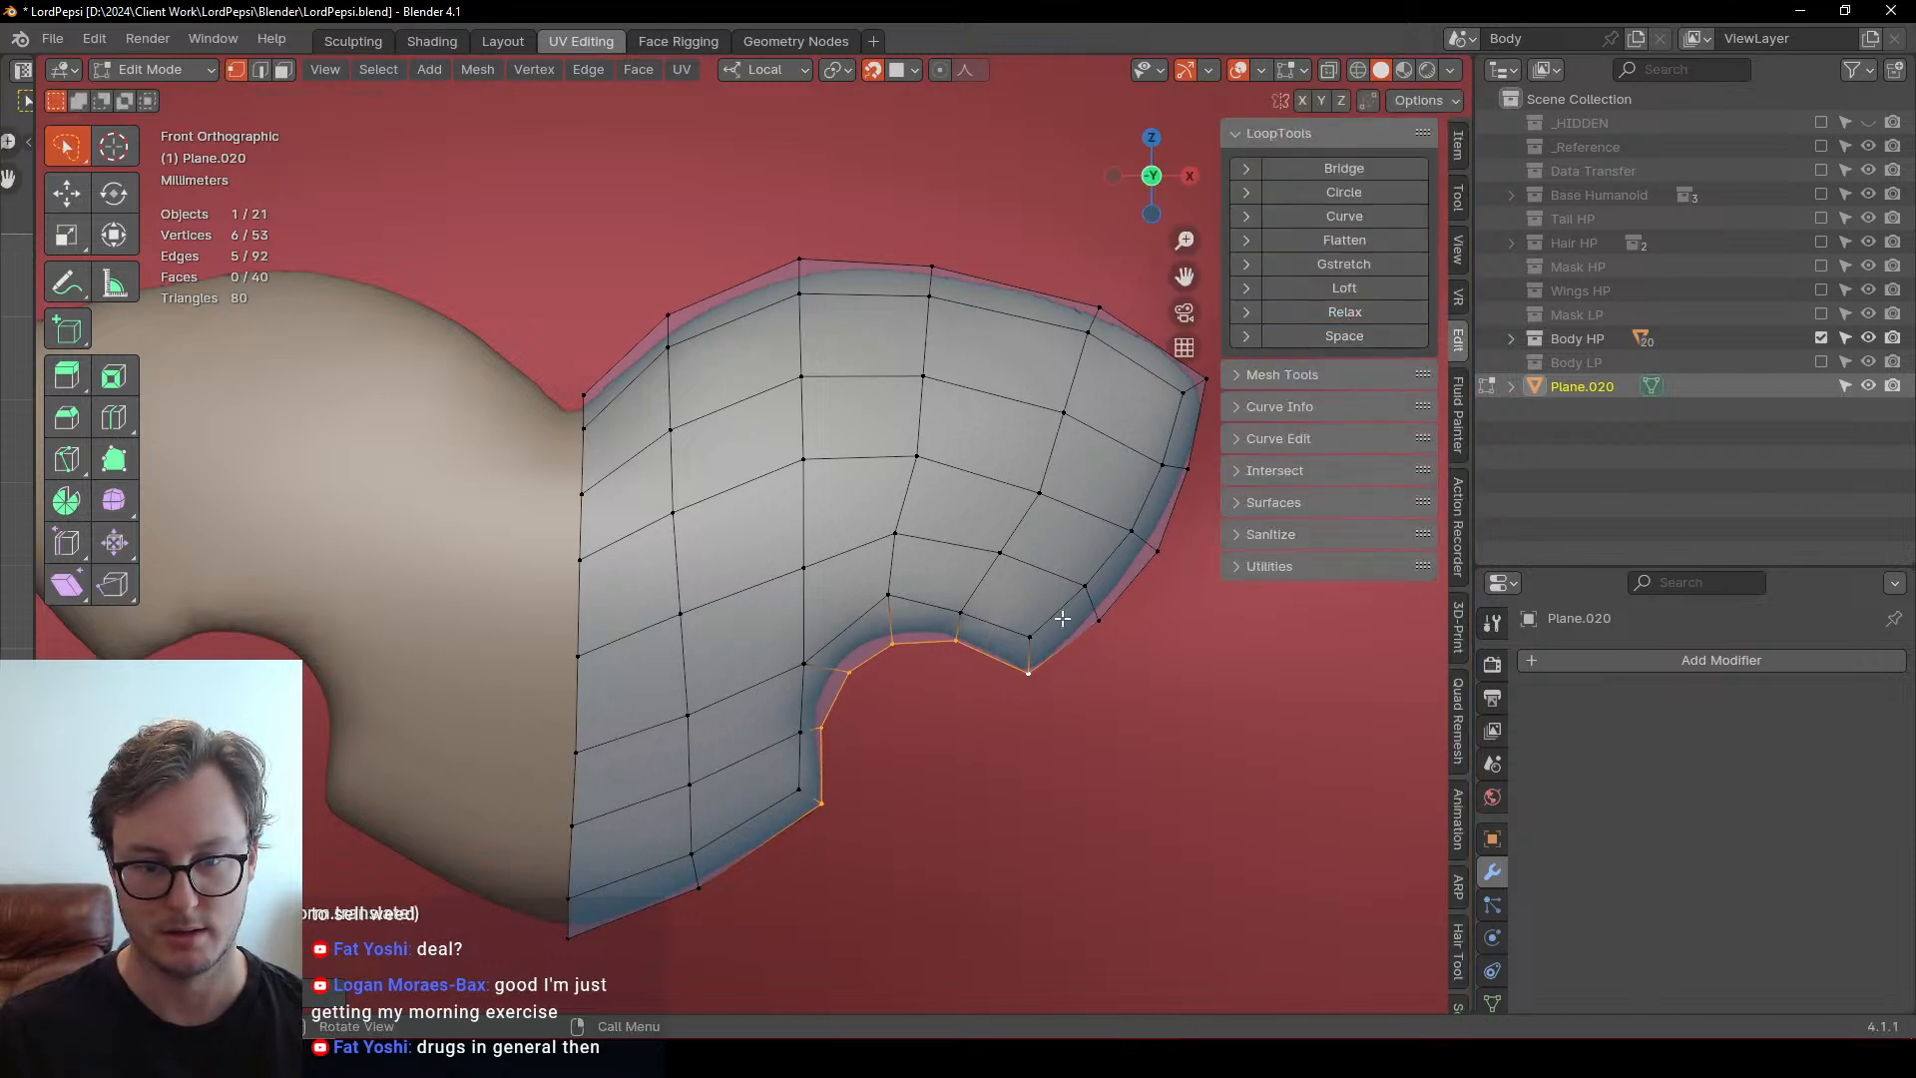
{"action": "key", "text": "shift+r"}
{"action": "key", "text": "shift+r"}
{"action": "key", "text": "shift+r"}
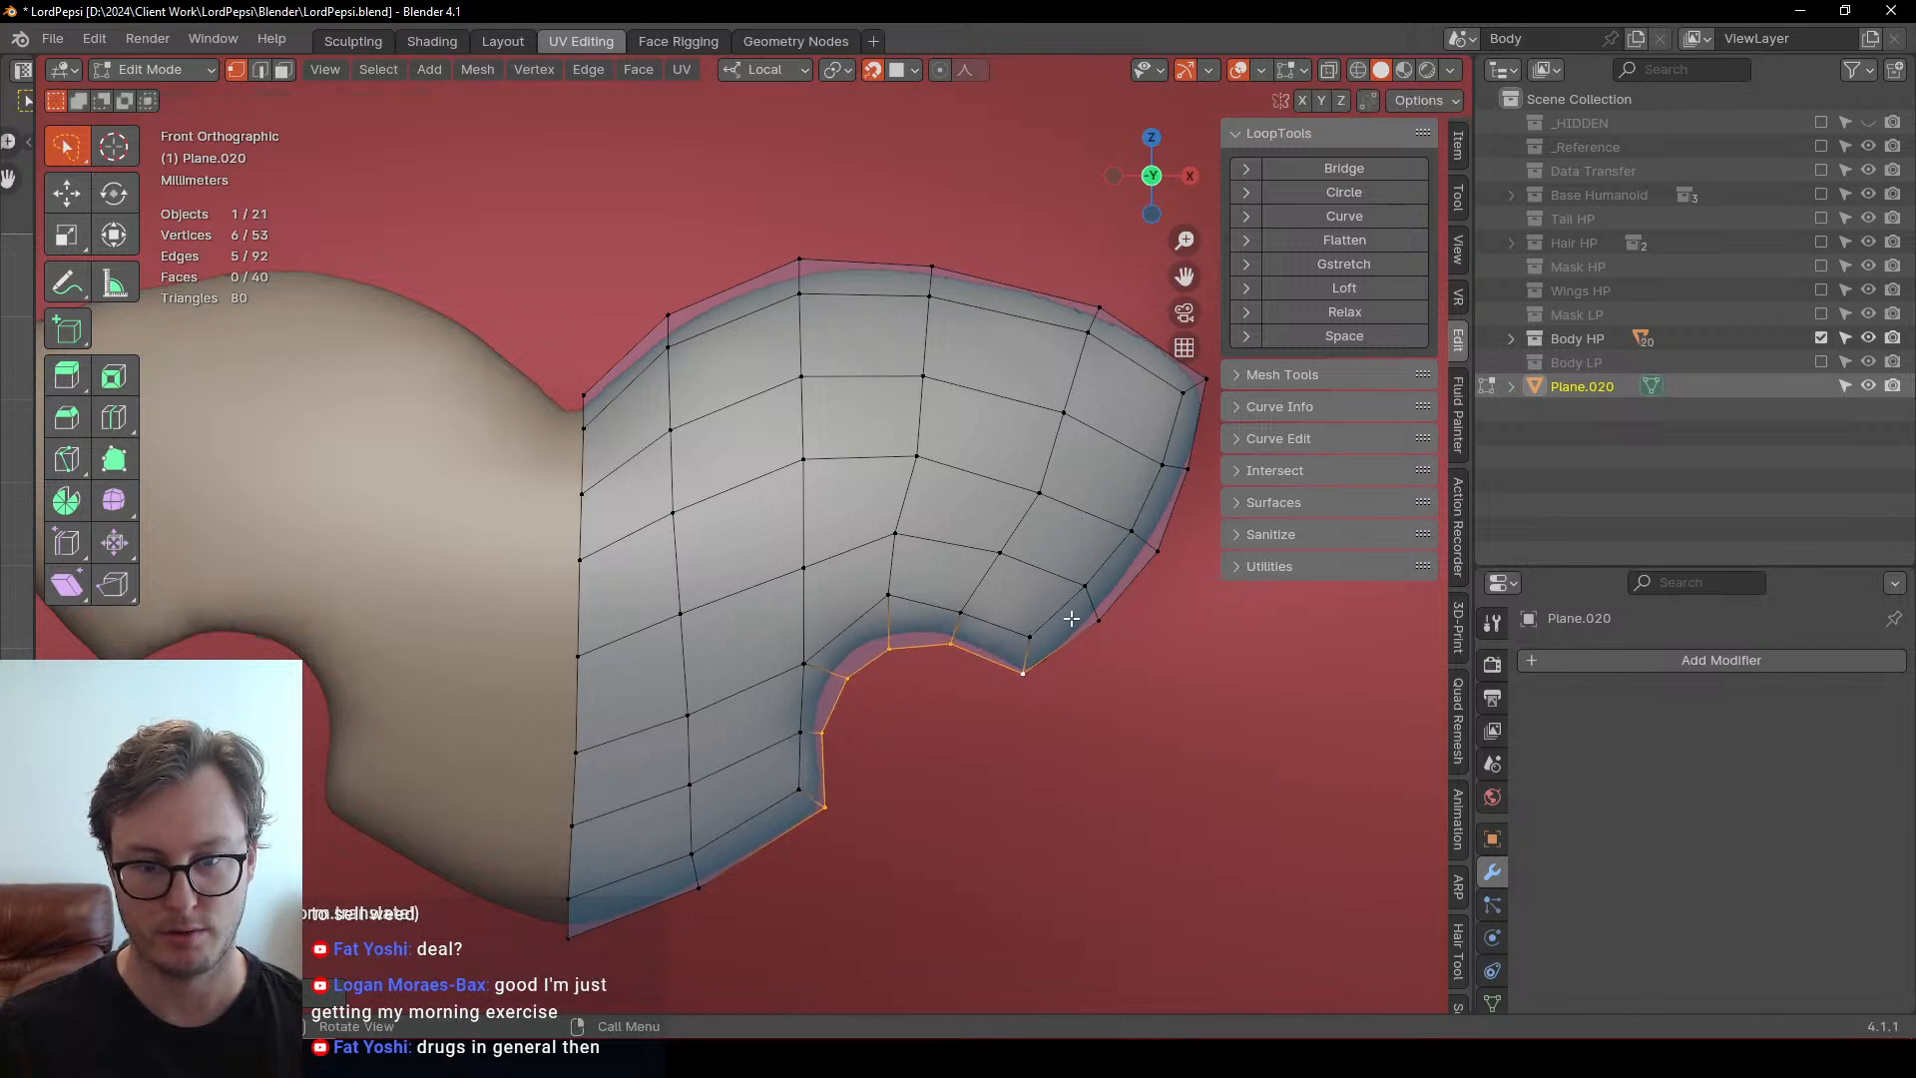
Nudge the inner vertex at the notch's concave corner upward to follow the smoothed border
{"action": "left_click", "coordinate": [807, 660]}
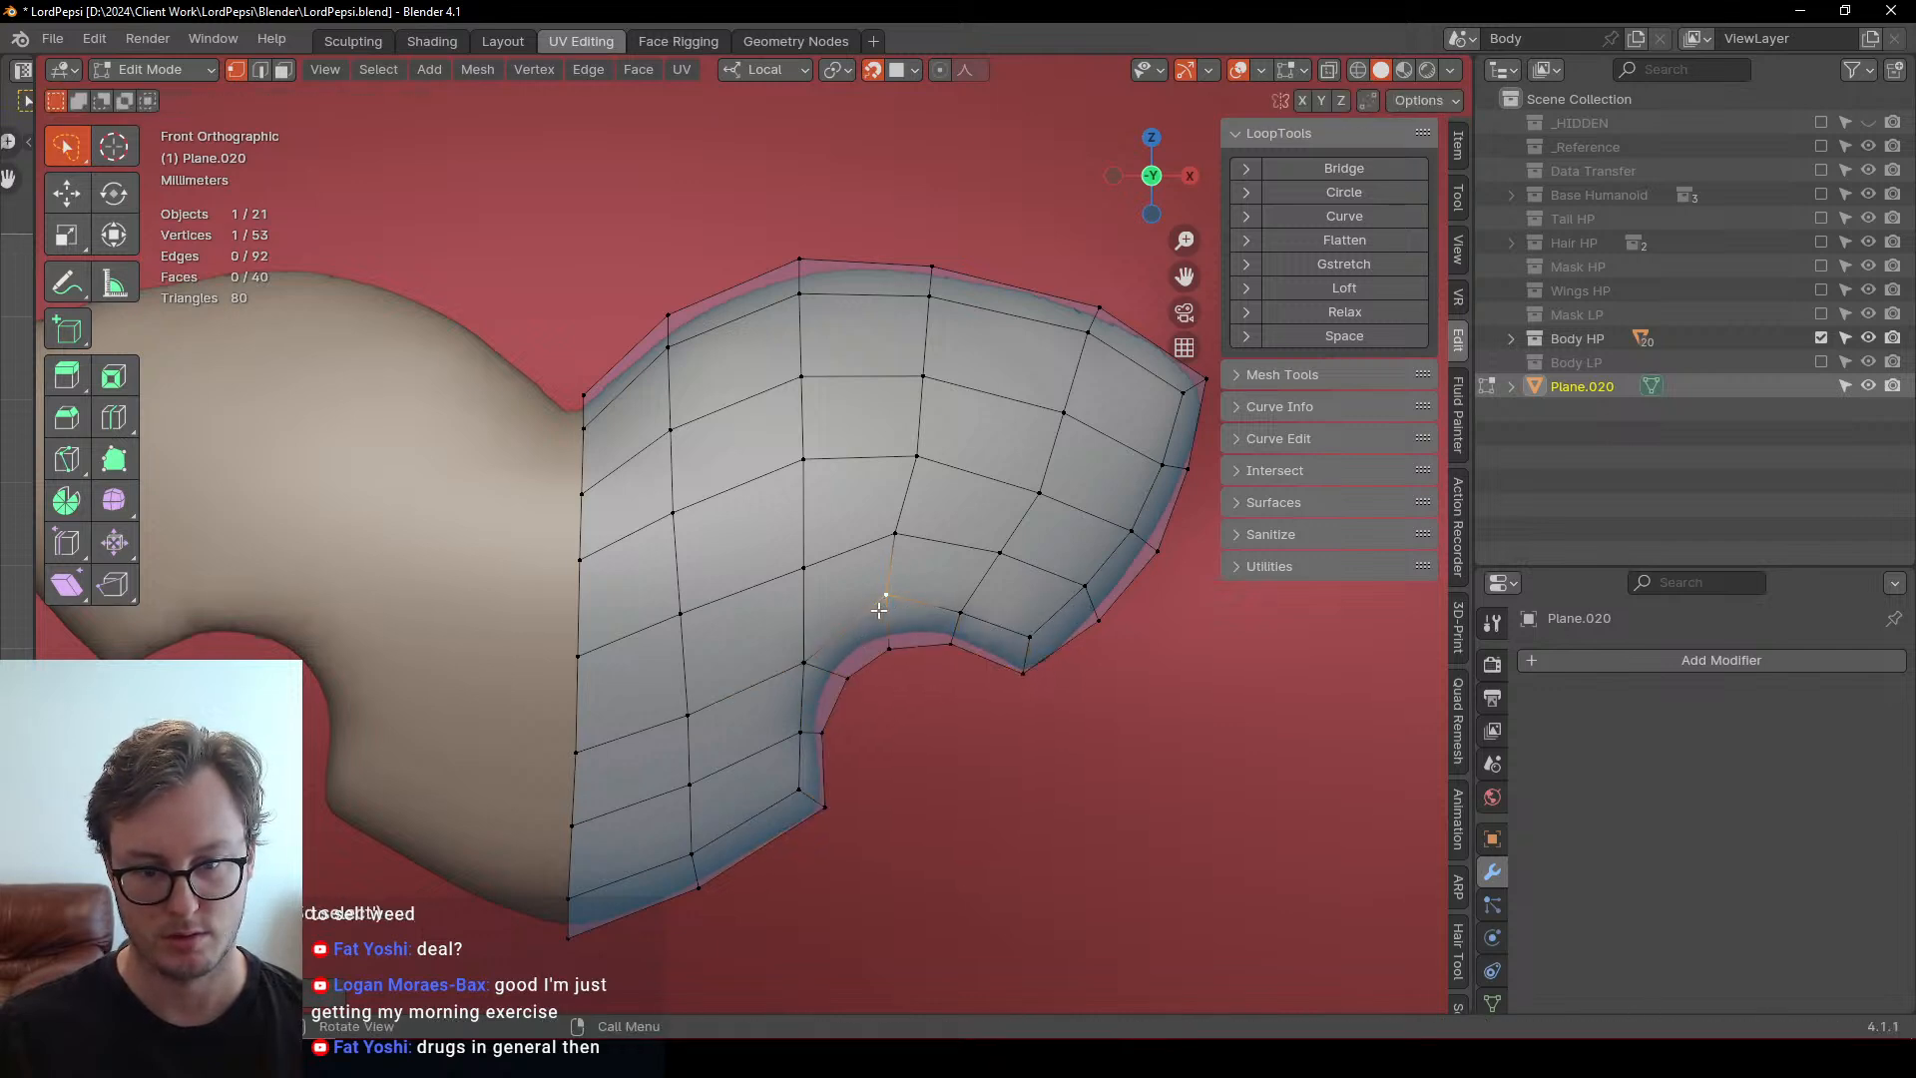
{"action": "key", "text": "g"}
{"action": "left_click", "coordinate": [810, 644]}
{"action": "left_click", "coordinate": [671, 721]}
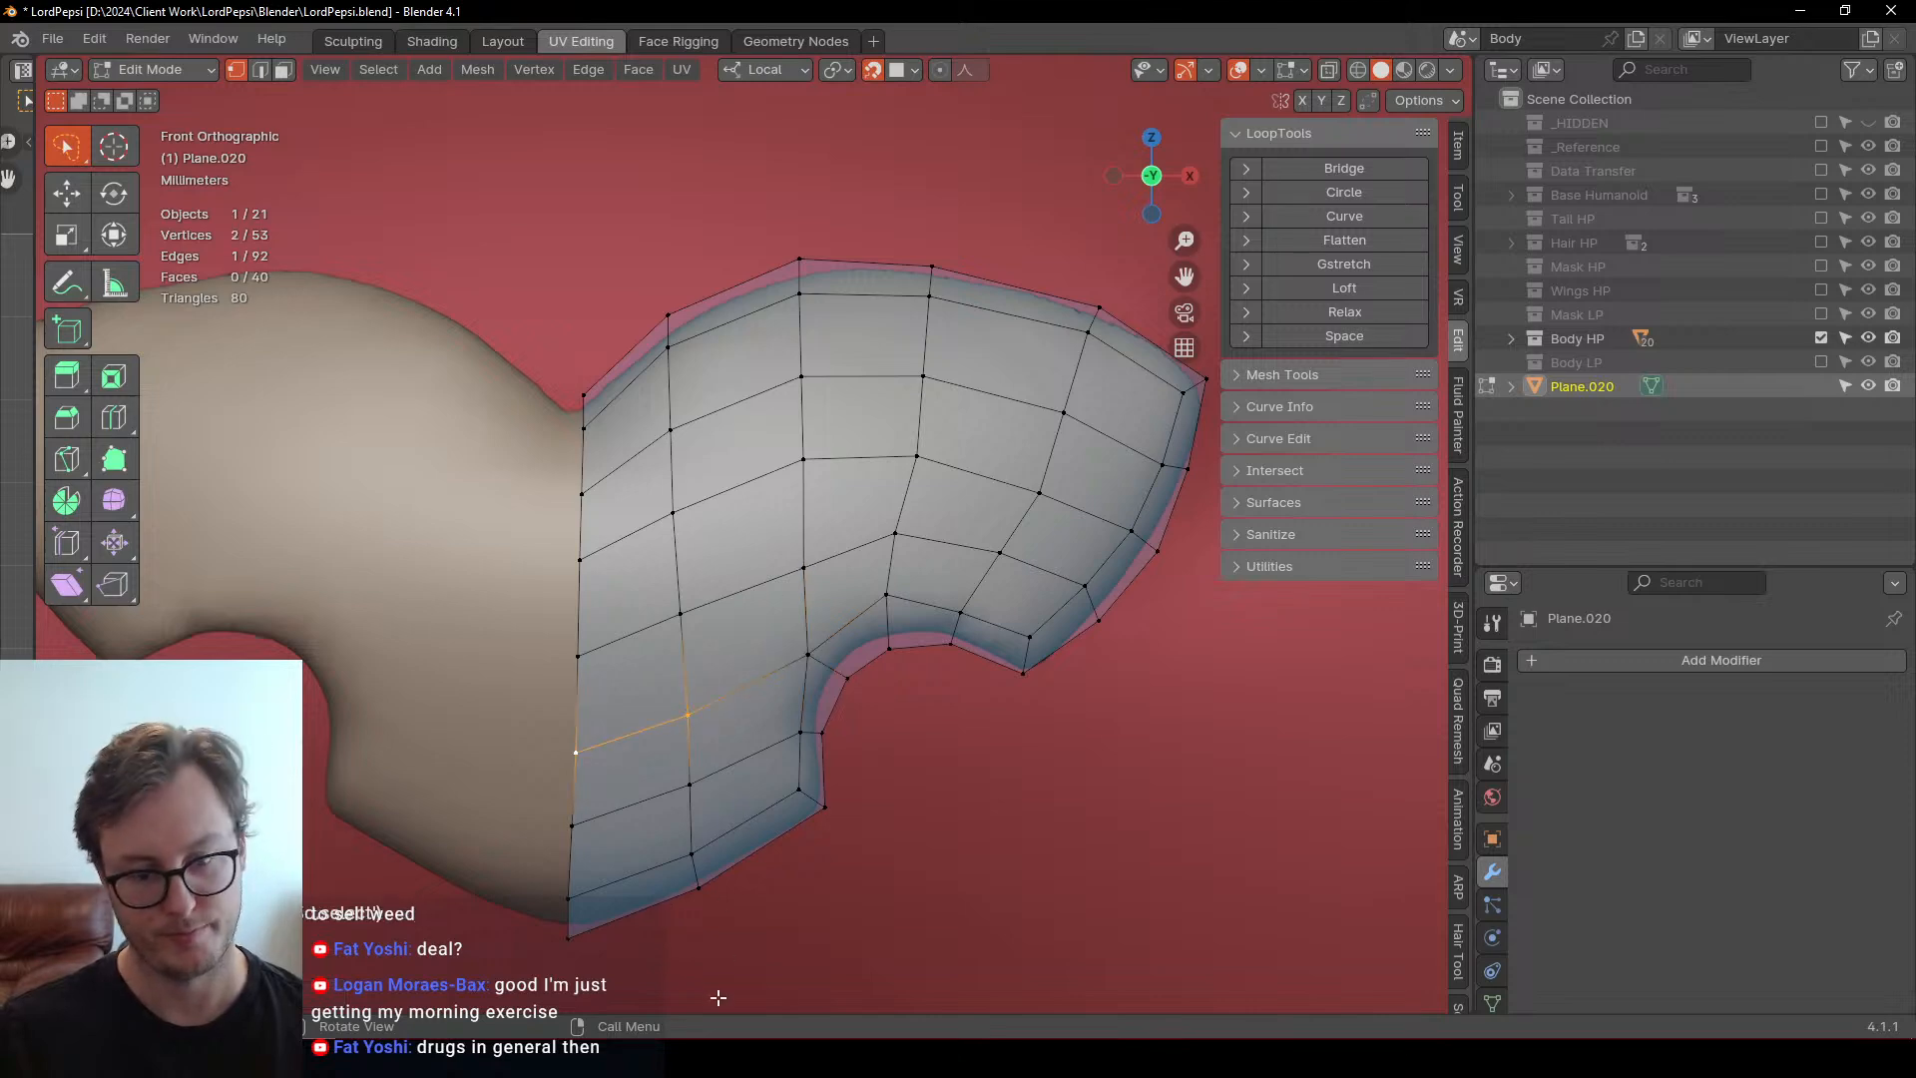
Isolate the nose retopology mesh in local view and shade it smooth
{"action": "key", "text": "Tab"}
{"action": "middle_click_drag", "start_coordinate": [722, 841], "coordinate": [850, 505]}
{"action": "key", "text": "KP_Divide"}
{"action": "right_click", "coordinate": [658, 523]}
{"action": "left_click", "coordinate": [659, 523]}
{"action": "key", "text": "Tab"}
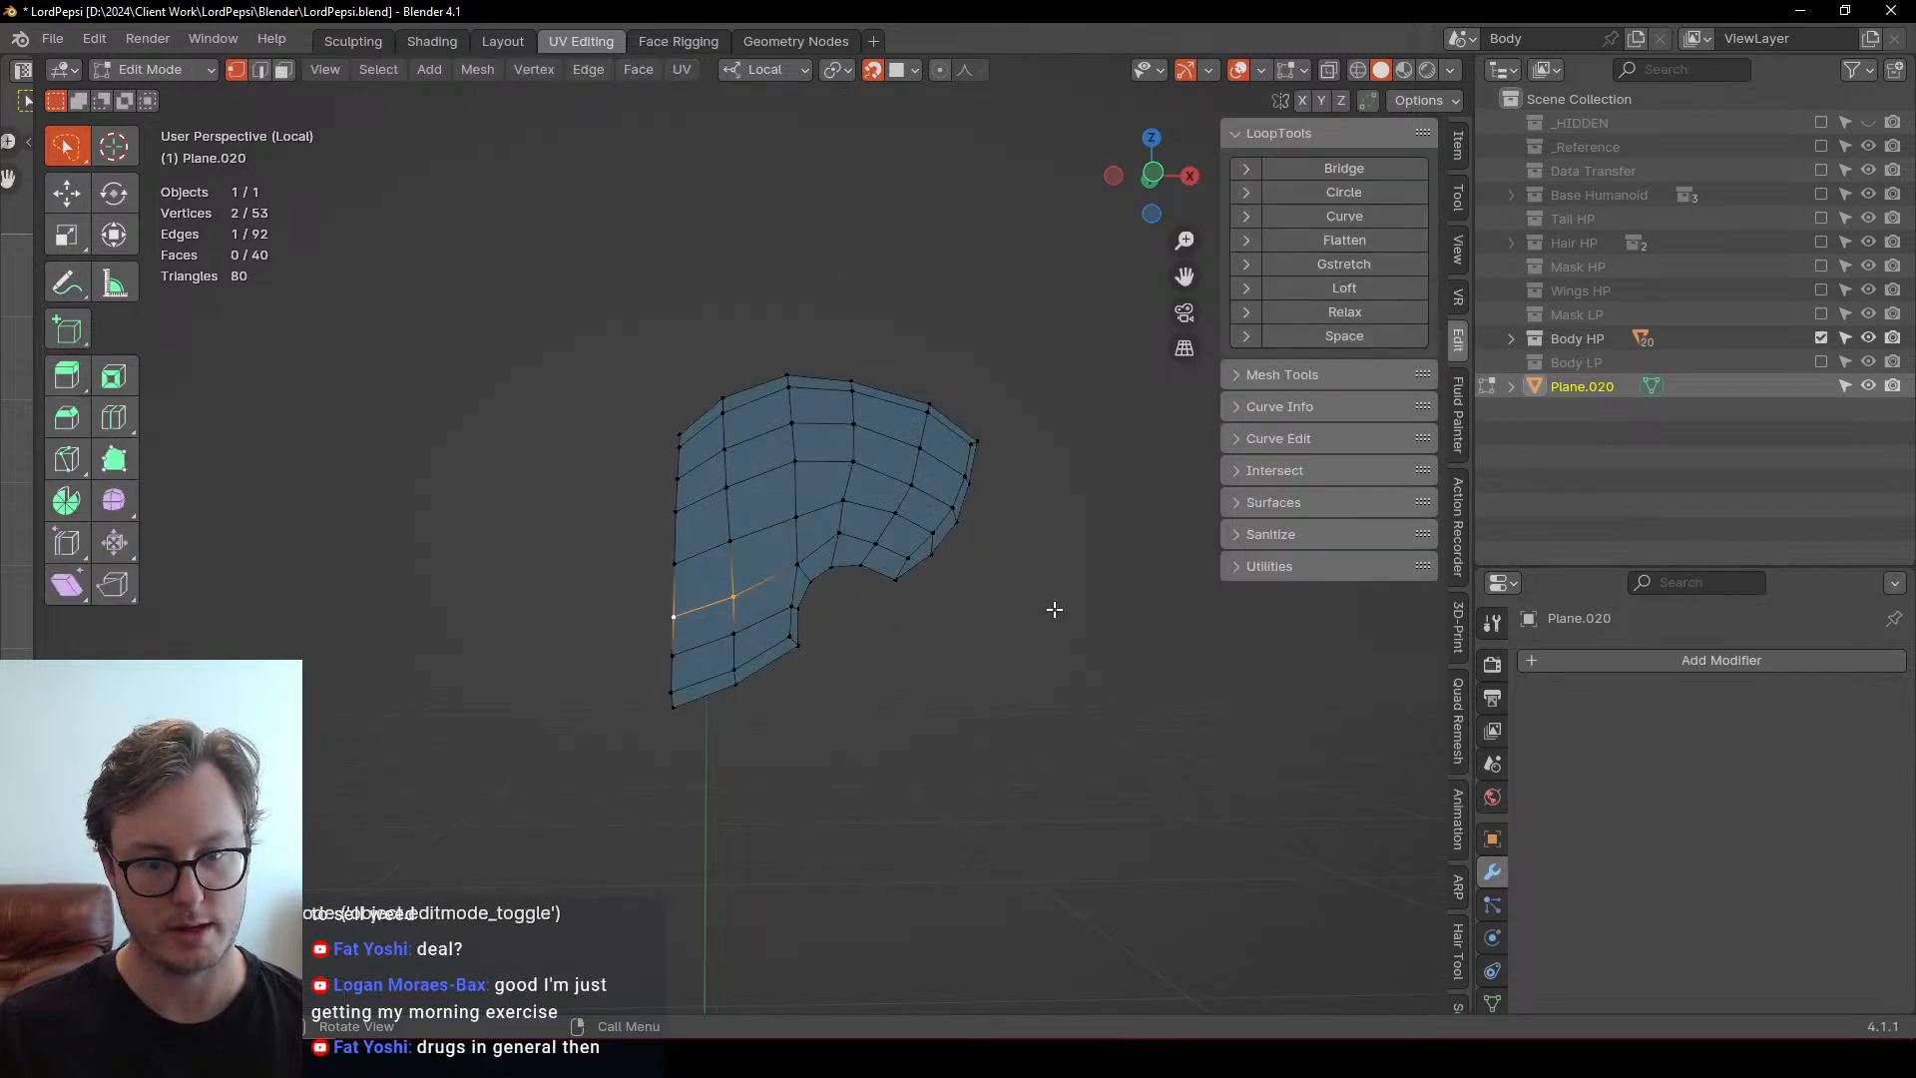
Add a Mirror modifier on the X axis to the nose mesh
{"action": "key", "text": "Tab"}
{"action": "key", "text": "q"}
{"action": "left_click", "coordinate": [794, 926]}
{"action": "key", "text": "Tab"}
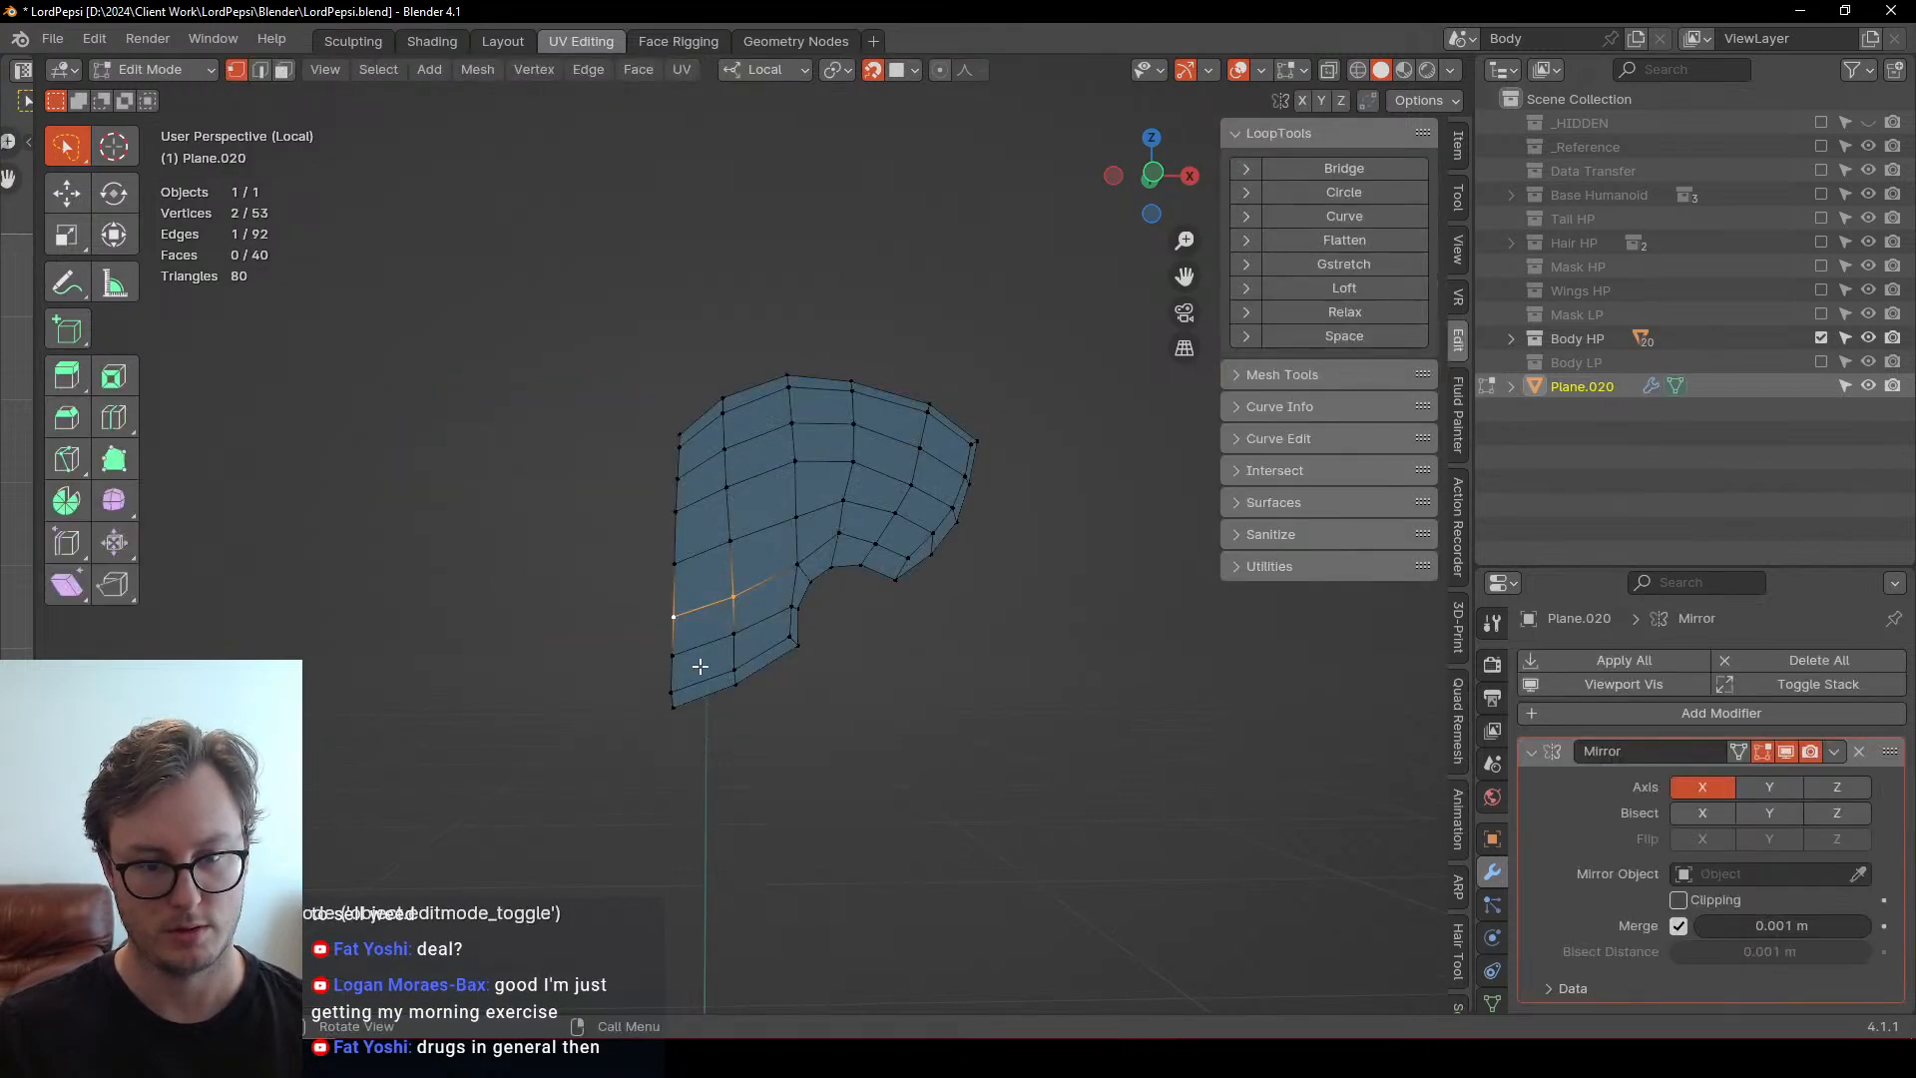
Select the whole centre-line edge loop and scale it to 0 along X around the 3D Cursor
{"action": "left_click", "coordinate": [665, 618], "text": "alt+shift"}
{"action": "key", "text": "period"}
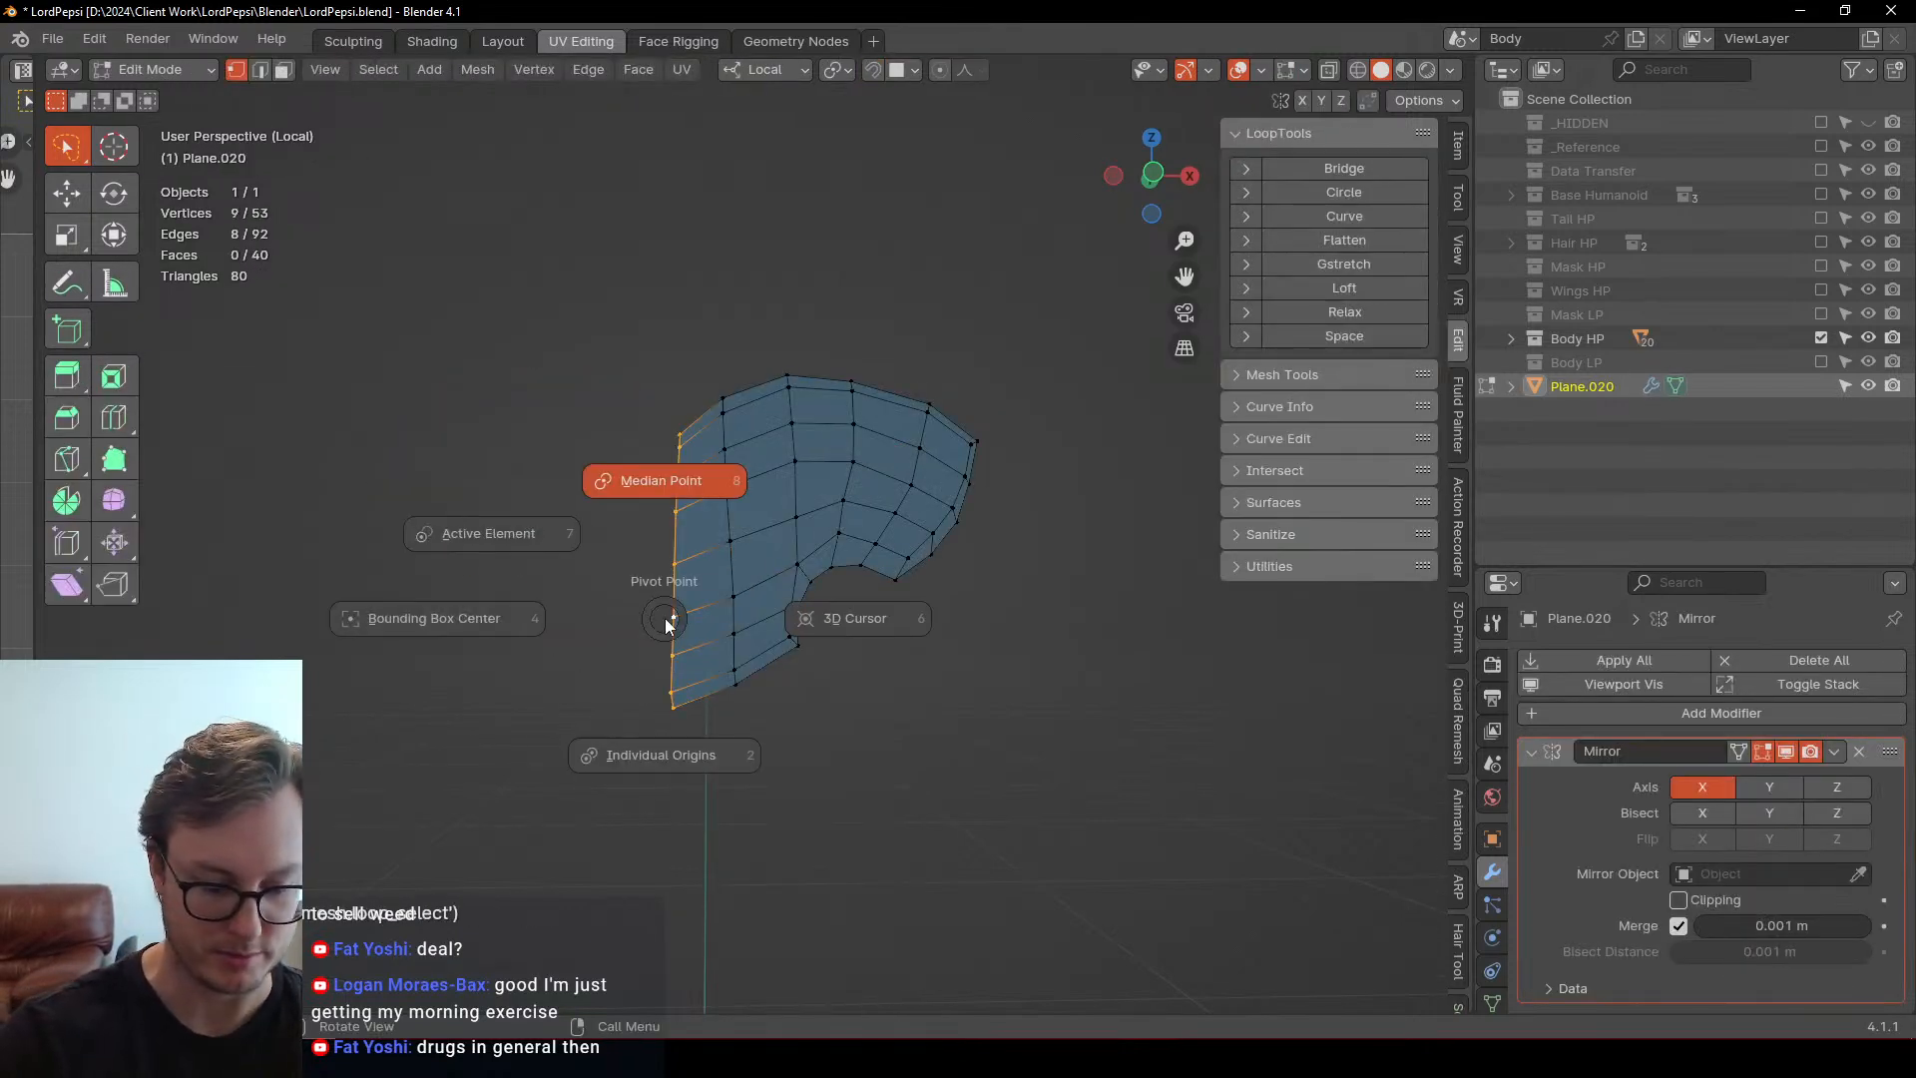
{"action": "key", "text": "d"}
{"action": "key", "text": "s"}
{"action": "key", "text": "x"}
{"action": "key", "text": "0"}
{"action": "key", "text": "Return"}
{"action": "key", "text": "Tab"}
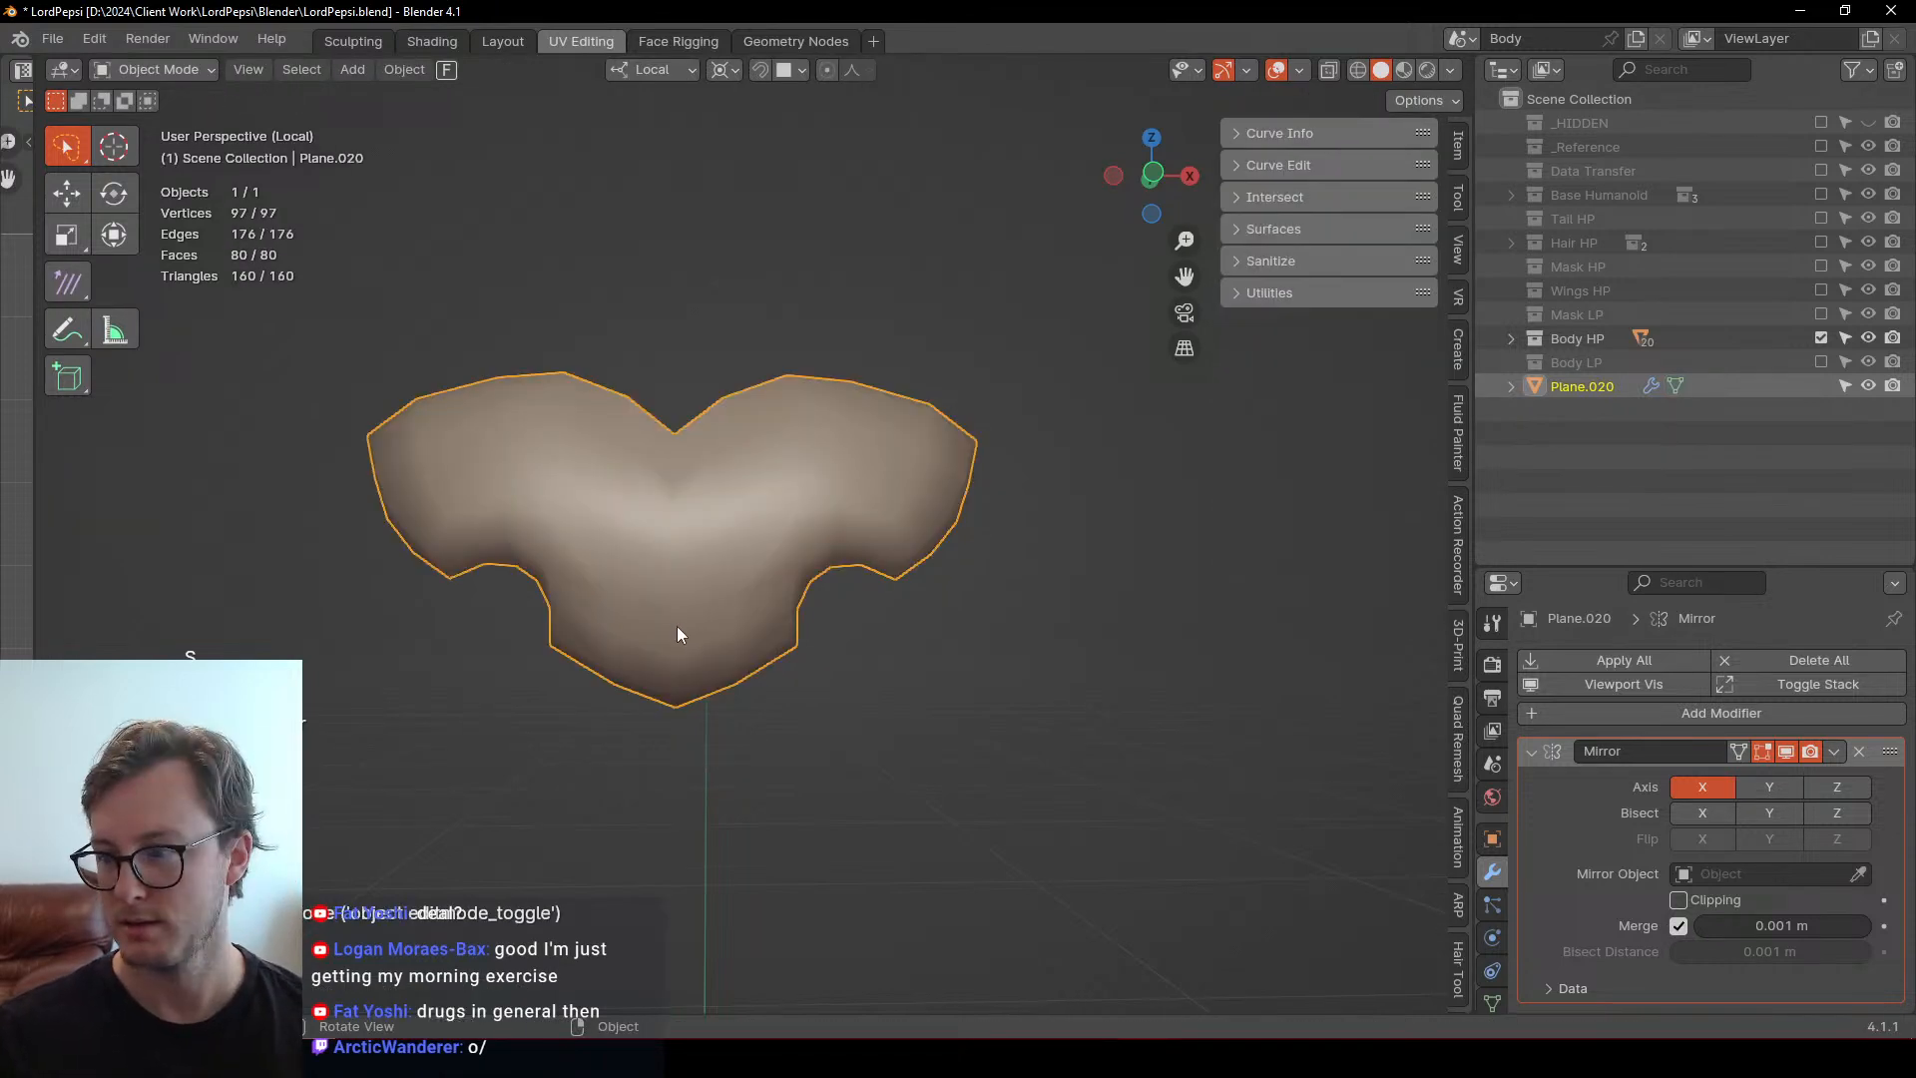
Try to extrude the outer border loop of the nose mesh with snapping turned on
{"action": "scroll", "coordinate": [676, 625], "scroll_direction": "down", "scroll_amount": 3}
{"action": "mouse_move", "coordinate": [727, 632]}
{"action": "middle_mouse_down"}
{"action": "mouse_move", "coordinate": [750, 662]}
{"action": "mouse_move", "coordinate": [813, 632]}
{"action": "mouse_move", "coordinate": [513, 739]}
{"action": "mouse_move", "coordinate": [633, 710]}
{"action": "mouse_move", "coordinate": [653, 678]}
{"action": "middle_mouse_up"}
{"action": "key", "text": "Tab"}
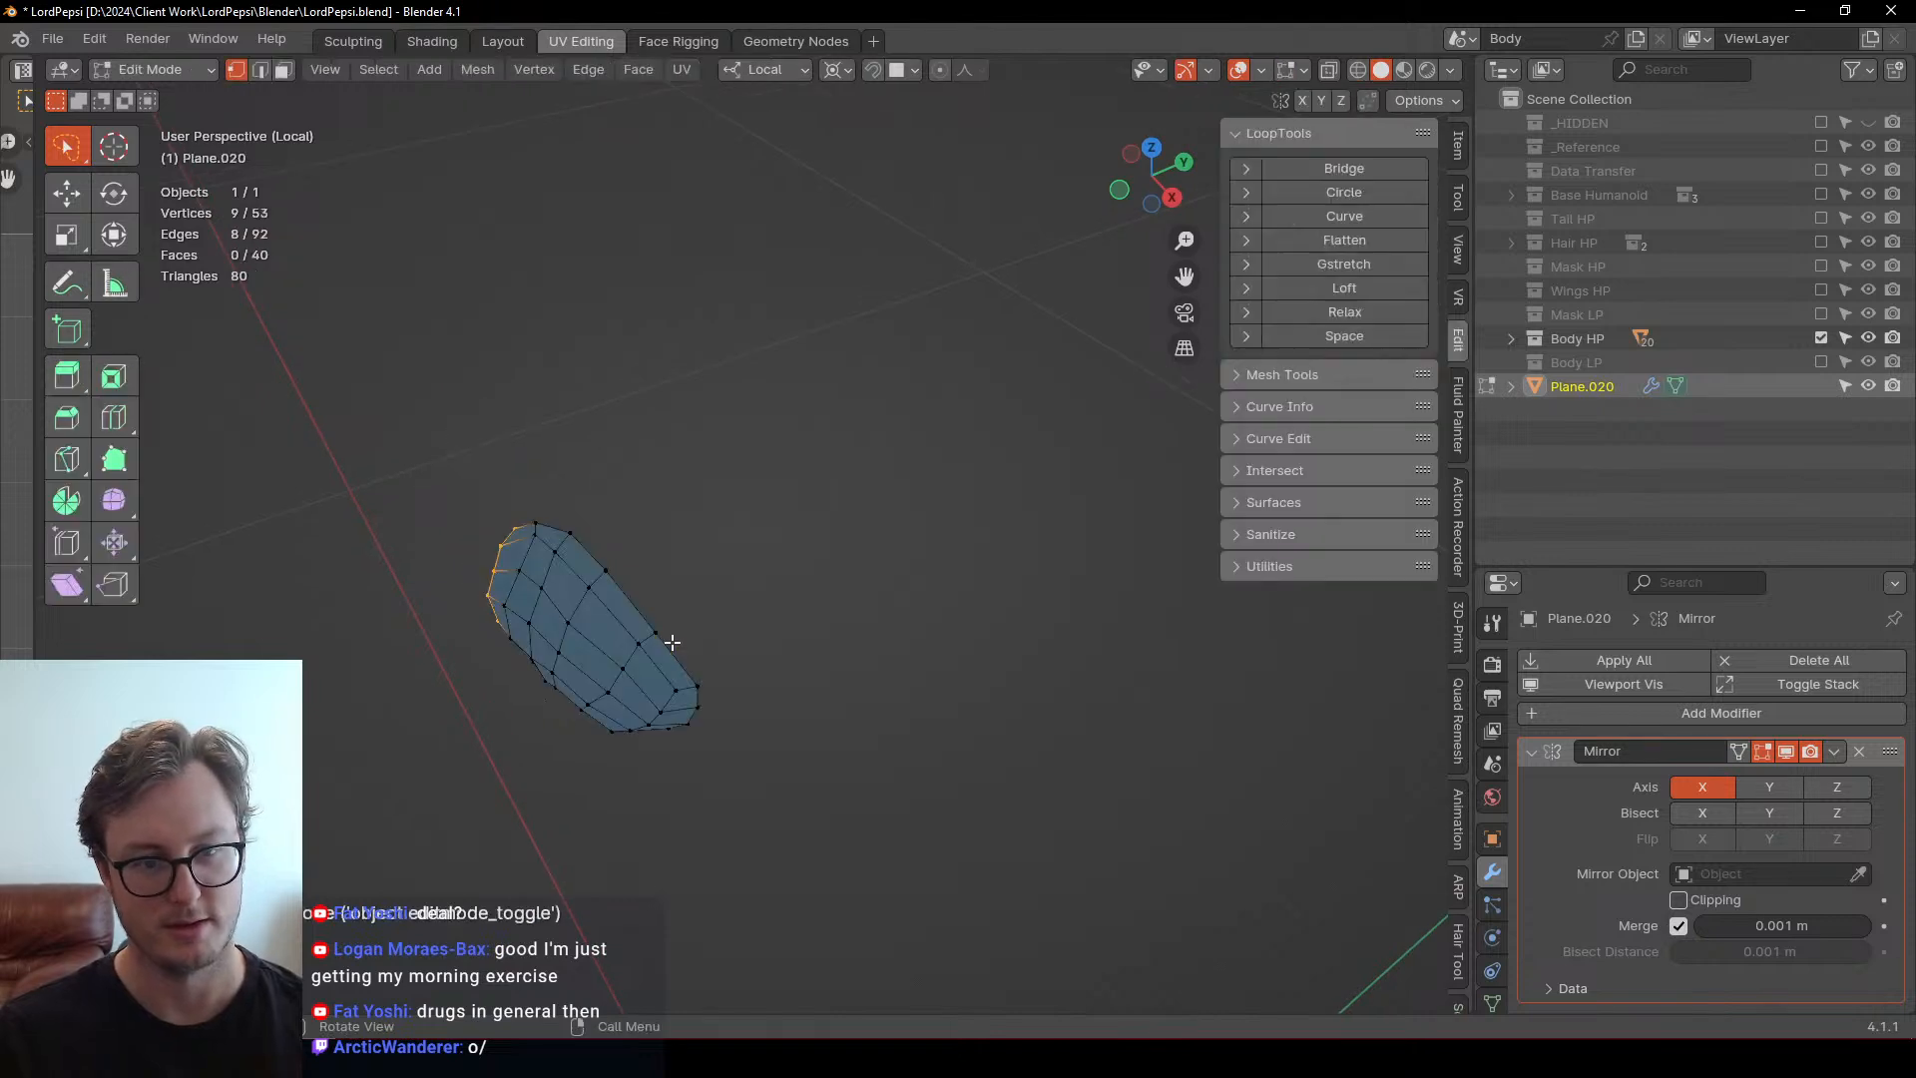
{"action": "key", "text": "shift+Tab"}
{"action": "left_click", "coordinate": [612, 560], "text": "alt"}
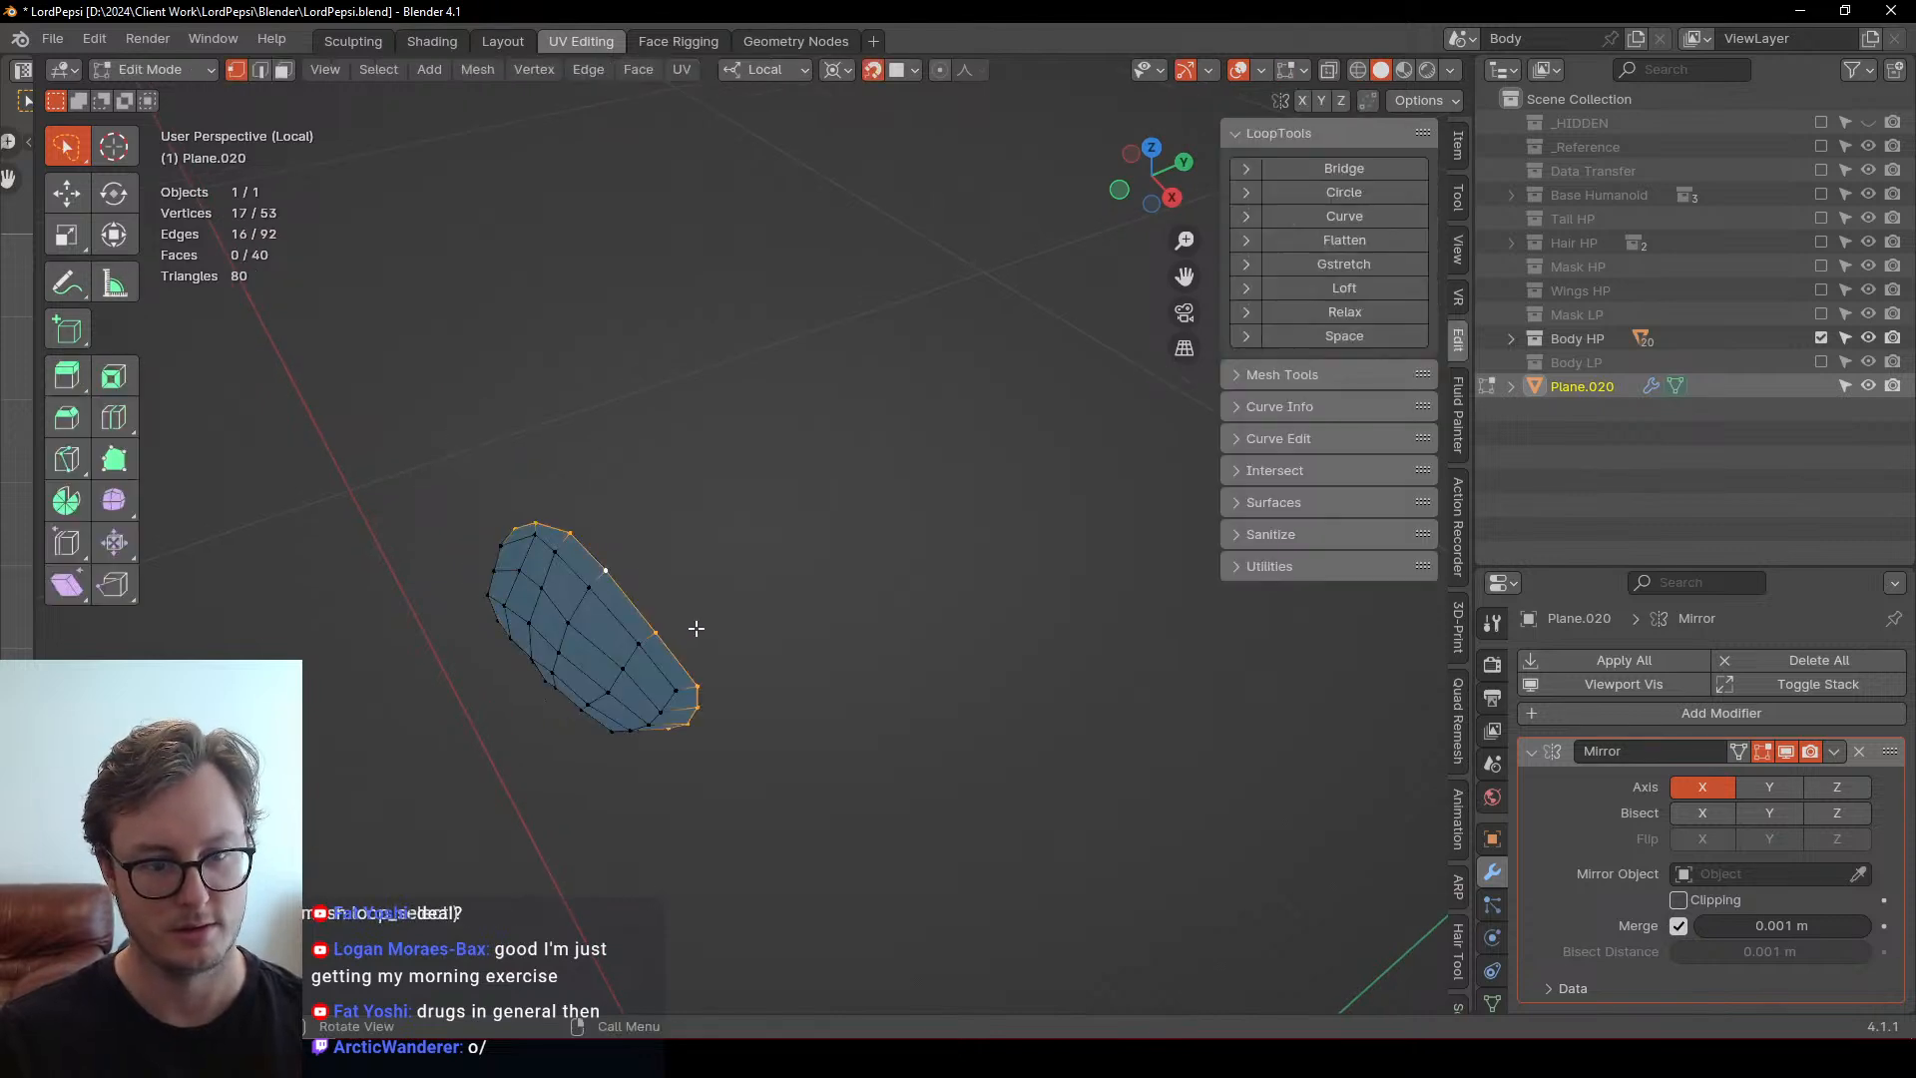
{"action": "middle_click_drag", "start_coordinate": [612, 559], "coordinate": [826, 612]}
{"action": "key", "text": "e"}
{"action": "left_click", "coordinate": [717, 514]}
{"action": "key", "text": "ctrl+z"}
{"action": "key", "text": "ctrl+z"}
{"action": "key", "text": "shift+Tab"}
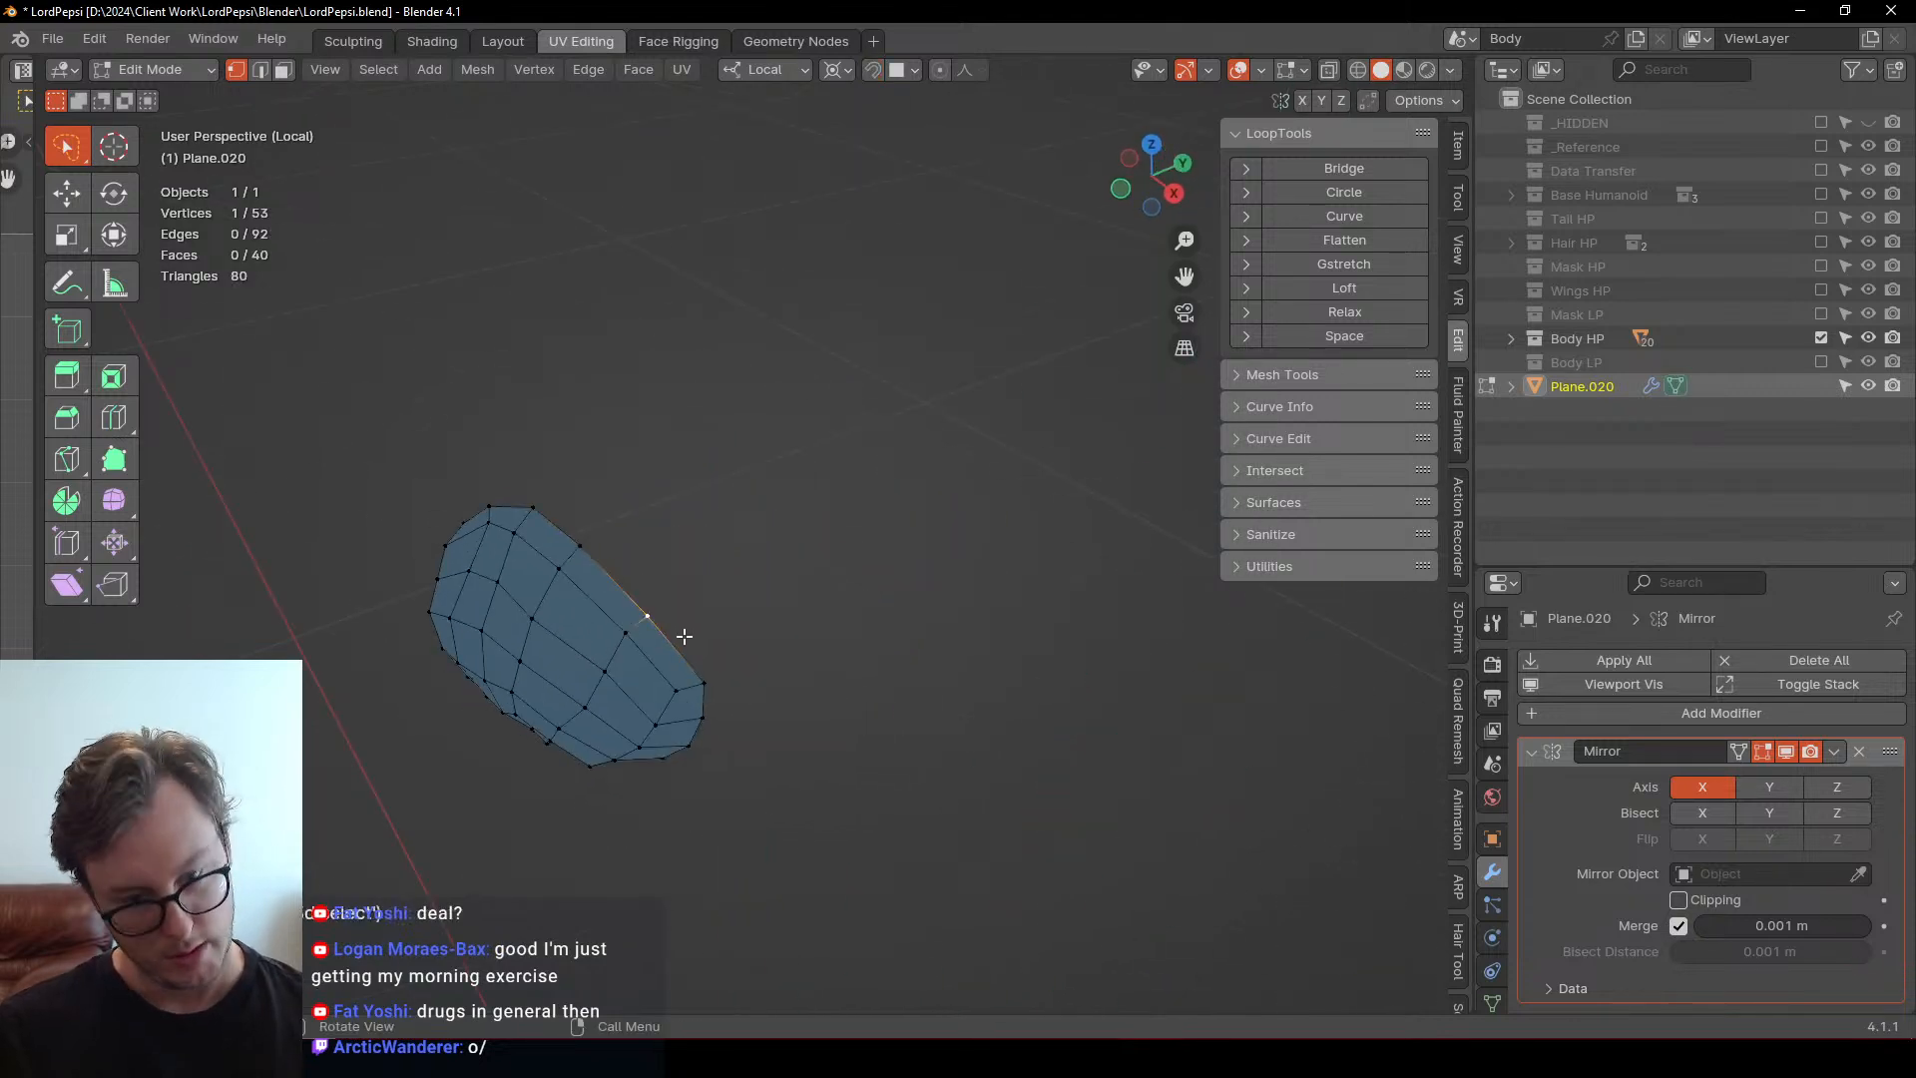
{"action": "key", "text": "g"}
{"action": "right_click", "coordinate": [682, 641]}
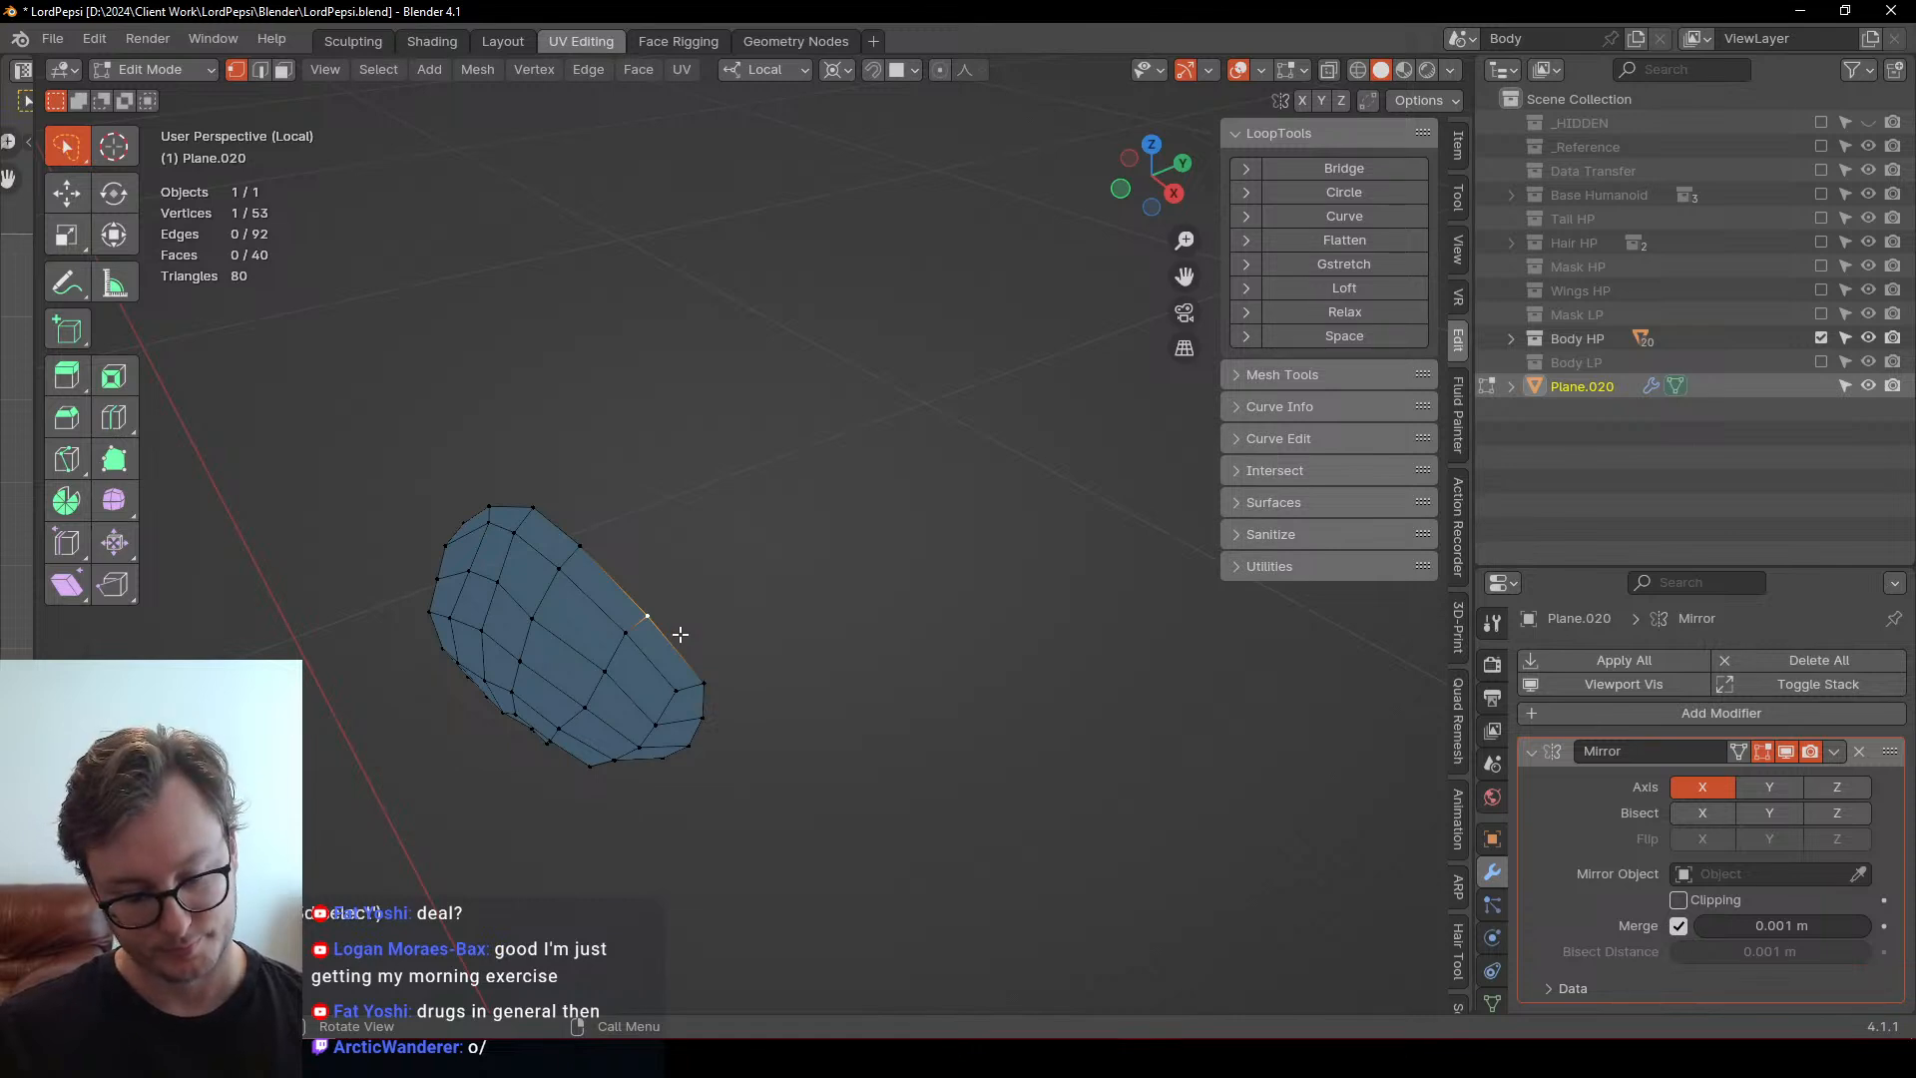
Select the nose mesh's outer border loop and extrude it backward along the local Y axis
{"action": "left_click", "coordinate": [670, 623], "text": "alt+shift"}
{"action": "middle_click_drag", "start_coordinate": [669, 622], "coordinate": [613, 550]}
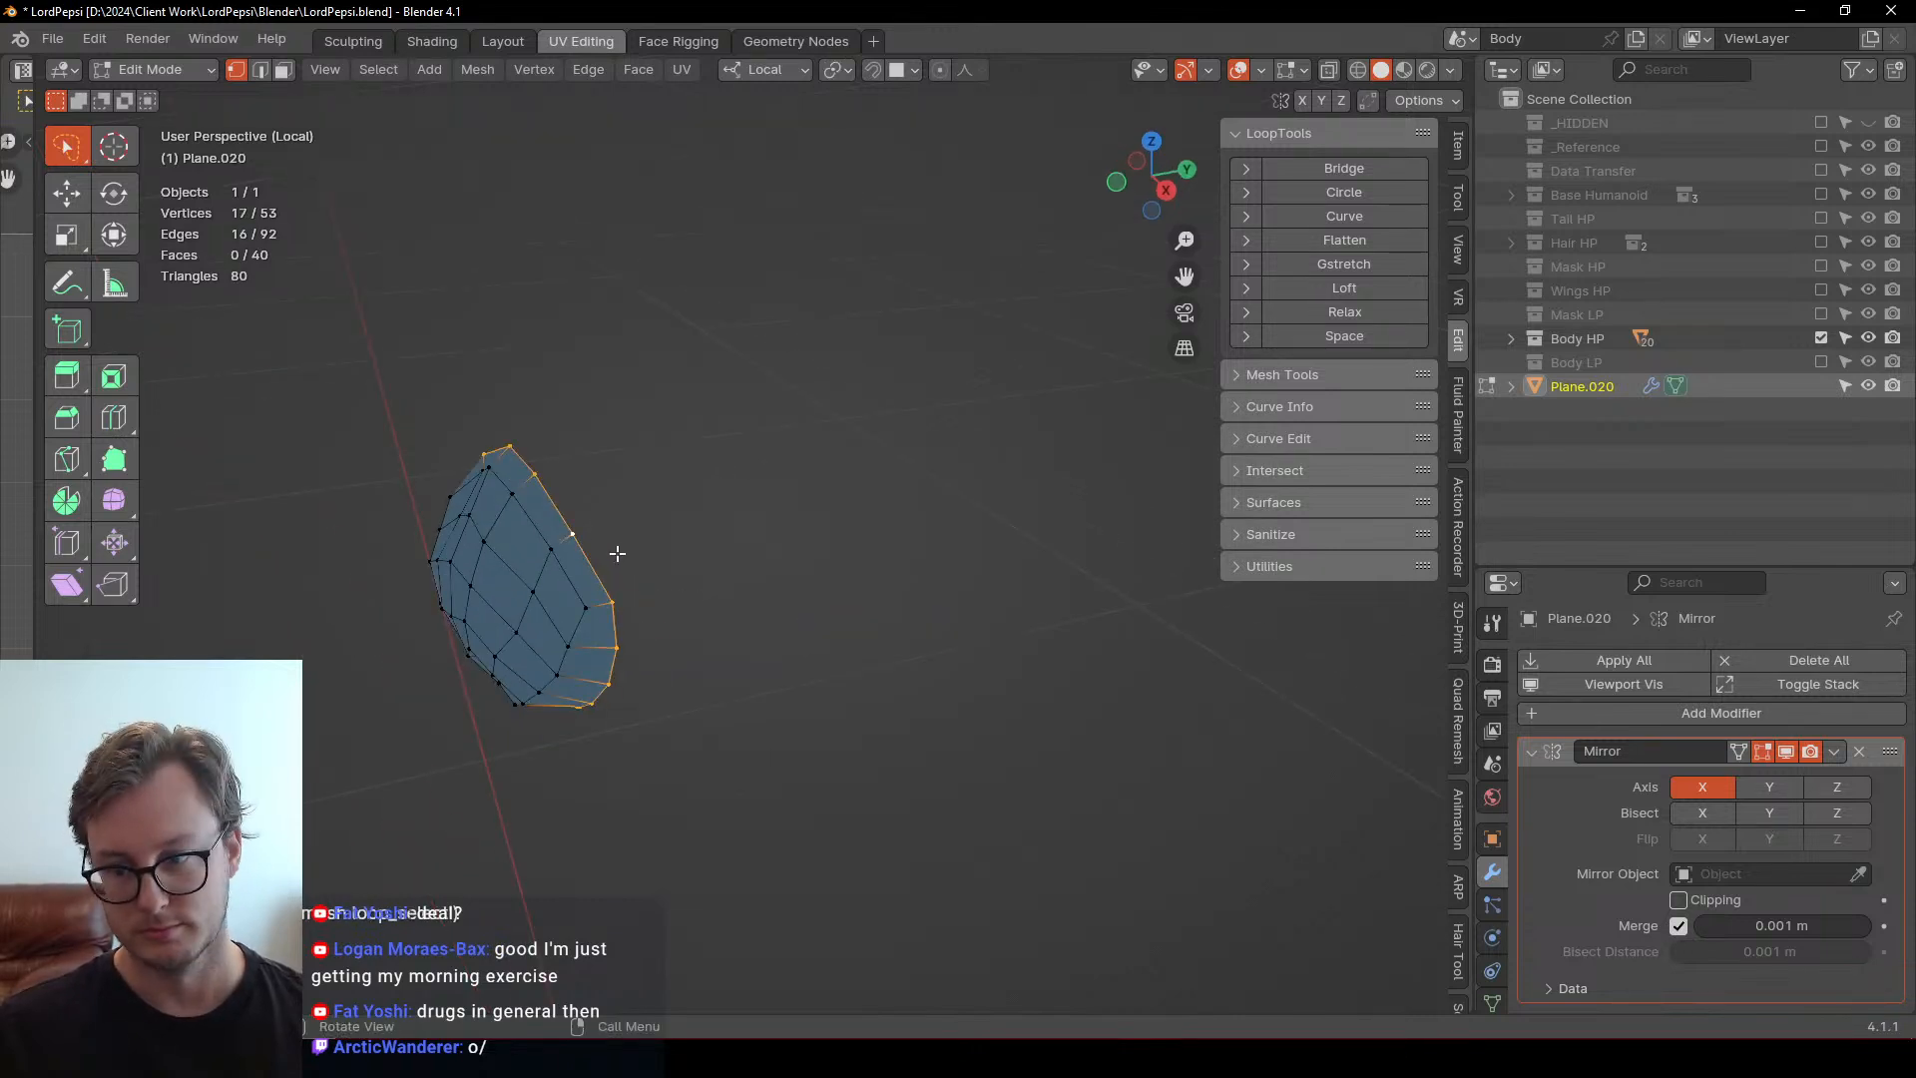
{"action": "key", "text": "e"}
{"action": "key", "text": "y"}
{"action": "left_click", "coordinate": [776, 539]}
Leave local view to compare the nose with the head, and undo the border extrusion
{"action": "mouse_move", "coordinate": [777, 539]}
{"action": "middle_mouse_down"}
{"action": "mouse_move", "coordinate": [782, 585]}
{"action": "mouse_move", "coordinate": [864, 620]}
{"action": "mouse_move", "coordinate": [894, 366]}
{"action": "mouse_move", "coordinate": [761, 342]}
{"action": "mouse_move", "coordinate": [766, 470]}
{"action": "mouse_move", "coordinate": [878, 482]}
{"action": "mouse_move", "coordinate": [714, 572]}
{"action": "mouse_move", "coordinate": [705, 612]}
{"action": "mouse_move", "coordinate": [746, 586]}
{"action": "mouse_move", "coordinate": [752, 604]}
{"action": "middle_mouse_up"}
{"action": "key", "text": "Tab"}
{"action": "key", "text": "KP_Divide"}
{"action": "scroll", "coordinate": [848, 514], "scroll_direction": "up", "scroll_amount": 4}
{"action": "key", "text": "Tab"}
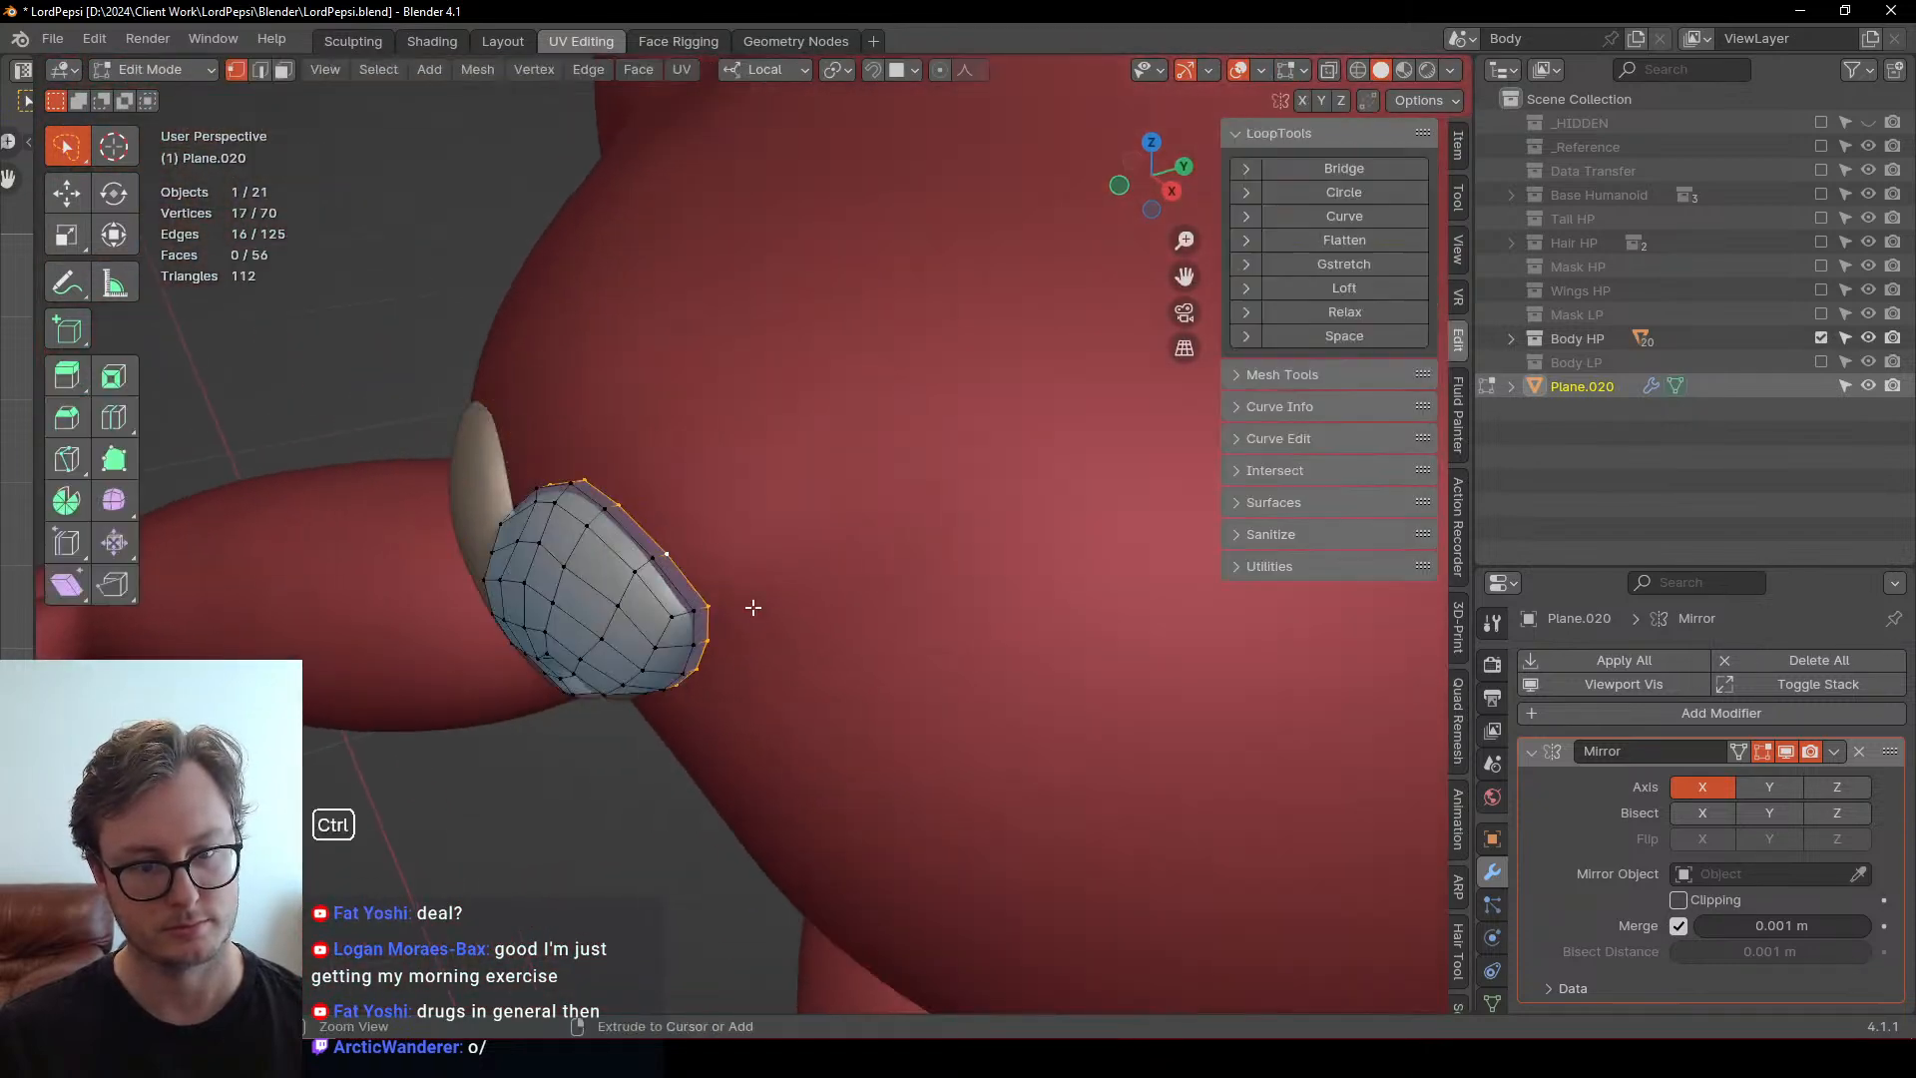
{"action": "key", "text": "ctrl+z"}
Move the nose mesh's outer border loop slightly toward the face along the local Y axis
{"action": "key", "text": "g"}
{"action": "key", "text": "y"}
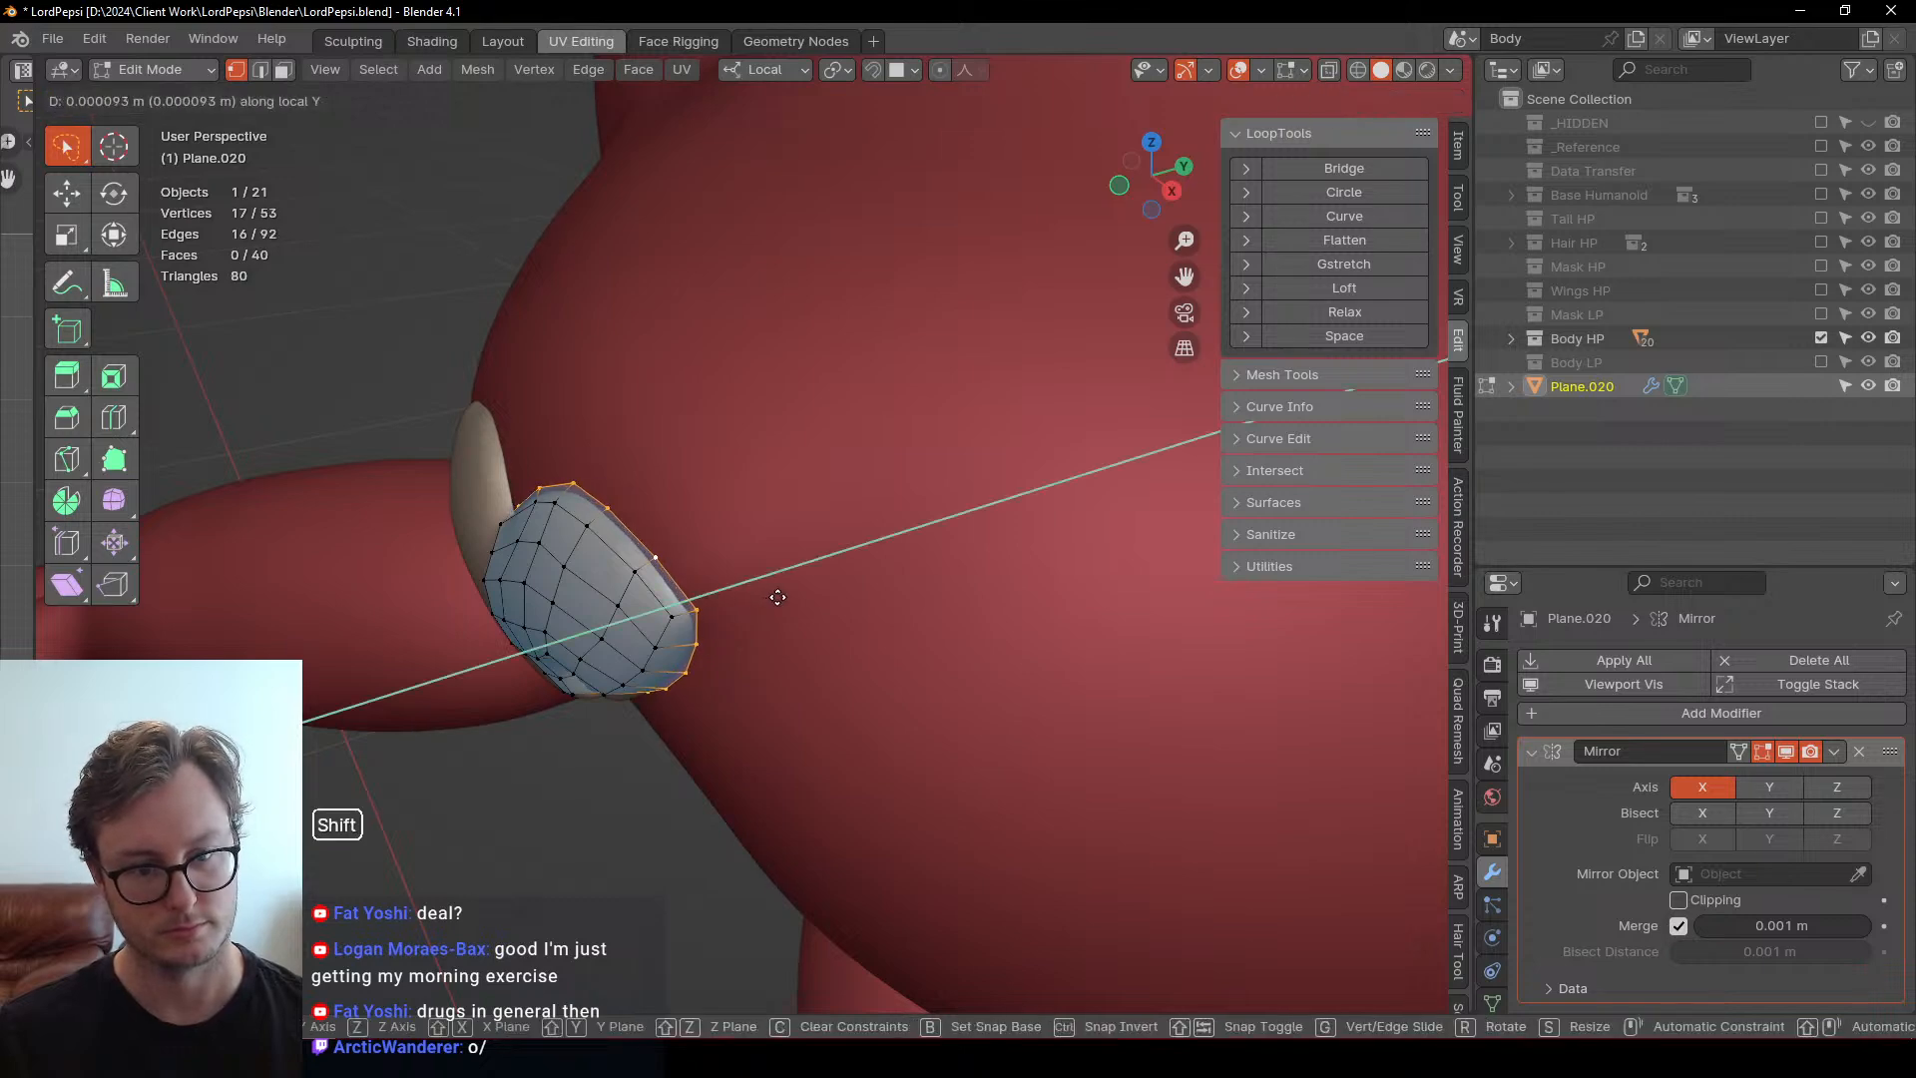
{"action": "left_click", "coordinate": [777, 597]}
{"action": "key", "text": "Tab"}
{"action": "middle_click_drag", "start_coordinate": [769, 606], "coordinate": [812, 542]}
Extrude the nose border loop into the head along the local Y axis and save the file
{"action": "key", "text": "Tab"}
{"action": "key", "text": "e"}
{"action": "key", "text": "y"}
{"action": "left_click", "coordinate": [824, 538]}
{"action": "key", "text": "Tab"}
{"action": "key", "text": "ctrl+s"}
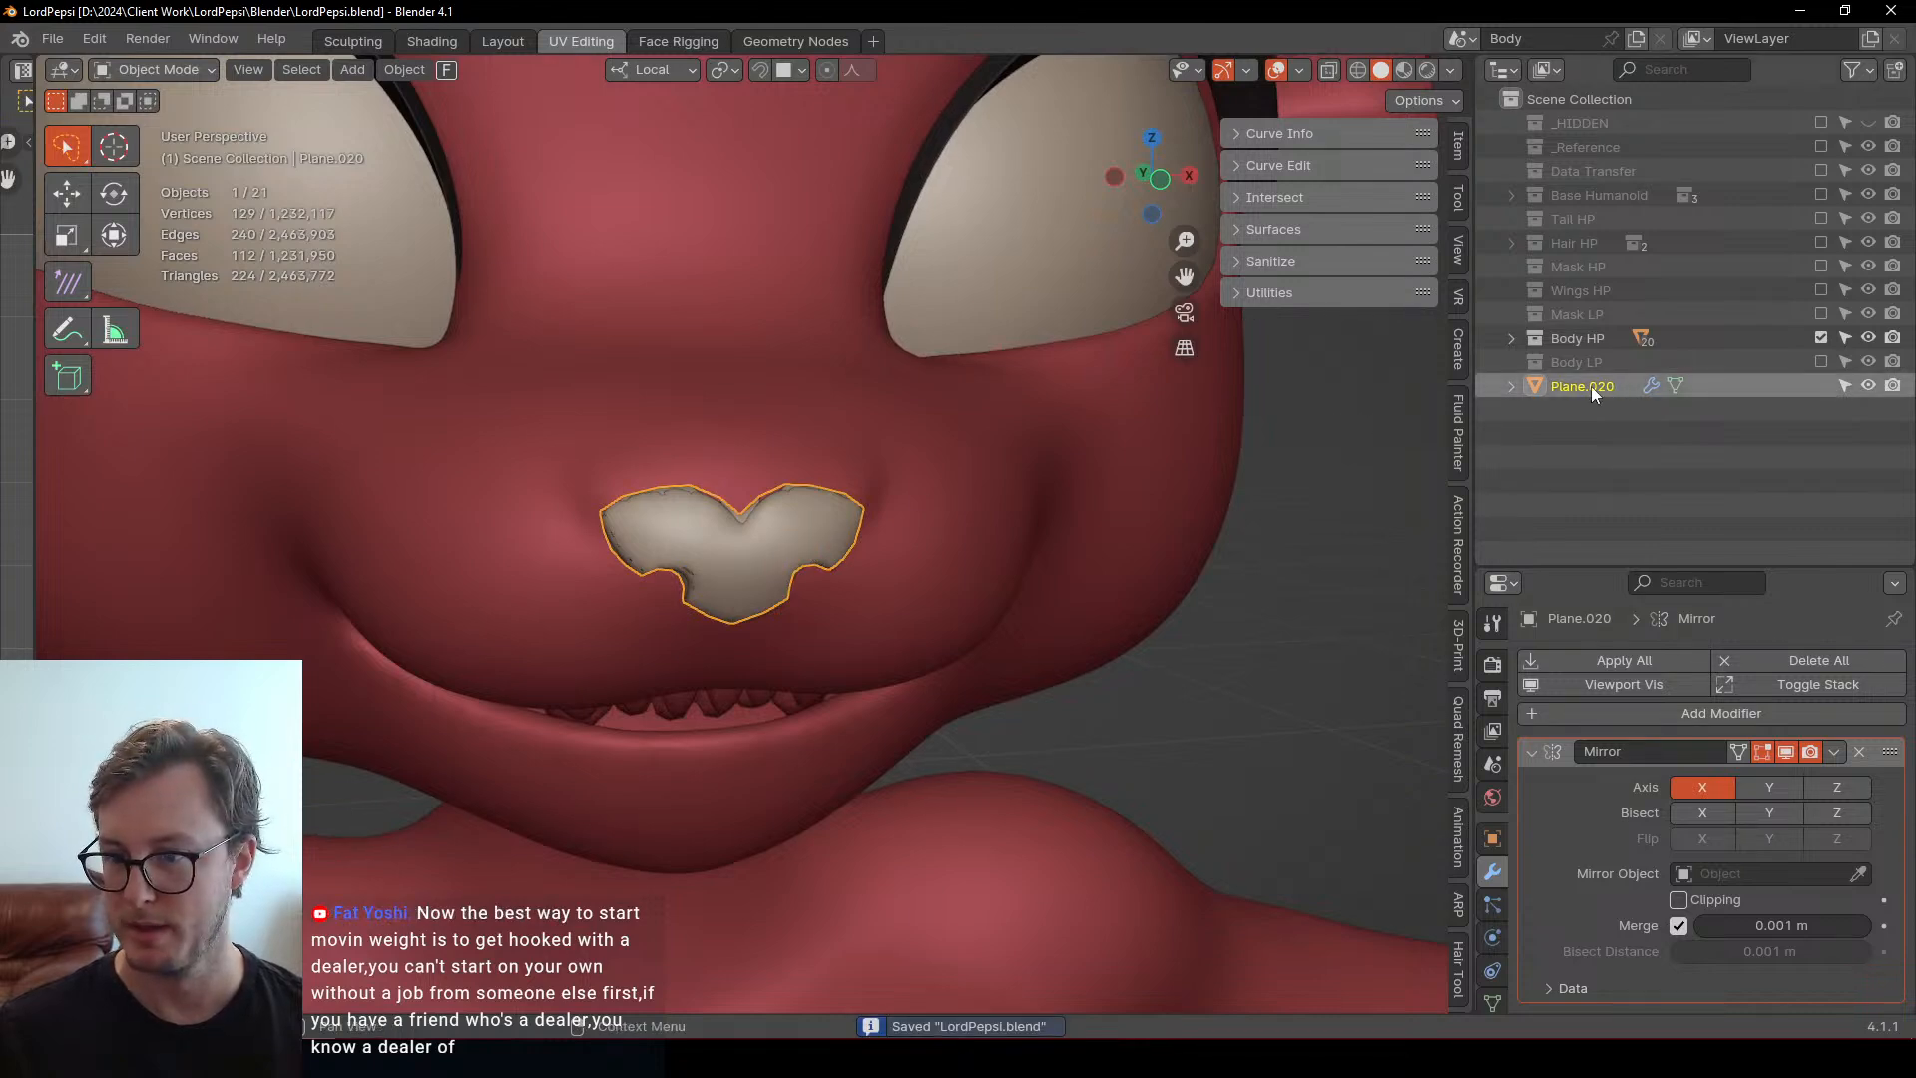
Put the nose mesh in the Body LP collection and enable that collection in place of Body HP
{"action": "left_click", "coordinate": [1821, 338]}
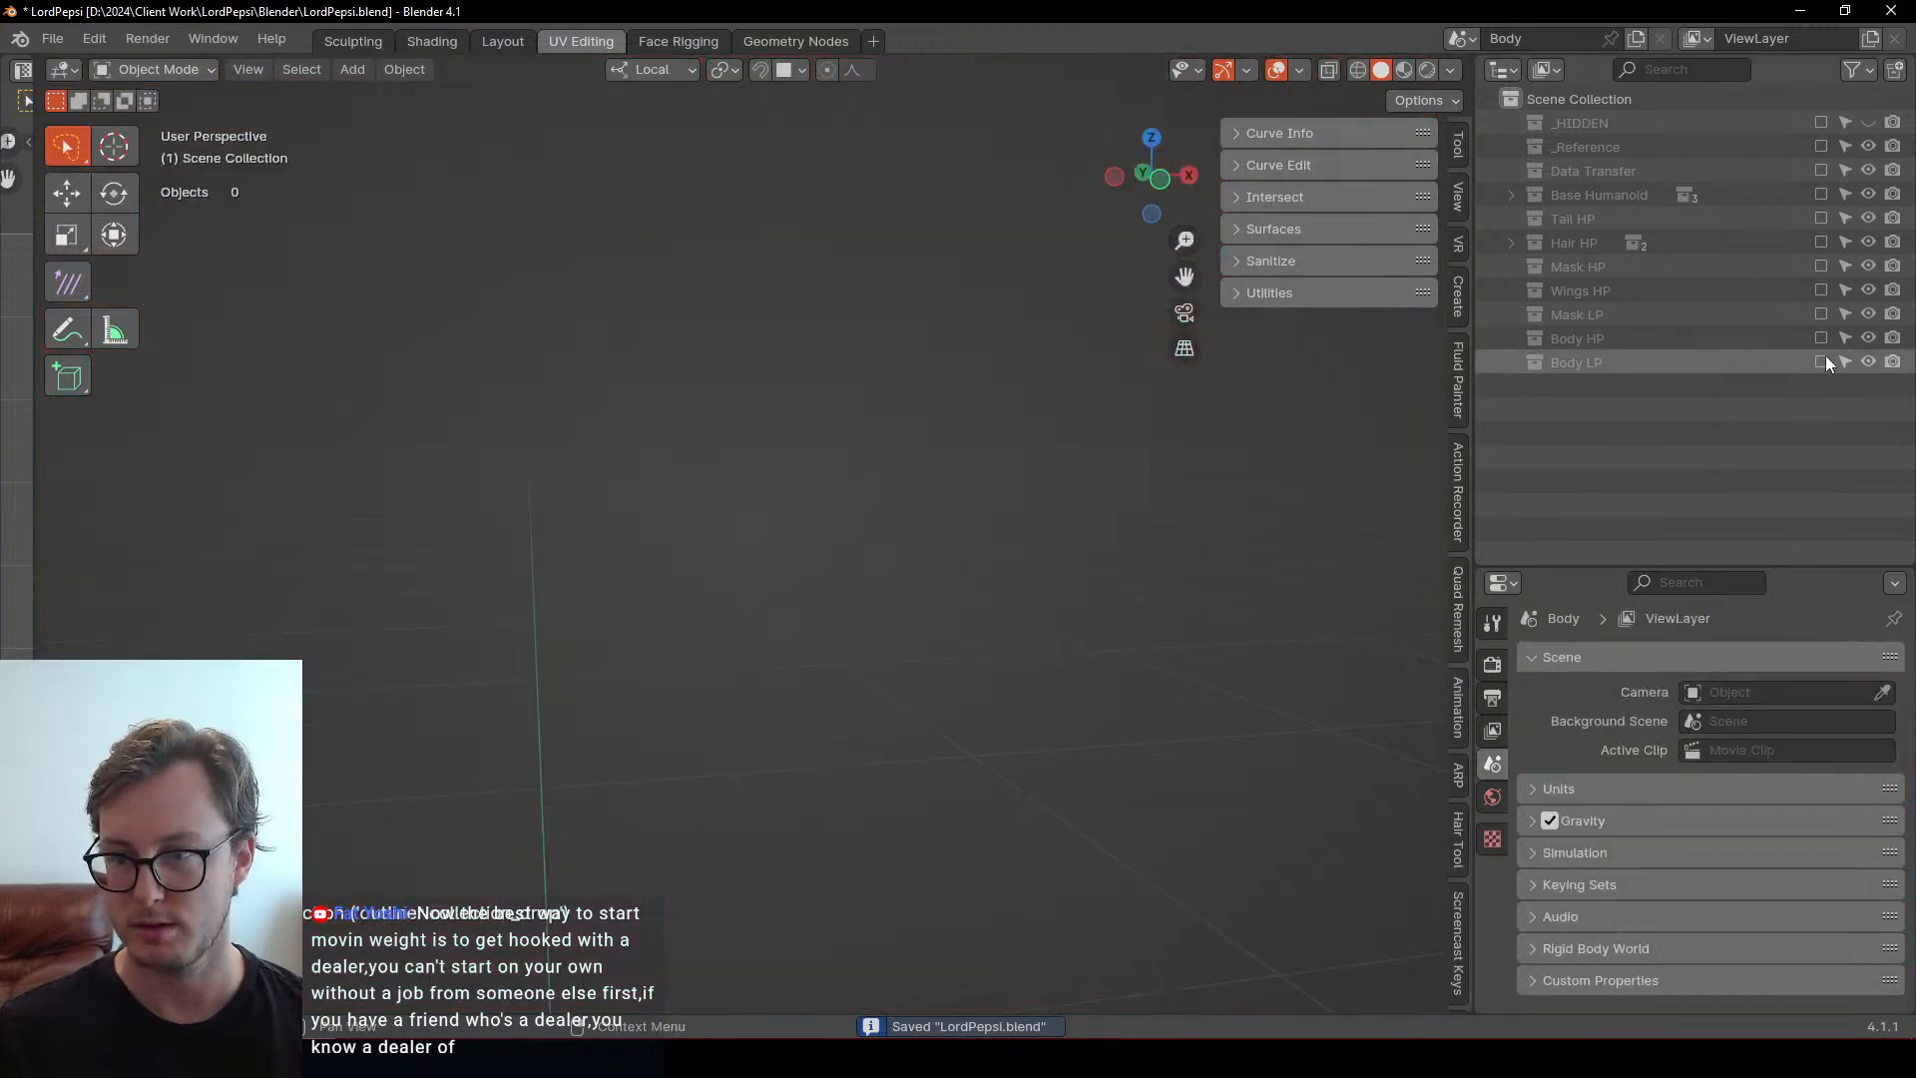
{"action": "left_click", "coordinate": [1821, 363]}
{"action": "middle_click_drag", "start_coordinate": [750, 611], "coordinate": [693, 566]}
Copy the LordPepsi Body material from the low-poly body to the nose mesh
{"action": "left_click", "coordinate": [692, 567]}
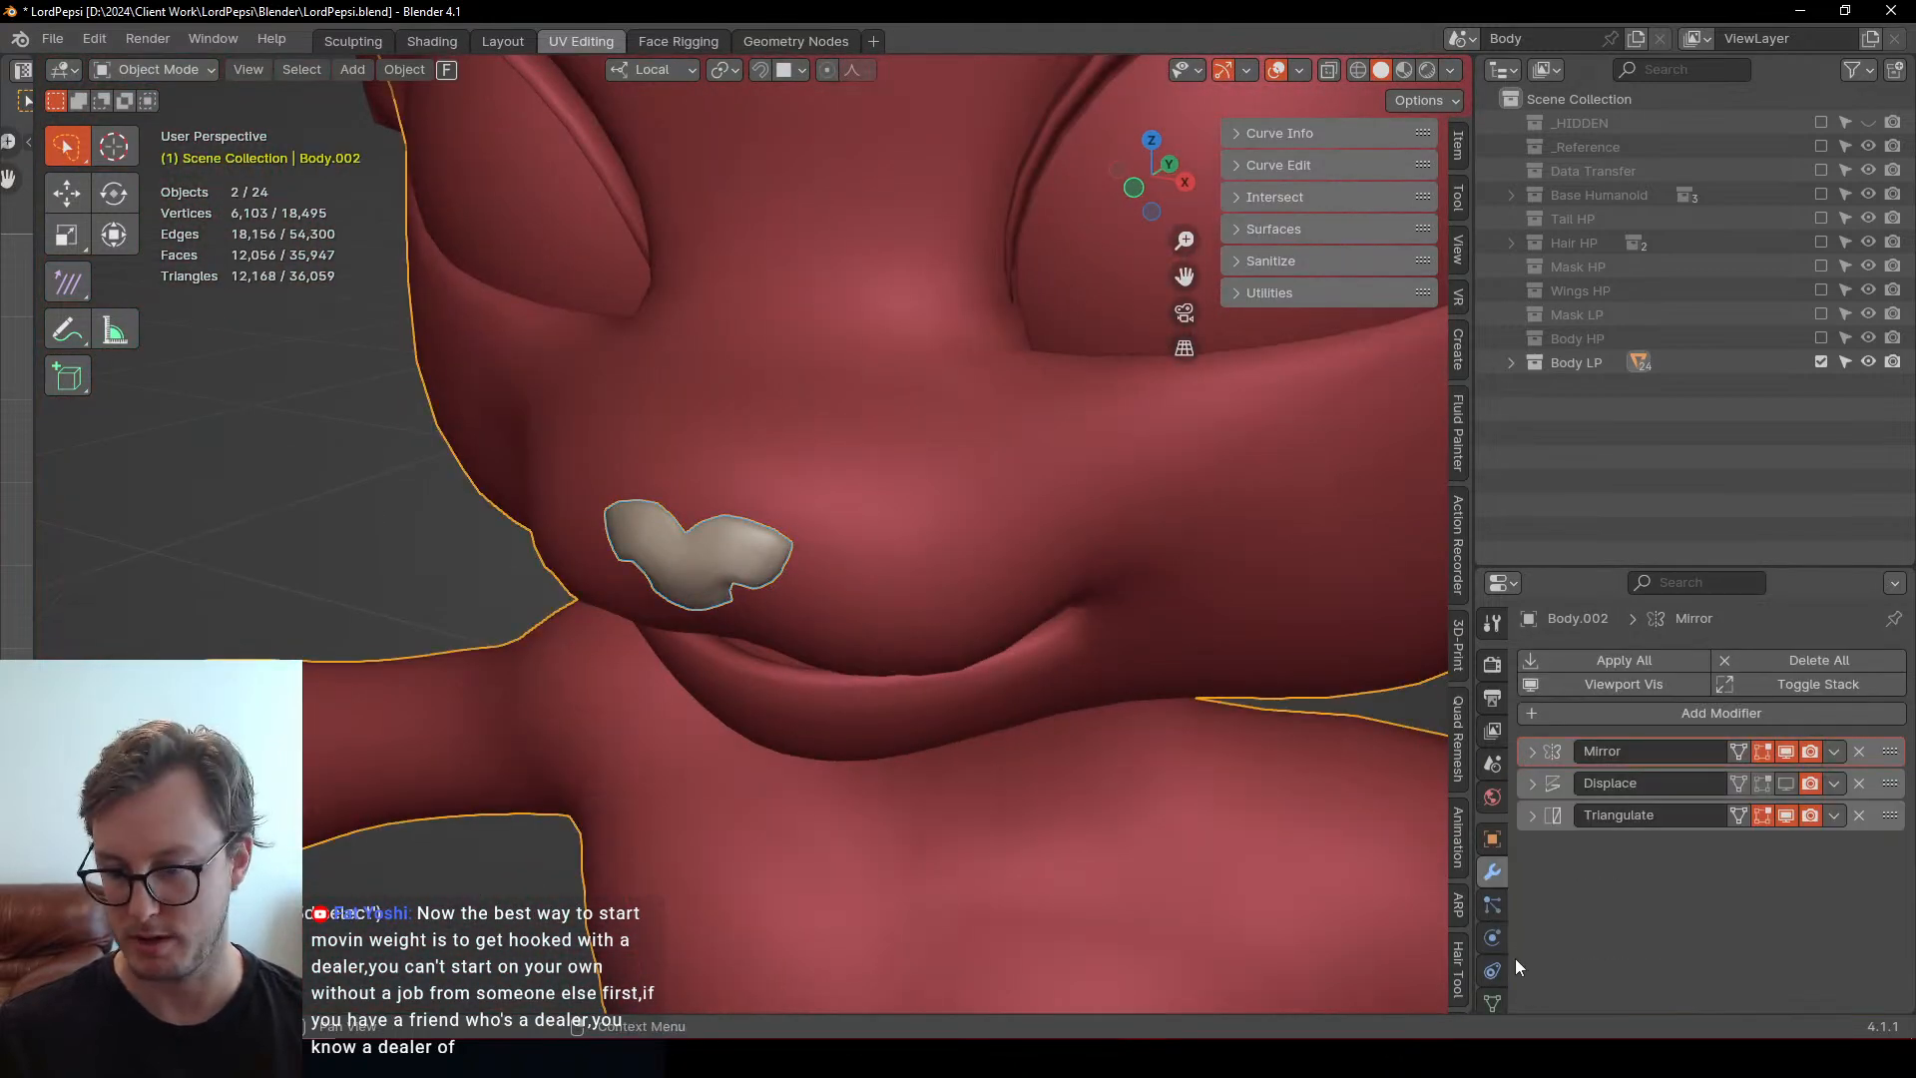
{"action": "scroll", "coordinate": [1441, 991], "scroll_direction": "down", "scroll_amount": 5}
{"action": "scroll", "coordinate": [1458, 958], "scroll_direction": "down", "scroll_amount": 3}
{"action": "scroll", "coordinate": [1492, 958], "scroll_direction": "down", "scroll_amount": 2}
{"action": "left_click", "coordinate": [1491, 944]}
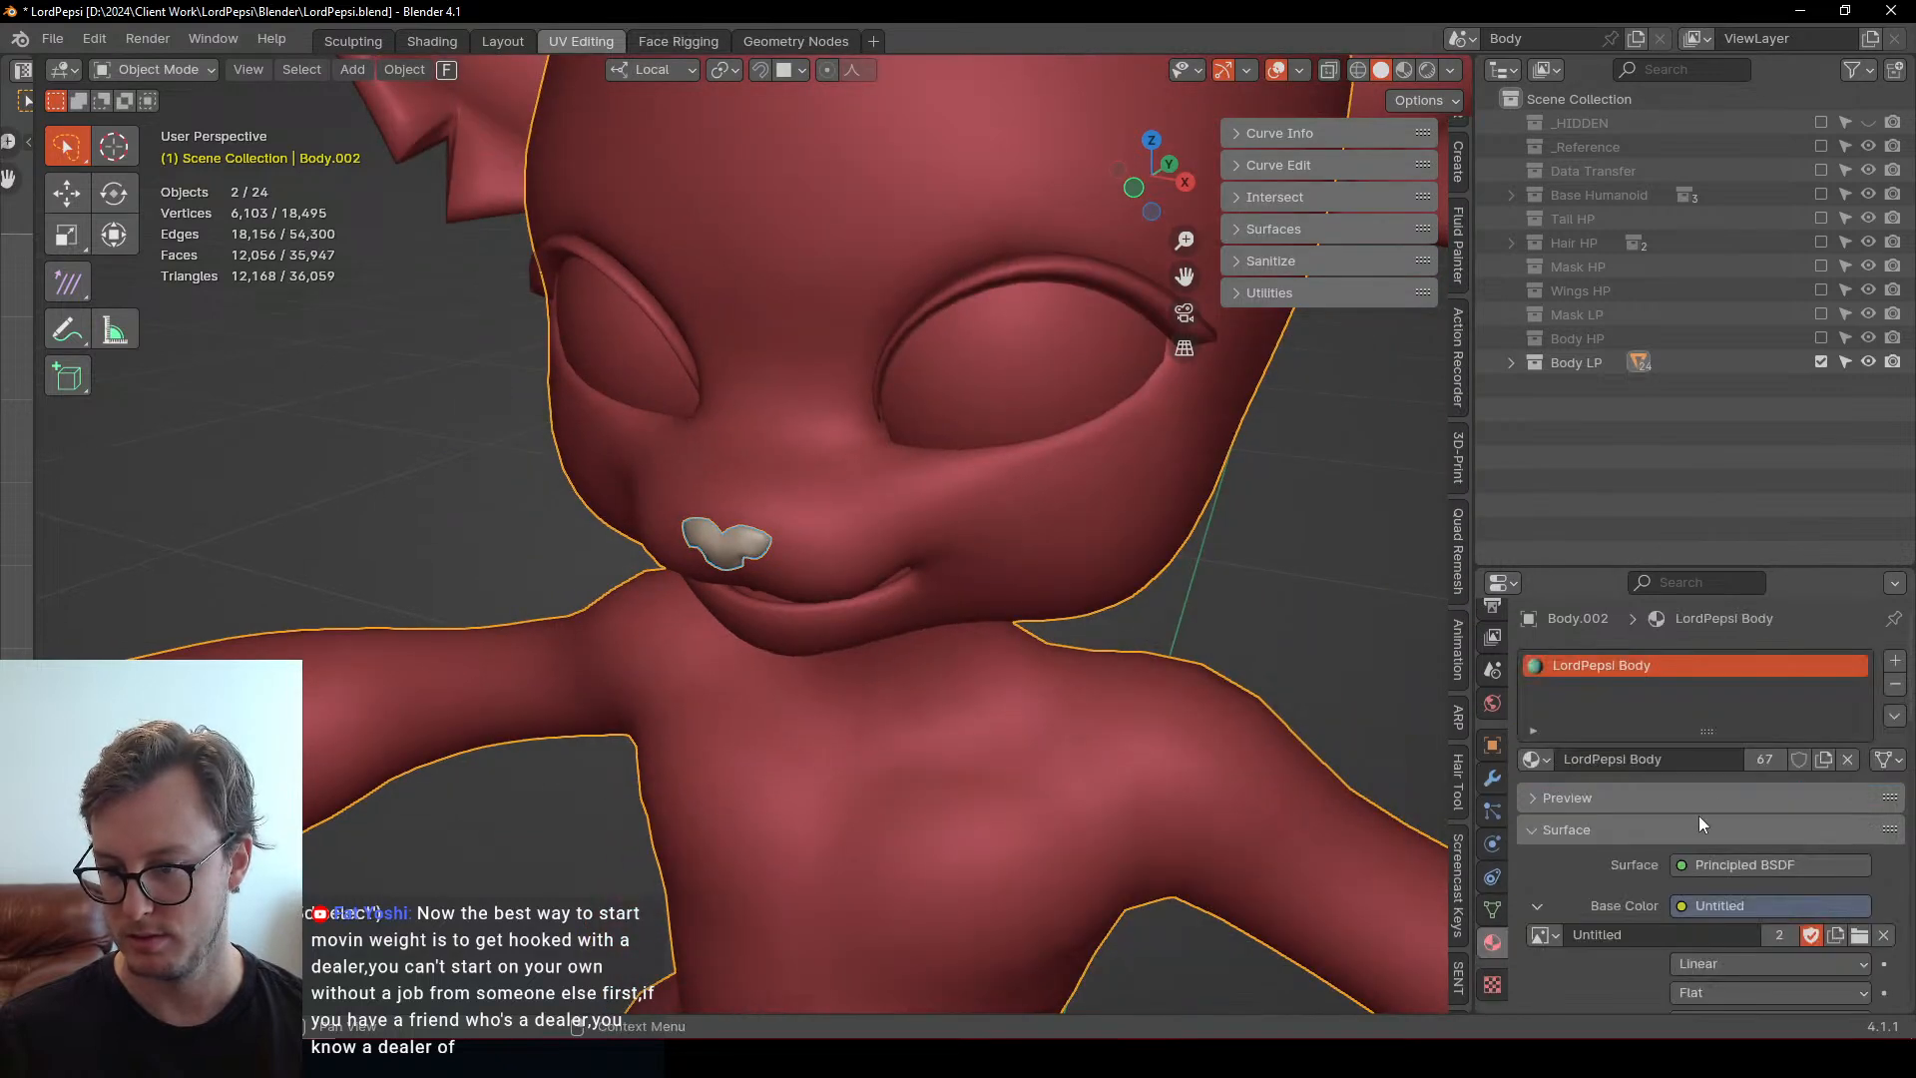
{"action": "left_click", "coordinate": [1892, 715]}
{"action": "left_click", "coordinate": [1829, 760]}
{"action": "scroll", "coordinate": [709, 589], "scroll_direction": "up", "scroll_amount": 3}
Unwrap all faces of the nose mesh and bring the UV editor back beside the 3D view
{"action": "left_click", "coordinate": [709, 590]}
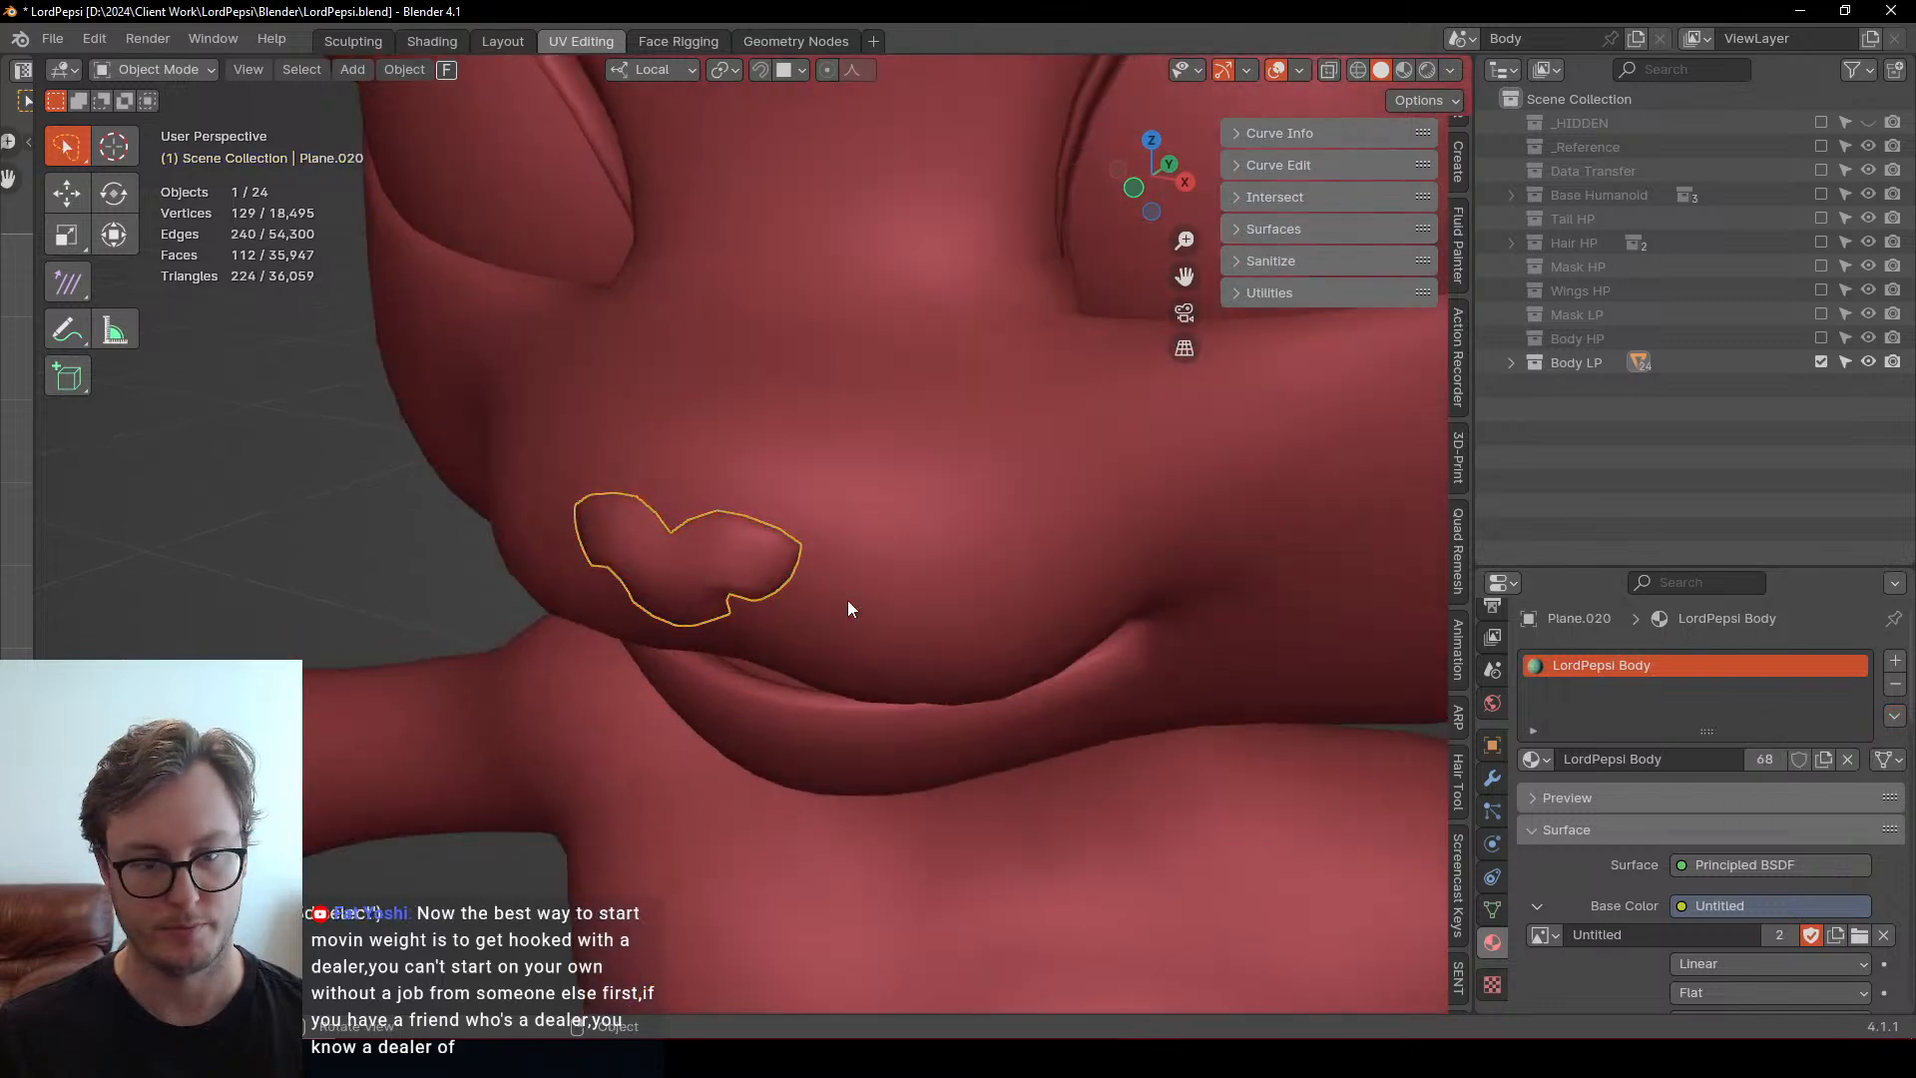
{"action": "key", "text": "Tab"}
{"action": "key", "text": "a"}
{"action": "key", "text": "KP_1"}
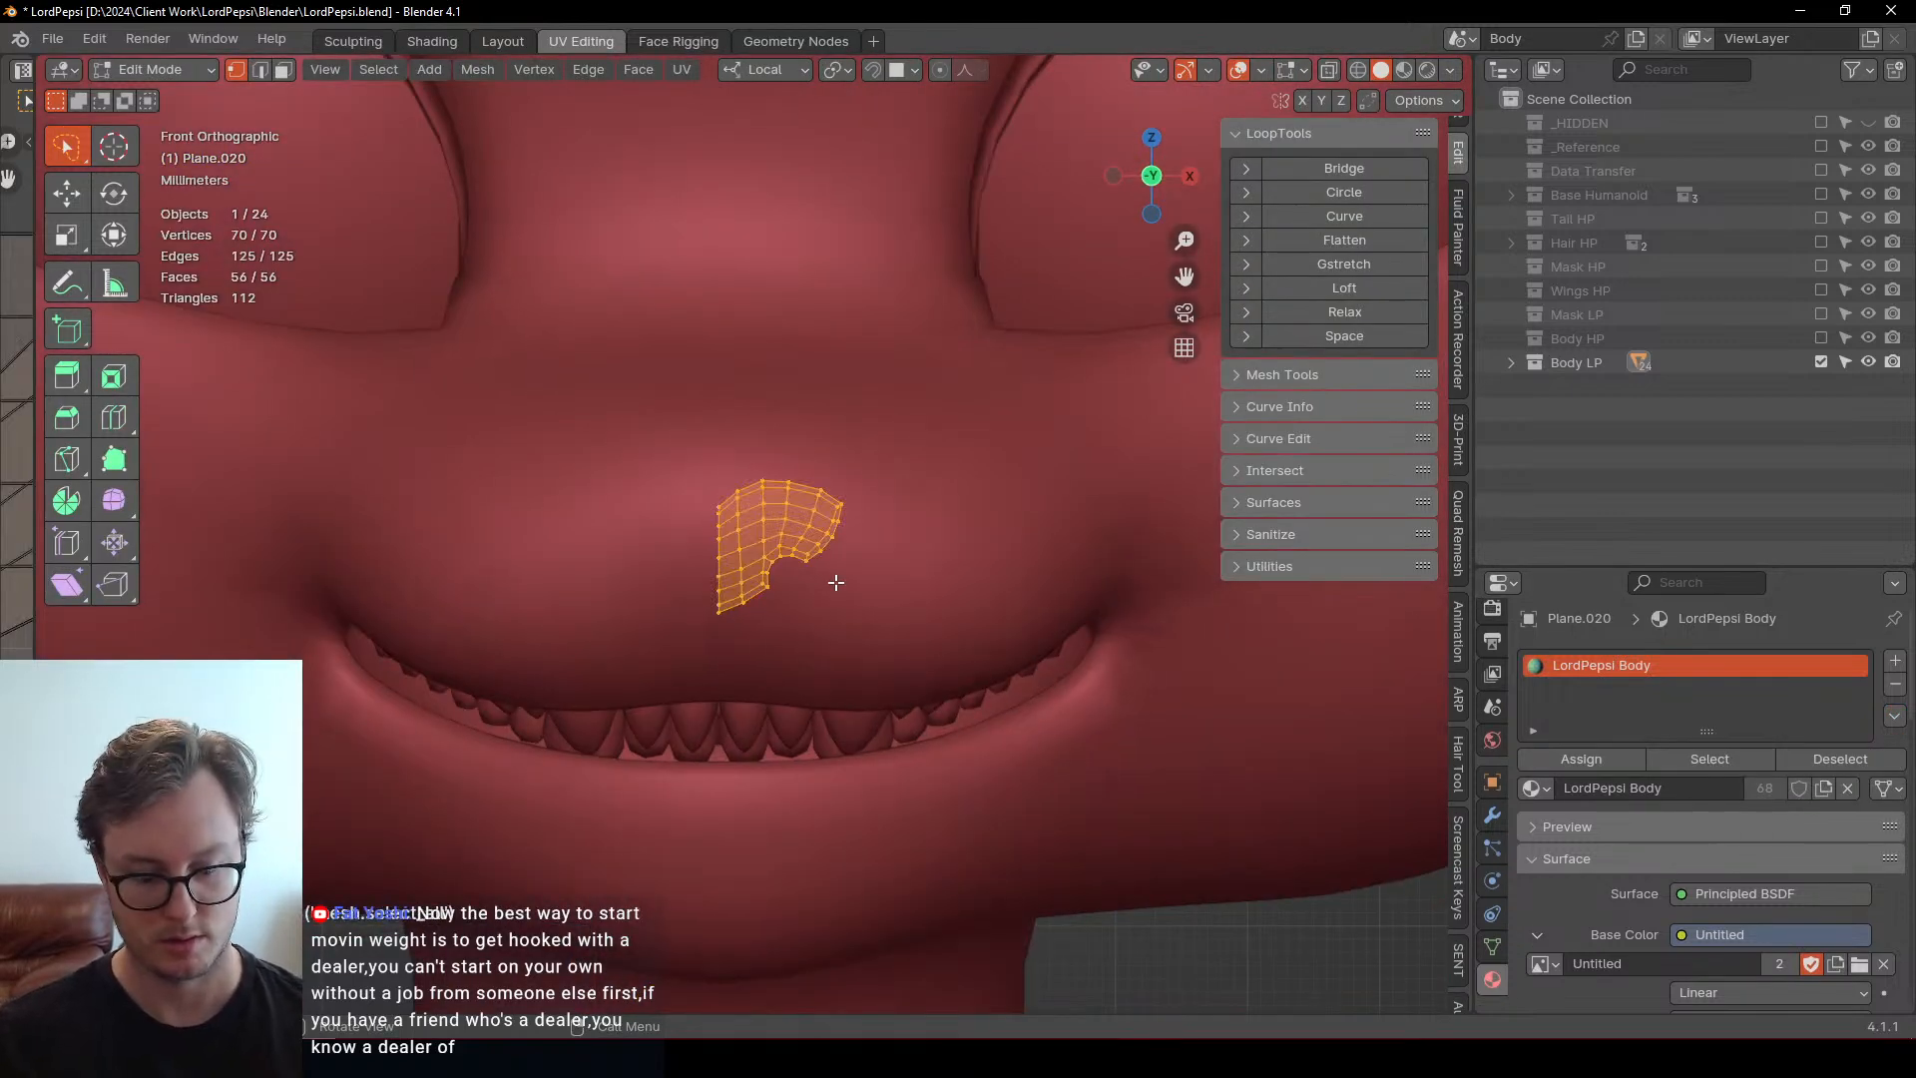
{"action": "key", "text": "u"}
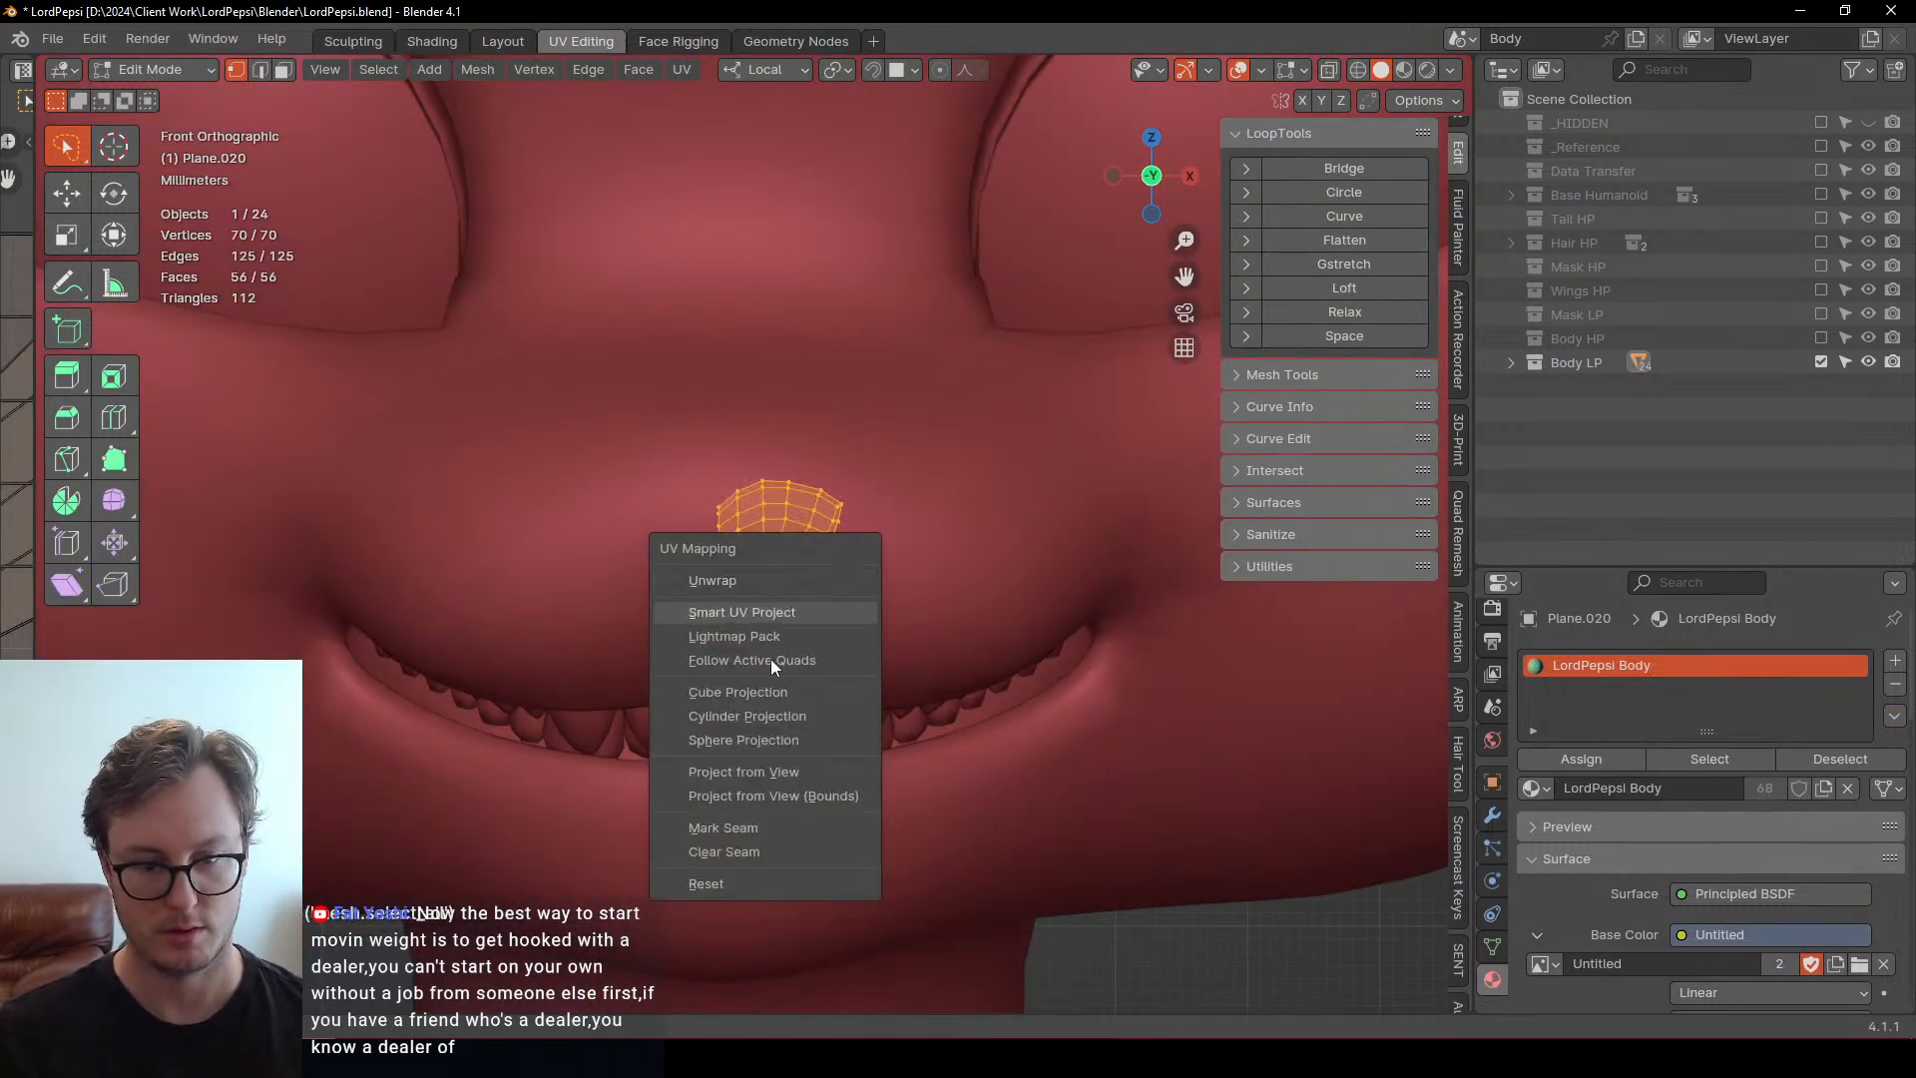
{"action": "left_click", "coordinate": [754, 583]}
{"action": "key", "text": "ctrl+space"}
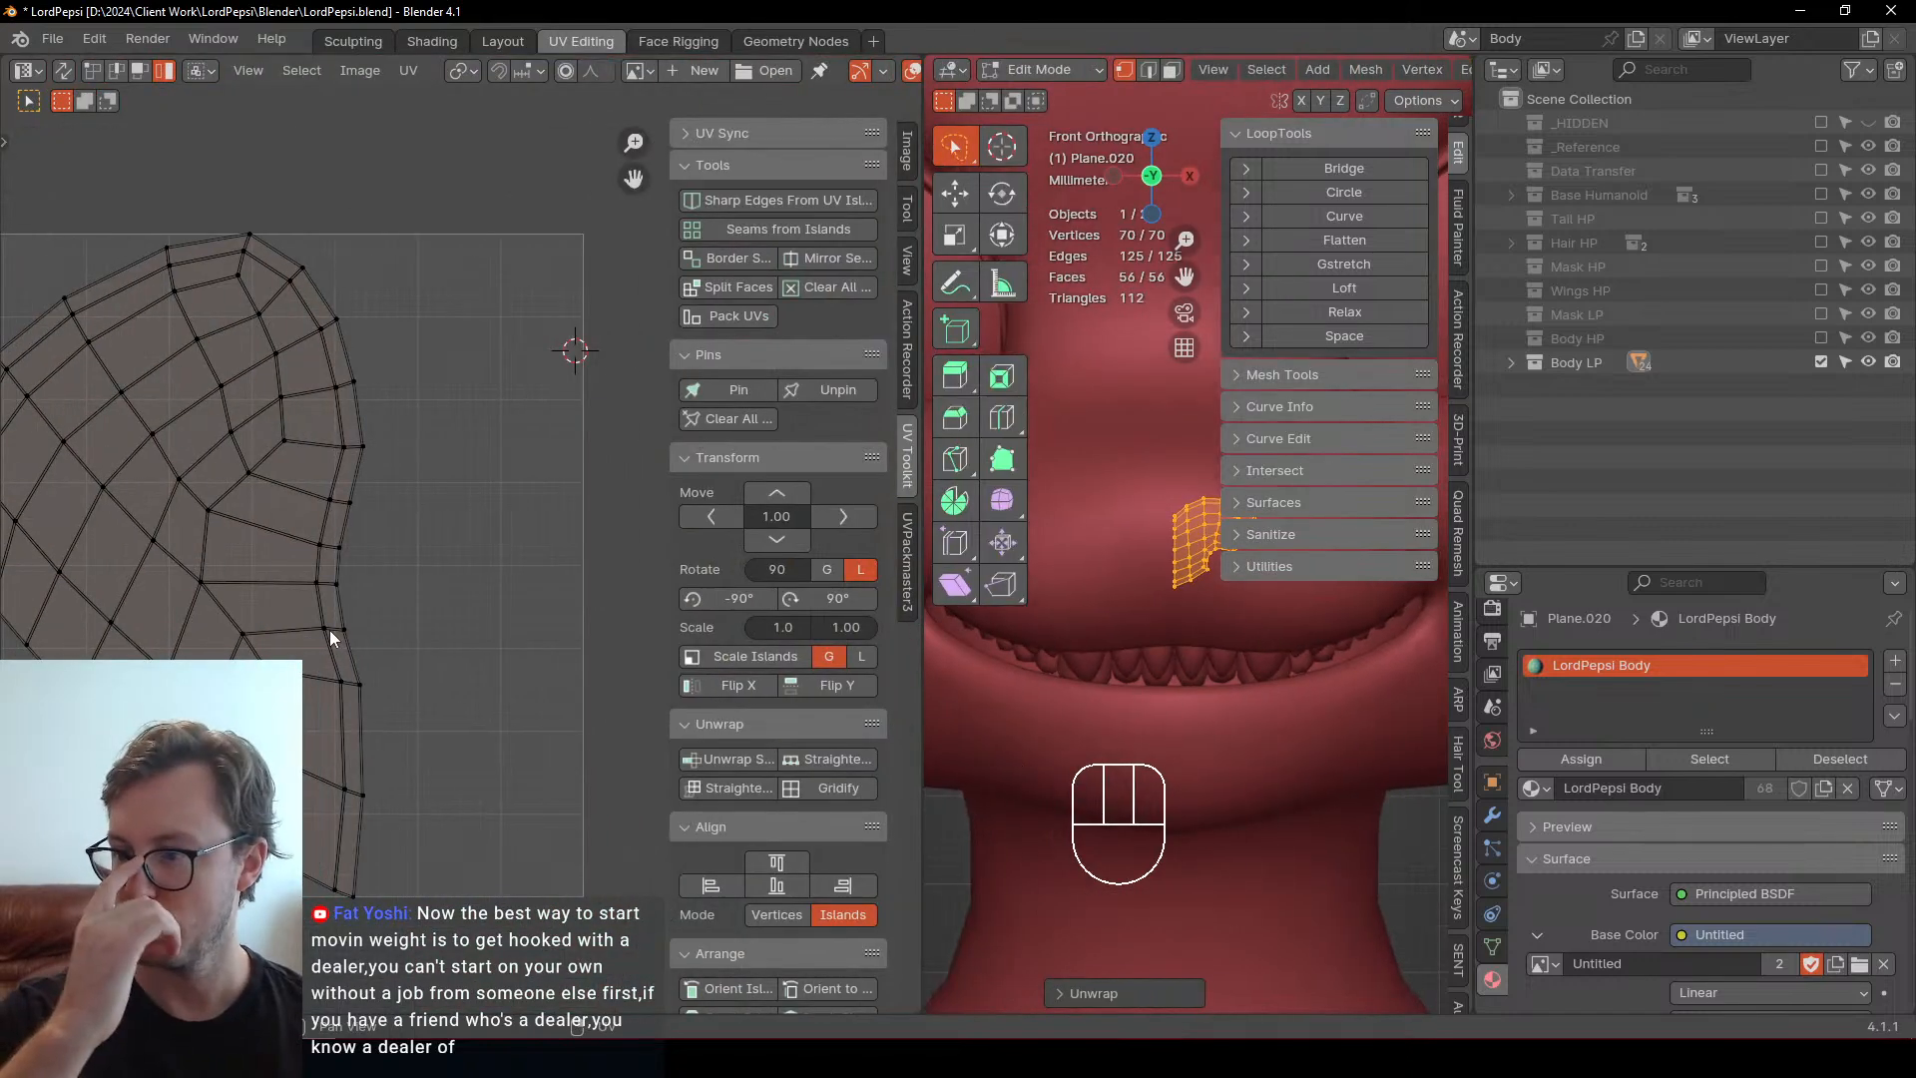
Pin the vertices along the centre-line edge of the nose UV island
{"action": "middle_click_drag", "start_coordinate": [223, 641], "coordinate": [481, 576], "text": "shift"}
{"action": "left_click", "coordinate": [439, 627]}
{"action": "left_click", "coordinate": [90, 74]}
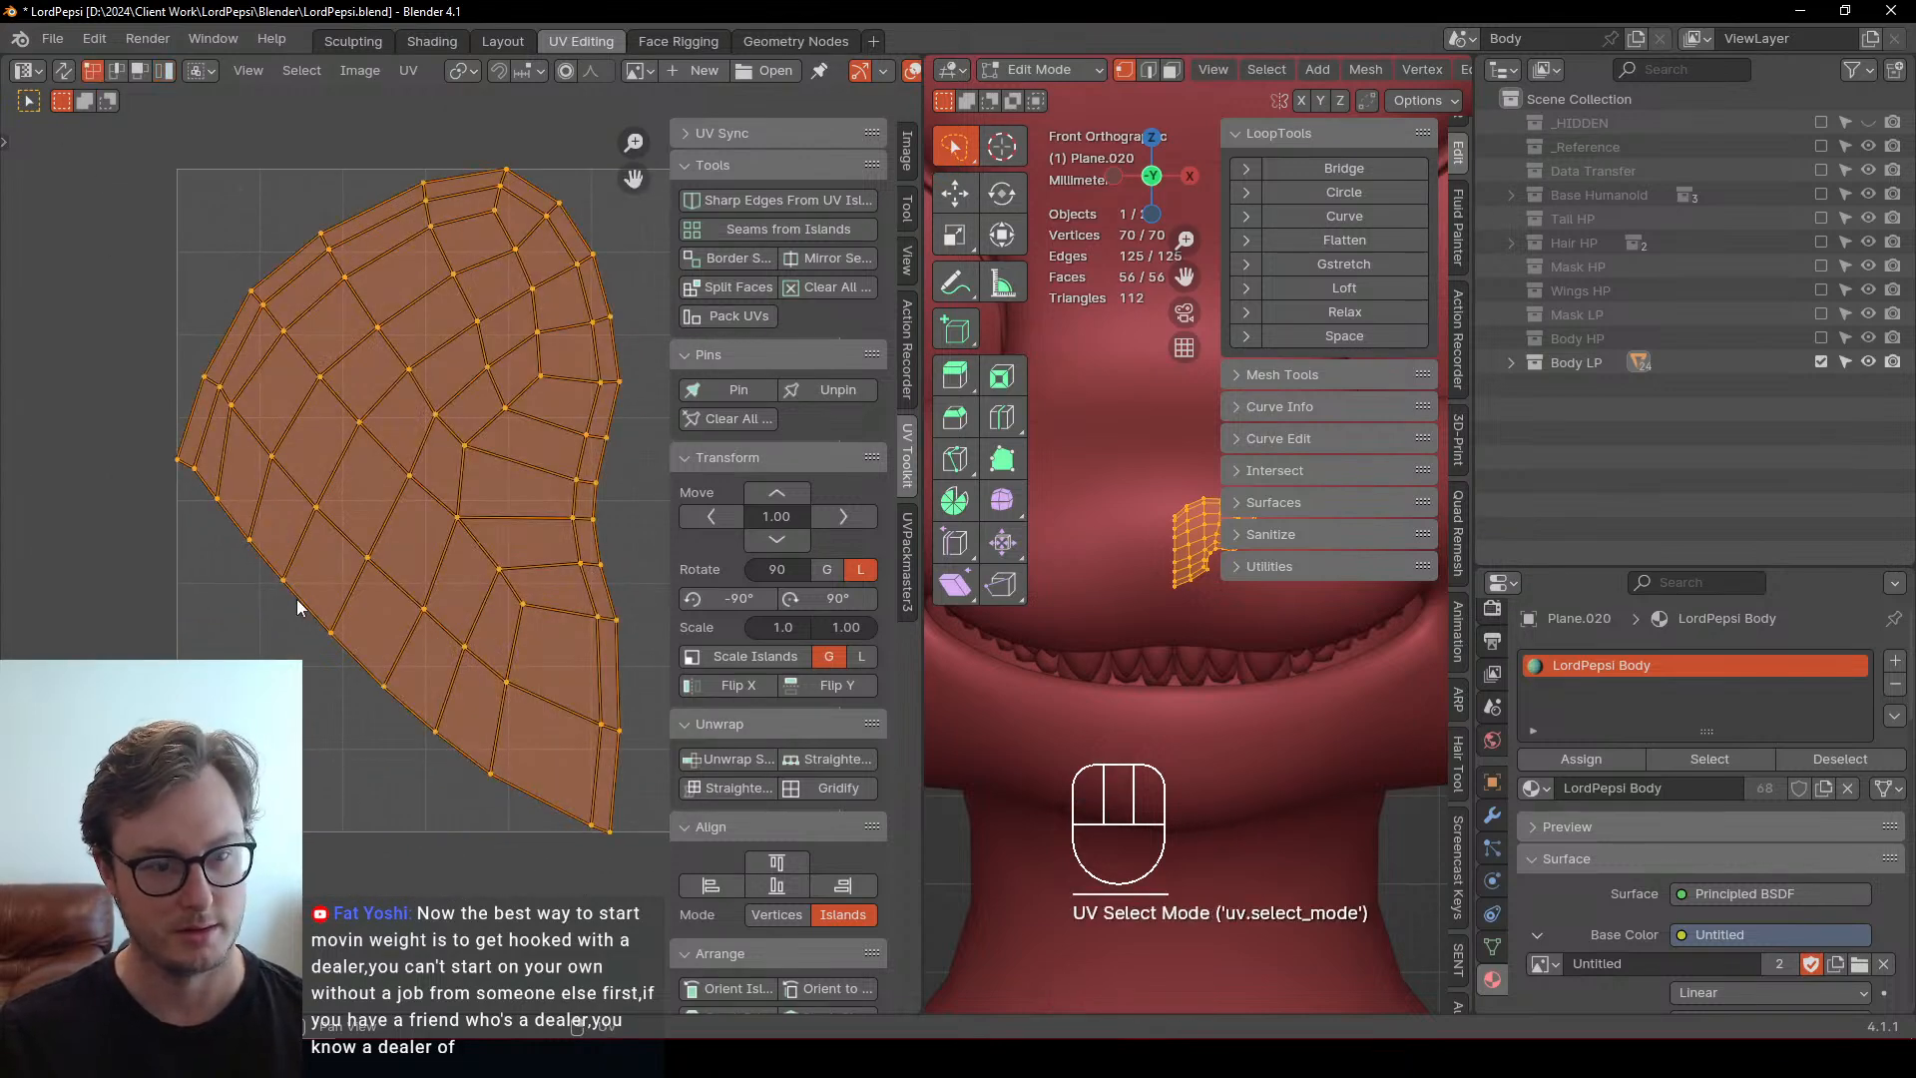
{"action": "left_click", "coordinate": [297, 601]}
{"action": "left_click", "coordinate": [346, 704], "text": "alt+shift"}
{"action": "key", "text": "p"}
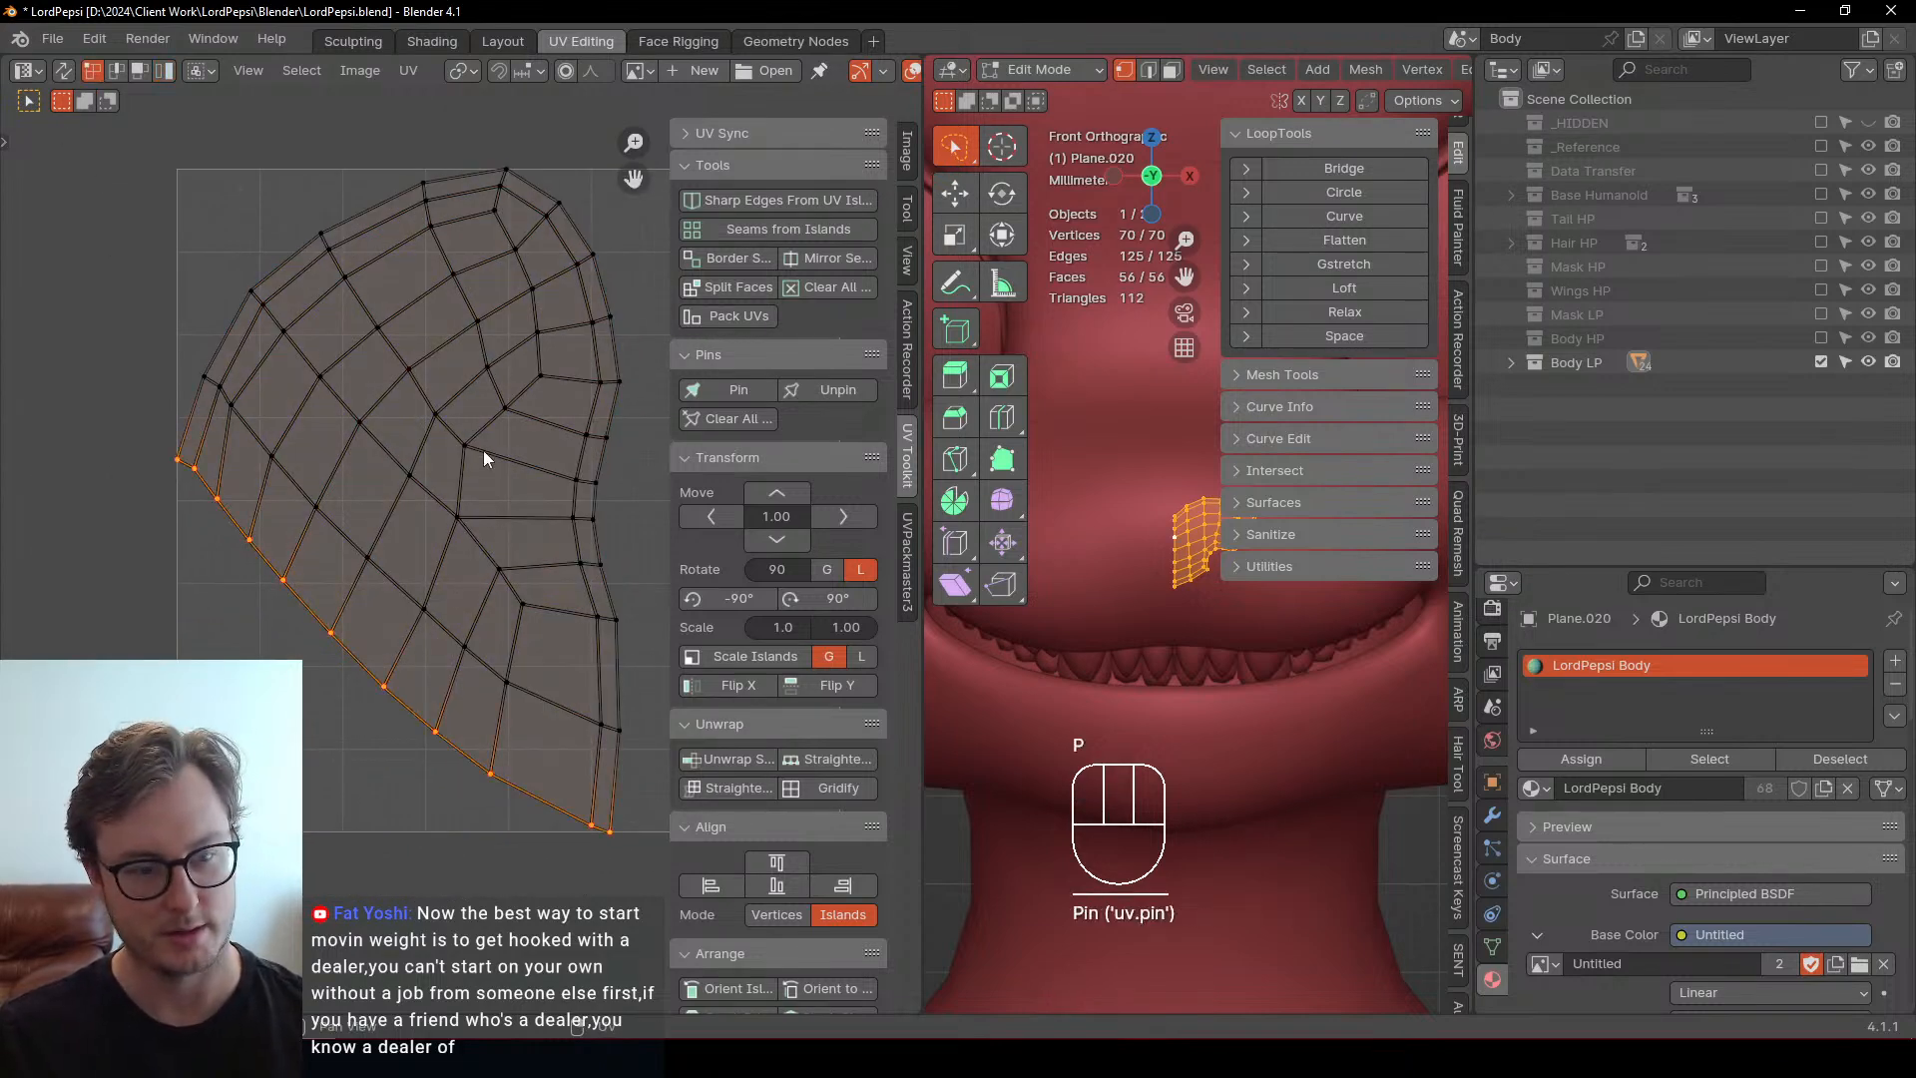
Rotate the pinned centre-line edge upright and straighten it by scaling it to 0 along X
{"action": "key", "text": "r"}
{"action": "key", "text": "s"}
{"action": "key", "text": "x"}
{"action": "key", "text": "KP_0"}
{"action": "key", "text": "KP_Enter"}
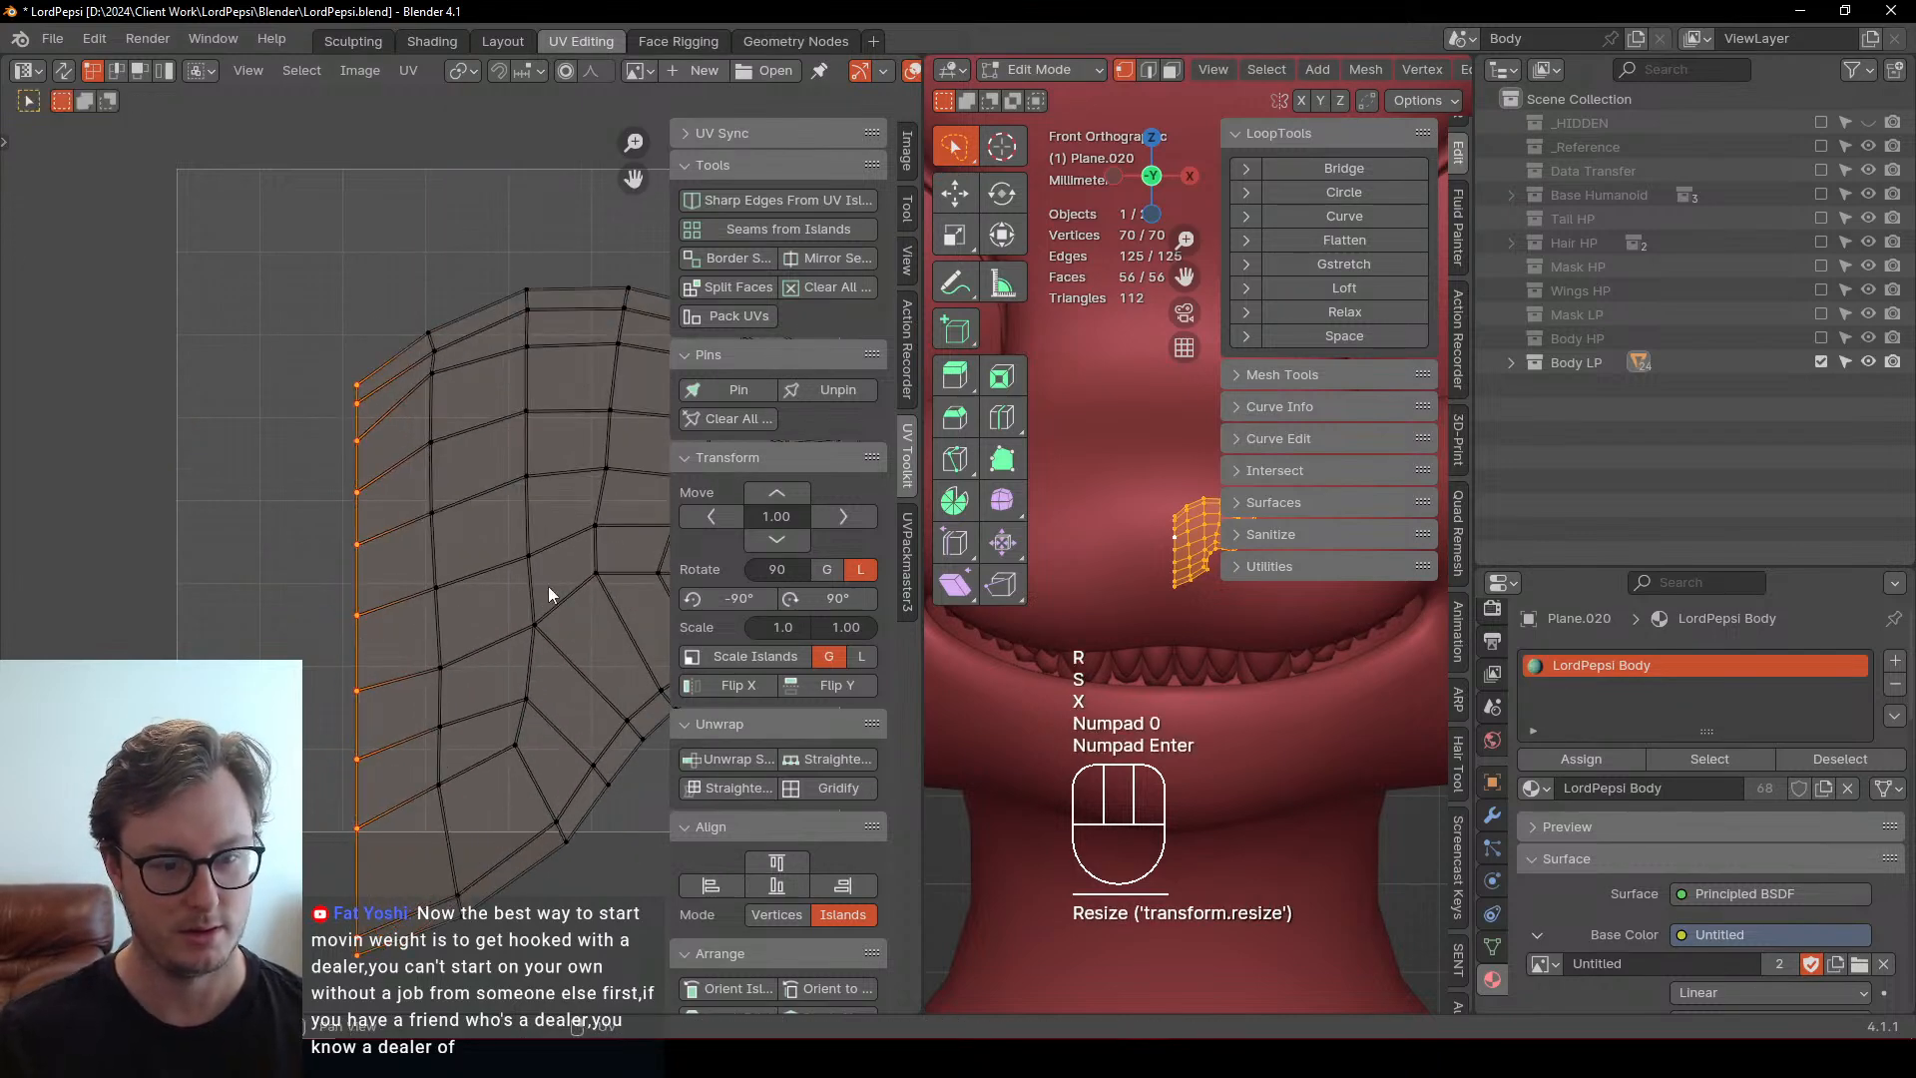
Shrink the nose UV island to a small size and move it outside the UV square
{"action": "key", "text": "s"}
{"action": "key", "text": "s"}
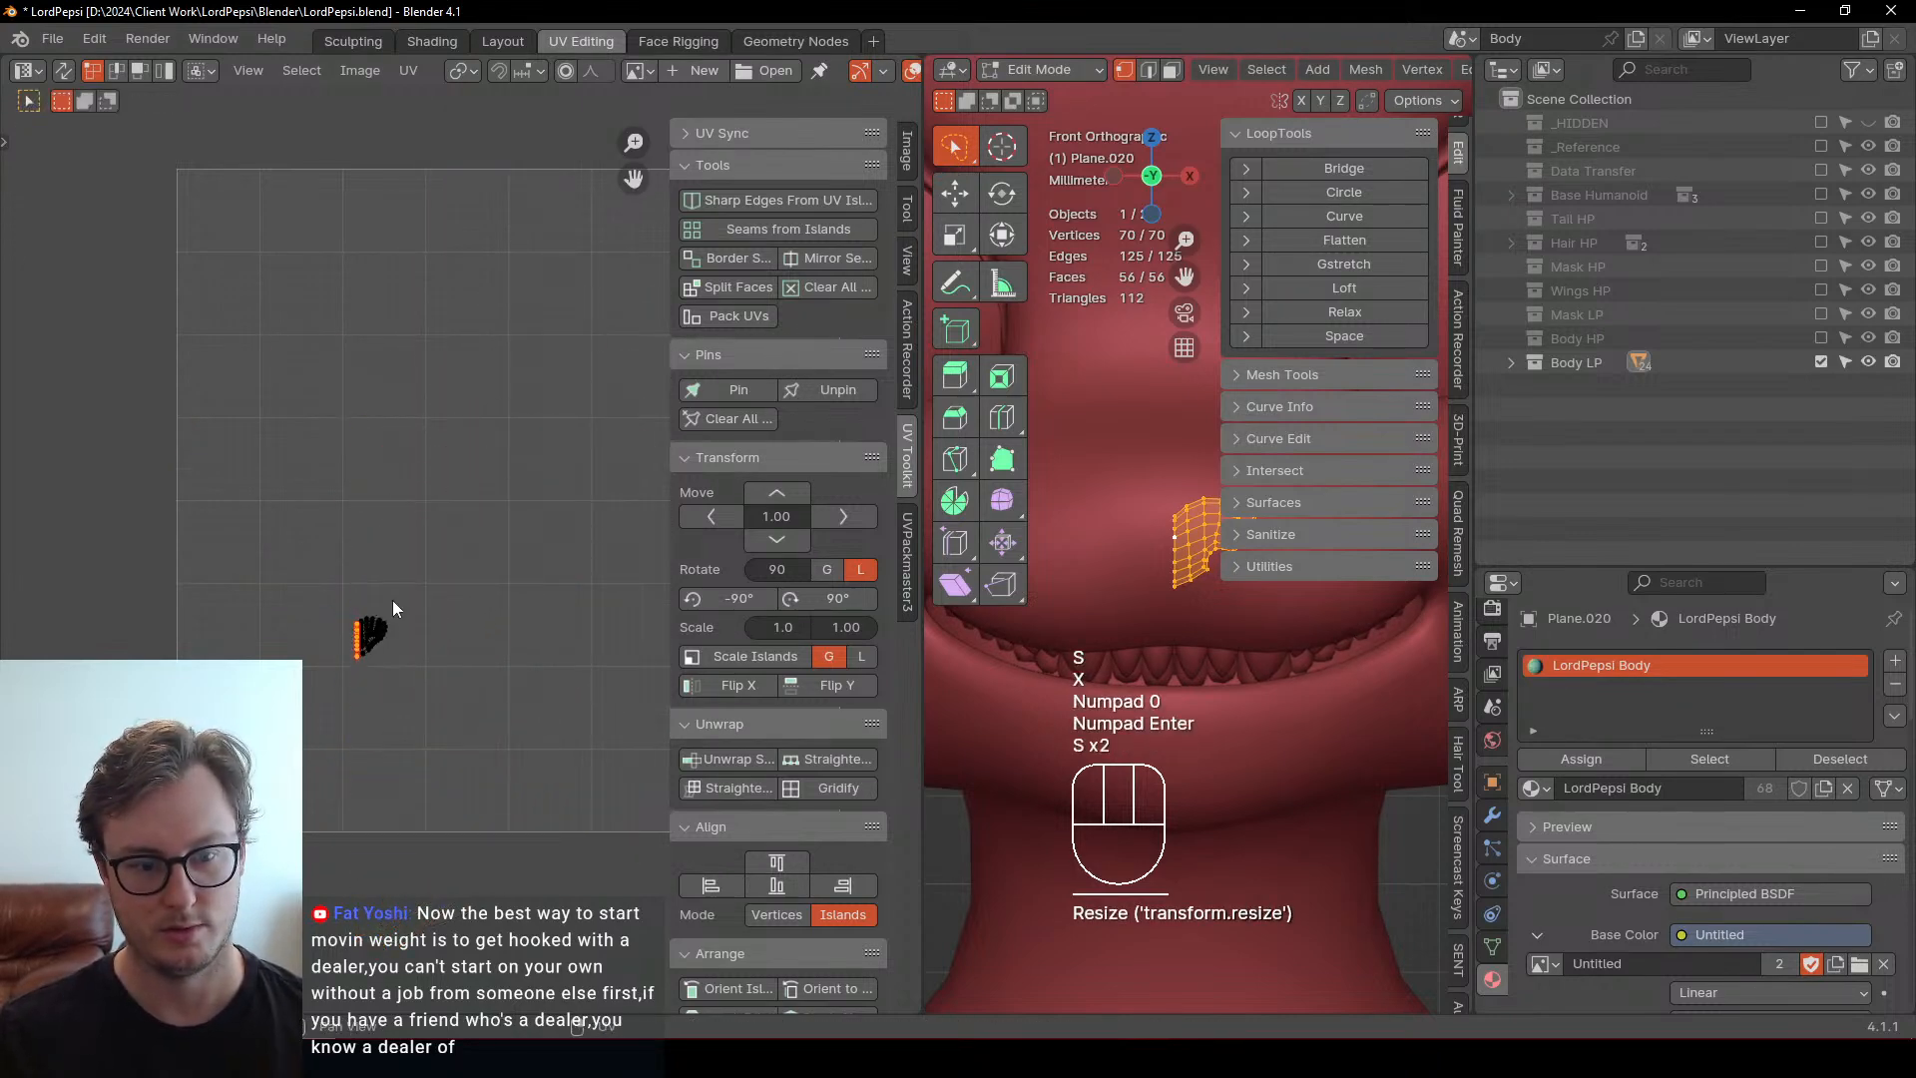
{"action": "key", "text": "g"}
{"action": "key", "text": "s"}
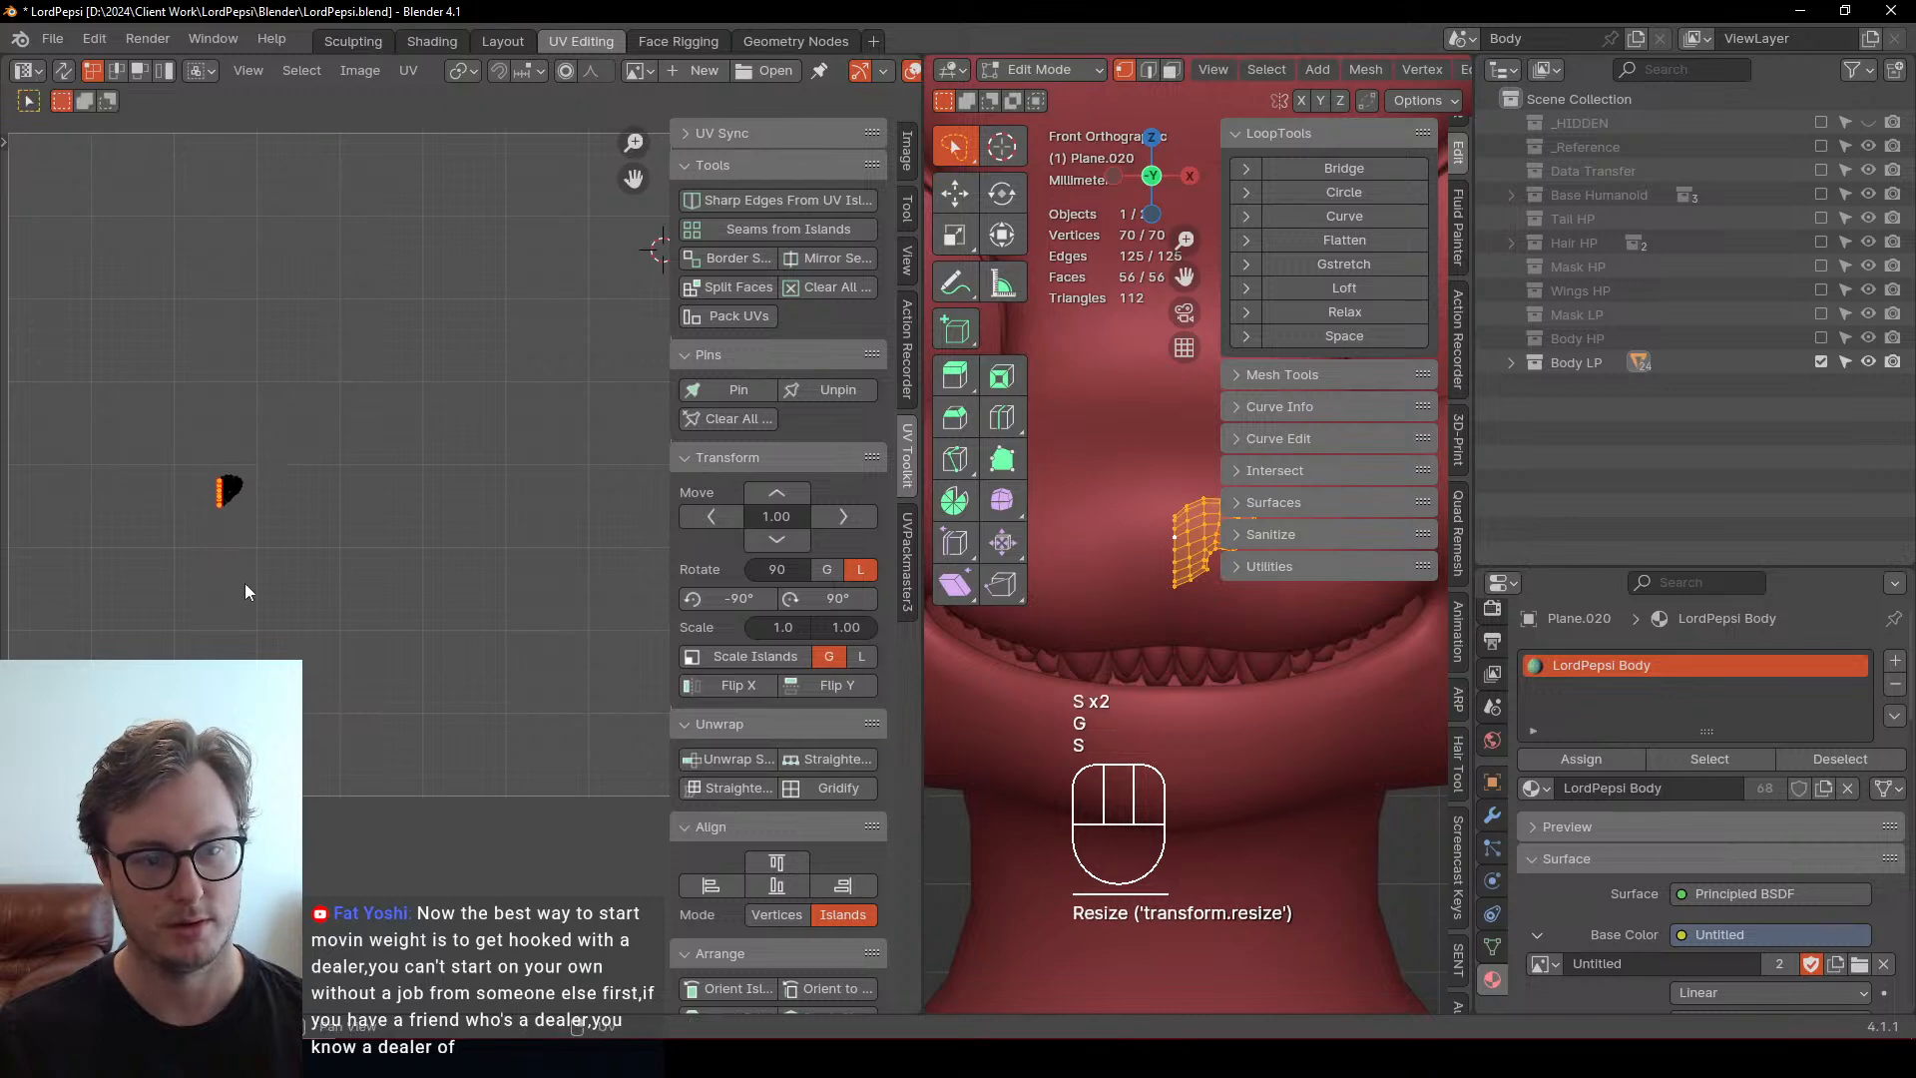
Open all low-poly objects together in Edit Mode with their whole geometry selected to show the shared UV layout
{"action": "key", "text": "Tab"}
{"action": "key", "text": "a"}
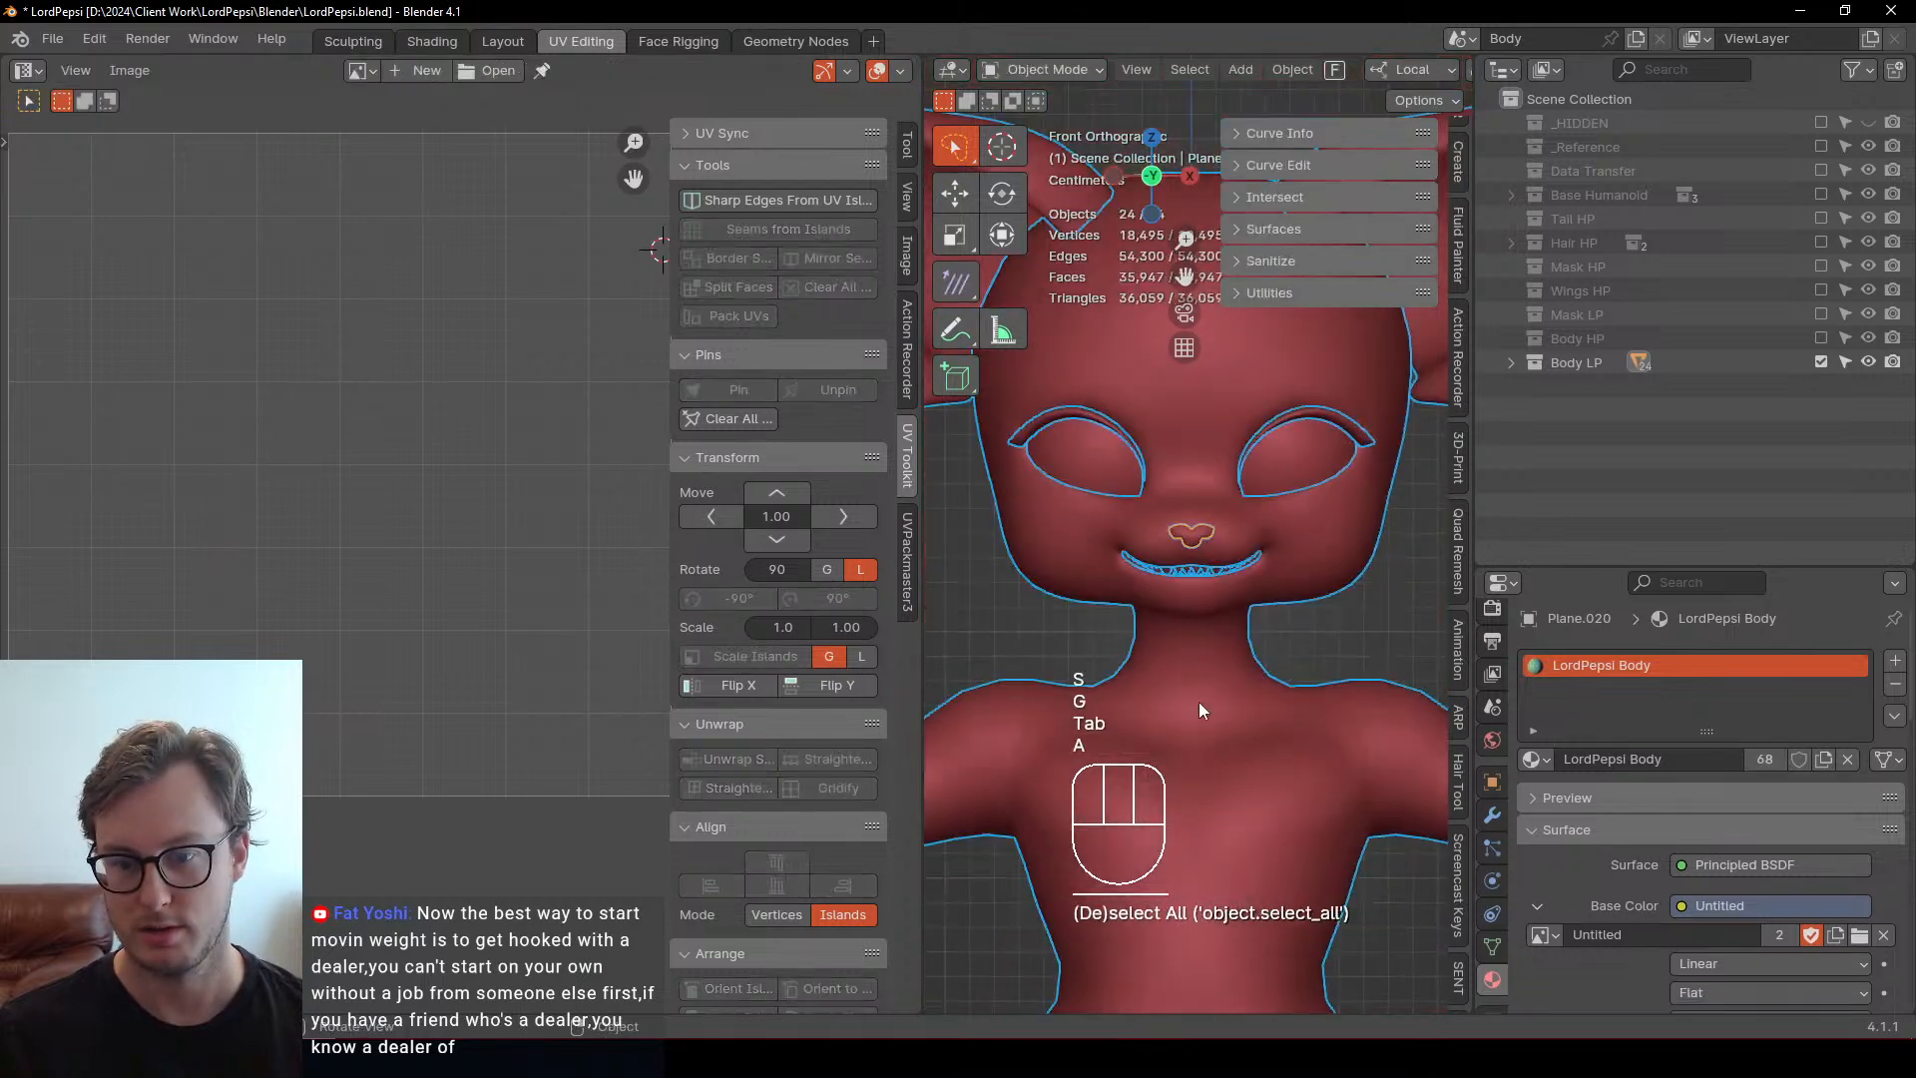
{"action": "key", "text": "Tab"}
{"action": "key", "text": "a"}
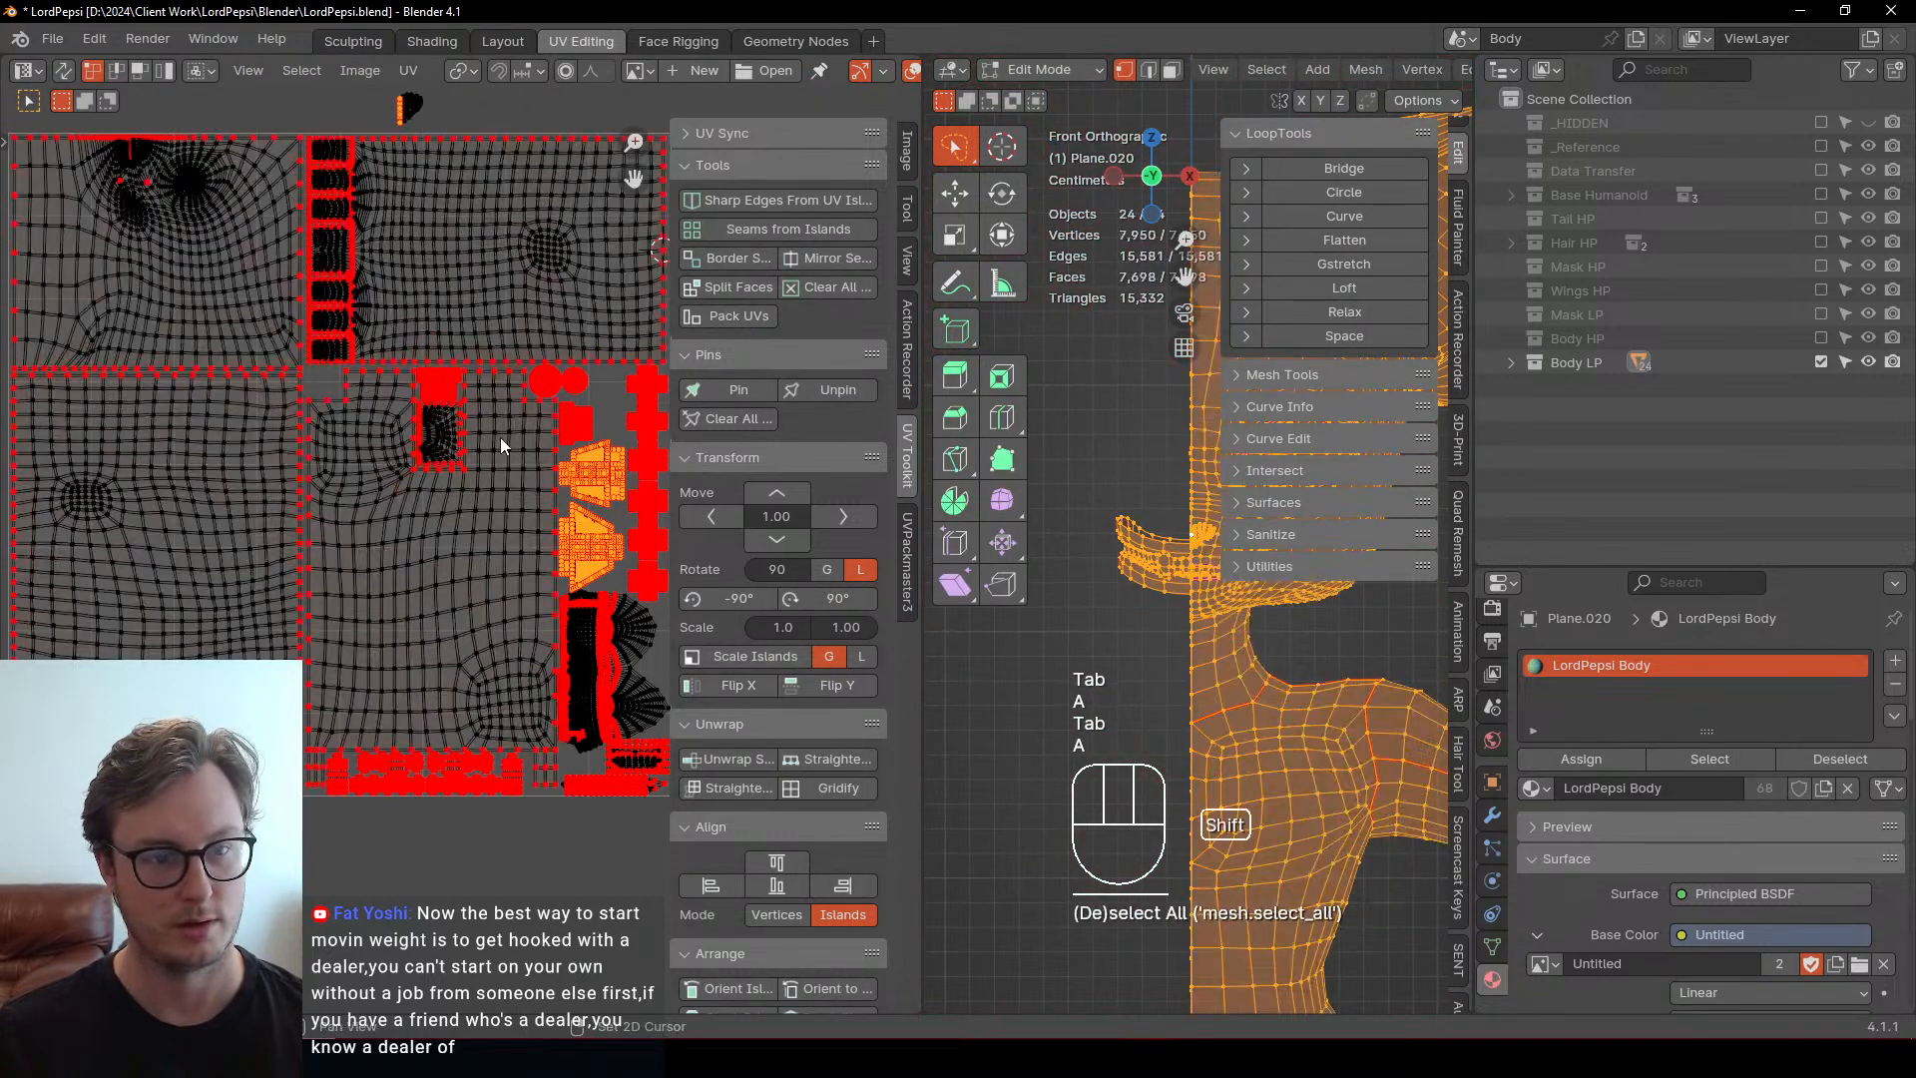
Move the nose UV island in island selection mode to the small gap below the column of narrow islands
{"action": "middle_click_drag", "start_coordinate": [439, 150], "coordinate": [383, 234]}
{"action": "left_click", "coordinate": [164, 74]}
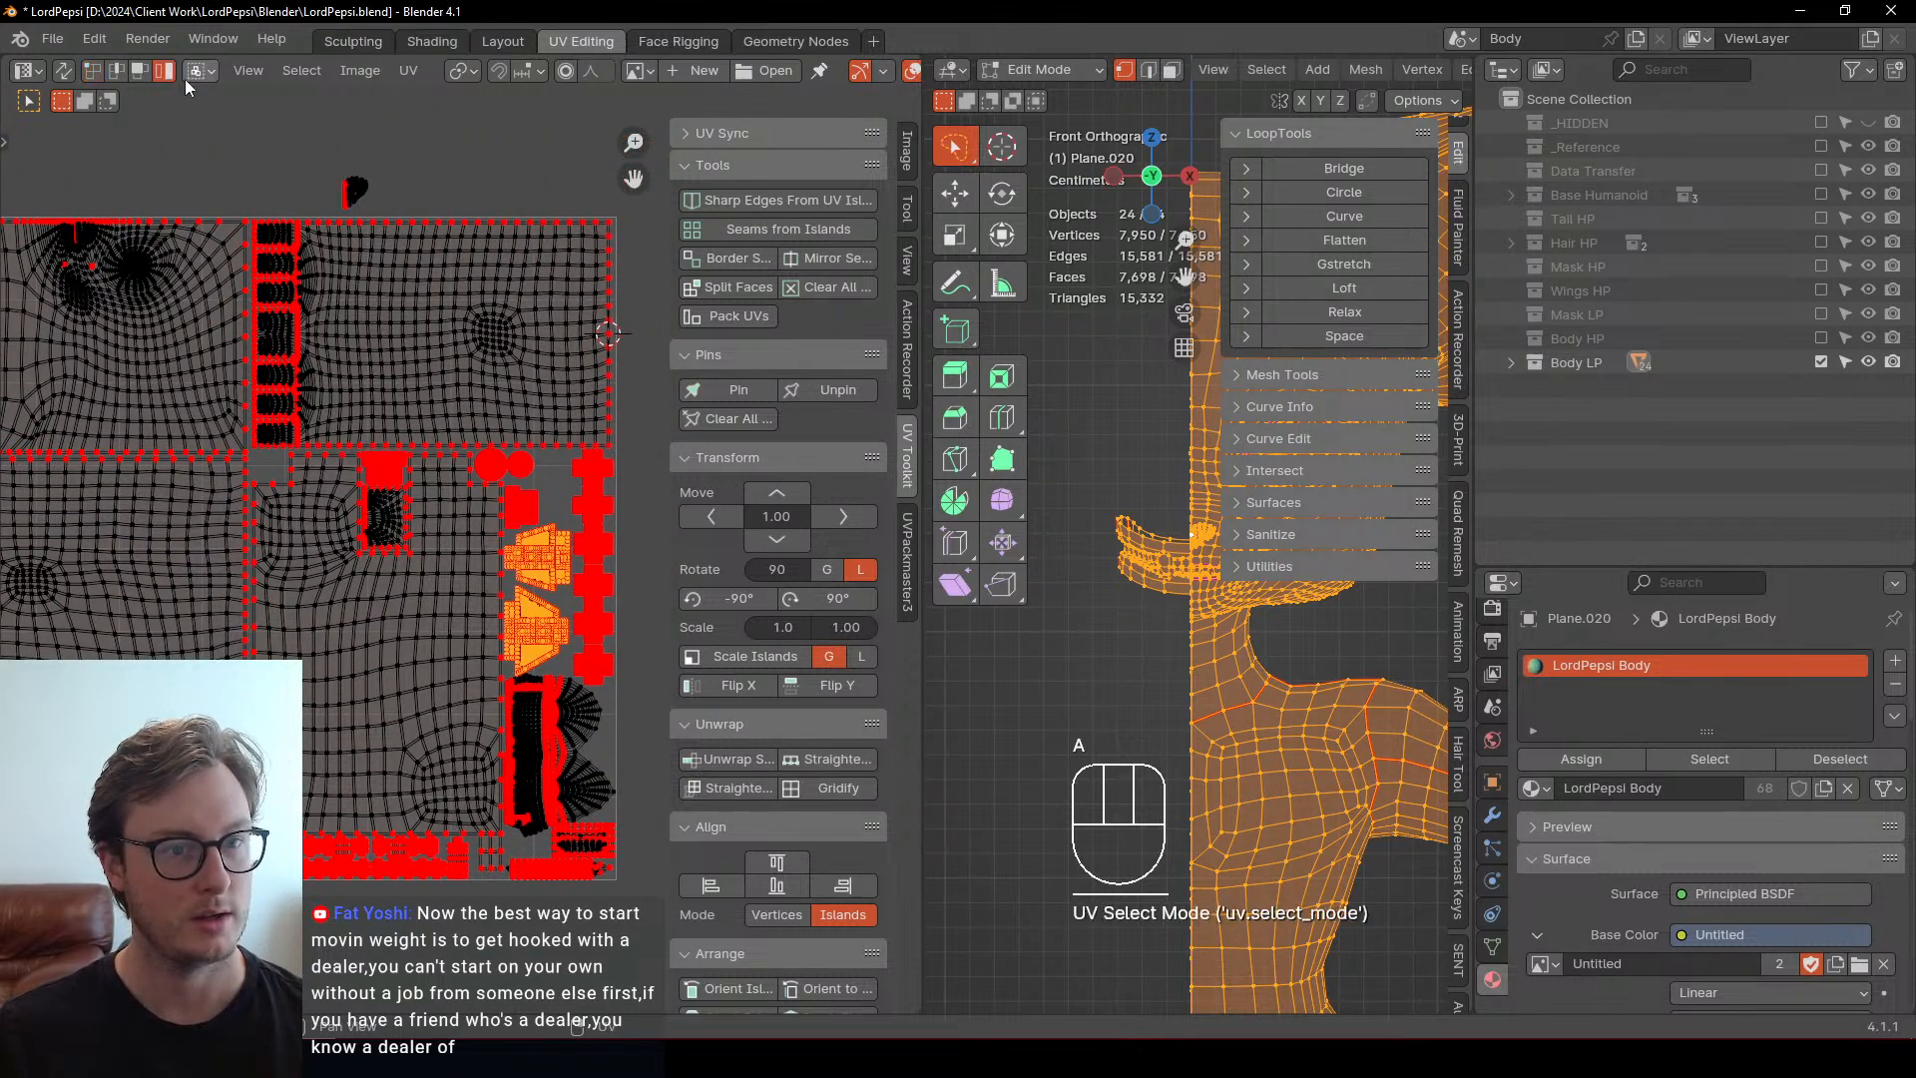
{"action": "left_click", "coordinate": [384, 198]}
{"action": "scroll", "coordinate": [374, 183], "scroll_direction": "up", "scroll_amount": 2}
{"action": "key", "text": "g"}
{"action": "left_click", "coordinate": [202, 529]}
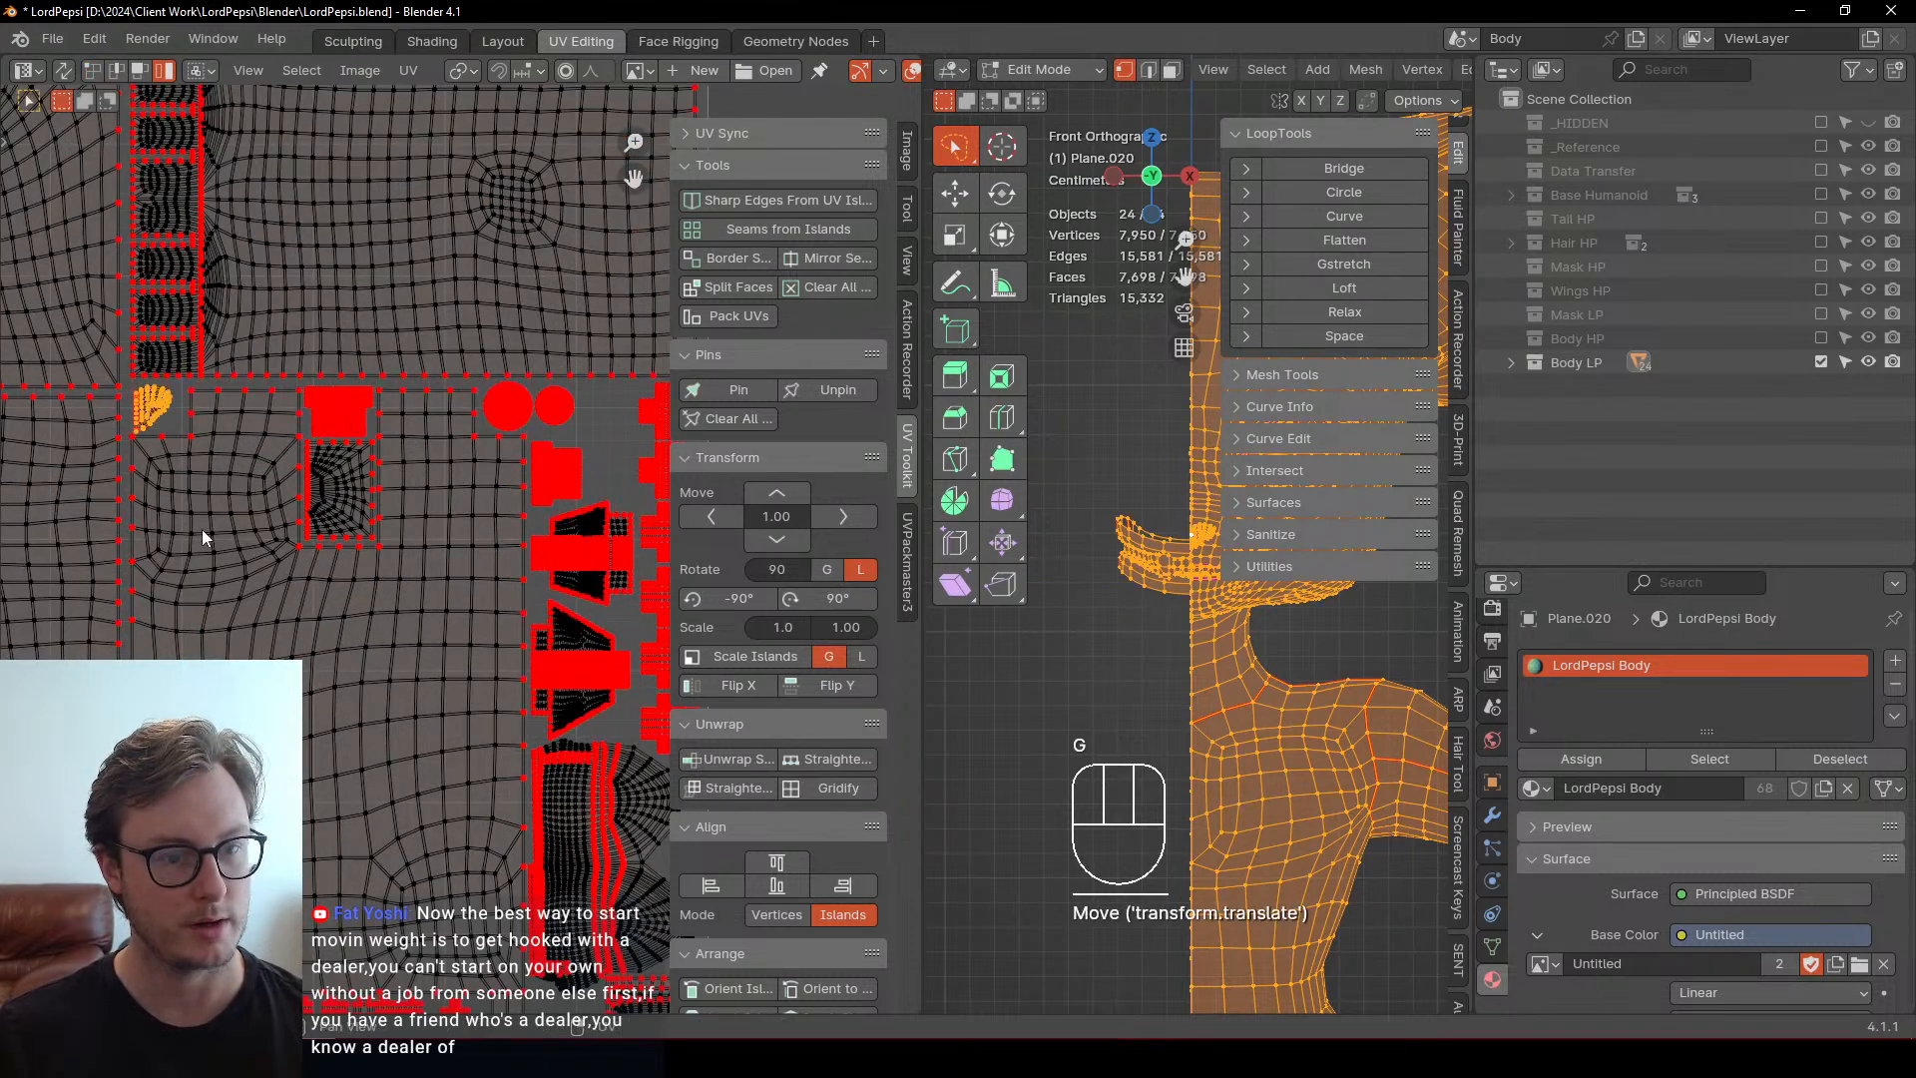
Rotate the nose UV island until its straight centre edge lies horizontal
{"action": "scroll", "coordinate": [276, 489], "scroll_direction": "up", "scroll_amount": 3}
{"action": "middle_click_drag", "start_coordinate": [140, 270], "coordinate": [483, 547], "text": "shift"}
{"action": "key", "text": "r"}
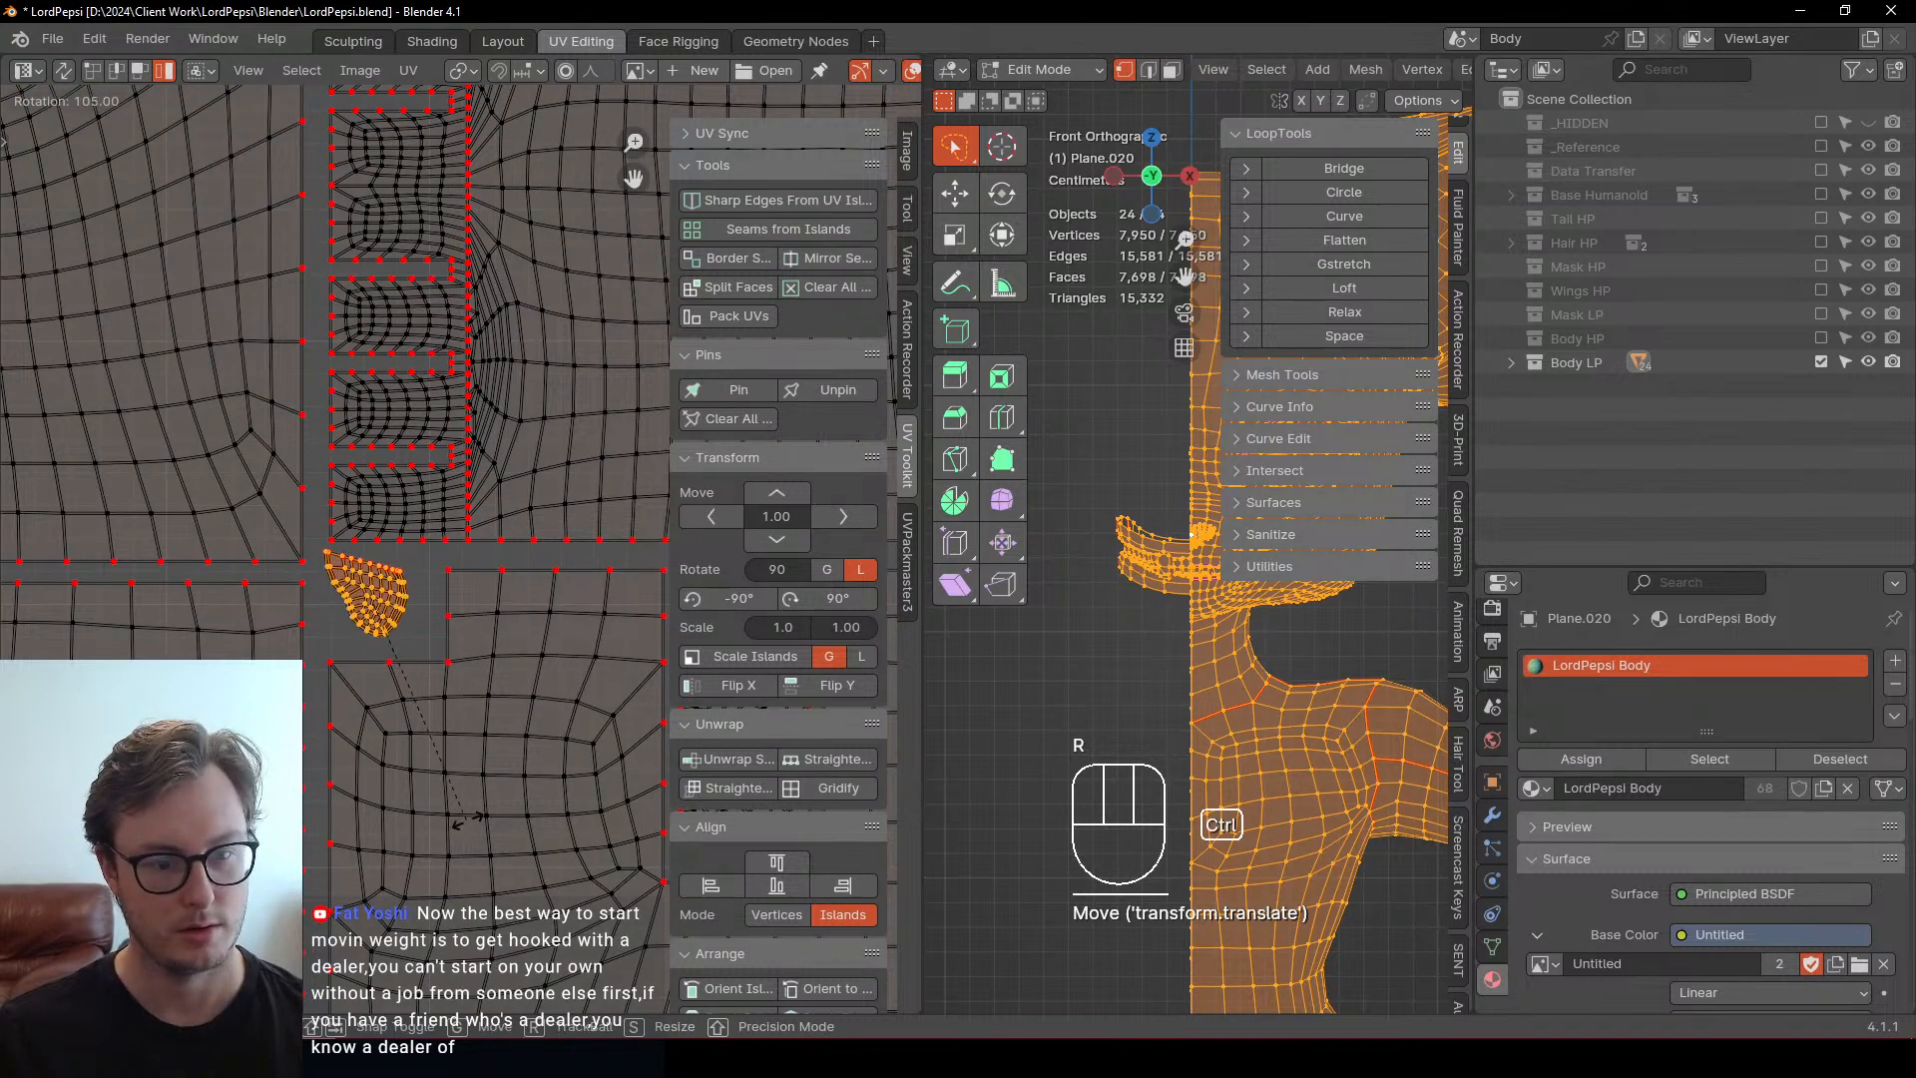
{"action": "left_click", "coordinate": [467, 723]}
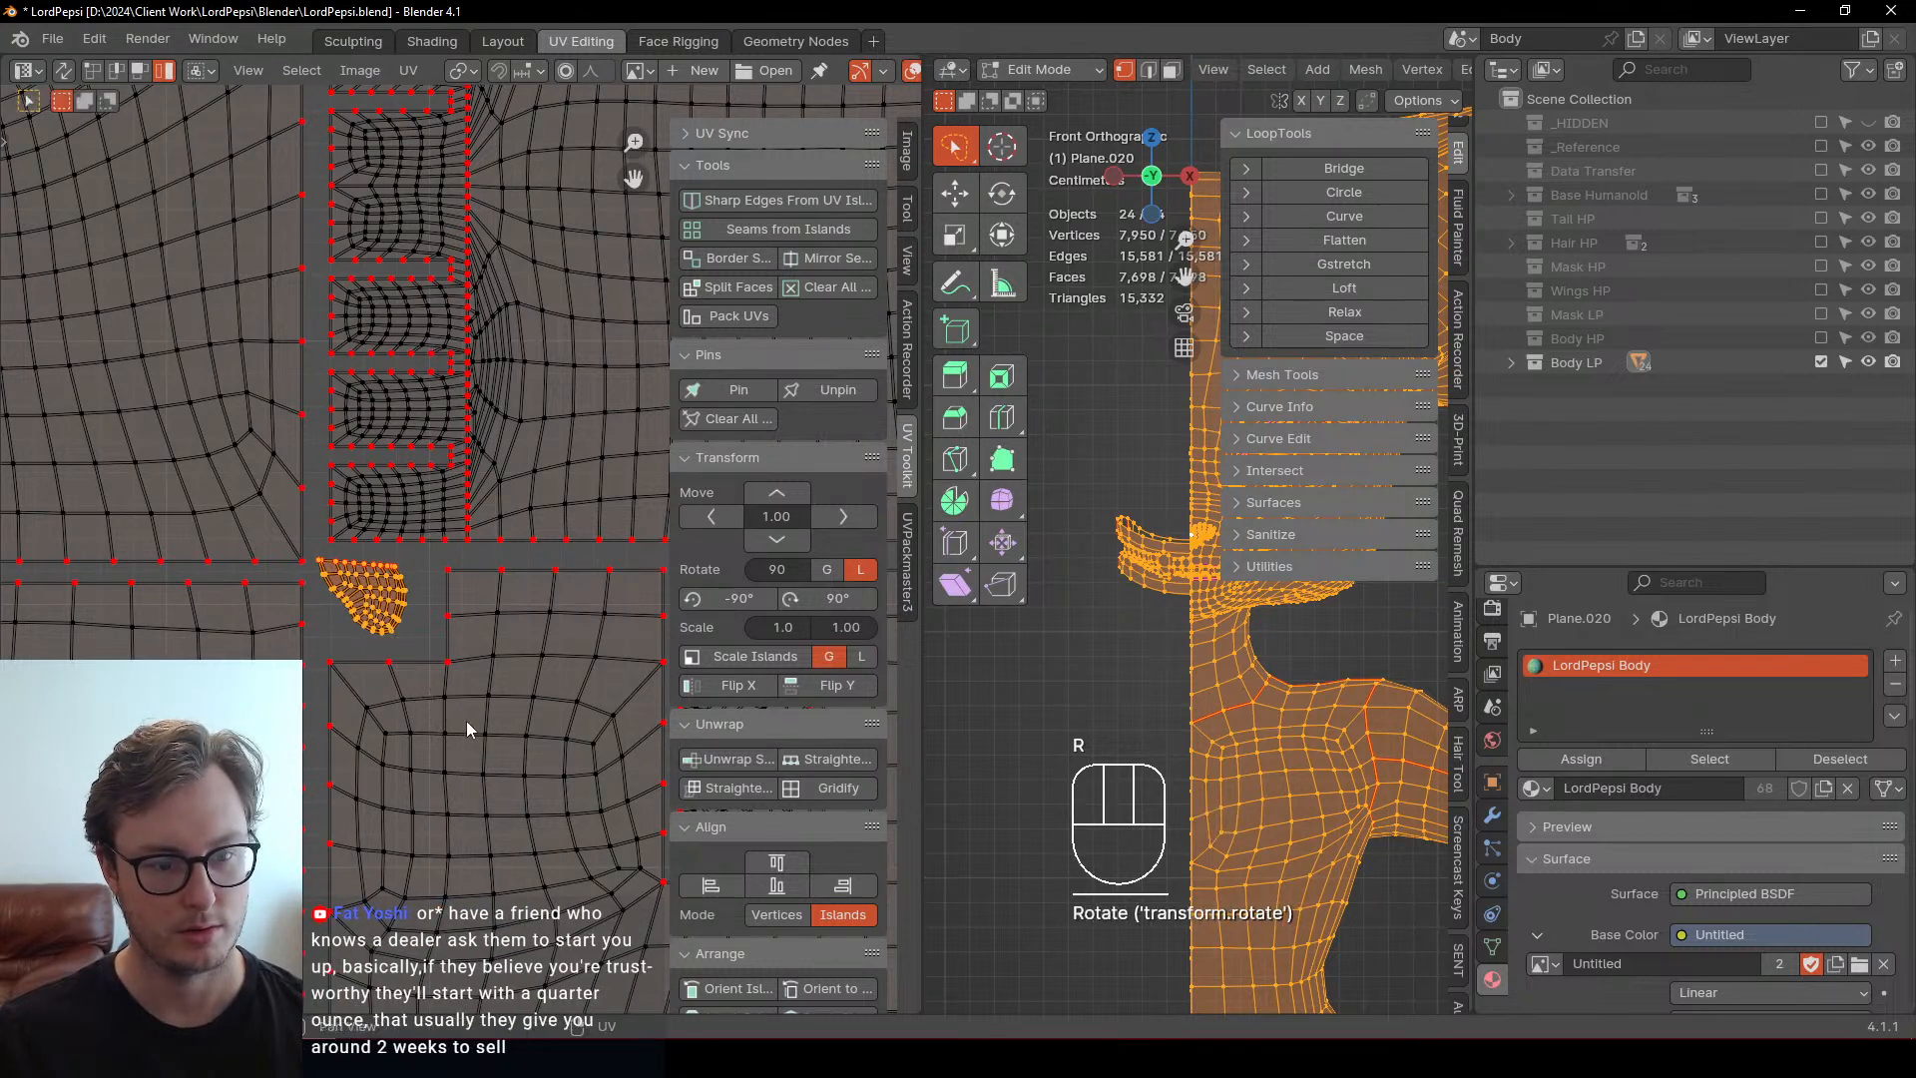
{"action": "key", "text": "r"}
{"action": "scroll", "coordinate": [469, 561], "scroll_direction": "up", "scroll_amount": 2}
Fit the nose UV island into the gap below the narrow islands, enlarging it slightly
{"action": "key", "text": "g"}
{"action": "left_click", "coordinate": [473, 564]}
{"action": "key", "text": "s"}
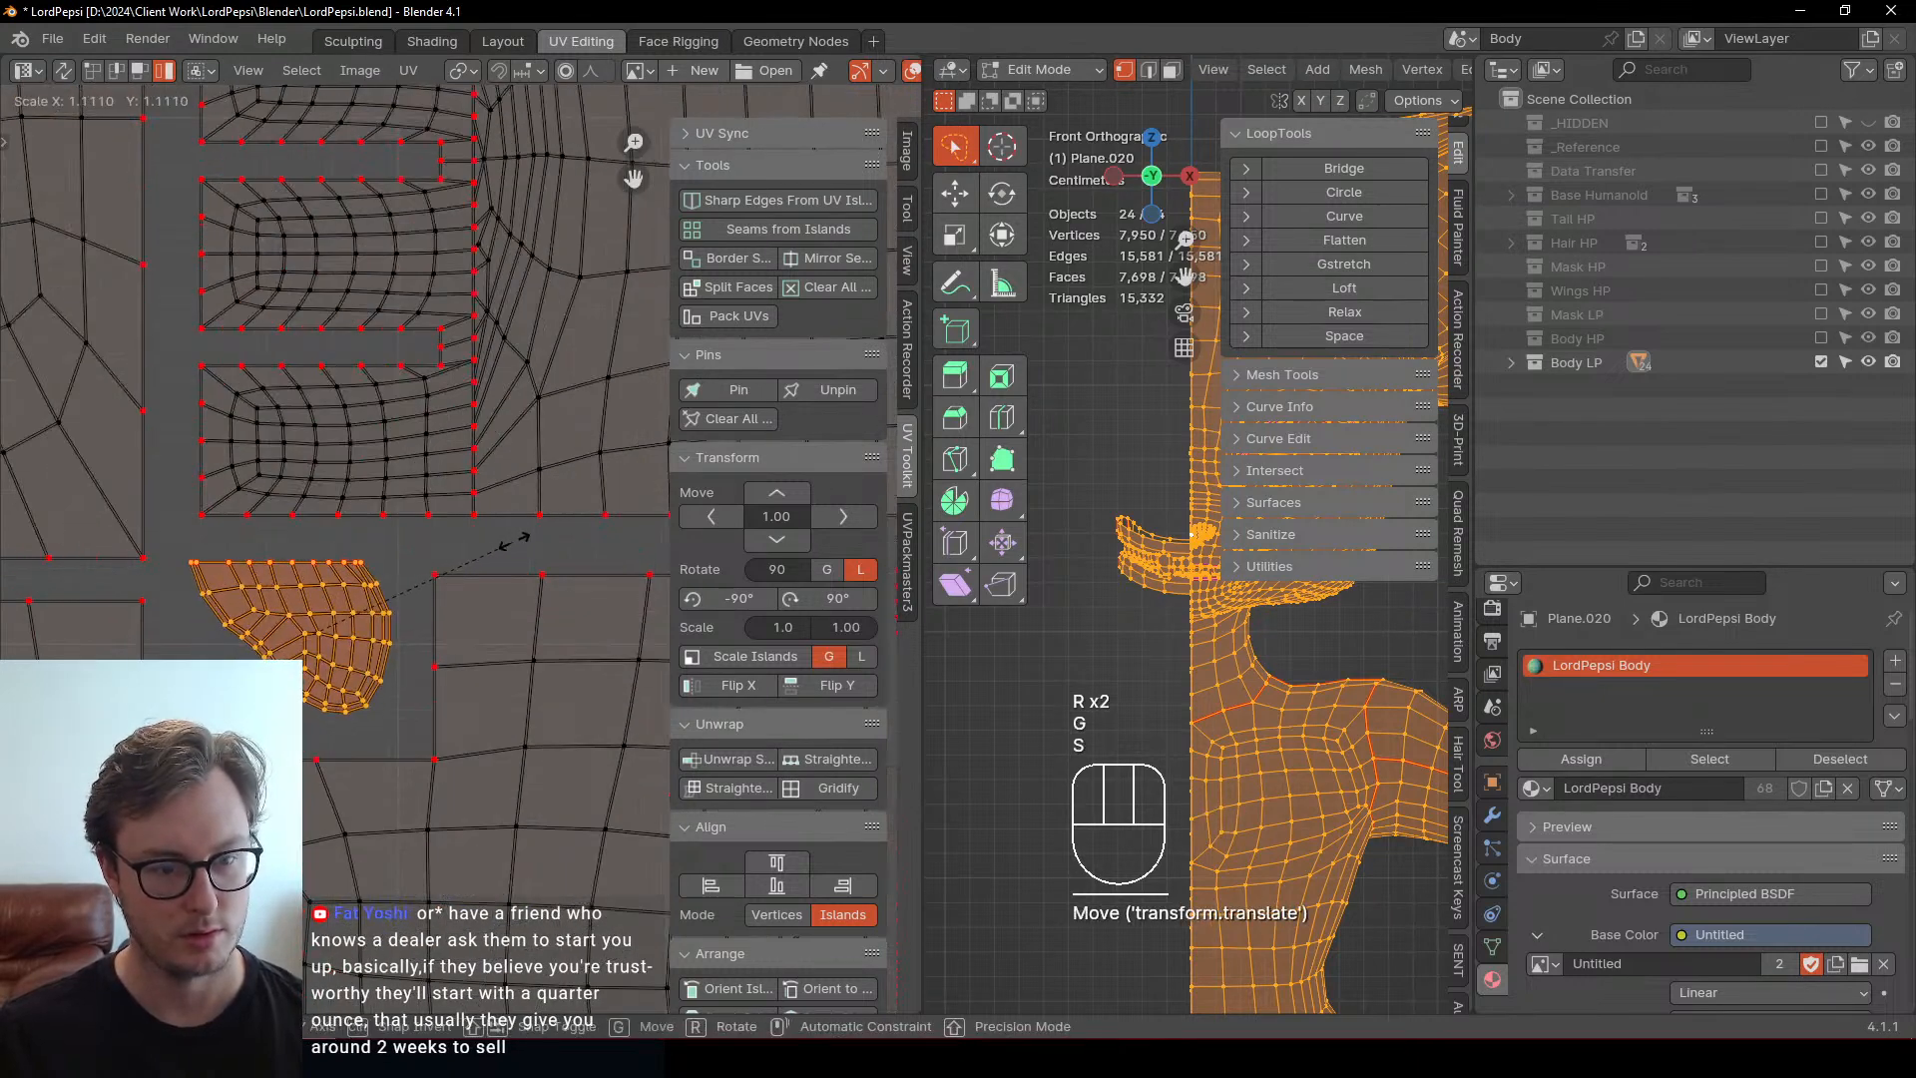
{"action": "left_click", "coordinate": [503, 554]}
{"action": "key", "text": "g"}
{"action": "left_click", "coordinate": [531, 542]}
Move the nose UV island next to the small circular island and rotate its straight edge upright
{"action": "scroll", "coordinate": [531, 542], "scroll_direction": "down", "scroll_amount": 8}
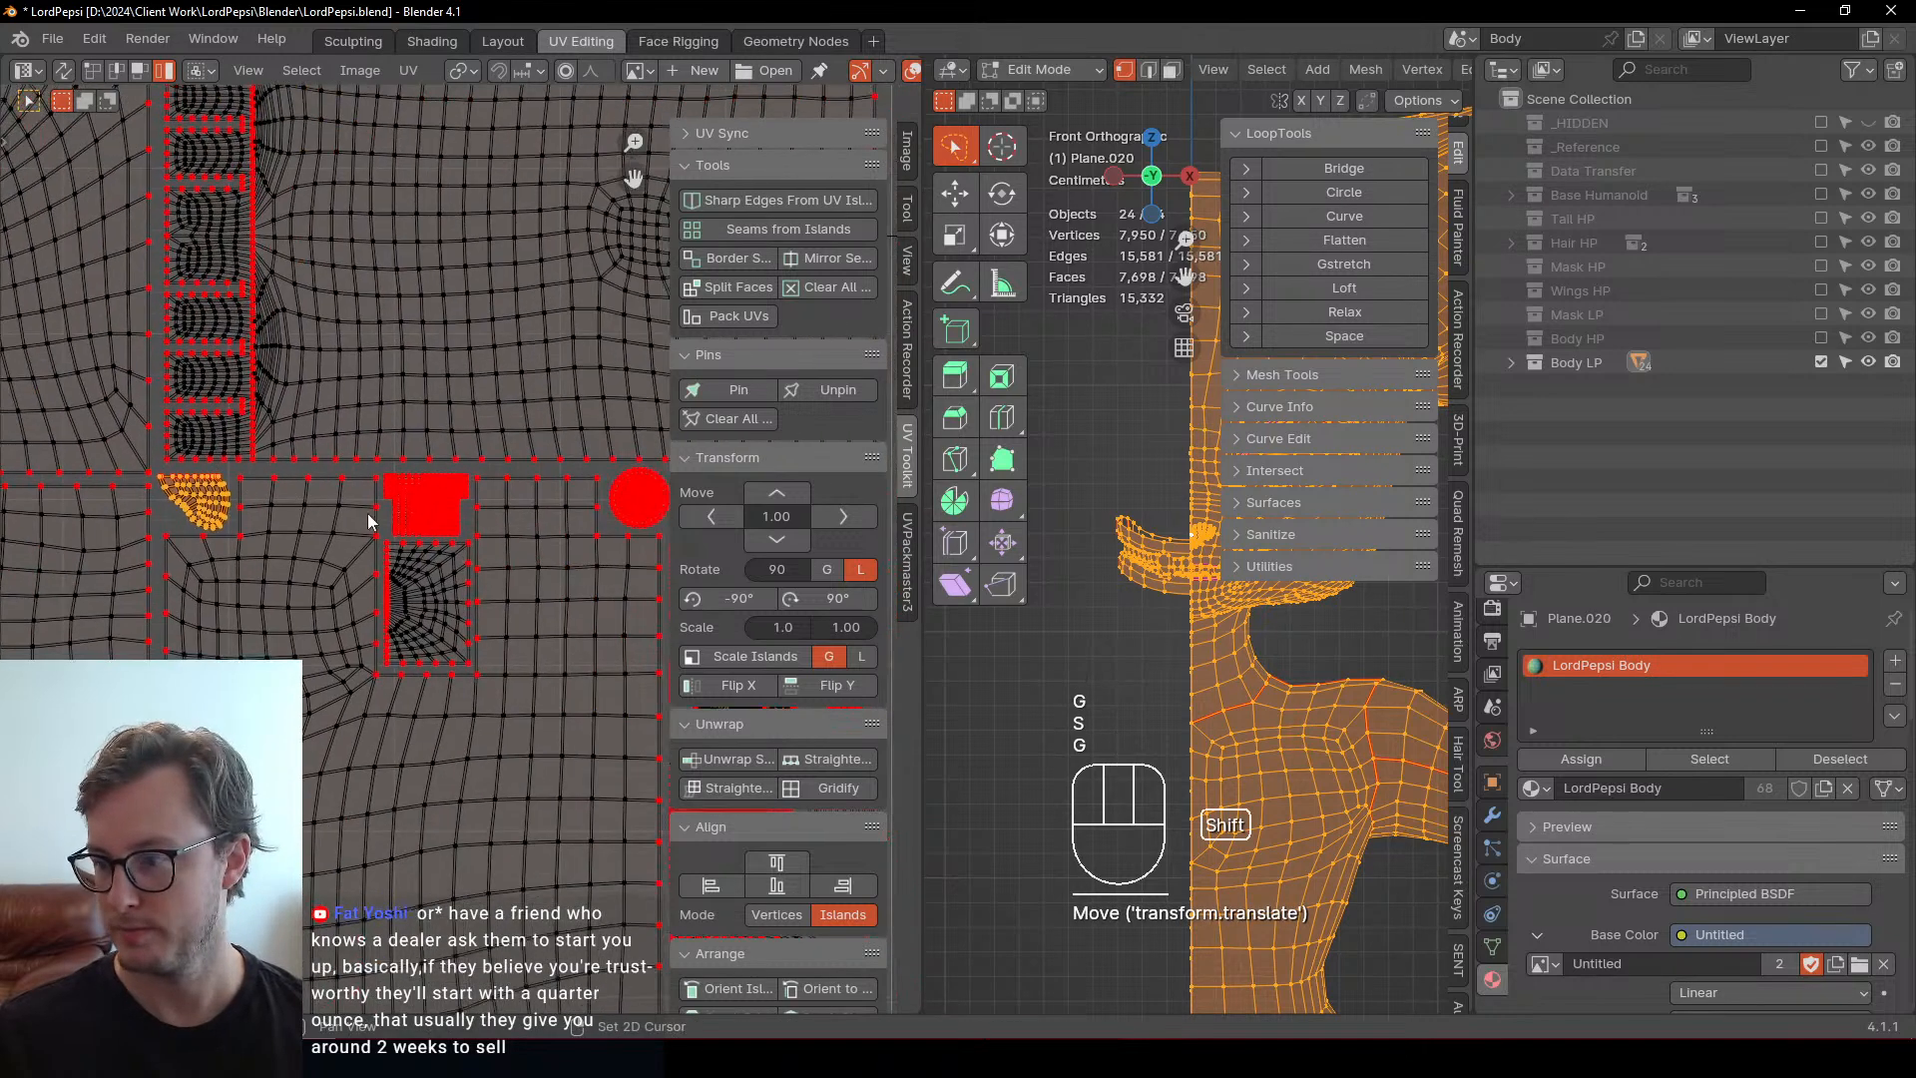
{"action": "middle_click_drag", "start_coordinate": [375, 471], "coordinate": [296, 477], "text": "shift"}
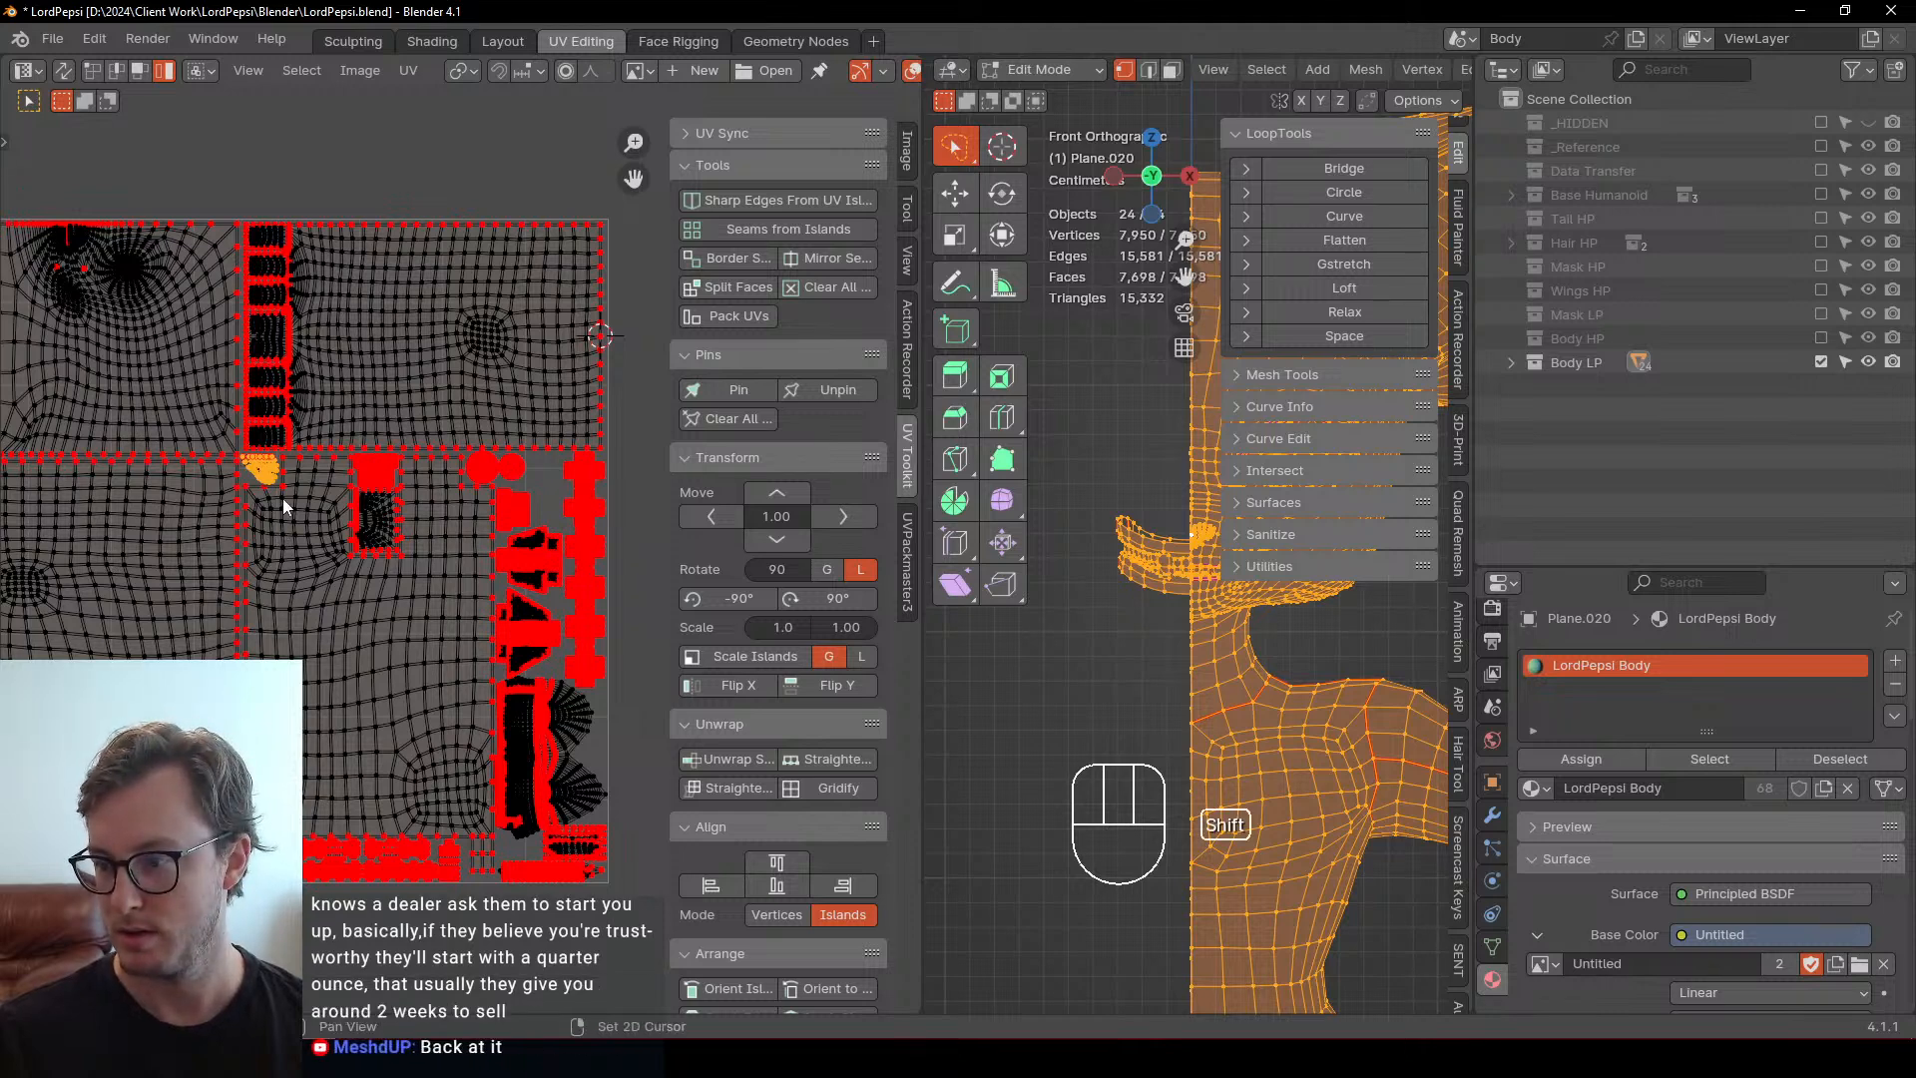
{"action": "middle_click_drag", "start_coordinate": [286, 501], "coordinate": [371, 533], "text": "shift"}
{"action": "scroll", "coordinate": [400, 533], "scroll_direction": "up", "scroll_amount": 4}
{"action": "middle_click_drag", "start_coordinate": [209, 531], "coordinate": [296, 566], "text": "shift"}
{"action": "scroll", "coordinate": [409, 597], "scroll_direction": "up", "scroll_amount": 3}
{"action": "scroll", "coordinate": [374, 585], "scroll_direction": "down", "scroll_amount": 8}
{"action": "key", "text": "g"}
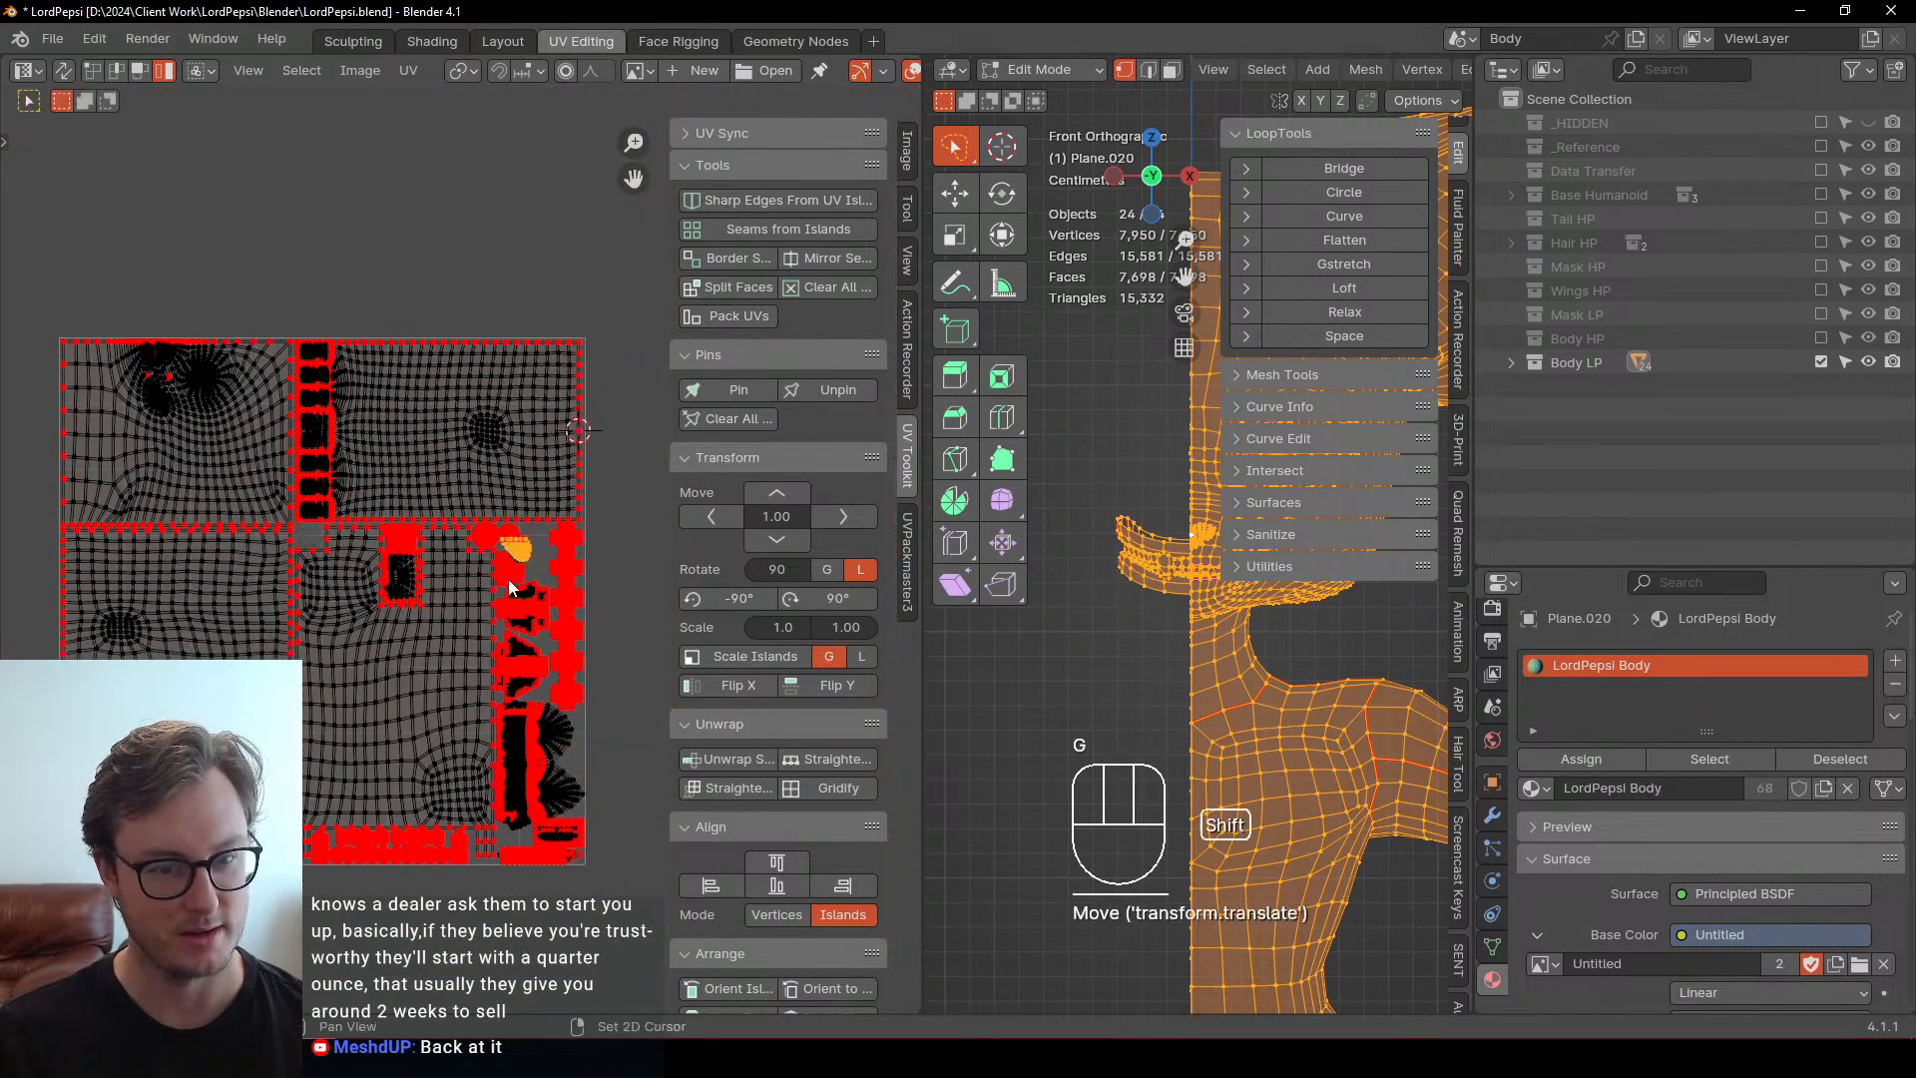
{"action": "scroll", "coordinate": [441, 581], "scroll_direction": "up", "scroll_amount": 5}
{"action": "key", "text": "r"}
{"action": "left_click", "coordinate": [436, 465]}
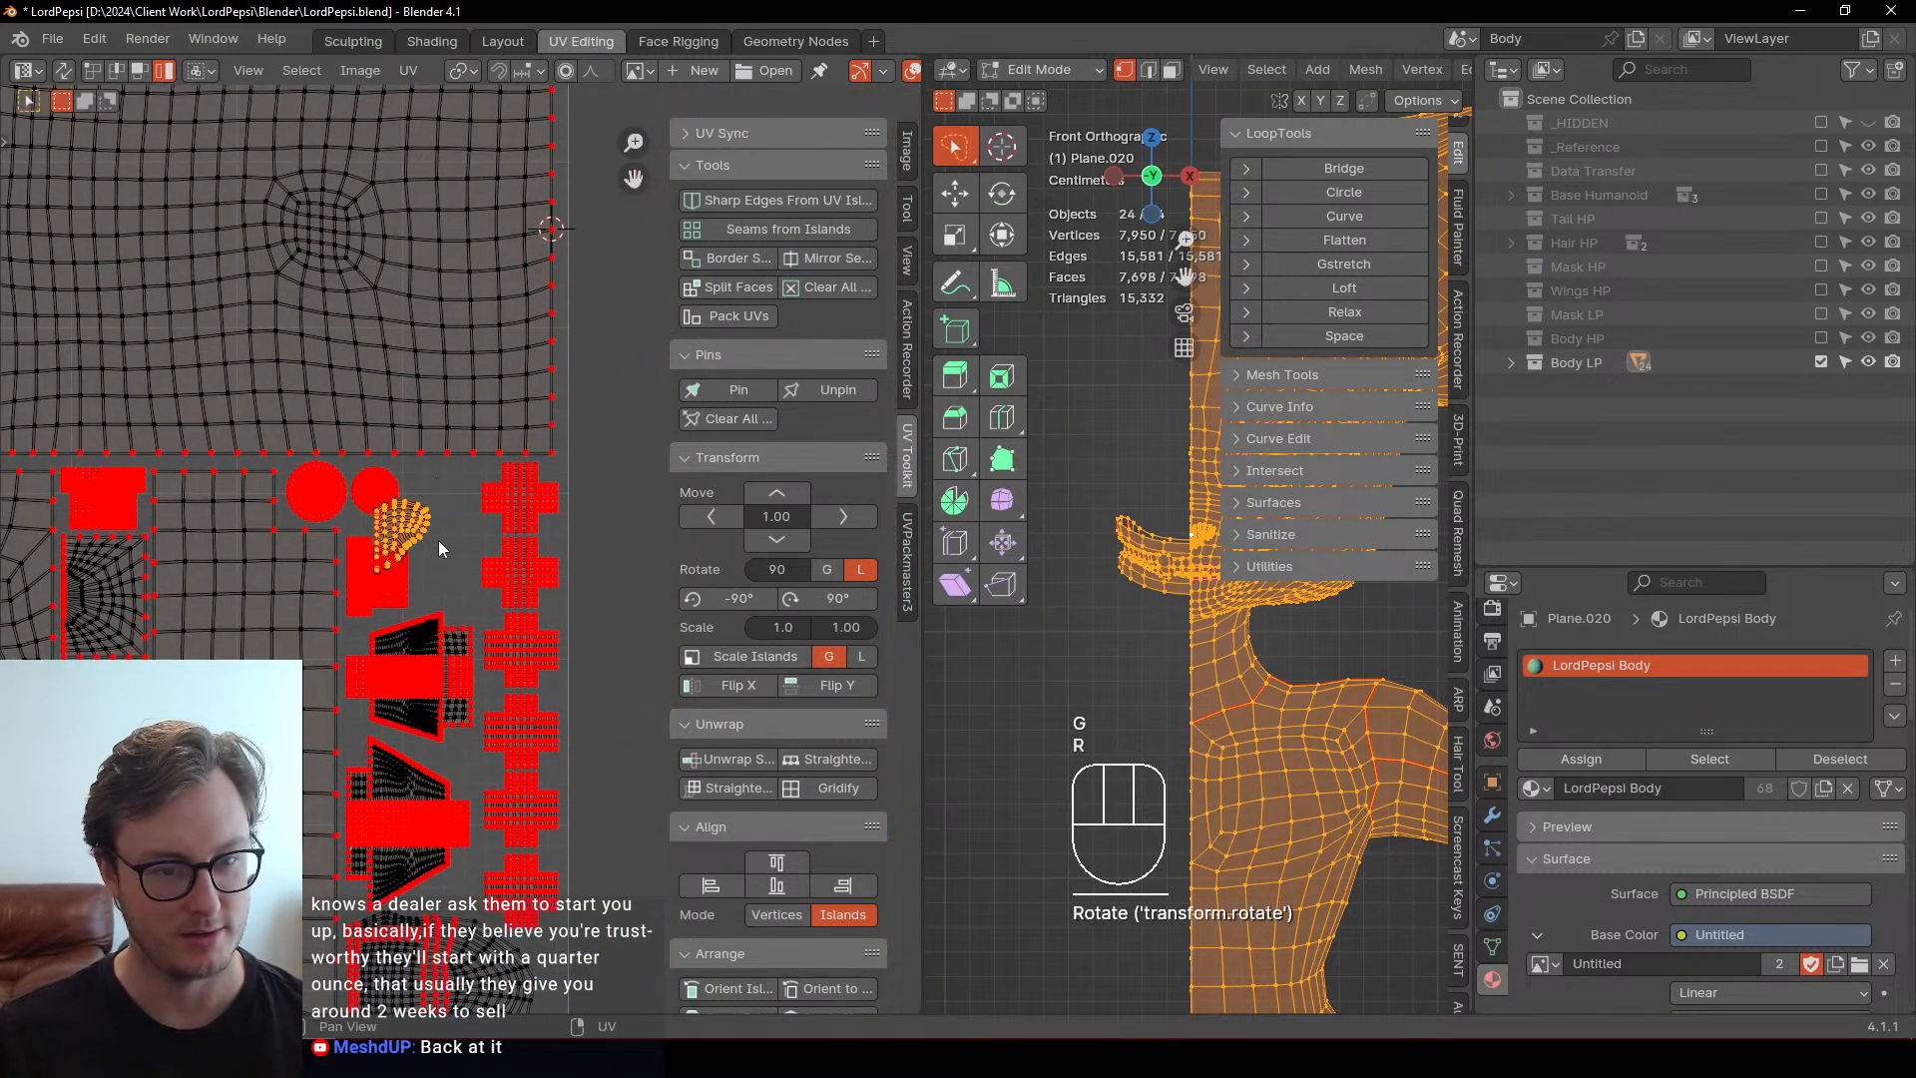
Enlarge the nose UV island to fill the free space between the small circular and cross-shaped islands
{"action": "scroll", "coordinate": [439, 541], "scroll_direction": "up", "scroll_amount": 3}
{"action": "key", "text": "g"}
{"action": "left_click", "coordinate": [537, 464]}
{"action": "key", "text": "s"}
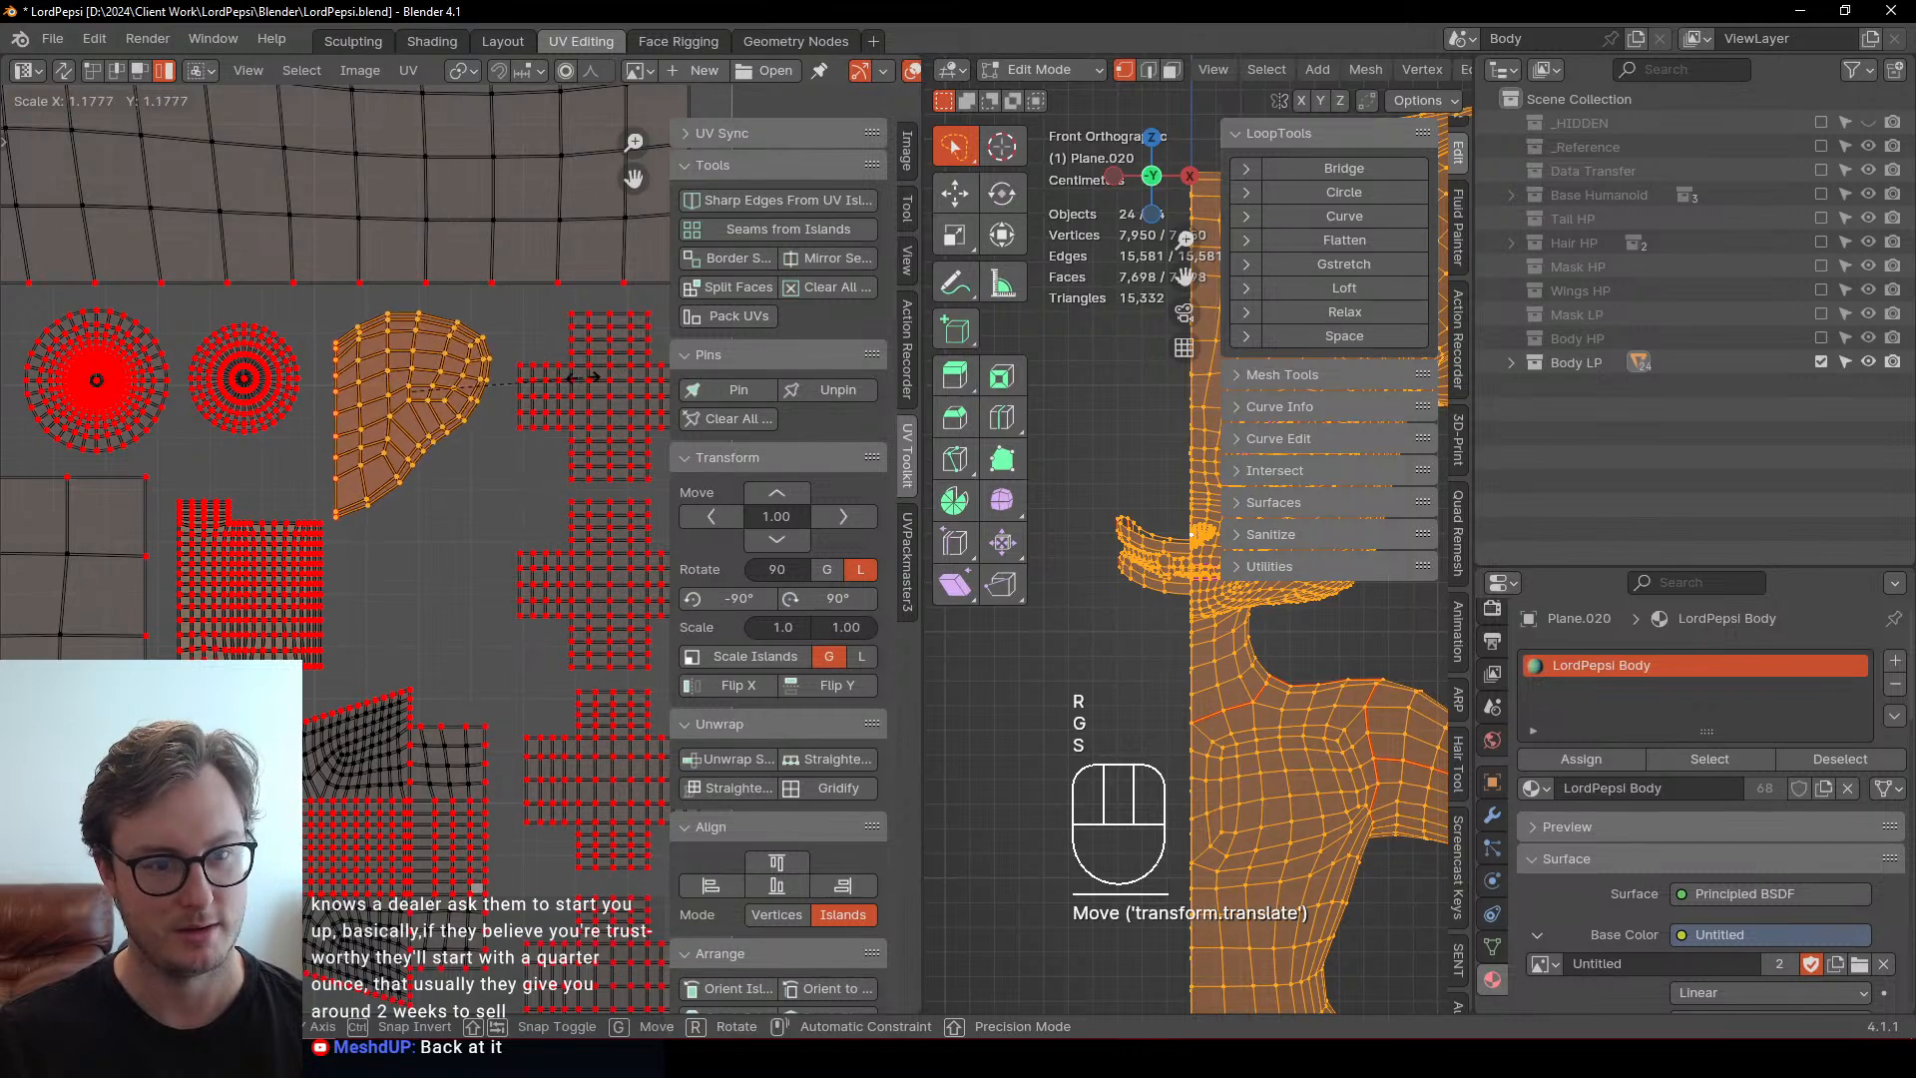
{"action": "left_click", "coordinate": [599, 372]}
{"action": "key", "text": "g"}
{"action": "left_click", "coordinate": [604, 369]}
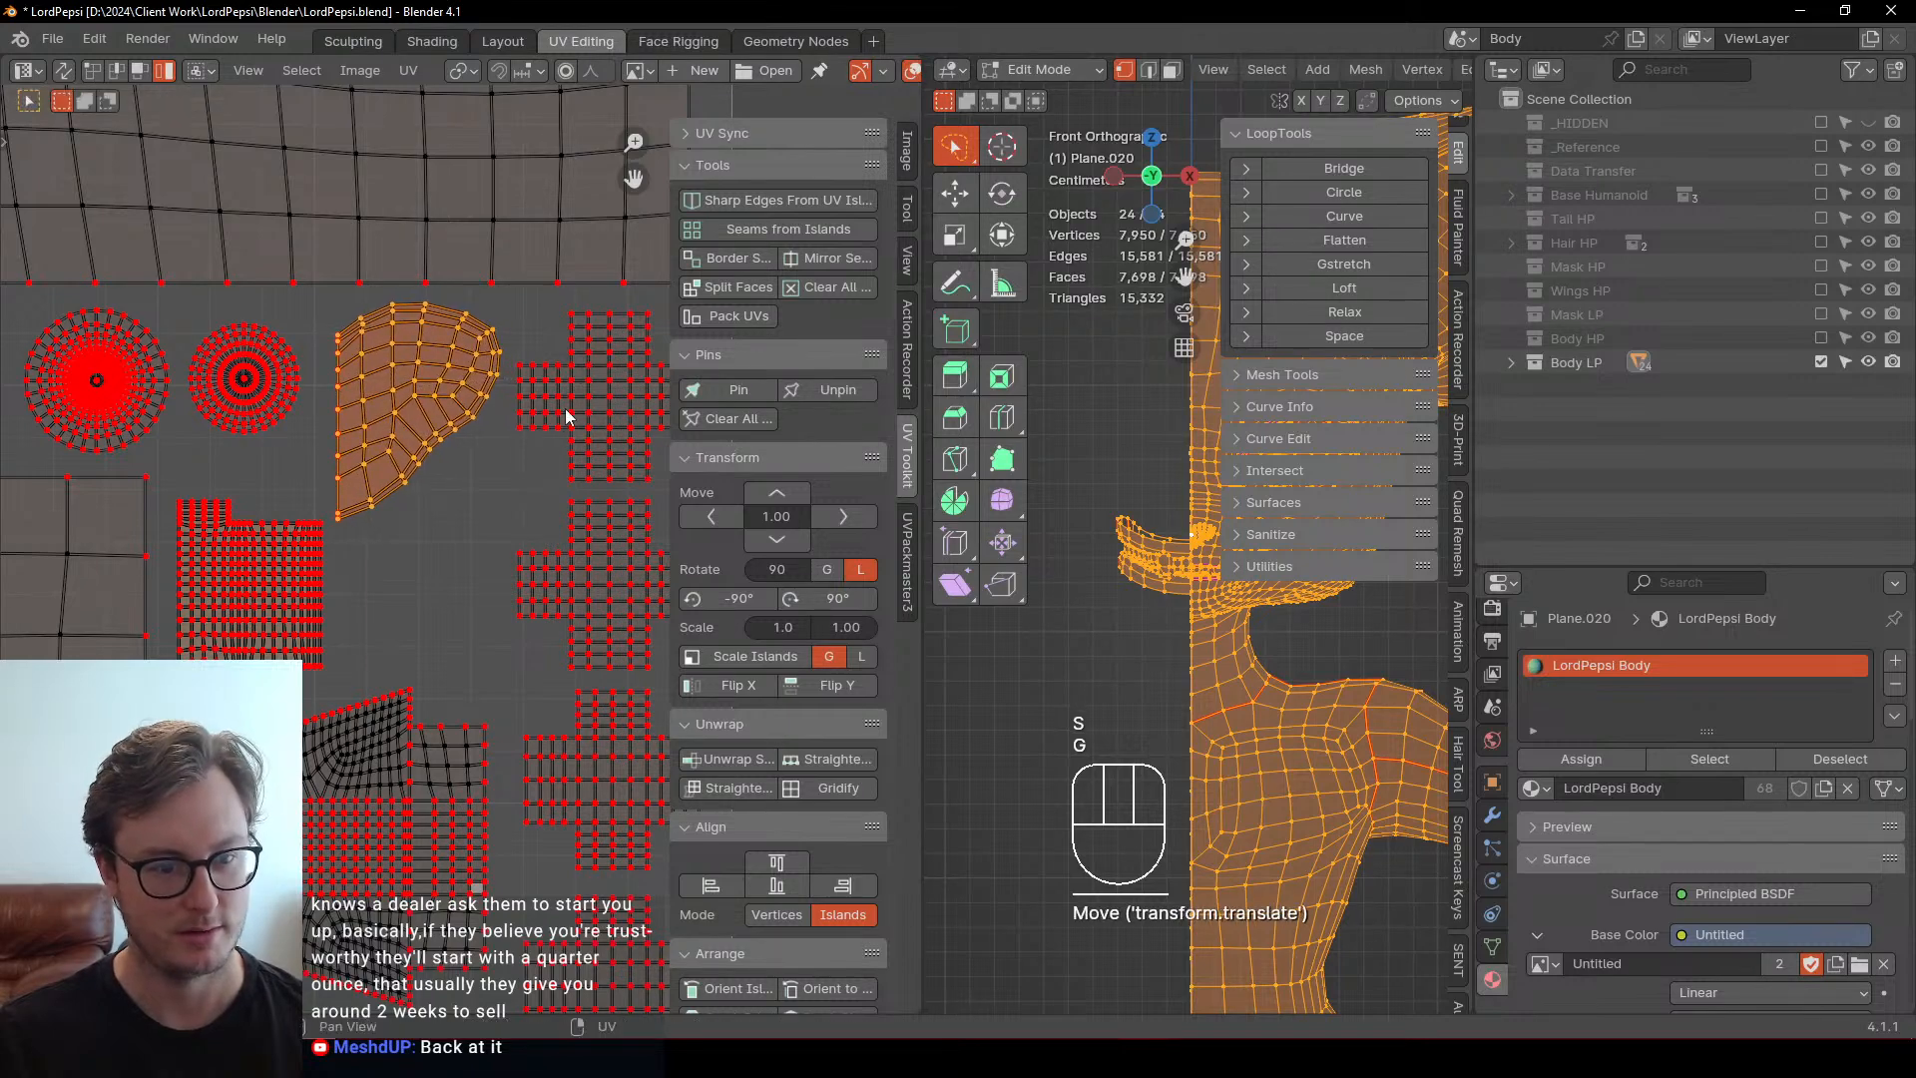
{"action": "scroll", "coordinate": [598, 399], "scroll_direction": "down", "scroll_amount": 4}
{"action": "middle_click_drag", "start_coordinate": [224, 498], "coordinate": [291, 497], "text": "shift"}
{"action": "scroll", "coordinate": [357, 475], "scroll_direction": "up", "scroll_amount": 4}
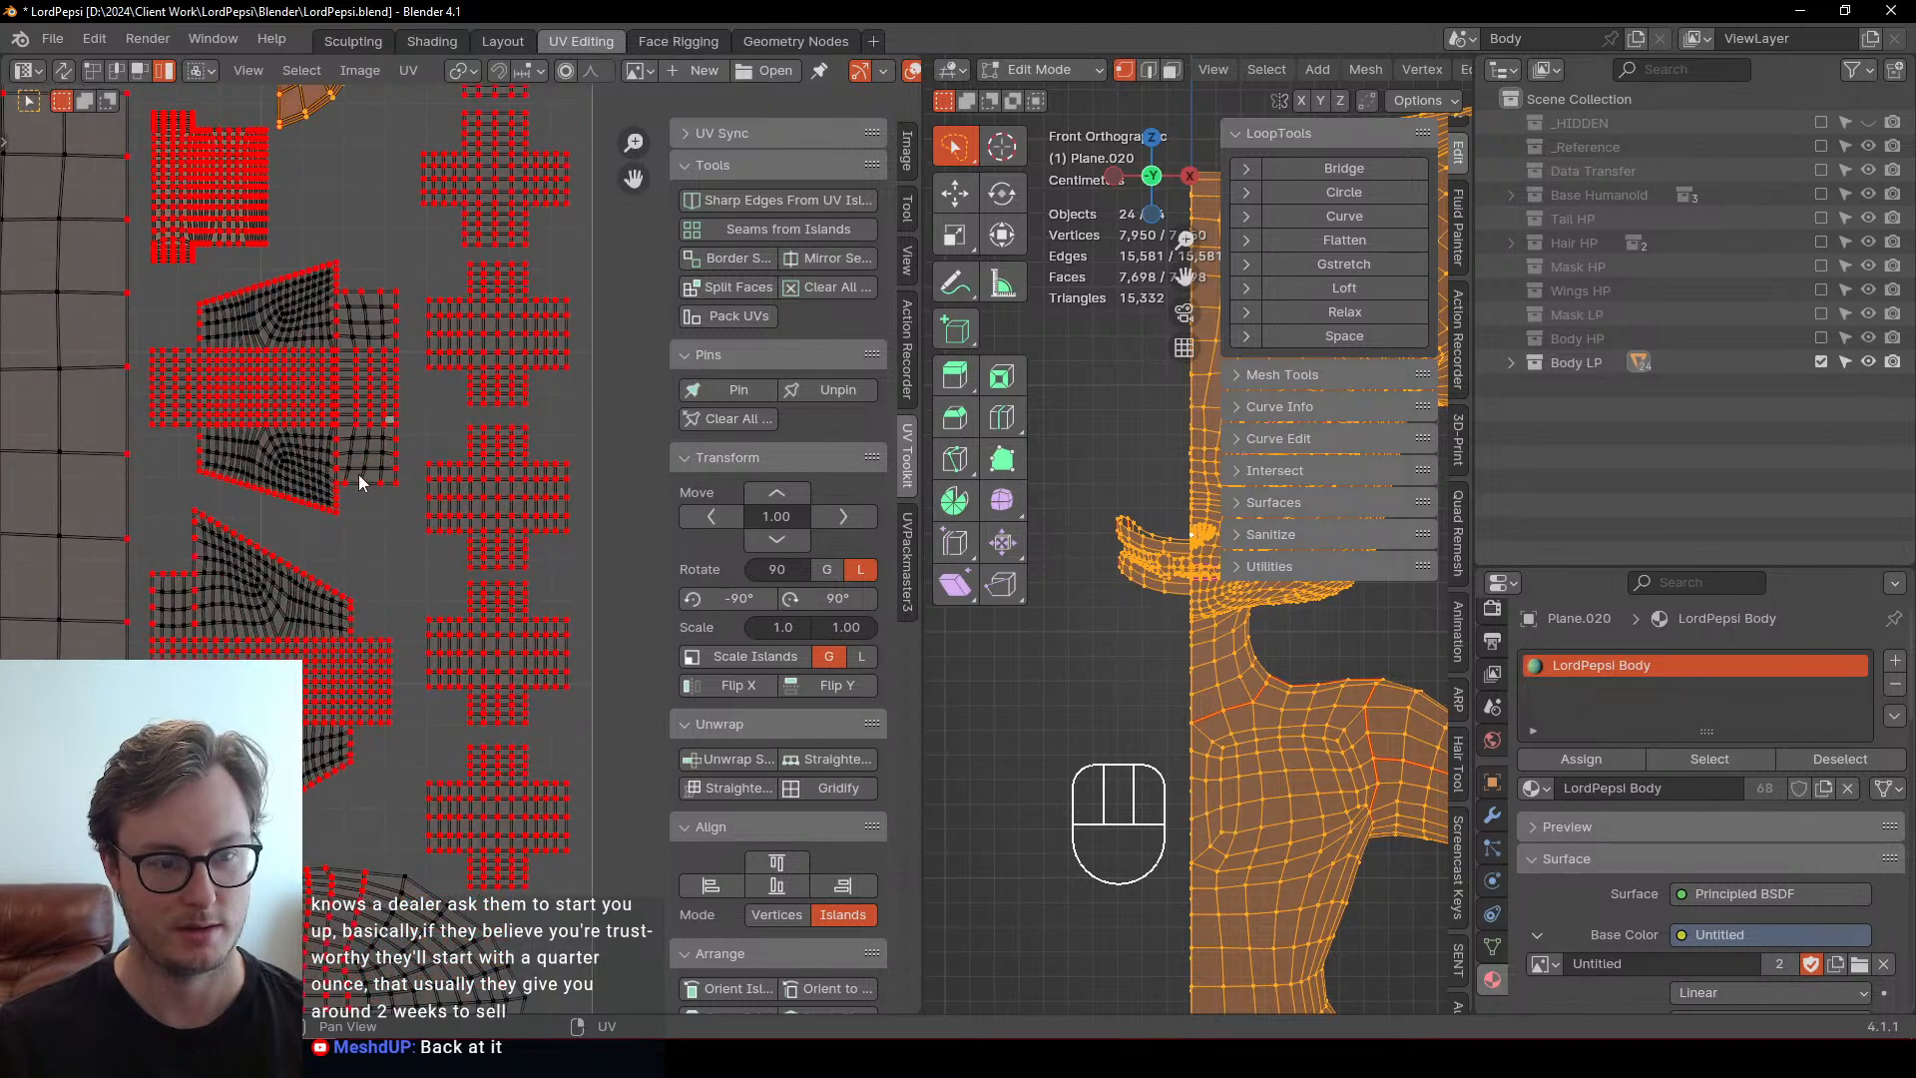
{"action": "left_click", "coordinate": [286, 626]}
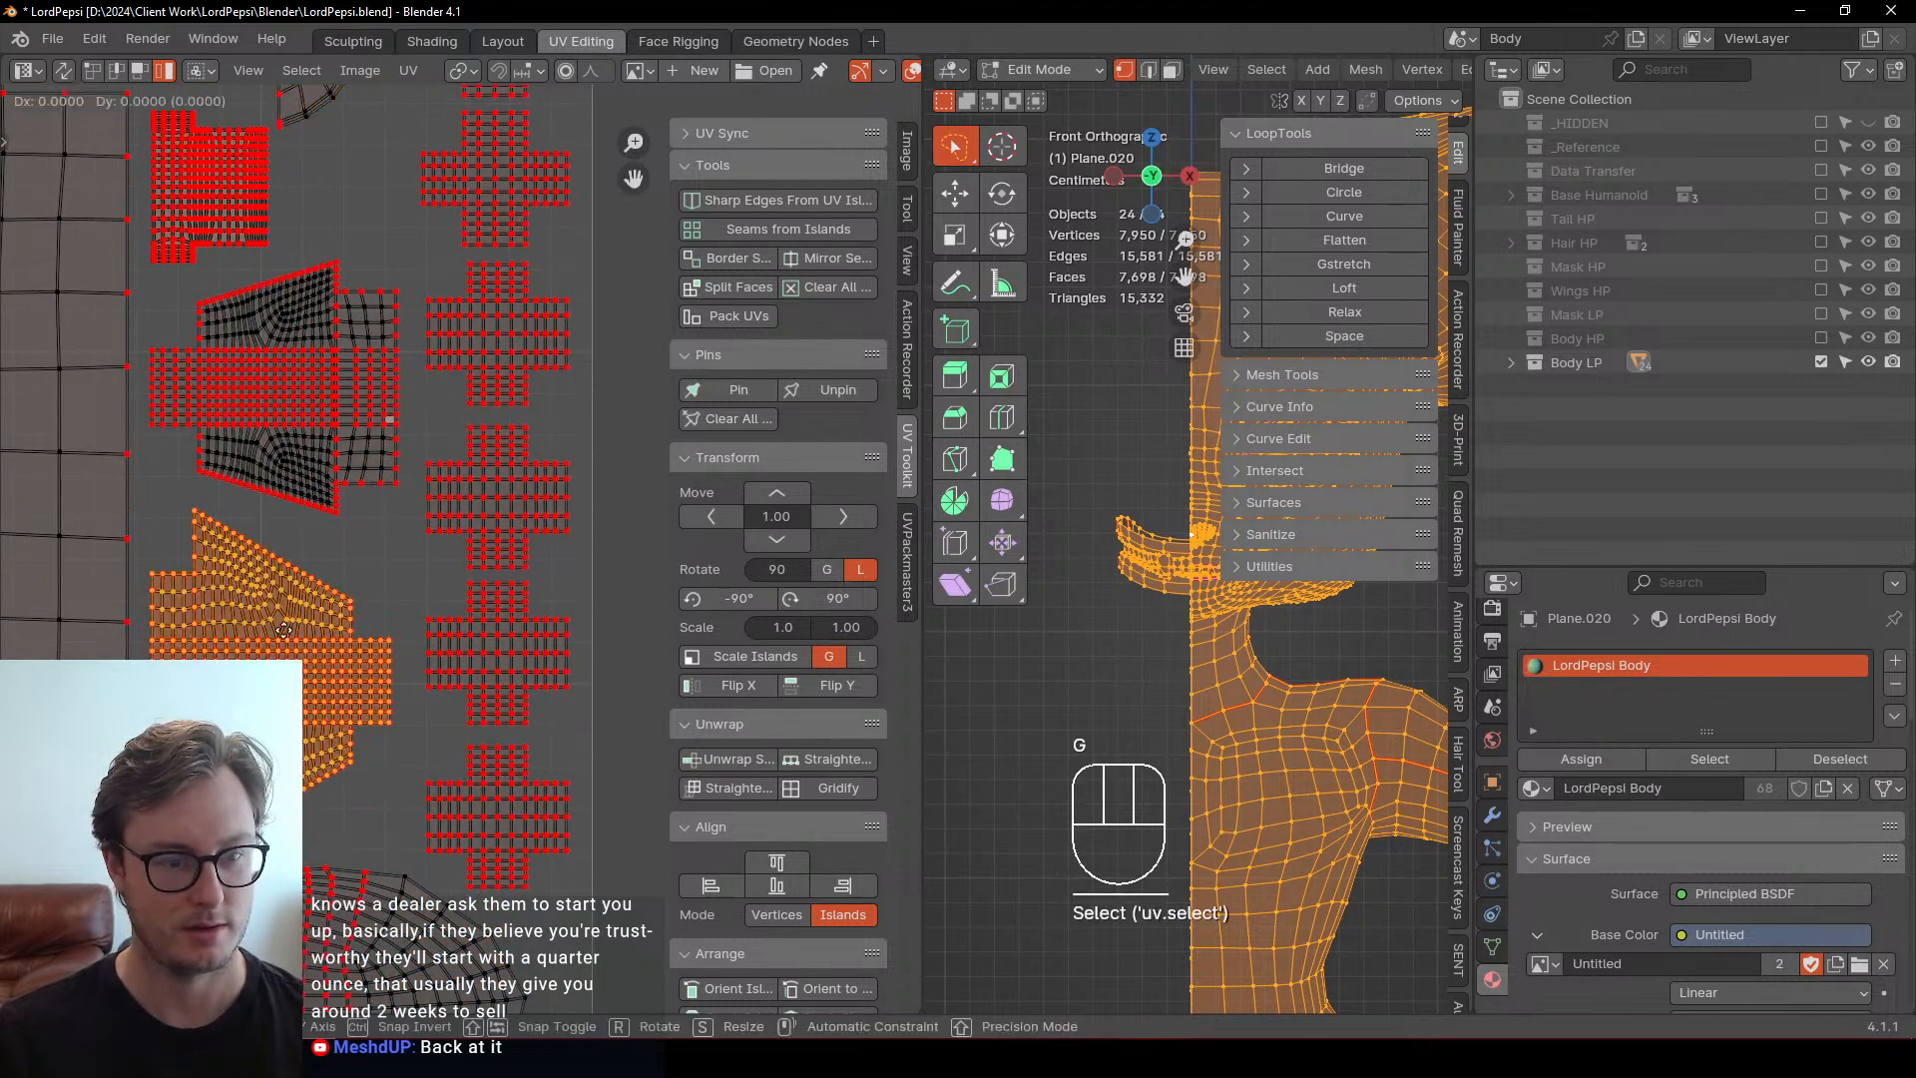
{"action": "key", "text": "g"}
{"action": "scroll", "coordinate": [389, 377], "scroll_direction": "down", "scroll_amount": 3}
{"action": "middle_click_drag", "start_coordinate": [397, 373], "coordinate": [404, 421], "text": "shift"}
{"action": "scroll", "coordinate": [403, 418], "scroll_direction": "up", "scroll_amount": 2}
{"action": "middle_click_drag", "start_coordinate": [393, 296], "coordinate": [395, 470], "text": "shift"}
Fine-tune the nose UV island's size and position beside the cross-shaped islands, finishing in Object Mode
{"action": "left_click", "coordinate": [405, 399]}
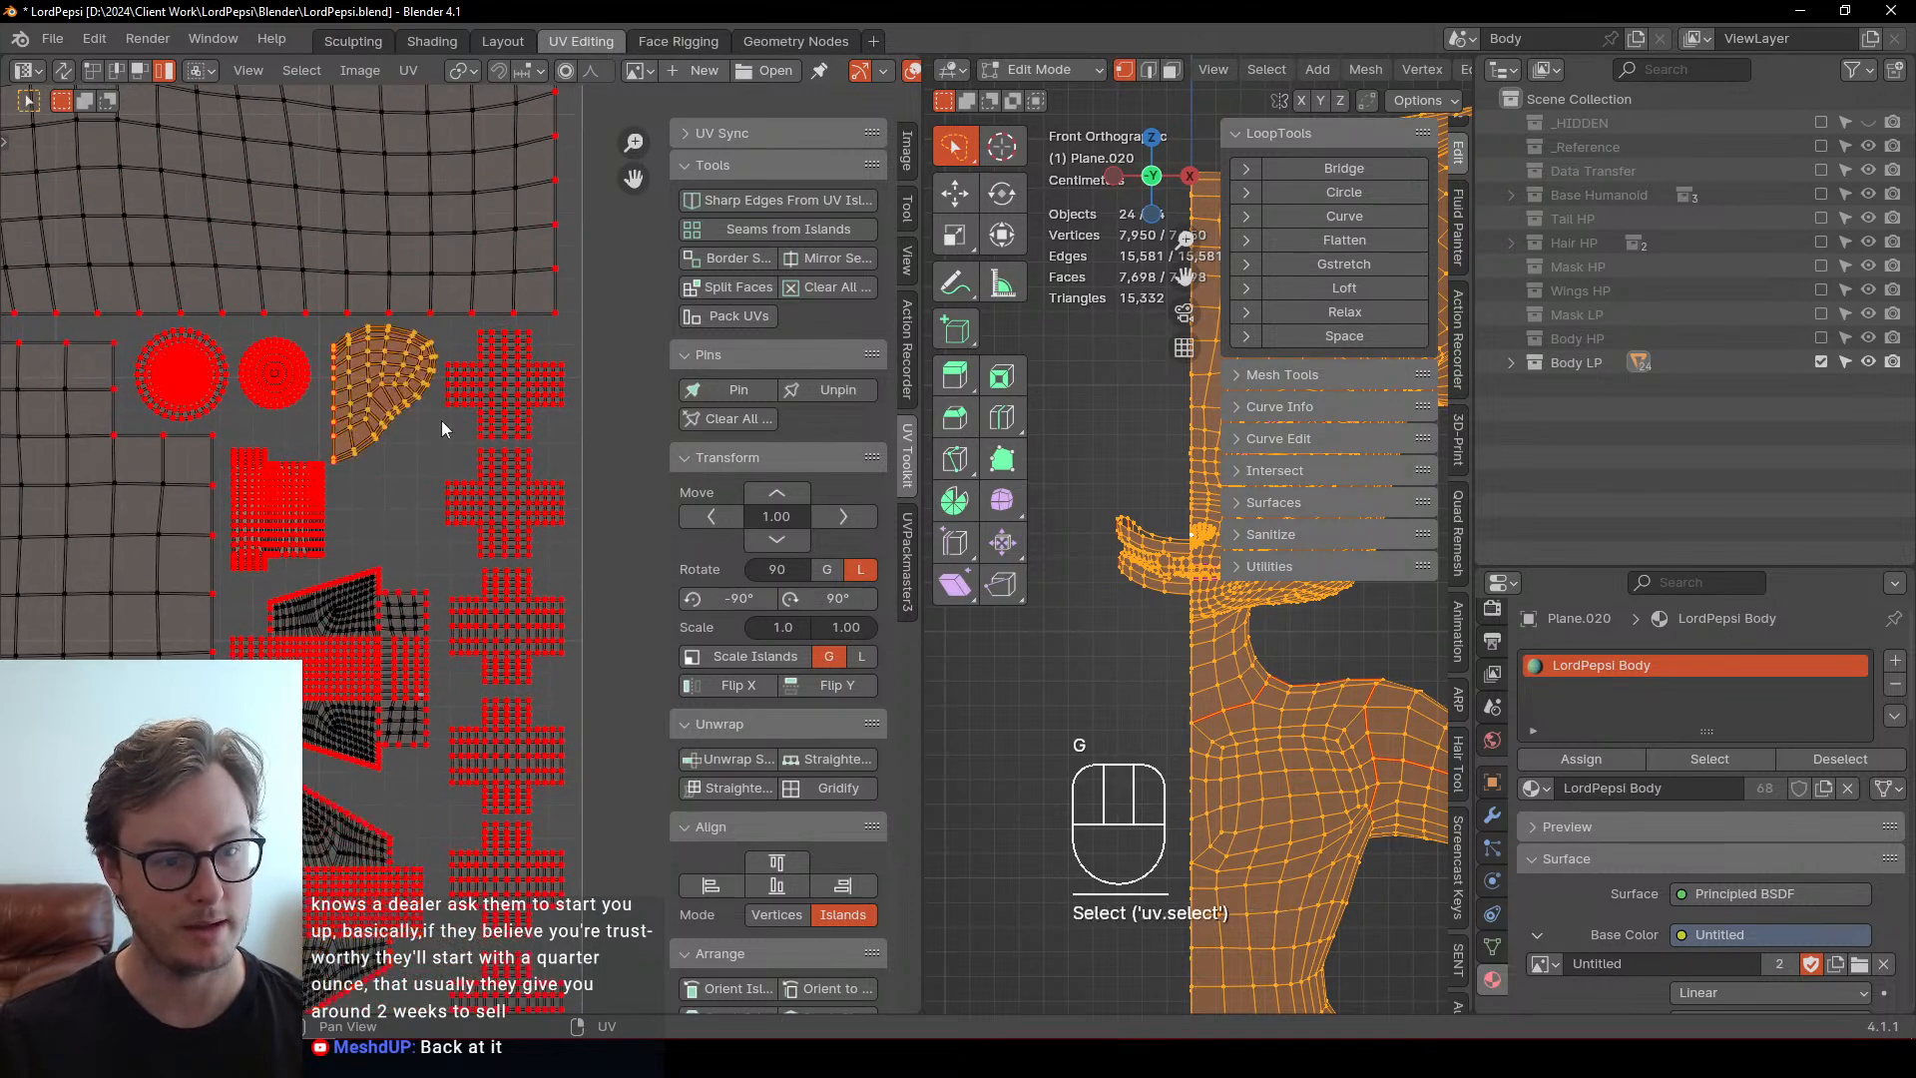
{"action": "key", "text": "s"}
{"action": "left_click", "coordinate": [483, 411]}
{"action": "key", "text": "g"}
{"action": "left_click", "coordinate": [483, 411]}
{"action": "key", "text": "Tab"}
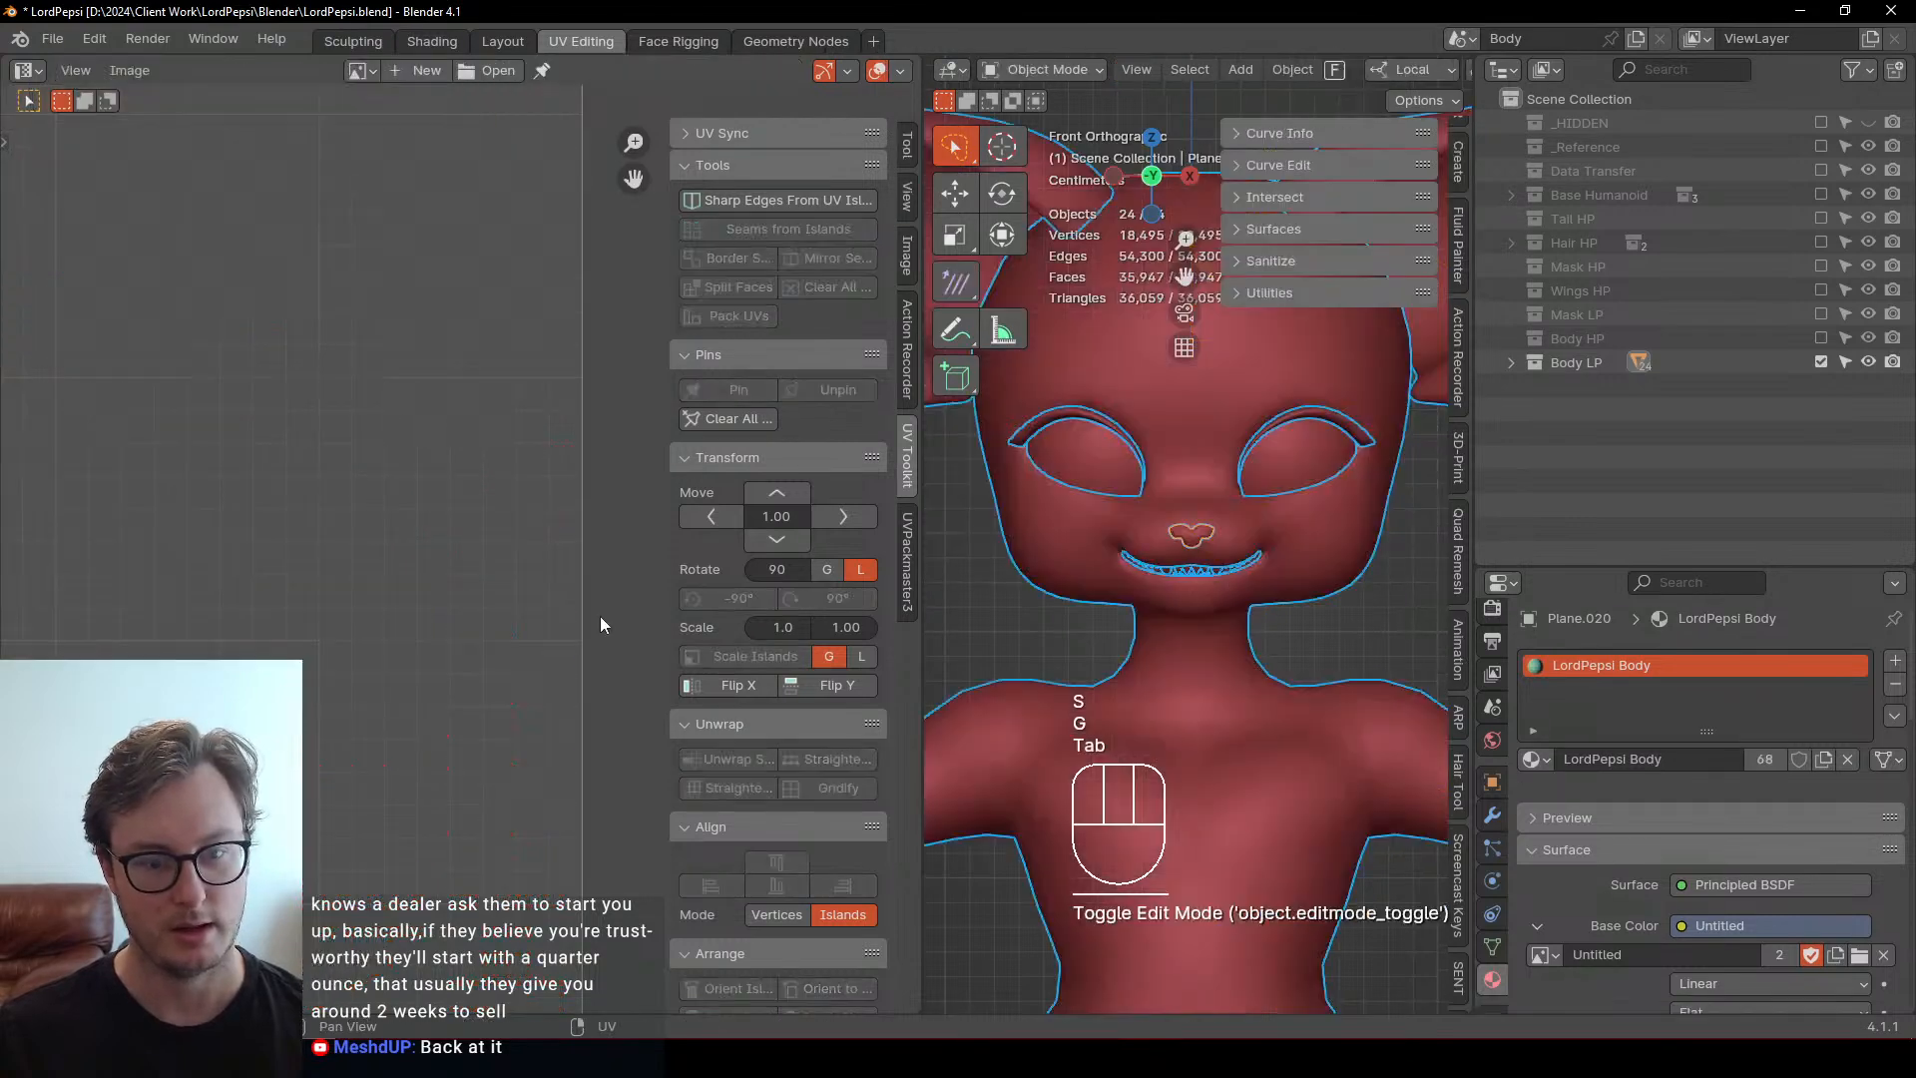
Widen the 3D viewport over the UV editor and save the file
{"action": "left_click_drag", "start_coordinate": [926, 704], "coordinate": [299, 704]}
{"action": "middle_click_drag", "start_coordinate": [499, 648], "coordinate": [942, 581]}
{"action": "key", "text": "ctrl+s"}
{"action": "scroll", "coordinate": [894, 569], "scroll_direction": "up", "scroll_amount": 3}
{"action": "scroll", "coordinate": [894, 569], "scroll_direction": "up", "scroll_amount": 2}
{"action": "scroll", "coordinate": [840, 531], "scroll_direction": "down", "scroll_amount": 11}
{"action": "scroll", "coordinate": [942, 581], "scroll_direction": "up", "scroll_amount": 6}
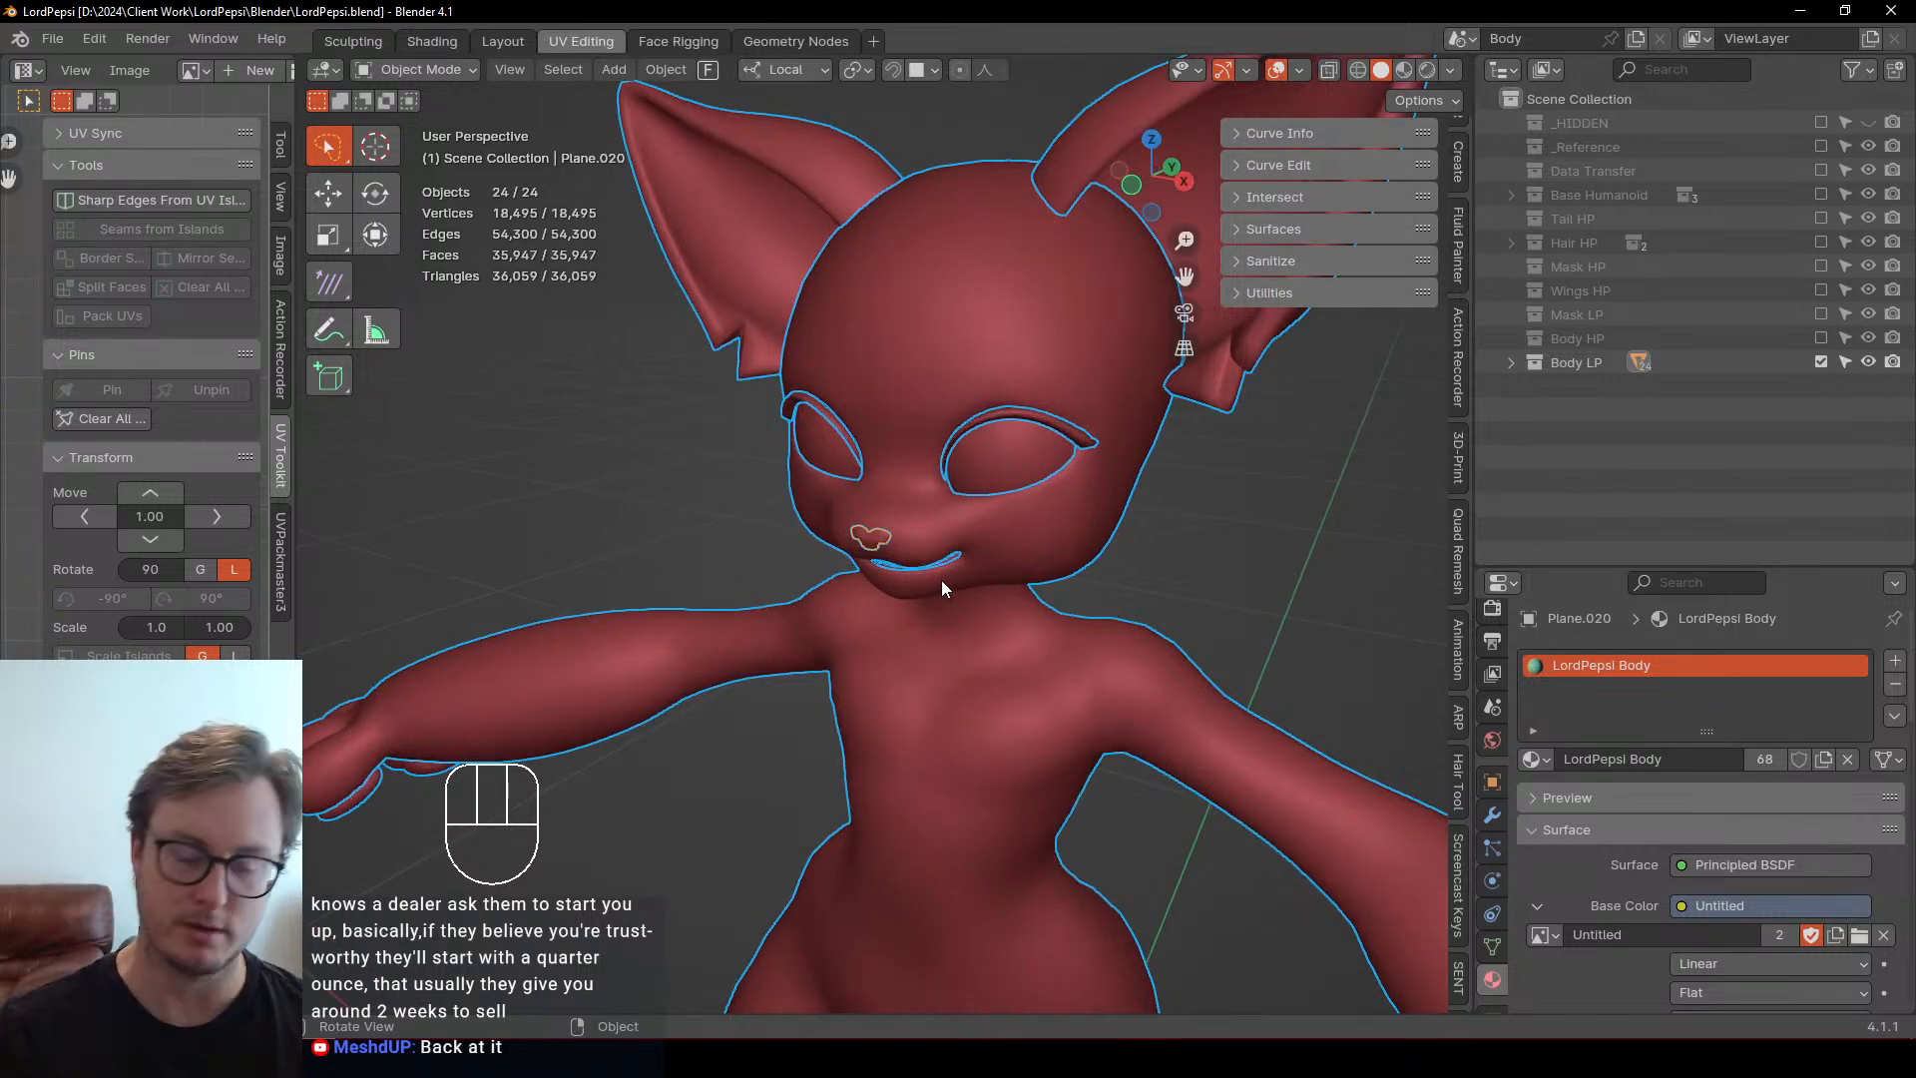
Select the nose object and apply its transforms
{"action": "scroll", "coordinate": [834, 557], "scroll_direction": "up", "scroll_amount": 5}
{"action": "left_click", "coordinate": [832, 552]}
{"action": "key", "text": "ctrl+a"}
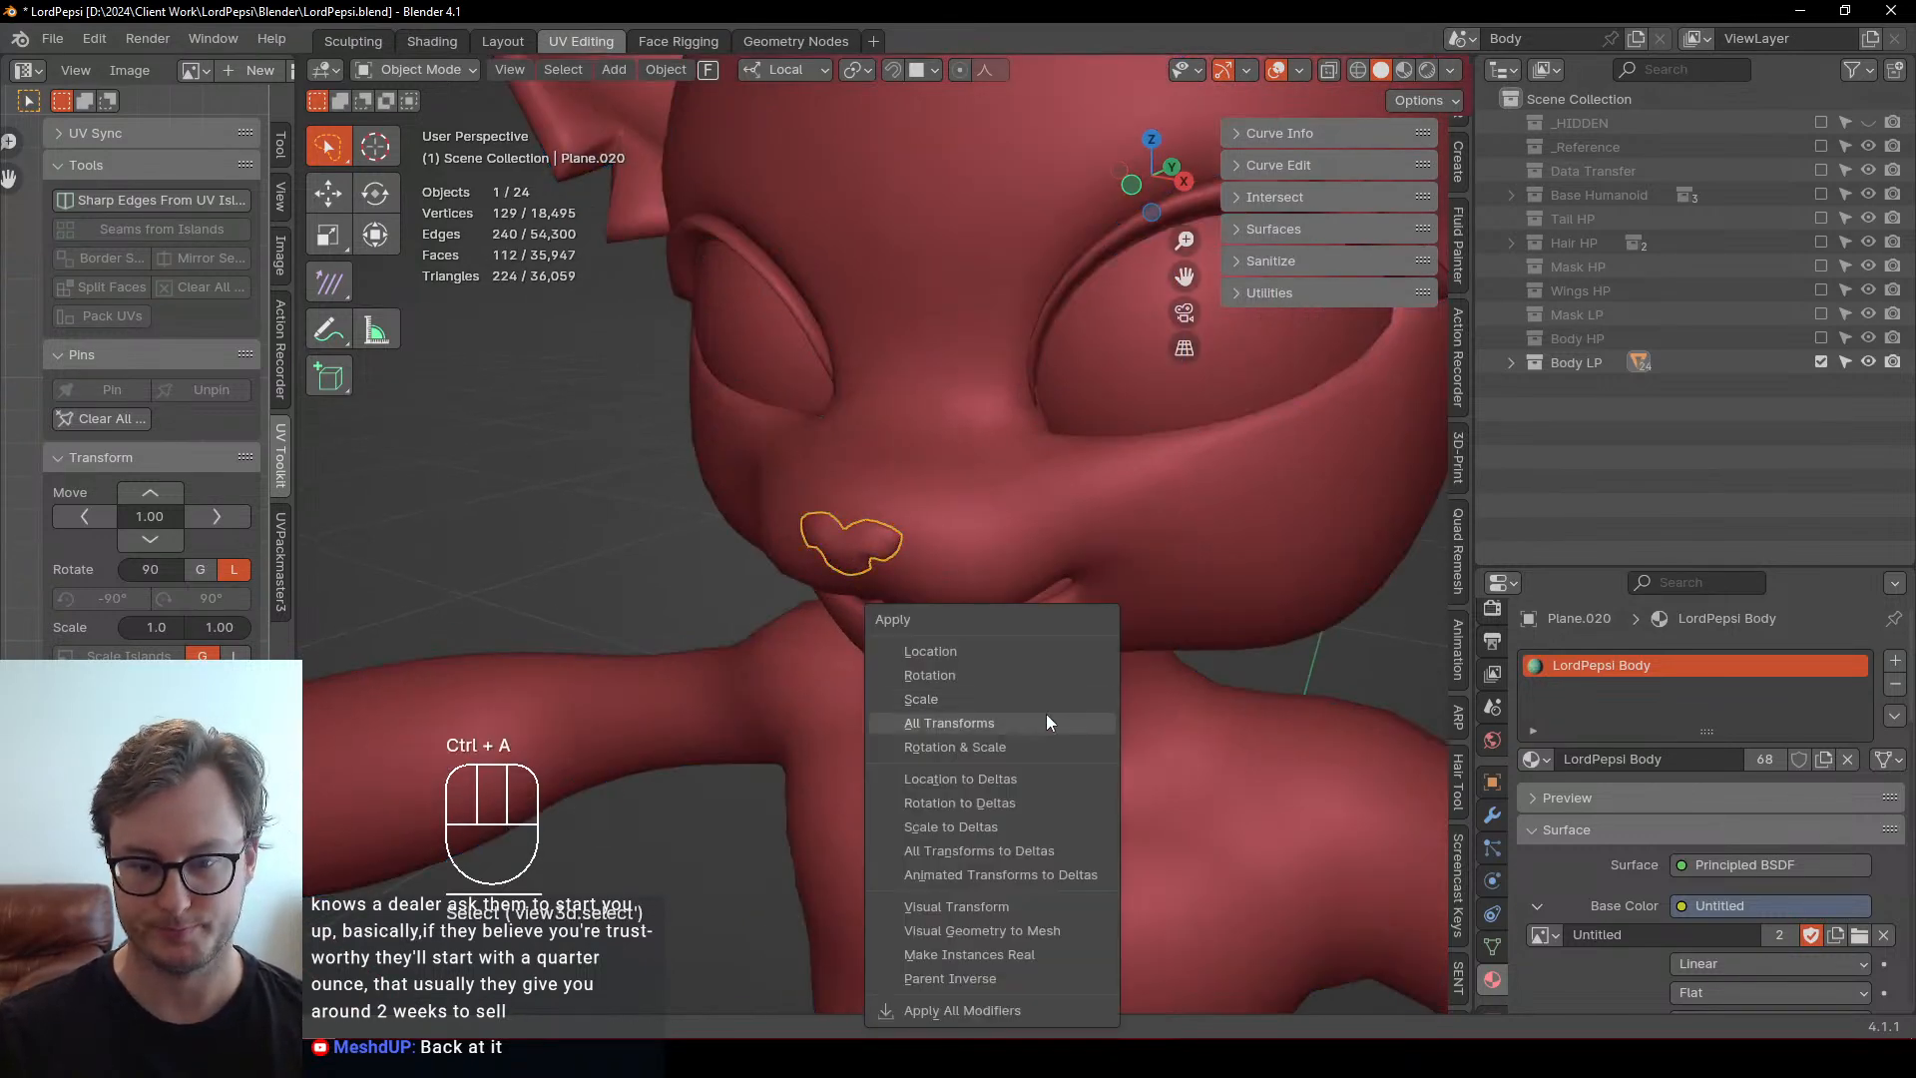
{"action": "left_click", "coordinate": [925, 655]}
{"action": "middle_click_drag", "start_coordinate": [925, 655], "coordinate": [1059, 517]}
Copy the body's Displace and Triangulate modifiers to the nose object
{"action": "left_click", "coordinate": [1059, 517], "text": "shift"}
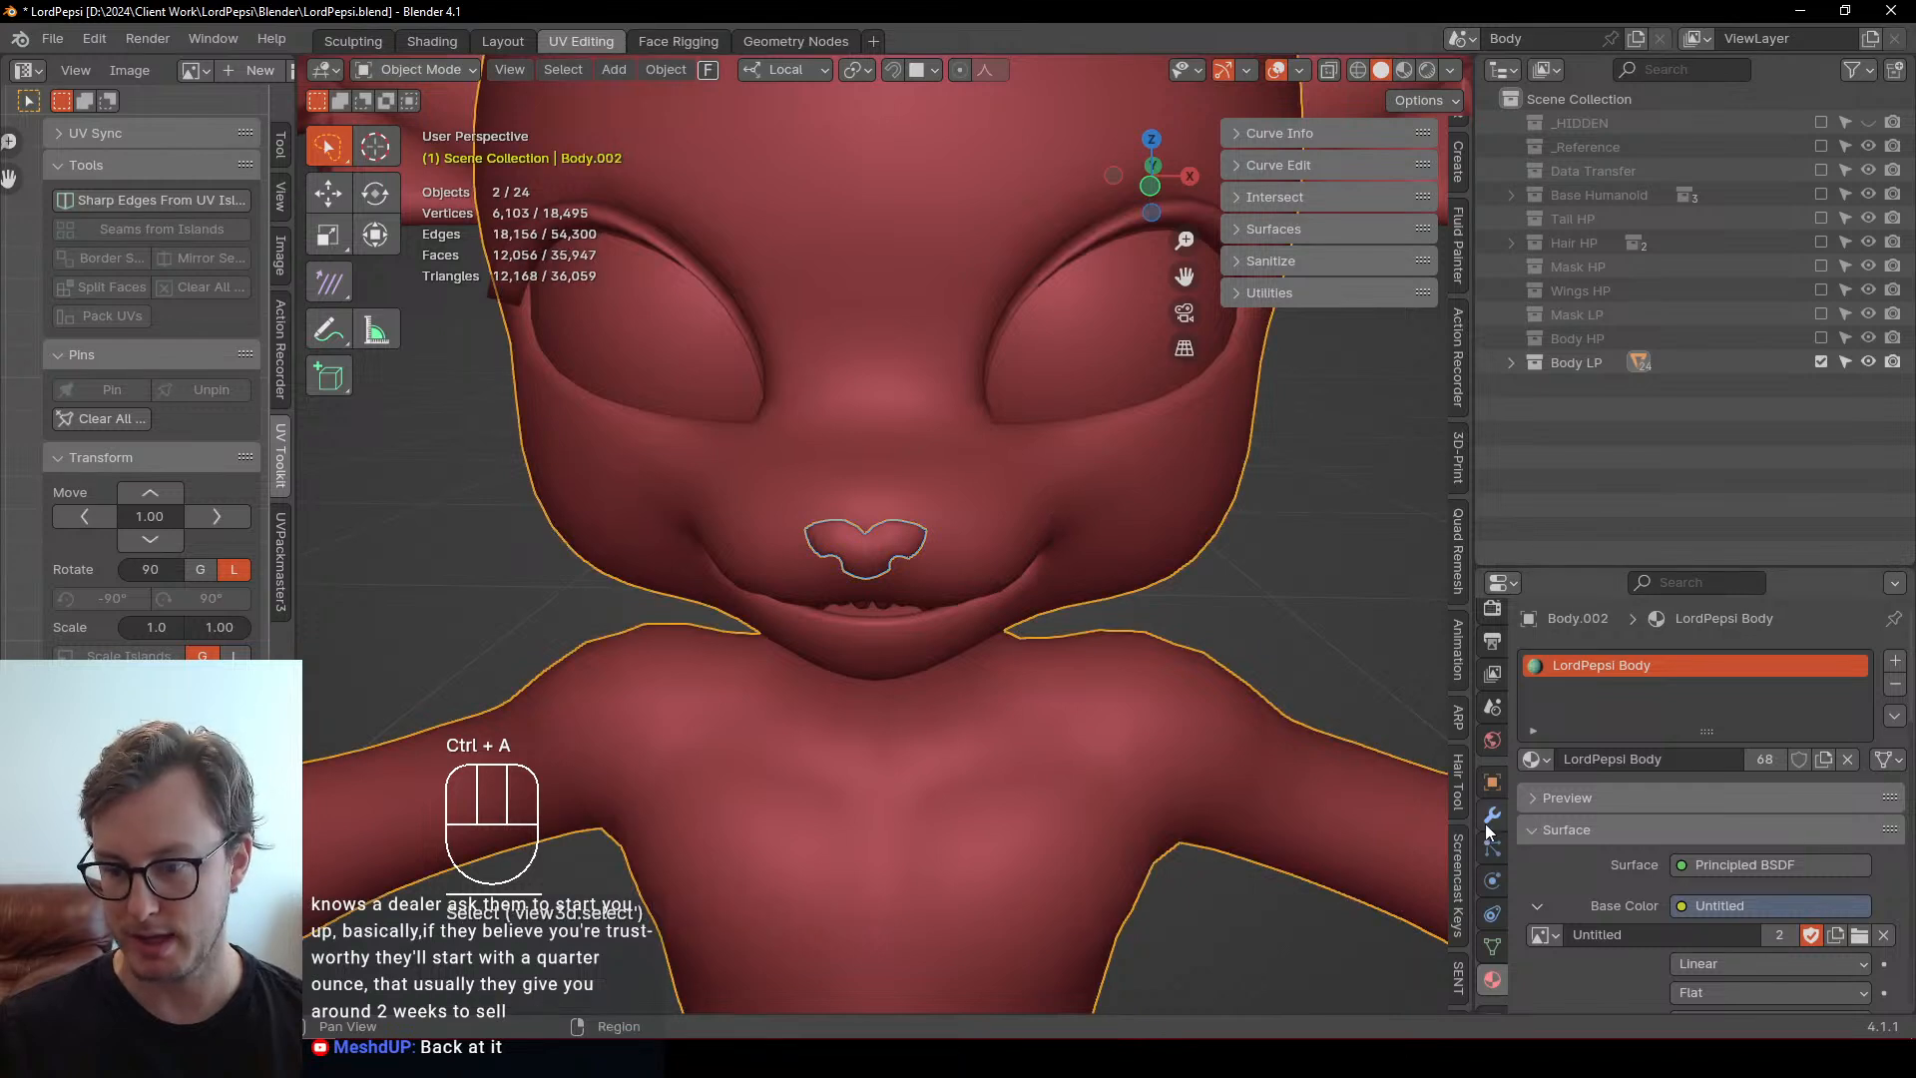
{"action": "left_click", "coordinate": [1492, 814]}
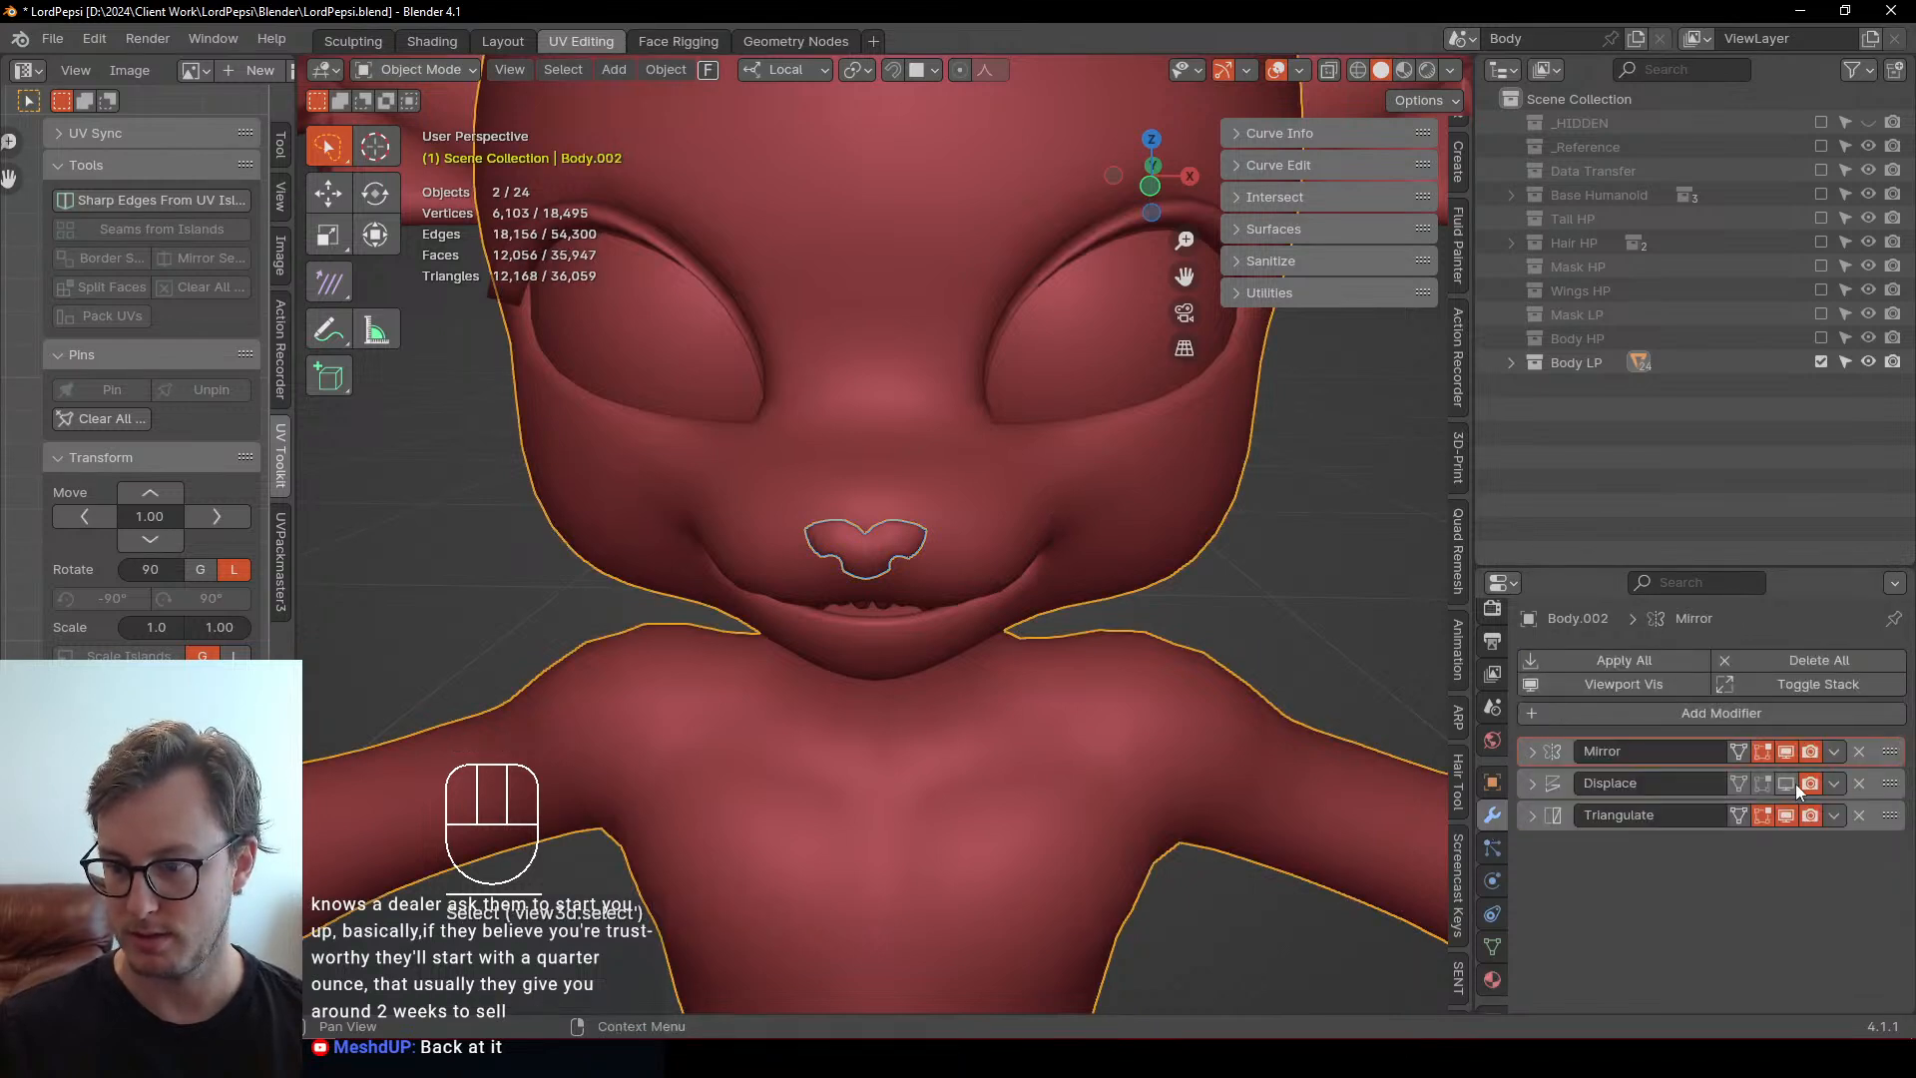
{"action": "left_click", "coordinate": [1834, 782]}
{"action": "left_click", "coordinate": [1757, 858]}
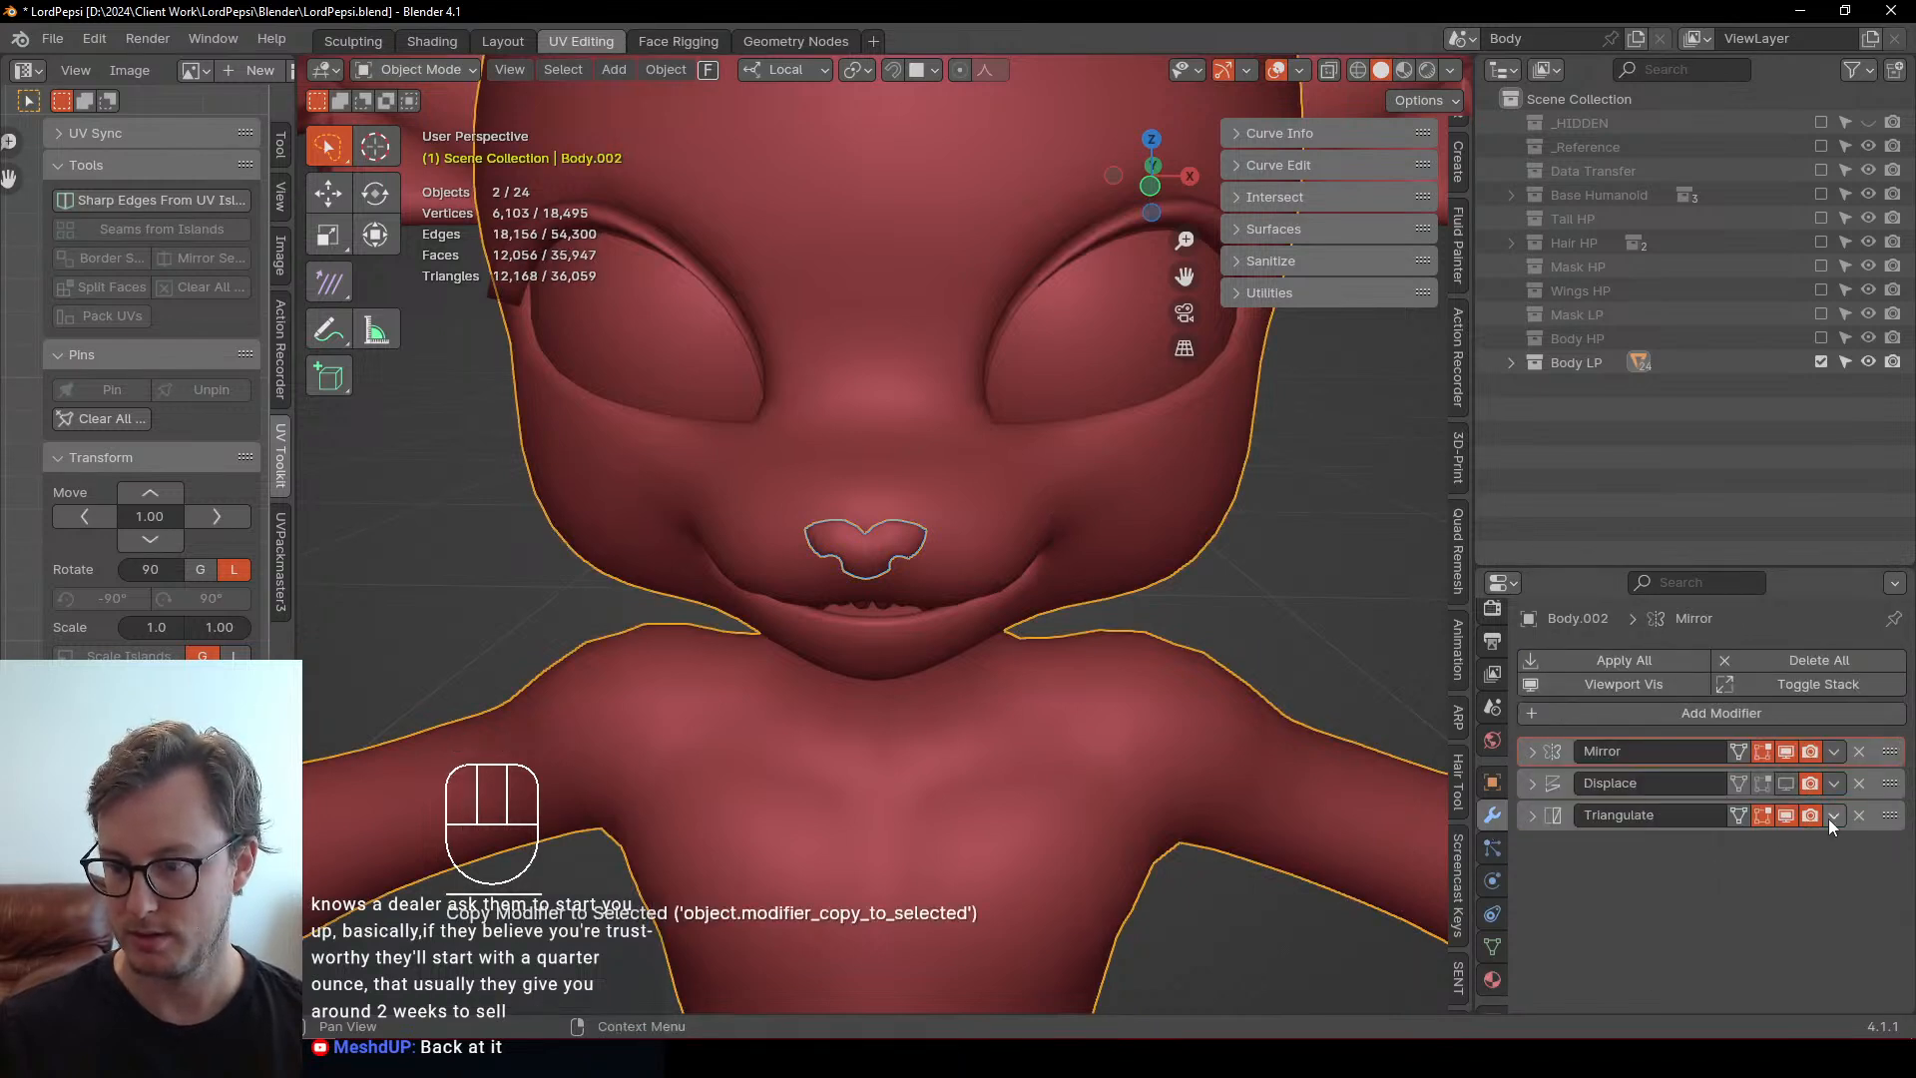
{"action": "left_click", "coordinate": [1762, 894]}
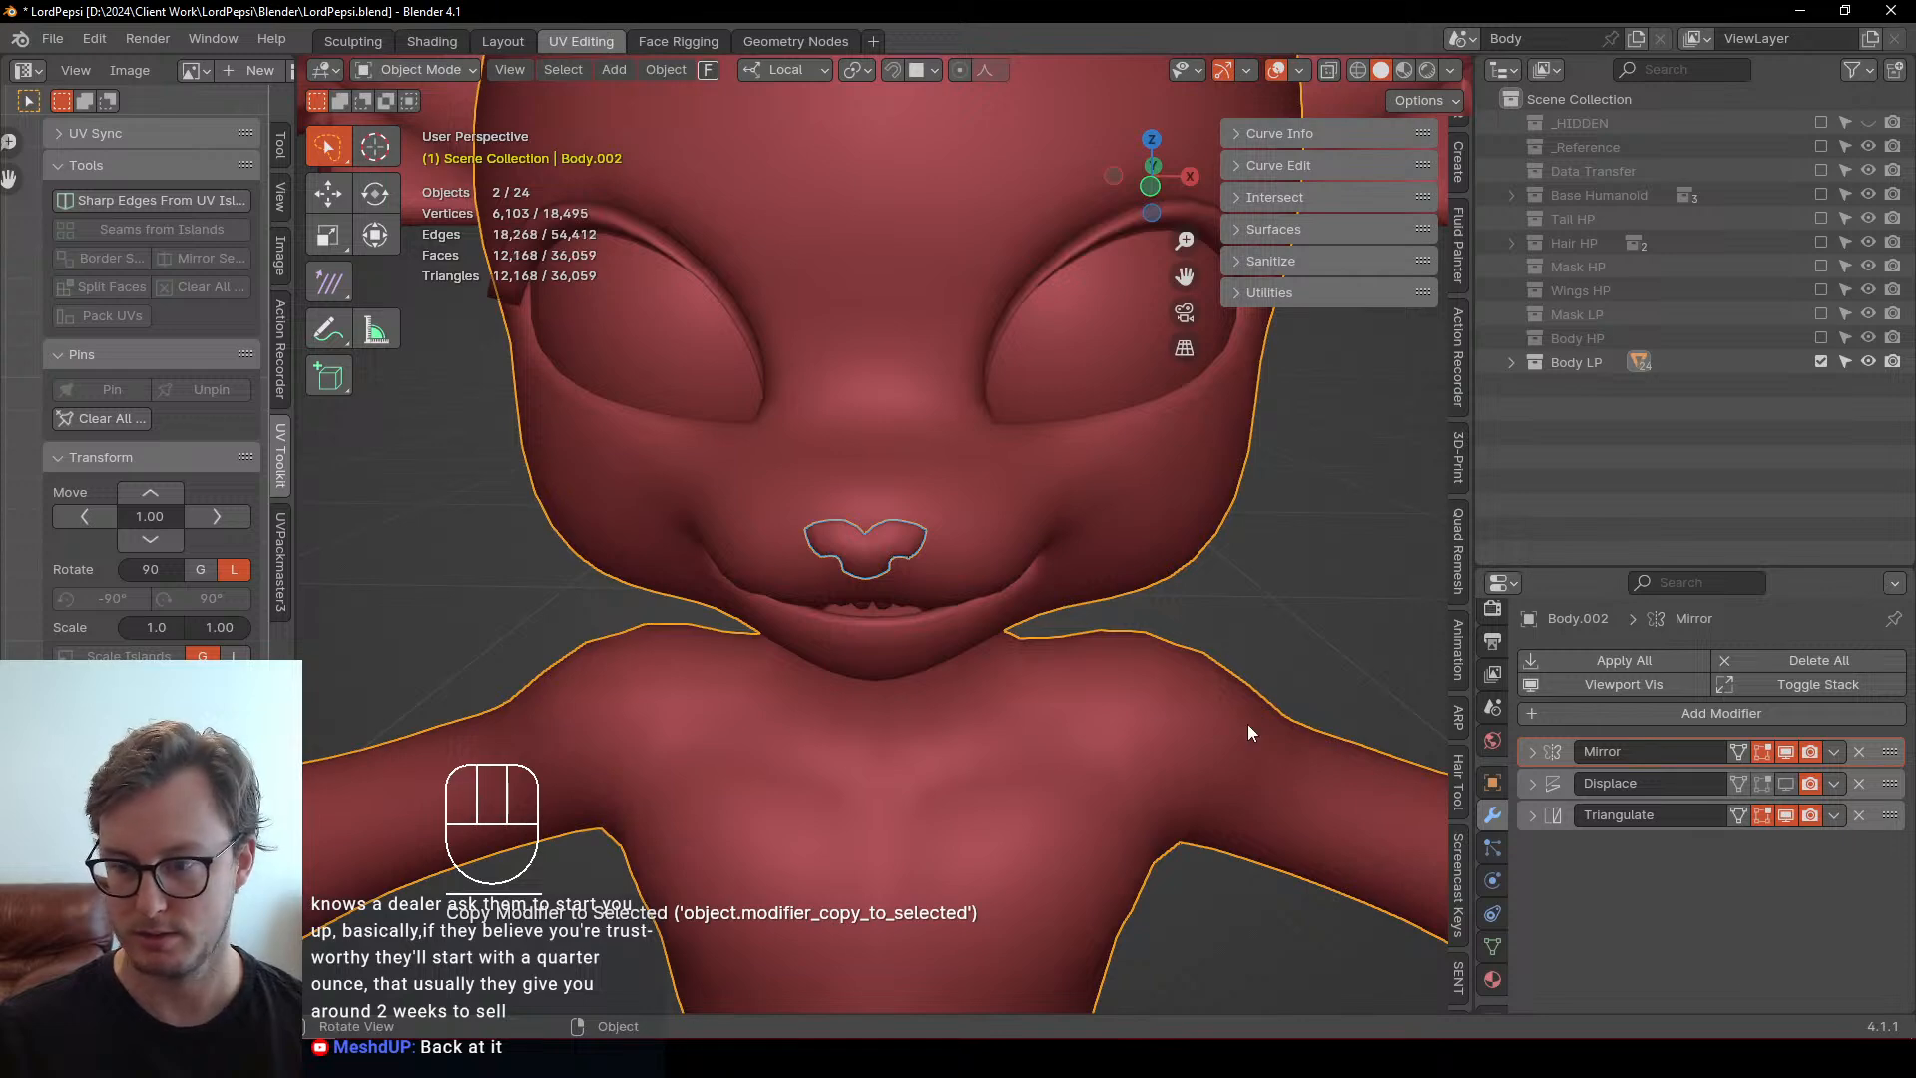
Transfer the body's vertex groups to the nose as mesh data, matching the destination layers by name
{"action": "left_click", "coordinate": [649, 69]}
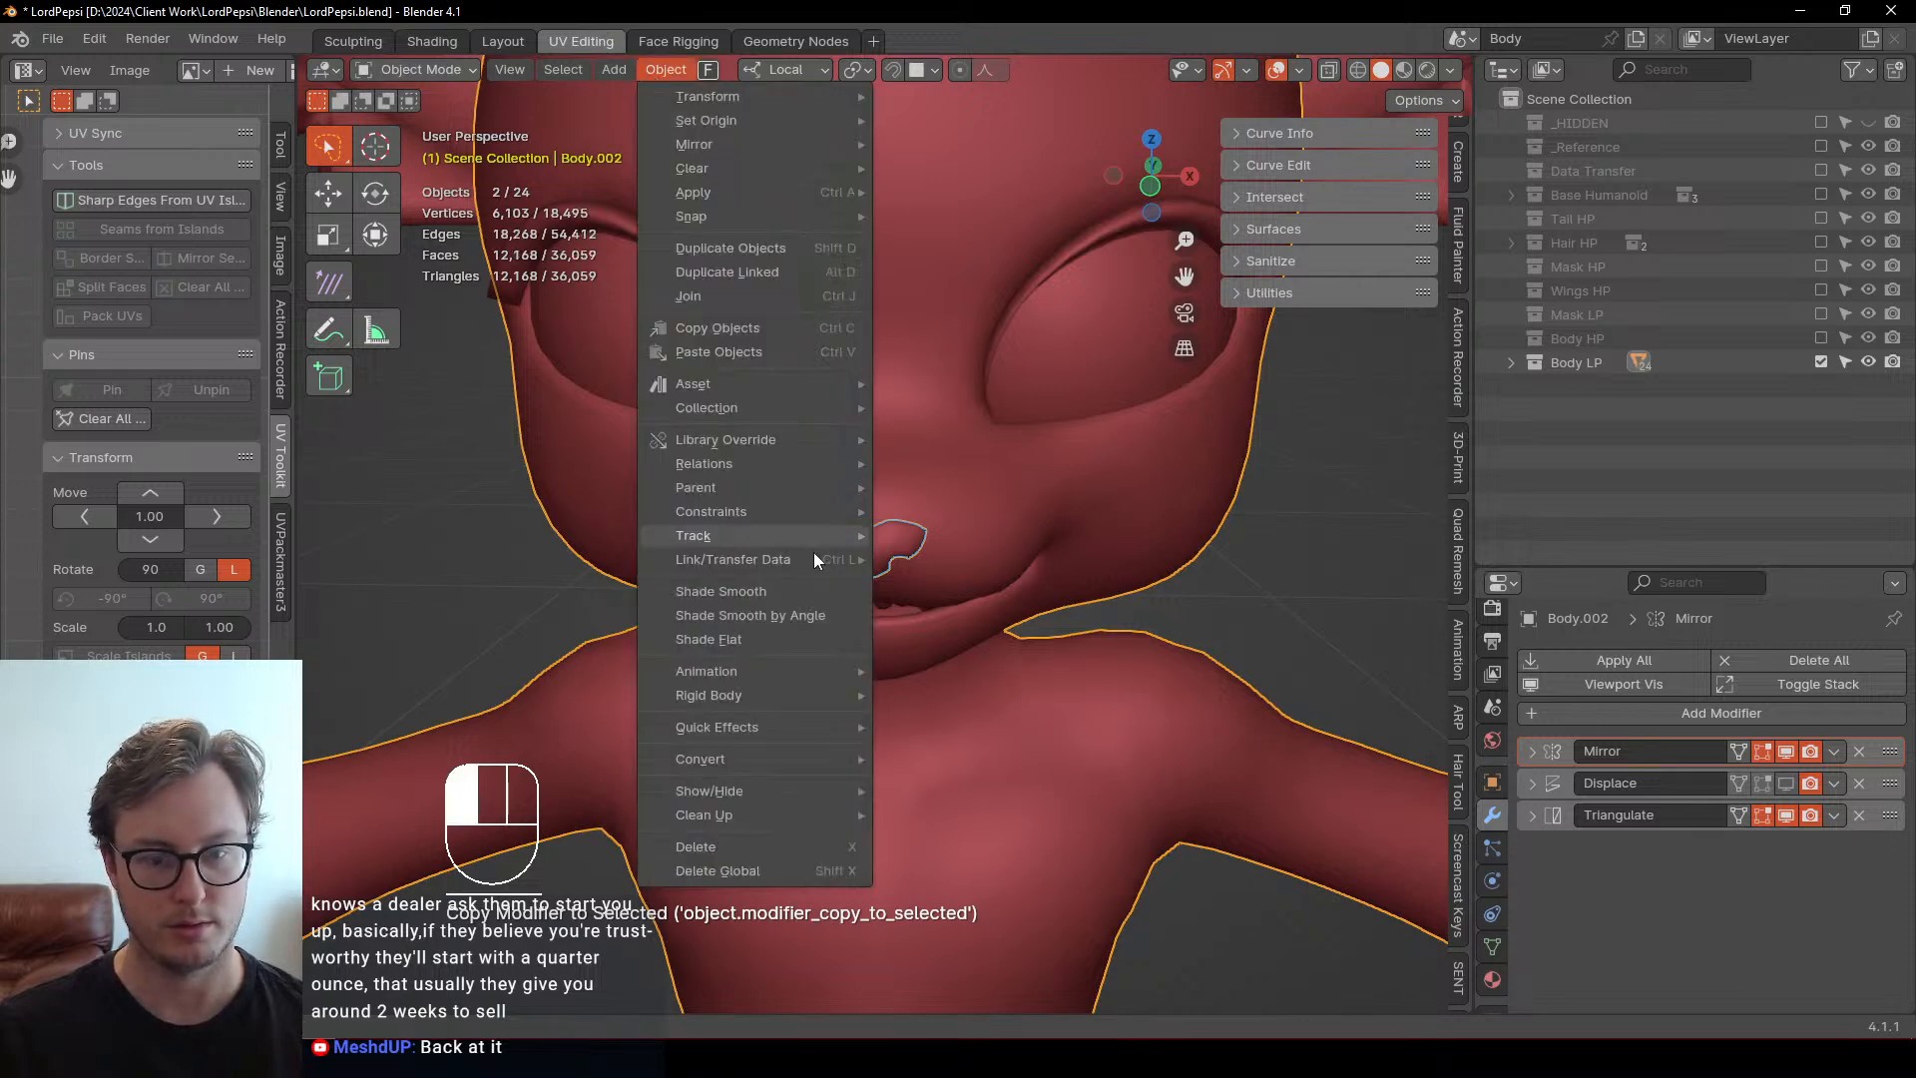
{"action": "left_click", "coordinate": [1192, 637]}
{"action": "left_click", "coordinate": [1493, 946]}
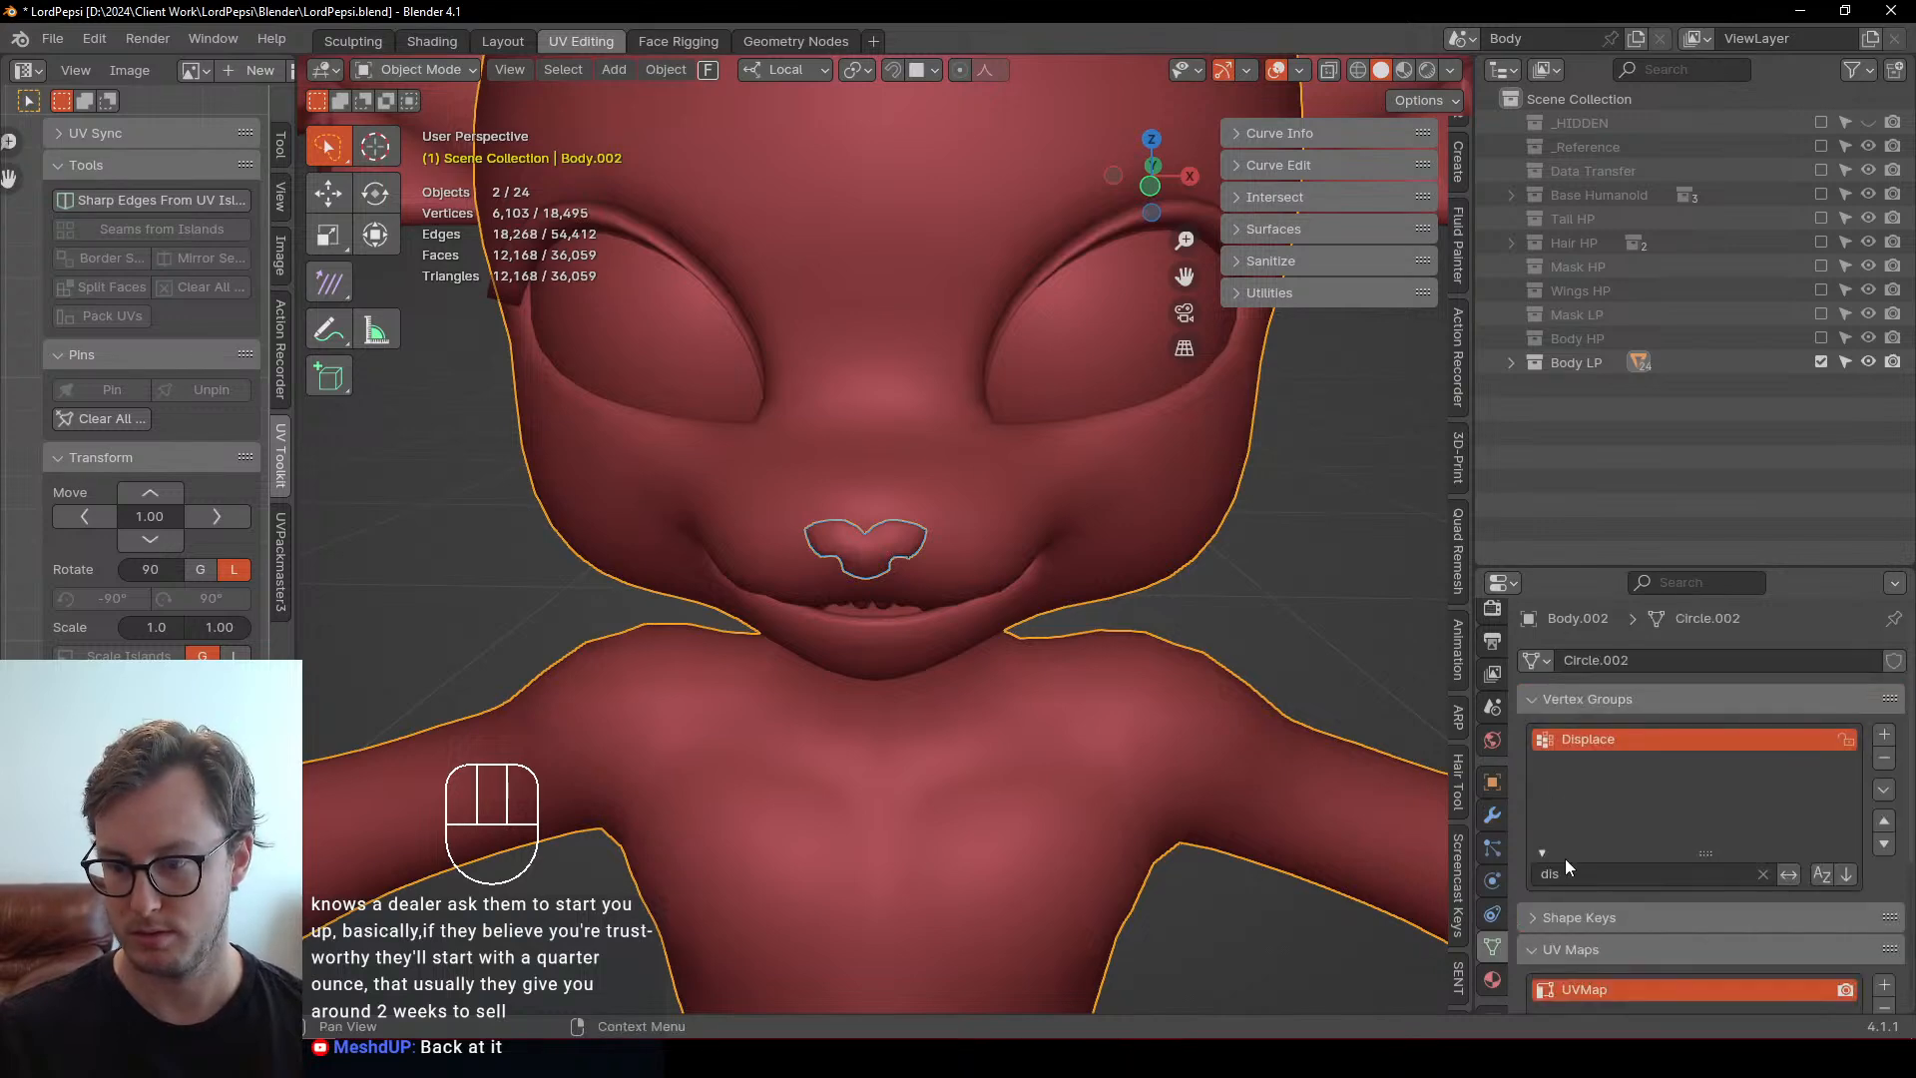
{"action": "left_click", "coordinate": [665, 70]}
{"action": "mouse_move", "coordinate": [695, 565]}
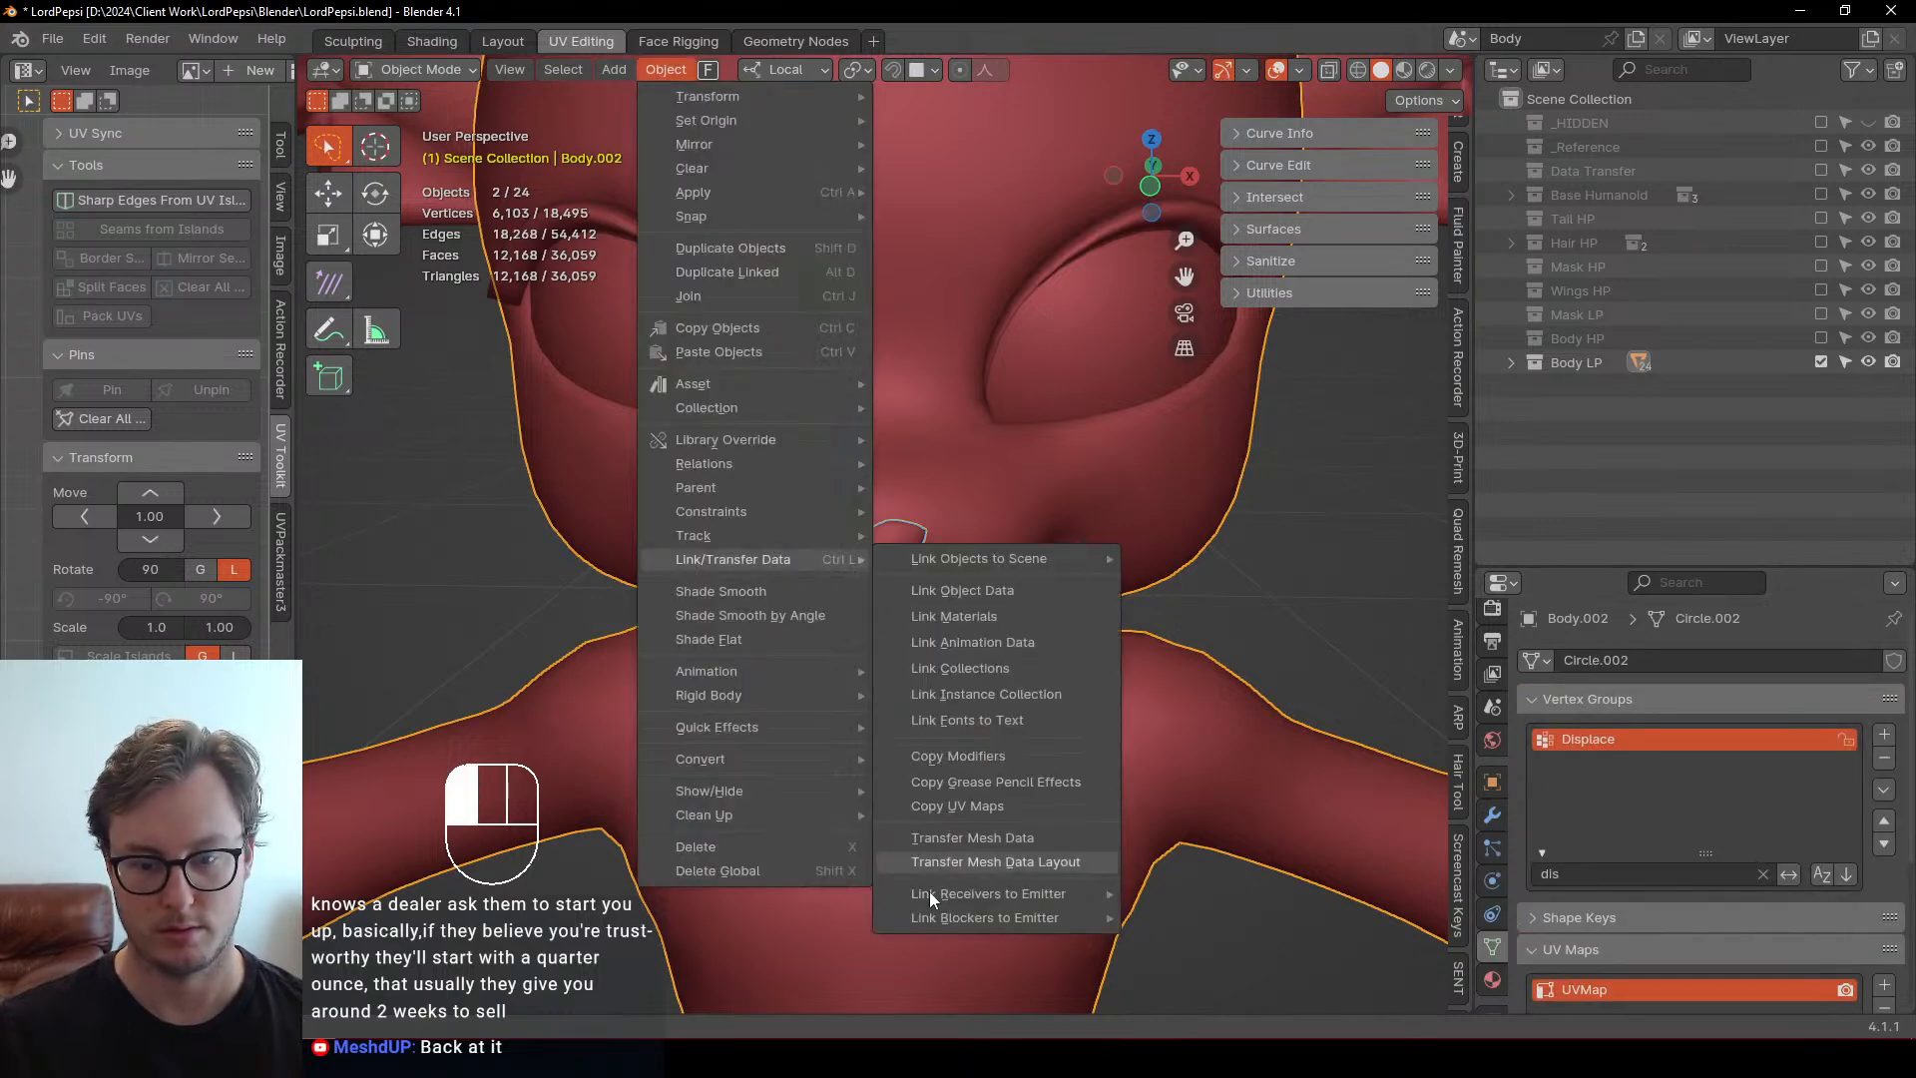
{"action": "left_click", "coordinate": [979, 838]}
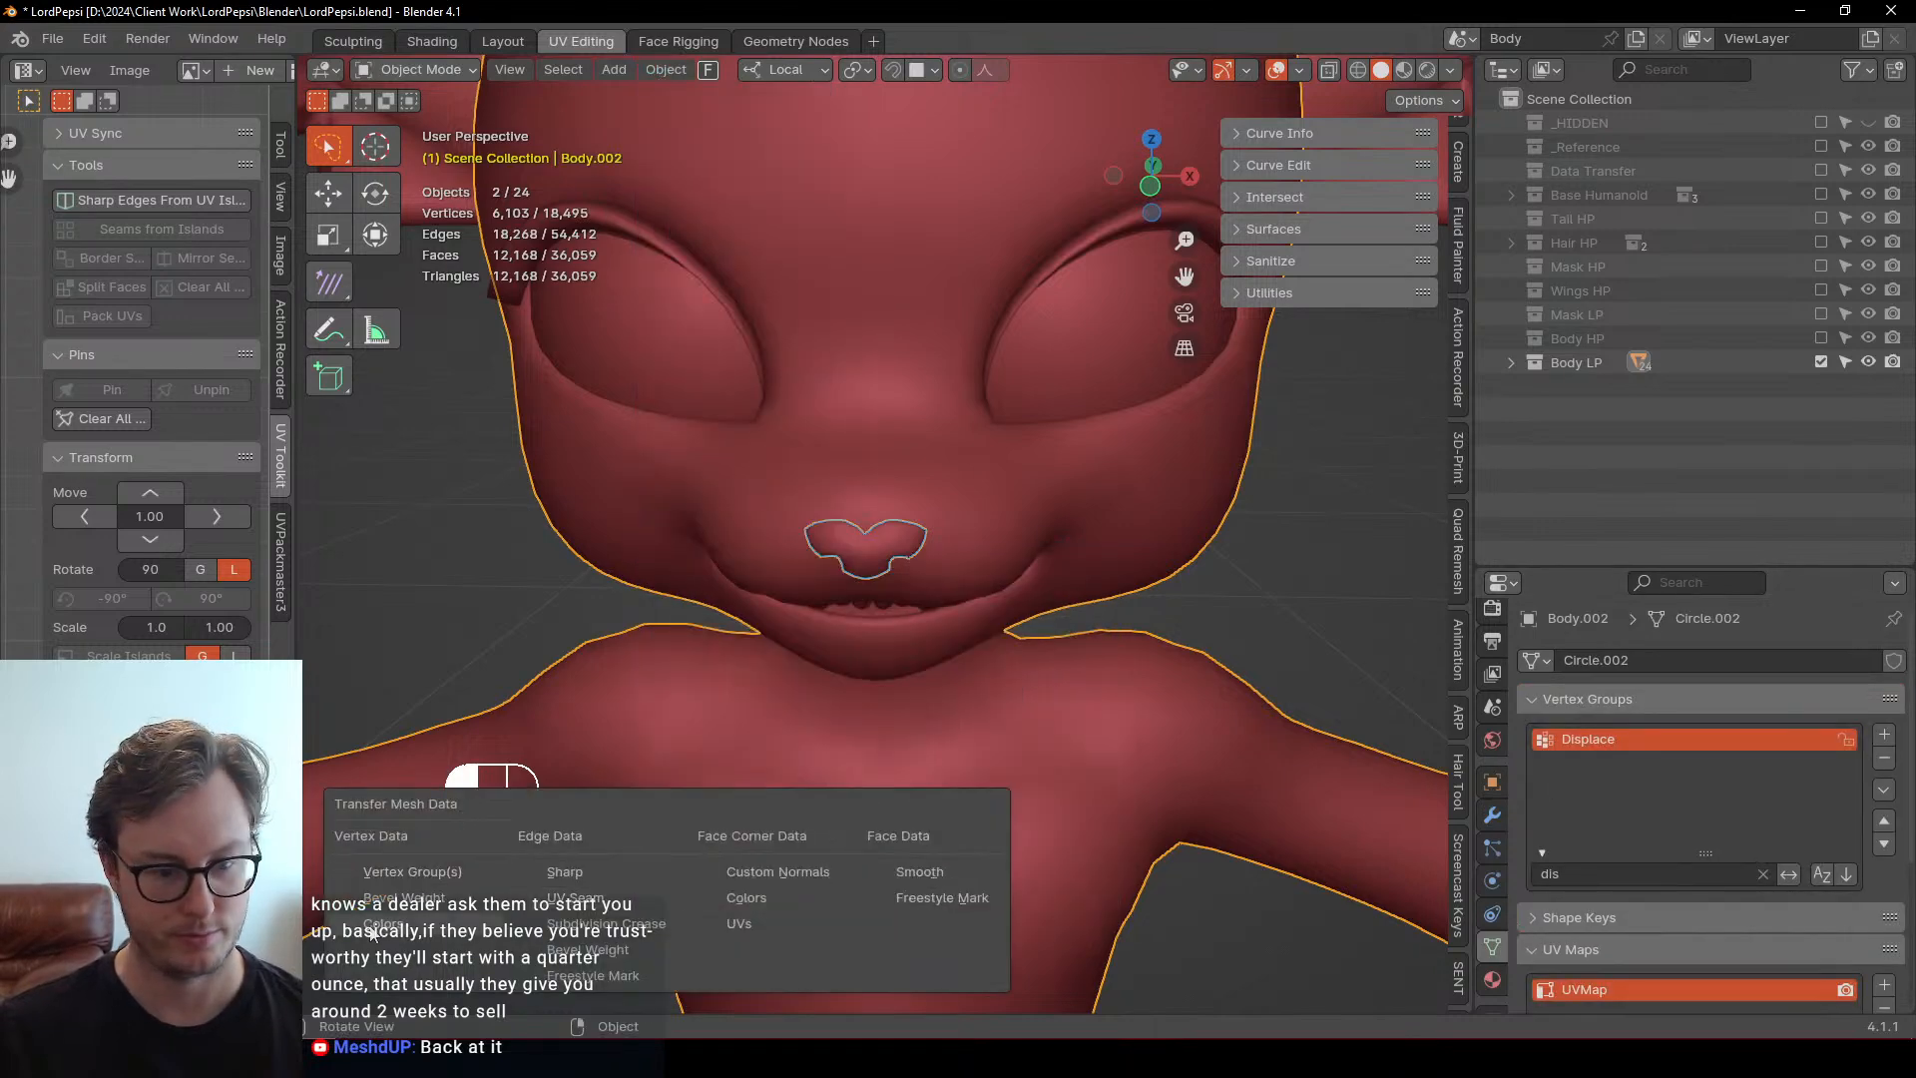
{"action": "left_click", "coordinate": [429, 870]}
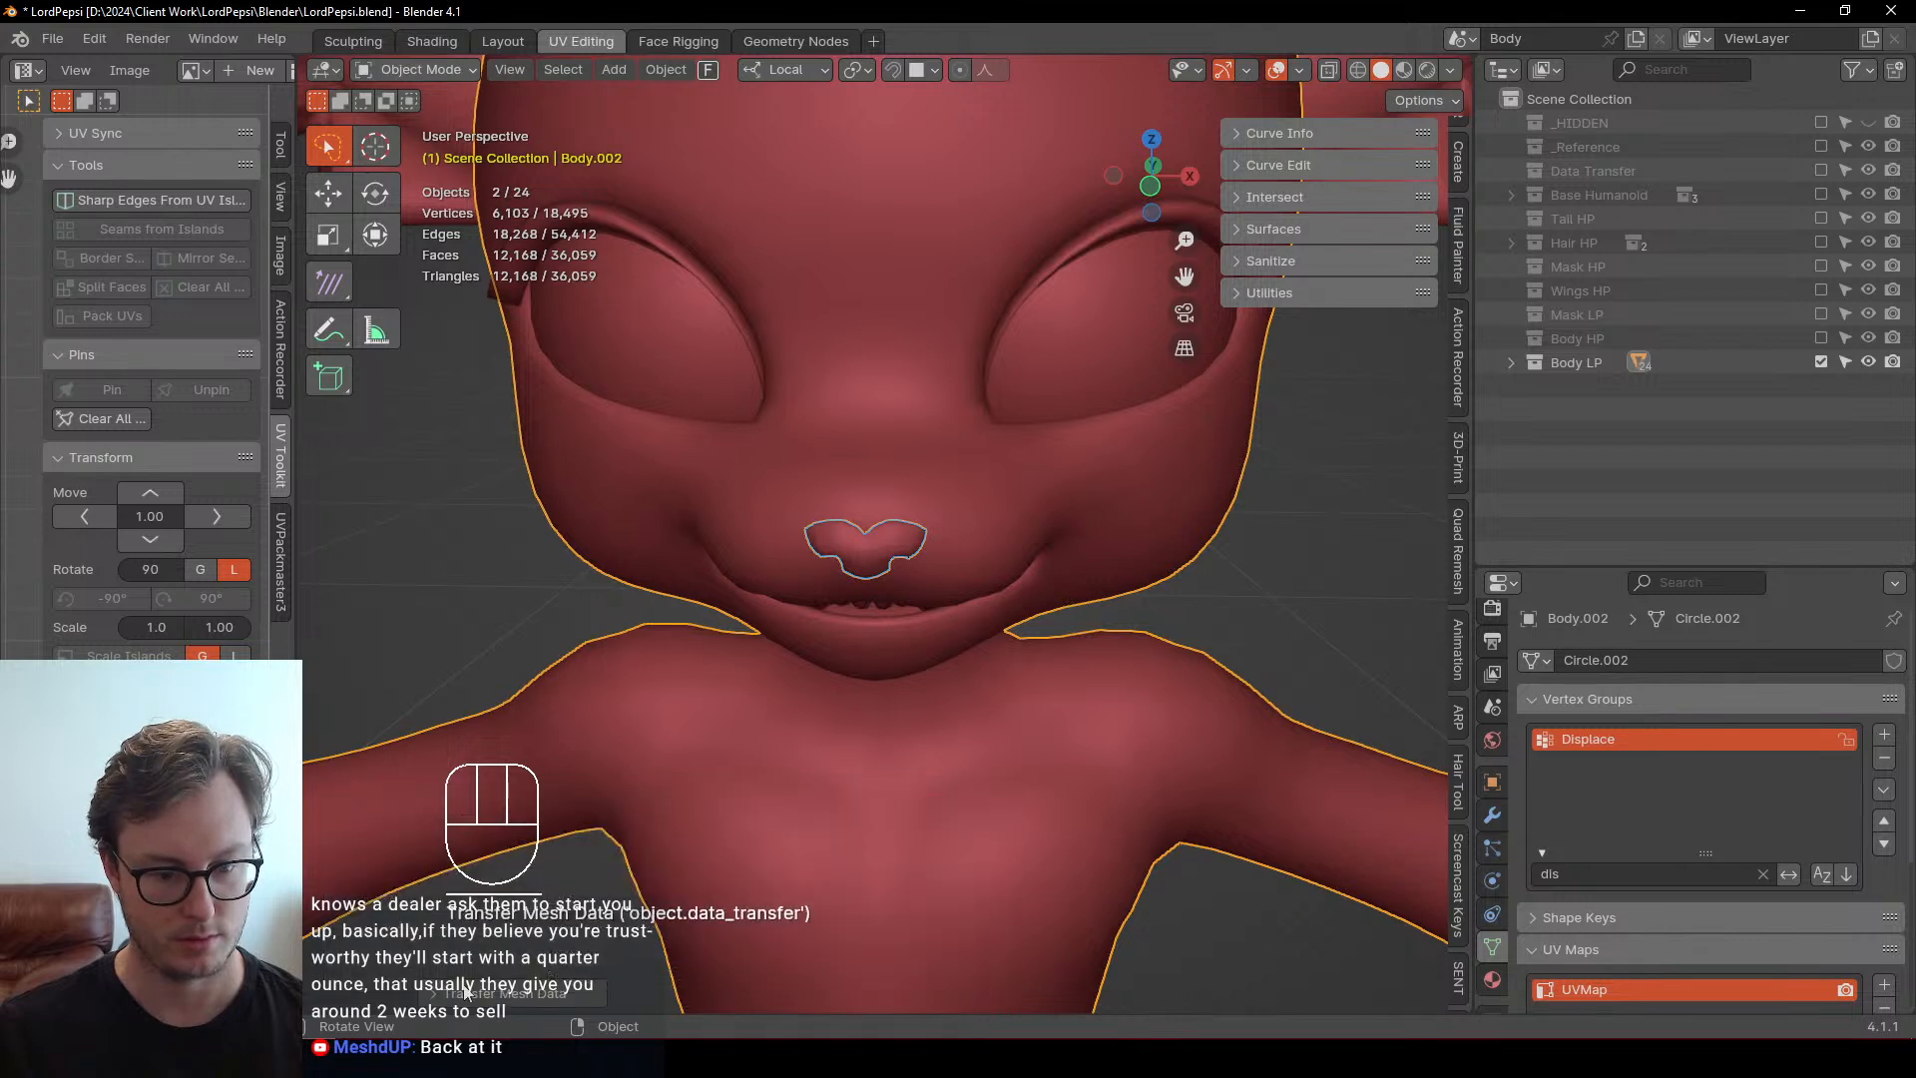
{"action": "left_click", "coordinate": [606, 936]}
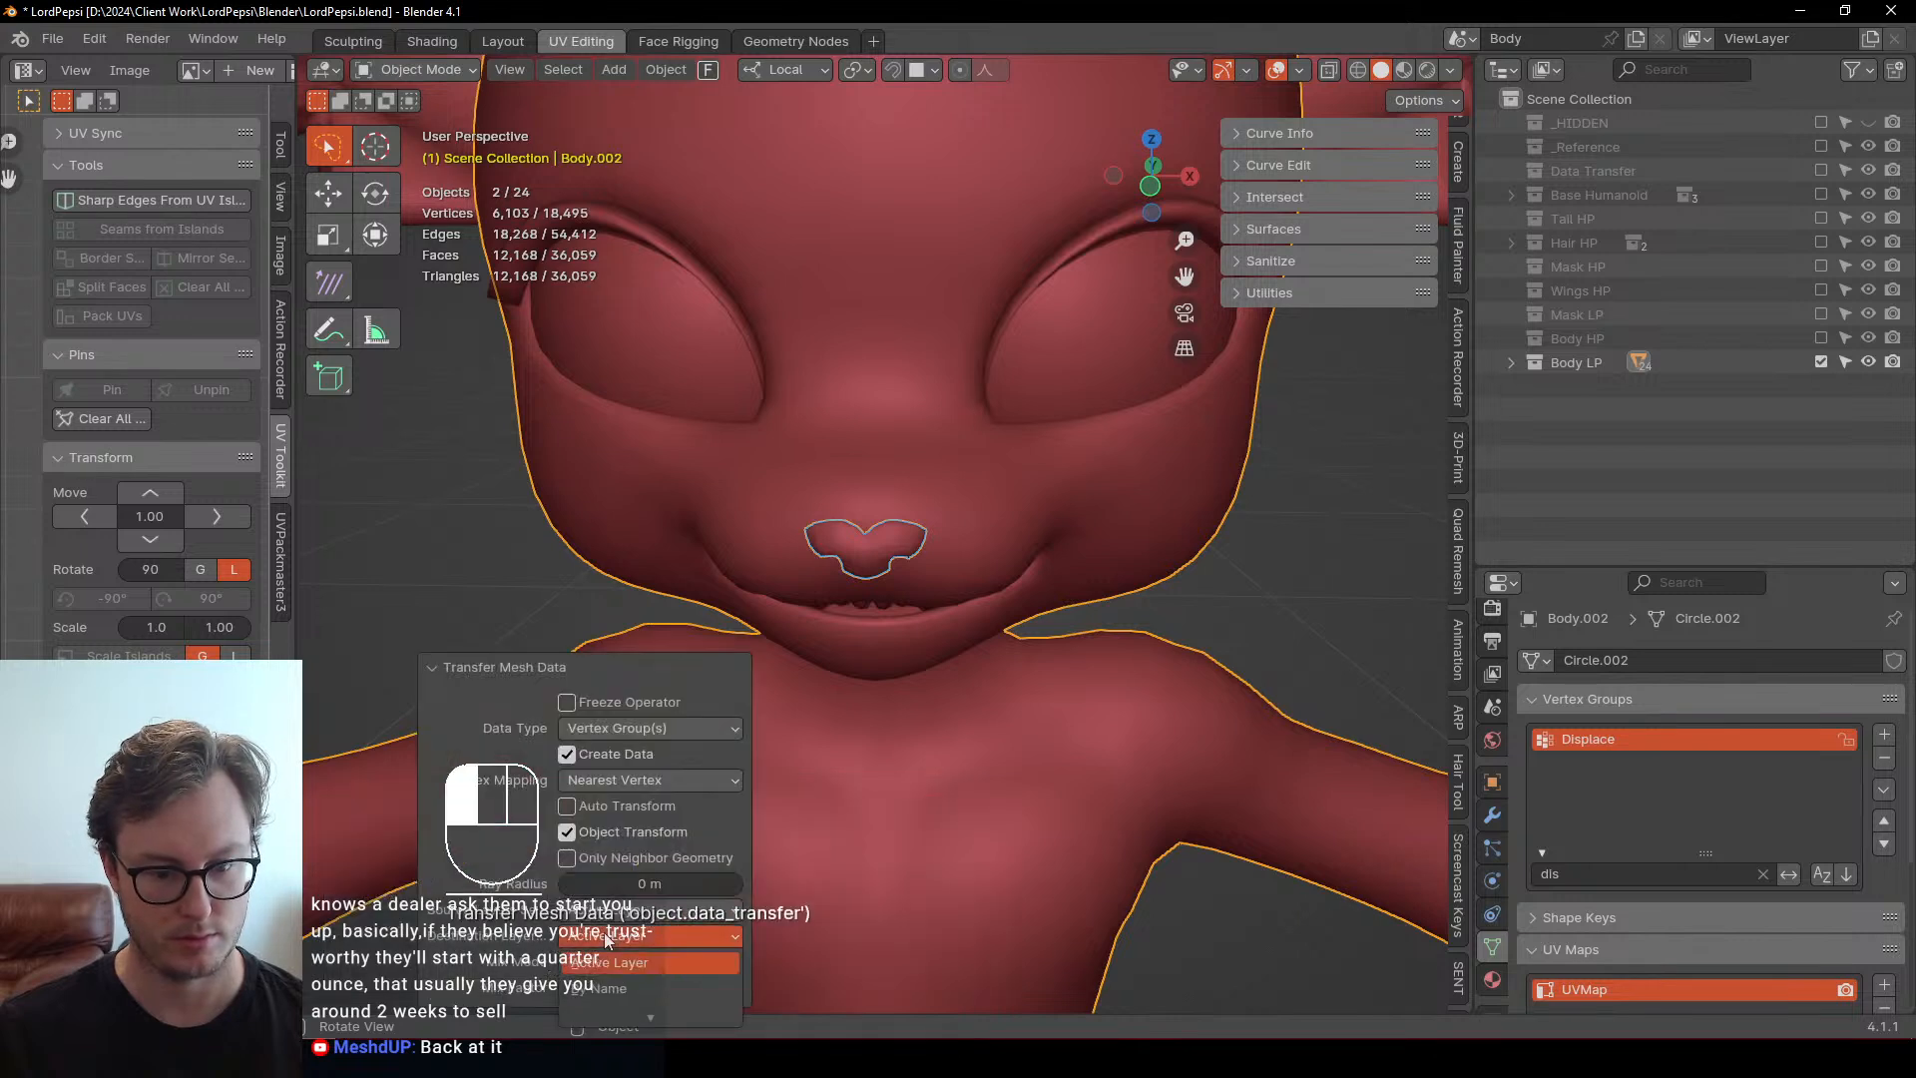
{"action": "left_click", "coordinate": [593, 989]}
Select only the nose object and save the file
{"action": "left_click", "coordinate": [864, 546]}
{"action": "middle_click_drag", "start_coordinate": [864, 547], "coordinate": [975, 559]}
{"action": "key", "text": "ctrl+s"}
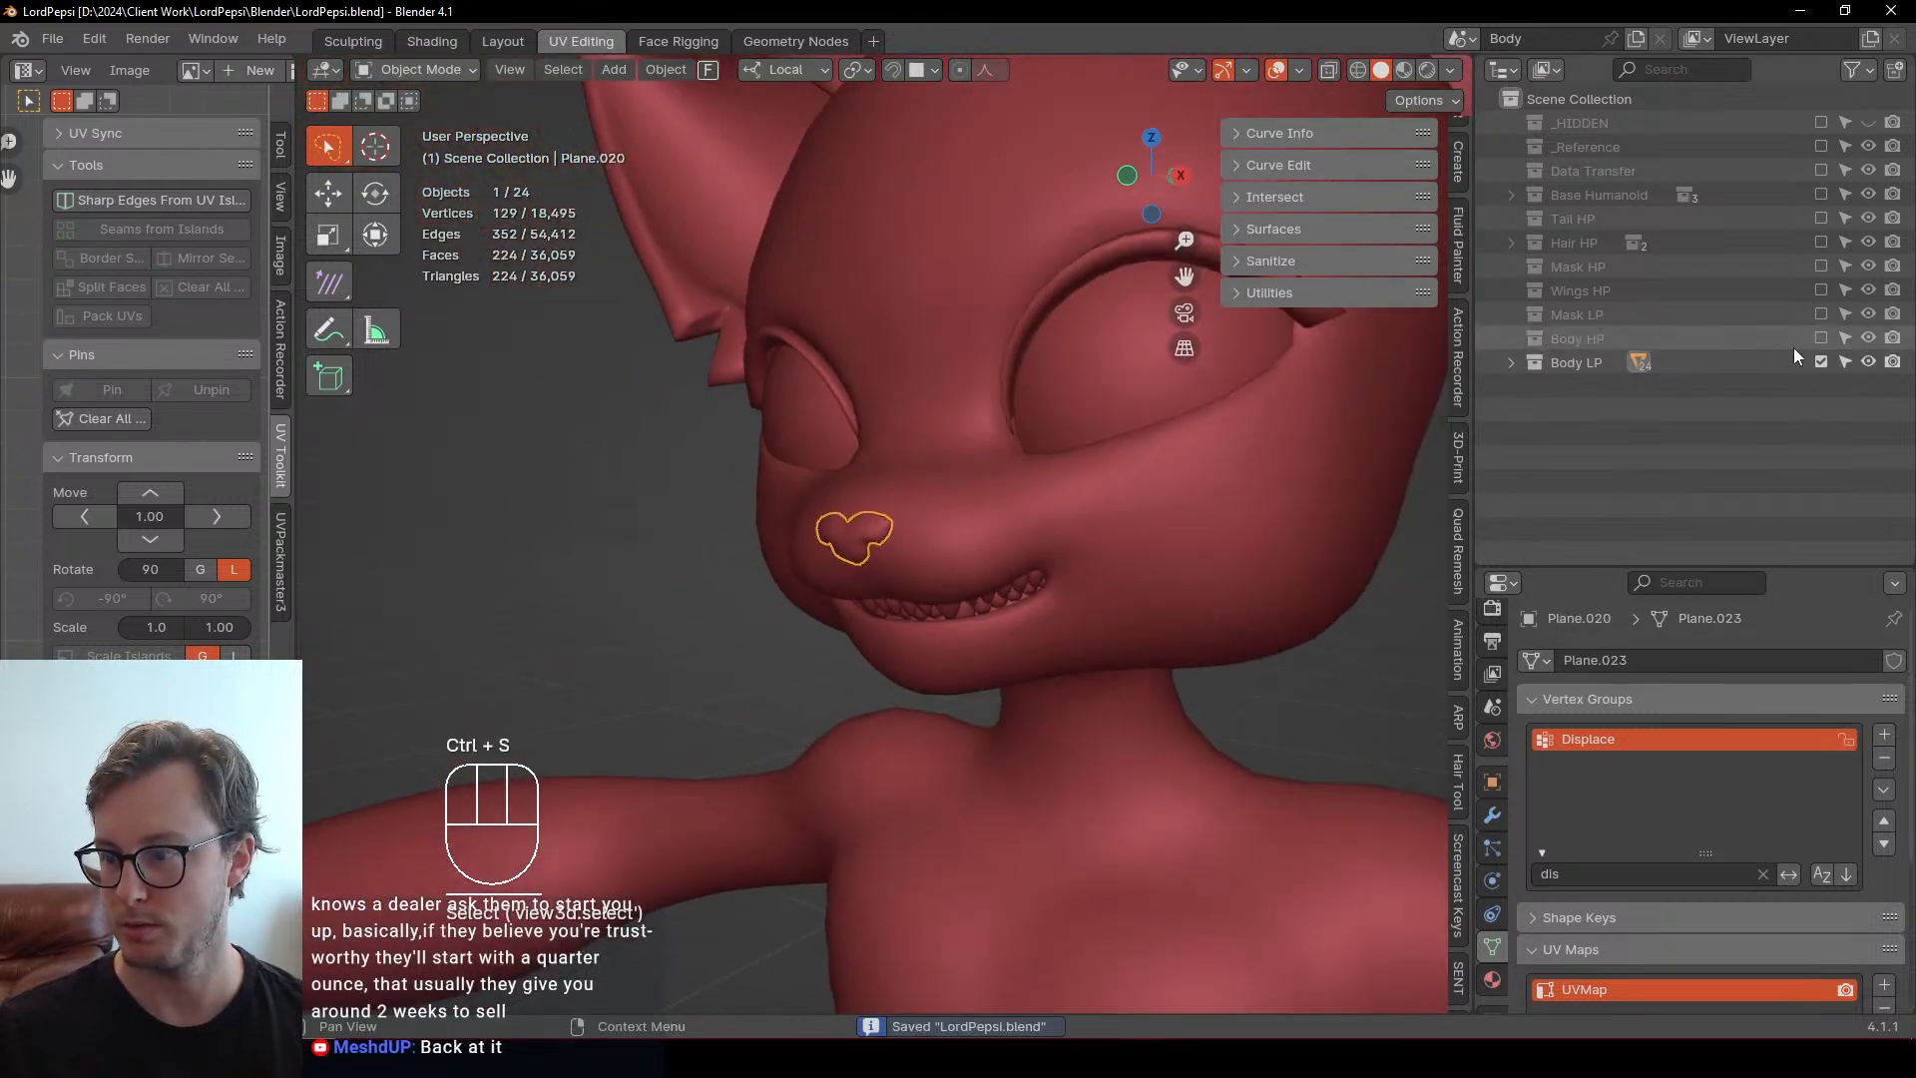
Show the Body HP collection, advance to frame 2 and reselect the low-poly nose
{"action": "left_click", "coordinate": [1820, 338]}
{"action": "middle_click_drag", "start_coordinate": [868, 519], "coordinate": [926, 559]}
{"action": "scroll", "coordinate": [983, 514], "scroll_direction": "down", "scroll_amount": 5}
{"action": "scroll", "coordinate": [983, 550], "scroll_direction": "up", "scroll_amount": 5}
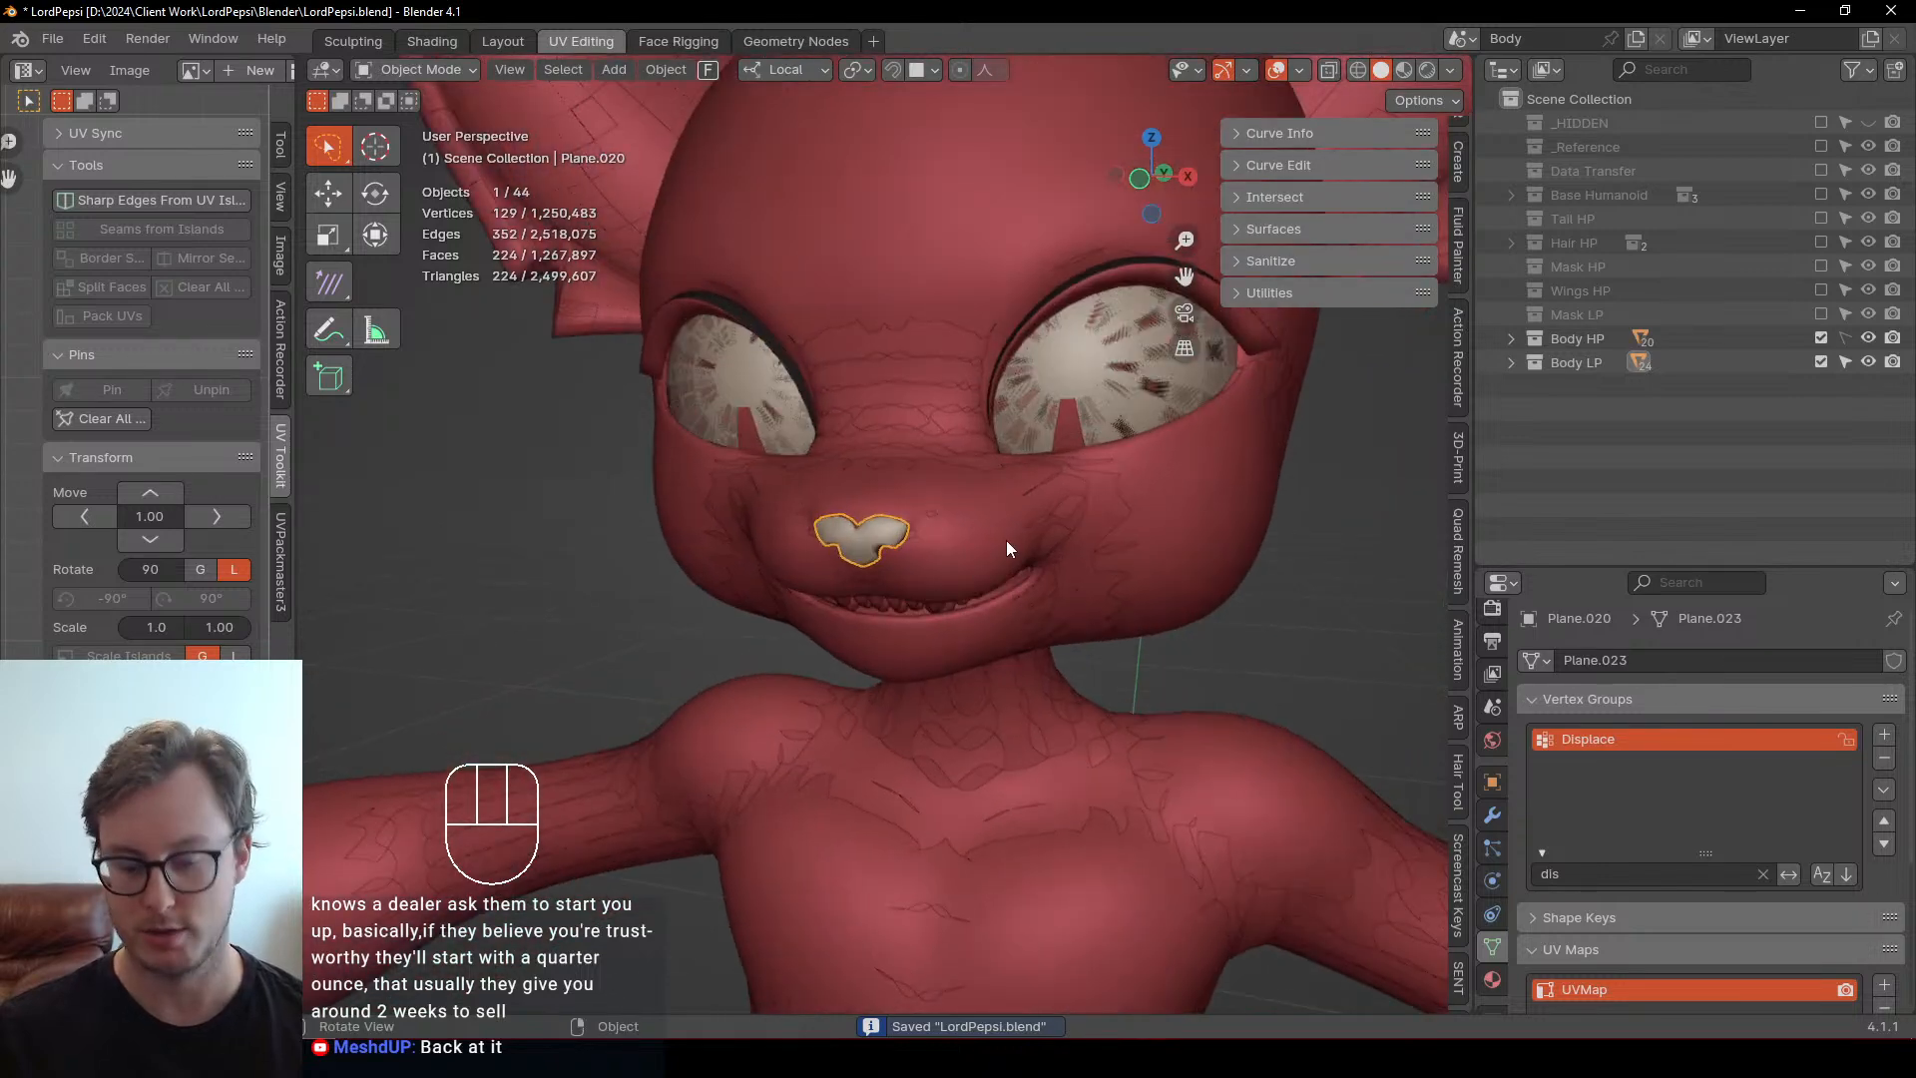
{"action": "key", "text": "Right"}
{"action": "left_click", "coordinate": [863, 546]}
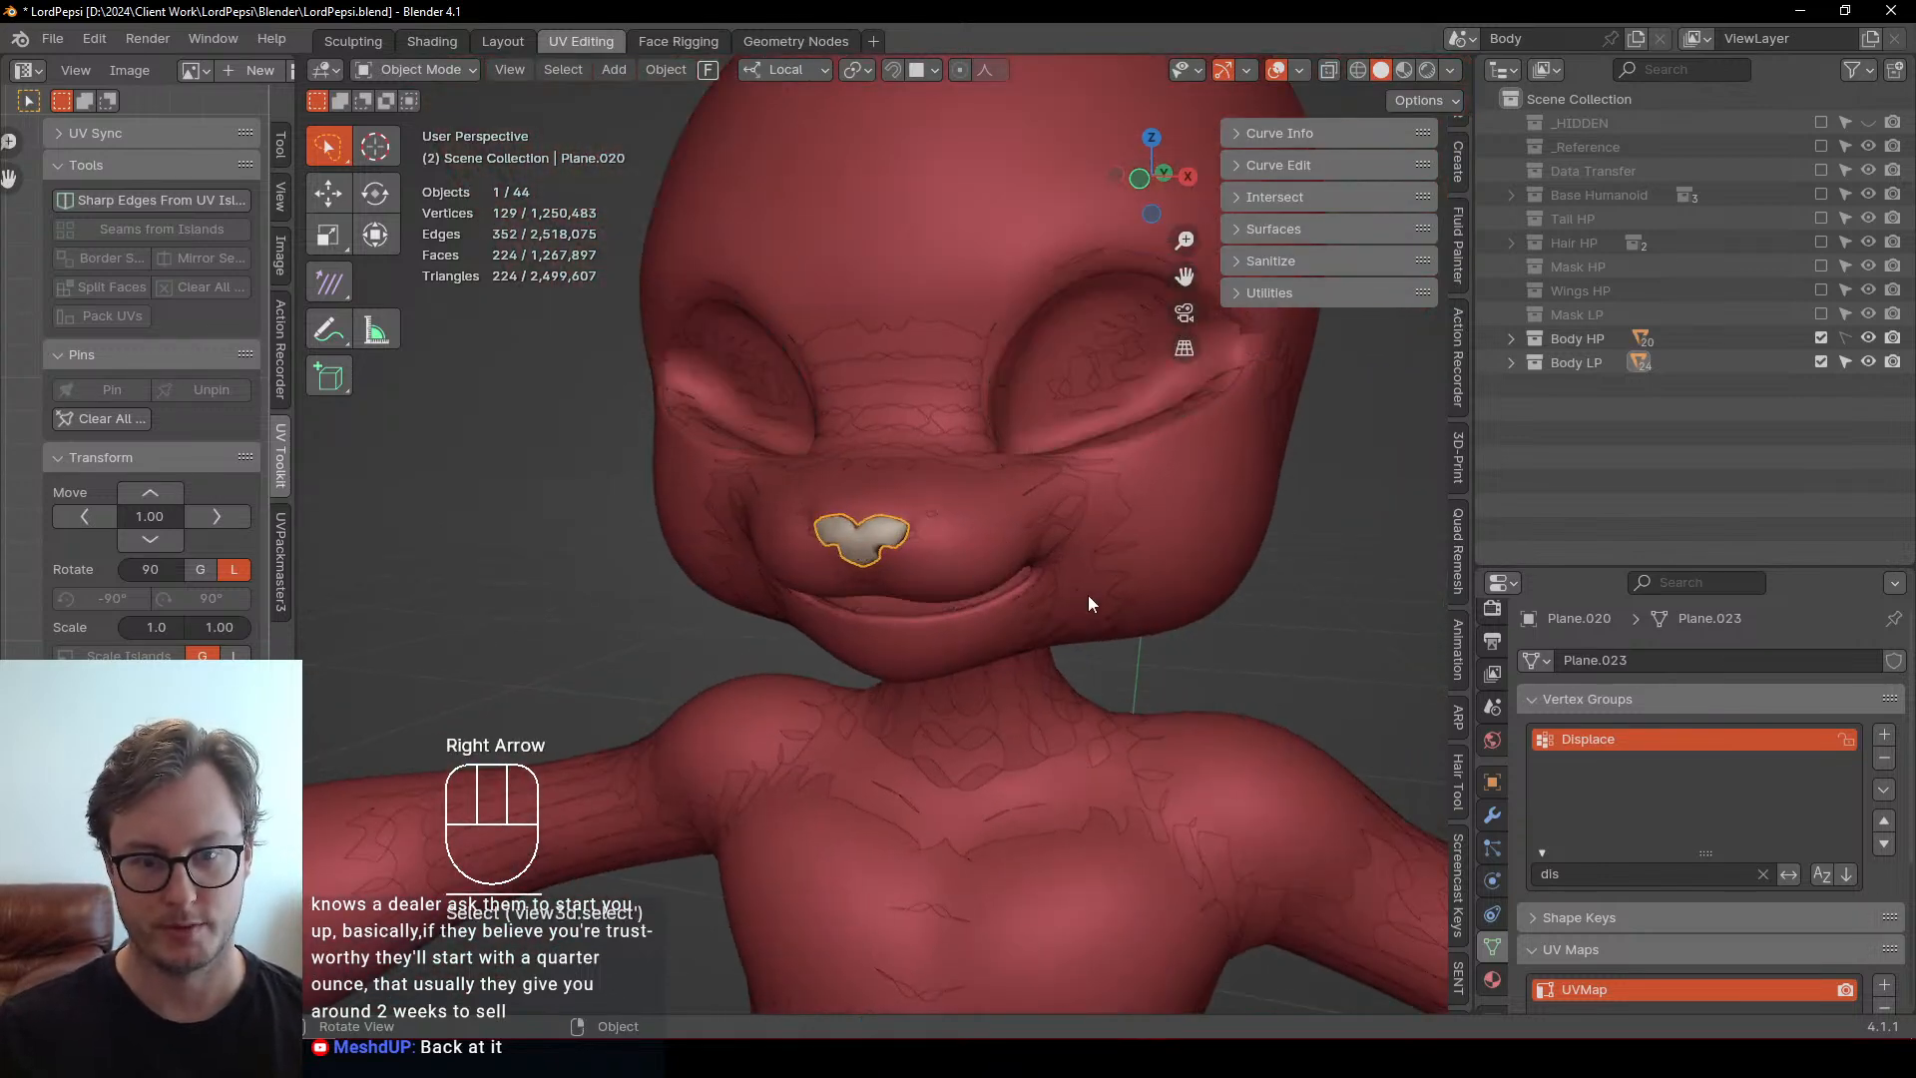
Enable the nose's Displace modifier in the viewport and copy that visibility setting to all low-poly objects
{"action": "key", "text": "a"}
{"action": "key", "text": "ctrl+Tab"}
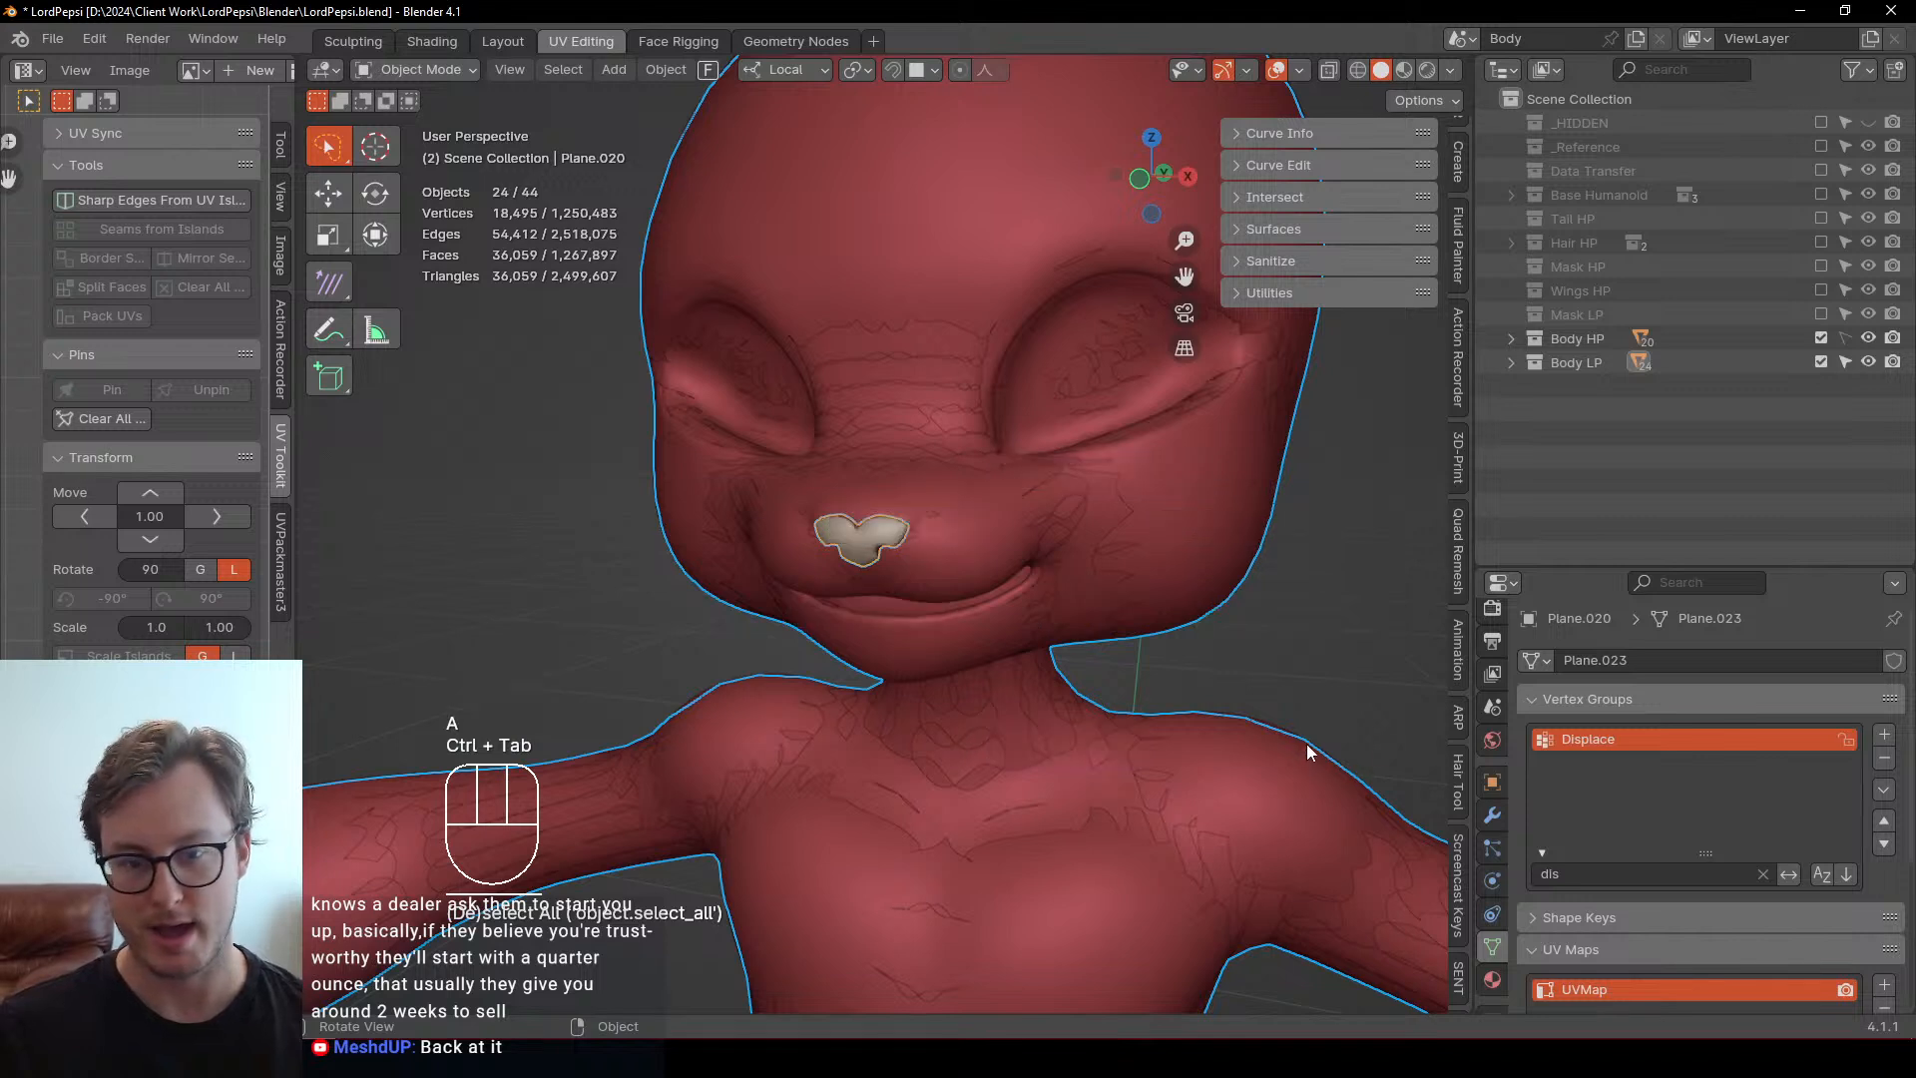
{"action": "left_click", "coordinate": [1492, 816]}
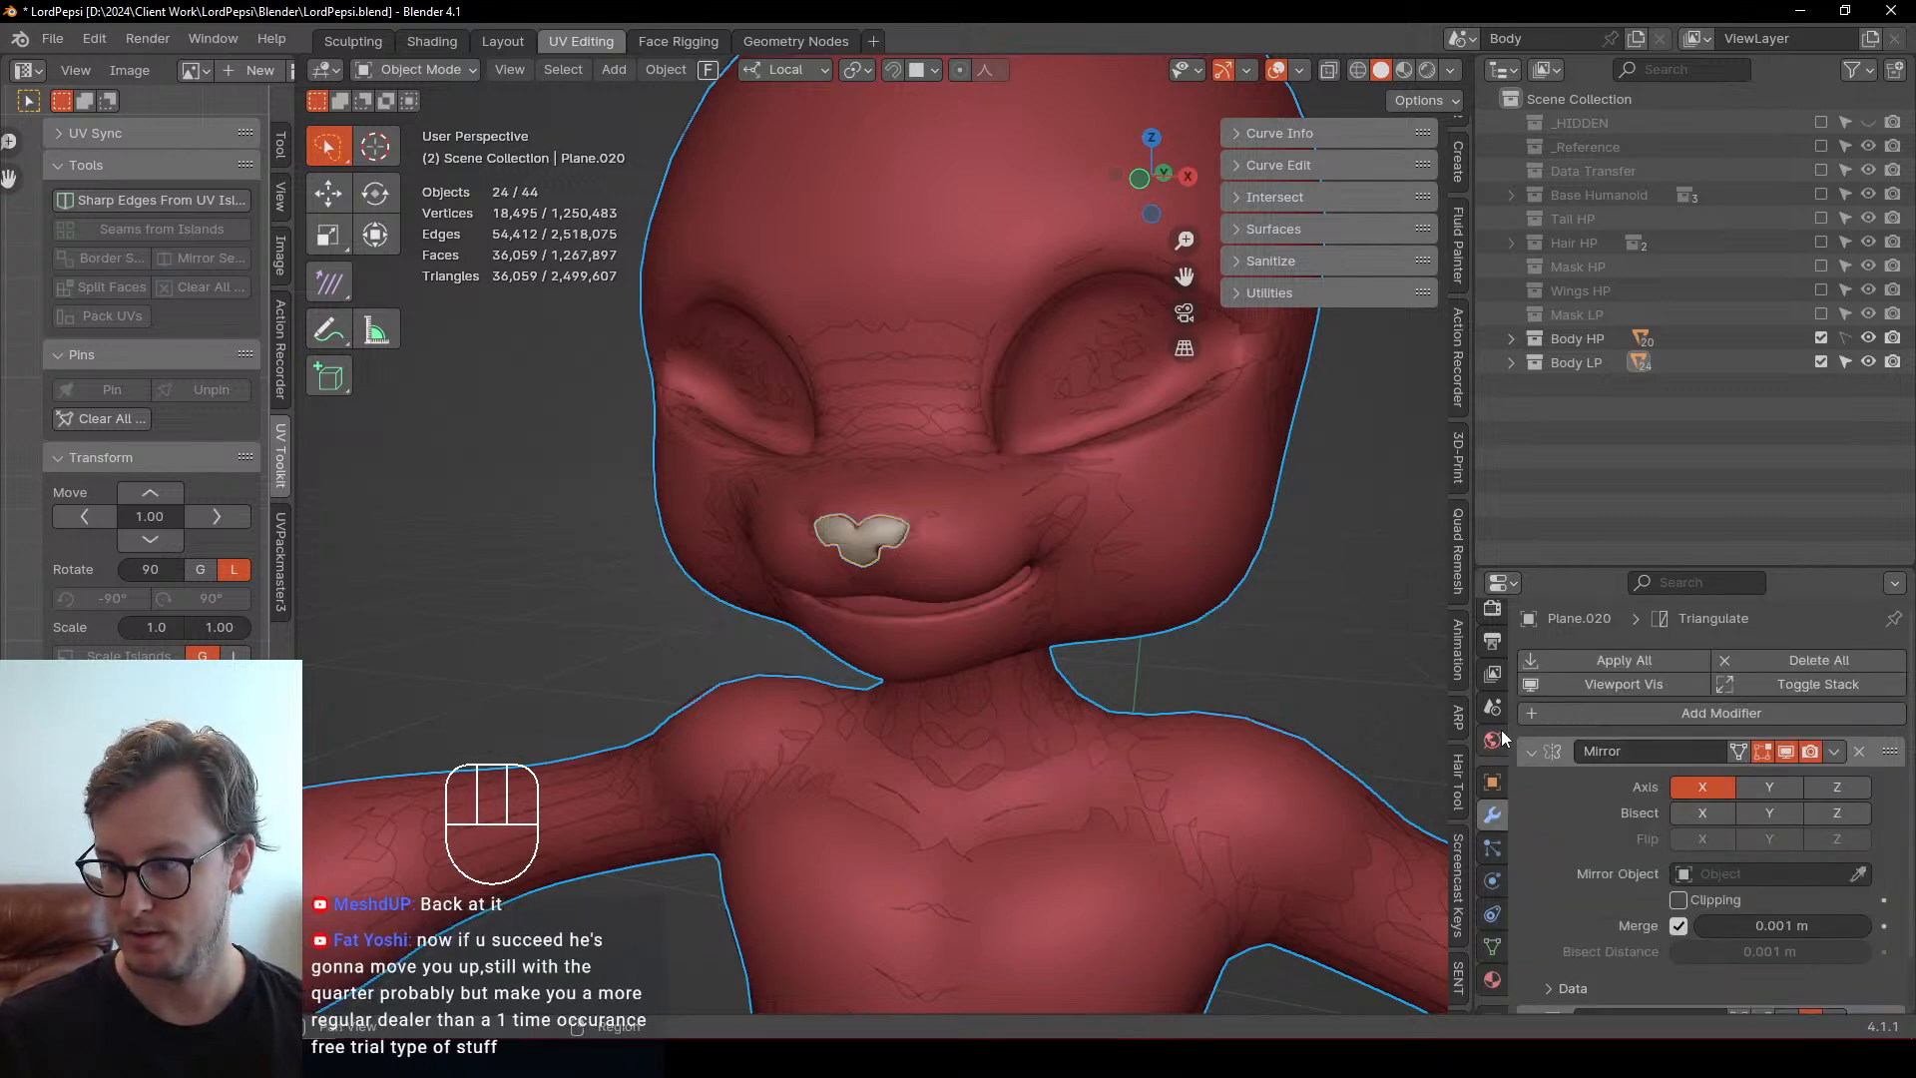
{"action": "left_click", "coordinate": [1531, 751]}
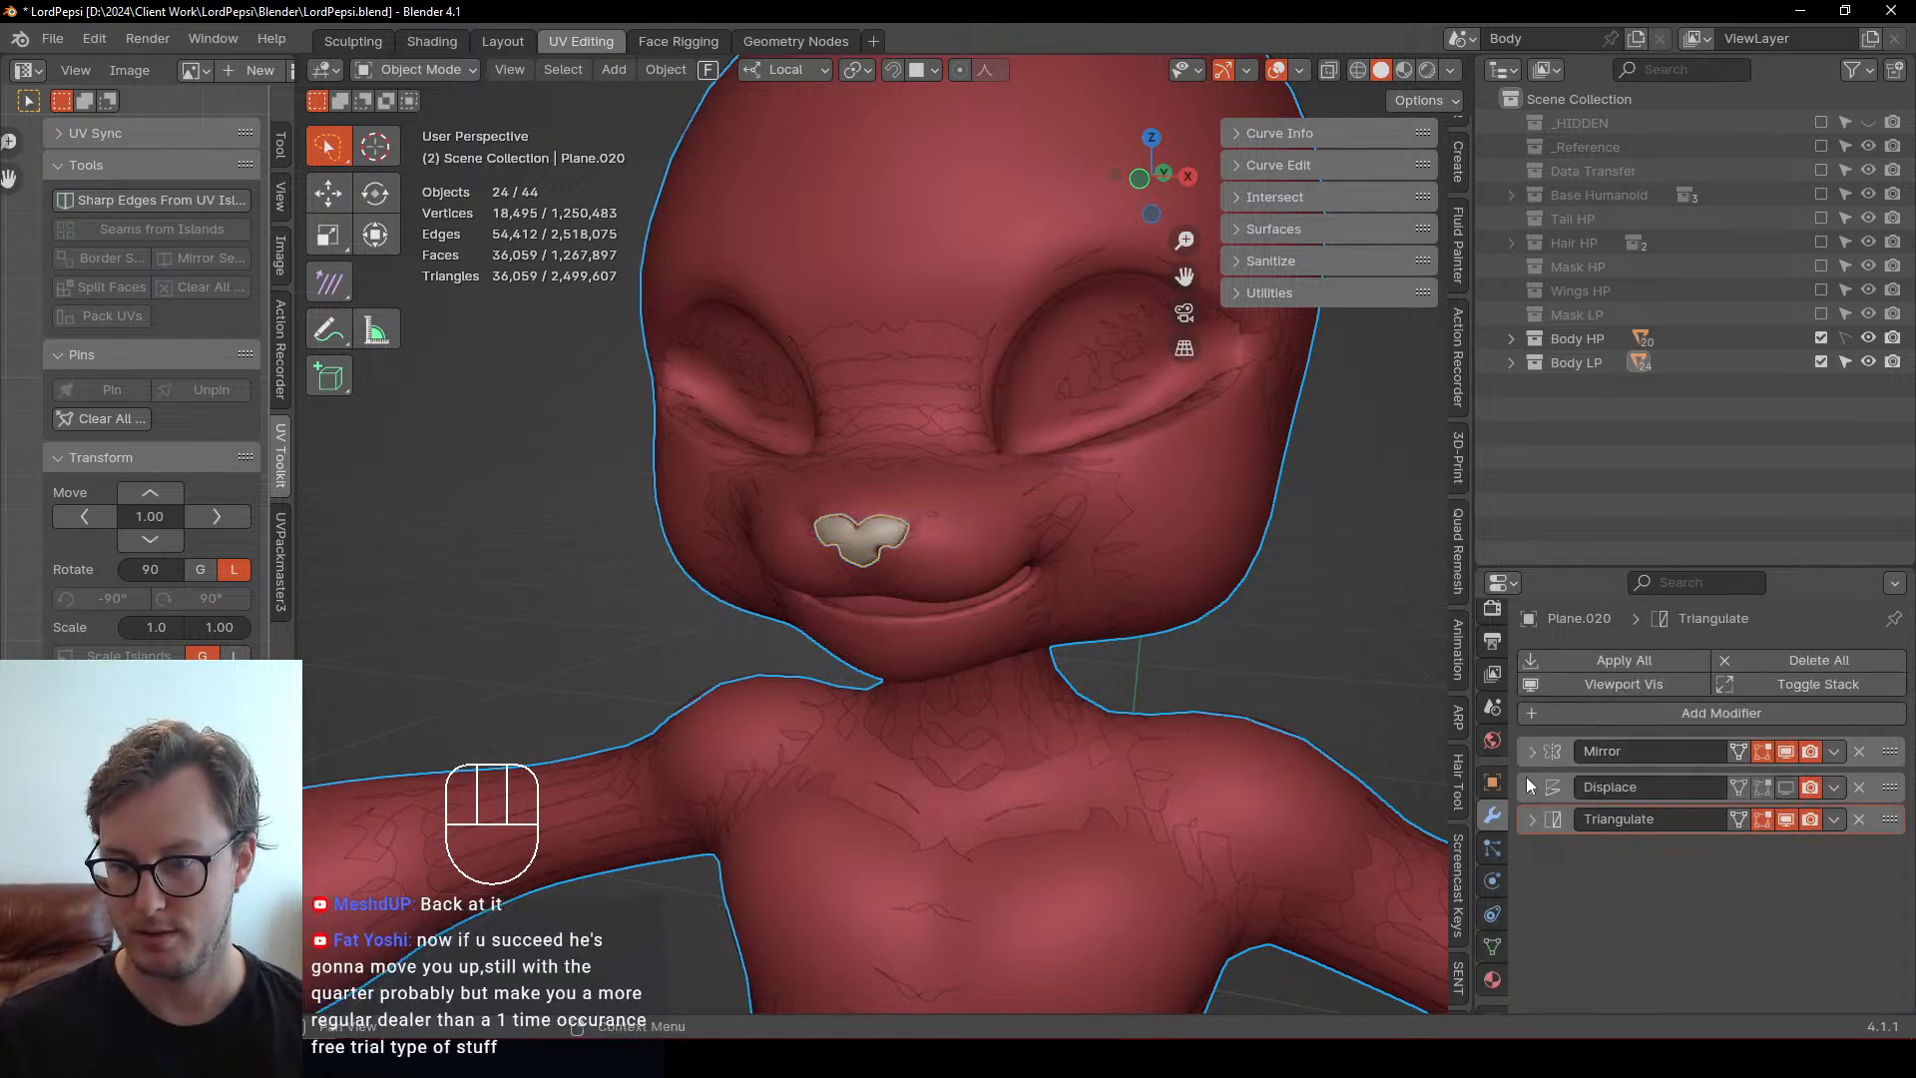
{"action": "left_click", "coordinate": [1786, 784]}
{"action": "right_click", "coordinate": [1789, 787]}
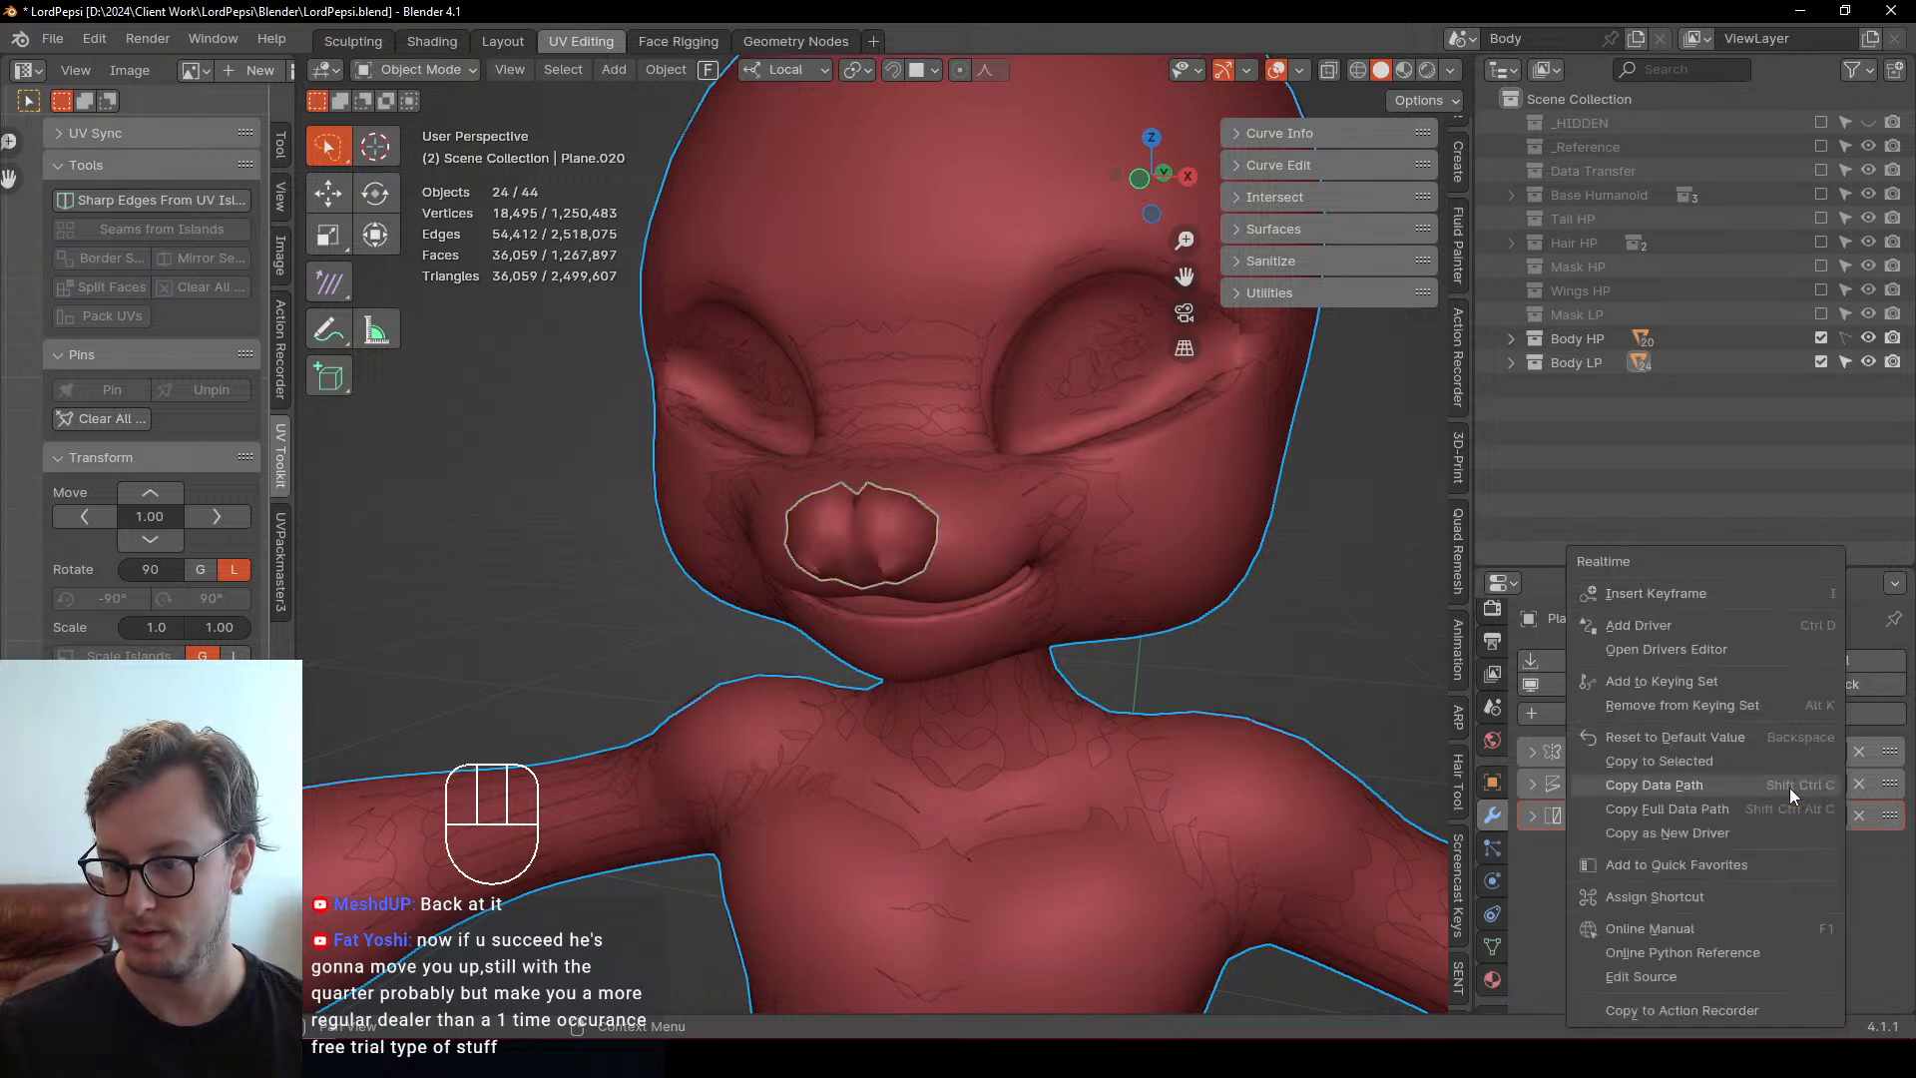
{"action": "left_click", "coordinate": [1676, 761]}
Put the nose into Weight Paint mode with wireframe shading and activate the Gradient tool from a side view
{"action": "left_click", "coordinate": [890, 565]}
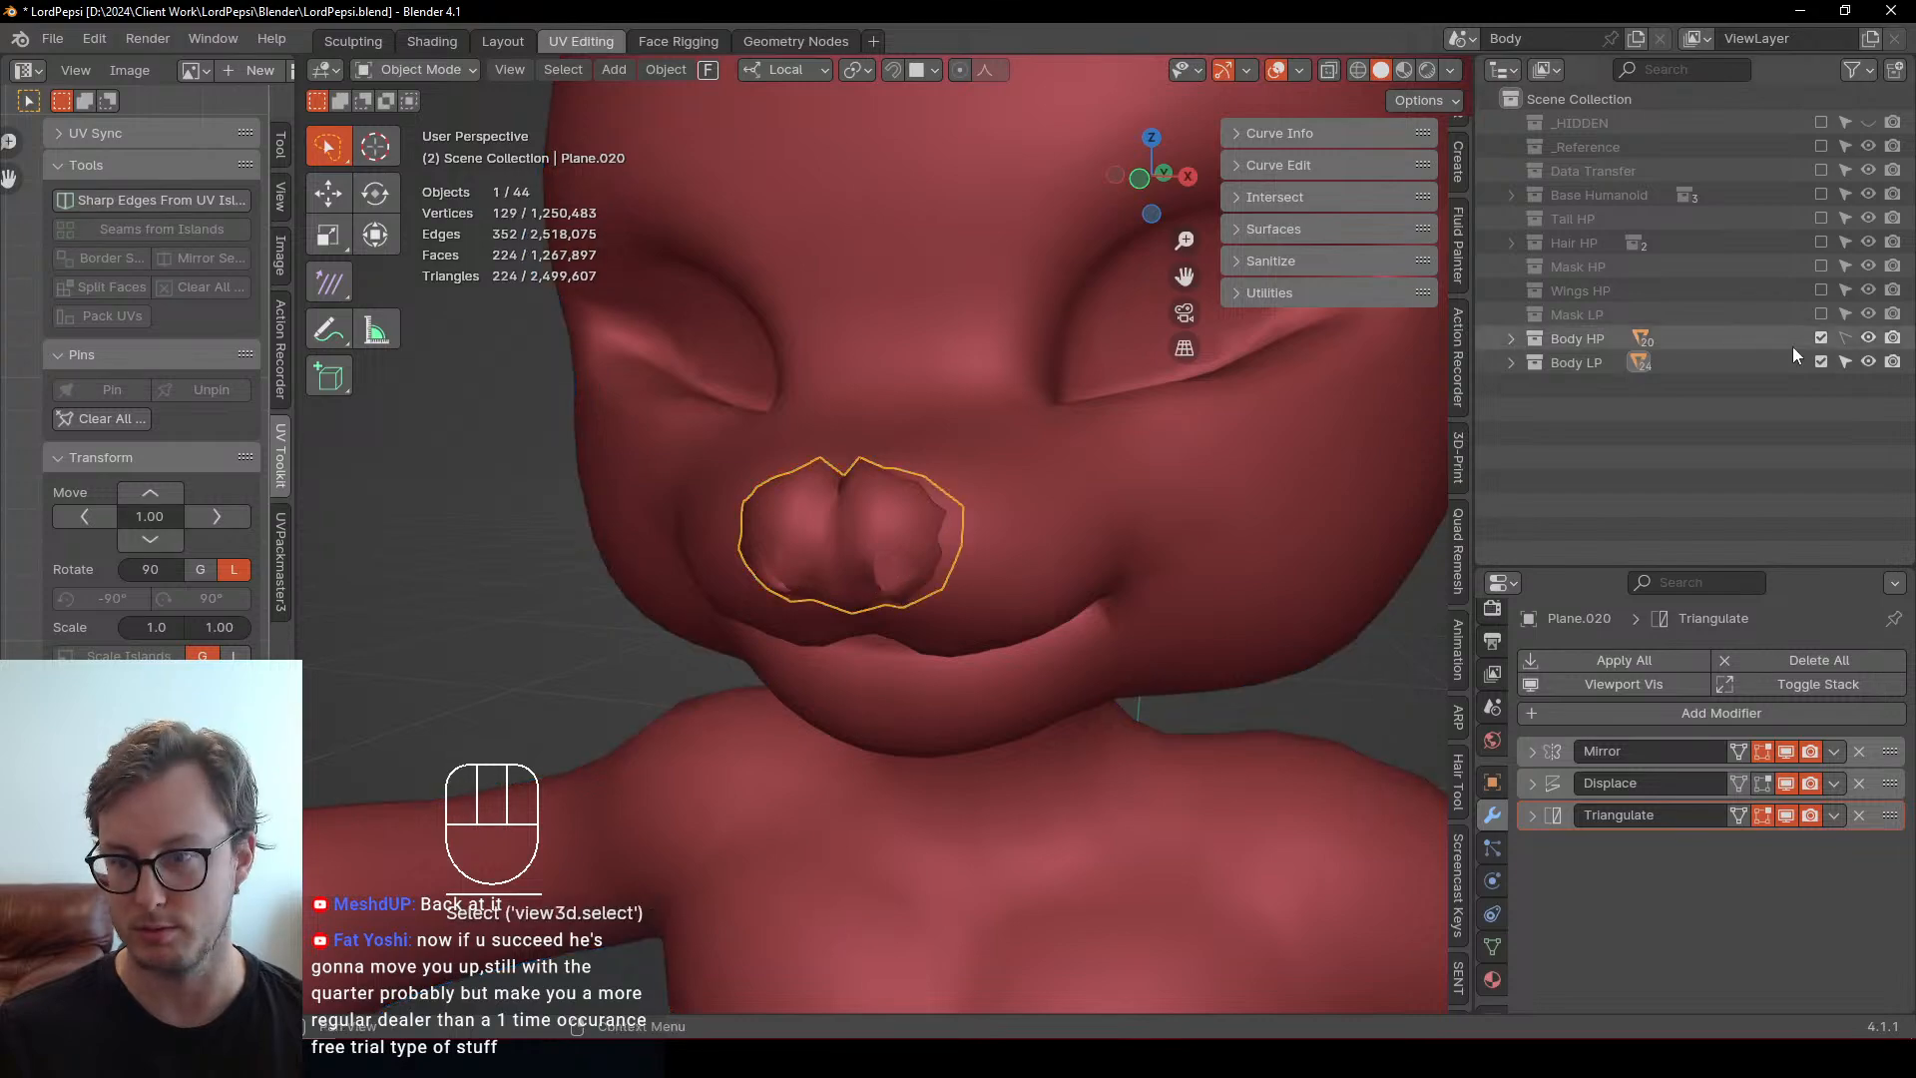
{"action": "key", "text": "ctrl+Tab"}
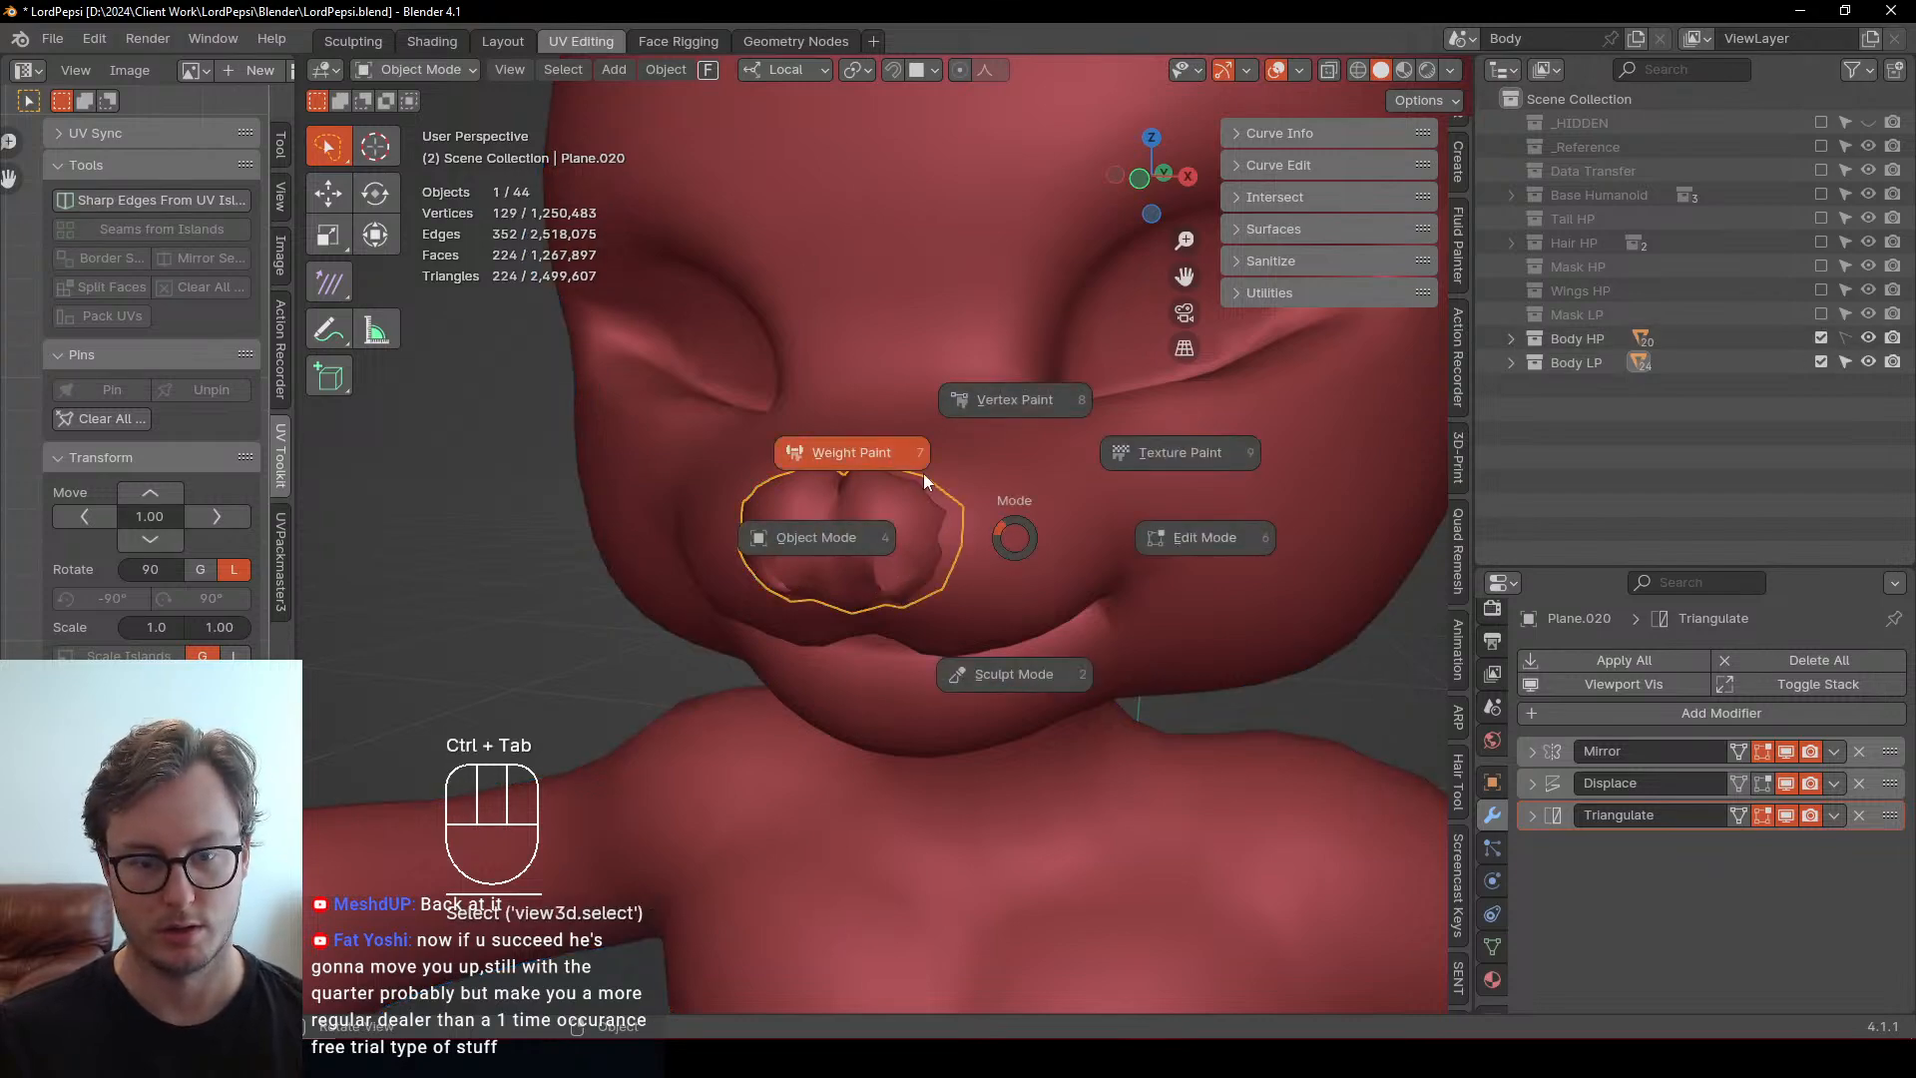
{"action": "key", "text": "z"}
{"action": "middle_click_drag", "start_coordinate": [928, 654], "coordinate": [559, 648]}
{"action": "left_click", "coordinate": [328, 242]}
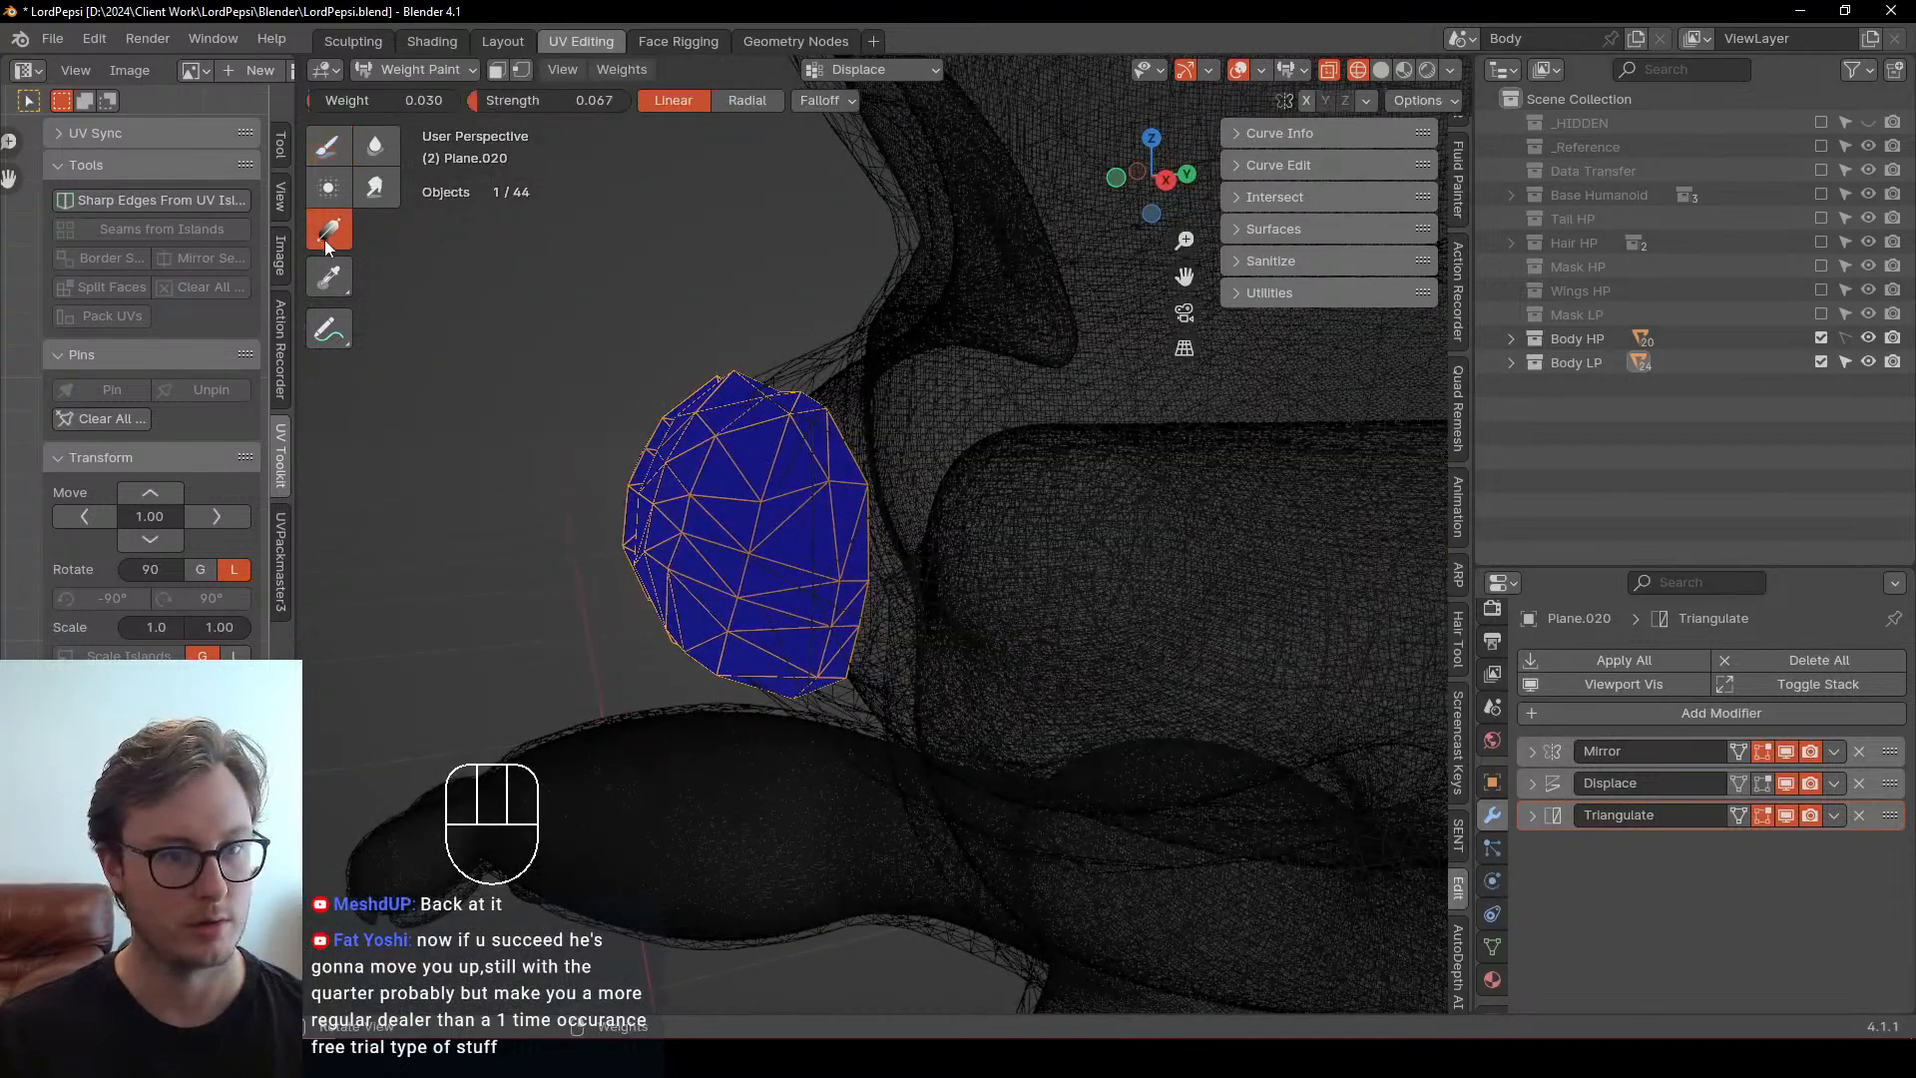
Apply weight gradients to the nose's Displace group, tuning the weight to 0.016 and the strength to 0.011
{"action": "left_click_drag", "start_coordinate": [632, 107], "coordinate": [599, 165]}
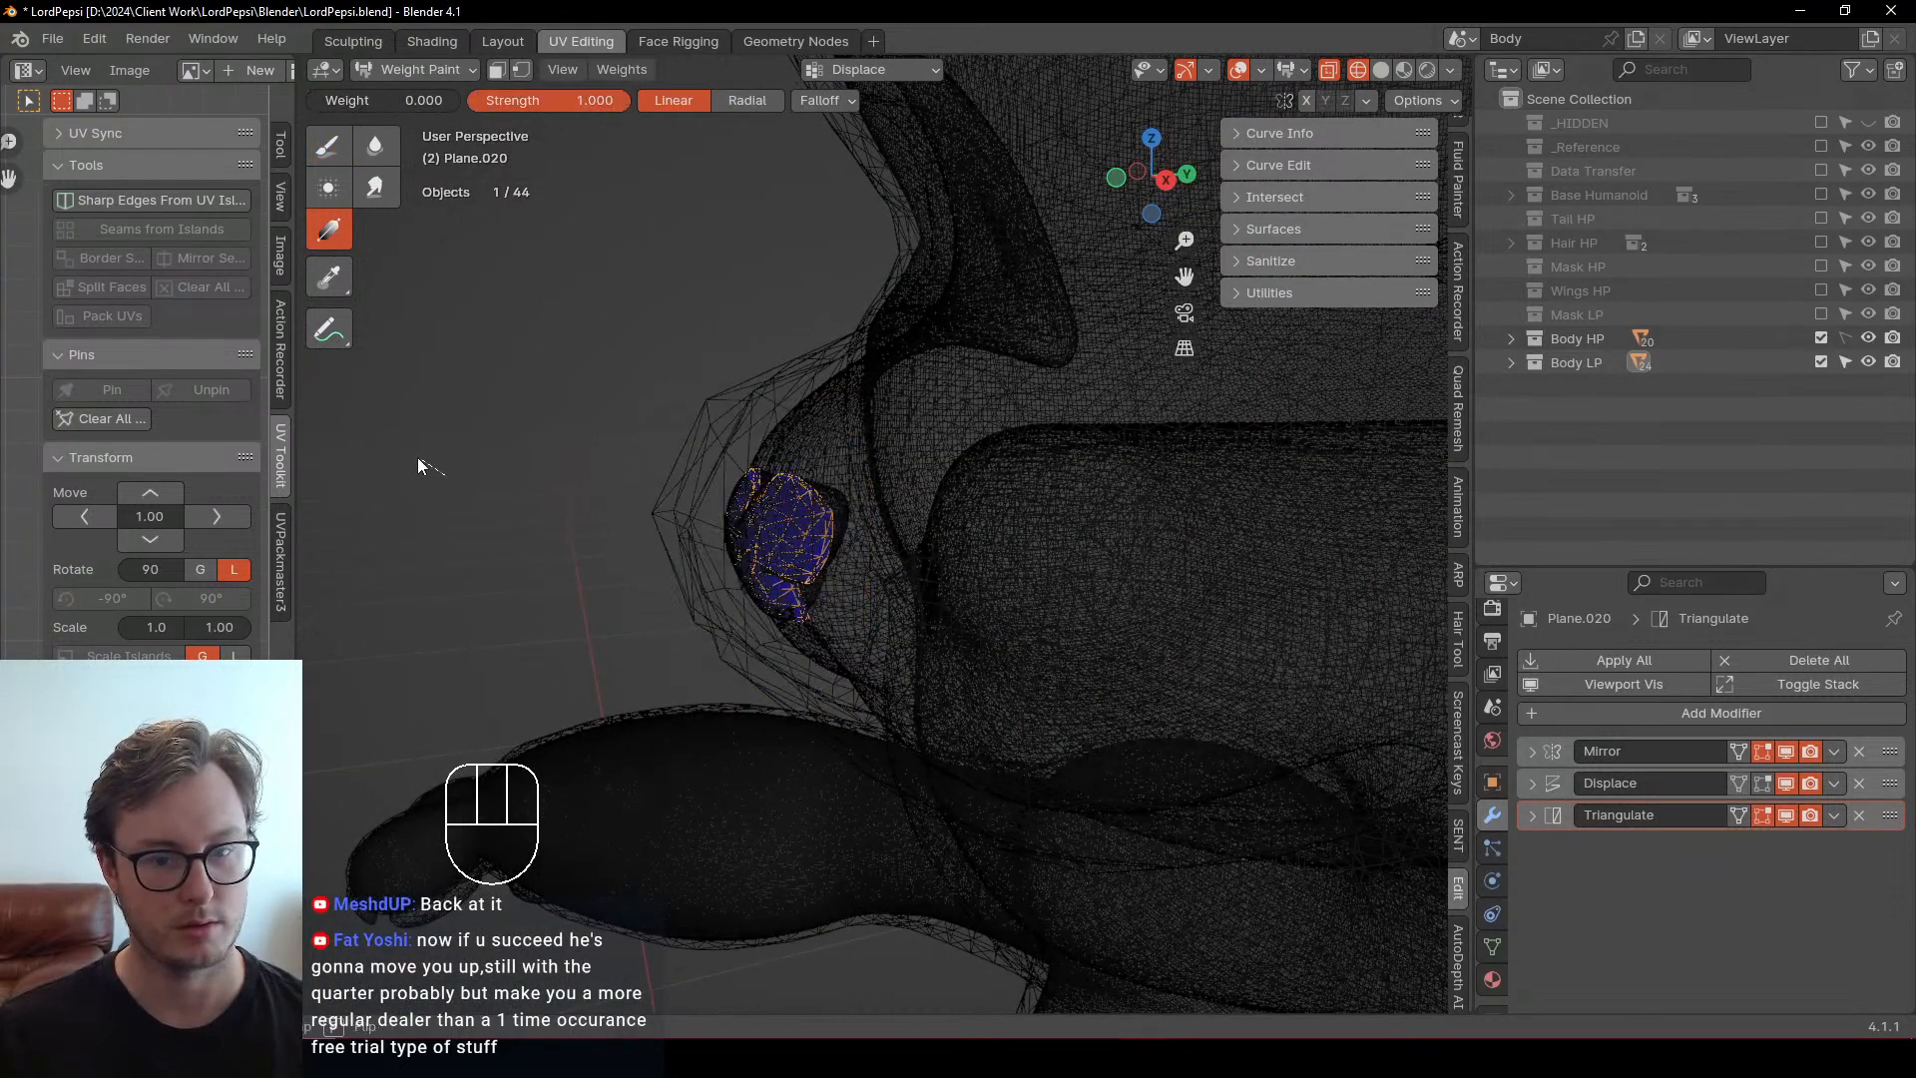
{"action": "scroll", "coordinate": [489, 419], "scroll_direction": "up", "scroll_amount": 4}
{"action": "middle_click_drag", "start_coordinate": [542, 481], "coordinate": [350, 301]}
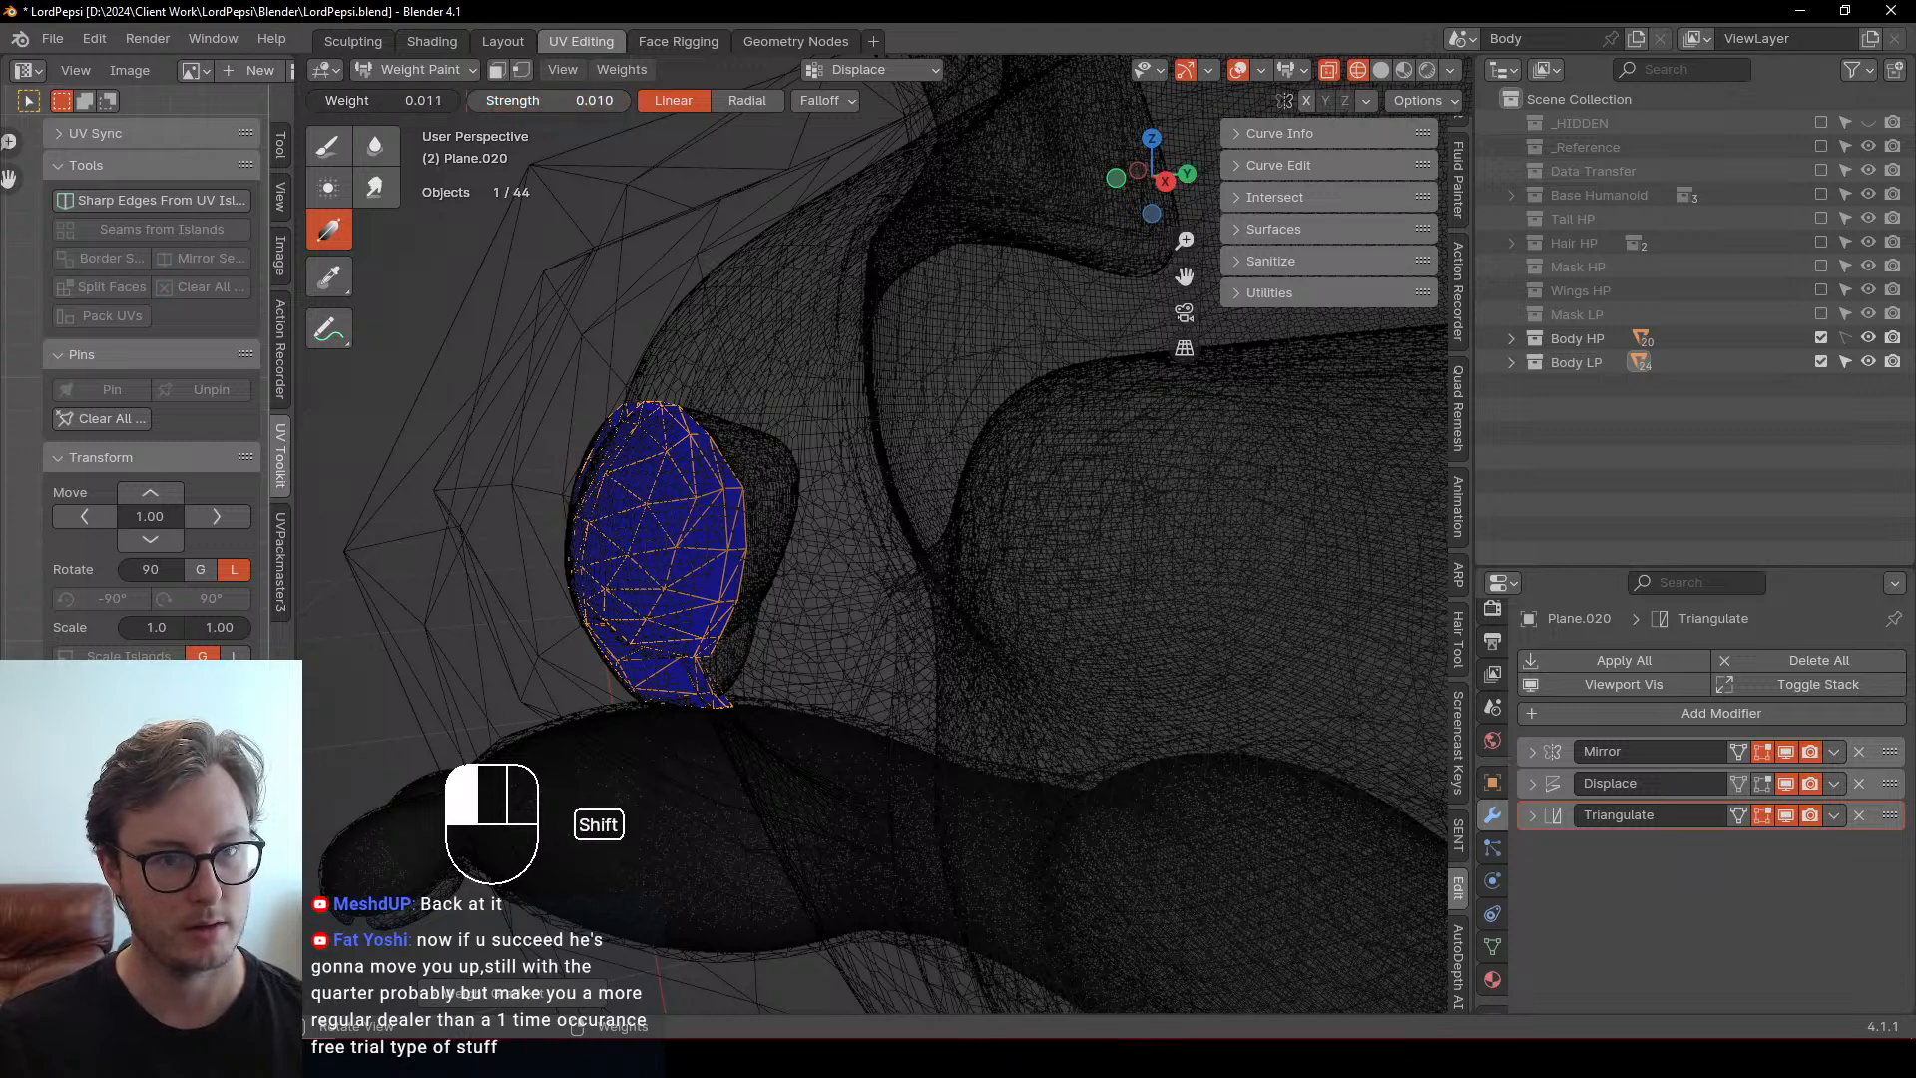
{"action": "left_click_drag", "start_coordinate": [556, 101], "coordinate": [561, 101], "text": "shift"}
{"action": "left_click_drag", "start_coordinate": [462, 357], "coordinate": [457, 385]}
{"action": "middle_click_drag", "start_coordinate": [457, 385], "coordinate": [539, 391], "text": "shift"}
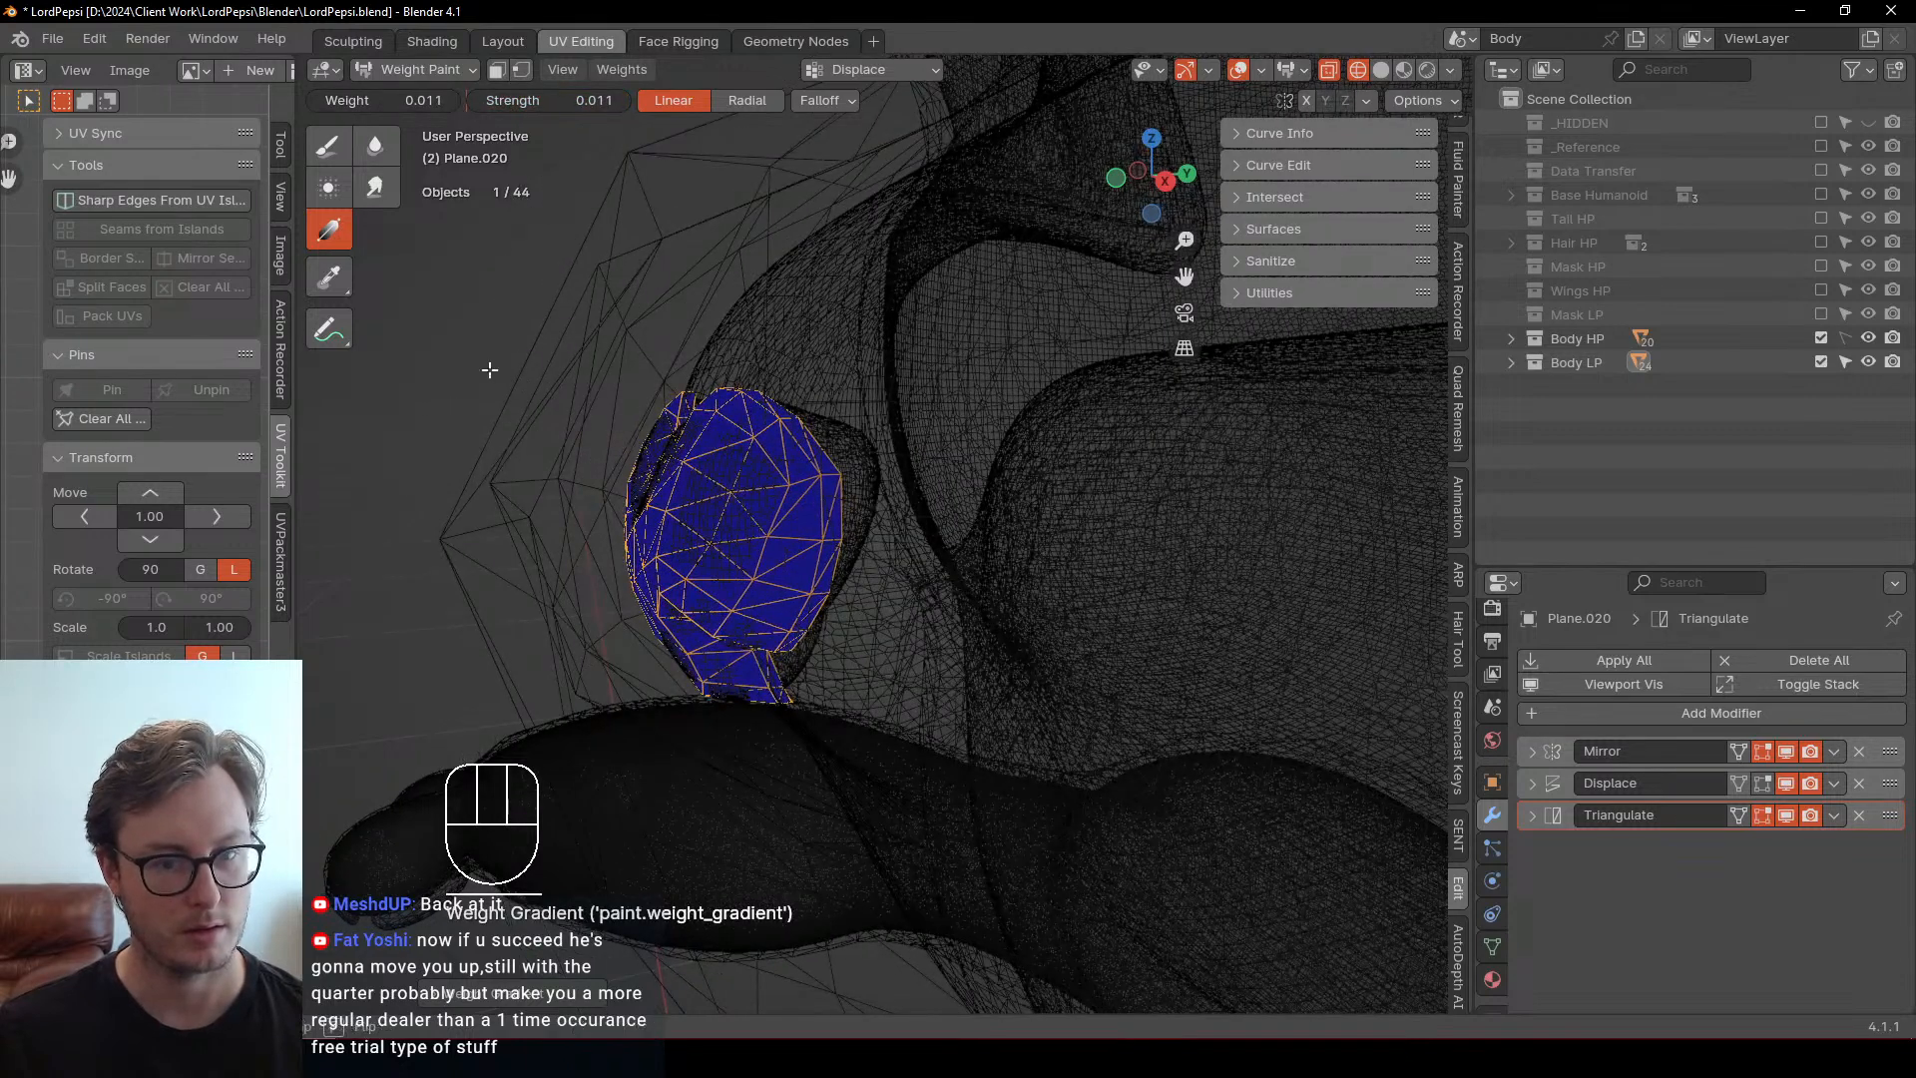
{"action": "left_click_drag", "start_coordinate": [459, 380], "coordinate": [495, 373]}
{"action": "mouse_move", "coordinate": [494, 373]}
{"action": "middle_mouse_down"}
{"action": "mouse_move", "coordinate": [559, 396]}
{"action": "mouse_move", "coordinate": [552, 350]}
{"action": "mouse_move", "coordinate": [678, 353]}
{"action": "mouse_move", "coordinate": [609, 225]}
{"action": "mouse_move", "coordinate": [633, 330]}
{"action": "mouse_move", "coordinate": [620, 398]}
{"action": "mouse_move", "coordinate": [516, 446]}
{"action": "middle_mouse_up"}
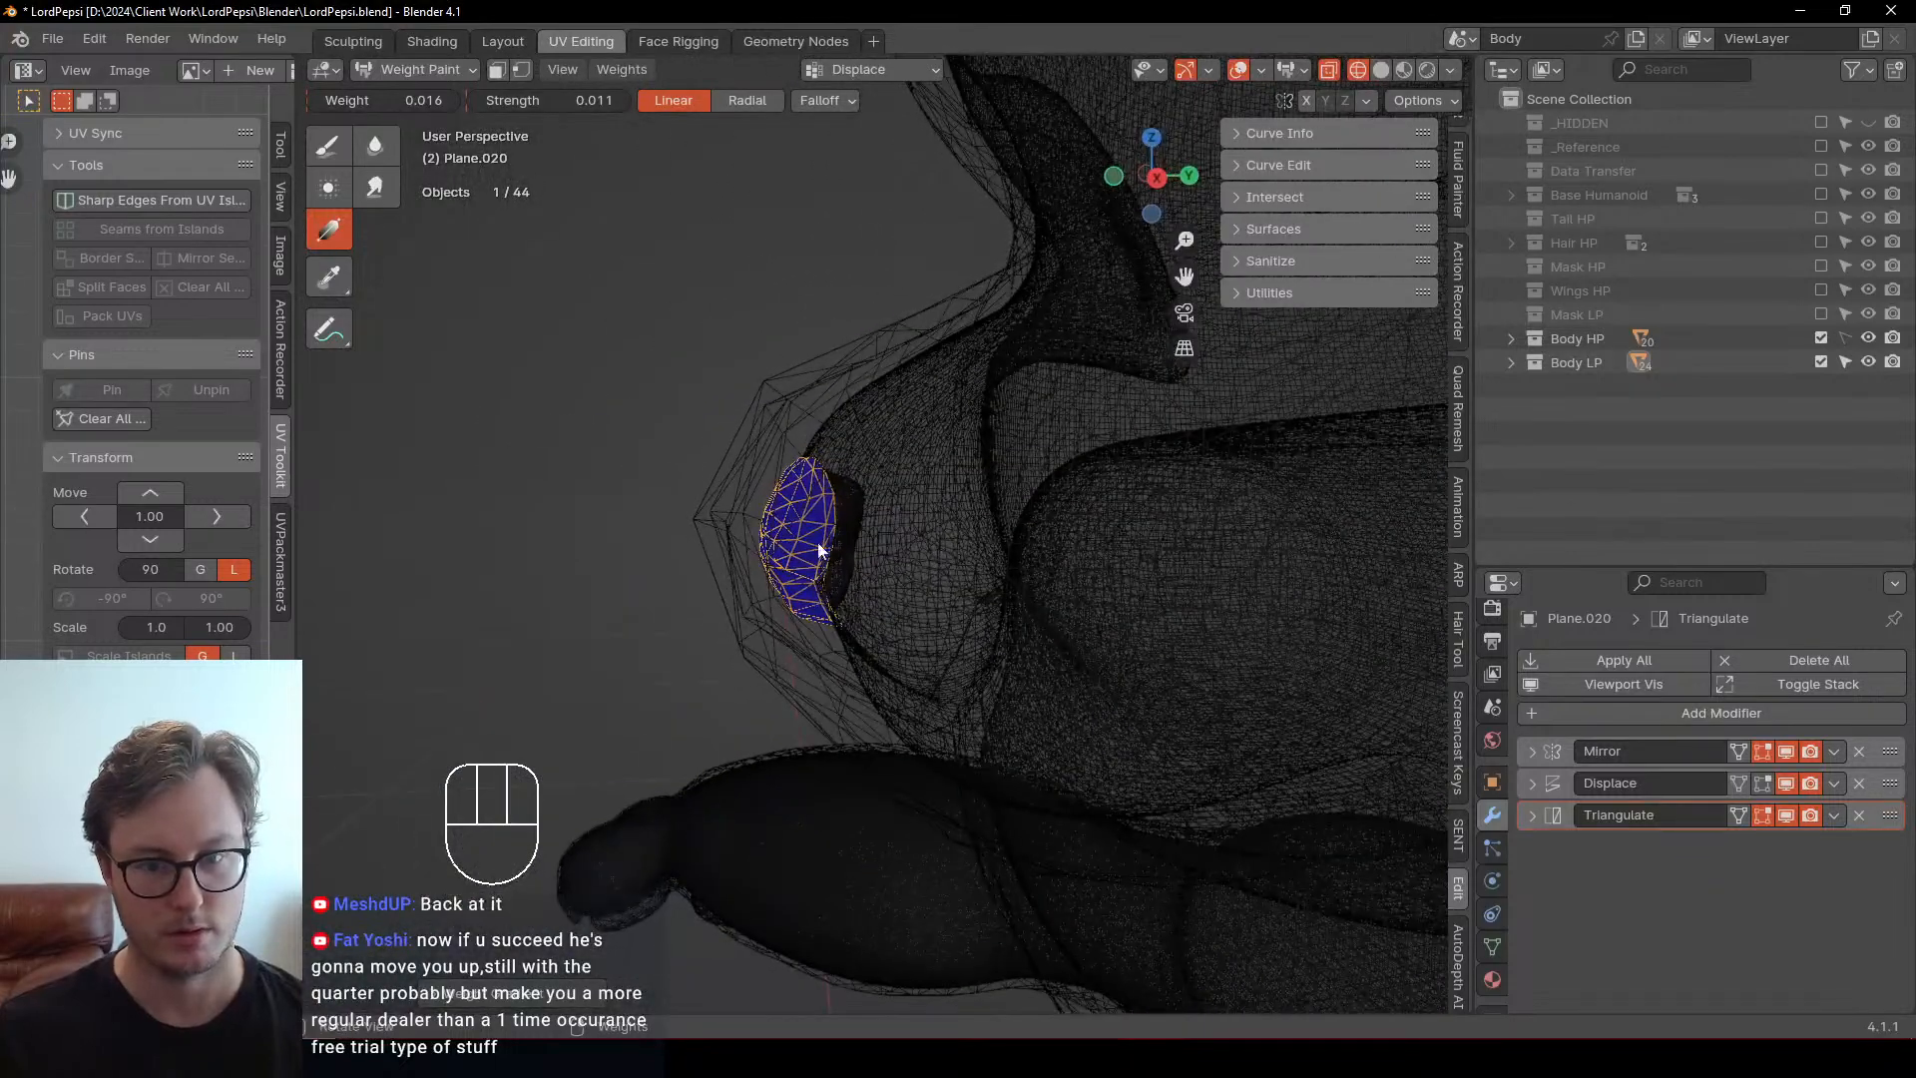
Transfer weight painting to the body and paint weight 0 around its nose area in the Displace group with the Draw brush
{"action": "key", "text": "alt+q"}
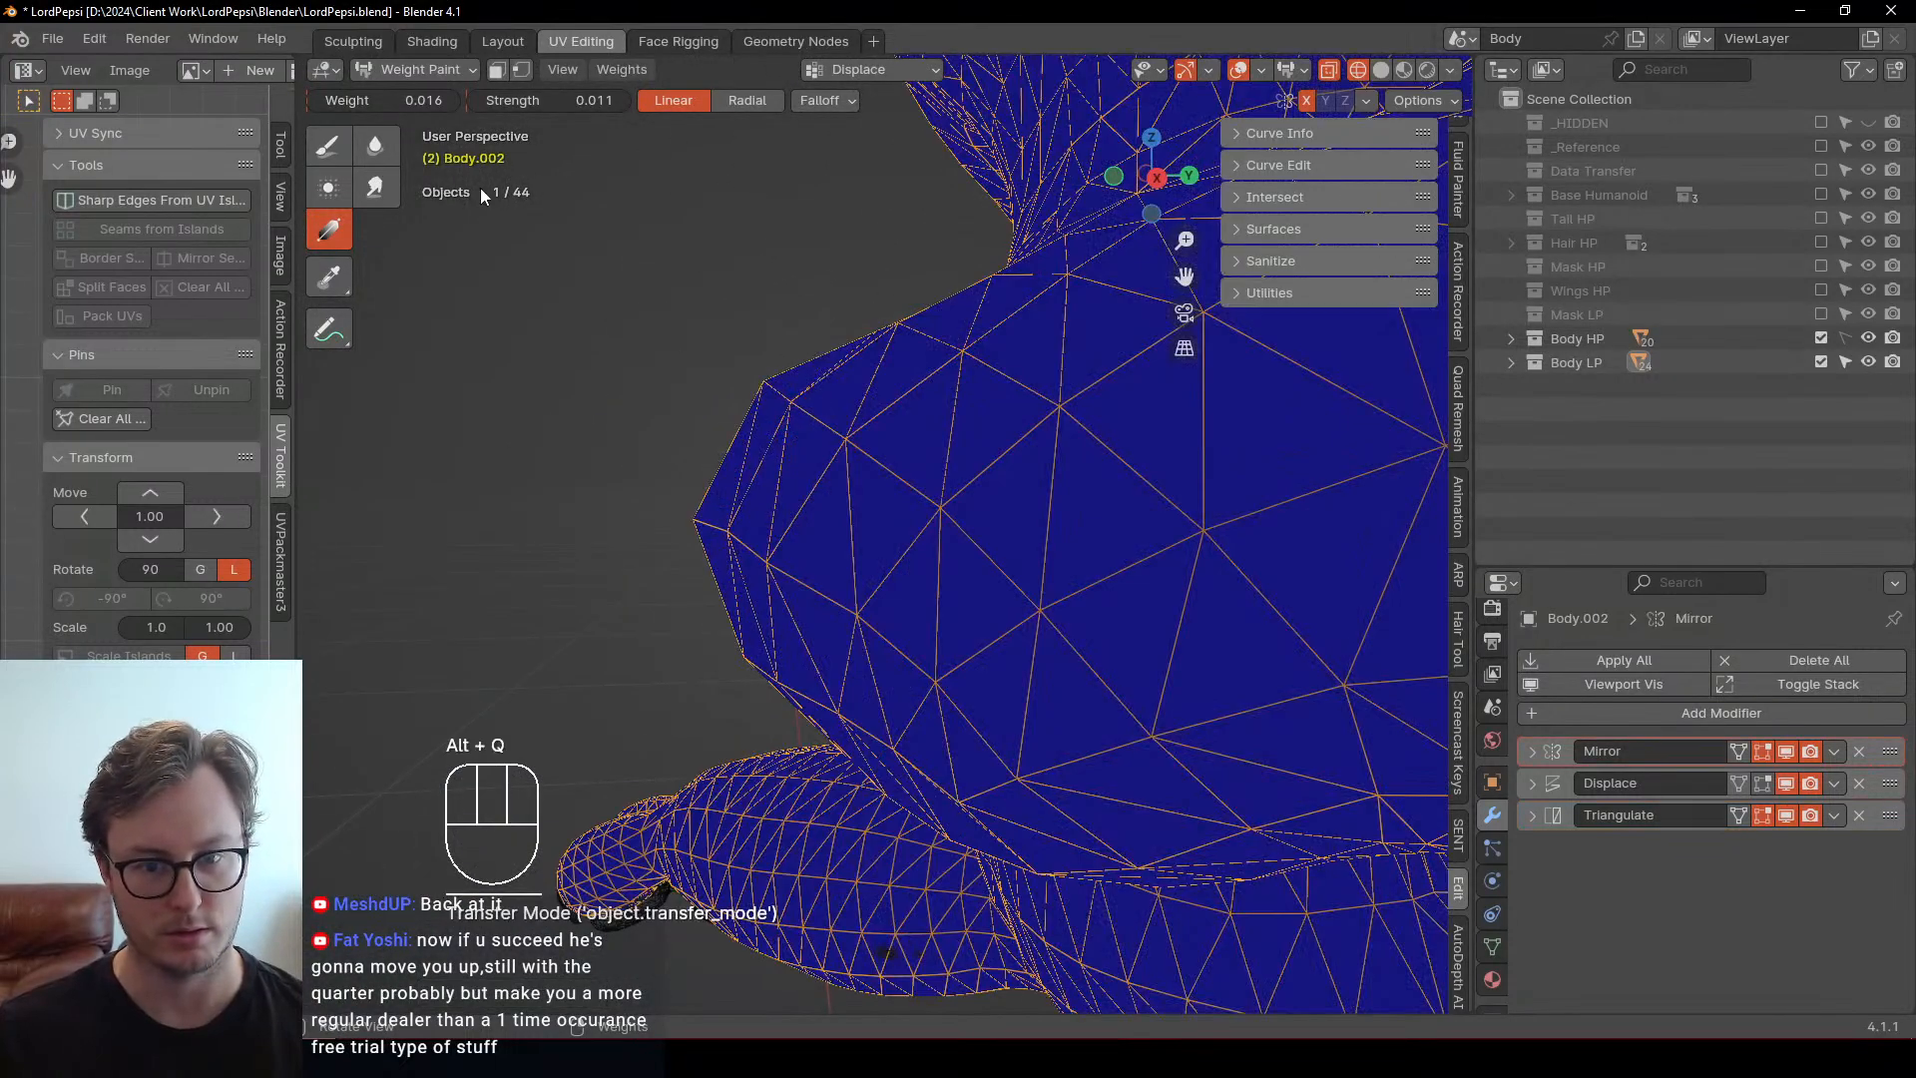
{"action": "left_click_drag", "start_coordinate": [375, 104], "coordinate": [329, 104]}
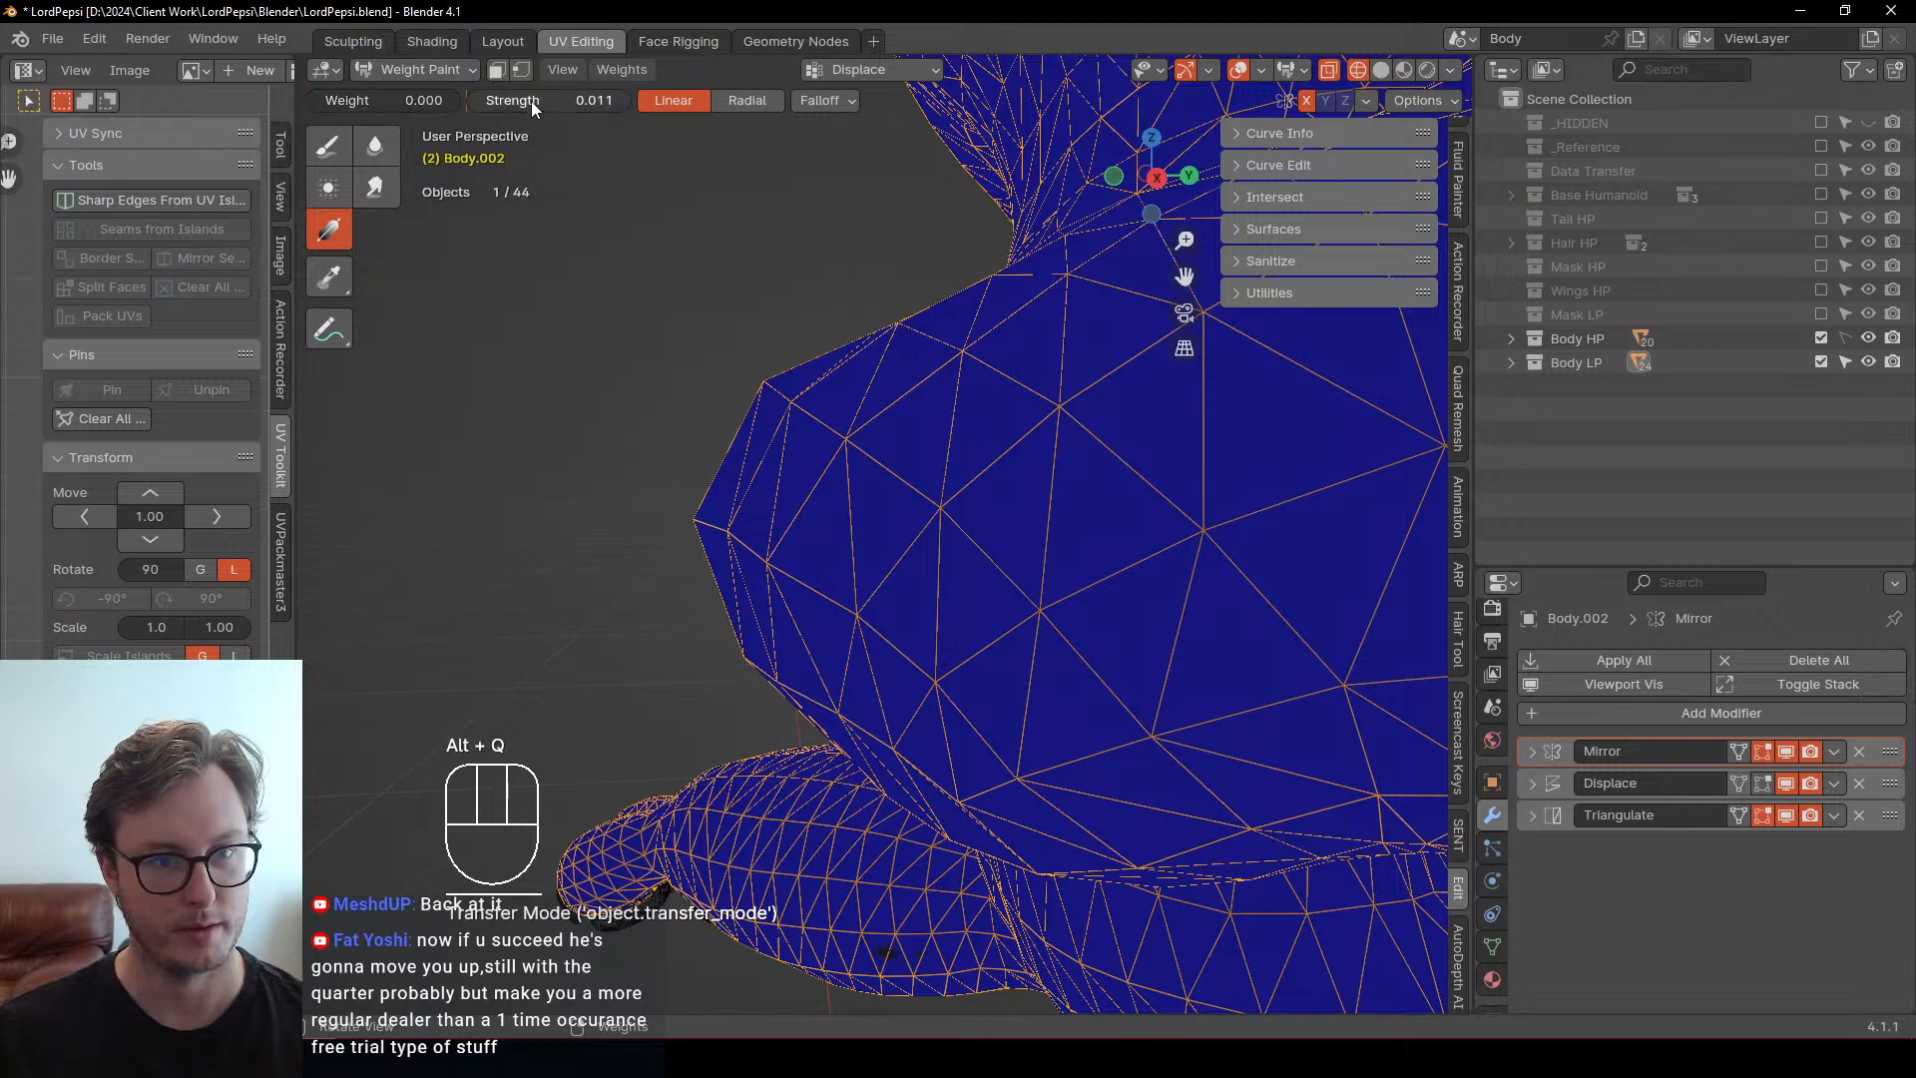
{"action": "middle_click_drag", "start_coordinate": [505, 157], "coordinate": [740, 442]}
{"action": "left_click", "coordinate": [334, 158]}
{"action": "middle_click_drag", "start_coordinate": [878, 544], "coordinate": [774, 519]}
{"action": "left_click_drag", "start_coordinate": [776, 520], "coordinate": [839, 540]}
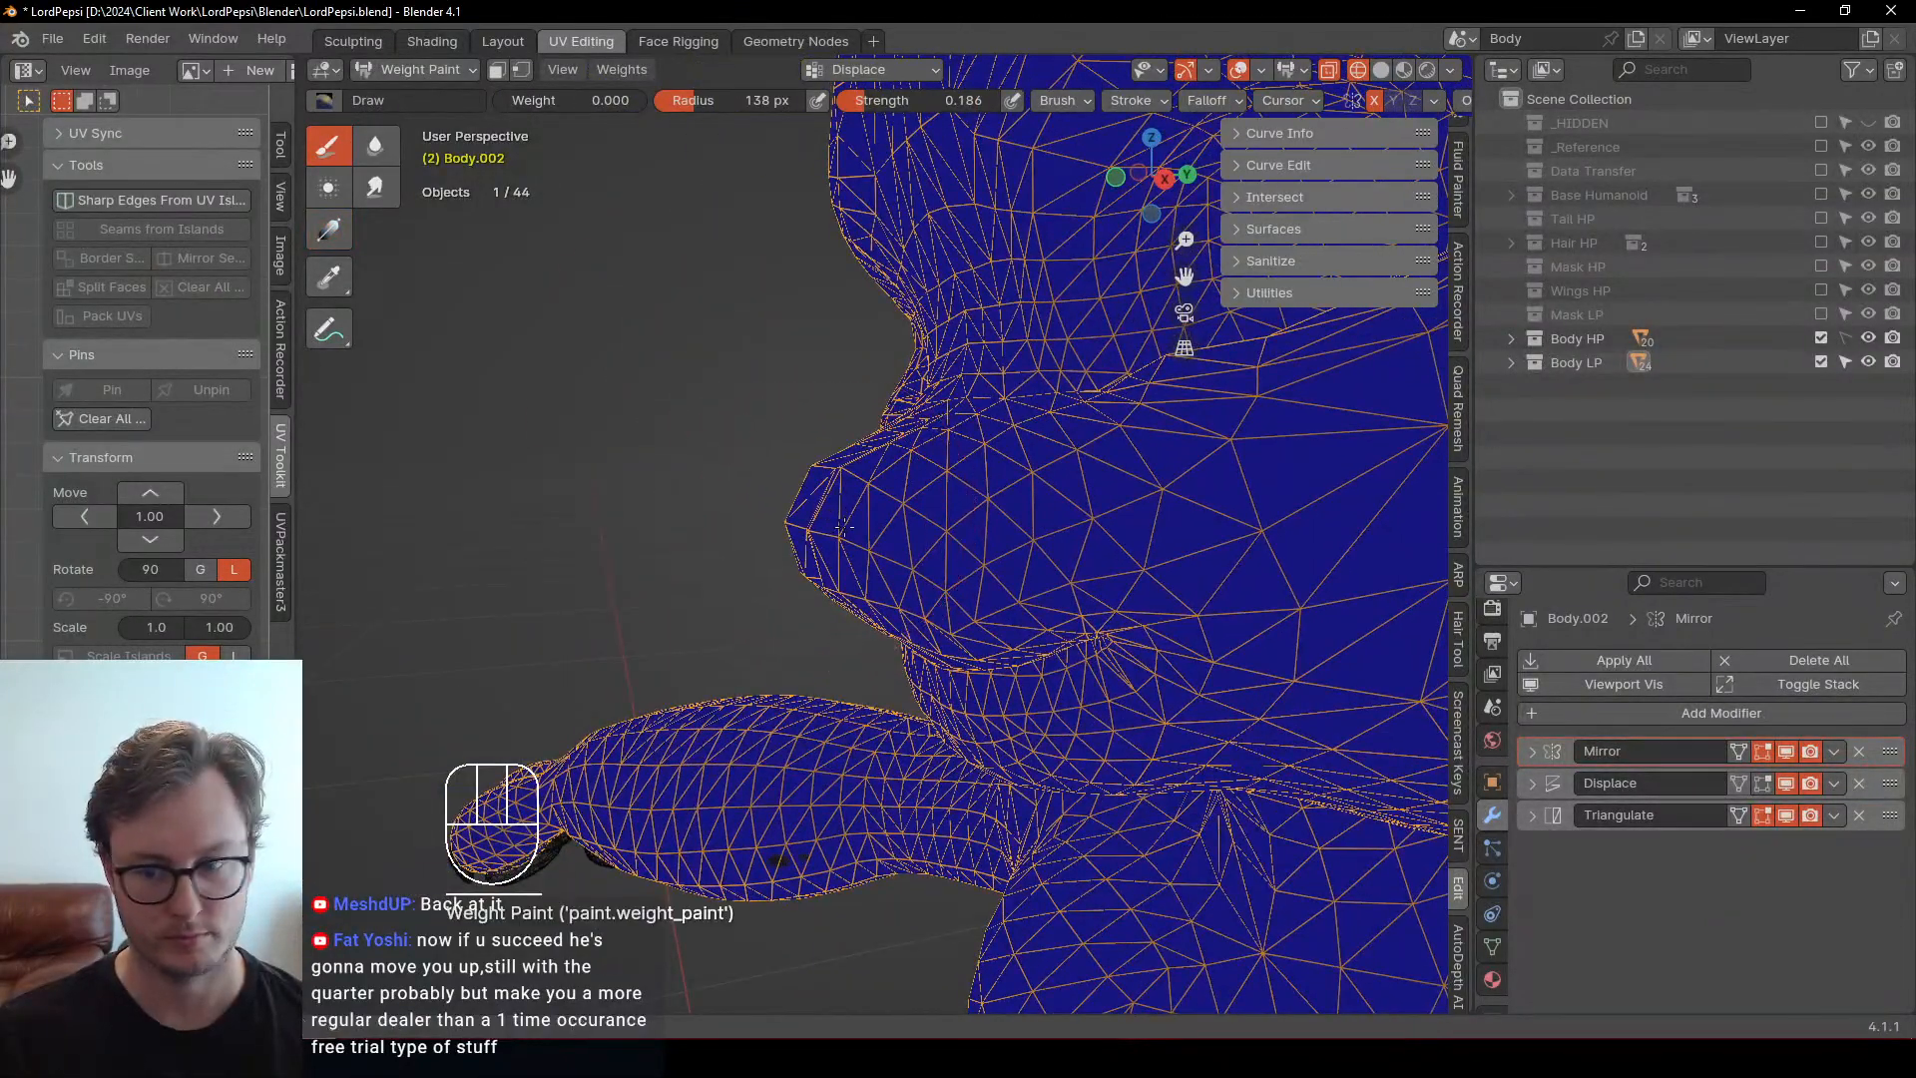
{"action": "middle_click_drag", "start_coordinate": [840, 527], "coordinate": [876, 539]}
{"action": "left_click", "coordinate": [1492, 947]}
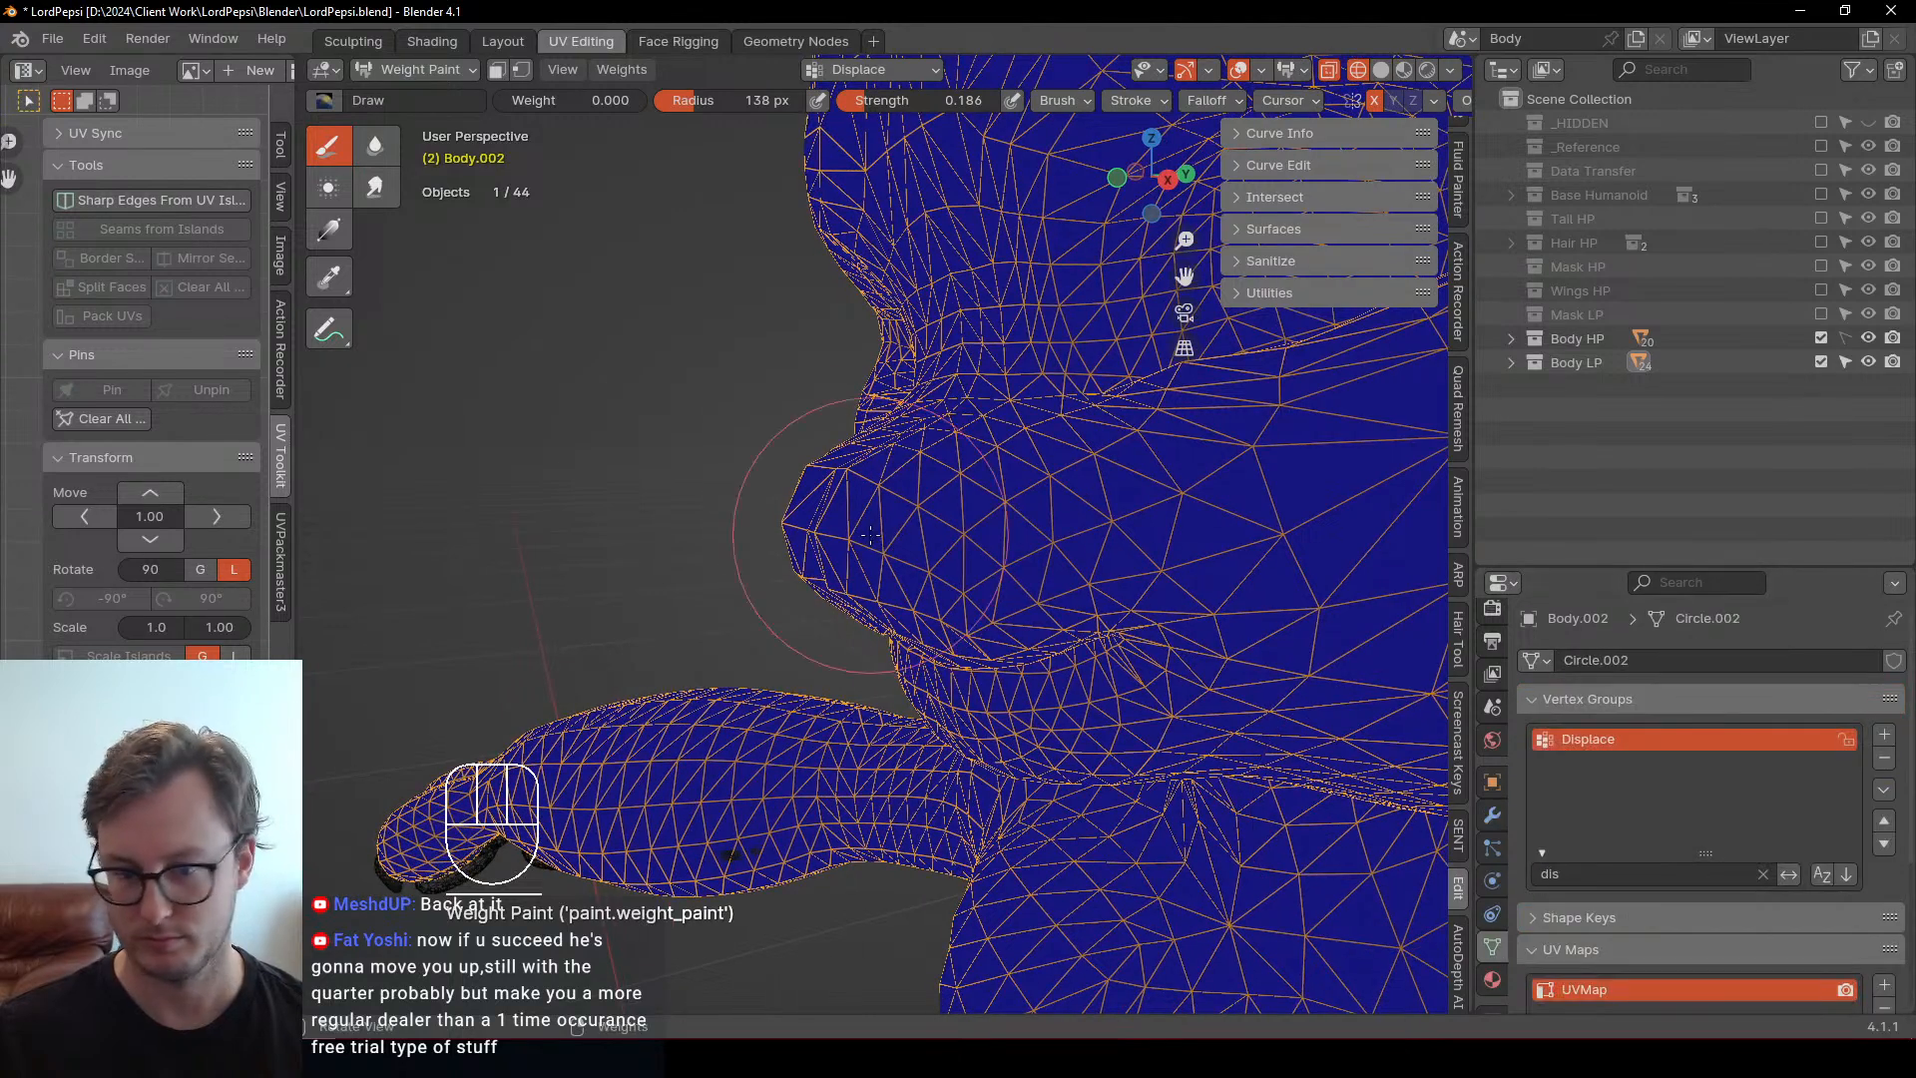
{"action": "key", "text": "alt+q"}
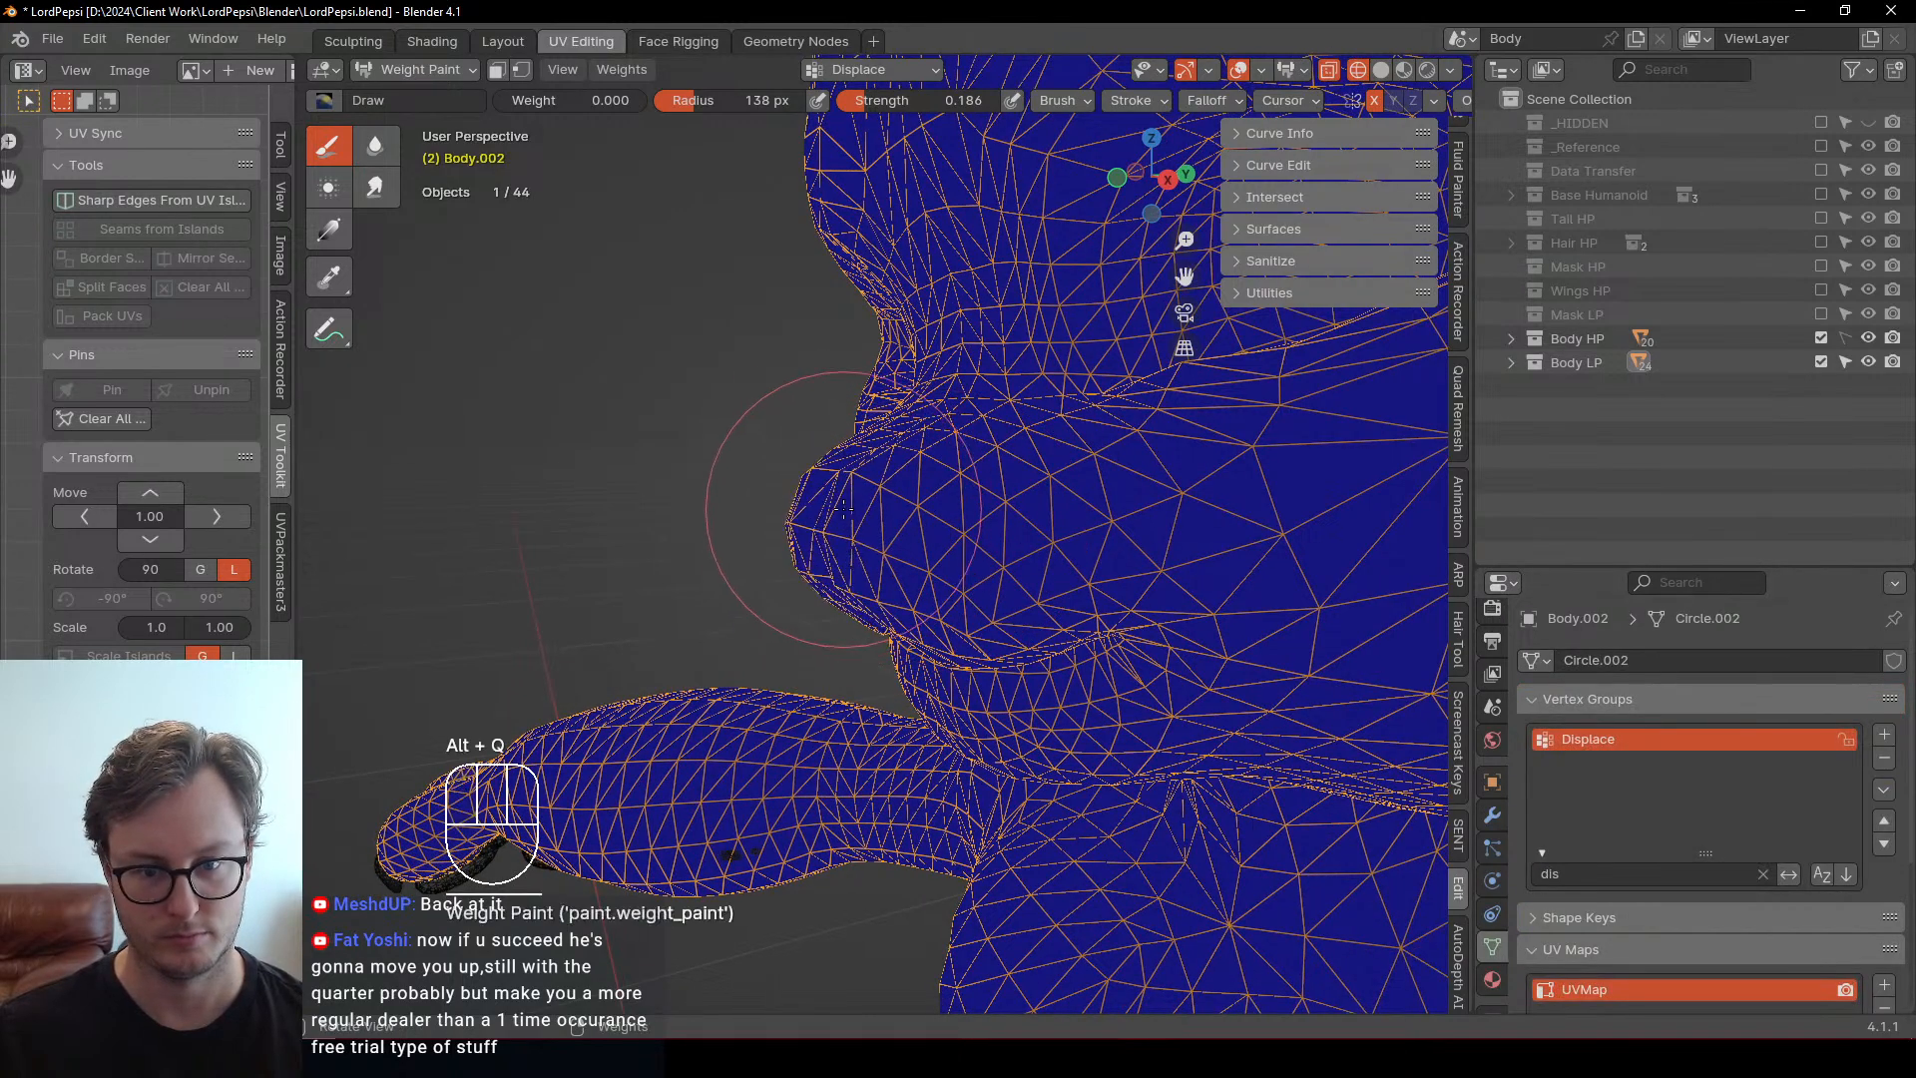
Continue painting weight 0 around the body's muzzle in the Displace group from several angles
{"action": "left_click_drag", "start_coordinate": [834, 521], "coordinate": [830, 537]}
{"action": "mouse_move", "coordinate": [831, 537]}
{"action": "middle_mouse_down"}
{"action": "mouse_move", "coordinate": [1134, 497]}
{"action": "mouse_move", "coordinate": [1078, 519]}
{"action": "middle_mouse_up"}
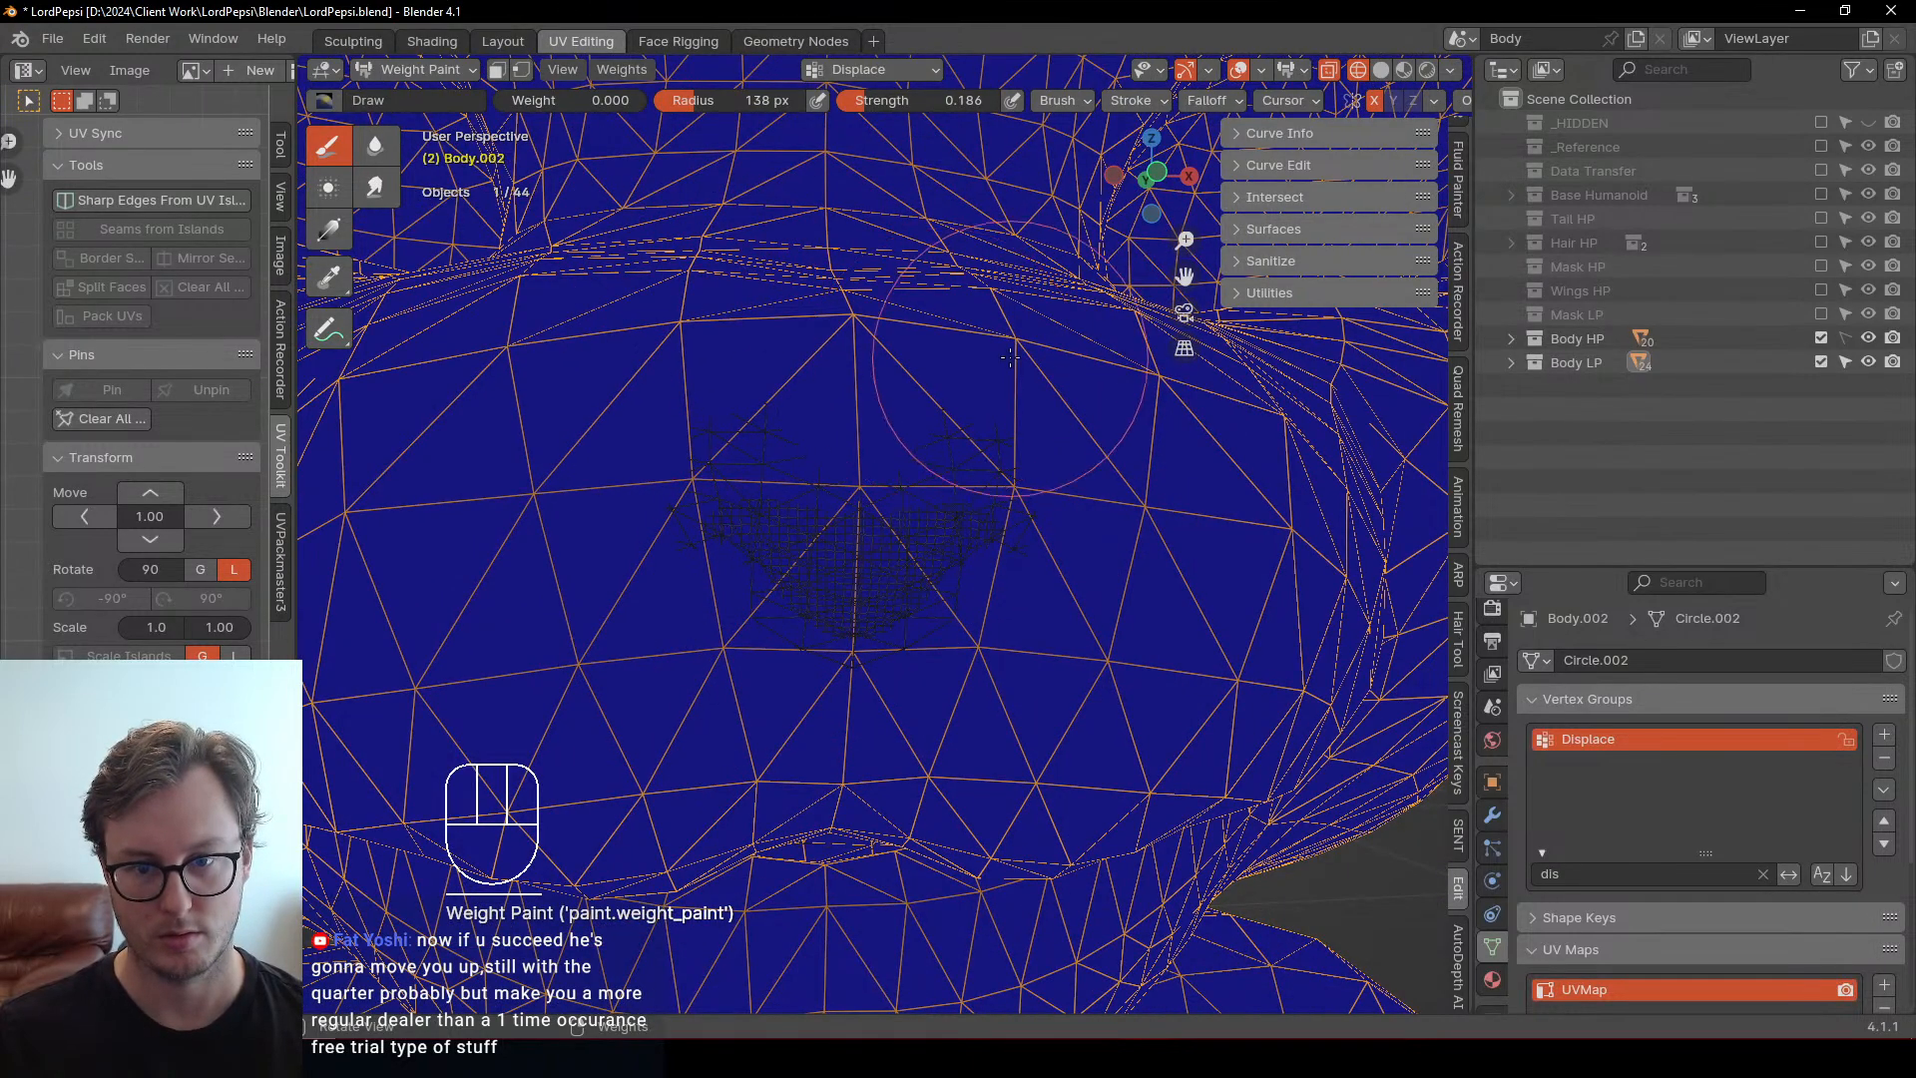
{"action": "scroll", "coordinate": [1003, 429], "scroll_direction": "down", "scroll_amount": 4}
{"action": "middle_click_drag", "start_coordinate": [1047, 489], "coordinate": [868, 547]}
{"action": "scroll", "coordinate": [853, 549], "scroll_direction": "down", "scroll_amount": 6}
{"action": "scroll", "coordinate": [864, 544], "scroll_direction": "up", "scroll_amount": 5}
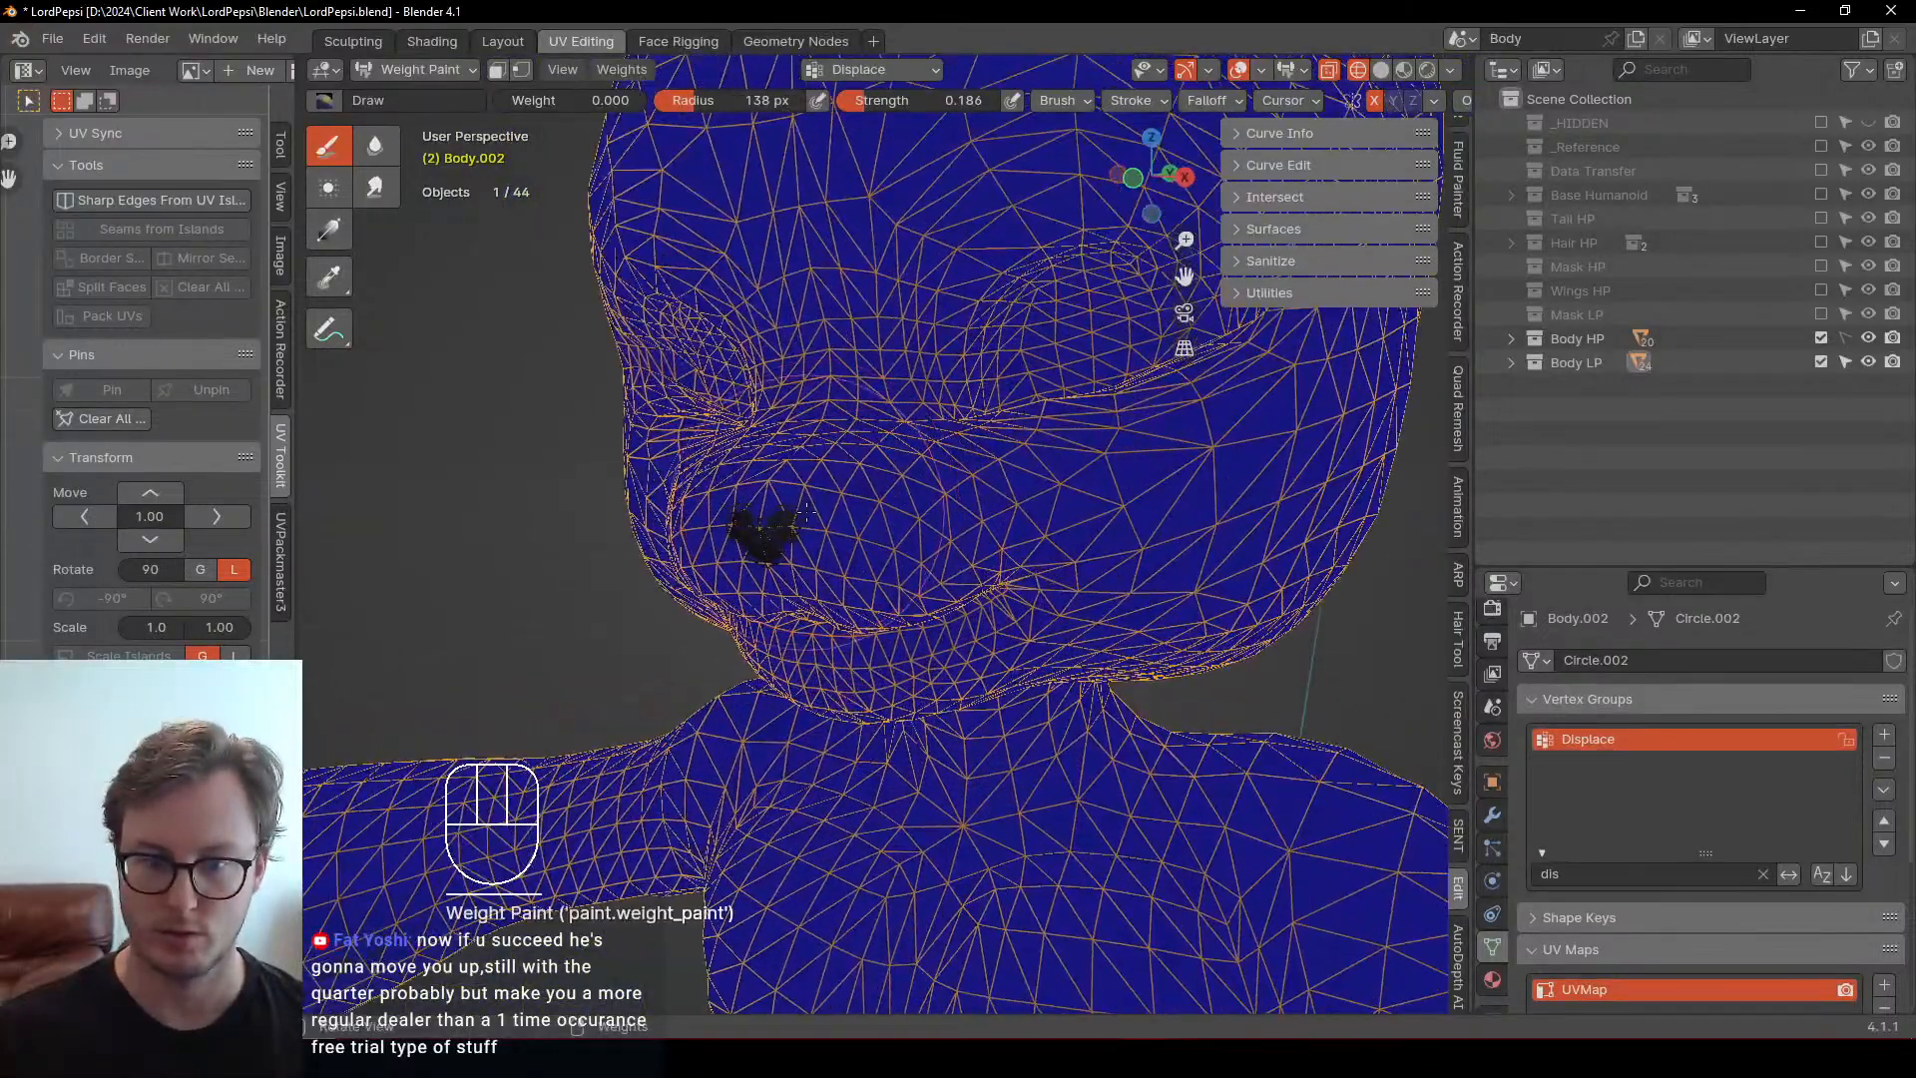
{"action": "scroll", "coordinate": [806, 511], "scroll_direction": "up", "scroll_amount": 4}
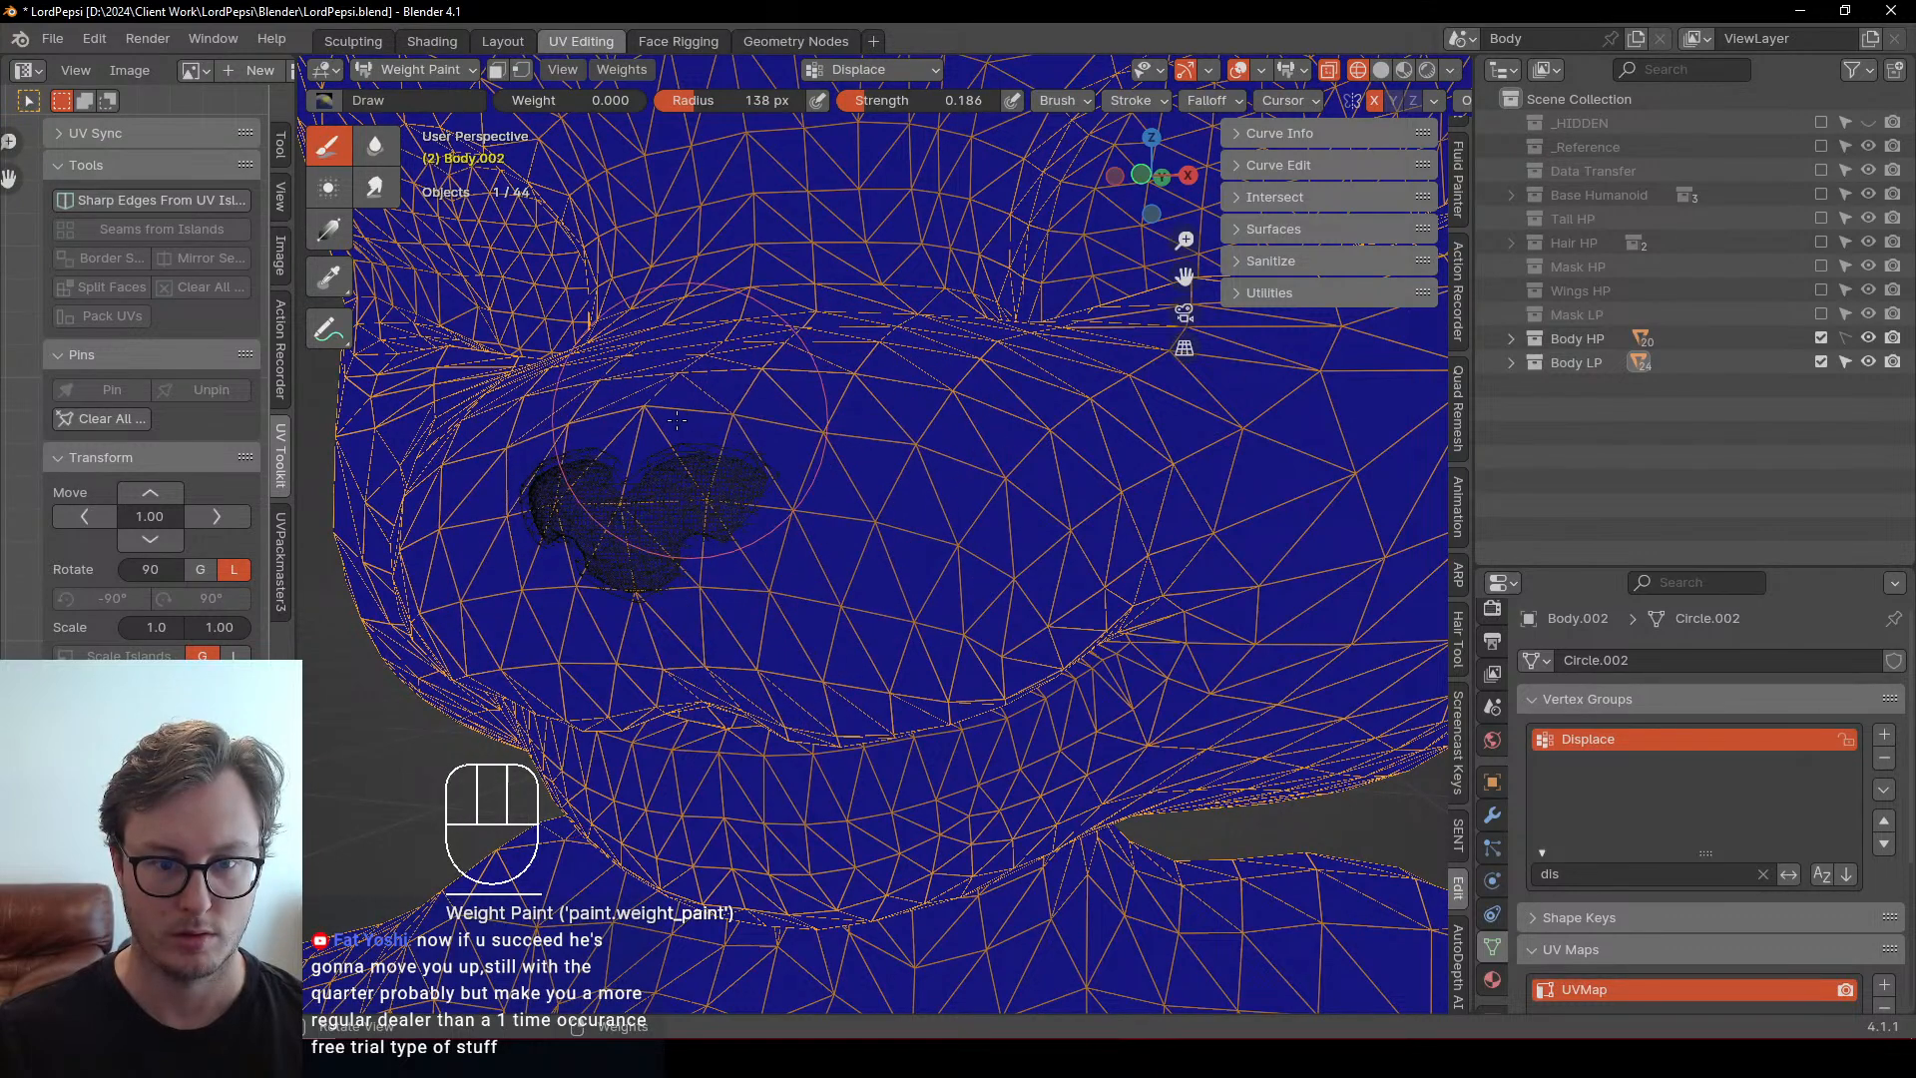
{"action": "middle_click_drag", "start_coordinate": [681, 420], "coordinate": [739, 514]}
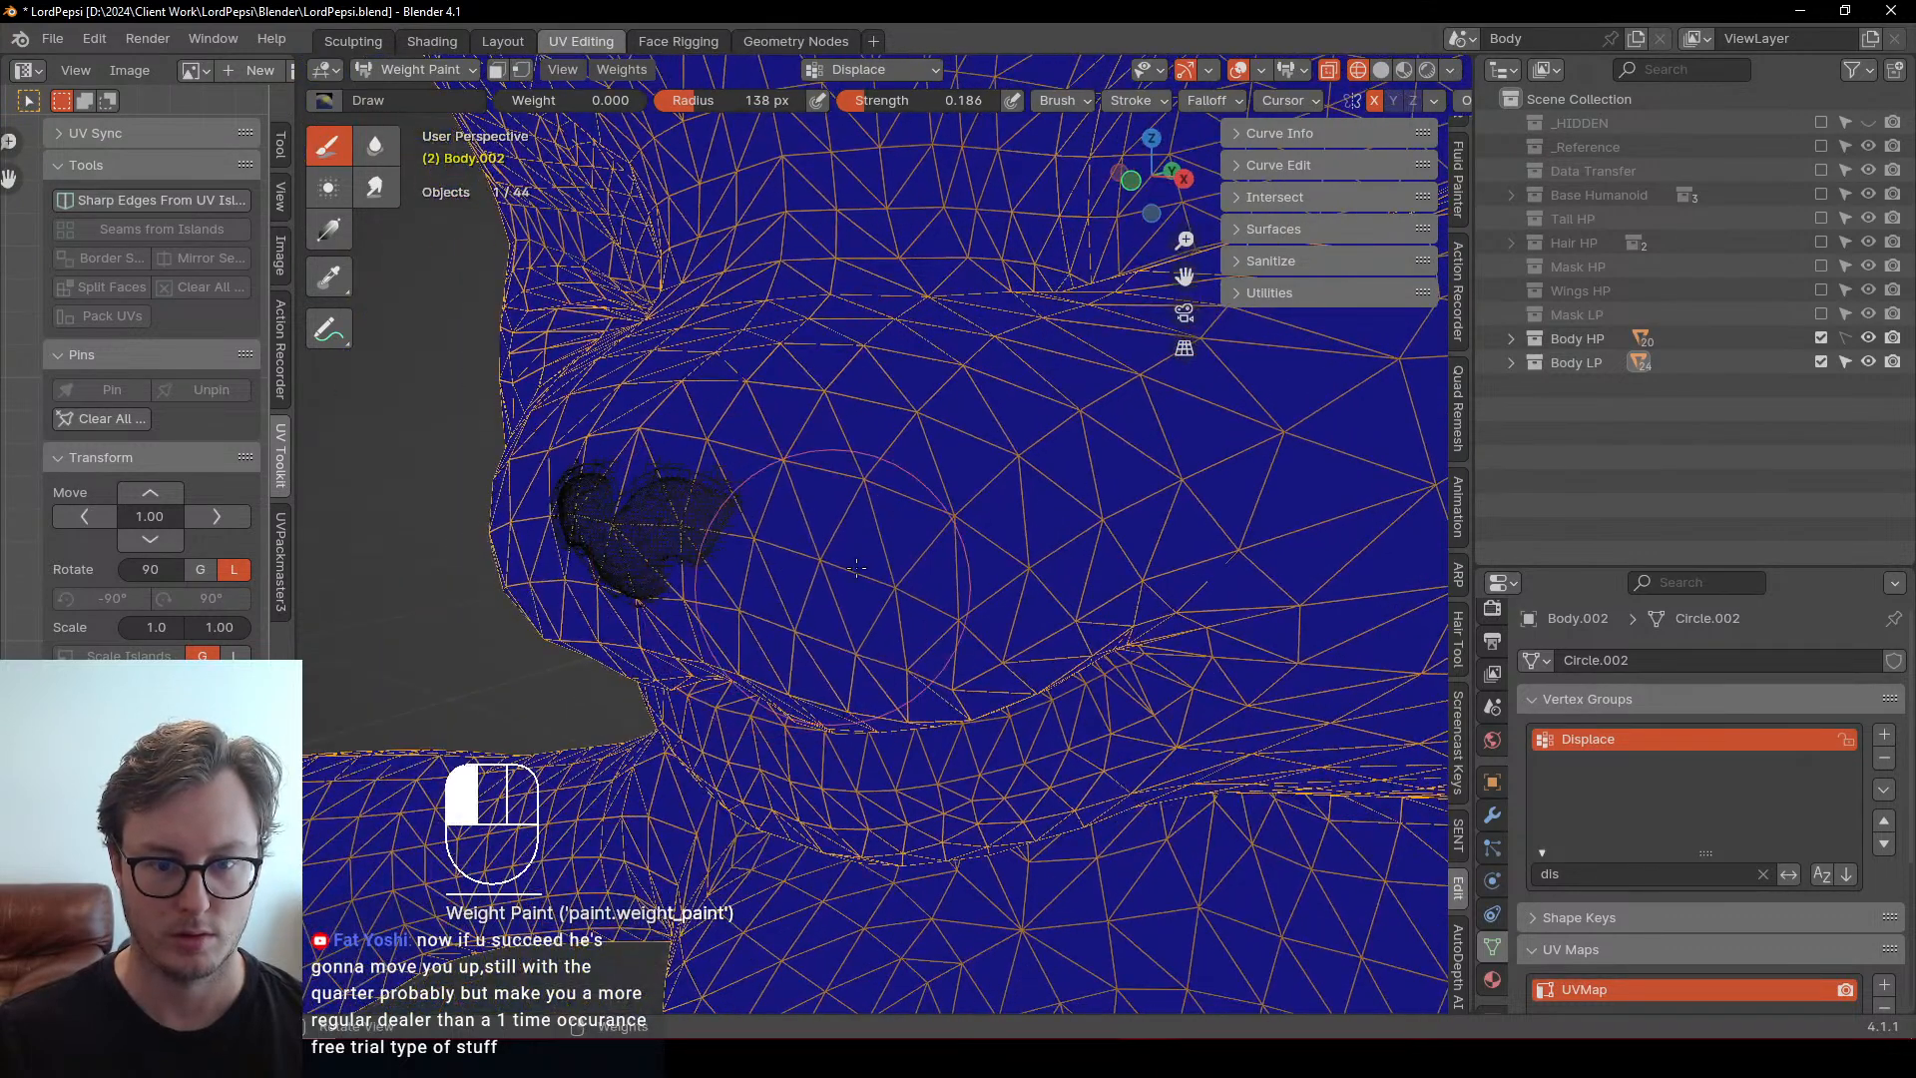
{"action": "middle_click_drag", "start_coordinate": [864, 499], "coordinate": [759, 469]}
{"action": "middle_click_drag", "start_coordinate": [779, 604], "coordinate": [609, 616]}
{"action": "scroll", "coordinate": [664, 636], "scroll_direction": "up", "scroll_amount": 4}
View the nose area in Solid shading, try painting weight 0.122 around it, and undo the stroke
{"action": "left_click", "coordinate": [818, 567]}
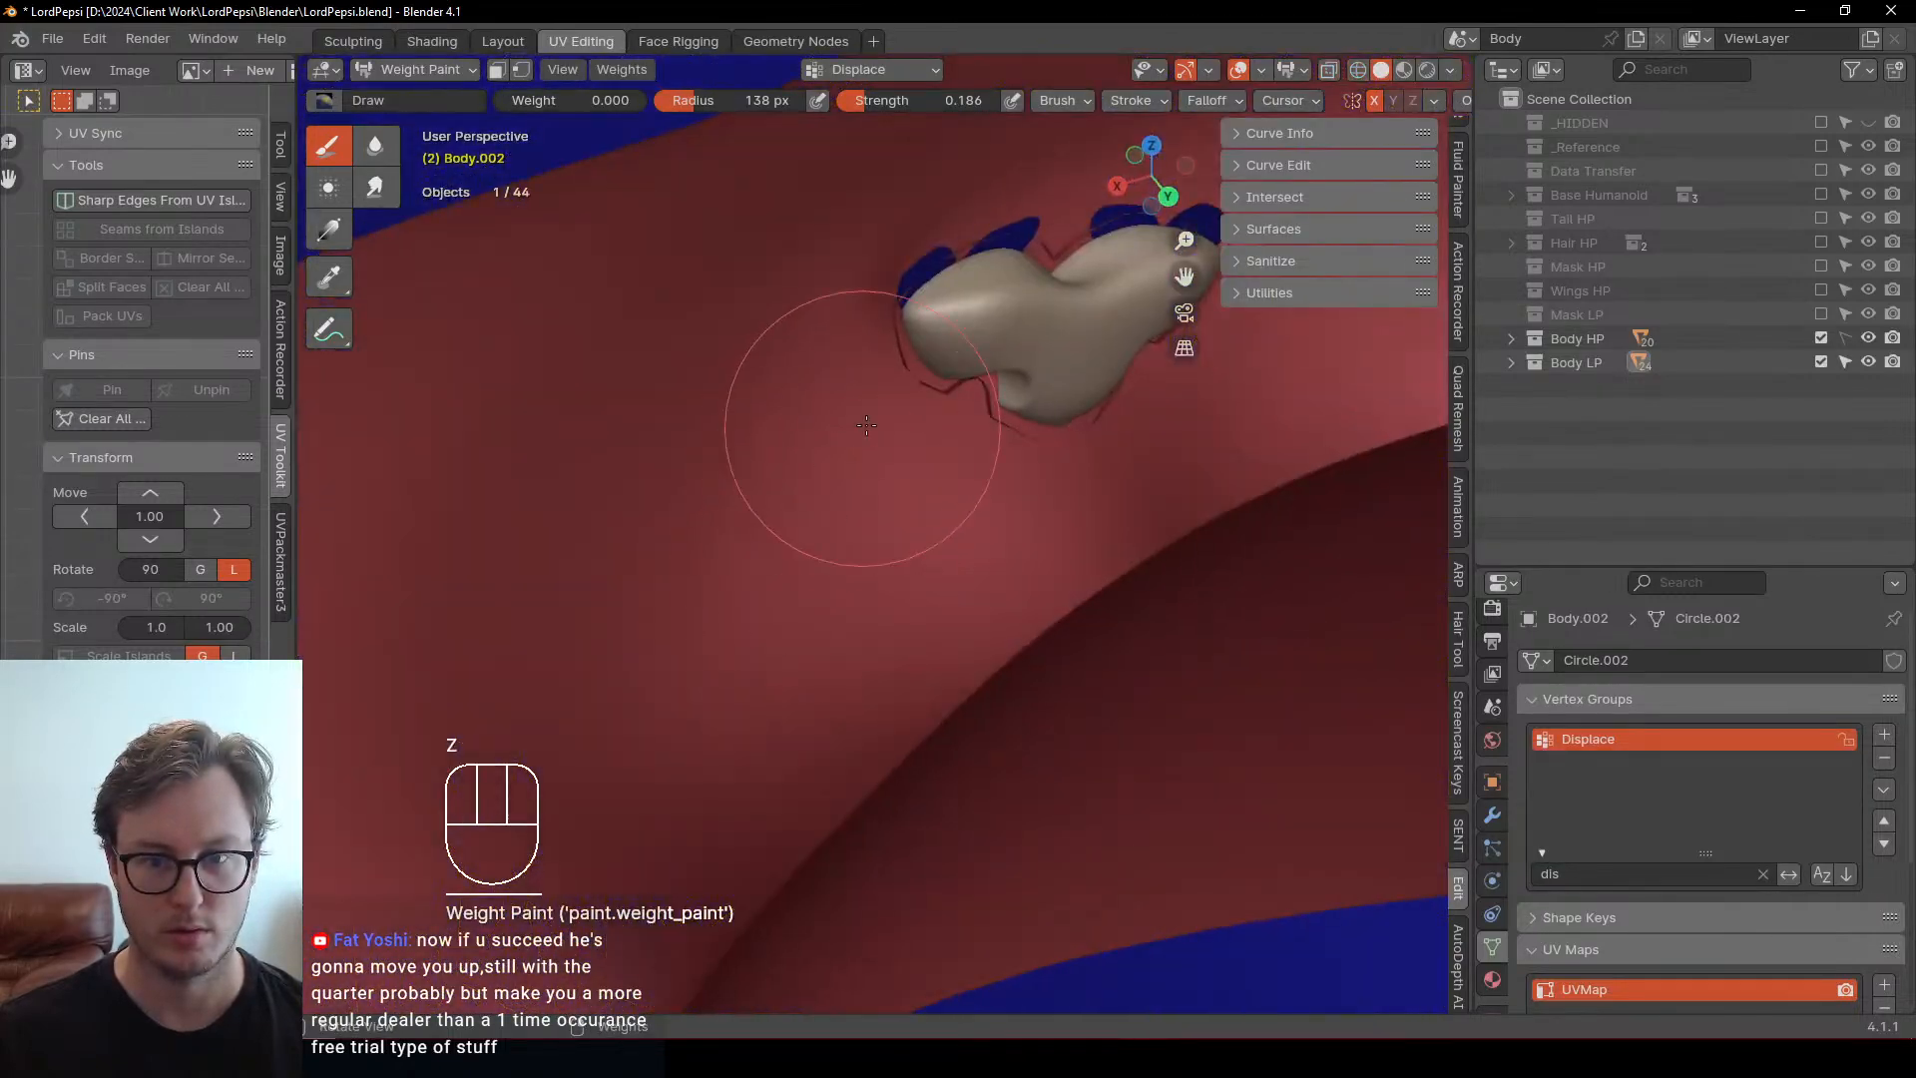
{"action": "middle_click_drag", "start_coordinate": [866, 425], "coordinate": [848, 539]}
{"action": "scroll", "coordinate": [847, 548], "scroll_direction": "up", "scroll_amount": 3}
{"action": "middle_click_drag", "start_coordinate": [810, 417], "coordinate": [710, 539], "text": "shift"}
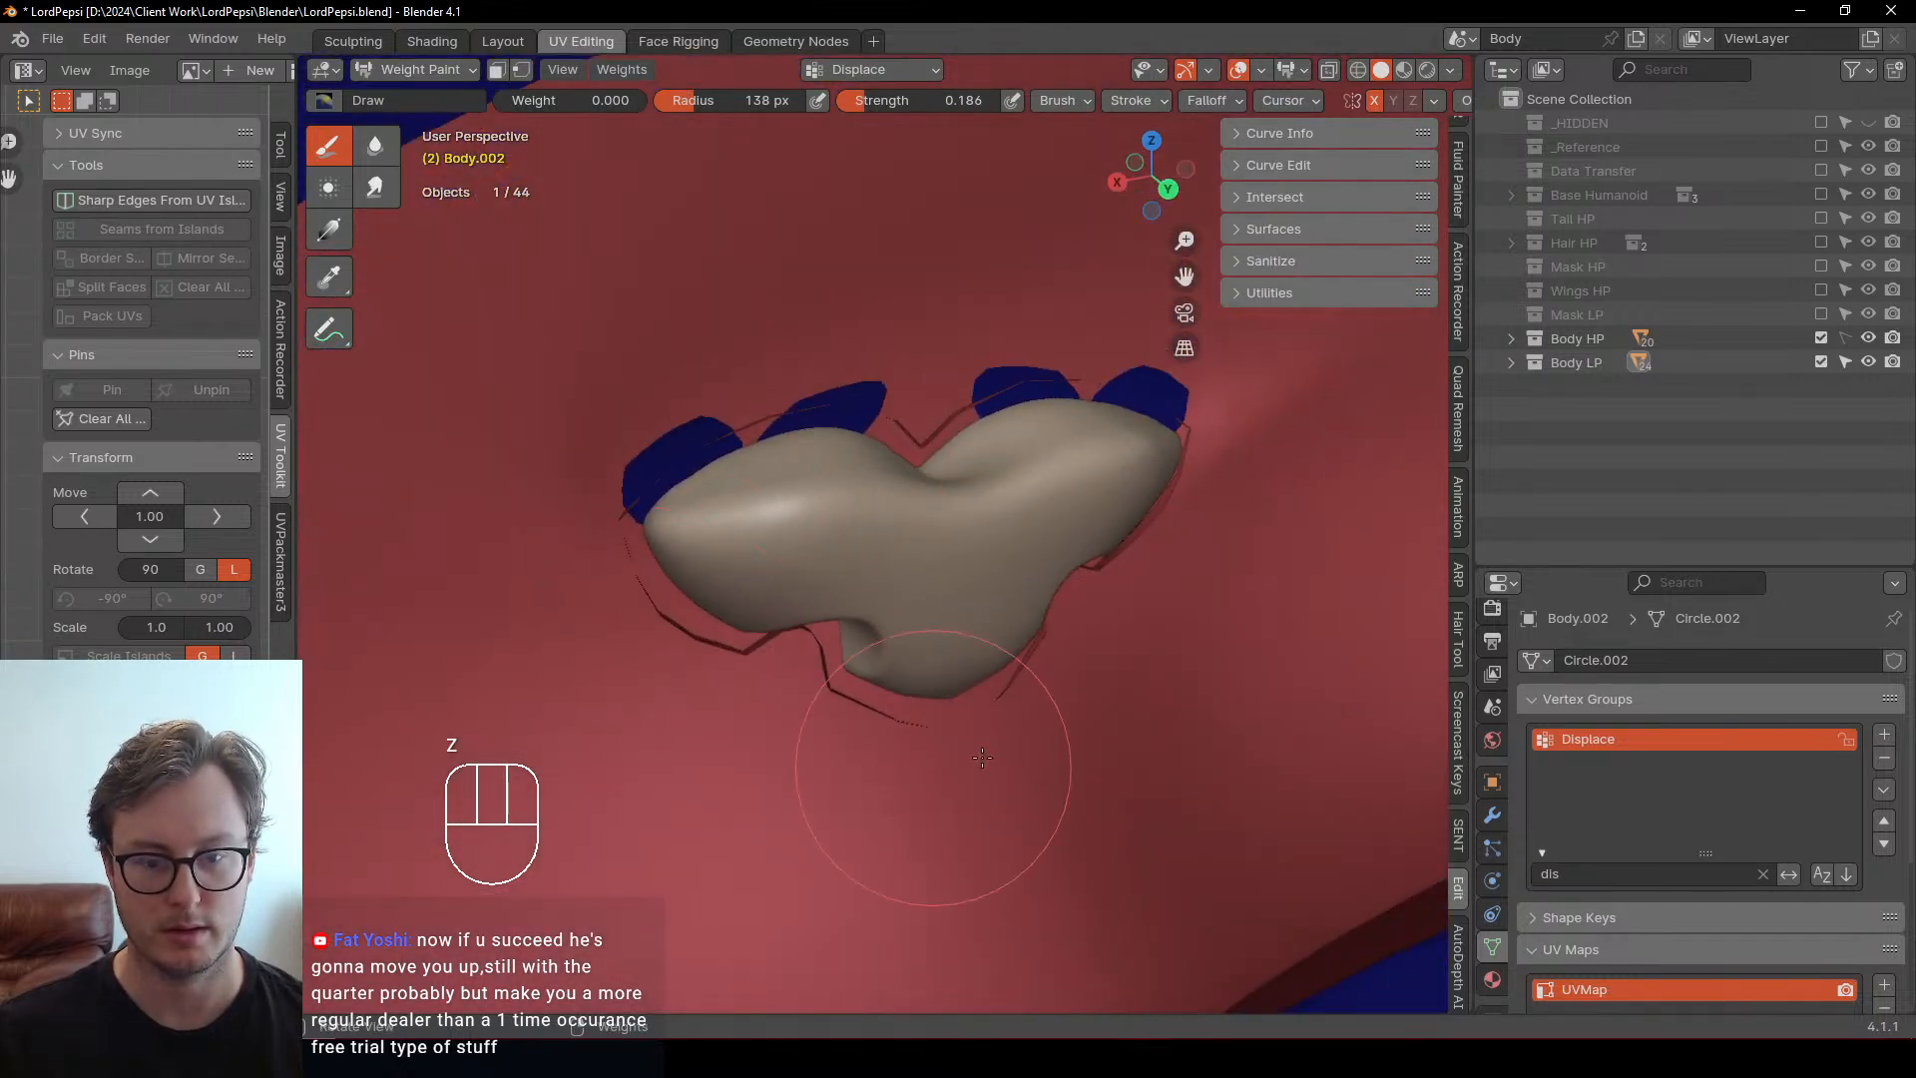
{"action": "left_click_drag", "start_coordinate": [982, 757], "coordinate": [1043, 712]}
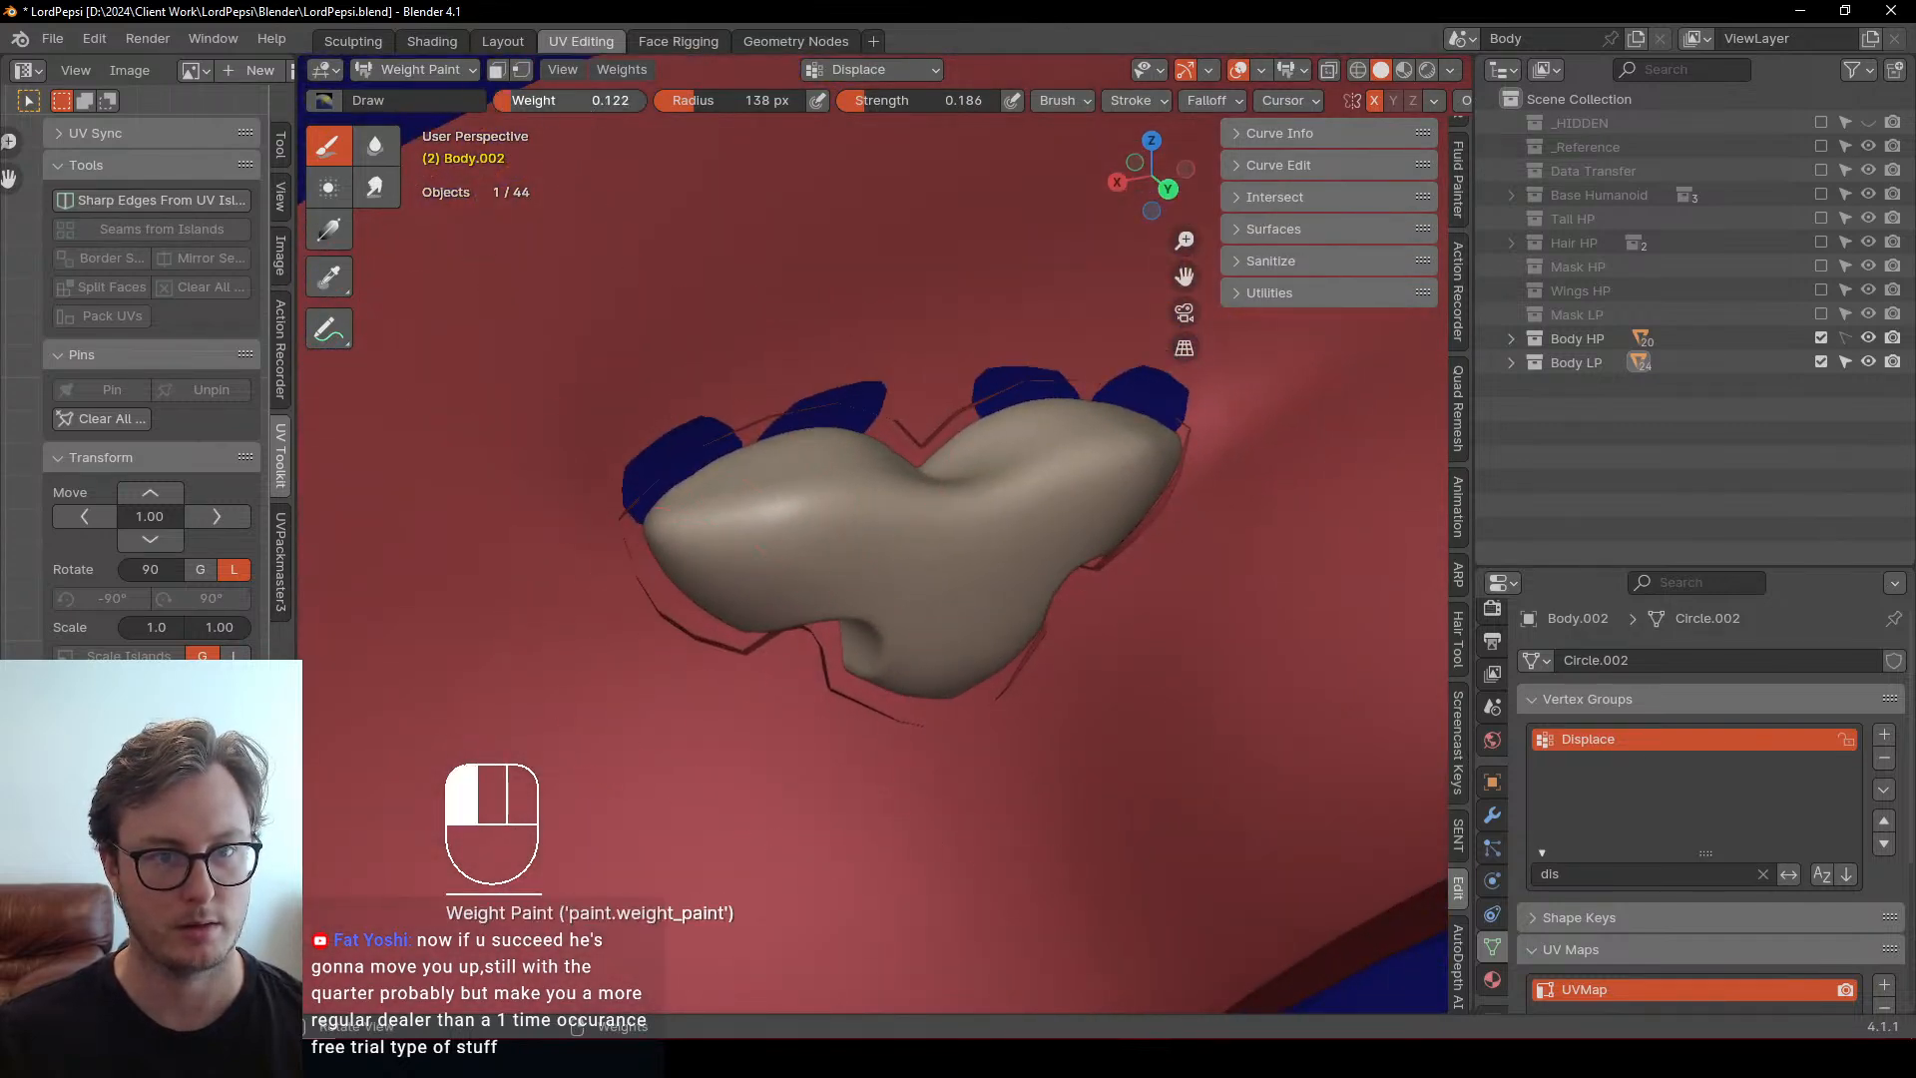
{"action": "mouse_move", "coordinate": [688, 449]}
{"action": "left_mouse_down"}
{"action": "mouse_move", "coordinate": [641, 385]}
{"action": "mouse_move", "coordinate": [776, 462]}
{"action": "left_mouse_up"}
{"action": "key", "text": "ctrl+z"}
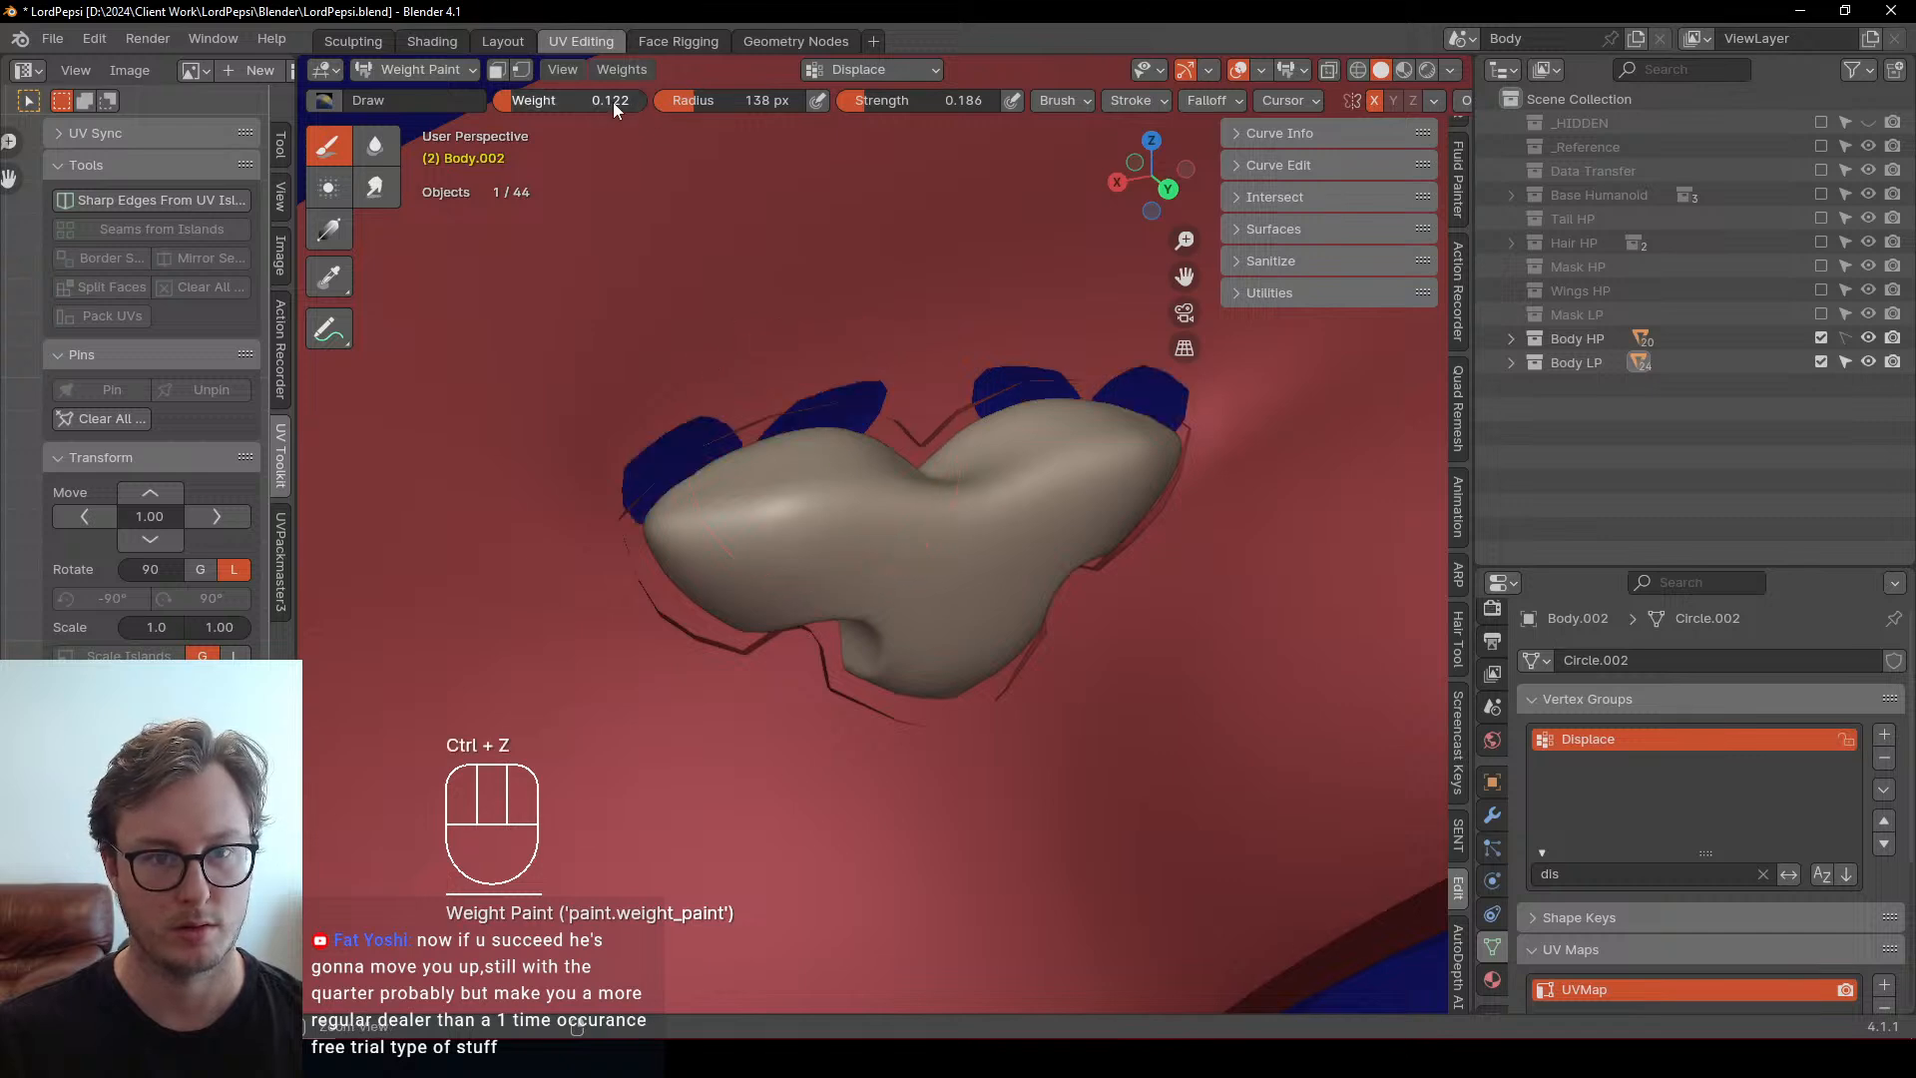
Paint the body's nose area in wireframe with weight 0.026 and strength 0.055, undoing the stronger strokes, and return to Solid shading
{"action": "left_click_drag", "start_coordinate": [833, 405], "coordinate": [741, 473]}
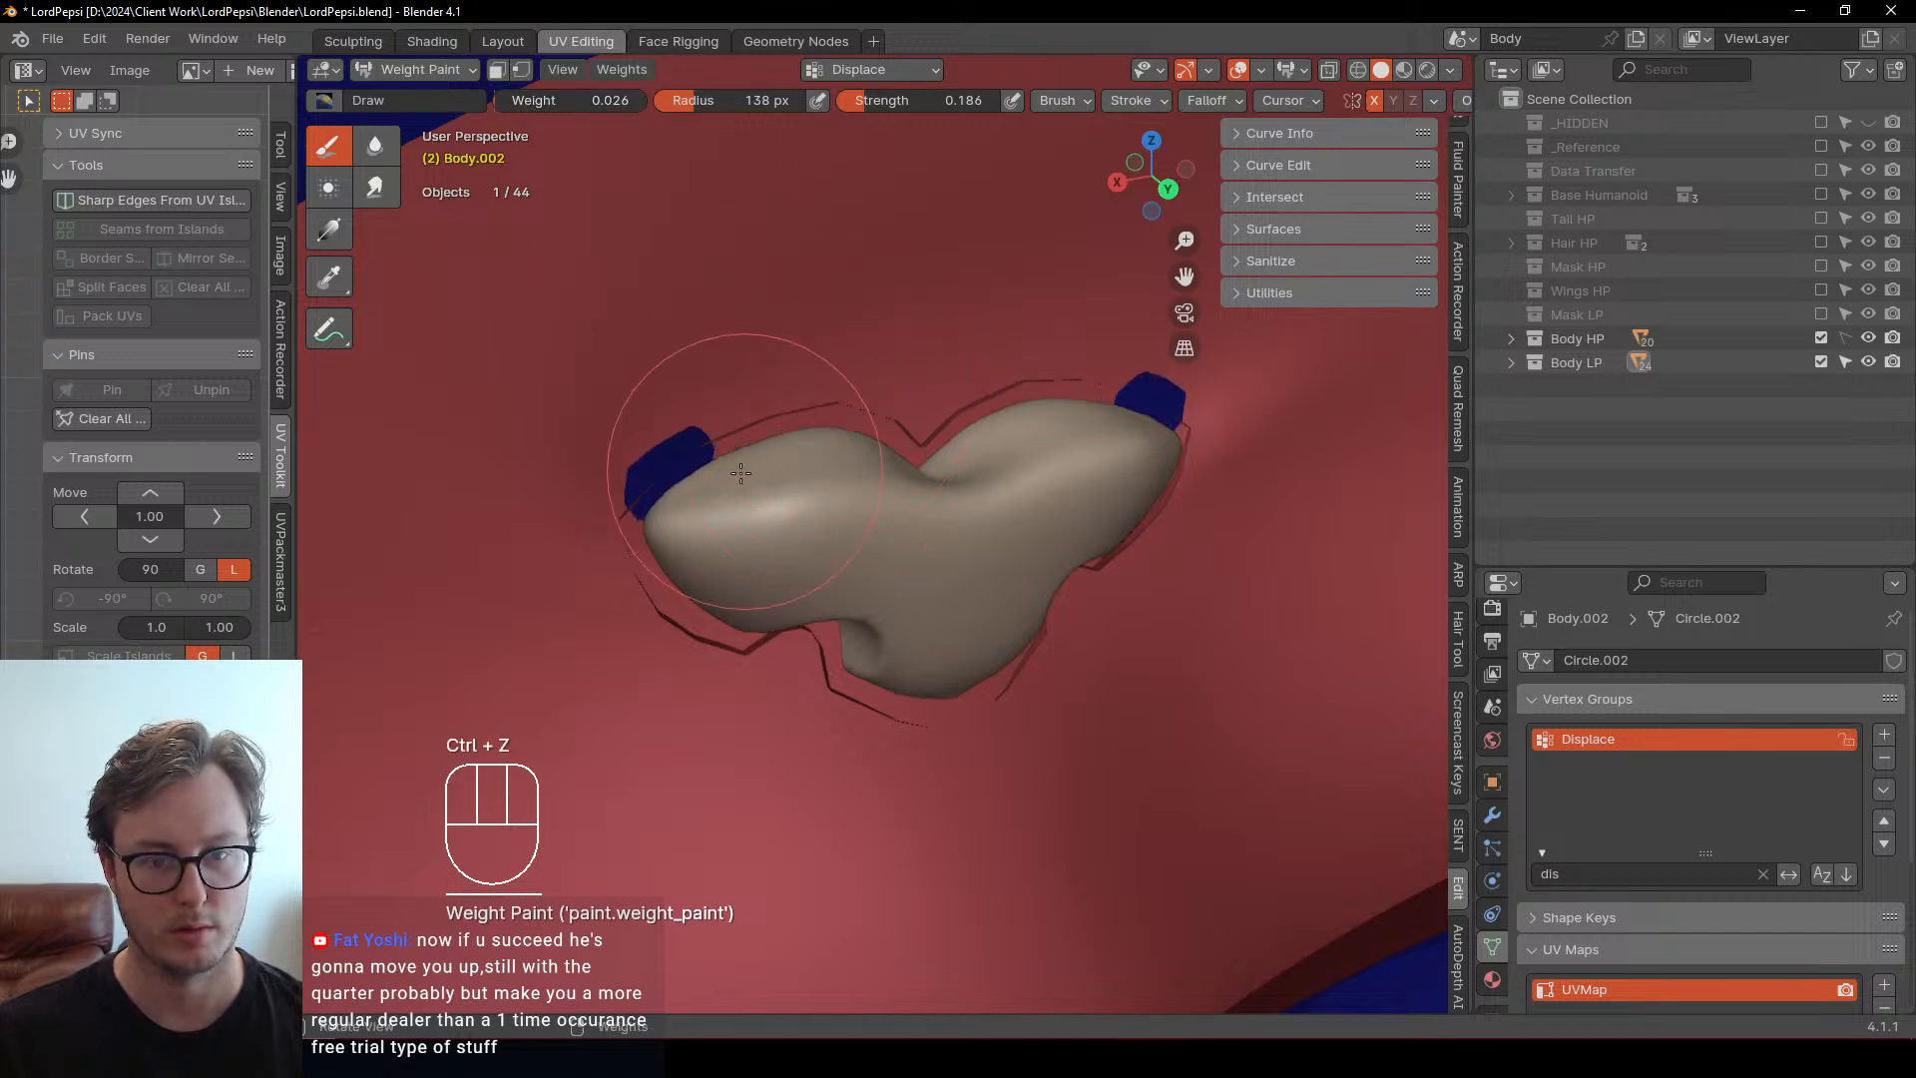
{"action": "key", "text": "z"}
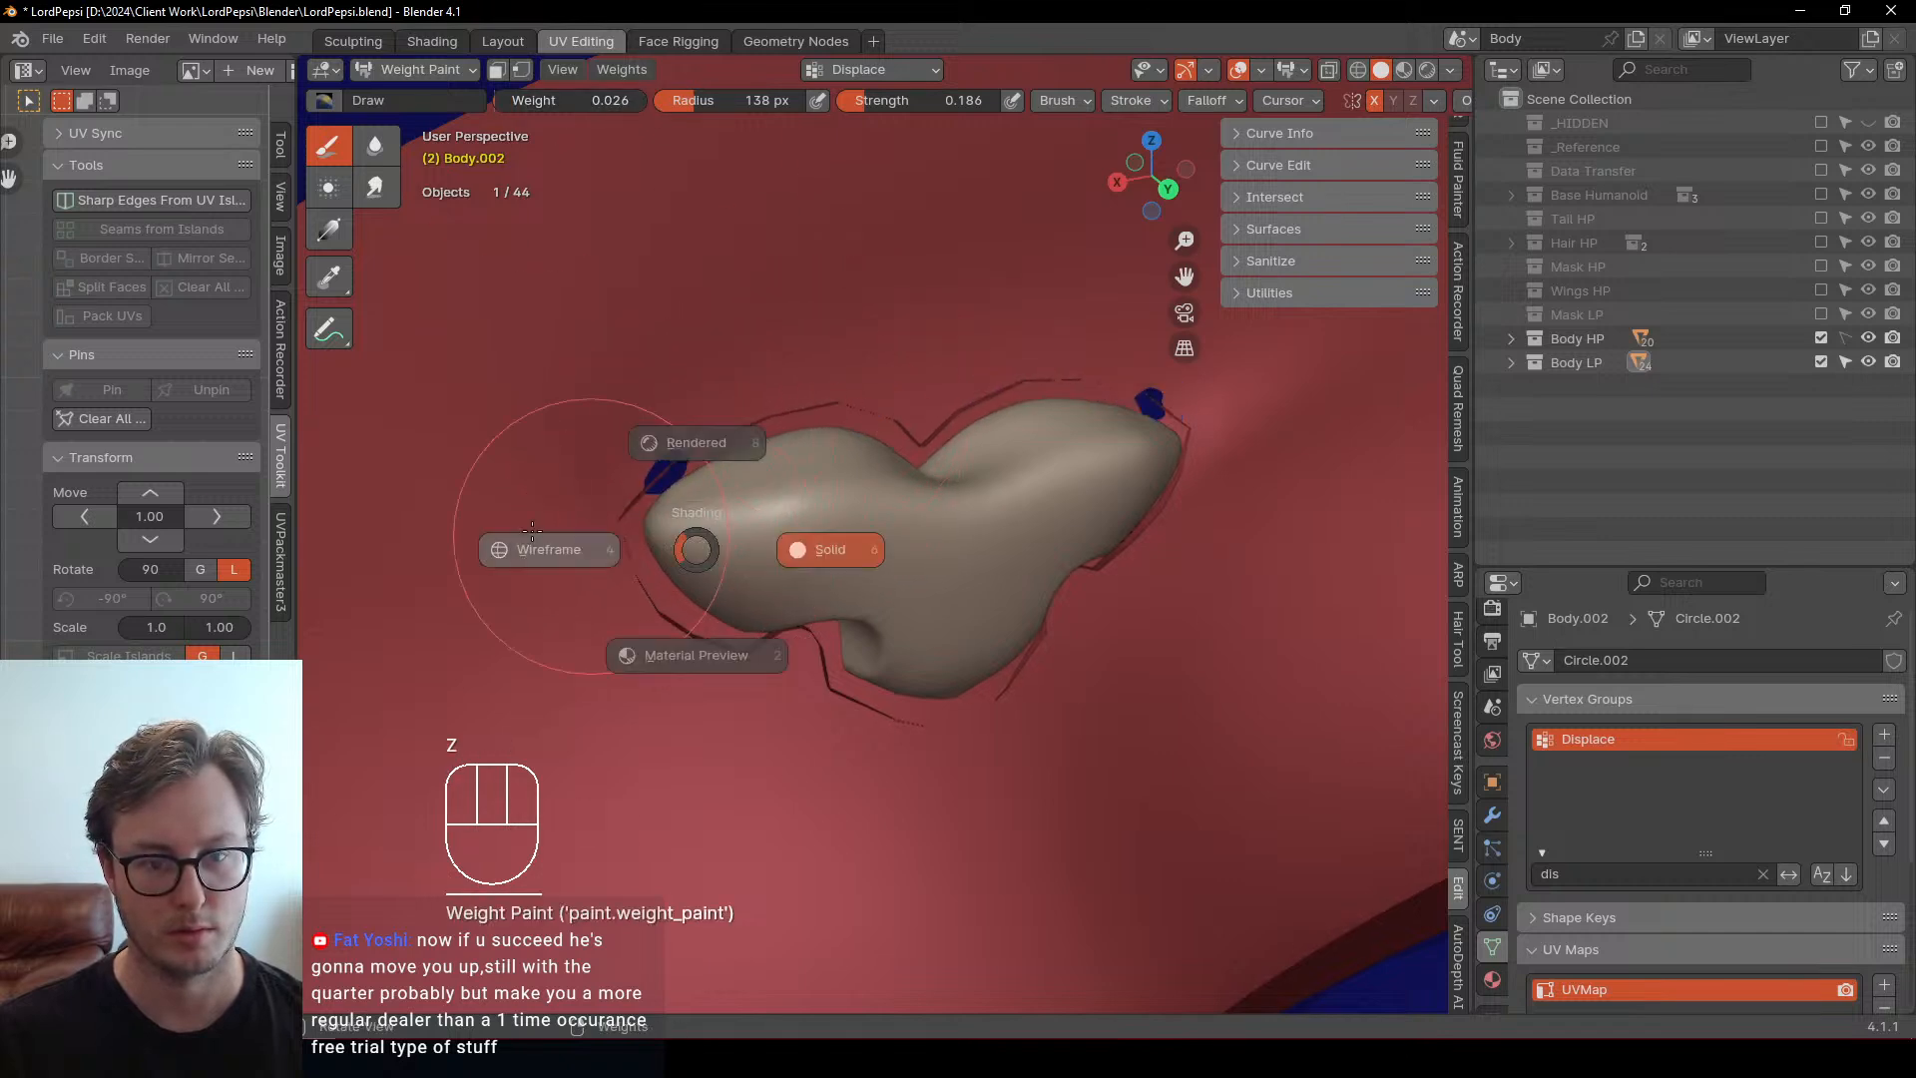
{"action": "key", "text": "ctrl+z"}
{"action": "key", "text": "ctrl+z"}
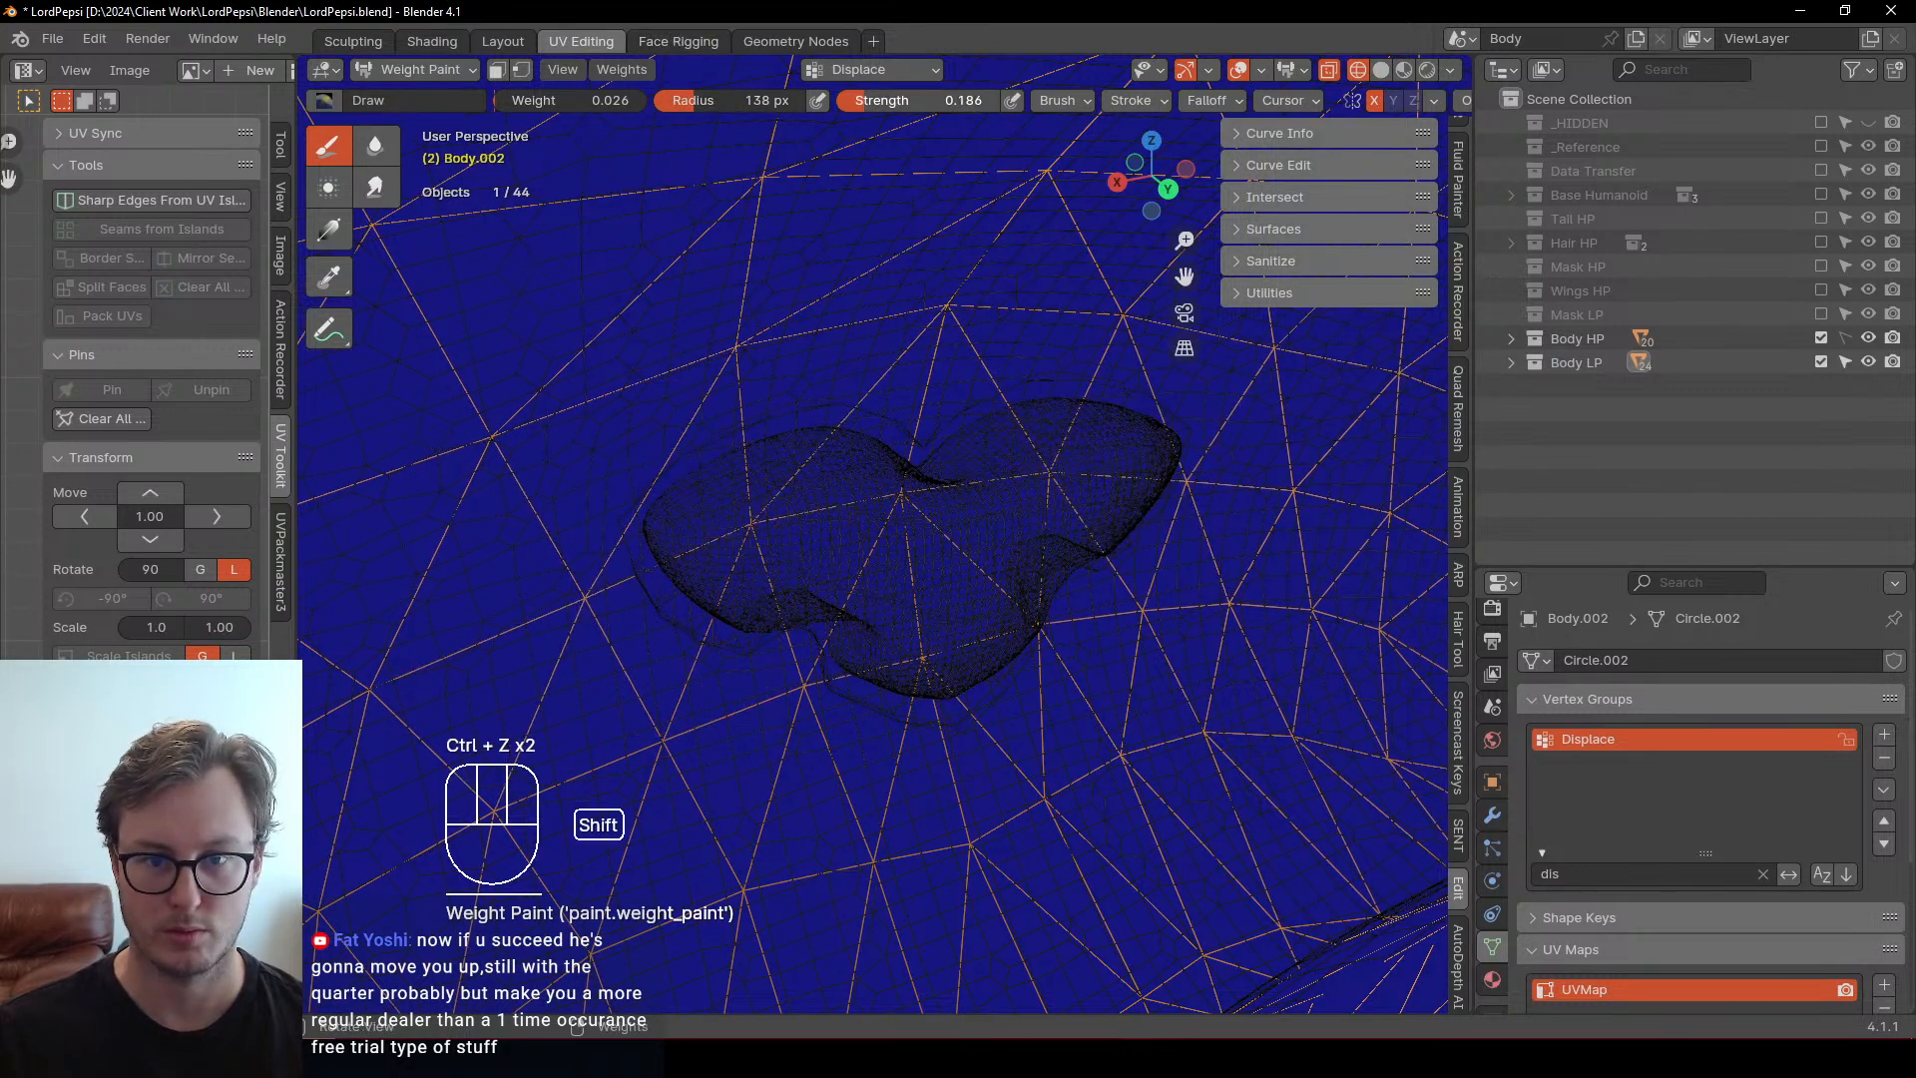
{"action": "left_click_drag", "start_coordinate": [854, 101], "coordinate": [845, 100], "text": "shift"}
{"action": "mouse_move", "coordinate": [714, 582]}
{"action": "left_mouse_down"}
{"action": "mouse_move", "coordinate": [802, 454]}
{"action": "mouse_move", "coordinate": [753, 504]}
{"action": "left_mouse_up"}
{"action": "left_click_drag", "start_coordinate": [619, 621], "coordinate": [726, 581]}
{"action": "middle_click_drag", "start_coordinate": [688, 567], "coordinate": [642, 642]}
{"action": "key", "text": "z"}
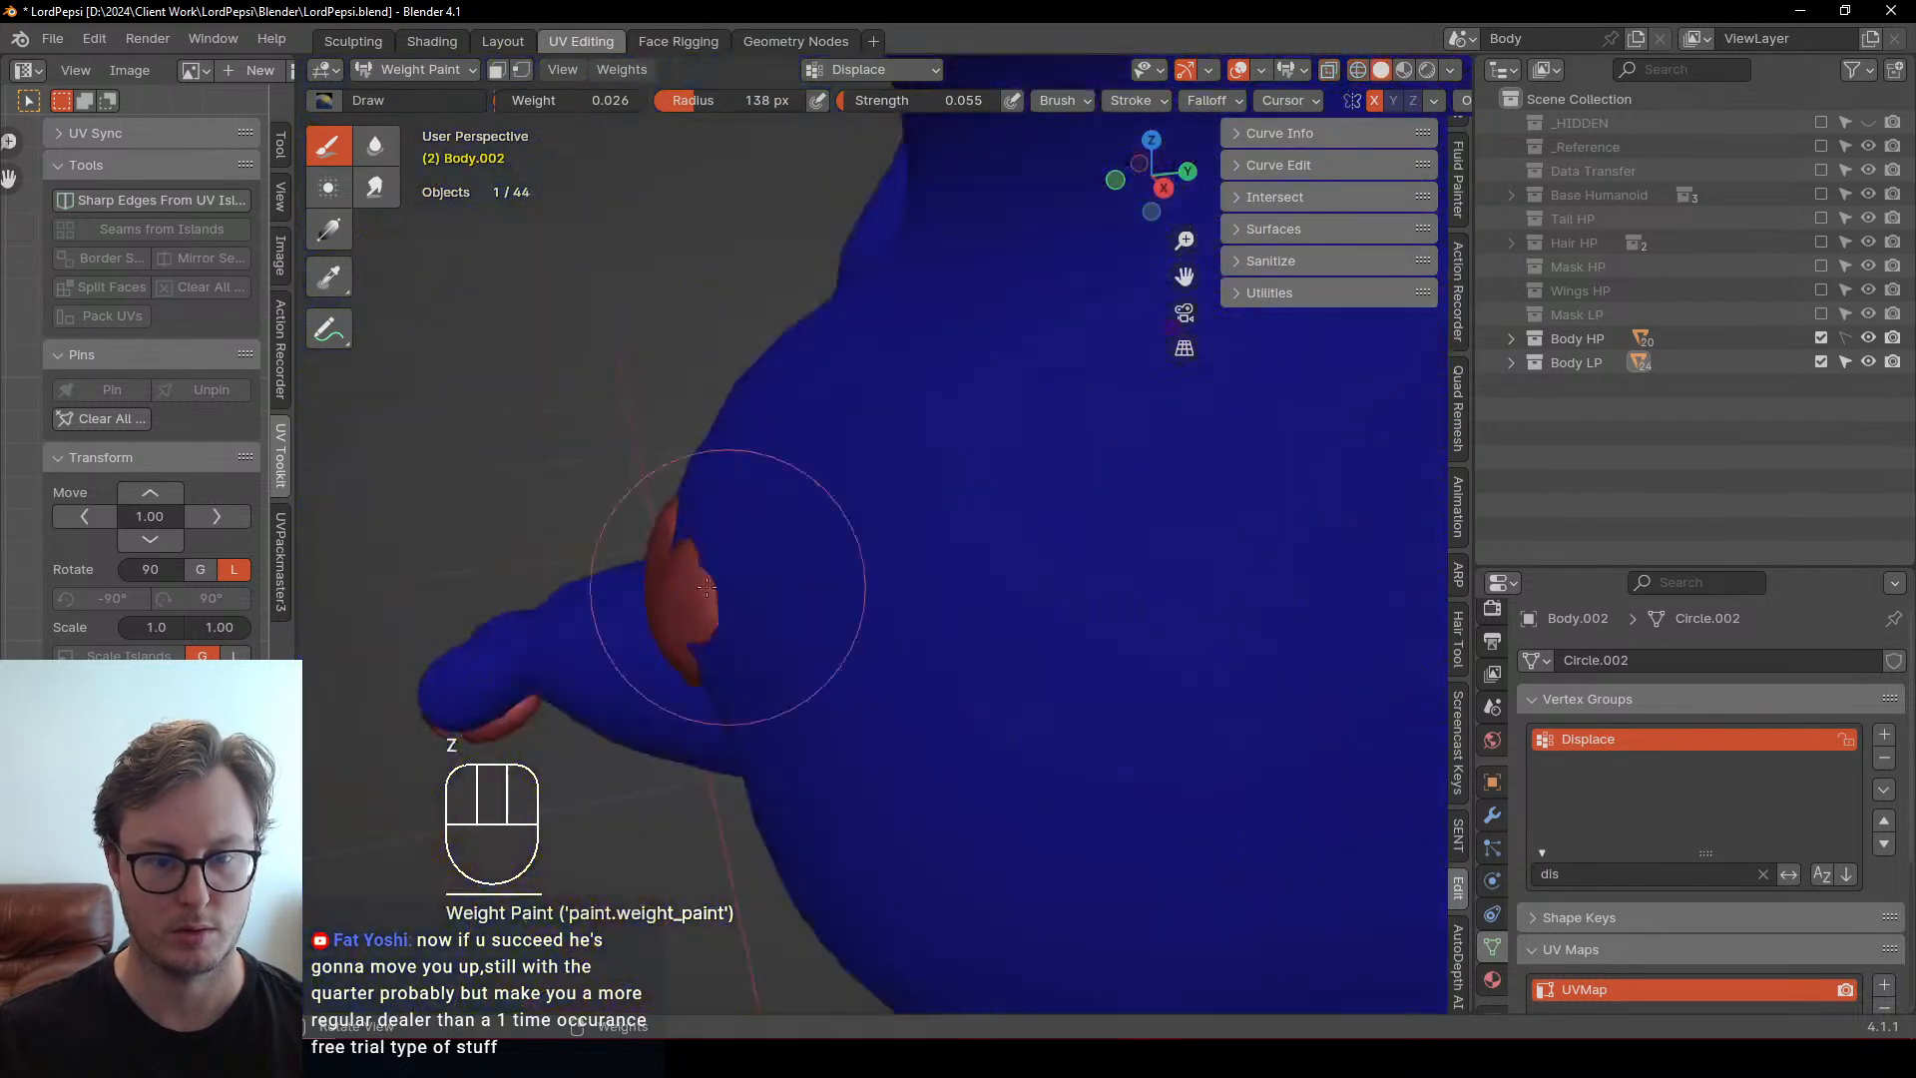
Smooth the Displace weights around the body's nose area with the Blur brush
{"action": "left_click", "coordinate": [375, 146]}
{"action": "left_click_drag", "start_coordinate": [783, 548], "coordinate": [834, 675]}
{"action": "mouse_move", "coordinate": [834, 676]}
{"action": "middle_mouse_down"}
{"action": "mouse_move", "coordinate": [598, 605]}
{"action": "mouse_move", "coordinate": [685, 555]}
{"action": "mouse_move", "coordinate": [684, 458]}
{"action": "mouse_move", "coordinate": [576, 499]}
{"action": "mouse_move", "coordinate": [996, 496]}
{"action": "middle_mouse_up"}
Return the body to Object Mode, save the file, and deselect the body
{"action": "key", "text": "ctrl+Tab"}
{"action": "left_click", "coordinate": [575, 498]}
{"action": "scroll", "coordinate": [996, 496], "scroll_direction": "down", "scroll_amount": 5}
{"action": "key", "text": "ctrl+s"}
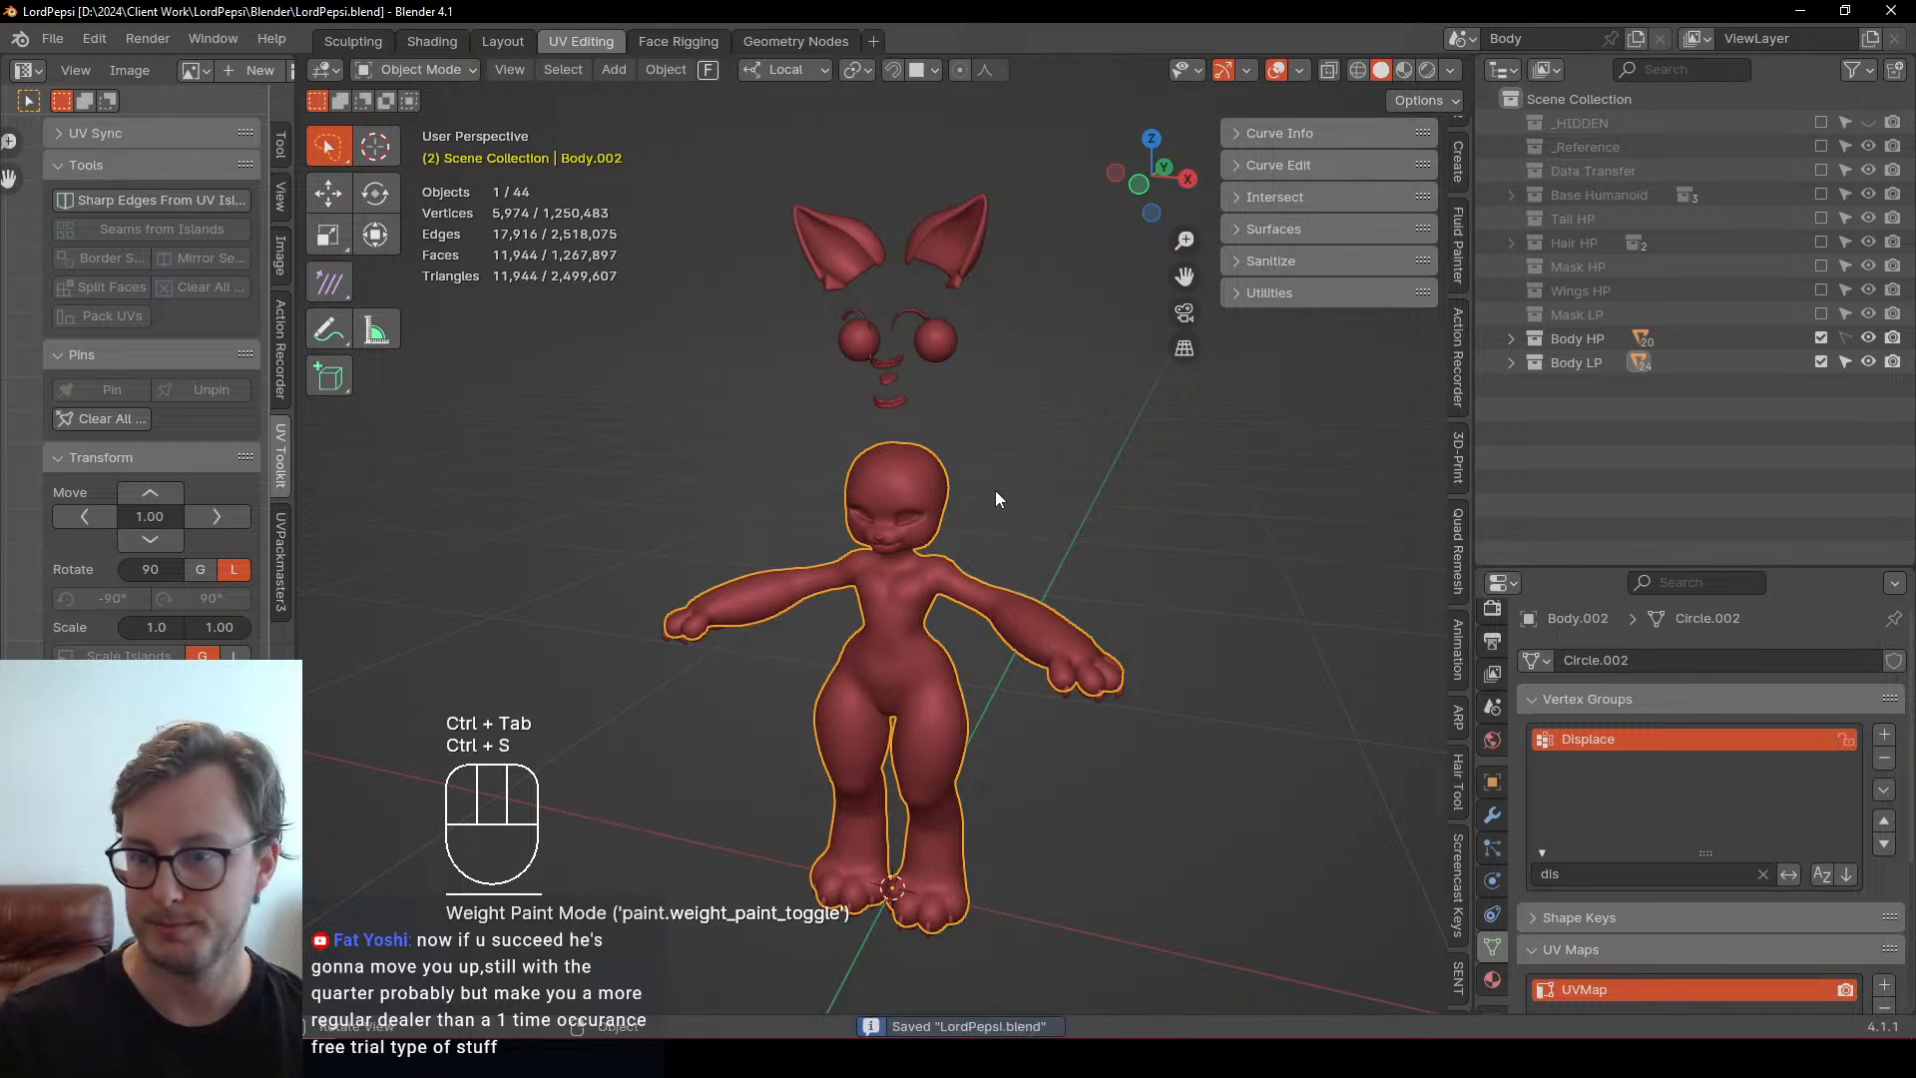
{"action": "middle_click_drag", "start_coordinate": [1347, 379], "coordinate": [996, 453]}
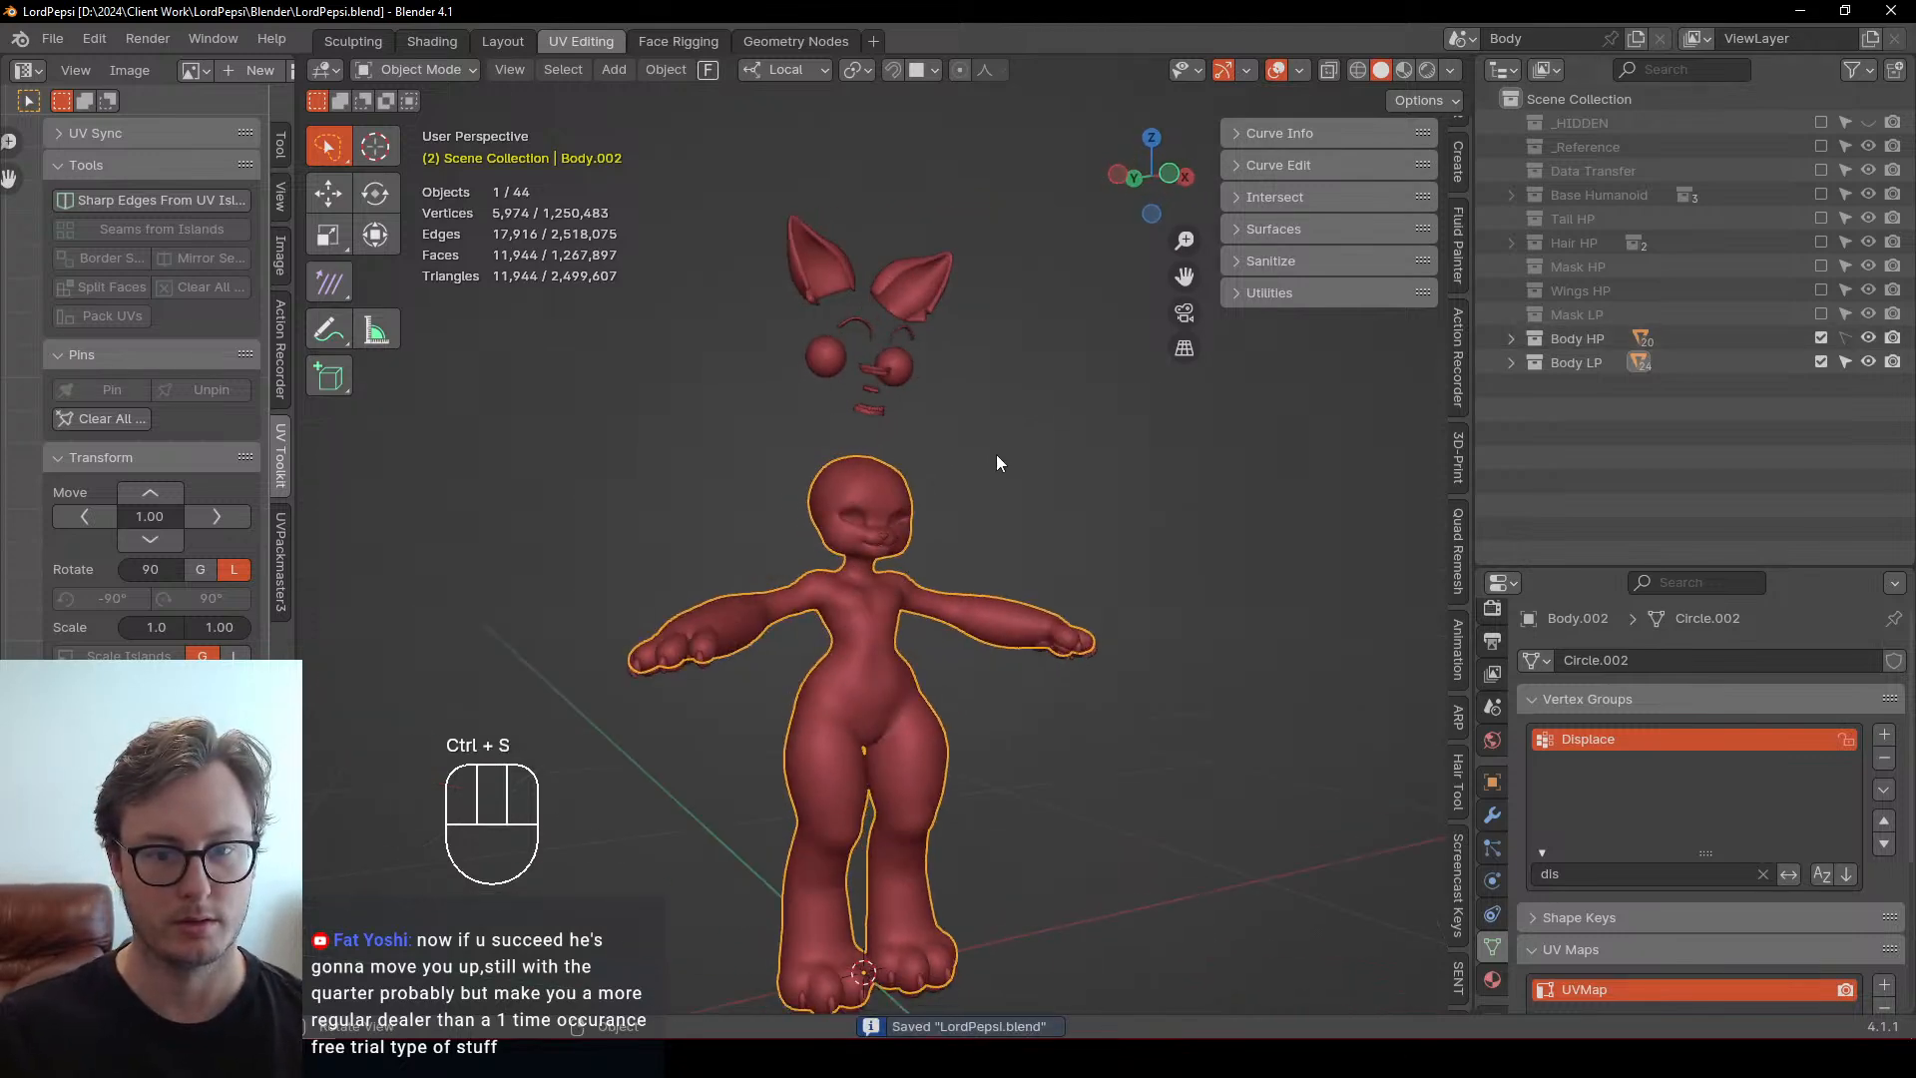
{"action": "left_click", "coordinate": [864, 559]}
{"action": "middle_click_drag", "start_coordinate": [860, 555], "coordinate": [926, 597]}
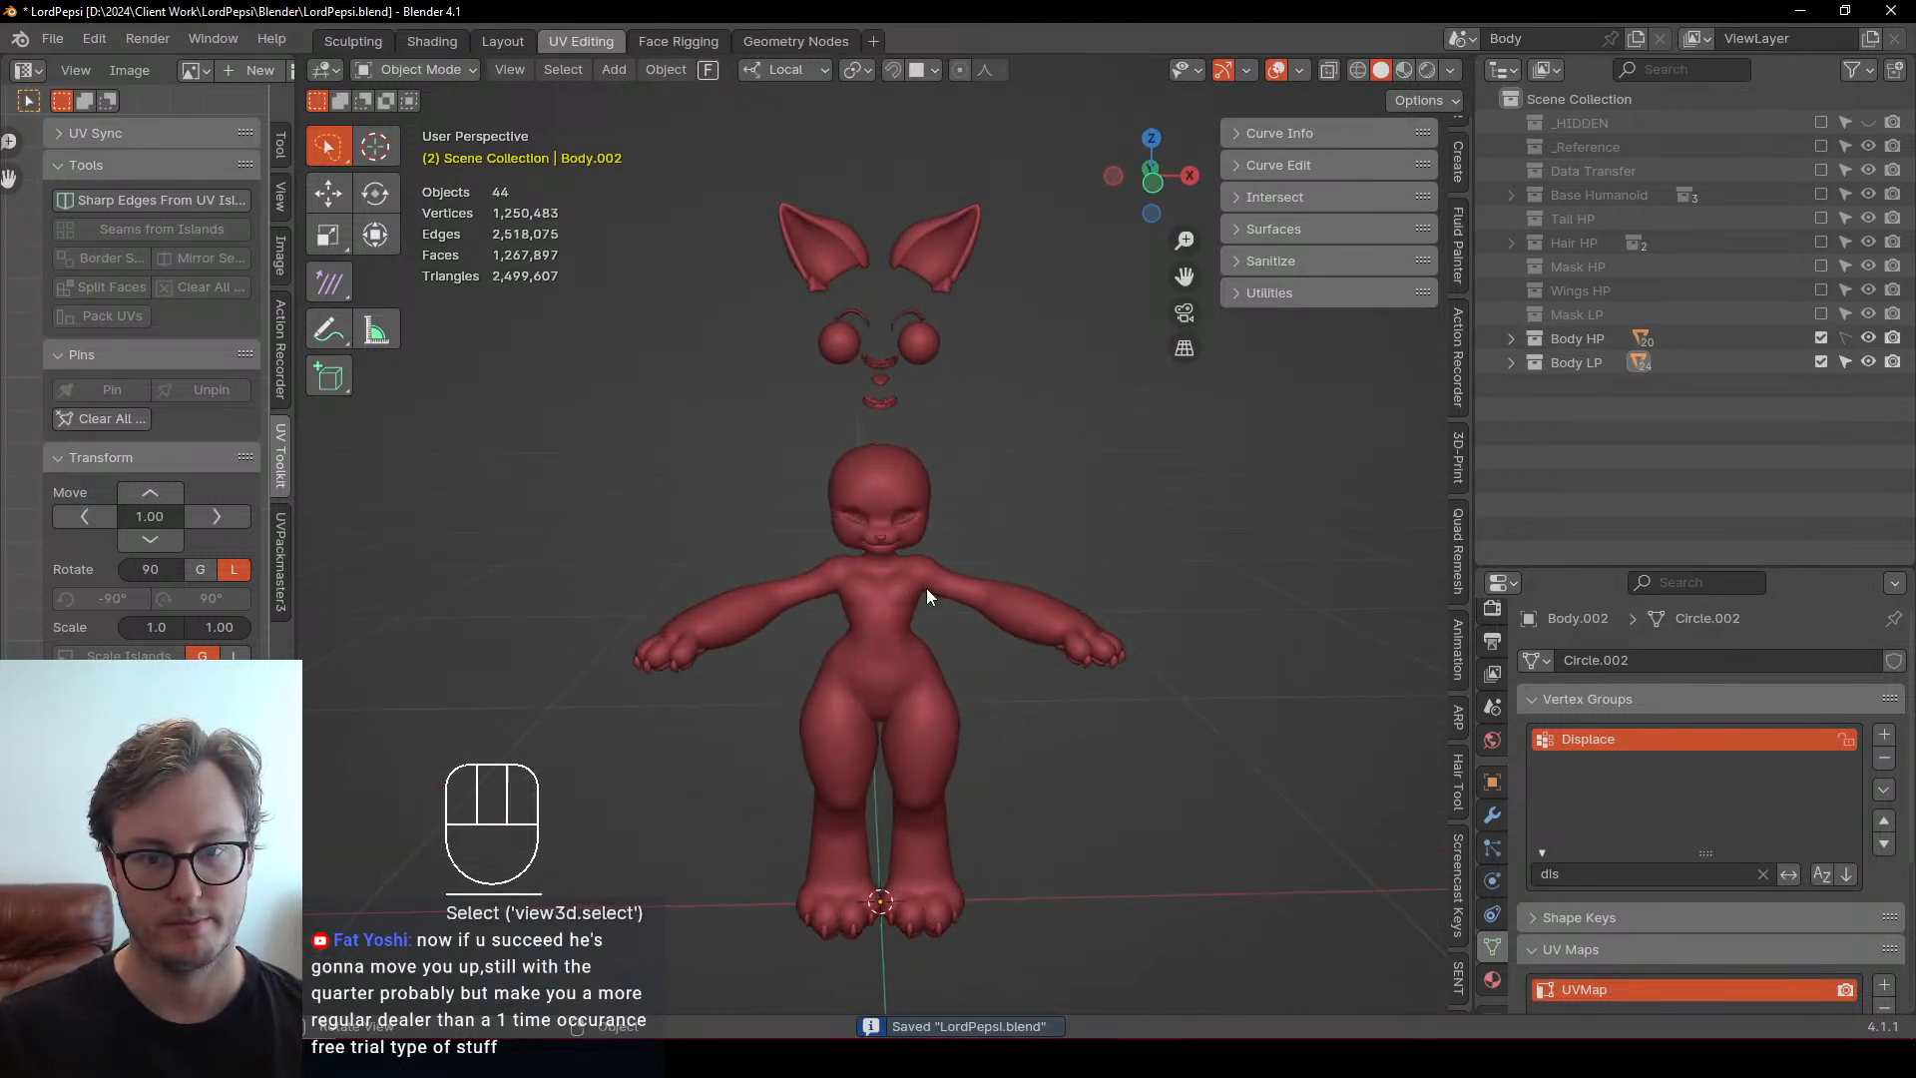
Switch to Unity and examine the avatar's eyes, eyelashes, nose and mouth up close
{"action": "key", "text": "alt+Tab"}
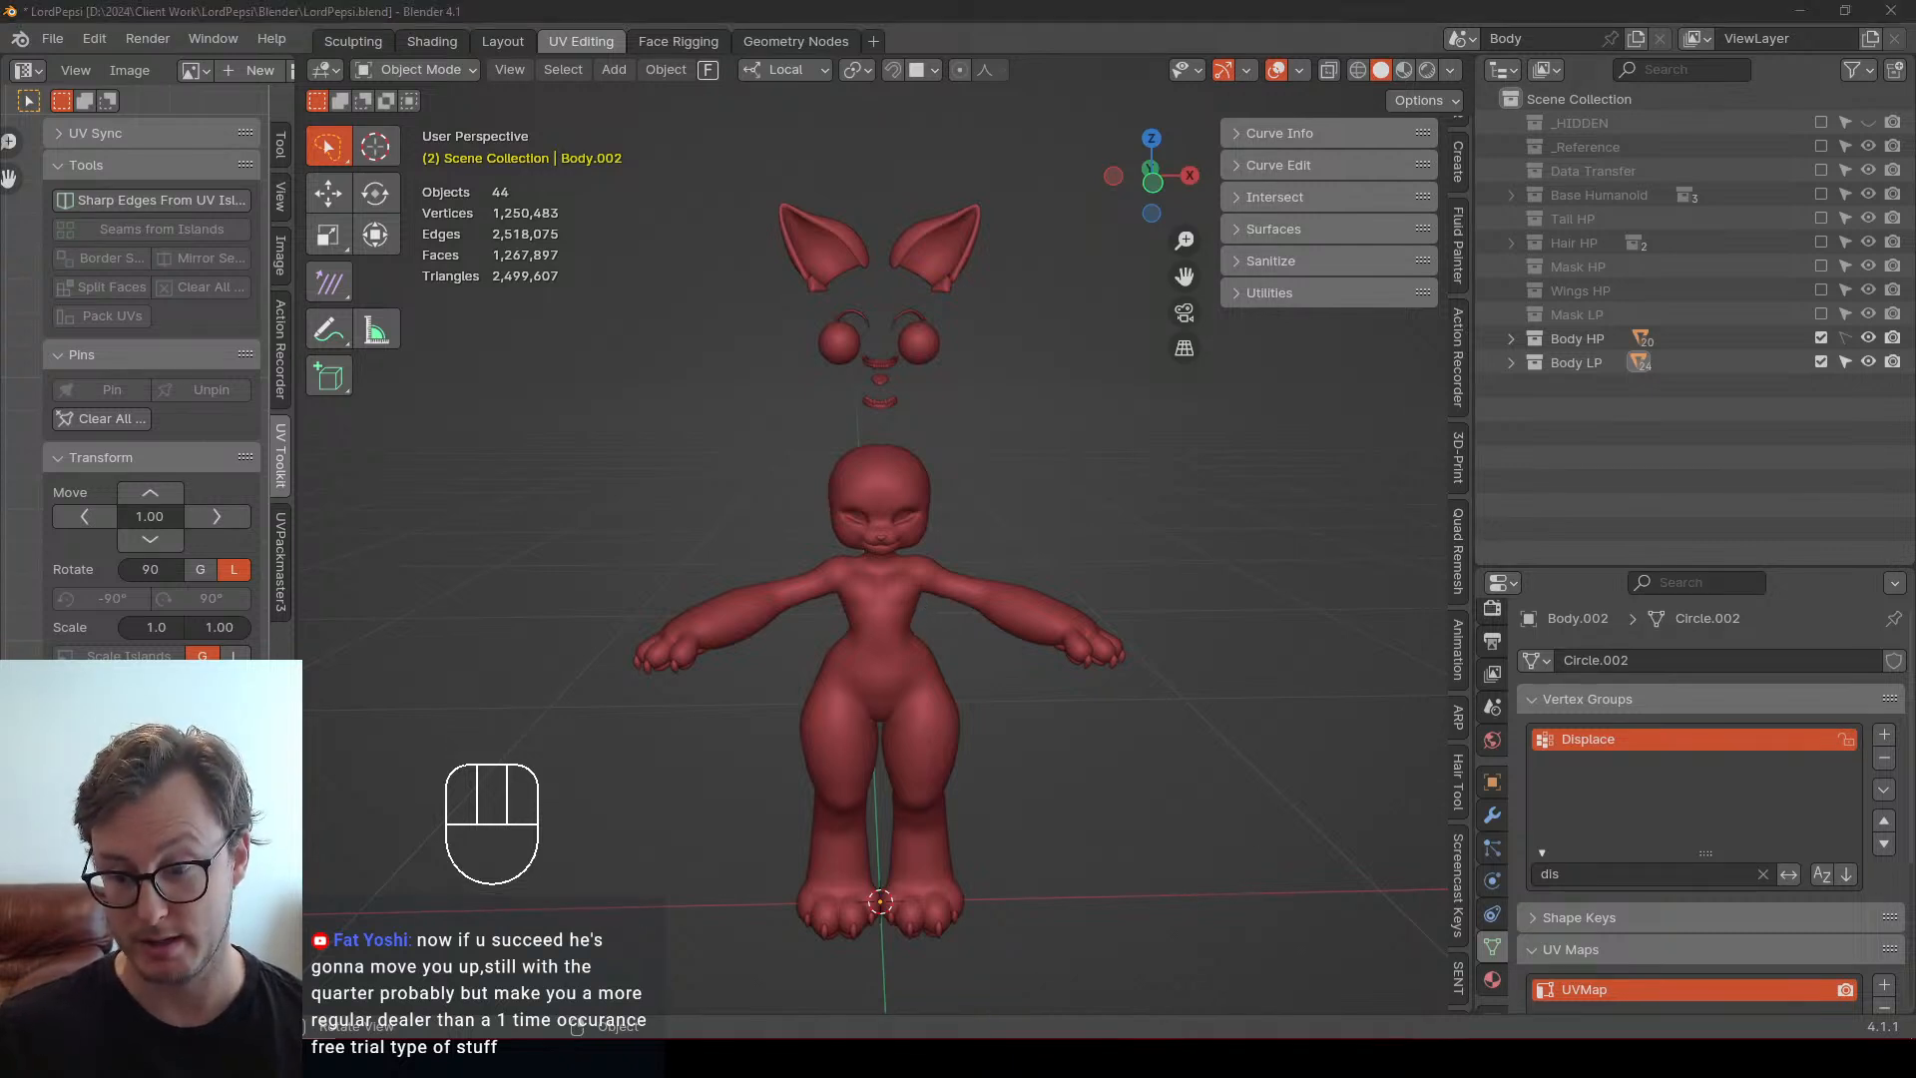
{"action": "left_click_drag", "start_coordinate": [991, 616], "coordinate": [836, 514], "text": "alt"}
{"action": "middle_click_drag", "start_coordinate": [836, 514], "coordinate": [862, 598]}
{"action": "scroll", "coordinate": [928, 479], "scroll_direction": "up", "scroll_amount": 5}
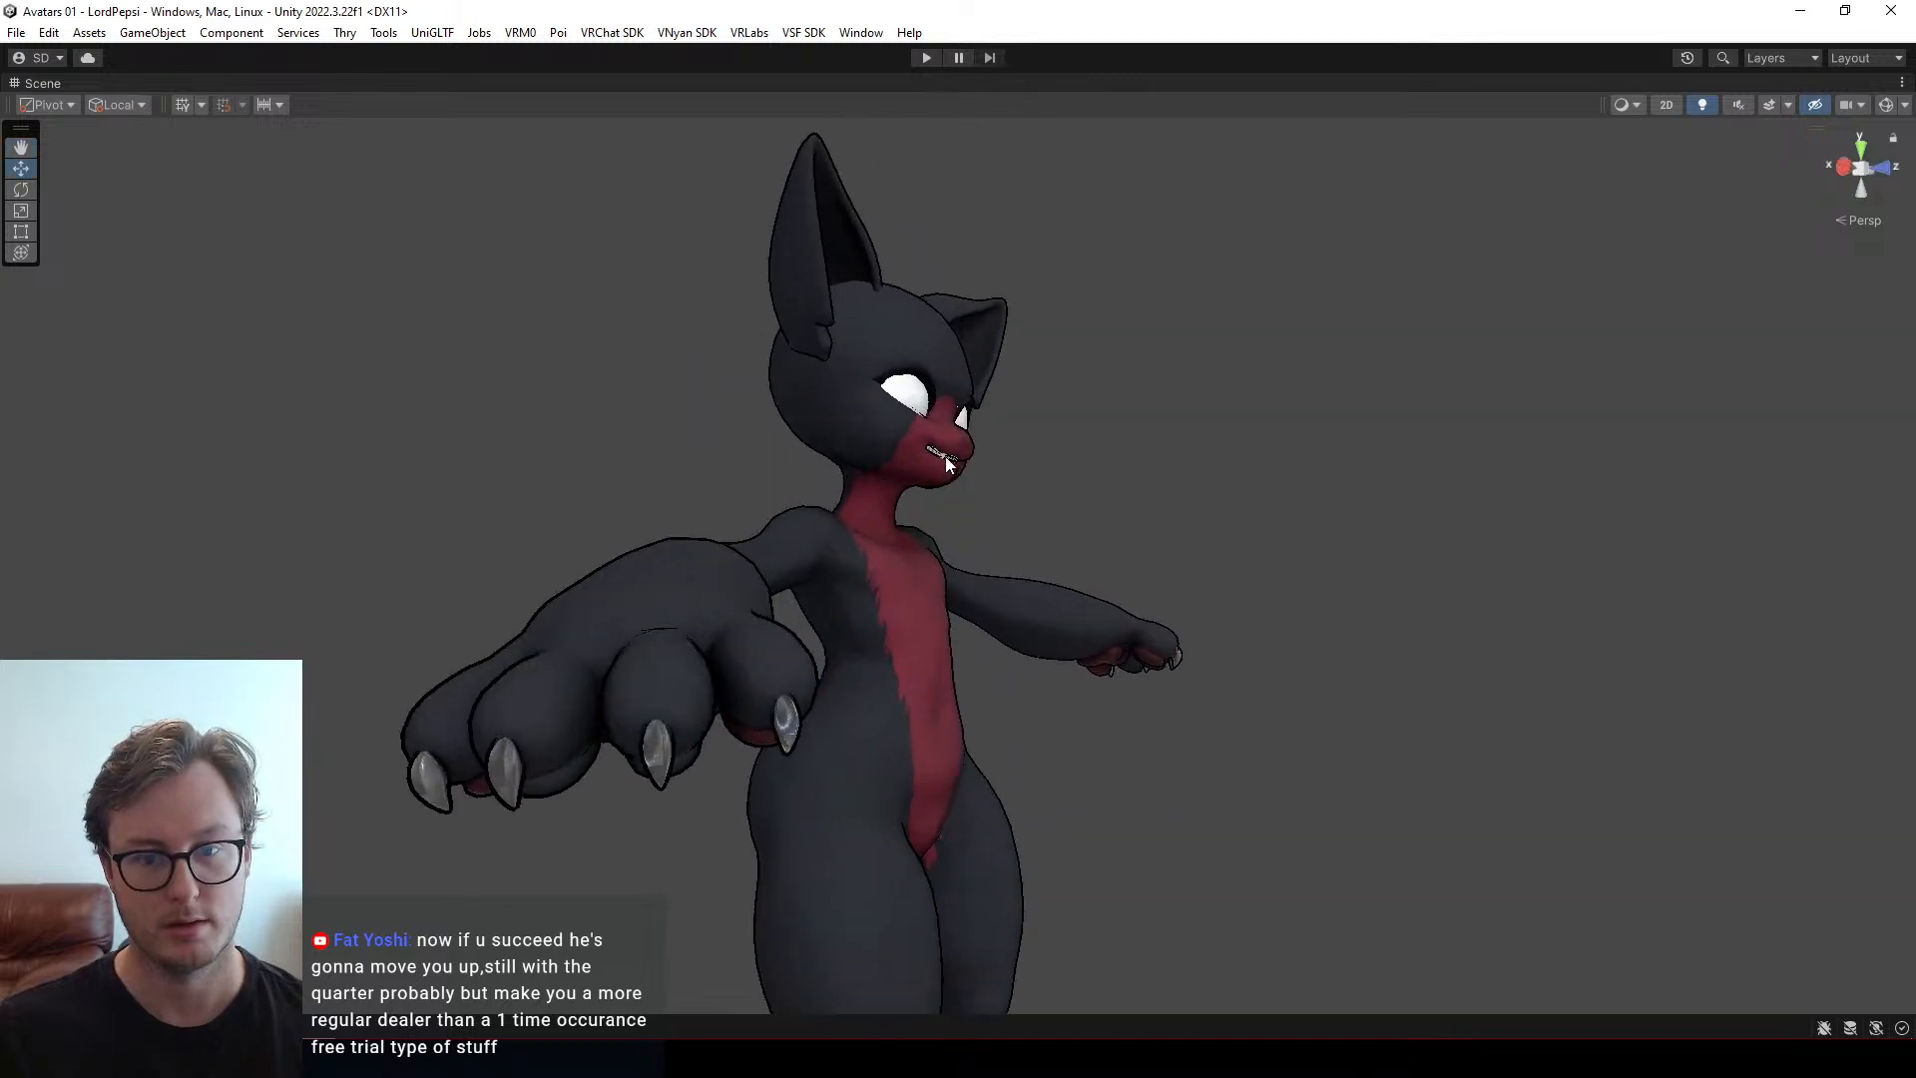
{"action": "left_click_drag", "start_coordinate": [1137, 479], "coordinate": [962, 513], "text": "alt"}
{"action": "middle_click_drag", "start_coordinate": [962, 513], "coordinate": [983, 547]}
{"action": "scroll", "coordinate": [983, 547], "scroll_direction": "up", "scroll_amount": 4}
{"action": "scroll", "coordinate": [964, 562], "scroll_direction": "up", "scroll_amount": 6}
{"action": "left_click_drag", "start_coordinate": [883, 549], "coordinate": [1031, 649], "text": "alt"}
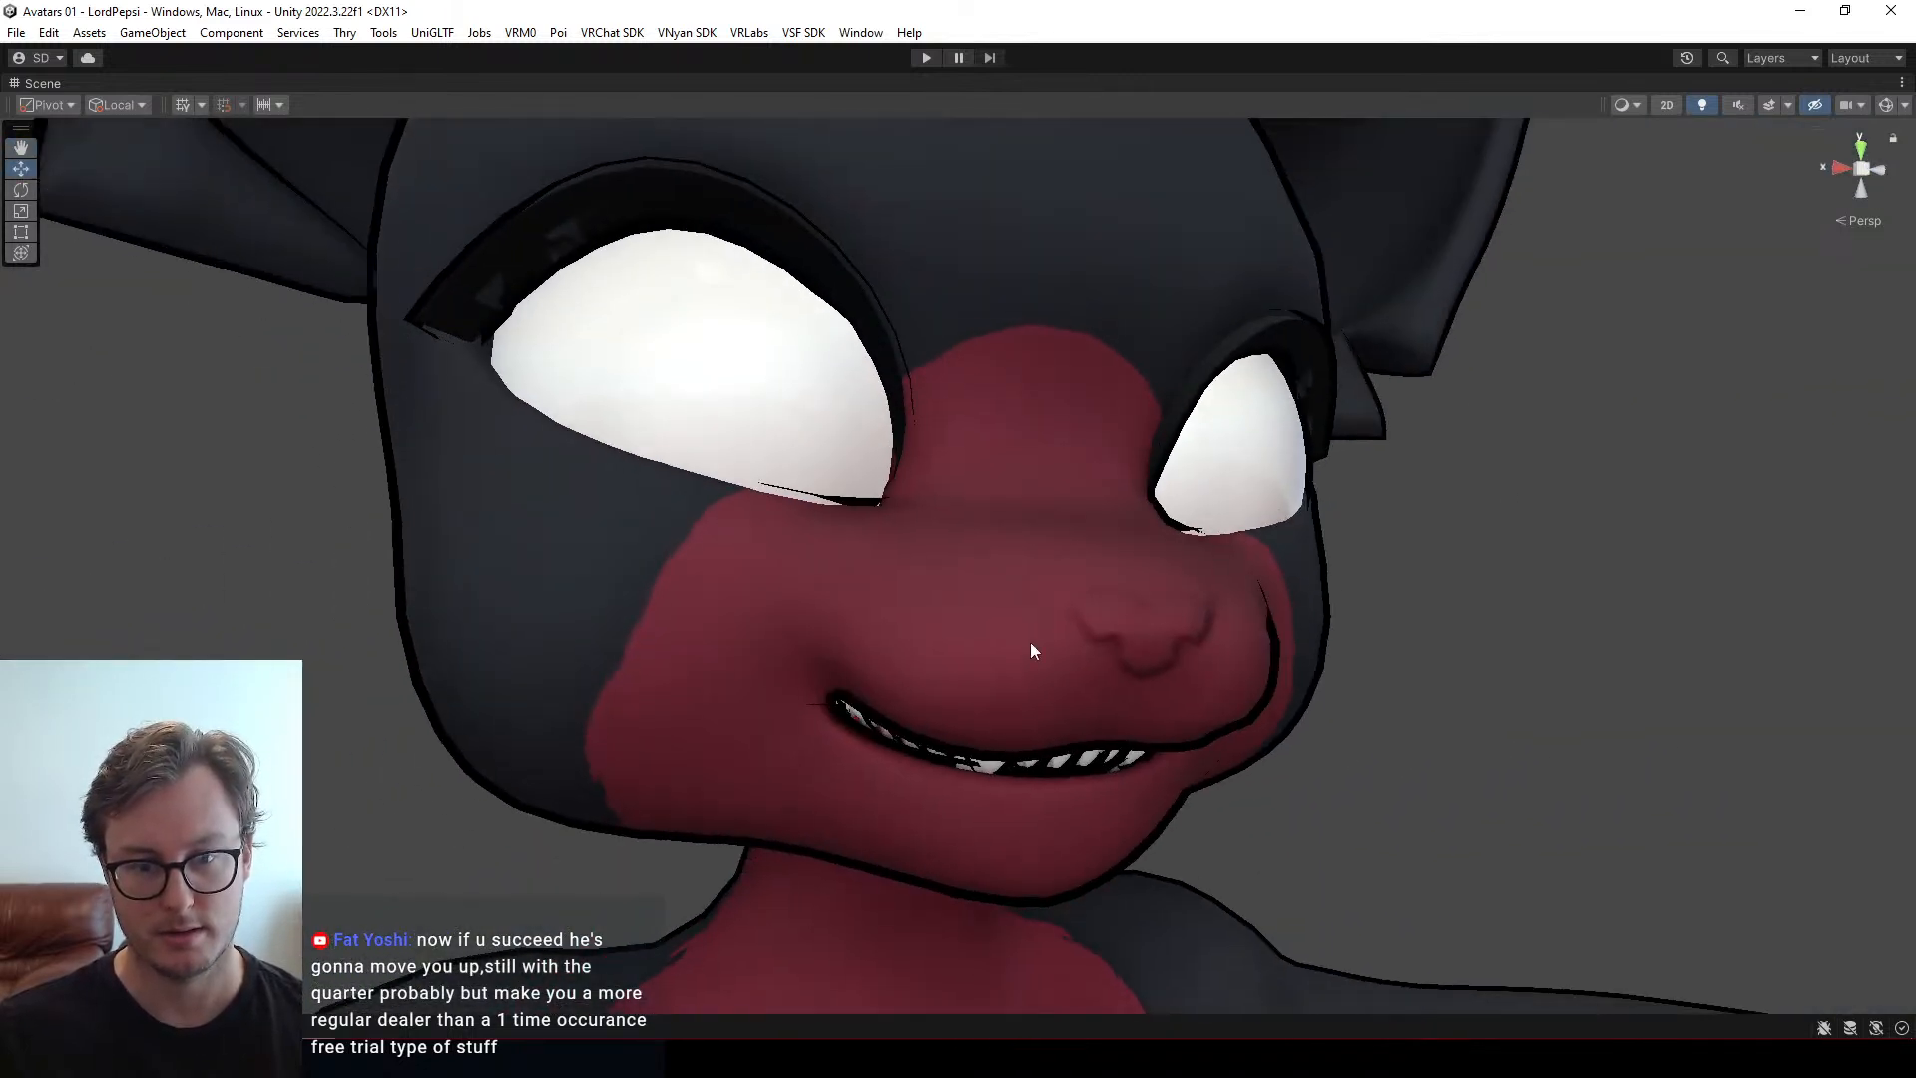
Launch InstaMAT Studio
{"action": "key", "text": "super"}
{"action": "type", "text": "insta"}
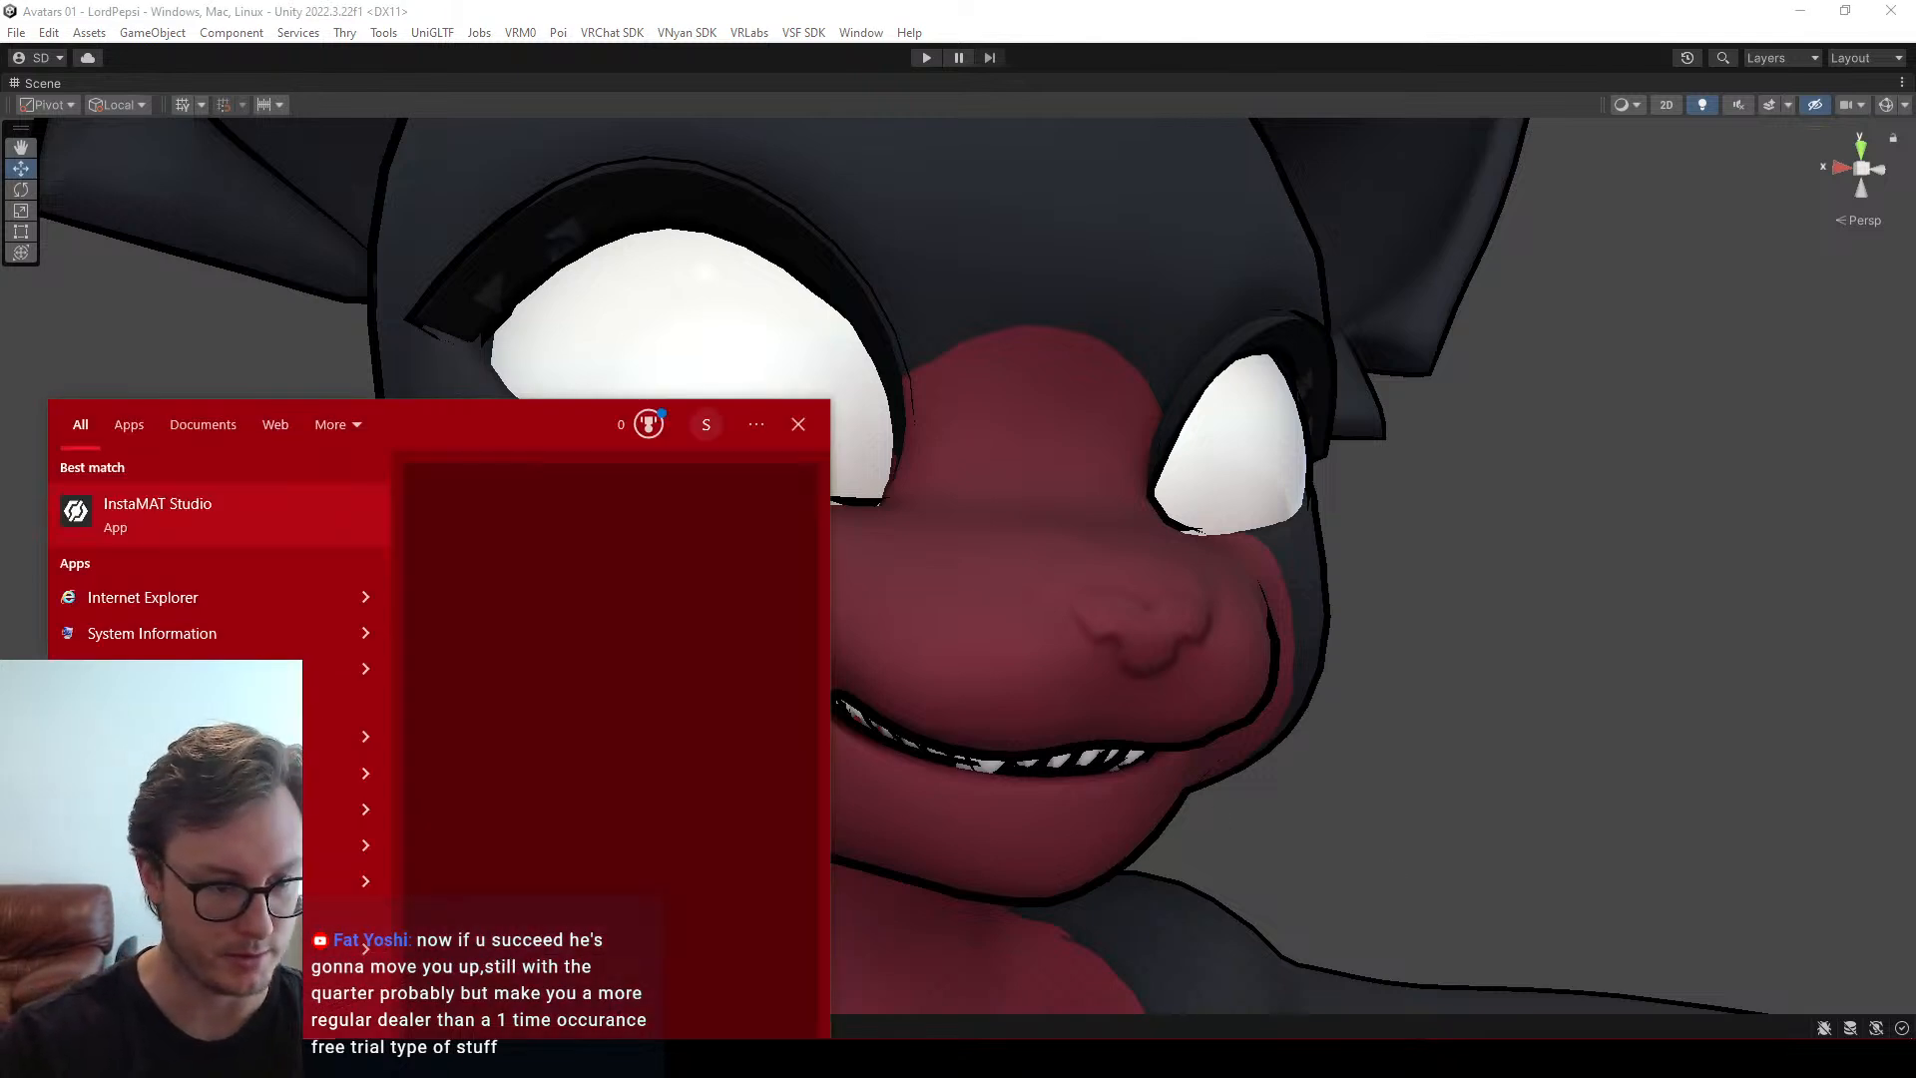
{"action": "key", "text": "Return"}
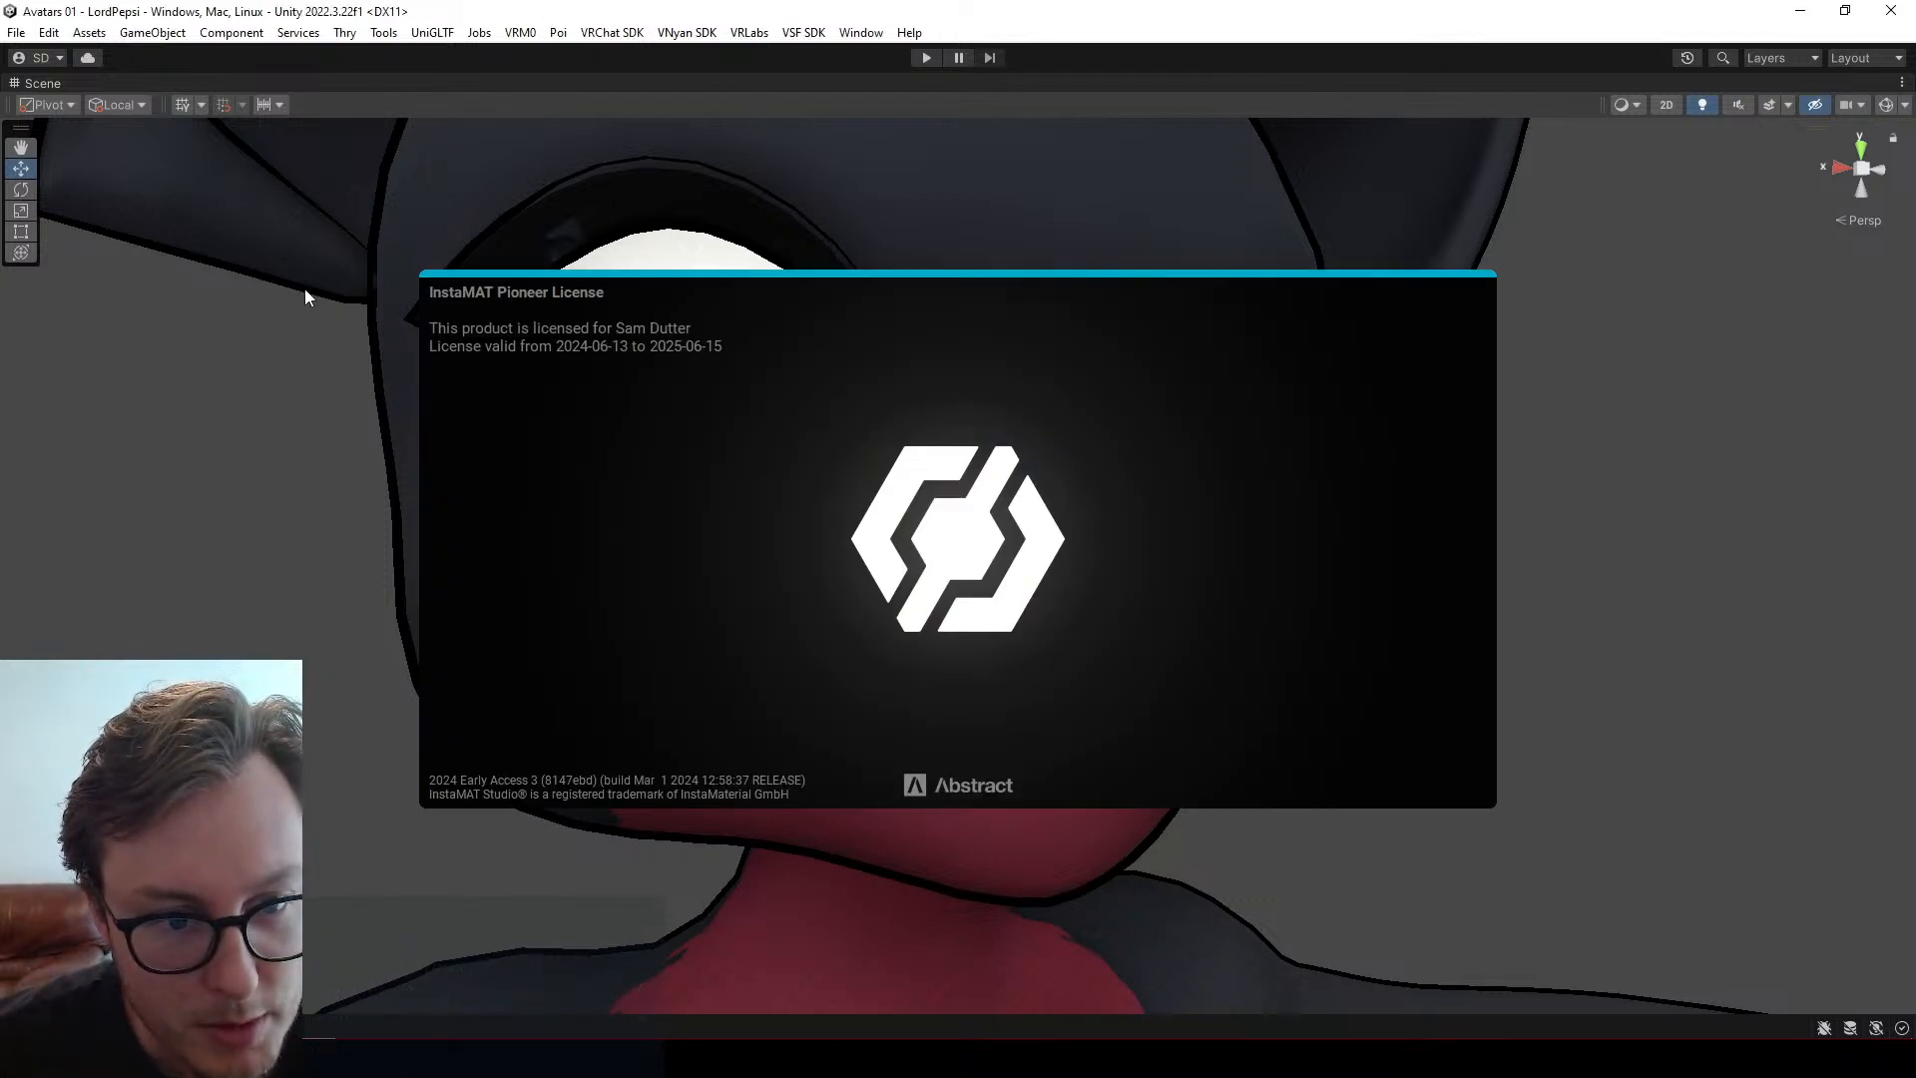
{"action": "left_click", "coordinate": [1688, 626]}
{"action": "right_click_drag", "start_coordinate": [1243, 630], "coordinate": [1077, 529]}
{"action": "key", "text": "s"}
{"action": "key", "text": "f"}
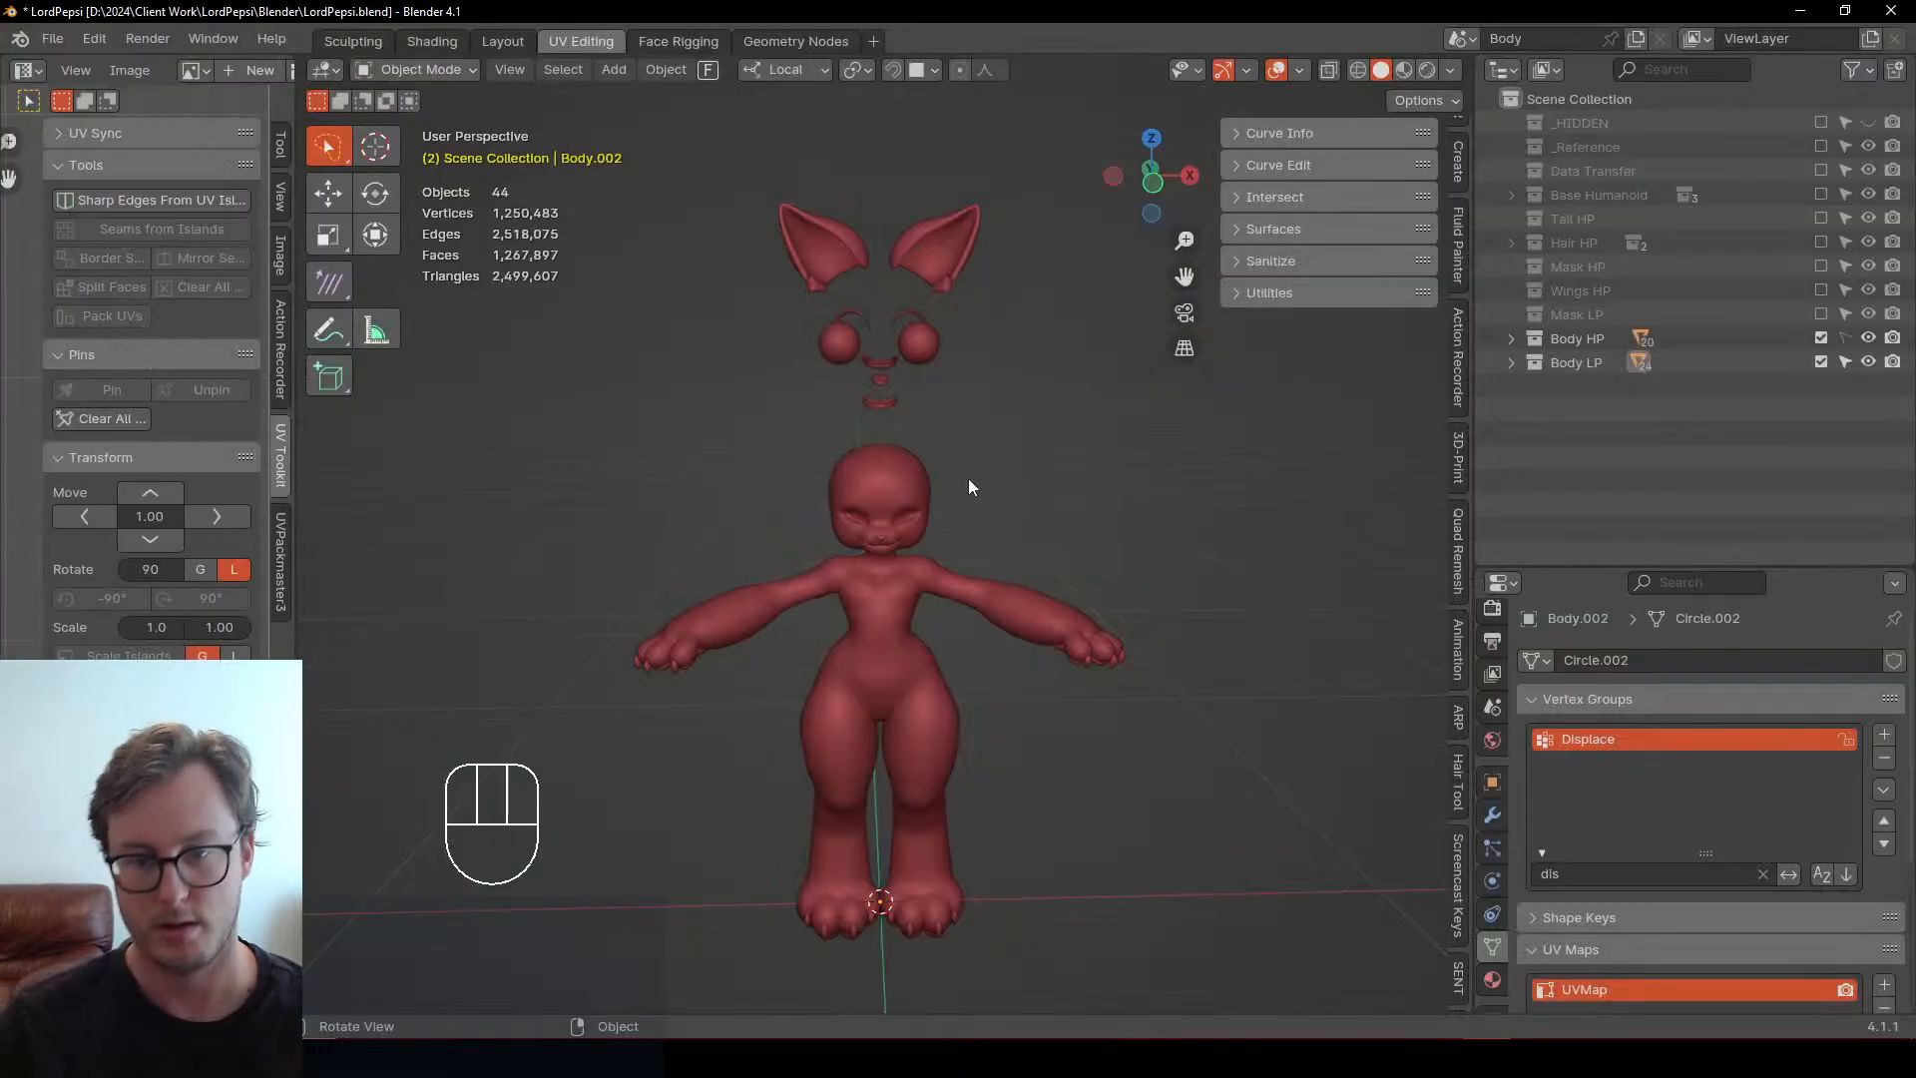
Switch back to Blender and check the low-poly eyelashes' Displace weights in Weight Paint mode
{"action": "middle_click_drag", "start_coordinate": [968, 481], "coordinate": [936, 505]}
{"action": "scroll", "coordinate": [884, 446], "scroll_direction": "up", "scroll_amount": 5}
{"action": "scroll", "coordinate": [946, 471], "scroll_direction": "up", "scroll_amount": 3}
{"action": "left_click", "coordinate": [937, 505]}
{"action": "scroll", "coordinate": [878, 607], "scroll_direction": "up", "scroll_amount": 6}
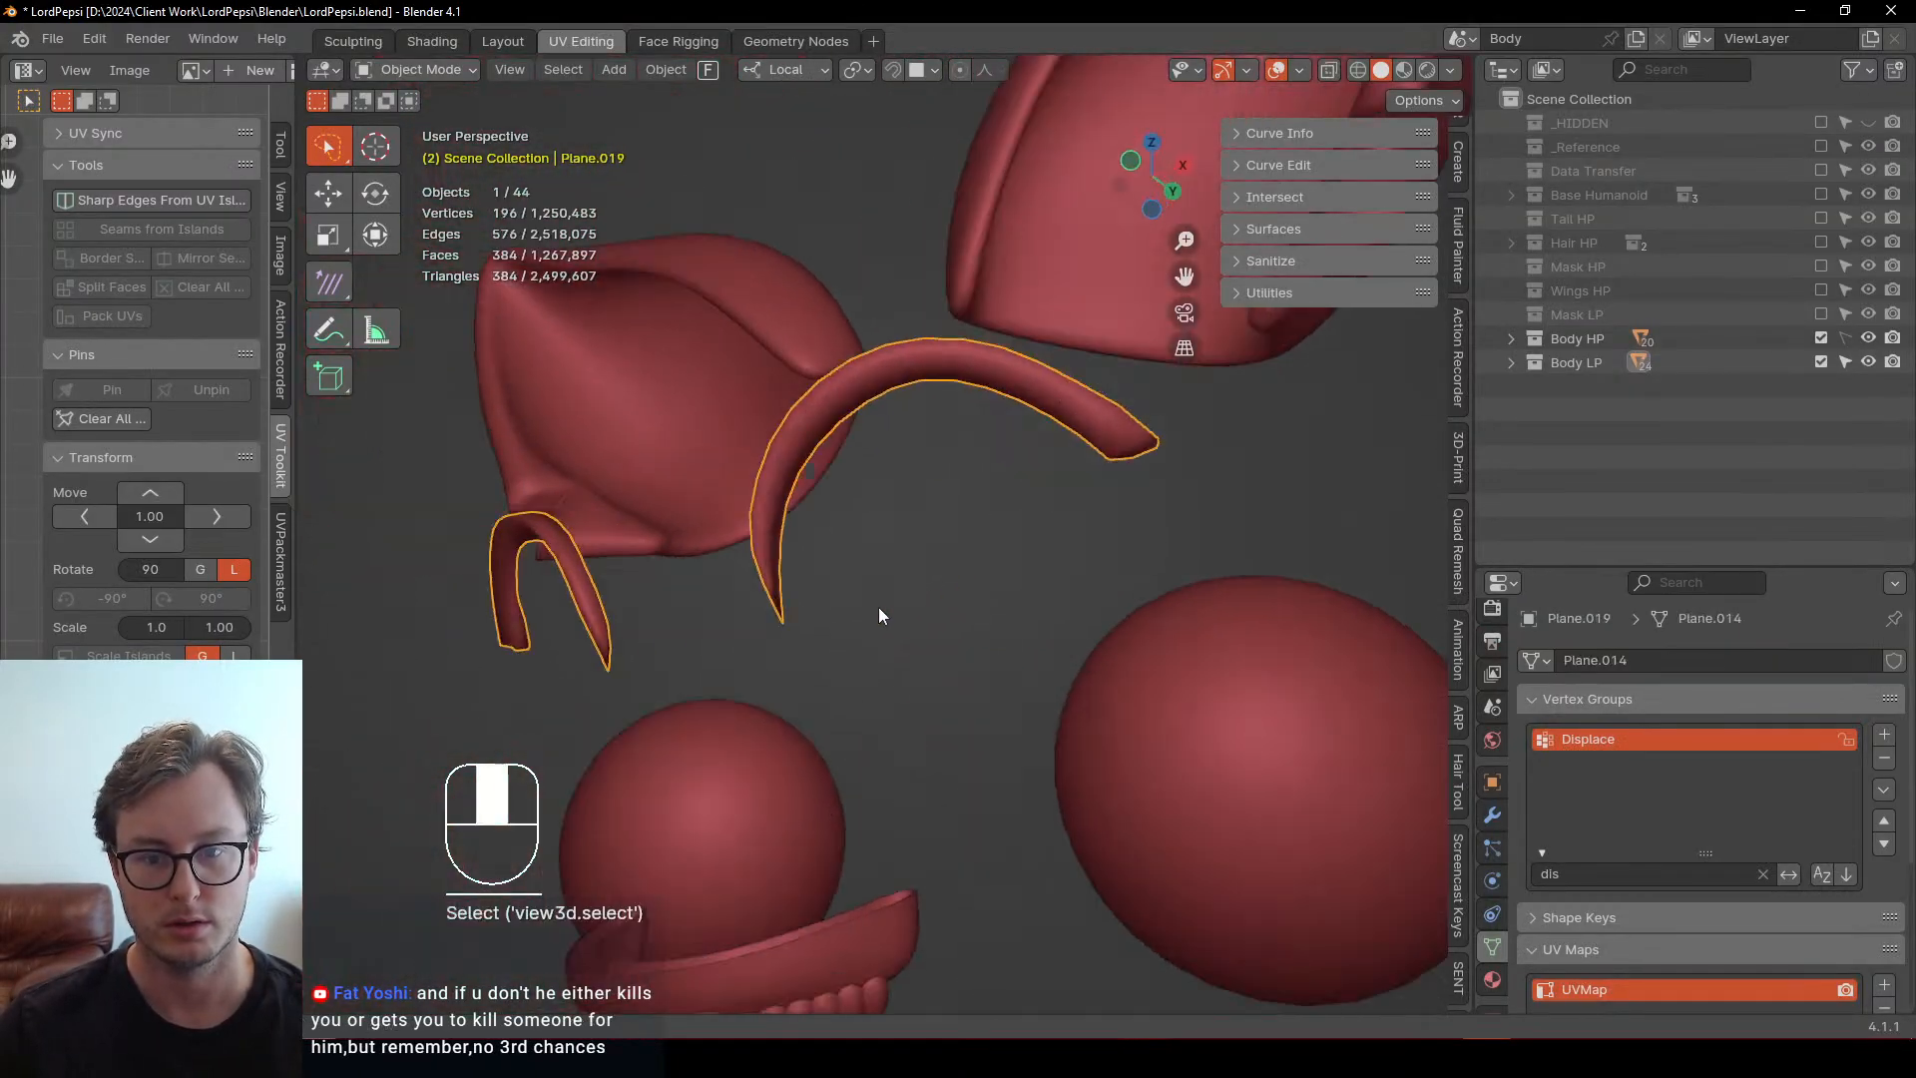
{"action": "middle_click_drag", "start_coordinate": [878, 611], "coordinate": [1129, 624]}
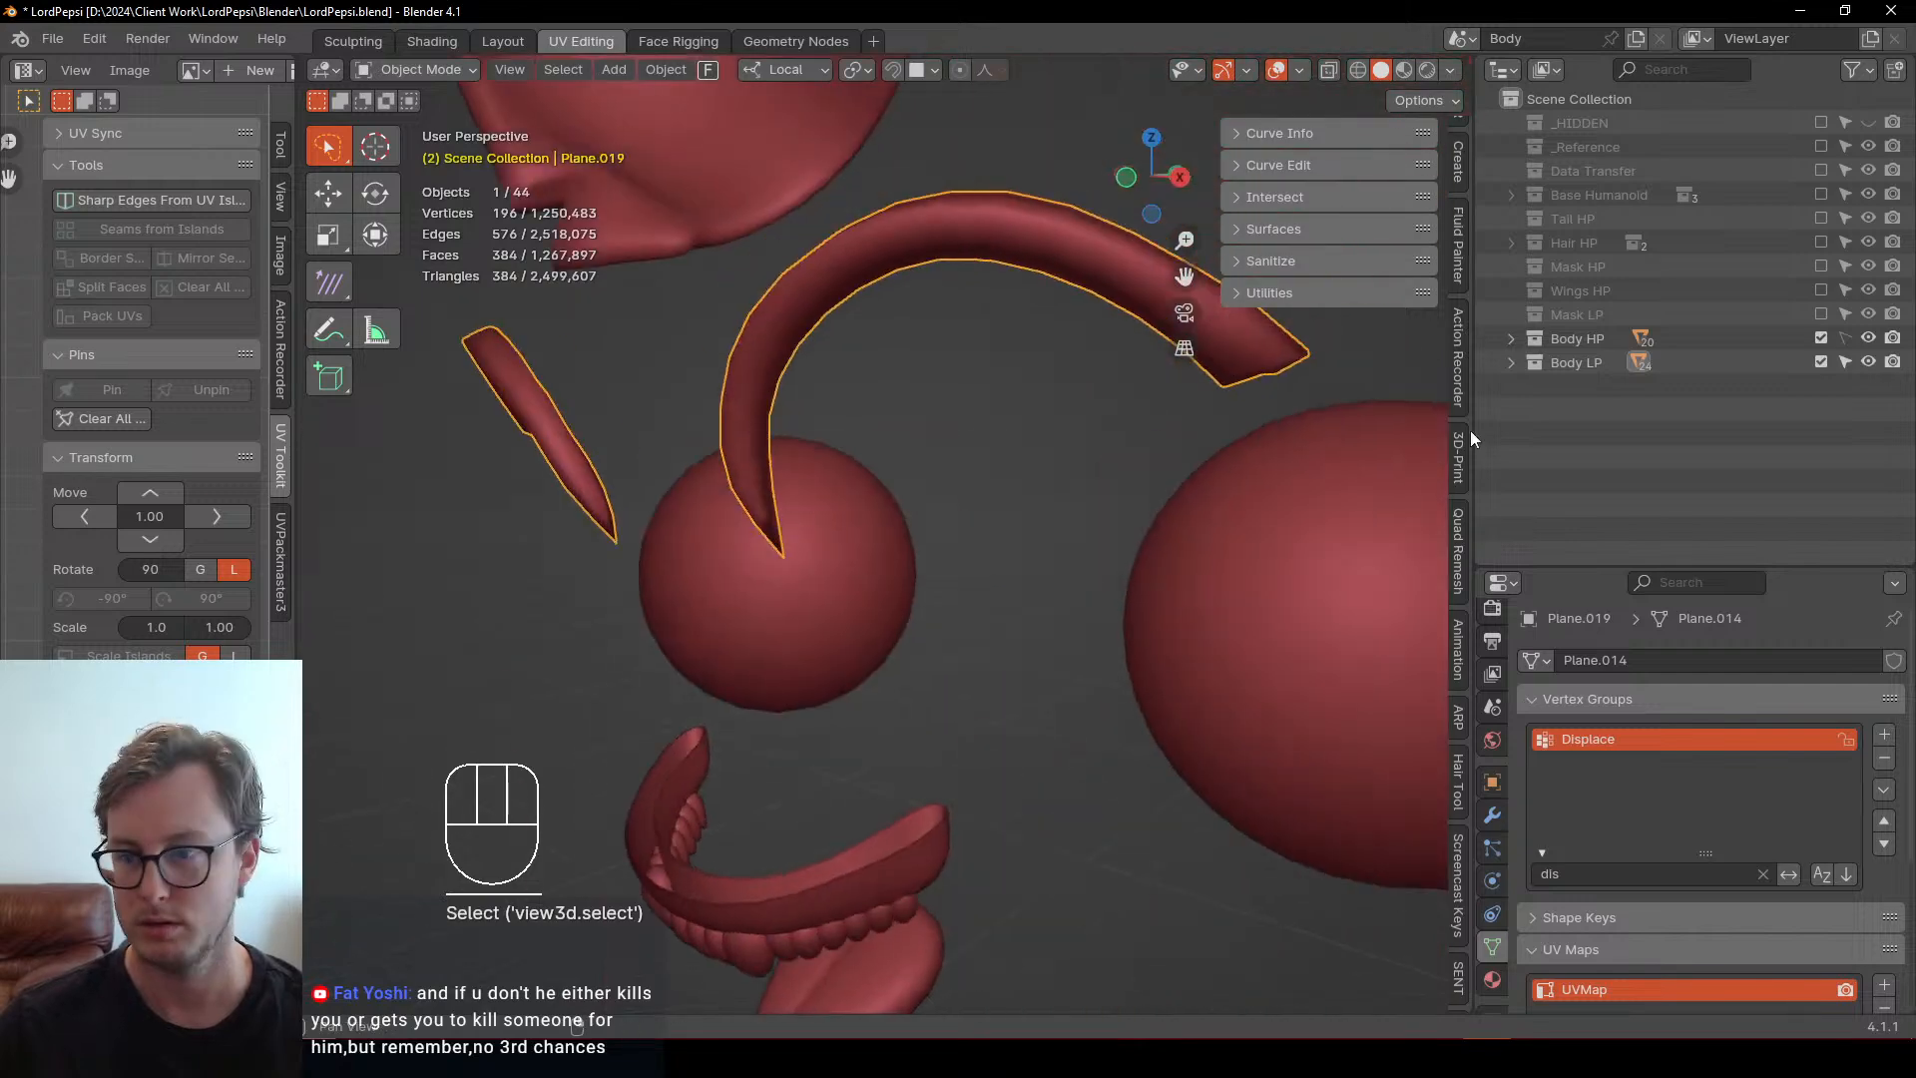
{"action": "key", "text": "ctrl+Tab"}
{"action": "left_click", "coordinate": [1047, 324]}
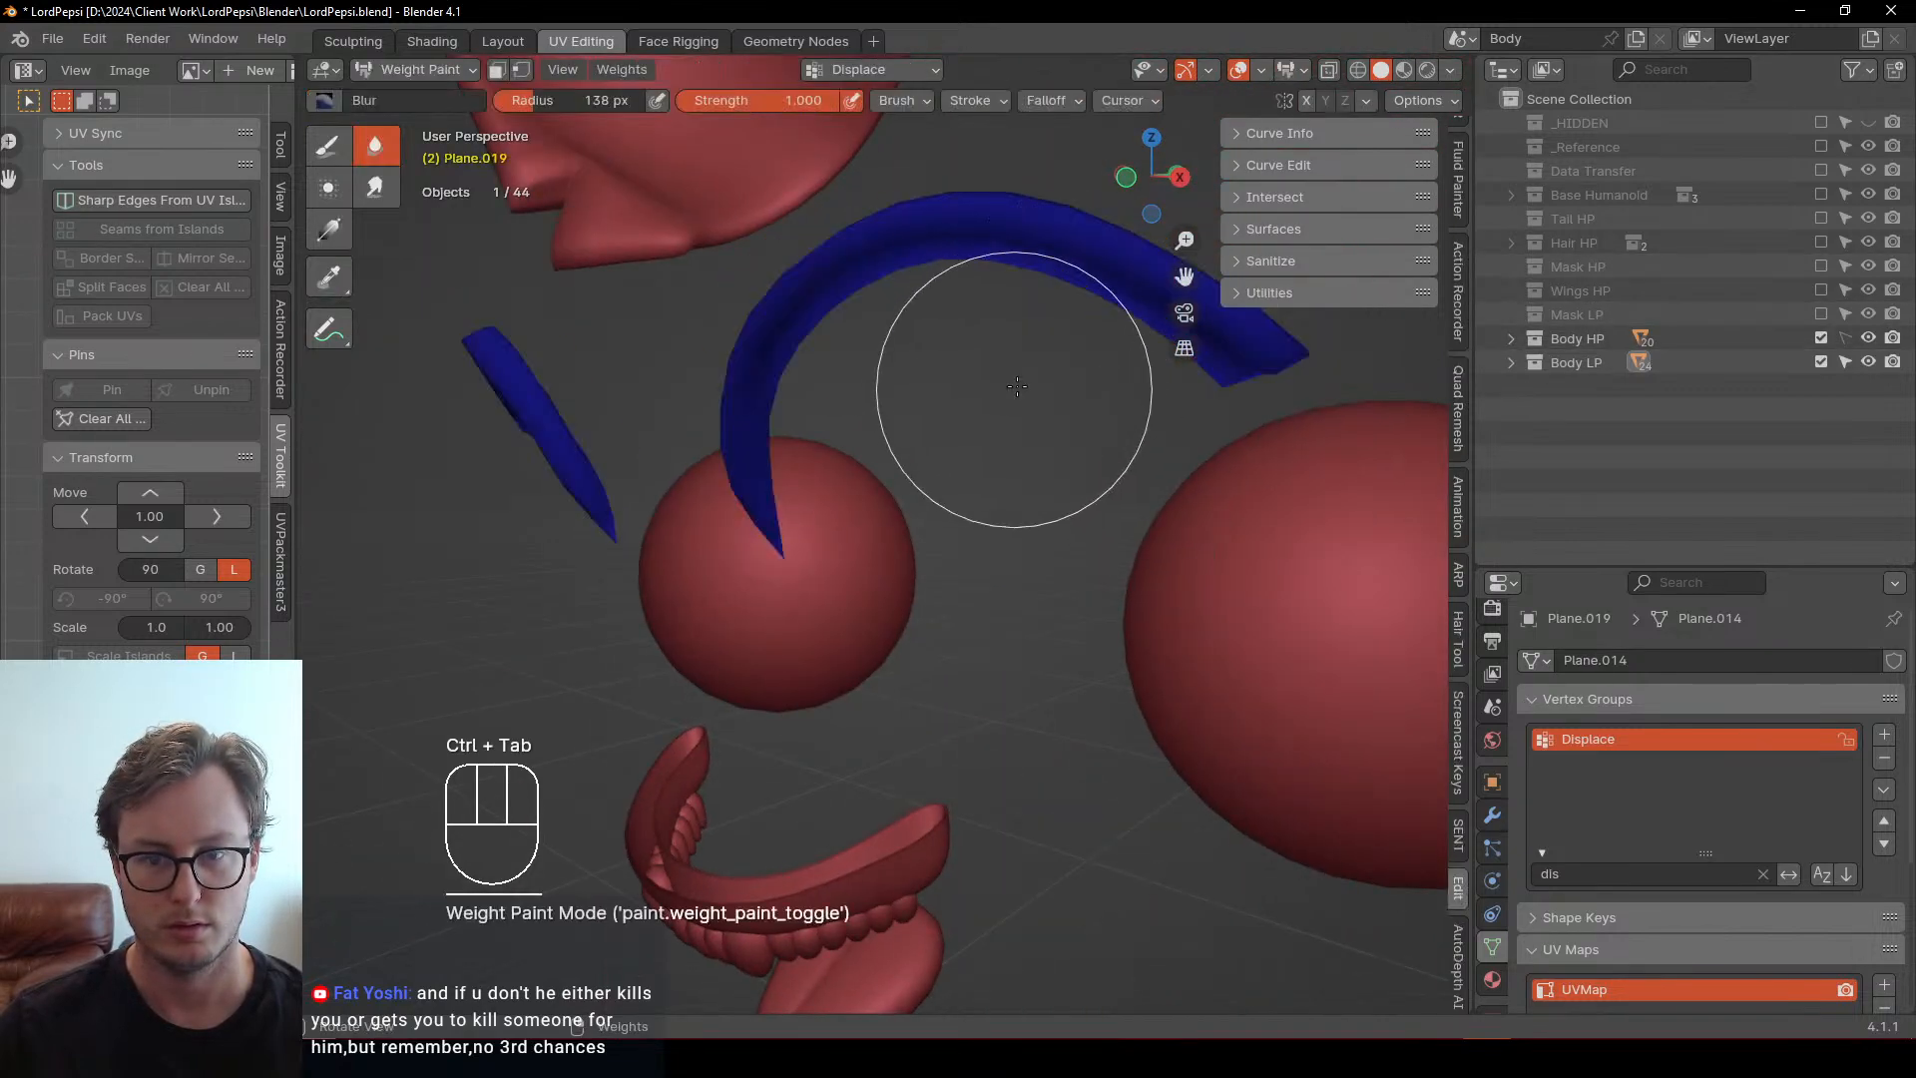
{"action": "mouse_move", "coordinate": [1017, 386]}
{"action": "middle_mouse_down"}
{"action": "mouse_move", "coordinate": [1062, 429]}
{"action": "mouse_move", "coordinate": [1039, 454]}
{"action": "mouse_move", "coordinate": [792, 554]}
{"action": "middle_mouse_up"}
Examine the low-poly eyelash topology in Edit Mode with wireframe shading, and return to Weight Paint mode
{"action": "key", "text": "Tab"}
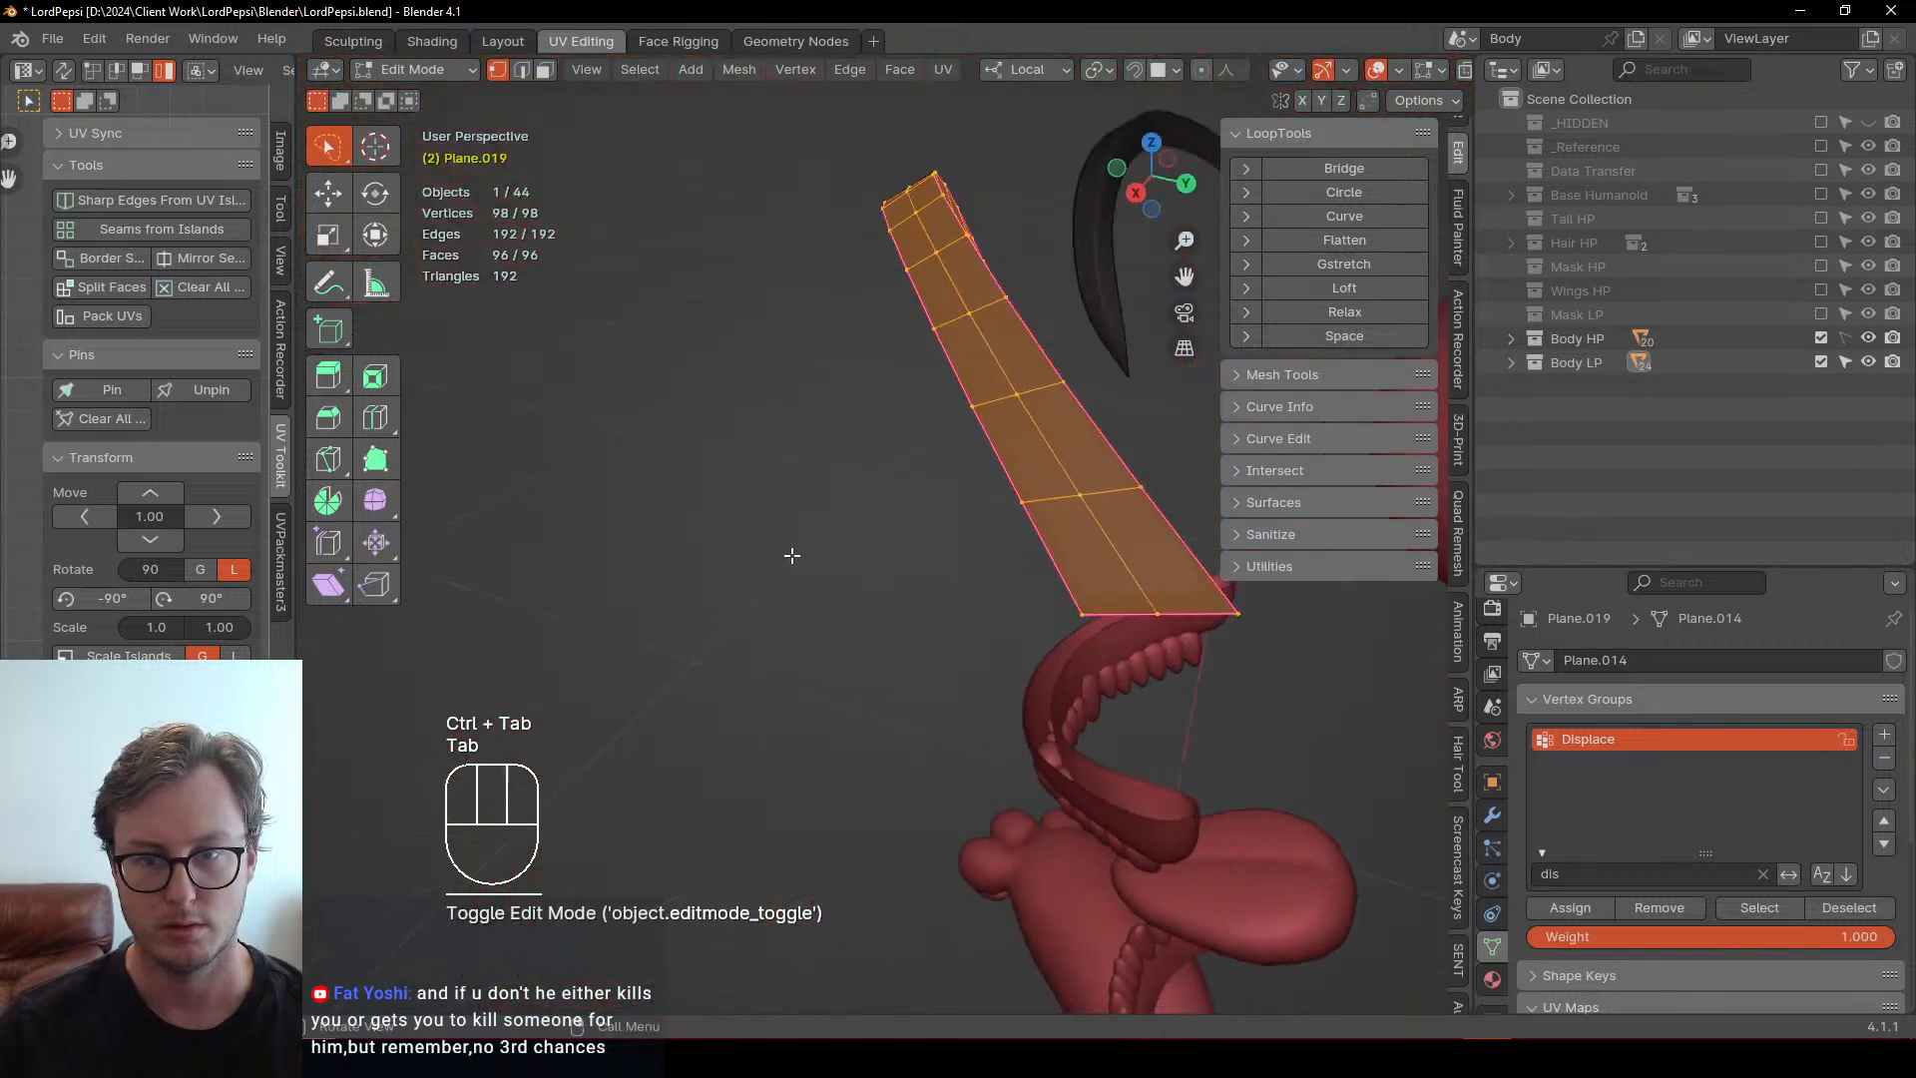
{"action": "key", "text": "z"}
{"action": "mouse_move", "coordinate": [907, 505]}
{"action": "middle_mouse_down"}
{"action": "mouse_move", "coordinate": [799, 518]}
{"action": "mouse_move", "coordinate": [783, 542]}
{"action": "mouse_move", "coordinate": [898, 462]}
{"action": "mouse_move", "coordinate": [1168, 442]}
{"action": "mouse_move", "coordinate": [959, 579]}
{"action": "middle_mouse_up"}
{"action": "scroll", "coordinate": [909, 461], "scroll_direction": "down", "scroll_amount": 5}
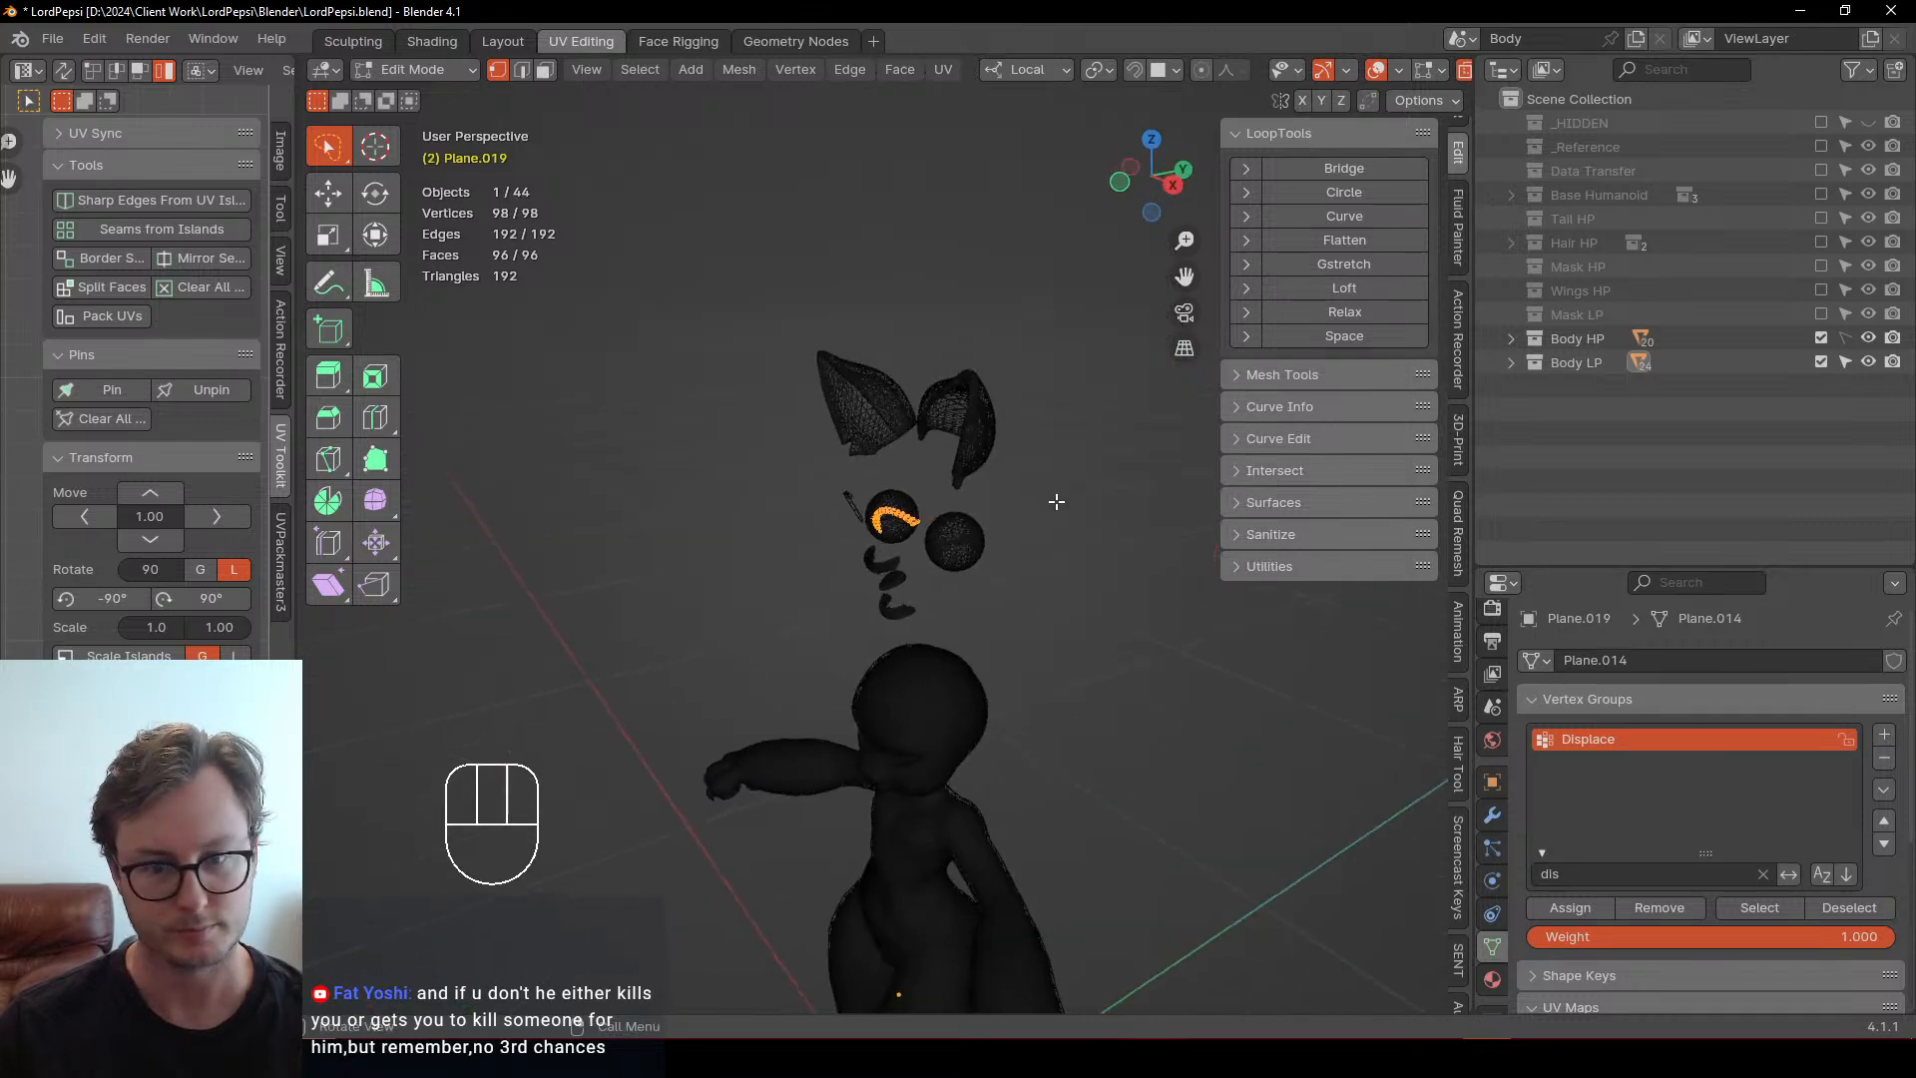
{"action": "scroll", "coordinate": [959, 580], "scroll_direction": "up", "scroll_amount": 6}
{"action": "key", "text": "Tab"}
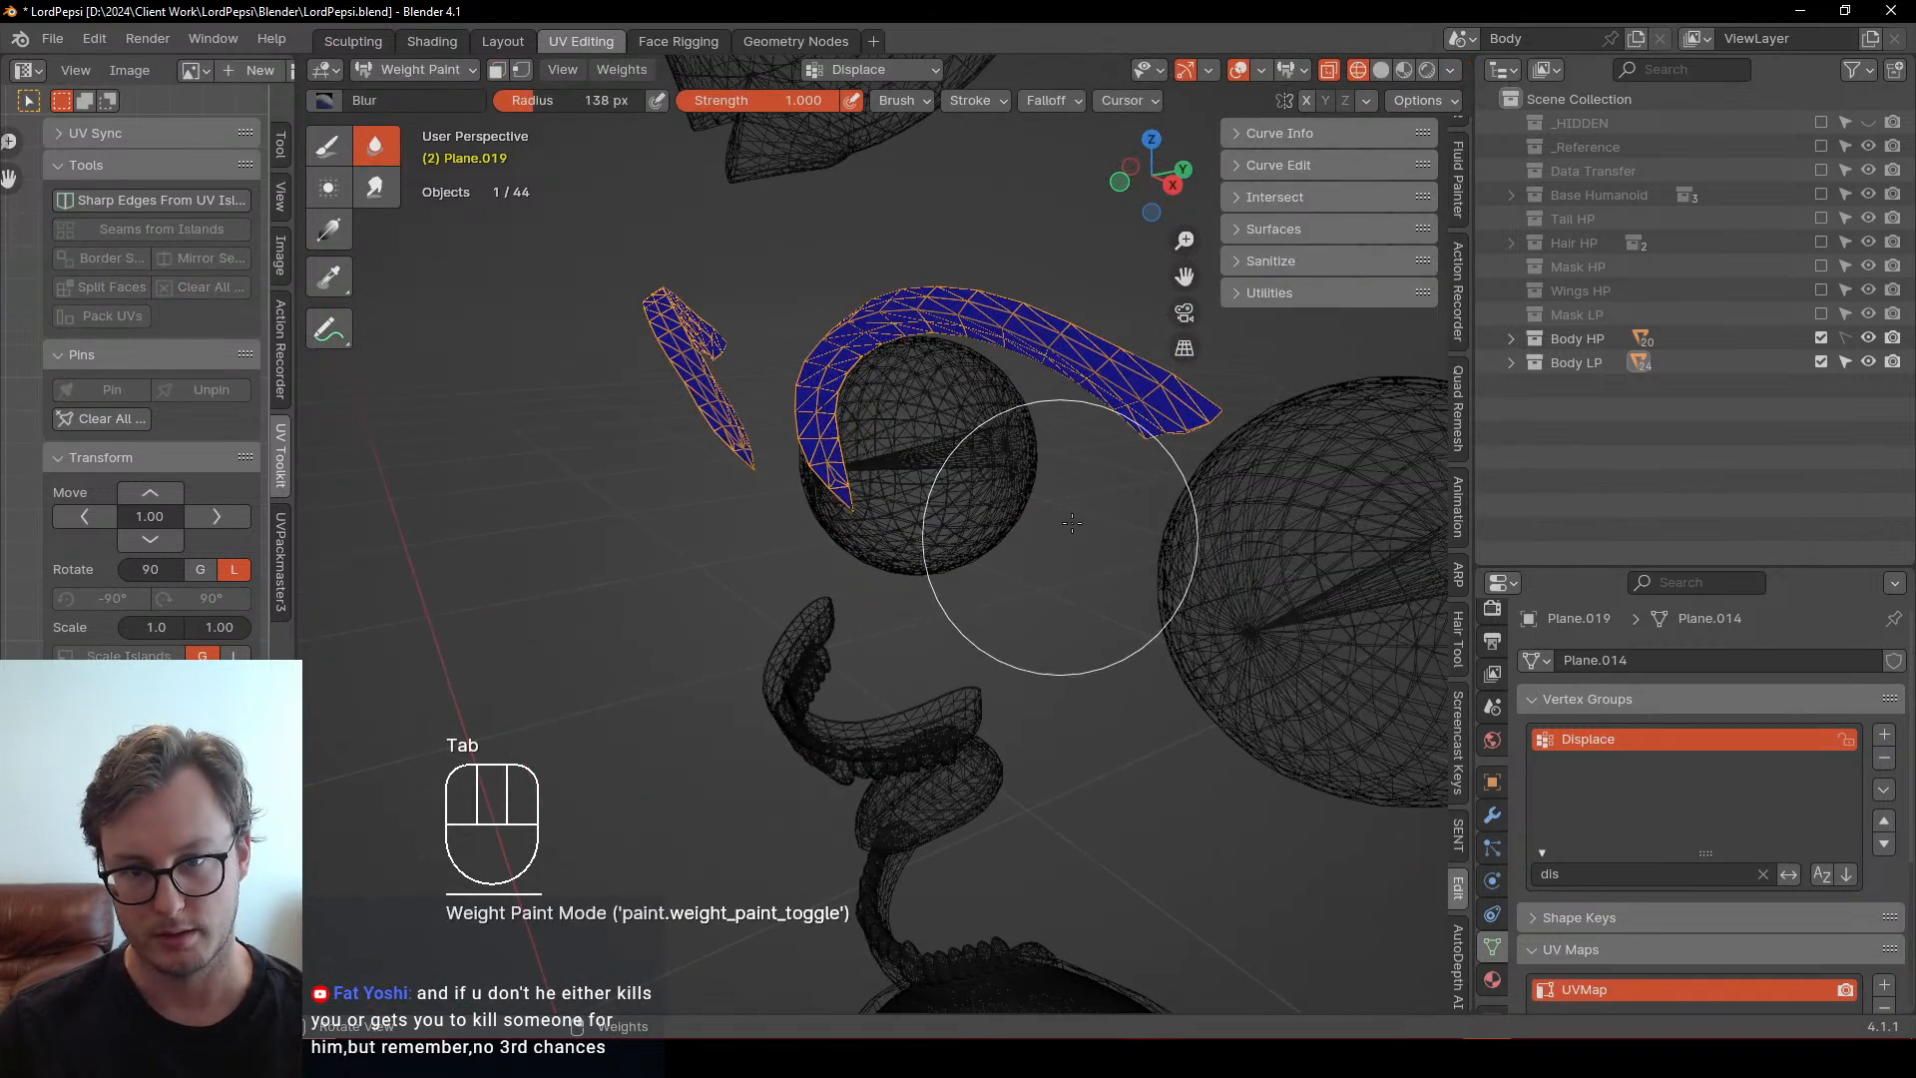
Return to Object Mode, make Body HP selectable and Body LP unselectable, and select the high-poly eyelashes in orthographic view
{"action": "key", "text": "ctrl+Tab"}
{"action": "left_click", "coordinate": [1845, 363]}
{"action": "left_click", "coordinate": [1844, 339]}
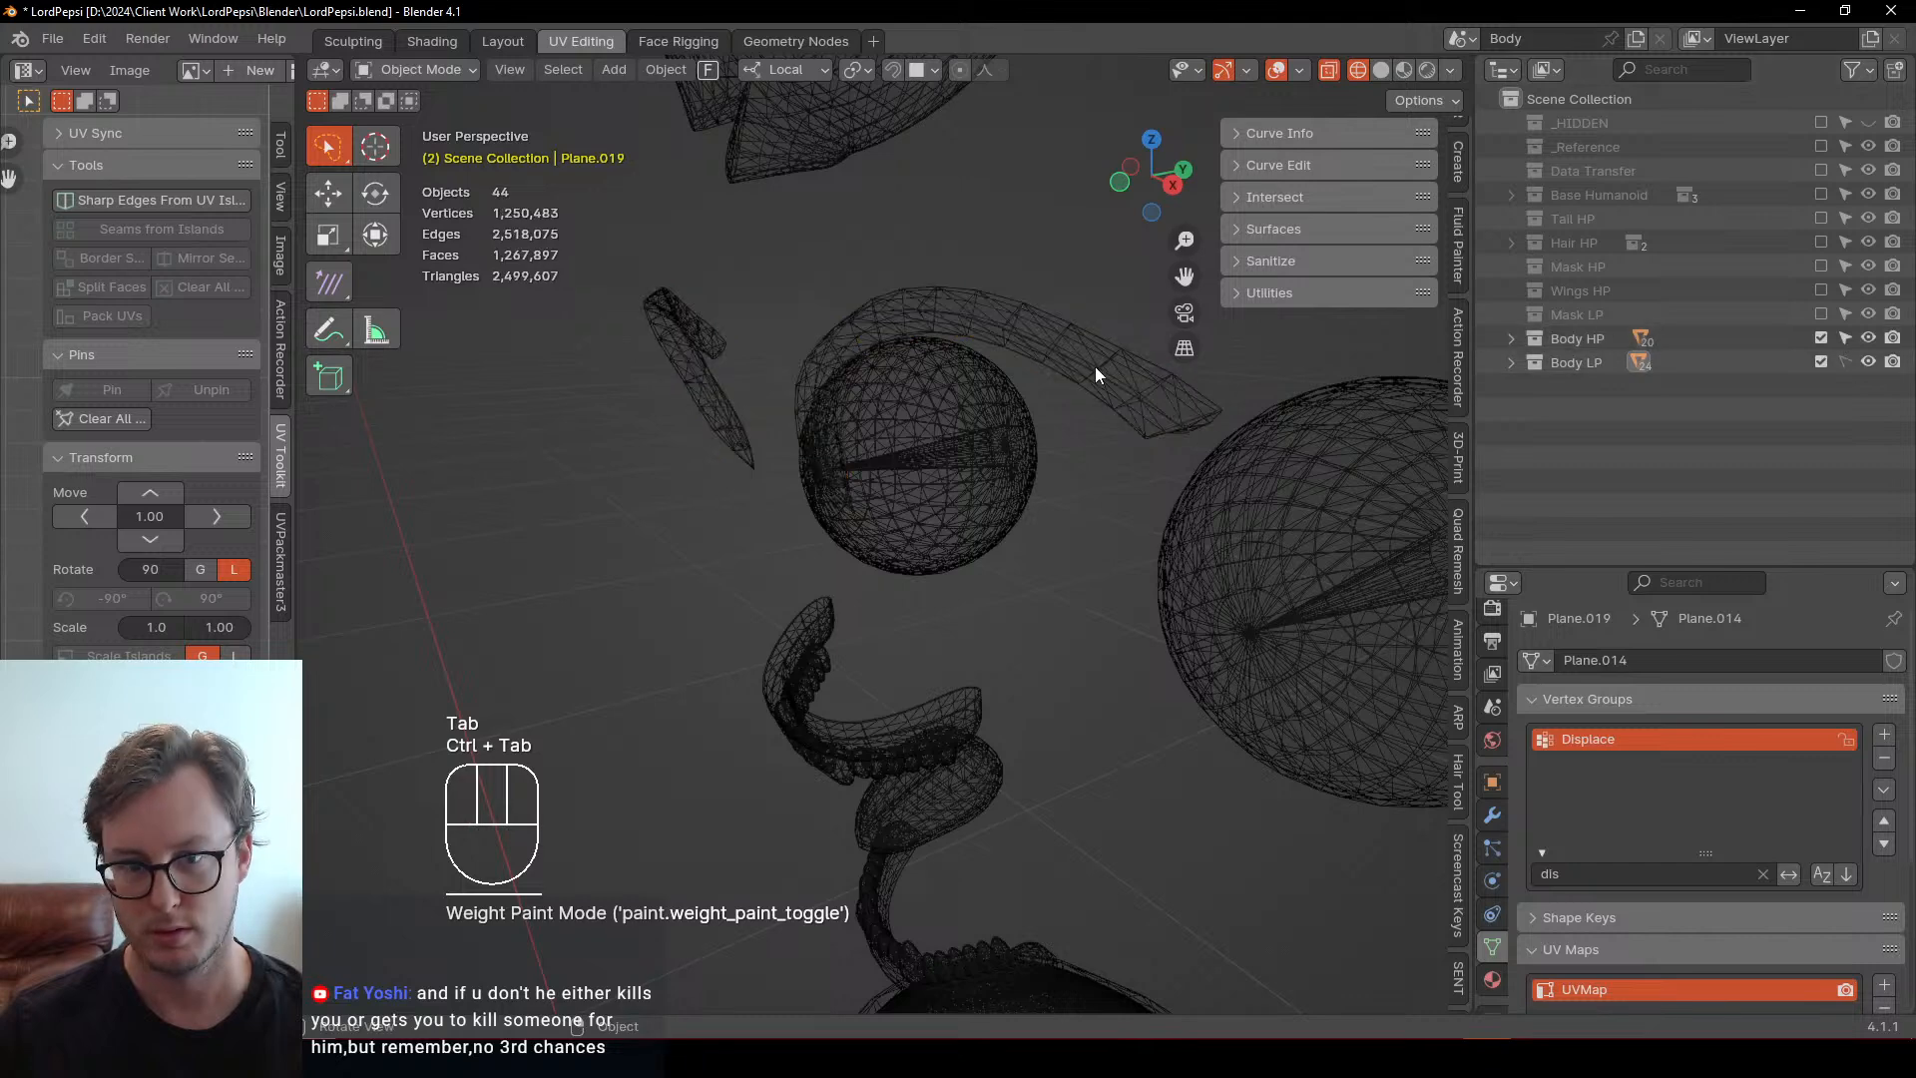
{"action": "left_click", "coordinate": [1184, 348]}
{"action": "key", "text": "ctrl+z"}
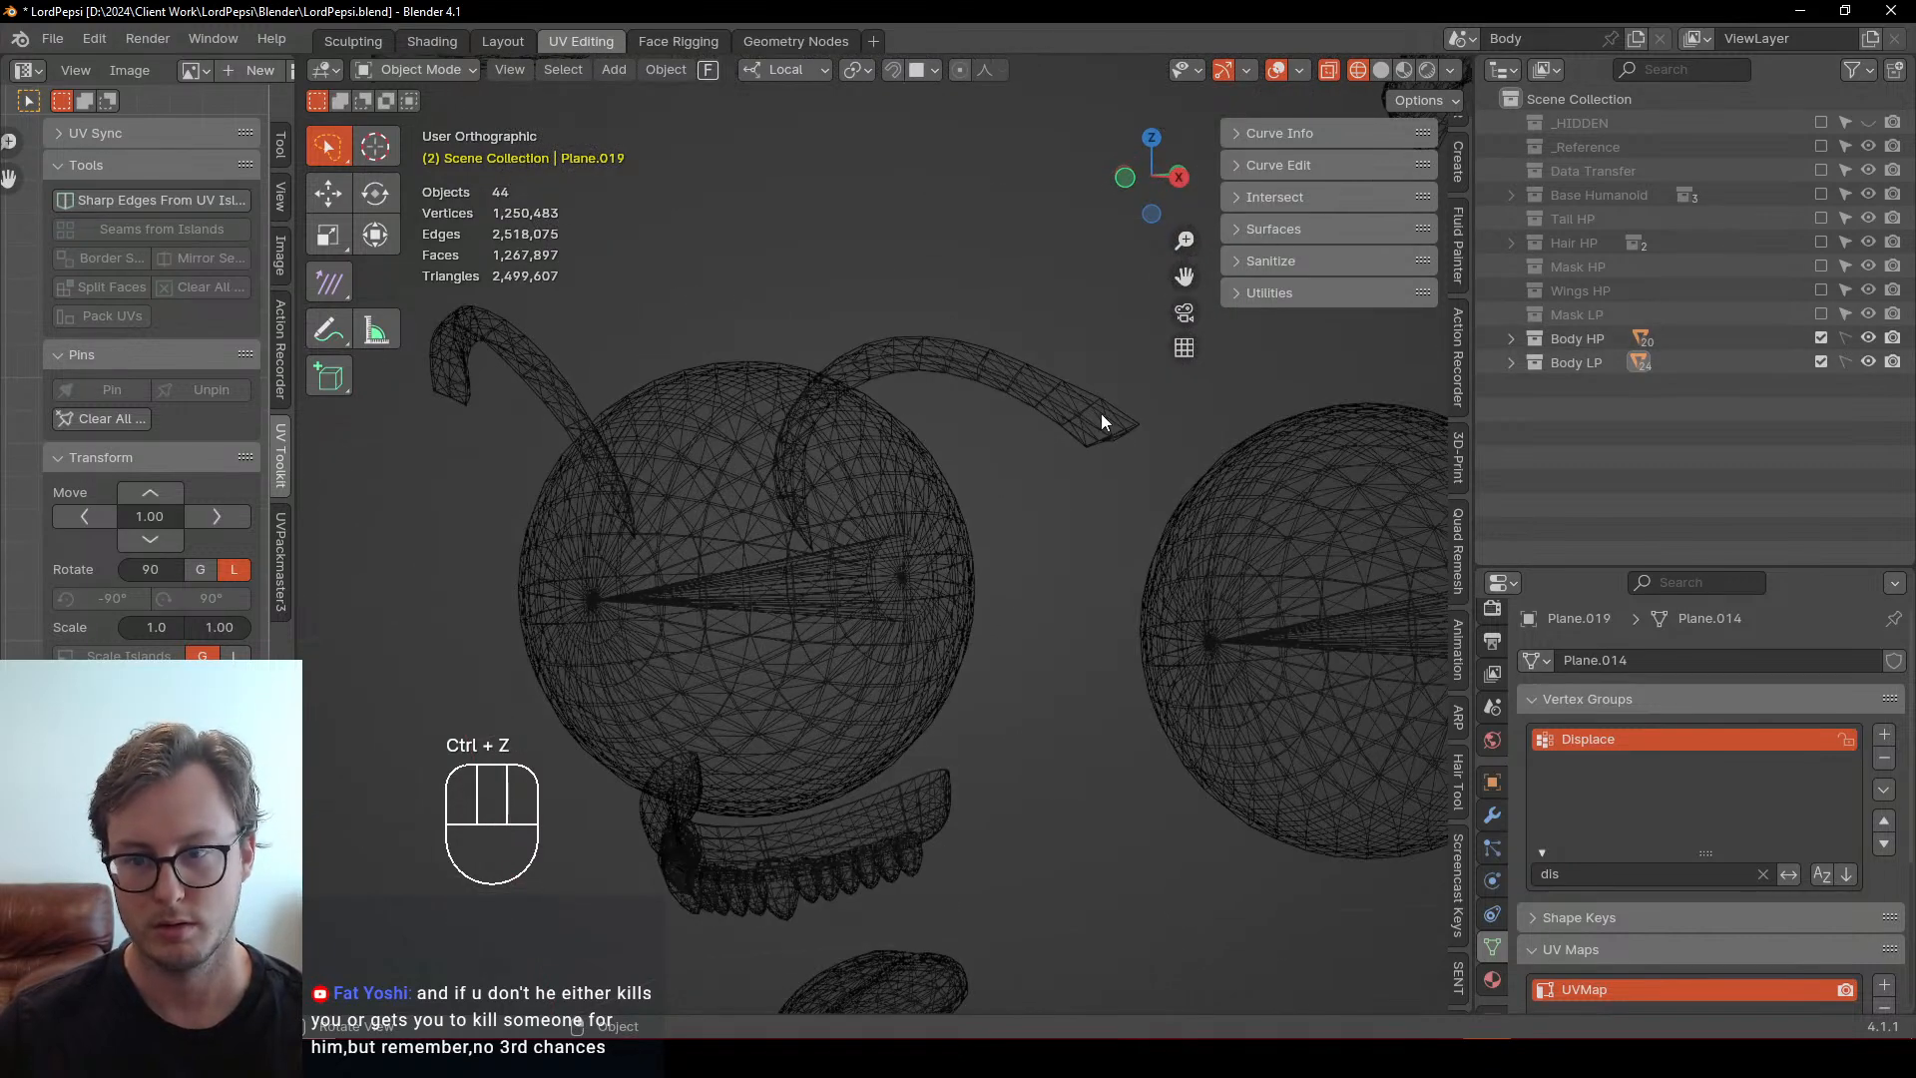
{"action": "scroll", "coordinate": [988, 543], "scroll_direction": "down", "scroll_amount": 8}
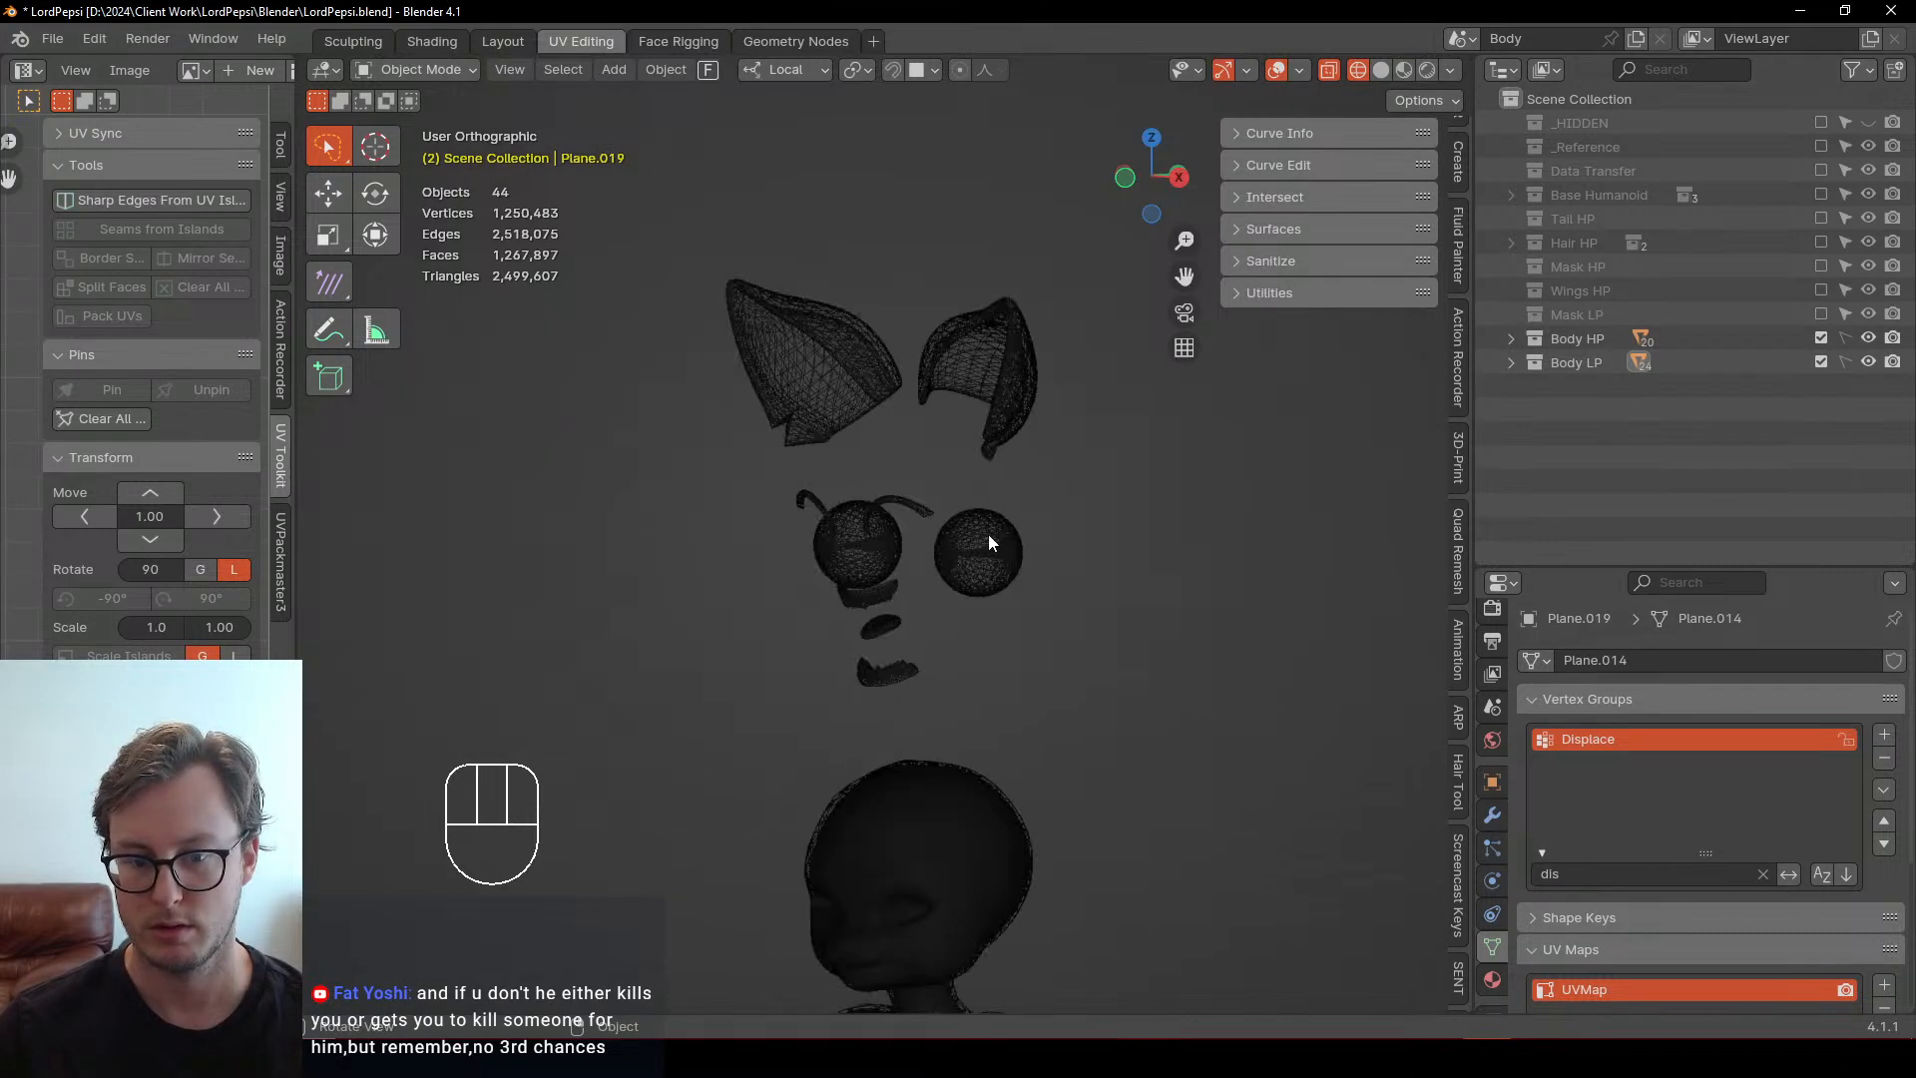
{"action": "middle_click_drag", "start_coordinate": [989, 536], "coordinate": [956, 574]}
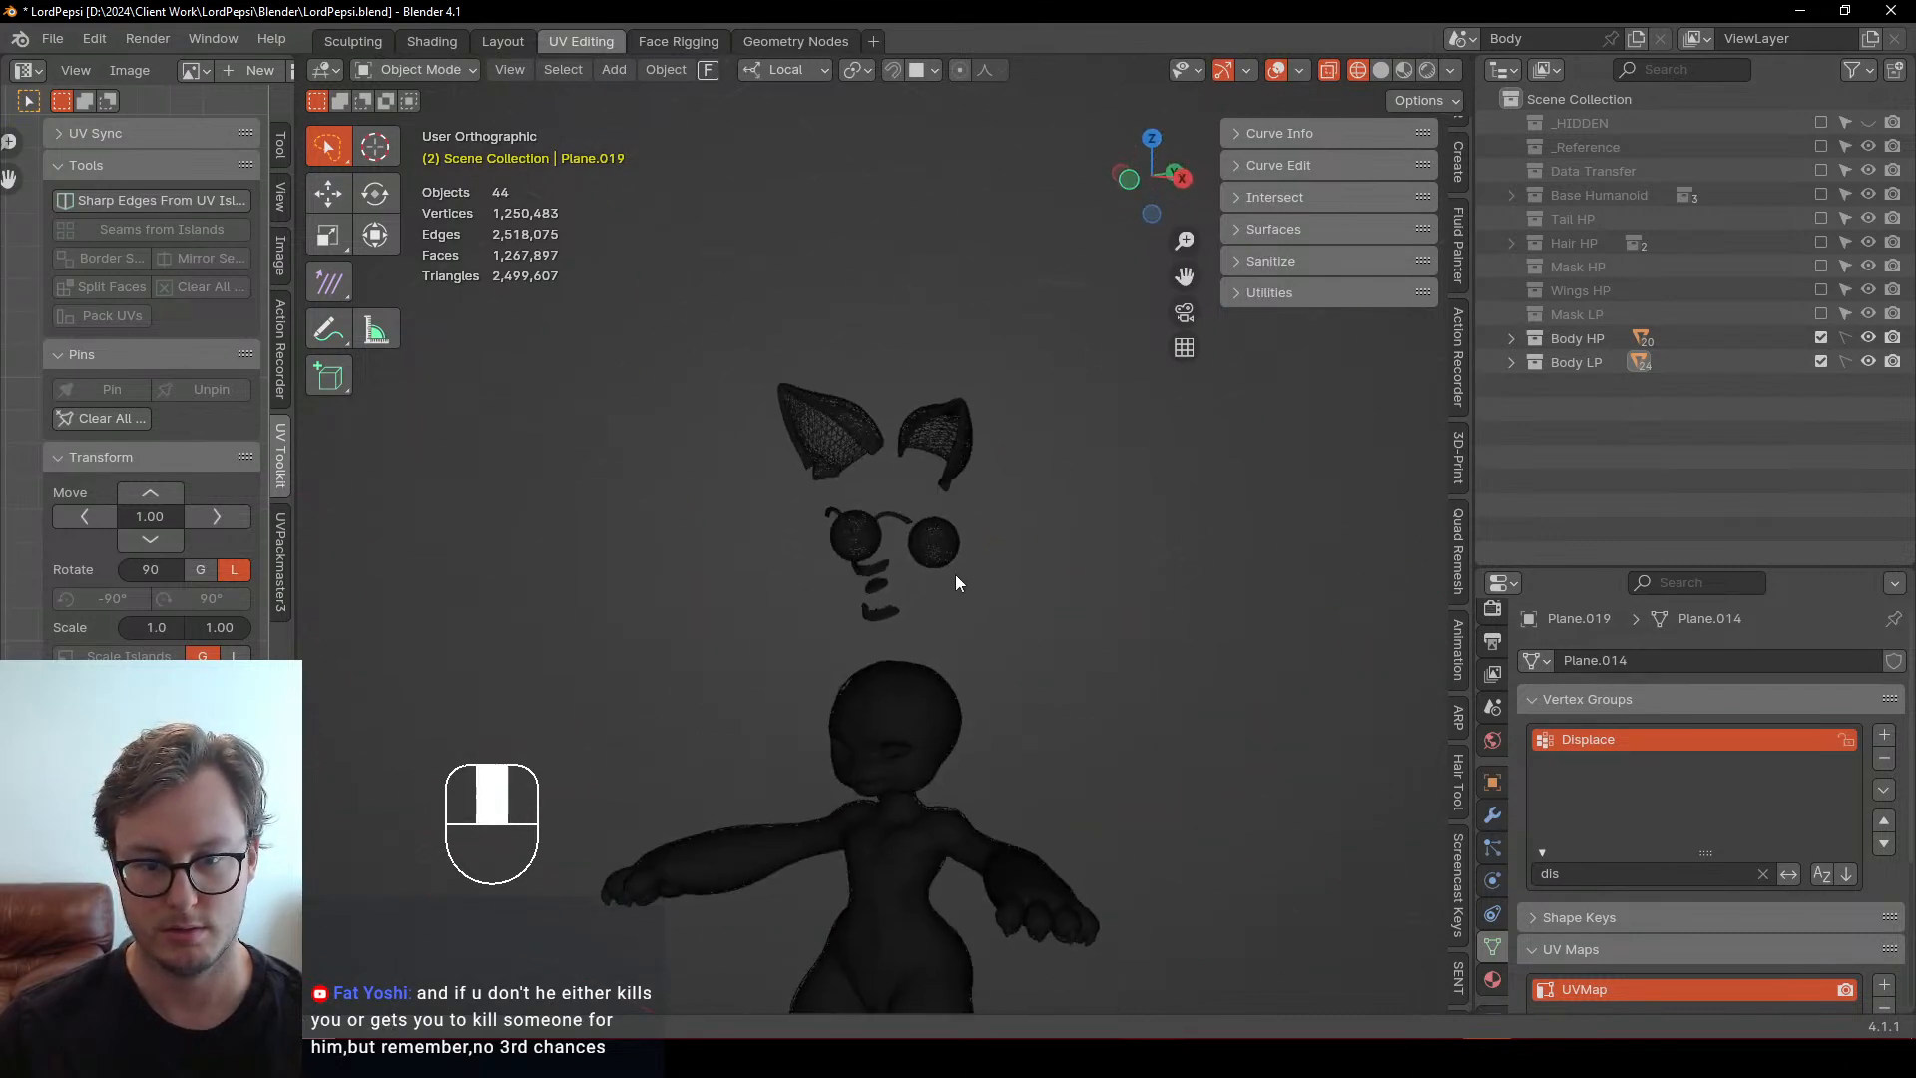
{"action": "scroll", "coordinate": [933, 650], "scroll_direction": "up", "scroll_amount": 10}
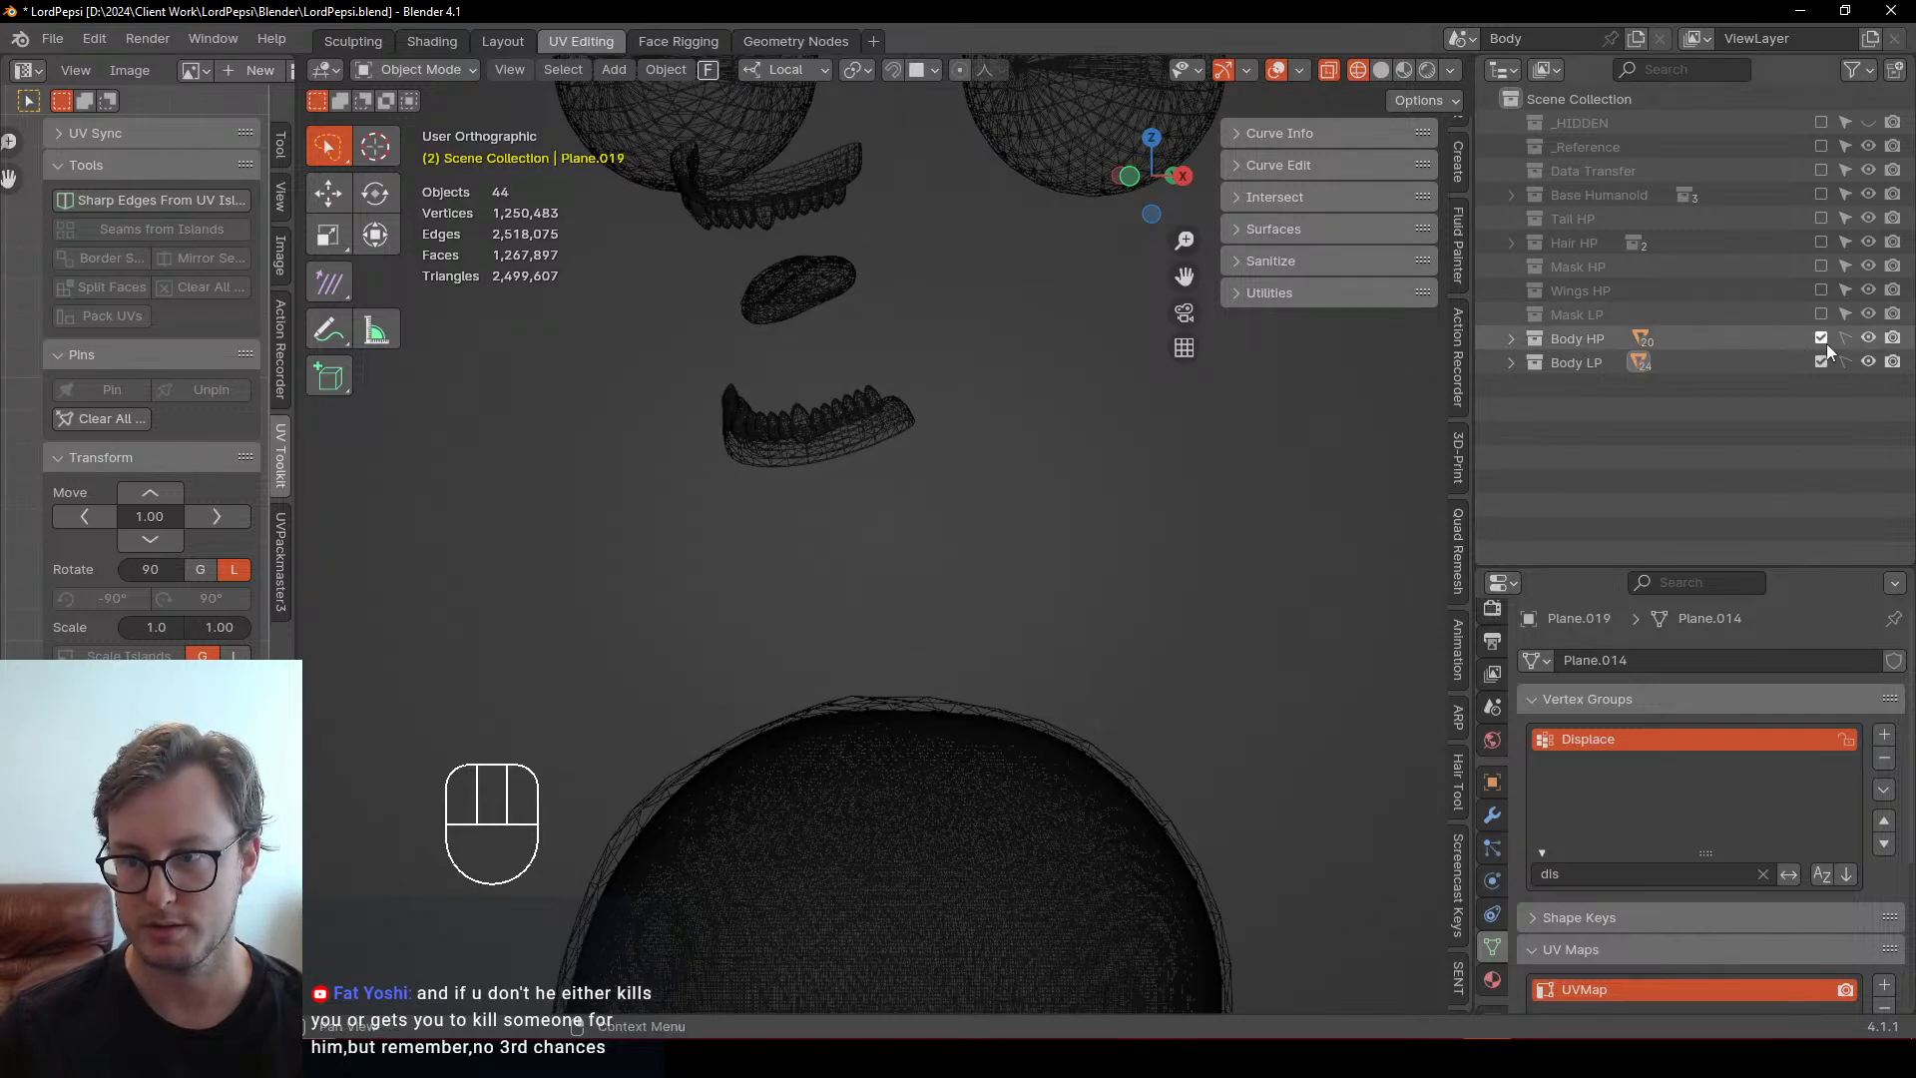
{"action": "scroll", "coordinate": [944, 305], "scroll_direction": "down", "scroll_amount": 5}
{"action": "left_click", "coordinate": [972, 142]}
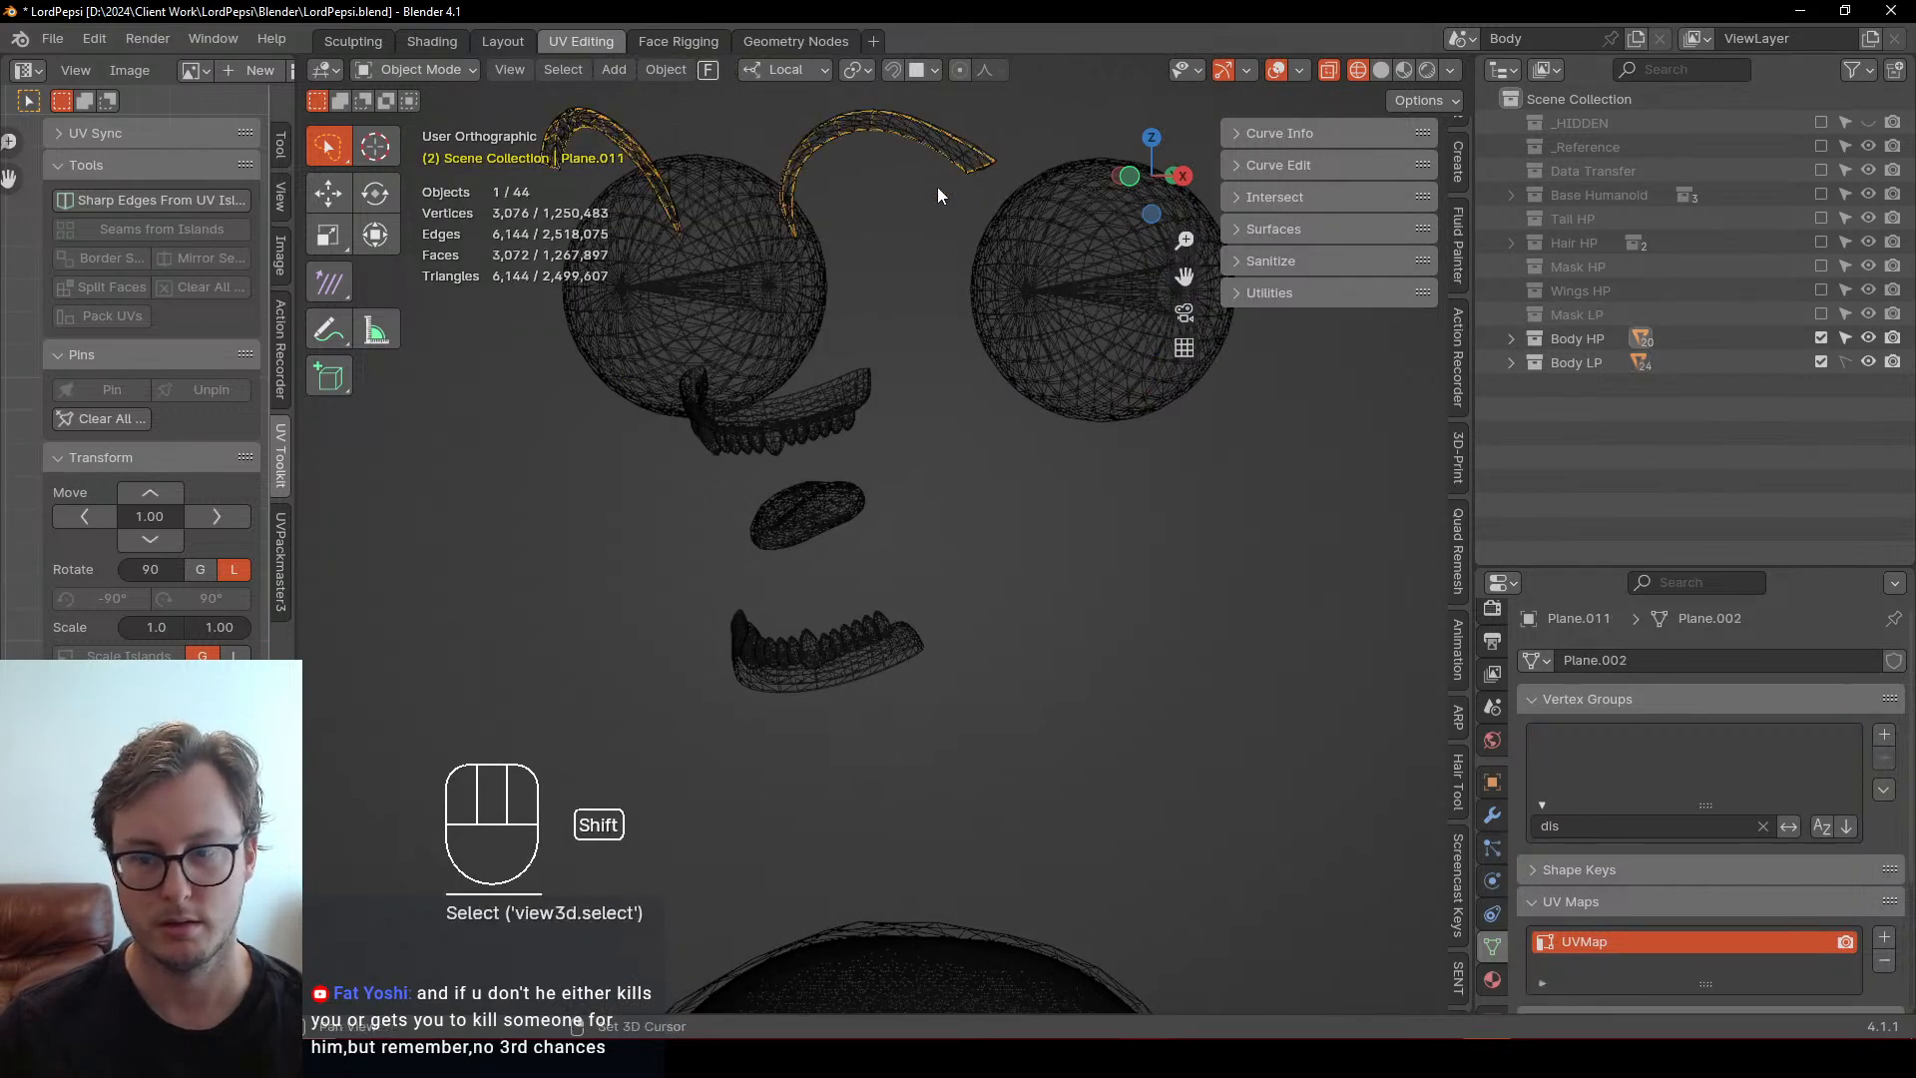
Frame the high-poly eyelashes and examine how they overlap the low-poly eyelashes in Solid shading
{"action": "key", "text": "KP_Decimal"}
{"action": "scroll", "coordinate": [868, 535], "scroll_direction": "up", "scroll_amount": 5}
{"action": "mouse_move", "coordinate": [928, 424]}
{"action": "middle_mouse_down", "text": "shift"}
{"action": "mouse_move", "coordinate": [941, 547]}
{"action": "mouse_move", "coordinate": [918, 569]}
{"action": "middle_mouse_up", "text": "shift"}
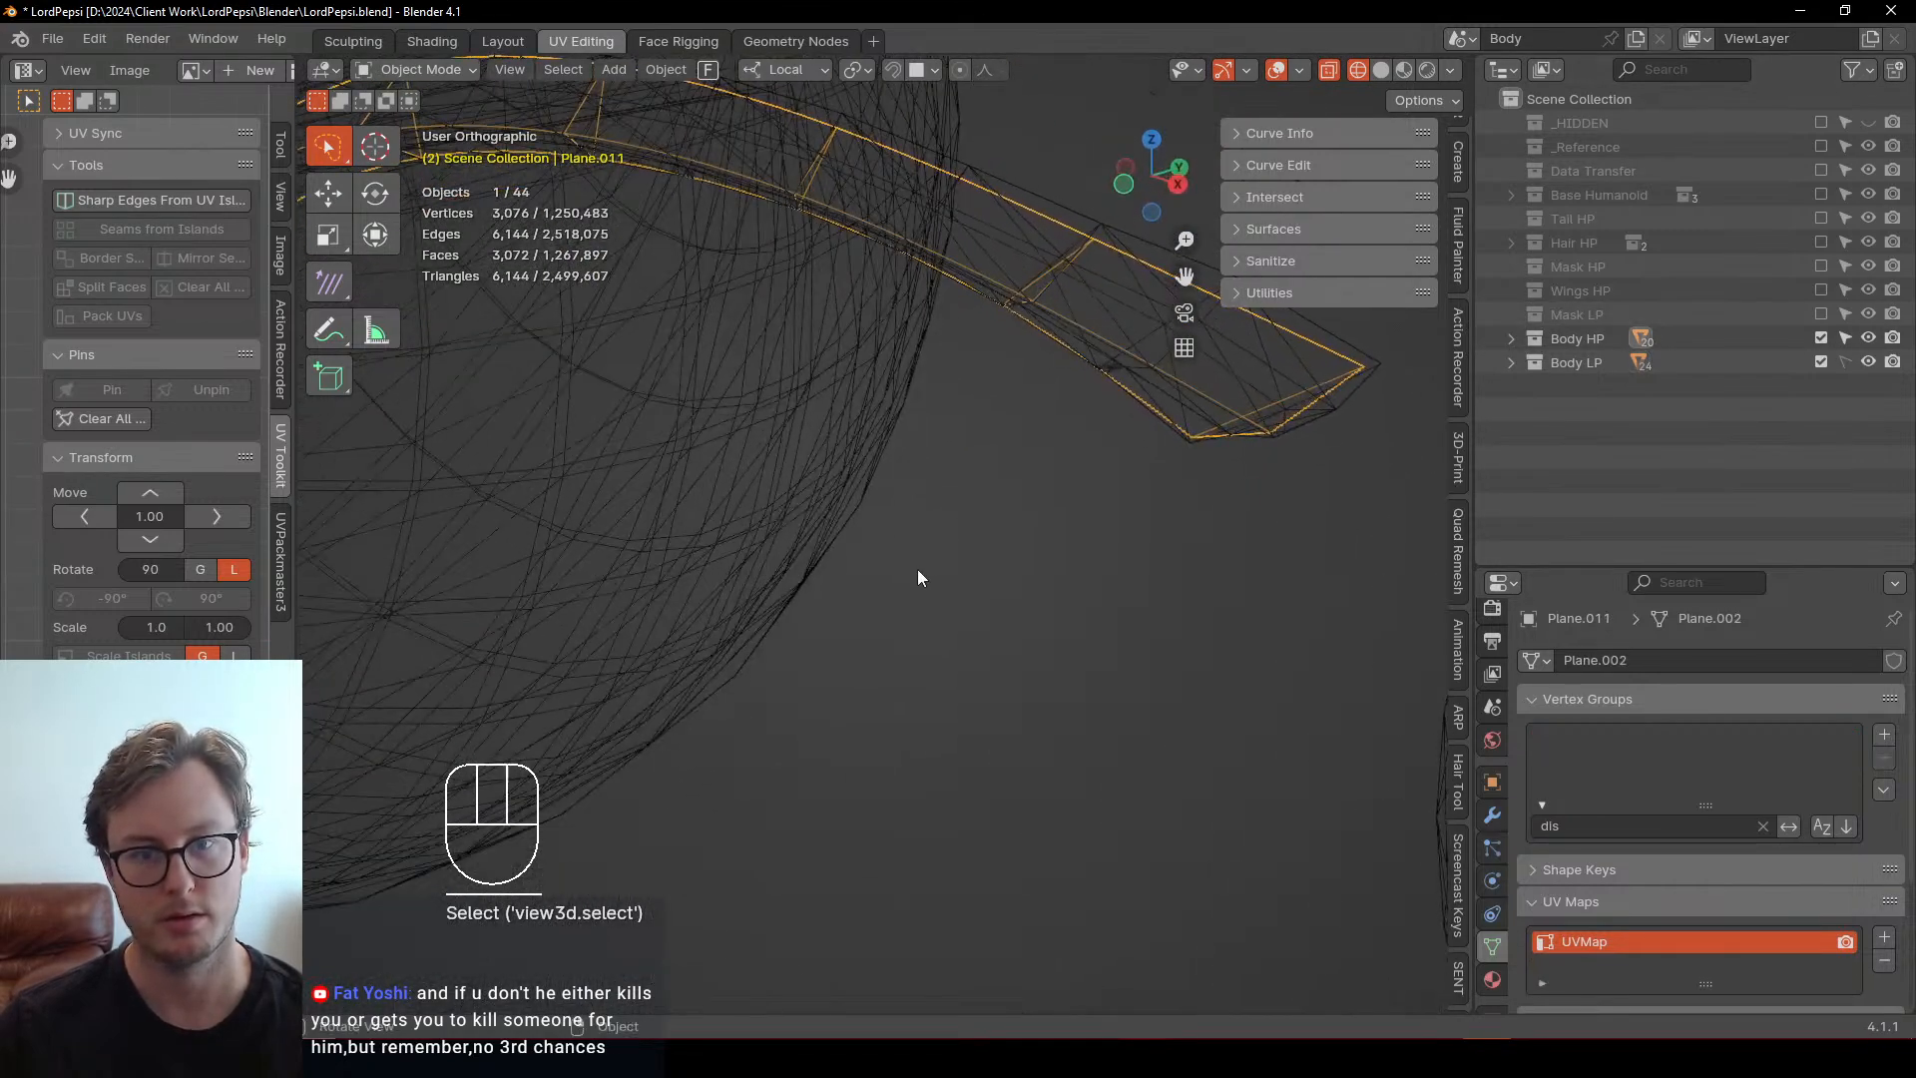
{"action": "key", "text": "z"}
{"action": "middle_click_drag", "start_coordinate": [1068, 593], "coordinate": [1095, 432]}
{"action": "scroll", "coordinate": [1094, 439], "scroll_direction": "down", "scroll_amount": 2}
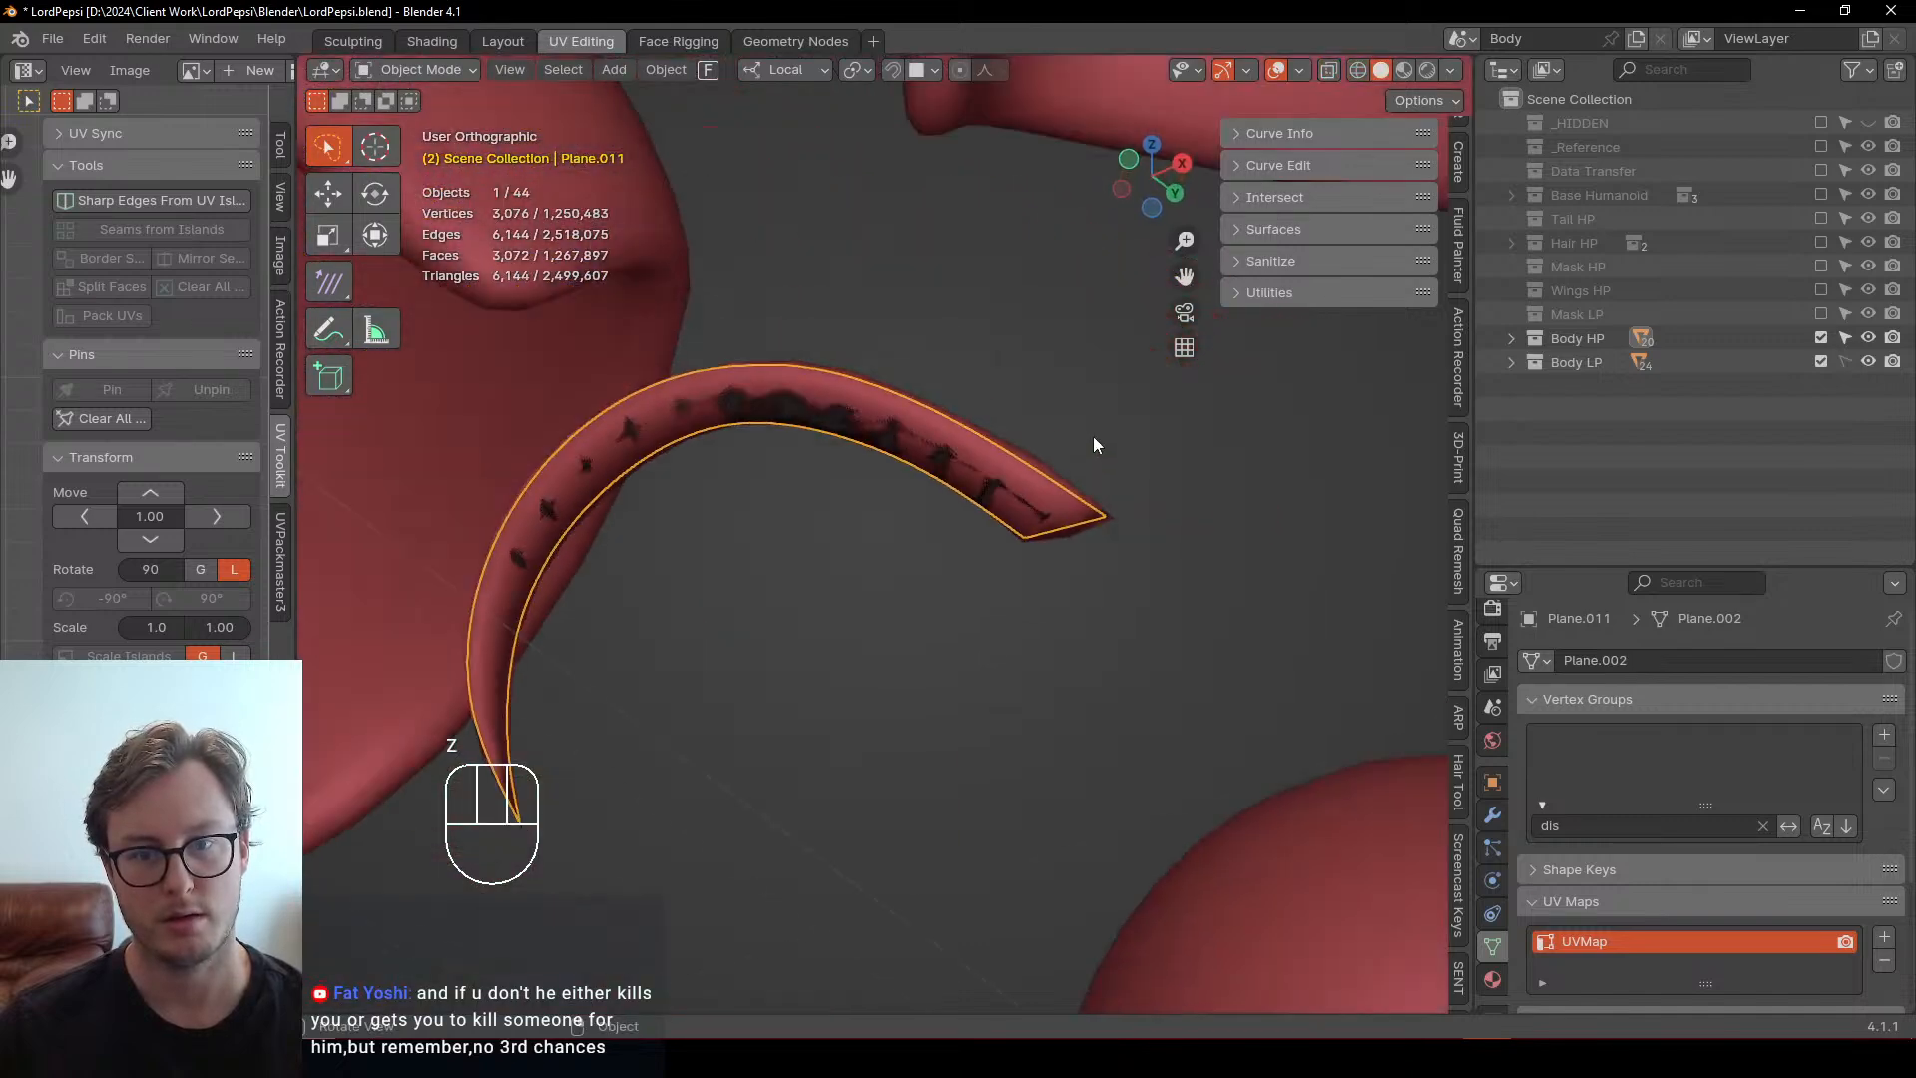
Make the Body LP collection selectable, select the low-poly eyelashes, and show their modifier stack
{"action": "left_click", "coordinate": [1151, 504]}
{"action": "left_click", "coordinate": [1843, 362]}
{"action": "left_click", "coordinate": [1027, 509]}
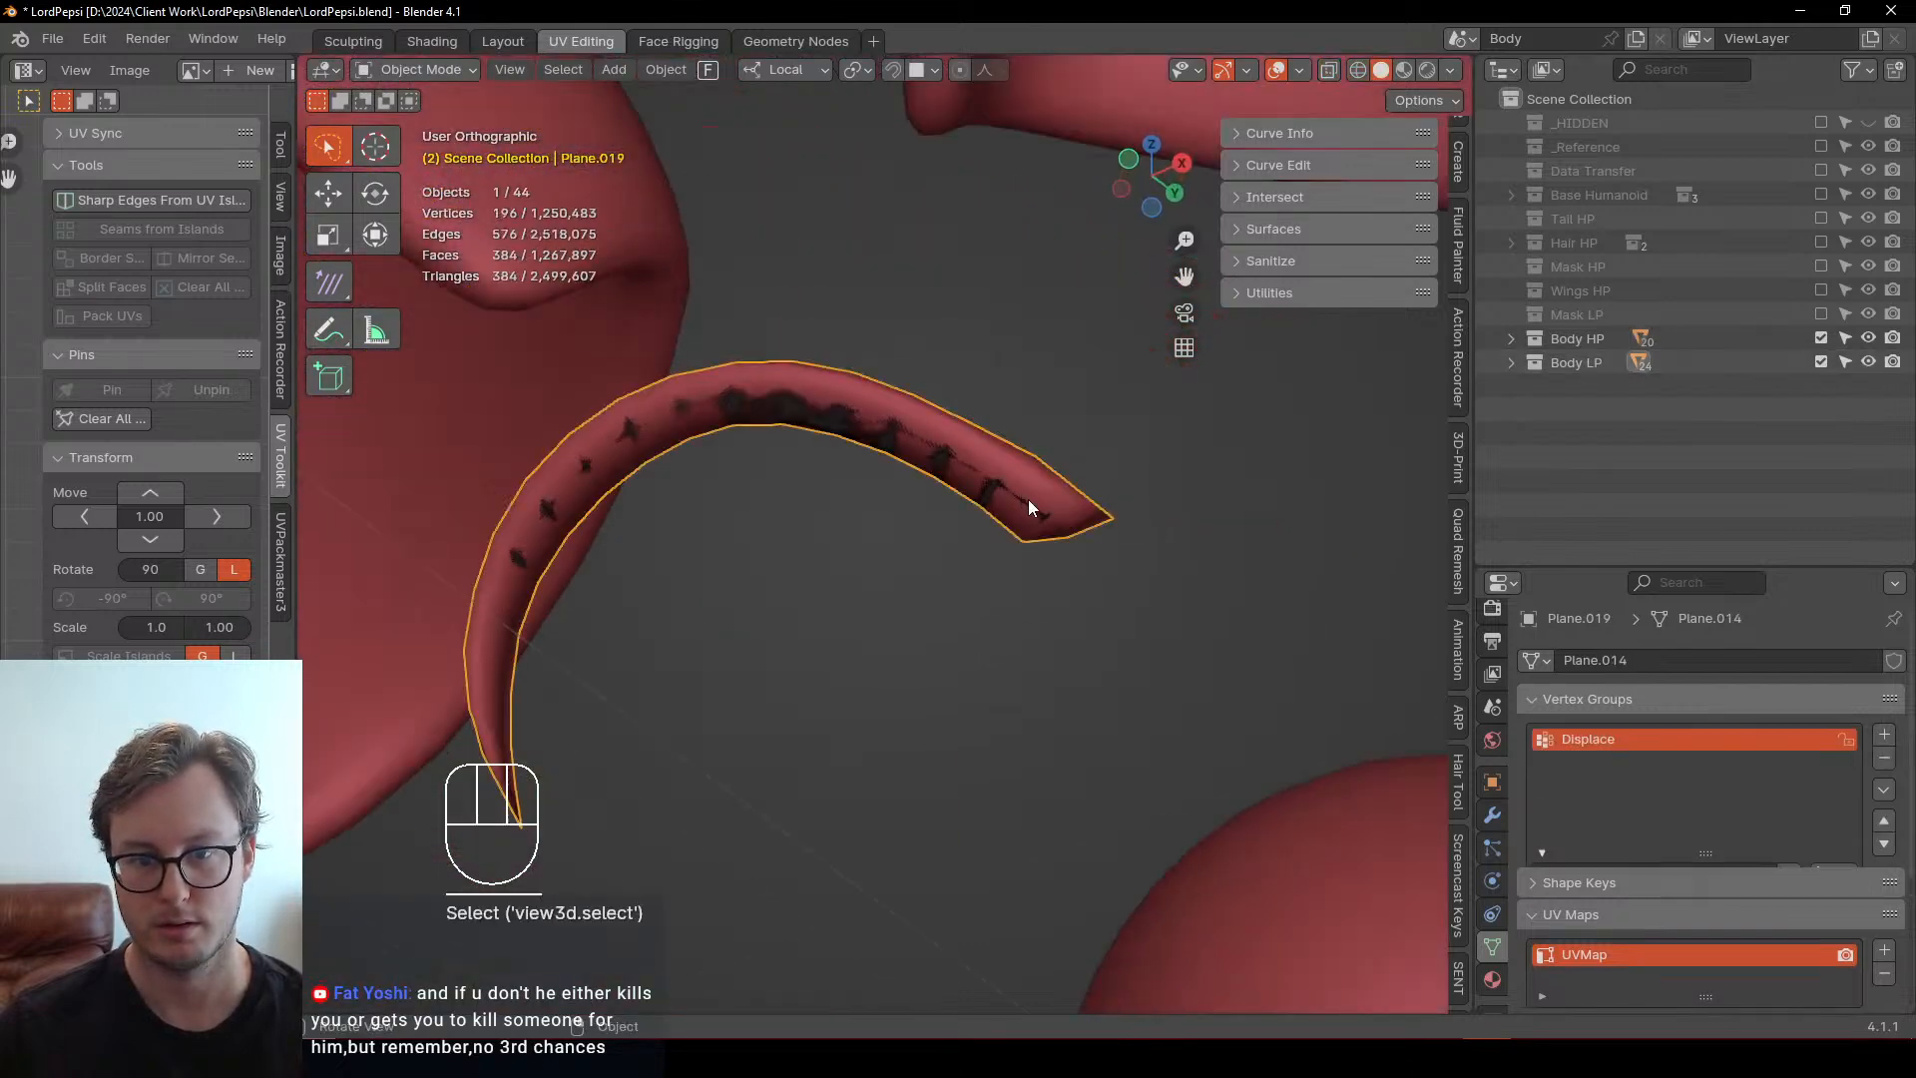
{"action": "left_click", "coordinate": [1492, 814]}
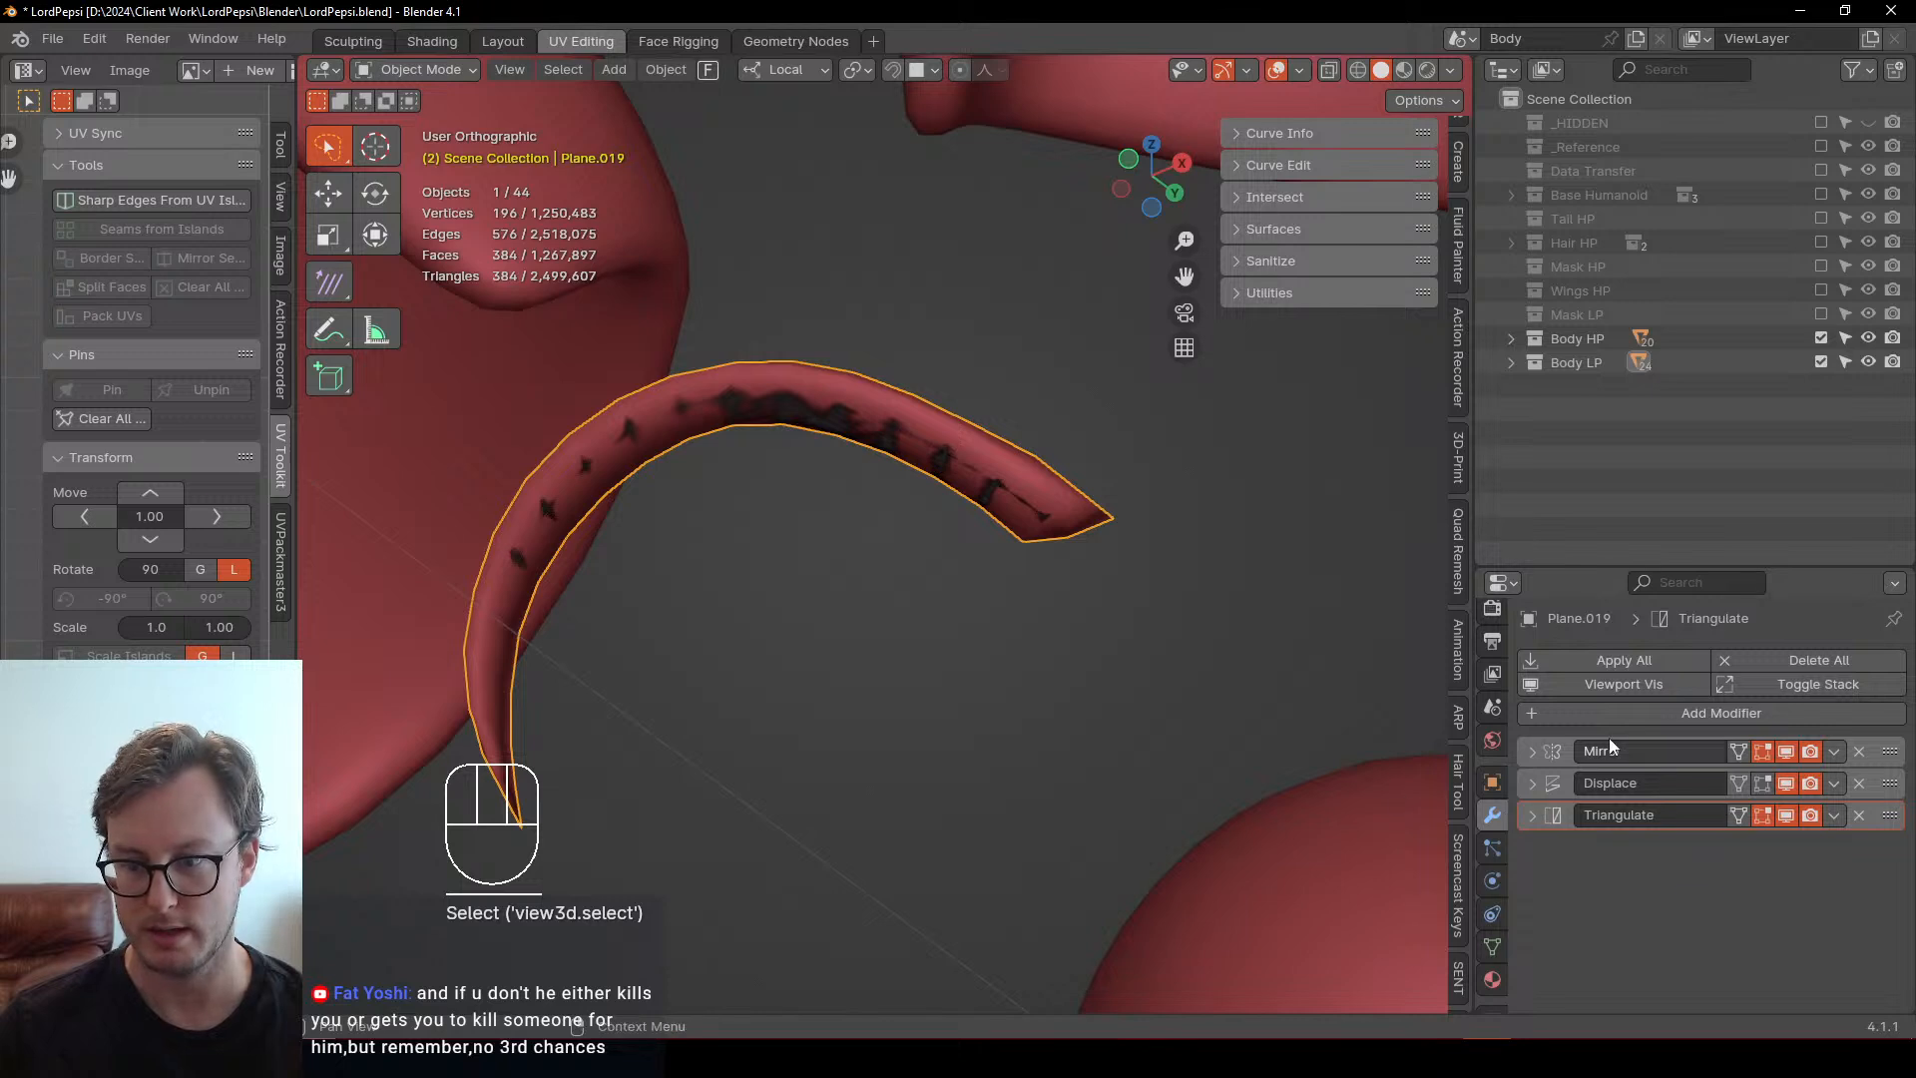
{"action": "left_click", "coordinate": [1770, 782]}
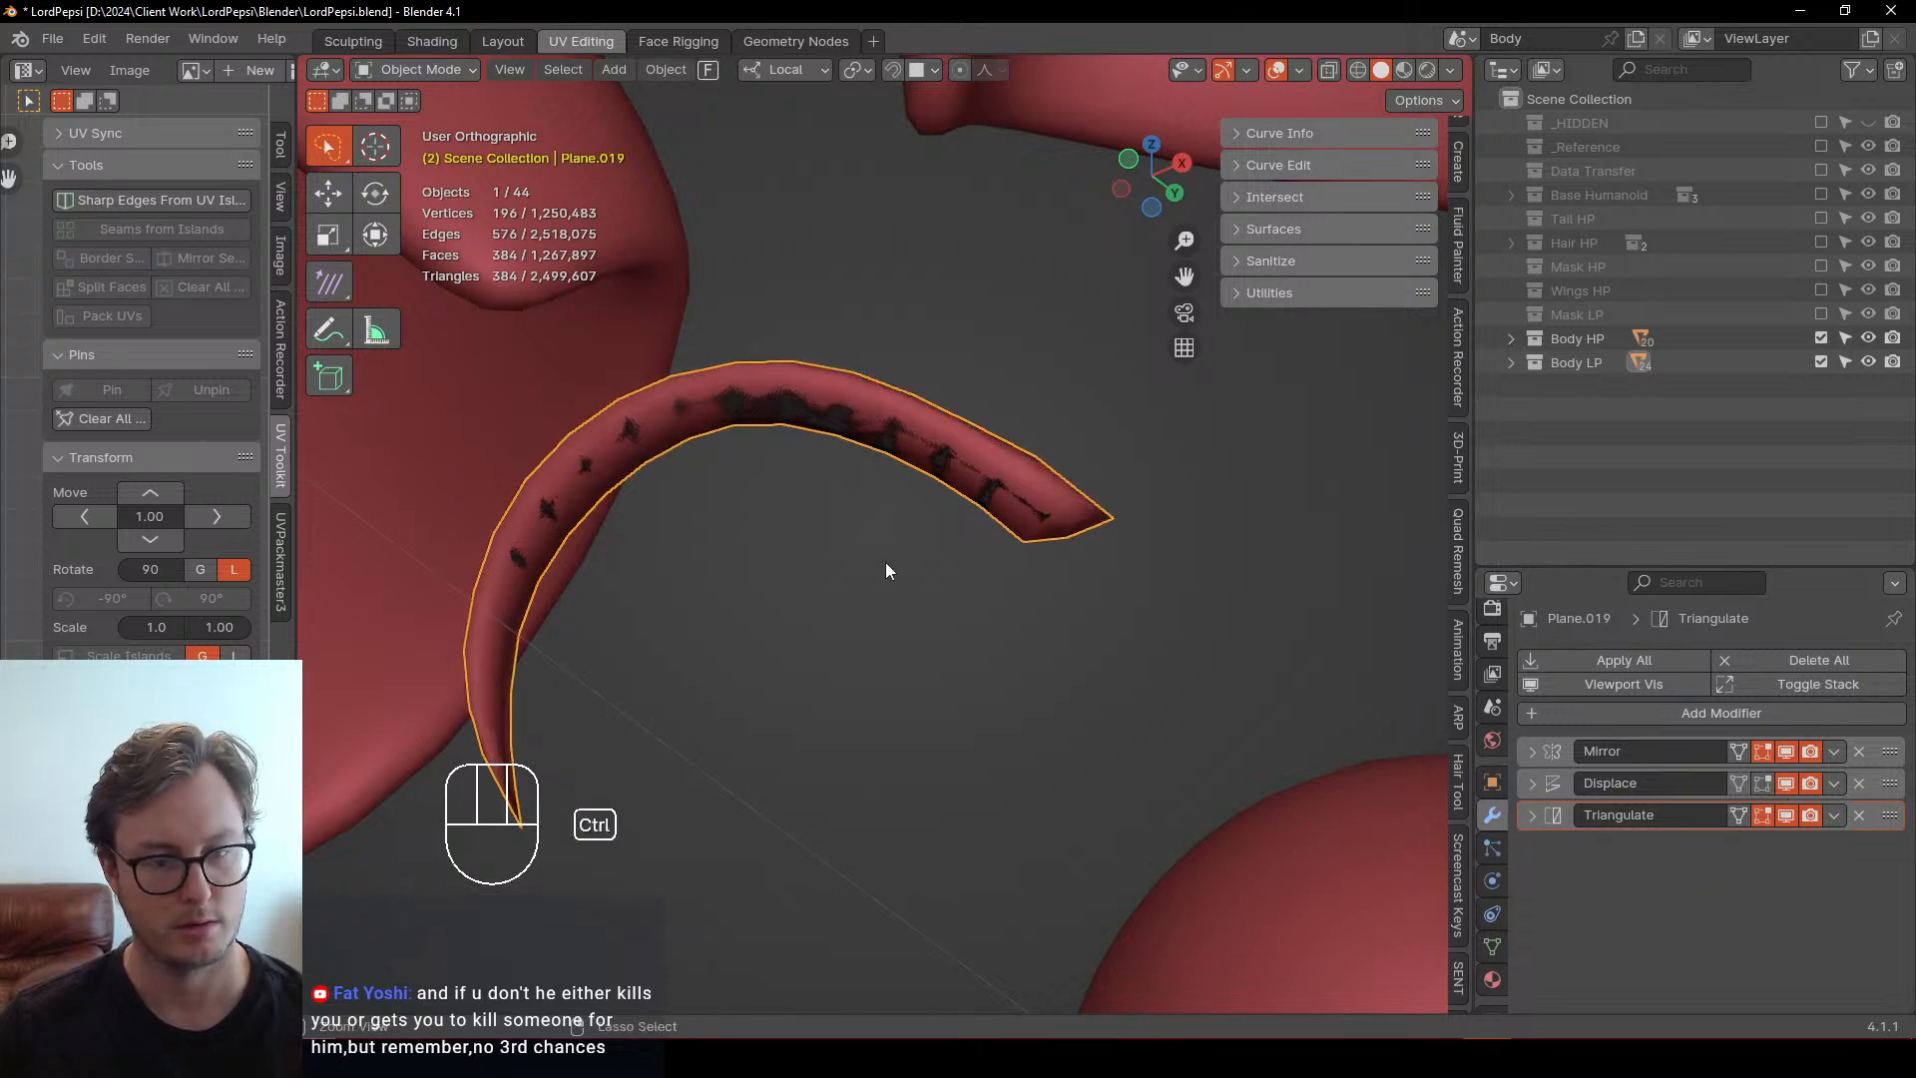
Adjust the low-poly eyelashes' Displace weights with the Gradient tool in Weight Paint mode, and return to Object Mode
{"action": "key", "text": "ctrl+Tab"}
{"action": "left_click", "coordinate": [808, 511]}
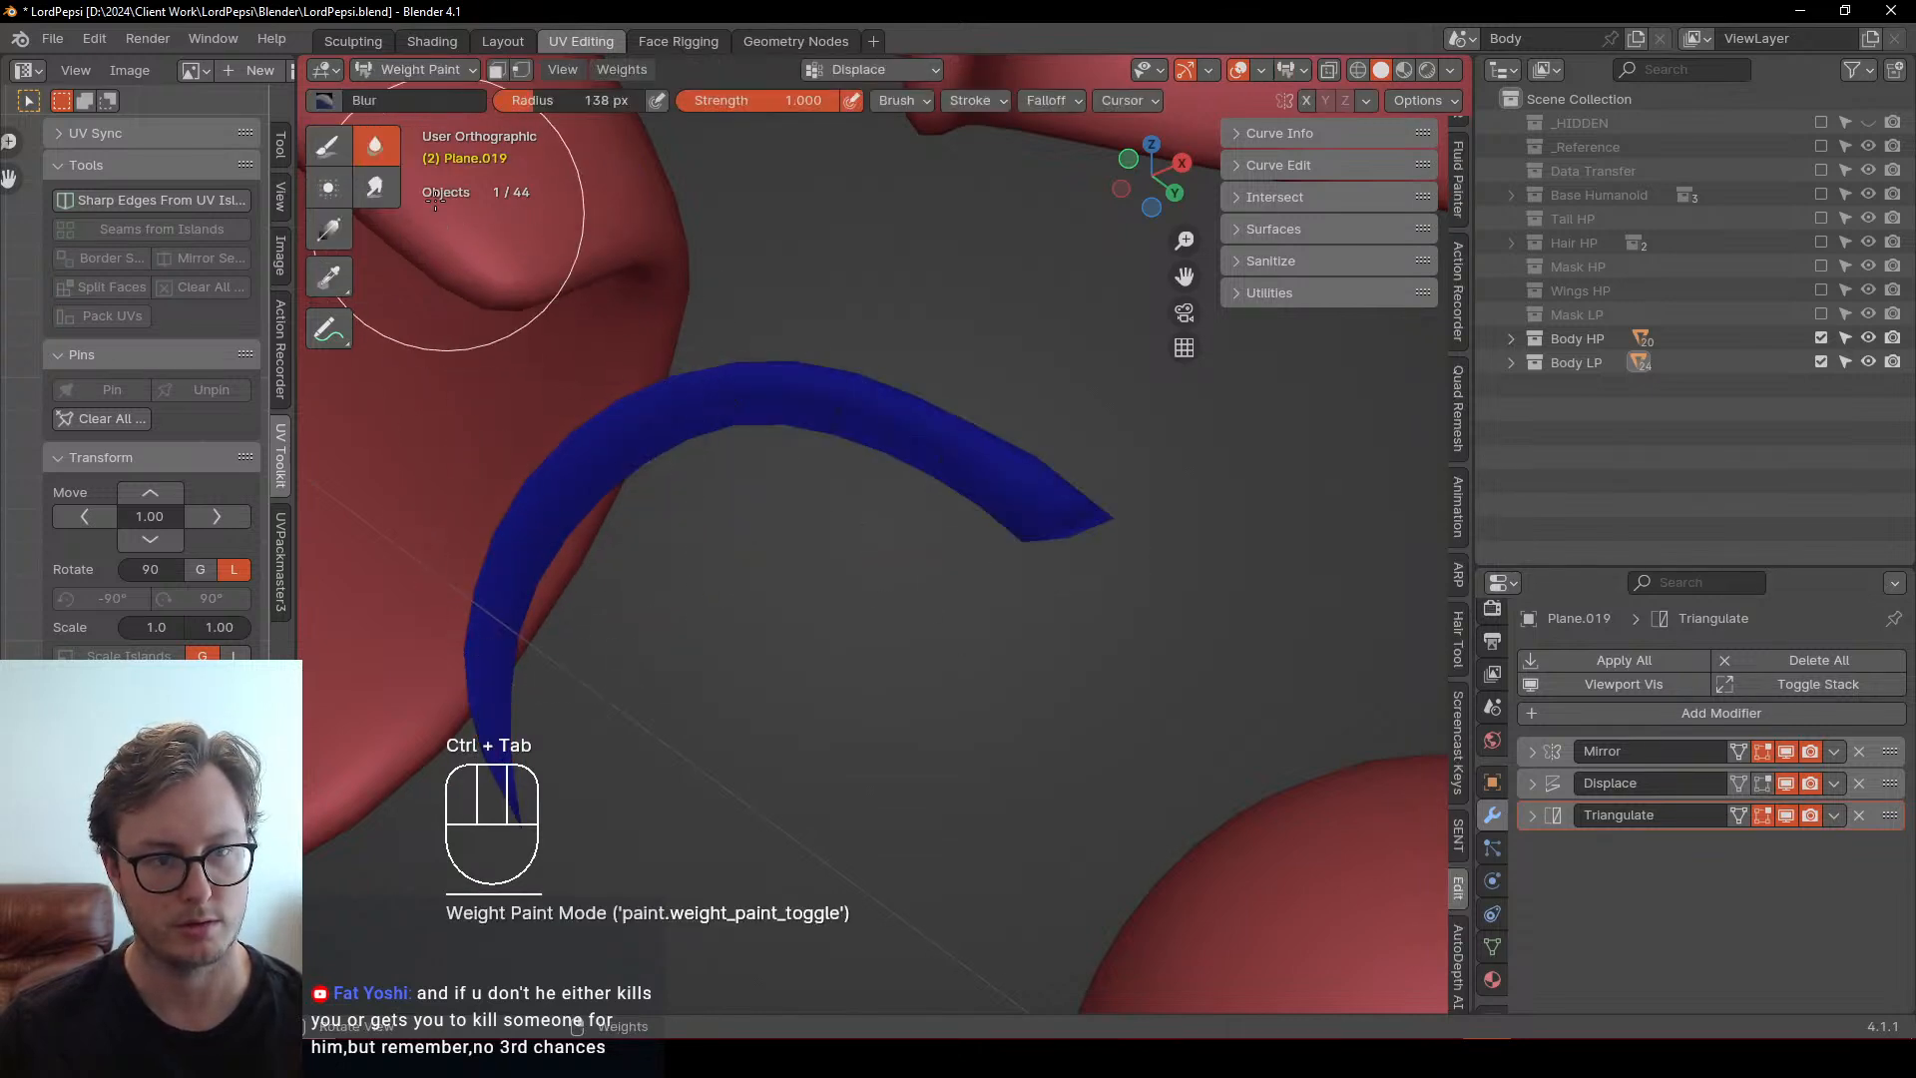
{"action": "left_click", "coordinate": [335, 229]}
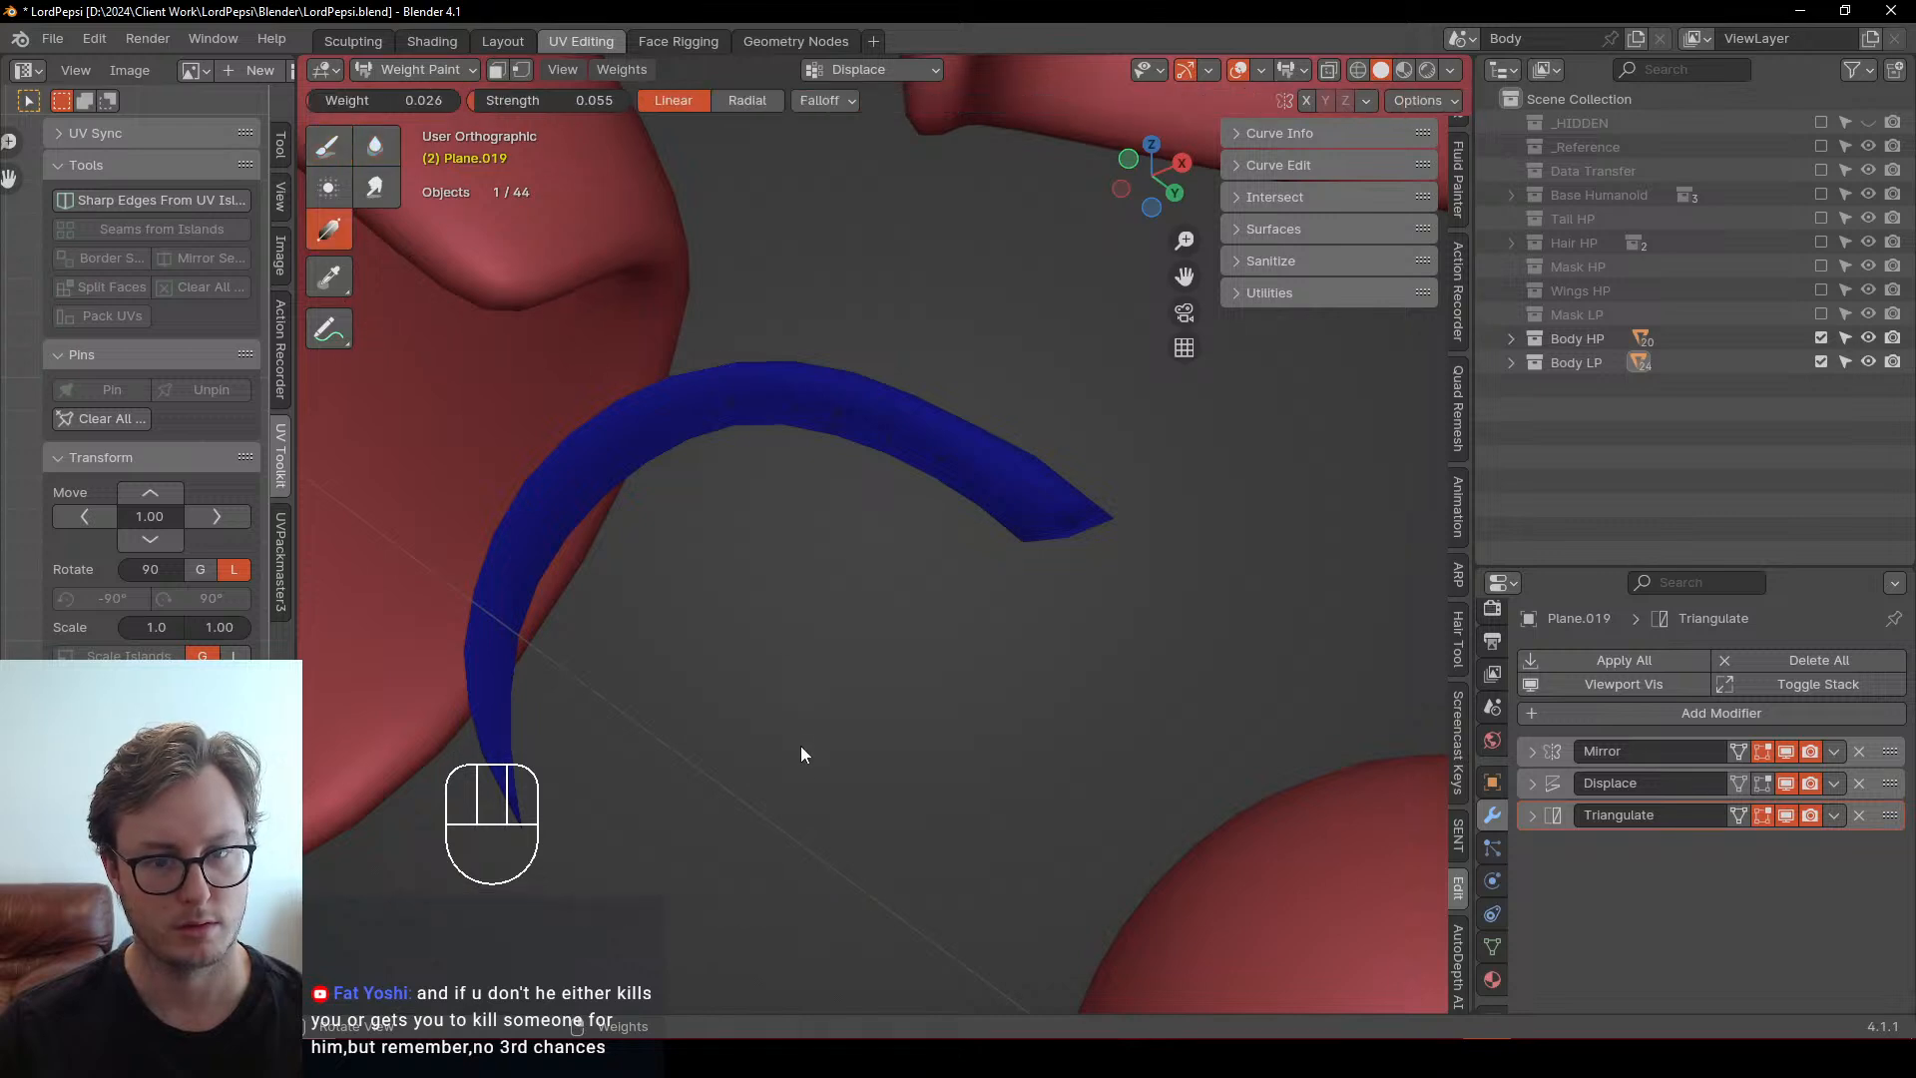
{"action": "key", "text": "ctrl+Tab"}
{"action": "left_click", "coordinate": [698, 688]}
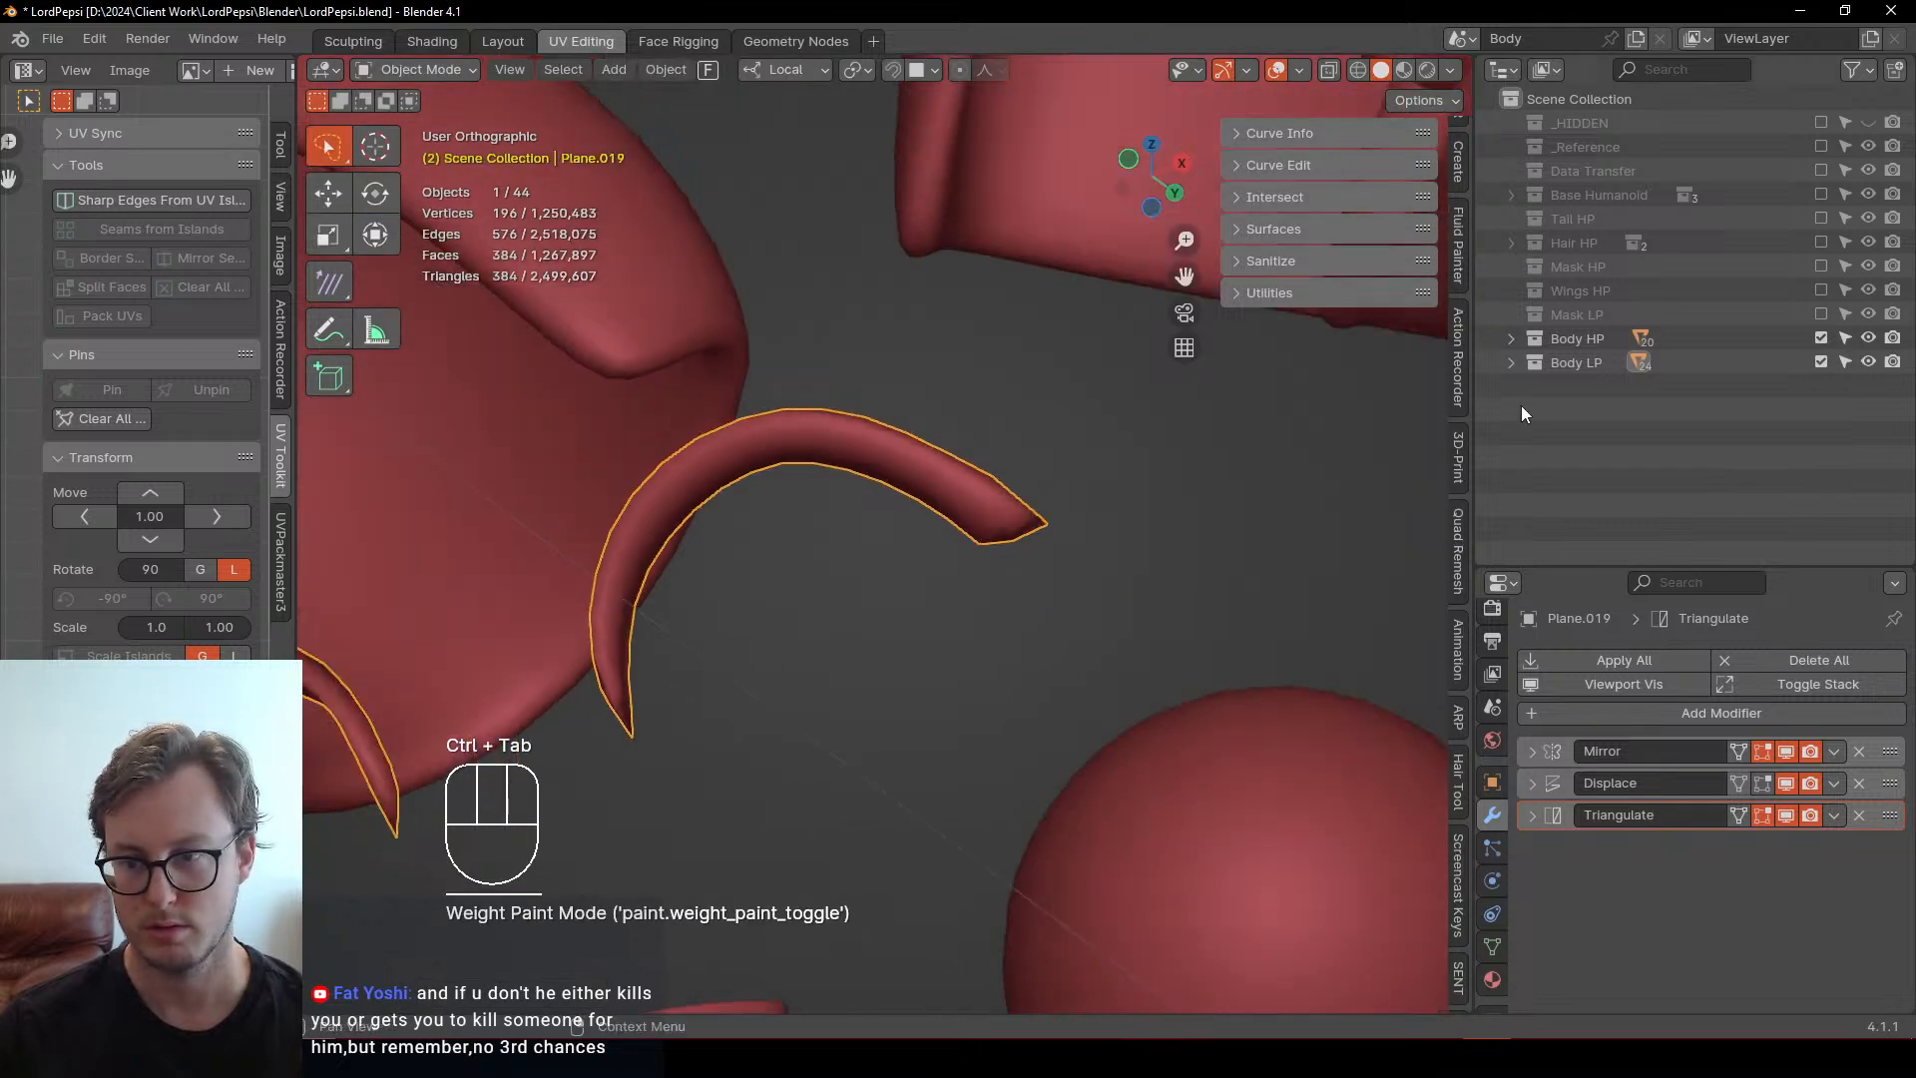
Exclude the Body HP collection, save the file, and select all the remaining low-poly objects
{"action": "scroll", "coordinate": [968, 524], "scroll_direction": "down", "scroll_amount": 4}
{"action": "middle_click_drag", "start_coordinate": [950, 523], "coordinate": [1040, 679]}
{"action": "left_click", "coordinate": [1821, 338]}
{"action": "scroll", "coordinate": [898, 589], "scroll_direction": "down", "scroll_amount": 7}
{"action": "key", "text": "ctrl+s"}
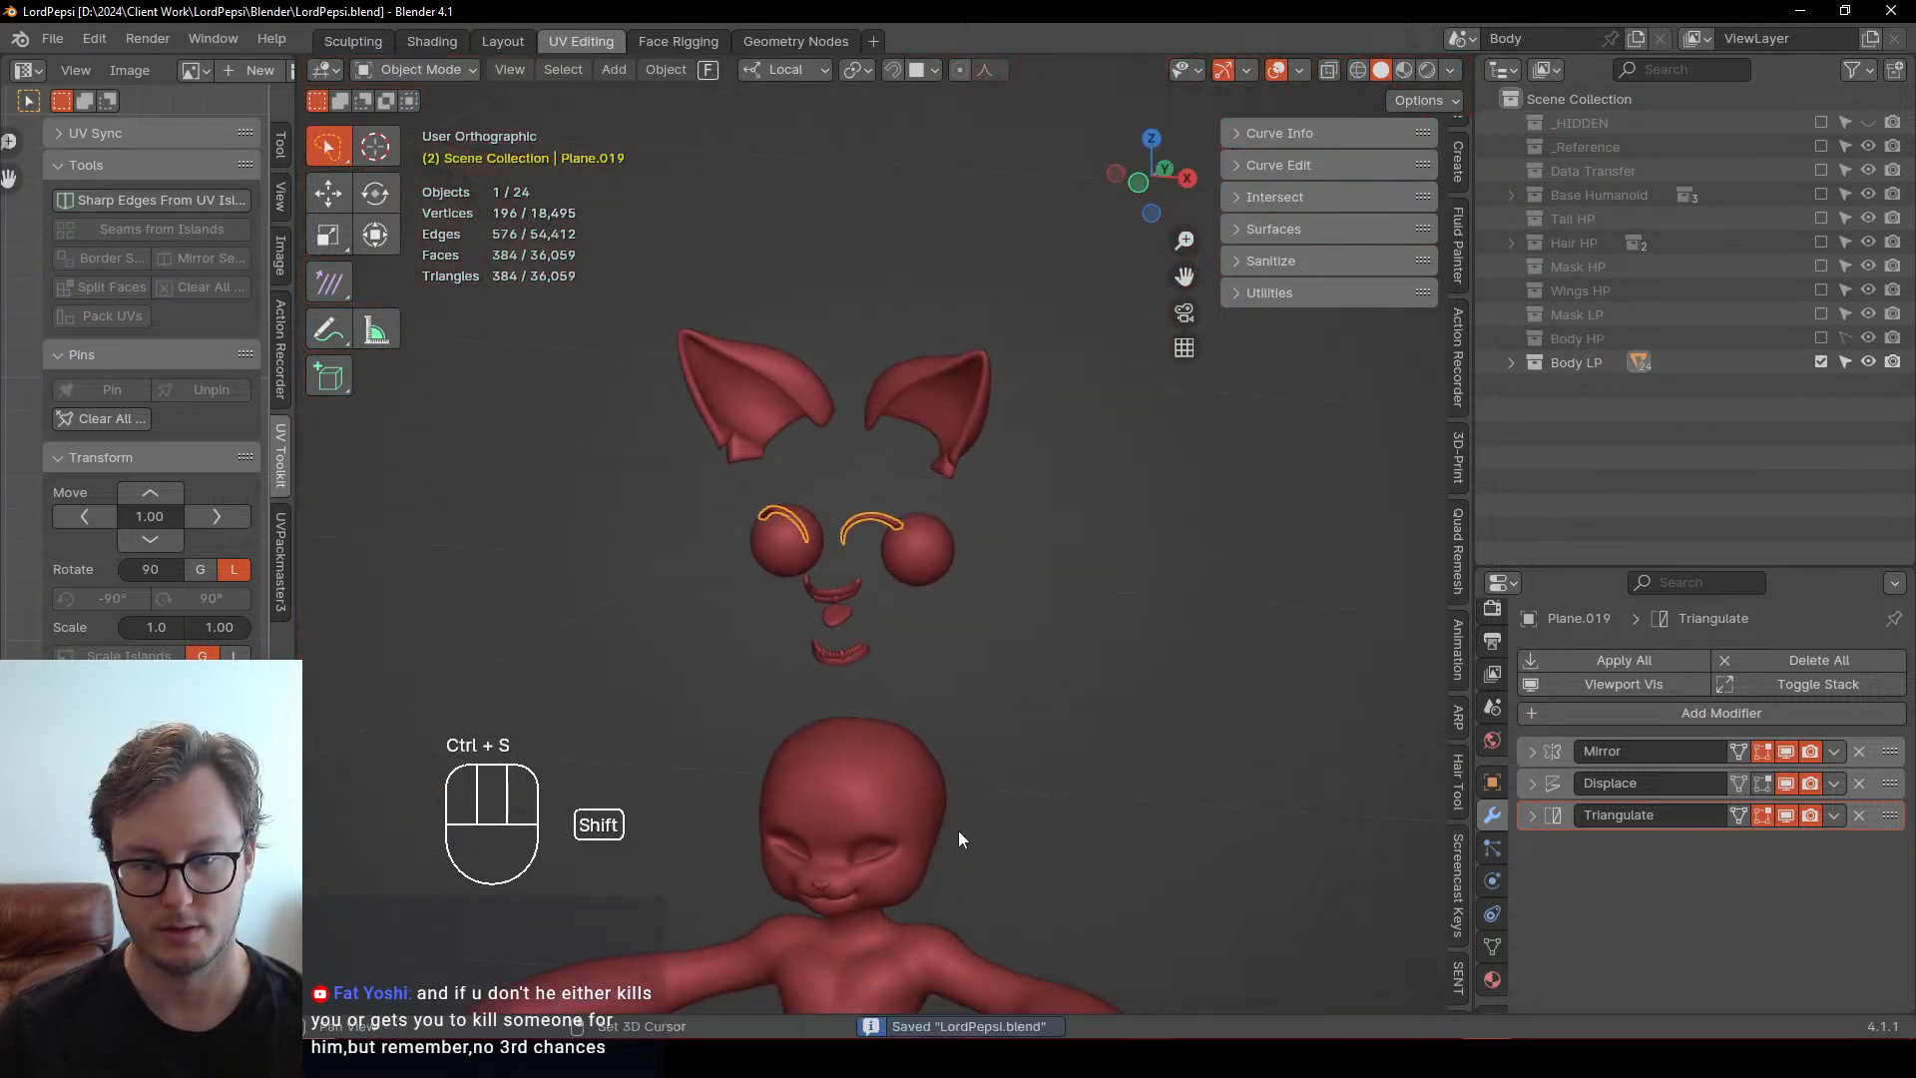
{"action": "middle_click_drag", "start_coordinate": [958, 830], "coordinate": [896, 715]}
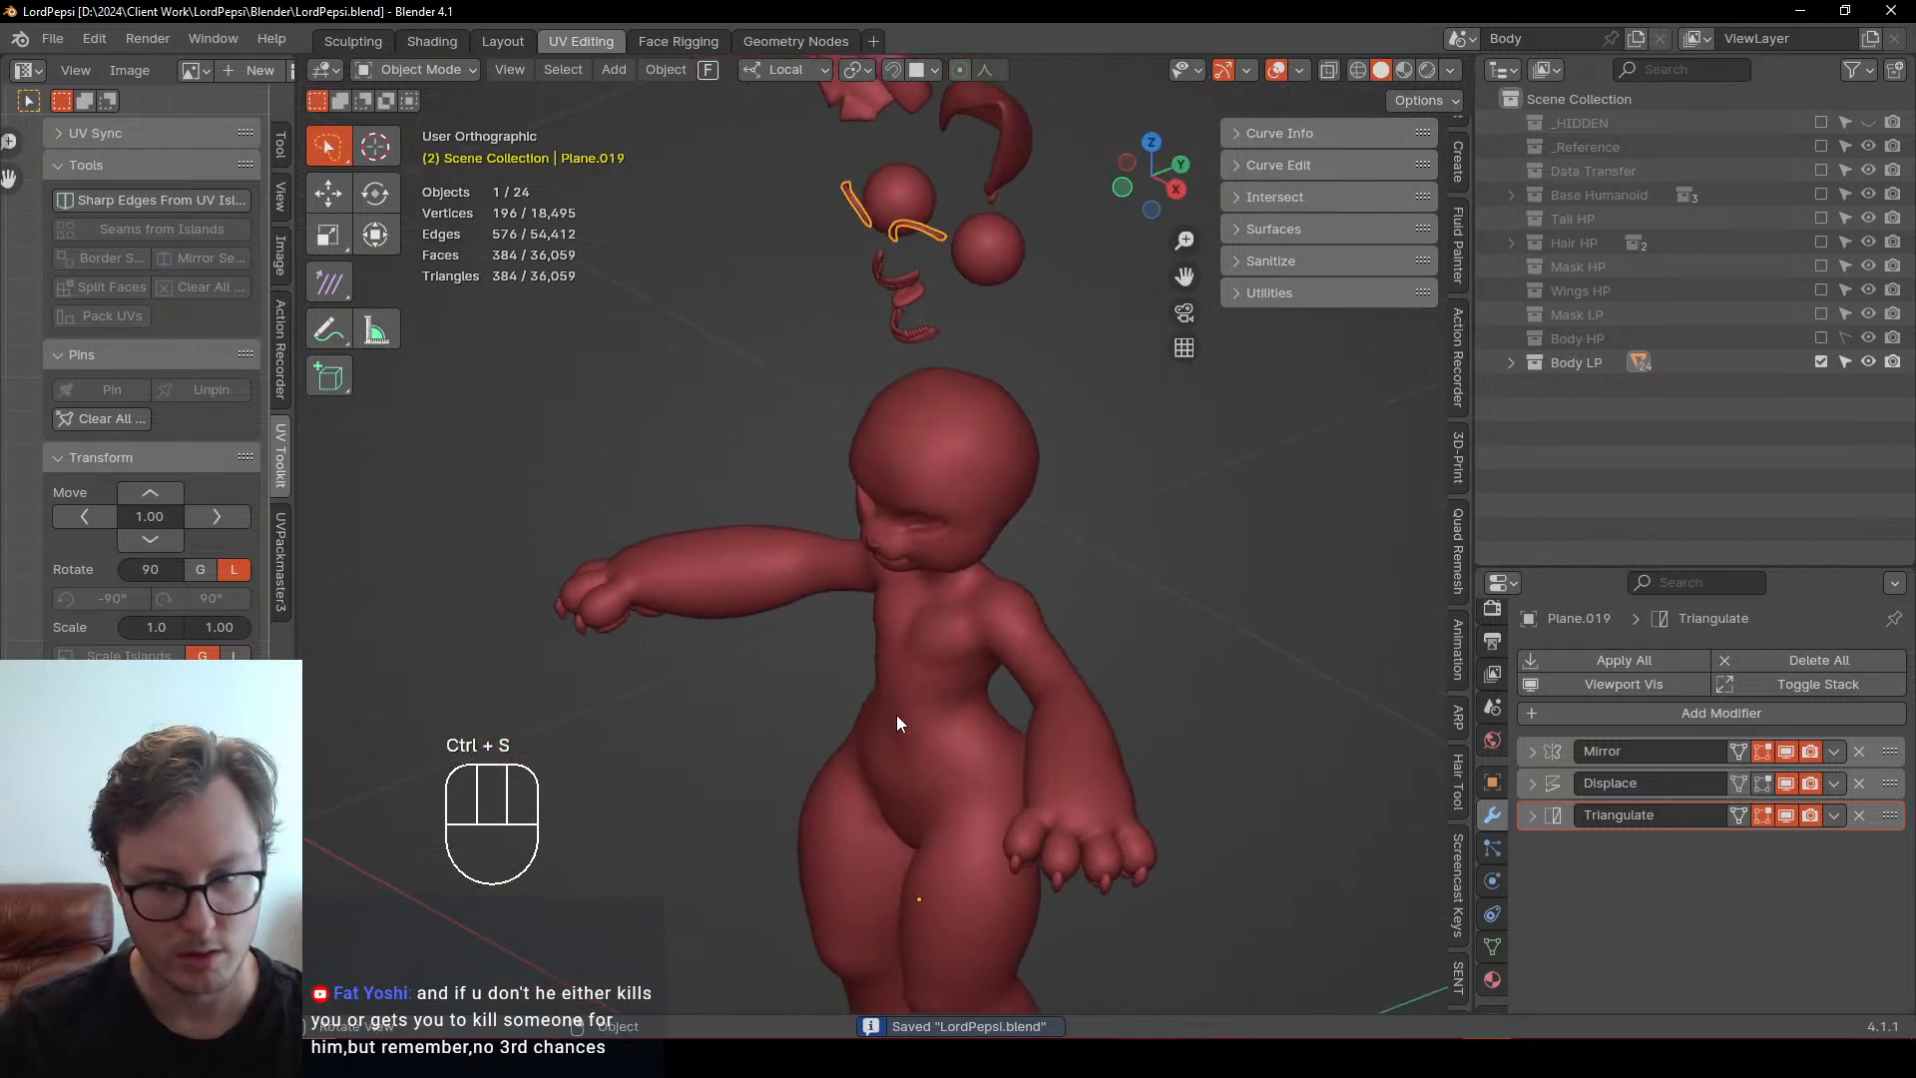
{"action": "key", "text": "a"}
{"action": "key", "text": "q"}
{"action": "left_click", "coordinate": [887, 535]}
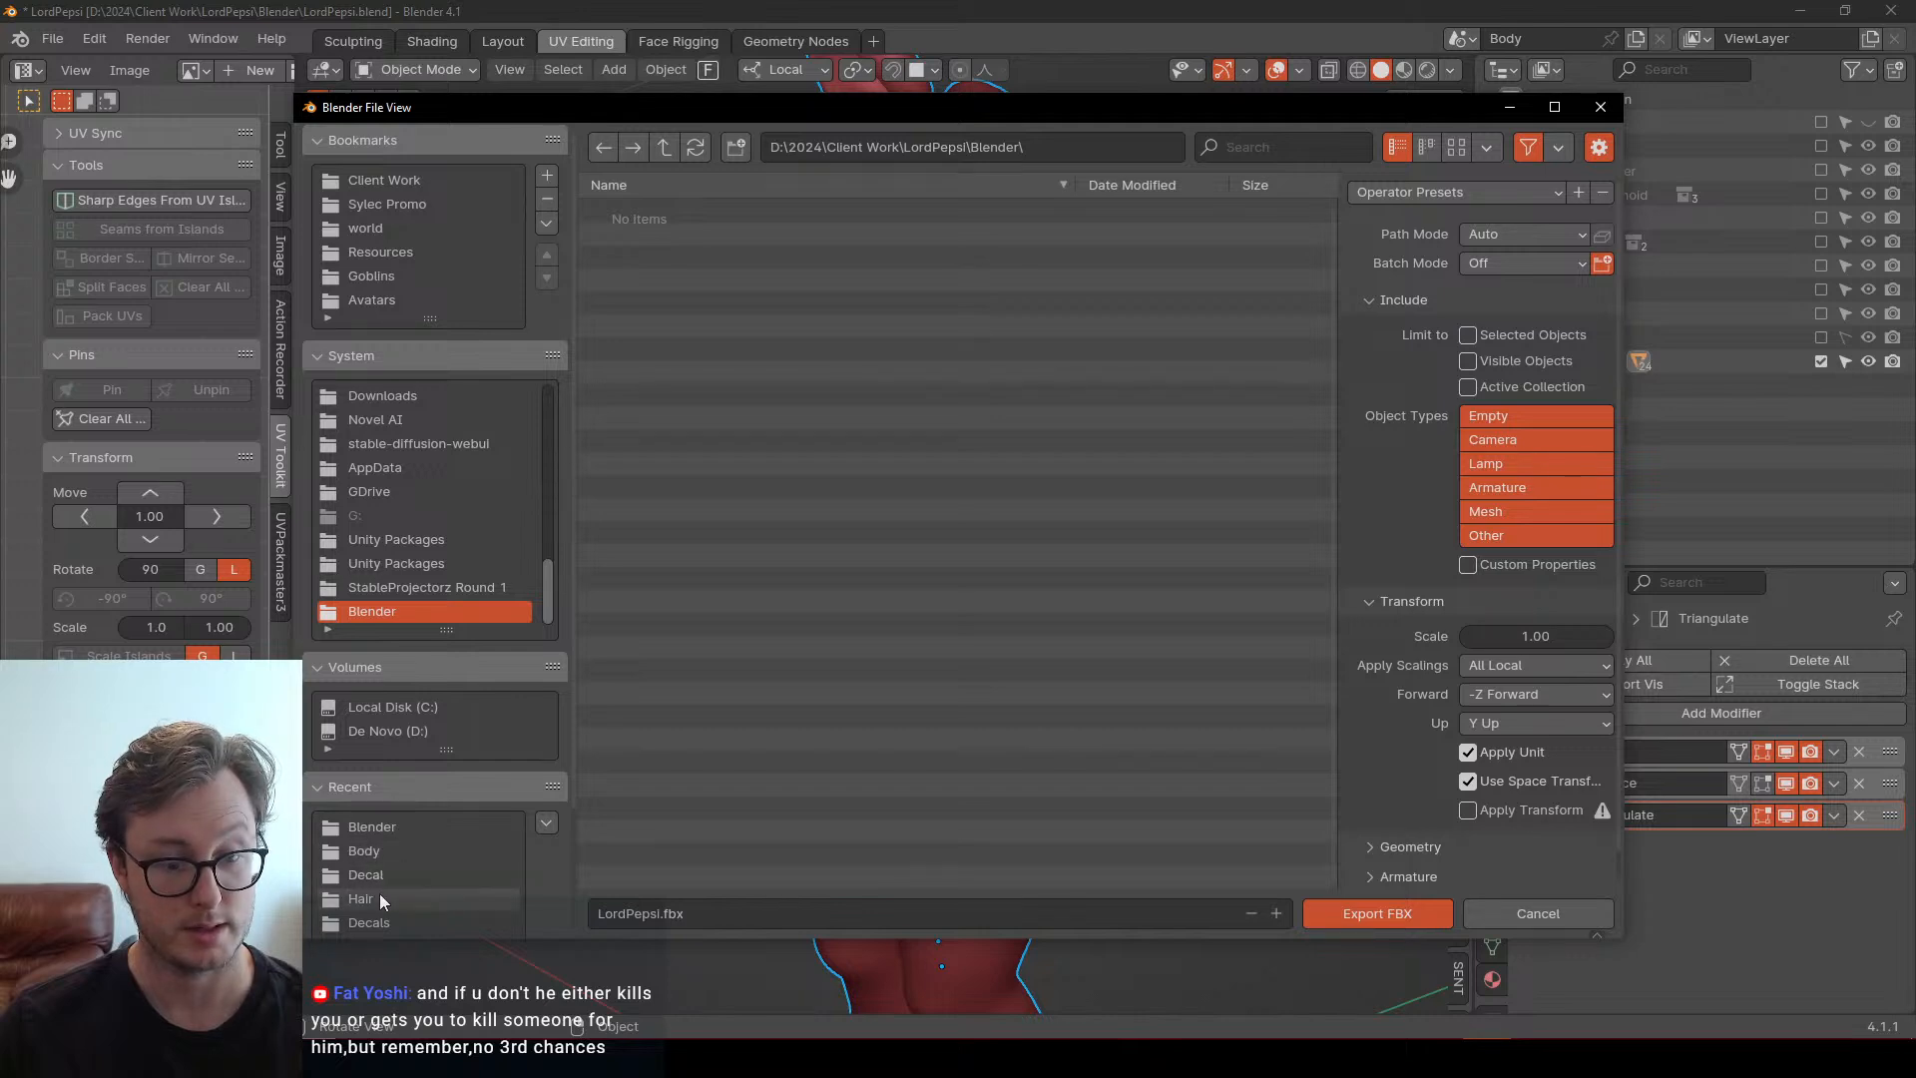
{"action": "scroll", "coordinate": [380, 894], "scroll_direction": "down", "scroll_amount": 2}
{"action": "left_click", "coordinate": [367, 804]}
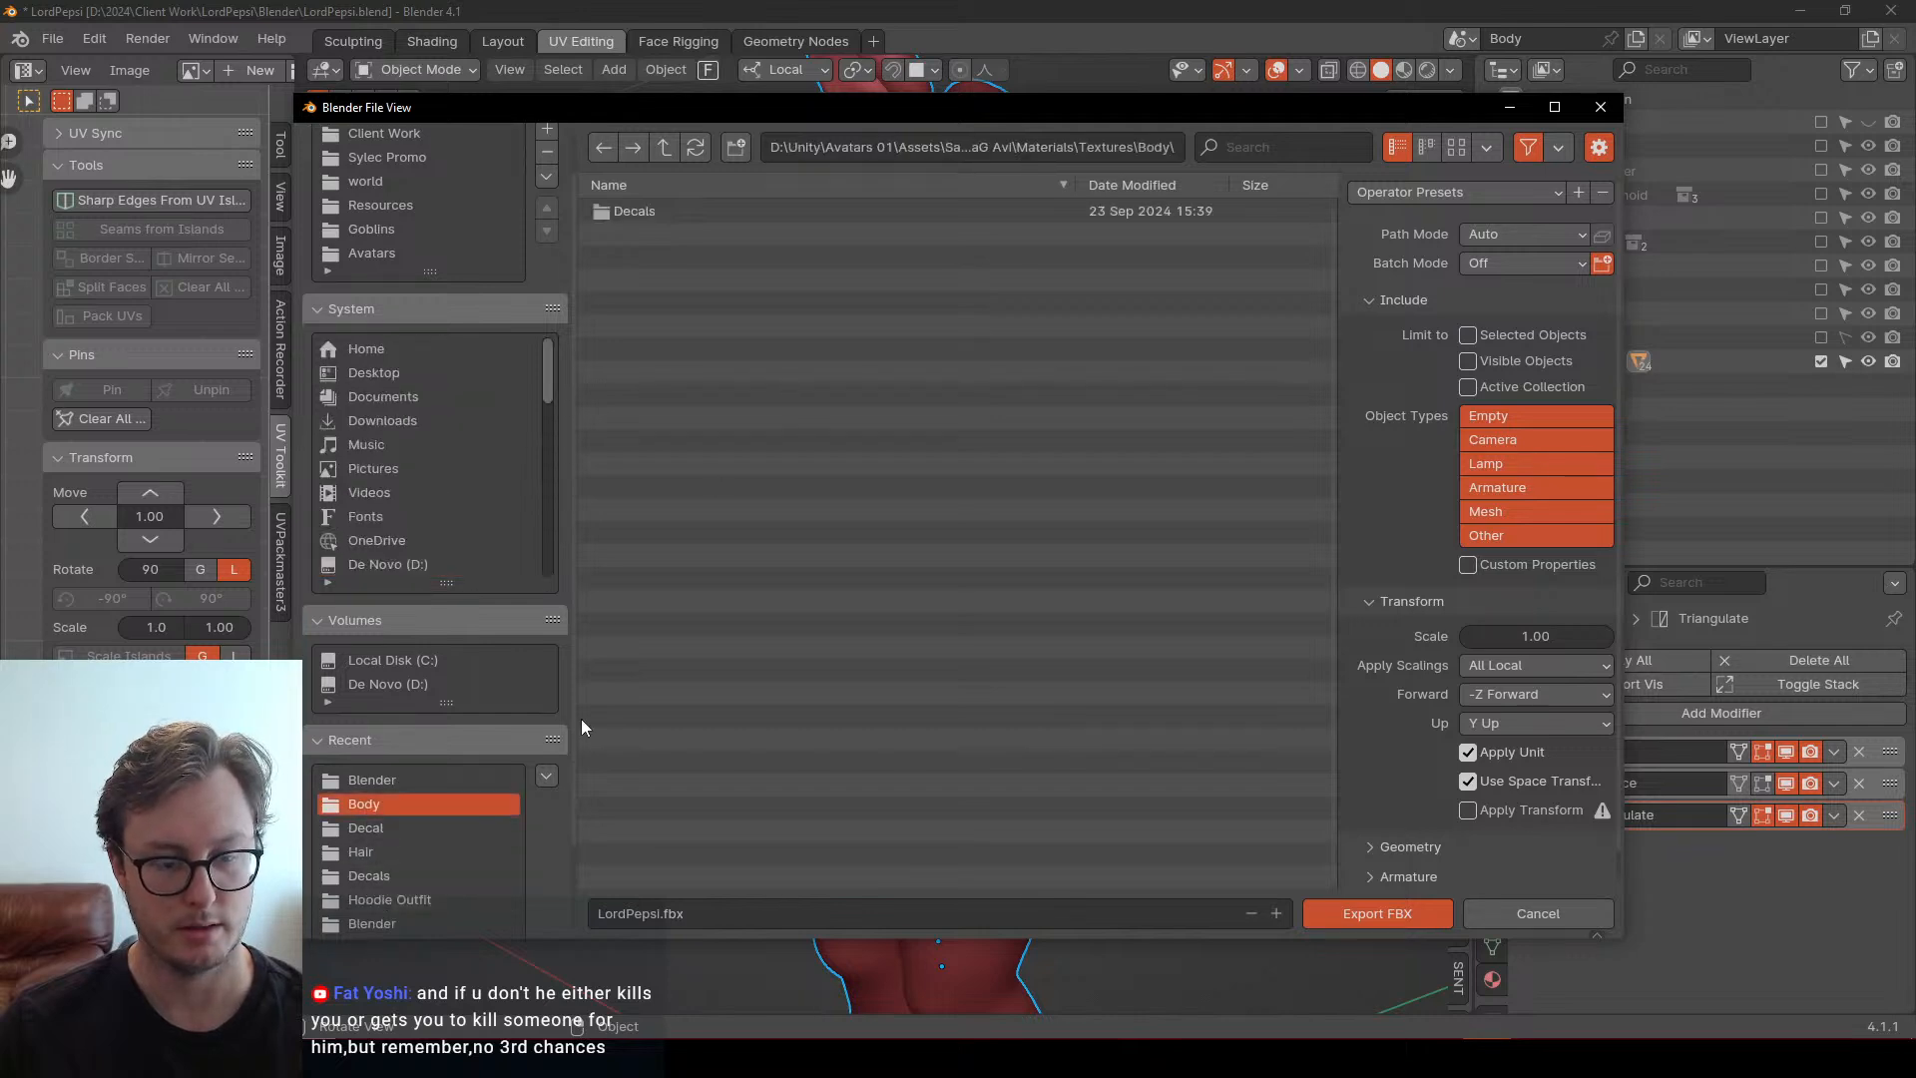
{"action": "scroll", "coordinate": [393, 874], "scroll_direction": "down", "scroll_amount": 2}
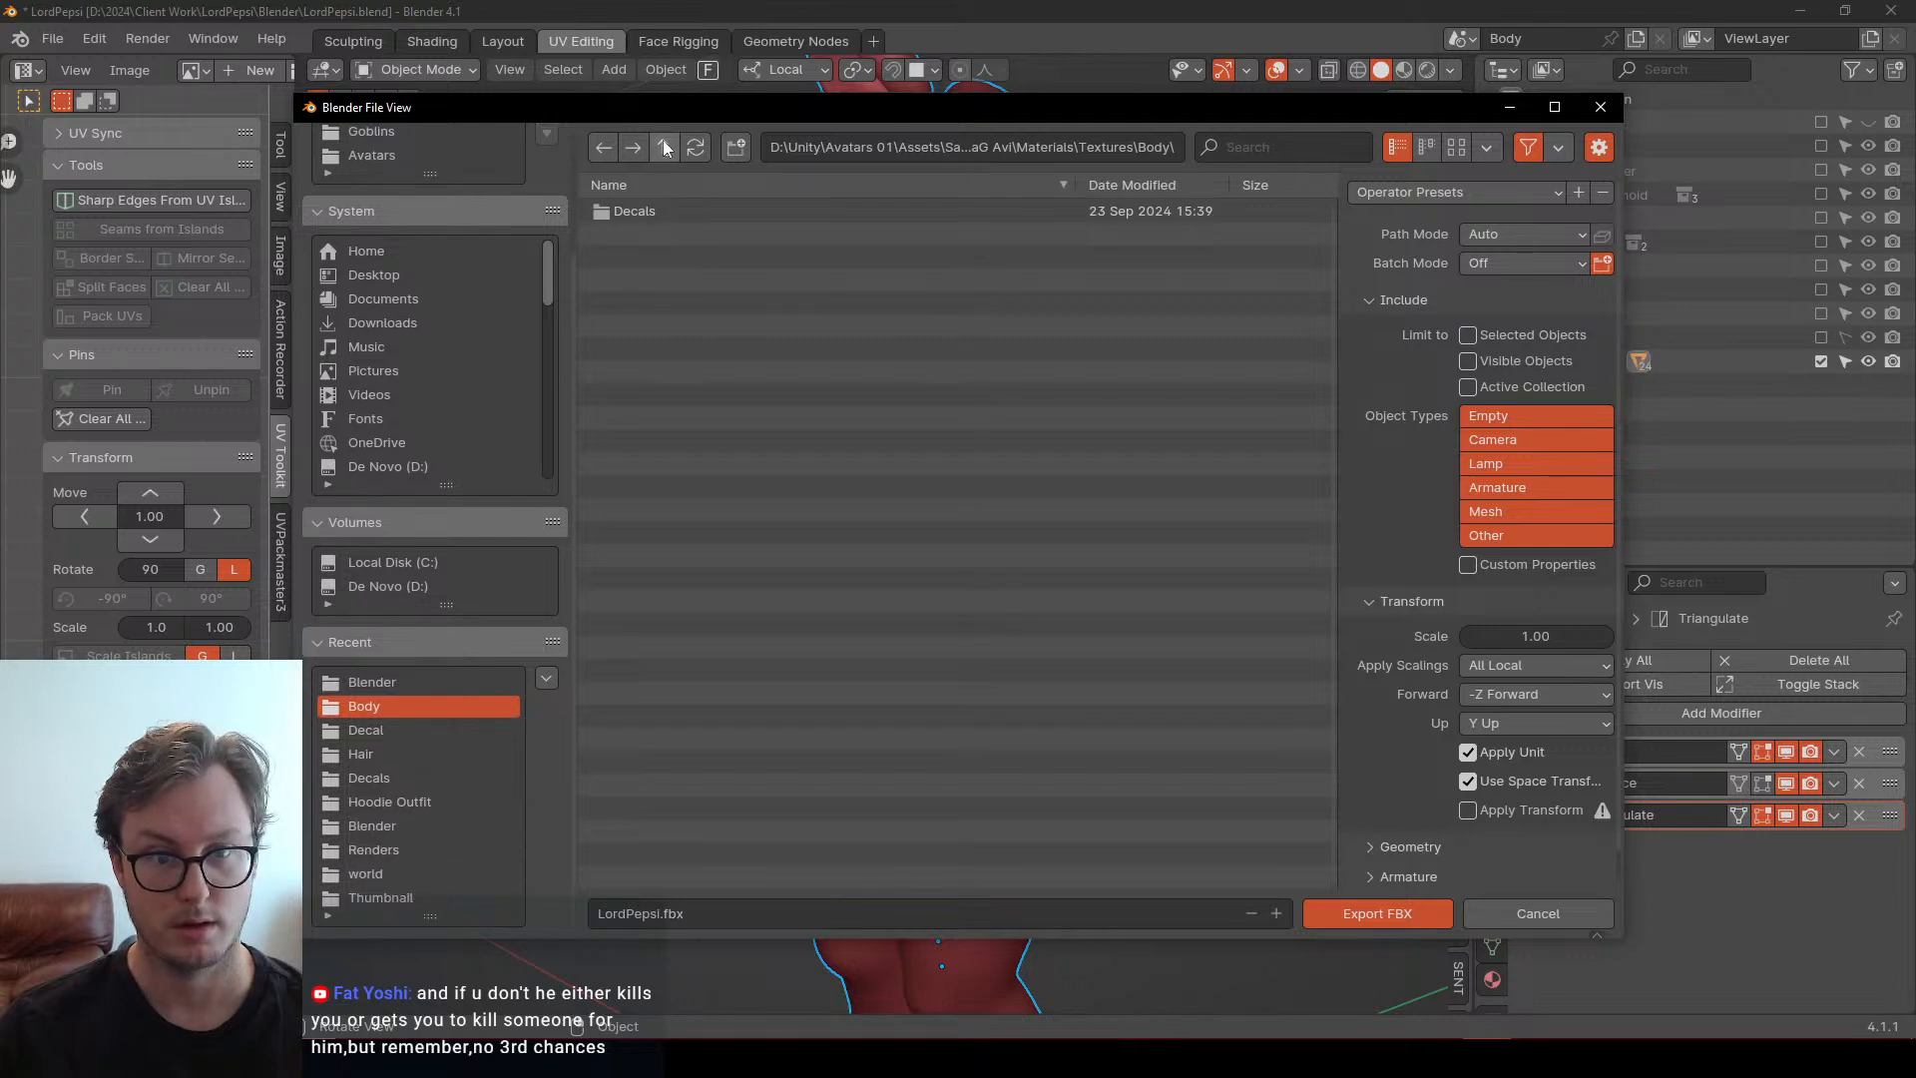
{"action": "key", "text": "Escape"}
Export the selection as FBX over LordPepsi_Body_Cage.fbx in the project's Bakes\Body folder, using the Substance Painter v2 preset
{"action": "key", "text": "q"}
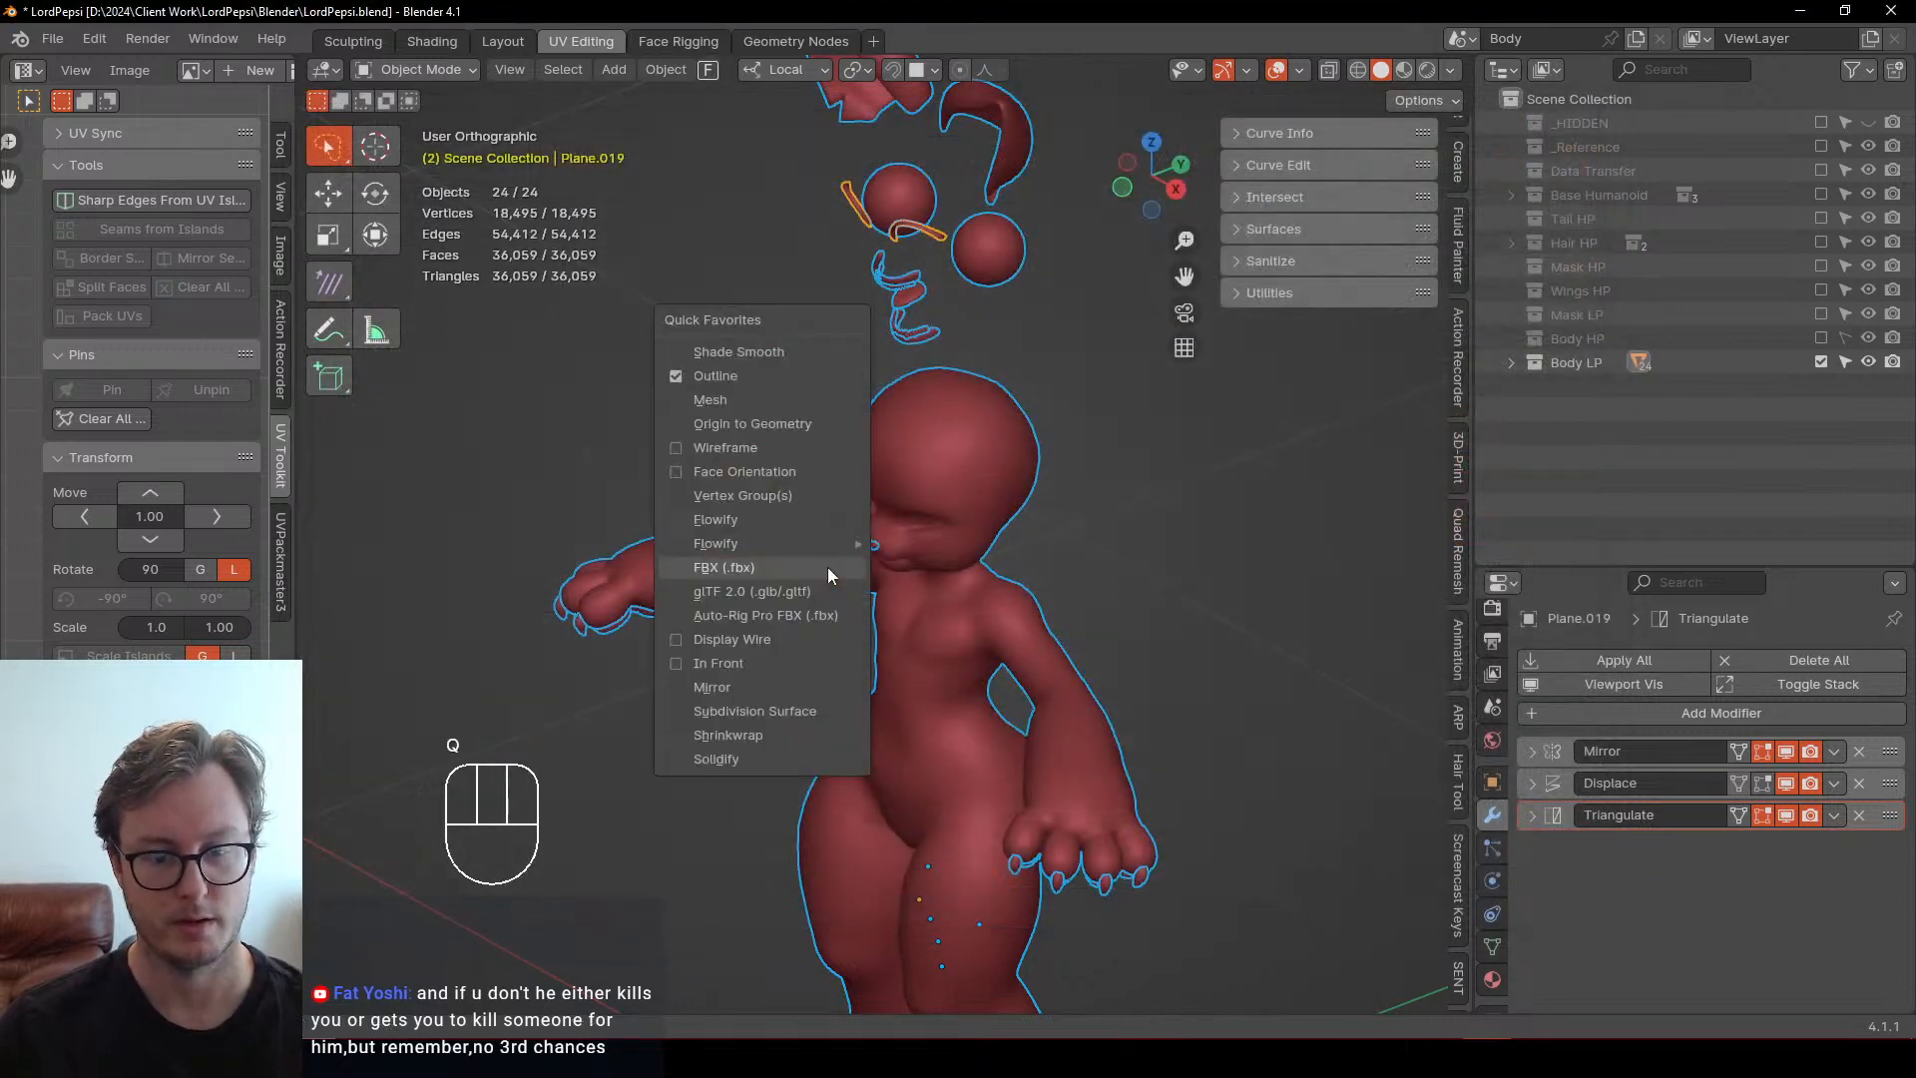
{"action": "left_click", "coordinate": [828, 567]}
{"action": "left_click", "coordinate": [665, 147]}
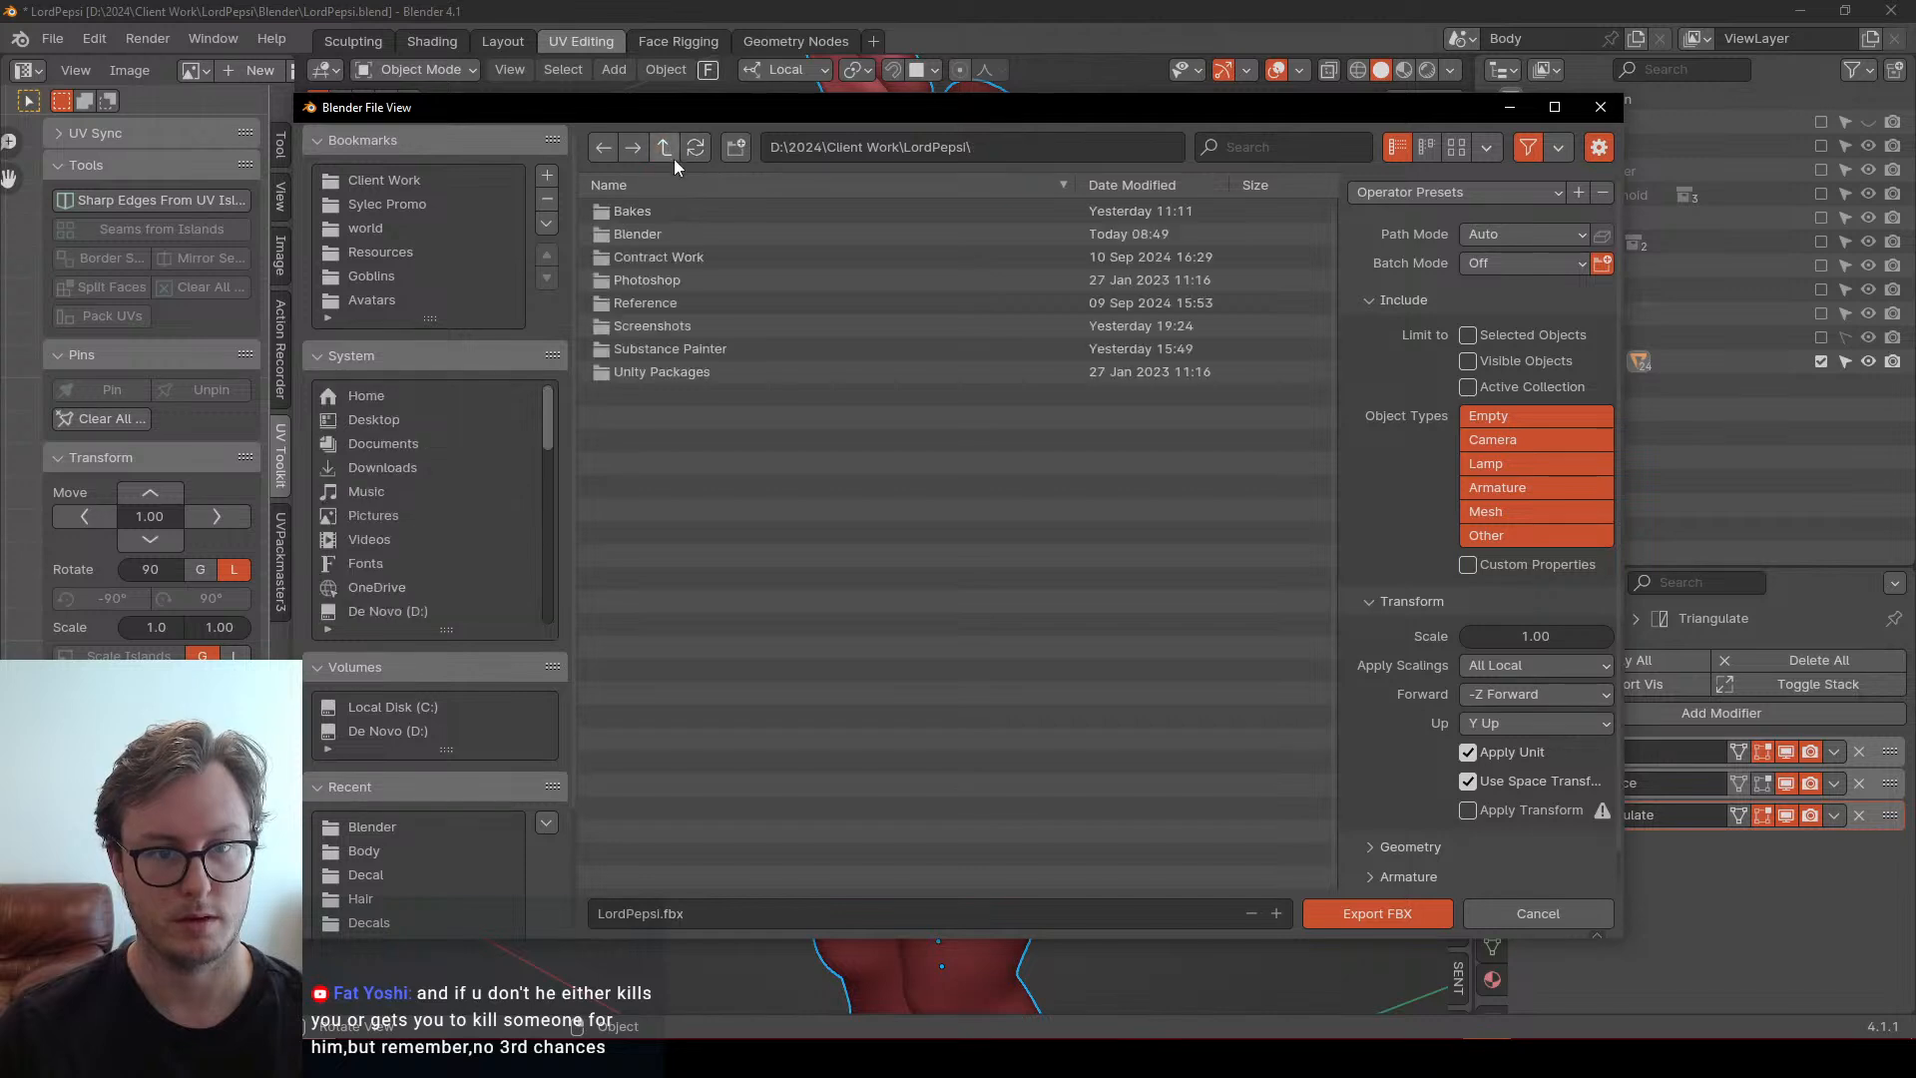
{"action": "left_click", "coordinate": [679, 213]}
{"action": "left_click", "coordinate": [680, 213]}
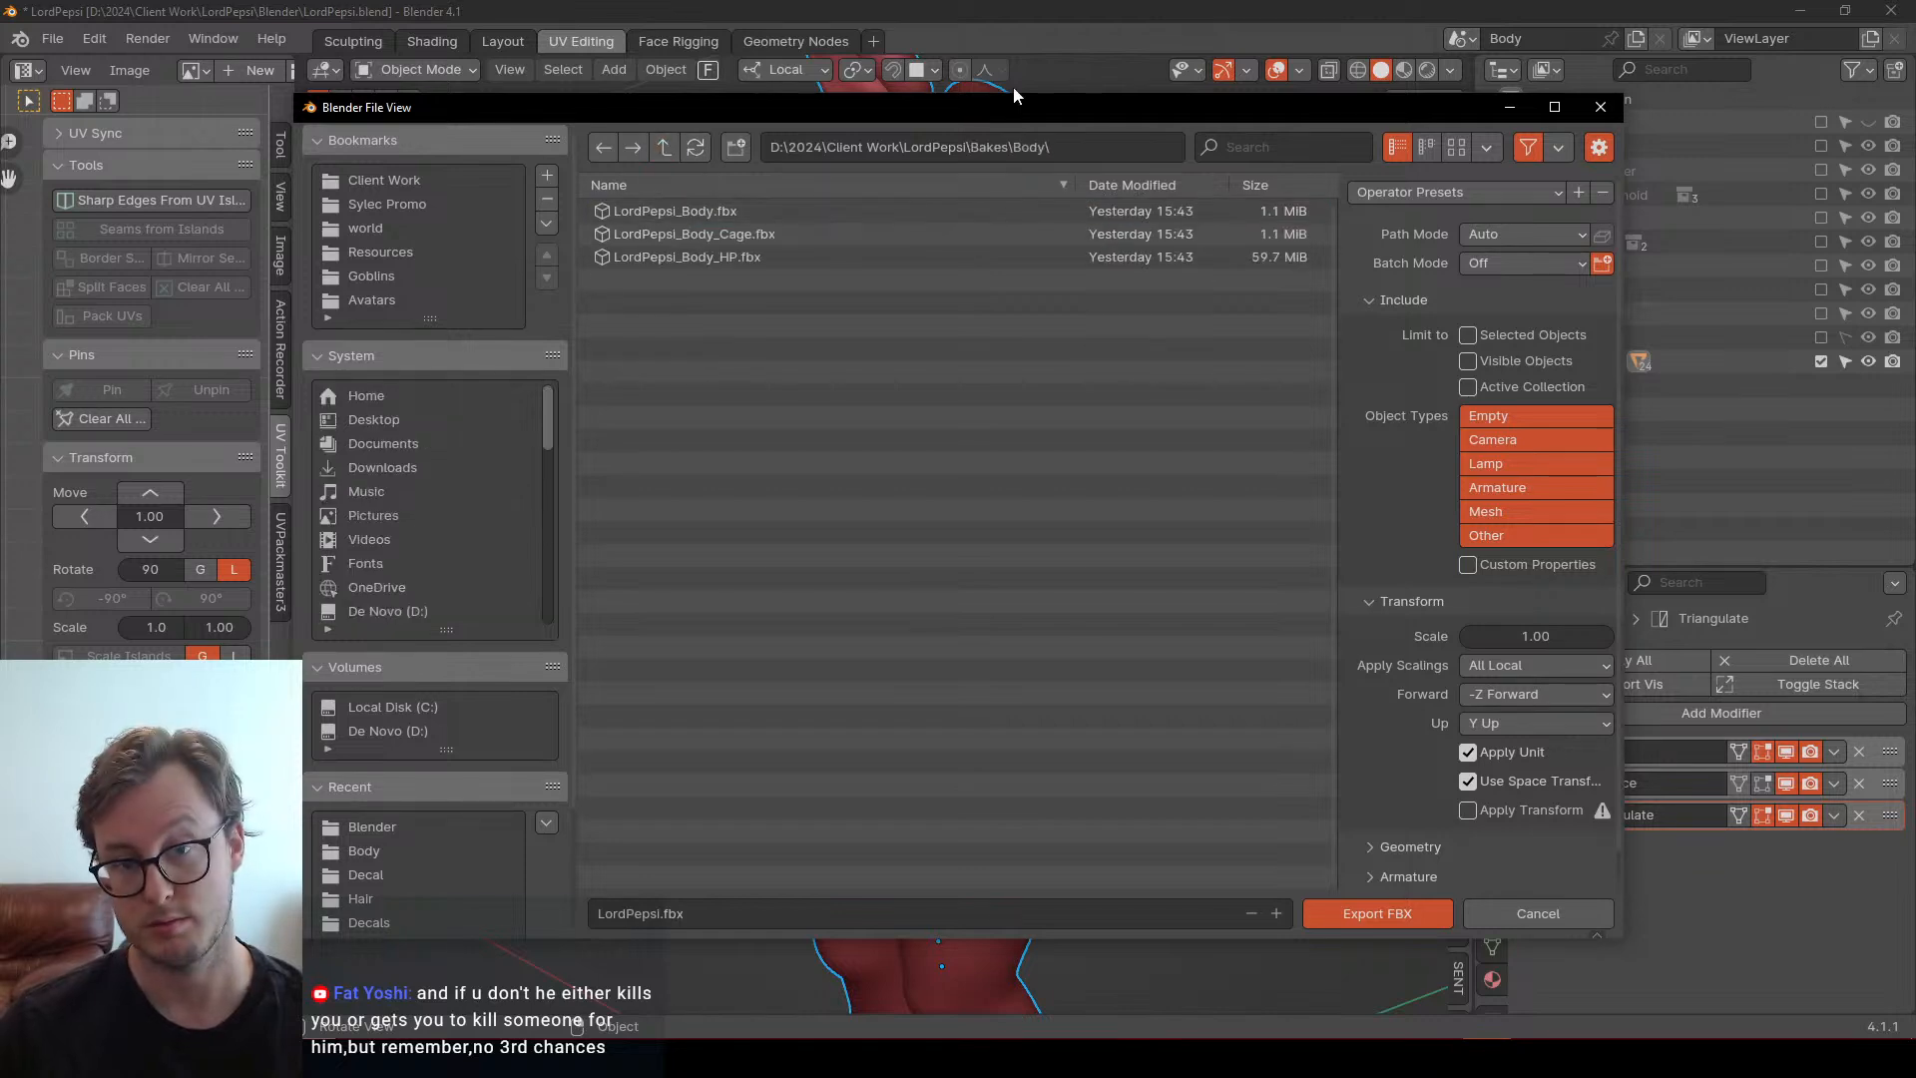
{"action": "left_click", "coordinate": [715, 234]}
{"action": "left_click_drag", "start_coordinate": [1029, 116], "coordinate": [960, 94]}
{"action": "left_click", "coordinate": [1343, 169]}
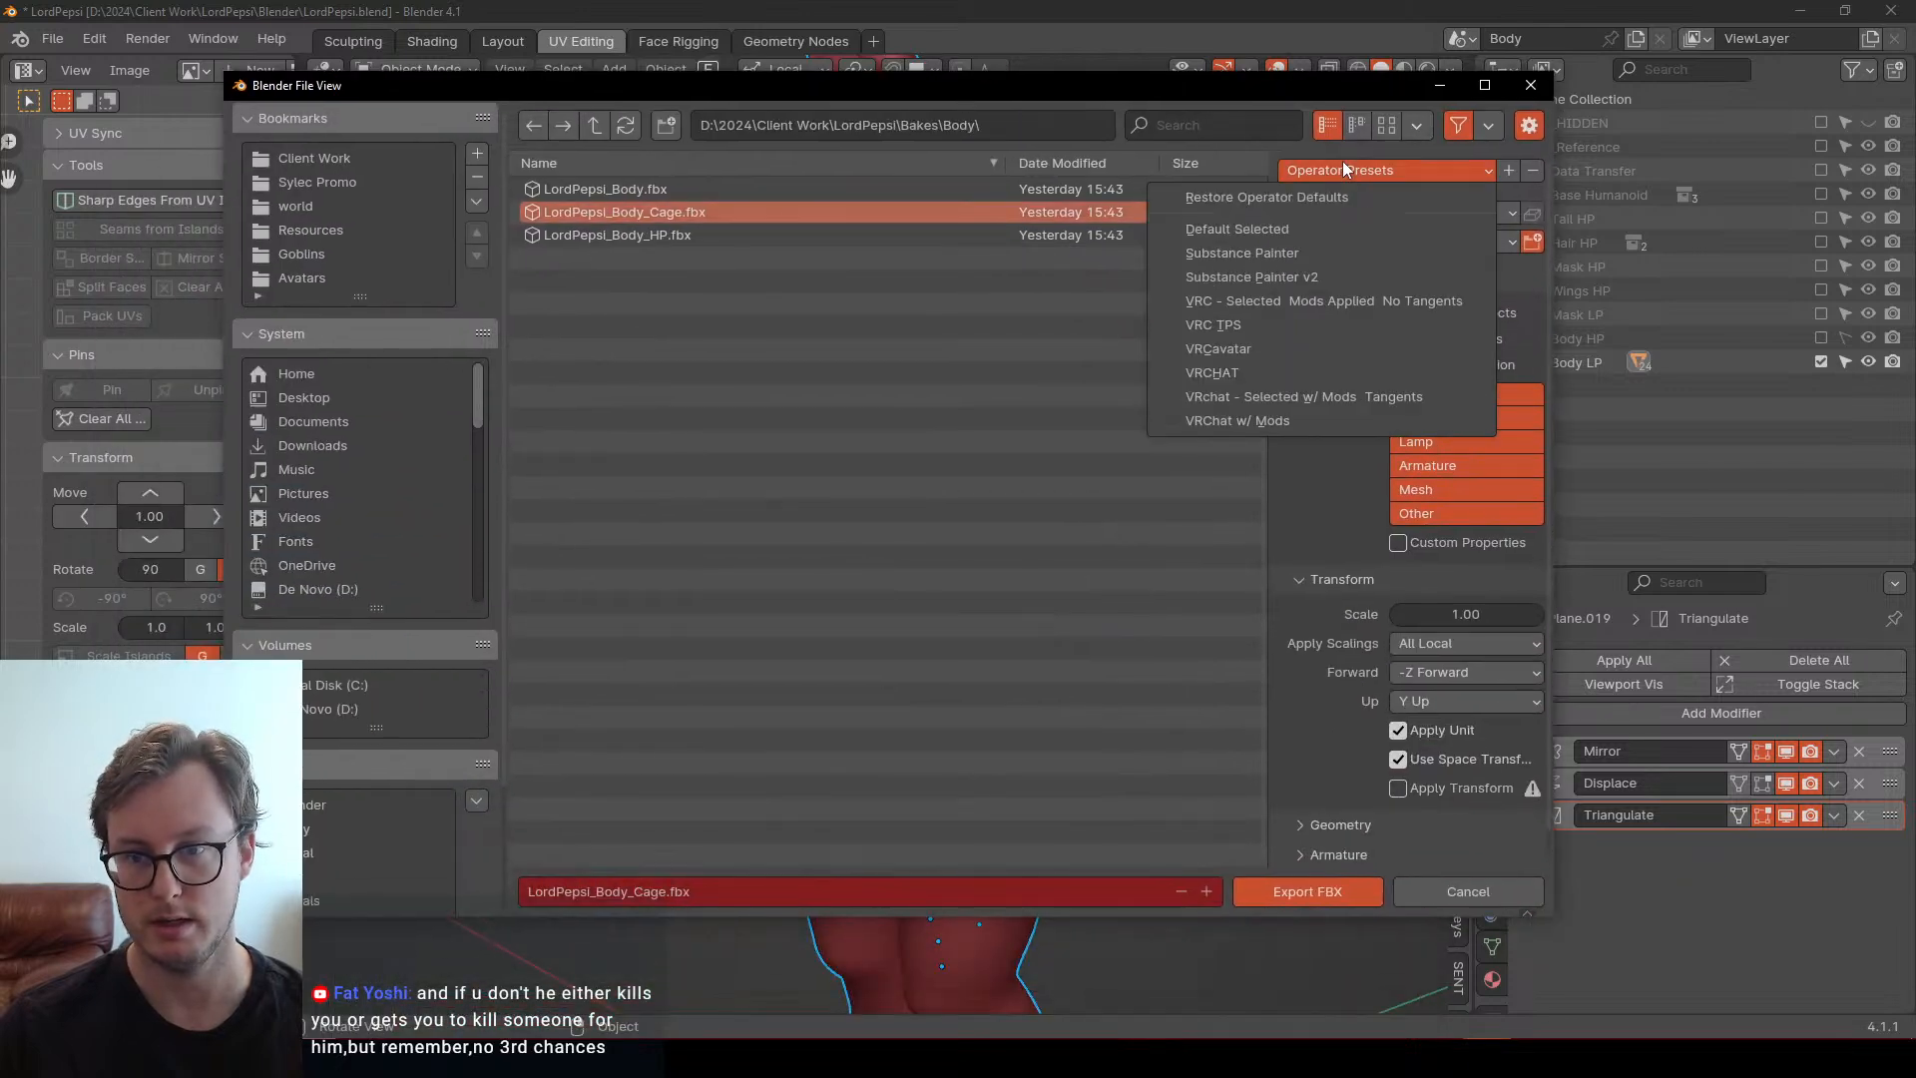
{"action": "left_click", "coordinate": [1293, 267]}
{"action": "left_click", "coordinate": [1301, 891]}
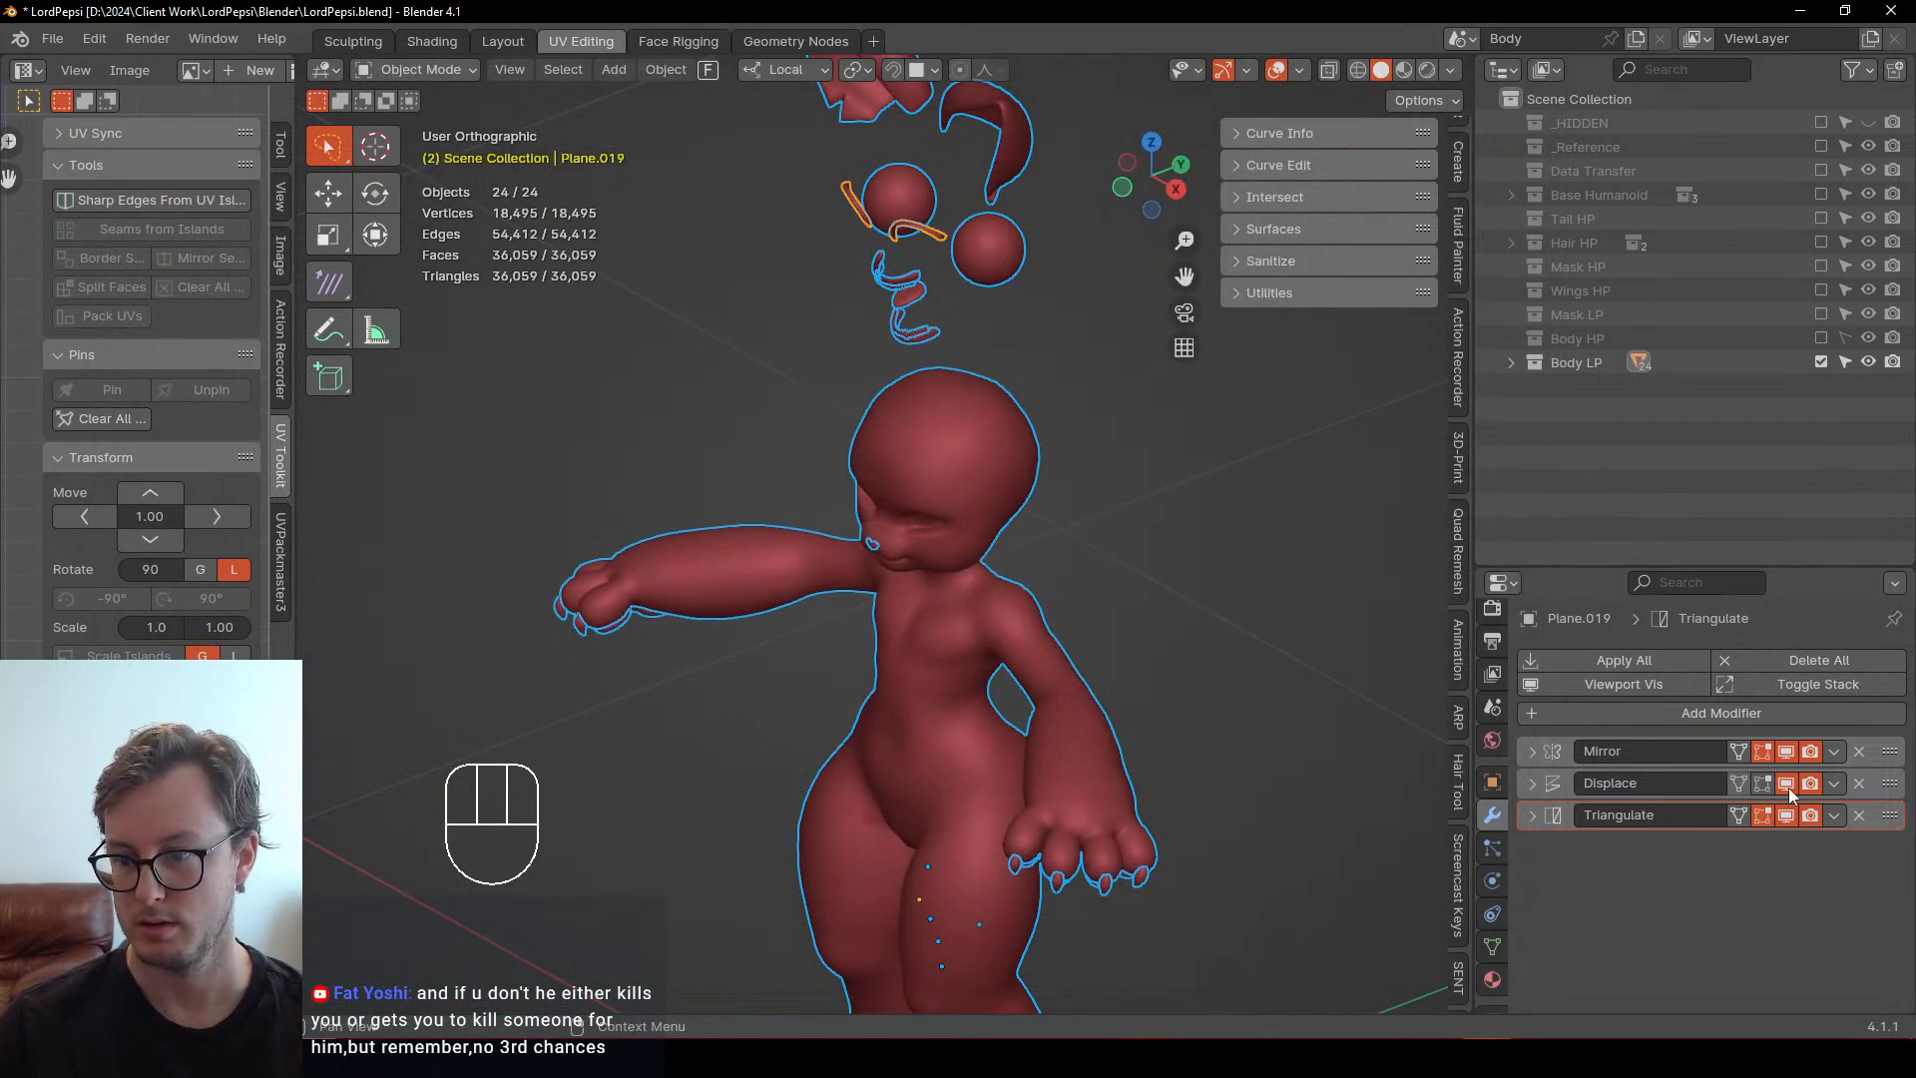
Turn off the Displace modifier's viewport display and copy that setting to all selected low-poly objects
{"action": "left_click", "coordinate": [1788, 787]}
{"action": "right_click", "coordinate": [1788, 787]}
{"action": "left_click", "coordinate": [1714, 769]}
Export the undisplaced low-poly selection as FBX over LordPepsi_Body.fbx, and save the Blender file
{"action": "key", "text": "q"}
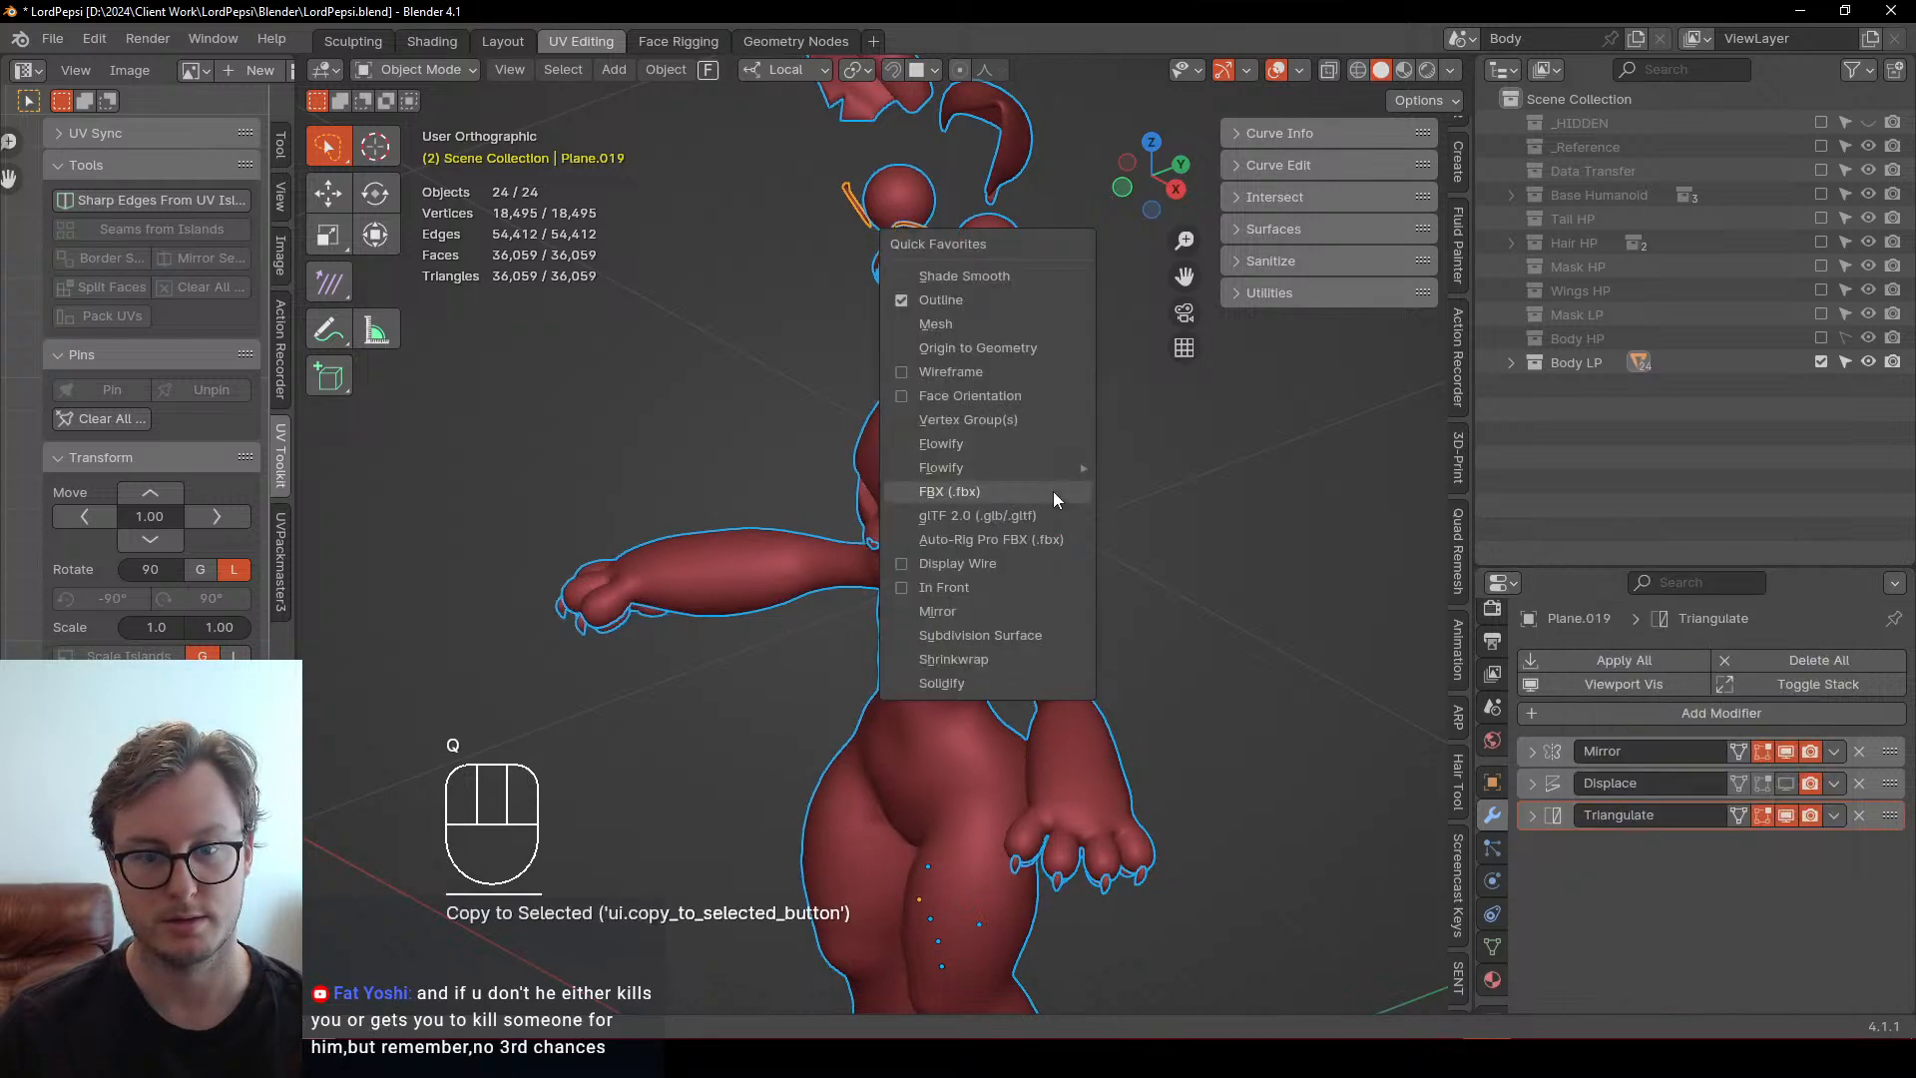
{"action": "left_click", "coordinate": [1052, 491]}
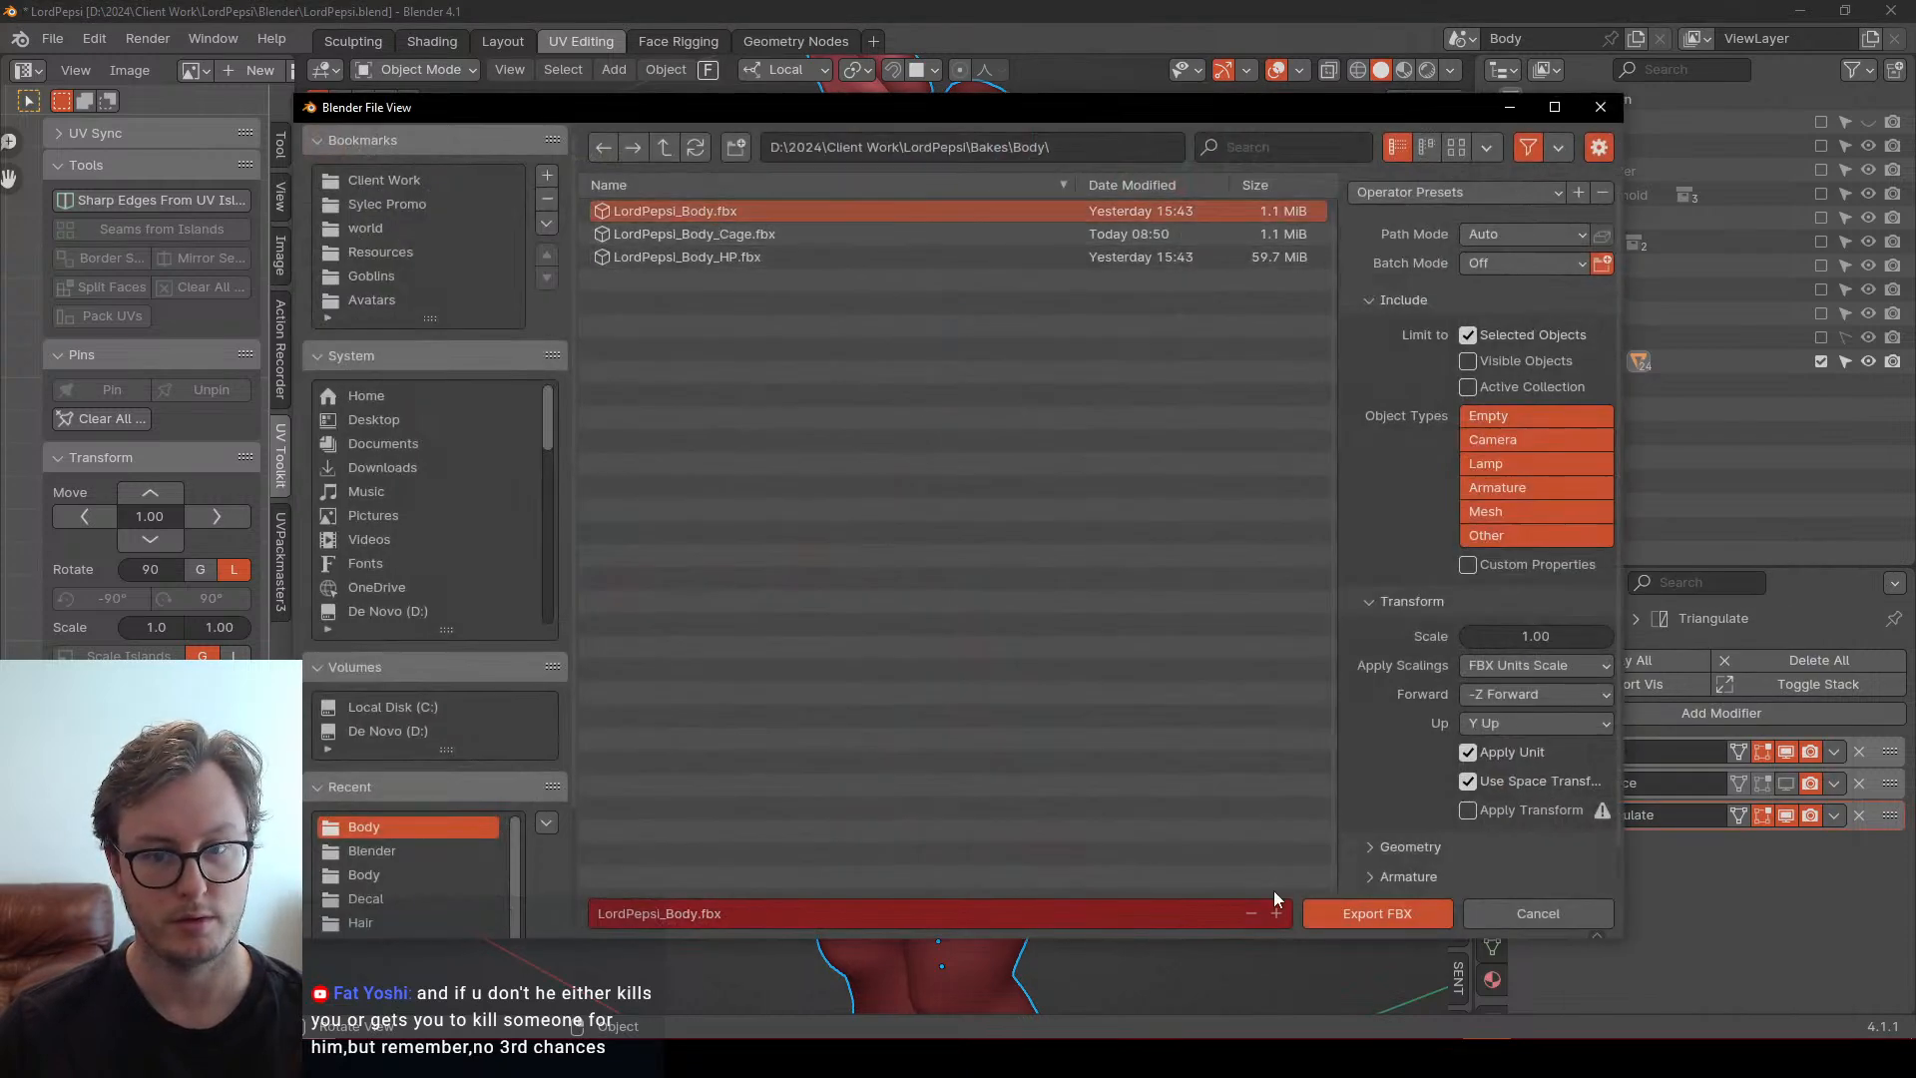
{"action": "left_click", "coordinate": [1355, 922]}
{"action": "key", "text": "ctrl+s"}
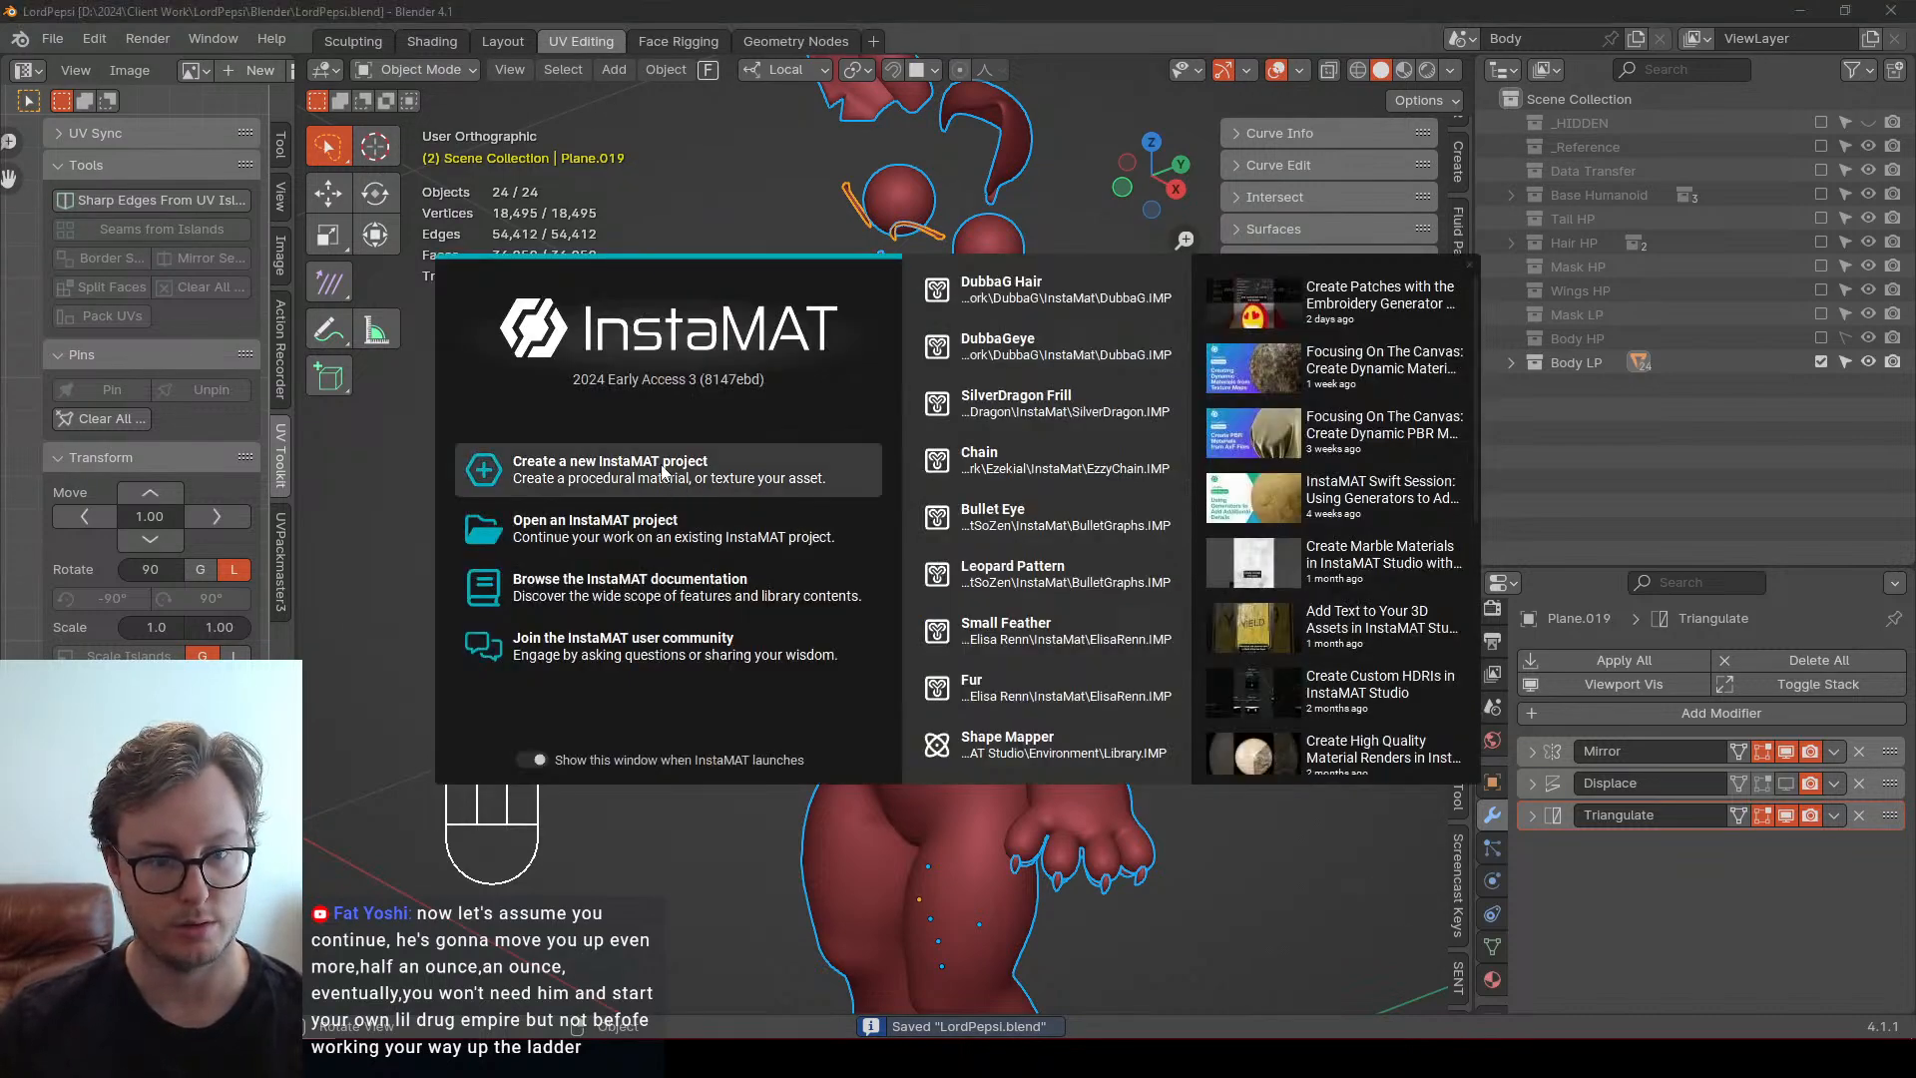
Switch to InstaMAT Studio and create a new Element Graph project without a template
{"action": "left_click", "coordinate": [663, 471]}
{"action": "left_click", "coordinate": [659, 556]}
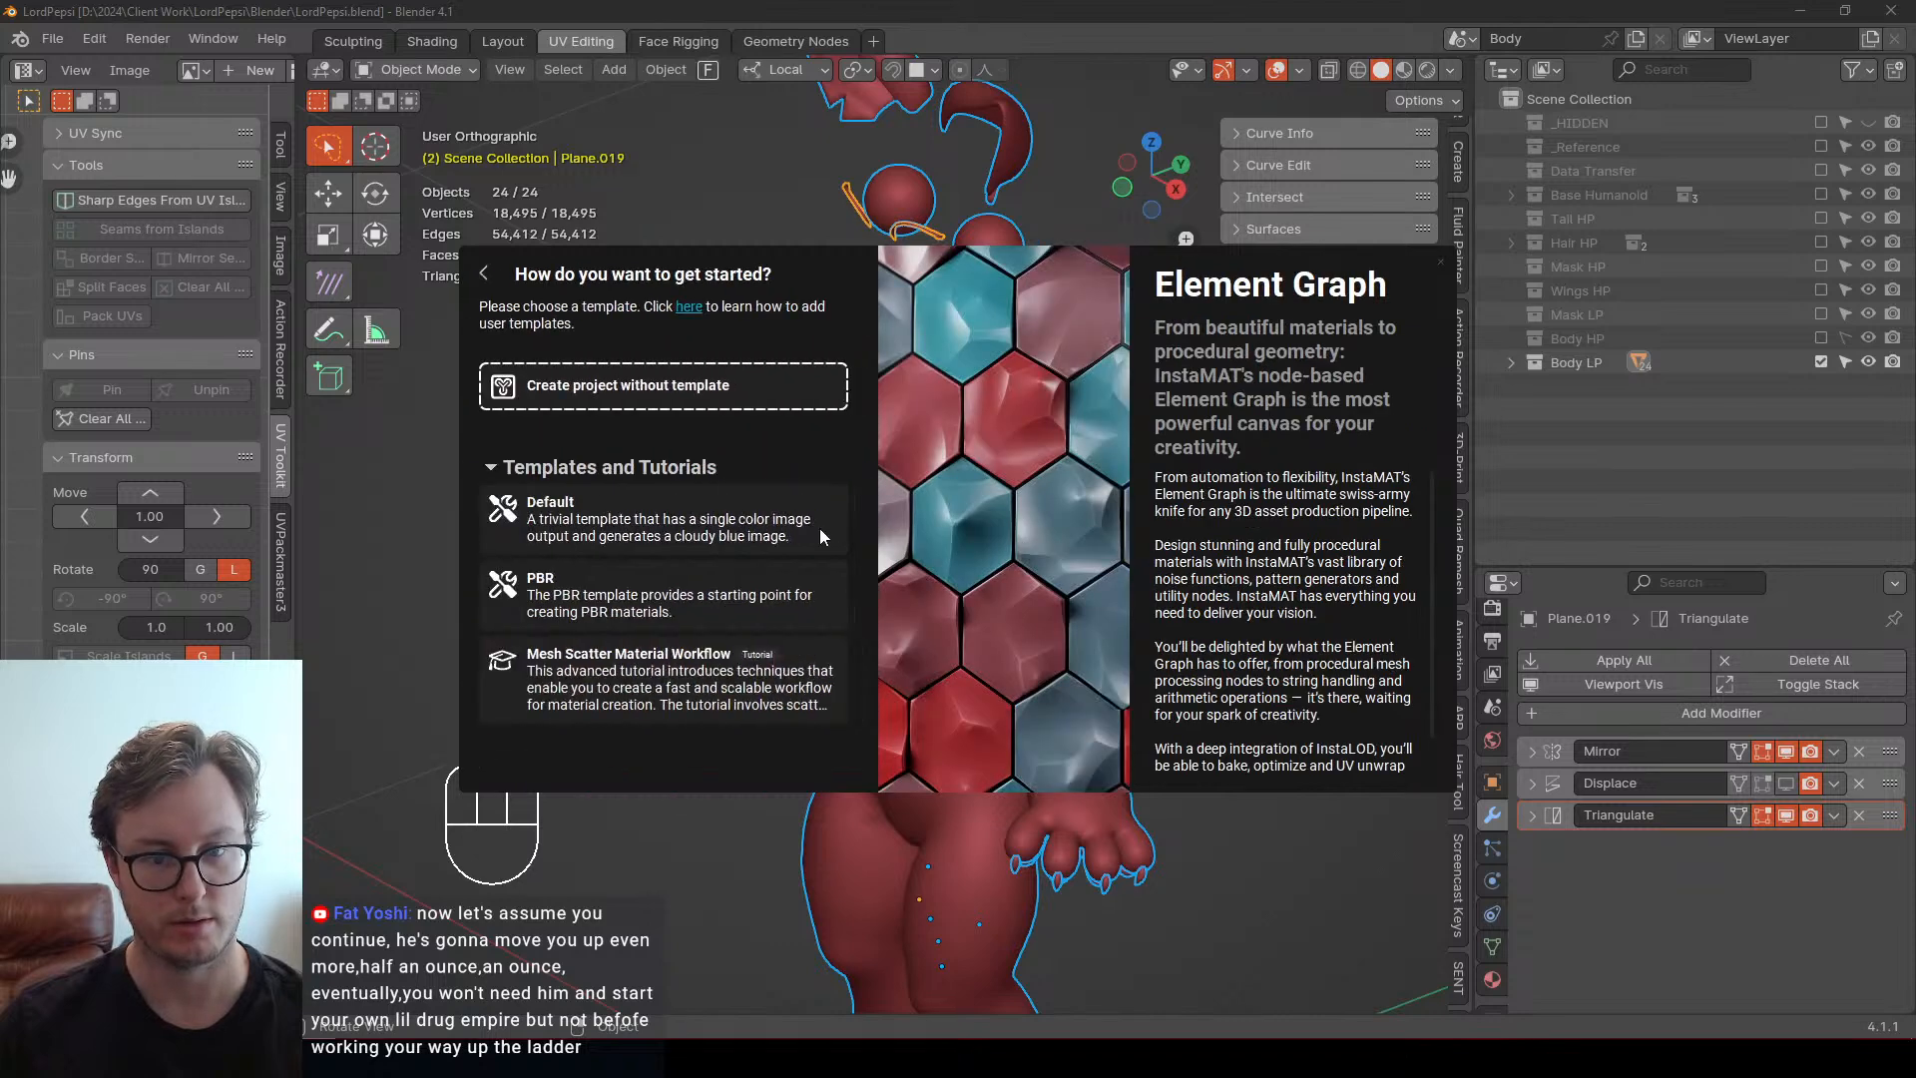
{"action": "left_click", "coordinate": [679, 404]}
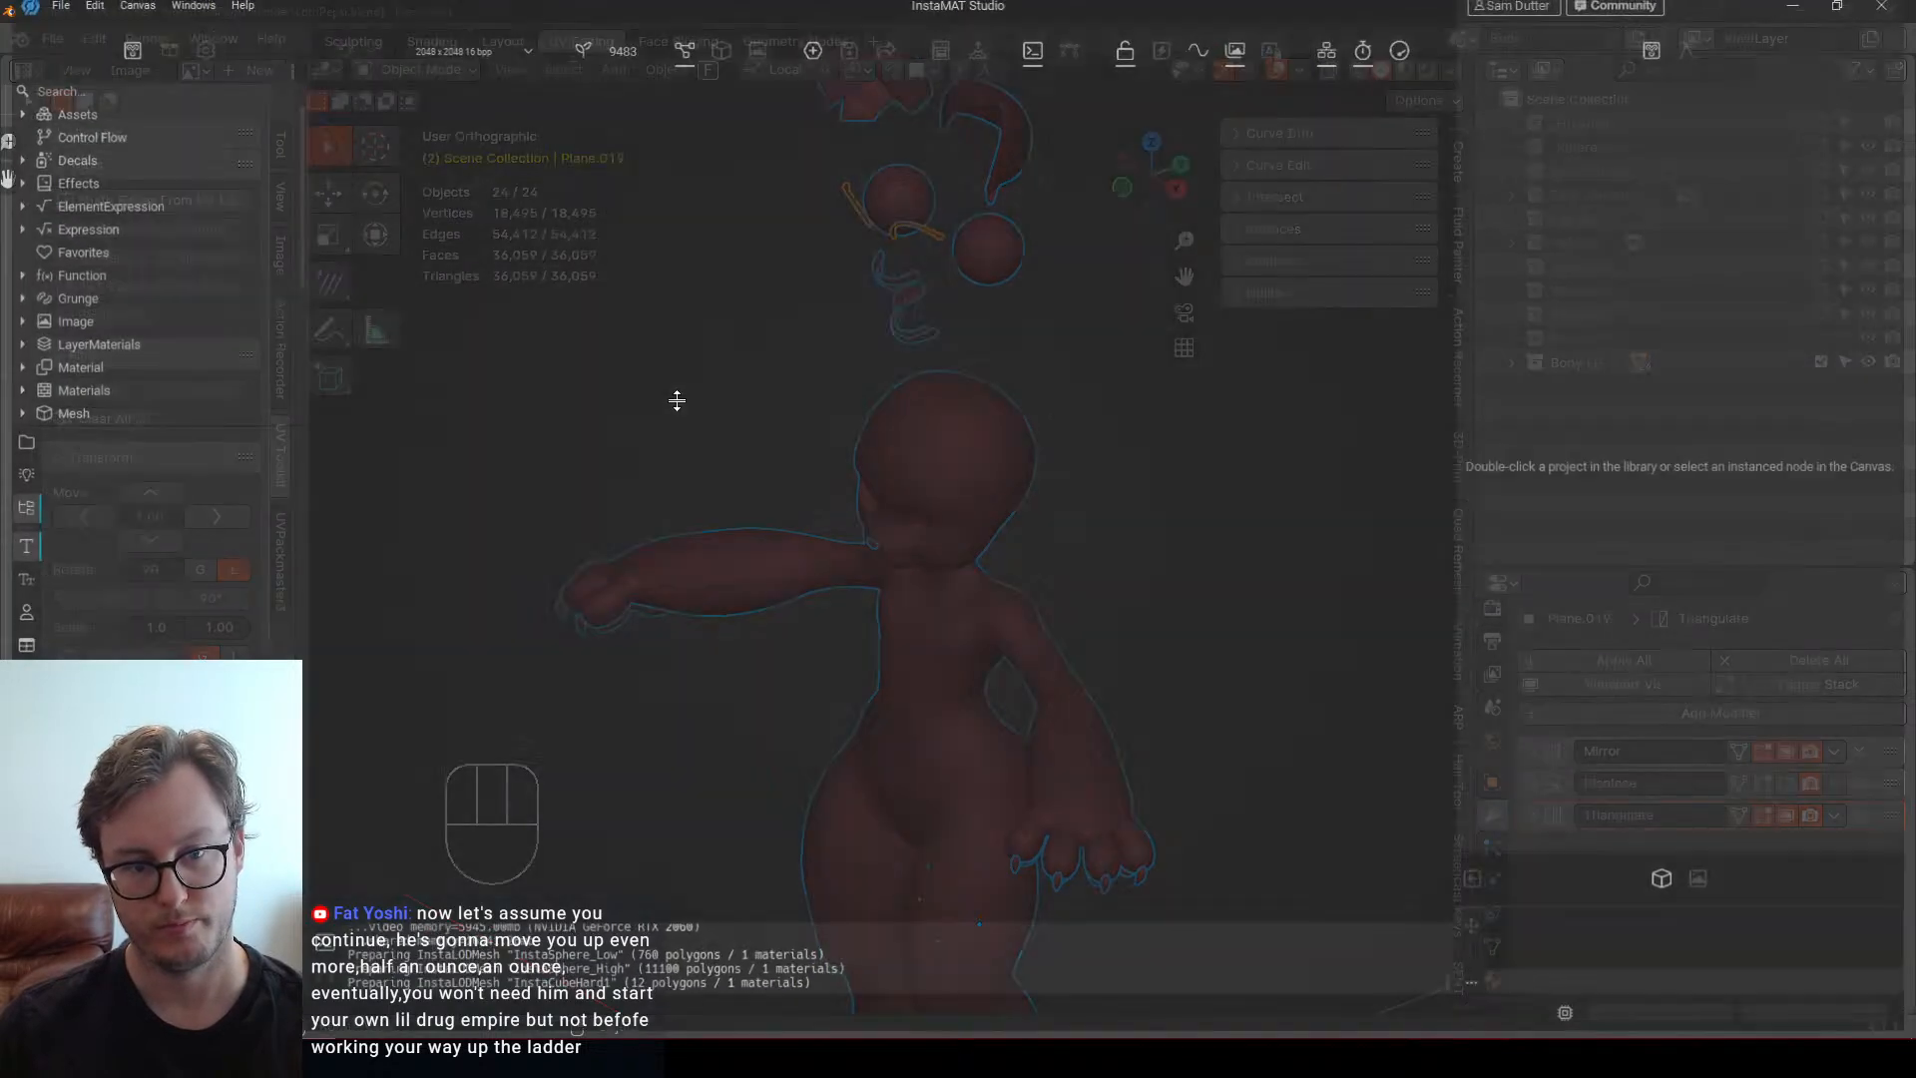
Start saving the package and create a folder named InstaMat in D:\2024\Client Work\LordPepsi
{"action": "key", "text": "ctrl+s"}
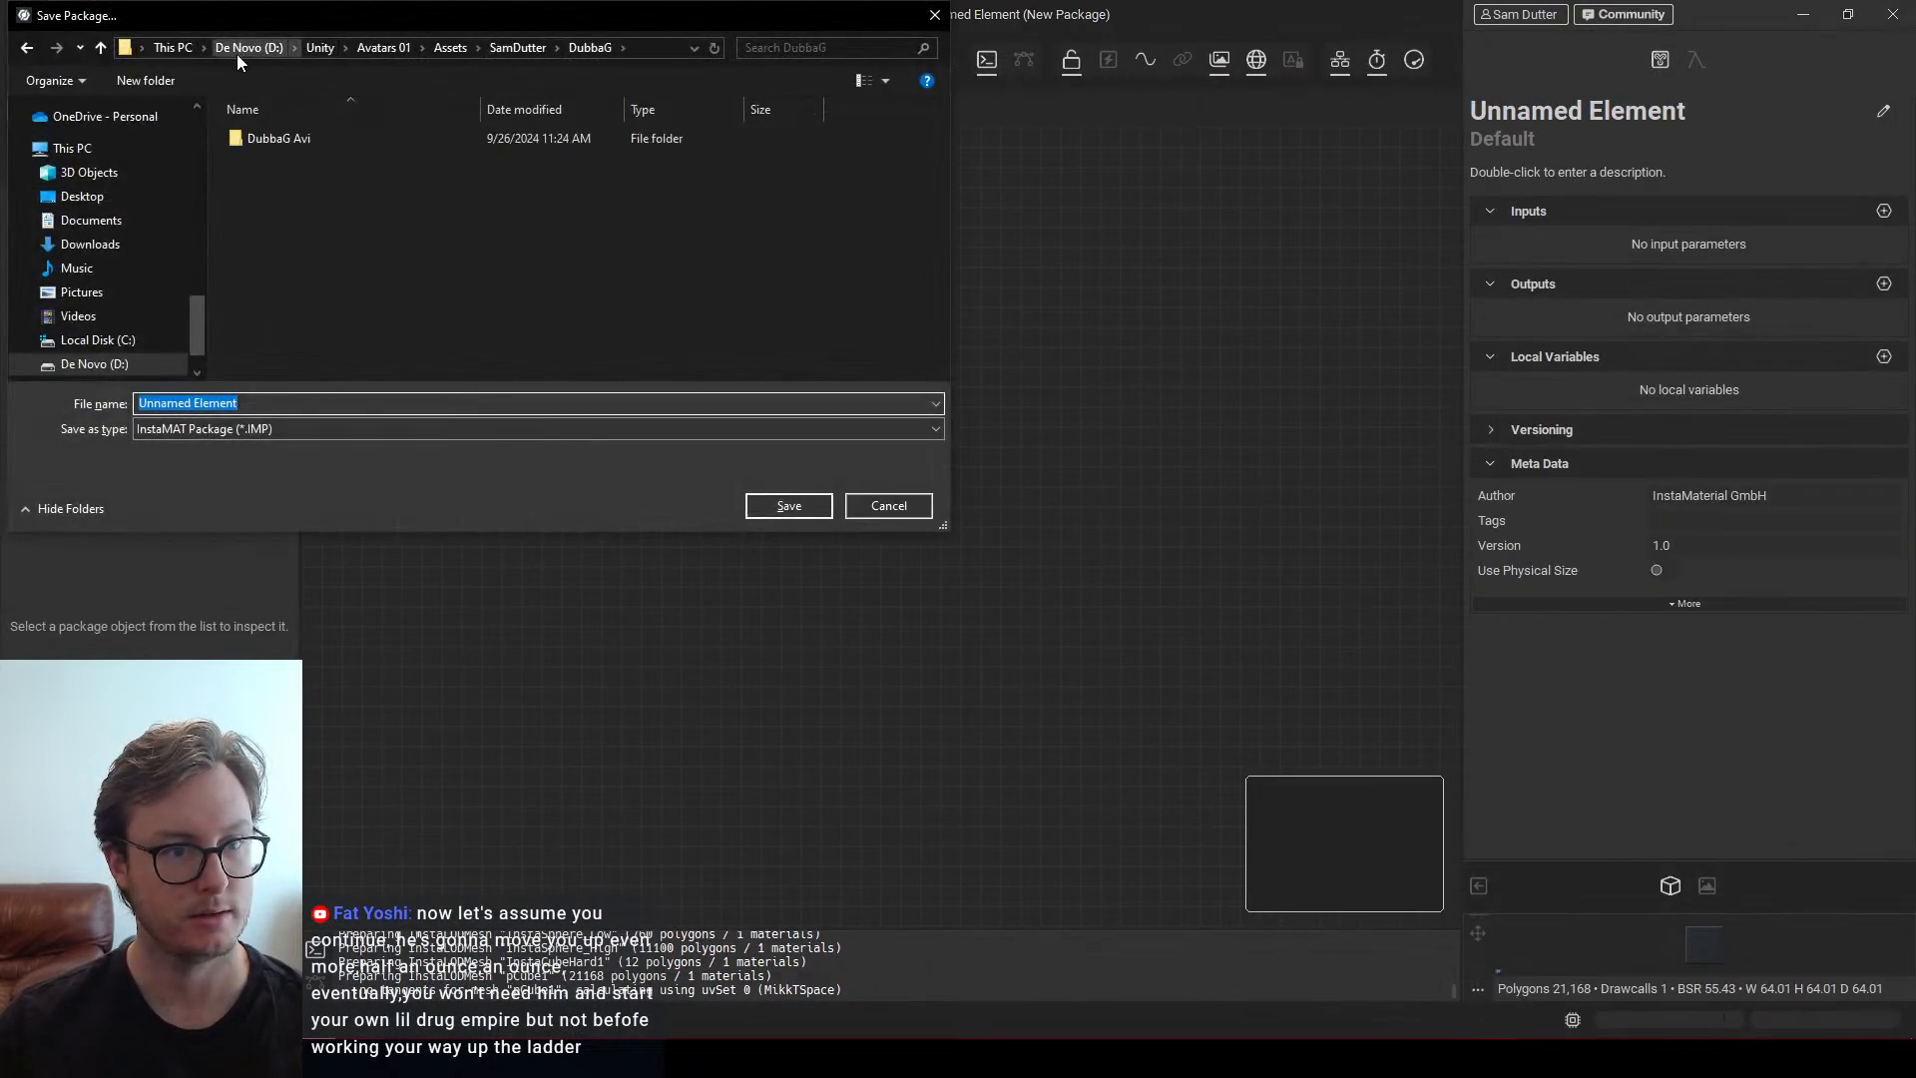
{"action": "left_click", "coordinate": [237, 55]}
{"action": "double_click", "coordinate": [273, 200]}
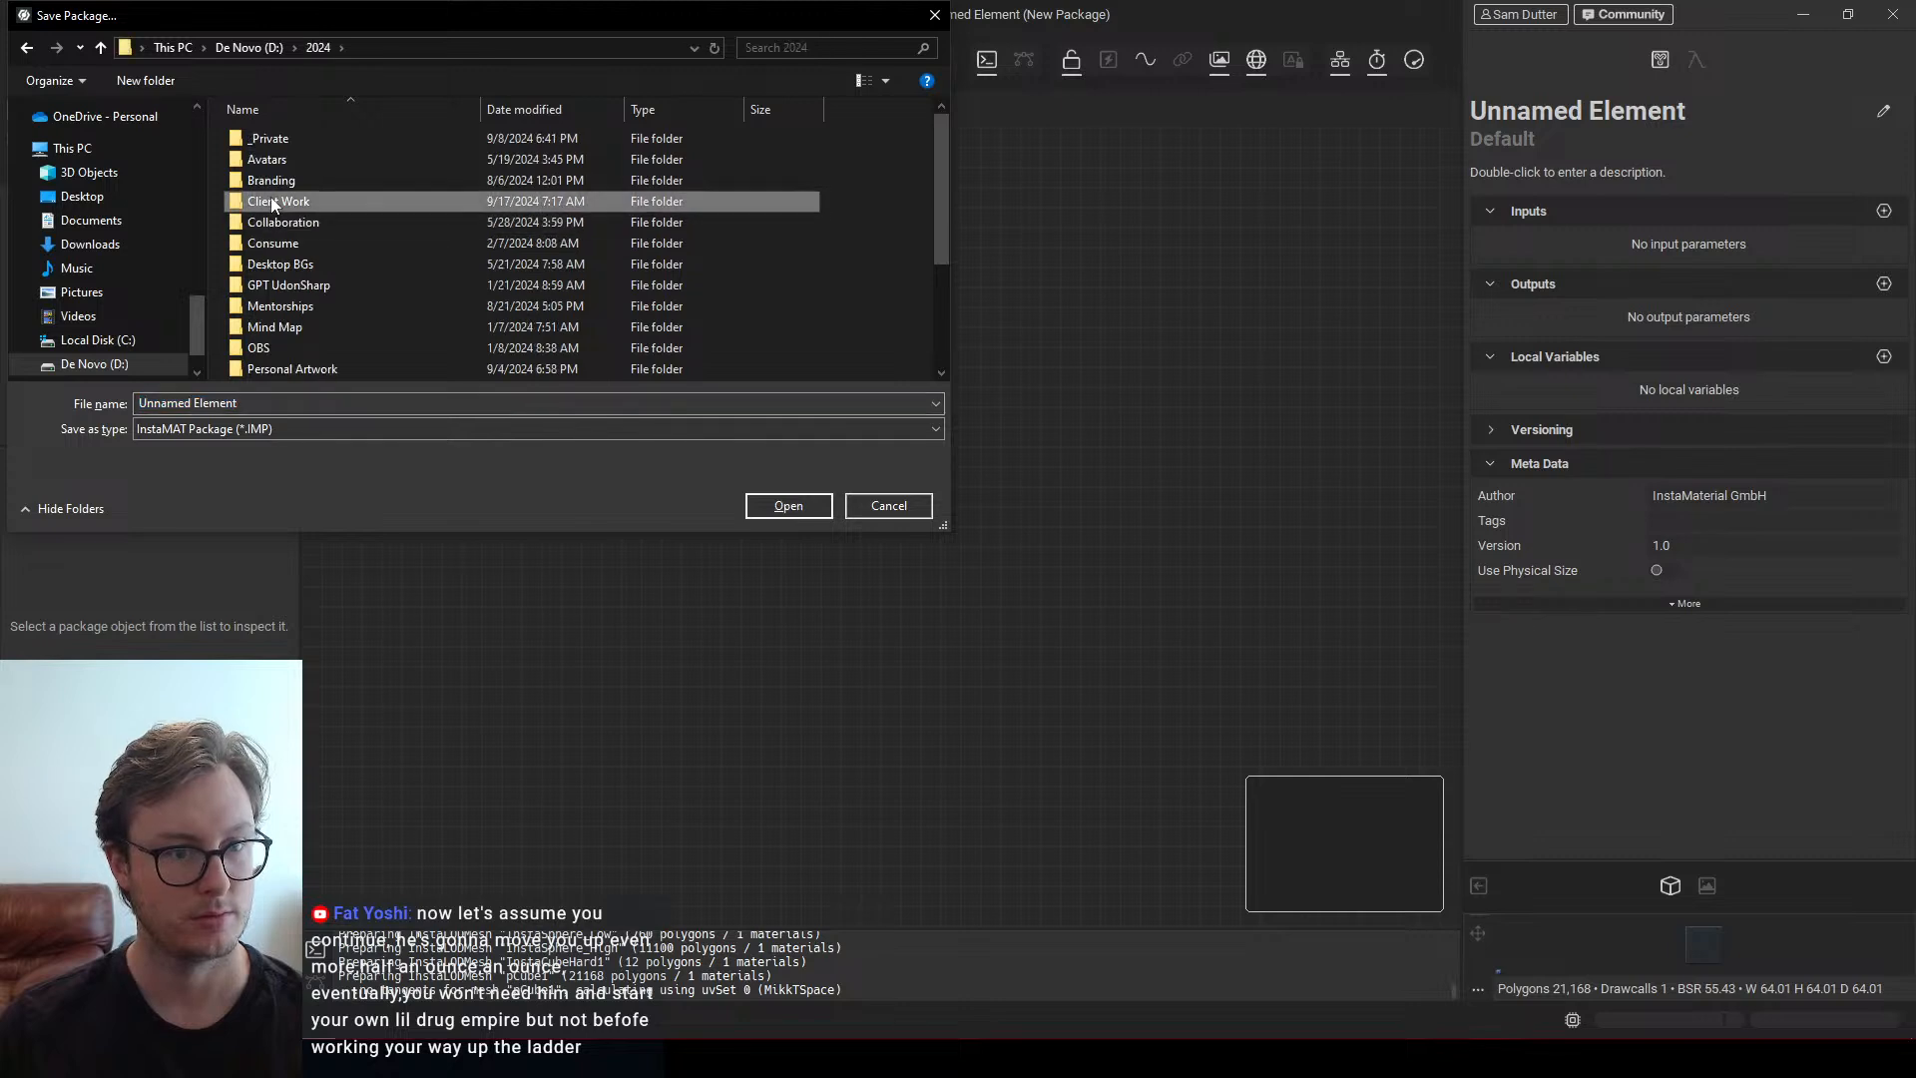
{"action": "double_click", "coordinate": [272, 200]}
{"action": "scroll", "coordinate": [304, 327], "scroll_direction": "down", "scroll_amount": 3}
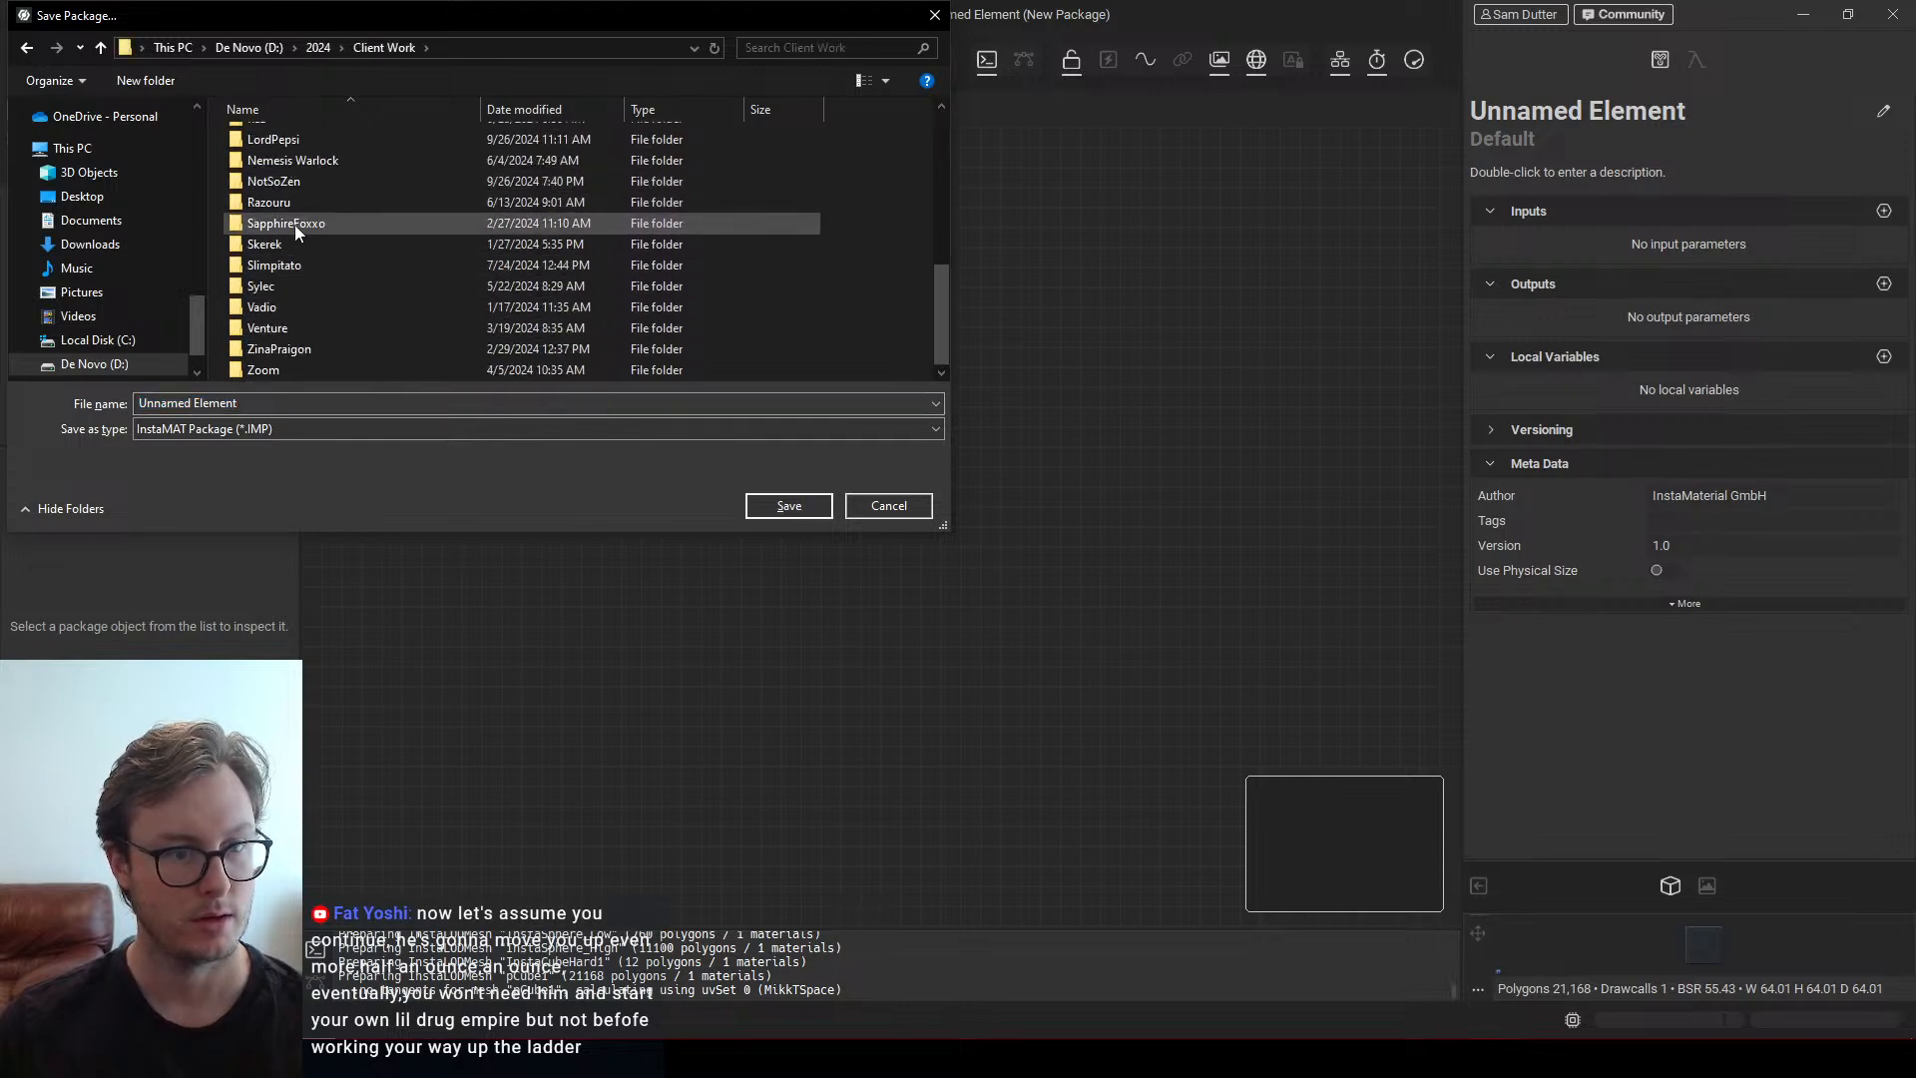
{"action": "double_click", "coordinate": [302, 143]}
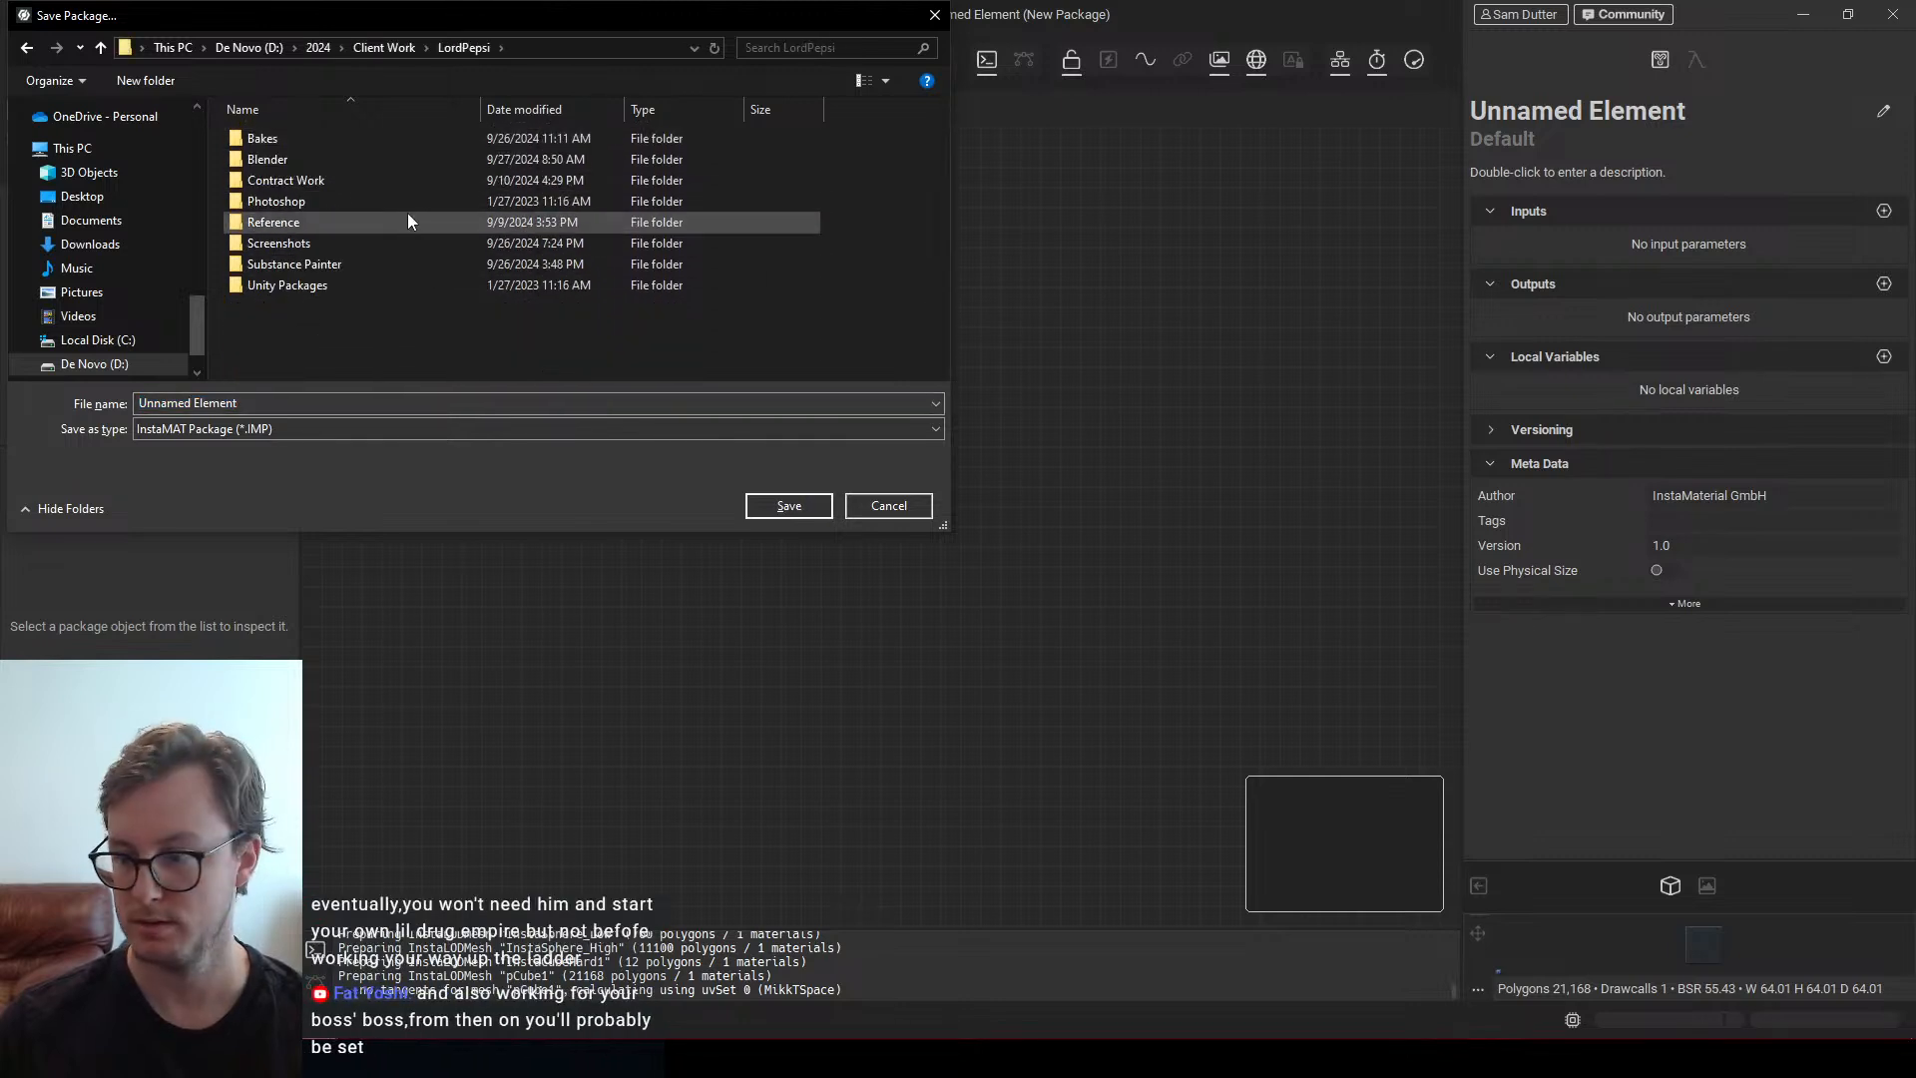
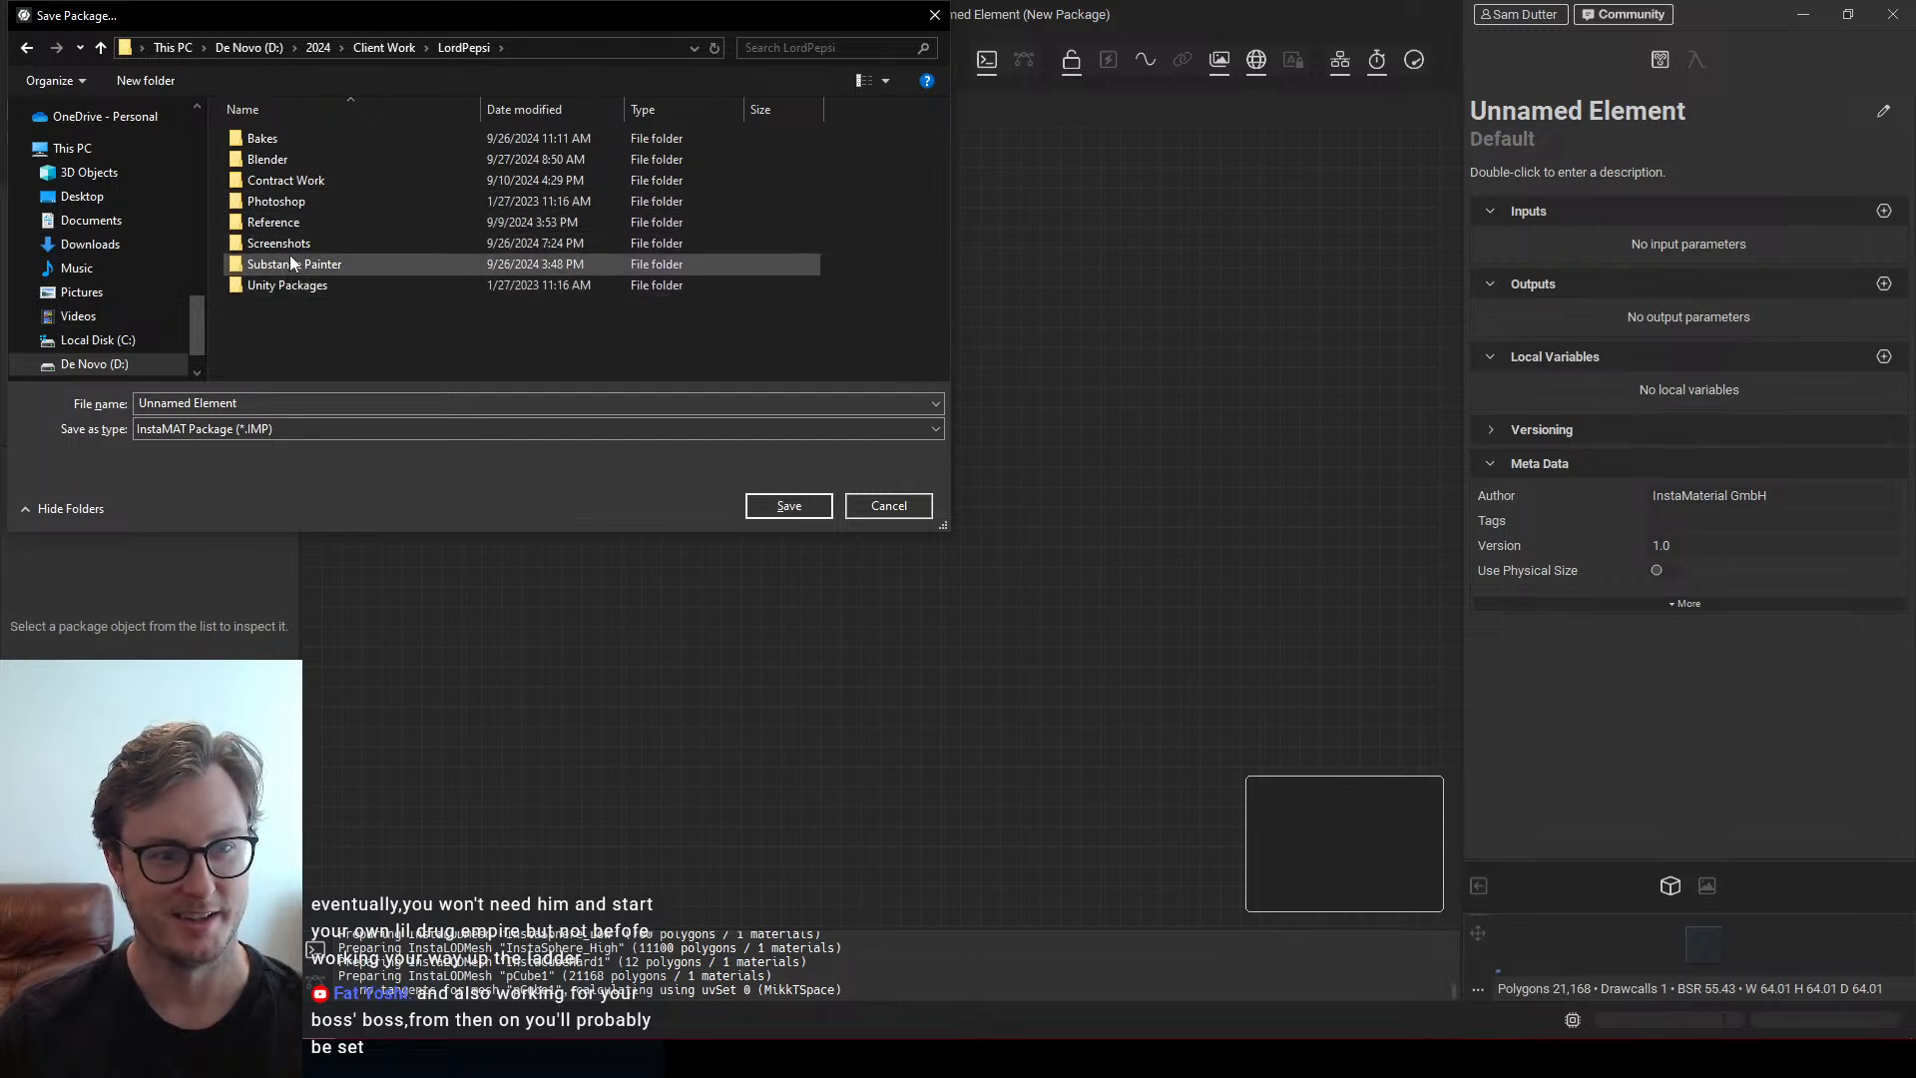
{"action": "left_click", "coordinate": [160, 81]}
{"action": "type", "text": "InstaMat"}
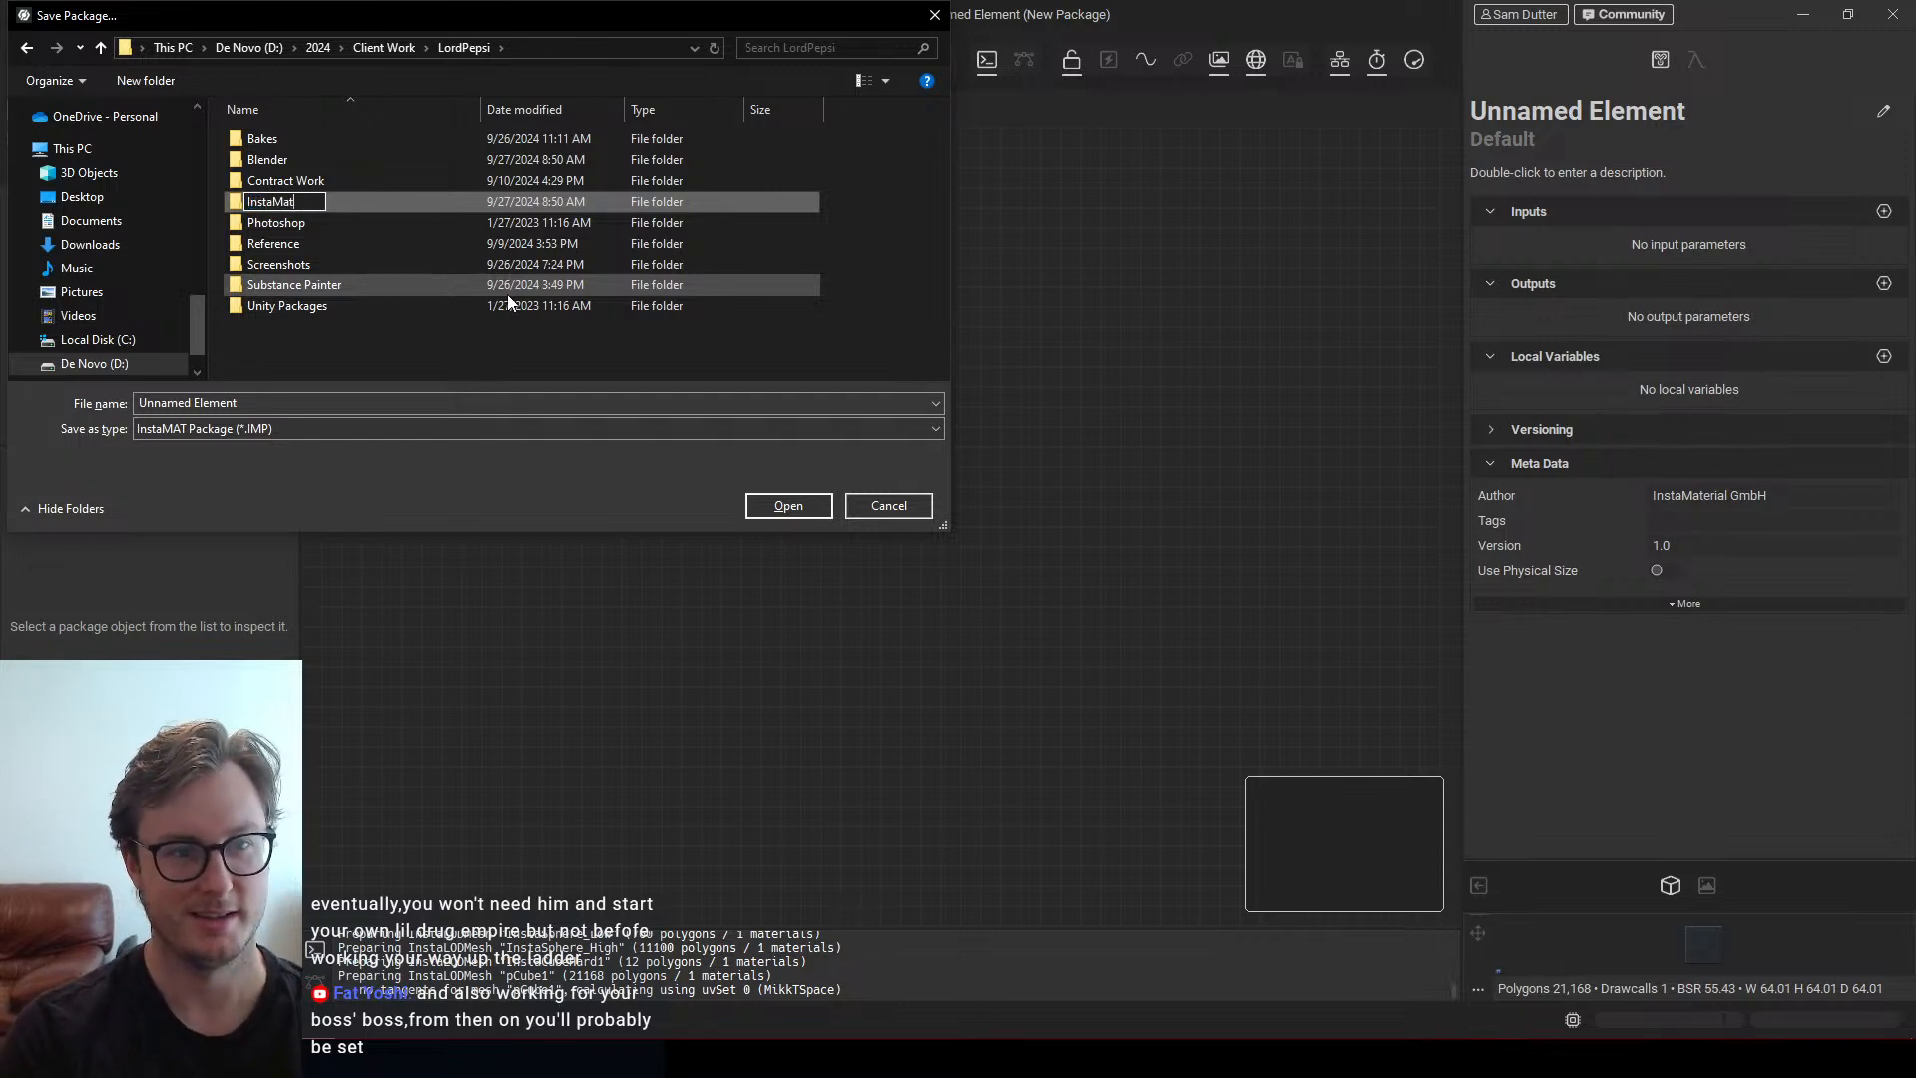
{"action": "key", "text": "Return"}
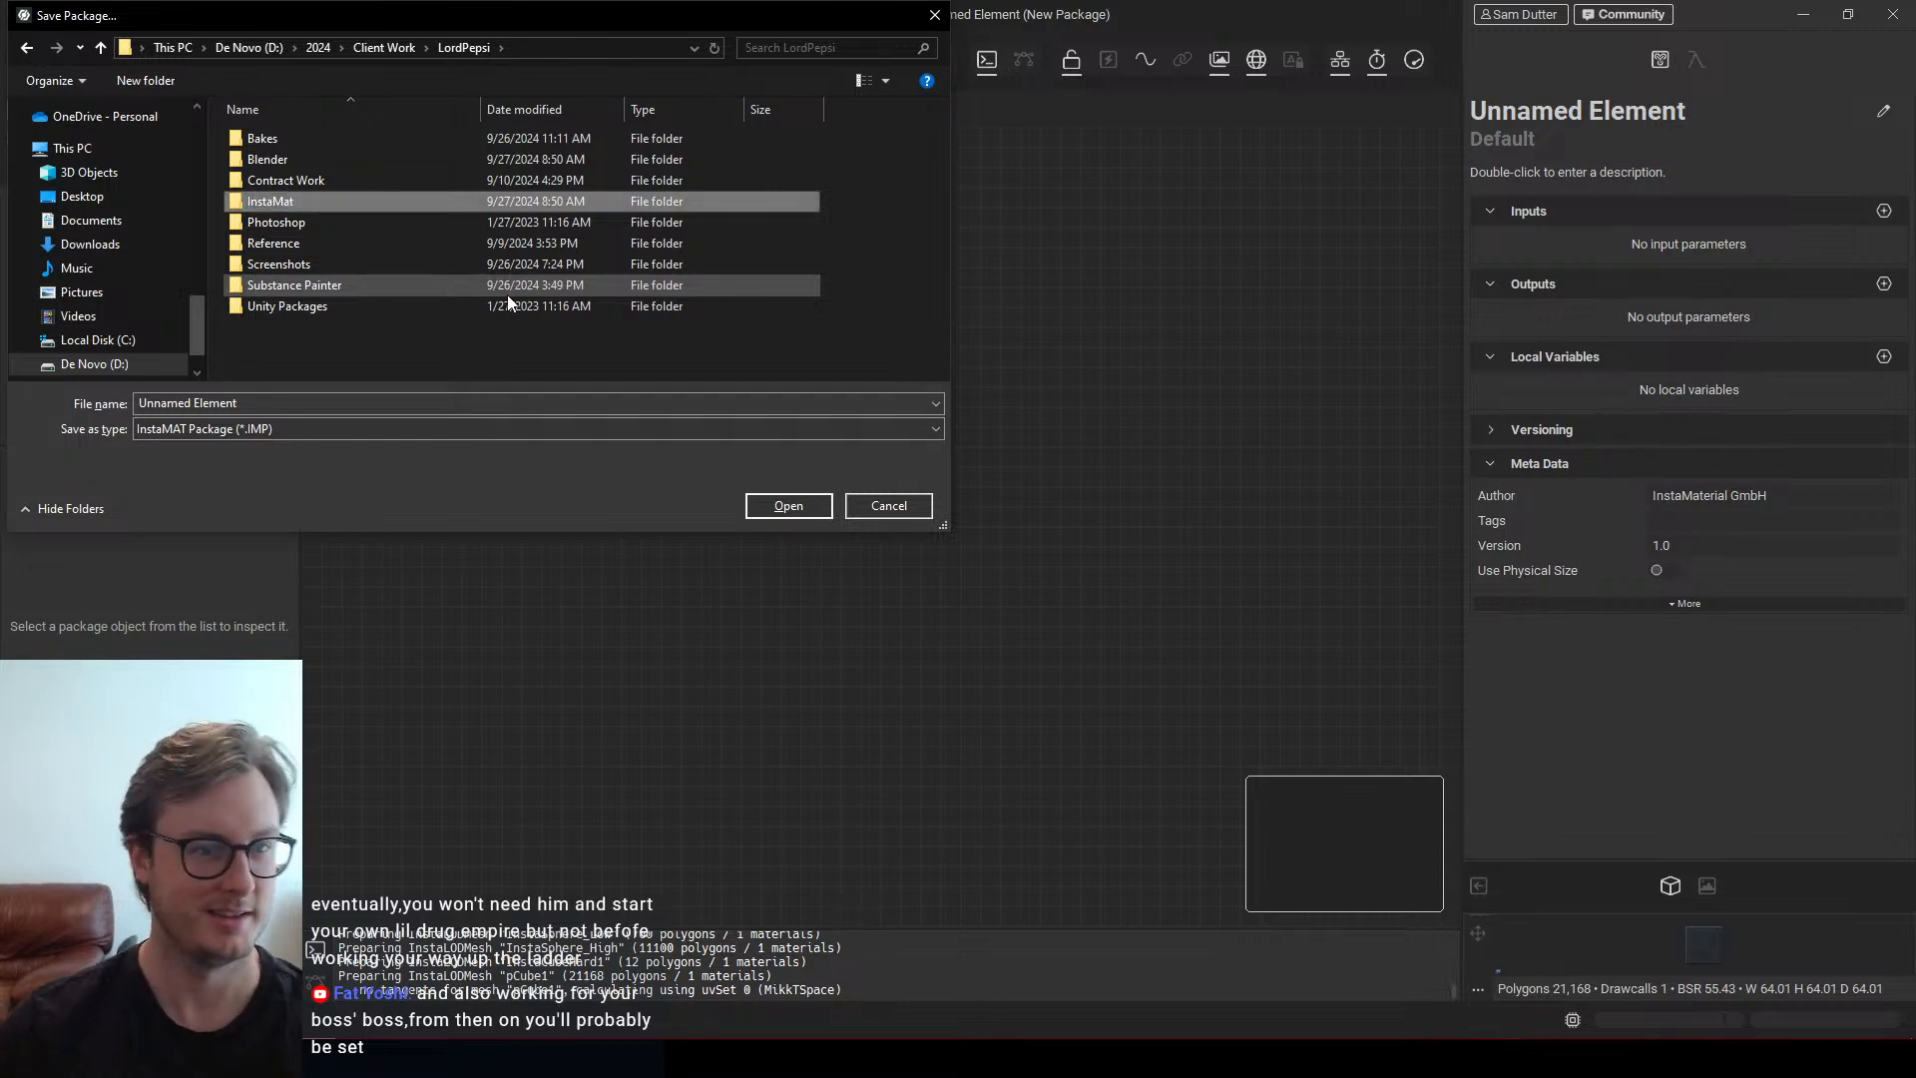
Save the package as "Lord Pepsi" inside the InstaMat folder
{"action": "double_click", "coordinate": [269, 200]}
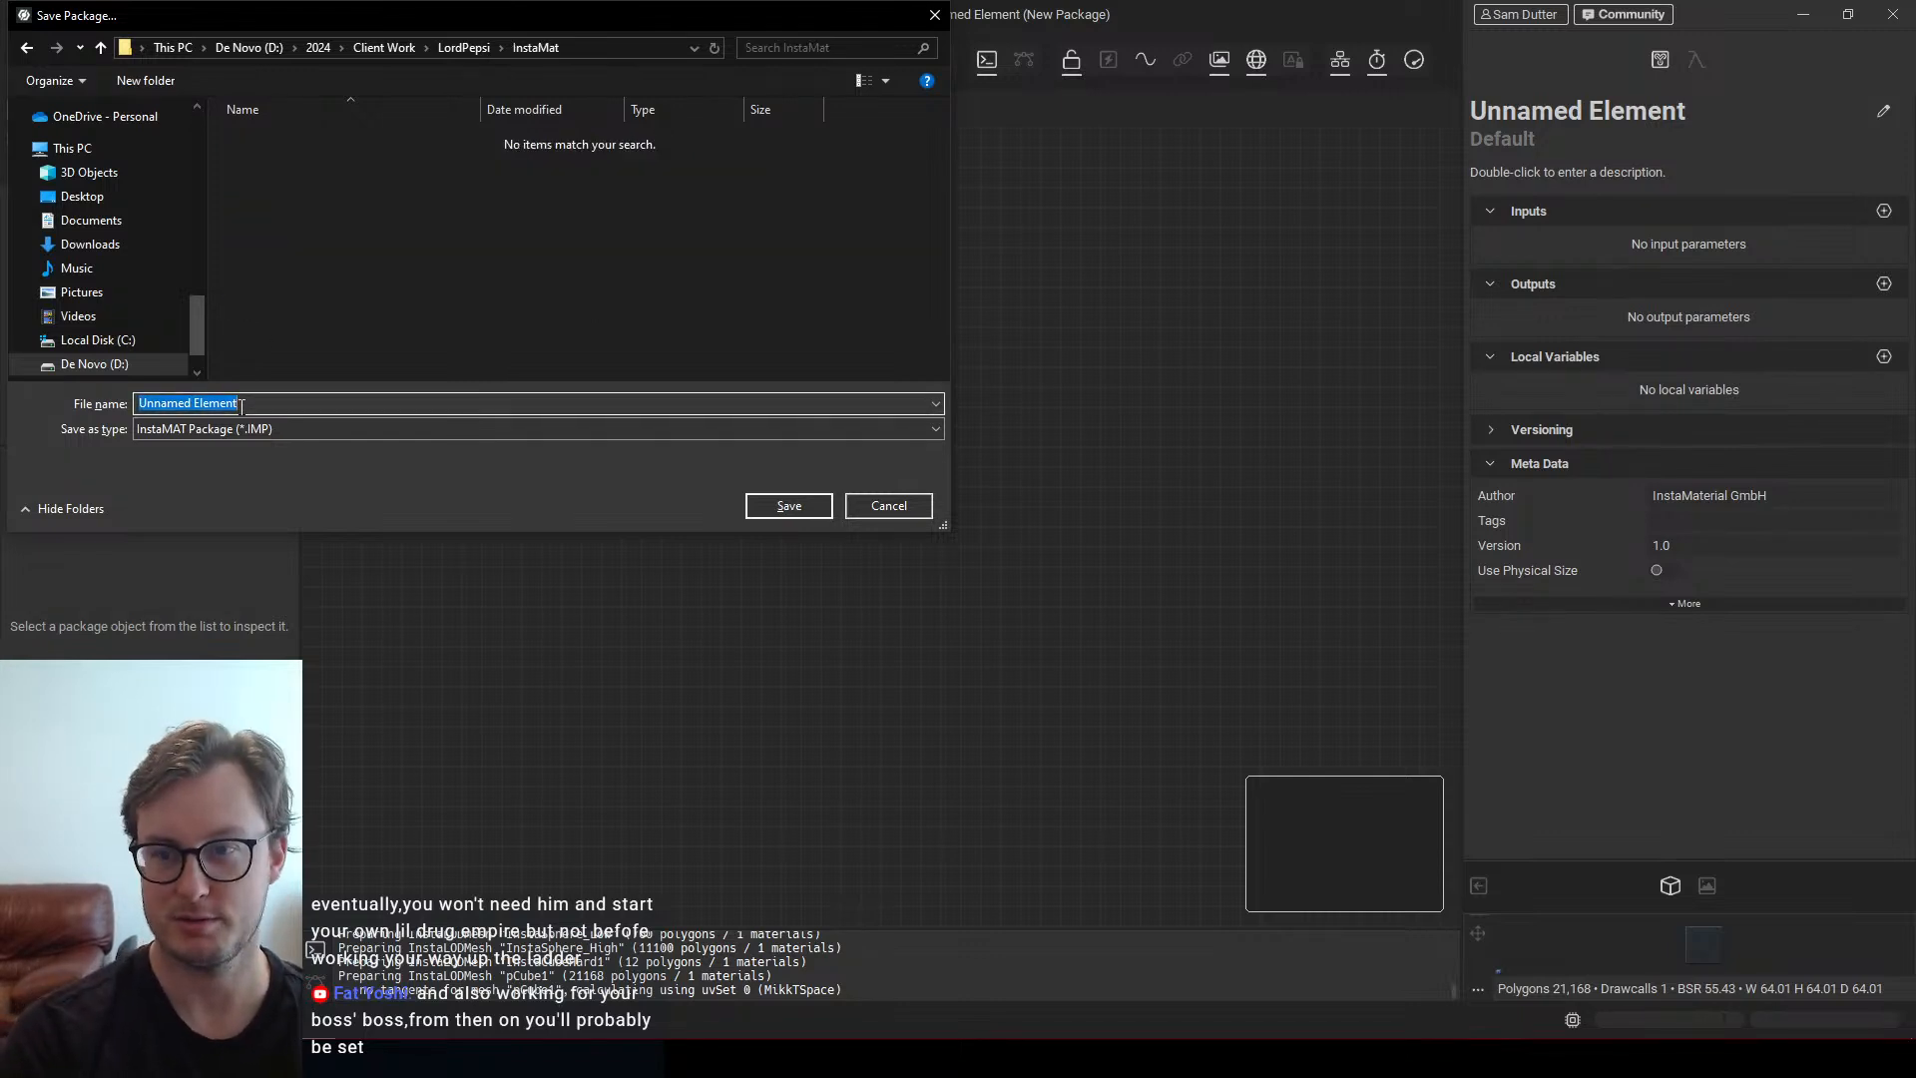
{"action": "type", "text": "L"}
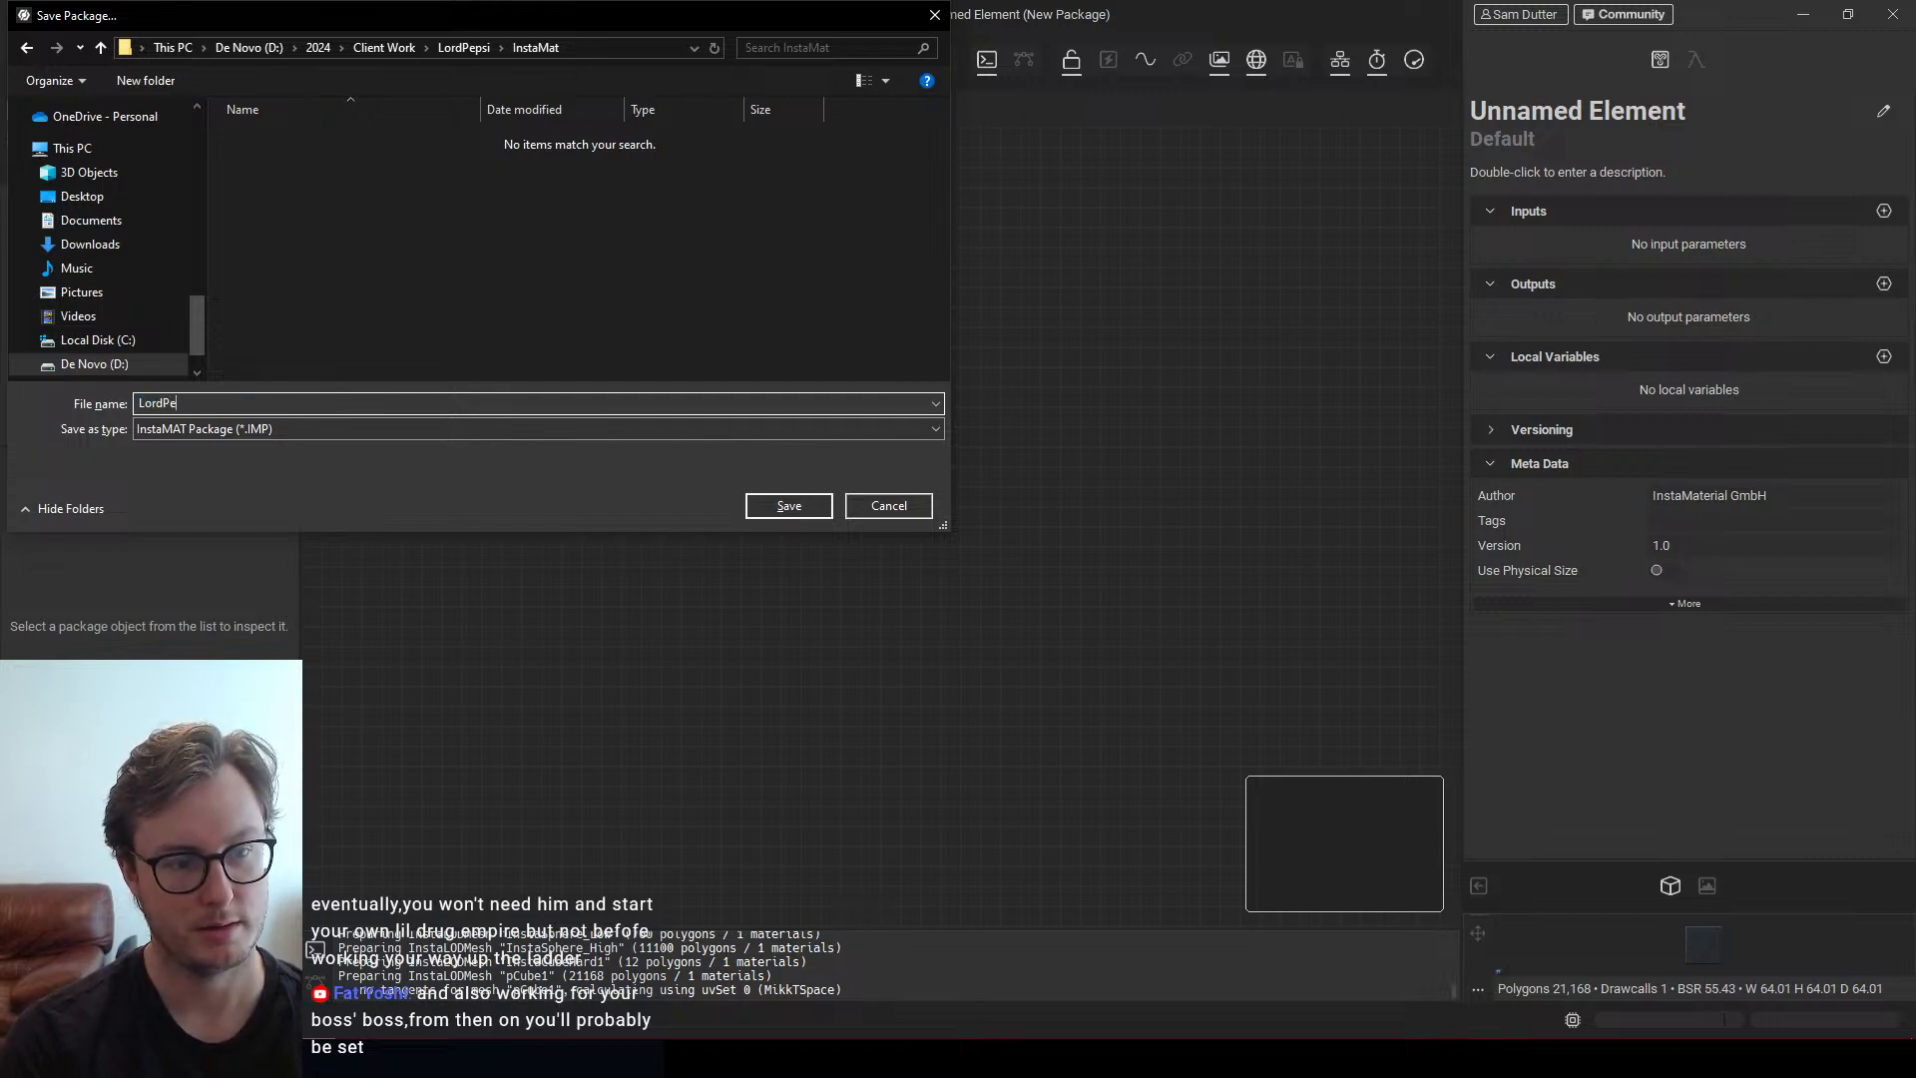
{"action": "type", "text": "ord Pepsi"}
{"action": "key", "text": "Return"}
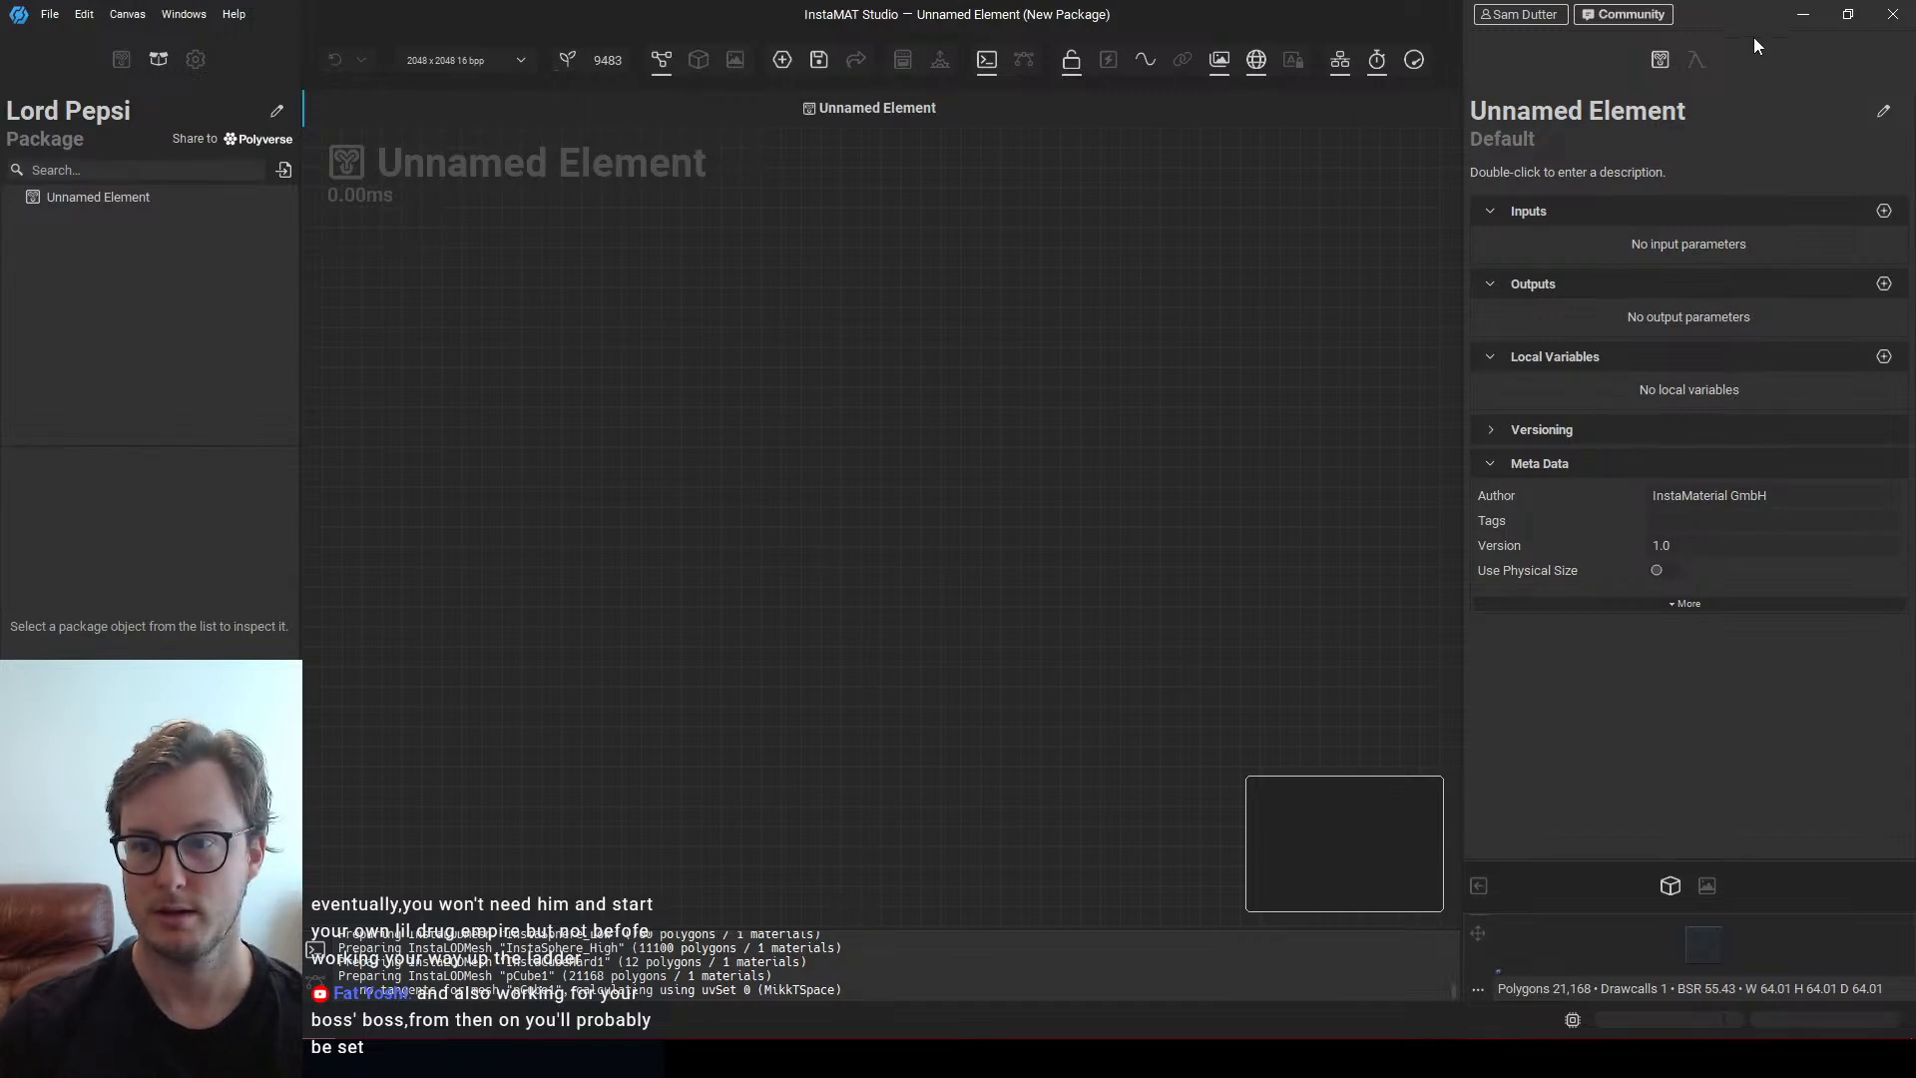
Rename the unnamed element as LordPepsiEye
{"action": "double_click", "coordinate": [1718, 99]}
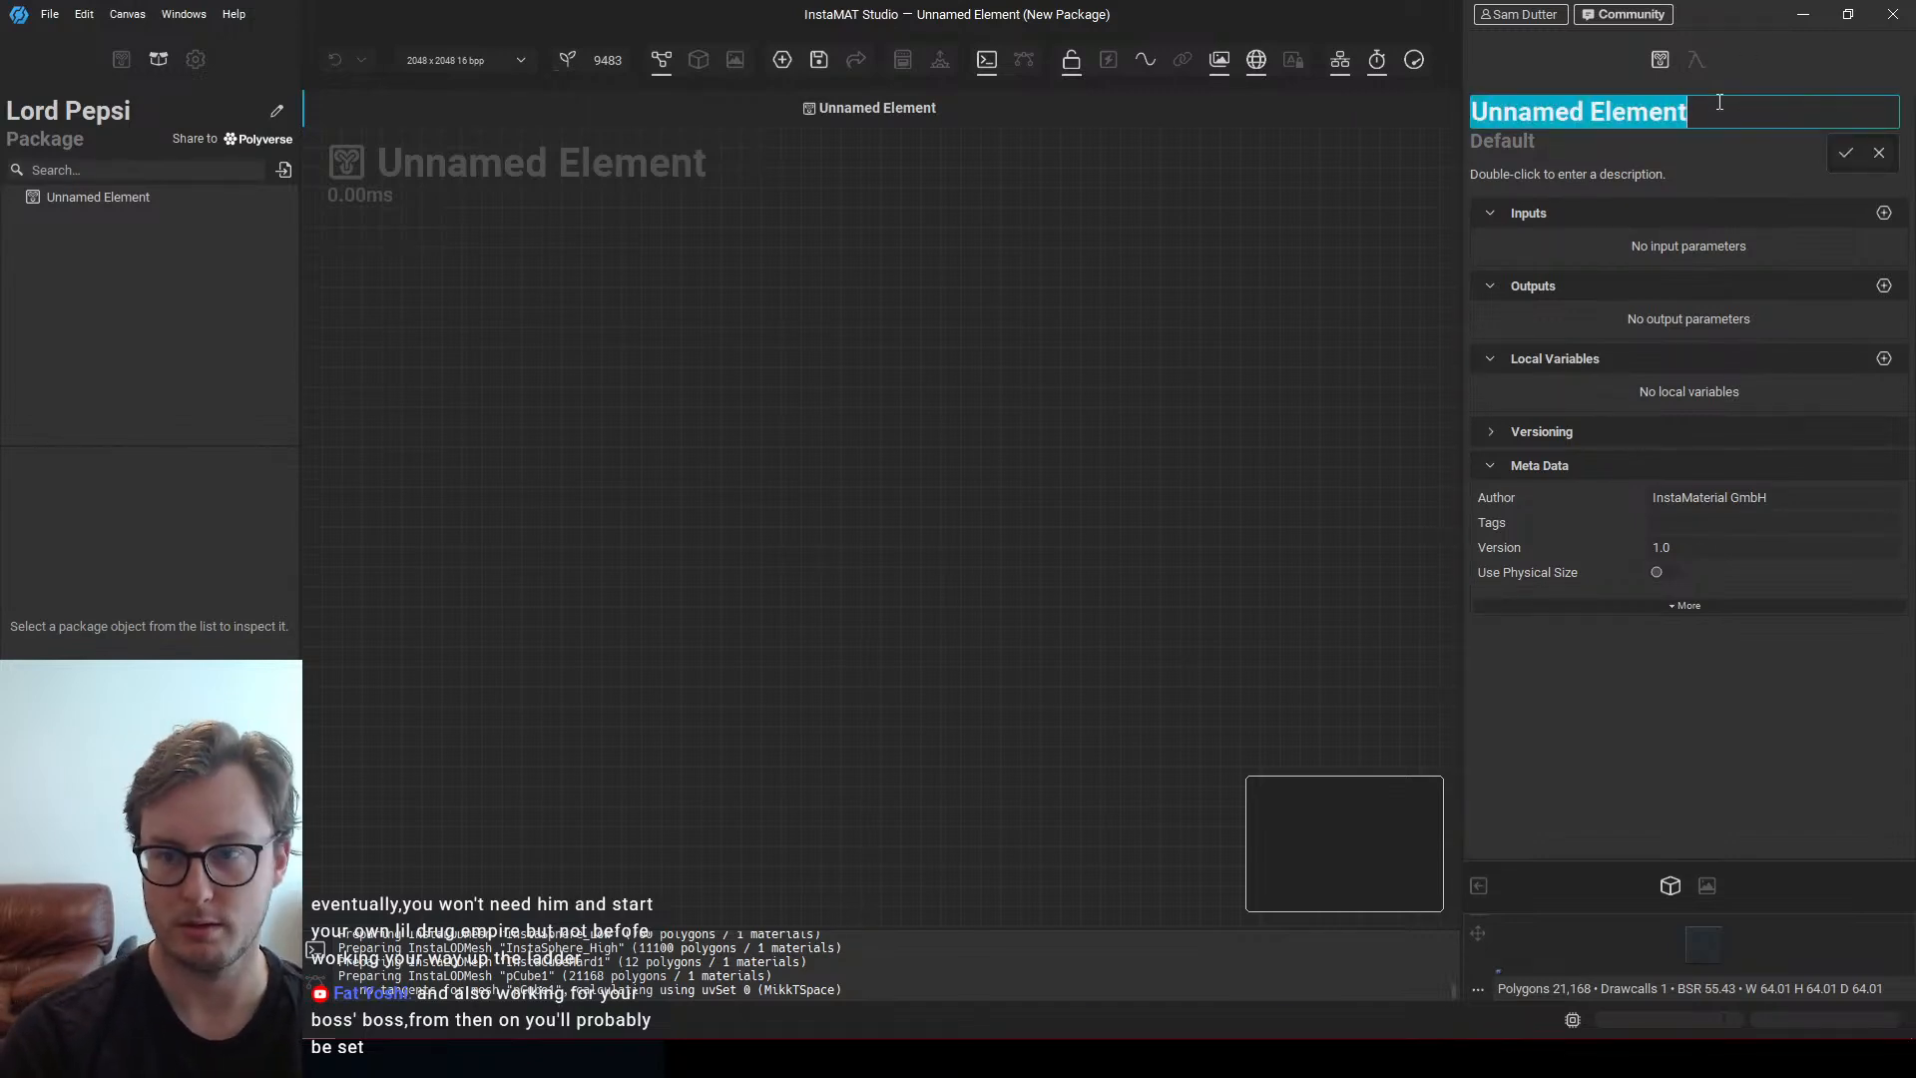
{"action": "type", "text": "LordPe"}
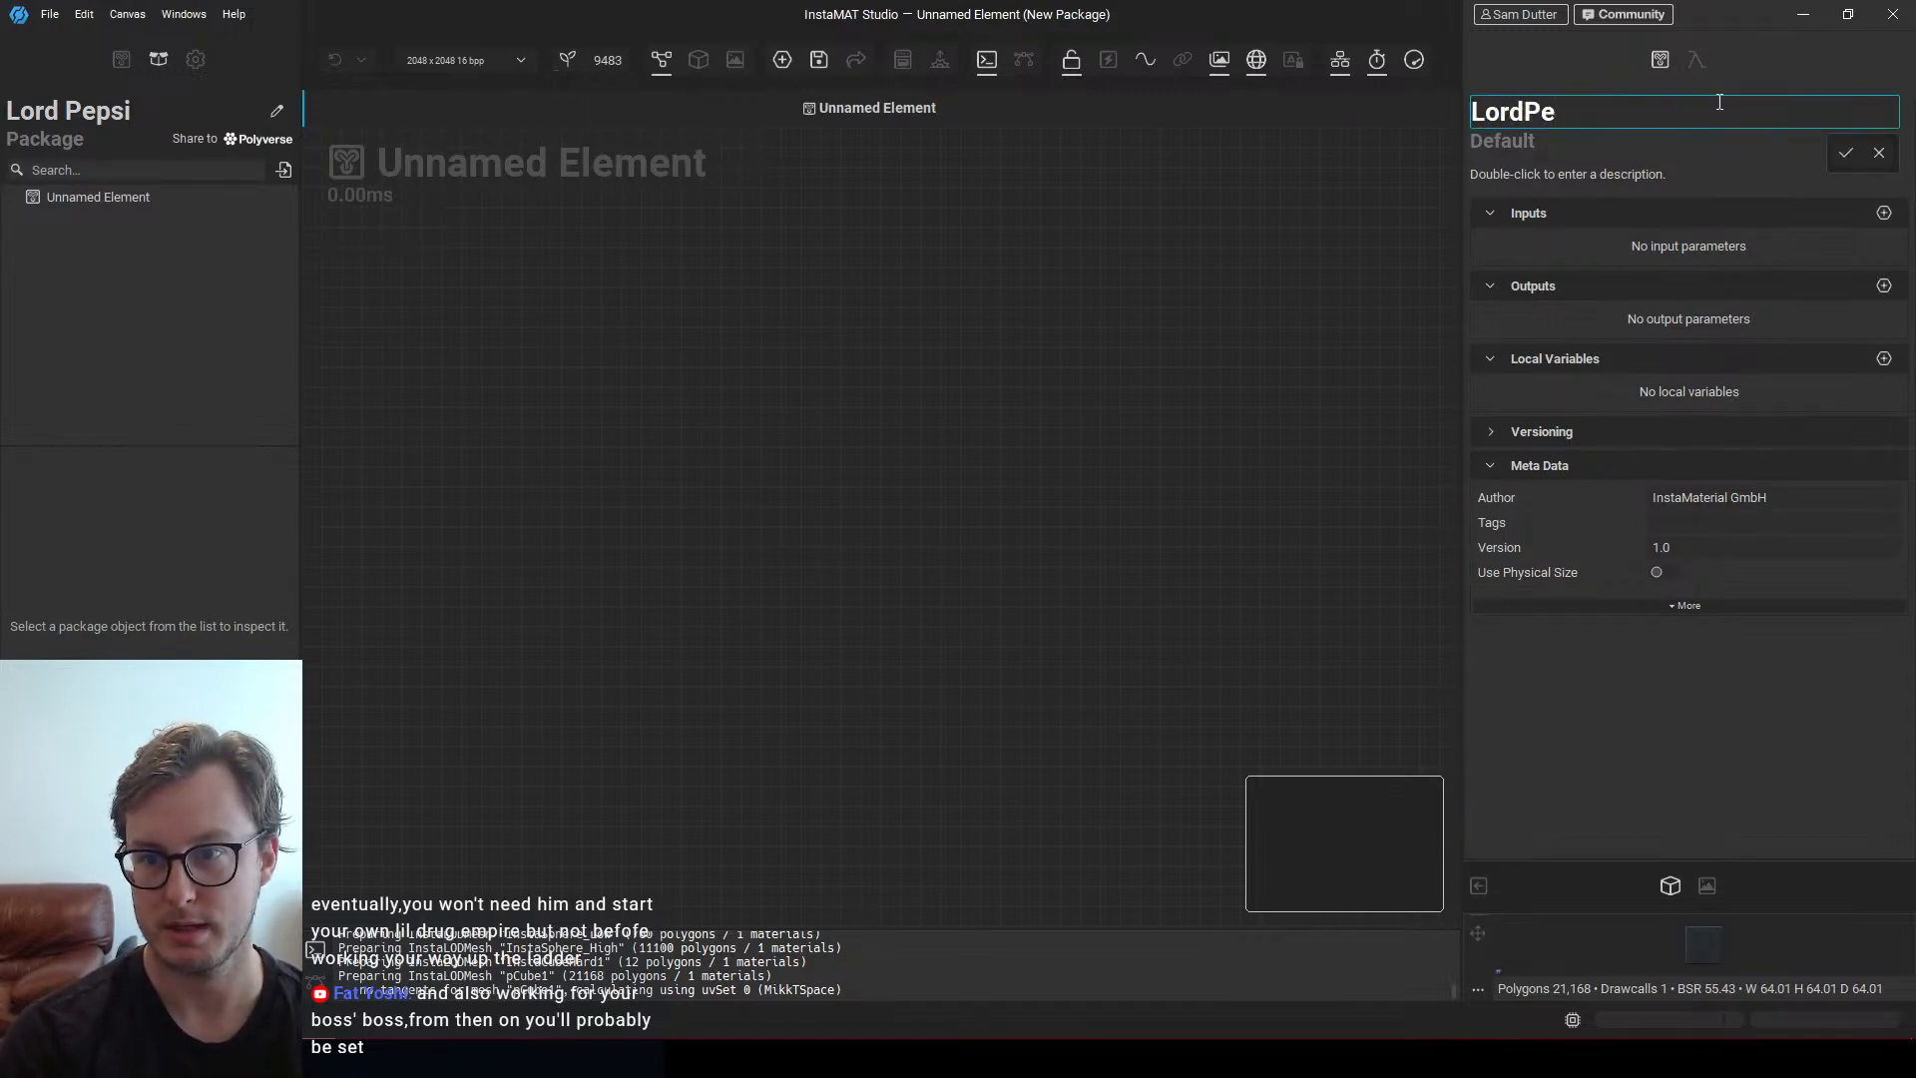
{"action": "type", "text": "psiEye"}
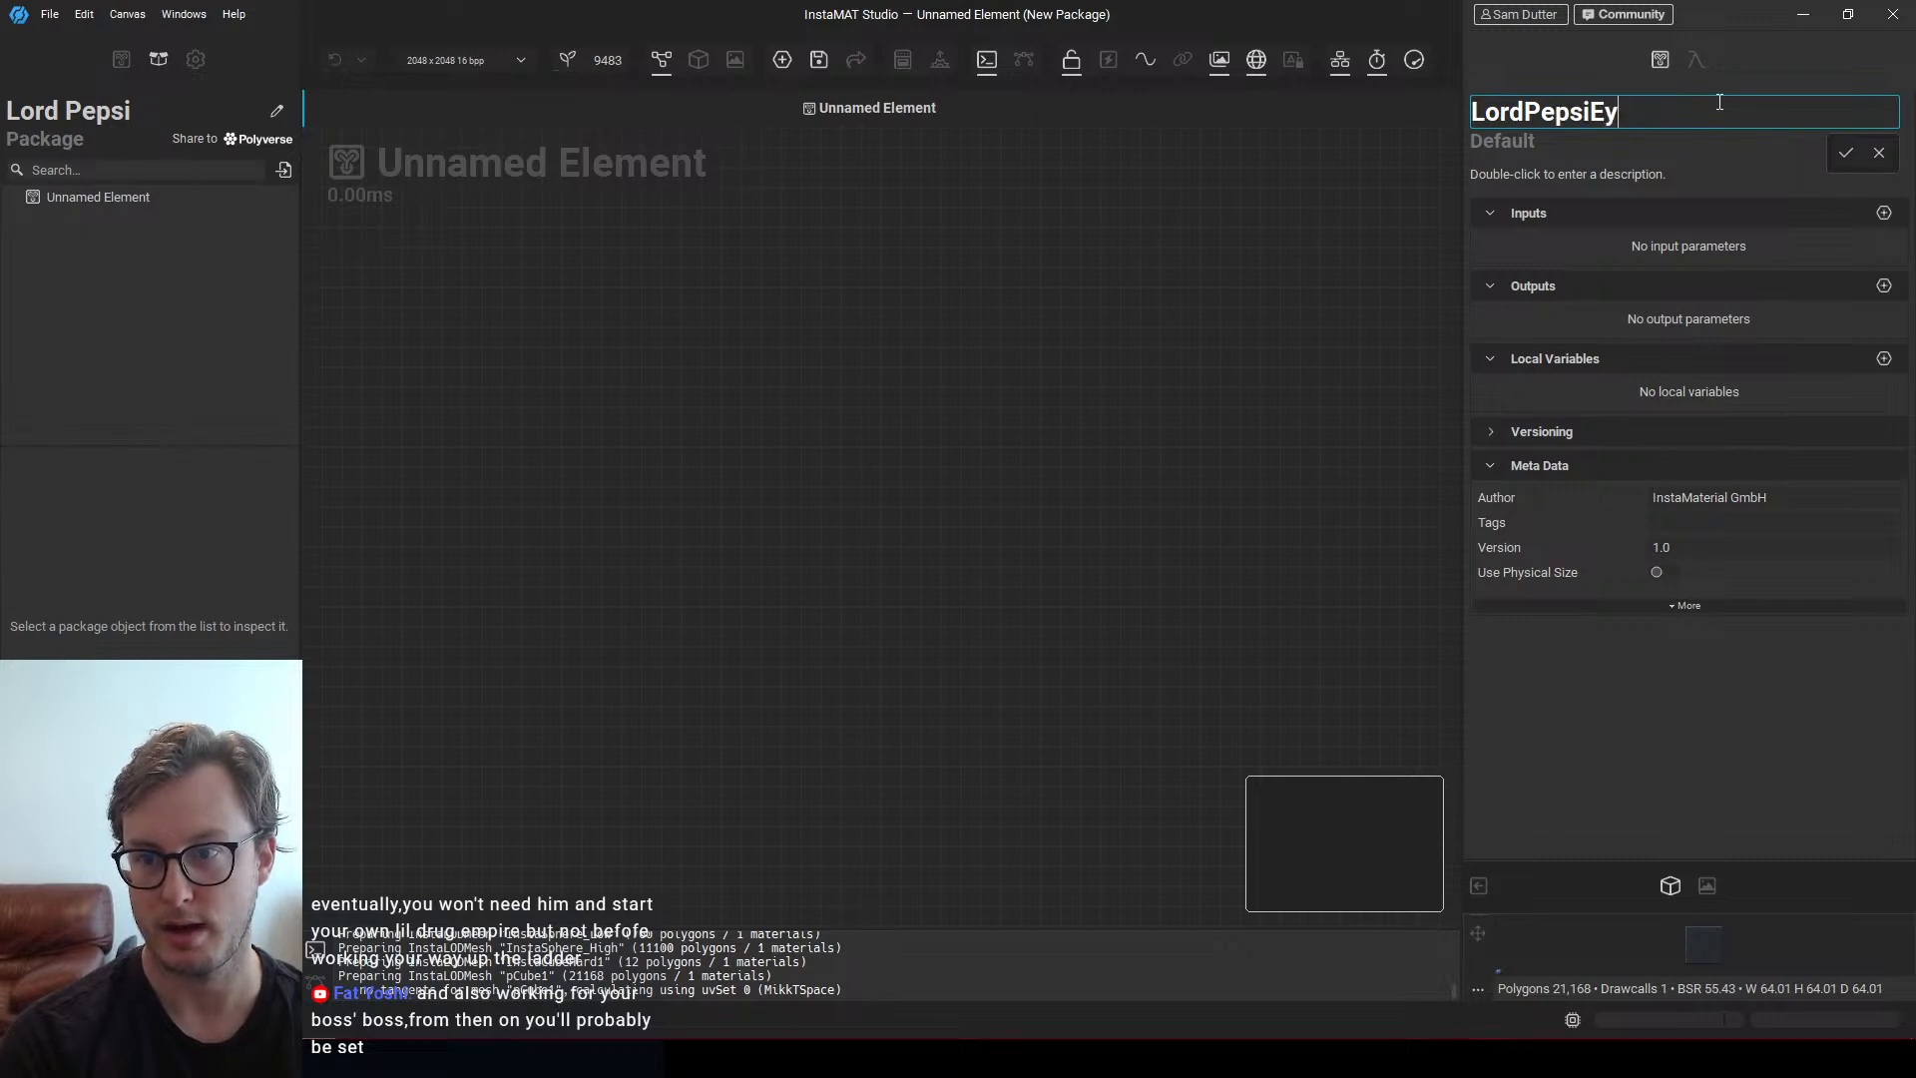
{"action": "key", "text": "Return"}
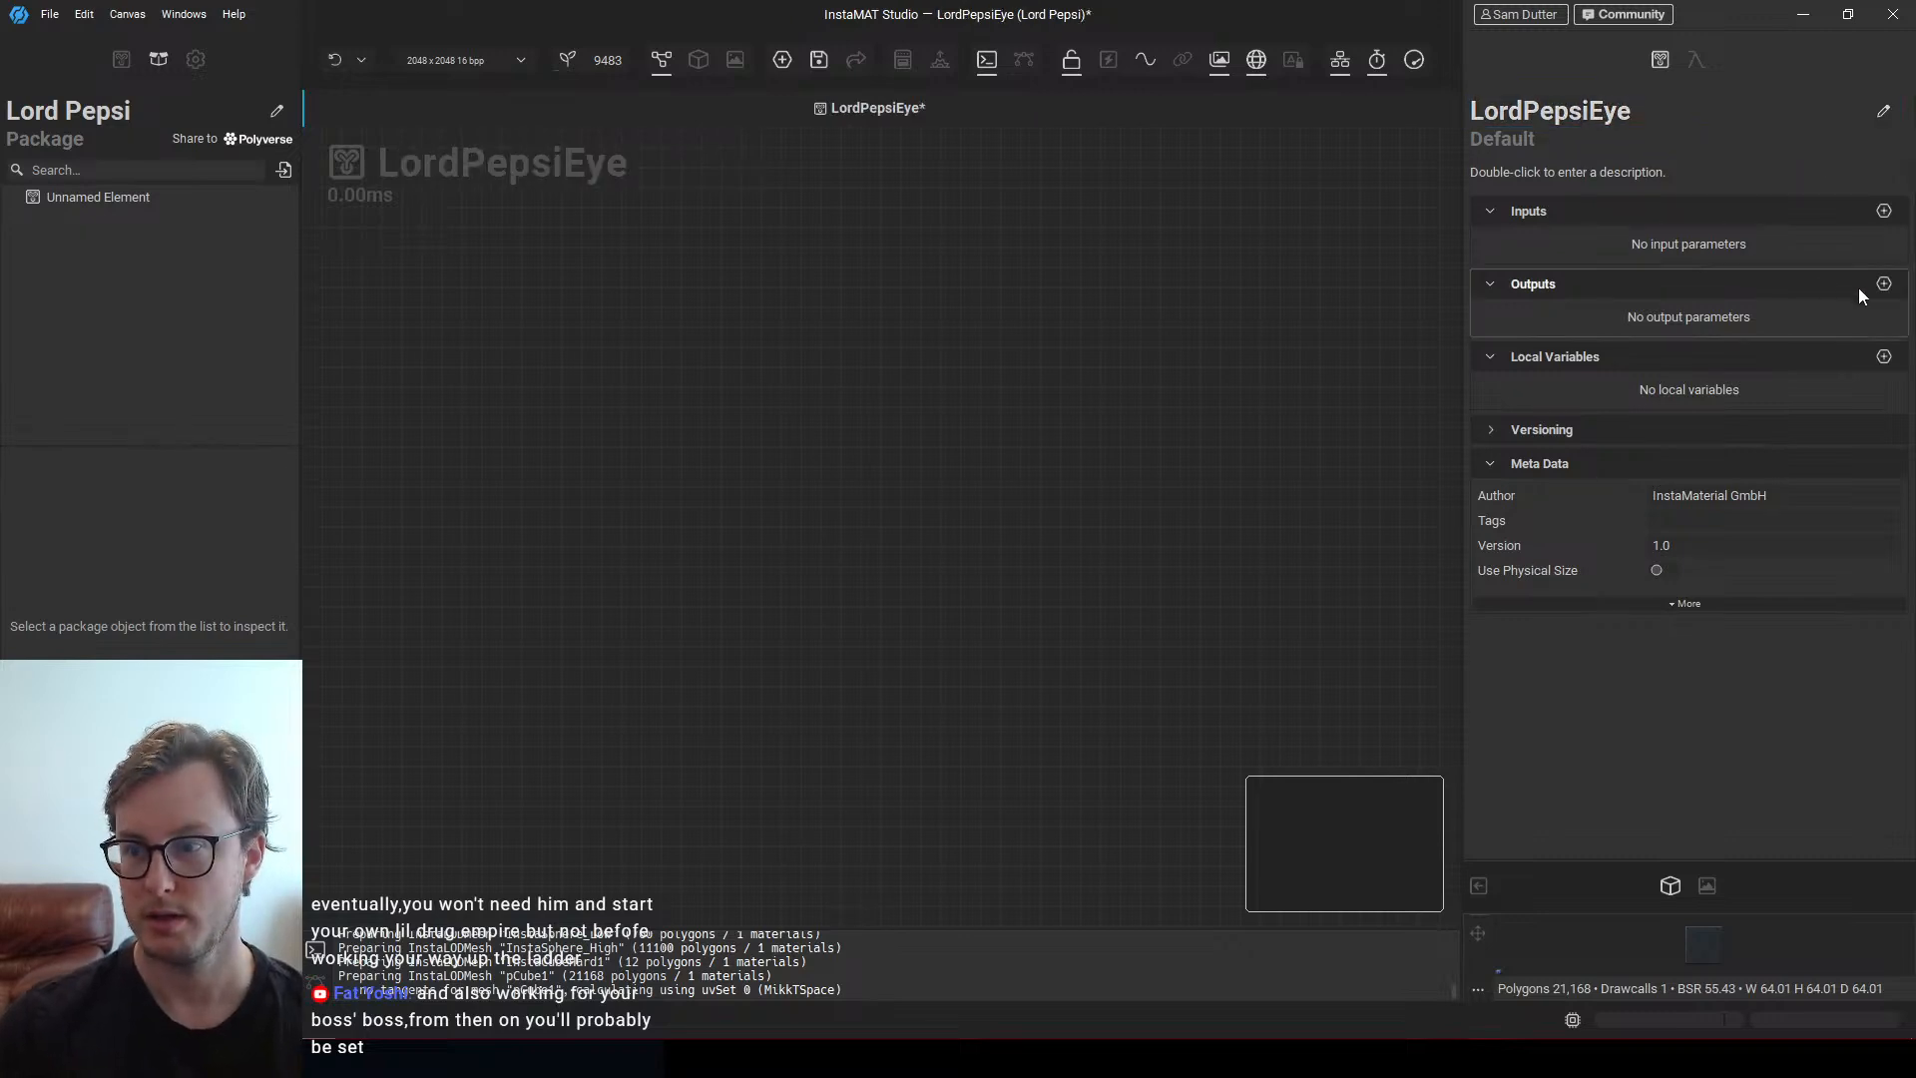
Add an output parameter to the LordPepsiEye graph and name it BaseColor
{"action": "left_click", "coordinate": [1883, 283]}
{"action": "left_click", "coordinate": [1796, 299]}
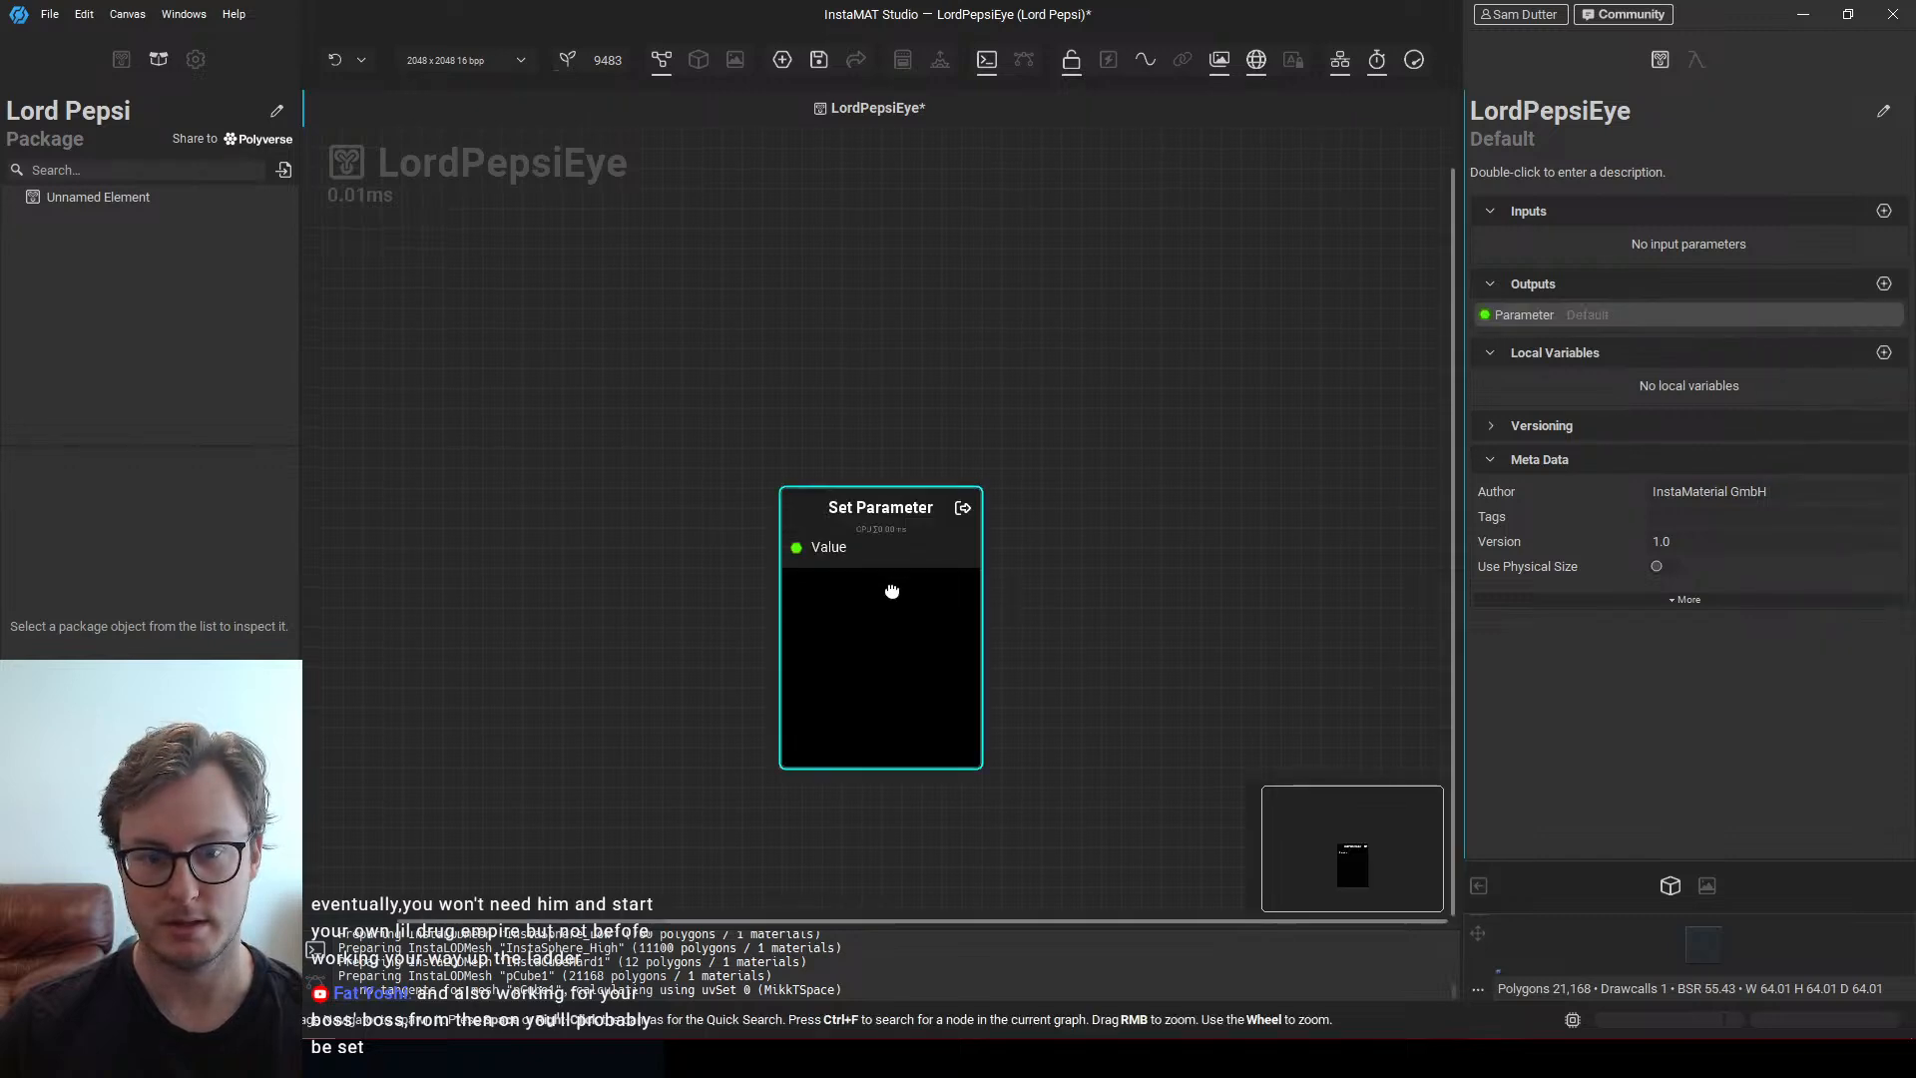
{"action": "left_click_drag", "start_coordinate": [889, 590], "coordinate": [974, 559]}
{"action": "double_click", "coordinate": [1524, 316]}
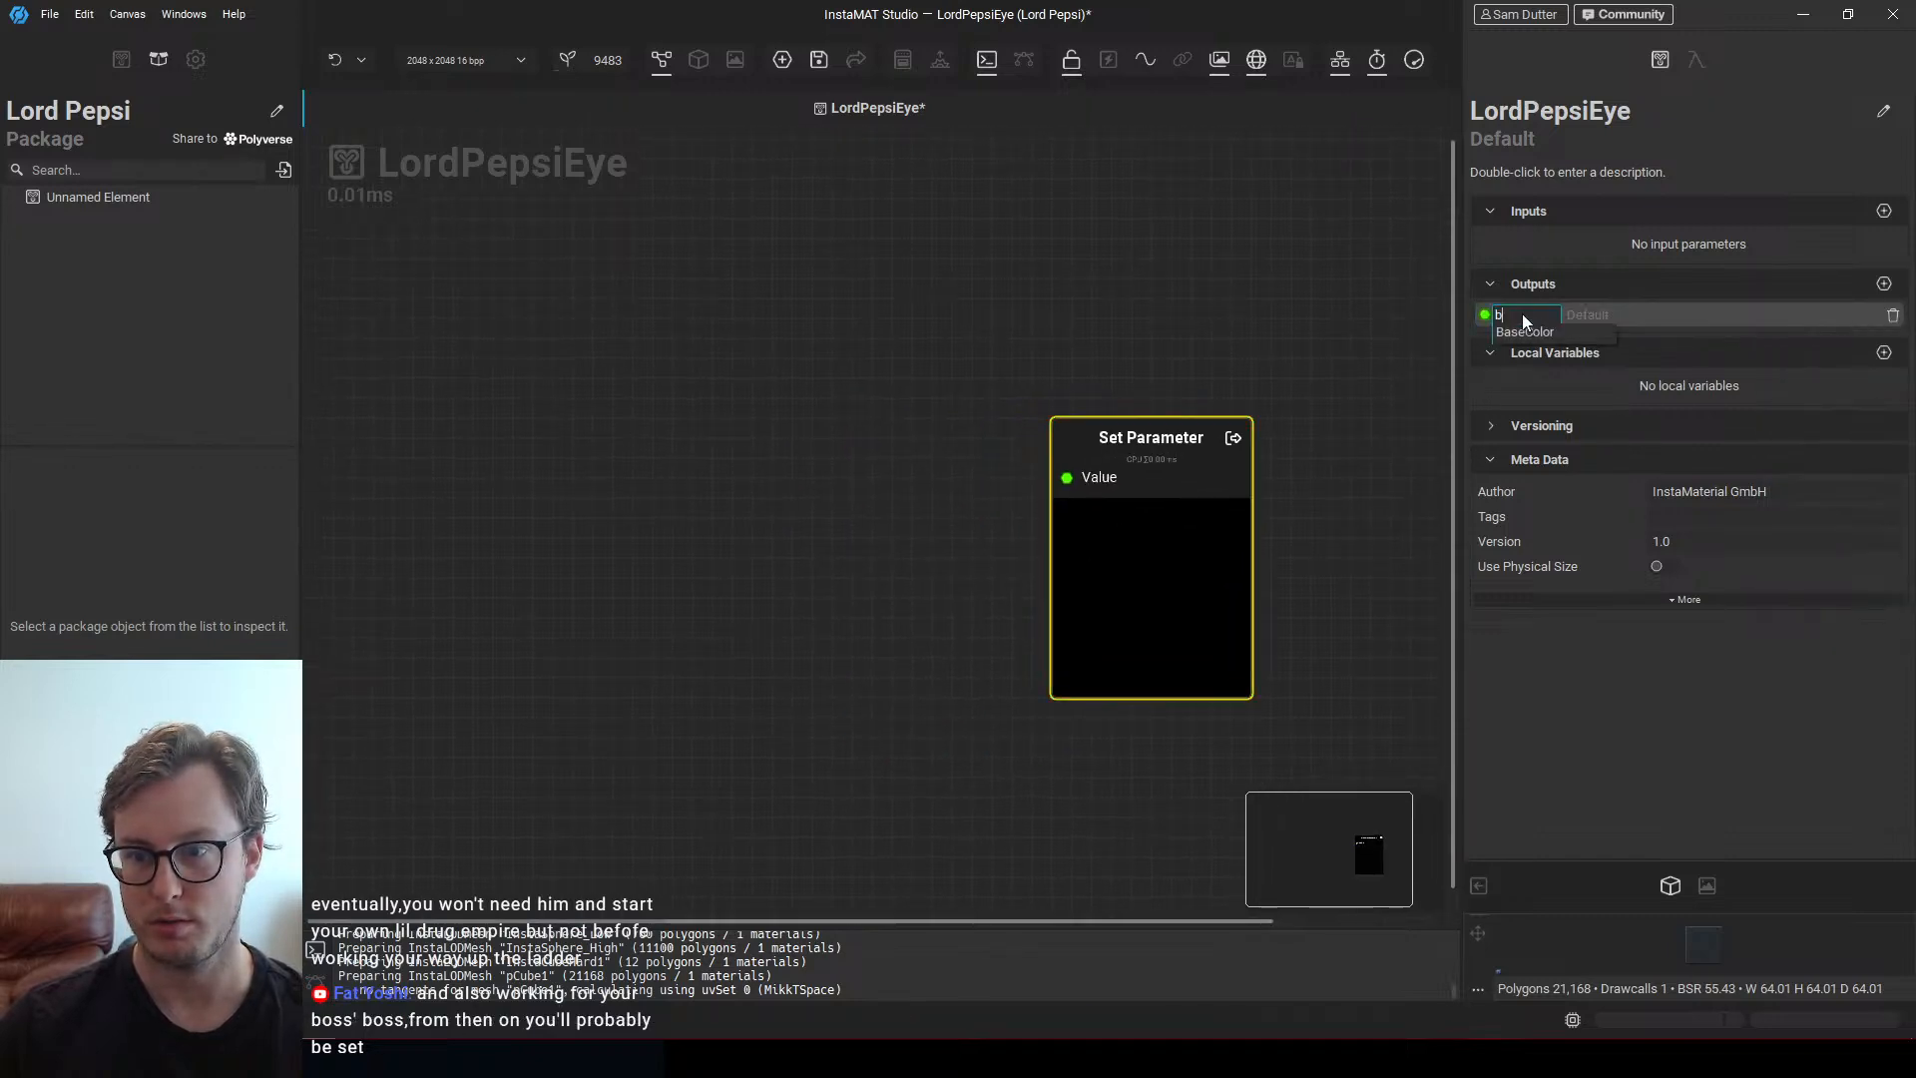
{"action": "type", "text": "BaseColor"}
{"action": "key", "text": "Return"}
Add a Circle shape node to the graph and place it ahead of the Set Base Color node
{"action": "key", "text": "space"}
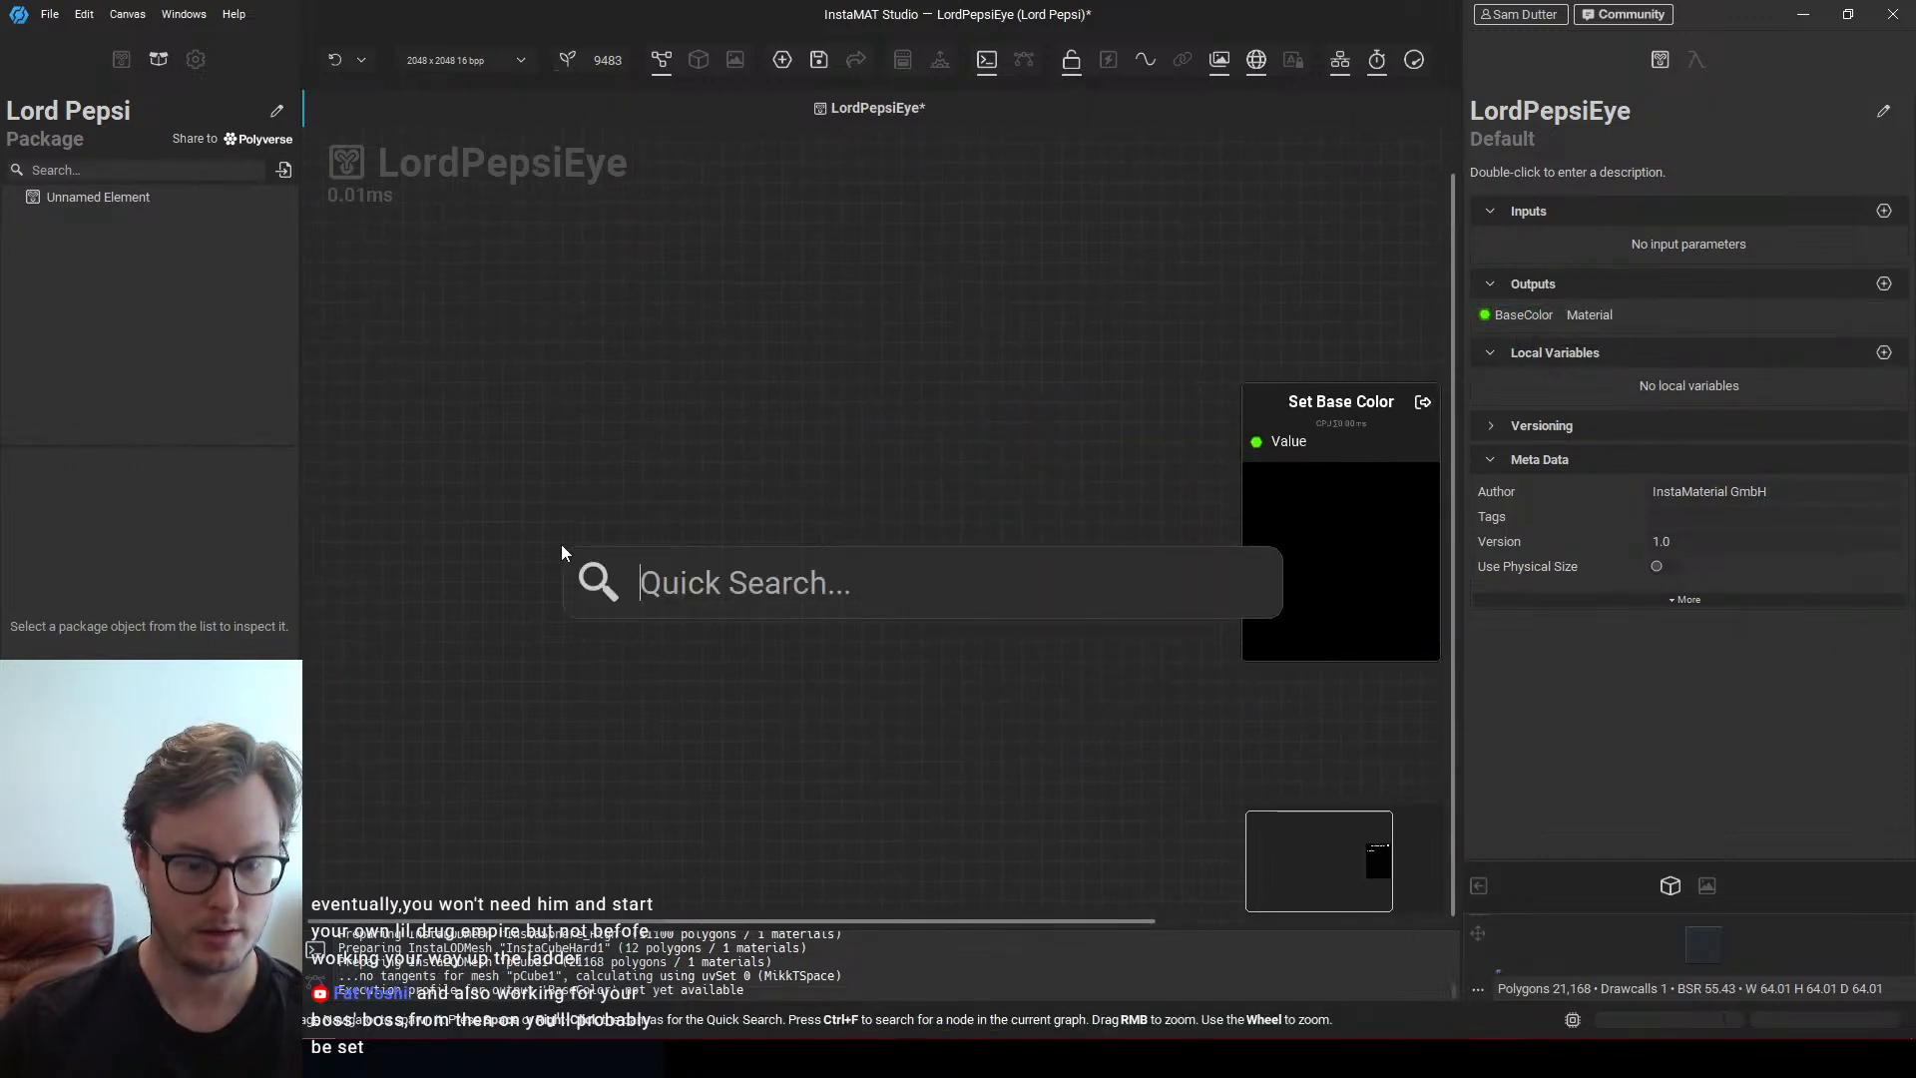
{"action": "type", "text": "circle"}
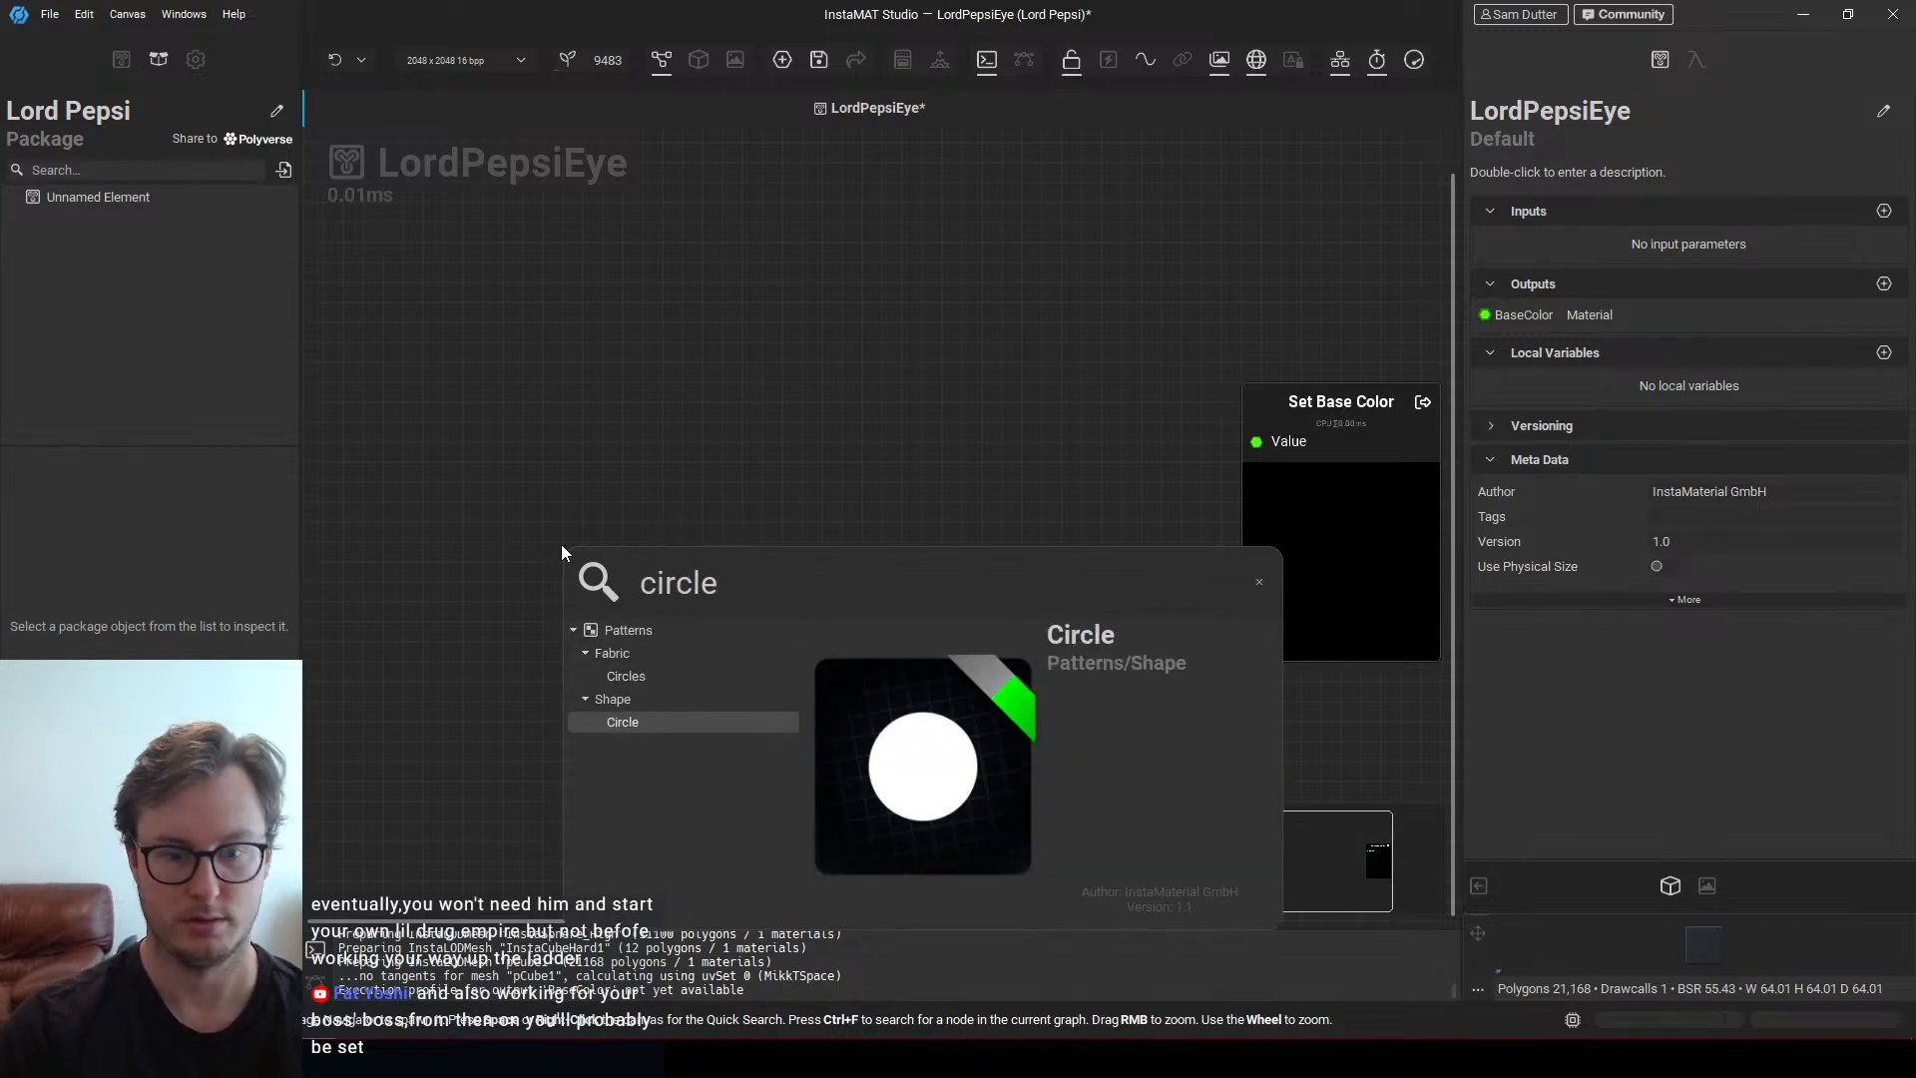
{"action": "key", "text": "Return"}
{"action": "left_click_drag", "start_coordinate": [659, 551], "coordinate": [639, 431]}
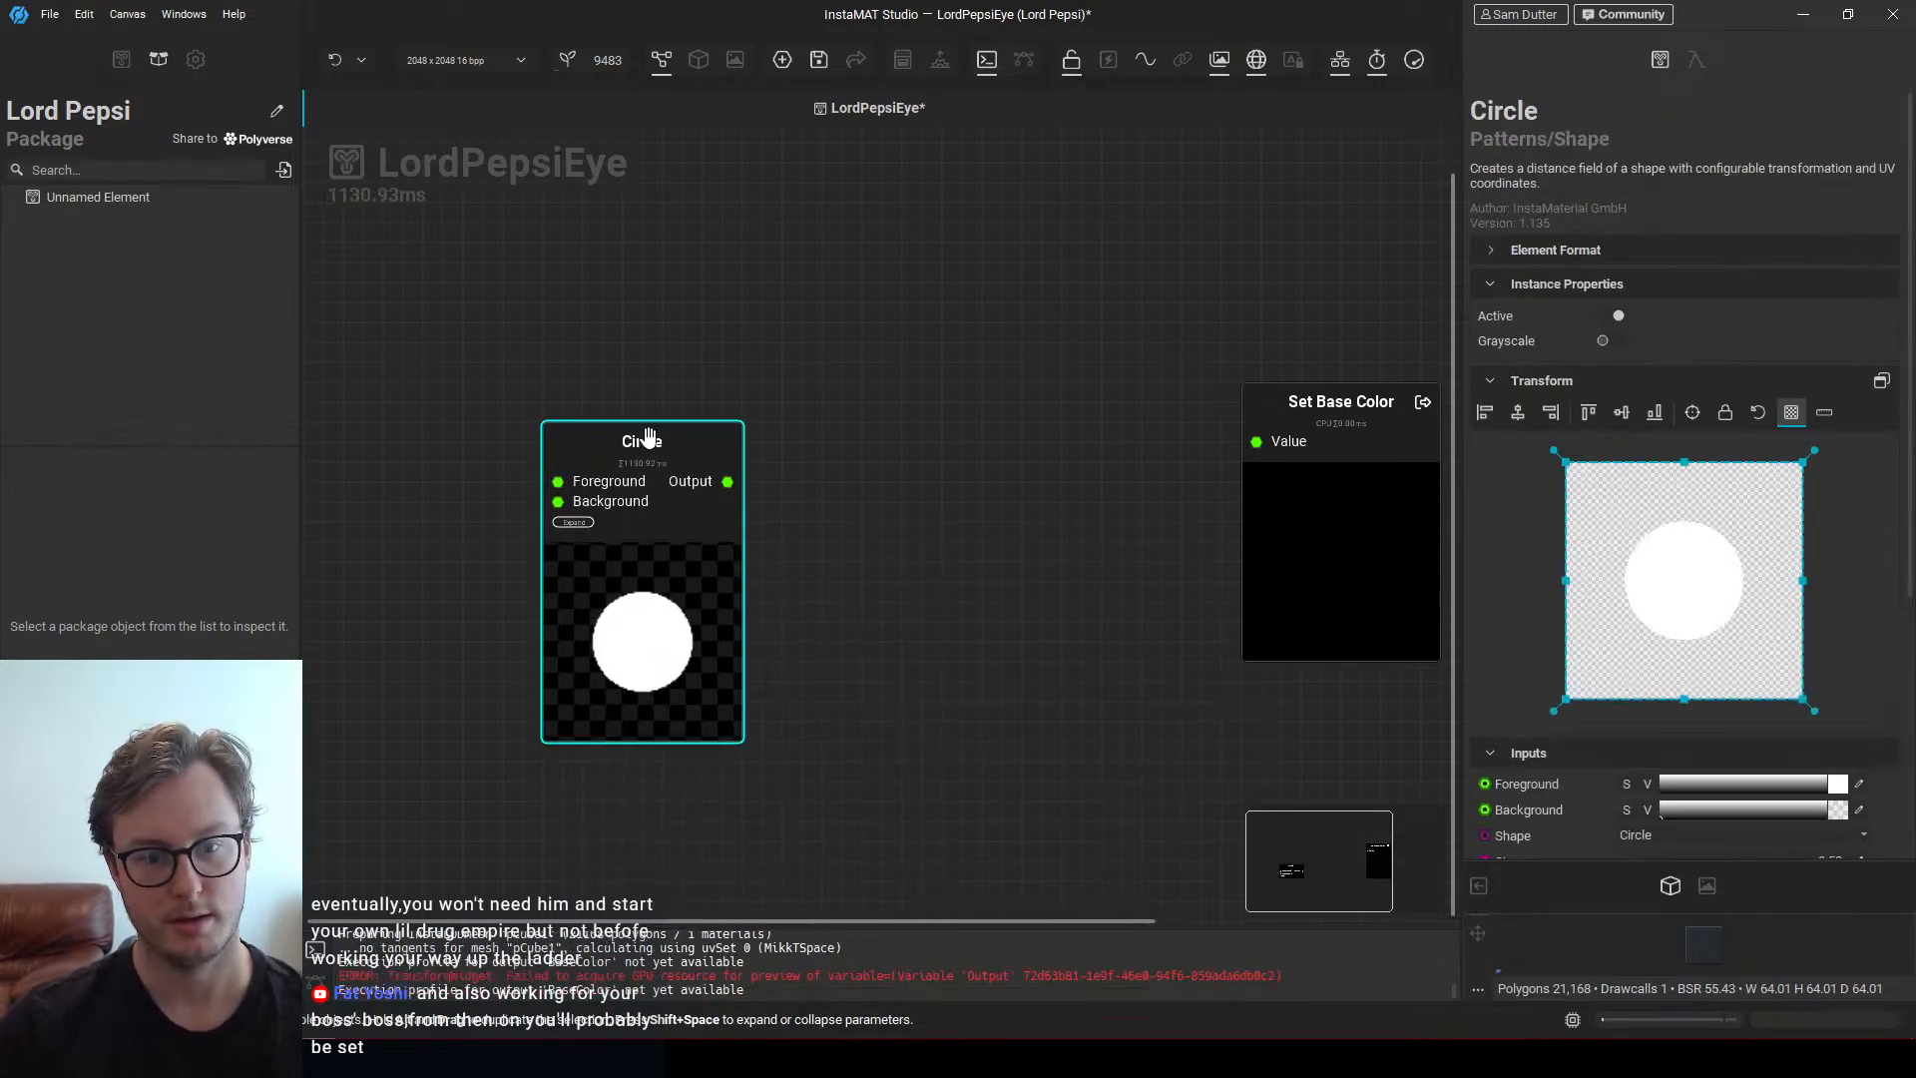
{"action": "left_click_drag", "start_coordinate": [727, 481], "coordinate": [1256, 441]}
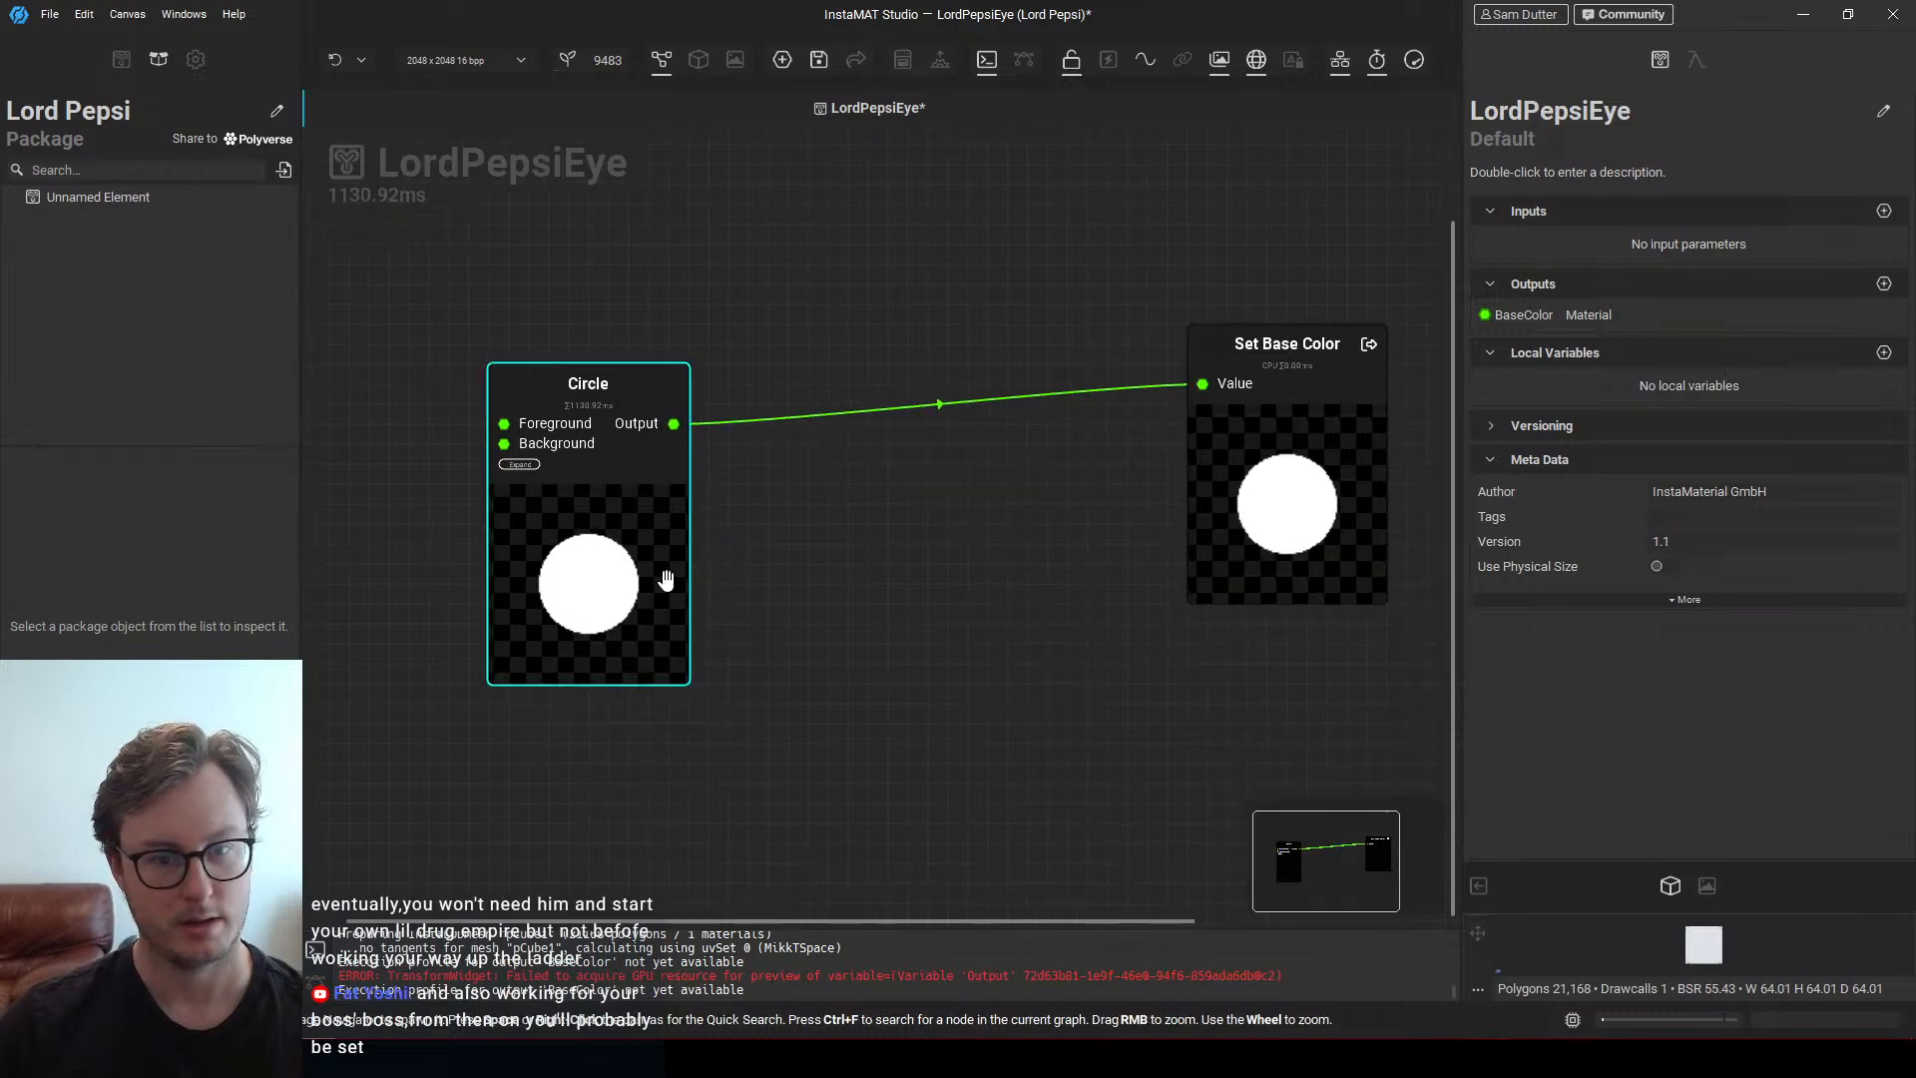
{"action": "left_click_drag", "start_coordinate": [662, 569], "coordinate": [555, 488]}
{"action": "left_click", "coordinate": [890, 409]}
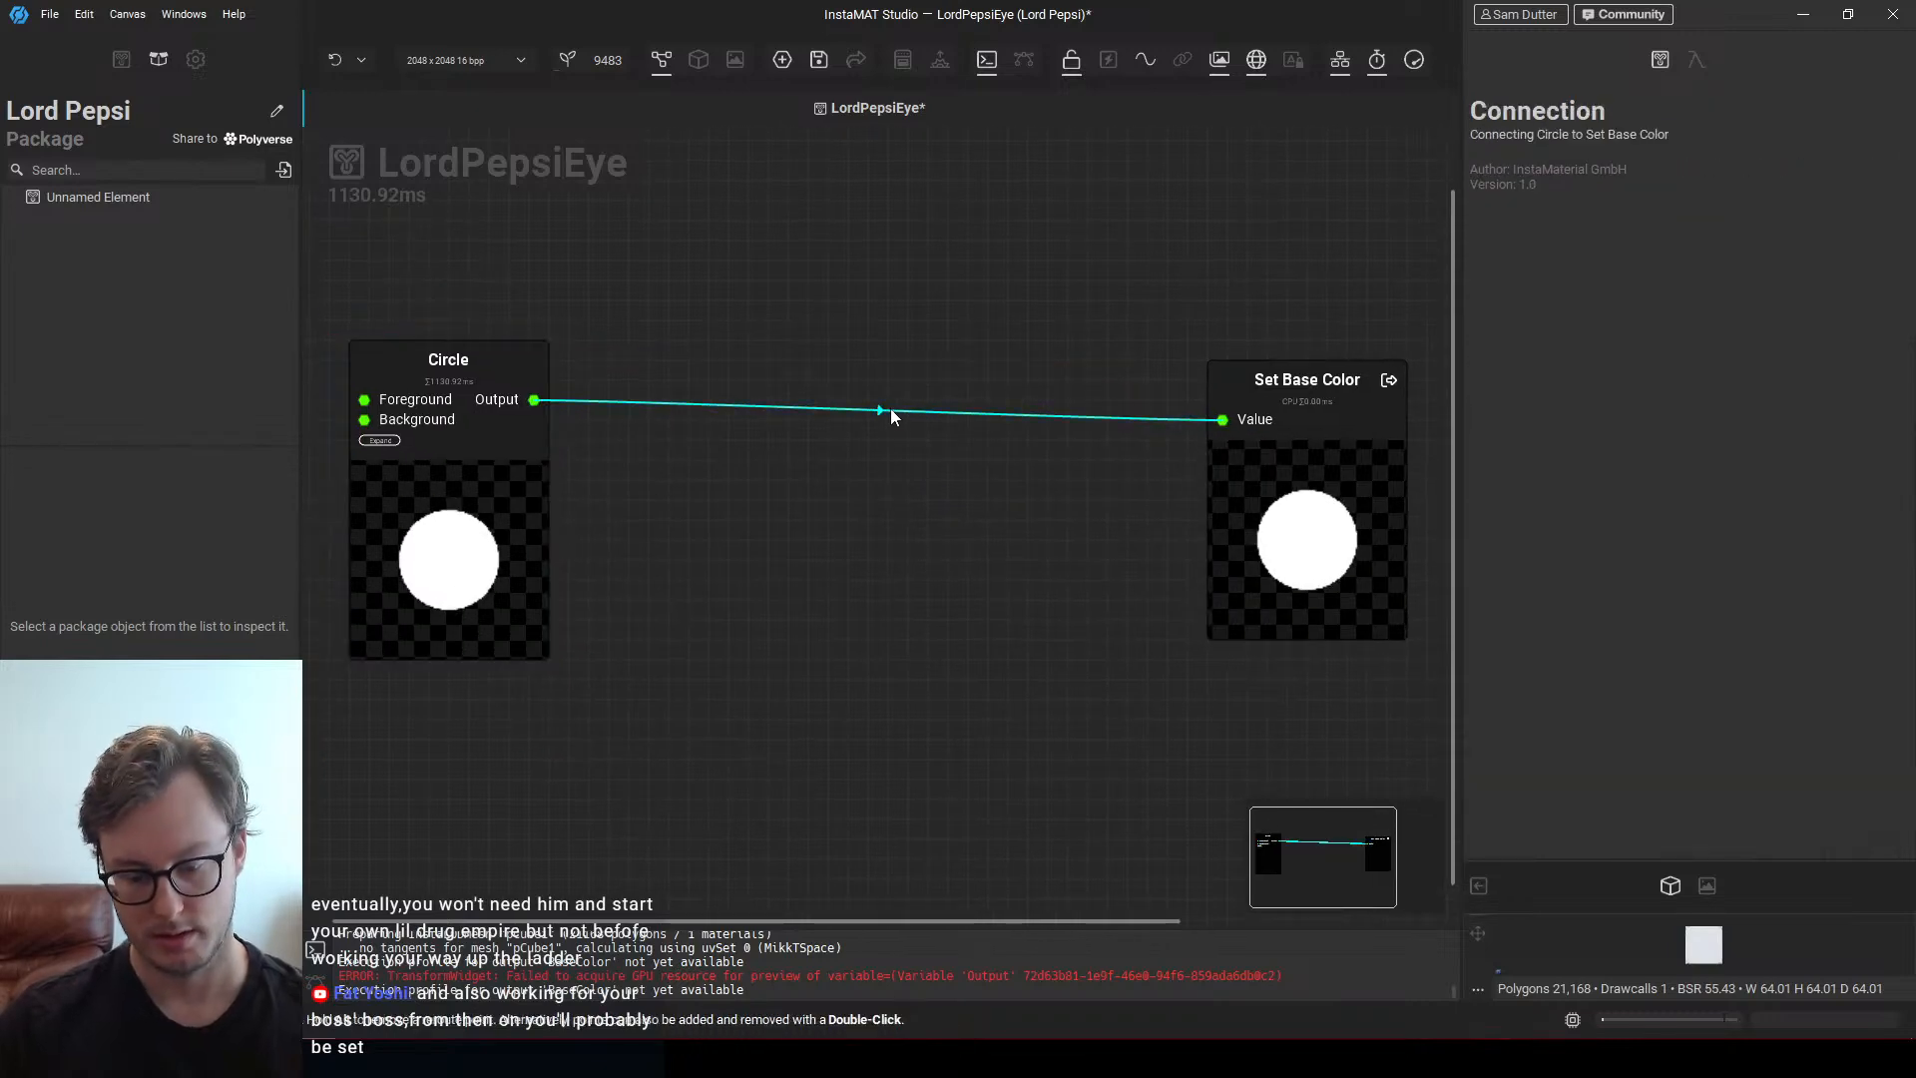
{"action": "key", "text": "Delete"}
Switch the Circle node to grayscale
{"action": "left_click", "coordinate": [480, 446]}
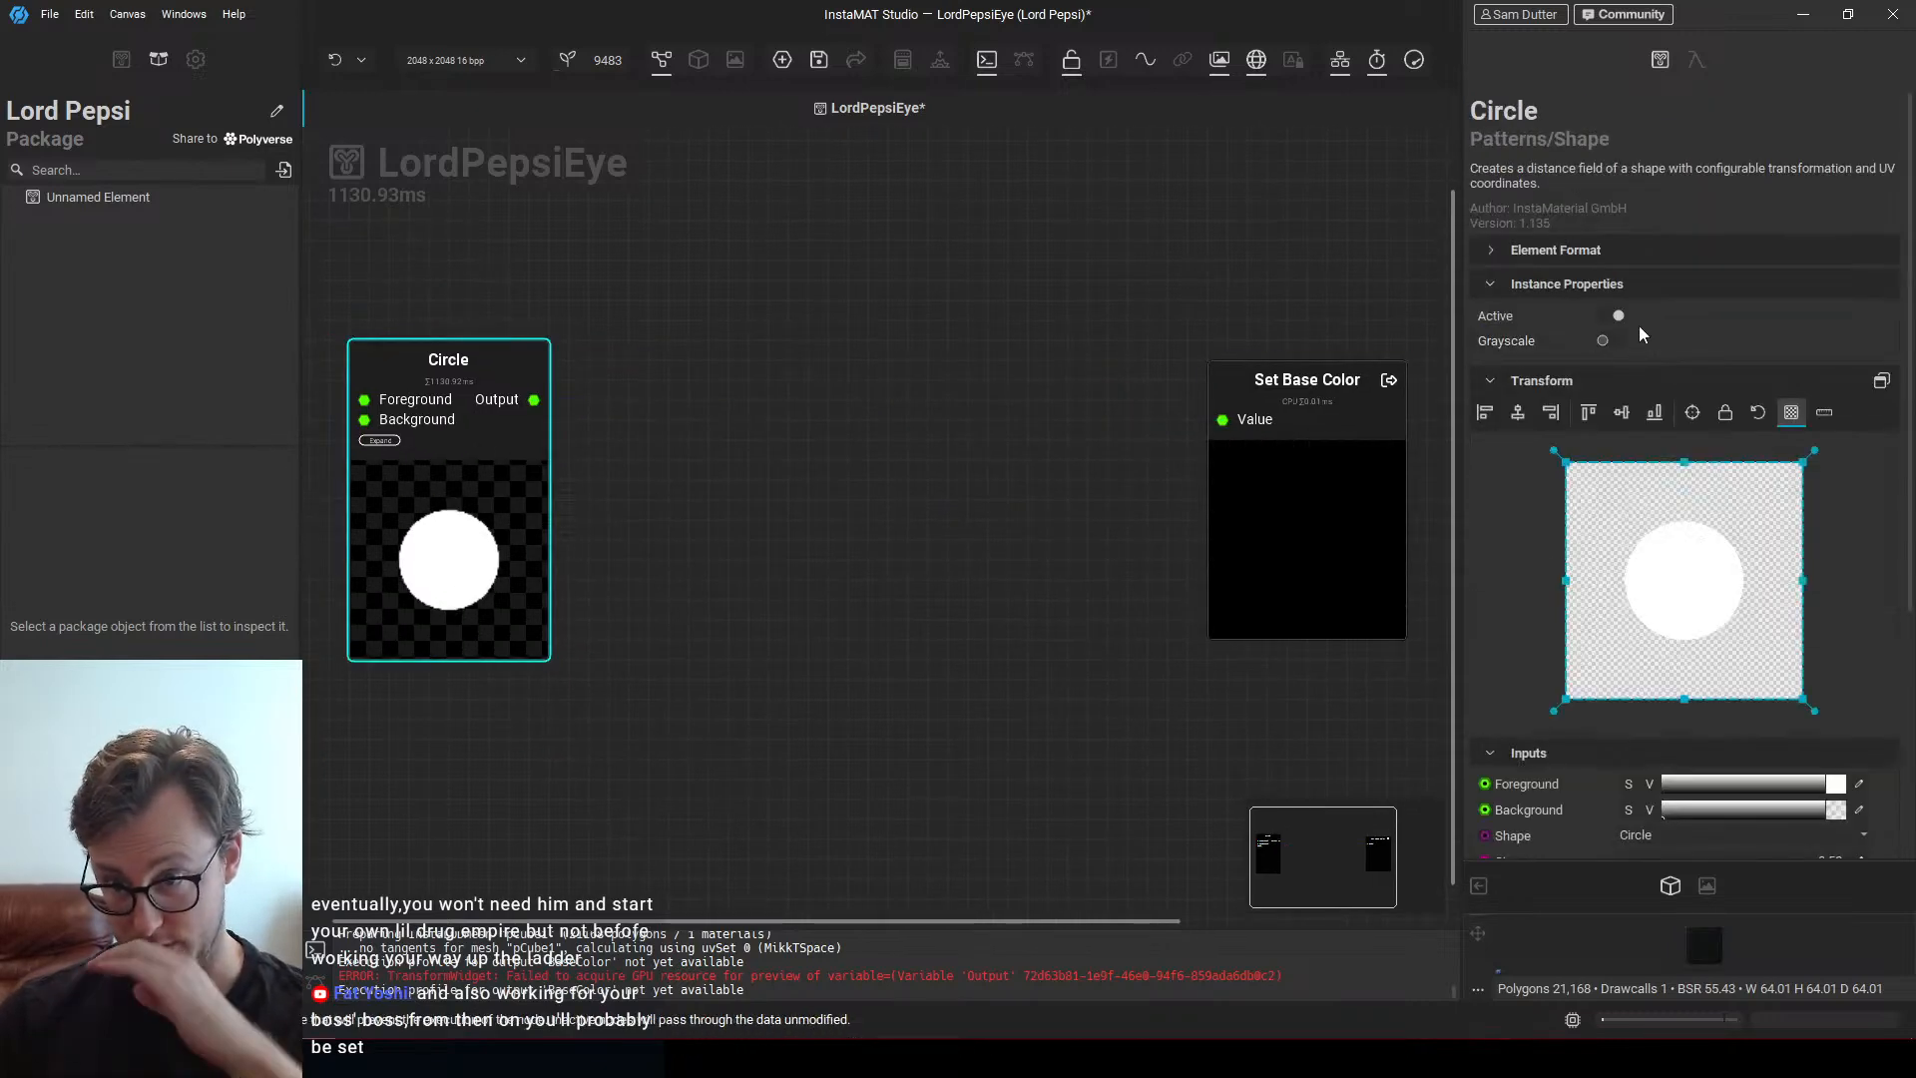
{"action": "left_click", "coordinate": [1609, 341]}
{"action": "scroll", "coordinate": [689, 439], "scroll_direction": "up", "scroll_amount": 2}
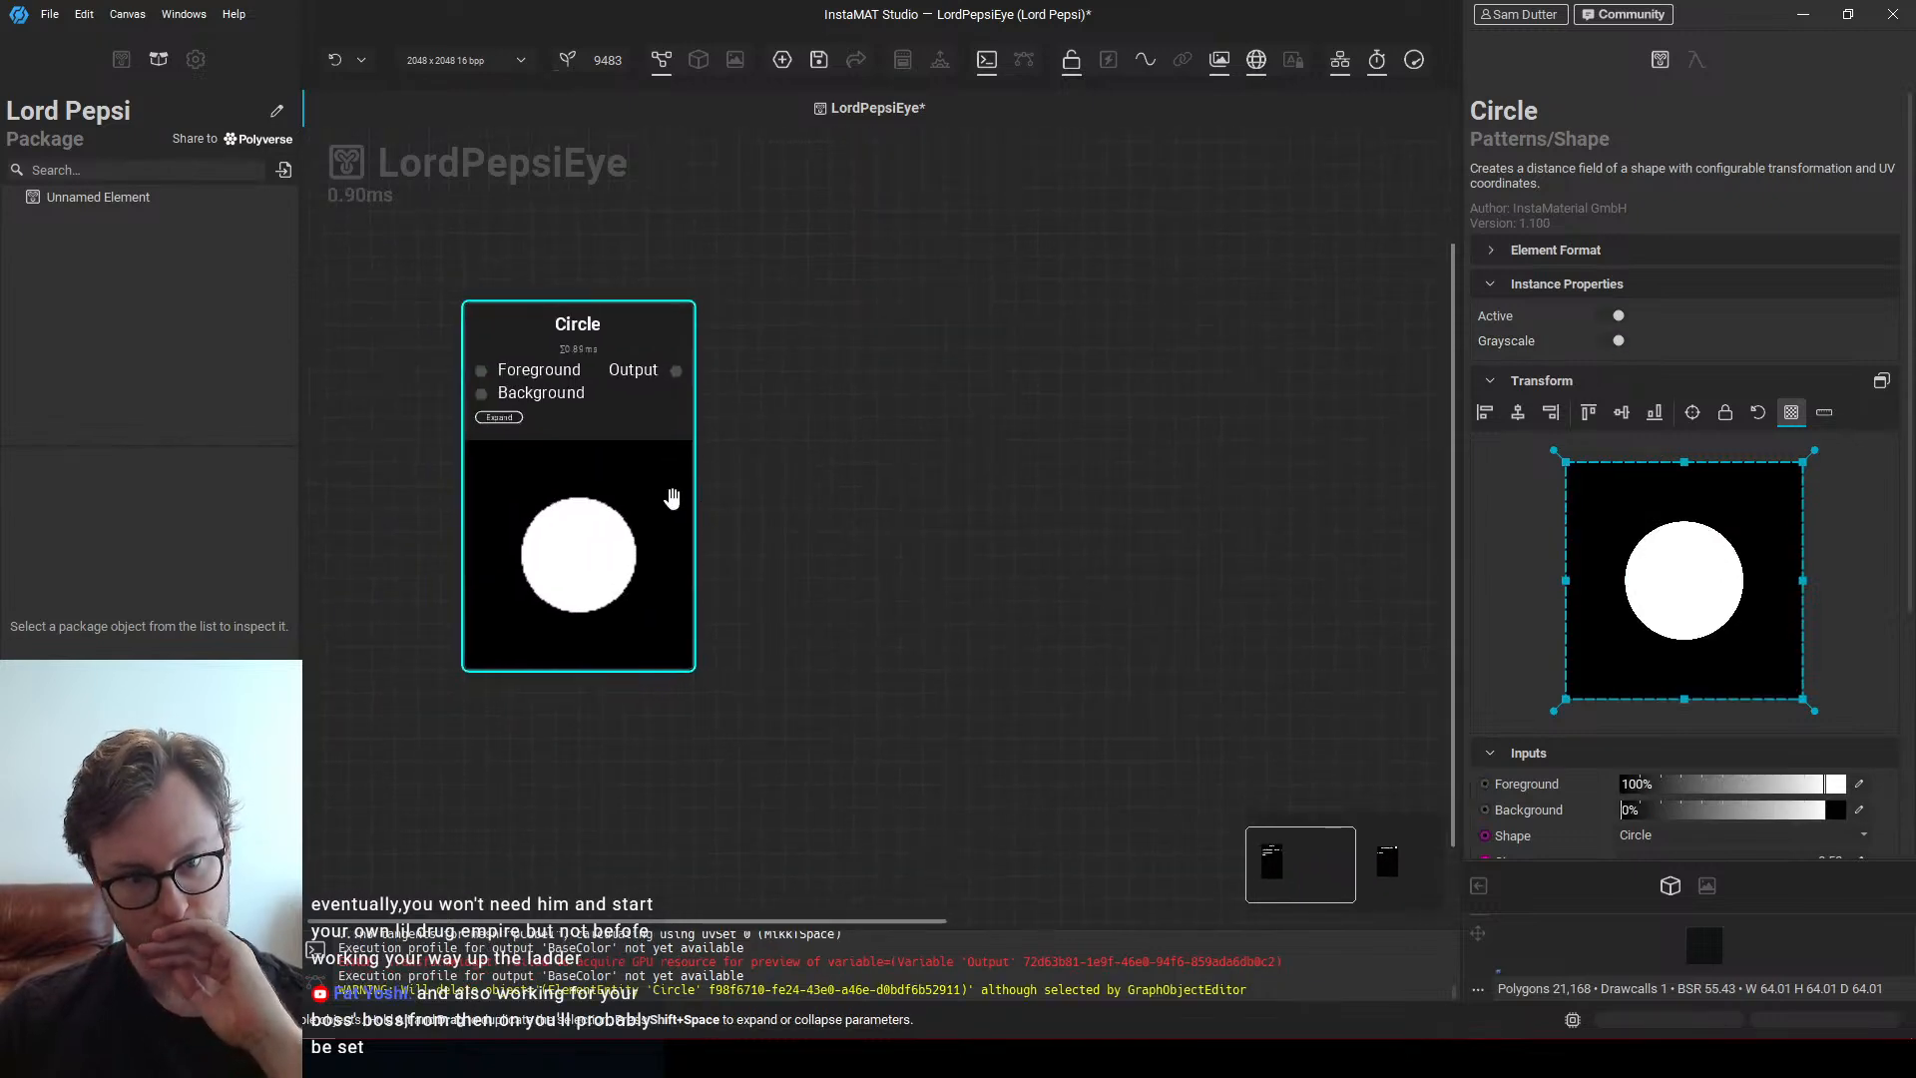
Add a Reroute Image node fed by the Circle node's output
{"action": "scroll", "coordinate": [757, 428], "scroll_direction": "down", "scroll_amount": 2}
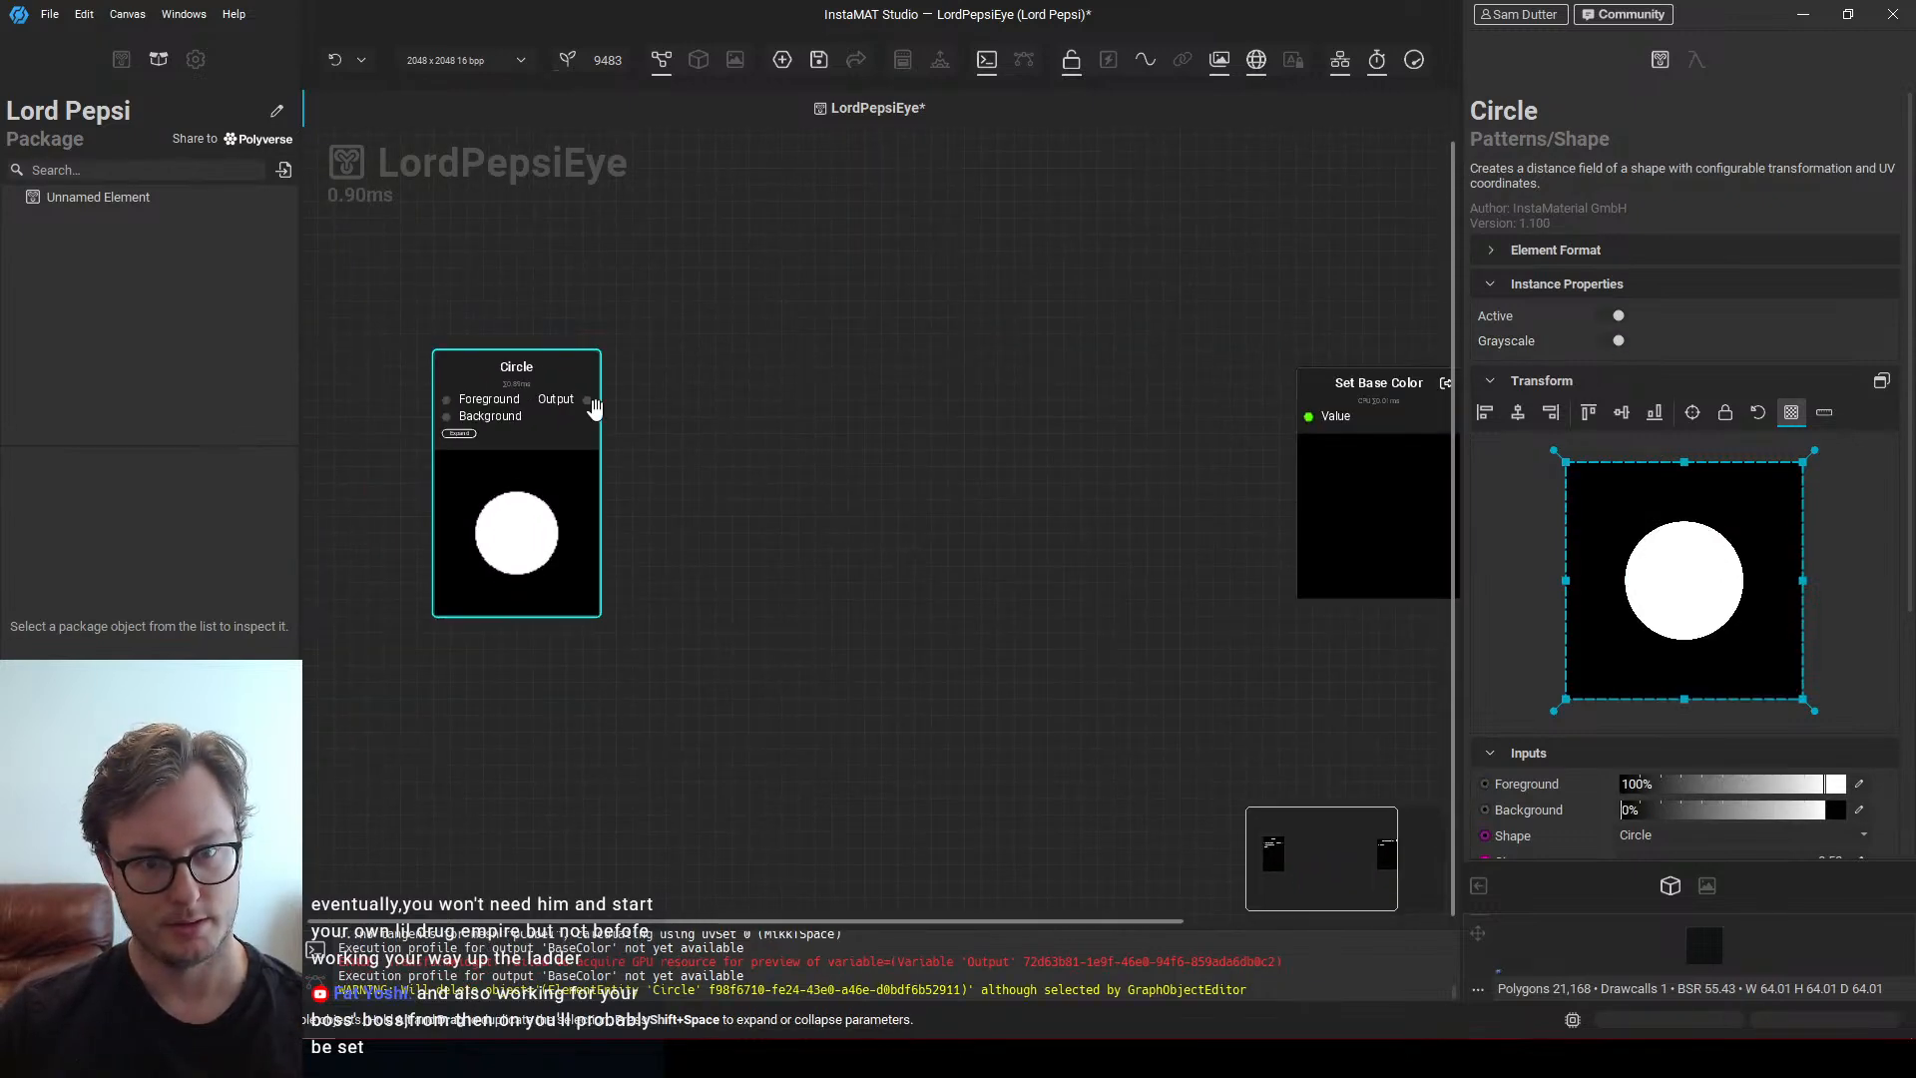
{"action": "left_click_drag", "start_coordinate": [593, 409], "coordinate": [962, 425]}
{"action": "type", "text": "re"}
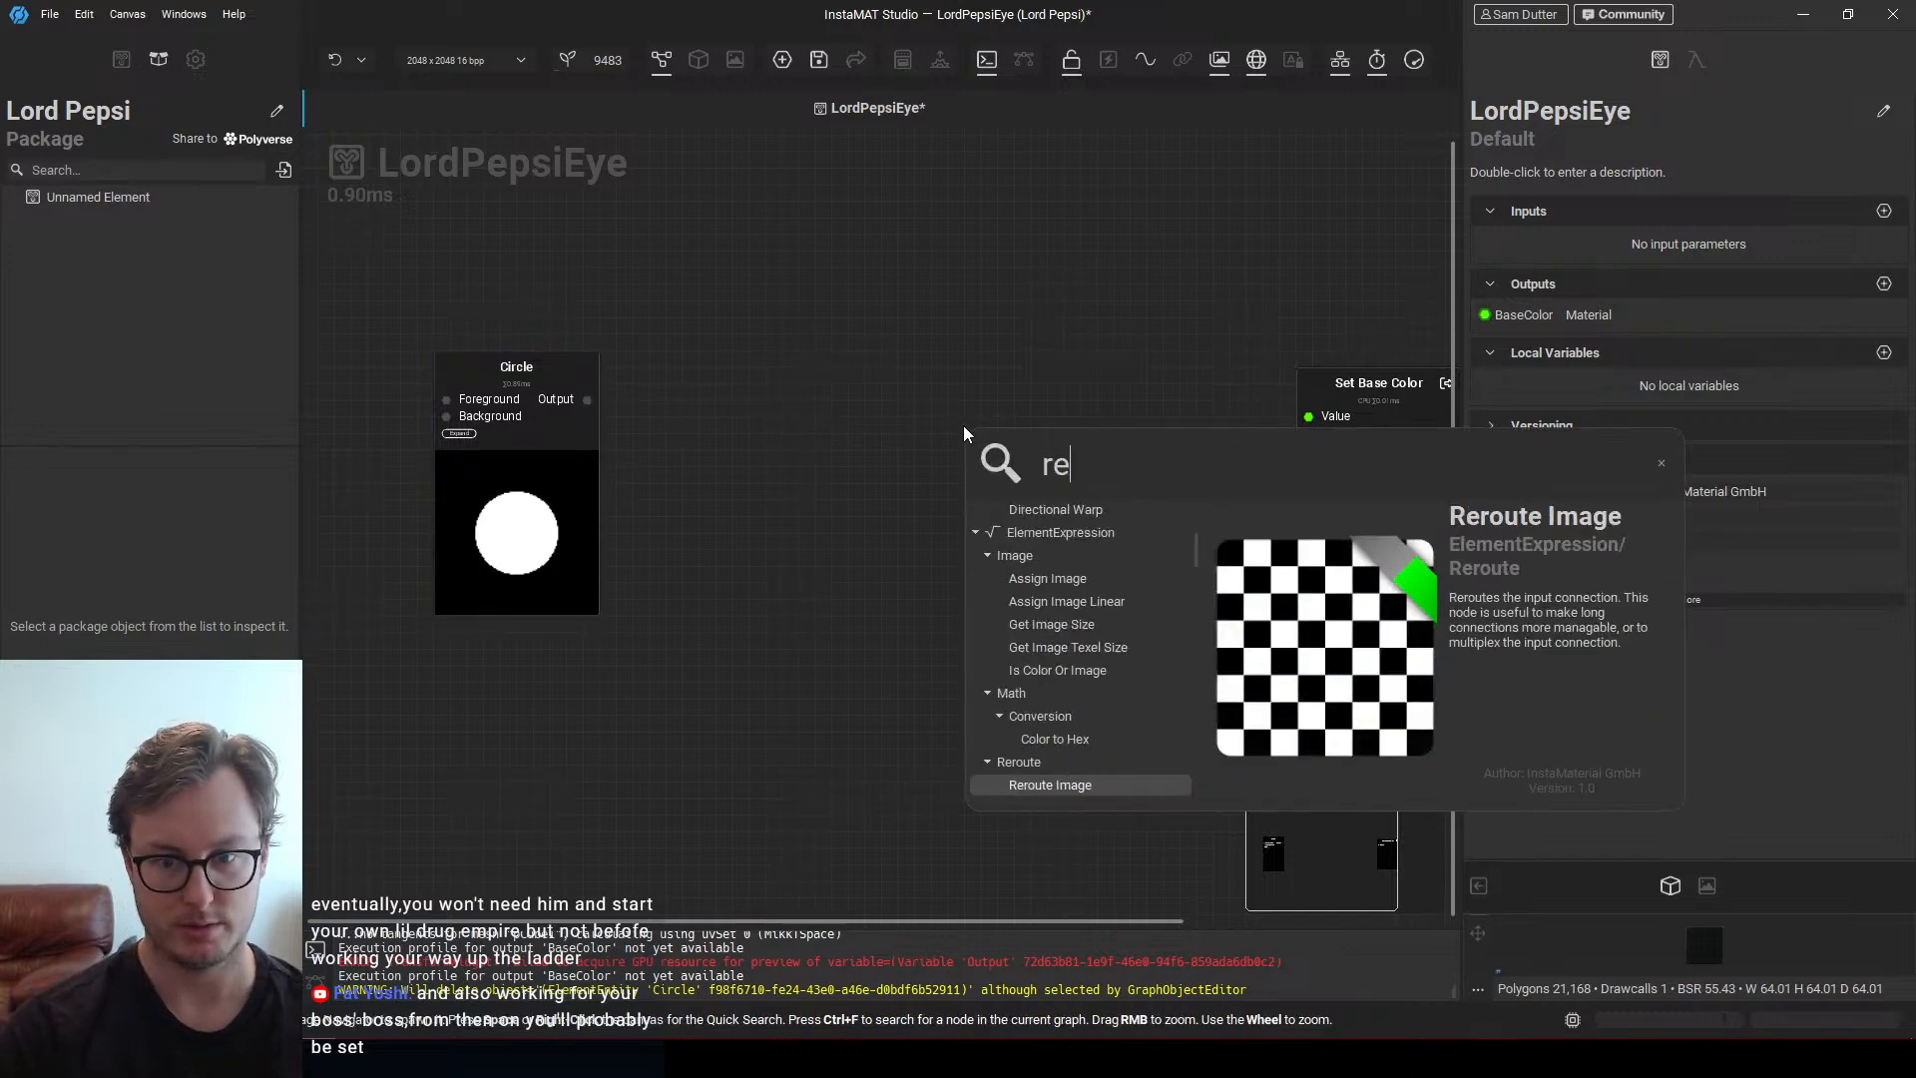
{"action": "type", "text": "rou"}
{"action": "key", "text": "Return"}
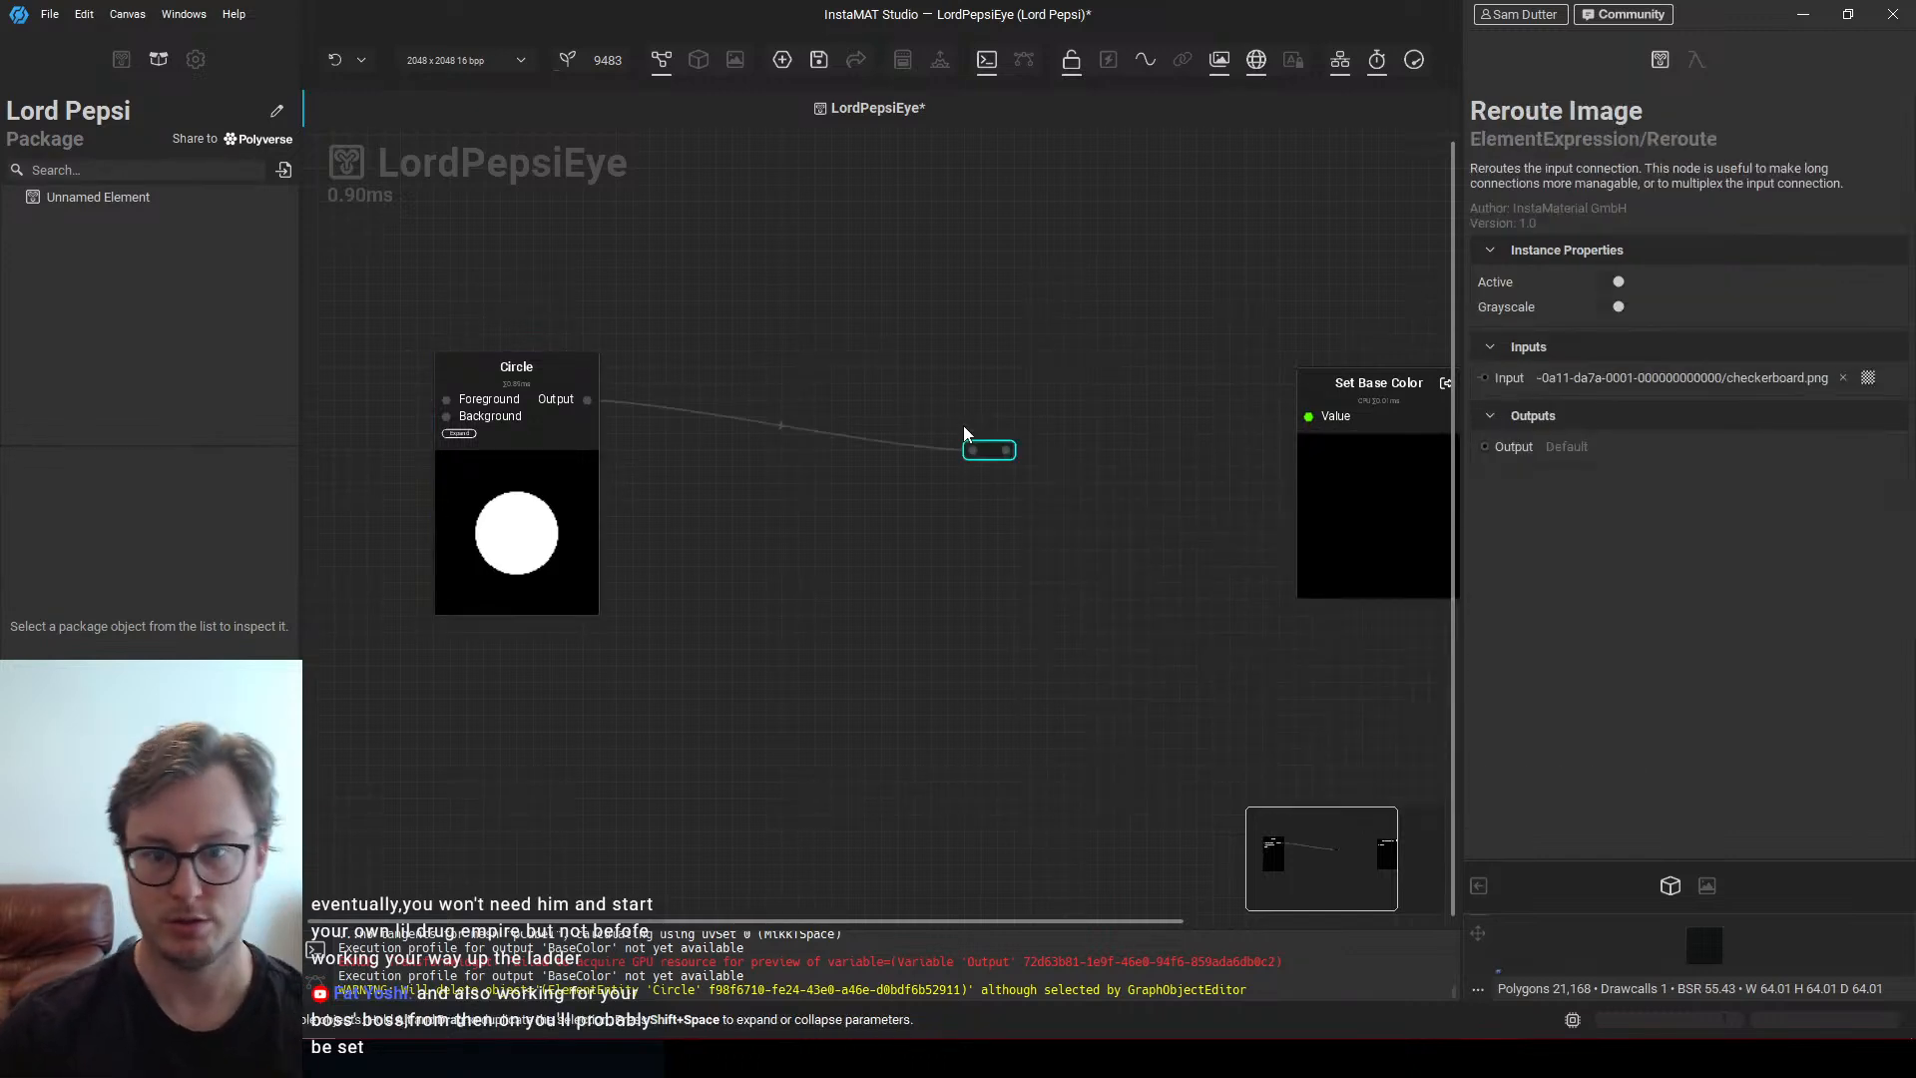
{"action": "left_click", "coordinate": [962, 425]}
{"action": "left_click_drag", "start_coordinate": [1006, 421], "coordinate": [1277, 399]}
{"action": "left_click", "coordinate": [1040, 431]}
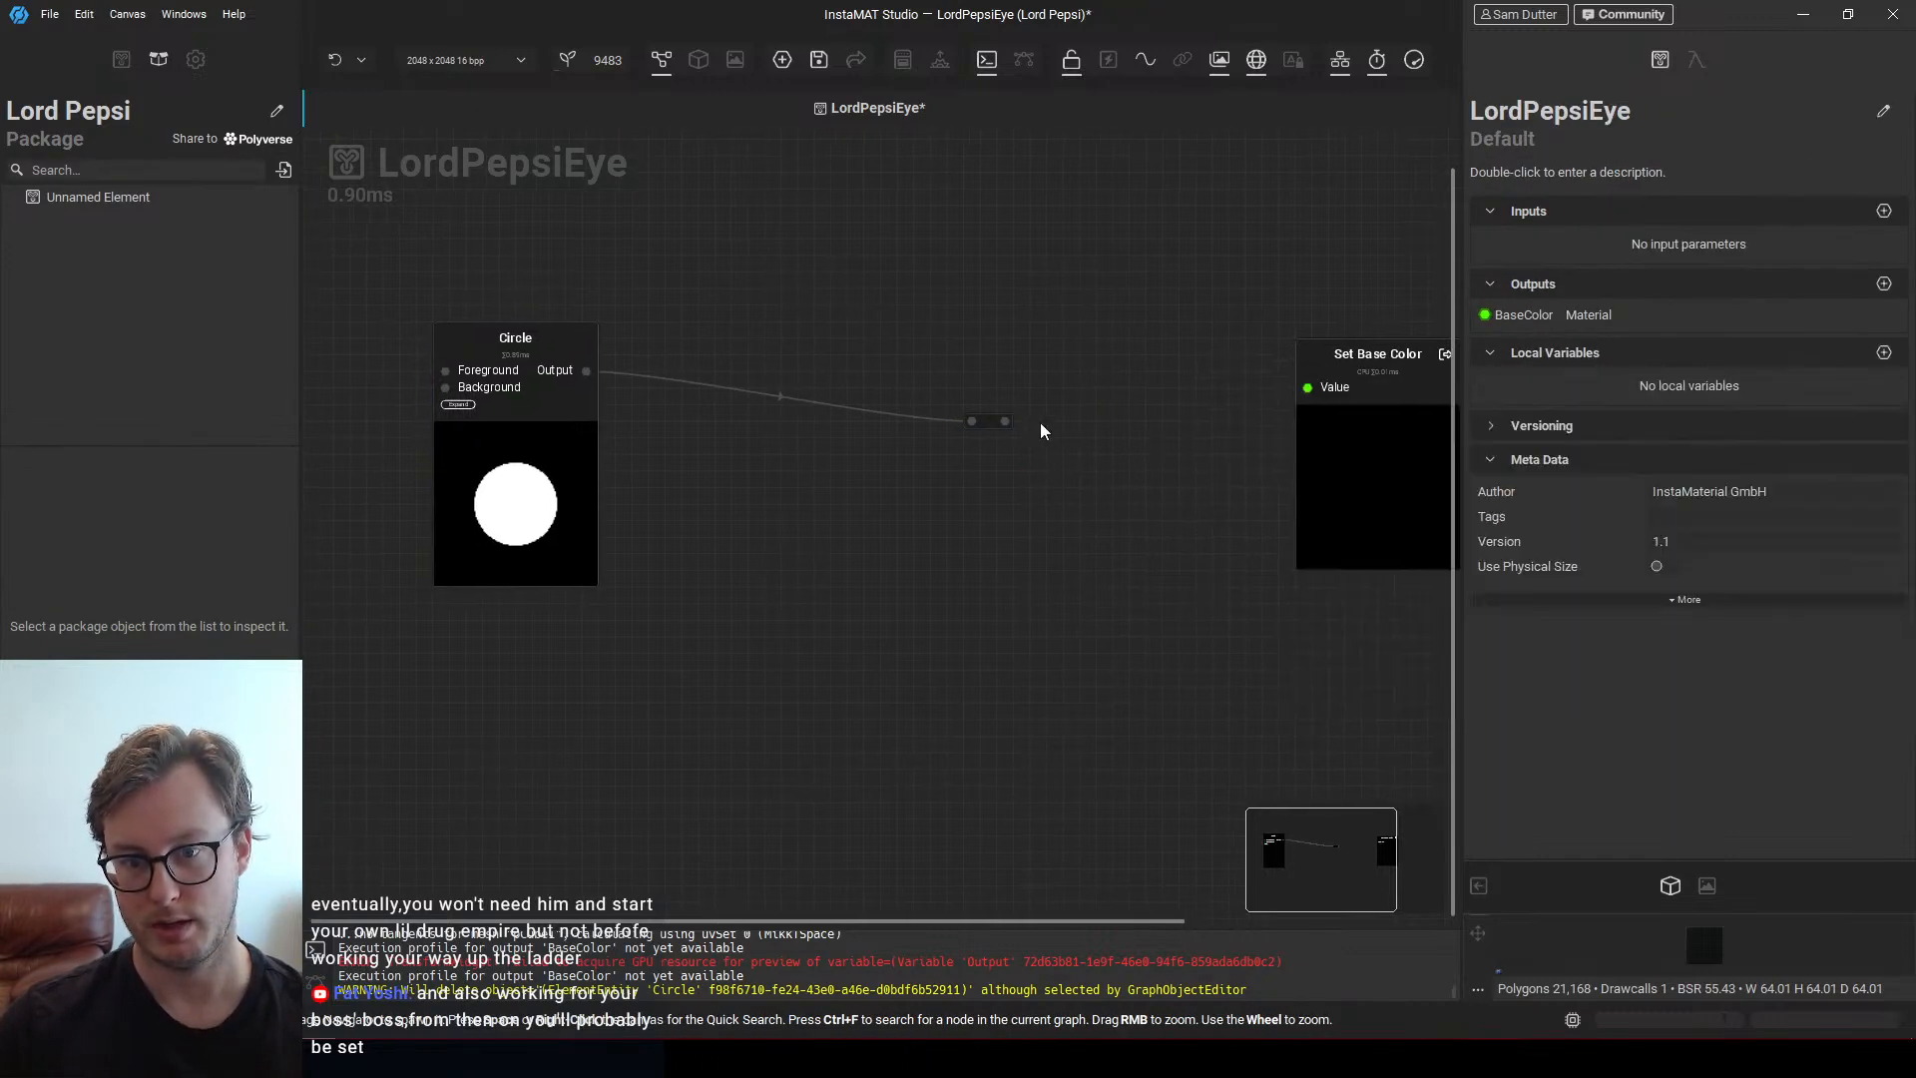
Add a Gradient Map node from the reroute's output and connect its Output to Set Base Color's Value
{"action": "left_click_drag", "start_coordinate": [1005, 421], "coordinate": [1114, 411]}
{"action": "type", "text": "gra"}
{"action": "key", "text": "Return"}
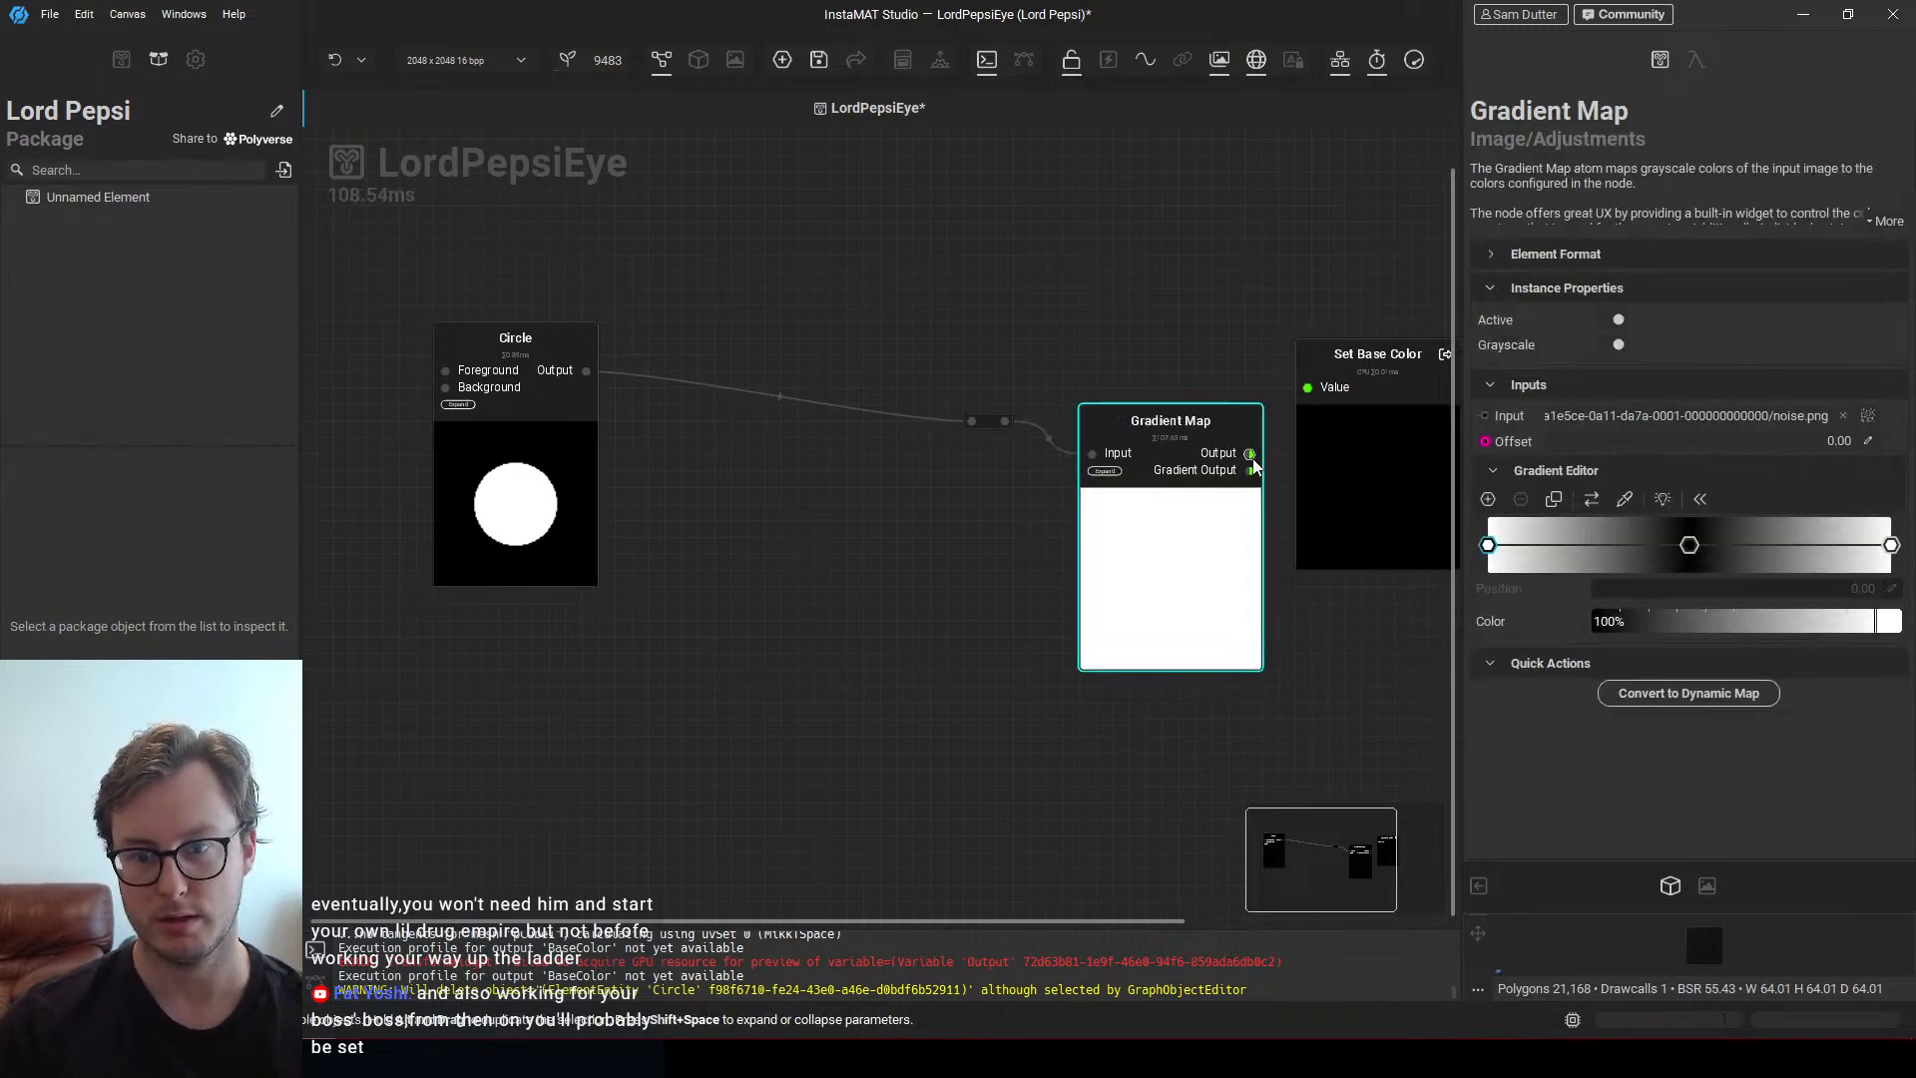
{"action": "left_click_drag", "start_coordinate": [1249, 454], "coordinate": [1307, 388]}
{"action": "left_click_drag", "start_coordinate": [1185, 459], "coordinate": [1173, 402]}
{"action": "middle_click_drag", "start_coordinate": [1087, 551], "coordinate": [931, 560]}
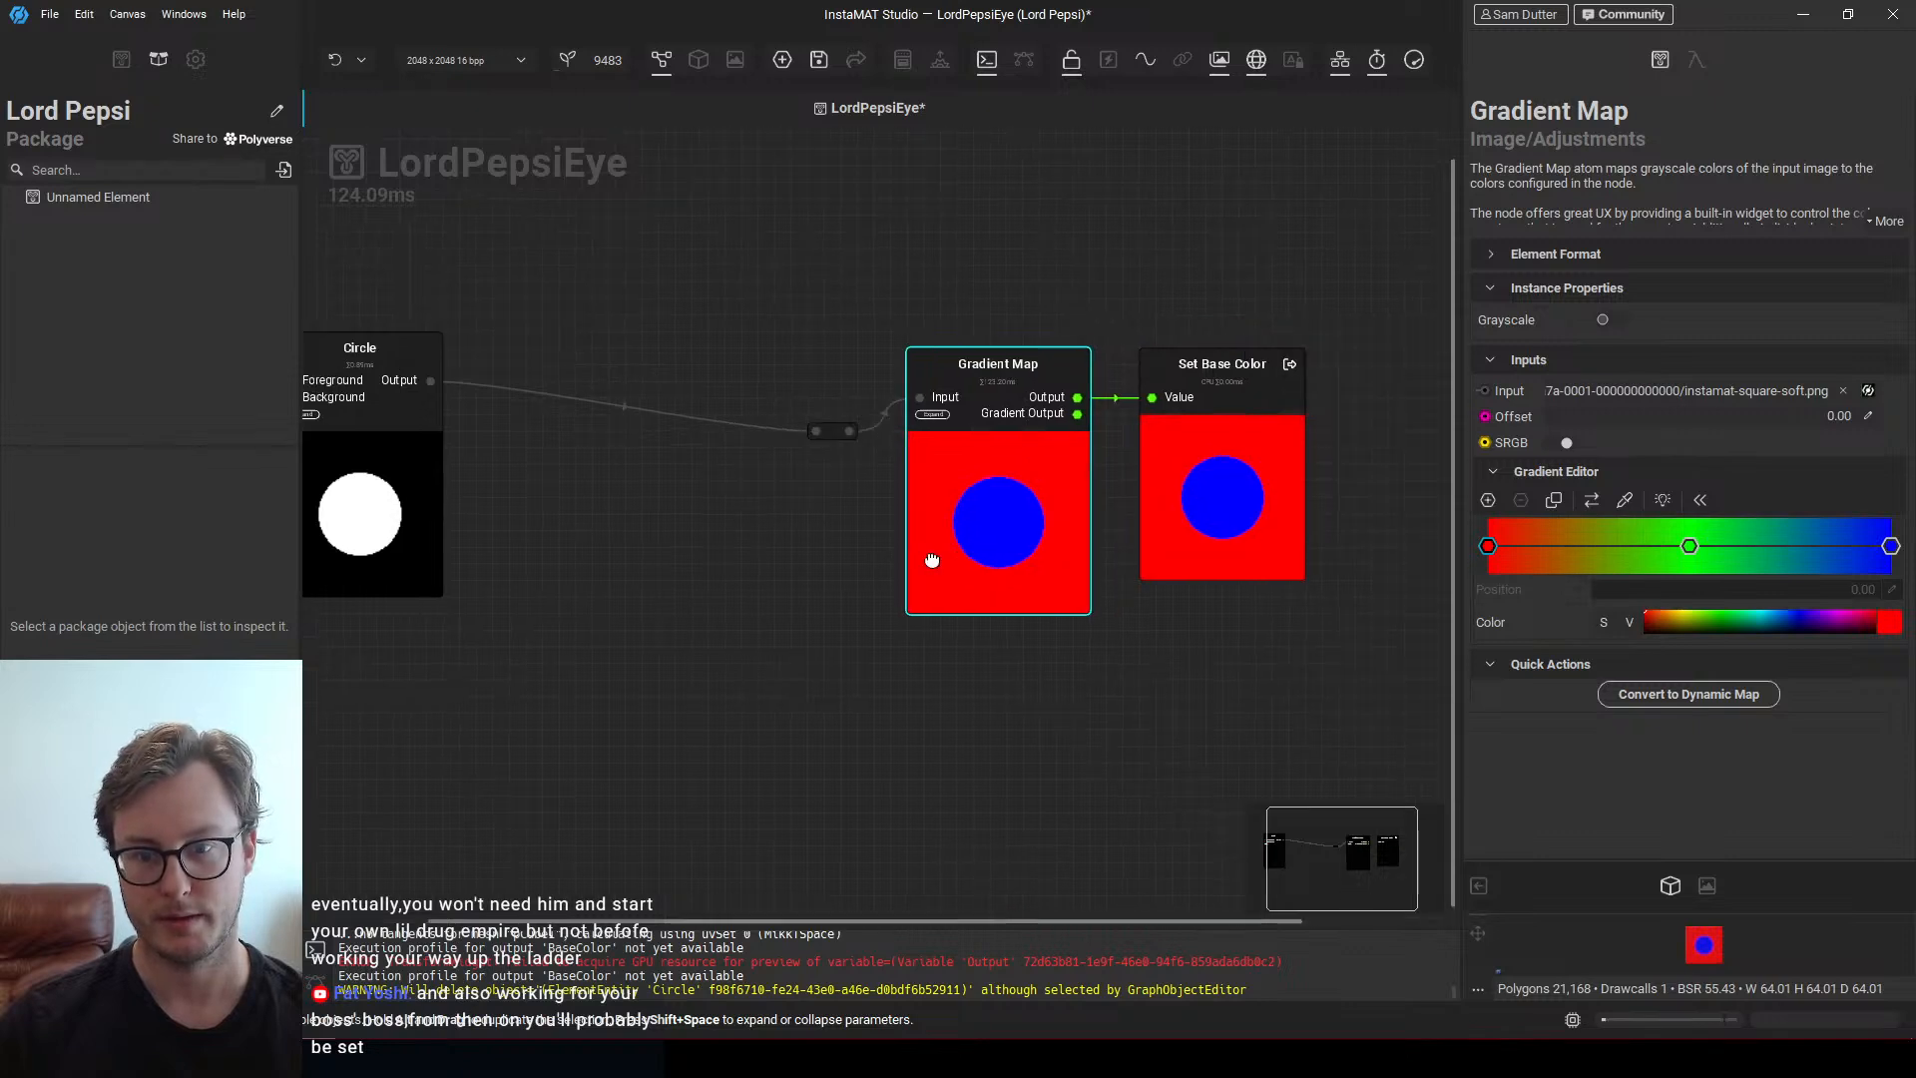
Remove the gradient's middle green stop and set the first stop's colour to black
{"action": "scroll", "coordinate": [1096, 510], "scroll_direction": "up", "scroll_amount": 2}
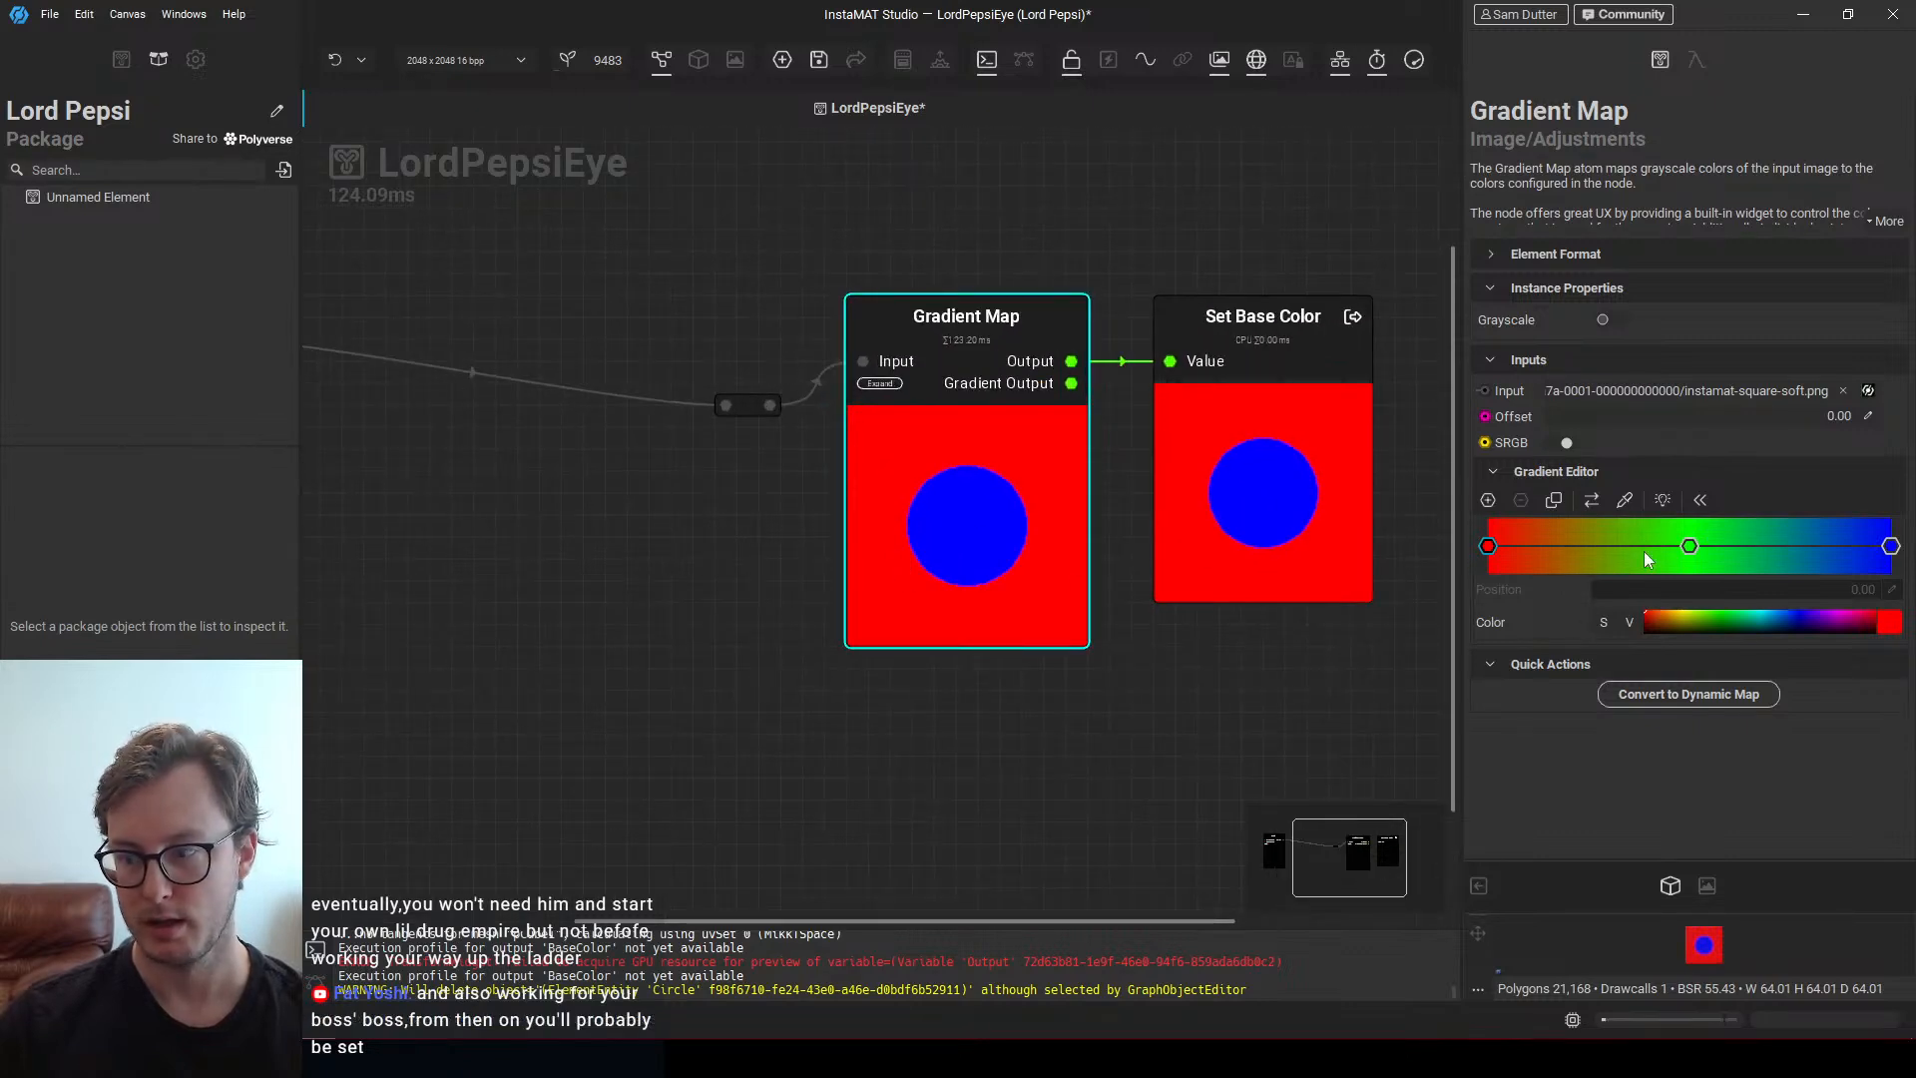
{"action": "left_click_drag", "start_coordinate": [1688, 546], "coordinate": [1445, 560]}
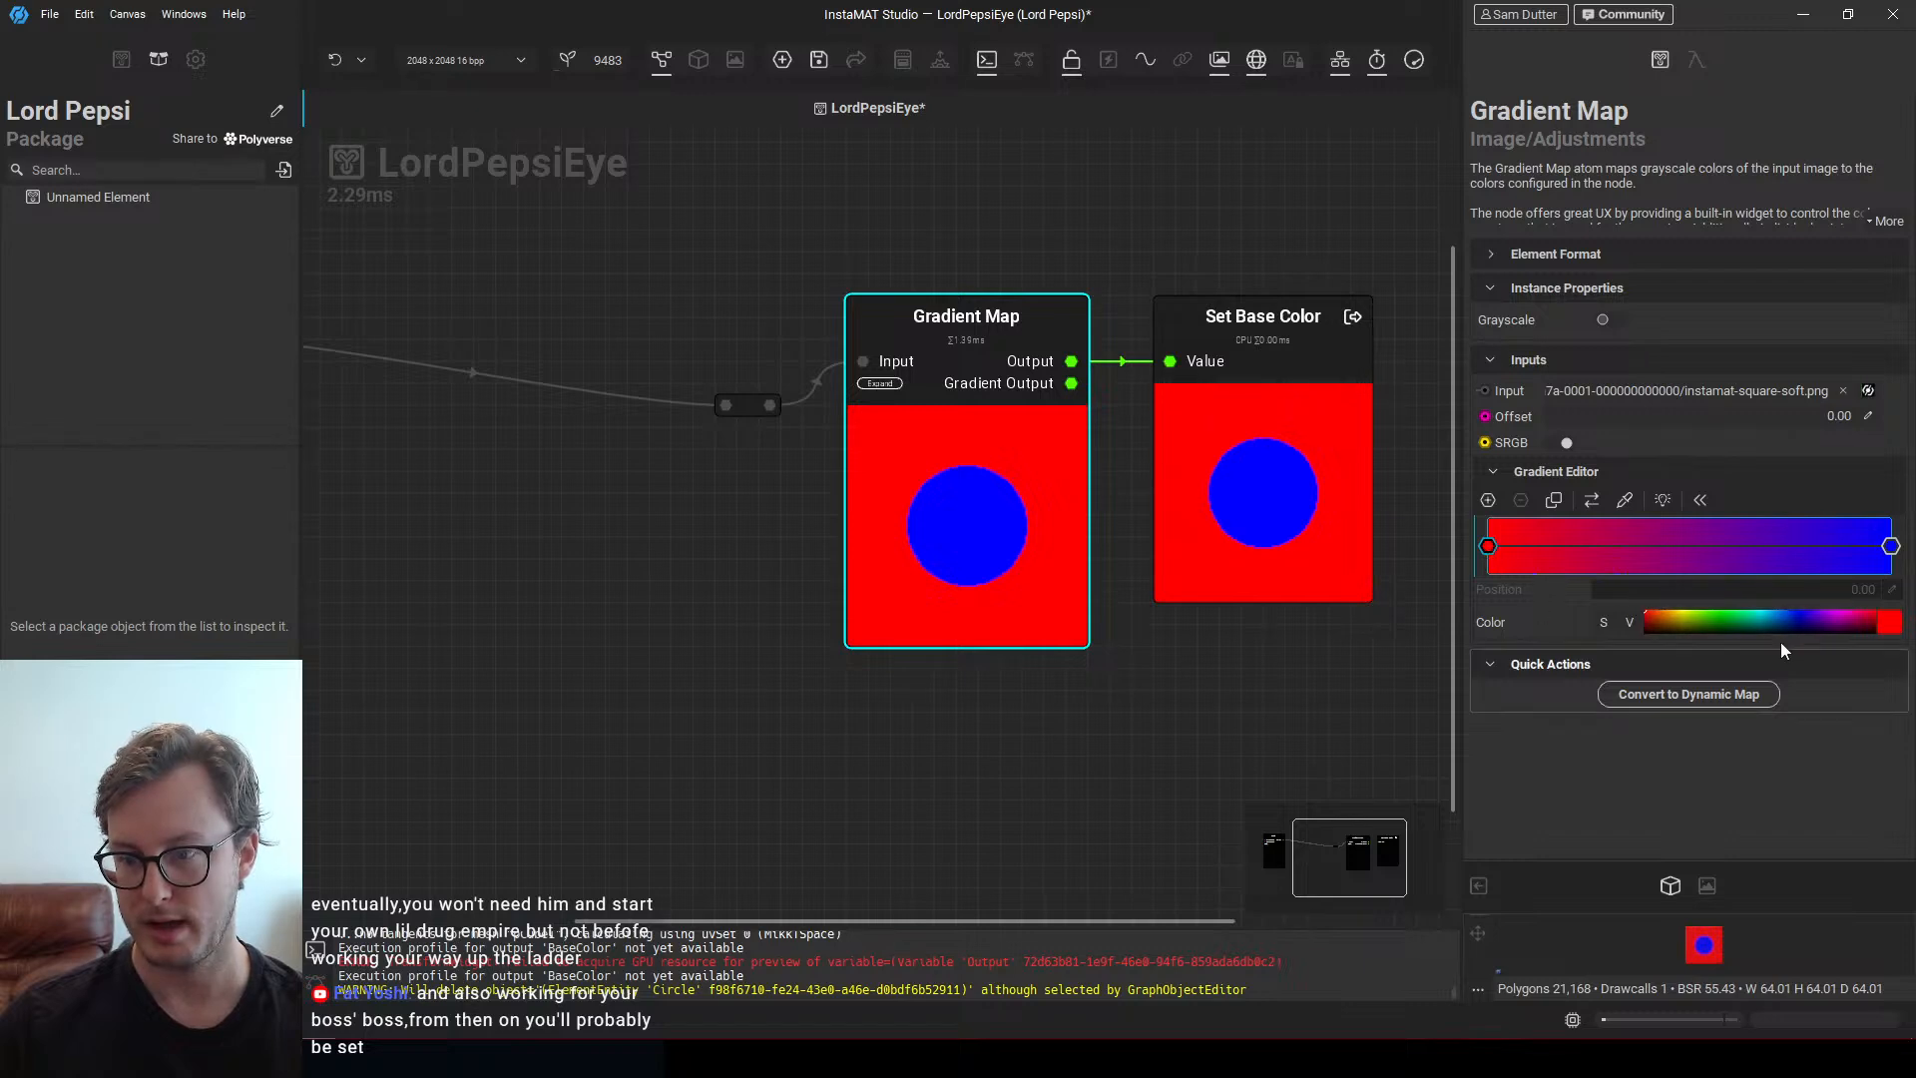
{"action": "left_click", "coordinate": [1637, 621]}
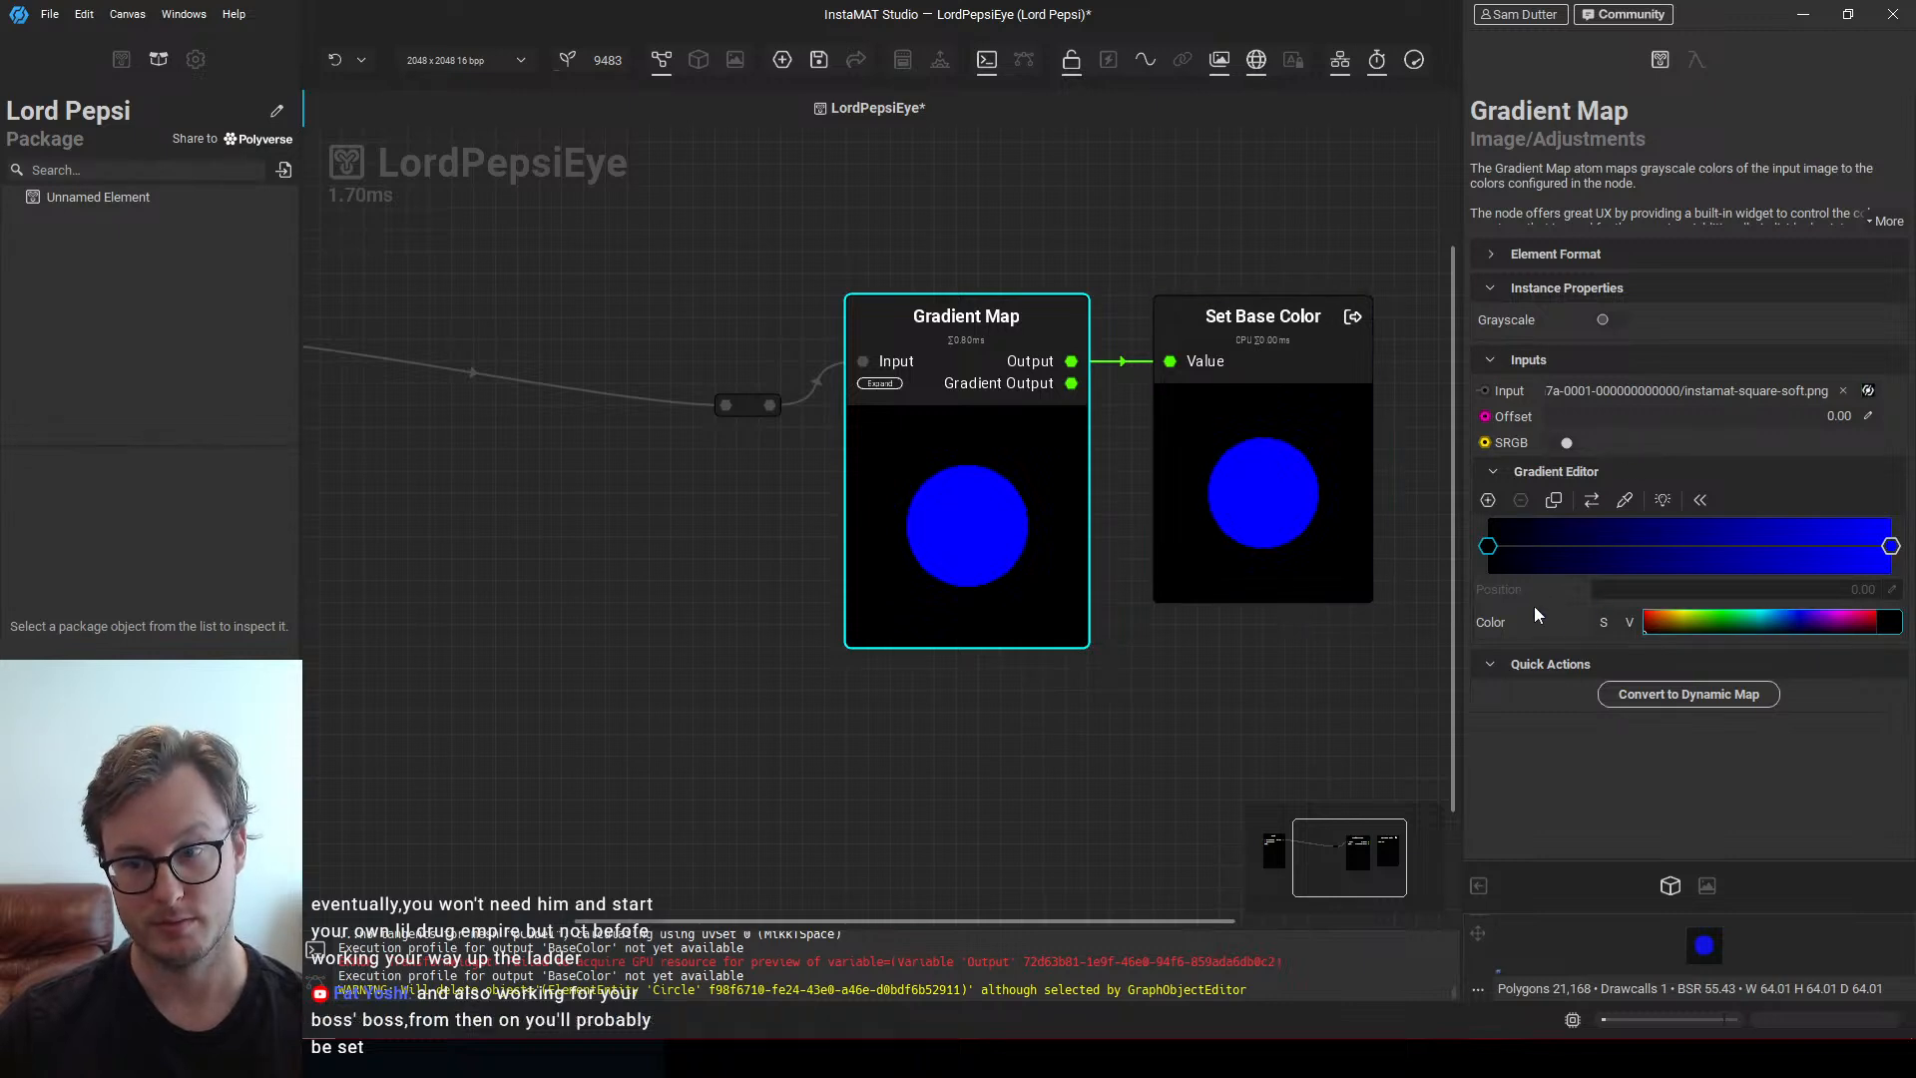
Make the black first stop of the gradient fully transparent
{"action": "left_click", "coordinate": [1486, 546]}
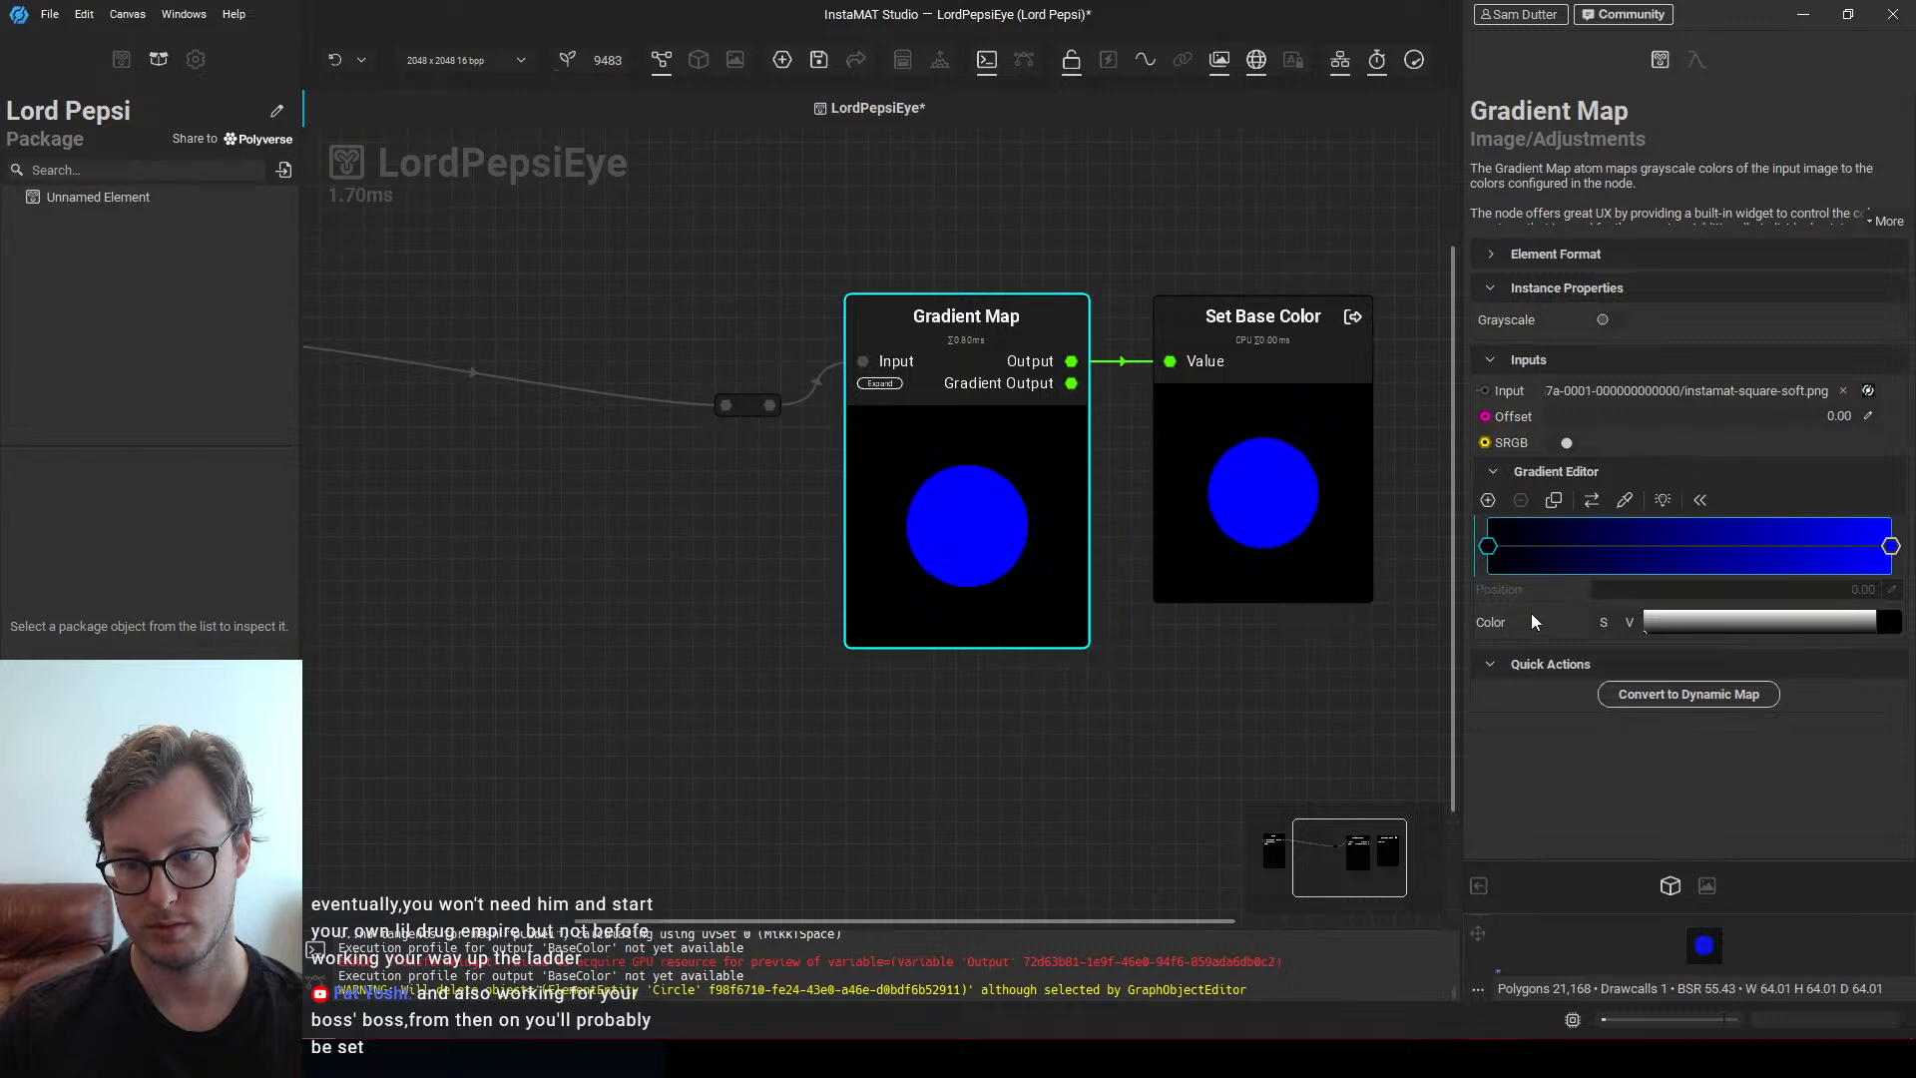
{"action": "left_click", "coordinate": [1890, 547]}
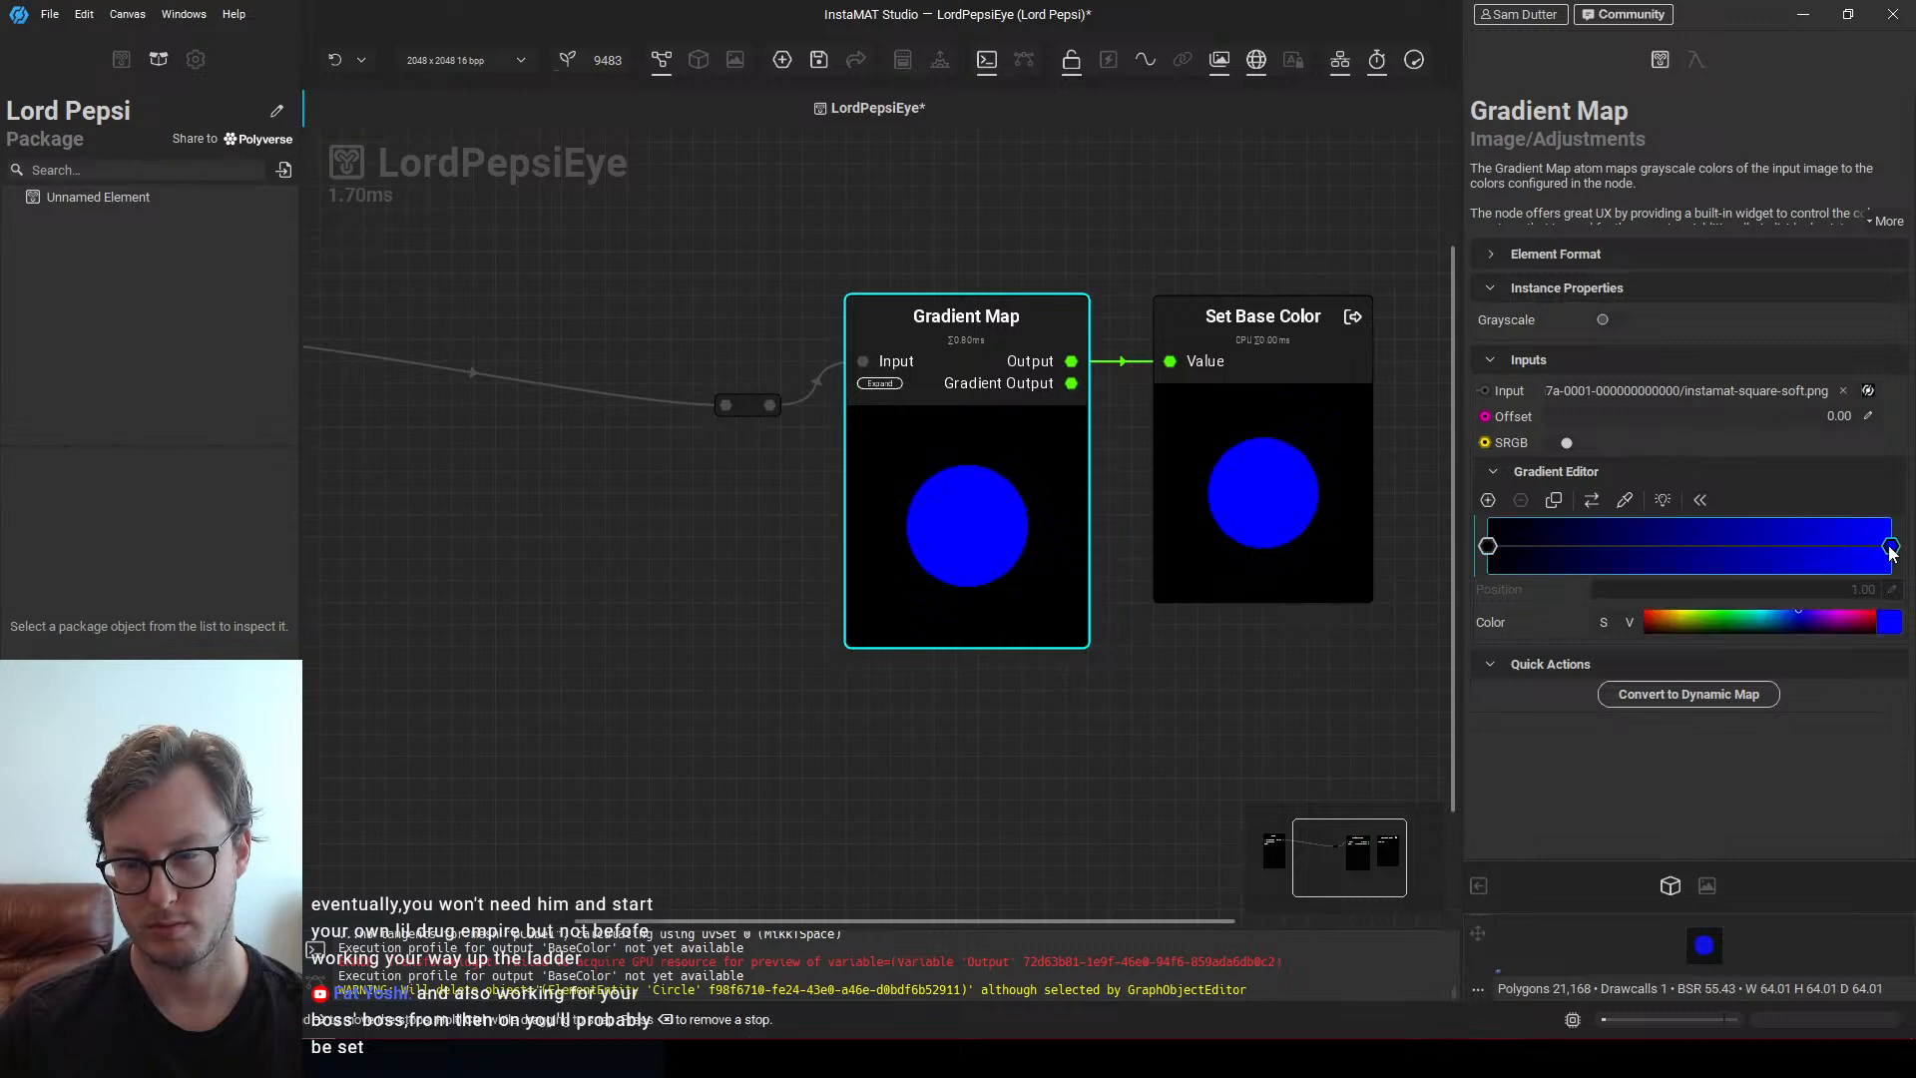
{"action": "left_click", "coordinate": [1490, 549]}
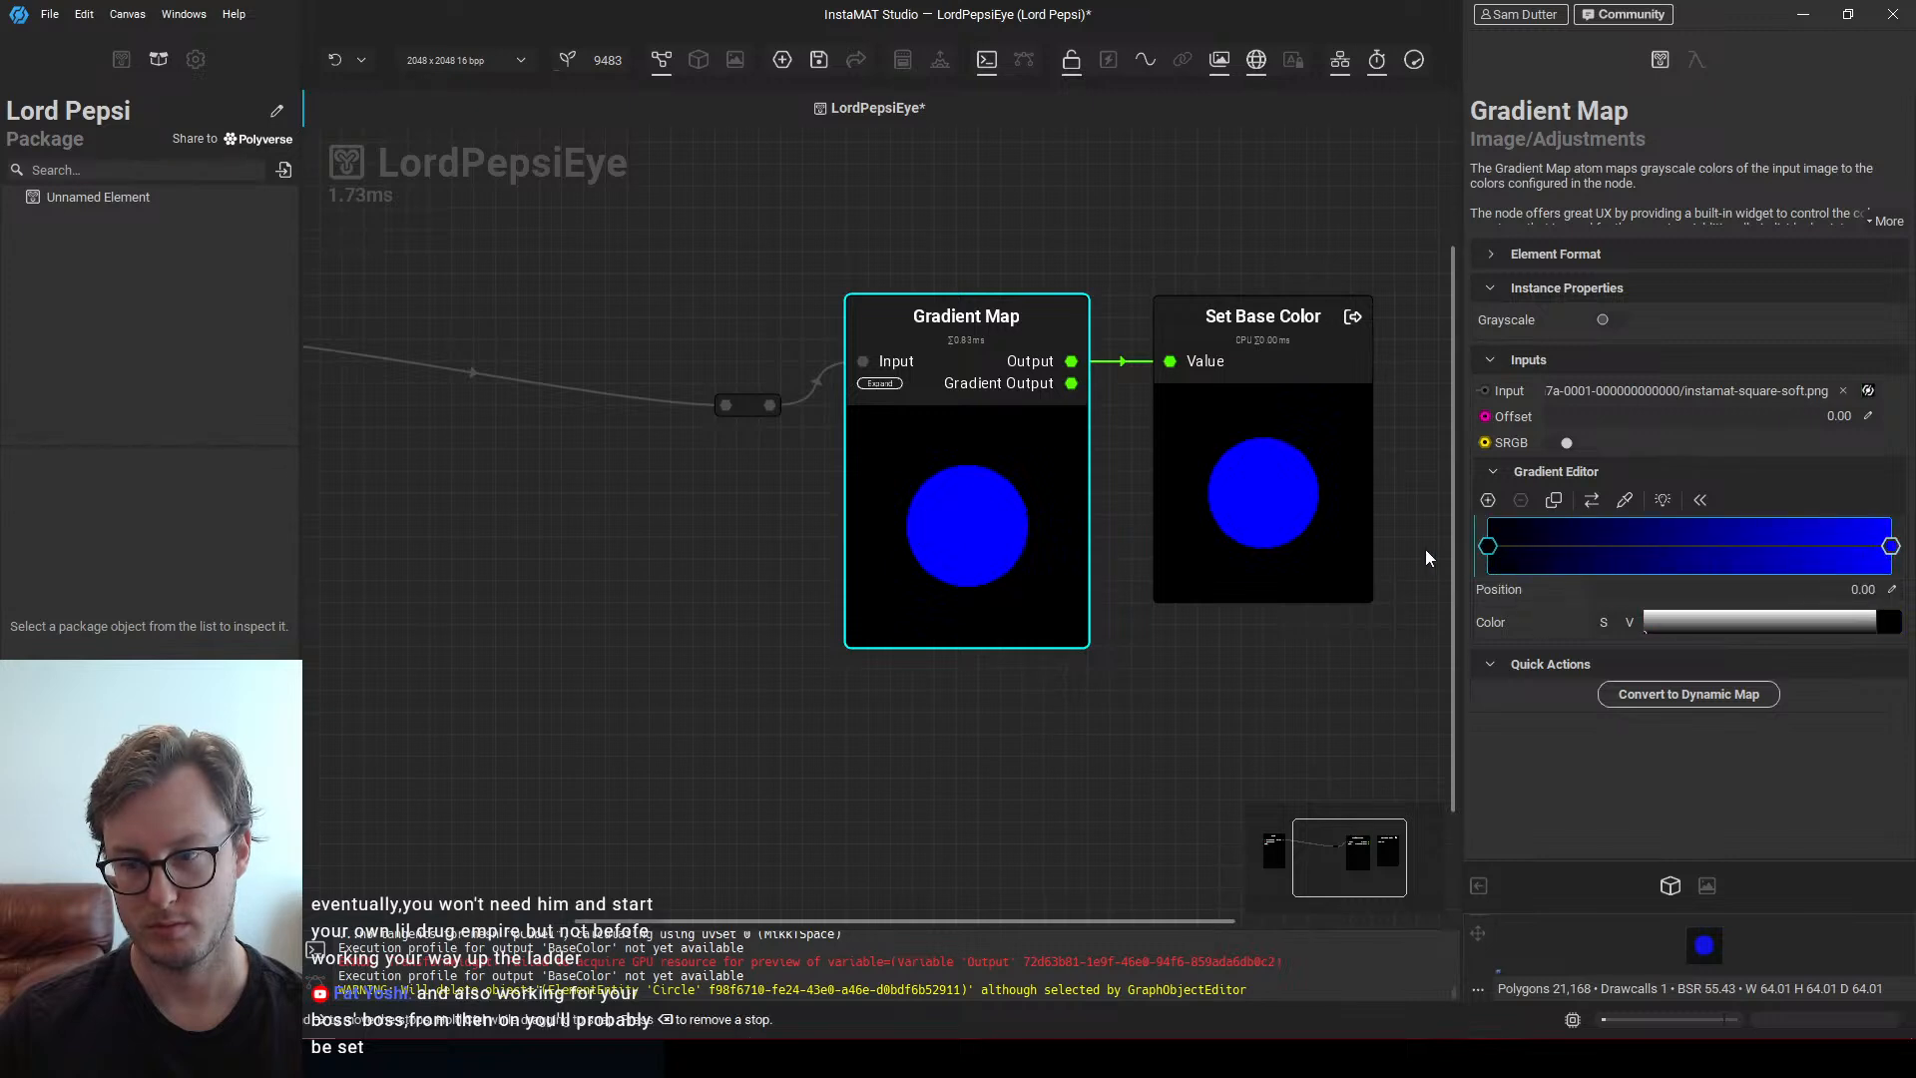
{"action": "left_click", "coordinate": [1749, 620]}
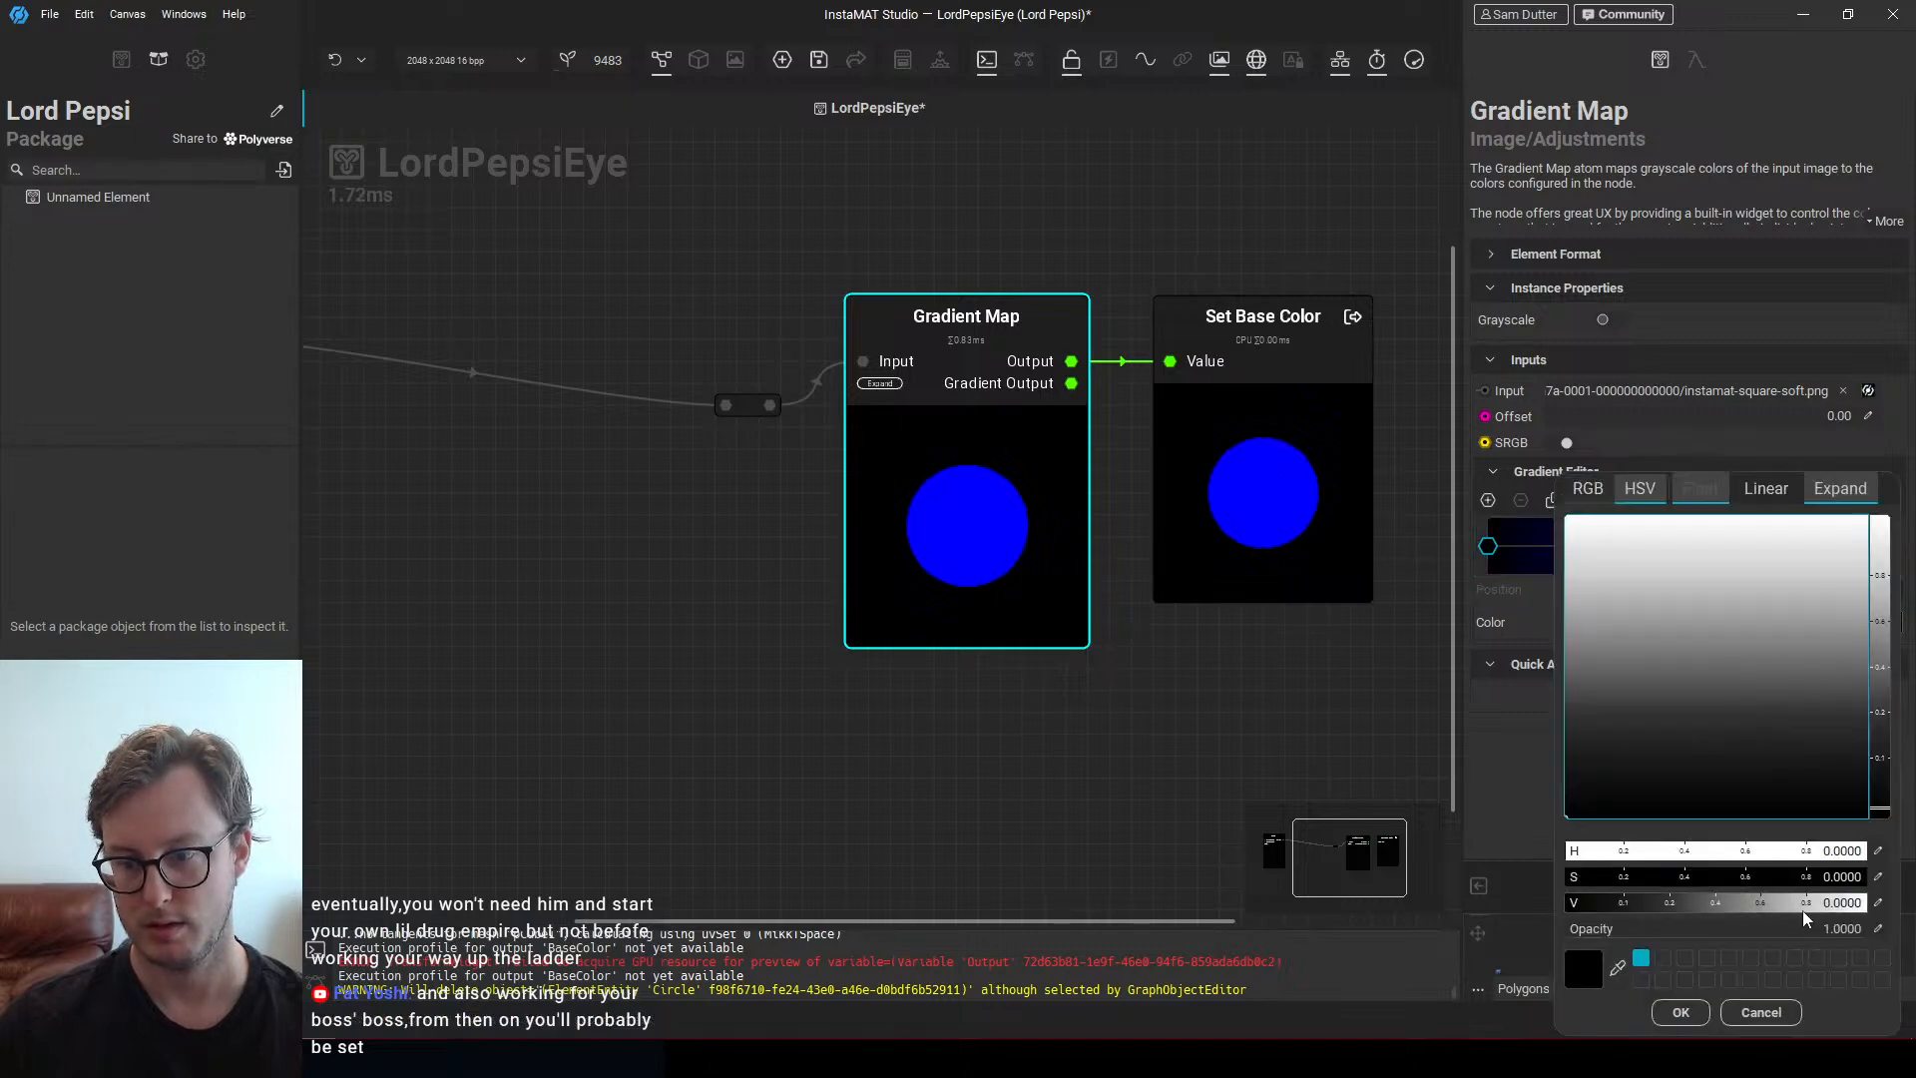
{"action": "left_click_drag", "start_coordinate": [1799, 927], "coordinate": [1085, 936]}
{"action": "left_click_drag", "start_coordinate": [1092, 714], "coordinate": [1386, 587]}
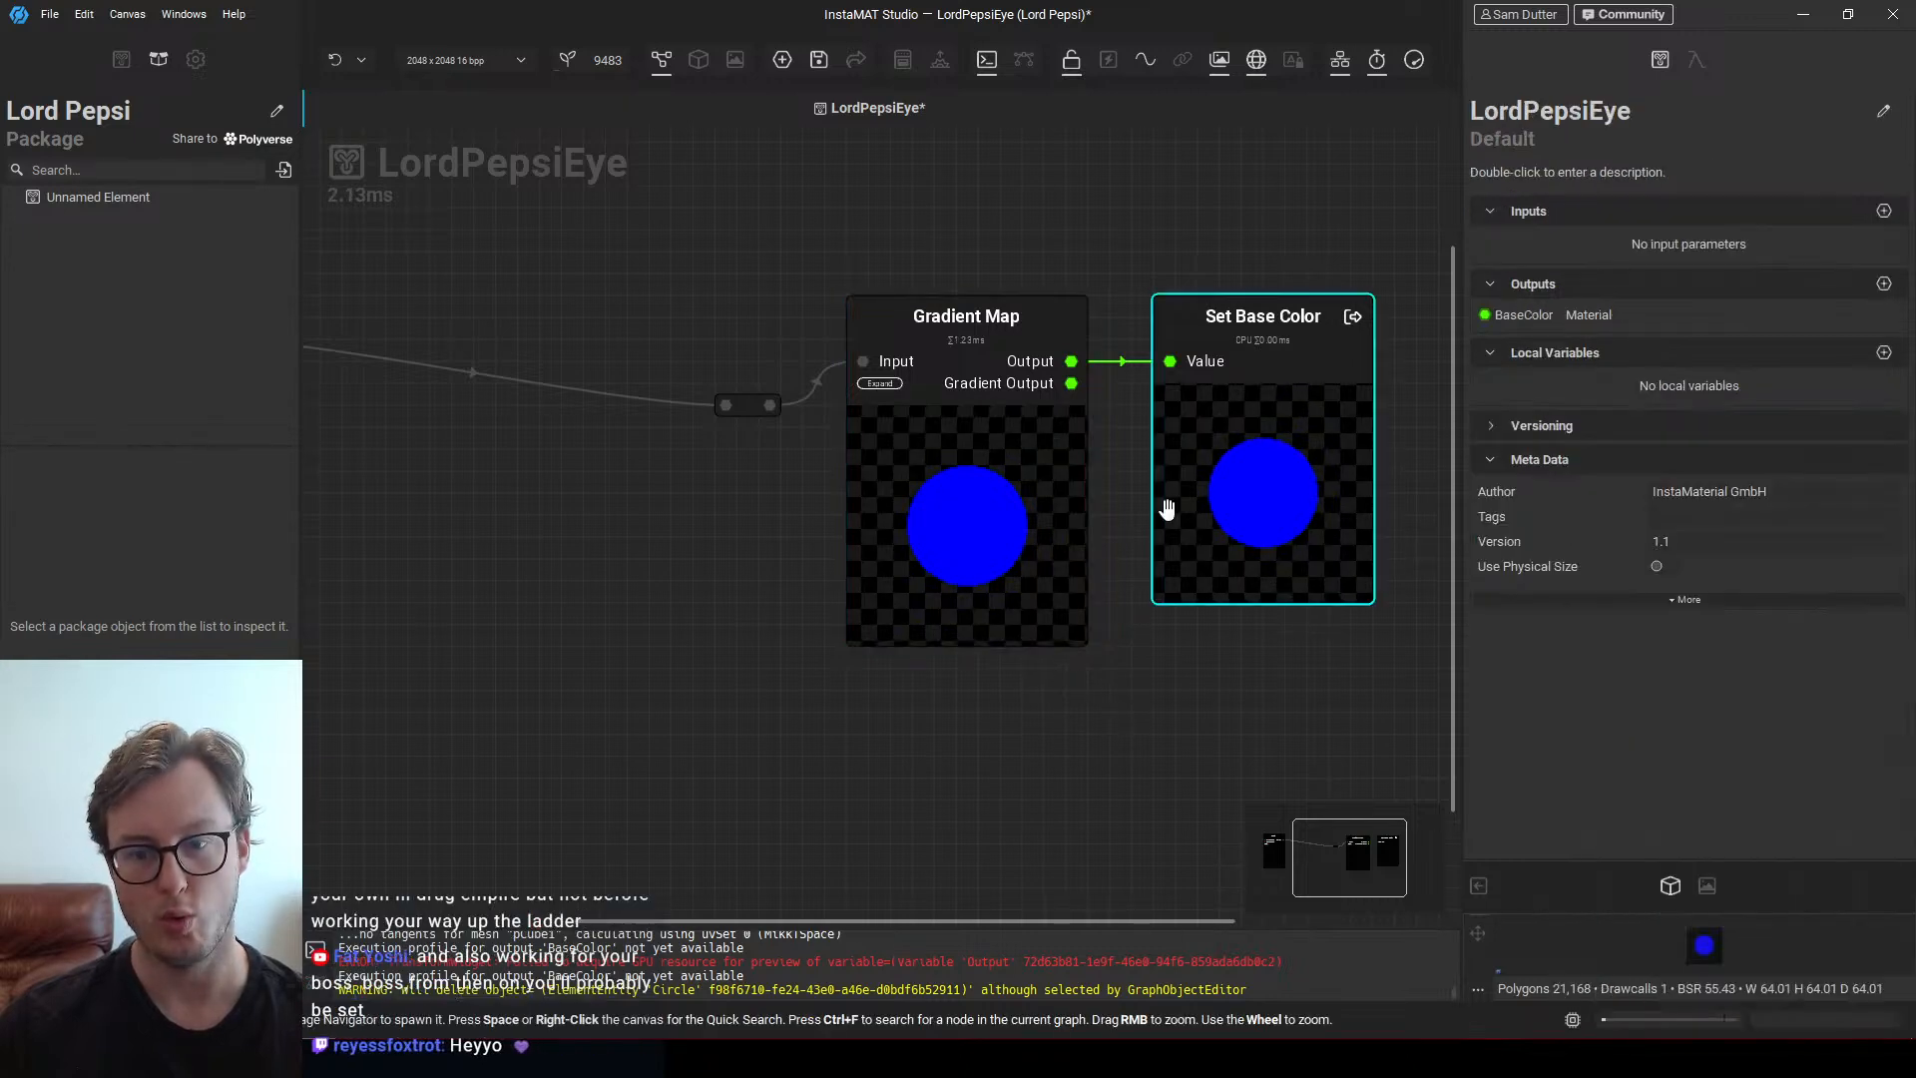
Lower the saturation of the gradient's blue last stop to about 0.31
{"action": "left_click", "coordinate": [1017, 522]}
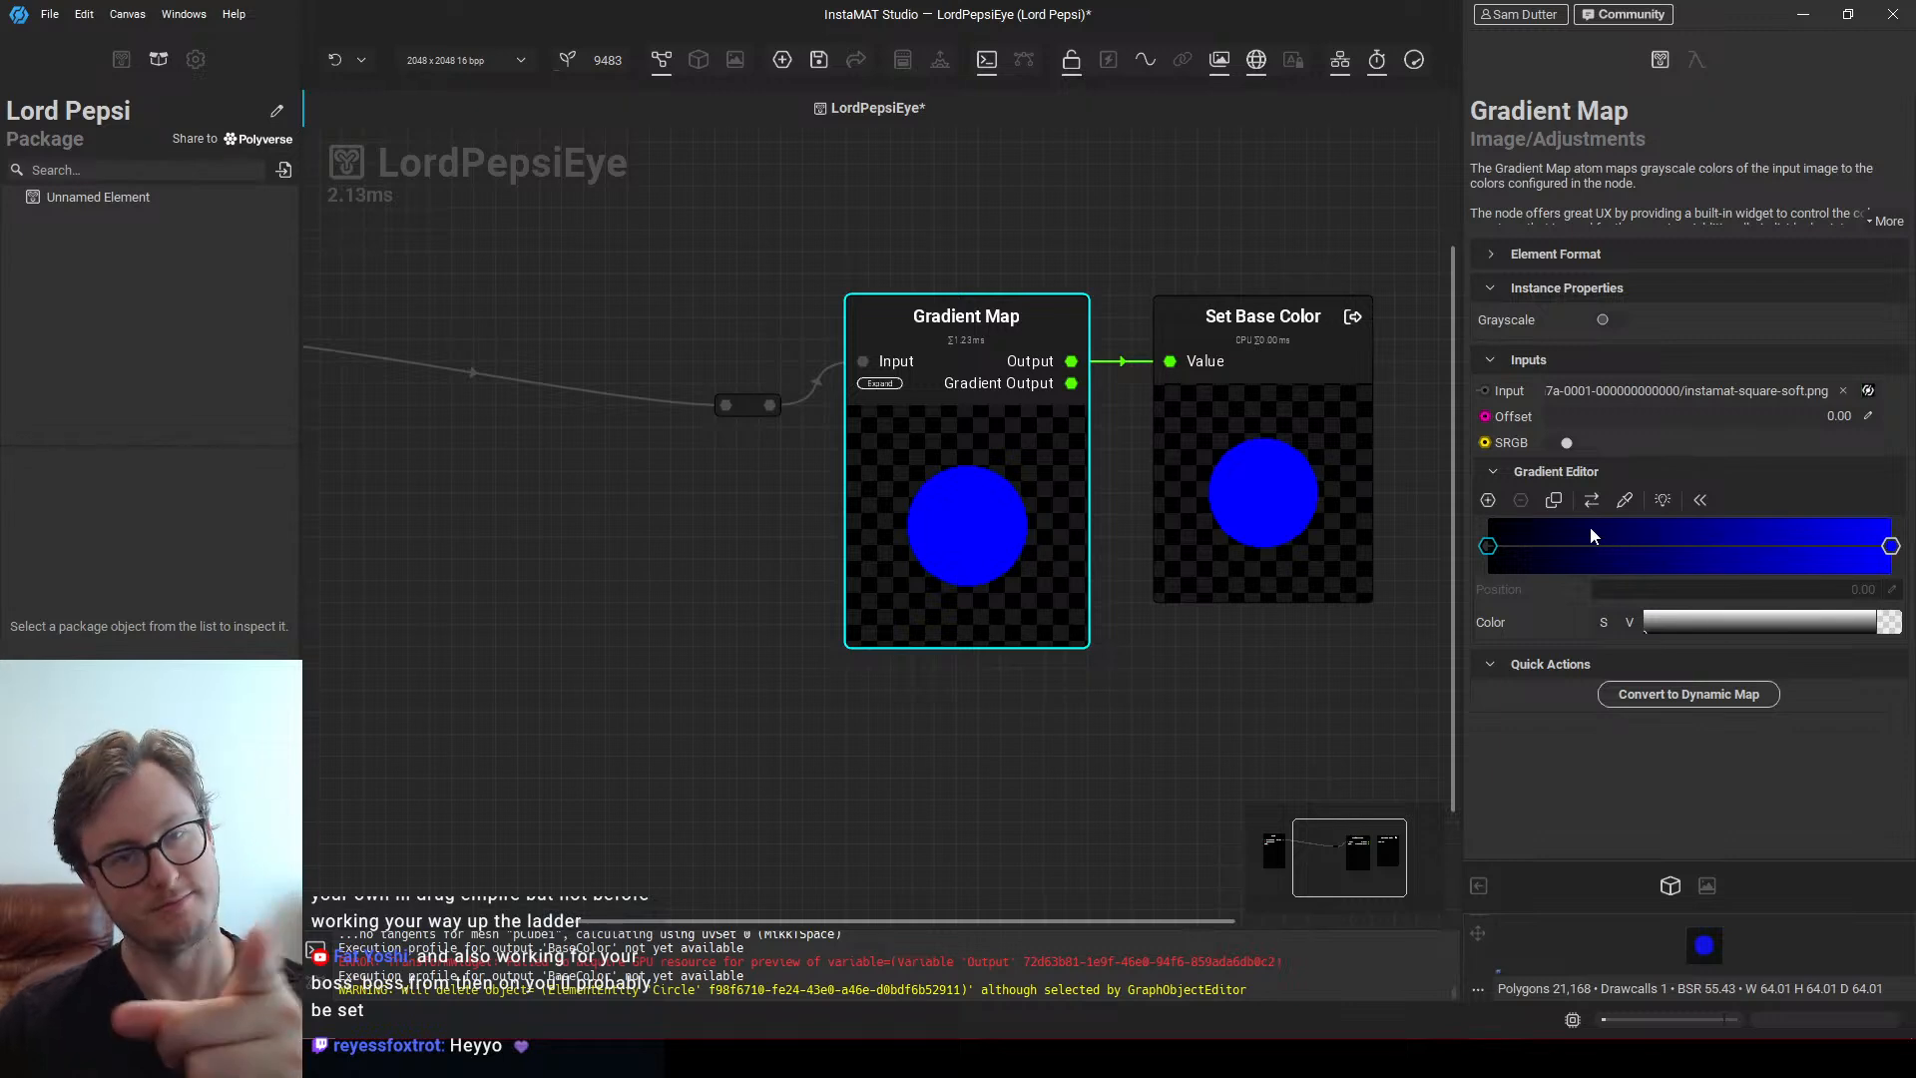
{"action": "left_click", "coordinate": [1489, 546]}
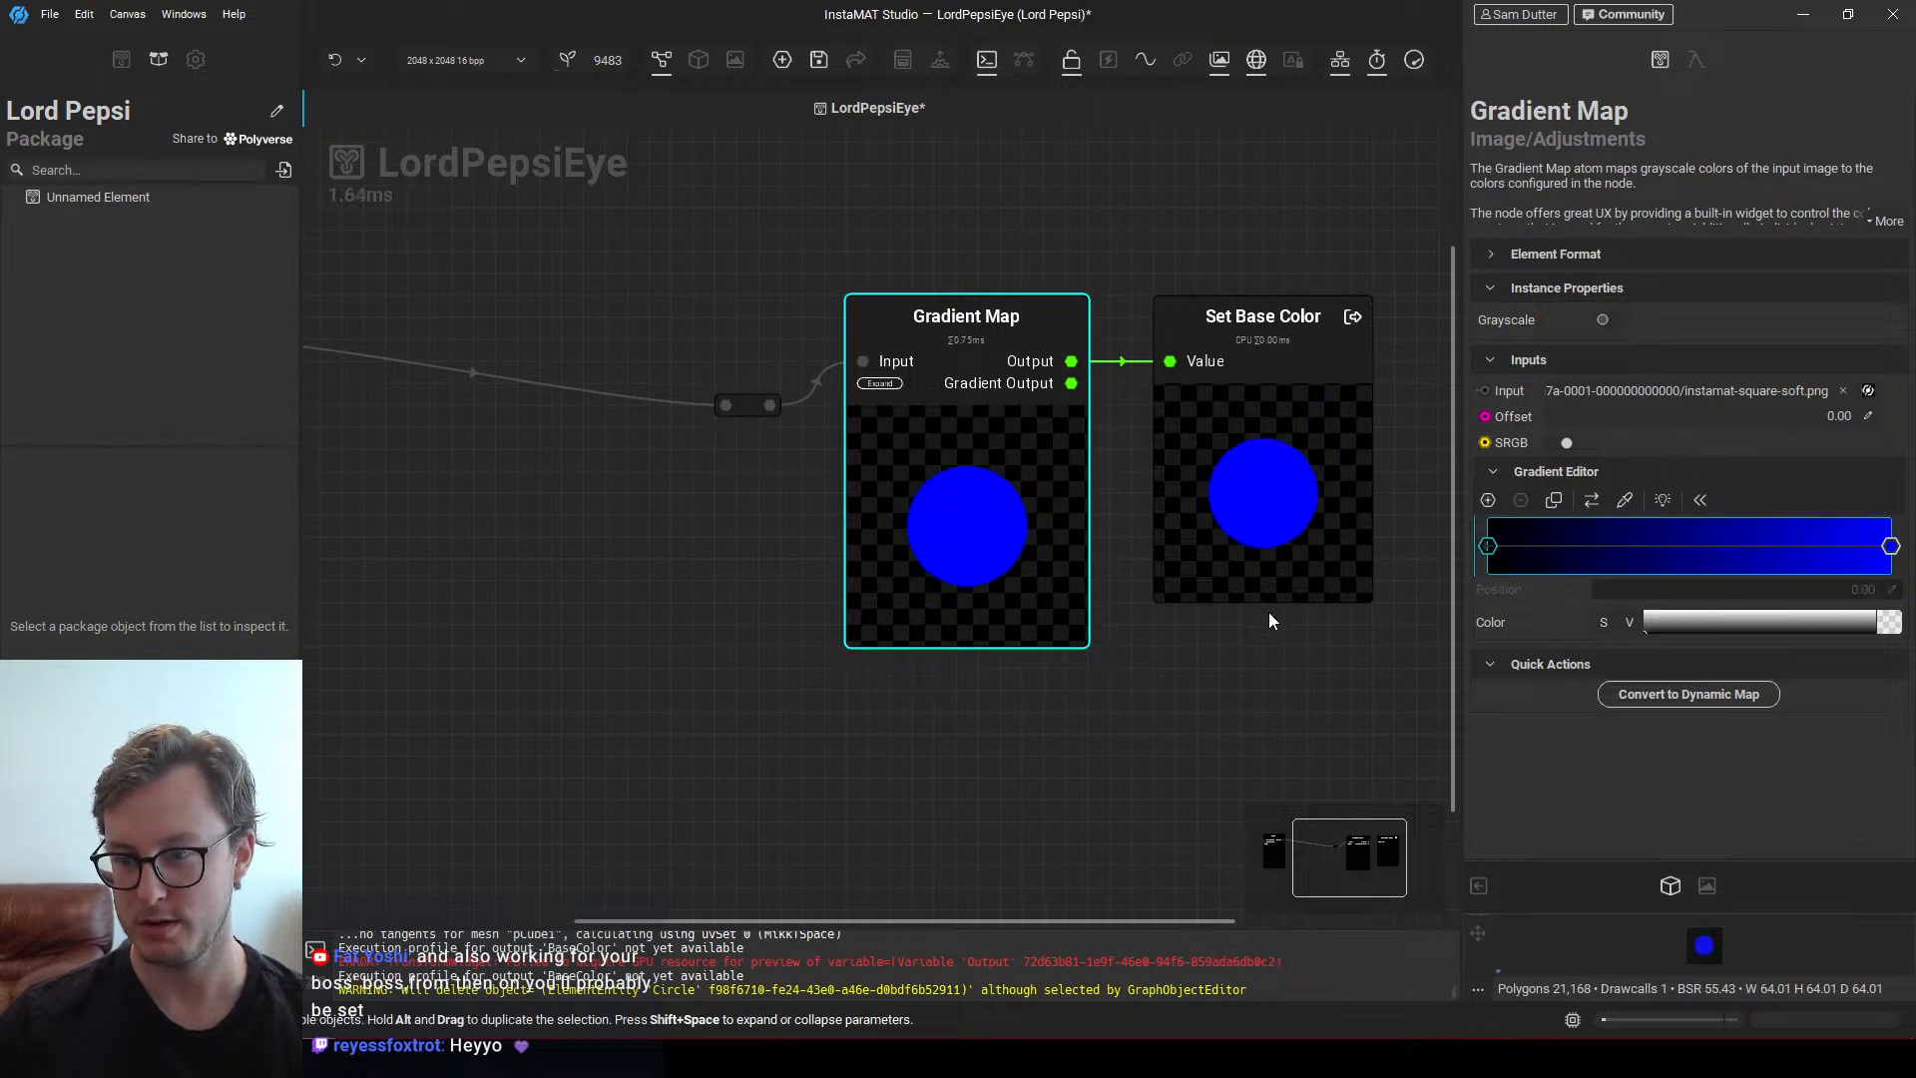
{"action": "left_click", "coordinate": [1891, 546]}
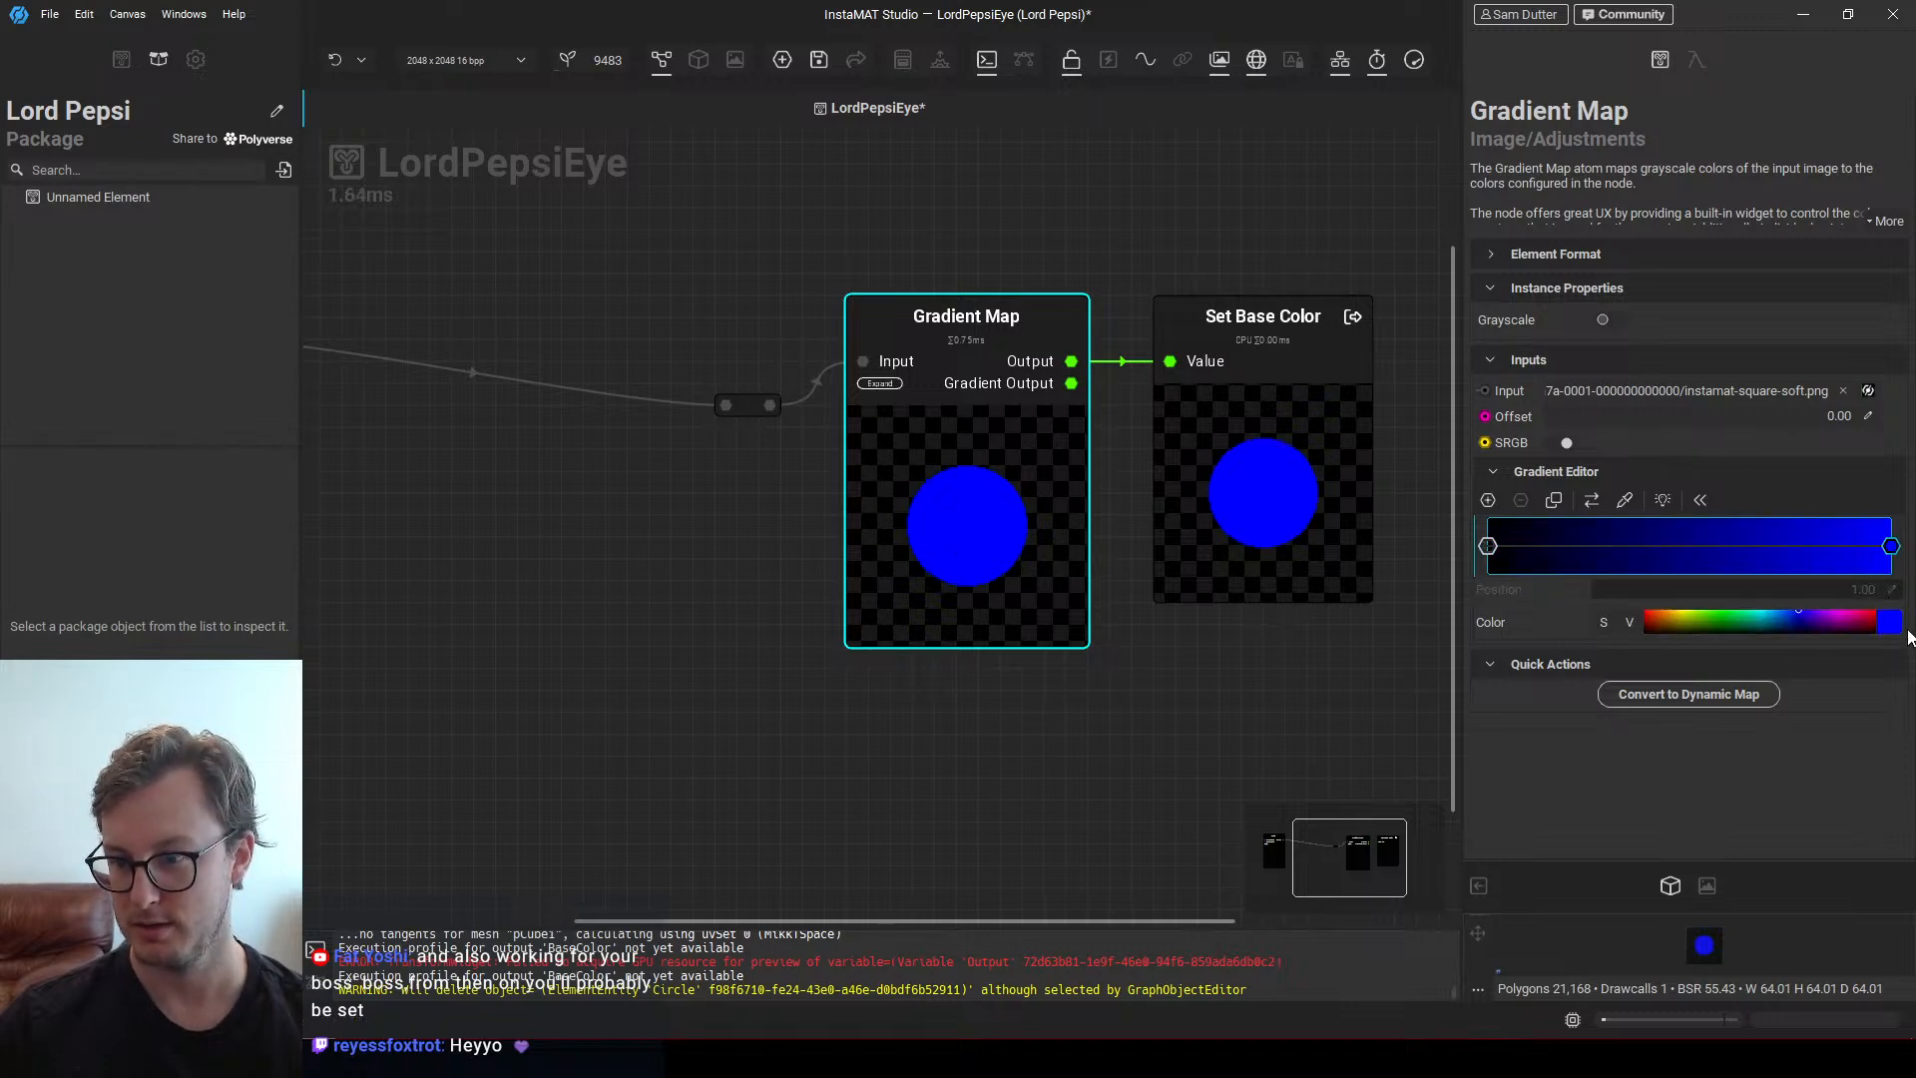
{"action": "left_click", "coordinate": [1695, 624]}
{"action": "left_click_drag", "start_coordinate": [1806, 878], "coordinate": [1661, 878]}
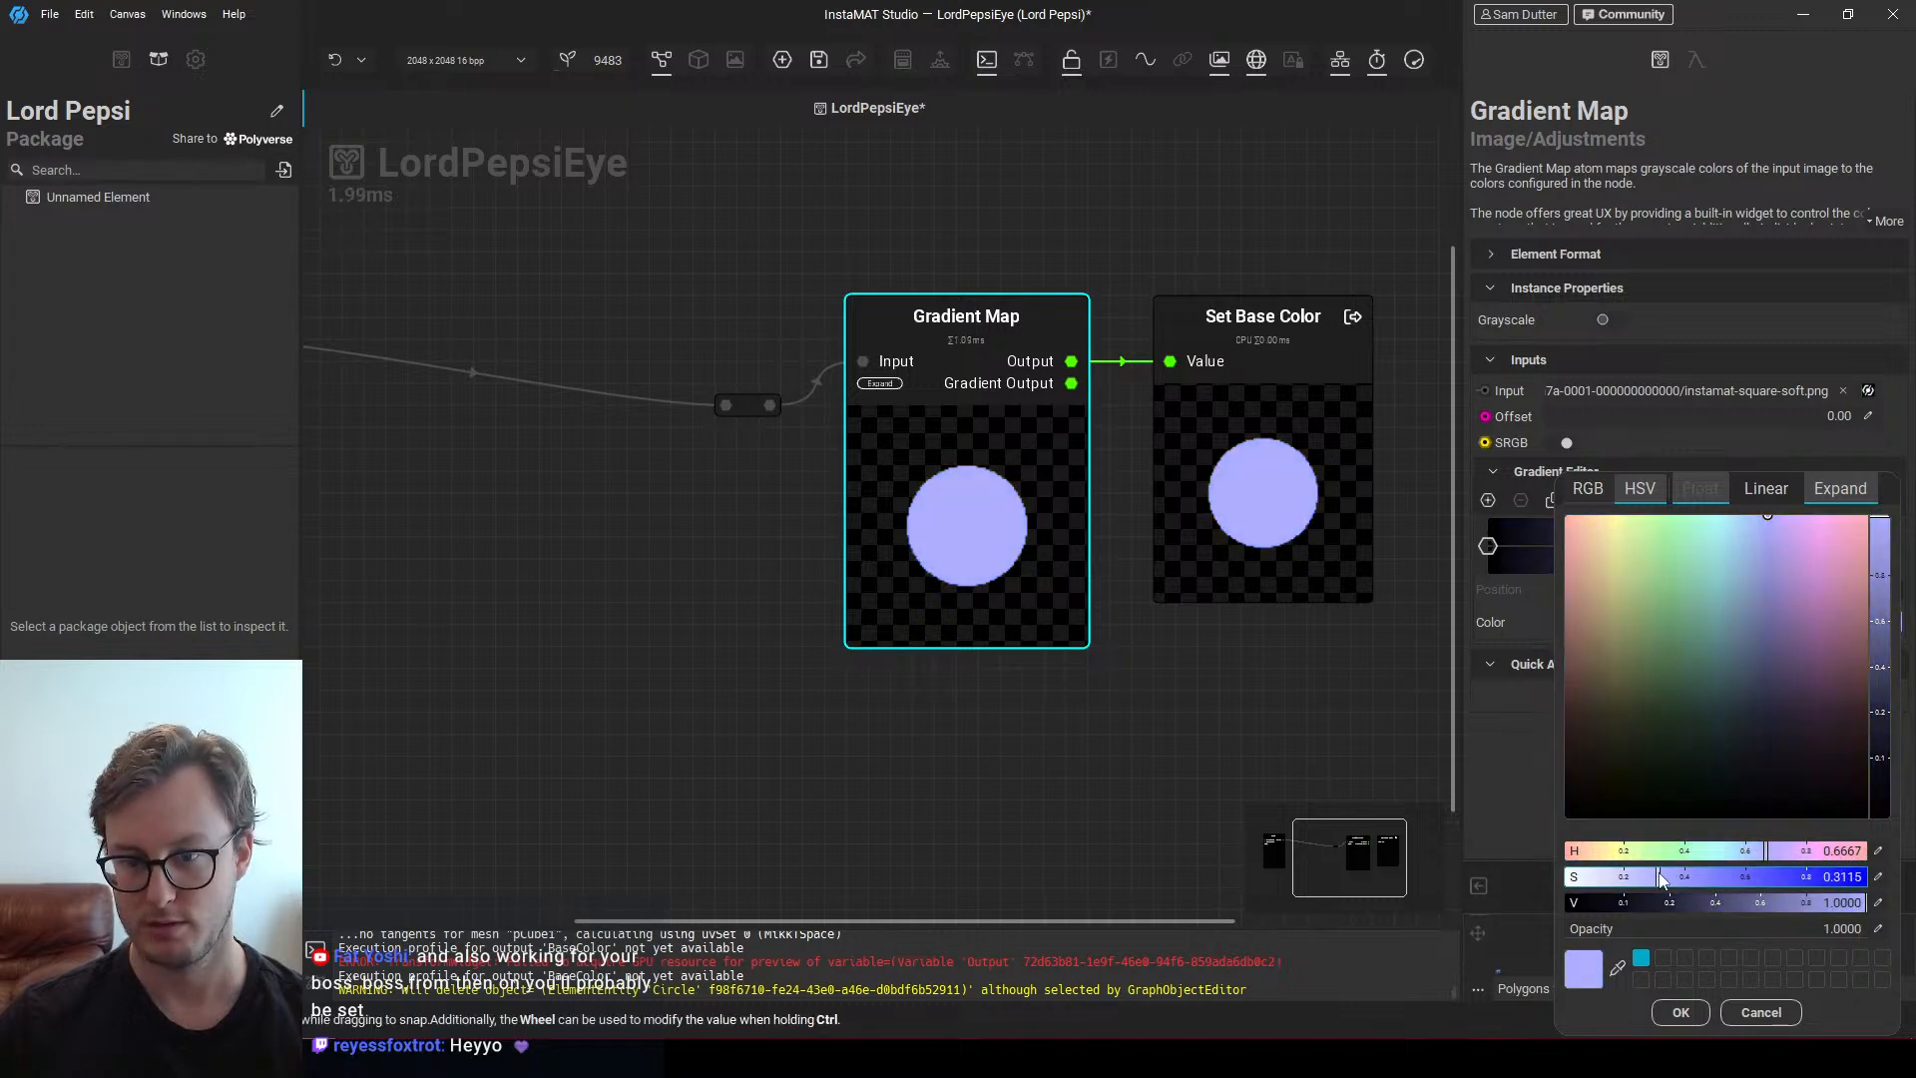
{"action": "left_click", "coordinate": [1681, 1012]}
Save the Lord Pepsi package
{"action": "scroll", "coordinate": [798, 583], "scroll_direction": "down", "scroll_amount": 3}
{"action": "key", "text": "ctrl+s"}
{"action": "middle_click_drag", "start_coordinate": [799, 583], "coordinate": [774, 542]}
{"action": "scroll", "coordinate": [703, 600], "scroll_direction": "up", "scroll_amount": 2}
Switch to Unity and examine the avatar's full body and the blank eyes on its face
{"action": "key", "text": "alt+Tab"}
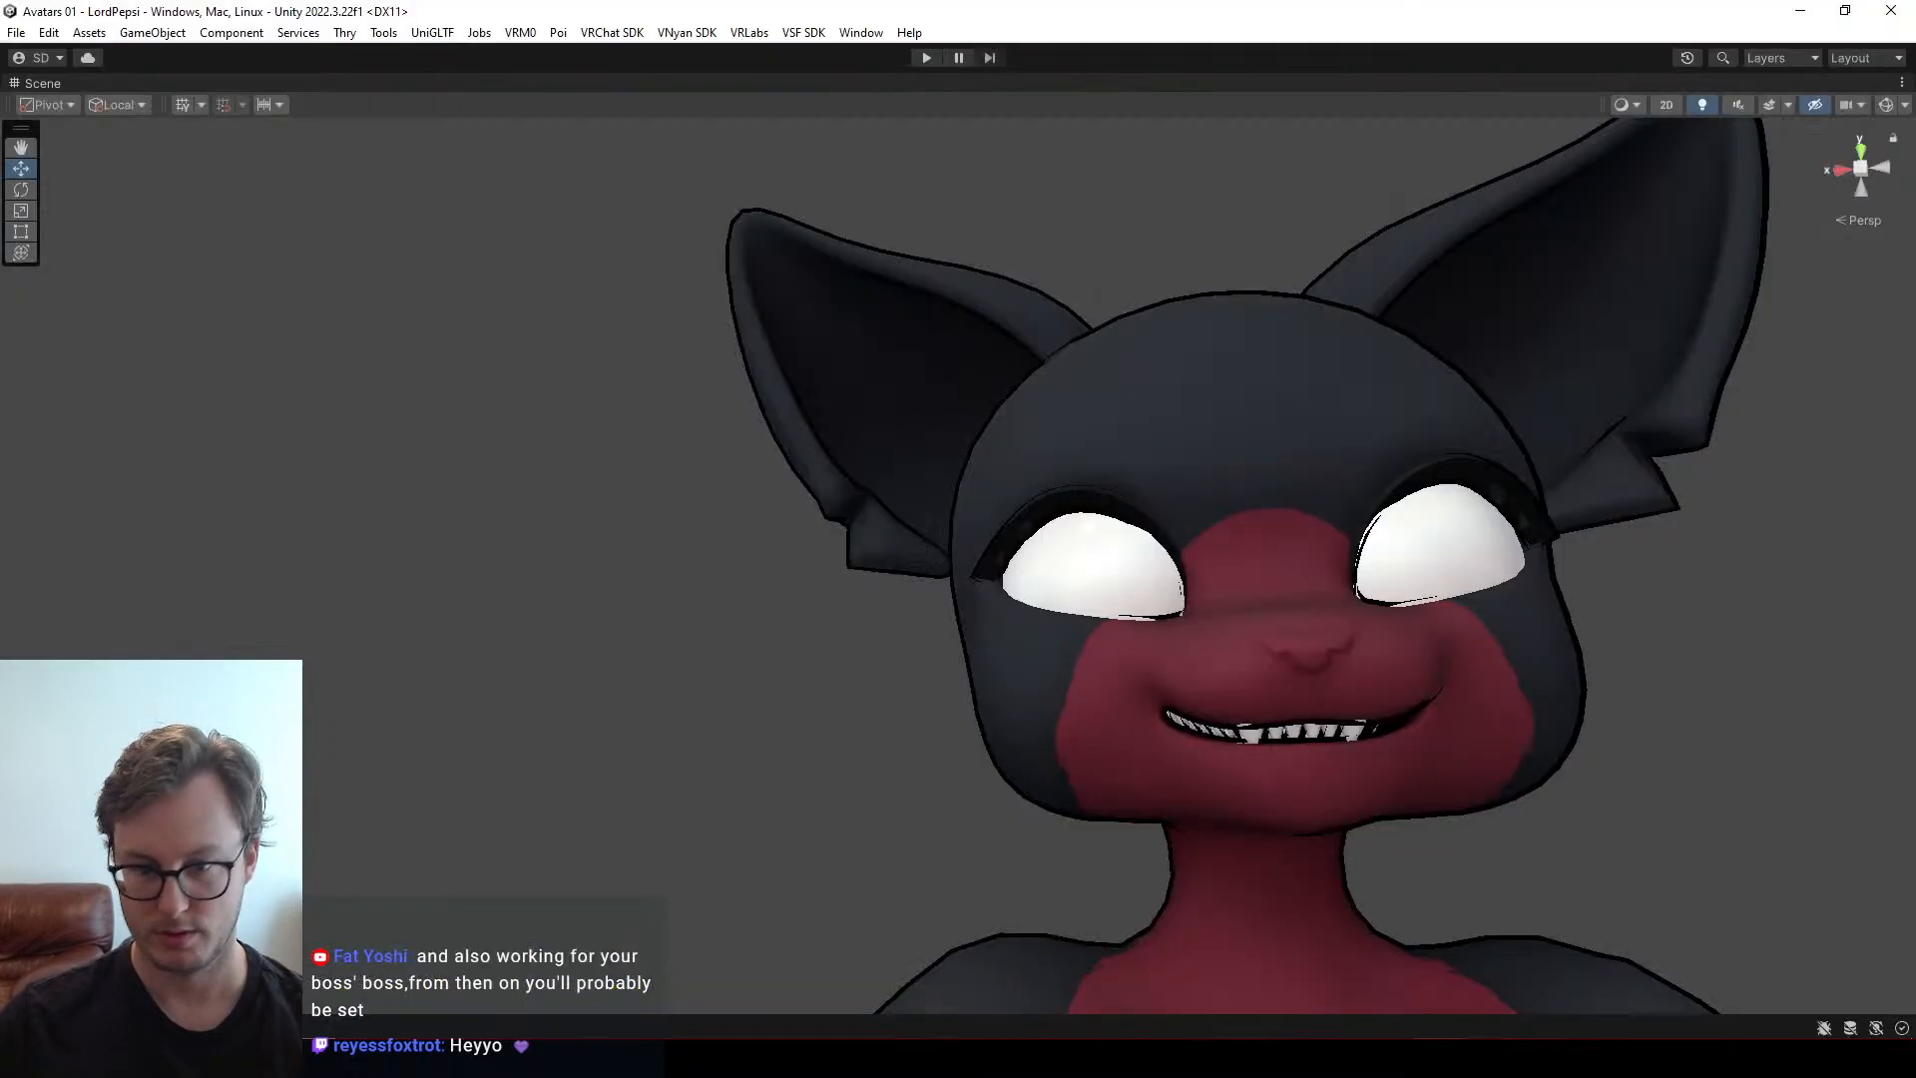
{"action": "scroll", "coordinate": [1056, 475], "scroll_direction": "down", "scroll_amount": 6}
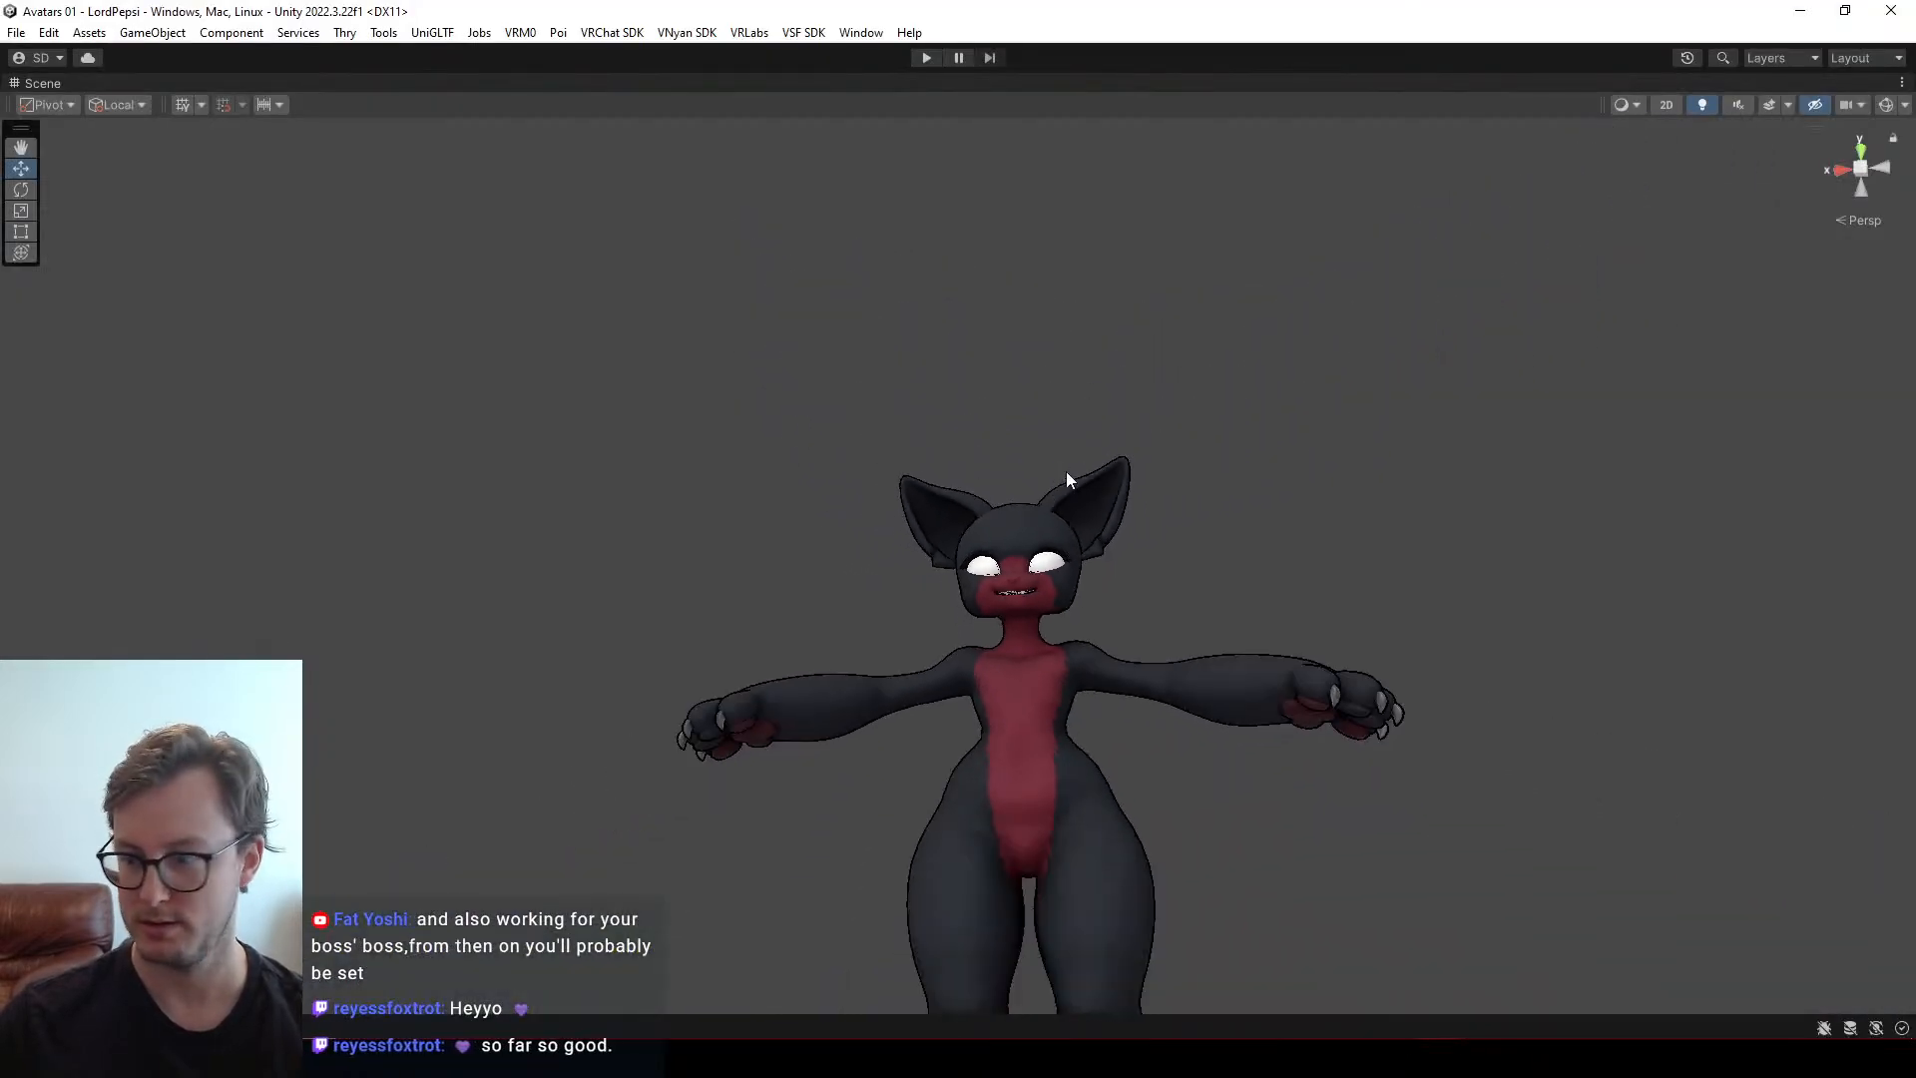
{"action": "left_click_drag", "start_coordinate": [1066, 471], "coordinate": [999, 550], "text": "alt"}
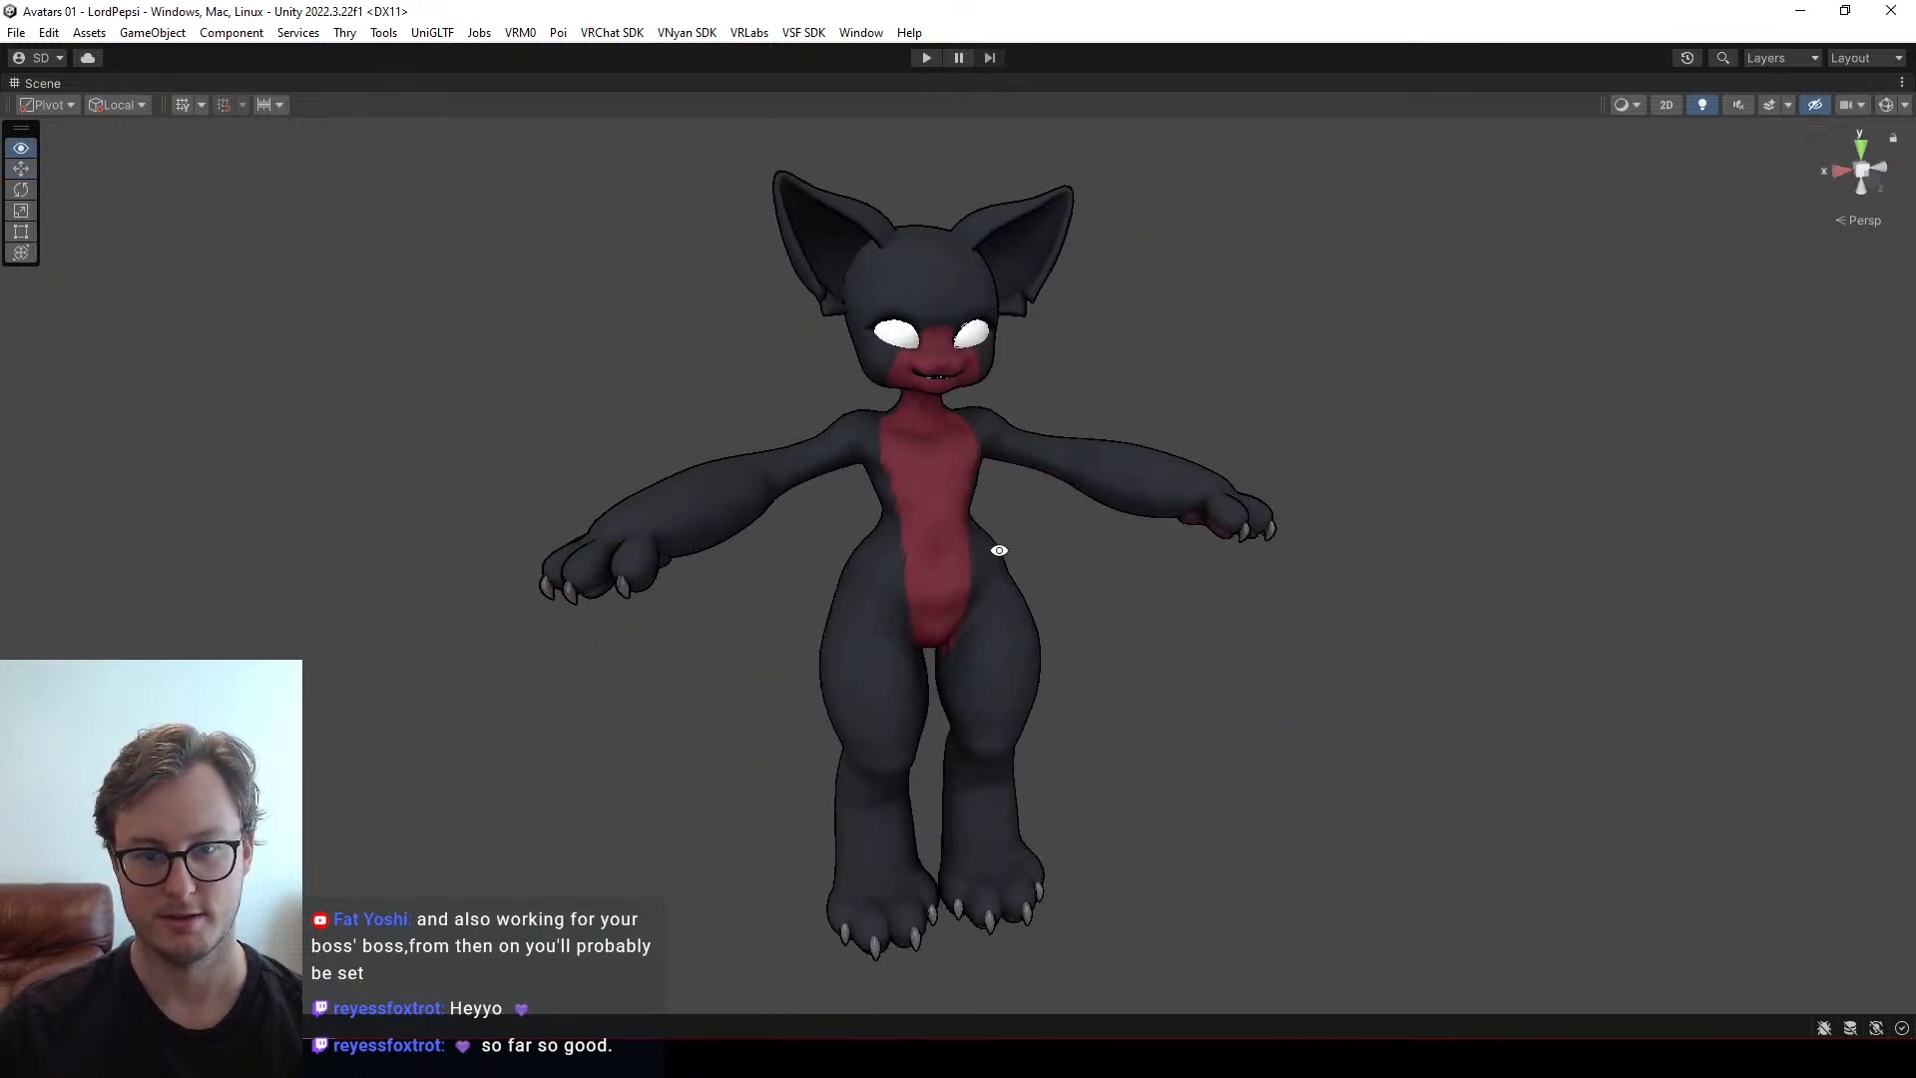
{"action": "scroll", "coordinate": [968, 581], "scroll_direction": "up", "scroll_amount": 10}
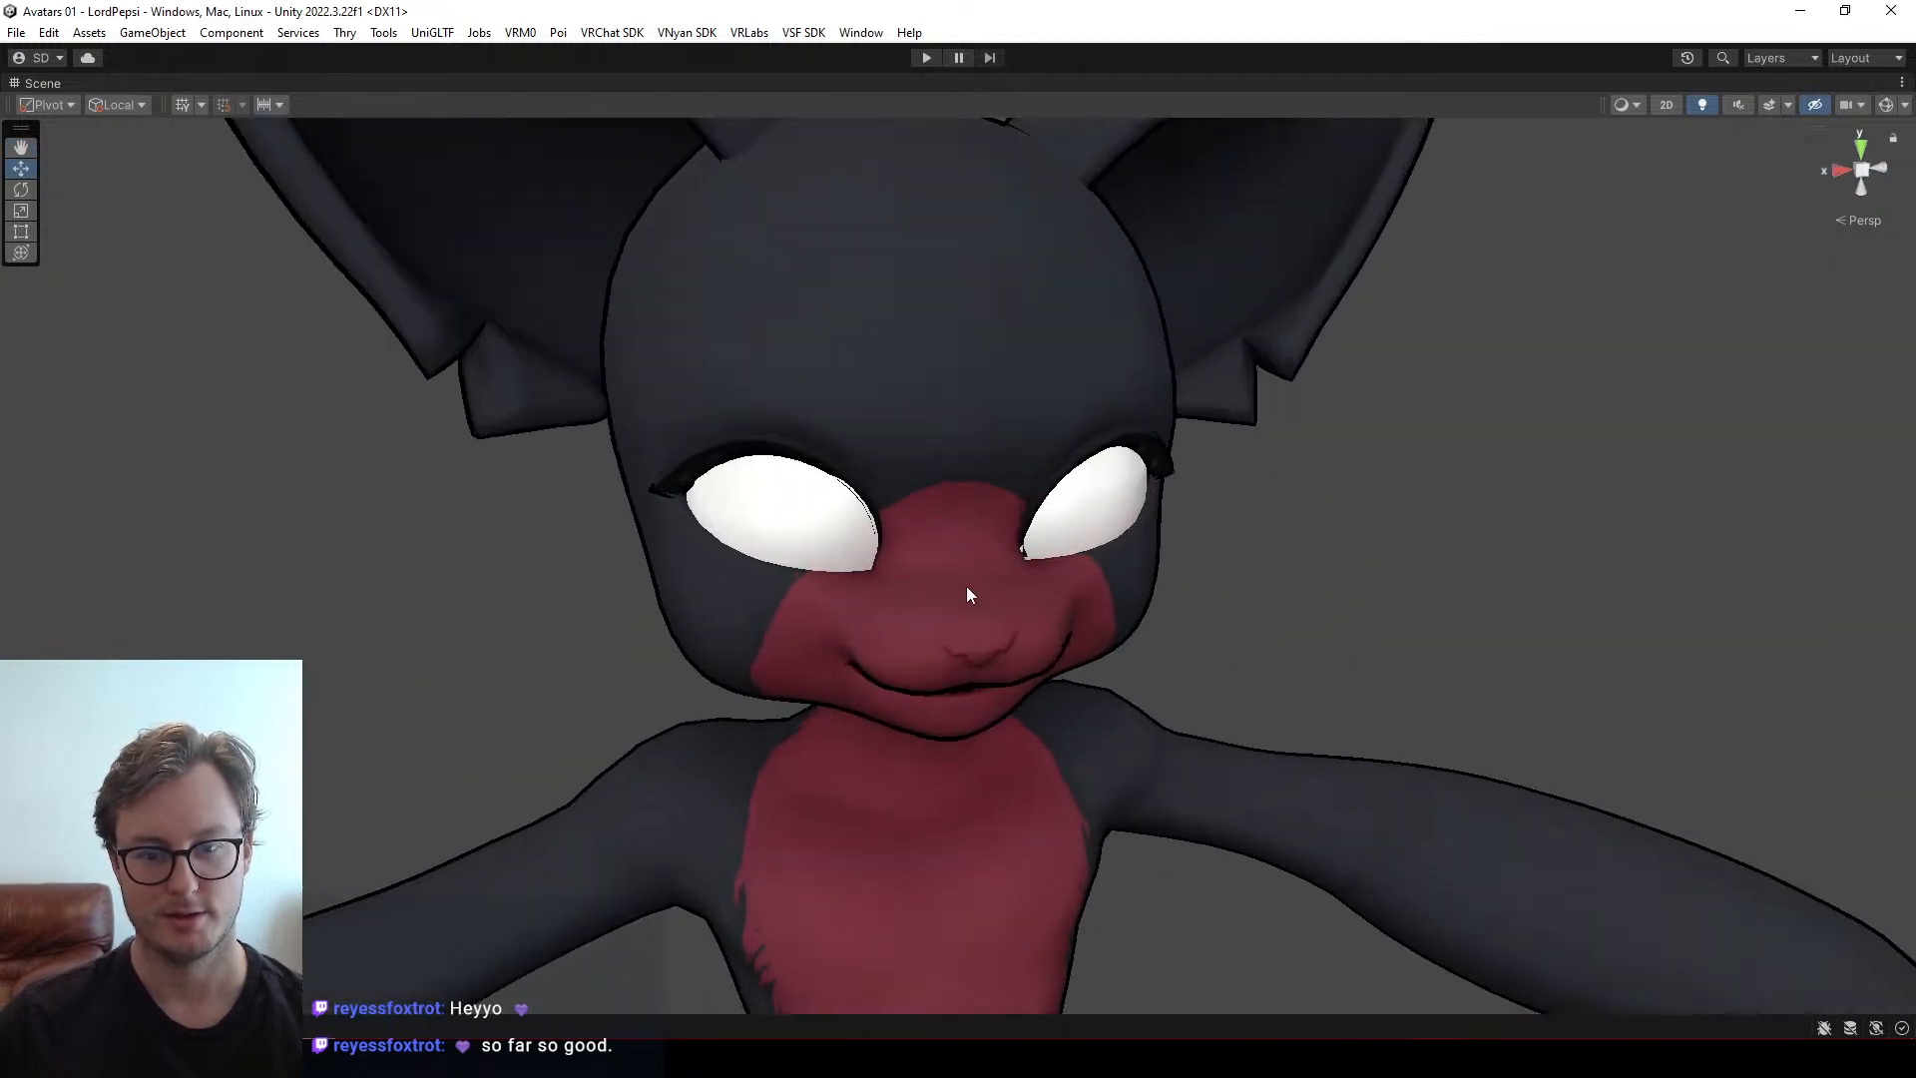
{"action": "scroll", "coordinate": [966, 588], "scroll_direction": "up", "scroll_amount": 5}
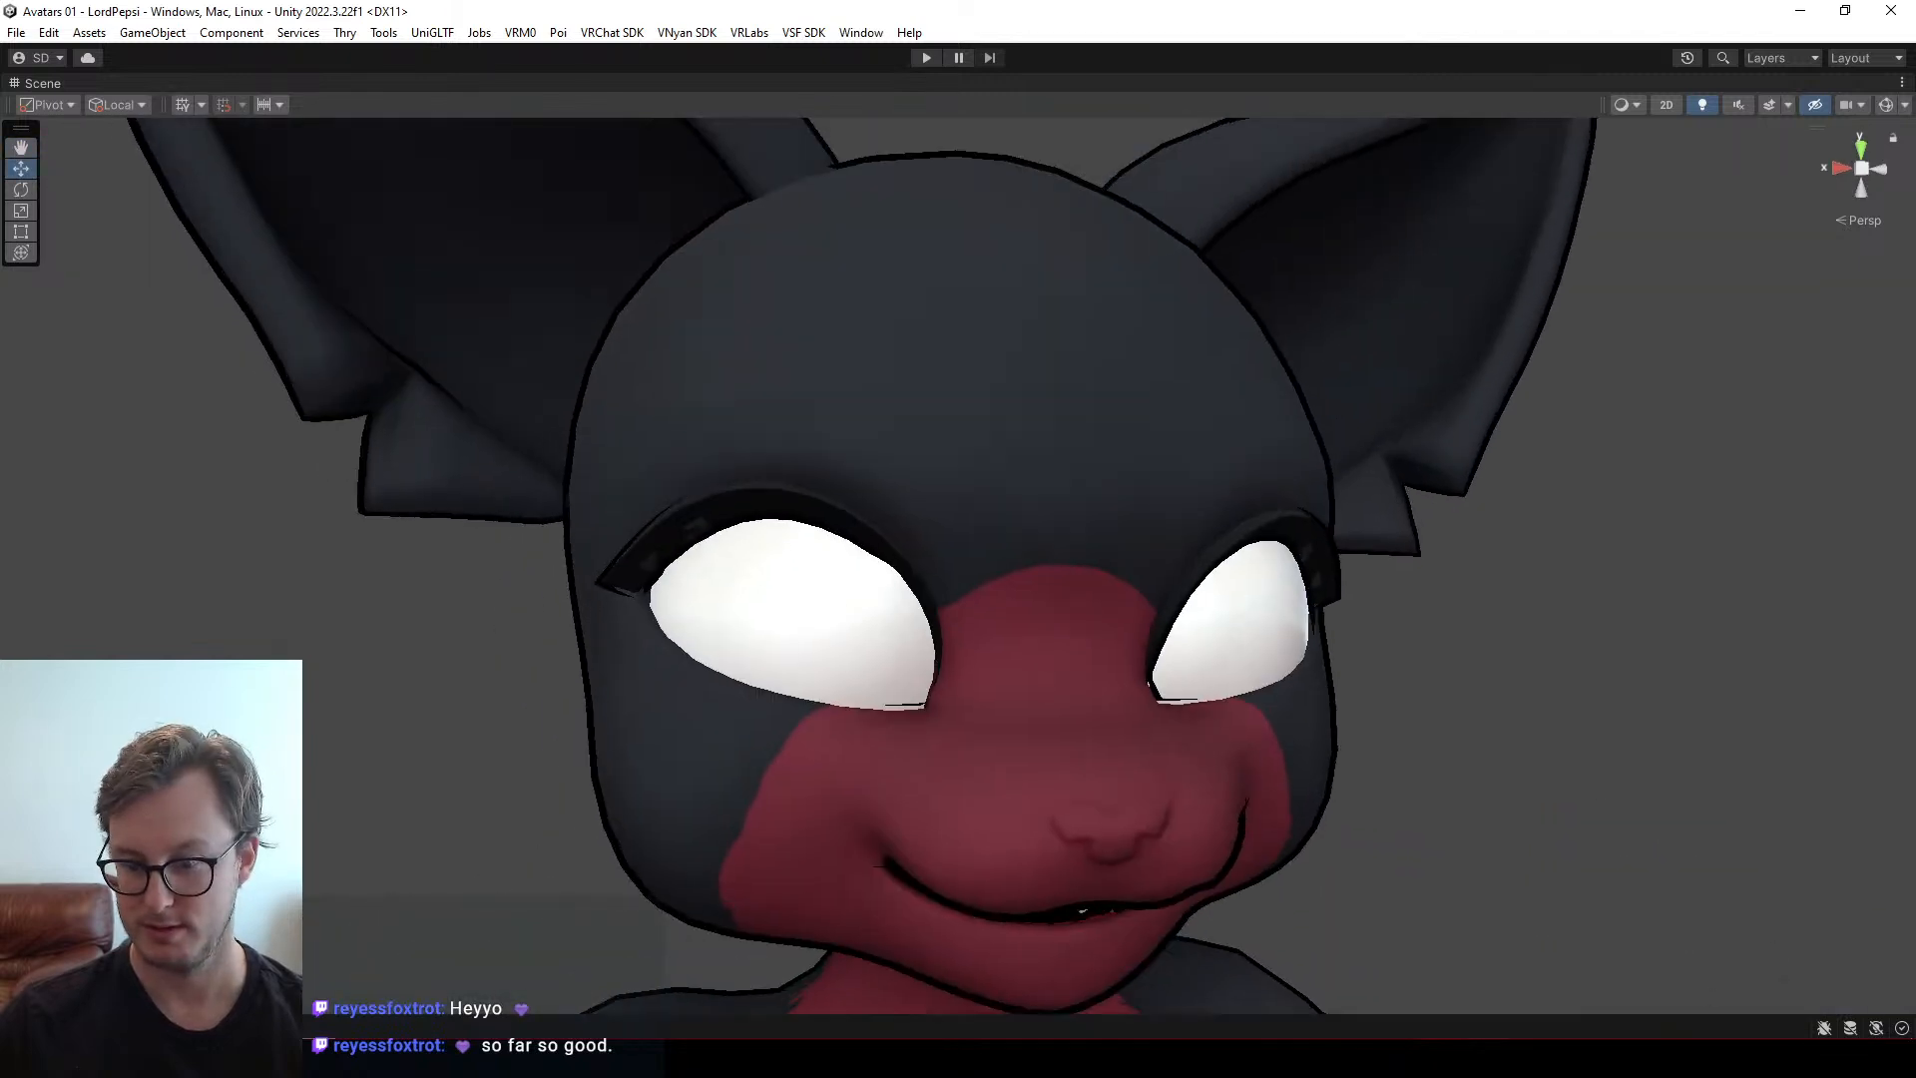
Switch to Blender and deselect all the low-poly body objects
{"action": "key", "text": "super+e"}
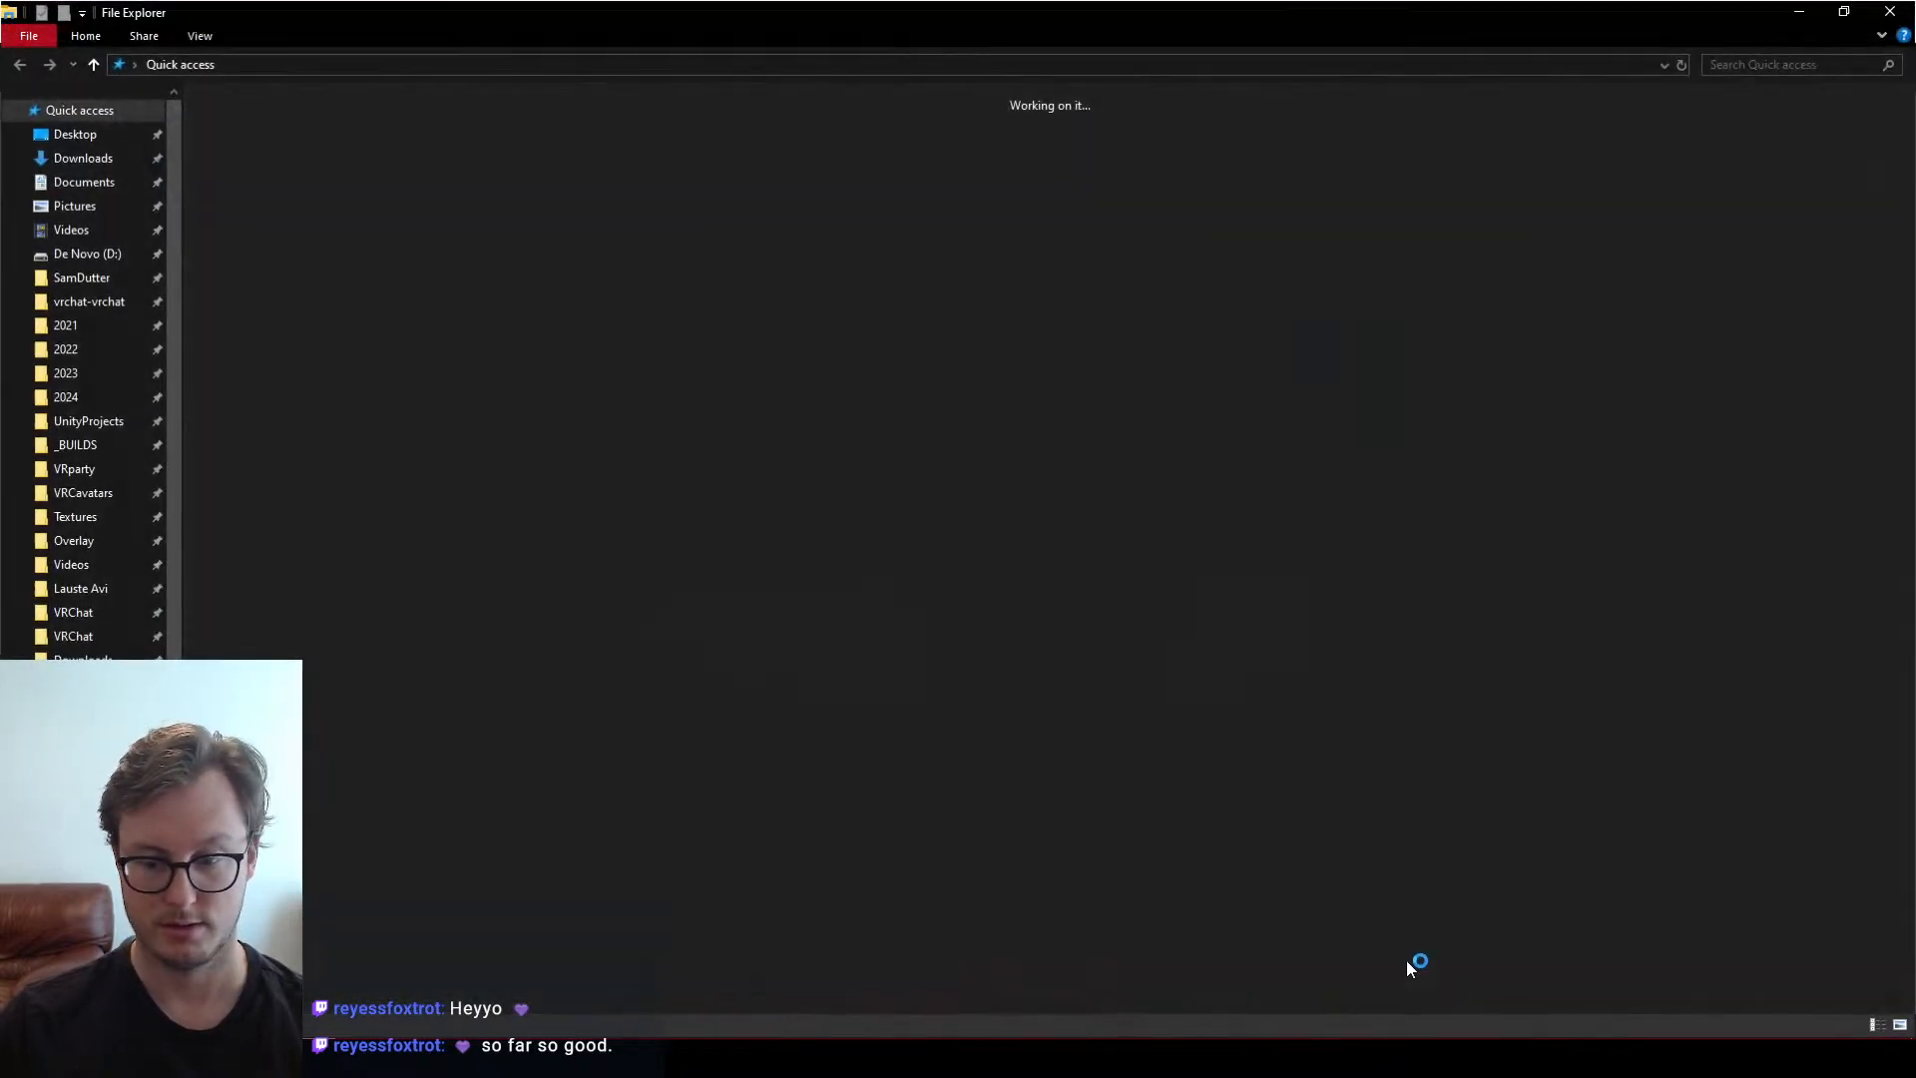
{"action": "key", "text": "alt+Tab"}
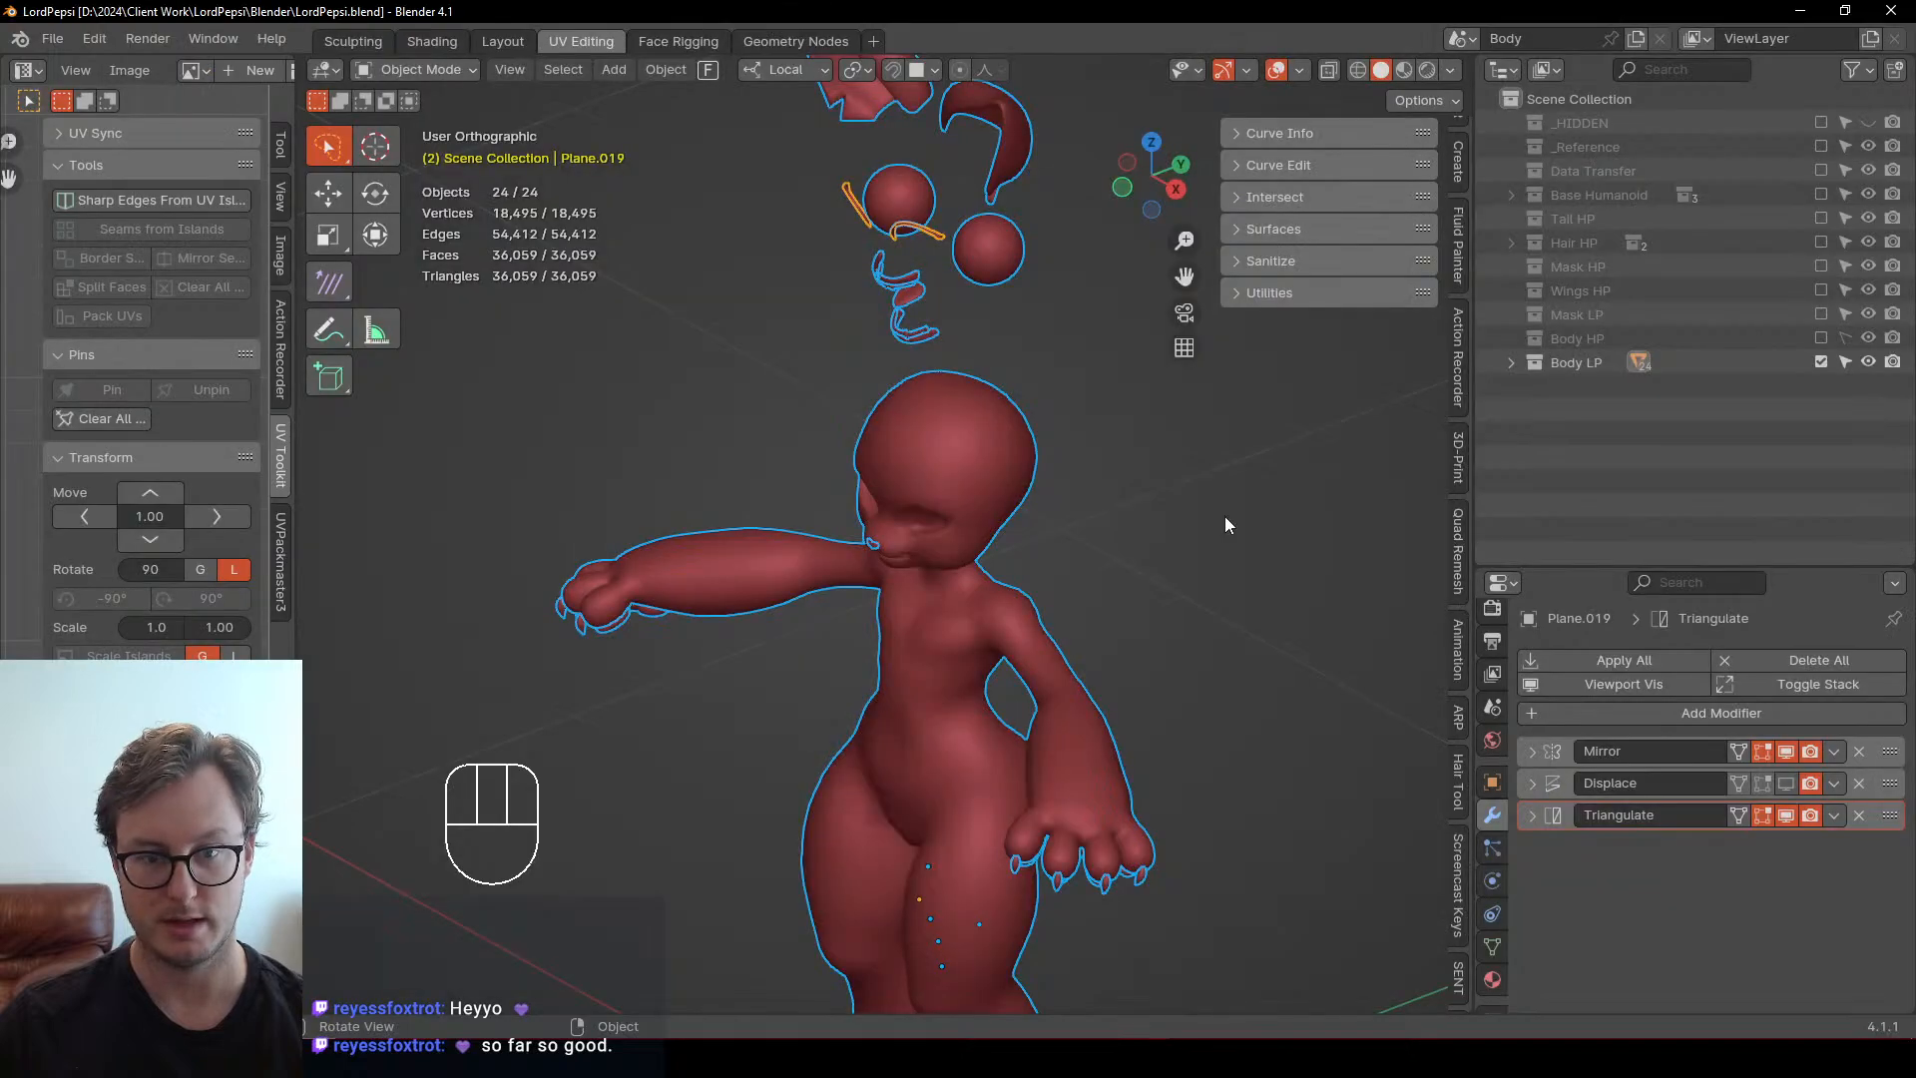
{"action": "scroll", "coordinate": [956, 435], "scroll_direction": "down", "scroll_amount": 4}
{"action": "left_click", "coordinate": [1028, 475]}
{"action": "scroll", "coordinate": [1028, 475], "scroll_direction": "up", "scroll_amount": 5}
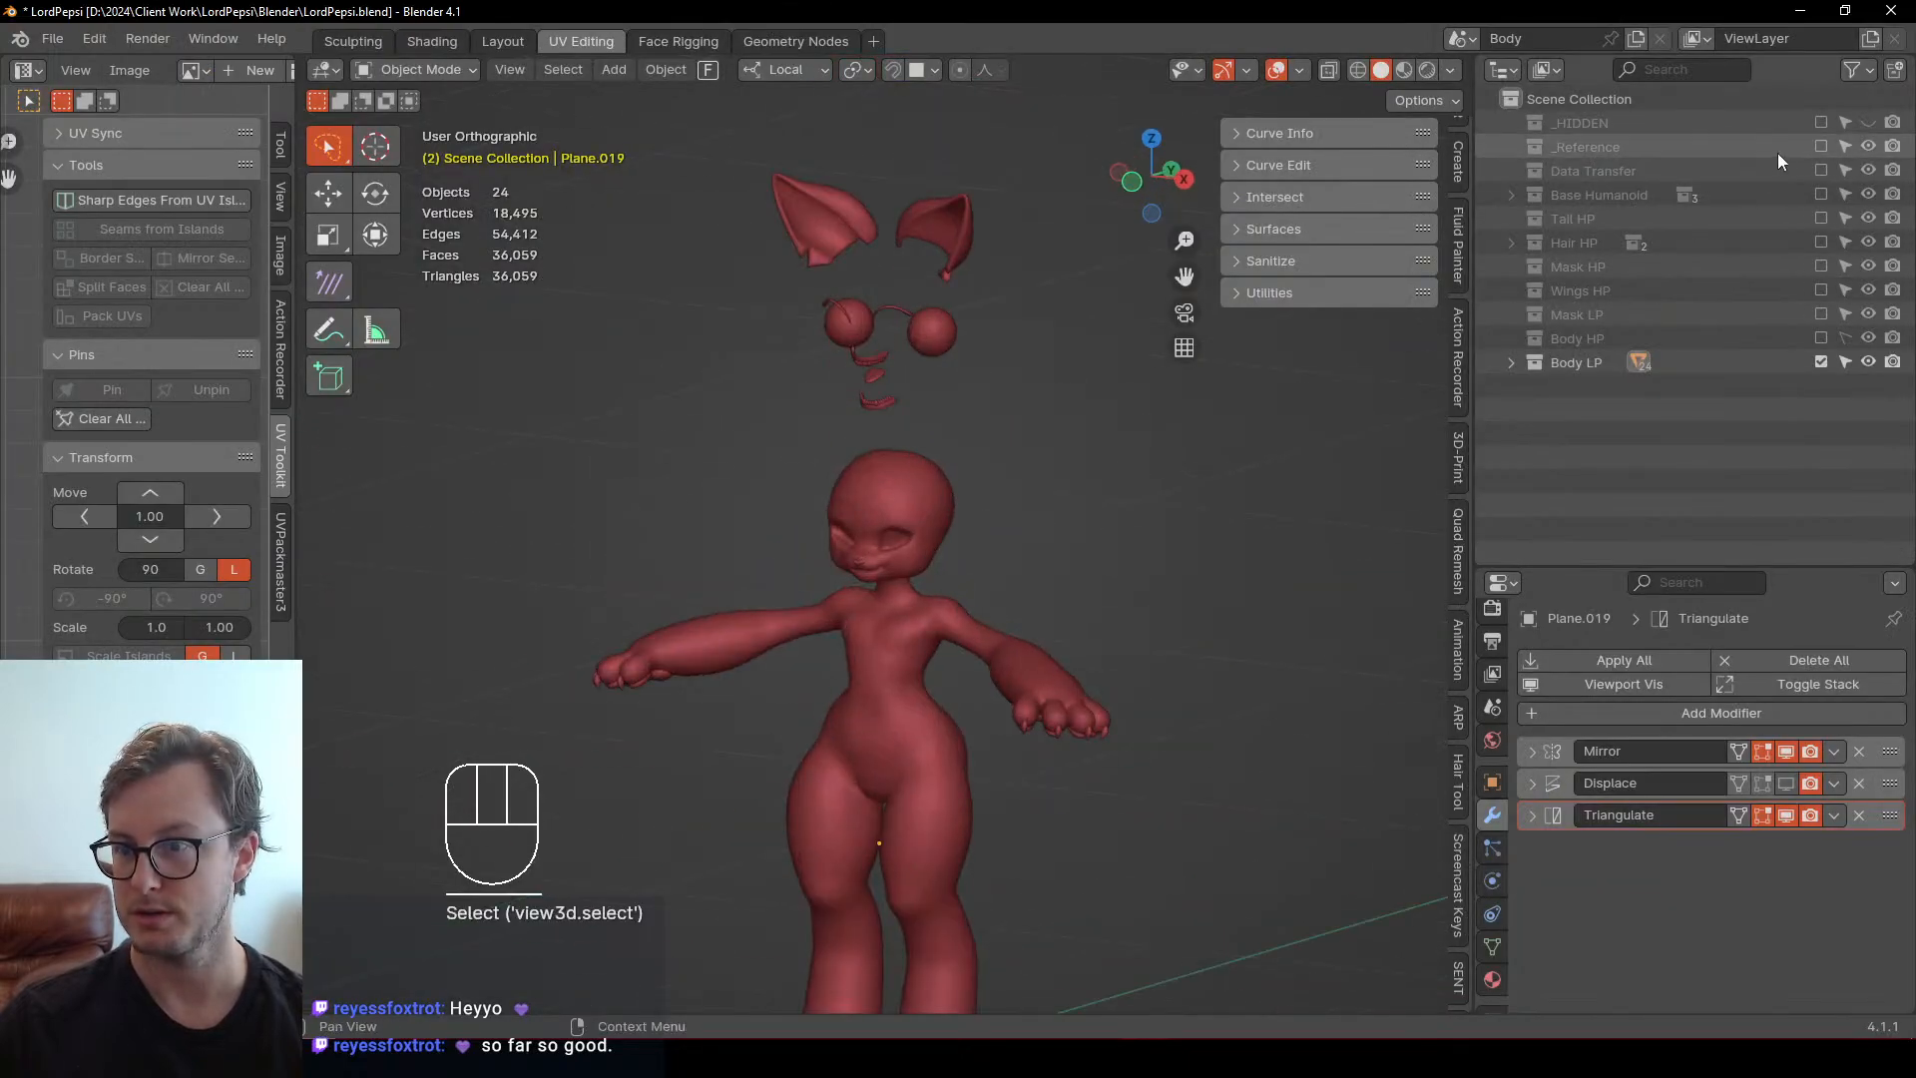
Show the _Reference collection in the scene and bring the skull-masked head artwork into close view
{"action": "left_click", "coordinate": [1820, 147]}
{"action": "scroll", "coordinate": [822, 525], "scroll_direction": "down", "scroll_amount": 4}
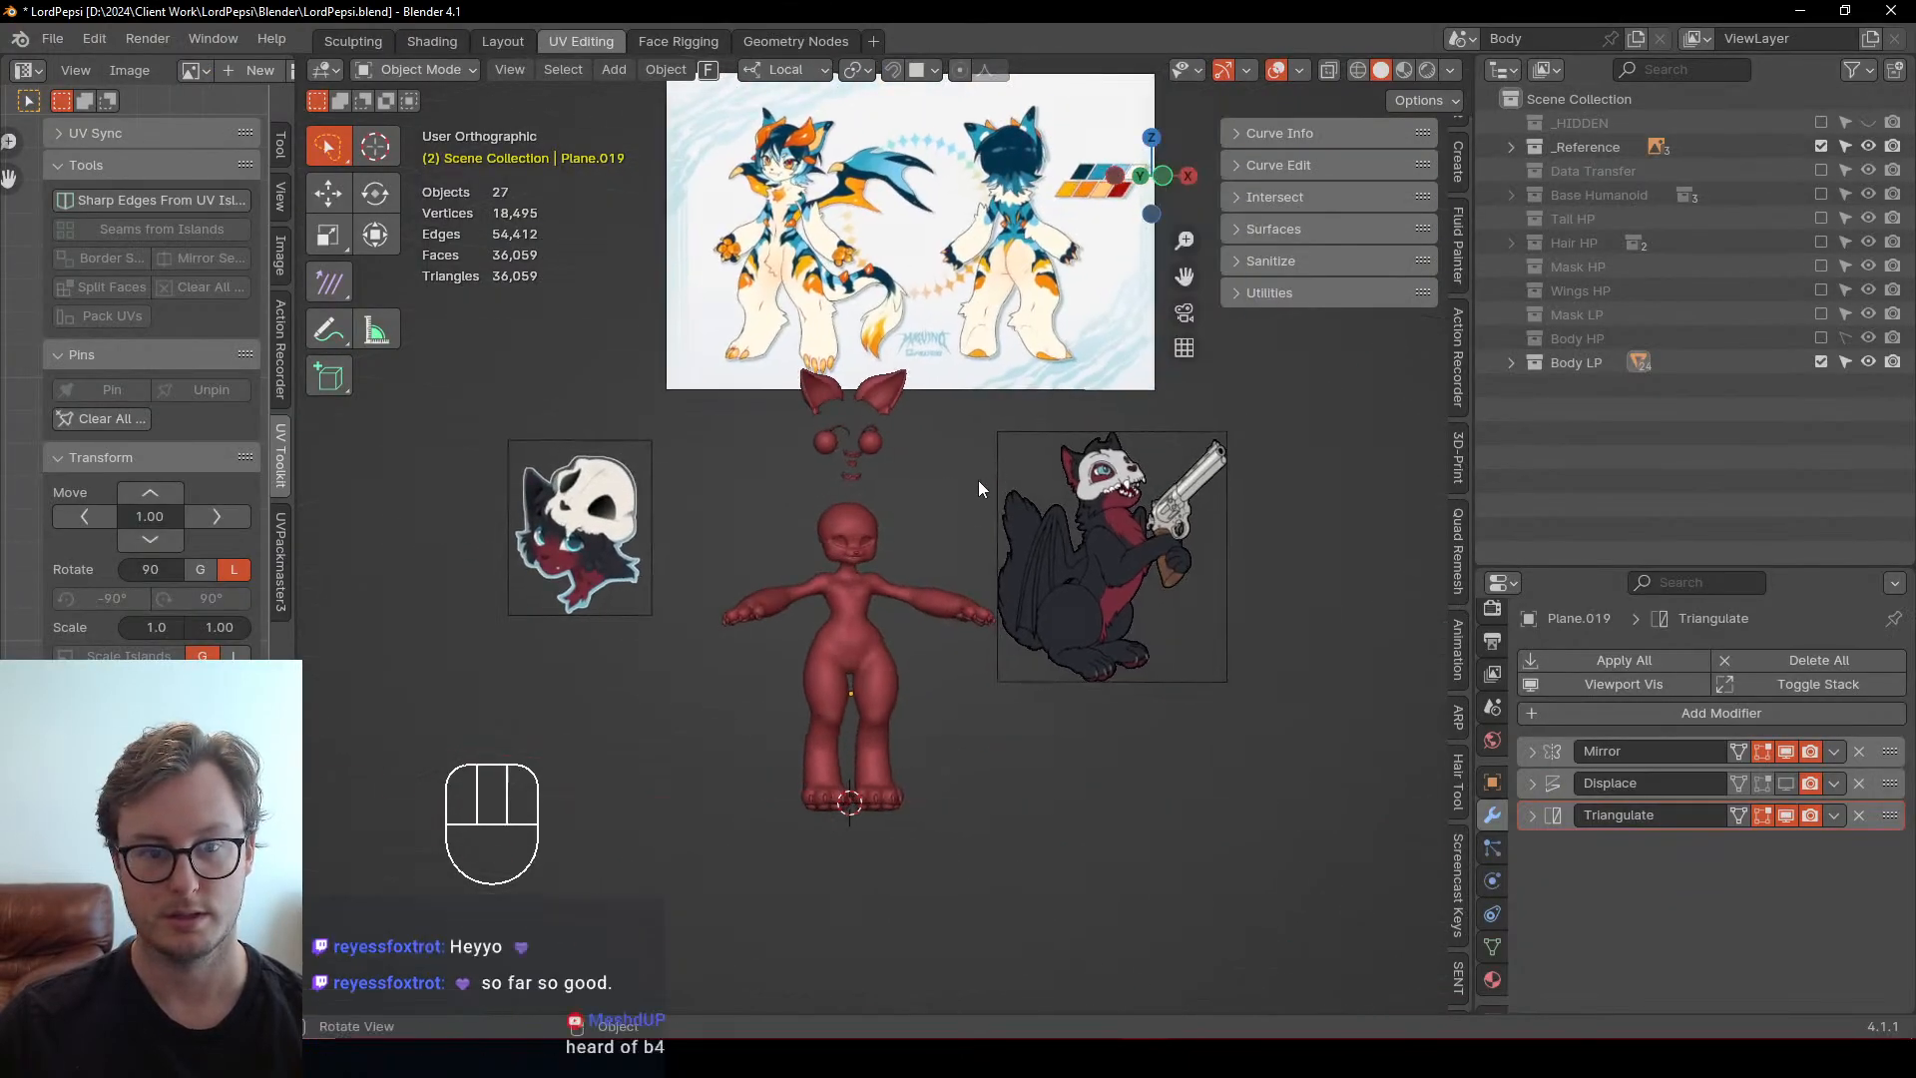
{"action": "scroll", "coordinate": [840, 509], "scroll_direction": "up", "scroll_amount": 8}
{"action": "scroll", "coordinate": [835, 541], "scroll_direction": "down", "scroll_amount": 1}
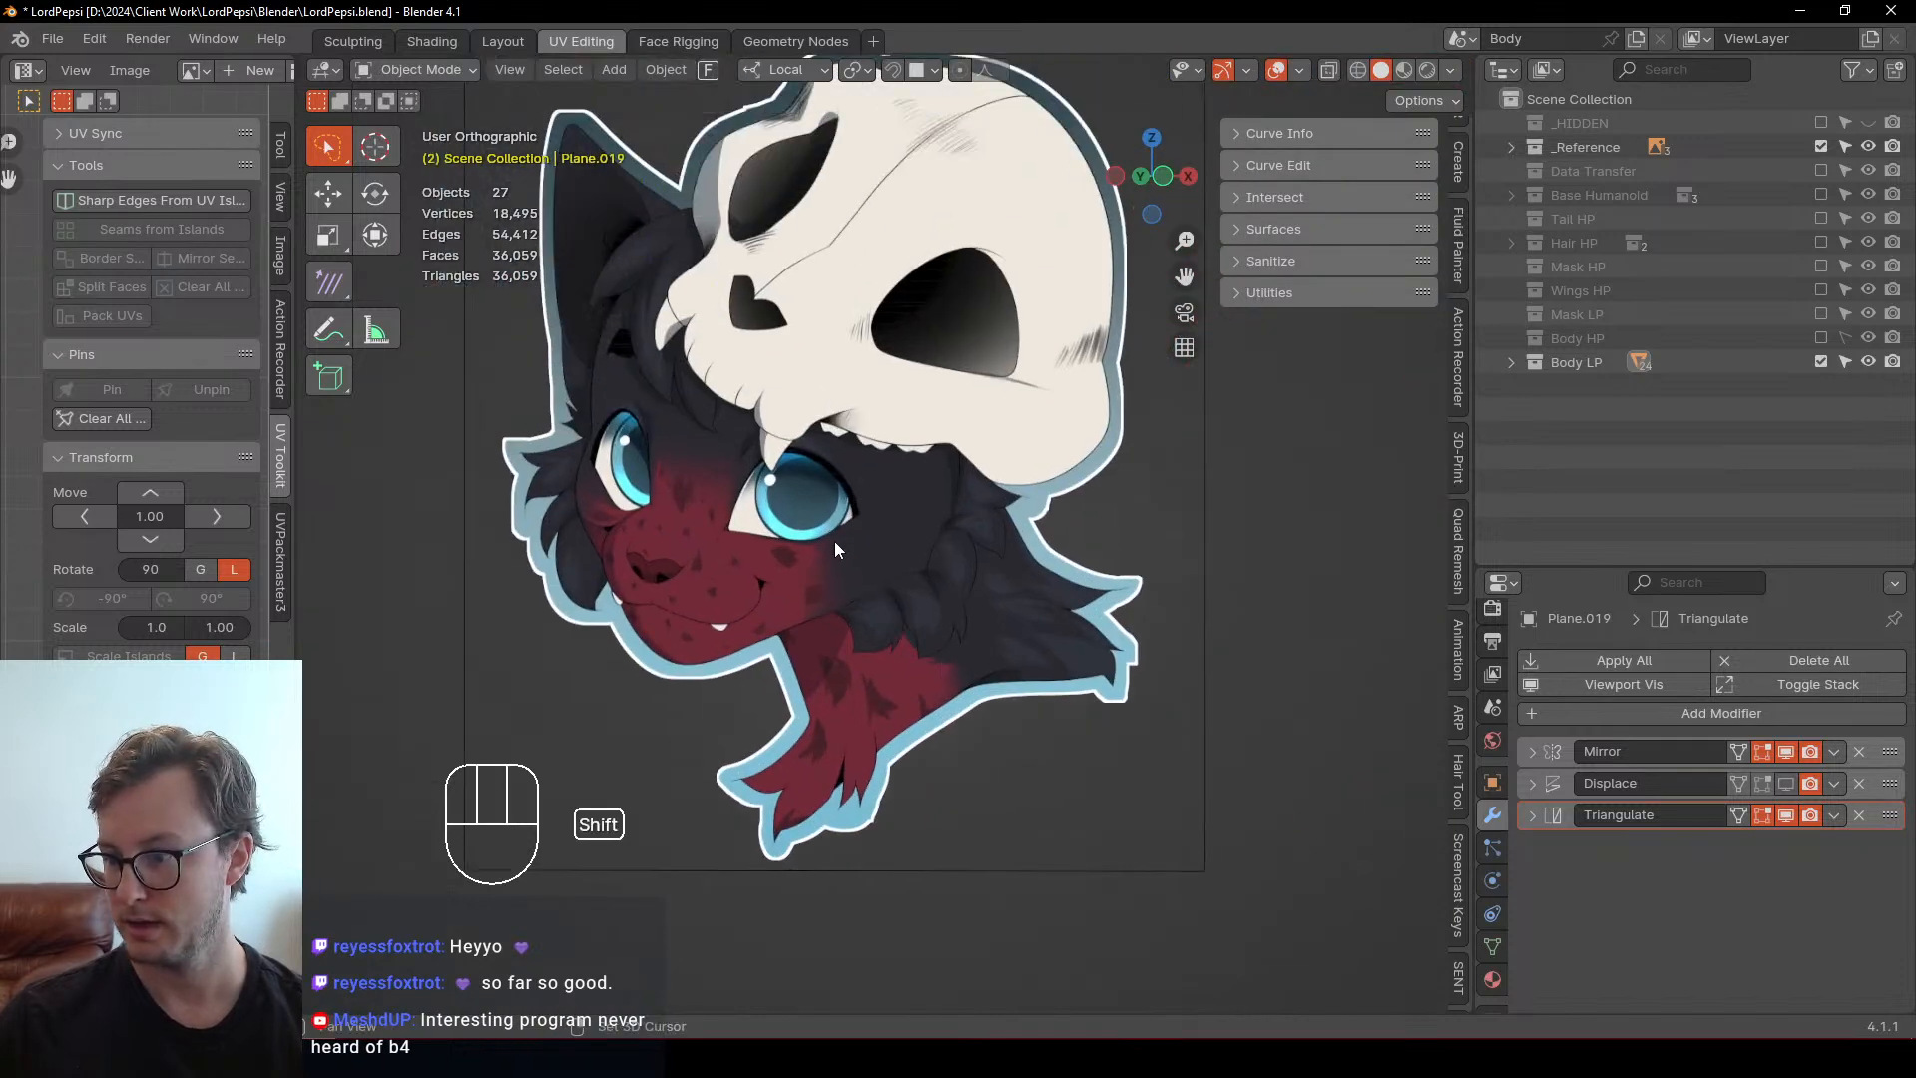
{"action": "scroll", "coordinate": [813, 559], "scroll_direction": "up", "scroll_amount": 4}
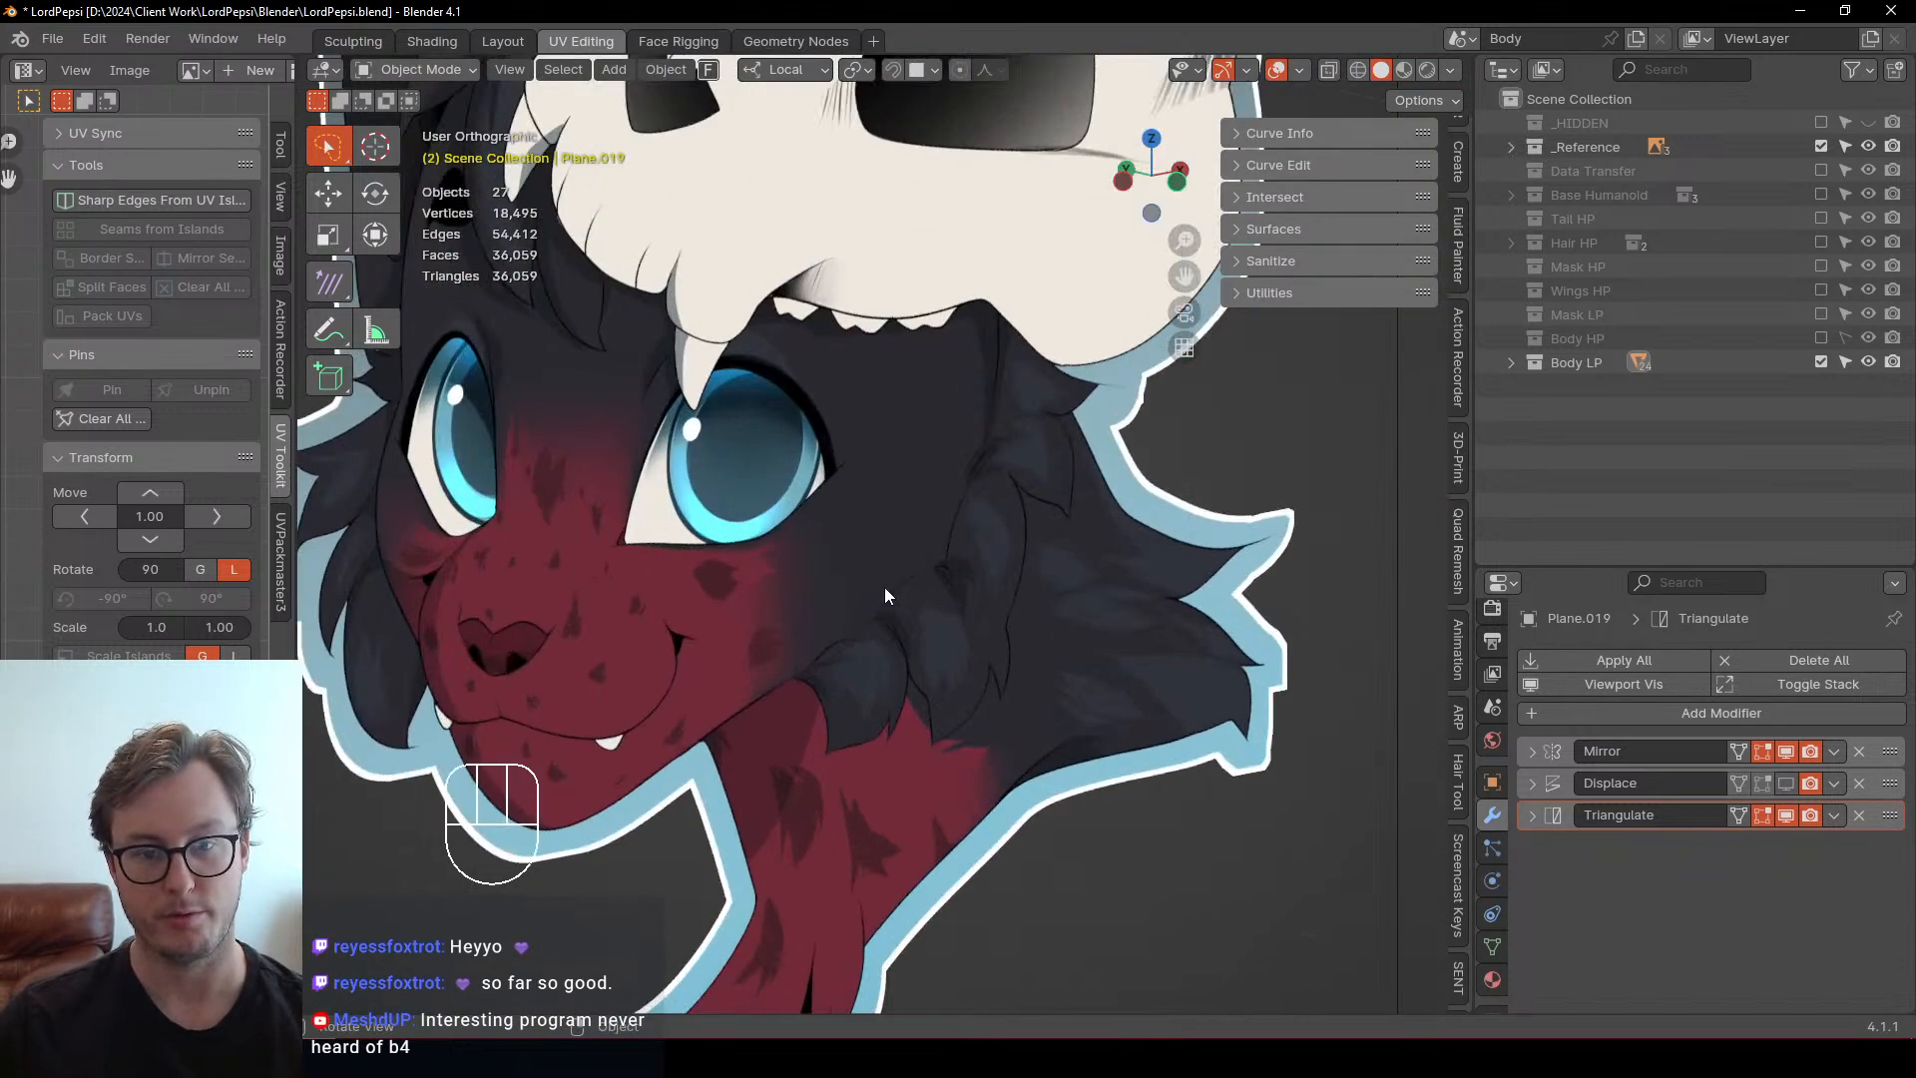
Select the head reference image, frame it in perspective view and study how its blue eyes are drawn
{"action": "left_click", "coordinate": [930, 572]}
{"action": "key", "text": "KP_5"}
{"action": "key", "text": "KP_Decimal"}
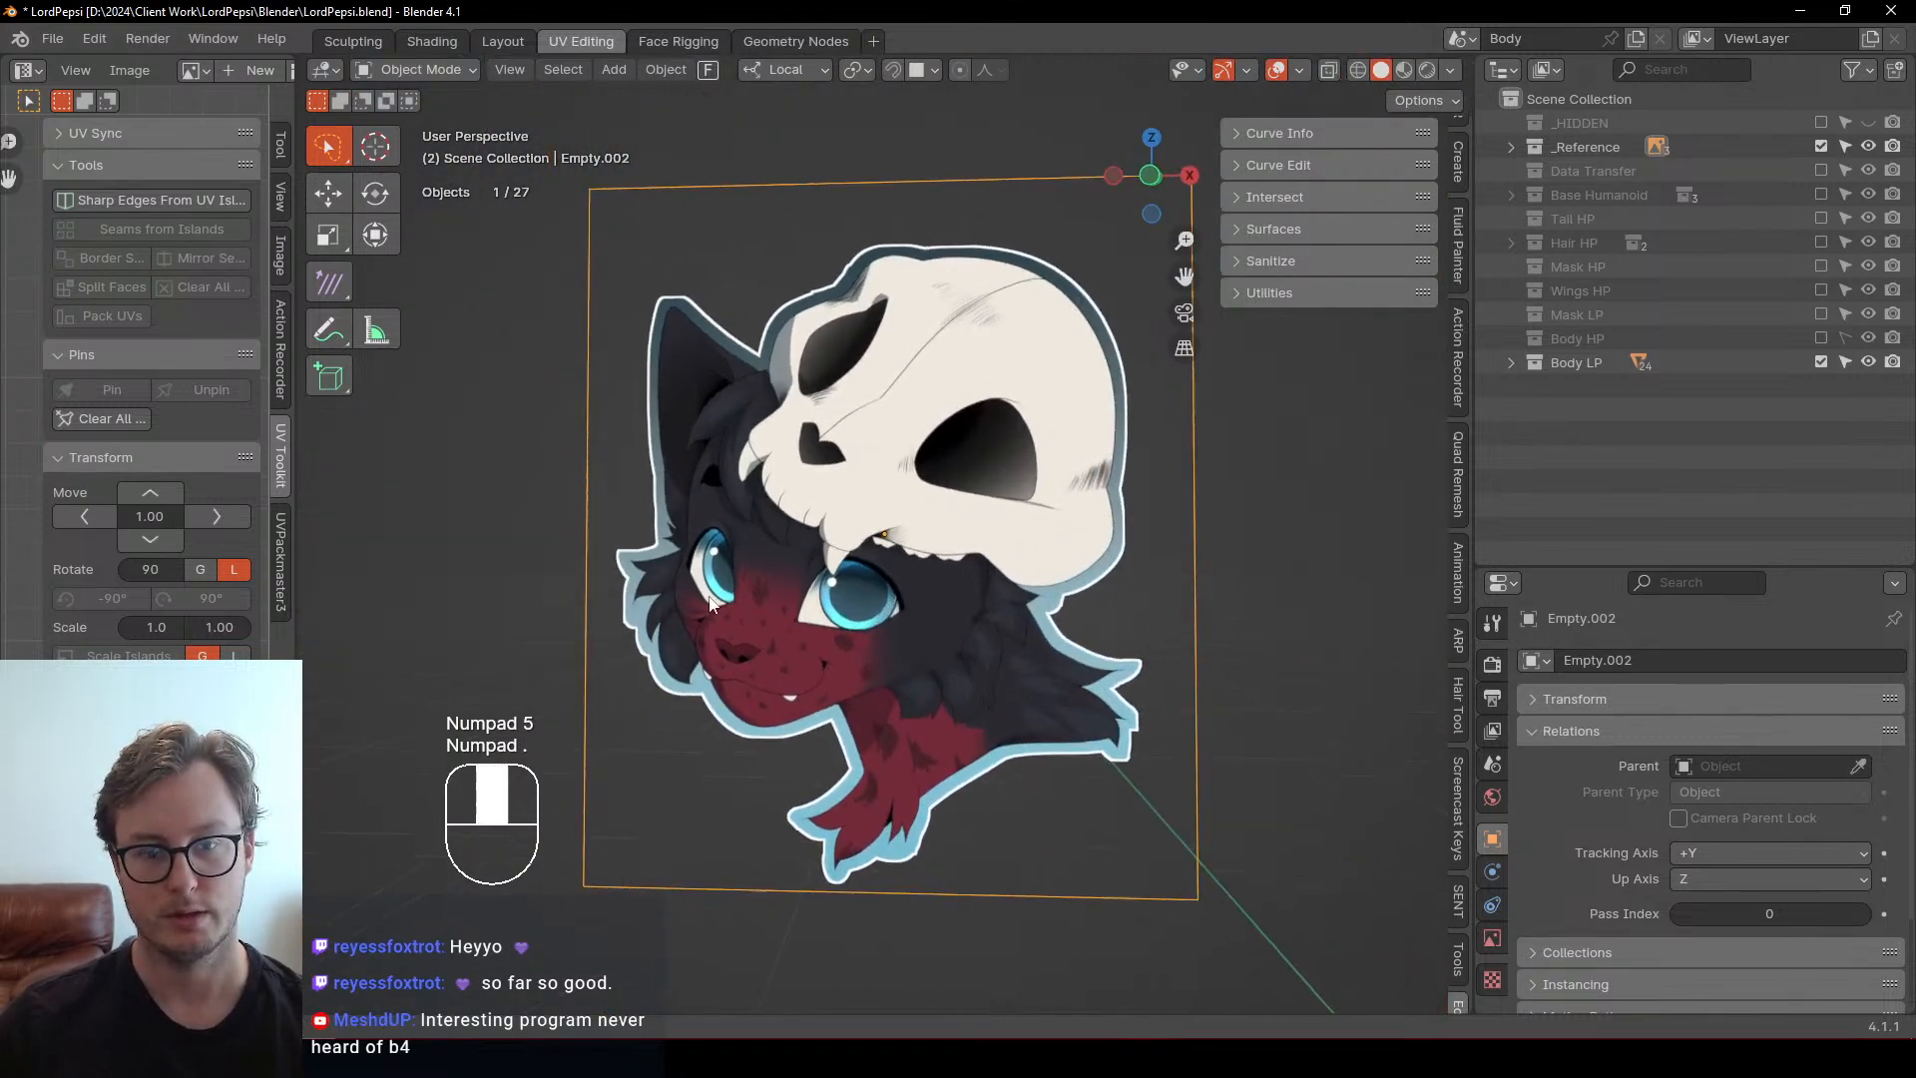
{"action": "scroll", "coordinate": [788, 628], "scroll_direction": "up", "scroll_amount": 5}
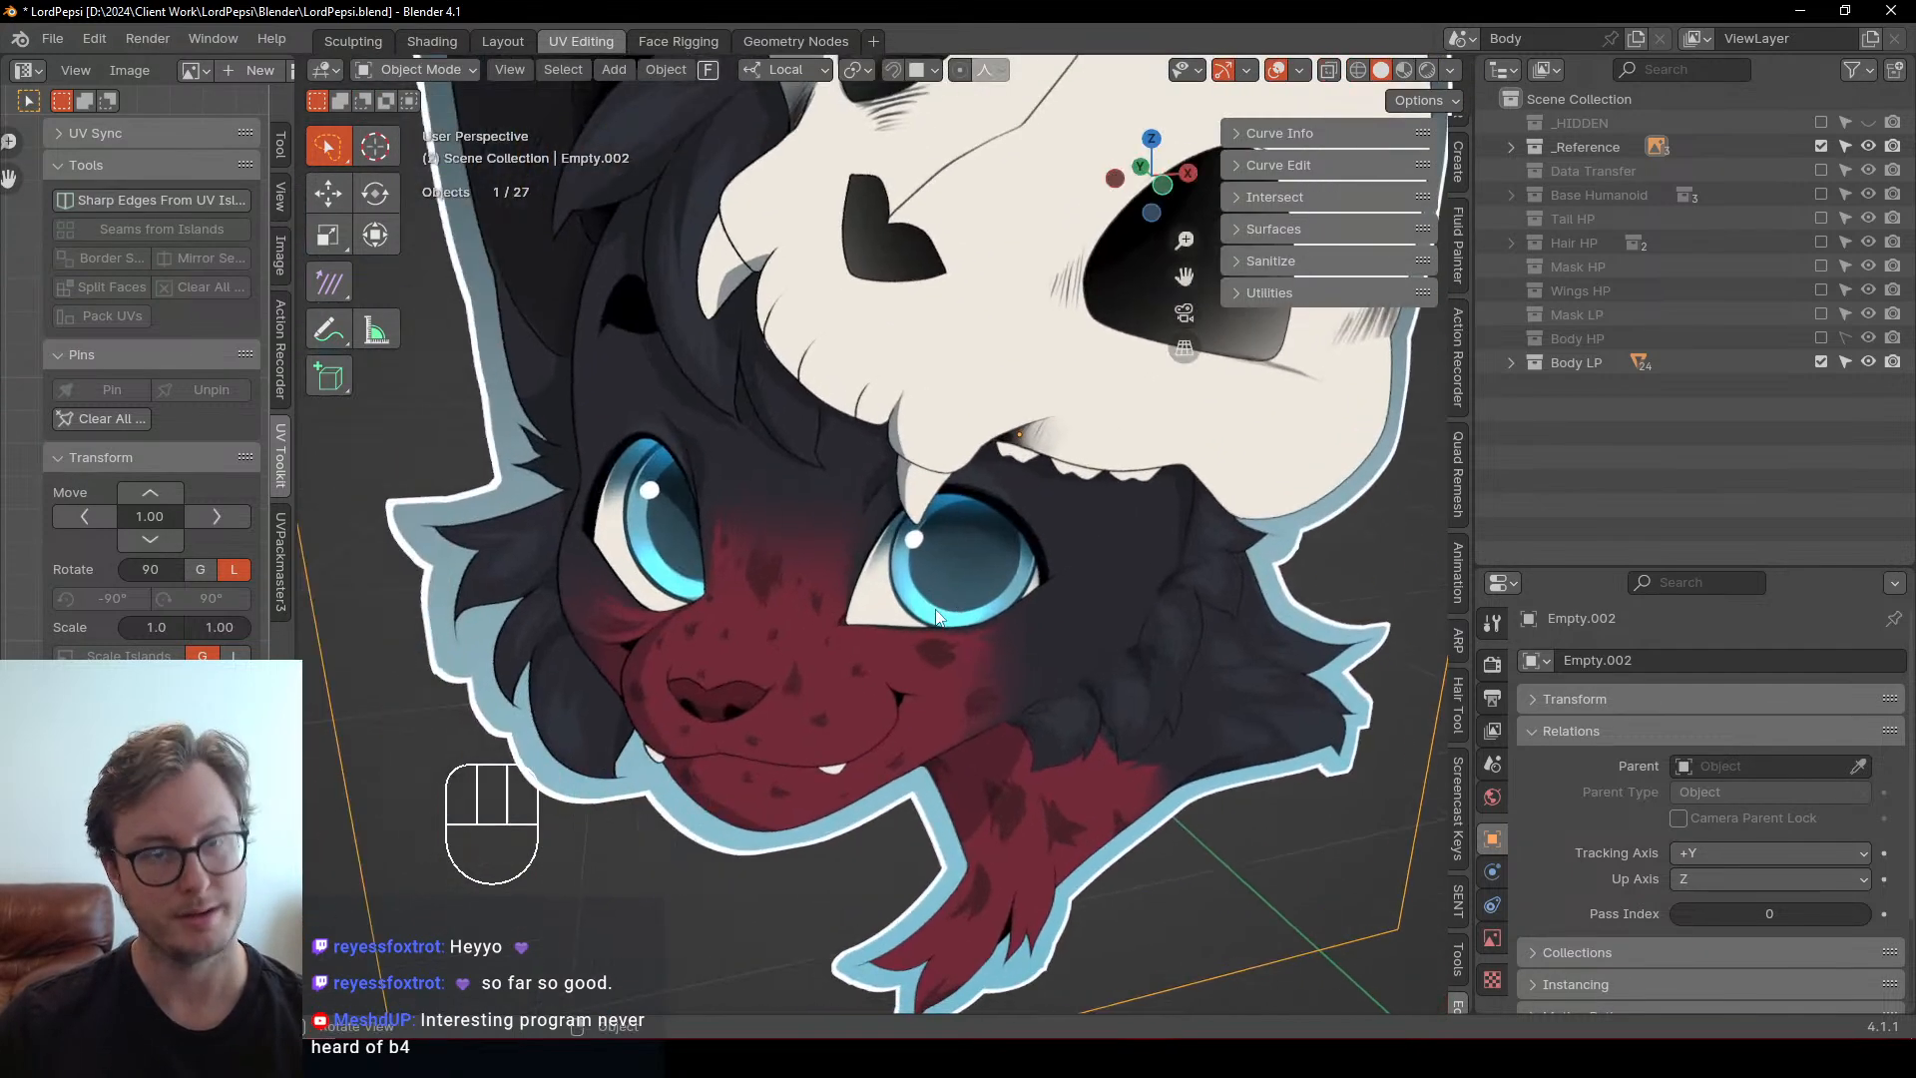
{"action": "scroll", "coordinate": [930, 616], "scroll_direction": "down", "scroll_amount": 3}
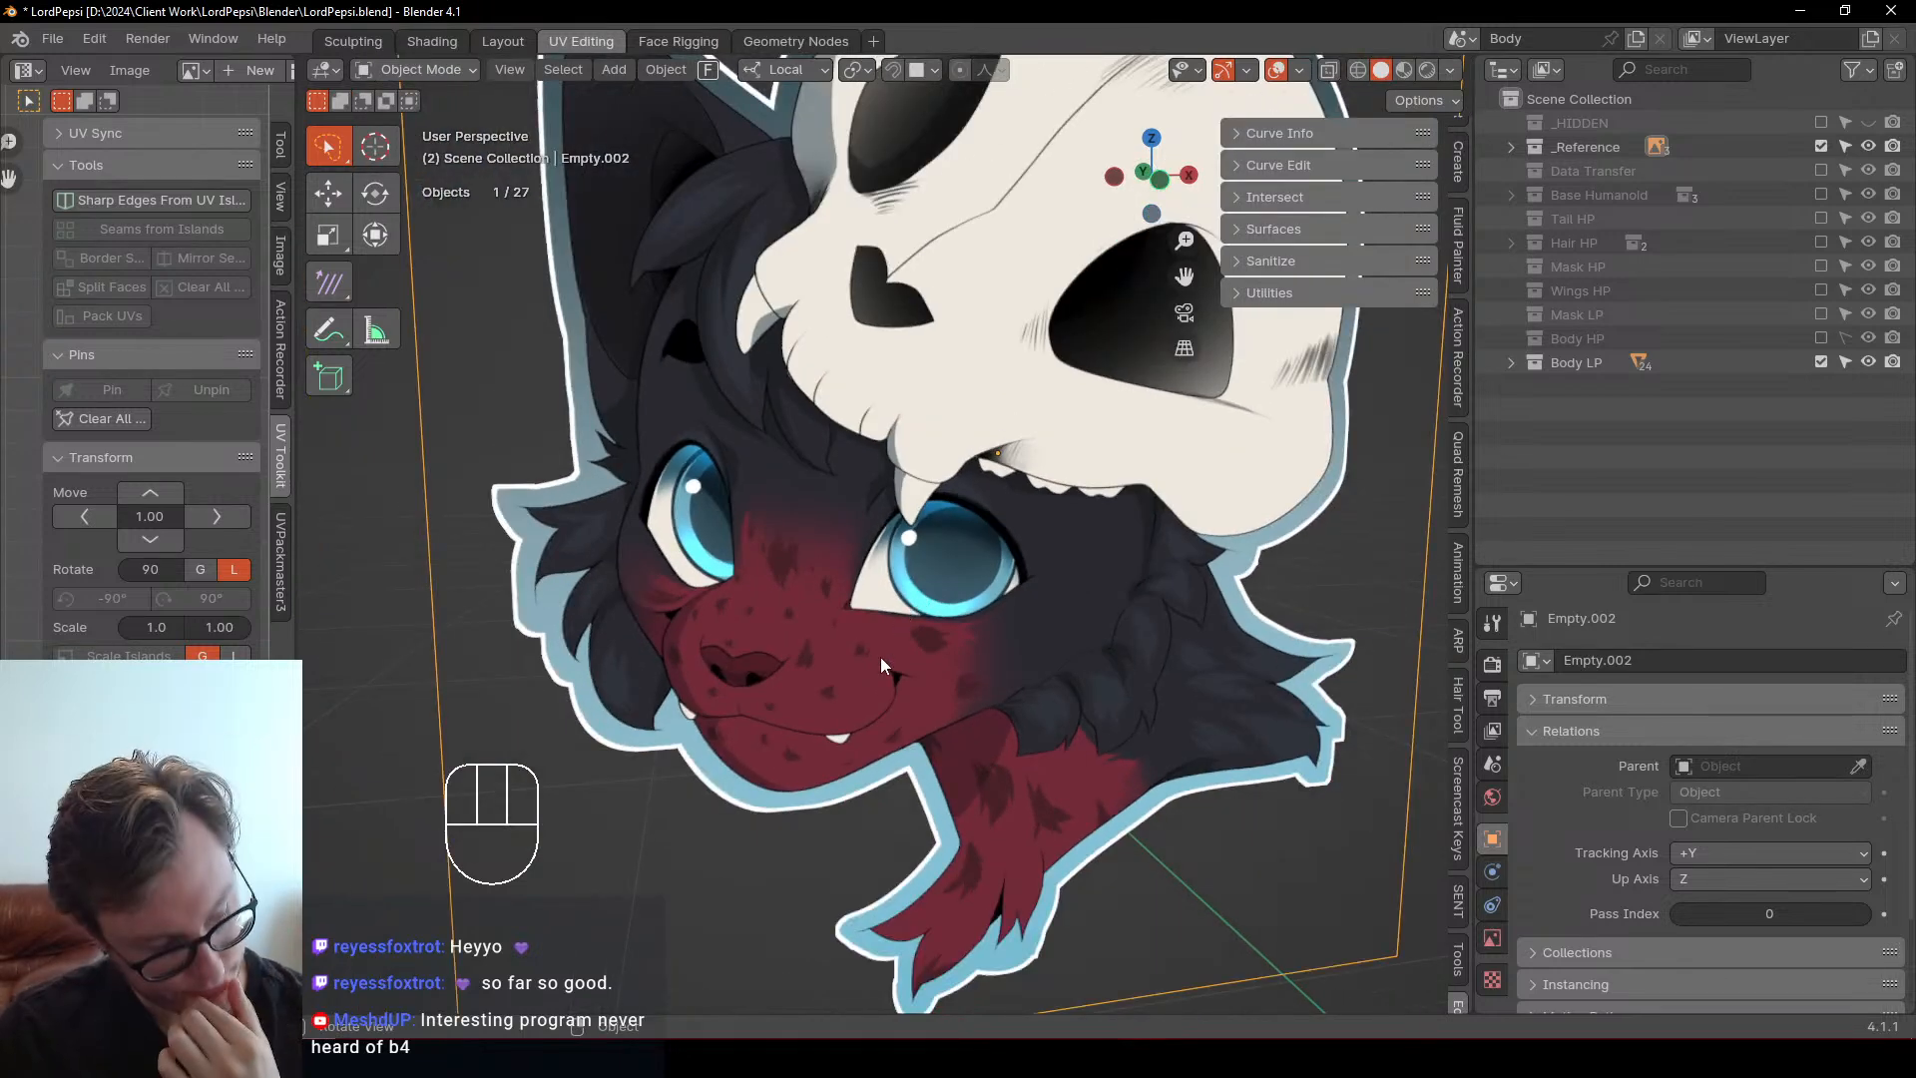
{"action": "middle_click_drag", "start_coordinate": [918, 634], "coordinate": [914, 631]}
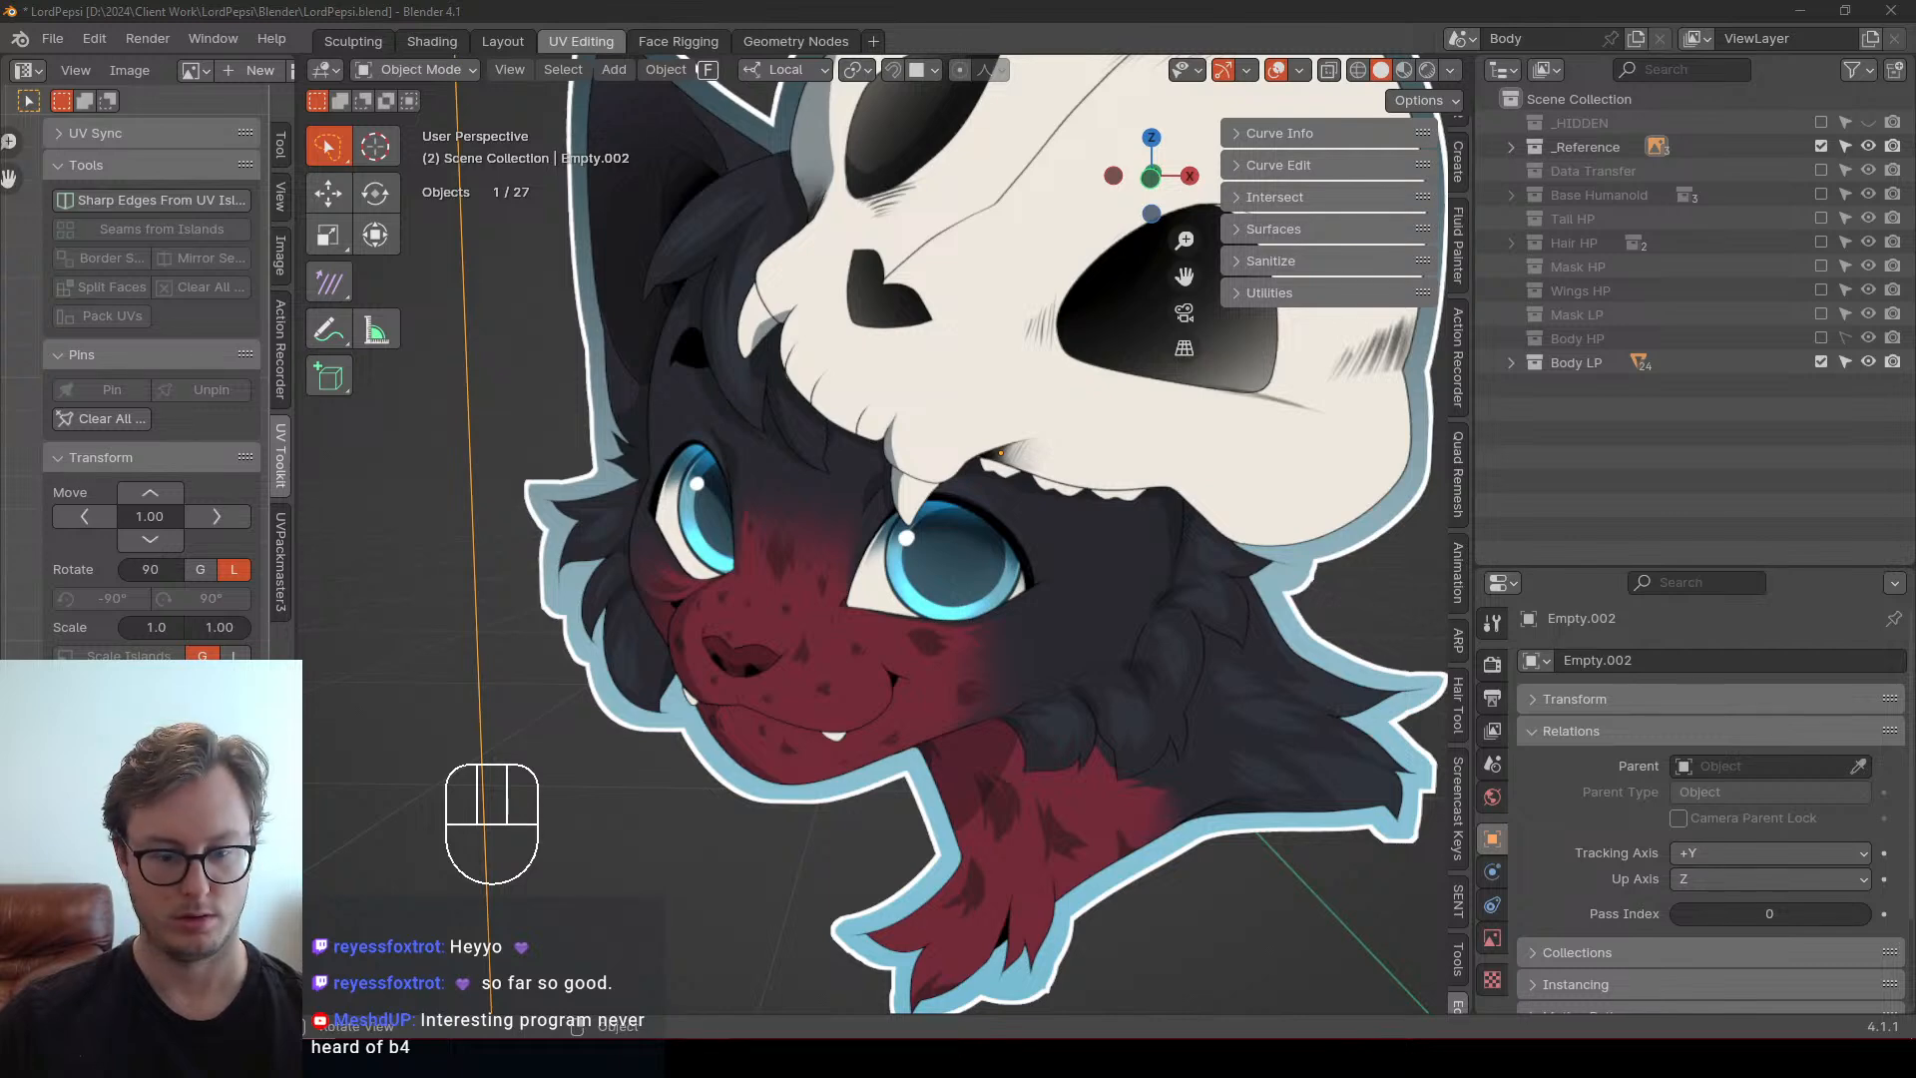
Switch to InstaMAT Studio to review the eye texture graph, and compare it with the avatar's blank eyes in Unity
{"action": "key", "text": "alt+Tab"}
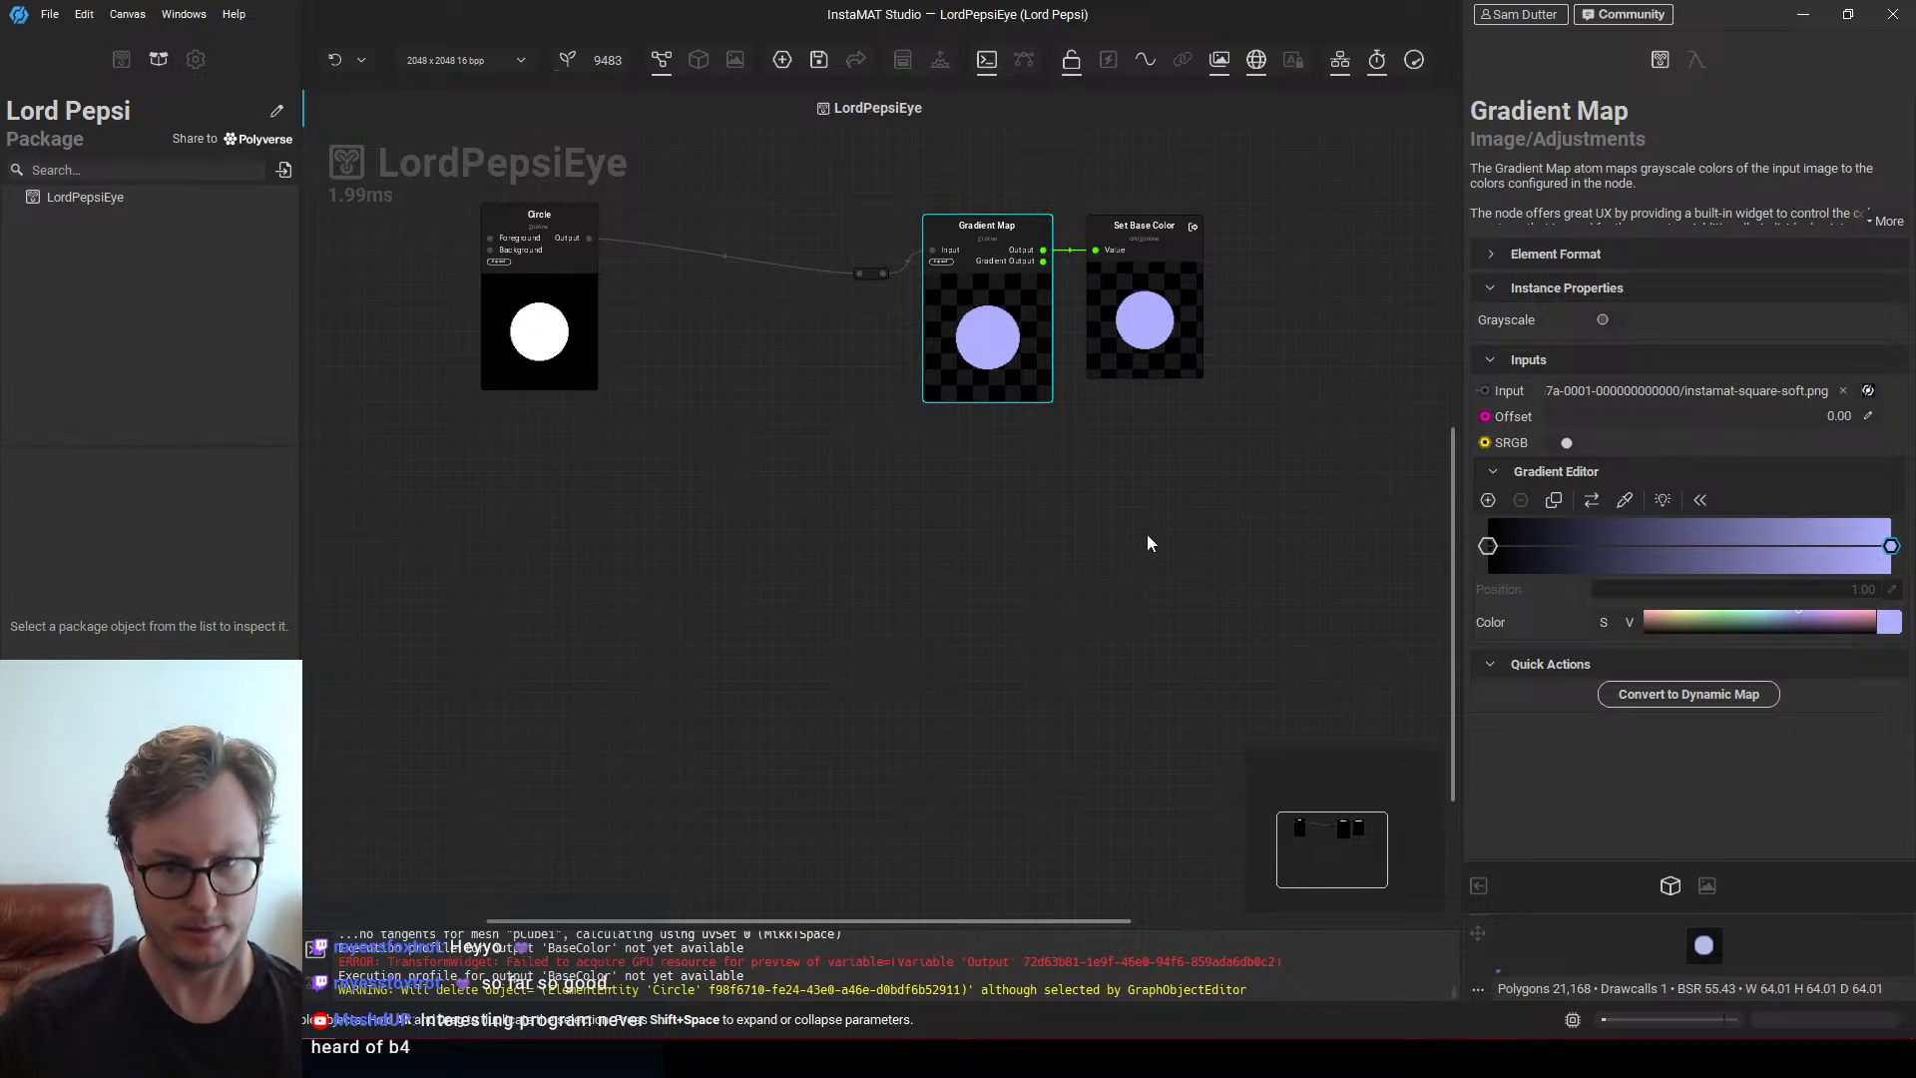
{"action": "middle_click_drag", "start_coordinate": [996, 543], "coordinate": [812, 552]}
{"action": "middle_click_drag", "start_coordinate": [401, 371], "coordinate": [546, 449]}
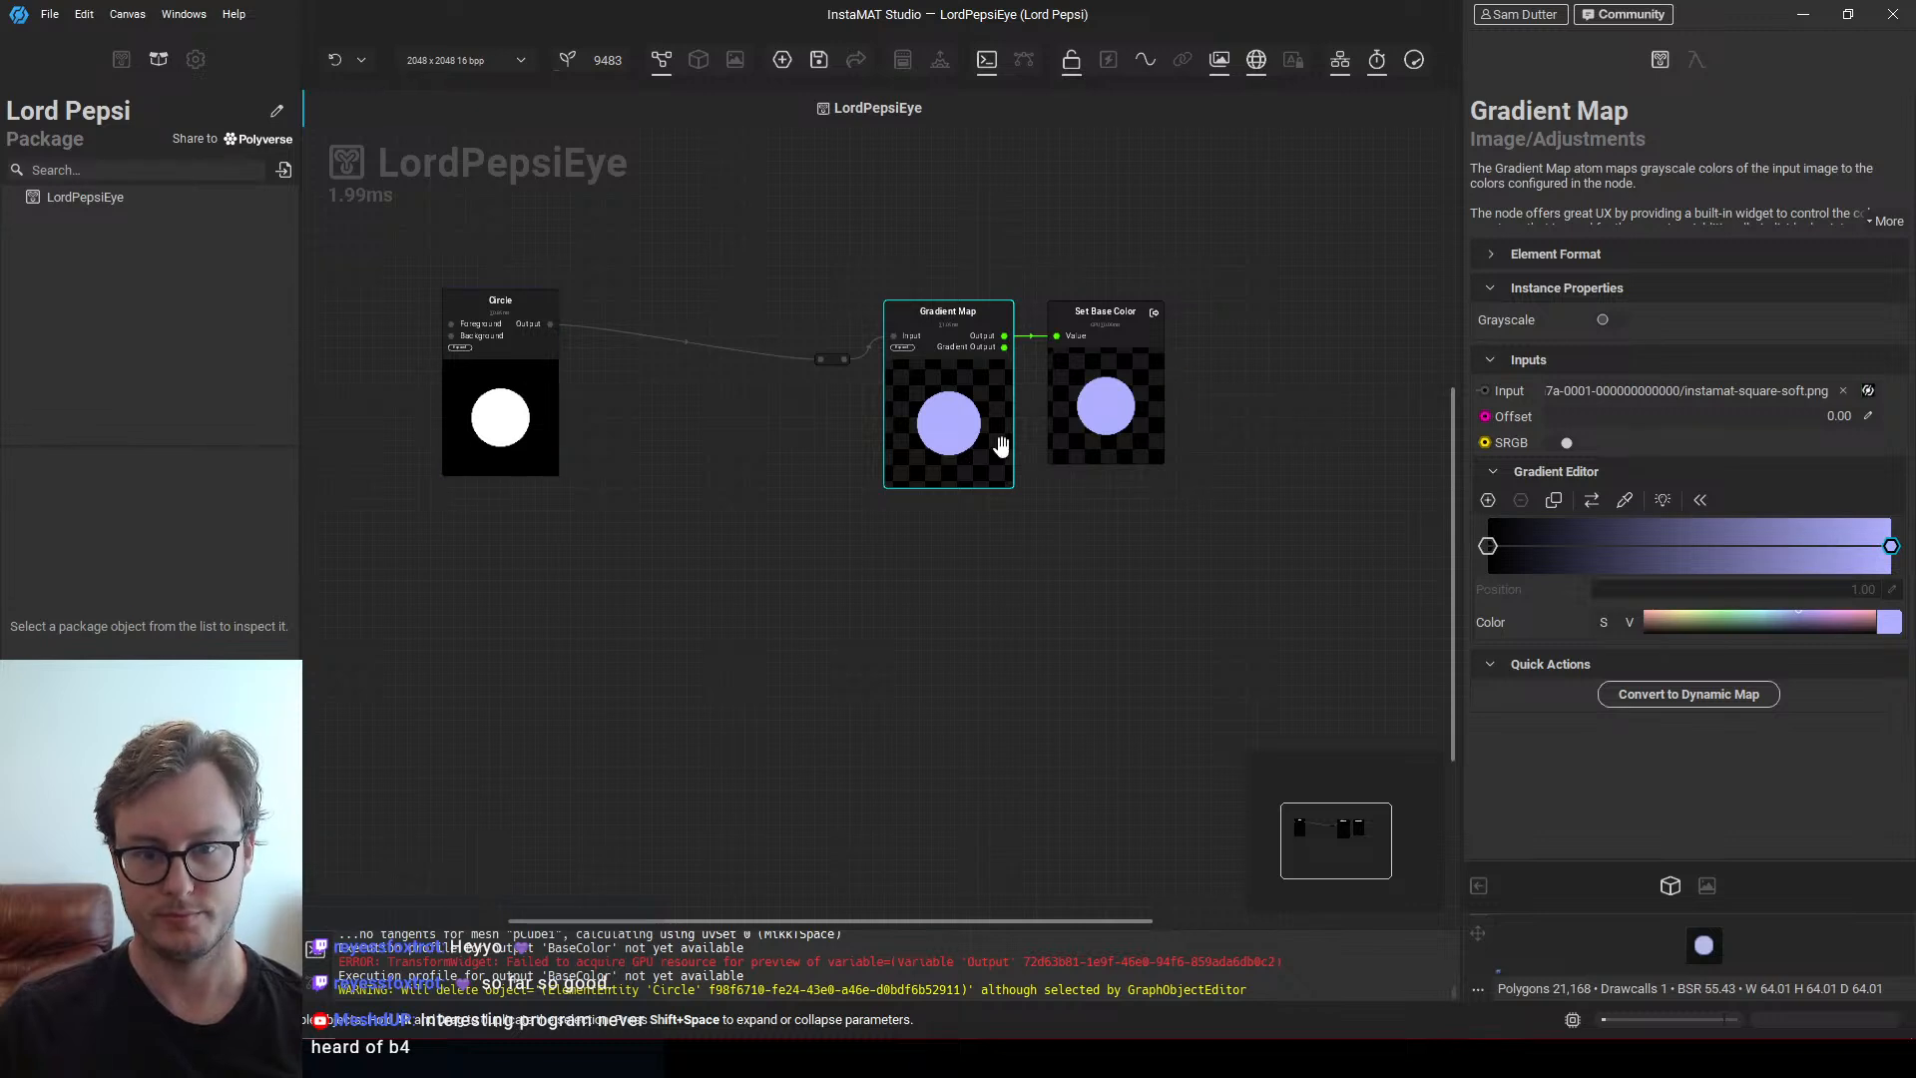
{"action": "middle_click_drag", "start_coordinate": [975, 684], "coordinate": [937, 623]}
{"action": "key", "text": "alt+Tab"}
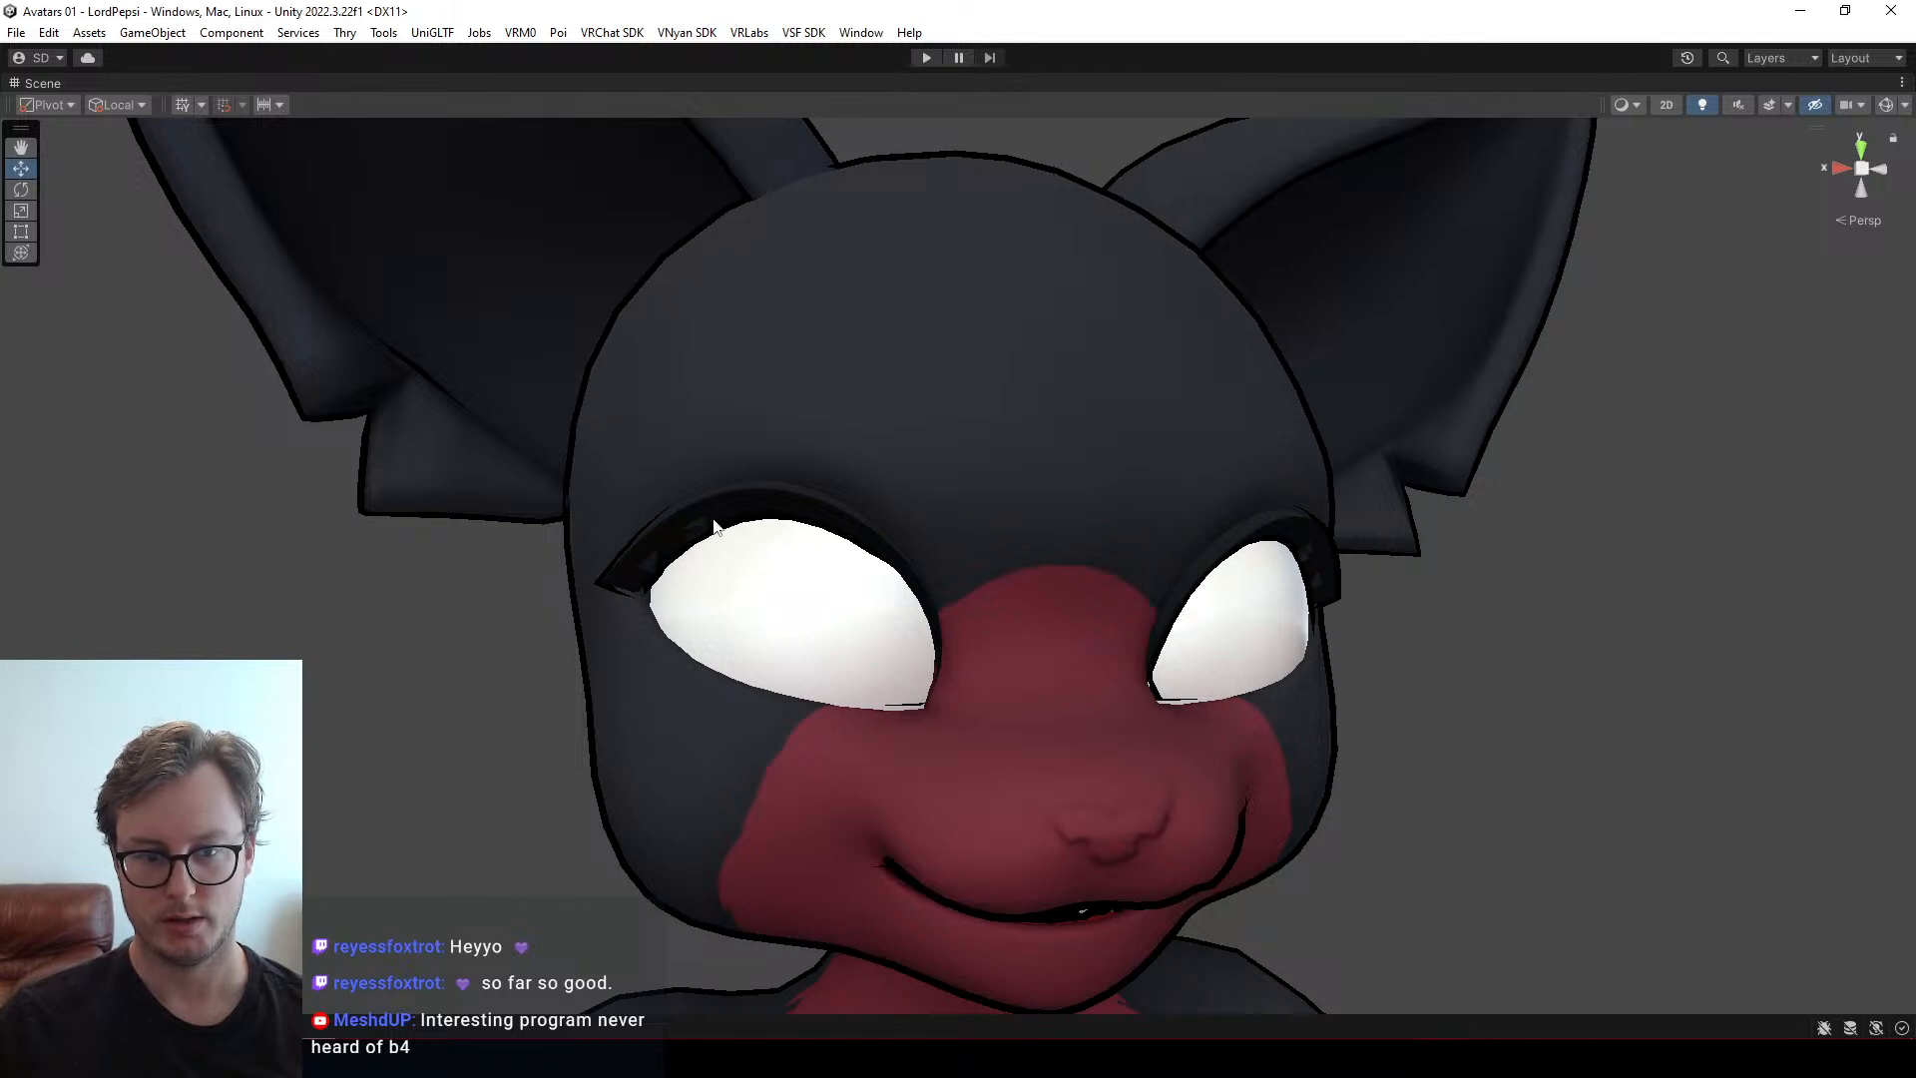
Switch to InstaMAT Studio, move the Circle node closer to the Gradient Map node and open the image and data output export
{"action": "key", "text": "alt+Tab"}
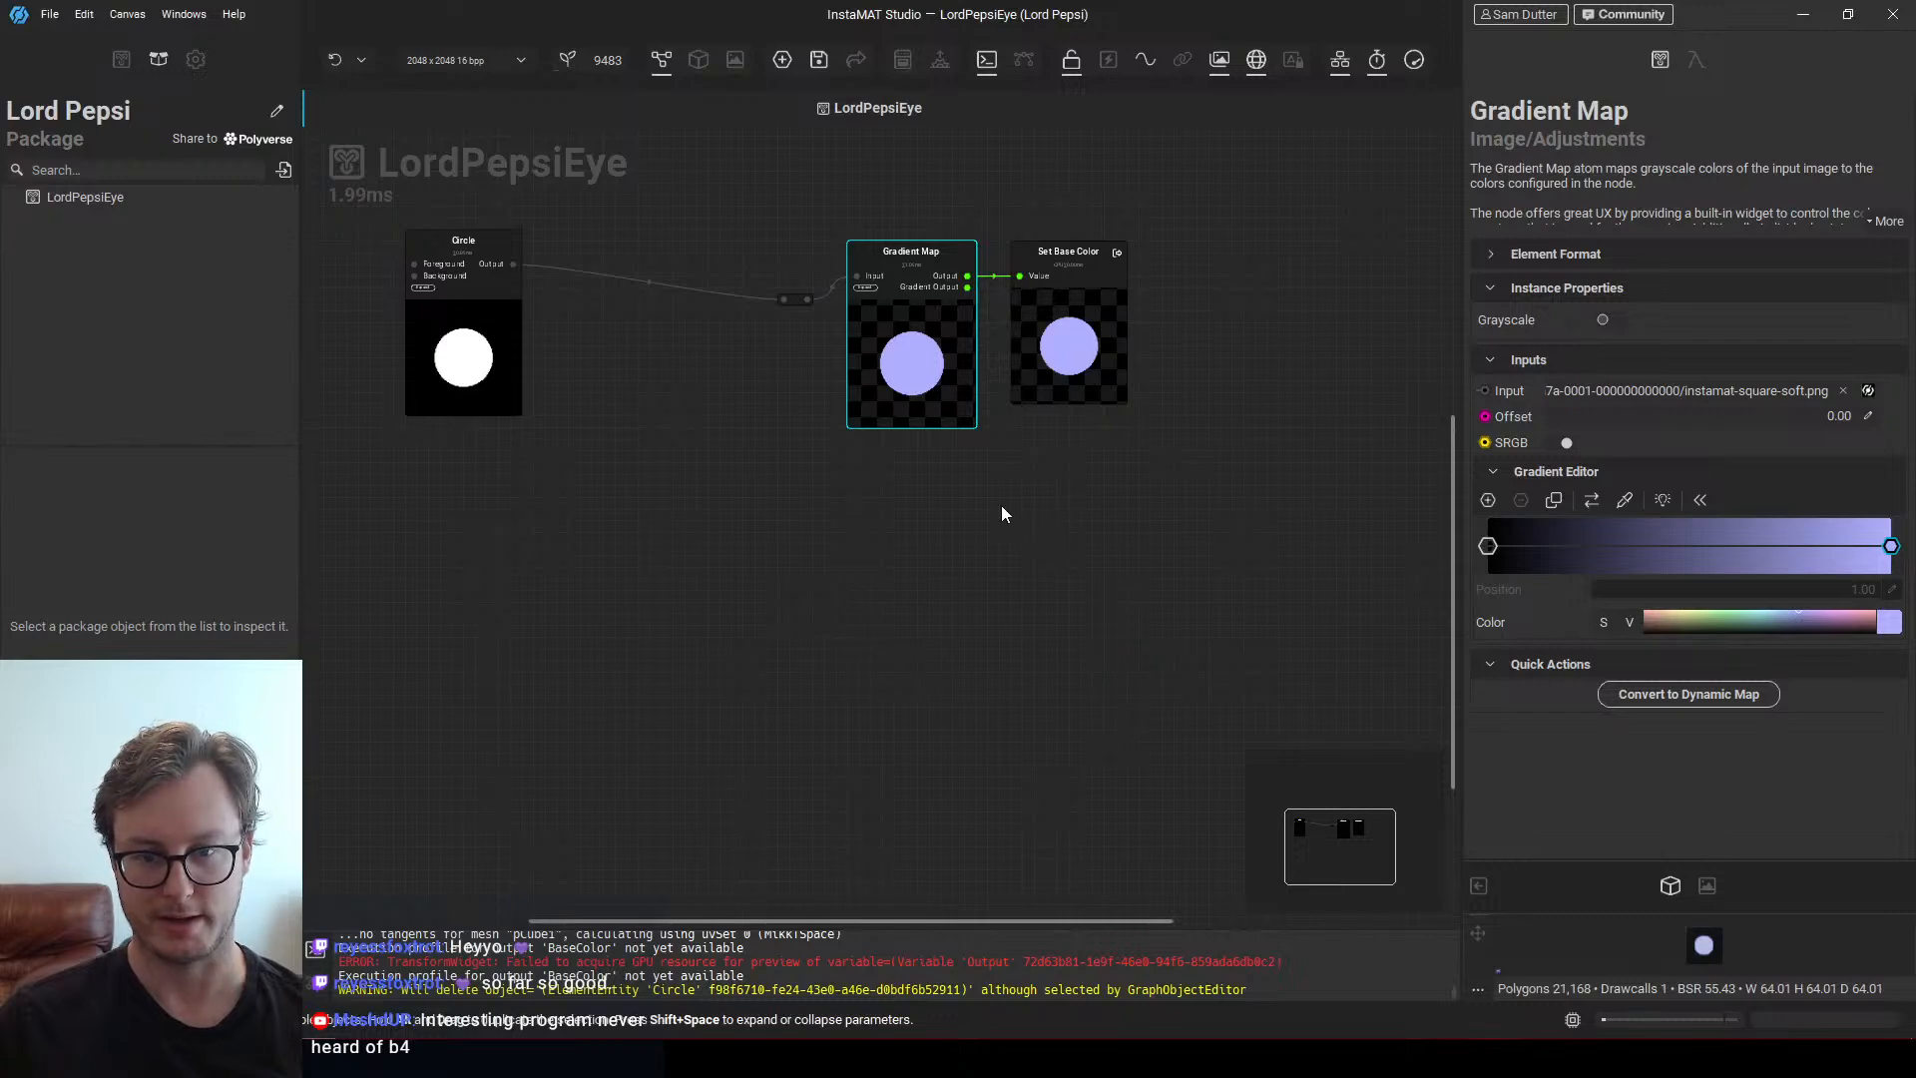
{"action": "left_click_drag", "start_coordinate": [534, 470], "coordinate": [627, 481]}
{"action": "left_click", "coordinate": [49, 14]}
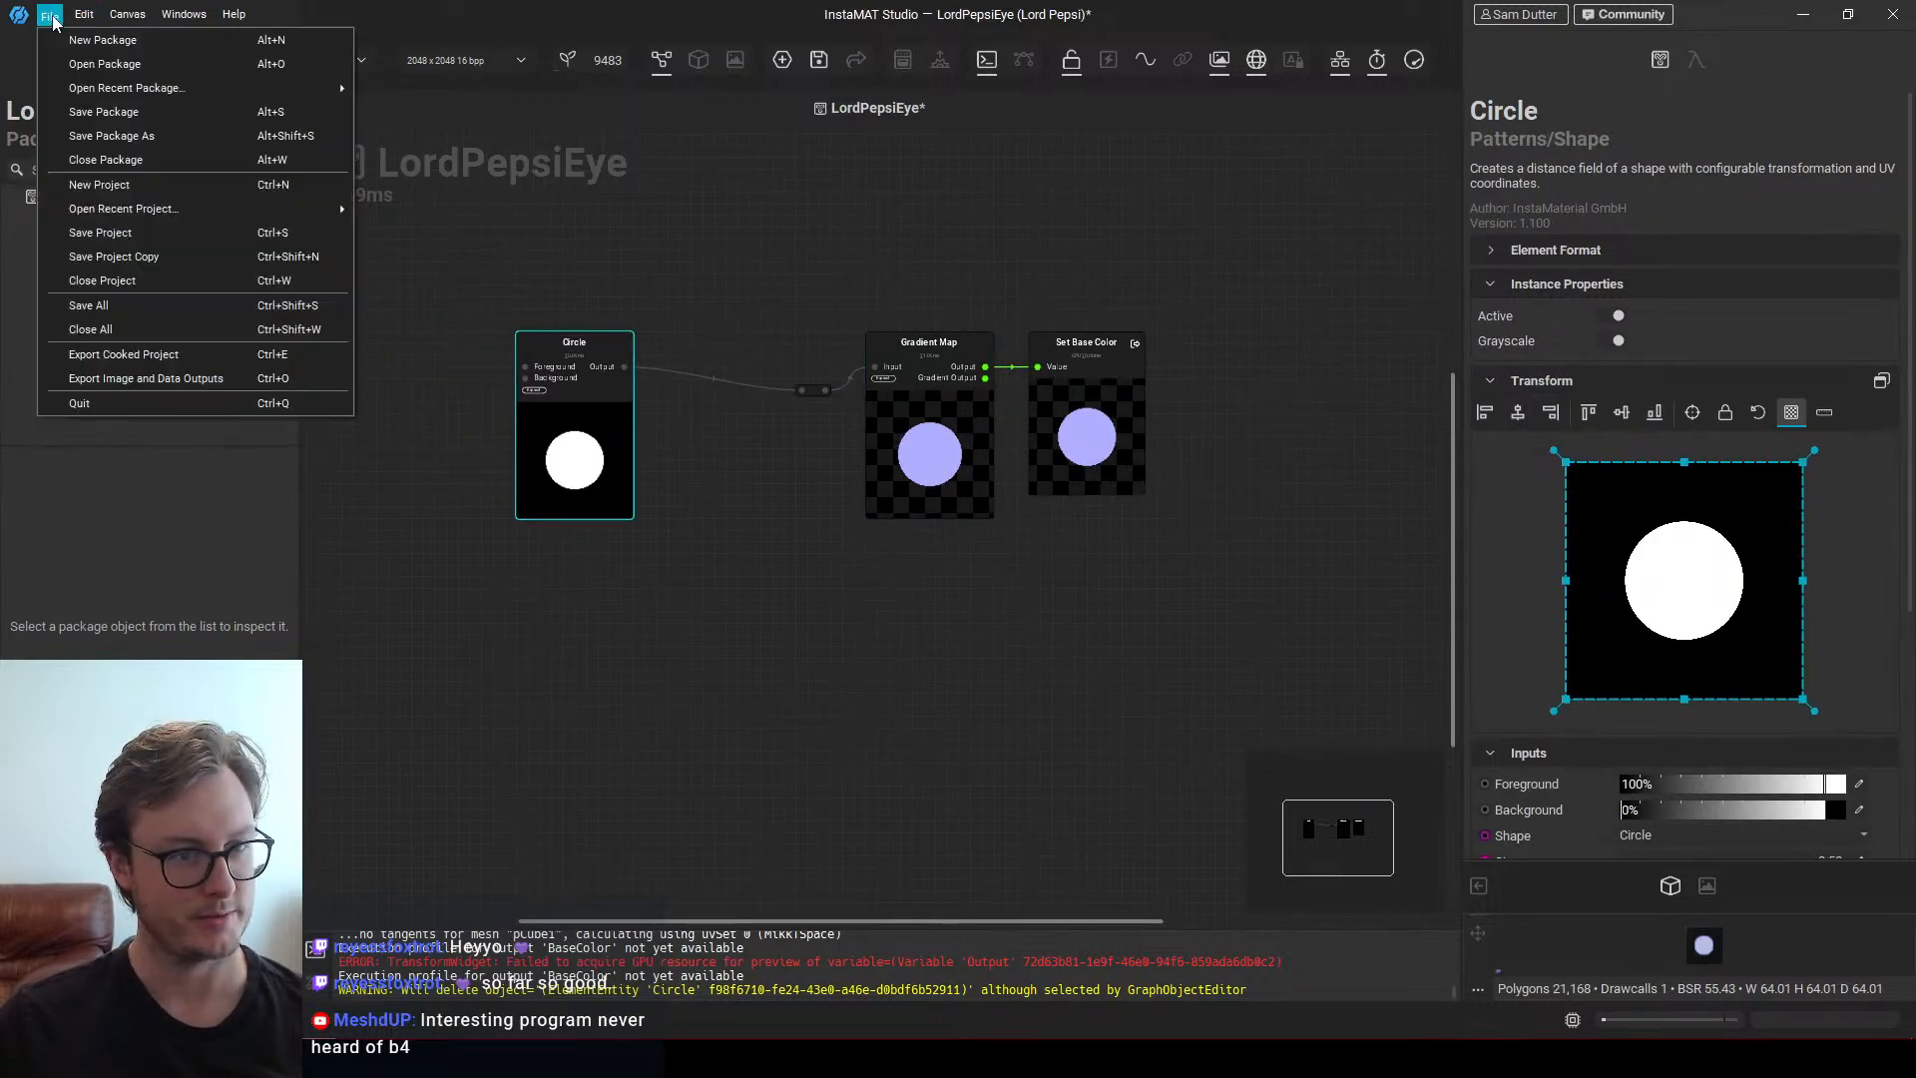
{"action": "left_click", "coordinate": [111, 379]}
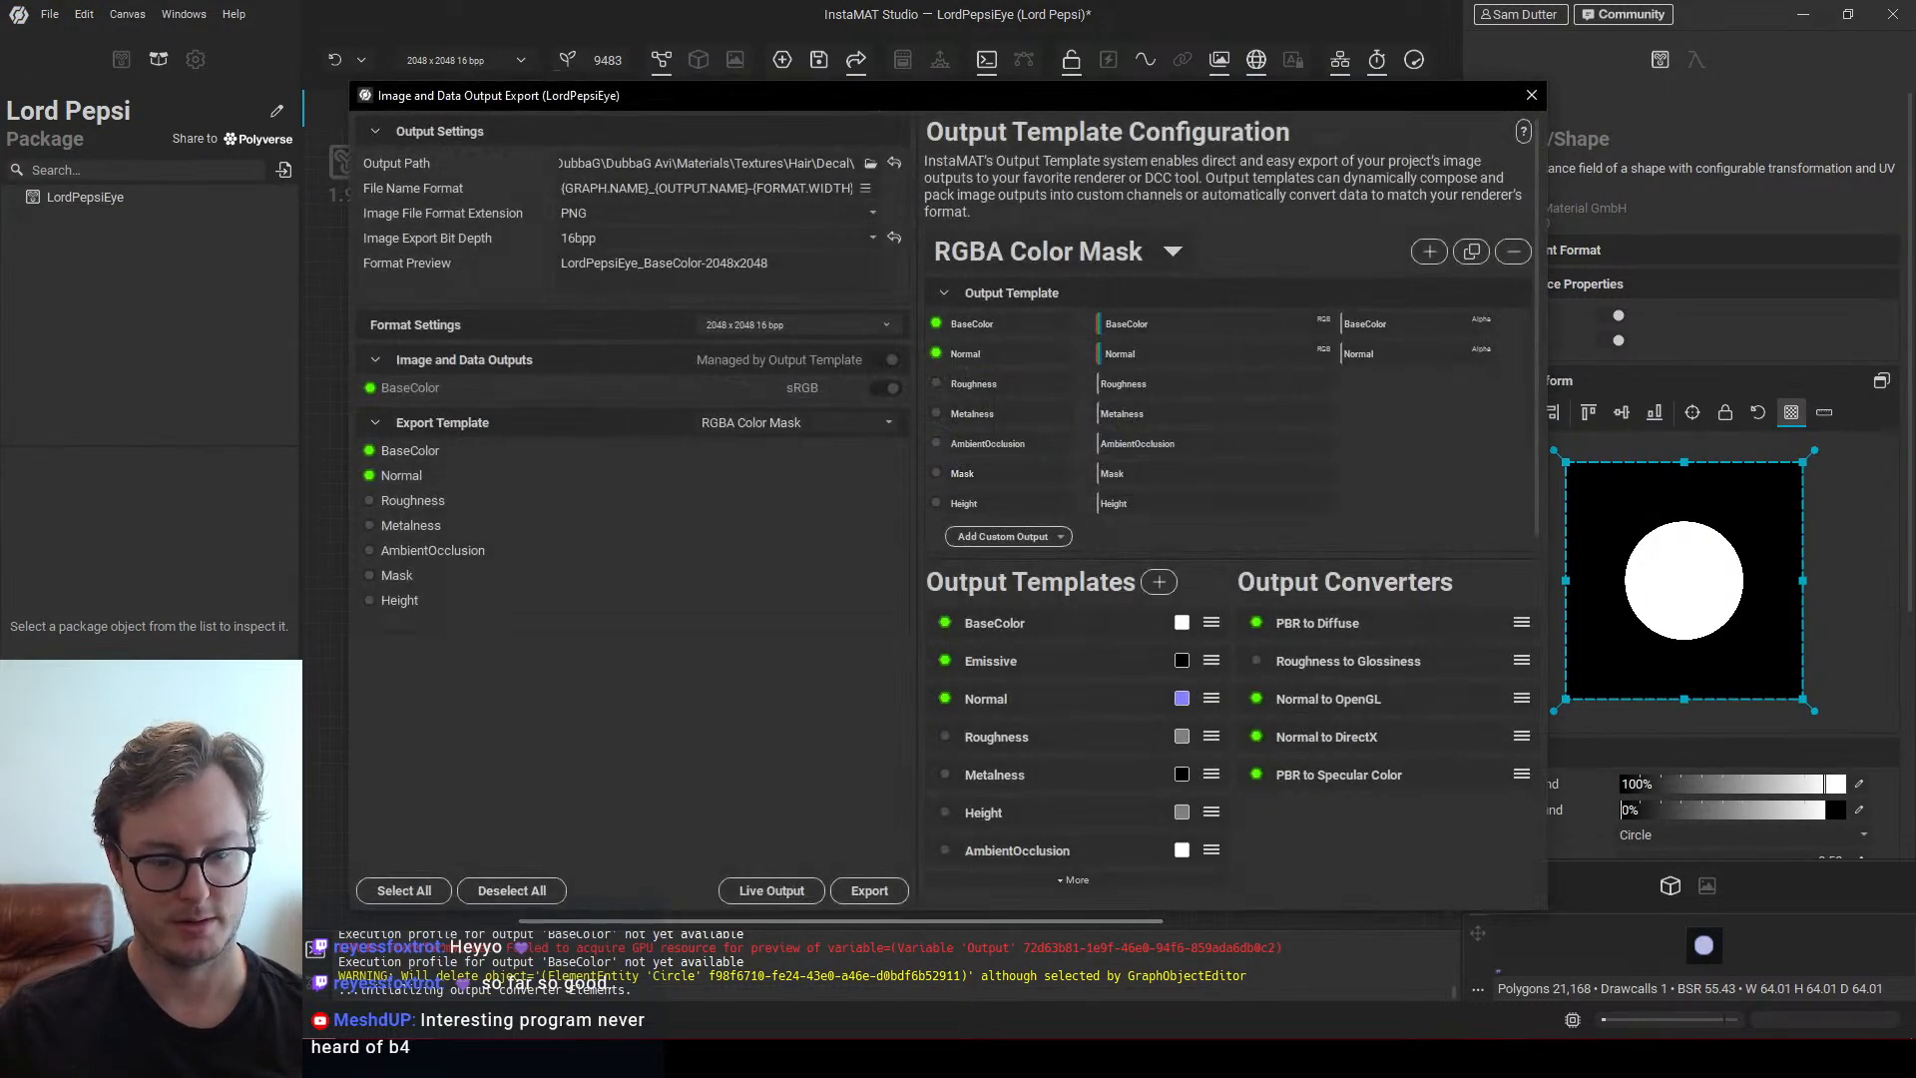
Switch to Unity and restore the maximized Scene view to the regular editor layout
{"action": "key", "text": "alt+Tab"}
{"action": "left_click", "coordinate": [1447, 1055]}
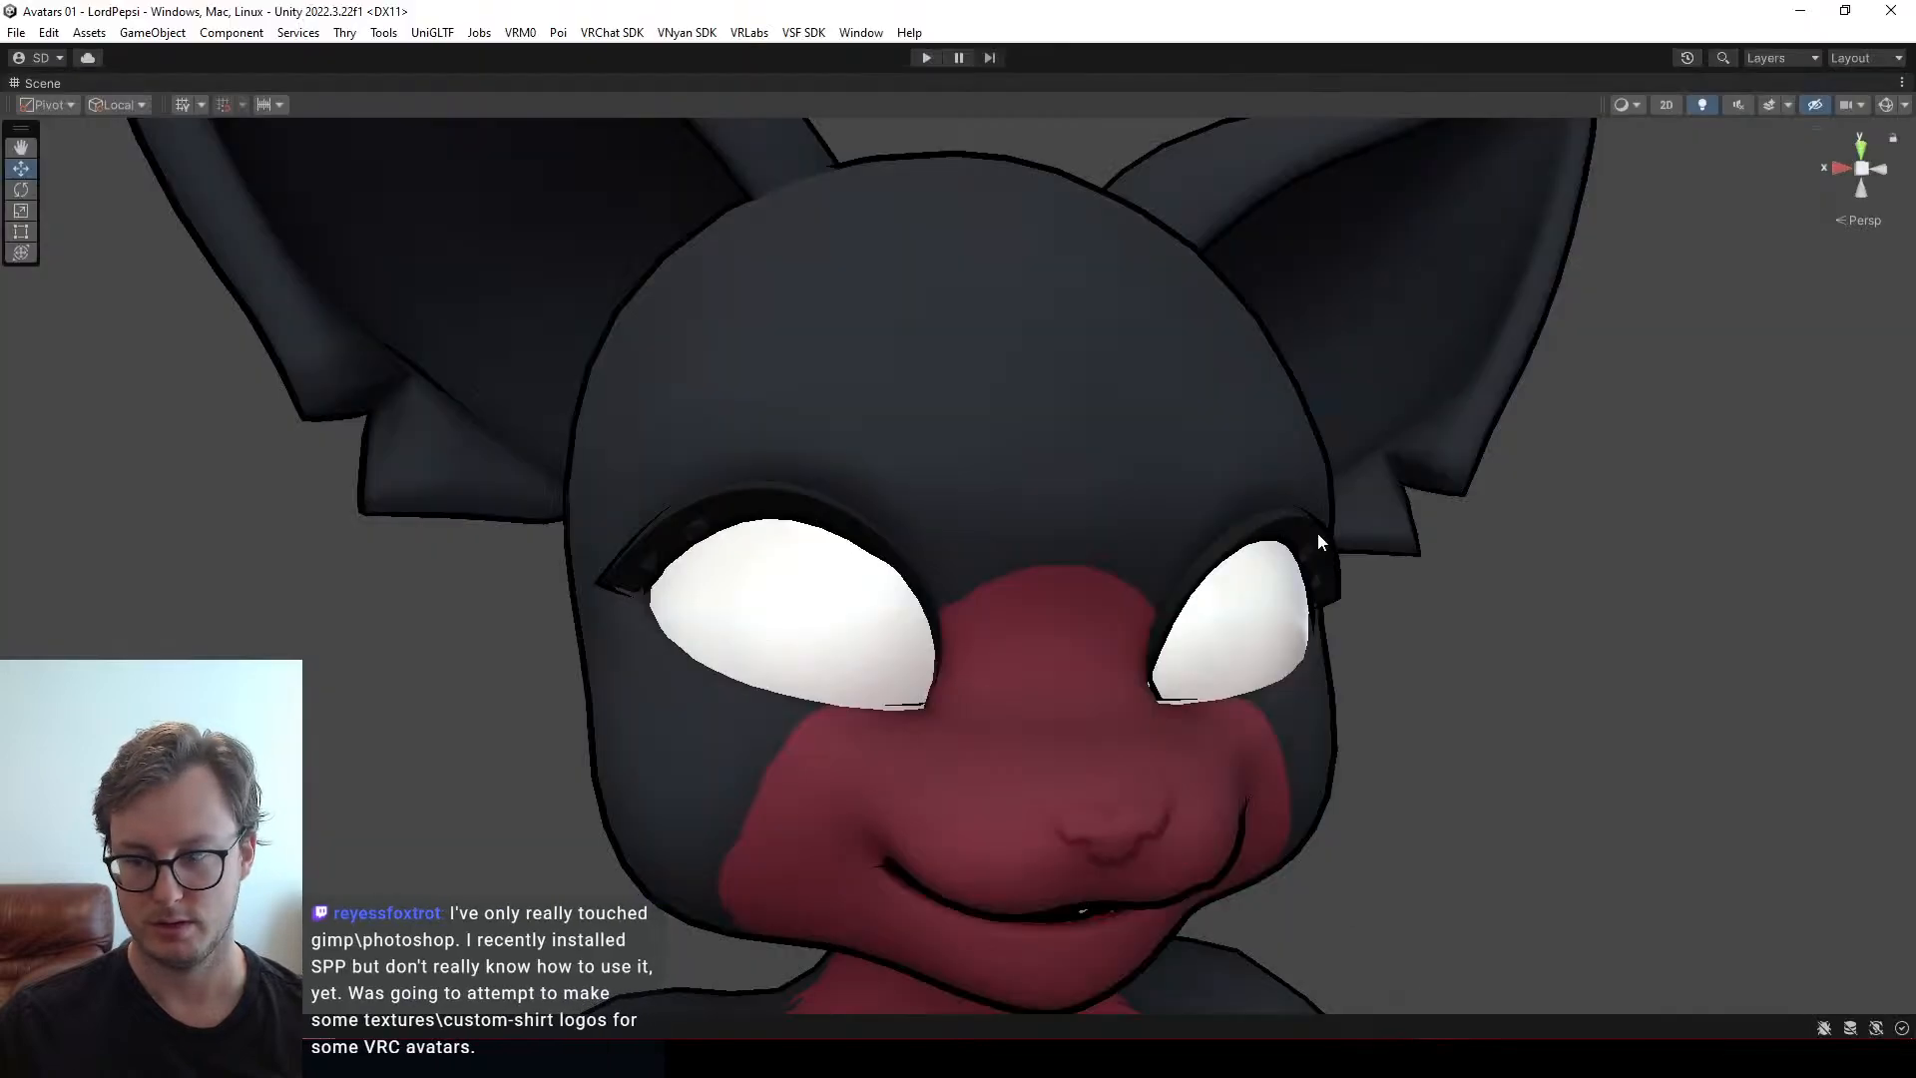
{"action": "right_click", "coordinate": [90, 80]}
{"action": "left_click", "coordinate": [119, 103]}
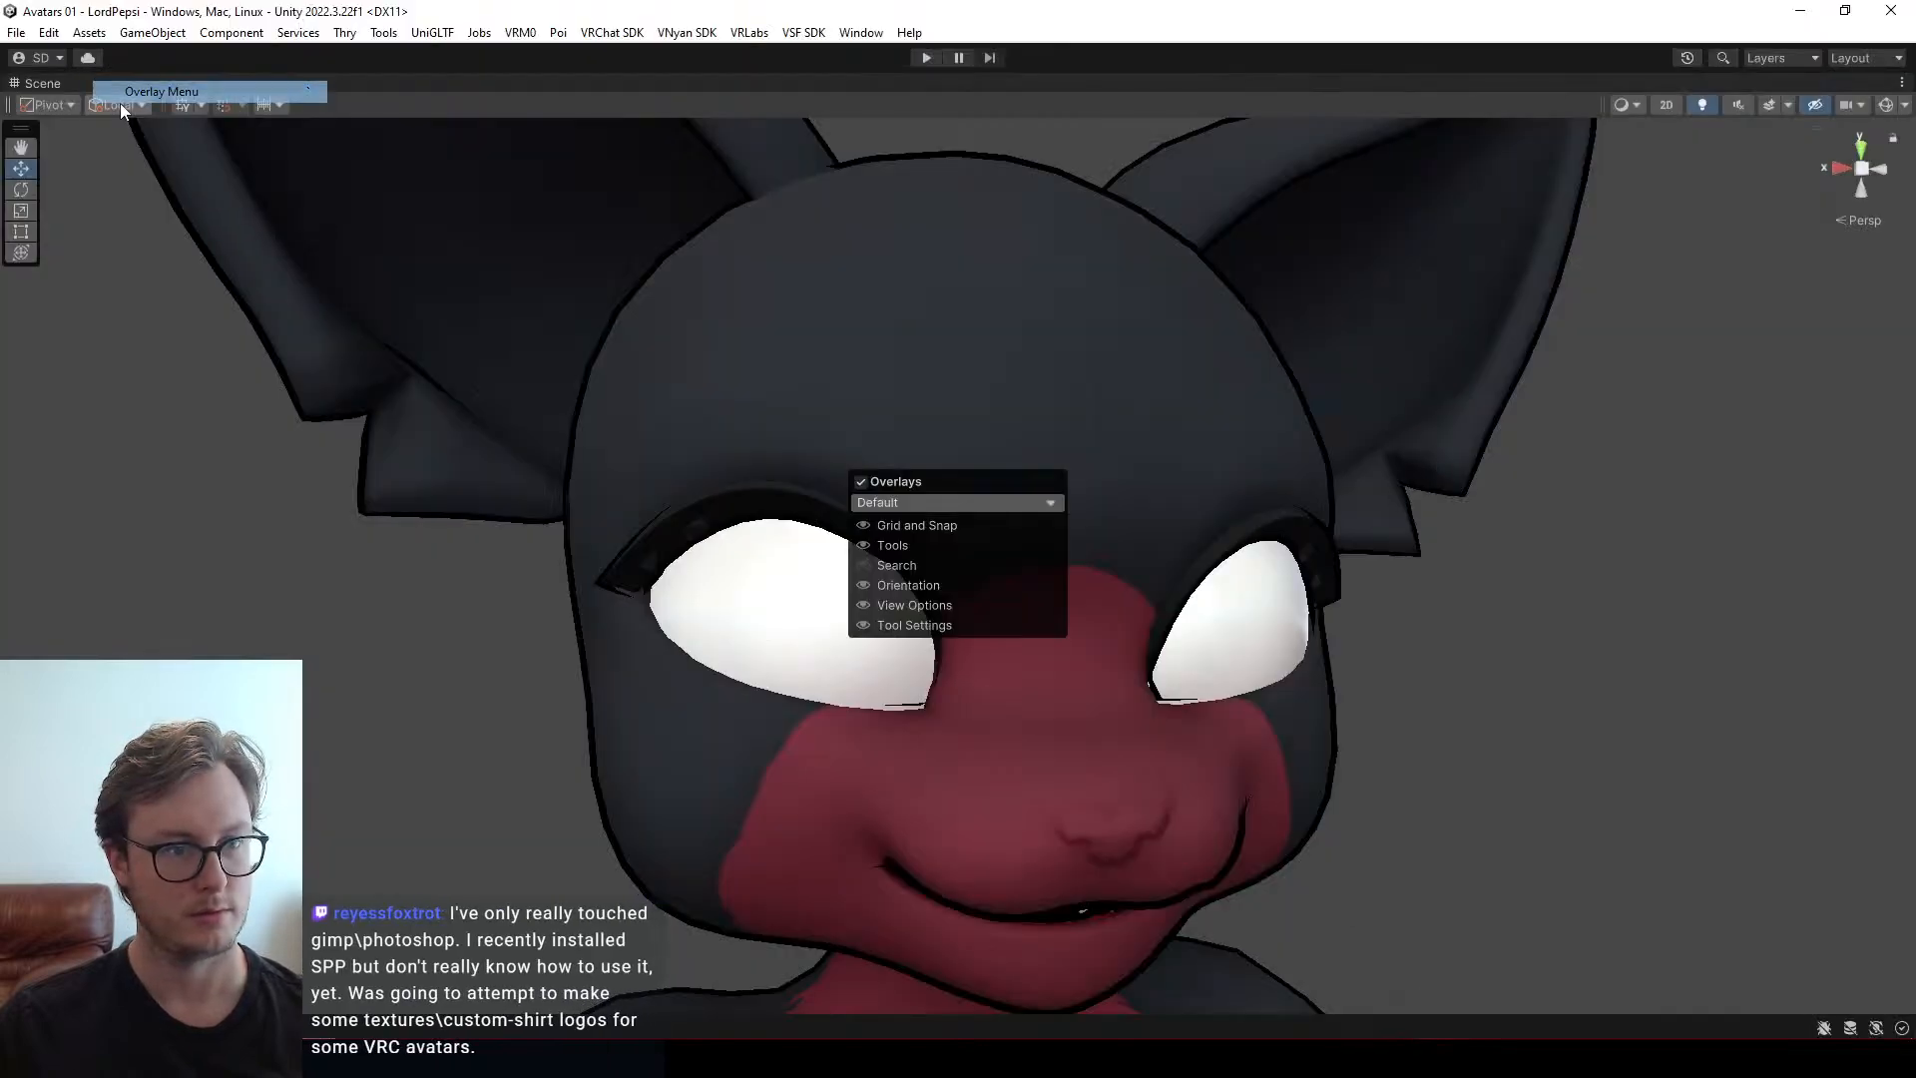
{"action": "right_click", "coordinate": [59, 79]}
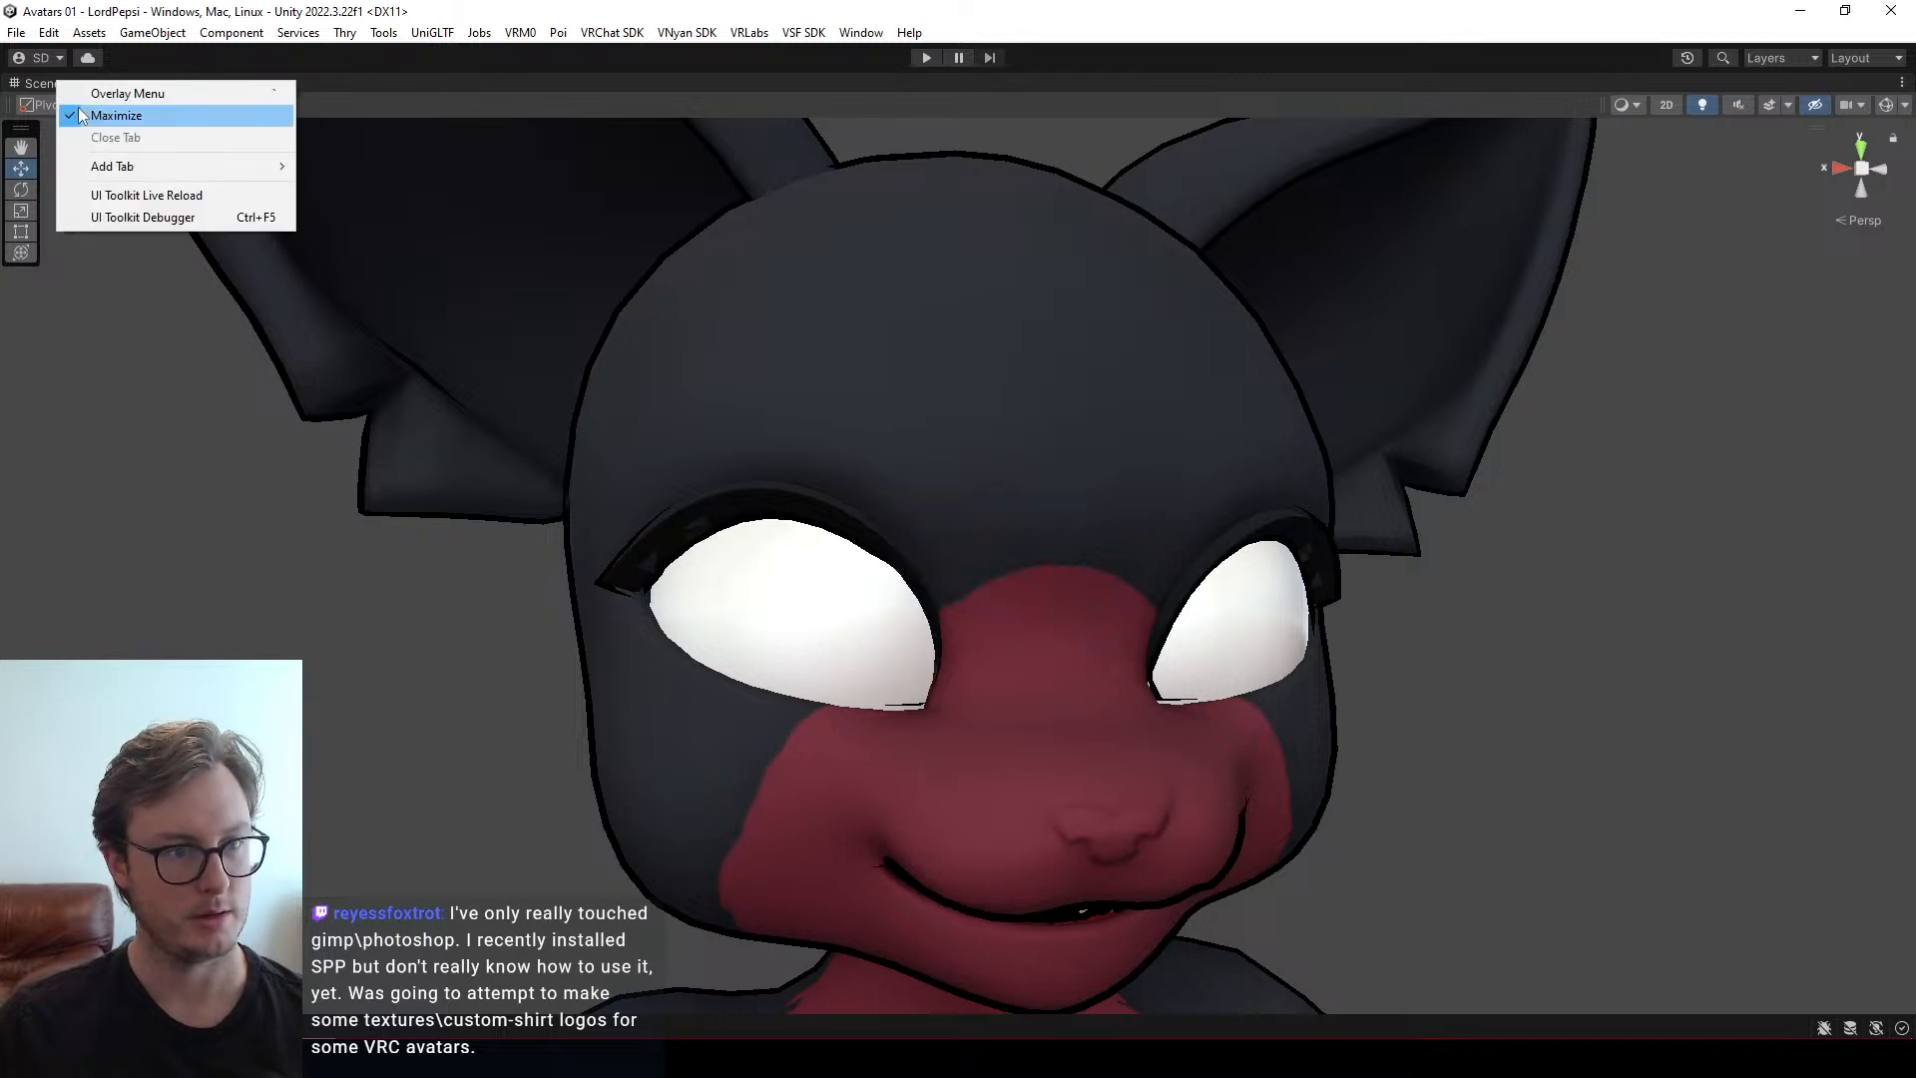
{"action": "left_click", "coordinate": [88, 116]}
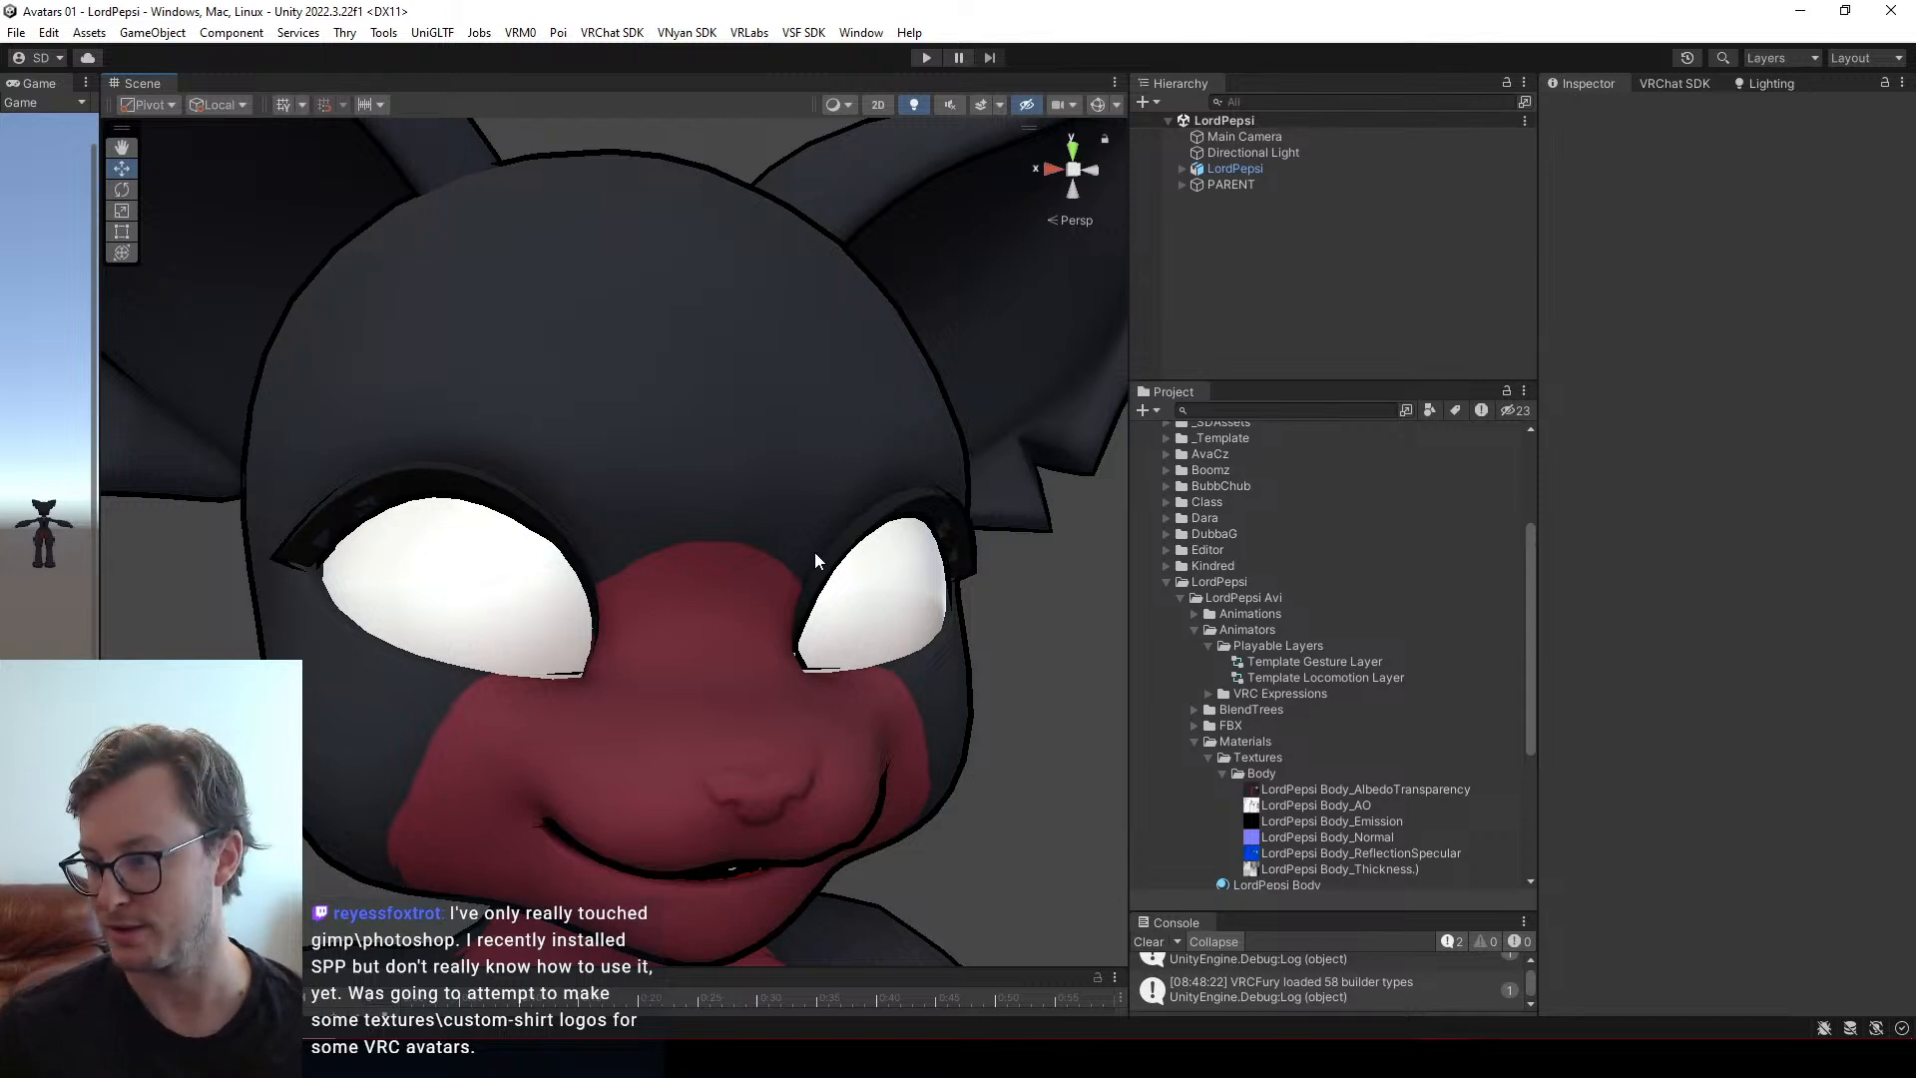
Examine the avatar's face in the Scene view, from the whole head down to the mouth and teeth
{"action": "scroll", "coordinate": [798, 579], "scroll_direction": "down", "scroll_amount": 6}
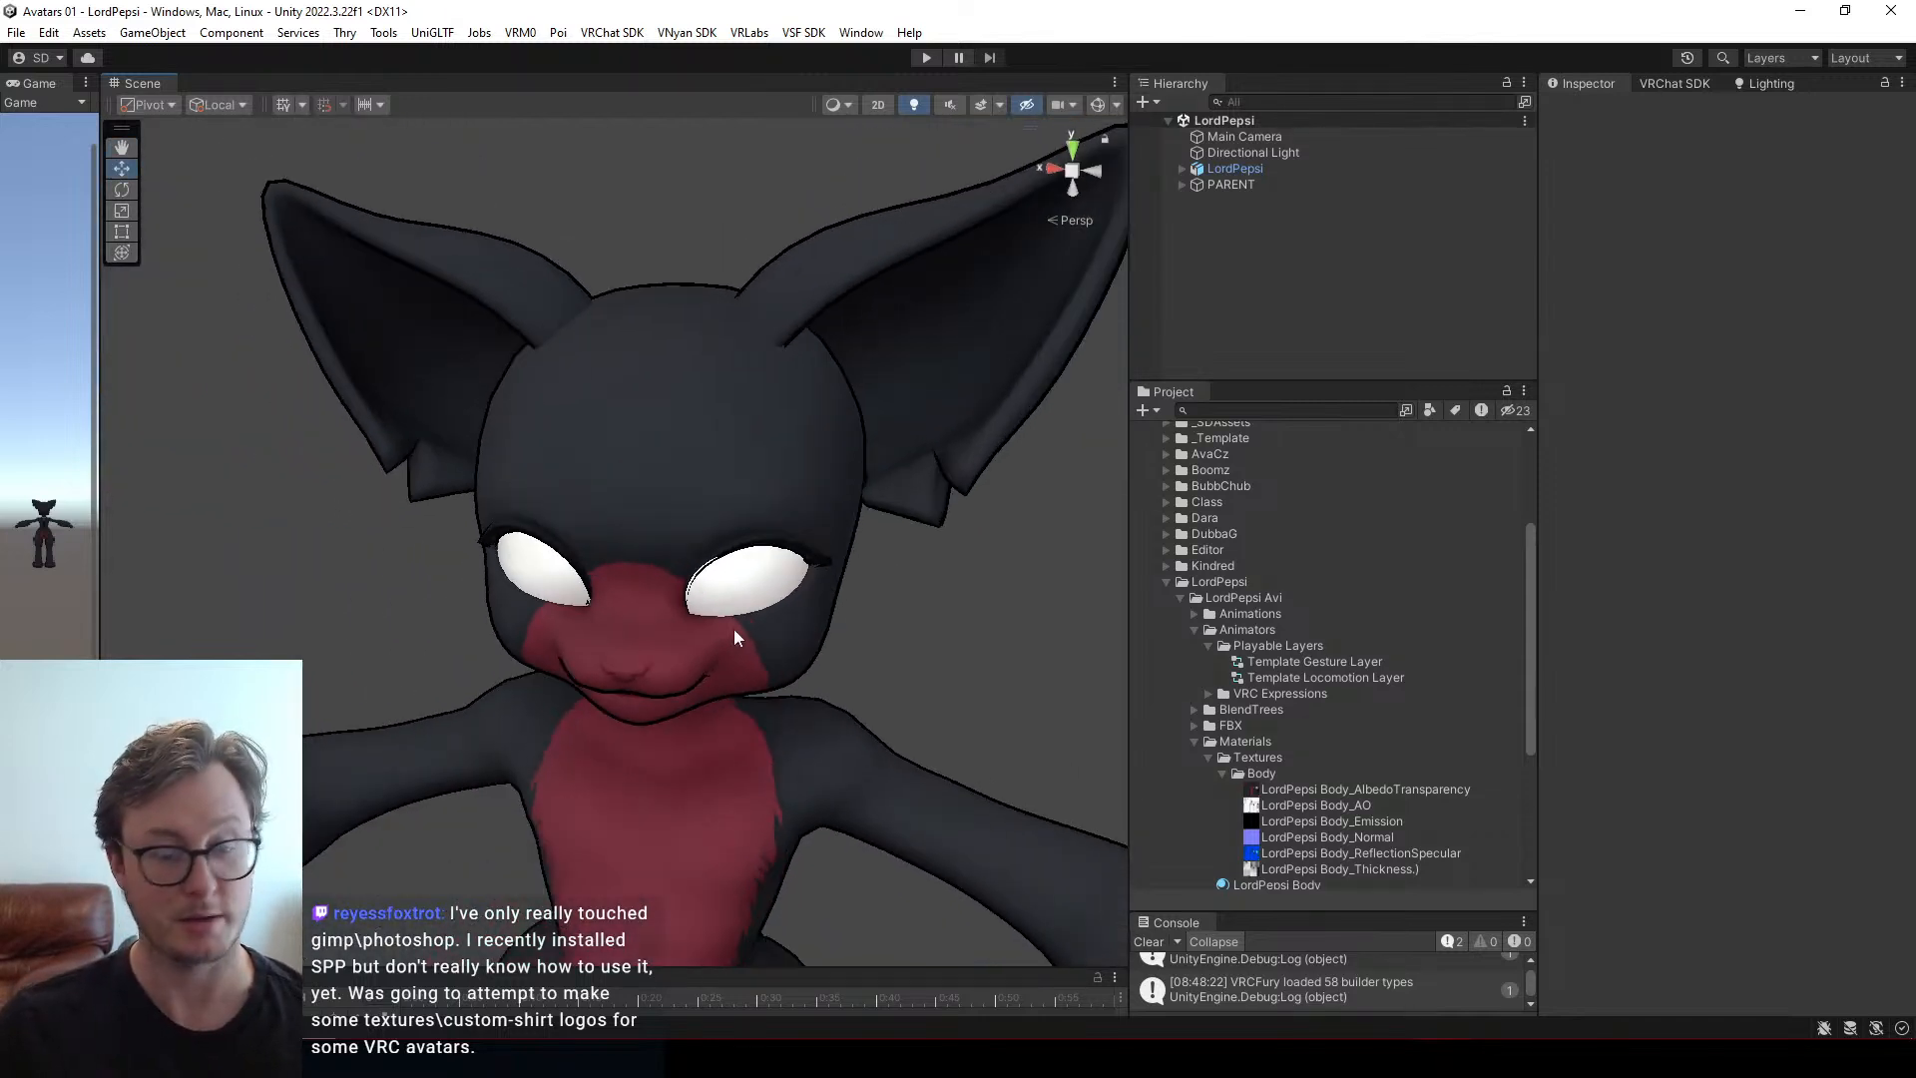
{"action": "scroll", "coordinate": [702, 639], "scroll_direction": "up", "scroll_amount": 6}
{"action": "middle_click_drag", "start_coordinate": [746, 640], "coordinate": [679, 676]}
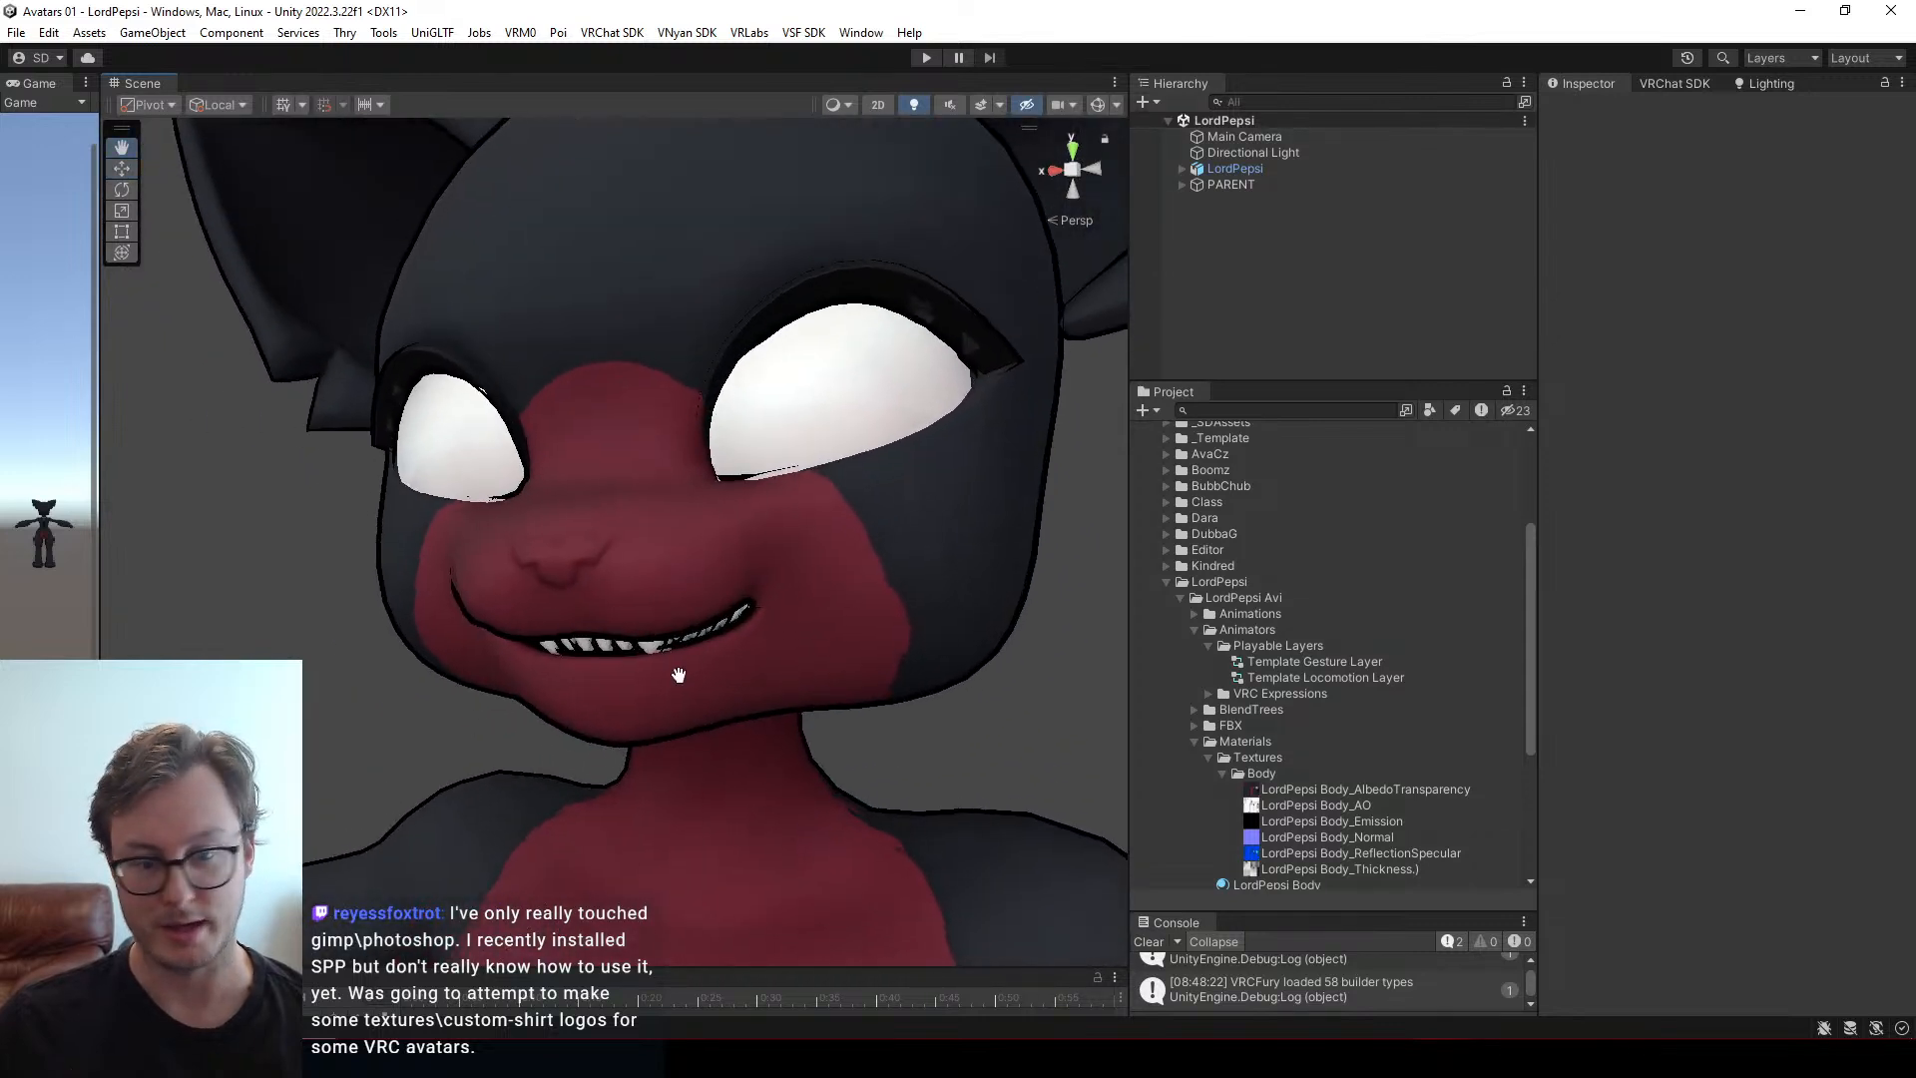
{"action": "left_click_drag", "start_coordinate": [679, 676], "coordinate": [525, 620], "text": "alt"}
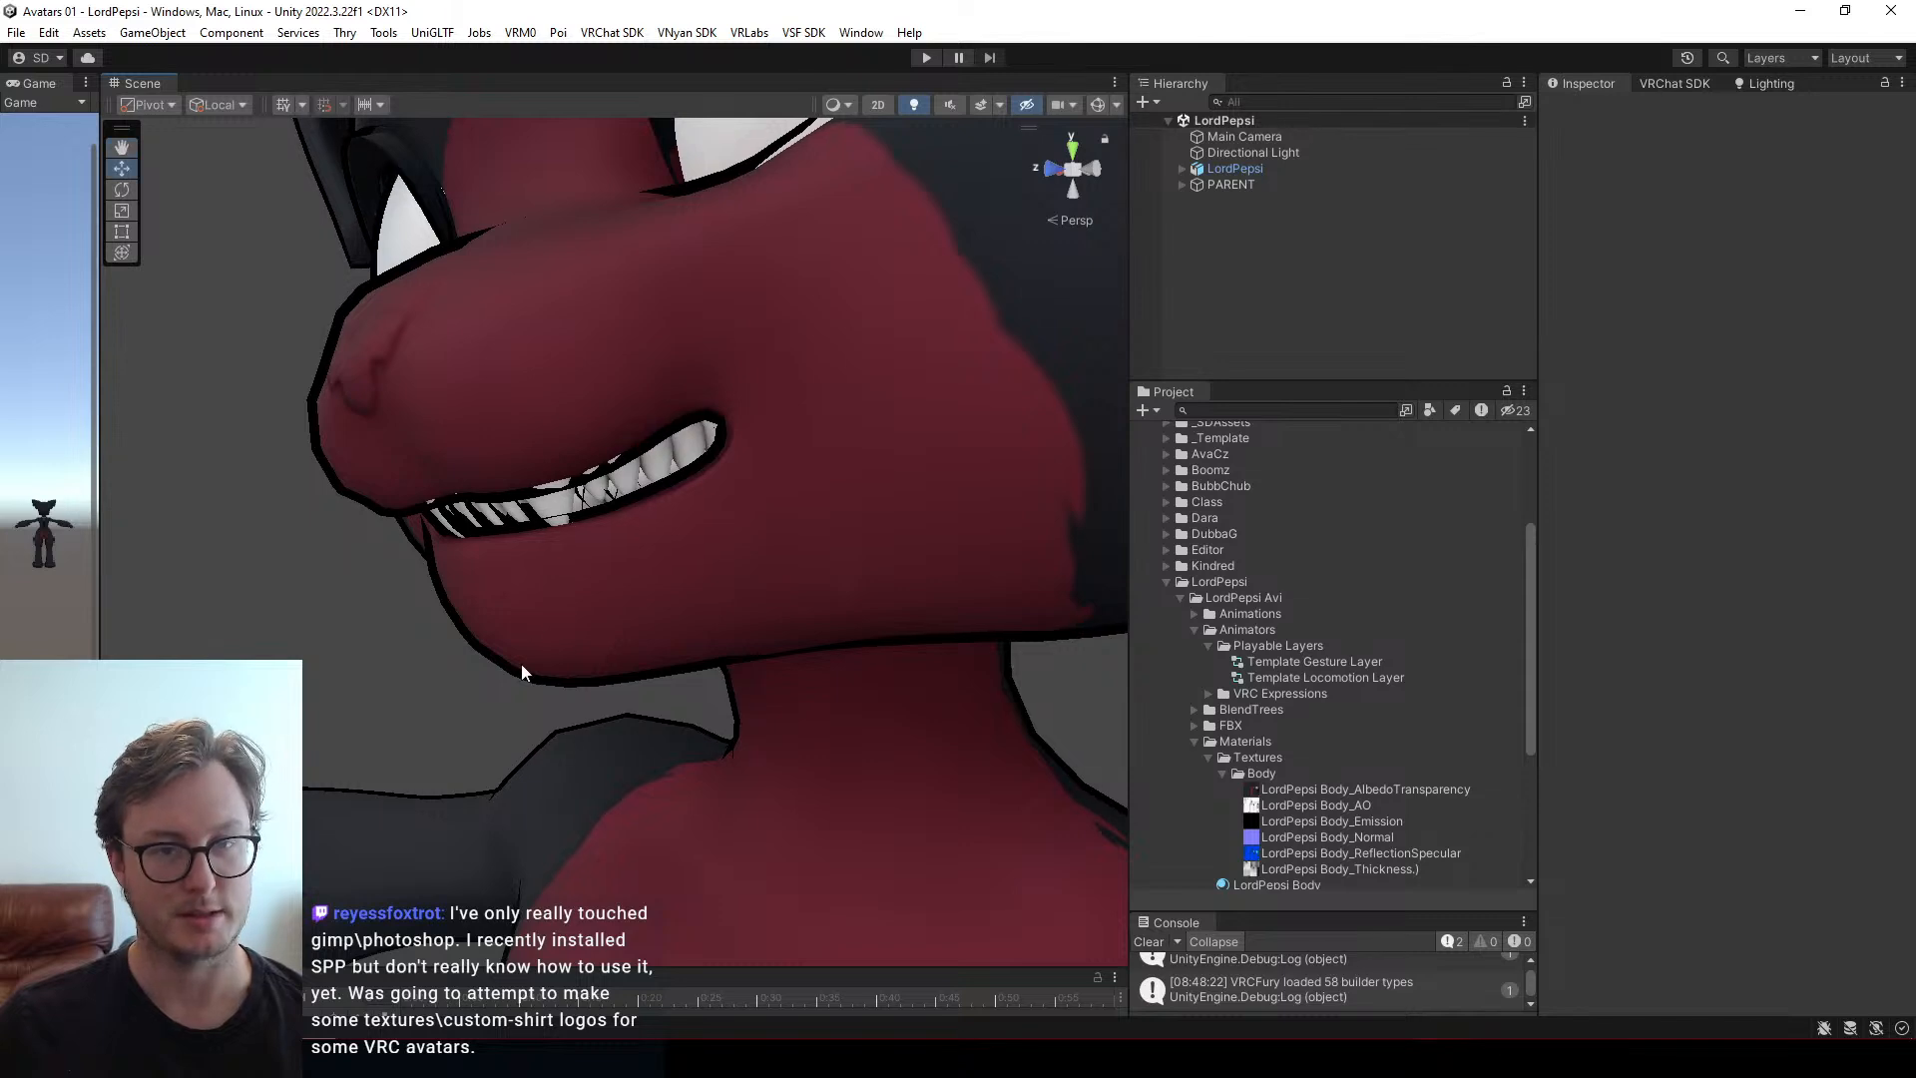
Collapse the Materials and Playable Layers folders of LordPepsi Avi and inspect the avatar's teeth from the side
{"action": "left_click", "coordinate": [1195, 742]}
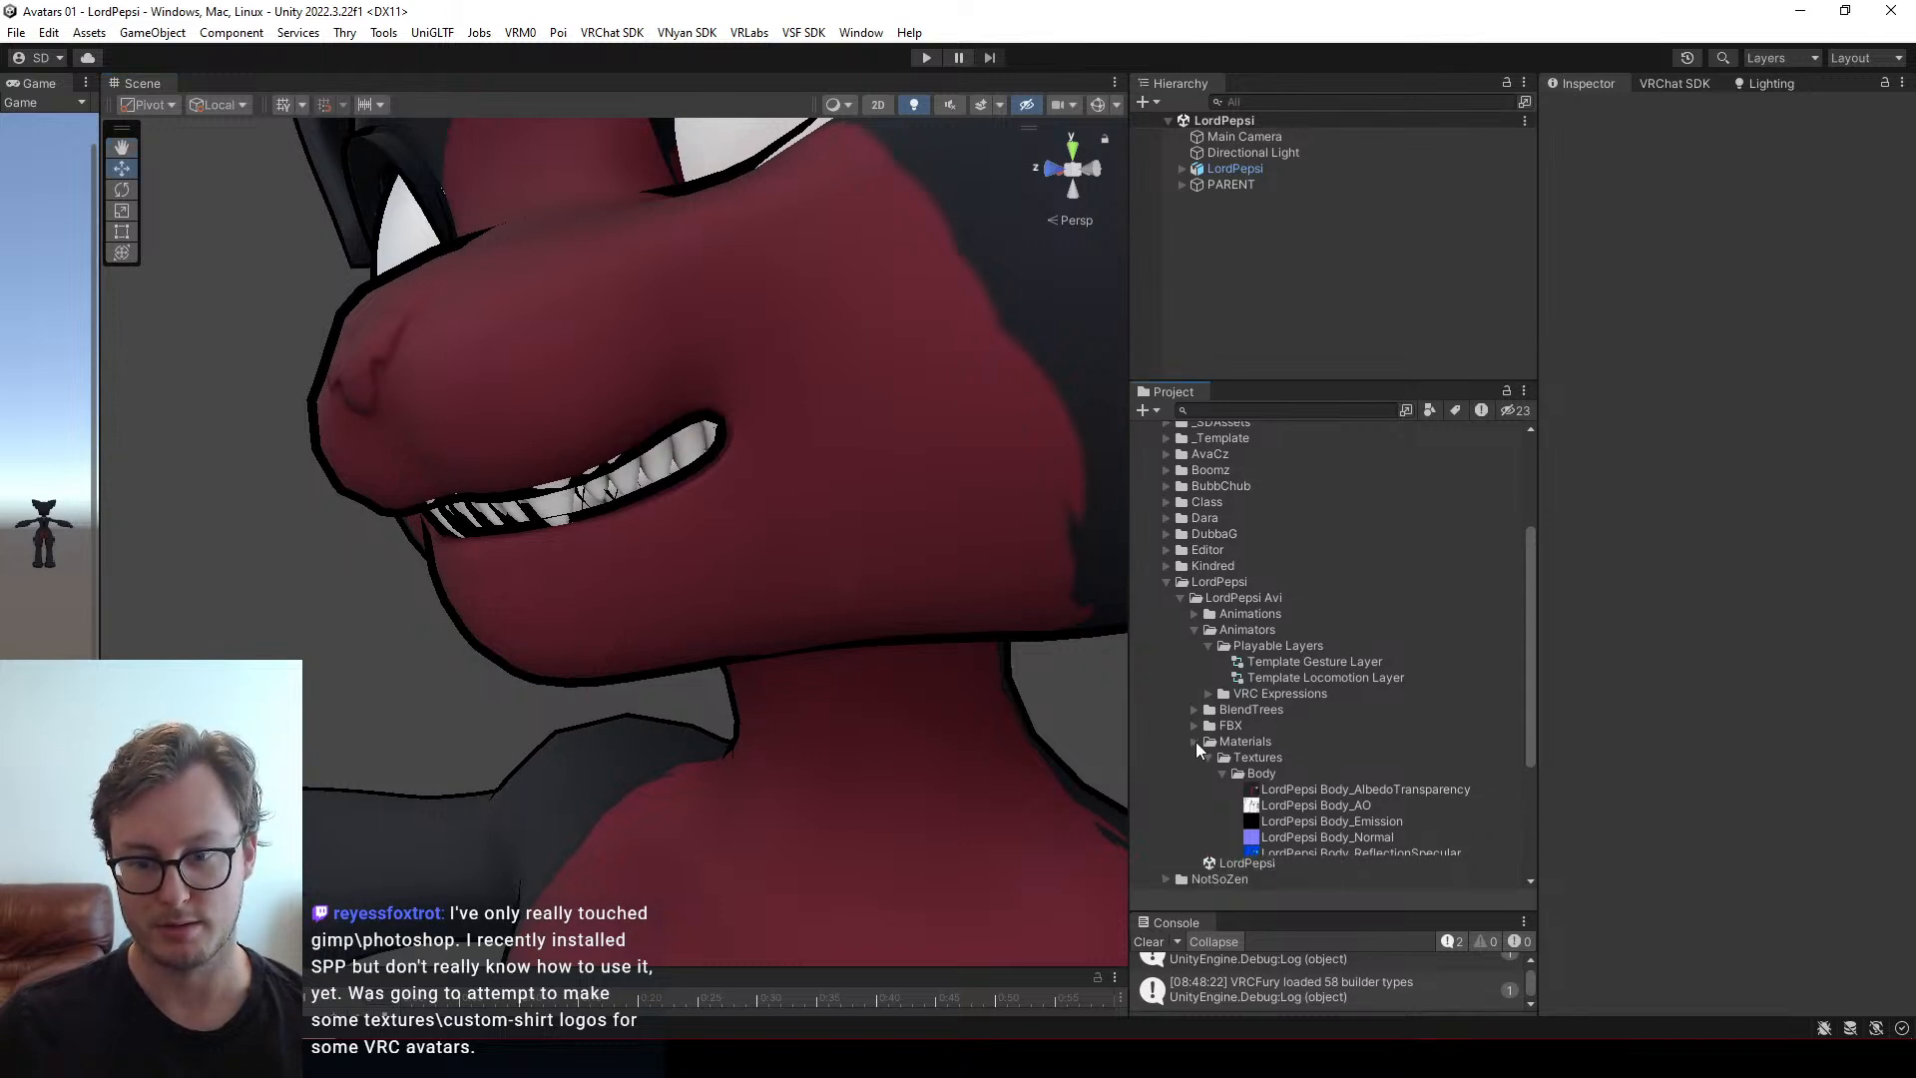
{"action": "left_click", "coordinate": [1208, 646]}
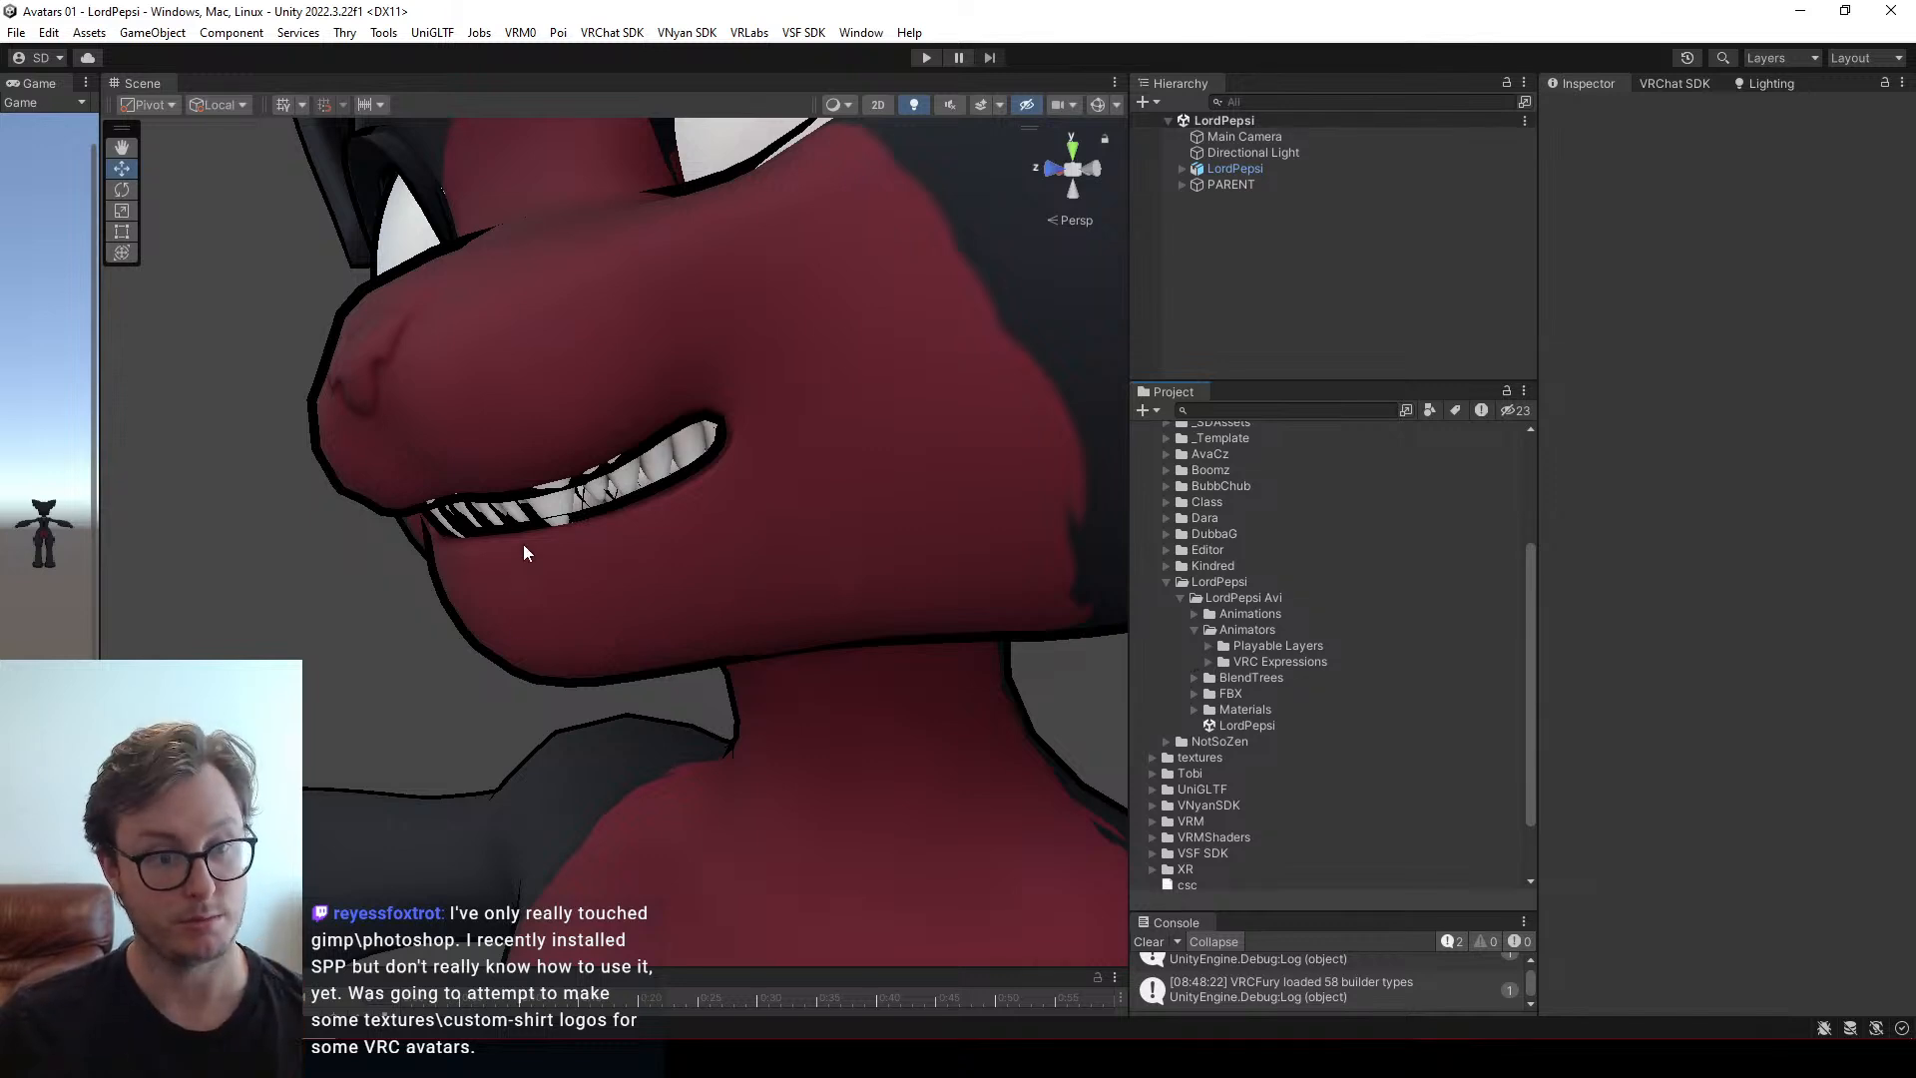
{"action": "mouse_move", "coordinate": [524, 552]}
{"action": "left_mouse_down", "text": "alt"}
{"action": "mouse_move", "coordinate": [1154, 605]}
{"action": "mouse_move", "coordinate": [1077, 569]}
{"action": "mouse_move", "coordinate": [385, 534]}
{"action": "mouse_move", "coordinate": [552, 569]}
{"action": "left_mouse_up", "text": "alt"}
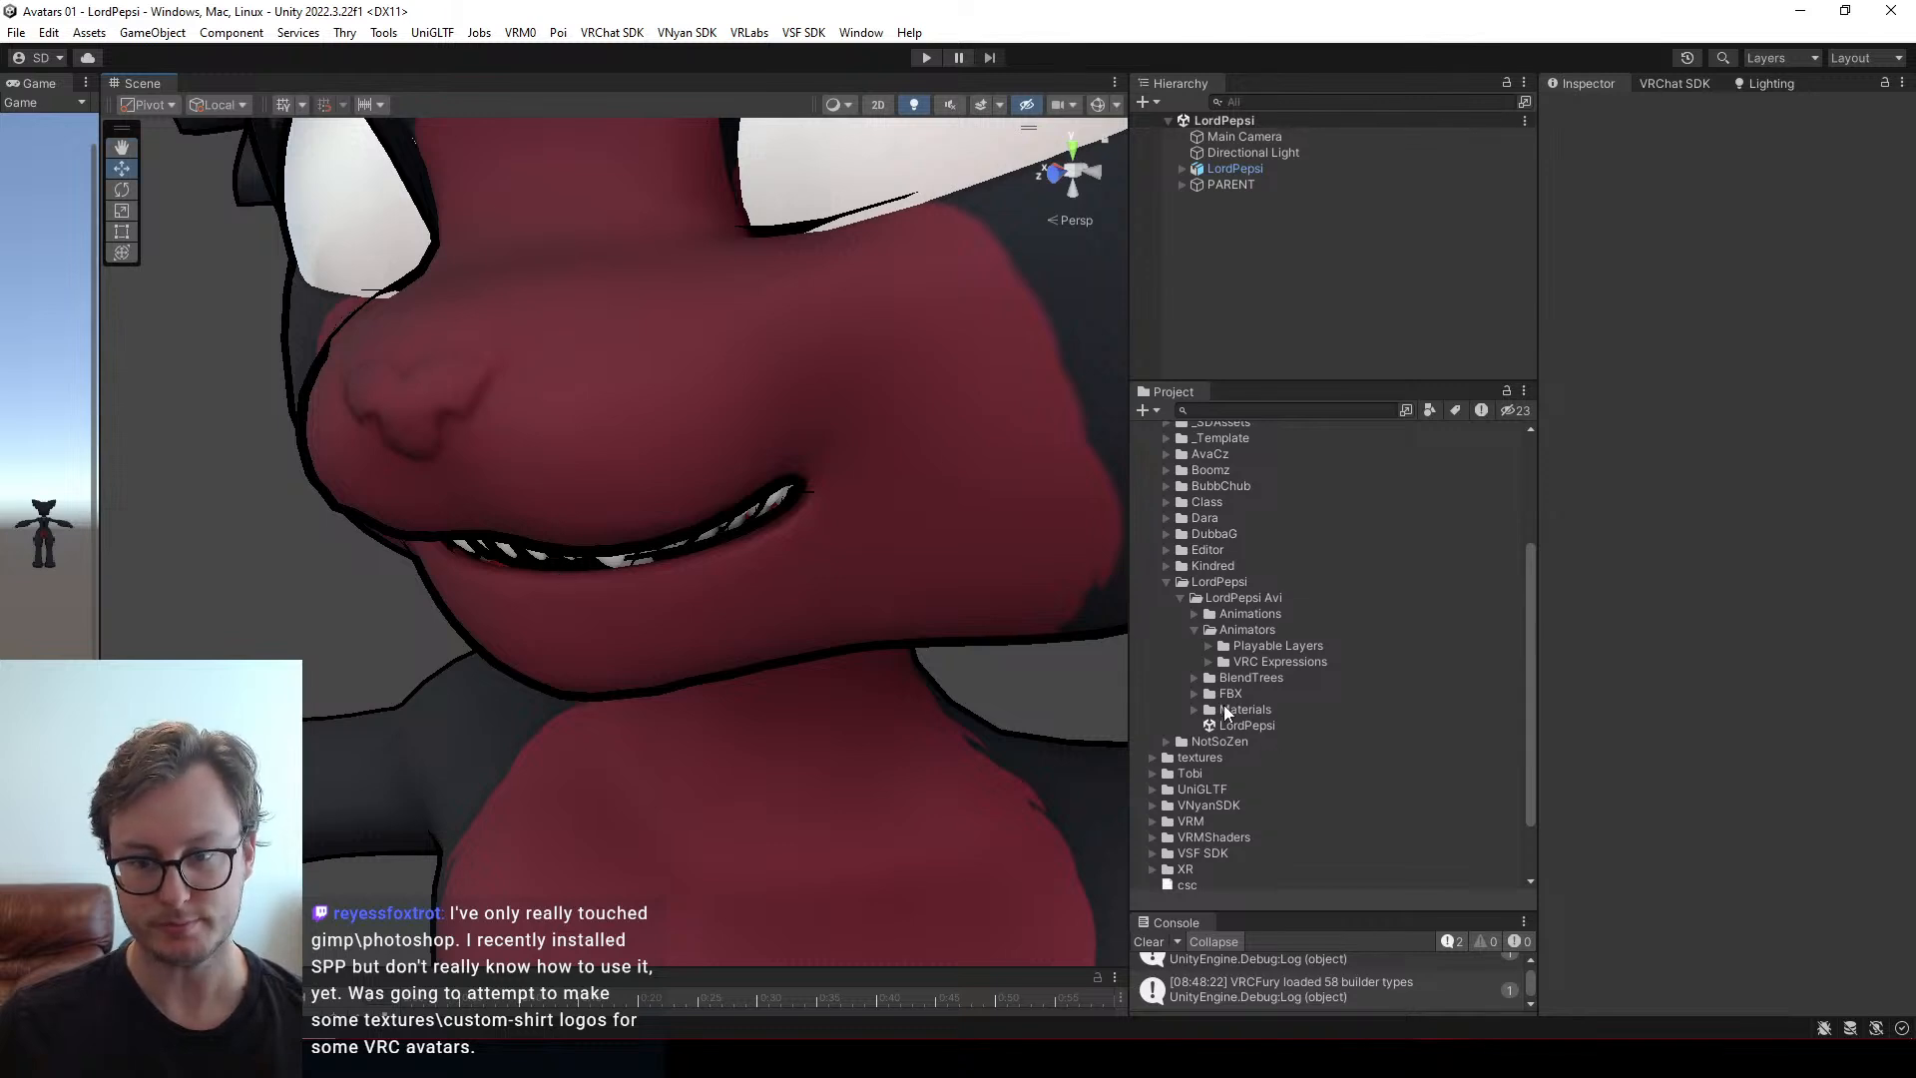
{"action": "left_click_drag", "start_coordinate": [529, 663], "coordinate": [496, 603], "text": "alt"}
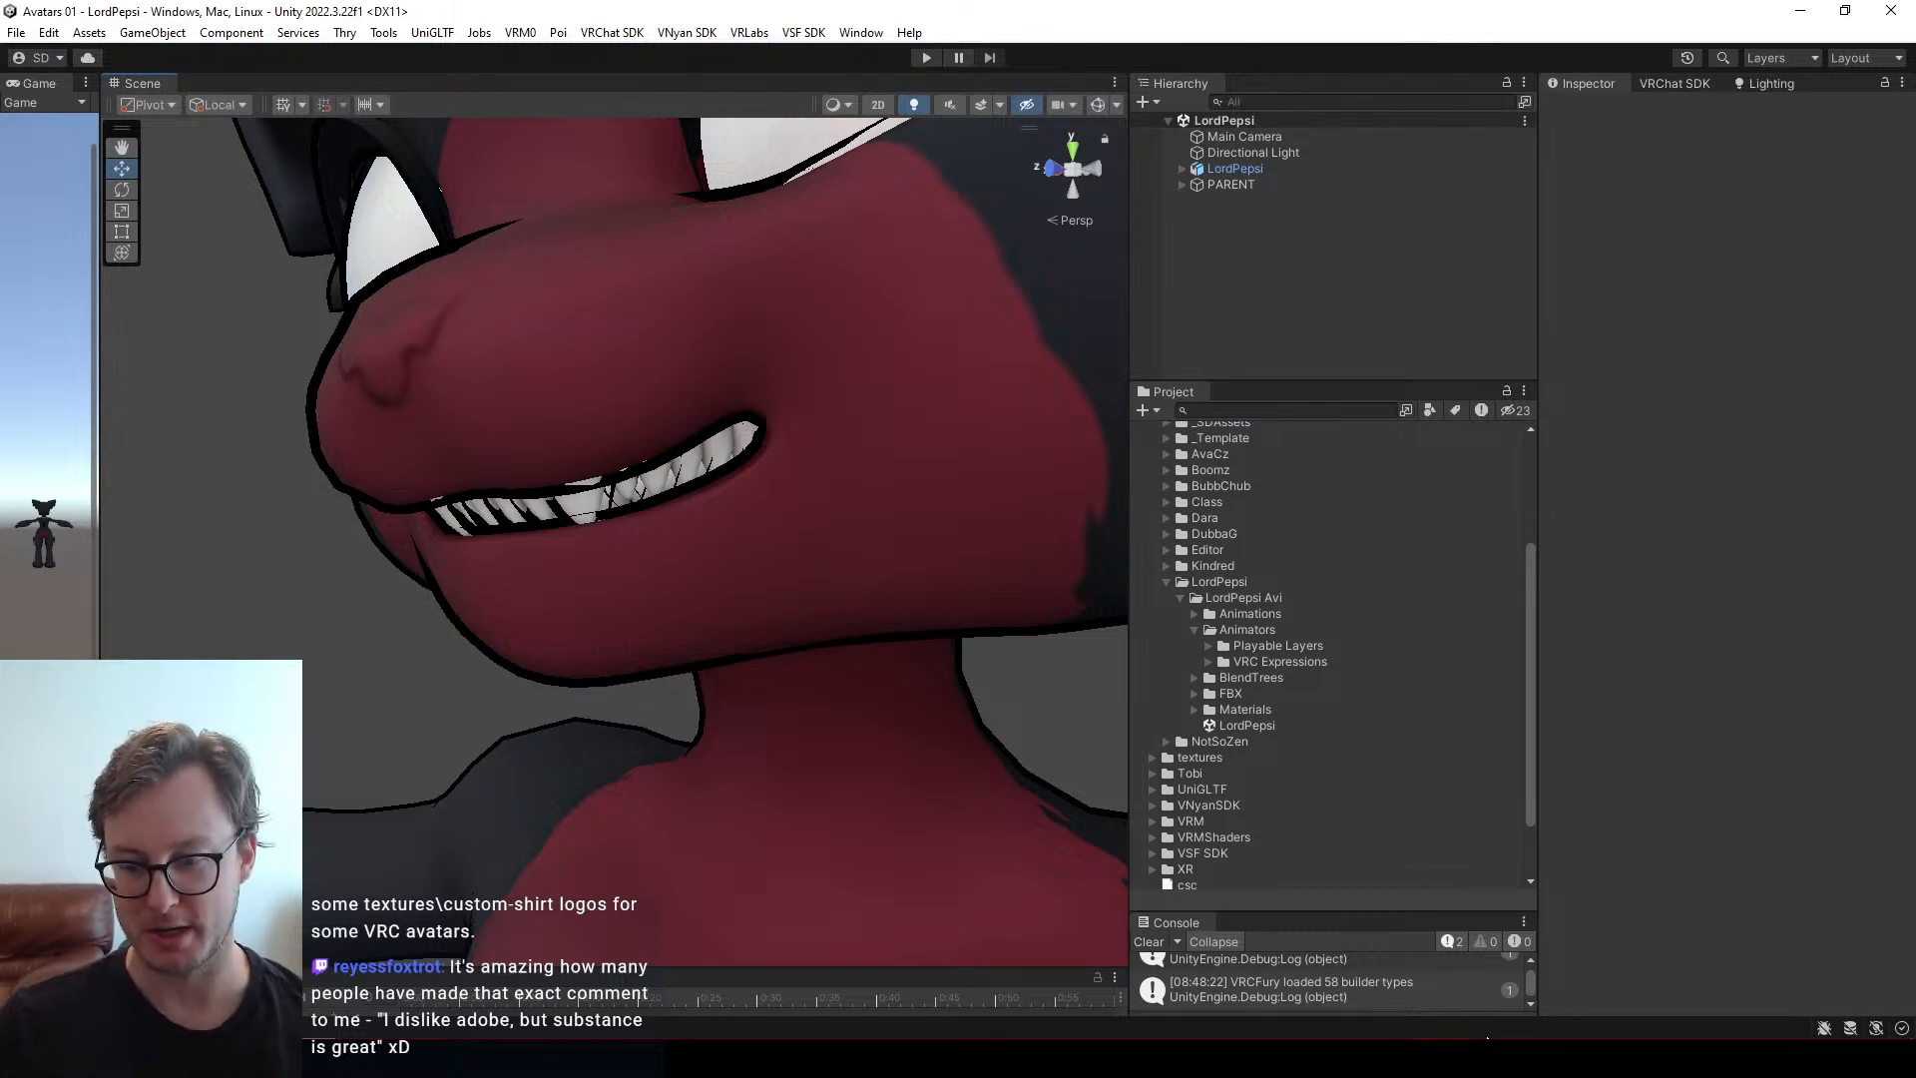
Check InstaMAT Studio's export settings, and expand LordPepsi Avi's Materials, Textures and Body folders in Unity
{"action": "key", "text": "alt+Tab"}
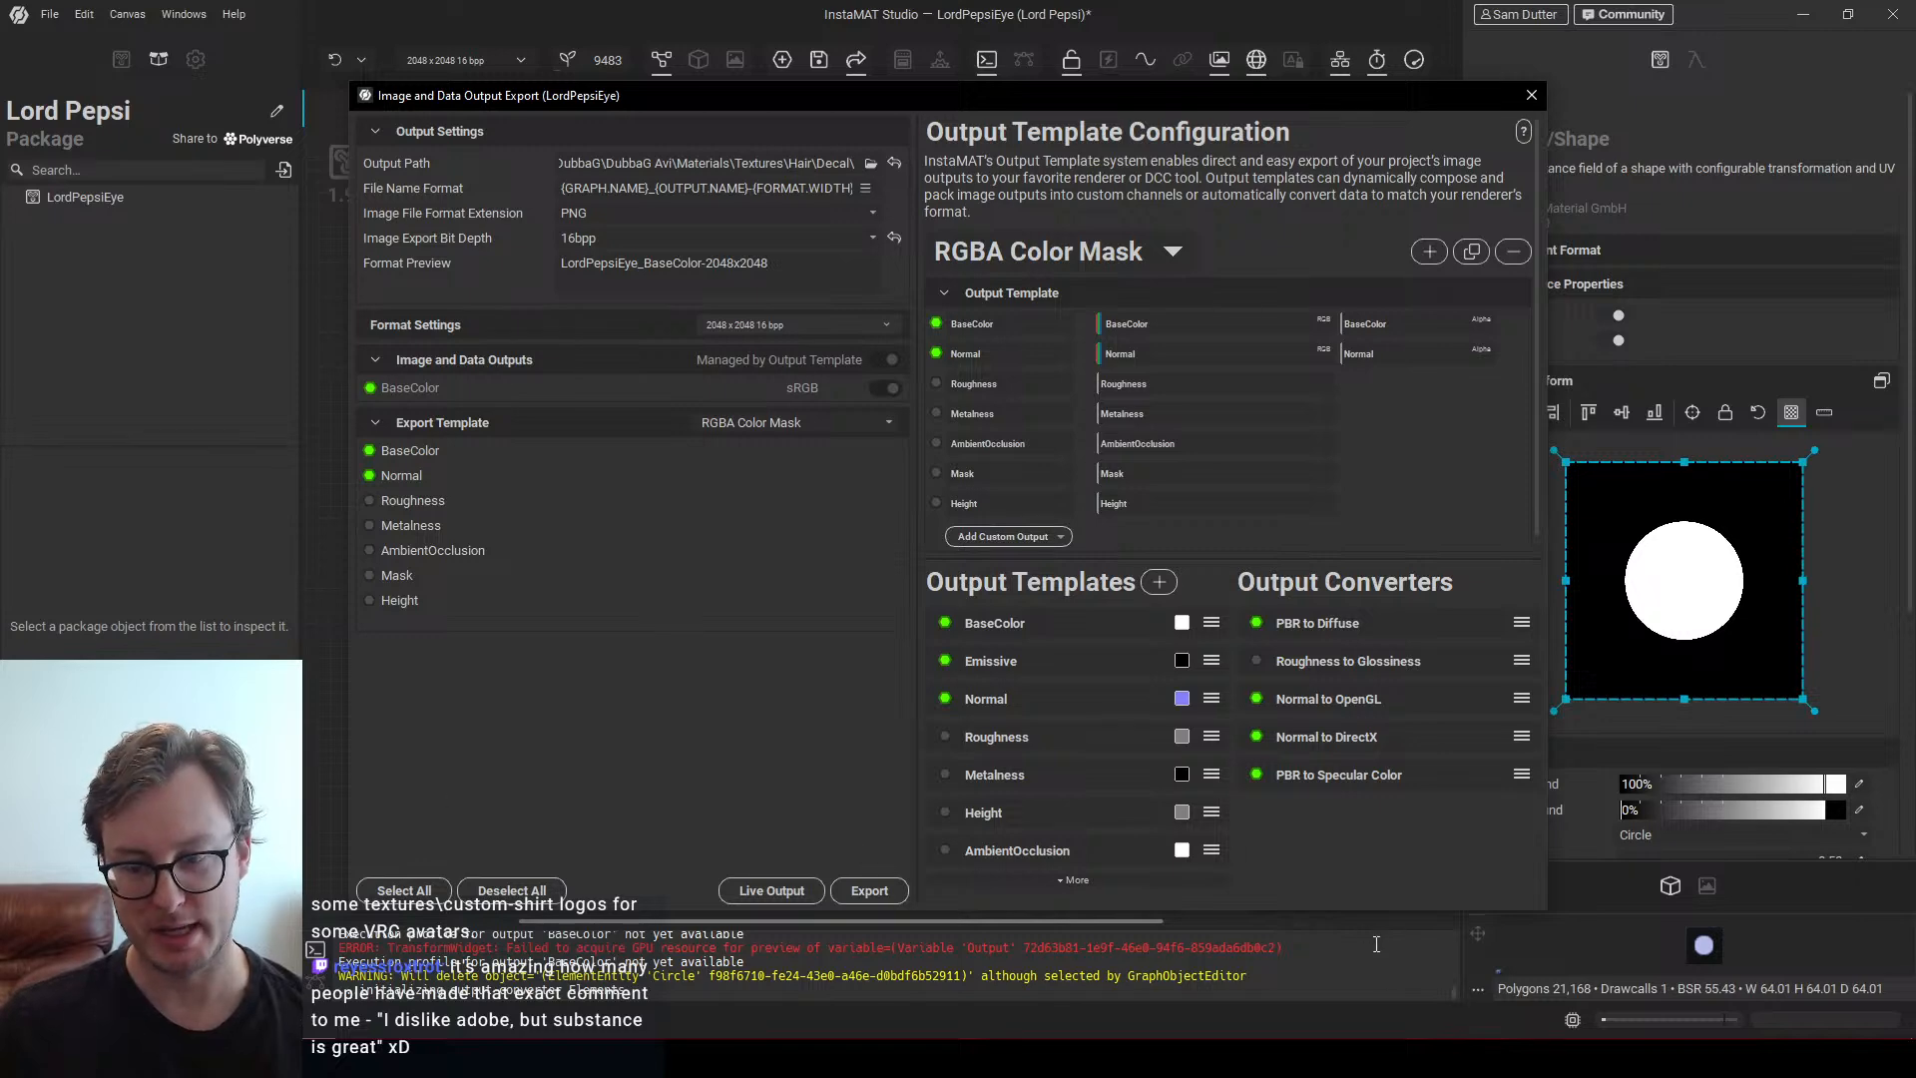
{"action": "key", "text": "alt+Tab"}
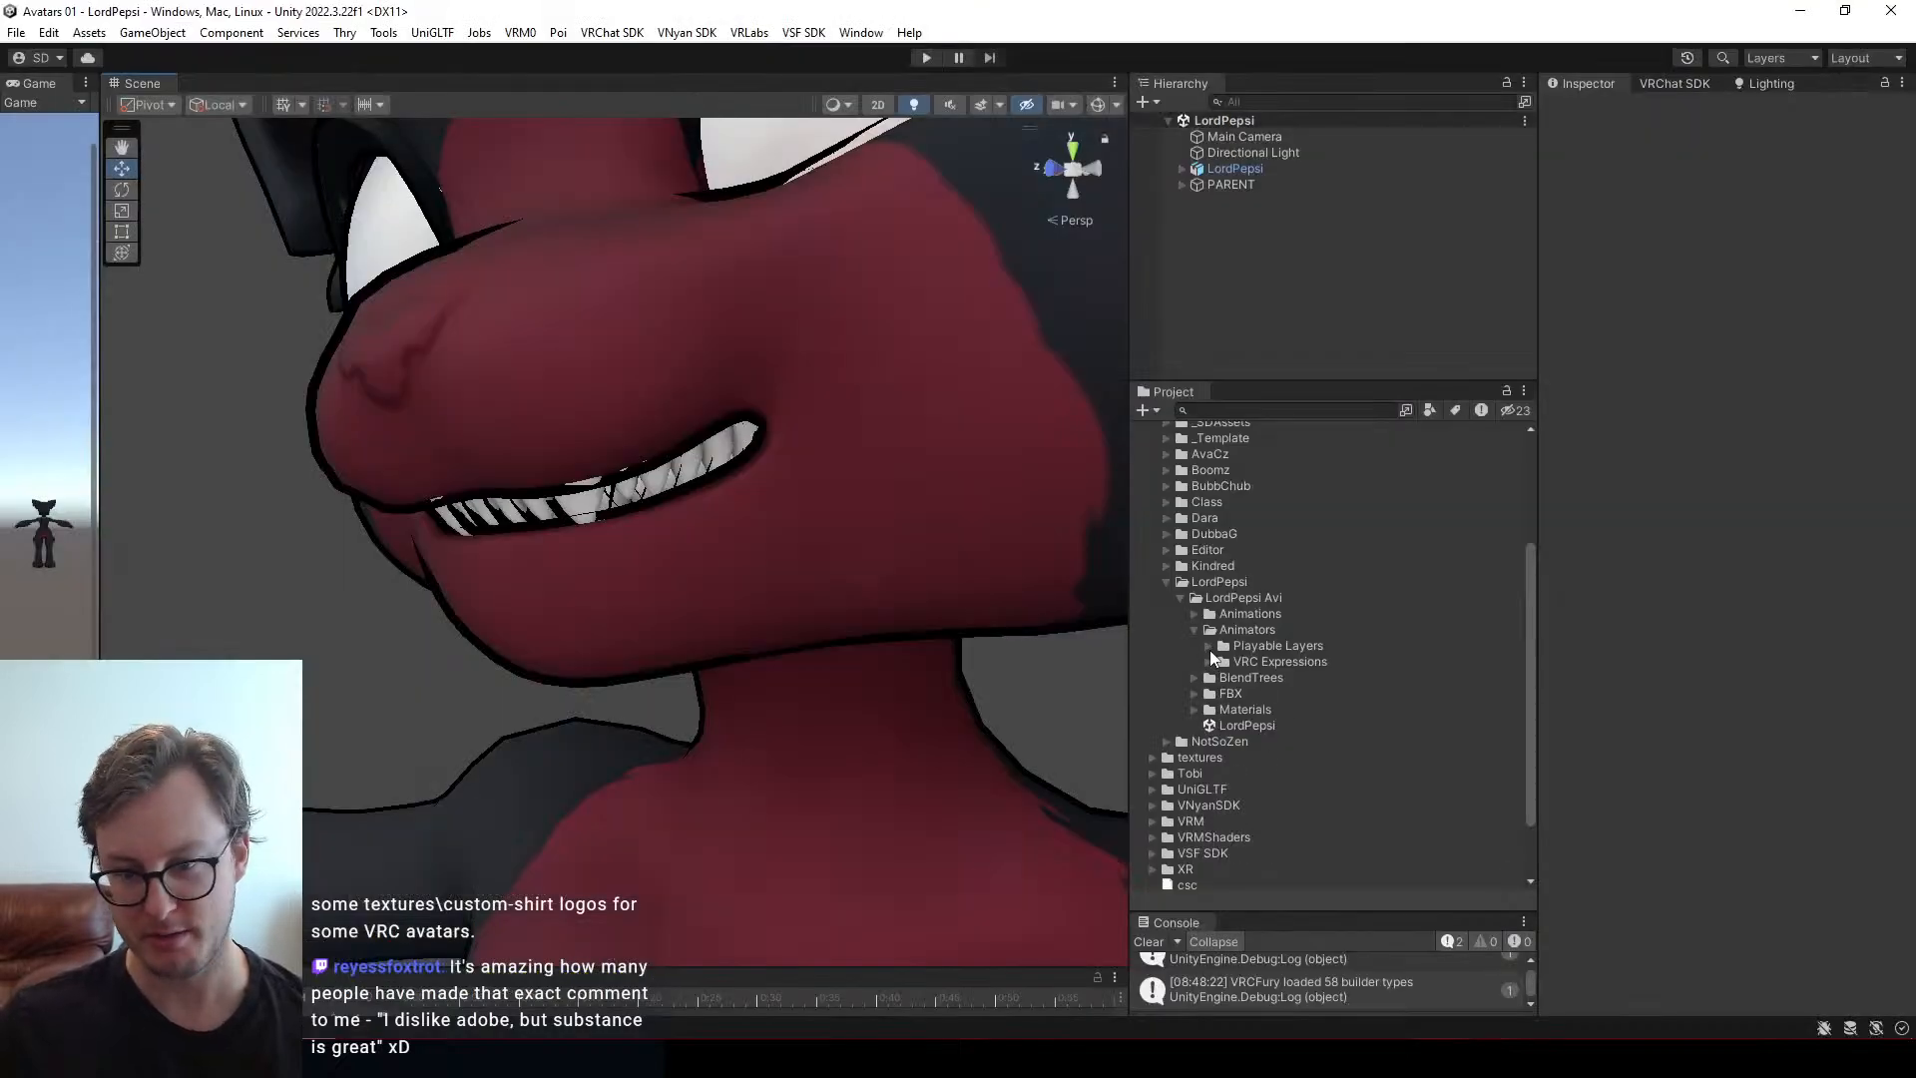
{"action": "left_click", "coordinate": [1194, 709]}
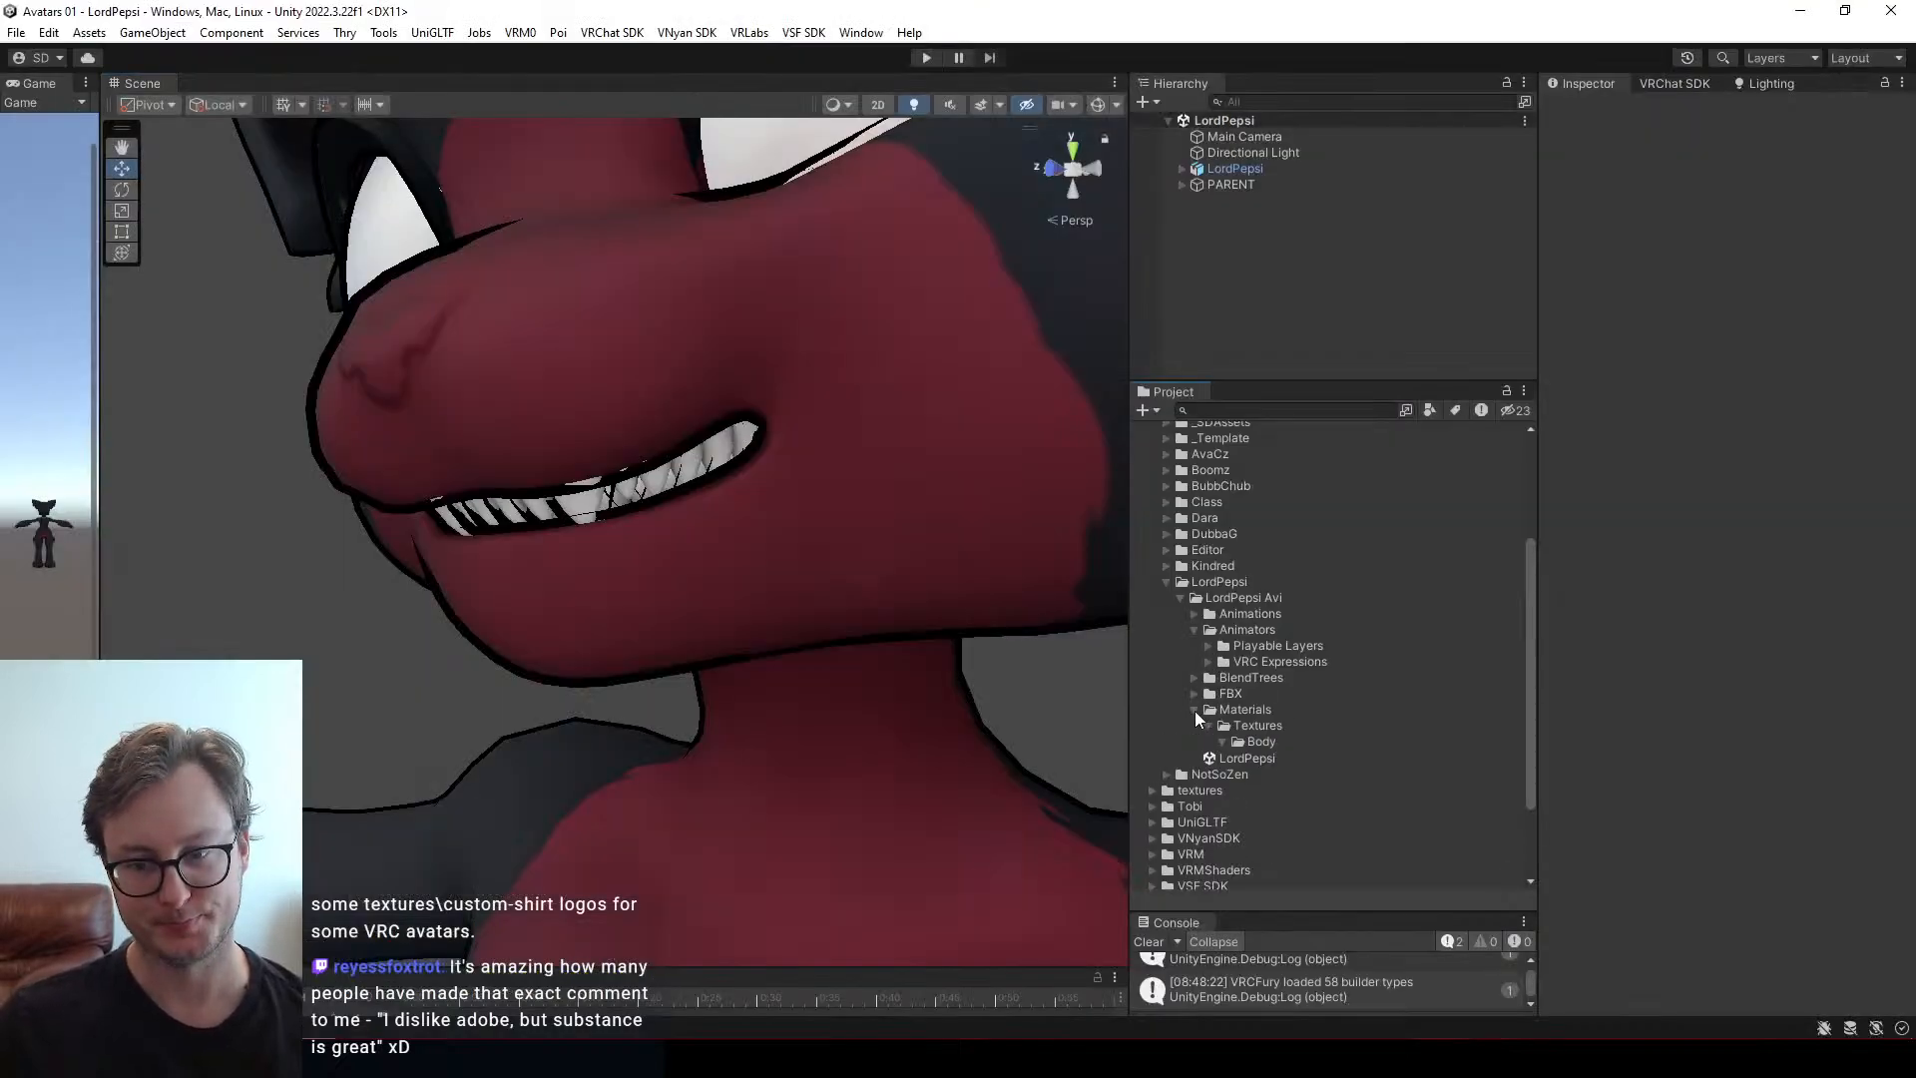
{"action": "left_click", "coordinate": [1208, 726]}
{"action": "left_click", "coordinate": [1218, 741]}
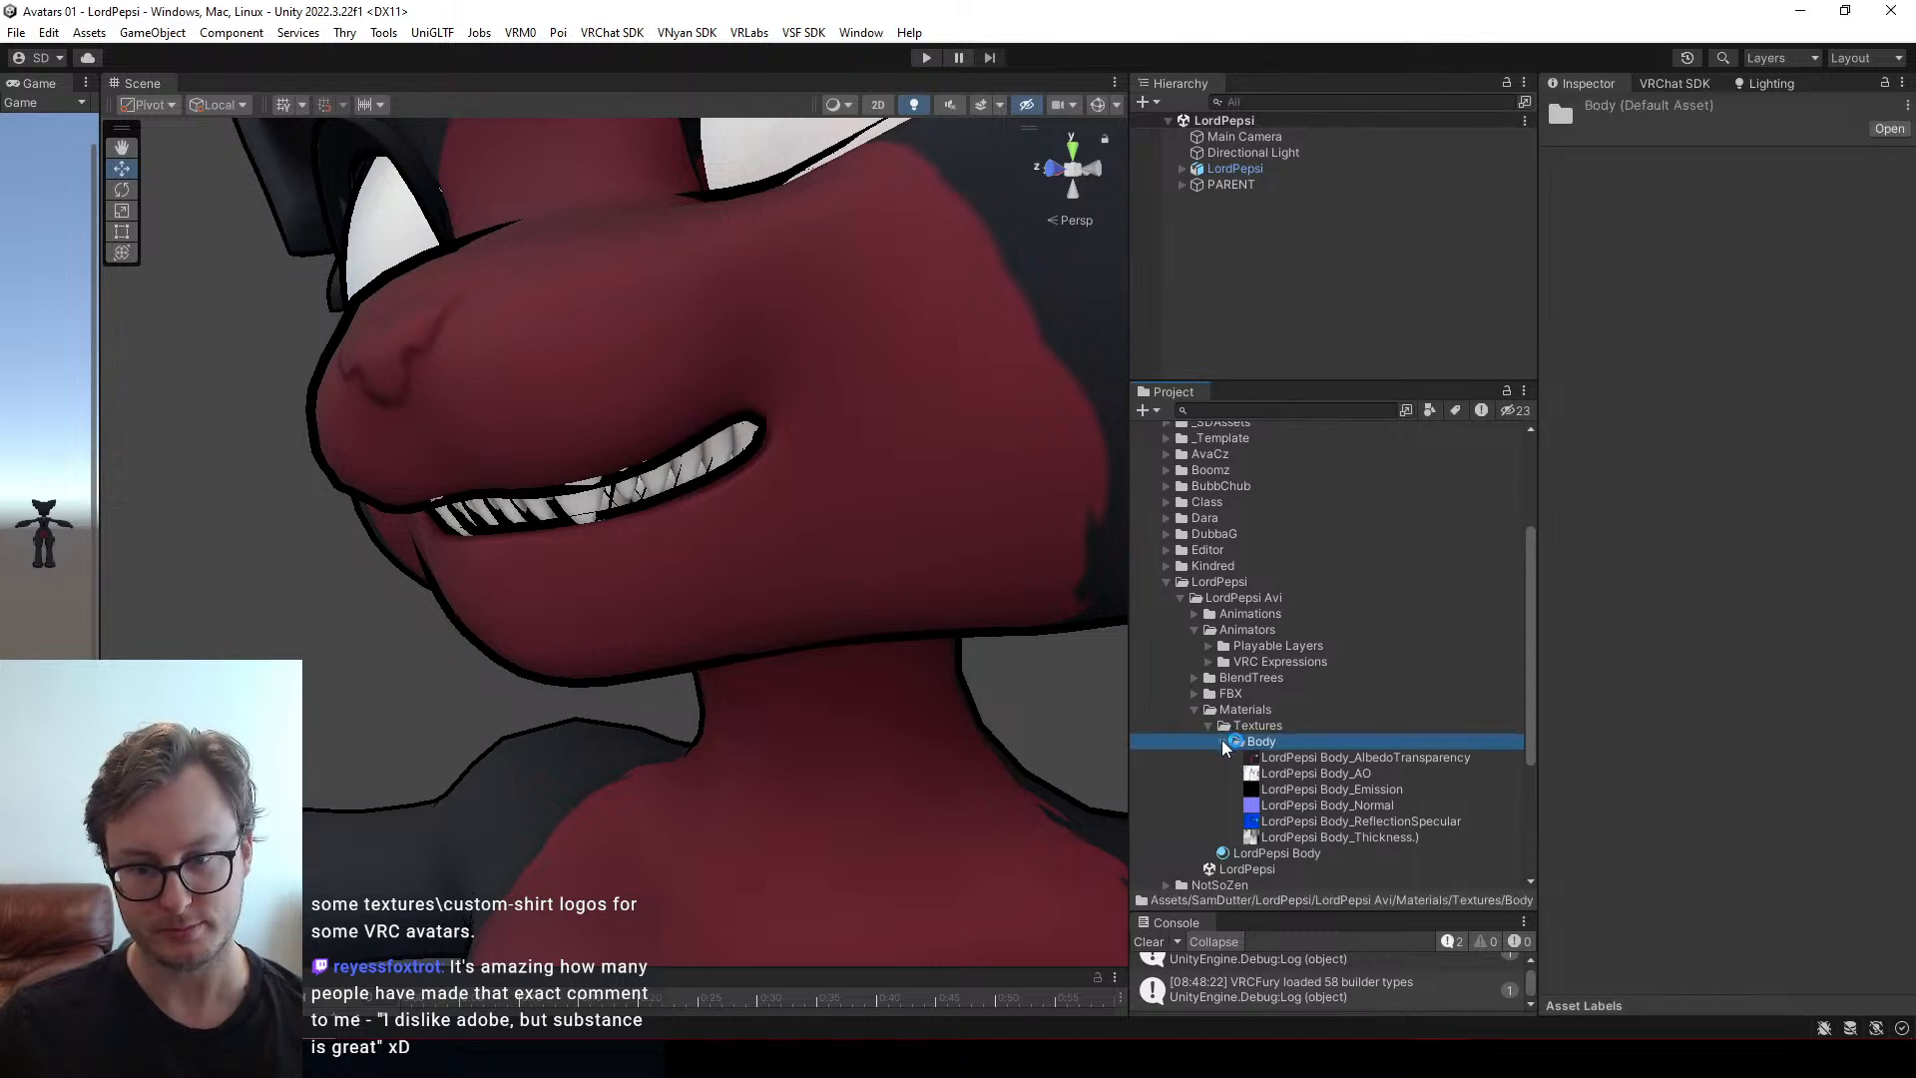
{"action": "left_click", "coordinate": [1220, 741]}
{"action": "left_click", "coordinate": [1222, 744]}
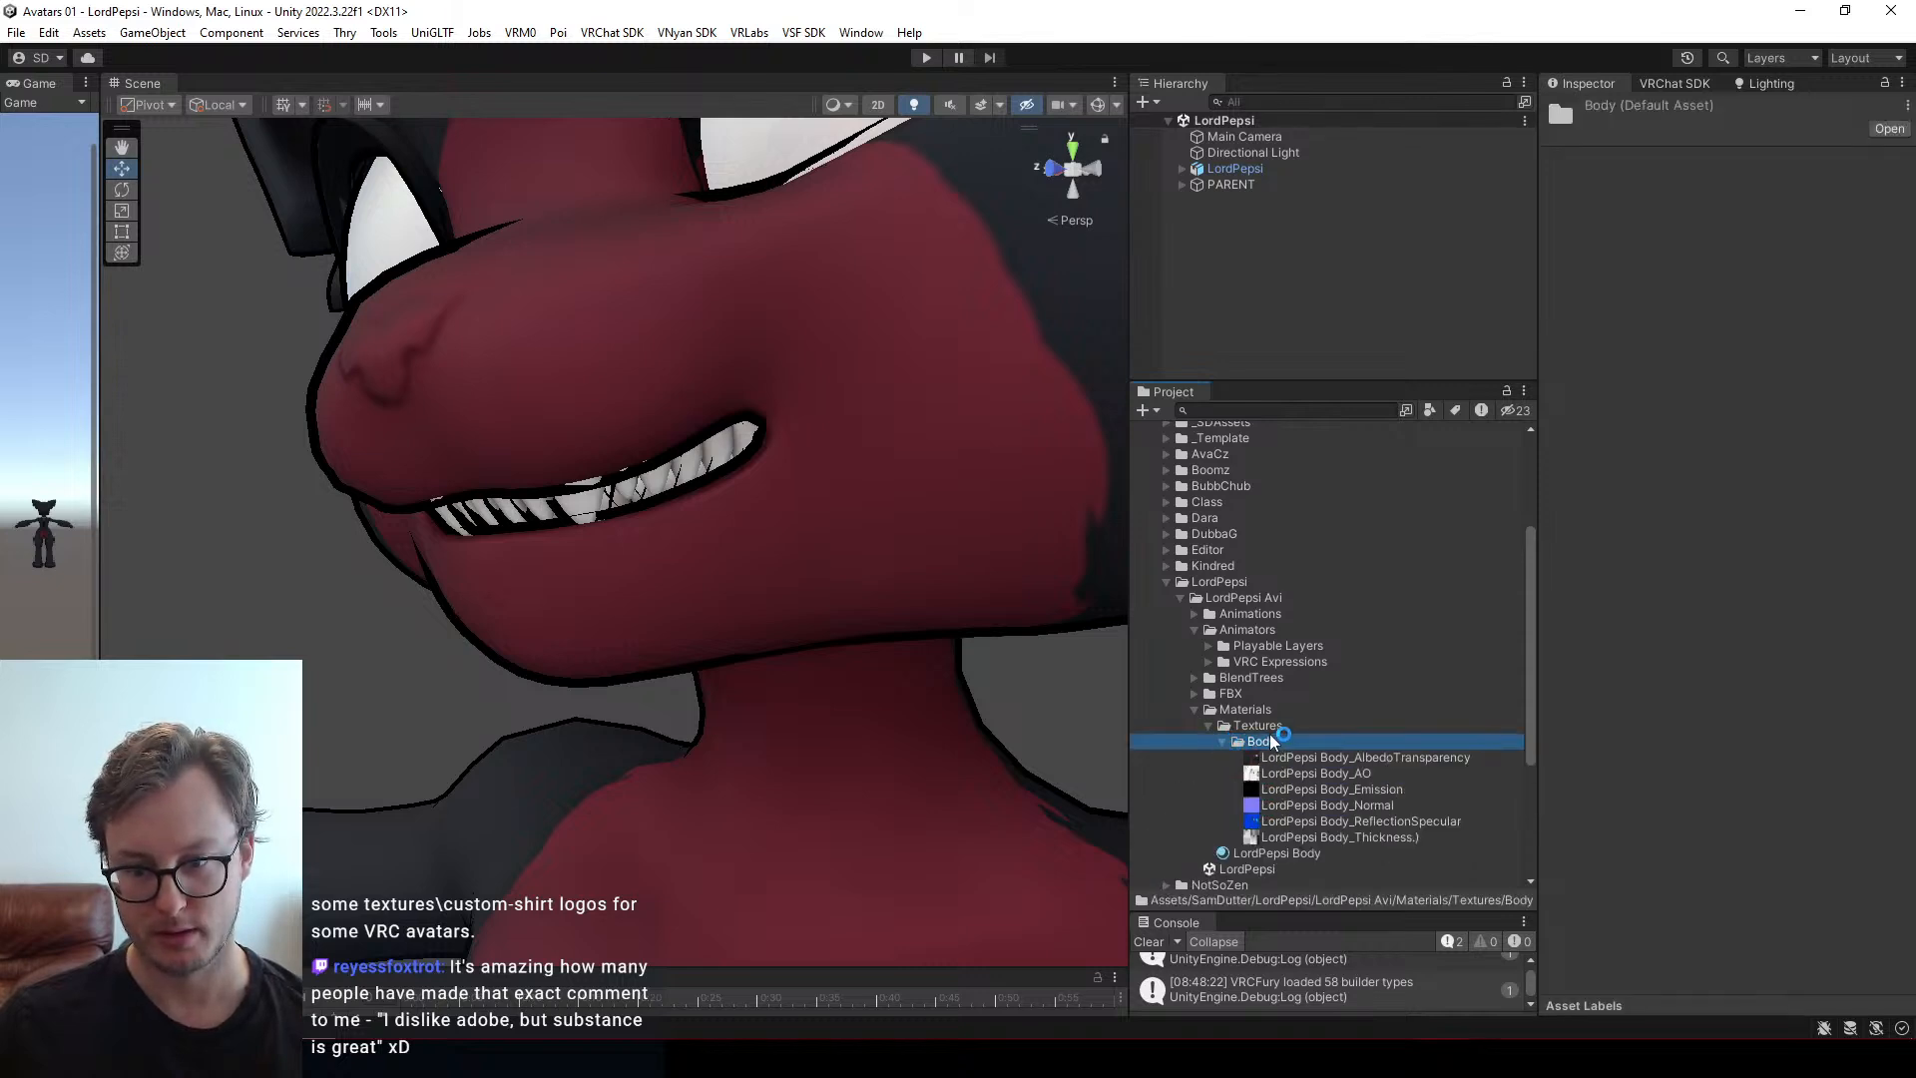
Create a folder named Decals inside the Body textures folder
{"action": "right_click", "coordinate": [1265, 741]}
{"action": "mouse_move", "coordinate": [1335, 266]}
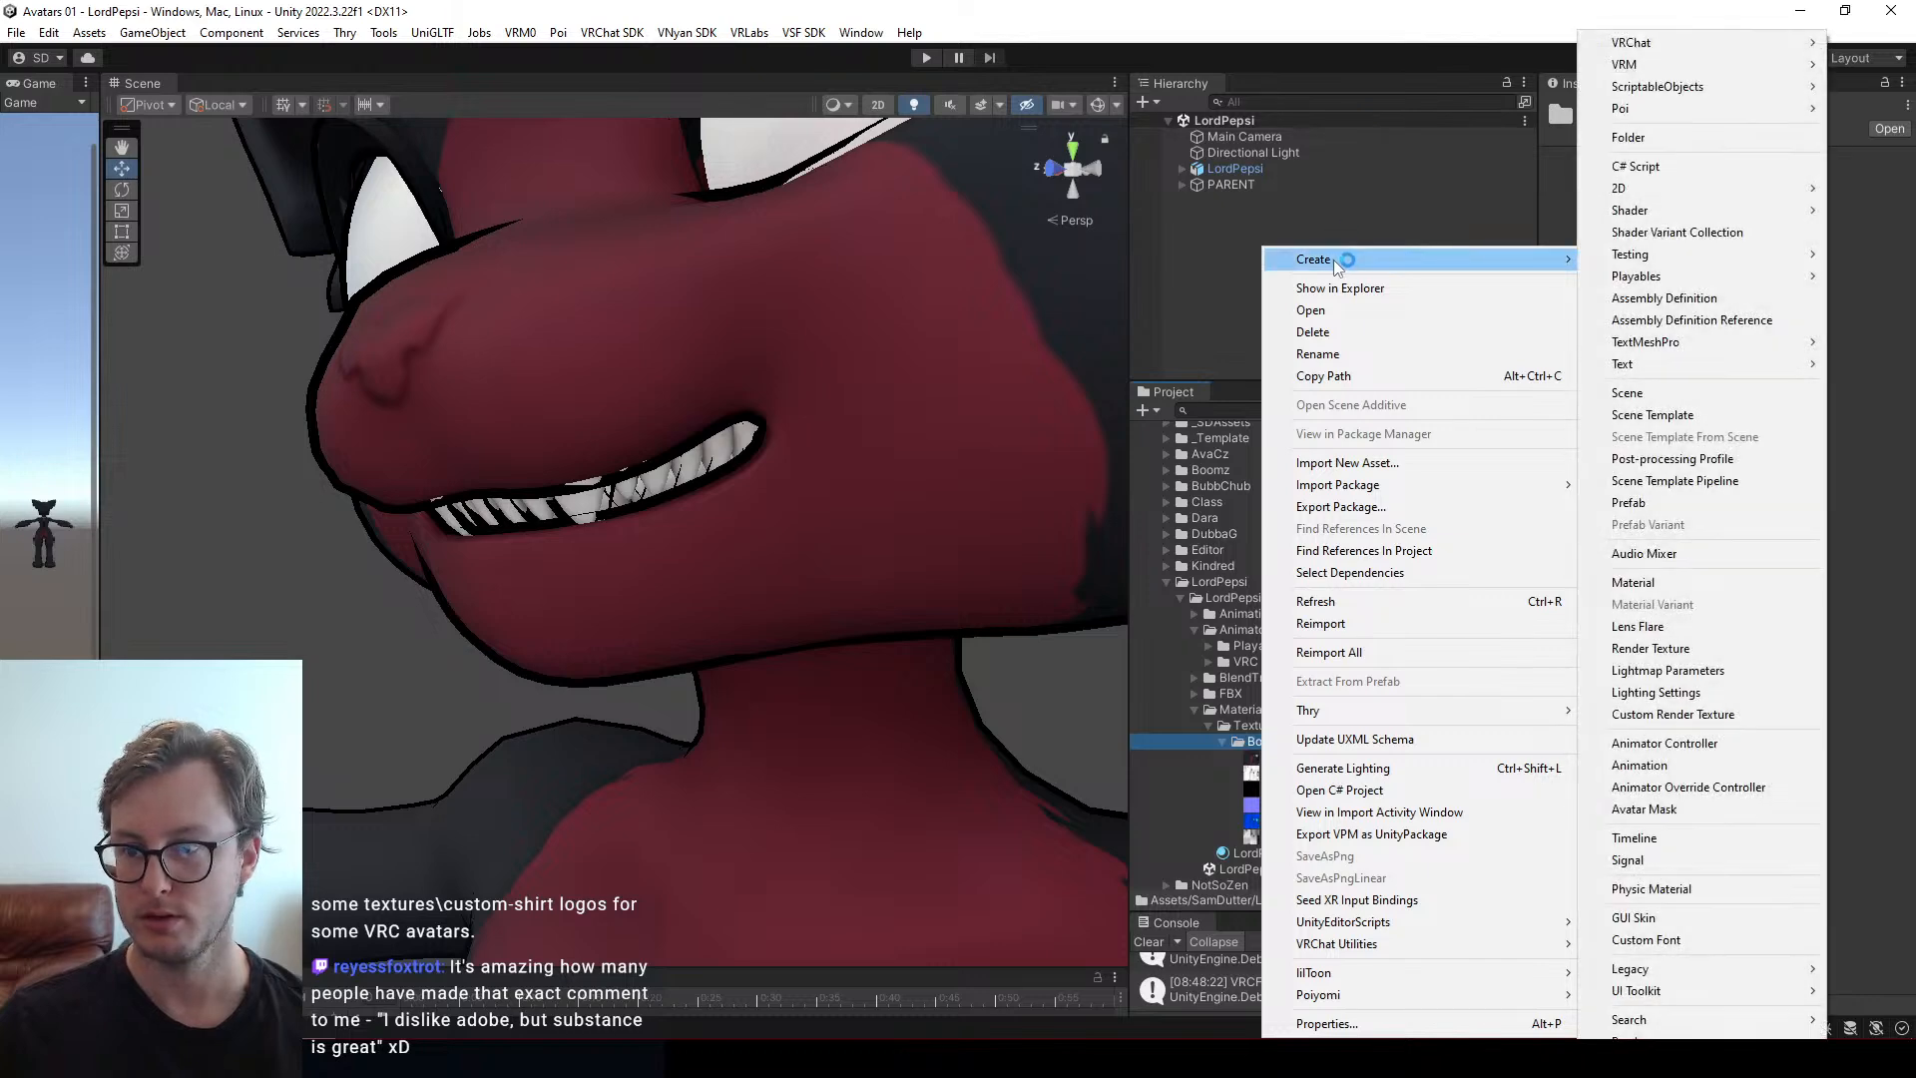
{"action": "left_click", "coordinate": [1597, 141]}
{"action": "type", "text": "Decals"}
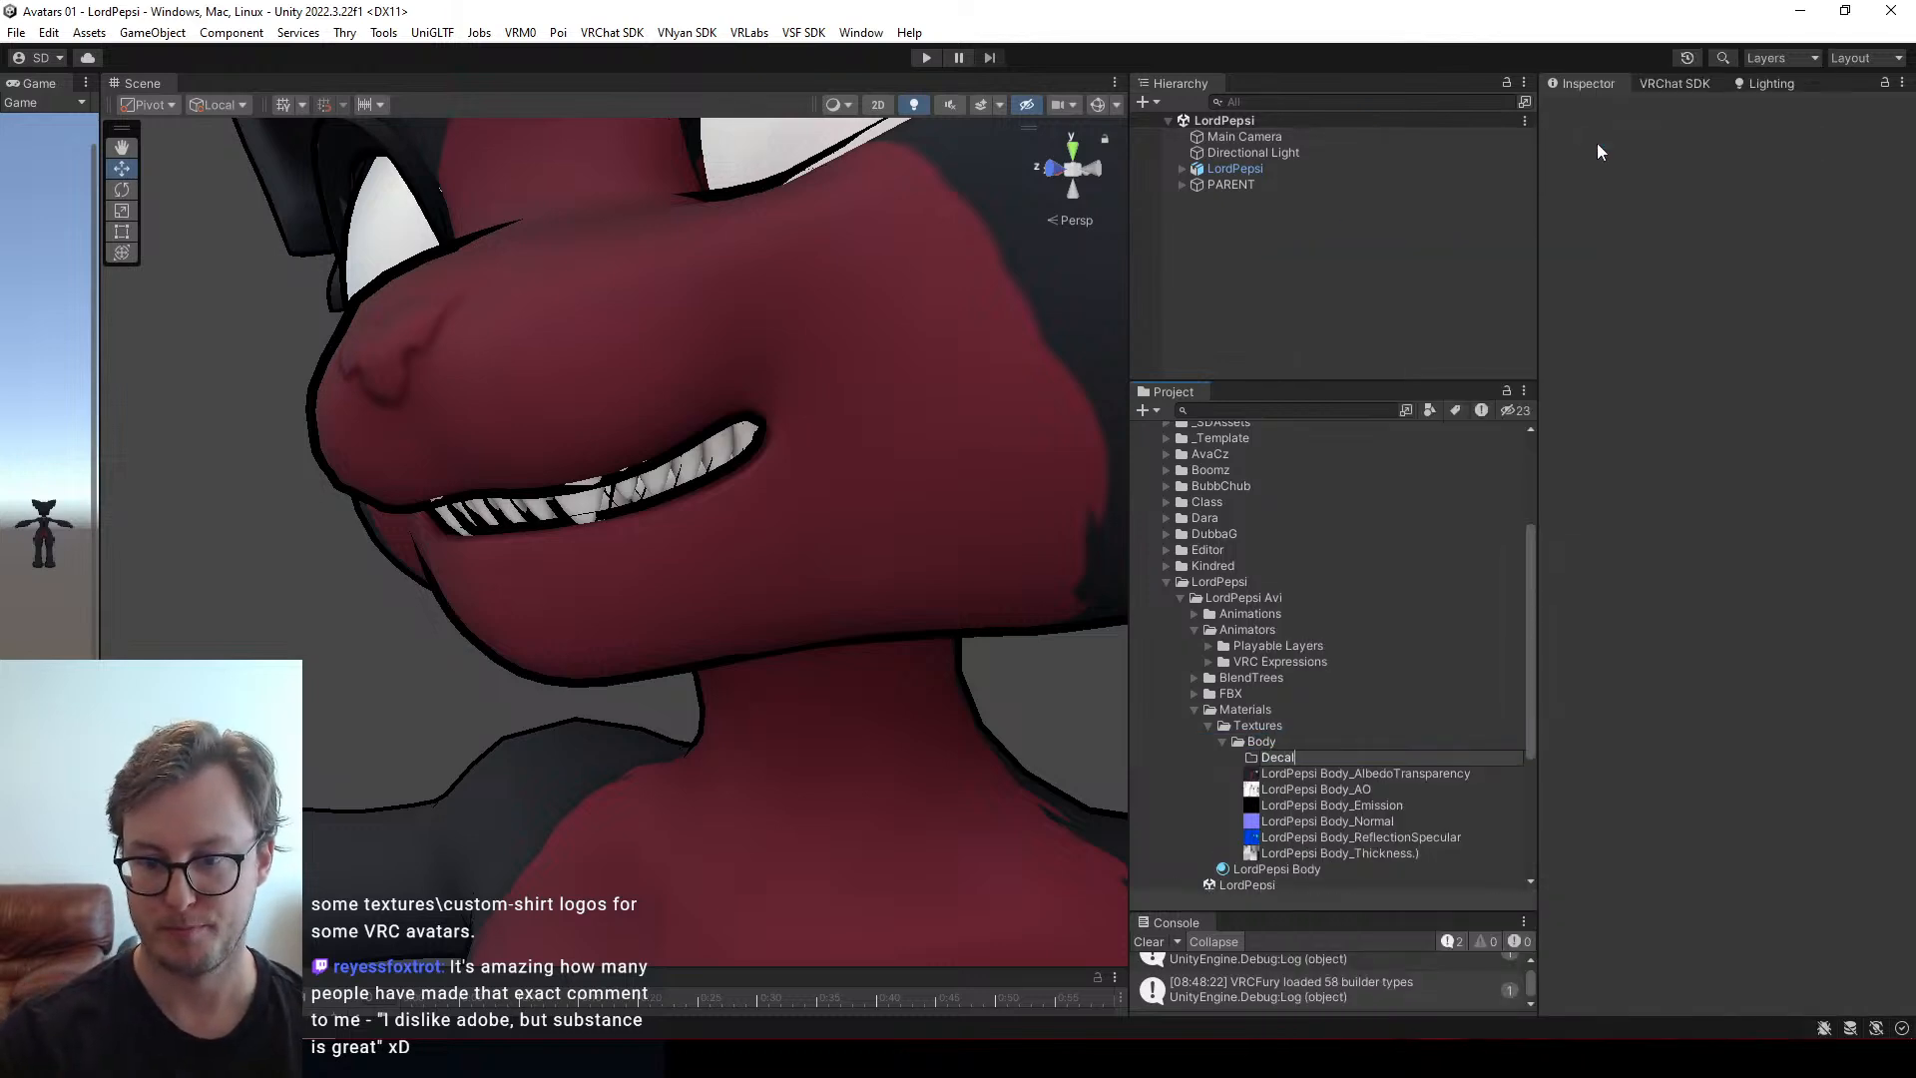
{"action": "key", "text": "Return"}
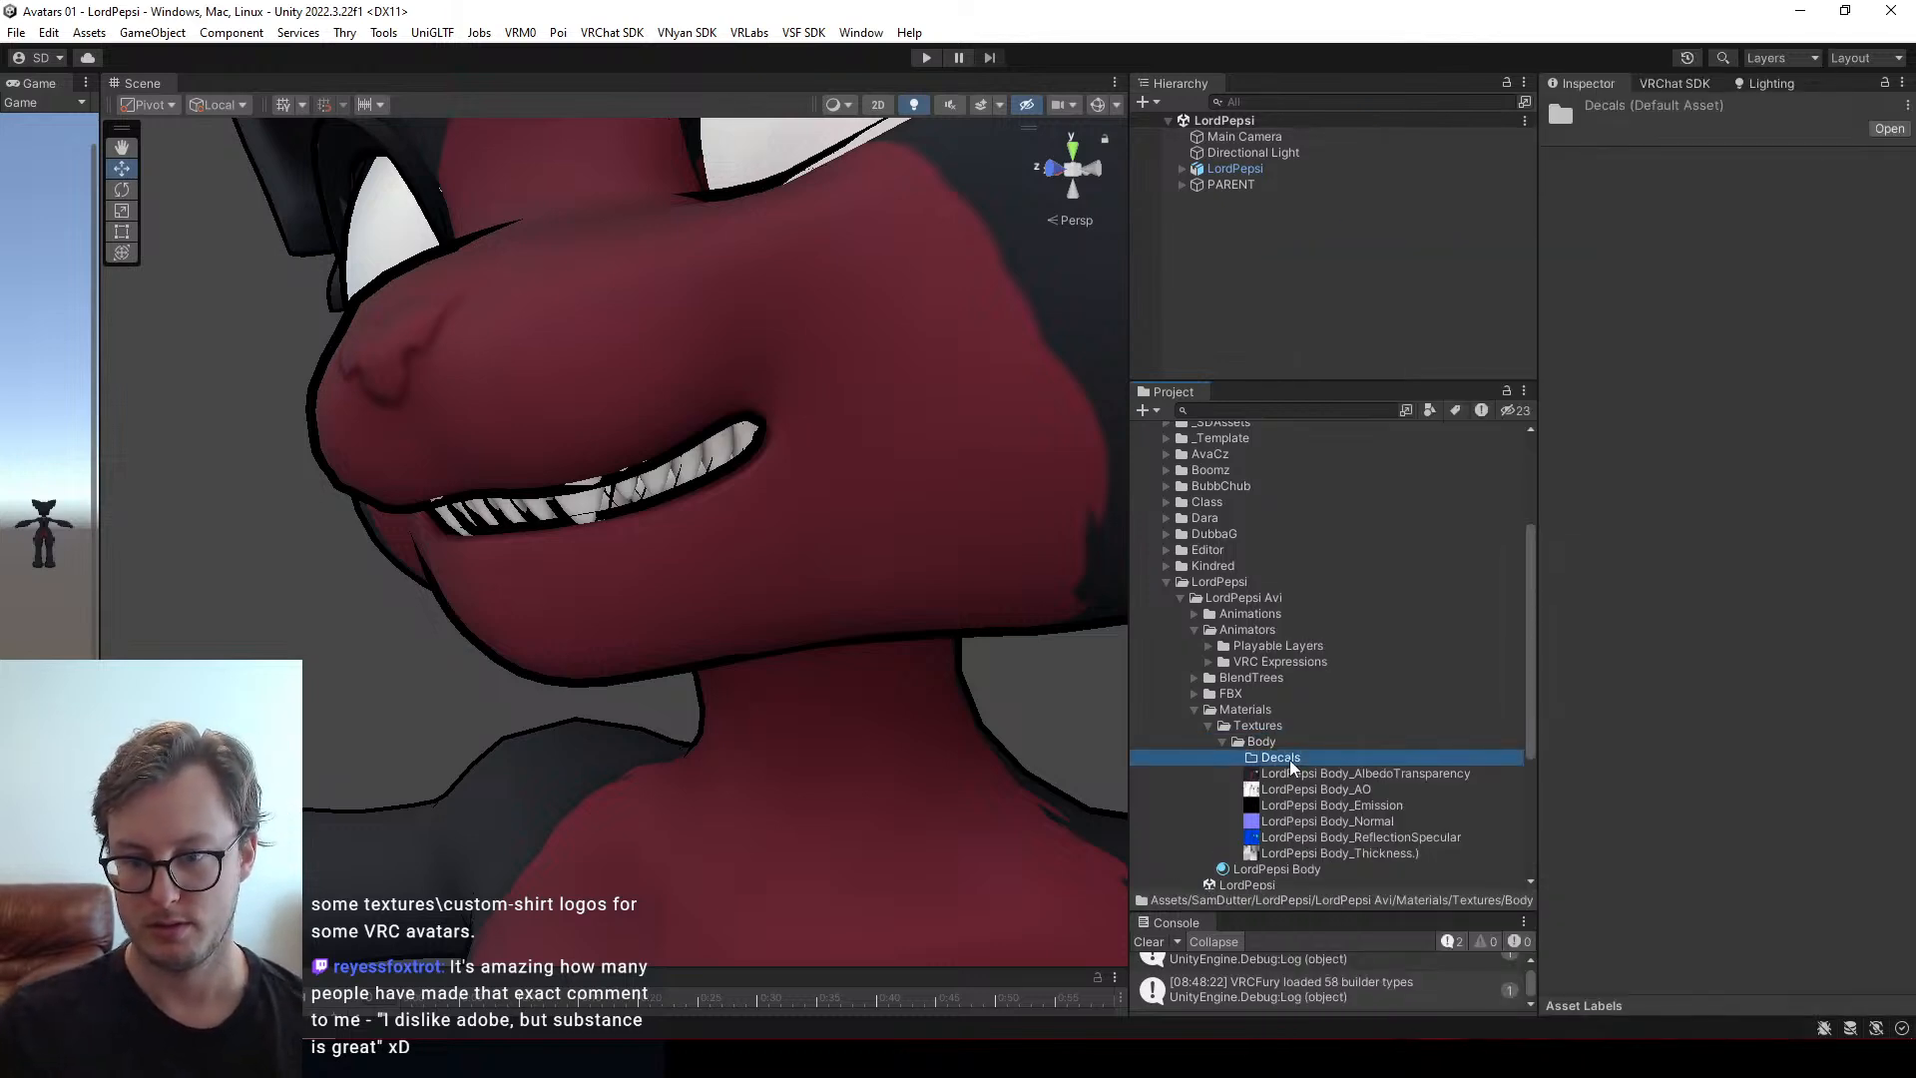
Open the Decals folder in File Explorer, copy its full path and switch back to InstaMAT Studio's export settings
{"action": "right_click", "coordinate": [1291, 764]}
{"action": "left_click", "coordinate": [1337, 284]}
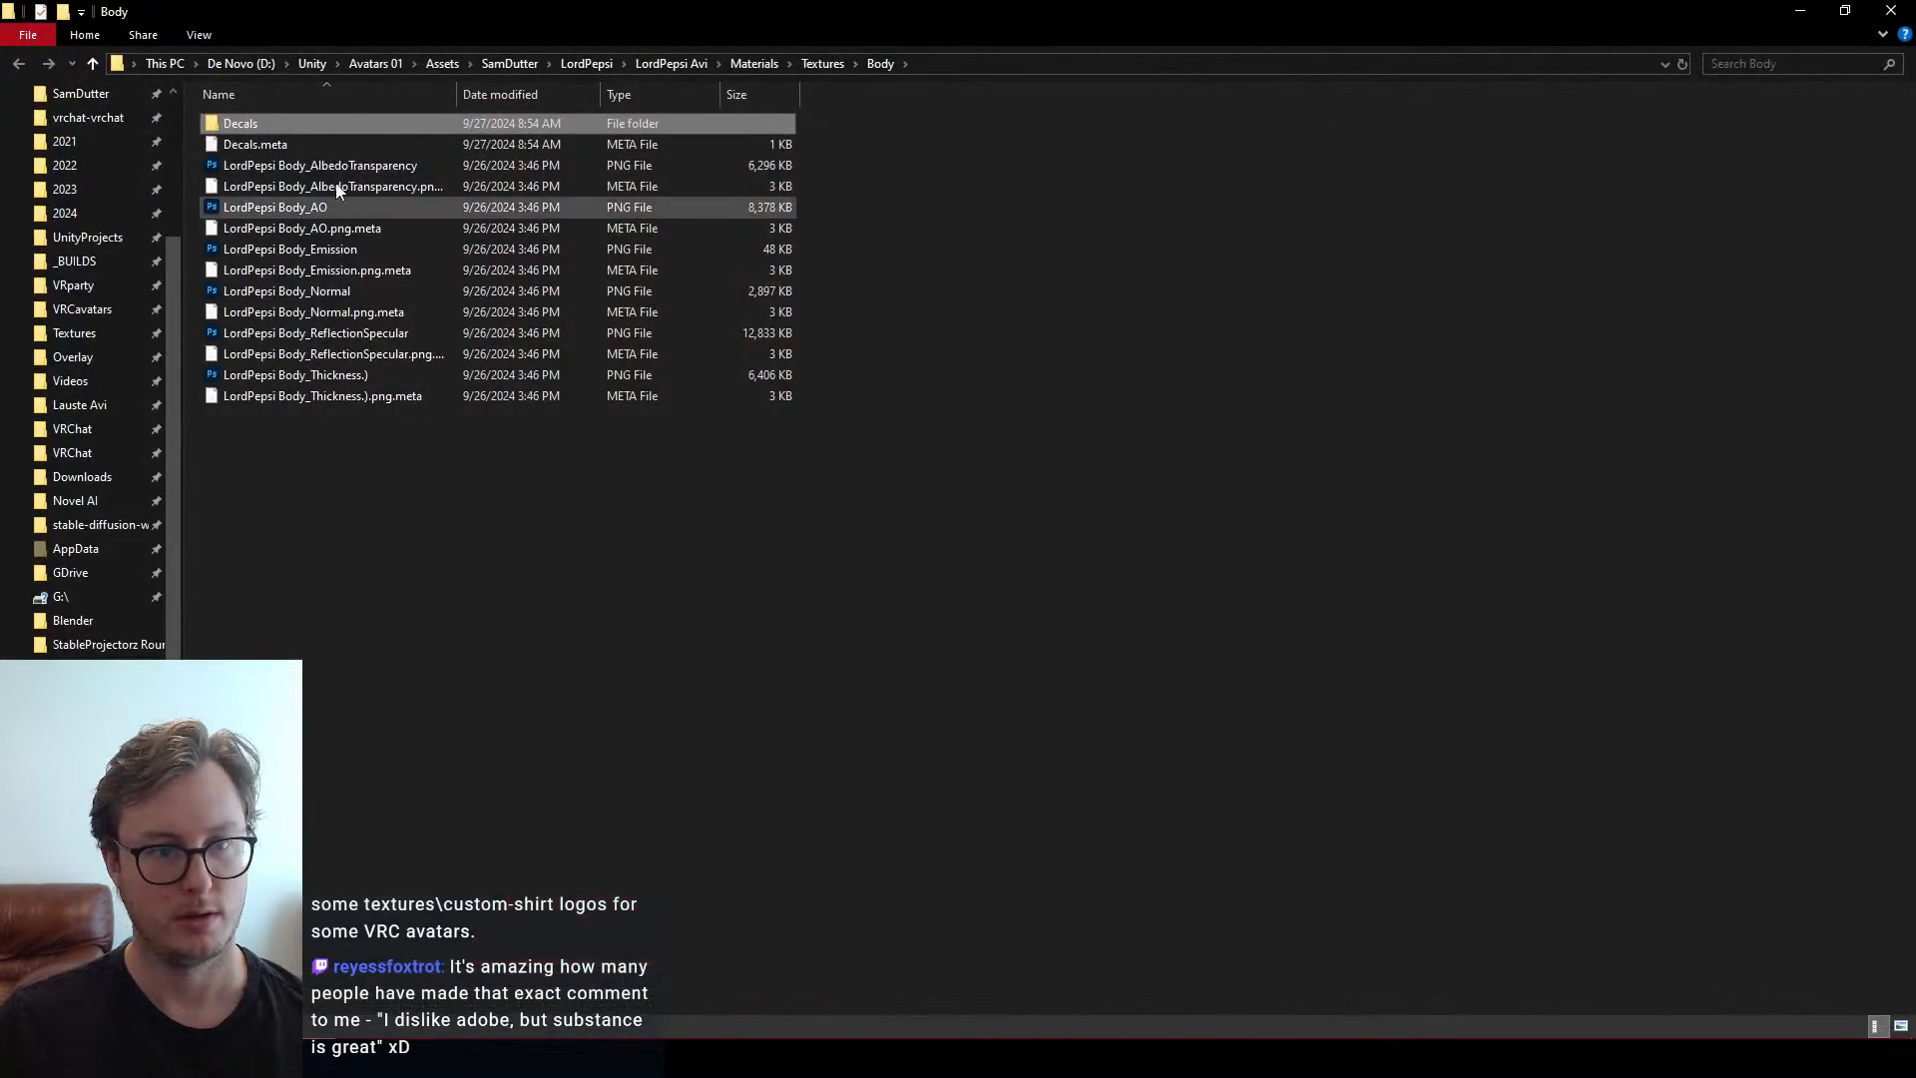
{"action": "double_click", "coordinate": [399, 125]}
{"action": "left_click", "coordinate": [1044, 66]}
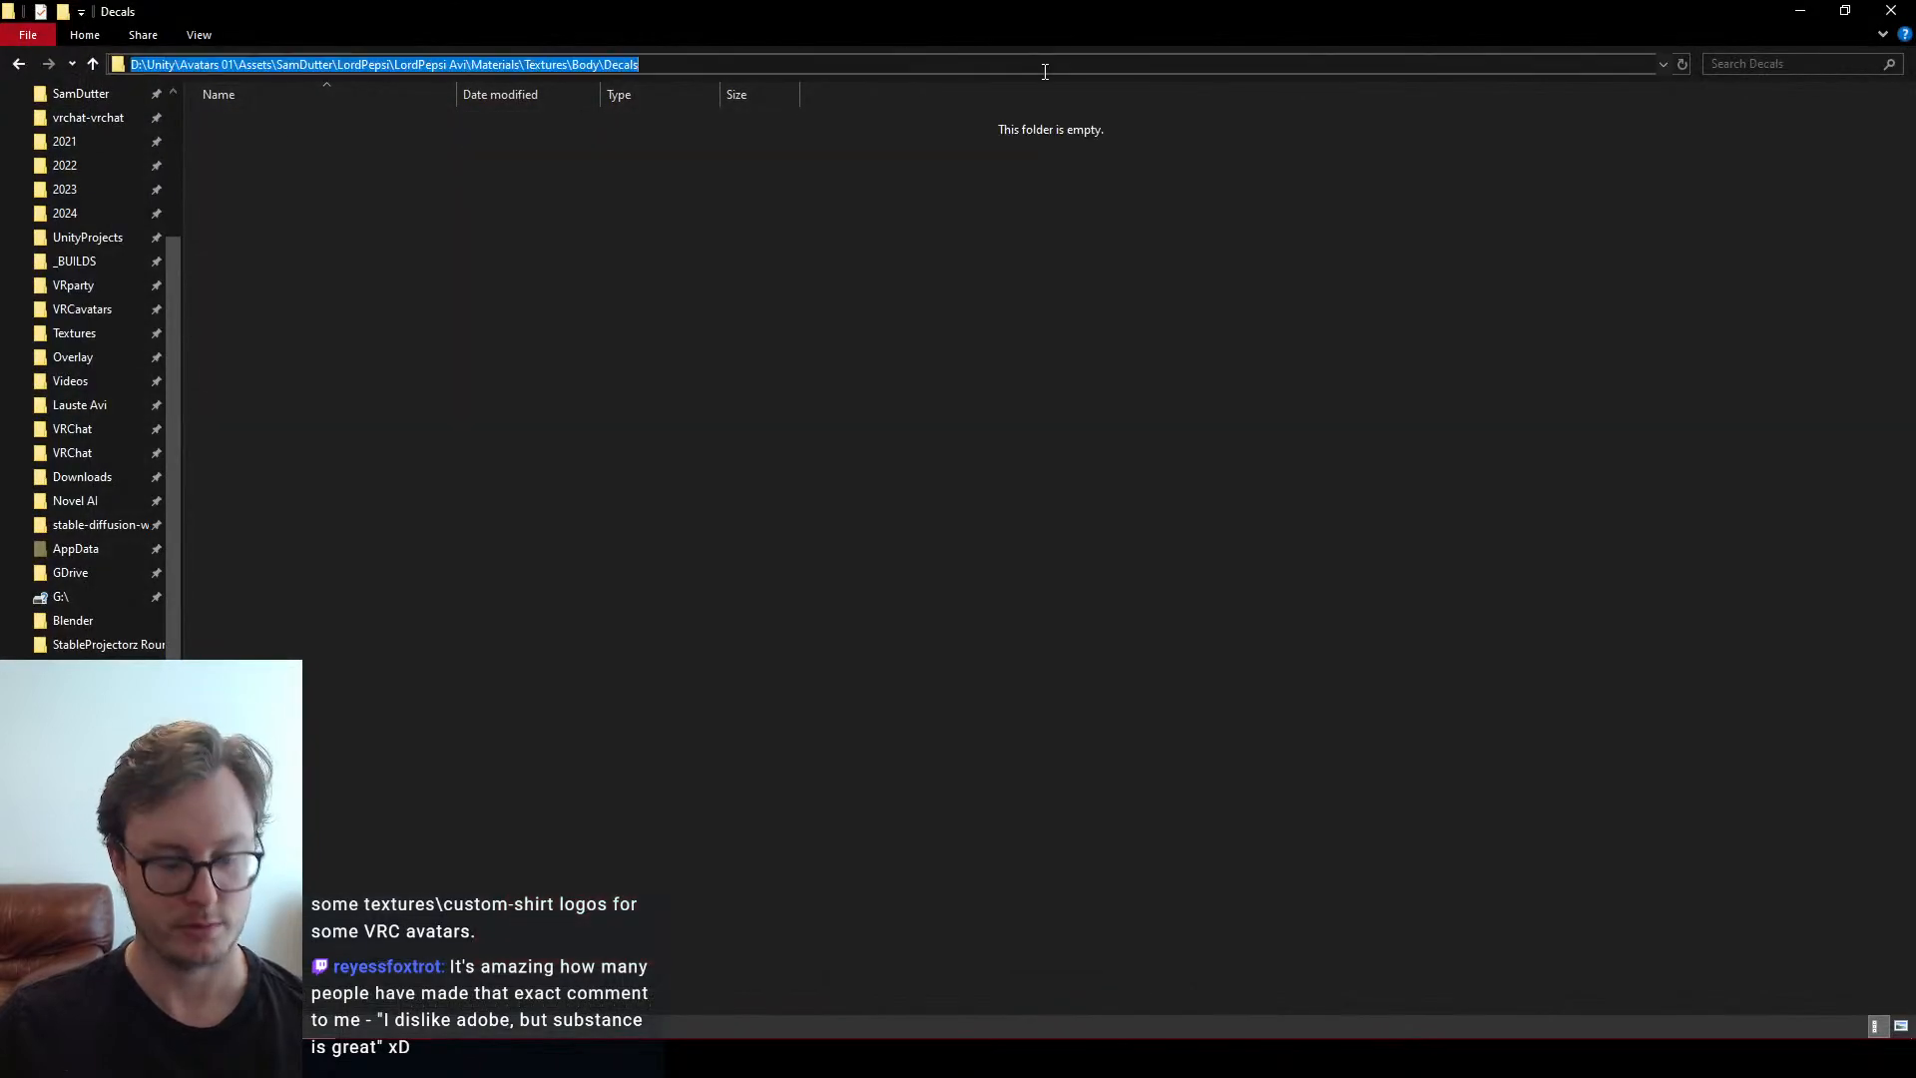
{"action": "key", "text": "alt+Tab"}
{"action": "key", "text": "alt+Tab"}
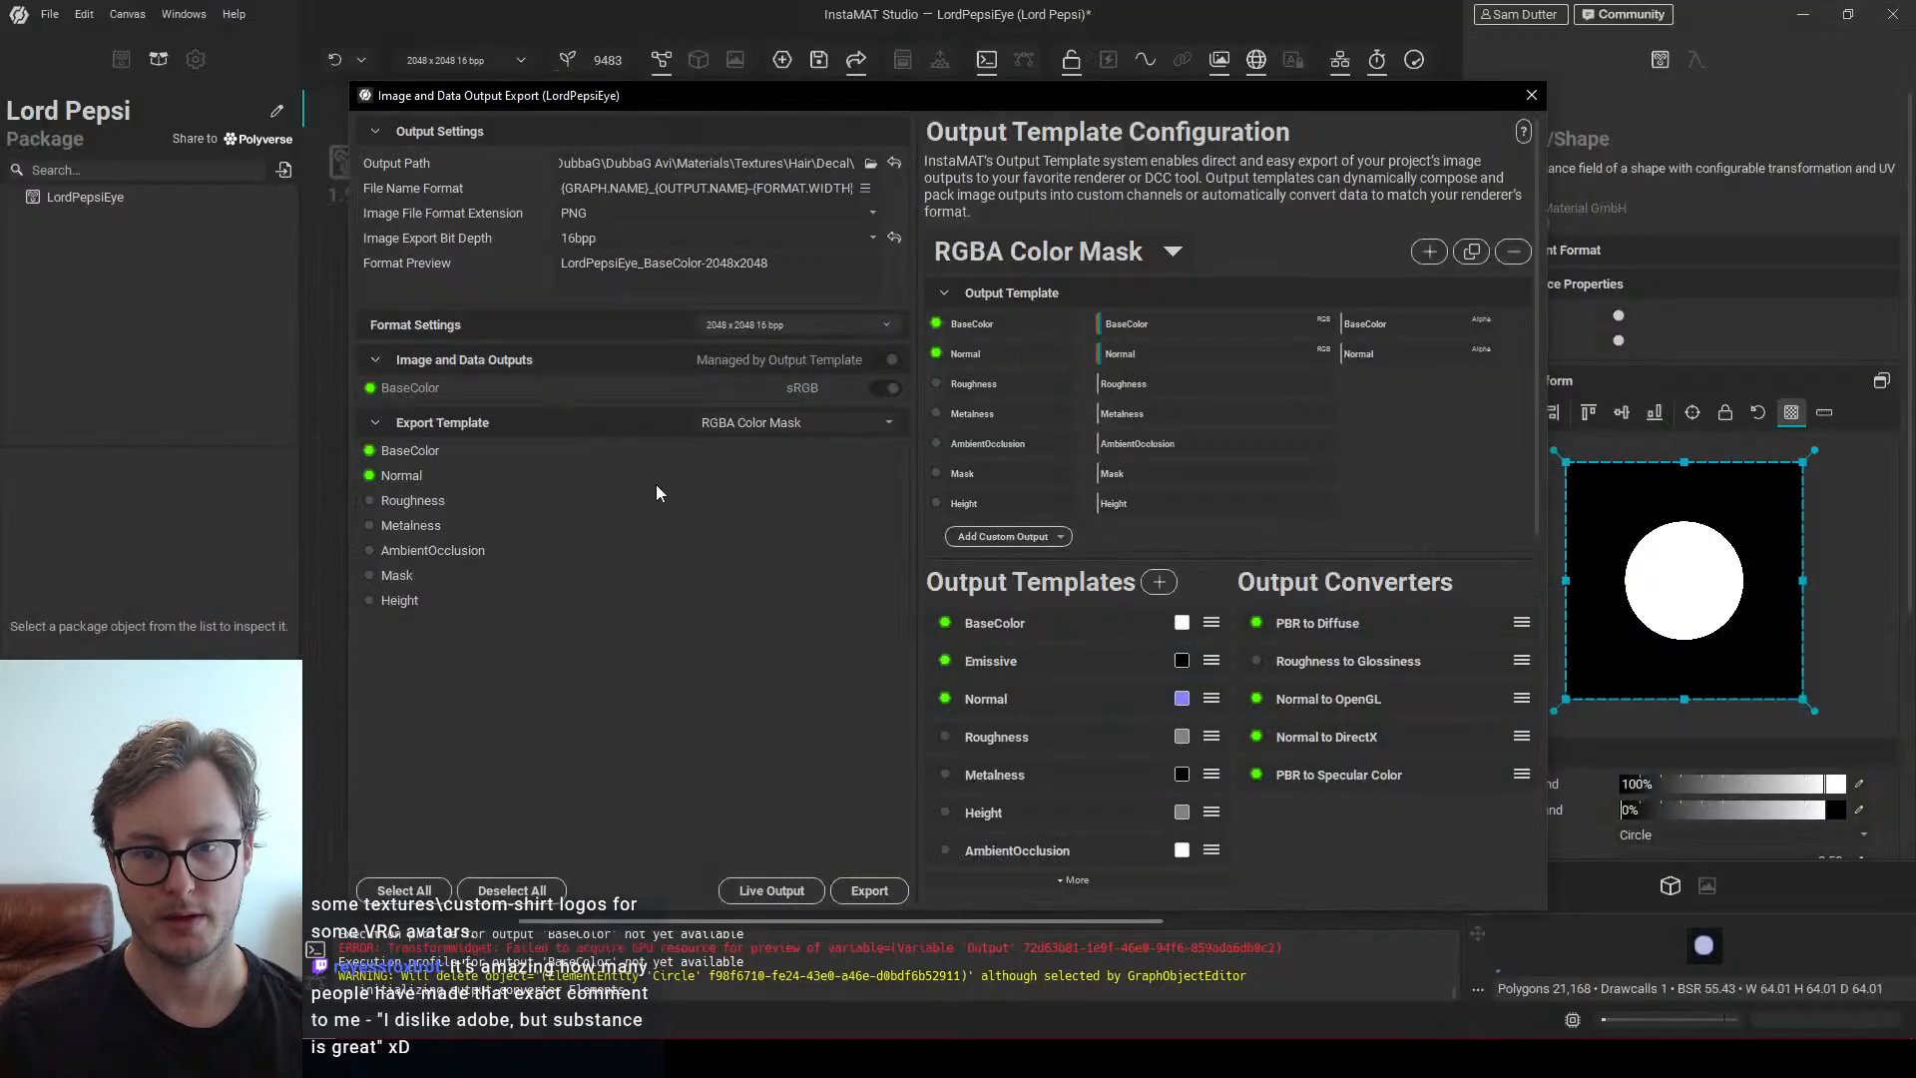
Set the export output path to the avatar's Materials\Textures\Body\Decals folder
{"action": "left_click", "coordinate": [787, 163]}
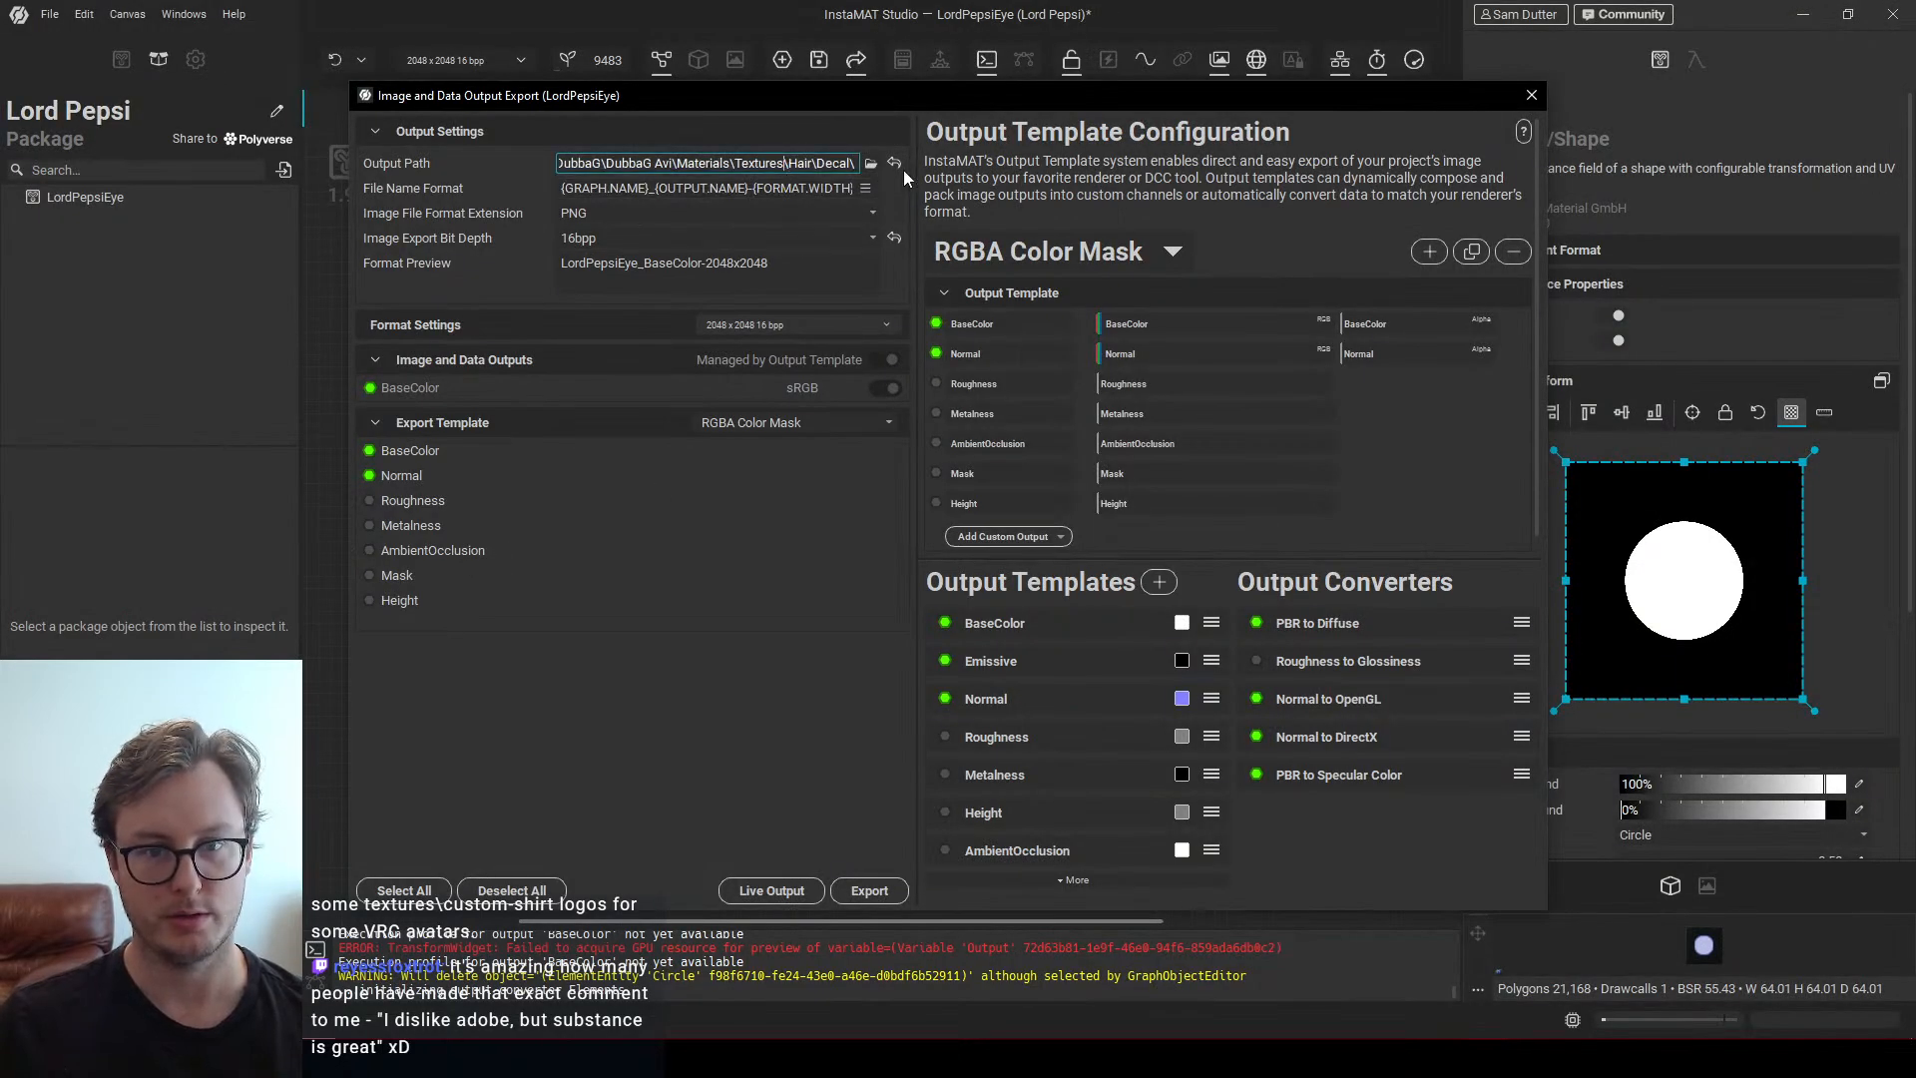
{"action": "left_click", "coordinate": [871, 162]}
{"action": "left_click", "coordinate": [973, 165]}
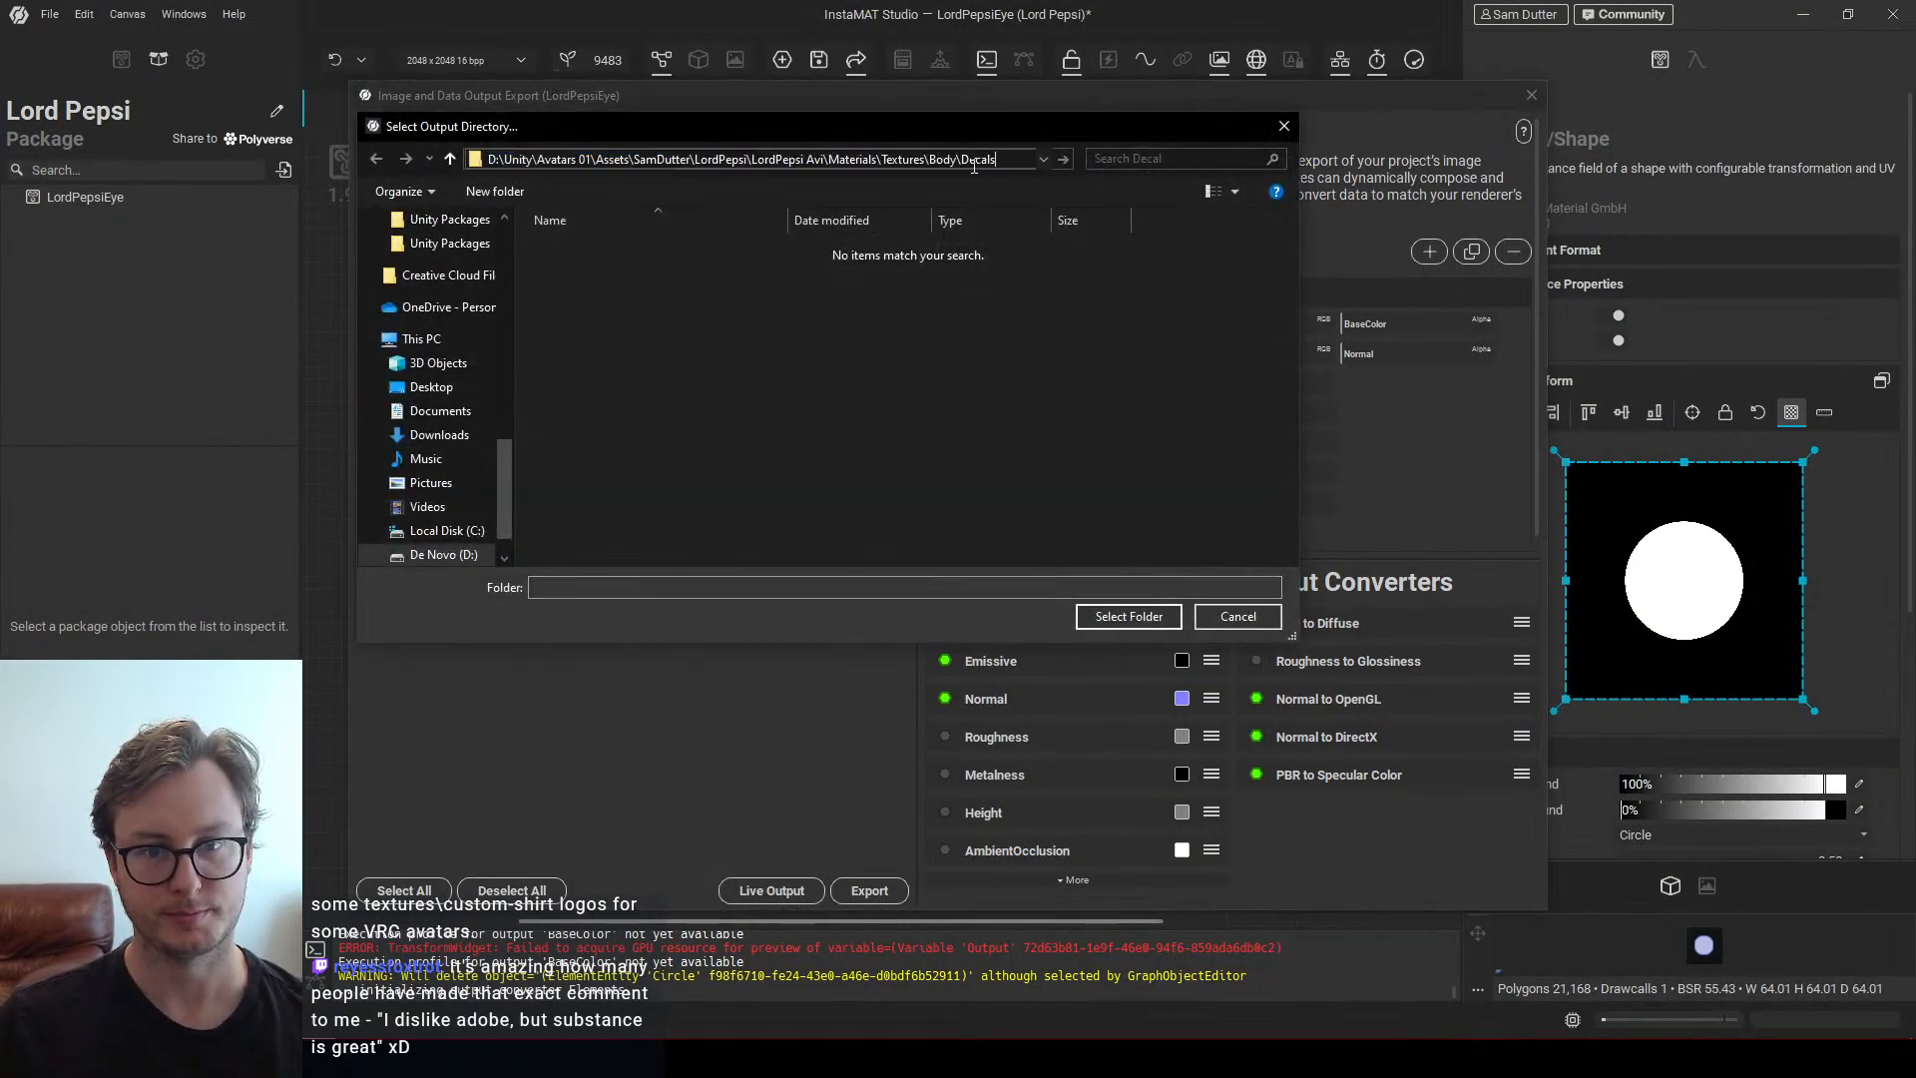
{"action": "key", "text": "Return"}
{"action": "left_click", "coordinate": [1120, 618]}
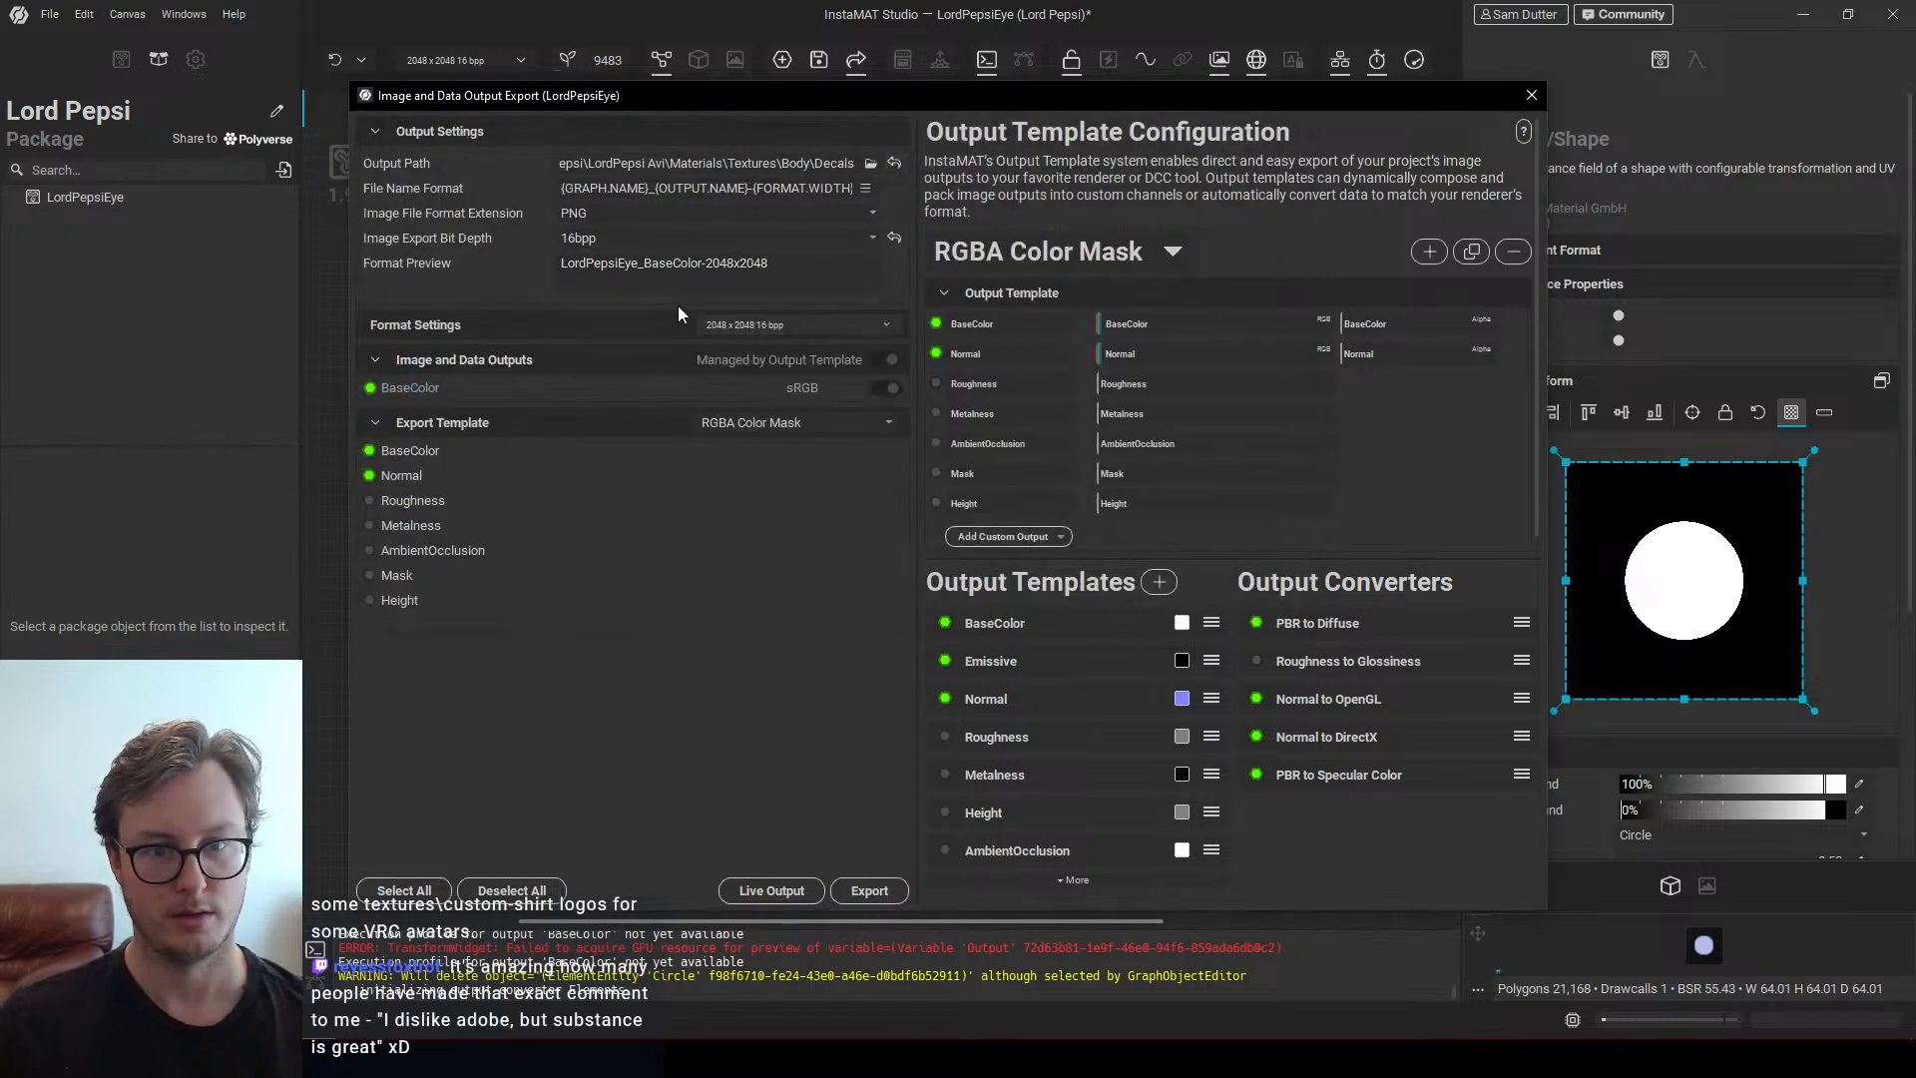
Choose the Eyes output template and export the LordPepsiEye texture
{"action": "left_click", "coordinate": [1172, 252]}
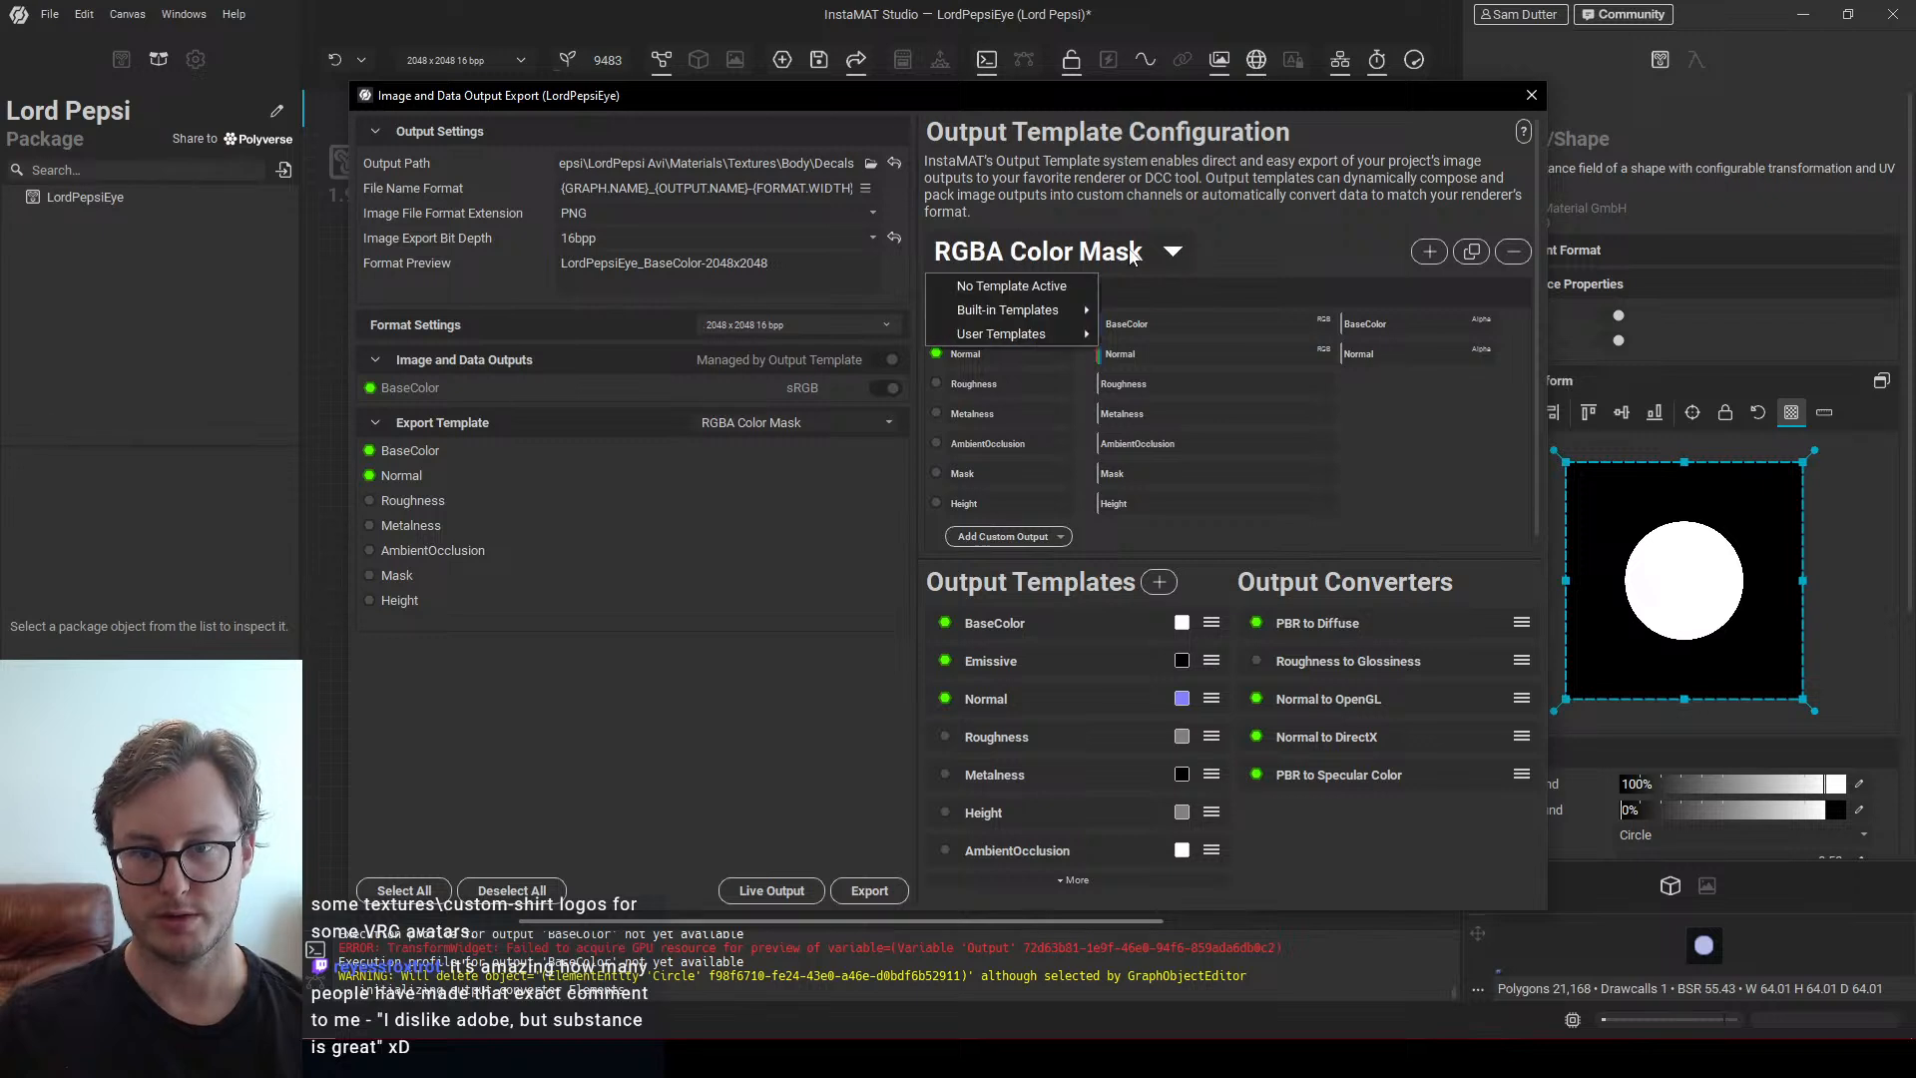
{"action": "mouse_move", "coordinate": [1006, 313]}
{"action": "left_click", "coordinate": [1146, 380]}
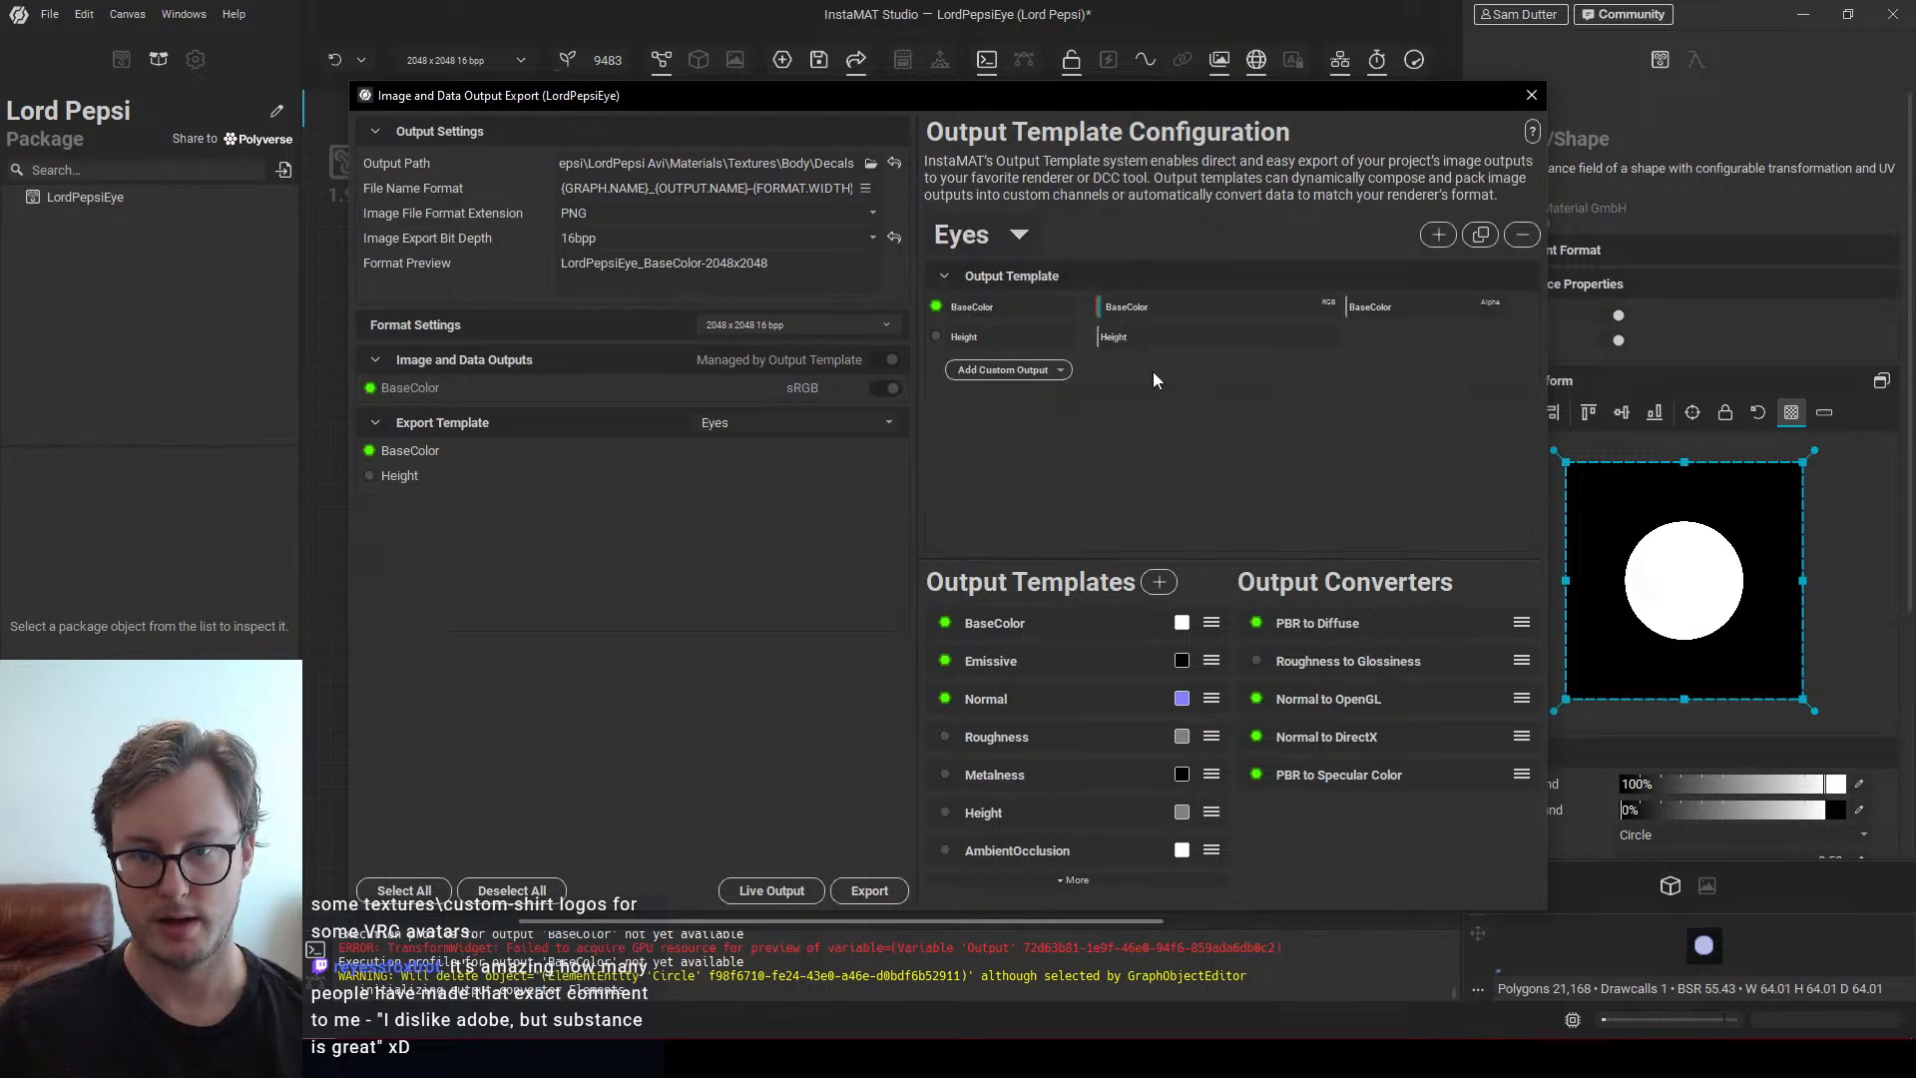
{"action": "left_click", "coordinate": [869, 890]}
Switch to Unity, expand the Decals texture folder, and open the Decals section of the LordPepsi Body material
{"action": "key", "text": "alt+Tab"}
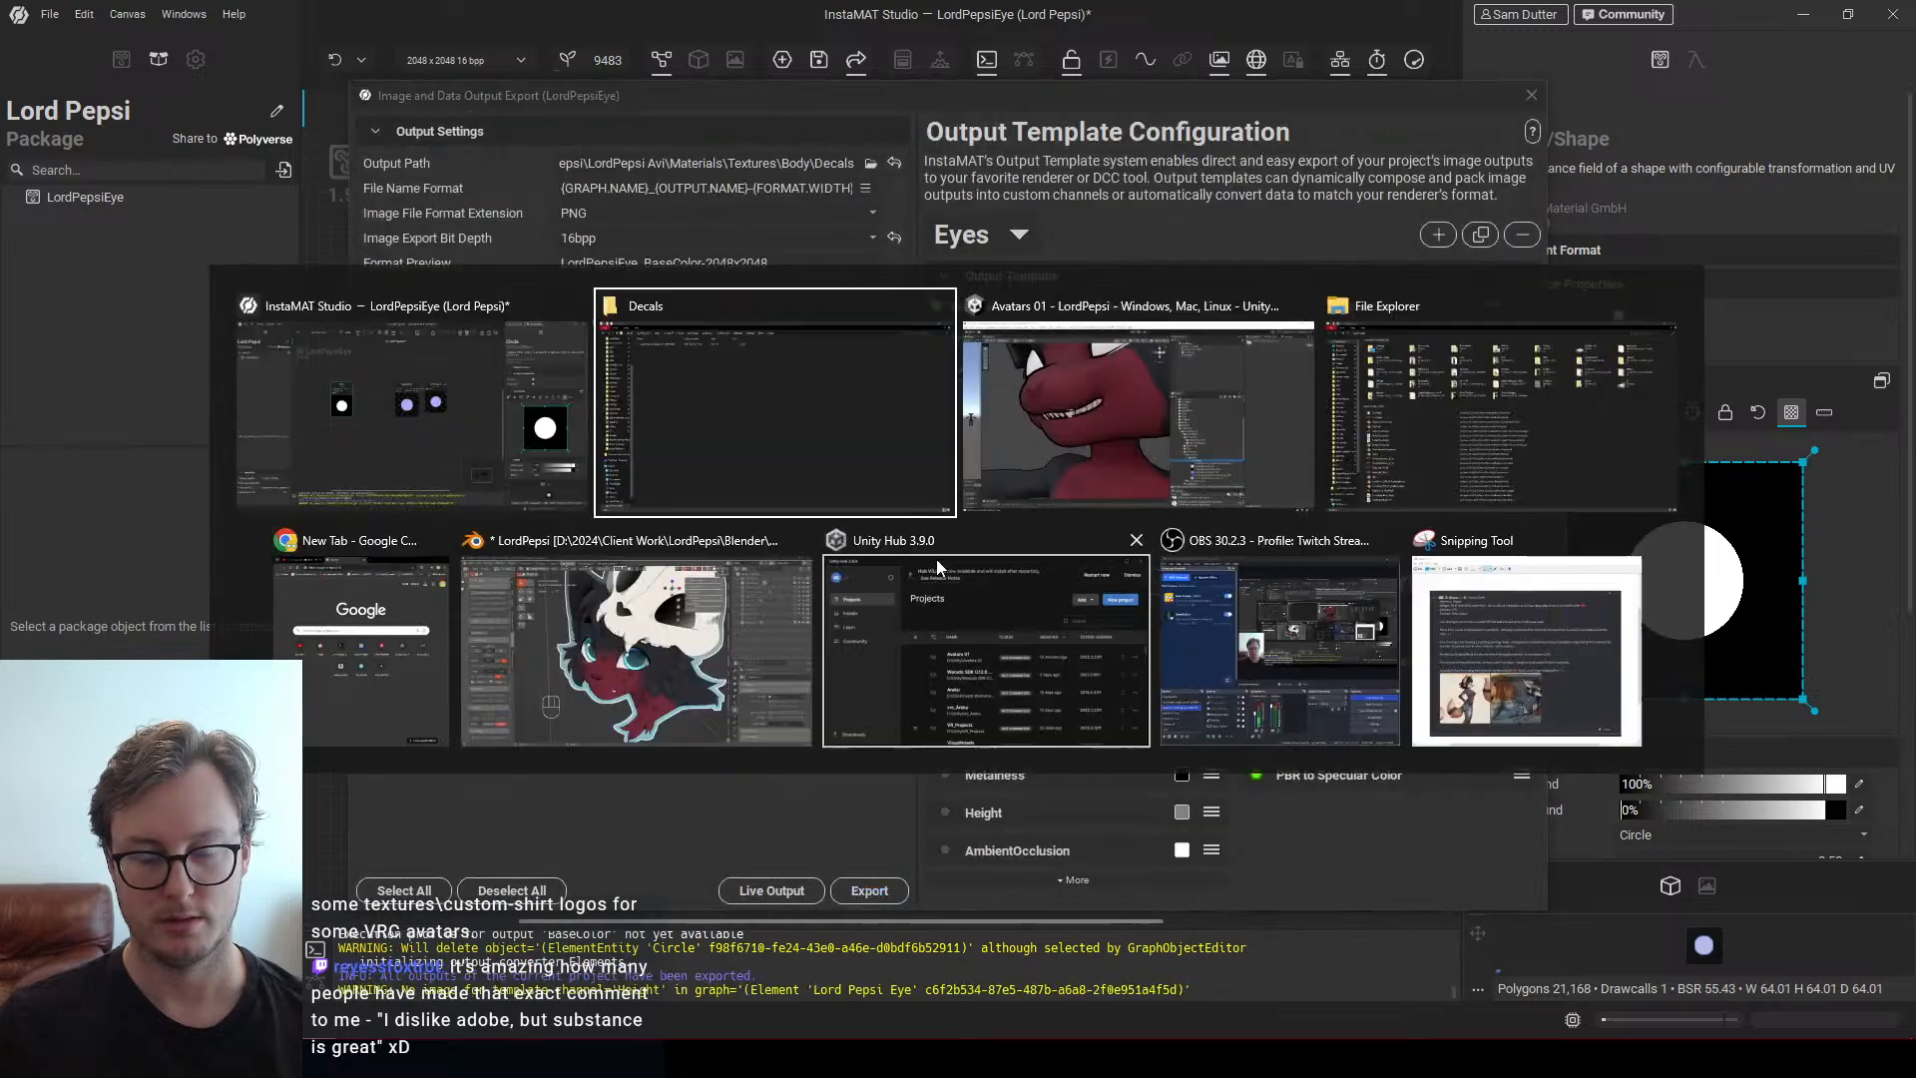
{"action": "left_click", "coordinate": [1088, 422]}
{"action": "scroll", "coordinate": [744, 490], "scroll_direction": "down", "scroll_amount": 5}
{"action": "left_click_drag", "start_coordinate": [740, 489], "coordinate": [734, 572], "text": "alt"}
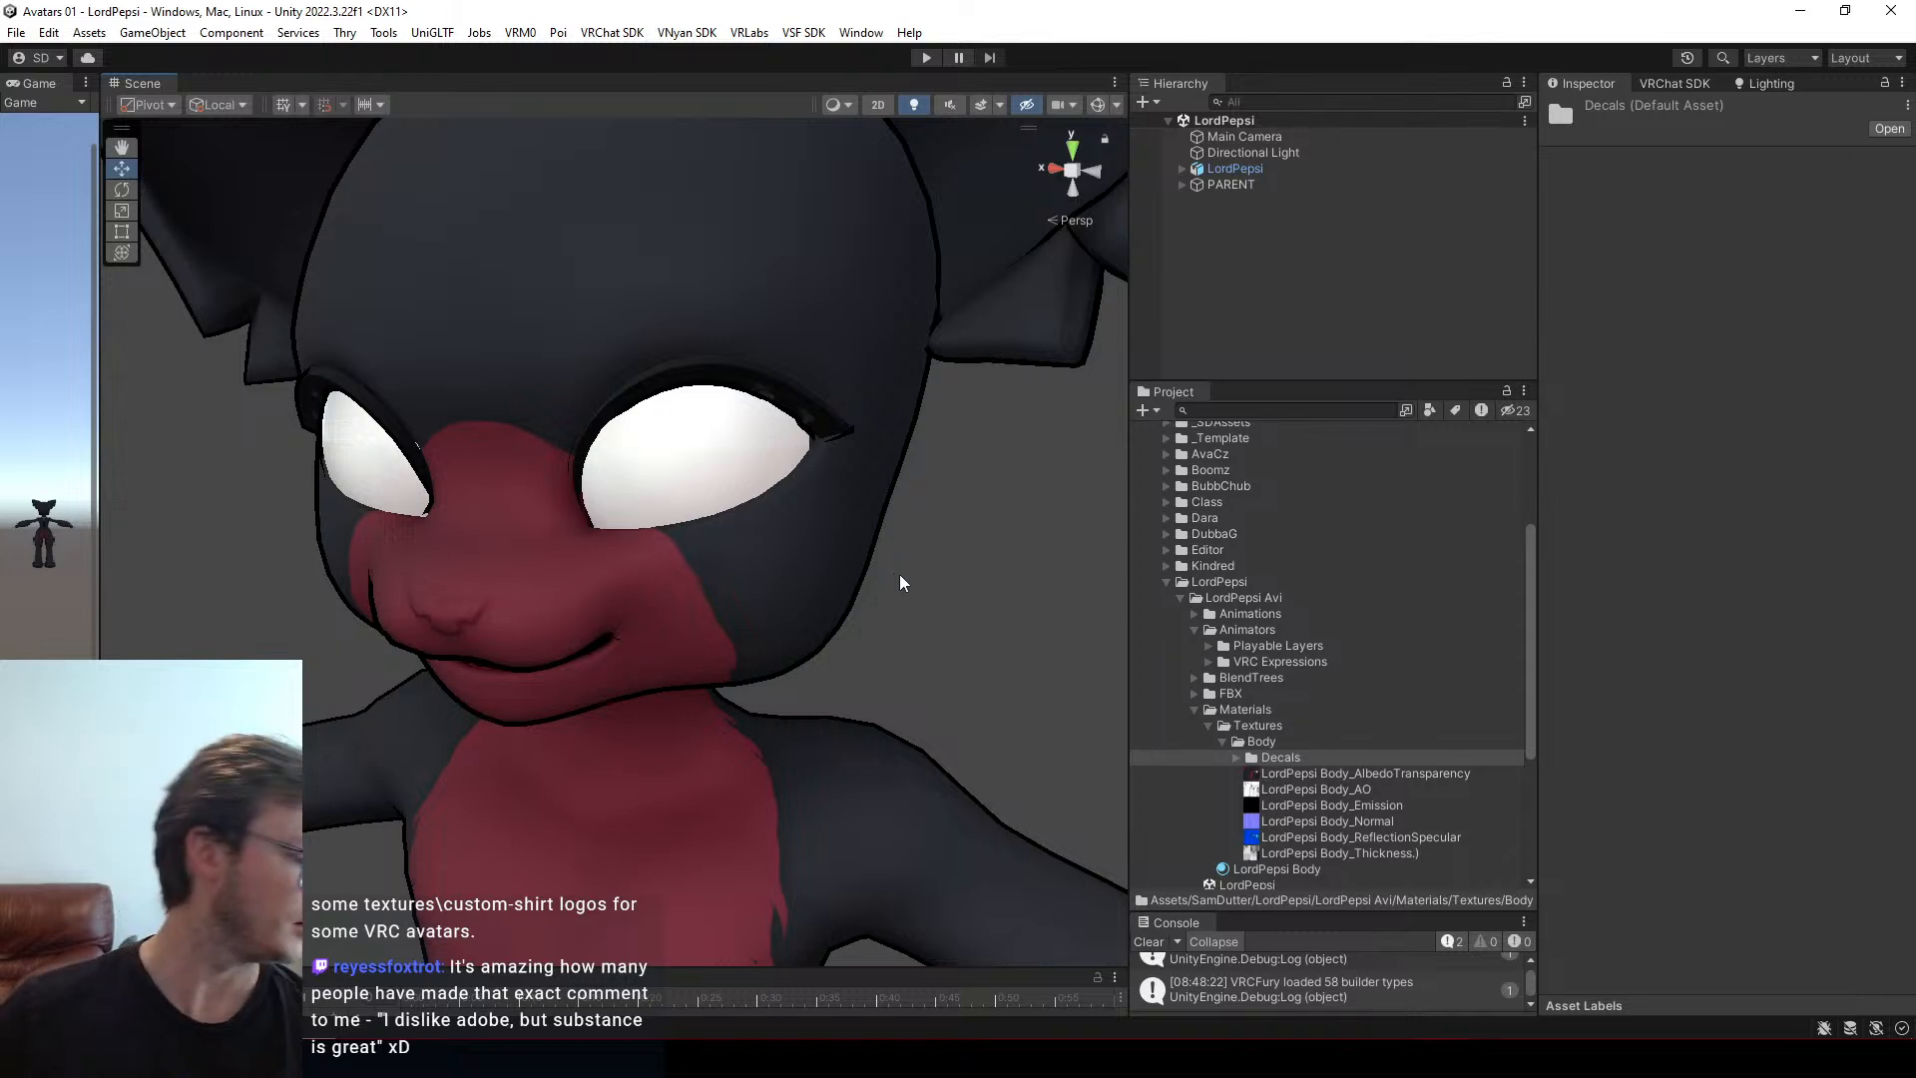
{"action": "scroll", "coordinate": [774, 521], "scroll_direction": "up", "scroll_amount": 2}
{"action": "scroll", "coordinate": [774, 521], "scroll_direction": "up", "scroll_amount": 5}
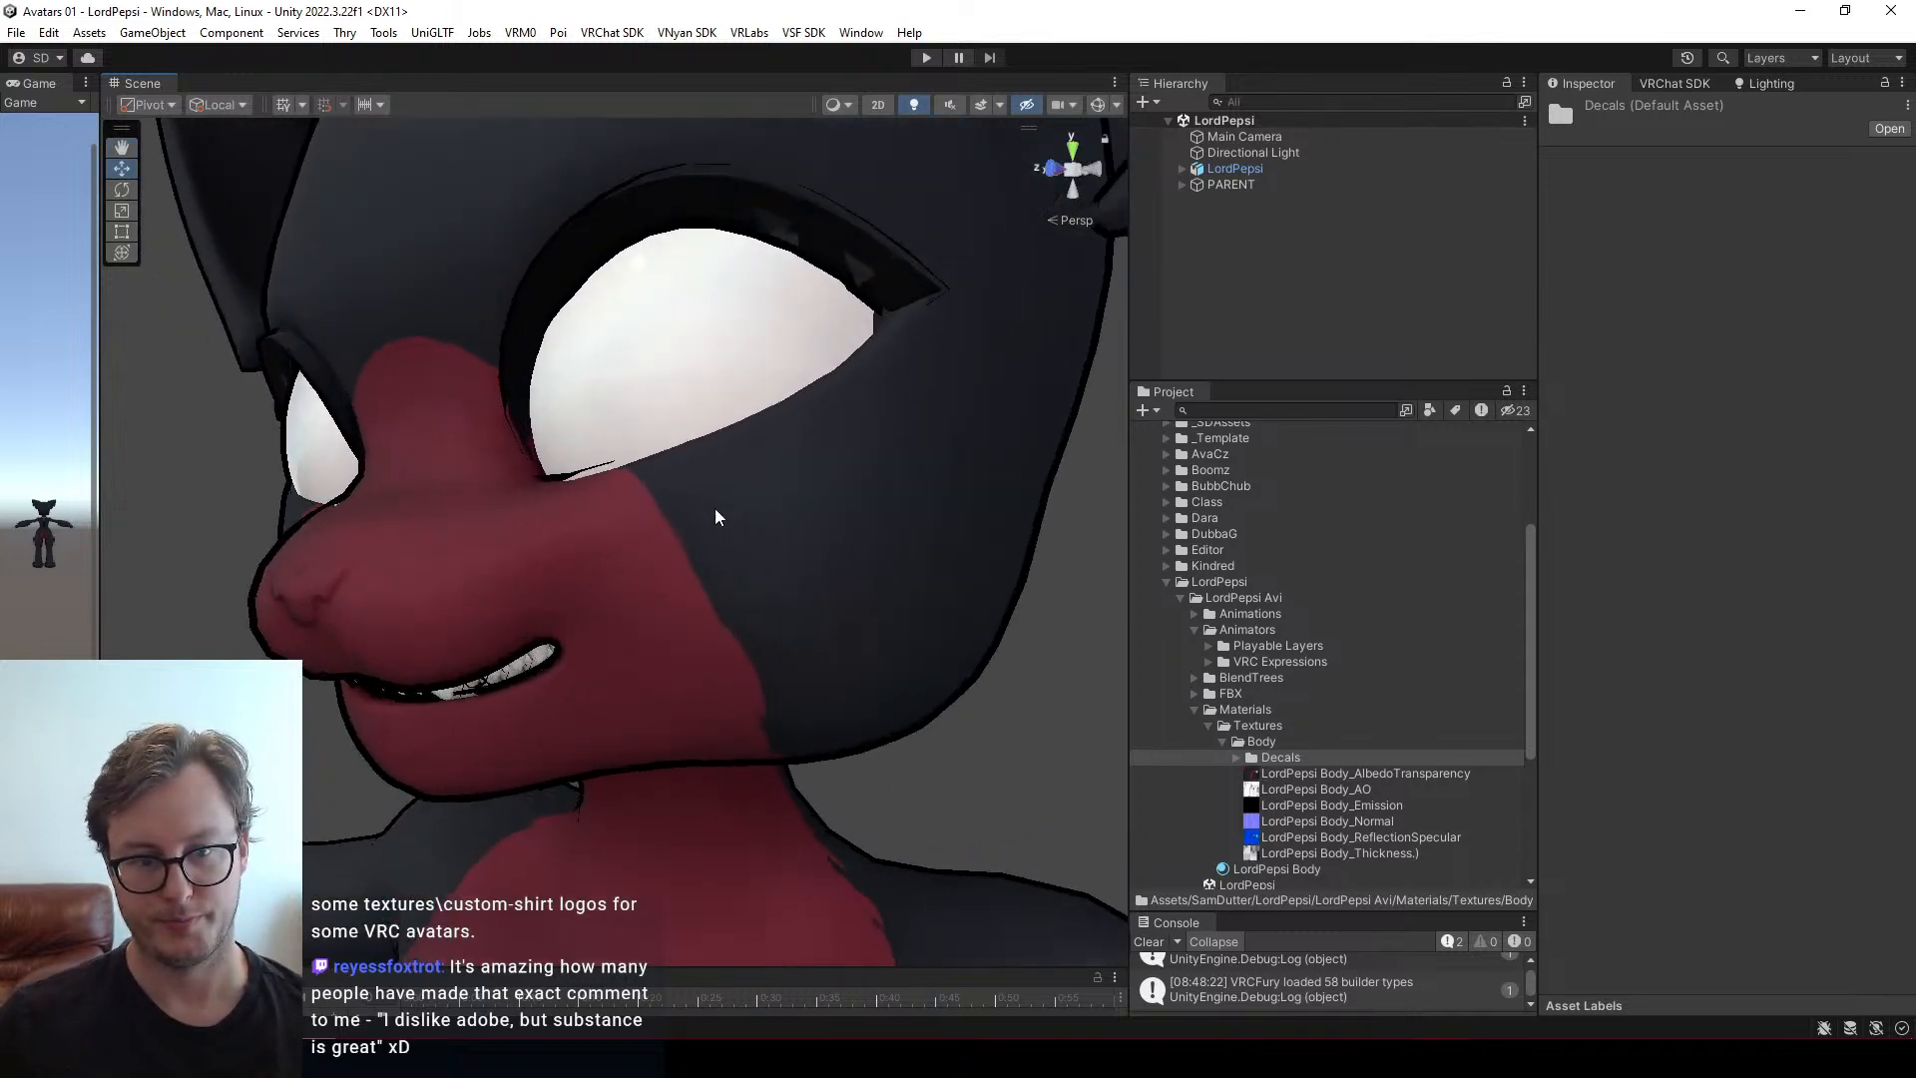
{"action": "left_click_drag", "start_coordinate": [804, 570], "coordinate": [751, 571], "text": "alt"}
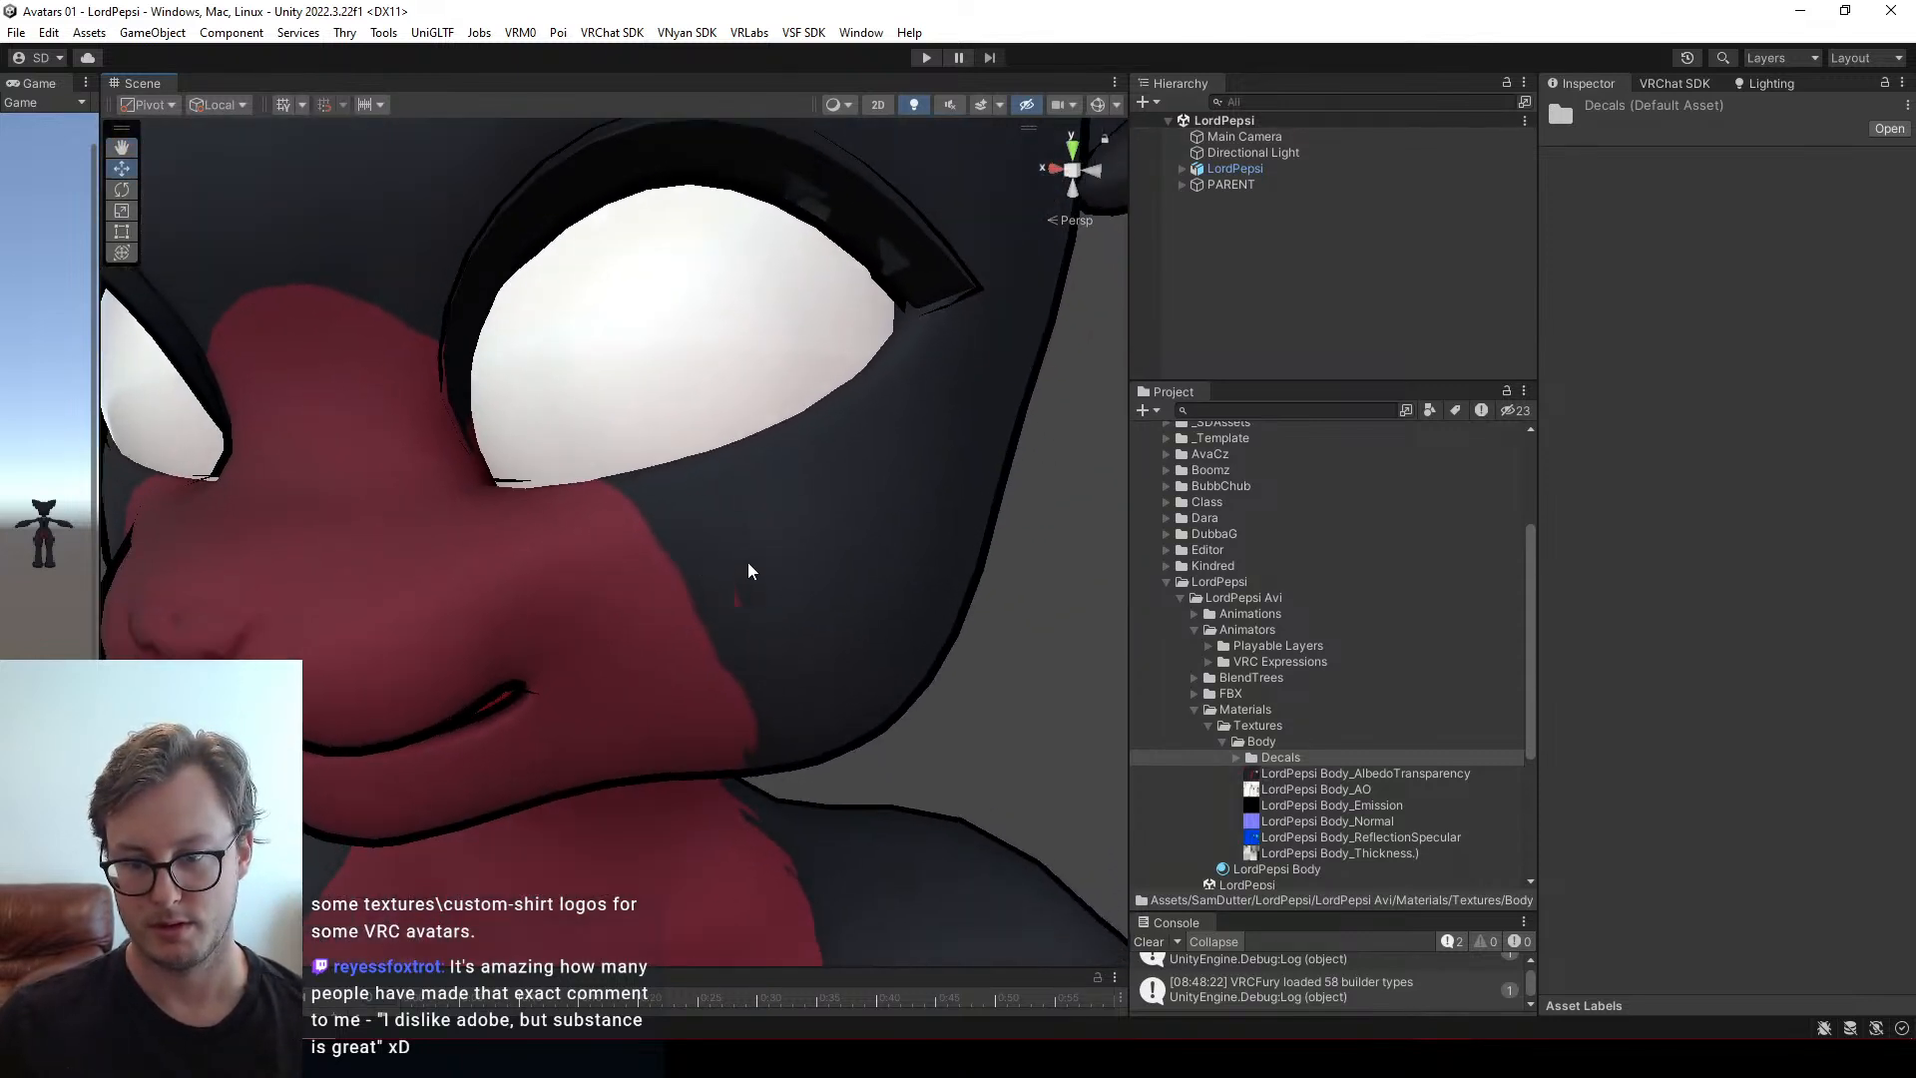
{"action": "left_click", "coordinate": [1237, 758]}
{"action": "scroll", "coordinate": [1282, 764], "scroll_direction": "down", "scroll_amount": 5}
{"action": "left_click", "coordinate": [1295, 648]}
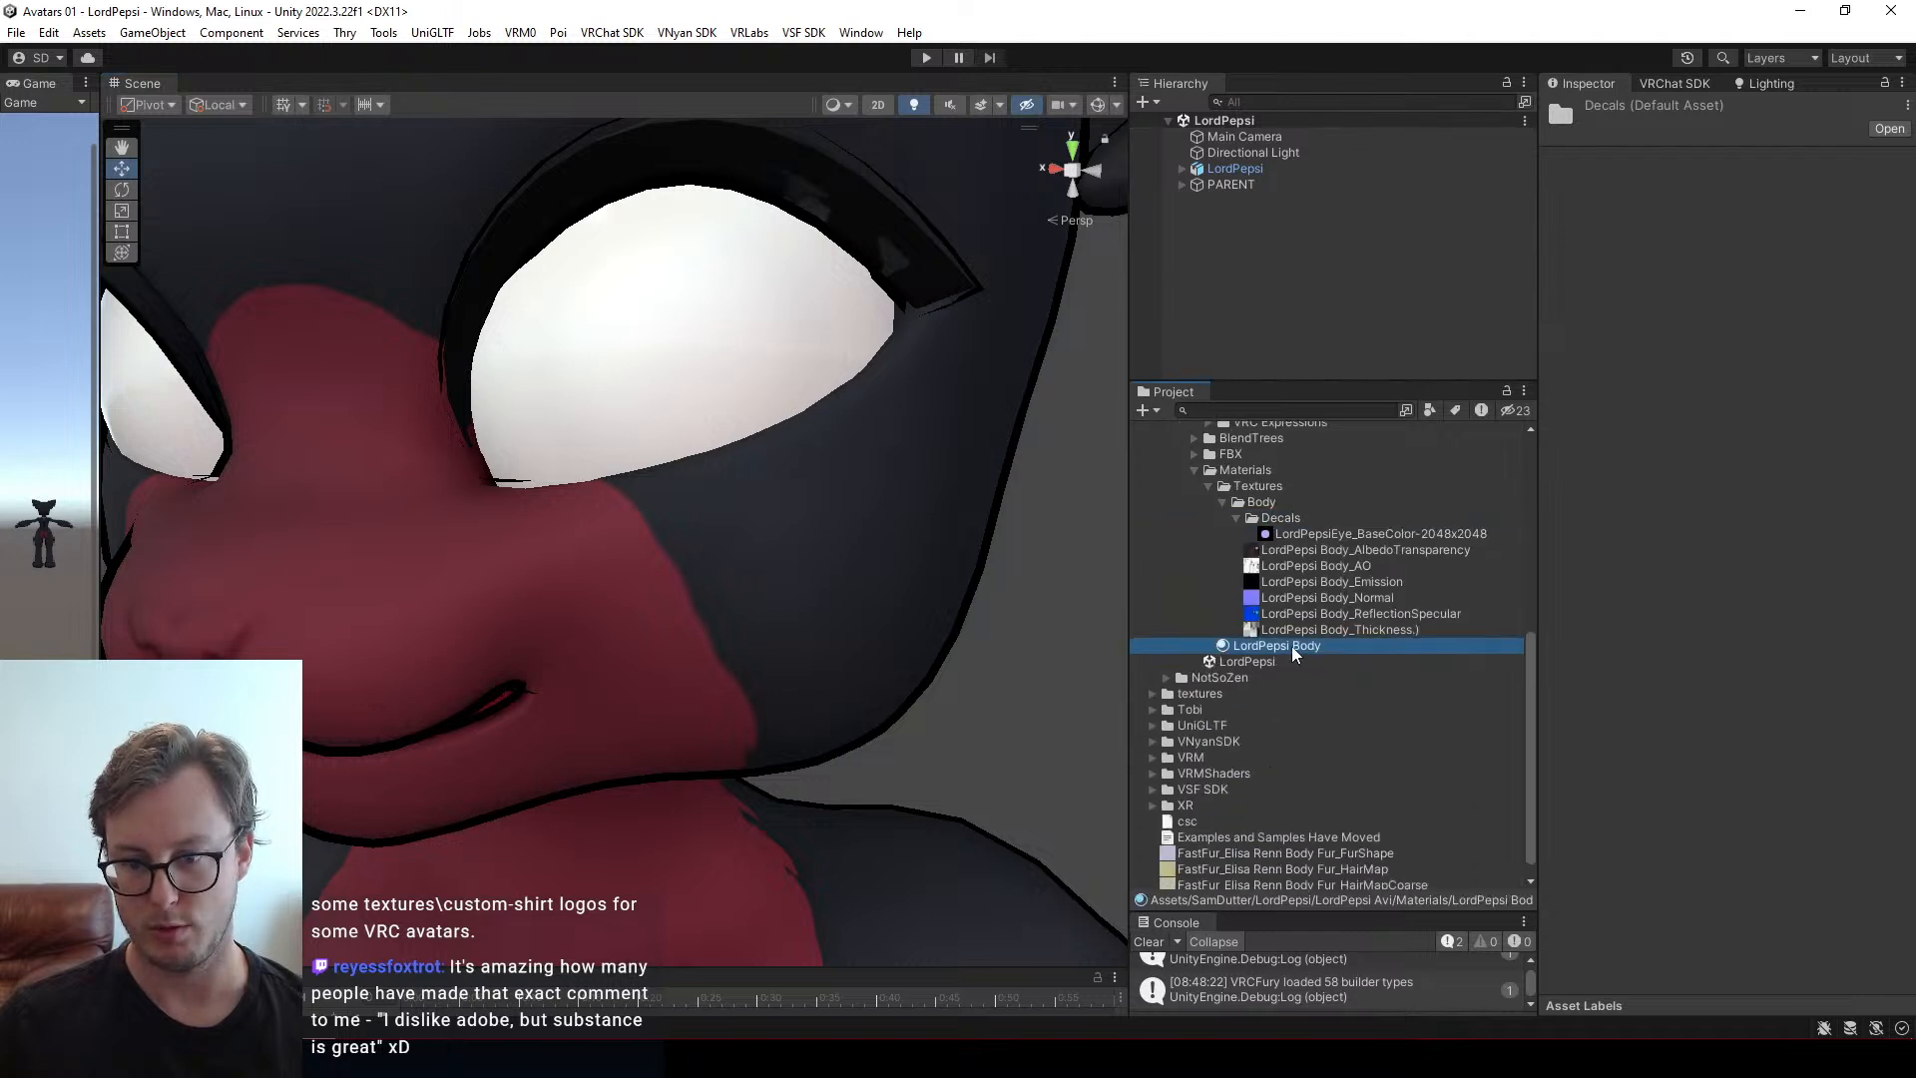
{"action": "left_click", "coordinate": [1608, 580]}
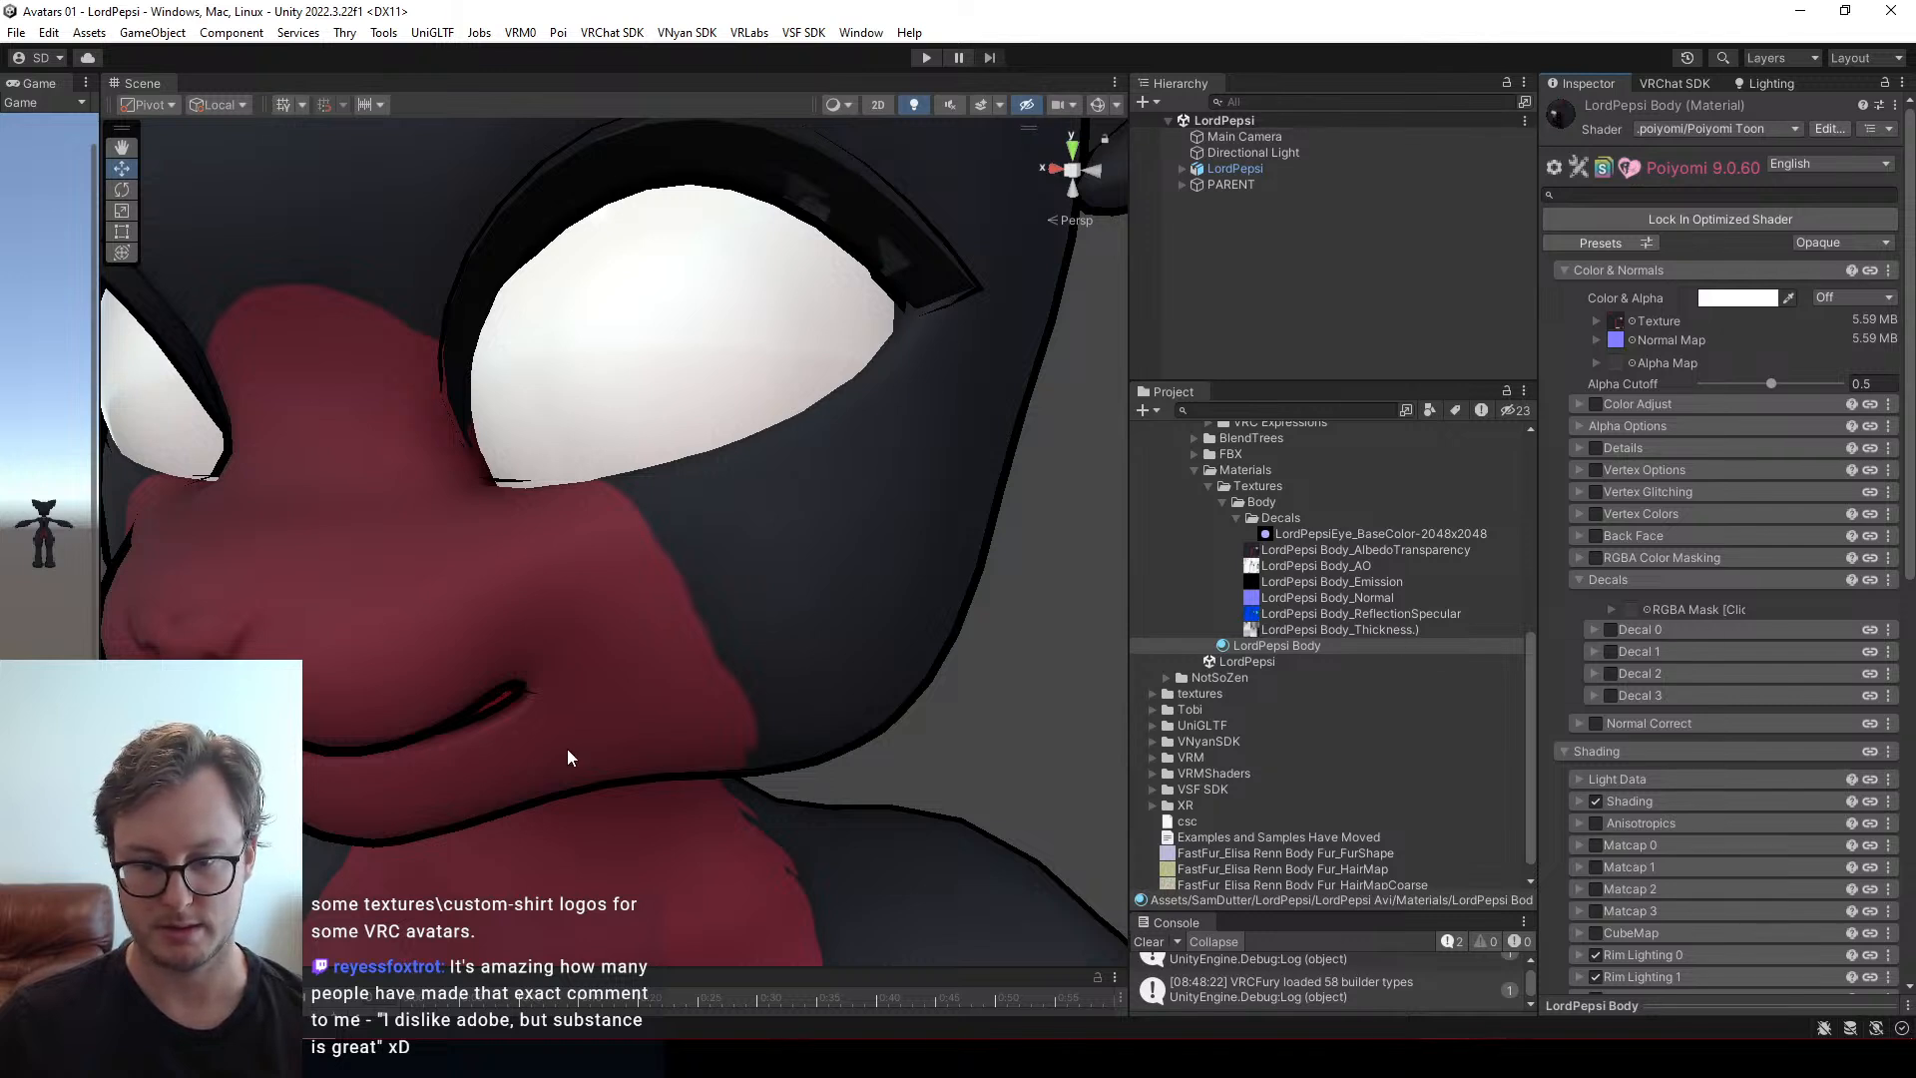
Launch Adobe Substance 3D Painter and open the recent project LordPepsi_Body_v1.spp
{"action": "key", "text": "super"}
{"action": "type", "text": "substance"}
{"action": "key", "text": "Return"}
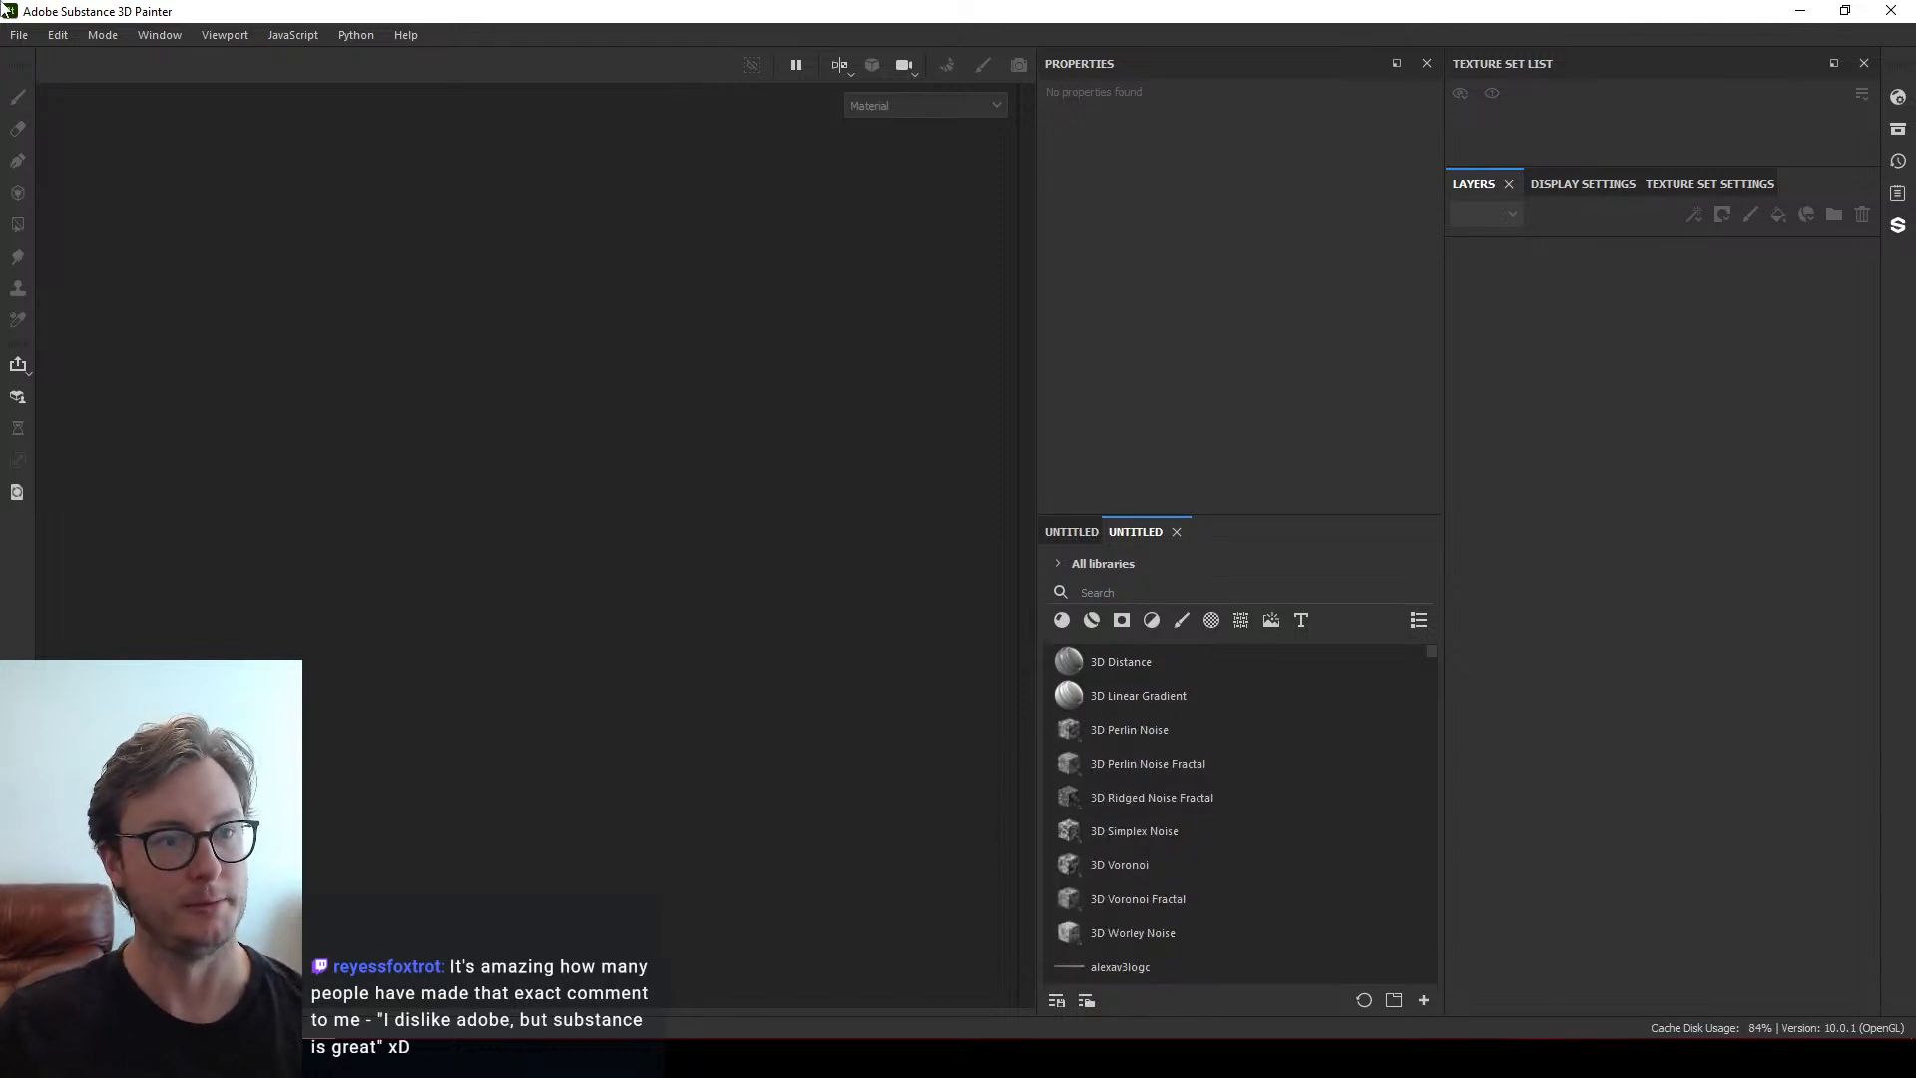
{"action": "left_click", "coordinate": [19, 33]}
{"action": "mouse_move", "coordinate": [69, 99]}
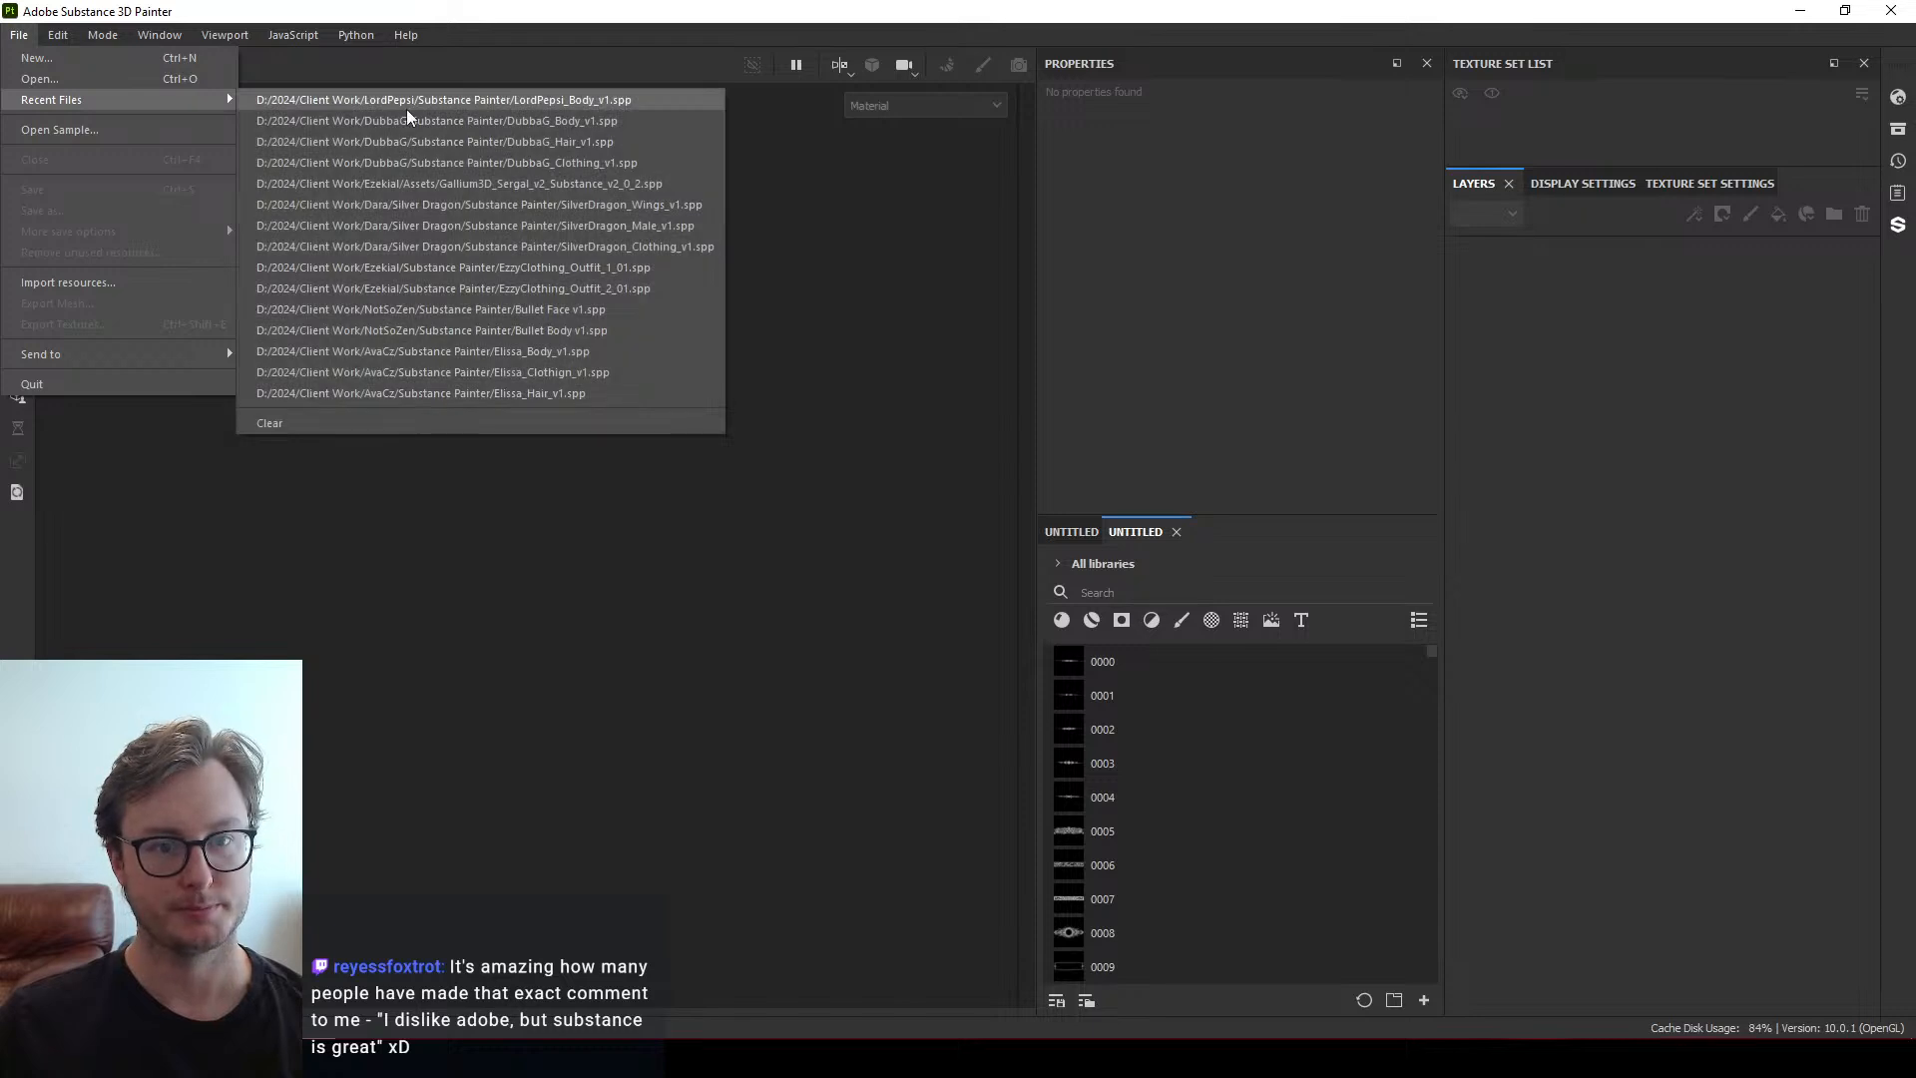
{"action": "left_click", "coordinate": [405, 109]}
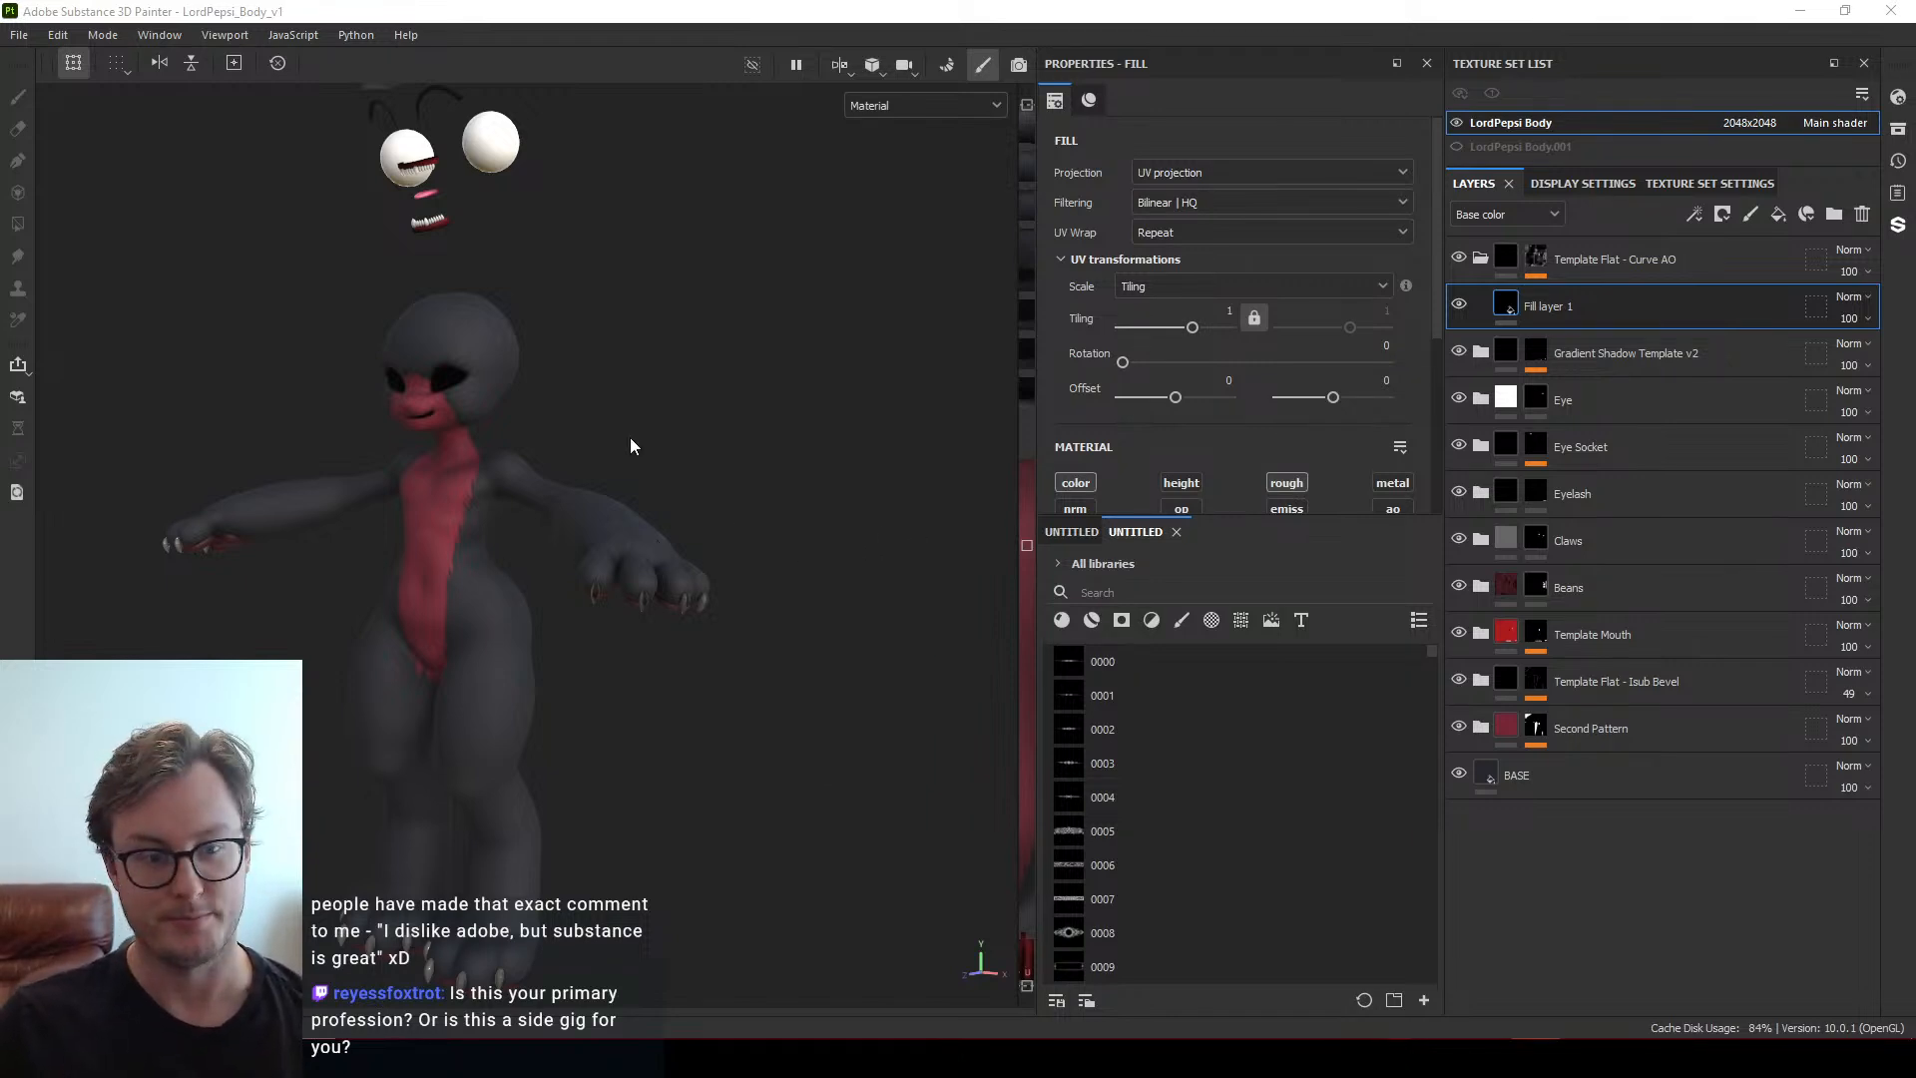
Add the unmasked parts of the claws to the Claws folder's mask using Polygon Fill in UV chunk mode
{"action": "mouse_move", "coordinate": [631, 437]}
{"action": "left_mouse_down", "text": "alt"}
{"action": "mouse_move", "coordinate": [663, 535]}
{"action": "mouse_move", "coordinate": [541, 610]}
{"action": "mouse_move", "coordinate": [461, 554]}
{"action": "mouse_move", "coordinate": [477, 483]}
{"action": "mouse_move", "coordinate": [439, 419]}
{"action": "mouse_move", "coordinate": [640, 512]}
{"action": "mouse_move", "coordinate": [598, 492]}
{"action": "mouse_move", "coordinate": [538, 535]}
{"action": "mouse_move", "coordinate": [470, 538]}
{"action": "mouse_move", "coordinate": [525, 513]}
{"action": "mouse_move", "coordinate": [620, 530]}
{"action": "mouse_move", "coordinate": [529, 500]}
{"action": "left_mouse_up", "text": "alt"}
{"action": "scroll", "coordinate": [527, 525], "scroll_direction": "up", "scroll_amount": 5}
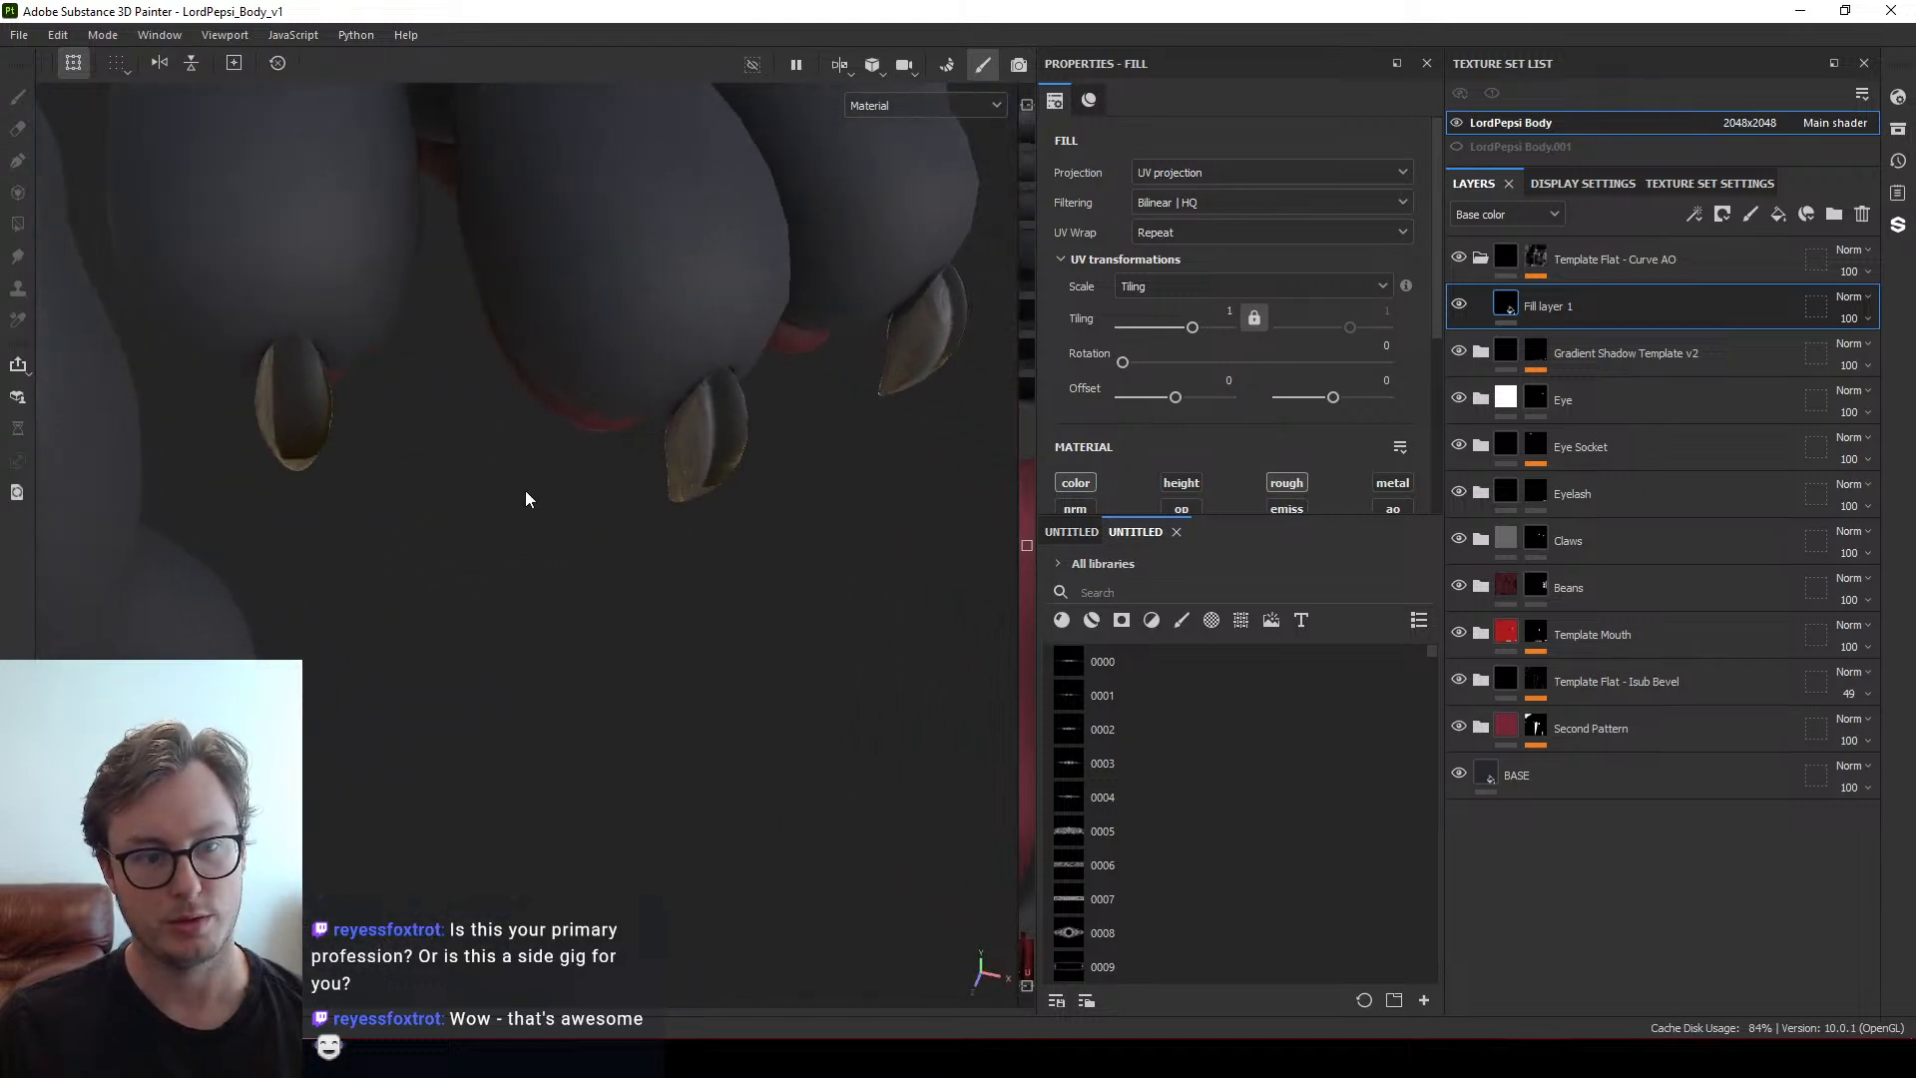
{"action": "left_click", "coordinate": [1537, 540]}
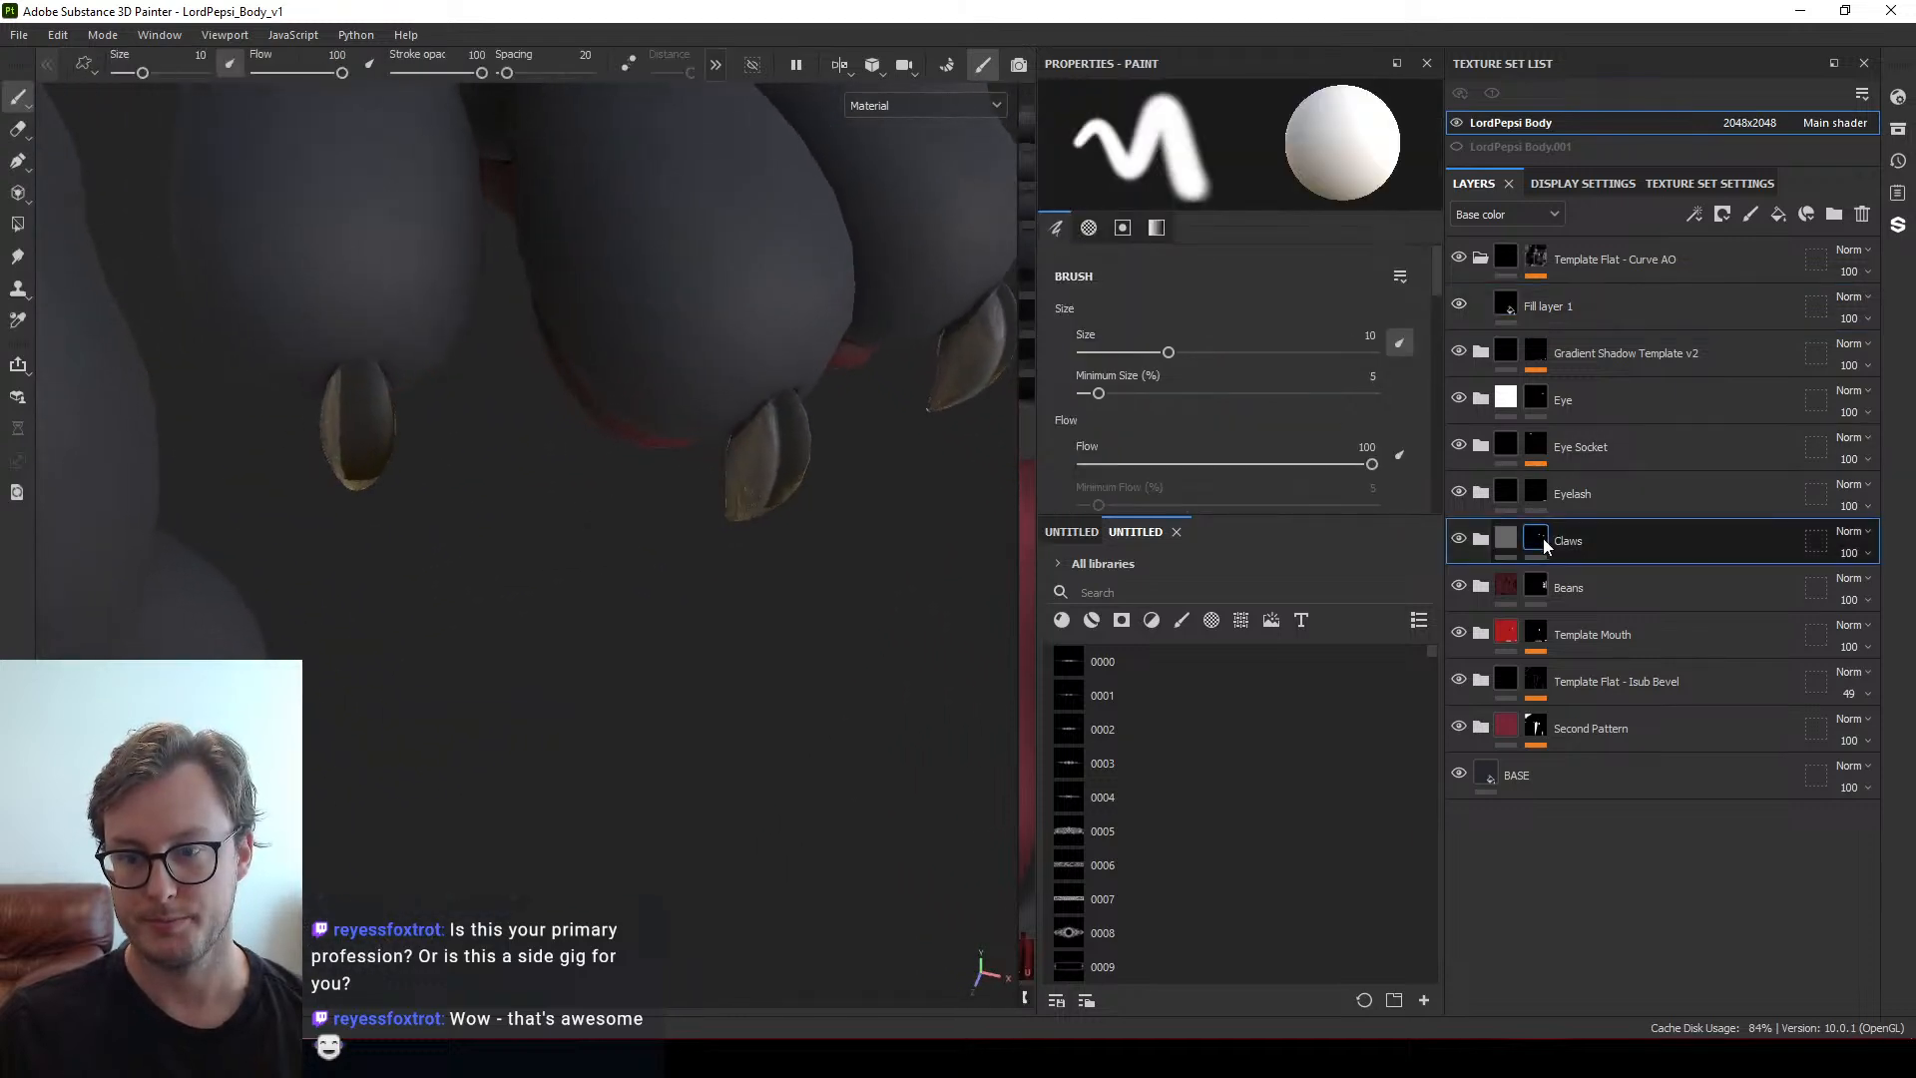
{"action": "left_click", "coordinate": [17, 223]}
{"action": "left_click", "coordinate": [148, 64]}
{"action": "left_click_drag", "start_coordinate": [304, 459], "coordinate": [439, 507]}
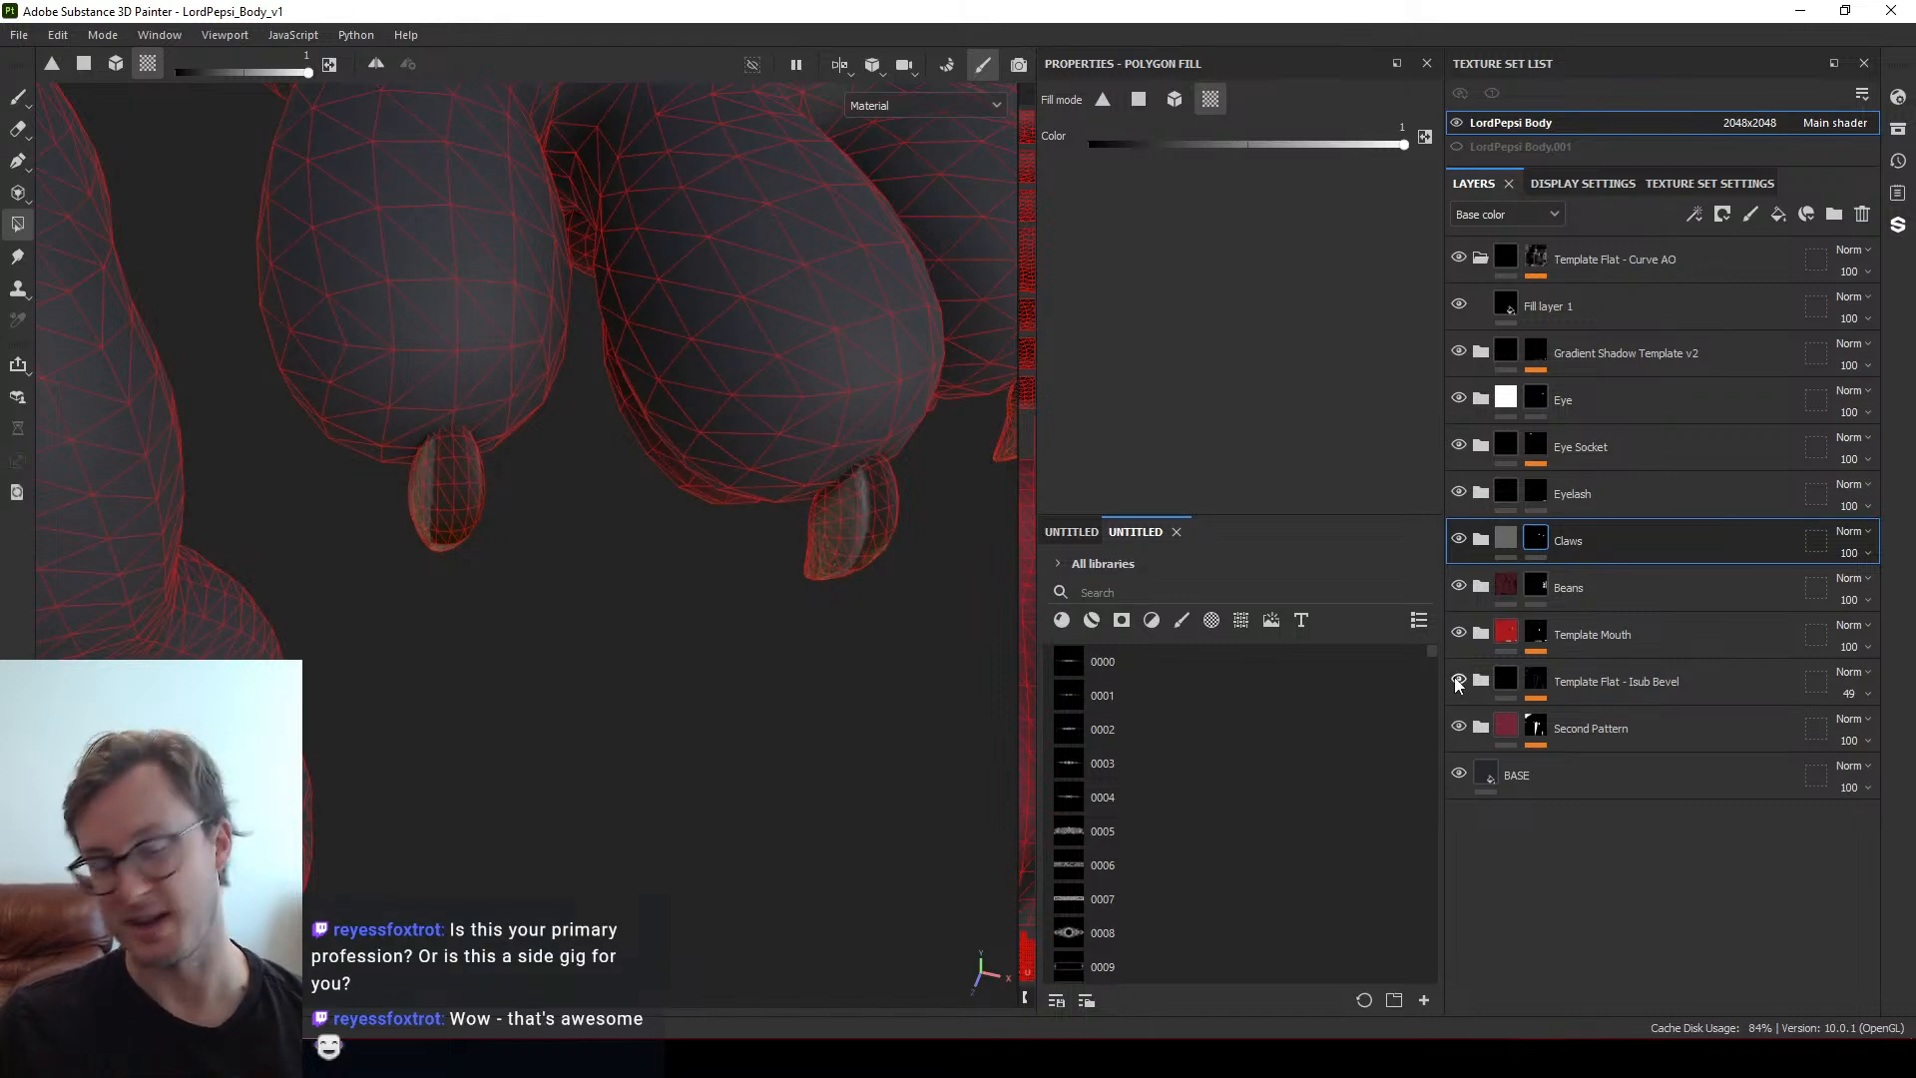
Add the User4 channel to the LordPepsi Body texture set
{"action": "scroll", "coordinate": [621, 555], "scroll_direction": "down", "scroll_amount": 8}
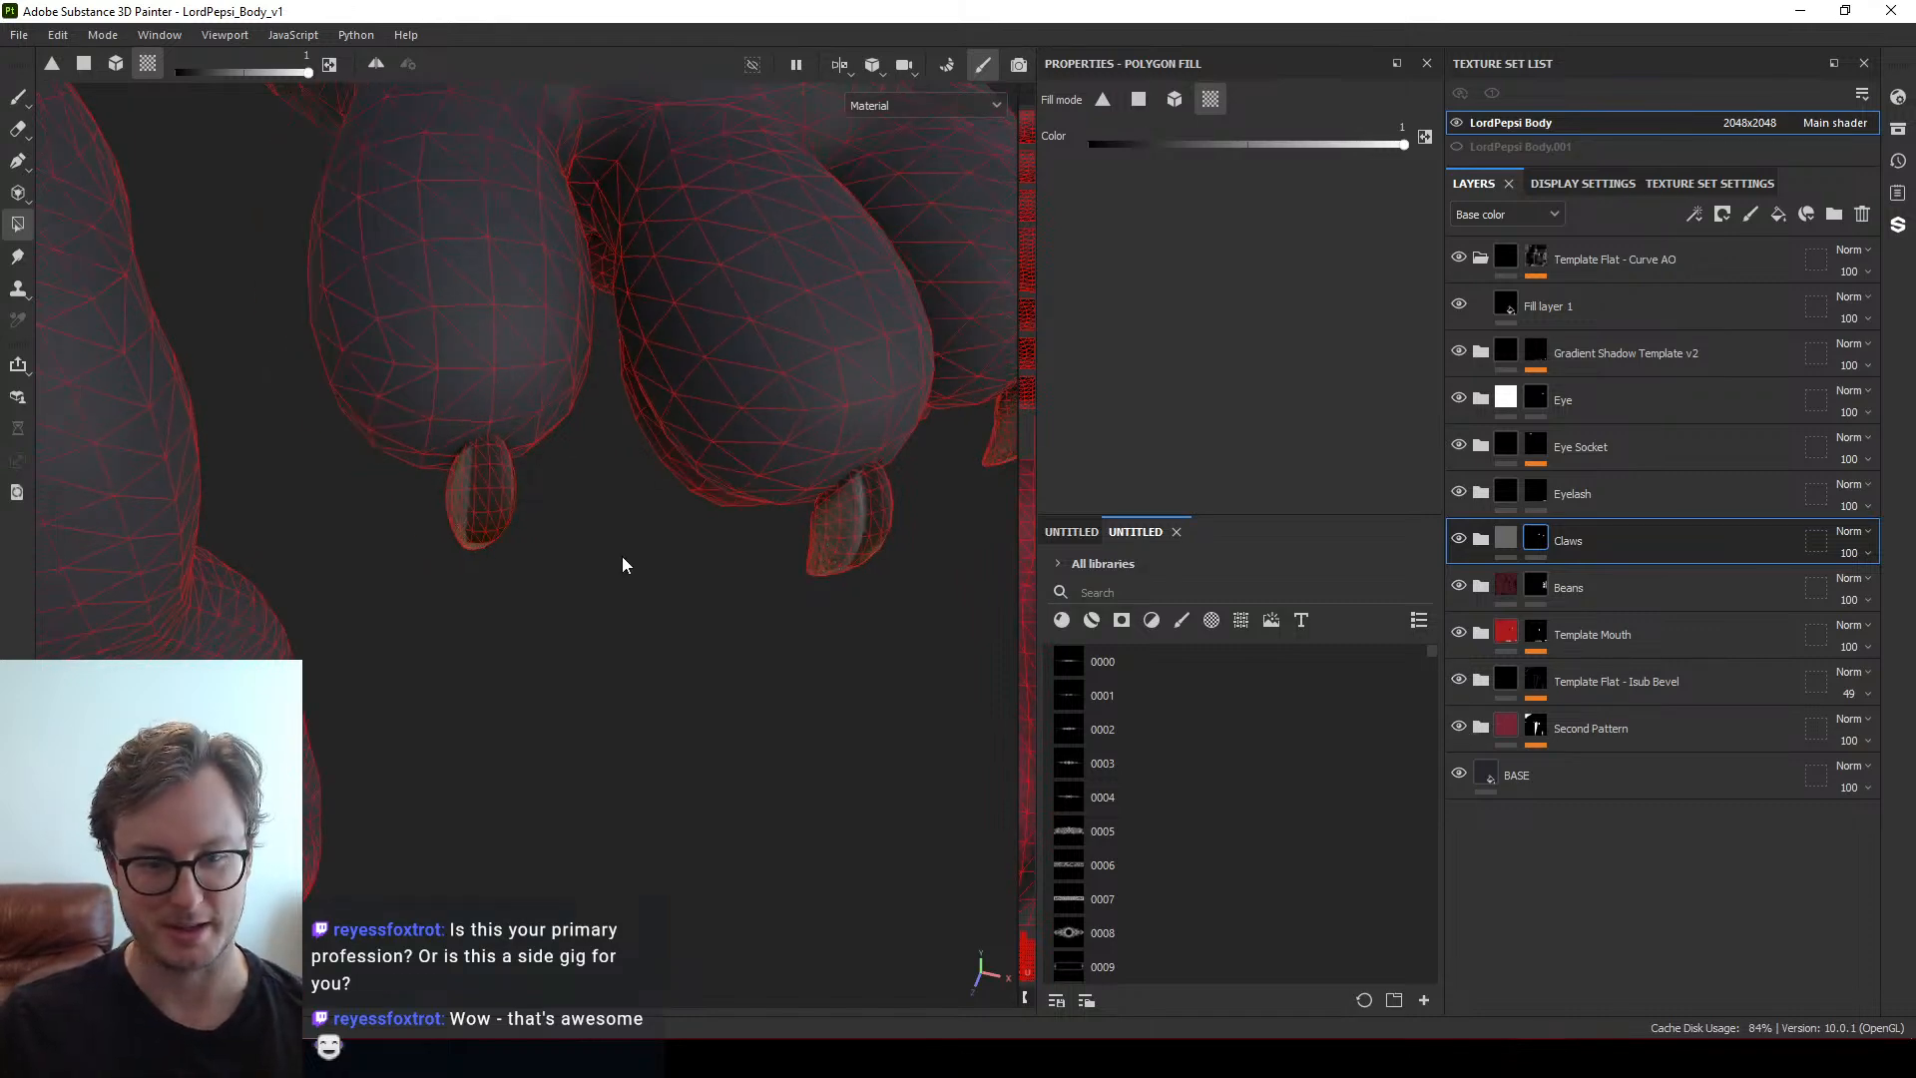
{"action": "left_click_drag", "start_coordinate": [620, 554], "coordinate": [511, 575], "text": "alt"}
{"action": "middle_click_drag", "start_coordinate": [511, 575], "coordinate": [640, 457], "text": "alt"}
{"action": "scroll", "coordinate": [639, 457], "scroll_direction": "down", "scroll_amount": 4}
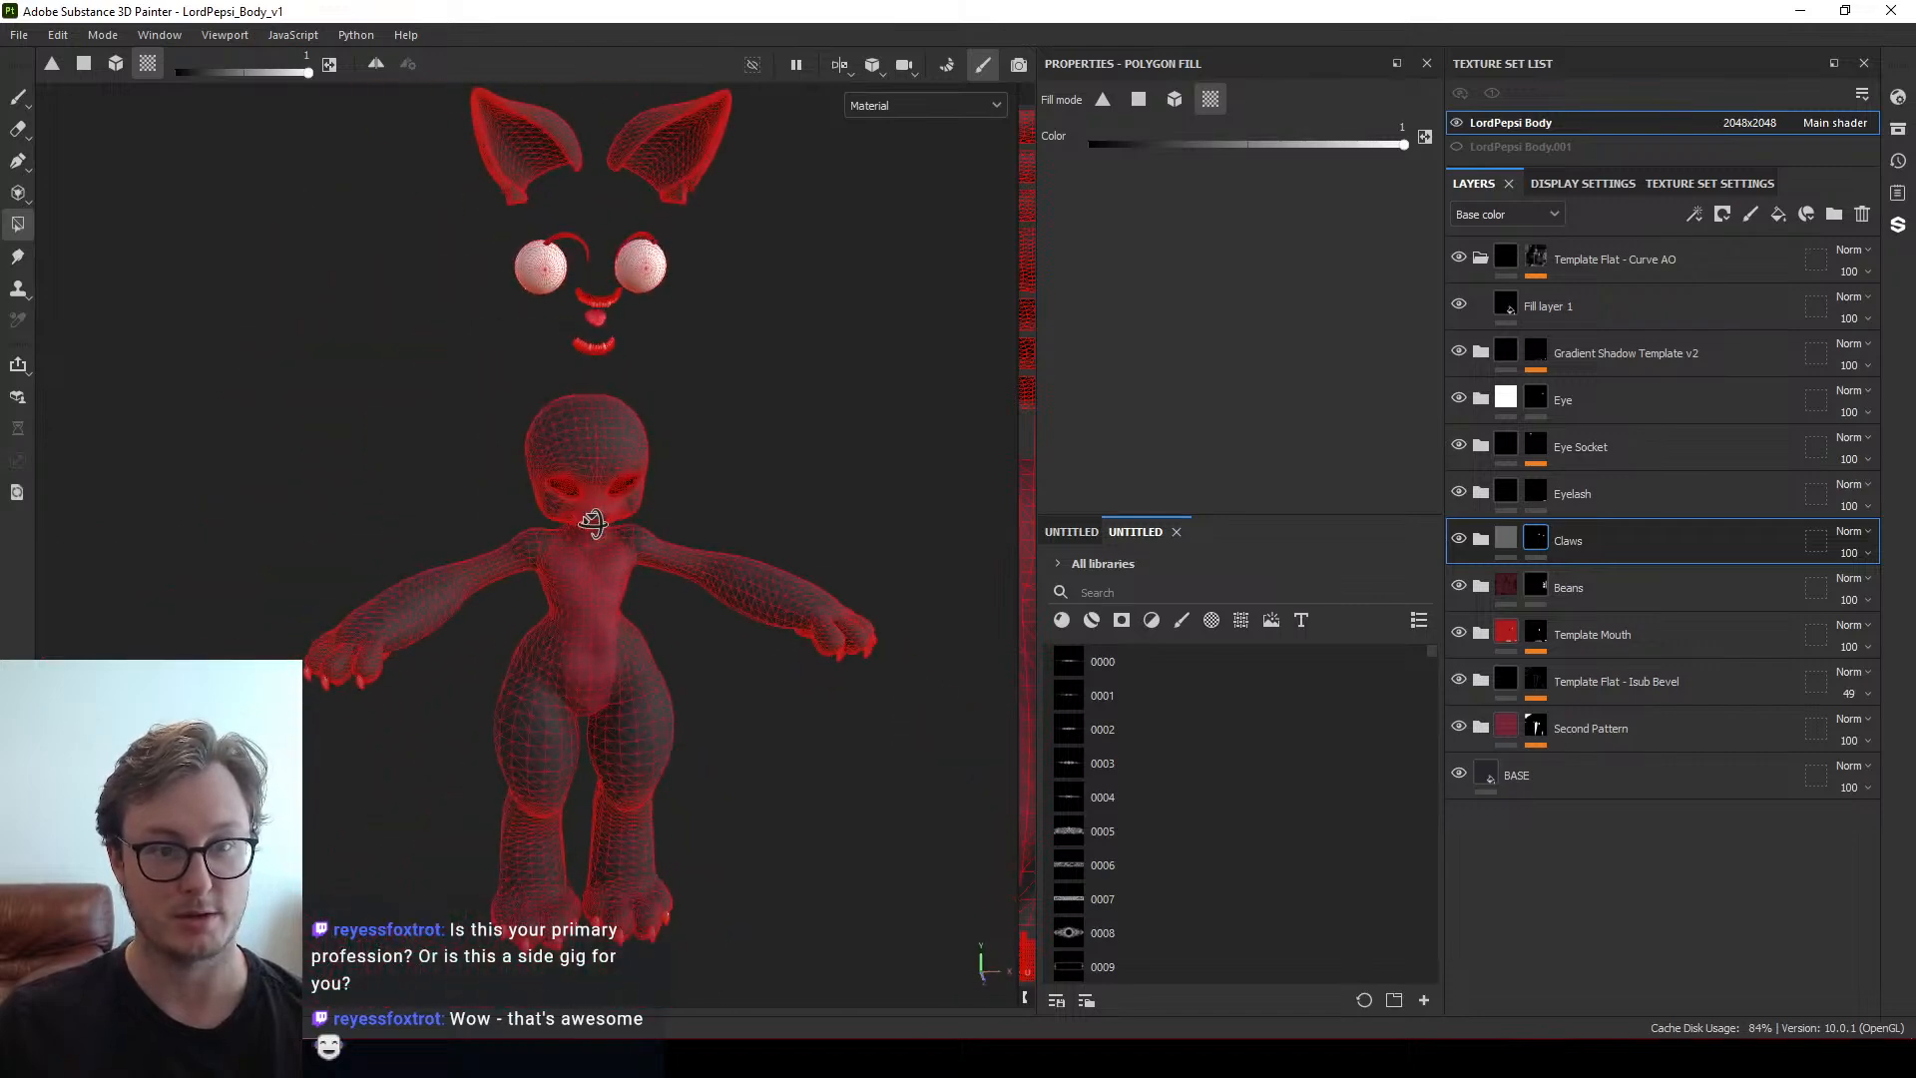
{"action": "scroll", "coordinate": [672, 451], "scroll_direction": "up", "scroll_amount": 4}
{"action": "left_click", "coordinate": [1703, 184]}
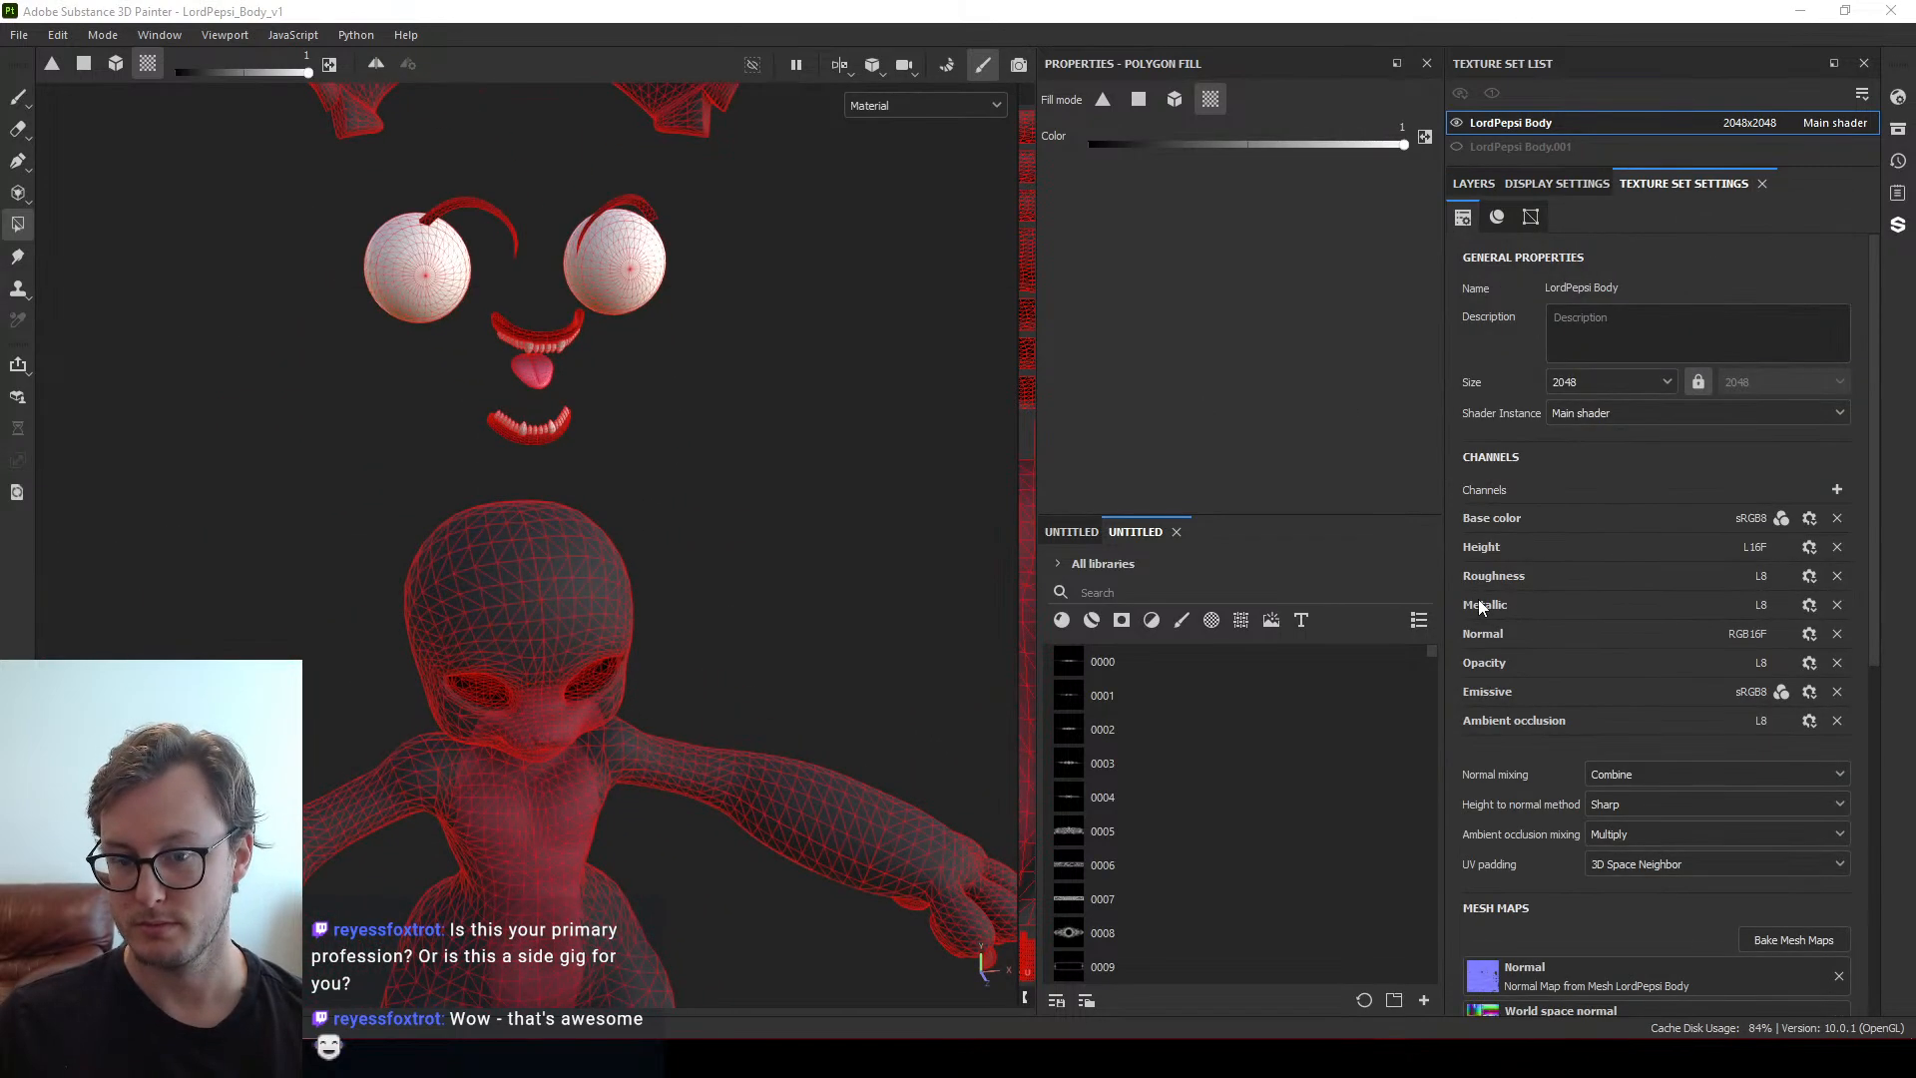
{"action": "left_click", "coordinate": [1837, 489]}
{"action": "mouse_move", "coordinate": [1806, 587]}
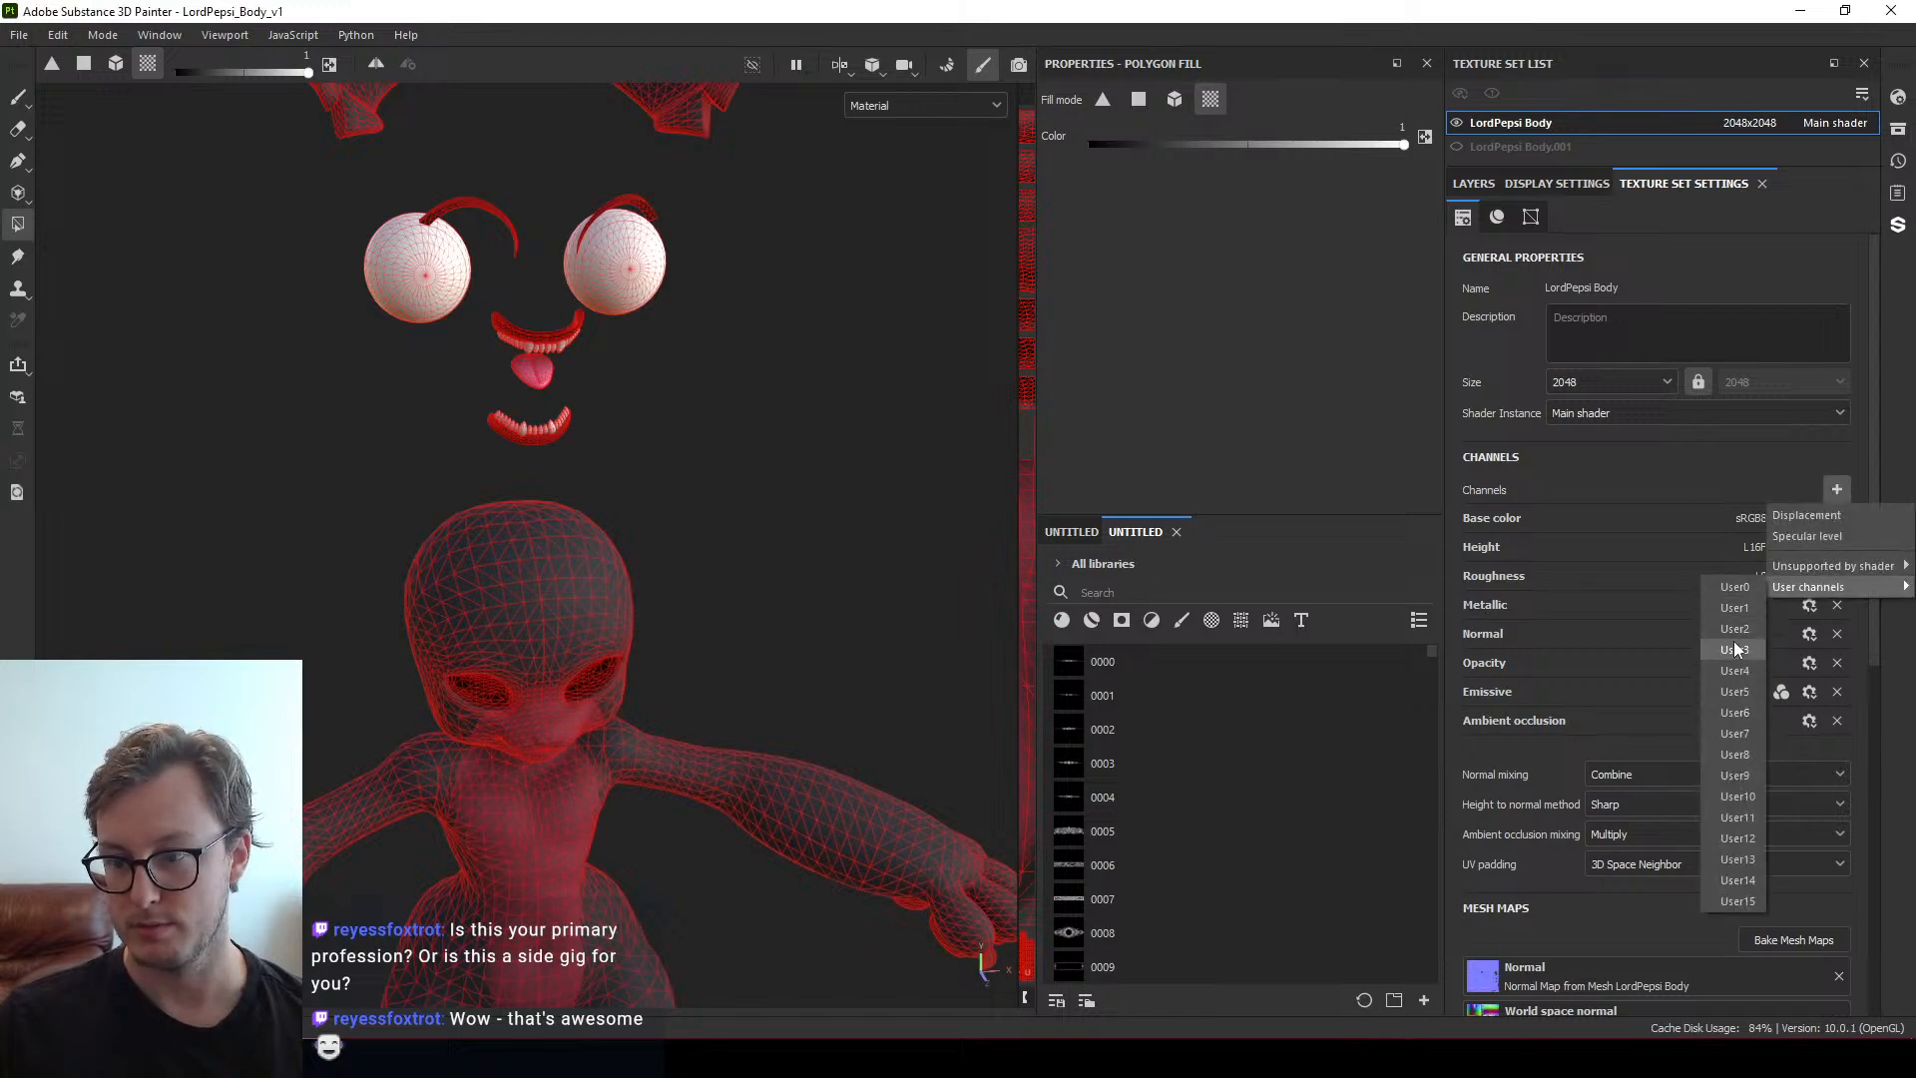
{"action": "left_click", "coordinate": [1733, 671]}
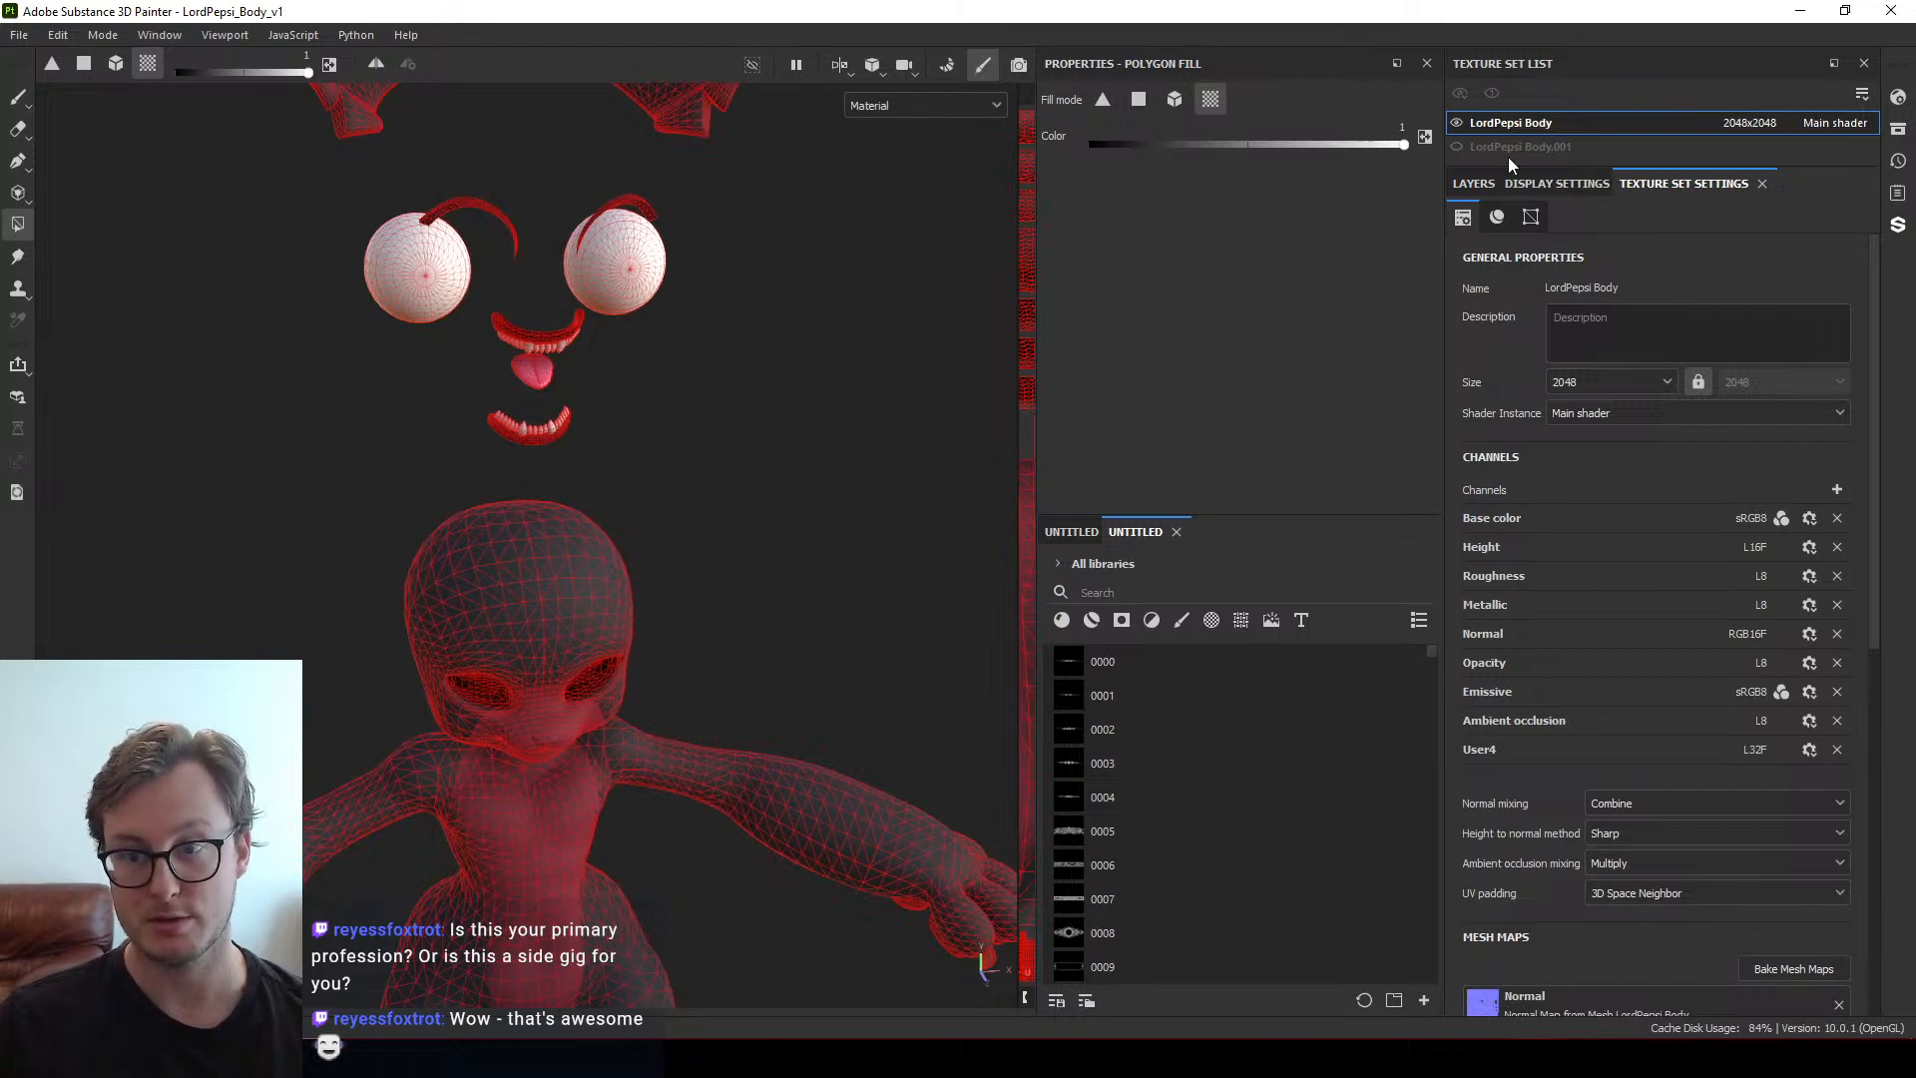
Enable the user4 channel on the BASE fill layer with a value of 0
{"action": "left_click", "coordinate": [1492, 185]}
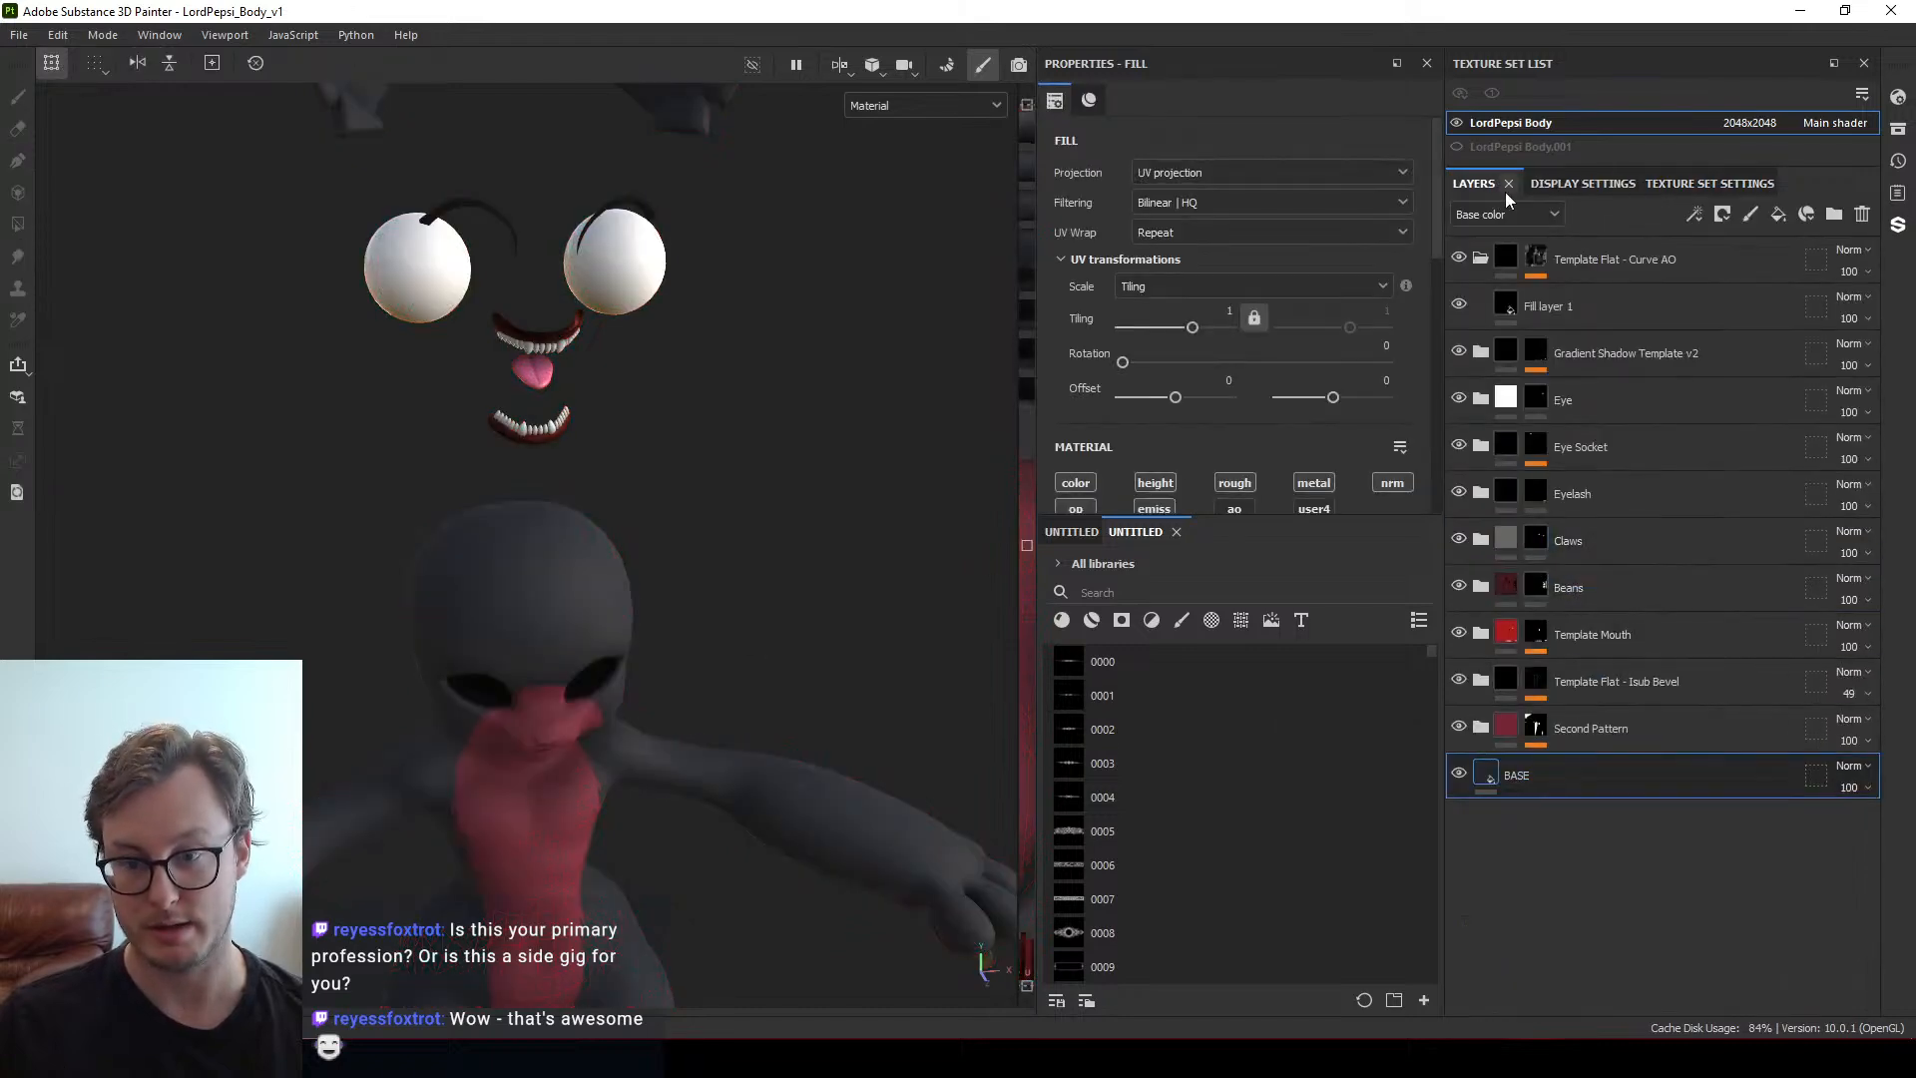
{"action": "scroll", "coordinate": [1188, 405], "scroll_direction": "down", "scroll_amount": 4}
{"action": "scroll", "coordinate": [1302, 215], "scroll_direction": "up", "scroll_amount": 1}
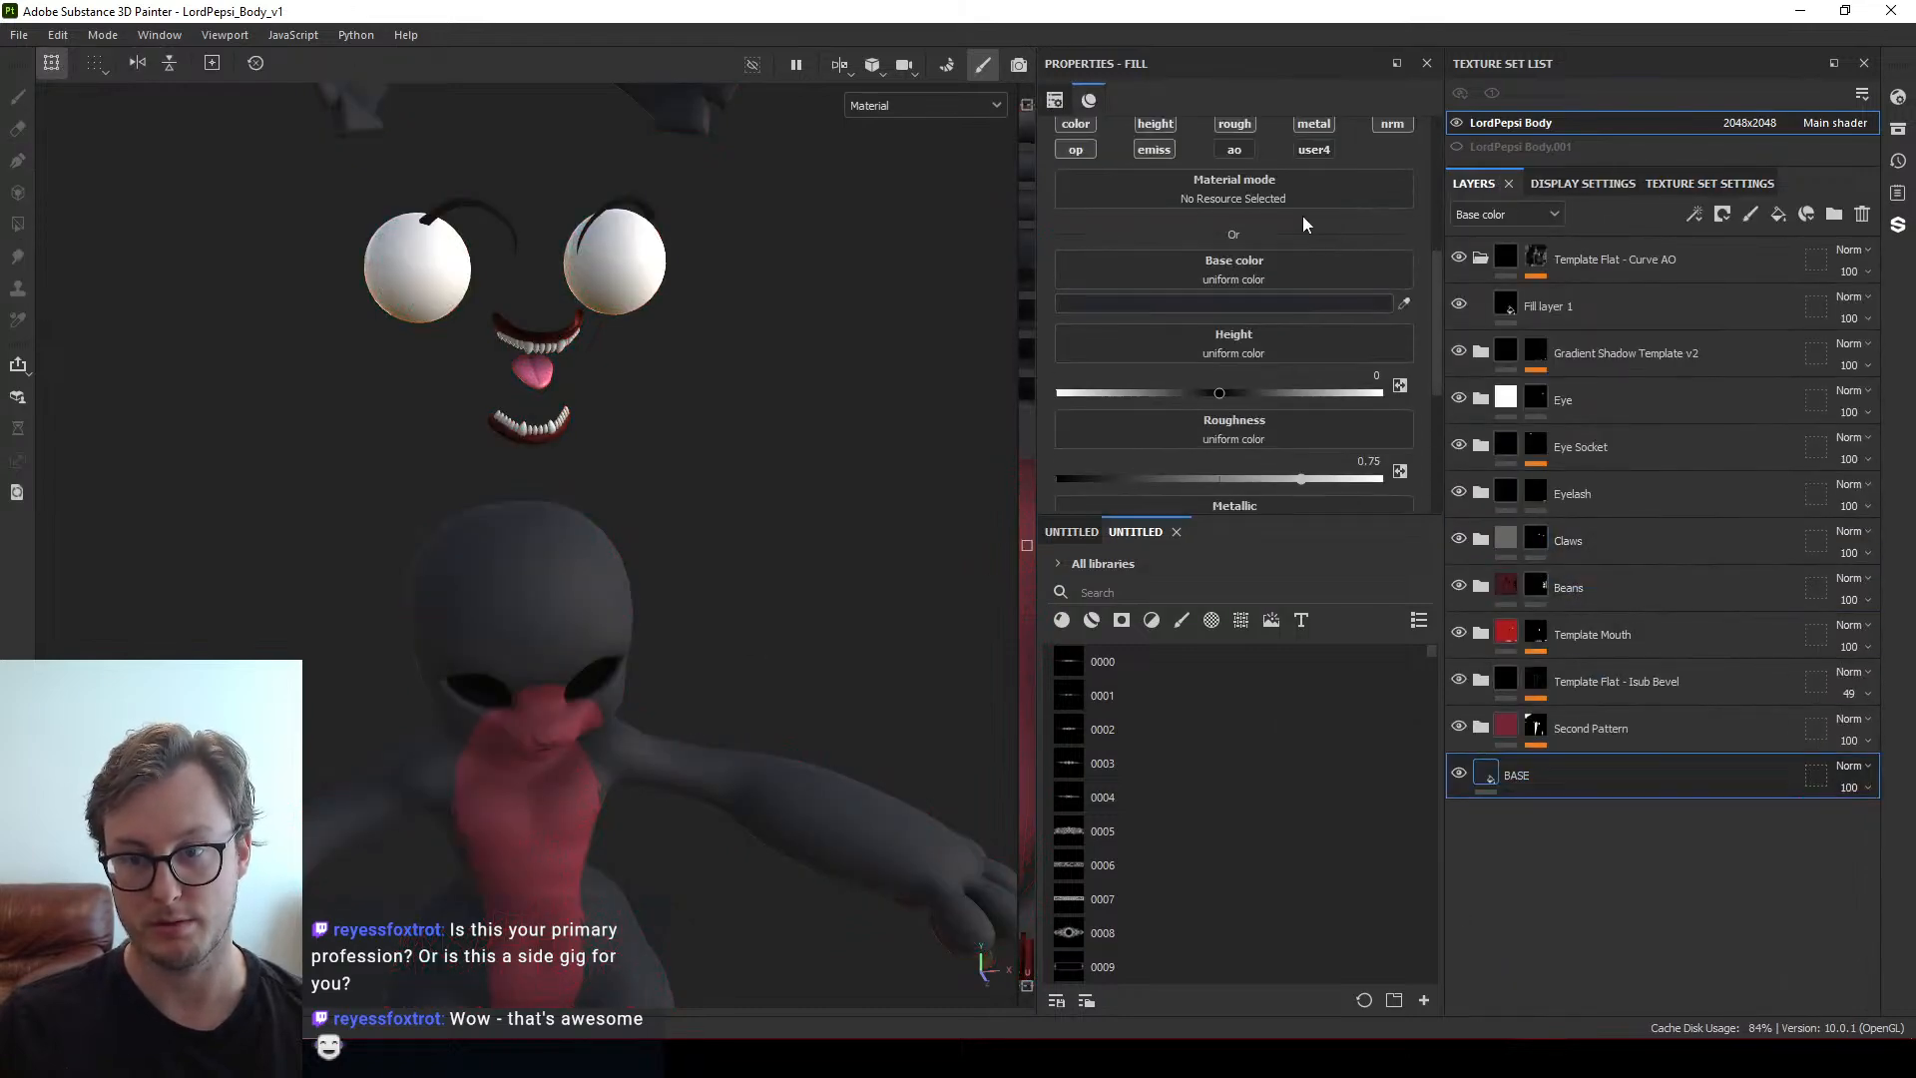
{"action": "left_click", "coordinate": [1309, 151]}
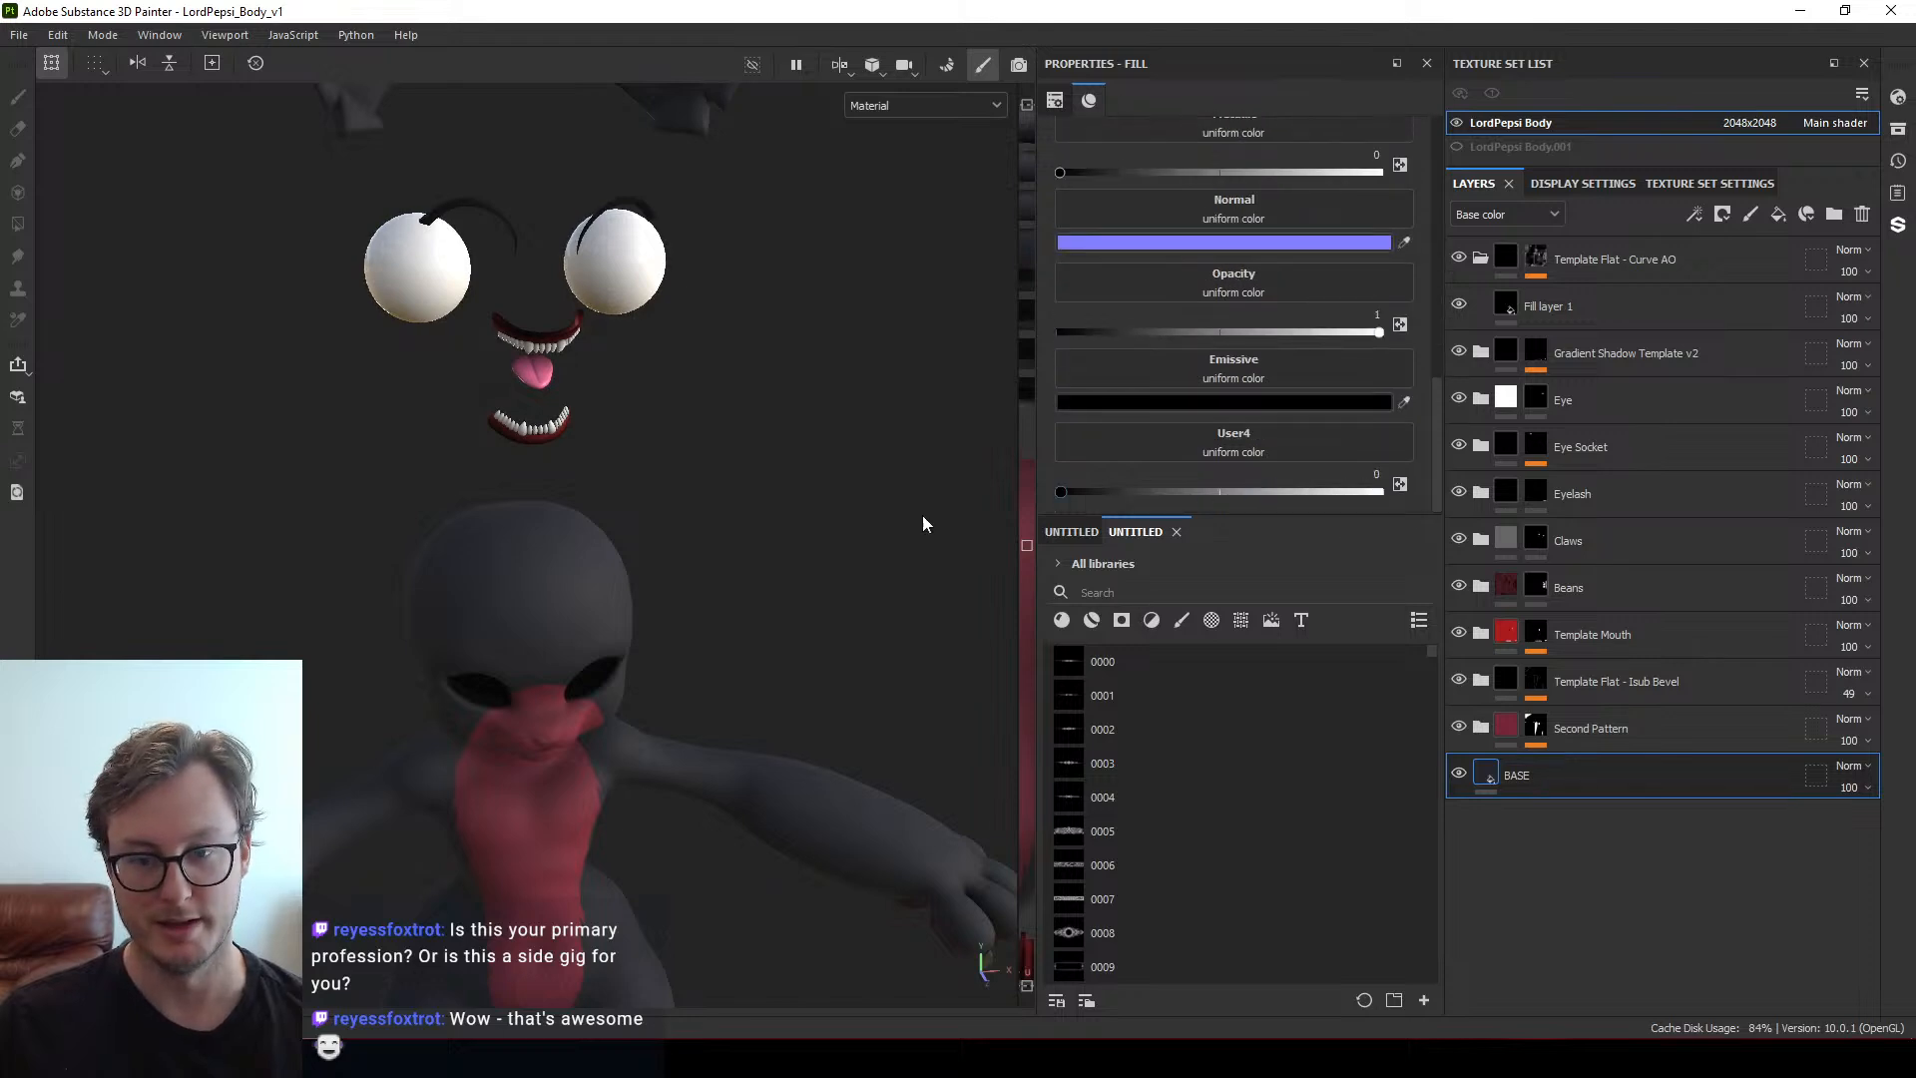
Display the User4 channel in the viewport and fill the eyes white in user4 on the Eye folder's fill layer
{"action": "left_click", "coordinate": [864, 106]}
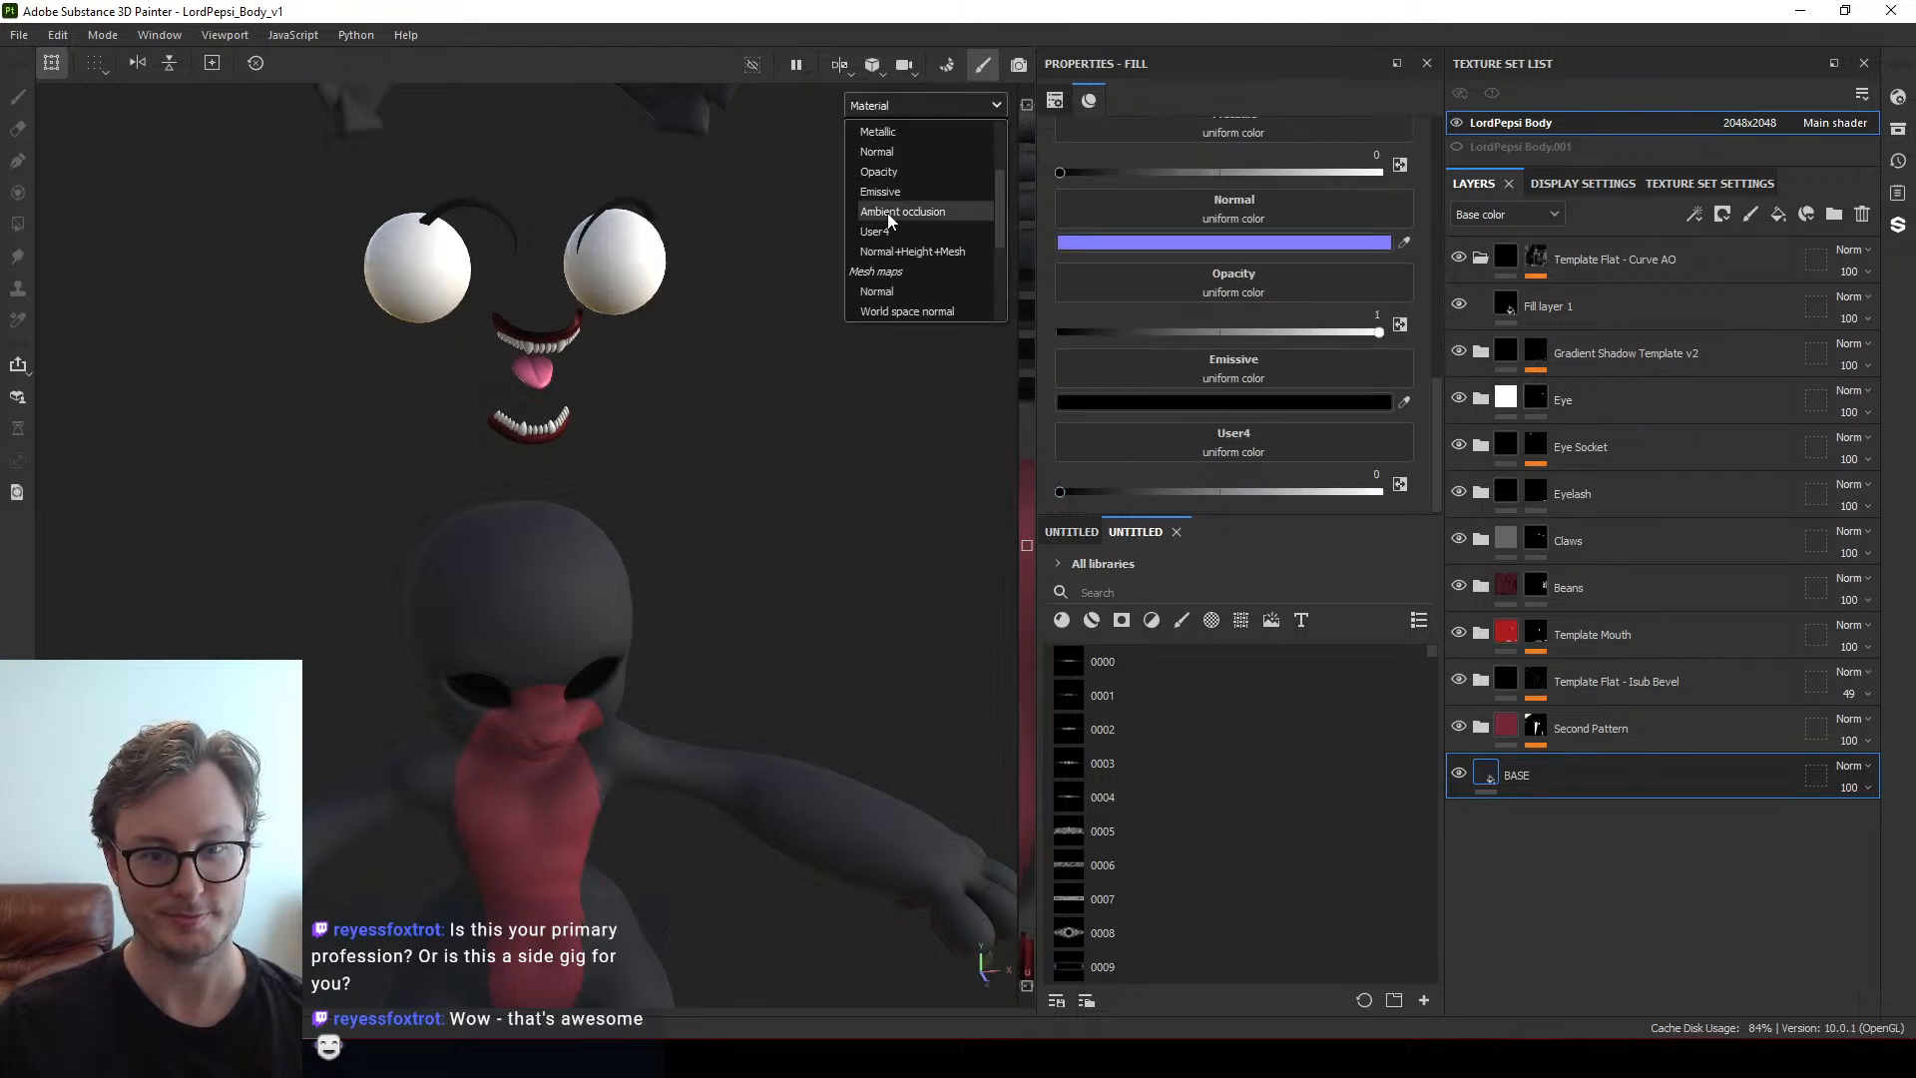
{"action": "left_click", "coordinate": [875, 231]}
{"action": "left_click_drag", "start_coordinate": [1506, 305], "coordinate": [1502, 455]}
{"action": "scroll", "coordinate": [648, 452], "scroll_direction": "down", "scroll_amount": 3}
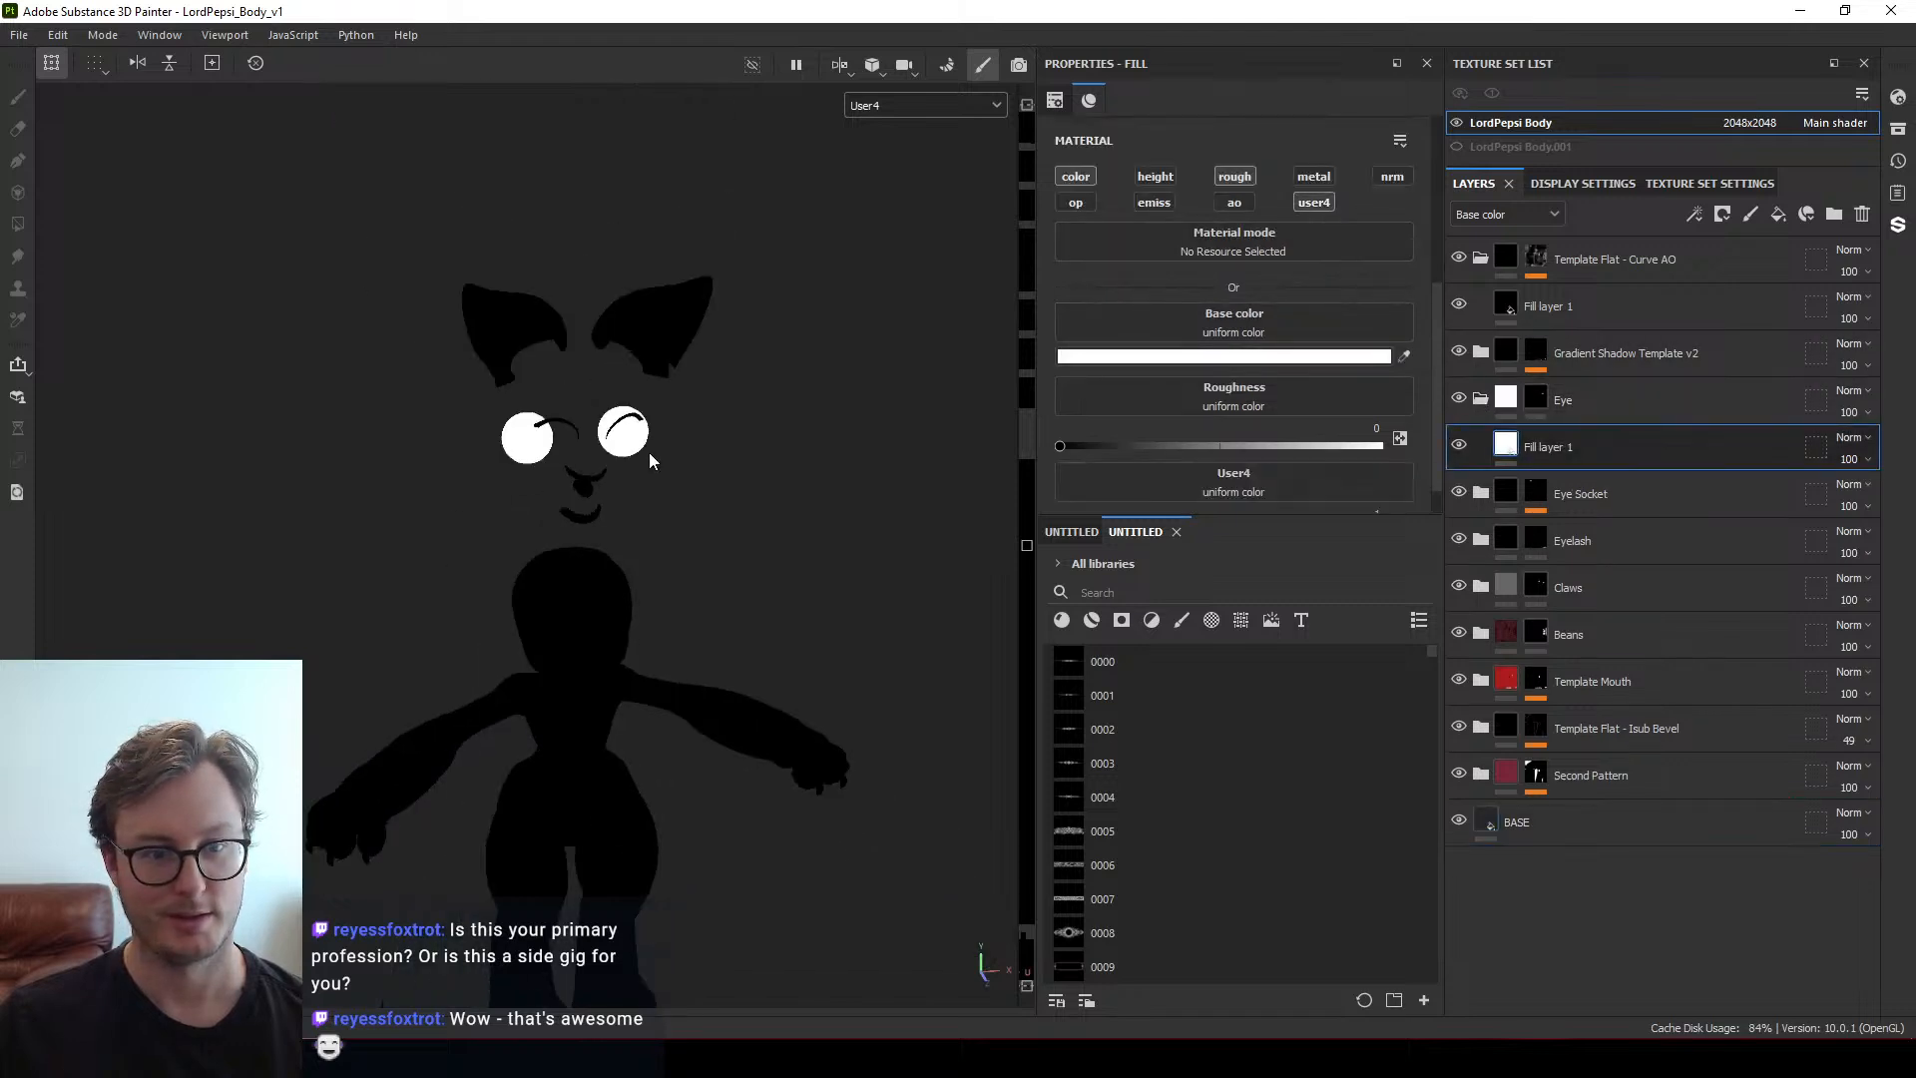
{"action": "left_click_drag", "start_coordinate": [649, 452], "coordinate": [564, 436], "text": "alt"}
Save the project, export the LordPepsi Body textures including the decal masks, and save the export settings
{"action": "key", "text": "ctrl+s"}
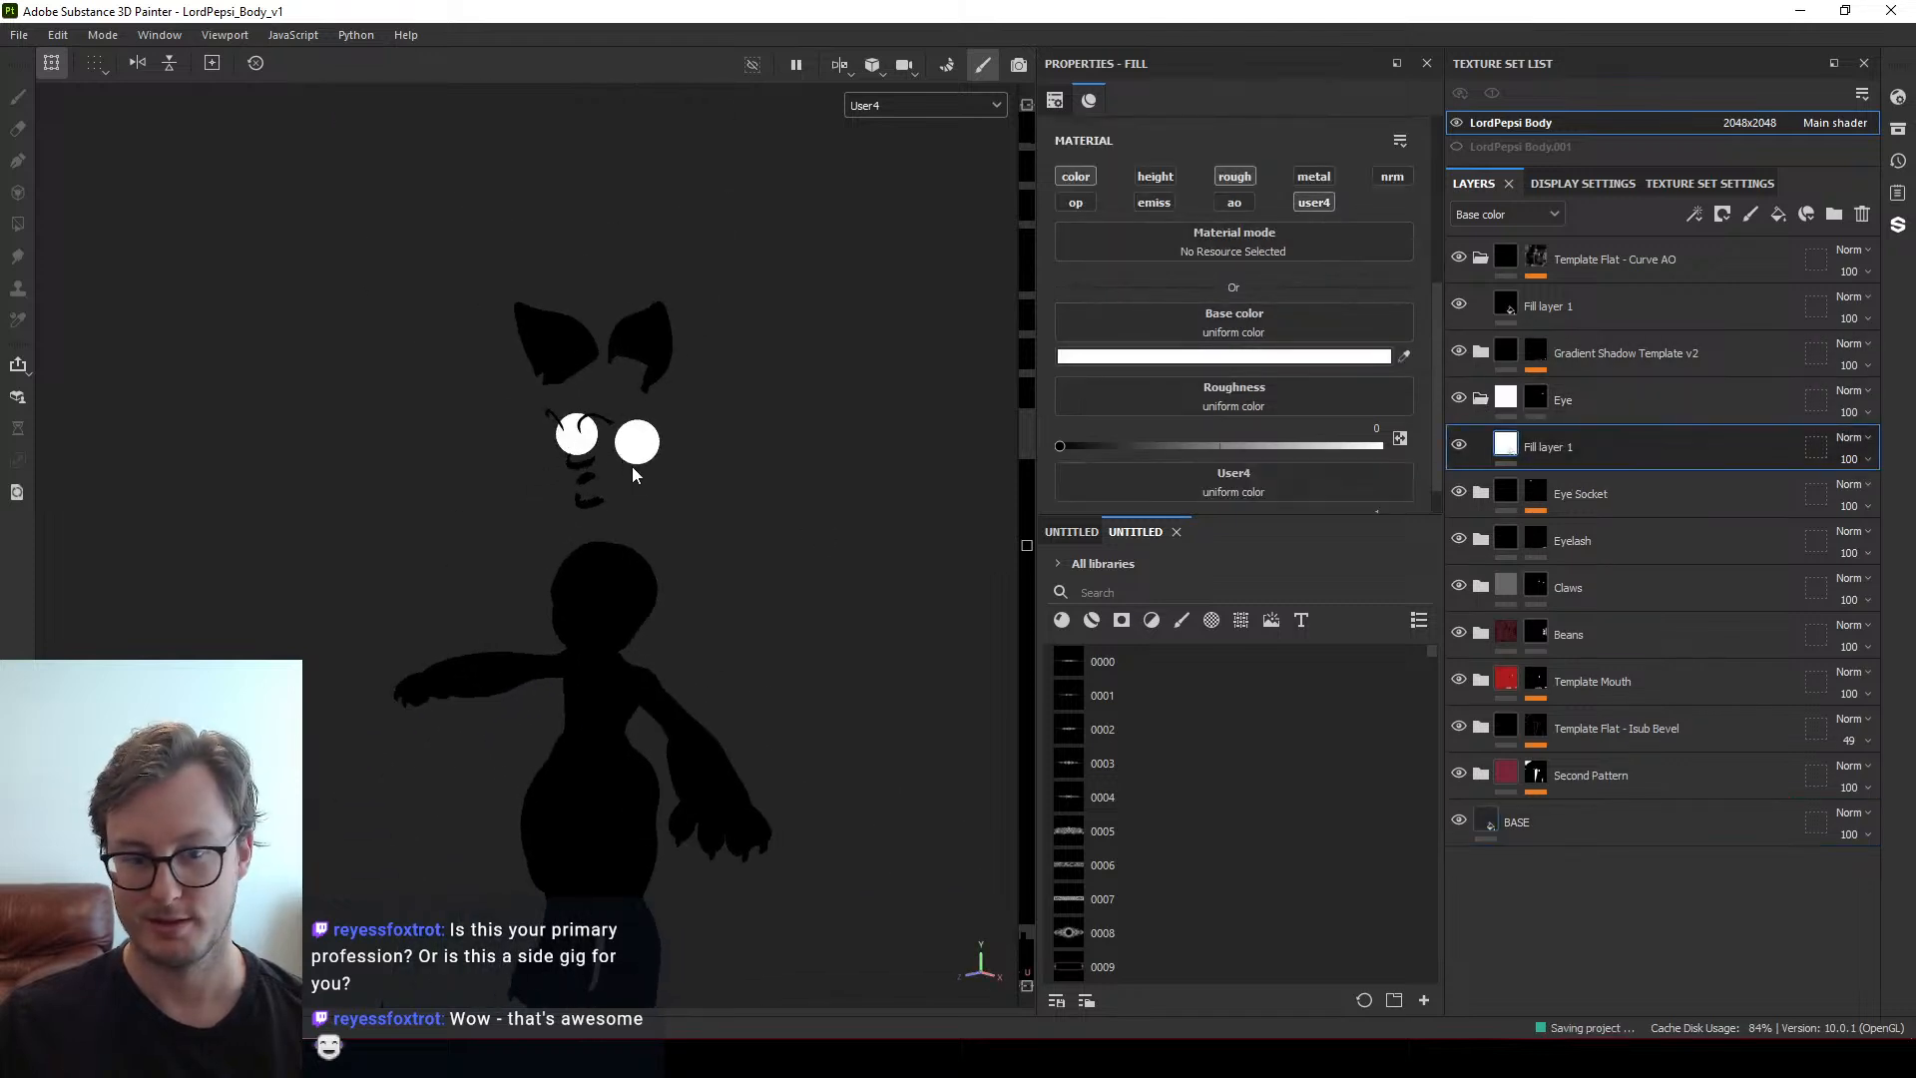
{"action": "left_click", "coordinate": [14, 38]}
{"action": "left_click", "coordinate": [64, 324]}
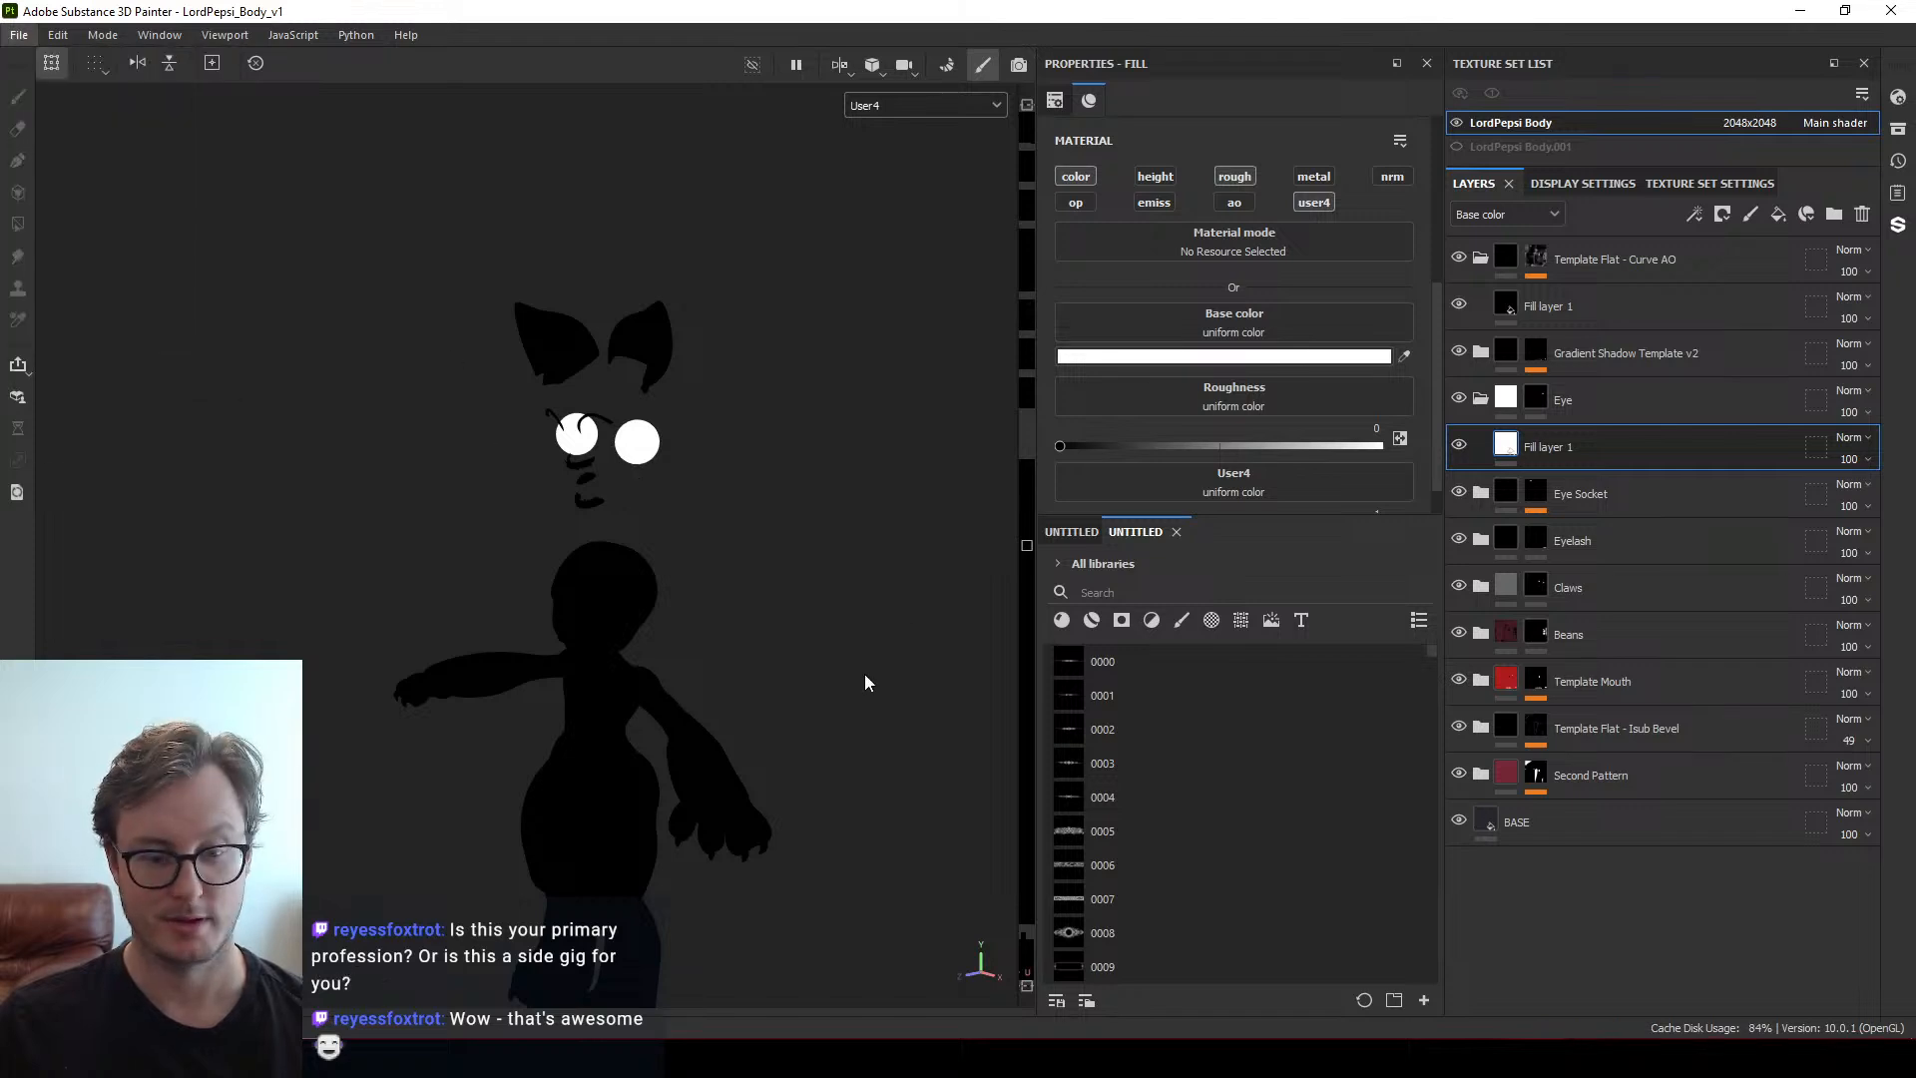
{"action": "left_click", "coordinate": [1430, 879]}
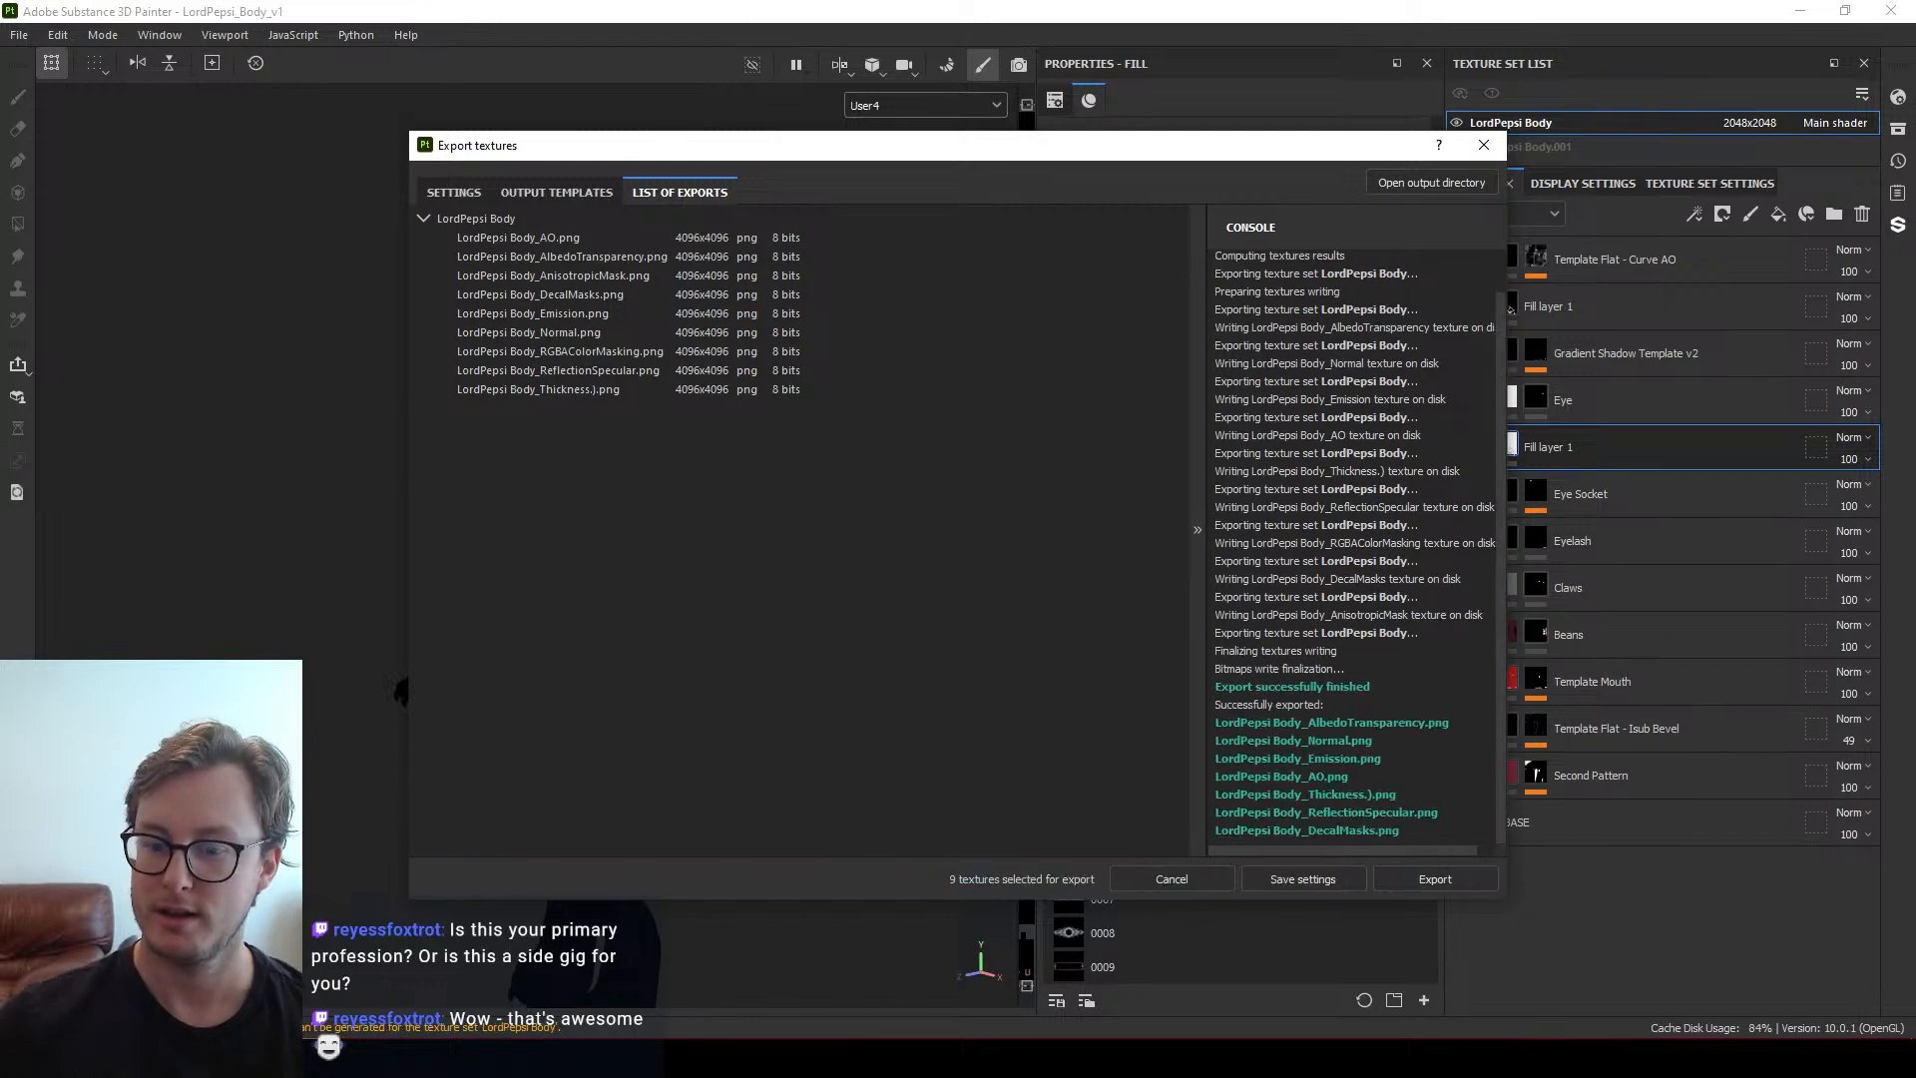
{"action": "left_click", "coordinate": [1303, 876]}
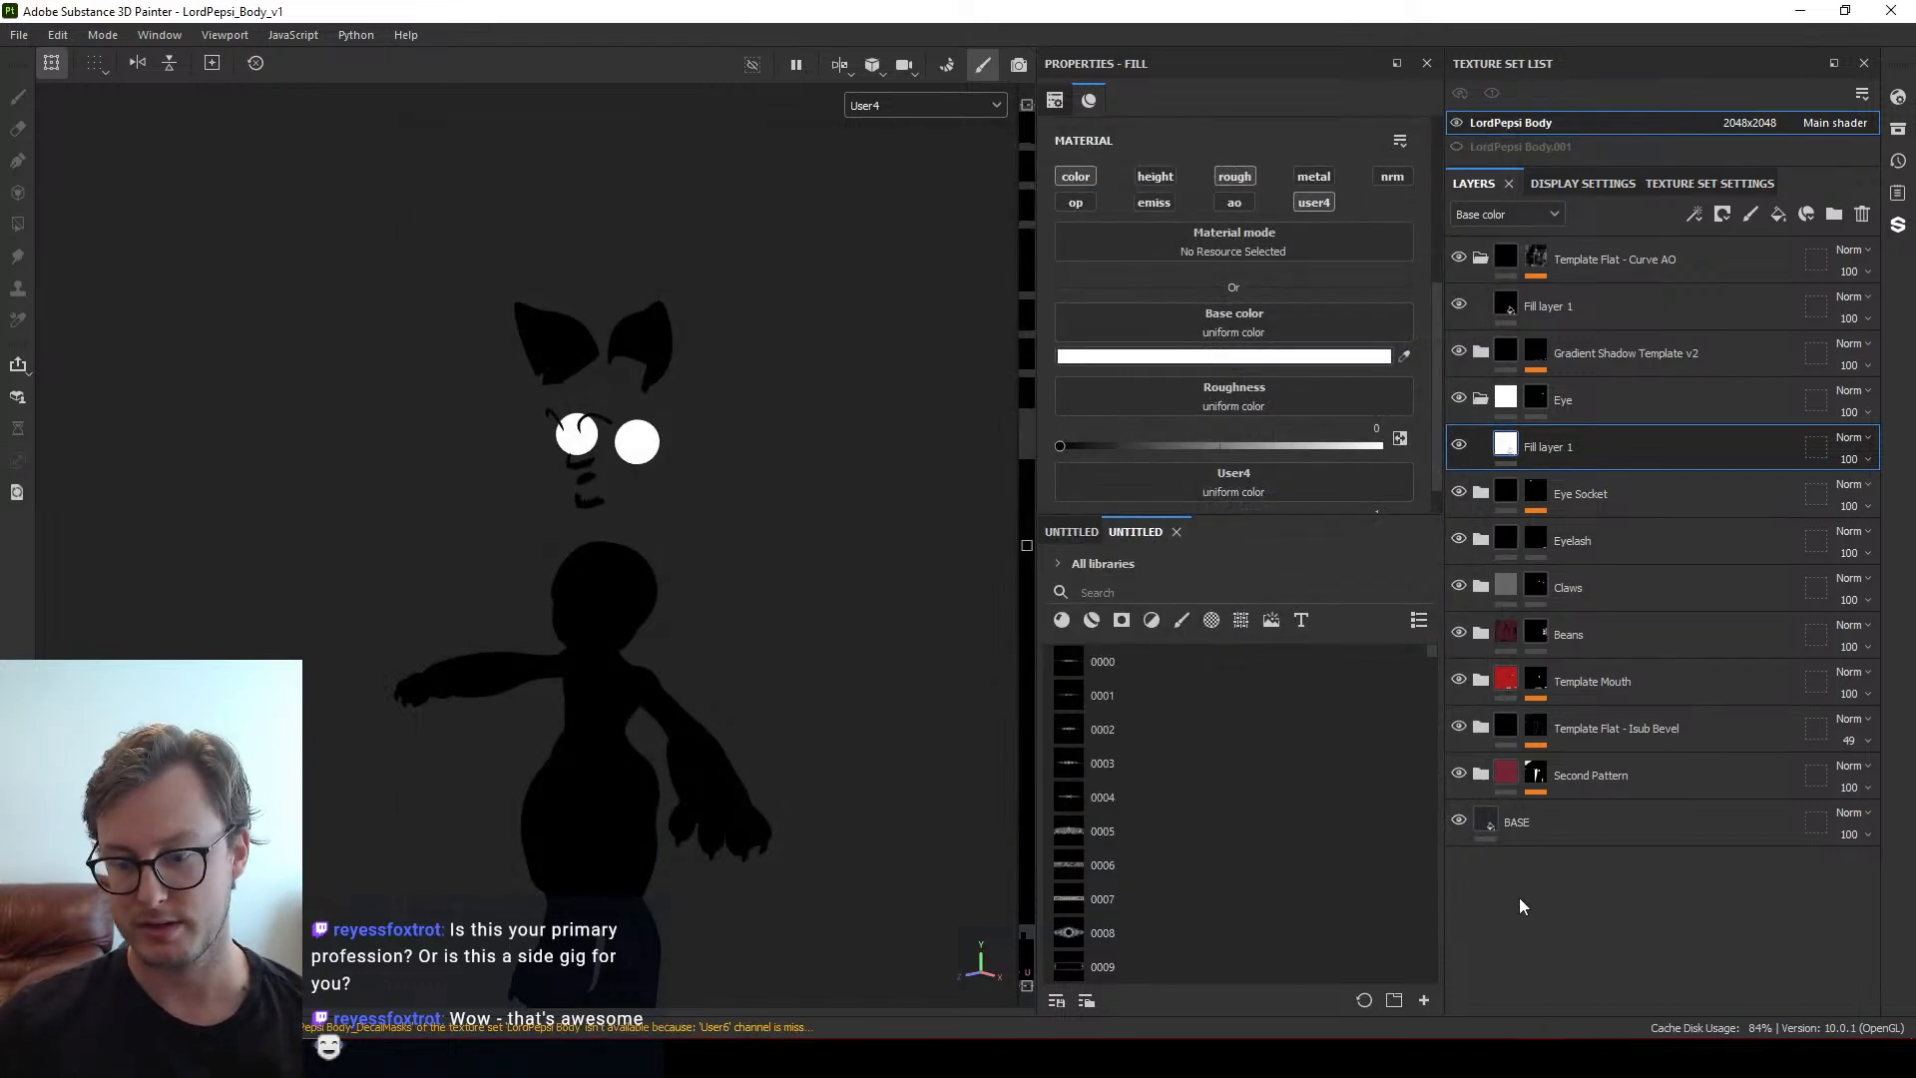
Switch to Unity and assign LordPepsi Body_DecalMasks as the Decals RGBA mask of the LordPepsi Body material
{"action": "key", "text": "alt+Tab"}
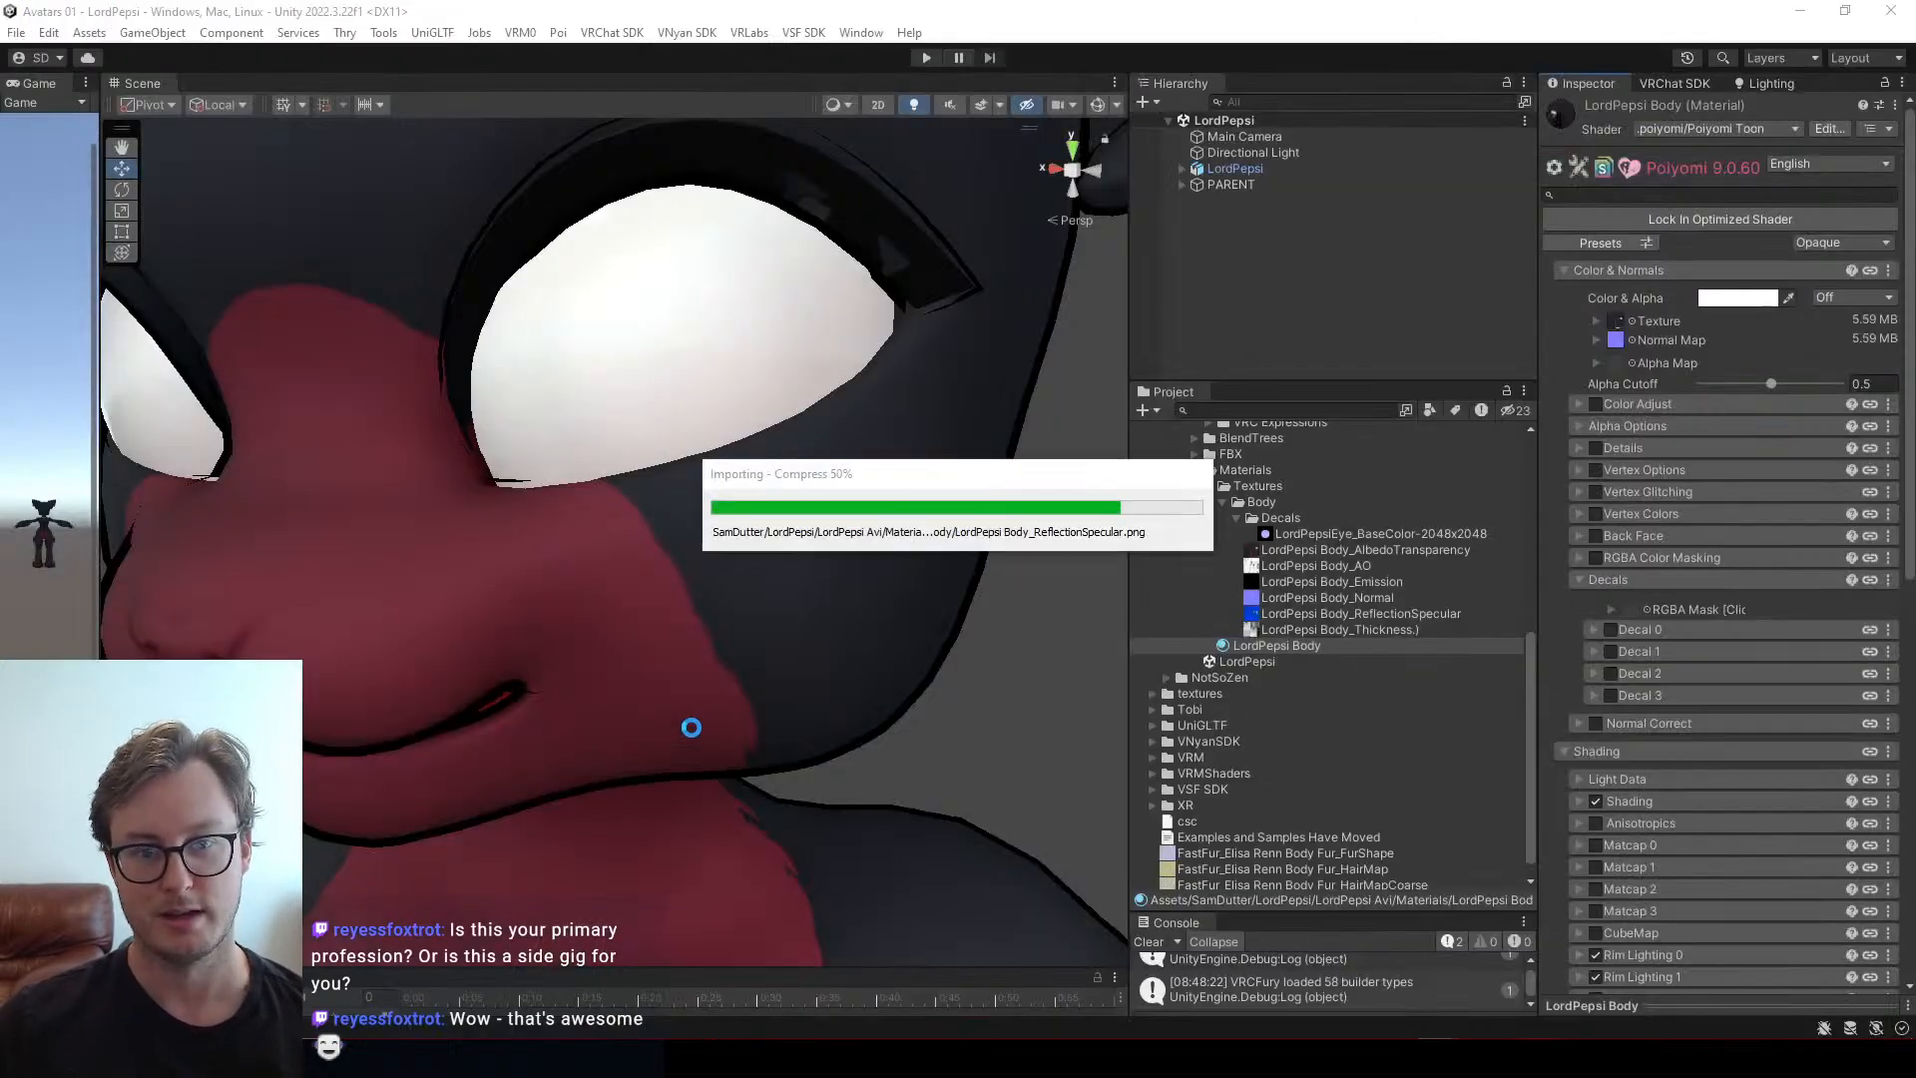
{"action": "key", "text": "alt+Tab"}
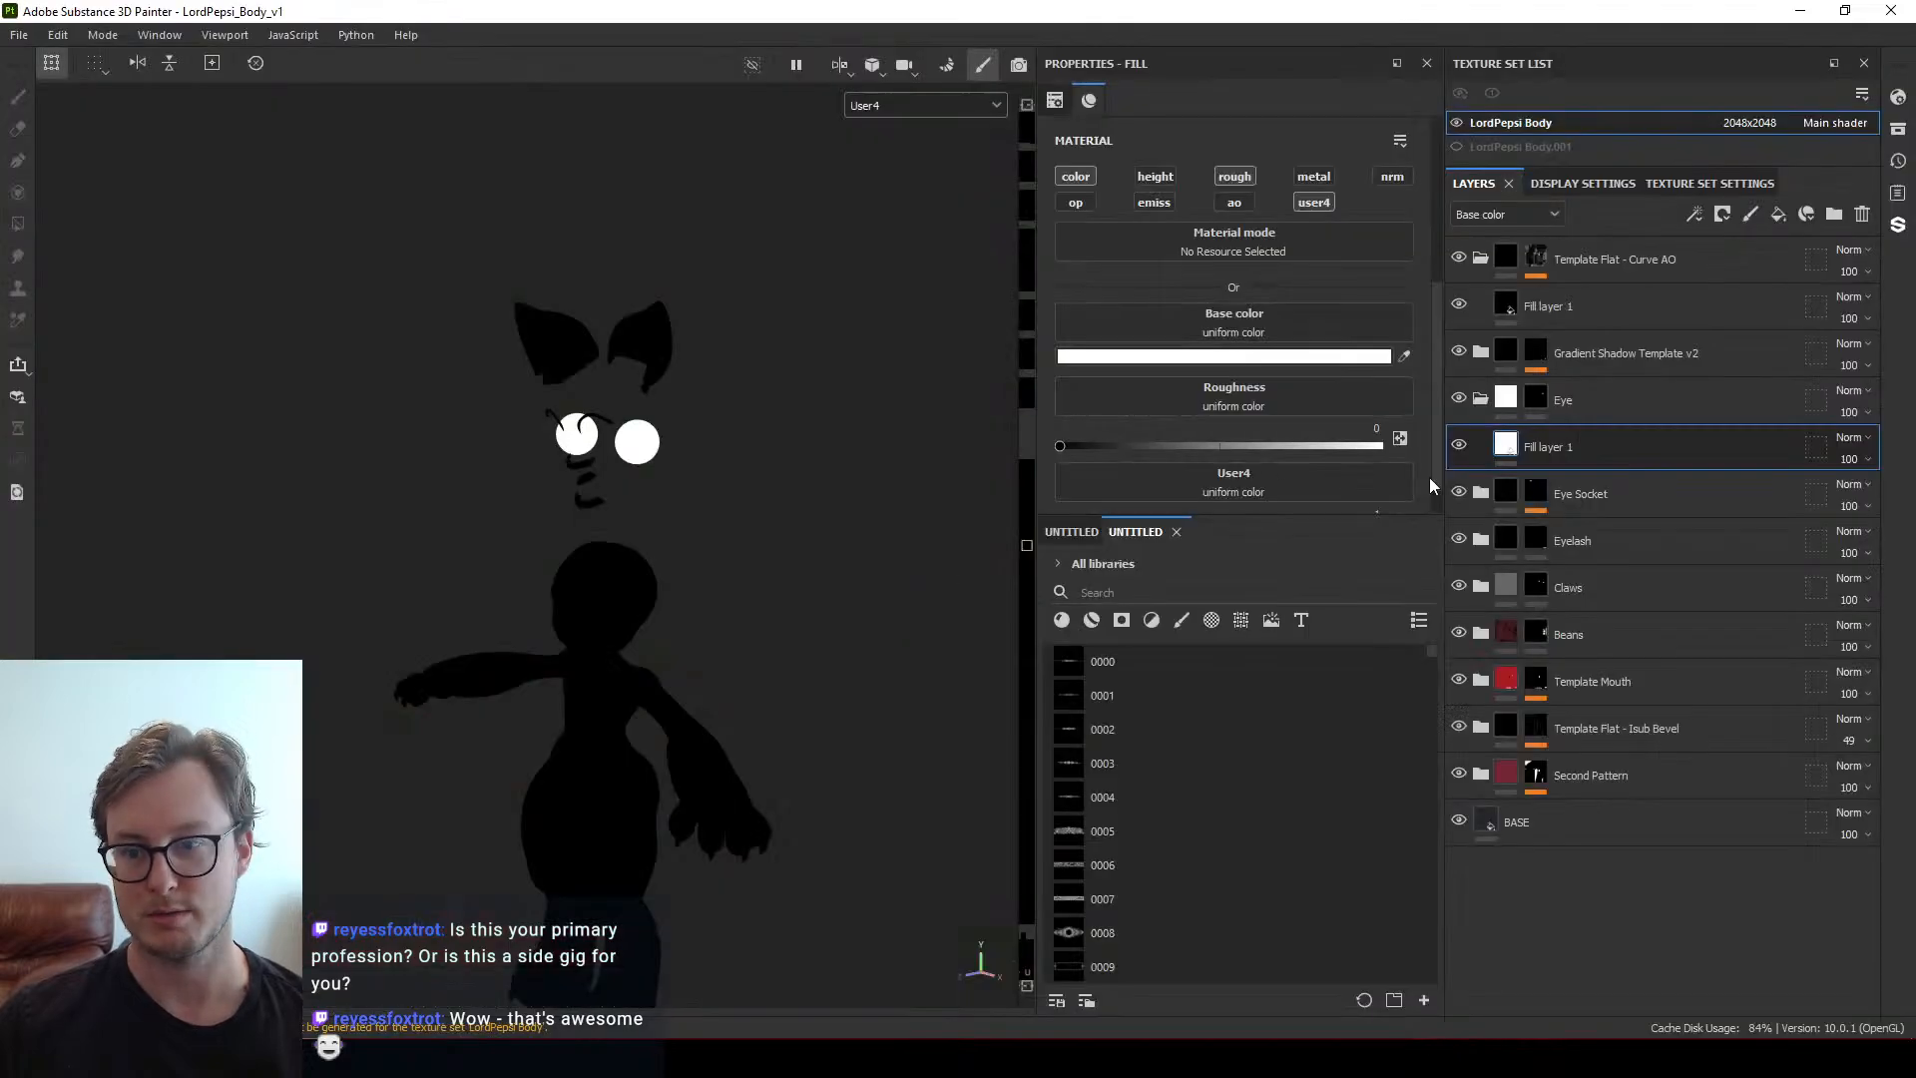
{"action": "key", "text": "alt+Tab"}
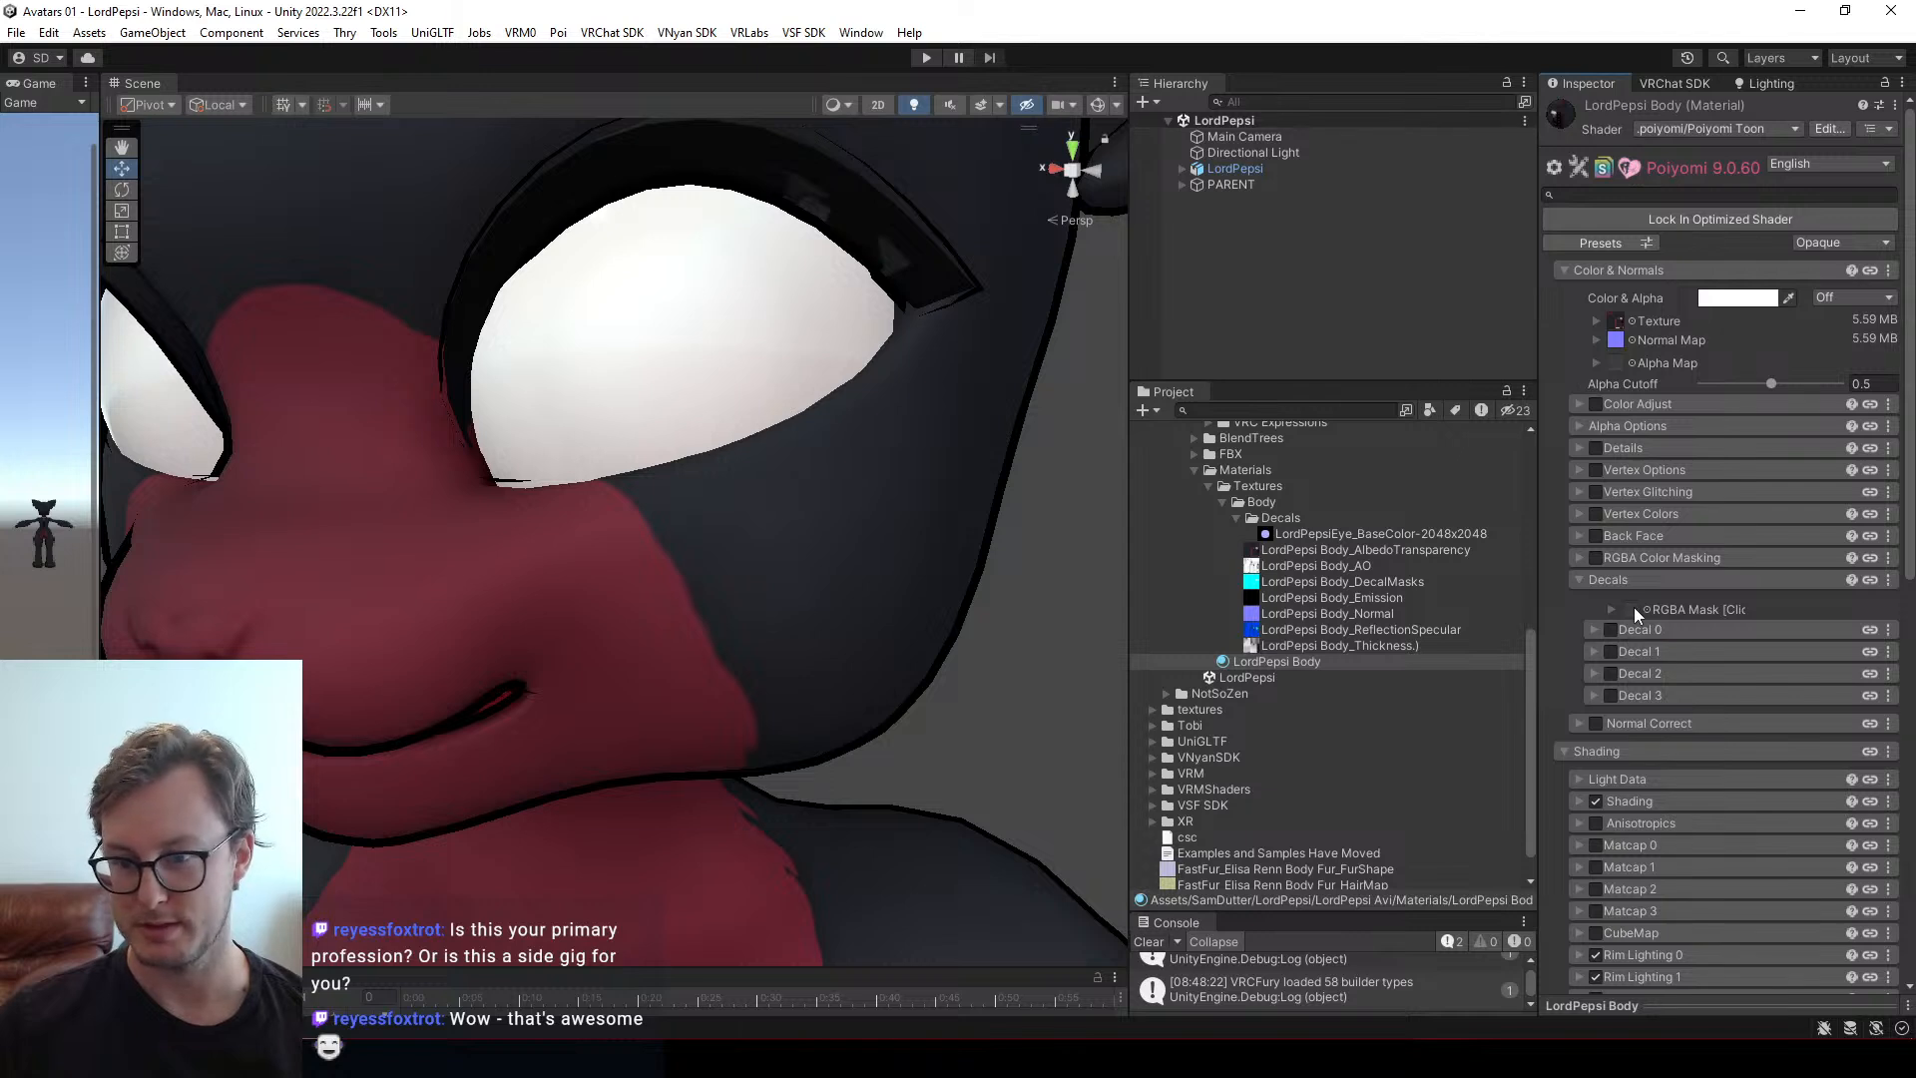
{"action": "left_click_drag", "start_coordinate": [1388, 579], "coordinate": [1632, 610]}
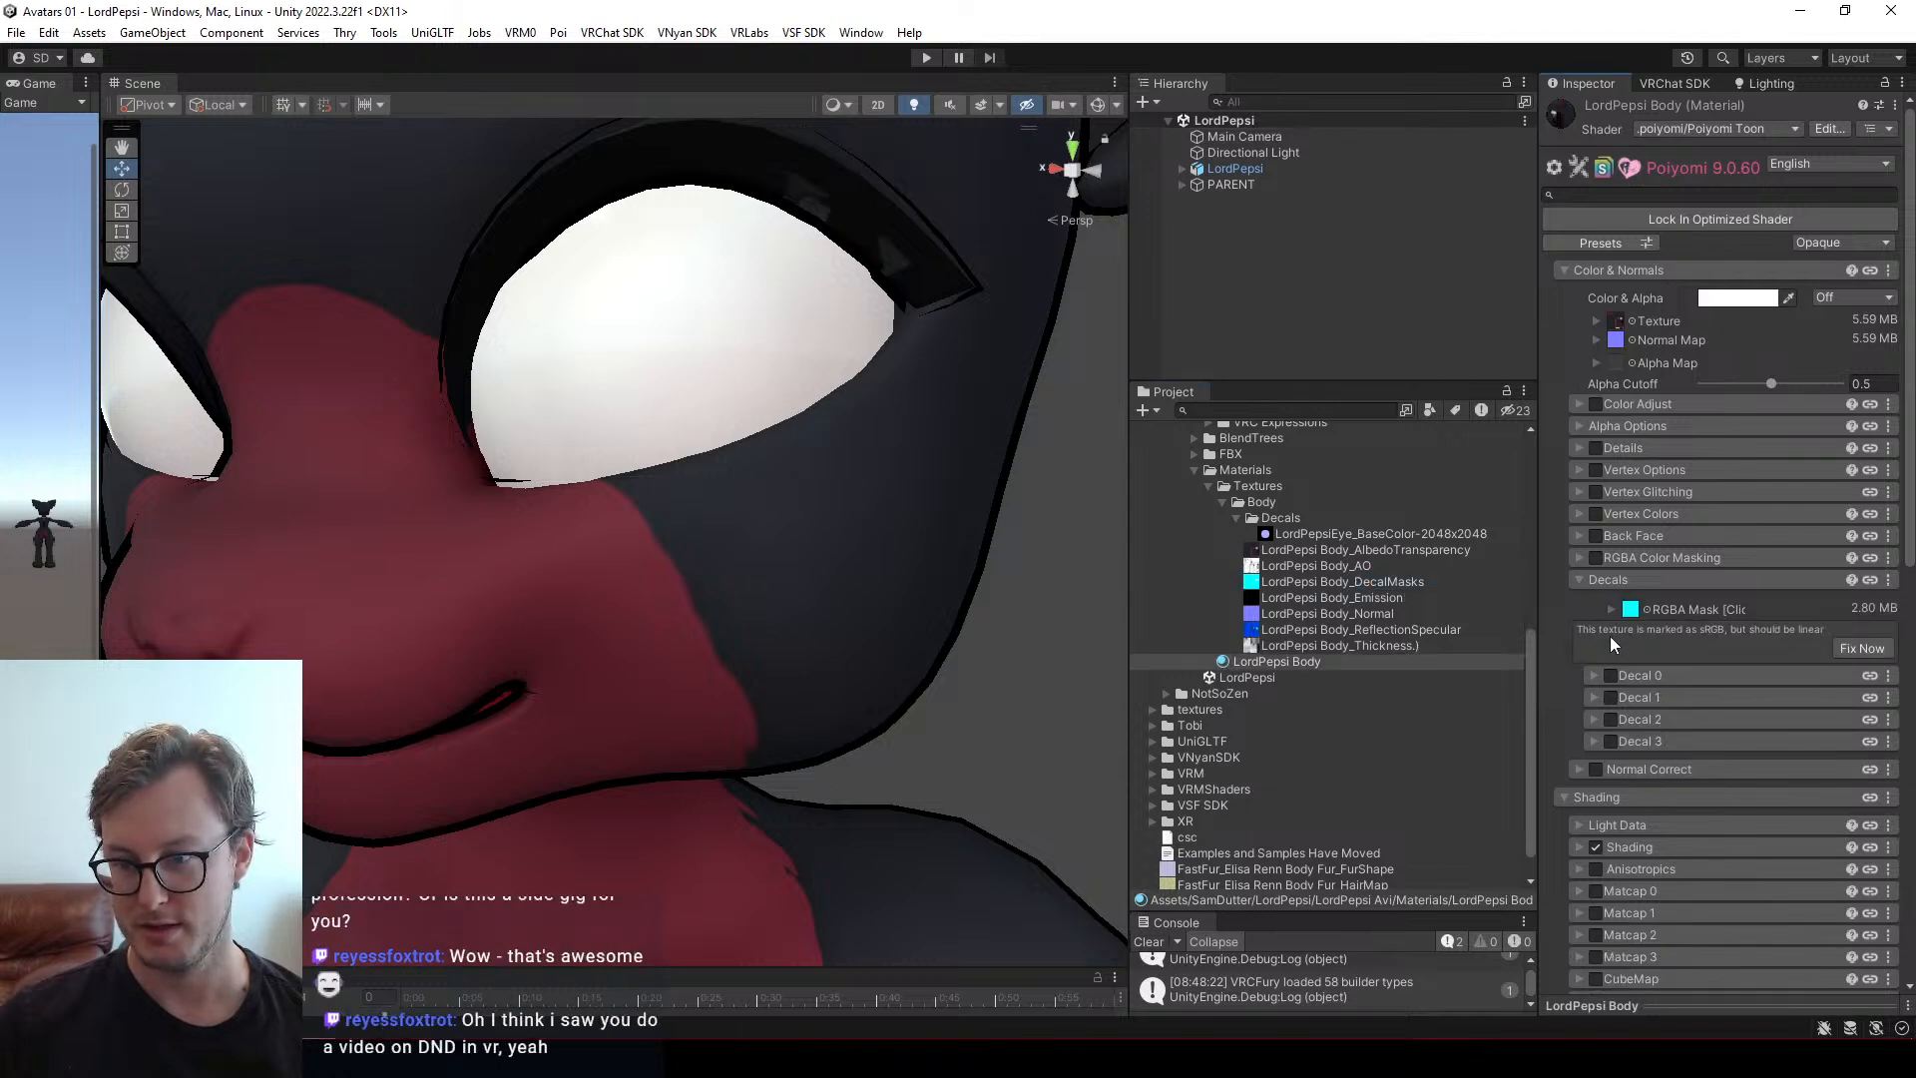
Correct the decal RGBA mask's sRGB import setting to linear and enable Decal 0 on the LordPepsi Body material
{"action": "left_click", "coordinate": [1844, 649]}
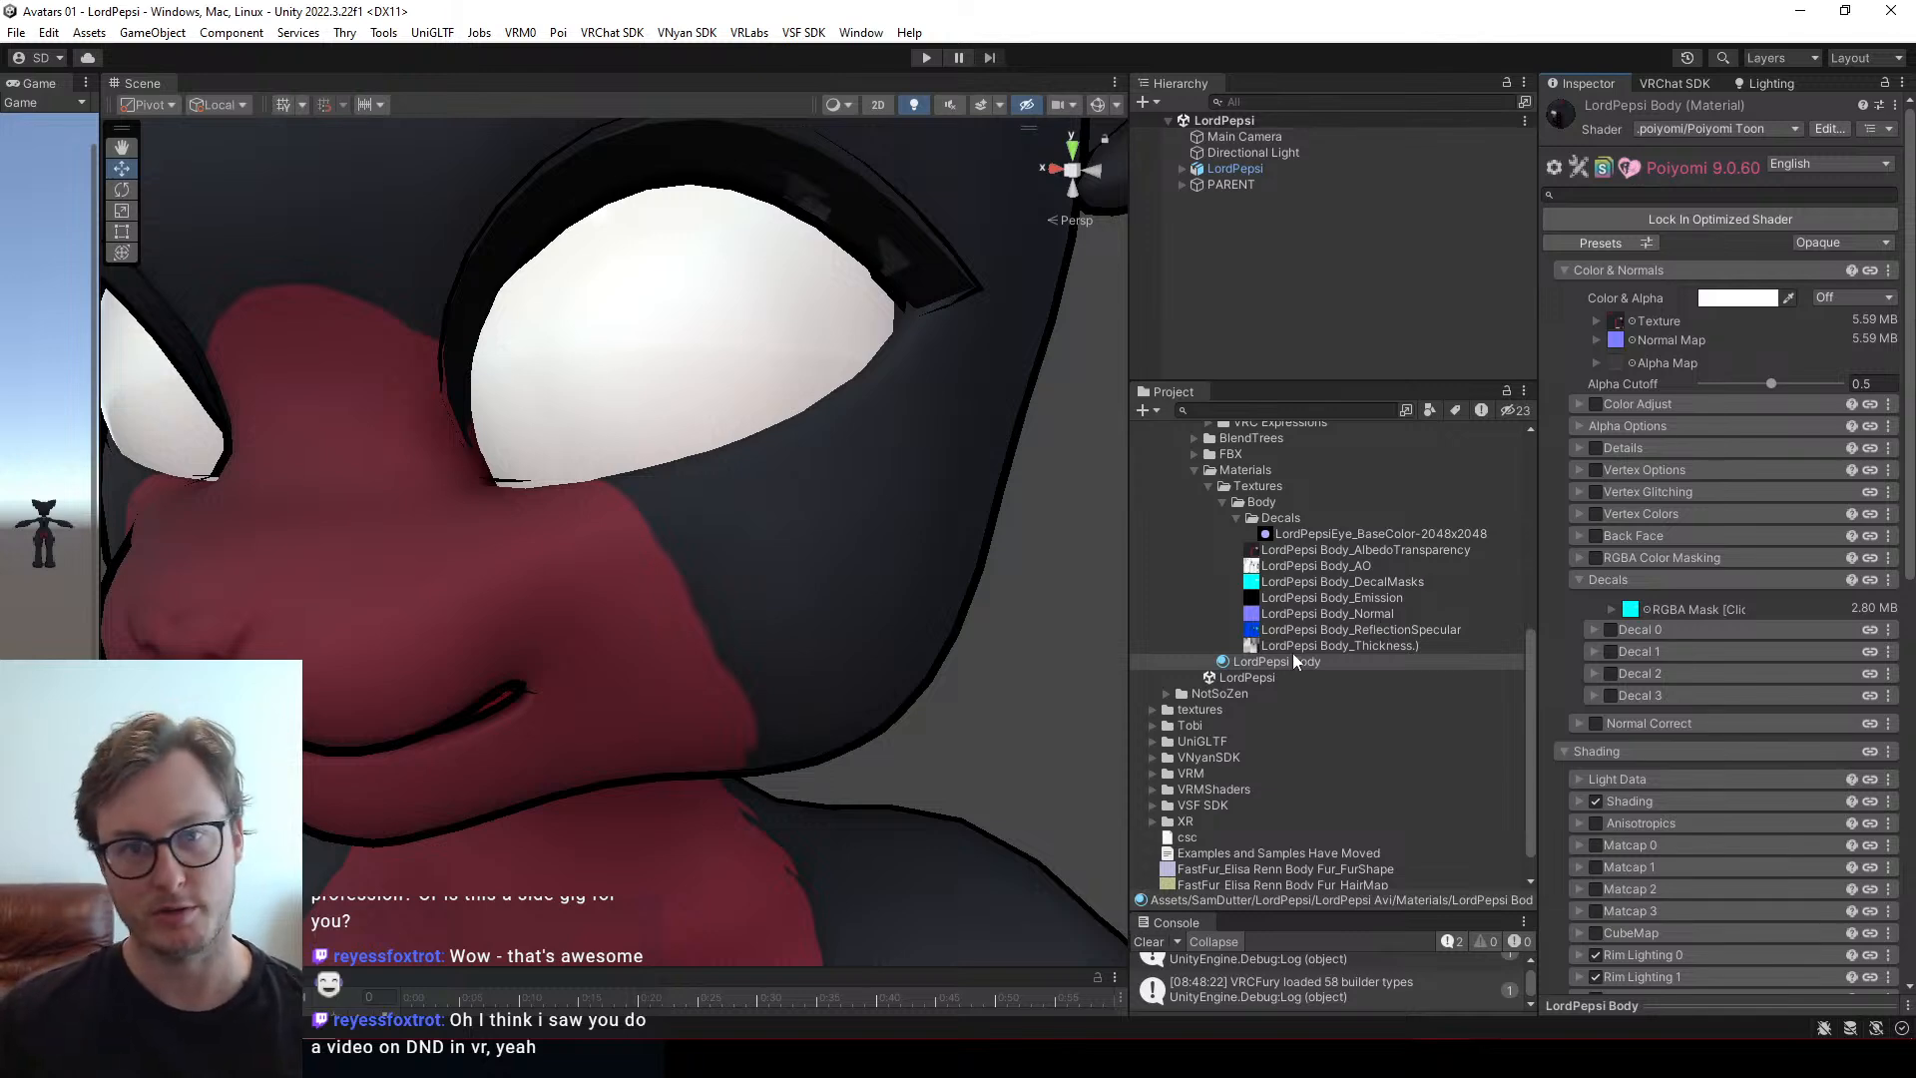
{"action": "left_click", "coordinate": [1609, 629]}
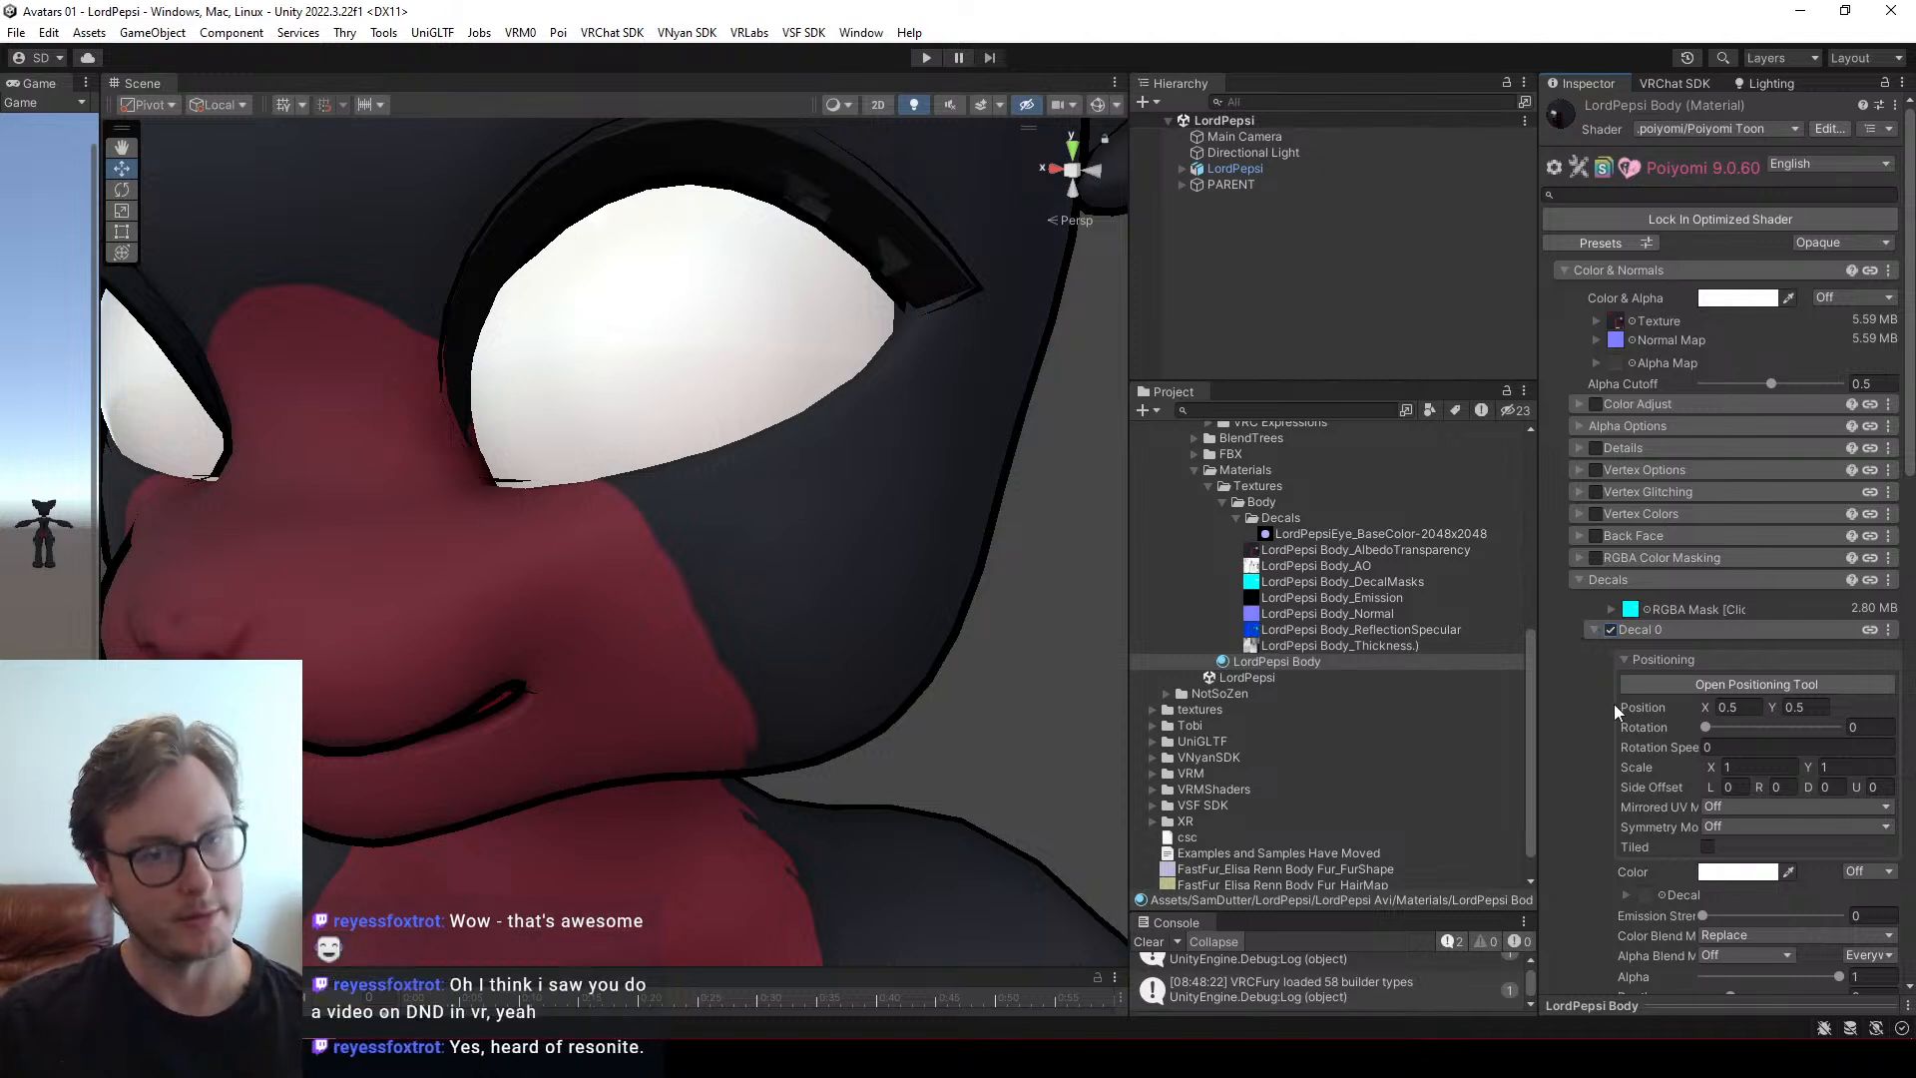
Set Decal 0's UV to UV1 and assign LordPepsiEye_BaseColor-2048x2048 as its decal texture
{"action": "scroll", "coordinate": [1644, 740], "scroll_direction": "down", "scroll_amount": 3}
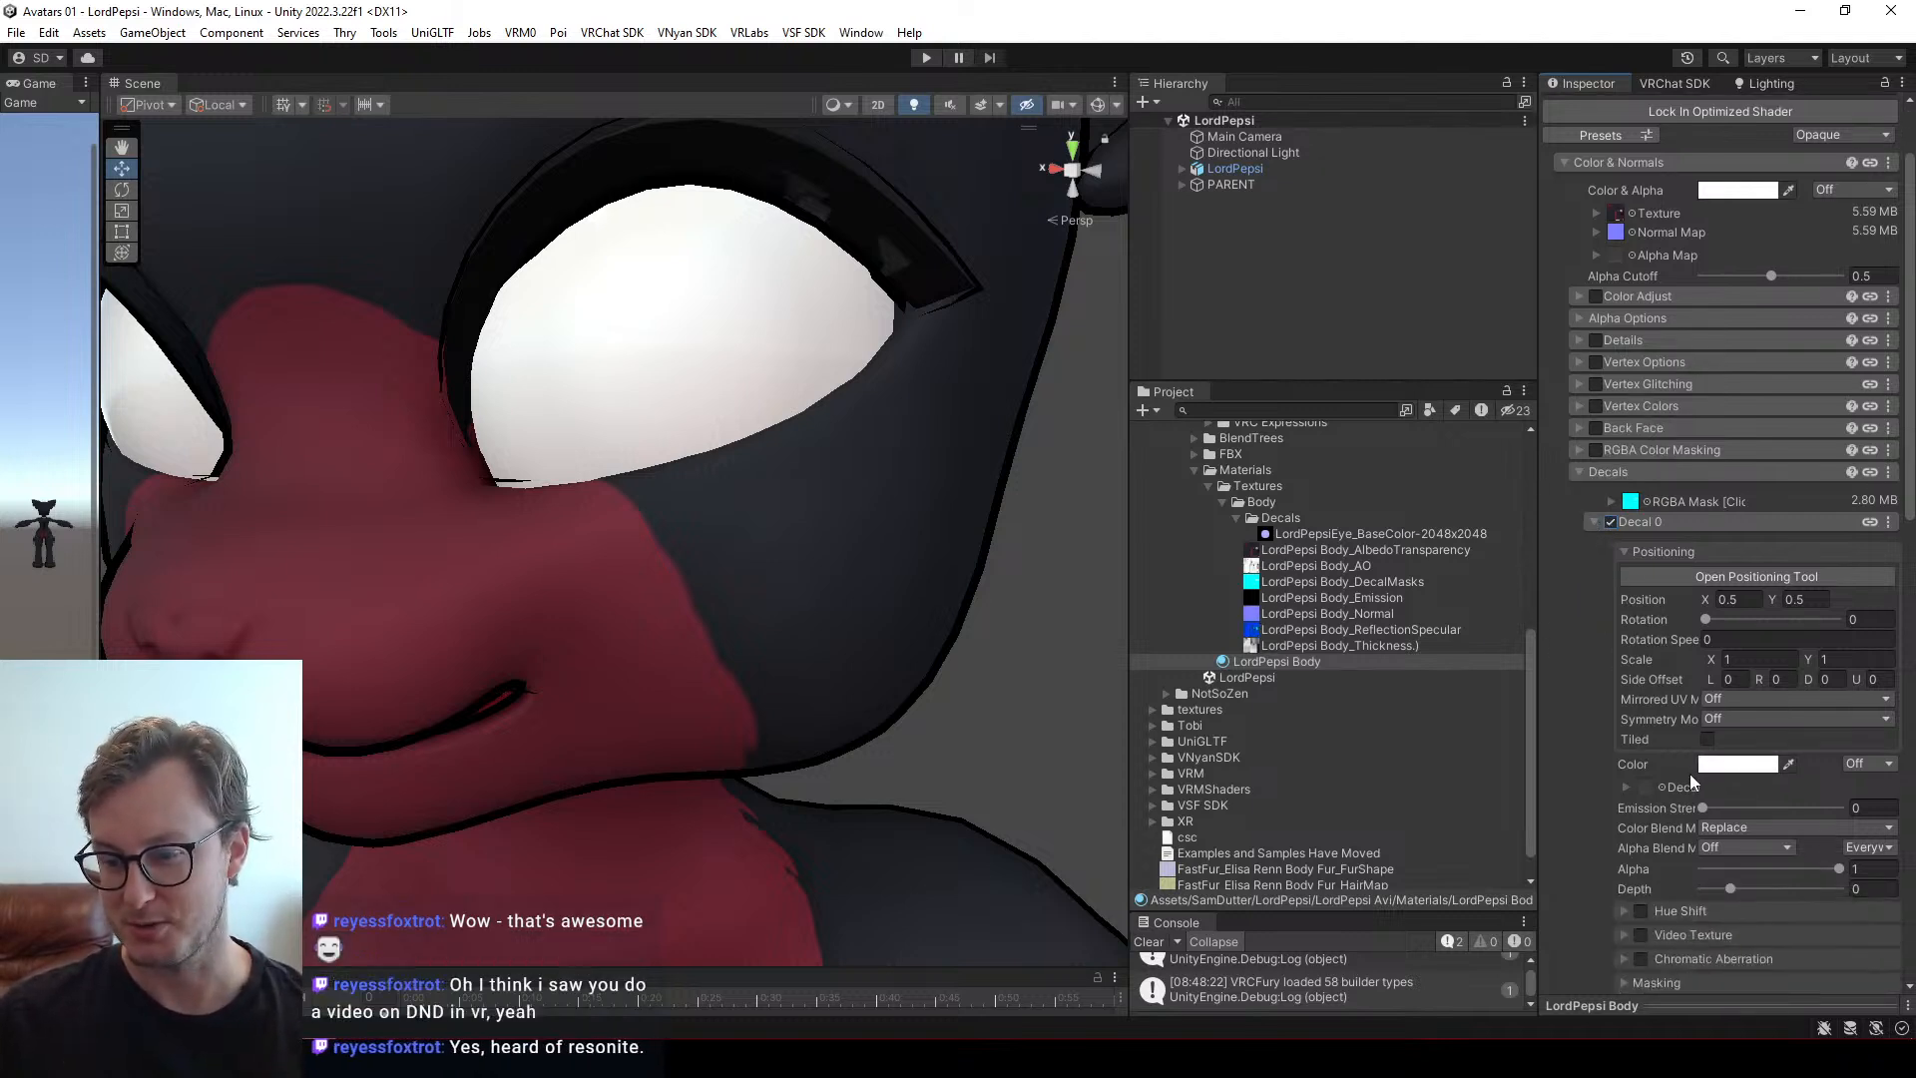
{"action": "left_click", "coordinate": [1625, 787]}
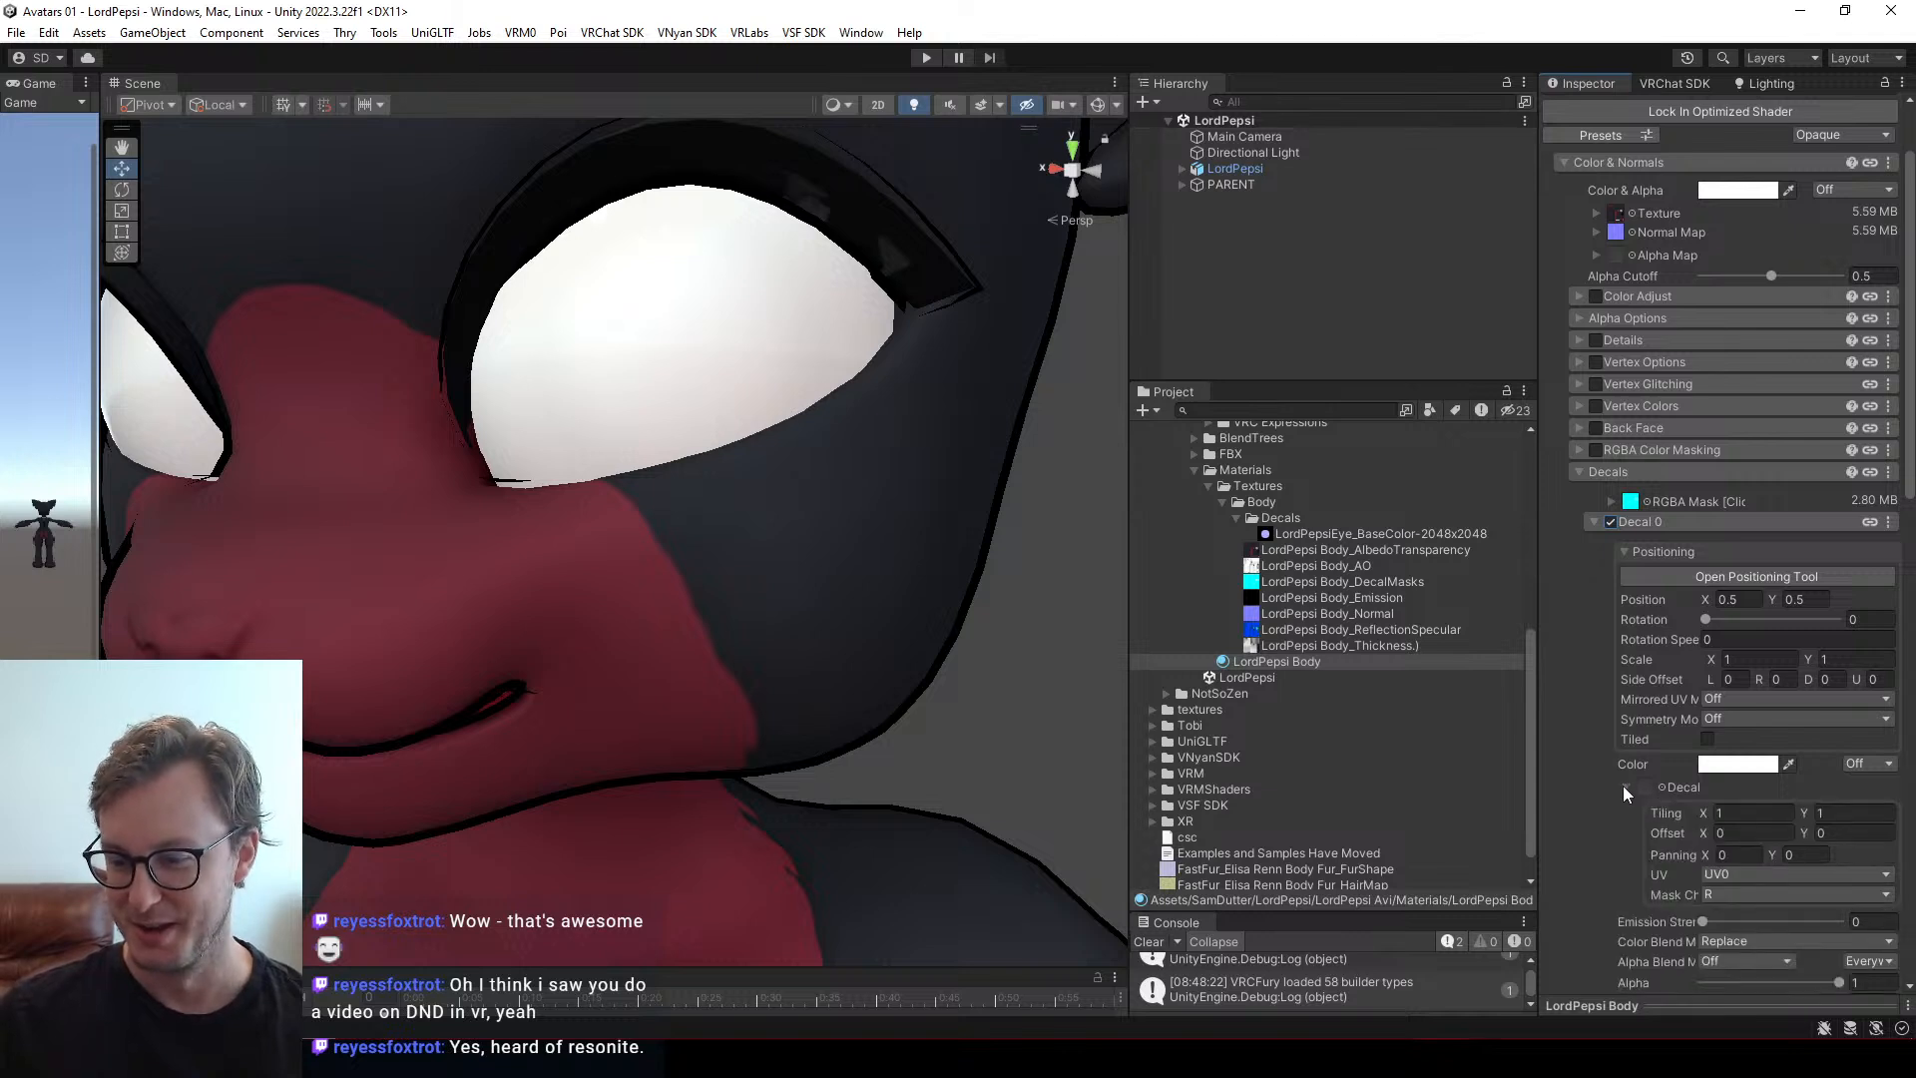
{"action": "left_click", "coordinate": [1726, 875]}
{"action": "left_click", "coordinate": [1709, 716]}
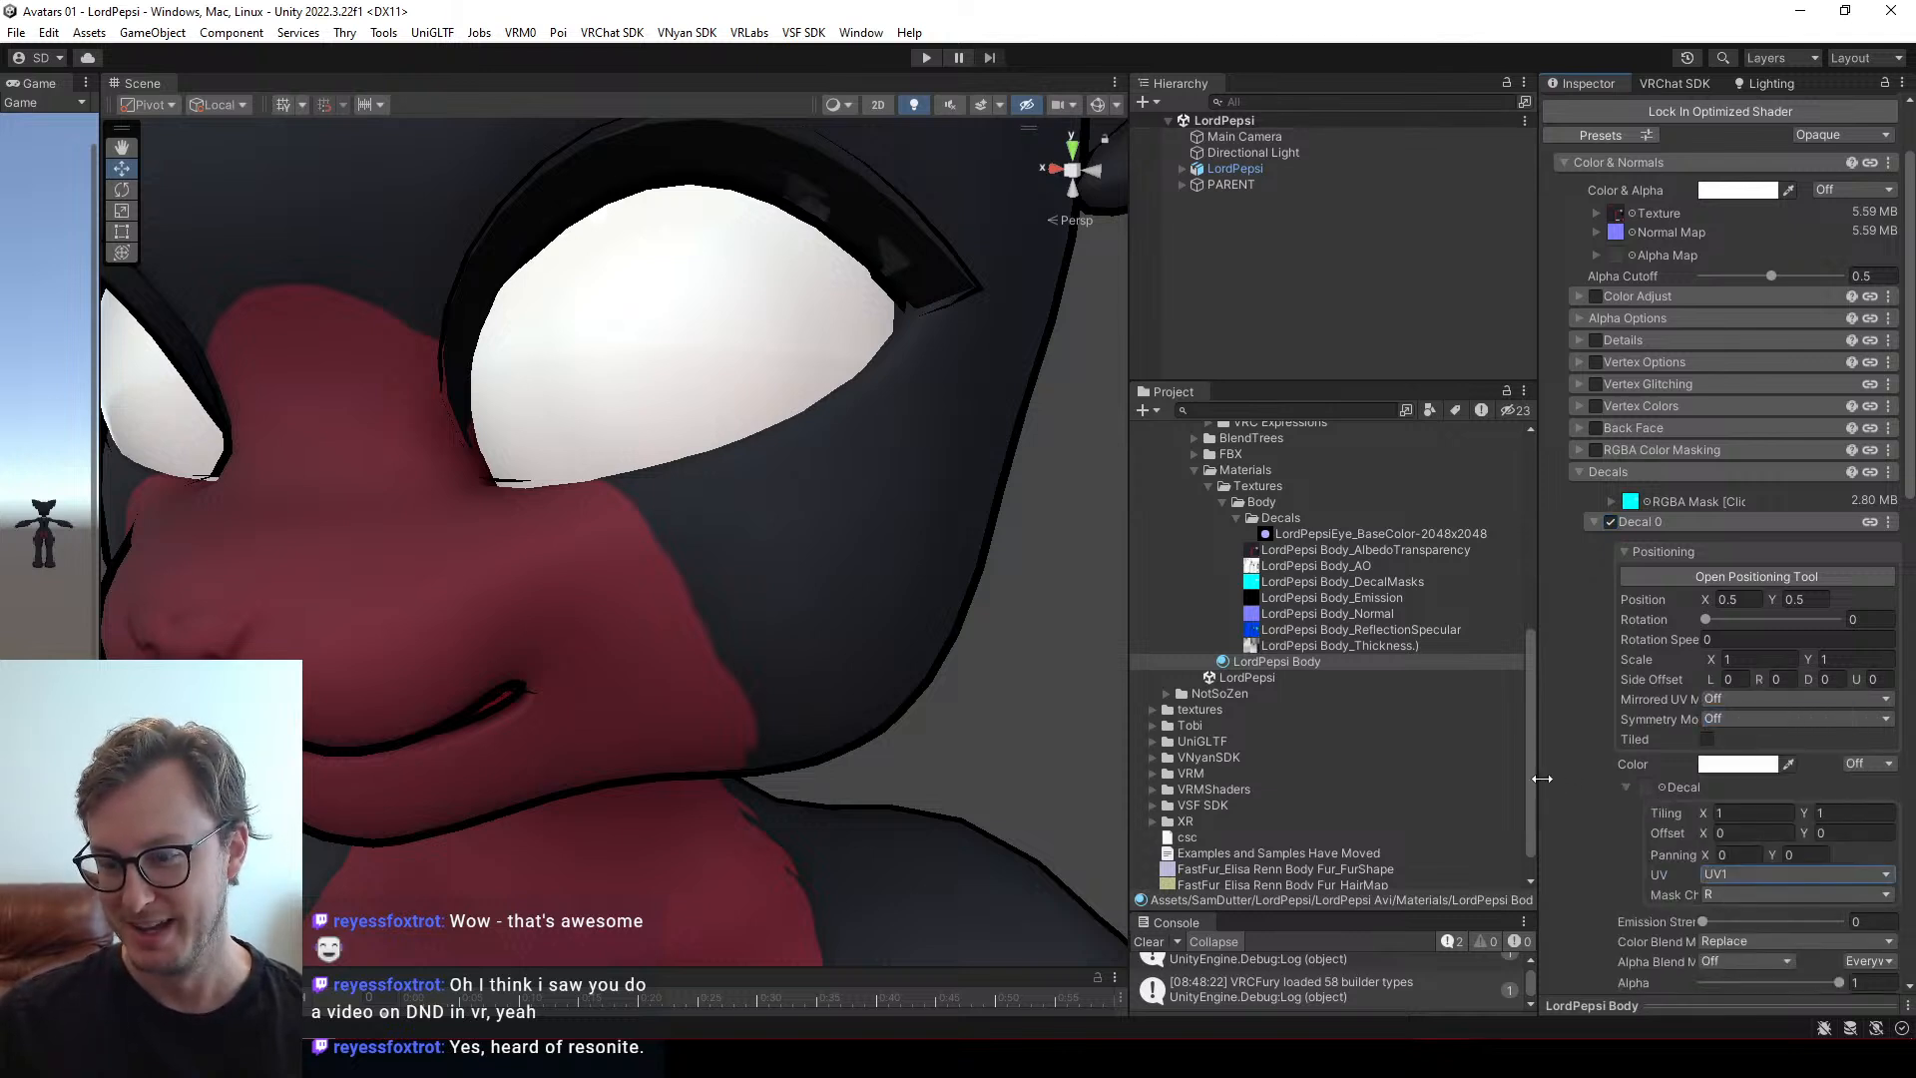
{"action": "left_click", "coordinate": [1322, 534]}
{"action": "left_click_drag", "start_coordinate": [1320, 531], "coordinate": [1646, 790]}
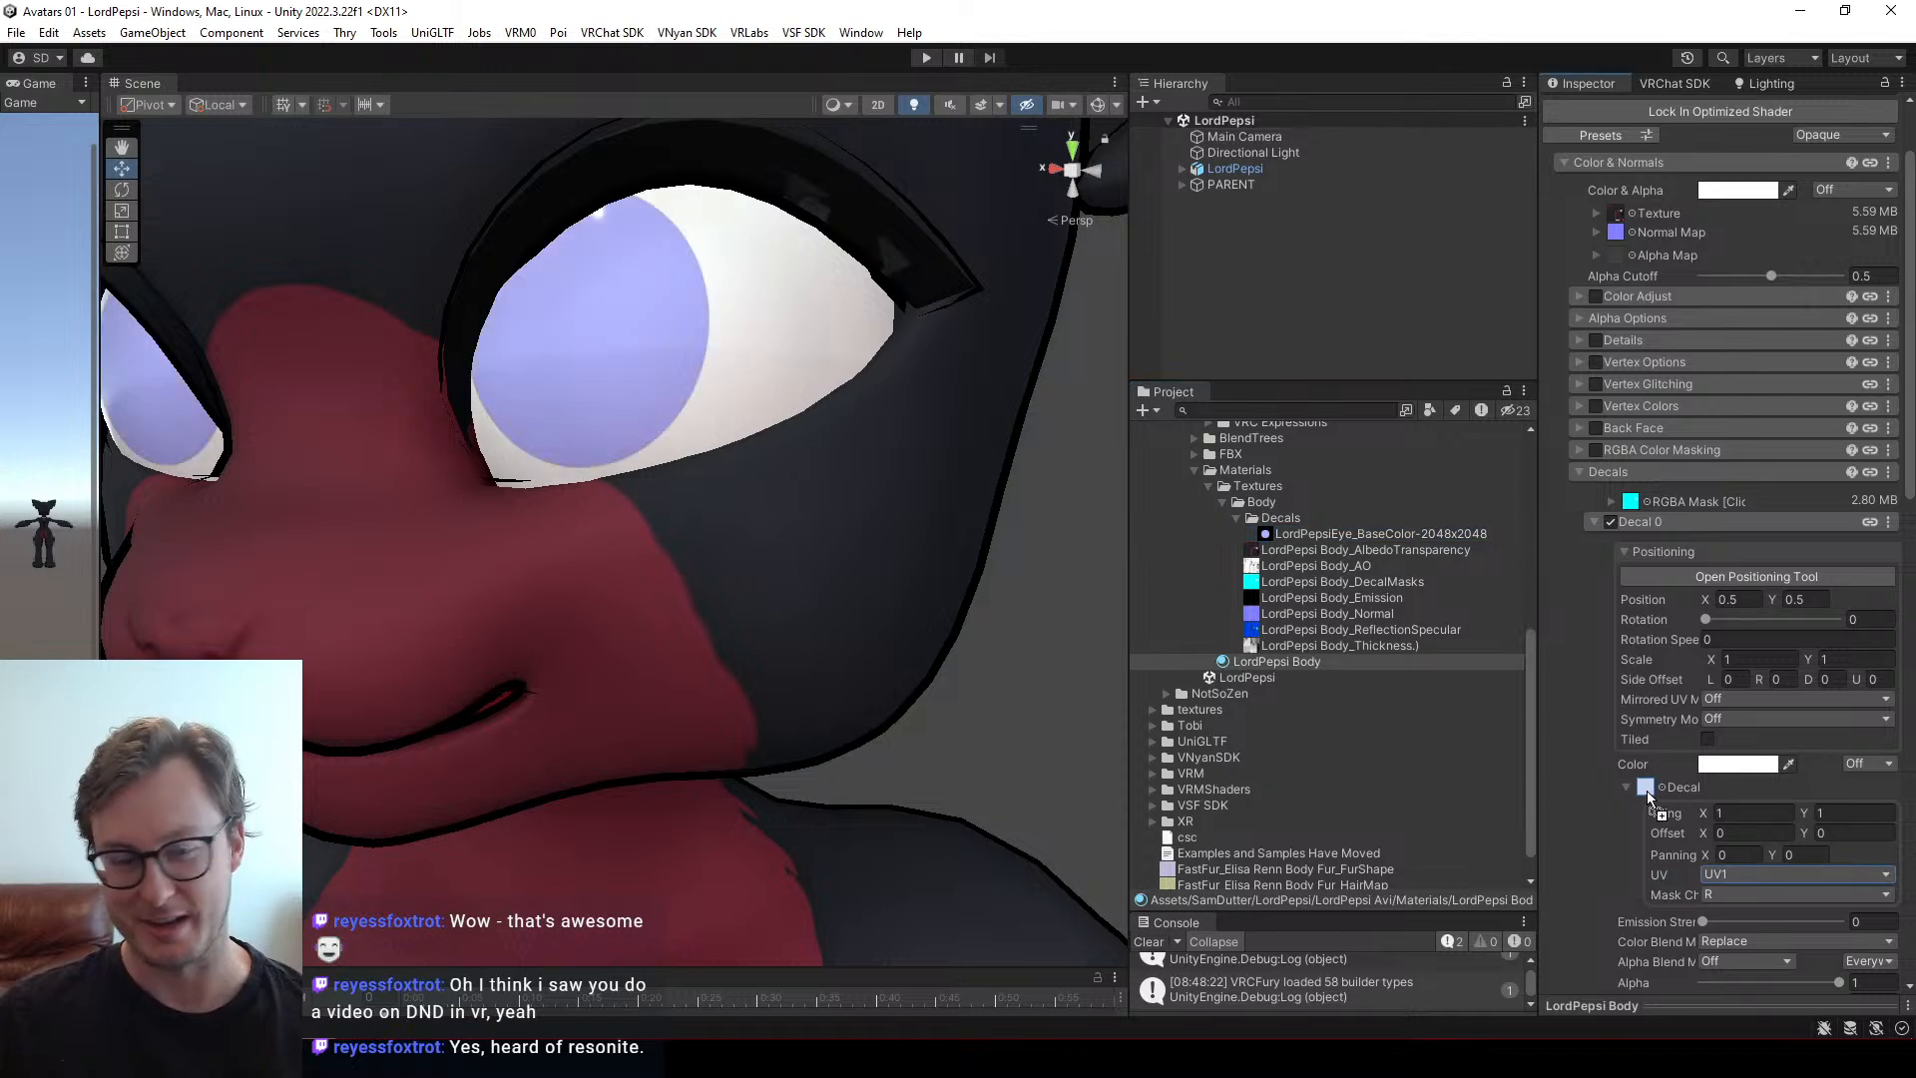
{"action": "scroll", "coordinate": [459, 472], "scroll_direction": "down", "scroll_amount": 4}
{"action": "scroll", "coordinate": [459, 472], "scroll_direction": "down", "scroll_amount": 6}
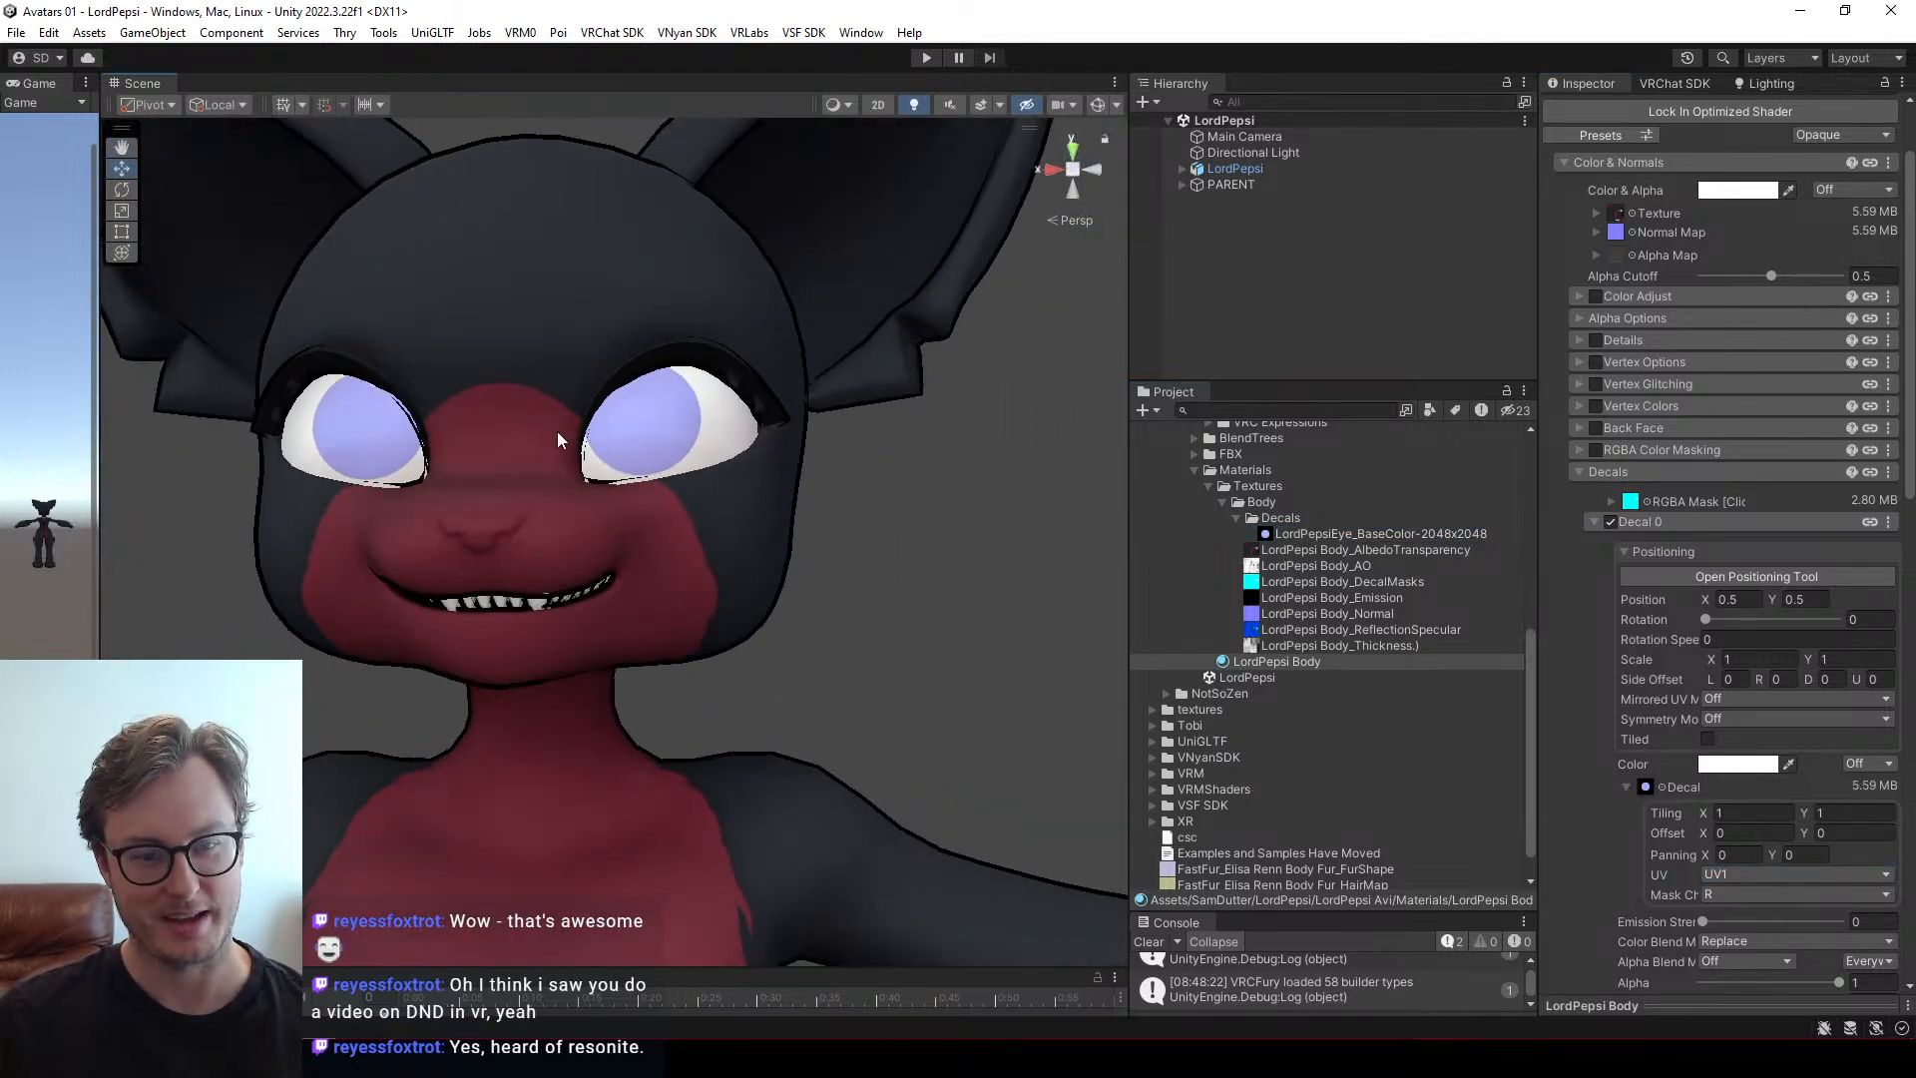
{"action": "left_click_drag", "start_coordinate": [459, 472], "coordinate": [650, 412], "text": "alt"}
{"action": "scroll", "coordinate": [672, 569], "scroll_direction": "up", "scroll_amount": 4}
{"action": "middle_click_drag", "start_coordinate": [650, 412], "coordinate": [647, 496]}
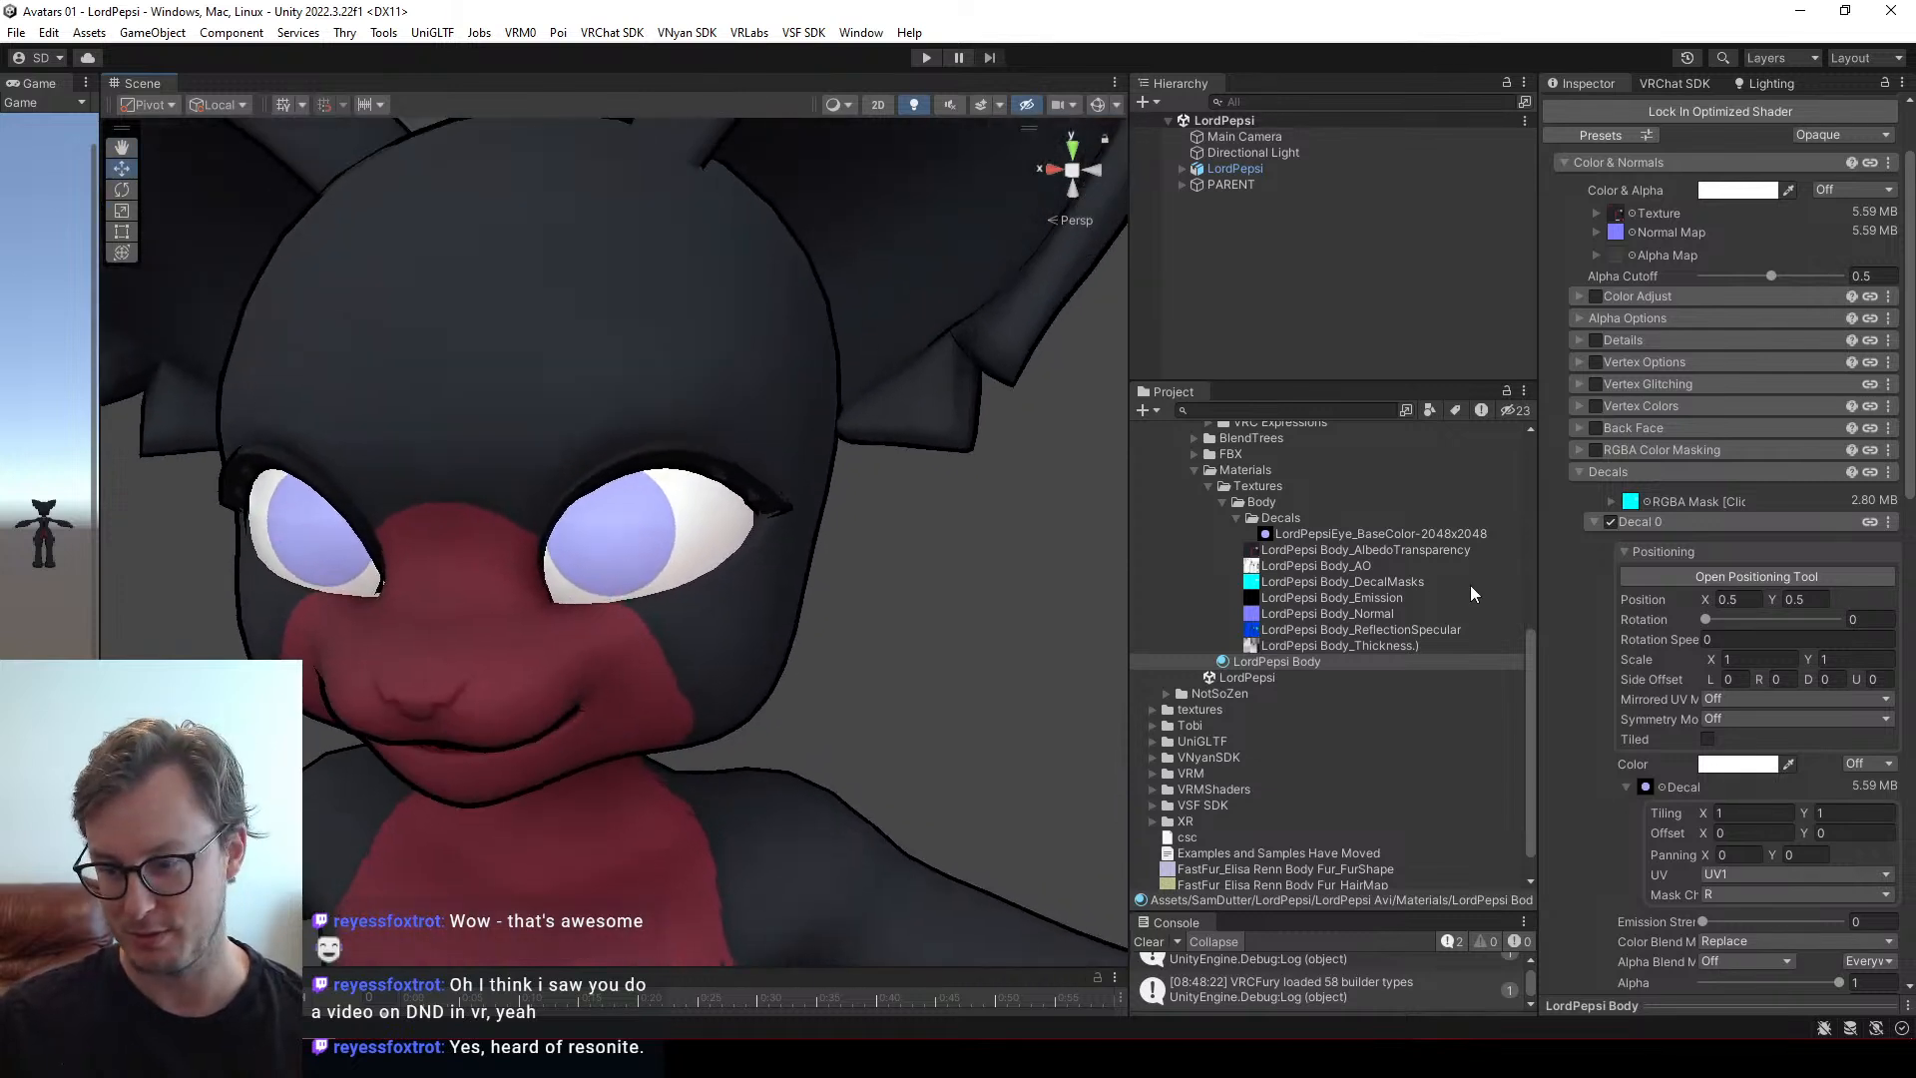
Set the LordPepsiEye_BaseColor-2048x2048 texture's wrap mode to Clamp and compression to High Quality, and apply the import settings
{"action": "scroll", "coordinate": [1633, 374], "scroll_direction": "up", "scroll_amount": 3}
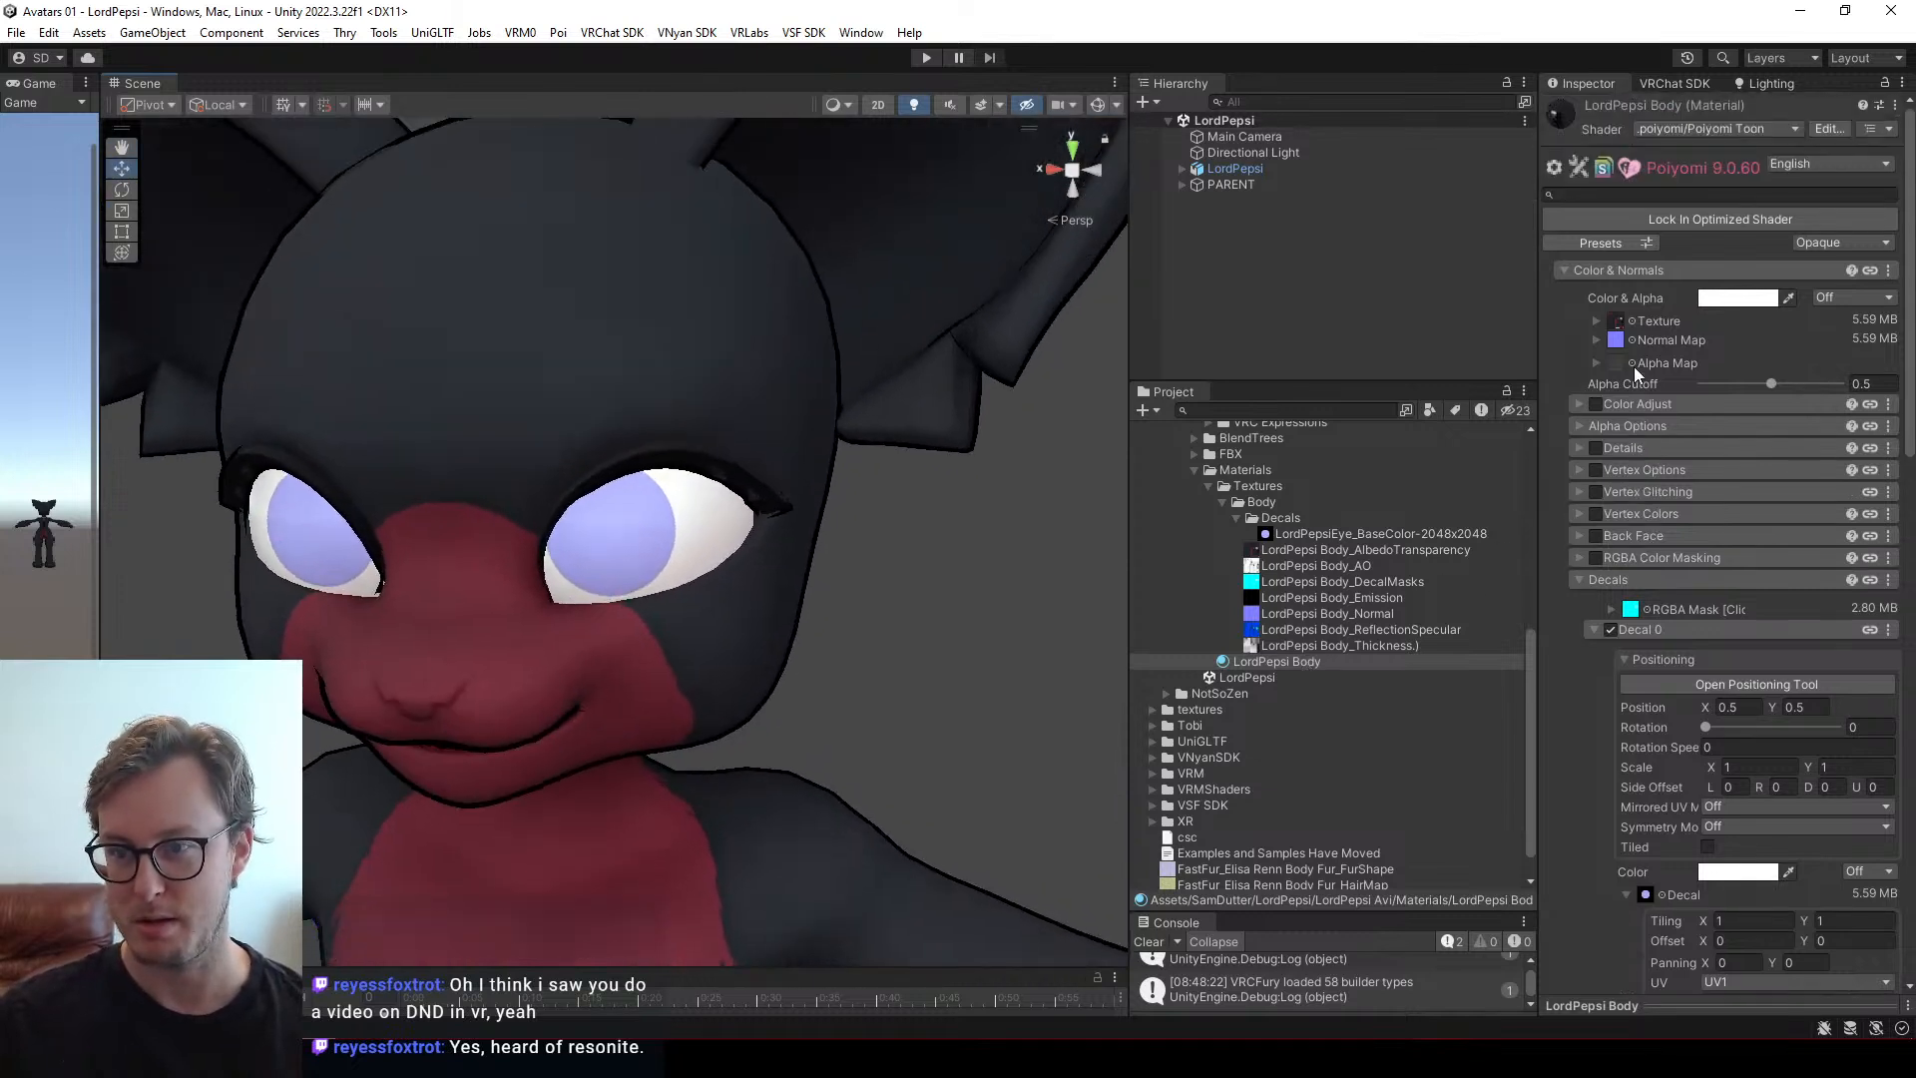
{"action": "left_click", "coordinate": [1309, 535]}
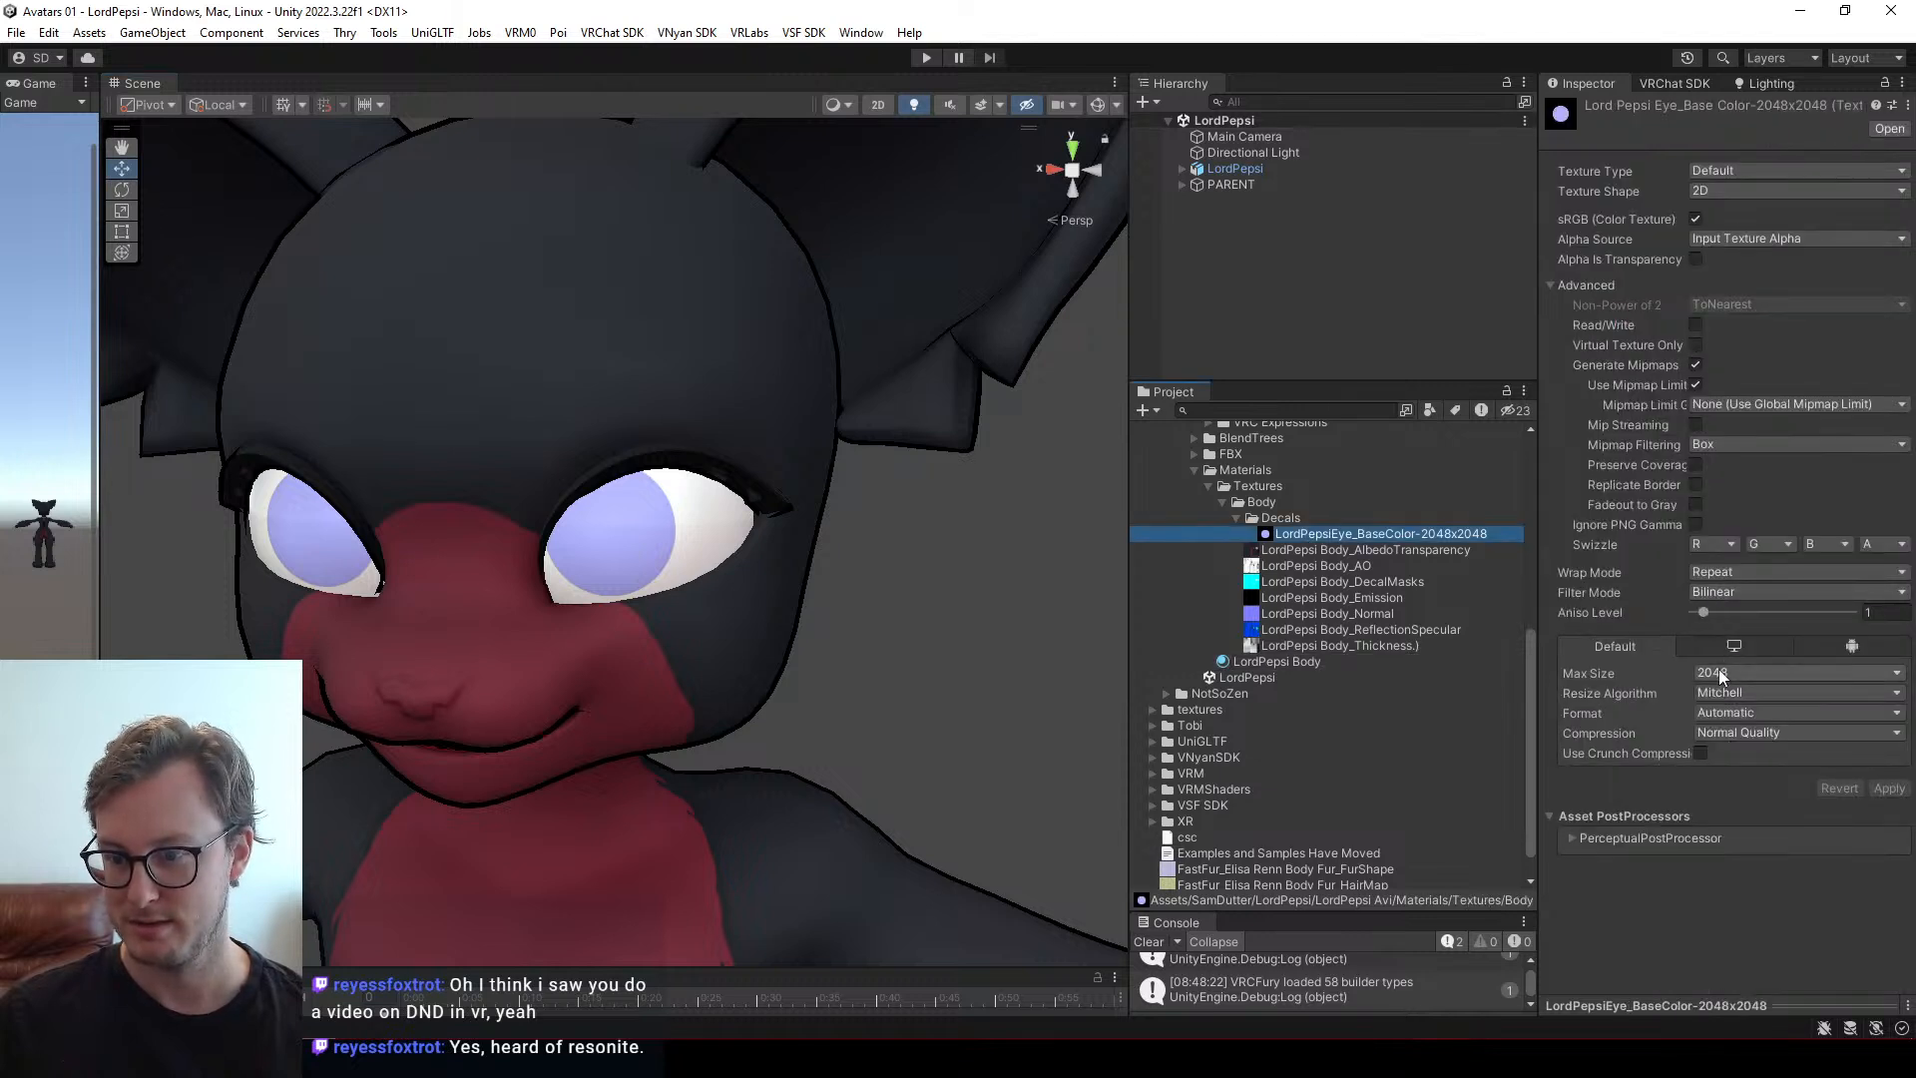
{"action": "left_click", "coordinate": [1726, 575]}
{"action": "left_click", "coordinate": [1729, 616]}
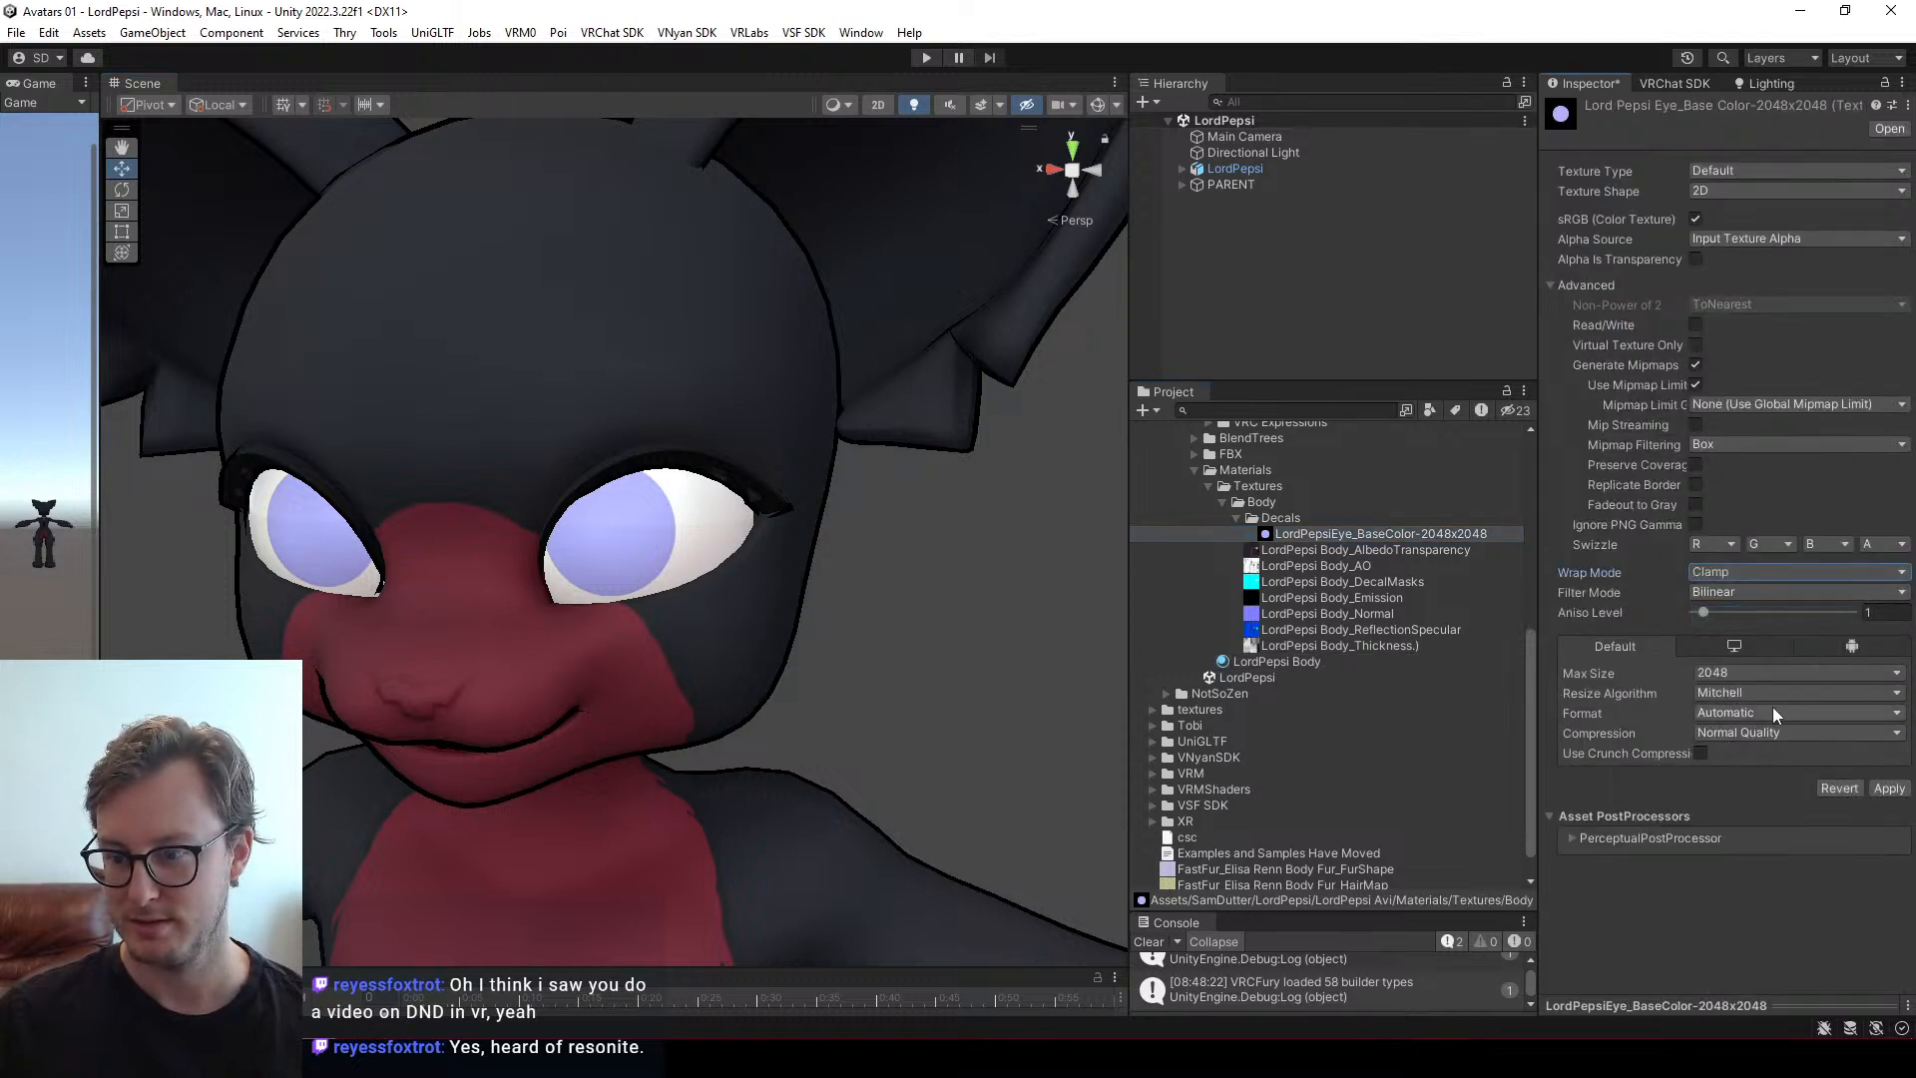
{"action": "left_click", "coordinate": [1766, 732]}
{"action": "left_click", "coordinate": [1761, 820]}
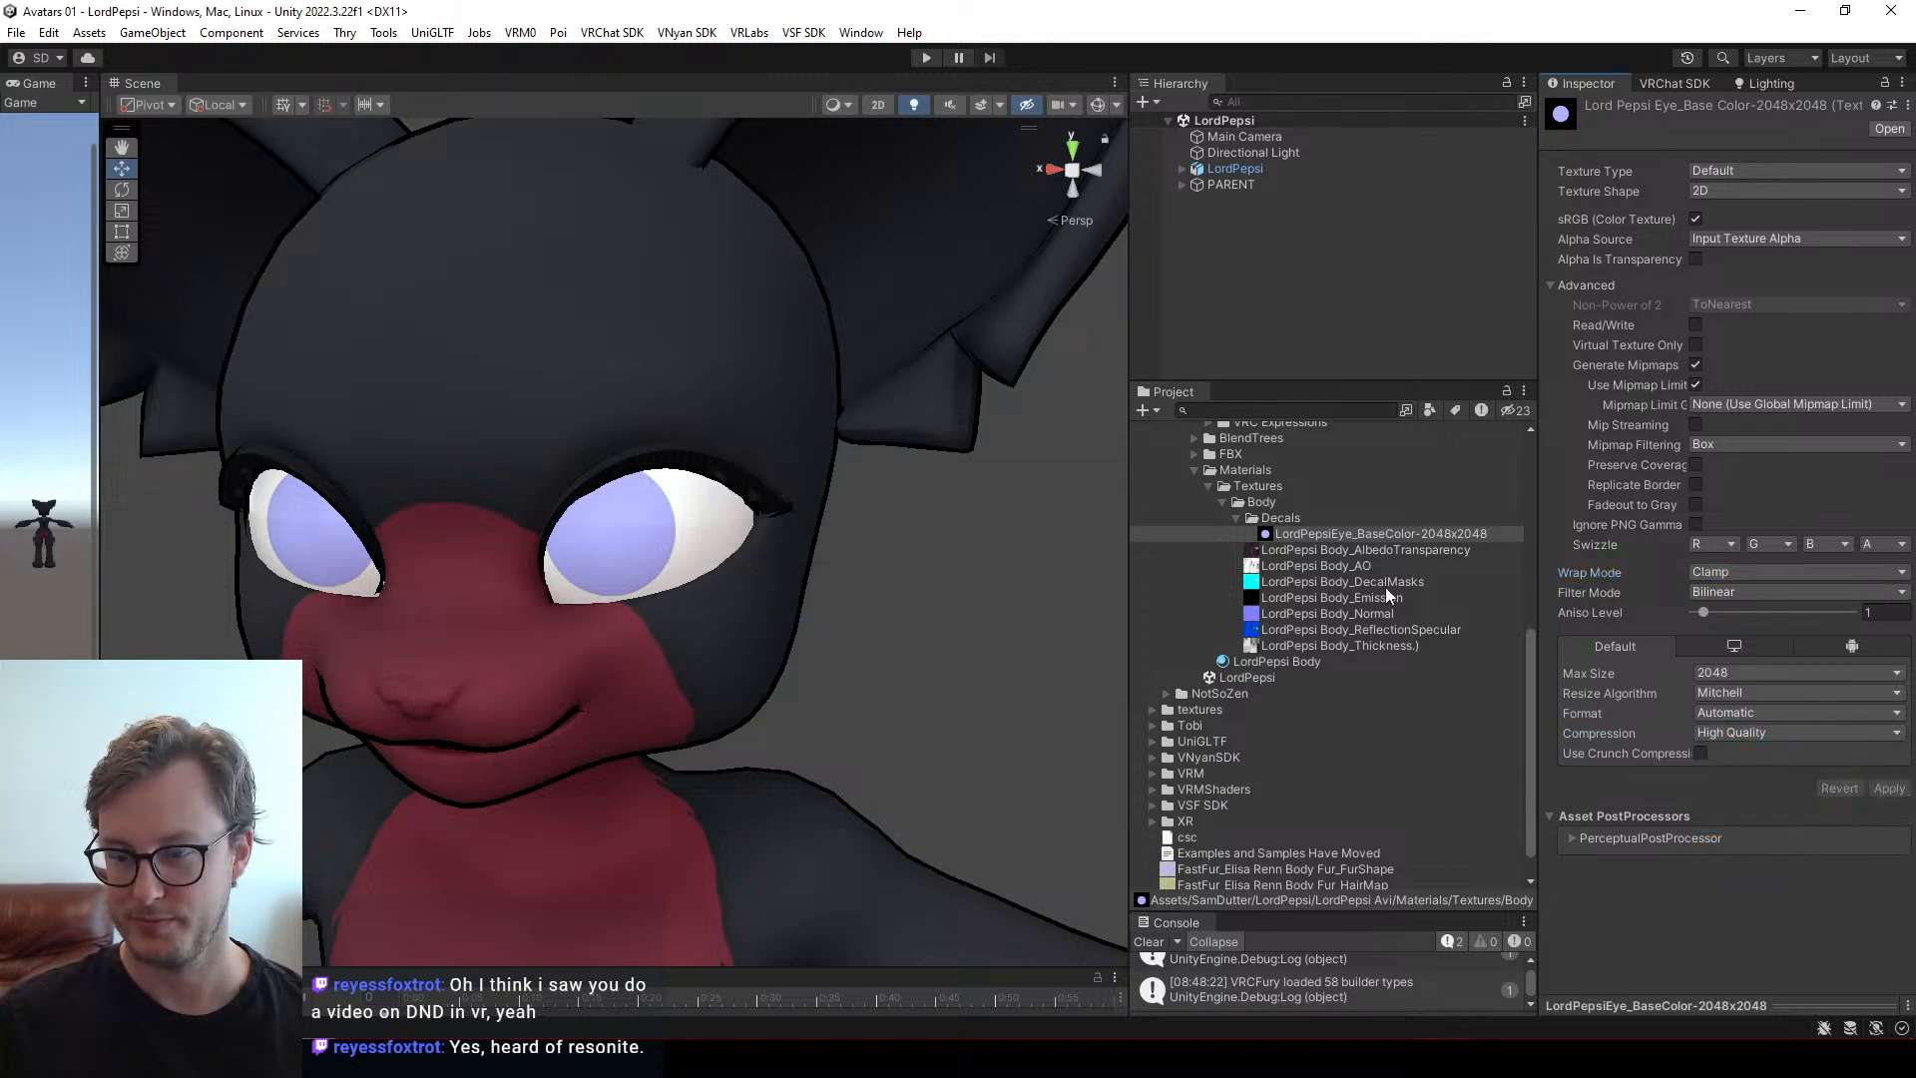
Return to the LordPepsi Body material and examine how the decal sits on both eyes from several angles
{"action": "left_click", "coordinate": [1248, 663]}
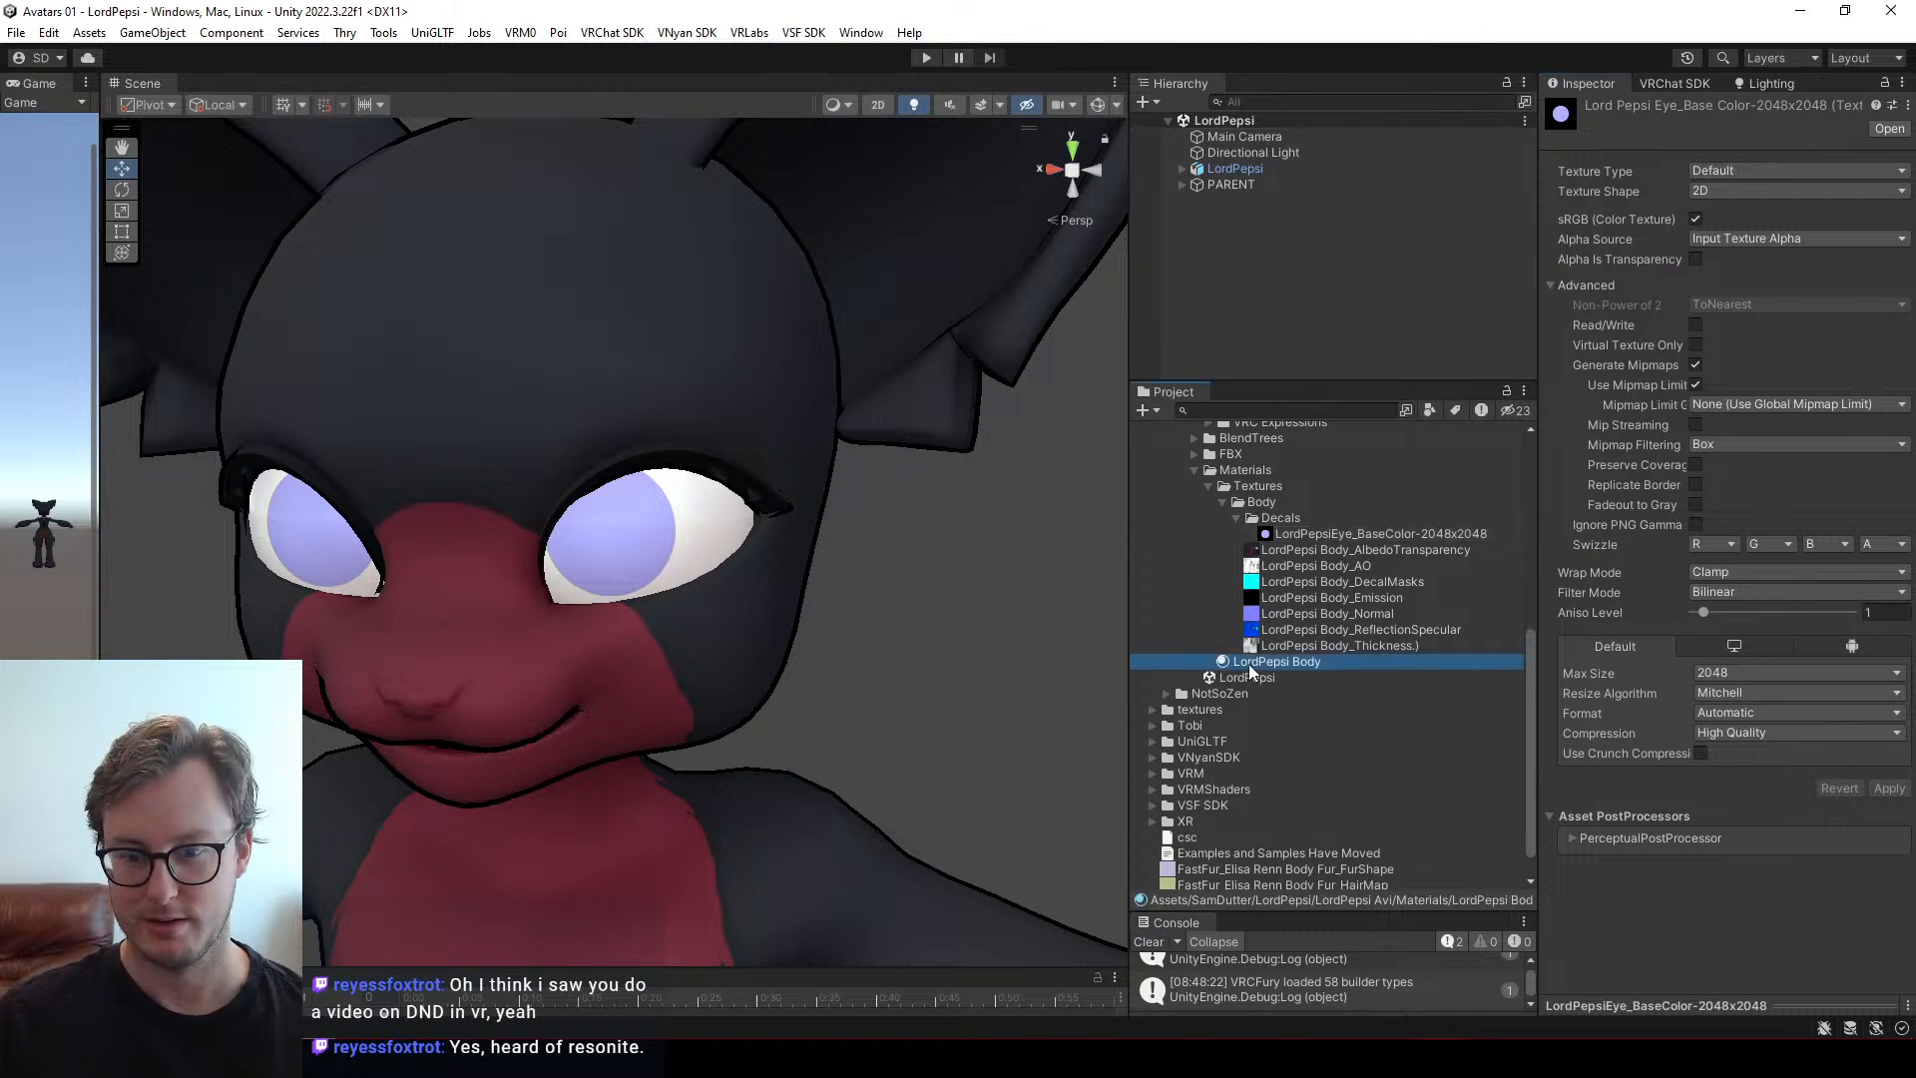
{"action": "scroll", "coordinate": [1698, 682], "scroll_direction": "down", "scroll_amount": 2}
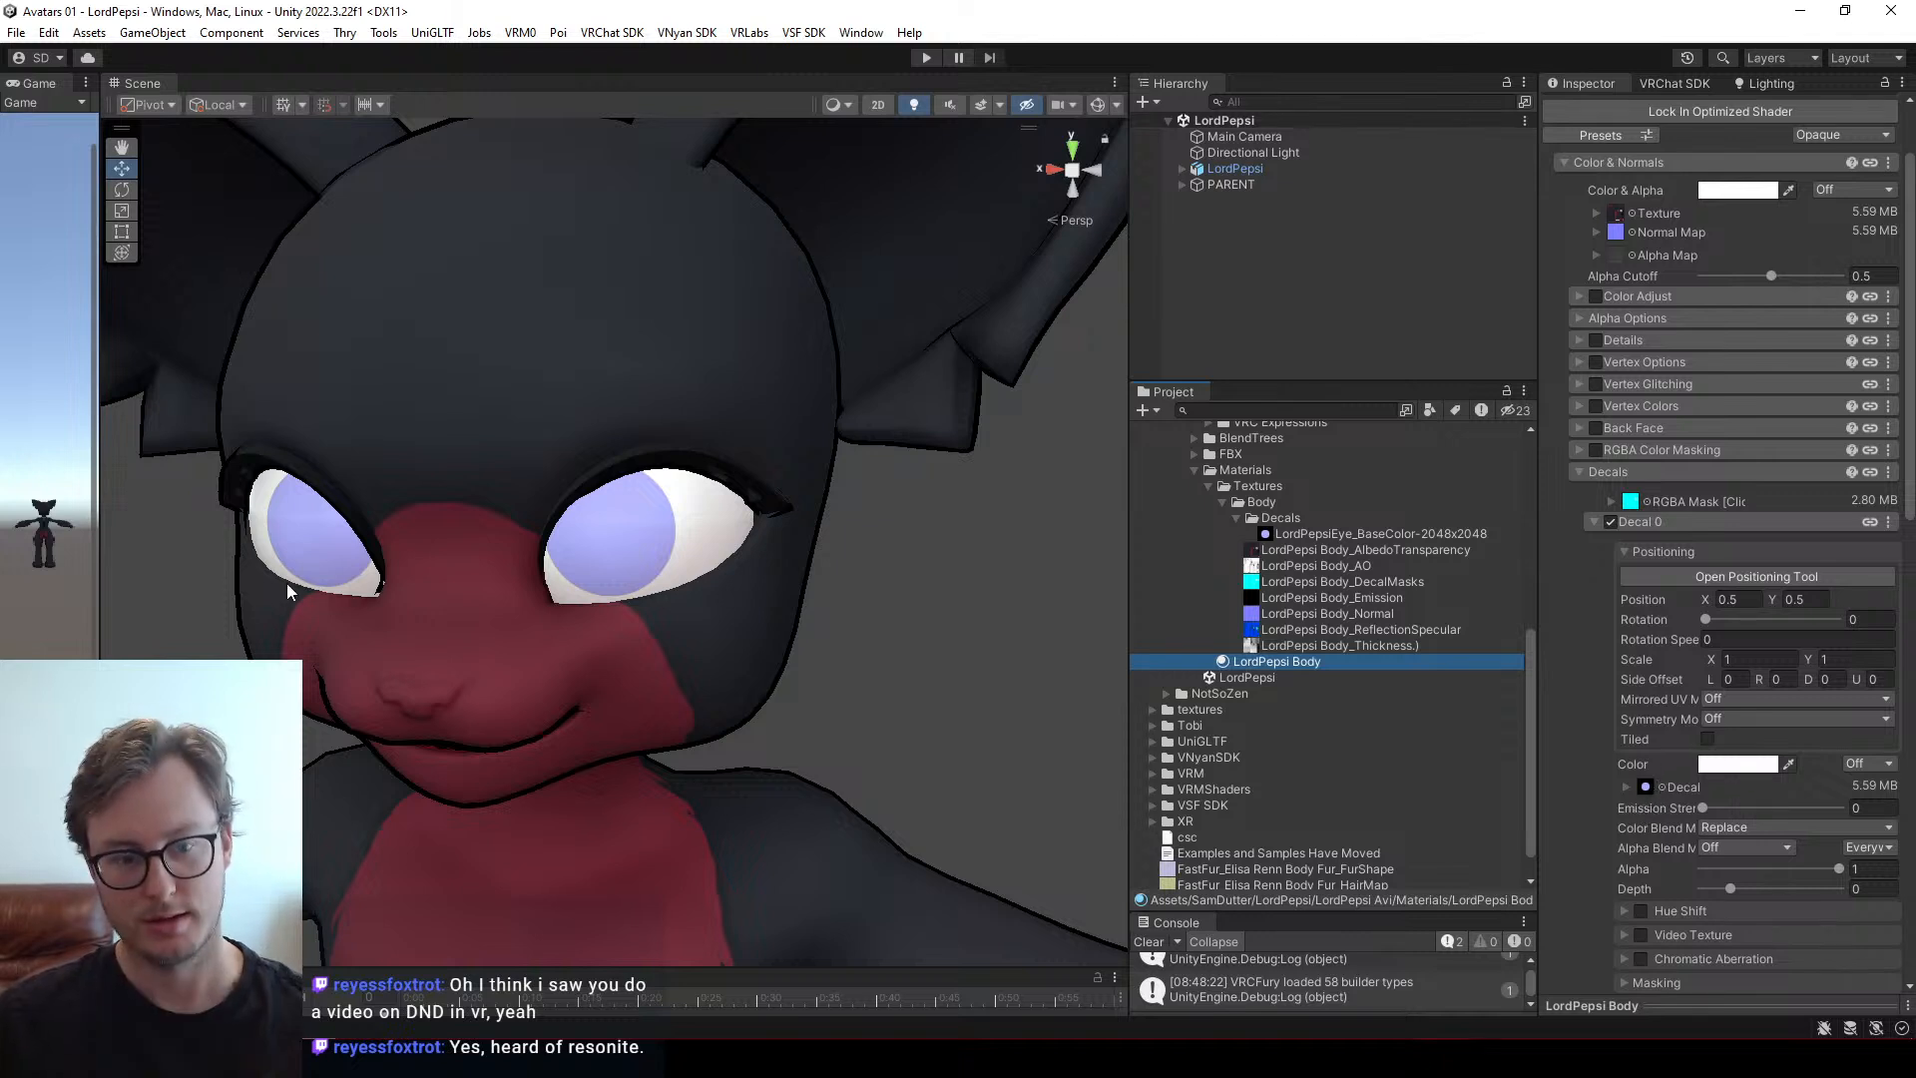
{"action": "left_click_drag", "start_coordinate": [502, 563], "coordinate": [823, 503], "text": "alt"}
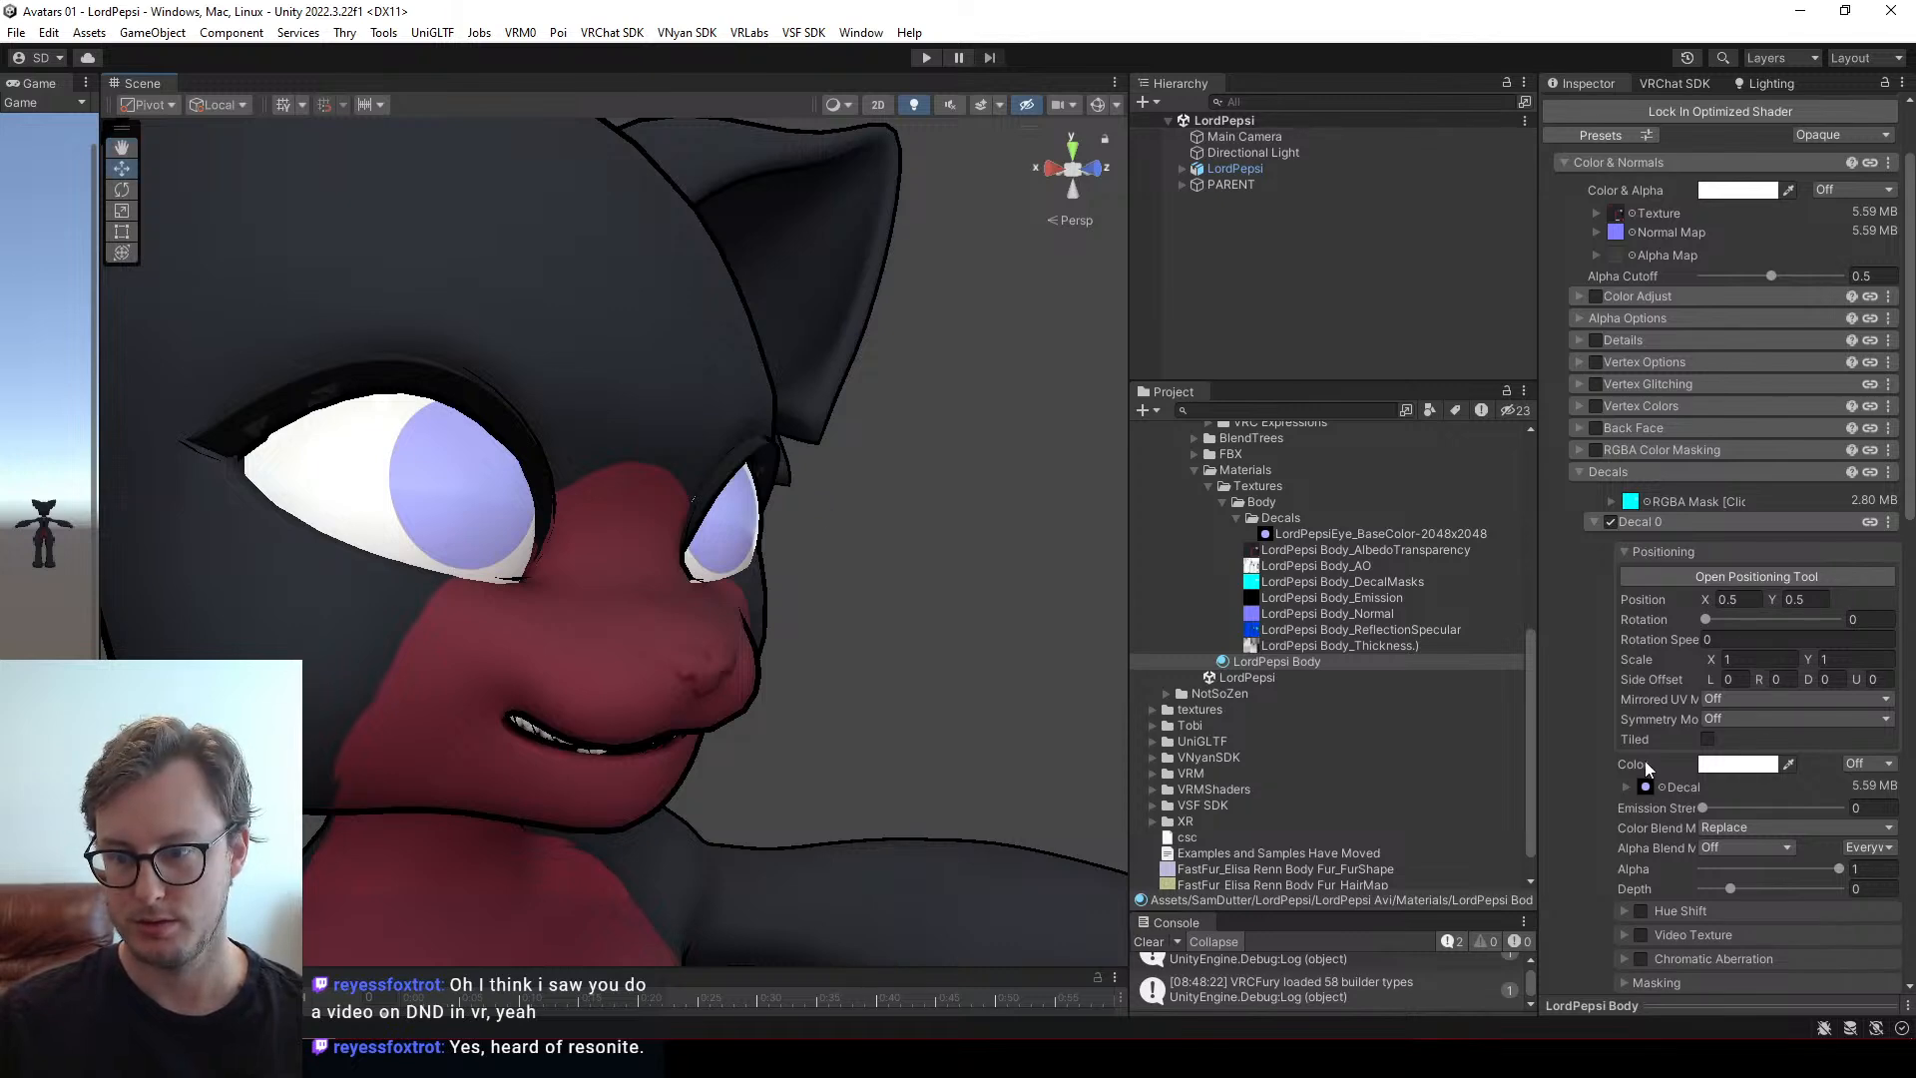
{"action": "mouse_move", "coordinate": [590, 611]}
{"action": "left_mouse_down", "text": "alt"}
{"action": "mouse_move", "coordinate": [569, 599]}
{"action": "mouse_move", "coordinate": [597, 579]}
{"action": "left_mouse_up", "text": "alt"}
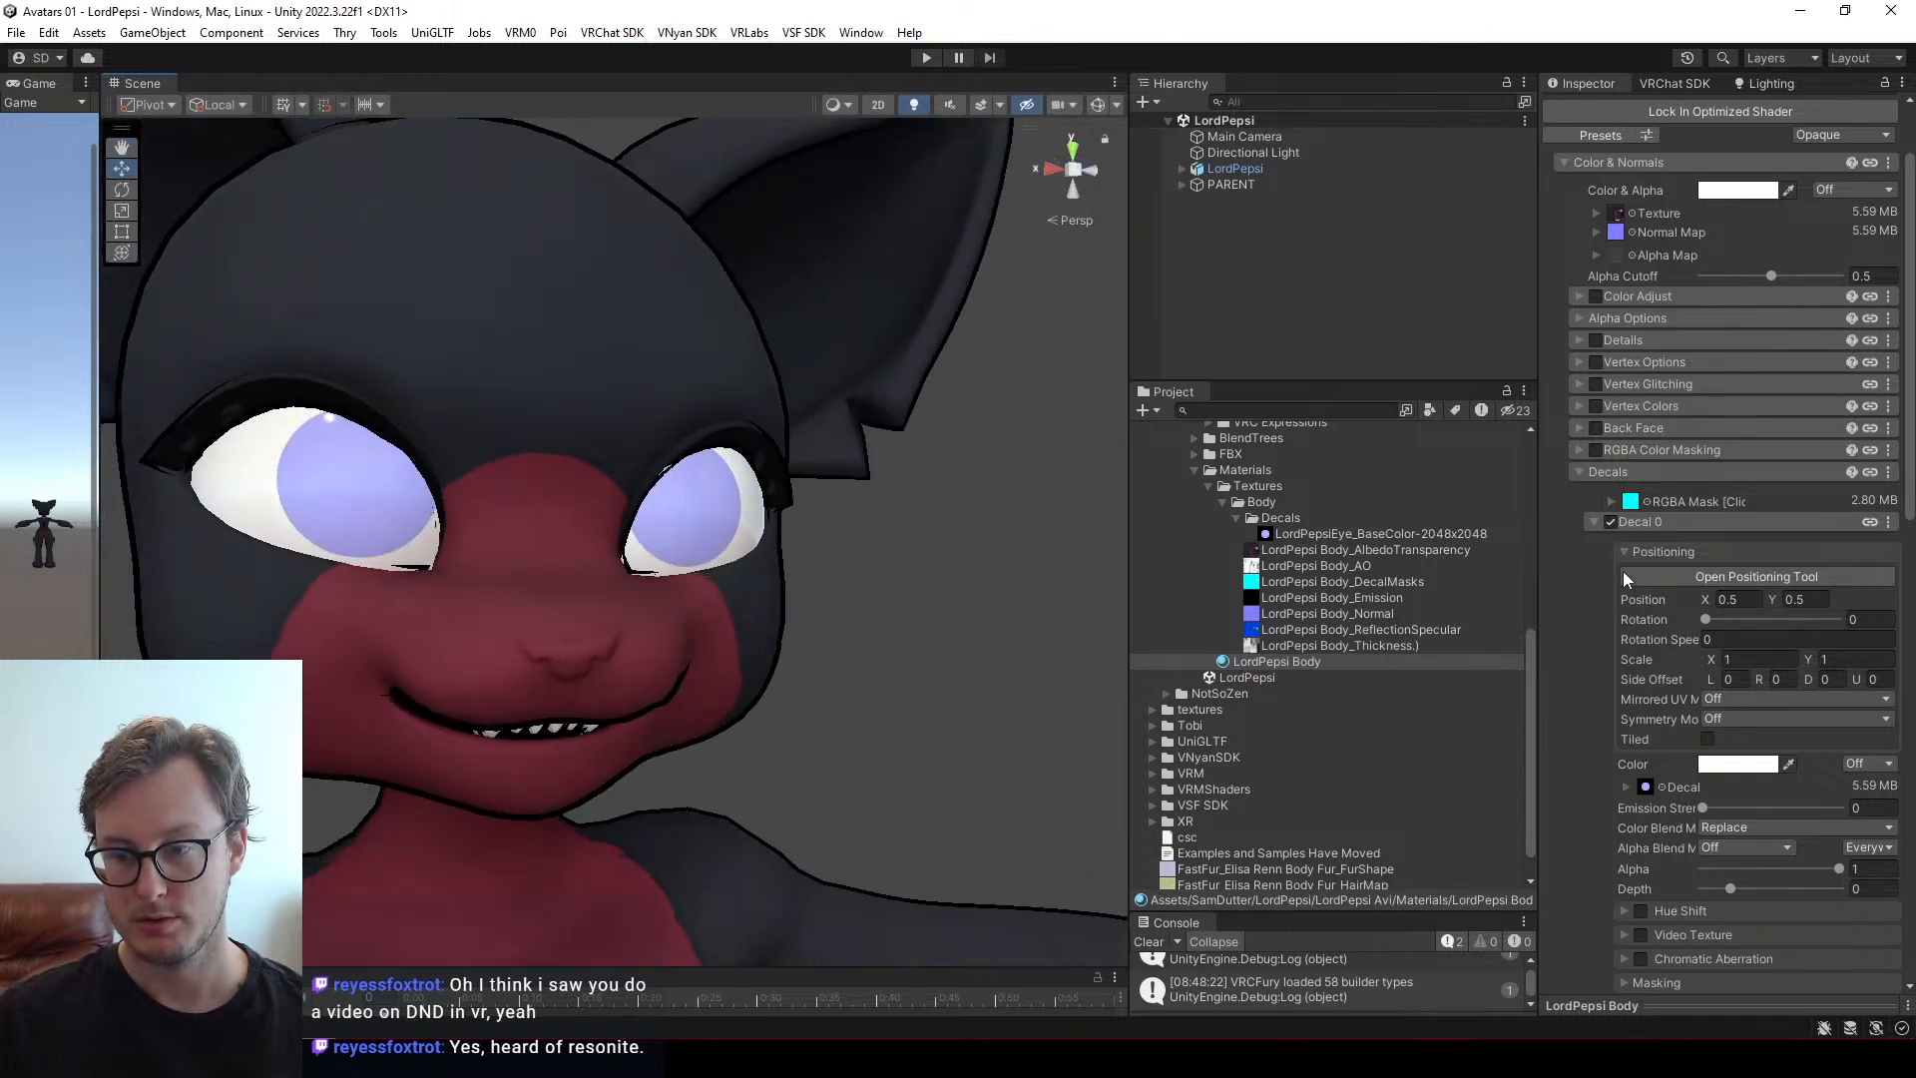
{"action": "scroll", "coordinate": [799, 629], "scroll_direction": "down", "scroll_amount": 7}
{"action": "left_click_drag", "start_coordinate": [821, 654], "coordinate": [763, 584], "text": "alt"}
{"action": "scroll", "coordinate": [391, 766], "scroll_direction": "up", "scroll_amount": 6}
{"action": "left_click", "coordinate": [1596, 520]}
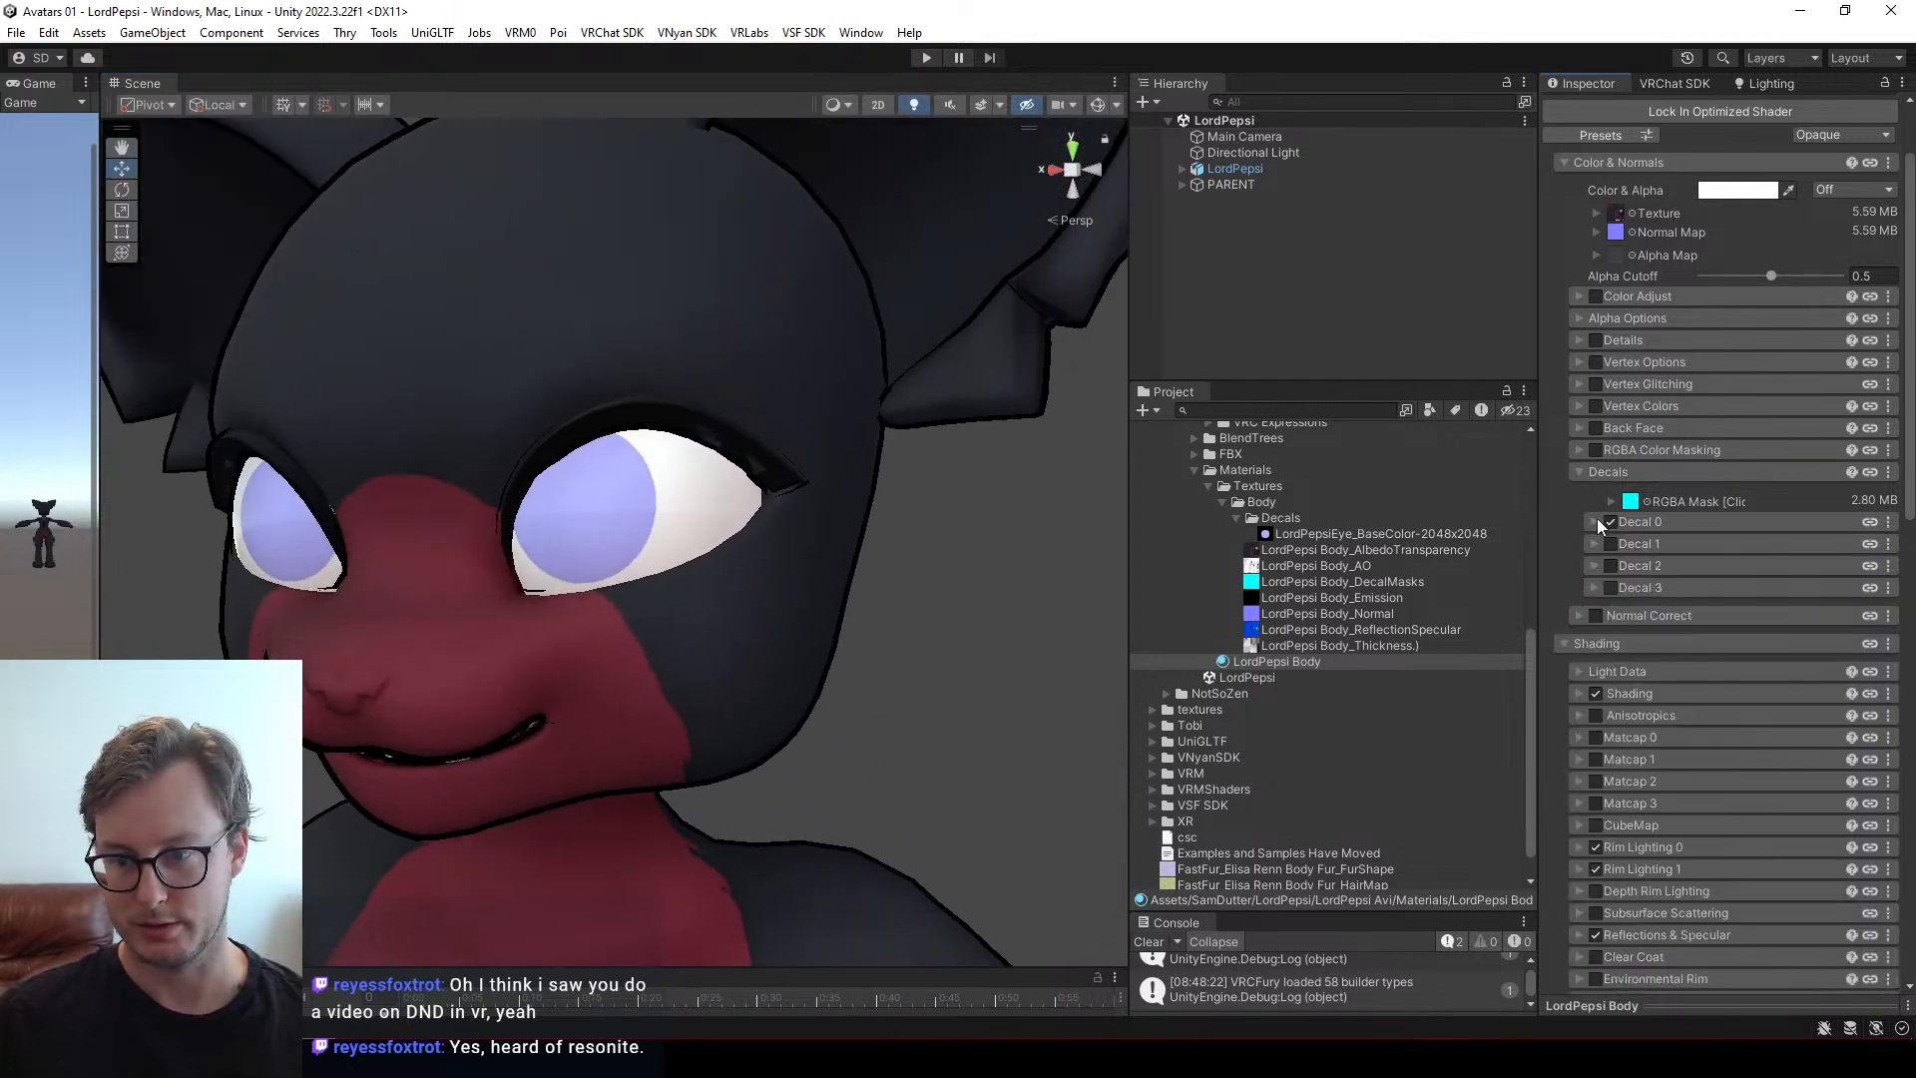
{"action": "scroll", "coordinate": [1792, 840], "scroll_direction": "down", "scroll_amount": 3}
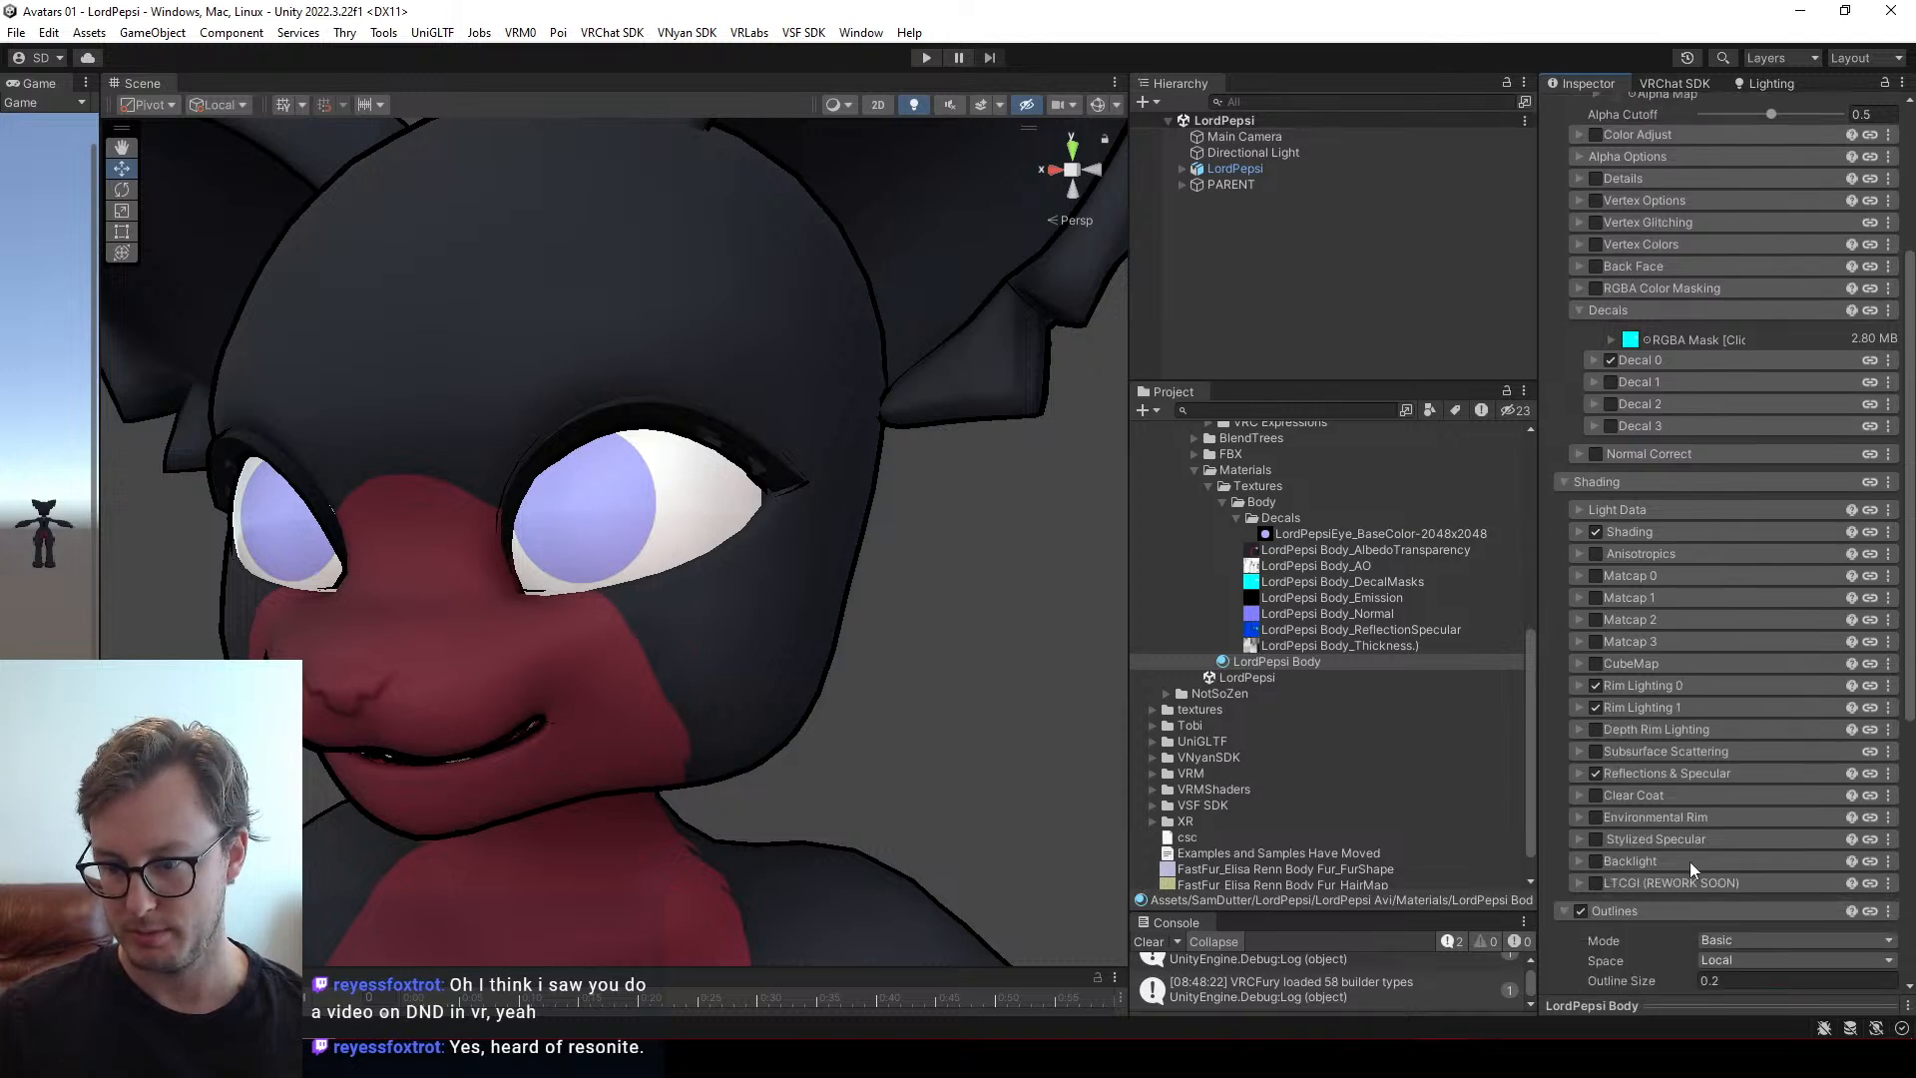
Switch to InstaMAT Studio and close the image and data output export window
{"action": "key", "text": "alt+Tab"}
{"action": "key", "text": "alt+Tab"}
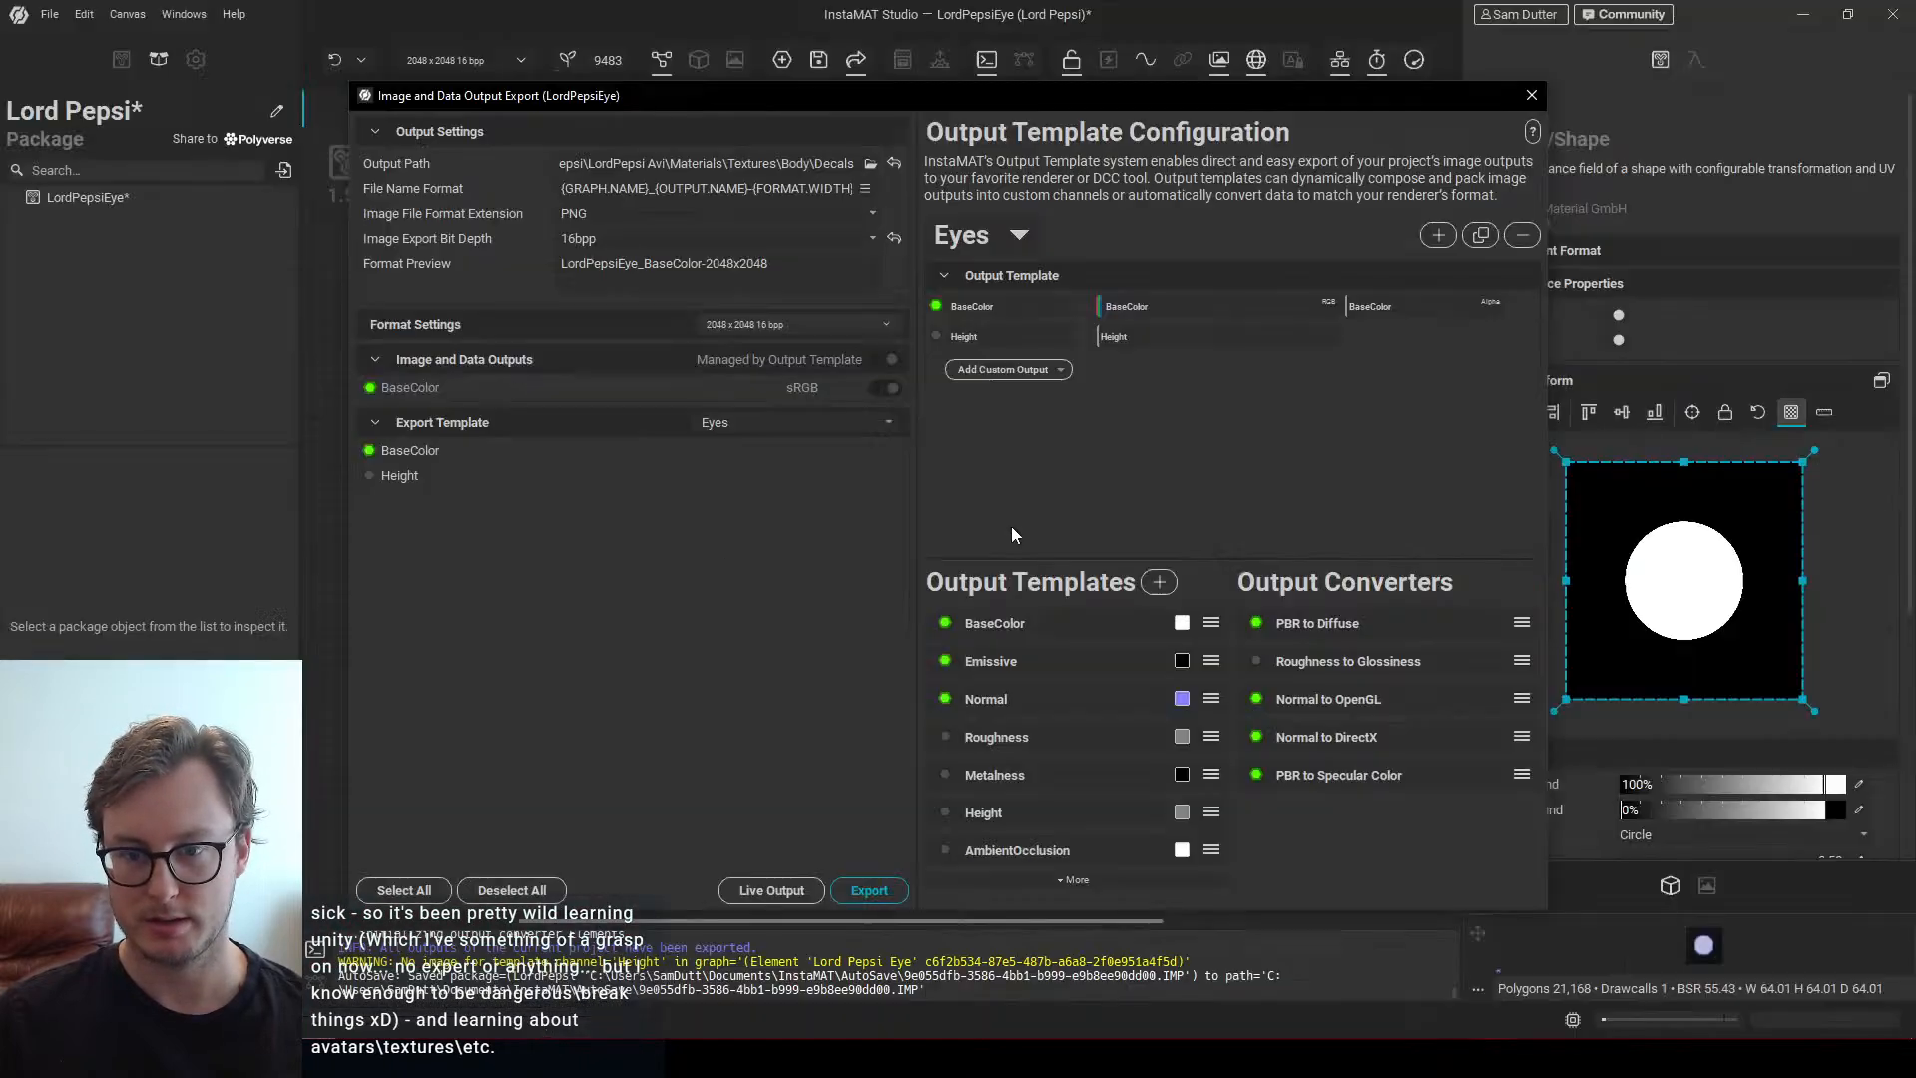
{"action": "left_click", "coordinate": [1531, 94]}
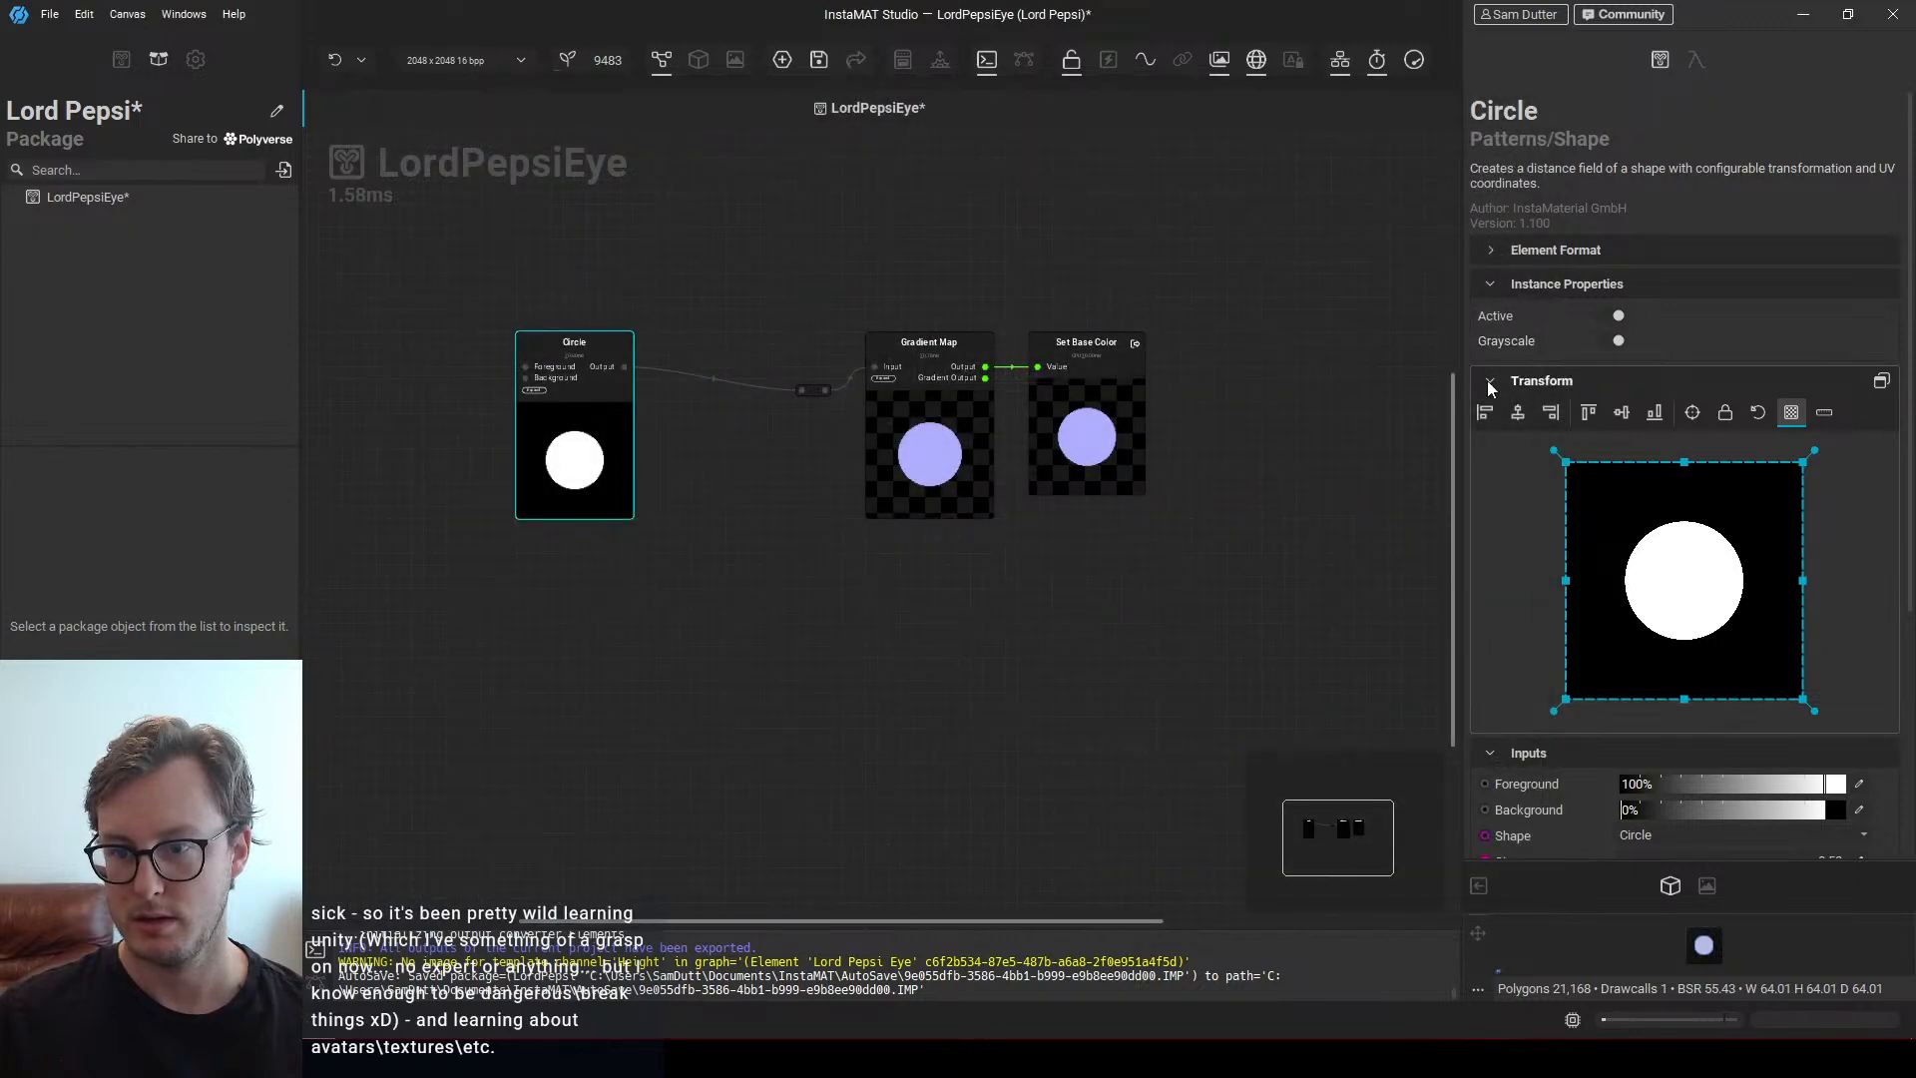
Add an ElementImageGray output to the LordPepsiEye graph and name it Height
{"action": "left_click", "coordinate": [1272, 485]}
{"action": "left_click", "coordinate": [1883, 284]}
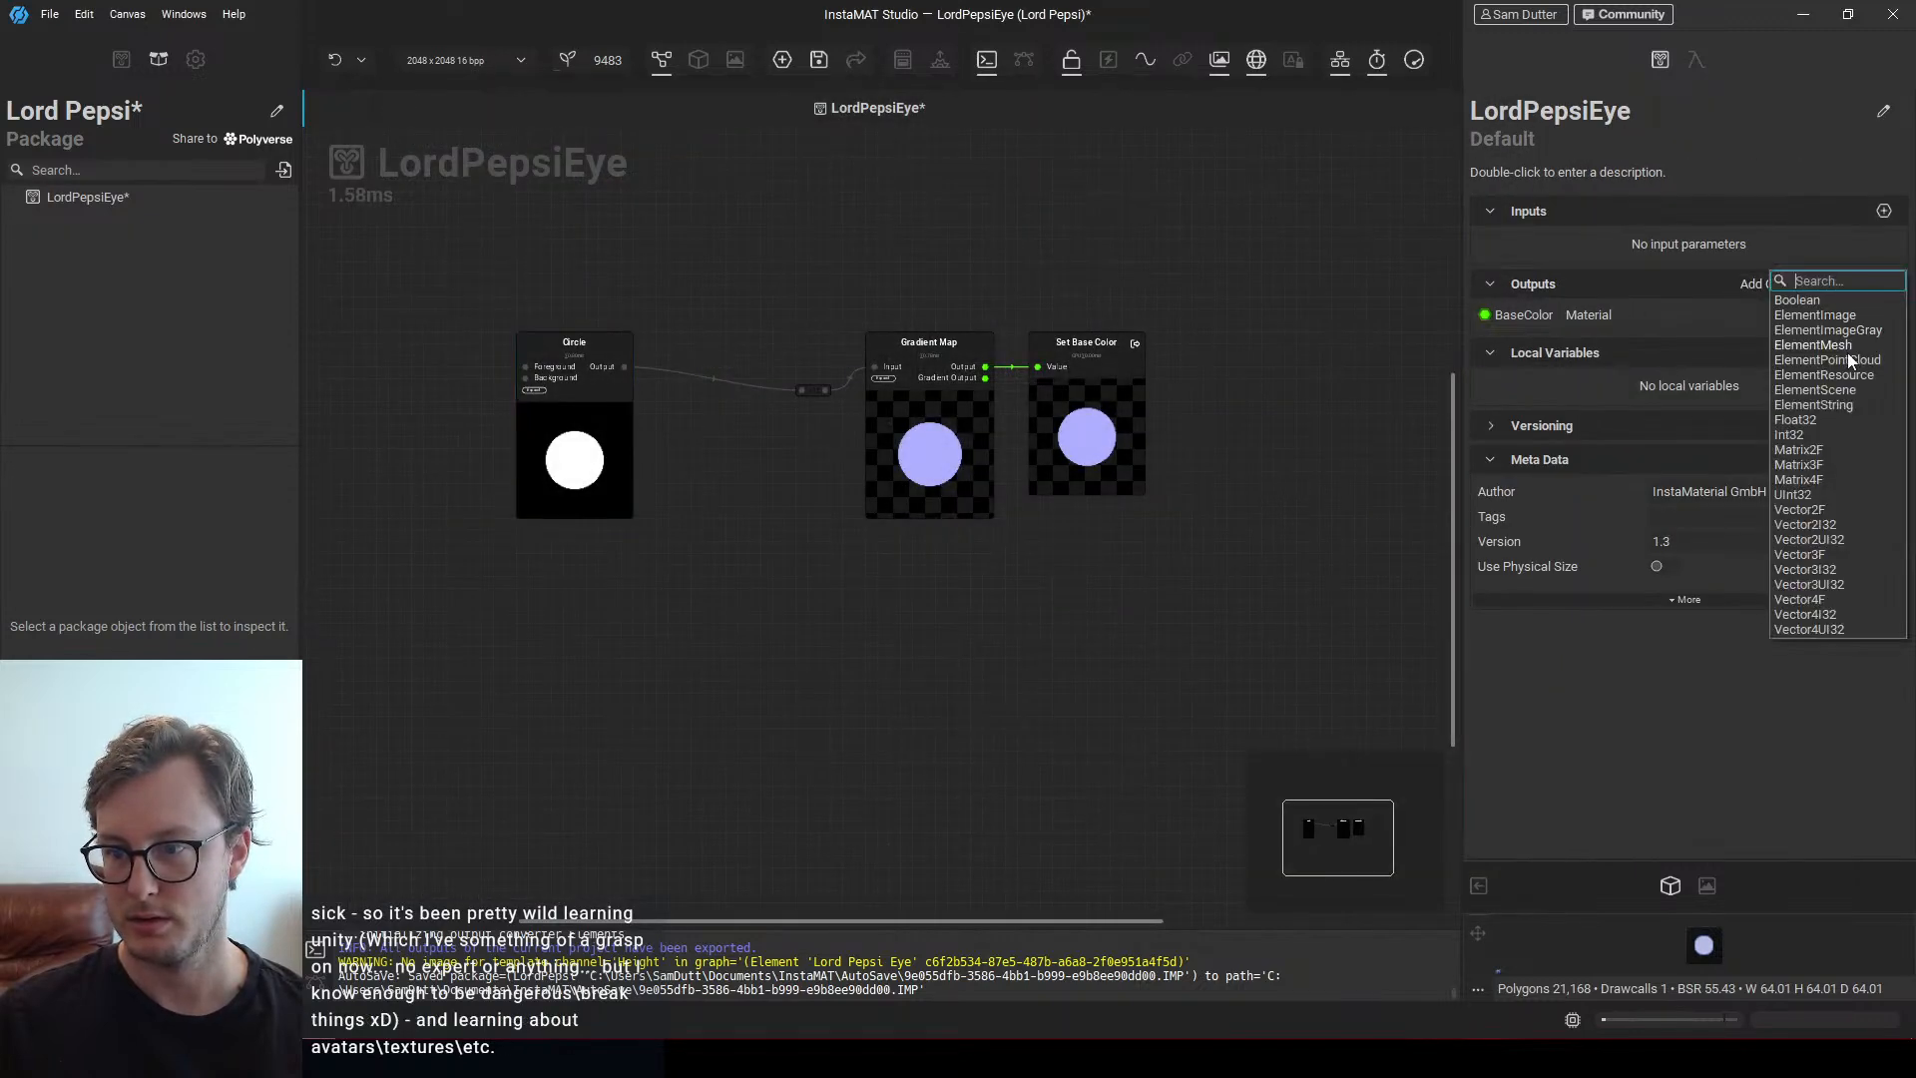
{"action": "left_click", "coordinate": [1828, 330]}
{"action": "double_click", "coordinate": [1523, 341]}
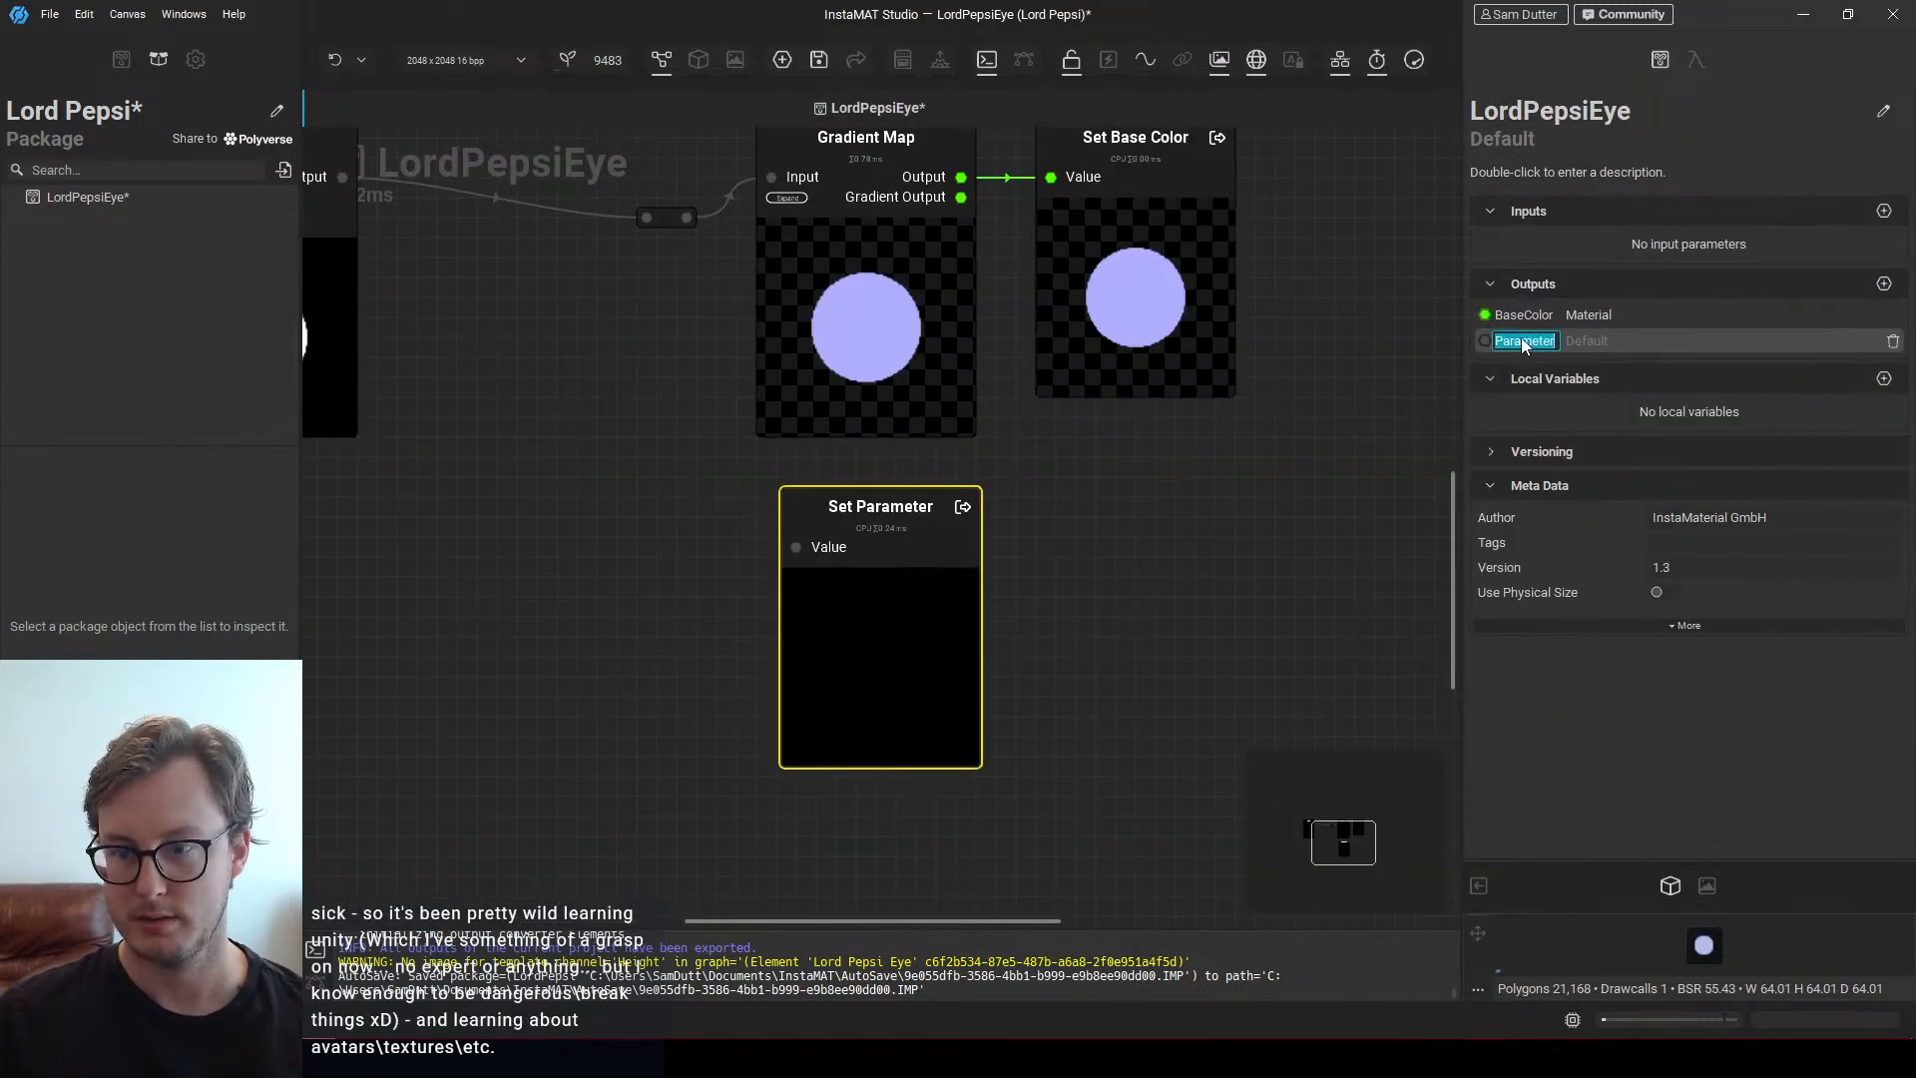
{"action": "type", "text": "Height"}
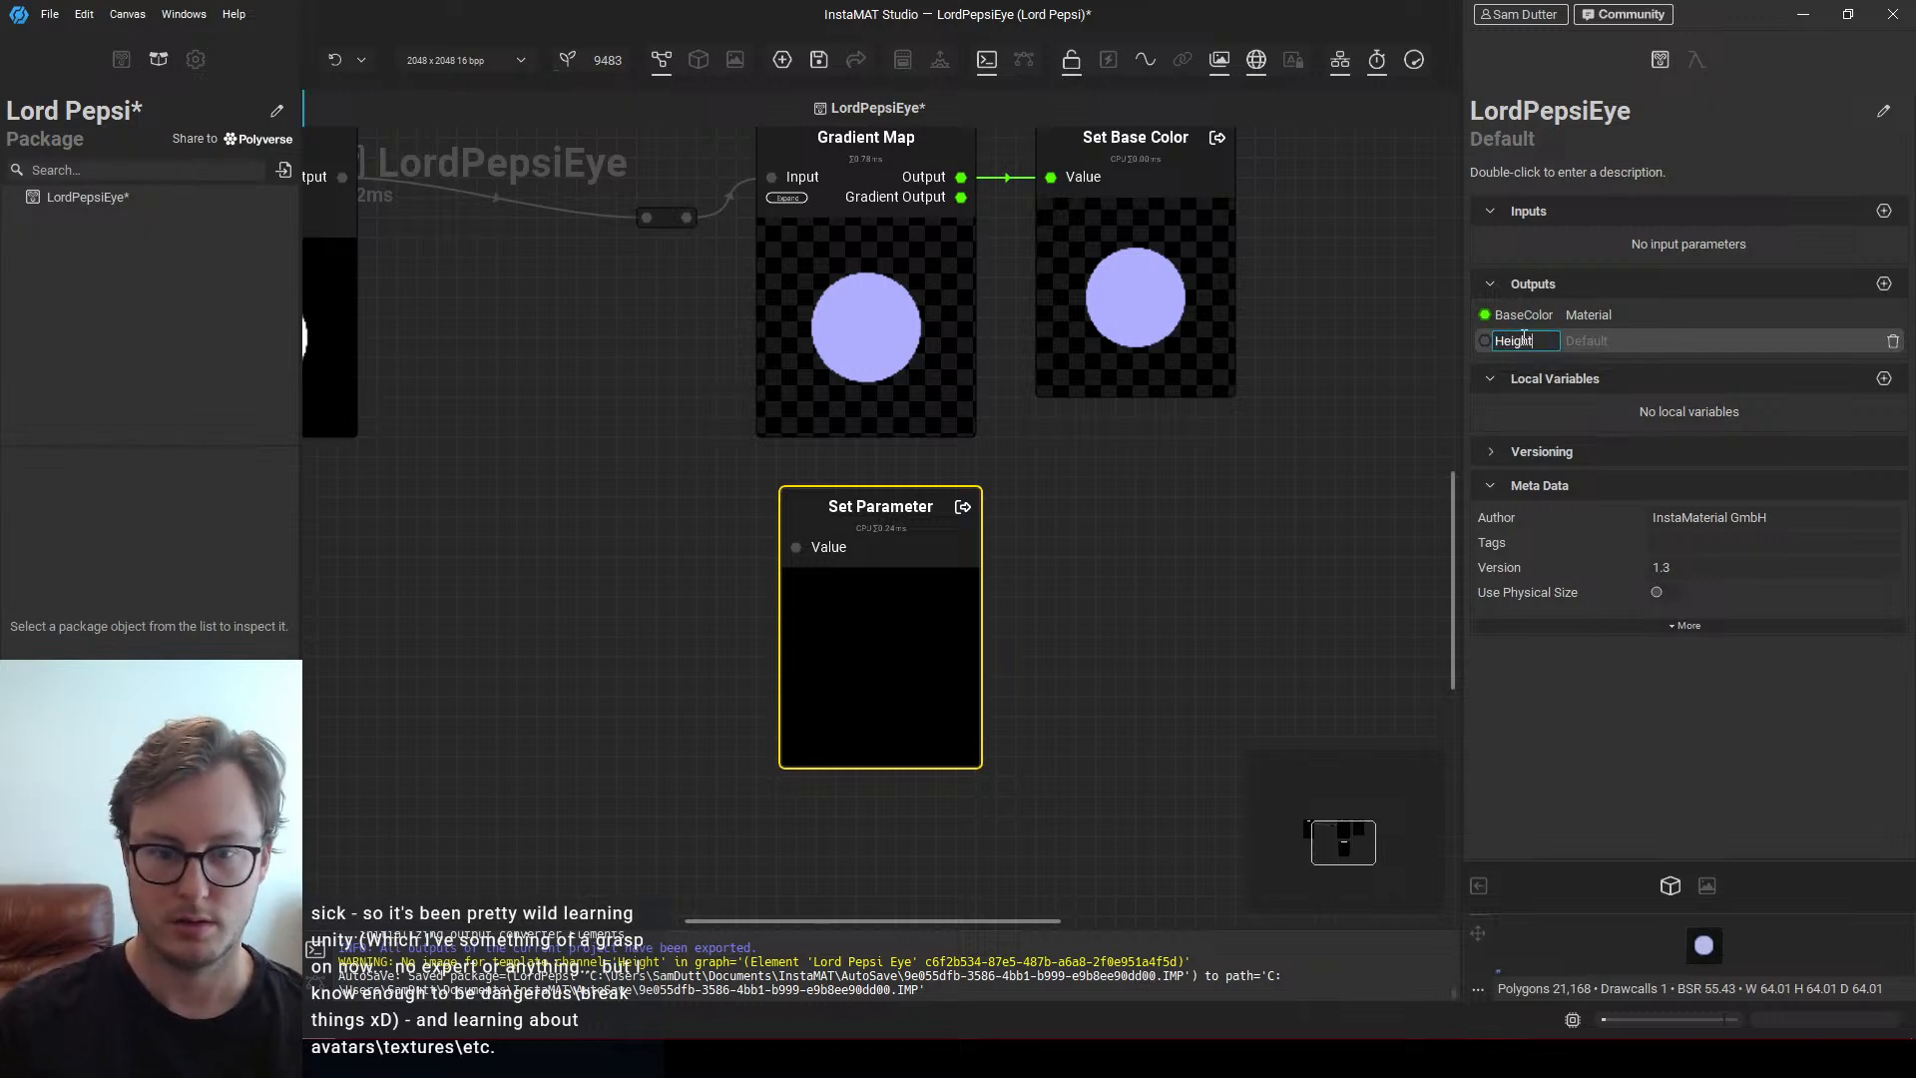
{"action": "key", "text": "Return"}
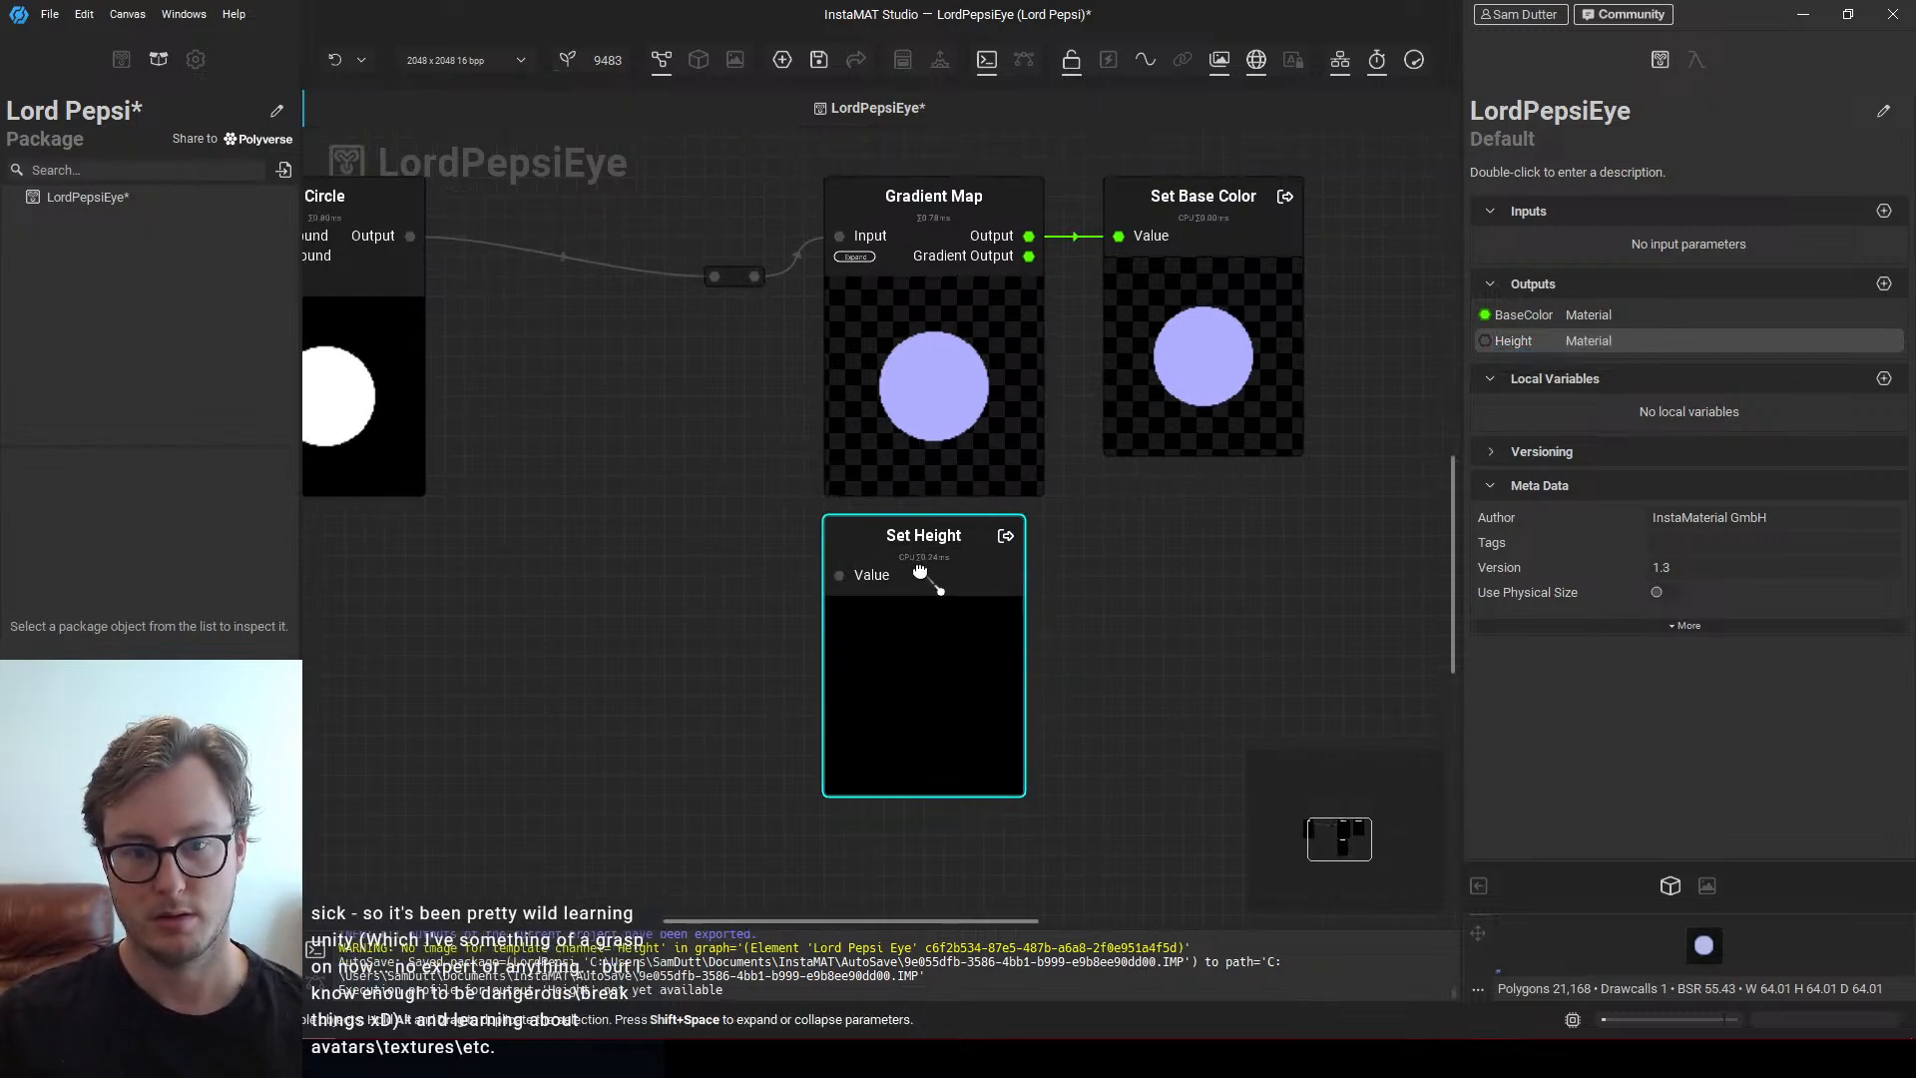
Add an Invert node fed by the Circle output and space out the Set Height node and the connection's reroute point
{"action": "scroll", "coordinate": [920, 571], "scroll_direction": "down", "scroll_amount": 2}
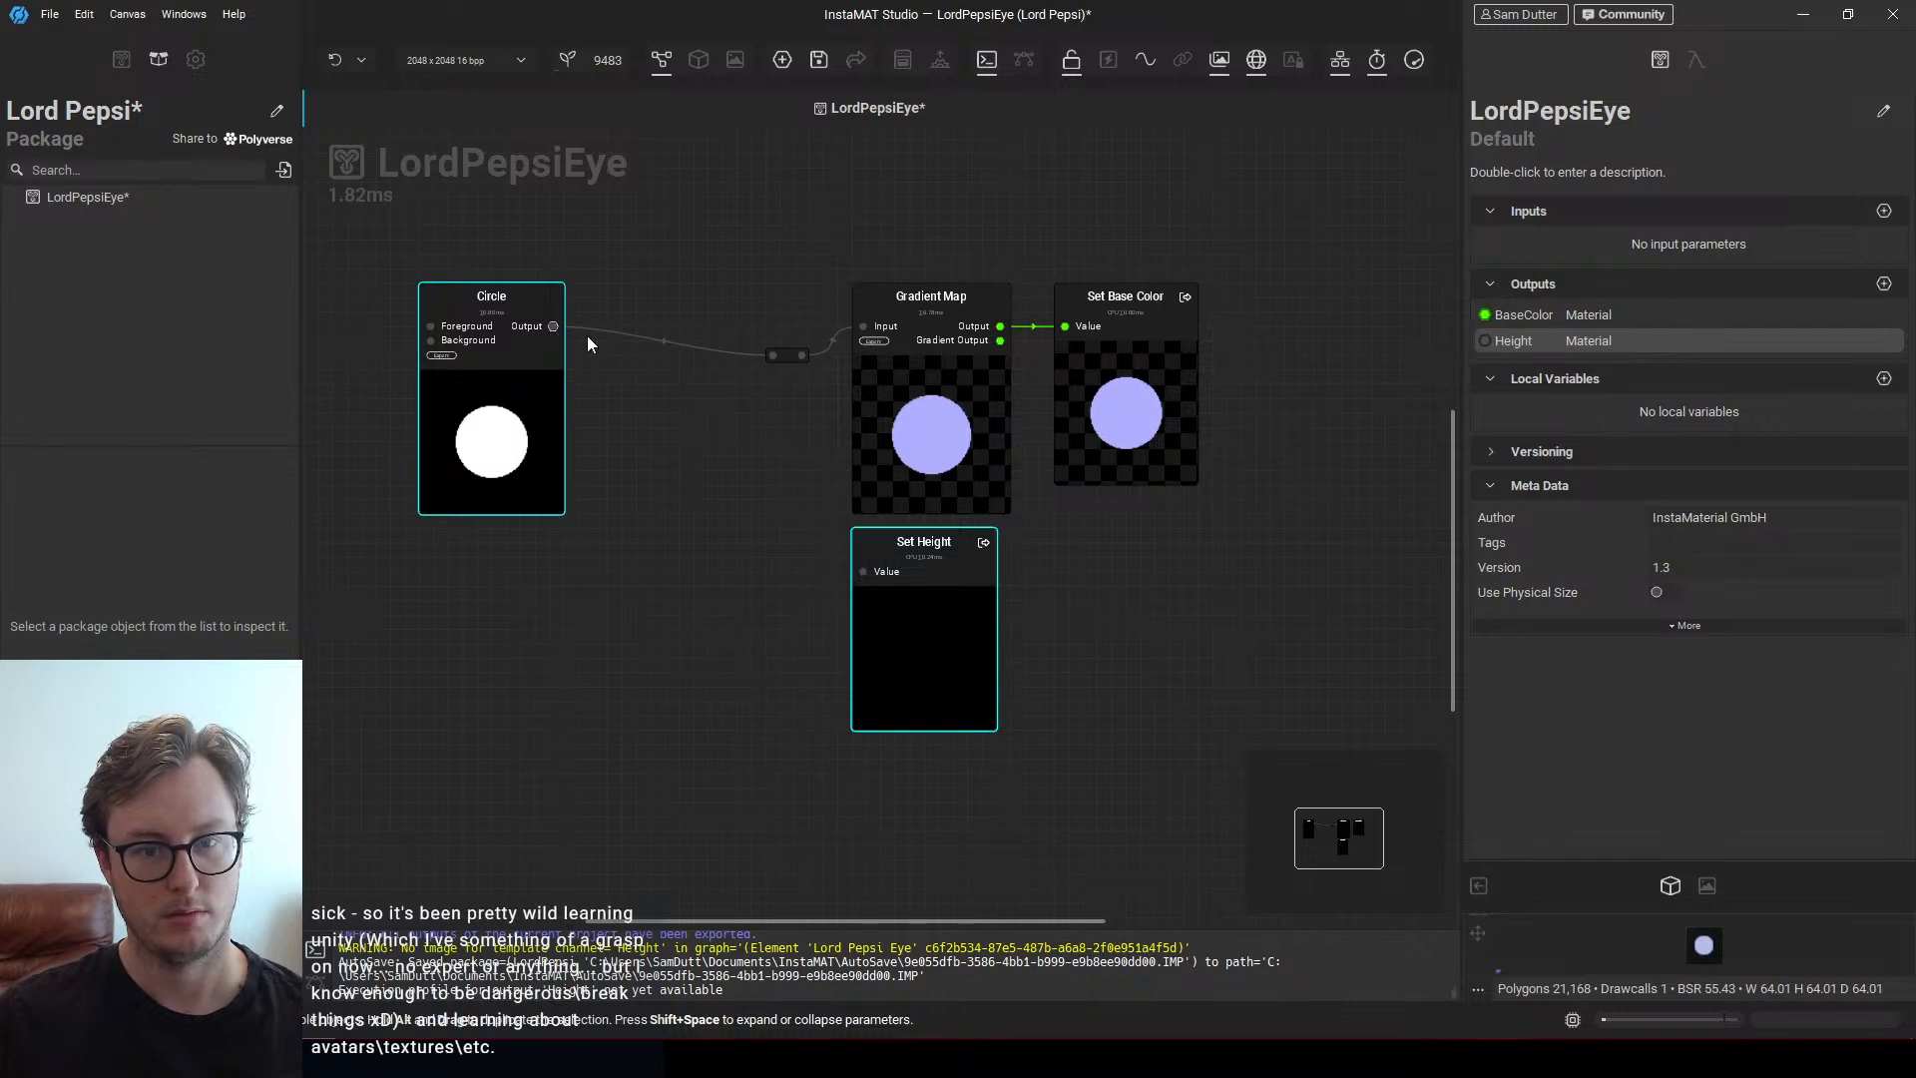
{"action": "double_click", "coordinate": [766, 582]}
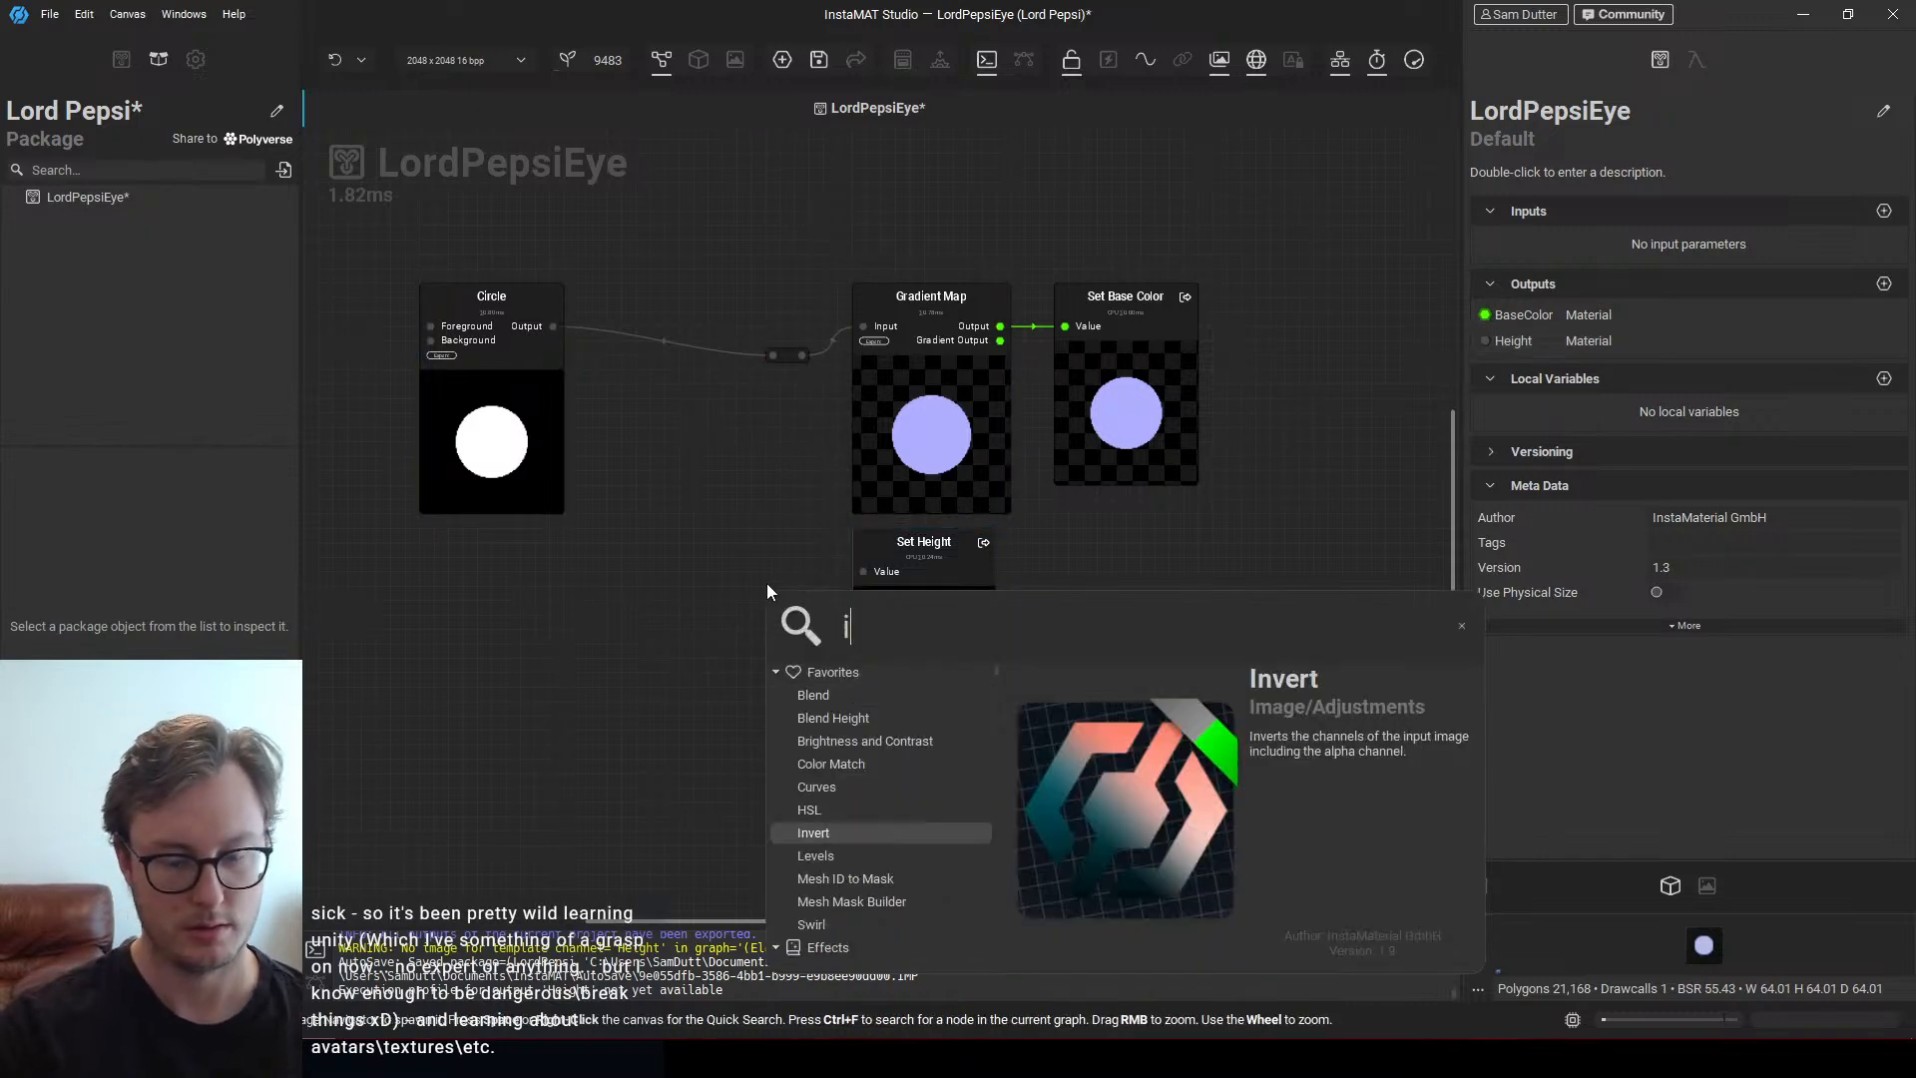
{"action": "type", "text": "inv"}
{"action": "key", "text": "Escape"}
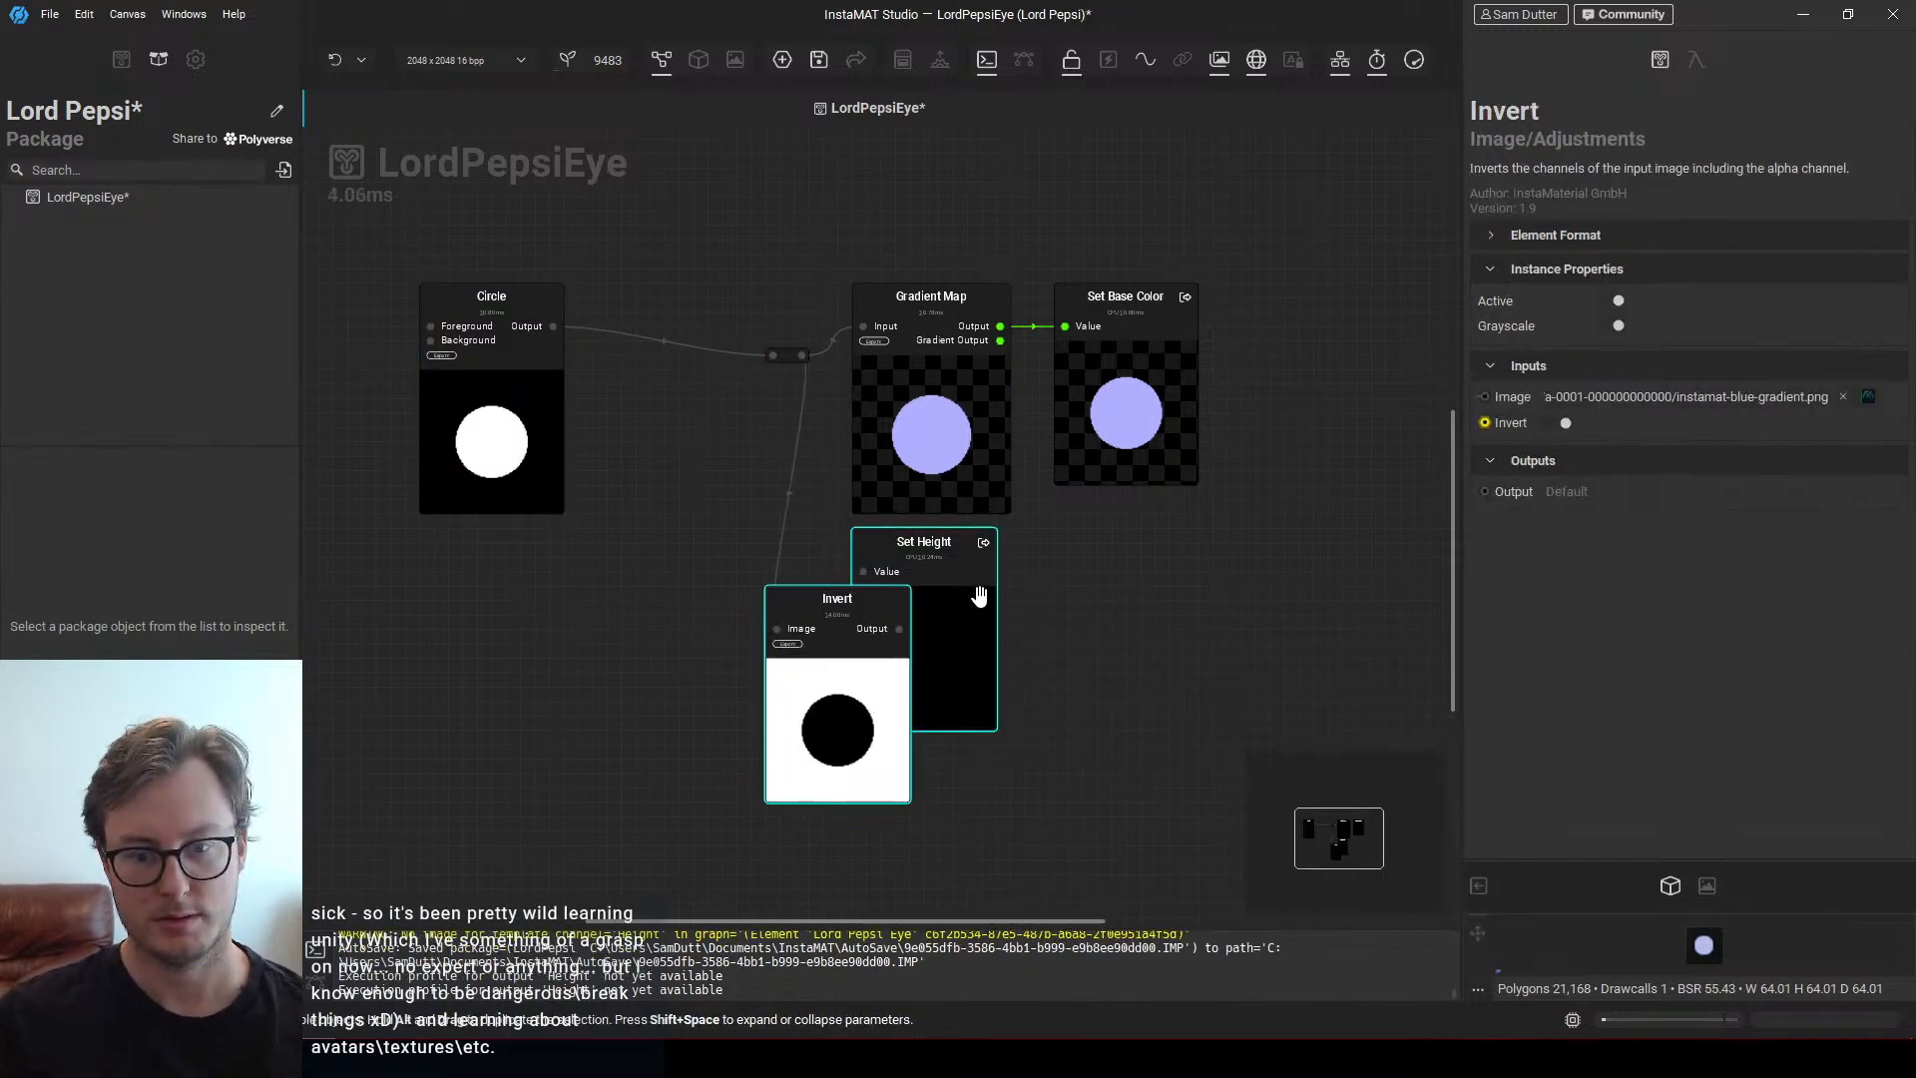
{"action": "left_click_drag", "start_coordinate": [958, 591], "coordinate": [1187, 590]}
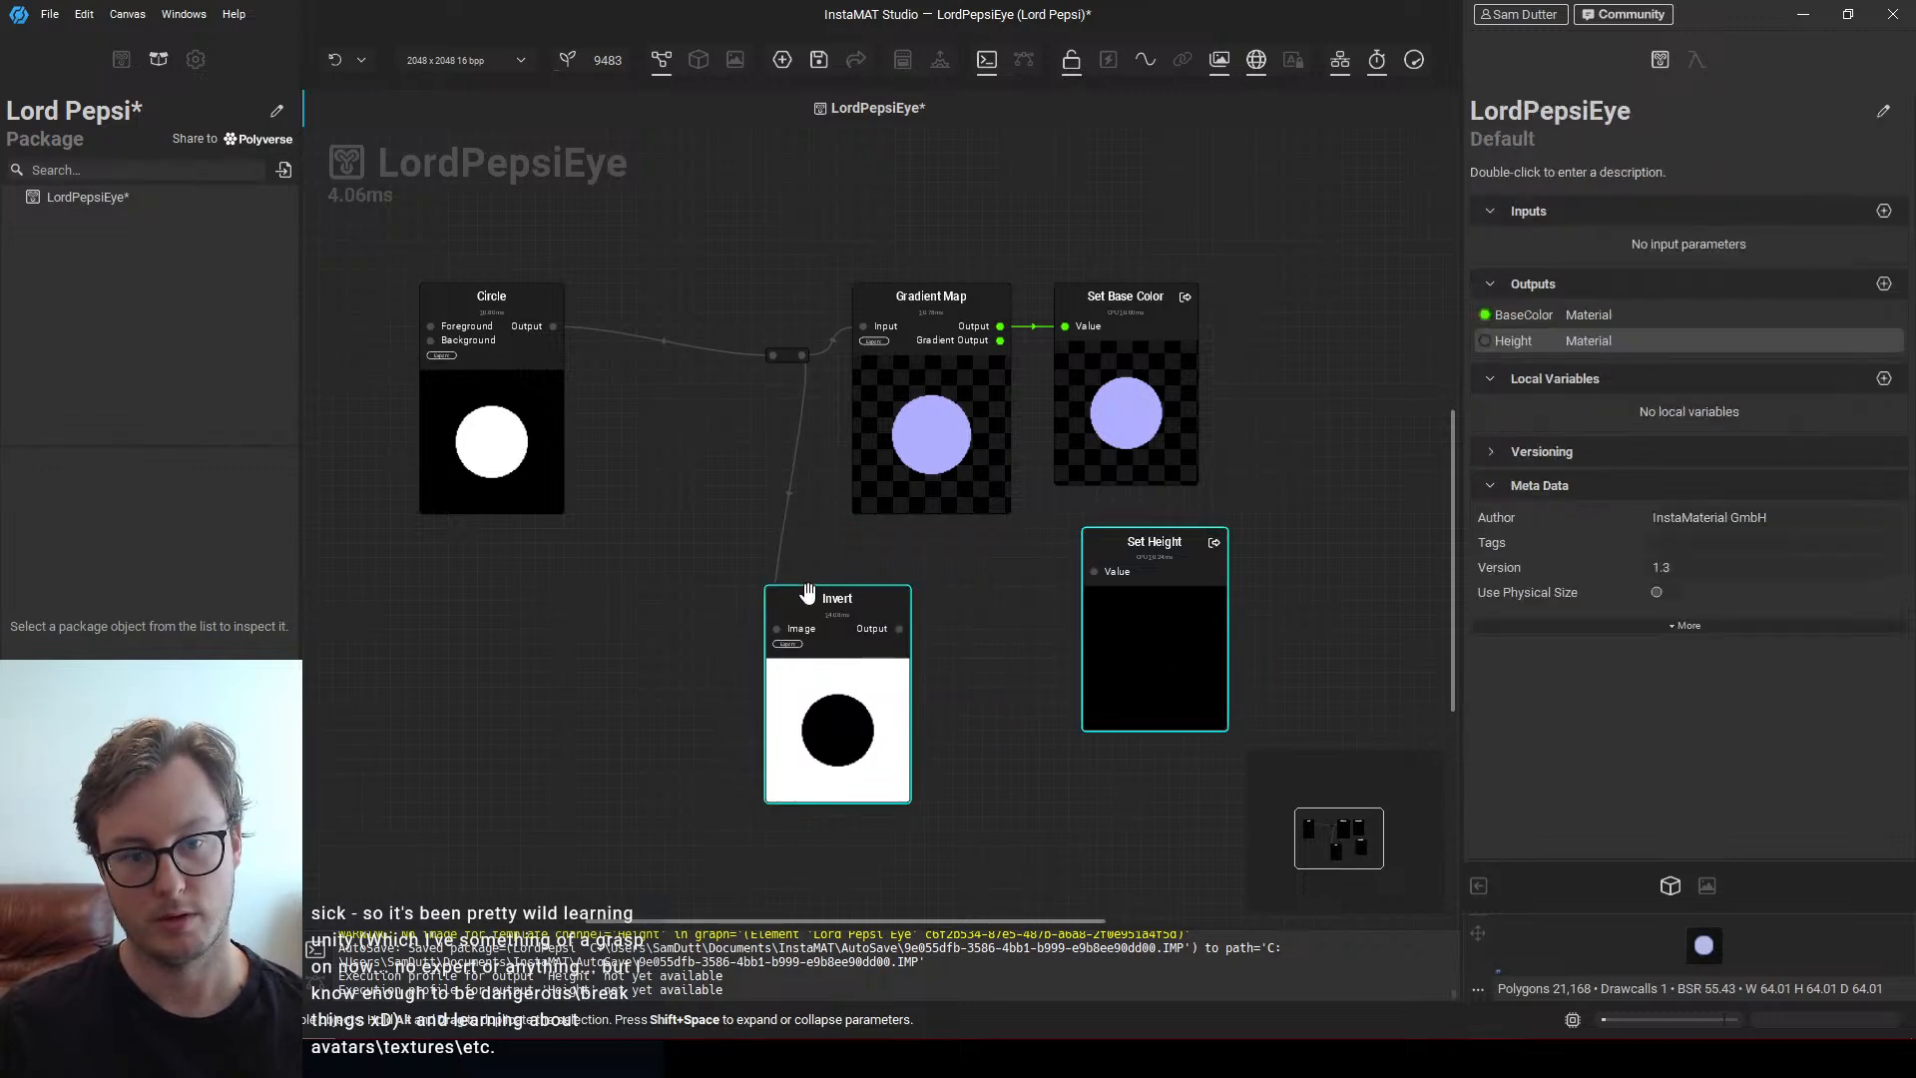
{"action": "left_click_drag", "start_coordinate": [784, 345], "coordinate": [683, 331]}
Insert a Bevel node between Invert and Set Height and set its distance to 0.67
{"action": "double_click", "coordinate": [978, 644]}
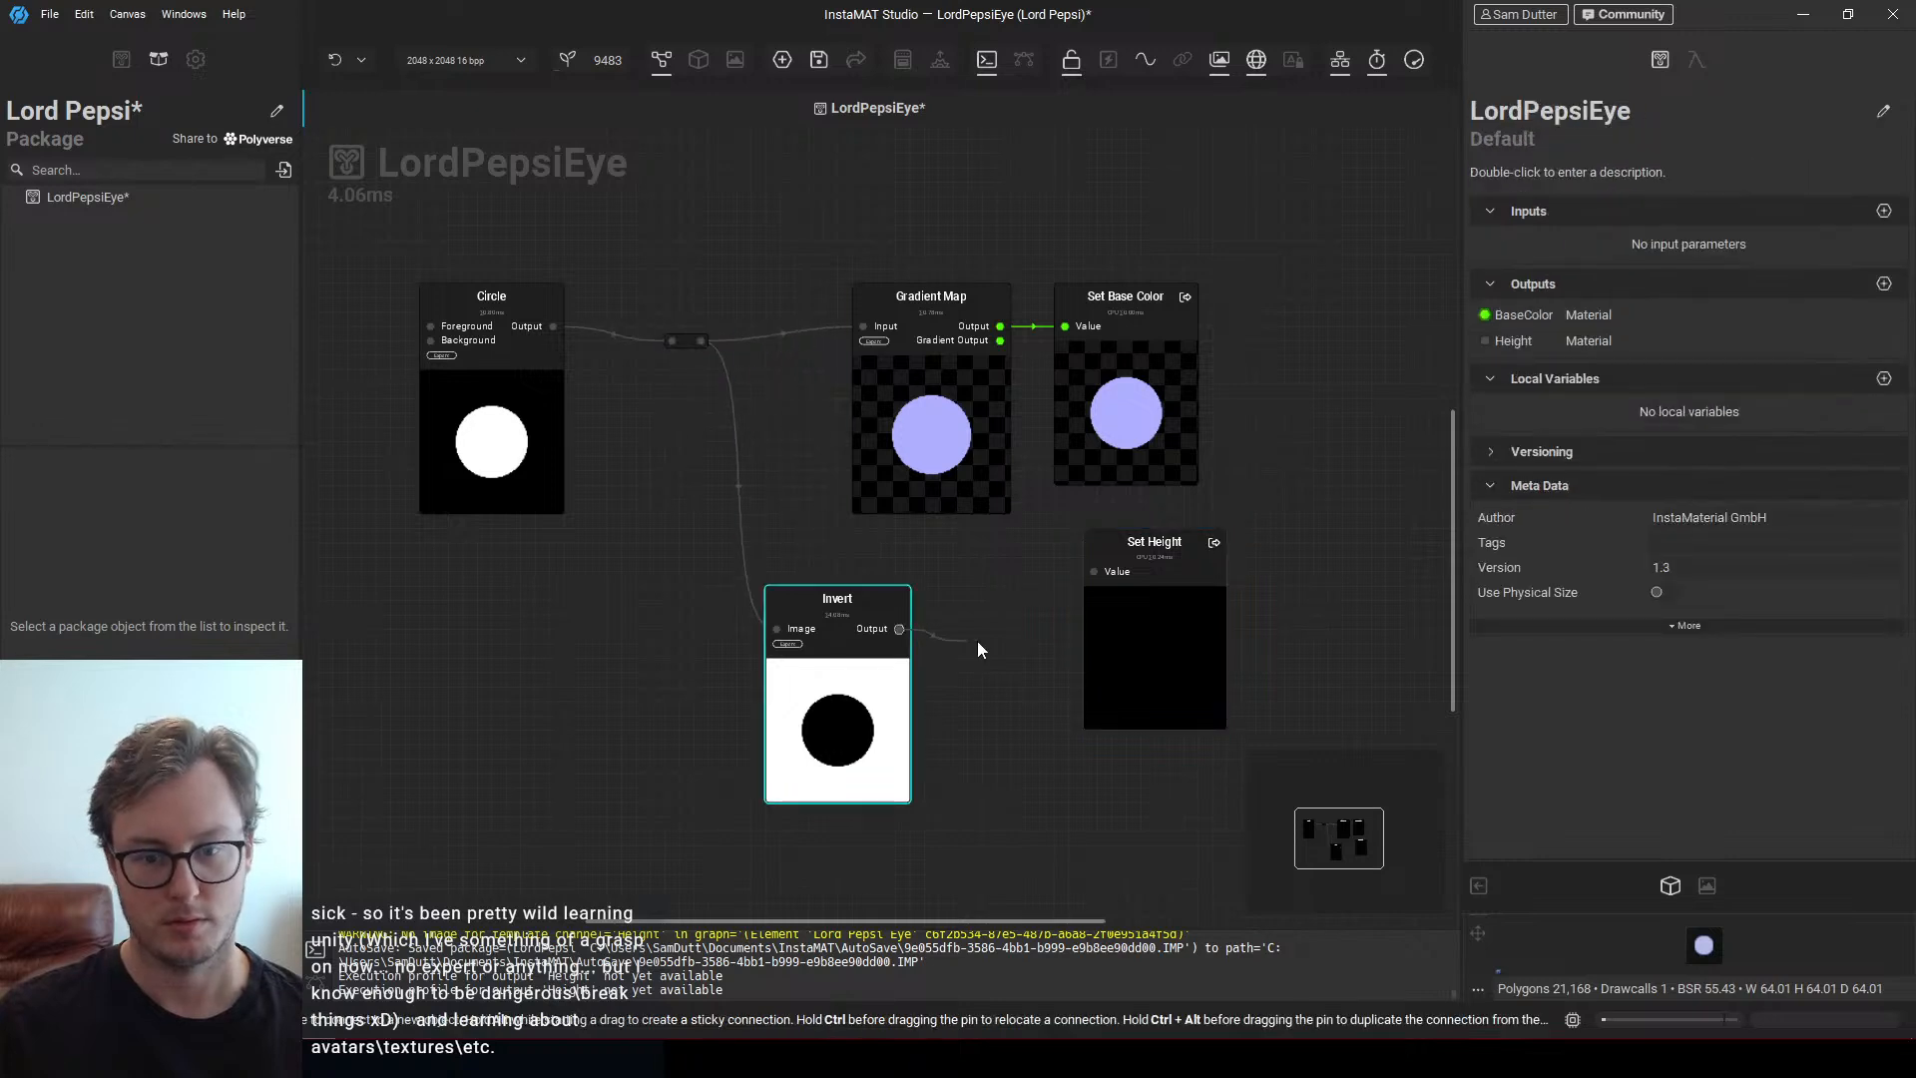
{"action": "type", "text": "bl"}
{"action": "key", "text": "BackSpace"}
{"action": "type", "text": "e"}
{"action": "key", "text": "Return"}
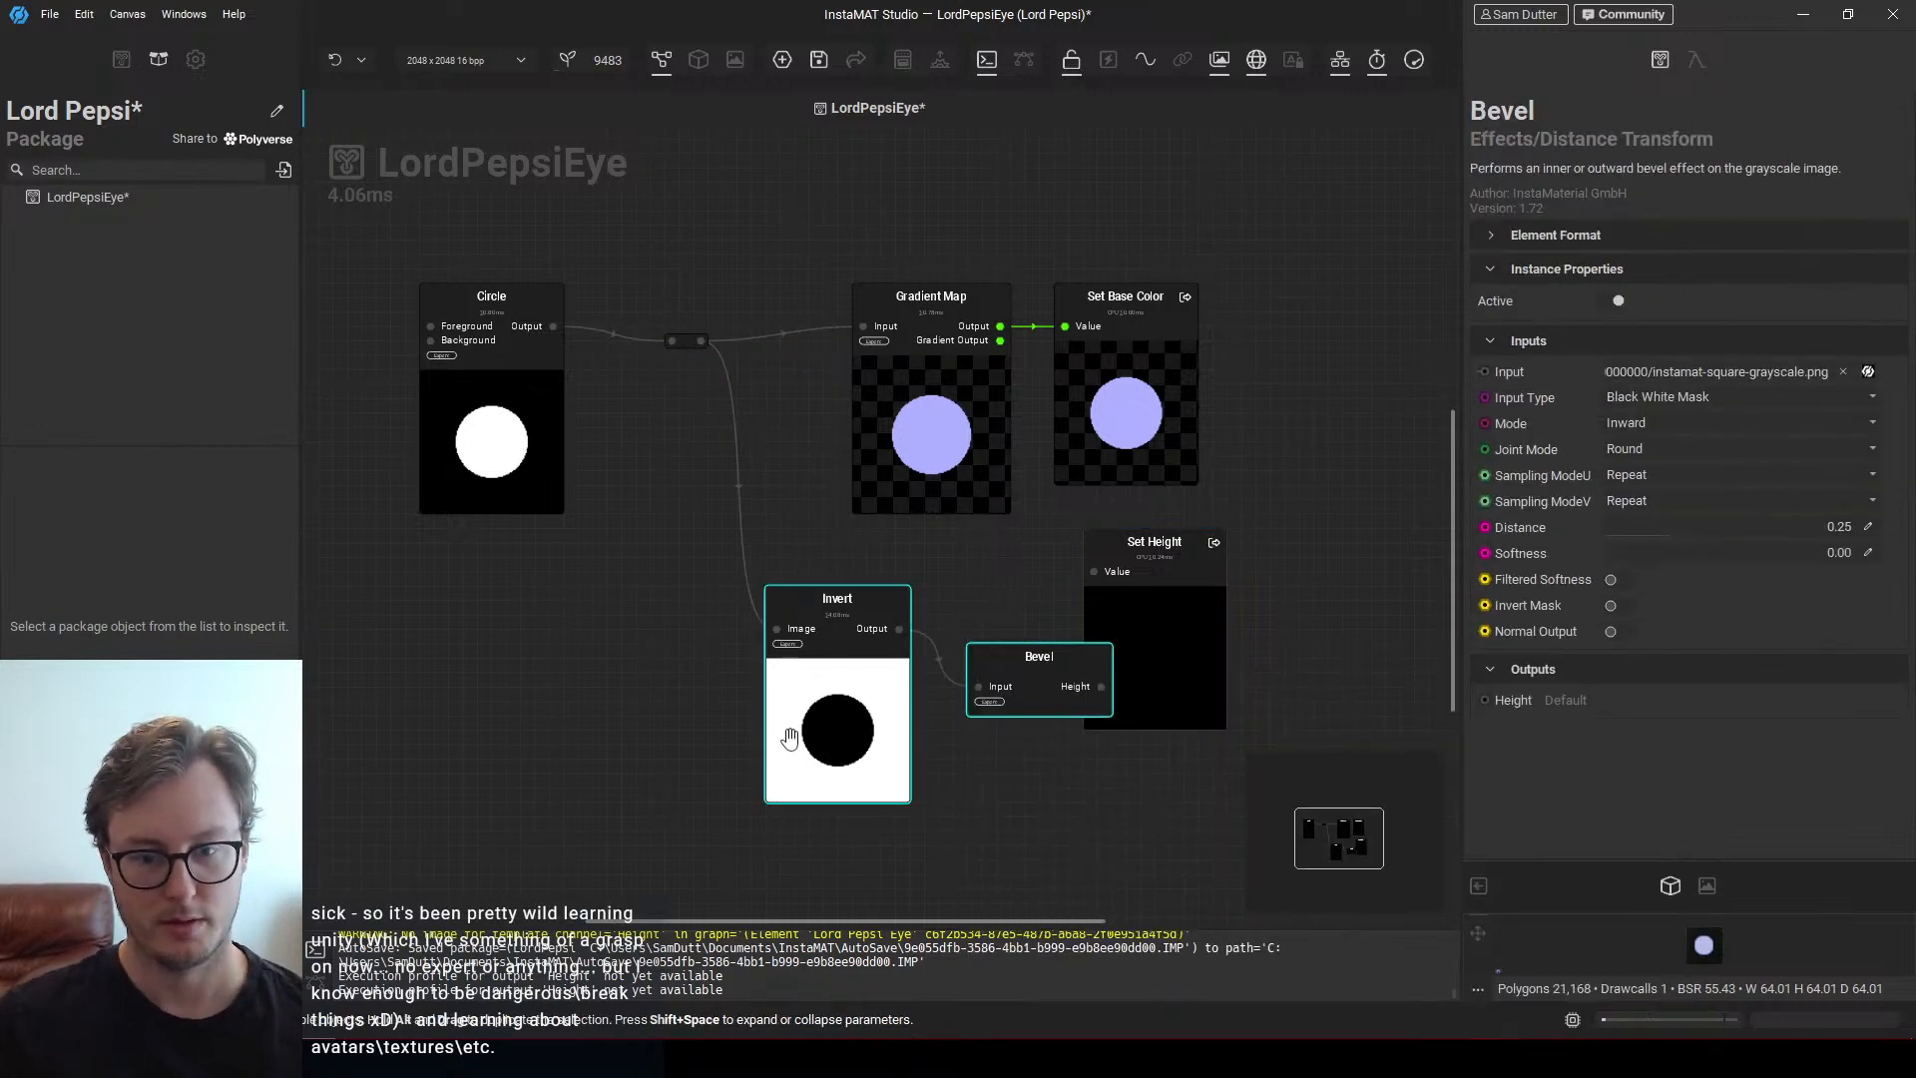
{"action": "left_click_drag", "start_coordinate": [791, 736], "coordinate": [726, 731]}
{"action": "left_click_drag", "start_coordinate": [1099, 696], "coordinate": [1095, 571]}
{"action": "left_click", "coordinate": [947, 743]}
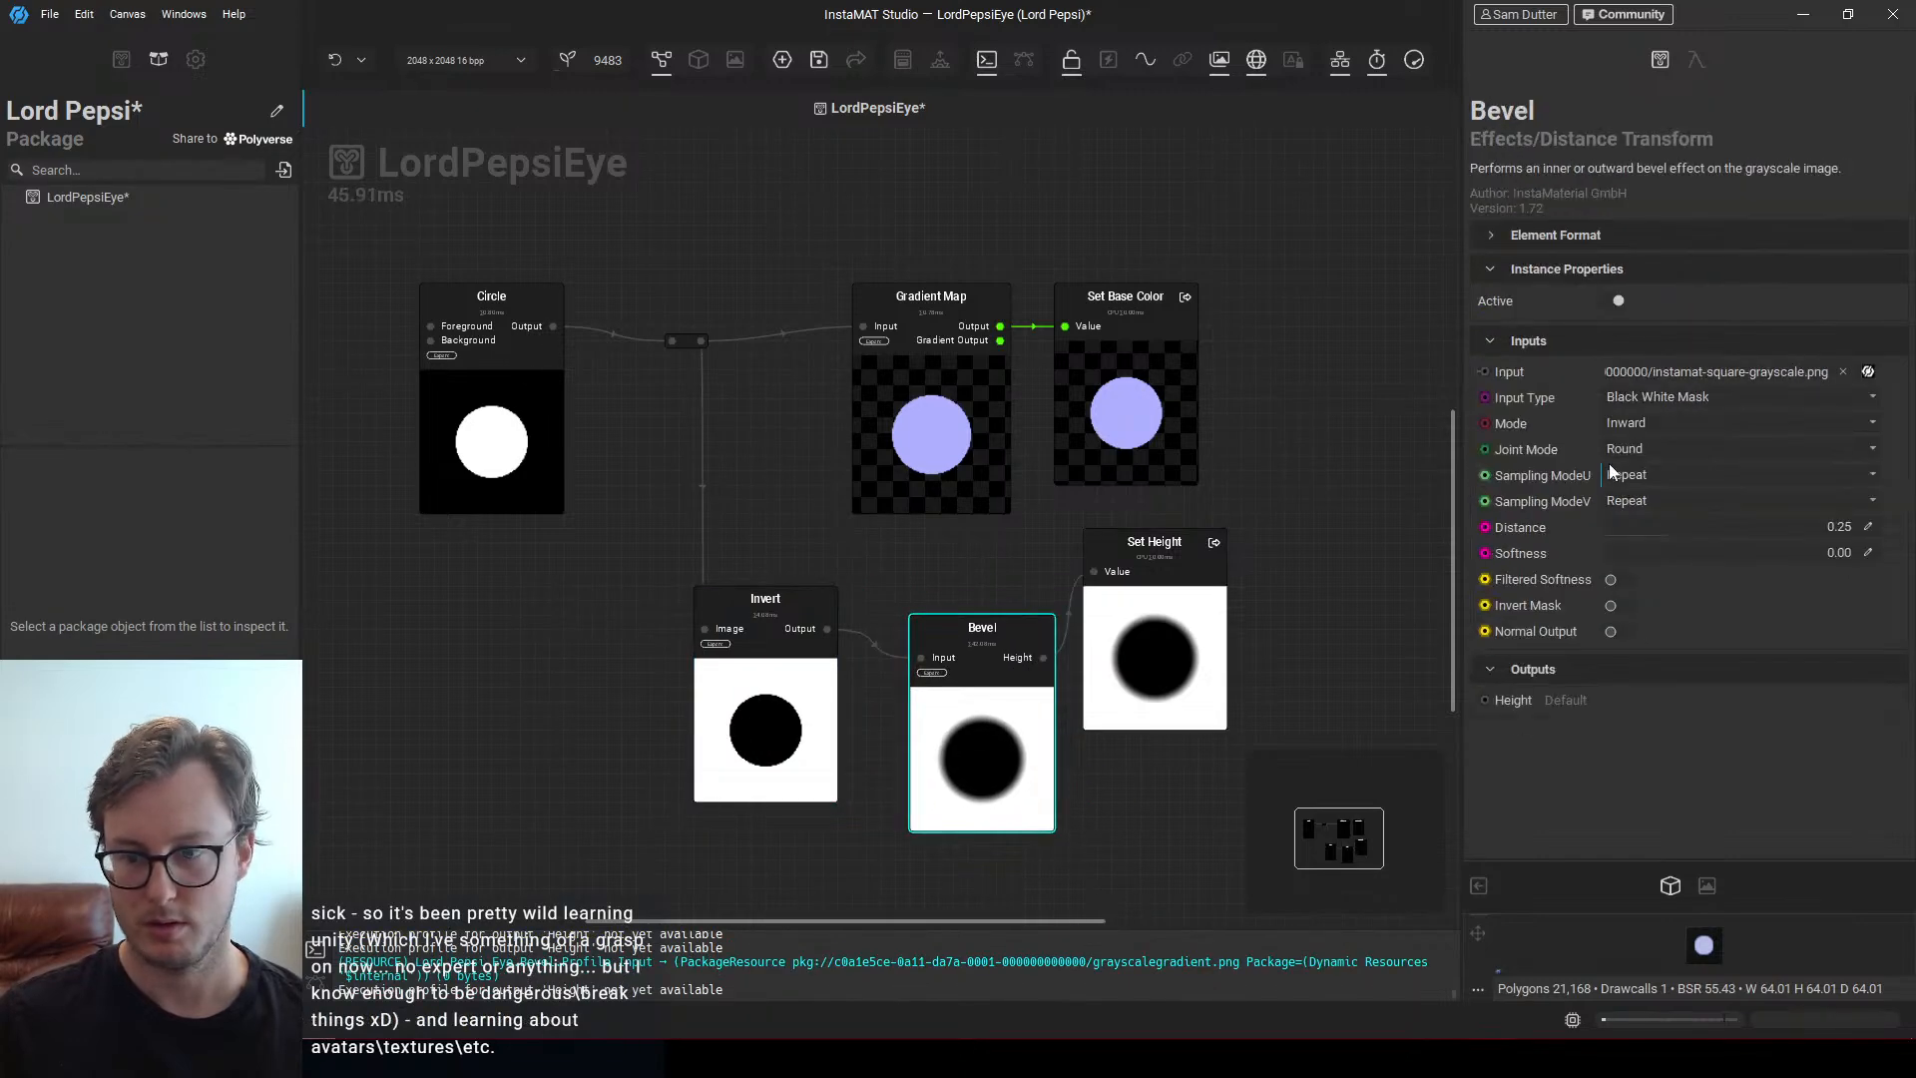
{"action": "left_click_drag", "start_coordinate": [1697, 539], "coordinate": [1728, 536]}
Delete the Invert node and connect the Circle output directly to the Bevel node's input through the reroute point
{"action": "left_click", "coordinate": [804, 638]}
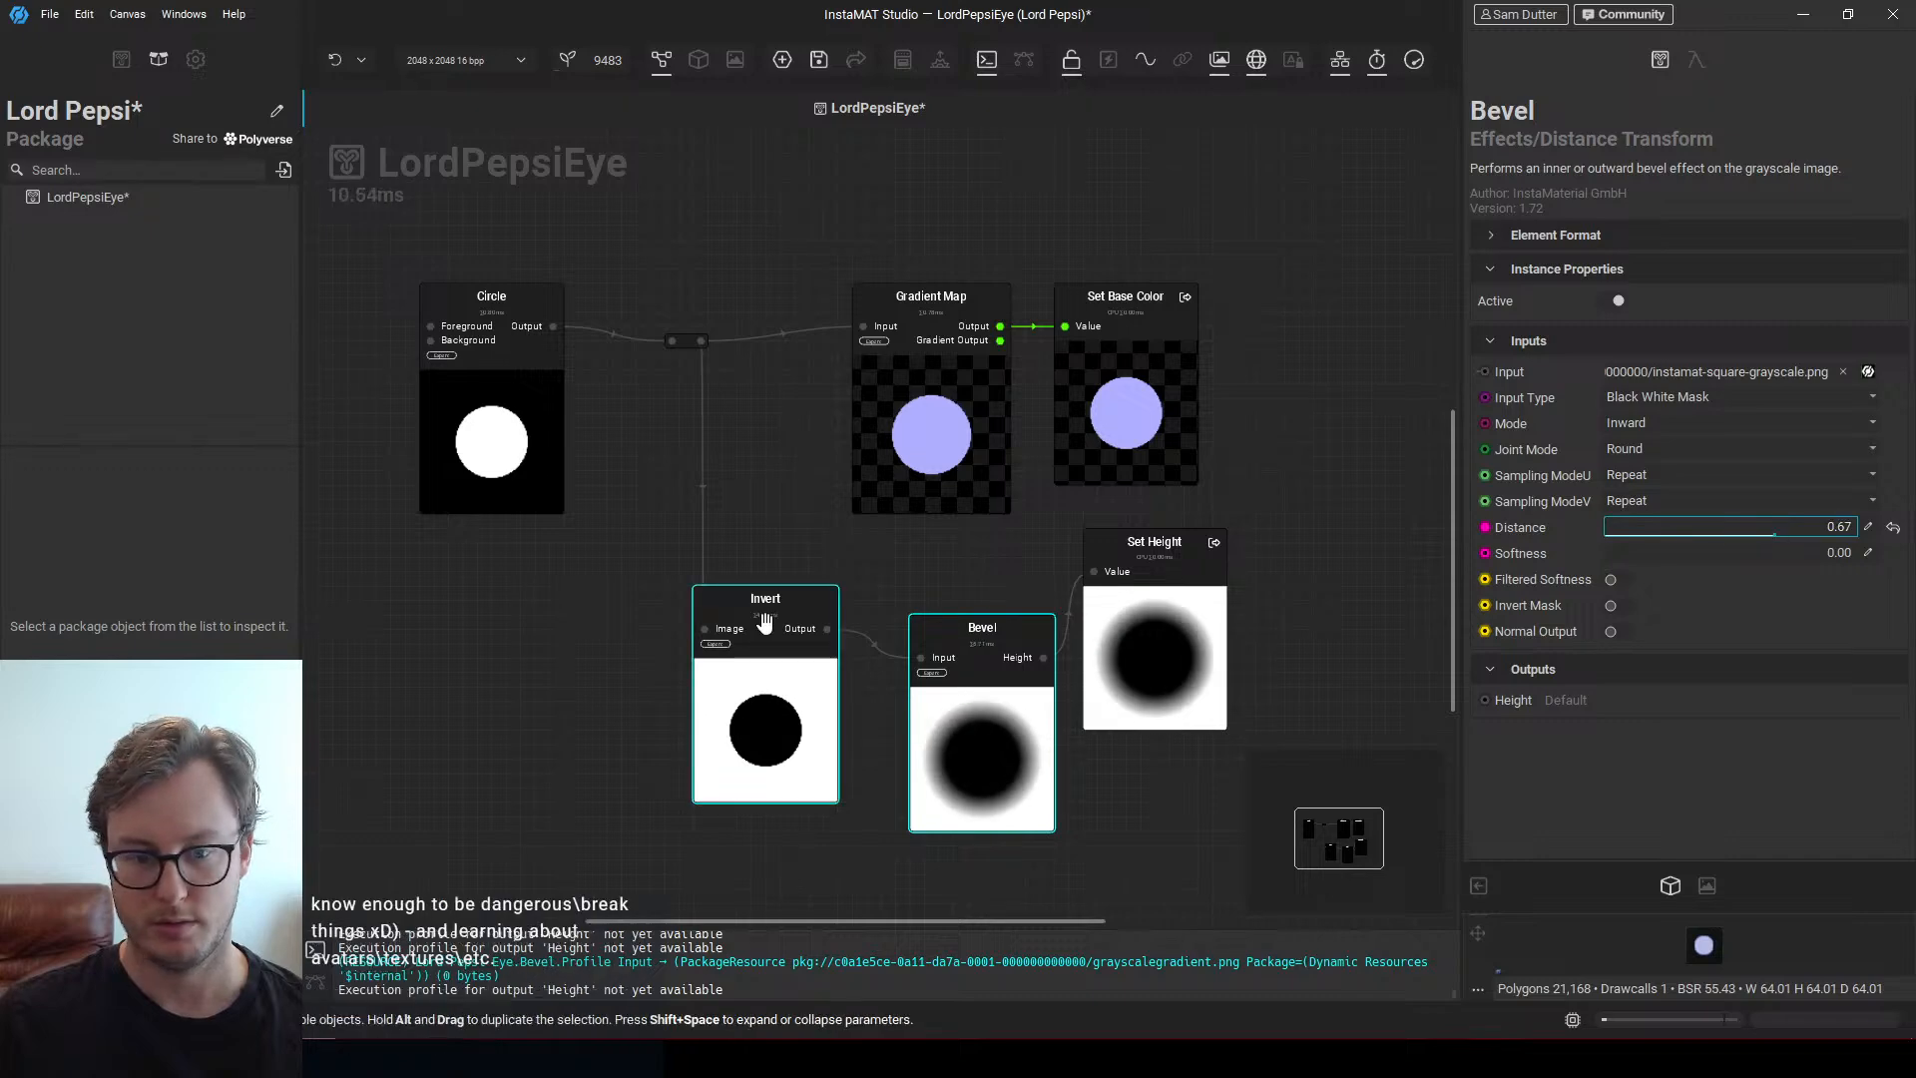
{"action": "key", "text": "Delete"}
{"action": "left_click_drag", "start_coordinate": [939, 639], "coordinate": [779, 638]}
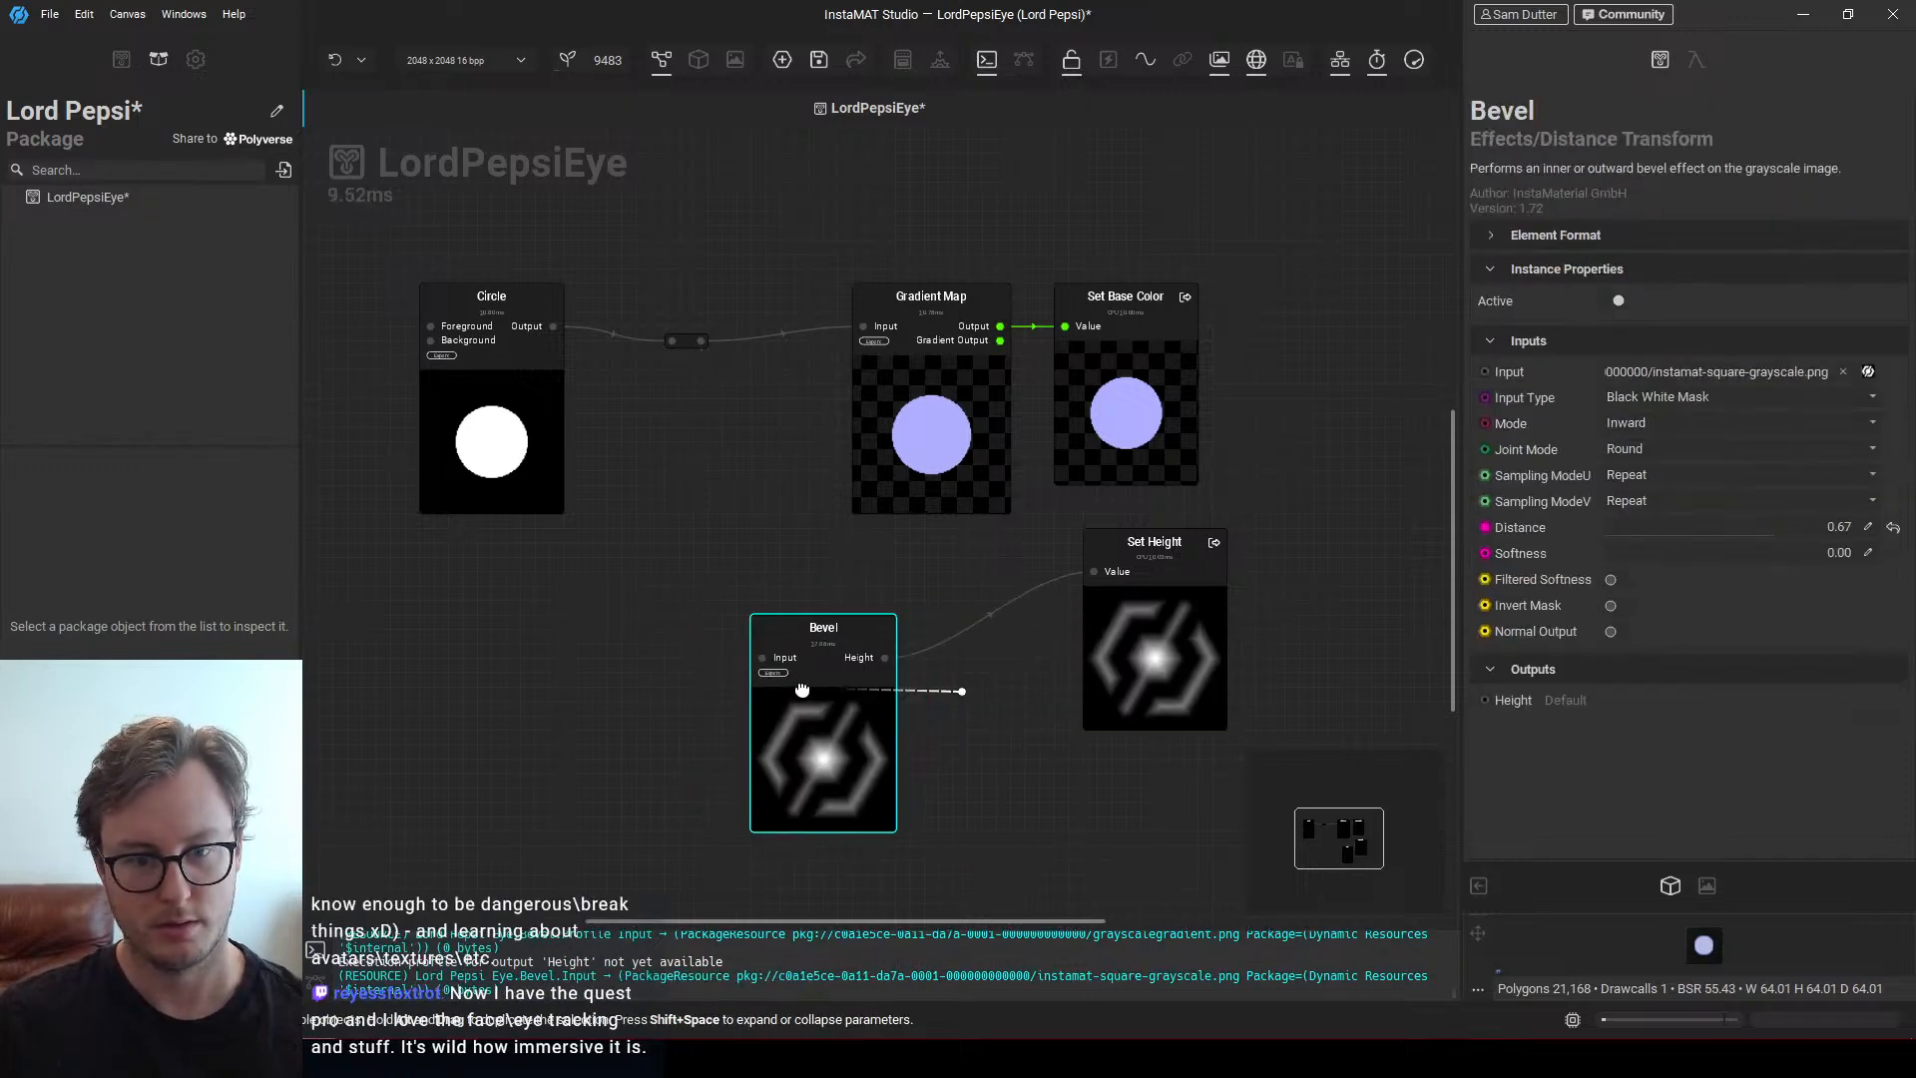
{"action": "left_click_drag", "start_coordinate": [701, 342], "coordinate": [760, 657]}
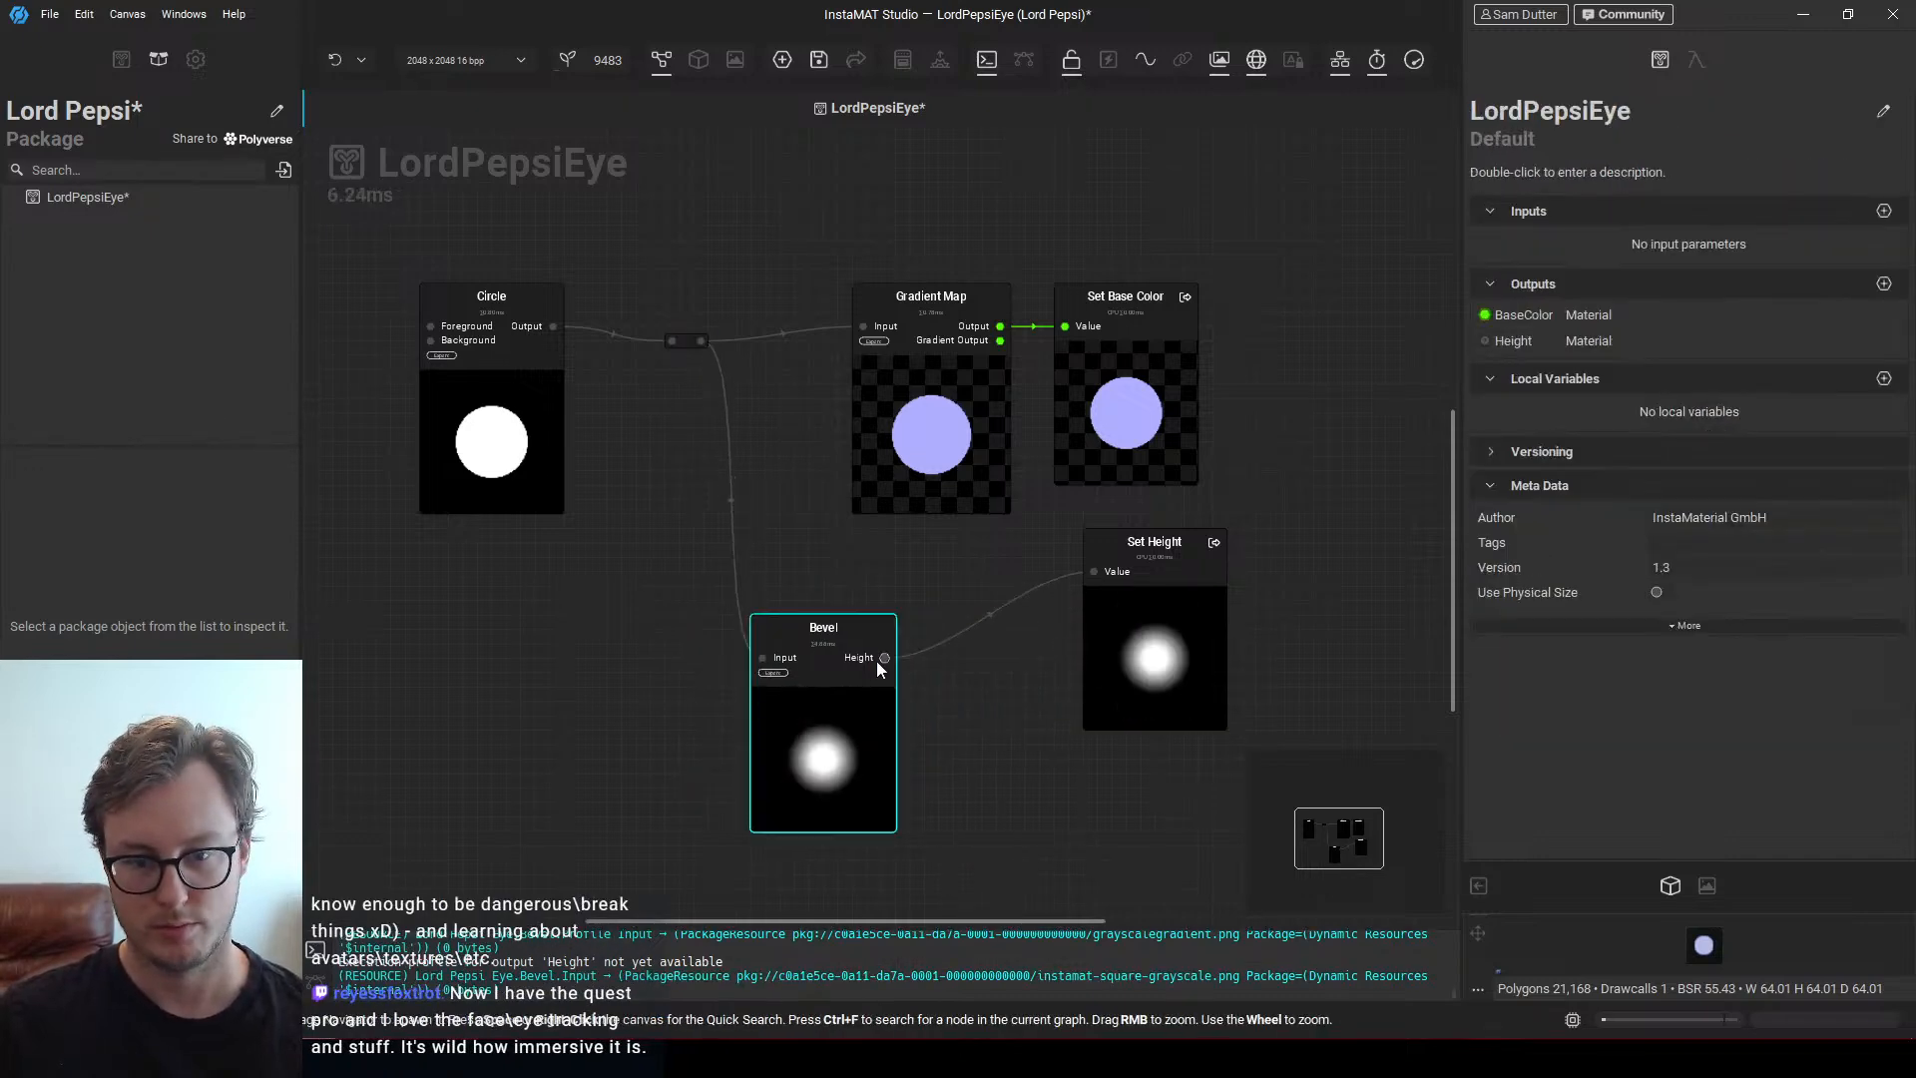
Reposition the Bevel node and set its distance and softness to 1.00 each
{"action": "left_click_drag", "start_coordinate": [871, 707], "coordinate": [900, 649]}
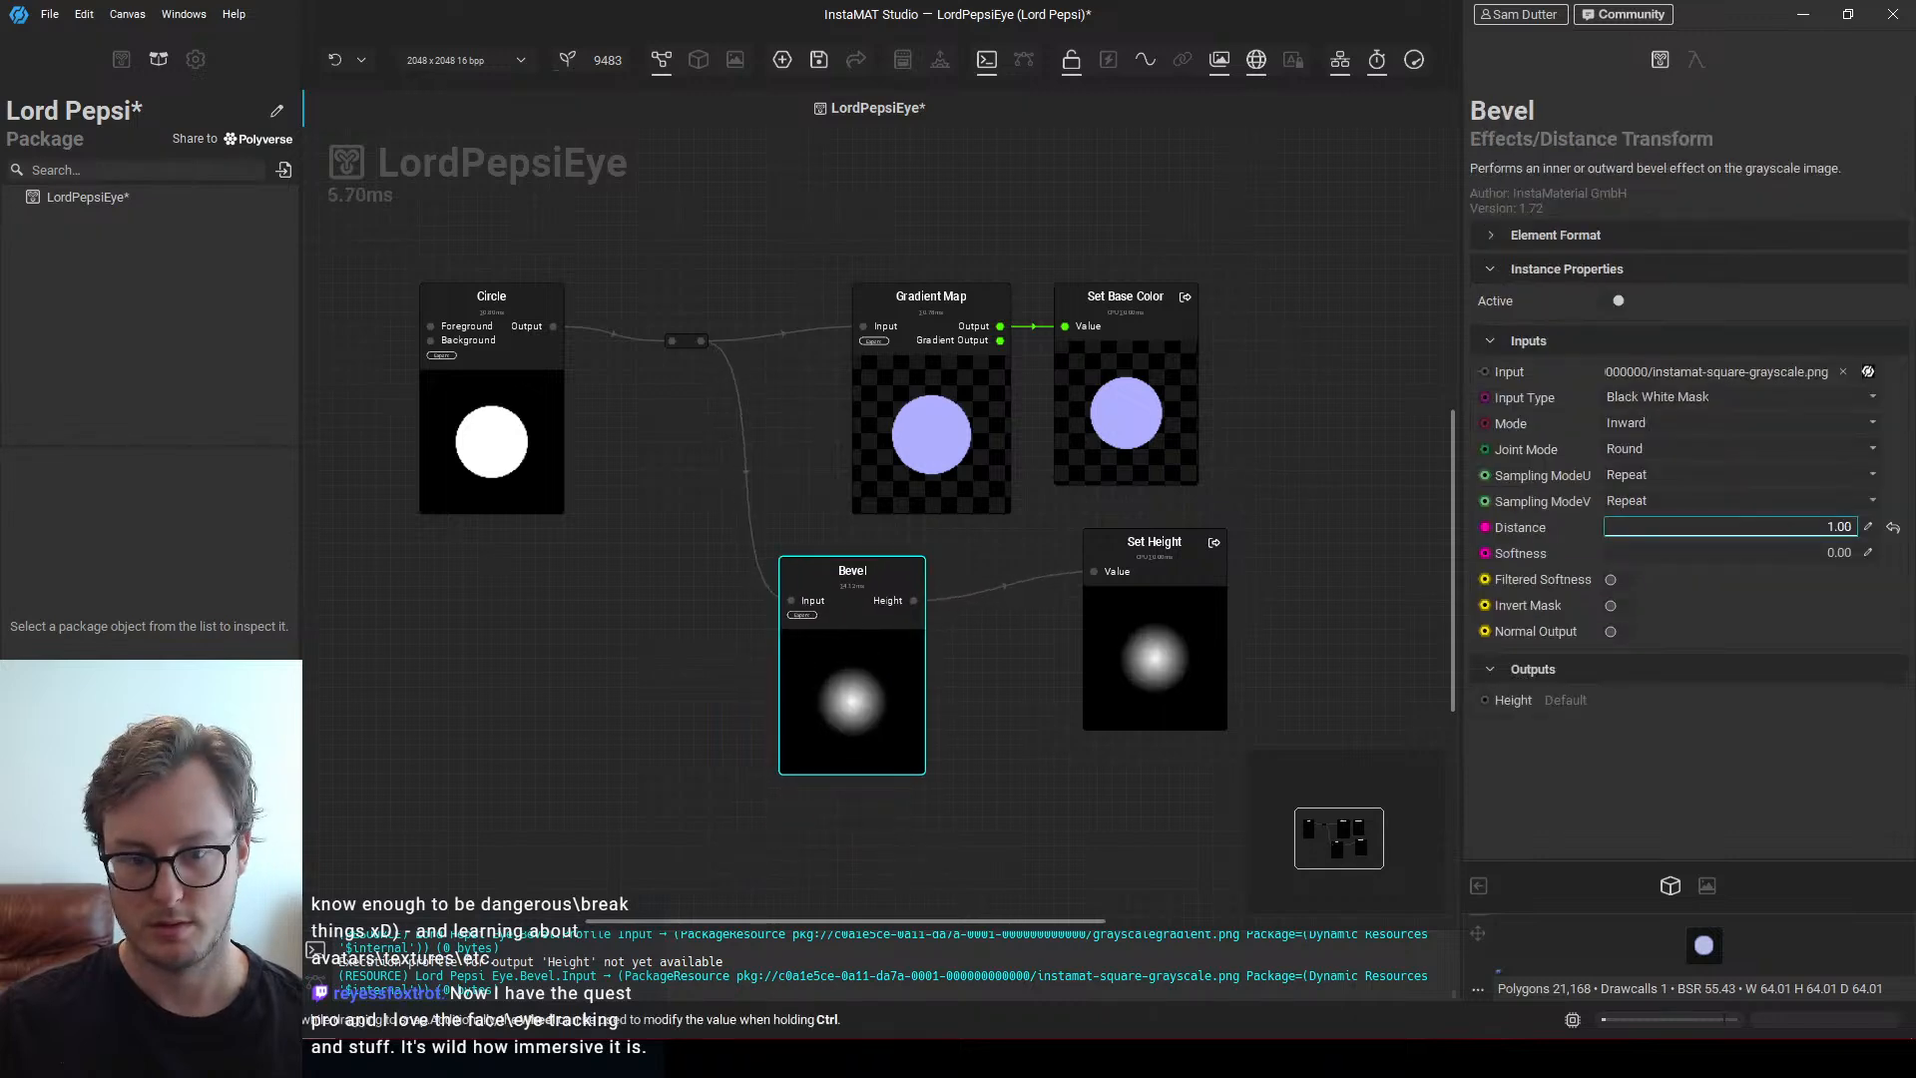
{"action": "left_click_drag", "start_coordinate": [1665, 554], "coordinate": [1891, 544]}
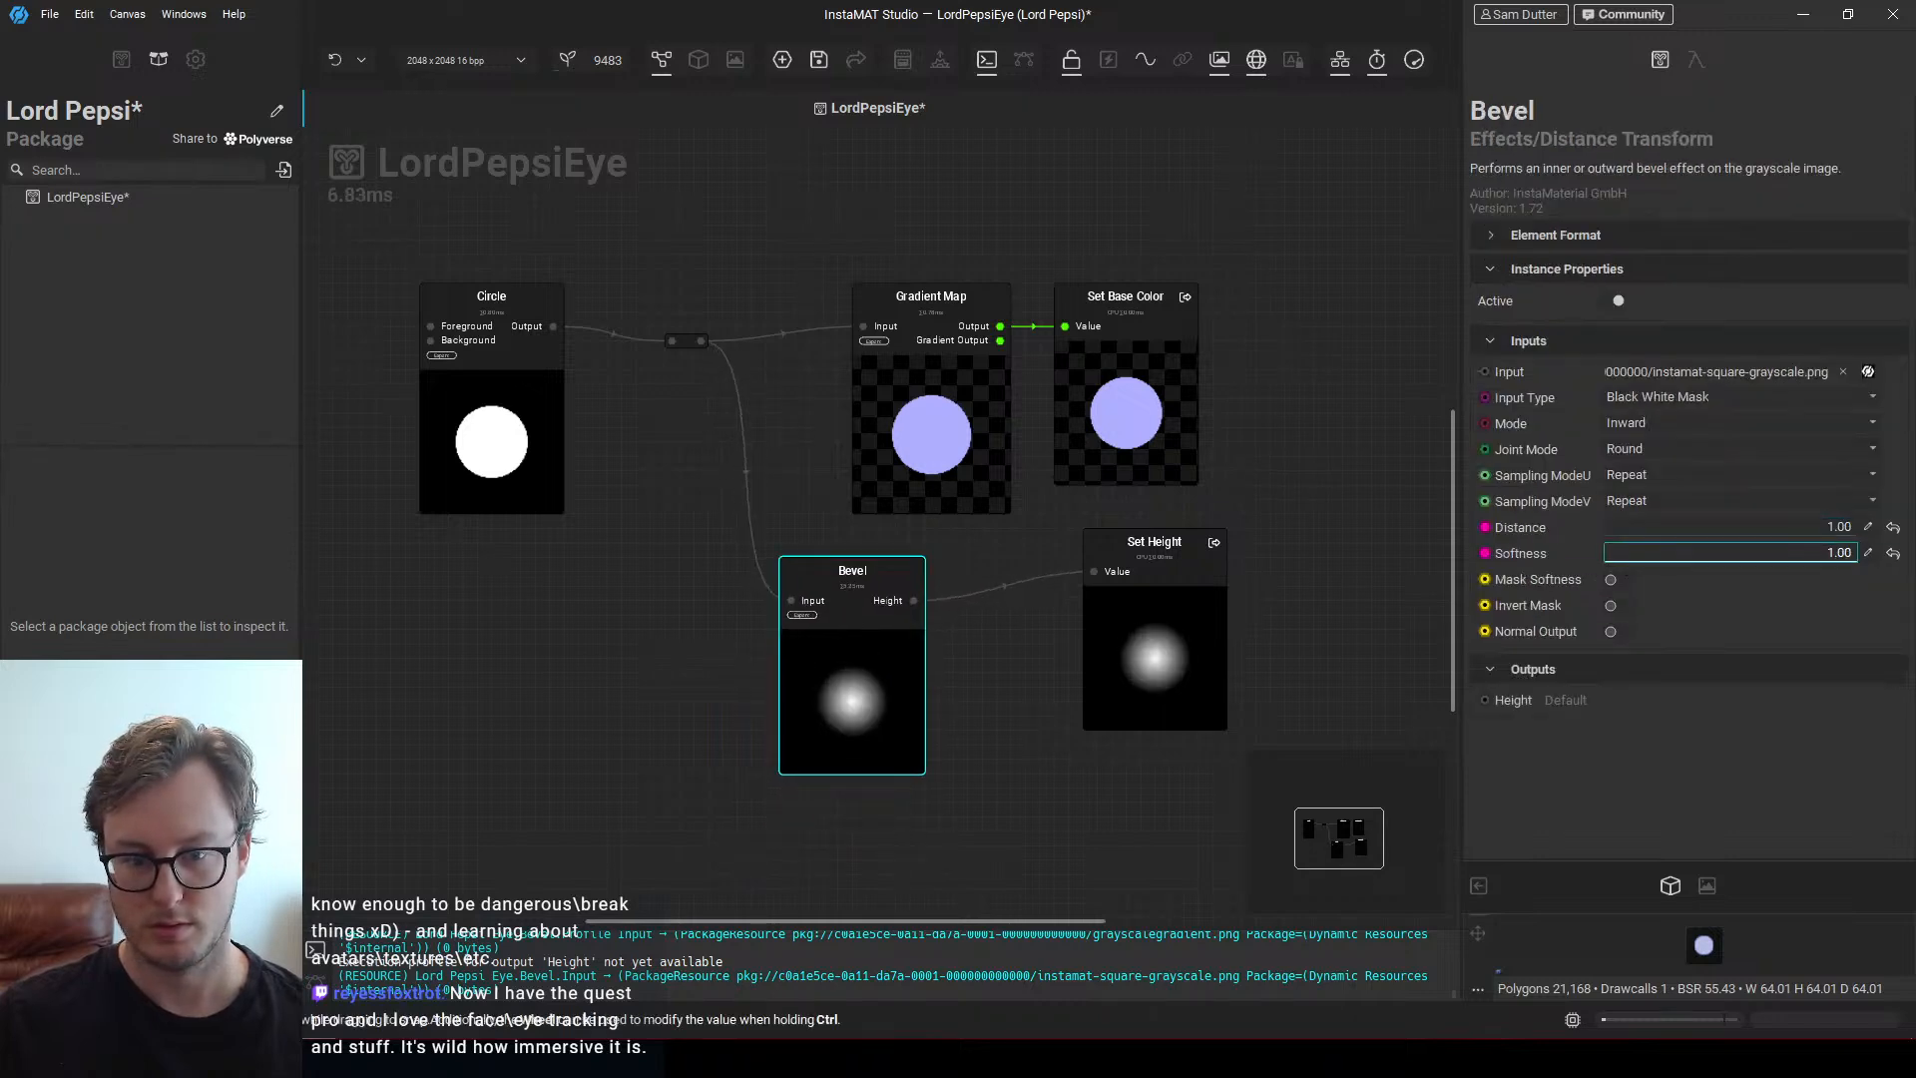
Add an Invert node and wire it between the Bevel height output and the Set Height node
{"action": "key", "text": "space"}
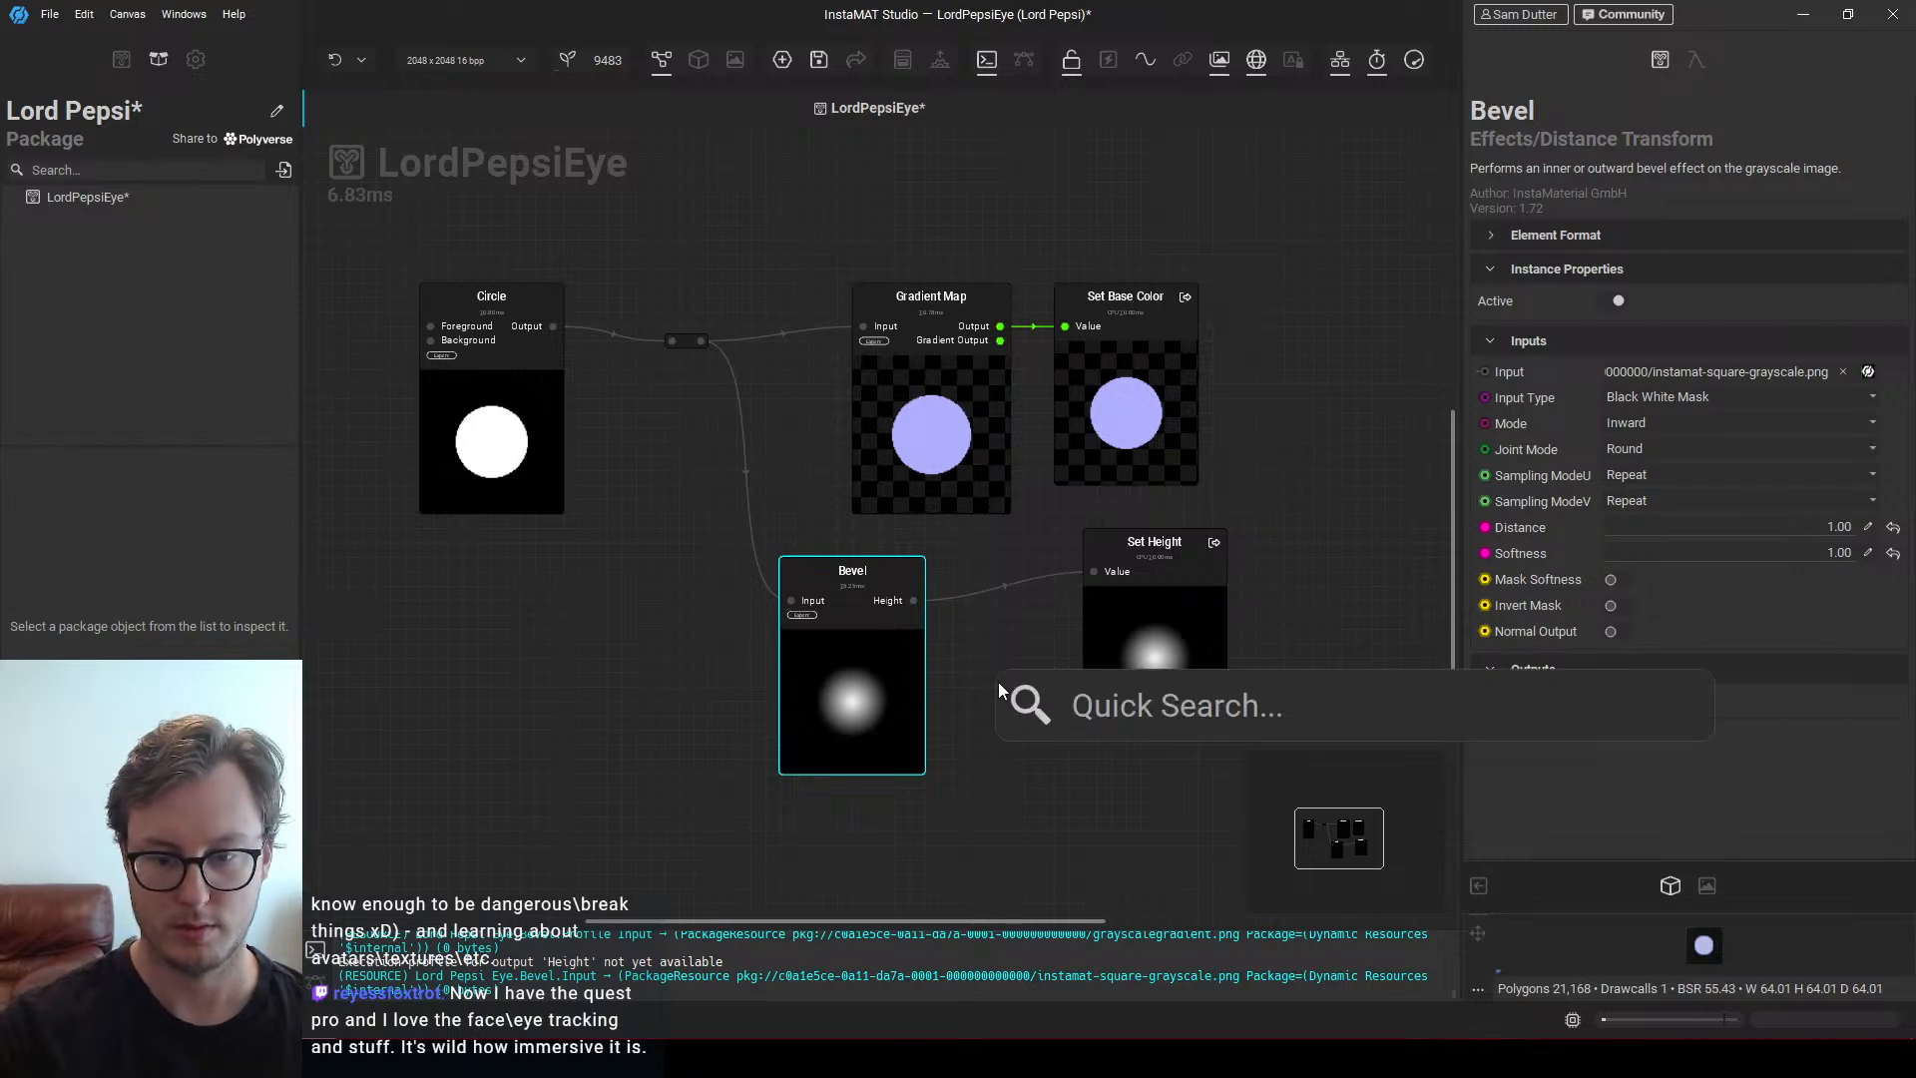
{"action": "type", "text": "inv"}
{"action": "key", "text": "Return"}
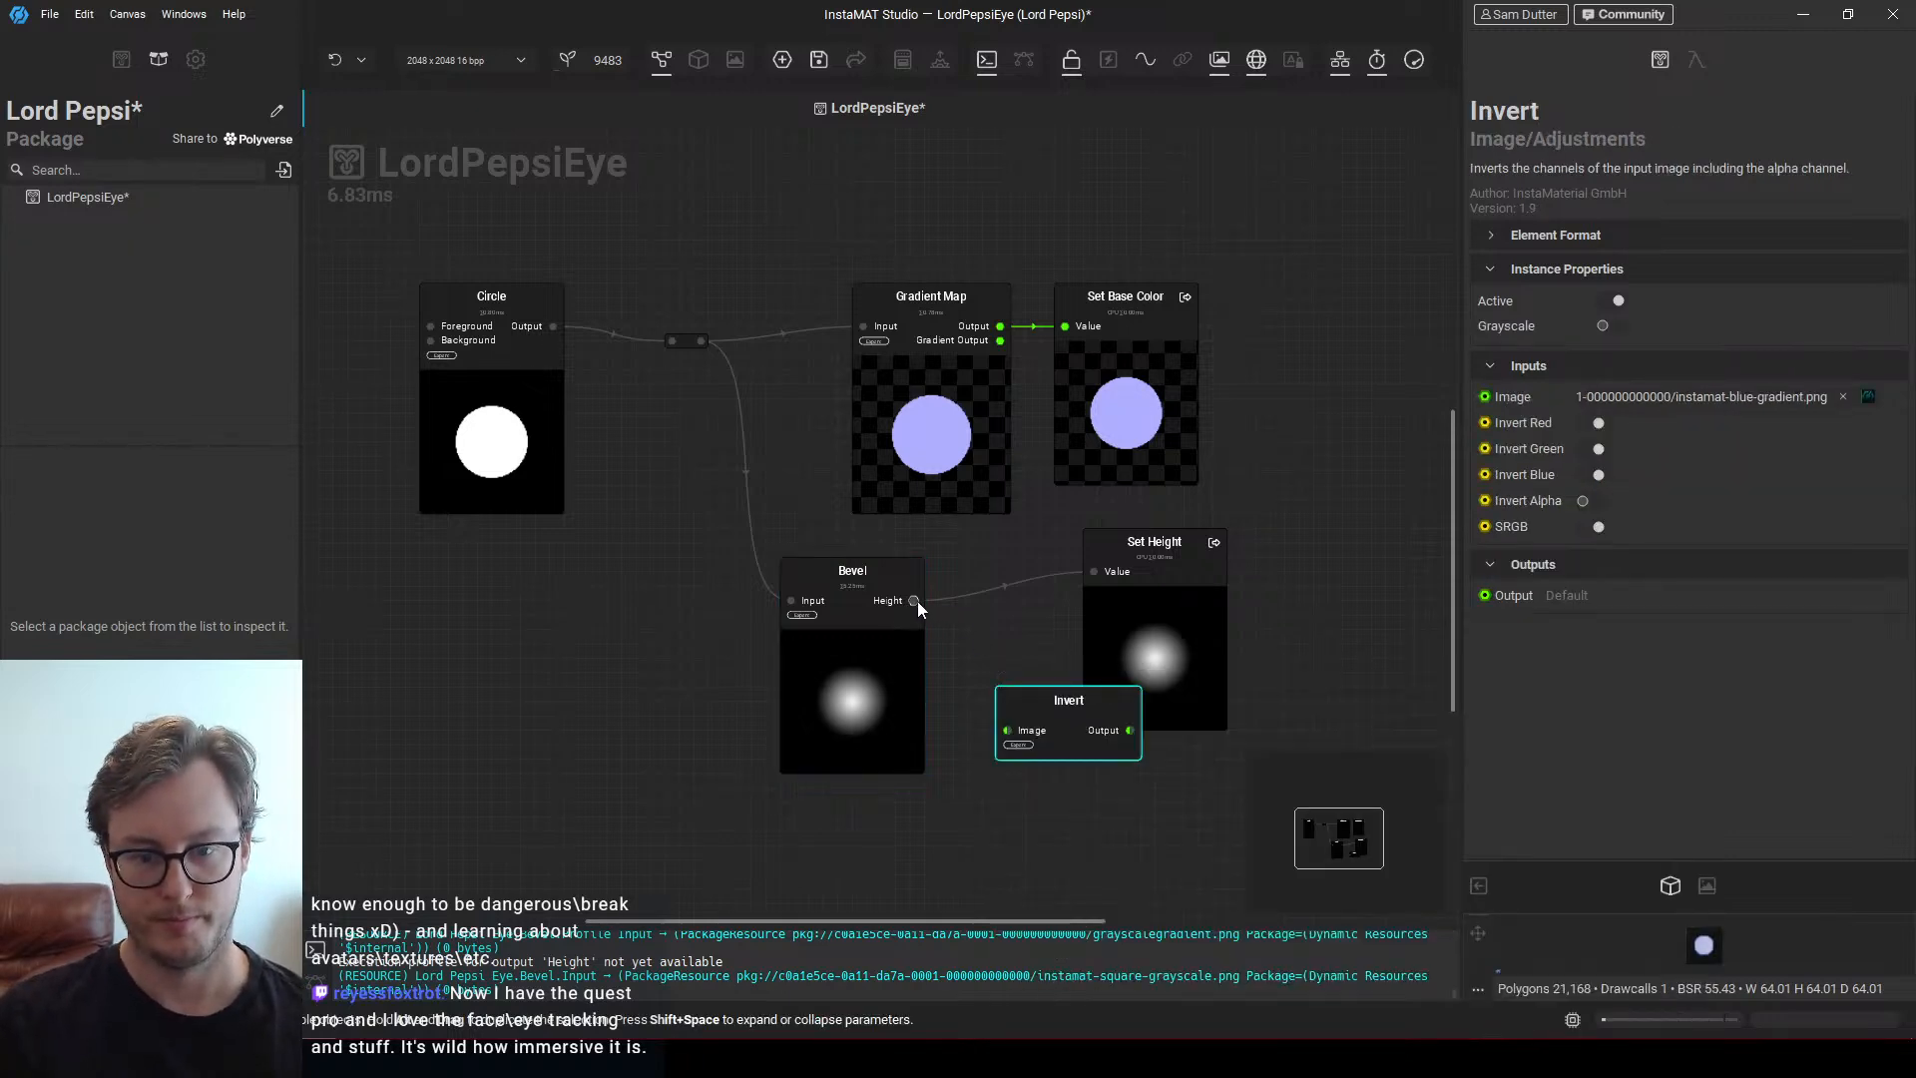
{"action": "left_click_drag", "start_coordinate": [914, 601], "coordinate": [1006, 732]}
{"action": "left_click", "coordinate": [949, 708]}
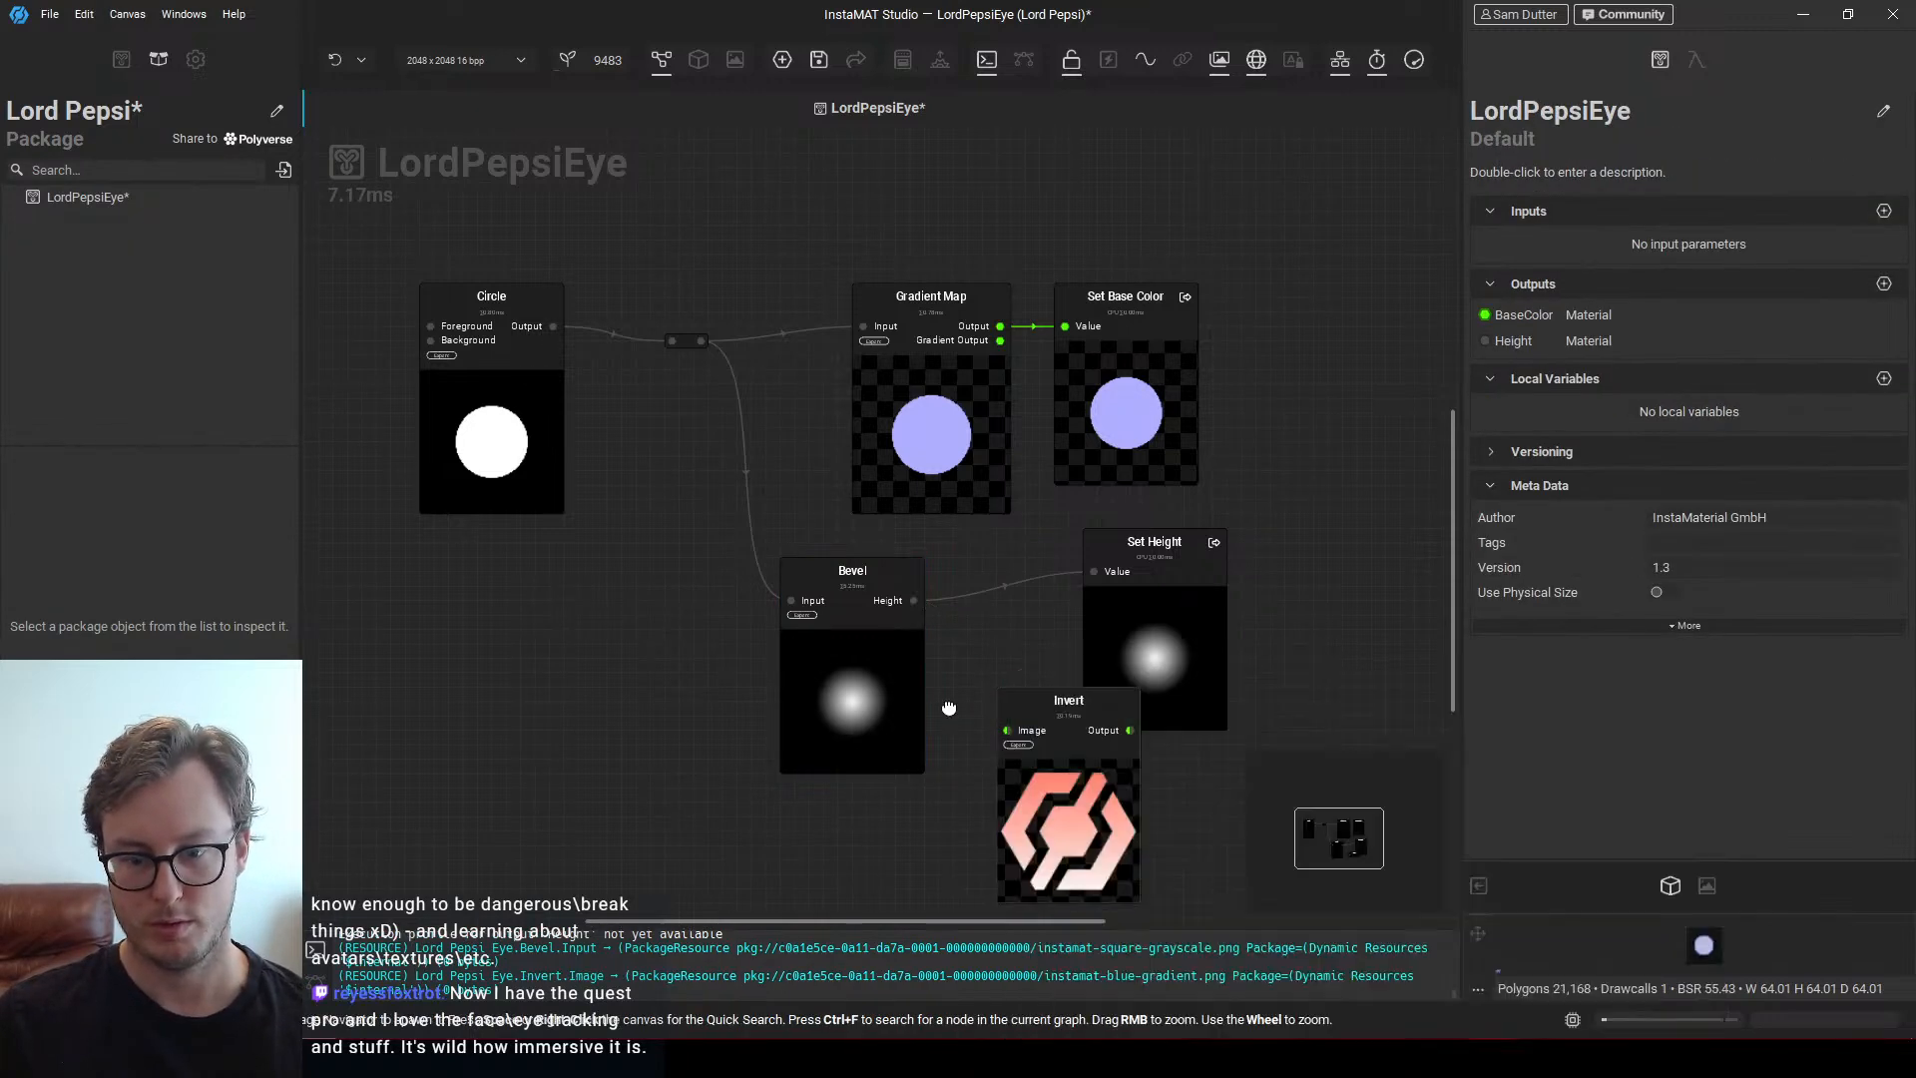
{"action": "left_click", "coordinate": [925, 601]}
{"action": "left_click_drag", "start_coordinate": [914, 600], "coordinate": [1007, 731]}
{"action": "left_click_drag", "start_coordinate": [1133, 728], "coordinate": [1095, 577]}
{"action": "left_click_drag", "start_coordinate": [1059, 778], "coordinate": [1046, 706]}
Set the Bevel node's distance to 0.68 and save the project
{"action": "left_click", "coordinate": [848, 704]}
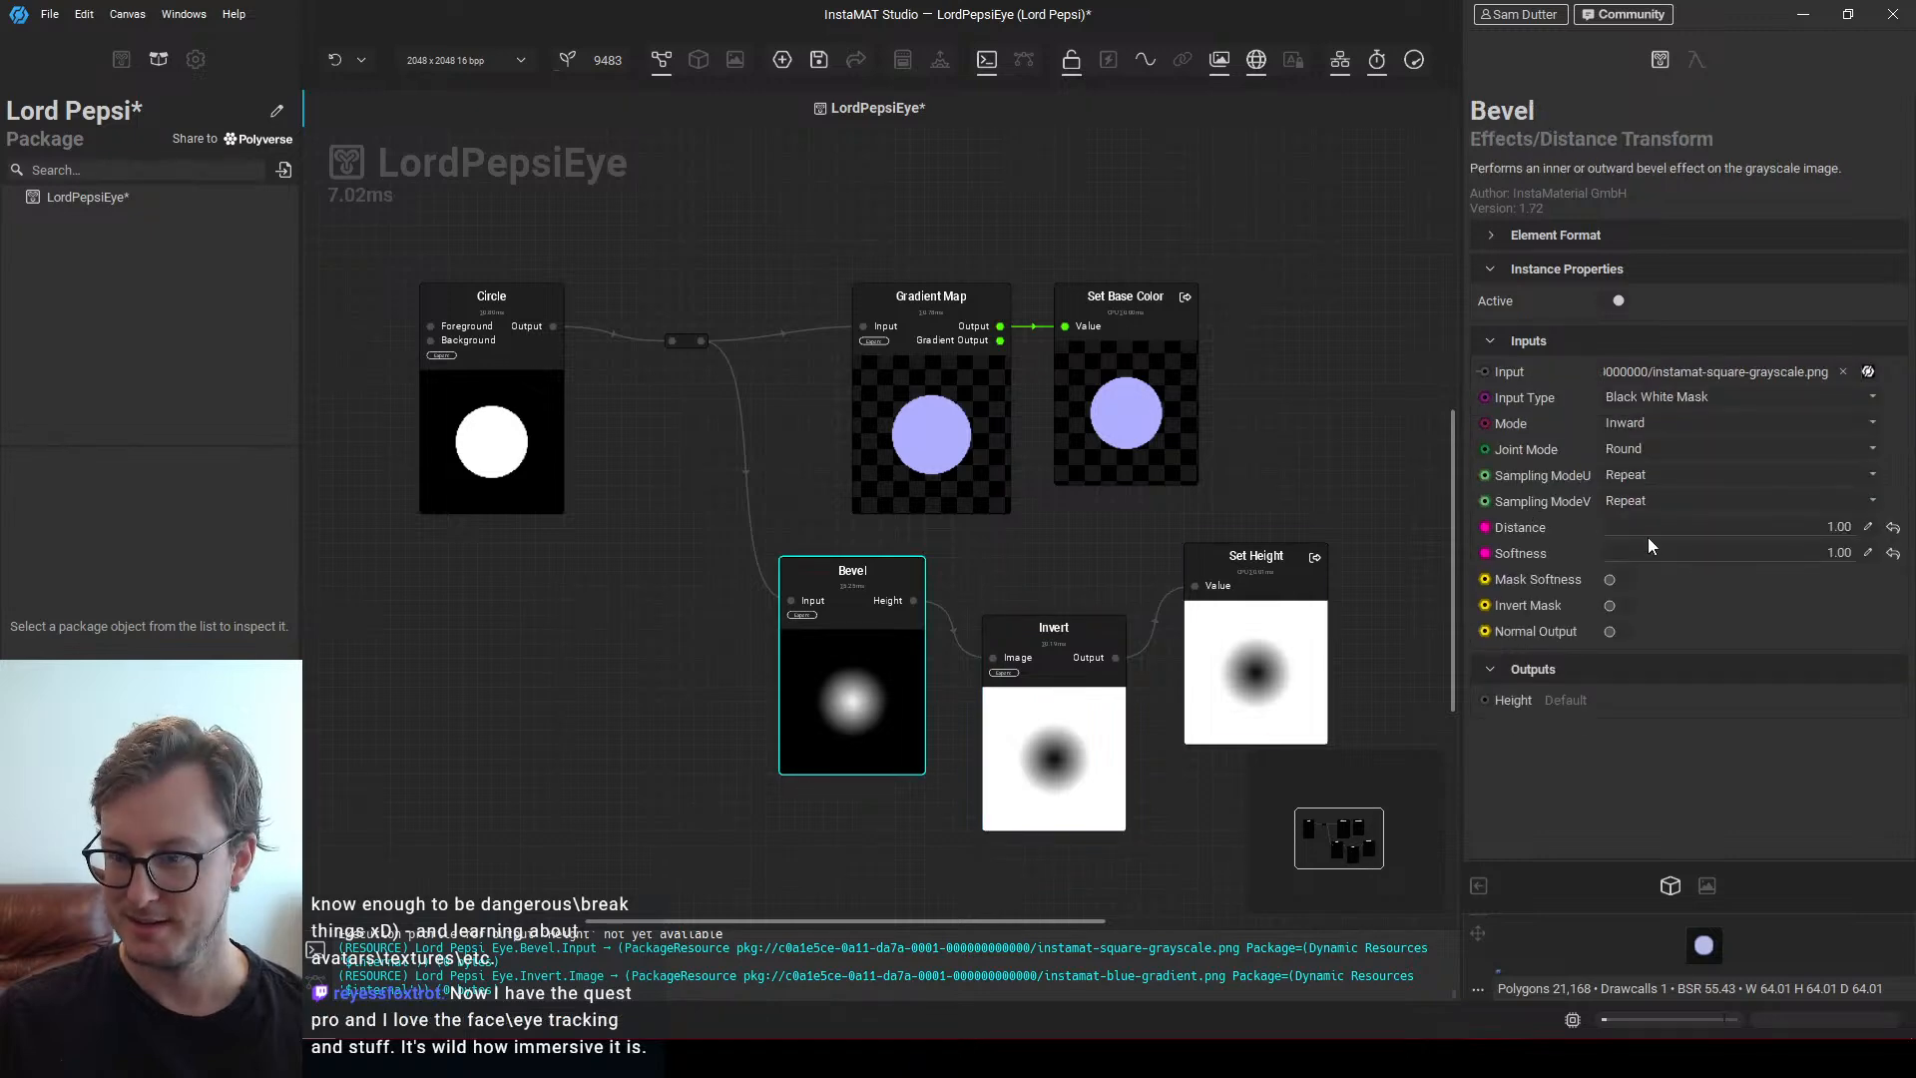
{"action": "mouse_move", "coordinate": [1772, 530]}
{"action": "left_mouse_down"}
{"action": "mouse_move", "coordinate": [1846, 534]}
{"action": "mouse_move", "coordinate": [1728, 535]}
{"action": "mouse_move", "coordinate": [1776, 542]}
{"action": "left_mouse_up"}
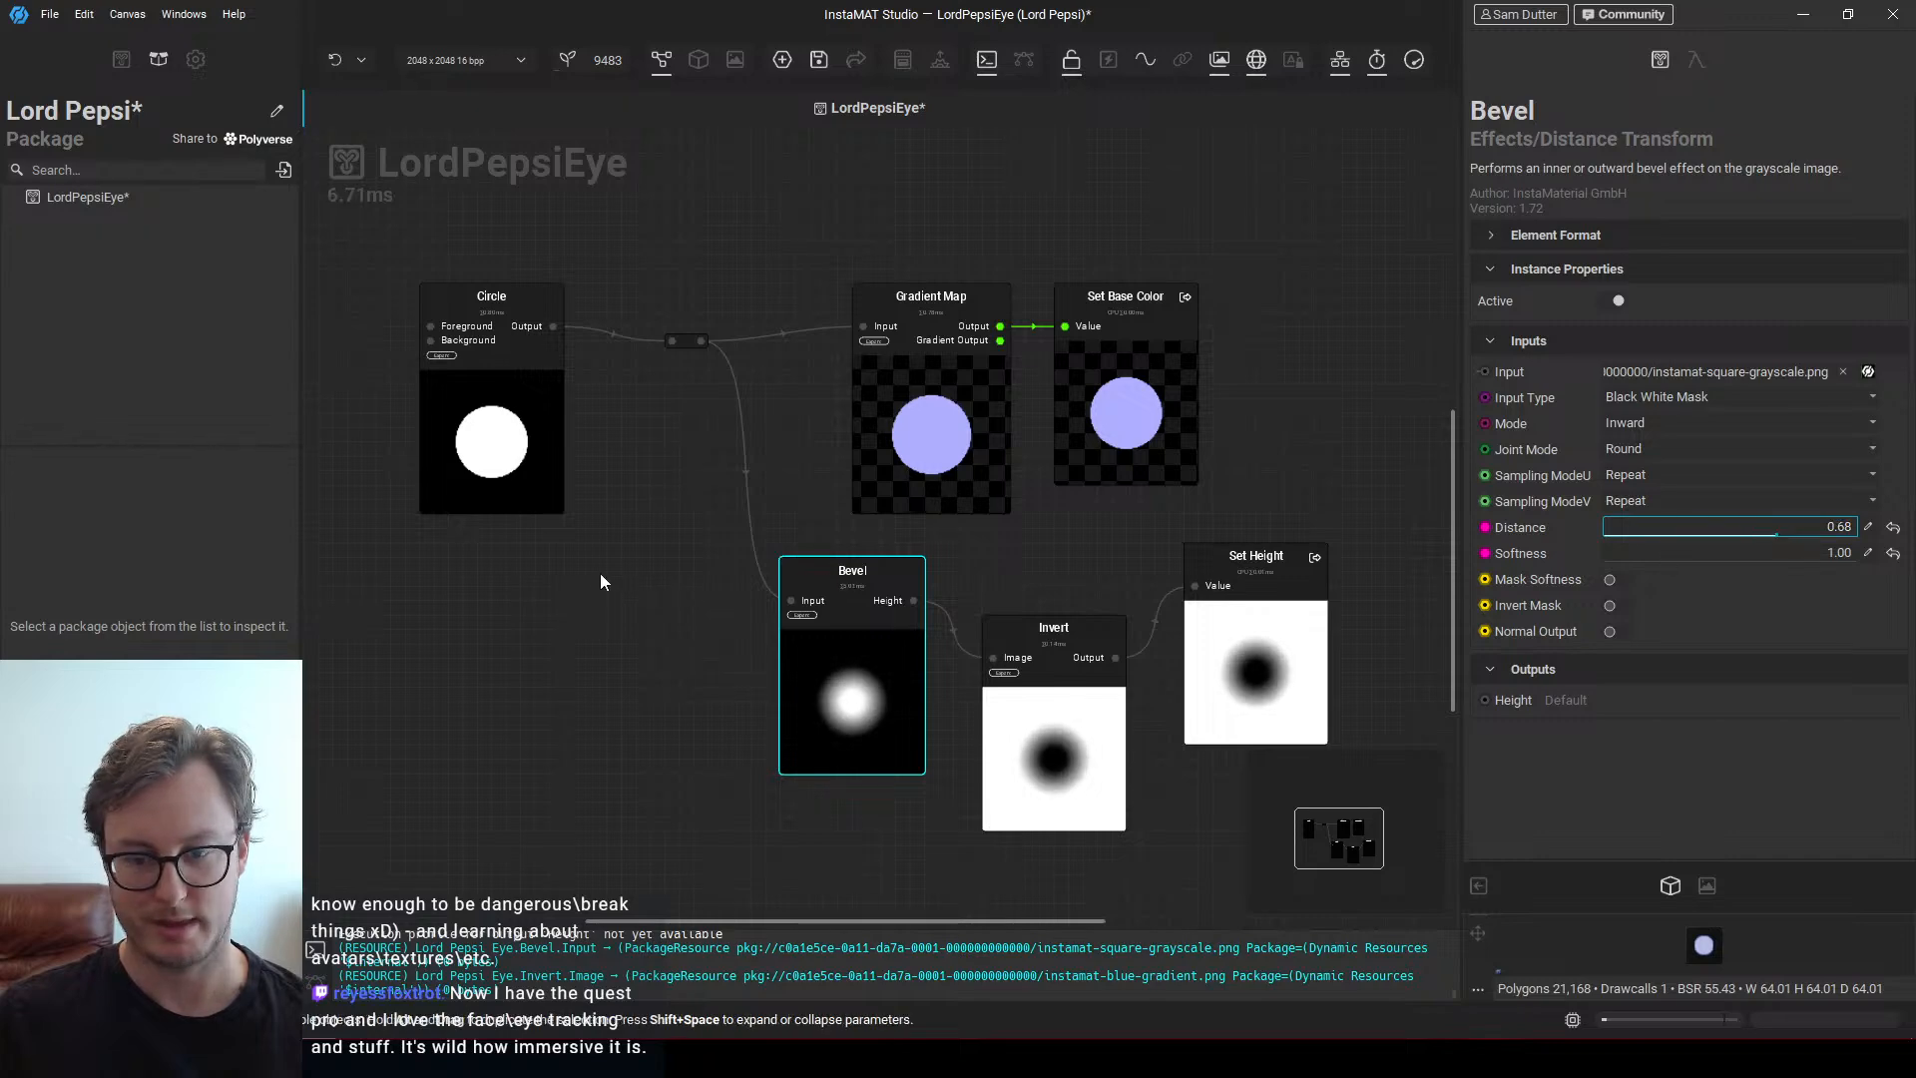
{"action": "key", "text": "ctrl+s"}
Move Set Base Color away from the Gradient Map node and export the image outputs as 16bpp PNG files with the Eyes template
{"action": "left_click_drag", "start_coordinate": [1125, 299], "coordinate": [1240, 299]}
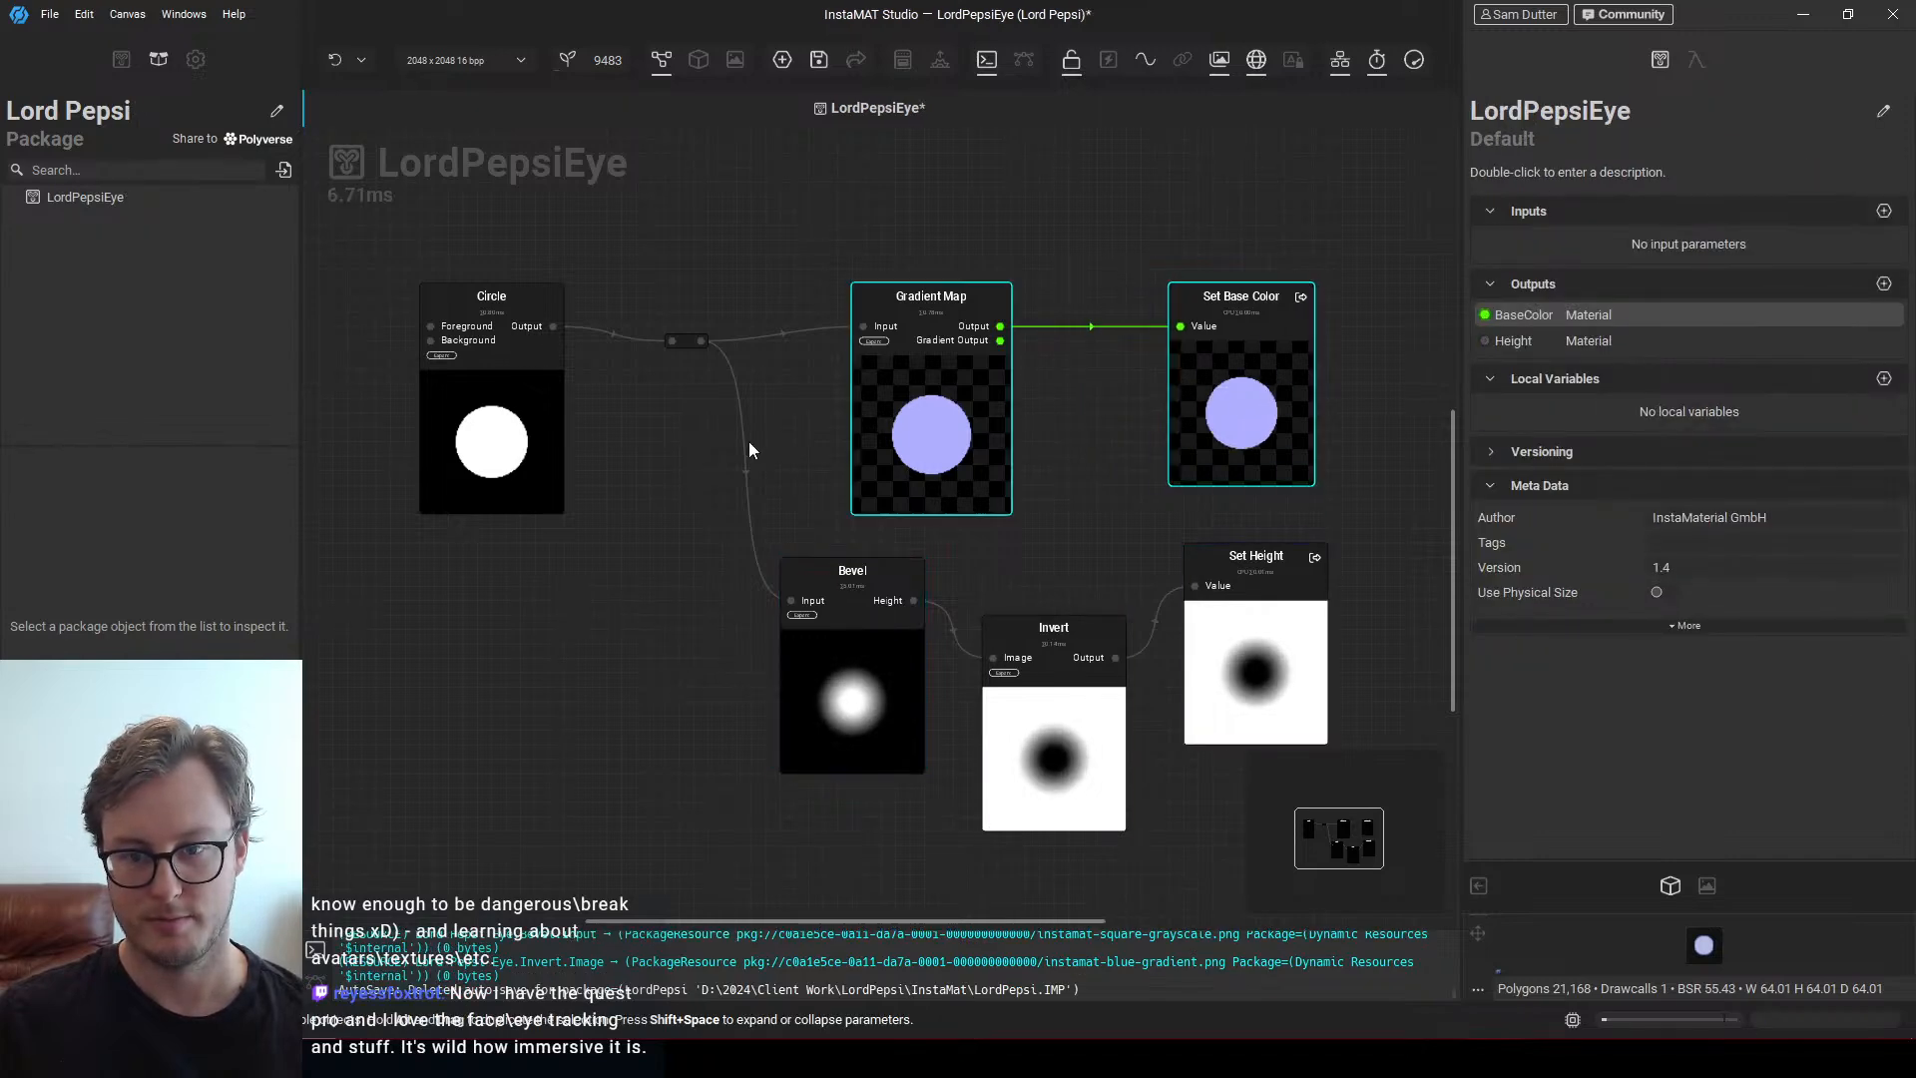
{"action": "left_click", "coordinate": [49, 14]}
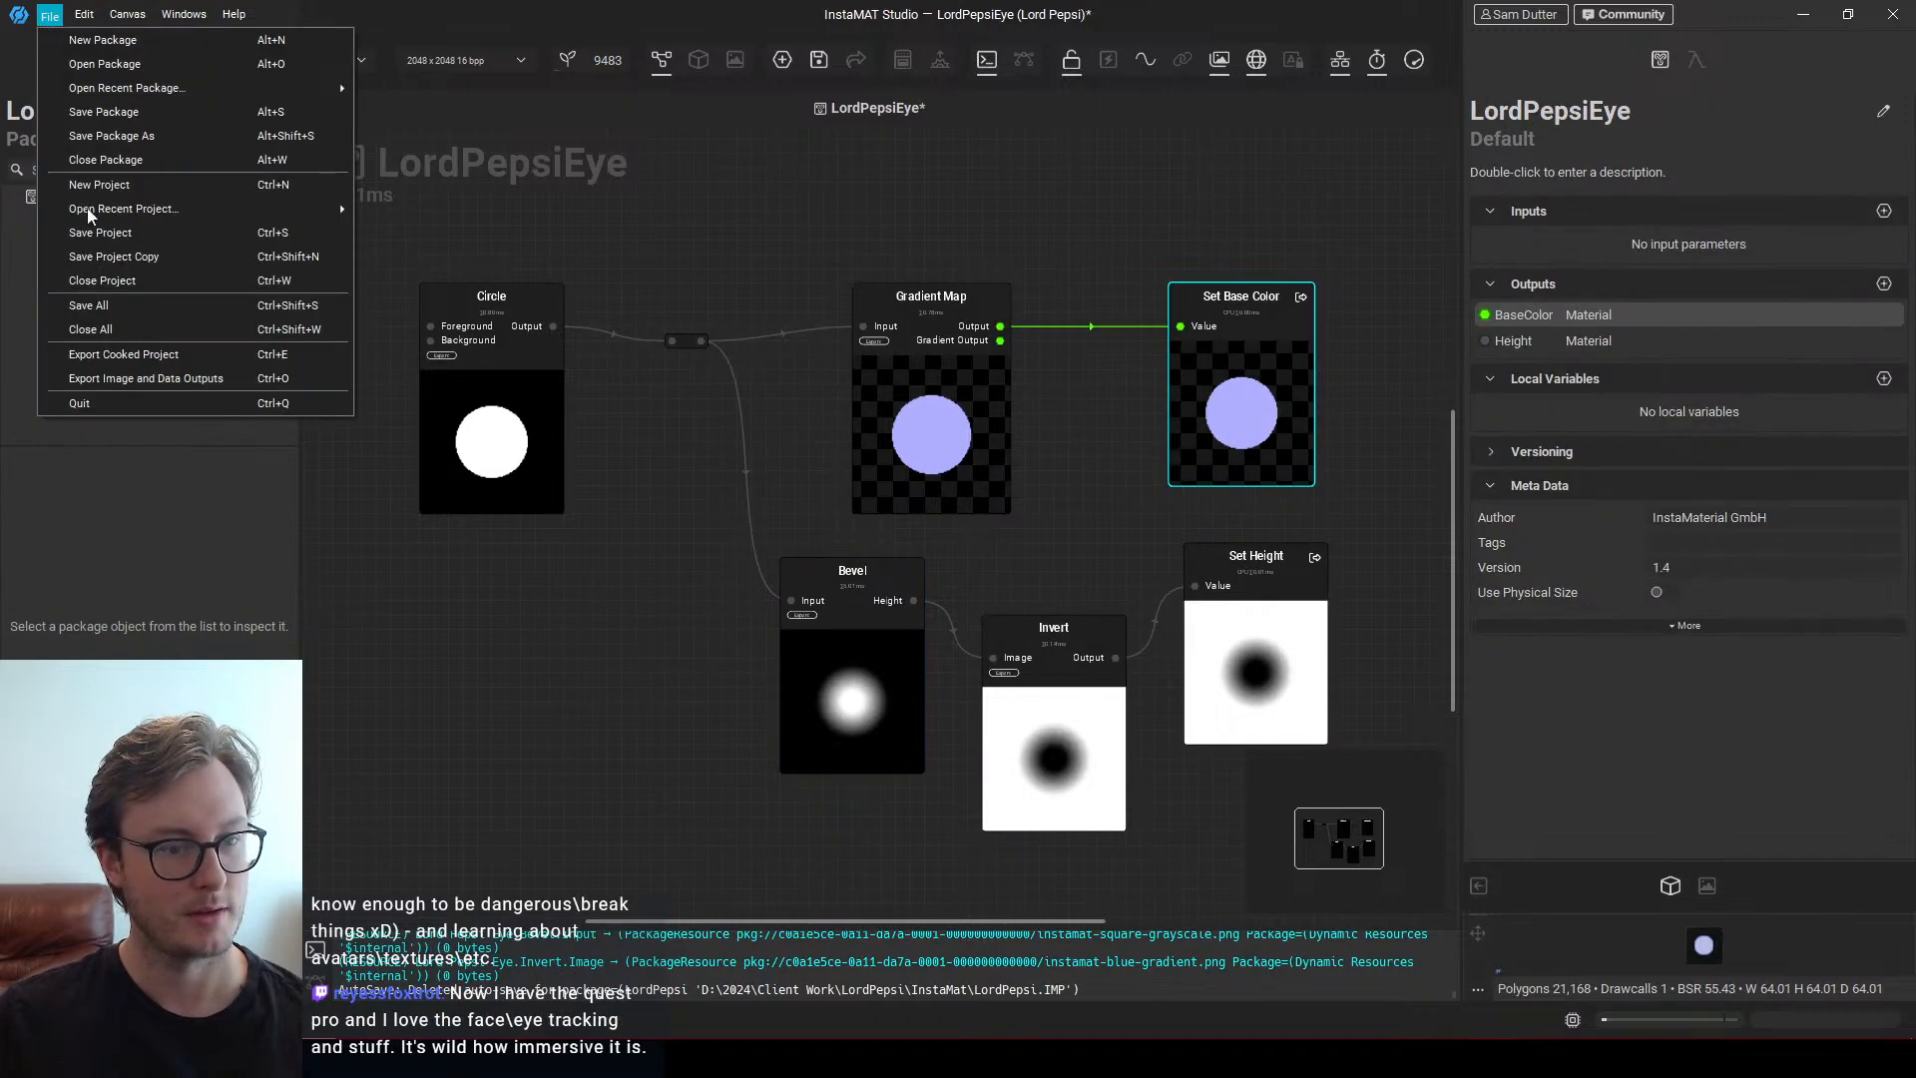
{"action": "left_click", "coordinate": [111, 378]}
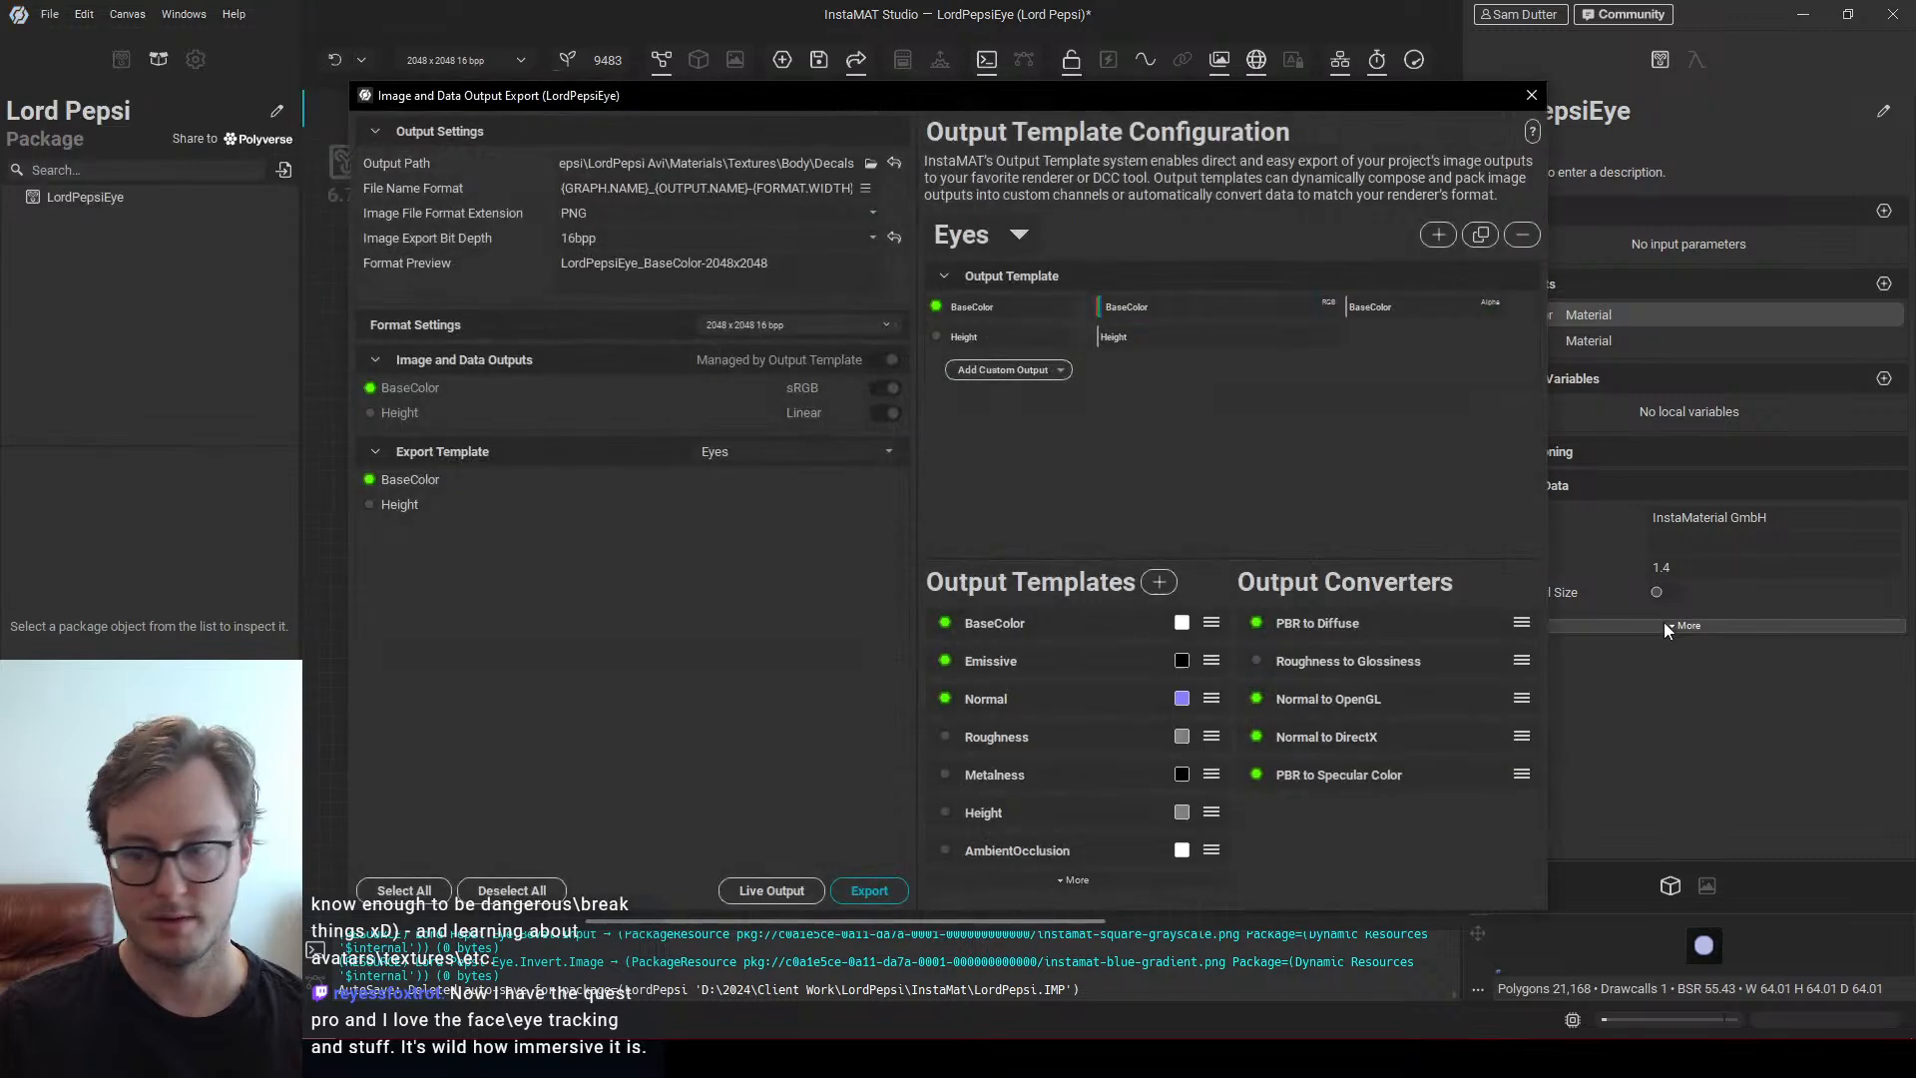
{"action": "left_click", "coordinate": [869, 890]}
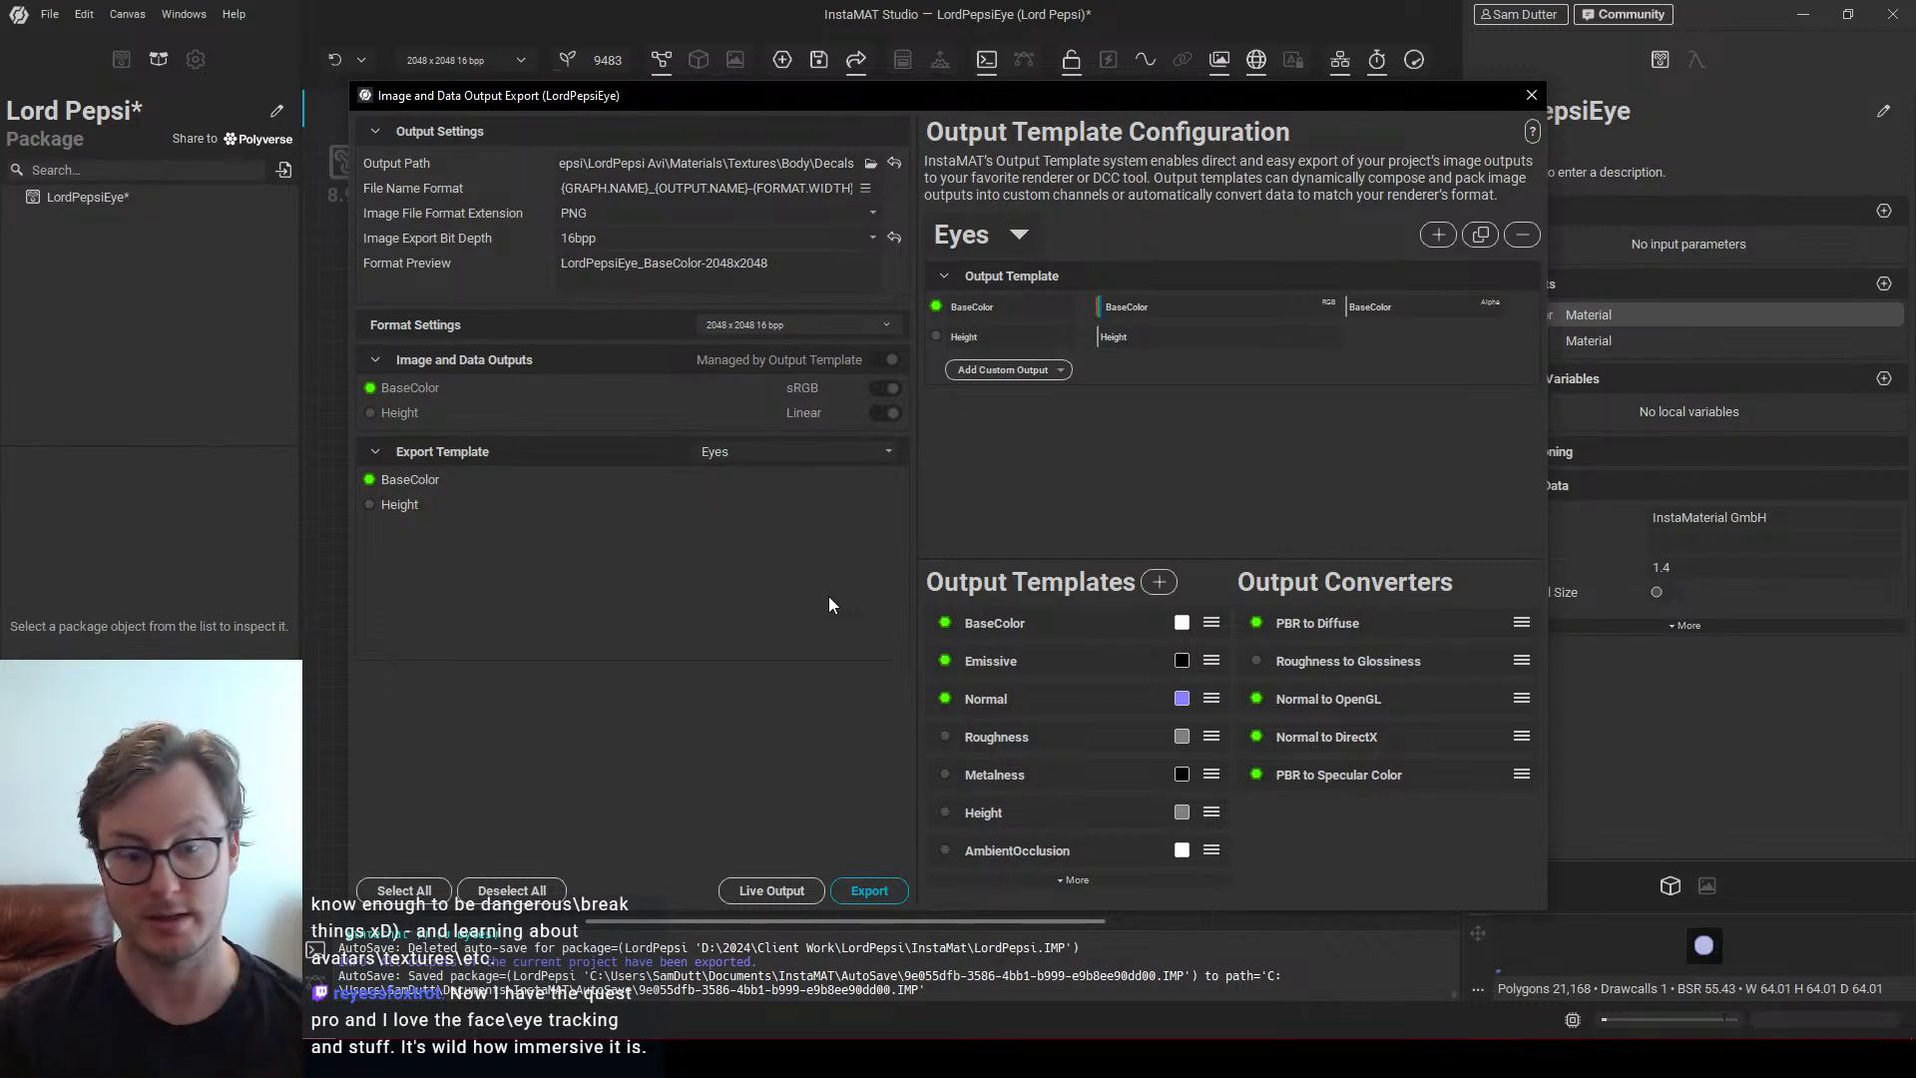
{"action": "left_click", "coordinate": [1521, 97]}
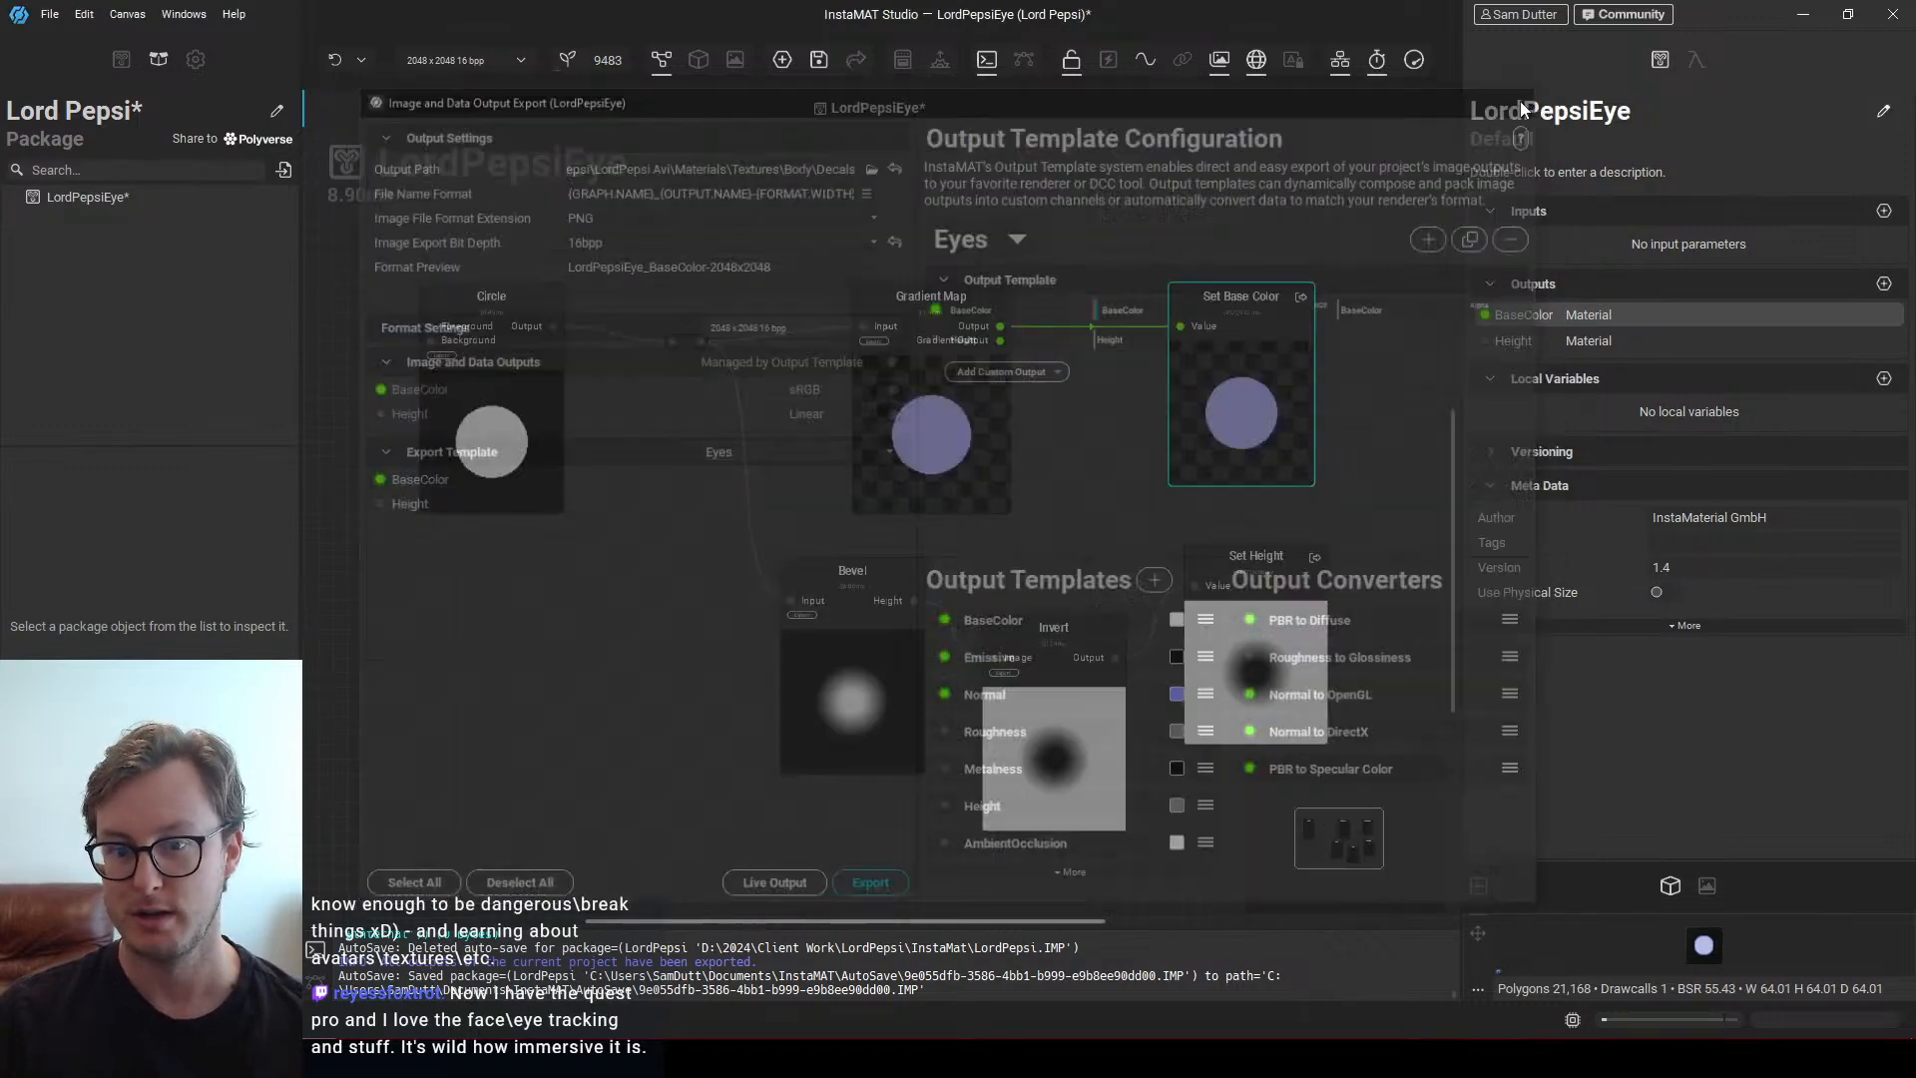
Switch to Unity and enable Parallax Heightmapping among the UV modifiers of the LordPepsi Body material
{"action": "left_click", "coordinate": [1517, 1038]}
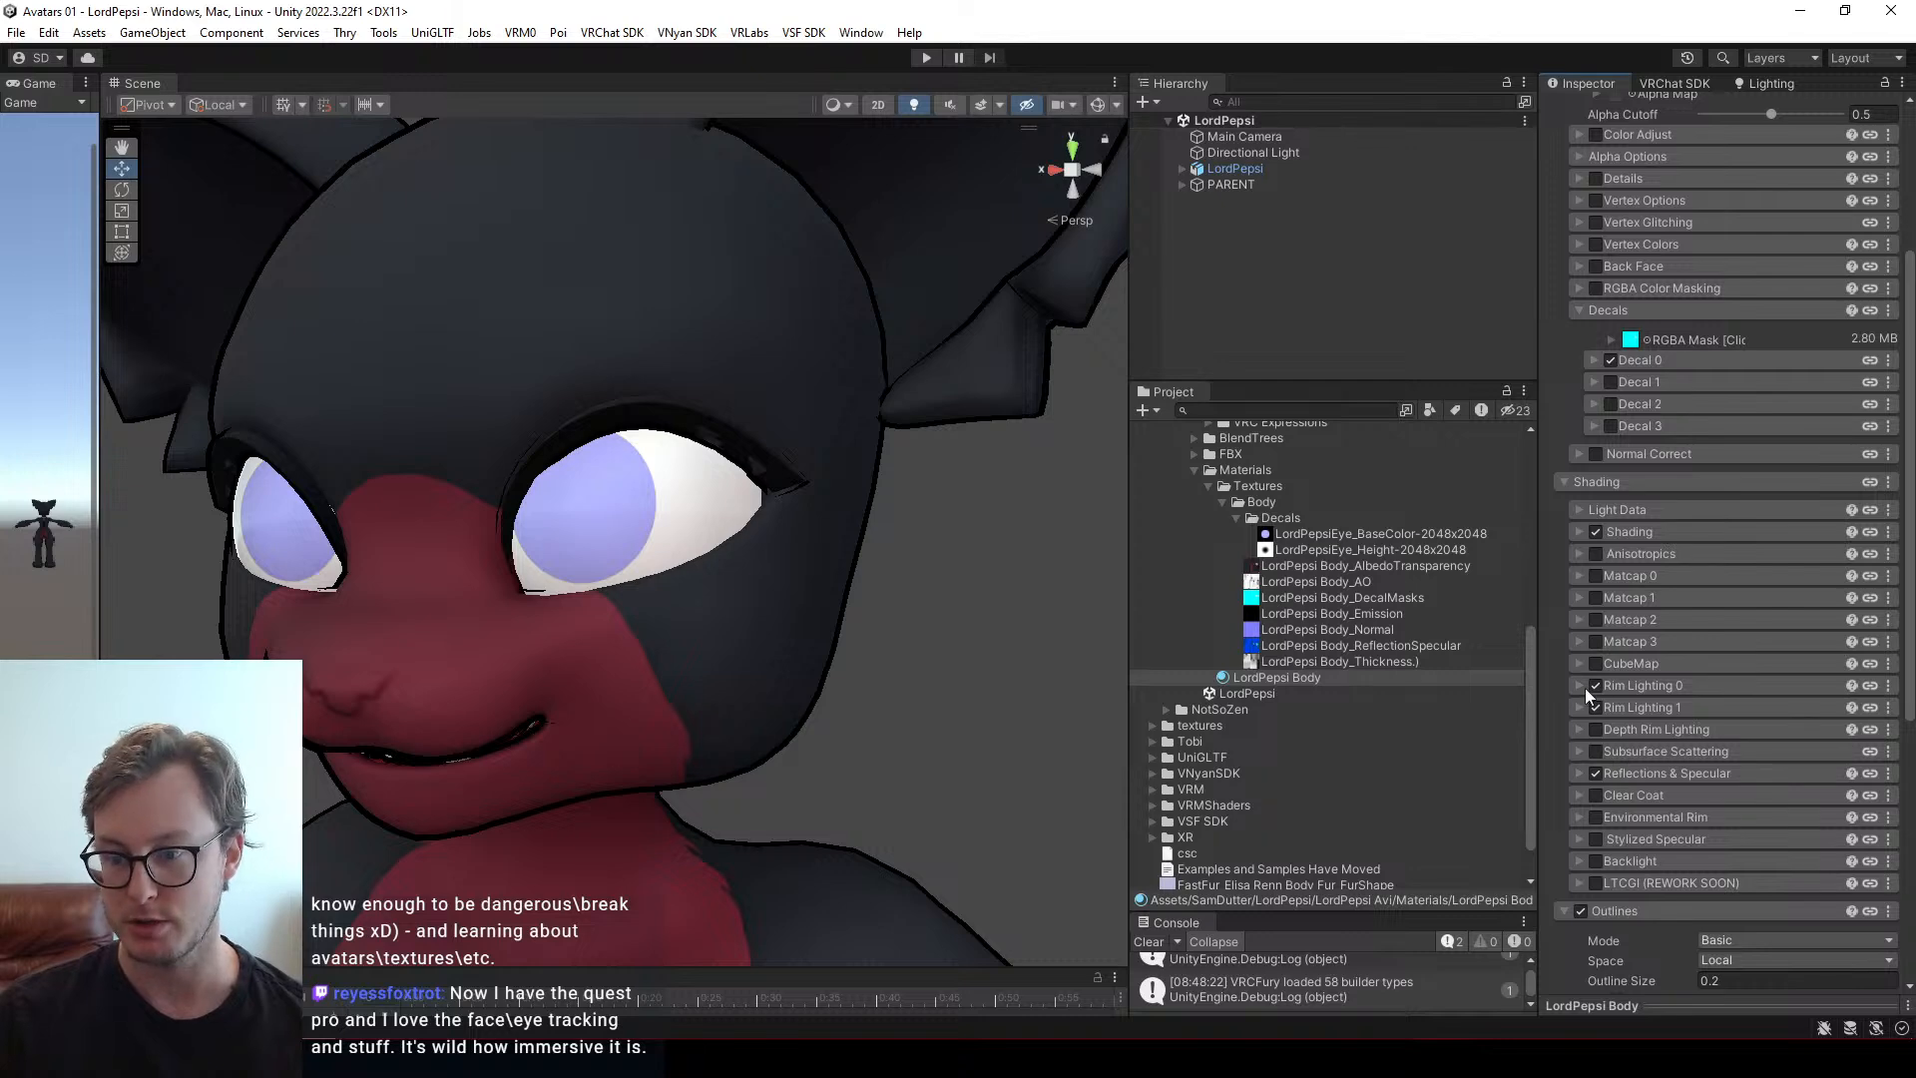
{"action": "scroll", "coordinate": [1585, 686], "scroll_direction": "down", "scroll_amount": 5}
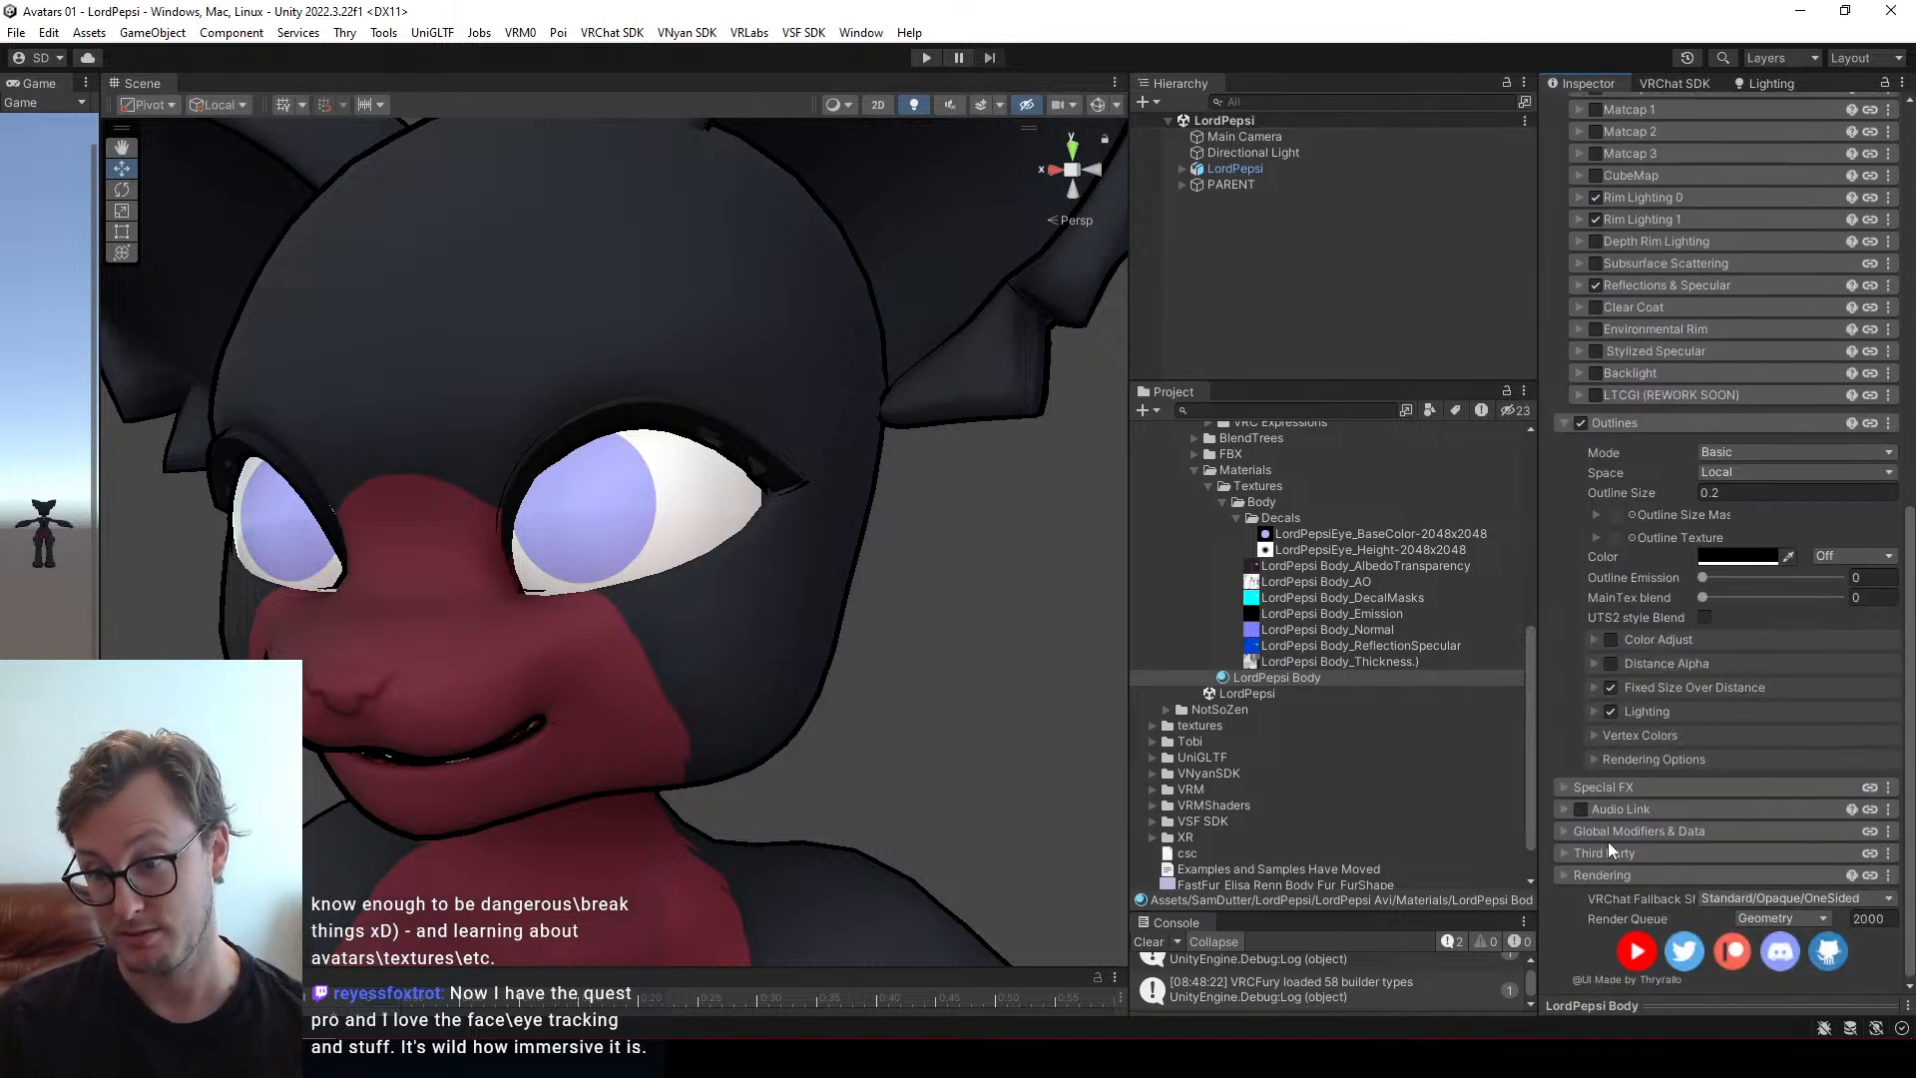
{"action": "left_click", "coordinate": [1640, 420]}
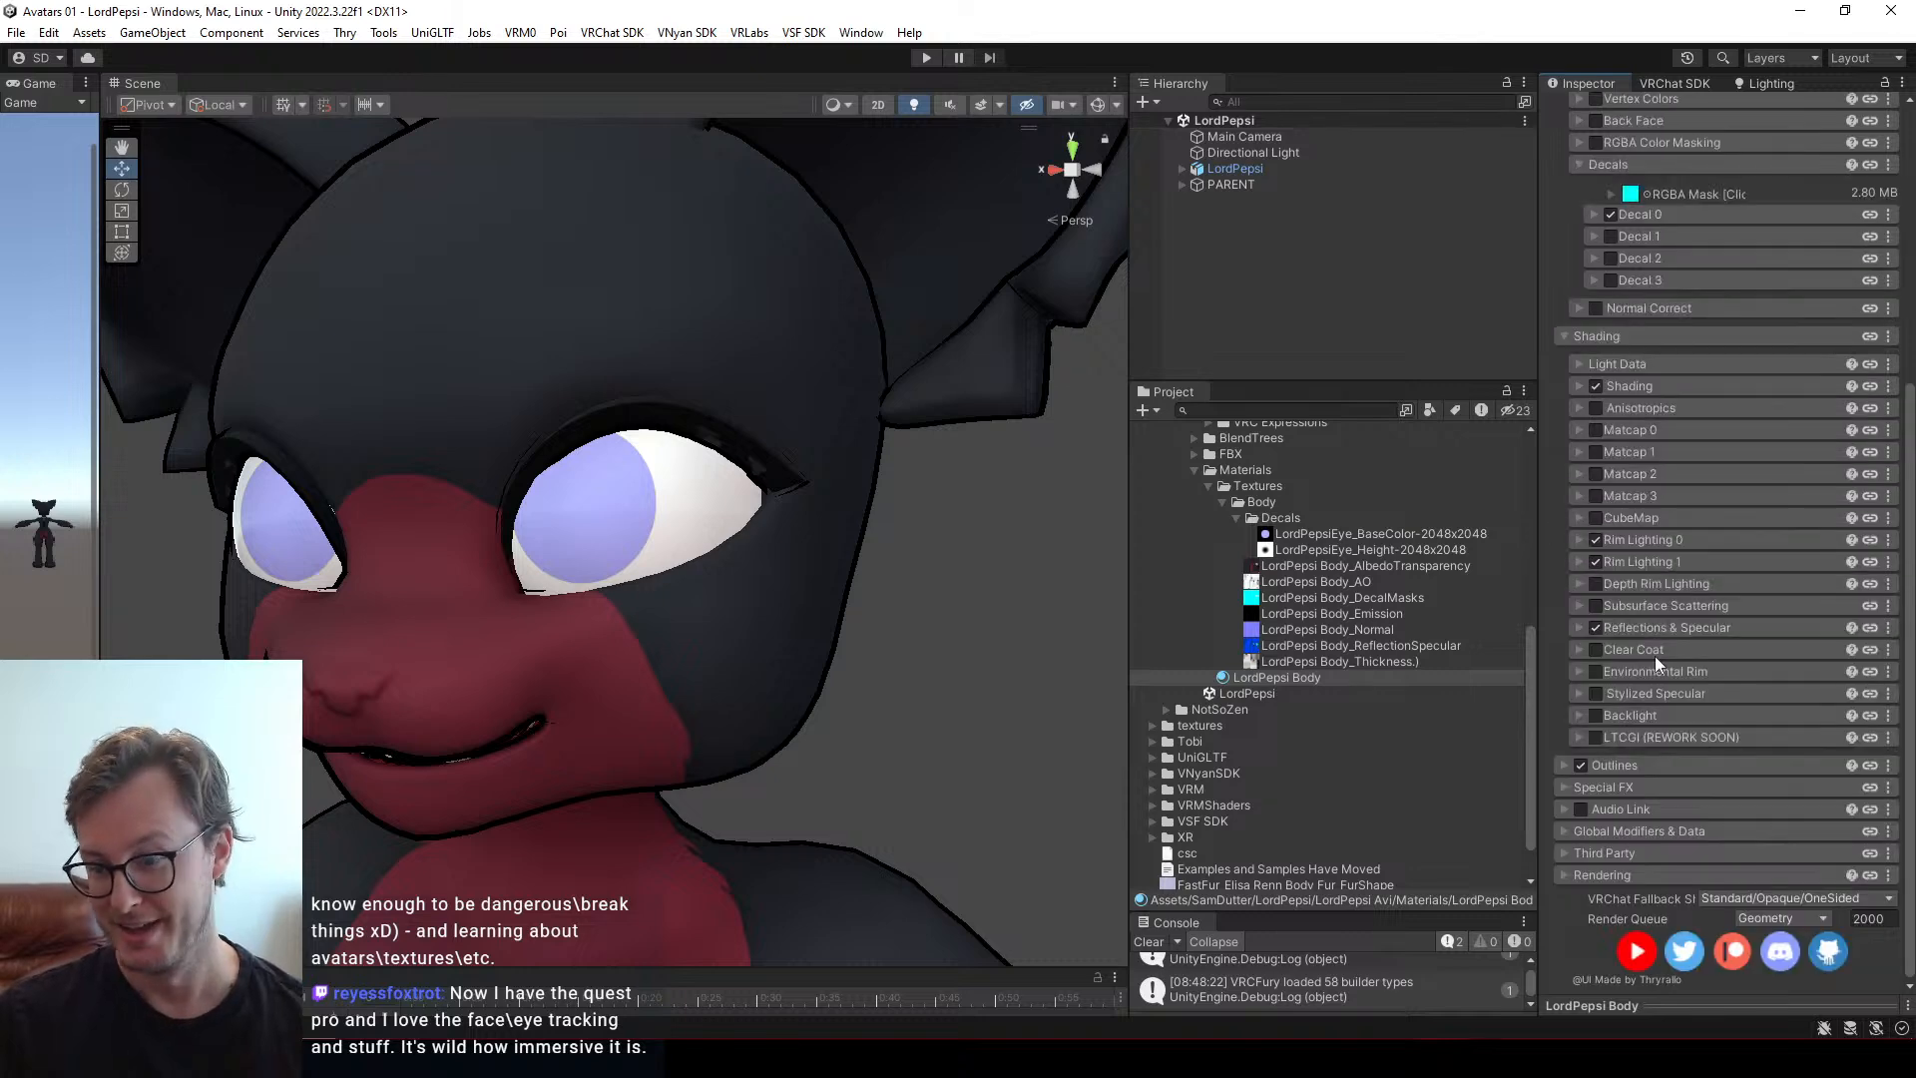
{"action": "left_click", "coordinate": [1587, 787]}
{"action": "scroll", "coordinate": [1616, 840], "scroll_direction": "down", "scroll_amount": 1}
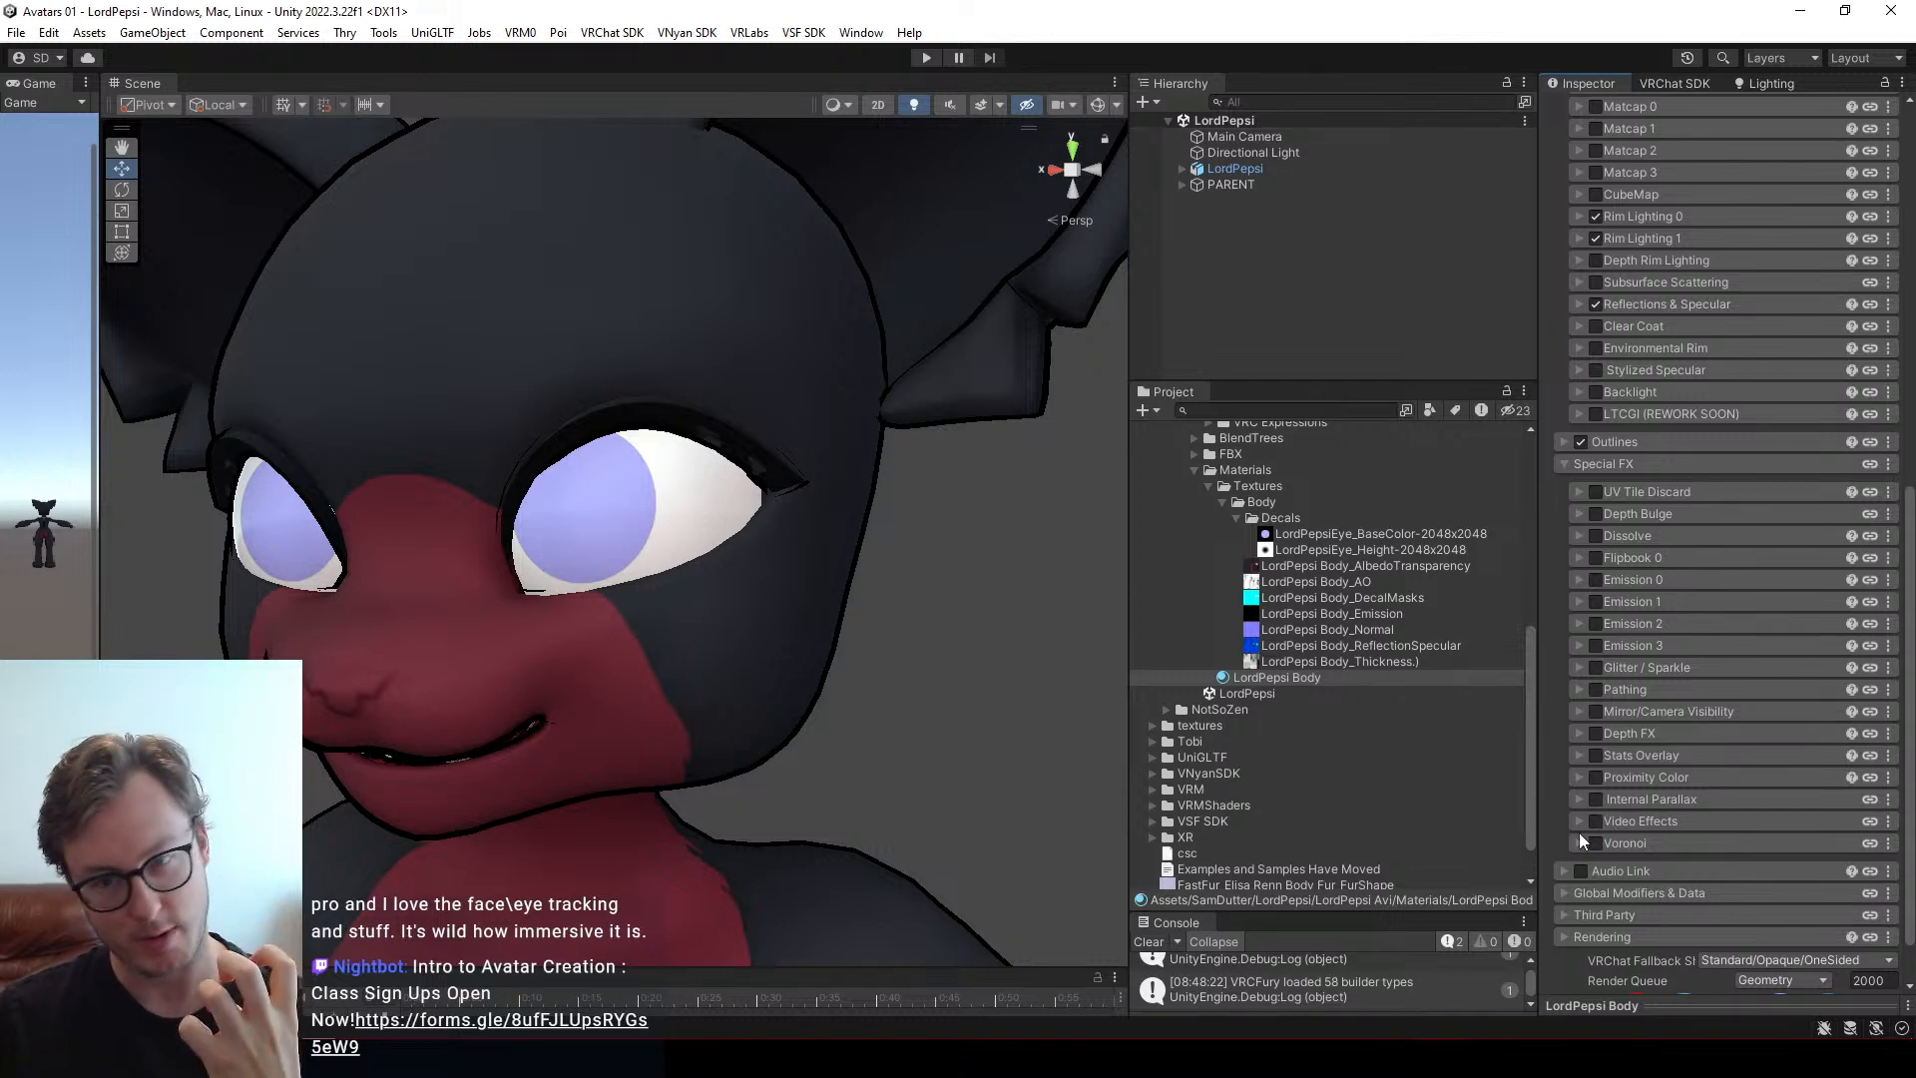
{"action": "left_click", "coordinate": [1608, 464]}
{"action": "left_click", "coordinate": [1638, 829]}
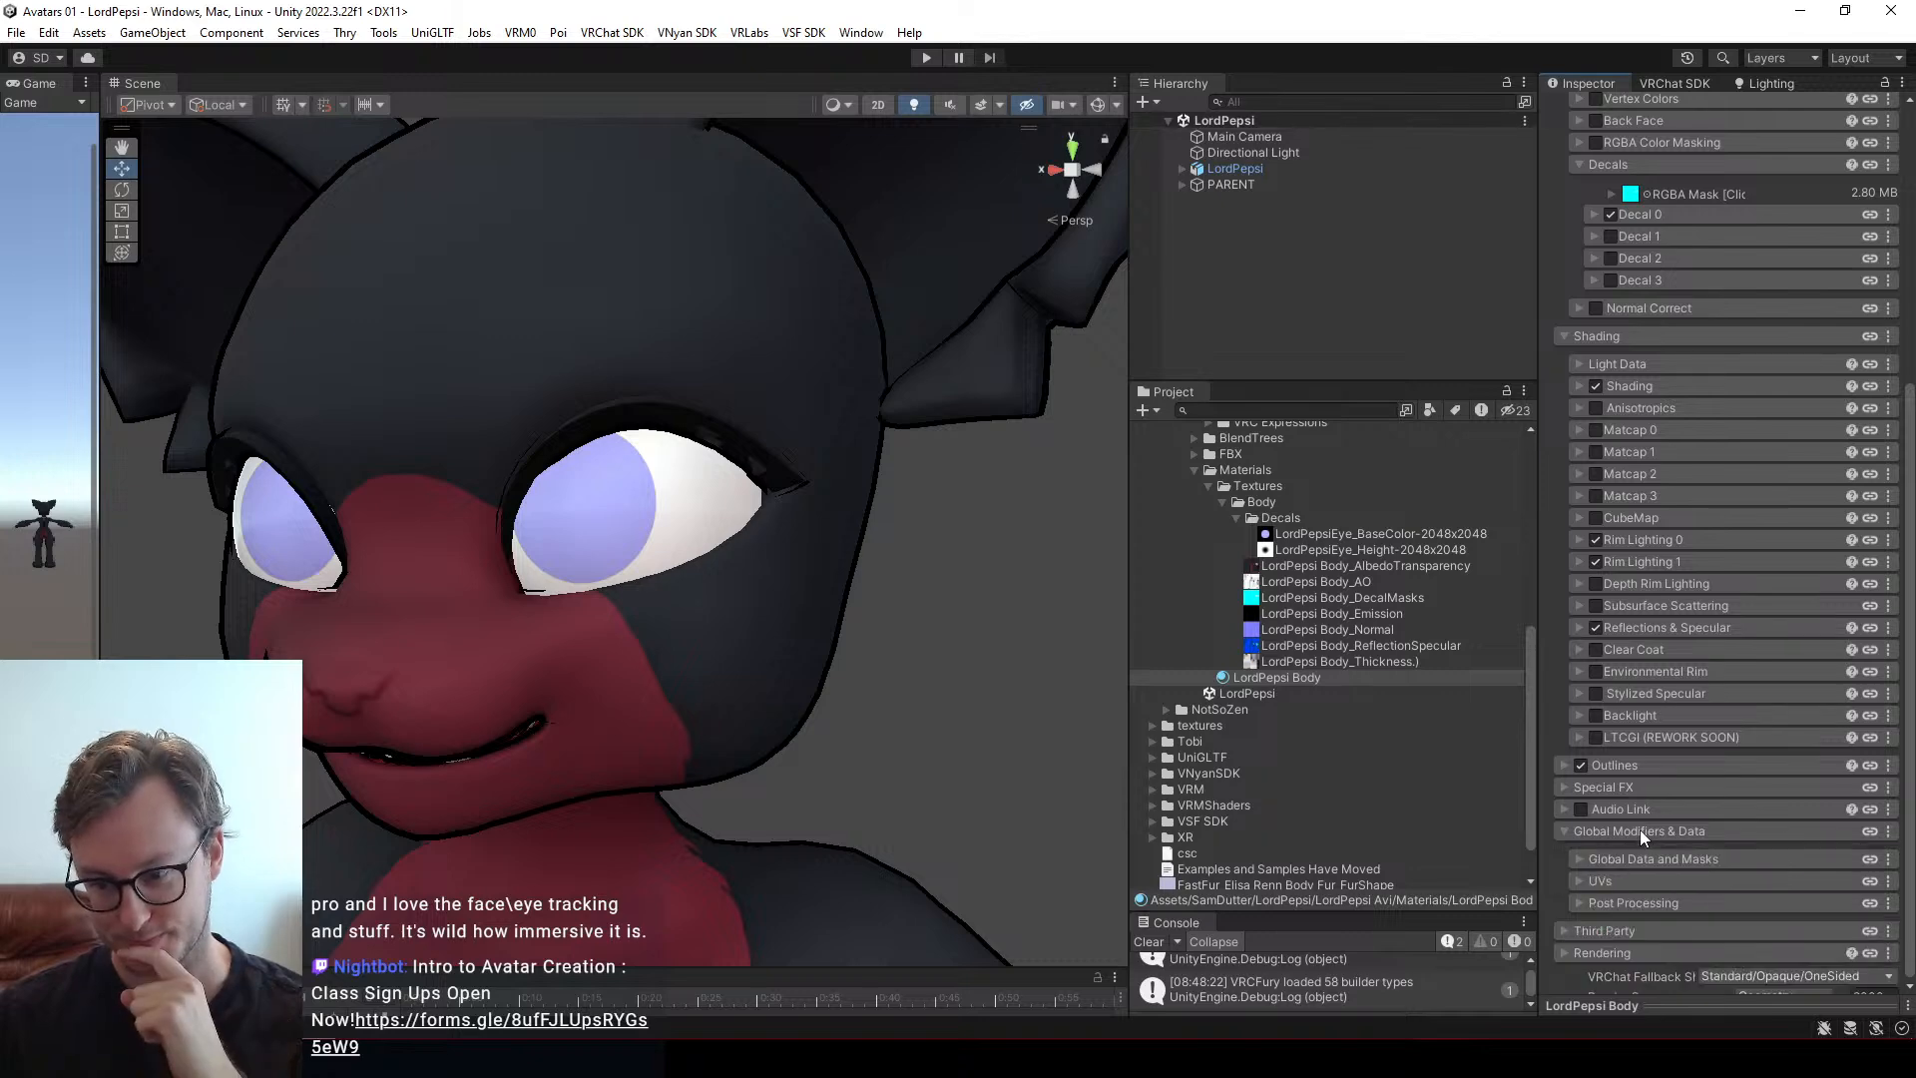
{"action": "left_click", "coordinate": [1593, 878]}
{"action": "scroll", "coordinate": [1600, 882], "scroll_direction": "down", "scroll_amount": 3}
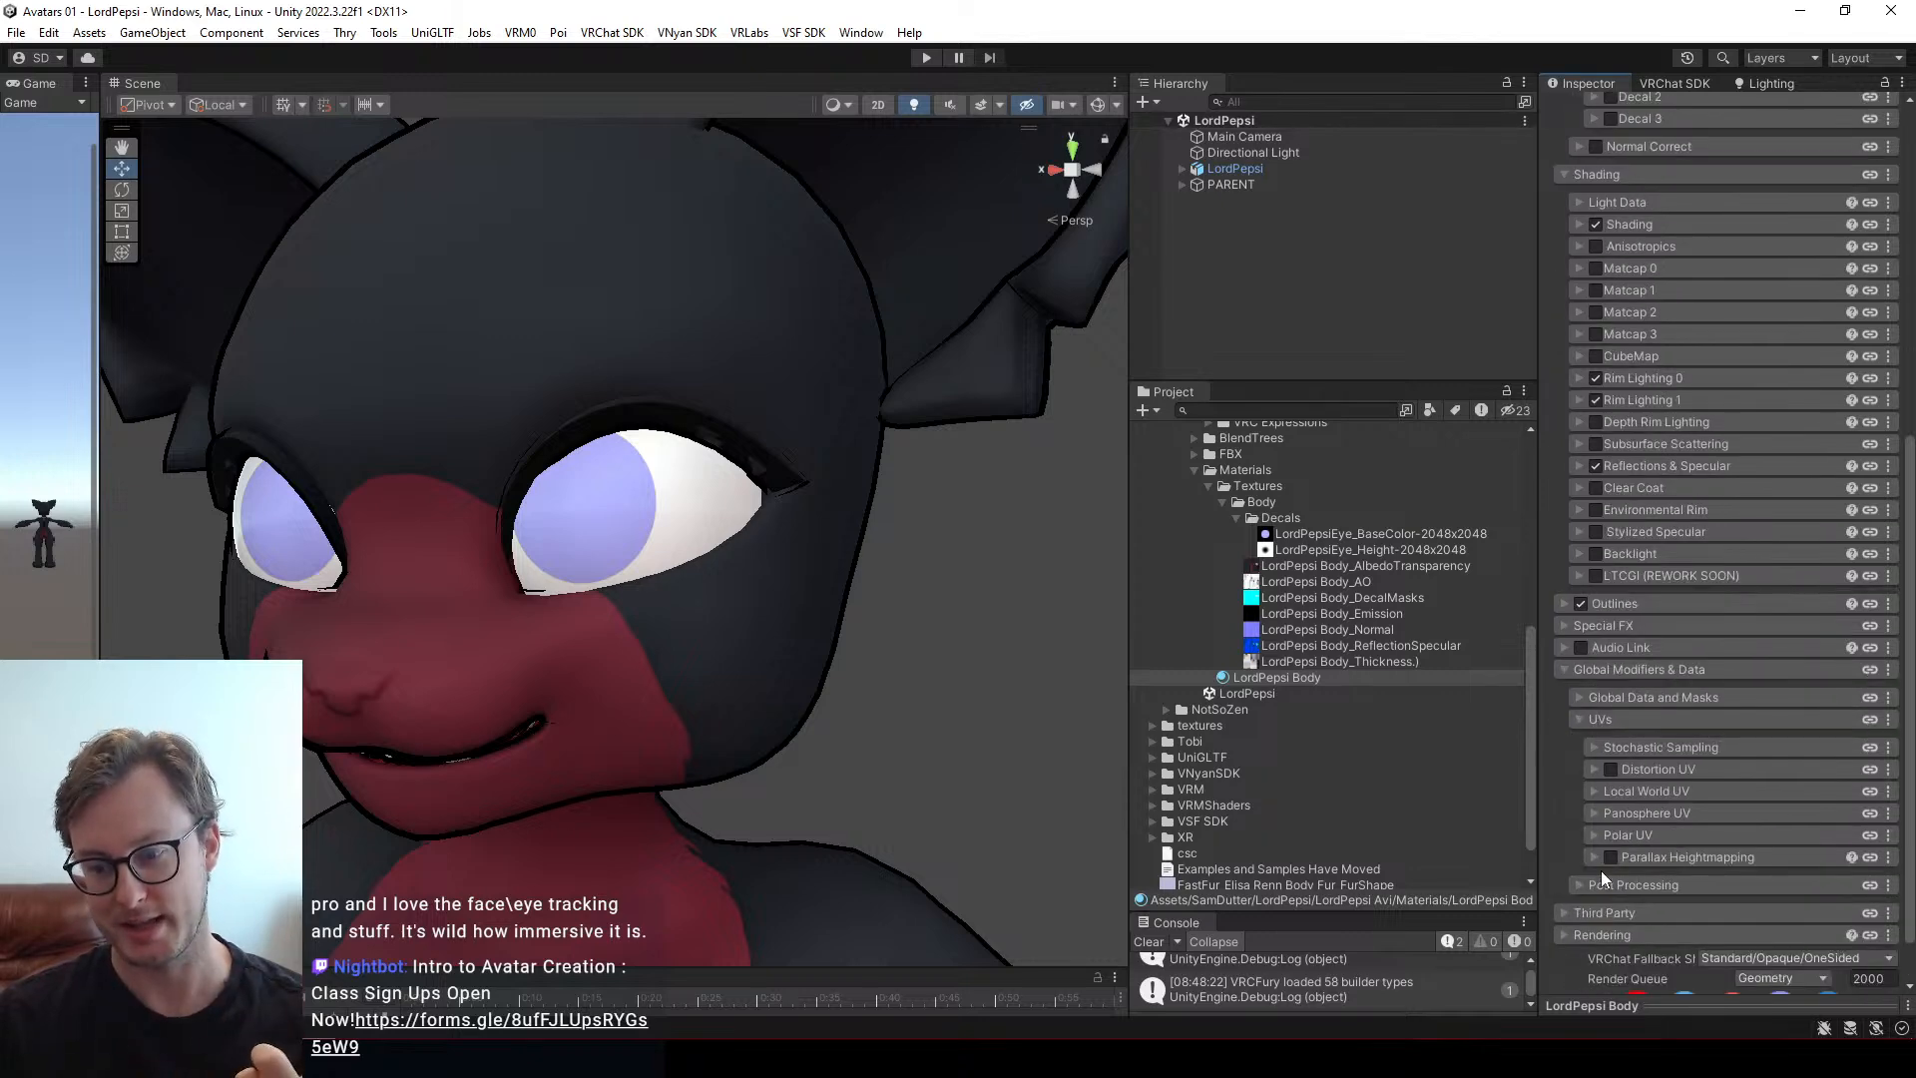
{"action": "left_click", "coordinate": [1610, 857]}
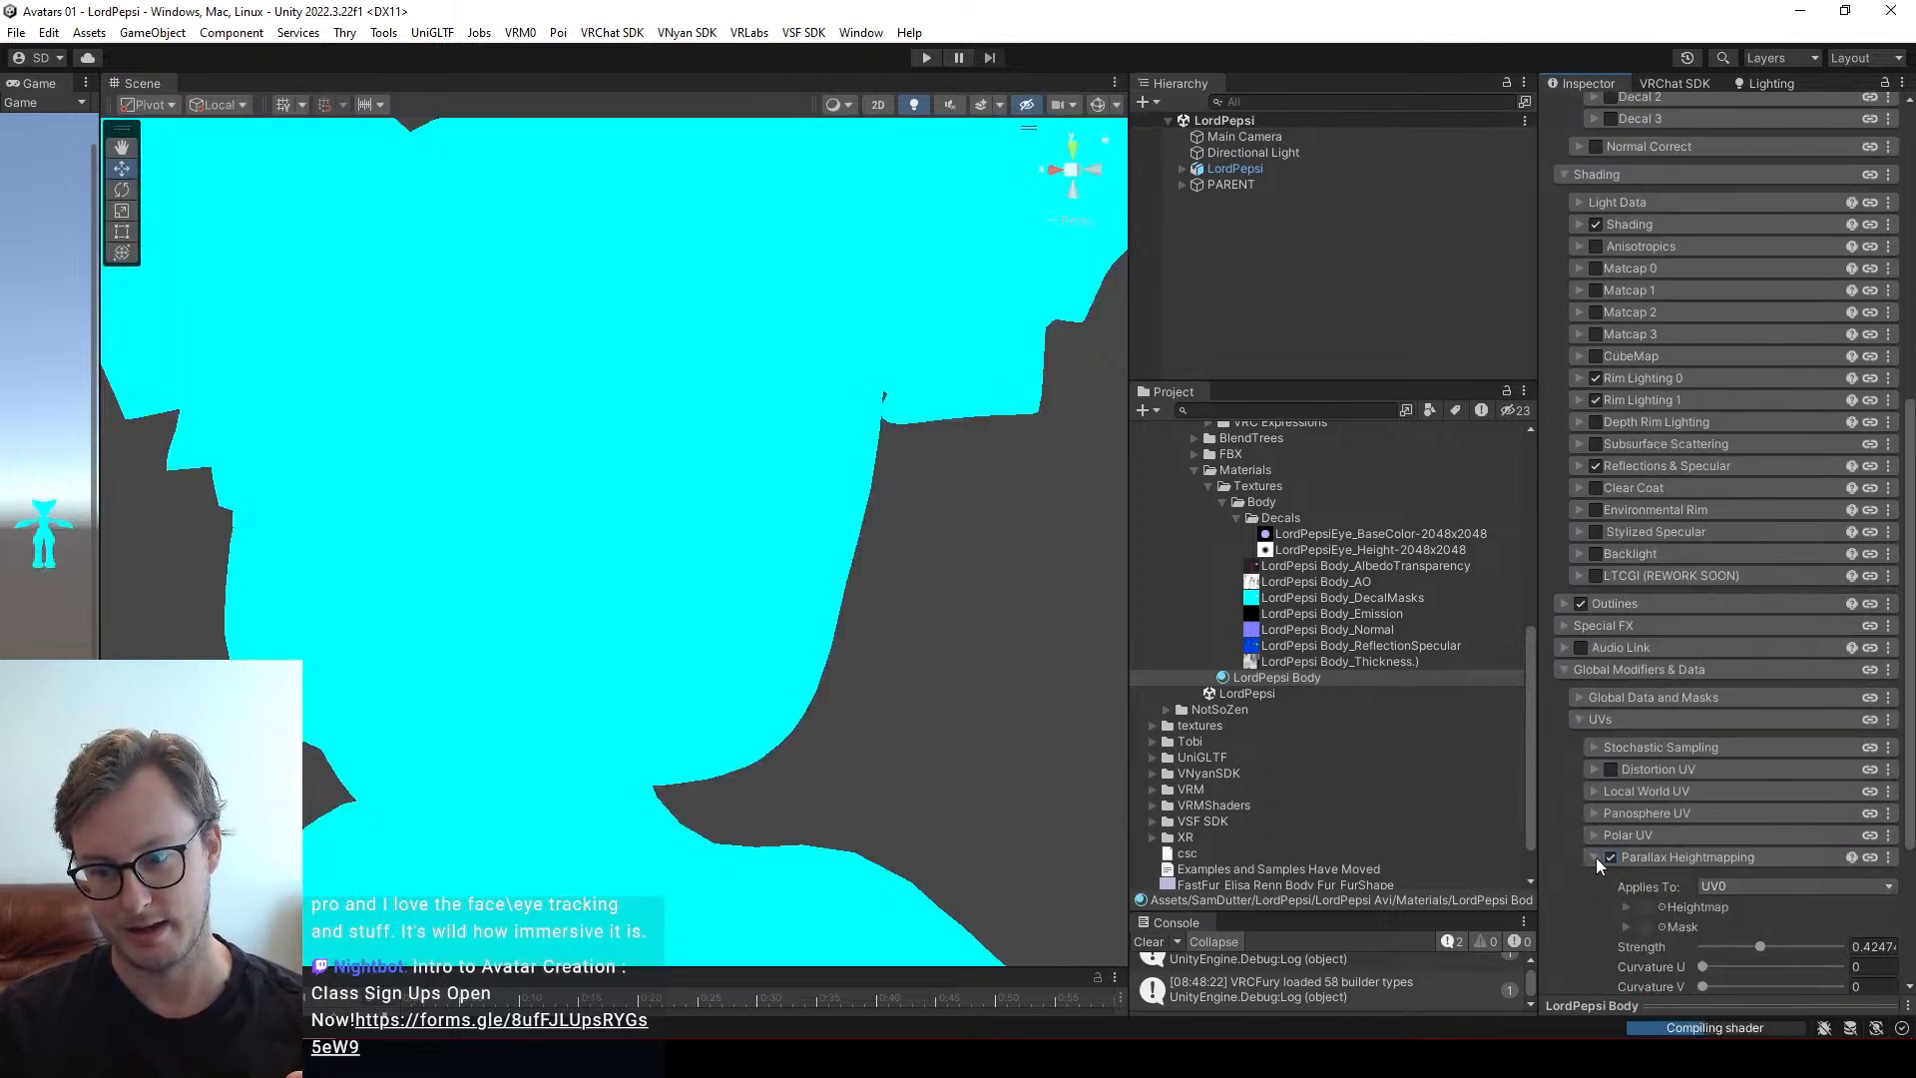
Apply the parallax heightmapping to UV1, assign the LordPepsiEye_Height-2048x2048 texture as its heightmap and fix the texture's colour space to linear
{"action": "left_click", "coordinate": [1727, 888]}
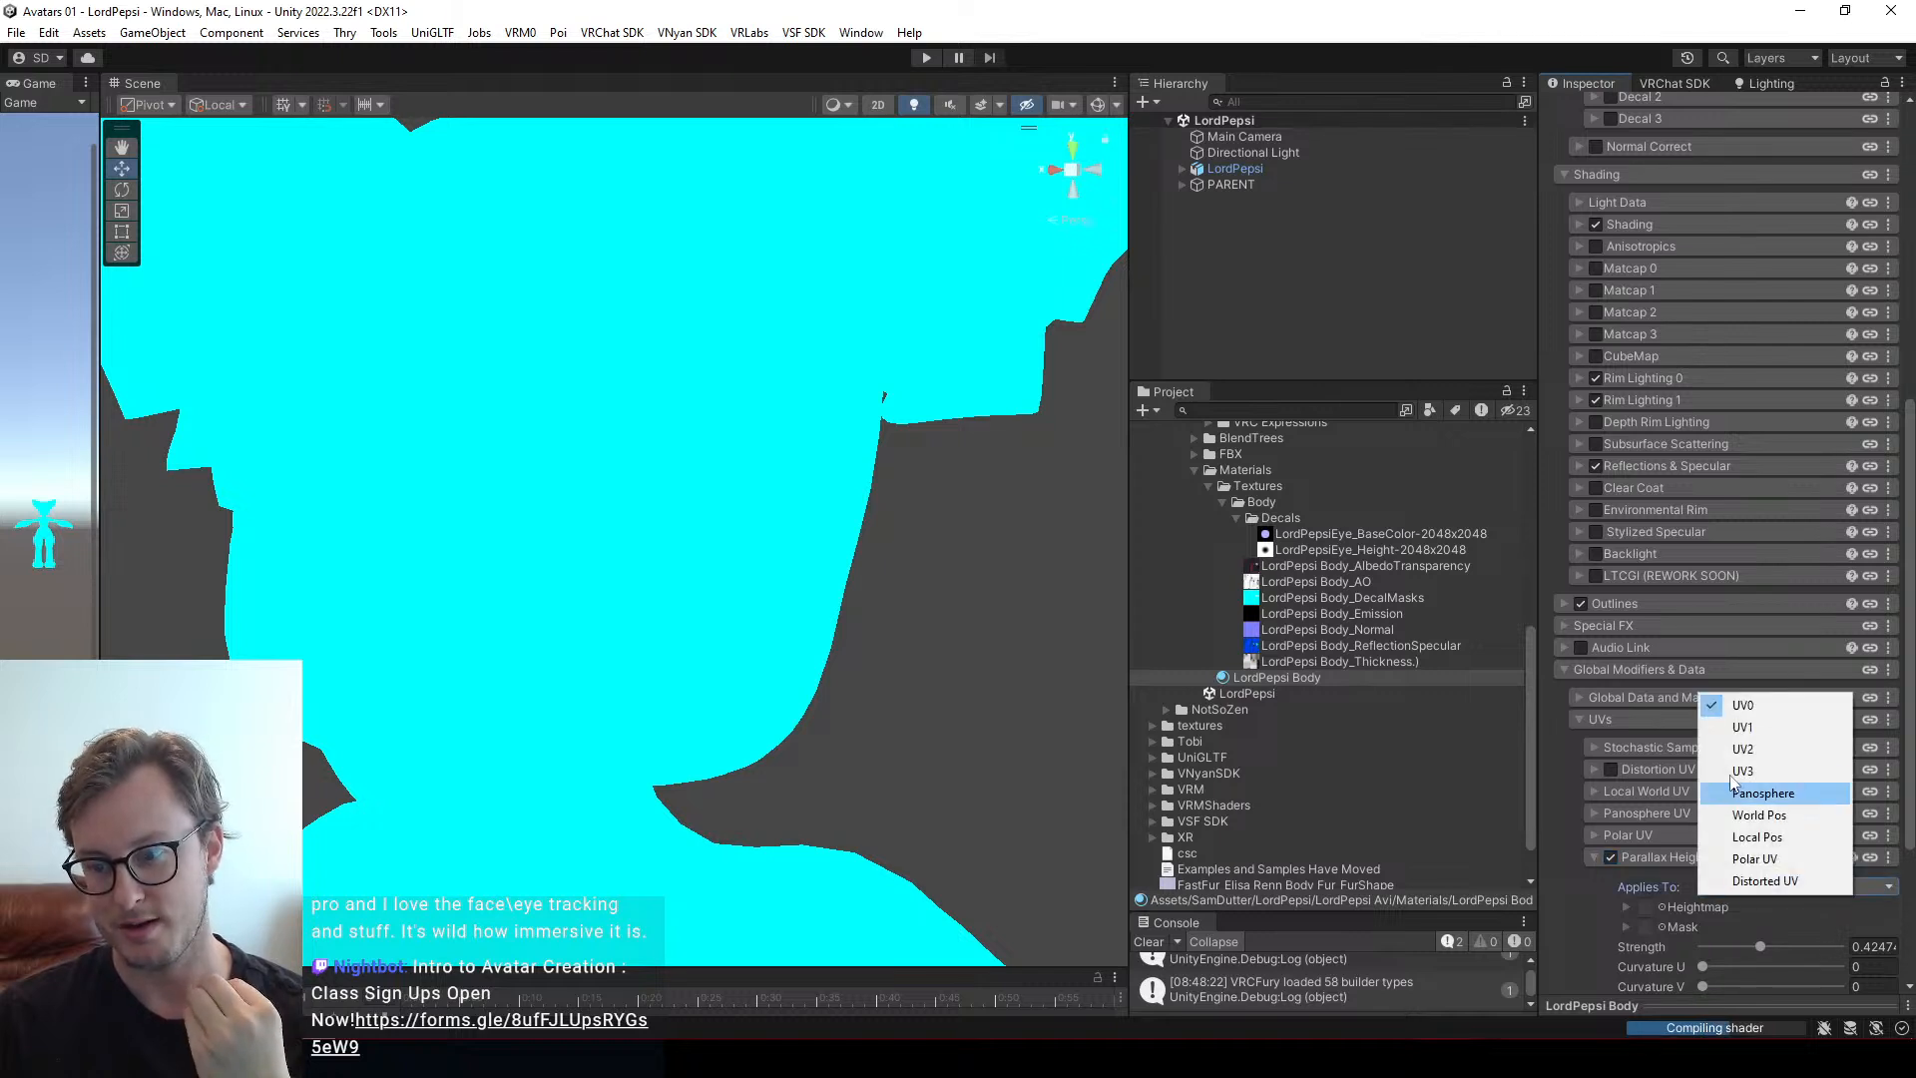
{"action": "left_click", "coordinate": [1740, 727]}
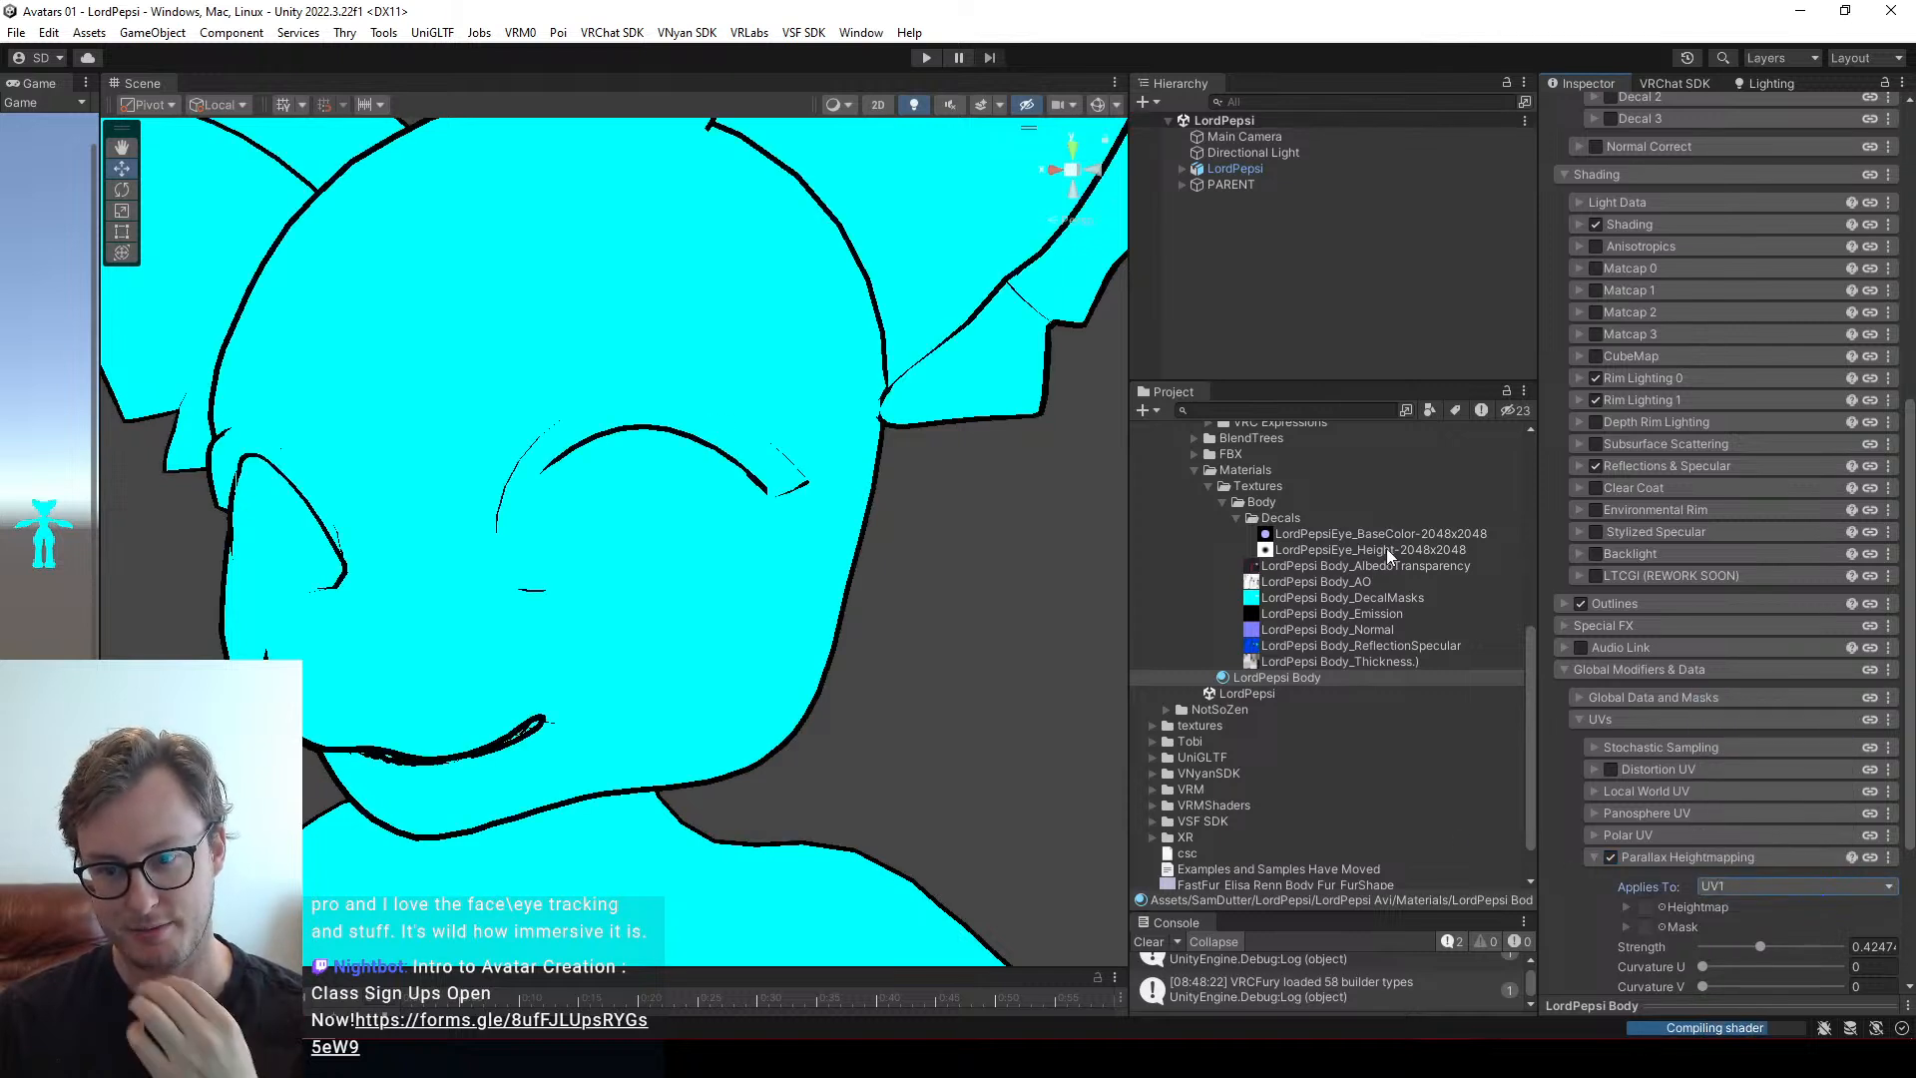
{"action": "left_click_drag", "start_coordinate": [1371, 549], "coordinate": [1644, 910]}
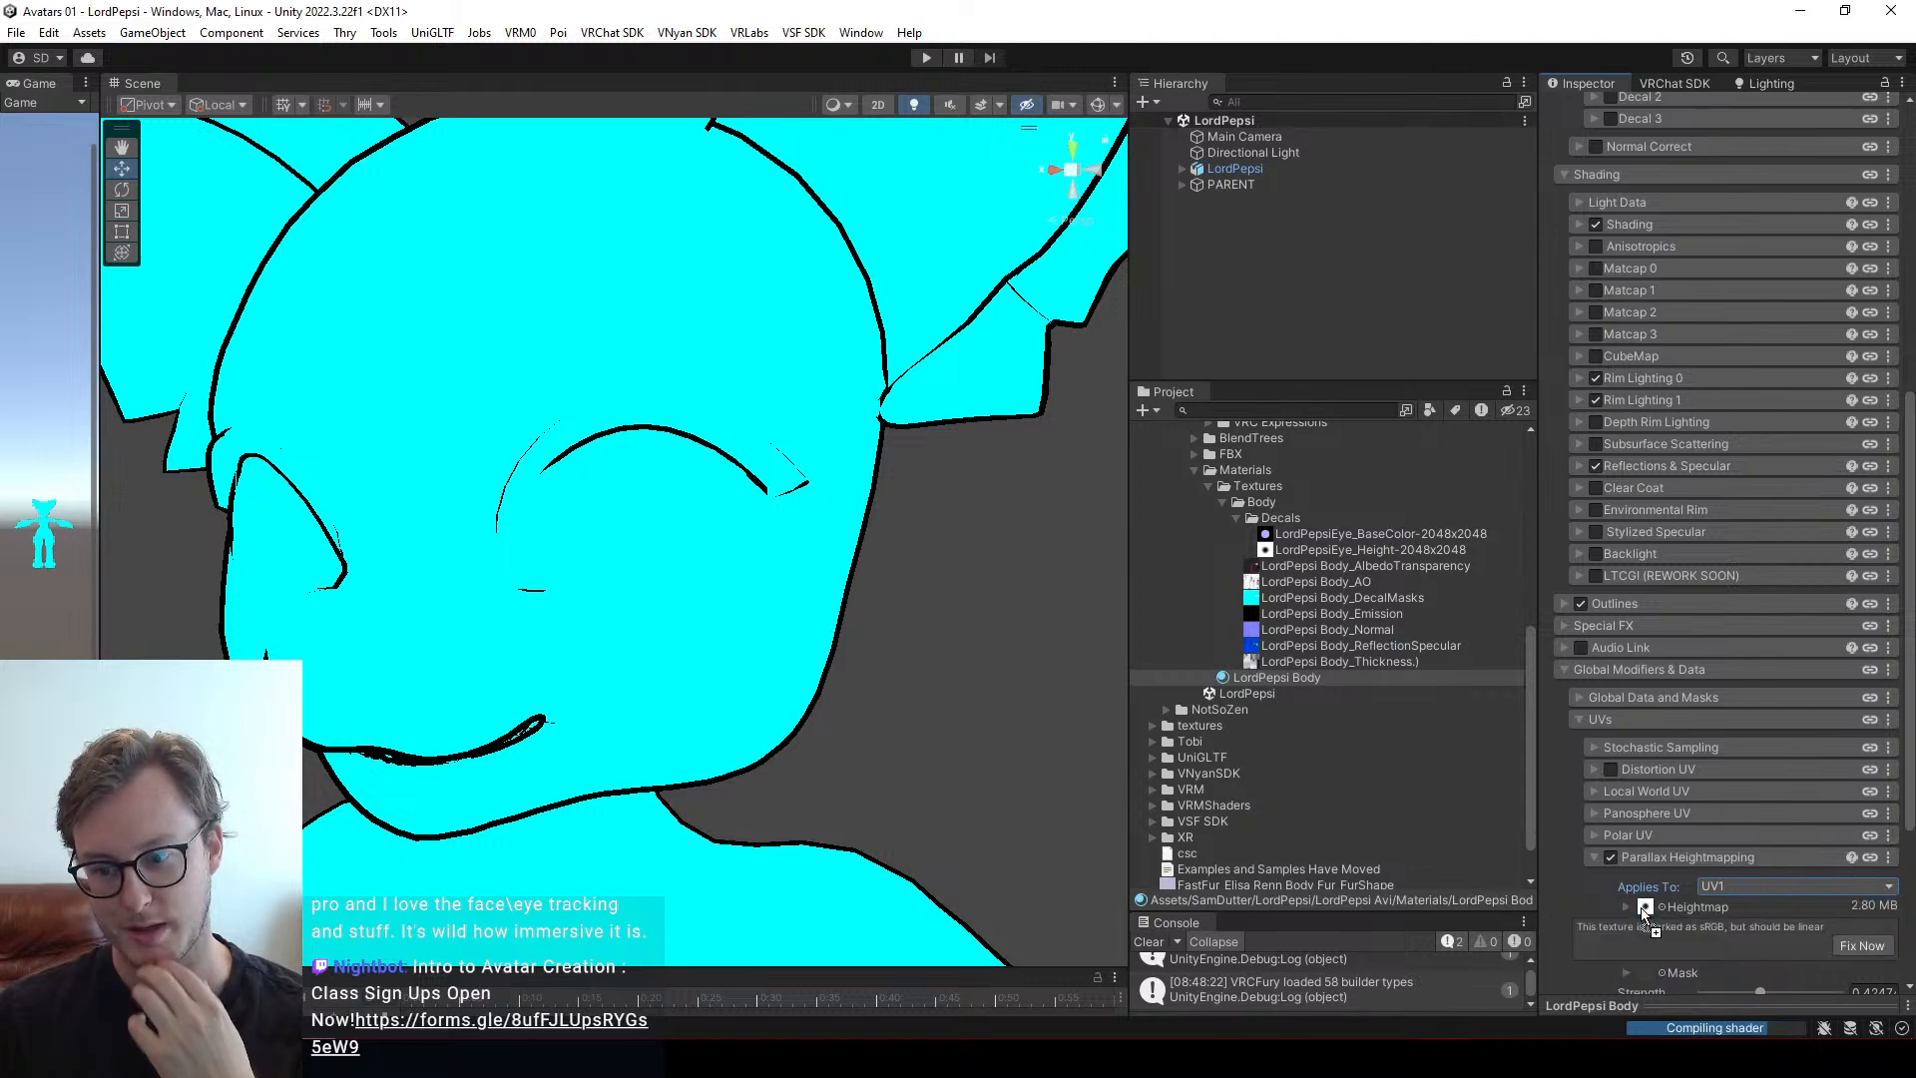
{"action": "left_click", "coordinate": [1853, 944]}
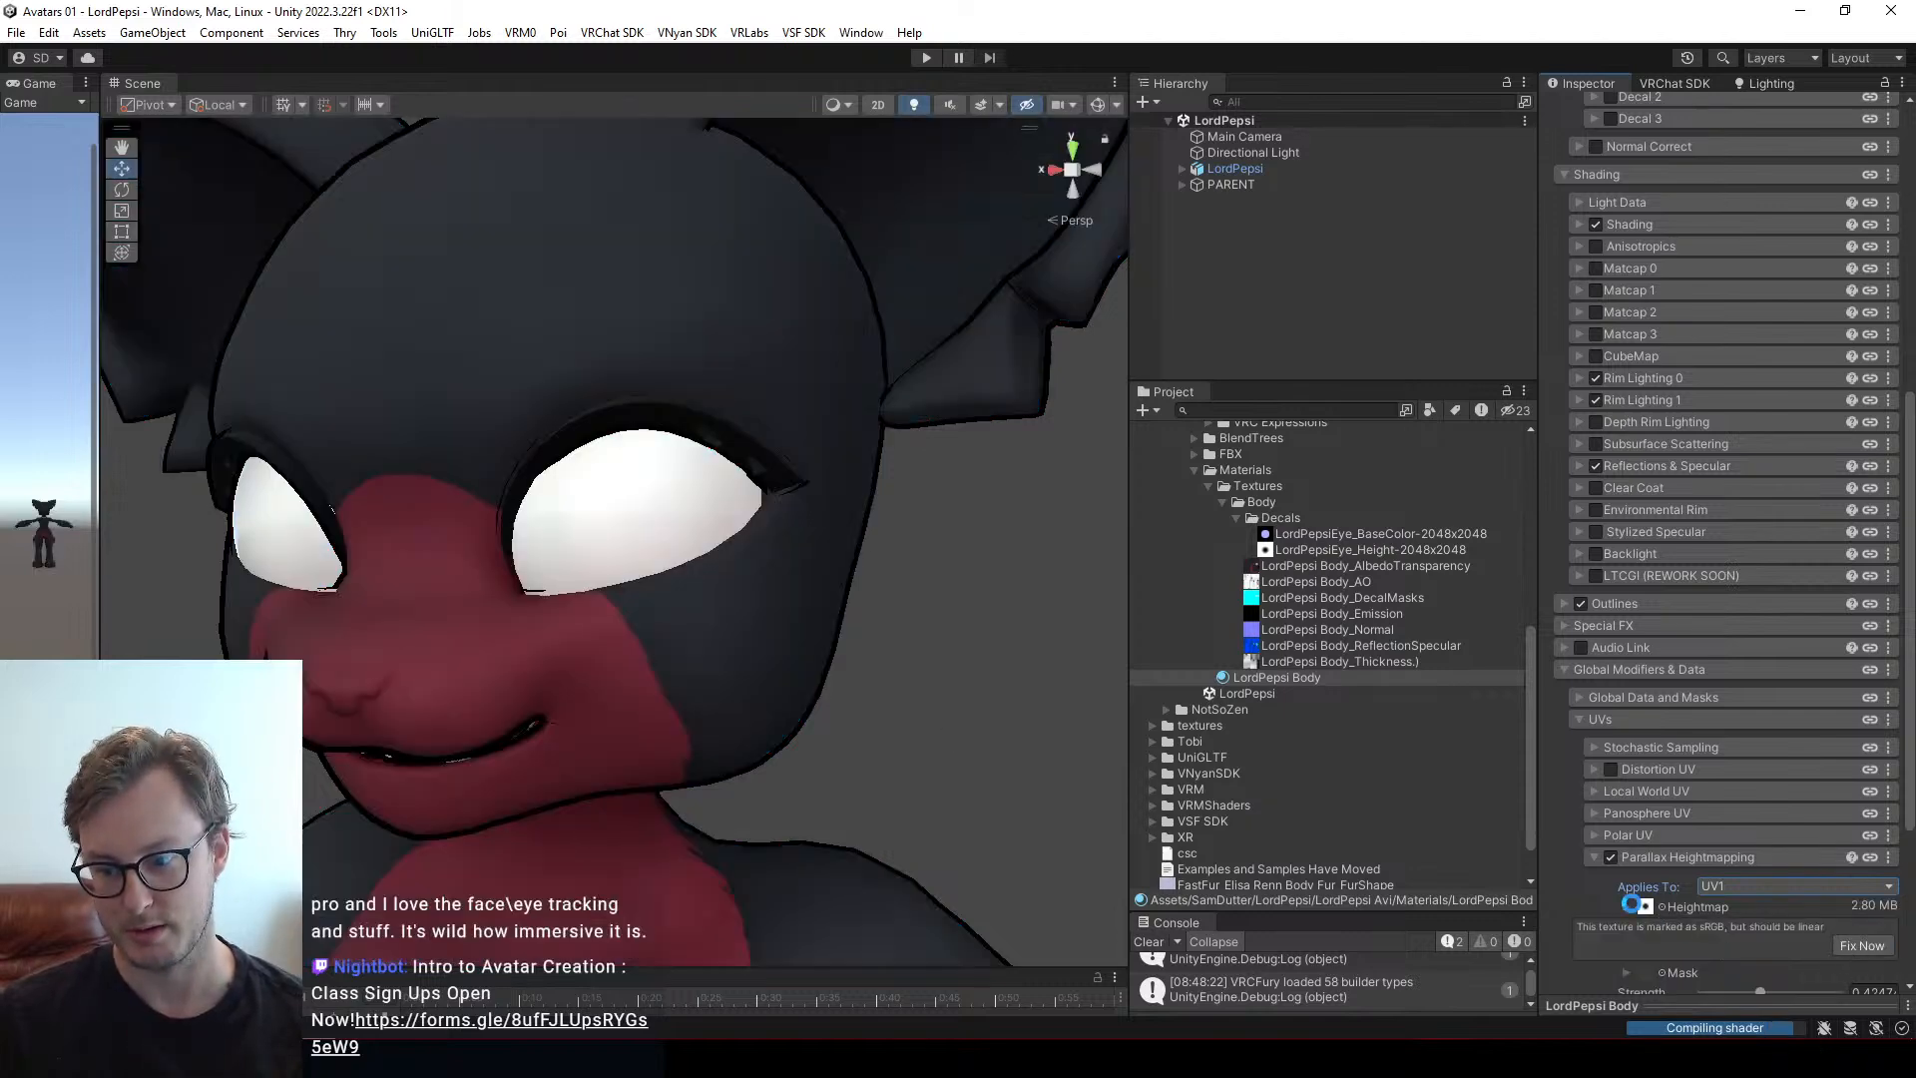
Set the heightmap texture's UV channel to UV2 and apply the parallax heightmapping to UV2 as well
{"action": "left_click", "coordinate": [1627, 907]}
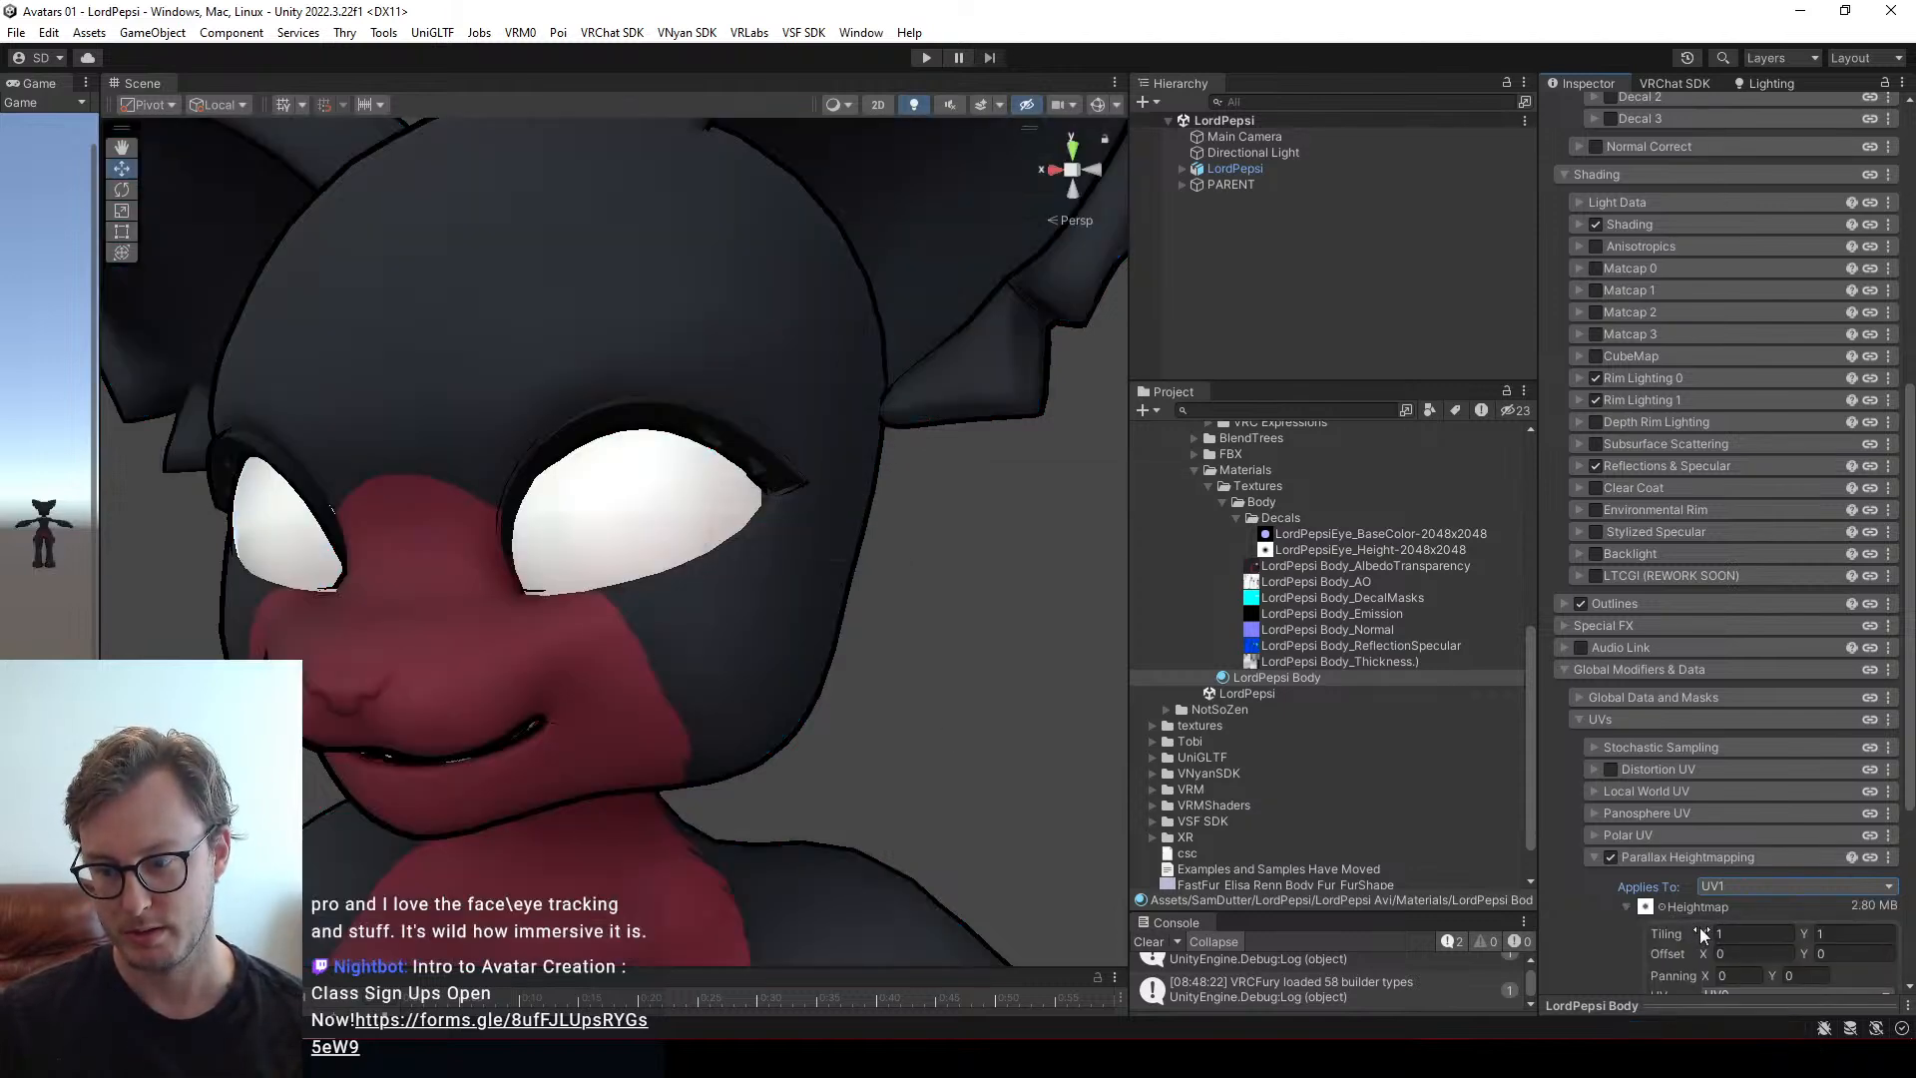
{"action": "scroll", "coordinate": [1698, 926], "scroll_direction": "down", "scroll_amount": 3}
{"action": "left_click", "coordinate": [1744, 838]}
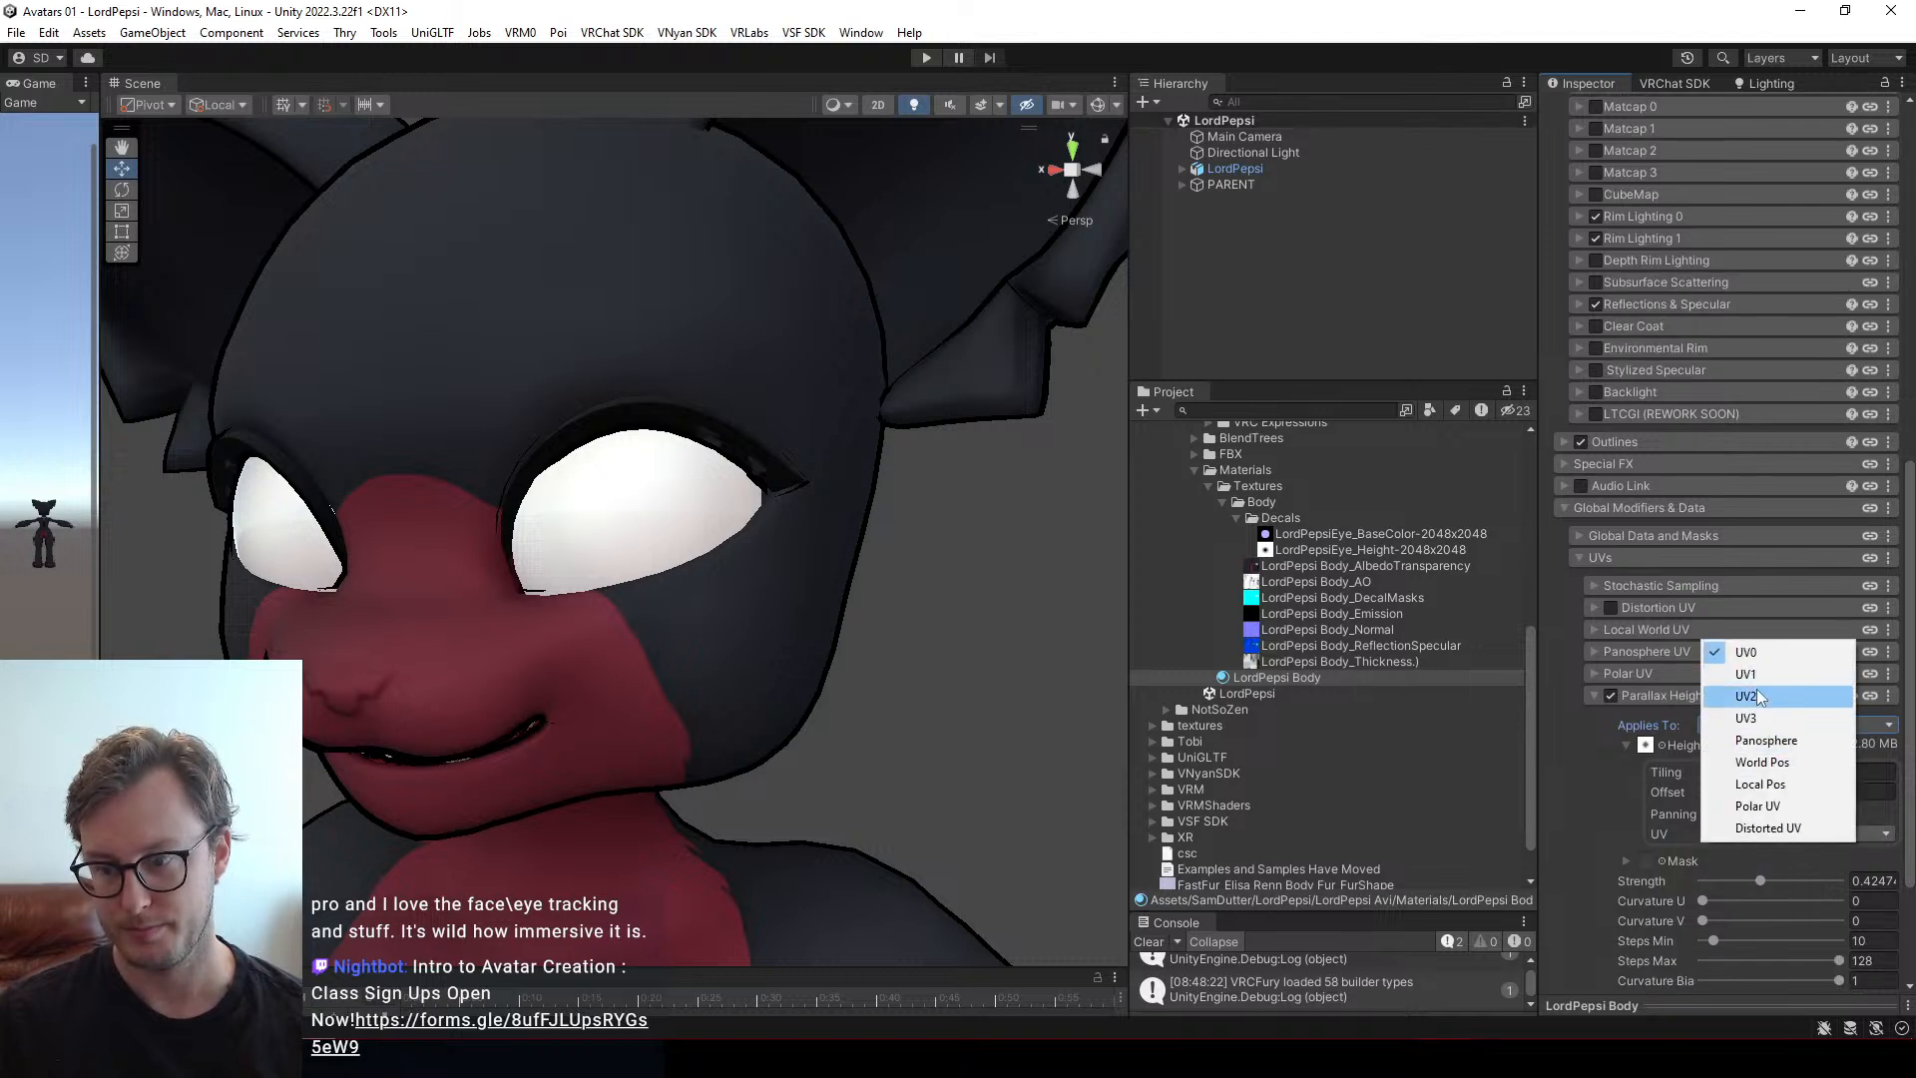
{"action": "left_click", "coordinate": [1758, 696]}
{"action": "left_click", "coordinate": [1726, 722]}
{"action": "left_click", "coordinate": [1747, 791]}
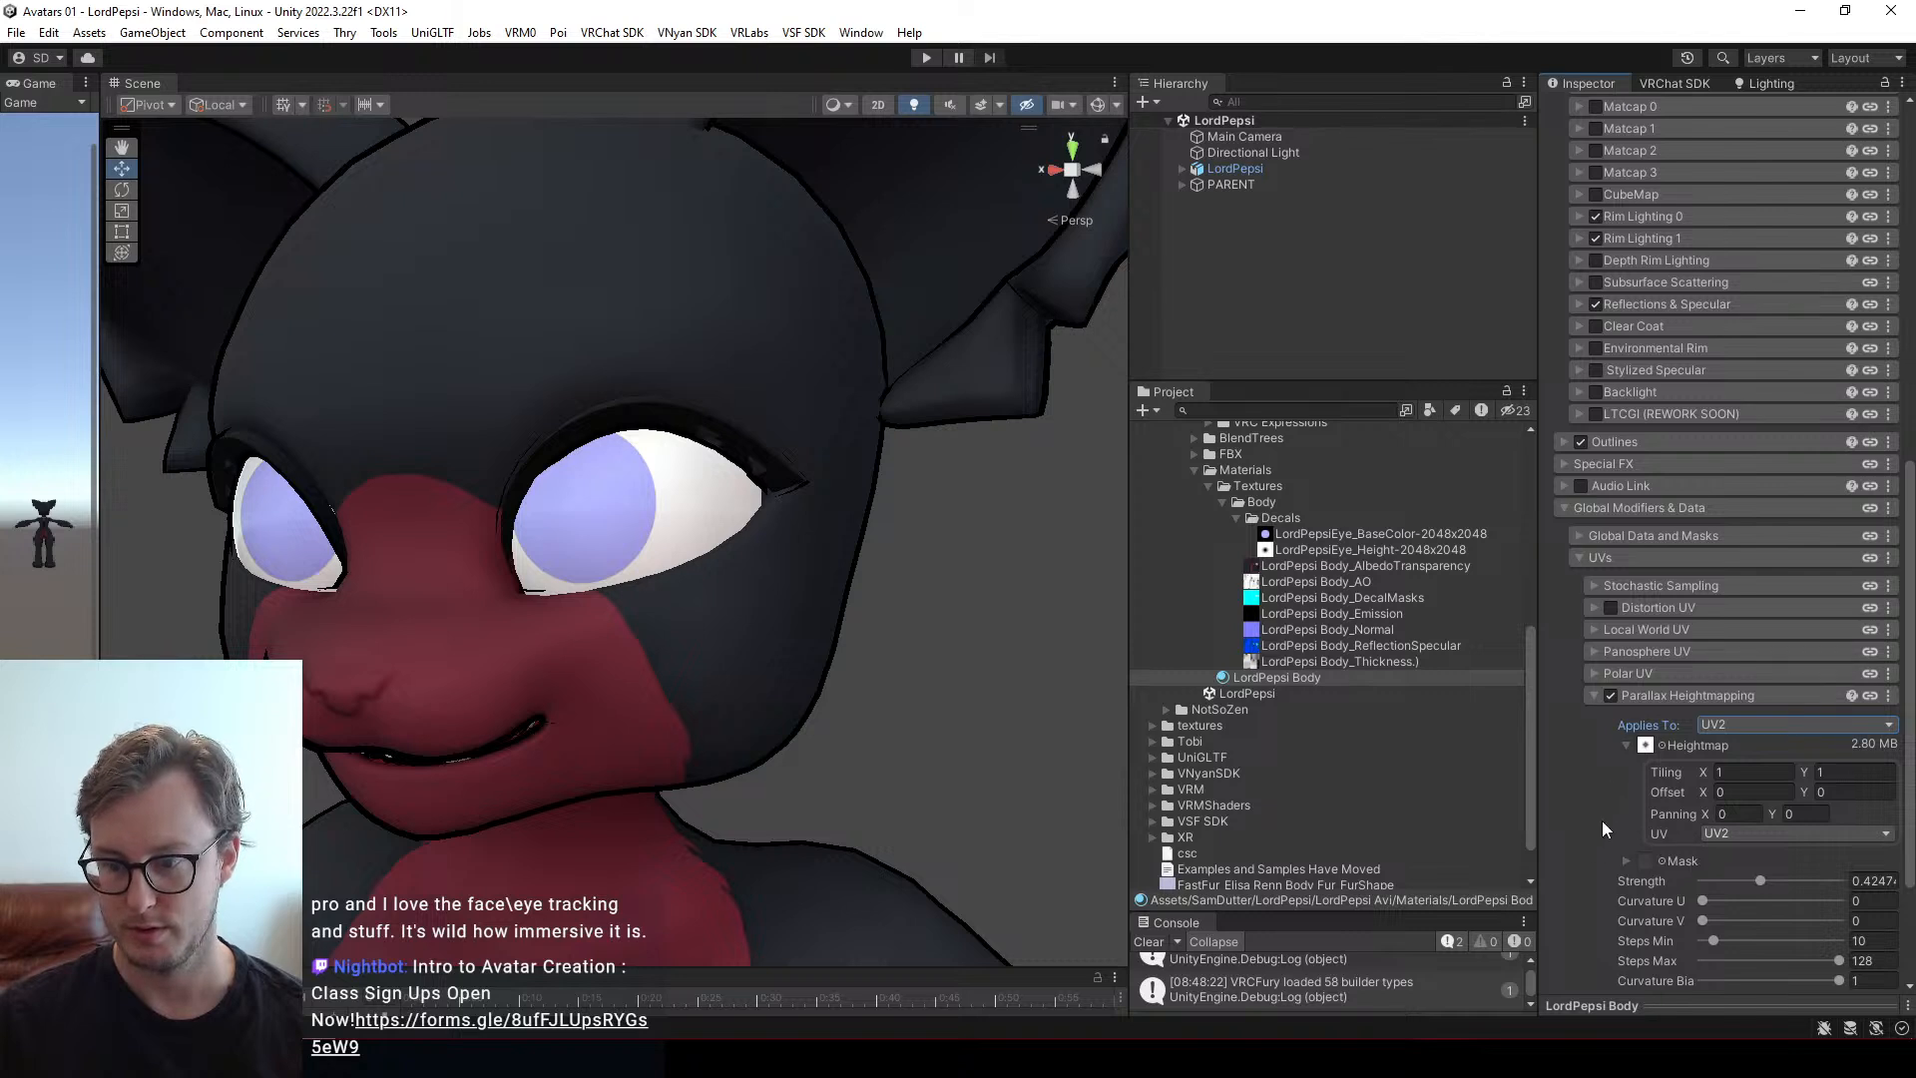
{"action": "scroll", "coordinate": [1602, 820], "scroll_direction": "down", "scroll_amount": 2}
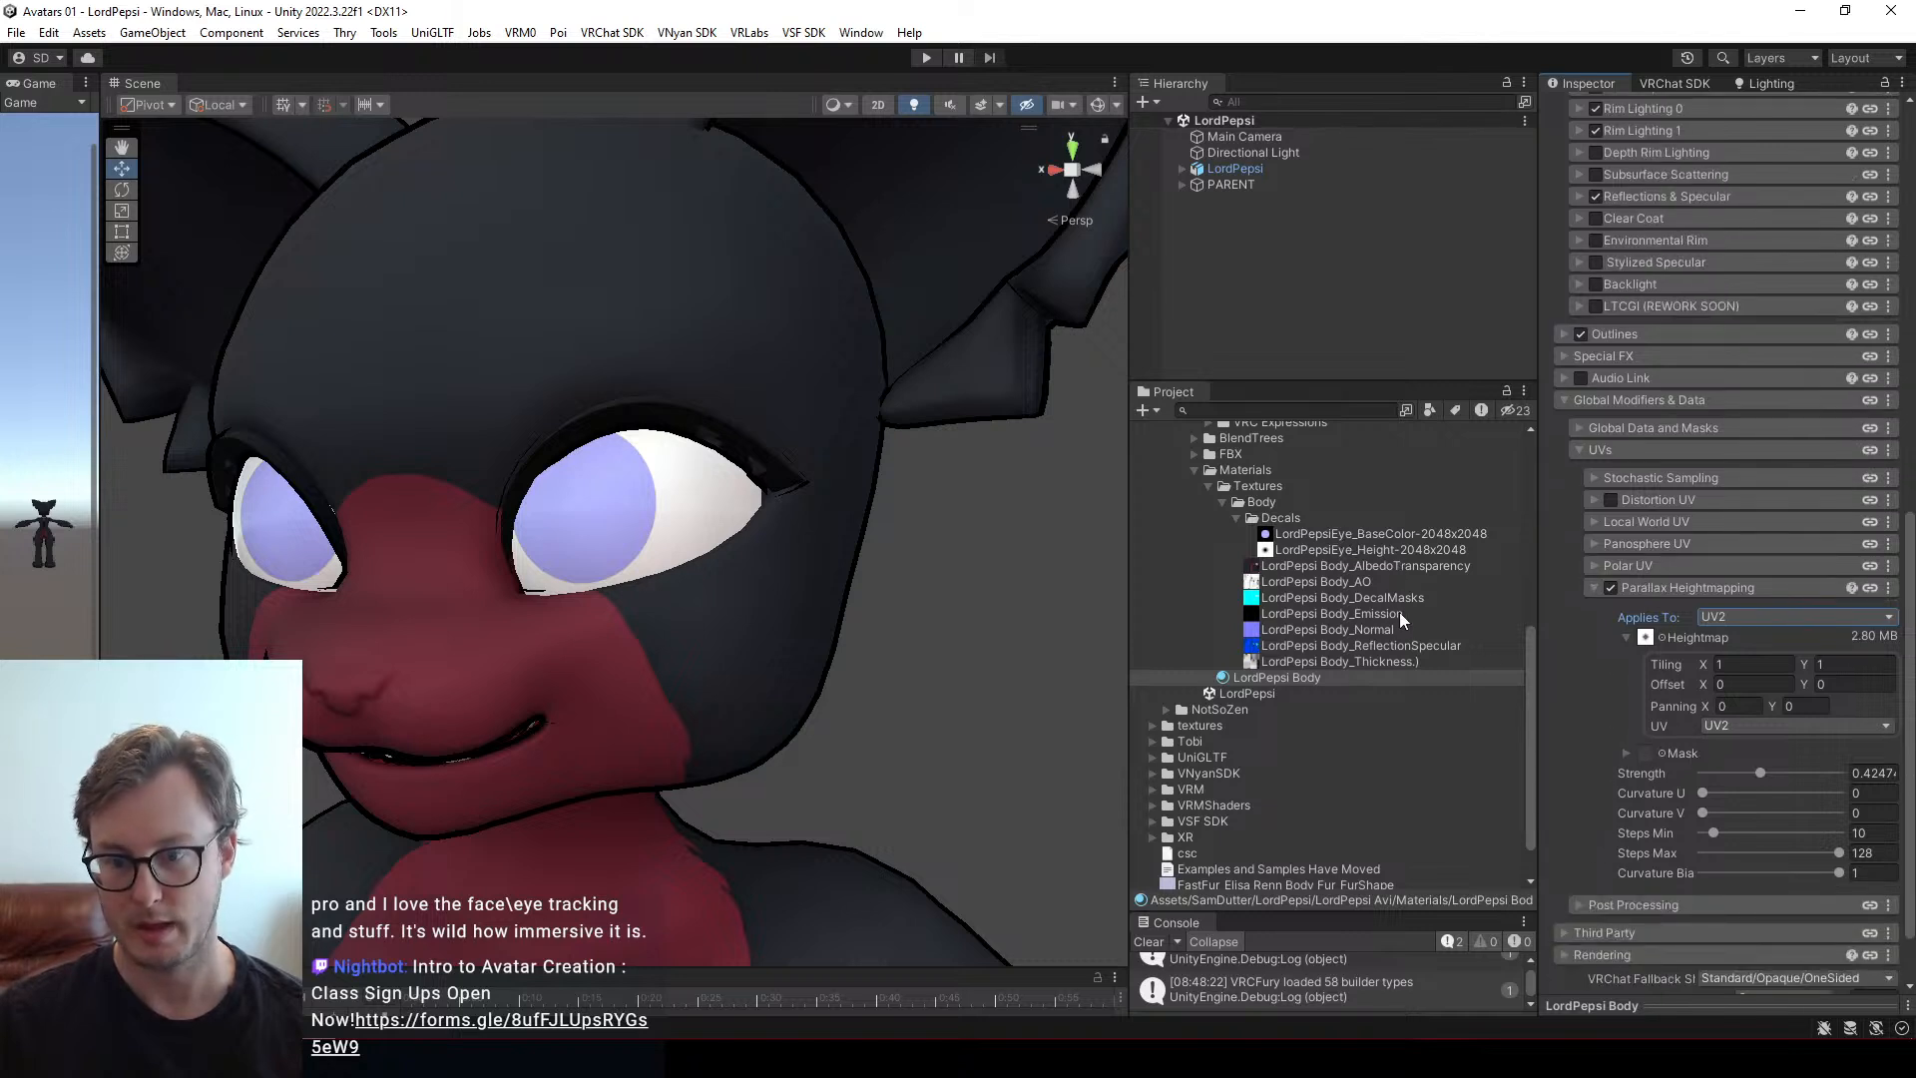
{"action": "left_click", "coordinate": [1624, 753]}
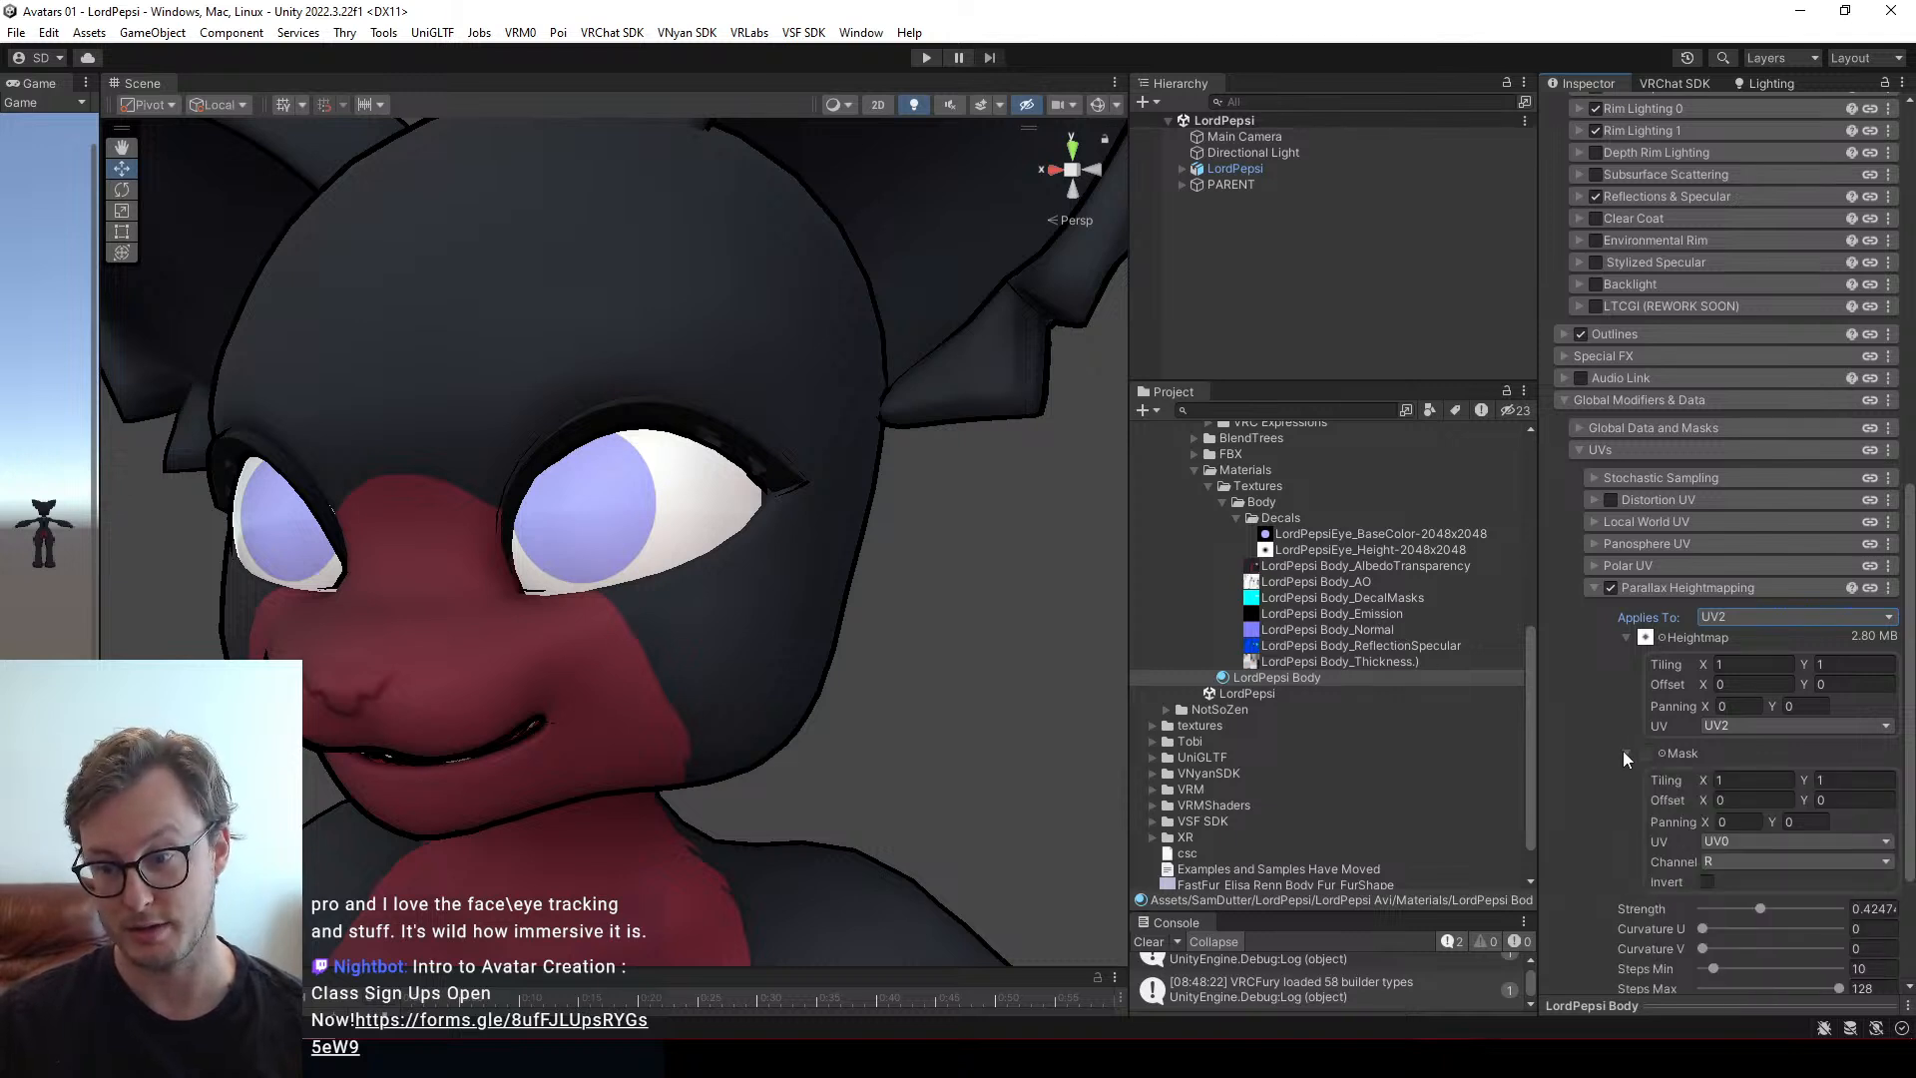
{"action": "left_click", "coordinate": [1624, 753]}
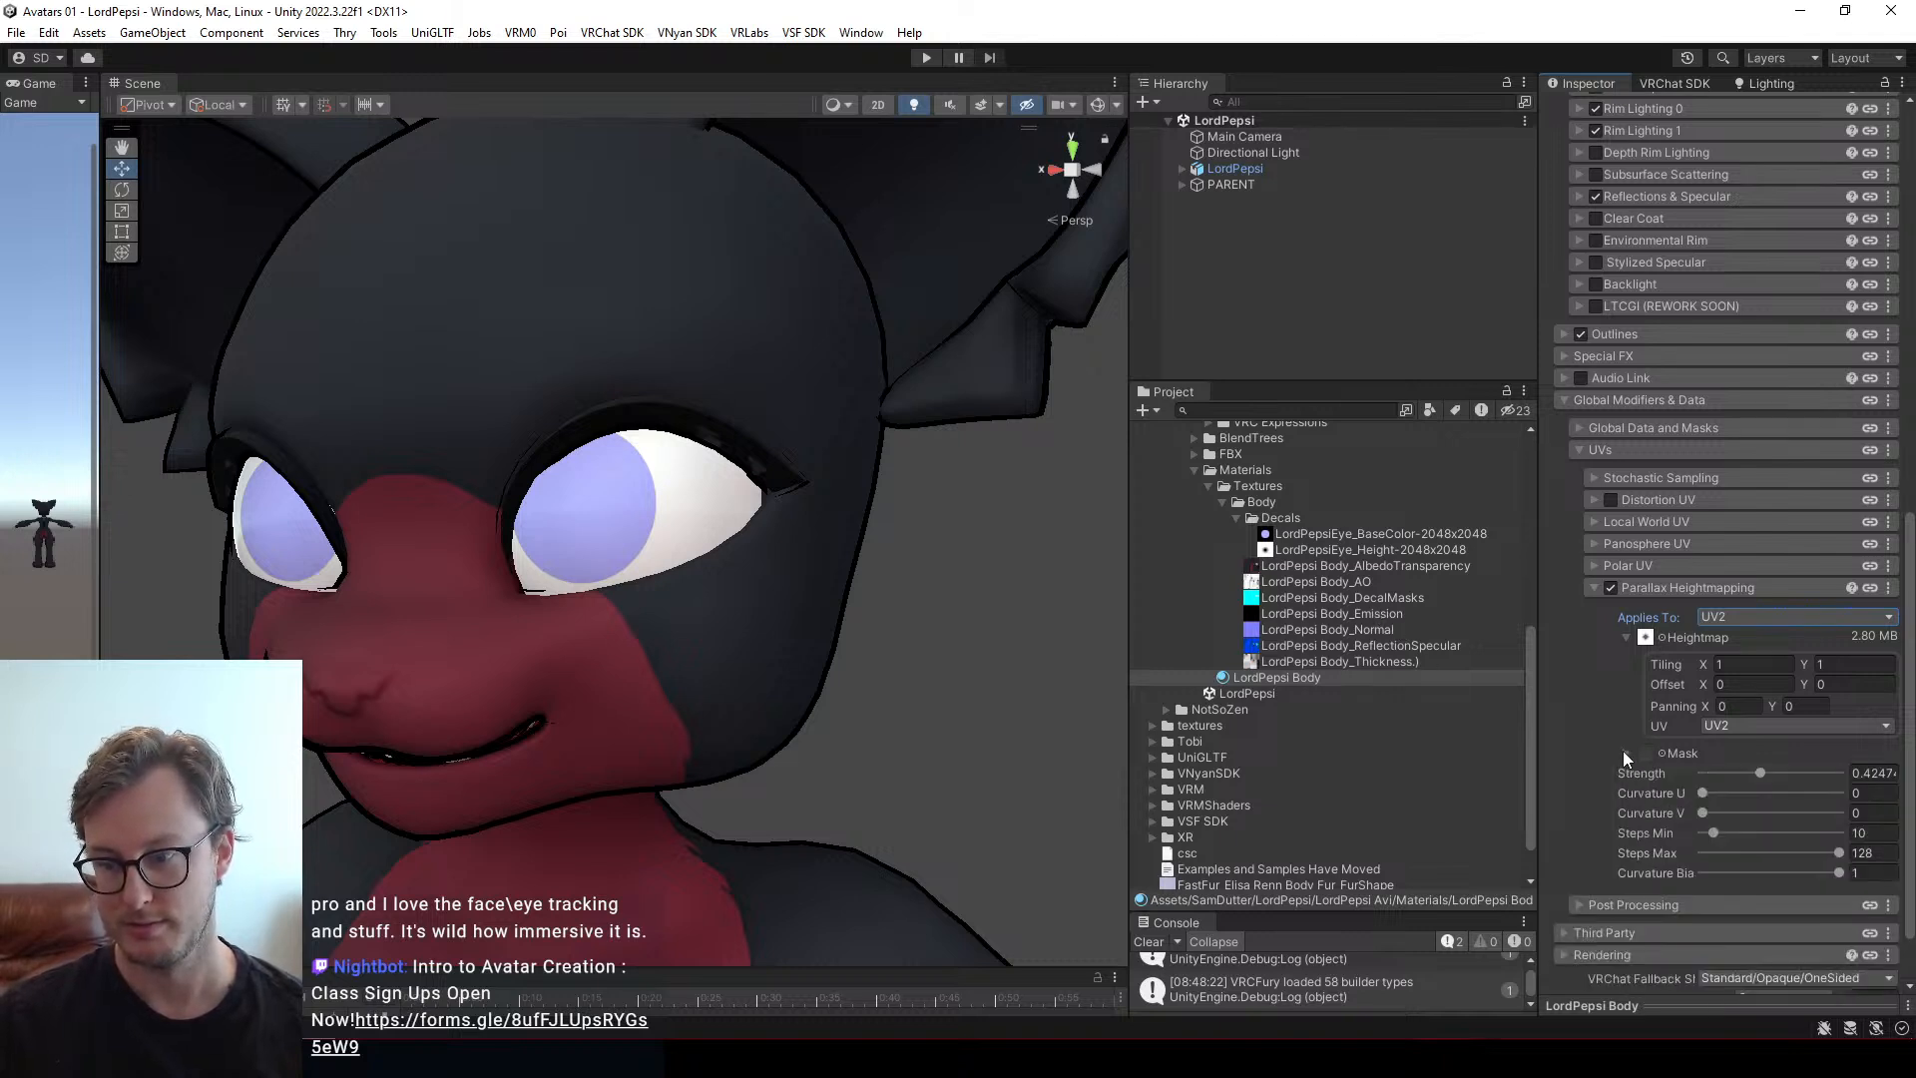
{"action": "left_click", "coordinate": [1624, 754]}
{"action": "left_click", "coordinate": [1624, 753]}
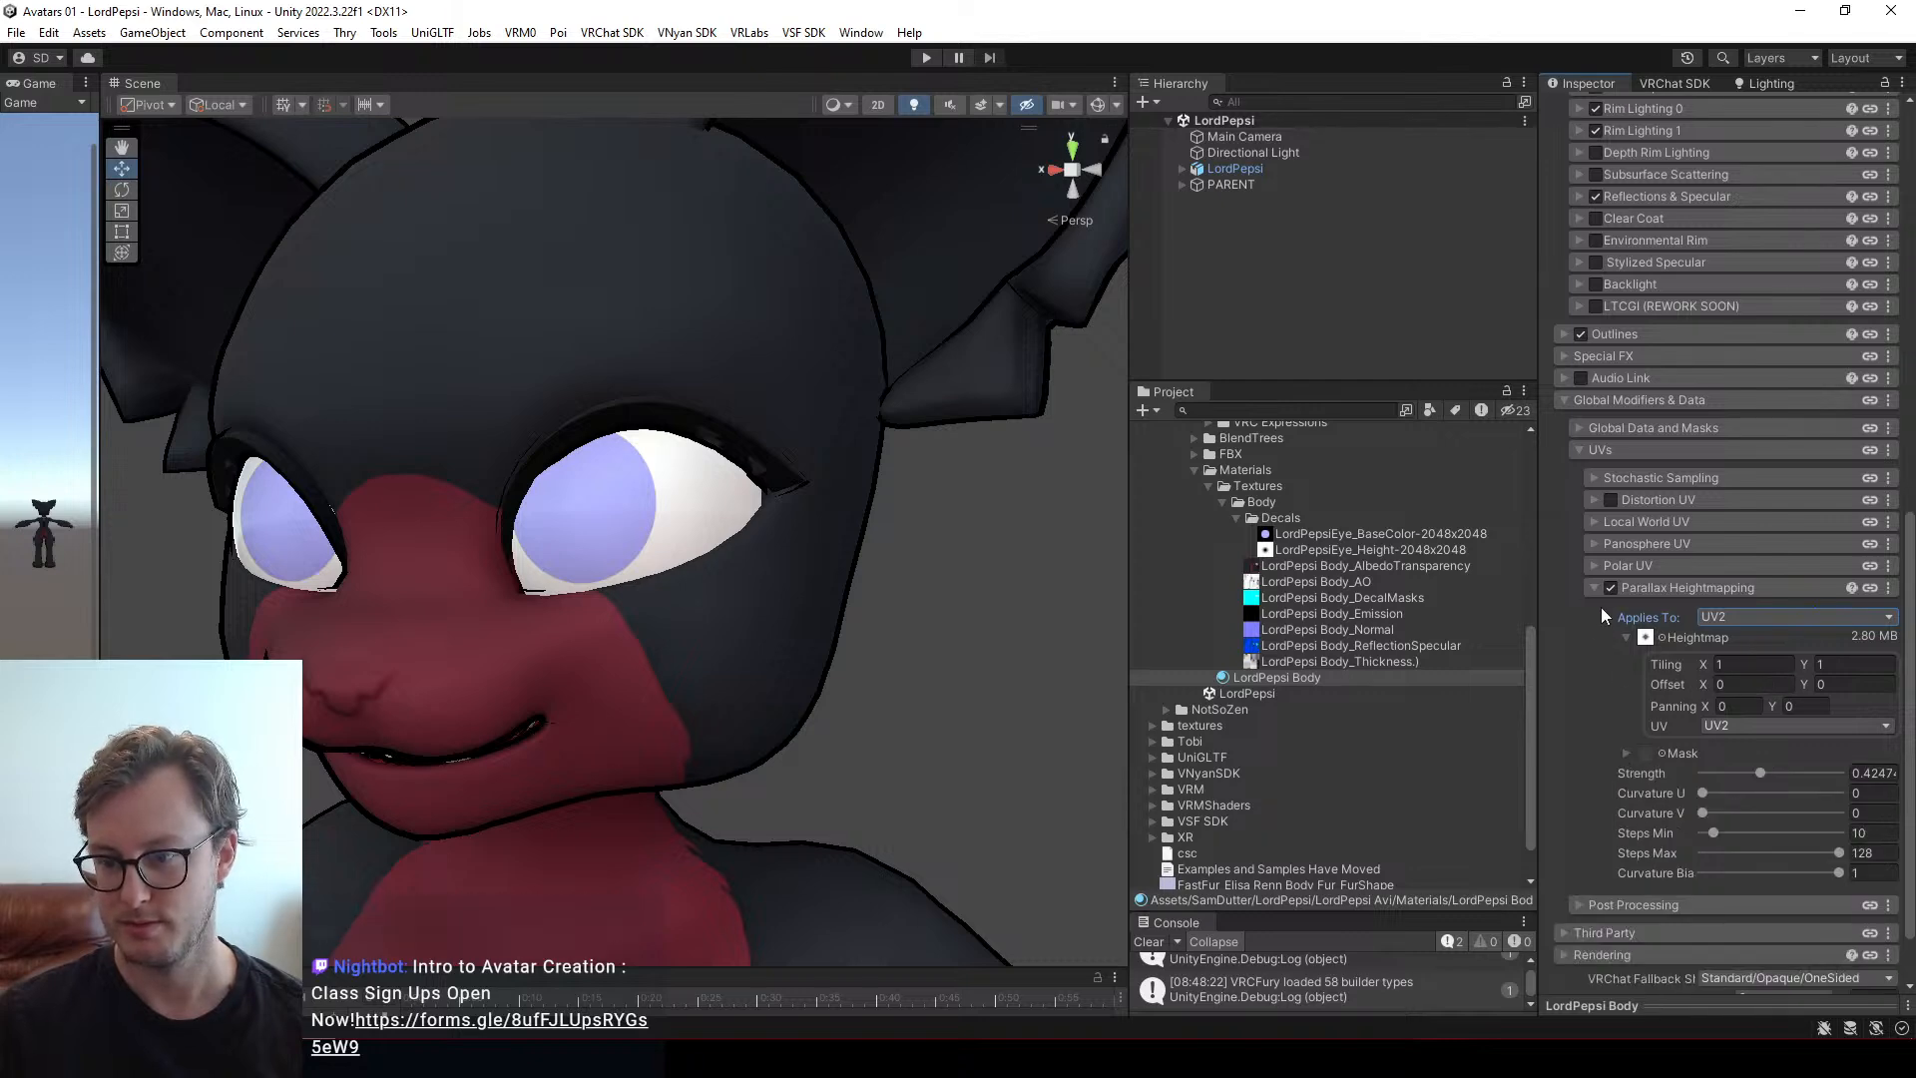
{"action": "left_click_drag", "start_coordinate": [733, 542], "coordinate": [1081, 610], "text": "alt"}
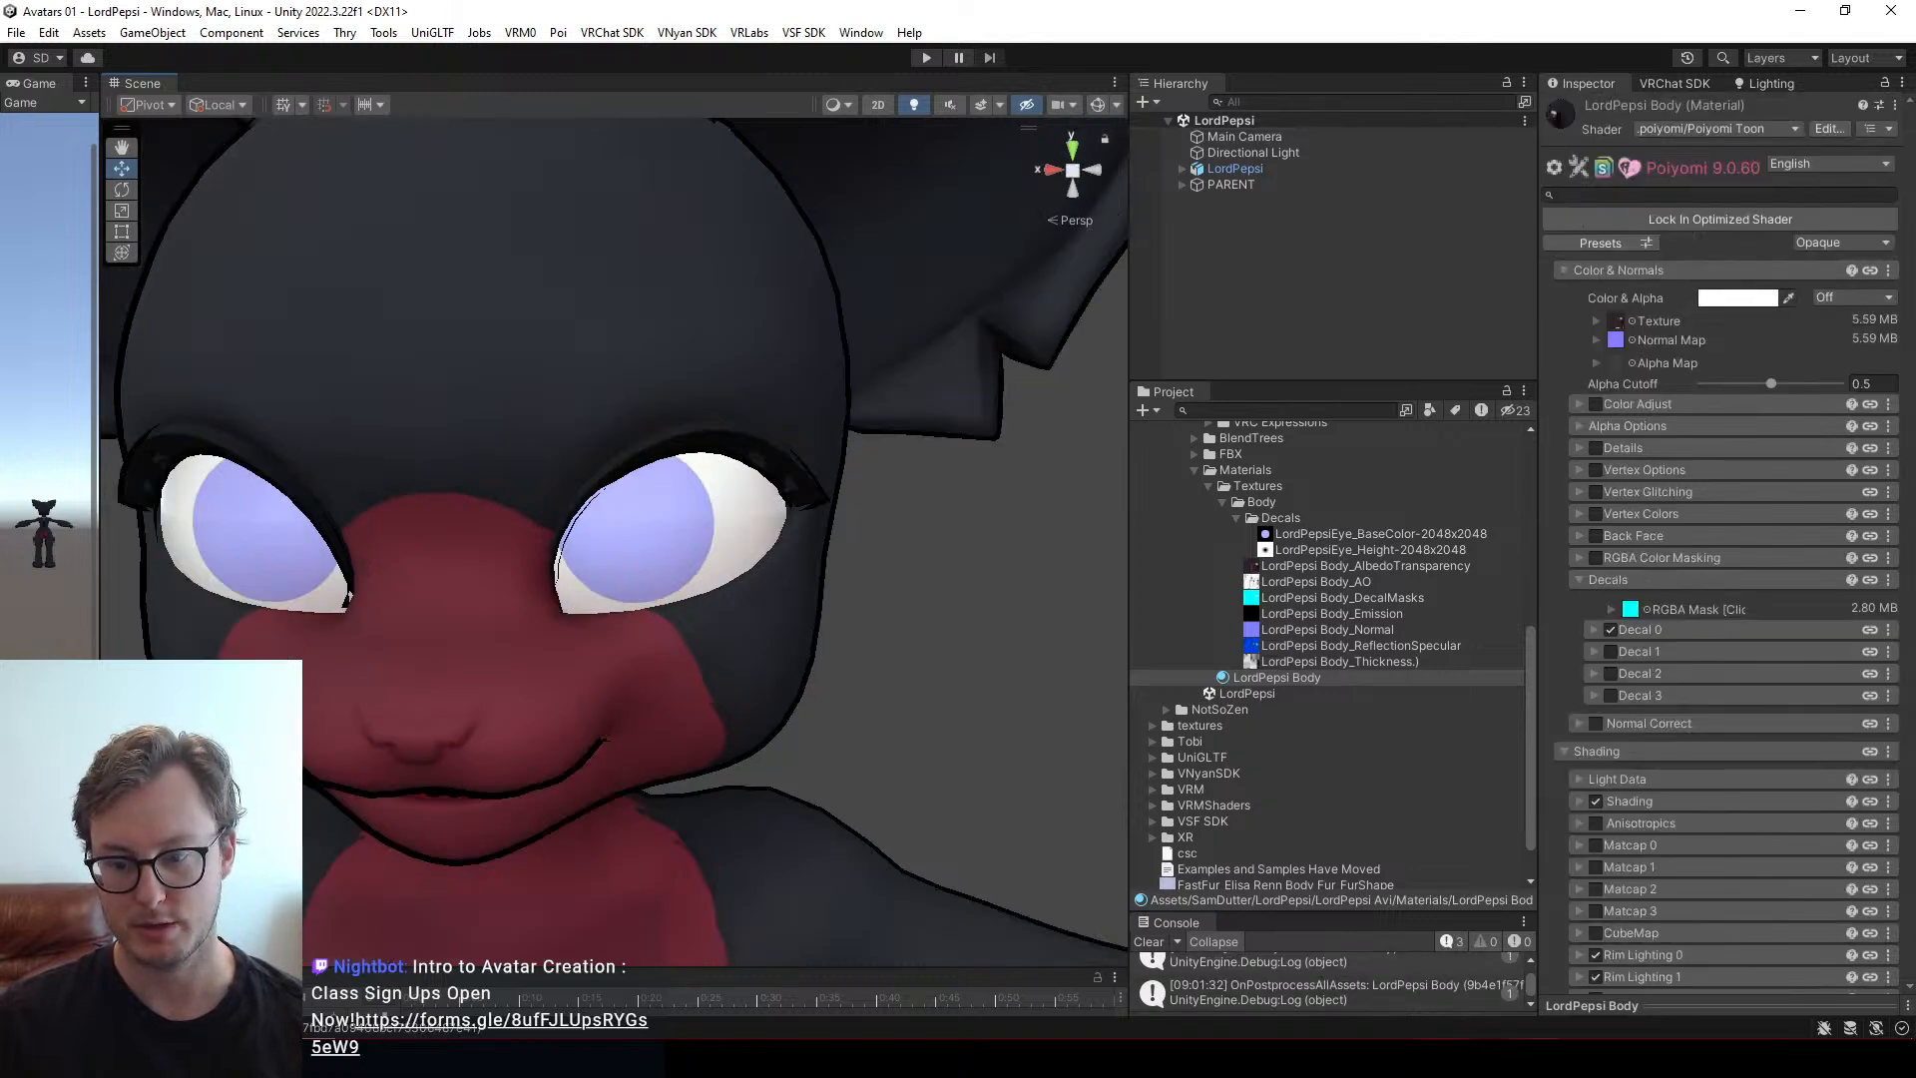
Switch to InstaMAT Studio and space out the LordPepsiEye graph by moving the Circle node far from the reroute point and shifting the Bevel node
{"action": "key", "text": "alt+Tab"}
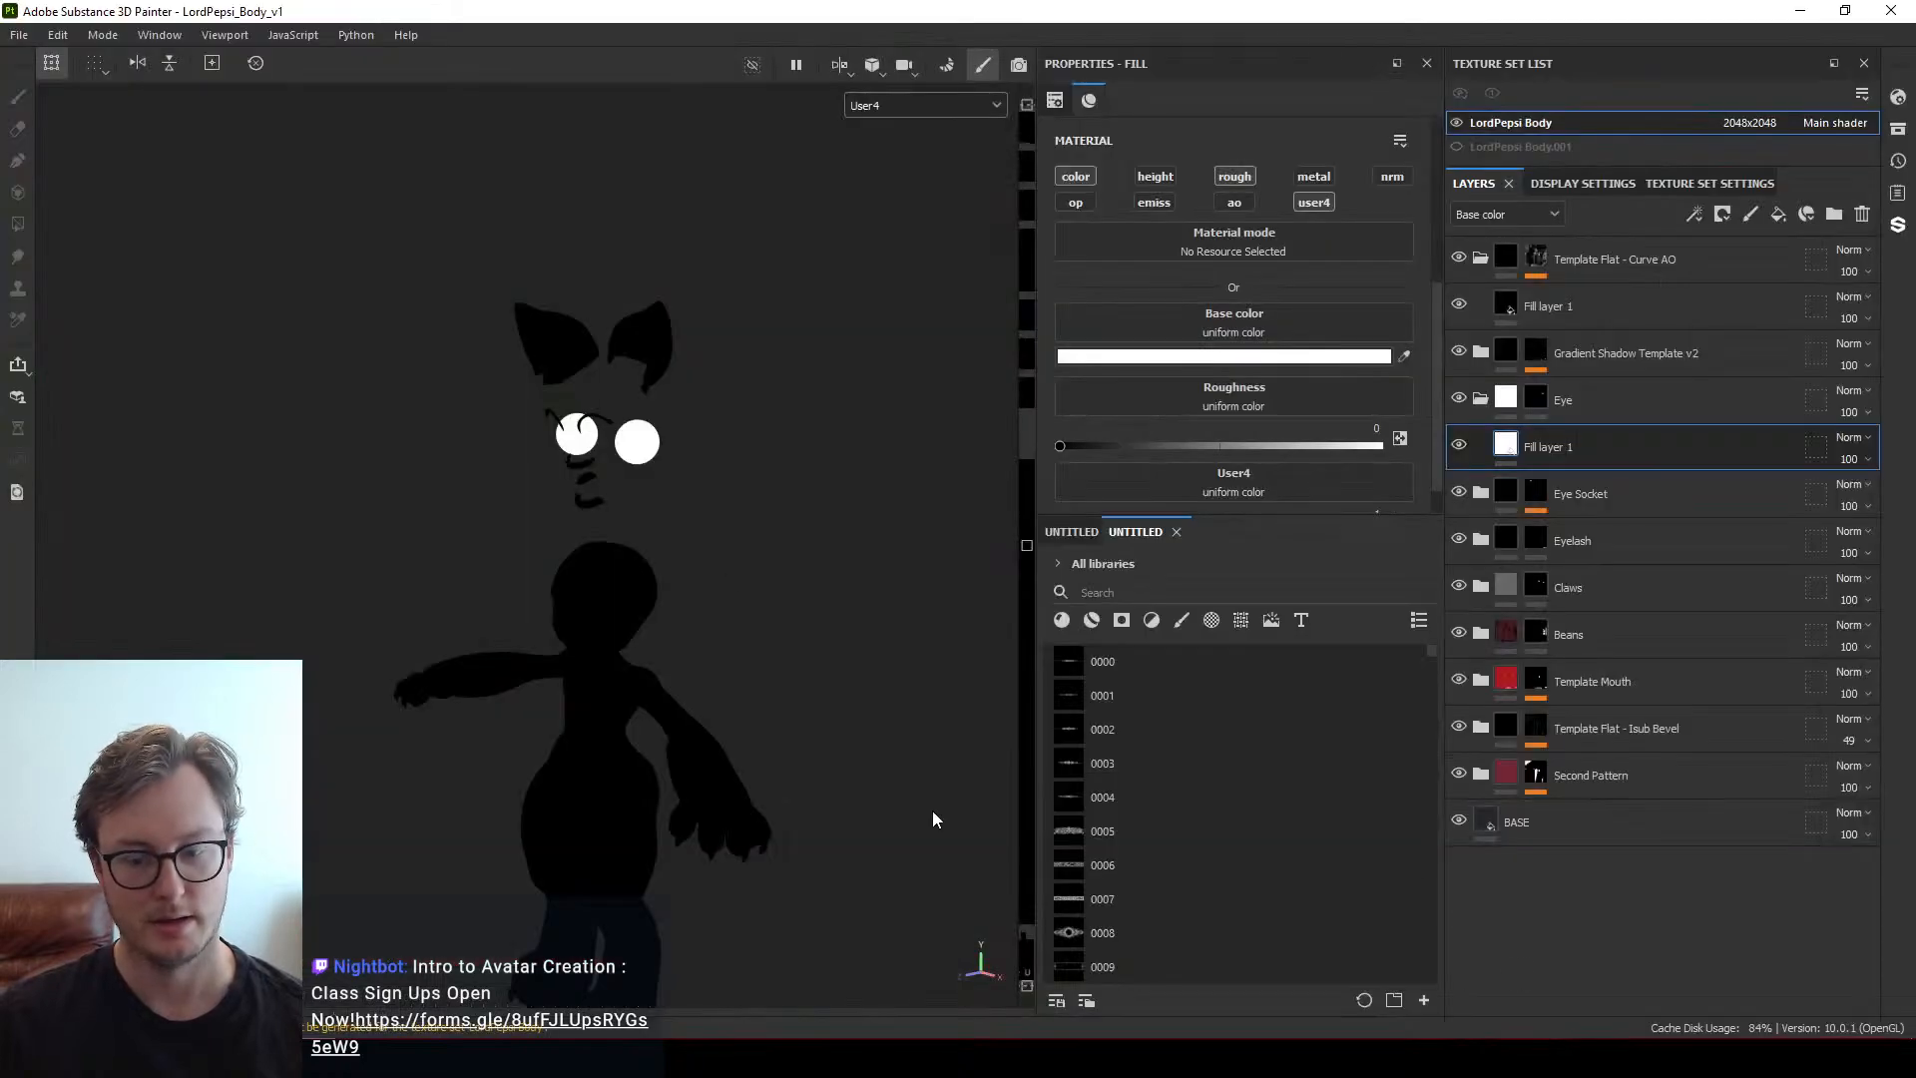
{"action": "key", "text": "alt+Tab"}
{"action": "scroll", "coordinate": [725, 563], "scroll_direction": "up", "scroll_amount": 4}
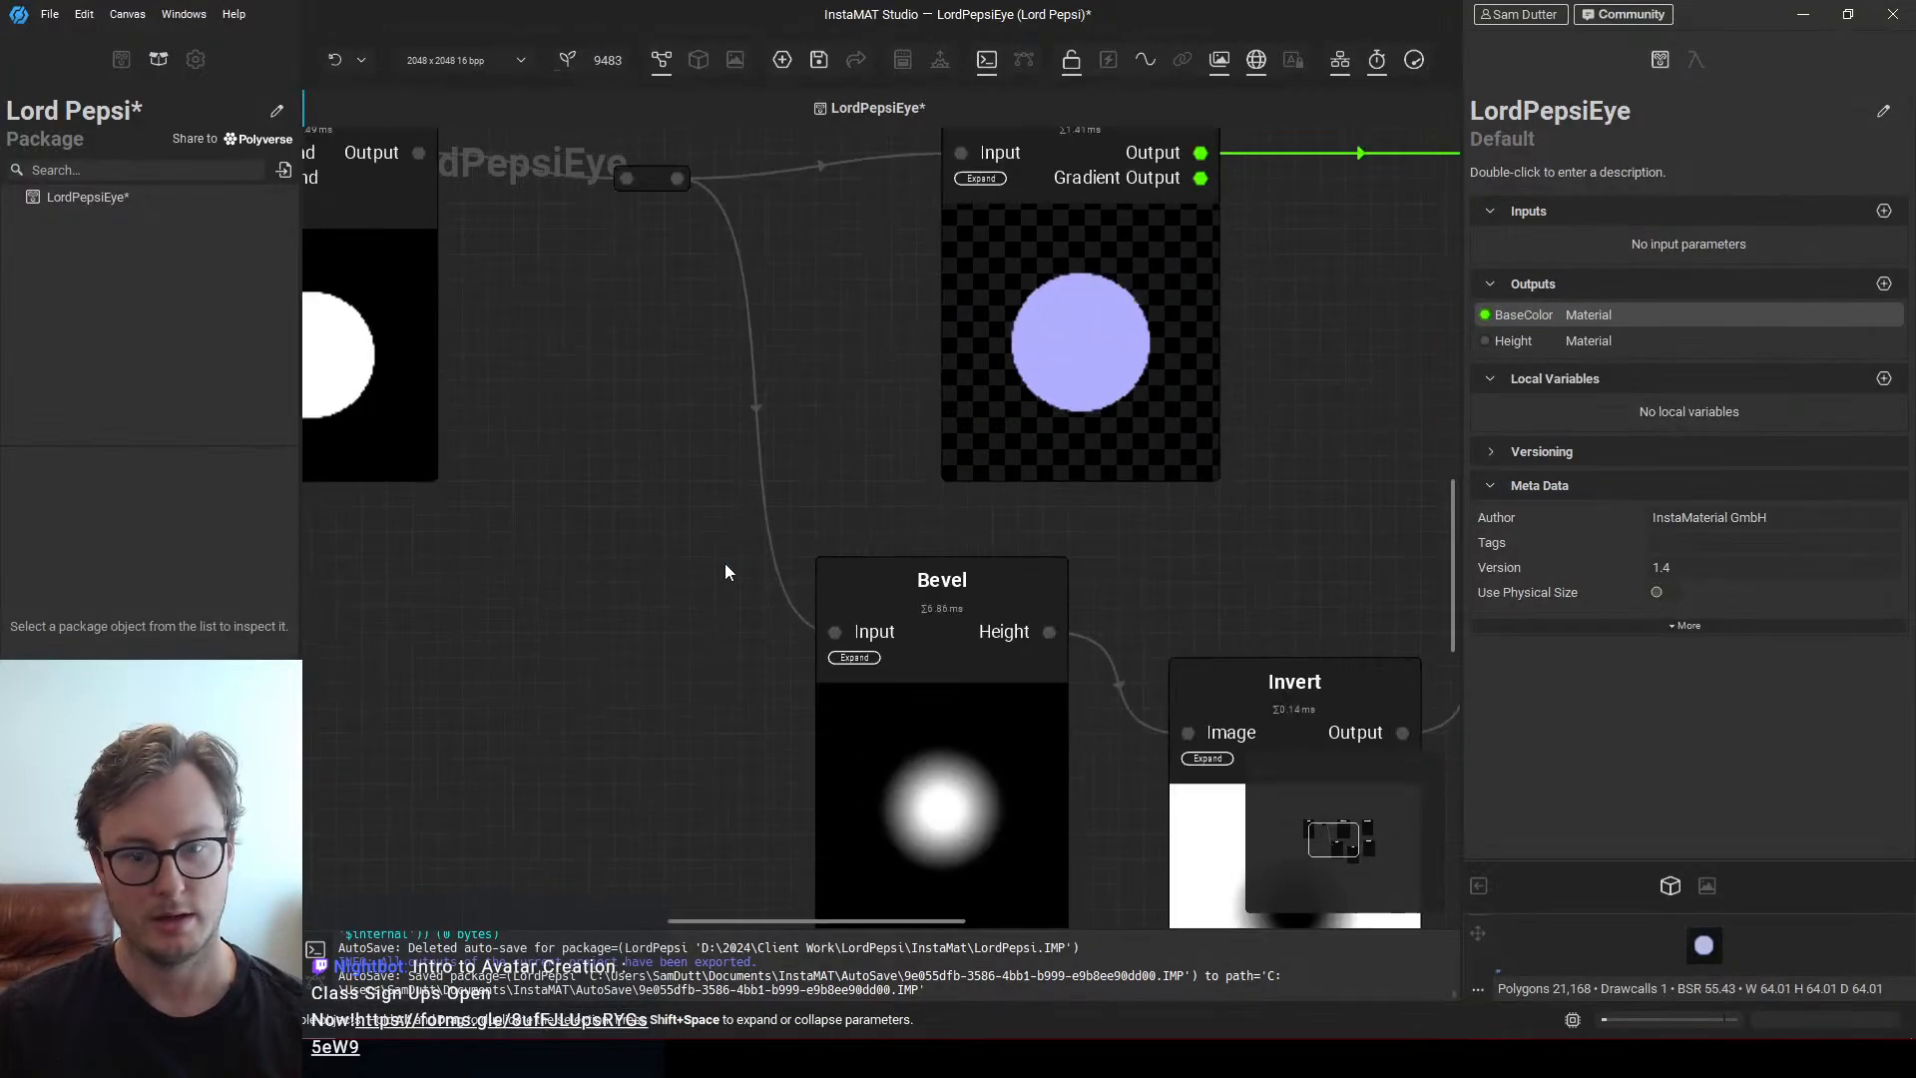
{"action": "scroll", "coordinate": [864, 535], "scroll_direction": "down", "scroll_amount": 3}
{"action": "left_click_drag", "start_coordinate": [872, 484], "coordinate": [505, 497]}
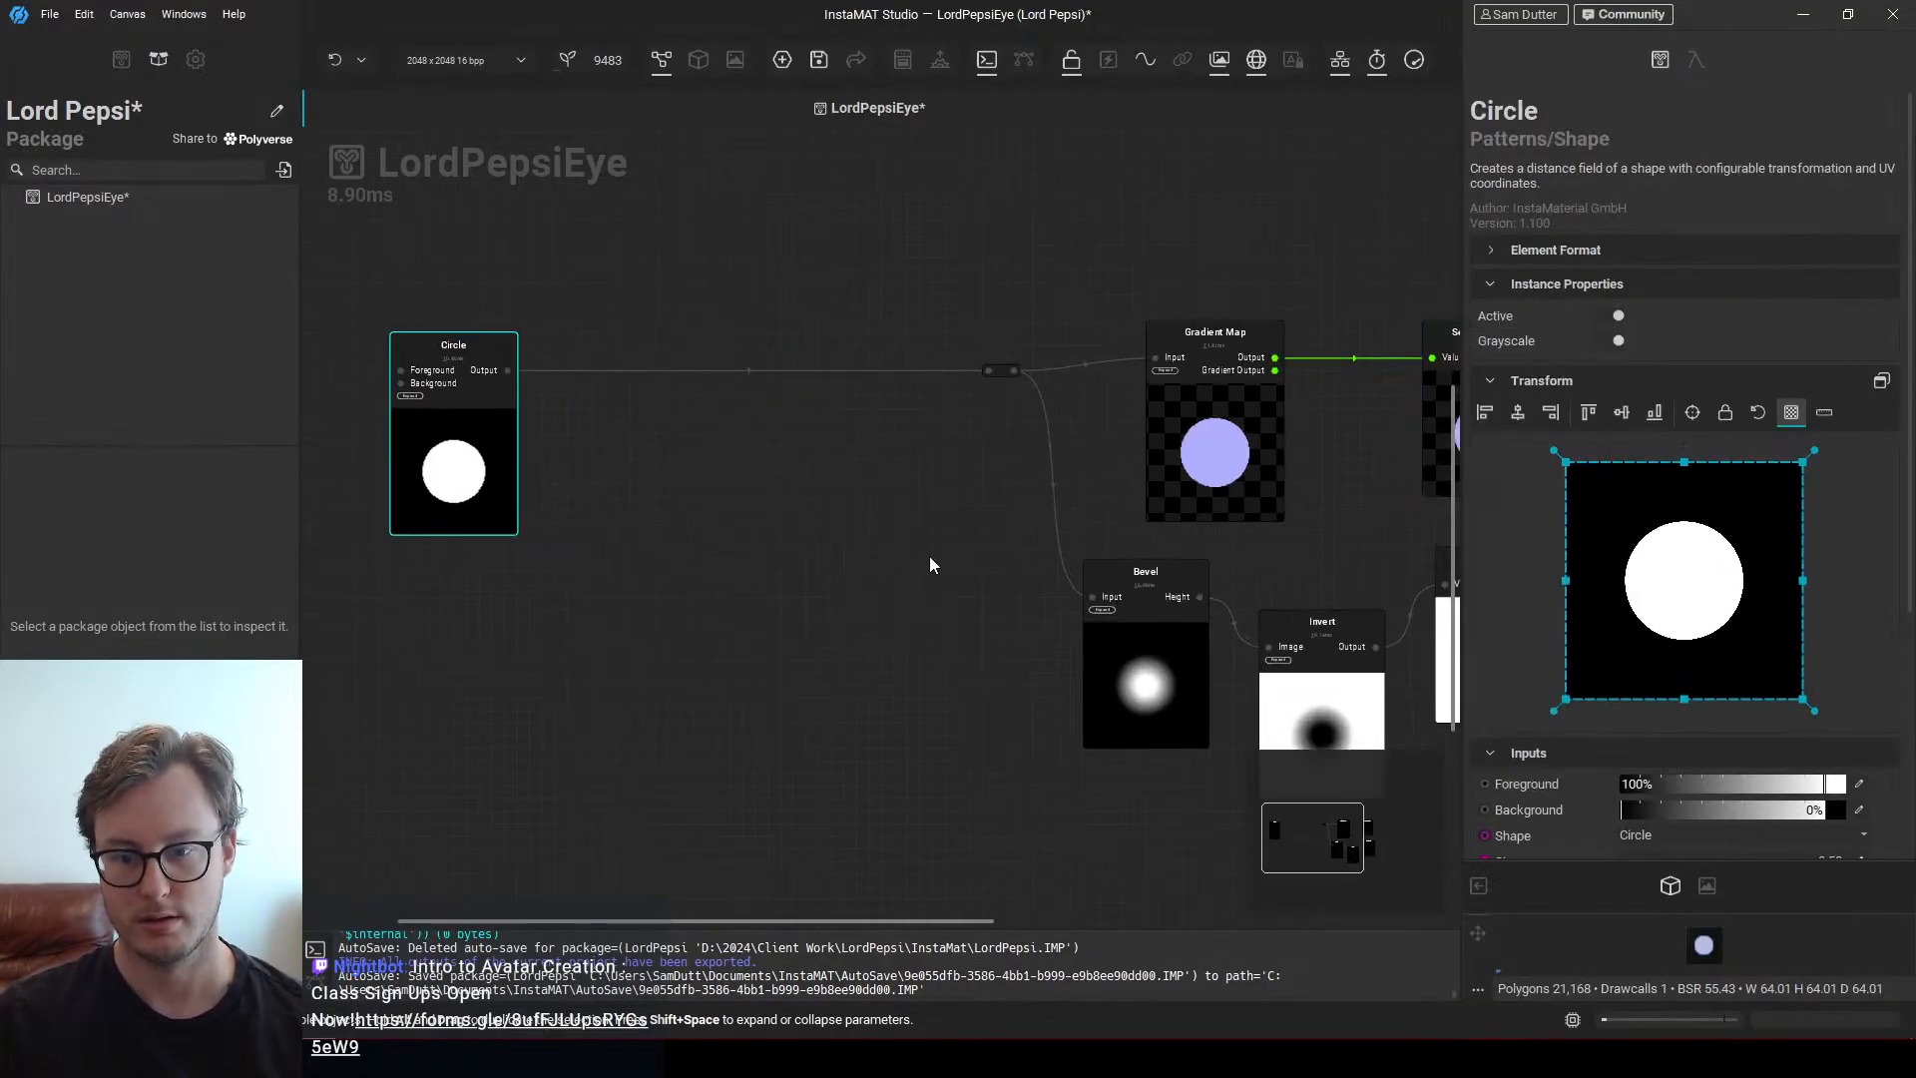
{"action": "middle_click_drag", "start_coordinate": [930, 555], "coordinate": [812, 539]}
{"action": "left_click_drag", "start_coordinate": [1000, 627], "coordinate": [959, 629]}
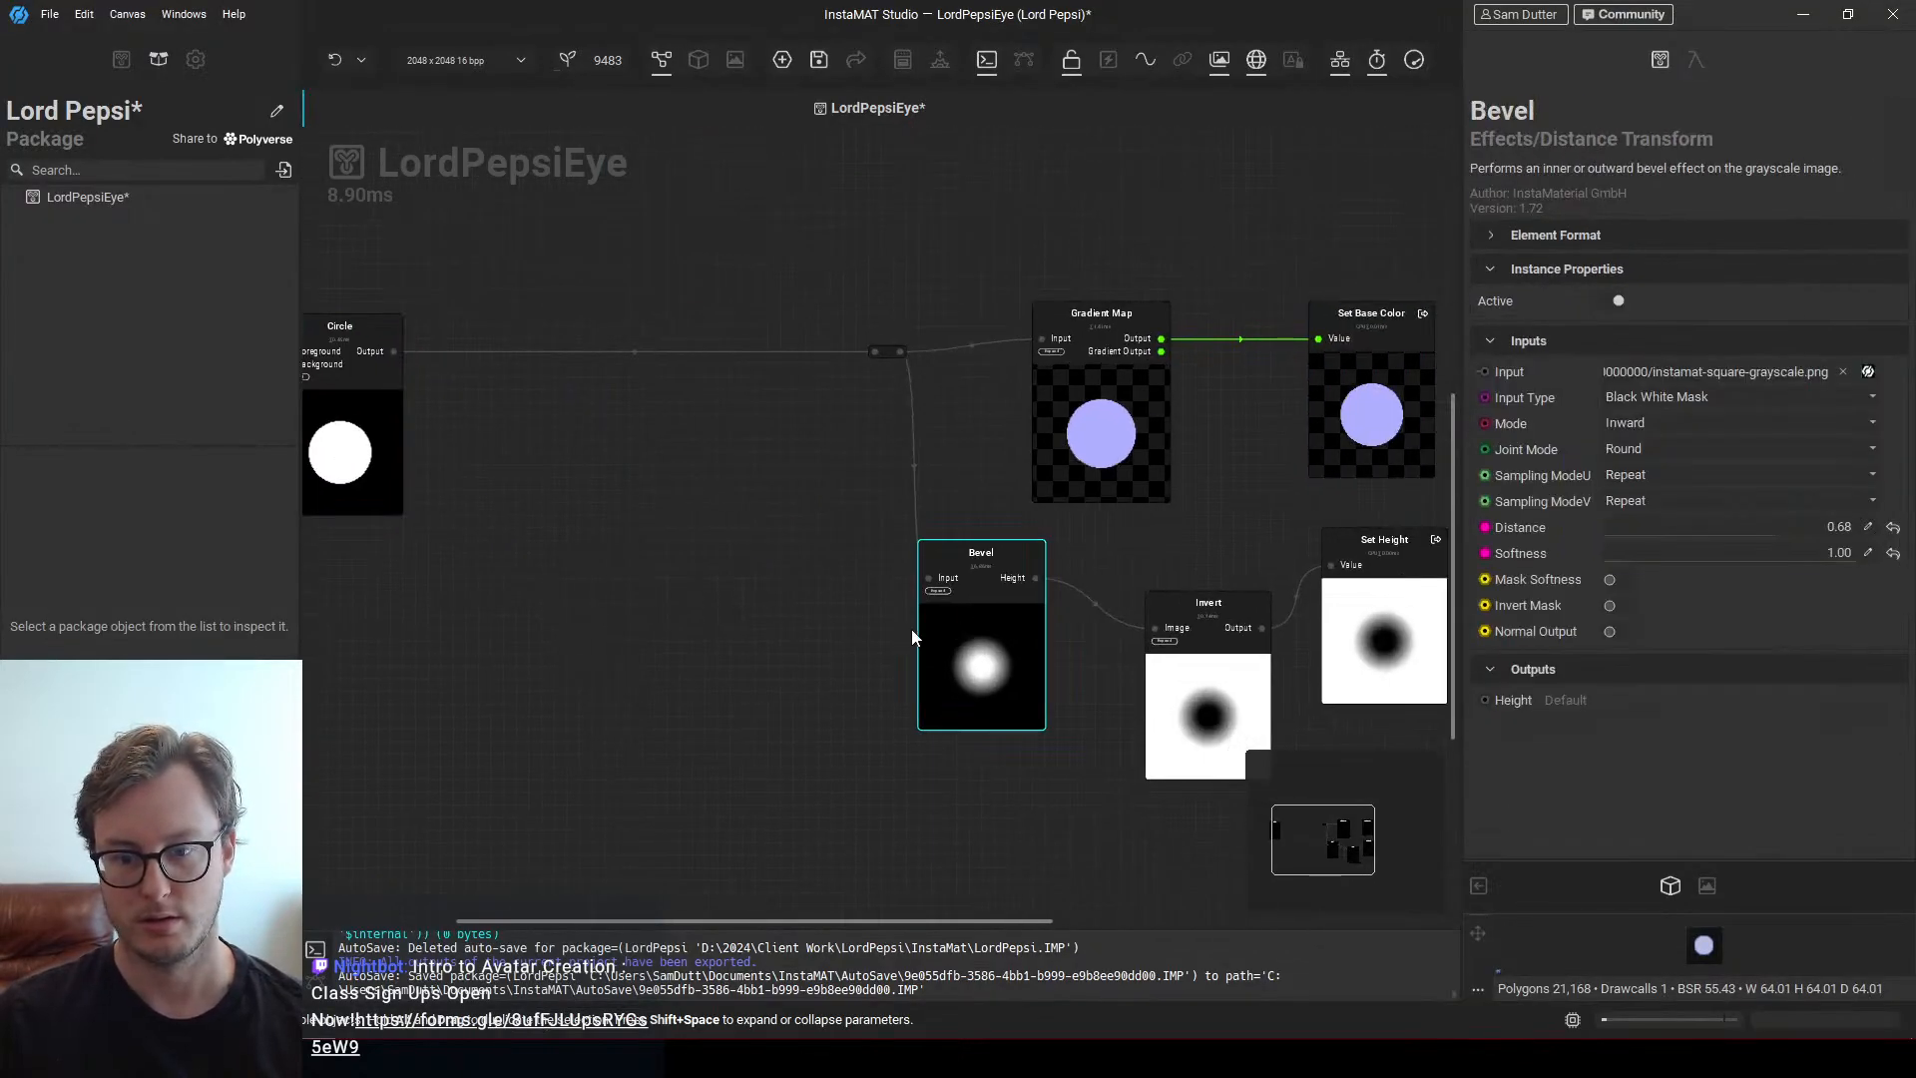
{"action": "middle_click_drag", "start_coordinate": [912, 341], "coordinate": [932, 434]}
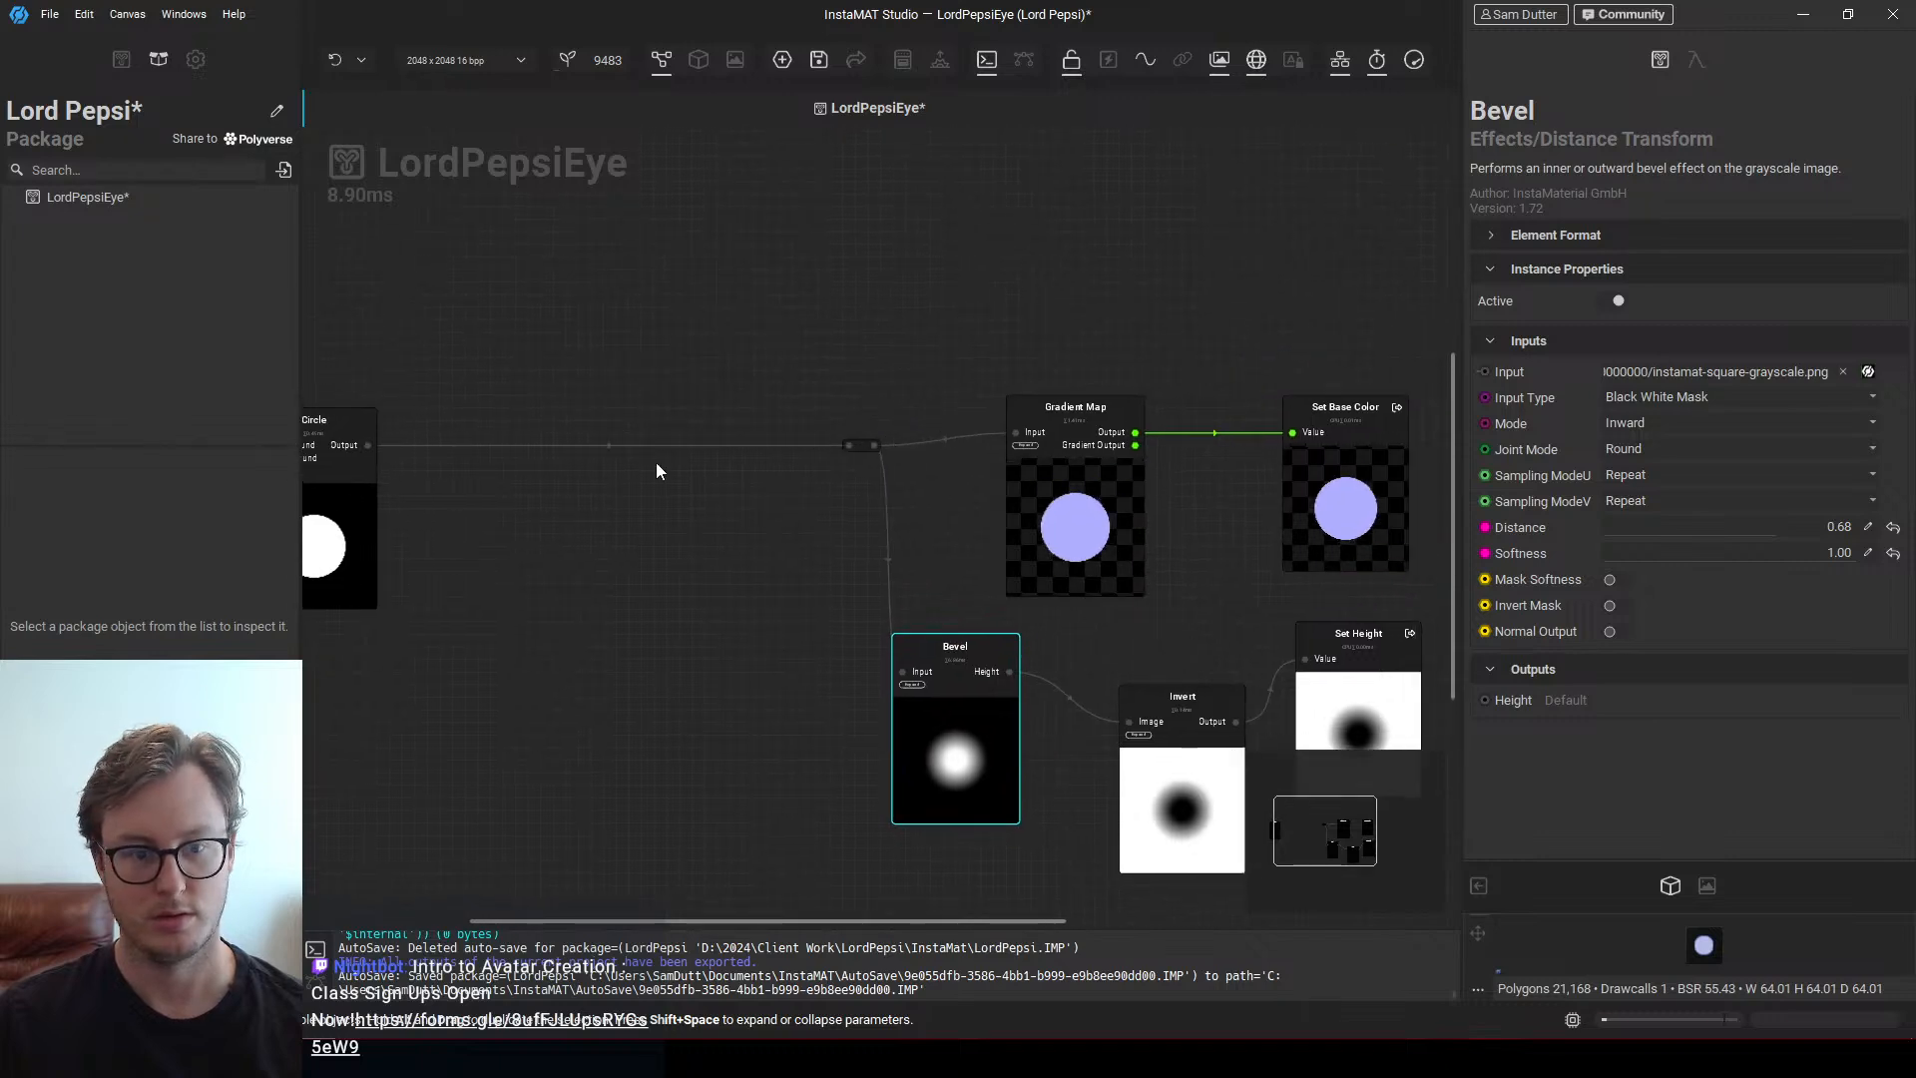
{"action": "middle_click_drag", "start_coordinate": [655, 463], "coordinate": [822, 525]}
{"action": "left_click_drag", "start_coordinate": [539, 505], "coordinate": [527, 445]}
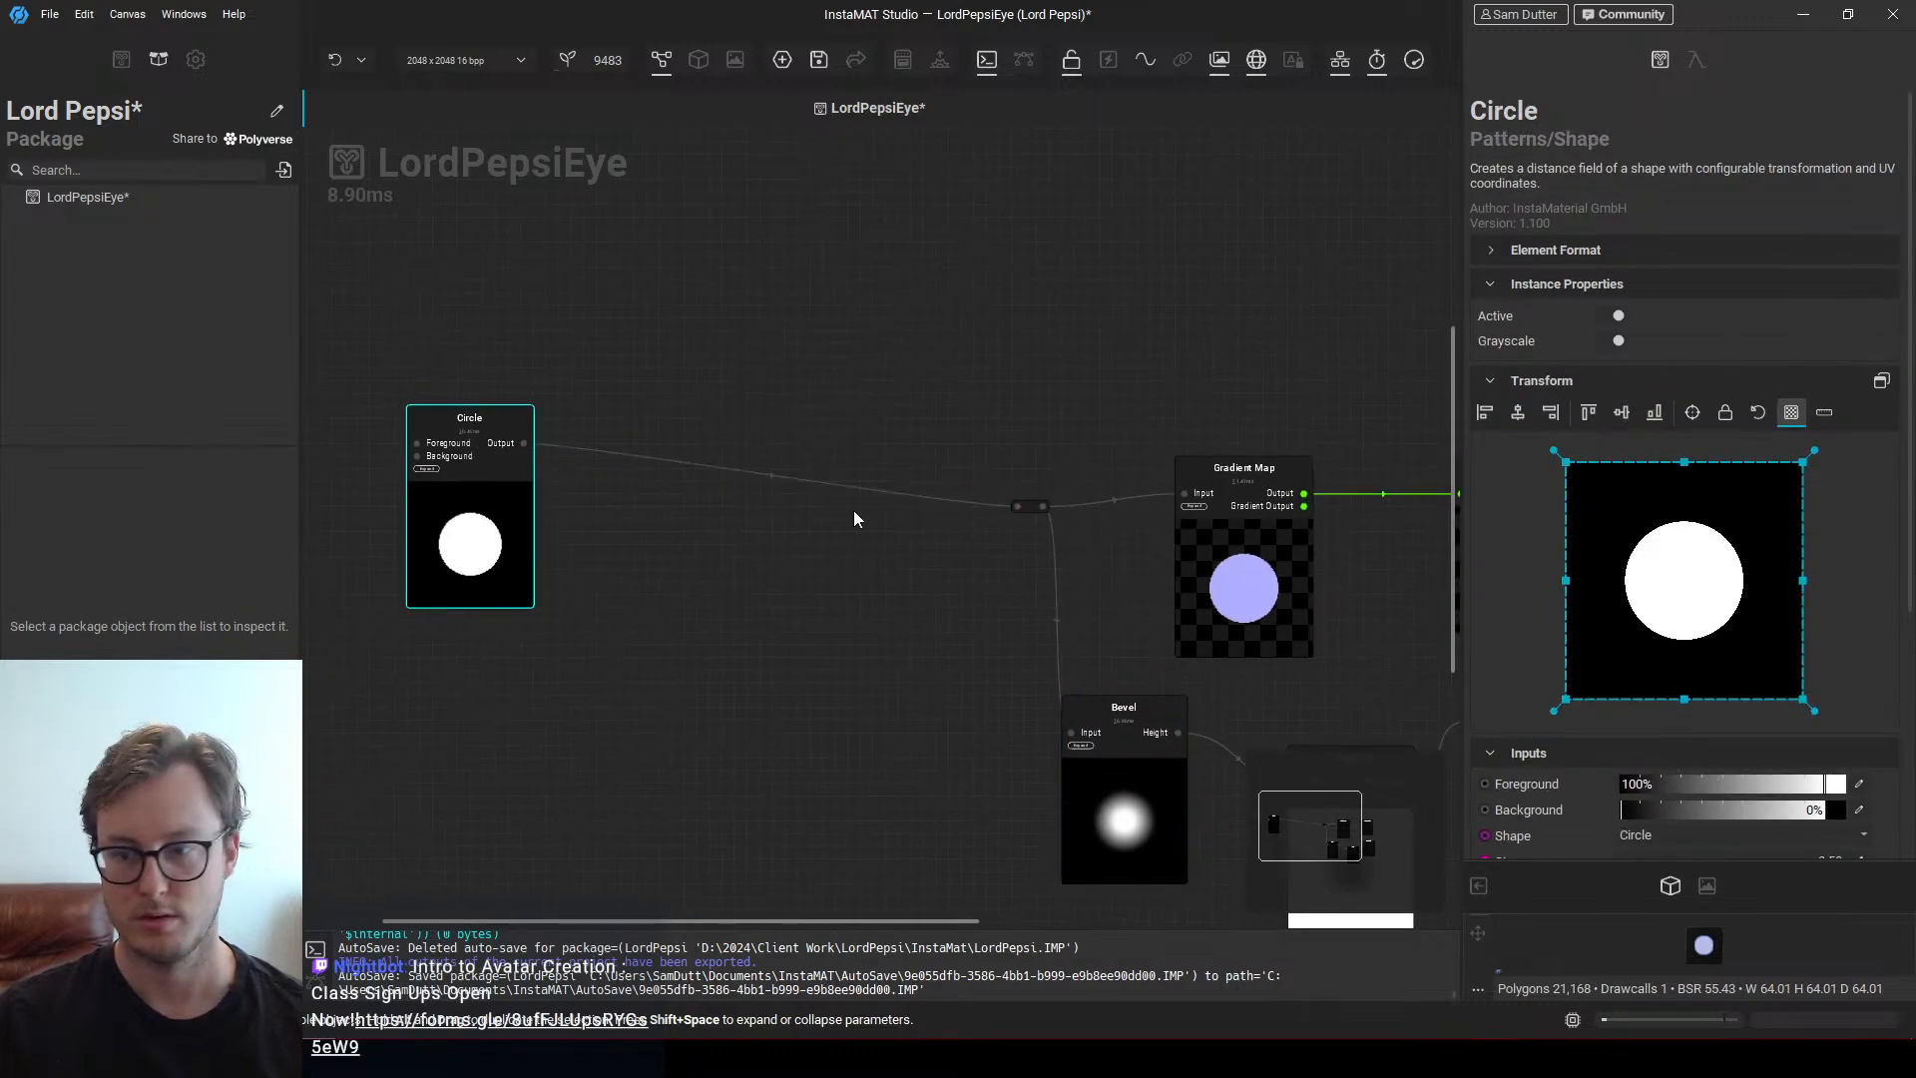
Set the Circle node's size to 0.61 and narrow its transform horizontally to make a slightly upright oval
{"action": "scroll", "coordinate": [1755, 579], "scroll_direction": "down", "scroll_amount": 3}
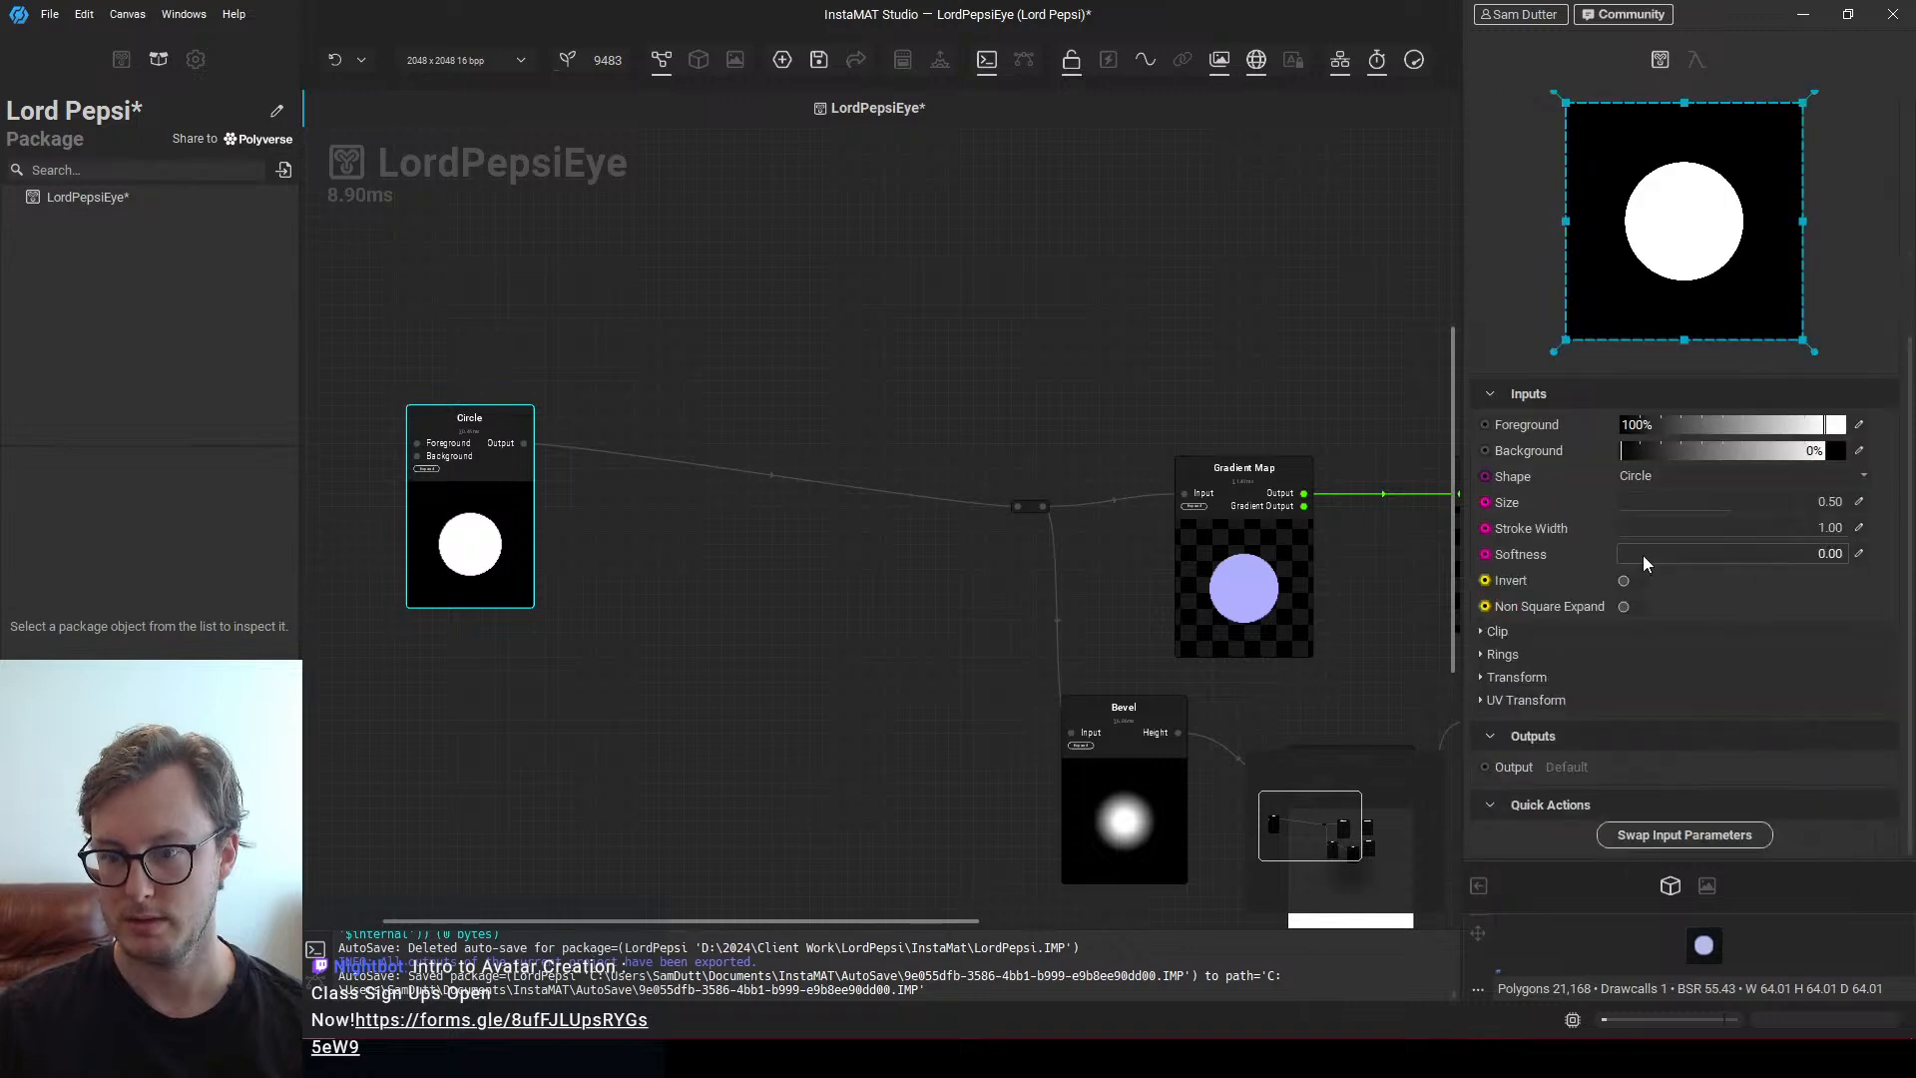
{"action": "left_click_drag", "start_coordinate": [1746, 505], "coordinate": [1758, 505]}
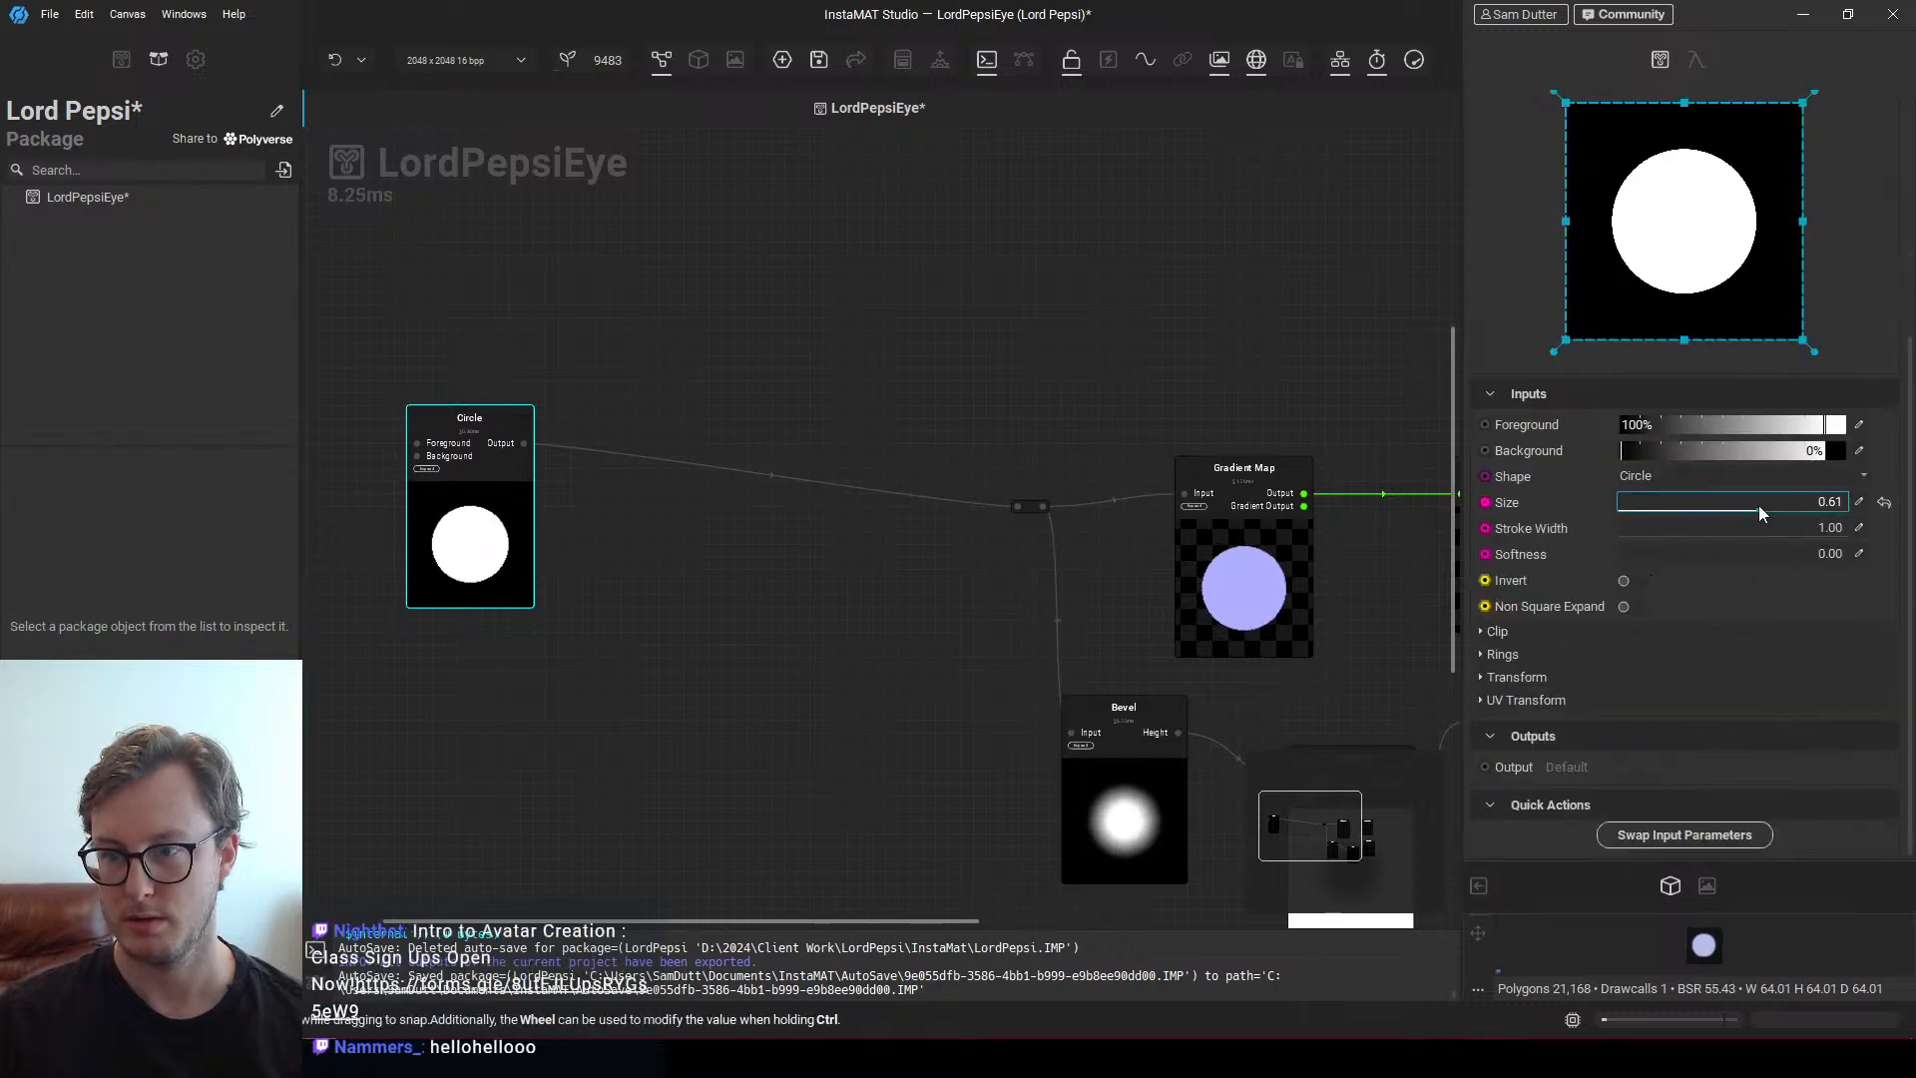
{"action": "middle_click_drag", "start_coordinate": [1067, 545], "coordinate": [928, 631]}
{"action": "left_click_drag", "start_coordinate": [891, 583], "coordinate": [704, 596]}
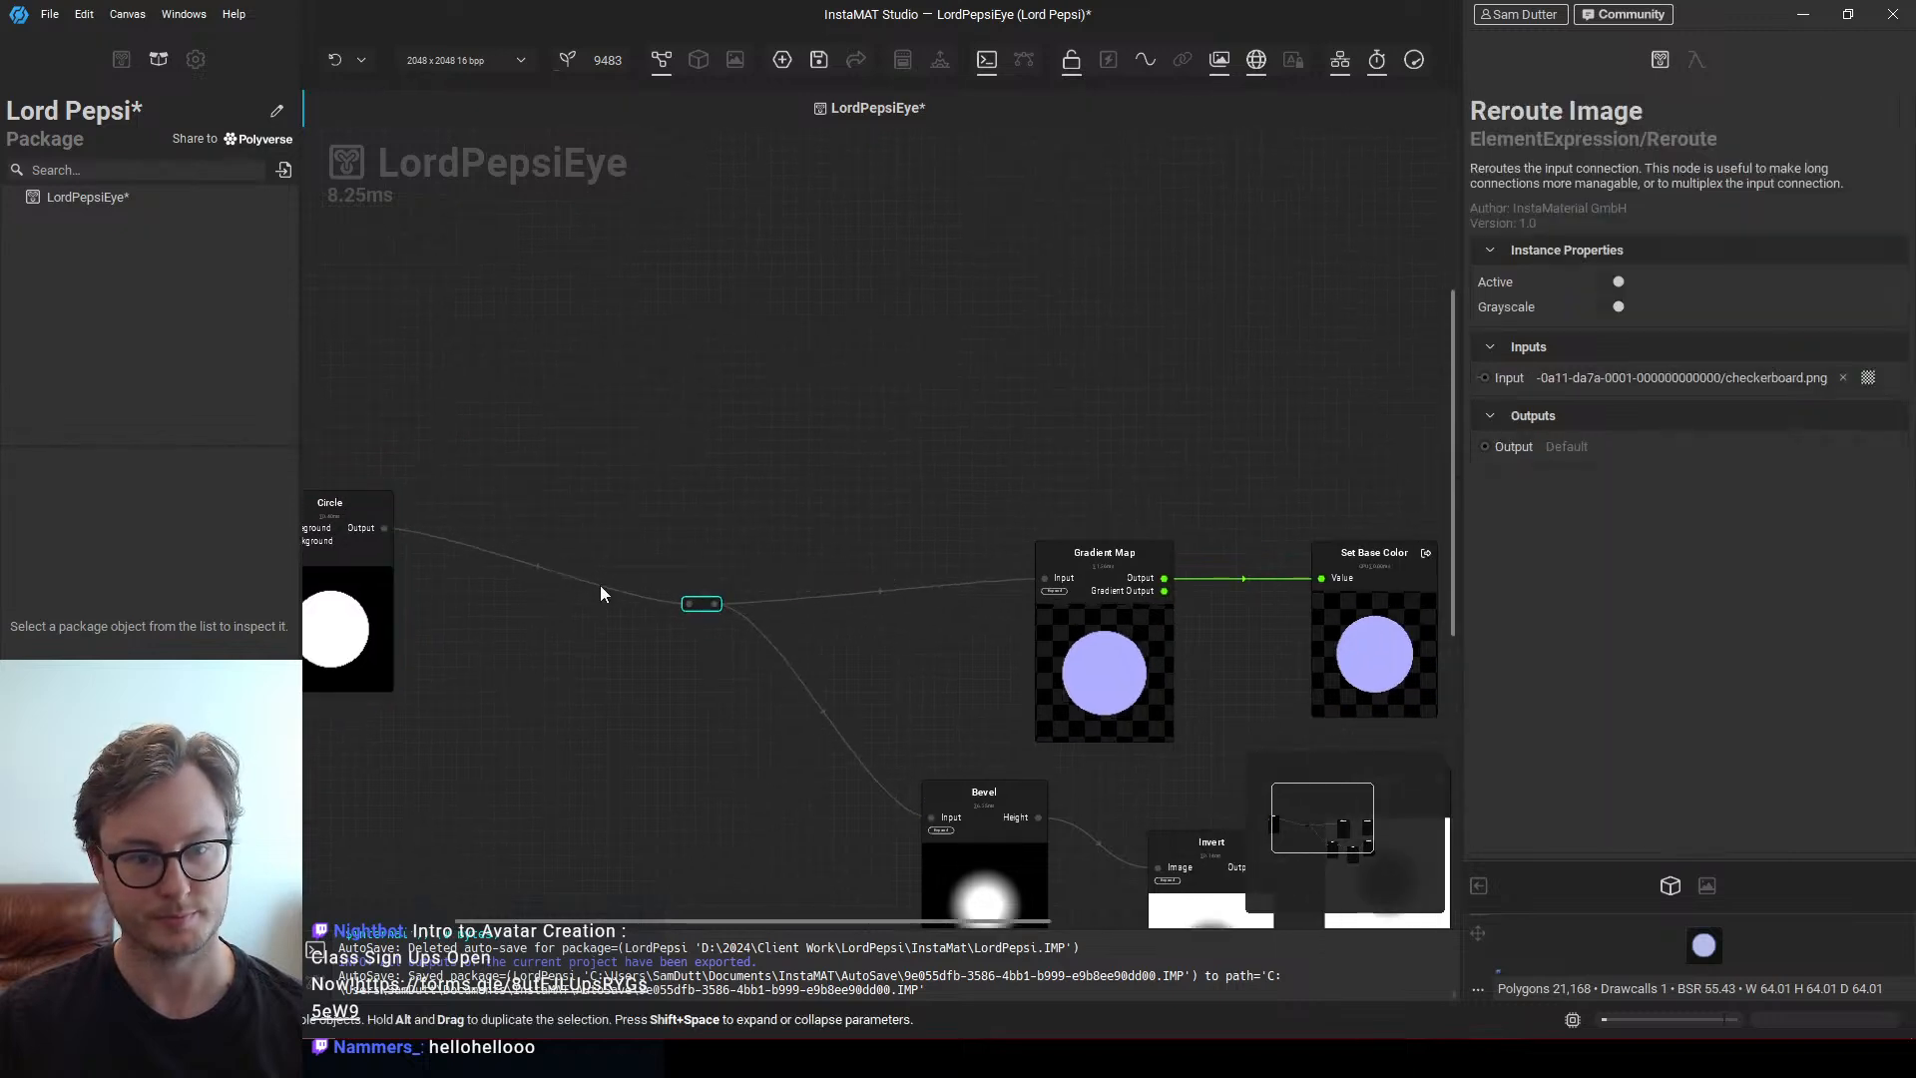
{"action": "left_click", "coordinate": [333, 599]}
{"action": "middle_click_drag", "start_coordinate": [745, 597], "coordinate": [778, 610]}
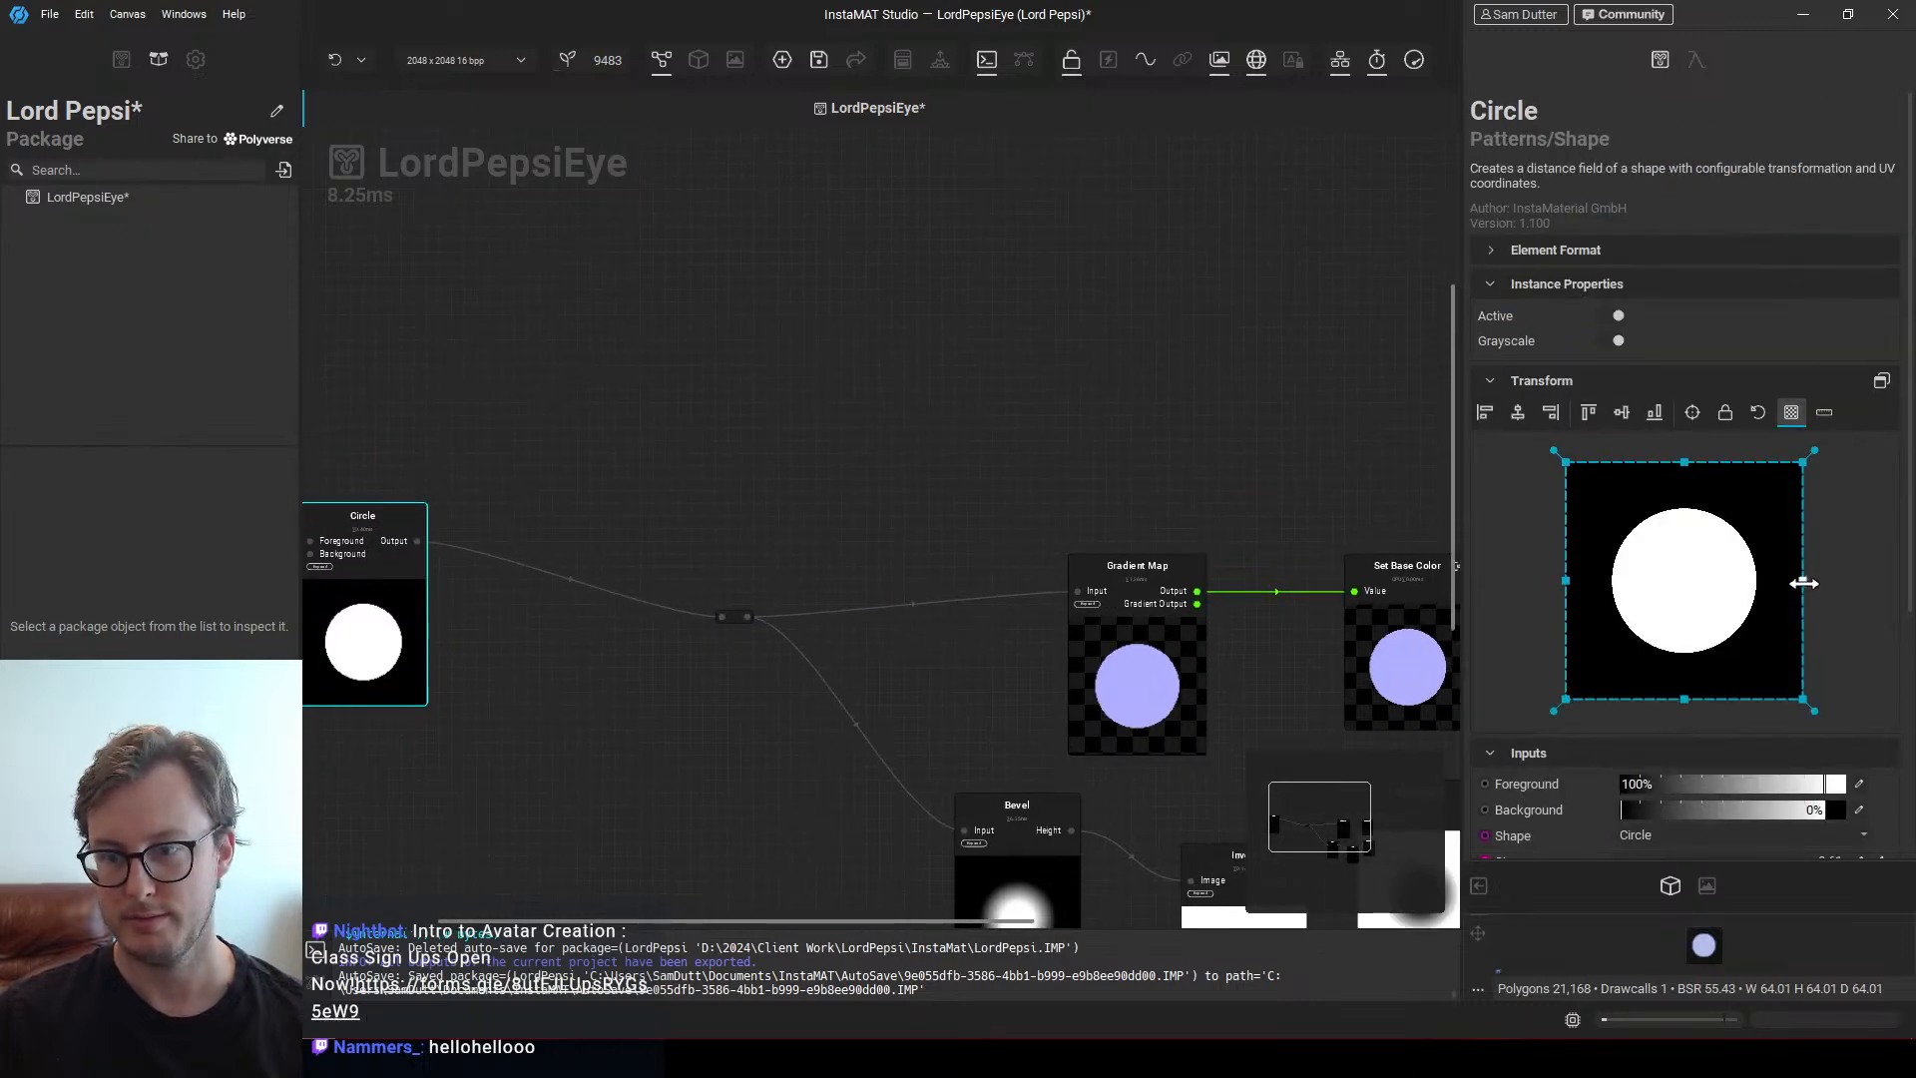
{"action": "left_click_drag", "start_coordinate": [1803, 580], "coordinate": [1785, 578]}
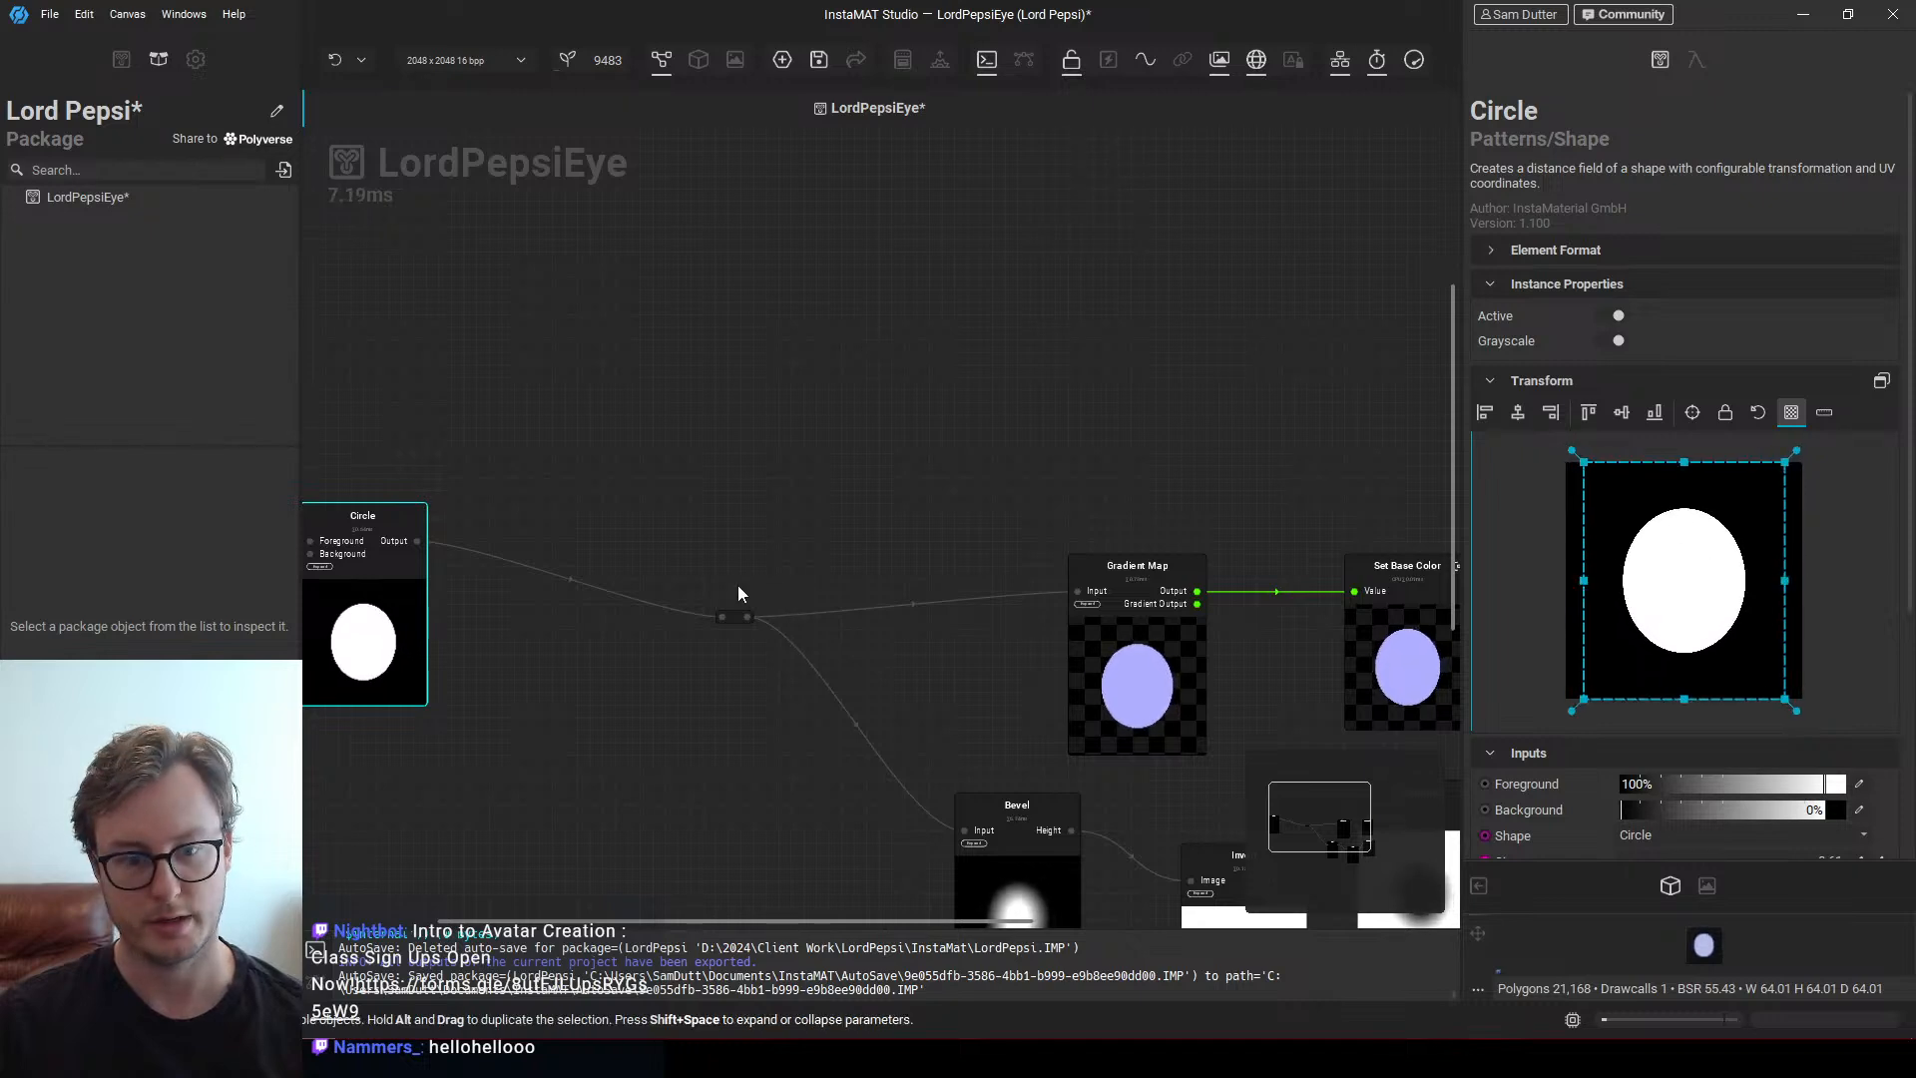
Move the reroute point closer to the Gradient Map and add a Transform node fed by its output
{"action": "left_click_drag", "start_coordinate": [740, 620], "coordinate": [847, 561]}
{"action": "middle_click_drag", "start_coordinate": [847, 561], "coordinate": [818, 629]}
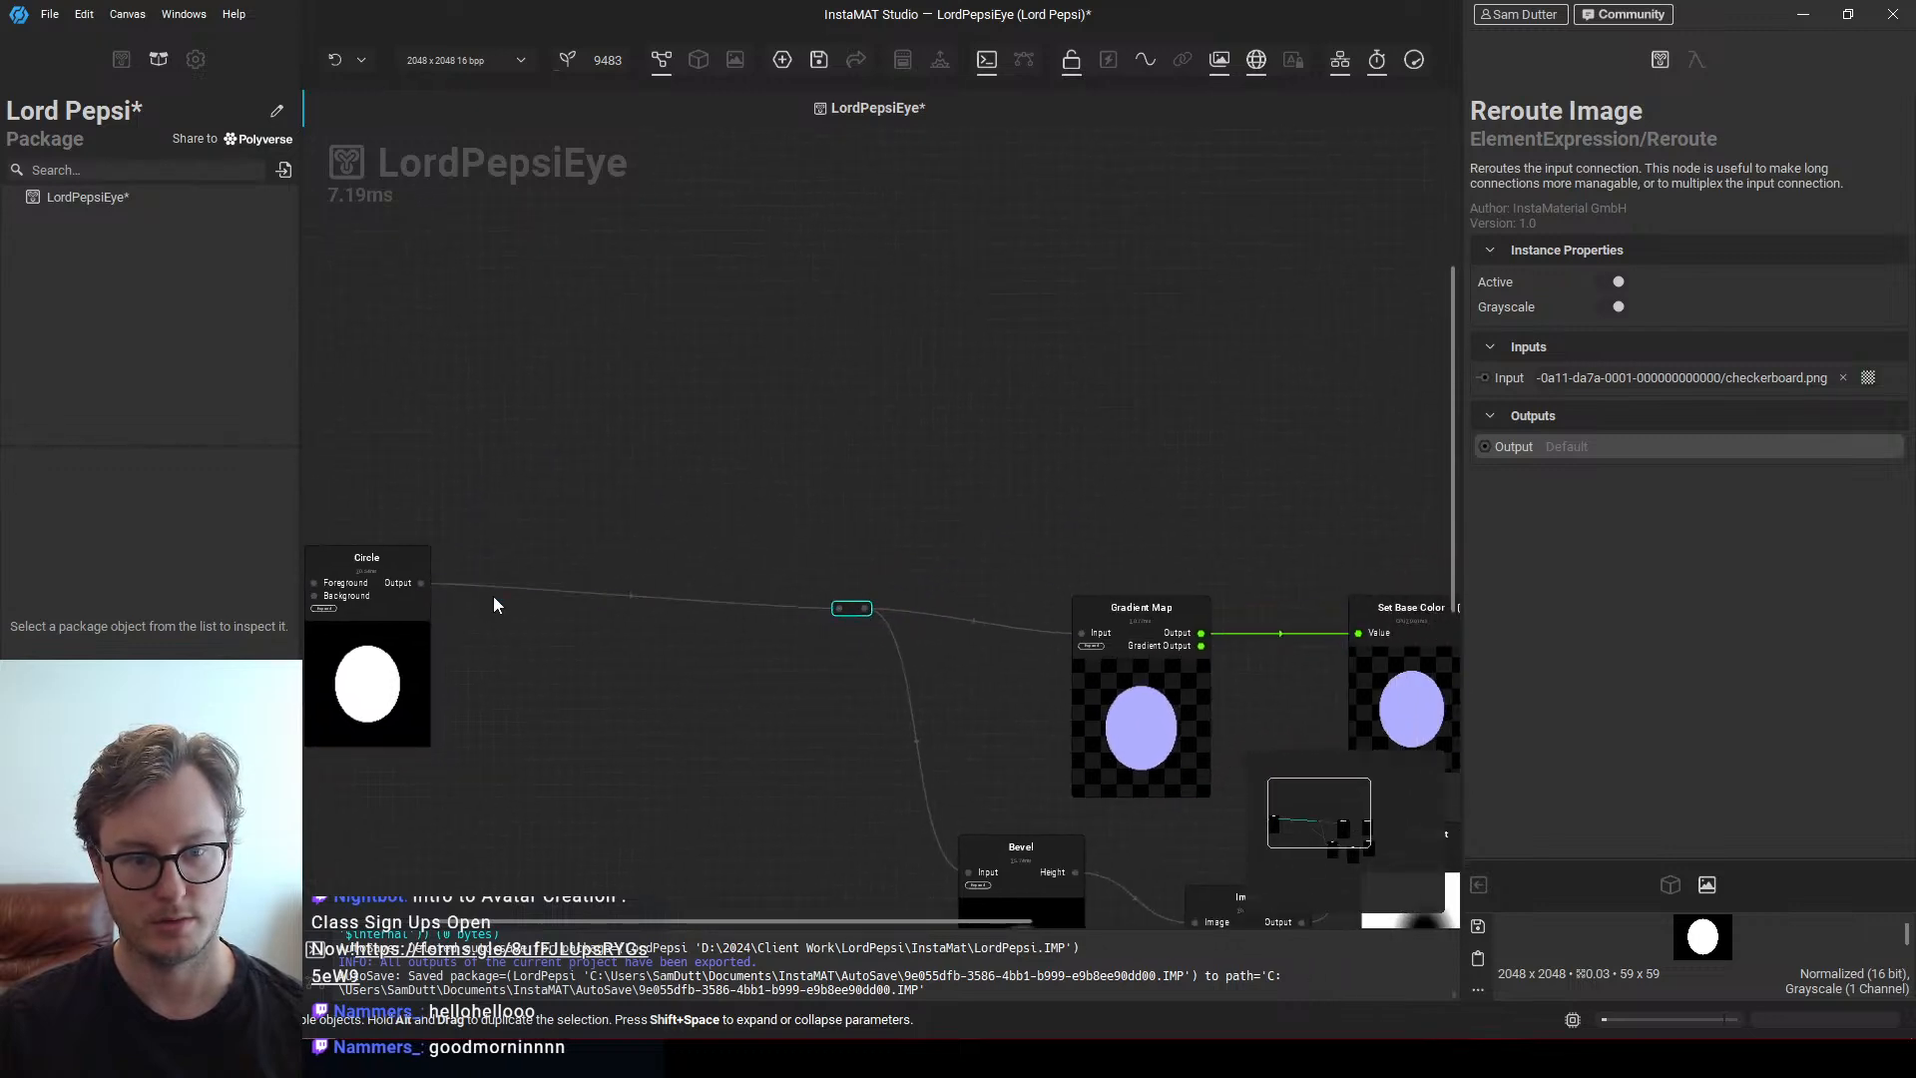
{"action": "left_click", "coordinate": [962, 489]}
{"action": "right_click", "coordinate": [961, 489]}
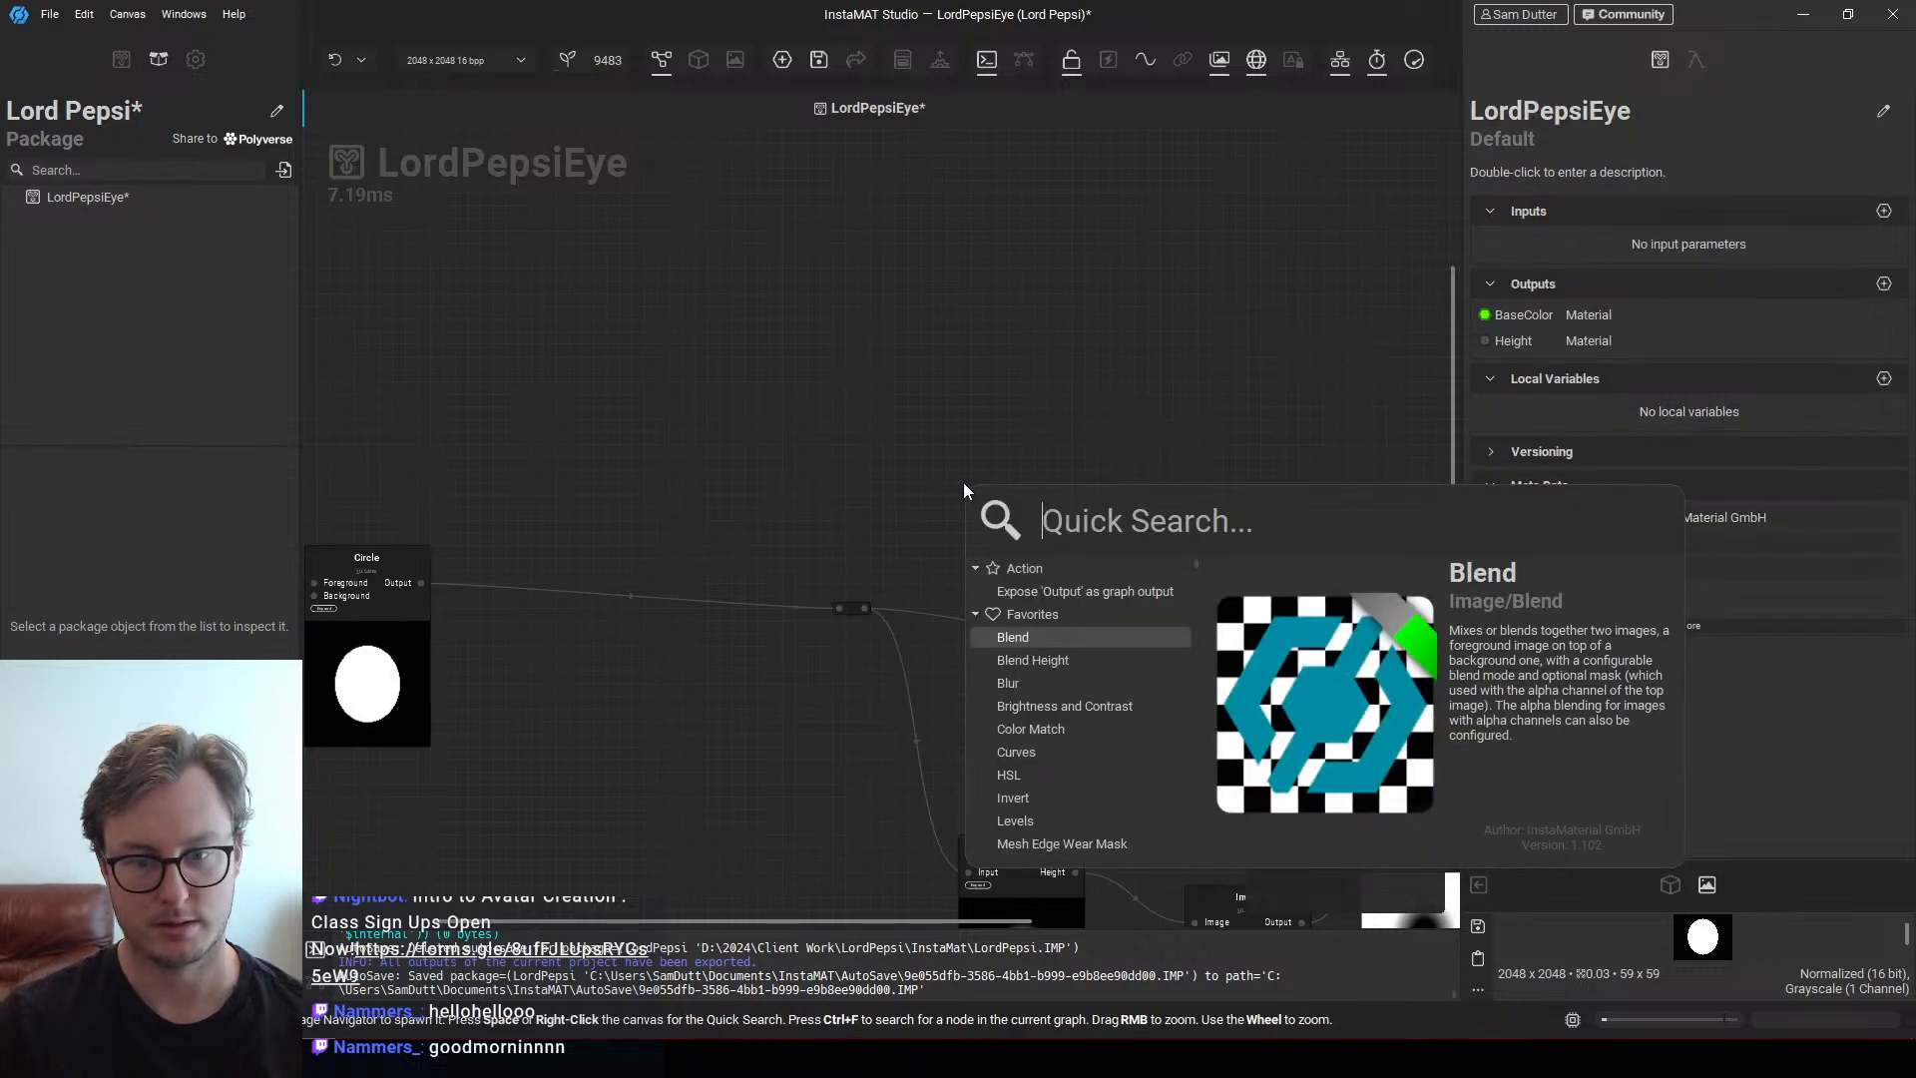
{"action": "type", "text": "tra"}
{"action": "key", "text": "Return"}
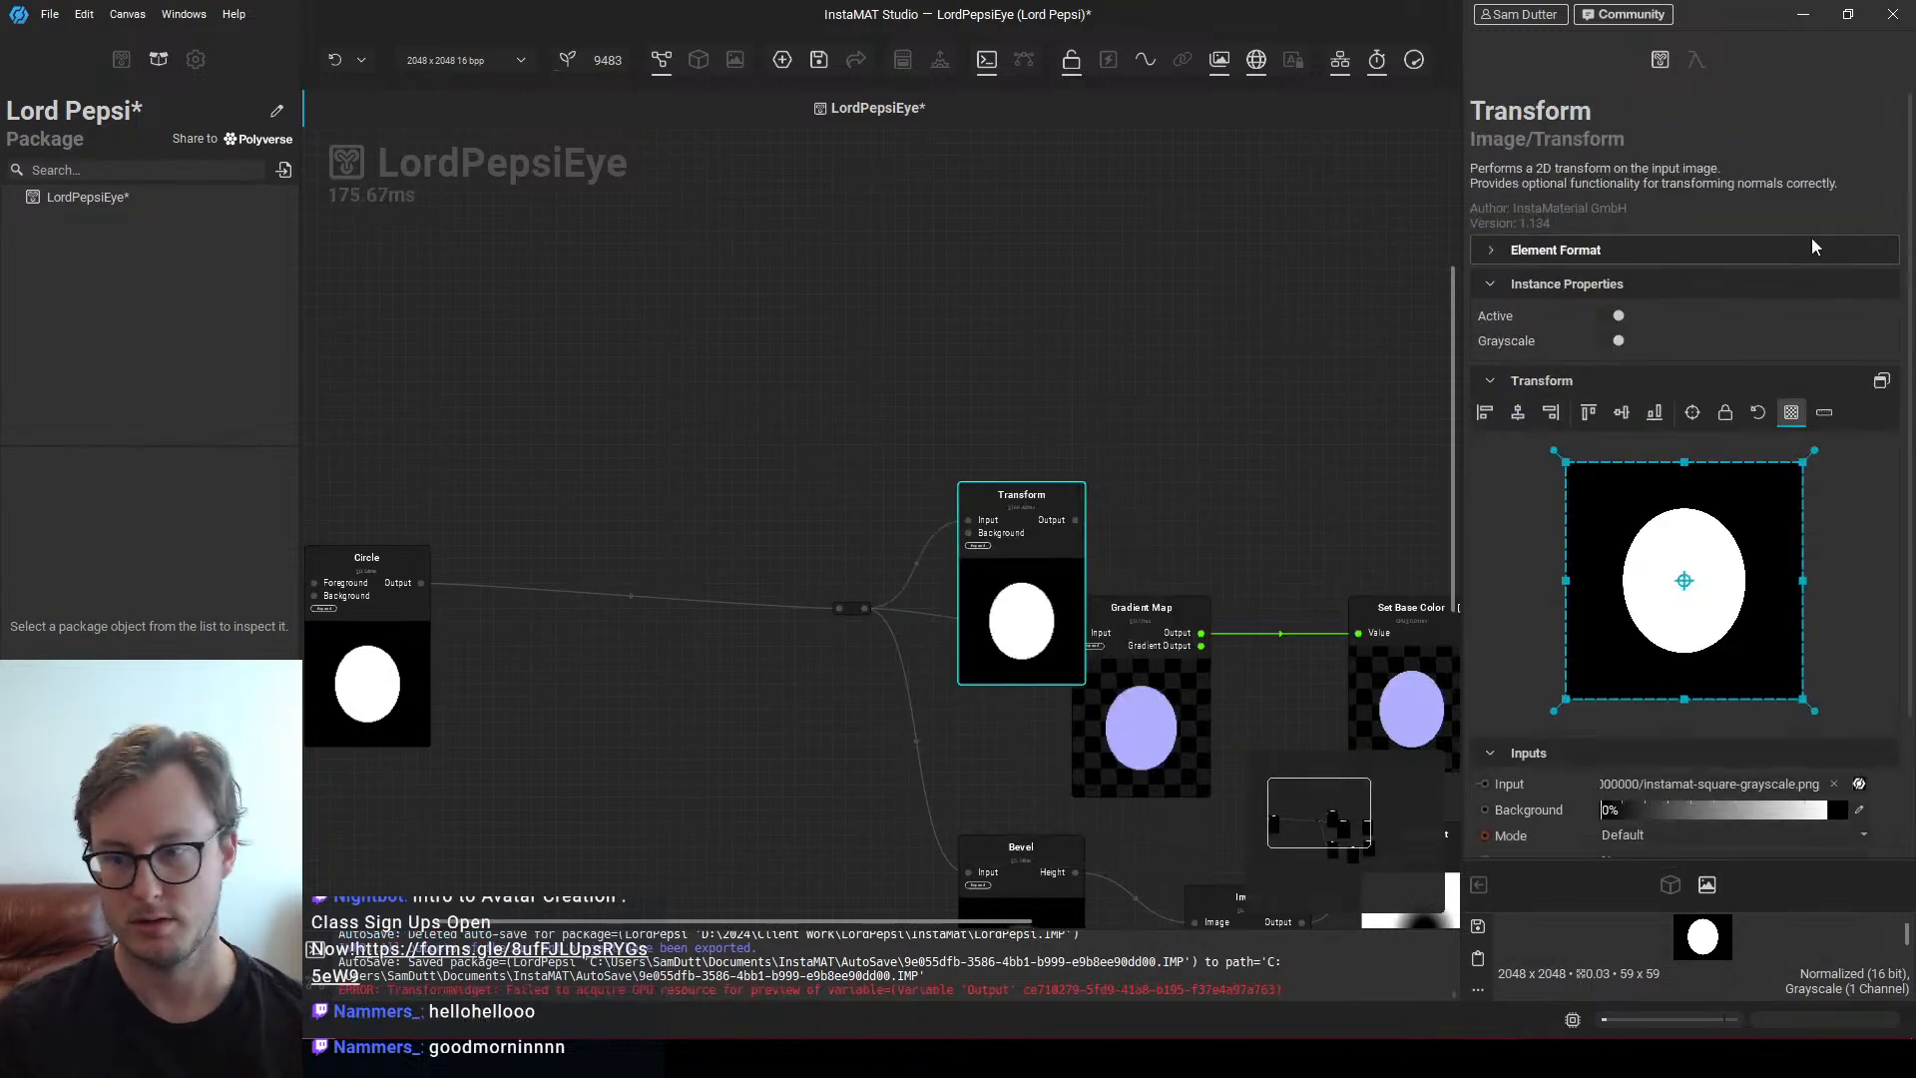
Scale the Transform node's image down evenly around its centre to a little over half size
{"action": "left_click_drag", "start_coordinate": [1800, 463], "coordinate": [1749, 511]}
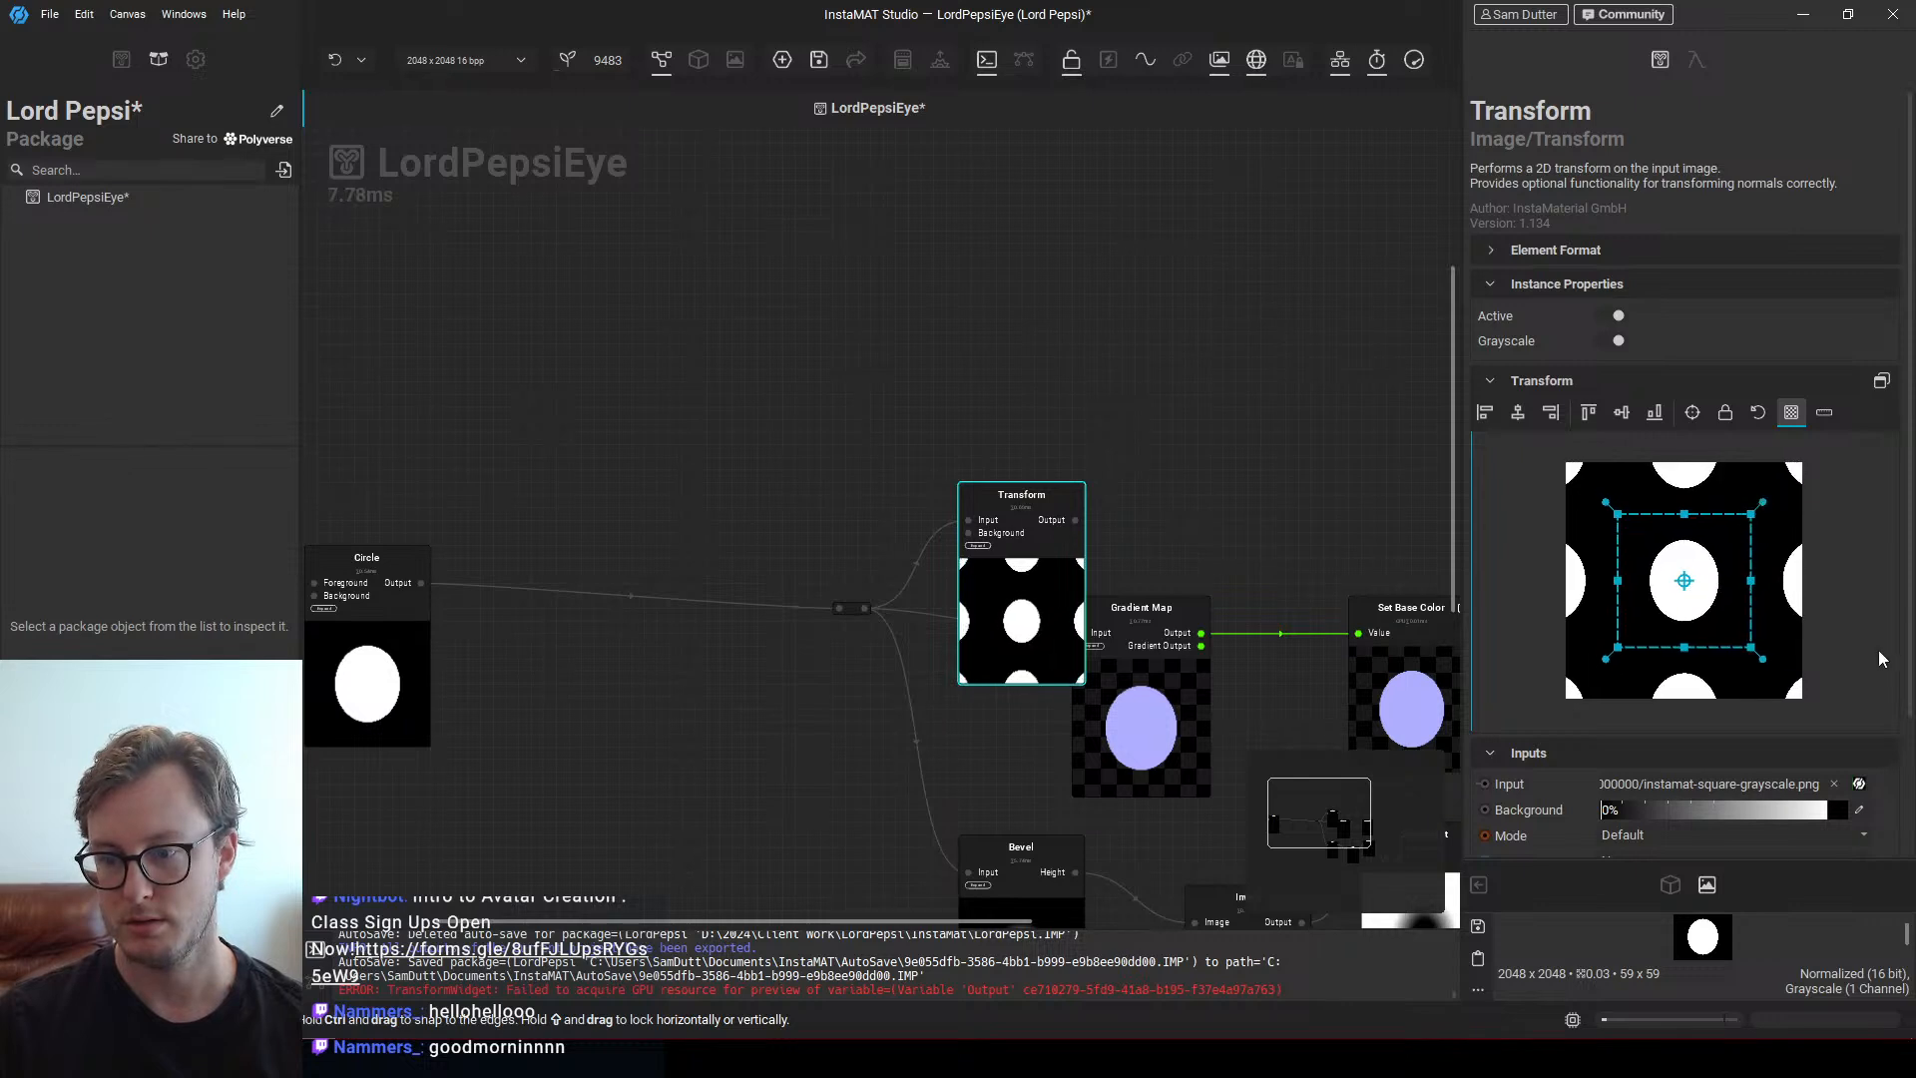
{"action": "scroll", "coordinate": [1880, 659], "scroll_direction": "down", "scroll_amount": 2}
{"action": "scroll", "coordinate": [1732, 616], "scroll_direction": "up", "scroll_amount": 3}
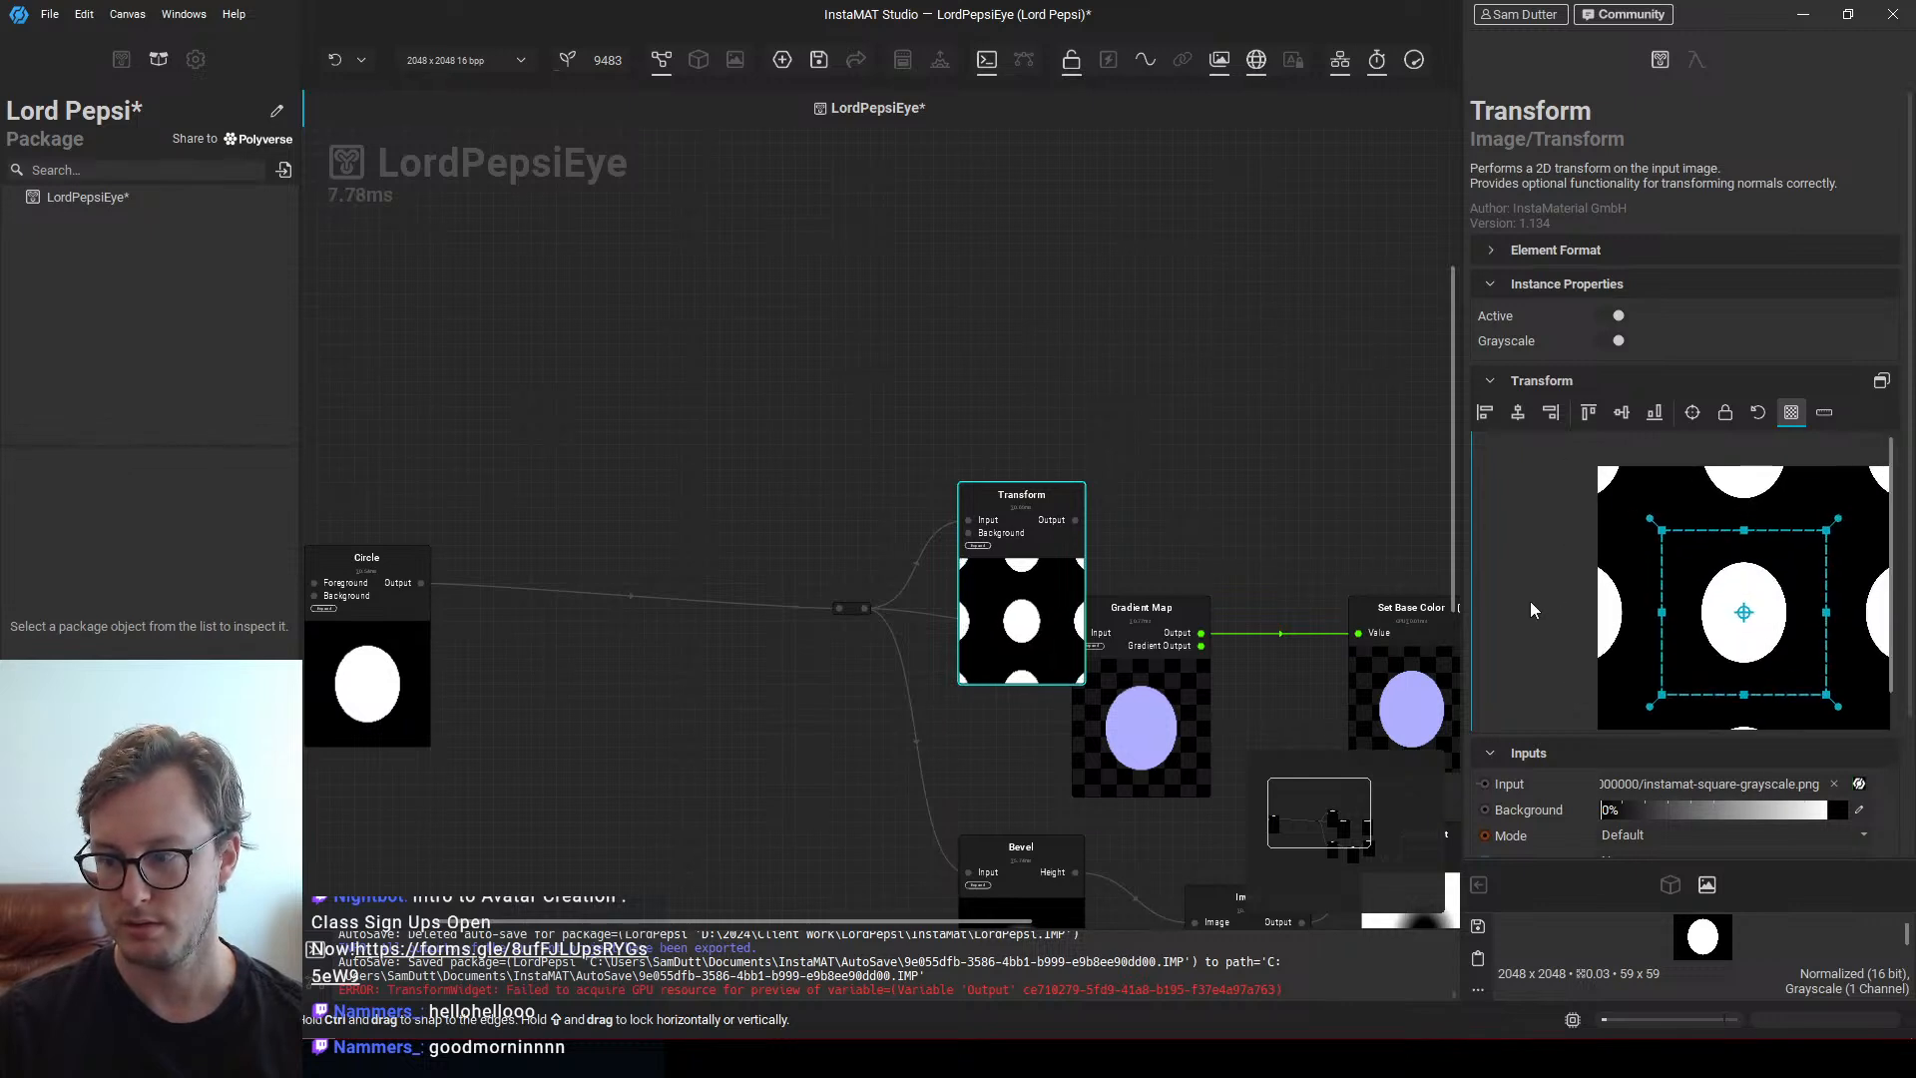
{"action": "left_click_drag", "start_coordinate": [1530, 605], "coordinate": [1487, 522]}
{"action": "scroll", "coordinate": [1629, 795], "scroll_direction": "down", "scroll_amount": 3}
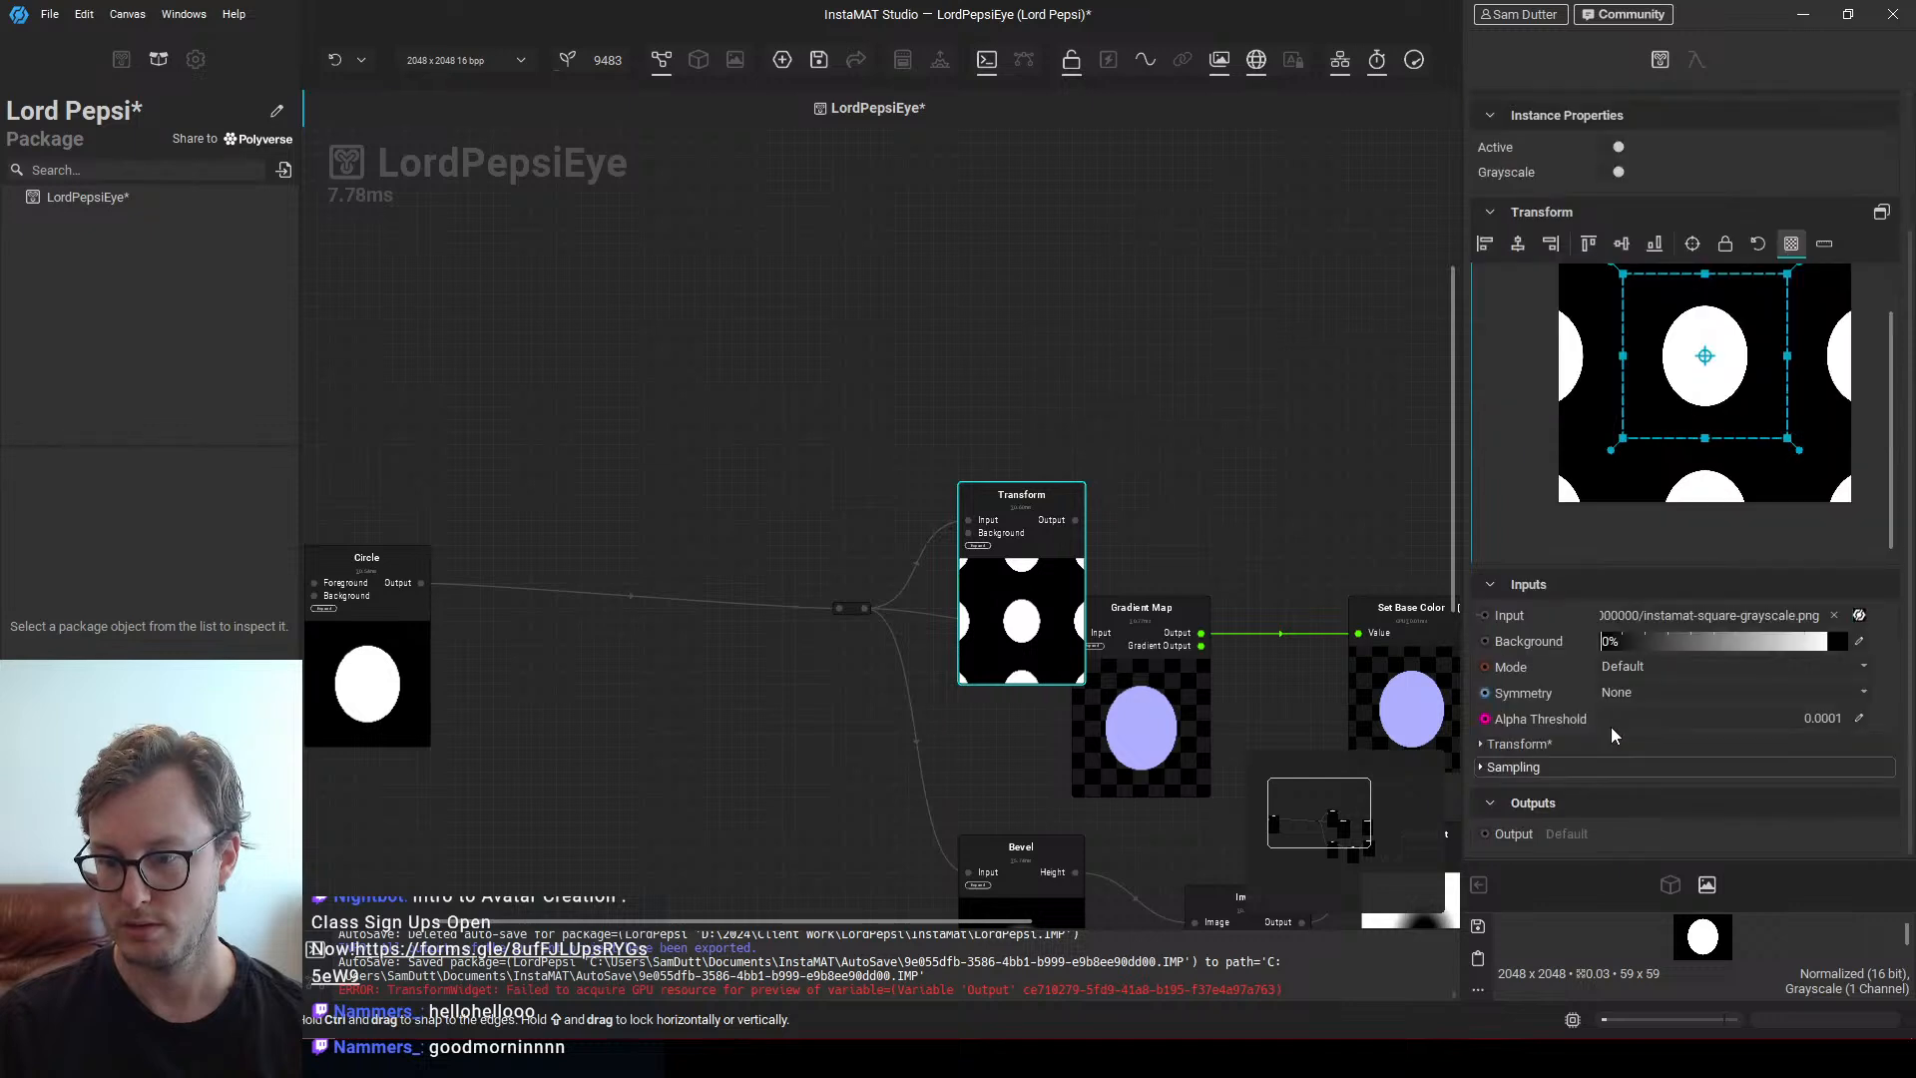
Set the Transform node's horizontal and vertical sampling to Clamped
{"action": "left_click", "coordinate": [1515, 765]}
{"action": "scroll", "coordinate": [1522, 768], "scroll_direction": "down", "scroll_amount": 2}
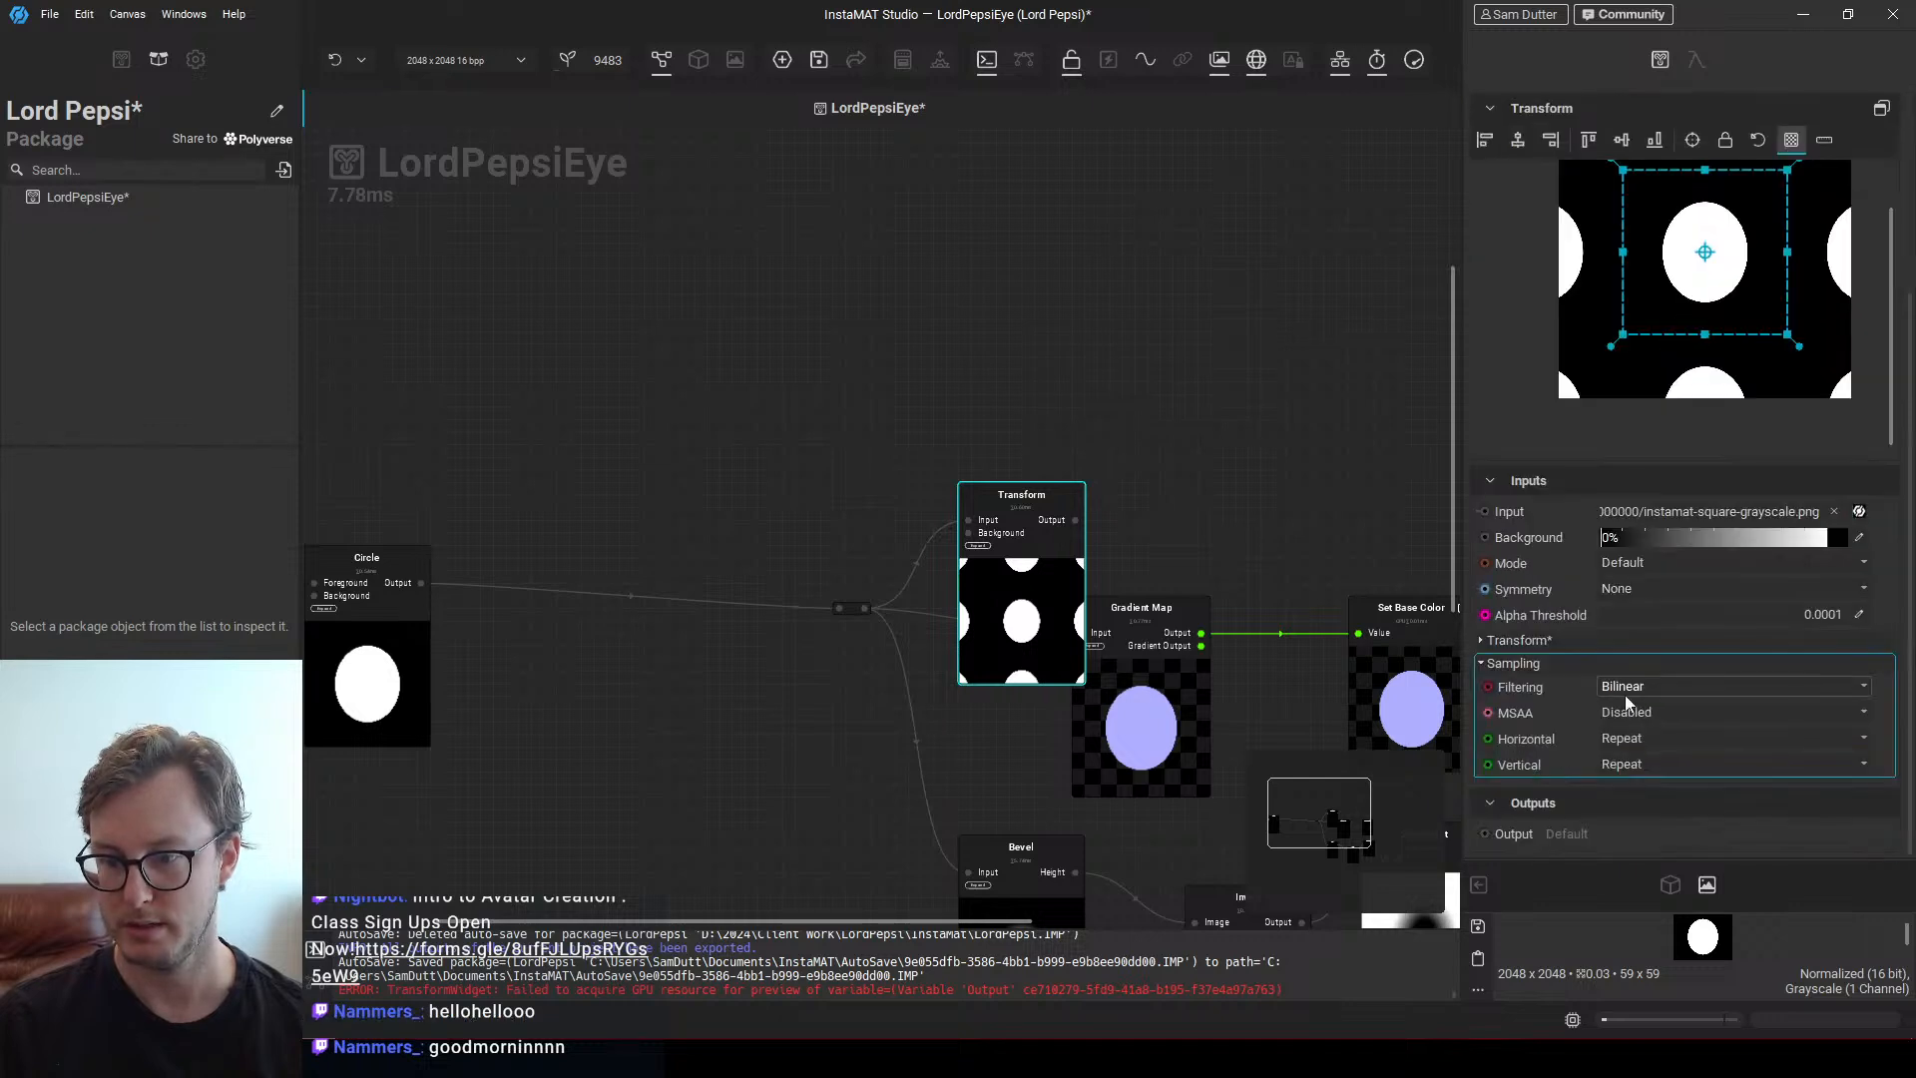
{"action": "left_click", "coordinate": [1636, 738]}
{"action": "left_click", "coordinate": [1641, 763]}
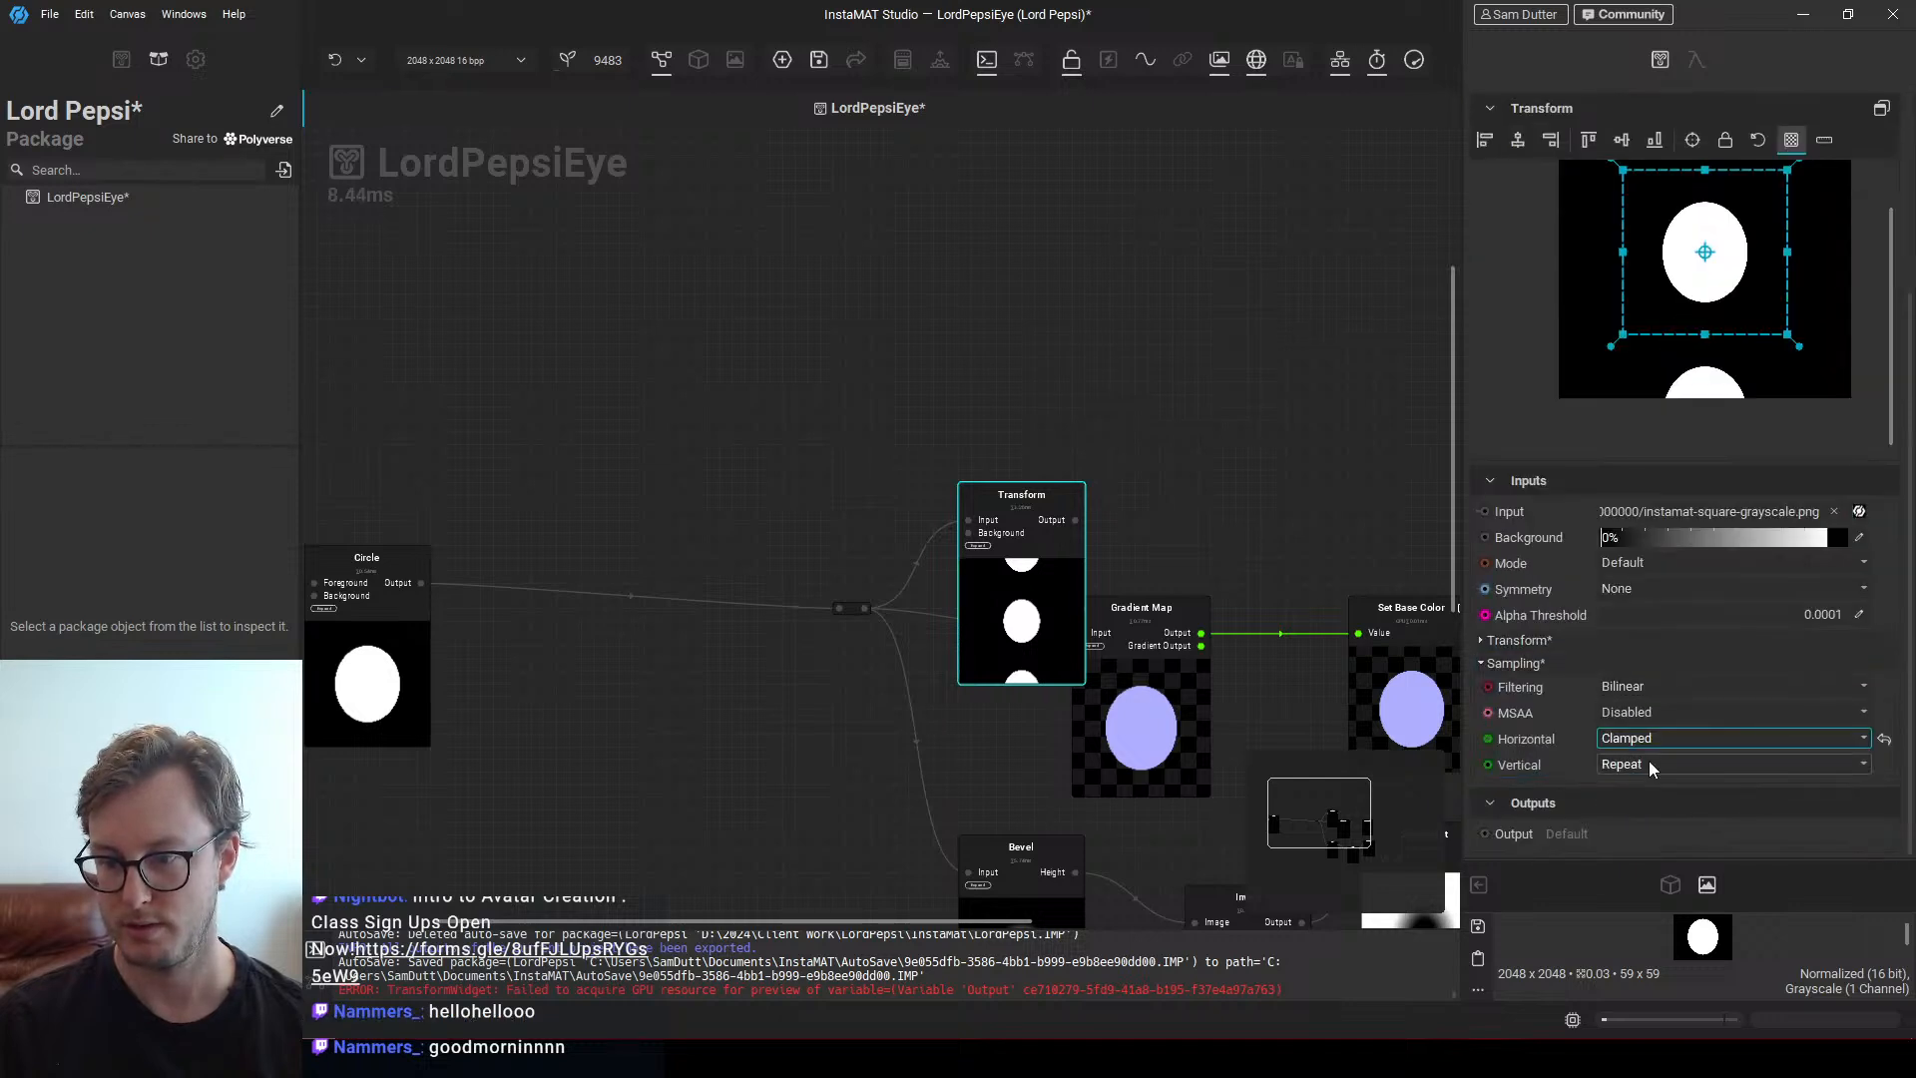
{"action": "left_click", "coordinate": [1644, 764]}
{"action": "left_click", "coordinate": [1643, 794]}
Move the Transform node above the Gradient Map, shift Set Base Color further away and add a Blend node in the gap between them
{"action": "middle_click_drag", "start_coordinate": [1092, 419], "coordinate": [787, 462]}
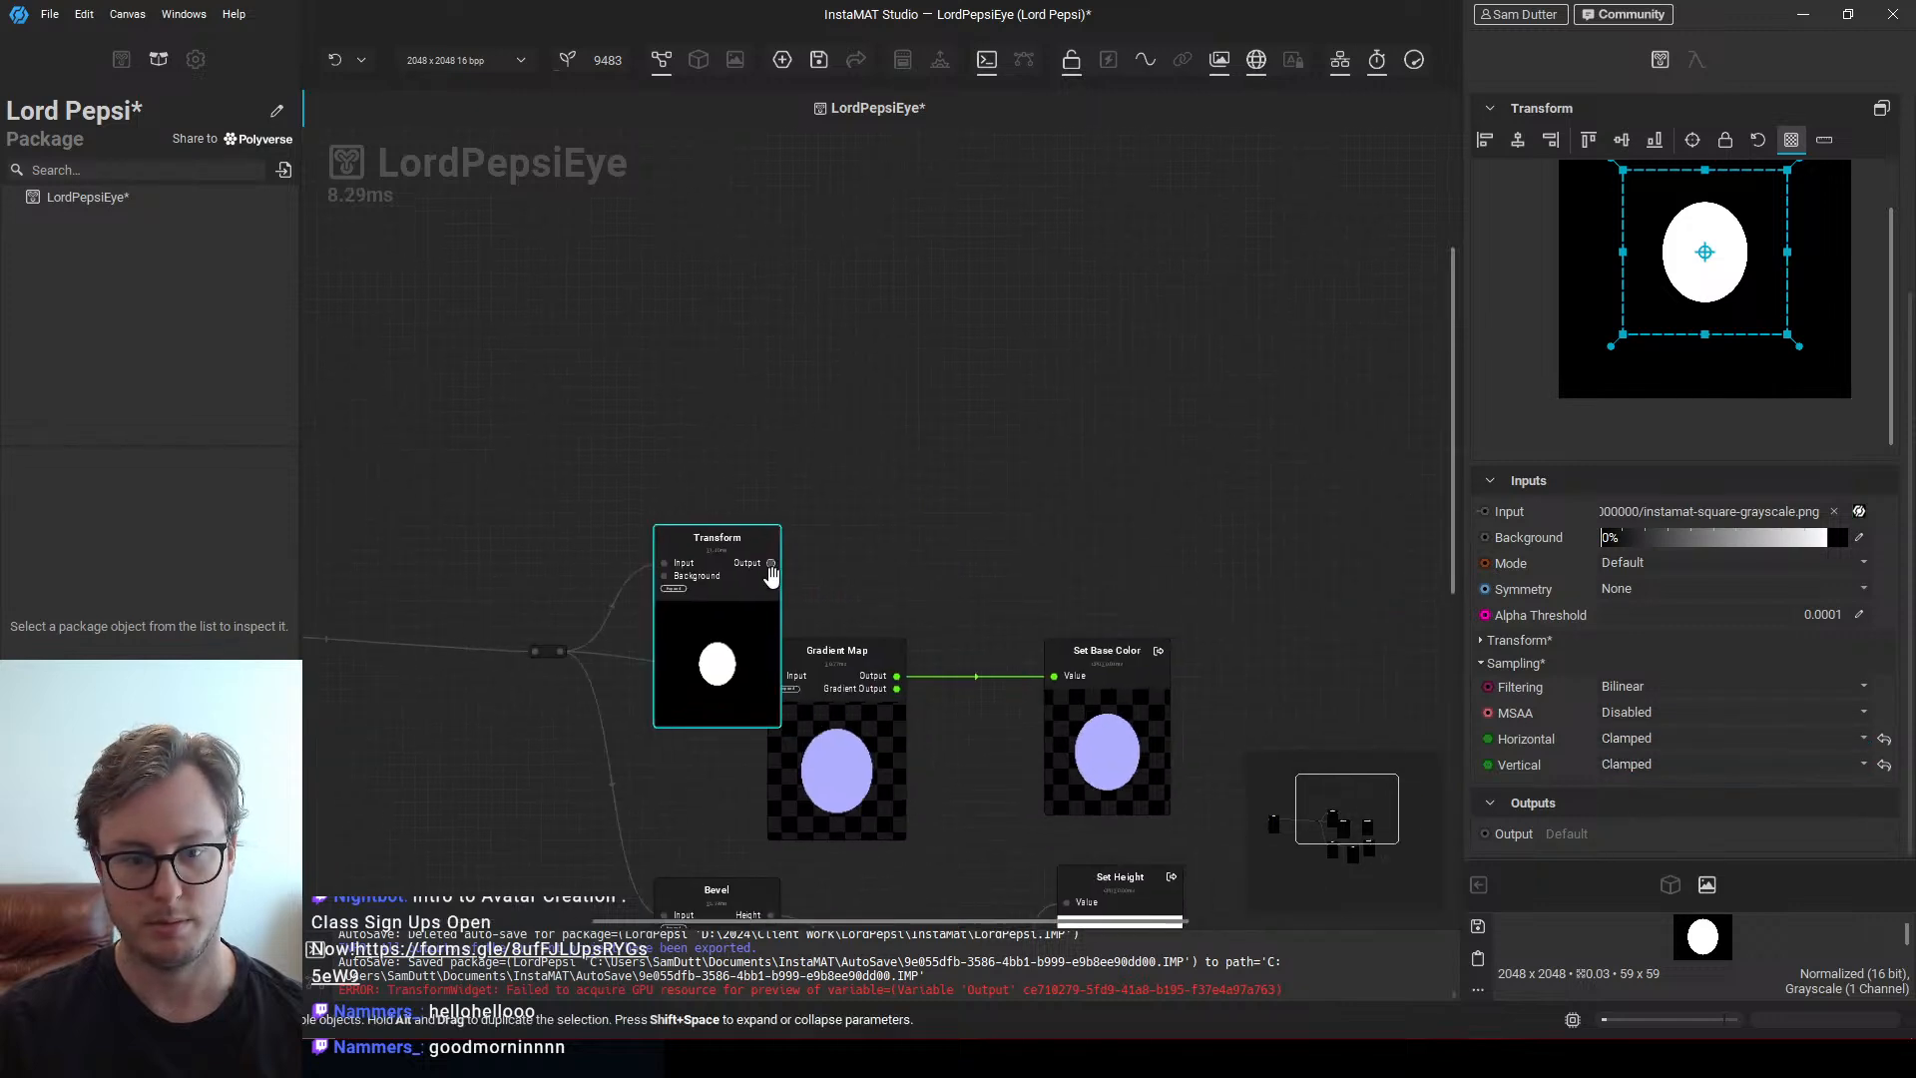
{"action": "left_click_drag", "start_coordinate": [742, 617], "coordinate": [714, 497]}
{"action": "left_click_drag", "start_coordinate": [1108, 650], "coordinate": [1259, 637]}
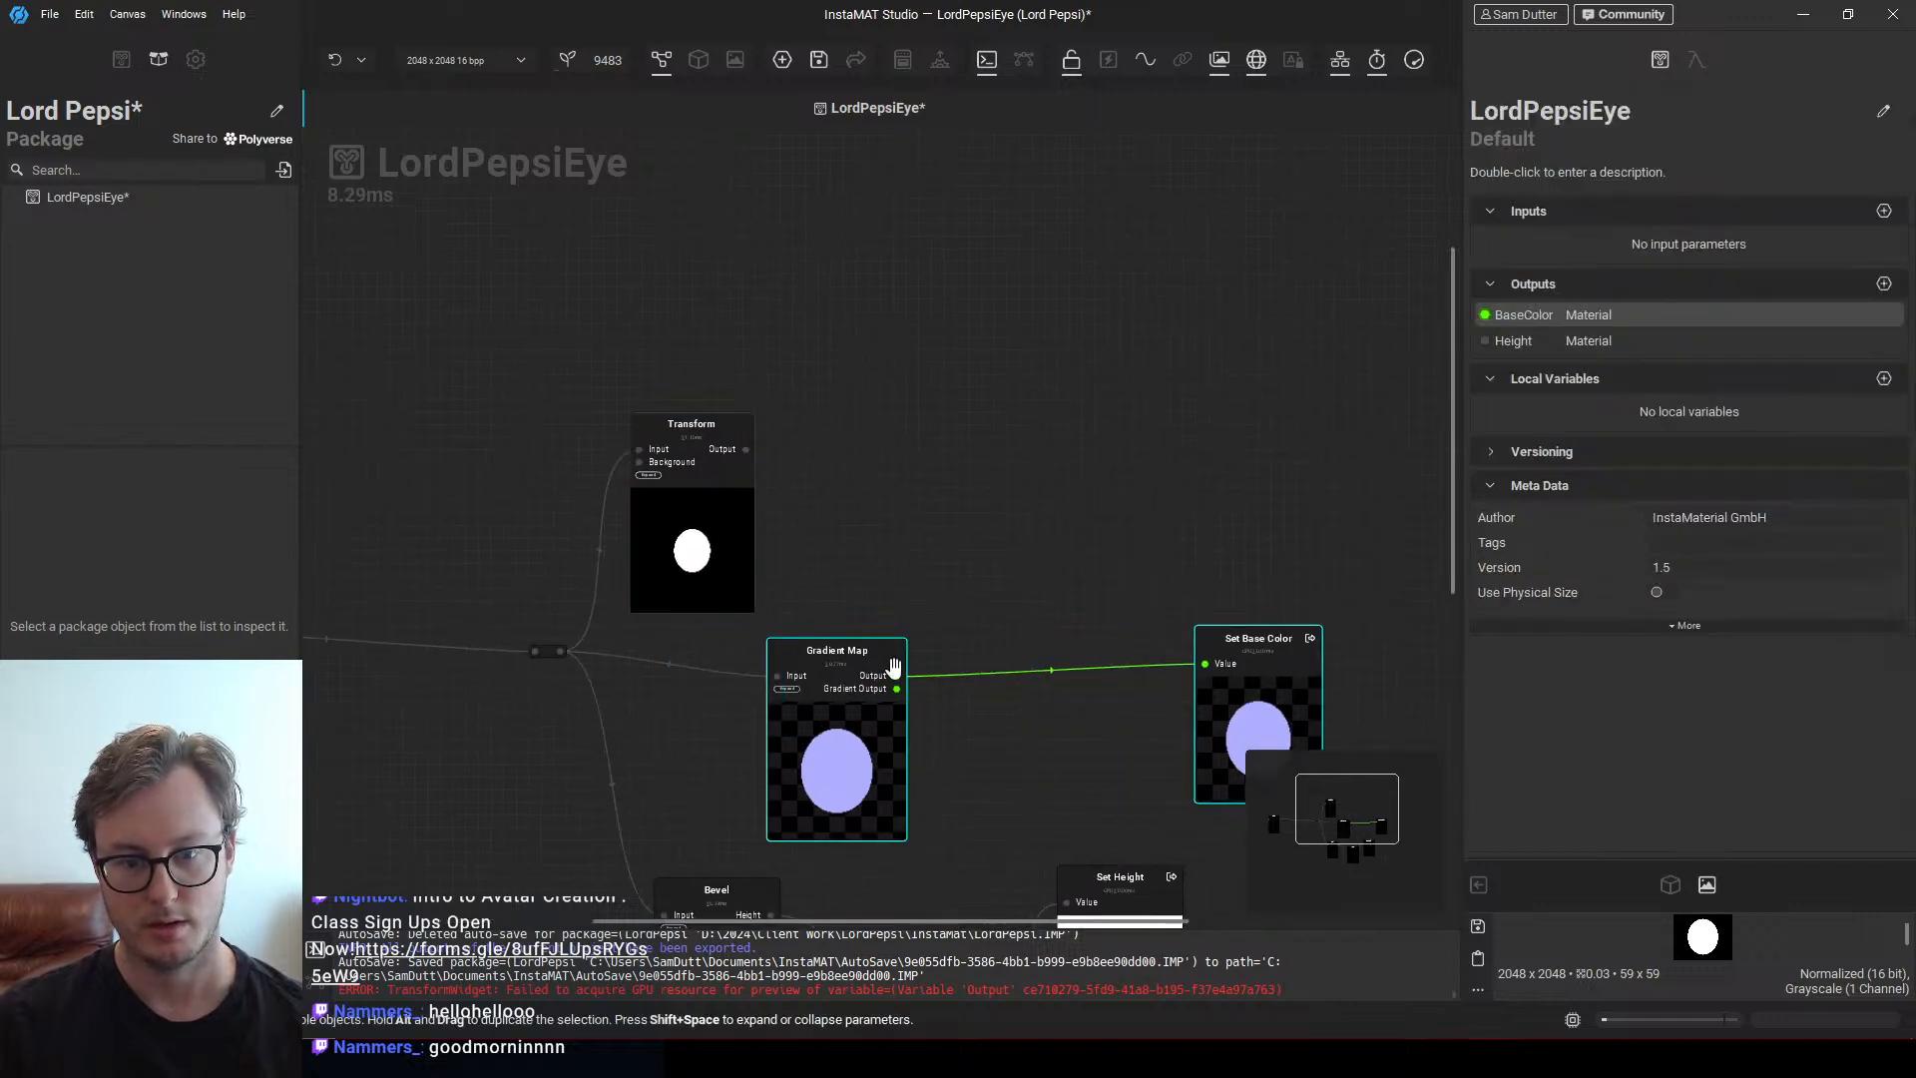
{"action": "left_click_drag", "start_coordinate": [743, 450], "coordinate": [959, 565]}
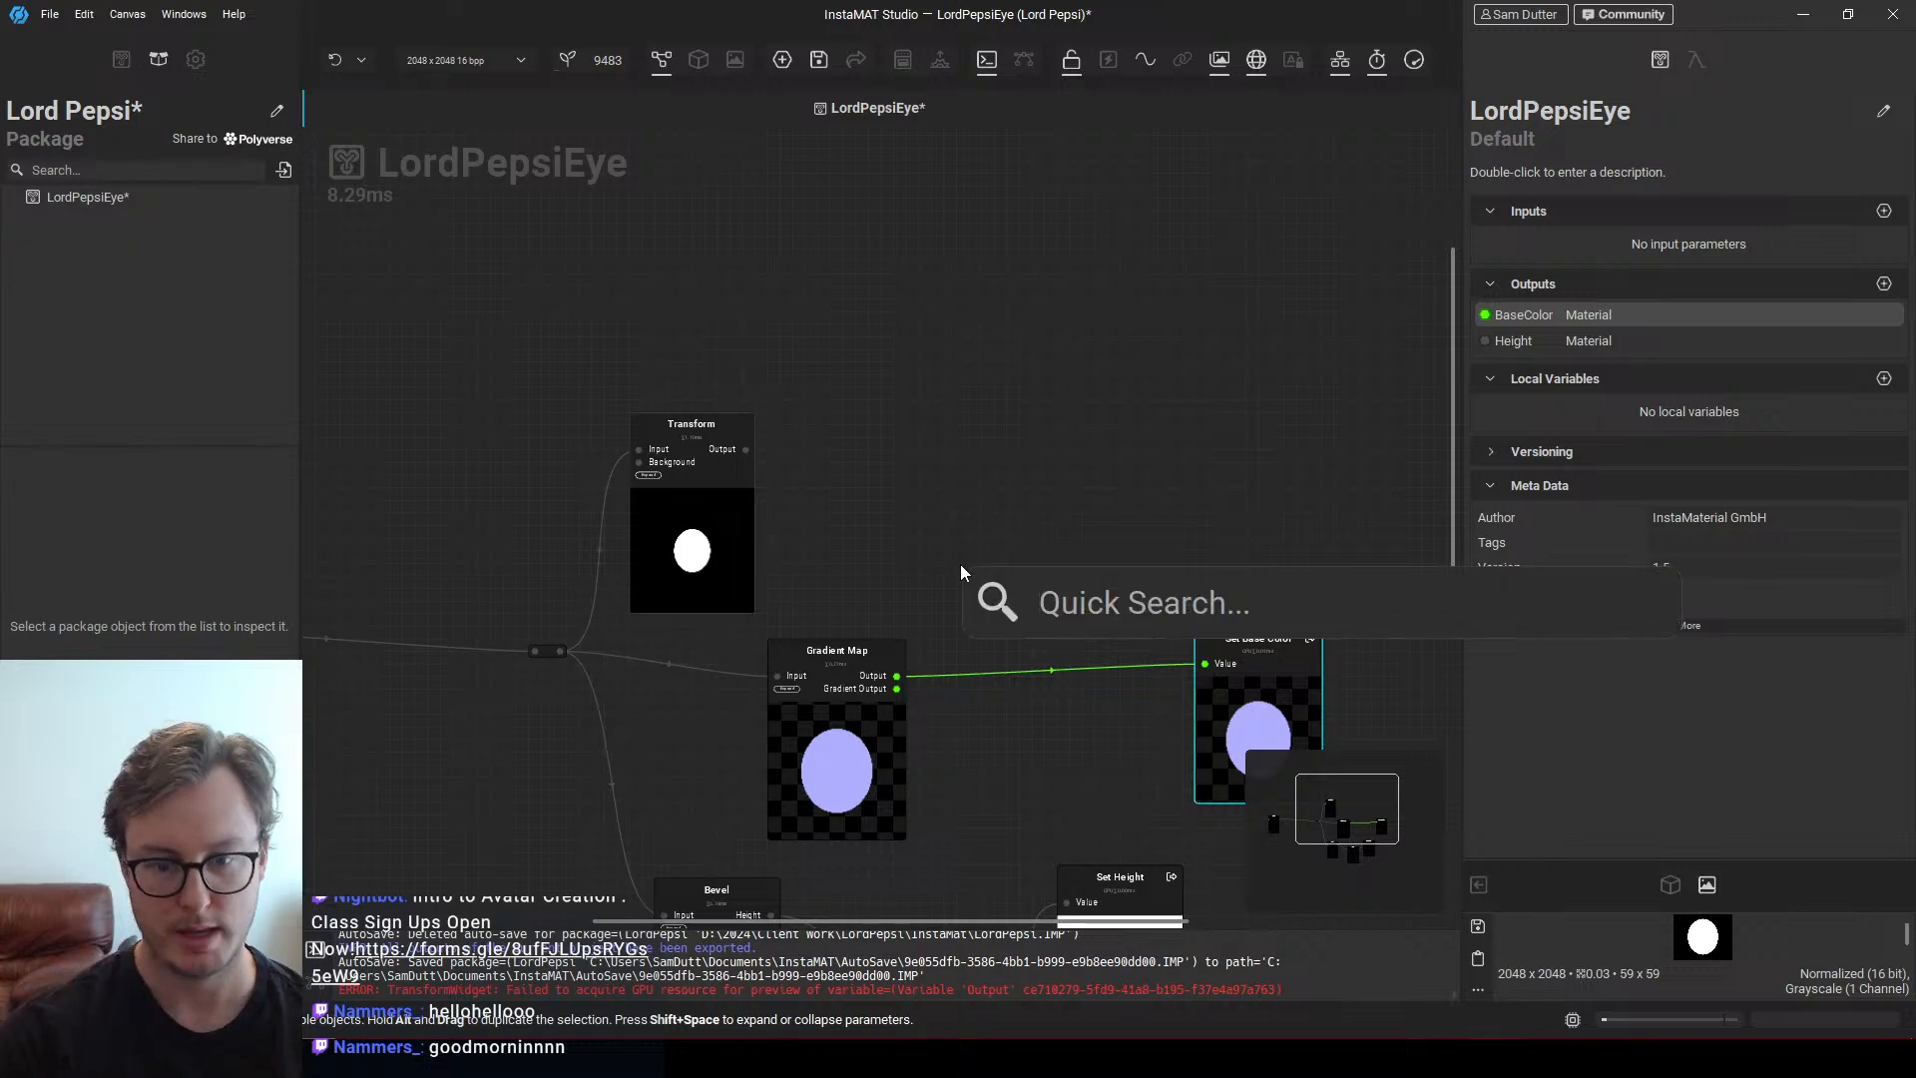
{"action": "type", "text": "b"}
{"action": "key", "text": "Return"}
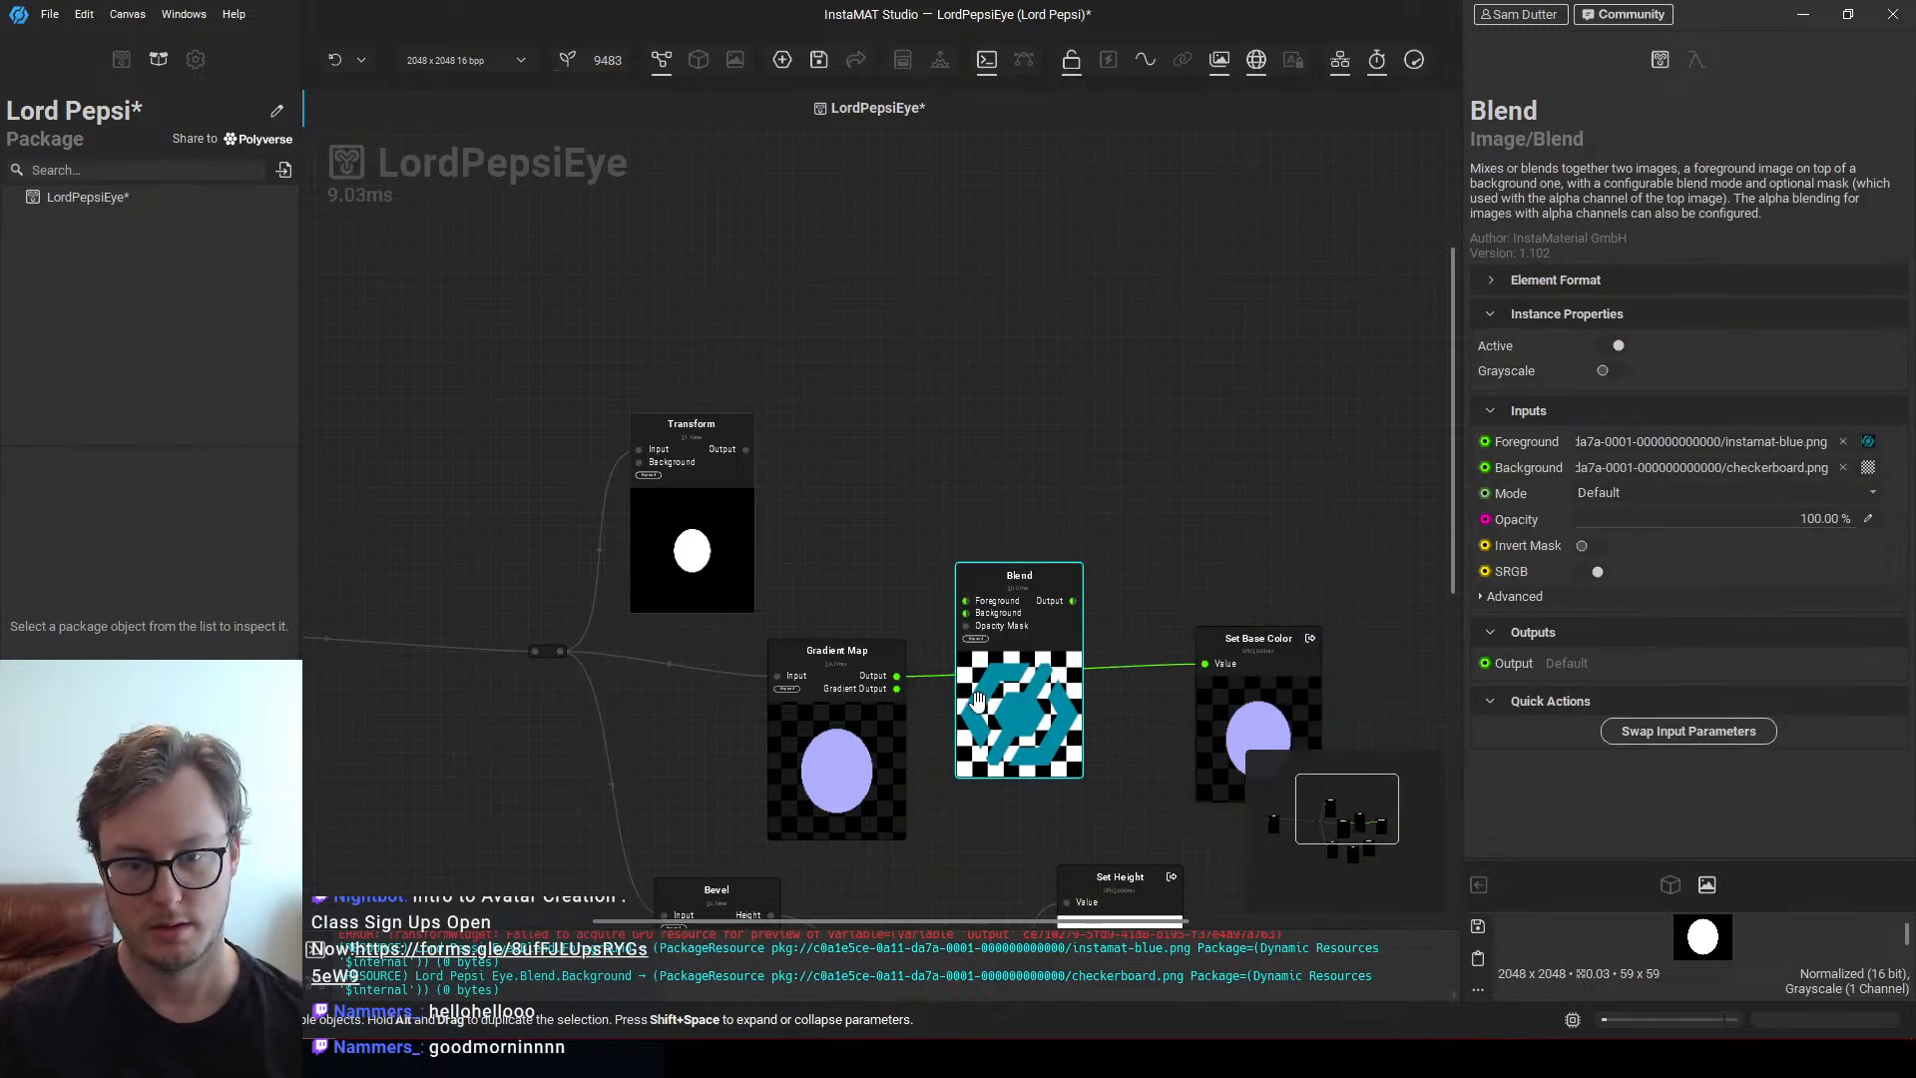
Wire the Blend node between Gradient Map and Set Base Color, using Gradient Map as Background and the Transform output as Opacity Mask
{"action": "left_click_drag", "start_coordinate": [1024, 723], "coordinate": [1051, 762]}
{"action": "left_click", "coordinate": [912, 676]}
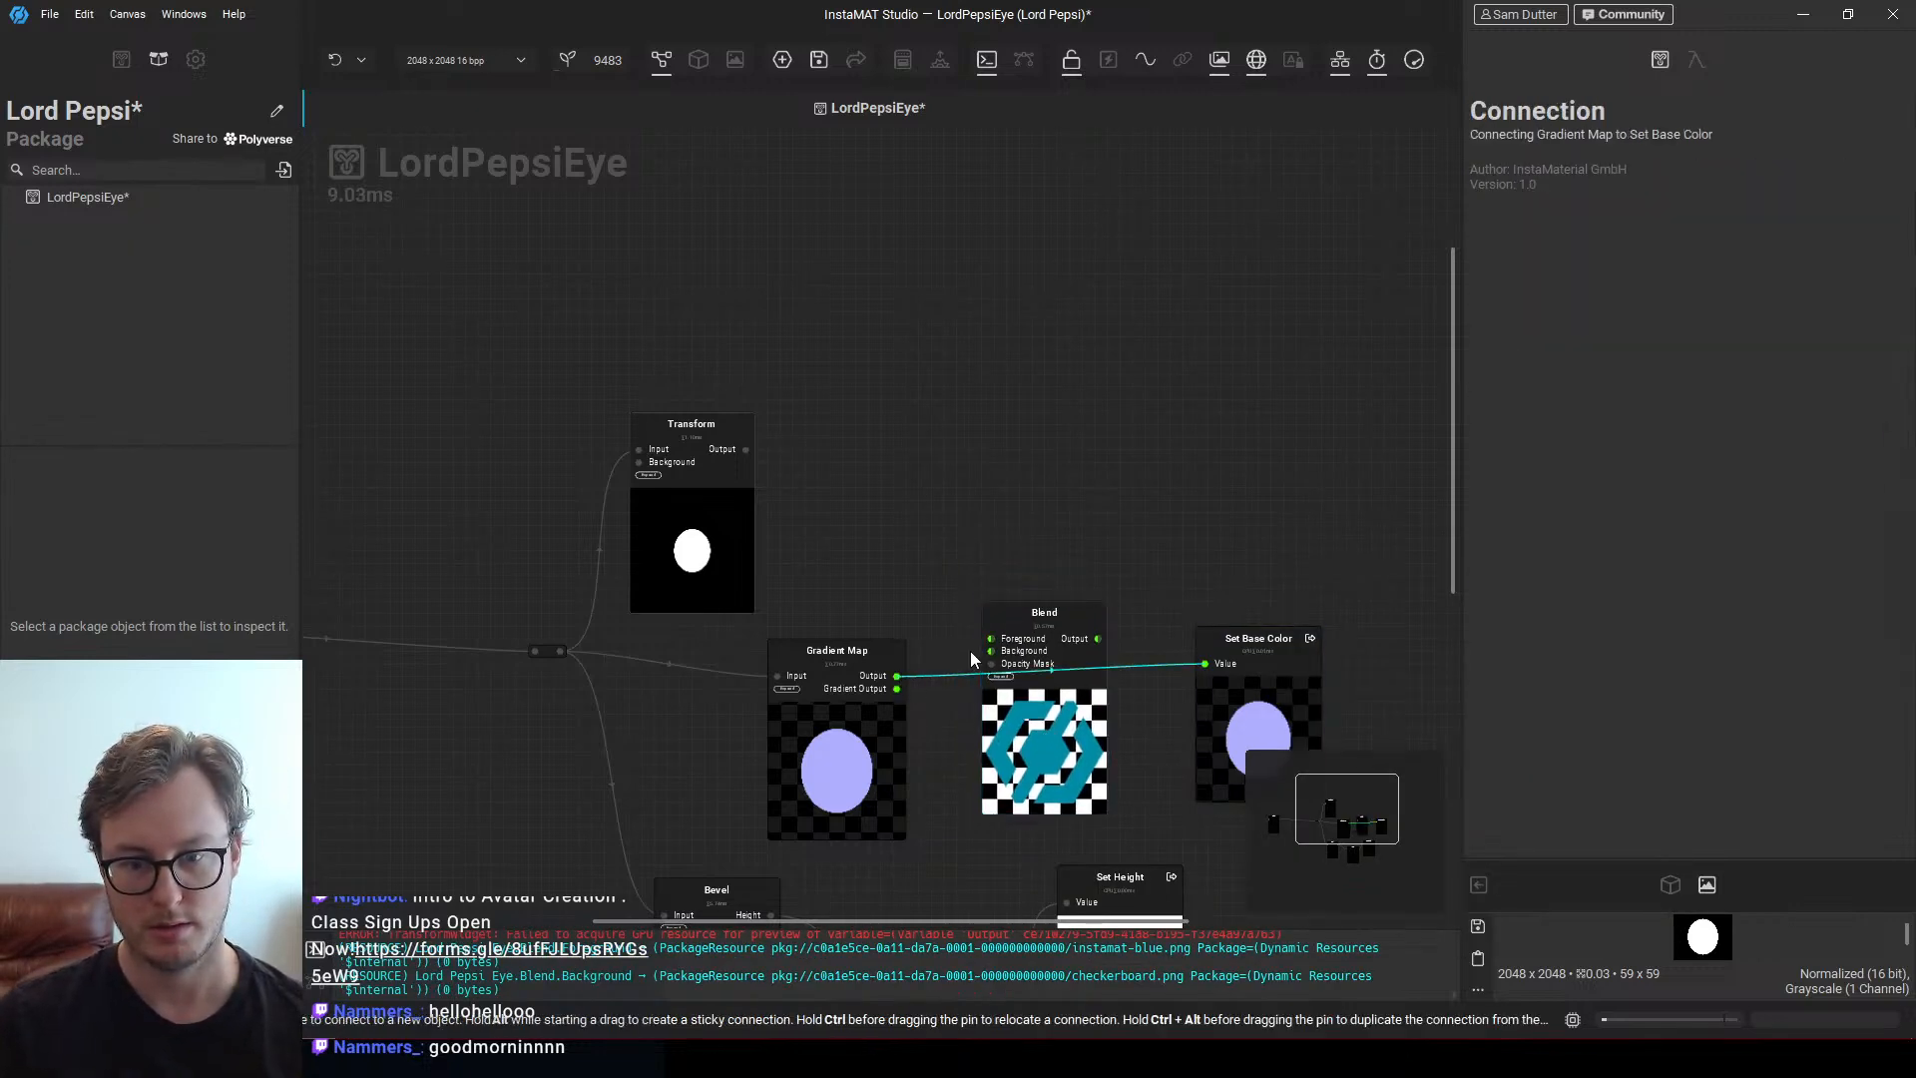
{"action": "left_click_drag", "start_coordinate": [990, 638], "coordinate": [897, 676]}
{"action": "left_click_drag", "start_coordinate": [1098, 639], "coordinate": [1204, 663]}
{"action": "left_click", "coordinate": [888, 687]}
{"action": "left_click", "coordinate": [750, 490]}
{"action": "left_click_drag", "start_coordinate": [746, 457], "coordinate": [993, 662]}
{"action": "left_click", "coordinate": [1064, 650]}
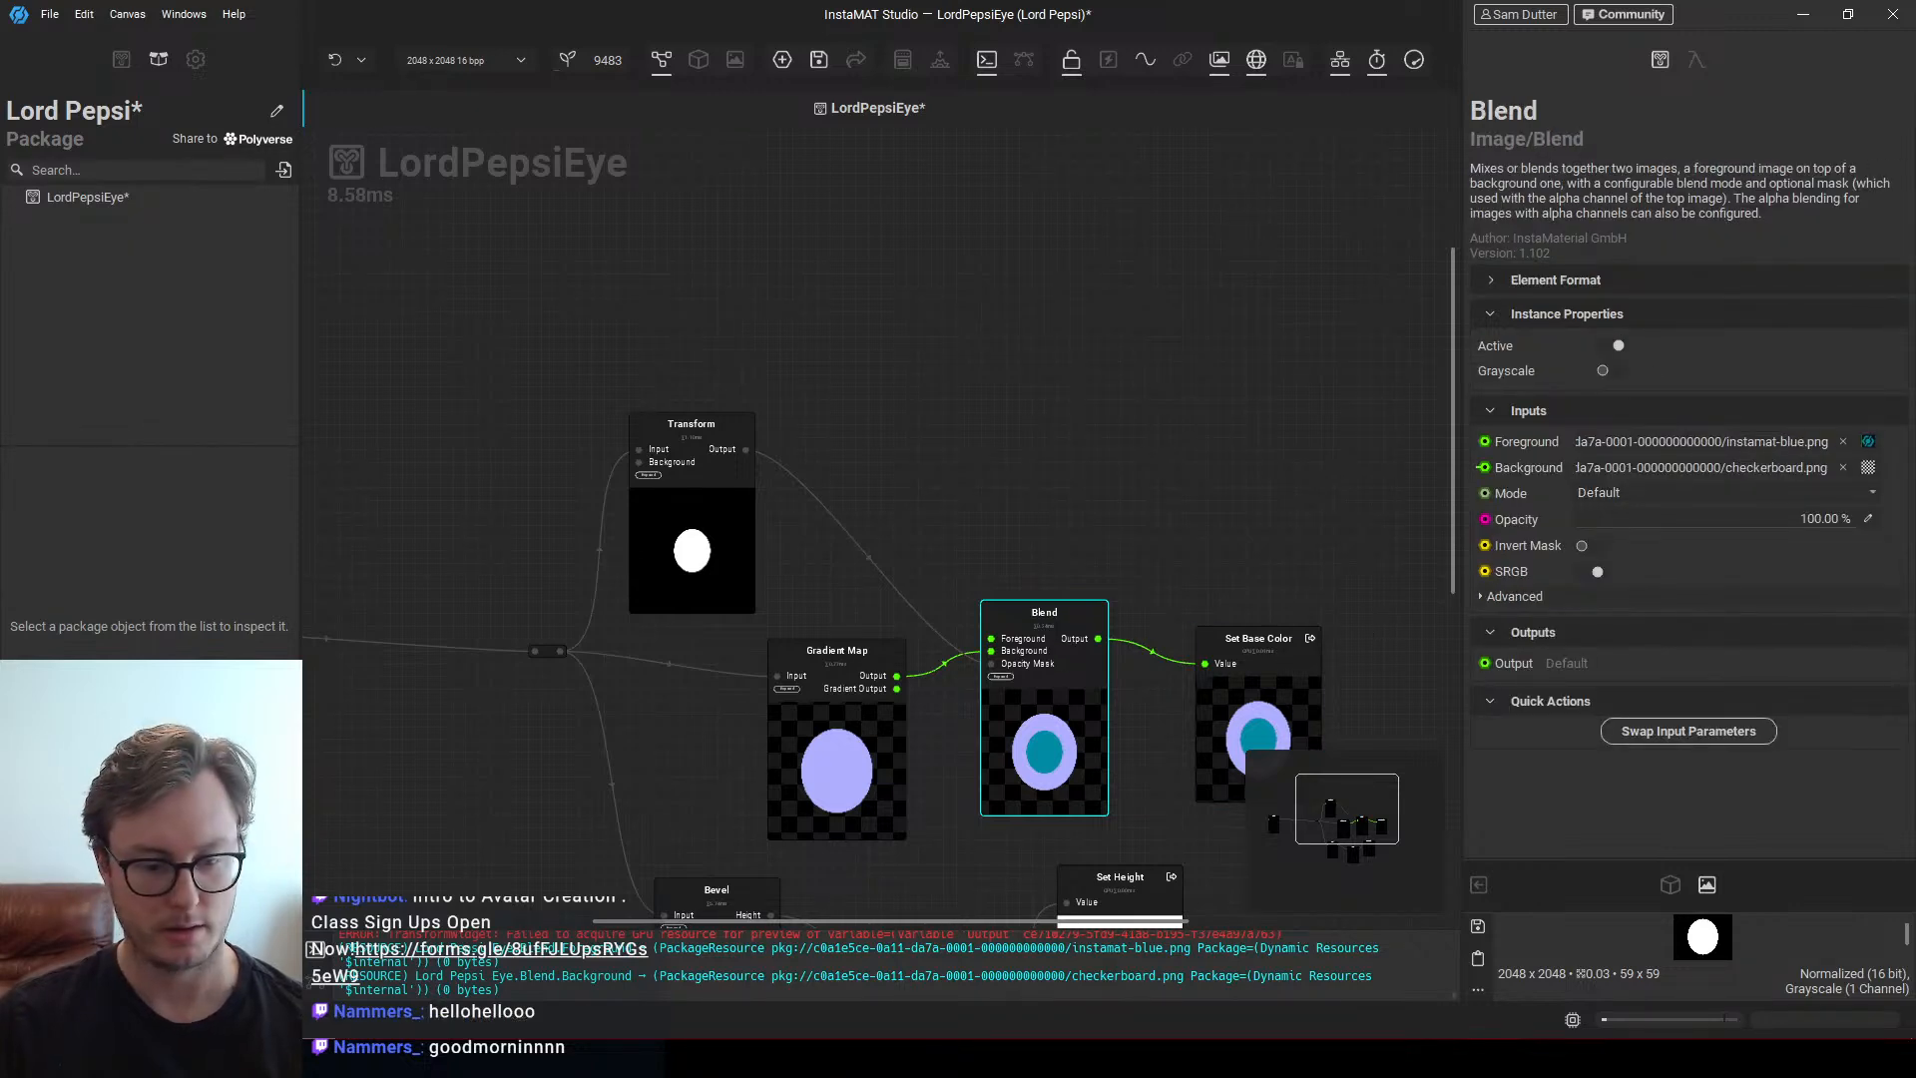
{"action": "left_click", "coordinate": [459, 984]}
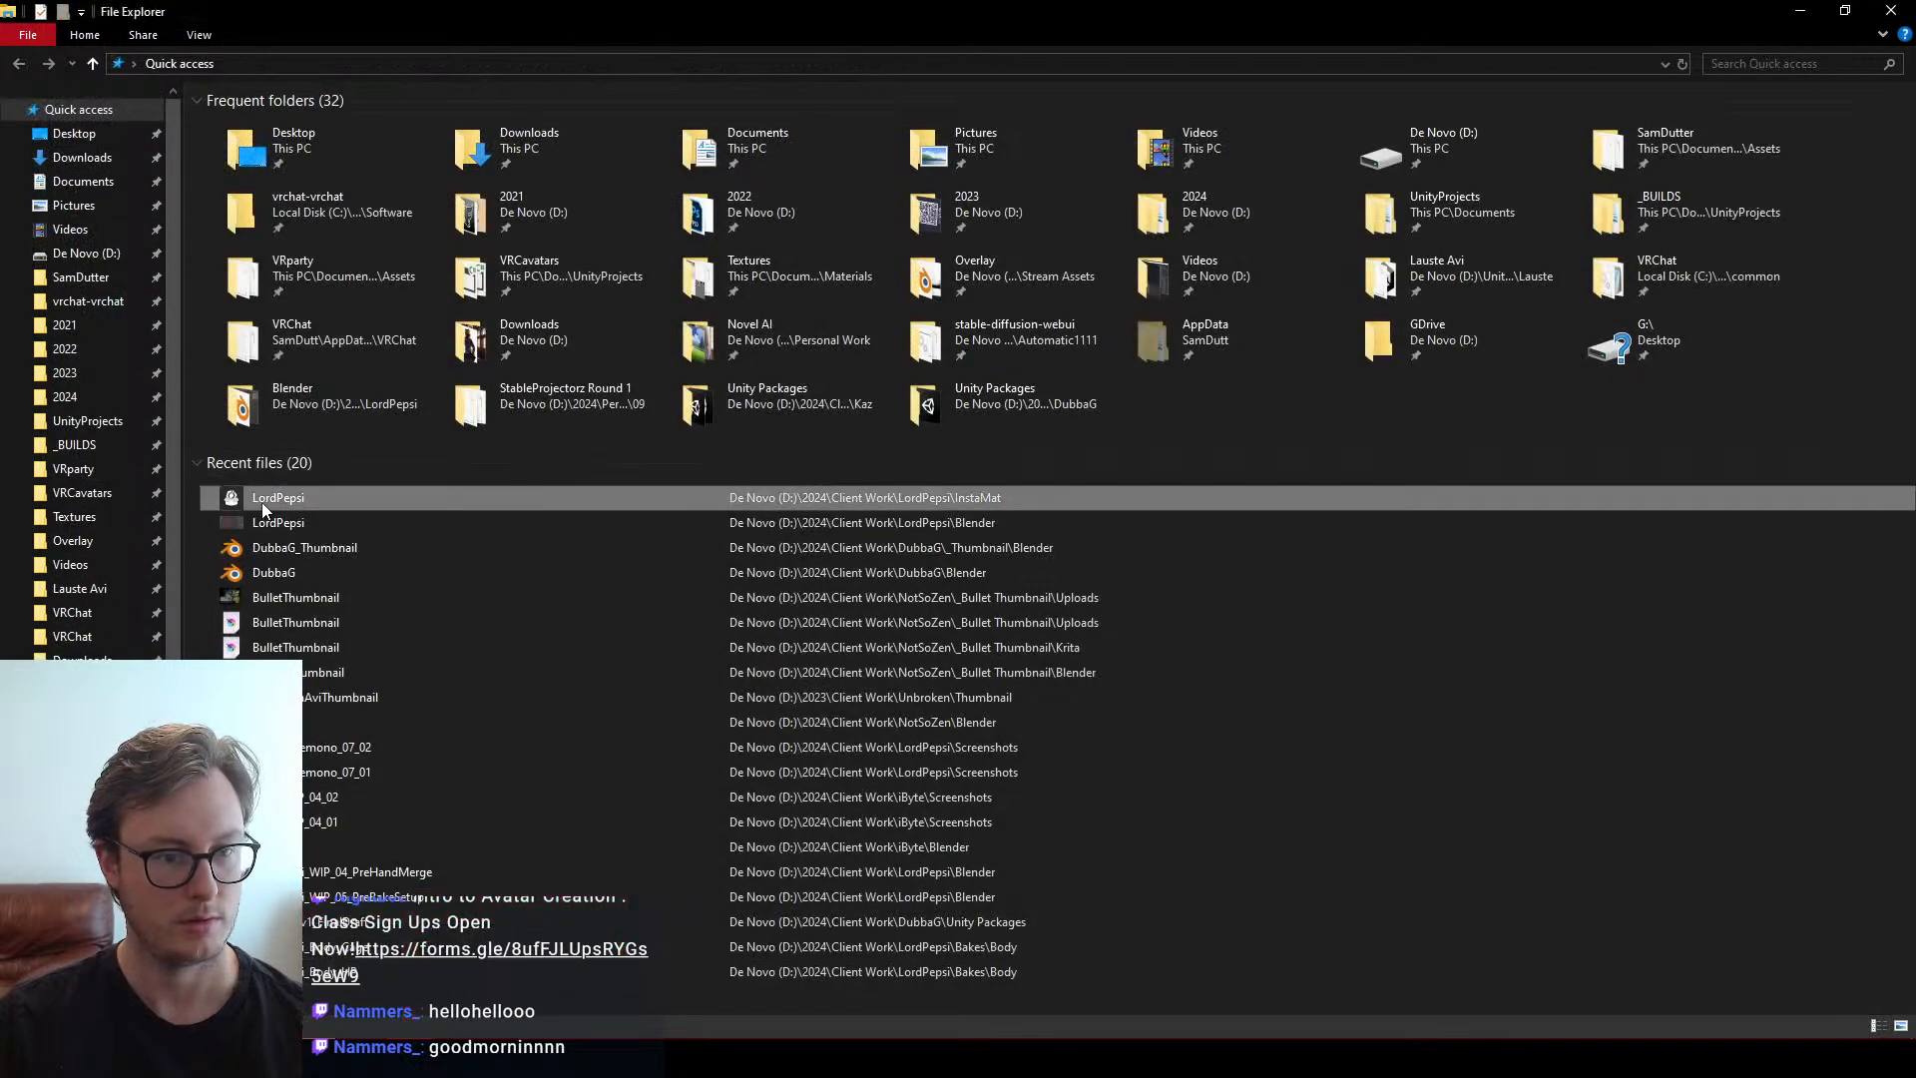
{"action": "right_click", "coordinate": [258, 499]}
{"action": "left_click", "coordinate": [67, 379]}
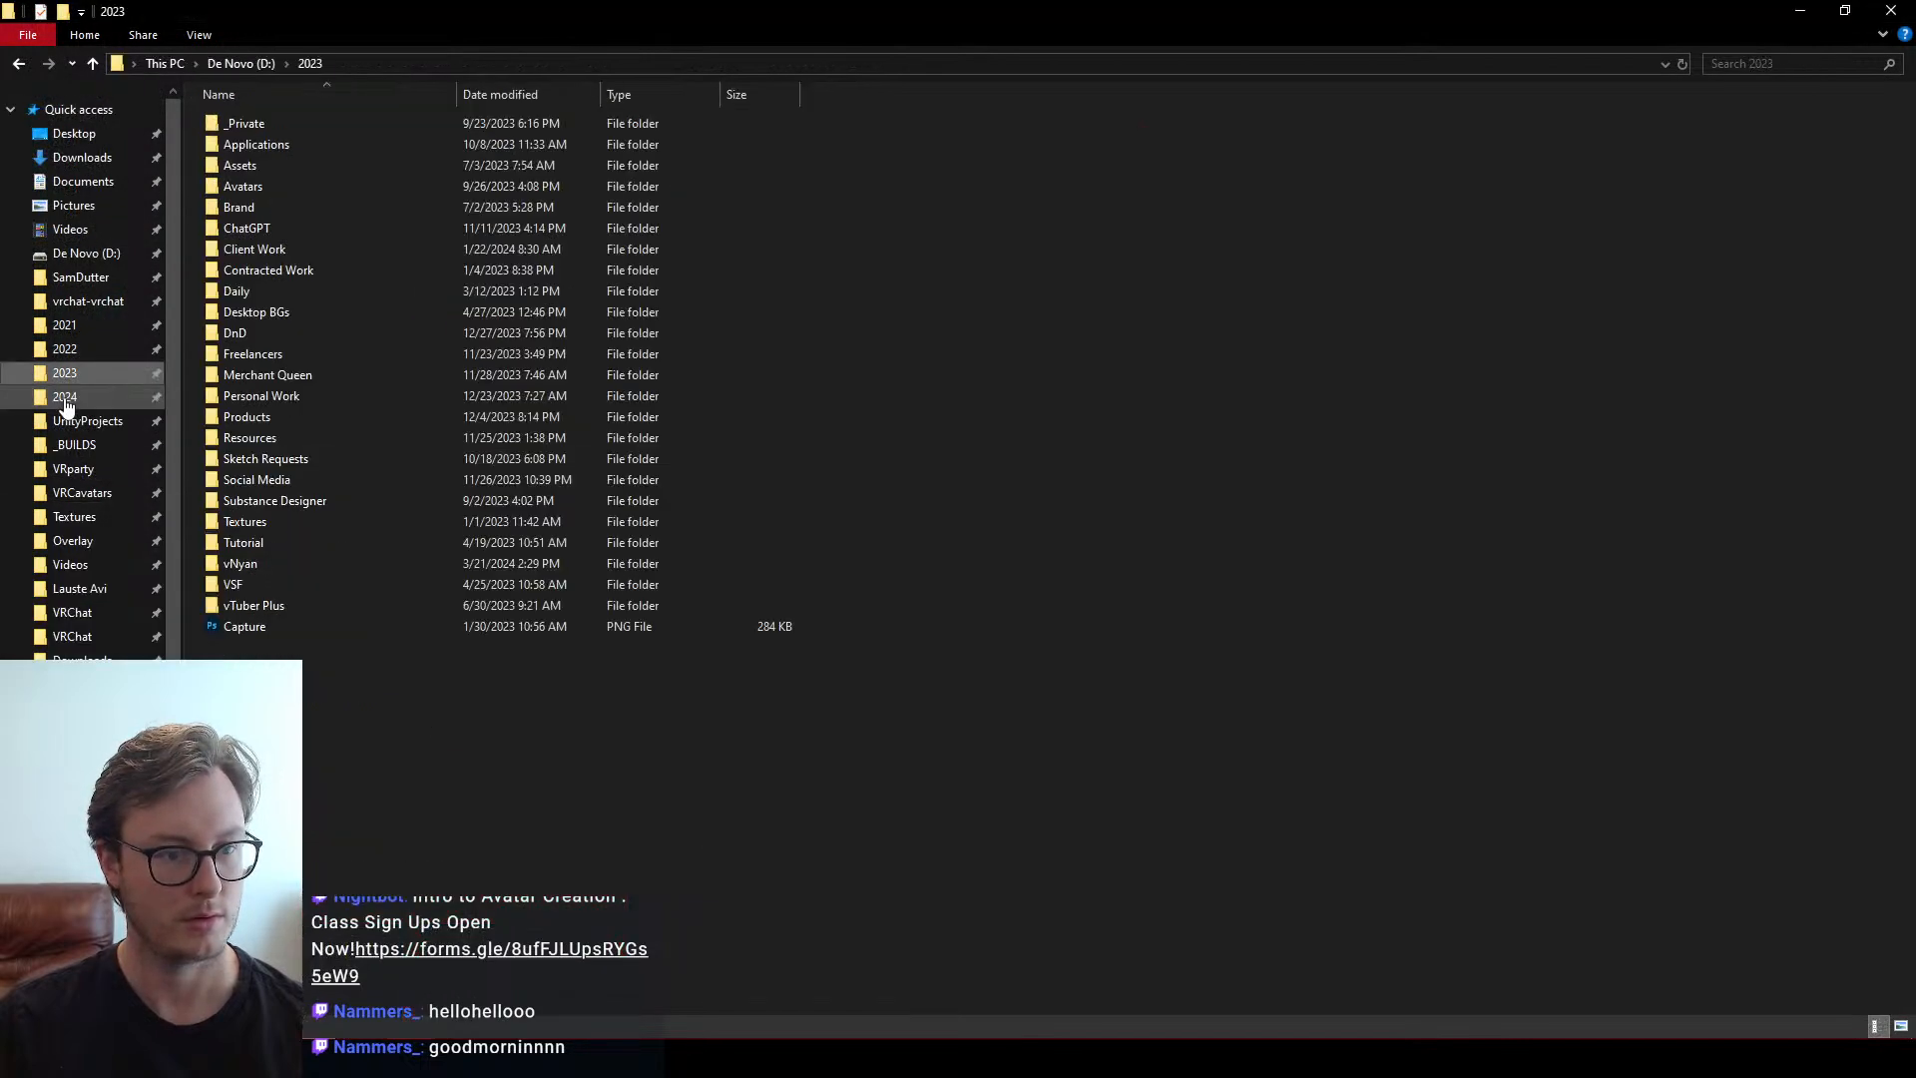
{"action": "left_click", "coordinate": [68, 399]}
{"action": "double_click", "coordinate": [258, 183]}
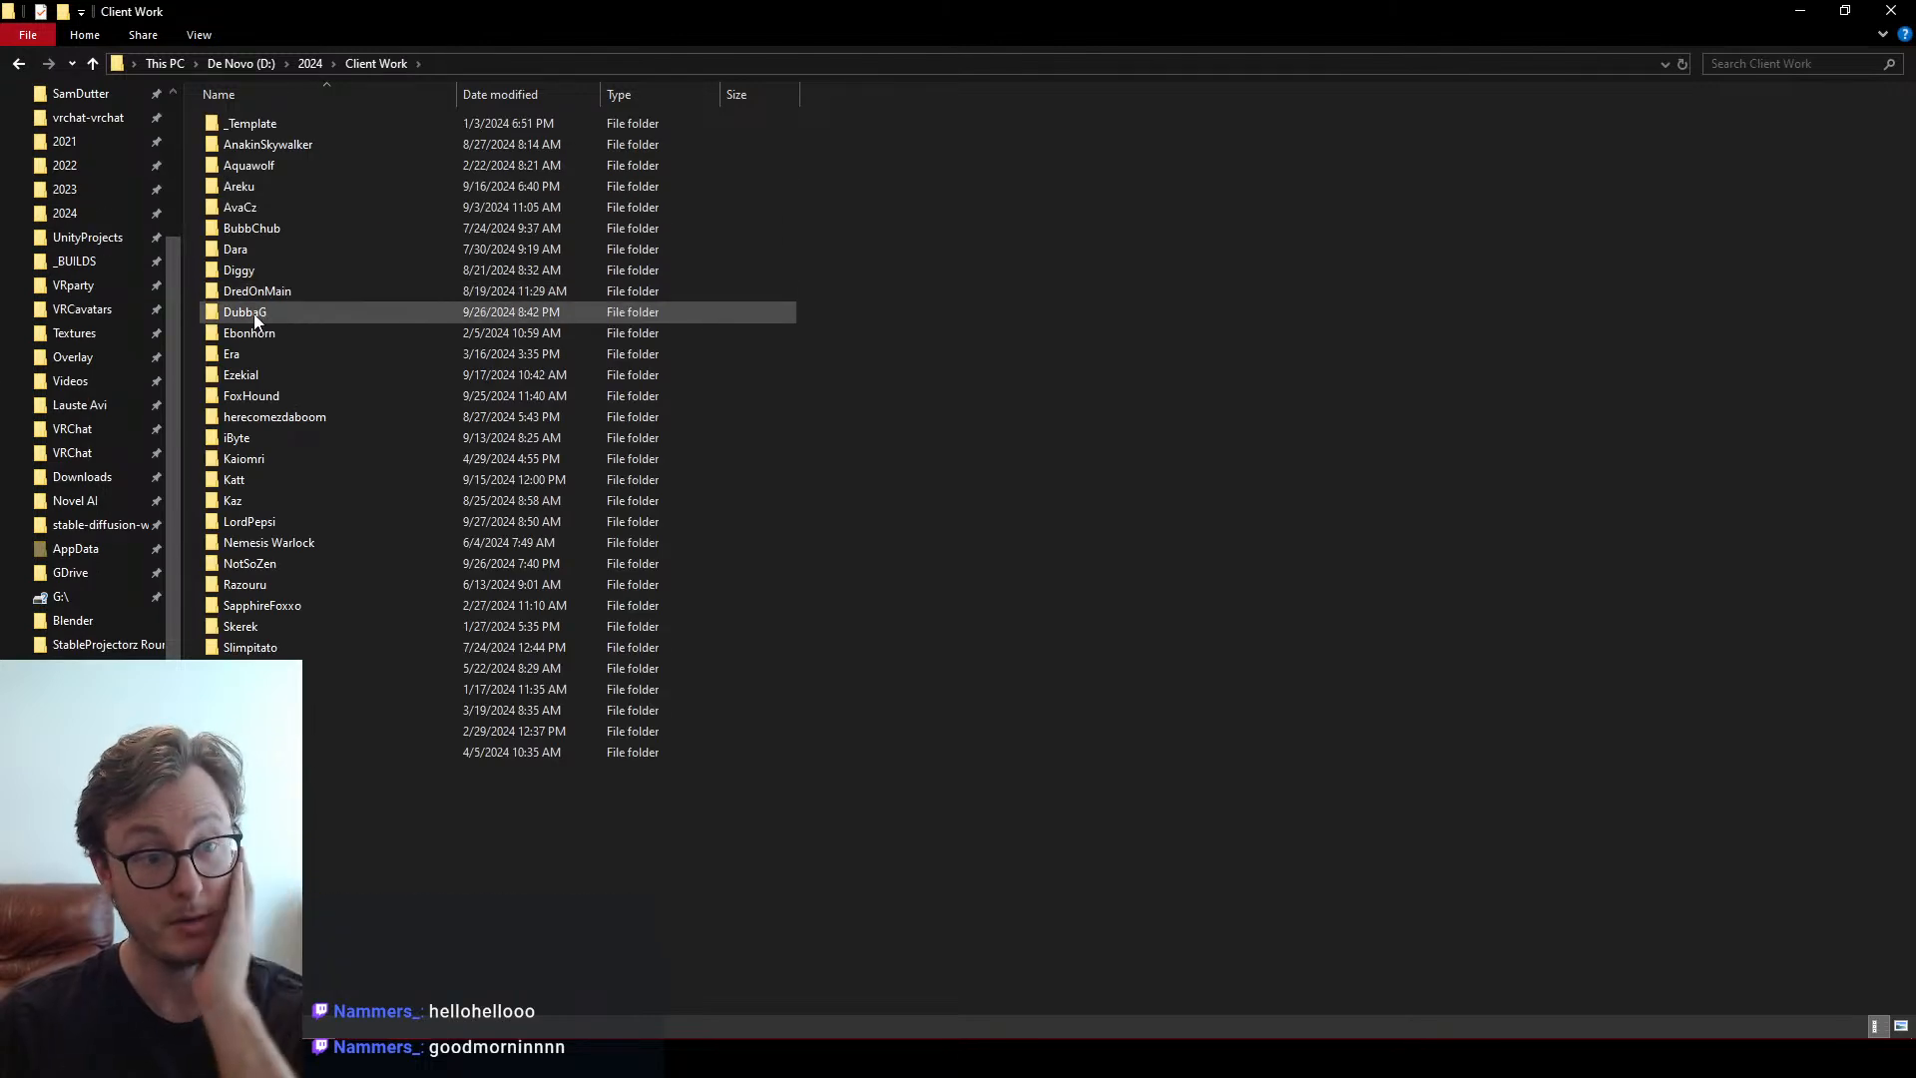
{"action": "double_click", "coordinate": [290, 523]}
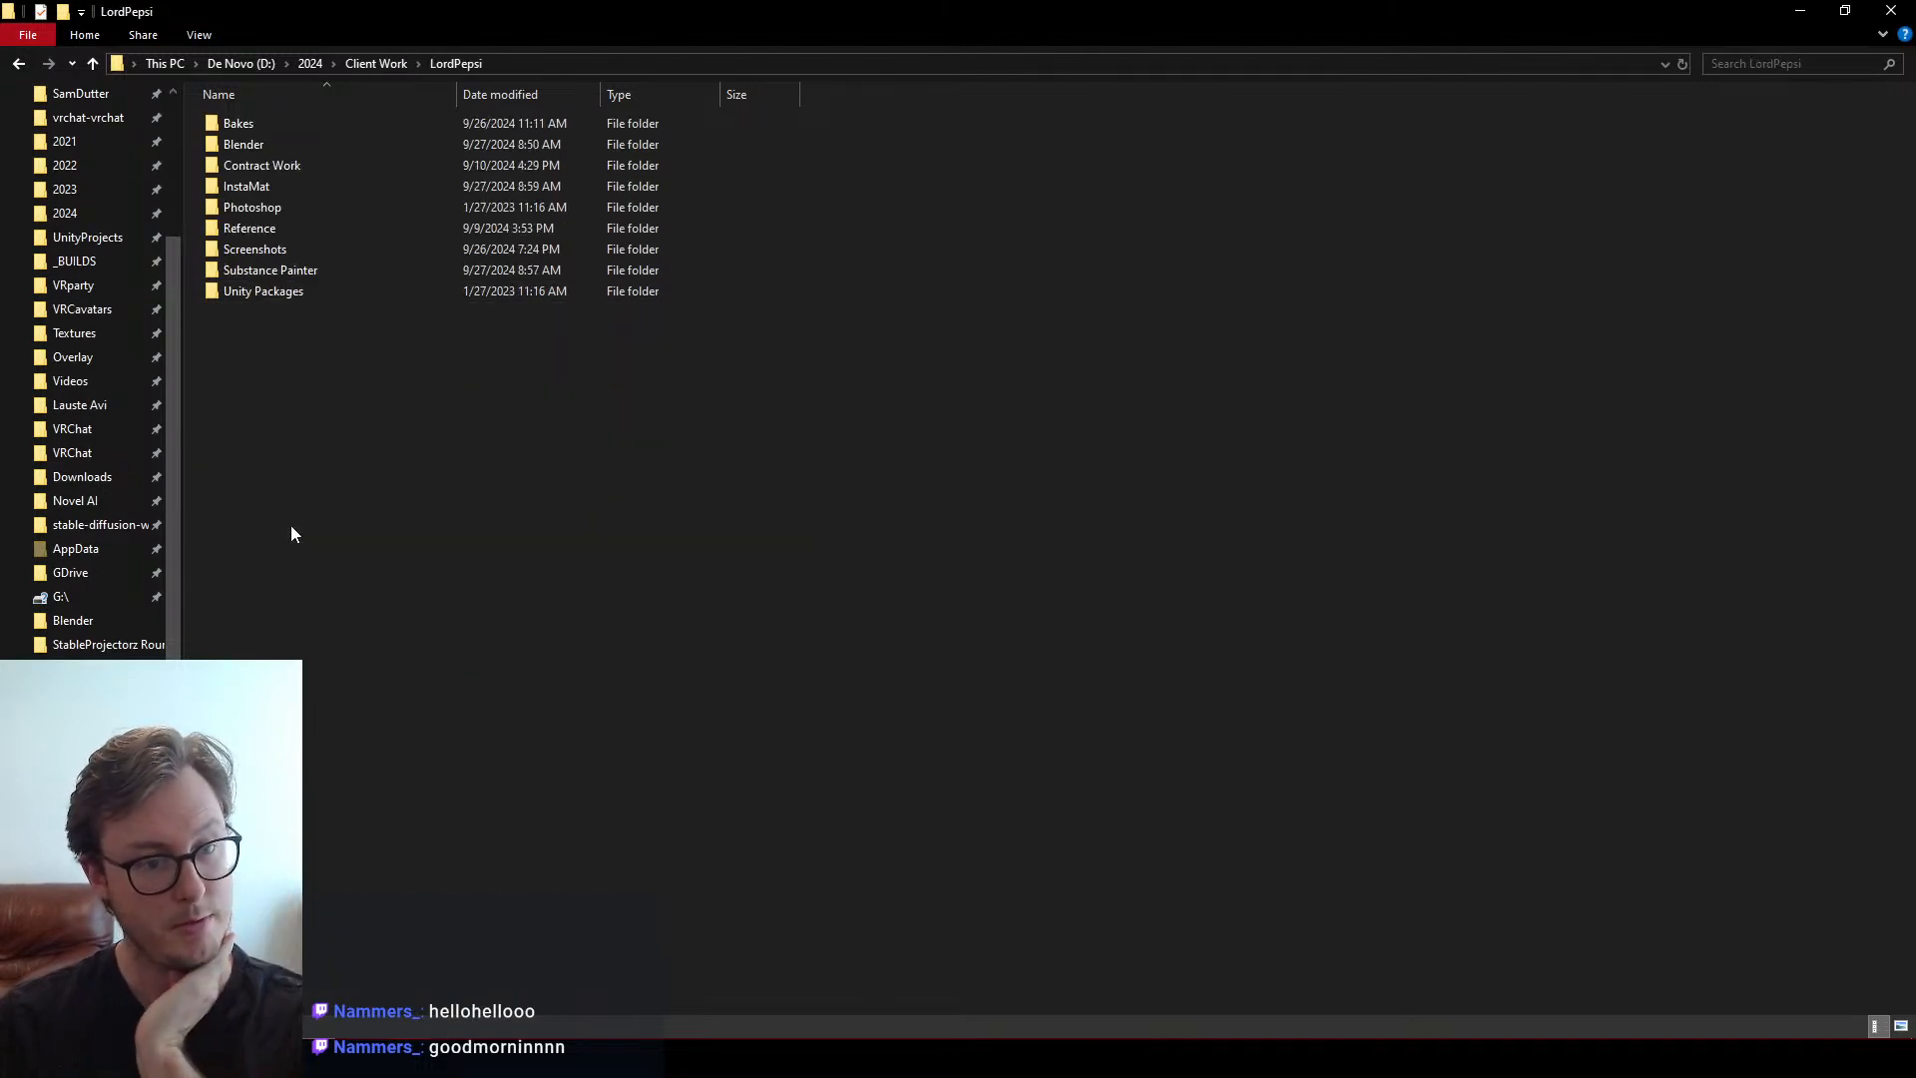
{"action": "double_click", "coordinate": [257, 248]}
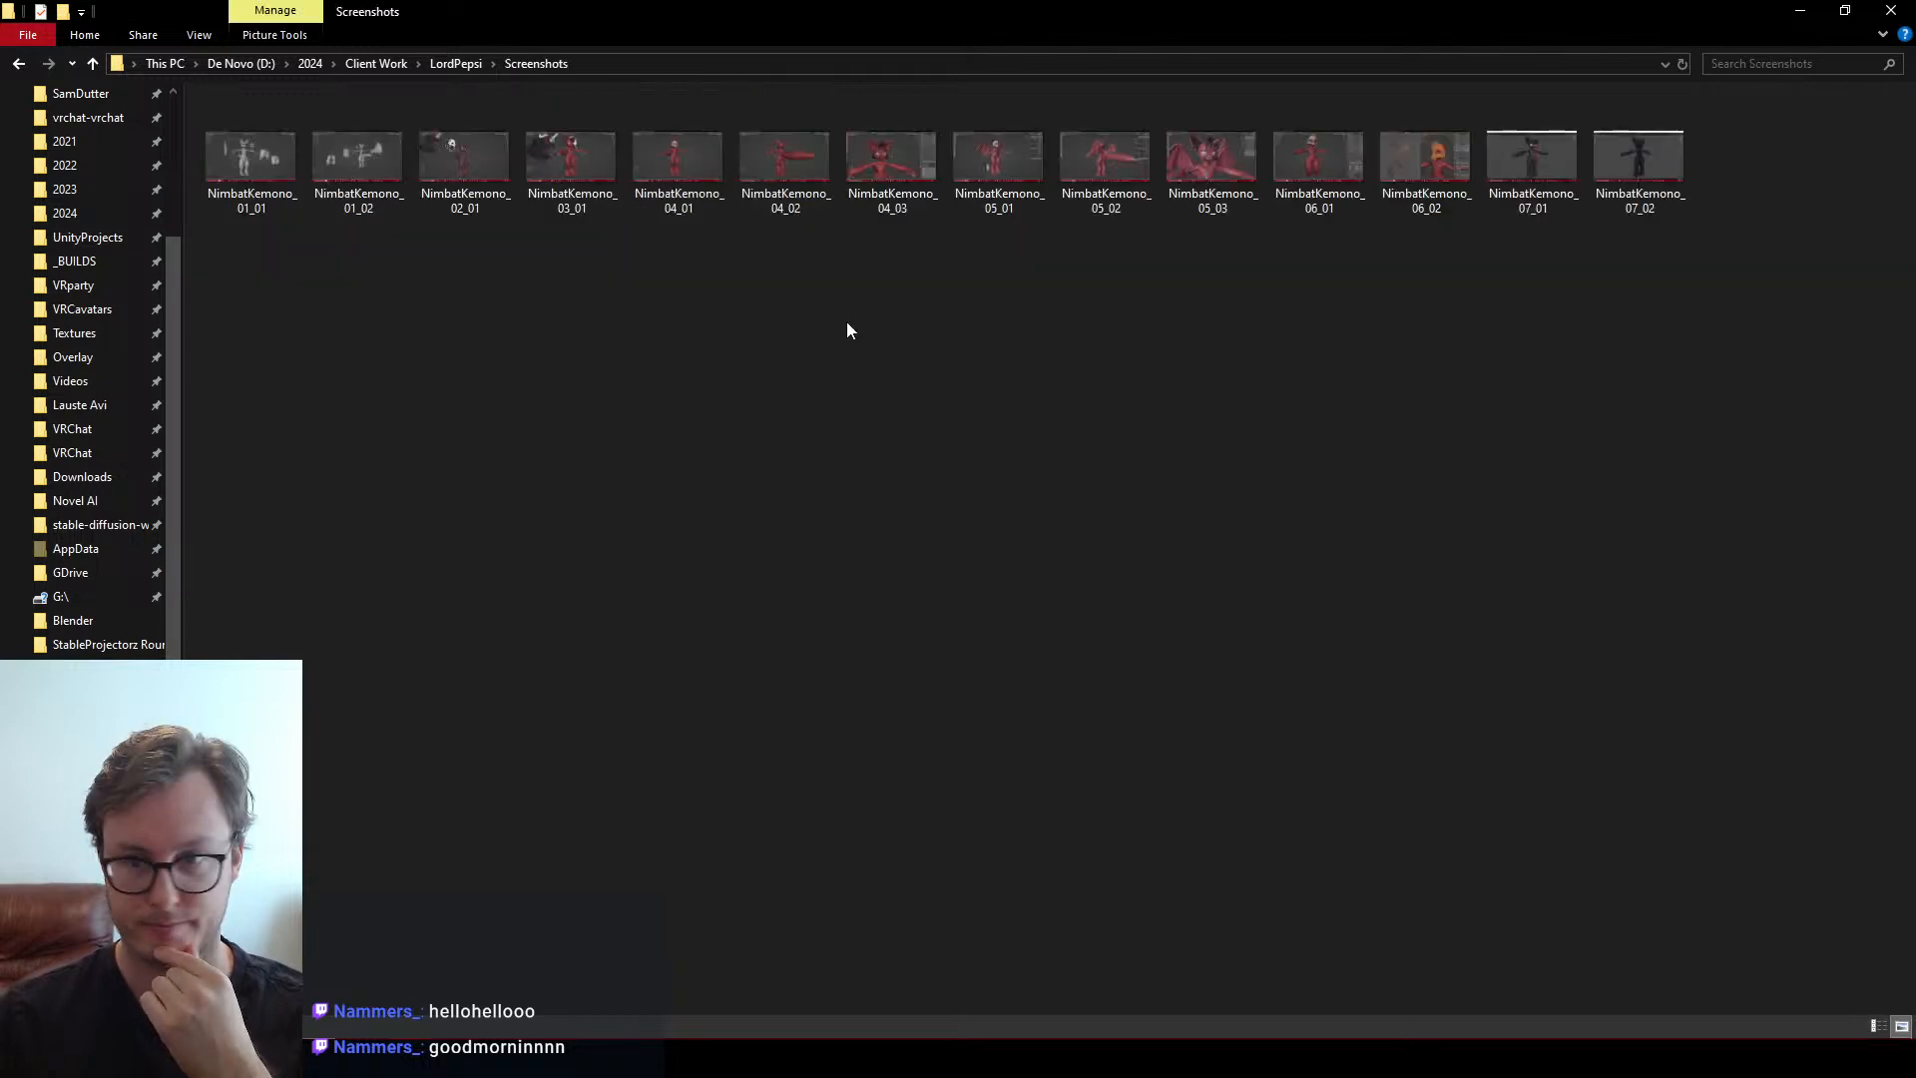
{"action": "left_click", "coordinate": [455, 64]}
{"action": "left_click", "coordinate": [273, 228]}
{"action": "double_click", "coordinate": [273, 227]}
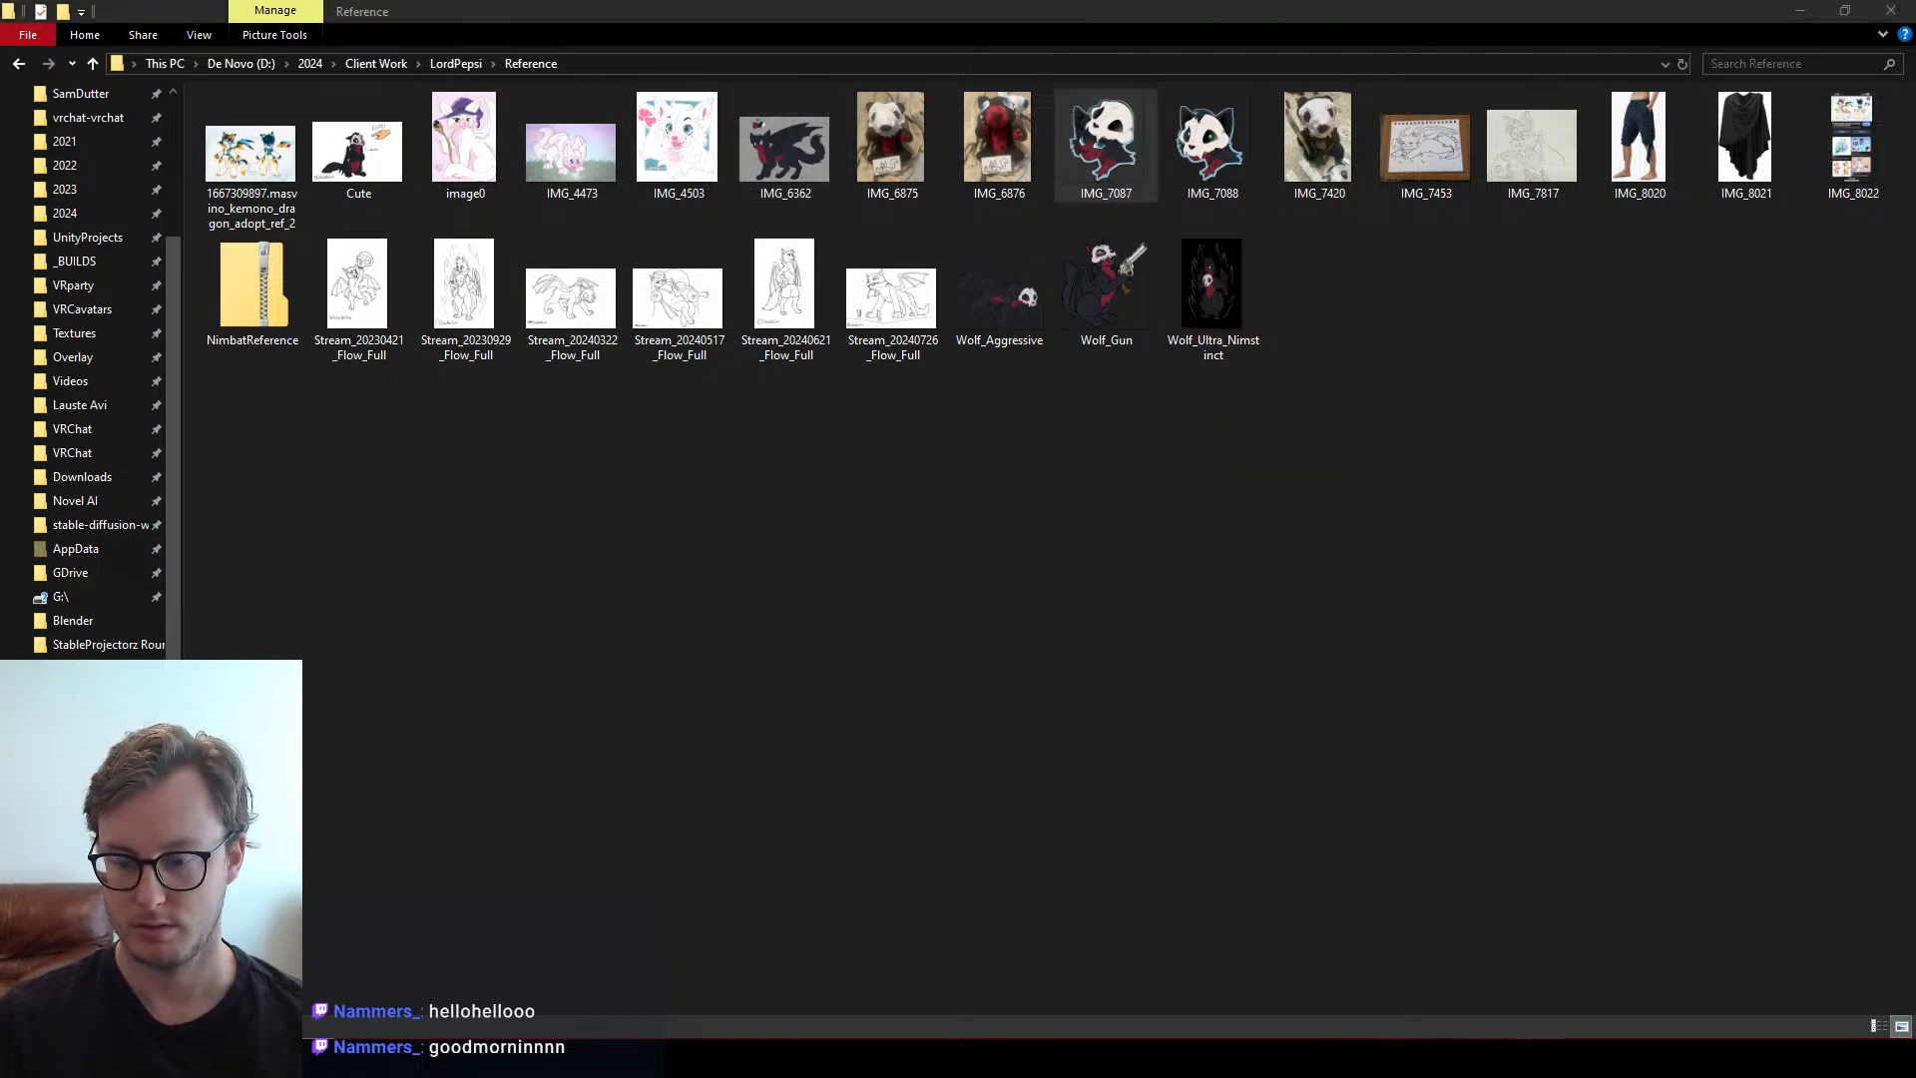
{"action": "key", "text": "alt+Tab"}
Clear the default images from the Blend node's Foreground and Background inputs
{"action": "scroll", "coordinate": [878, 564], "scroll_direction": "up", "scroll_amount": 1}
{"action": "middle_click_drag", "start_coordinate": [936, 581], "coordinate": [748, 463]}
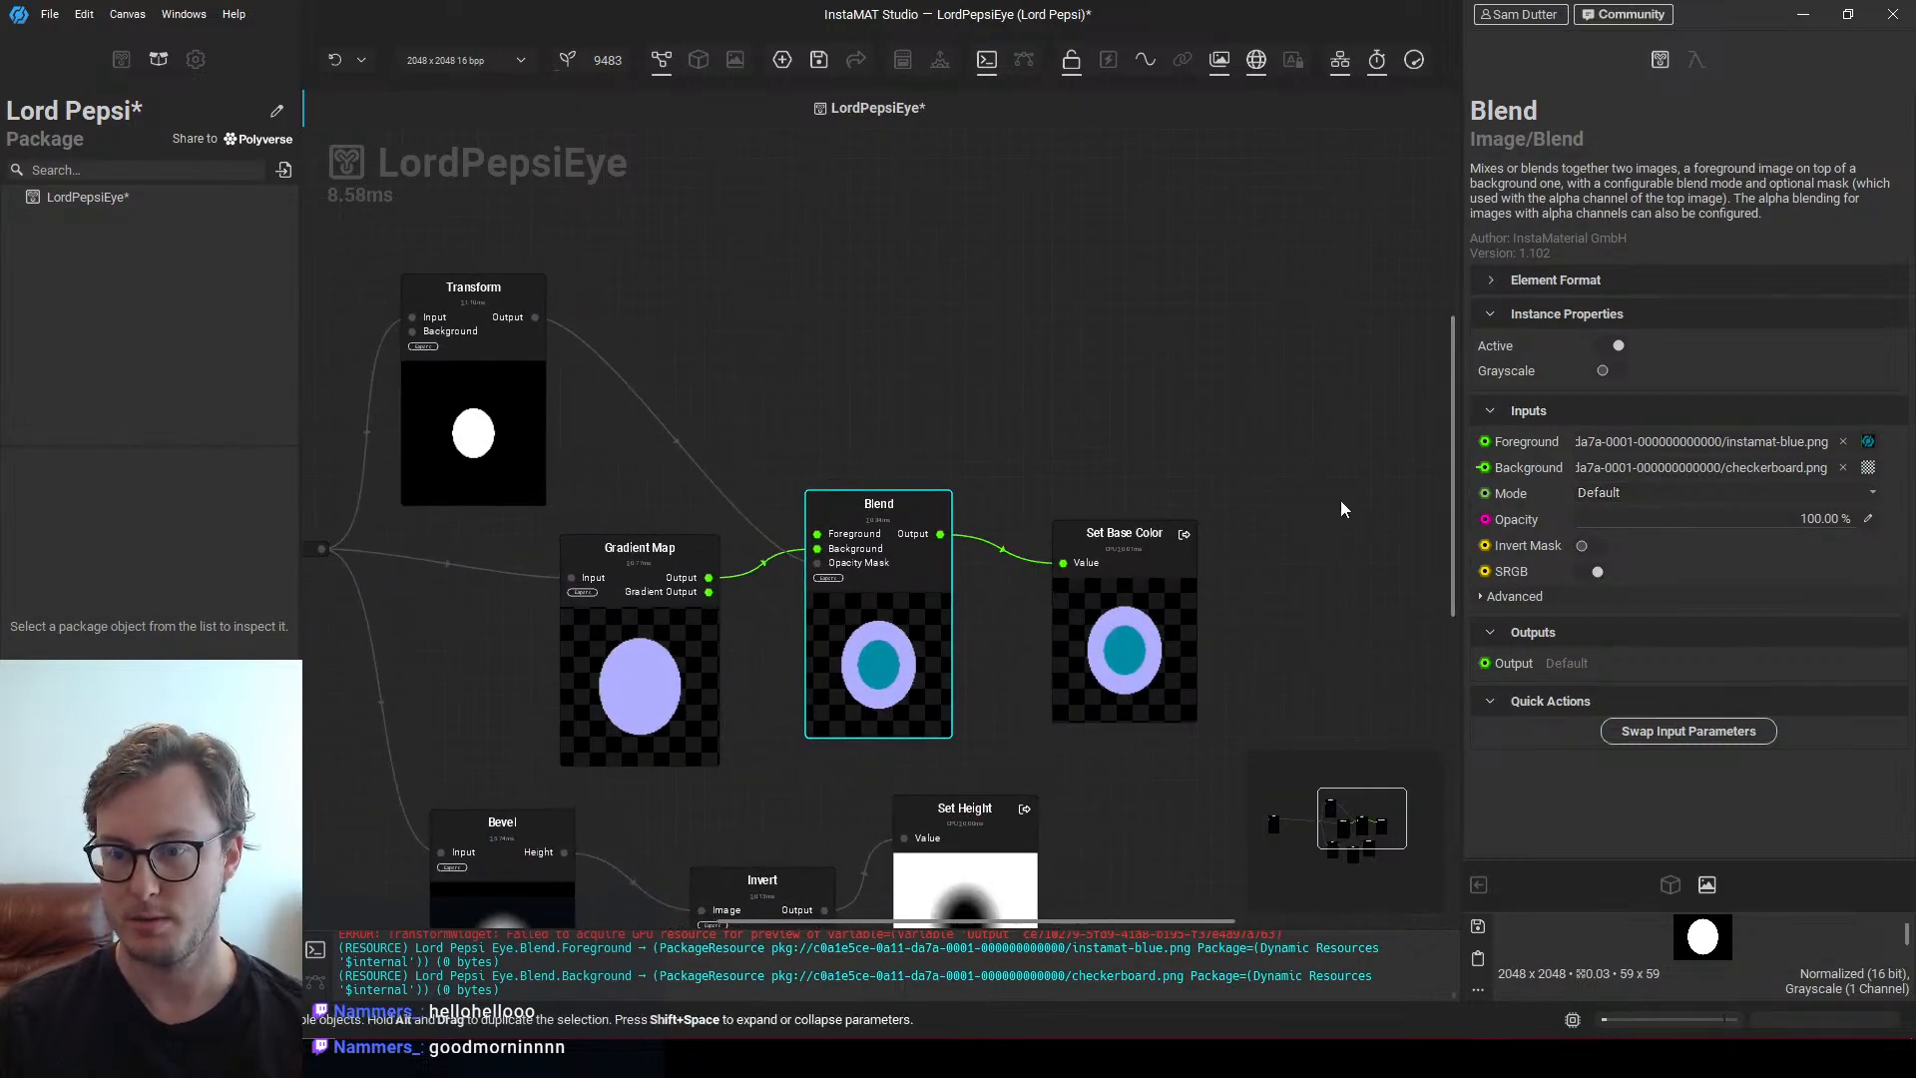
{"action": "left_click", "coordinate": [1846, 442]}
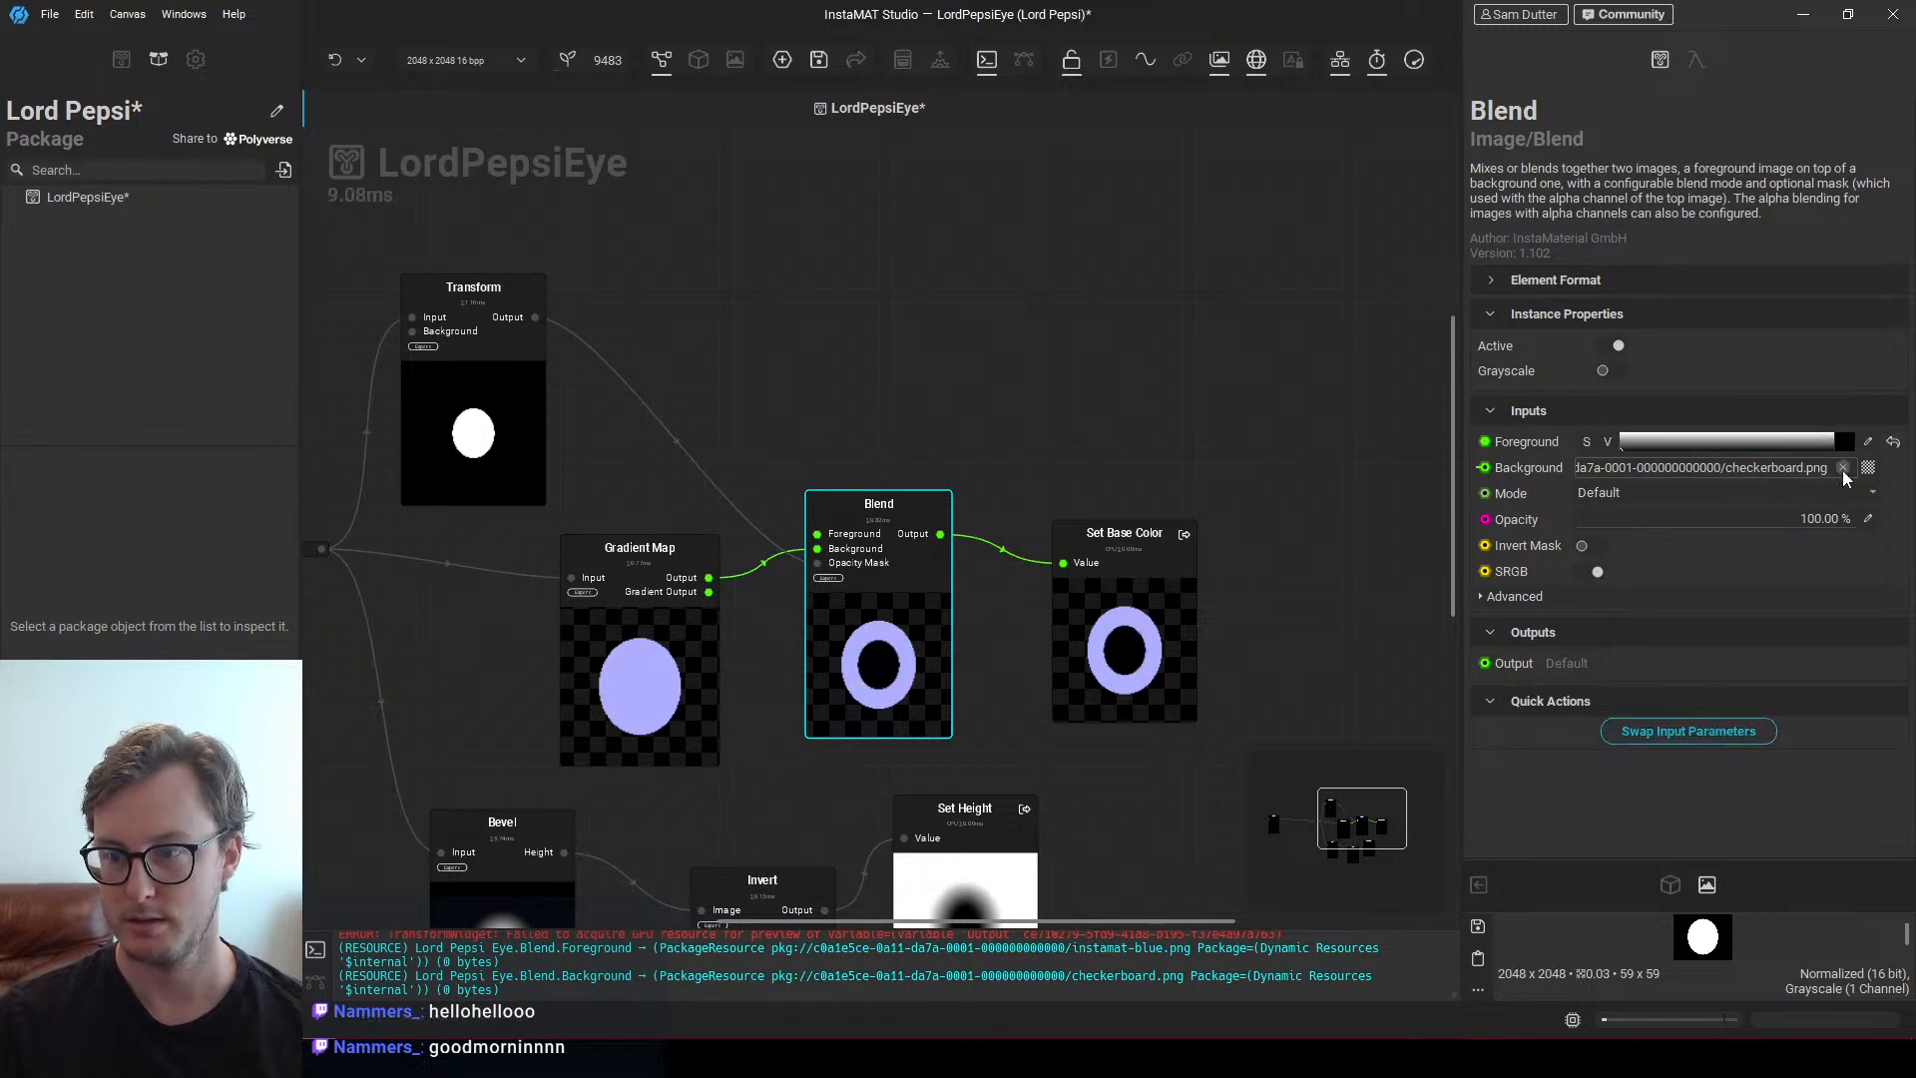
{"action": "left_click", "coordinate": [1843, 469]}
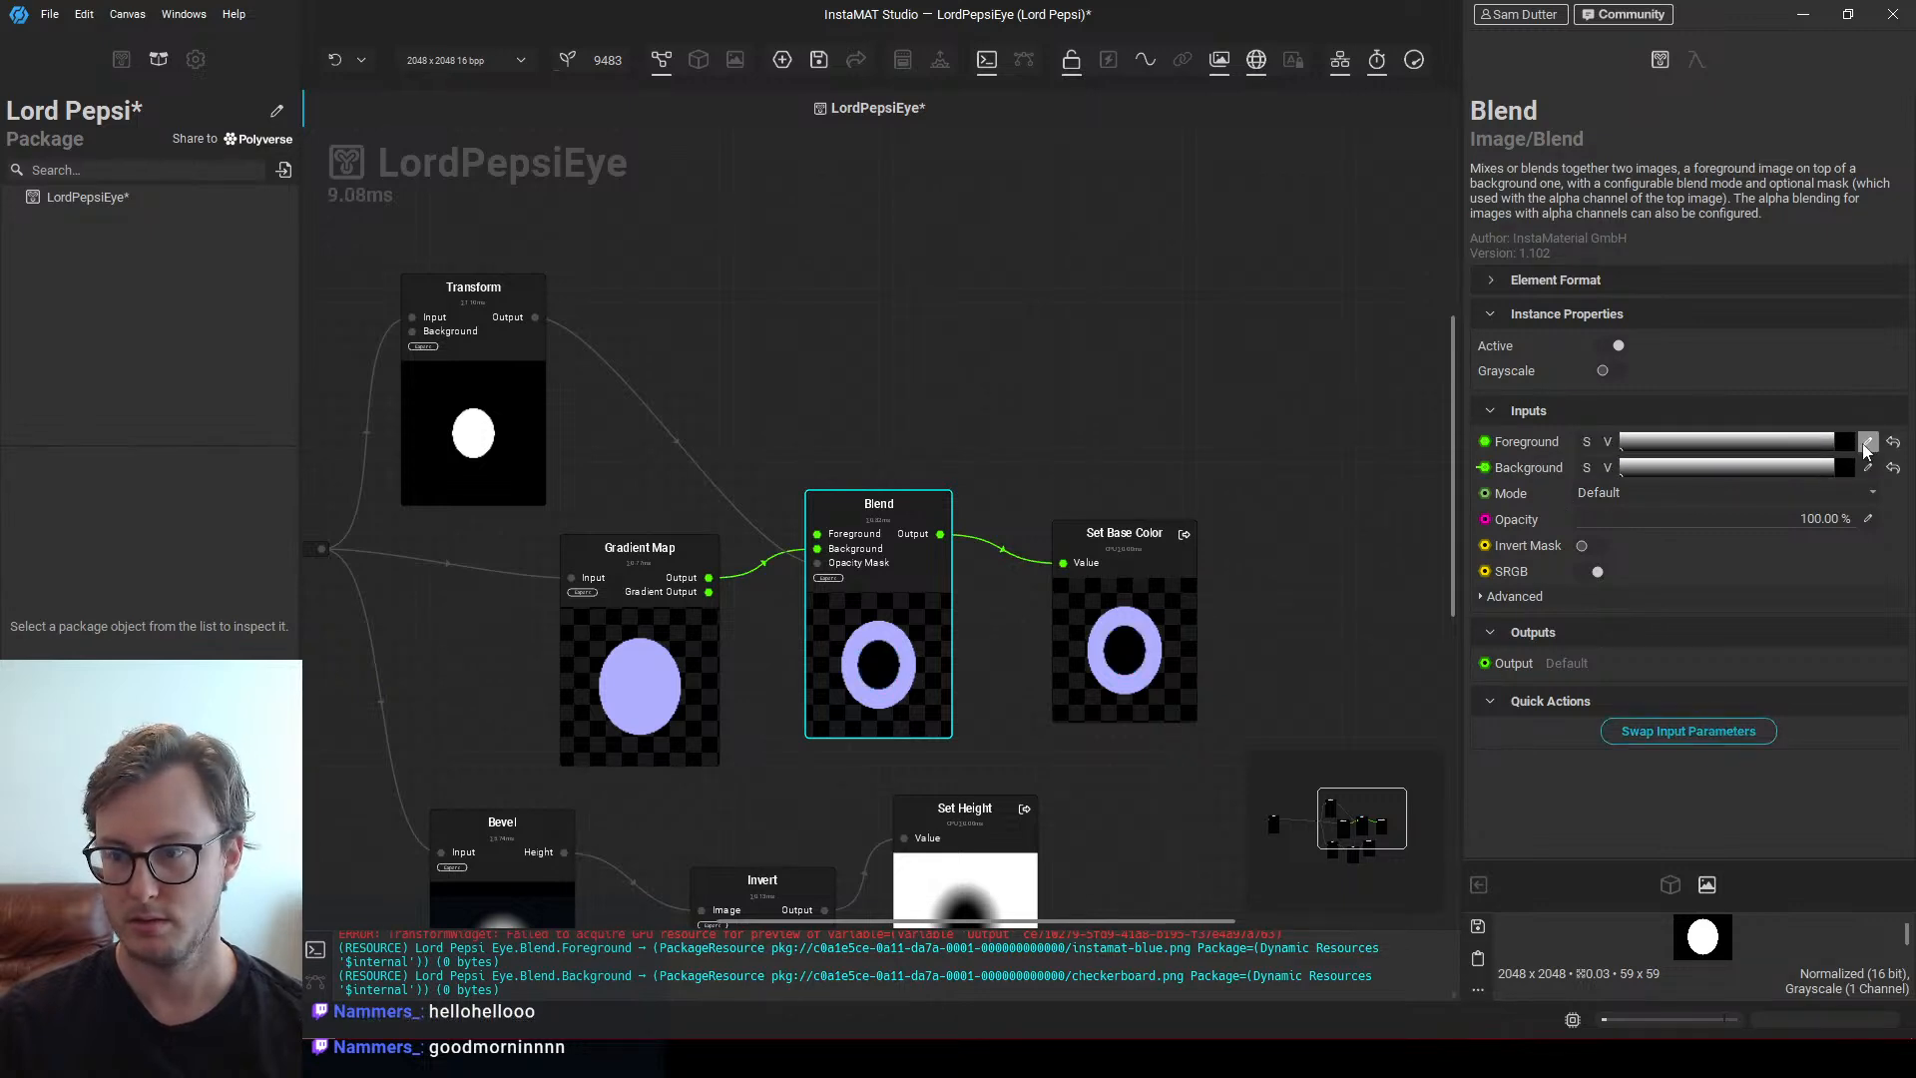
Sample a muted dark blue as the Blend node's Foreground colour, at H 0.5507, S 0.4646, V 0.3882
{"action": "left_click", "coordinate": [1847, 440]}
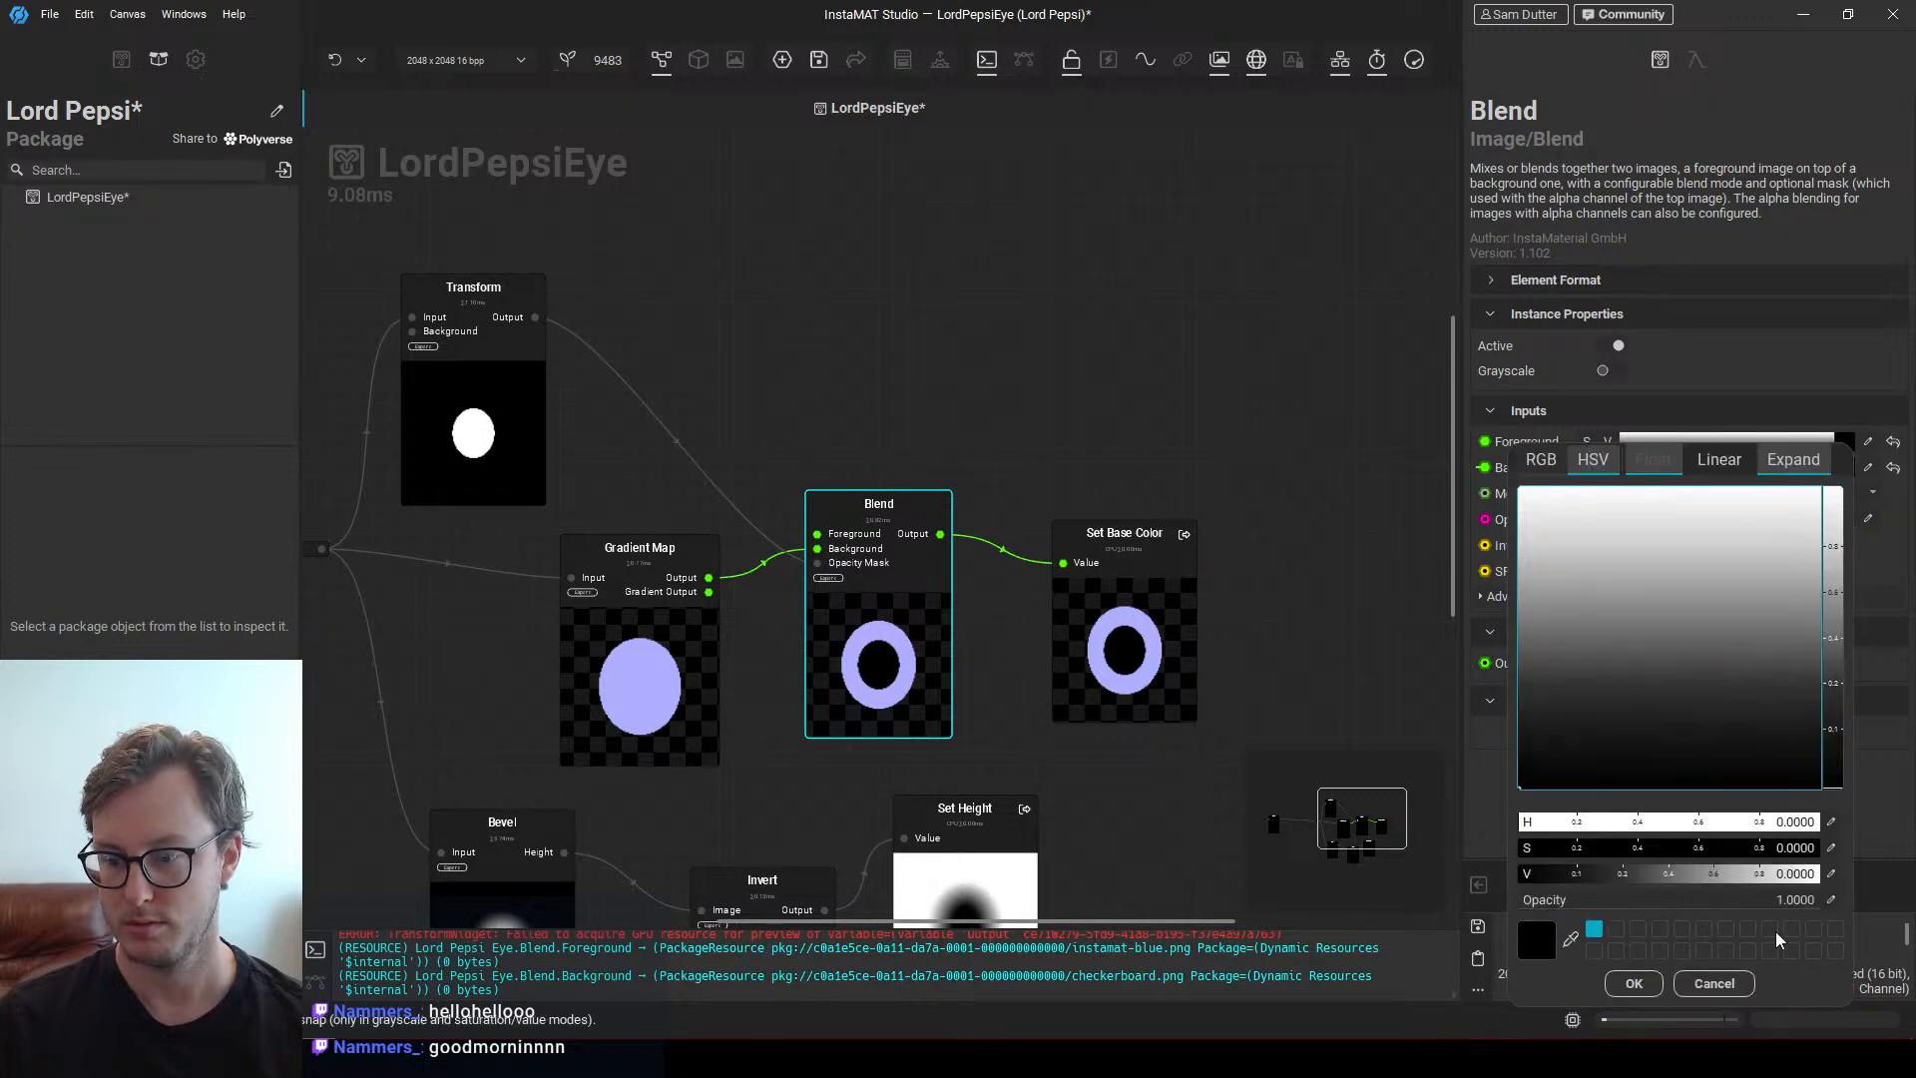
{"action": "left_click", "coordinate": [1570, 938]}
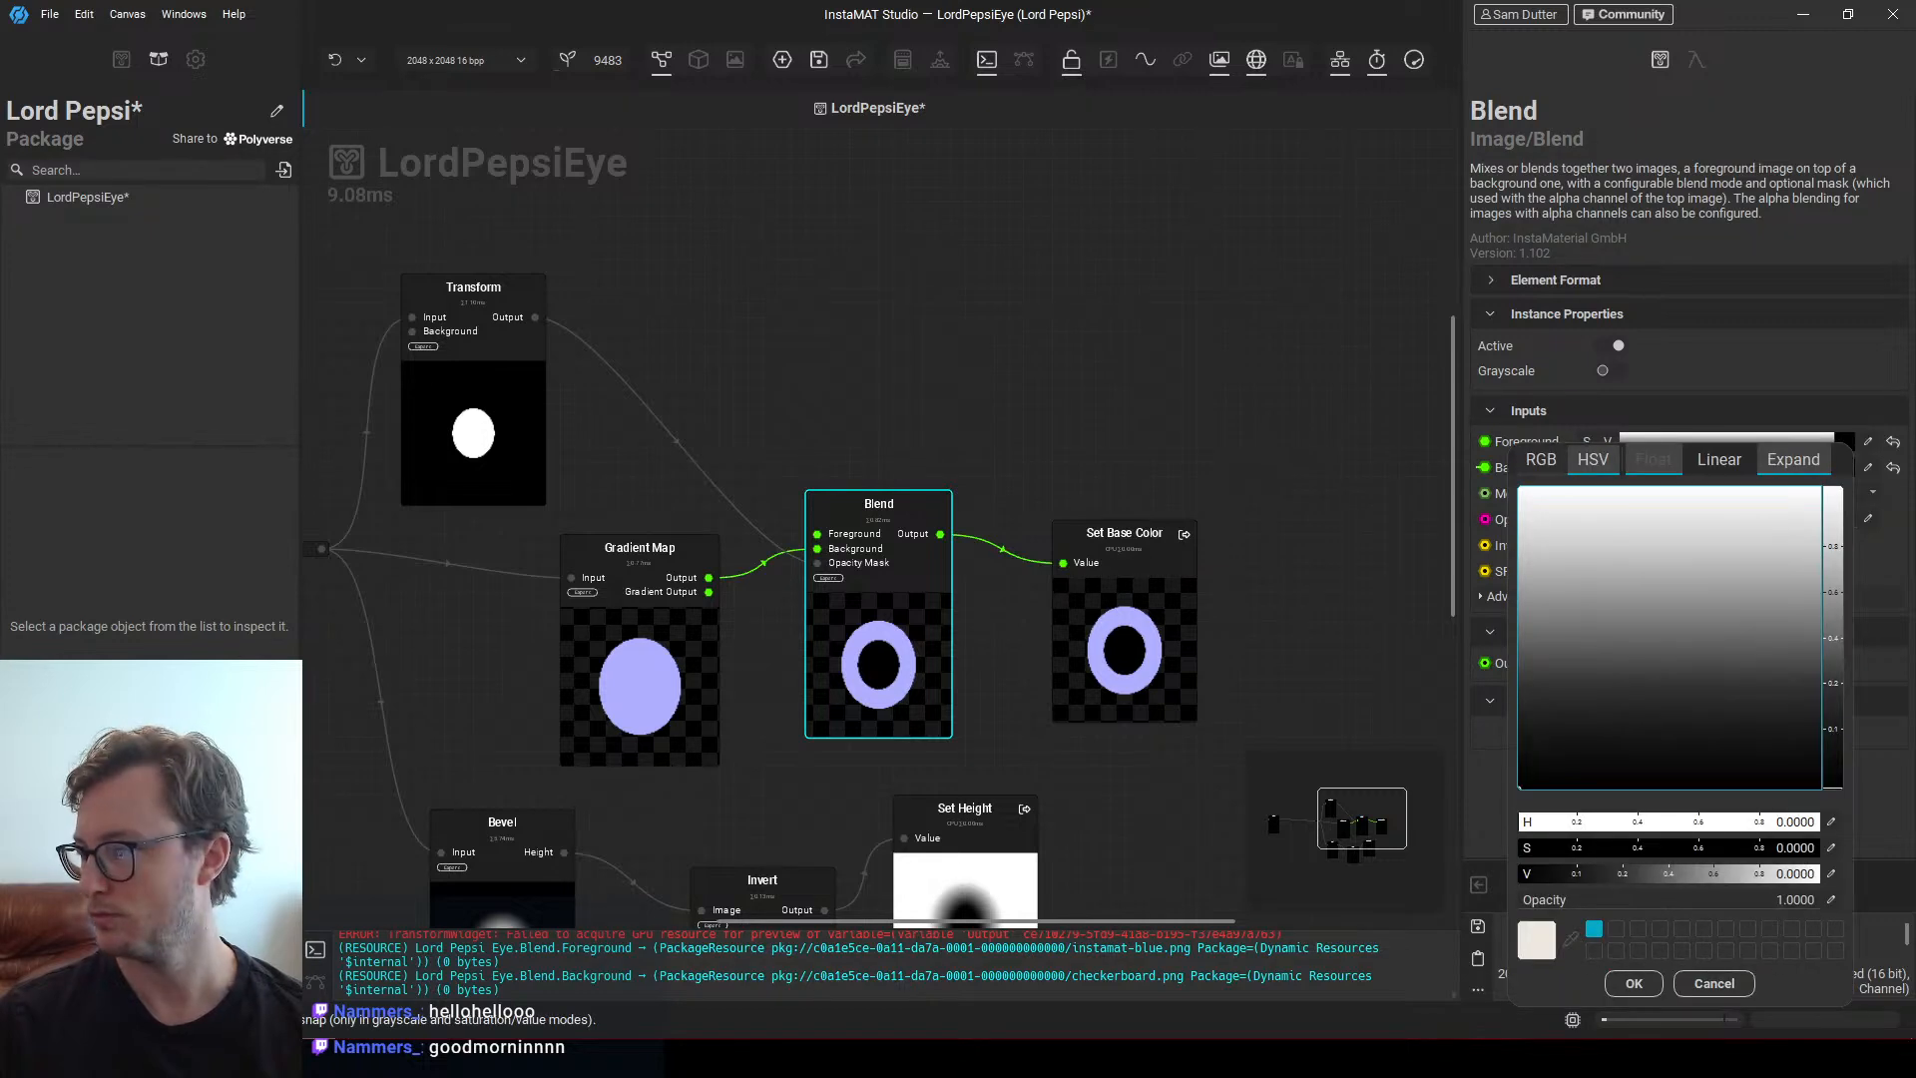
{"action": "left_click", "coordinate": [1642, 651]}
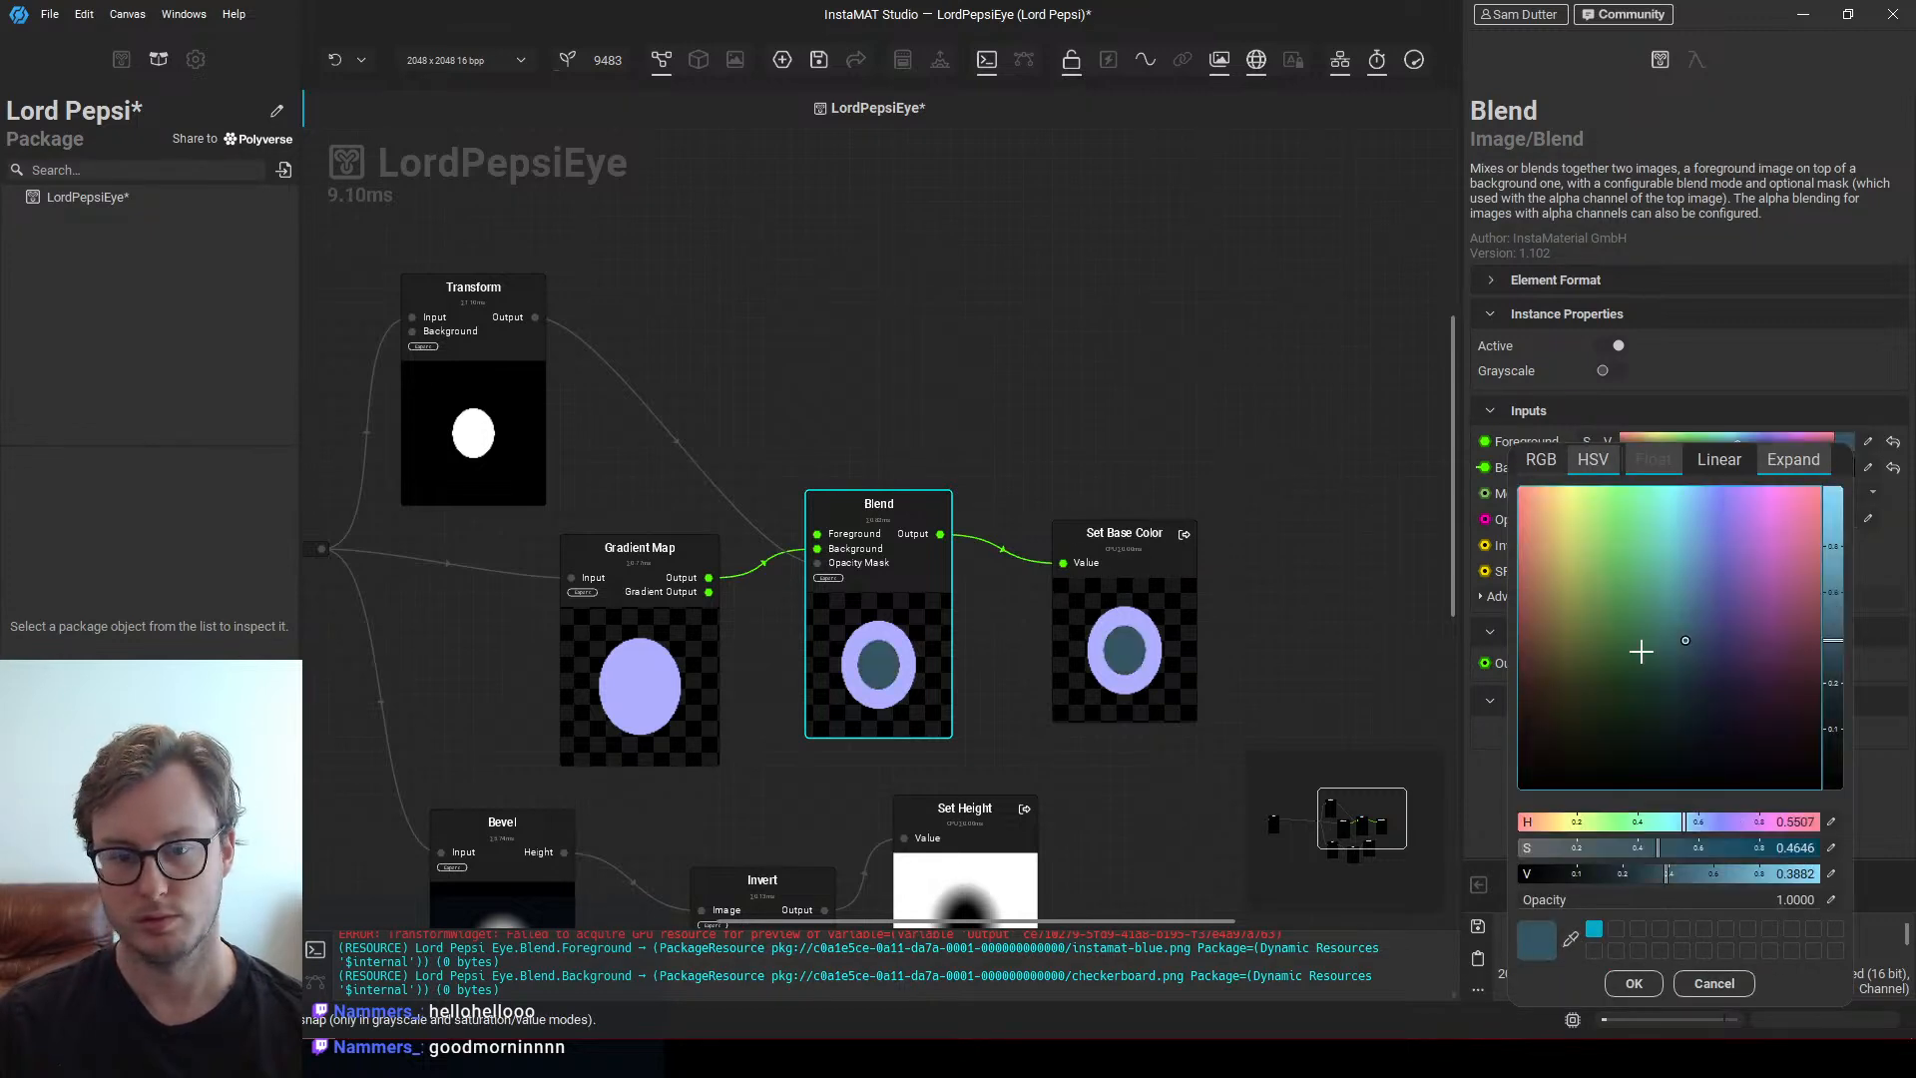
{"action": "left_click", "coordinate": [1222, 366]}
Line up the Transform node above the Gradient Map and move Set Base Color further away from Blend to widen the gap
{"action": "scroll", "coordinate": [1088, 379], "scroll_direction": "up", "scroll_amount": 5}
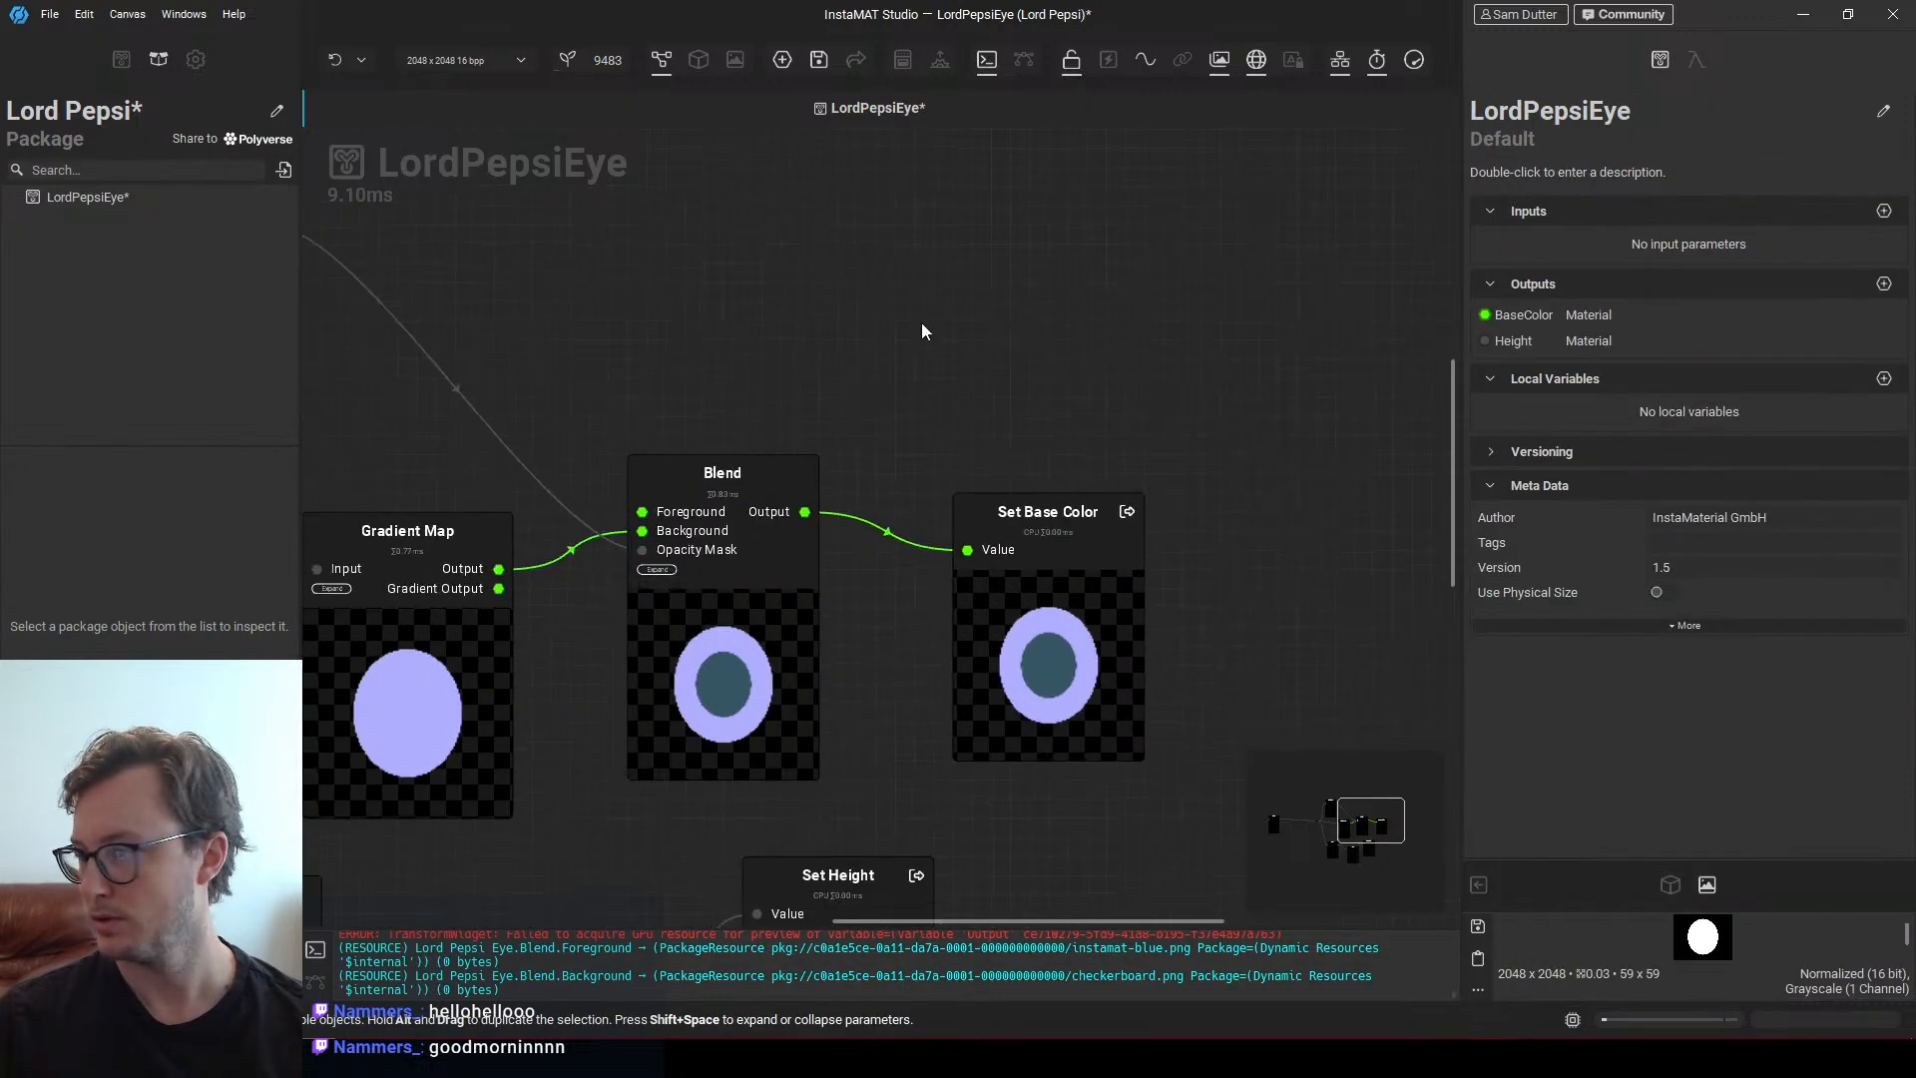
{"action": "middle_click_drag", "start_coordinate": [808, 623], "coordinate": [936, 644]}
{"action": "left_click", "coordinate": [913, 645]}
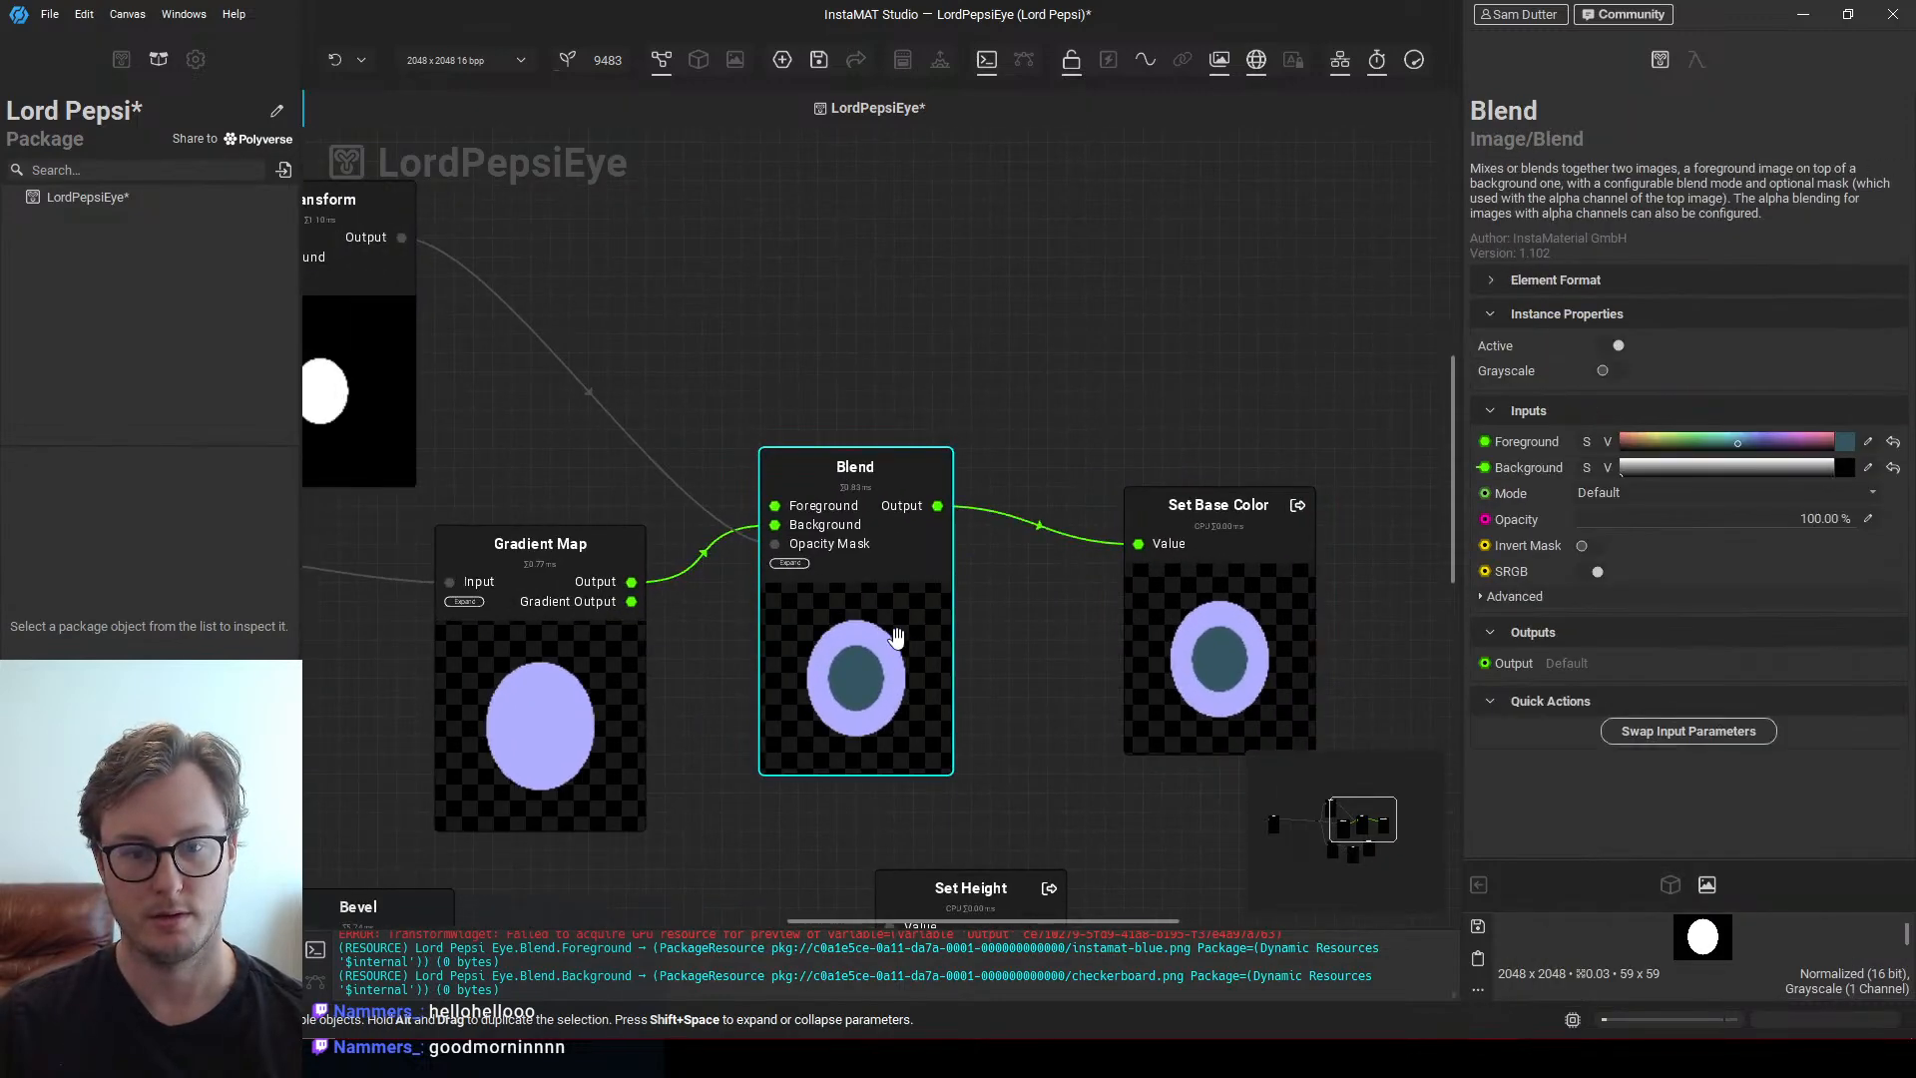
{"action": "scroll", "coordinate": [858, 633], "scroll_direction": "down", "scroll_amount": 3}
{"action": "left_click_drag", "start_coordinate": [608, 394], "coordinate": [750, 394]}
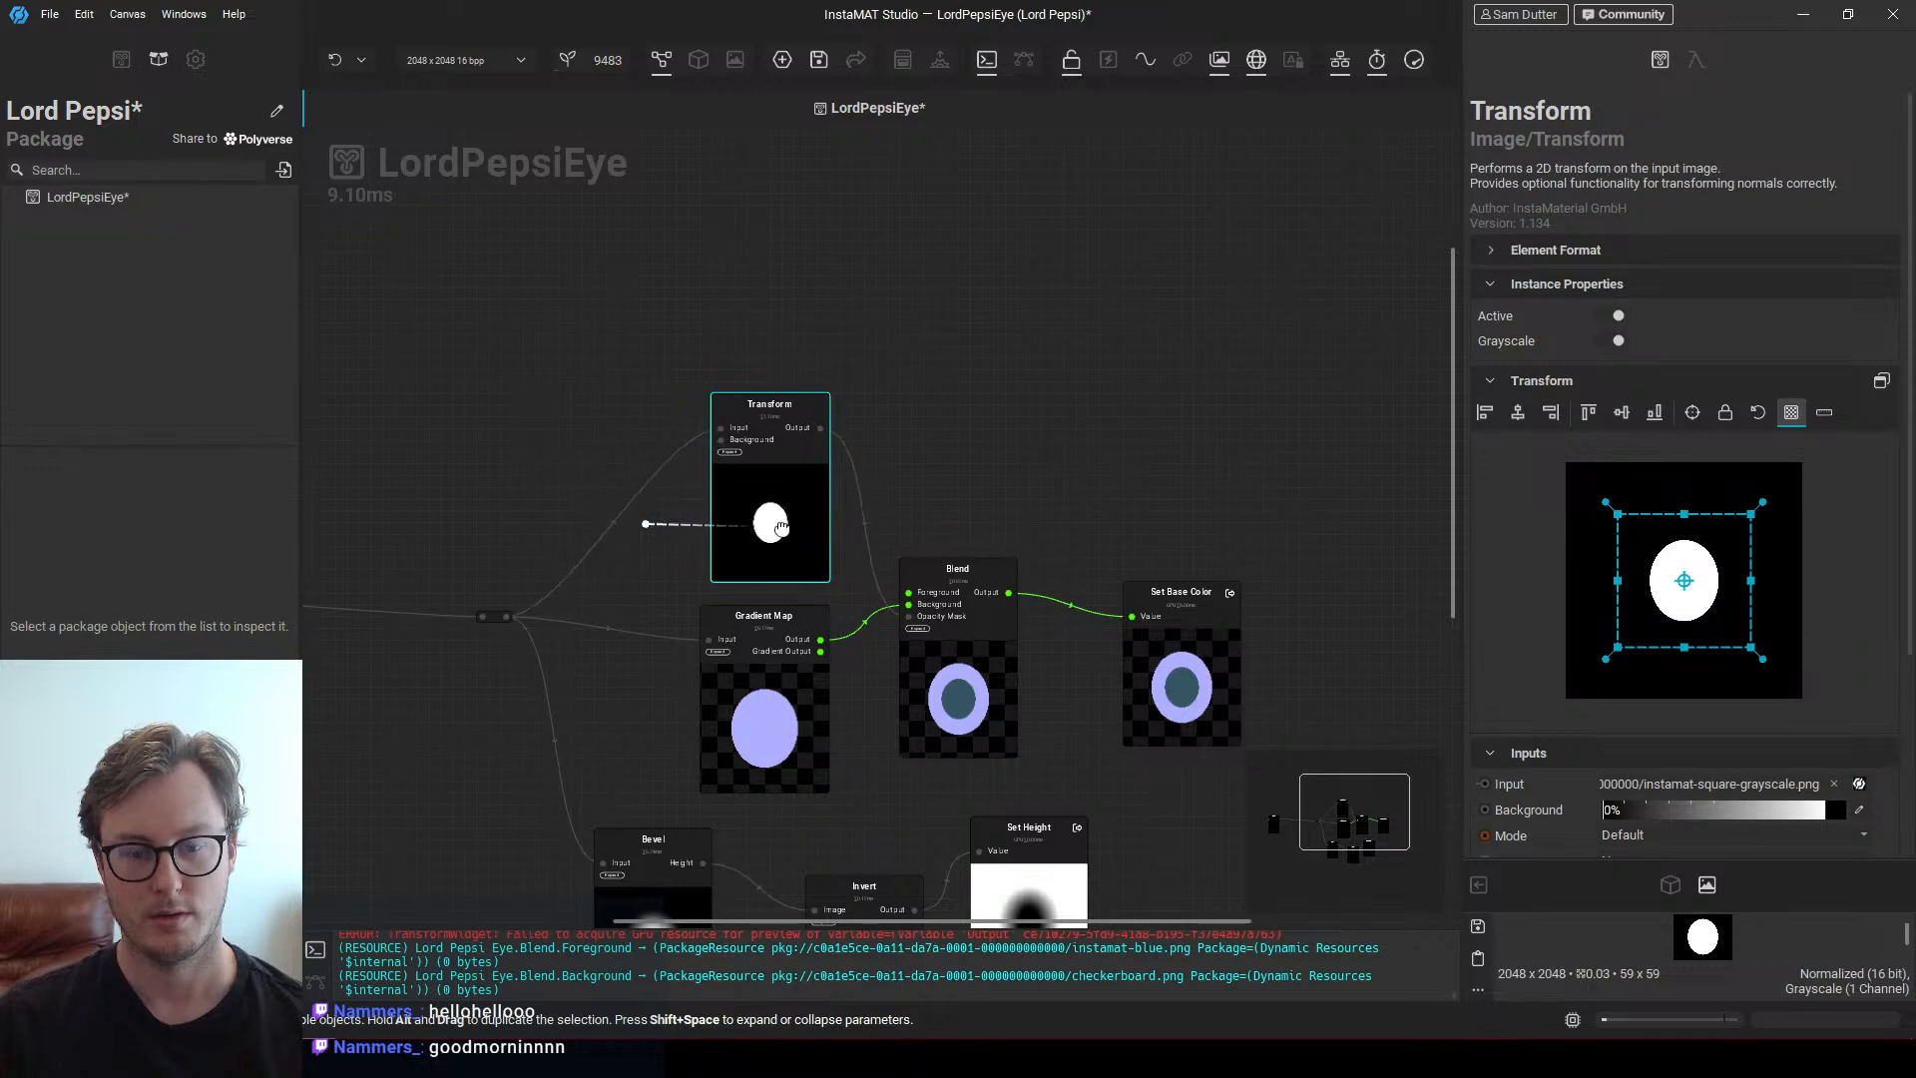
{"action": "middle_click_drag", "start_coordinate": [897, 544], "coordinate": [560, 476]}
{"action": "left_click_drag", "start_coordinate": [847, 612], "coordinate": [1023, 588]}
{"action": "middle_click_drag", "start_coordinate": [760, 589], "coordinate": [1037, 576]}
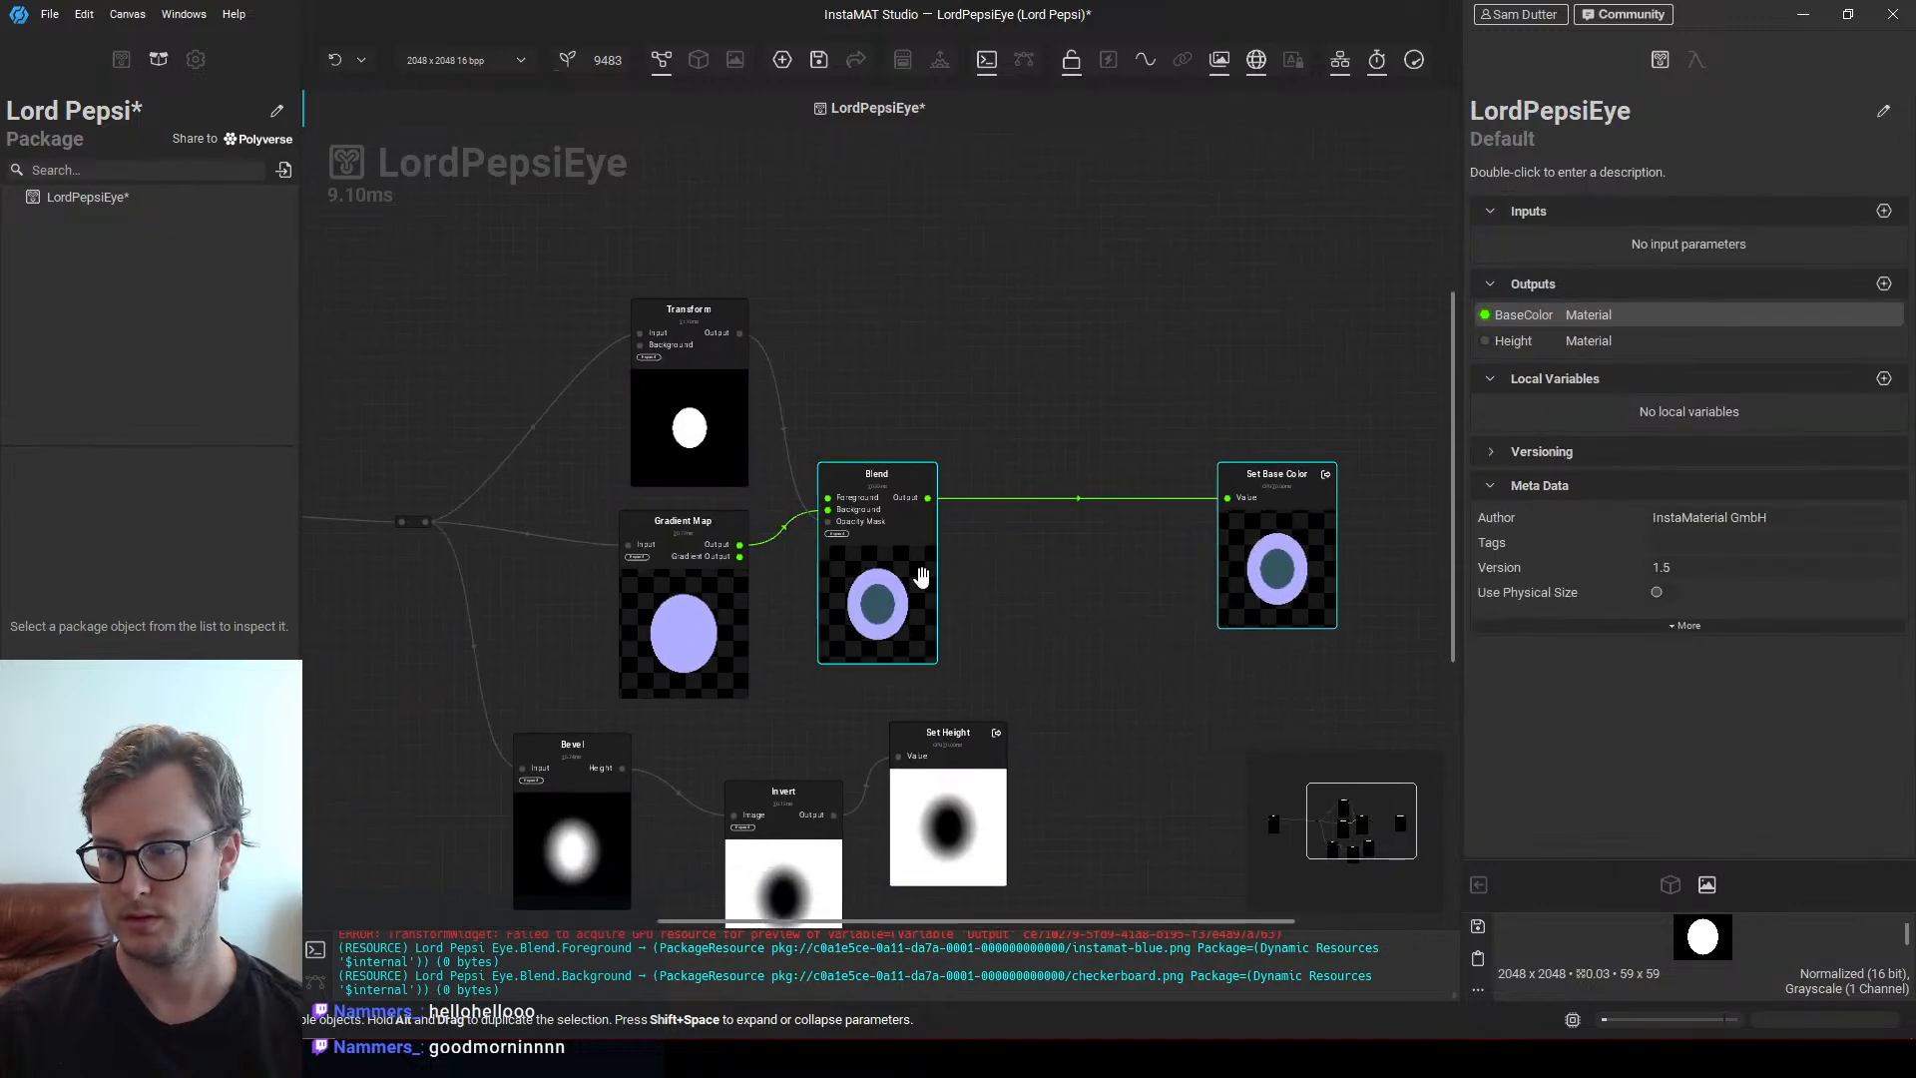
{"action": "left_click", "coordinate": [881, 599]}
{"action": "scroll", "coordinate": [984, 503], "scroll_direction": "down", "scroll_amount": 3}
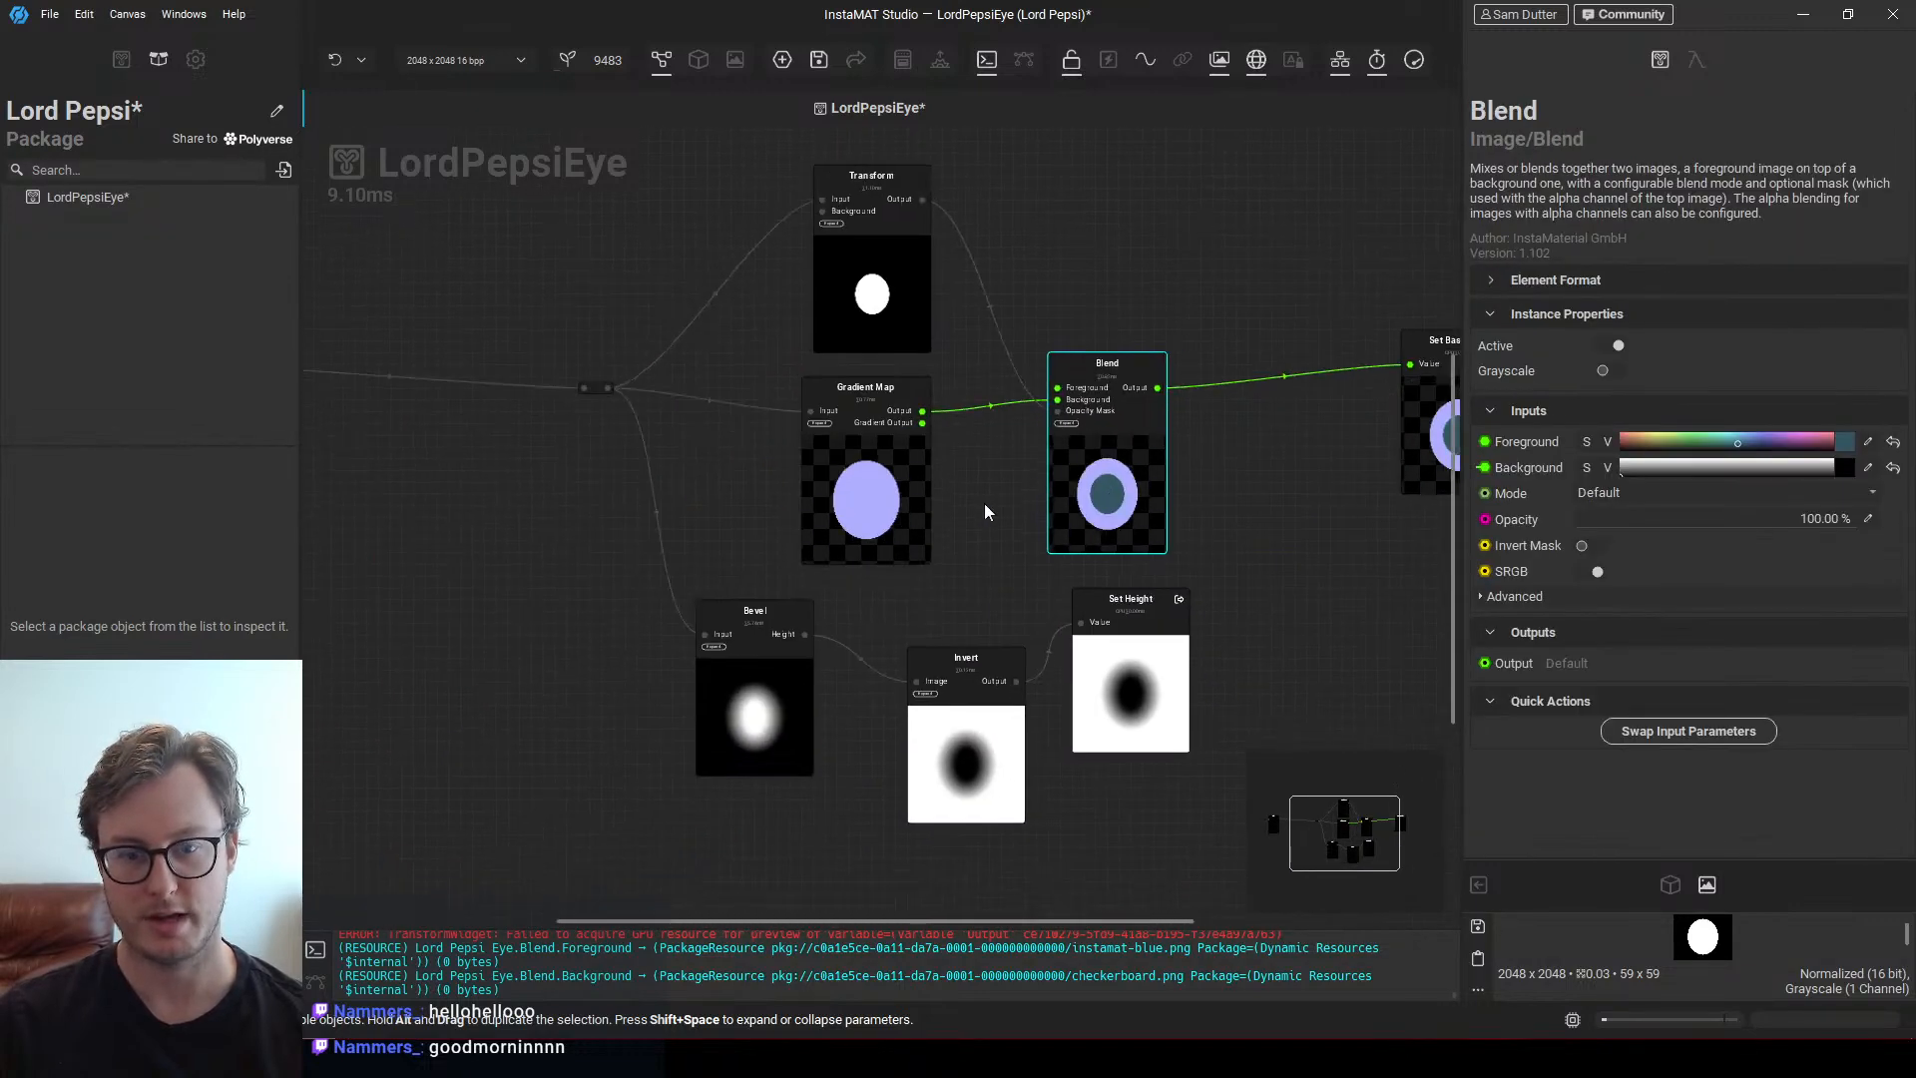
Move the reroute point closer to the Circle node and add an Edge Detection node fed by its output
{"action": "middle_click_drag", "start_coordinate": [704, 554], "coordinate": [585, 565]}
{"action": "scroll", "coordinate": [924, 541], "scroll_direction": "up", "scroll_amount": 3}
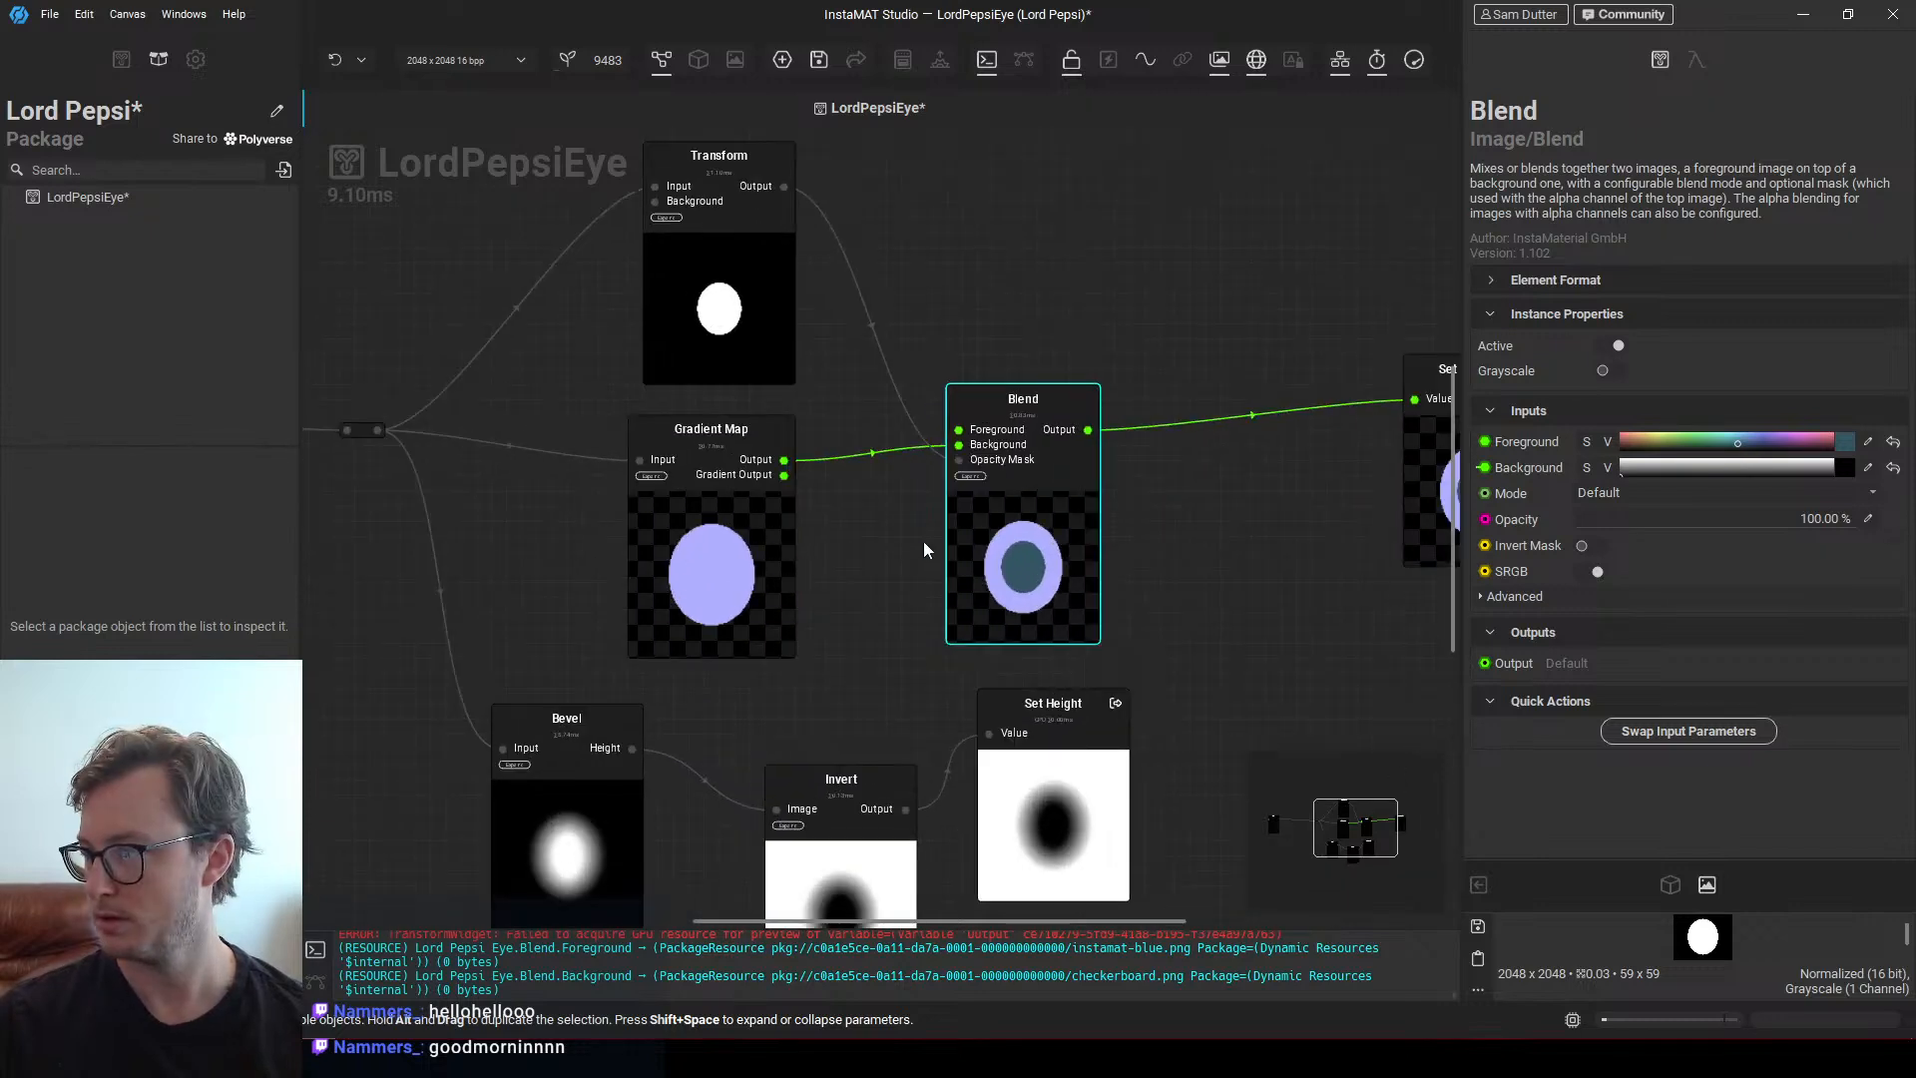
{"action": "scroll", "coordinate": [683, 587], "scroll_direction": "down", "scroll_amount": 3}
{"action": "scroll", "coordinate": [594, 622], "scroll_direction": "up", "scroll_amount": 1}
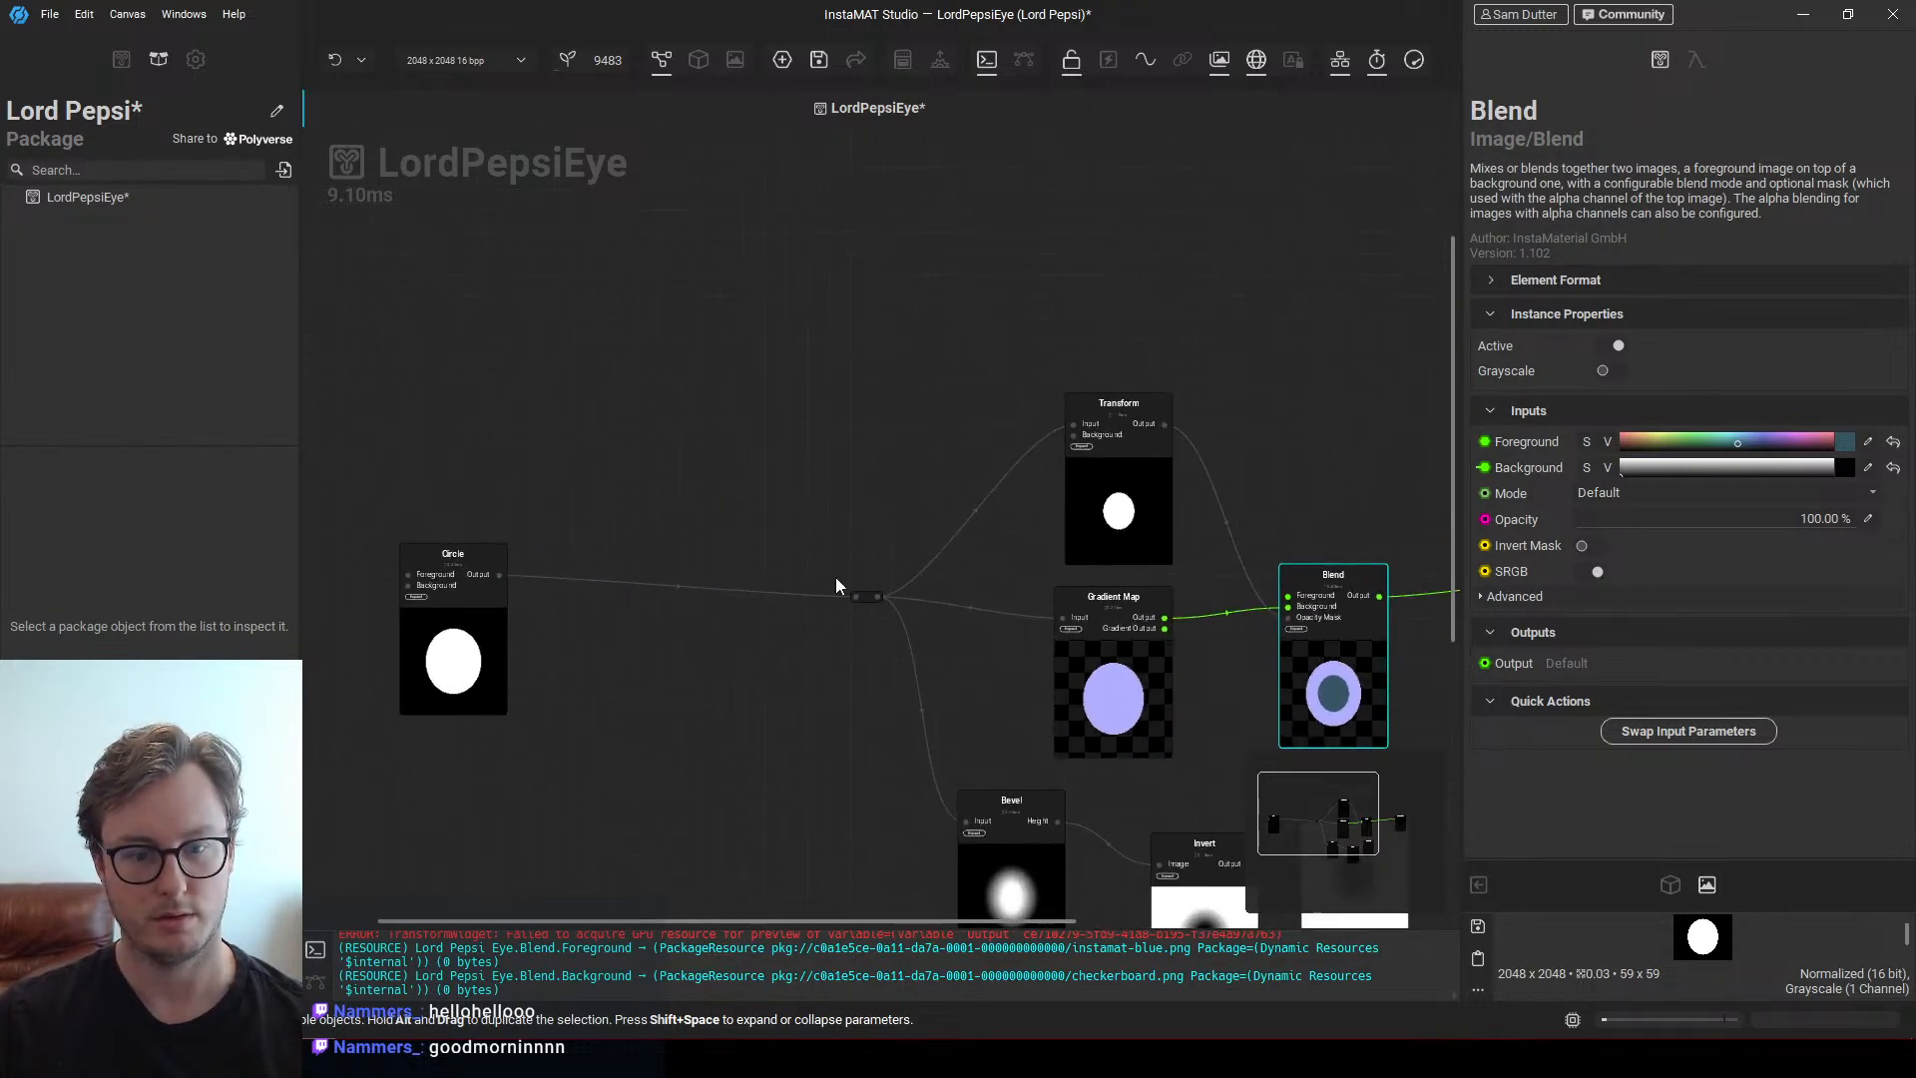
{"action": "left_click_drag", "start_coordinate": [867, 590], "coordinate": [960, 293]}
{"action": "type", "text": "edg"}
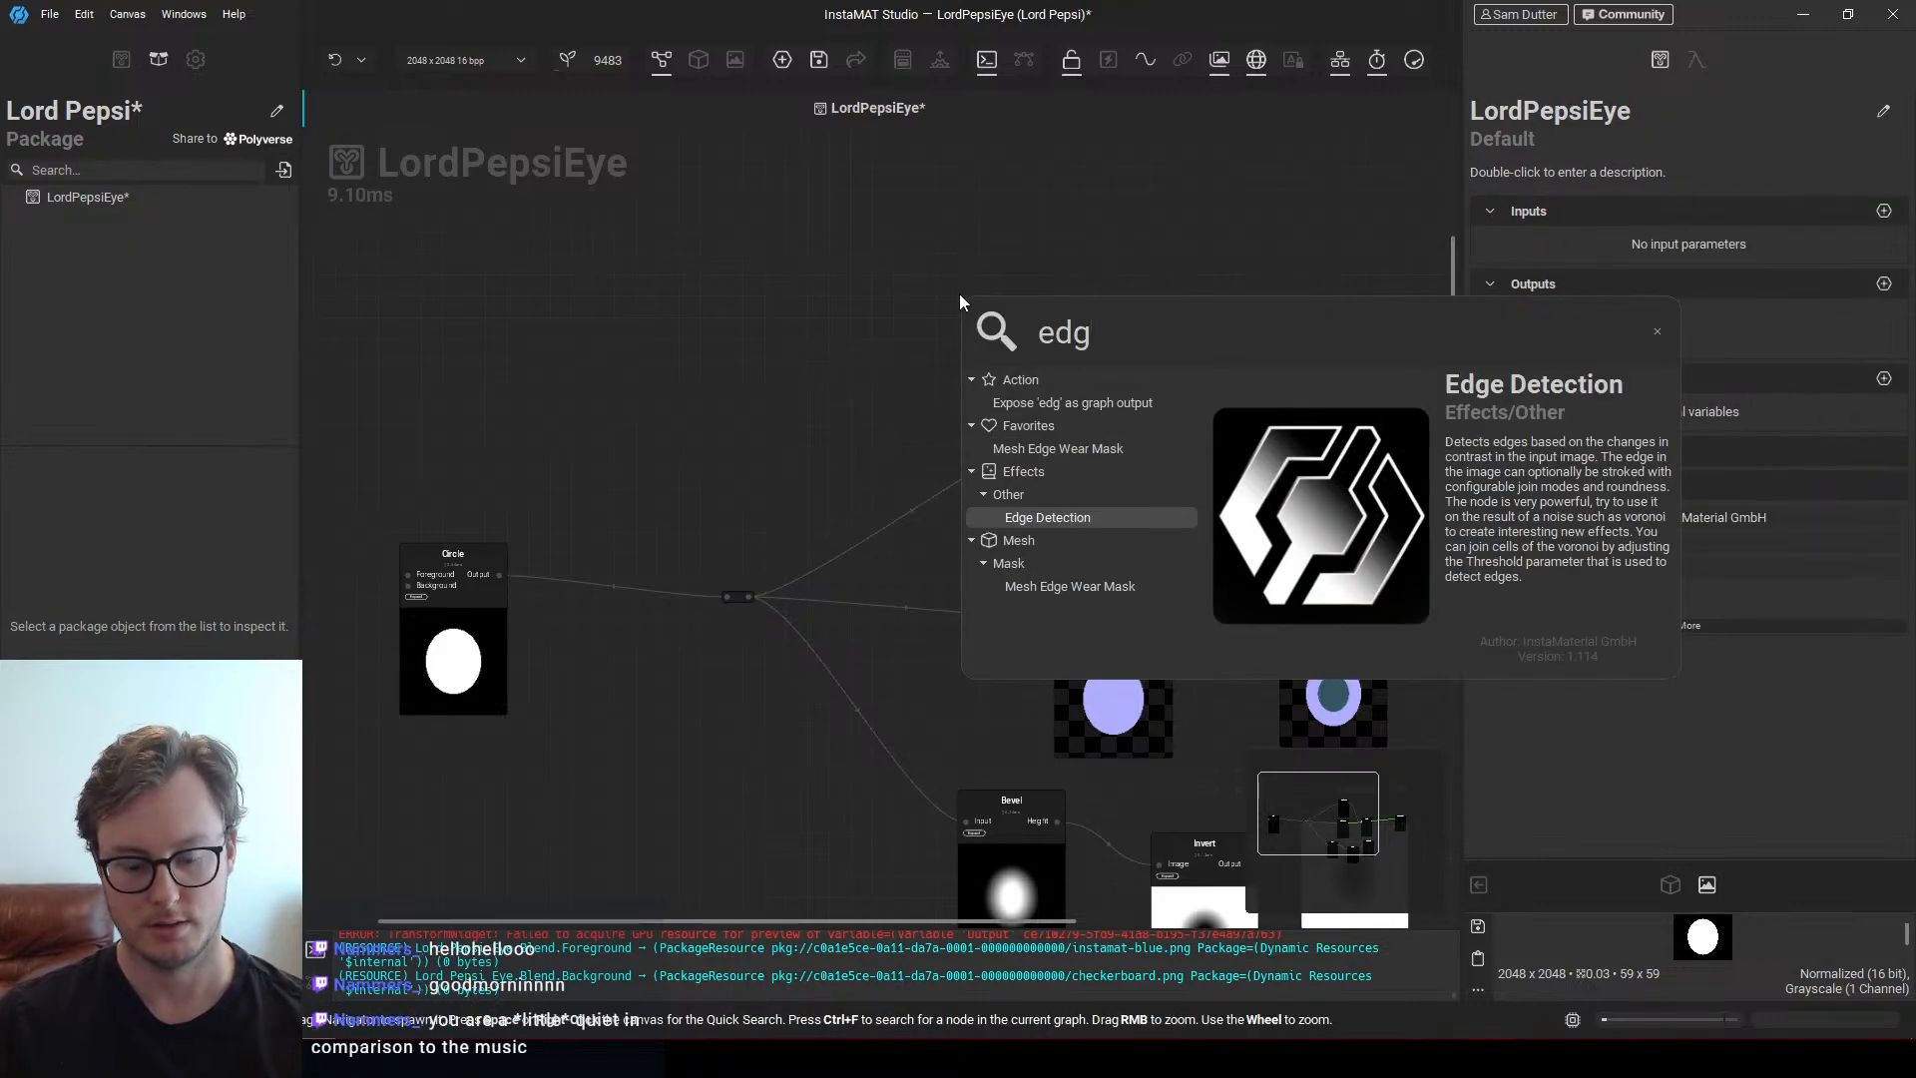
{"action": "key", "text": "Return"}
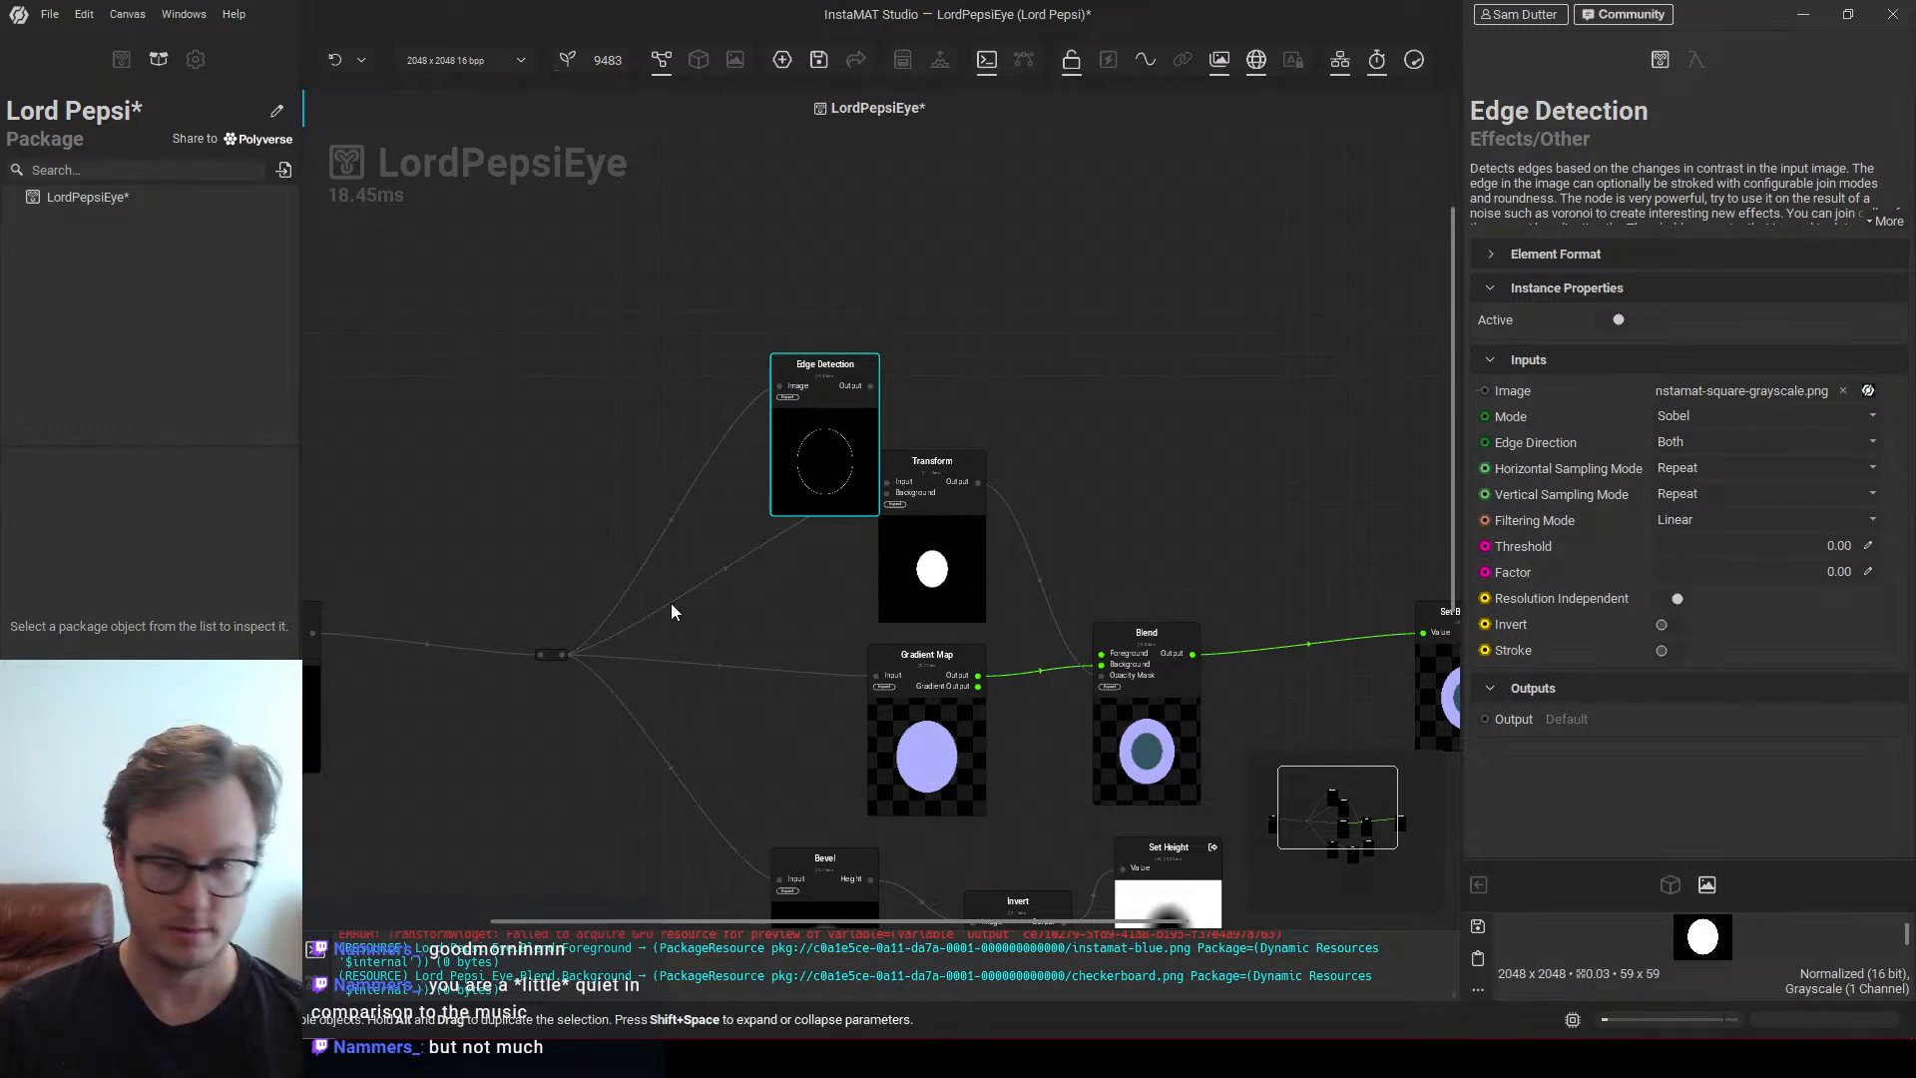
Place the Edge Detection node directly above the Transform node and shift Set Base Color further away
{"action": "left_click", "coordinate": [1128, 487]}
{"action": "middle_click_drag", "start_coordinate": [1112, 487], "coordinate": [1048, 589]}
{"action": "scroll", "coordinate": [1048, 589], "scroll_direction": "up", "scroll_amount": 1}
{"action": "left_click", "coordinate": [728, 594]}
{"action": "left_click_drag", "start_coordinate": [727, 593], "coordinate": [864, 482]}
{"action": "middle_click_drag", "start_coordinate": [1046, 528], "coordinate": [874, 495]}
{"action": "middle_click_drag", "start_coordinate": [1034, 533], "coordinate": [864, 491]}
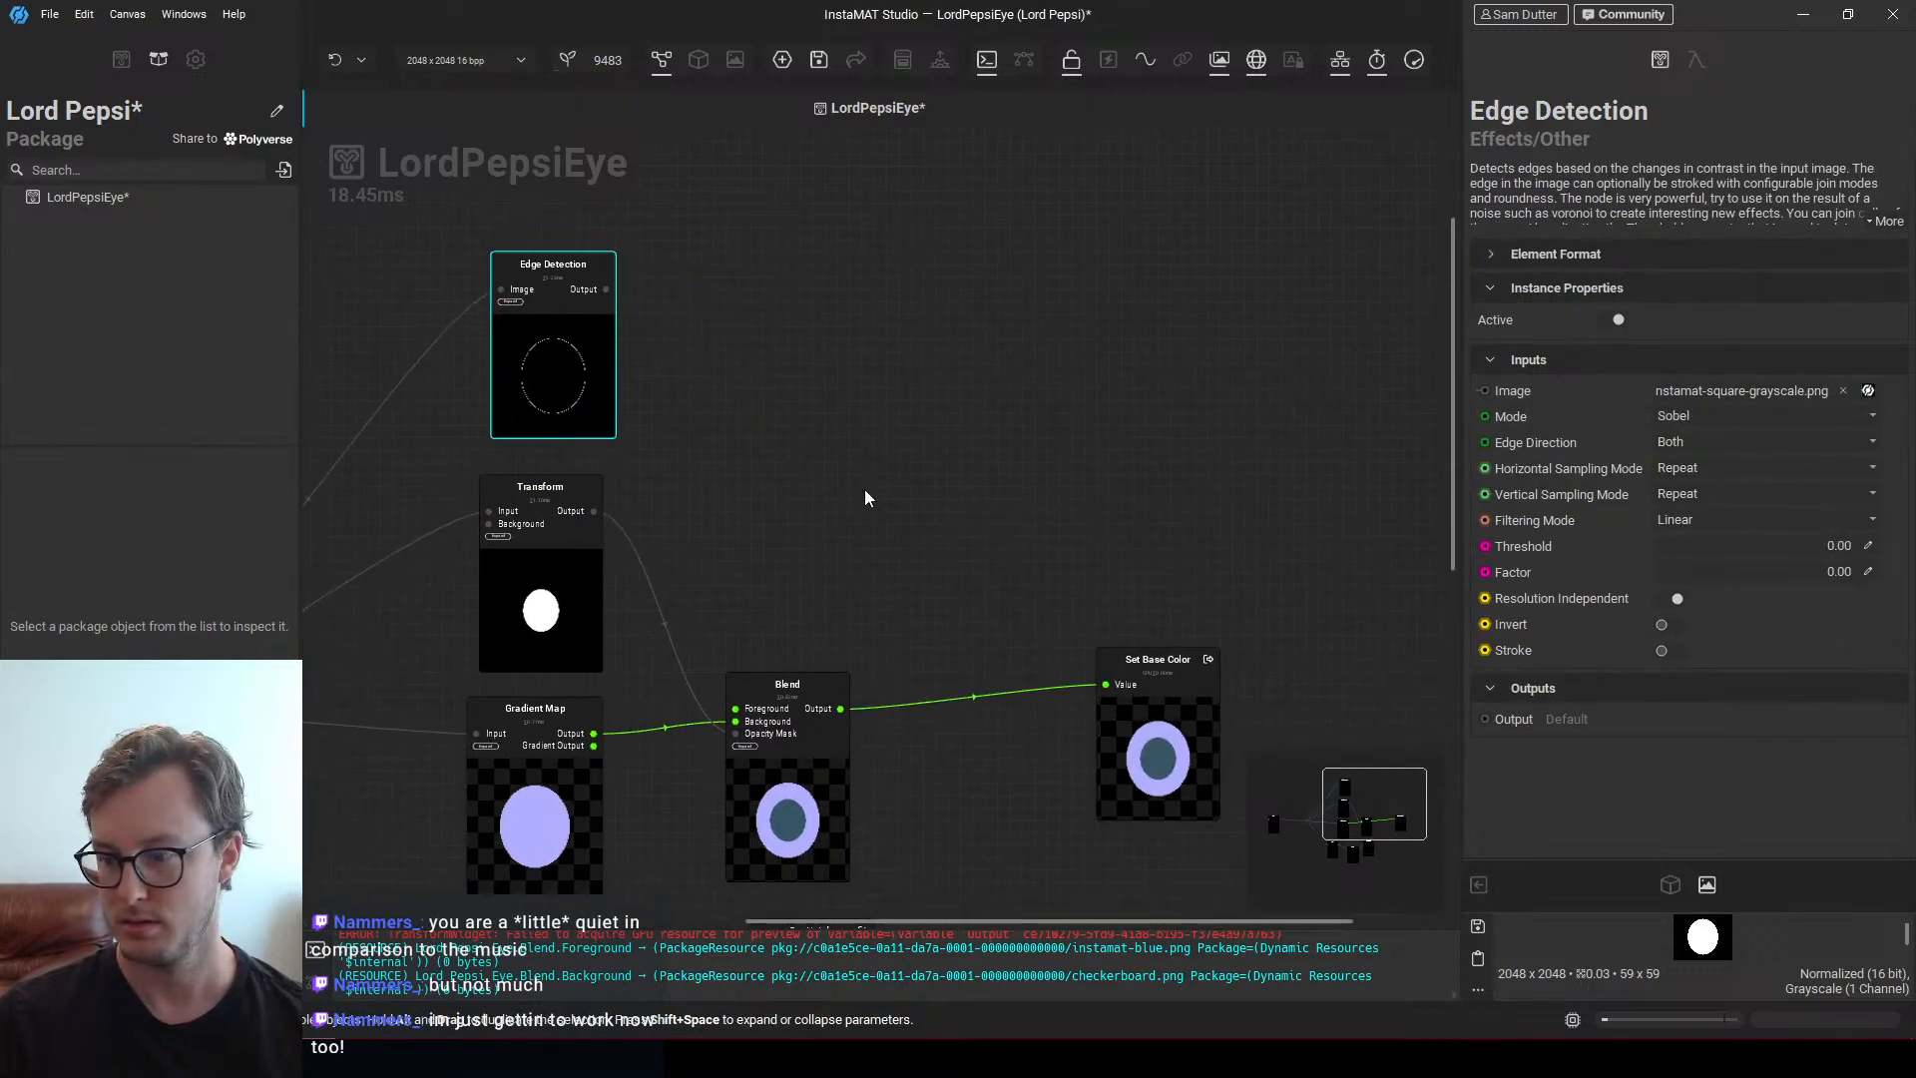
{"action": "left_click_drag", "start_coordinate": [1132, 765], "coordinate": [1218, 762]}
{"action": "mouse_move", "coordinate": [1015, 531]}
{"action": "middle_mouse_down"}
{"action": "mouse_move", "coordinate": [1008, 477]}
{"action": "mouse_move", "coordinate": [1029, 498]}
{"action": "middle_mouse_up"}
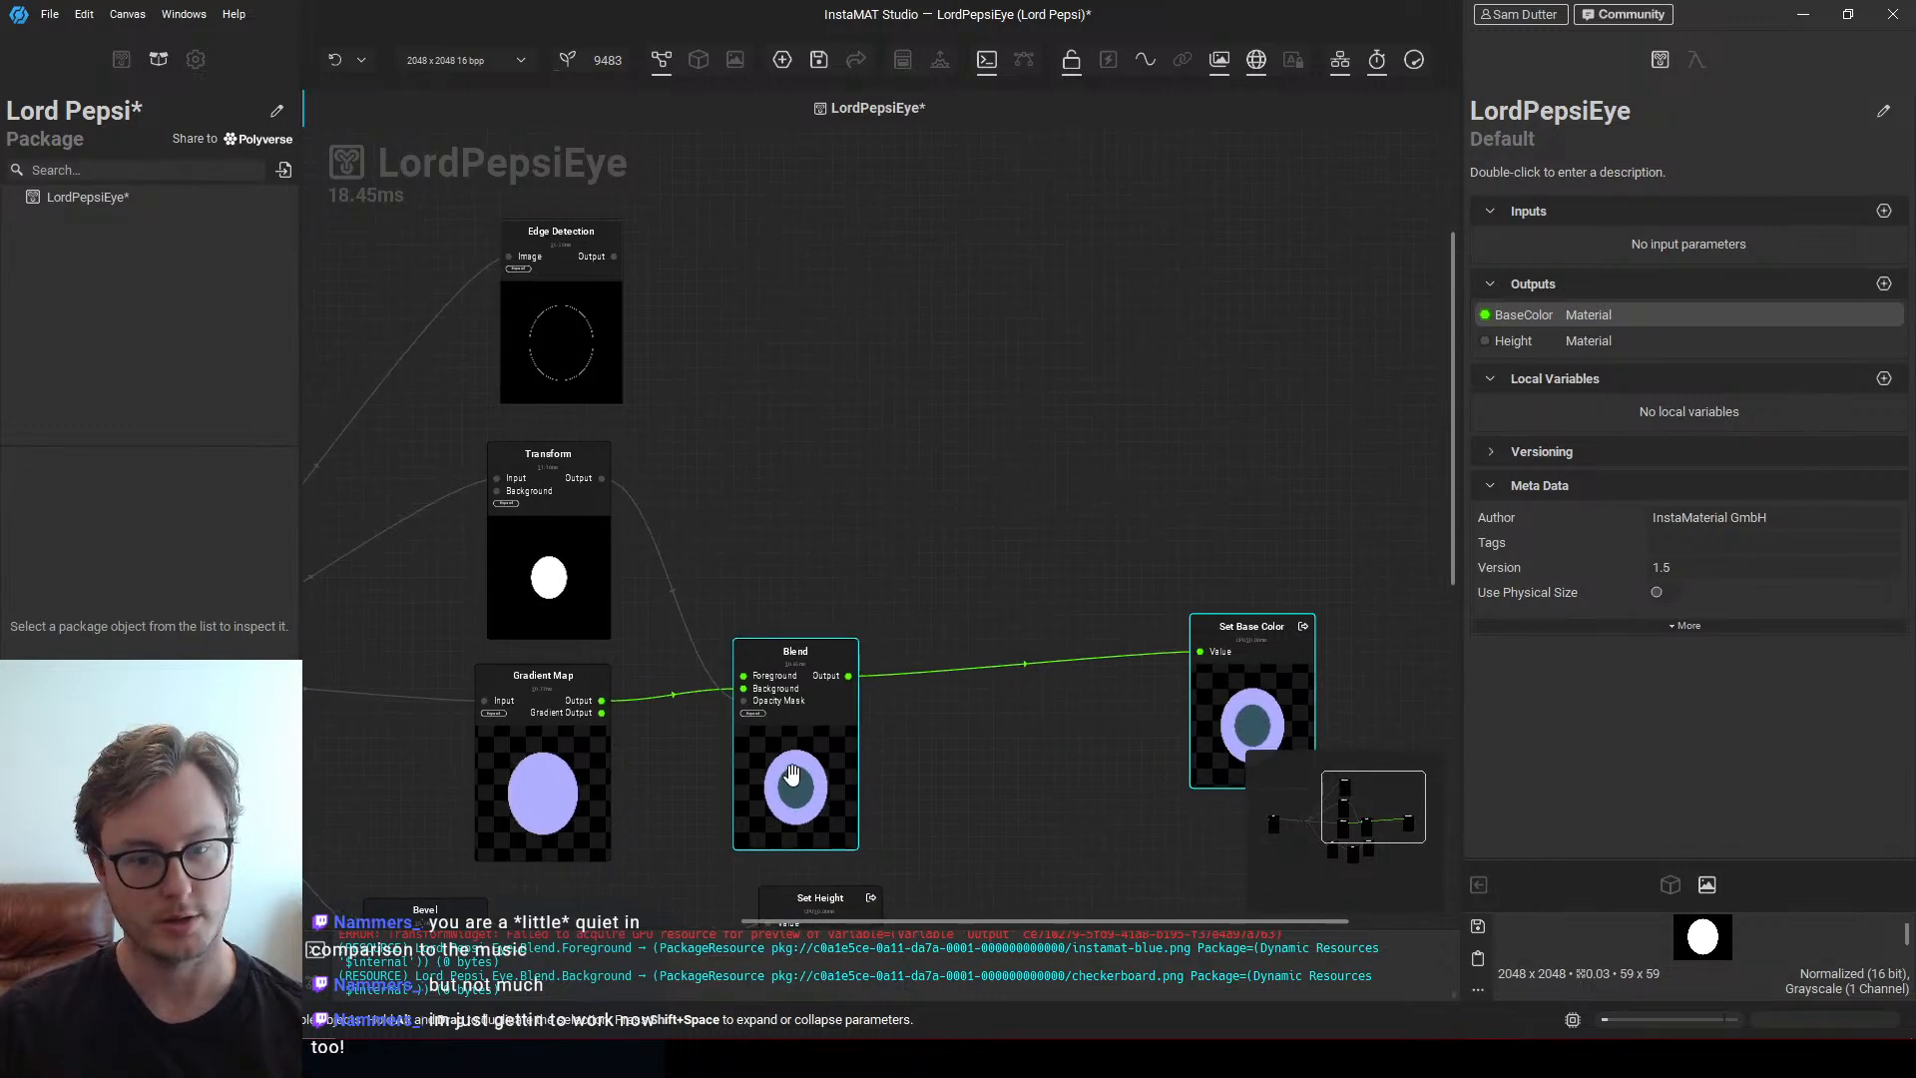
Duplicate the Blend node and connect the copy between the first Blend's output, as Background, and Set Base Color
{"action": "left_click", "coordinate": [774, 639]}
{"action": "key", "text": "ctrl+d"}
{"action": "left_click_drag", "start_coordinate": [878, 559], "coordinate": [1036, 720]}
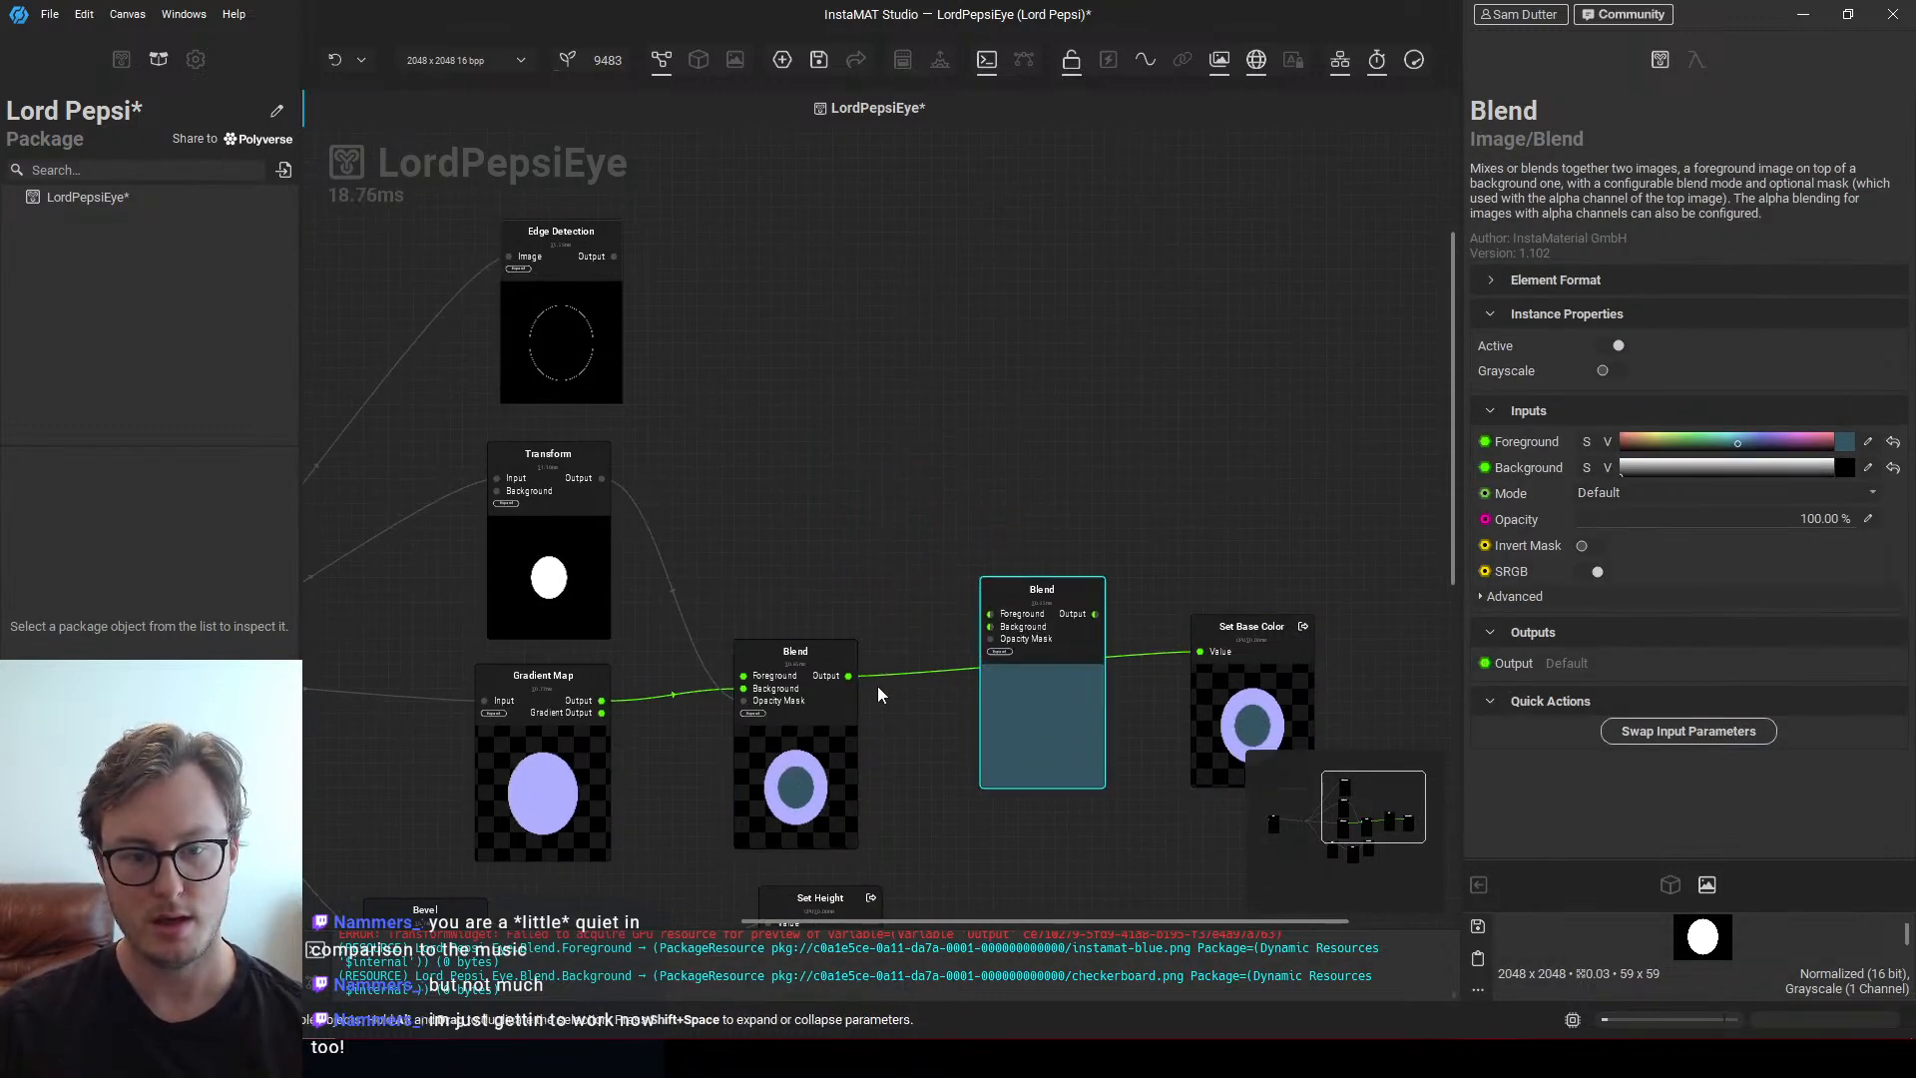
{"action": "left_click_drag", "start_coordinate": [848, 677], "coordinate": [1199, 651]}
{"action": "left_click_drag", "start_coordinate": [1042, 720], "coordinate": [1001, 740]}
Move Edge Detection above the first Blend, and raise the Transform node and the reroute point to clear the connections
{"action": "left_click_drag", "start_coordinate": [587, 356], "coordinate": [809, 577]}
{"action": "left_click_drag", "start_coordinate": [585, 582], "coordinate": [565, 450]}
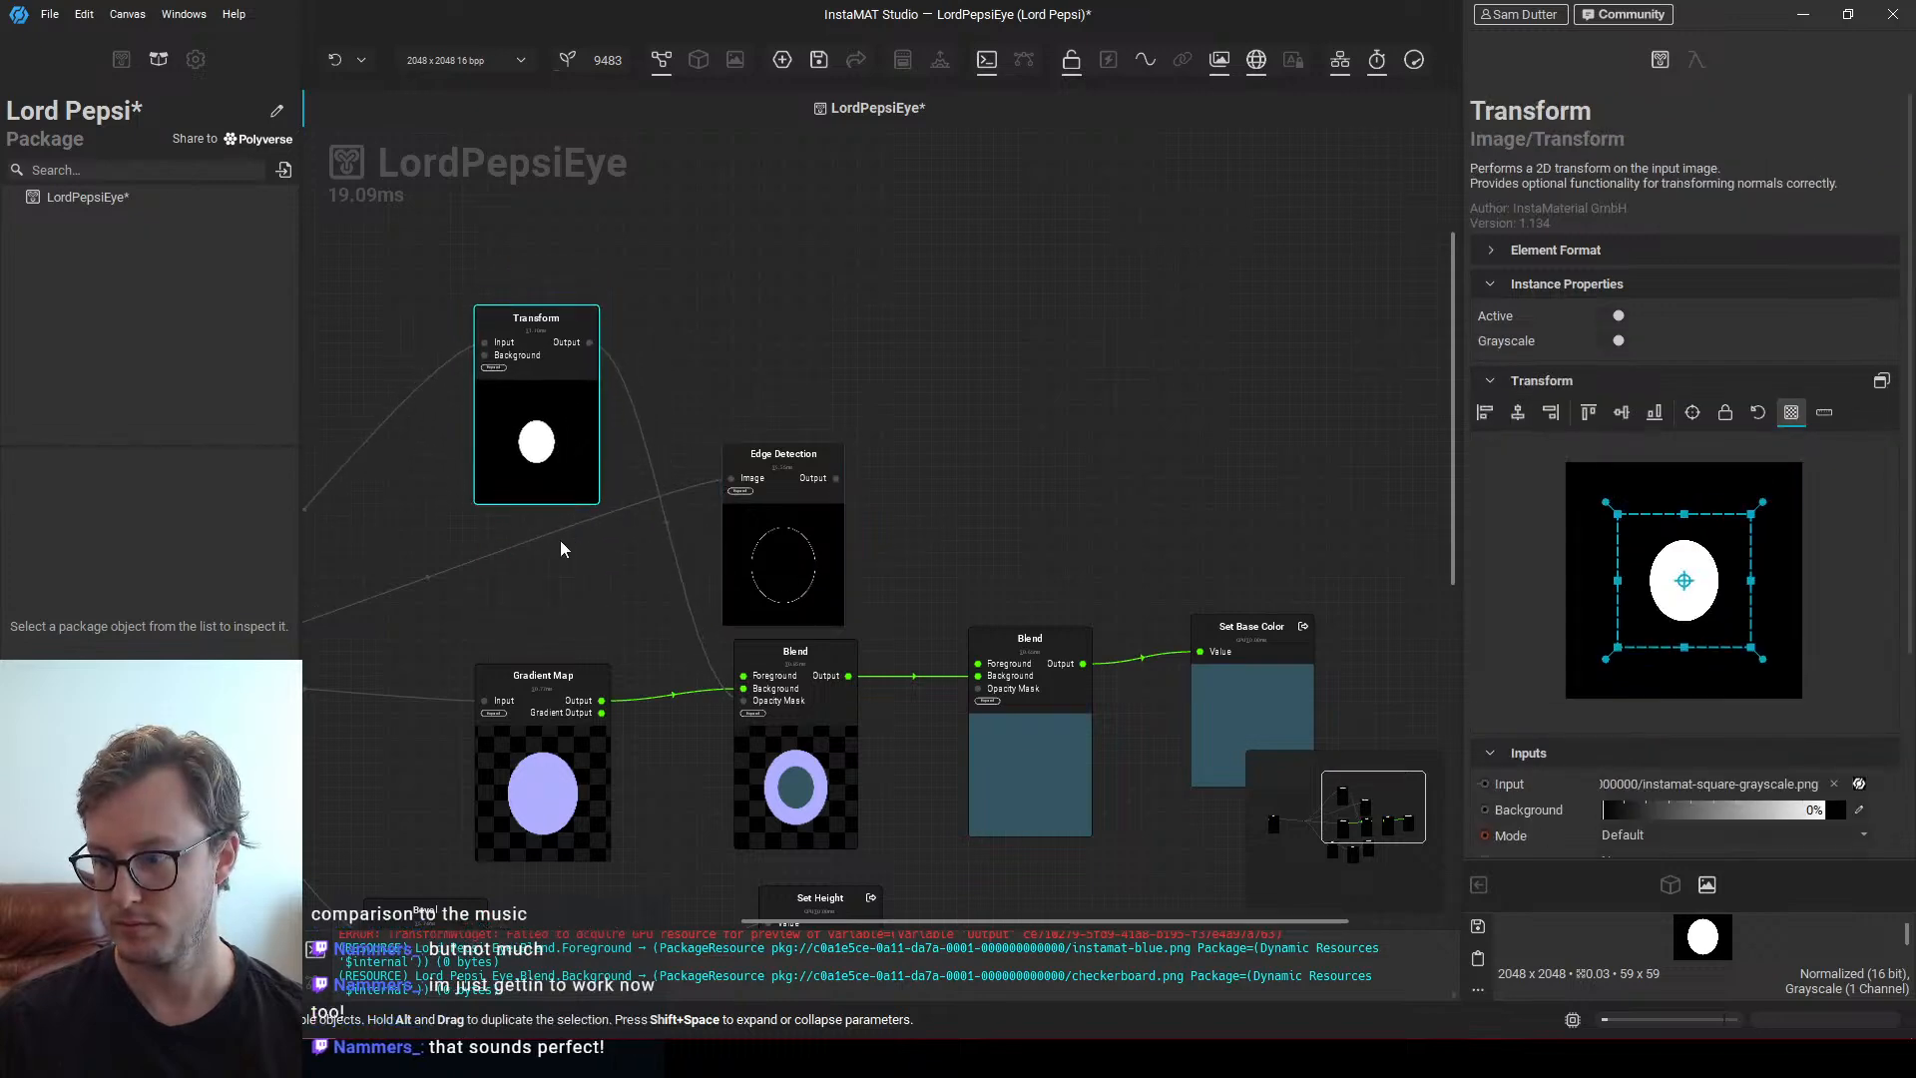
{"action": "middle_click_drag", "start_coordinate": [411, 599], "coordinate": [698, 503]}
{"action": "scroll", "coordinate": [699, 504], "scroll_direction": "down", "scroll_amount": 1}
{"action": "middle_click_drag", "start_coordinate": [442, 566], "coordinate": [610, 593]}
{"action": "left_click_drag", "start_coordinate": [610, 590], "coordinate": [615, 459]}
{"action": "left_click_drag", "start_coordinate": [1010, 431], "coordinate": [1010, 378]}
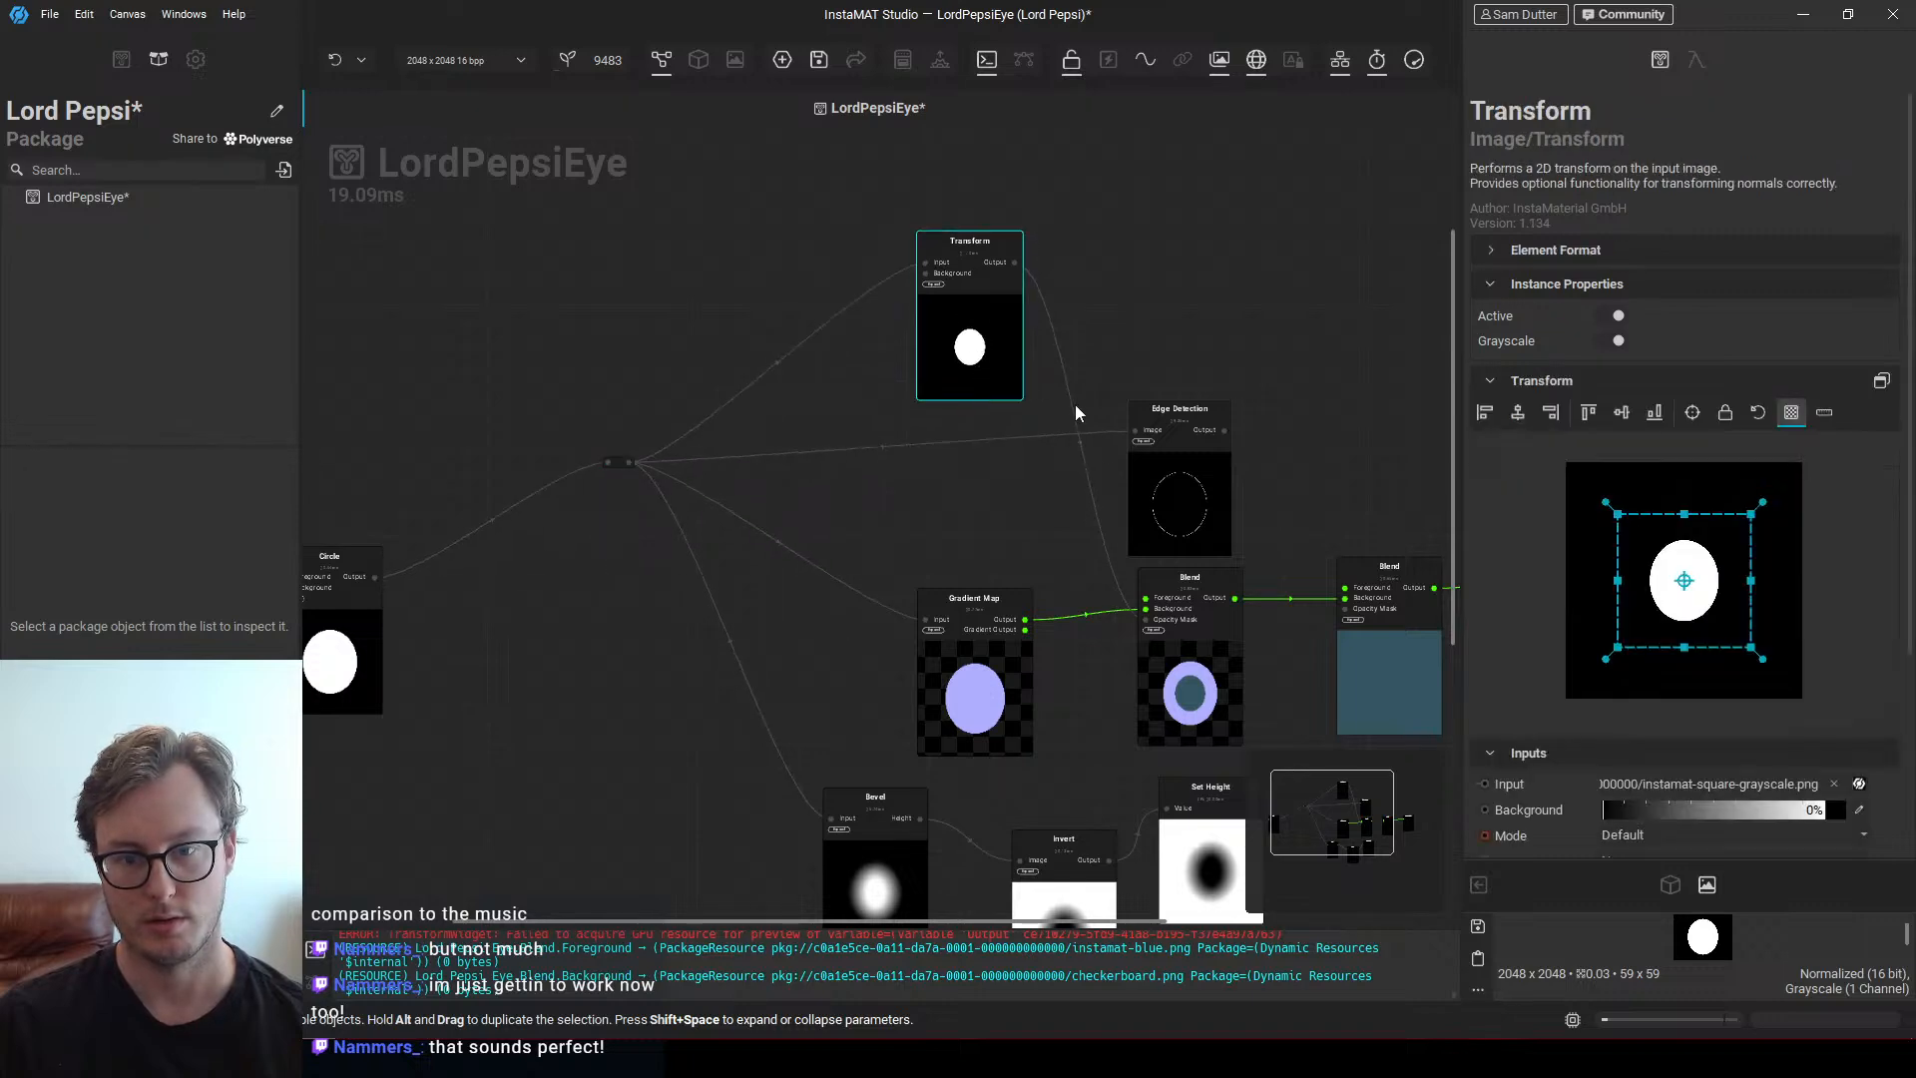
Nudge Edge Detection closer to the second Blend and connect its output to that node's Opacity Mask
{"action": "middle_click_drag", "start_coordinate": [1267, 510], "coordinate": [931, 513]}
{"action": "scroll", "coordinate": [898, 489], "scroll_direction": "up", "scroll_amount": 2}
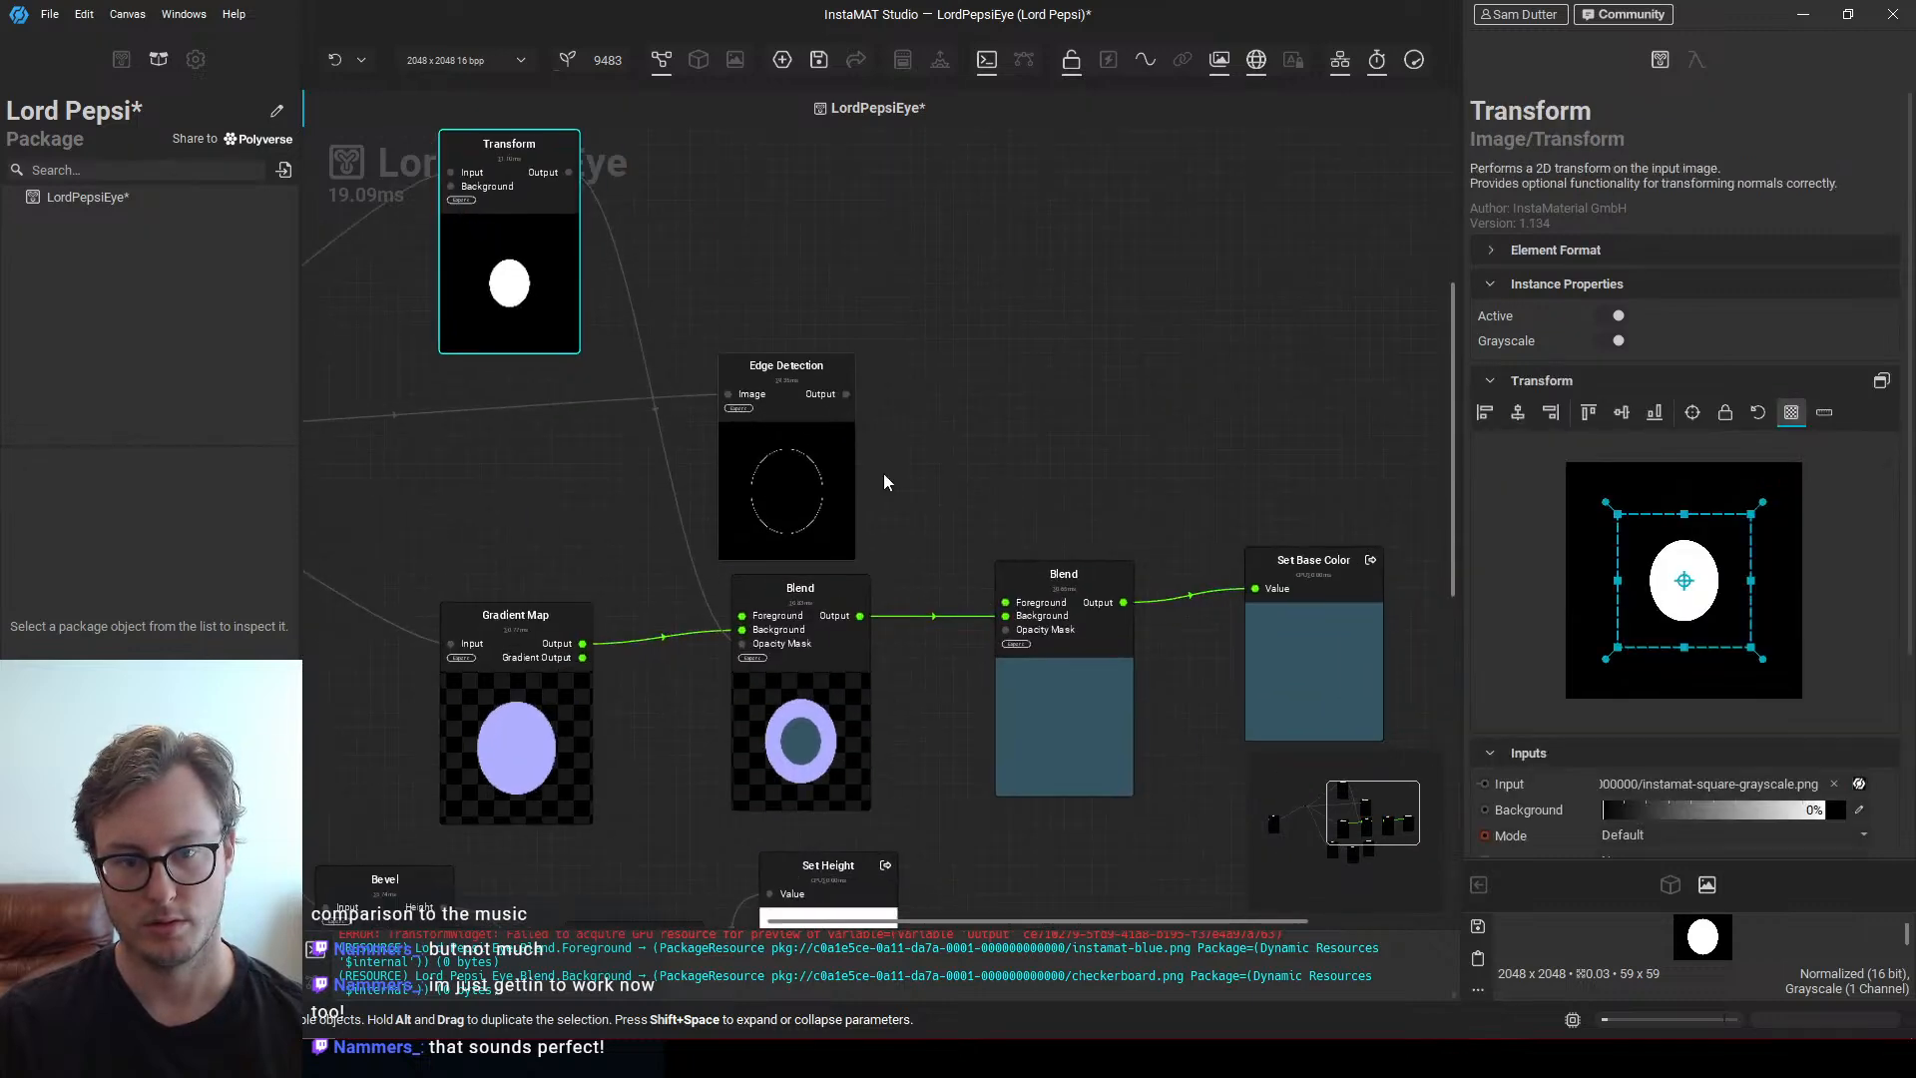
{"action": "left_click", "coordinate": [824, 455]}
{"action": "left_click", "coordinate": [890, 395]}
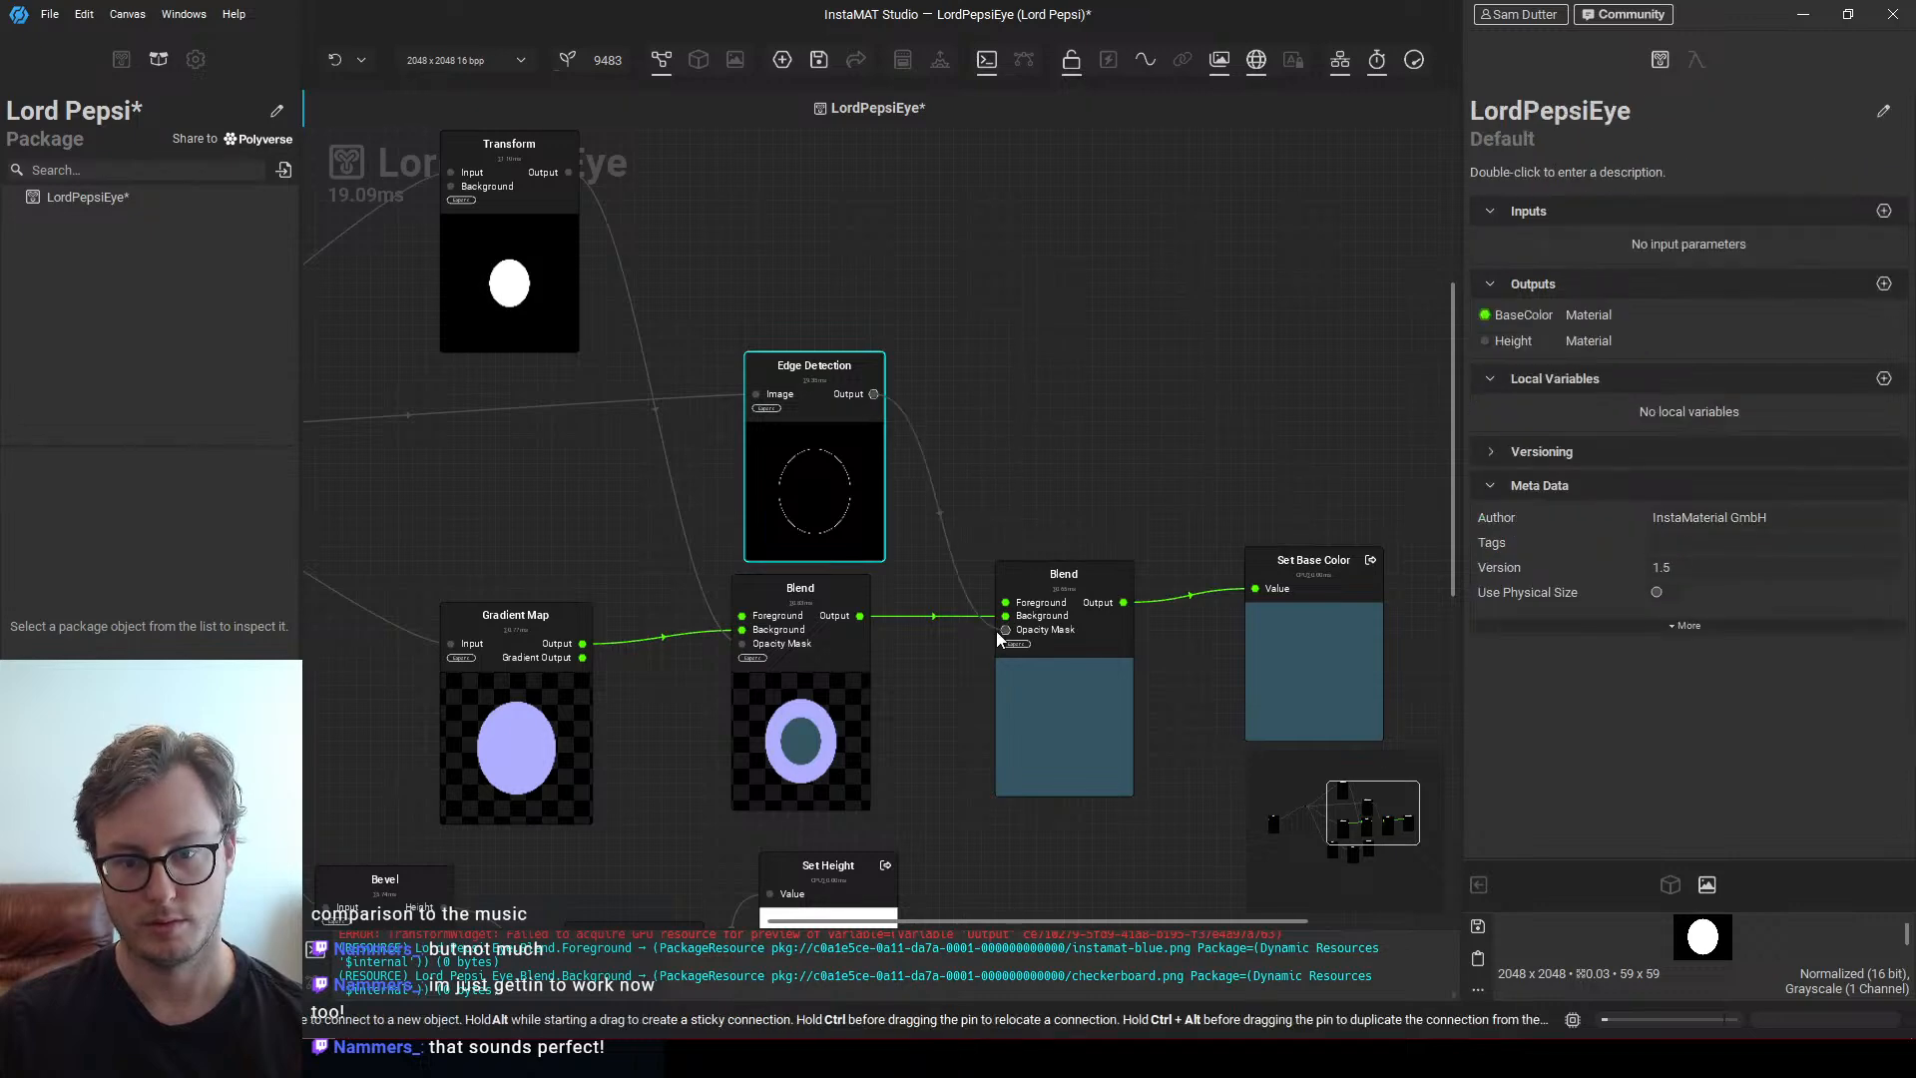
{"action": "scroll", "coordinate": [1080, 469], "scroll_direction": "up", "scroll_amount": 3}
{"action": "left_click", "coordinate": [1020, 596]}
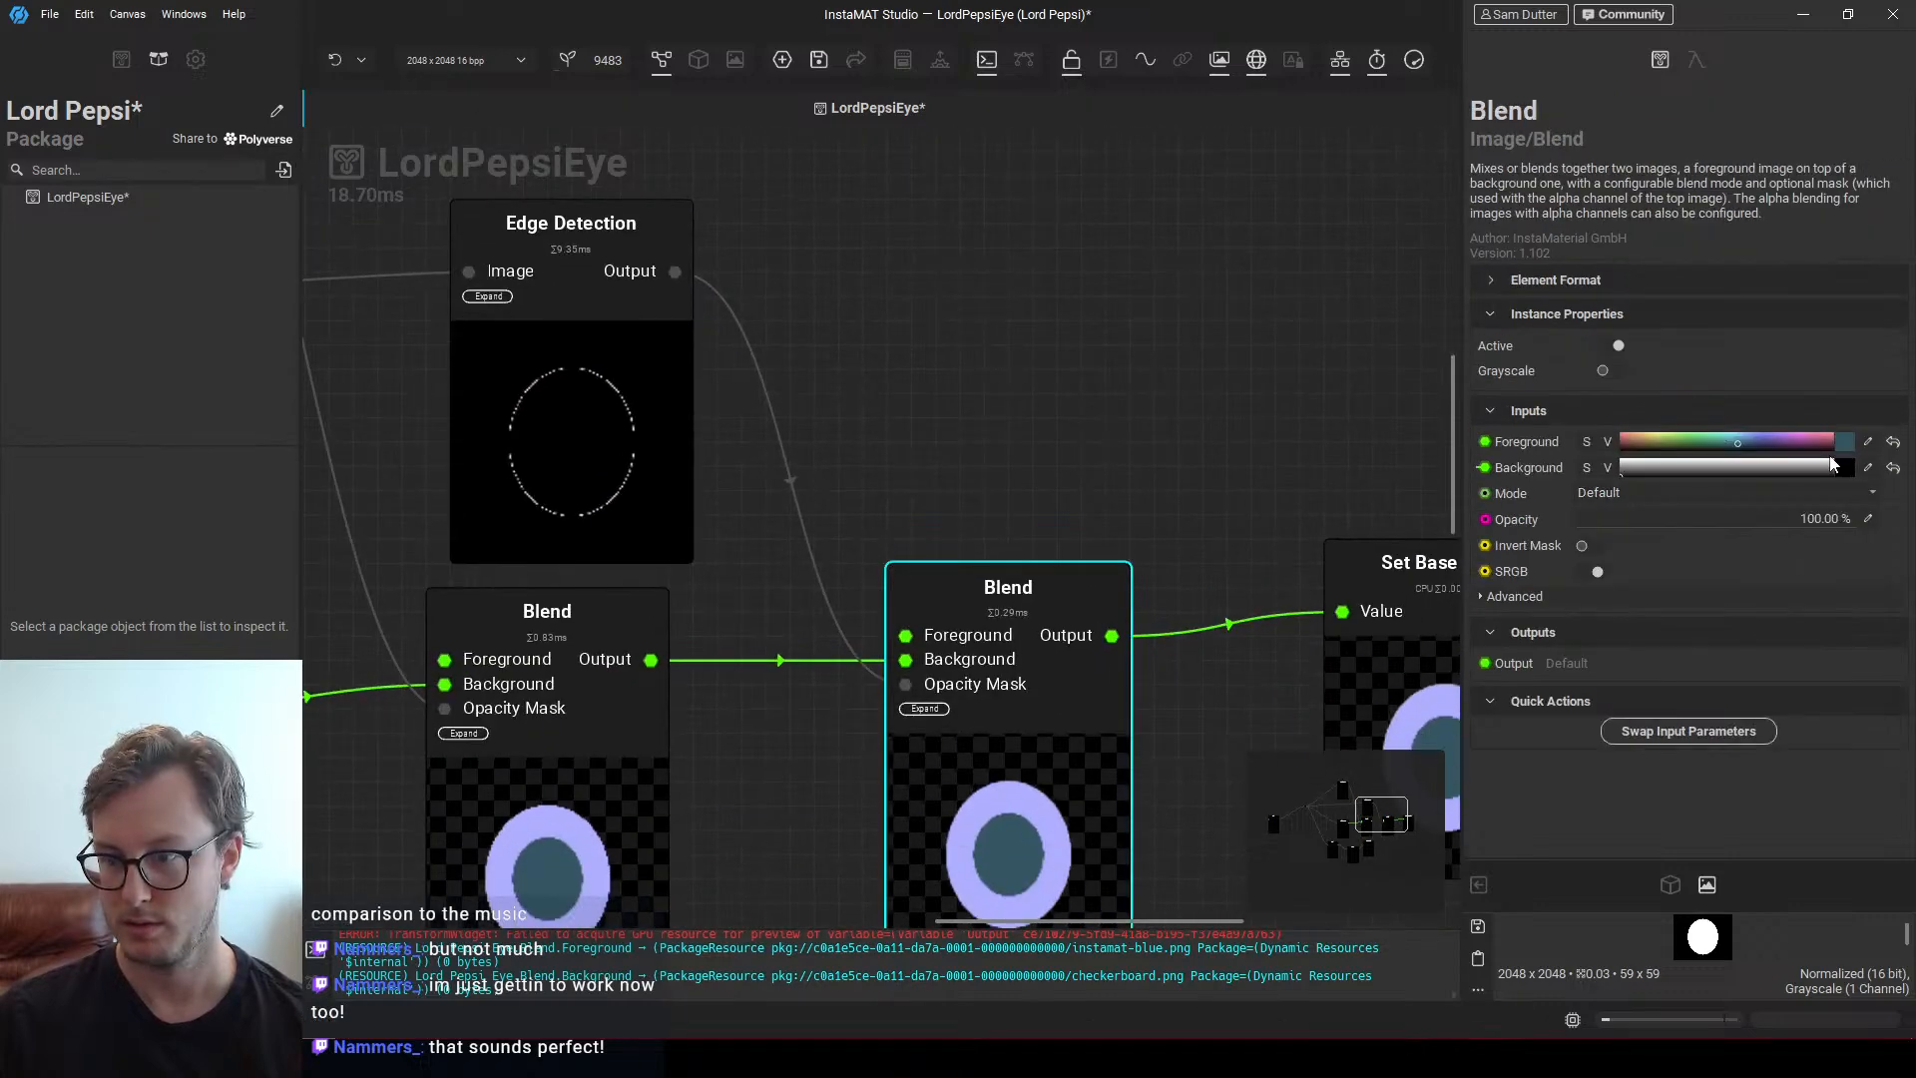
{"action": "middle_click_drag", "start_coordinate": [940, 545], "coordinate": [891, 417]}
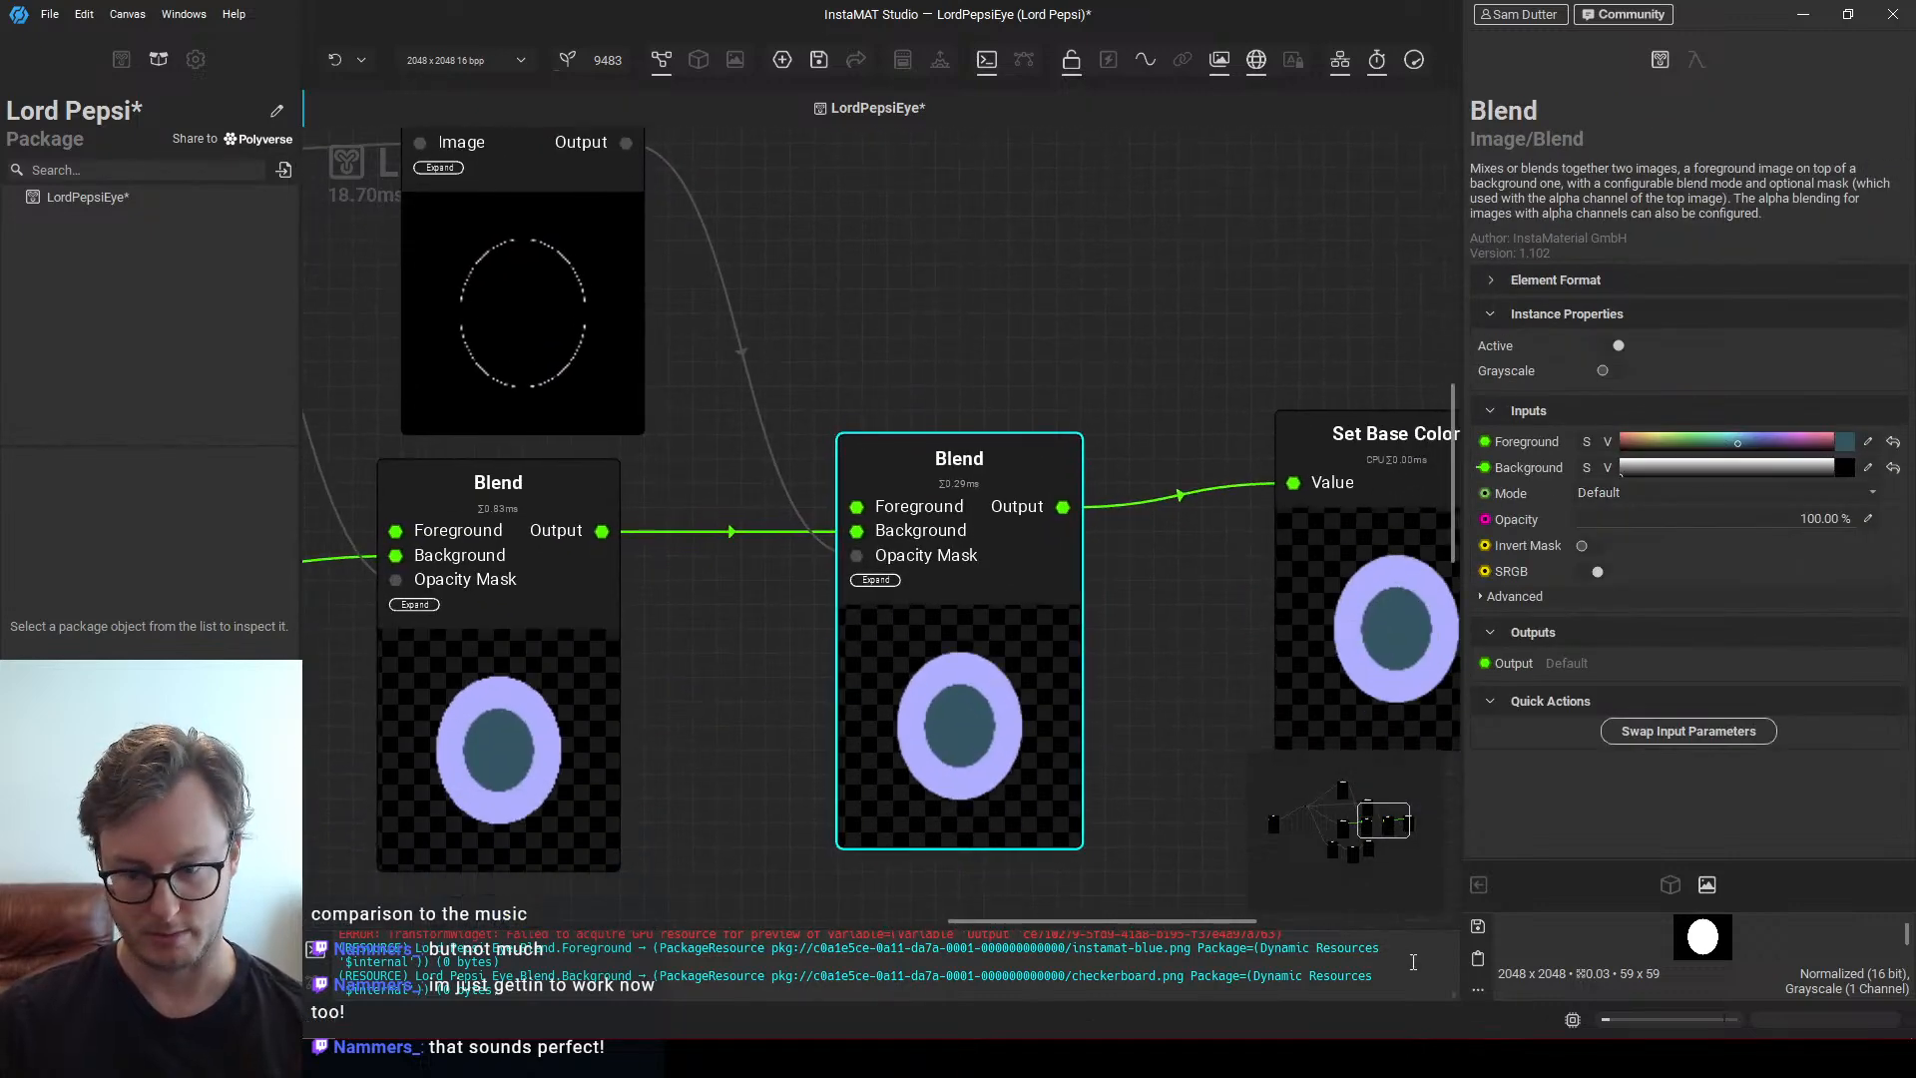
Enable Stroke on the Edge Detection node and set the Stroke Width to 0.16
{"action": "left_click", "coordinate": [572, 404]}
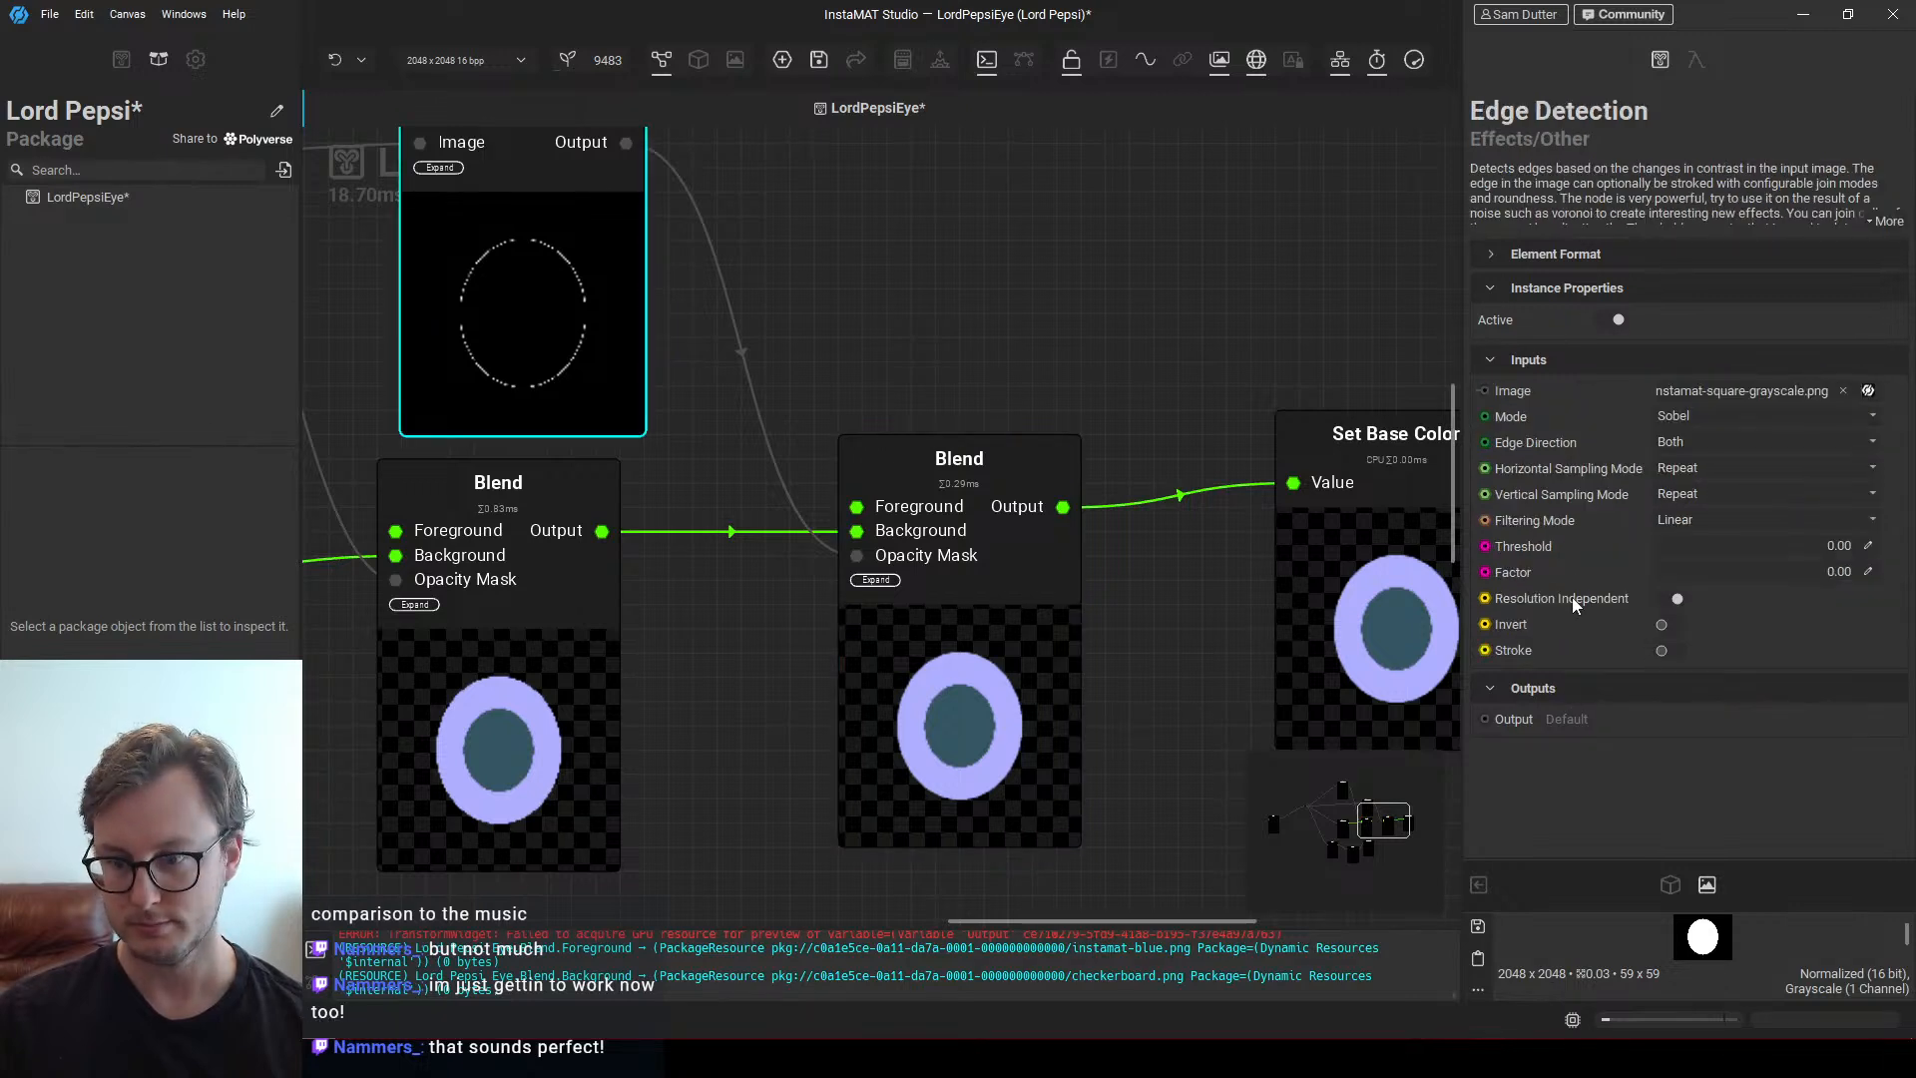
{"action": "left_click", "coordinate": [1673, 650]}
{"action": "scroll", "coordinate": [1569, 619], "scroll_direction": "down", "scroll_amount": 1}
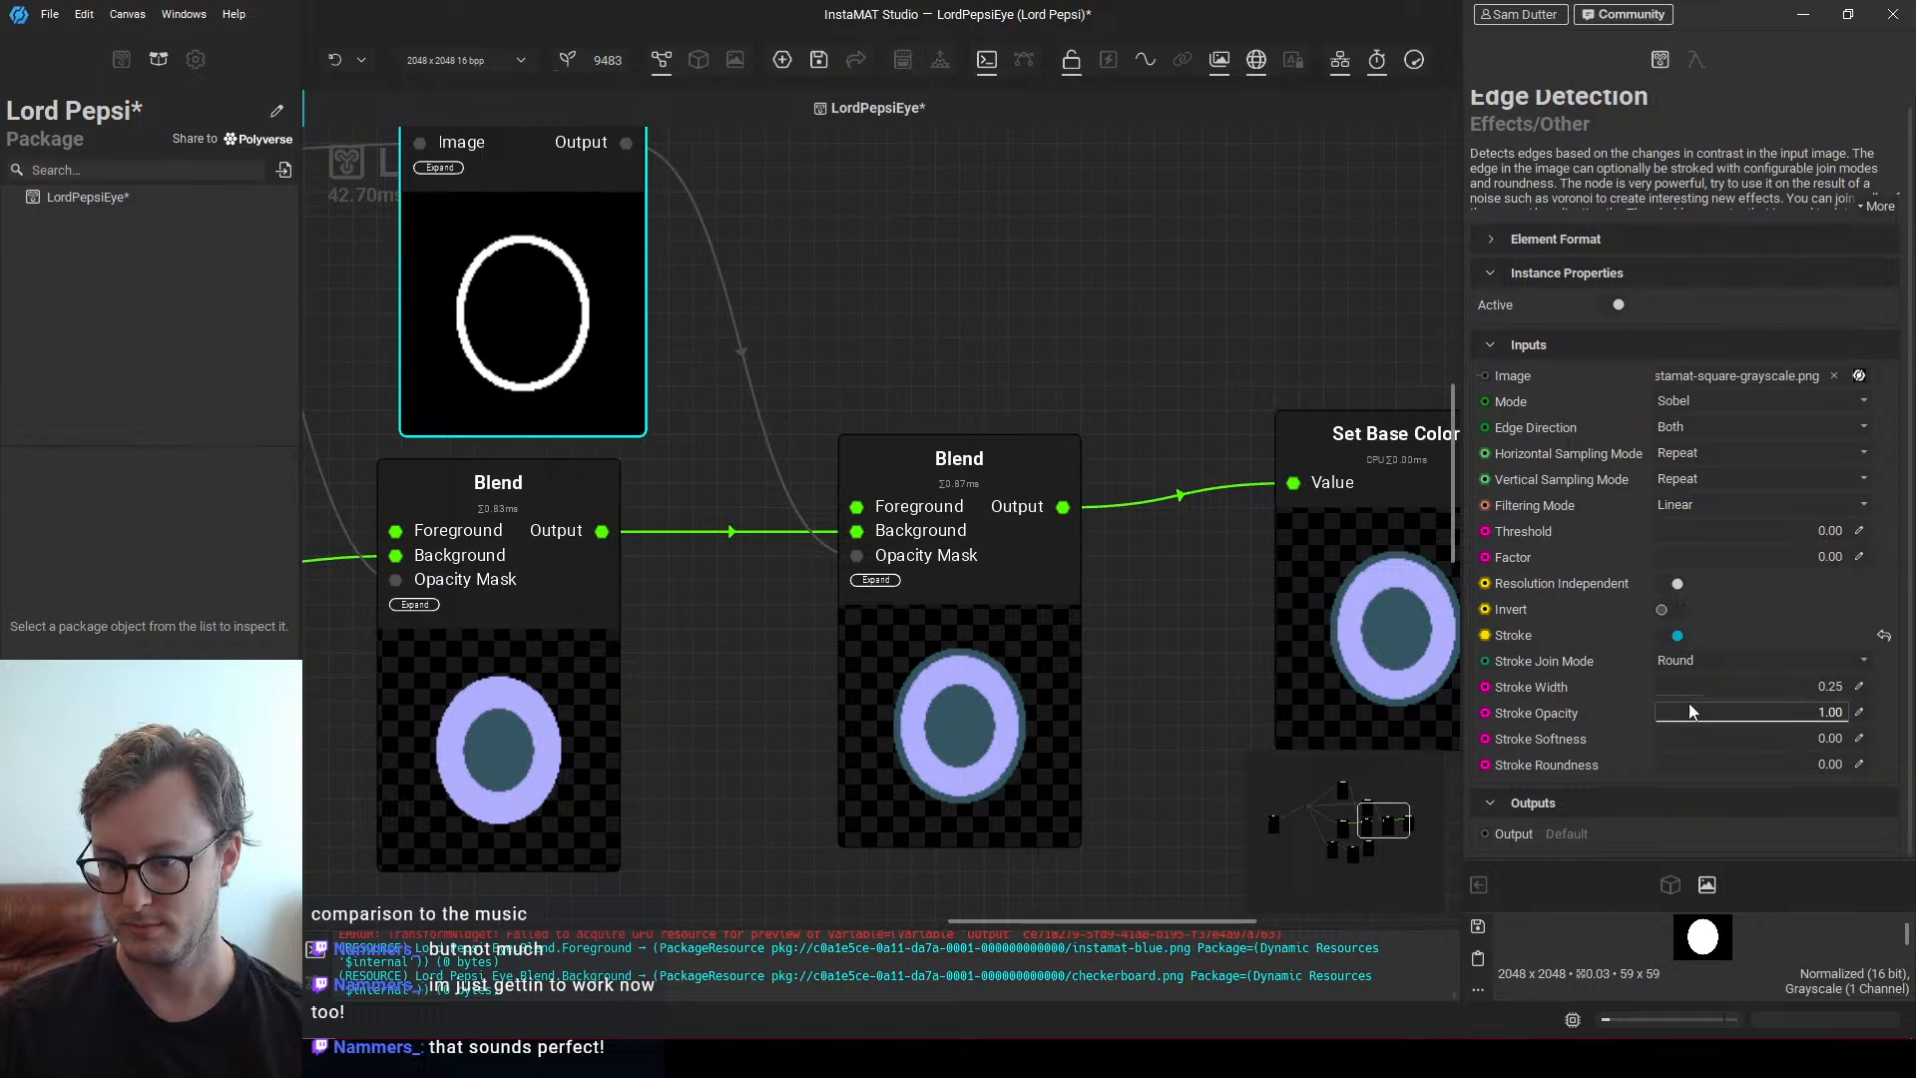
{"action": "mouse_move", "coordinate": [1694, 692]}
{"action": "left_mouse_down"}
{"action": "mouse_move", "coordinate": [1711, 691]}
{"action": "mouse_move", "coordinate": [1686, 685]}
{"action": "left_mouse_up"}
{"action": "scroll", "coordinate": [759, 474], "scroll_direction": "down", "scroll_amount": 5}
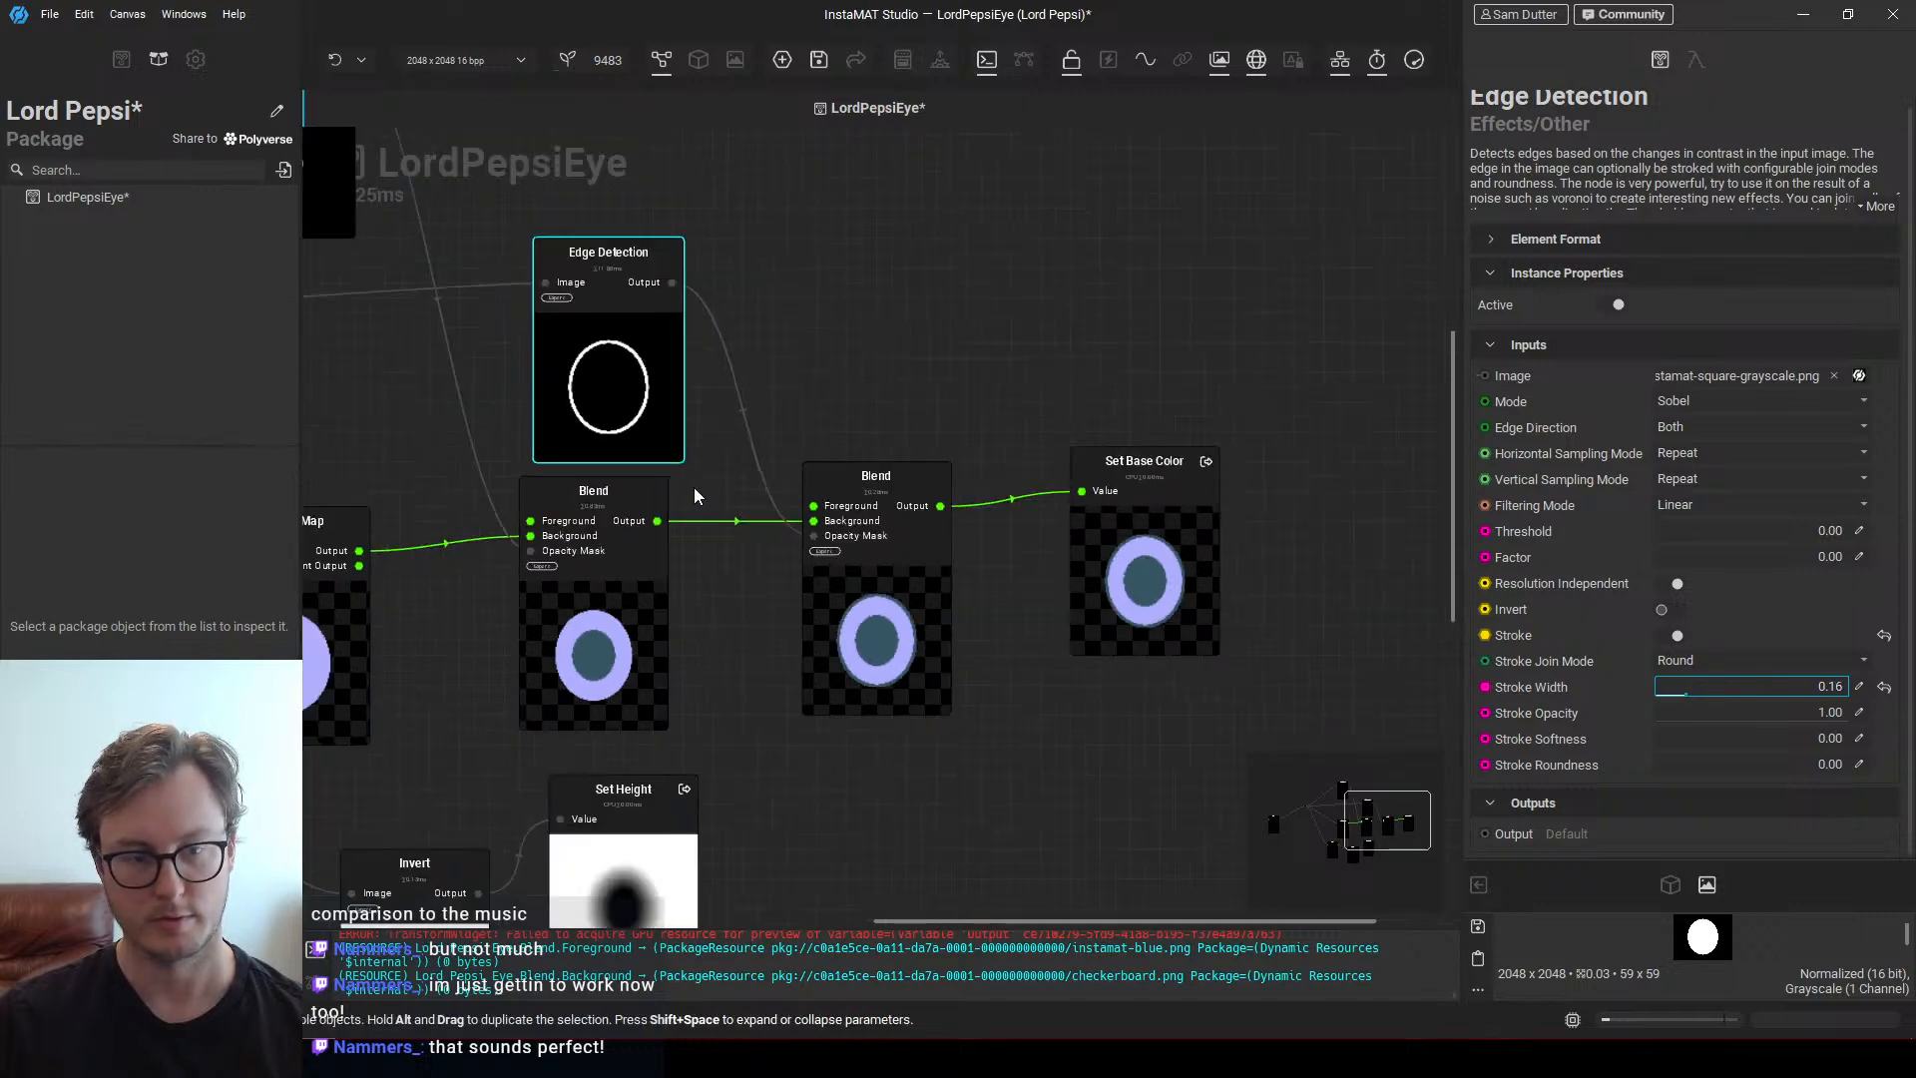
Add a Blend node with Edge Detection's output as Foreground, and connect the reroute point to its Background
{"action": "left_click_drag", "start_coordinate": [823, 461], "coordinate": [951, 315]}
{"action": "type", "text": "bl"}
{"action": "key", "text": "Return"}
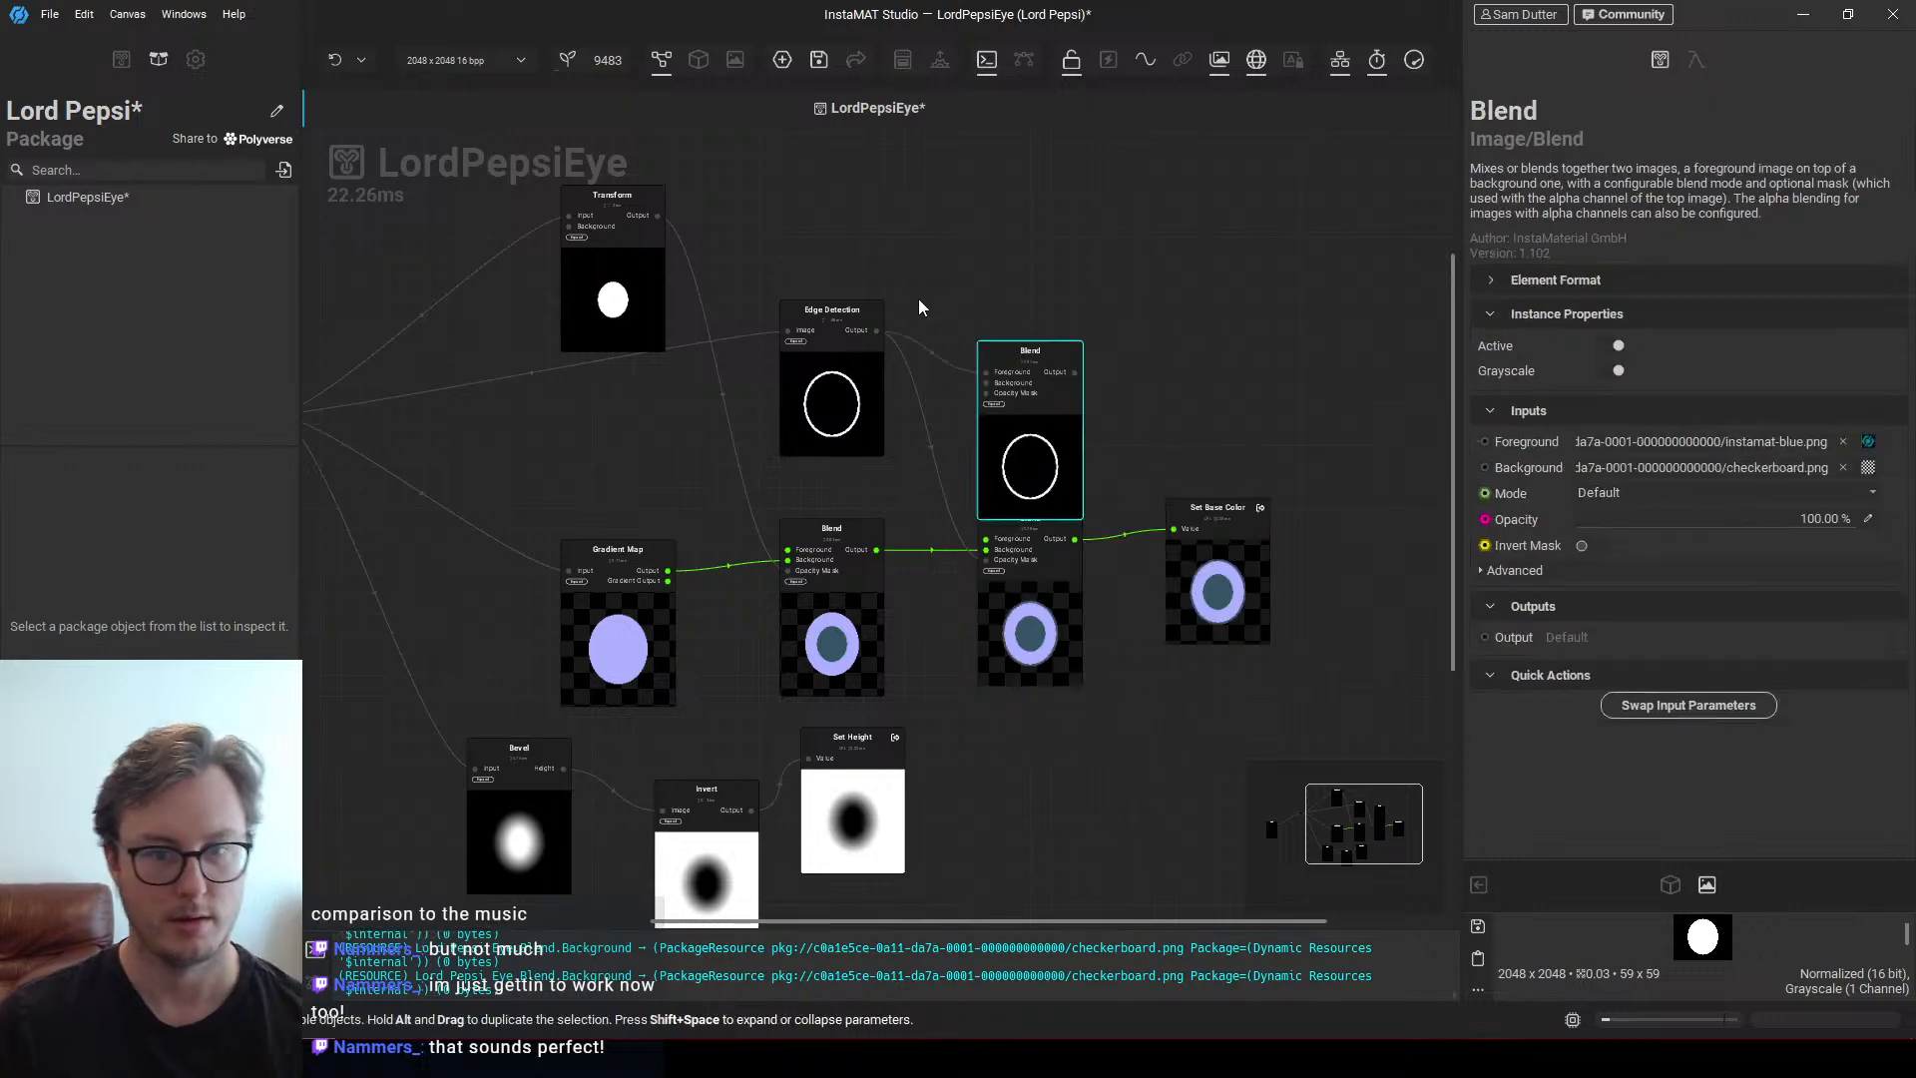
{"action": "left_click", "coordinate": [937, 427]}
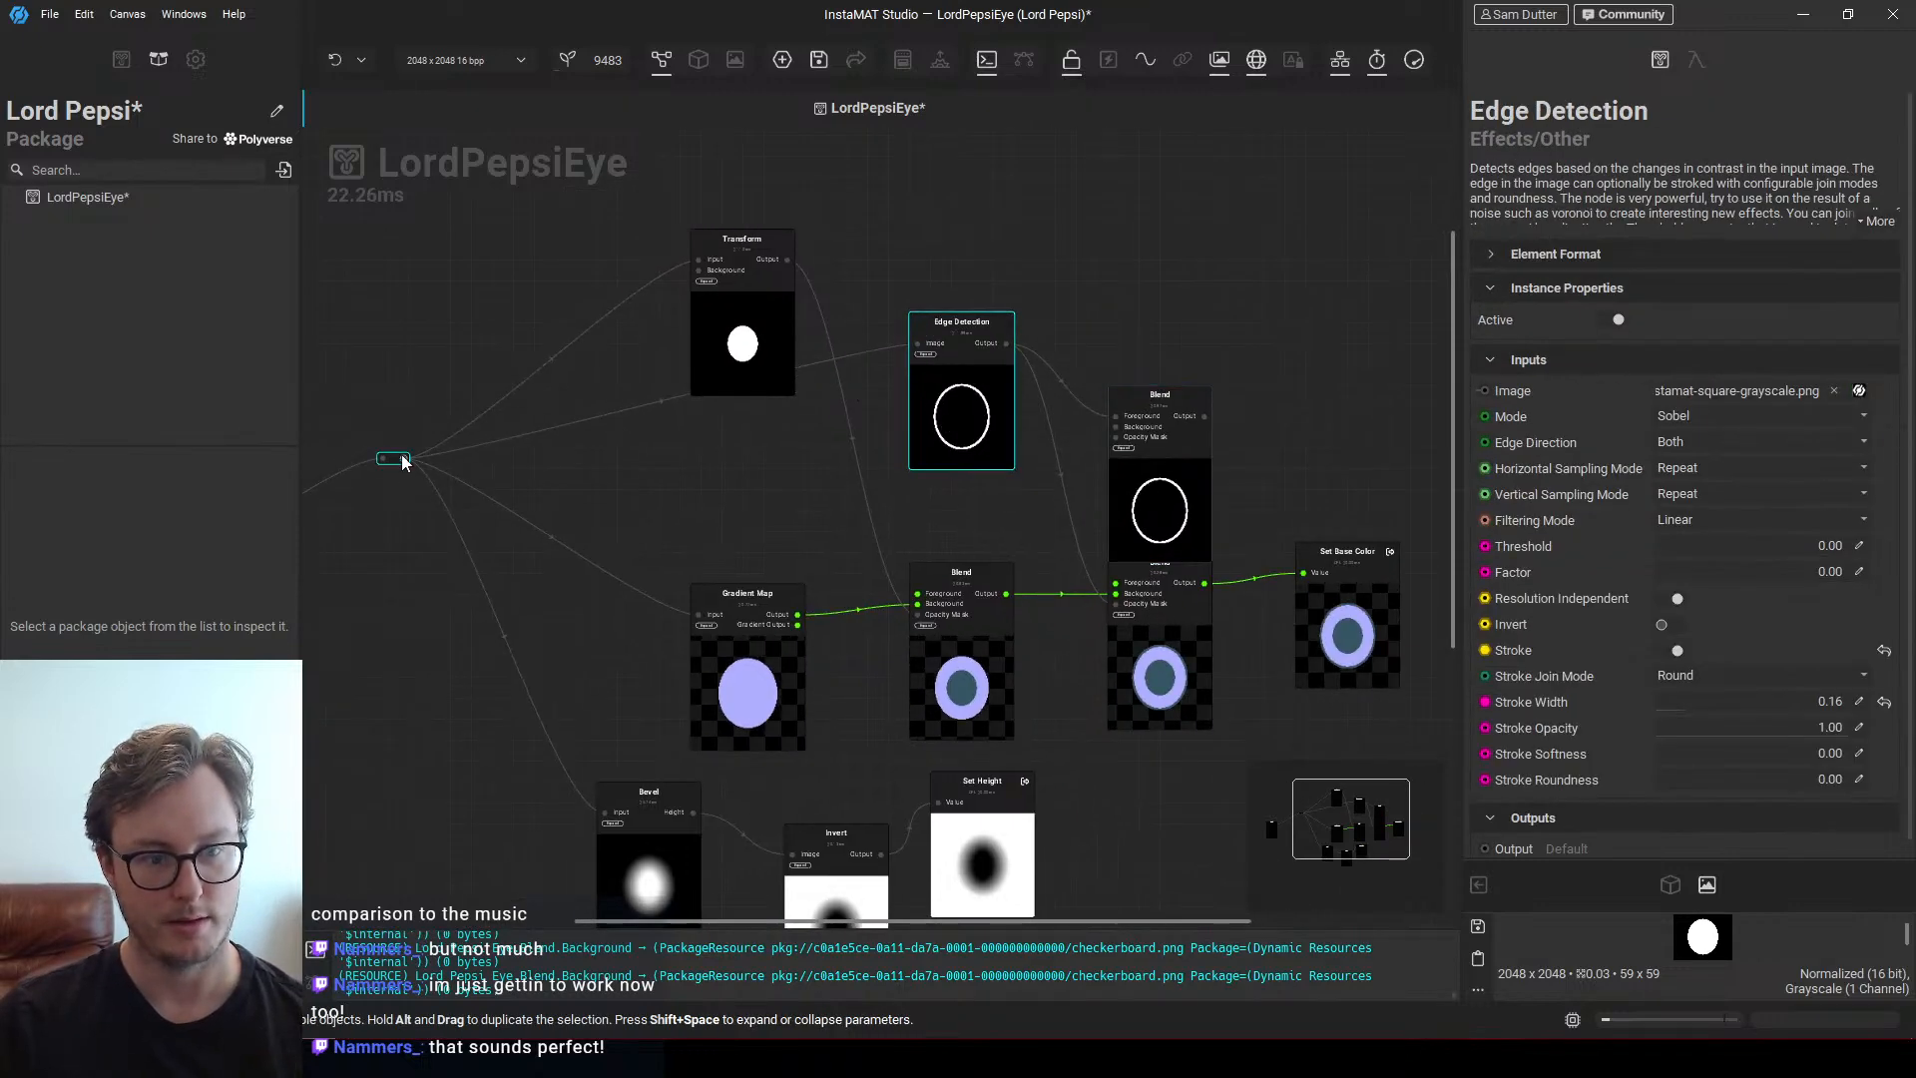
{"action": "left_click_drag", "start_coordinate": [402, 461], "coordinate": [1118, 427]}
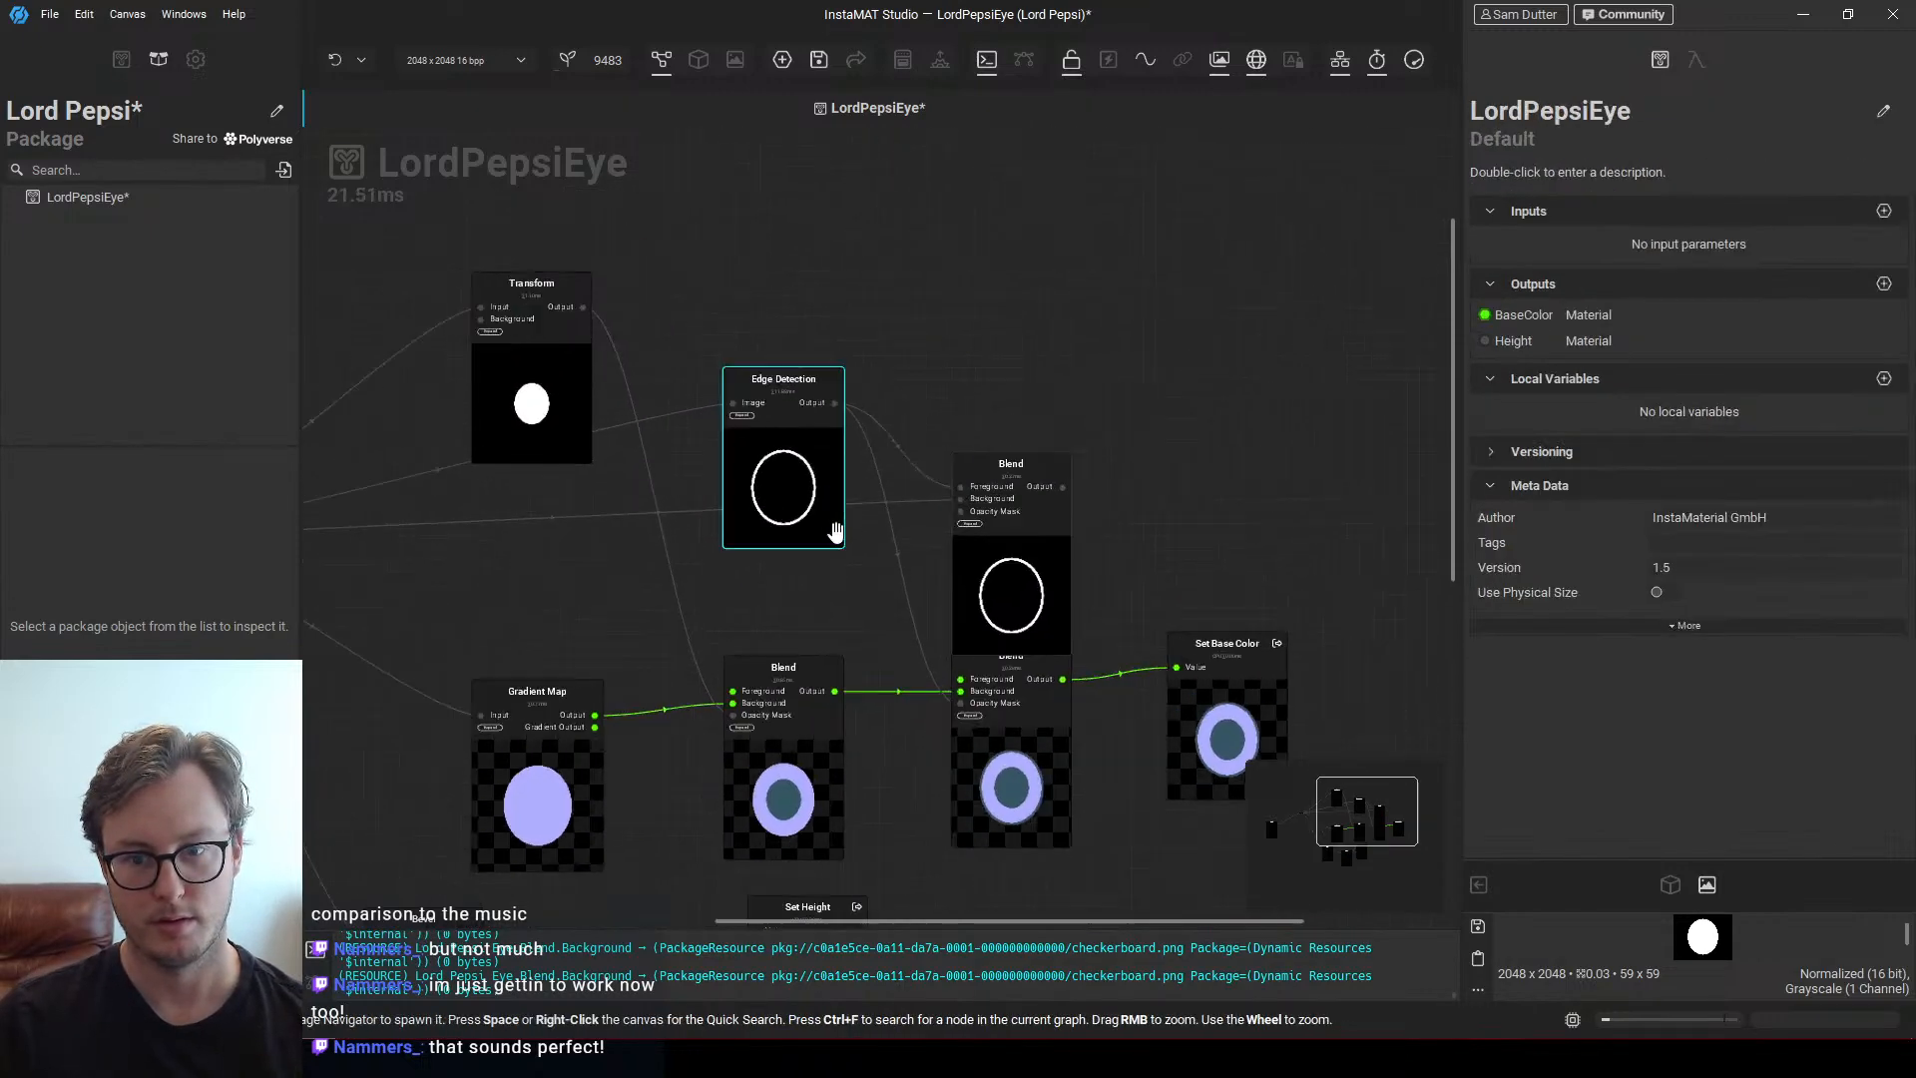
Set the new Blend node's mode to Subtract
{"action": "scroll", "coordinate": [836, 530], "scroll_direction": "up", "scroll_amount": 2}
{"action": "left_click", "coordinate": [1103, 564]}
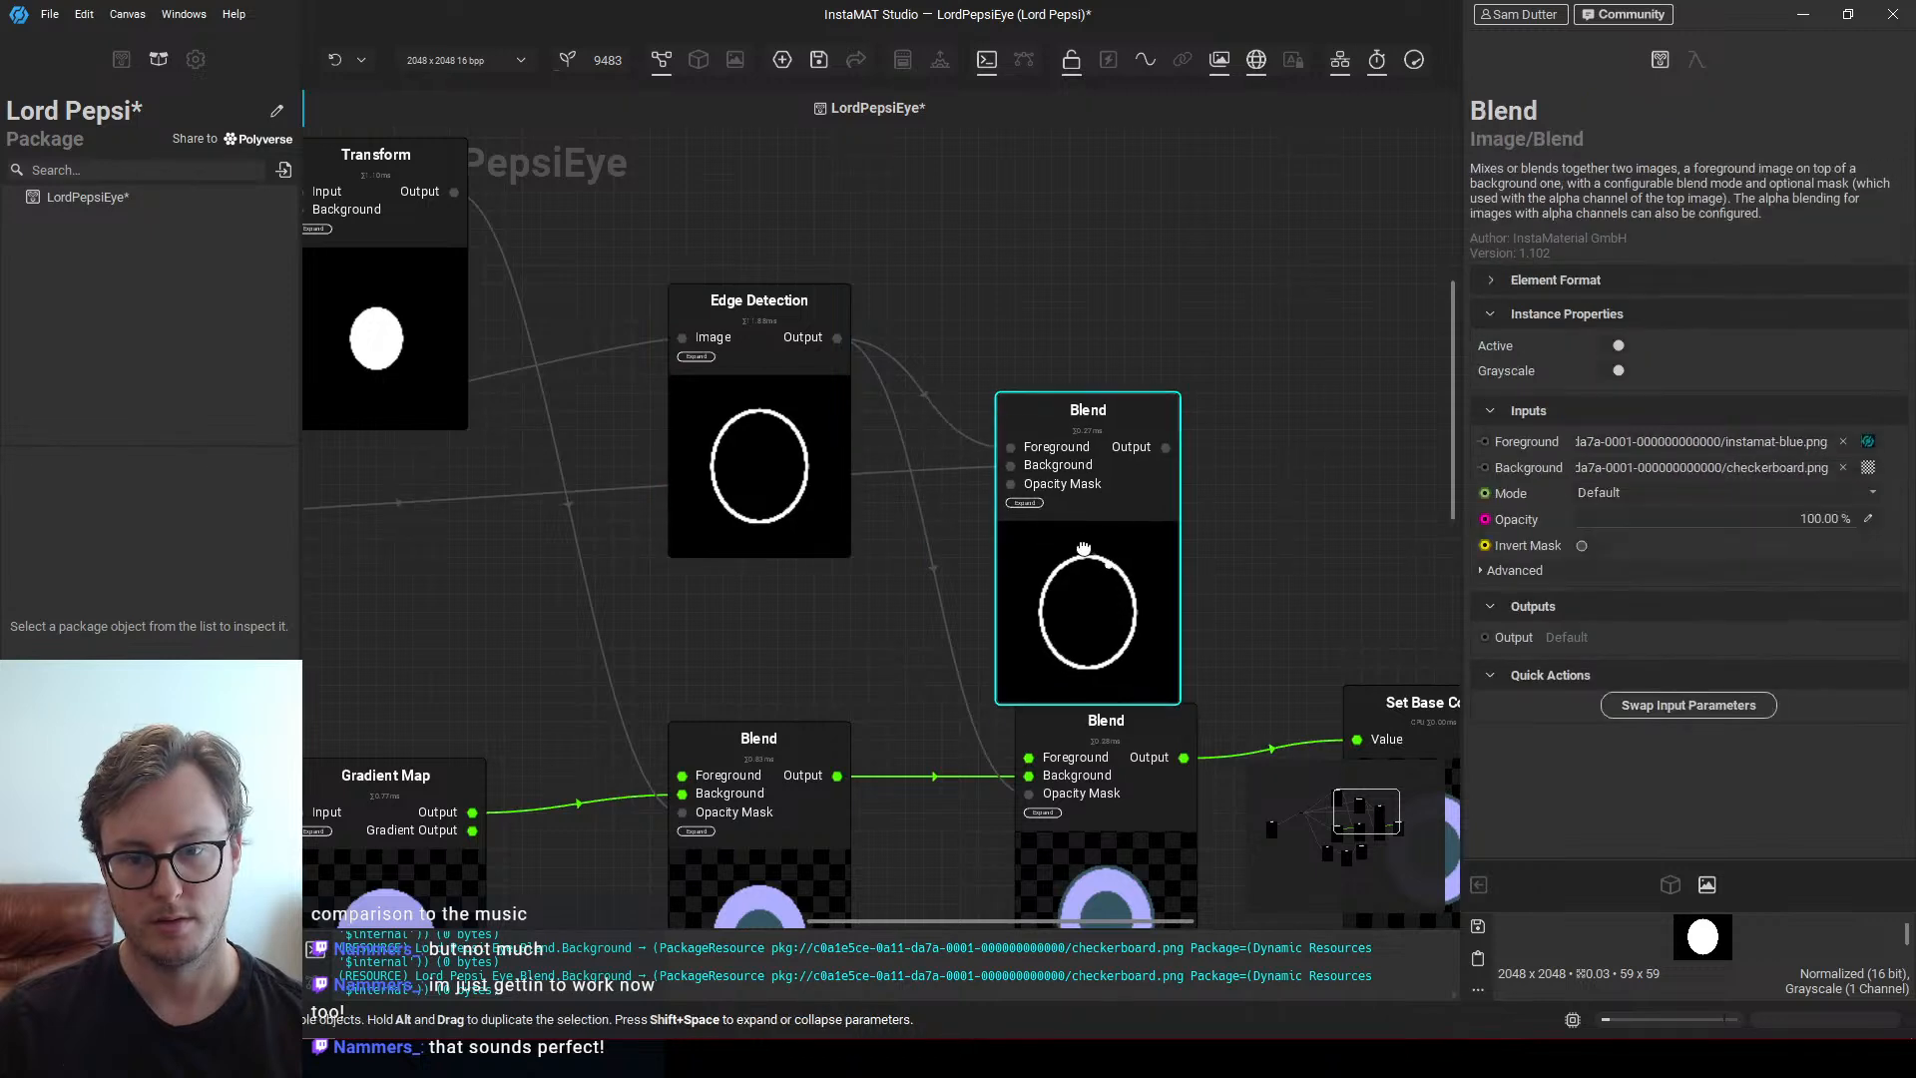
{"action": "left_click", "coordinate": [1631, 491]}
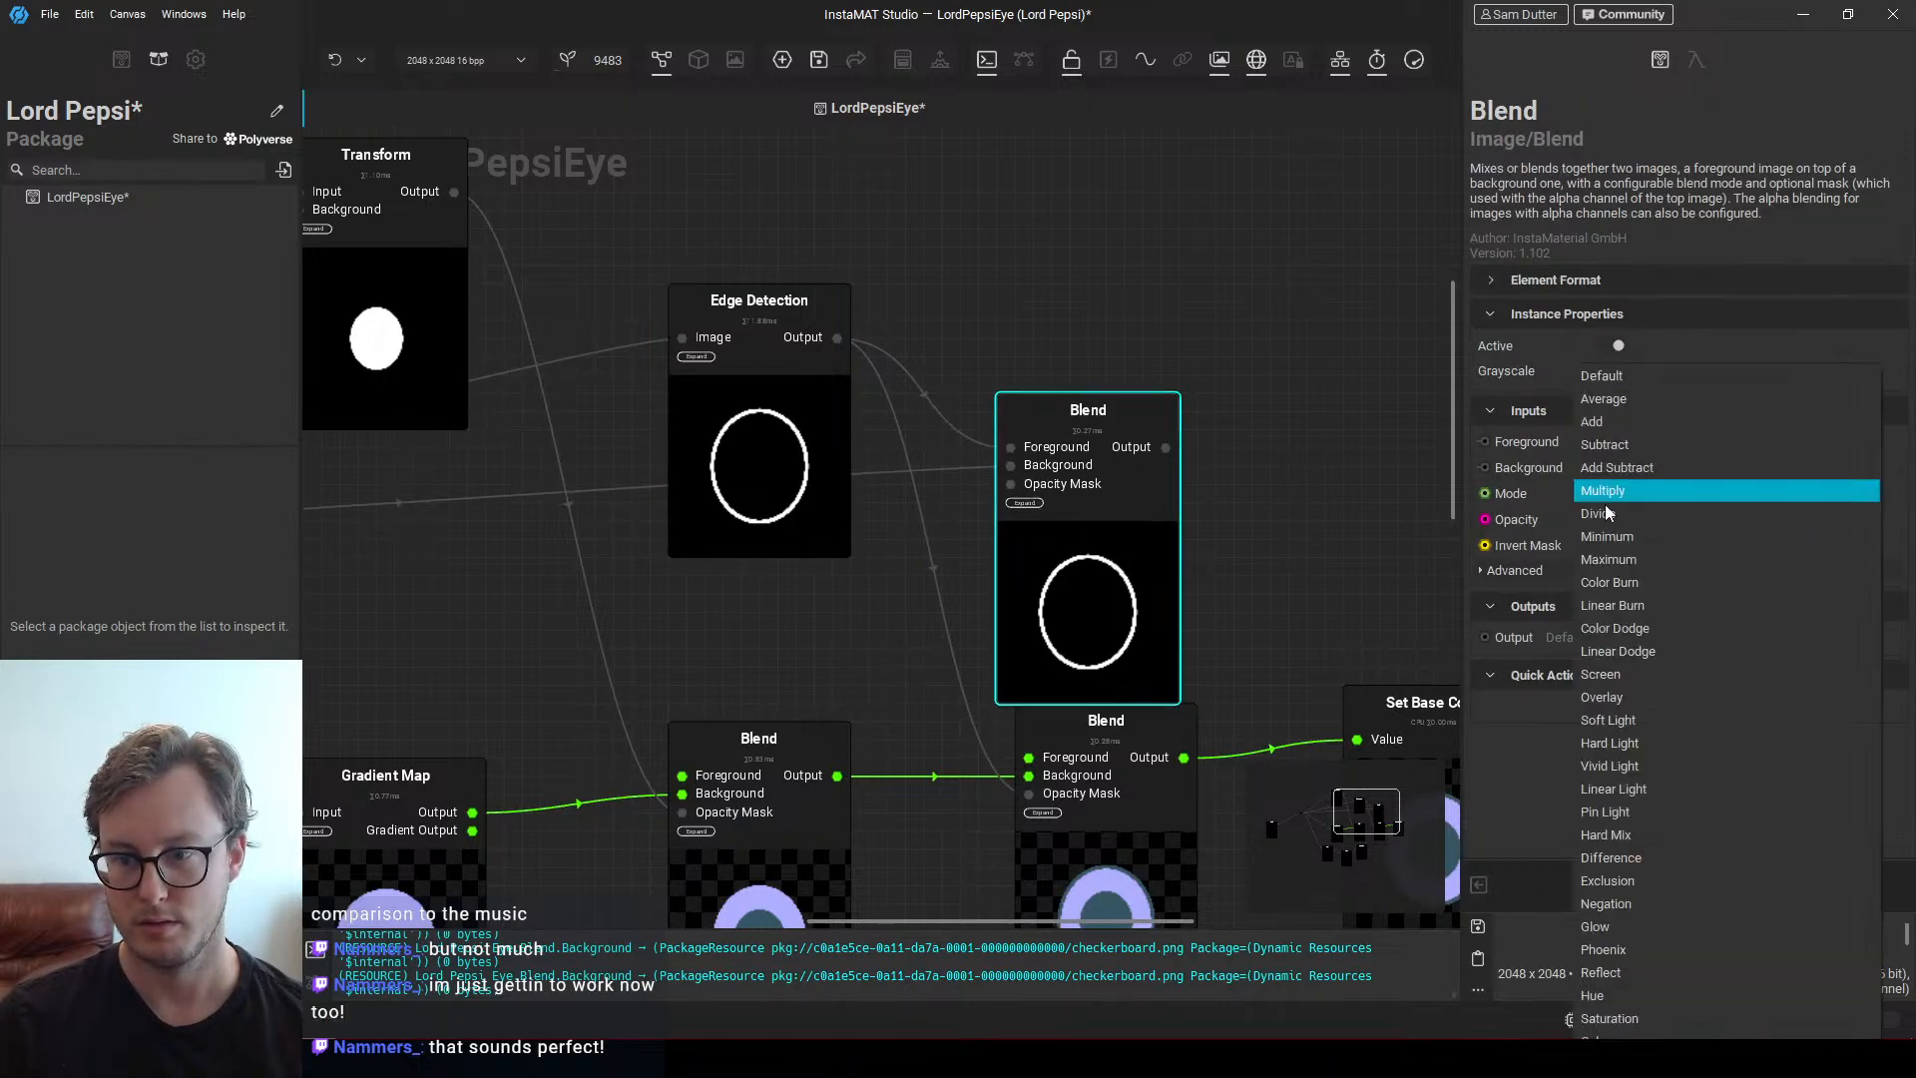
{"action": "left_click", "coordinate": [1605, 445]}
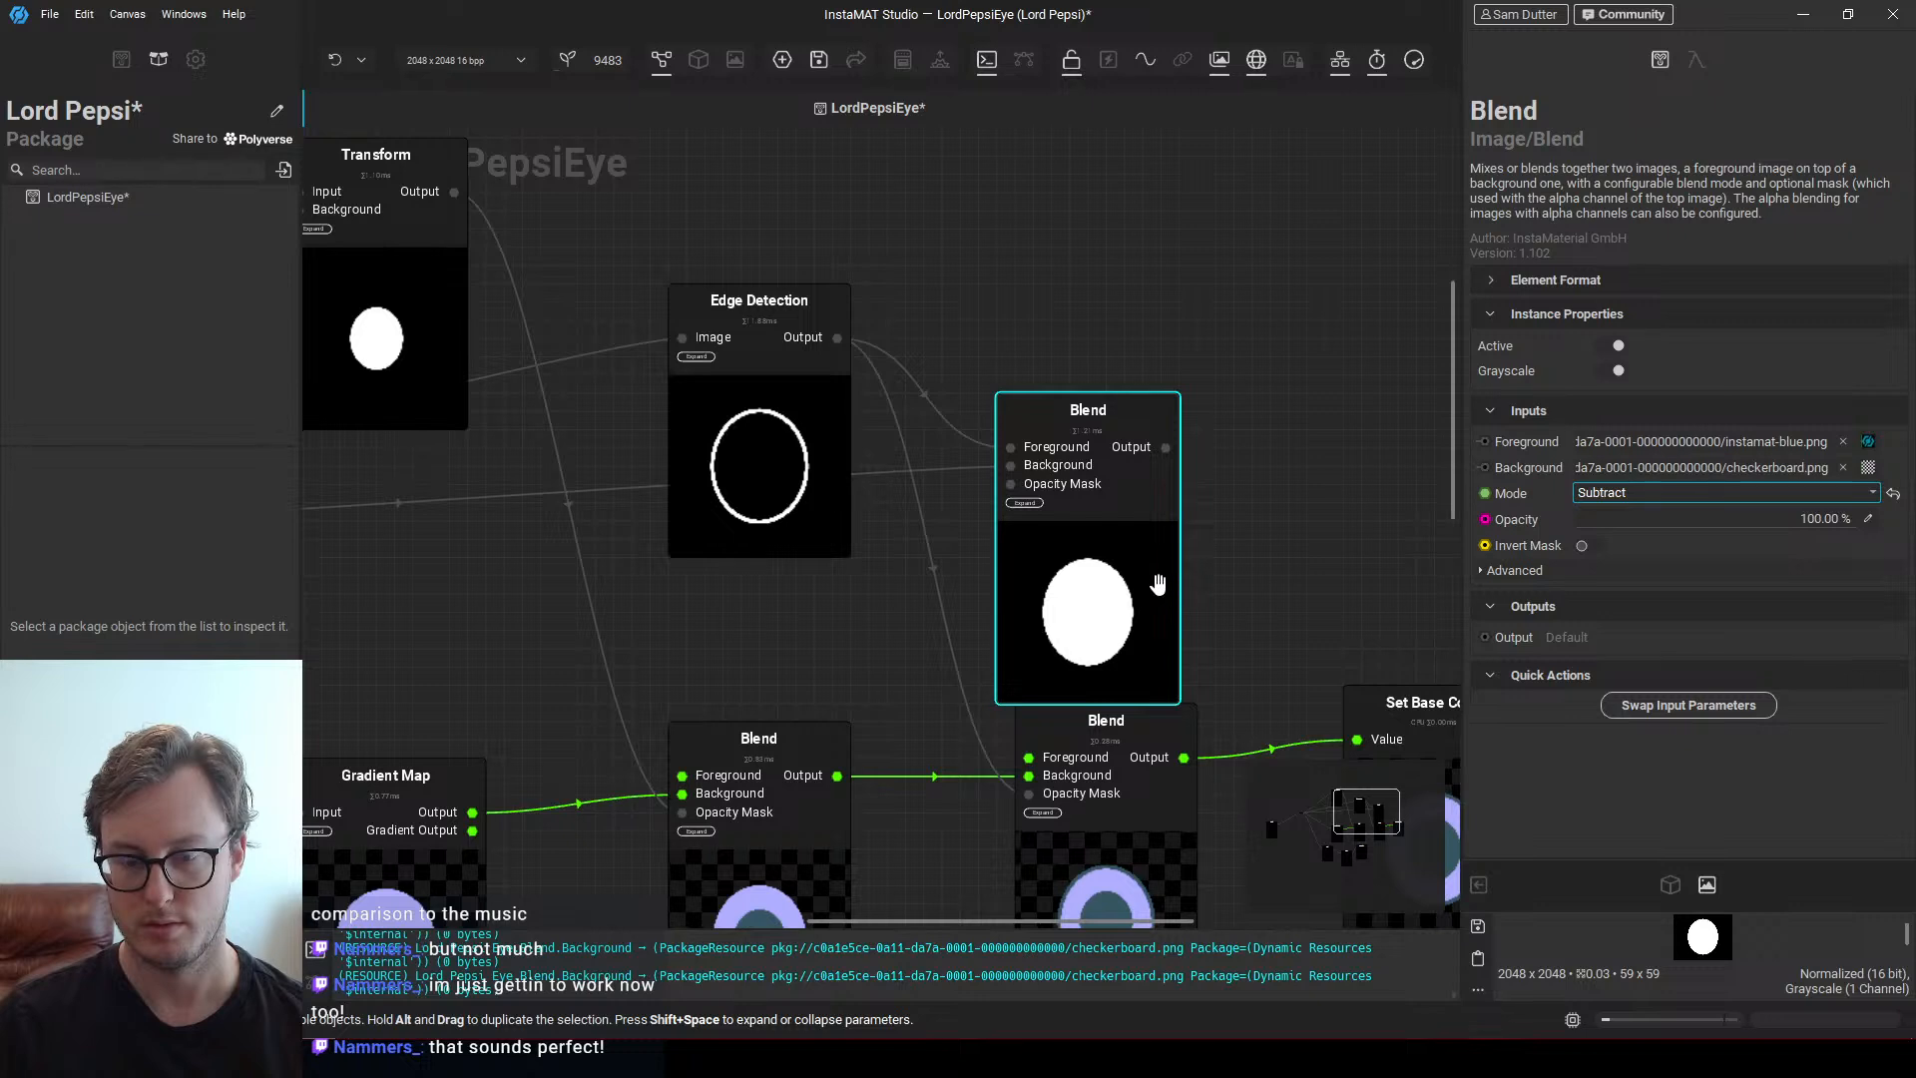
Remove the Subtract Blend's Background connection and connect the reroute point to its Opacity Mask instead
{"action": "left_click", "coordinate": [970, 469]}
{"action": "key", "text": "Delete"}
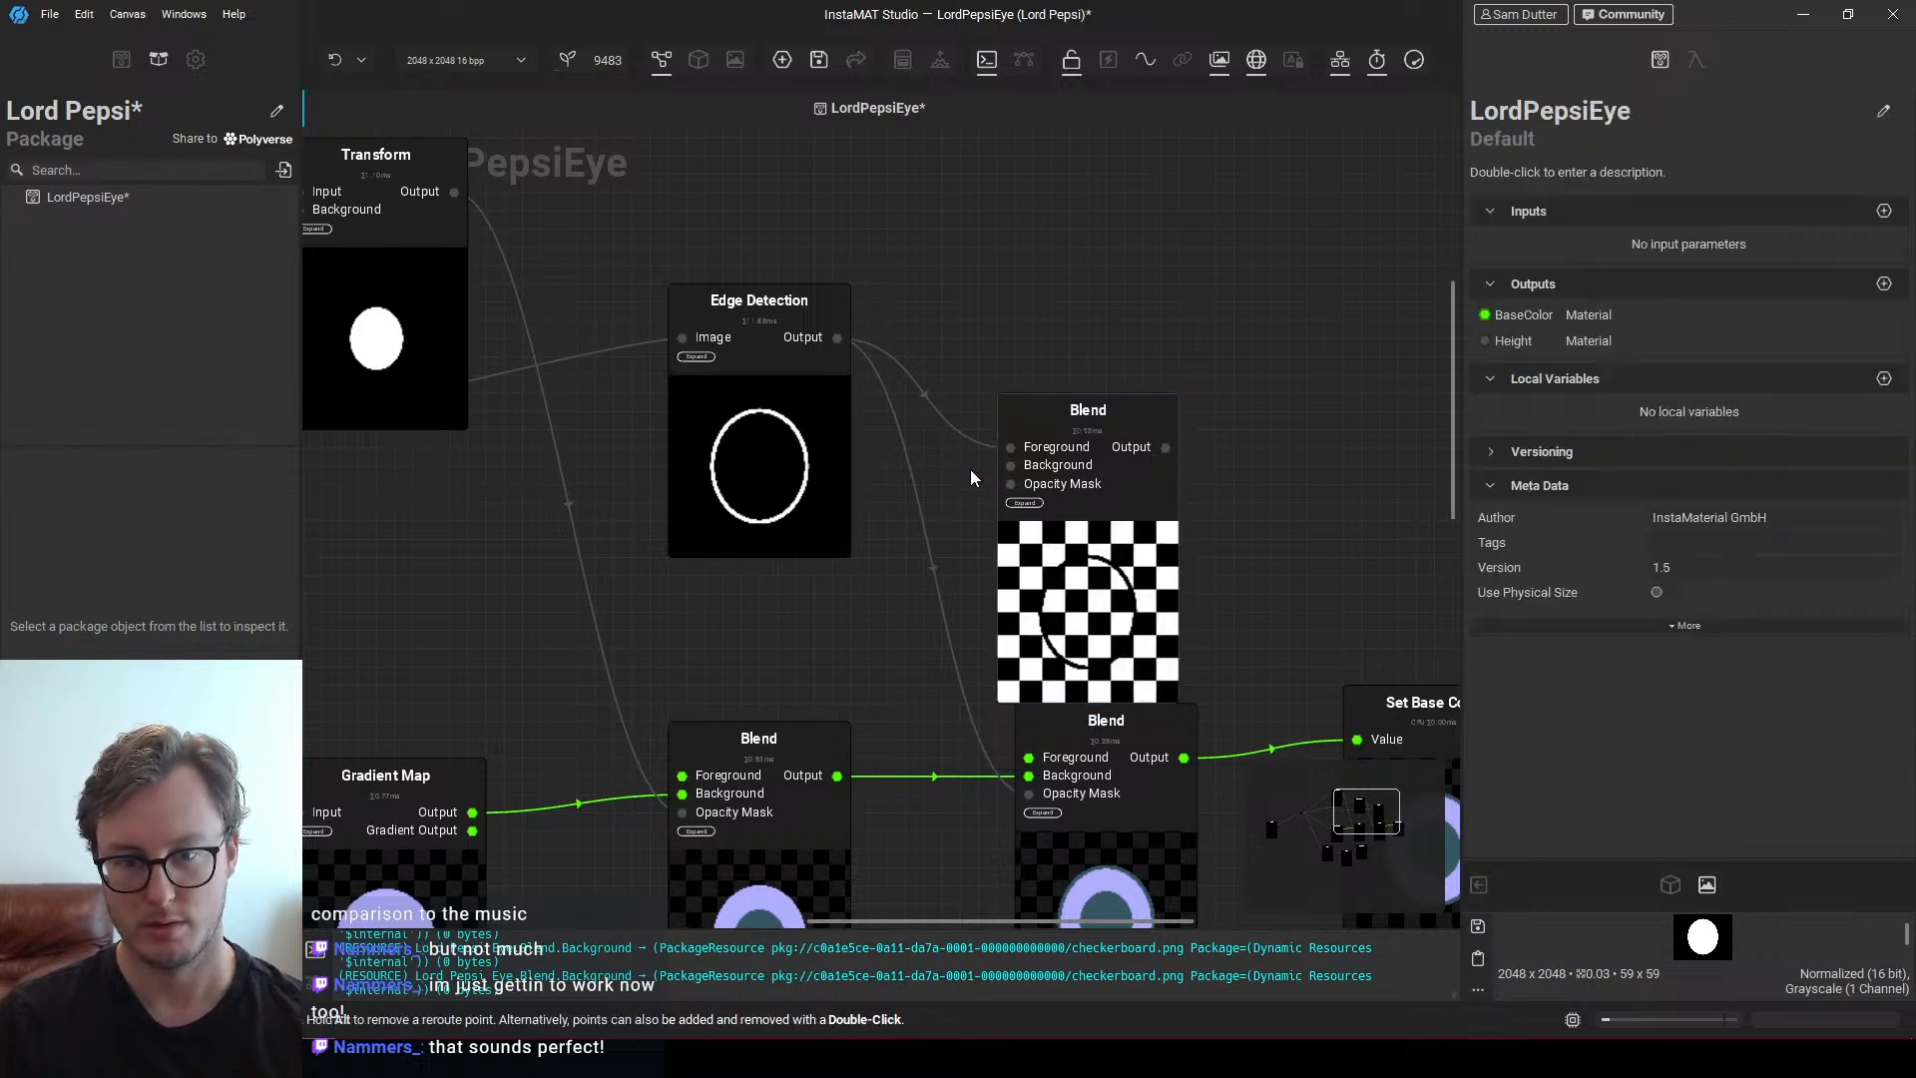
{"action": "scroll", "coordinate": [970, 469], "scroll_direction": "down", "scroll_amount": 3}
{"action": "left_click_drag", "start_coordinate": [555, 500], "coordinate": [1284, 471]}
{"action": "scroll", "coordinate": [1274, 475], "scroll_direction": "up", "scroll_amount": 3}
{"action": "middle_click_drag", "start_coordinate": [1273, 475], "coordinate": [926, 529]}
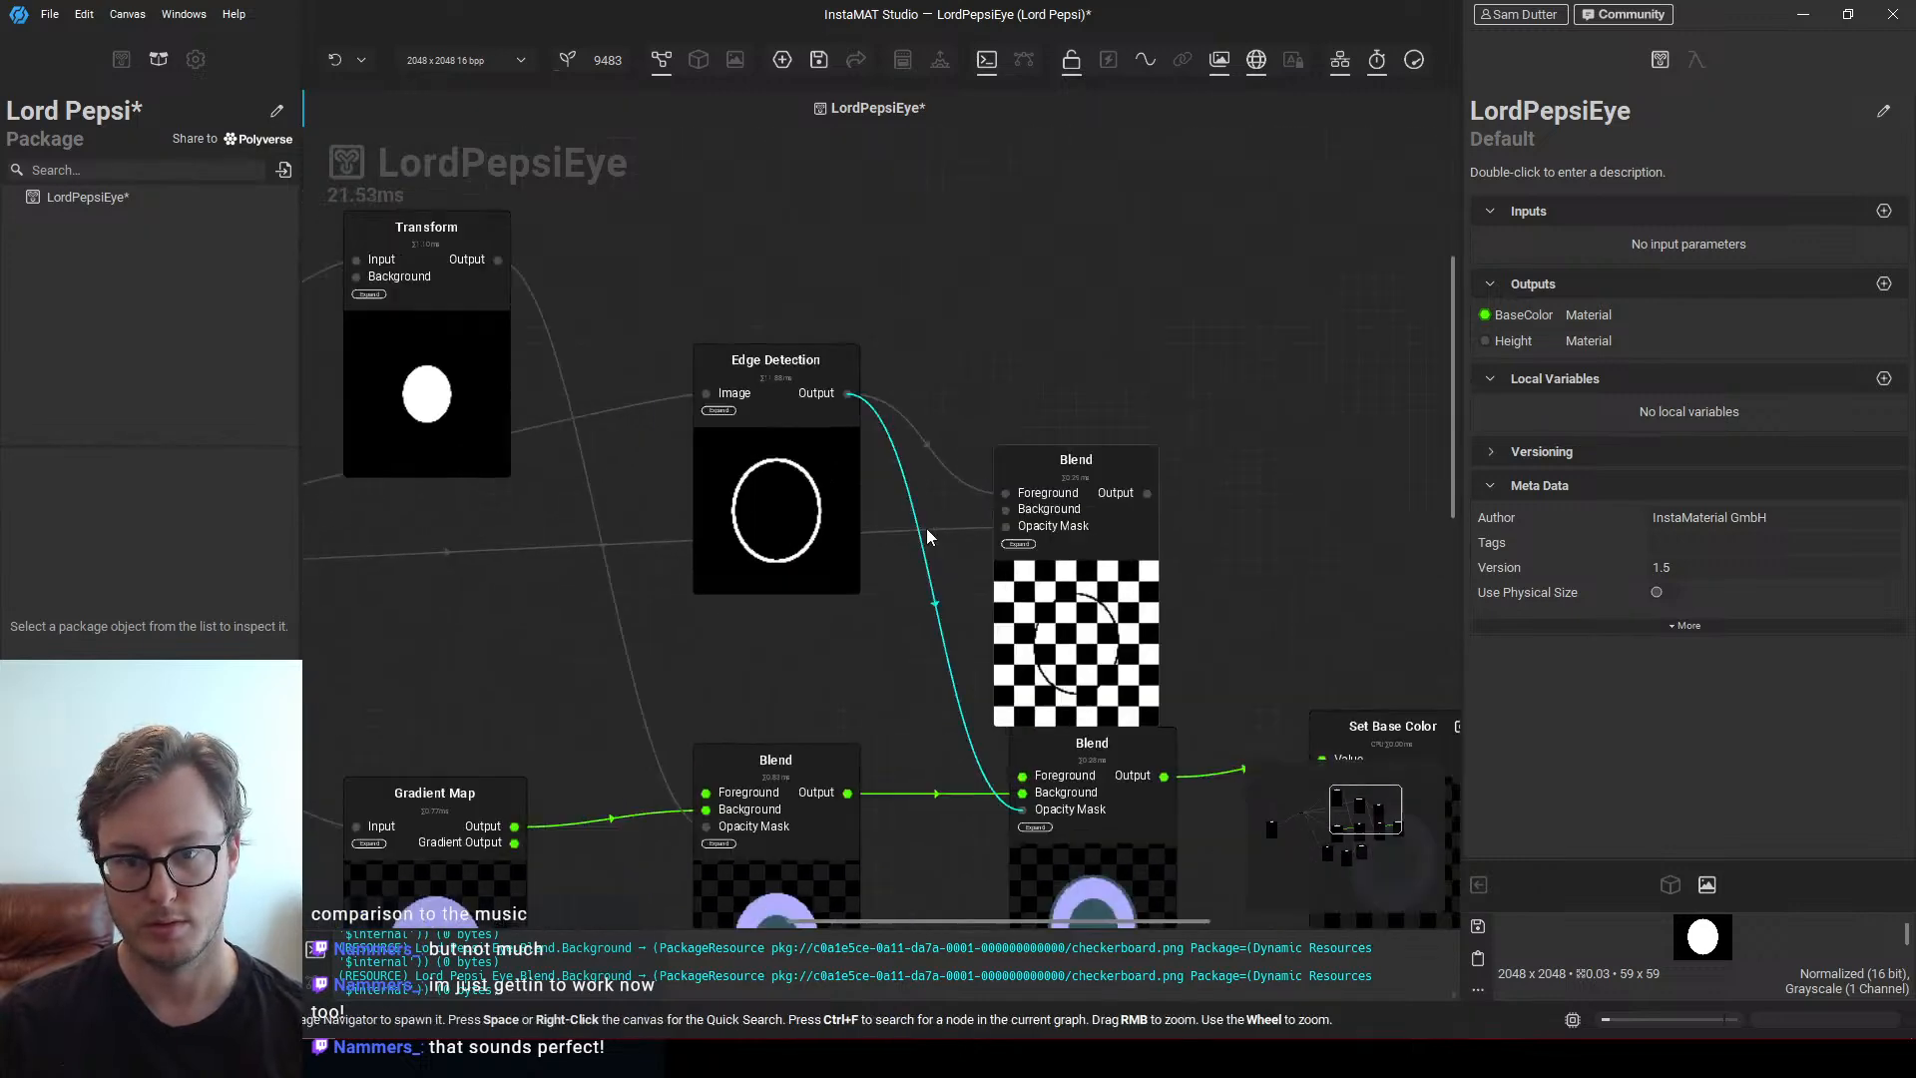
Disconnect the Subtract Blend's Foreground and connect Edge Detection's output to its Background
{"action": "left_click", "coordinate": [948, 473]}
{"action": "key", "text": "Delete"}
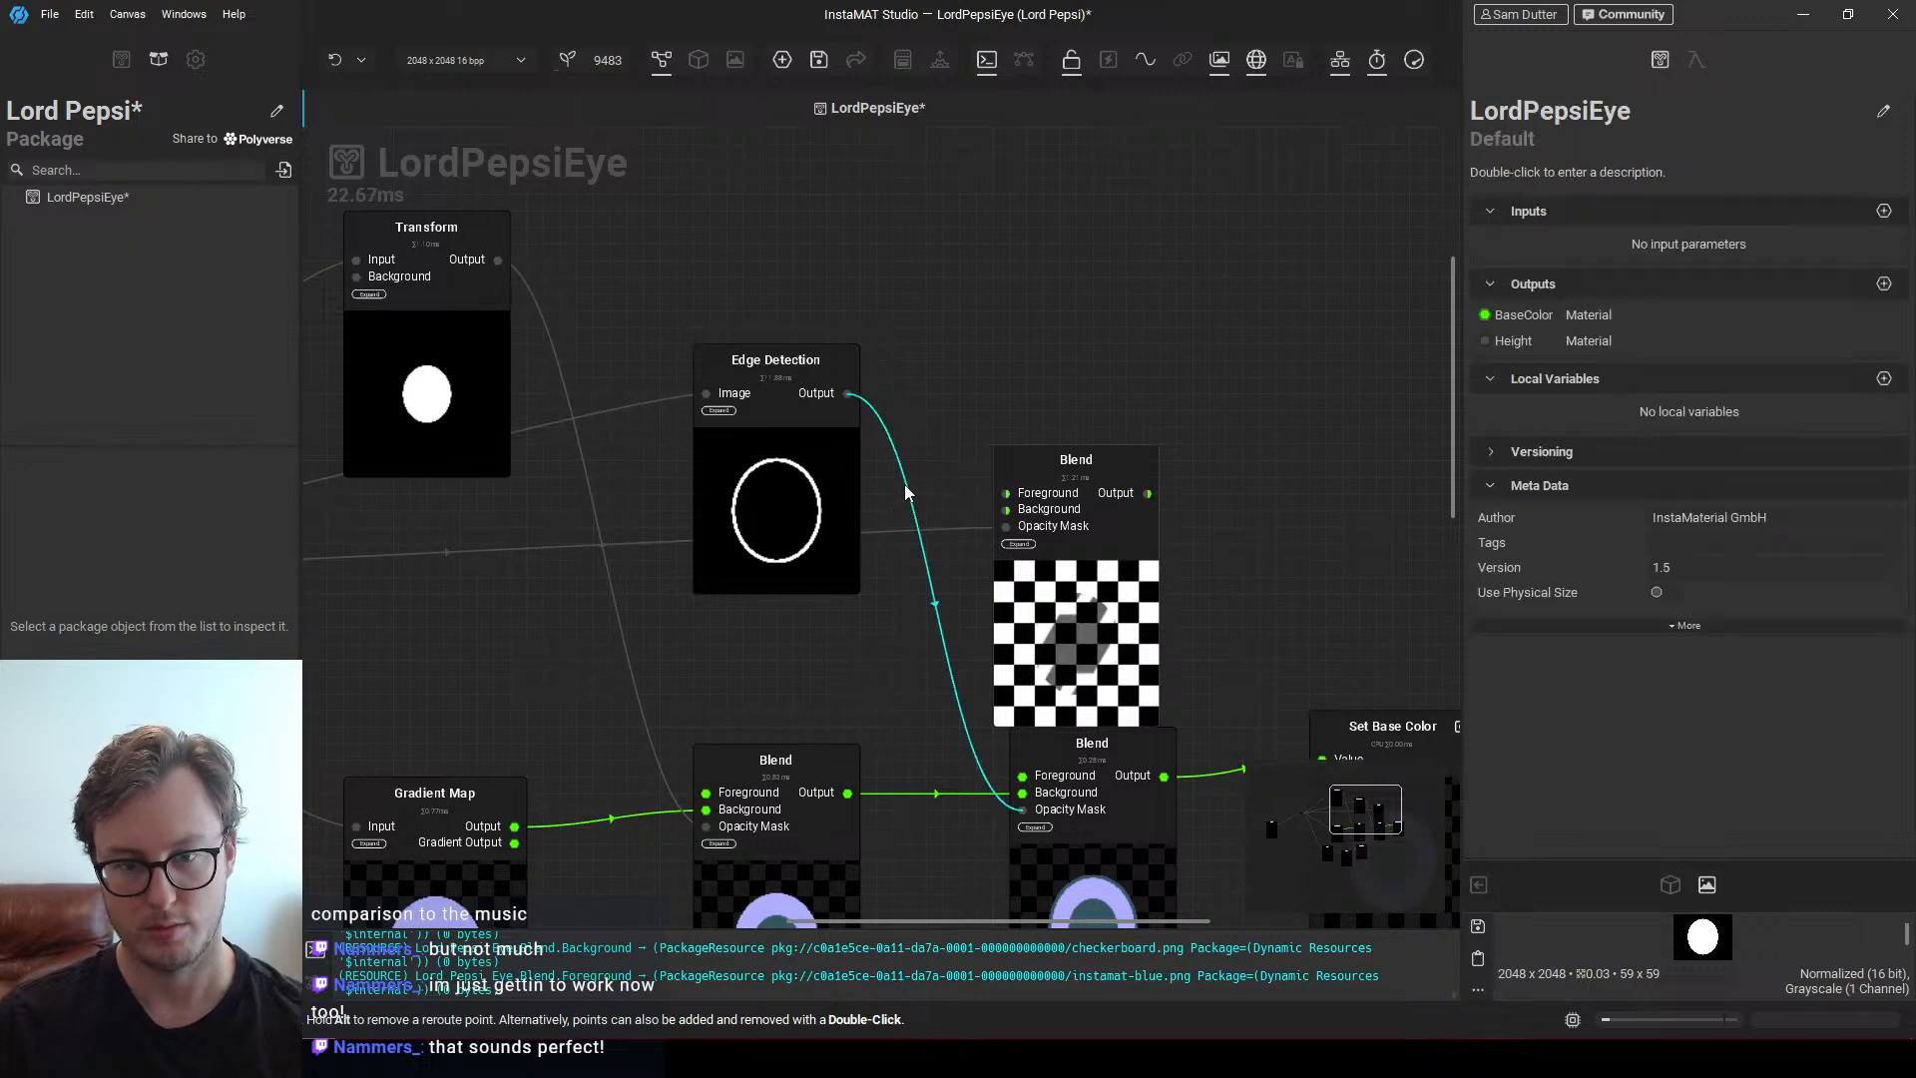
{"action": "left_click_drag", "start_coordinate": [847, 393], "coordinate": [1006, 510]}
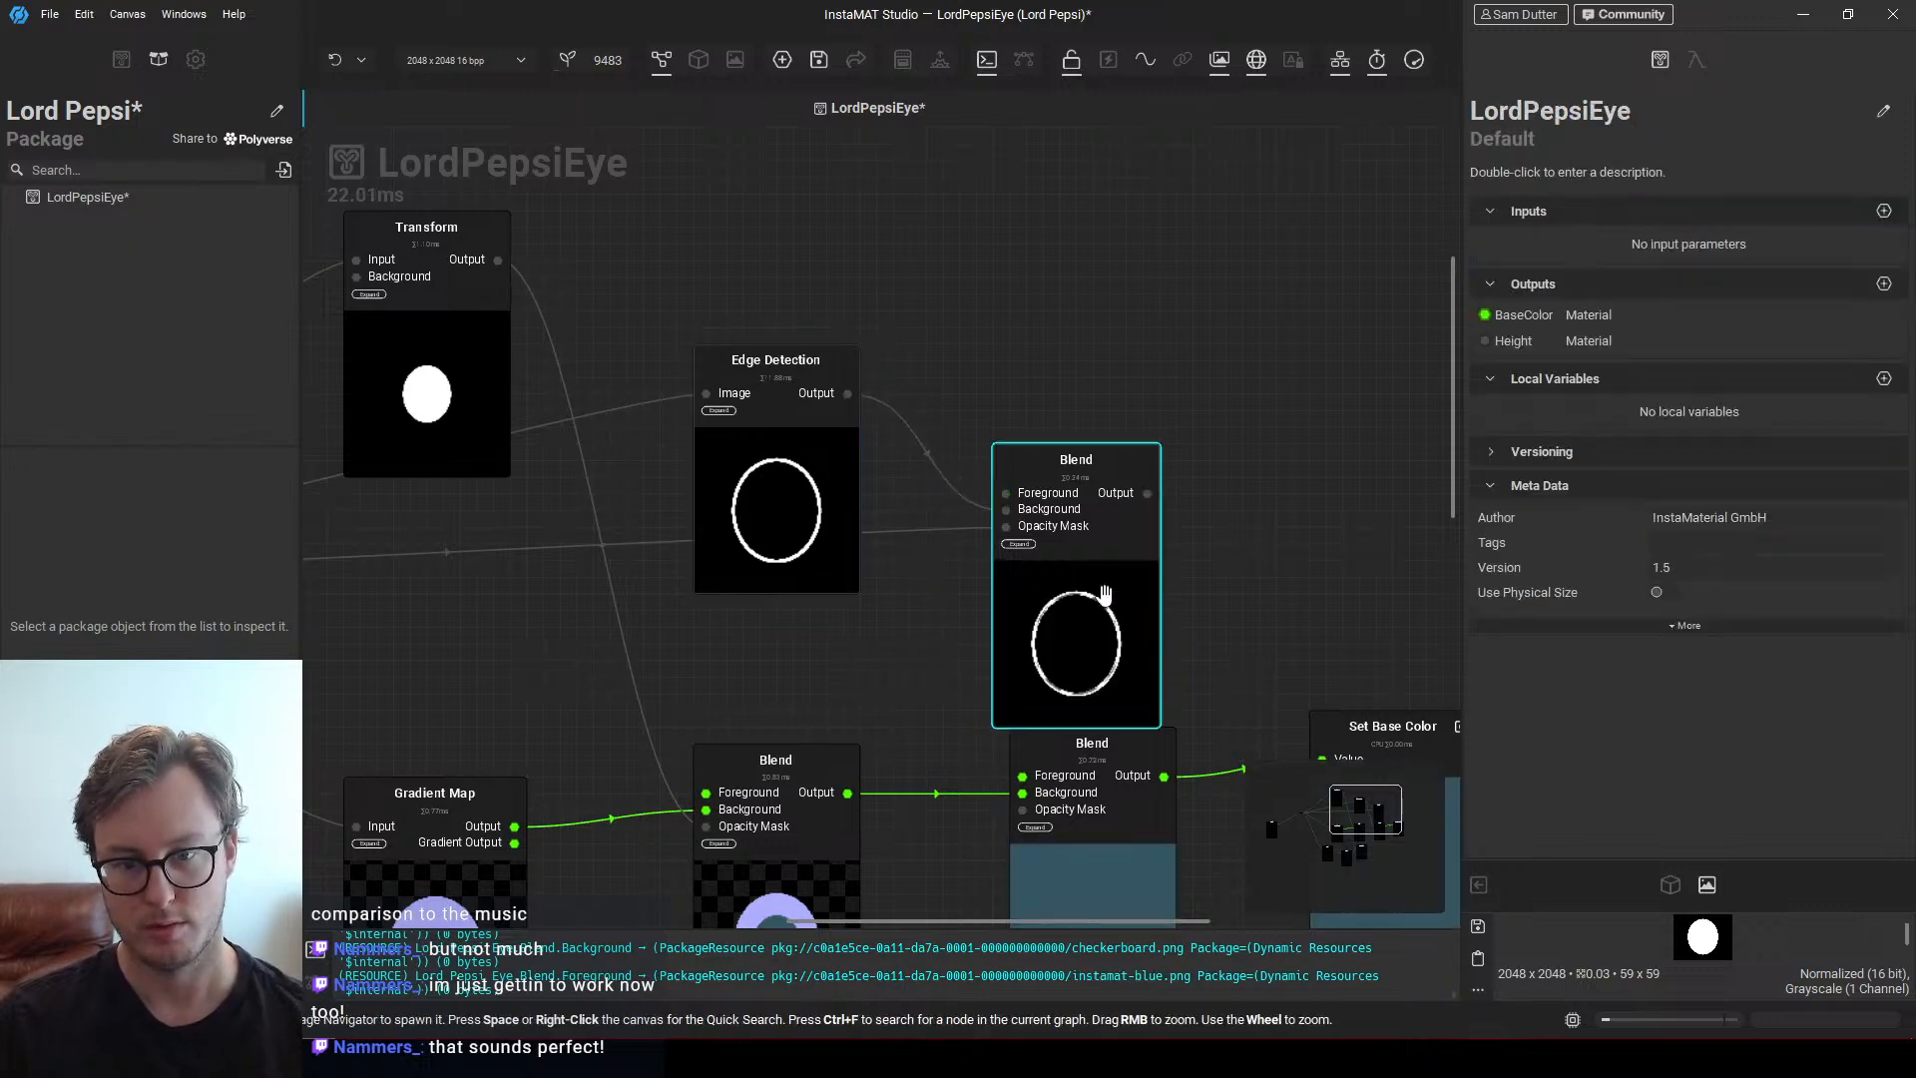
Connect the Subtract Blend's output to the final Blend's Opacity Mask, and move it and Edge Detection to space out the nodes
{"action": "left_click_drag", "start_coordinate": [1139, 540], "coordinate": [1038, 471]}
{"action": "middle_click_drag", "start_coordinate": [1101, 565], "coordinate": [911, 509]}
{"action": "left_click_drag", "start_coordinate": [868, 374], "coordinate": [834, 753]}
{"action": "middle_click_drag", "start_coordinate": [892, 531], "coordinate": [1069, 605]}
{"action": "left_click_drag", "start_coordinate": [731, 560], "coordinate": [612, 529]}
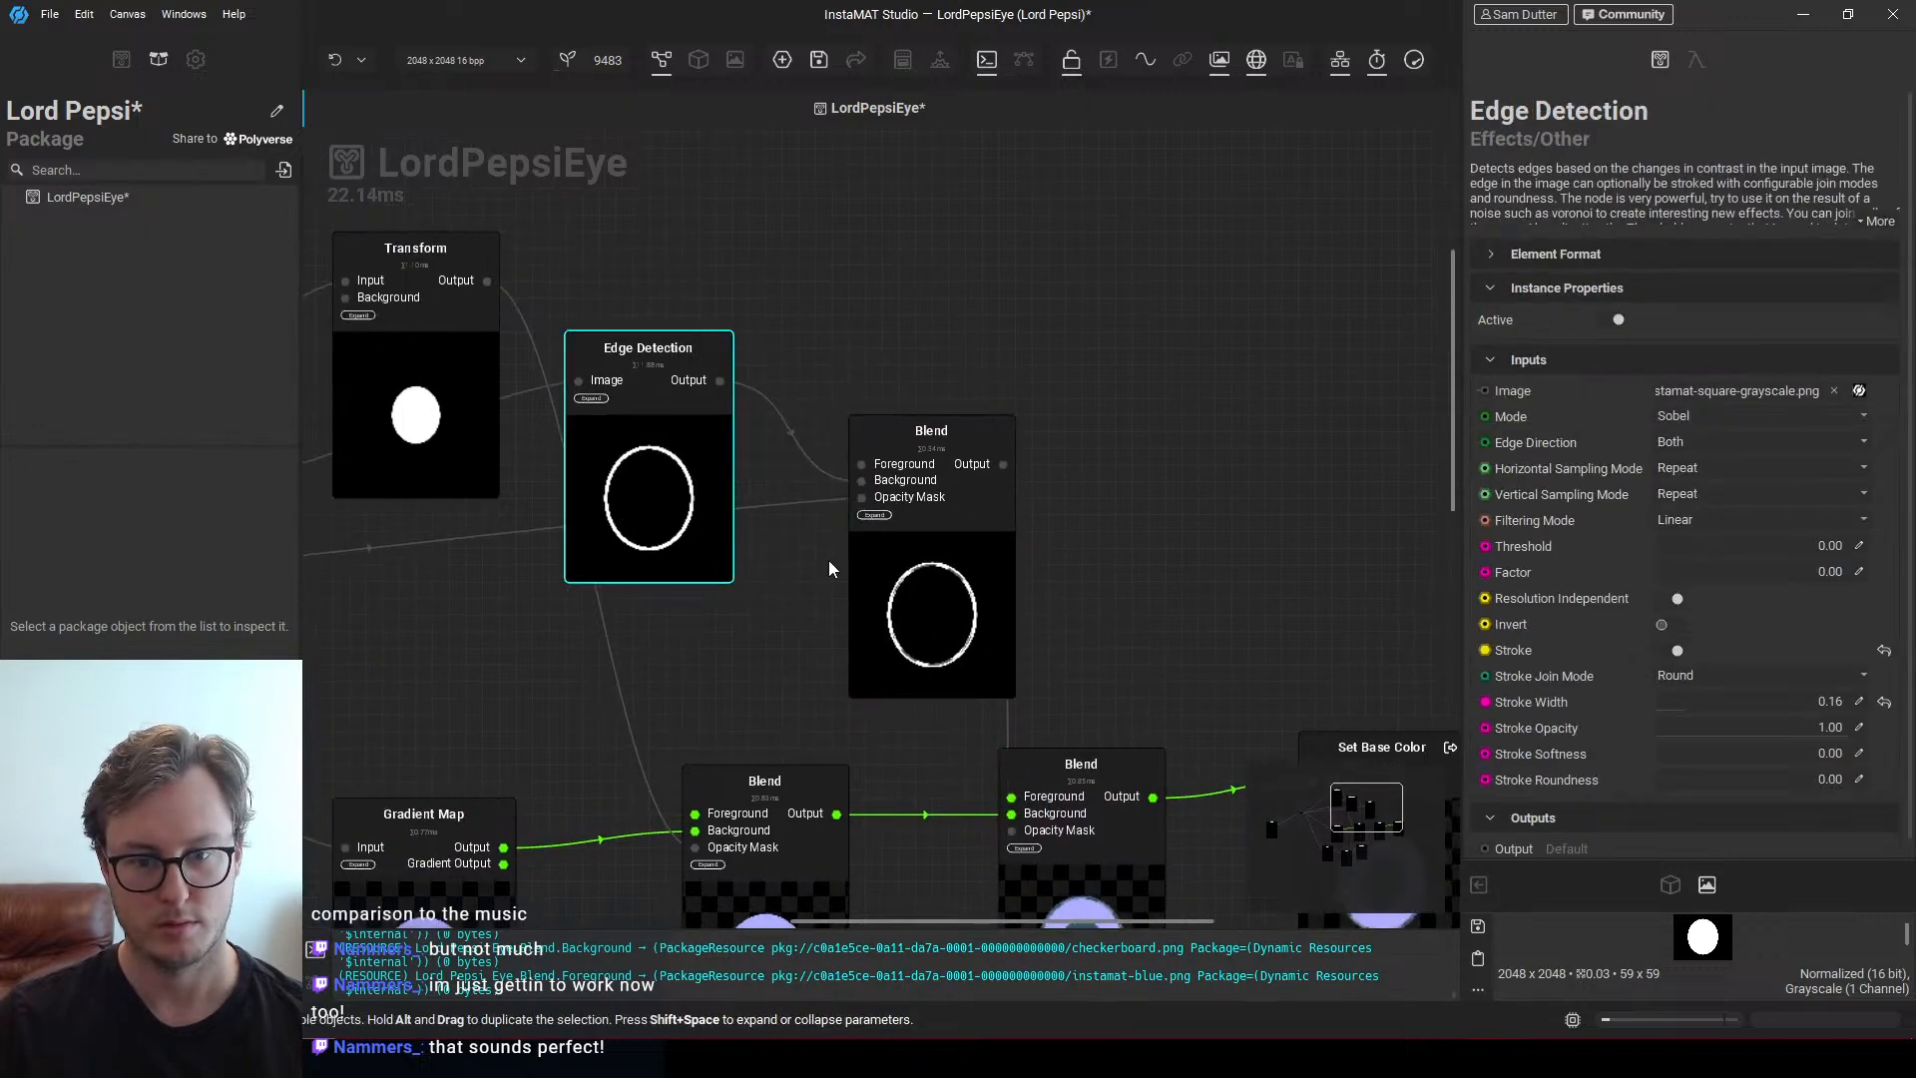
Enlarge the preview area and examine the Subtract Blend's ring up close
{"action": "left_click", "coordinate": [913, 626]}
{"action": "scroll", "coordinate": [913, 620], "scroll_direction": "up", "scroll_amount": 4}
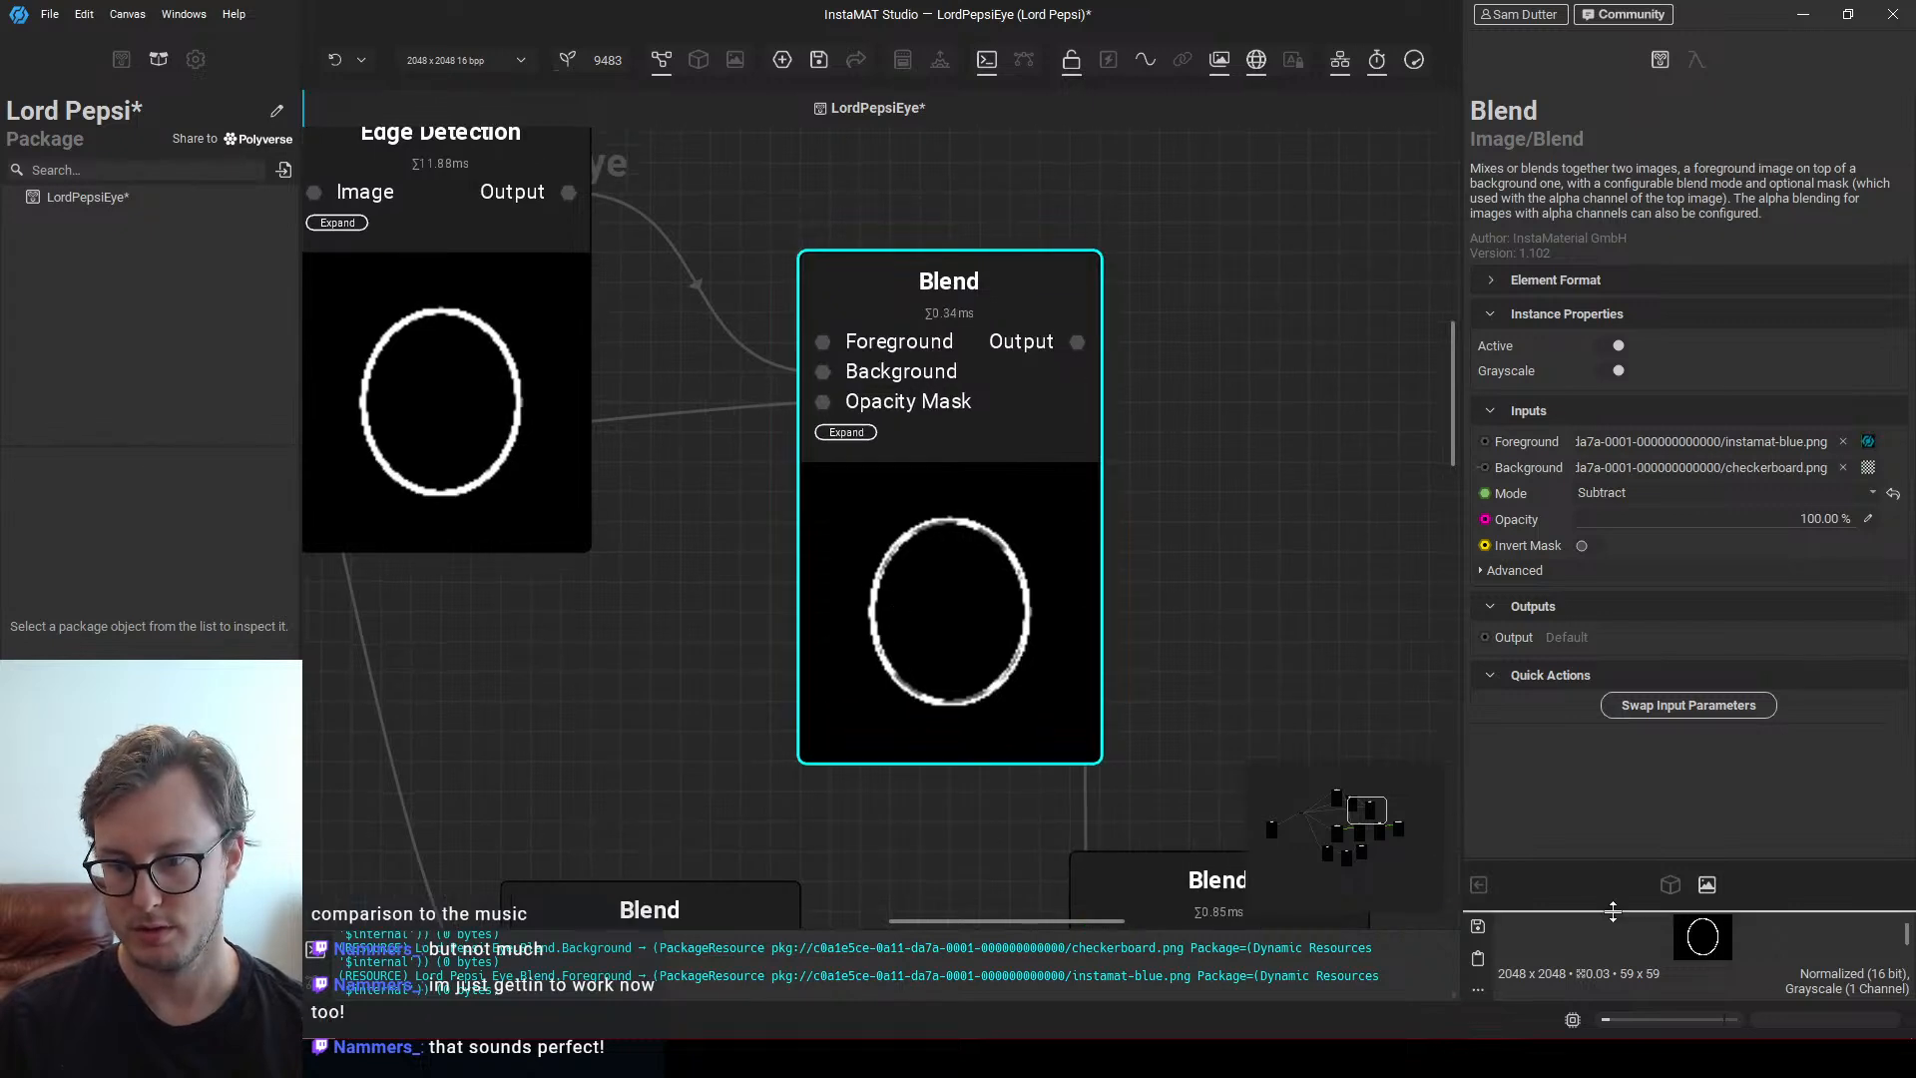
{"action": "left_click_drag", "start_coordinate": [1613, 911], "coordinate": [1612, 595]}
{"action": "scroll", "coordinate": [1682, 758], "scroll_direction": "up", "scroll_amount": 6}
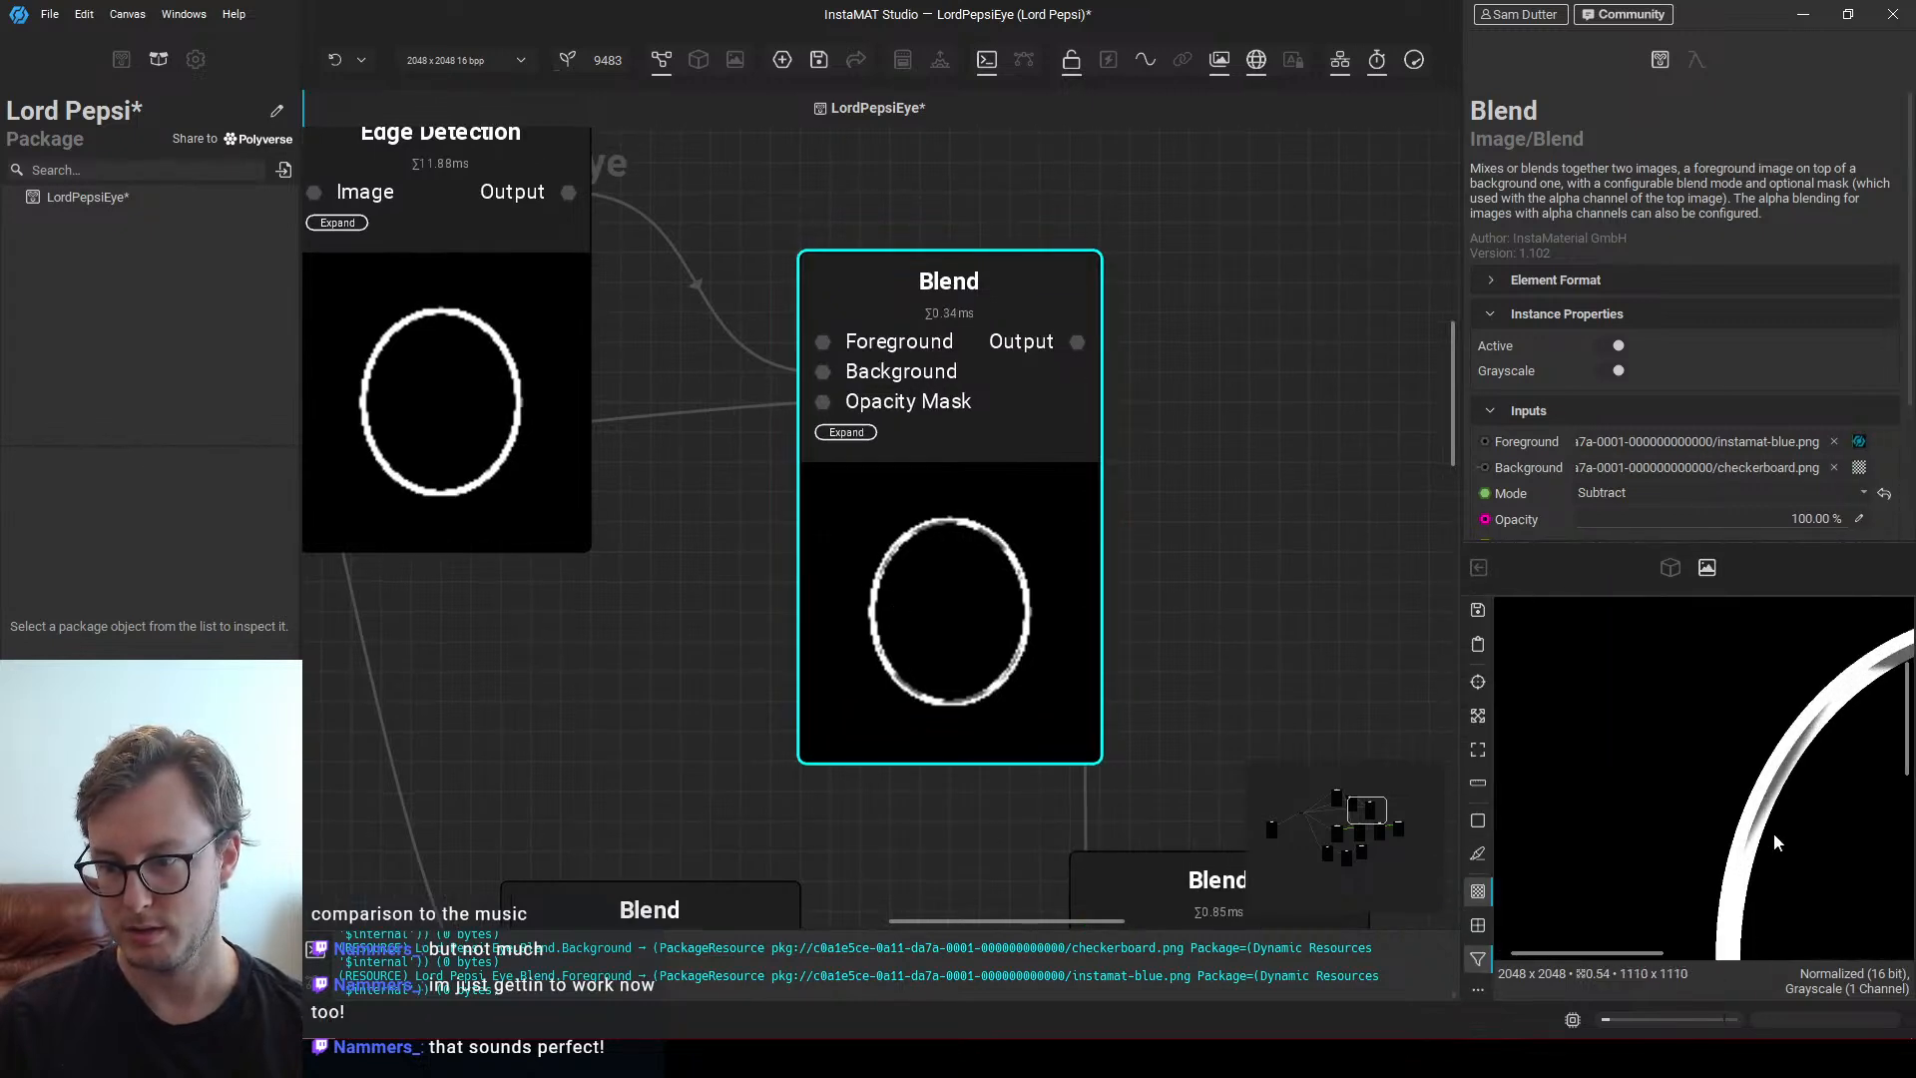
{"action": "left_click_drag", "start_coordinate": [1775, 843], "coordinate": [1723, 812]}
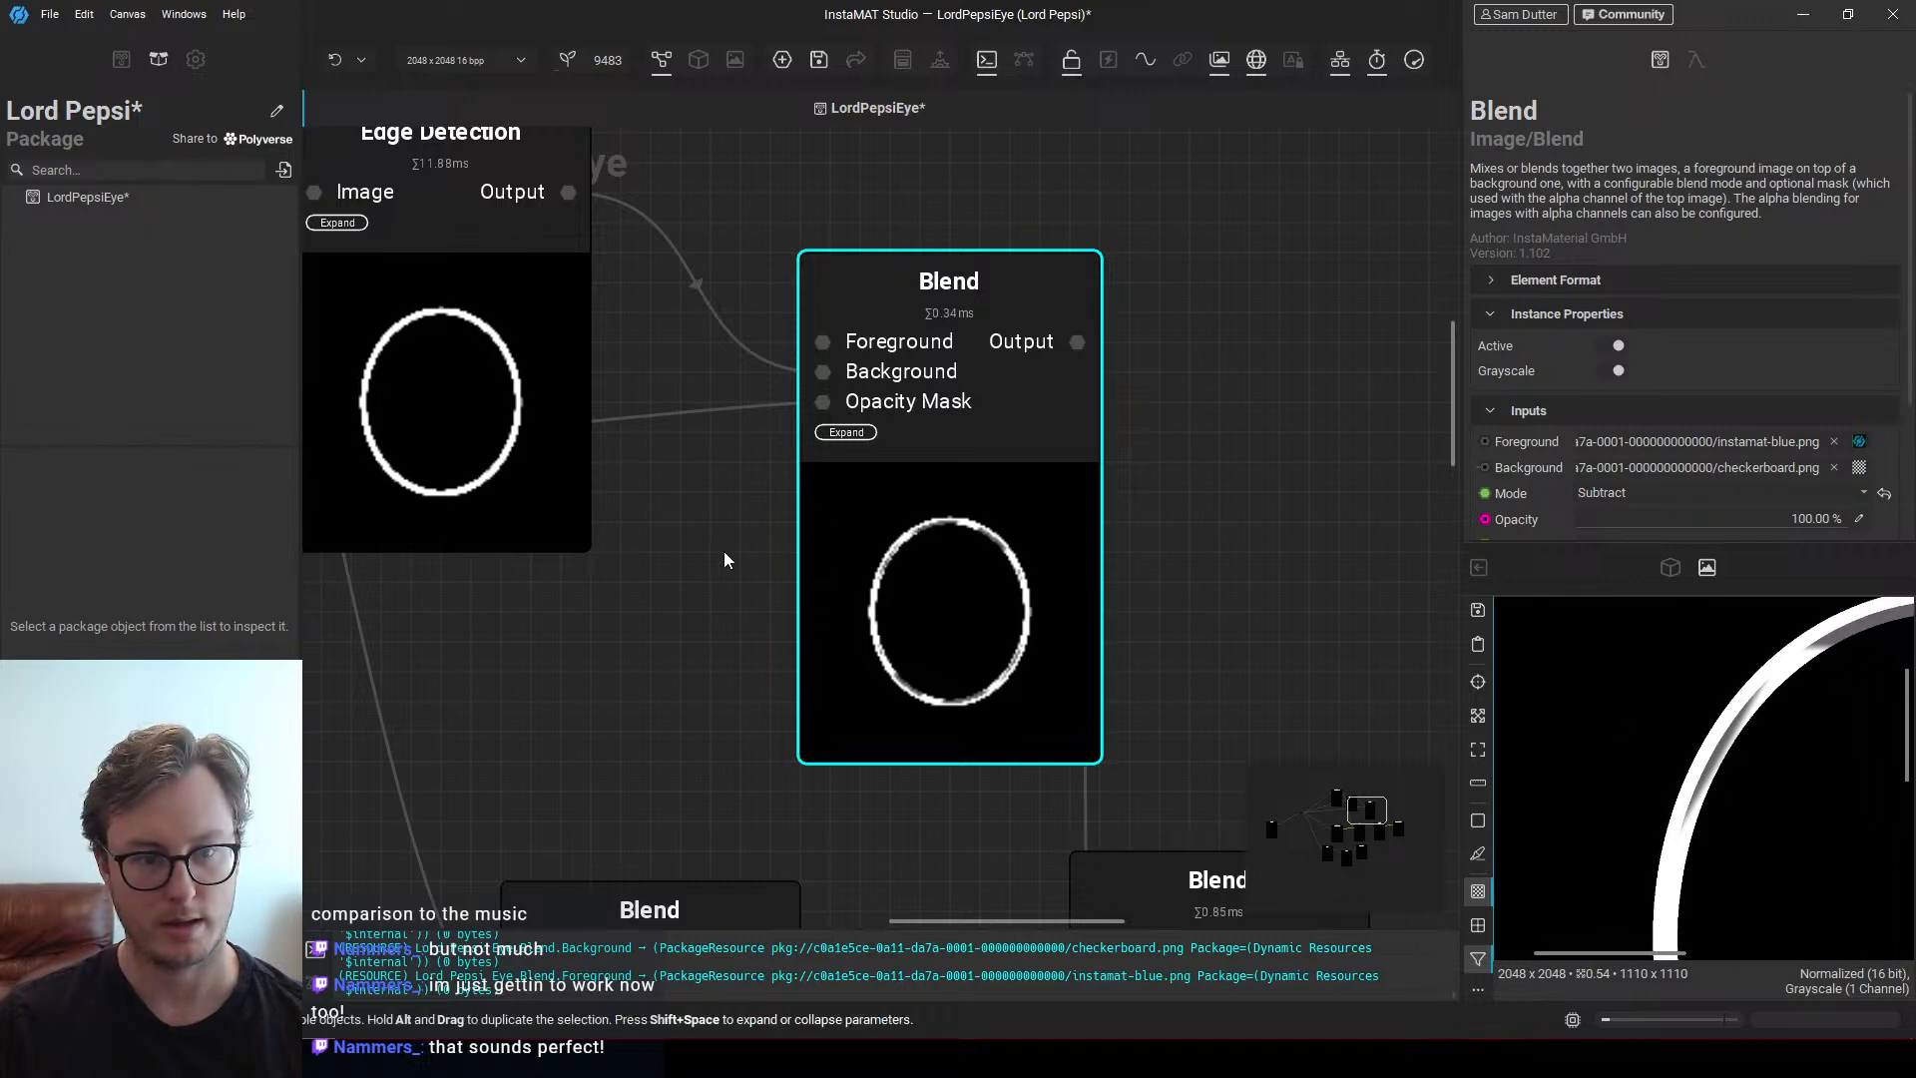
{"action": "scroll", "coordinate": [947, 539], "scroll_direction": "down", "scroll_amount": 3}
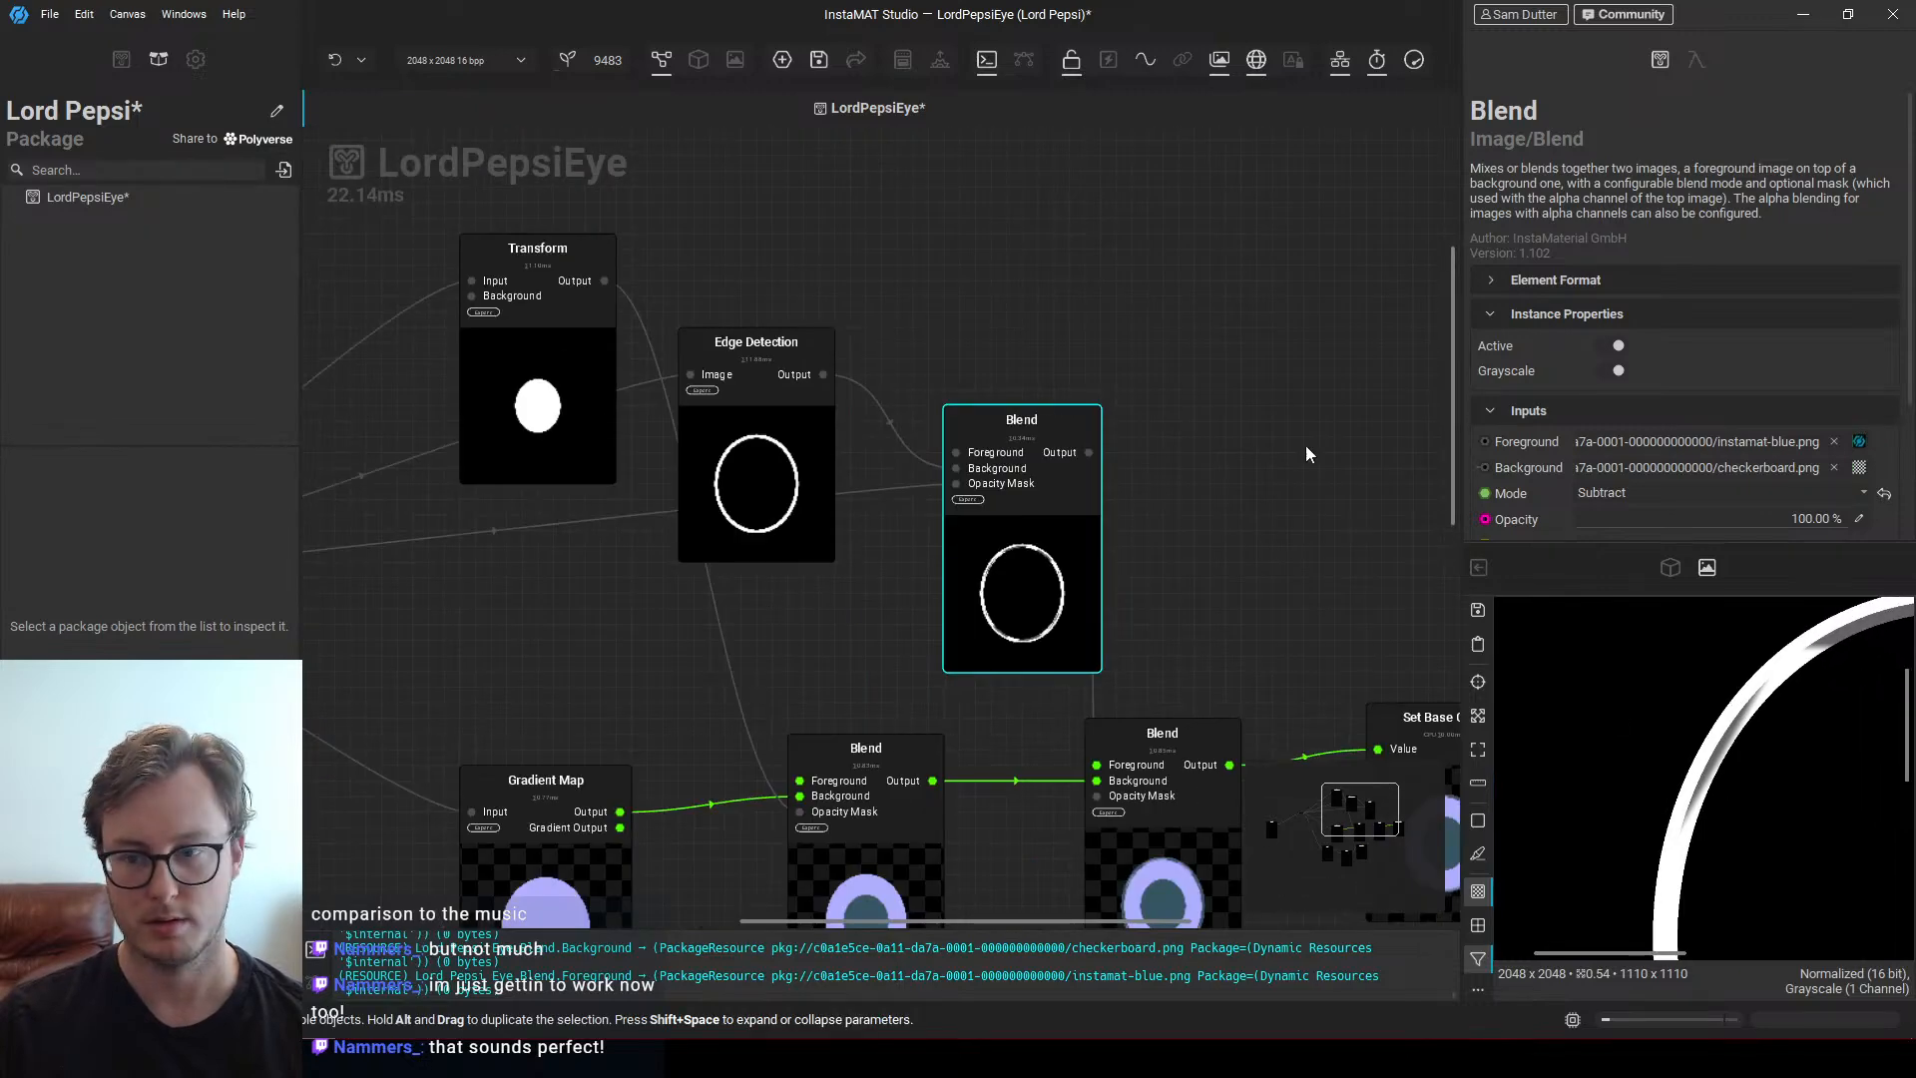
Clear the Subtract Blend's Foreground image and set the Foreground value to 100%
{"action": "left_click", "coordinate": [1834, 441]}
{"action": "scroll", "coordinate": [1842, 469], "scroll_direction": "down", "scroll_amount": 2}
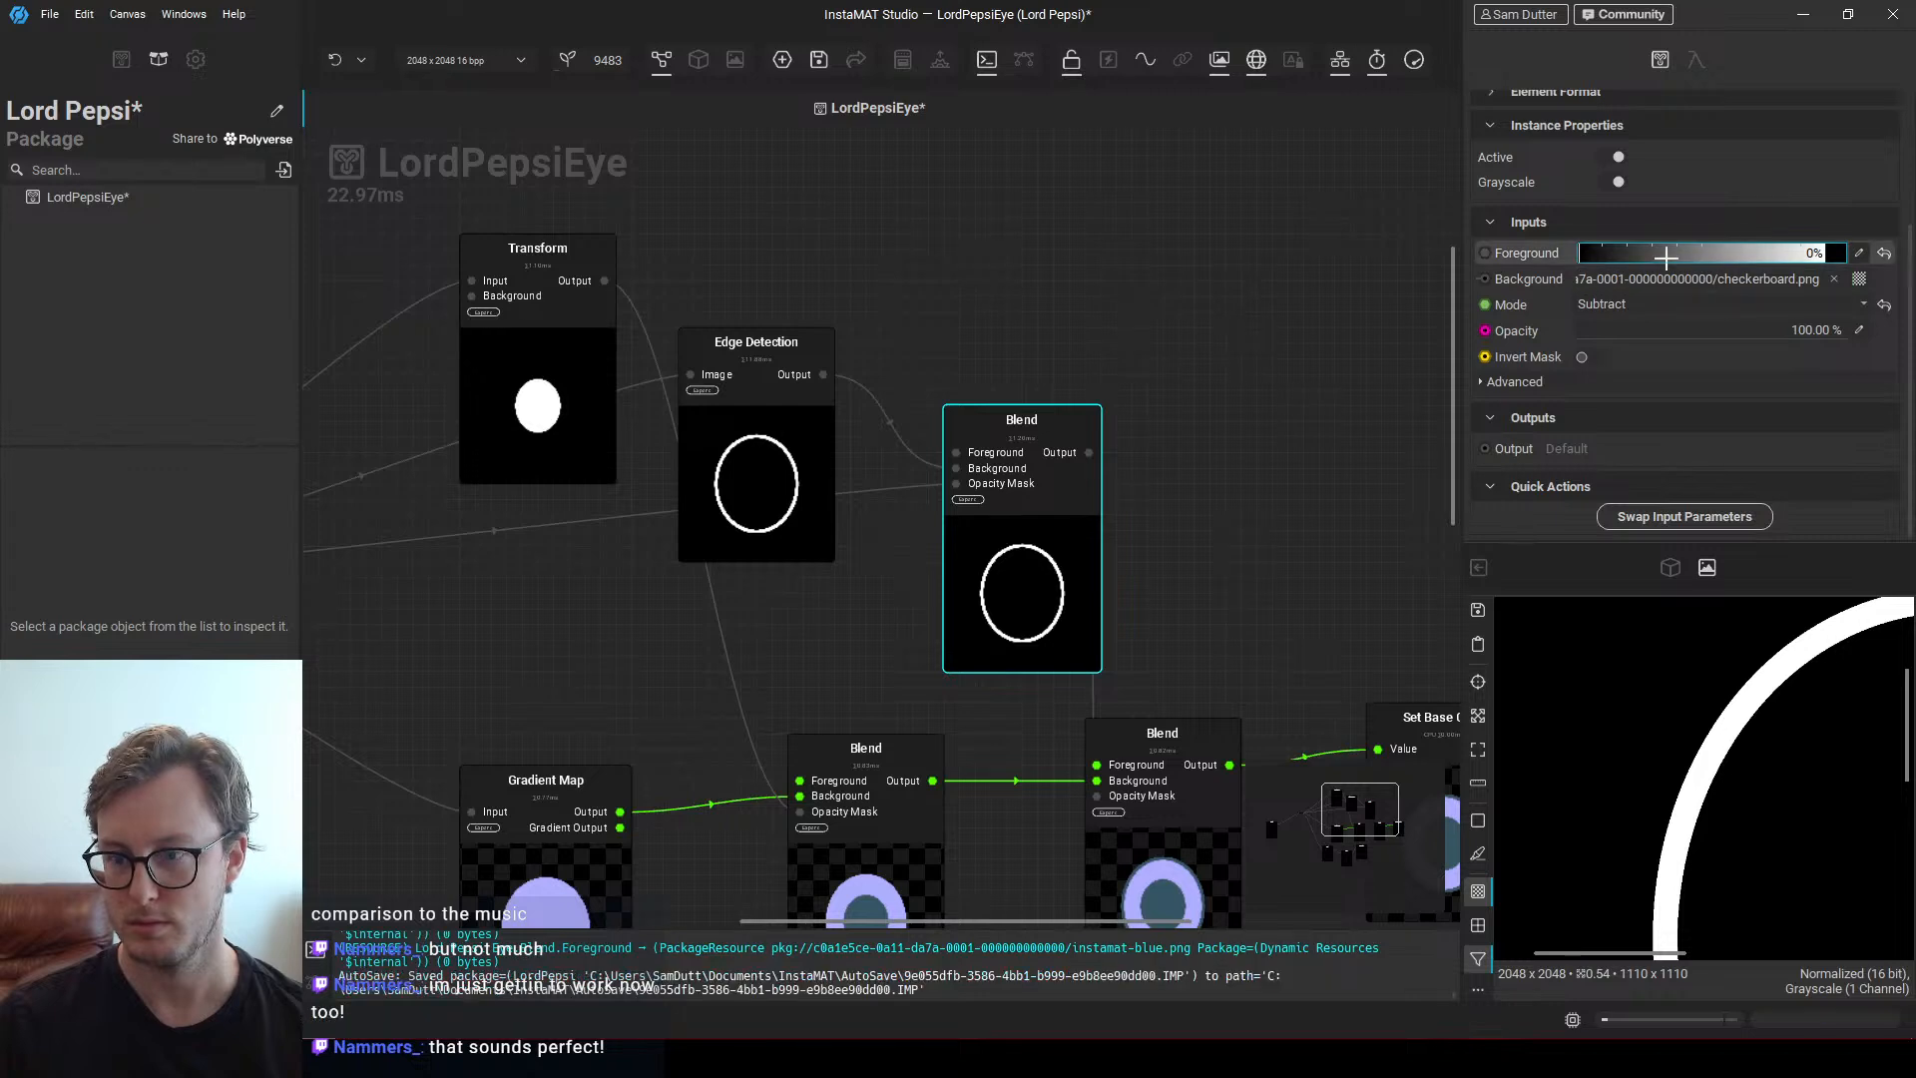
{"action": "left_click_drag", "start_coordinate": [1666, 257], "coordinate": [1858, 256]}
{"action": "left_click", "coordinate": [788, 525], "text": "shift"}
{"action": "middle_click_drag", "start_coordinate": [772, 536], "coordinate": [803, 516]}
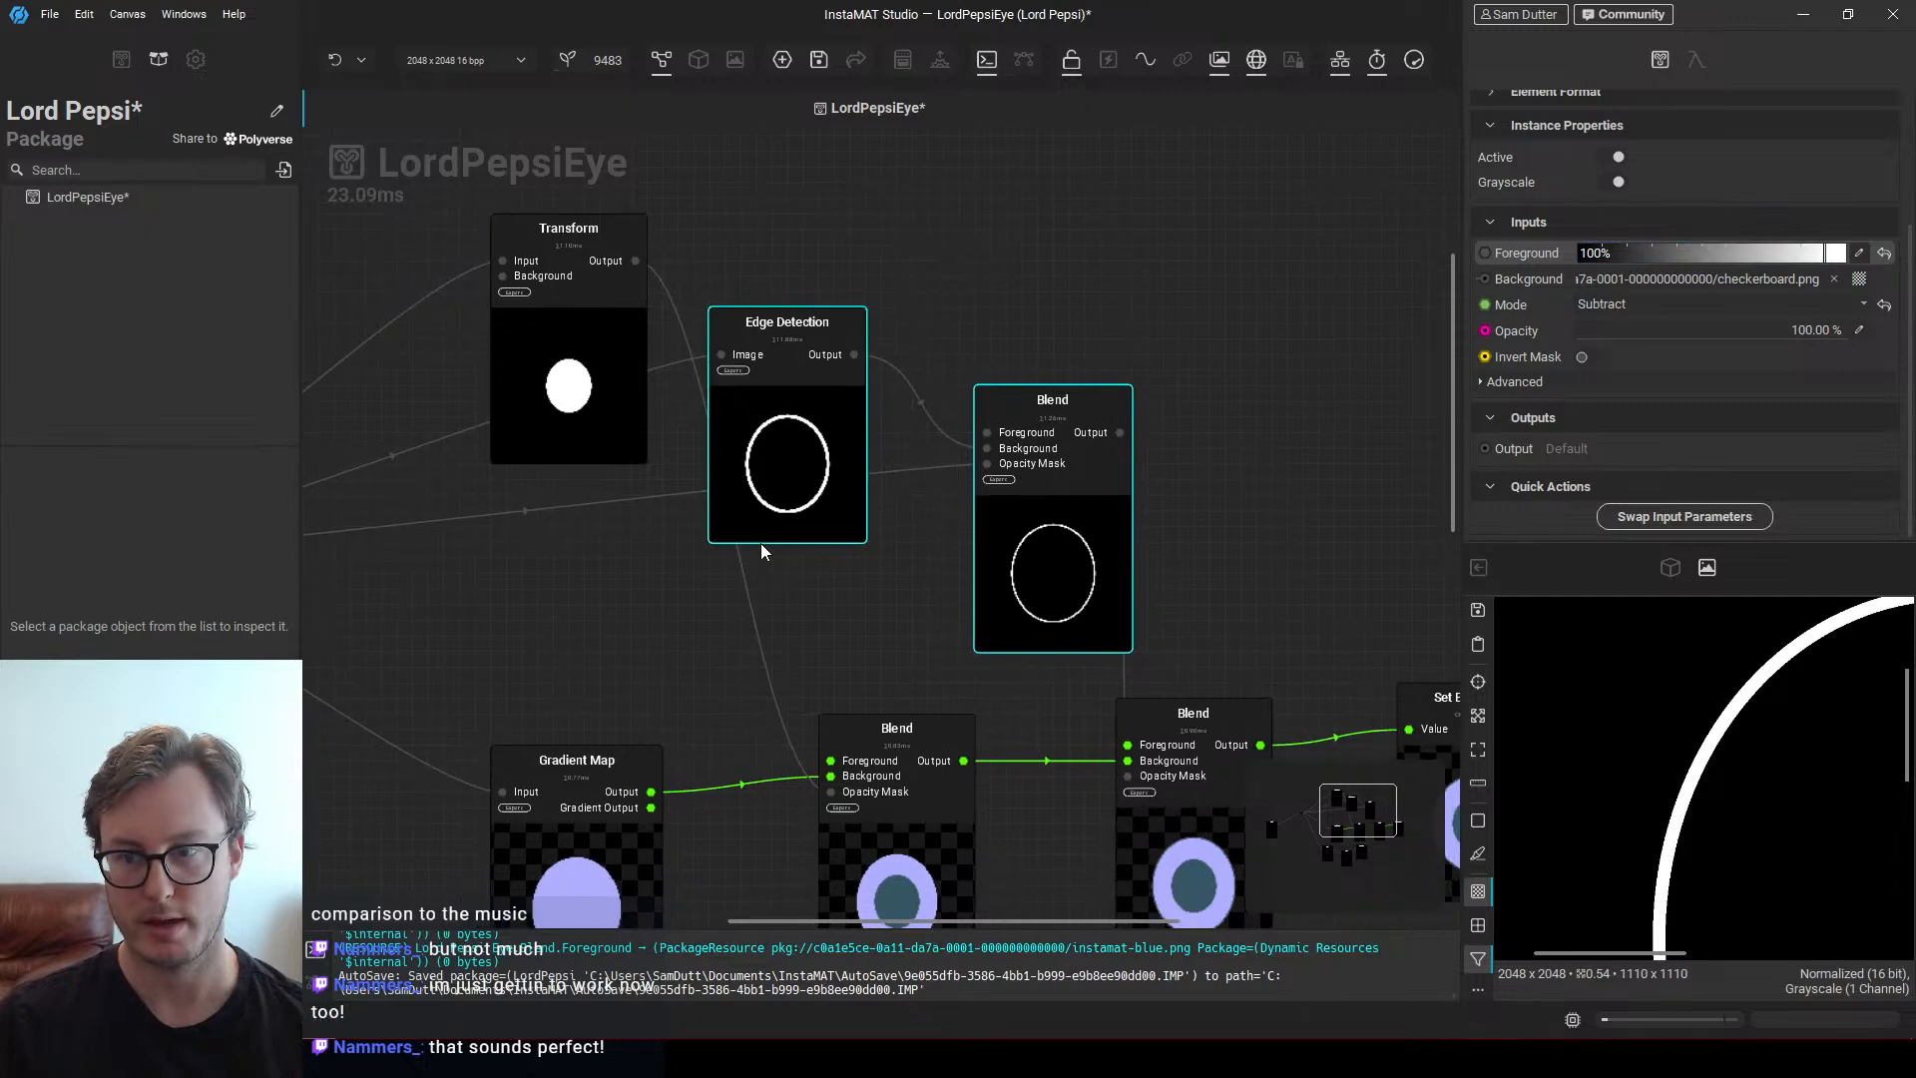
{"action": "left_click", "coordinate": [1019, 523]}
Insert an Invert node between the reroute point and the Subtract Blend's Opacity Mask, and place it above the Gradient Map
{"action": "middle_click_drag", "start_coordinate": [697, 565], "coordinate": [1083, 566]}
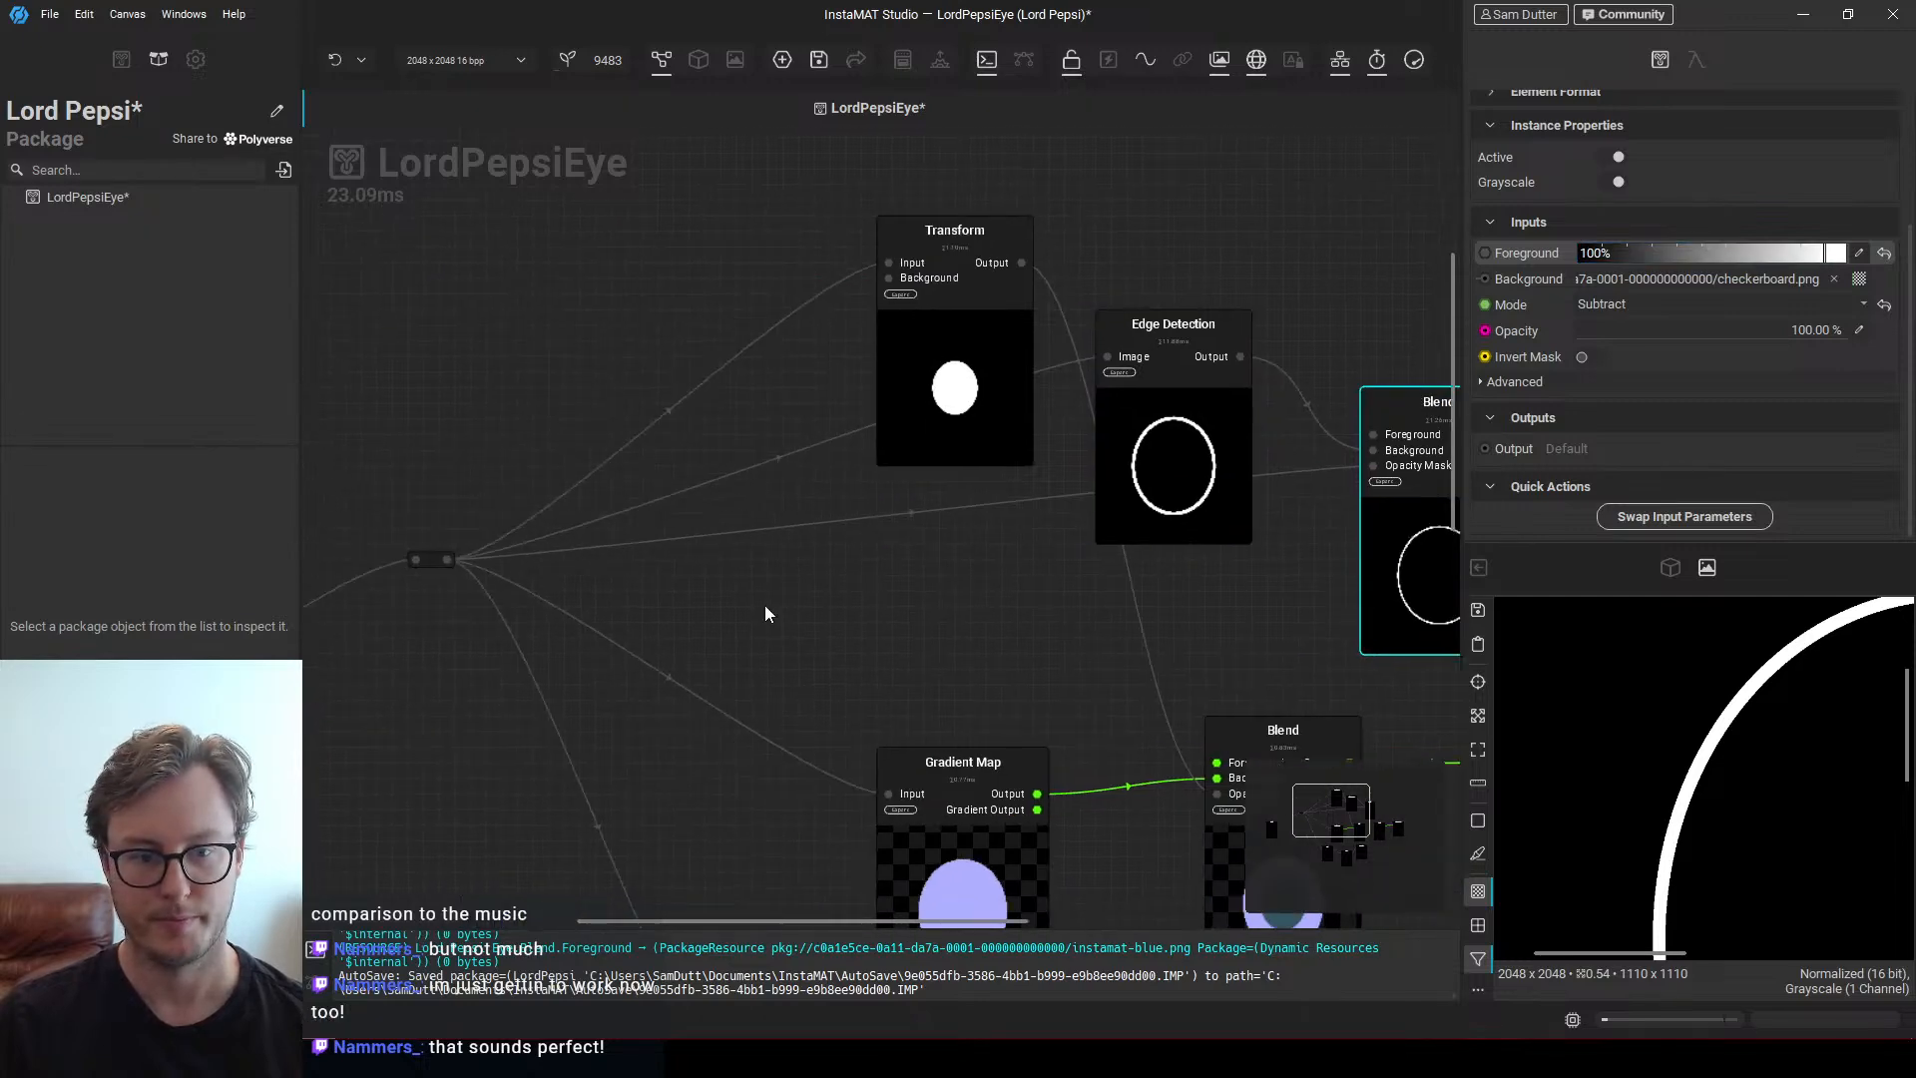
{"action": "key", "text": "space"}
{"action": "type", "text": "ui"}
{"action": "key", "text": "BackSpace"}
{"action": "key", "text": "BackSpace"}
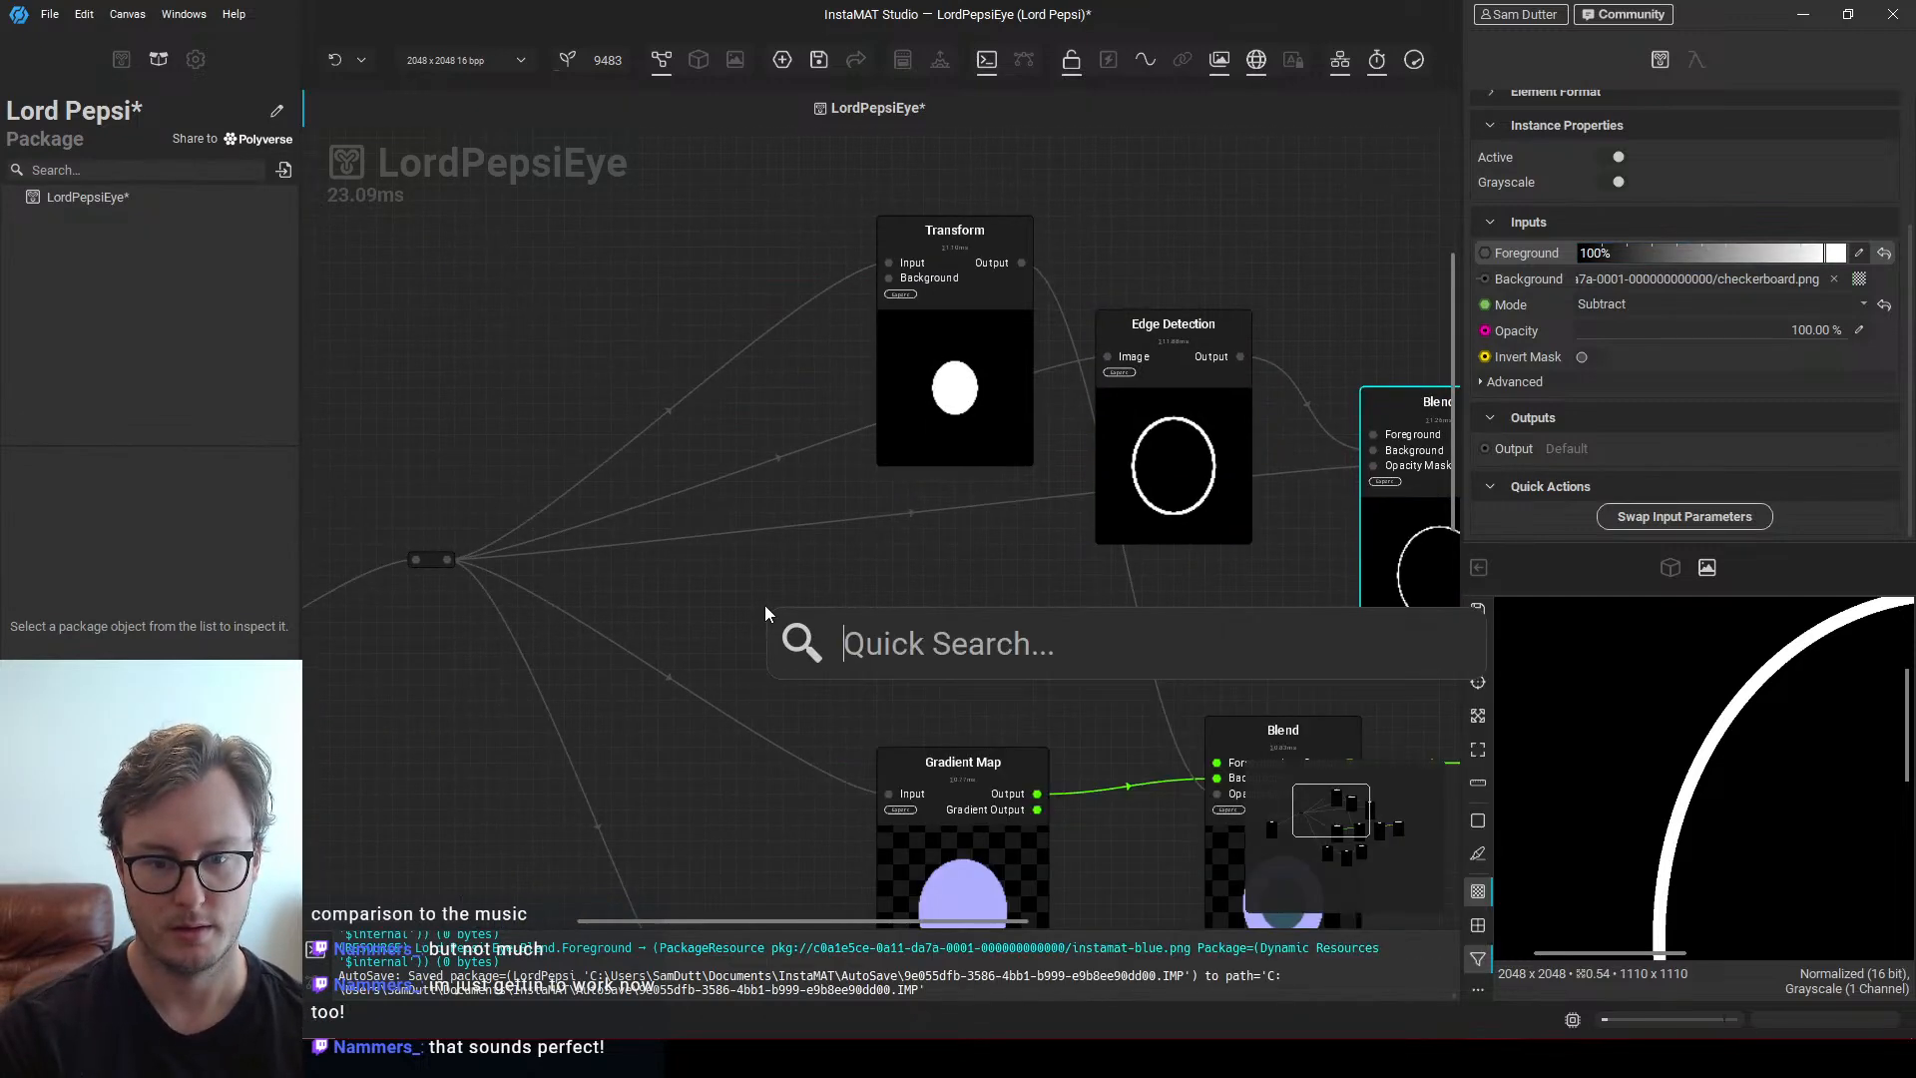
{"action": "type", "text": "inv"}
{"action": "key", "text": "Return"}
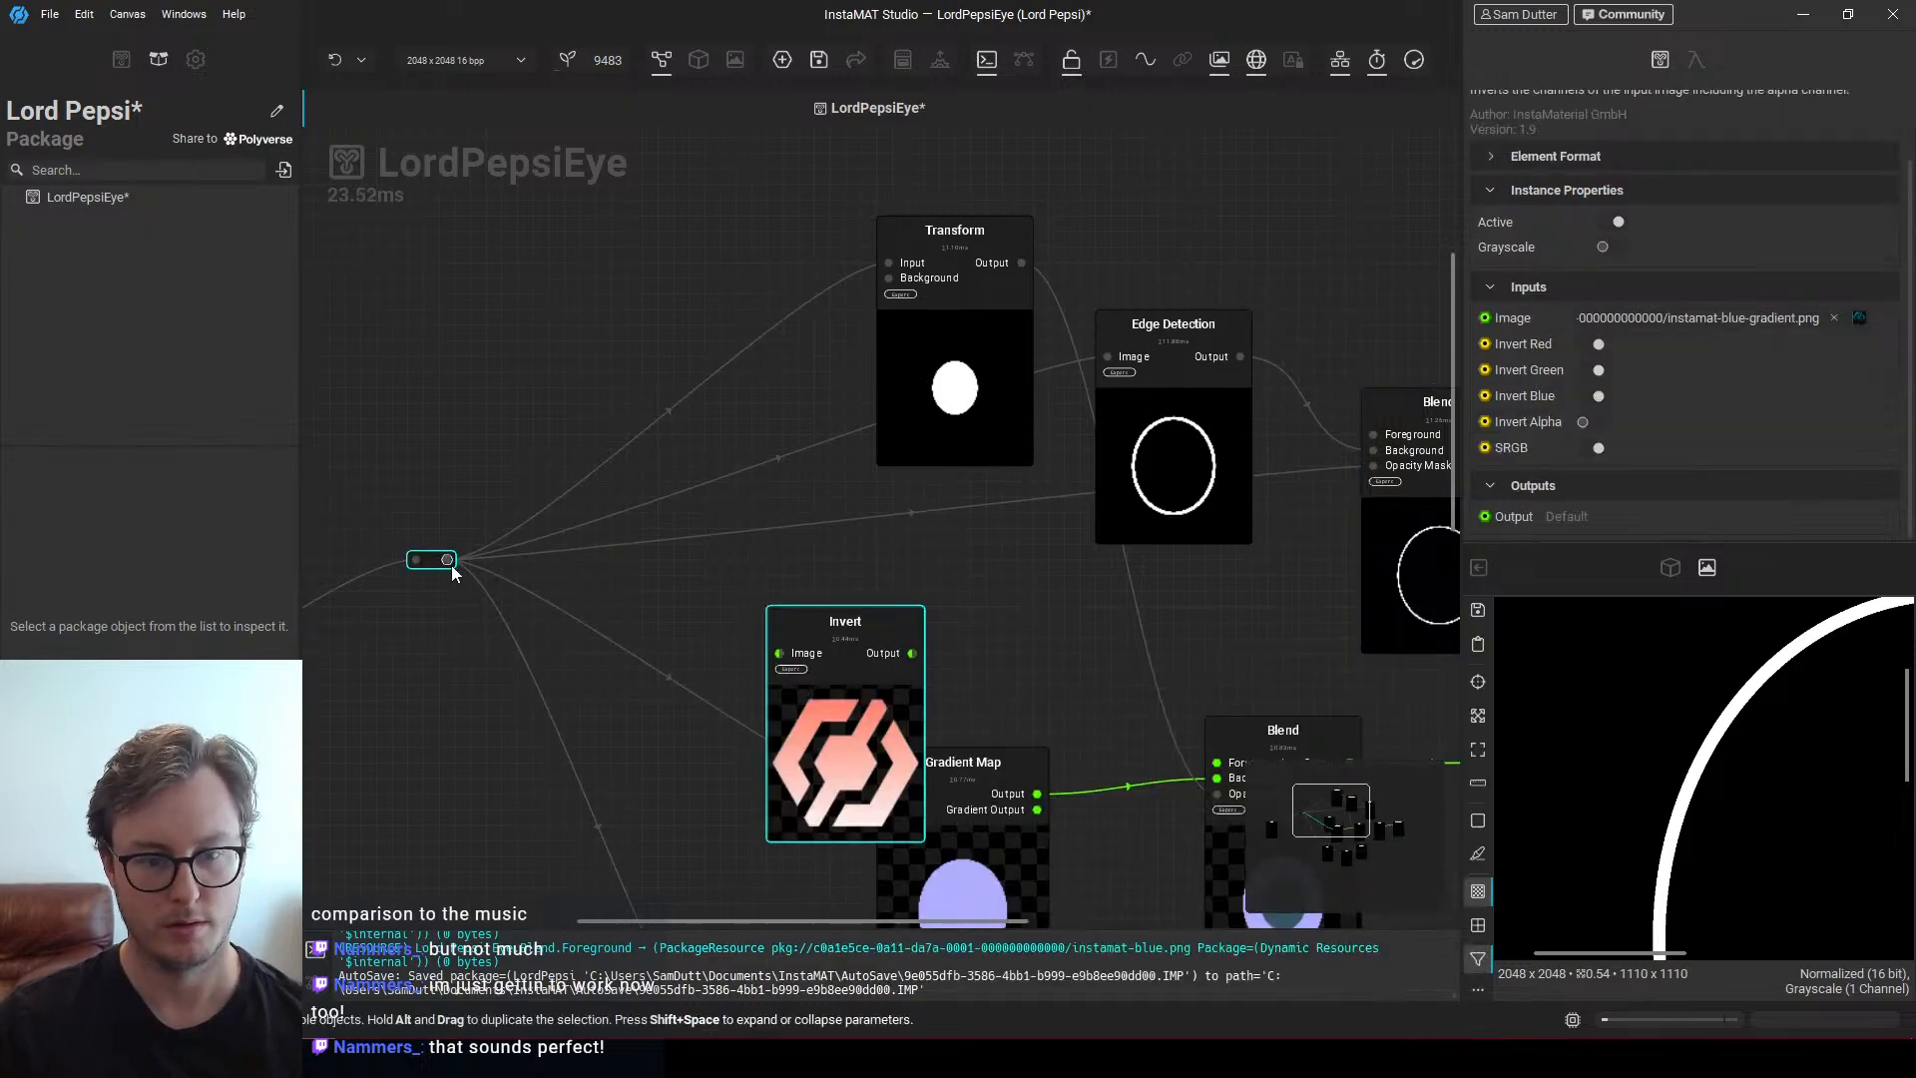
{"action": "left_click_drag", "start_coordinate": [449, 559], "coordinate": [792, 656]}
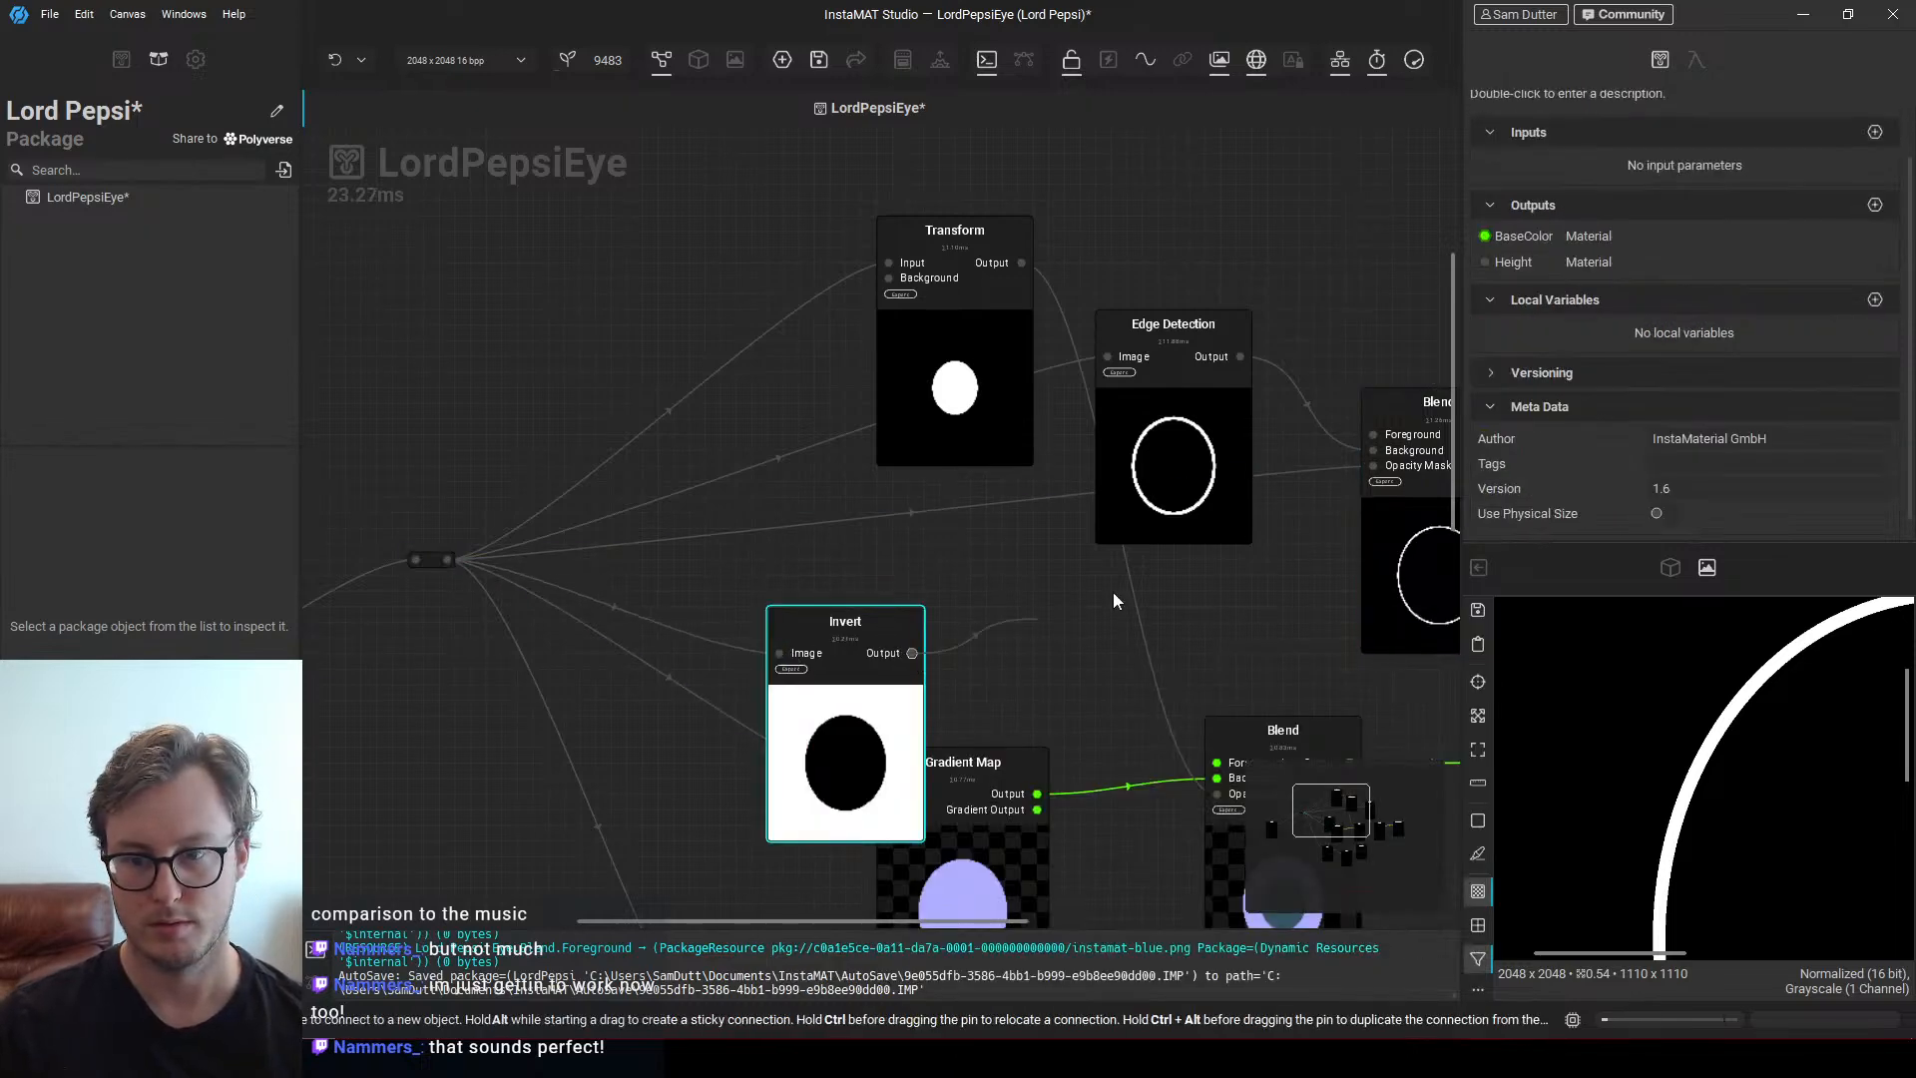
{"action": "left_click_drag", "start_coordinate": [851, 728], "coordinate": [851, 620]}
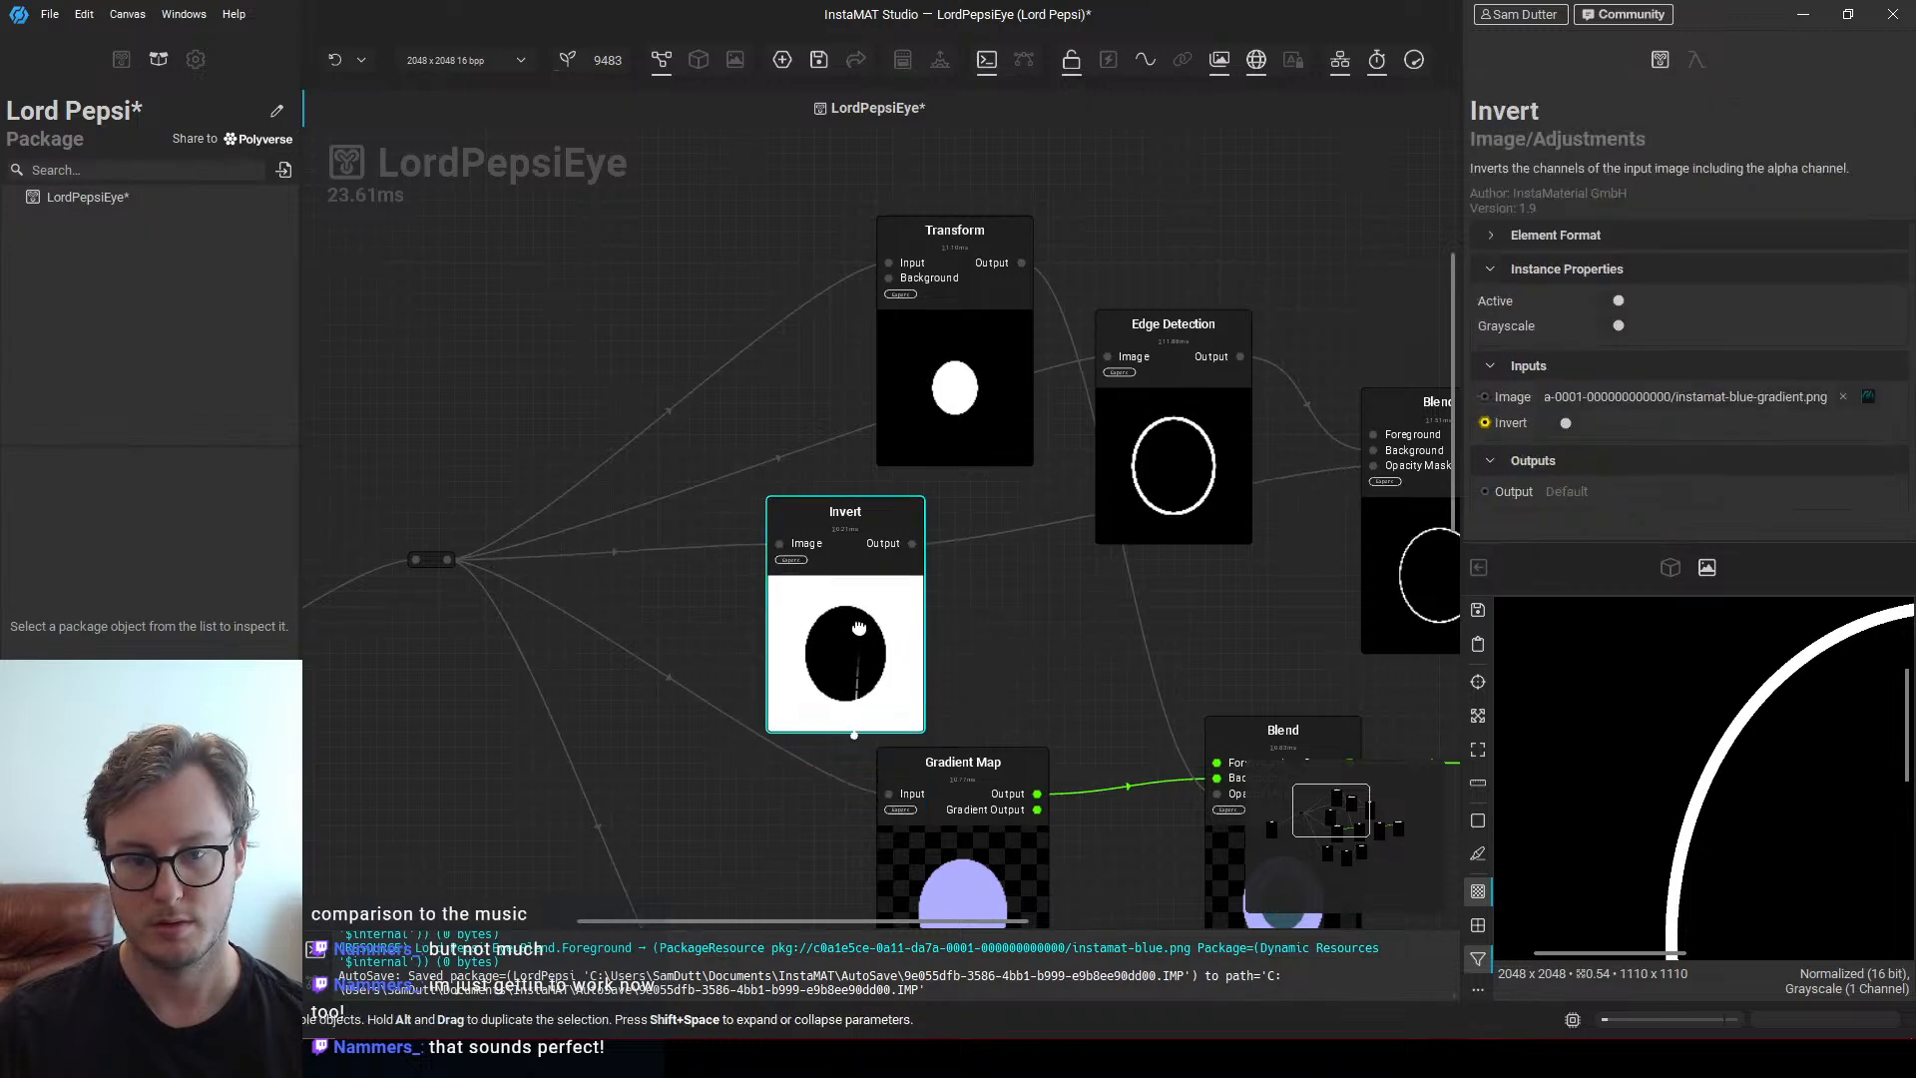
{"action": "middle_click_drag", "start_coordinate": [1165, 722], "coordinate": [710, 578]}
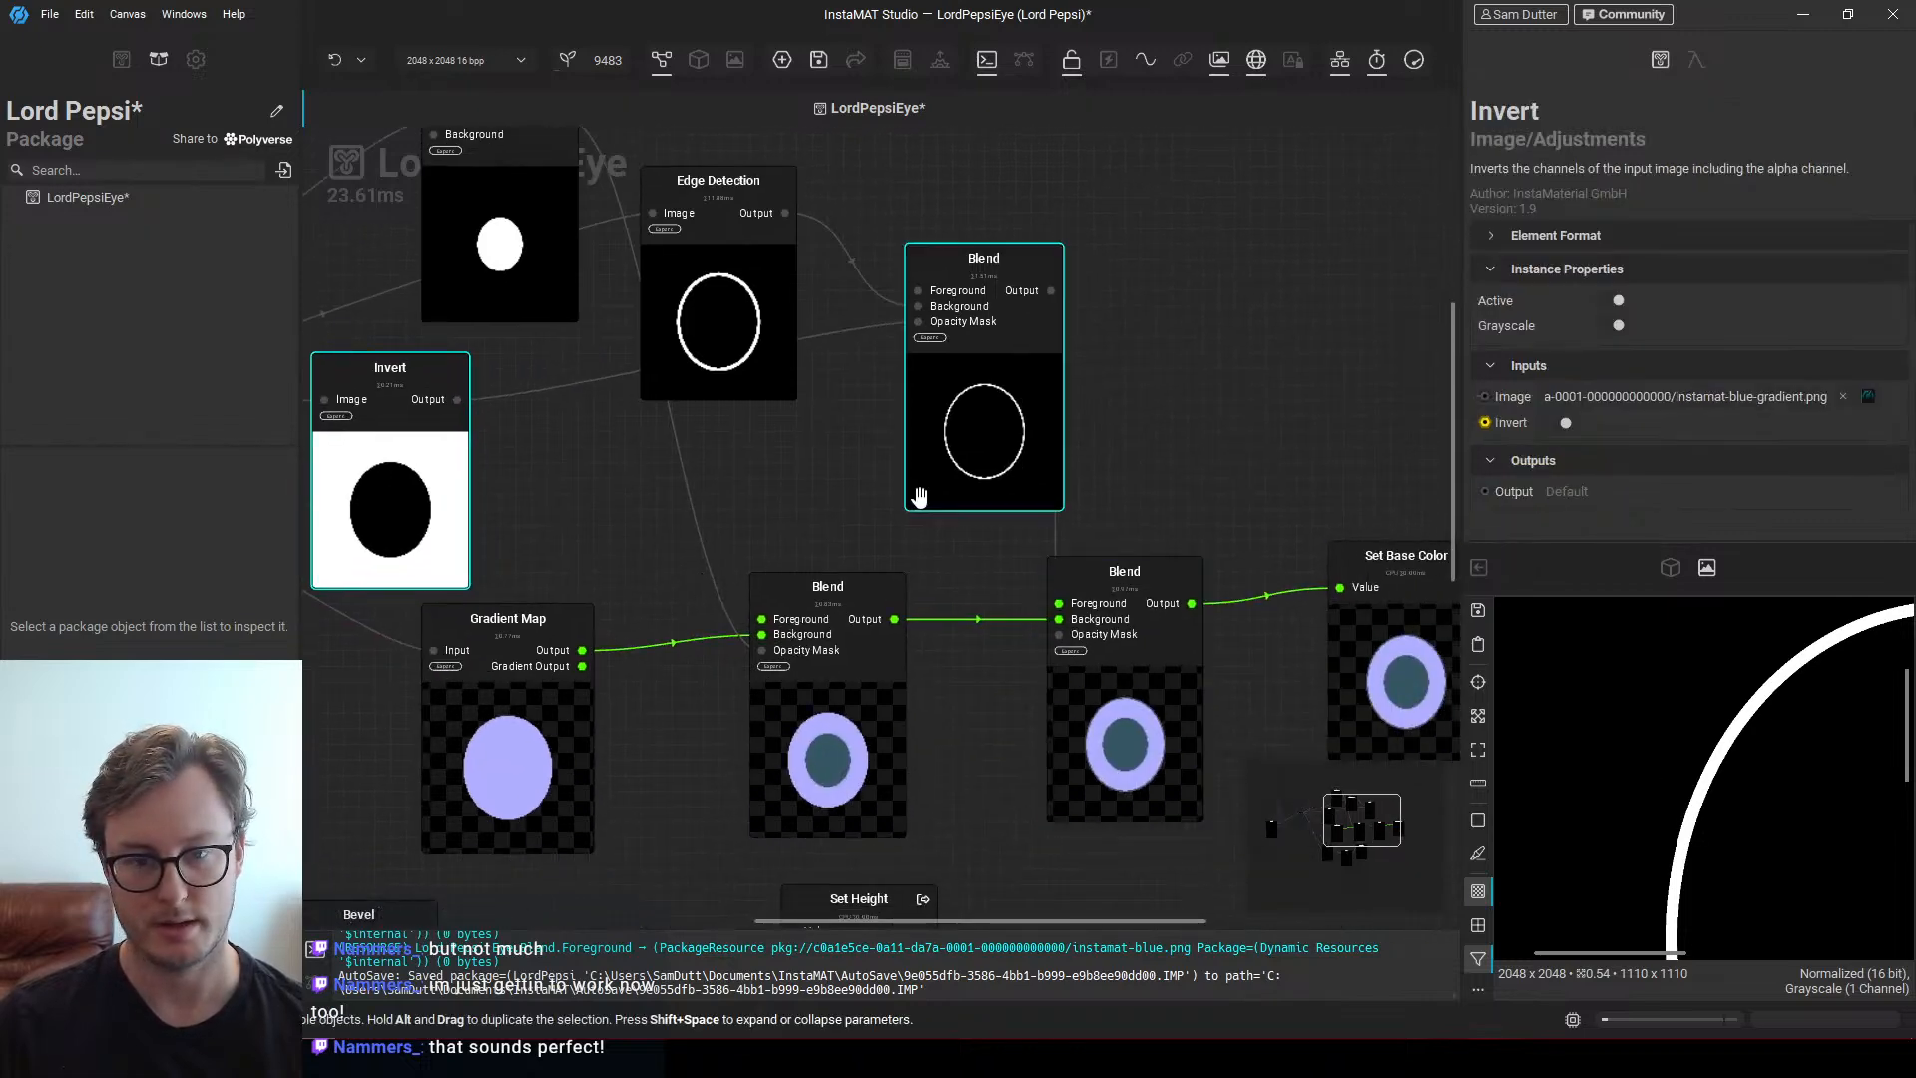
{"action": "middle_click_drag", "start_coordinate": [477, 506], "coordinate": [588, 516]}
{"action": "left_click_drag", "start_coordinate": [519, 514], "coordinate": [535, 498]}
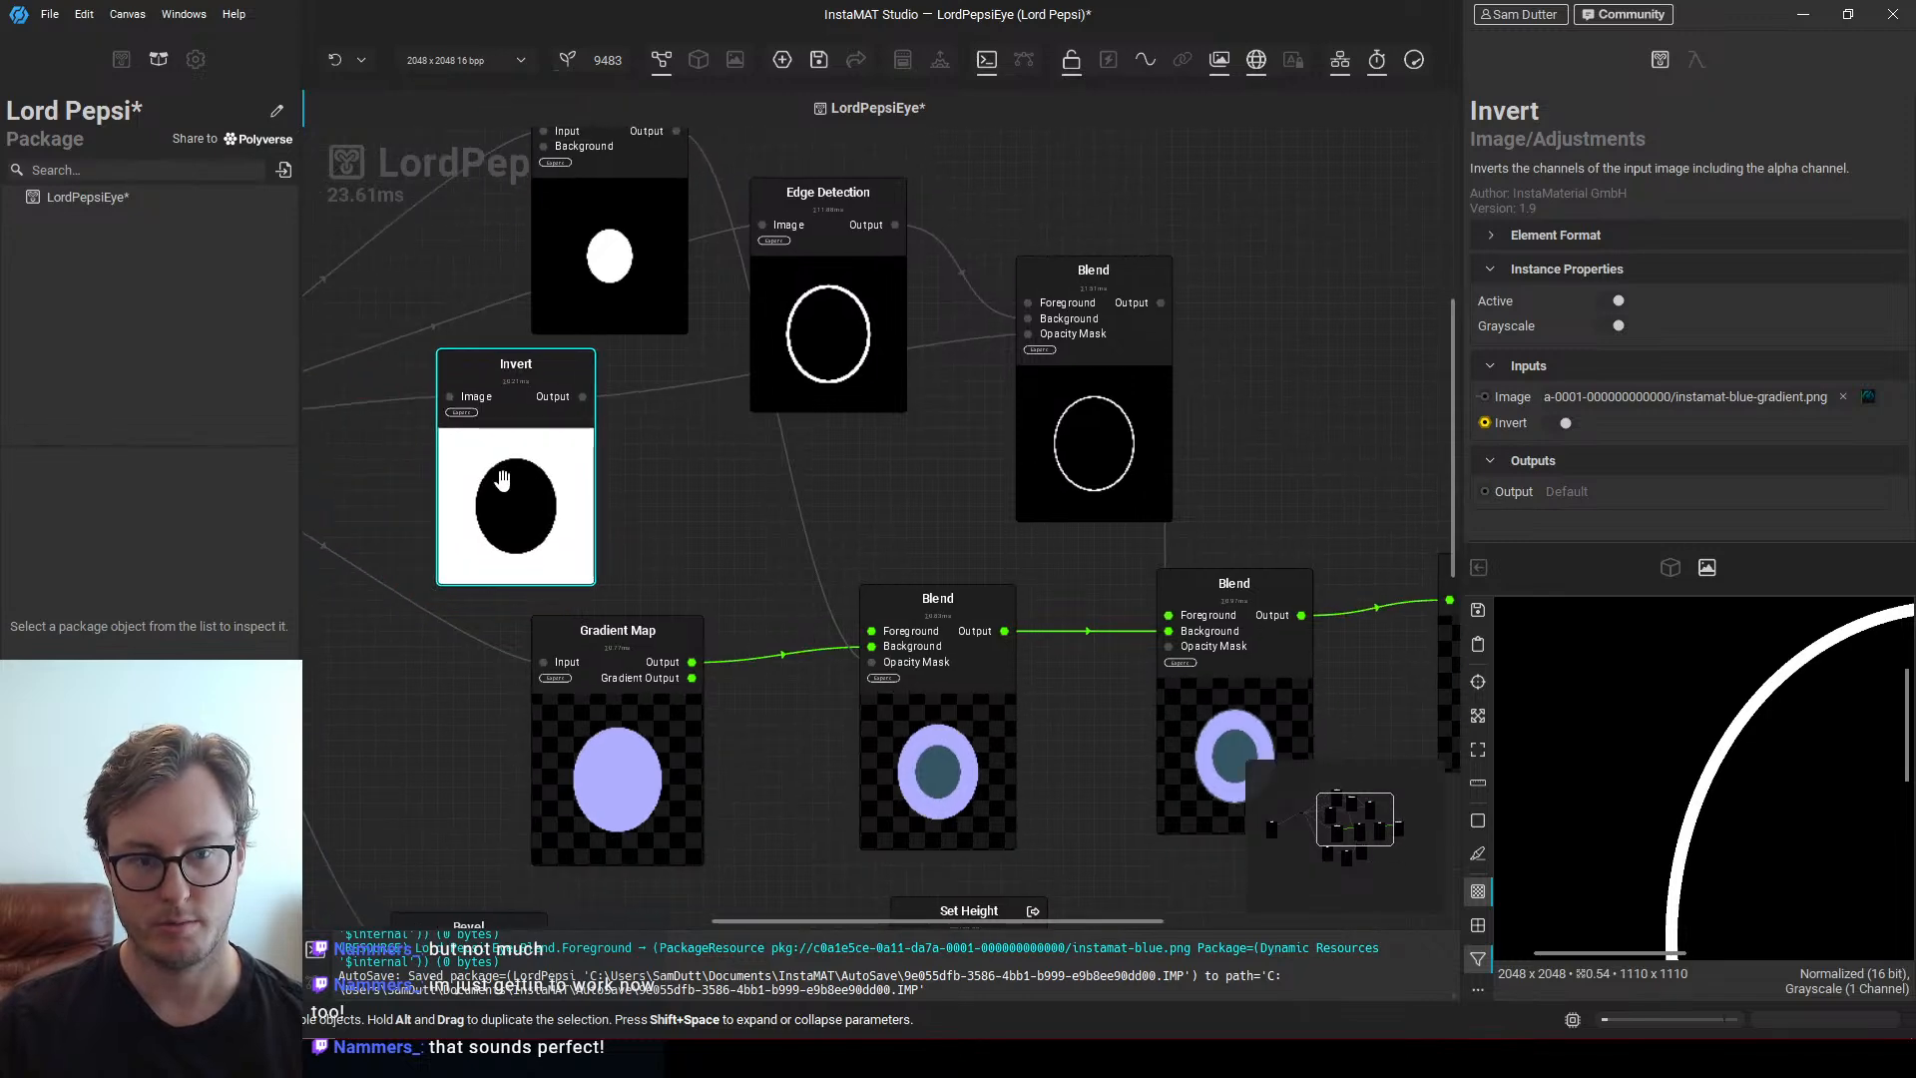
Switch to Unity, check the avatar's eyes from another view, and return to InstaMAT Studio
{"action": "middle_click_drag", "start_coordinate": [502, 482], "coordinate": [939, 445]}
{"action": "scroll", "coordinate": [722, 458], "scroll_direction": "down", "scroll_amount": 3}
{"action": "mouse_move", "coordinate": [784, 464]}
{"action": "middle_mouse_down"}
{"action": "mouse_move", "coordinate": [936, 479]}
{"action": "mouse_move", "coordinate": [730, 497]}
{"action": "middle_mouse_up"}
{"action": "middle_click_drag", "start_coordinate": [936, 509], "coordinate": [648, 483]}
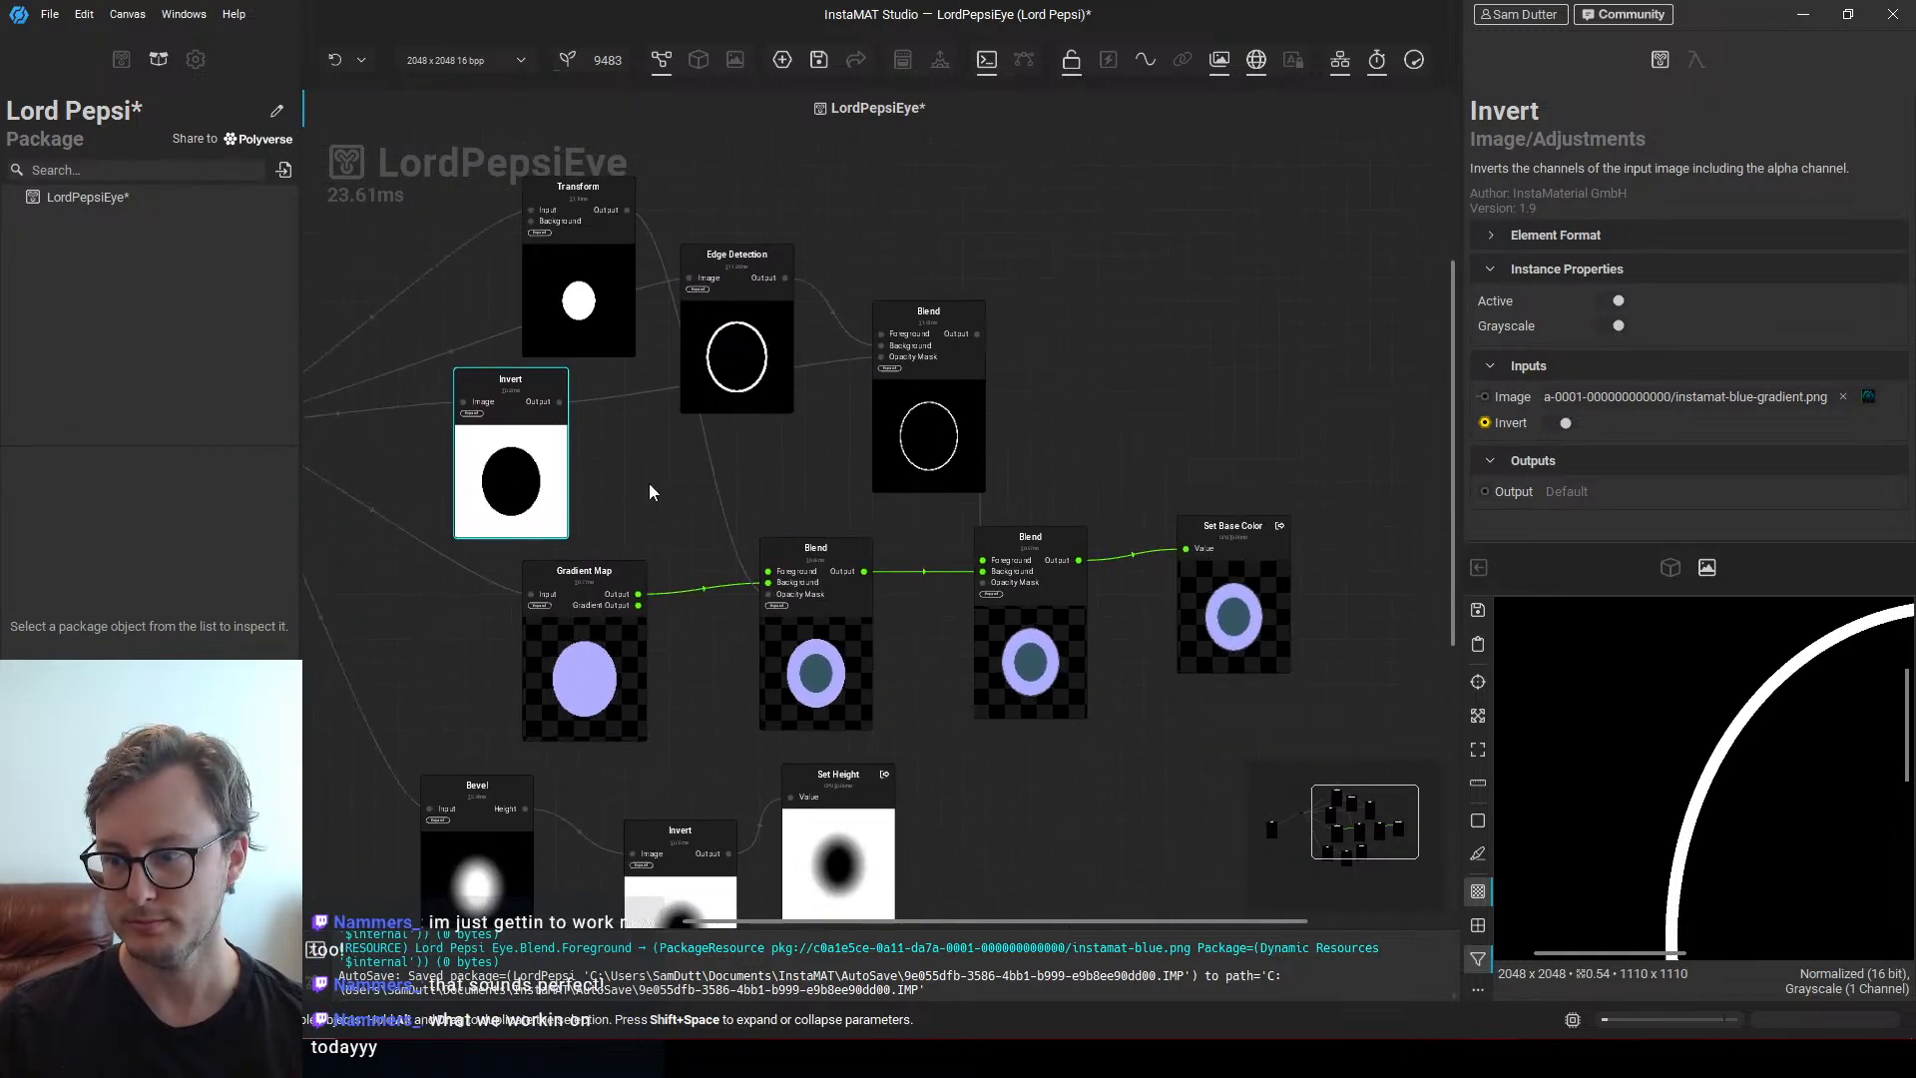
{"action": "middle_click_drag", "start_coordinate": [1016, 566], "coordinate": [868, 513]}
{"action": "key", "text": "alt+Tab"}
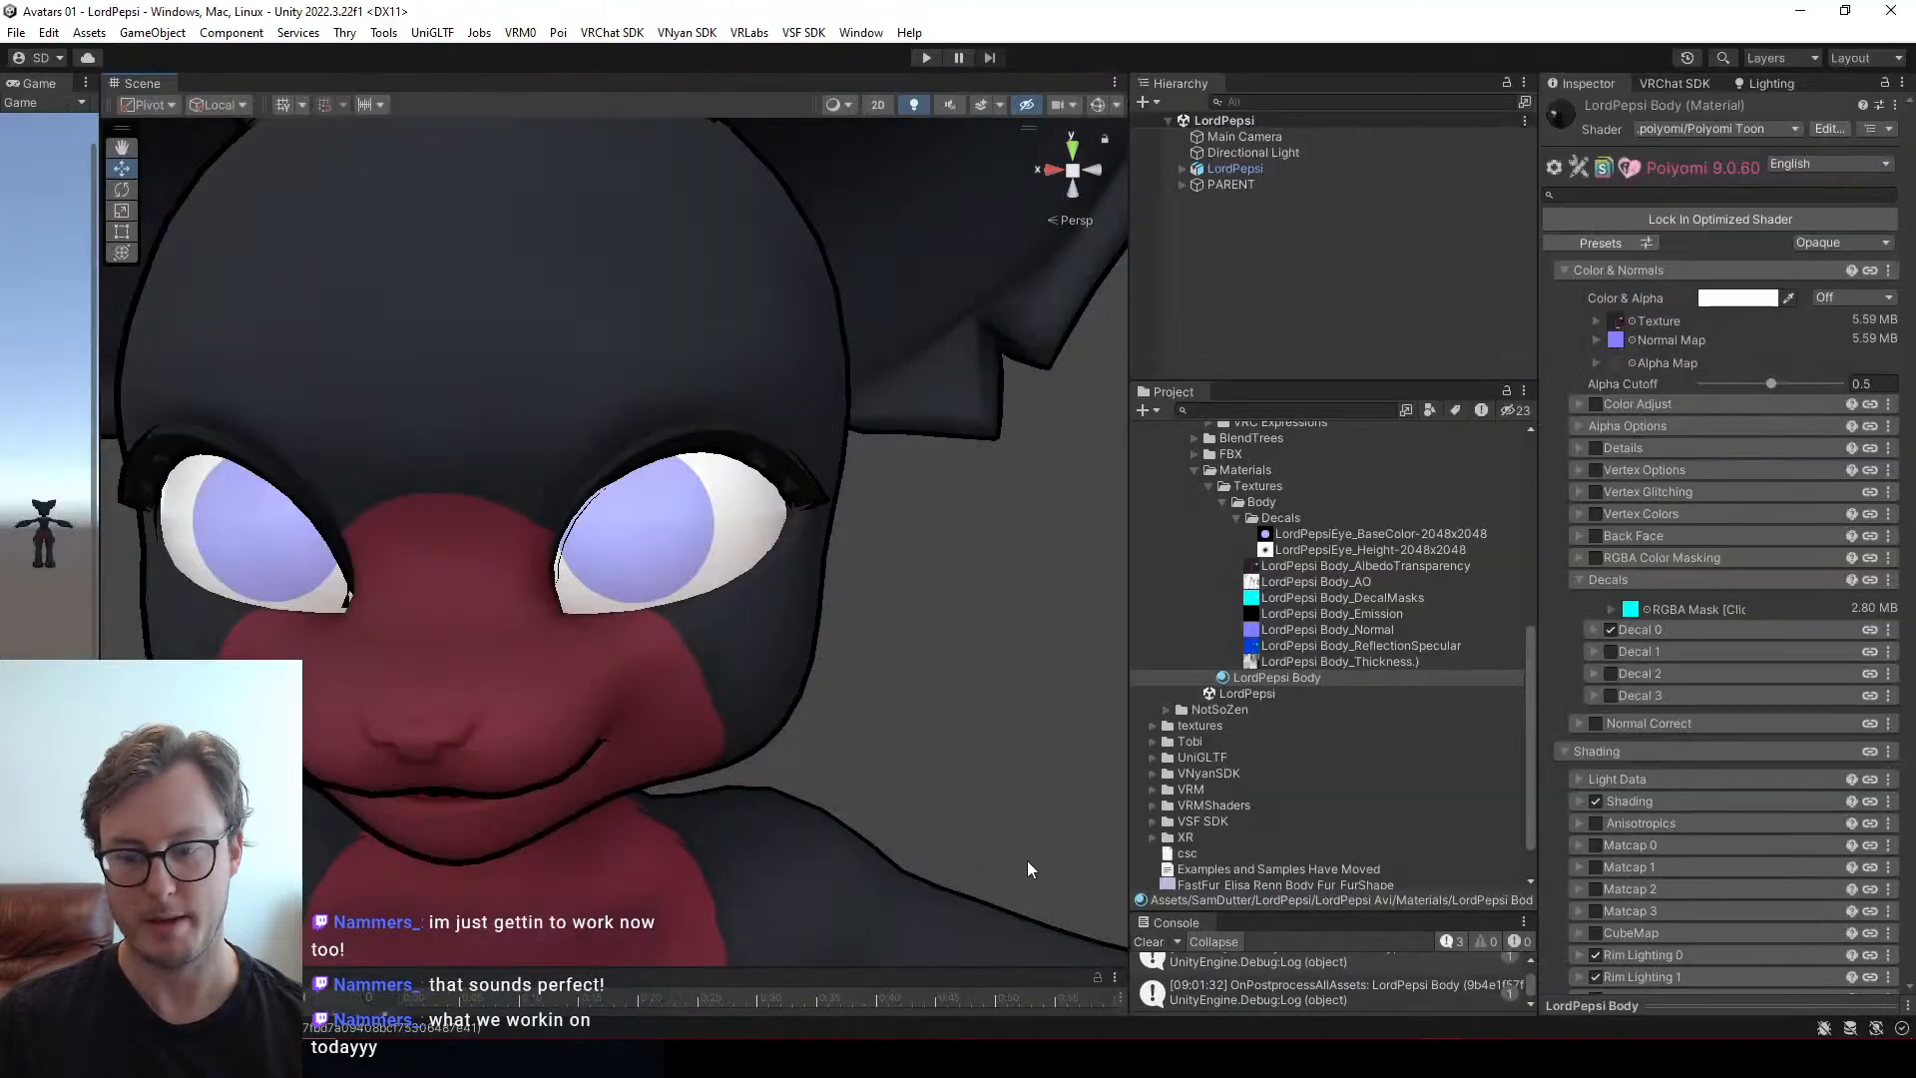
{"action": "scroll", "coordinate": [859, 638], "scroll_direction": "down", "scroll_amount": 5}
{"action": "left_click_drag", "start_coordinate": [689, 539], "coordinate": [661, 569], "text": "alt"}
{"action": "scroll", "coordinate": [853, 532], "scroll_direction": "up", "scroll_amount": 3}
{"action": "key", "text": "alt+Tab"}
Move Set Base Color and the final Blend further along the graph to space them out
{"action": "scroll", "coordinate": [1096, 553], "scroll_direction": "up", "scroll_amount": 5}
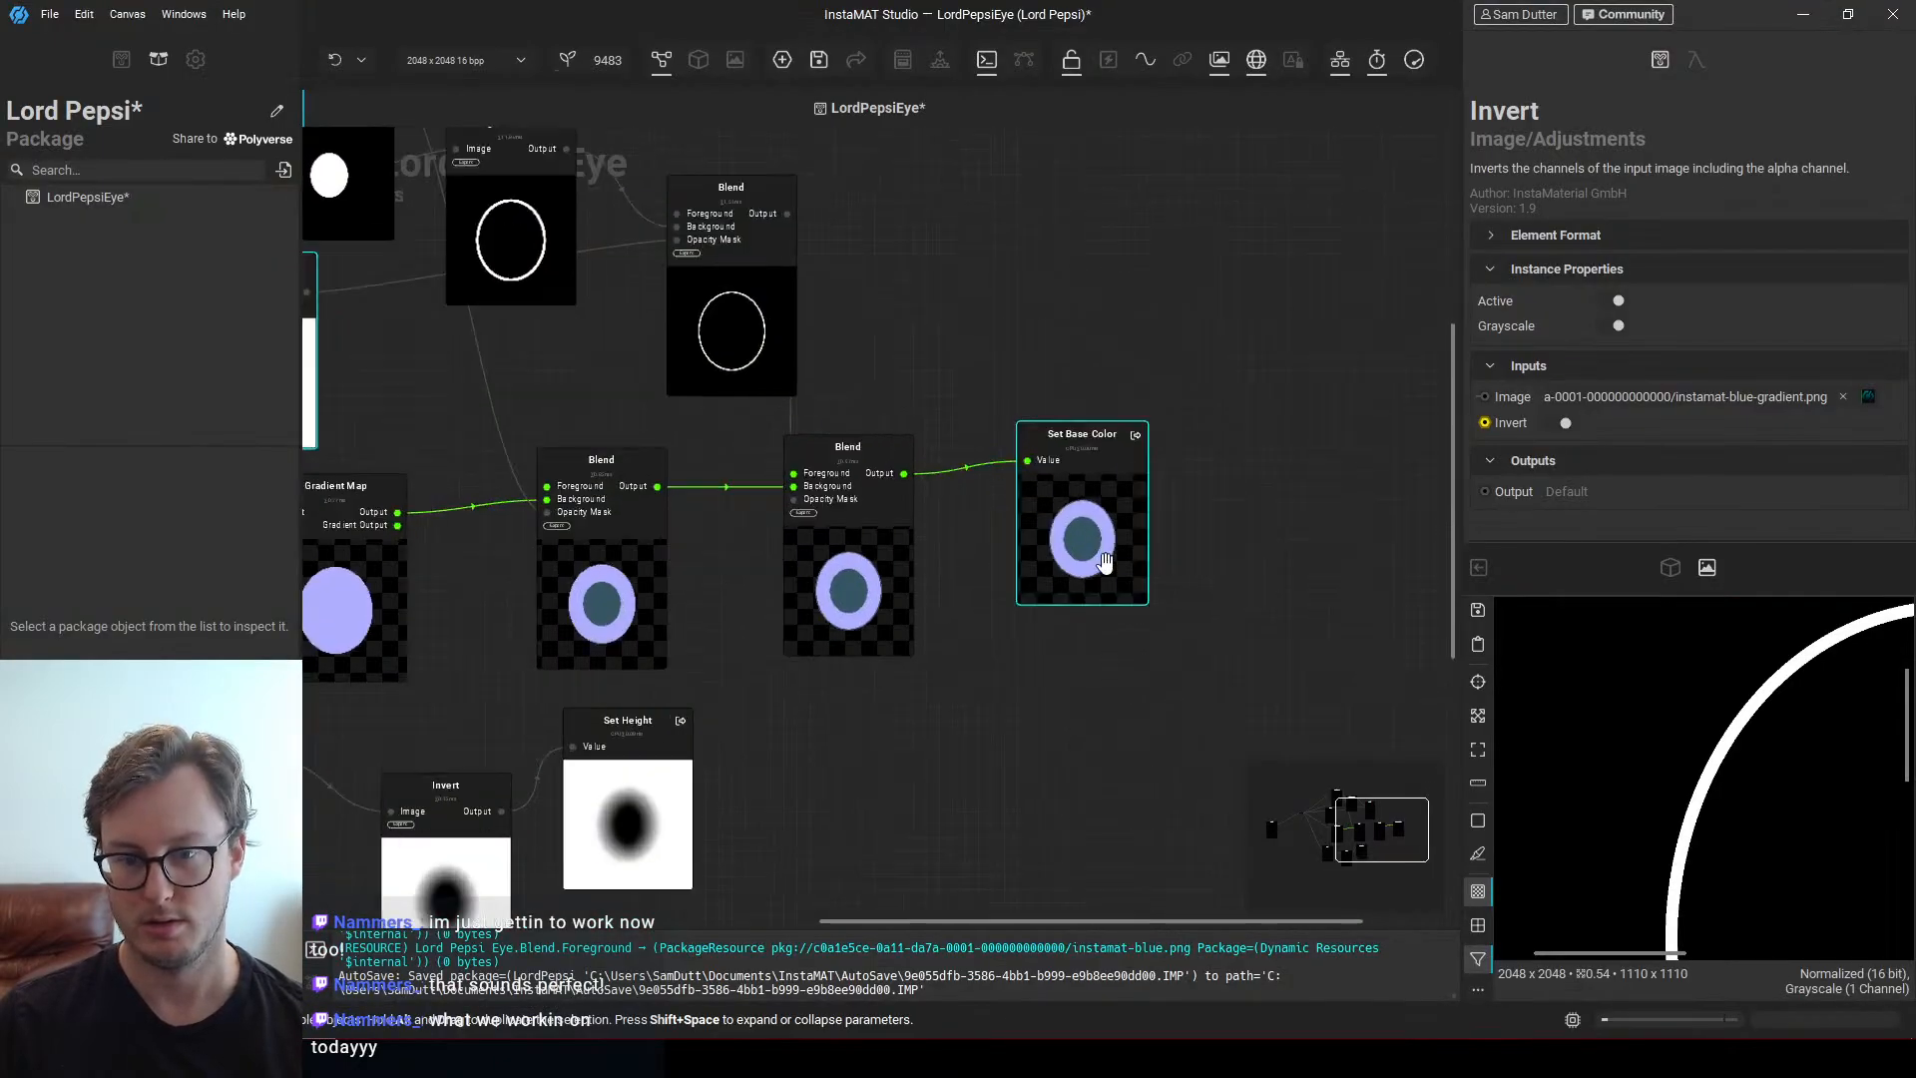
{"action": "left_click_drag", "start_coordinate": [1059, 671], "coordinate": [1156, 672]}
{"action": "left_click_drag", "start_coordinate": [849, 675], "coordinate": [932, 684]}
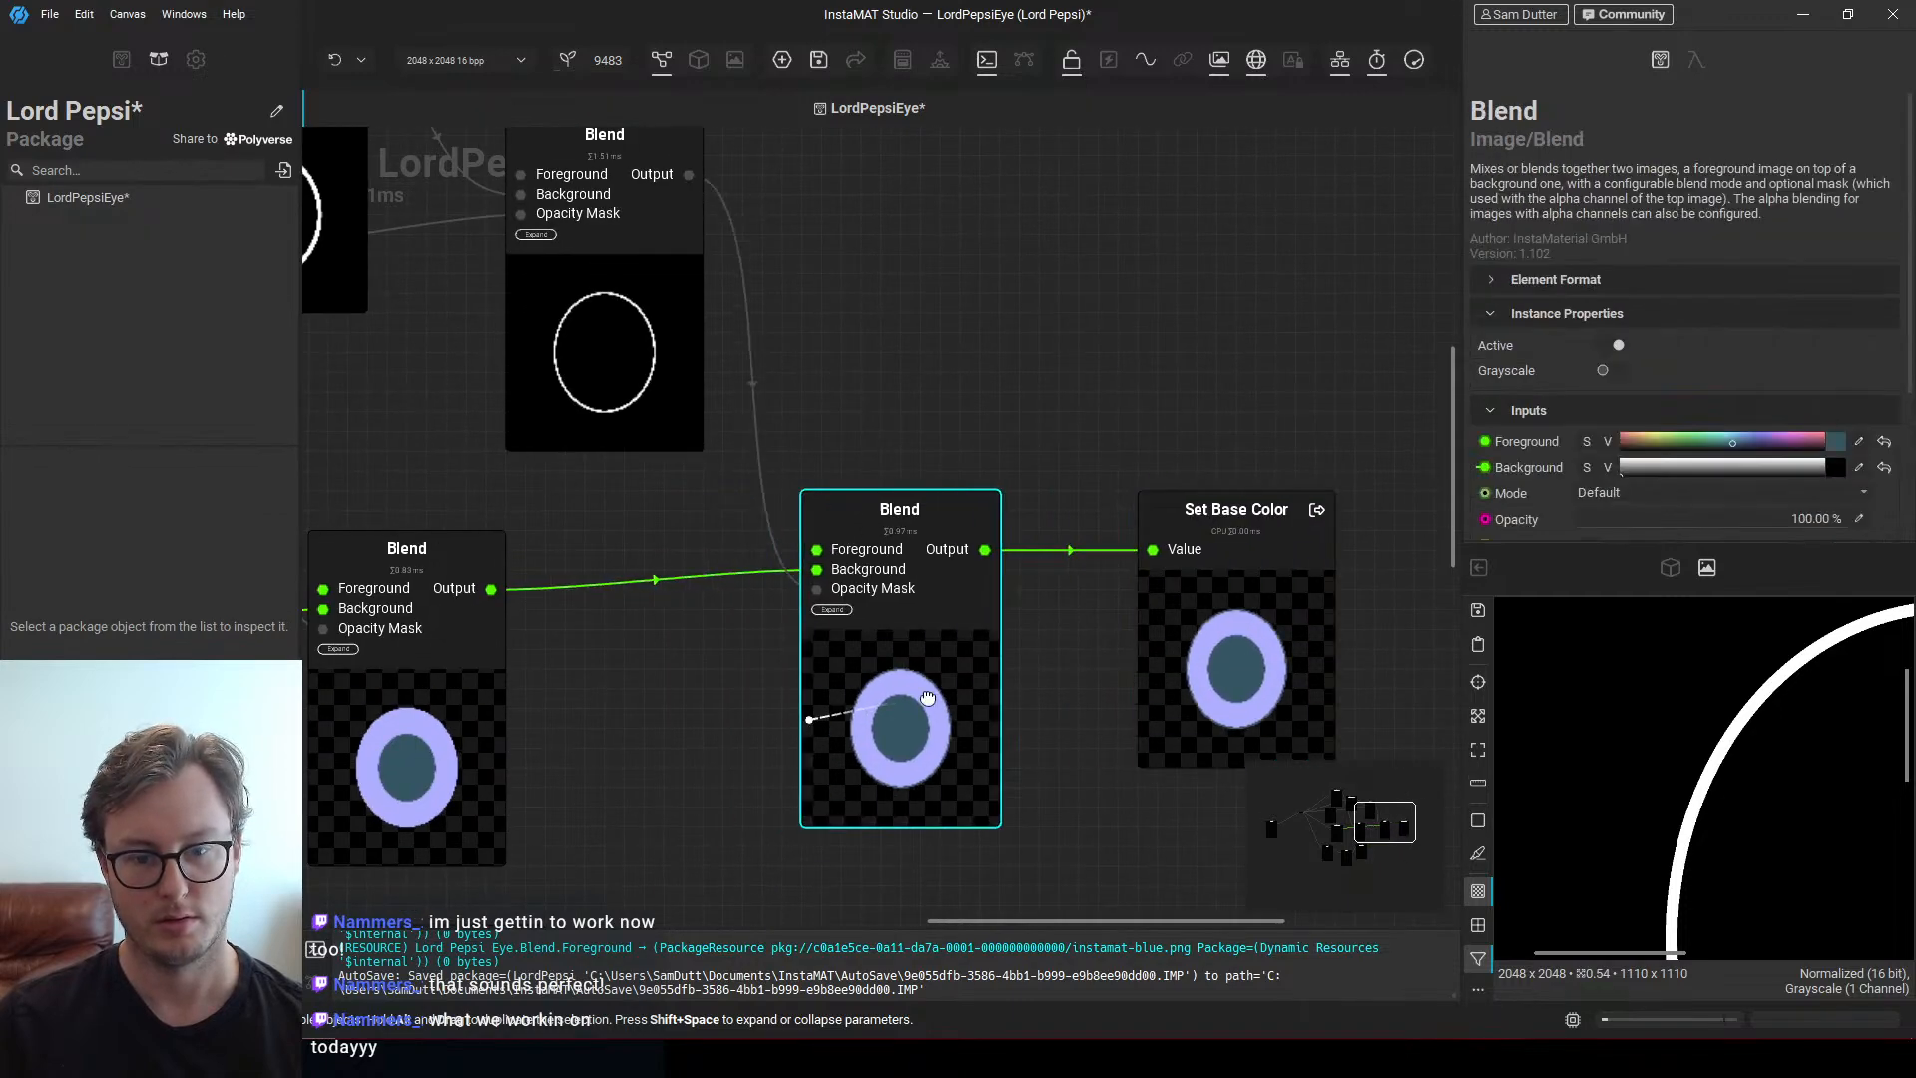
Set the final Blend's Foreground colour to black
{"action": "middle_click_drag", "start_coordinate": [932, 685], "coordinate": [635, 559]}
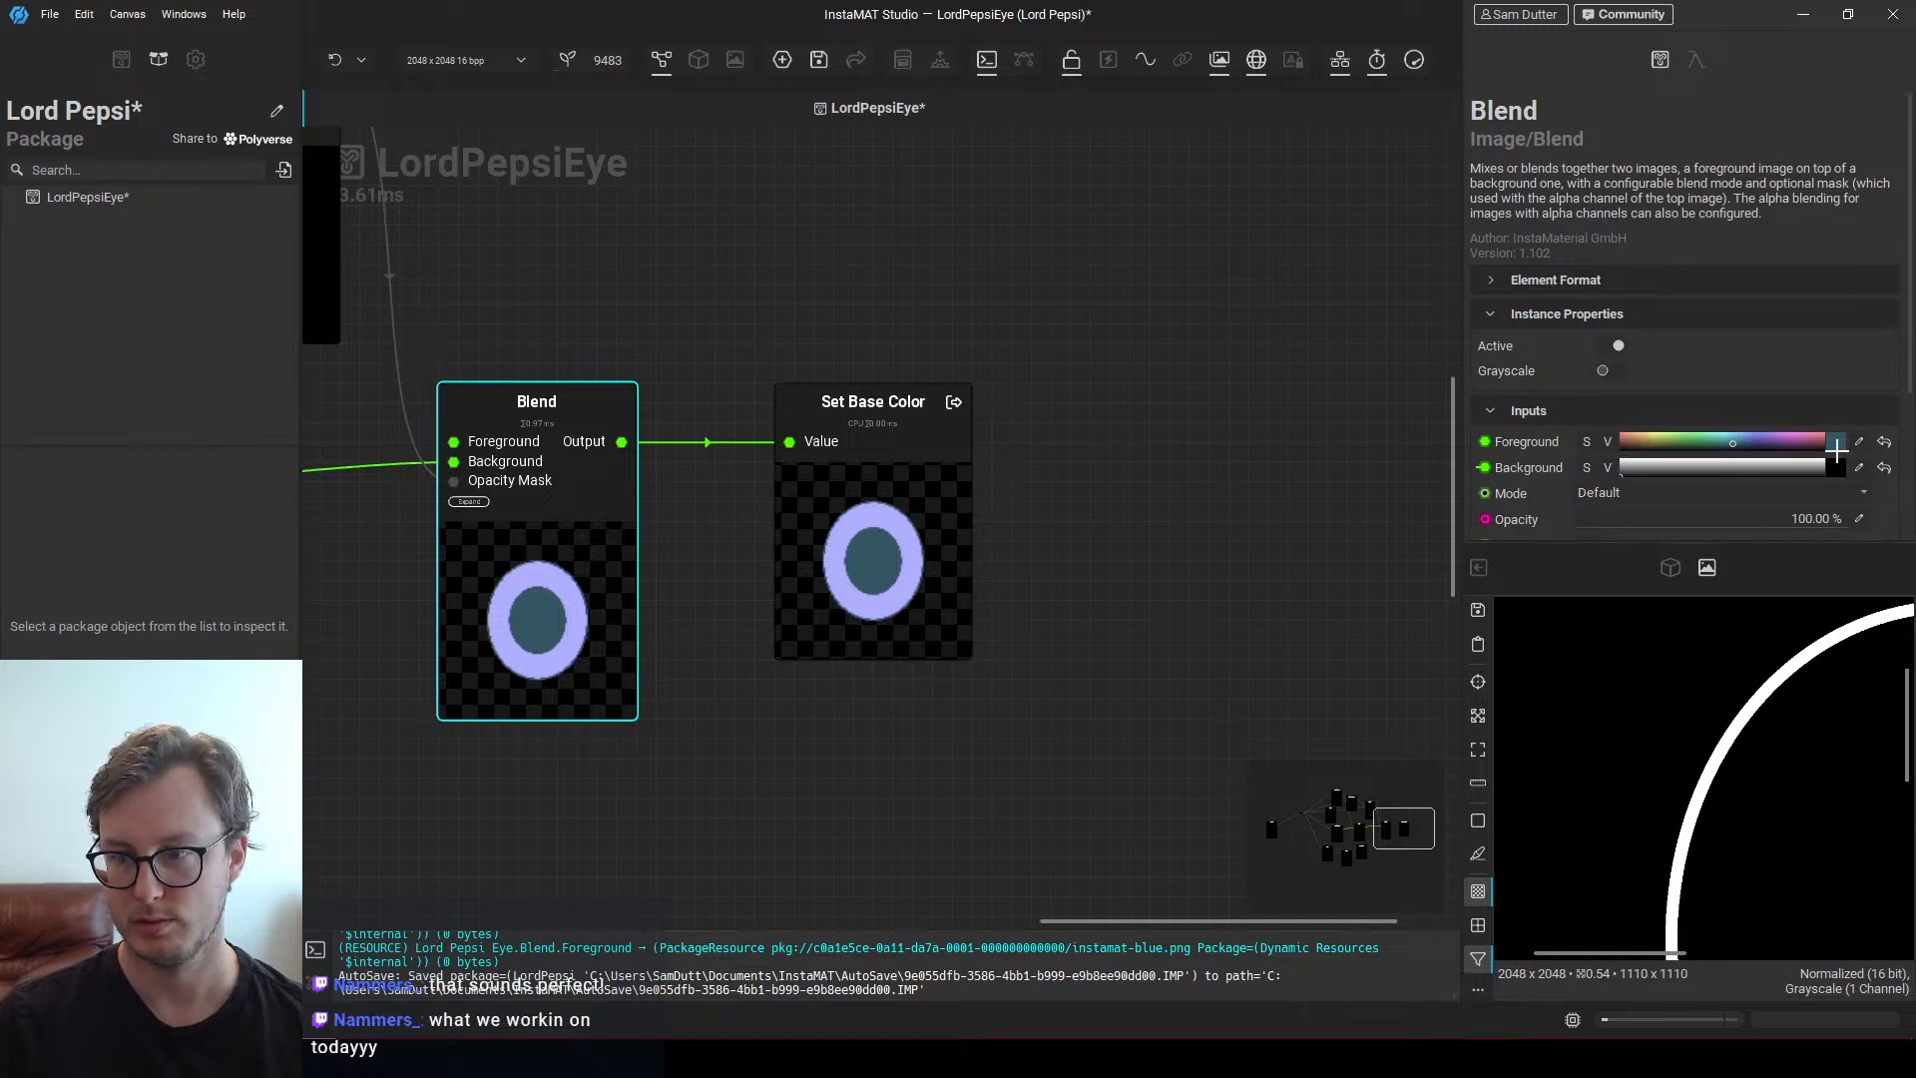
{"action": "left_click", "coordinate": [1836, 442]}
{"action": "left_click_drag", "start_coordinate": [1701, 691], "coordinate": [1256, 925]}
{"action": "left_click", "coordinate": [806, 531]}
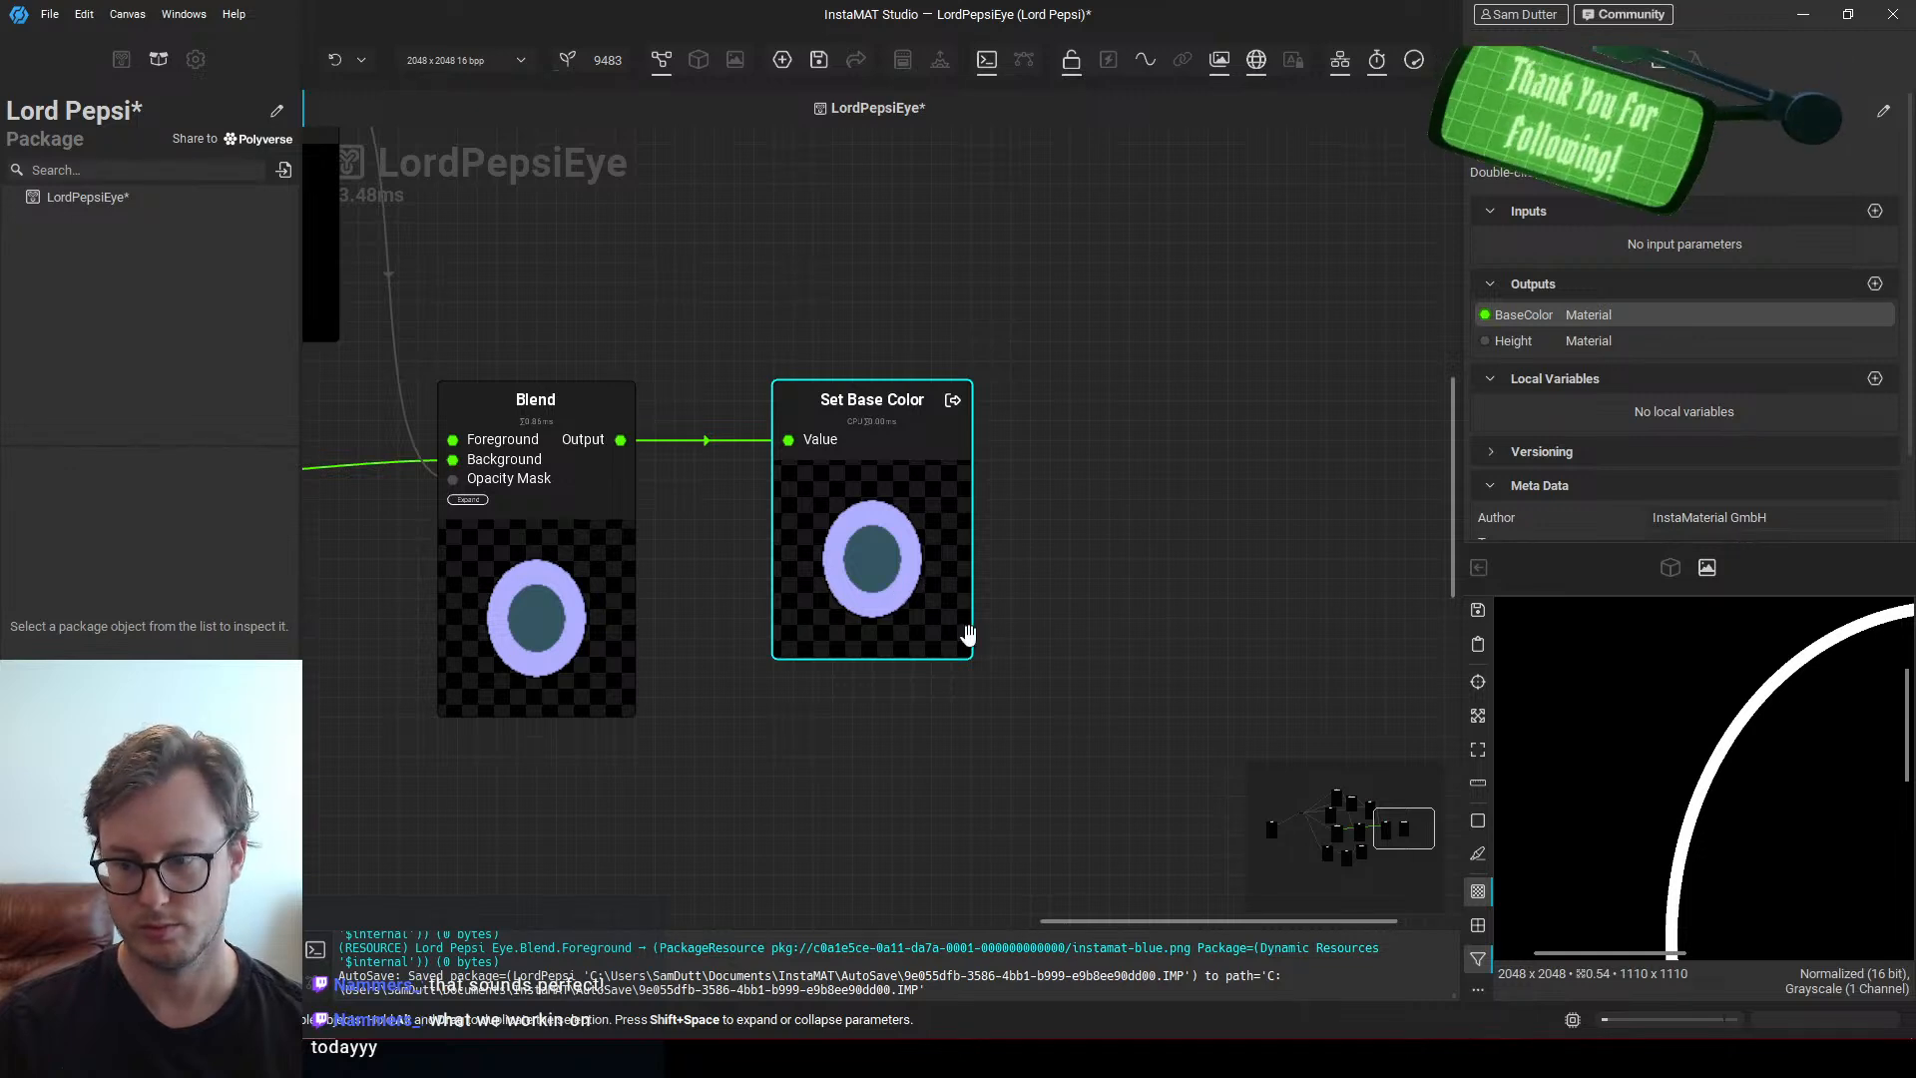
Preview the final Blend's output and examine the black rim around the iris
{"action": "left_click", "coordinate": [626, 623]}
{"action": "scroll", "coordinate": [1780, 798], "scroll_direction": "up", "scroll_amount": 1}
{"action": "middle_click_drag", "start_coordinate": [729, 589], "coordinate": [1138, 635]}
{"action": "middle_click_drag", "start_coordinate": [954, 602], "coordinate": [972, 662]}
{"action": "middle_click_drag", "start_coordinate": [716, 510], "coordinate": [884, 646]}
Raise the final Blend slightly and move the Subtract Blend up beside Edge Detection
{"action": "left_click", "coordinate": [829, 470]}
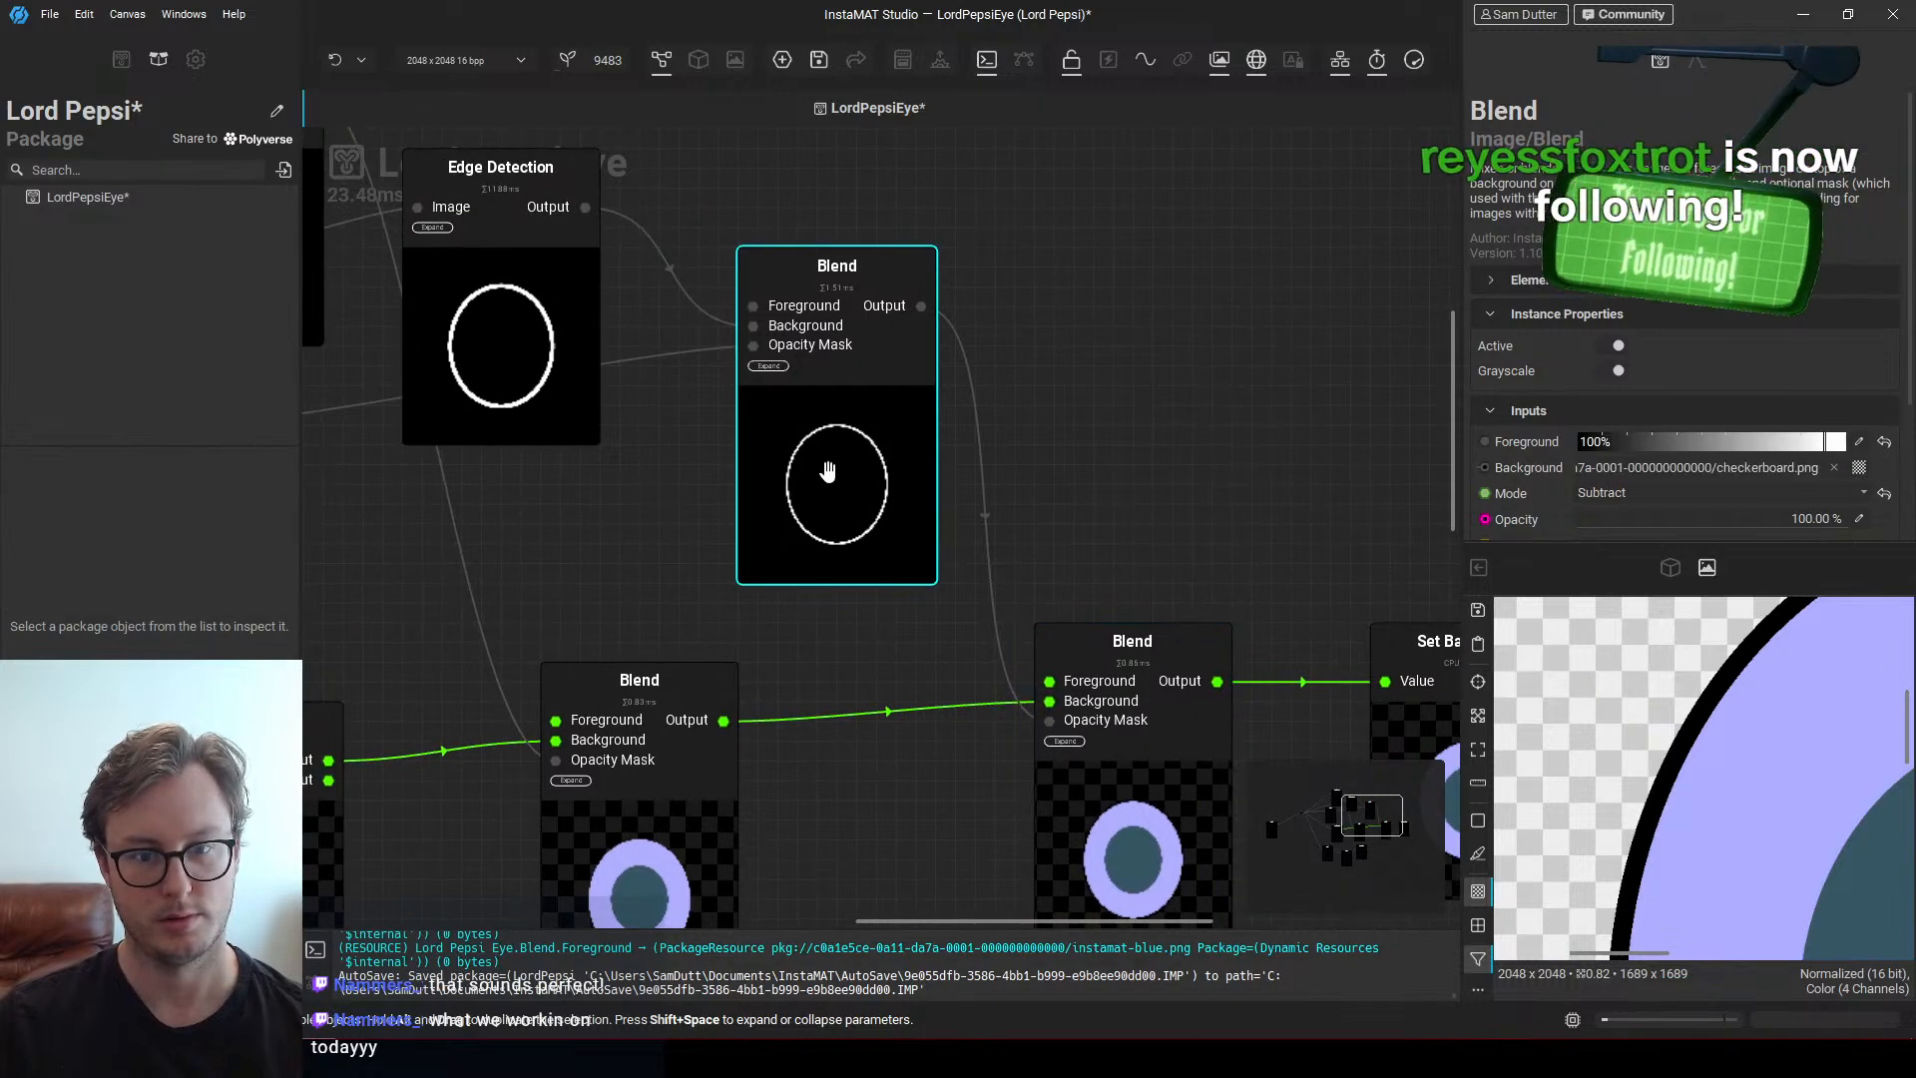
{"action": "middle_click_drag", "start_coordinate": [789, 445], "coordinate": [816, 466]}
{"action": "left_click", "coordinate": [1109, 777]}
{"action": "left_click_drag", "start_coordinate": [1110, 776], "coordinate": [1130, 738]}
{"action": "middle_click_drag", "start_coordinate": [1146, 799], "coordinate": [1125, 853]}
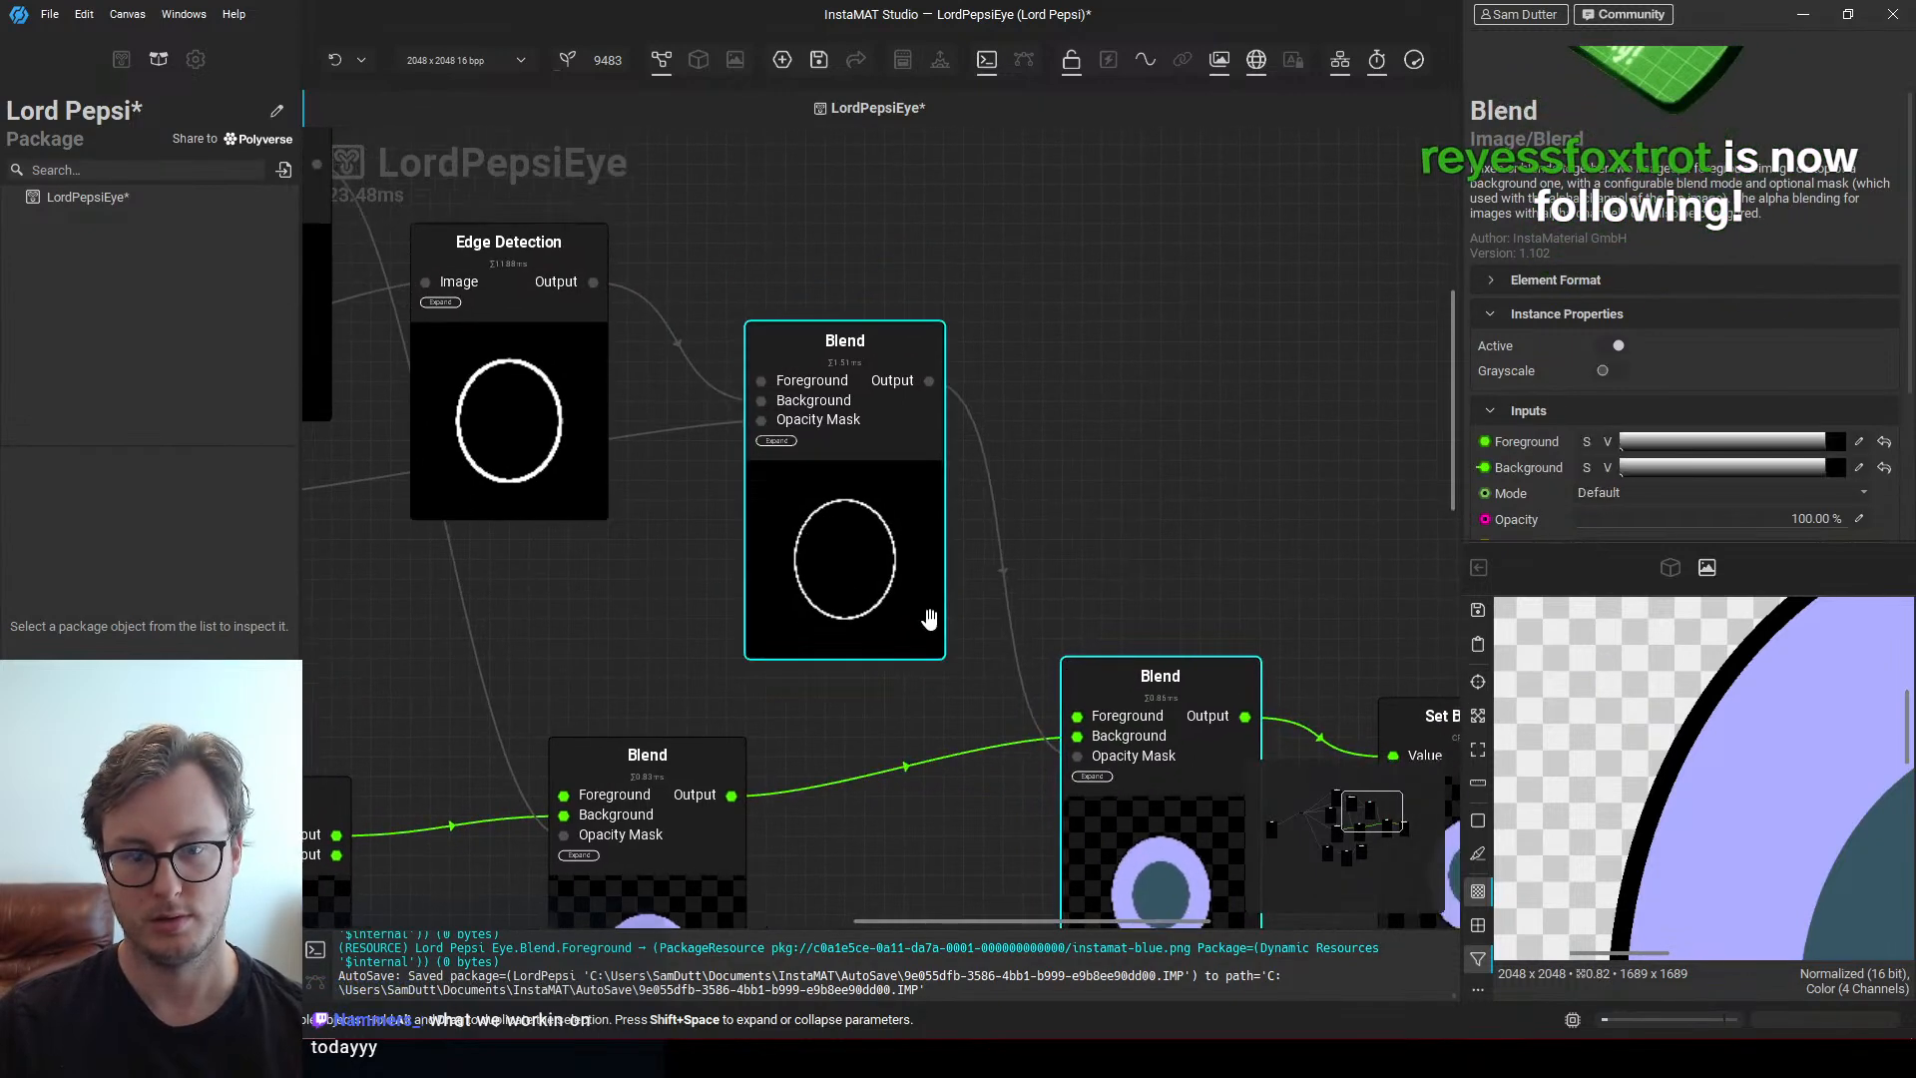
{"action": "left_click_drag", "start_coordinate": [928, 619], "coordinate": [849, 502]}
{"action": "key", "text": "space"}
{"action": "type", "text": "blu"}
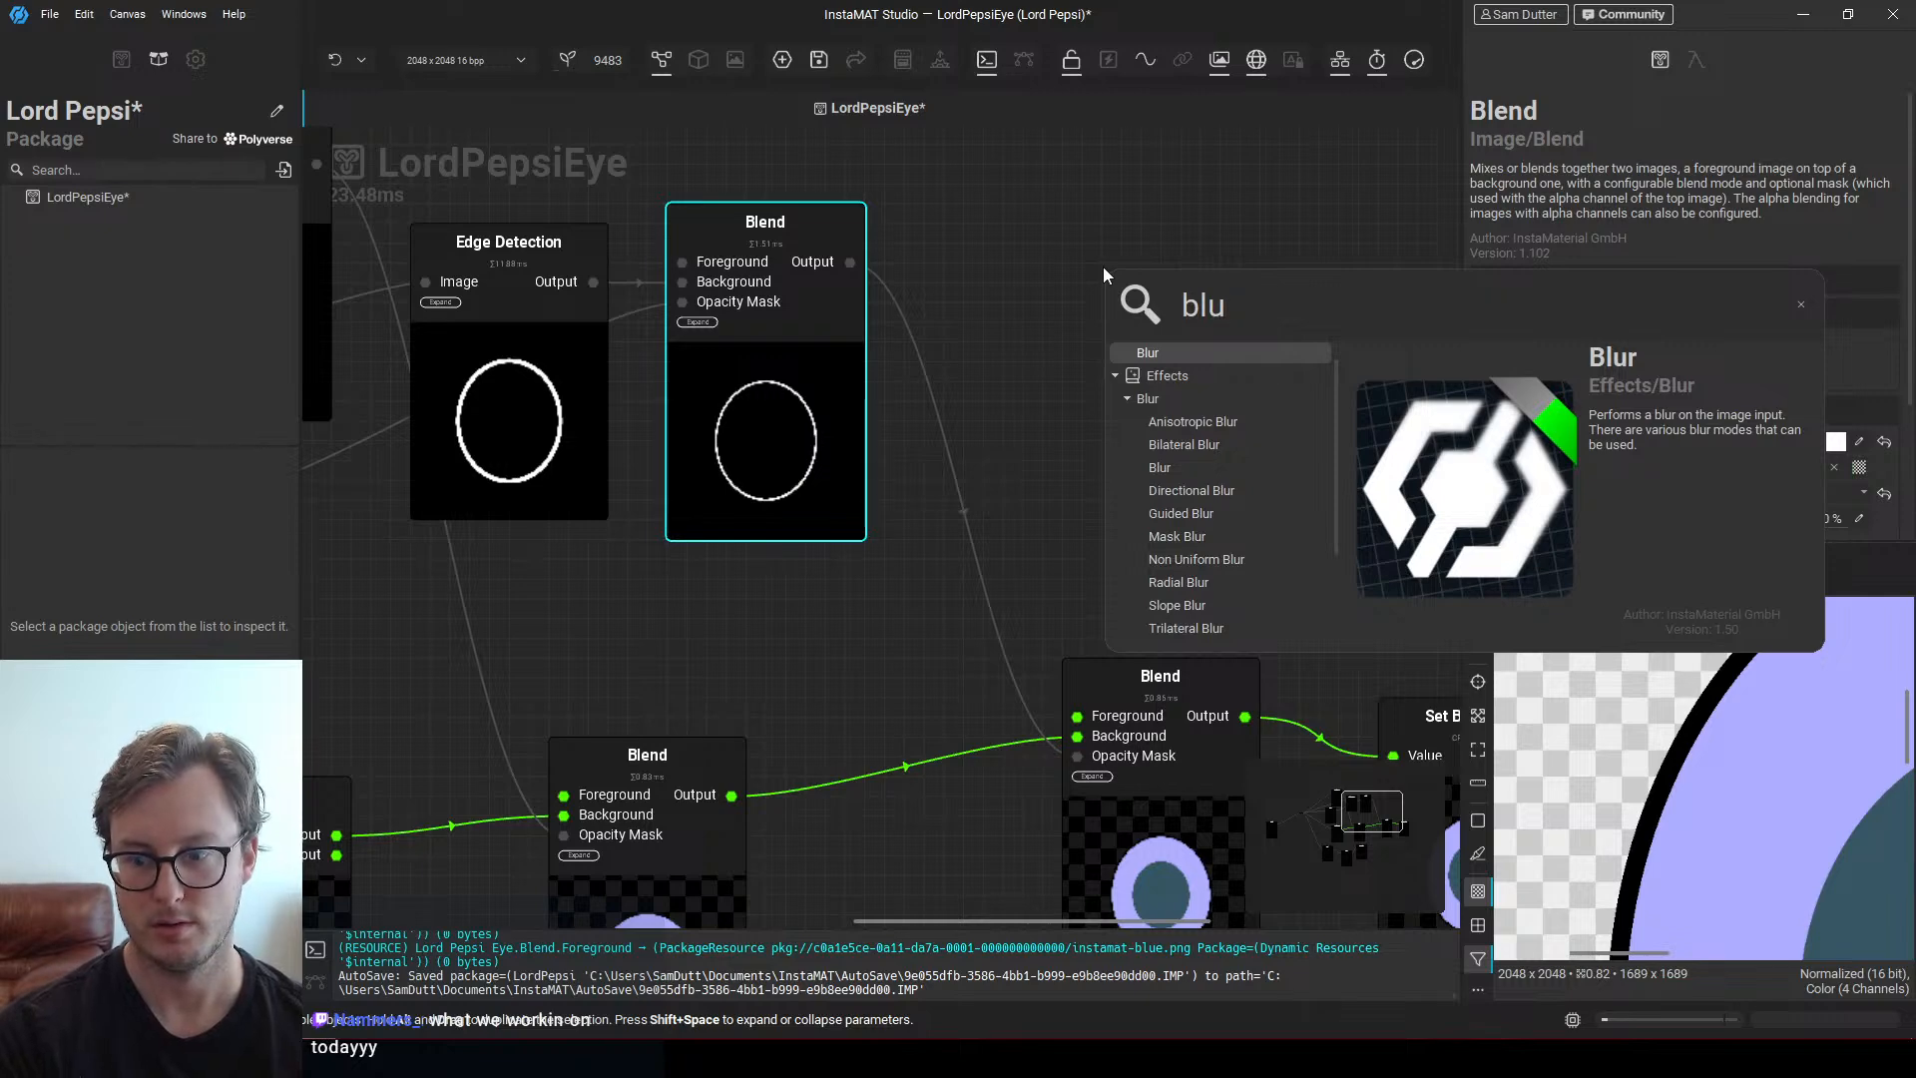
{"action": "key", "text": "Escape"}
Examine the Invert node and the connections leaving the reroute point
{"action": "middle_click_drag", "start_coordinate": [644, 493], "coordinate": [1025, 251]}
{"action": "middle_click_drag", "start_coordinate": [766, 267], "coordinate": [1206, 466]}
{"action": "scroll", "coordinate": [1206, 466], "scroll_direction": "down", "scroll_amount": 2}
{"action": "scroll", "coordinate": [788, 622], "scroll_direction": "up", "scroll_amount": 3}
{"action": "middle_click_drag", "start_coordinate": [788, 627], "coordinate": [863, 650]}
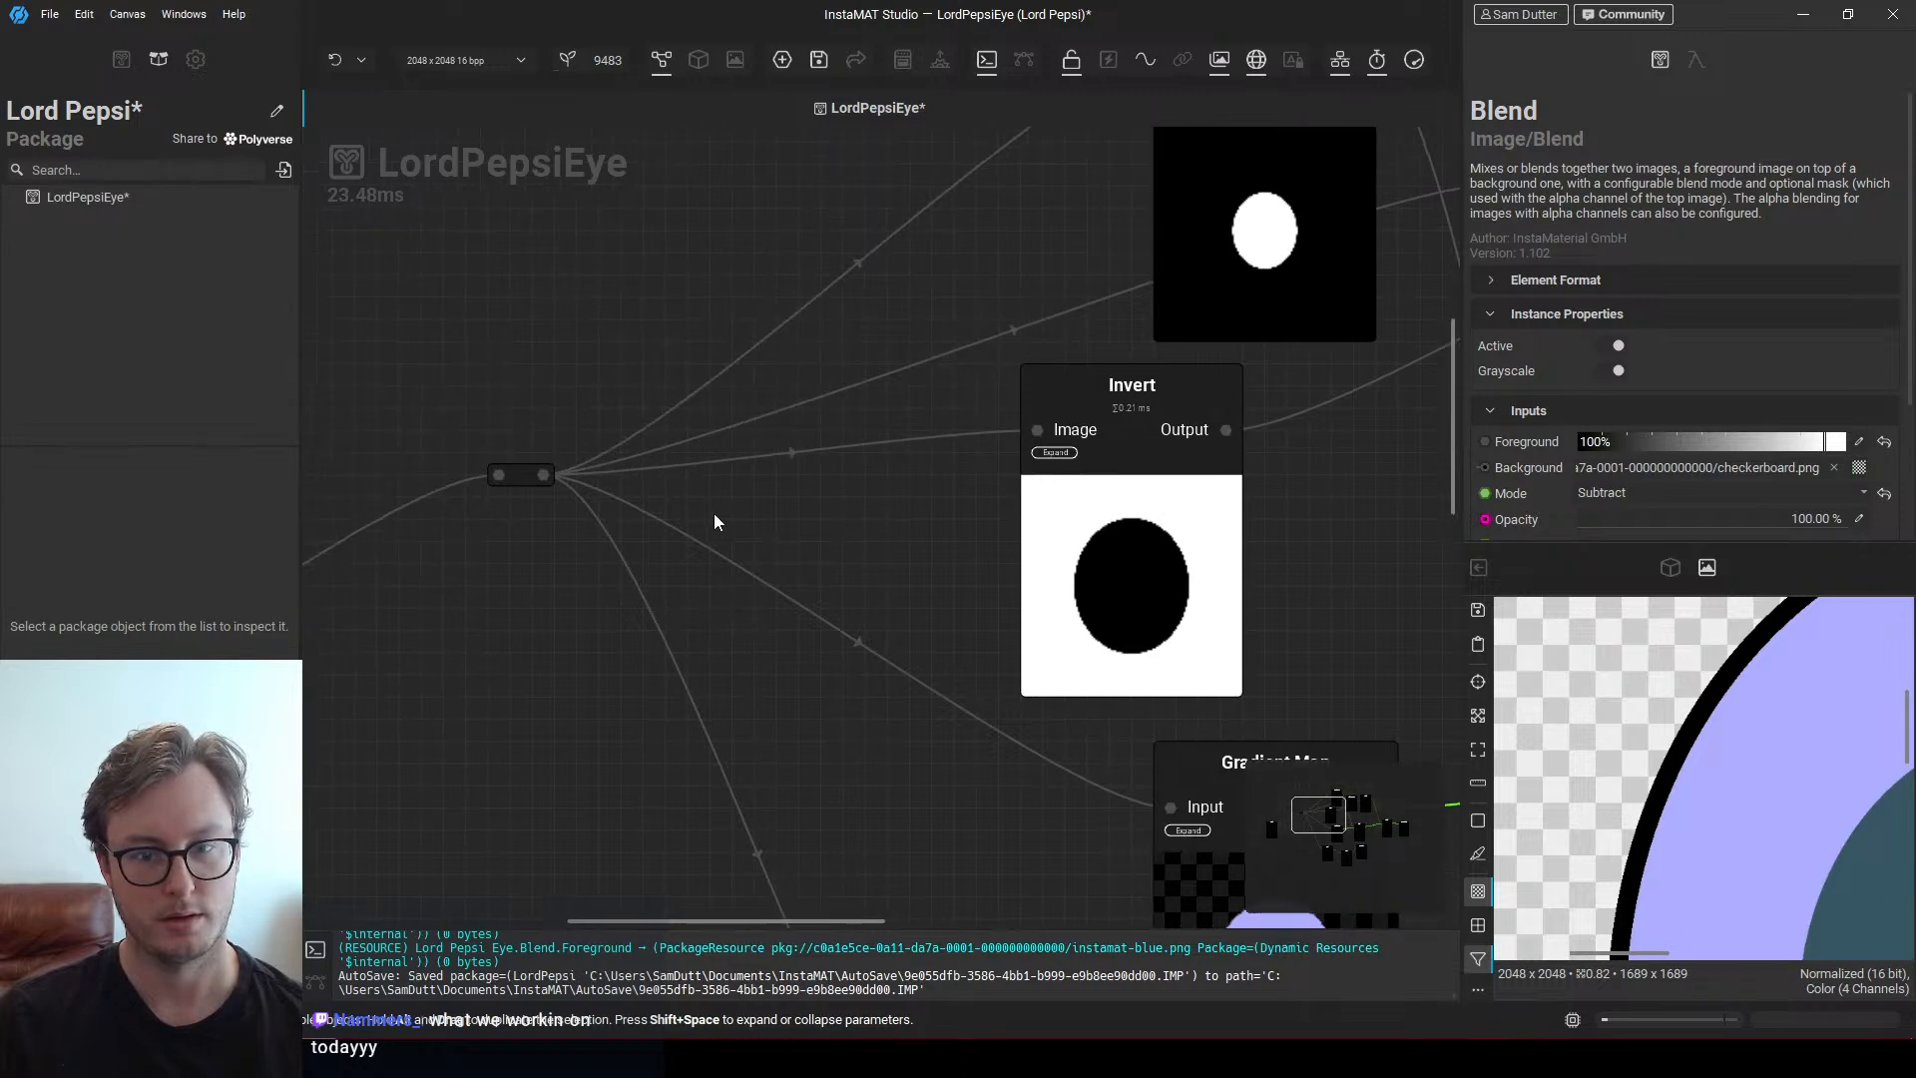
{"action": "middle_click_drag", "start_coordinate": [714, 521], "coordinate": [577, 596]}
{"action": "scroll", "coordinate": [577, 597], "scroll_direction": "up", "scroll_amount": 1}
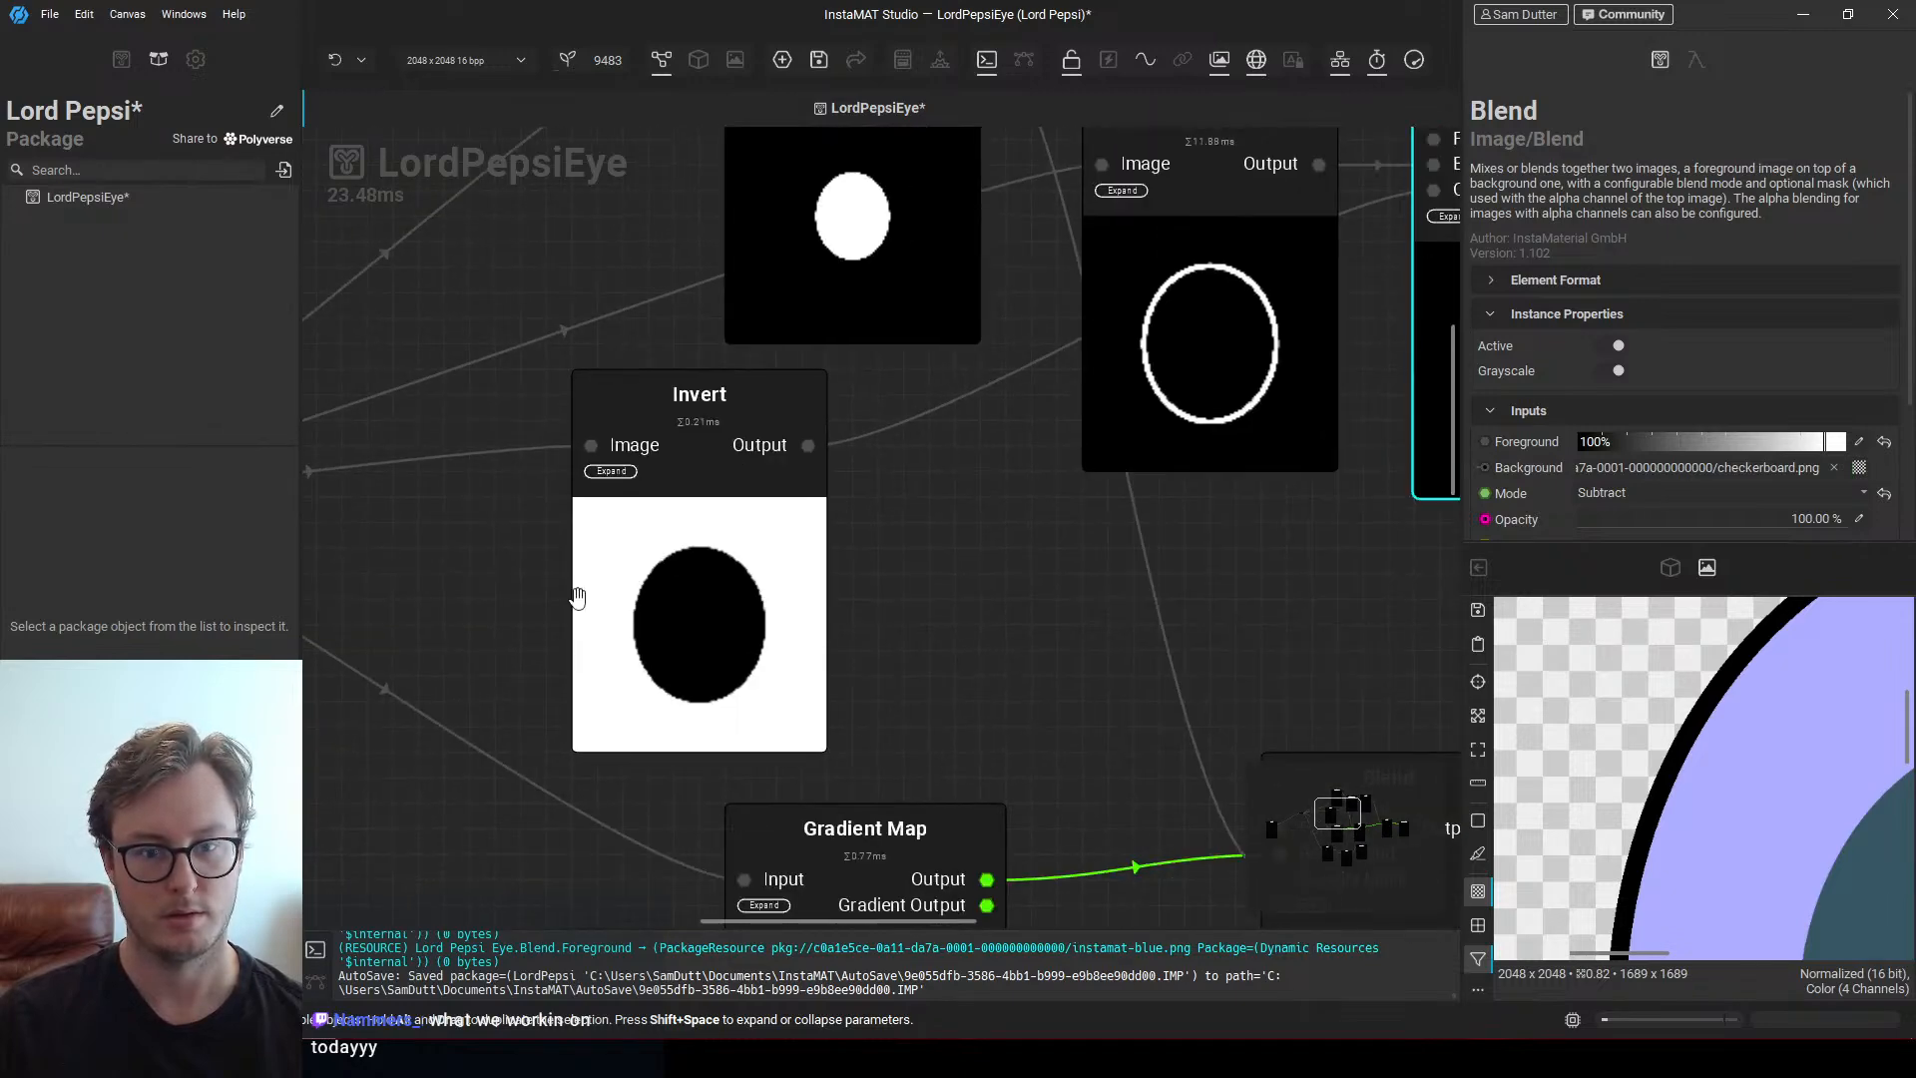
Move the Invert node closer to Edge Detection and select the reroute point feeding the branches
{"action": "left_click_drag", "start_coordinate": [576, 597], "coordinate": [781, 597]}
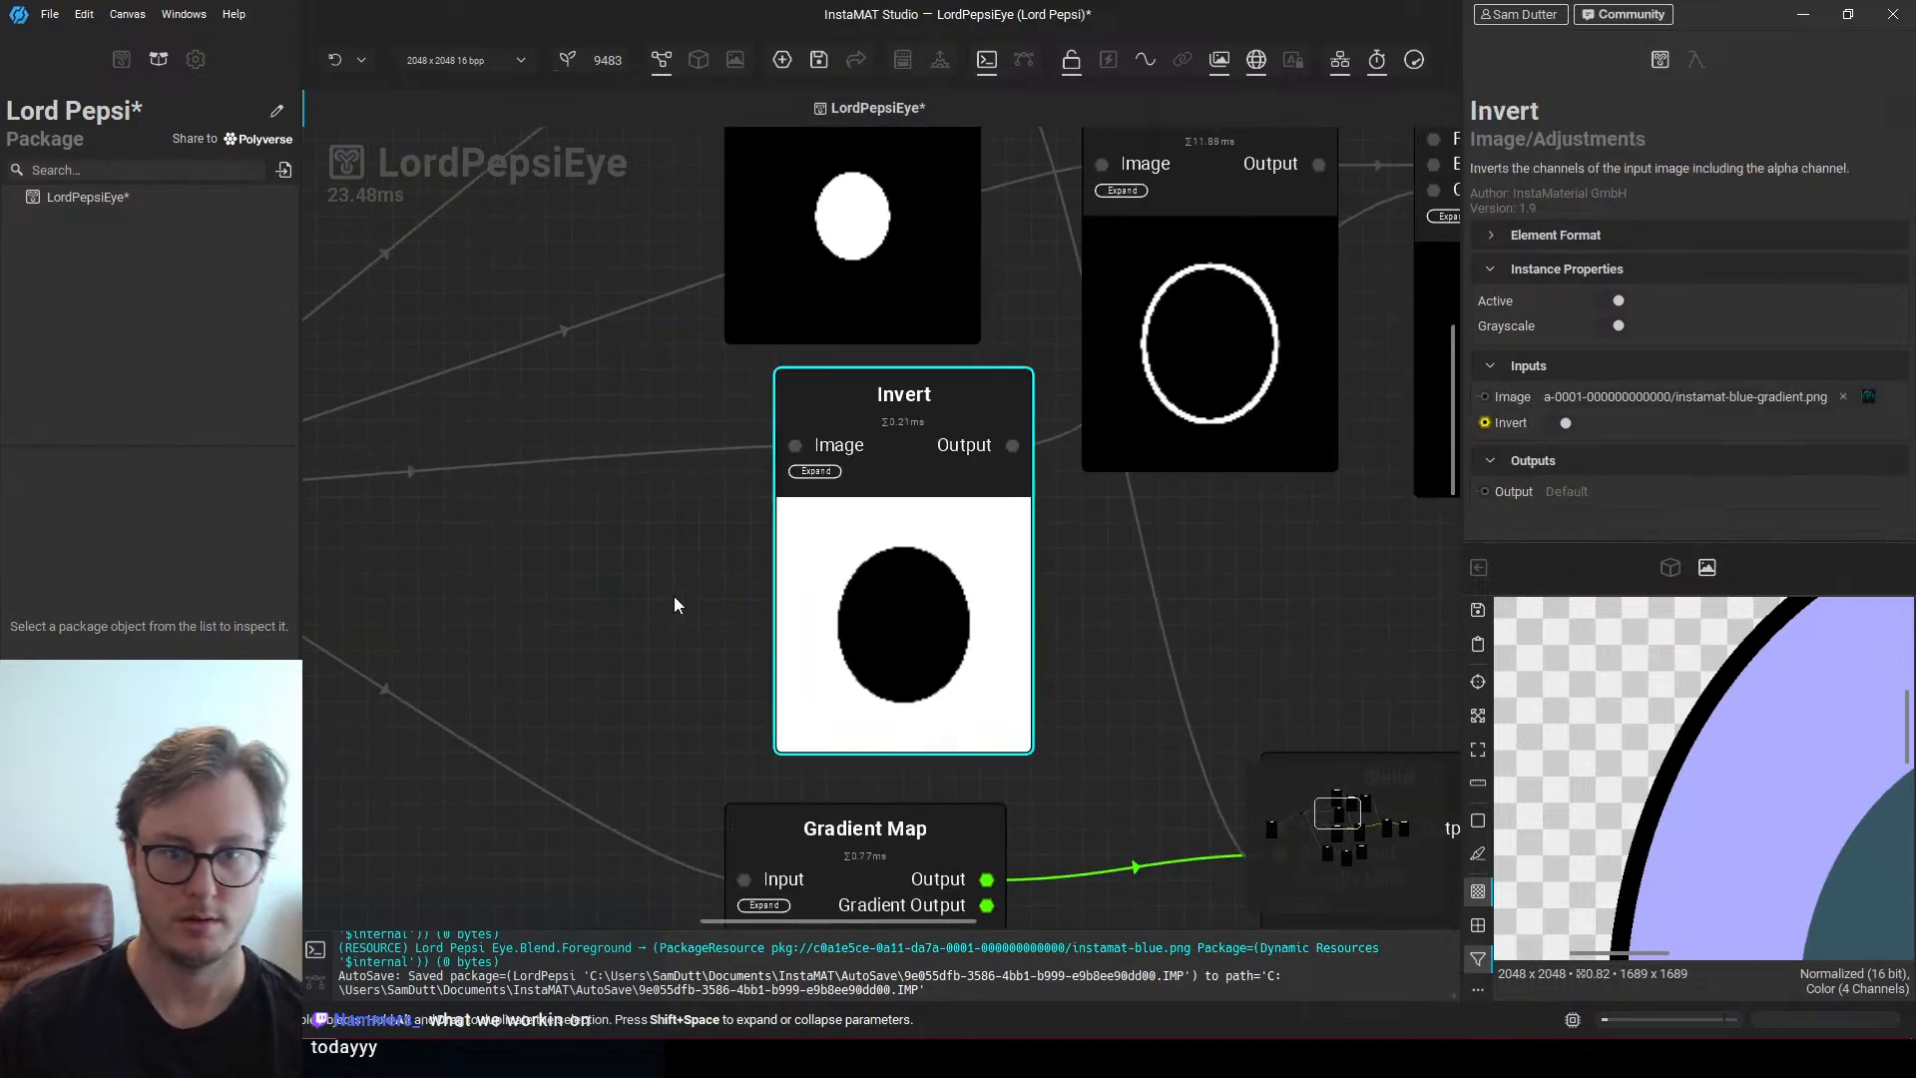
{"action": "scroll", "coordinate": [674, 596], "scroll_direction": "down", "scroll_amount": 5}
{"action": "left_click", "coordinate": [590, 558]}
{"action": "scroll", "coordinate": [708, 588], "scroll_direction": "up", "scroll_amount": 4}
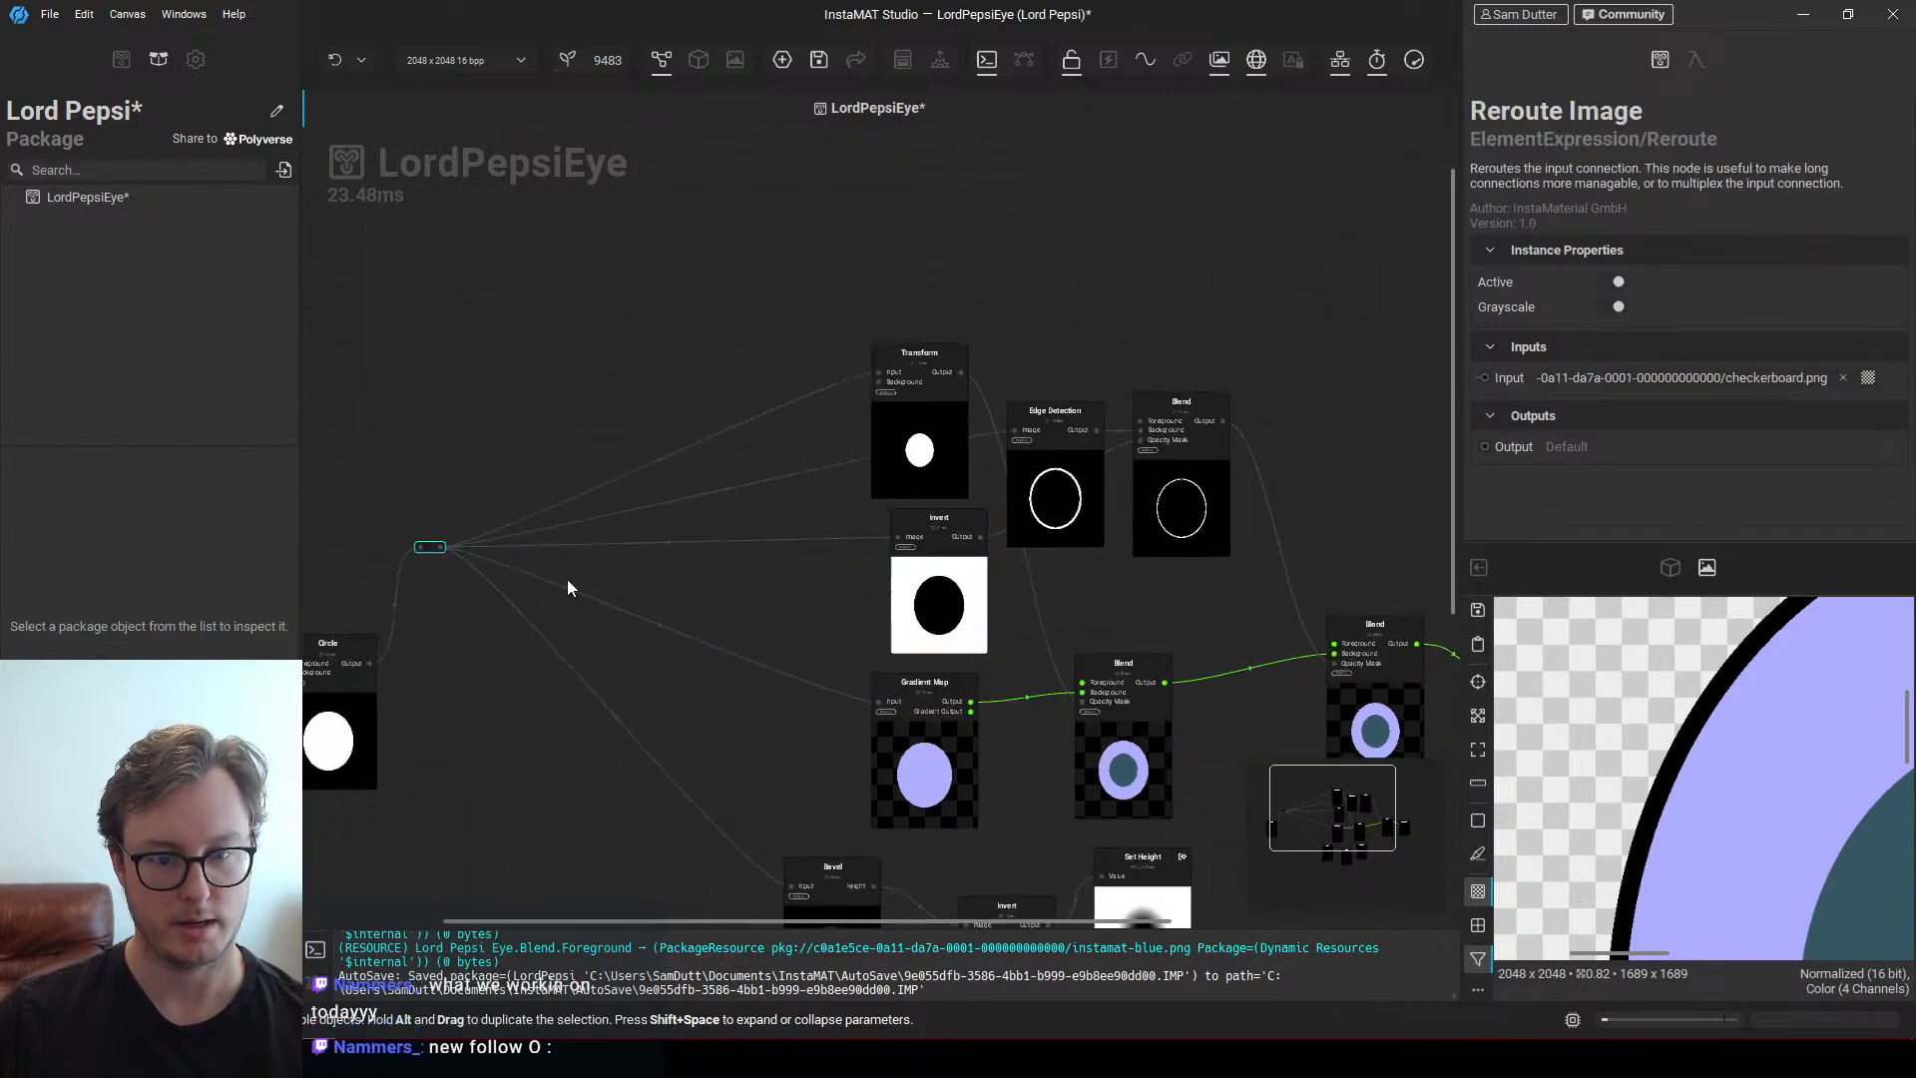
Try adding a Blur node after the reroute point and feeding its output into both the upper Invert and the Gradient Map
{"action": "key", "text": "space"}
{"action": "type", "text": "blur"}
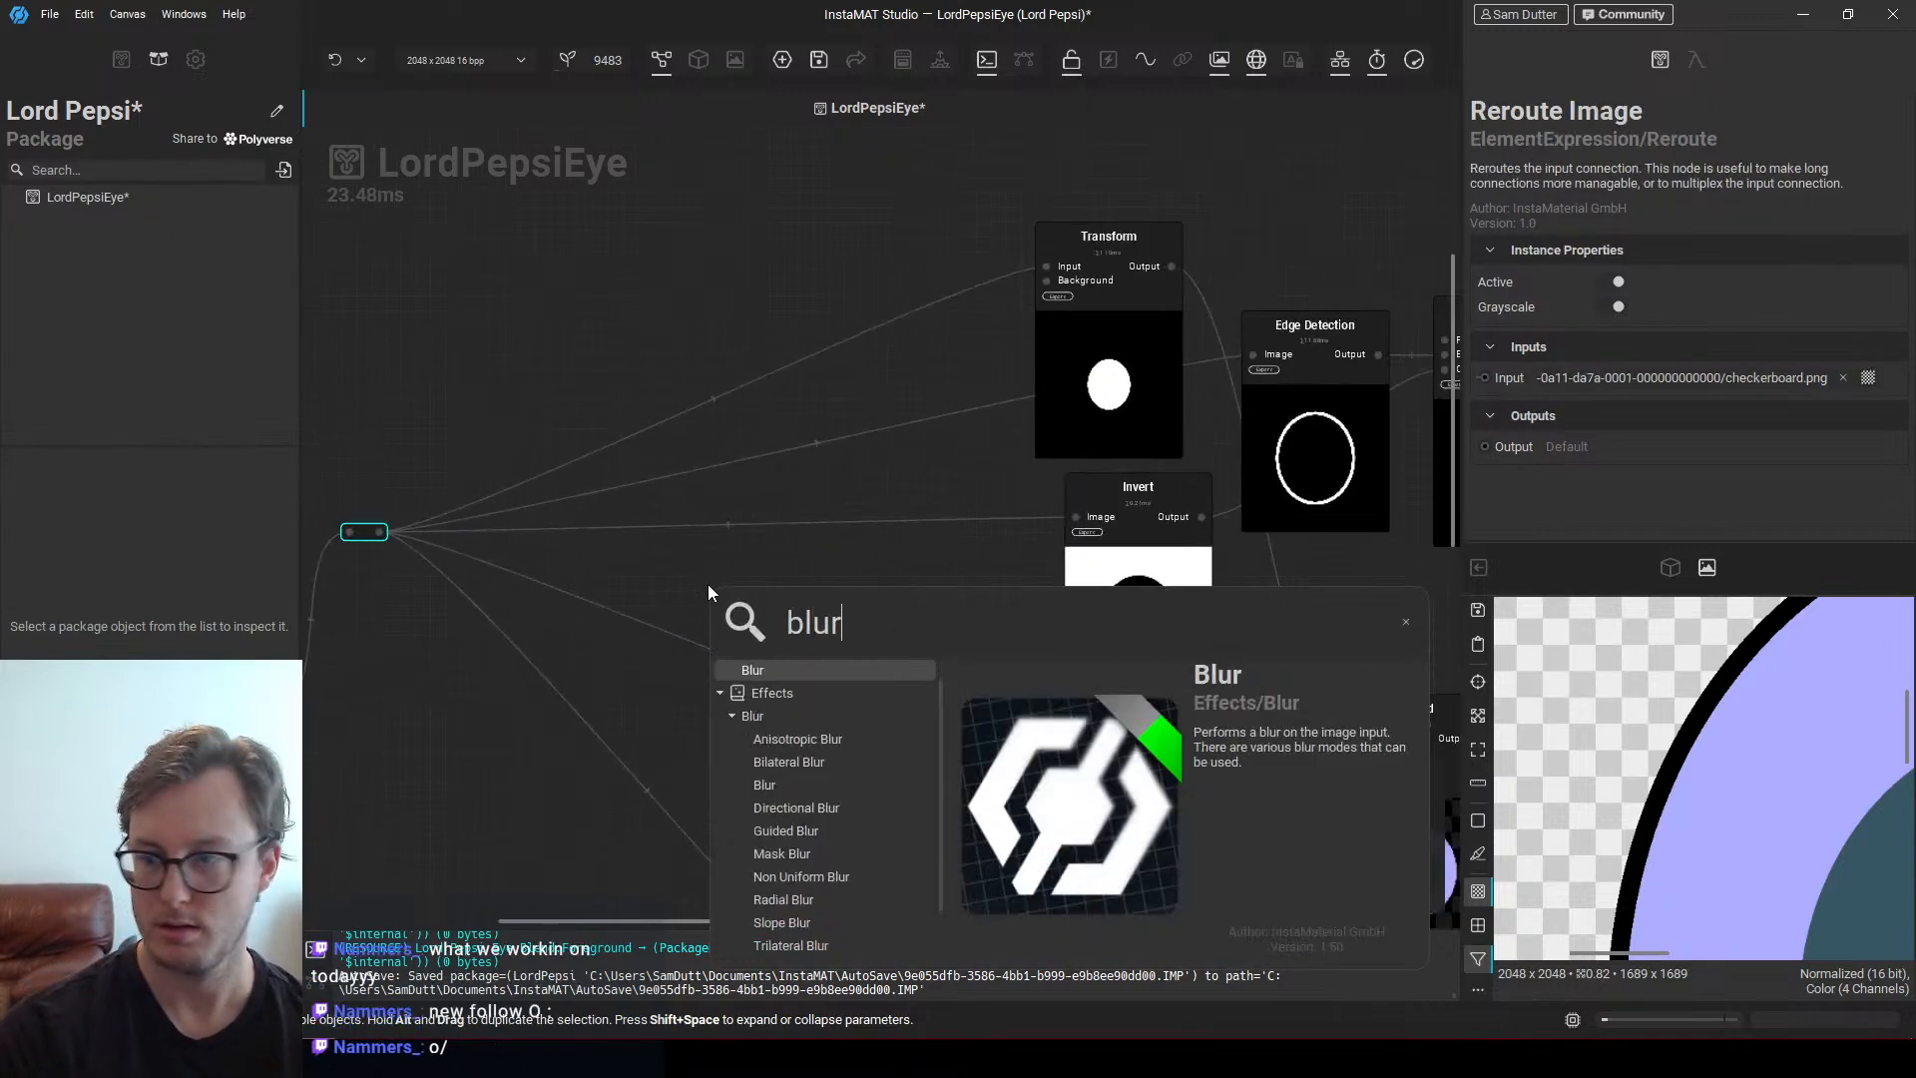
{"action": "key", "text": "Return"}
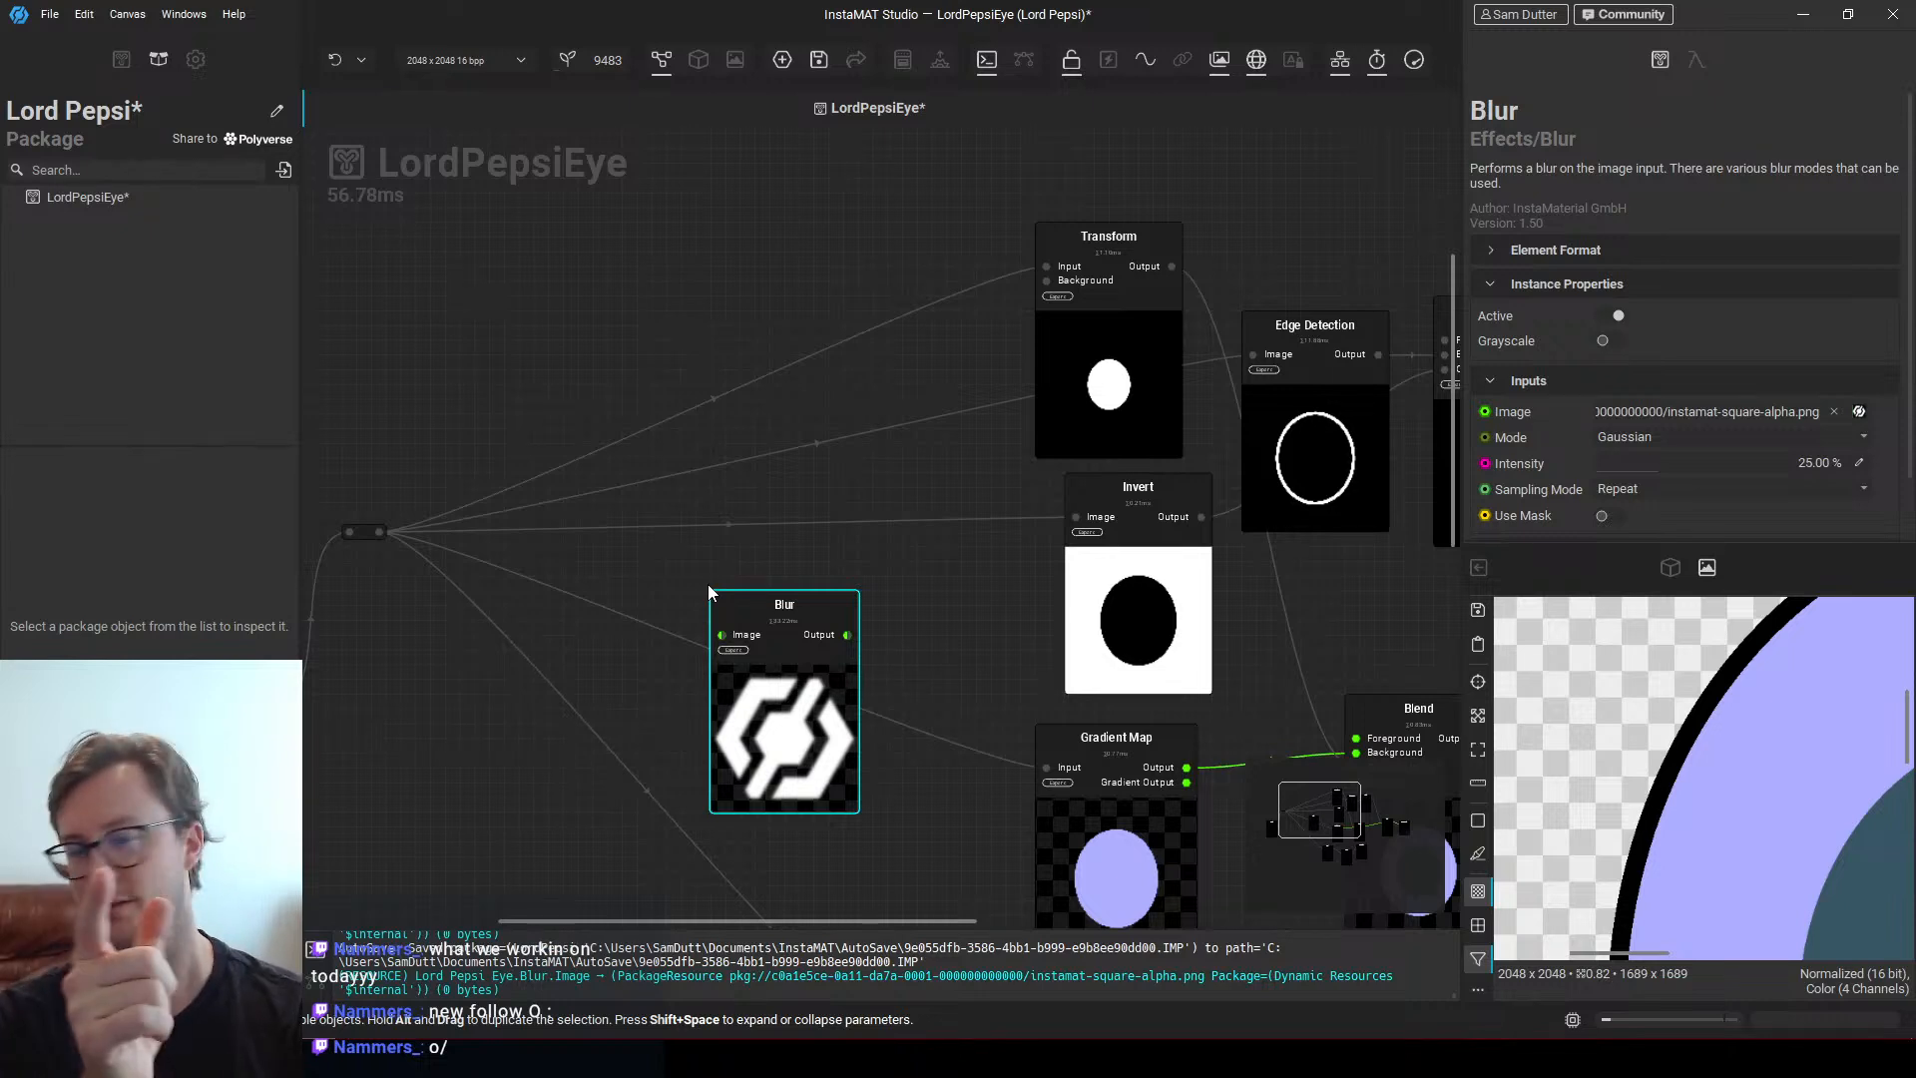
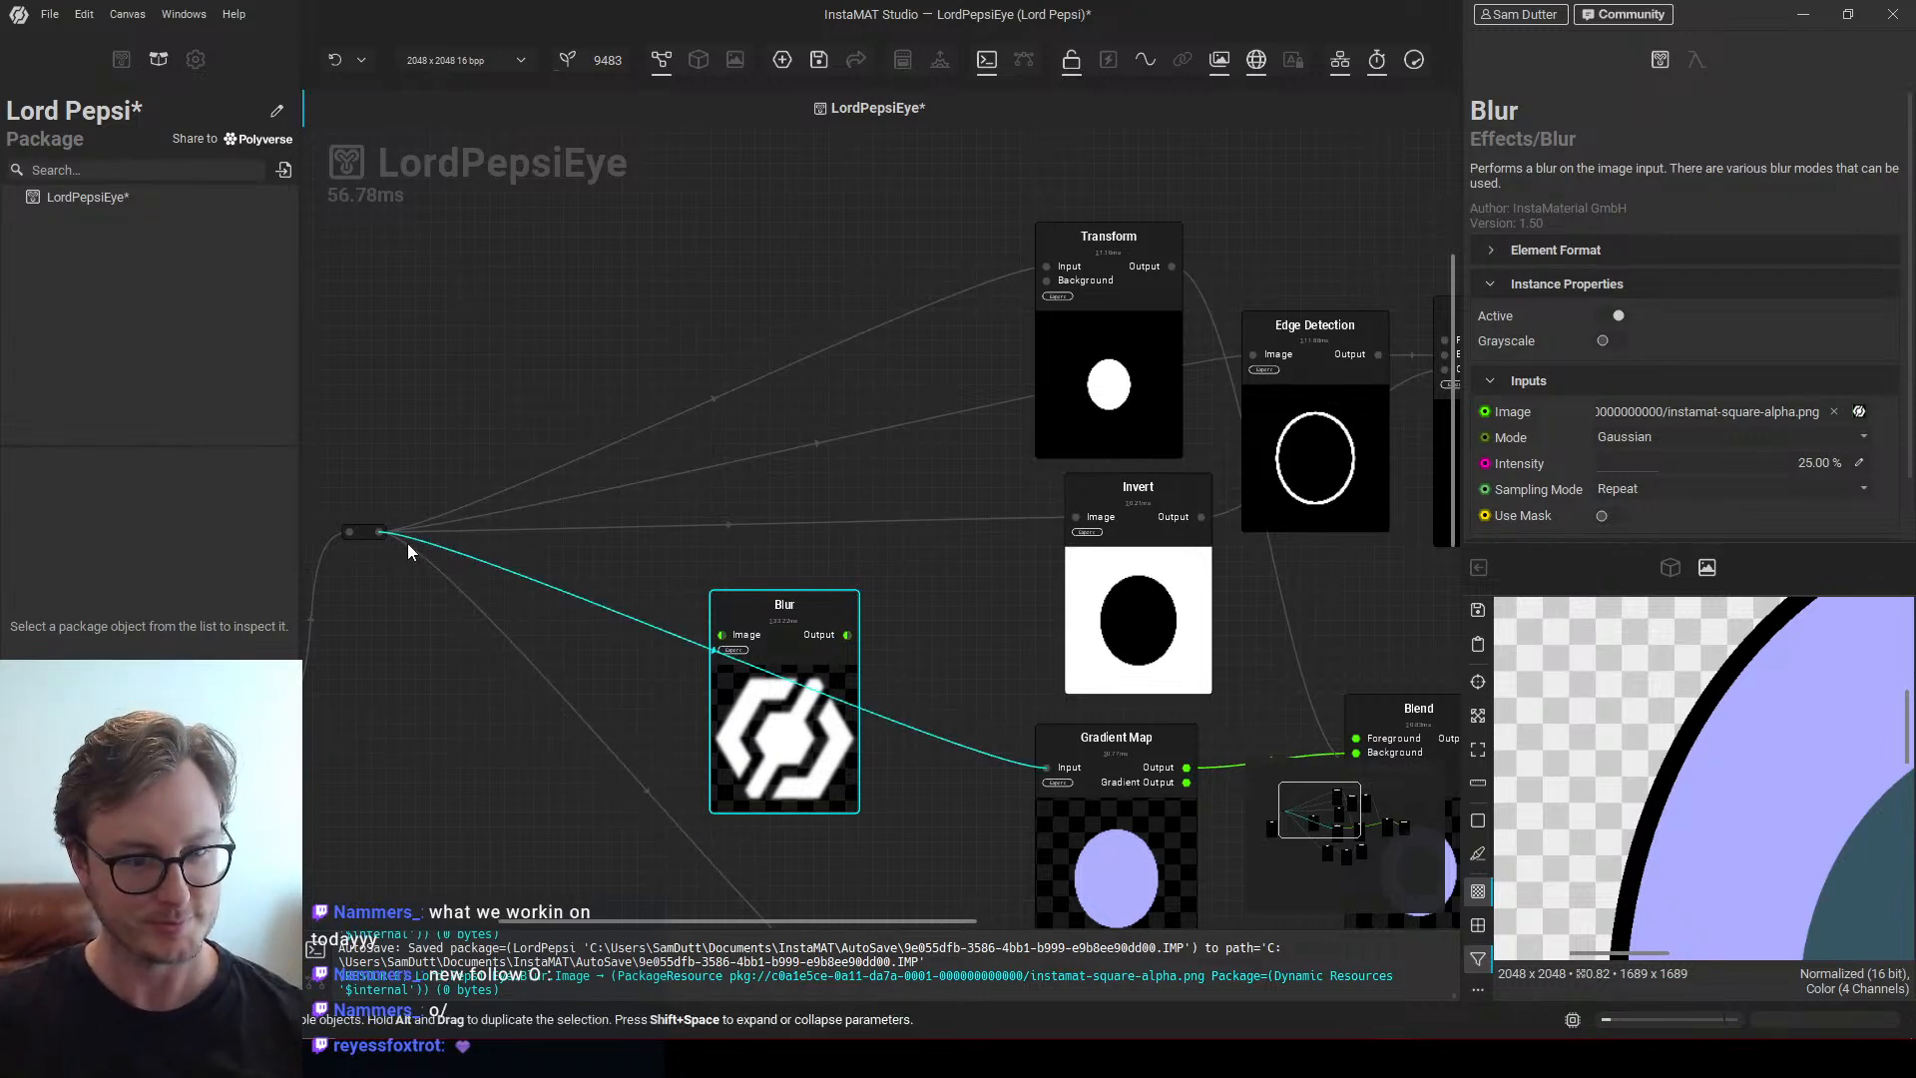
{"action": "left_click_drag", "start_coordinate": [380, 532], "coordinate": [722, 637]}
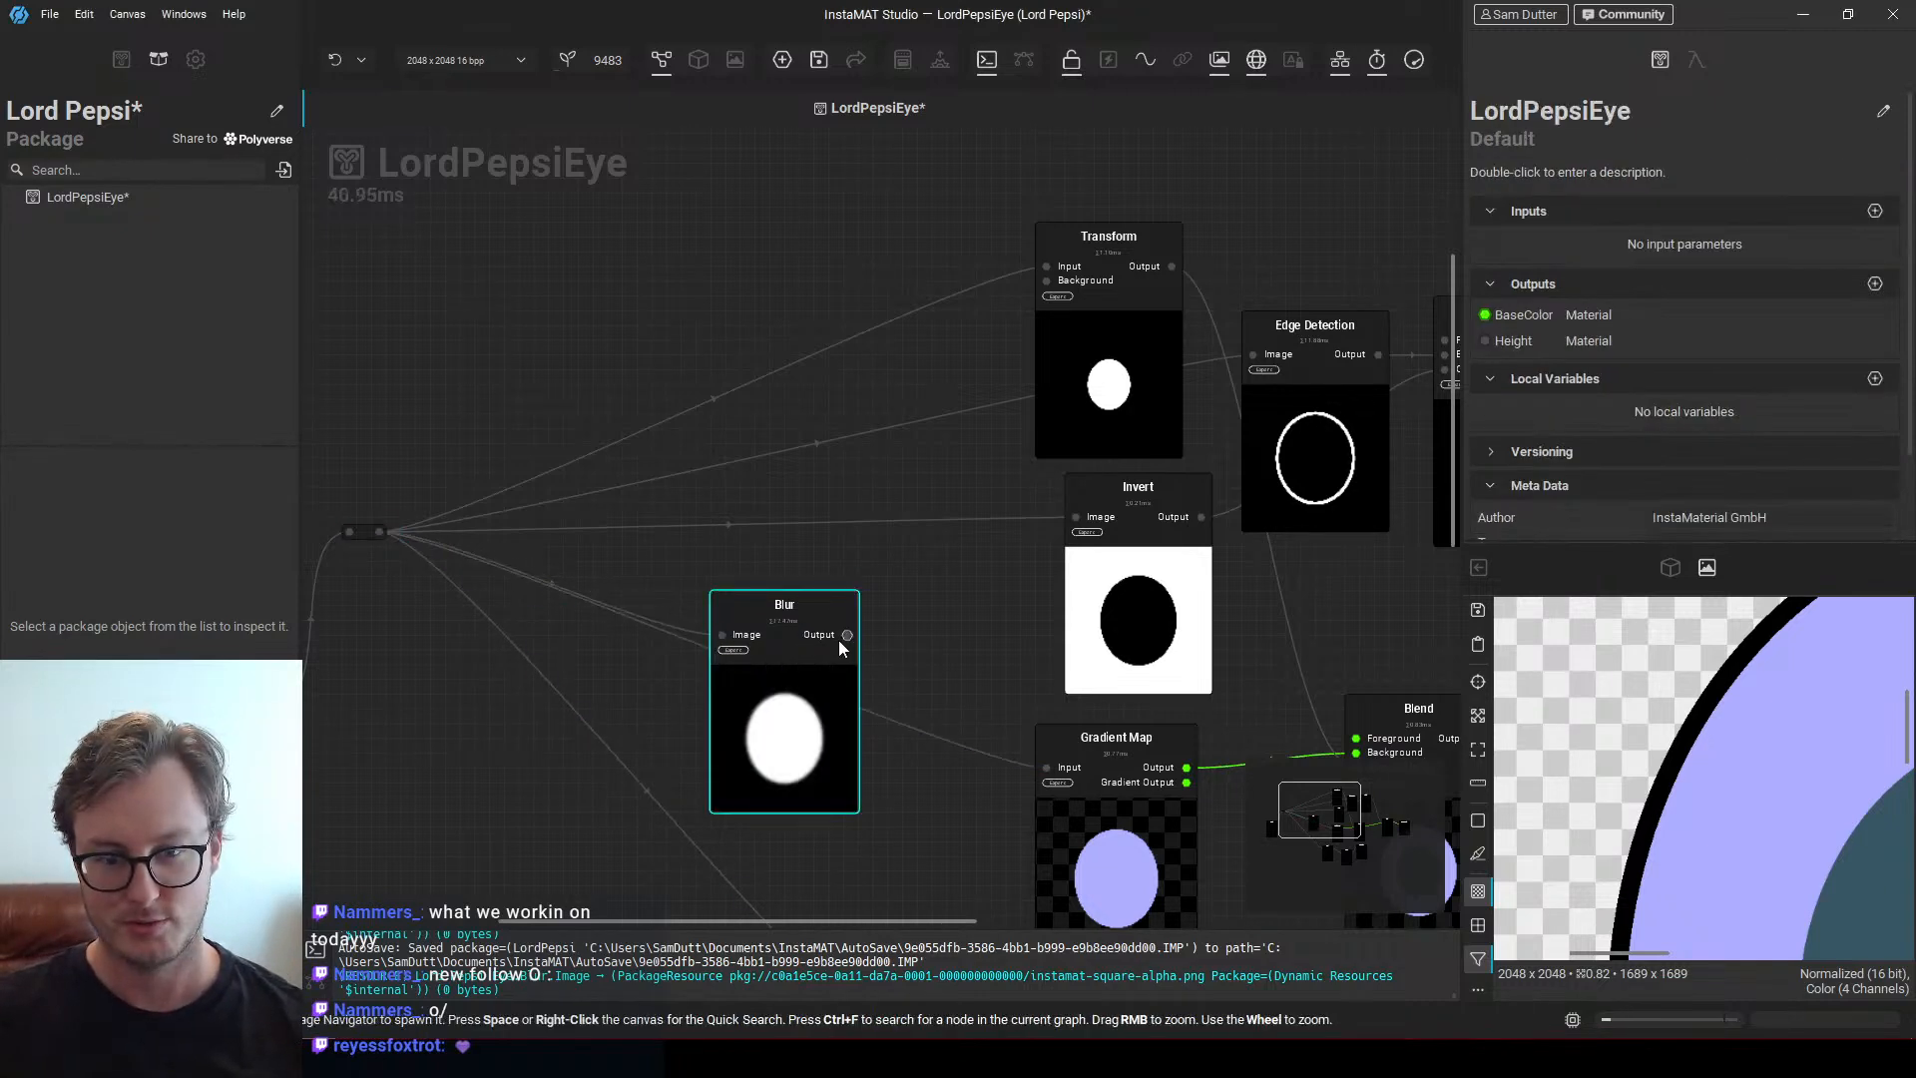
{"action": "left_click_drag", "start_coordinate": [847, 635], "coordinate": [1076, 517]}
{"action": "middle_click_drag", "start_coordinate": [914, 610], "coordinate": [805, 585]}
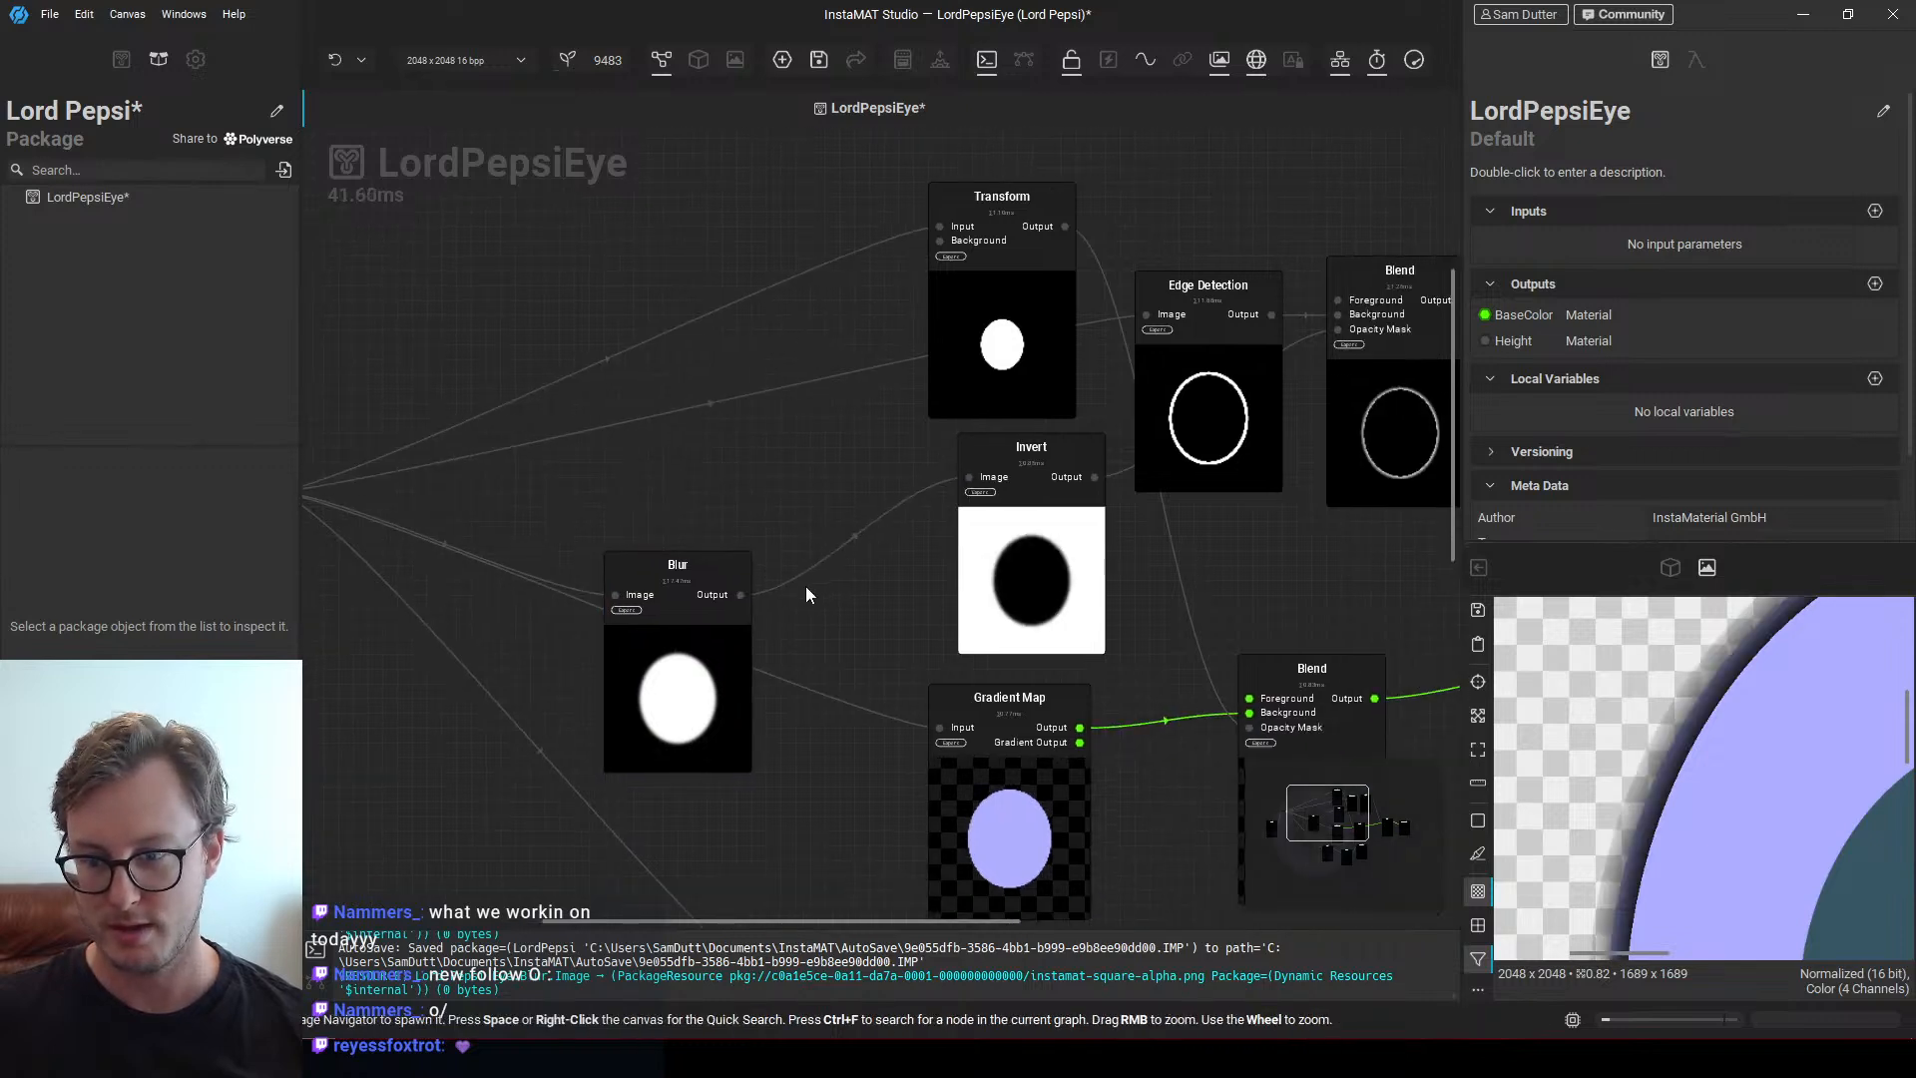
{"action": "left_click_drag", "start_coordinate": [688, 579], "coordinate": [747, 489]}
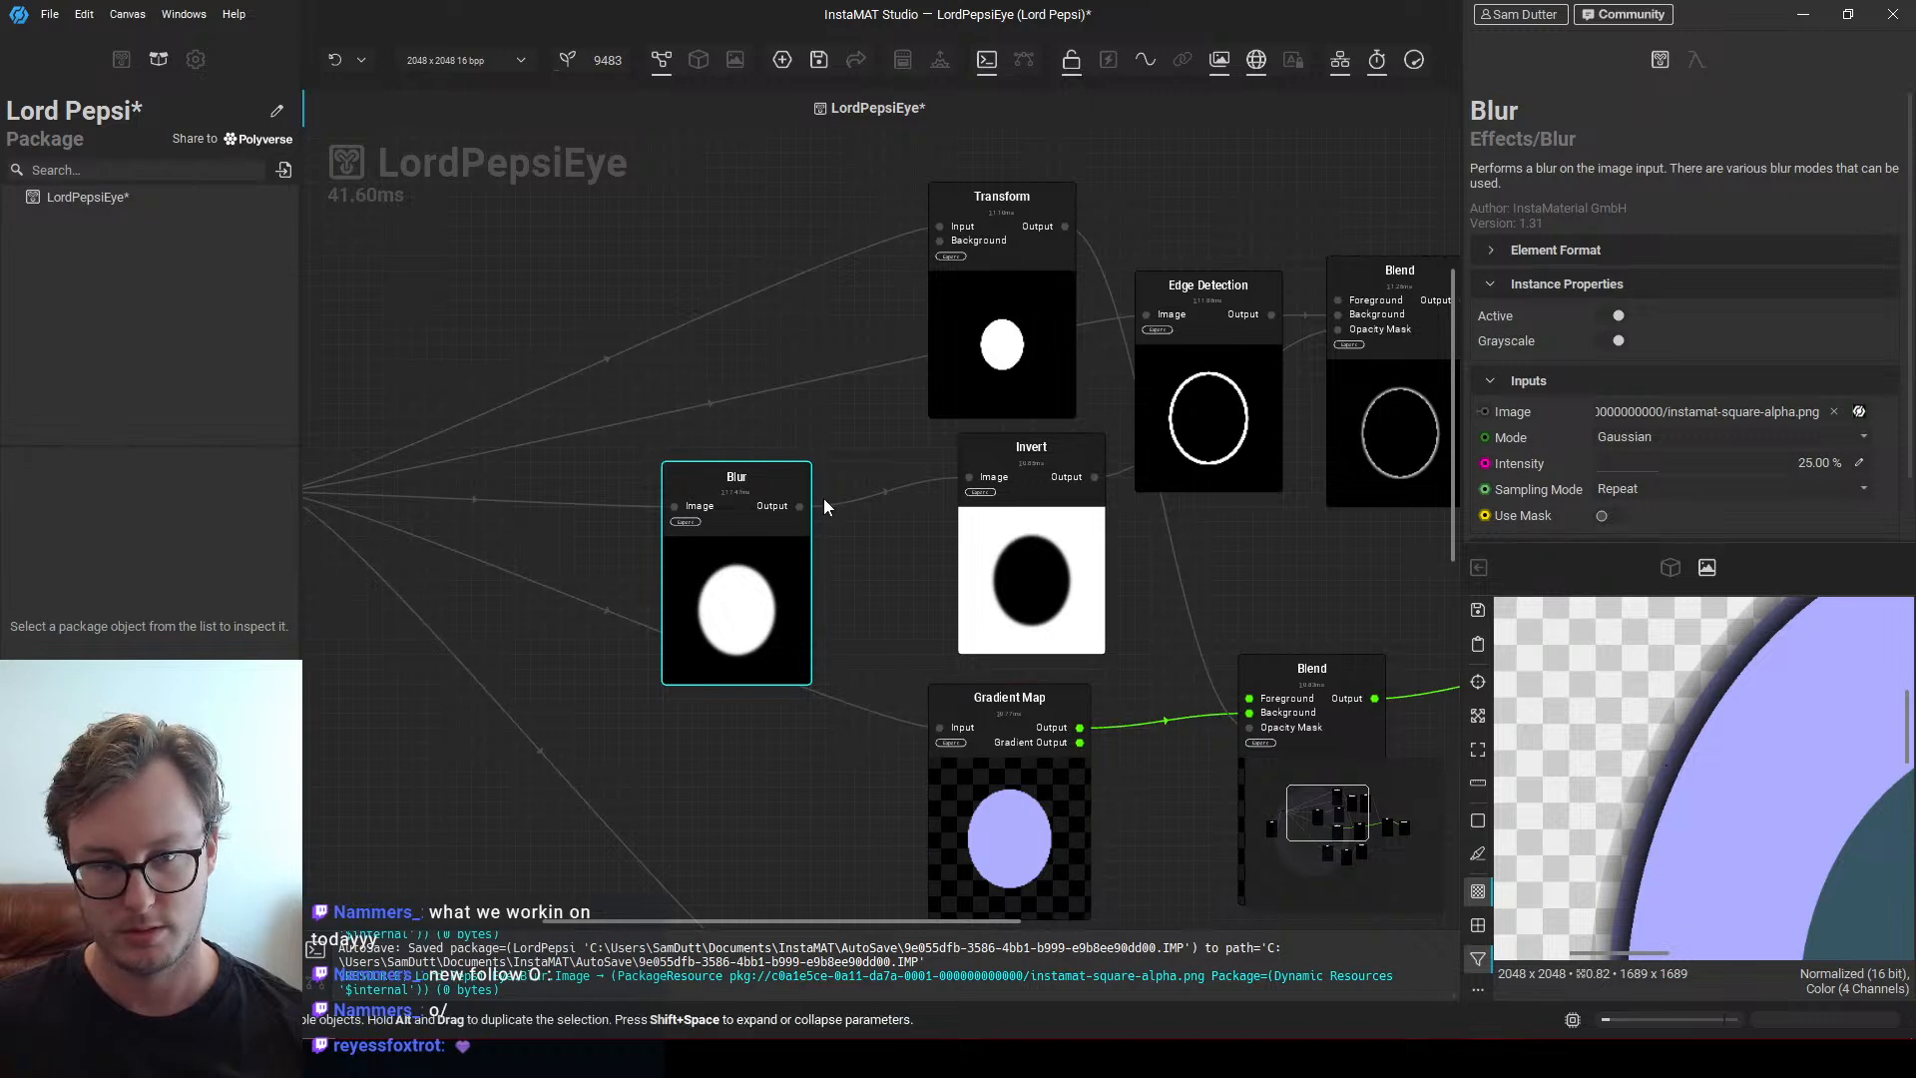
{"action": "left_click_drag", "start_coordinate": [801, 506], "coordinate": [928, 729]}
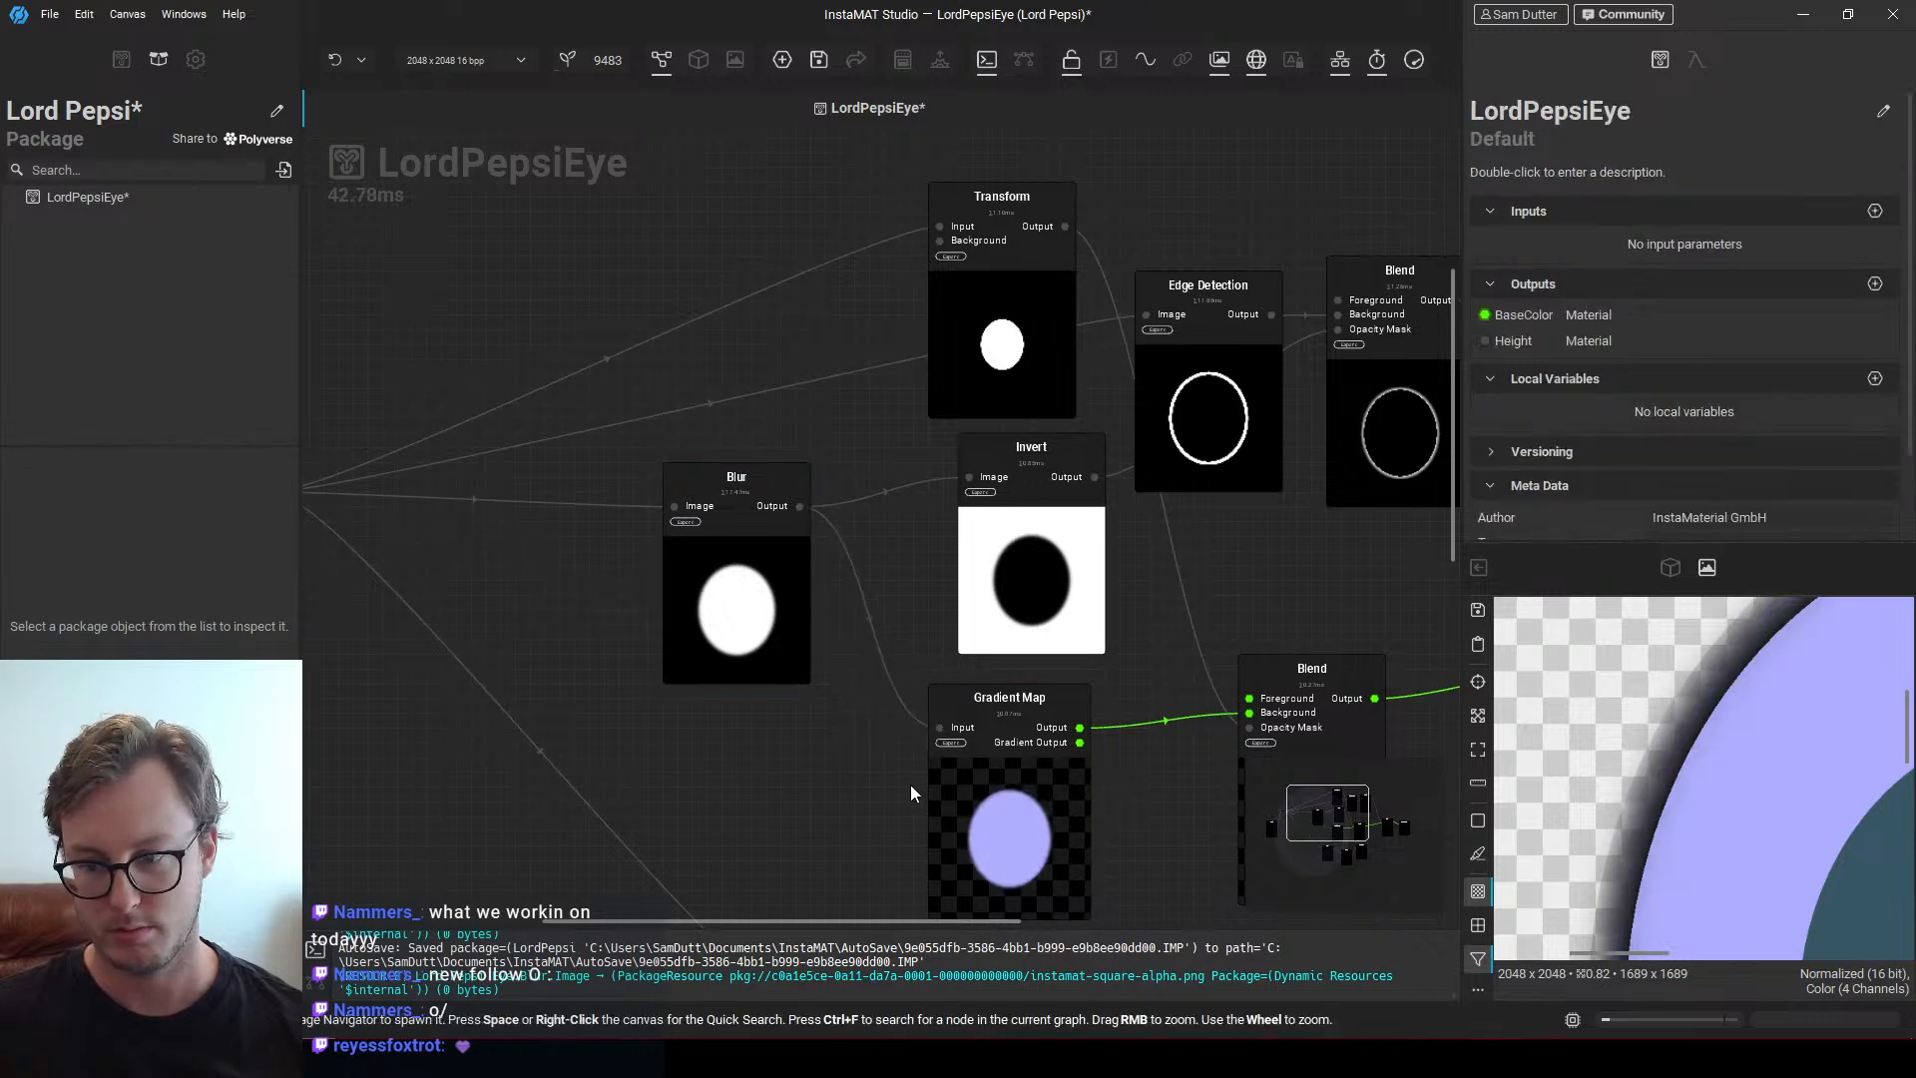
{"action": "middle_click_drag", "start_coordinate": [889, 739], "coordinate": [836, 691]}
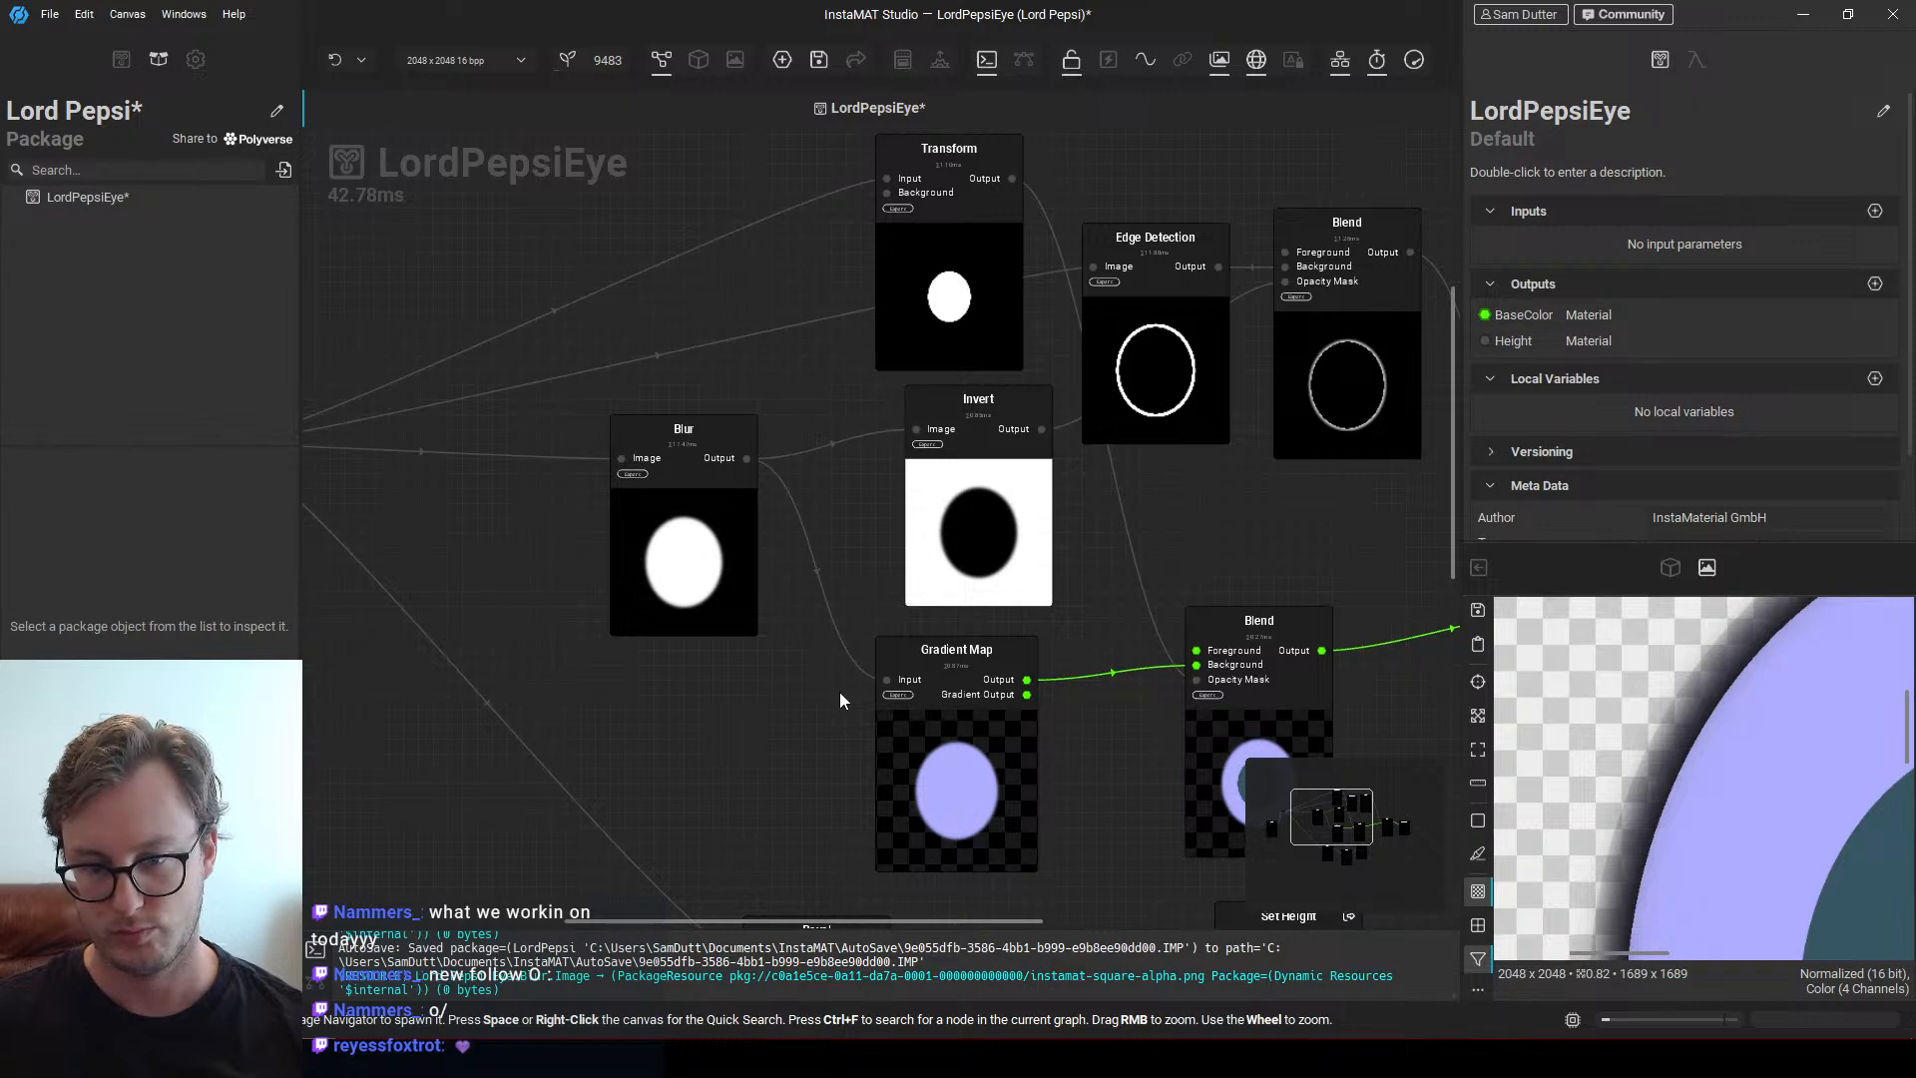
Inspect the Subtract Blend's ring output and set Edge Detection's Stroke Softness to 0.15
{"action": "scroll", "coordinate": [1372, 412], "scroll_direction": "up", "scroll_amount": 1}
{"action": "middle_click_drag", "start_coordinate": [1372, 412], "coordinate": [1018, 512]}
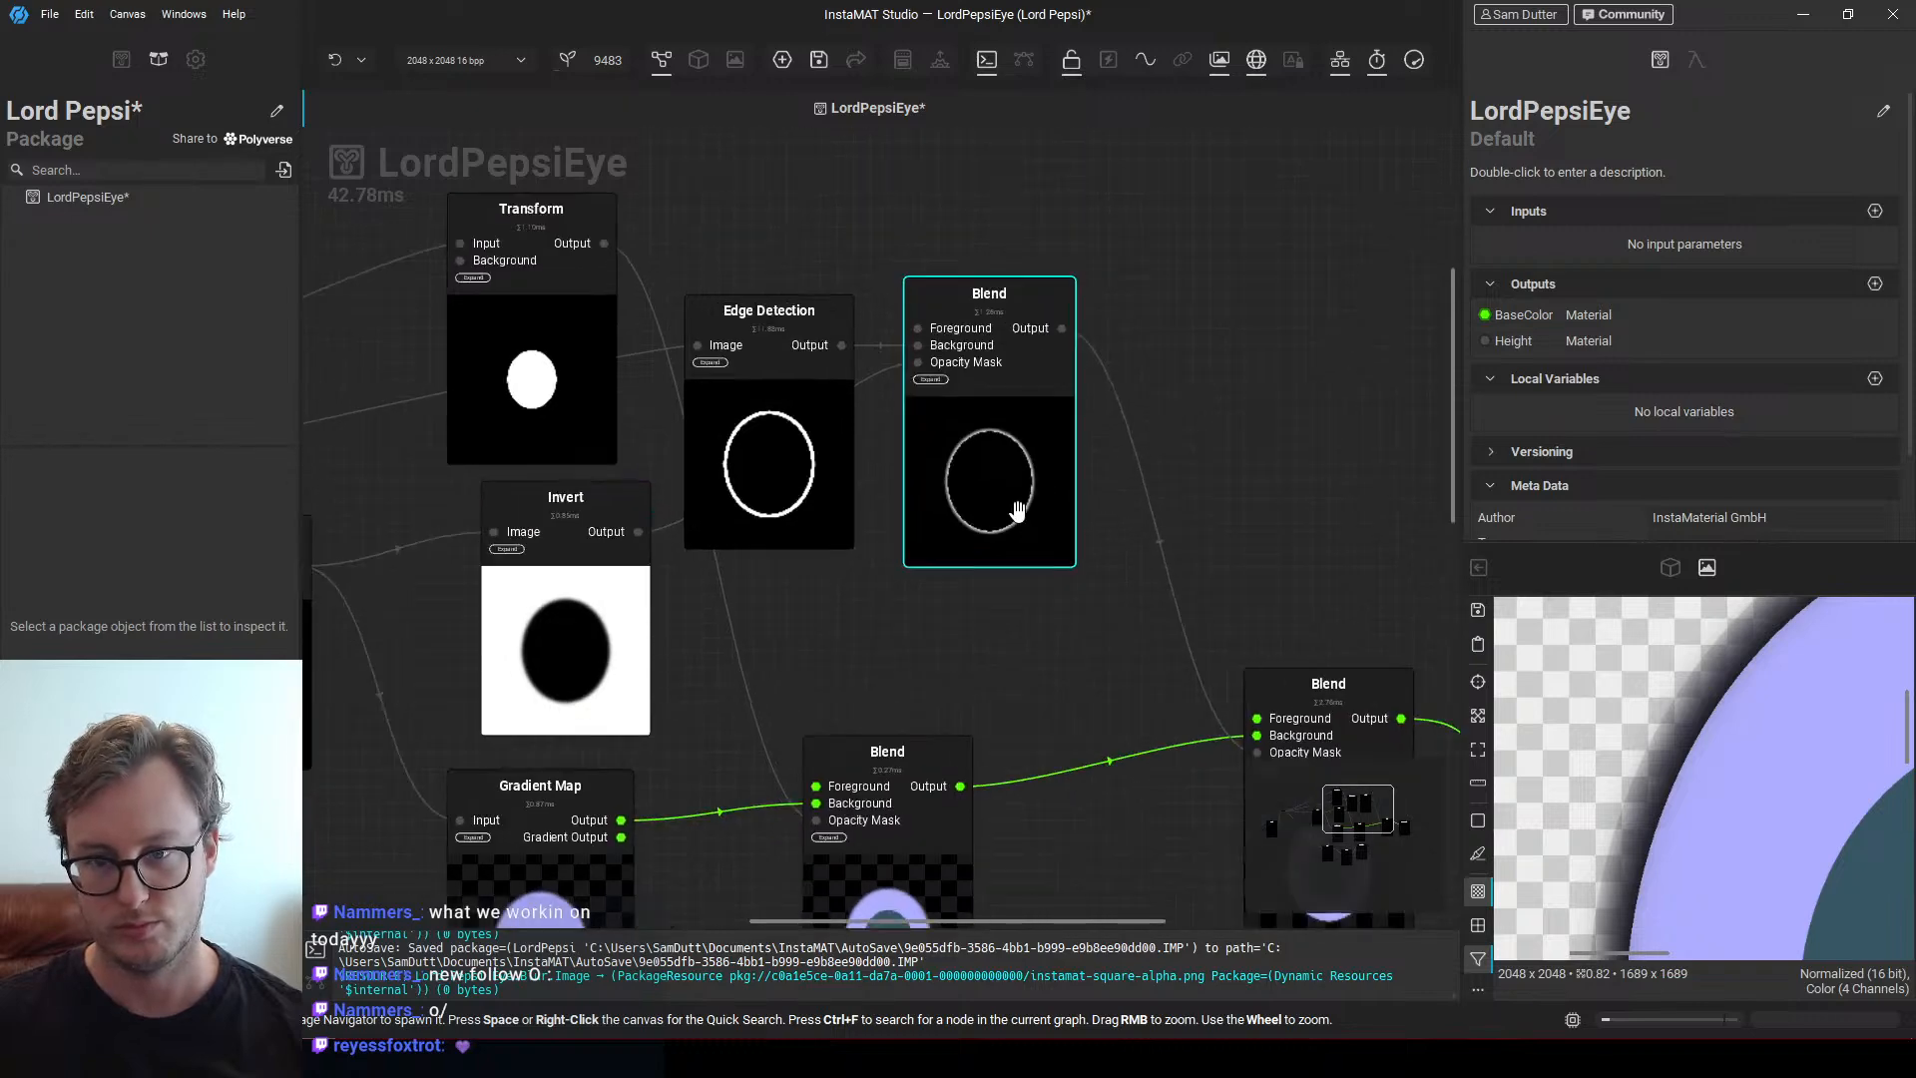
{"action": "left_click", "coordinate": [1017, 510]}
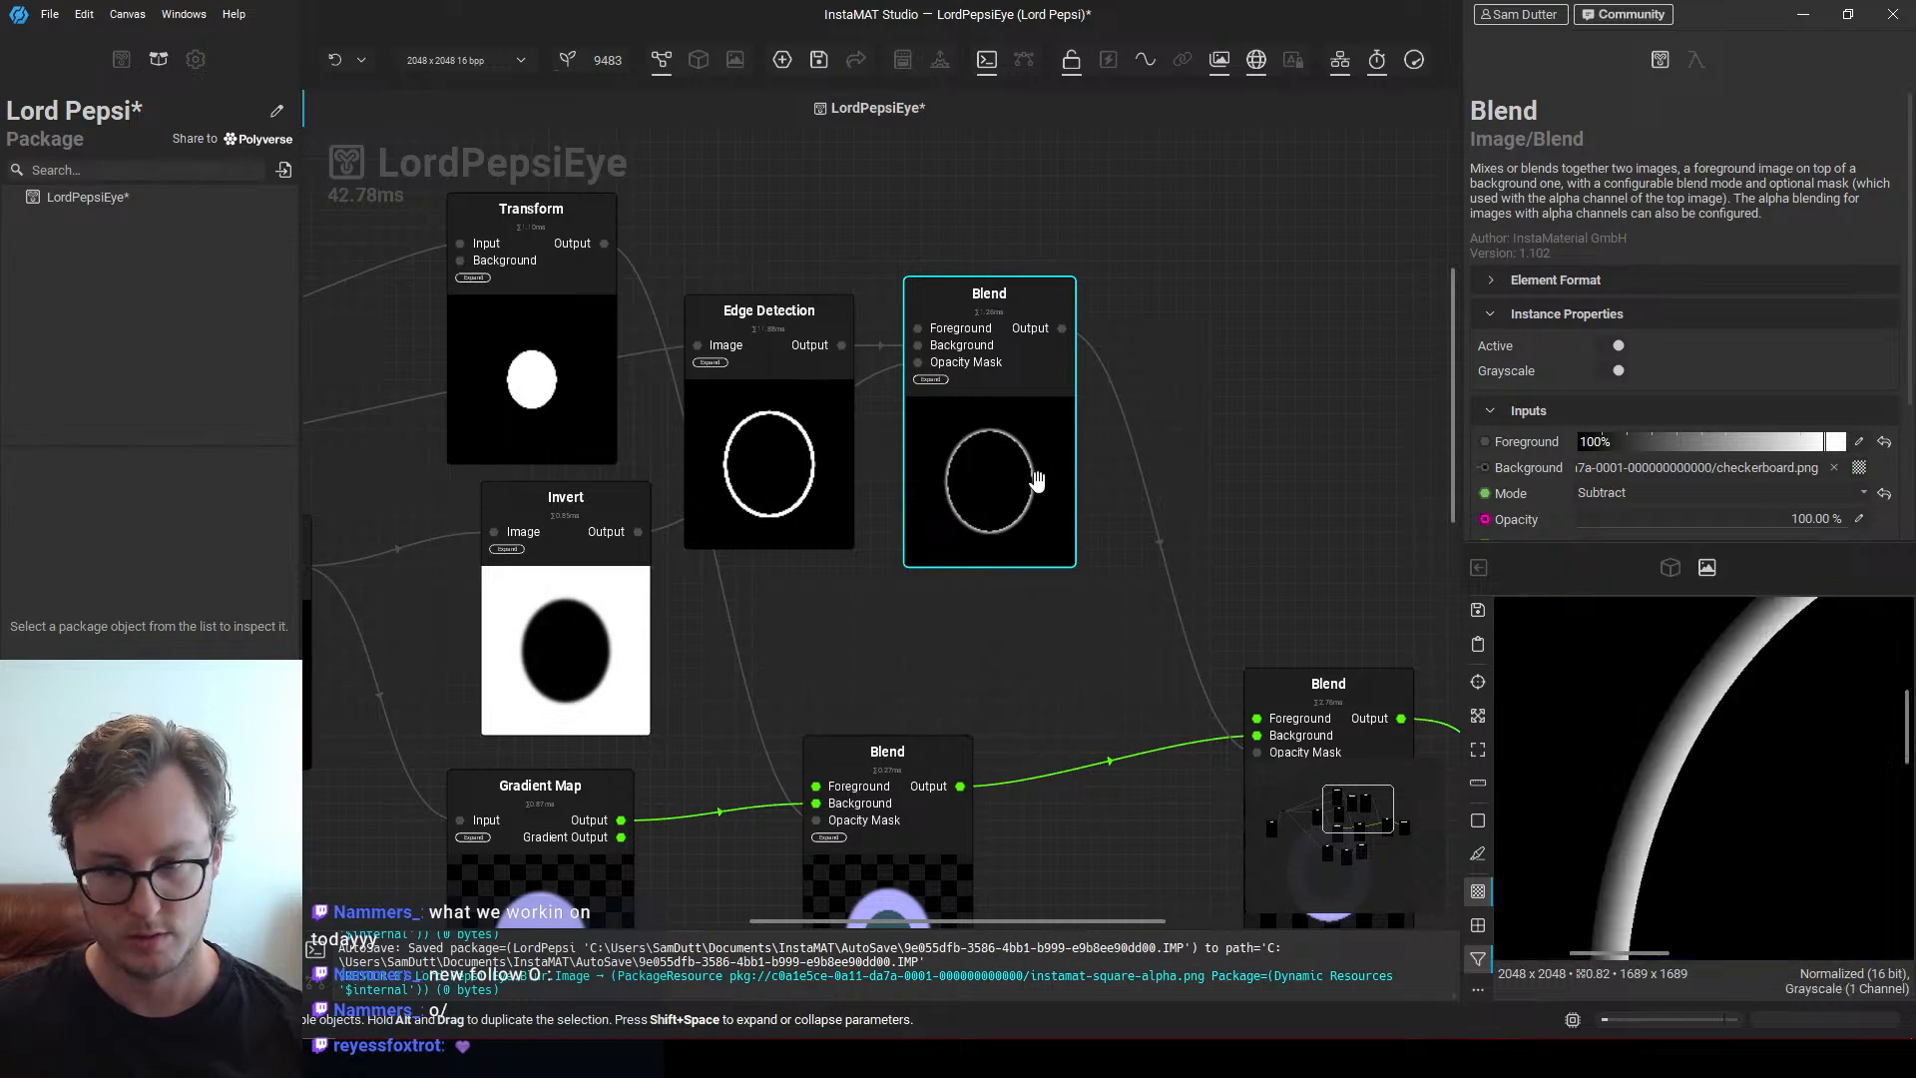
{"action": "left_click", "coordinate": [815, 465]}
{"action": "left_click", "coordinate": [984, 482]}
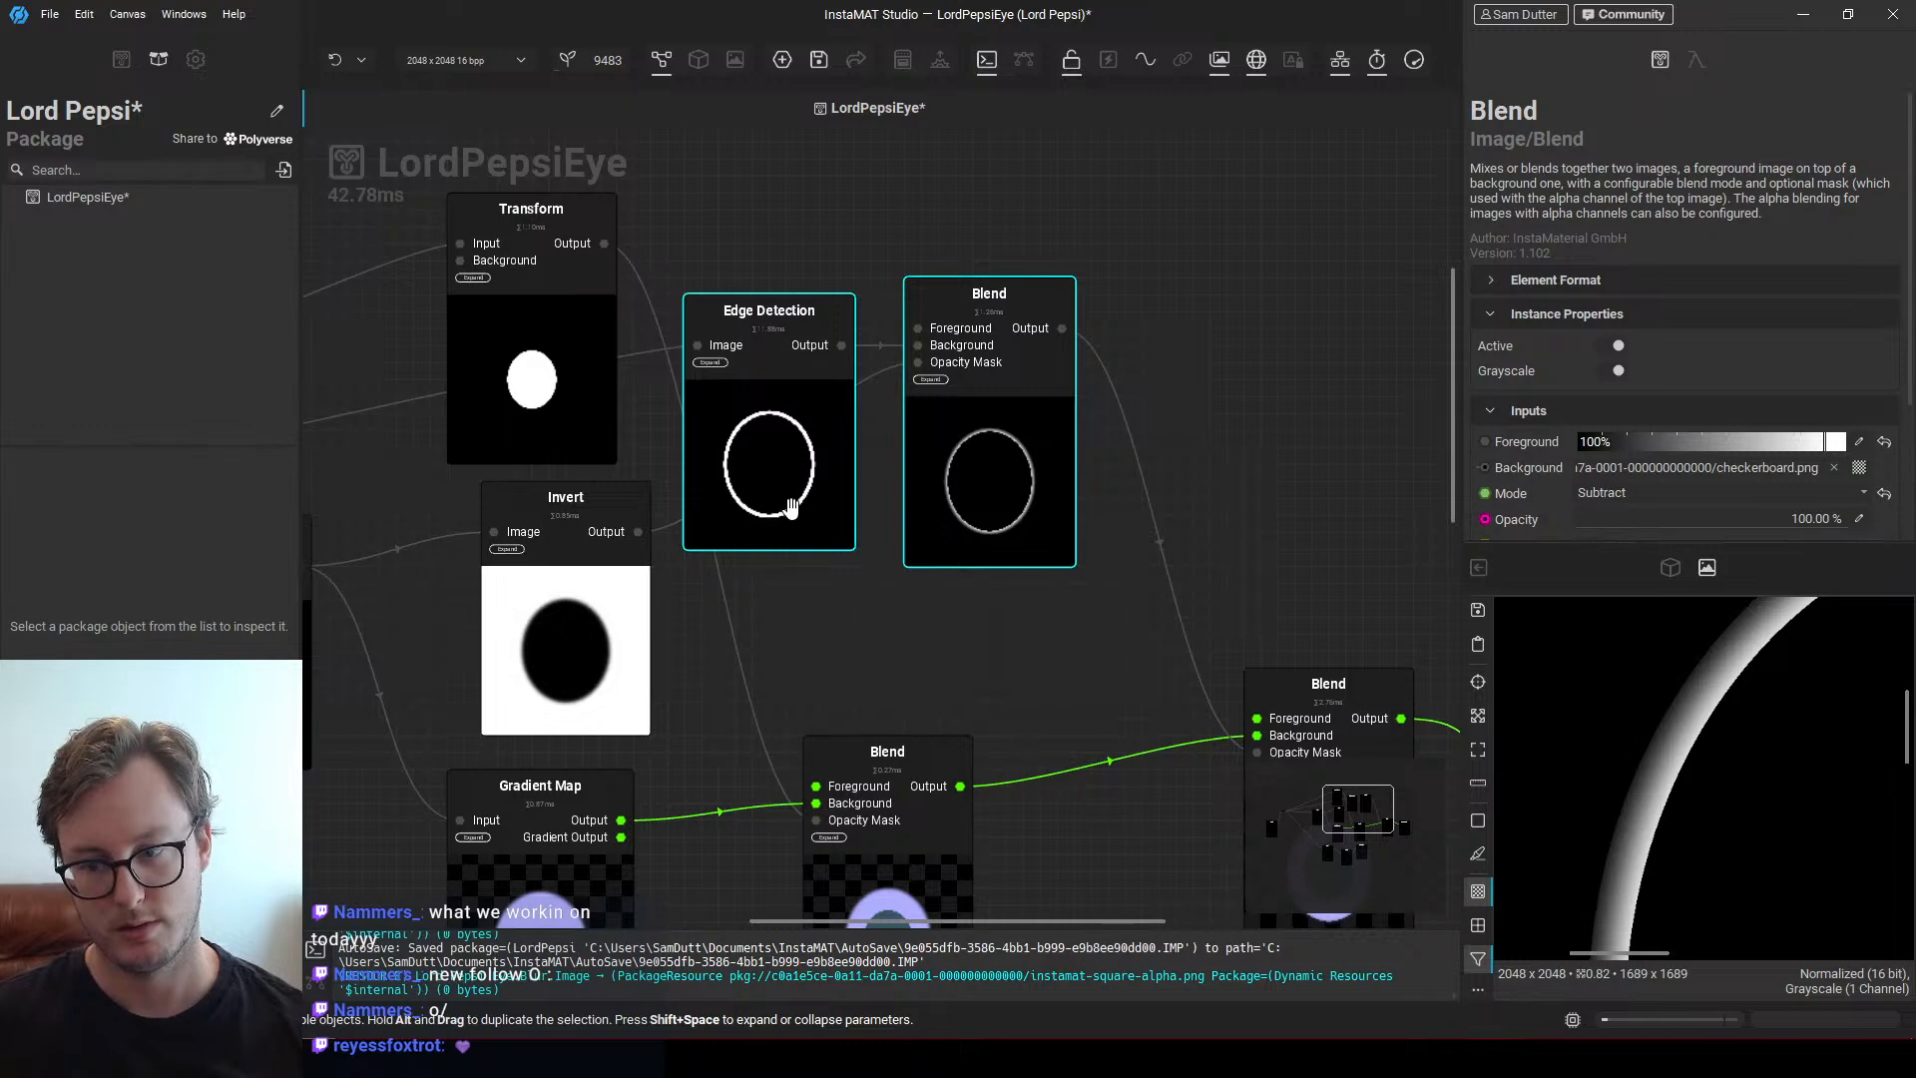
{"action": "left_click", "coordinate": [838, 485]}
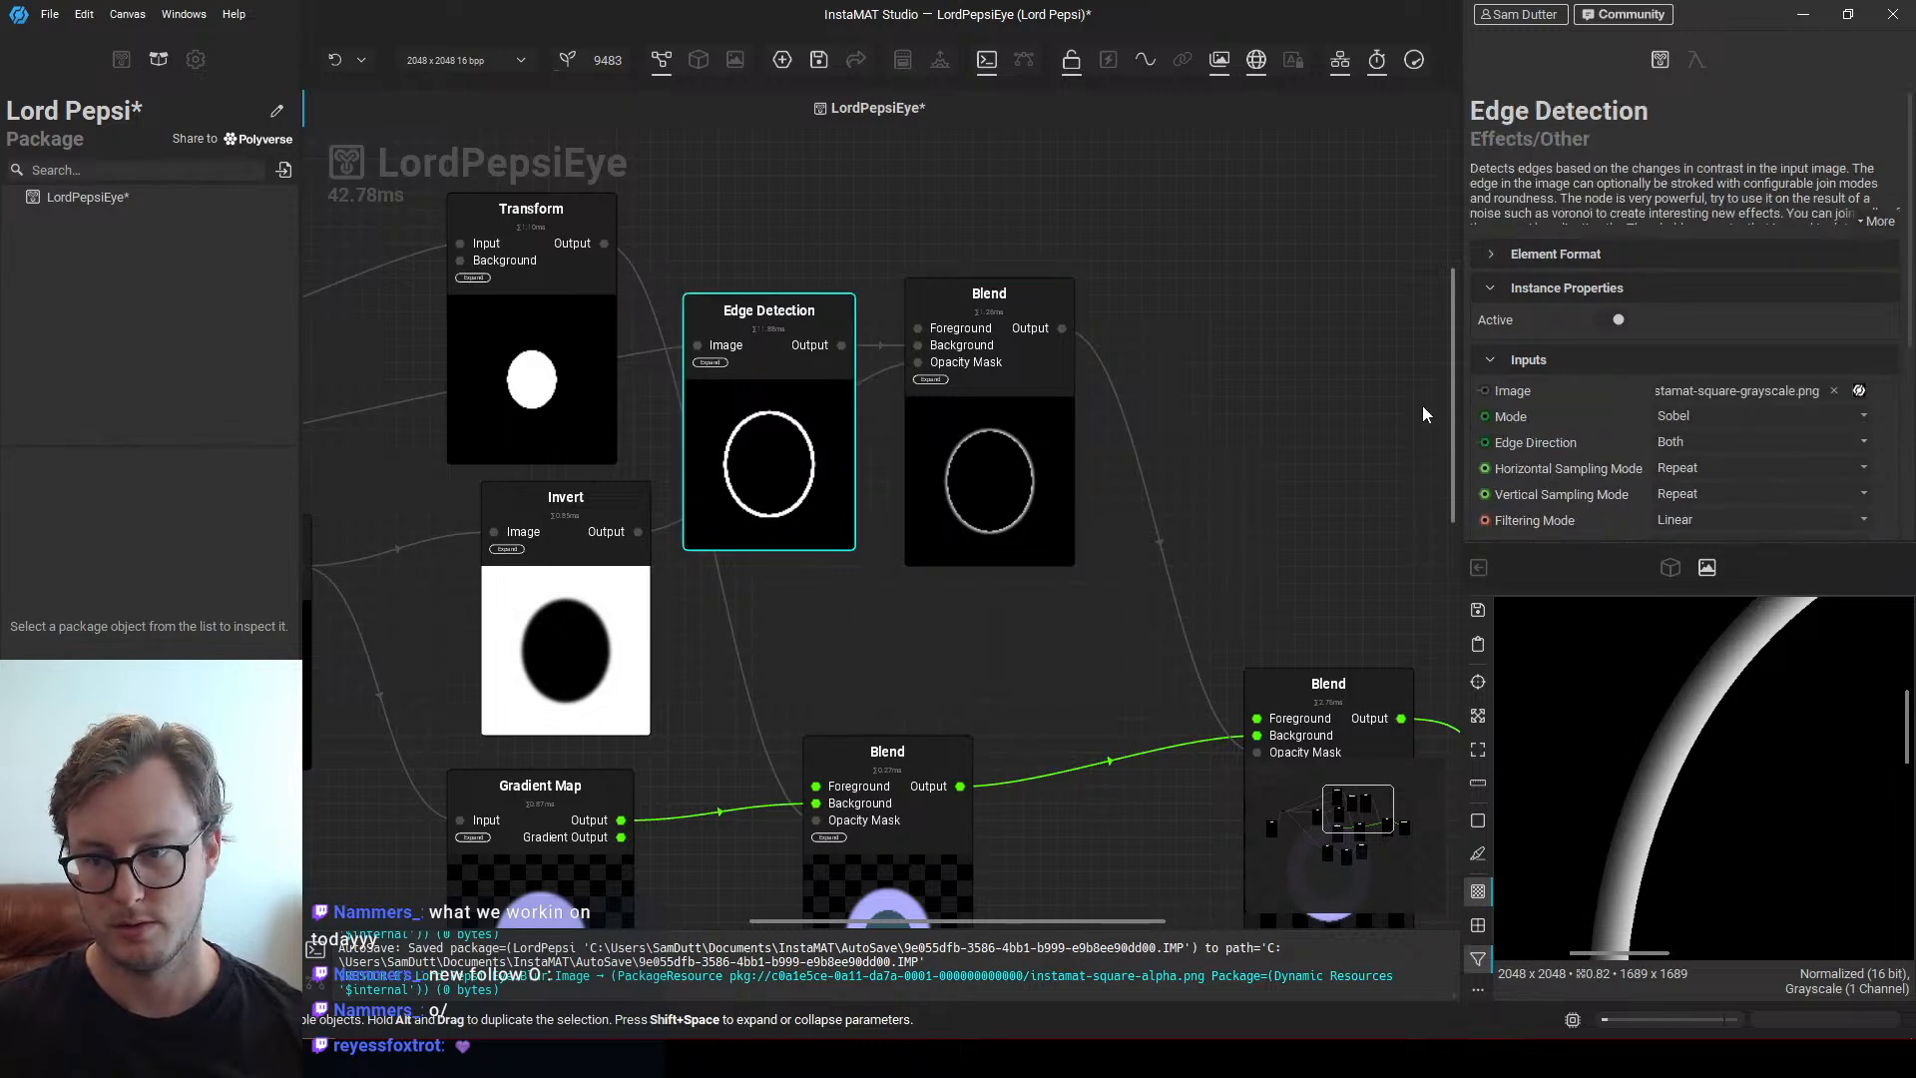
{"action": "scroll", "coordinate": [1682, 471], "scroll_direction": "down", "scroll_amount": 5}
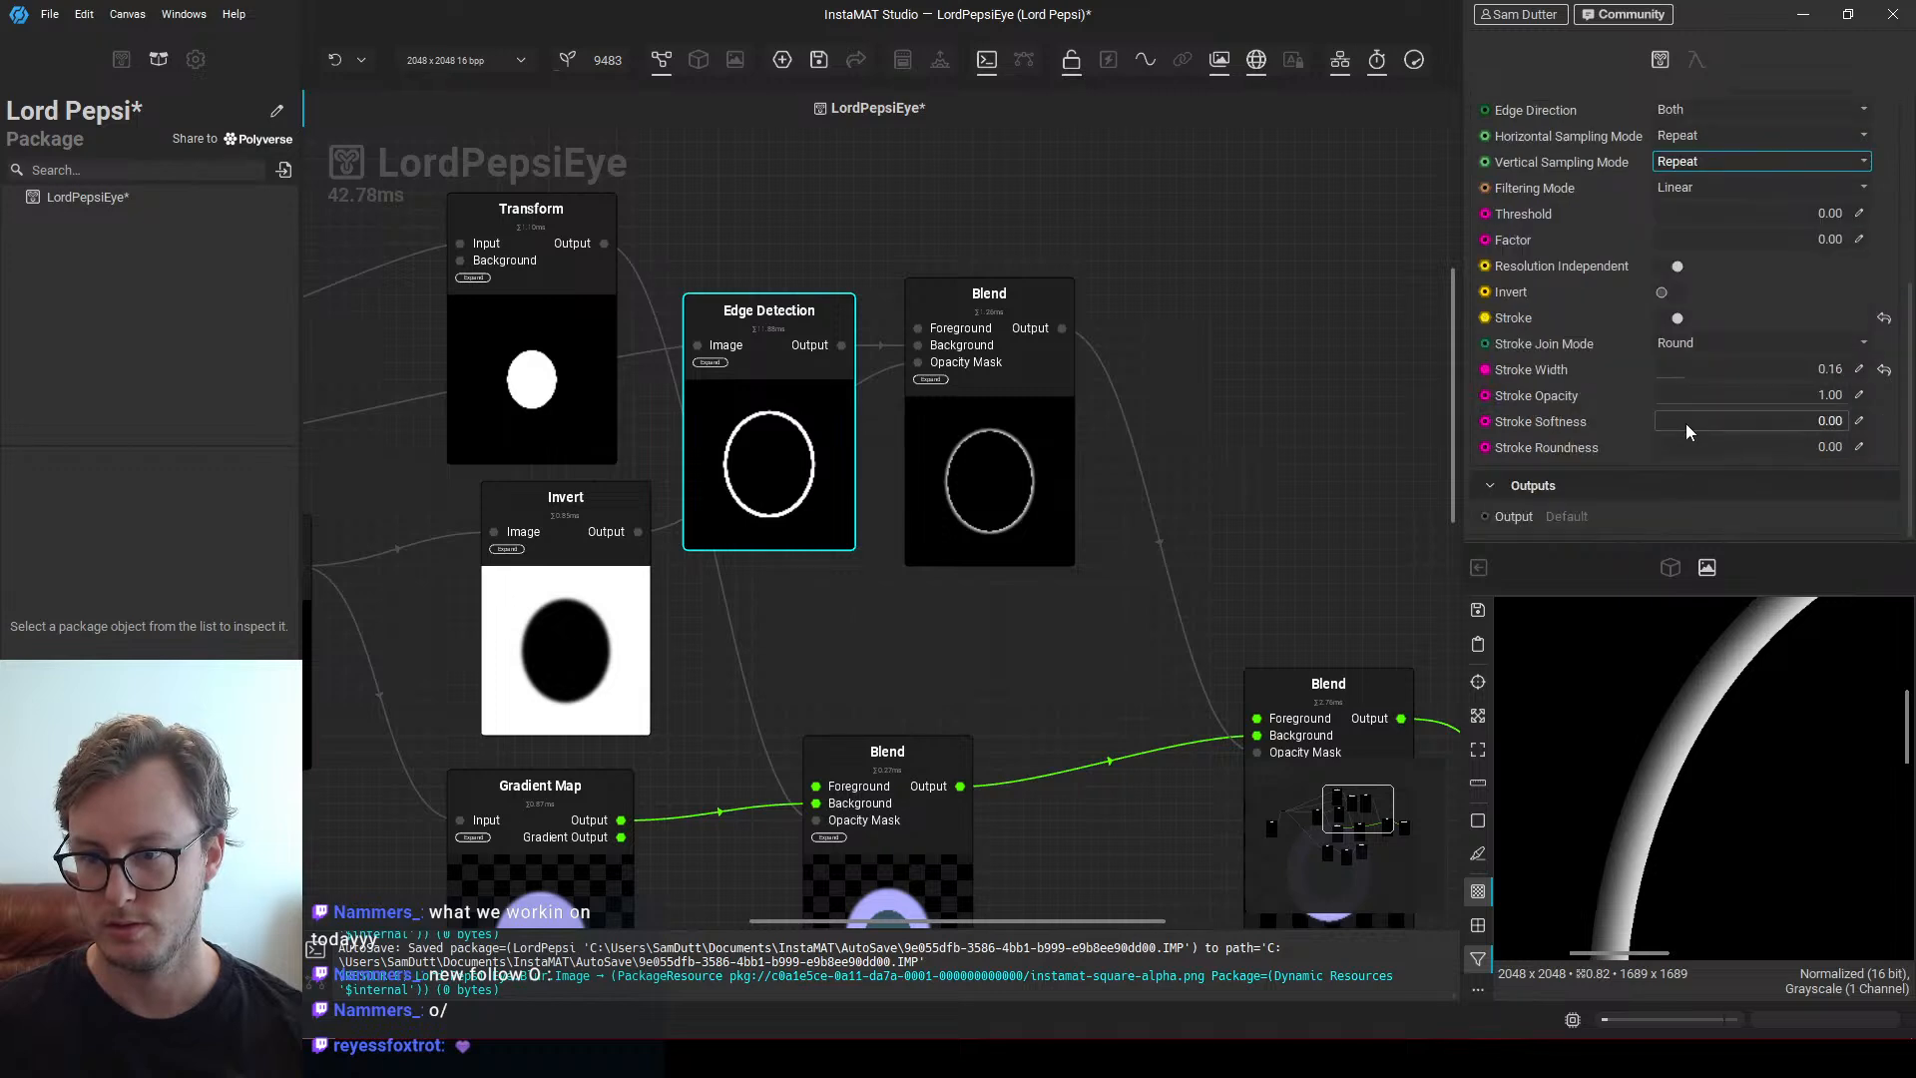
{"action": "mouse_move", "coordinate": [1690, 423]}
{"action": "left_mouse_down"}
{"action": "mouse_move", "coordinate": [1911, 429]}
{"action": "mouse_move", "coordinate": [1733, 433]}
{"action": "left_mouse_up"}
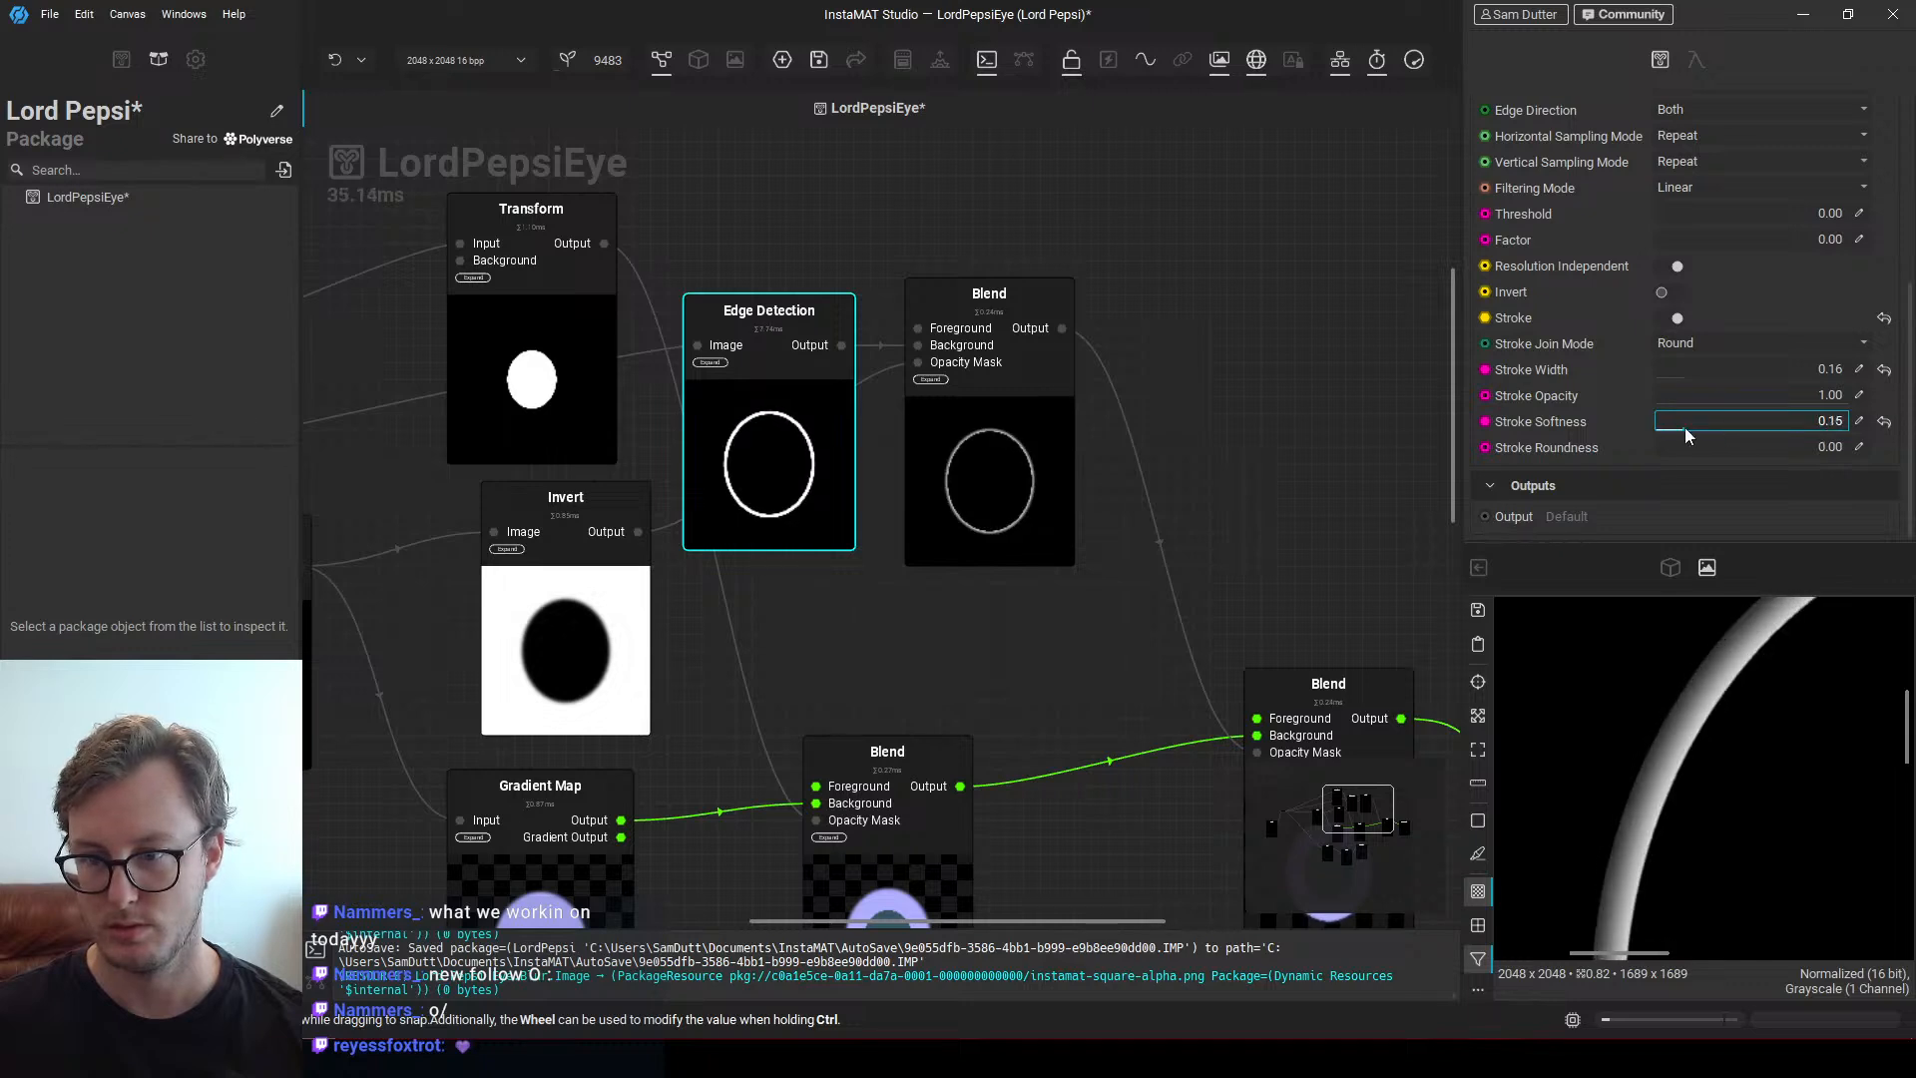
Reposition the Subtract Blend beside Edge Detection, leaving slightly more space between the two nodes
{"action": "middle_click_drag", "start_coordinate": [1028, 482], "coordinate": [828, 482]}
{"action": "left_click_drag", "start_coordinate": [829, 482], "coordinate": [1075, 471]}
{"action": "middle_click_drag", "start_coordinate": [760, 478], "coordinate": [796, 482]}
{"action": "left_click_drag", "start_coordinate": [1113, 458], "coordinate": [1113, 475]}
{"action": "middle_click_drag", "start_coordinate": [852, 499], "coordinate": [1000, 628]}
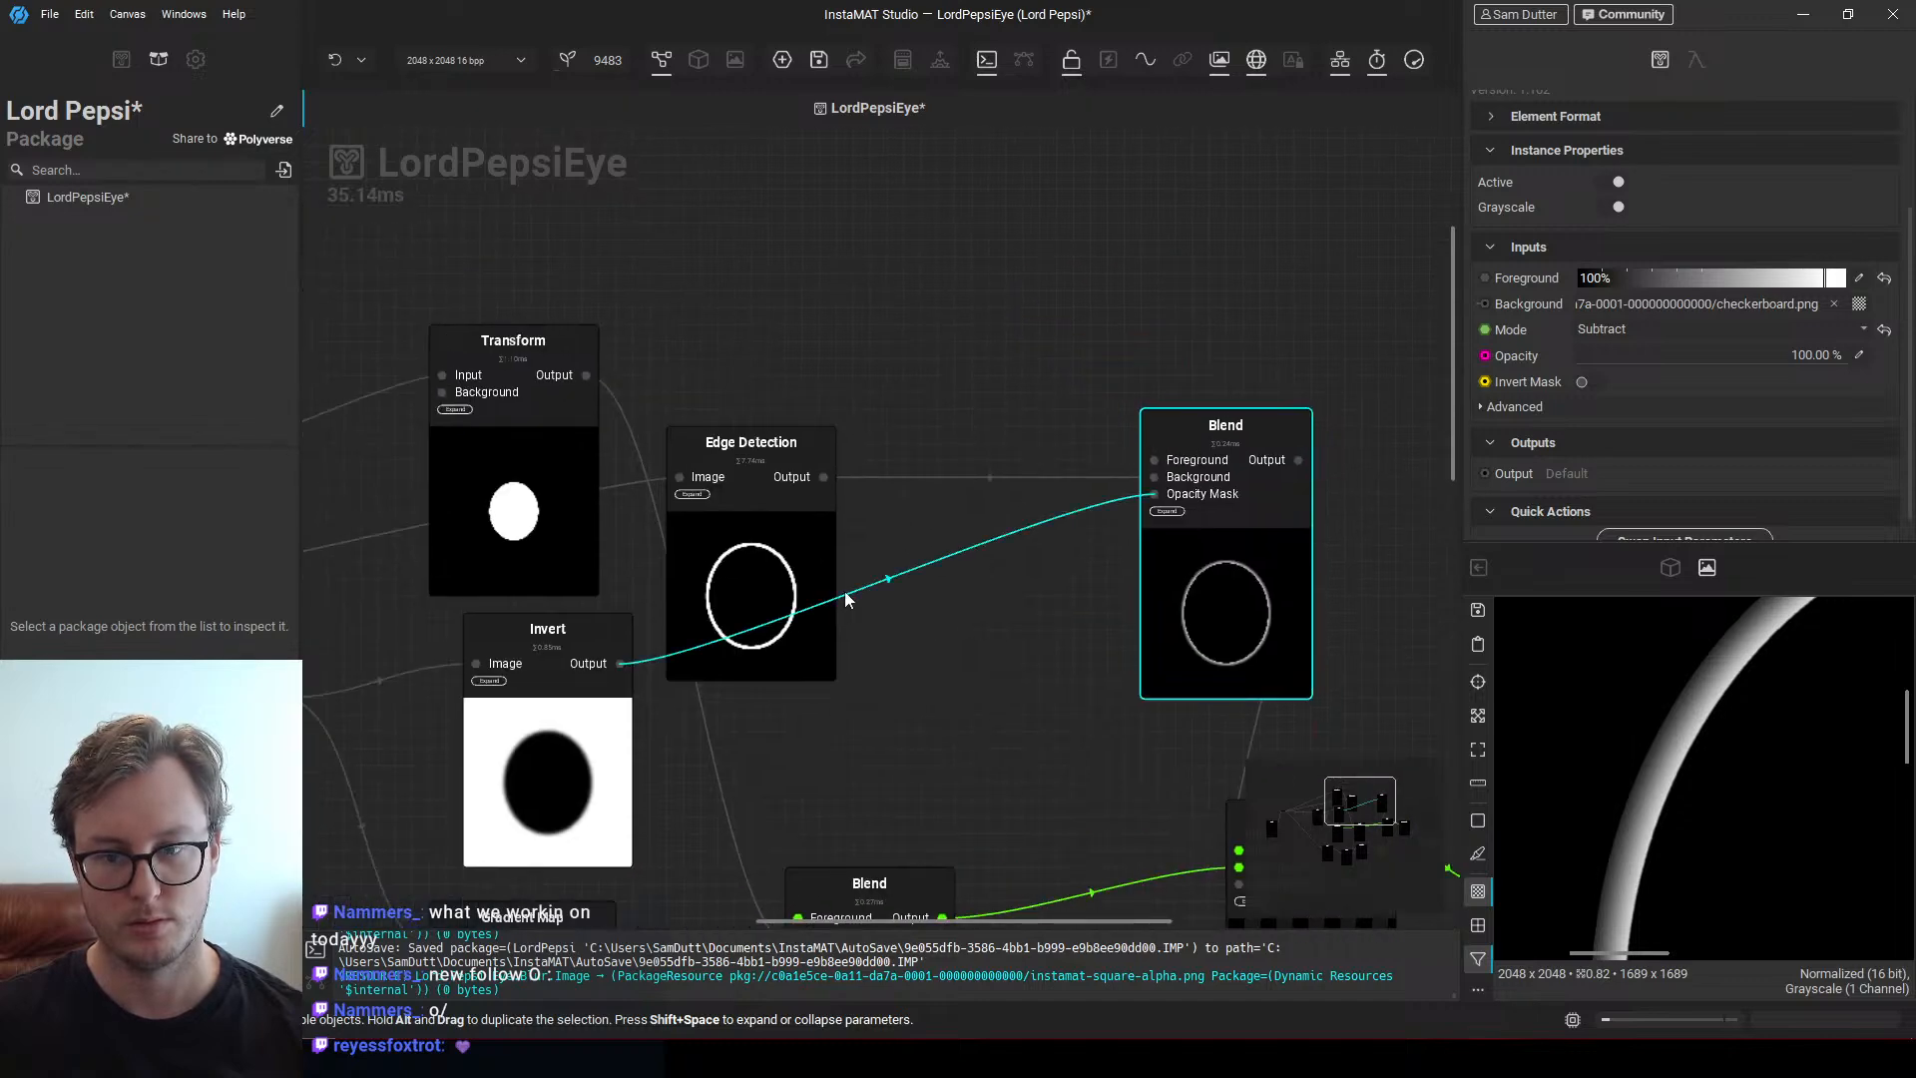
{"action": "middle_click_drag", "start_coordinate": [1272, 558], "coordinate": [1001, 449]}
{"action": "left_click_drag", "start_coordinate": [969, 492], "coordinate": [750, 491]}
Move the final Blend and Set Base Color nodes farther along the graph to make room before them
{"action": "middle_click_drag", "start_coordinate": [1007, 748], "coordinate": [820, 557]}
{"action": "left_click", "coordinate": [978, 441]}
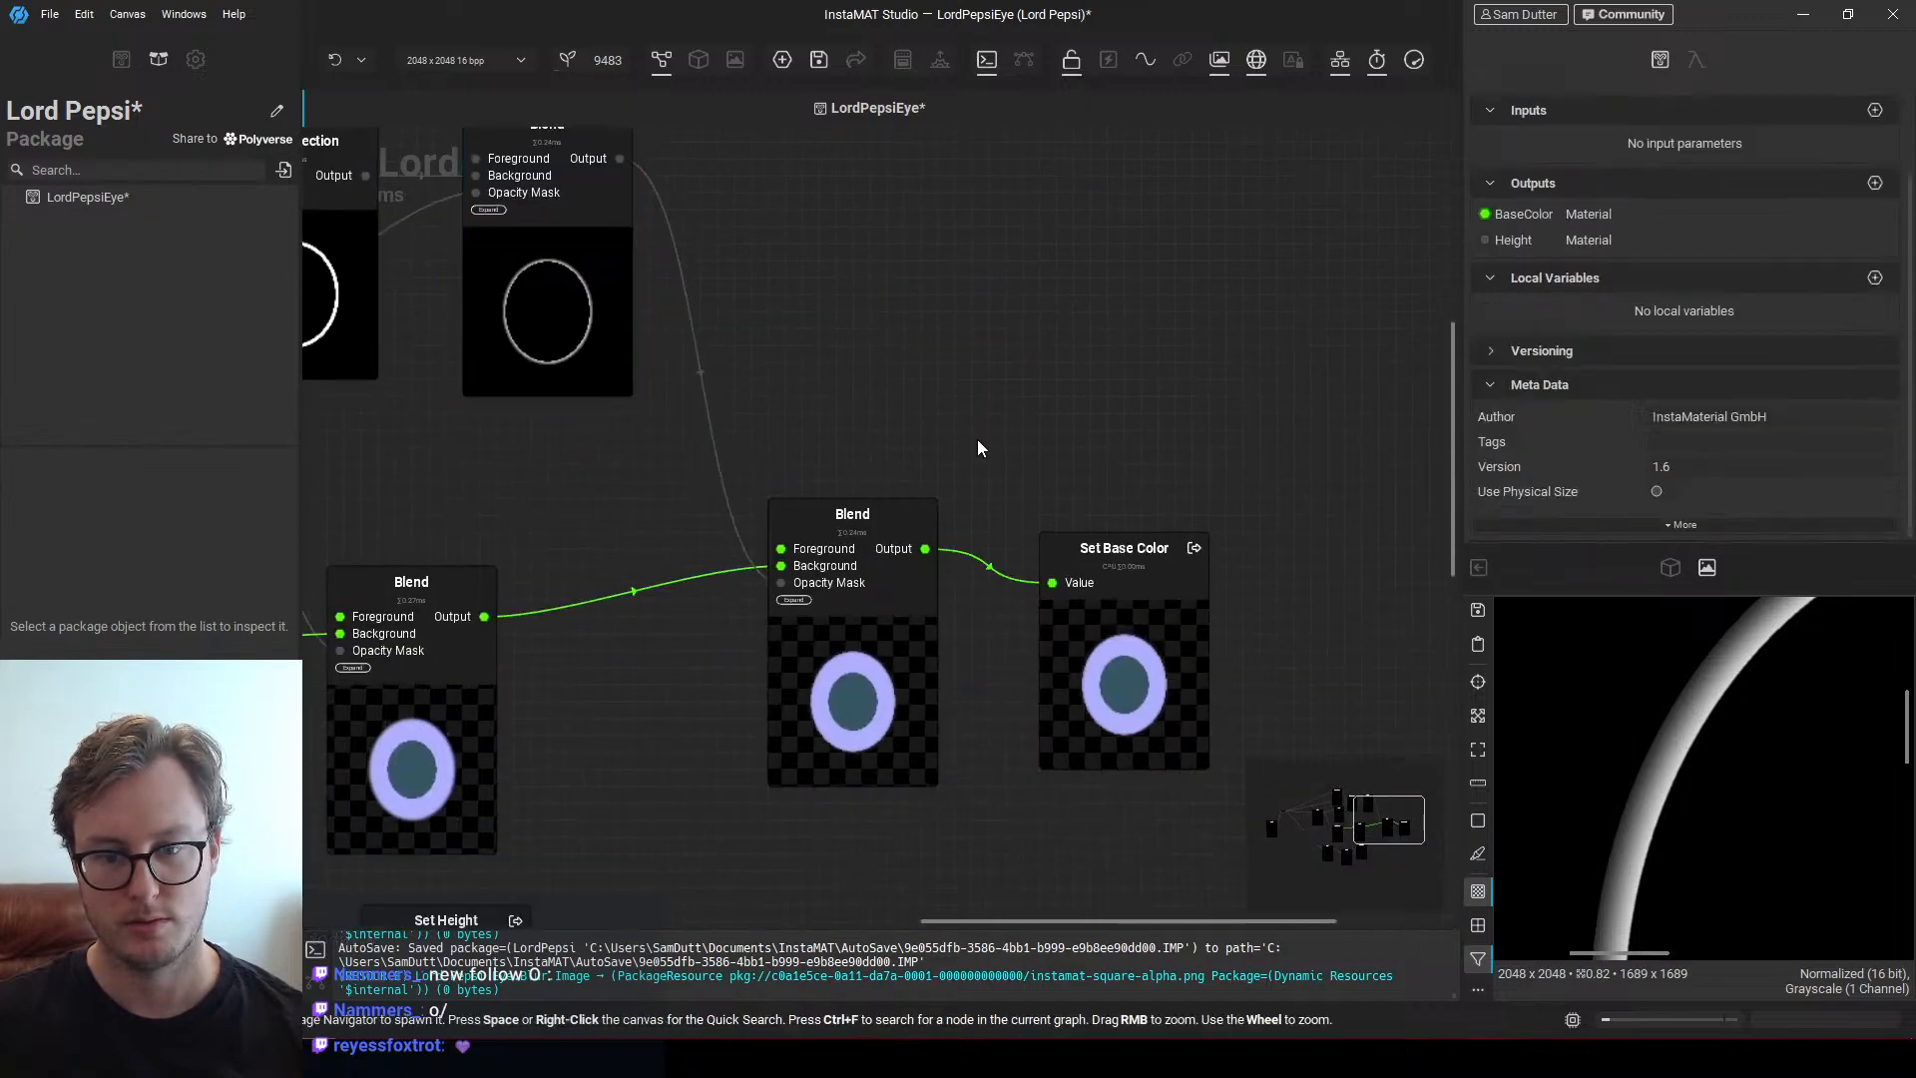
{"action": "left_click", "coordinate": [904, 639]}
{"action": "left_click", "coordinate": [1104, 671]}
{"action": "left_click_drag", "start_coordinate": [843, 699], "coordinate": [1051, 671]}
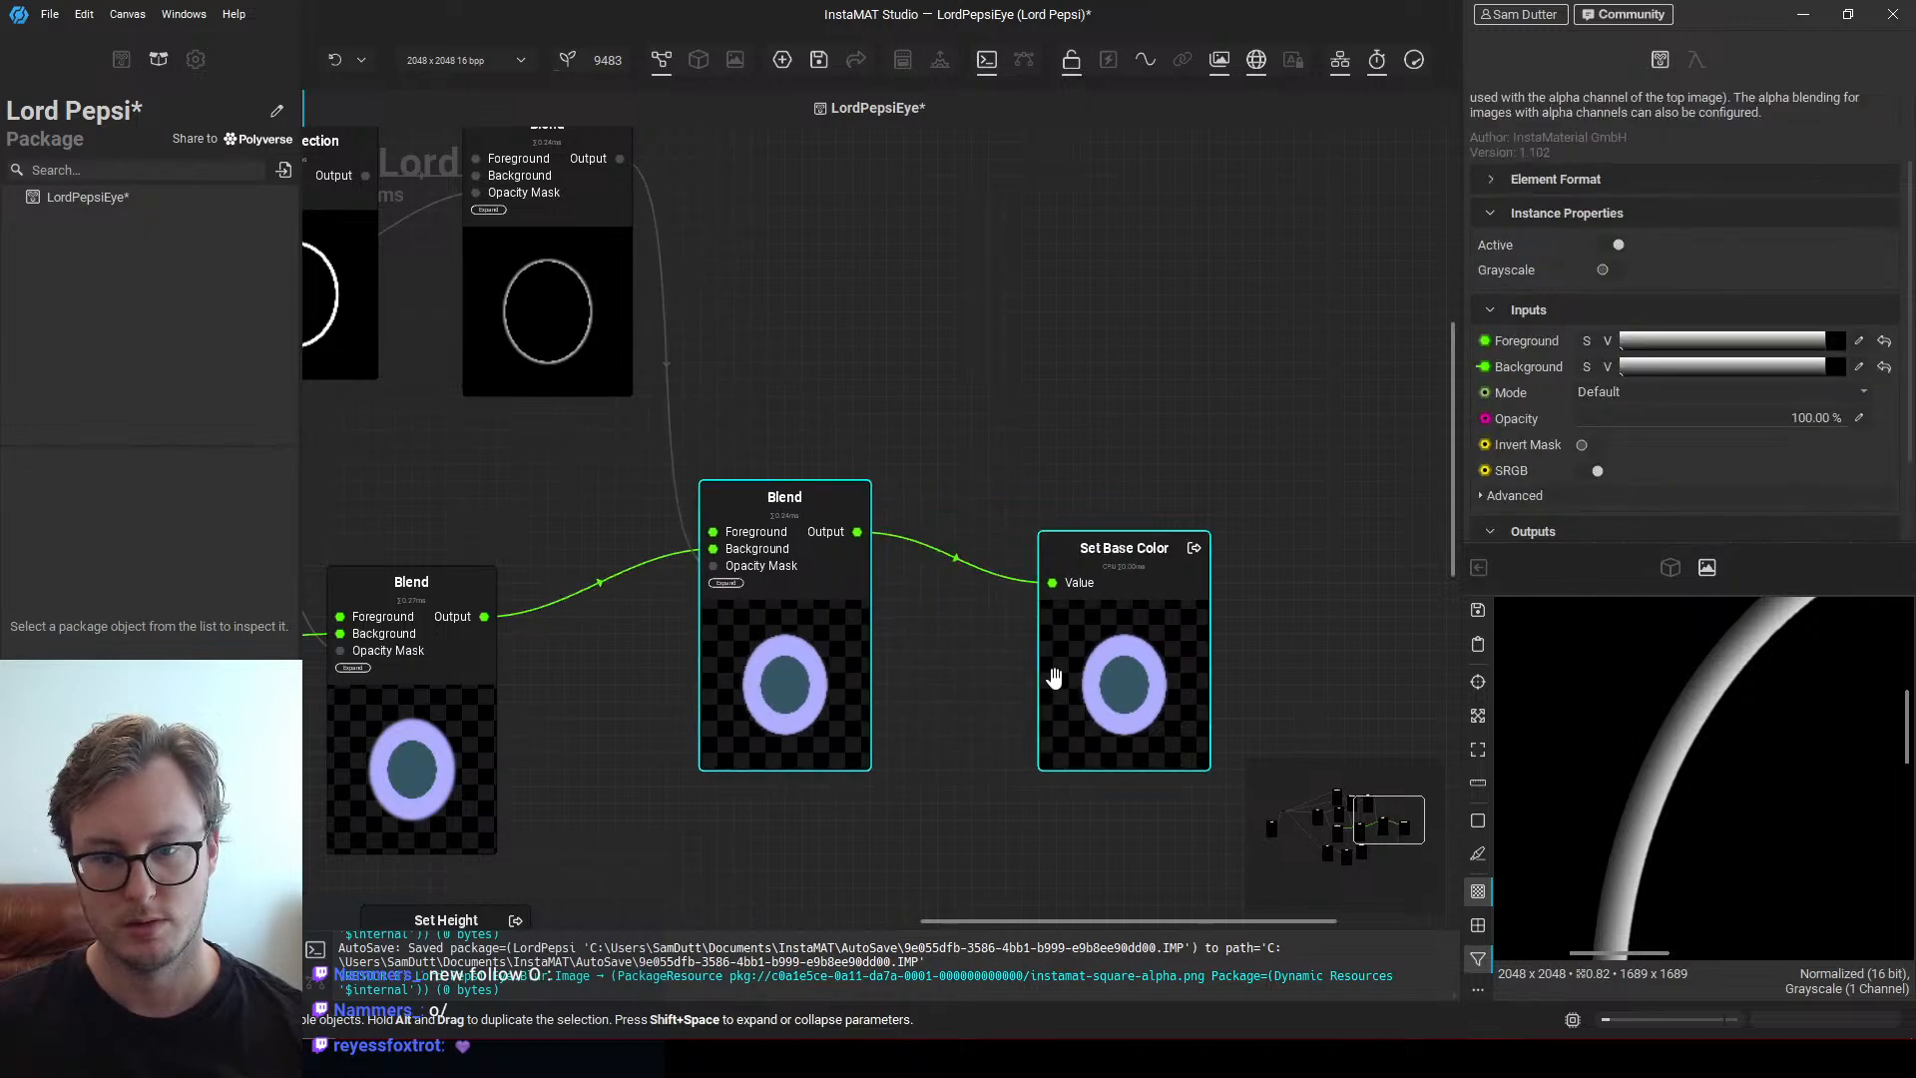
{"action": "left_click", "coordinate": [966, 463]}
{"action": "middle_click_drag", "start_coordinate": [1194, 406], "coordinate": [1009, 398]}
{"action": "left_click_drag", "start_coordinate": [1210, 739], "coordinate": [609, 661]}
{"action": "left_click_drag", "start_coordinate": [599, 663], "coordinate": [1004, 662]}
{"action": "middle_click_drag", "start_coordinate": [609, 682], "coordinate": [1097, 655]}
Reconnect the reroute point directly to Invert and Gradient Map, and delete the Blur node
{"action": "scroll", "coordinate": [534, 546], "scroll_direction": "up", "scroll_amount": 2}
{"action": "middle_click_drag", "start_coordinate": [533, 547], "coordinate": [982, 549]}
{"action": "scroll", "coordinate": [982, 549], "scroll_direction": "down", "scroll_amount": 6}
{"action": "scroll", "coordinate": [703, 516], "scroll_direction": "up", "scroll_amount": 1}
{"action": "middle_click_drag", "start_coordinate": [703, 516], "coordinate": [750, 555]}
{"action": "left_click_drag", "start_coordinate": [750, 556], "coordinate": [738, 604]}
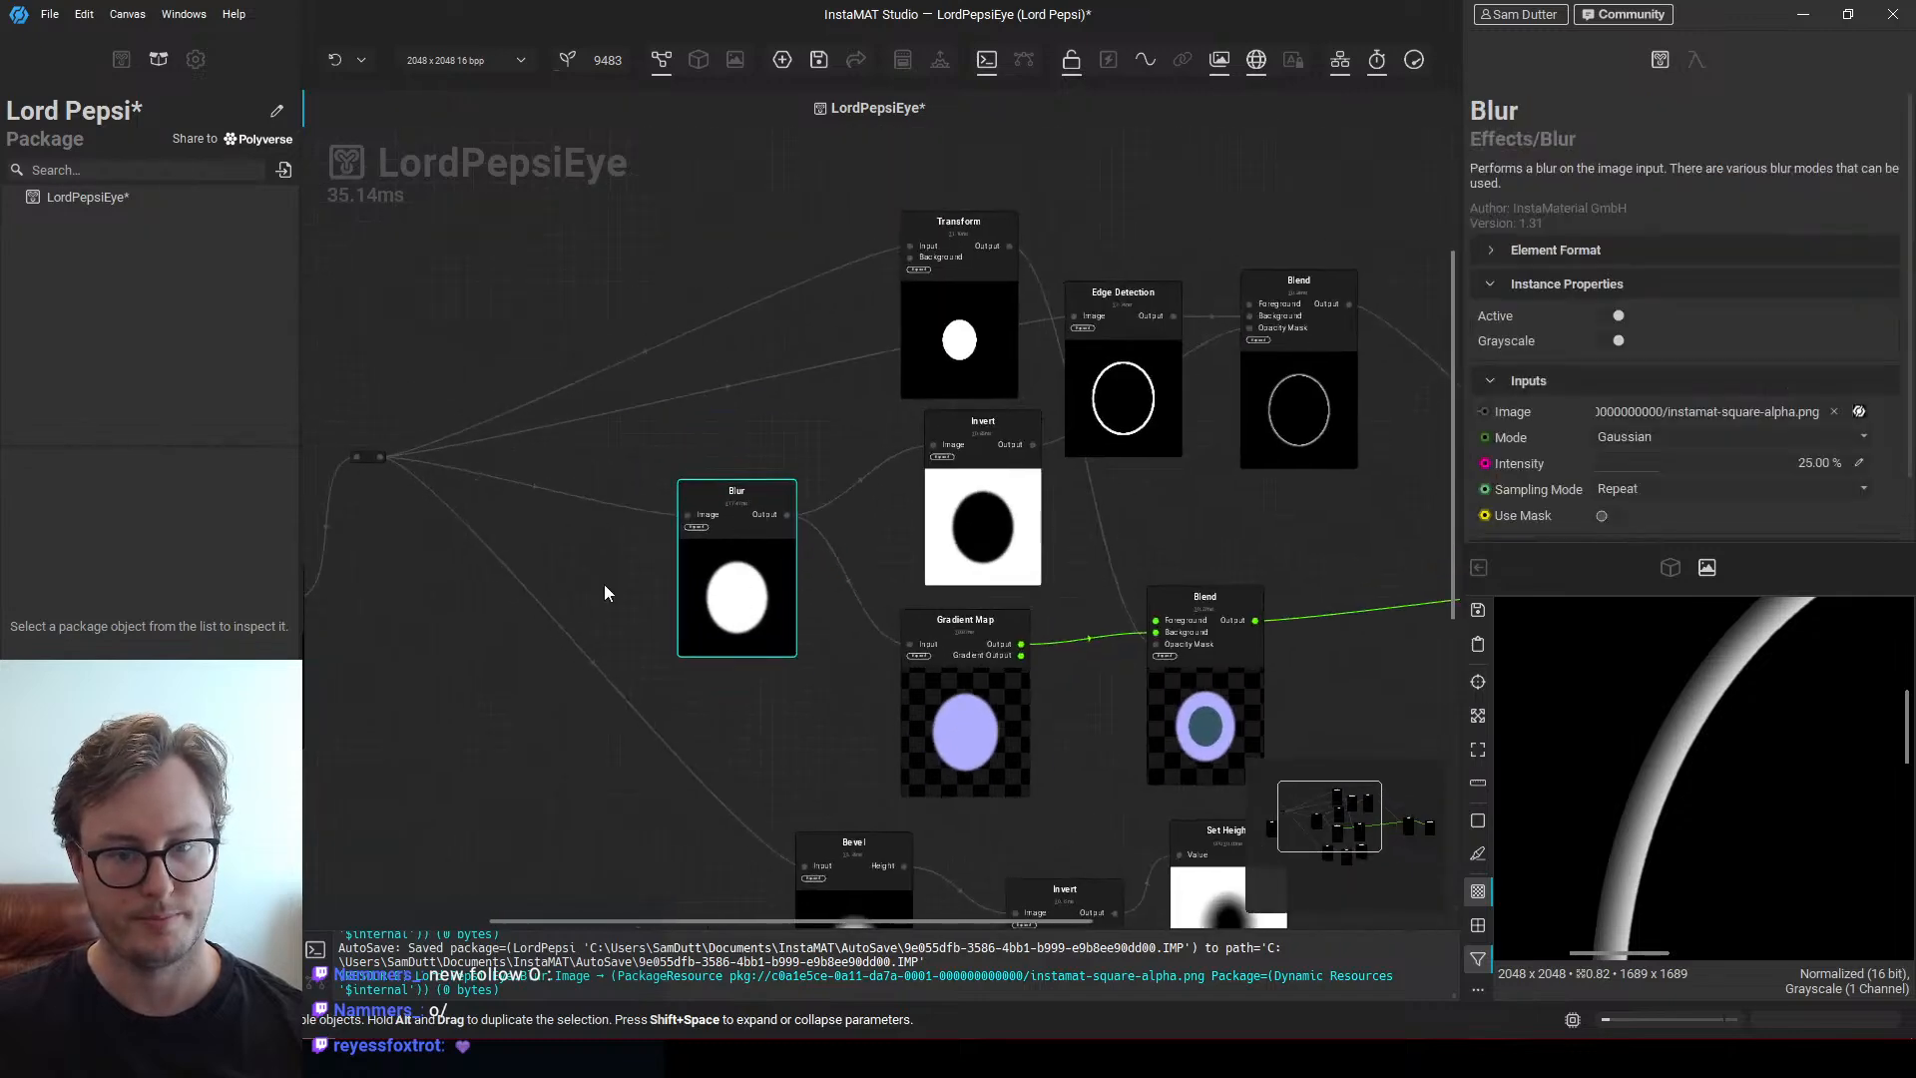
{"action": "left_click_drag", "start_coordinate": [381, 457], "coordinate": [933, 444]}
{"action": "left_click", "coordinate": [386, 457]}
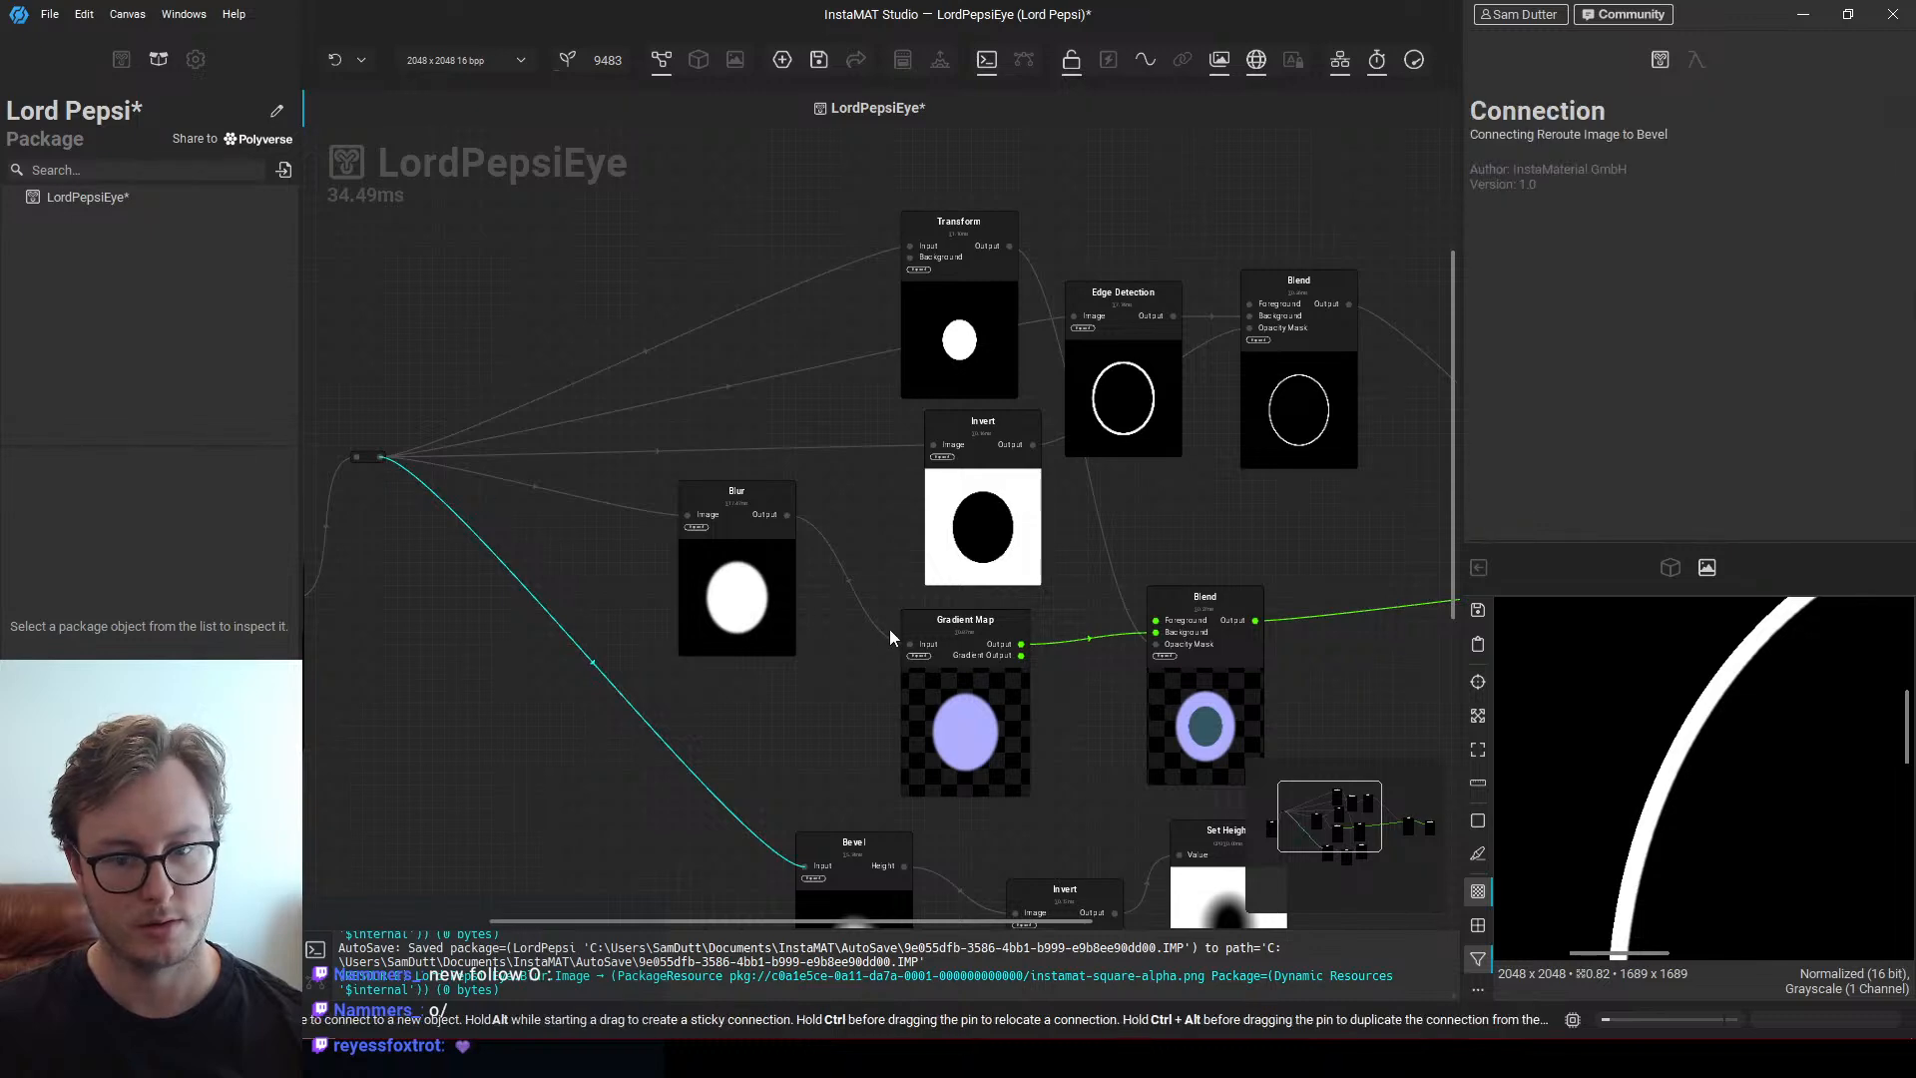
{"action": "left_click", "coordinate": [477, 497]}
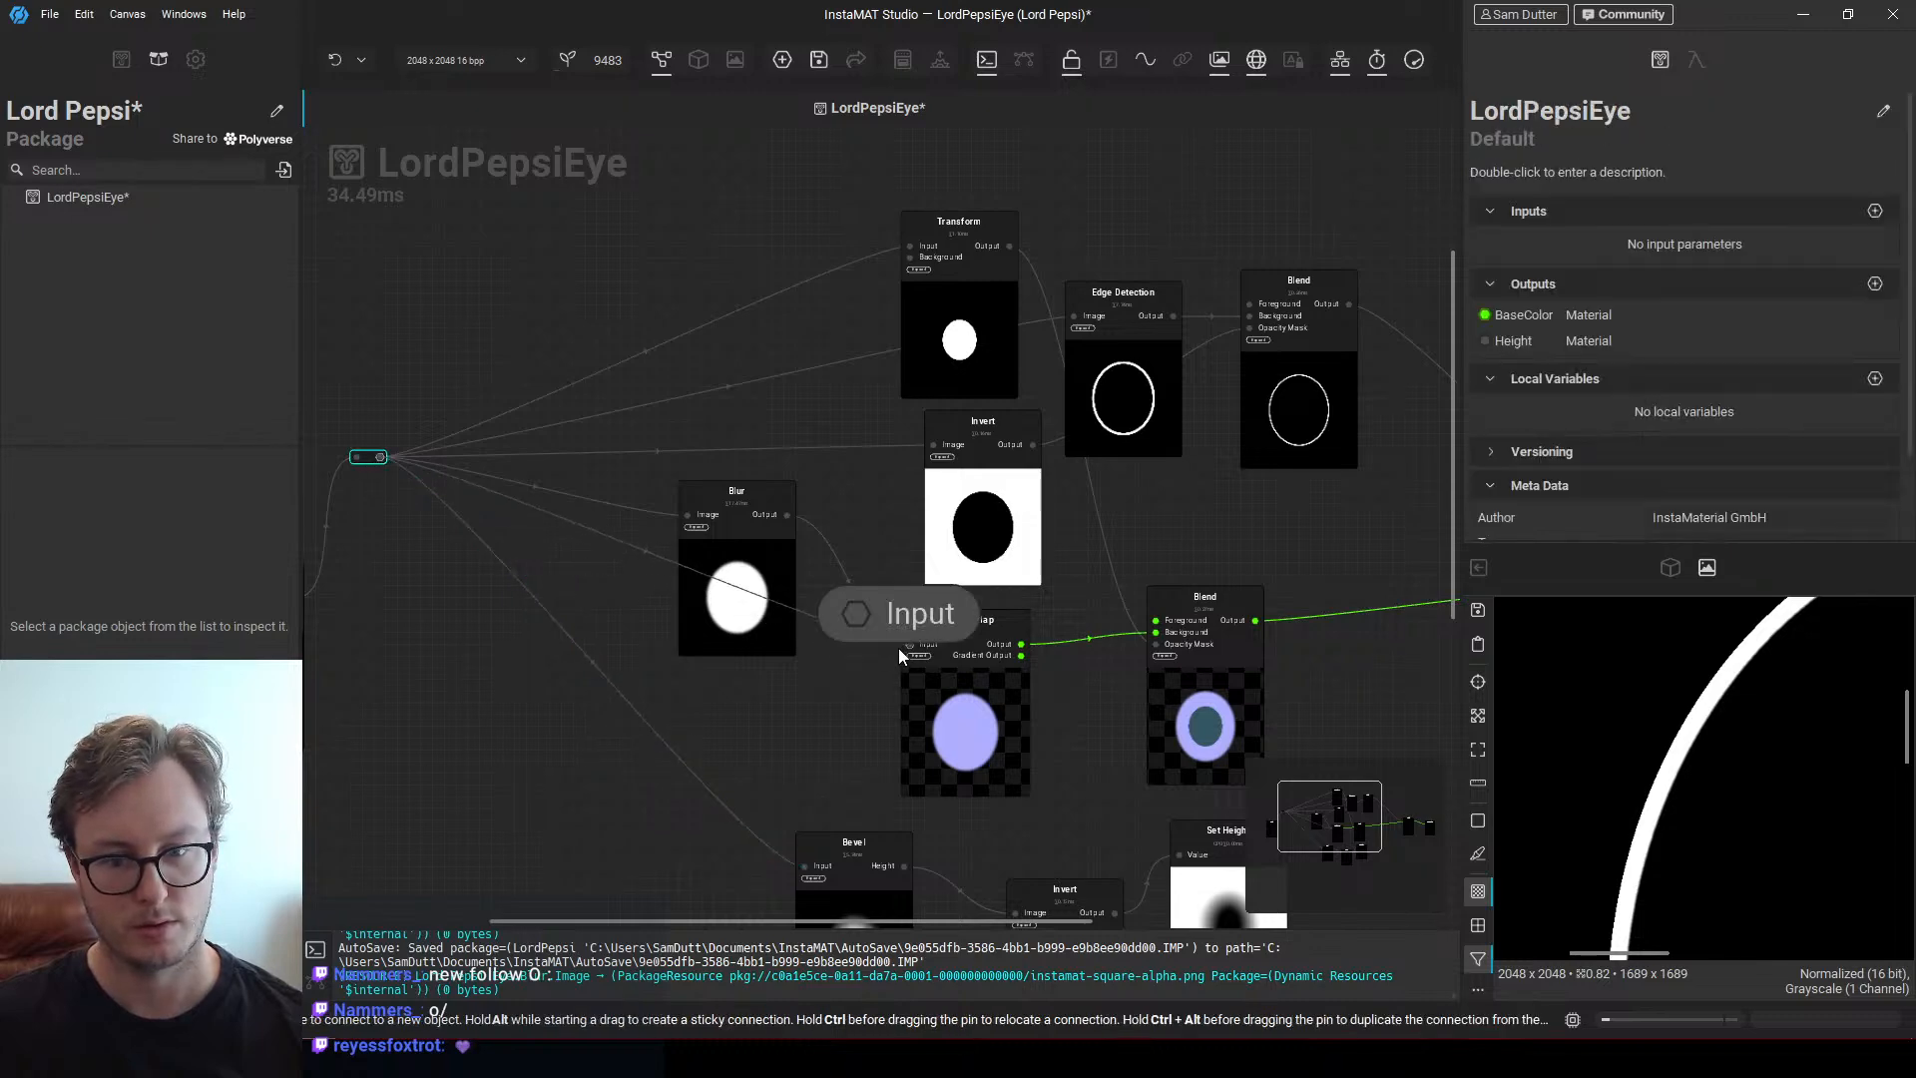
{"action": "left_click", "coordinate": [737, 634]}
{"action": "key", "text": "Delete"}
{"action": "middle_click_drag", "start_coordinate": [896, 600], "coordinate": [697, 560]}
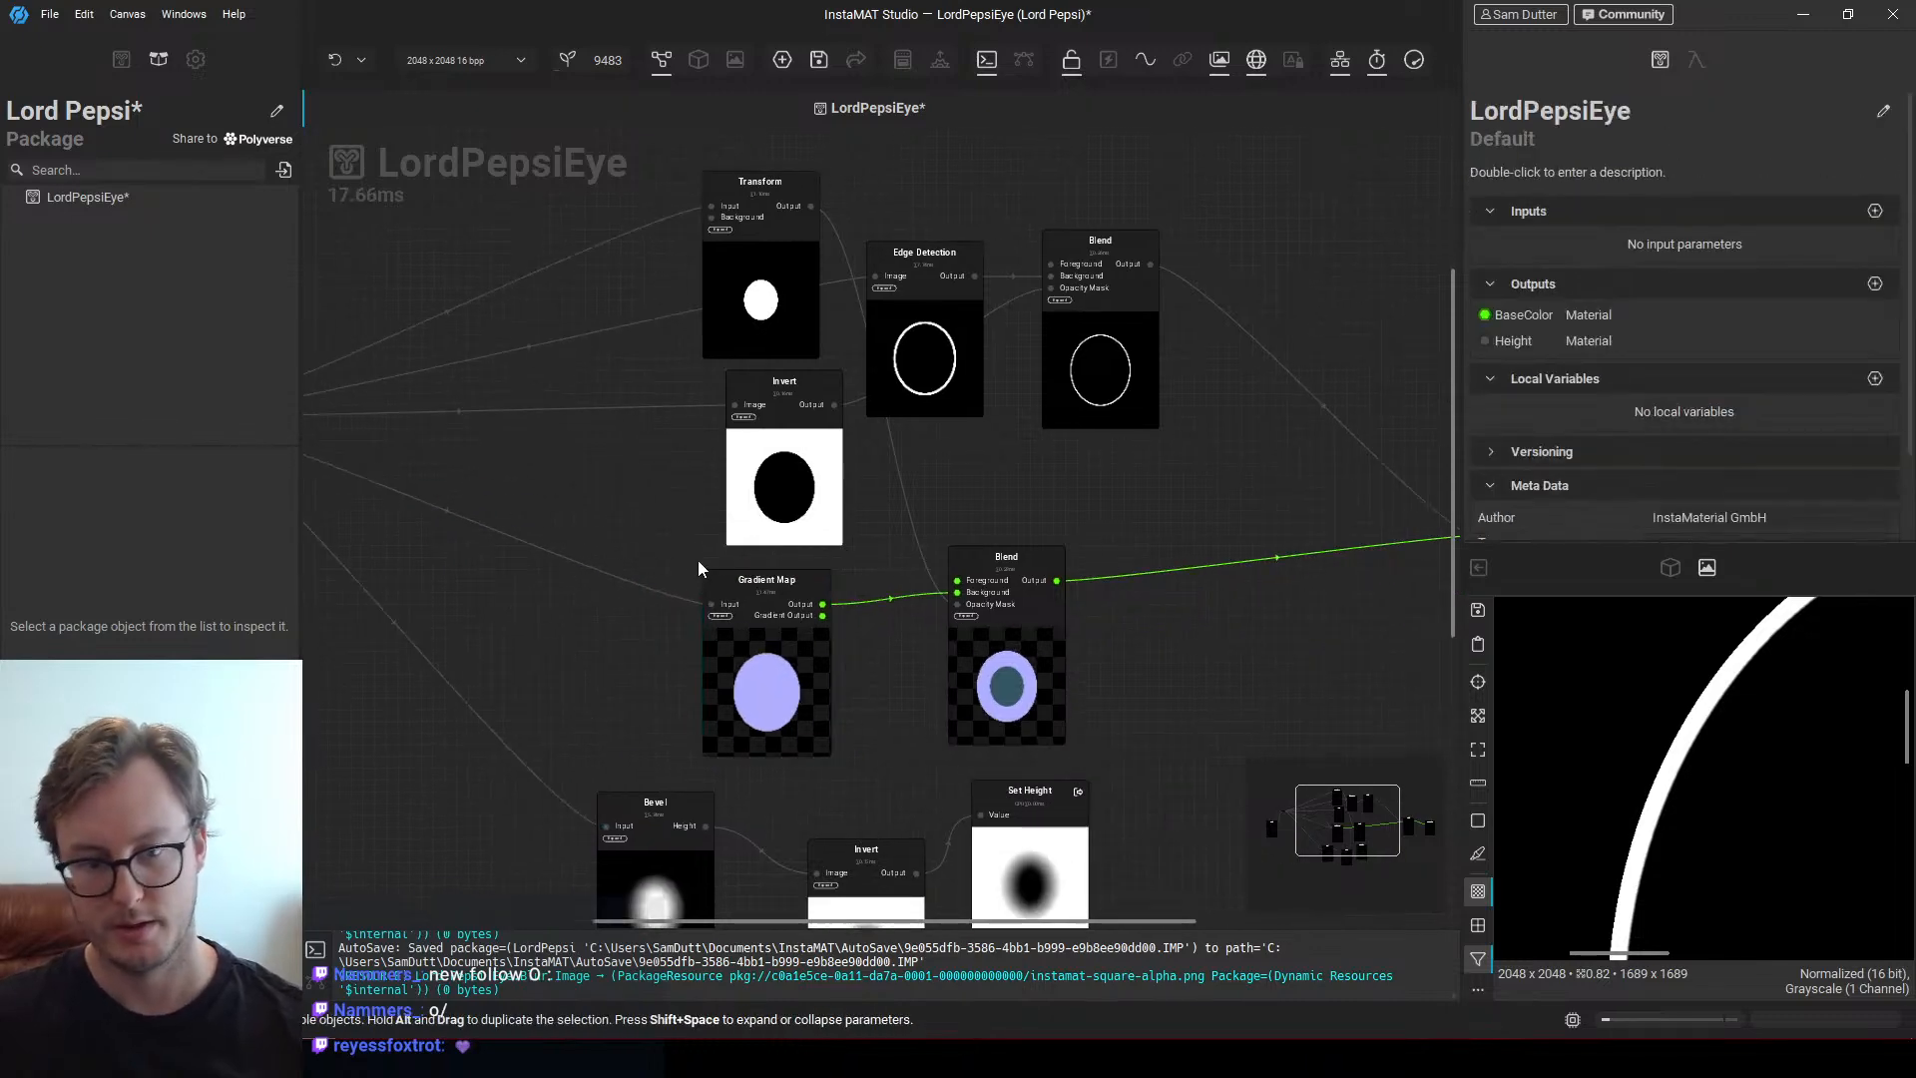
Save the project and export the LordPepsiEye image outputs with the existing export settings
{"action": "key", "text": "ctrl+s"}
{"action": "left_click", "coordinate": [49, 14]}
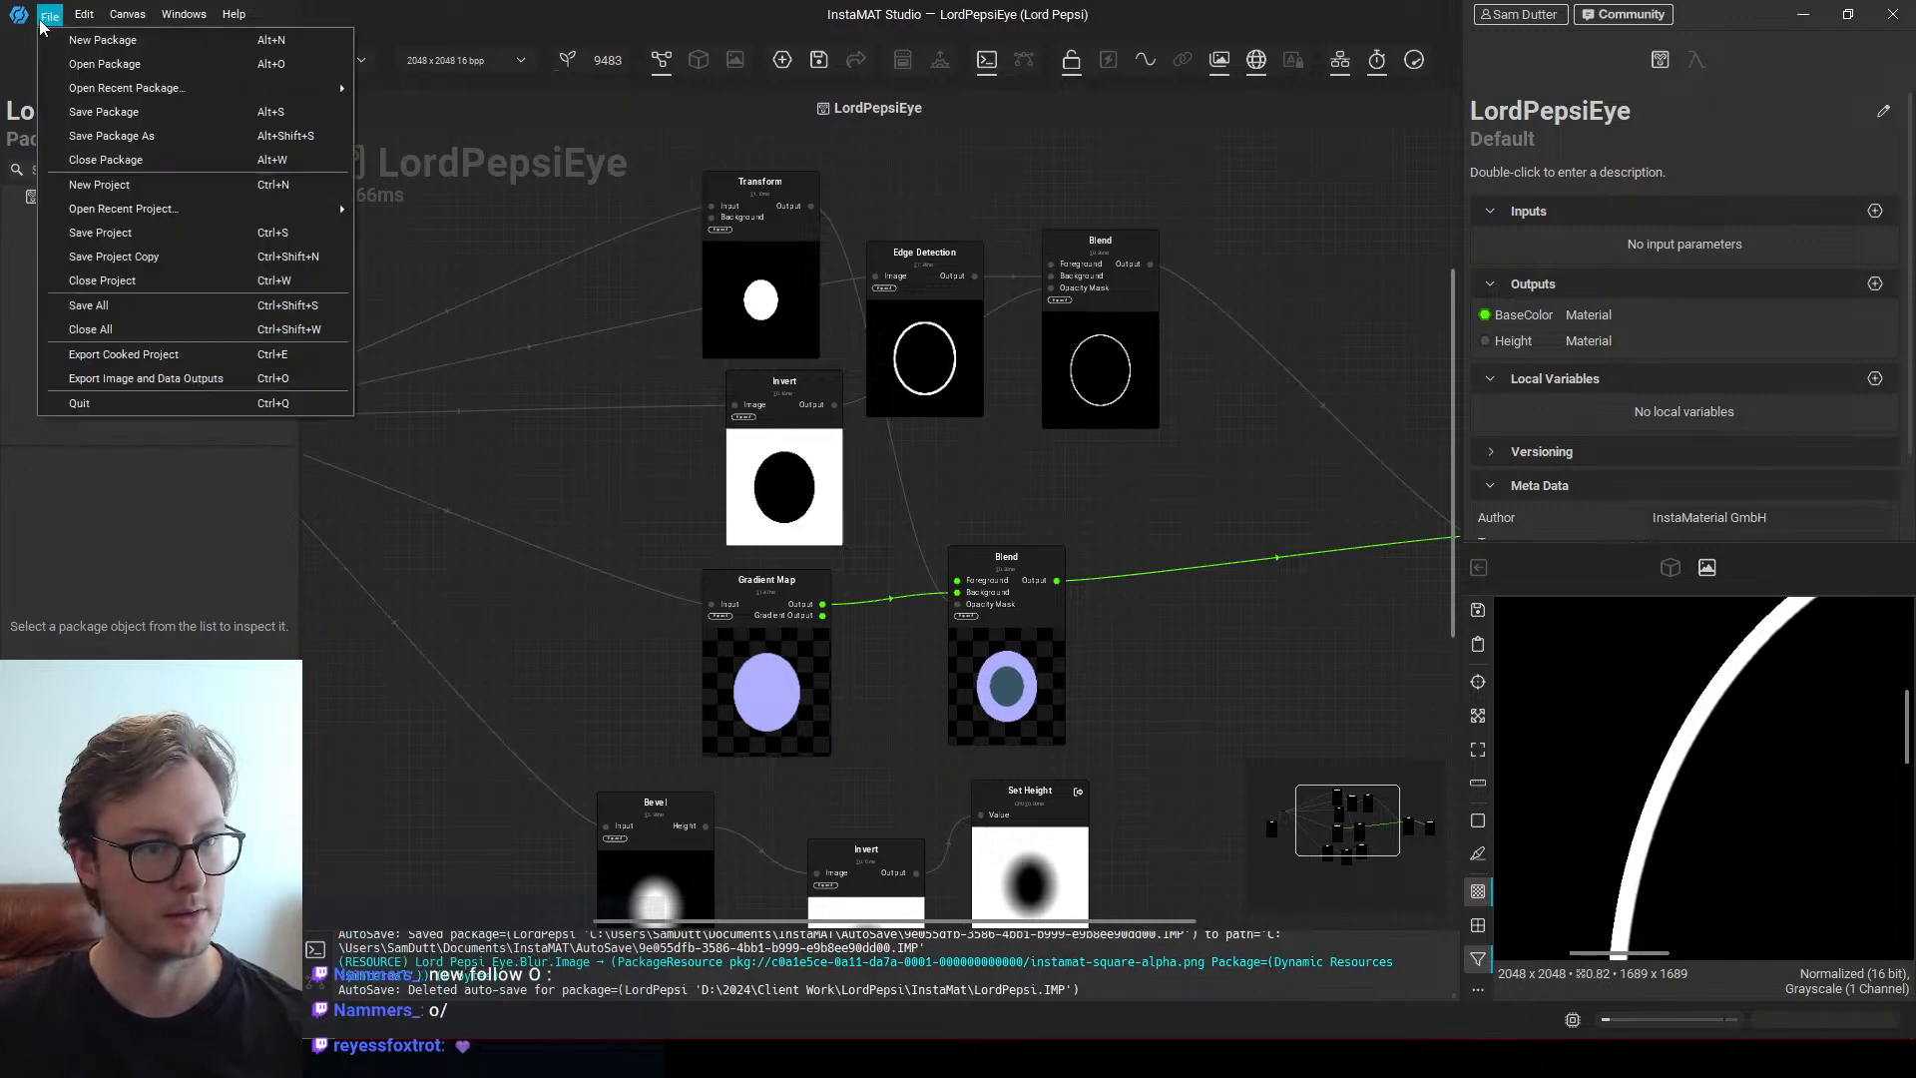
{"action": "left_click", "coordinate": [146, 378]}
{"action": "left_click", "coordinate": [898, 893]}
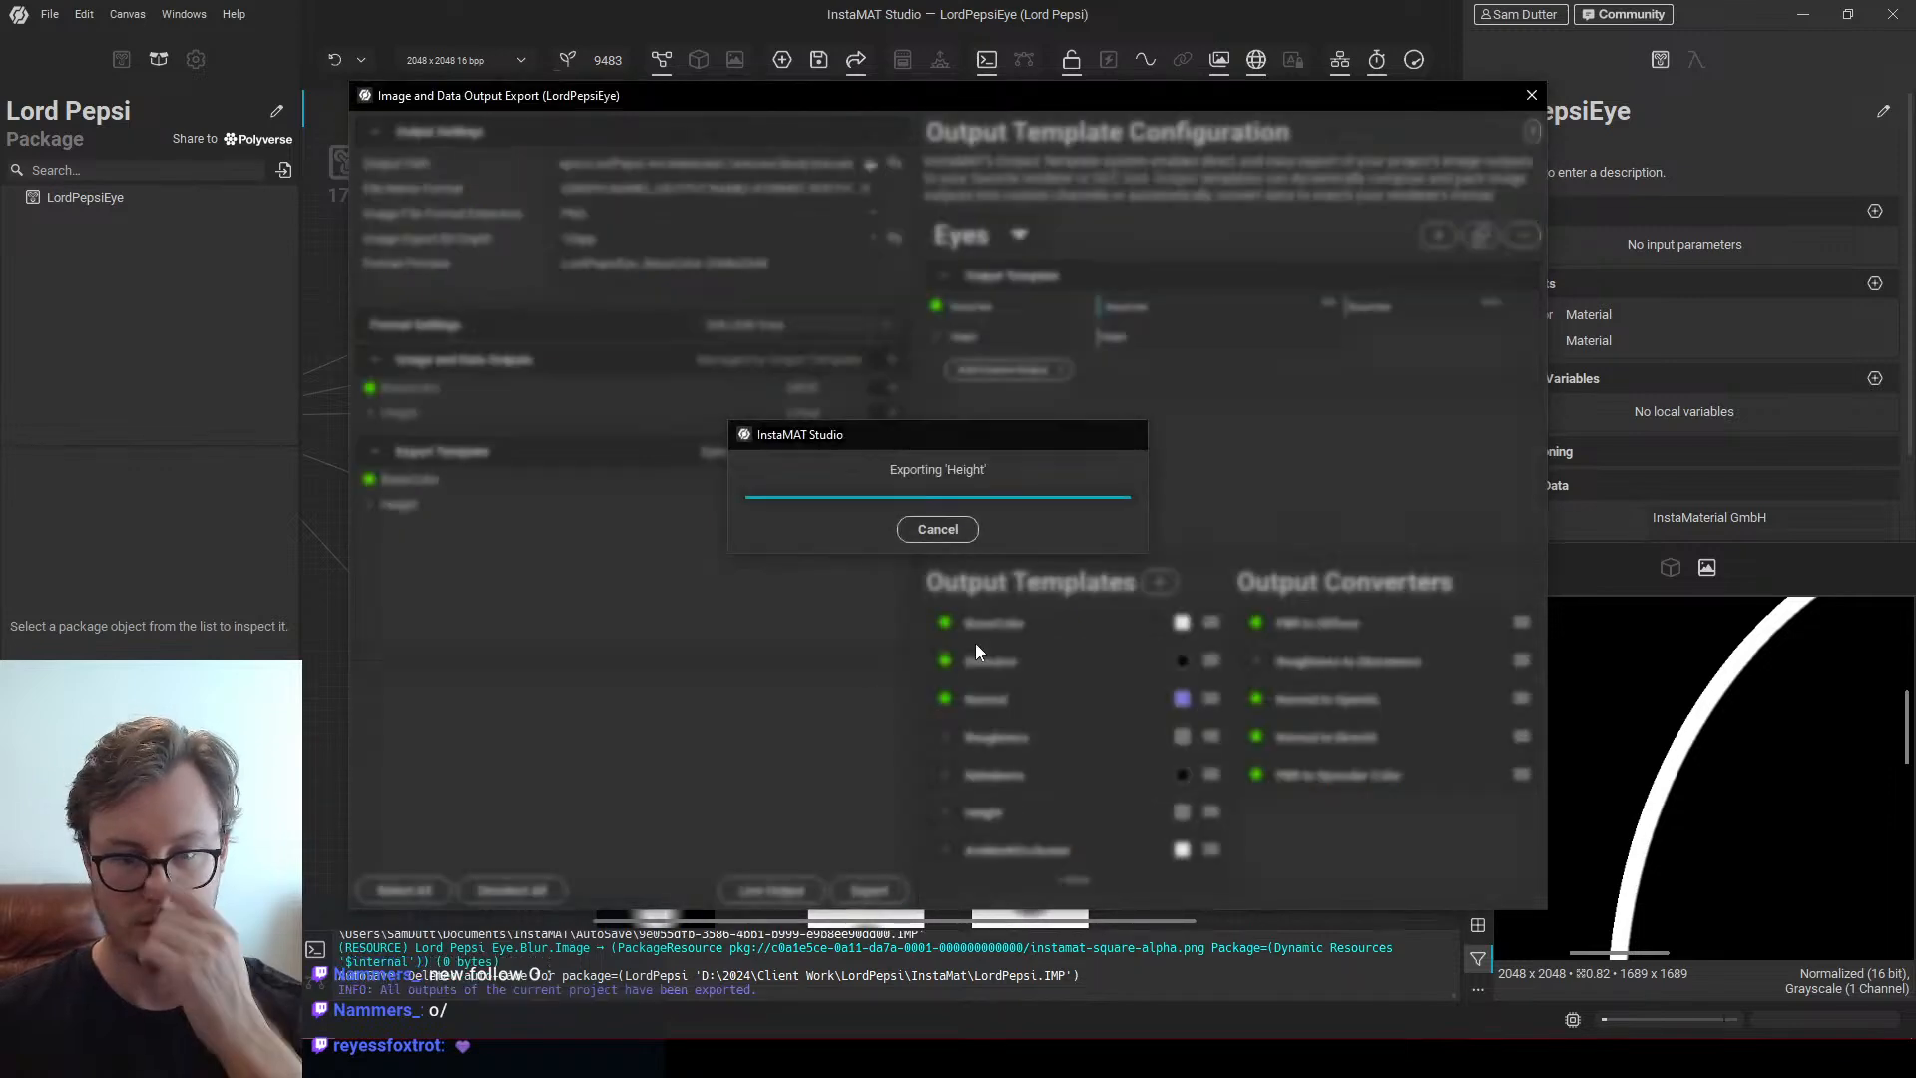
Switch to Unity and examine the updated iris rim on the avatar's eye from the side
{"action": "key", "text": "alt+Tab"}
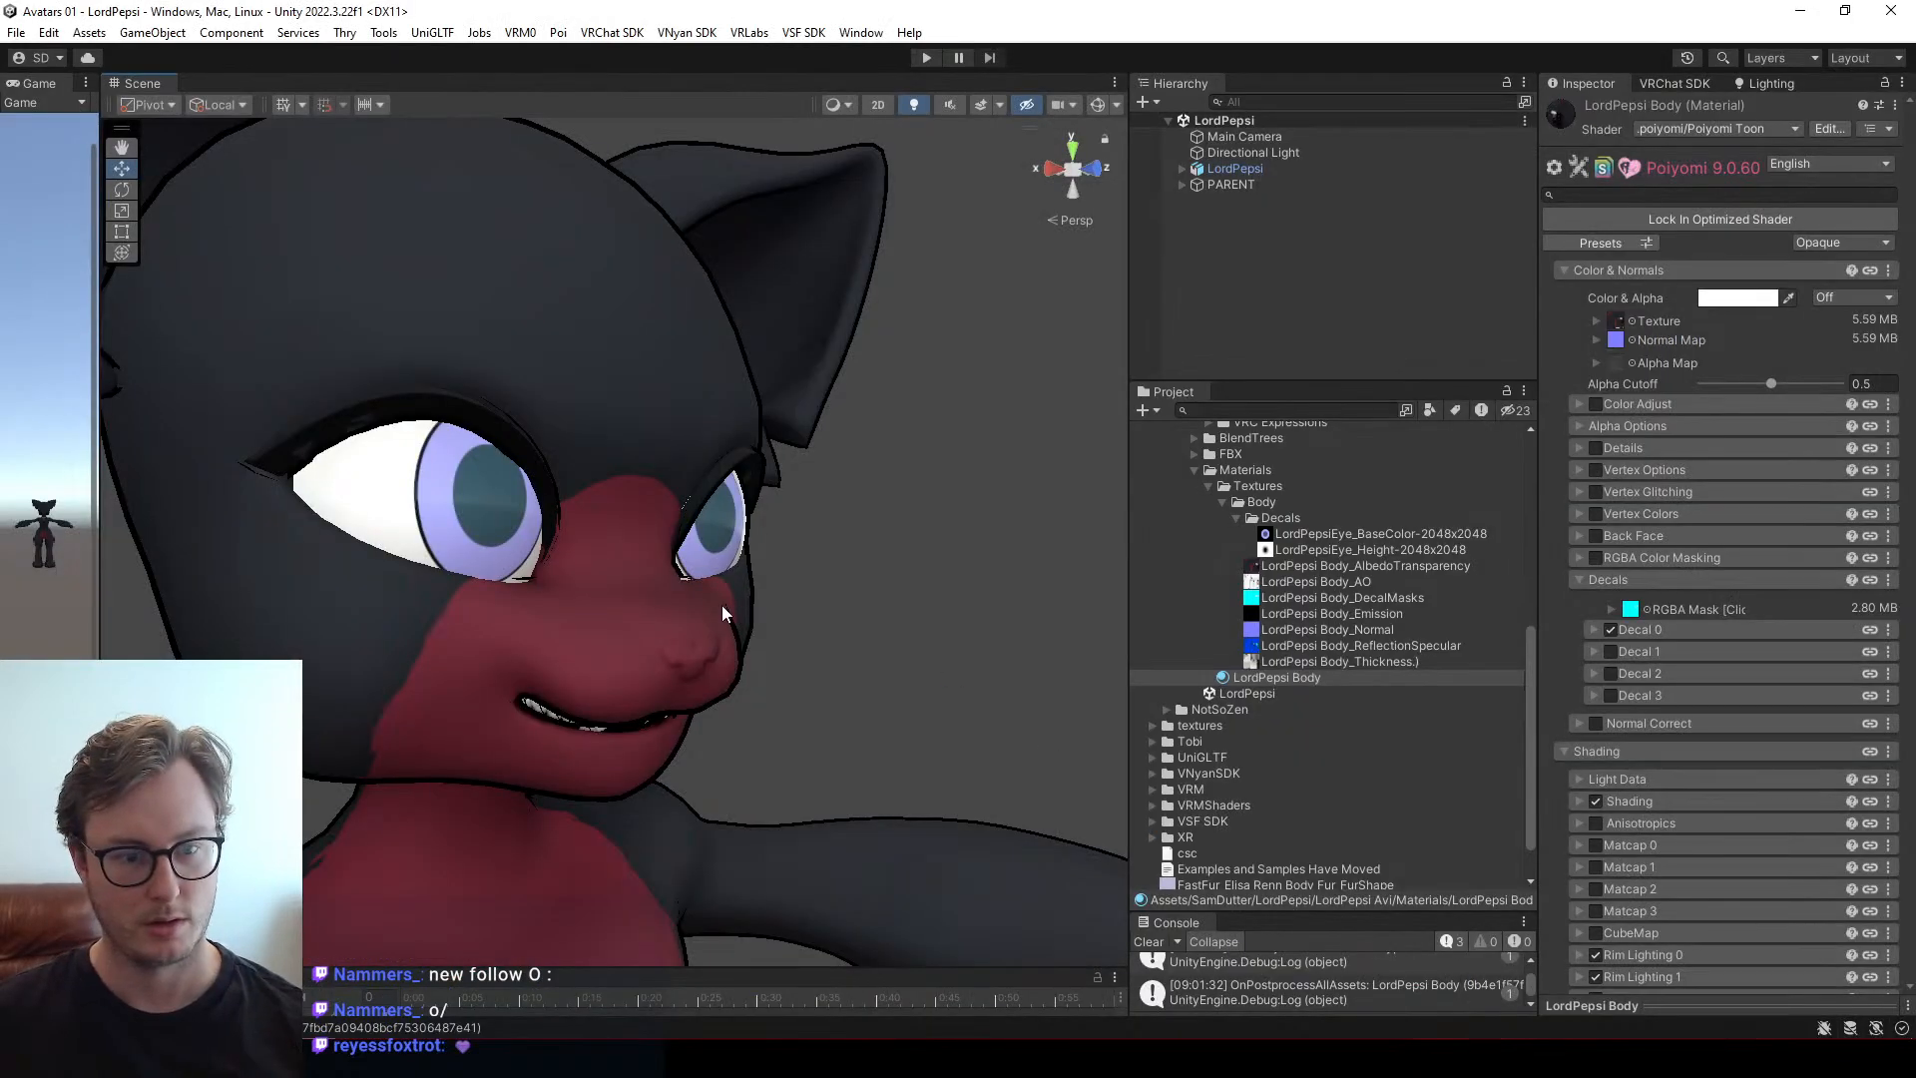
{"action": "left_click_drag", "start_coordinate": [639, 578], "coordinate": [757, 559], "text": "alt"}
{"action": "scroll", "coordinate": [758, 559], "scroll_direction": "up", "scroll_amount": 3}
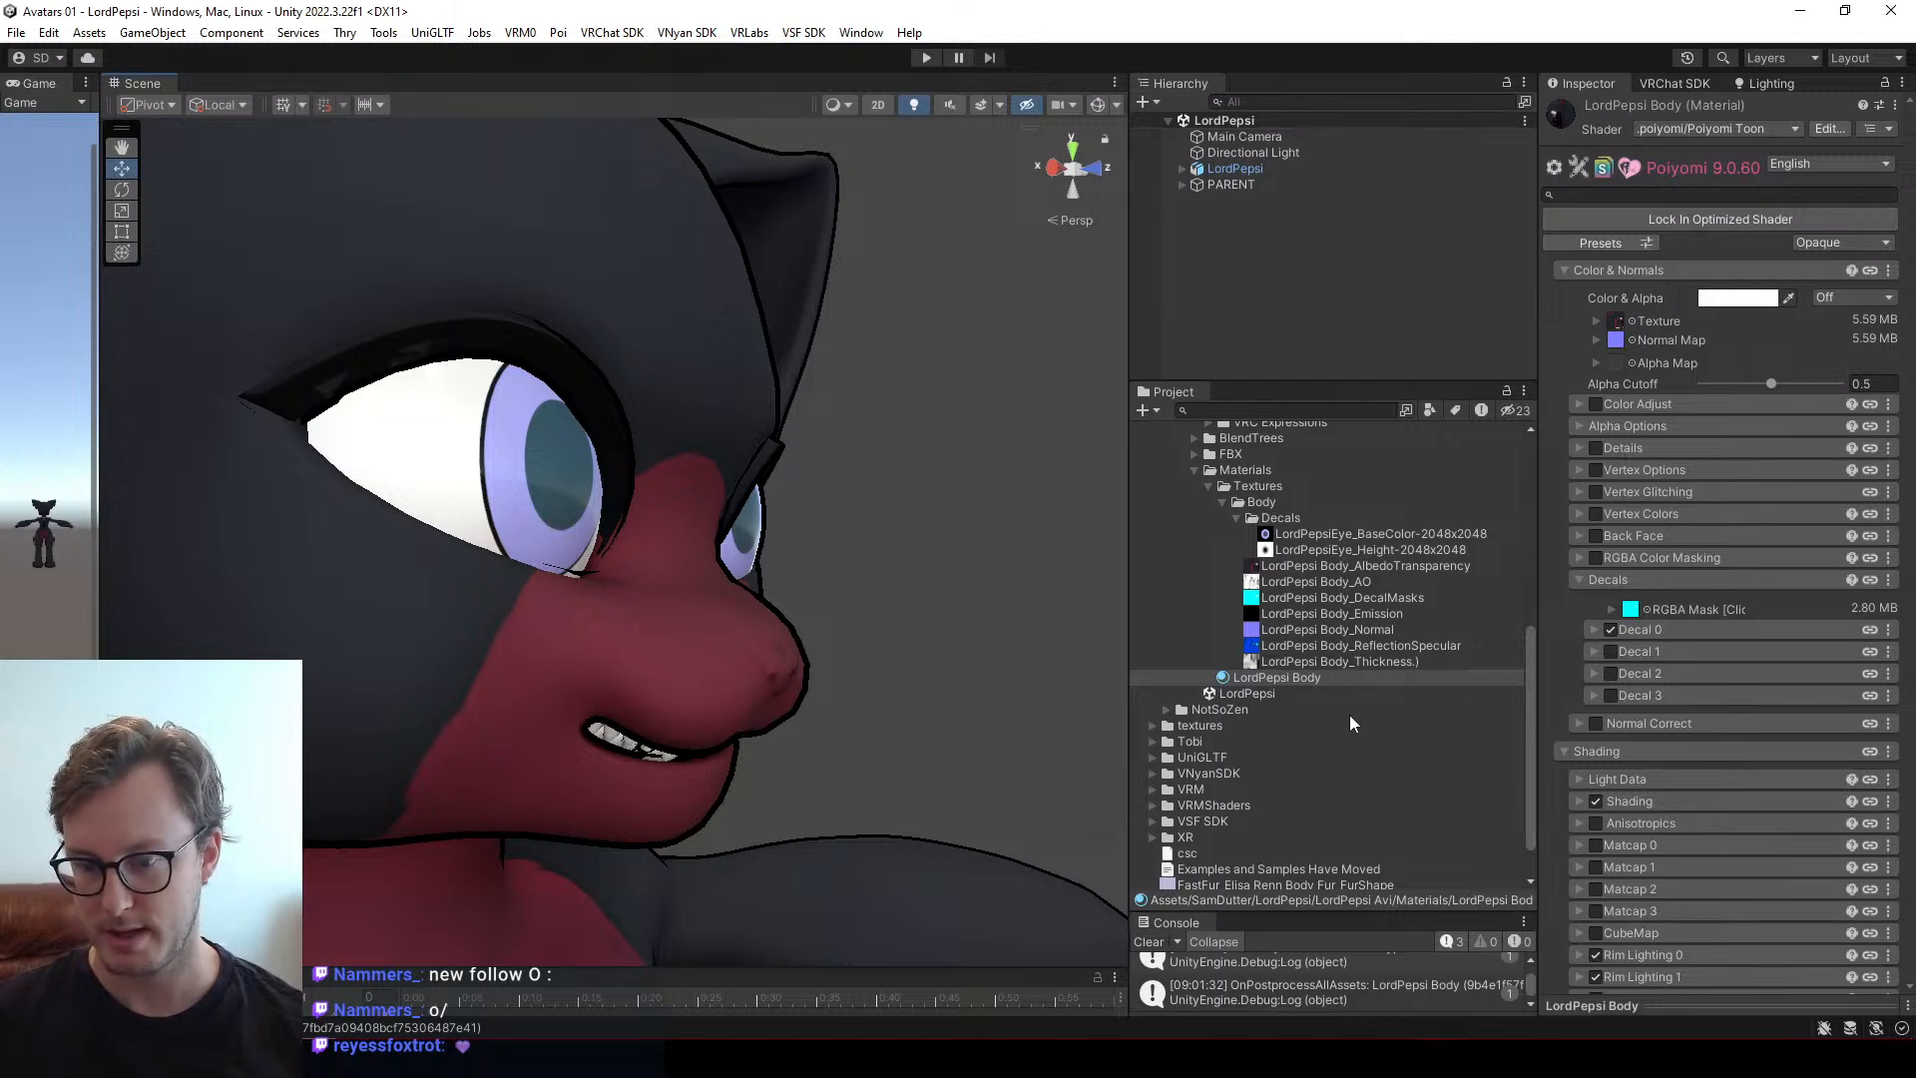
Check which UV channel the parallax heightmap uses in the LordPepsi Body material
{"action": "left_click", "coordinate": [1328, 646]}
{"action": "left_click", "coordinate": [1297, 677]}
{"action": "scroll", "coordinate": [1716, 918], "scroll_direction": "down", "scroll_amount": 8}
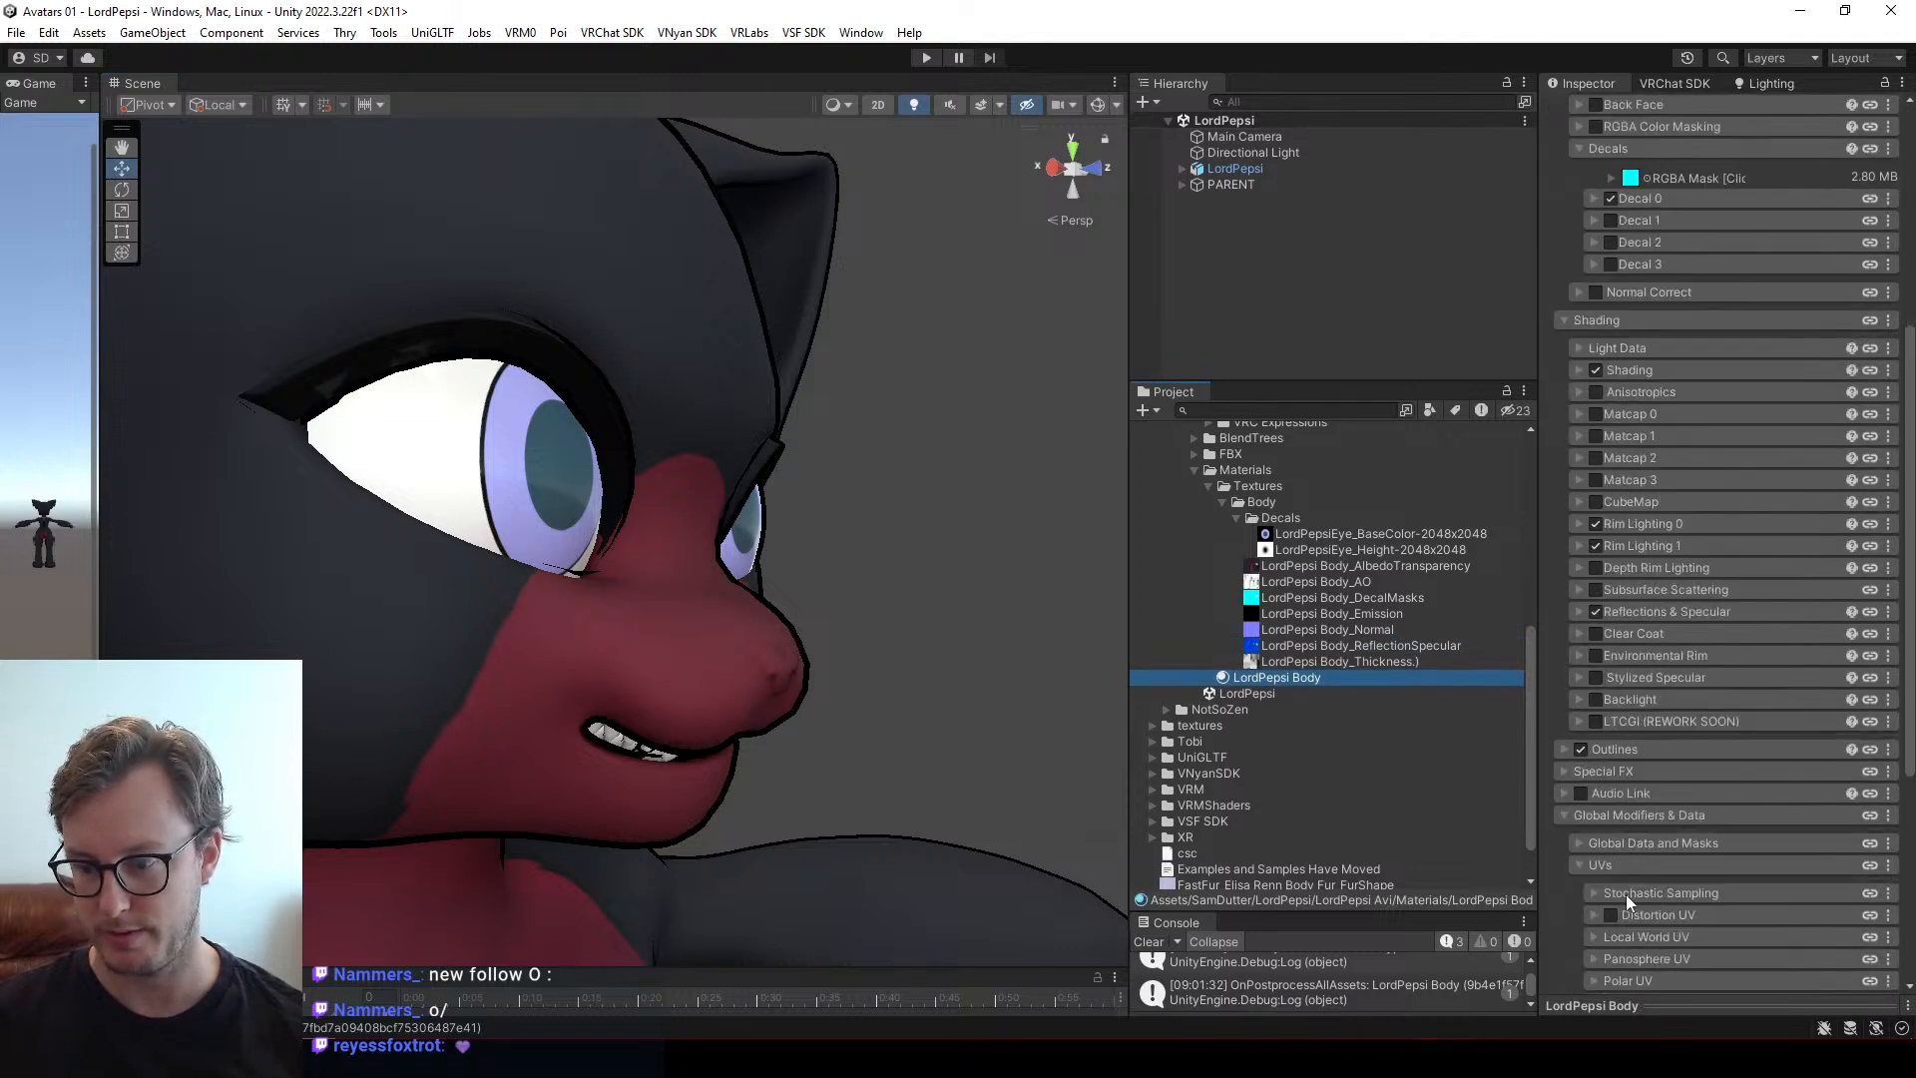
{"action": "scroll", "coordinate": [1625, 894], "scroll_direction": "down", "scroll_amount": 5}
{"action": "left_click", "coordinate": [1626, 652]}
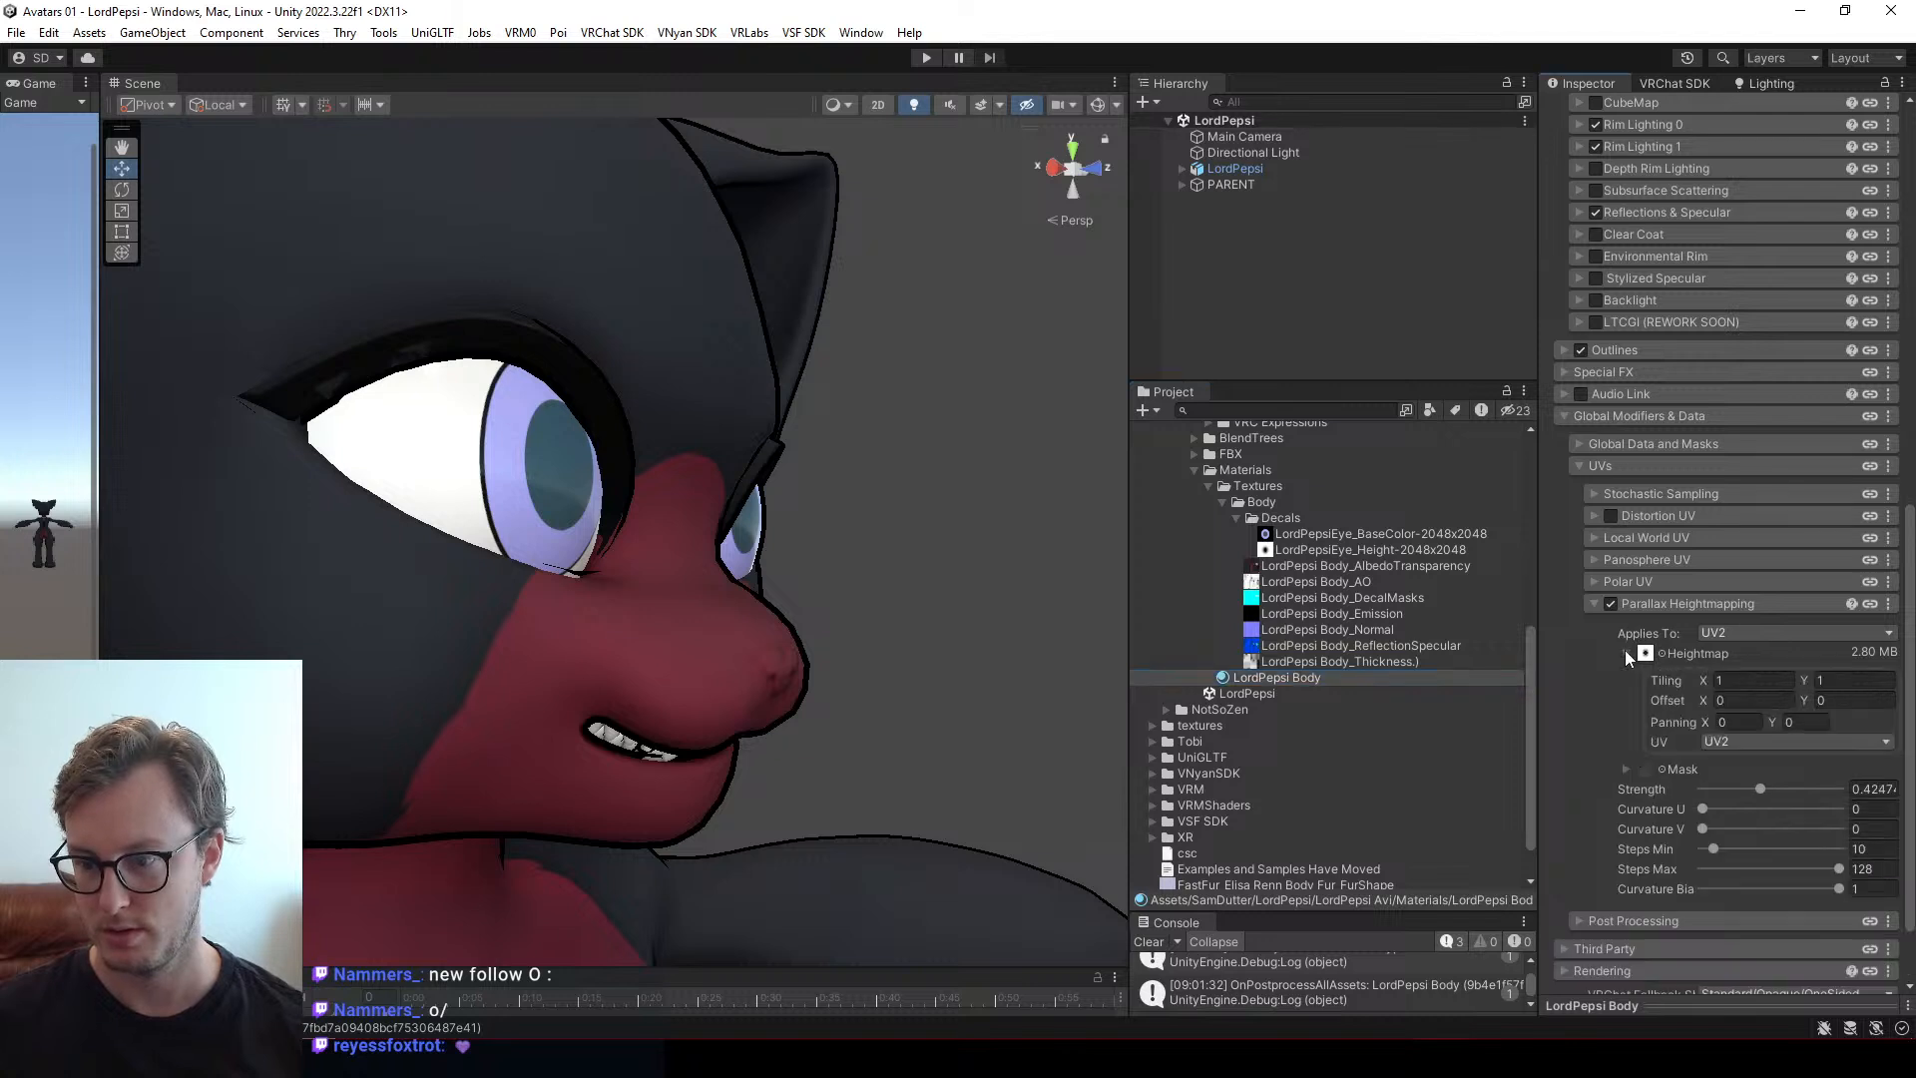
{"action": "left_click", "coordinate": [1625, 652]}
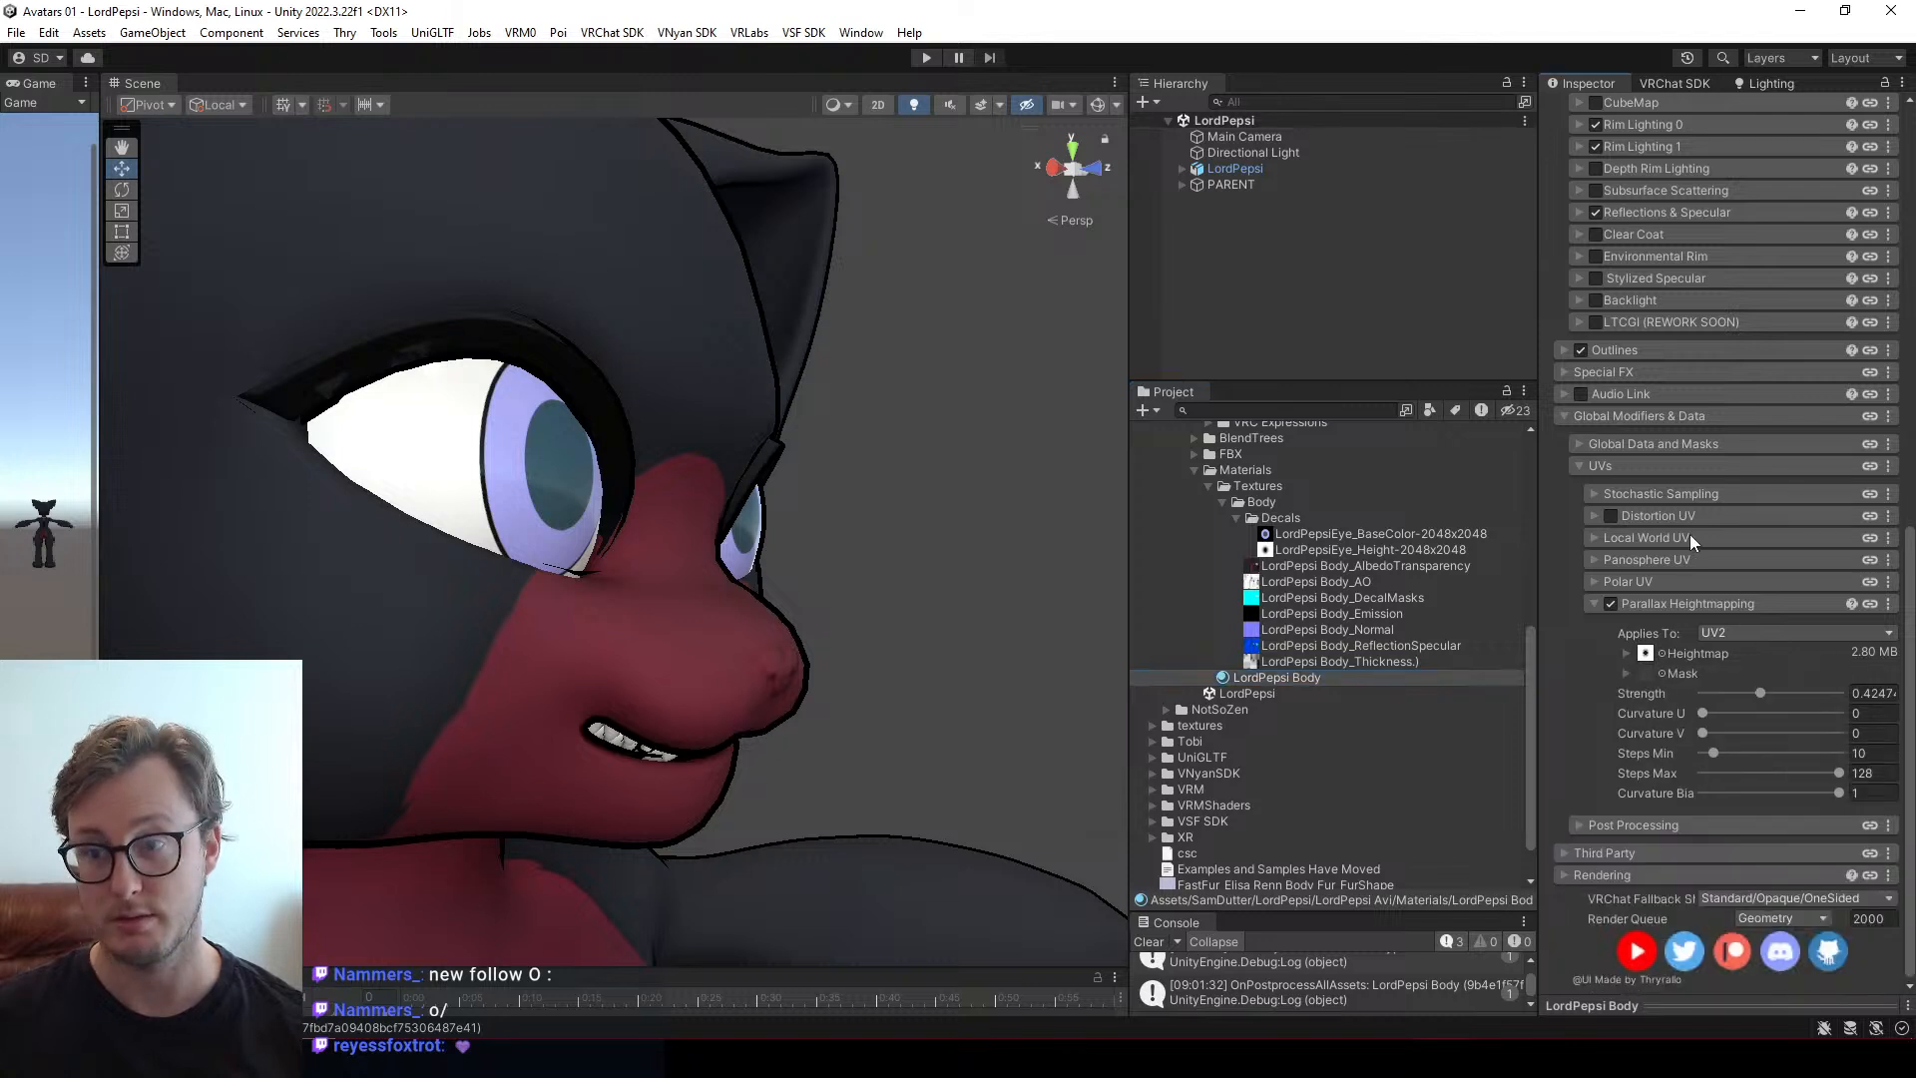
Set the Decal 0 texture's UV channel to UV2 in the LordPepsi Body material
{"action": "scroll", "coordinate": [1686, 519], "scroll_direction": "up", "scroll_amount": 10}
{"action": "left_click", "coordinate": [1646, 607]}
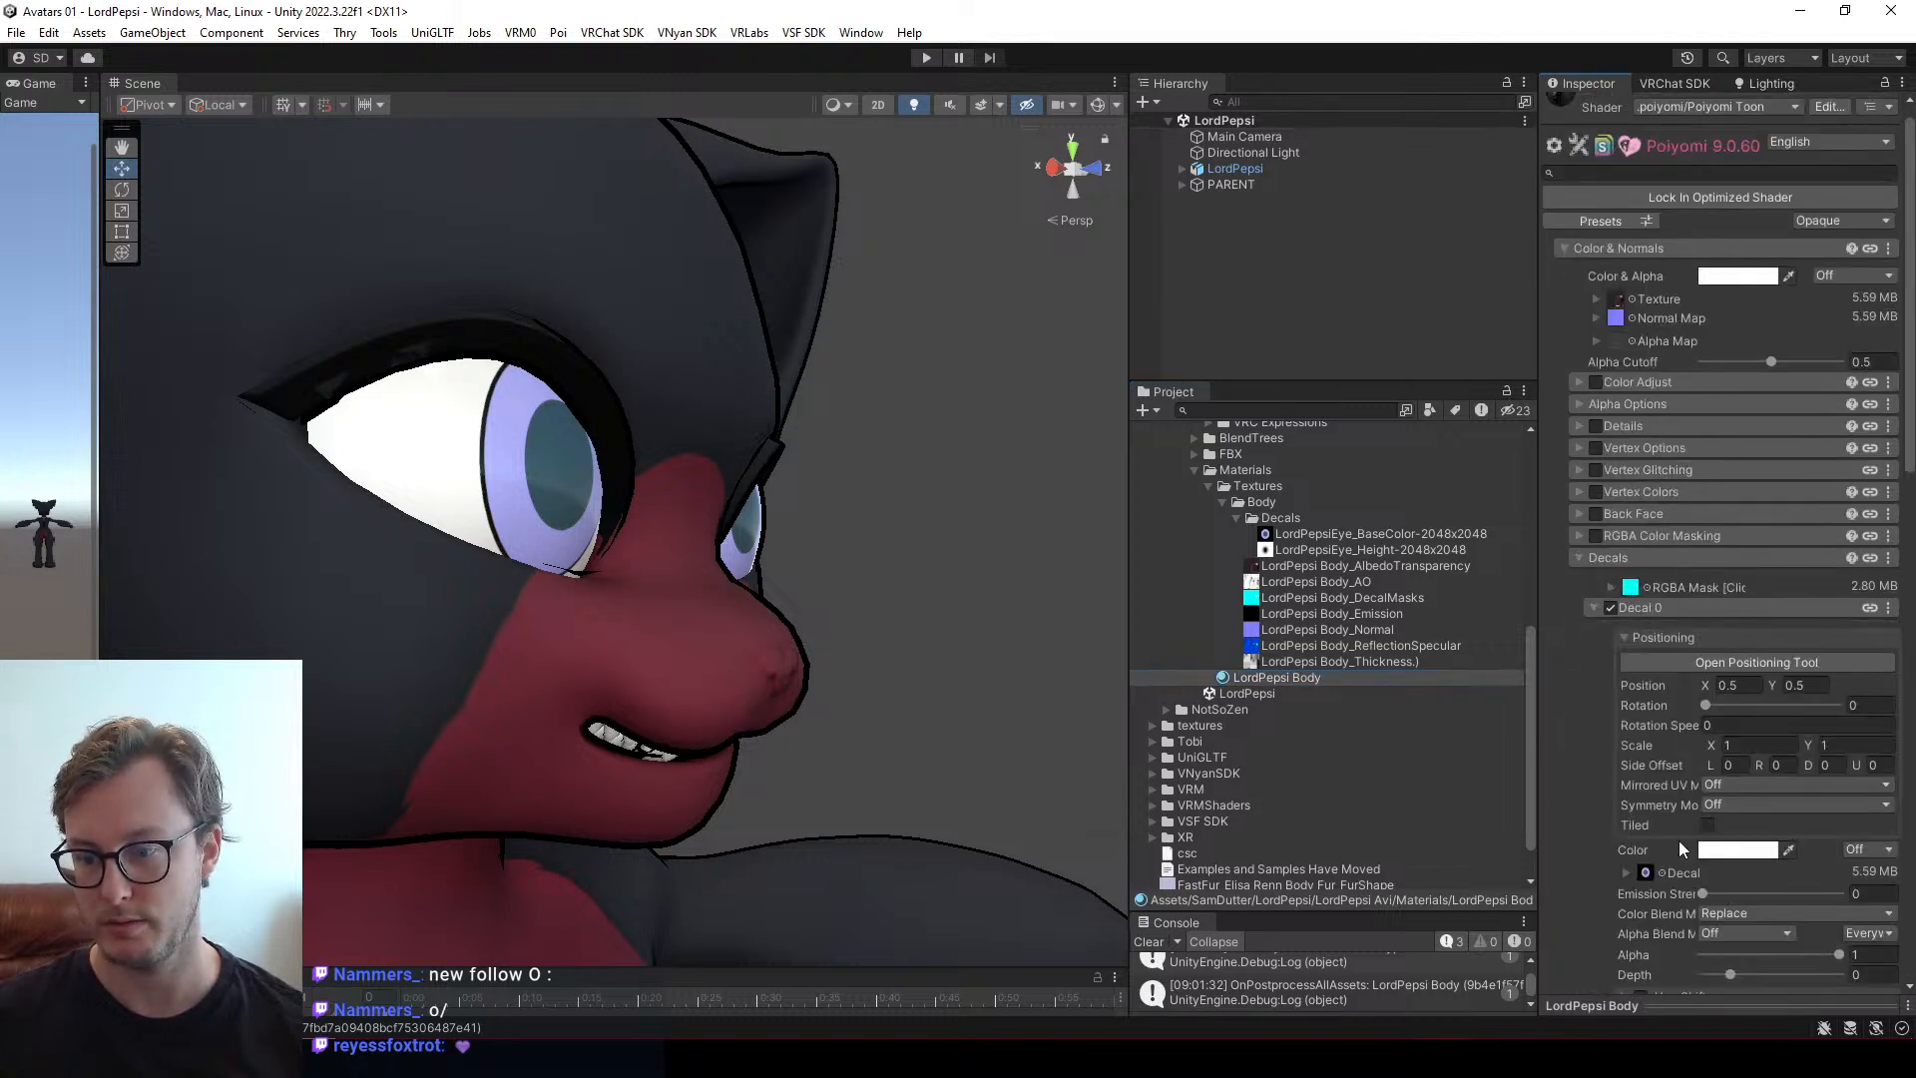
{"action": "left_click", "coordinate": [1632, 872]}
{"action": "left_click", "coordinate": [1727, 960]}
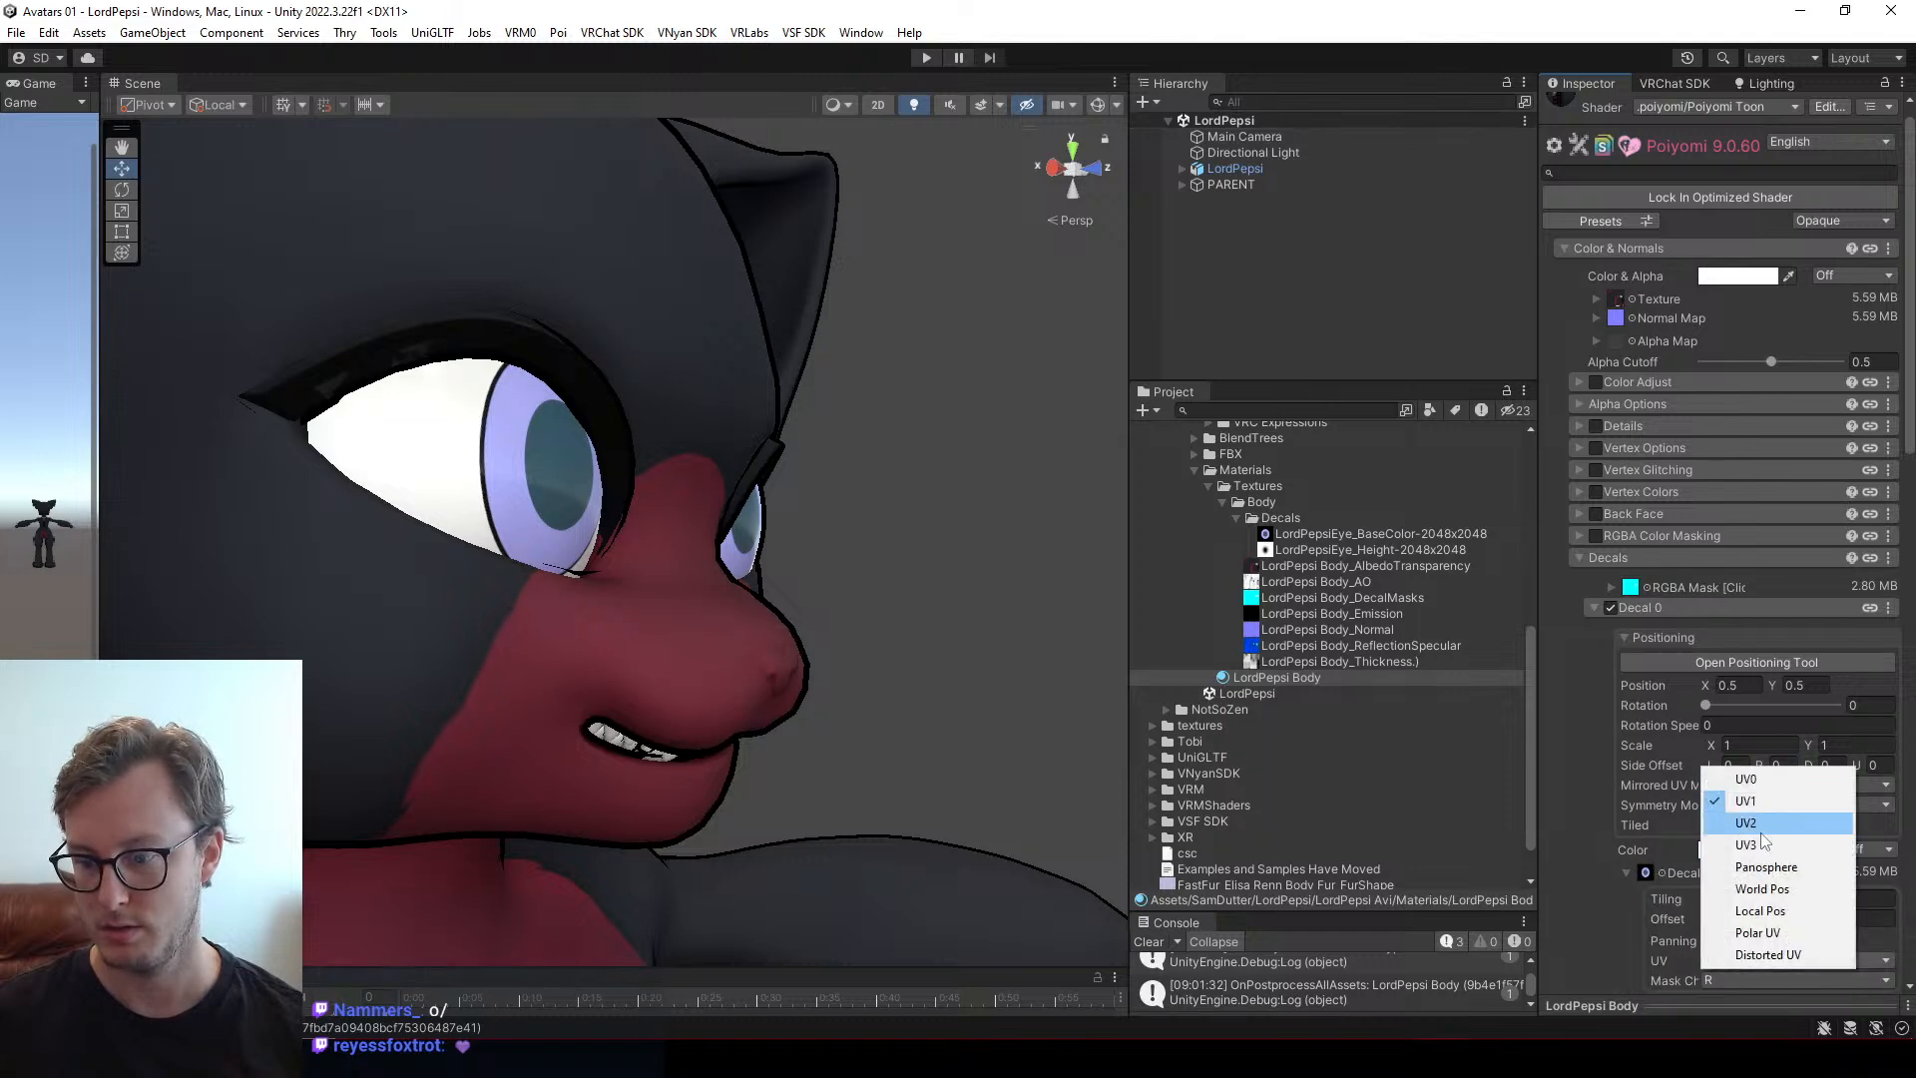
{"action": "left_click", "coordinate": [1723, 823]}
Examine the eye's parallax depth from several angles and bring the Parallax Heightmapping settings into view
{"action": "left_click_drag", "start_coordinate": [698, 504], "coordinate": [1049, 536], "text": "alt"}
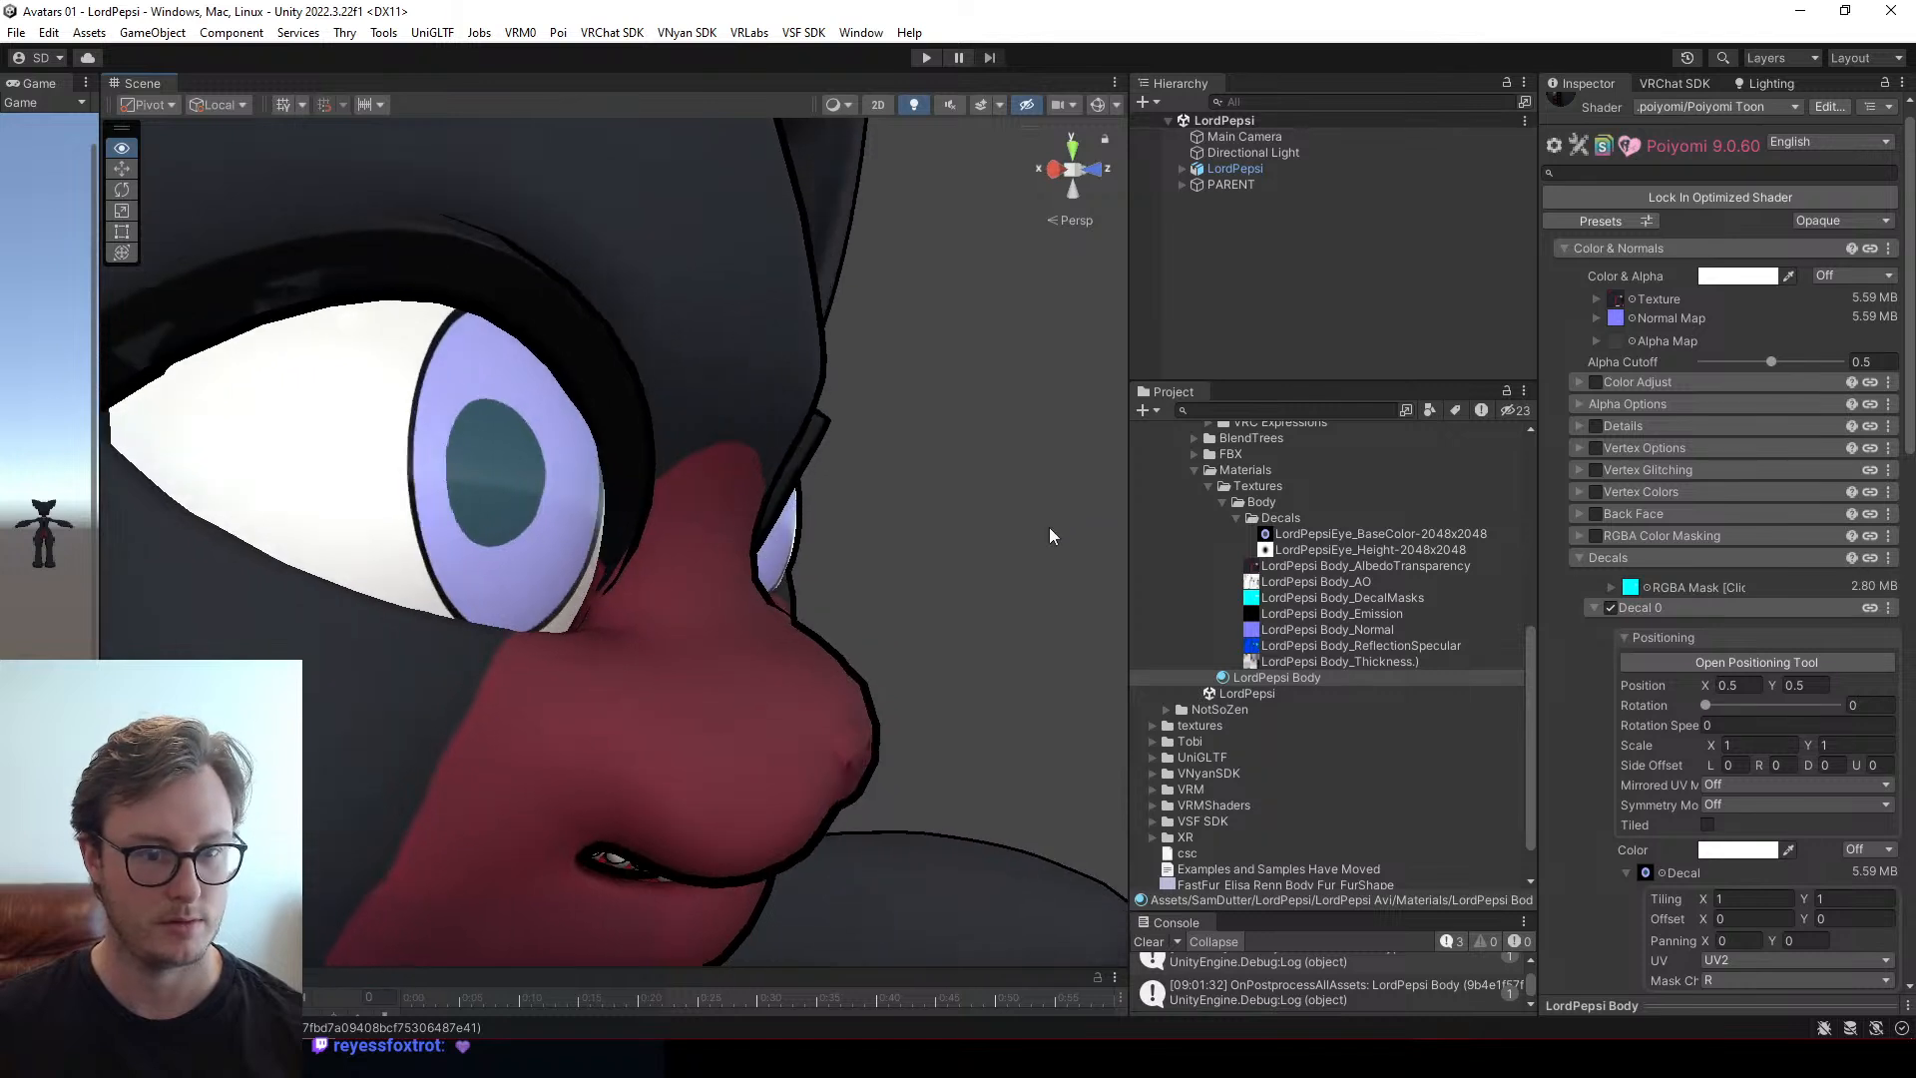
{"action": "left_click_drag", "start_coordinate": [685, 778], "coordinate": [1295, 1010], "text": "alt"}
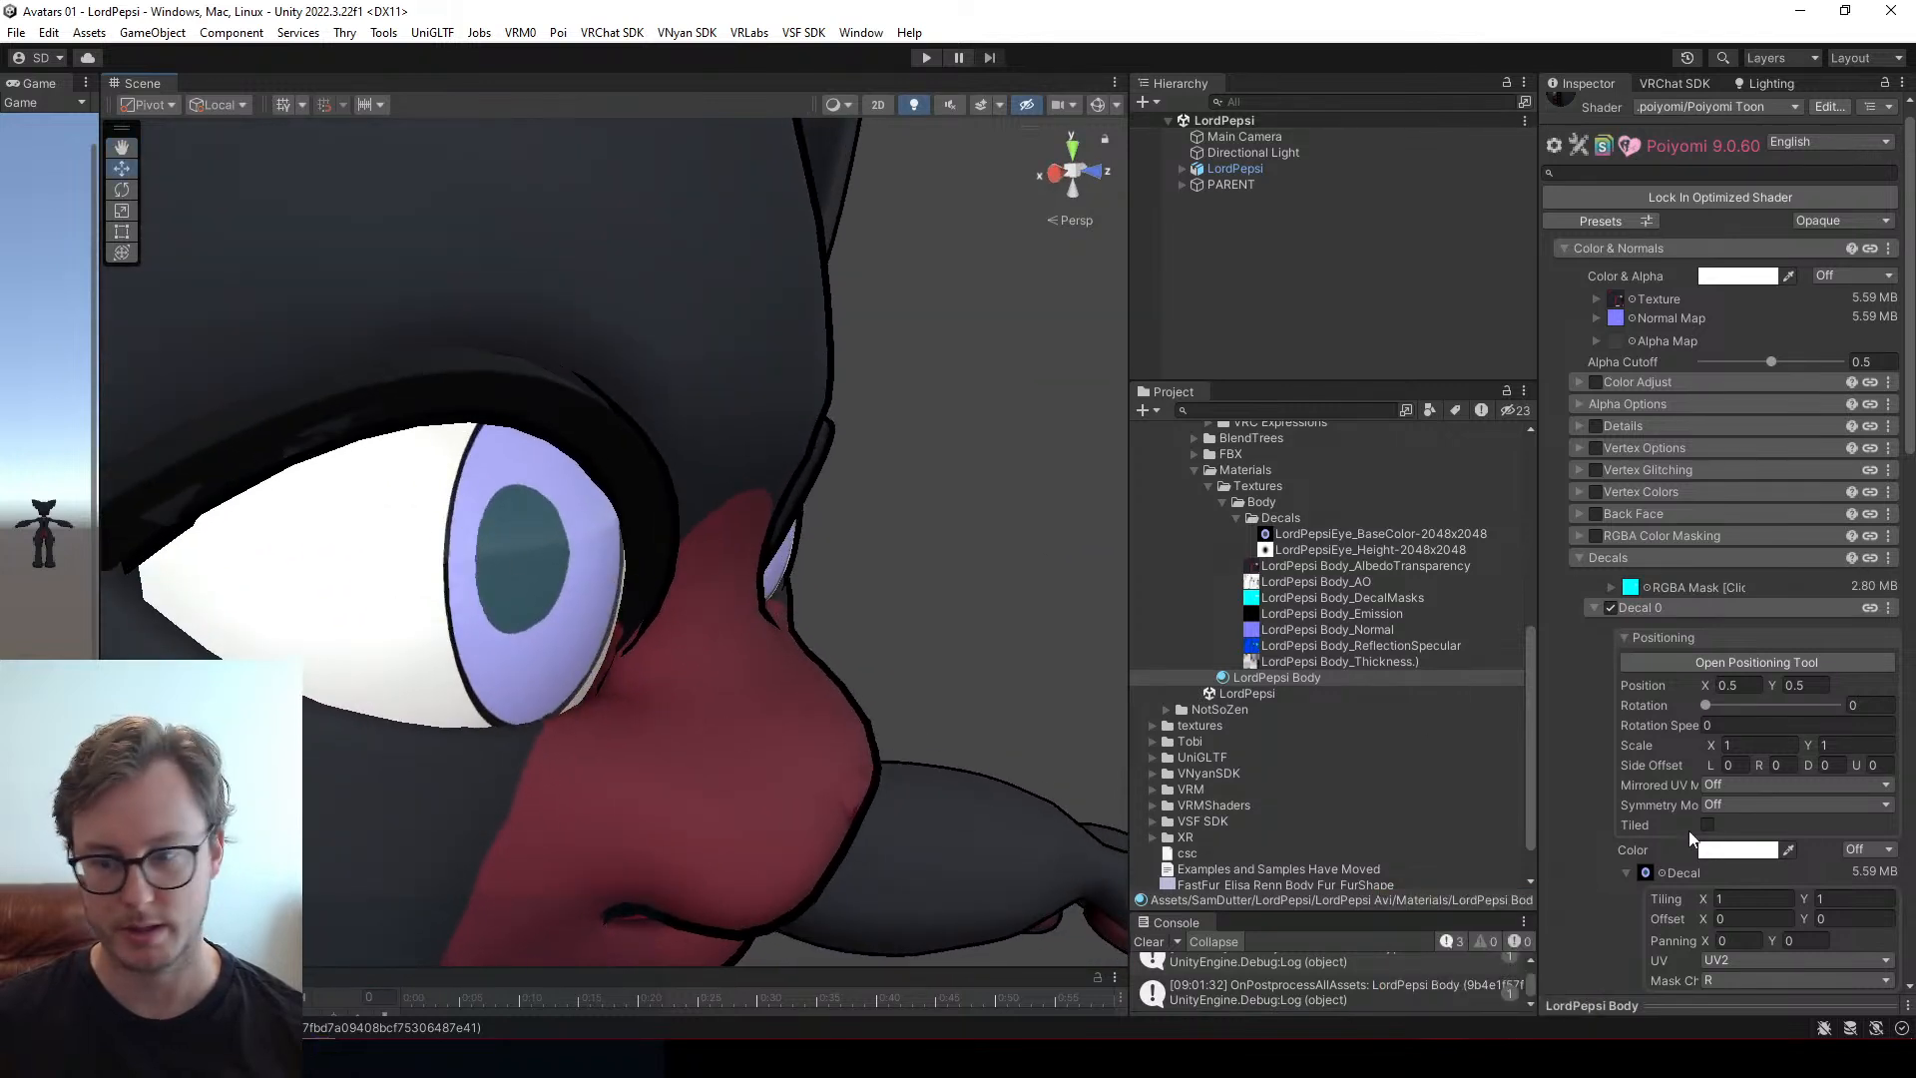
{"action": "scroll", "coordinate": [1628, 812], "scroll_direction": "down", "scroll_amount": 15}
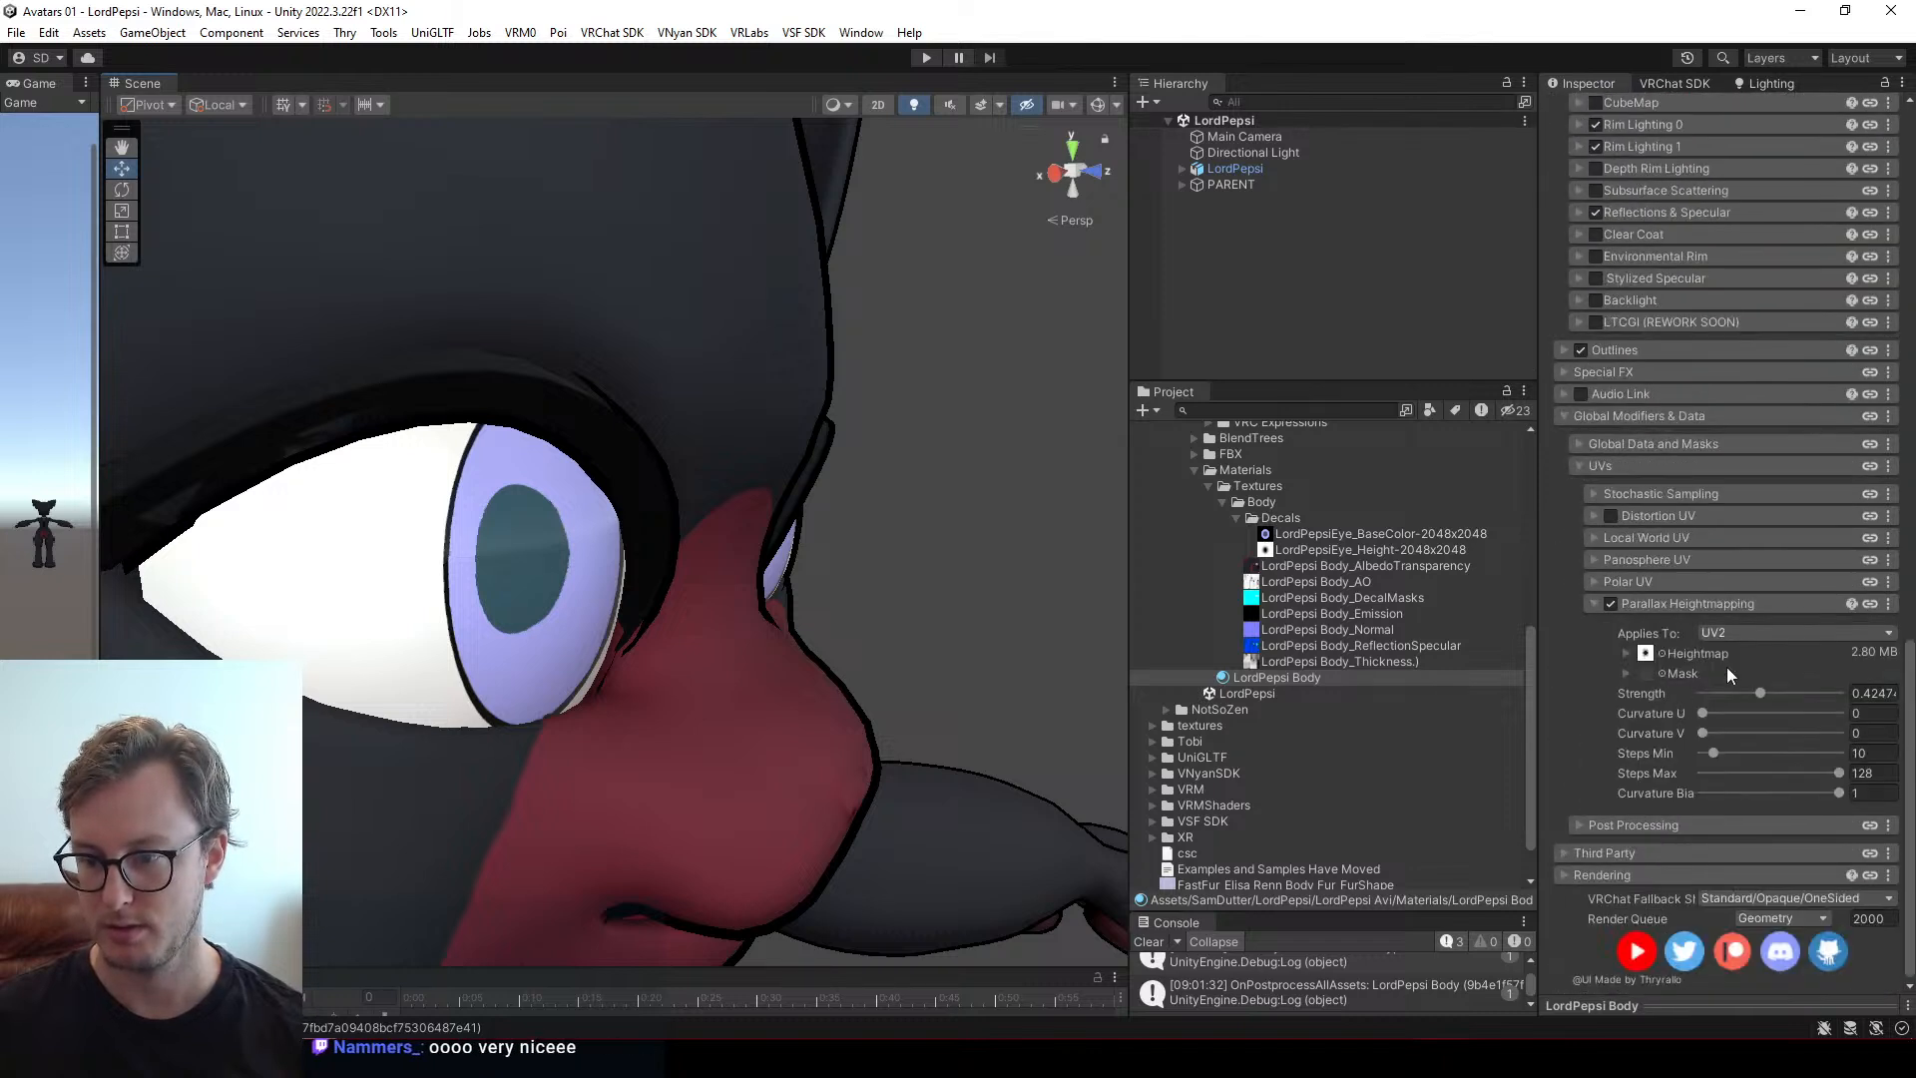
Lower the eye's parallax Strength to 0.227, set Steps Min to 31, and inspect both eyes from several angles
{"action": "mouse_move", "coordinate": [1768, 690]}
{"action": "left_mouse_down"}
{"action": "mouse_move", "coordinate": [1667, 686]}
{"action": "mouse_move", "coordinate": [1734, 685]}
{"action": "left_mouse_up"}
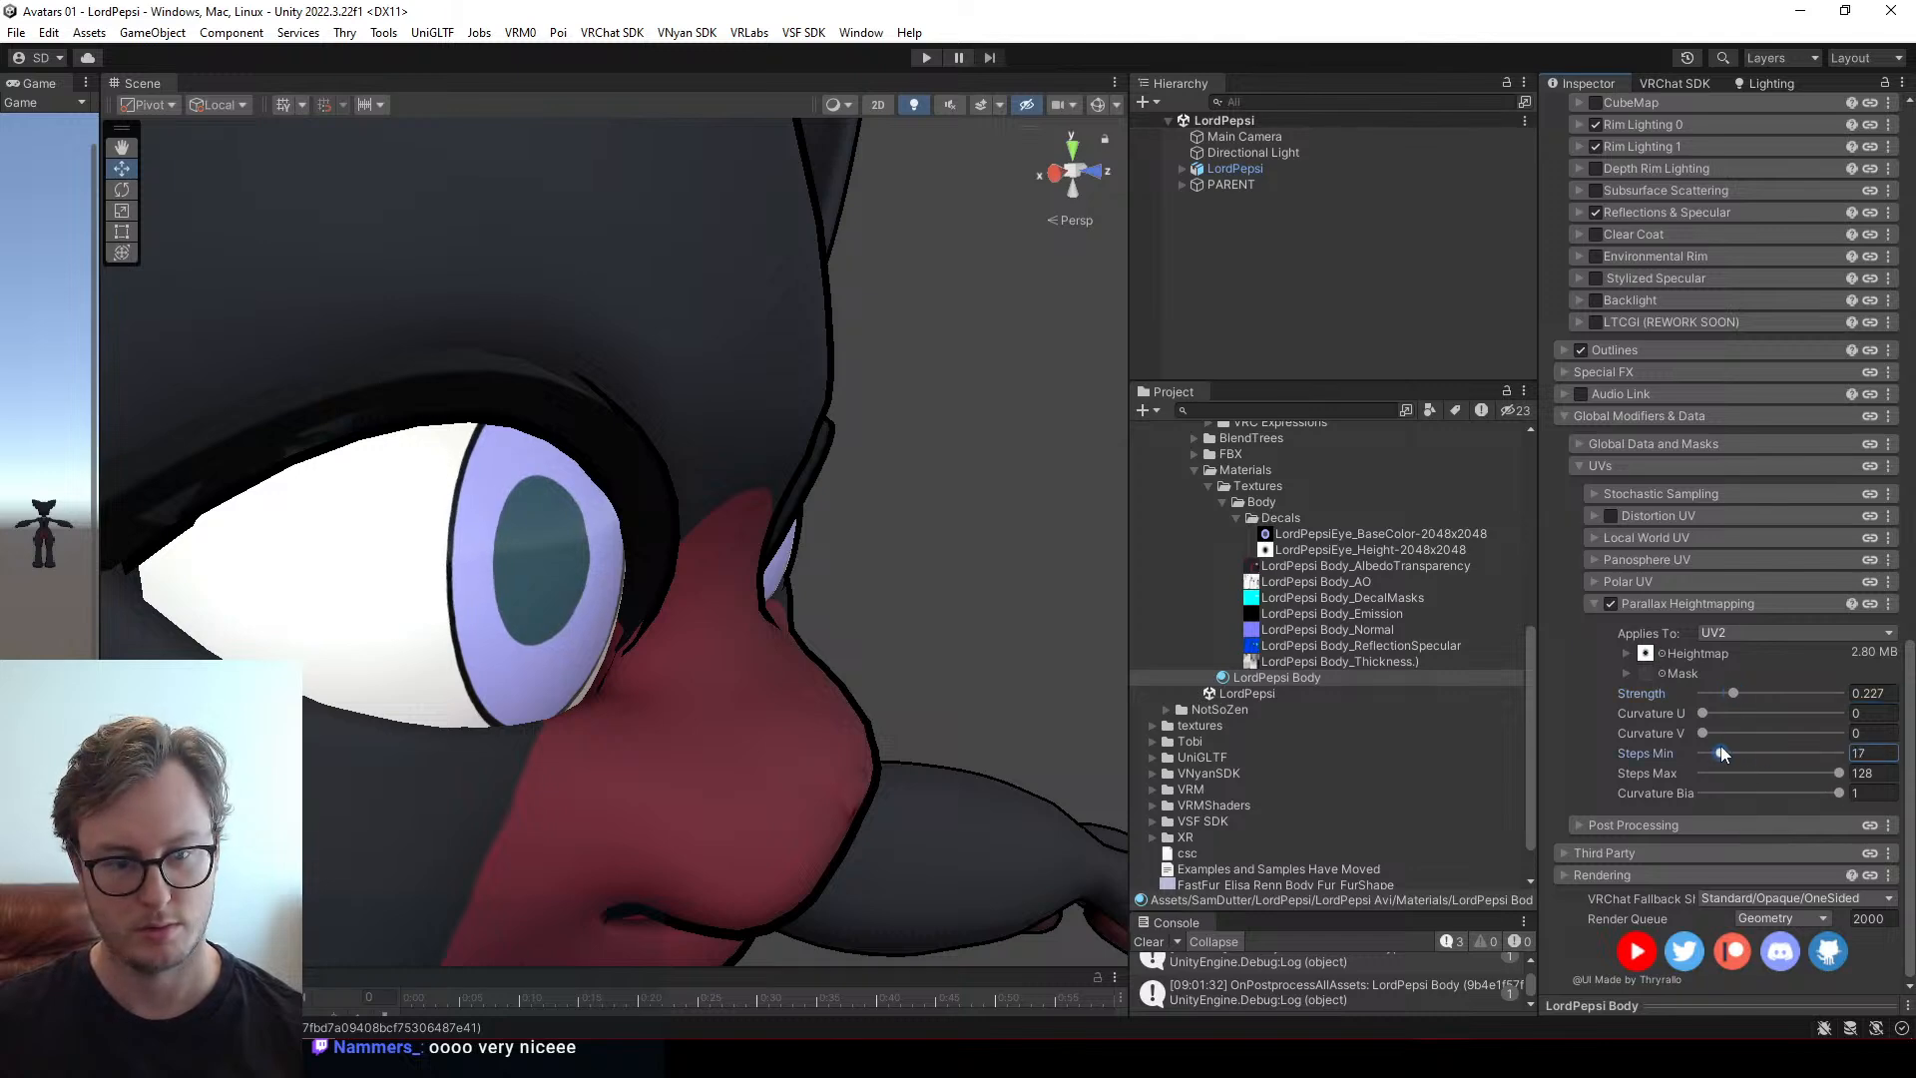
{"action": "left_click_drag", "start_coordinate": [1720, 749], "coordinate": [1736, 749]}
{"action": "left_click_drag", "start_coordinate": [698, 673], "coordinate": [364, 613], "text": "alt"}
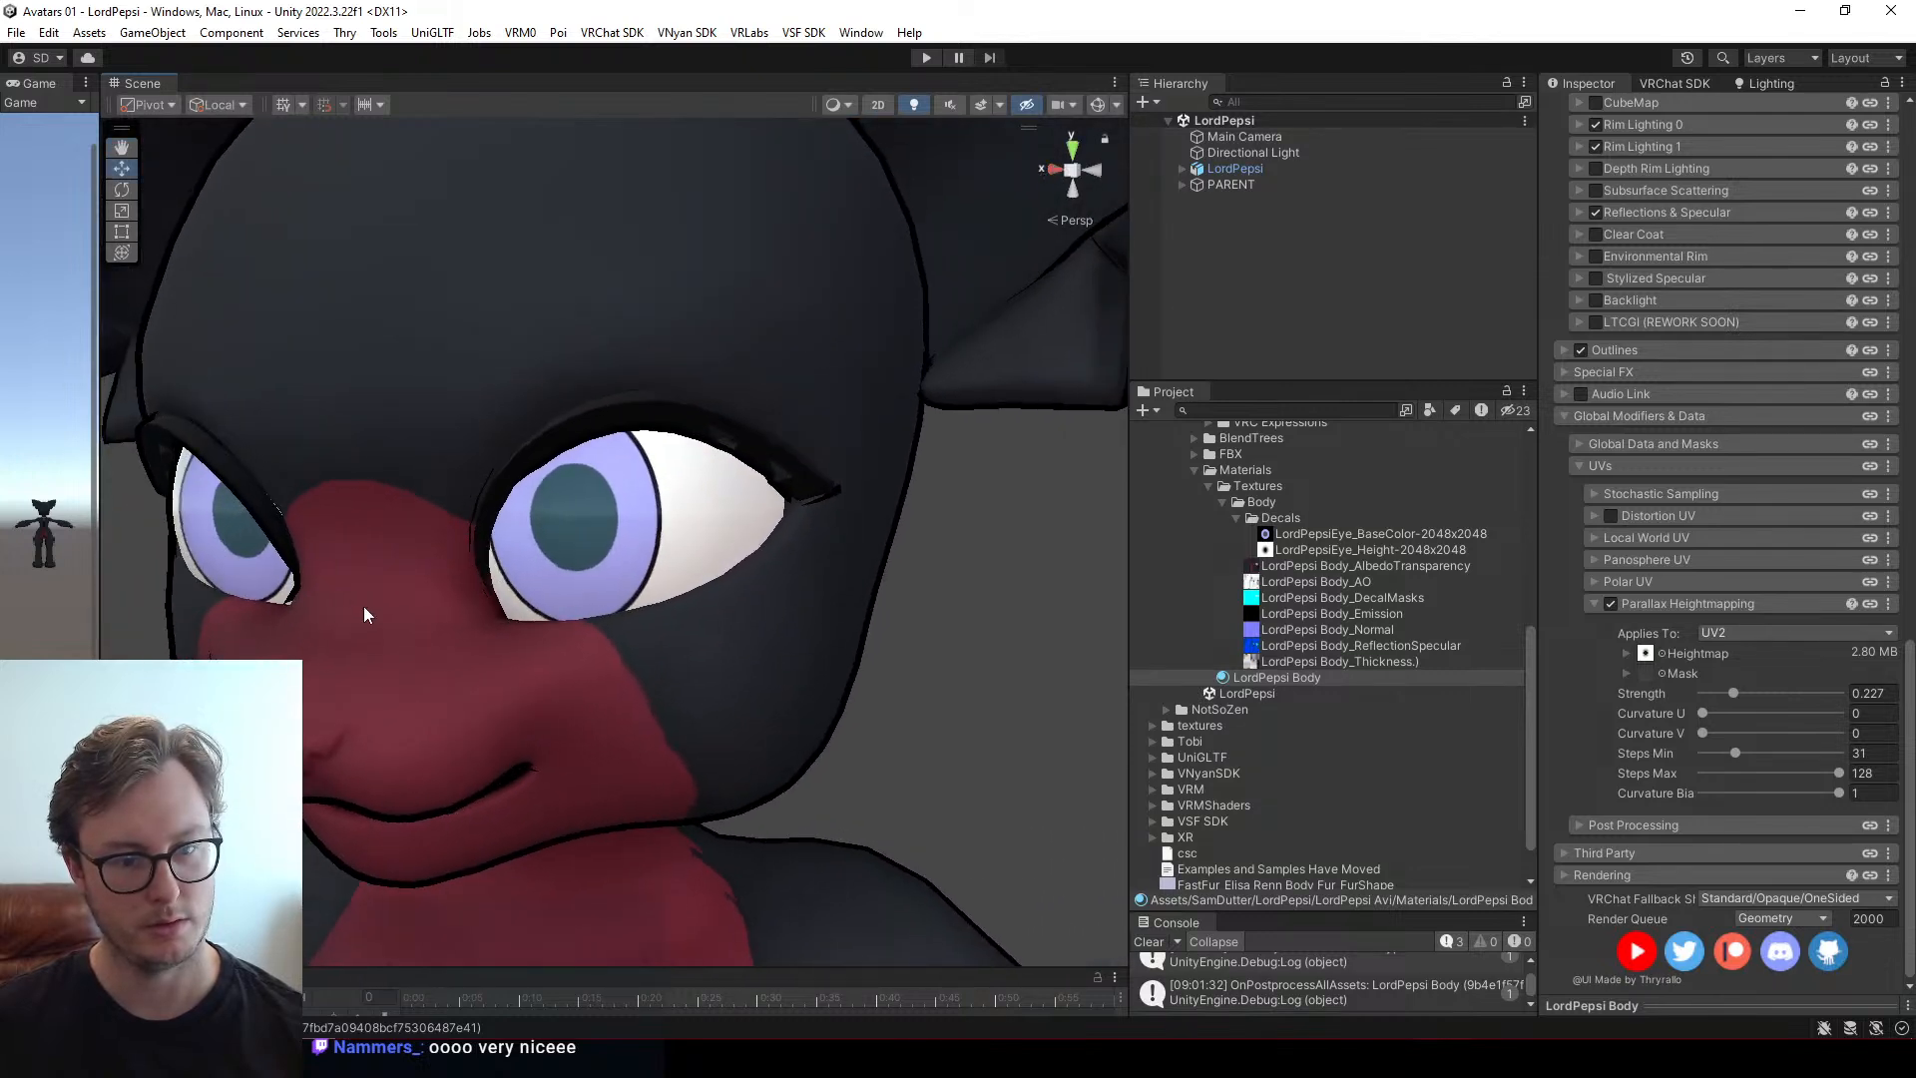
{"action": "left_click_drag", "start_coordinate": [526, 530], "coordinate": [417, 553], "text": "alt"}
{"action": "scroll", "coordinate": [589, 486], "scroll_direction": "up", "scroll_amount": 3}
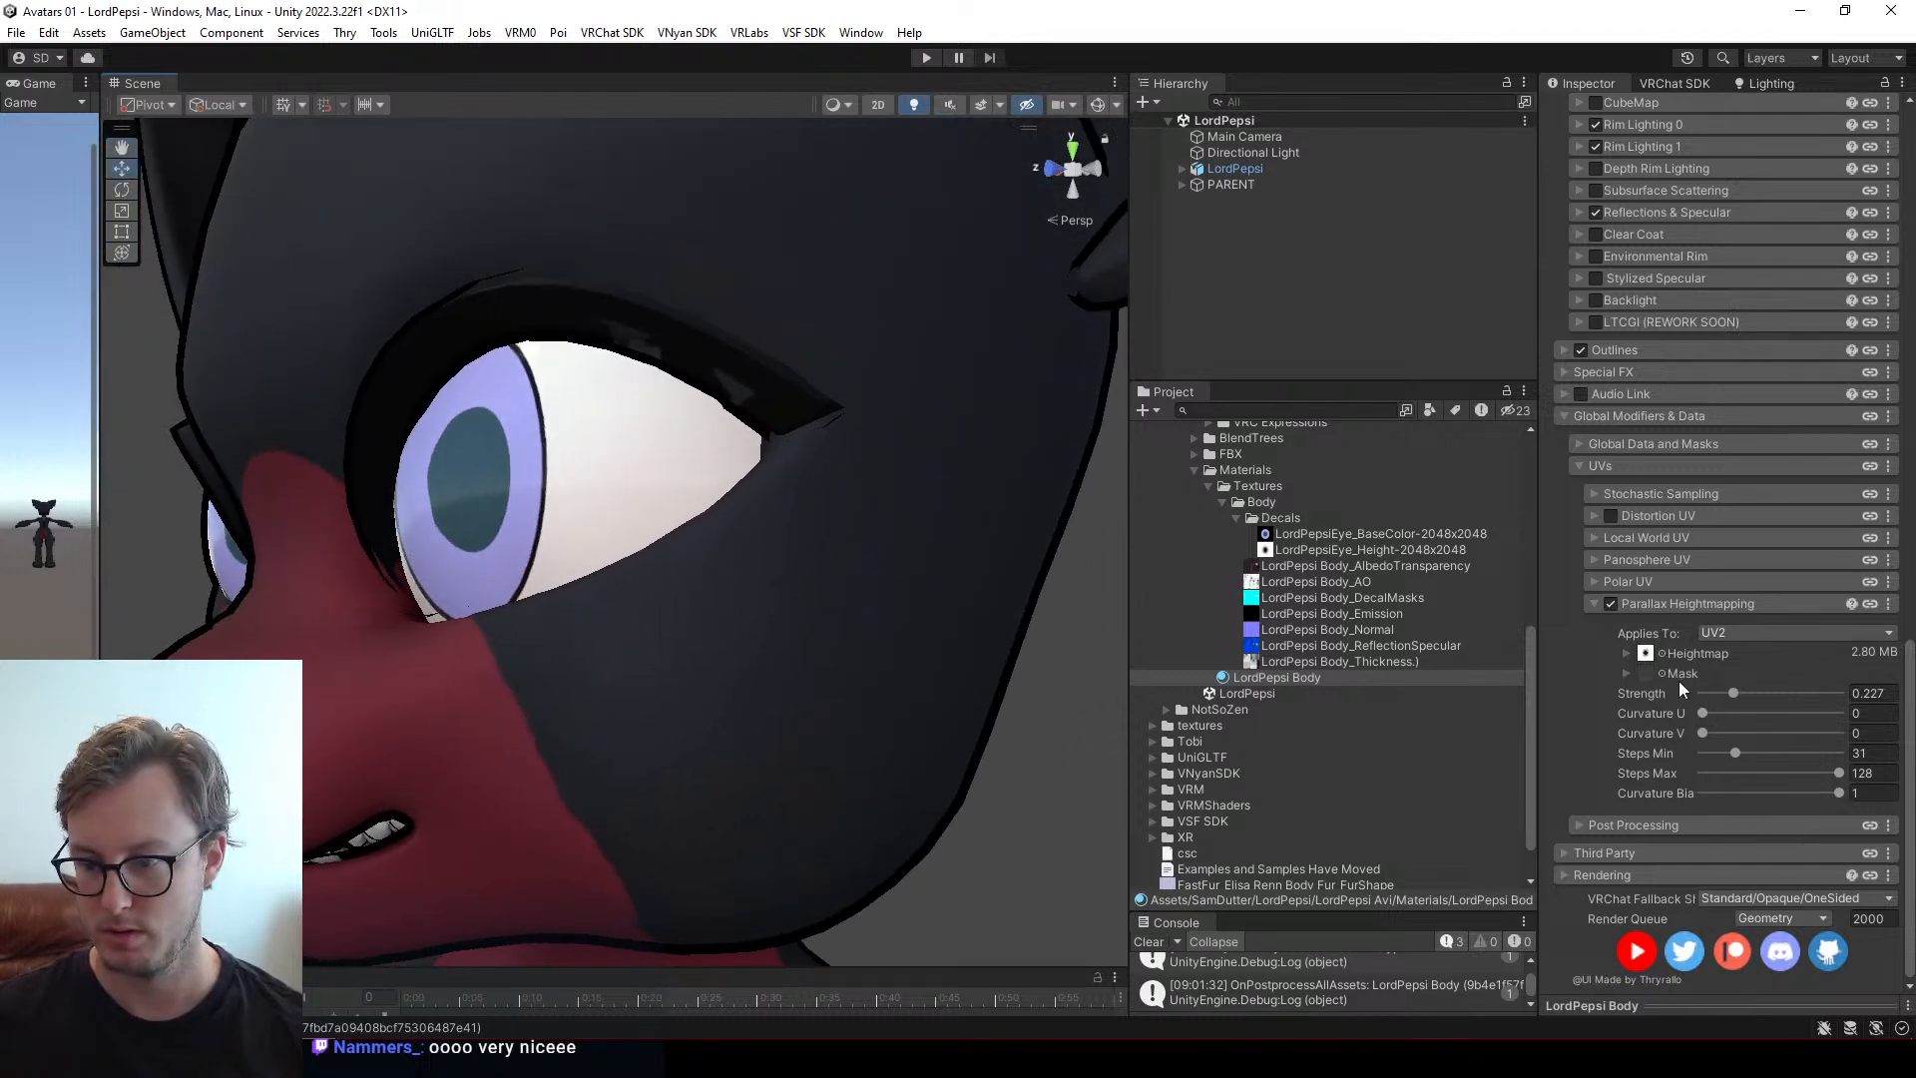
Set the parallax Curvature Bias to 0 and Strength to 0.144, and check the eyes from the front and side
{"action": "left_click_drag", "start_coordinate": [1837, 792], "coordinate": [1684, 789]}
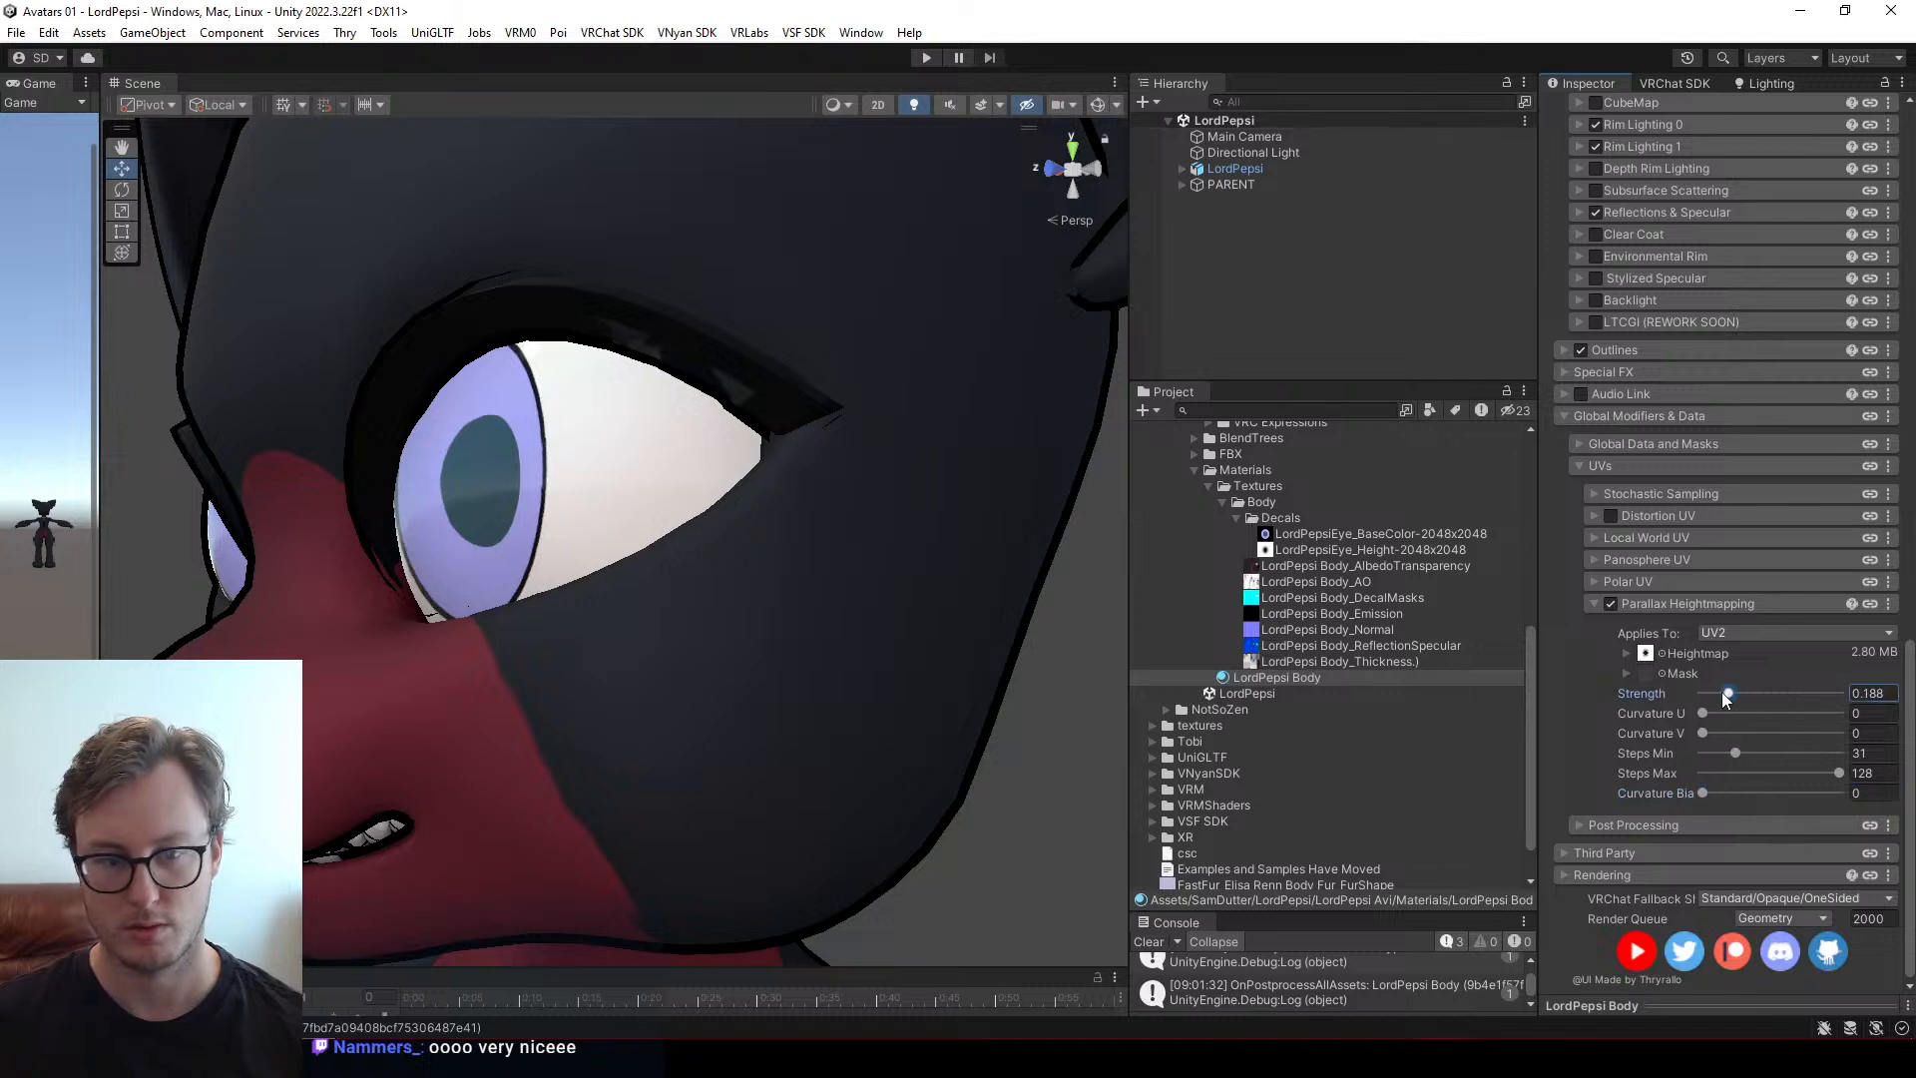
{"action": "left_click_drag", "start_coordinate": [1727, 698], "coordinate": [1723, 699]}
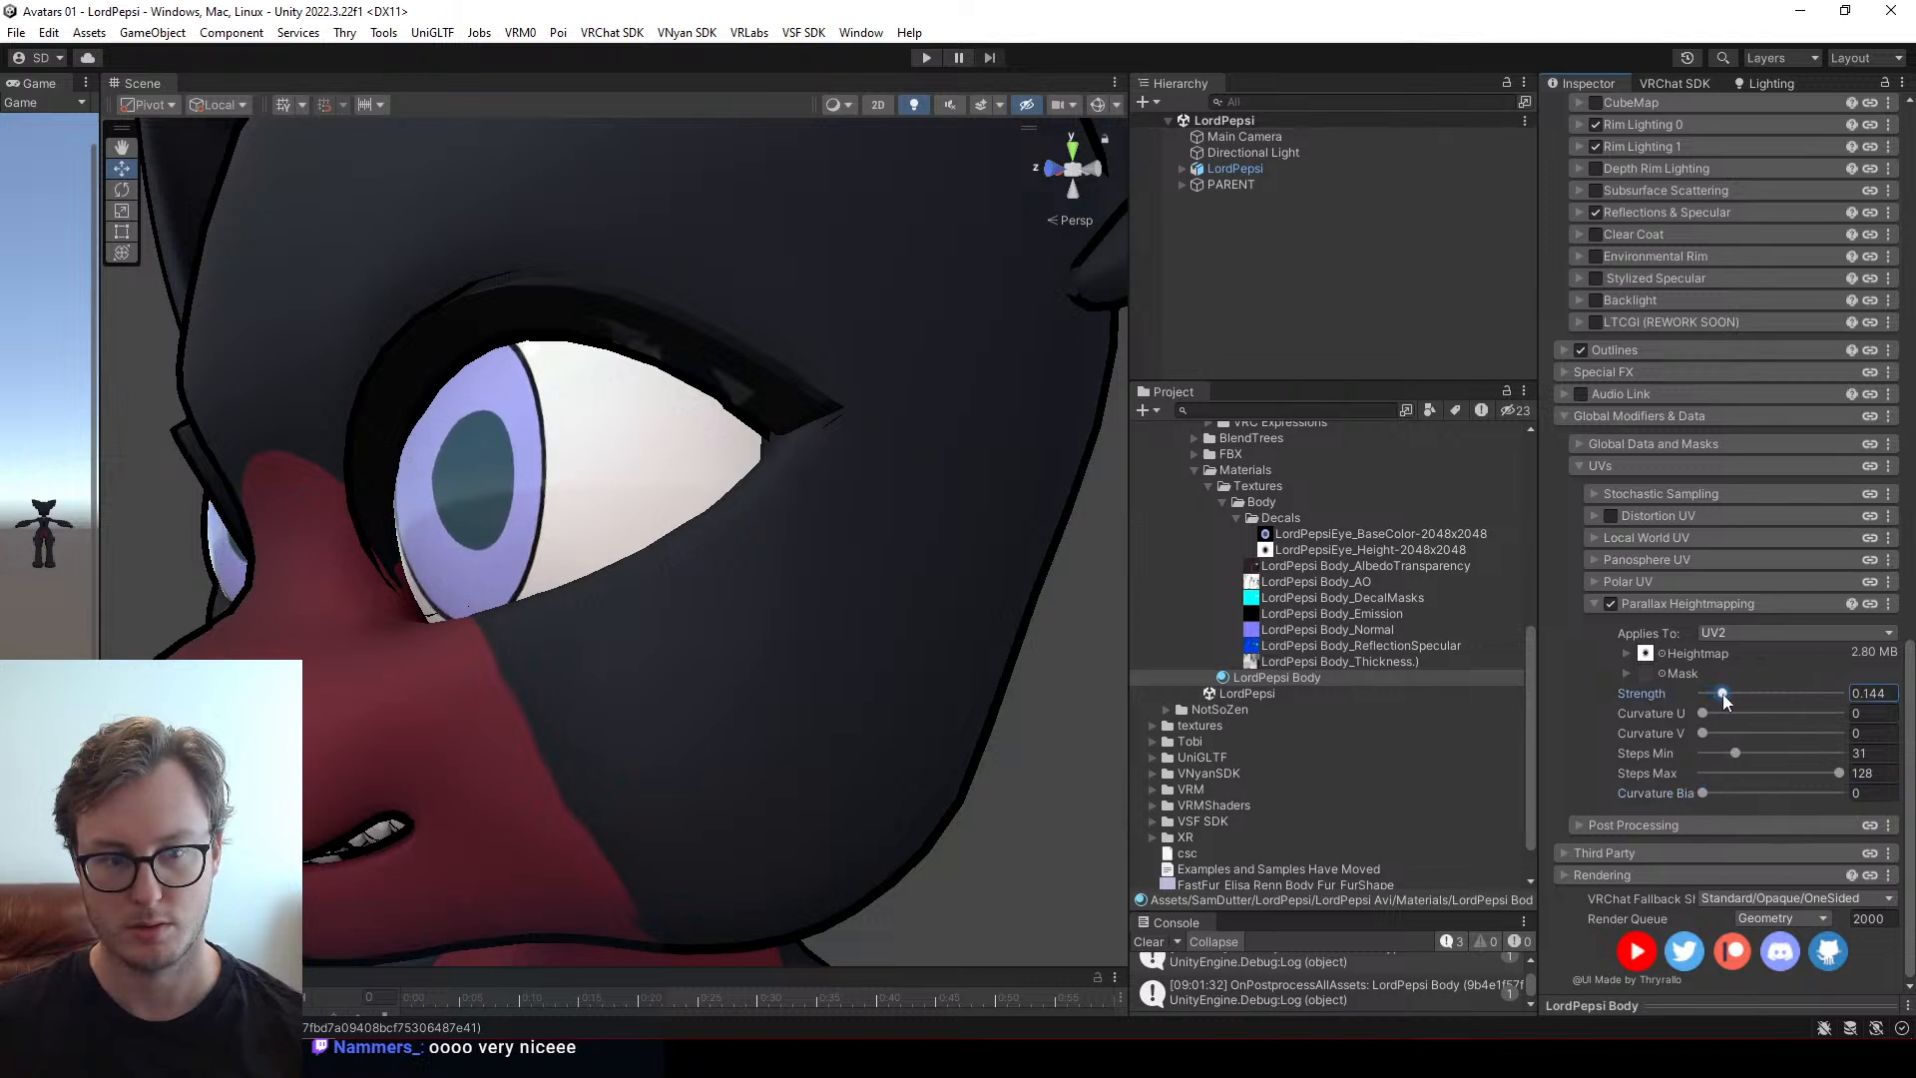
{"action": "left_click_drag", "start_coordinate": [595, 599], "coordinate": [700, 617], "text": "alt"}
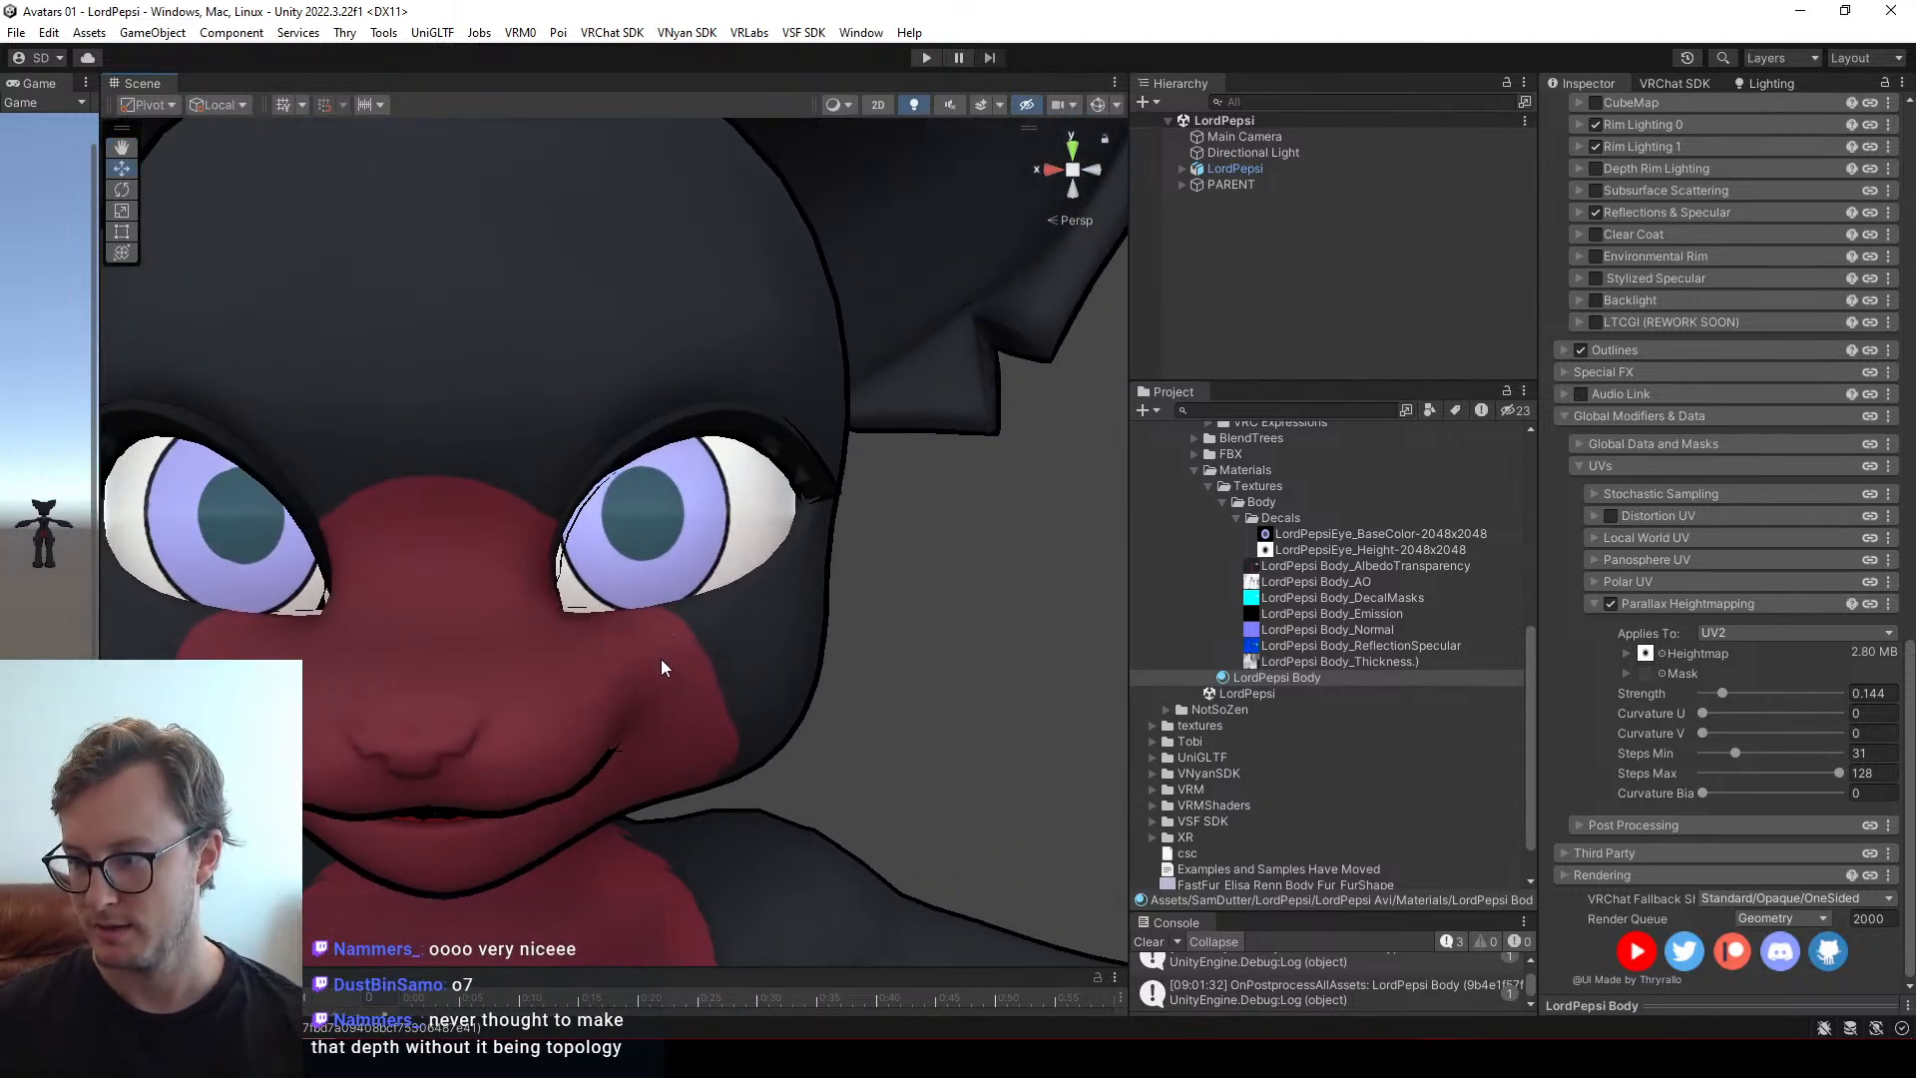
{"action": "left_click_drag", "start_coordinate": [650, 681], "coordinate": [559, 399], "text": "alt"}
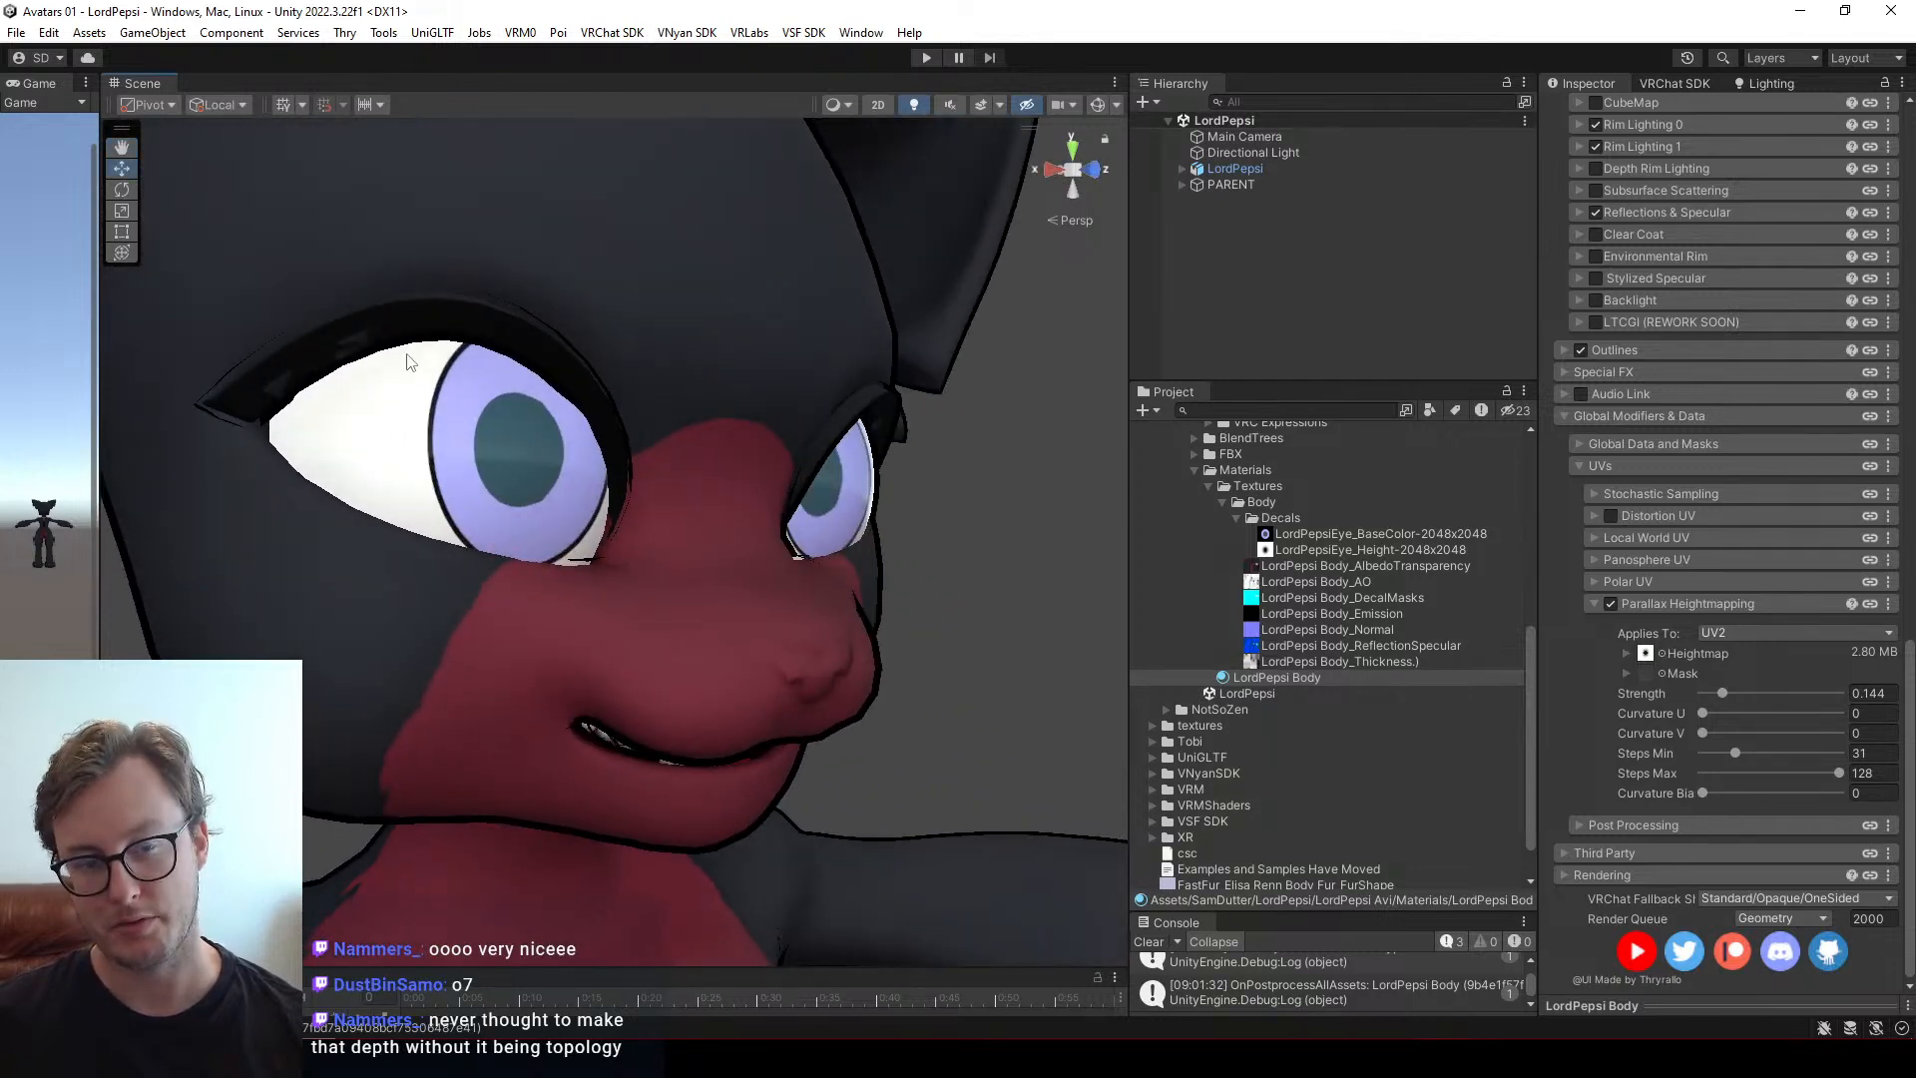
{"action": "scroll", "coordinate": [419, 367], "scroll_direction": "up", "scroll_amount": 3}
{"action": "left_click_drag", "start_coordinate": [701, 482], "coordinate": [611, 519], "text": "alt"}
Switch to InstaMAT Studio, close the export dialog, slightly enlarge the pupil shape in the Transform node, and save
{"action": "key", "text": "alt+Tab"}
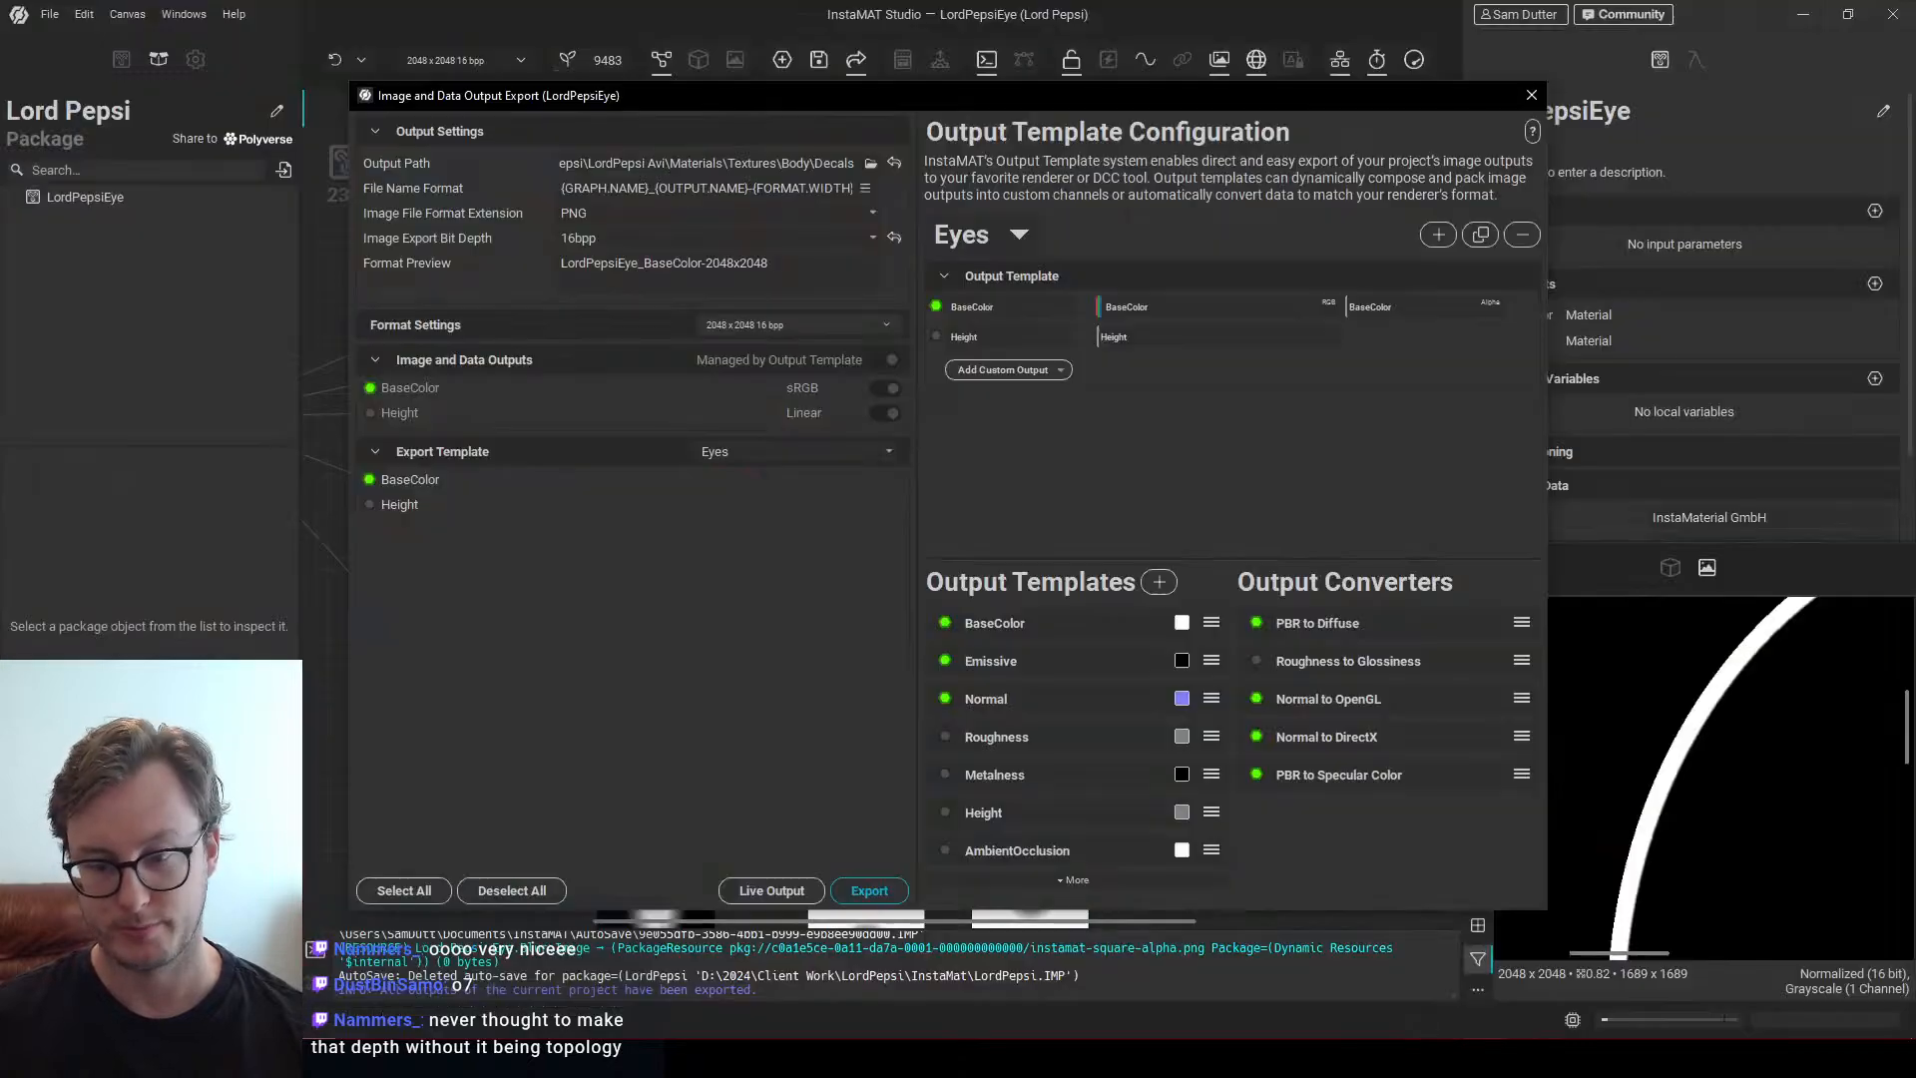
{"action": "left_click", "coordinate": [1532, 94]}
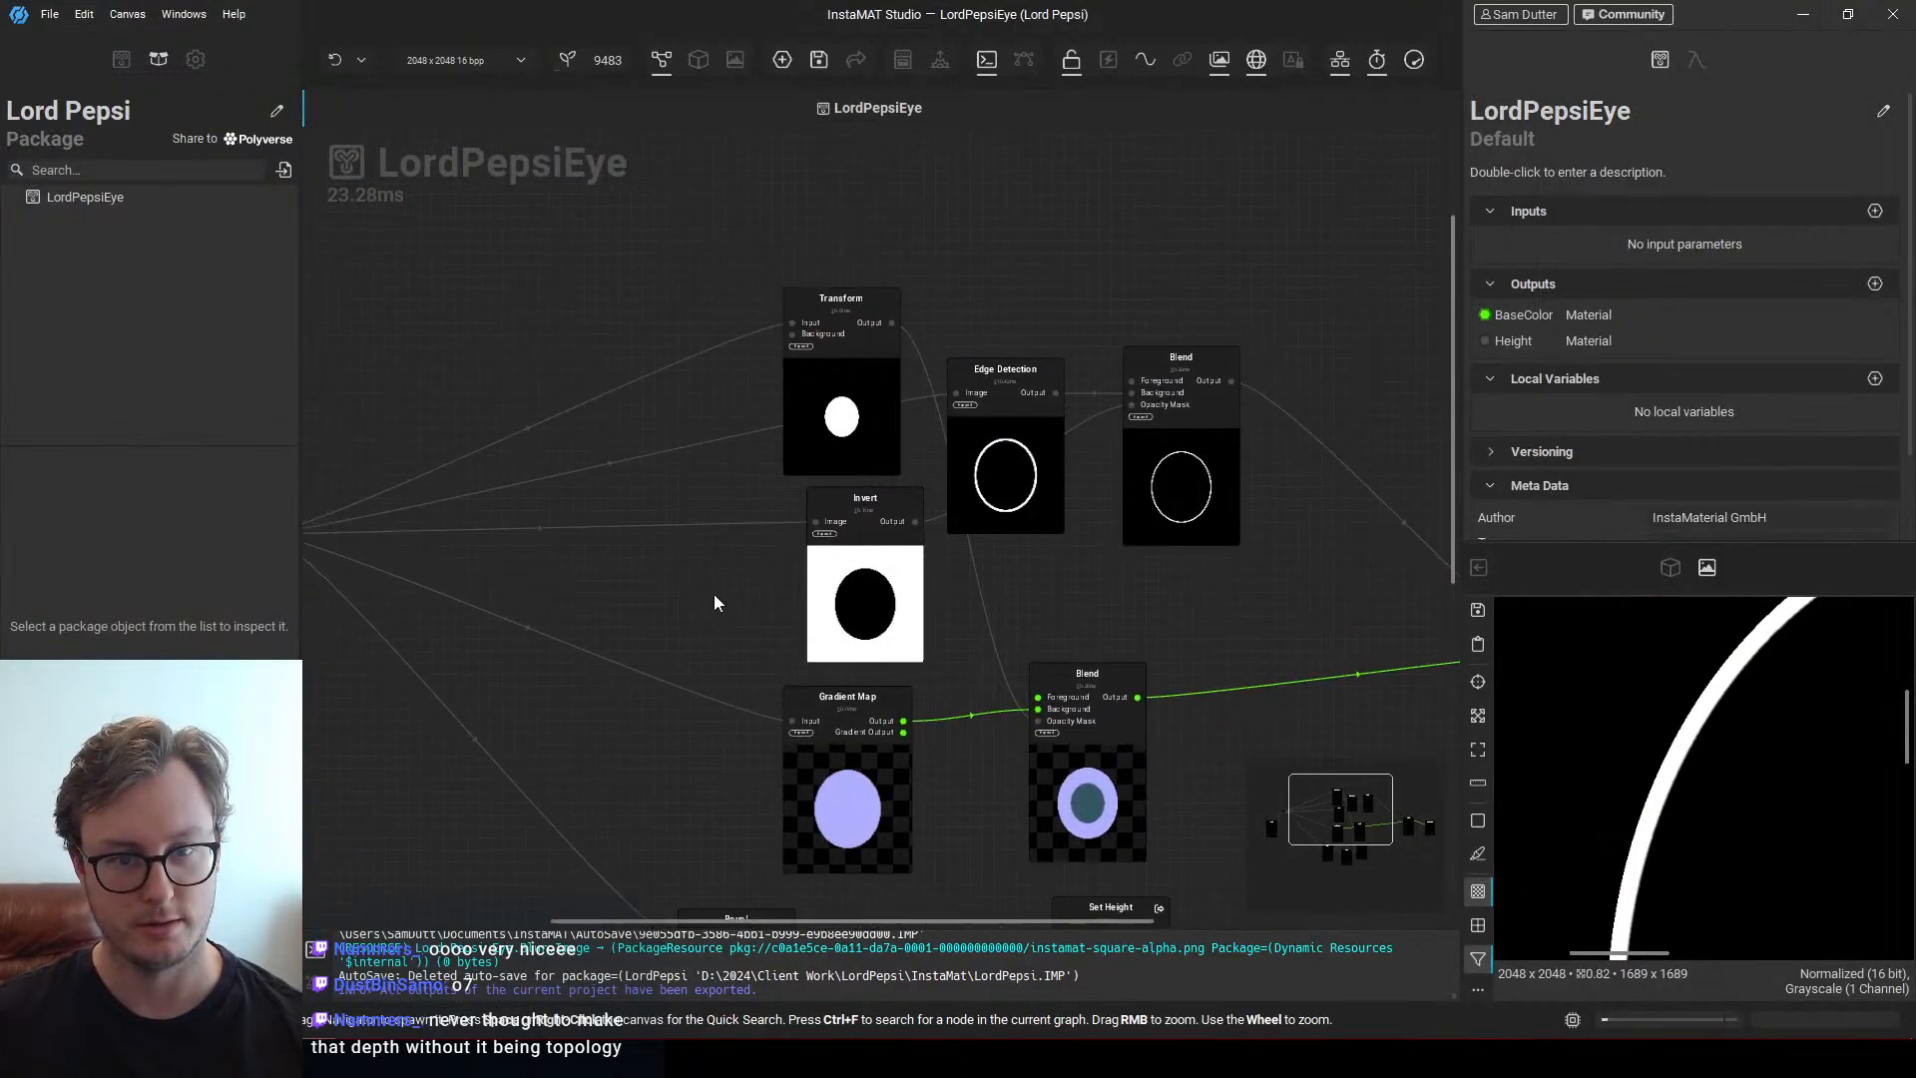
{"action": "left_click", "coordinate": [841, 329]}
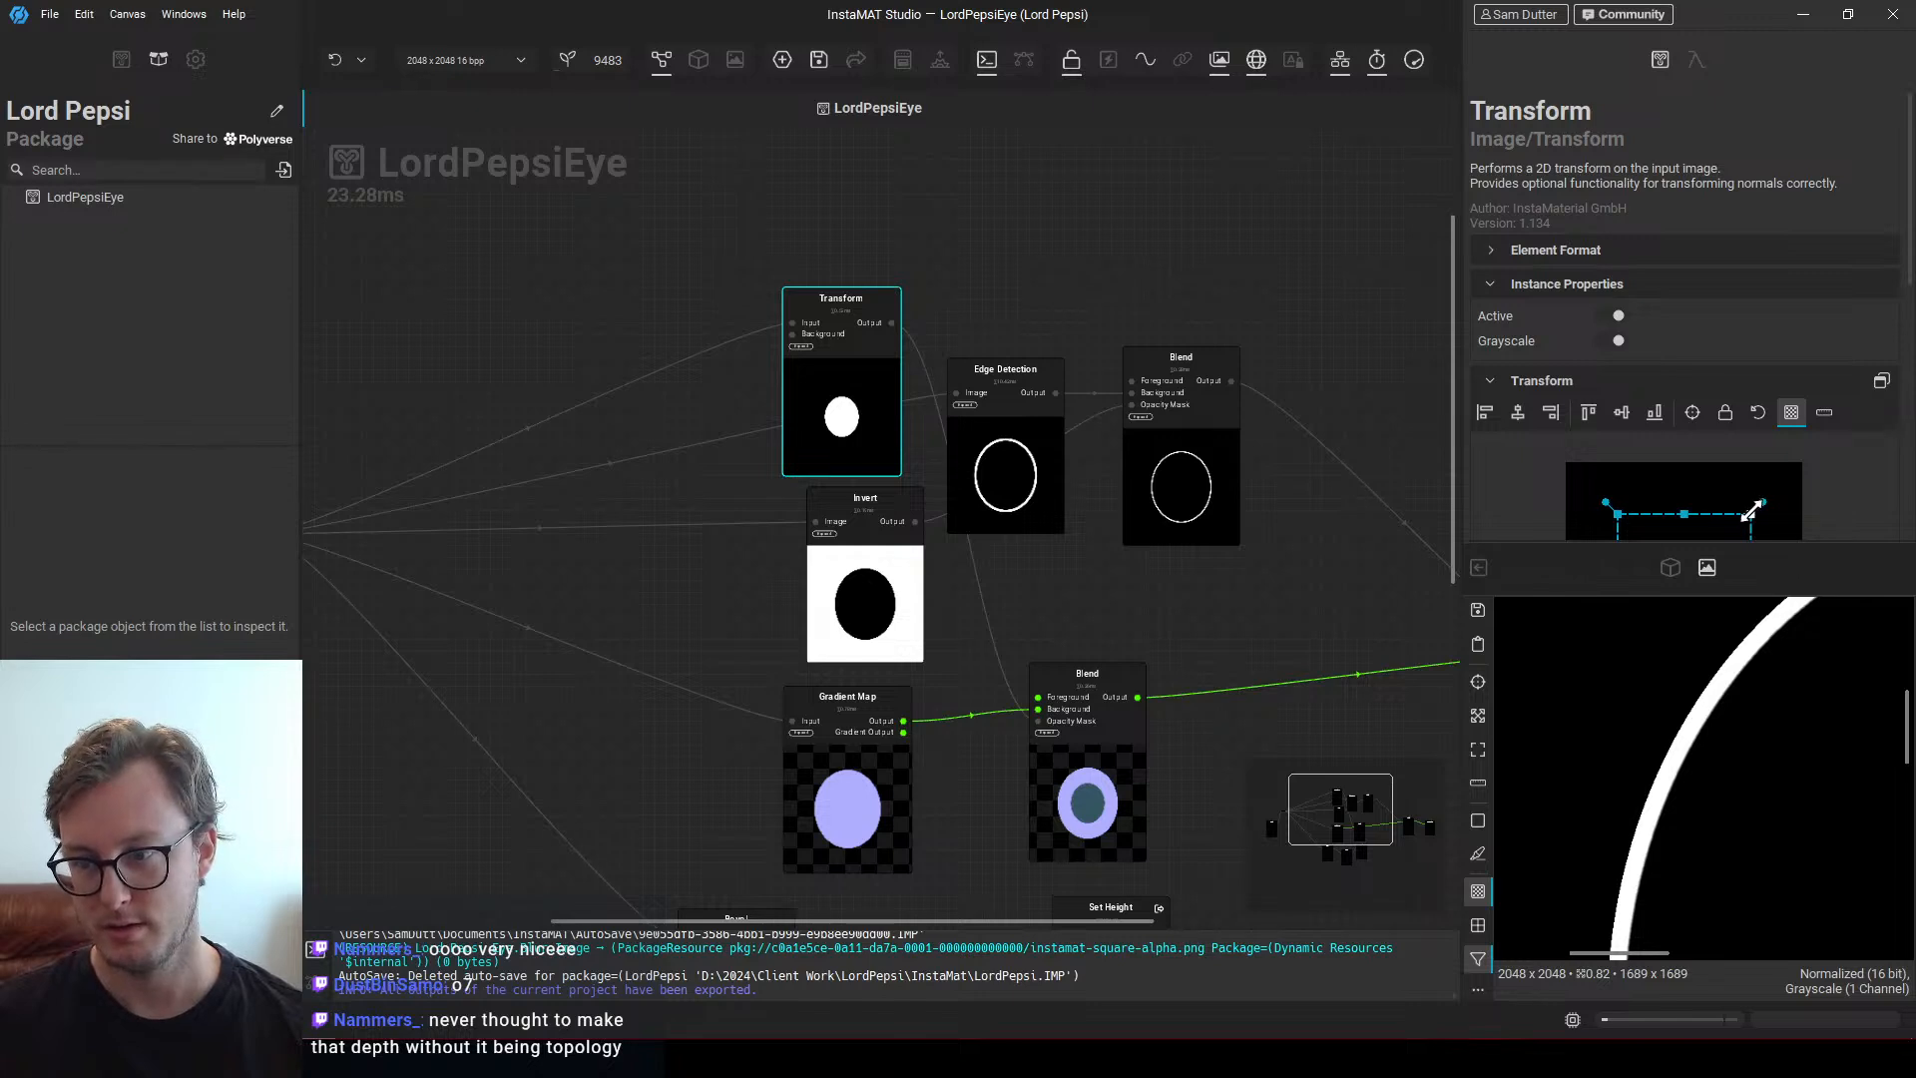
{"action": "left_click_drag", "start_coordinate": [1751, 512], "coordinate": [1769, 495]}
{"action": "key", "text": "ctrl+s"}
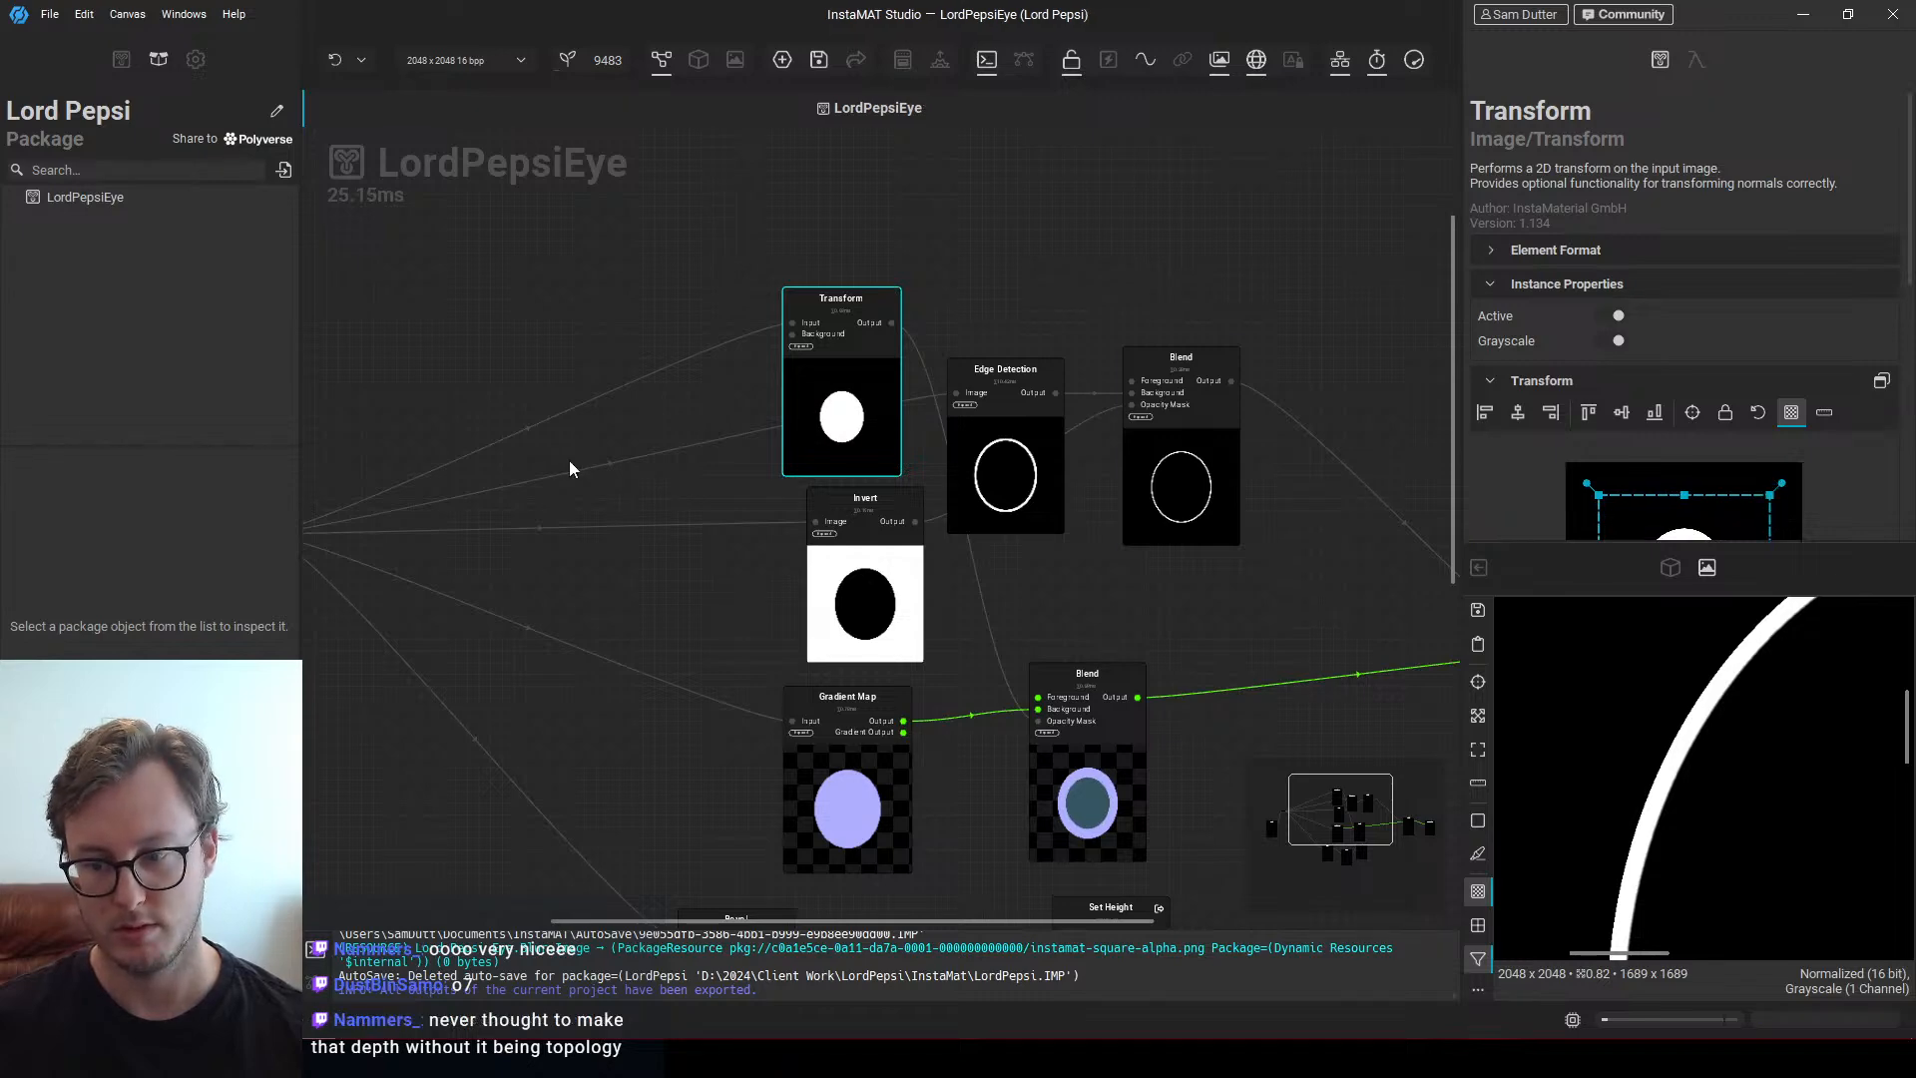
Preview the final Blend node that feeds Set Base Color
{"action": "middle_click_drag", "start_coordinate": [1109, 645], "coordinate": [705, 414]}
{"action": "scroll", "coordinate": [920, 572], "scroll_direction": "up", "scroll_amount": 5}
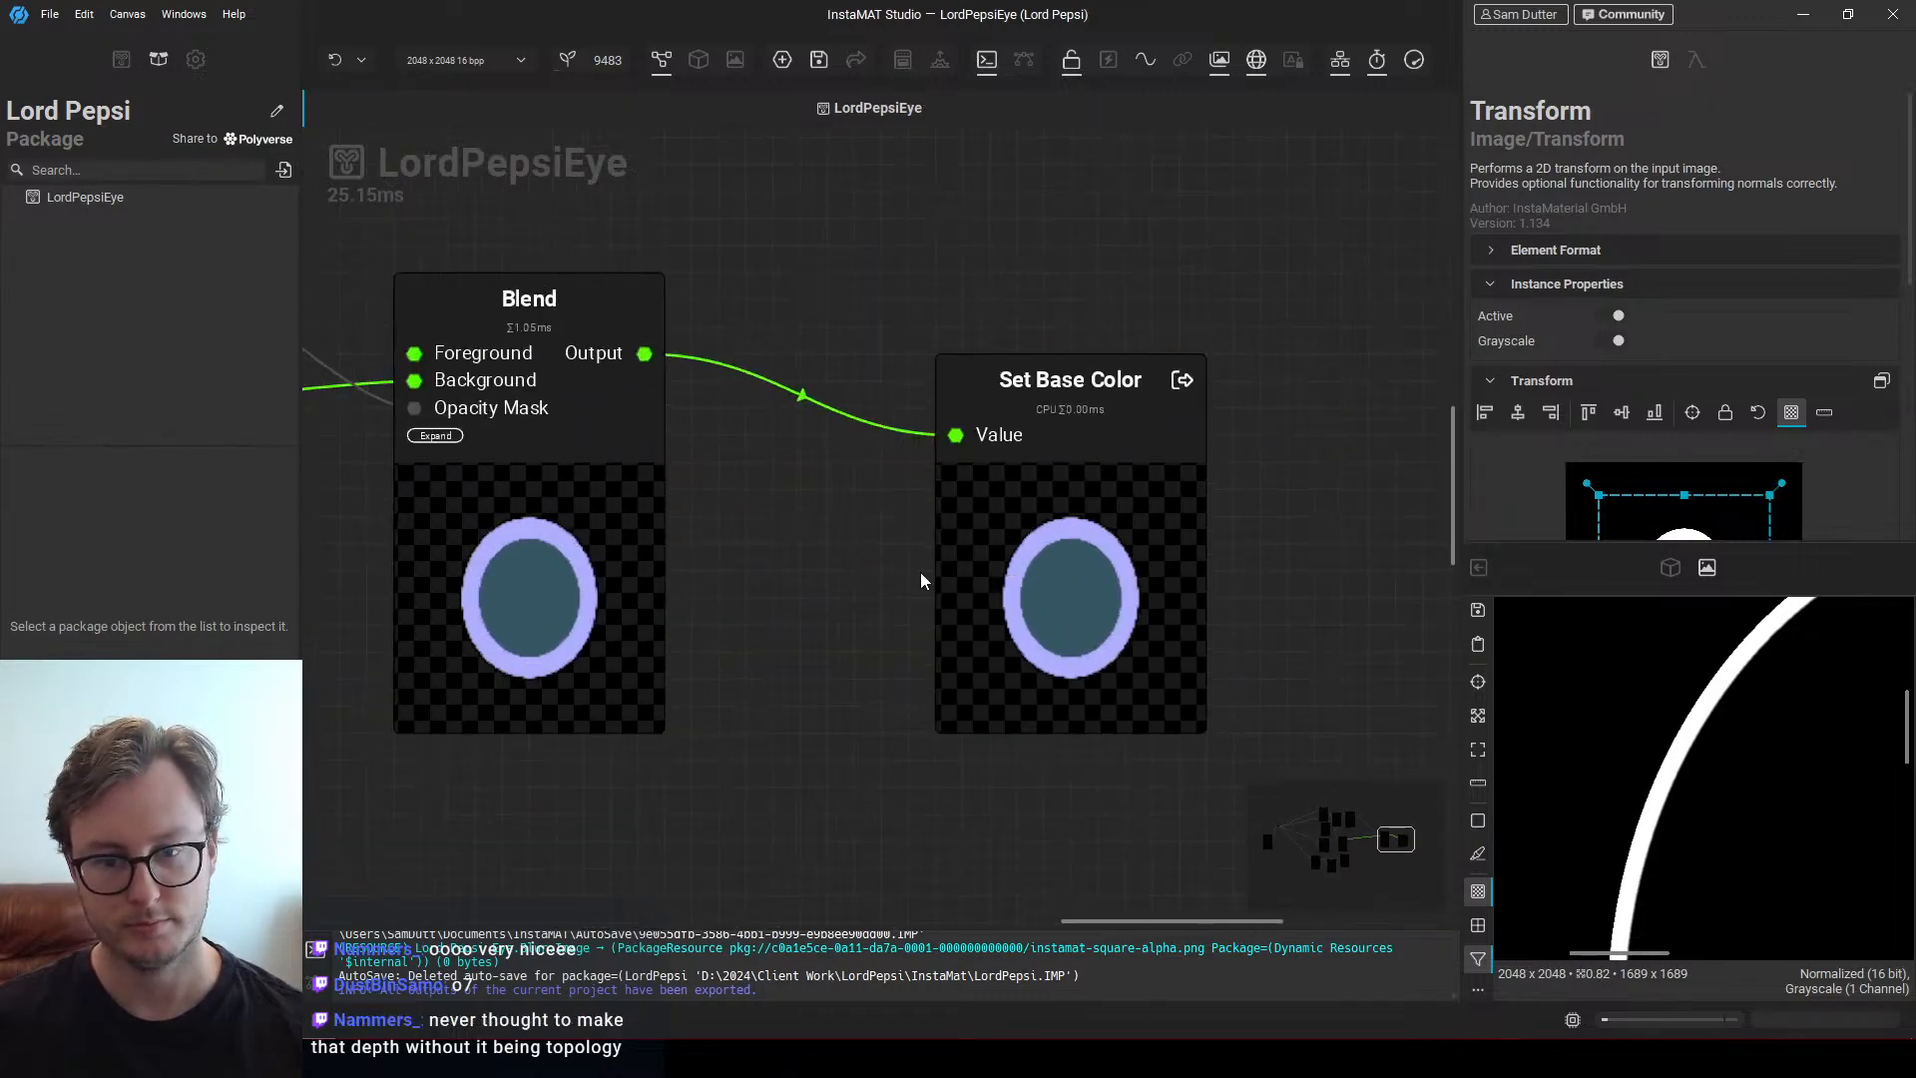
{"action": "left_click", "coordinate": [1026, 612]}
{"action": "left_click", "coordinate": [612, 586]}
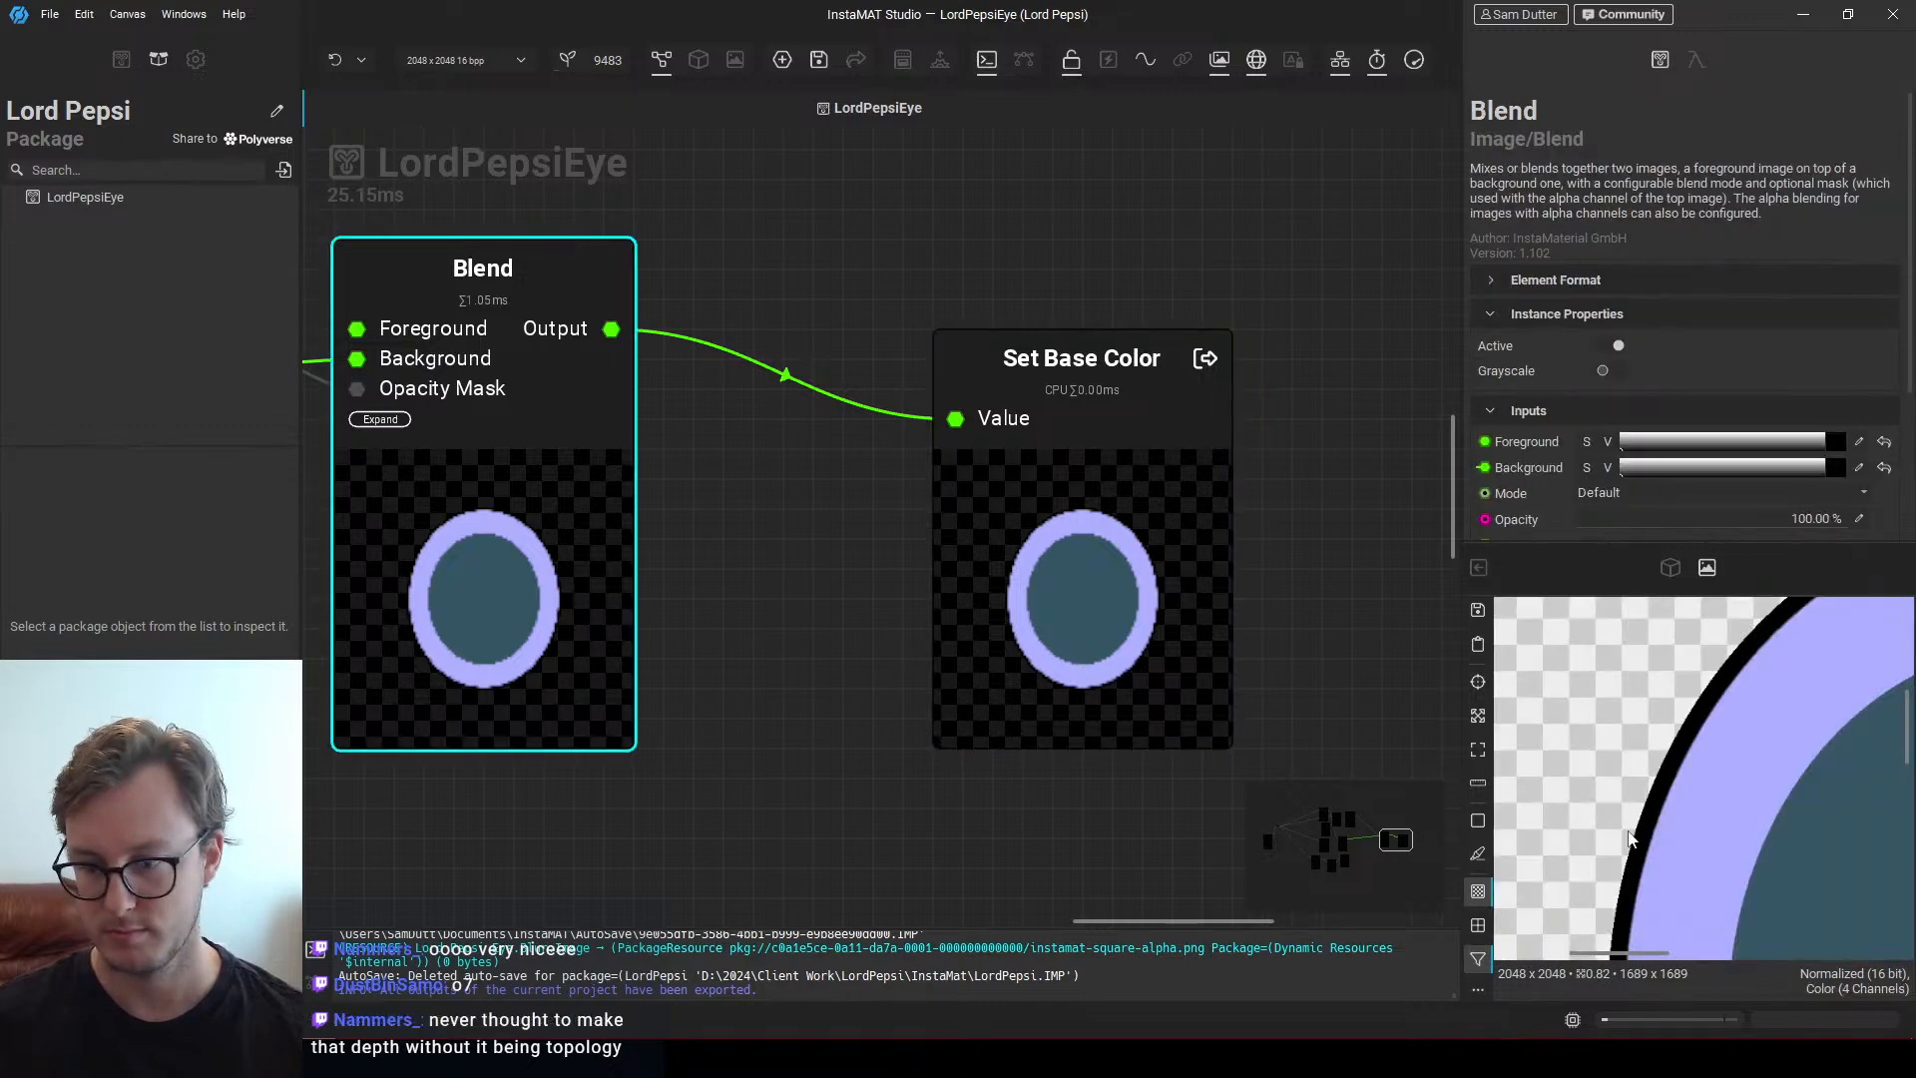
Rearrange the graph by moving the Invert, Edge Detection and outline Blend nodes up and the Transform node down above the Gradient Map
{"action": "middle_click_drag", "start_coordinate": [385, 579], "coordinate": [935, 645]}
{"action": "scroll", "coordinate": [936, 639], "scroll_direction": "down", "scroll_amount": 4}
{"action": "middle_click_drag", "start_coordinate": [707, 624], "coordinate": [963, 618]}
{"action": "middle_click_drag", "start_coordinate": [712, 706], "coordinate": [833, 681]}
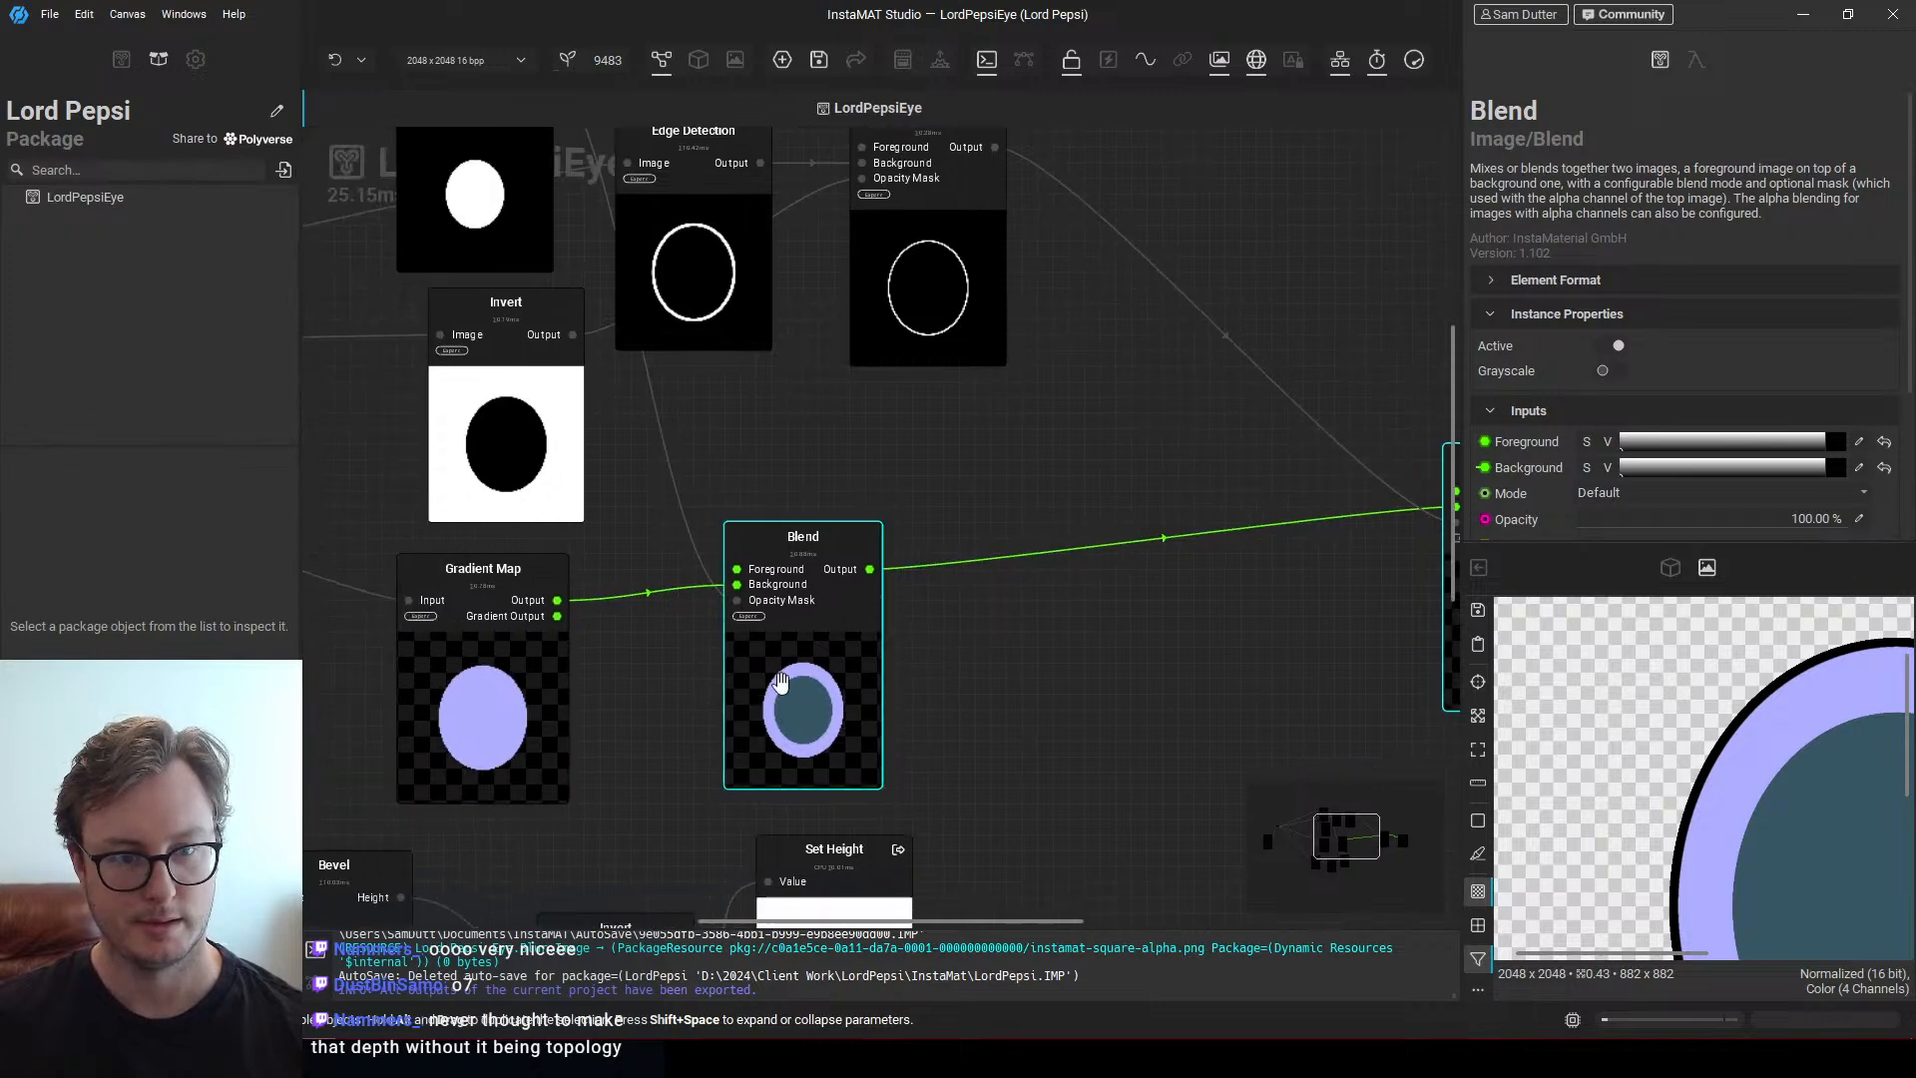
{"action": "middle_click_drag", "start_coordinate": [593, 623], "coordinate": [851, 792]}
{"action": "middle_click_drag", "start_coordinate": [812, 551], "coordinate": [881, 744]}
{"action": "scroll", "coordinate": [825, 604], "scroll_direction": "down", "scroll_amount": 4}
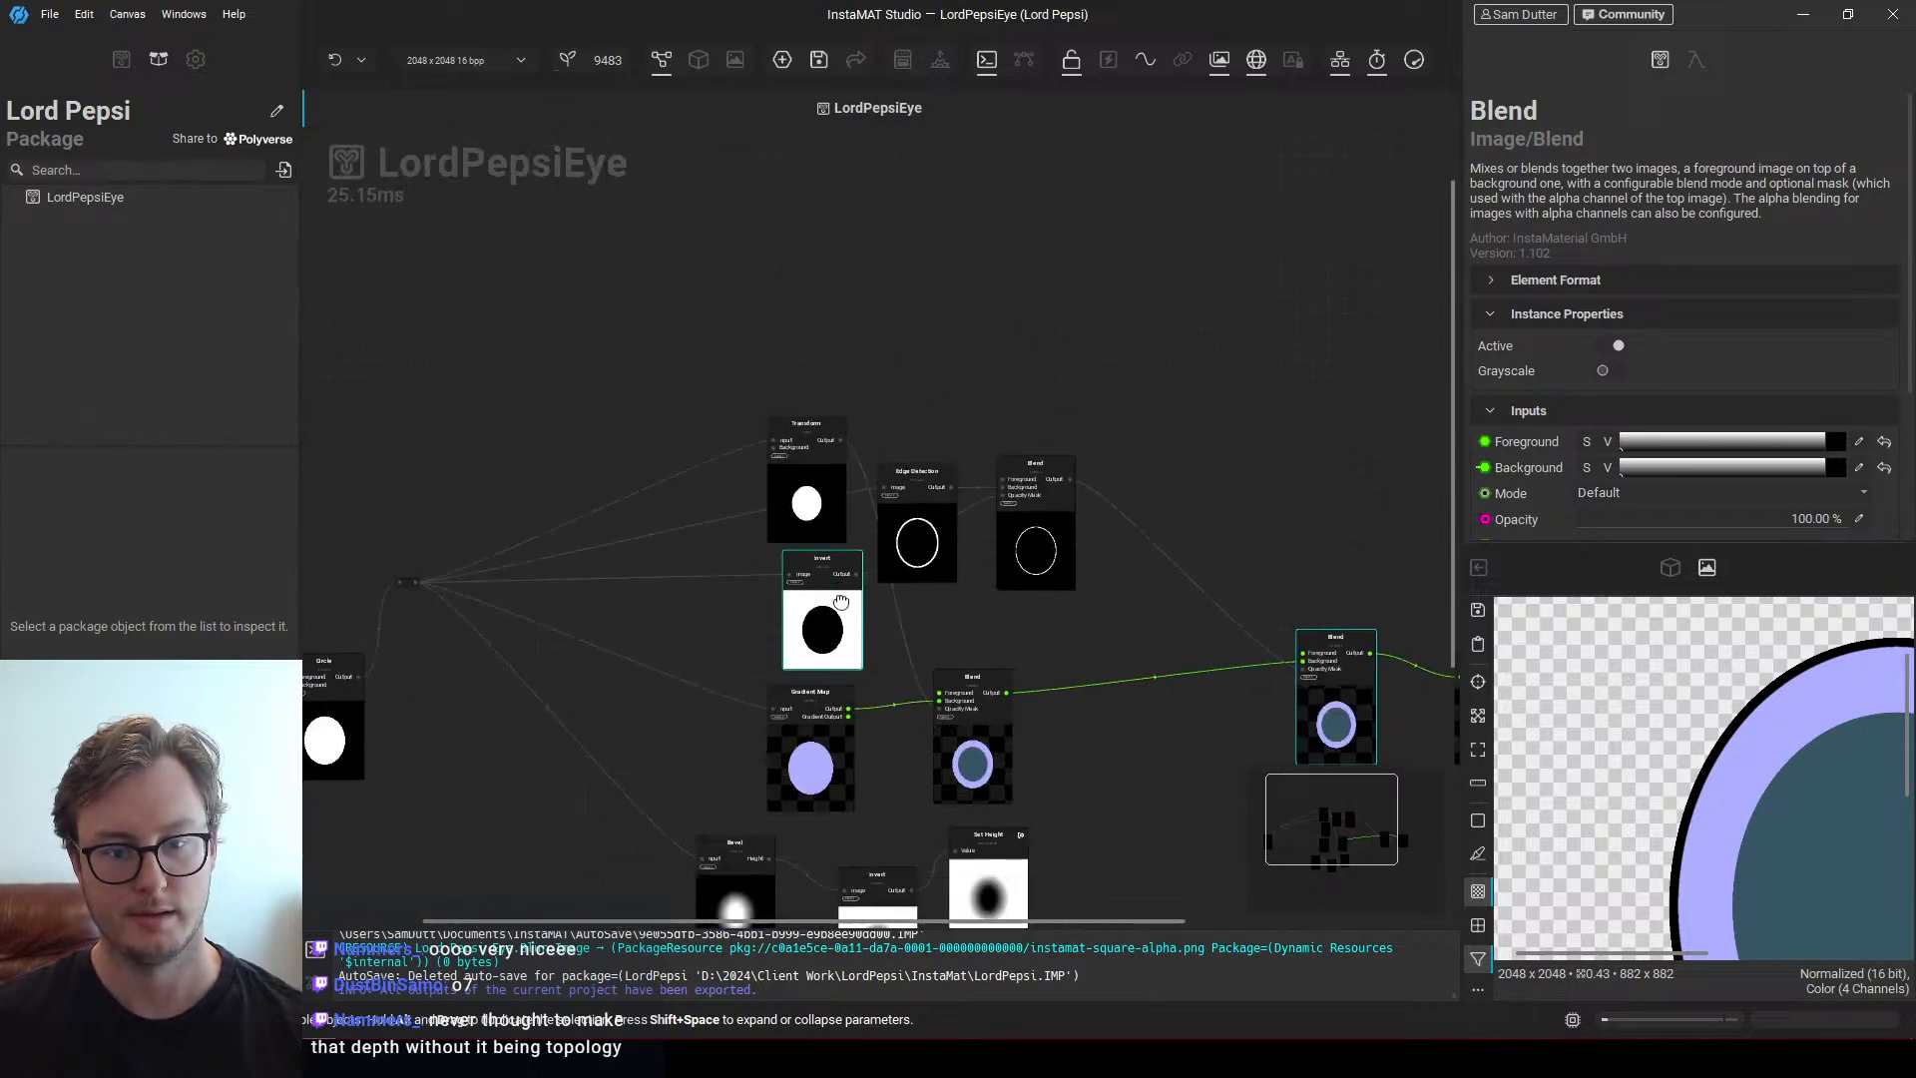
{"action": "left_click_drag", "start_coordinate": [841, 602], "coordinate": [823, 524]}
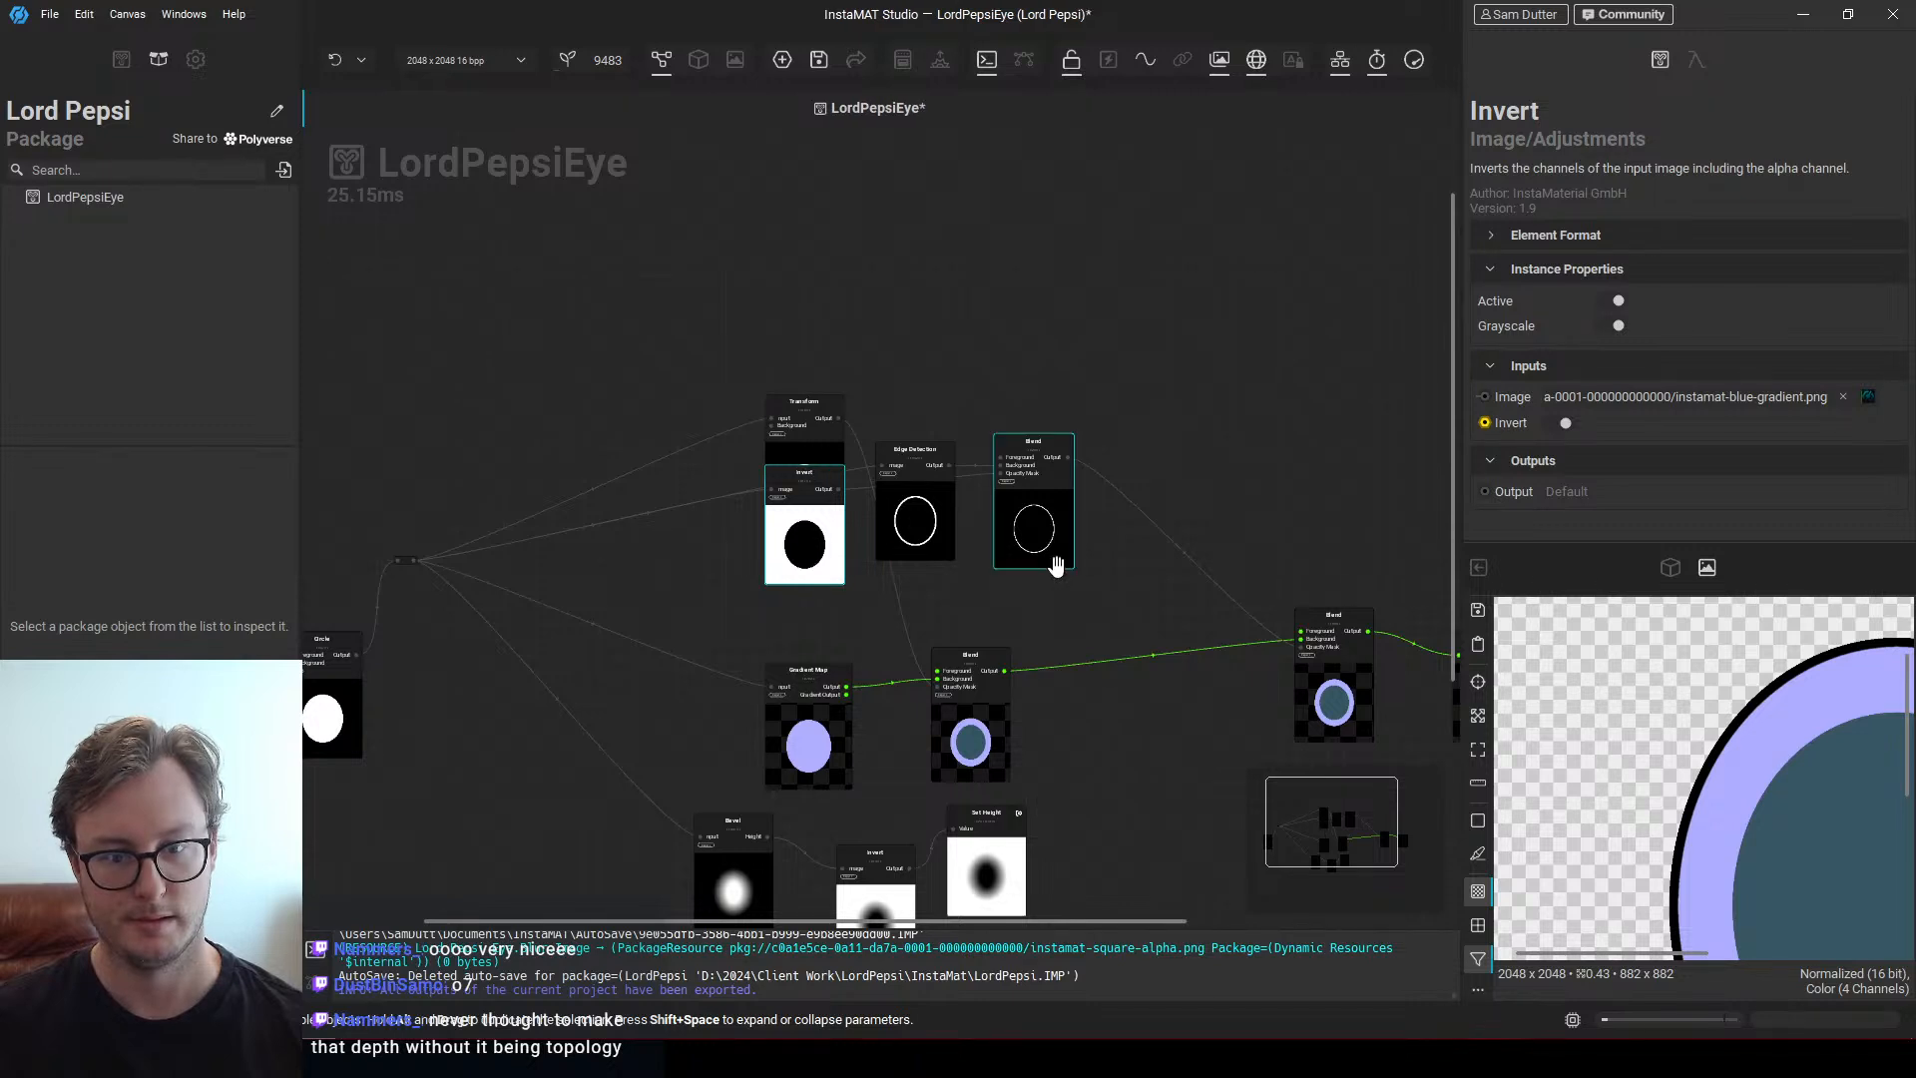
{"action": "left_click_drag", "start_coordinate": [1068, 599], "coordinate": [805, 548]}
{"action": "left_click_drag", "start_coordinate": [906, 507], "coordinate": [858, 246]}
{"action": "left_click_drag", "start_coordinate": [812, 470], "coordinate": [821, 639]}
{"action": "scroll", "coordinate": [818, 596], "scroll_direction": "up", "scroll_amount": 4}
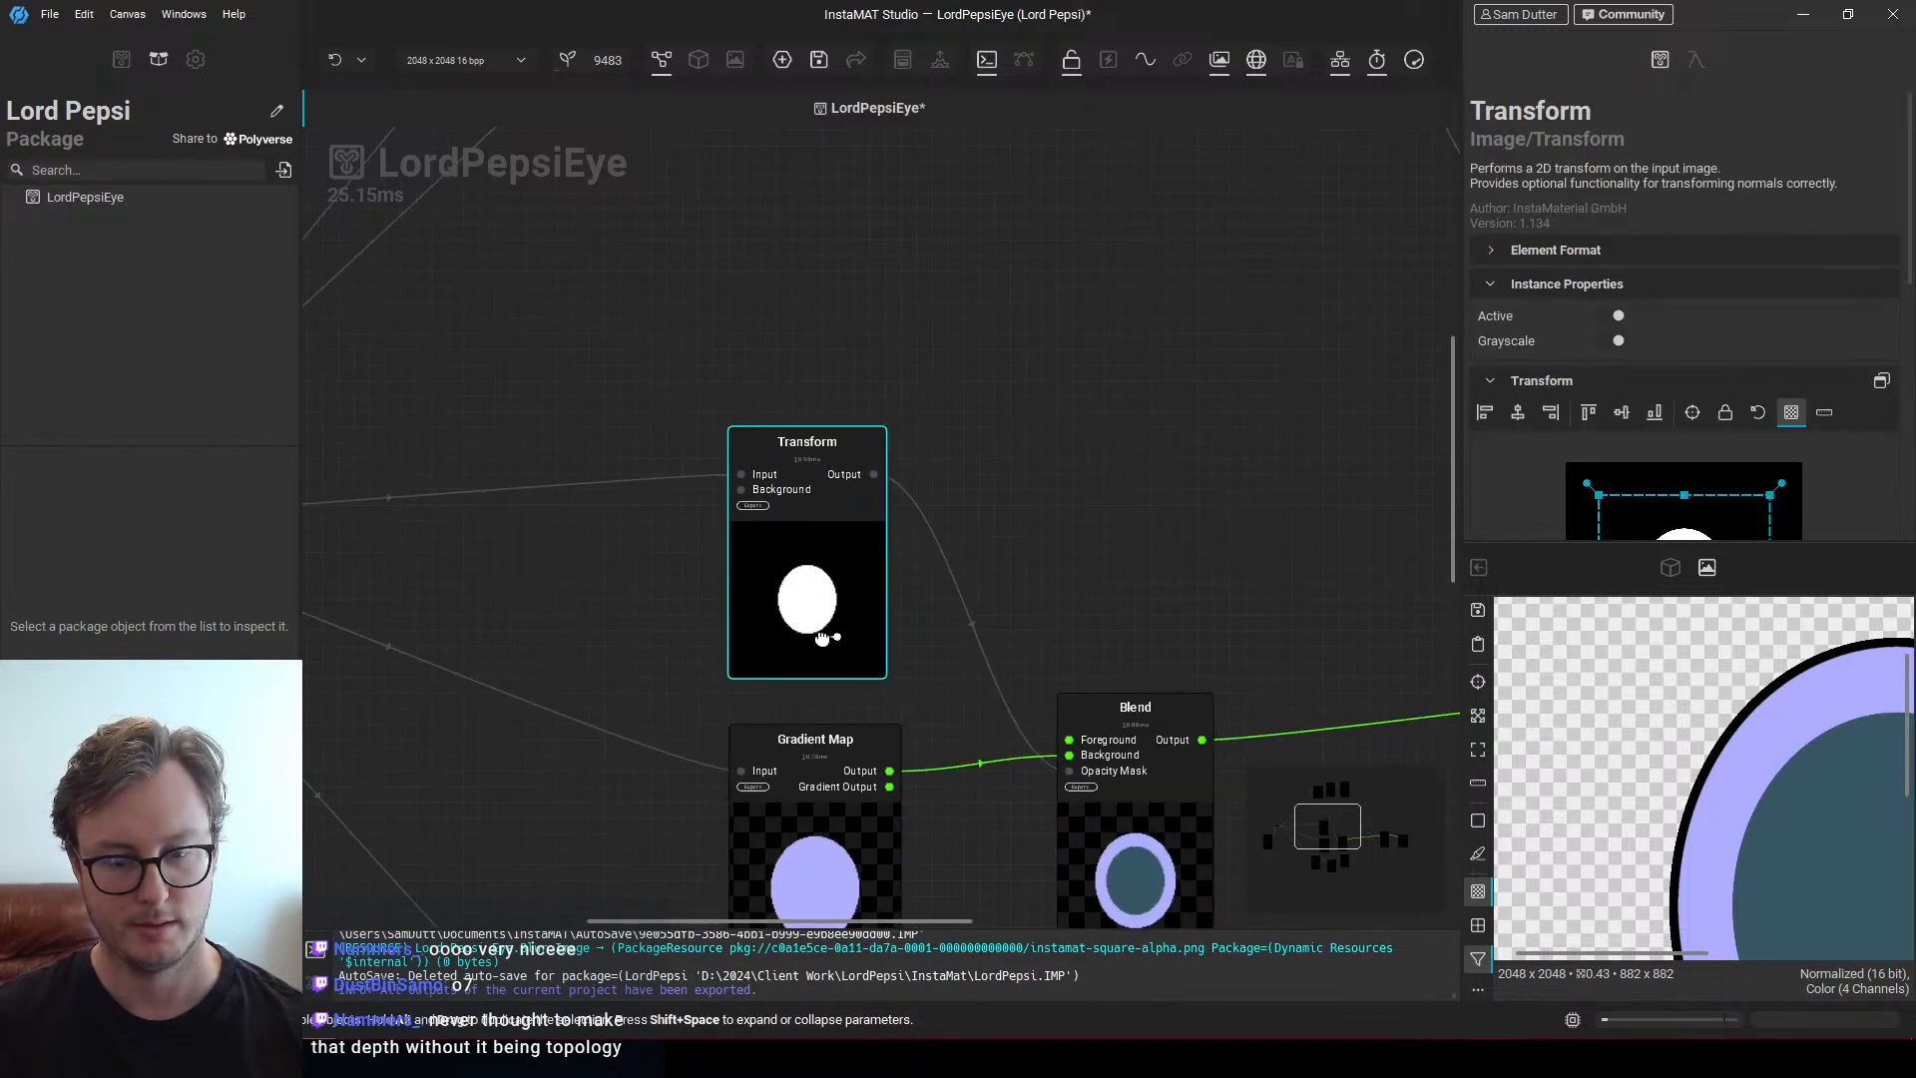
Add a Blur node after the pupil's Transform and connect its output to the Blend's Opacity Mask
{"action": "key", "text": "space"}
{"action": "type", "text": "blur"}
{"action": "key", "text": "Return"}
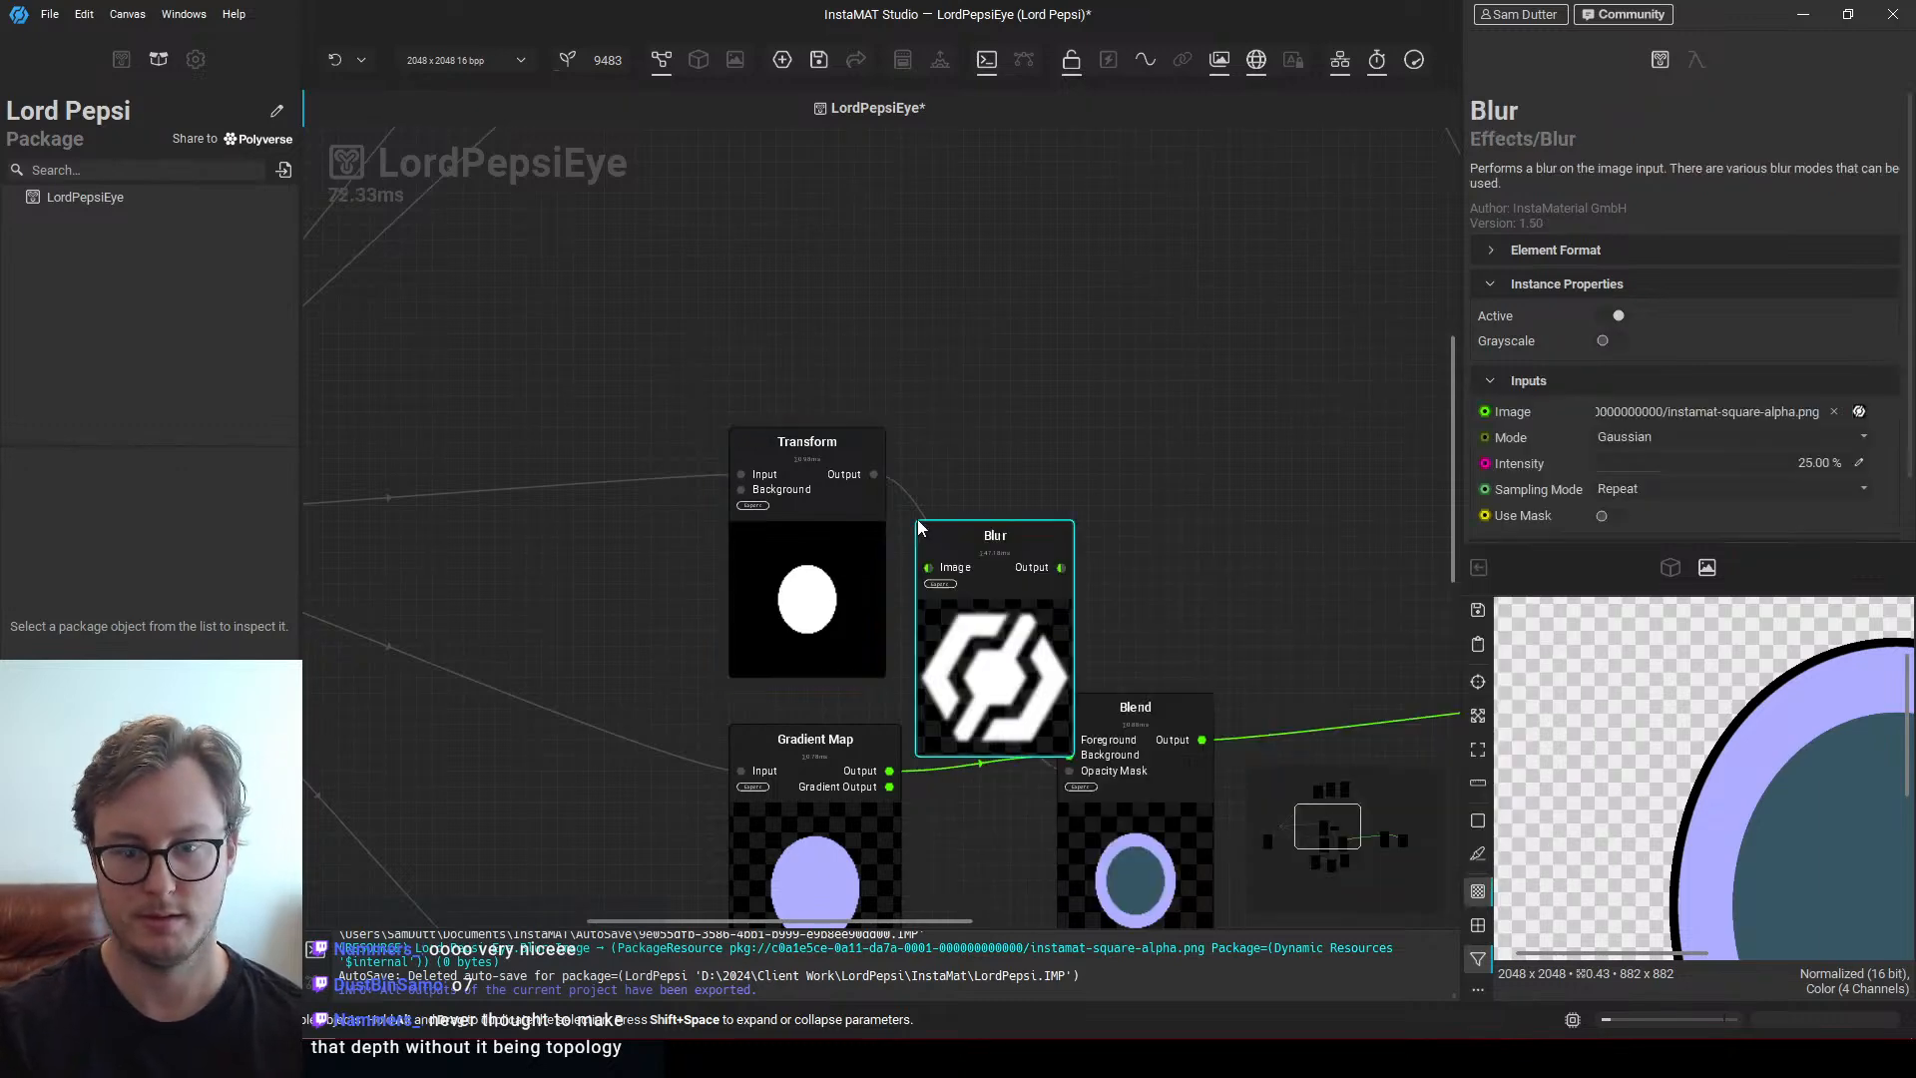
{"action": "left_click_drag", "start_coordinate": [920, 529], "coordinate": [951, 404]}
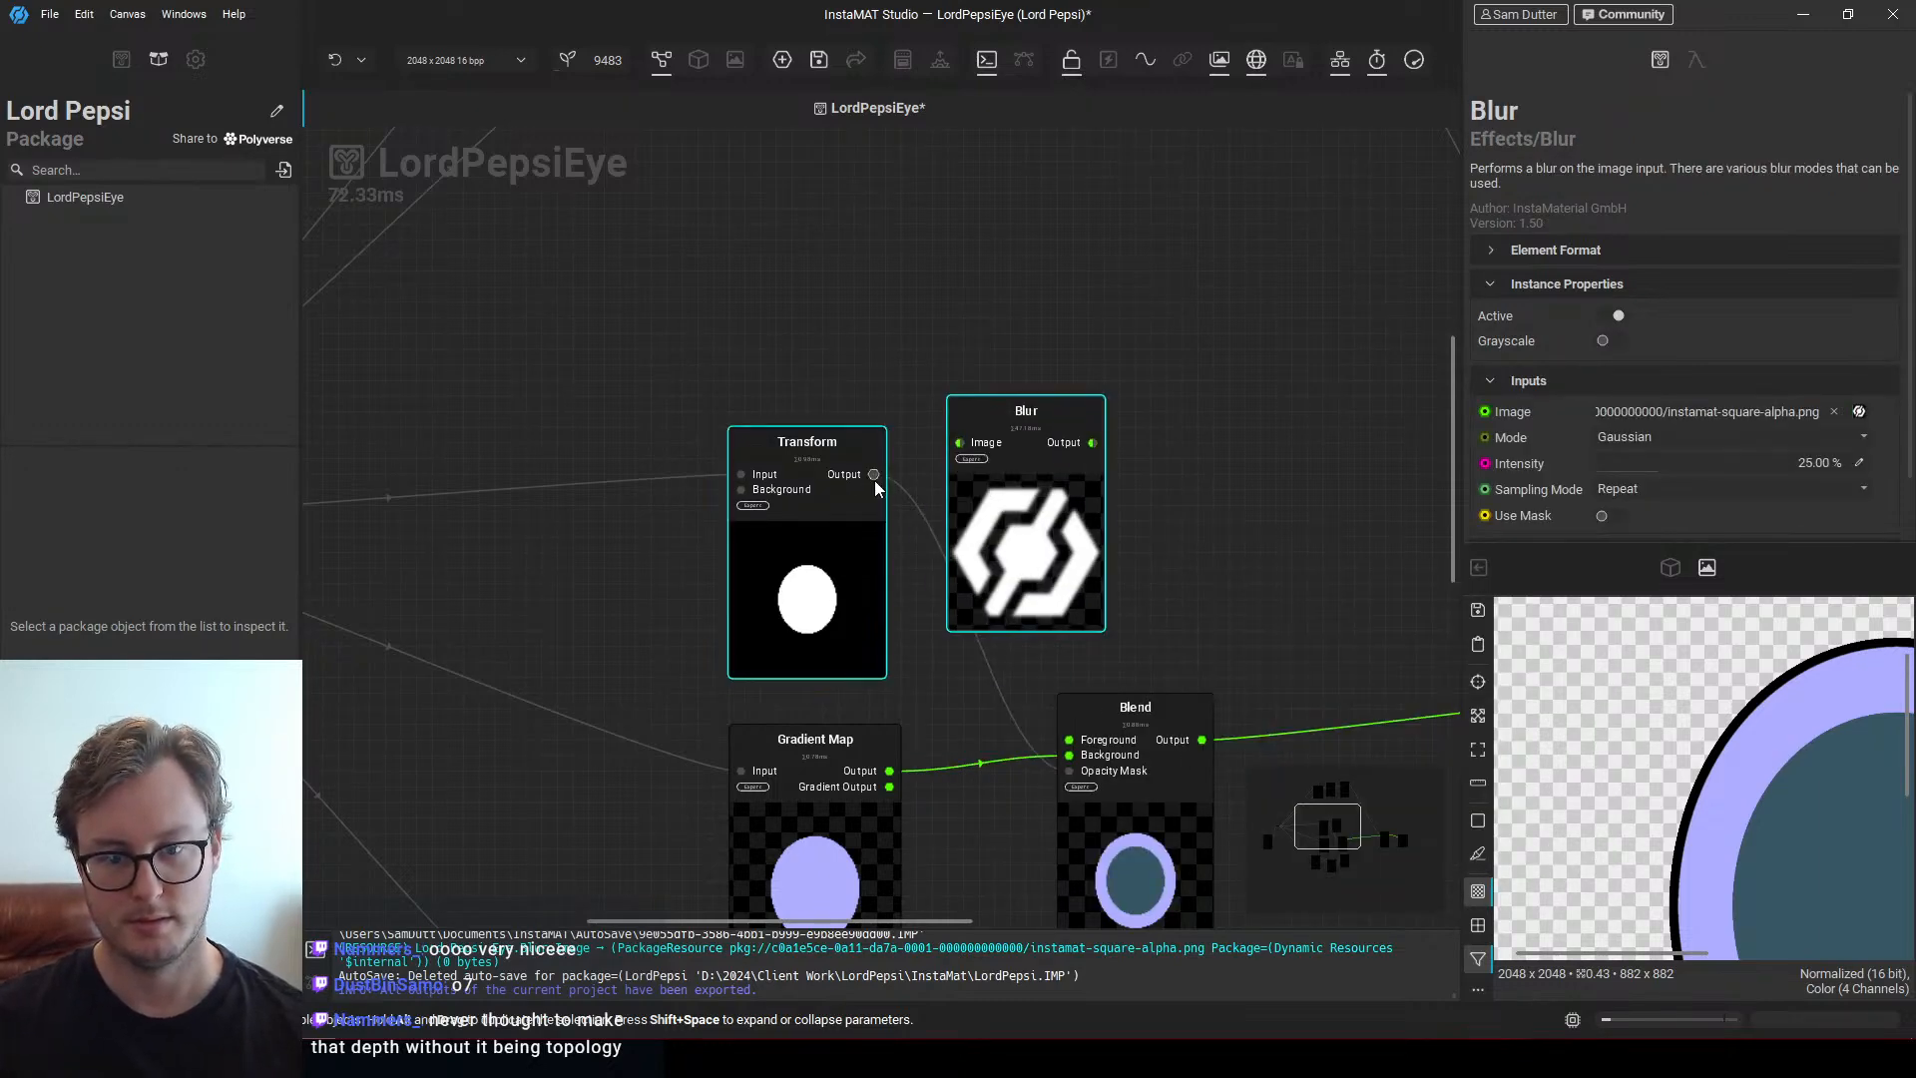
{"action": "left_click_drag", "start_coordinate": [874, 475], "coordinate": [959, 443]}
{"action": "left_click_drag", "start_coordinate": [1093, 443], "coordinate": [1070, 770]}
{"action": "middle_click_drag", "start_coordinate": [1070, 770], "coordinate": [751, 610]}
Set the Blur node's Intensity to 9.80% and save the project
{"action": "left_click", "coordinate": [1025, 410]}
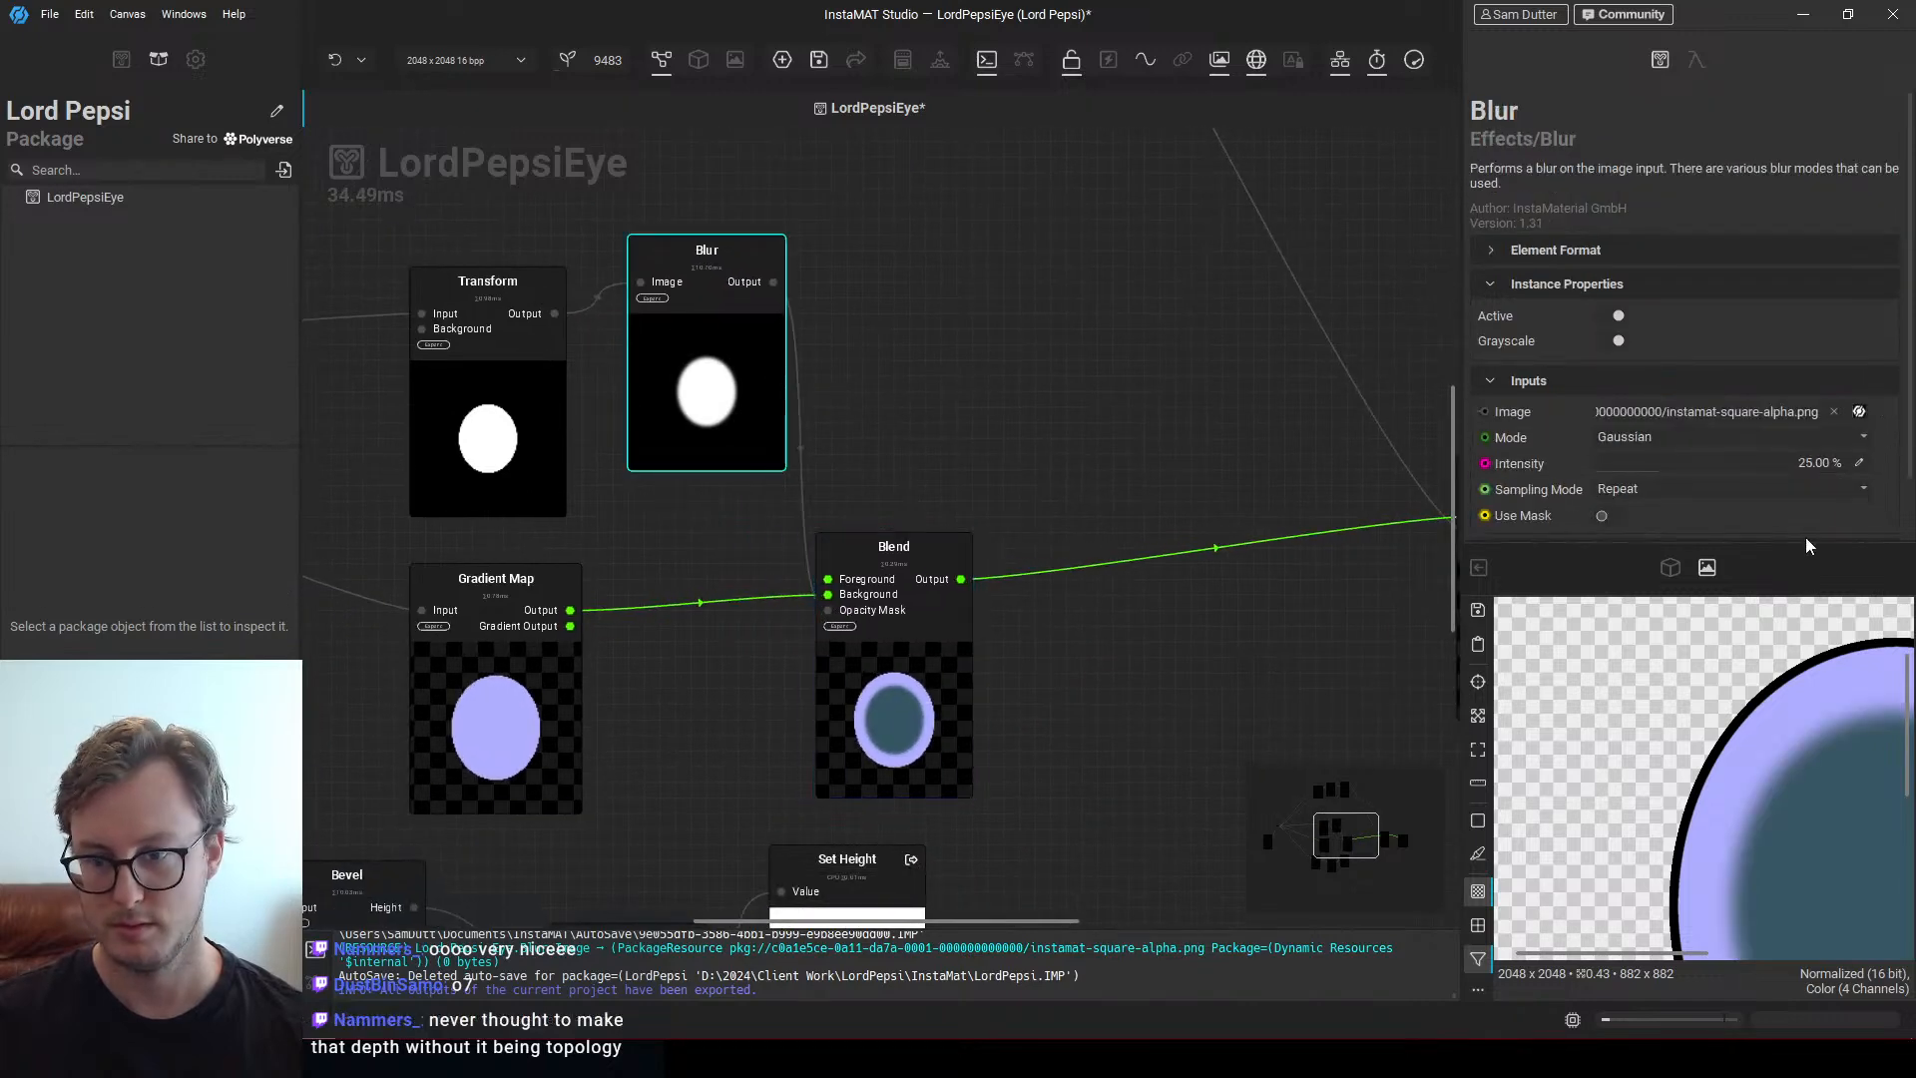
{"action": "left_click_drag", "start_coordinate": [1716, 463], "coordinate": [1349, 501]}
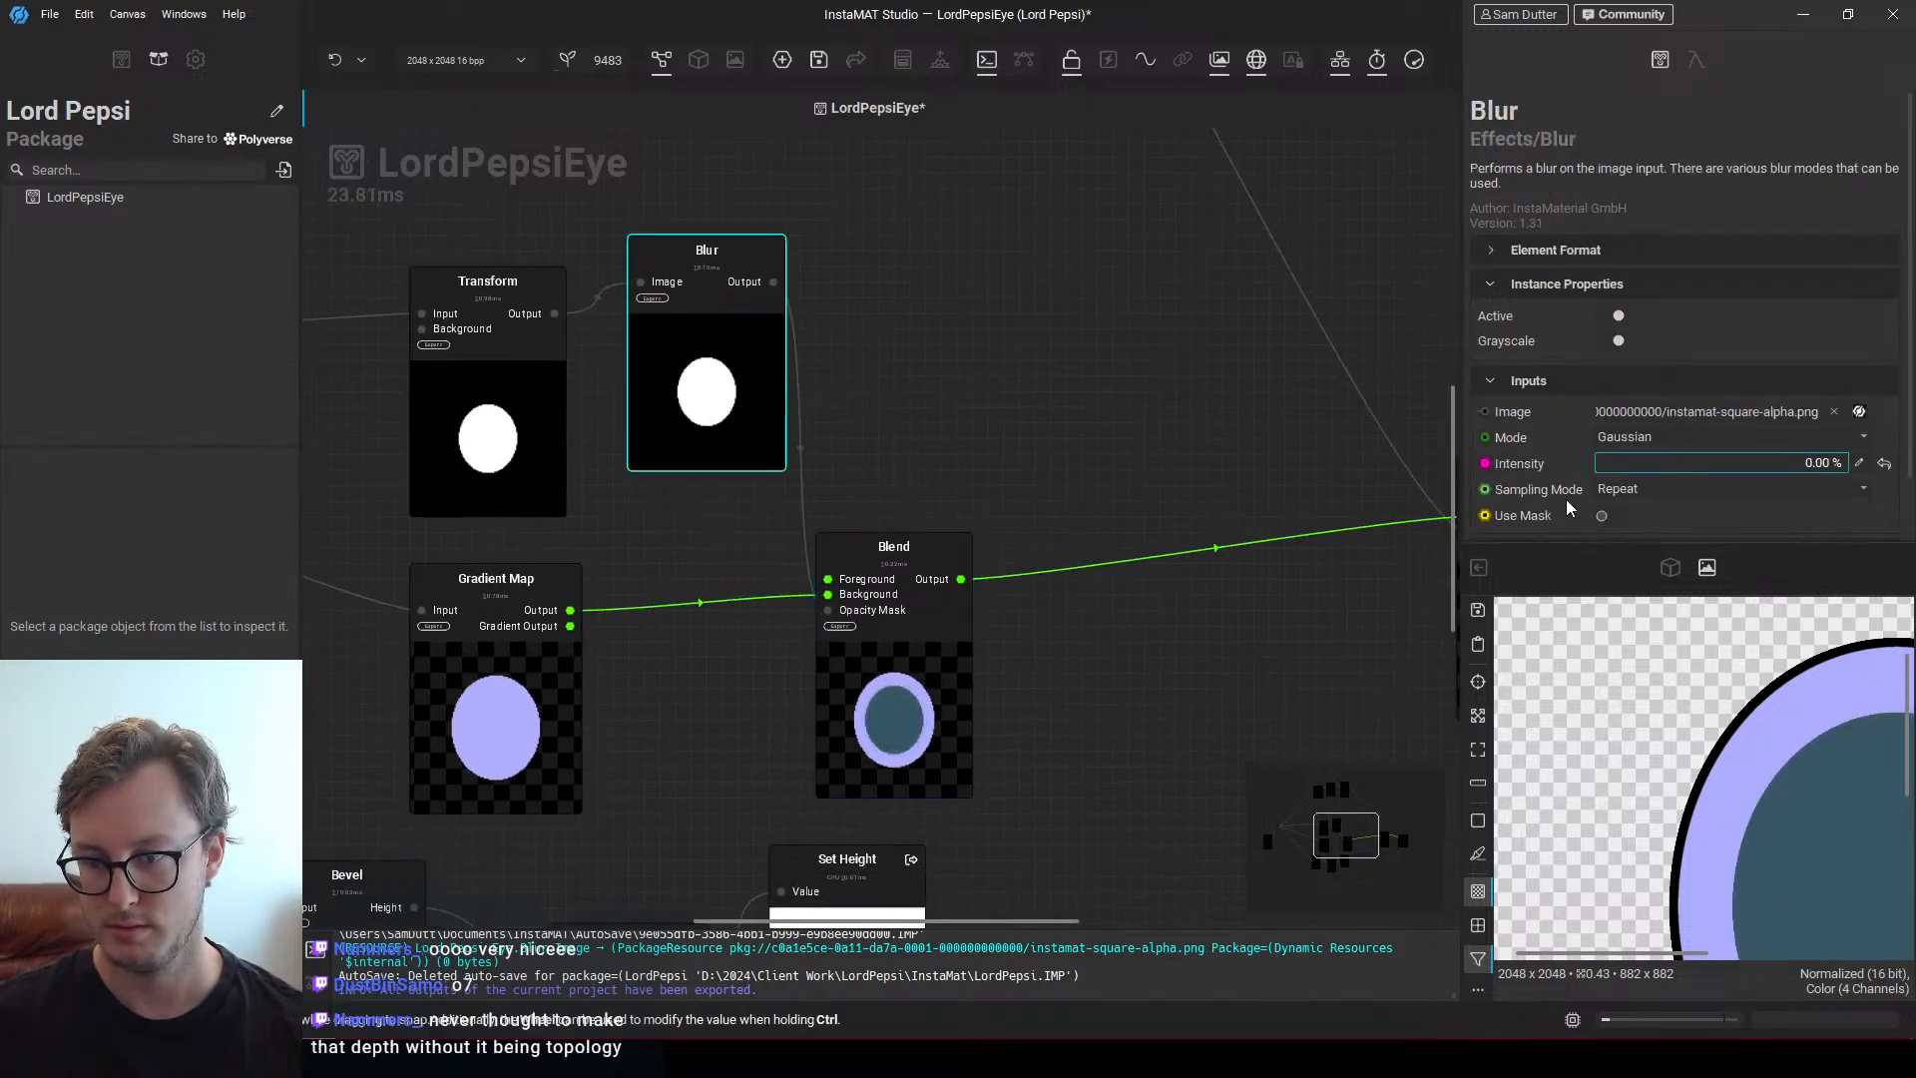
{"action": "left_click_drag", "start_coordinate": [1624, 498], "coordinate": [1620, 501]}
{"action": "middle_click_drag", "start_coordinate": [1059, 525], "coordinate": [943, 465]}
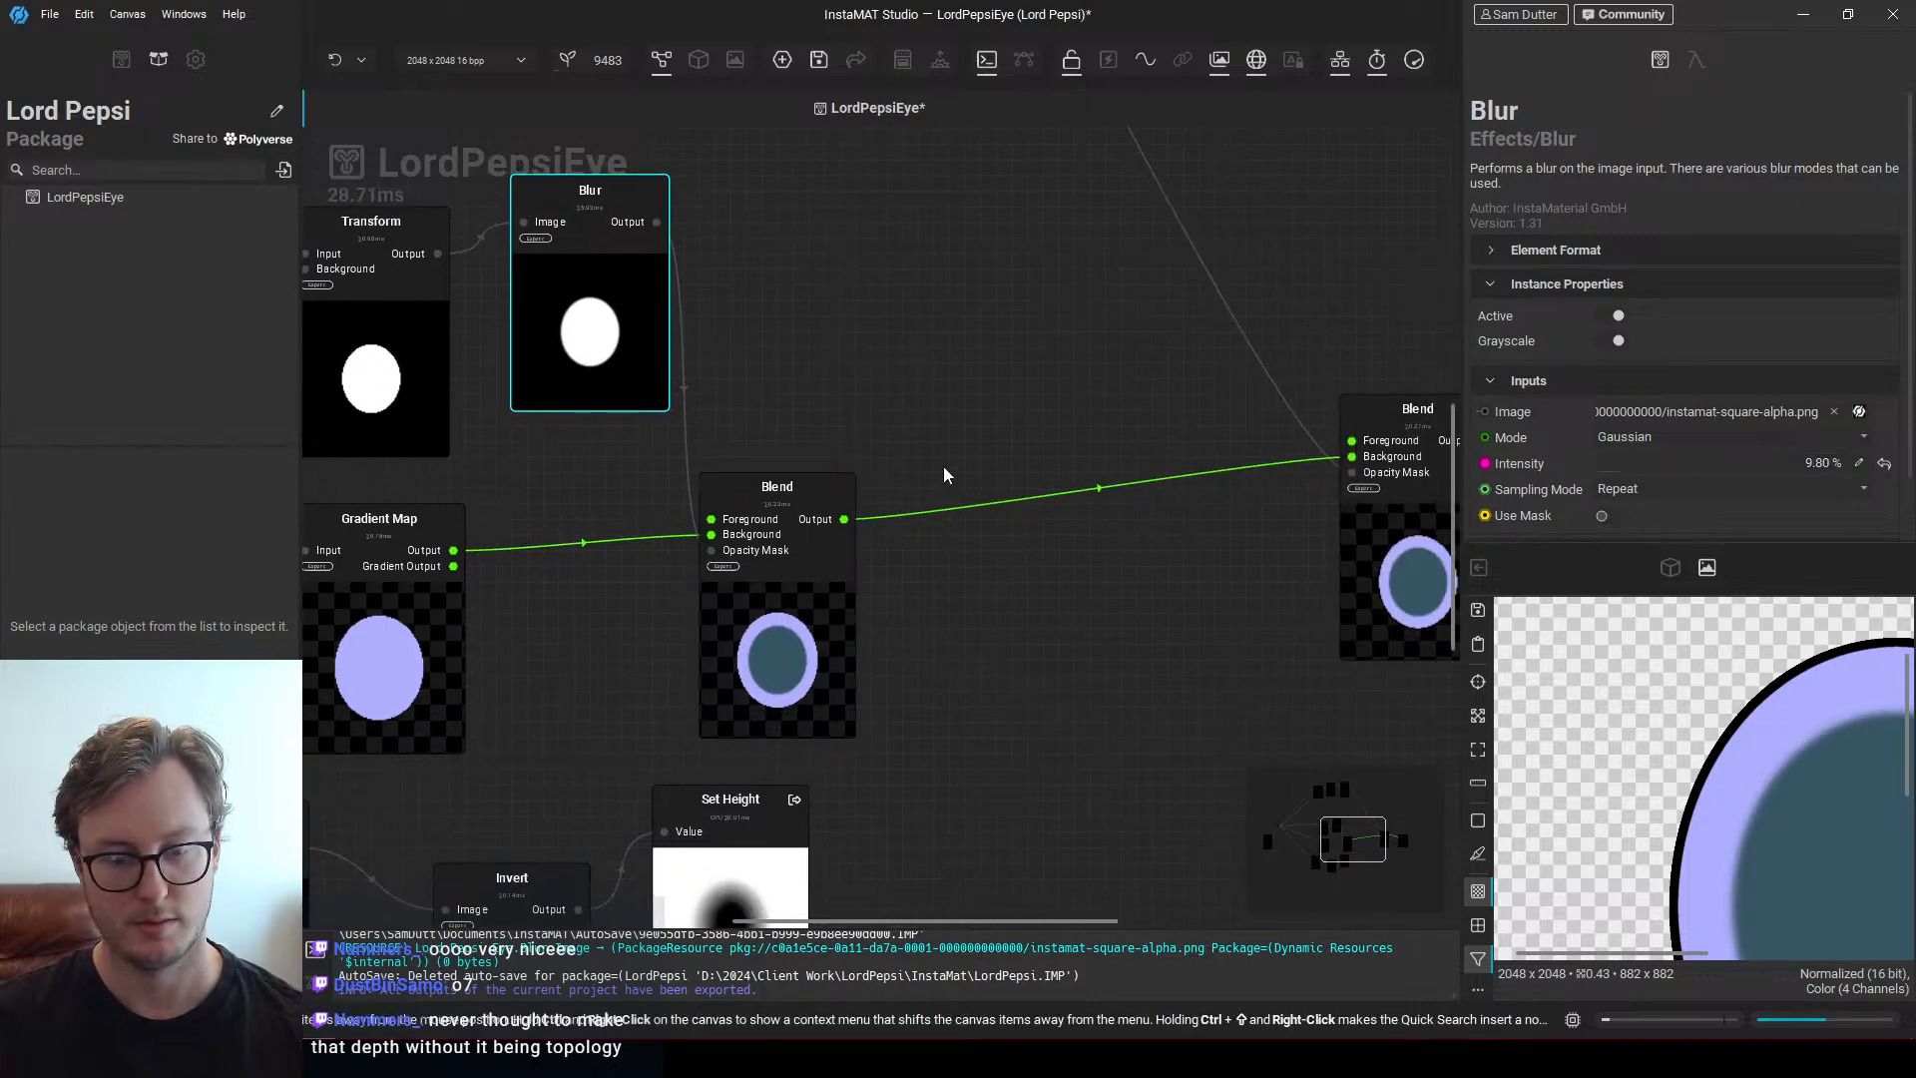
{"action": "key", "text": "ctrl+s"}
Compare the pupil edge with the Blur Intensity at 0% and bring it back up to about 10.59%
{"action": "middle_click_drag", "start_coordinate": [1061, 548], "coordinate": [927, 534]}
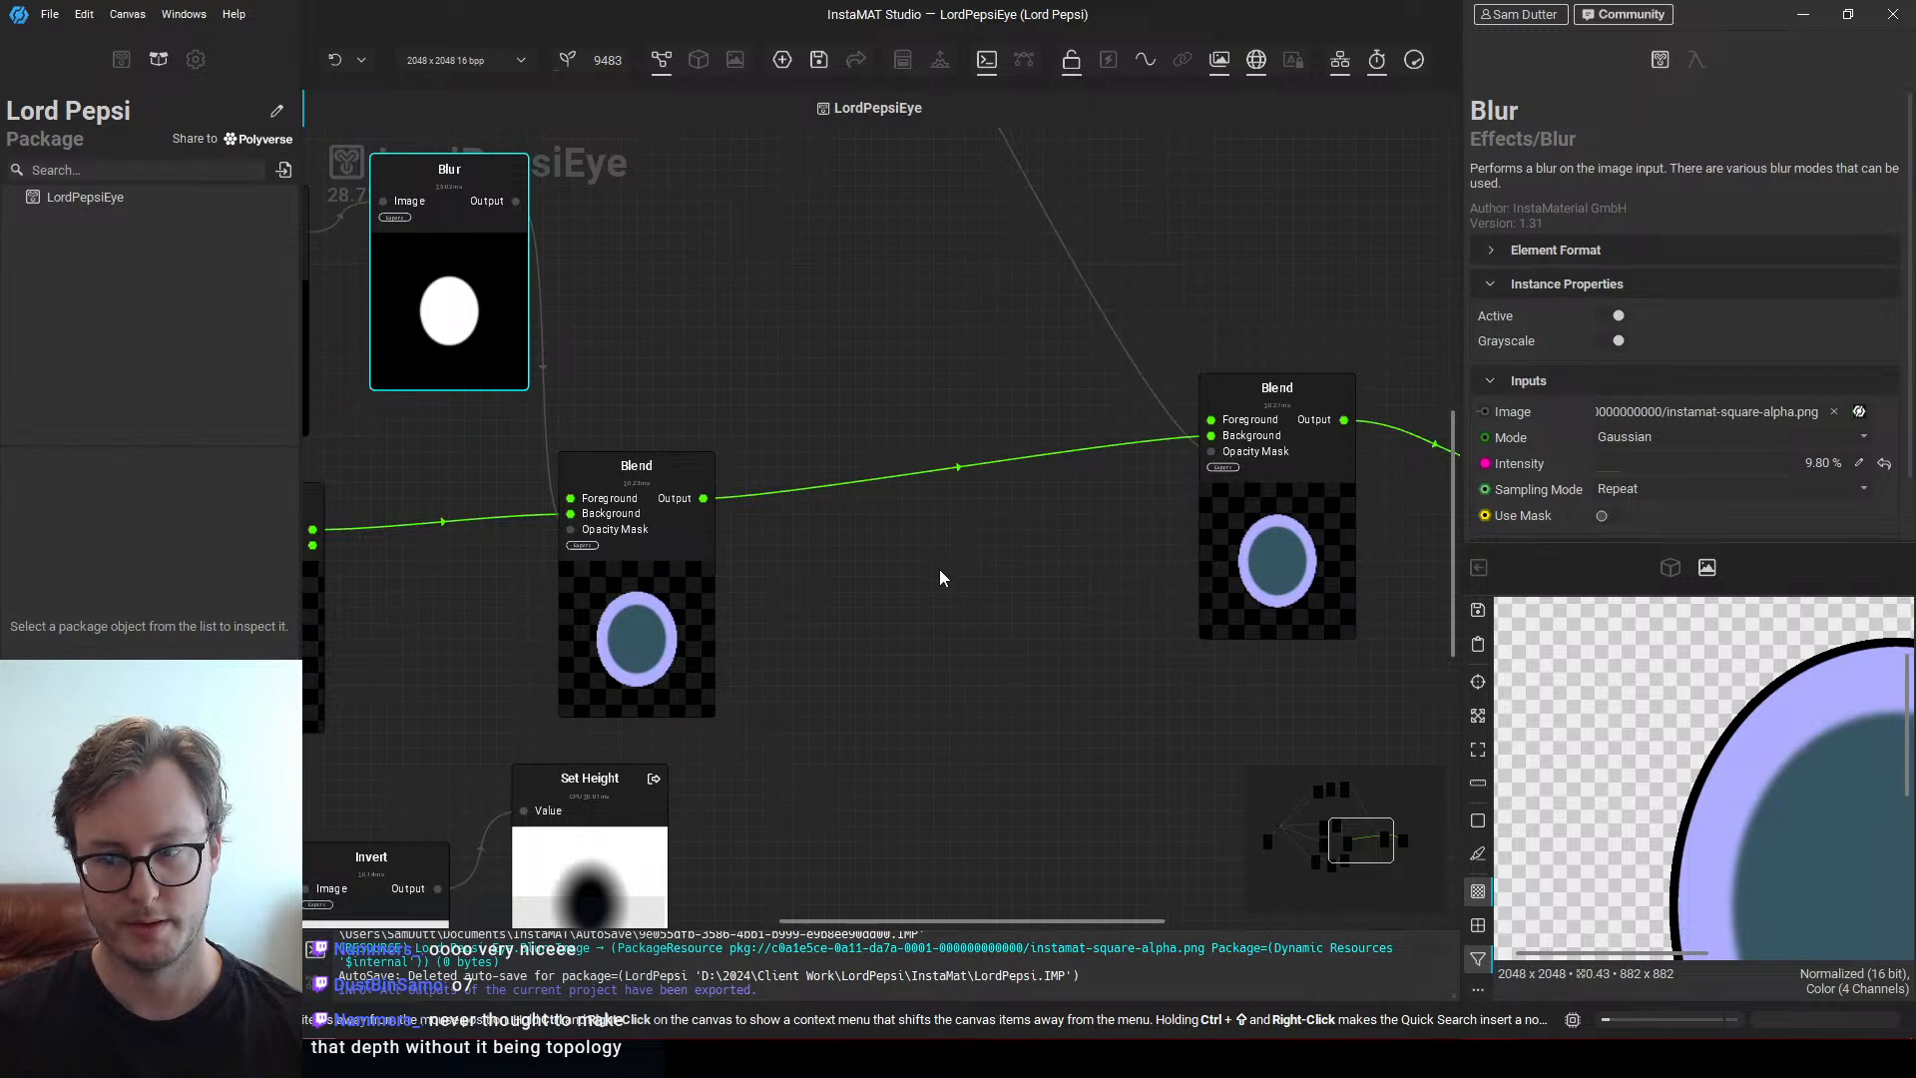
{"action": "middle_click_drag", "start_coordinate": [573, 539], "coordinate": [855, 557]}
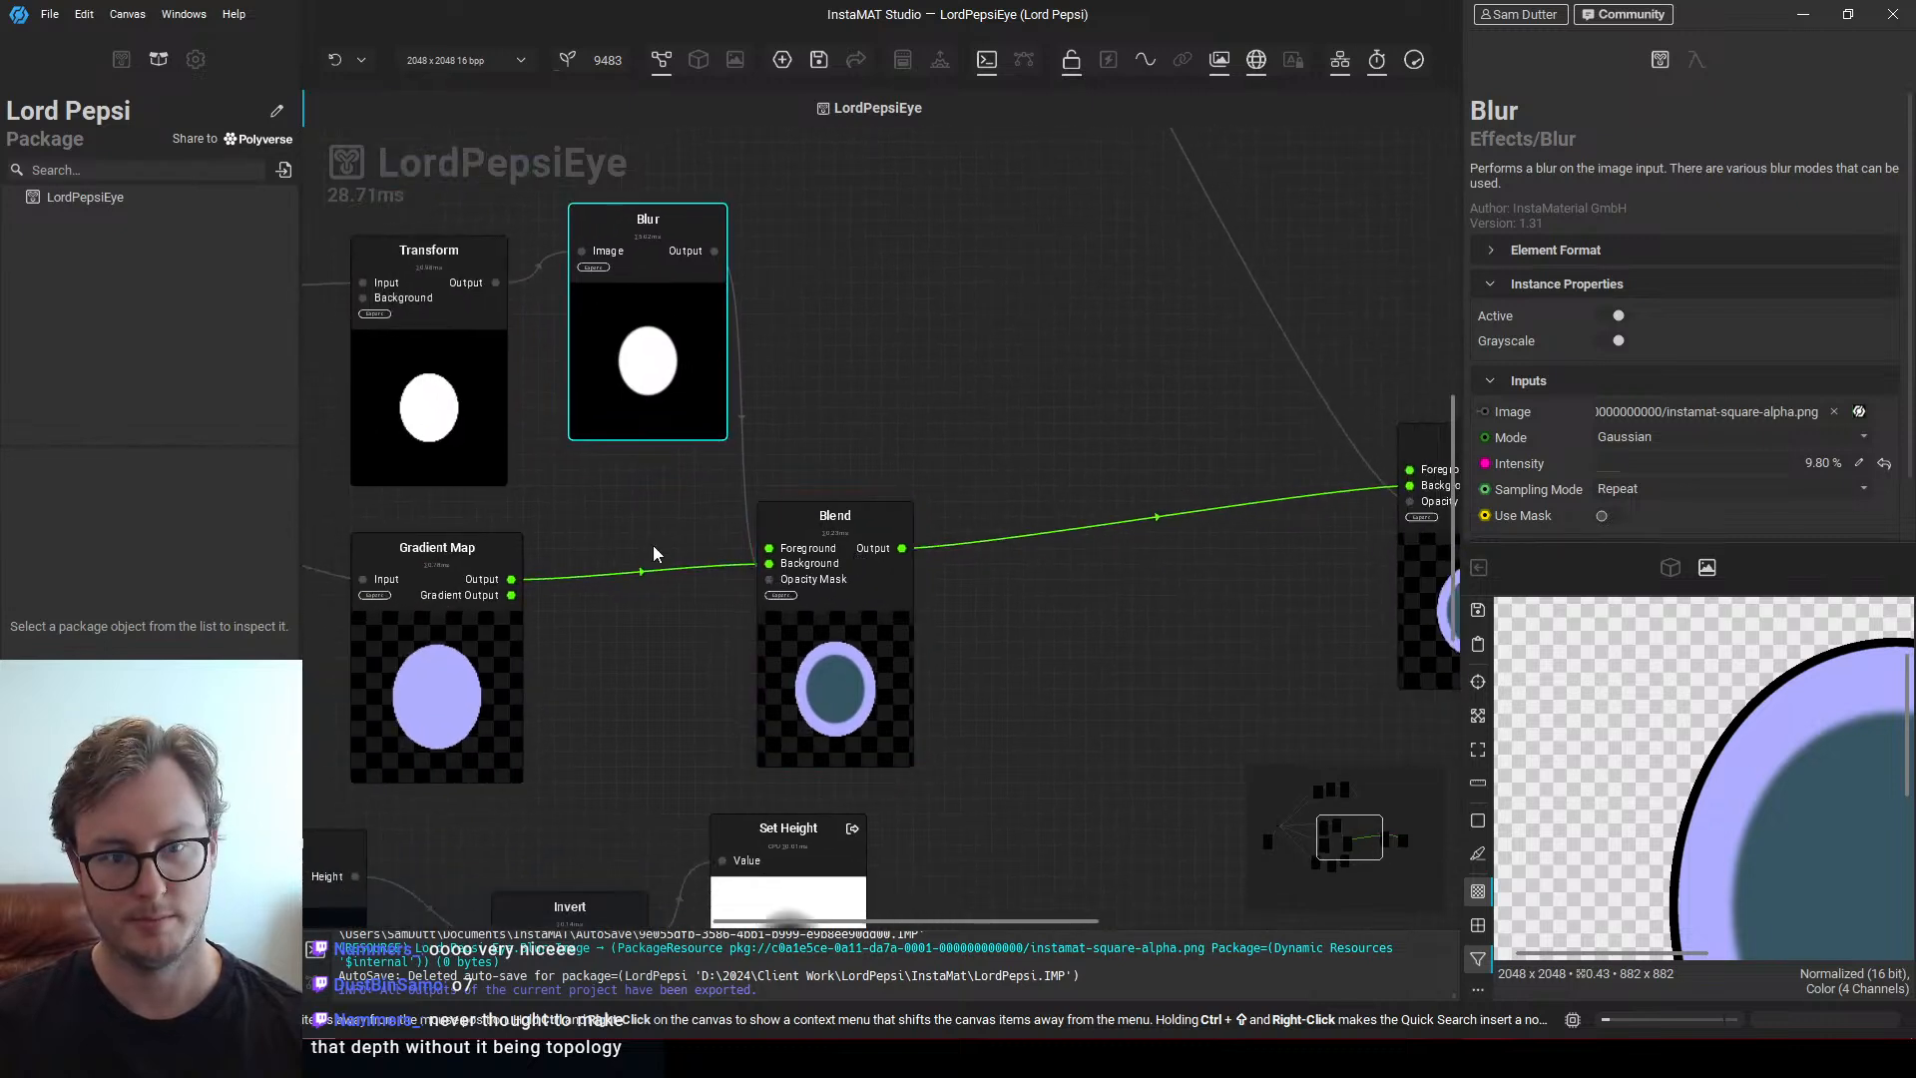
{"action": "left_click_drag", "start_coordinate": [1568, 474], "coordinate": [1489, 479]}
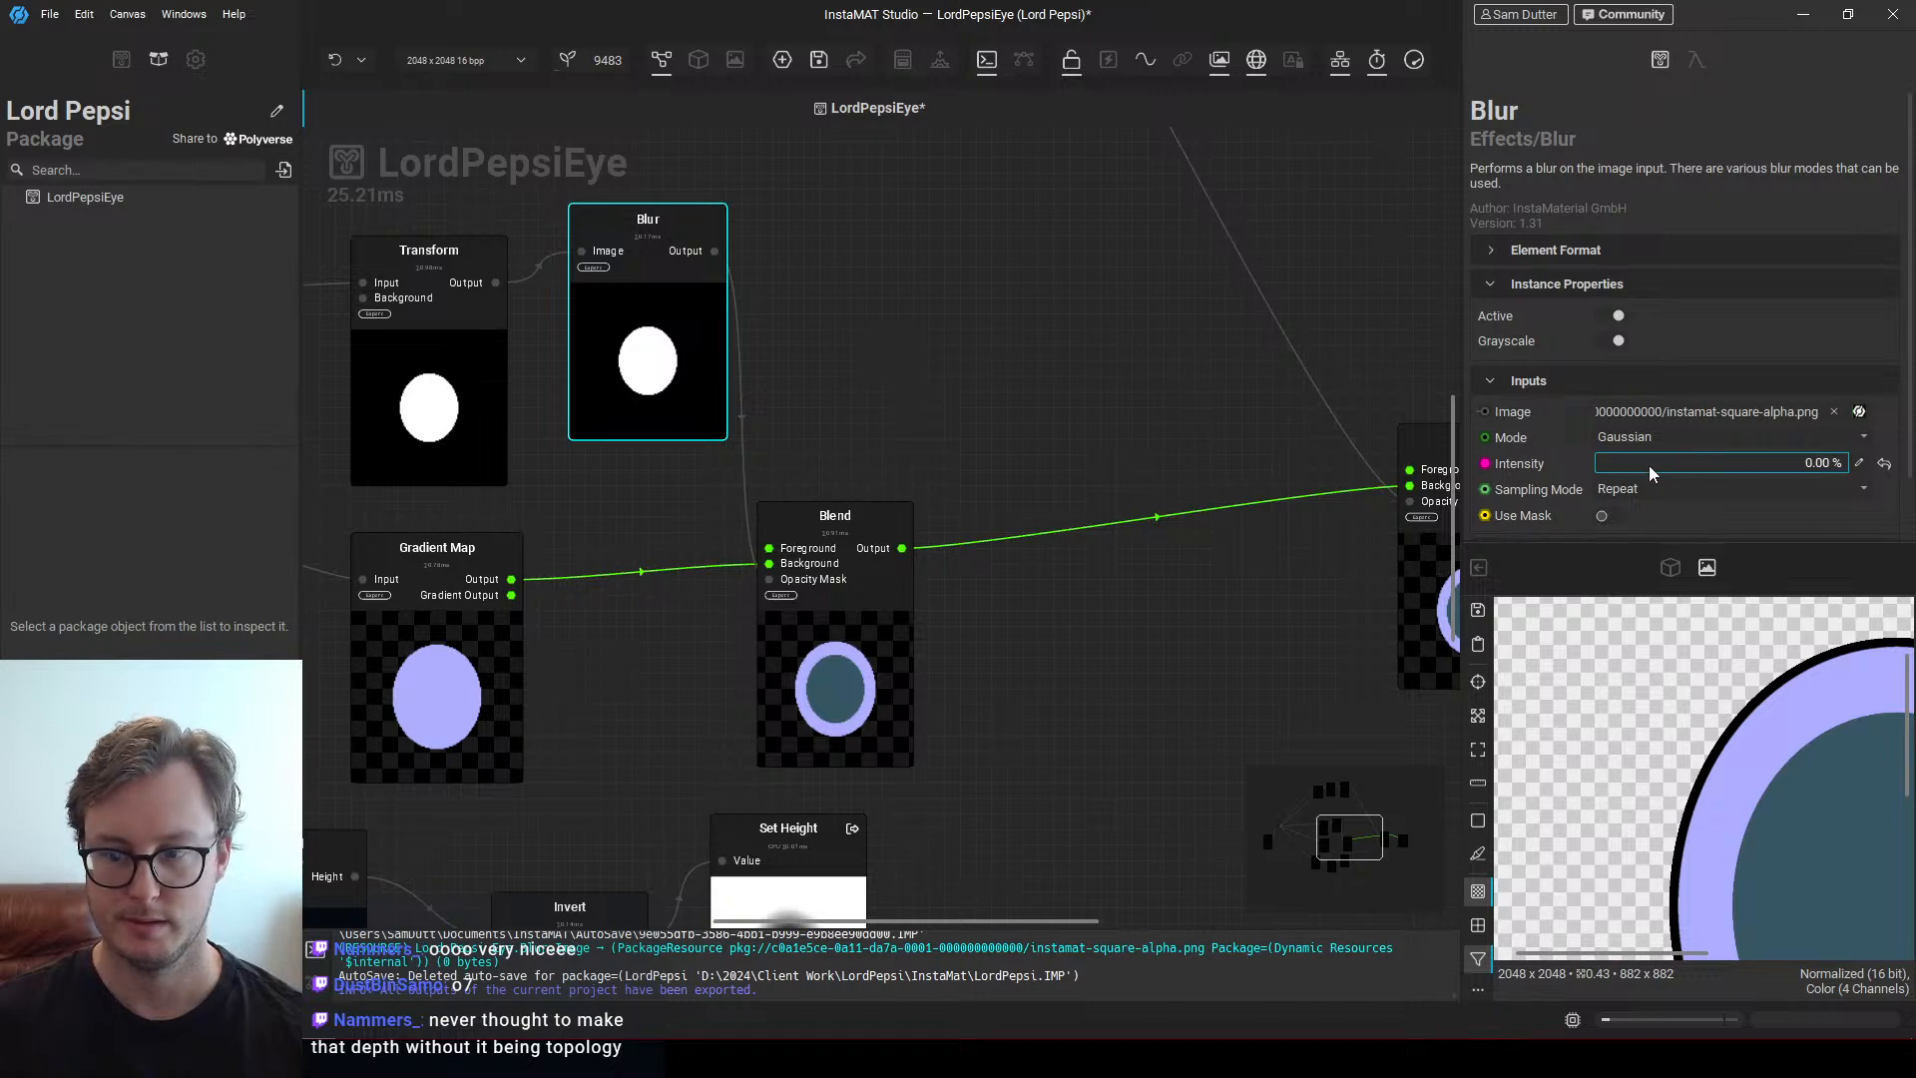
{"action": "mouse_move", "coordinate": [1649, 465]}
{"action": "left_mouse_down"}
{"action": "mouse_move", "coordinate": [1665, 476]}
{"action": "mouse_move", "coordinate": [1583, 481]}
{"action": "mouse_move", "coordinate": [1623, 482]}
{"action": "left_mouse_up"}
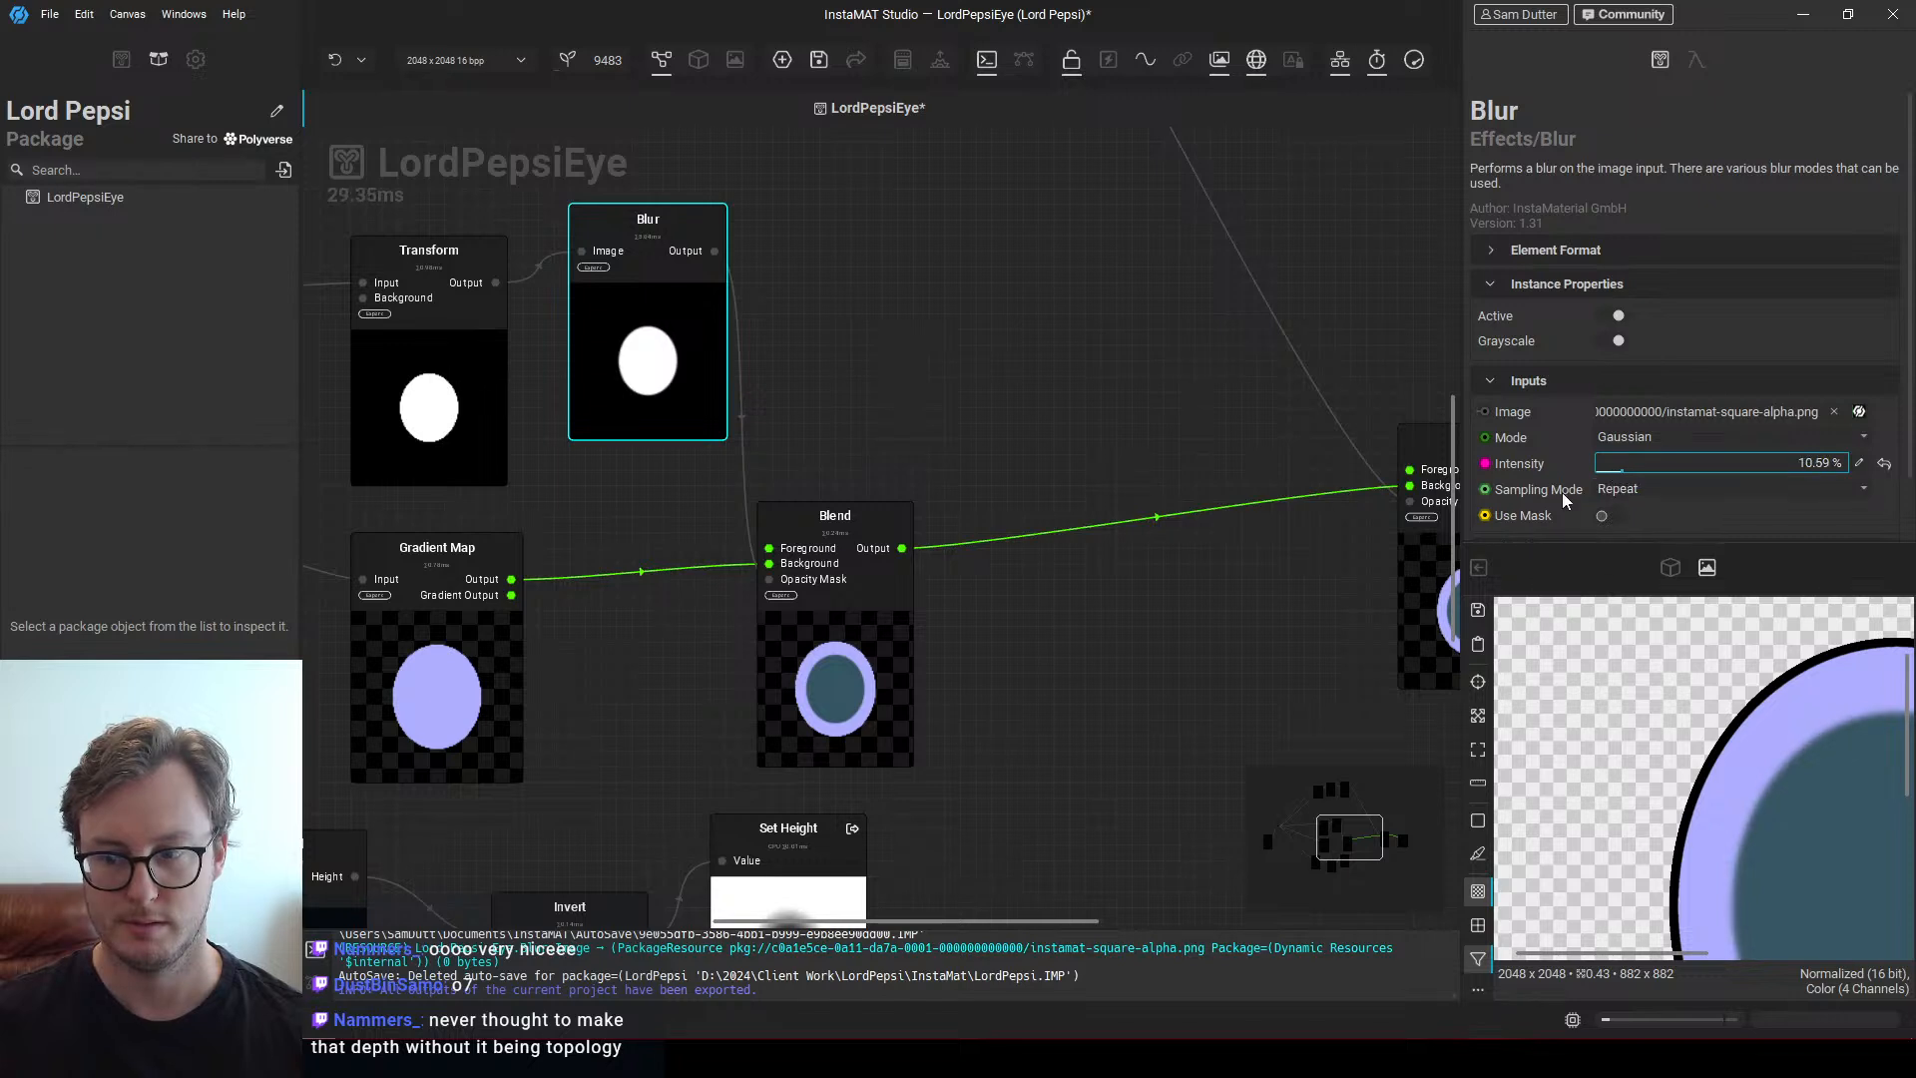
{"action": "middle_click_drag", "start_coordinate": [1062, 532], "coordinate": [1030, 492]}
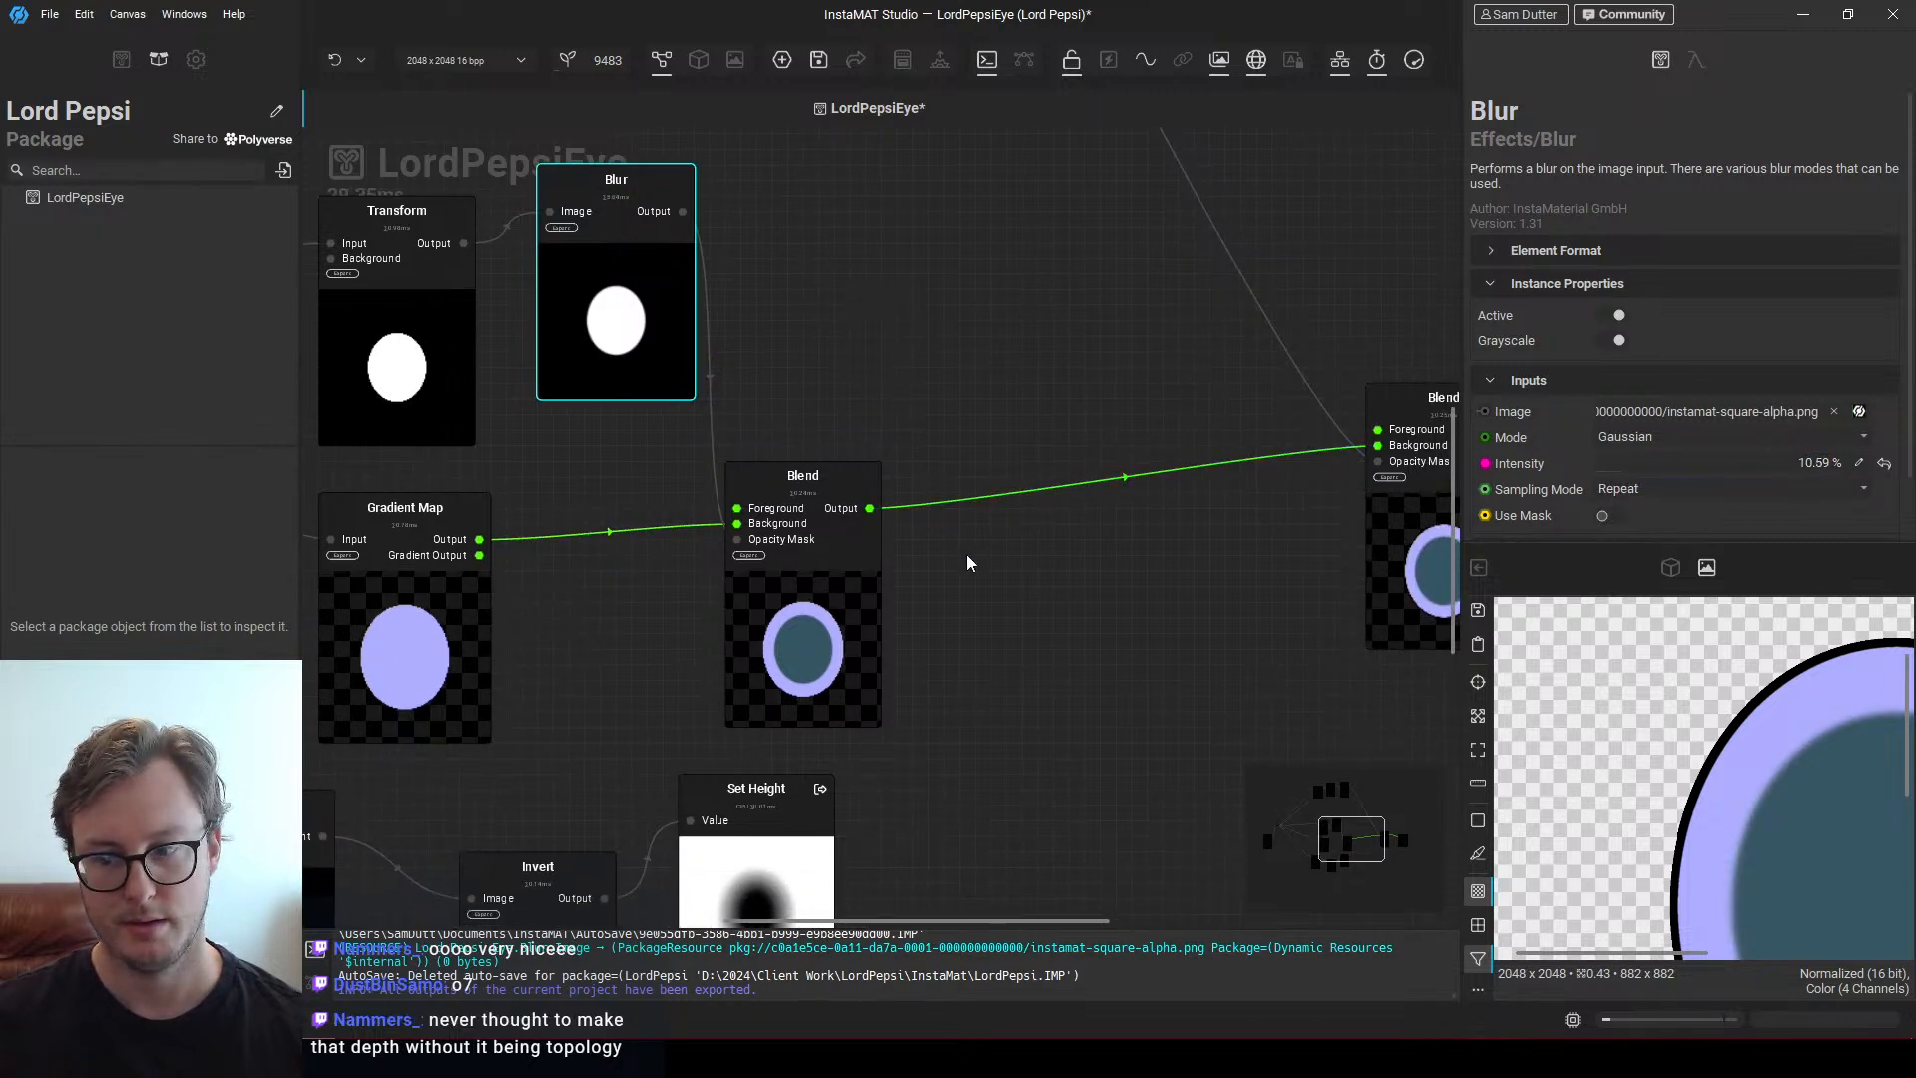
{"action": "left_click_drag", "start_coordinate": [1628, 468], "coordinate": [1631, 469]}
Space out the pupil nodes by moving the Blend farther from the Gradient Map and aligning the Blur beside the Transform
{"action": "left_click_drag", "start_coordinate": [774, 640], "coordinate": [953, 635]}
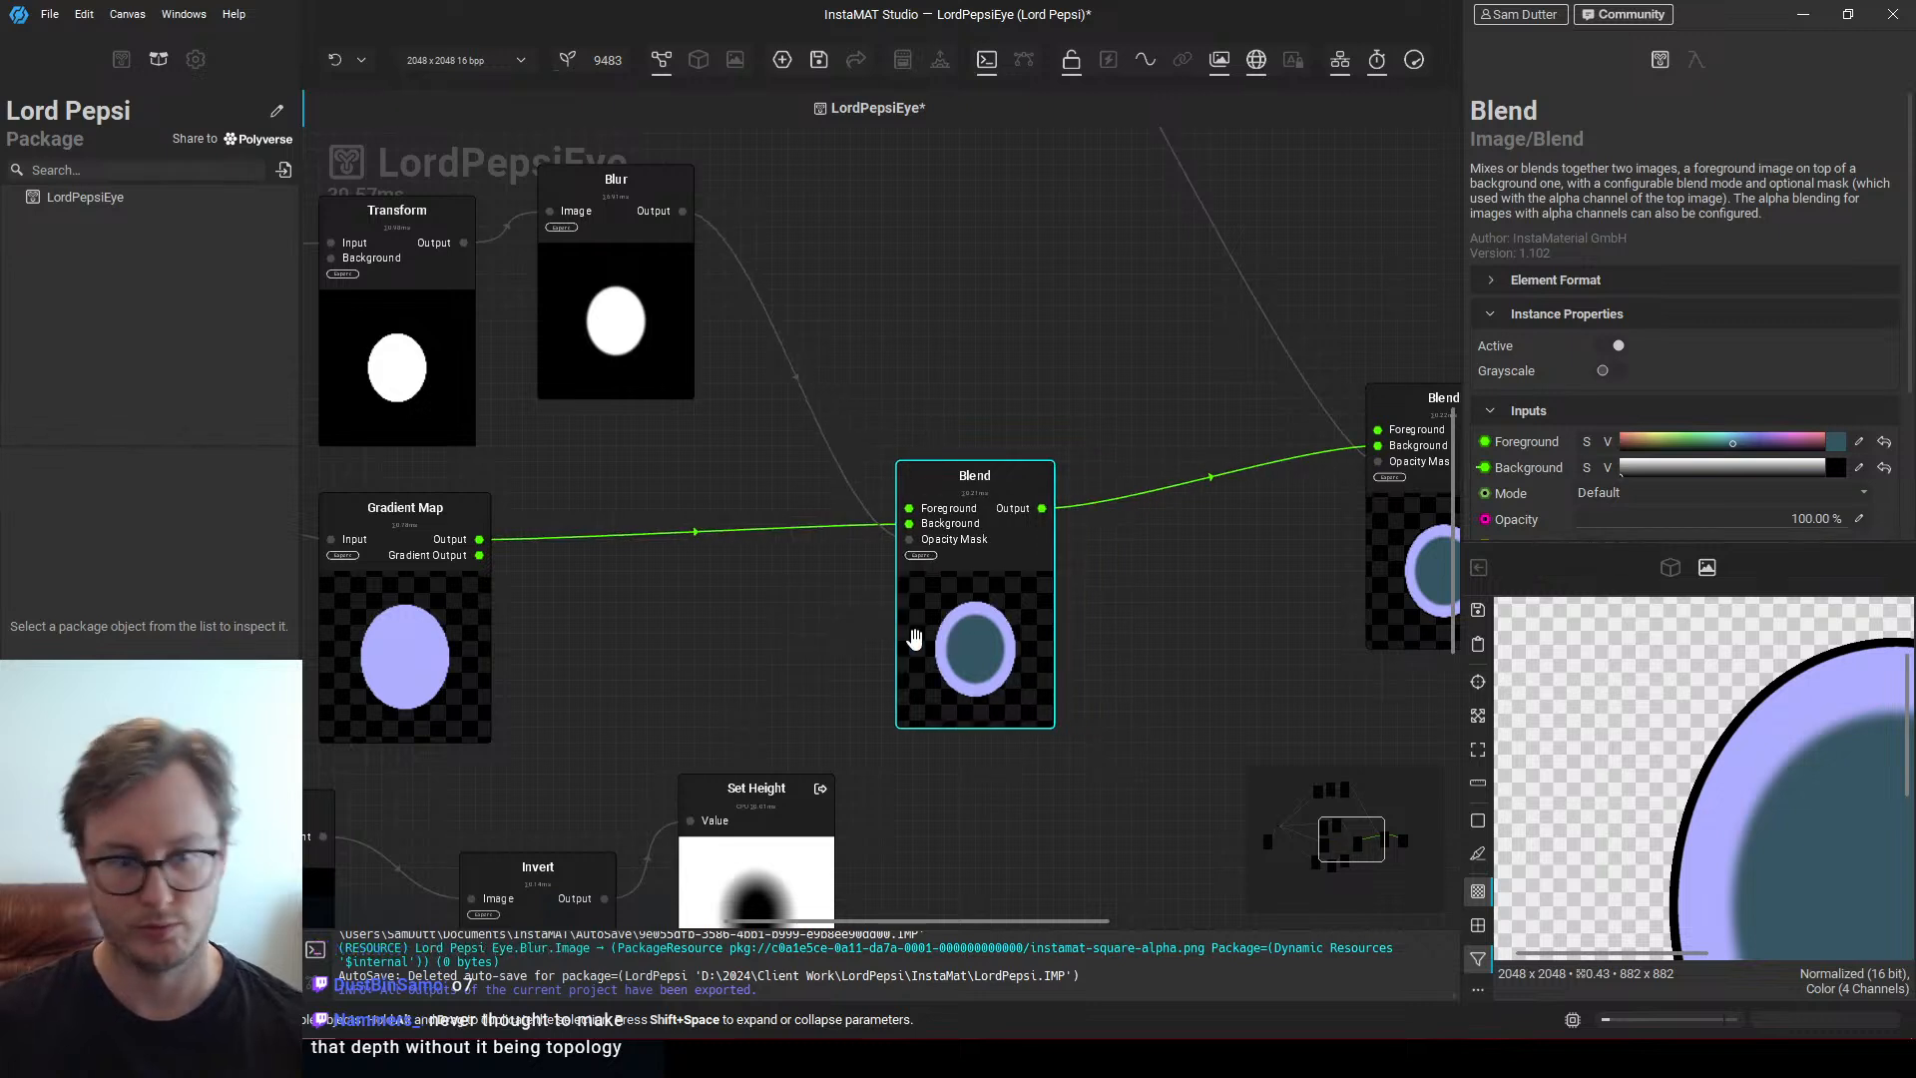
{"action": "middle_click_drag", "start_coordinate": [746, 550], "coordinate": [848, 580]}
{"action": "left_click_drag", "start_coordinate": [727, 384], "coordinate": [679, 422]}
Delete the connection between the Blur output and the Blend's Opacity Mask, and shift the Blend slightly outward
{"action": "left_click", "coordinate": [898, 445]}
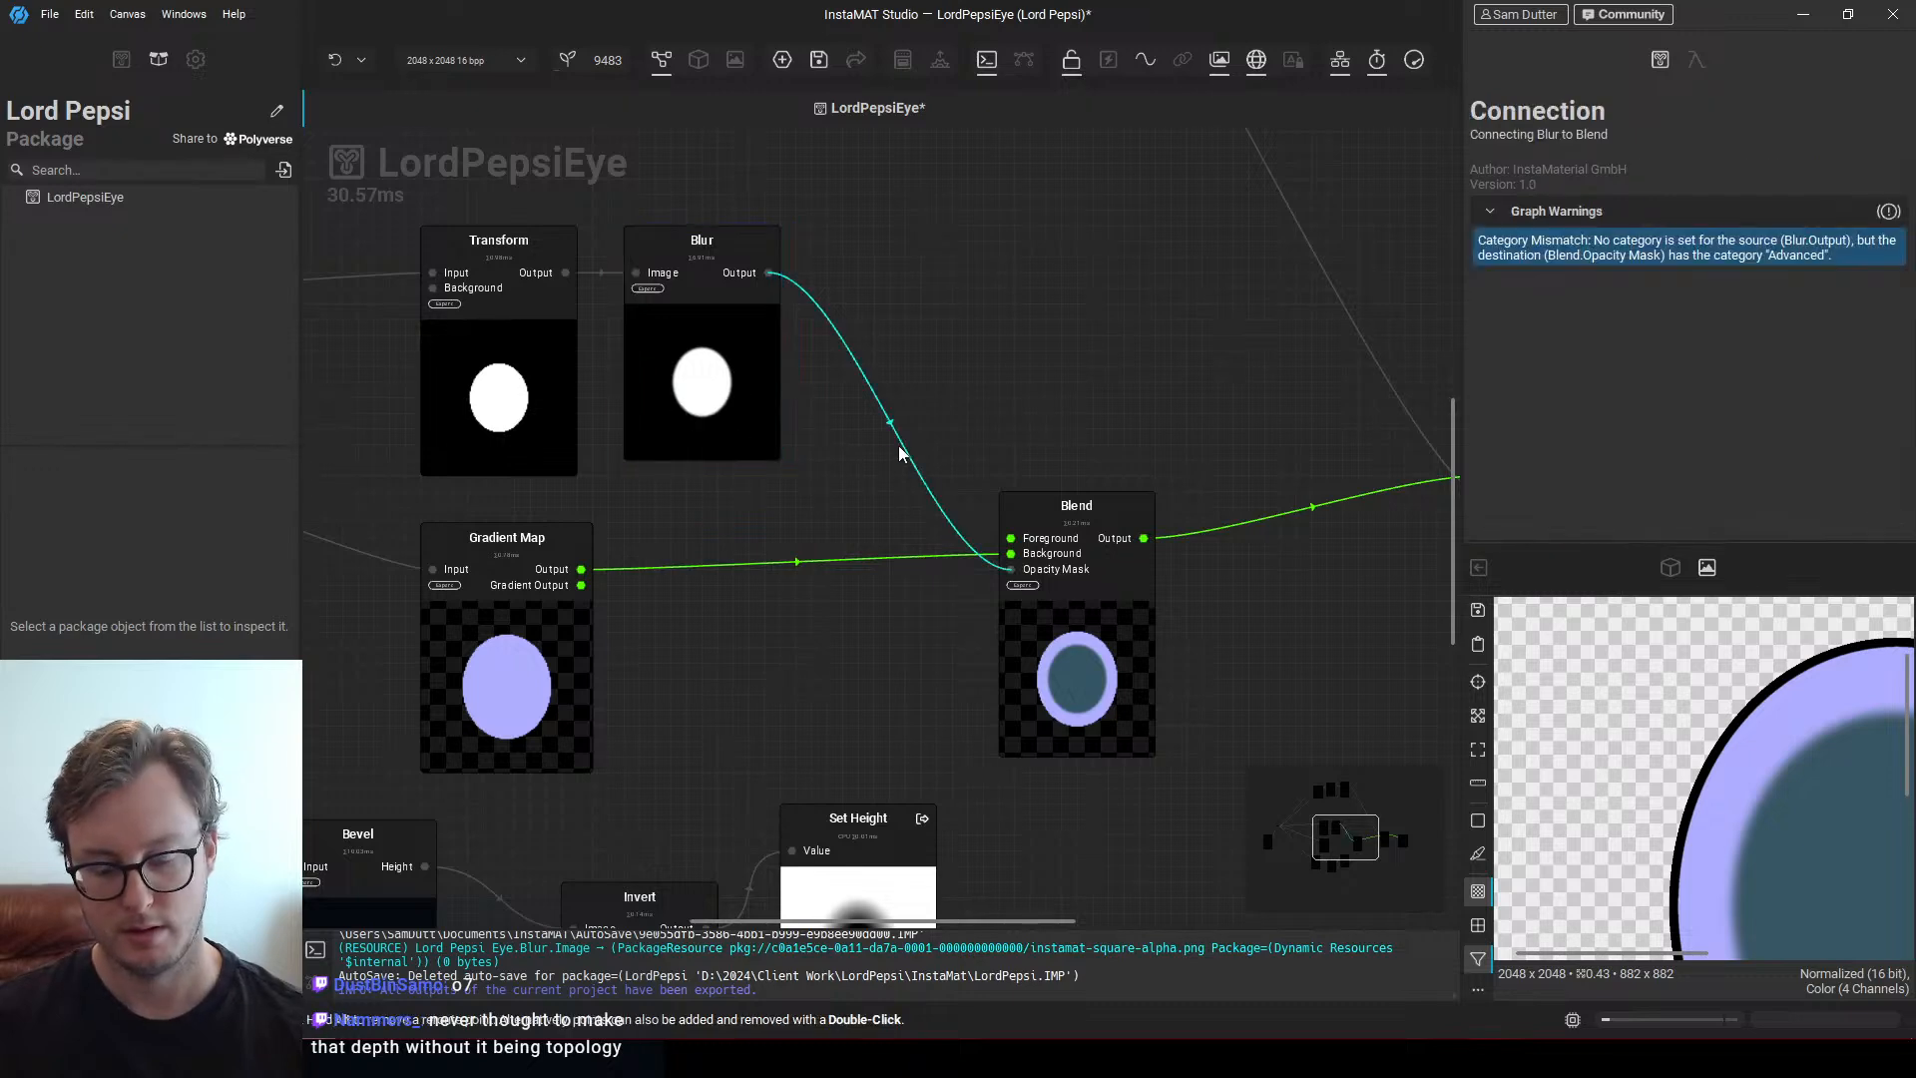
{"action": "key", "text": "Delete"}
{"action": "left_click_drag", "start_coordinate": [1070, 666], "coordinate": [1085, 667]}
Duplicate the Gradient Map, feed the Blur output into the copy, and connect the copy to the Blend's Foreground
{"action": "left_click", "coordinate": [556, 641]}
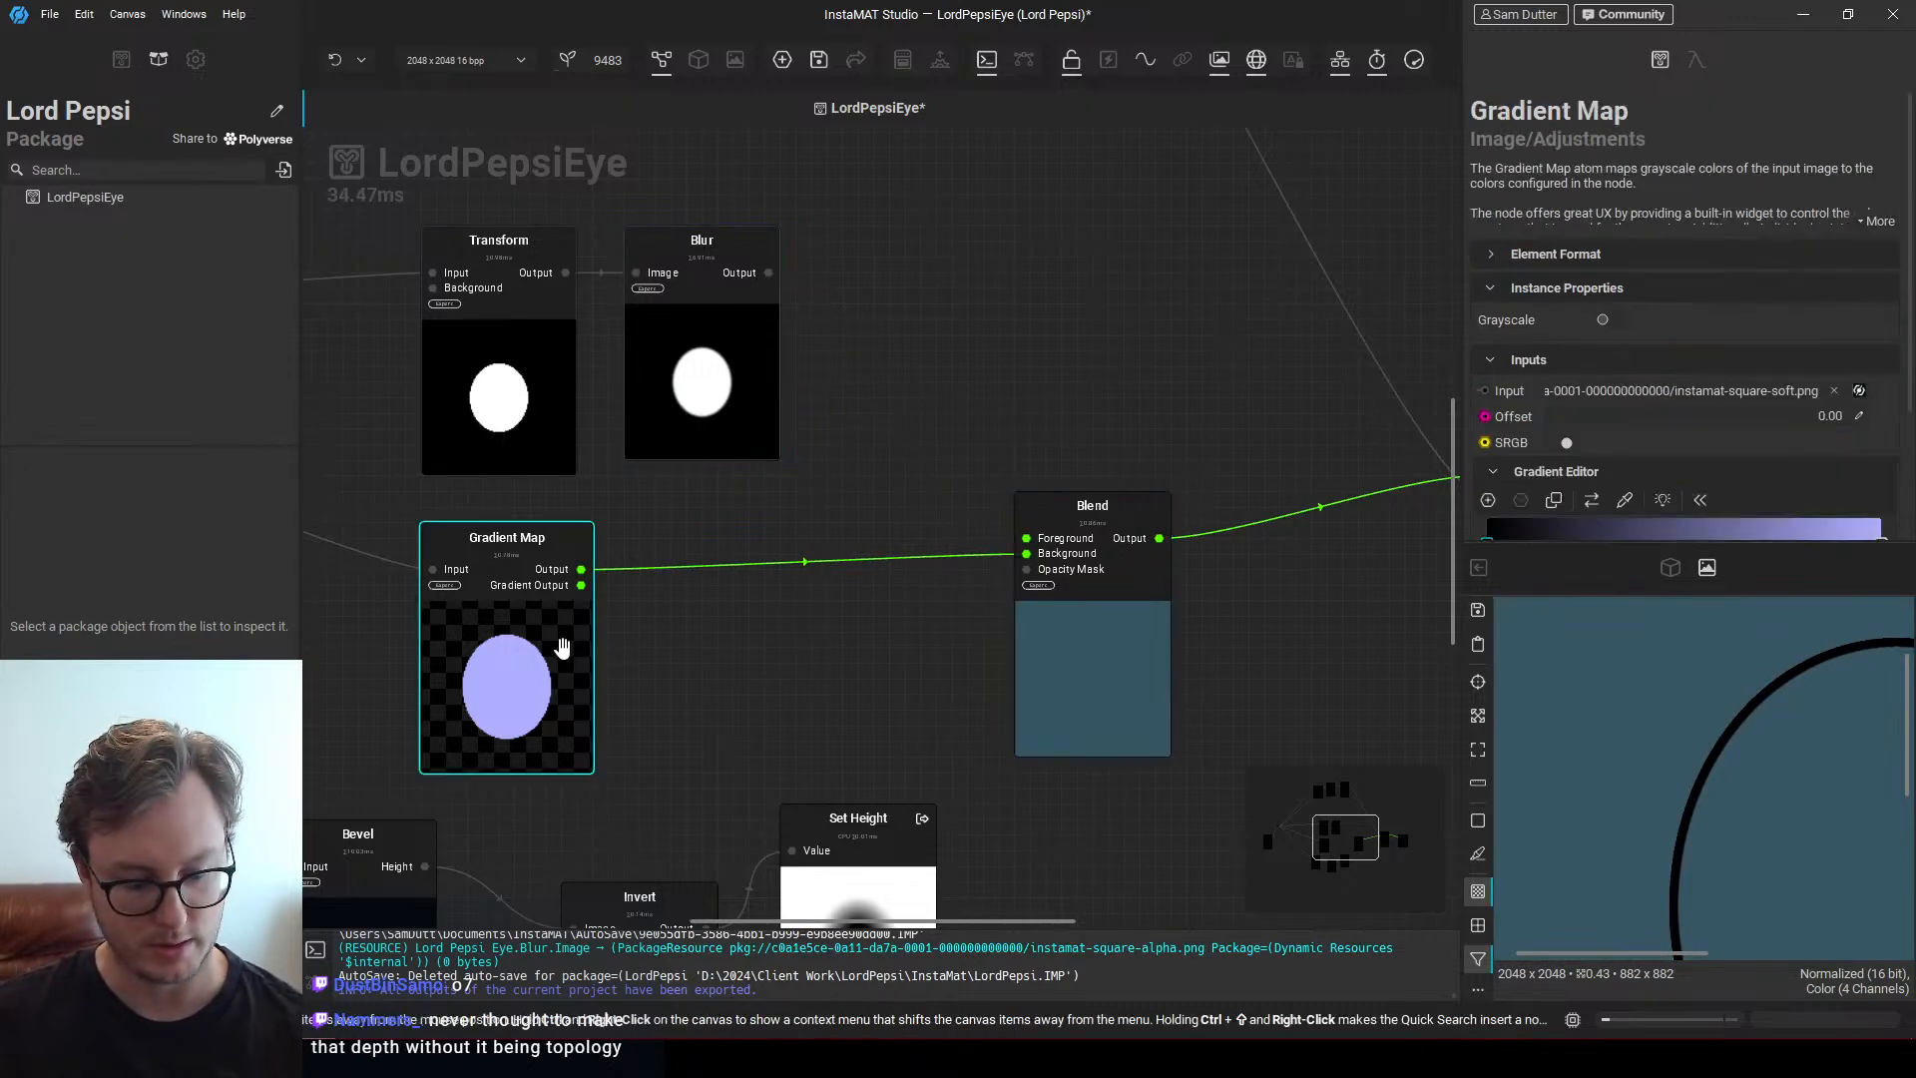
{"action": "key", "text": "ctrl+d"}
{"action": "left_click_drag", "start_coordinate": [867, 561], "coordinate": [877, 354]}
{"action": "left_click_drag", "start_coordinate": [768, 276], "coordinate": [822, 304]}
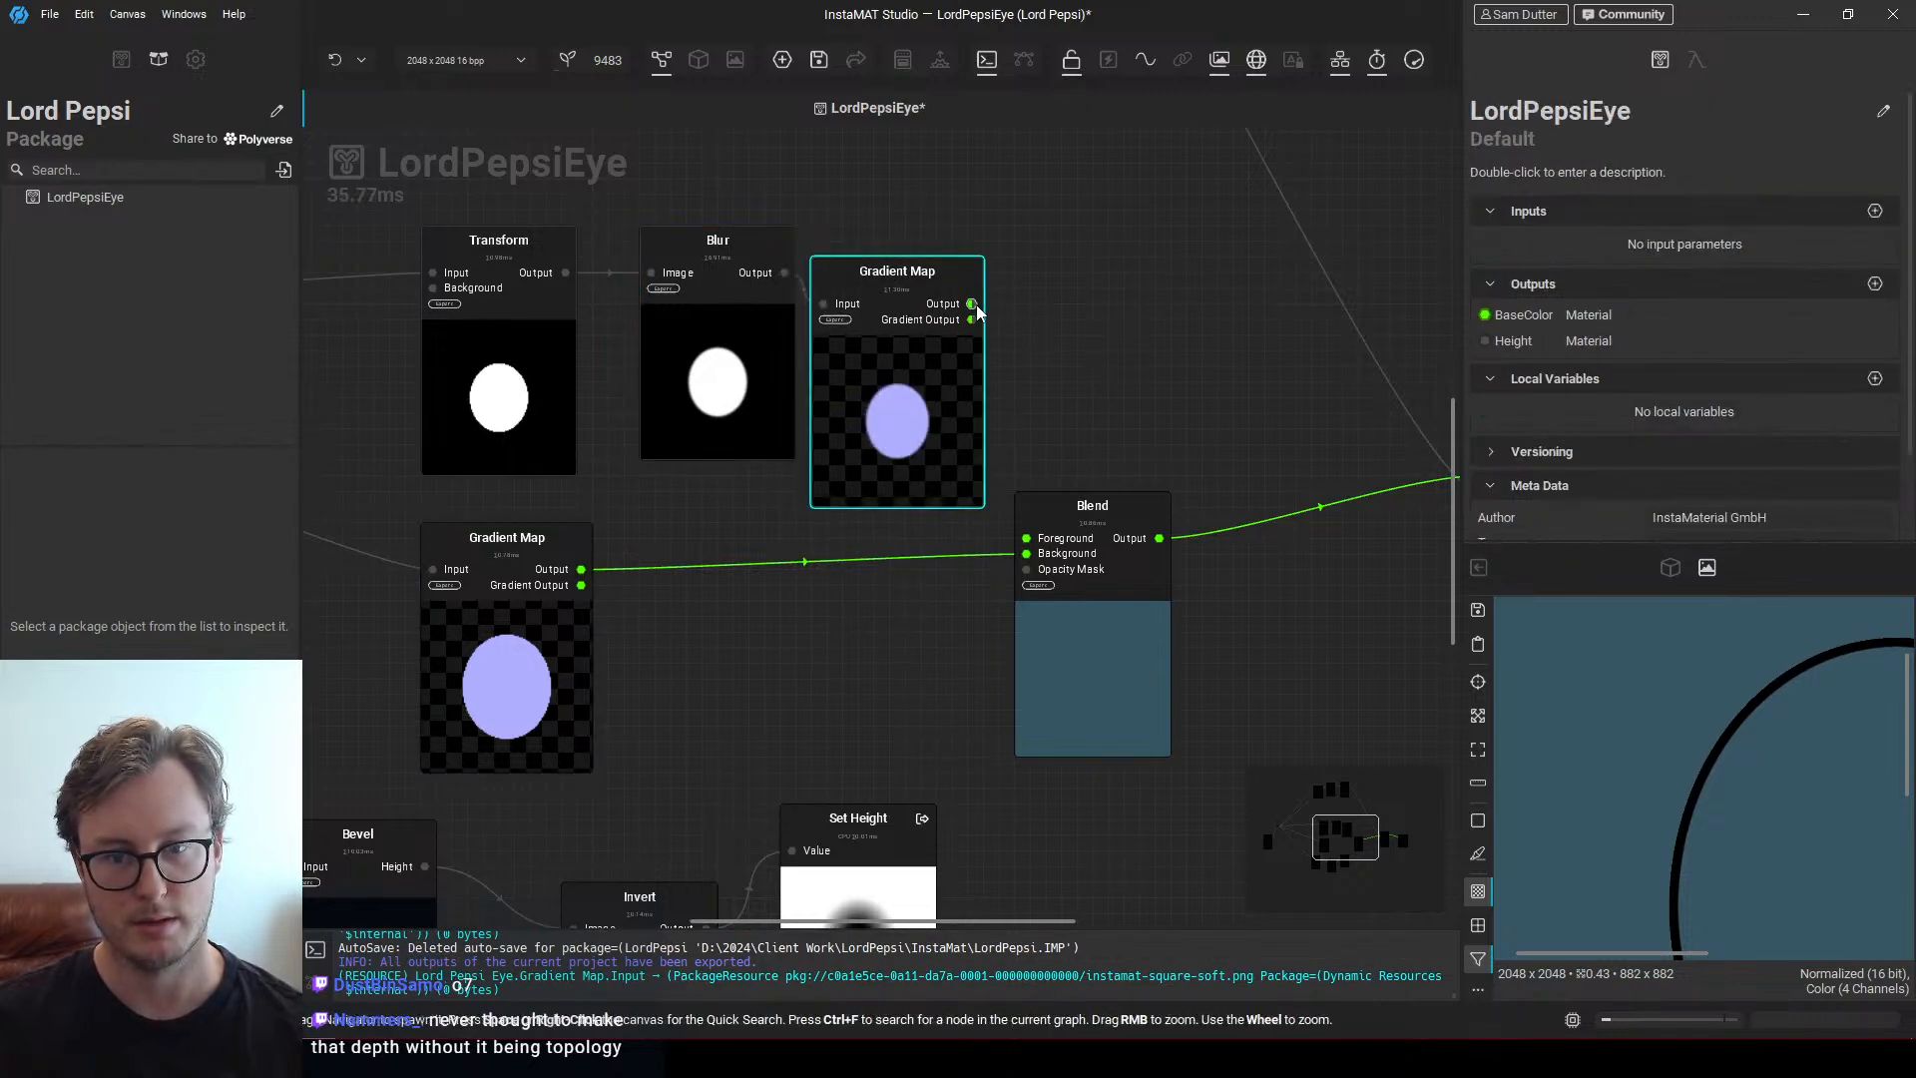
{"action": "left_click_drag", "start_coordinate": [976, 303], "coordinate": [1026, 538]}
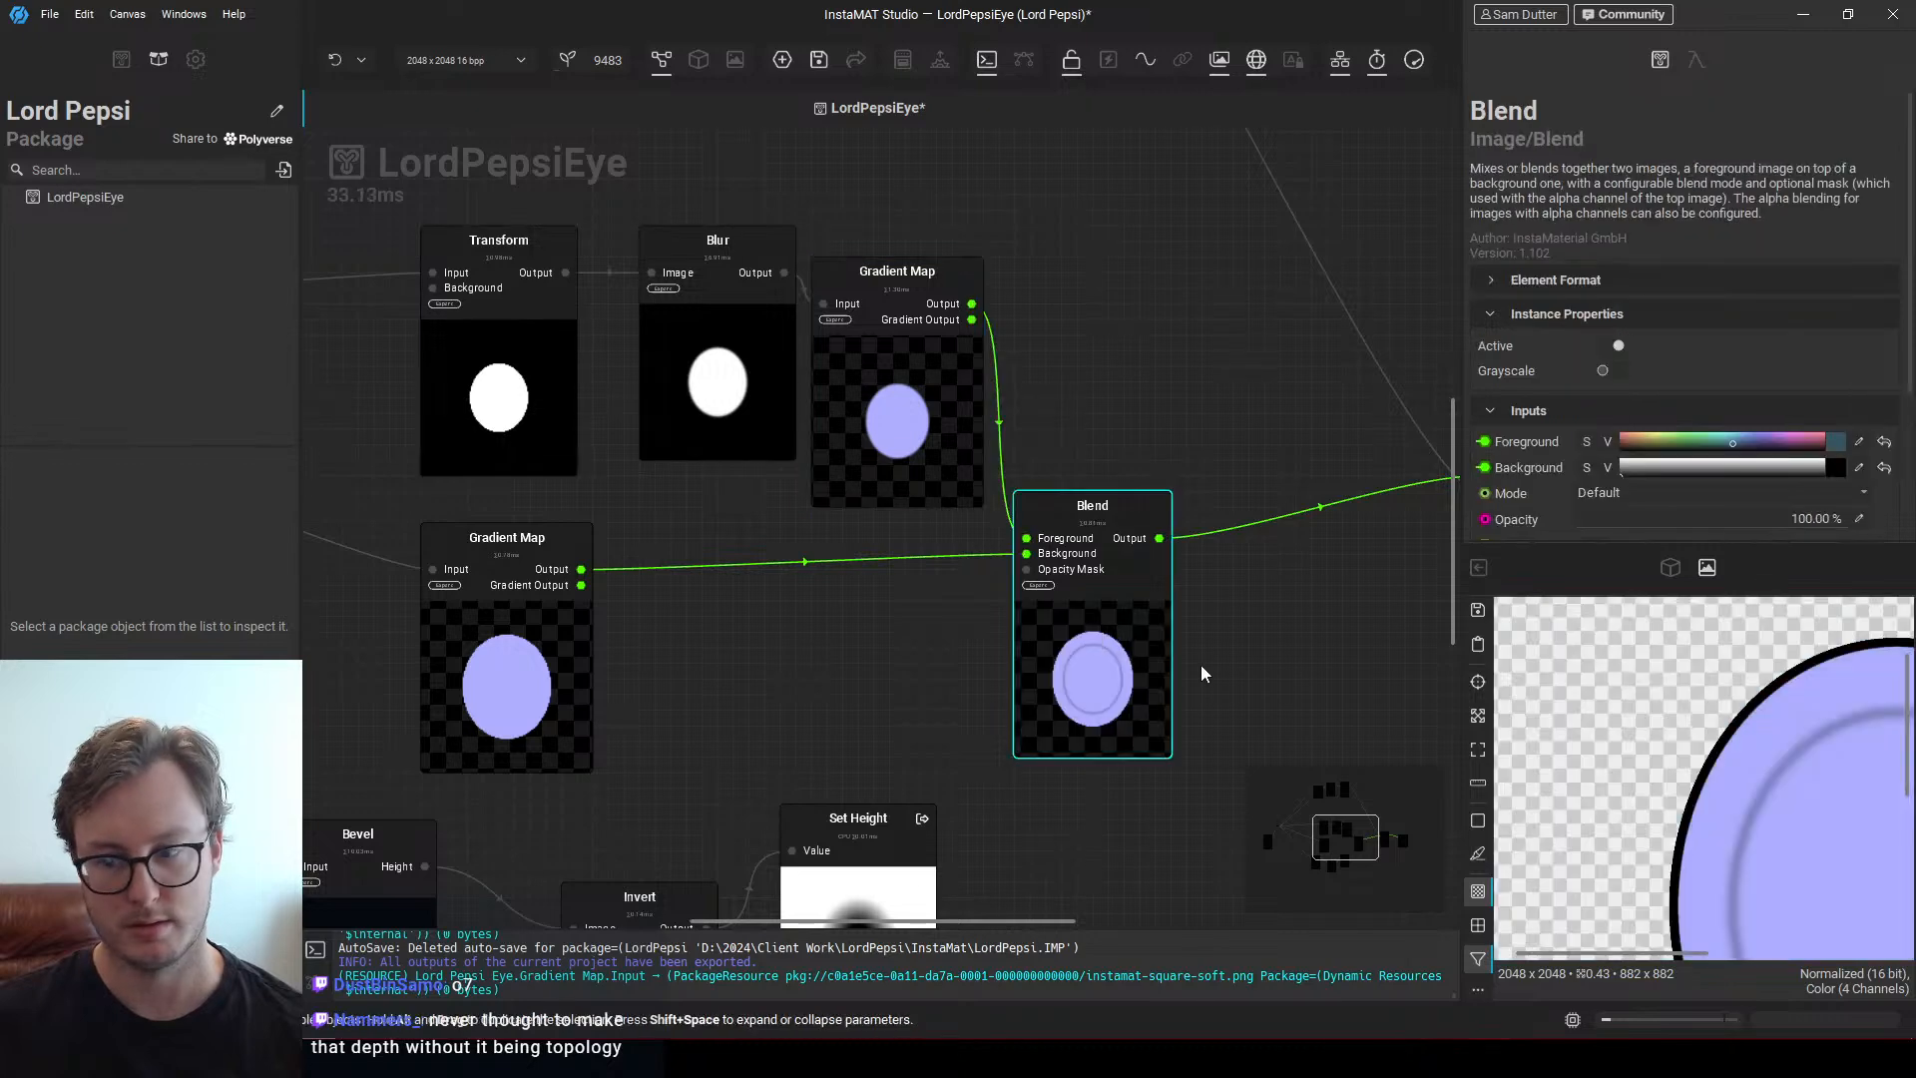
Recolor the end stop of the duplicated Gradient Map with a sampled dark blue-teal (H 0.5532, S 0.4608, V 0.4000)
{"action": "scroll", "coordinate": [1038, 599], "scroll_direction": "up", "scroll_amount": 3}
{"action": "left_click", "coordinate": [869, 329]}
{"action": "scroll", "coordinate": [824, 393], "scroll_direction": "up", "scroll_amount": 1}
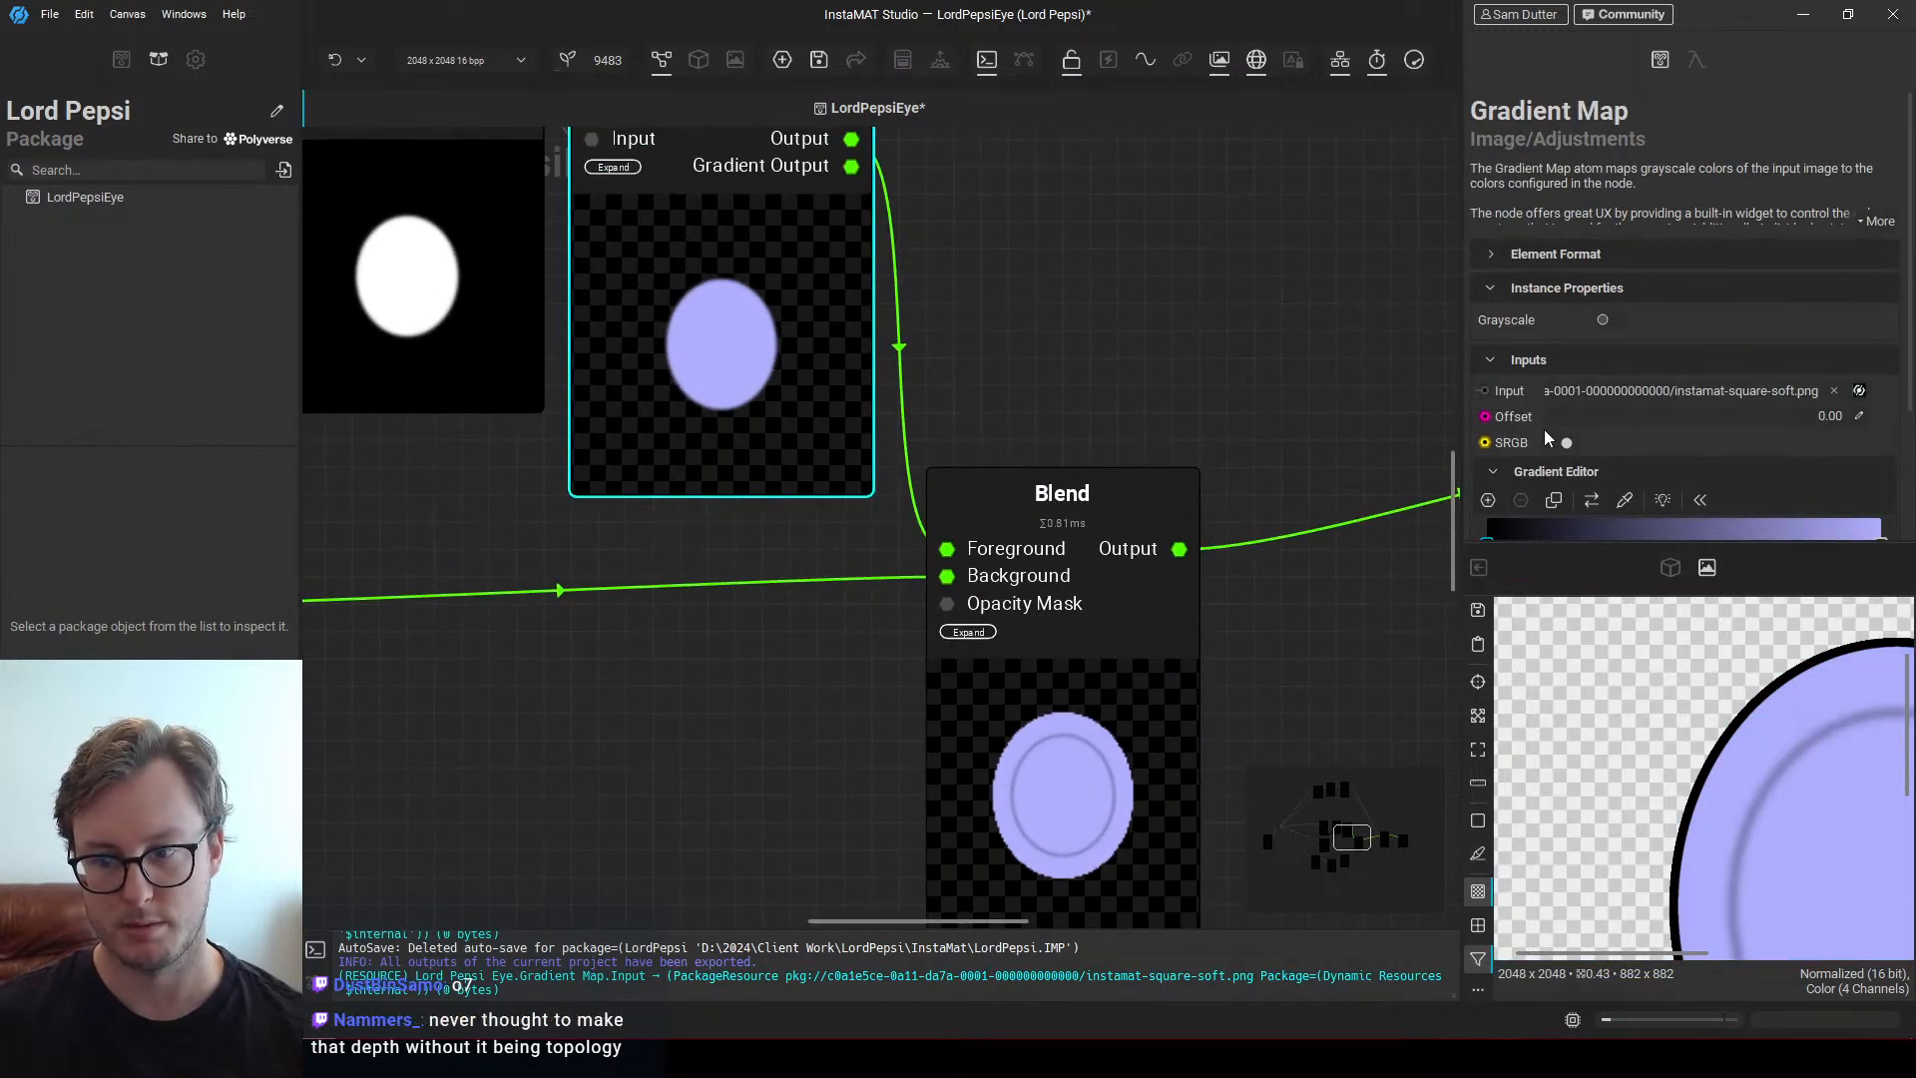
{"action": "middle_click_drag", "start_coordinate": [767, 663], "coordinate": [936, 595]}
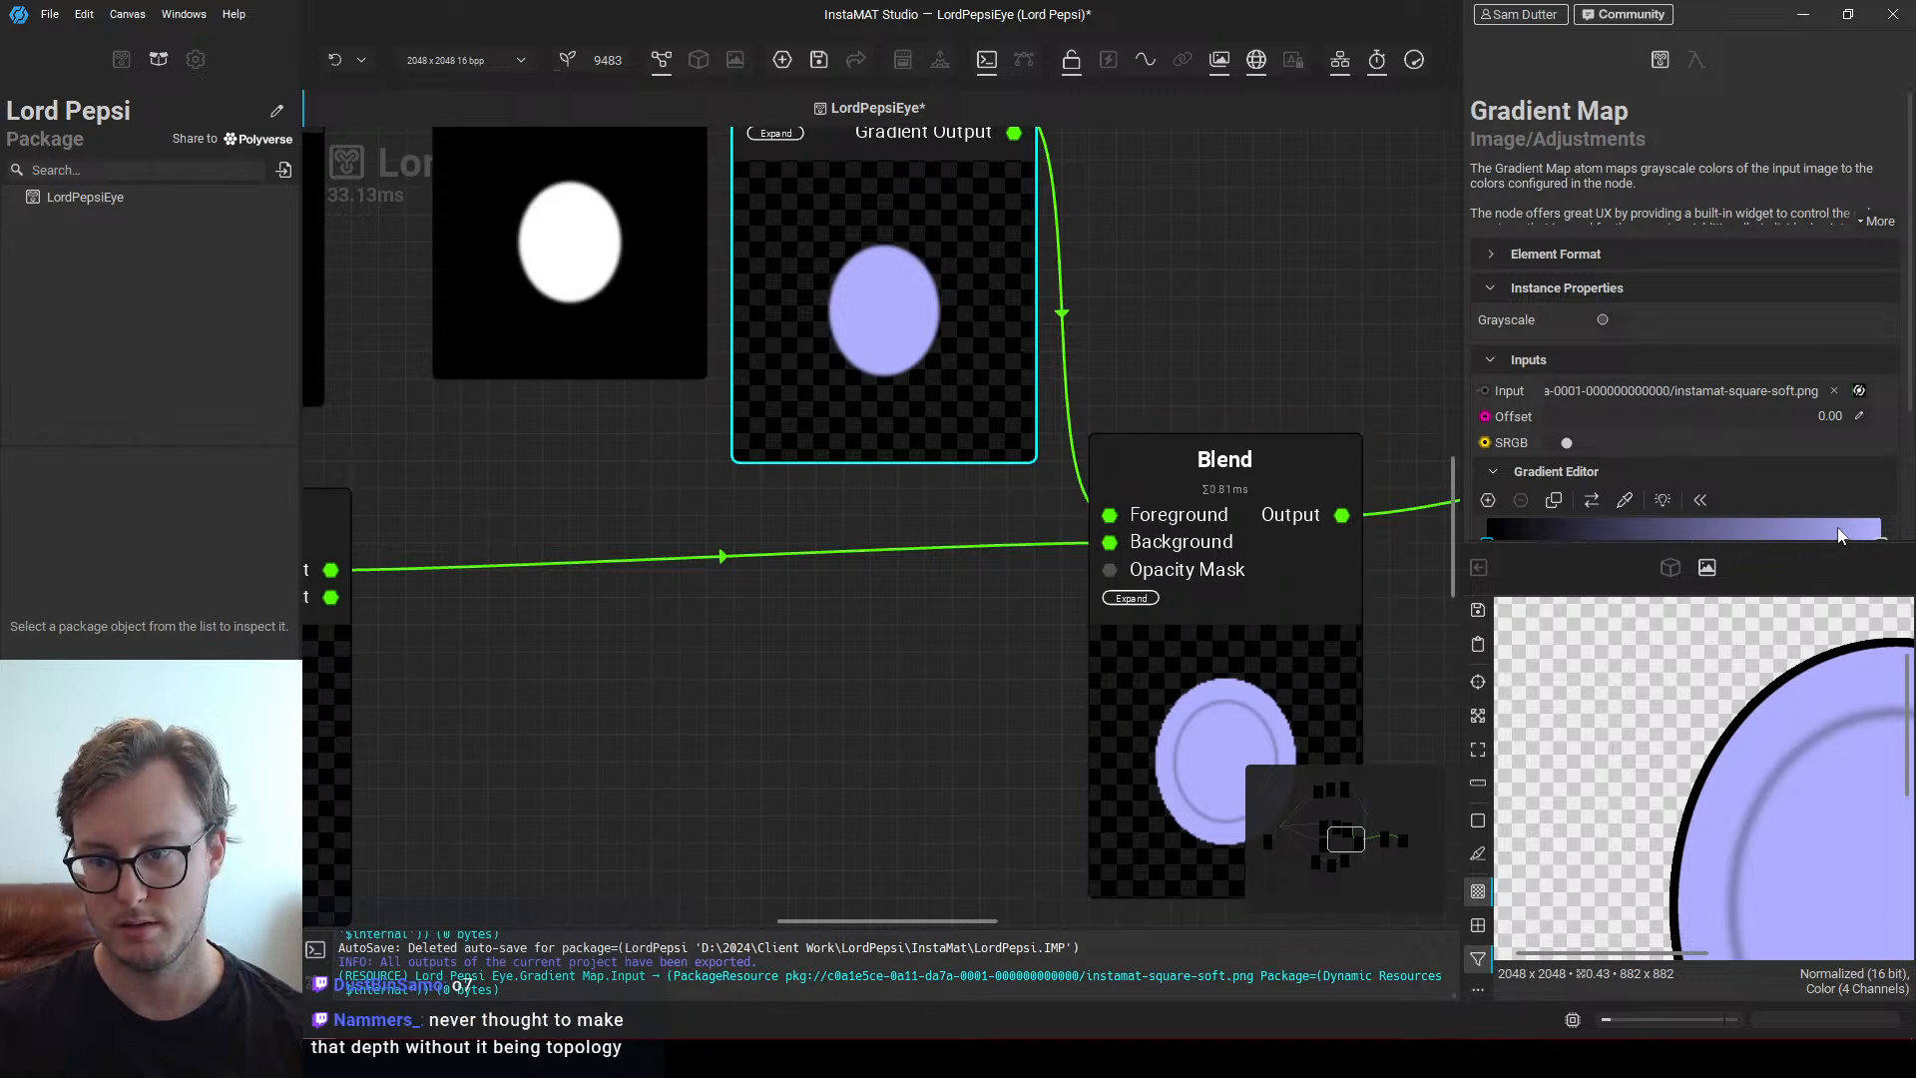
{"action": "scroll", "coordinate": [1720, 394], "scroll_direction": "down", "scroll_amount": 3}
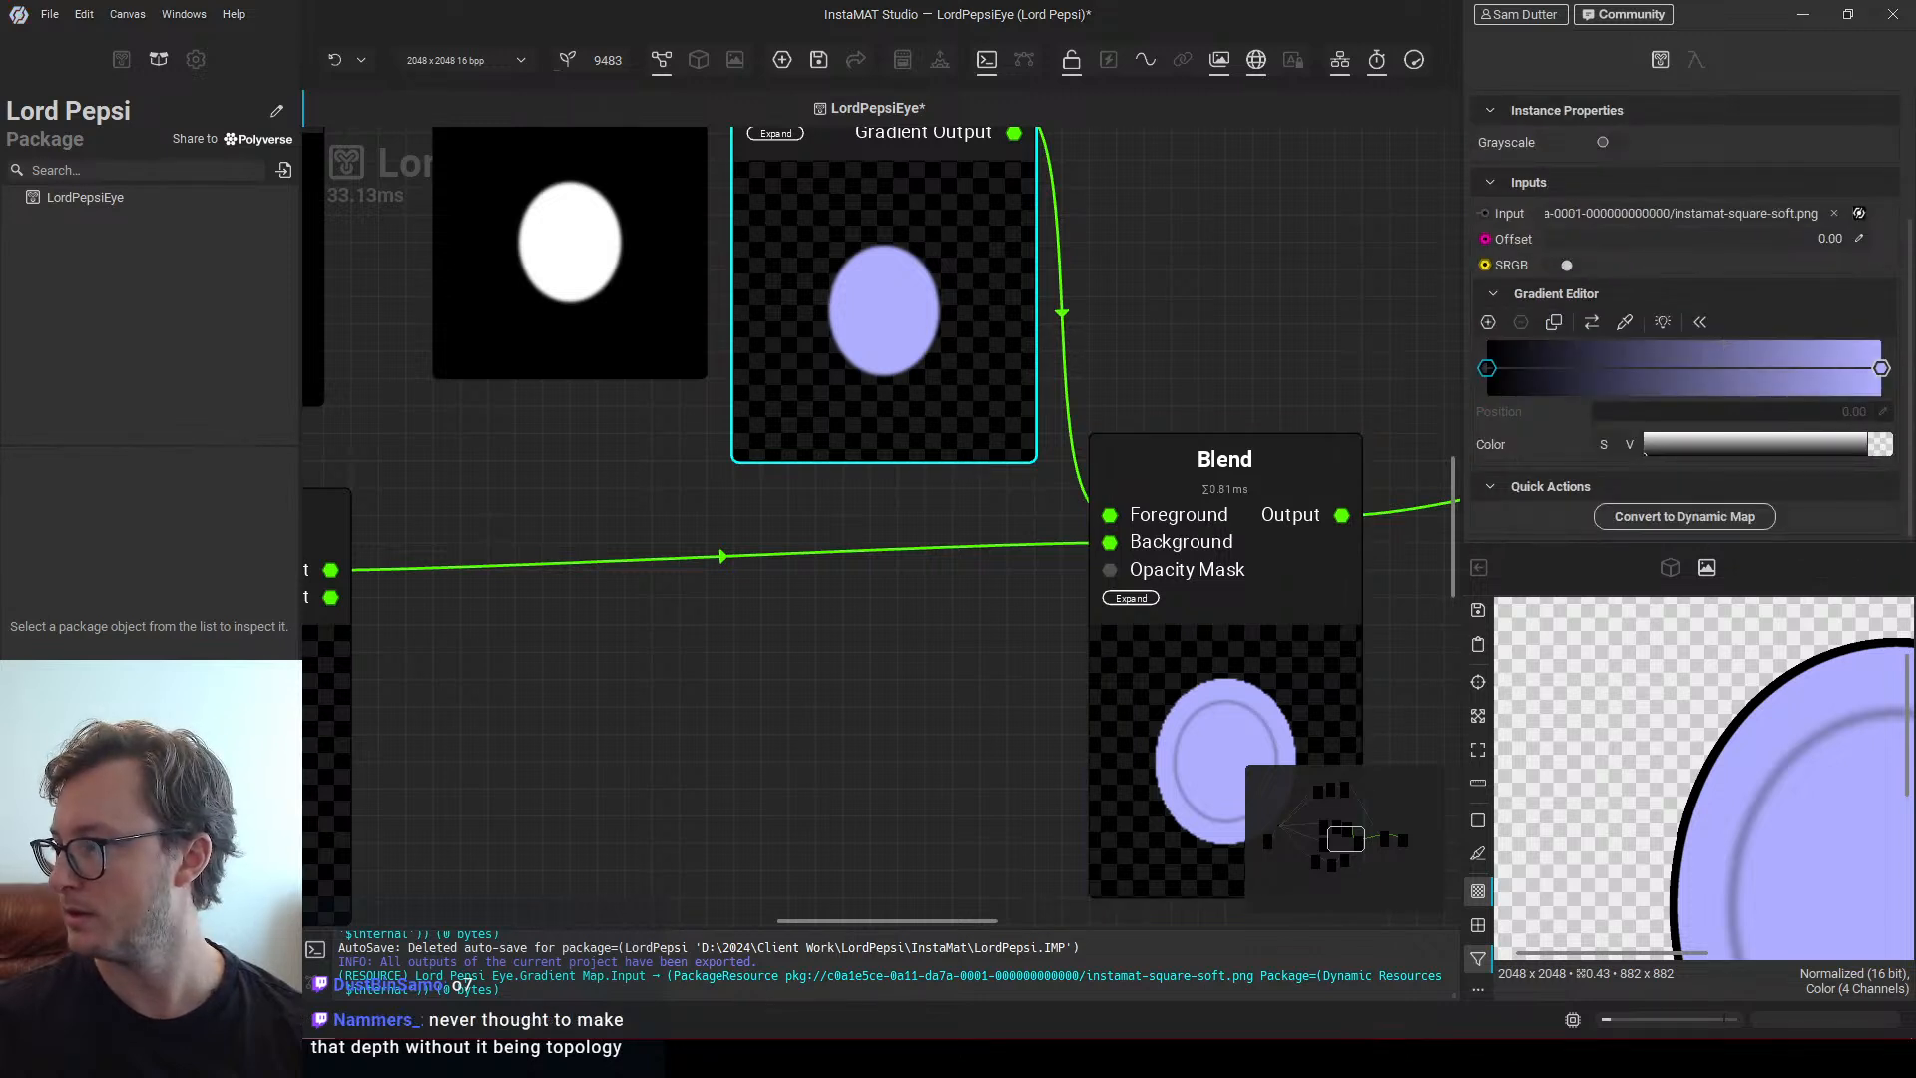
{"action": "left_click", "coordinate": [1881, 369]}
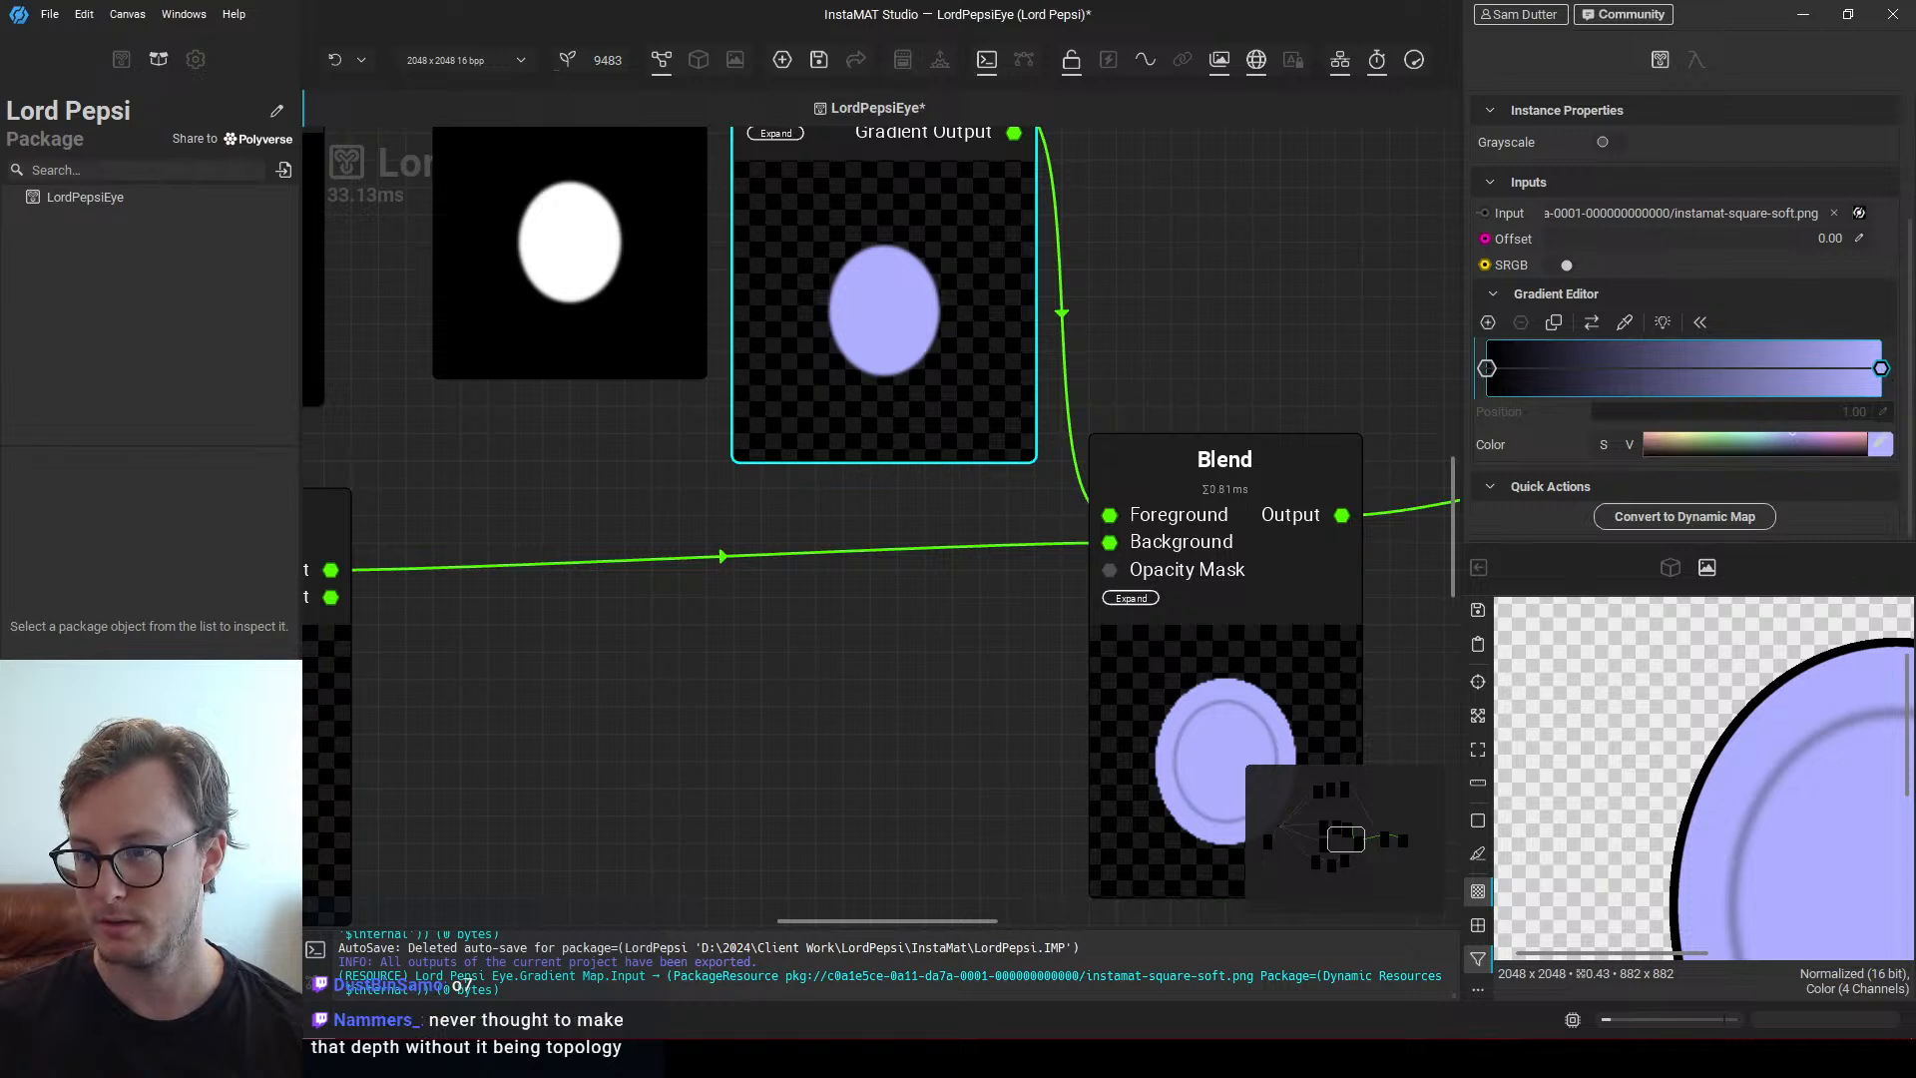
{"action": "left_click", "coordinate": [1880, 445]}
{"action": "left_click", "coordinate": [1608, 942]}
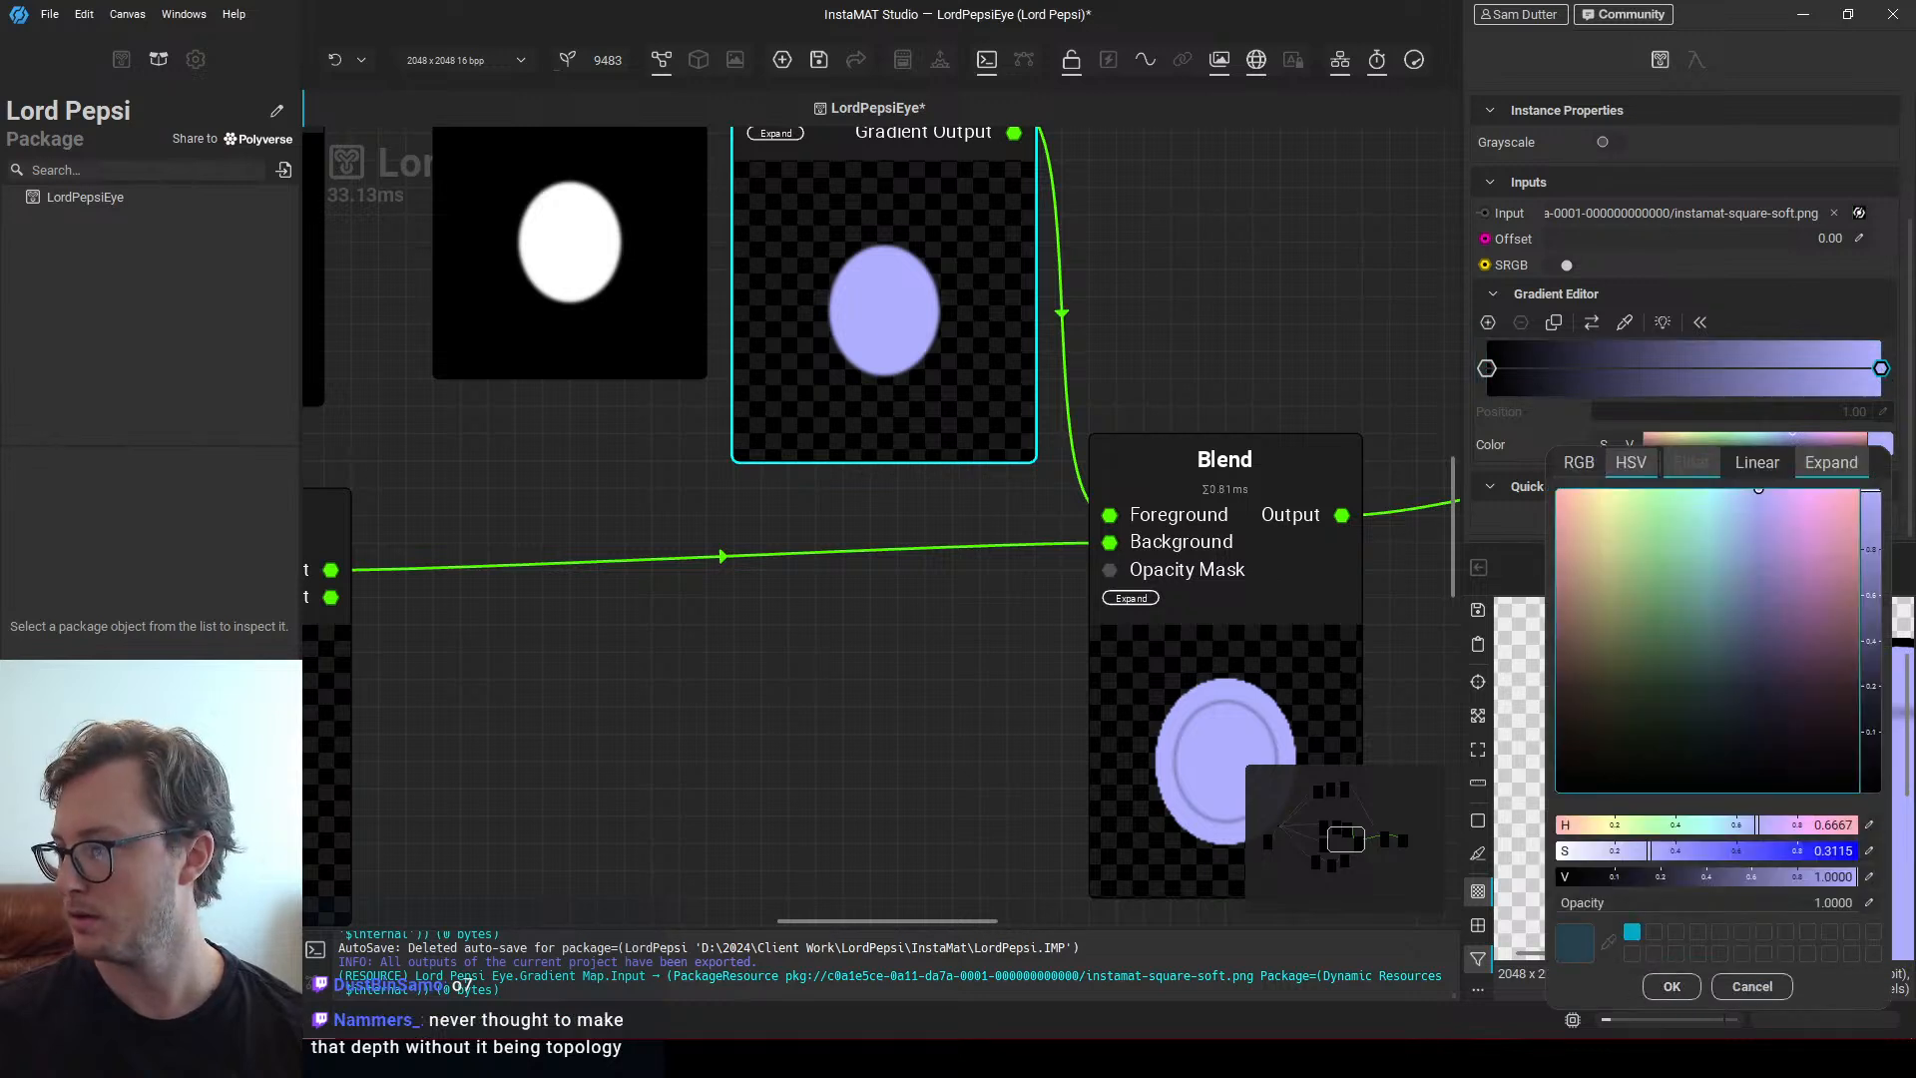
{"action": "left_click", "coordinate": [1344, 568]}
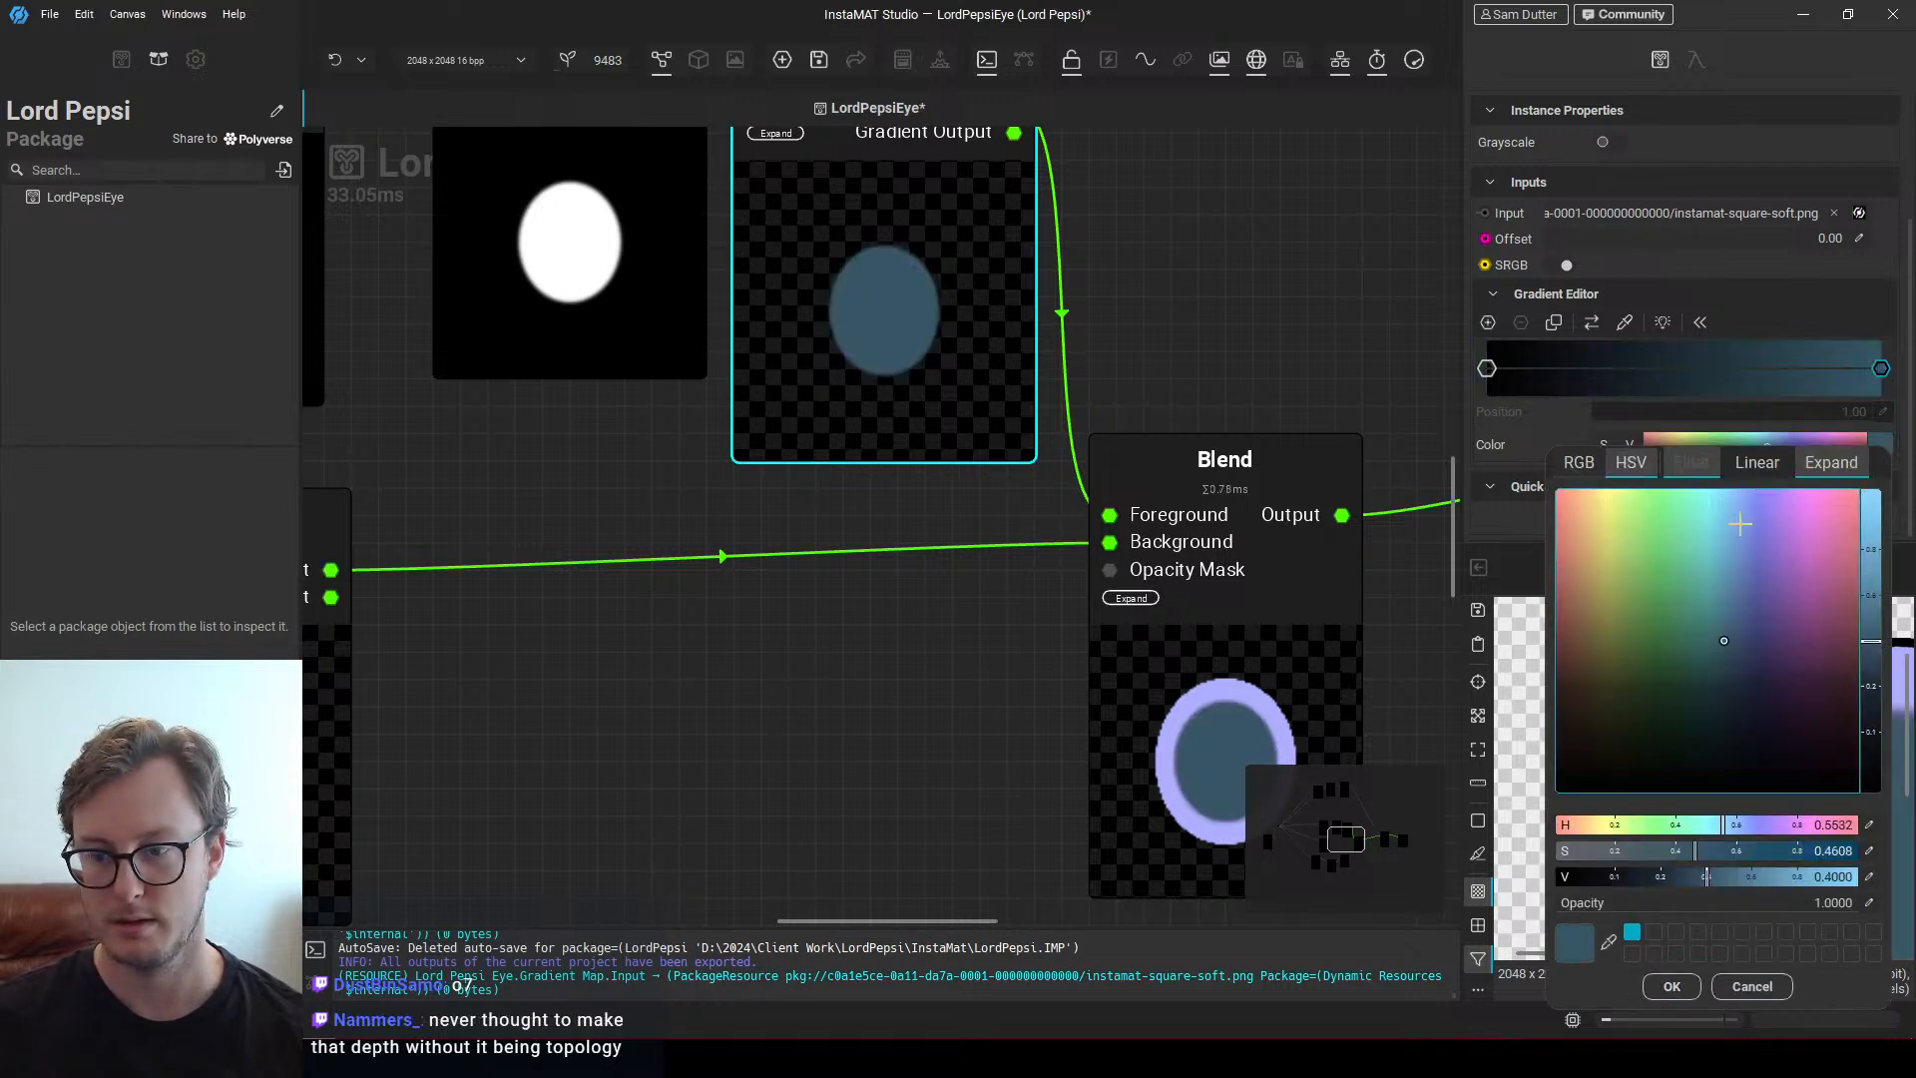
{"action": "left_click", "coordinate": [842, 769]}
{"action": "middle_click_drag", "start_coordinate": [842, 769], "coordinate": [676, 680]}
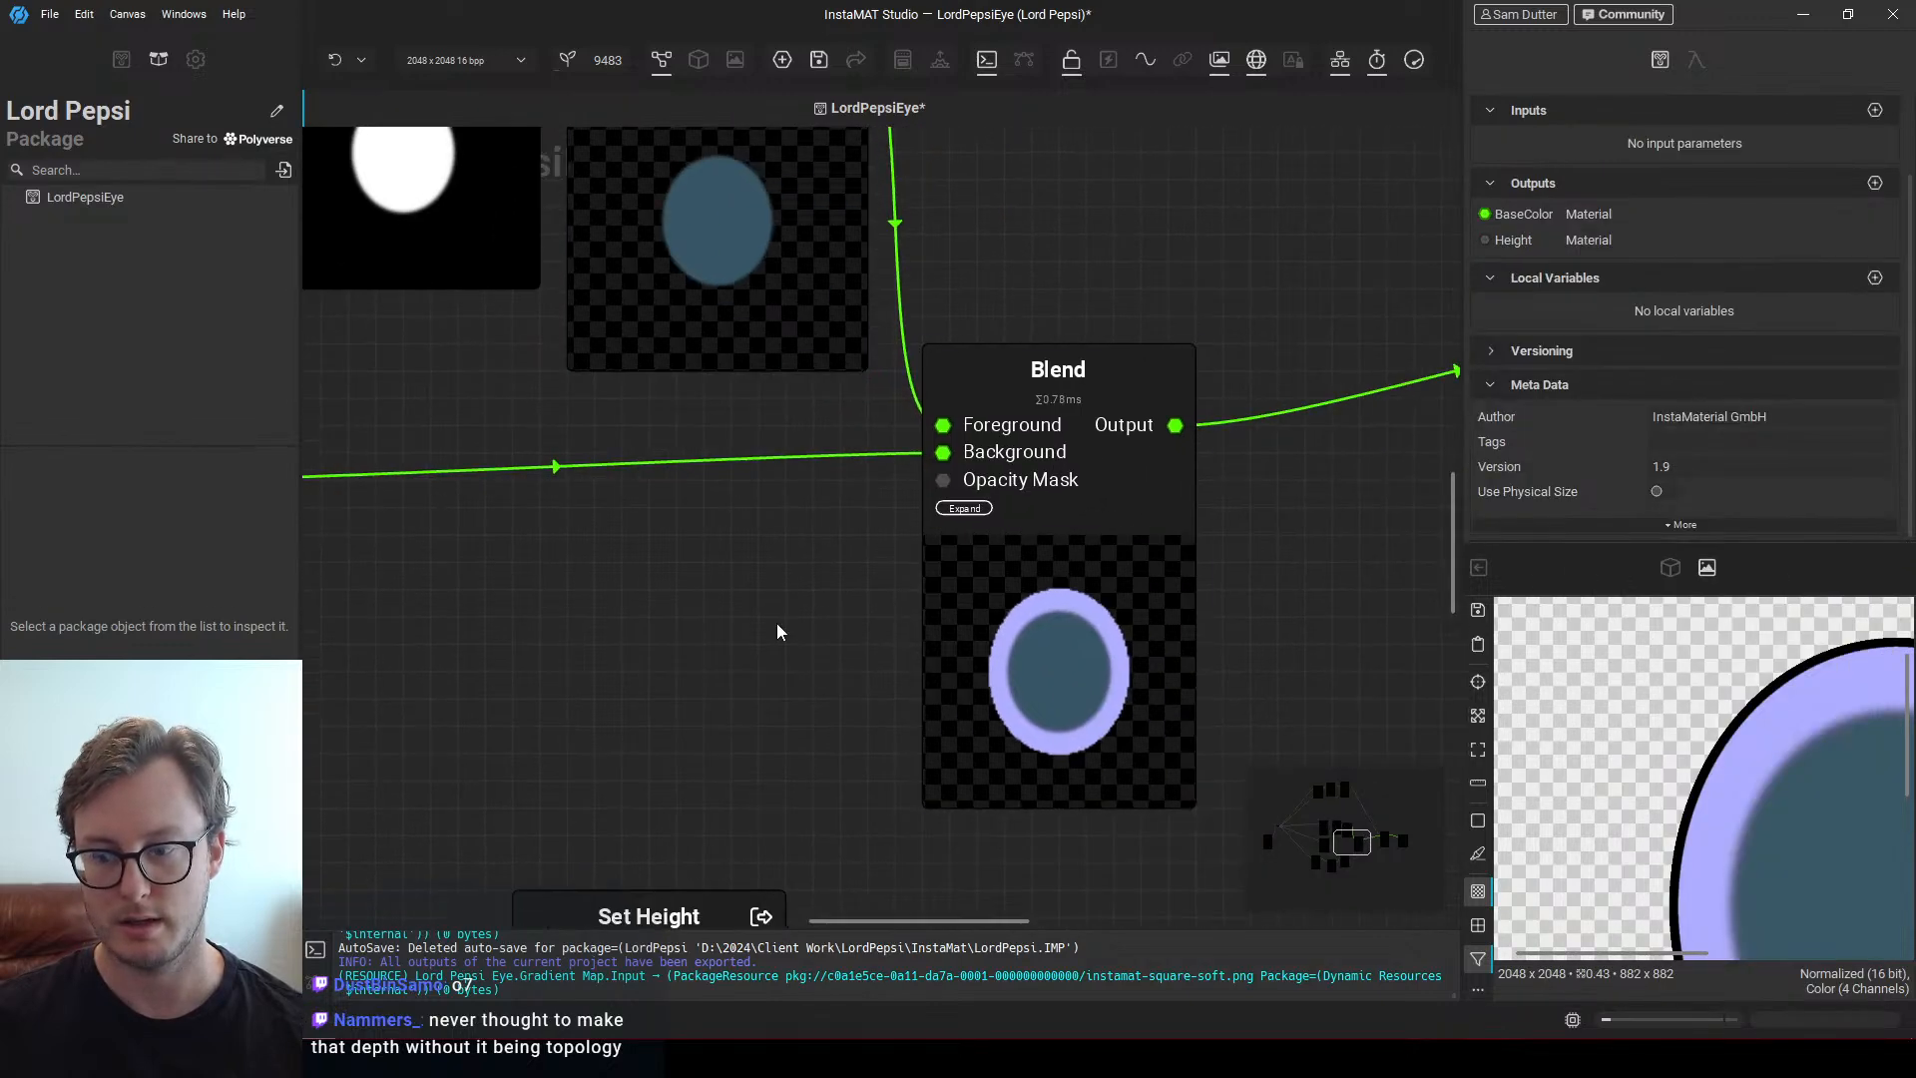
{"action": "scroll", "coordinate": [1720, 807], "scroll_direction": "up", "scroll_amount": 1}
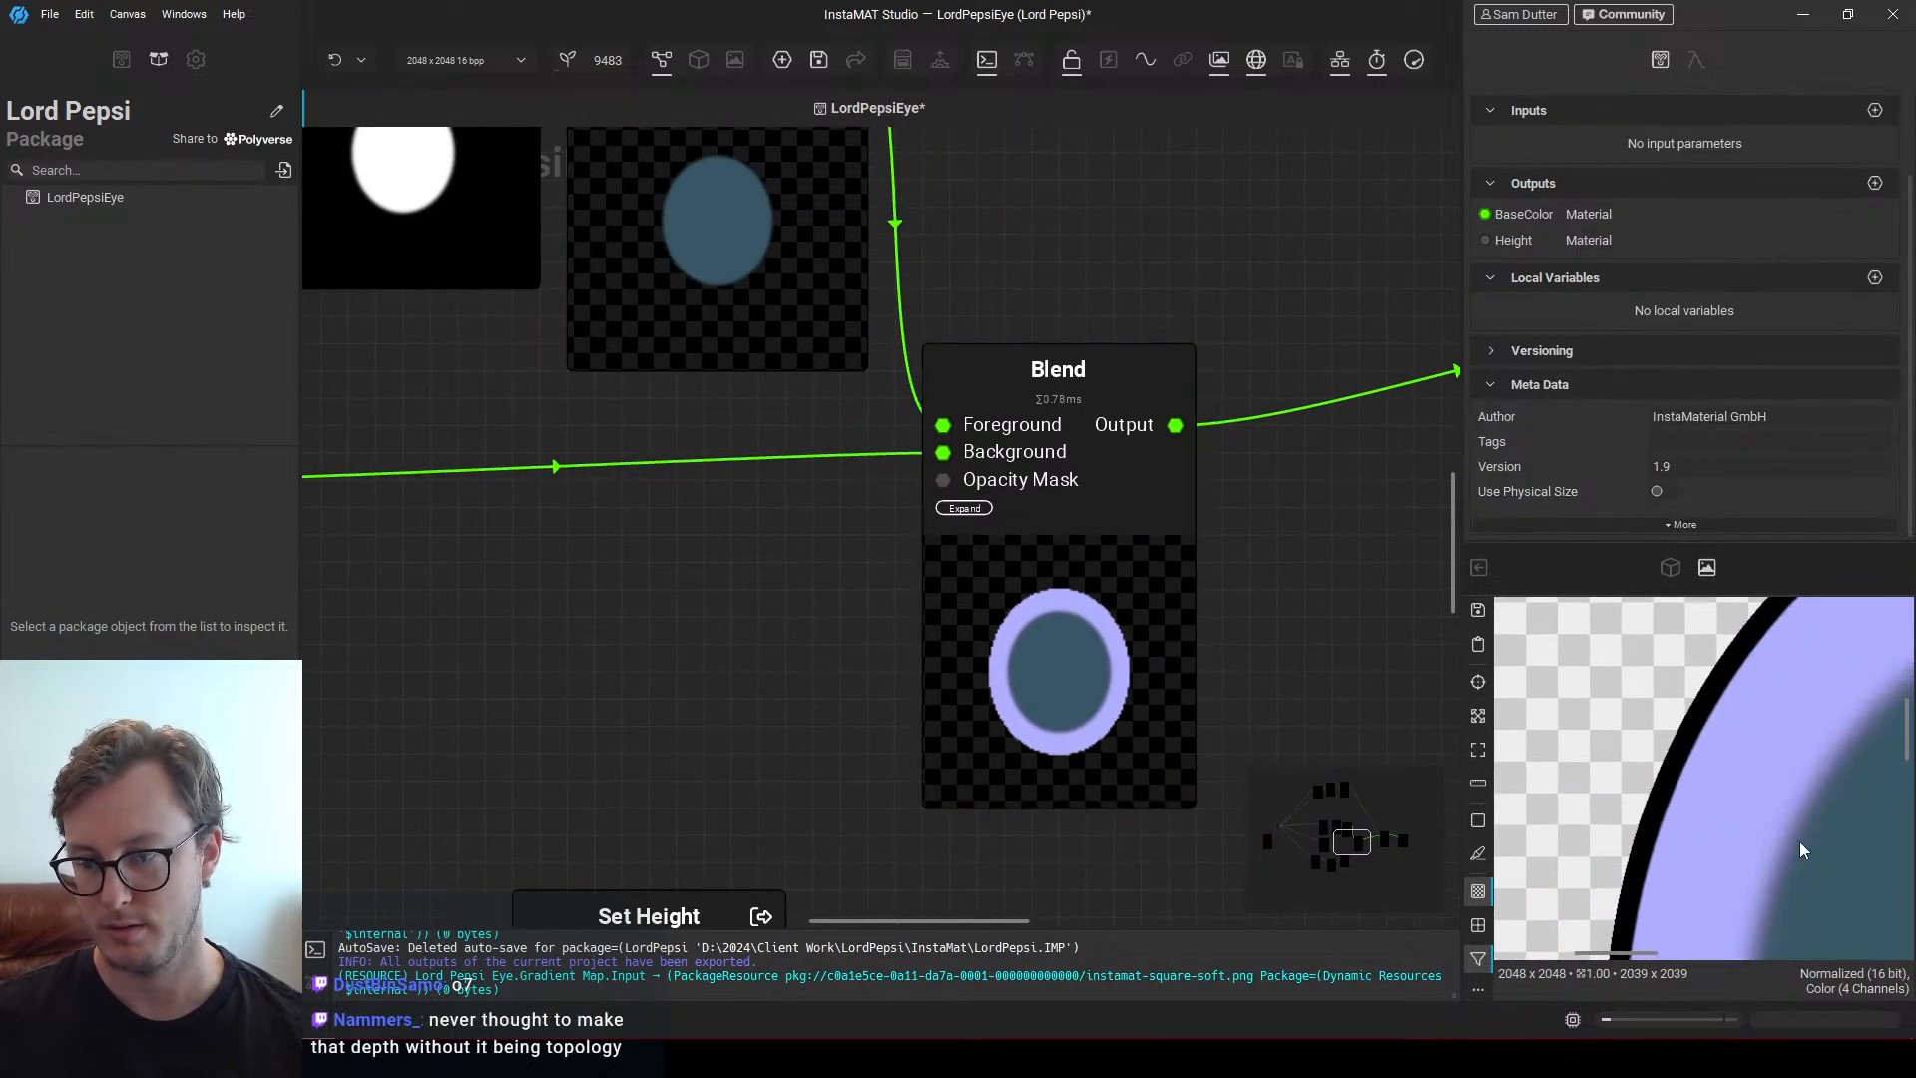
Add a middle stop at position 0.50 to the pupil's Gradient Map, trying a bright blue with V 1.0 before darkening it again
{"action": "middle_click_drag", "start_coordinate": [990, 446], "coordinate": [997, 518]}
{"action": "left_click", "coordinate": [693, 325]}
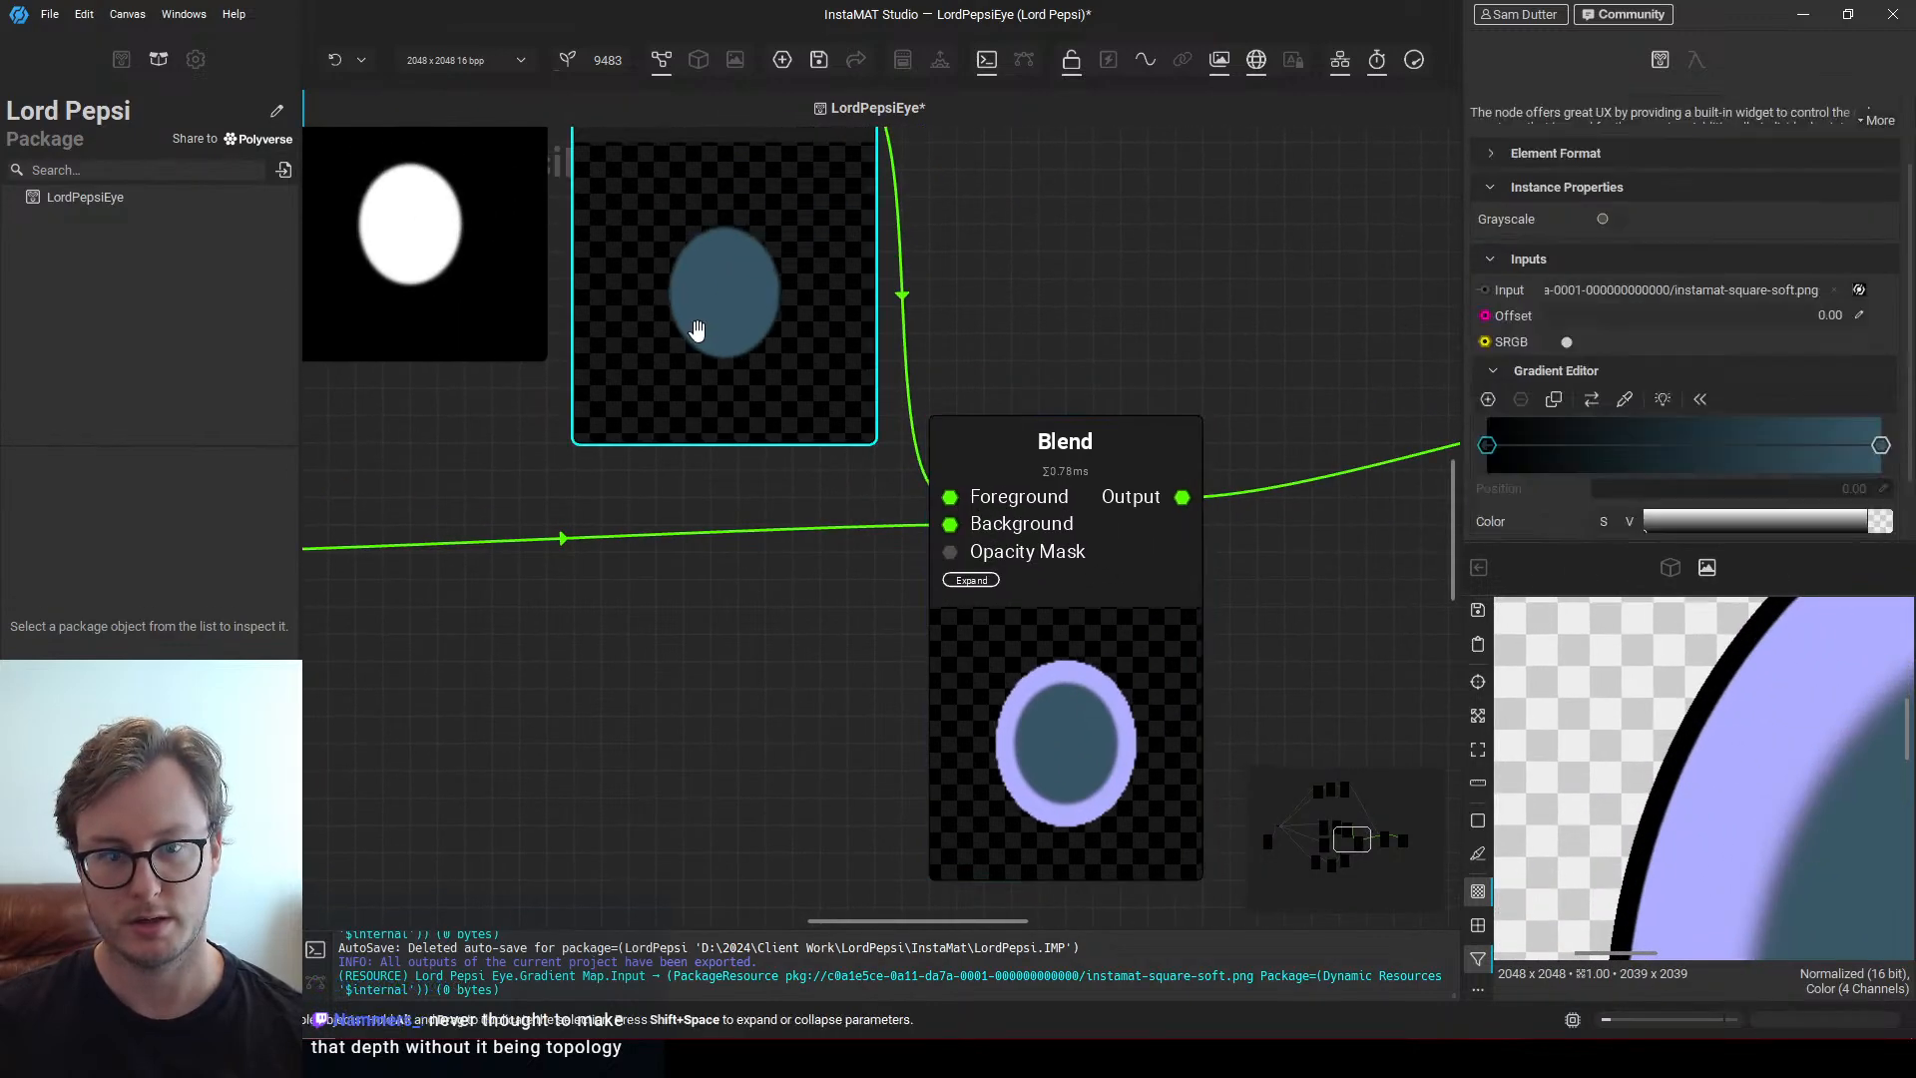
{"action": "left_click", "coordinate": [1488, 399]}
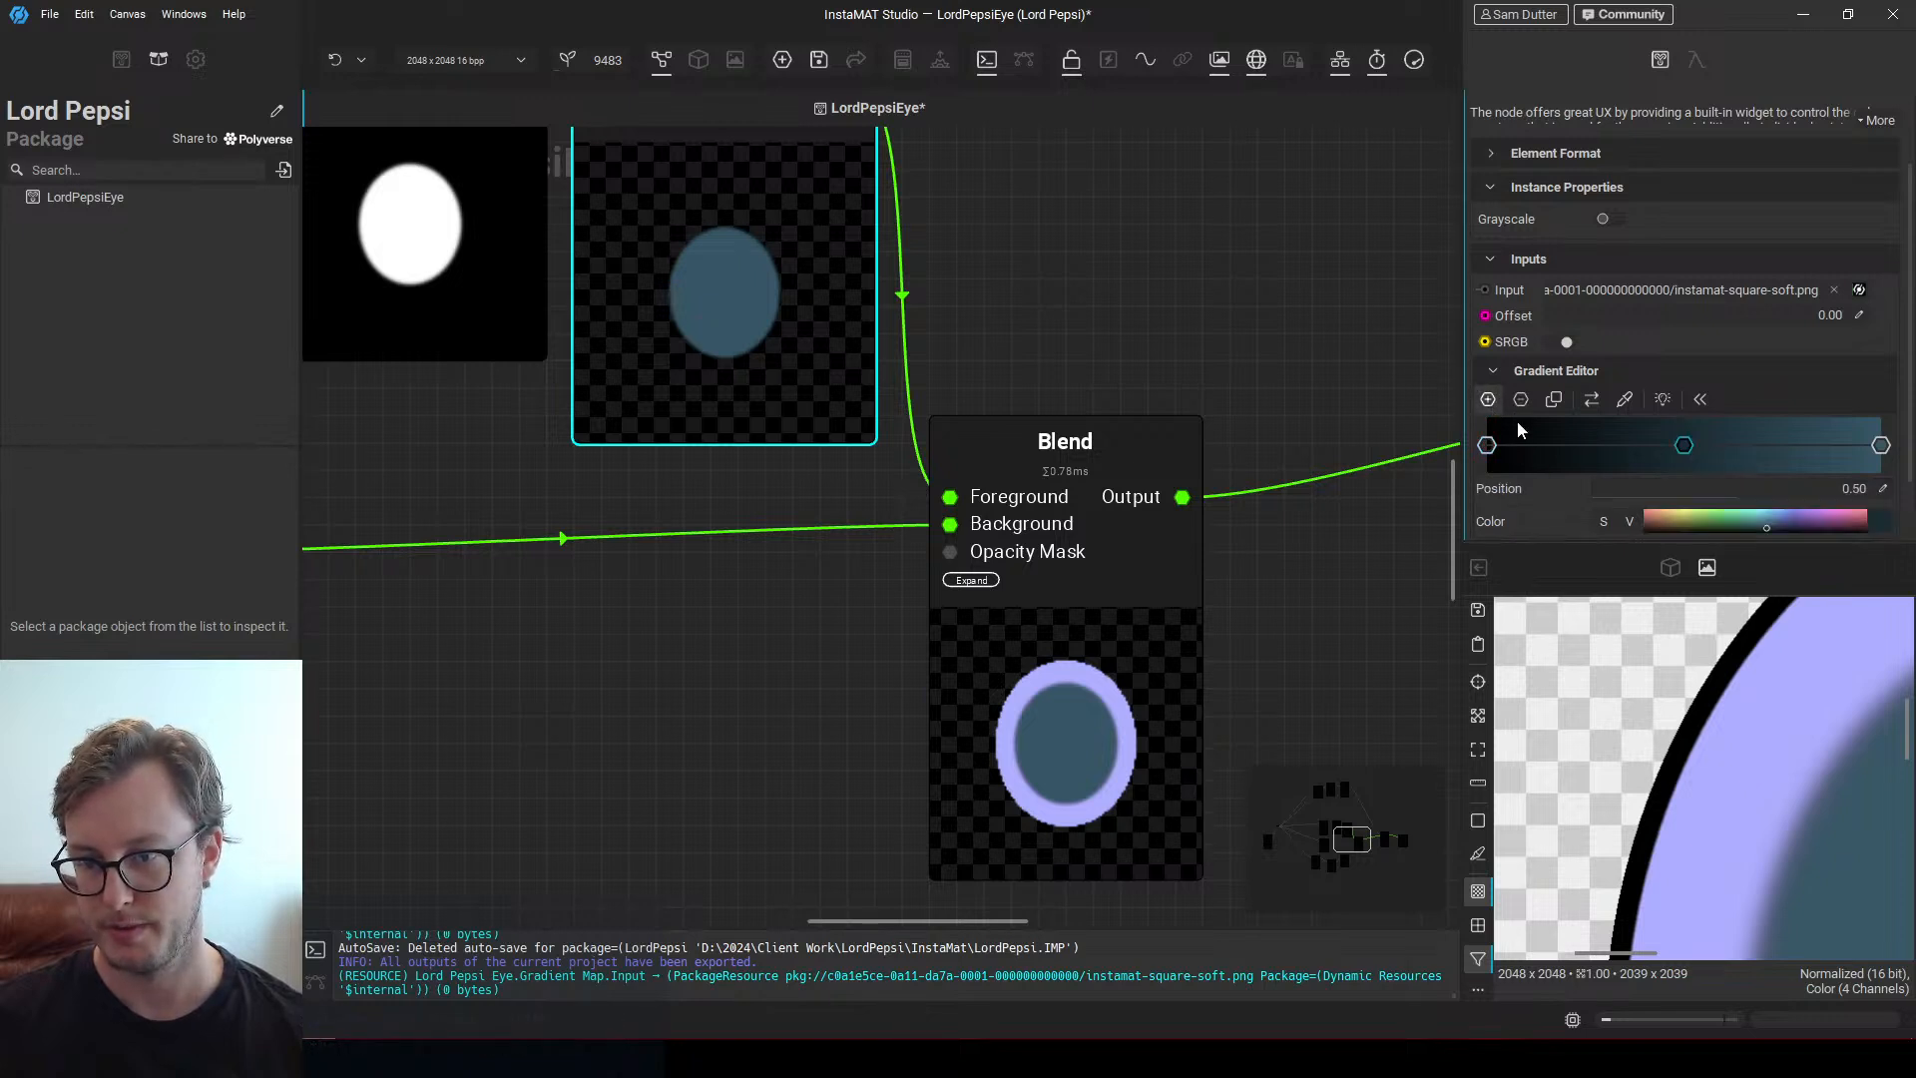
{"action": "scroll", "coordinate": [1676, 494], "scroll_direction": "down", "scroll_amount": 1}
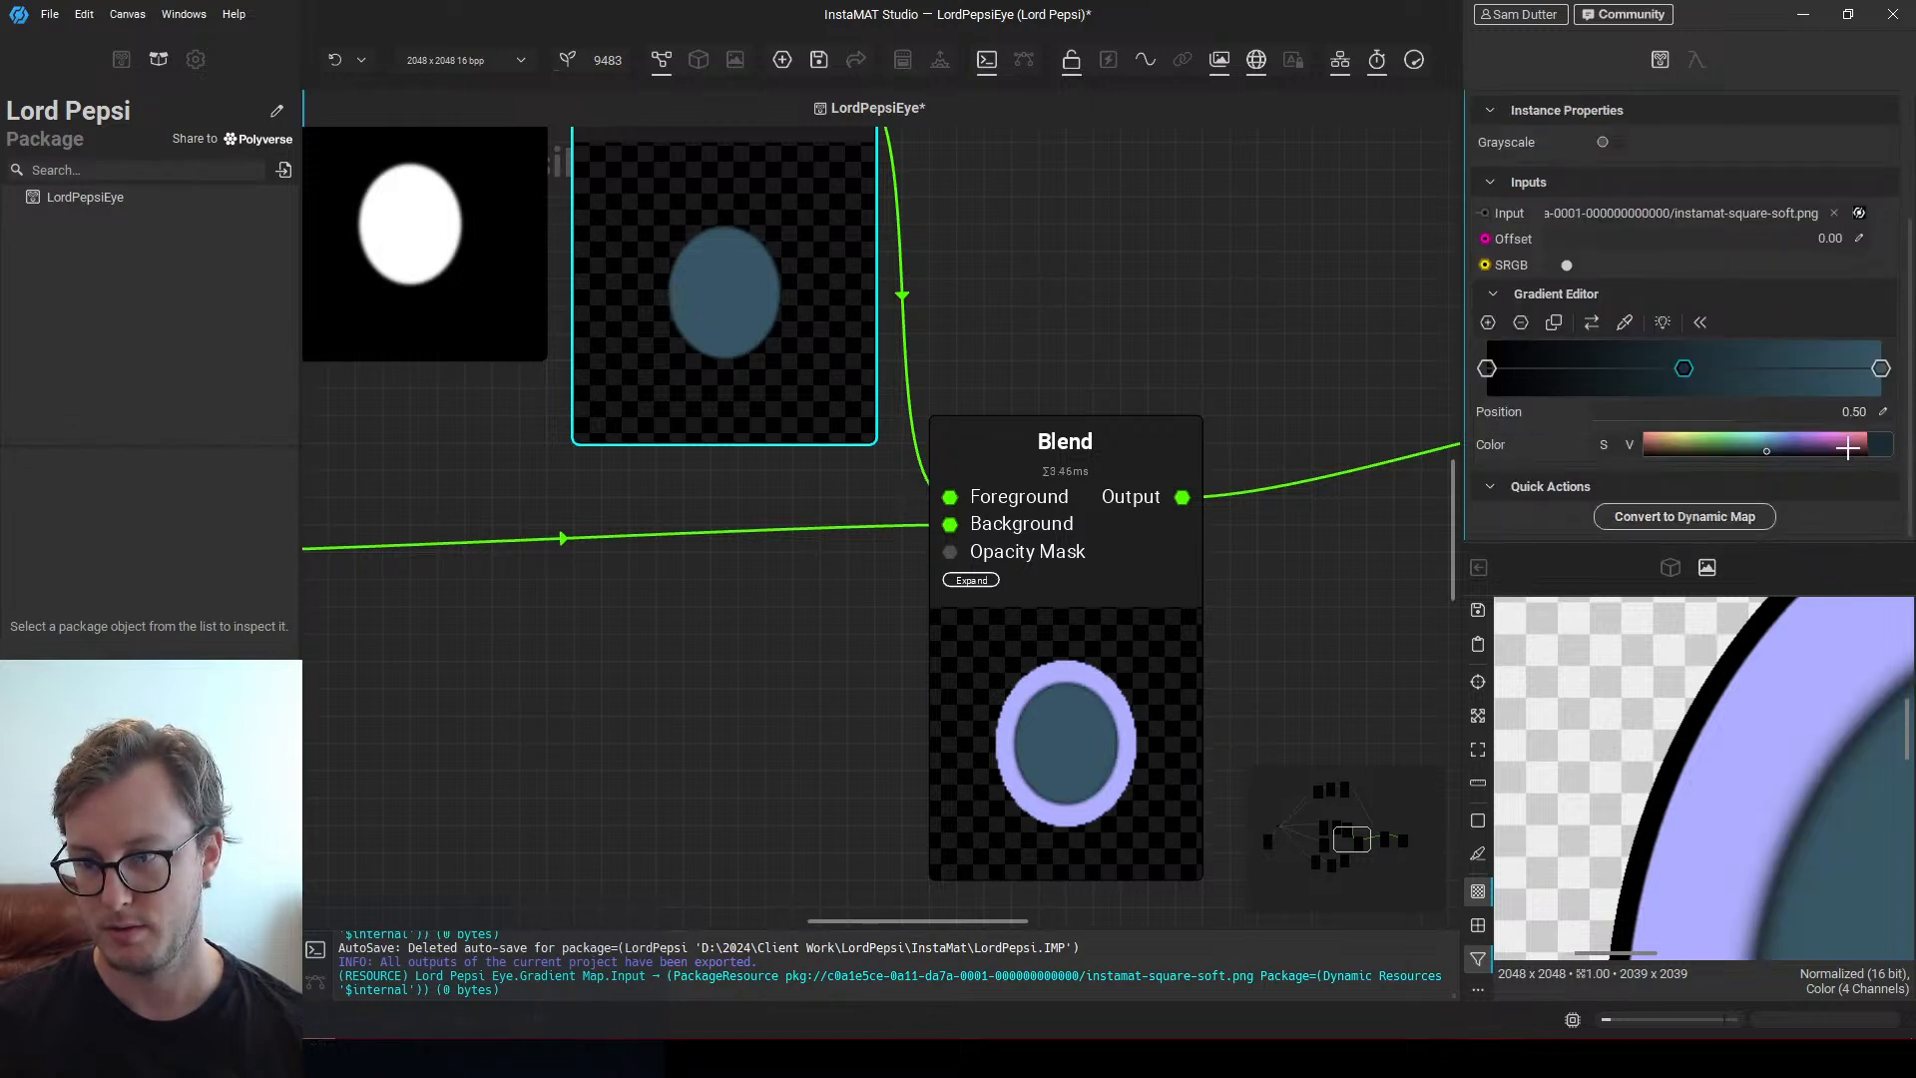
{"action": "left_click", "coordinate": [1878, 449]}
{"action": "left_click_drag", "start_coordinate": [1660, 876], "coordinate": [1896, 876]}
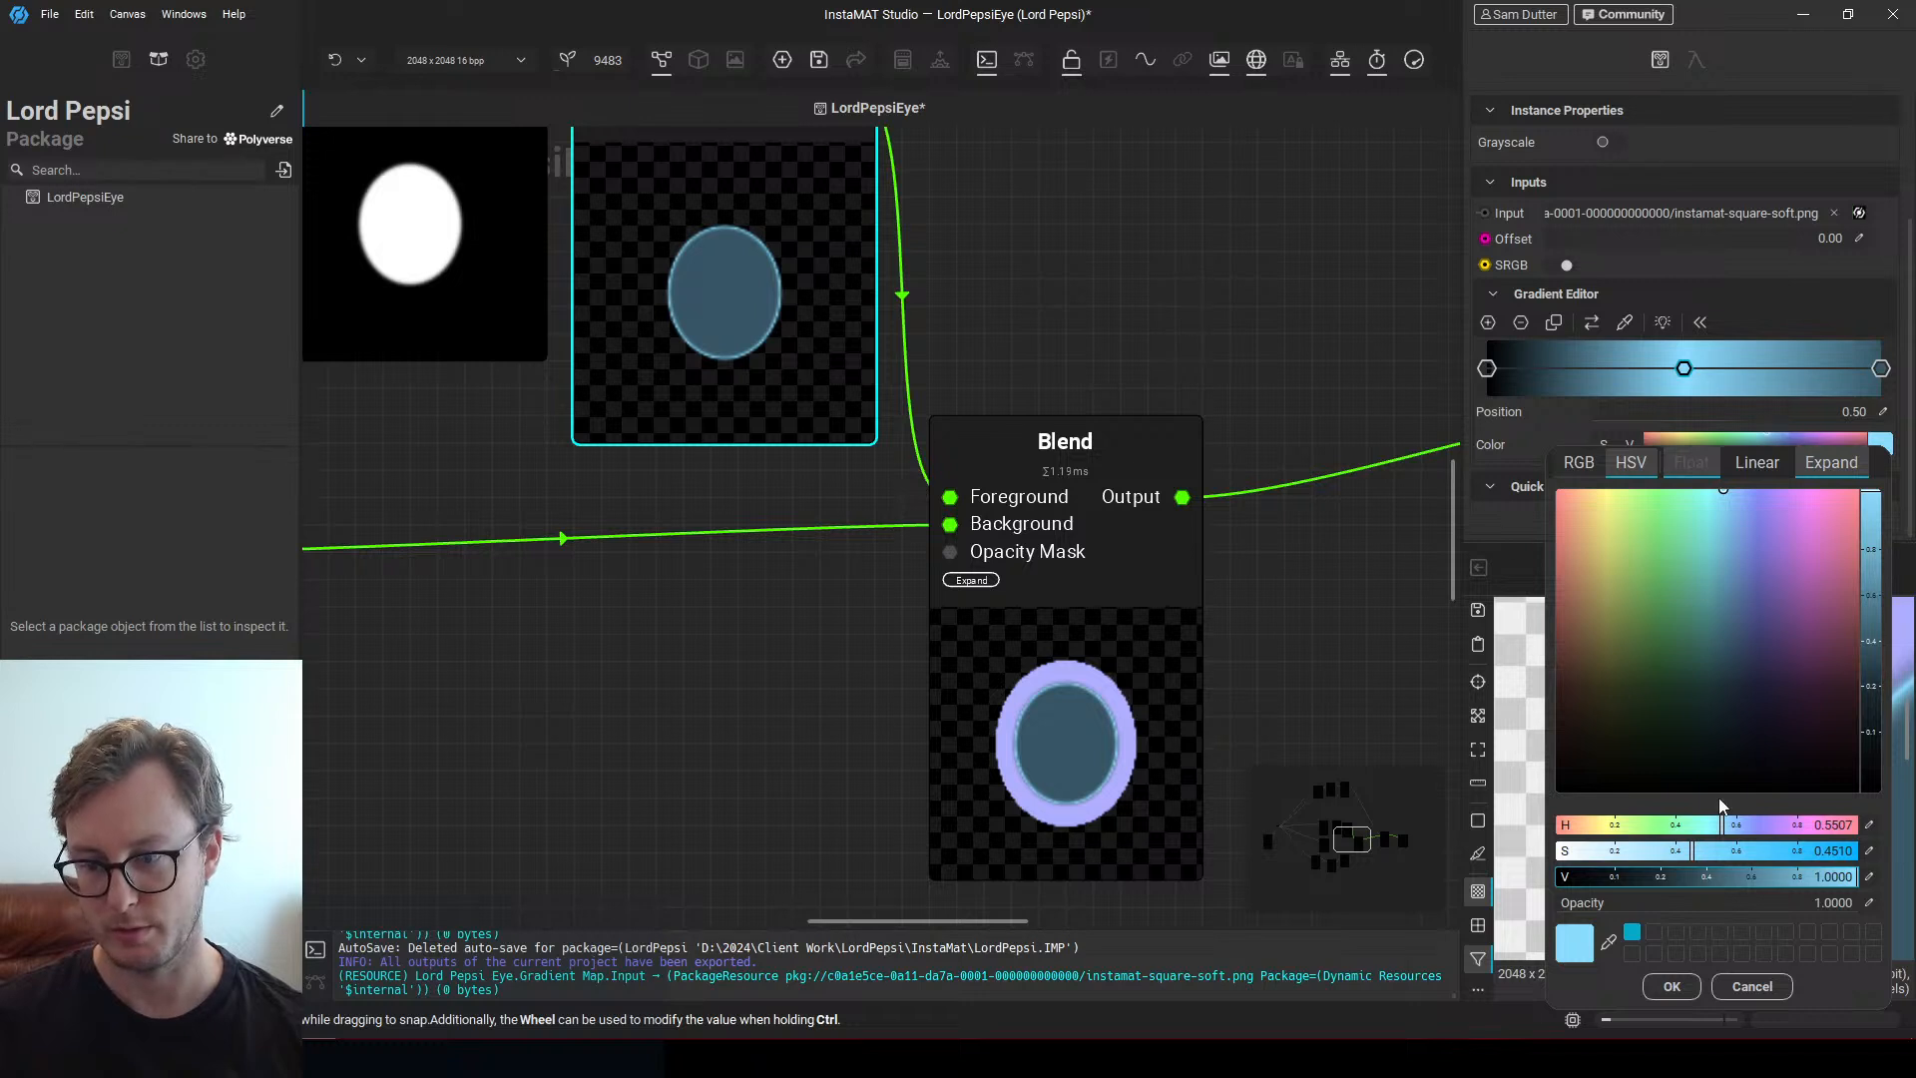
{"action": "left_click_drag", "start_coordinate": [1836, 876], "coordinate": [1636, 883]}
{"action": "left_click", "coordinate": [1119, 403]}
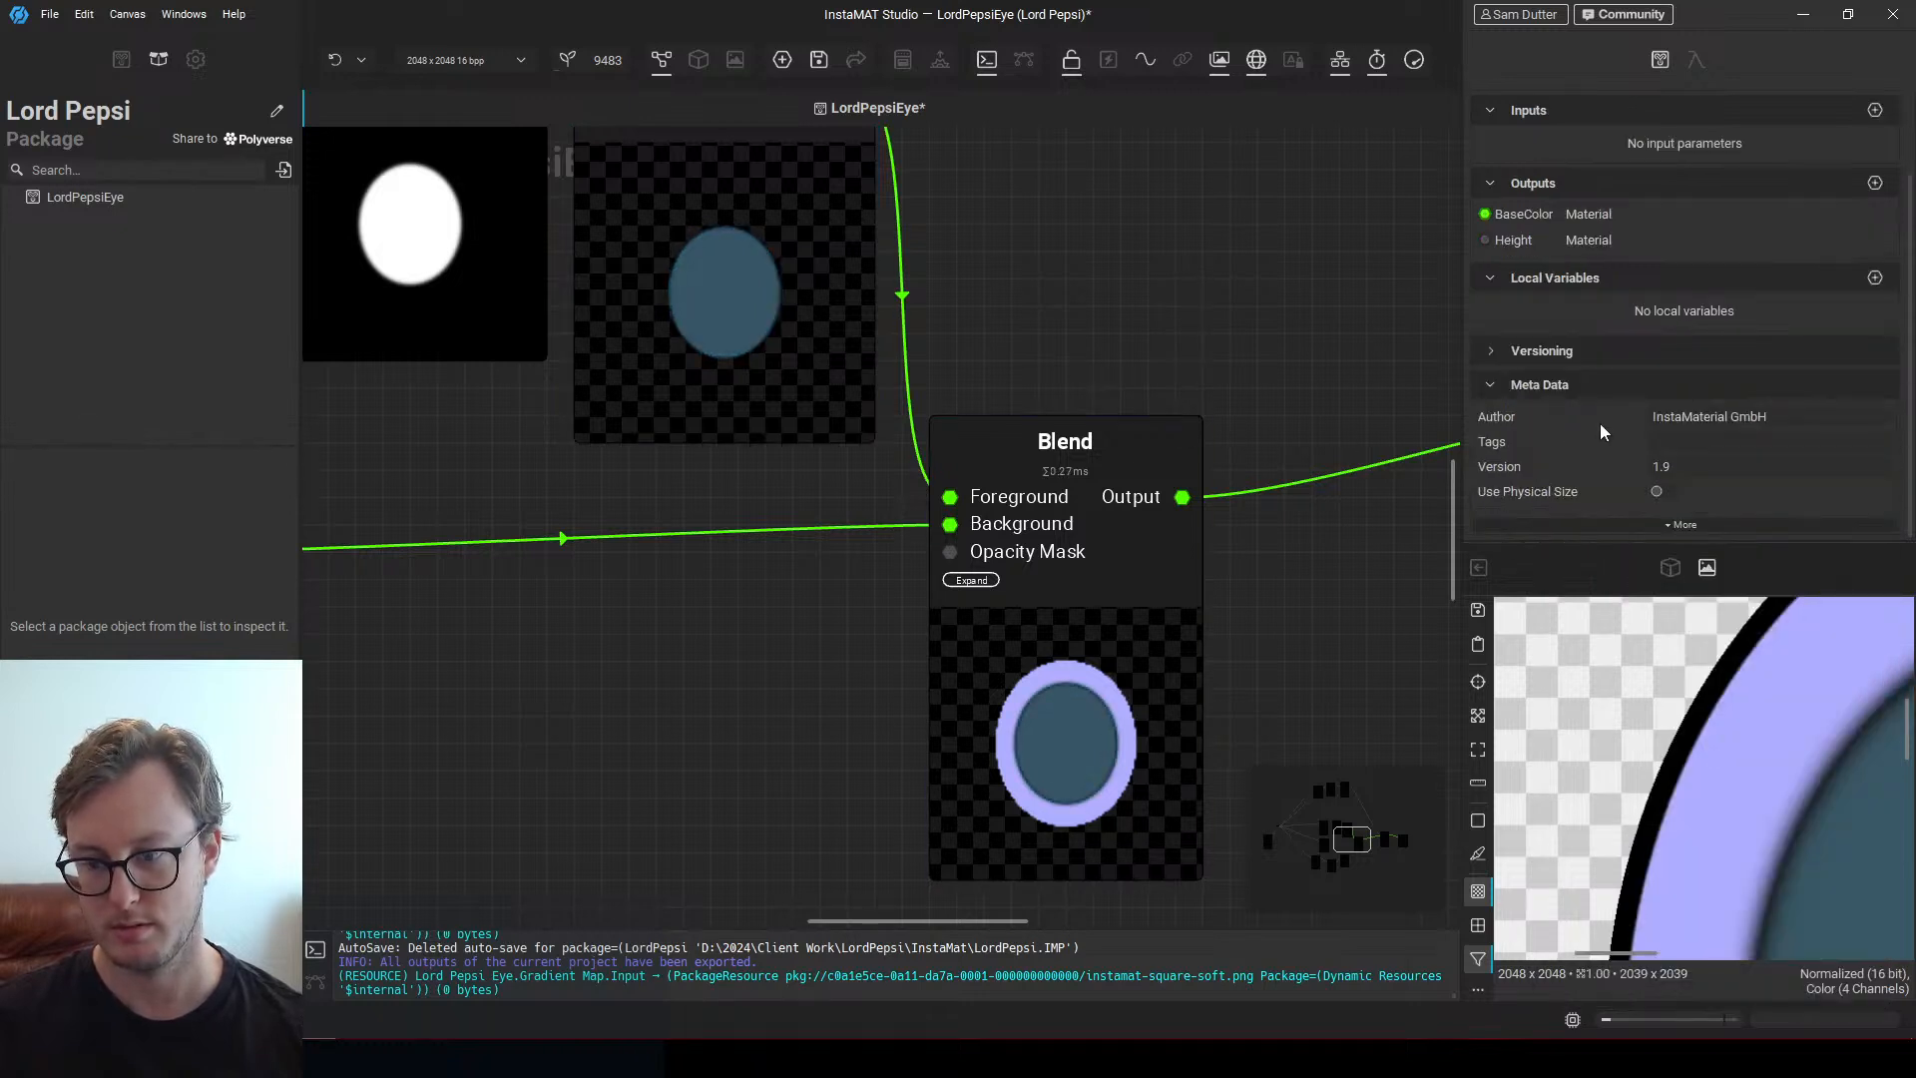
Brighten the middle stop of the pupil's Gradient Map to about the same blue-teal as the end stop
{"action": "left_click", "coordinate": [732, 321]}
{"action": "scroll", "coordinate": [1757, 481], "scroll_direction": "down", "scroll_amount": 1}
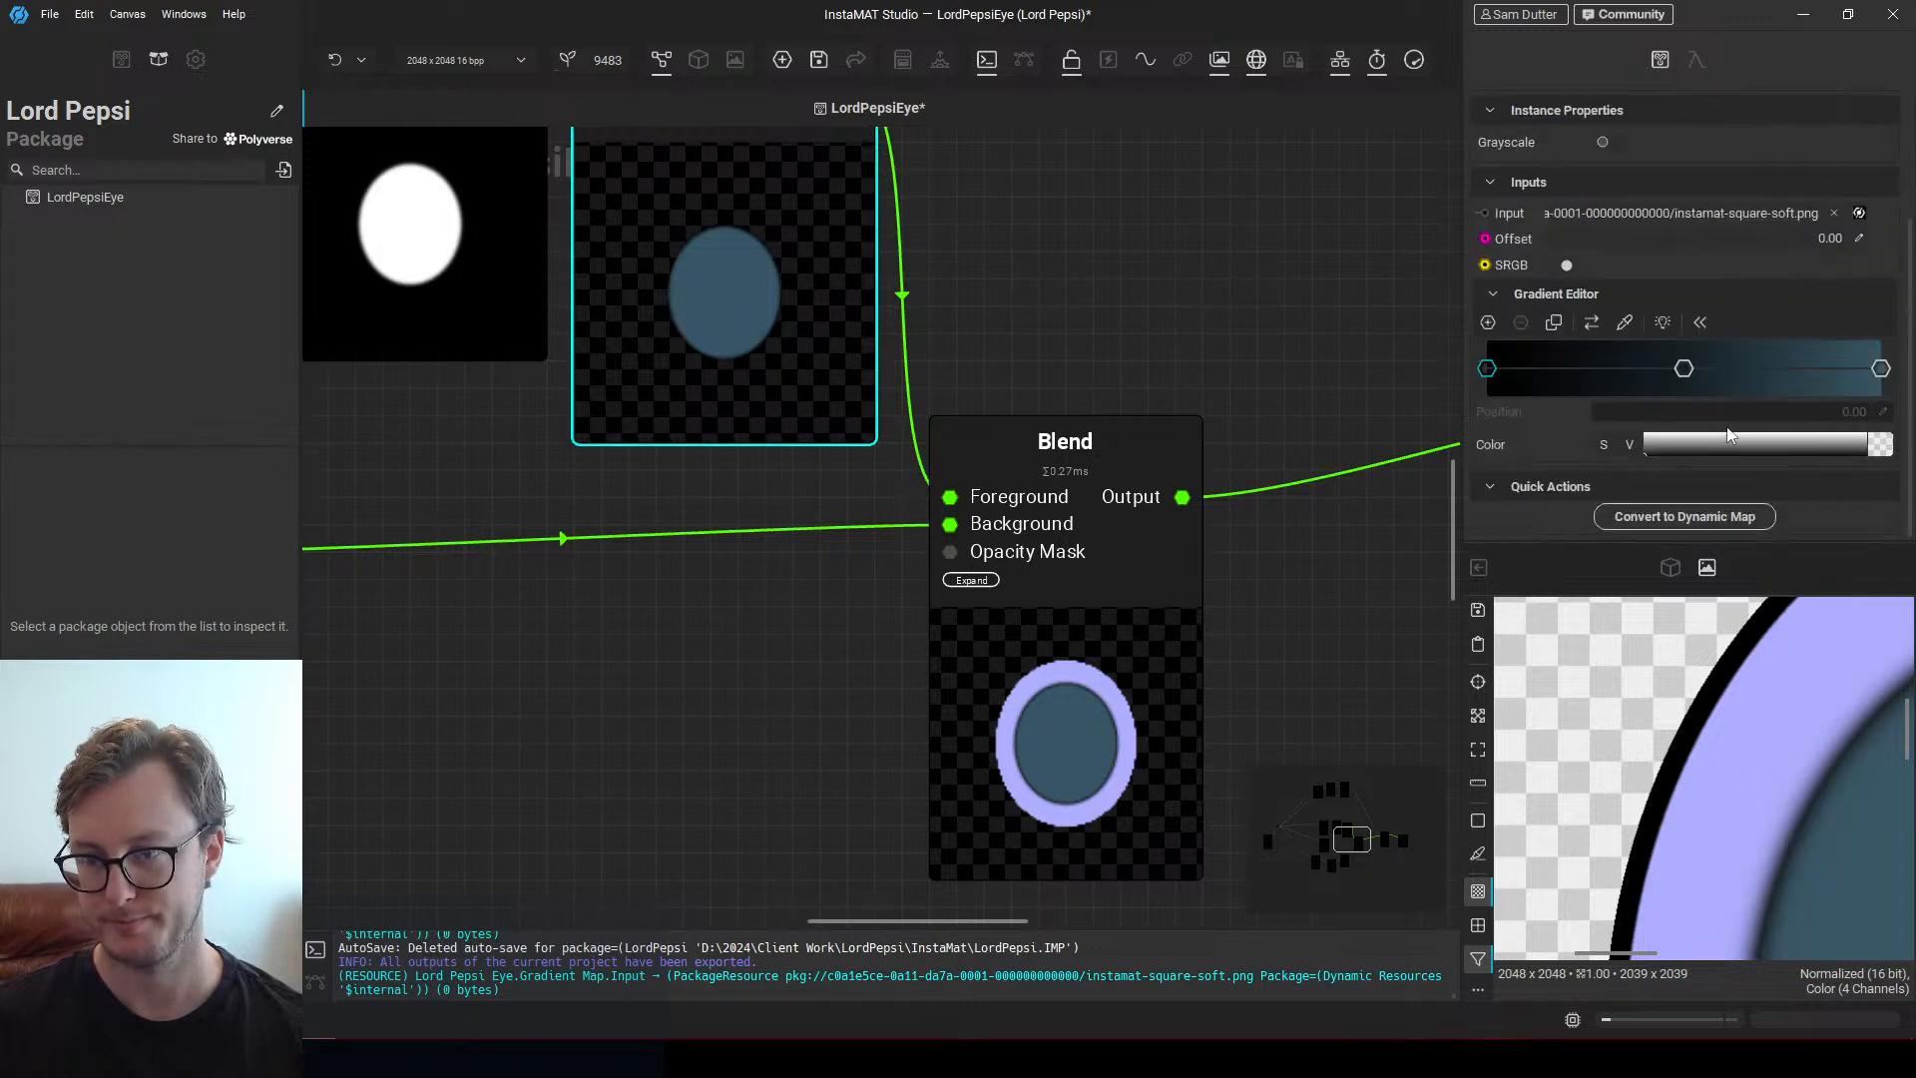
{"action": "left_click_drag", "start_coordinate": [1645, 454], "coordinate": [1636, 454]}
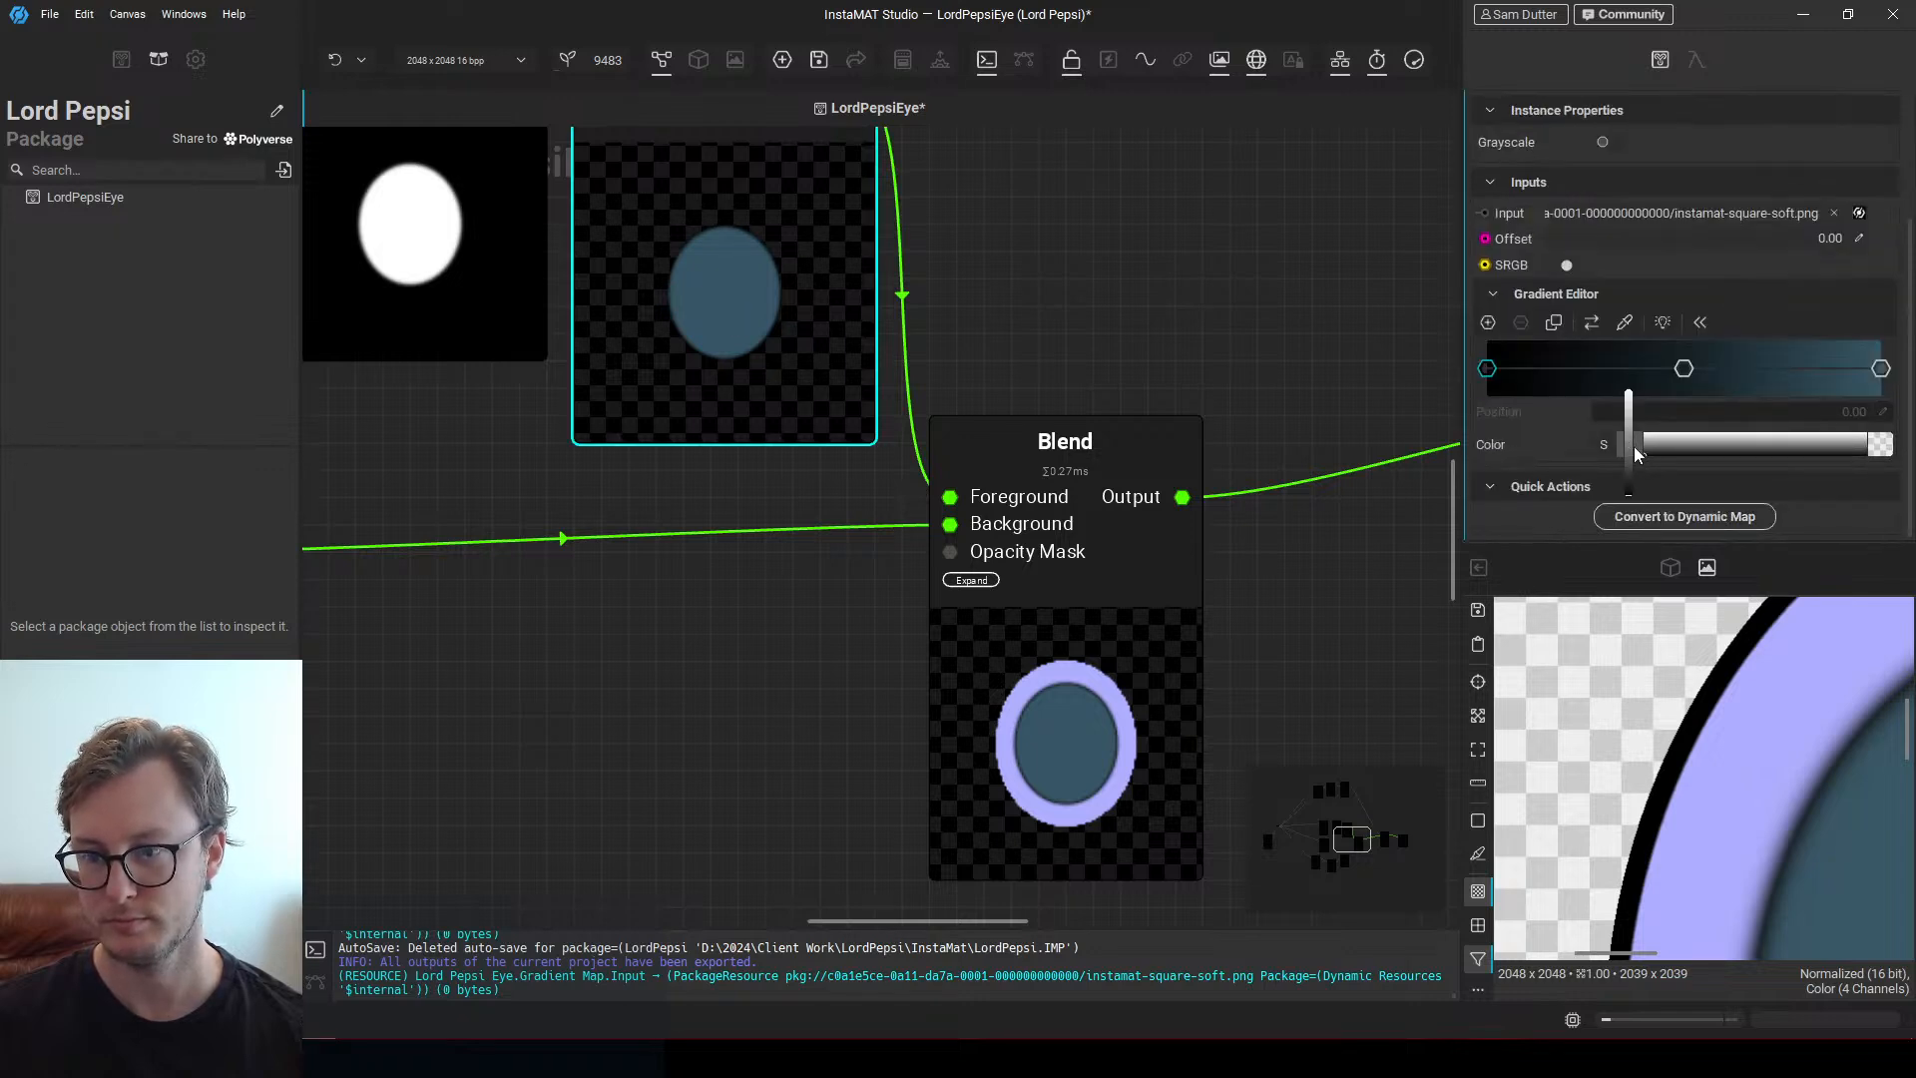
{"action": "left_click", "coordinate": [1684, 370]}
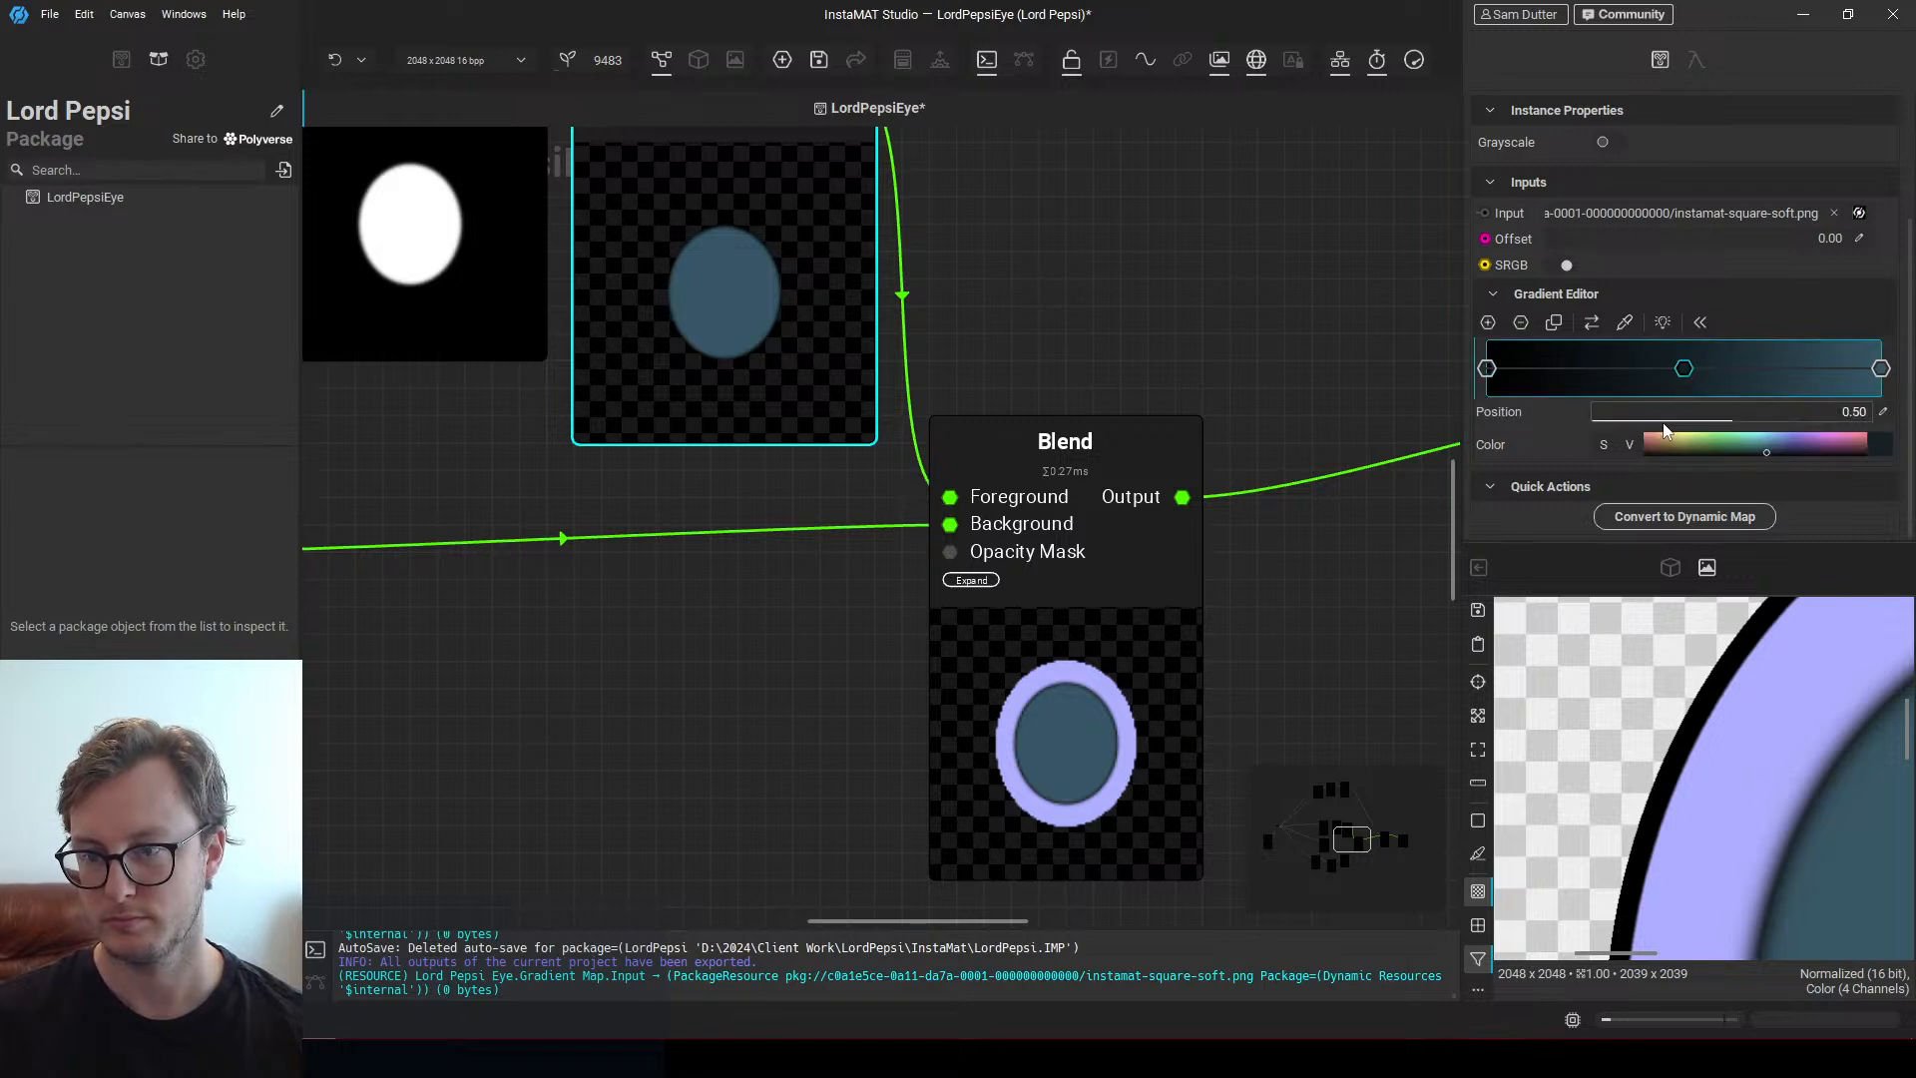
{"action": "mouse_move", "coordinate": [1627, 474]}
{"action": "left_mouse_down"}
{"action": "mouse_move", "coordinate": [1629, 434]}
{"action": "mouse_move", "coordinate": [1631, 455]}
{"action": "left_mouse_up"}
{"action": "scroll", "coordinate": [1778, 772], "scroll_direction": "down", "scroll_amount": 5}
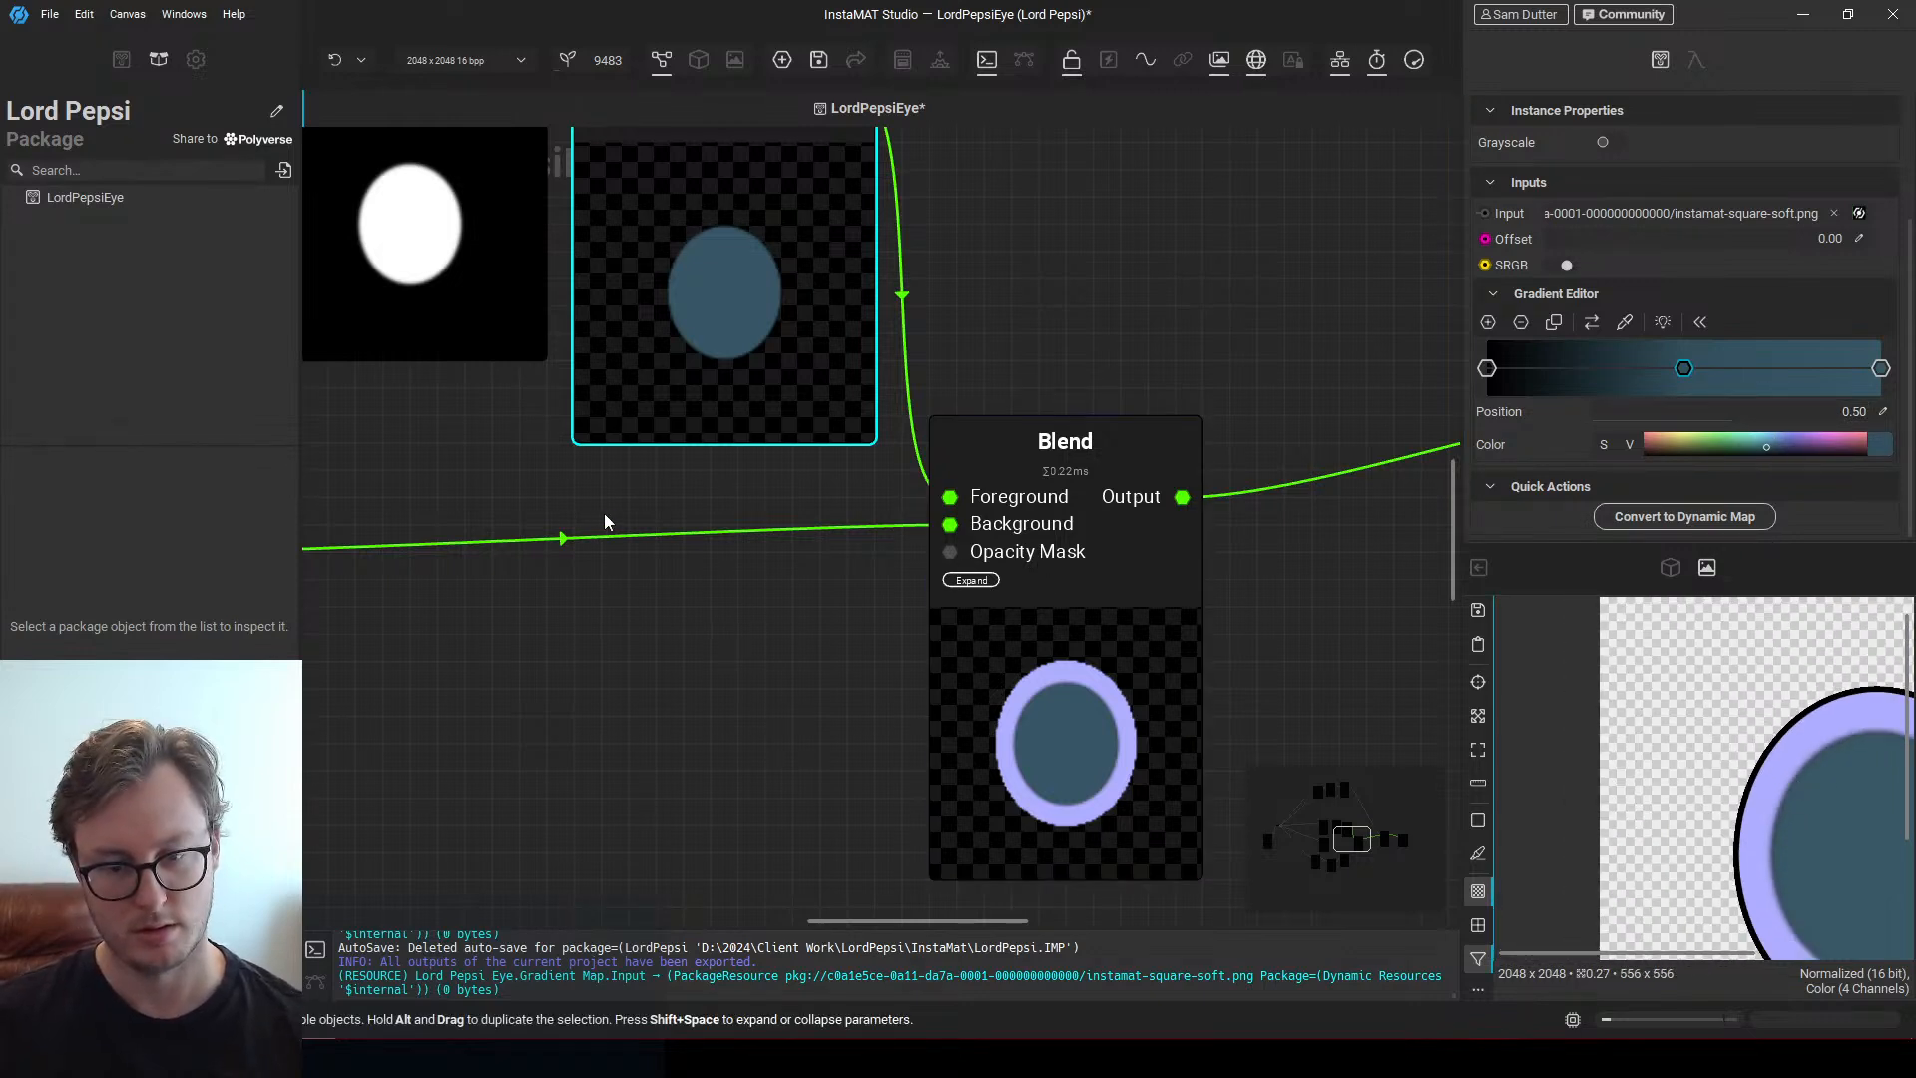
Move the Set Height node beneath Set Base Color, place Invert between Bevel and Set Height, and nudge the pupil Blend outward
{"action": "middle_click_drag", "start_coordinate": [698, 601], "coordinate": [587, 475]}
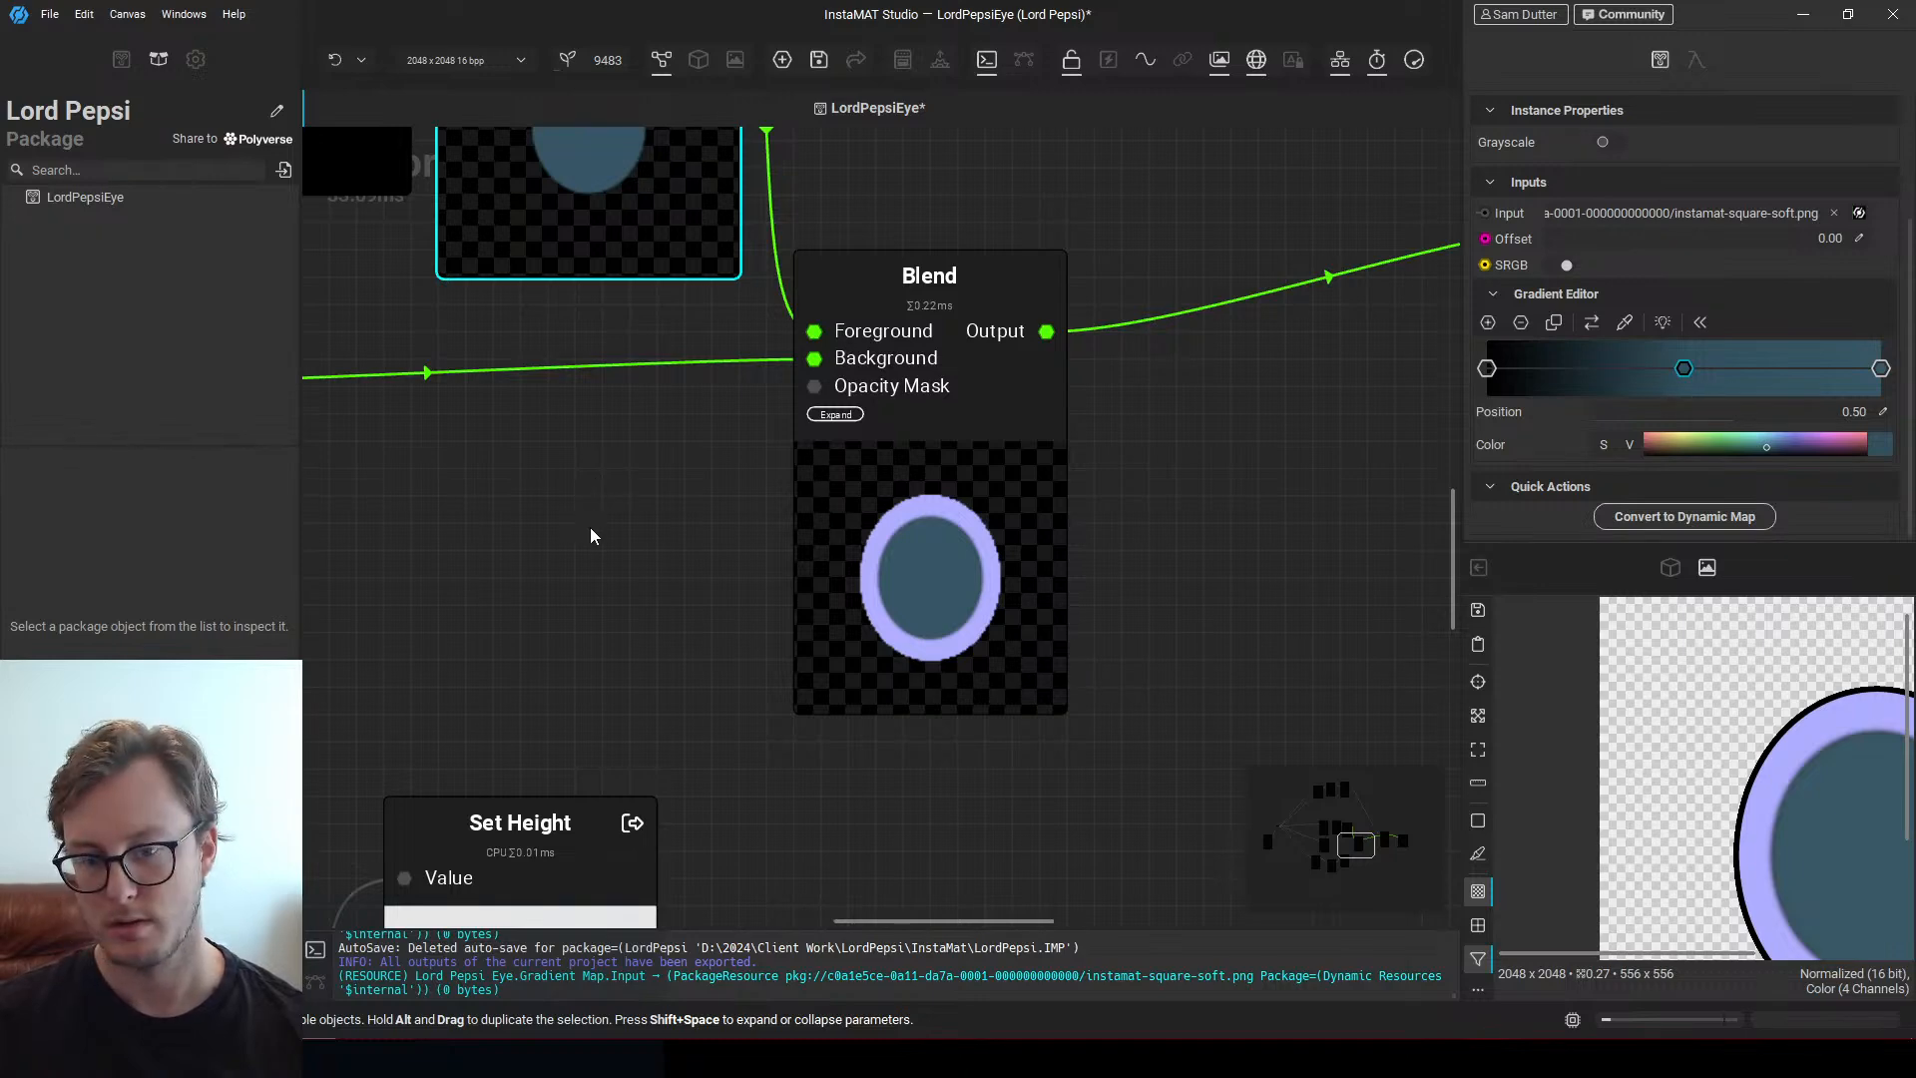
{"action": "scroll", "coordinate": [616, 391], "scroll_direction": "down", "scroll_amount": 5}
{"action": "scroll", "coordinate": [779, 620], "scroll_direction": "up", "scroll_amount": 3}
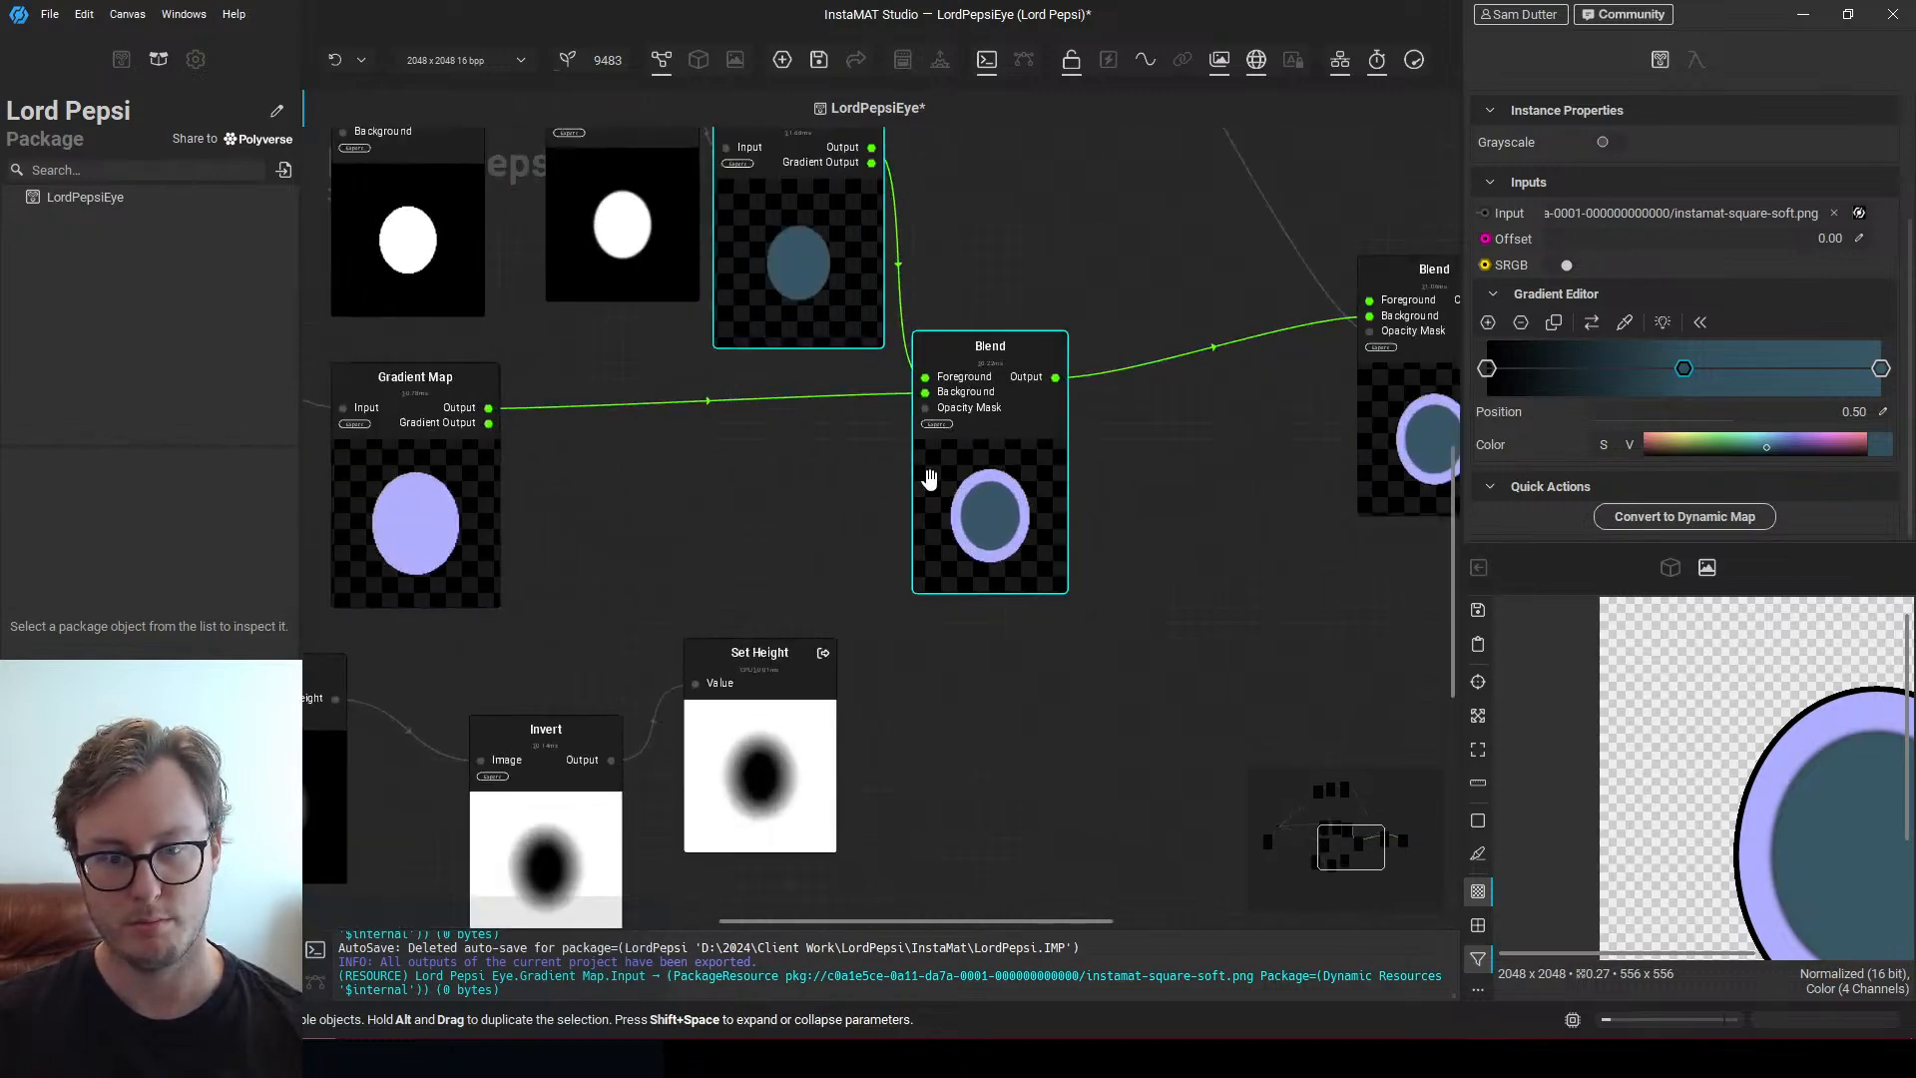
{"action": "scroll", "coordinate": [892, 715], "scroll_direction": "down", "scroll_amount": 5}
{"action": "left_click_drag", "start_coordinate": [846, 720], "coordinate": [1282, 740]}
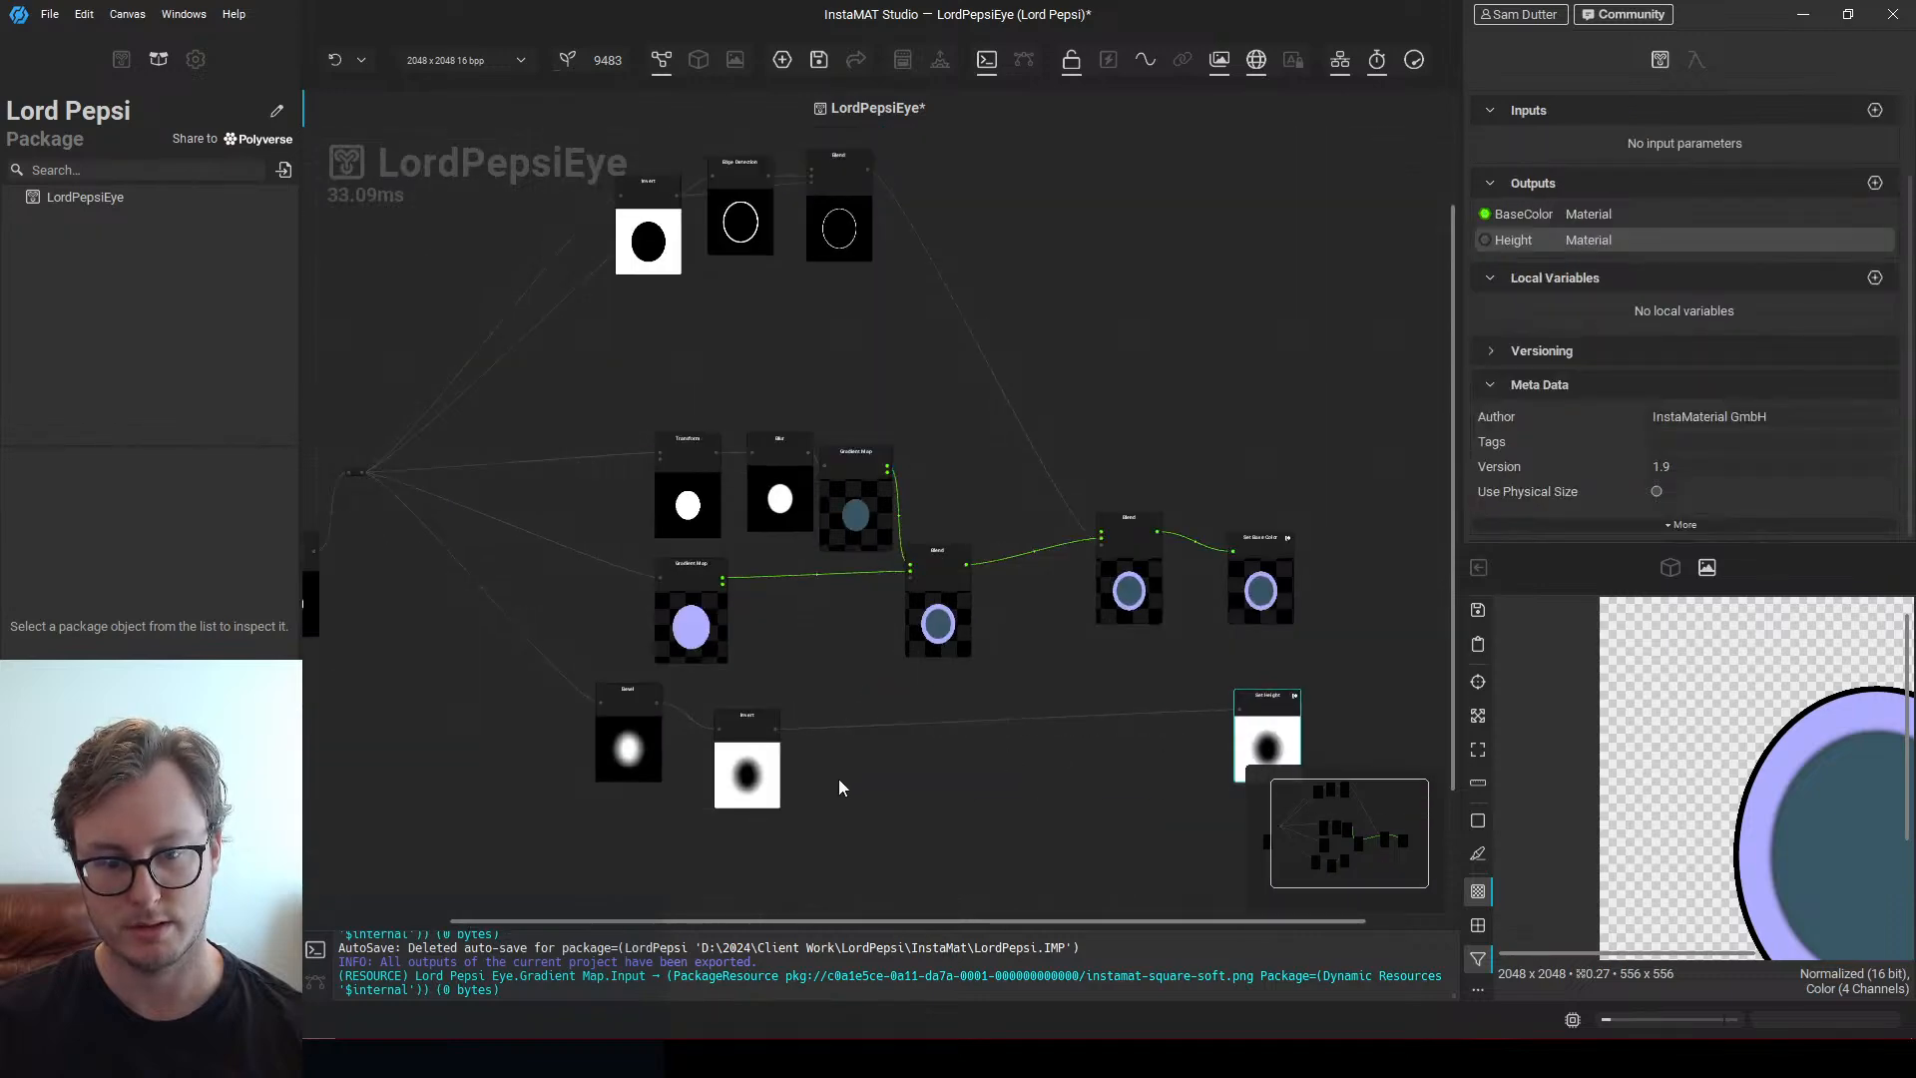
{"action": "left_click_drag", "start_coordinate": [749, 768], "coordinate": [1078, 771]}
{"action": "scroll", "coordinate": [876, 756], "scroll_direction": "up", "scroll_amount": 3}
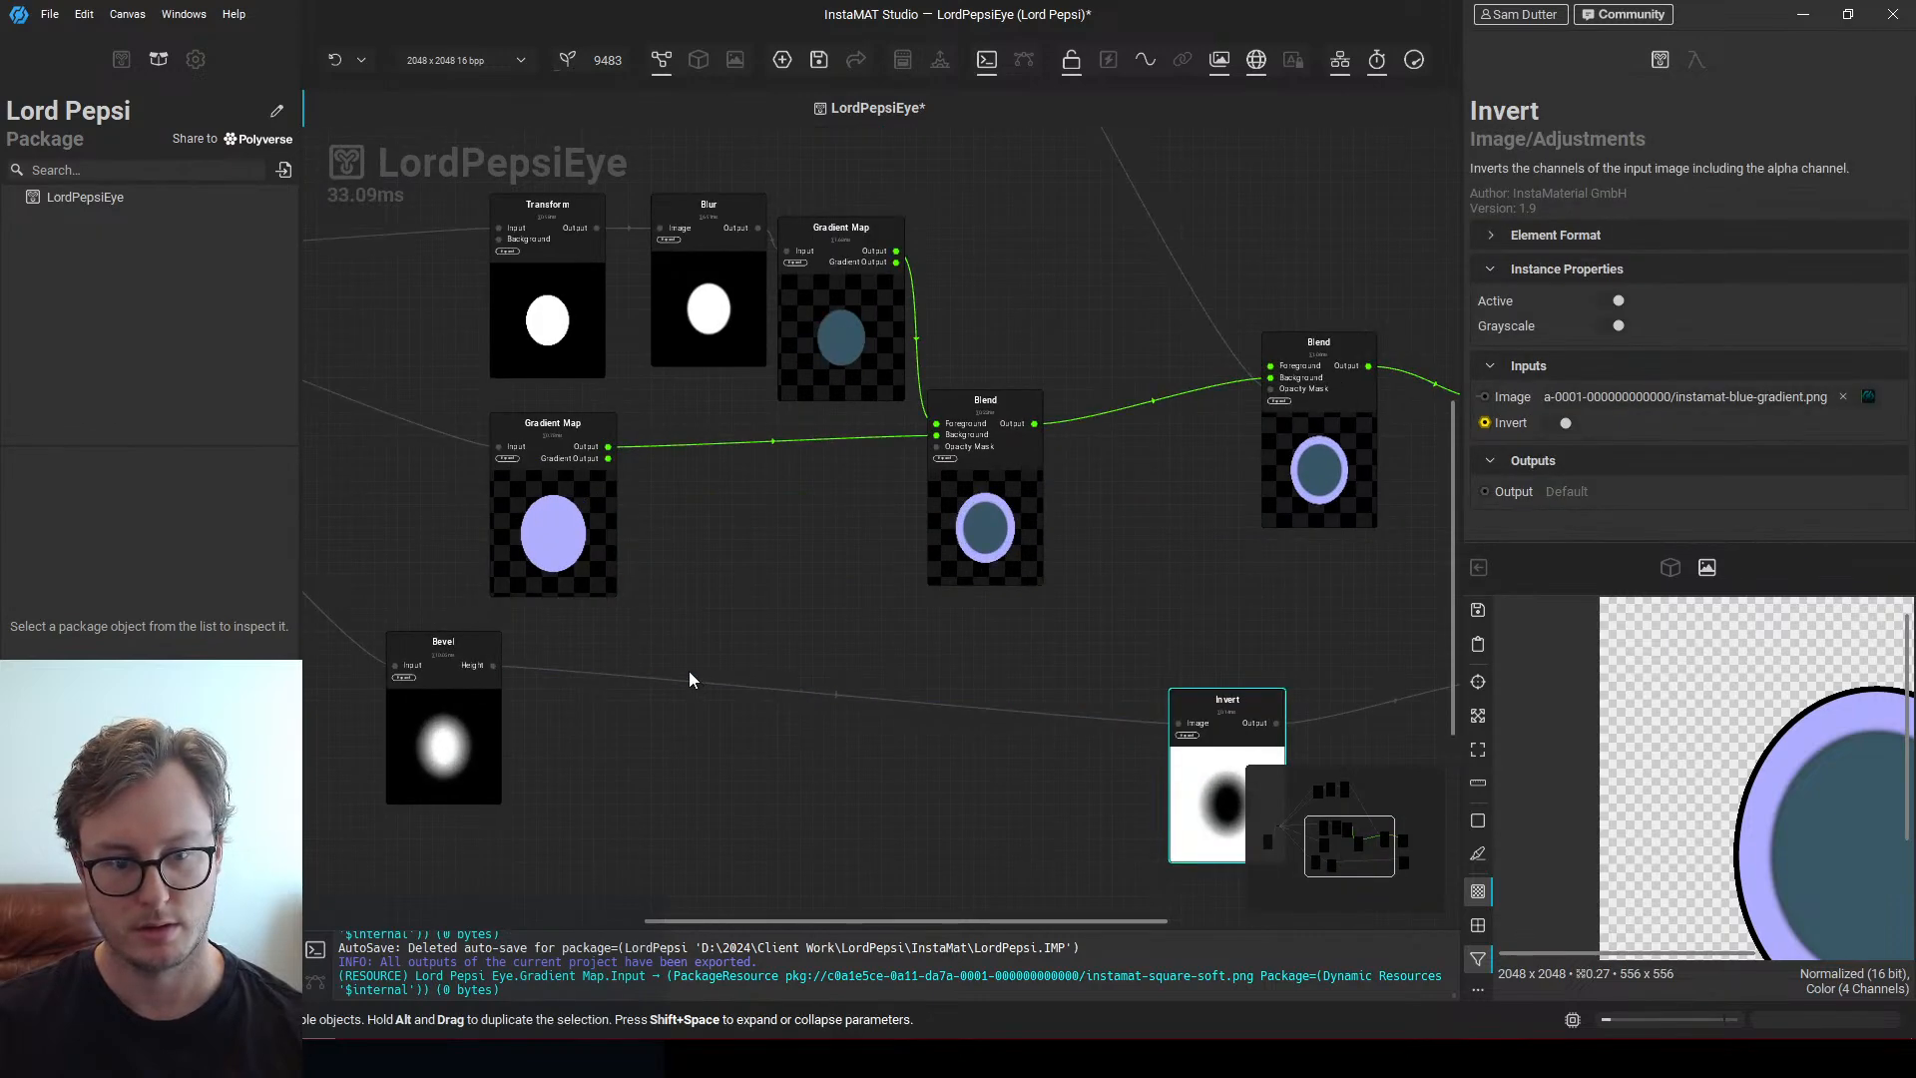
{"action": "left_click_drag", "start_coordinate": [1013, 539], "coordinate": [1047, 539]}
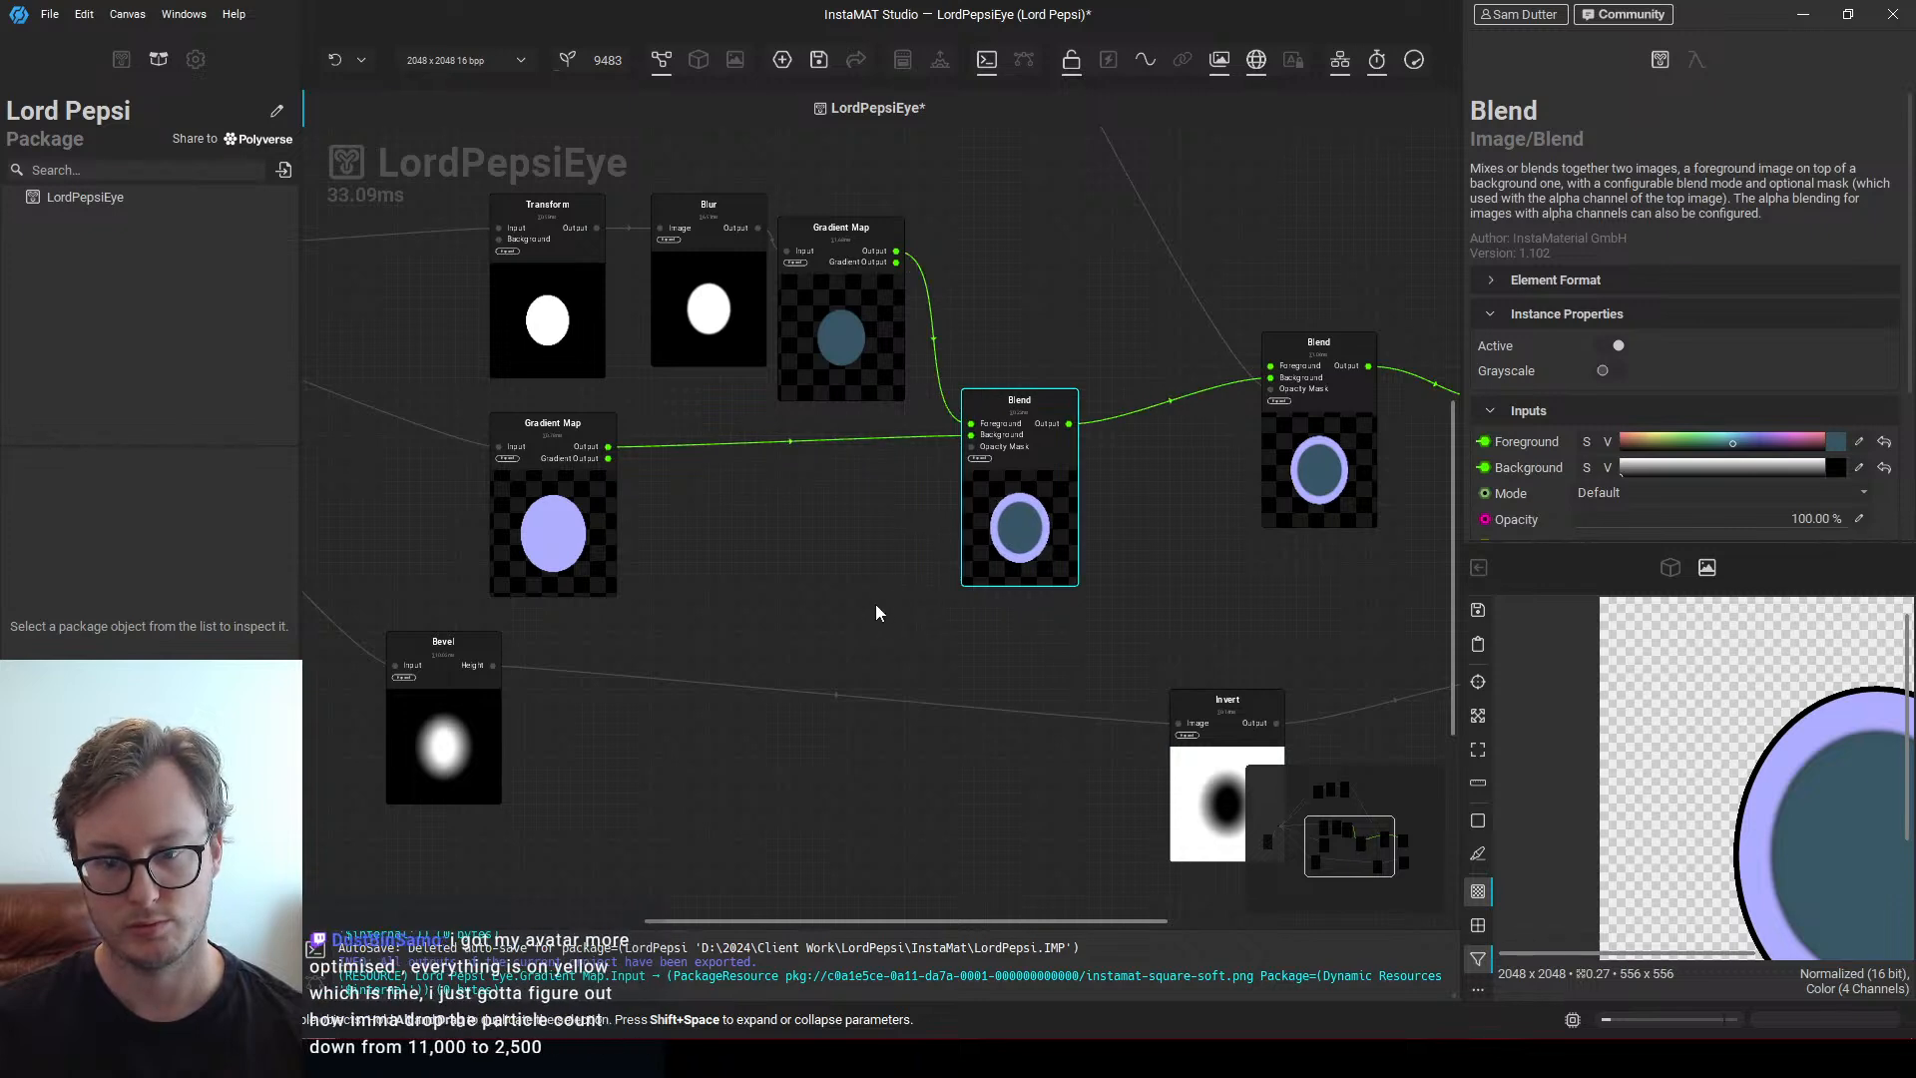
{"action": "middle_click_drag", "start_coordinate": [910, 585], "coordinate": [769, 562]}
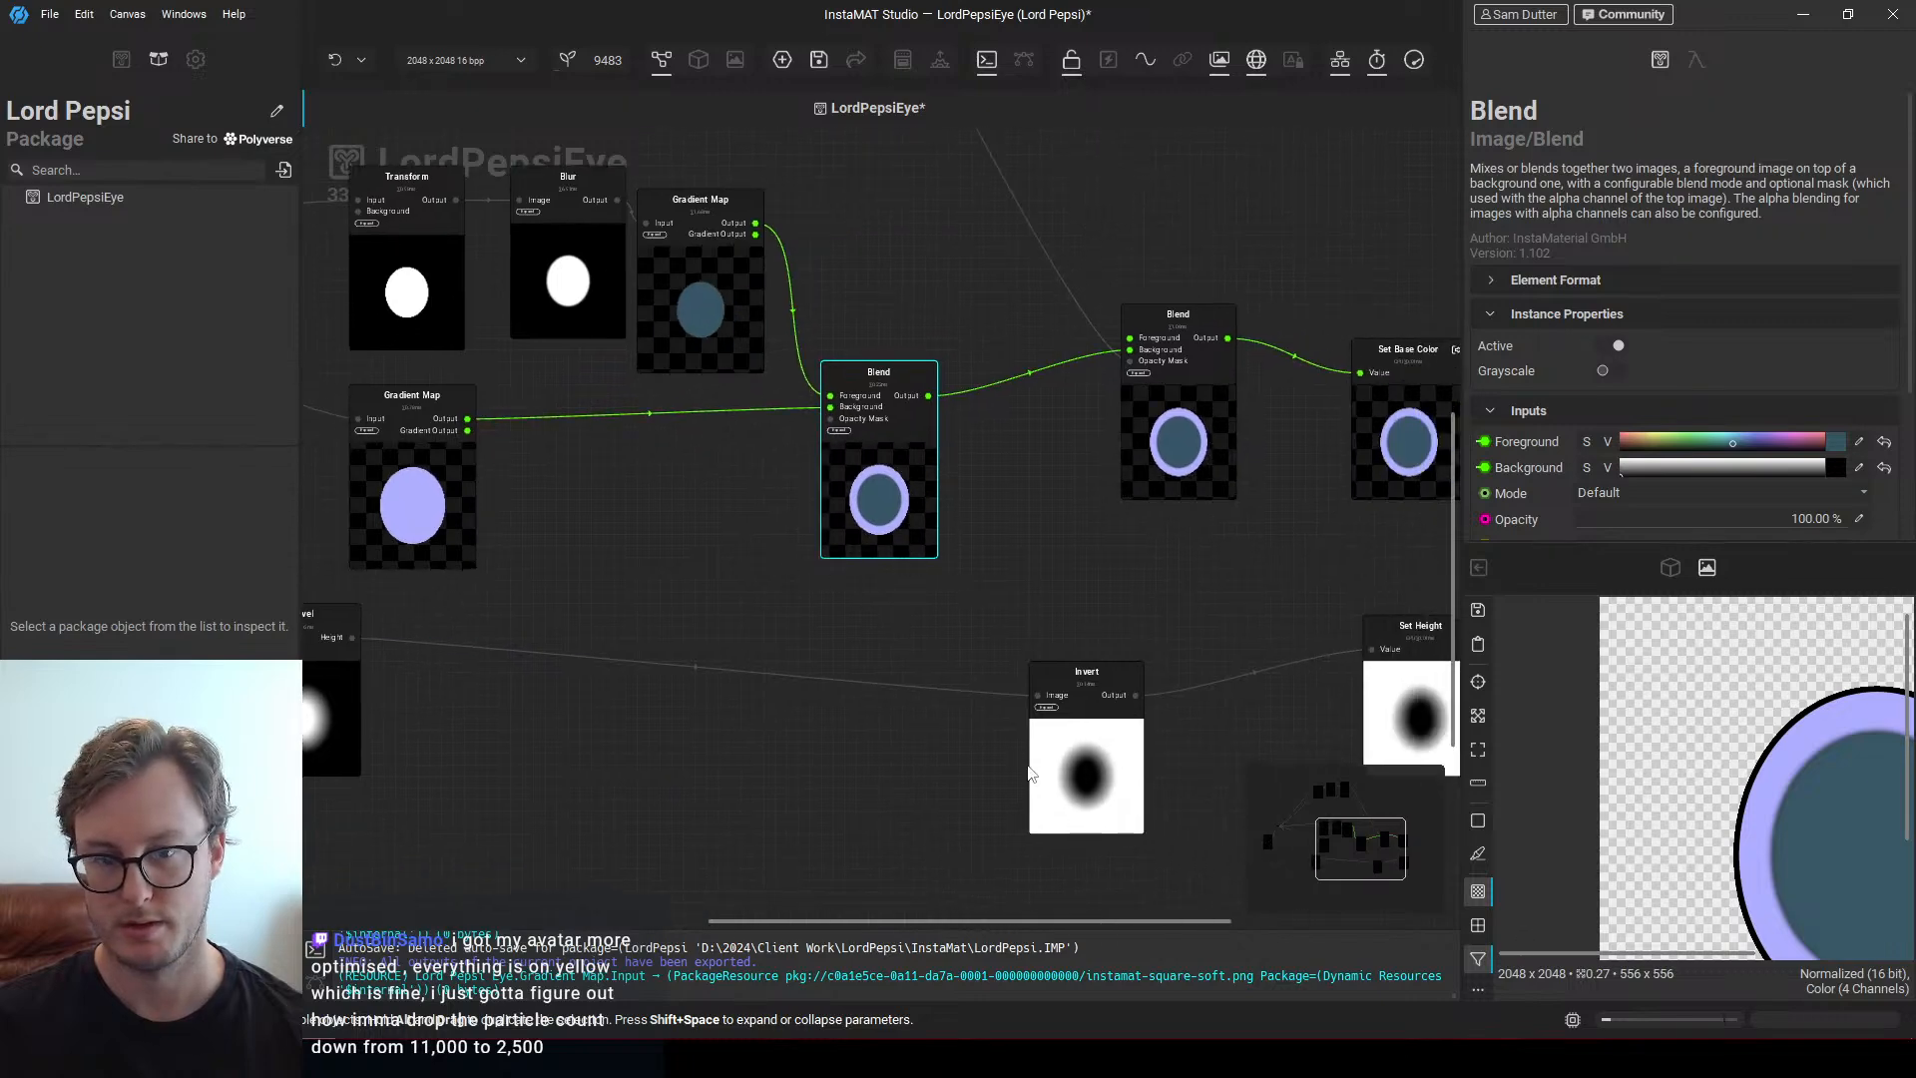
{"action": "left_click_drag", "start_coordinate": [1031, 774], "coordinate": [870, 762]}
{"action": "middle_click_drag", "start_coordinate": [979, 539], "coordinate": [895, 559]}
Duplicate the pupil Blend and insert the copy through the Background inputs between the pupil Blend and the outline Blend
{"action": "left_click", "coordinate": [818, 494]}
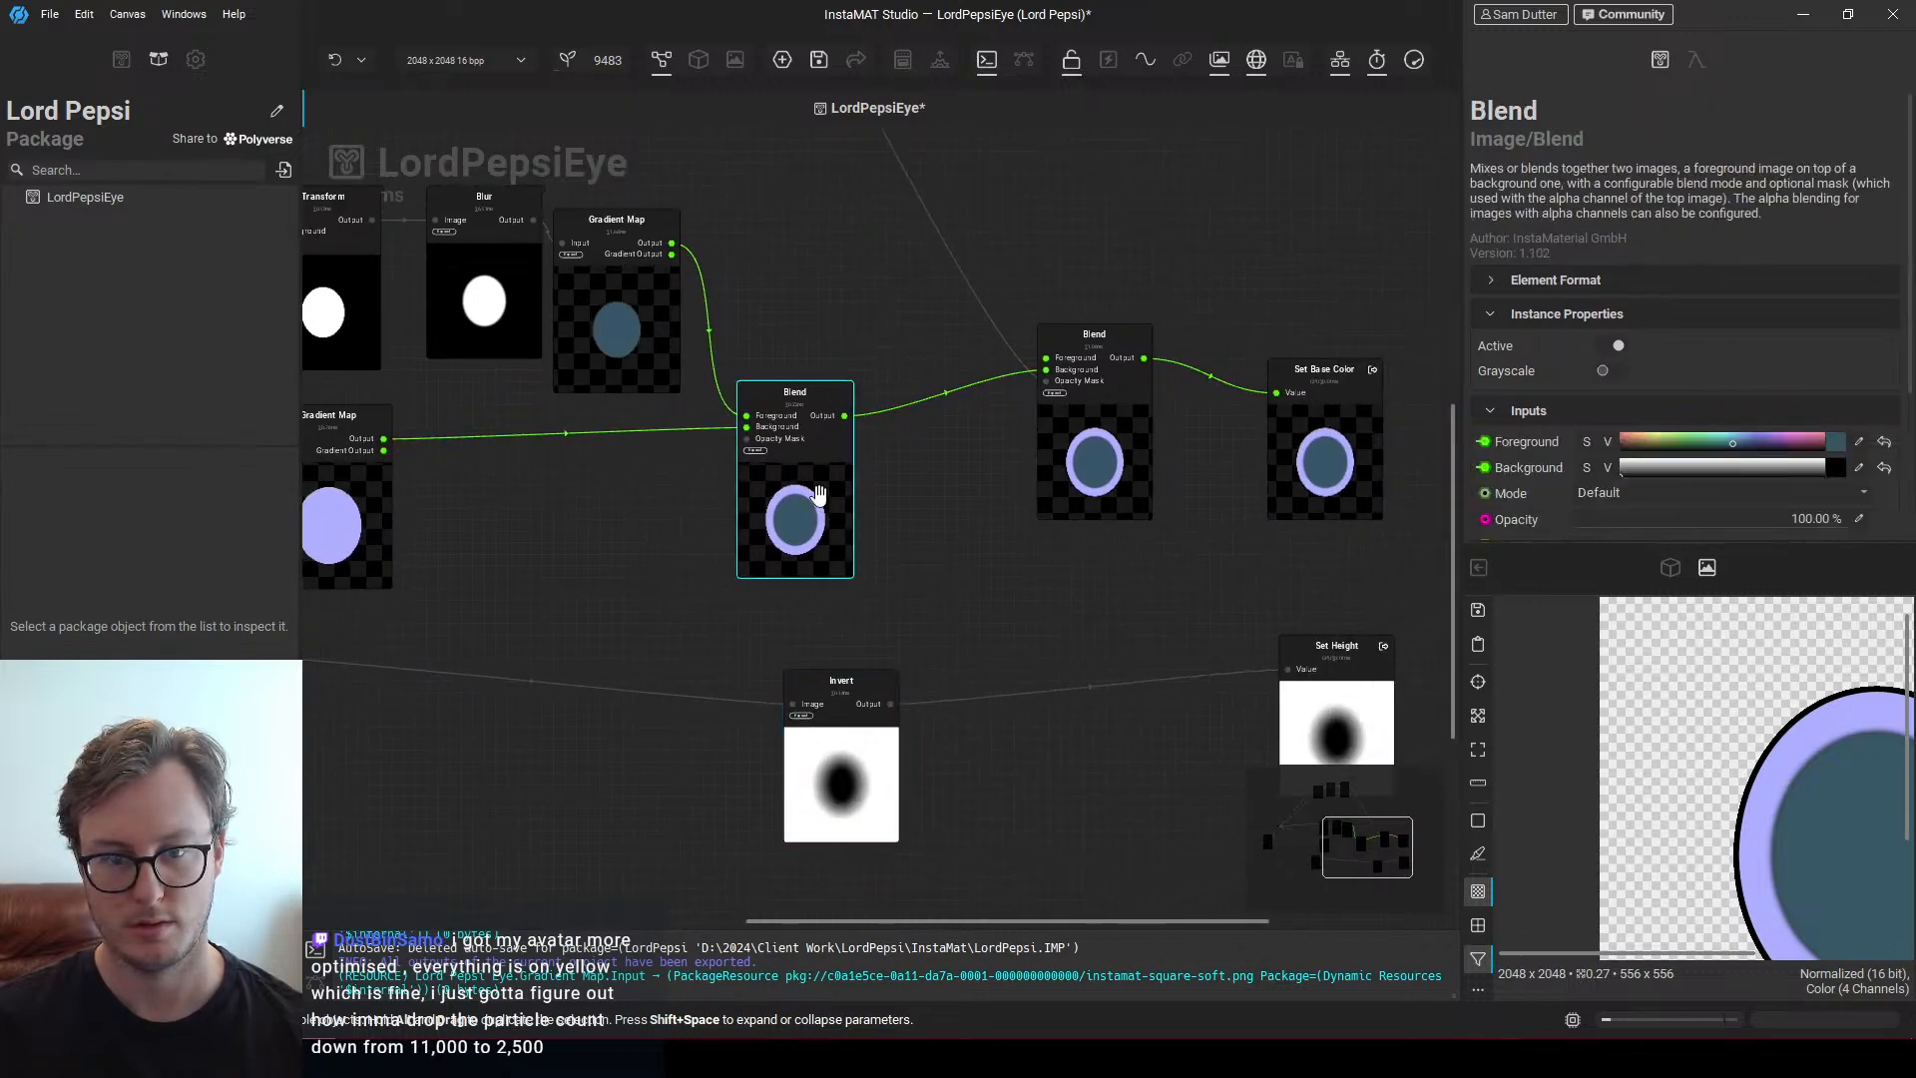
{"action": "key", "text": "ctrl+d"}
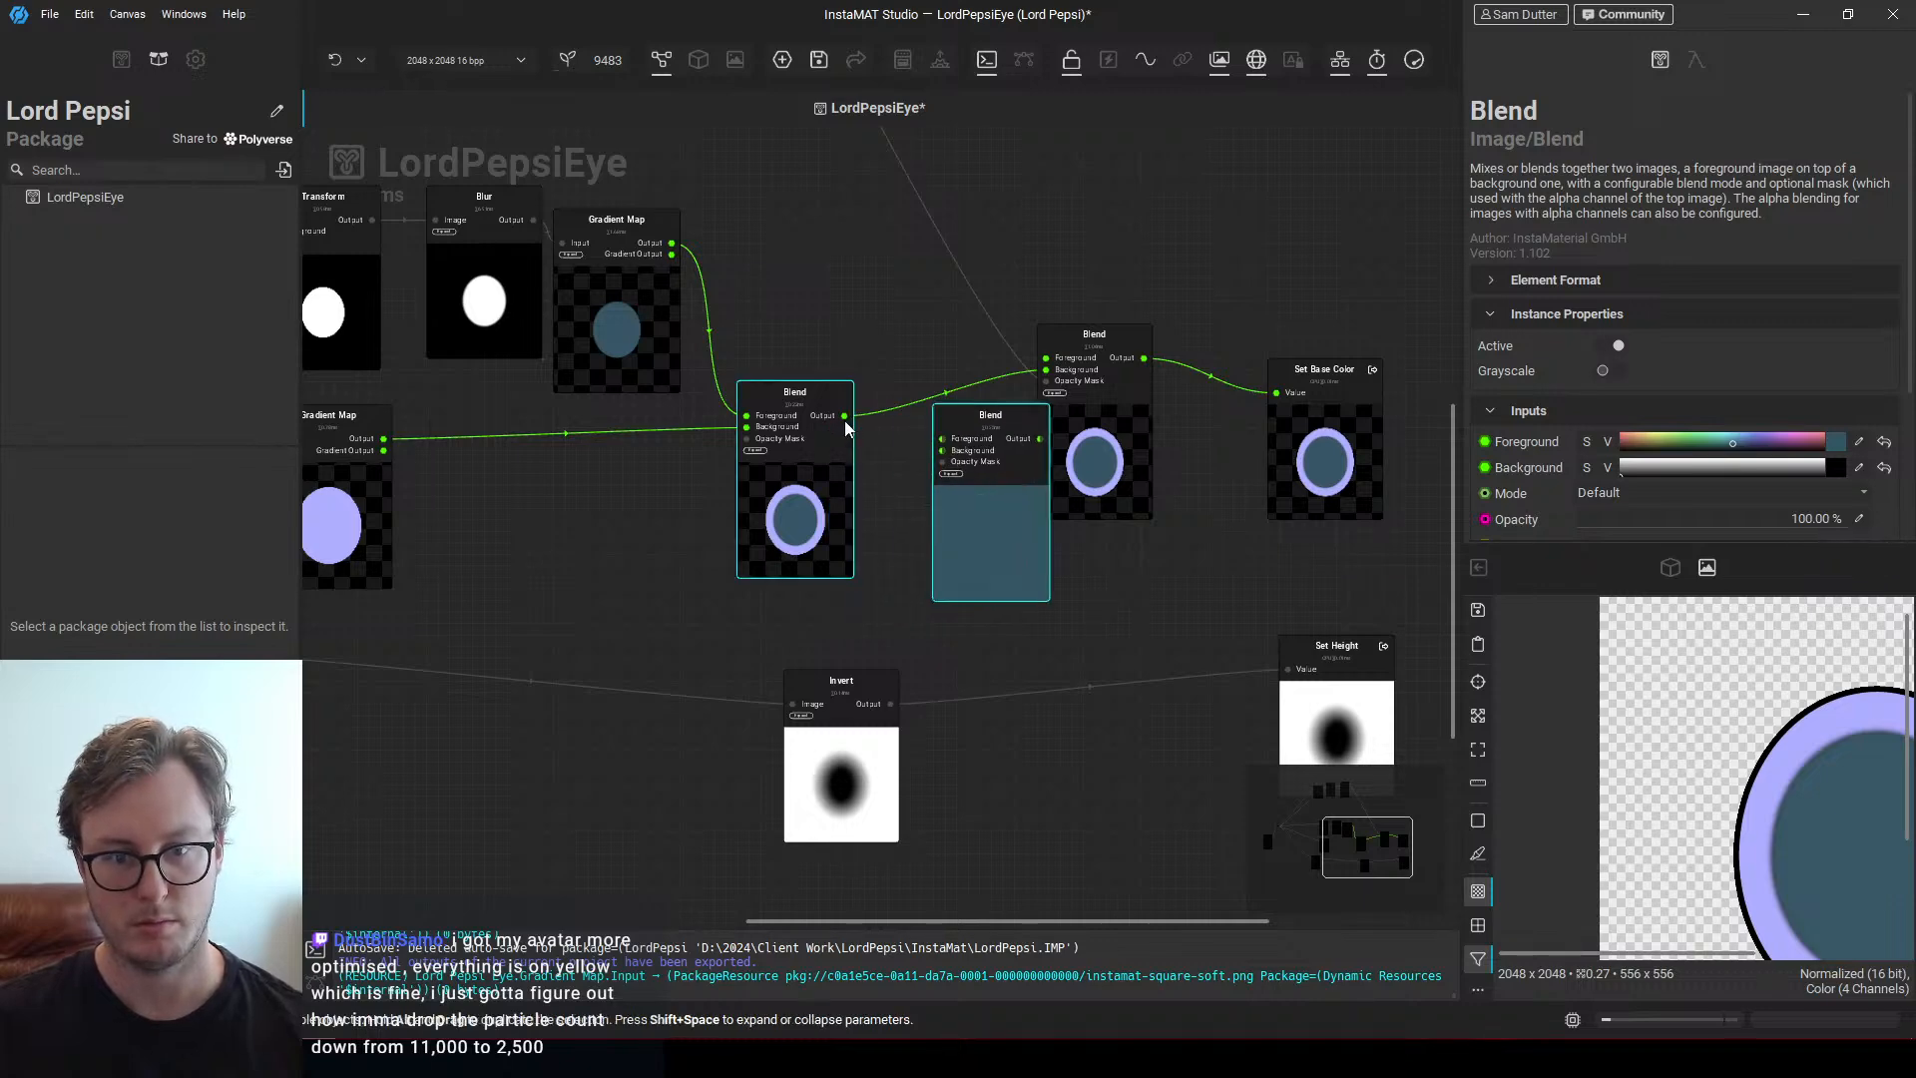
{"action": "left_click_drag", "start_coordinate": [845, 416], "coordinate": [1044, 380]}
{"action": "left_click_drag", "start_coordinate": [956, 521], "coordinate": [919, 492]}
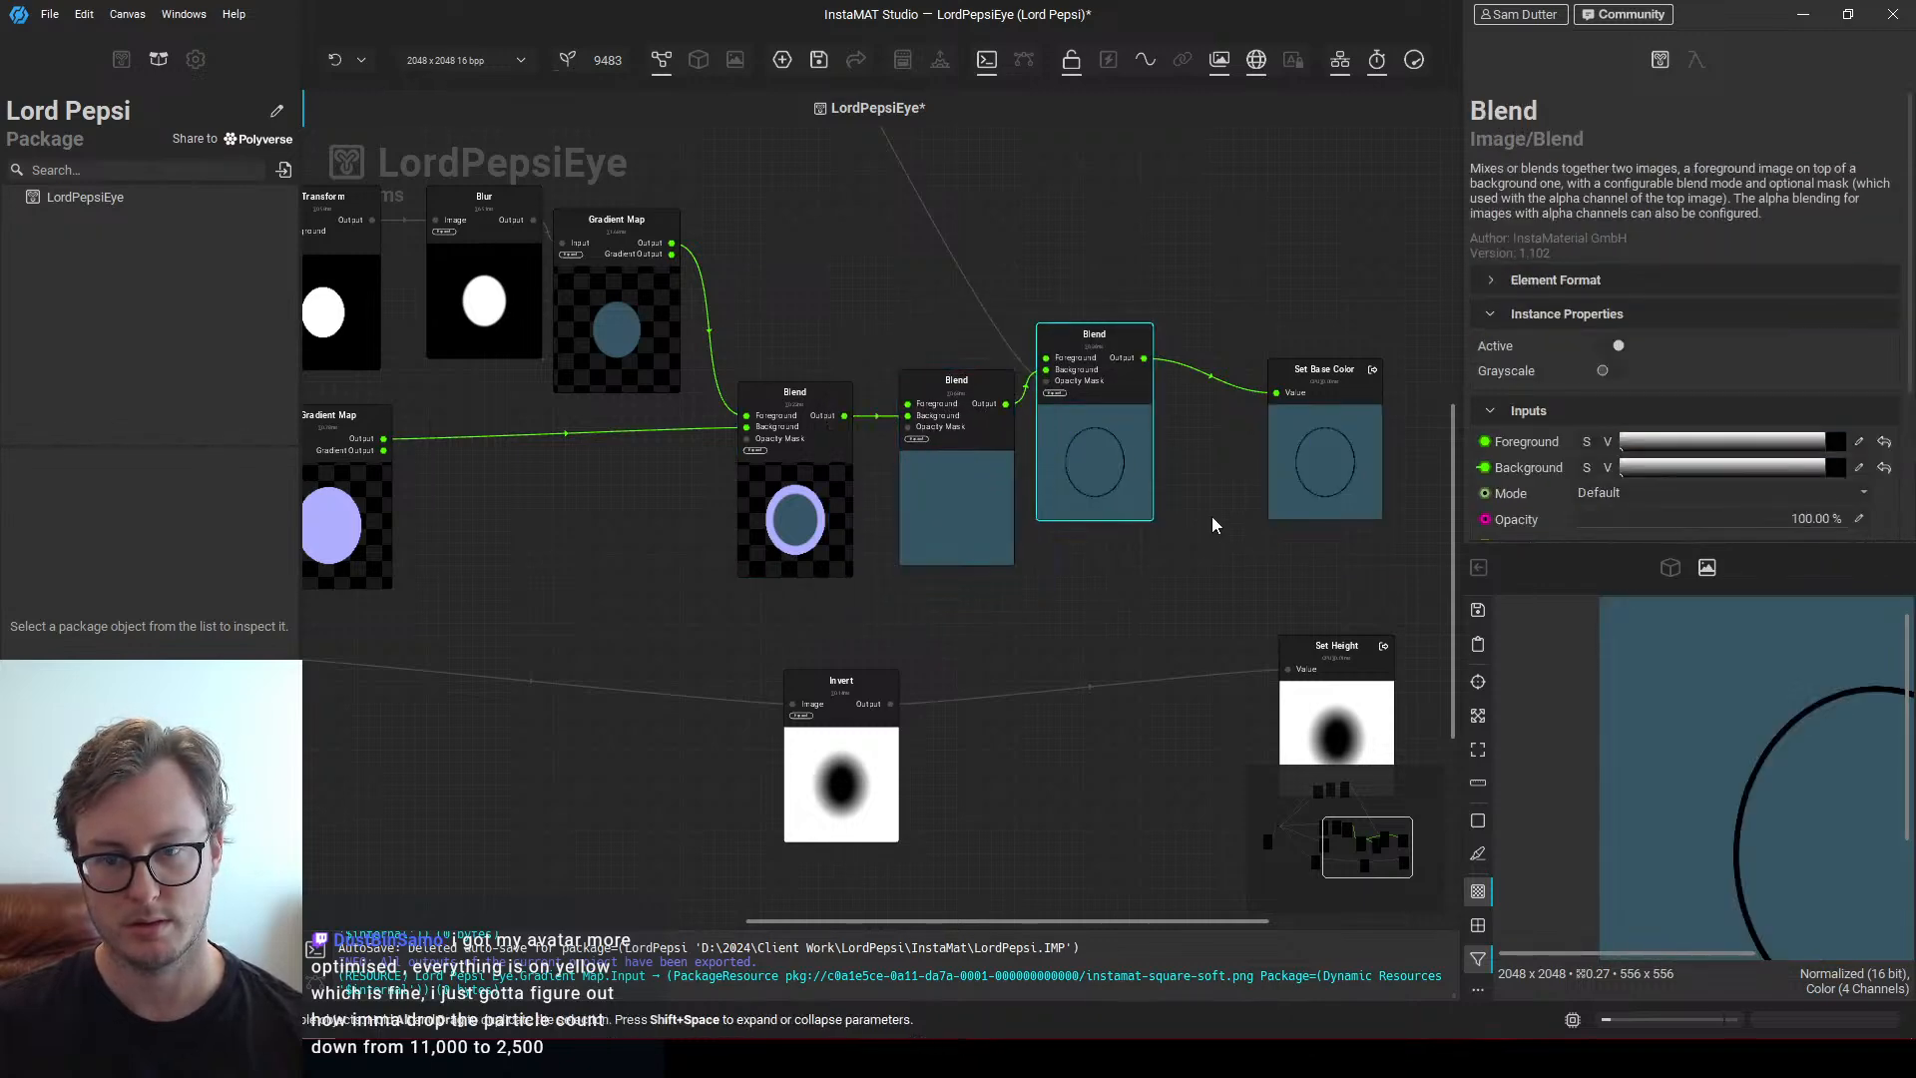
Space out the outline Blend and Set Base Color nodes and center the duplicated Blend in the gap
{"action": "left_click", "coordinate": [1345, 583]}
{"action": "left_click_drag", "start_coordinate": [1346, 575], "coordinate": [1254, 504]}
{"action": "middle_click_drag", "start_coordinate": [1146, 559], "coordinate": [1164, 560]}
{"action": "left_click_drag", "start_coordinate": [1004, 544], "coordinate": [1079, 542]}
Move the Bevel node beside Invert and connect its Height output to the duplicated Blend's Opacity Mask
{"action": "left_click", "coordinate": [849, 804]}
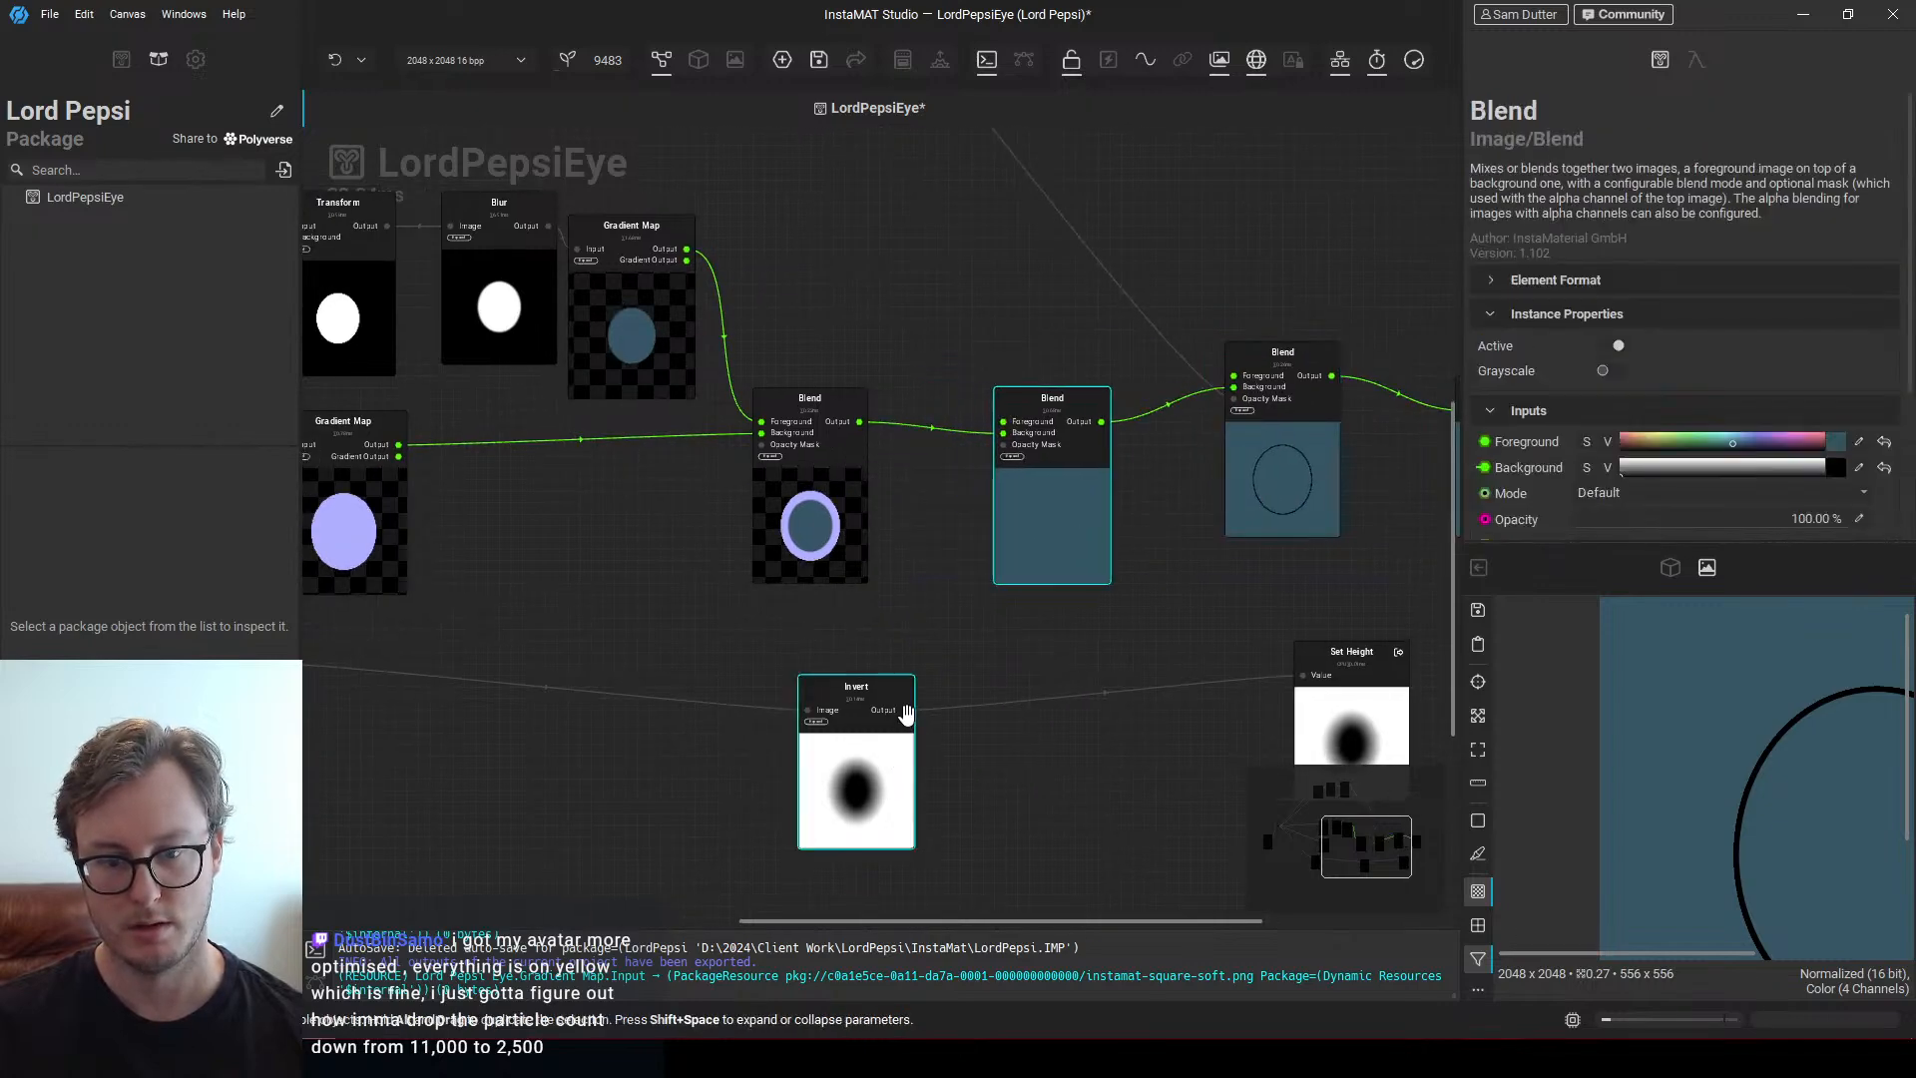
{"action": "middle_click_drag", "start_coordinate": [618, 711], "coordinate": [975, 579]}
{"action": "left_click_drag", "start_coordinate": [586, 621], "coordinate": [1048, 655]}
{"action": "middle_click_drag", "start_coordinate": [1048, 632], "coordinate": [898, 665]}
{"action": "left_click_drag", "start_coordinate": [897, 667], "coordinate": [901, 678]}
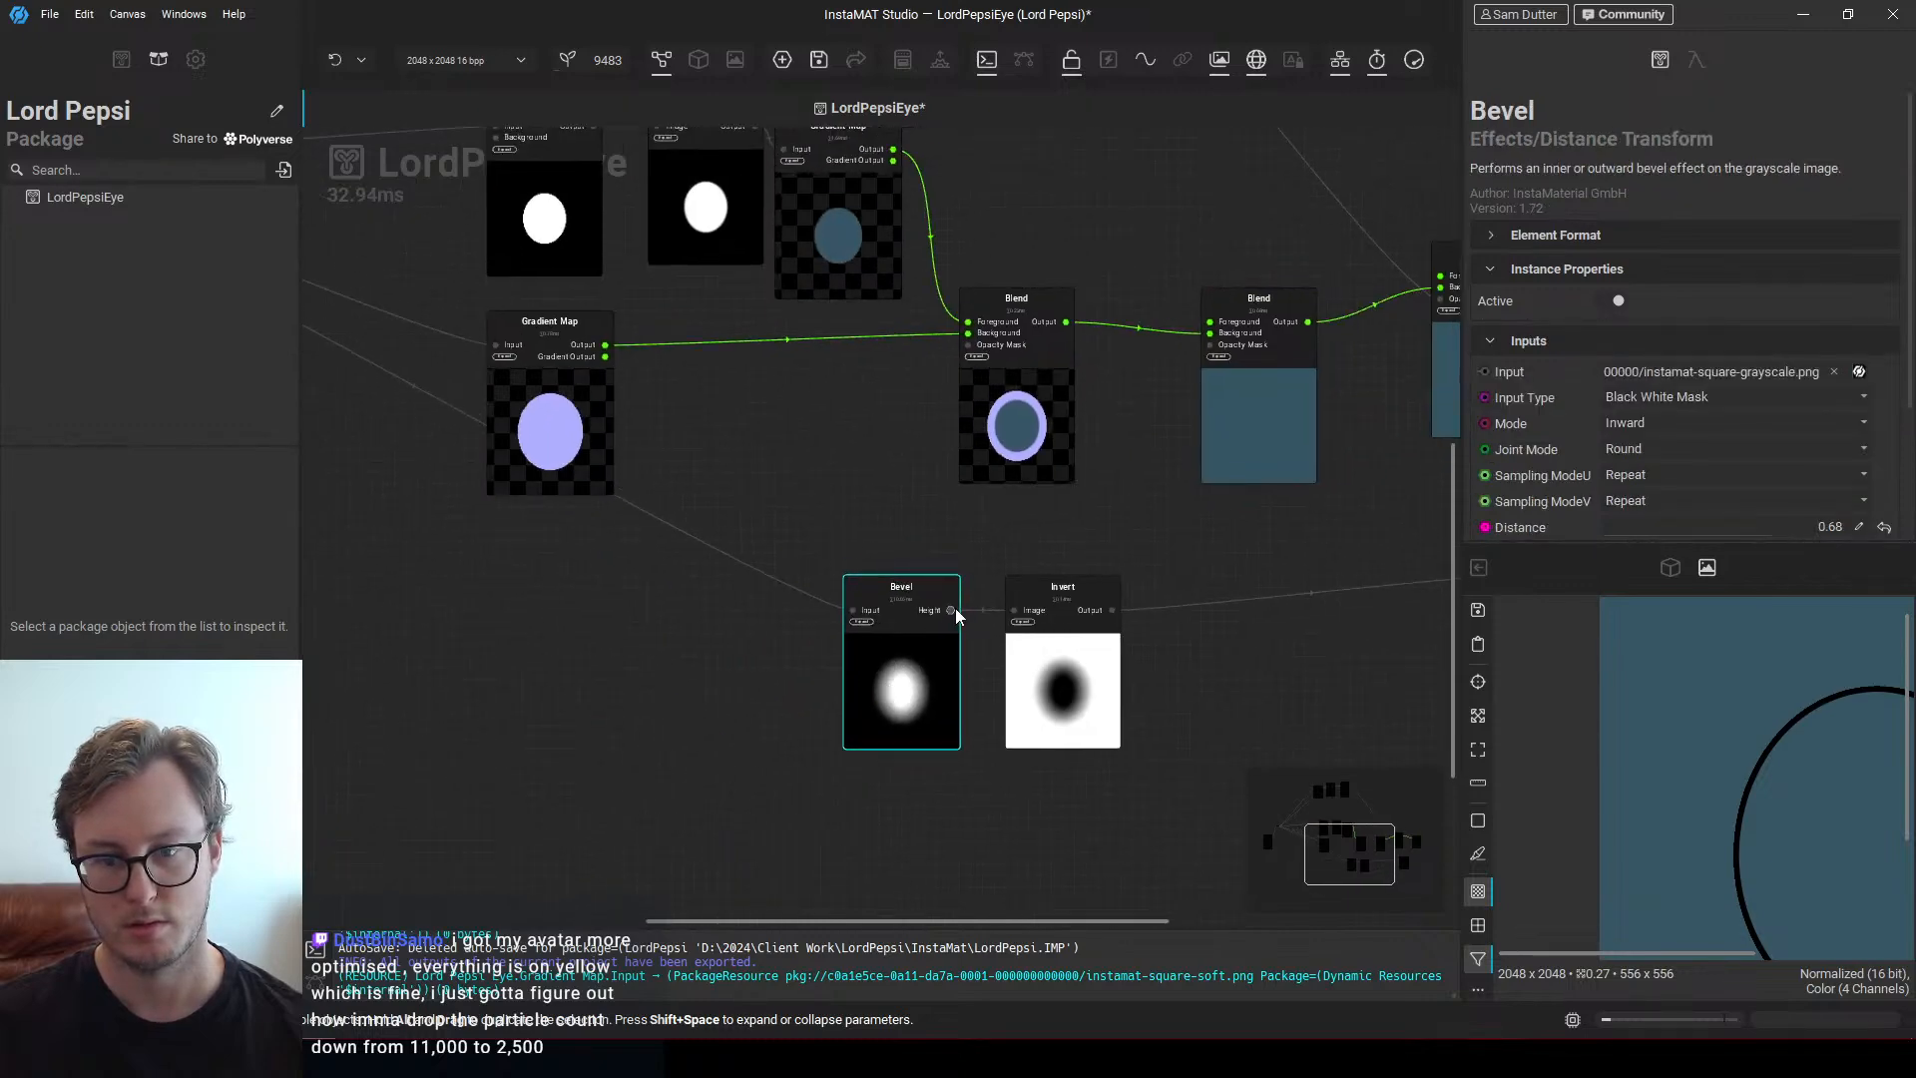
{"action": "left_click_drag", "start_coordinate": [951, 610], "coordinate": [1210, 345]}
Set the duplicated Blend's Foreground to a darker blue-teal sampled with the eyedropper, after trying a green
{"action": "left_click", "coordinate": [1248, 413]}
{"action": "middle_click_drag", "start_coordinate": [1251, 416], "coordinate": [943, 499]}
{"action": "scroll", "coordinate": [948, 500], "scroll_direction": "up", "scroll_amount": 6}
{"action": "middle_click_drag", "start_coordinate": [1028, 556], "coordinate": [996, 536]}
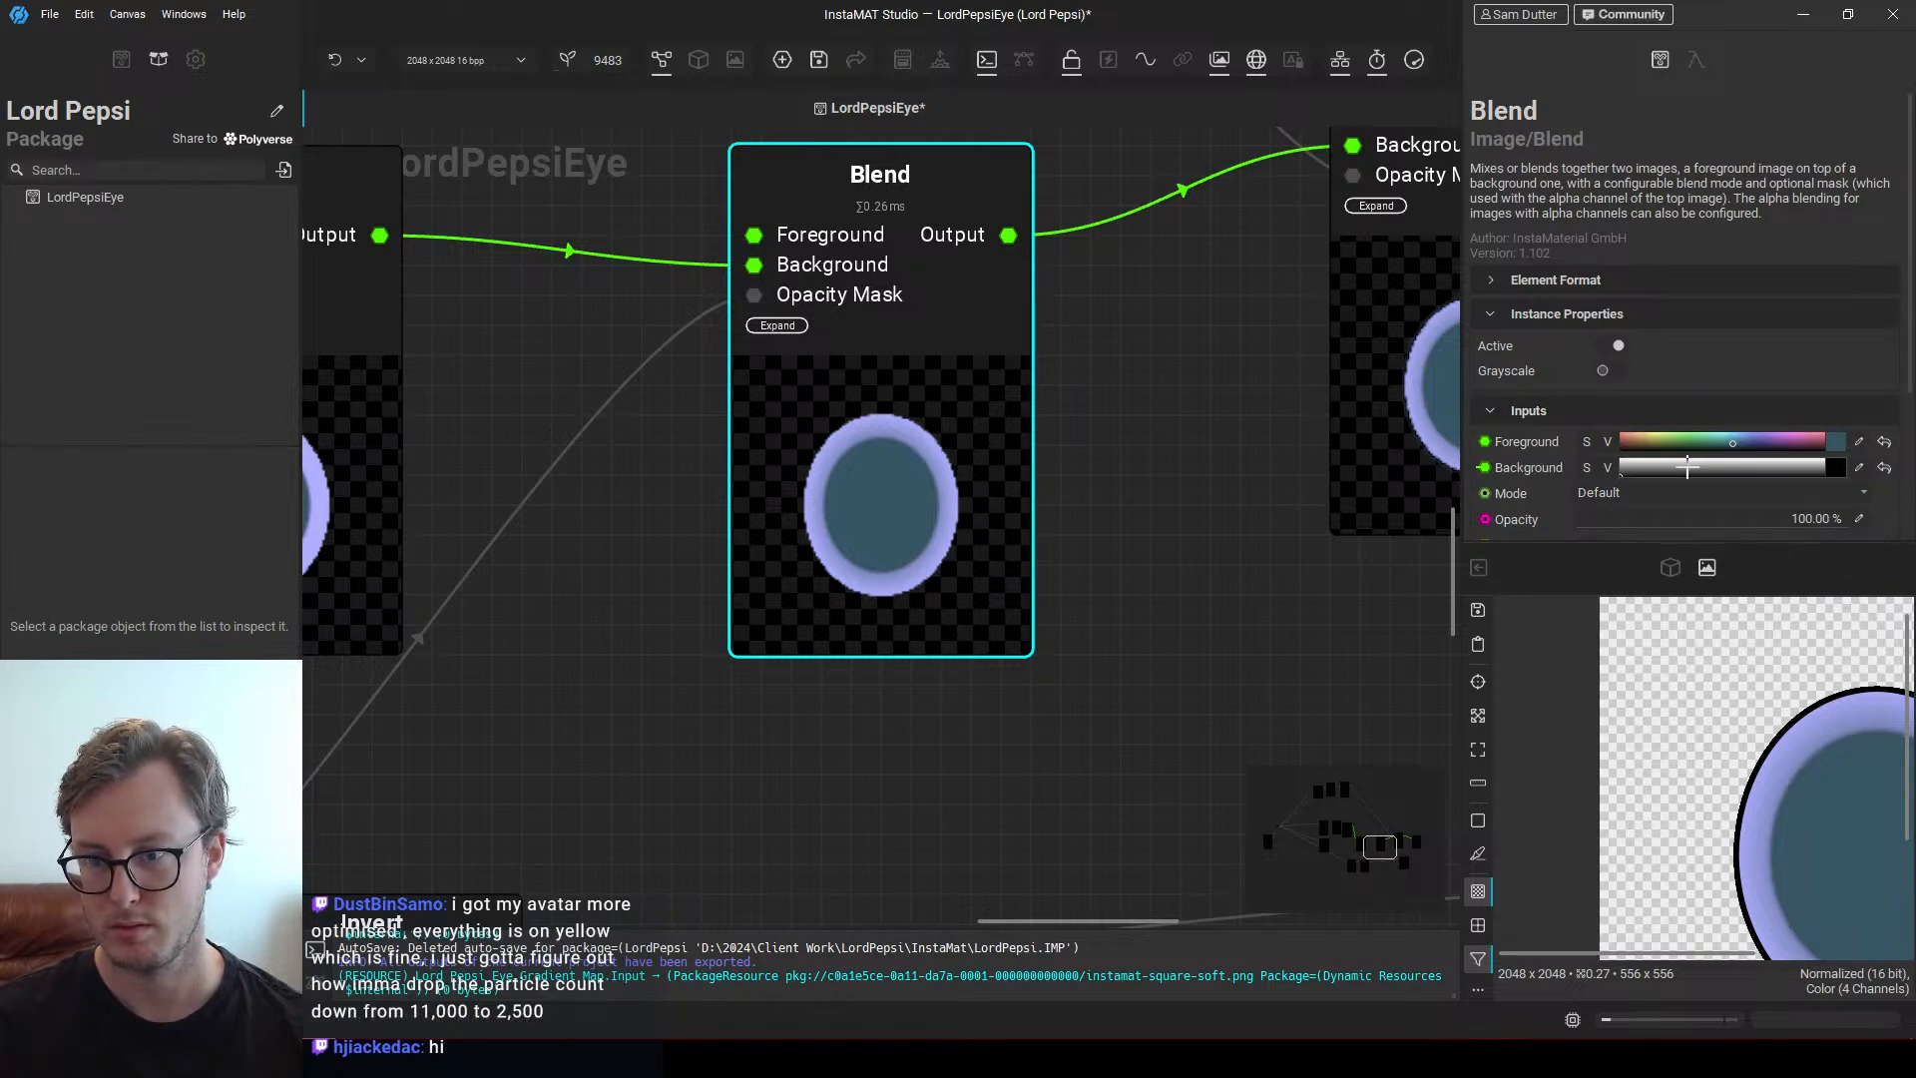
{"action": "left_click", "coordinate": [1710, 440]}
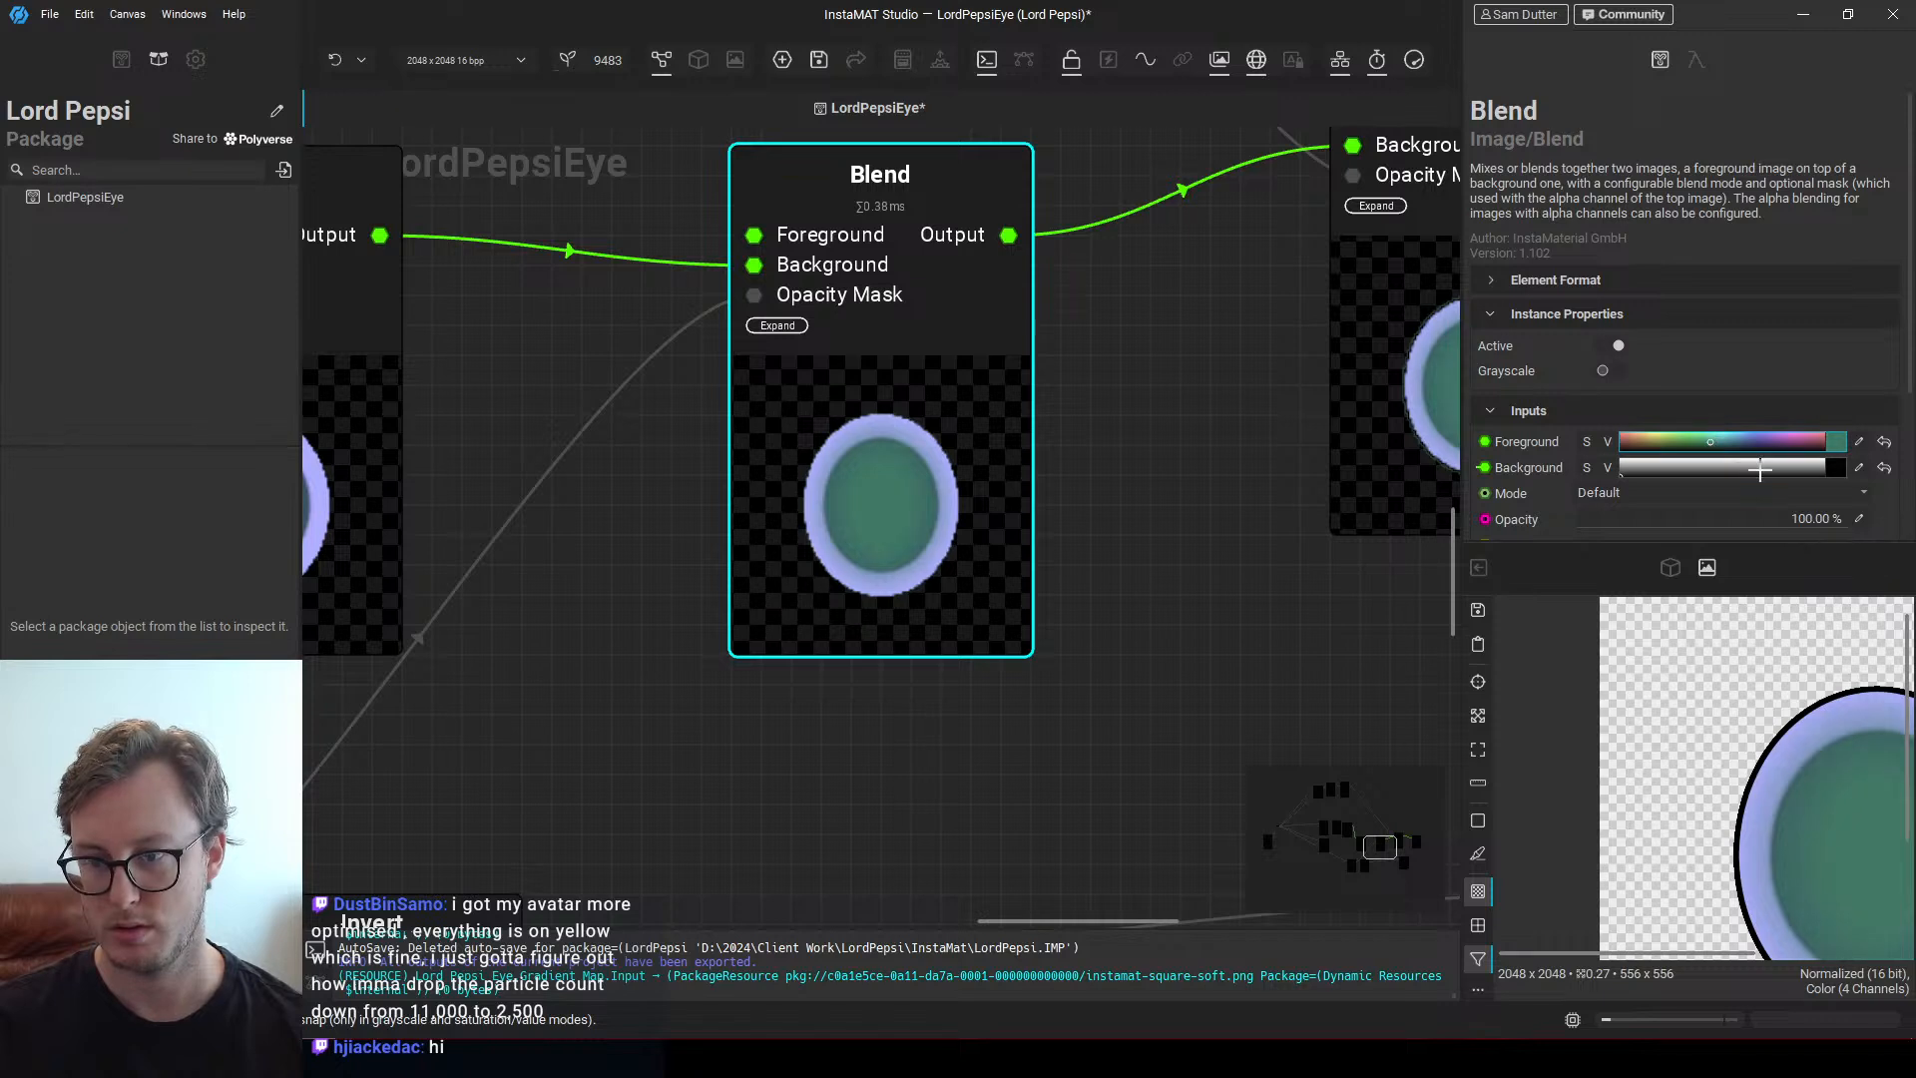
{"action": "left_click", "coordinate": [1839, 441]}
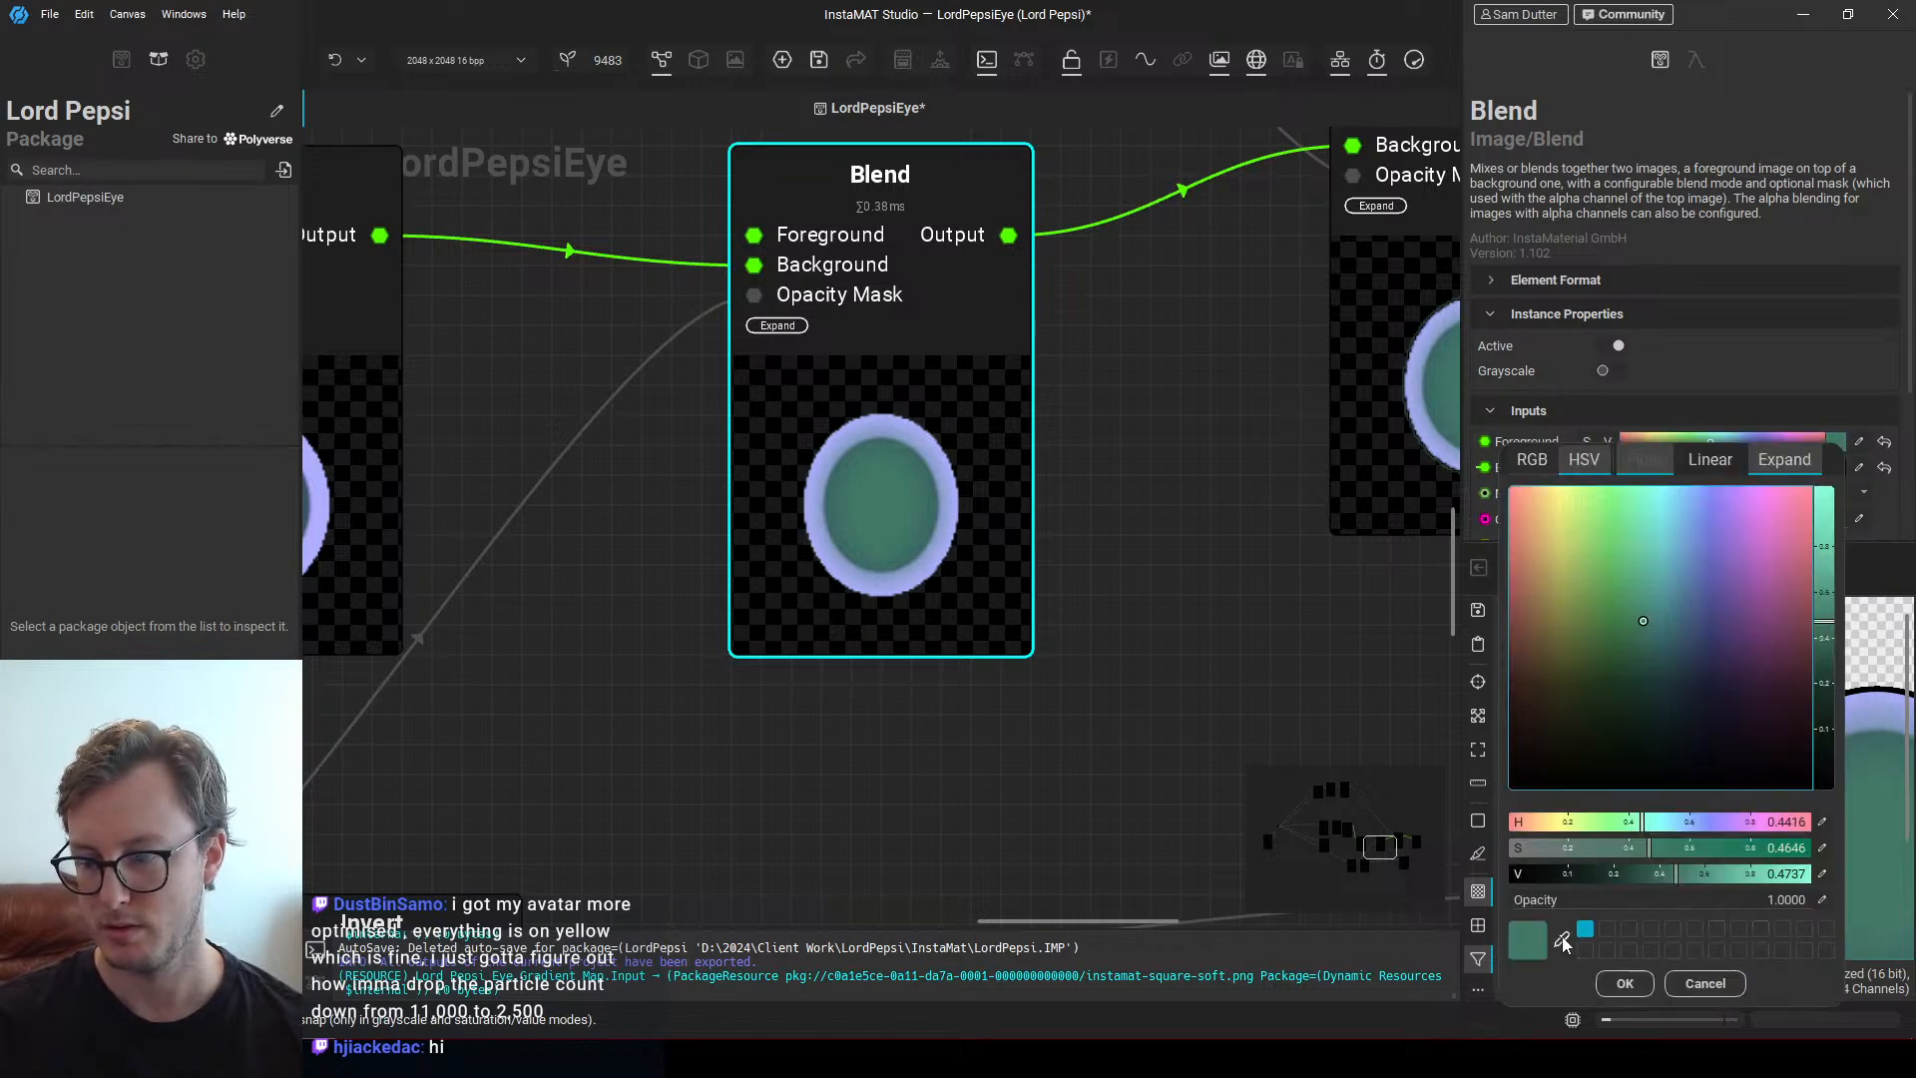
{"action": "left_click", "coordinate": [1564, 940]}
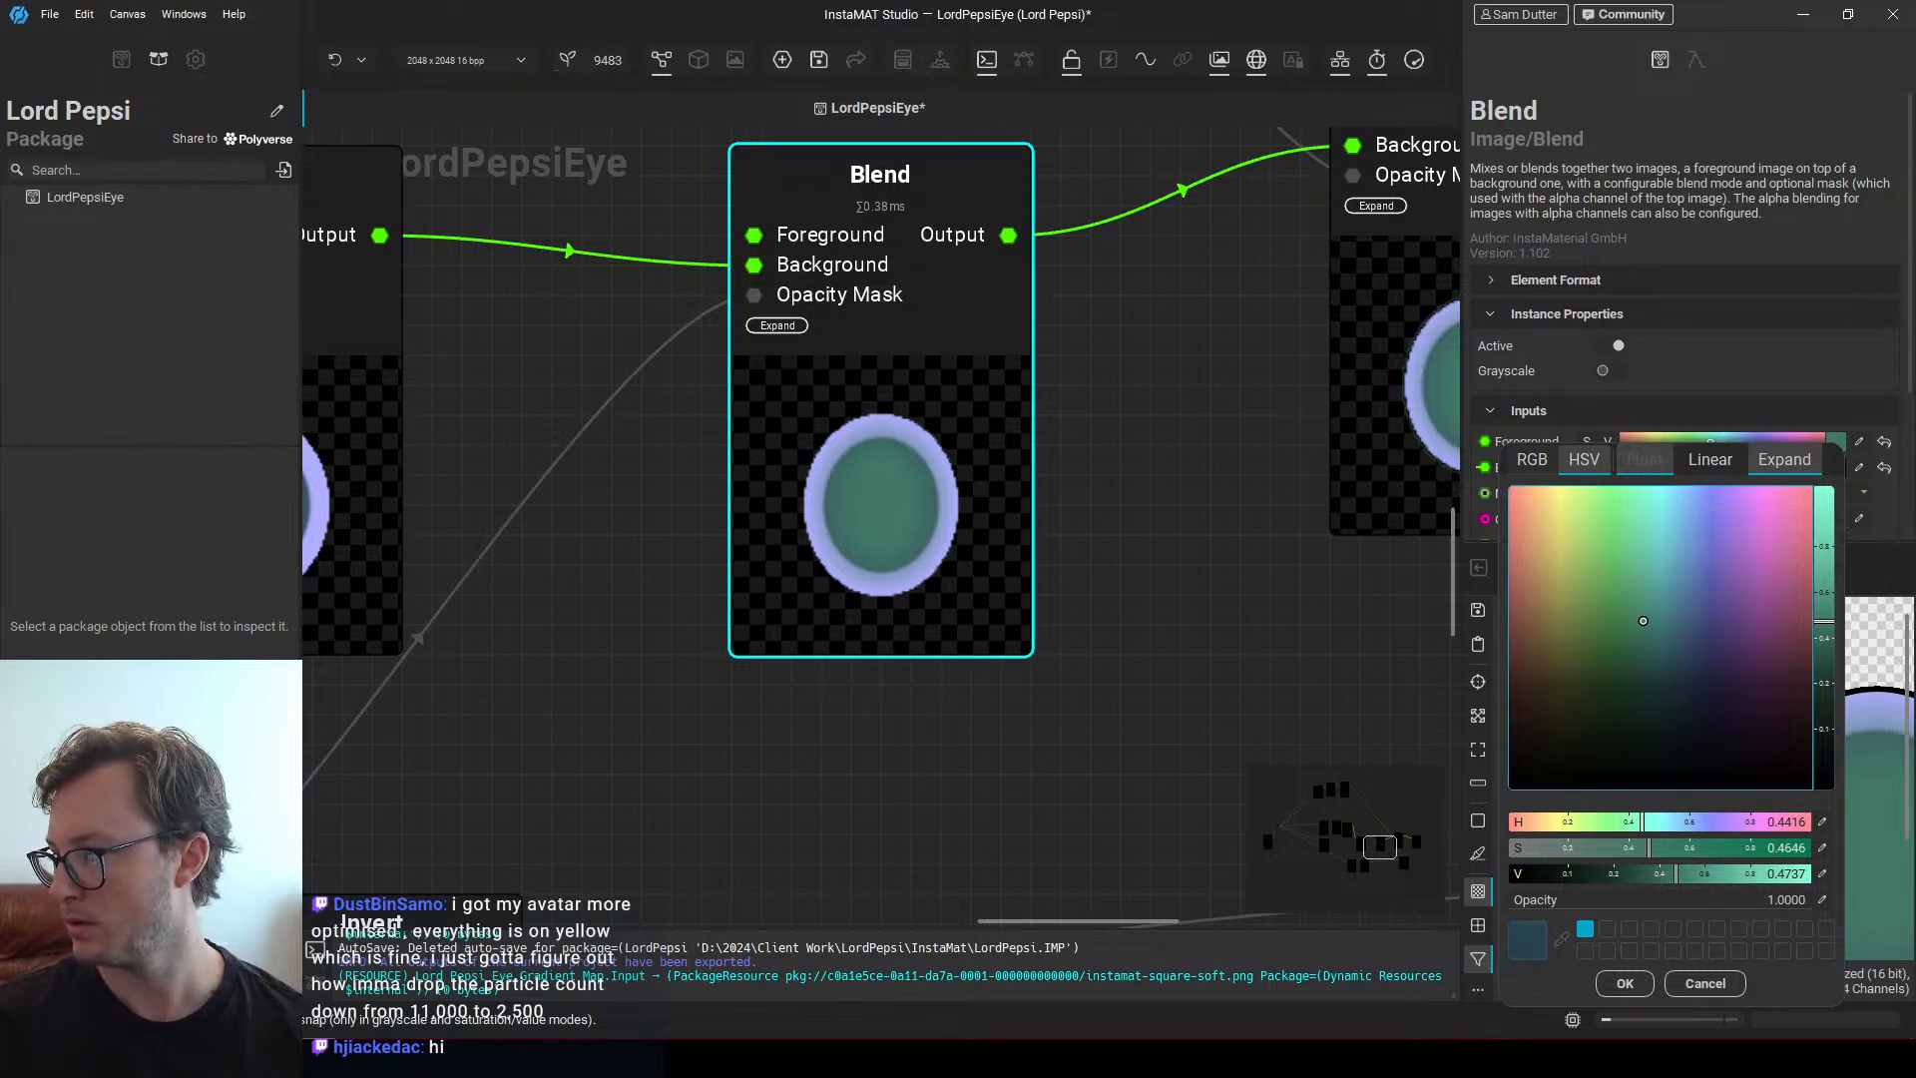
{"action": "left_click", "coordinate": [1171, 661]}
Spread the Bevel and Invert nodes apart below the Blend nodes to make room in the height branch
{"action": "scroll", "coordinate": [975, 607], "scroll_direction": "down", "scroll_amount": 10}
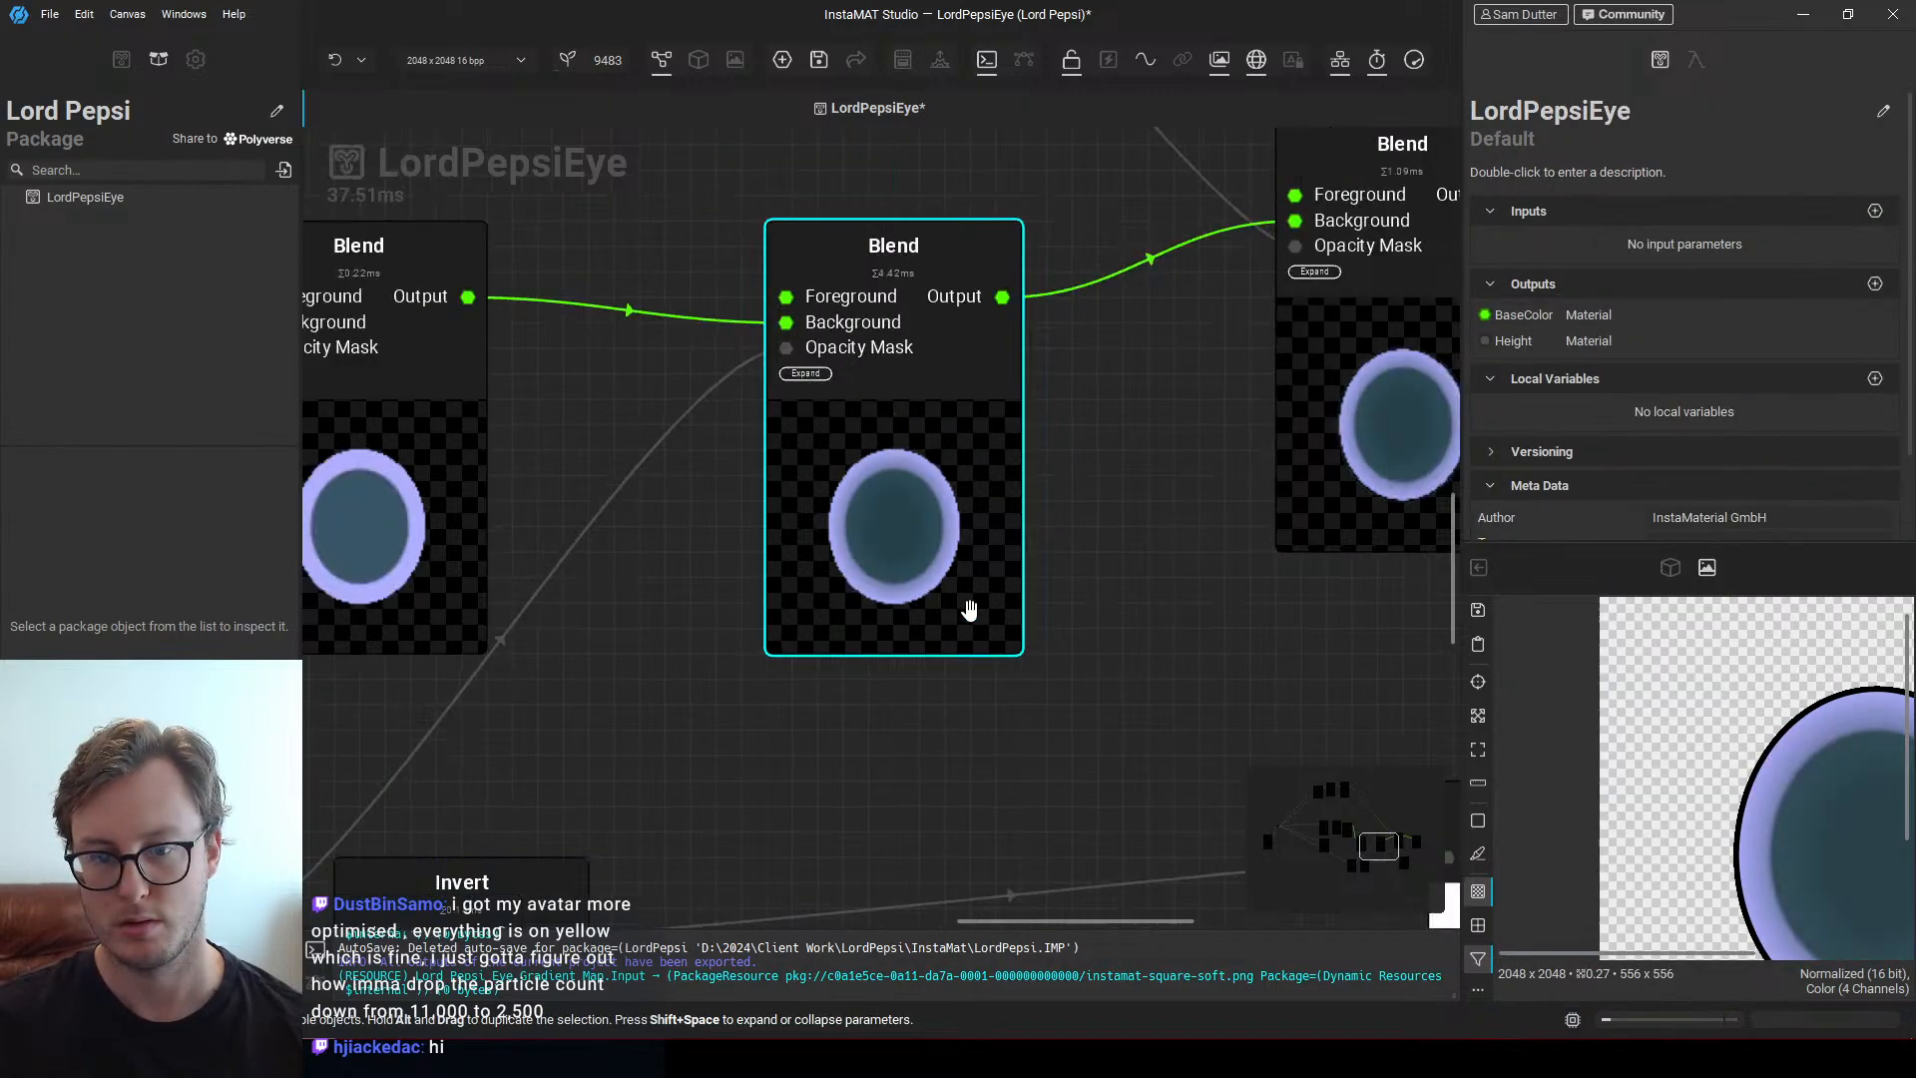
{"action": "left_click_drag", "start_coordinate": [1253, 656], "coordinate": [740, 527]}
{"action": "left_click_drag", "start_coordinate": [737, 502], "coordinate": [696, 609]}
{"action": "left_click", "coordinate": [864, 517]}
{"action": "scroll", "coordinate": [775, 574], "scroll_direction": "up", "scroll_amount": 3}
{"action": "left_click_drag", "start_coordinate": [646, 668], "coordinate": [558, 603]}
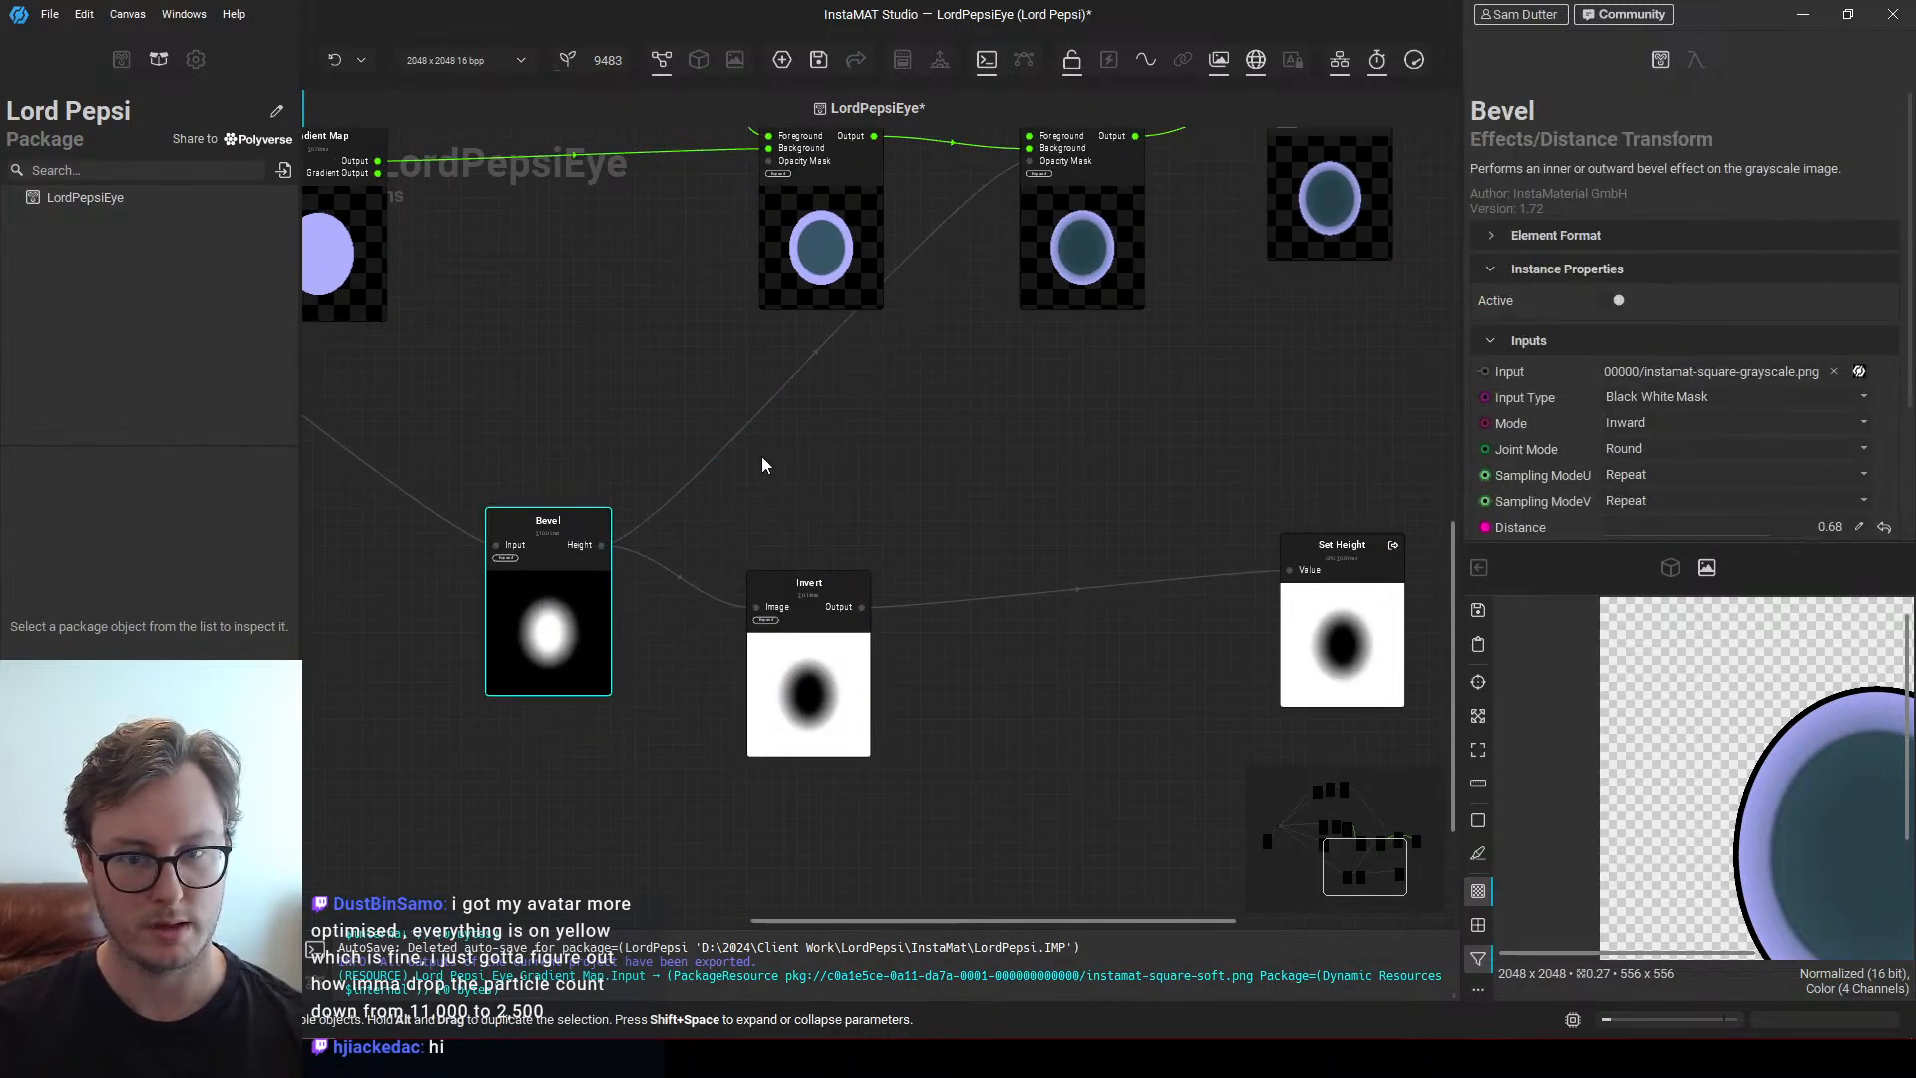
Add a Levels node to the graph between the Bevel and the duplicated Blend
{"action": "key", "text": "space"}
{"action": "type", "text": "leve"}
{"action": "key", "text": "Return"}
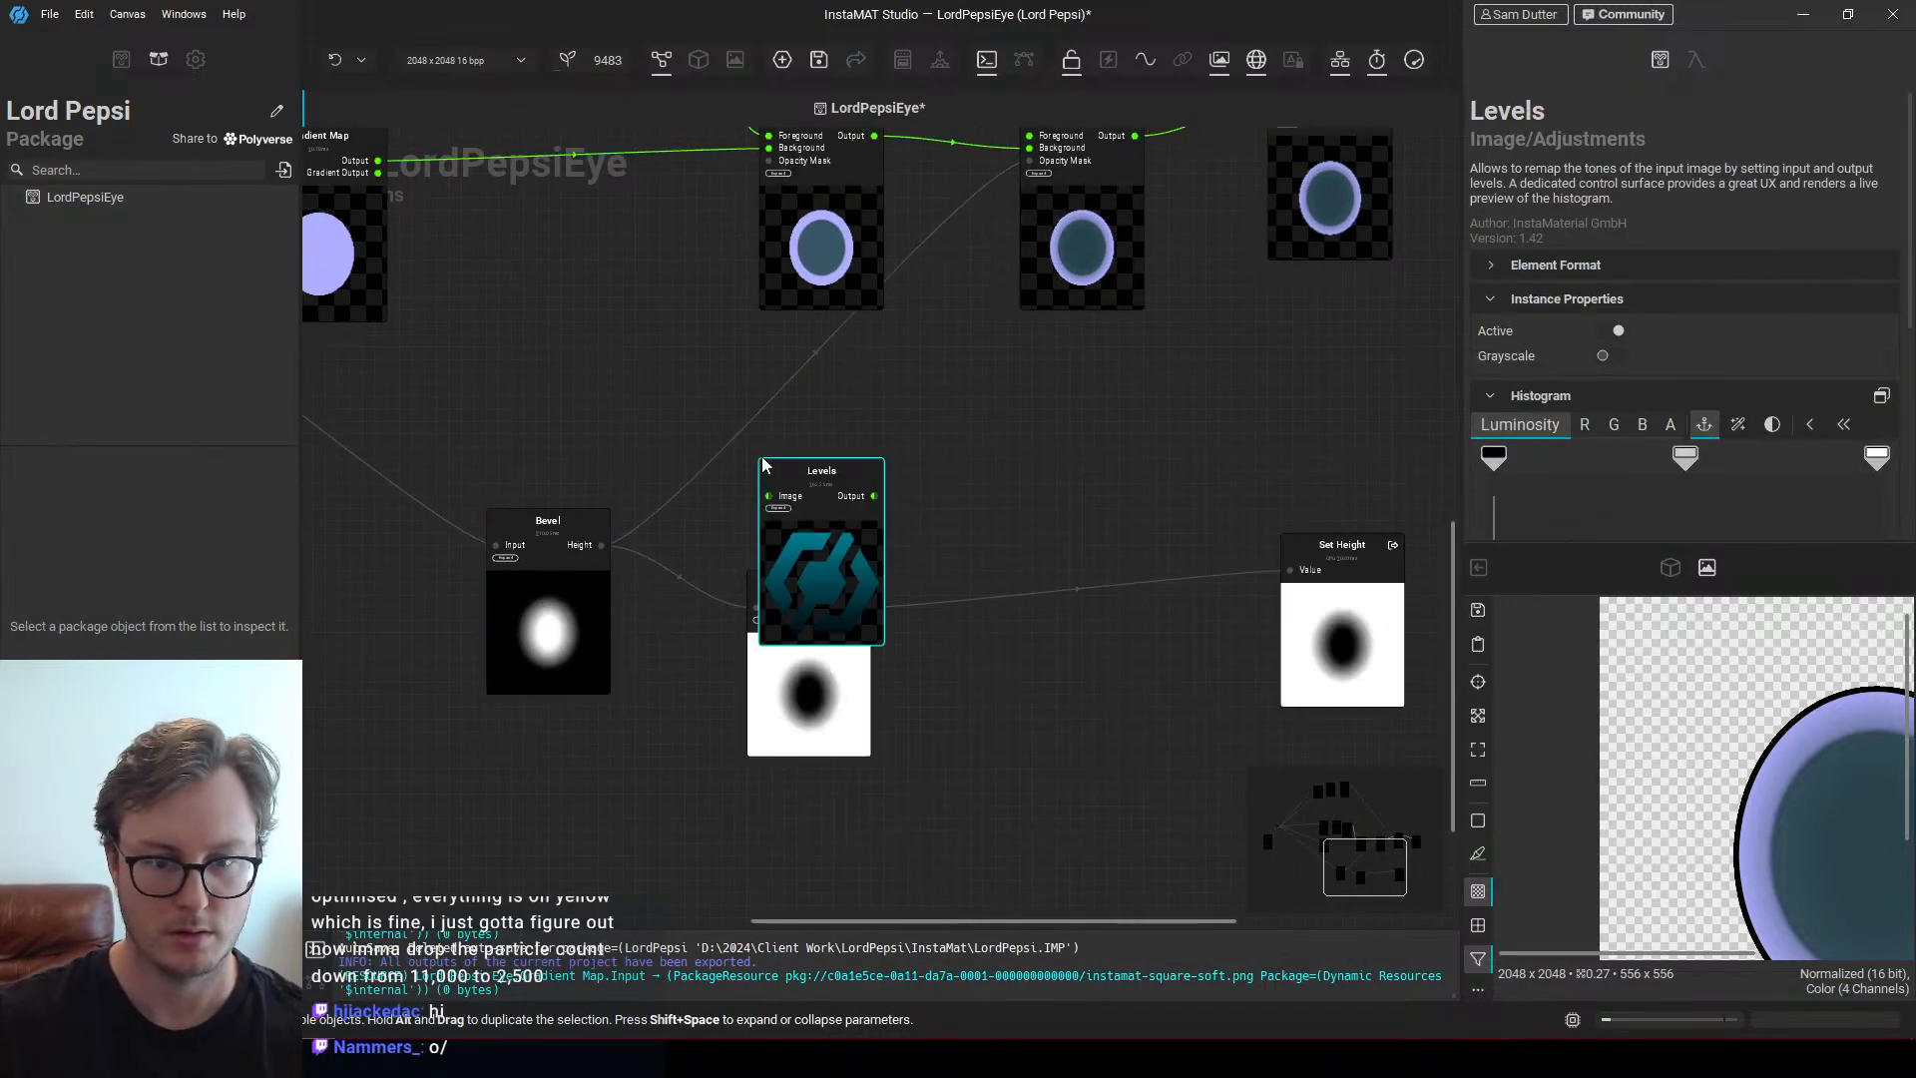
Route the Bevel's Height output through the Levels node into the duplicated Blend's Opacity Mask
{"action": "left_click_drag", "start_coordinate": [601, 544], "coordinate": [1029, 147]}
{"action": "scroll", "coordinate": [977, 300], "scroll_direction": "up", "scroll_amount": 2}
{"action": "scroll", "coordinate": [973, 436], "scroll_direction": "up", "scroll_amount": 2}
{"action": "left_click", "coordinate": [748, 589]}
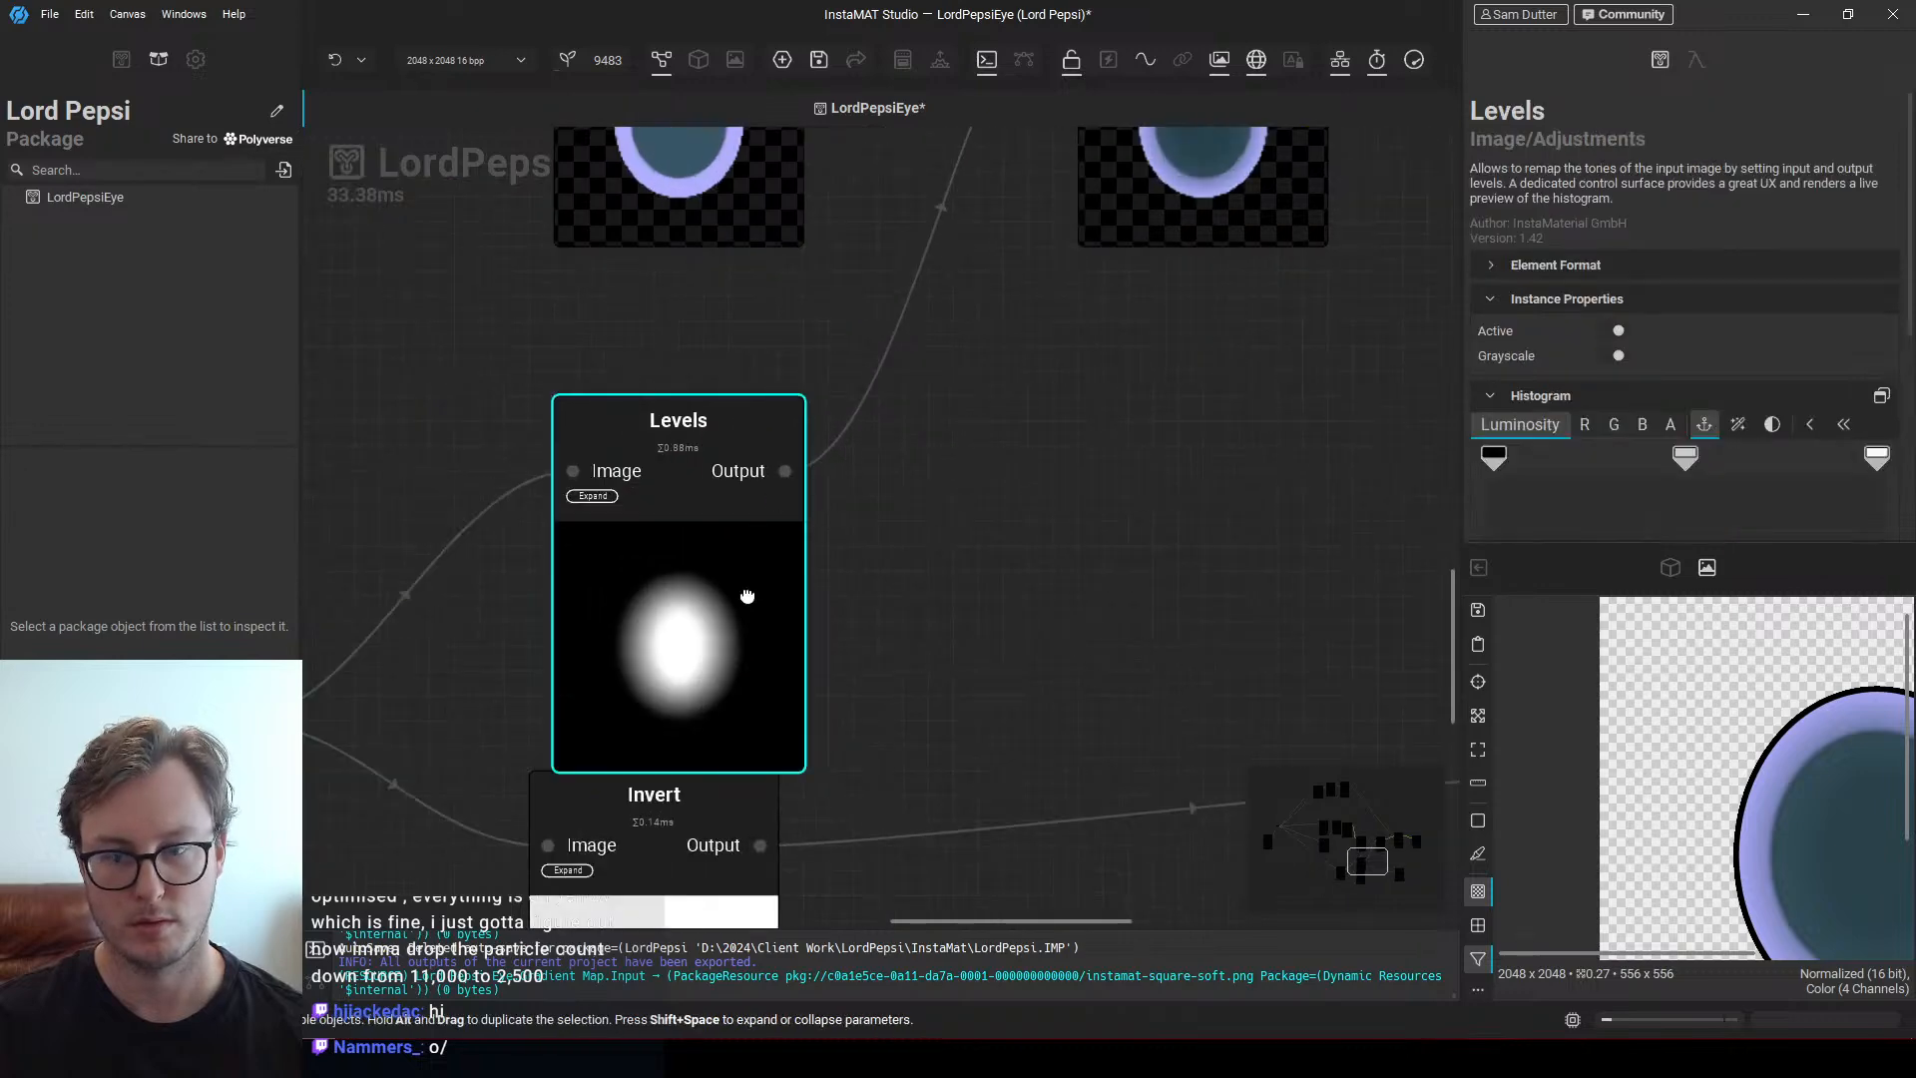
Raise the Levels node's luminosity black point to about the middle of the histogram and save the project
{"action": "mouse_move", "coordinate": [1881, 457]}
{"action": "left_mouse_down"}
{"action": "mouse_move", "coordinate": [1791, 467]}
{"action": "mouse_move", "coordinate": [1880, 458]}
{"action": "left_mouse_up"}
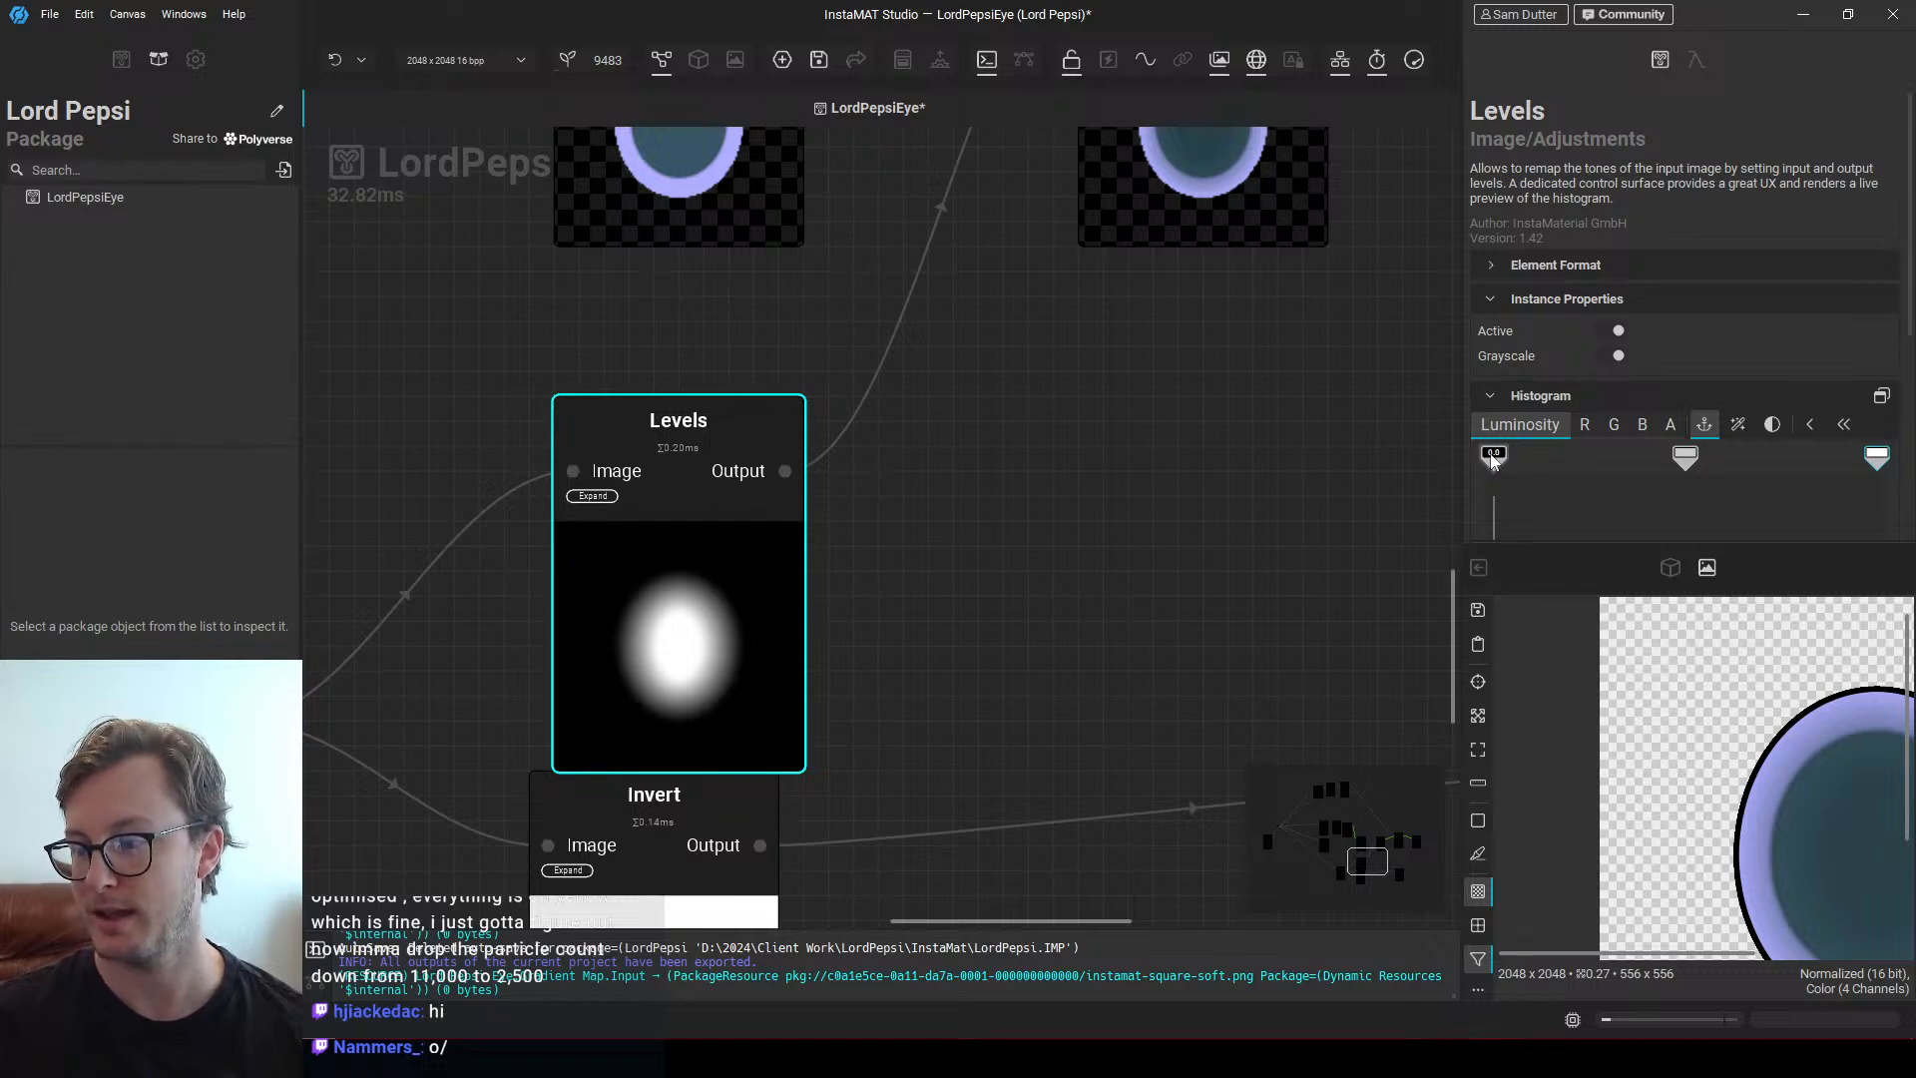
{"action": "left_click_drag", "start_coordinate": [1493, 461], "coordinate": [1676, 454]}
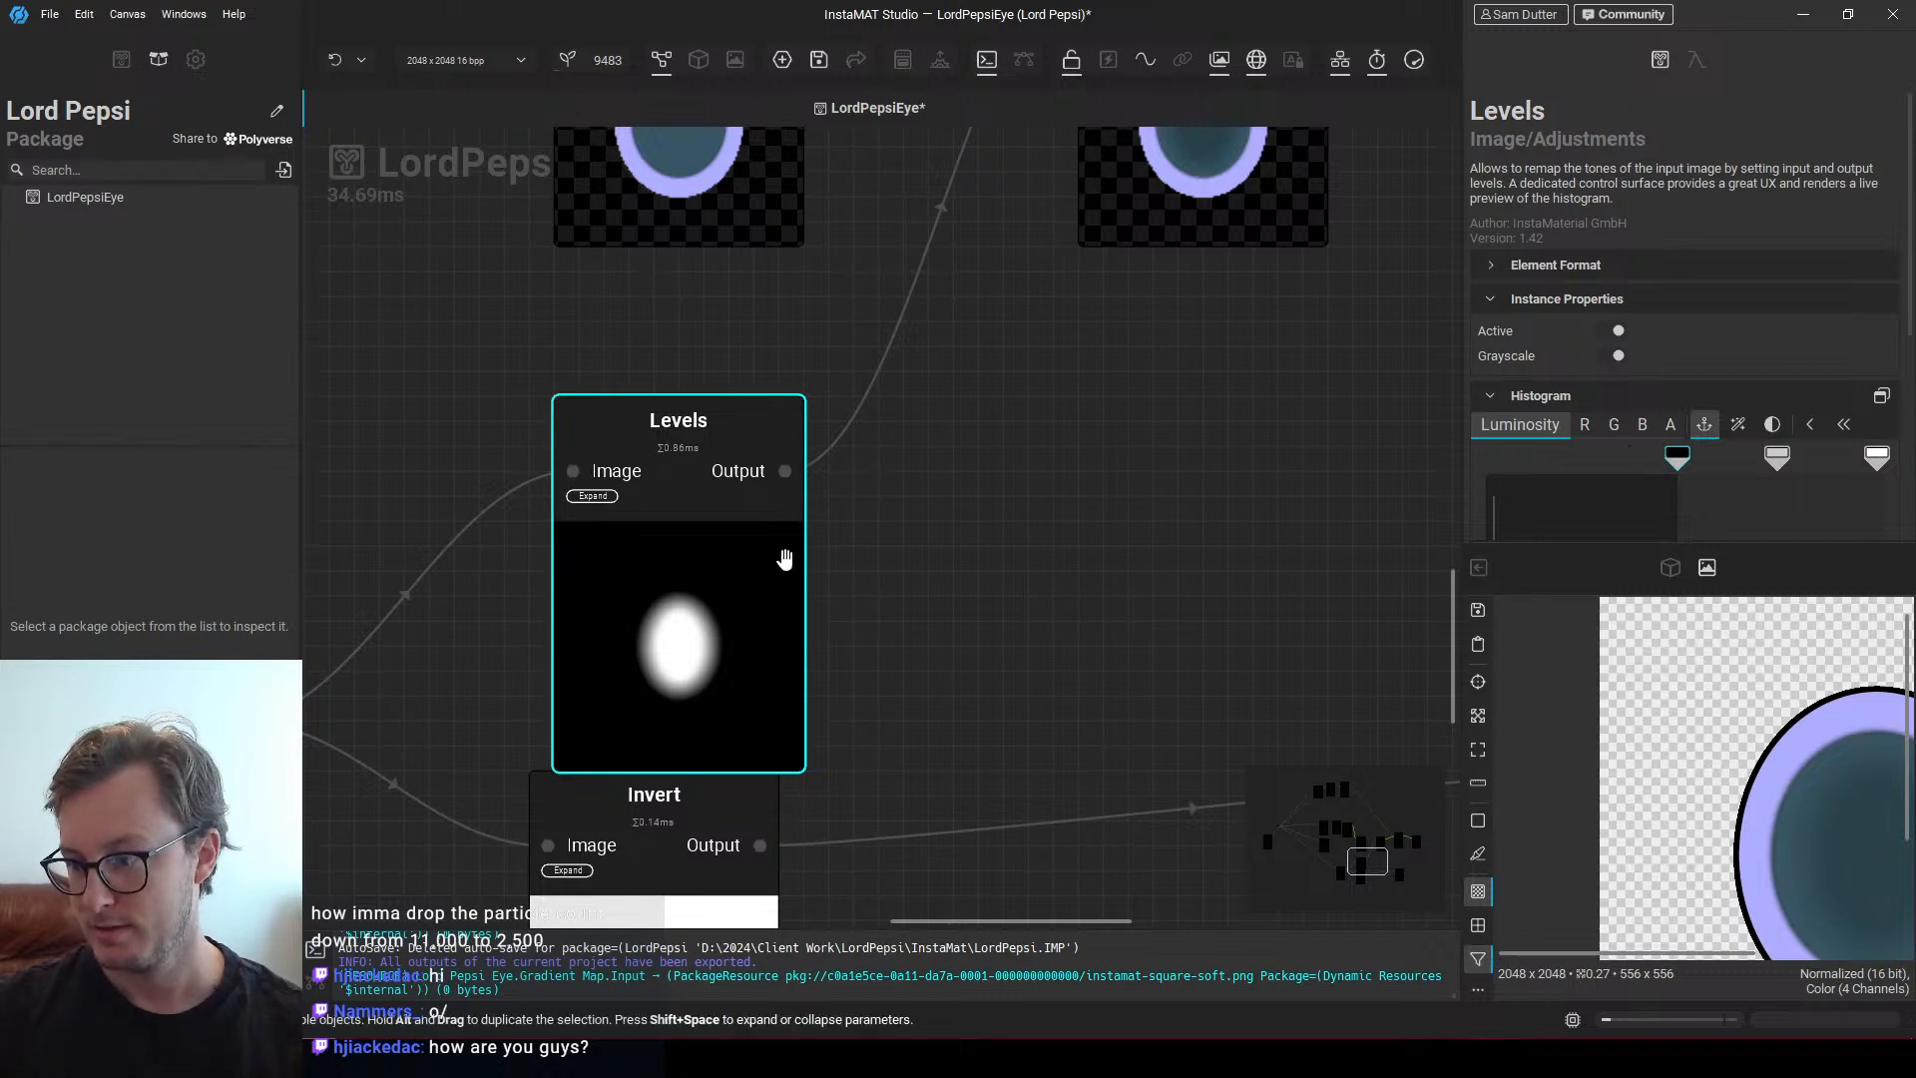
{"action": "scroll", "coordinate": [768, 599], "scroll_direction": "down", "scroll_amount": 2}
{"action": "left_click", "coordinate": [926, 589]}
{"action": "scroll", "coordinate": [926, 589], "scroll_direction": "down", "scroll_amount": 3}
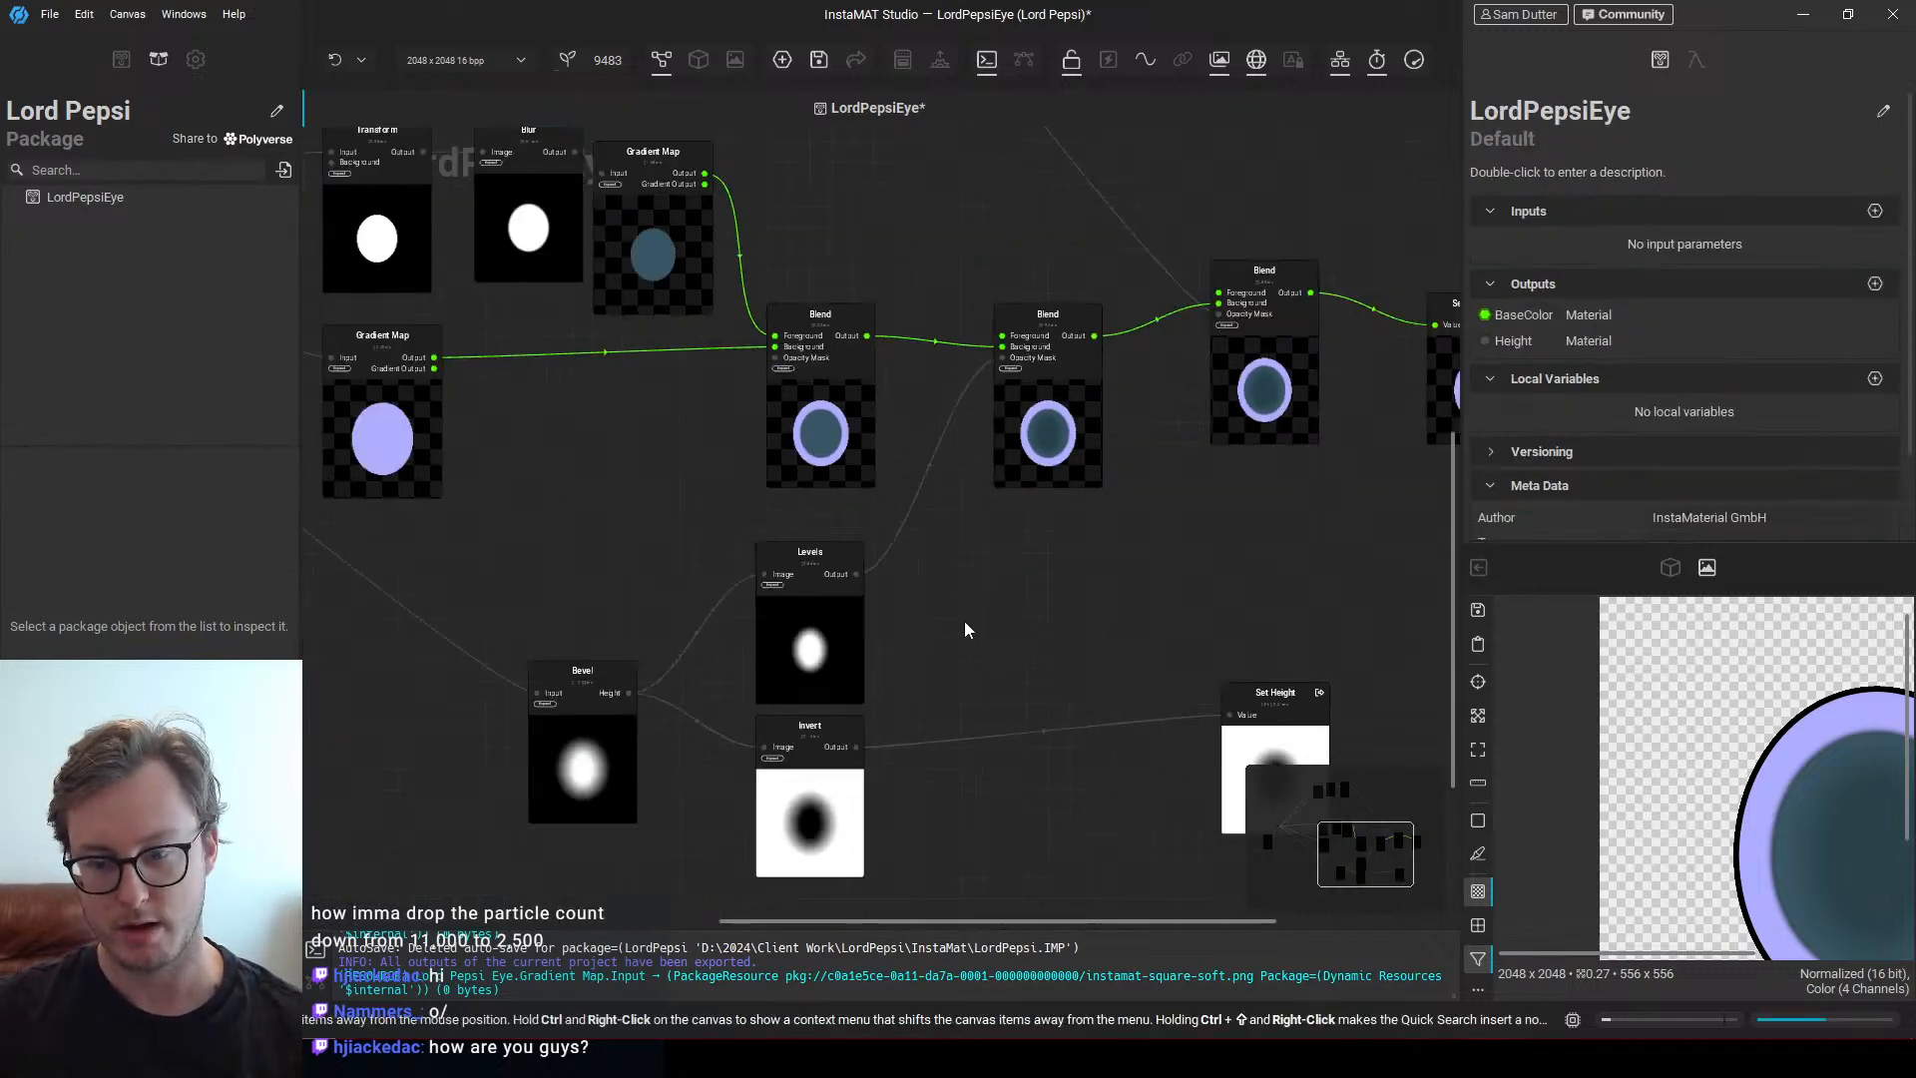
{"action": "key", "text": "ctrl+s"}
Switch to Unity and examine the avatar's current eyes from the front and at an angle
{"action": "key", "text": "alt+Tab"}
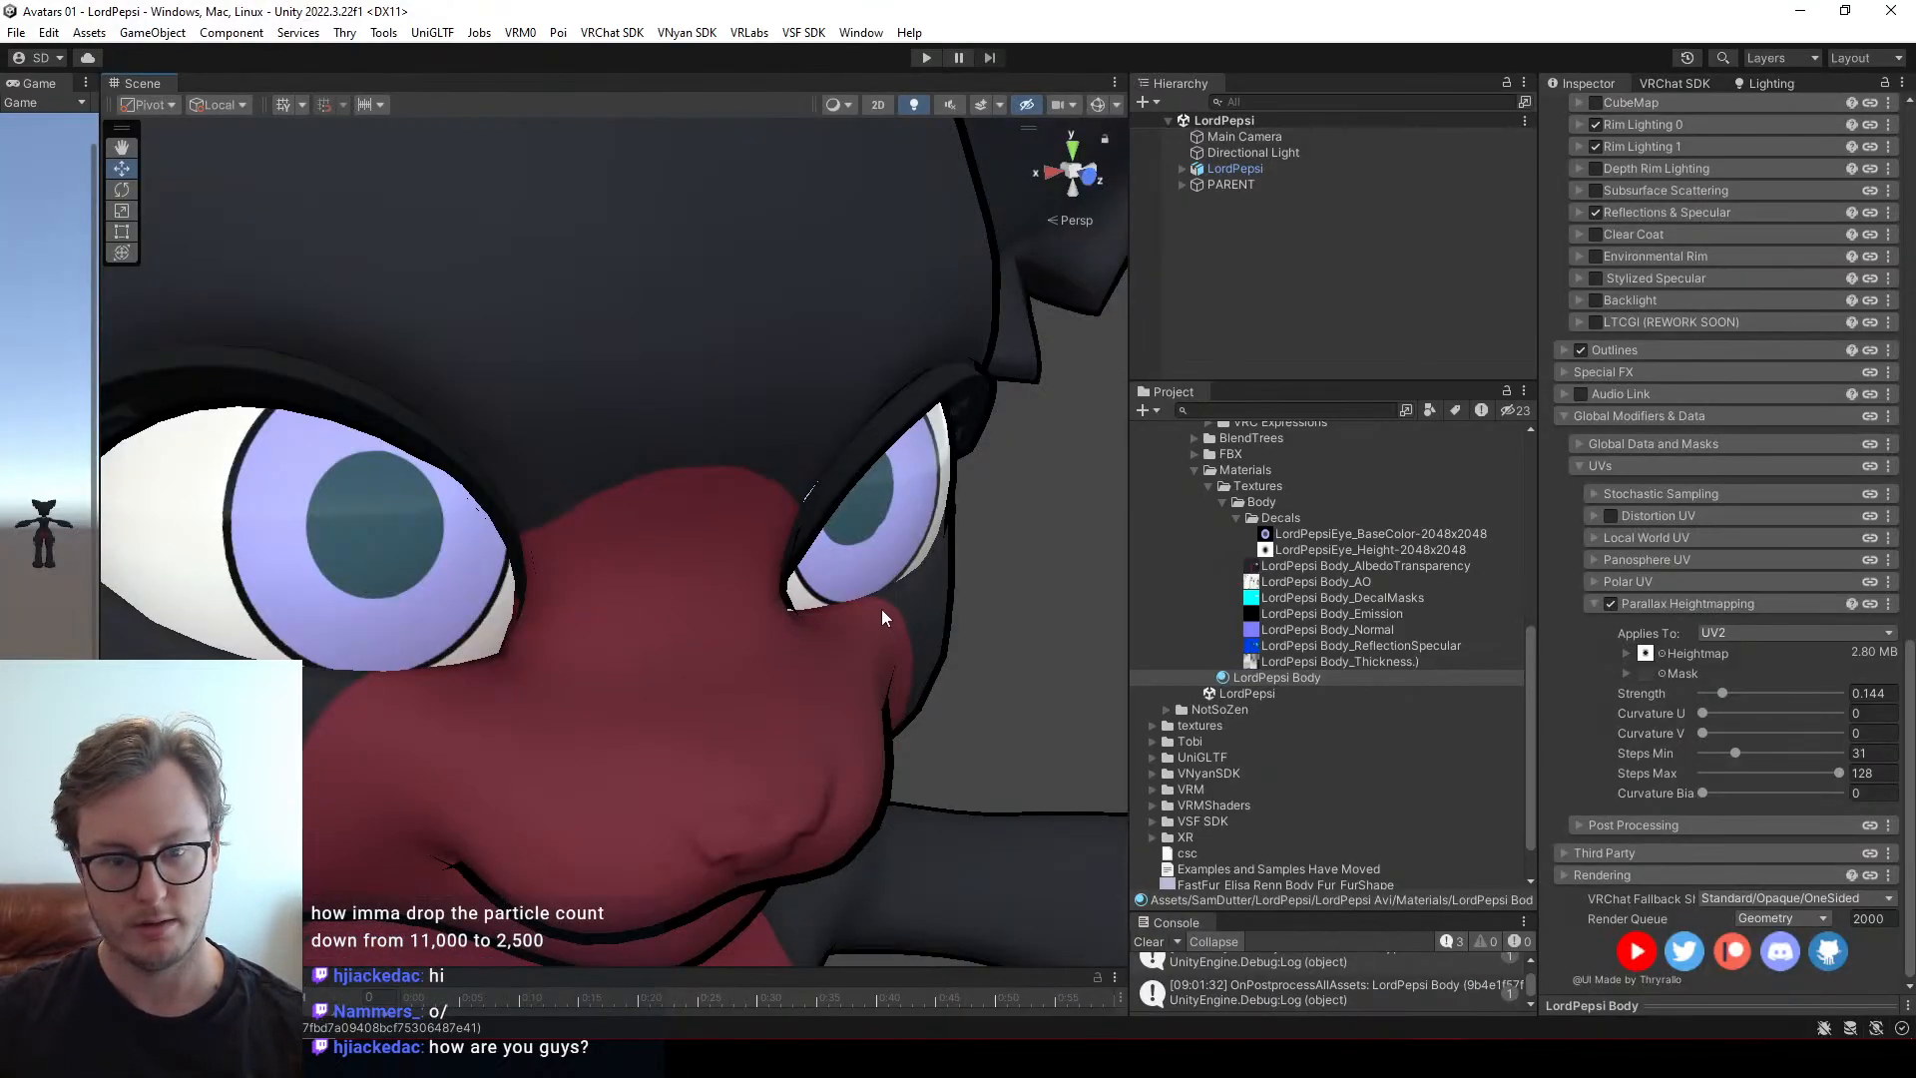
{"action": "scroll", "coordinate": [885, 615], "scroll_direction": "down", "scroll_amount": 5}
{"action": "left_click_drag", "start_coordinate": [829, 607], "coordinate": [710, 485], "text": "alt"}
{"action": "scroll", "coordinate": [710, 485], "scroll_direction": "up", "scroll_amount": 3}
Switch back to InstaMAT Studio and export the BaseColor and Height images with the Eyes template
{"action": "key", "text": "alt+Tab"}
{"action": "middle_click_drag", "start_coordinate": [1128, 653], "coordinate": [952, 531]}
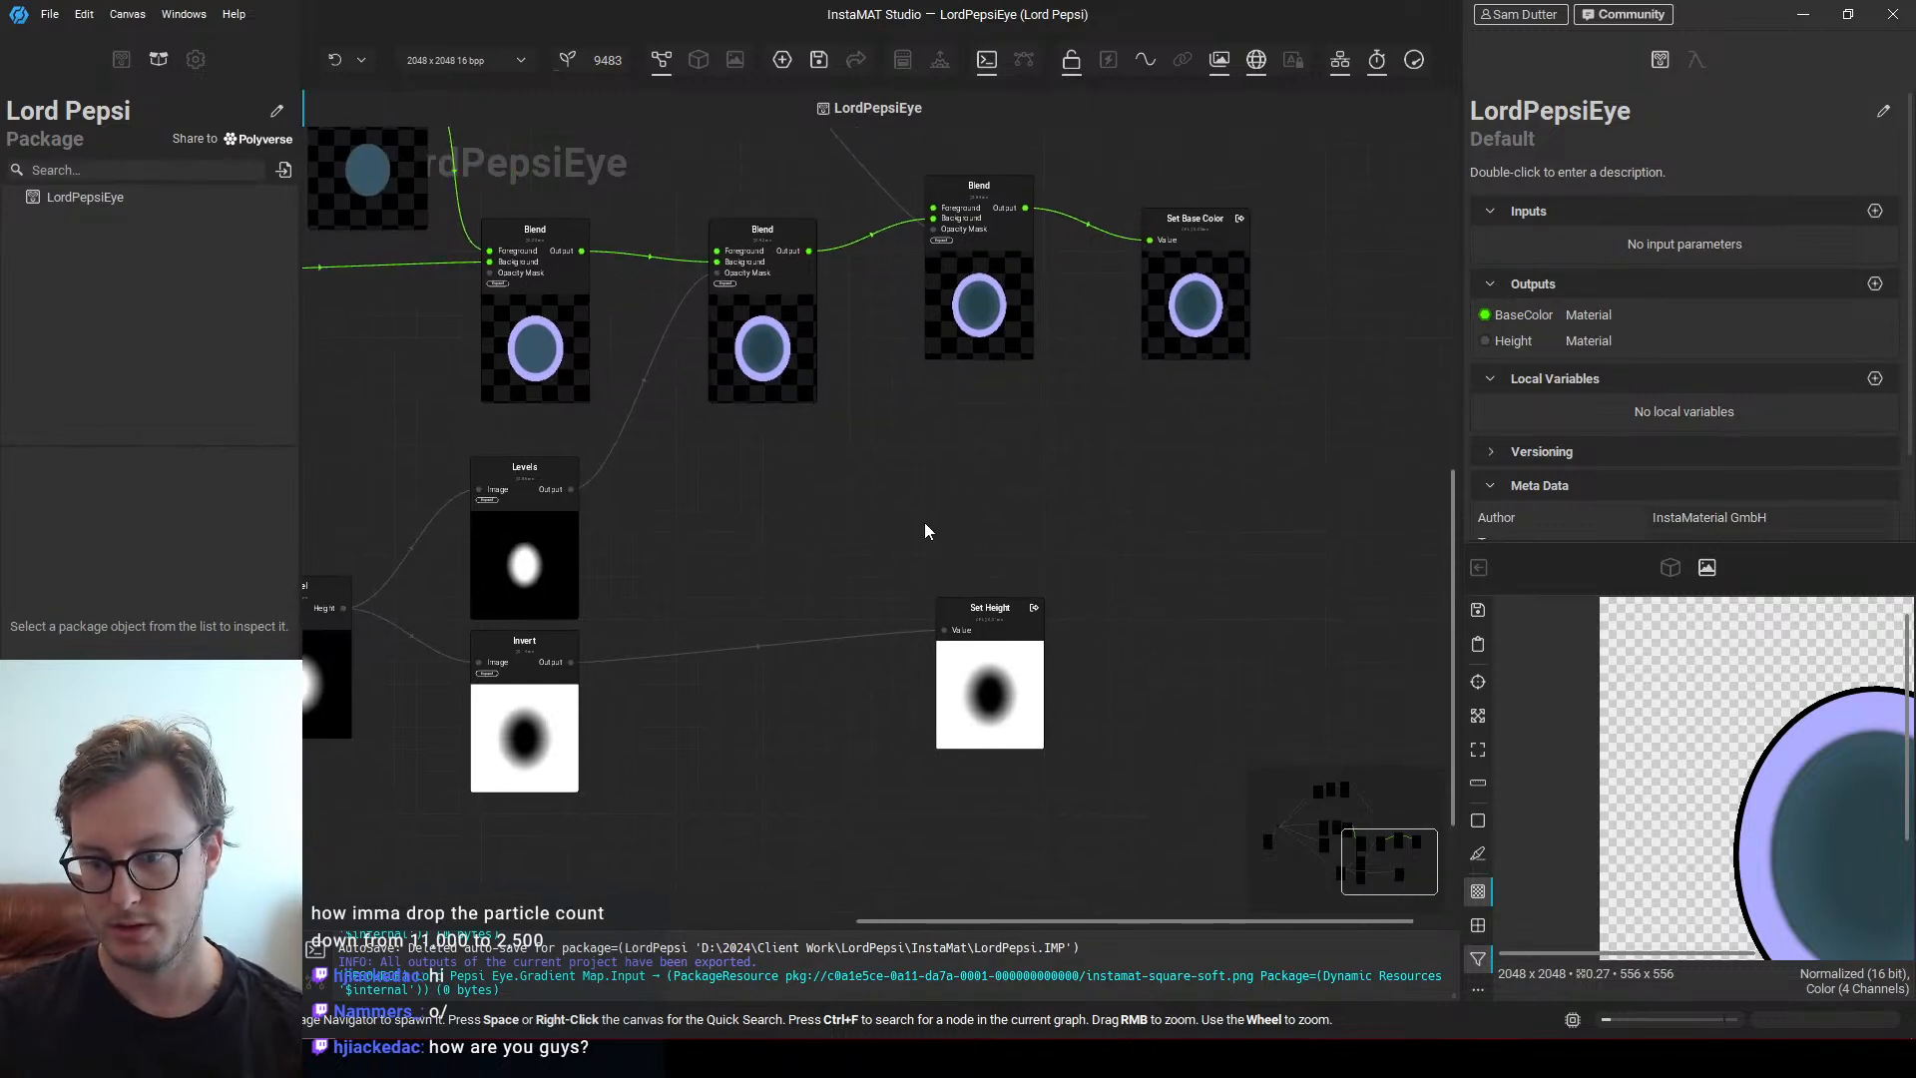
{"action": "middle_click_drag", "start_coordinate": [754, 473], "coordinate": [900, 535]}
{"action": "left_click", "coordinate": [49, 14]}
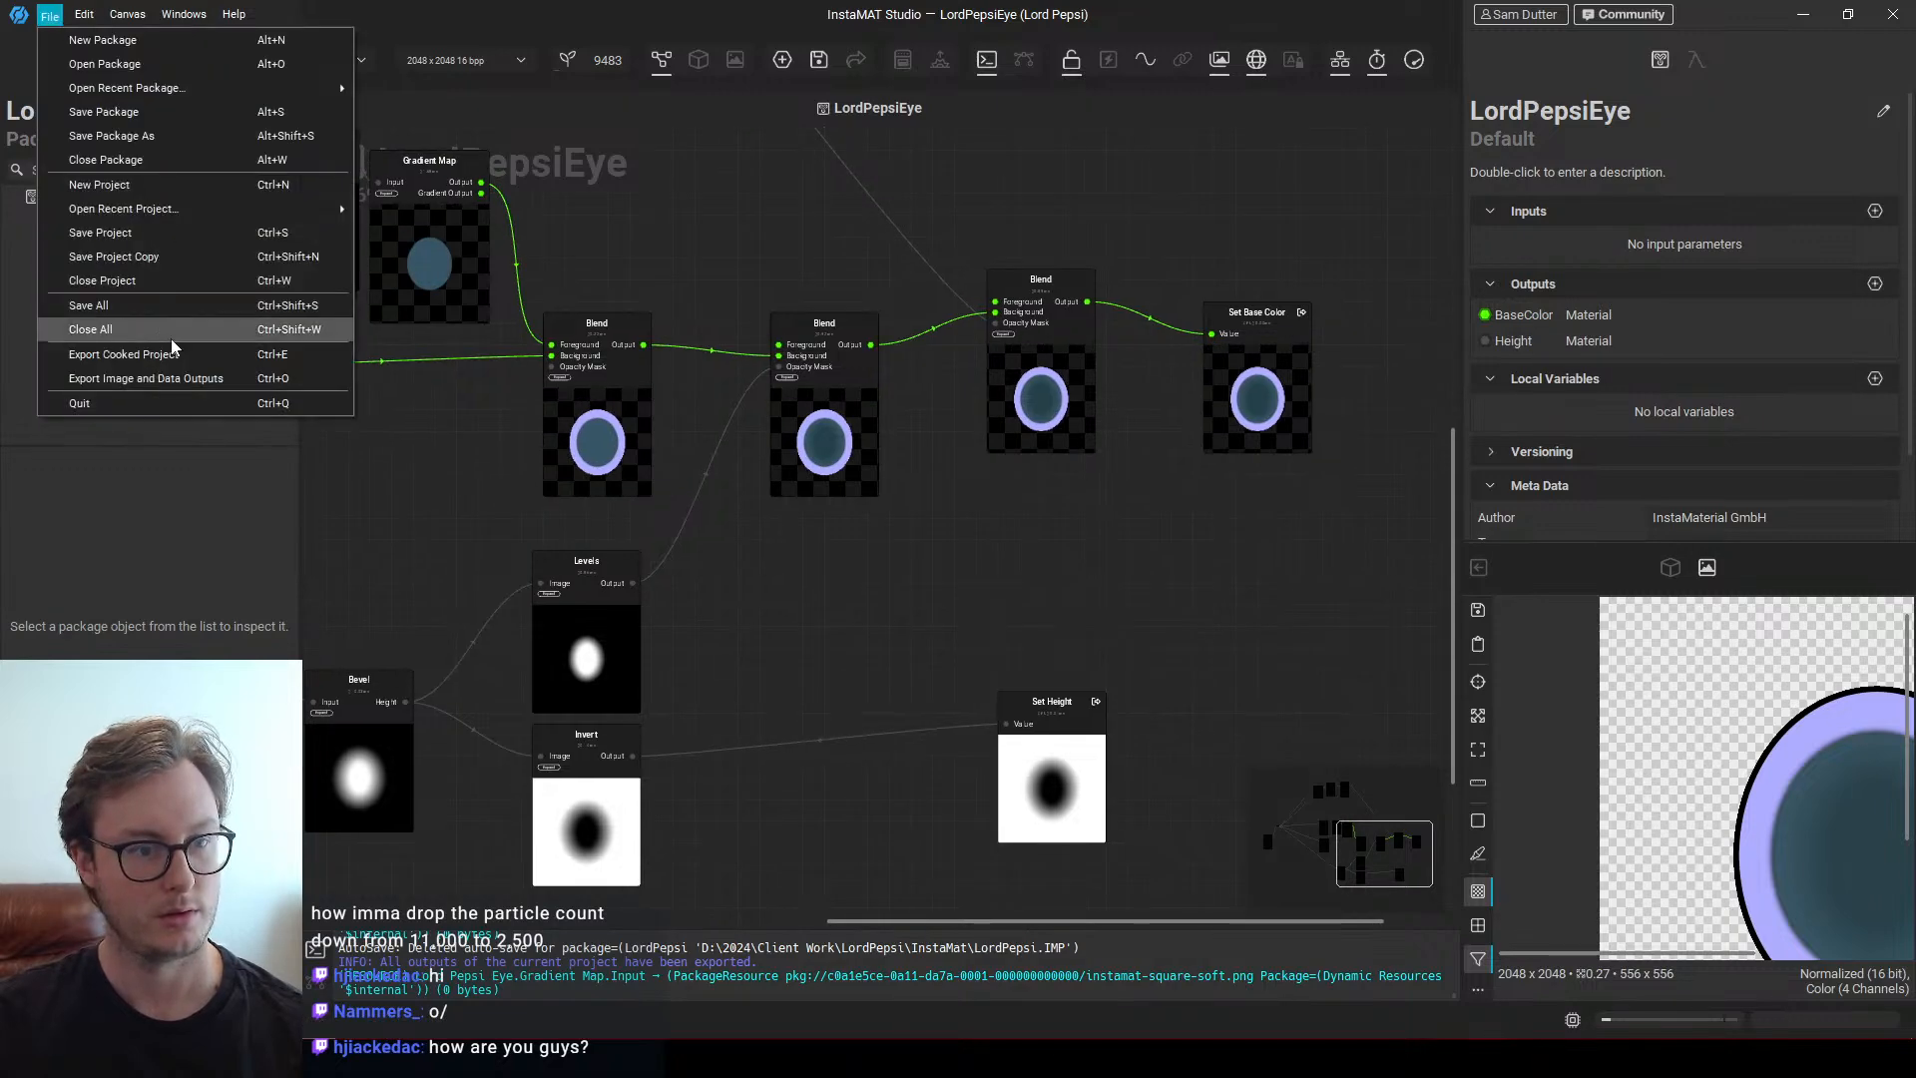
{"action": "left_click", "coordinate": [110, 369]}
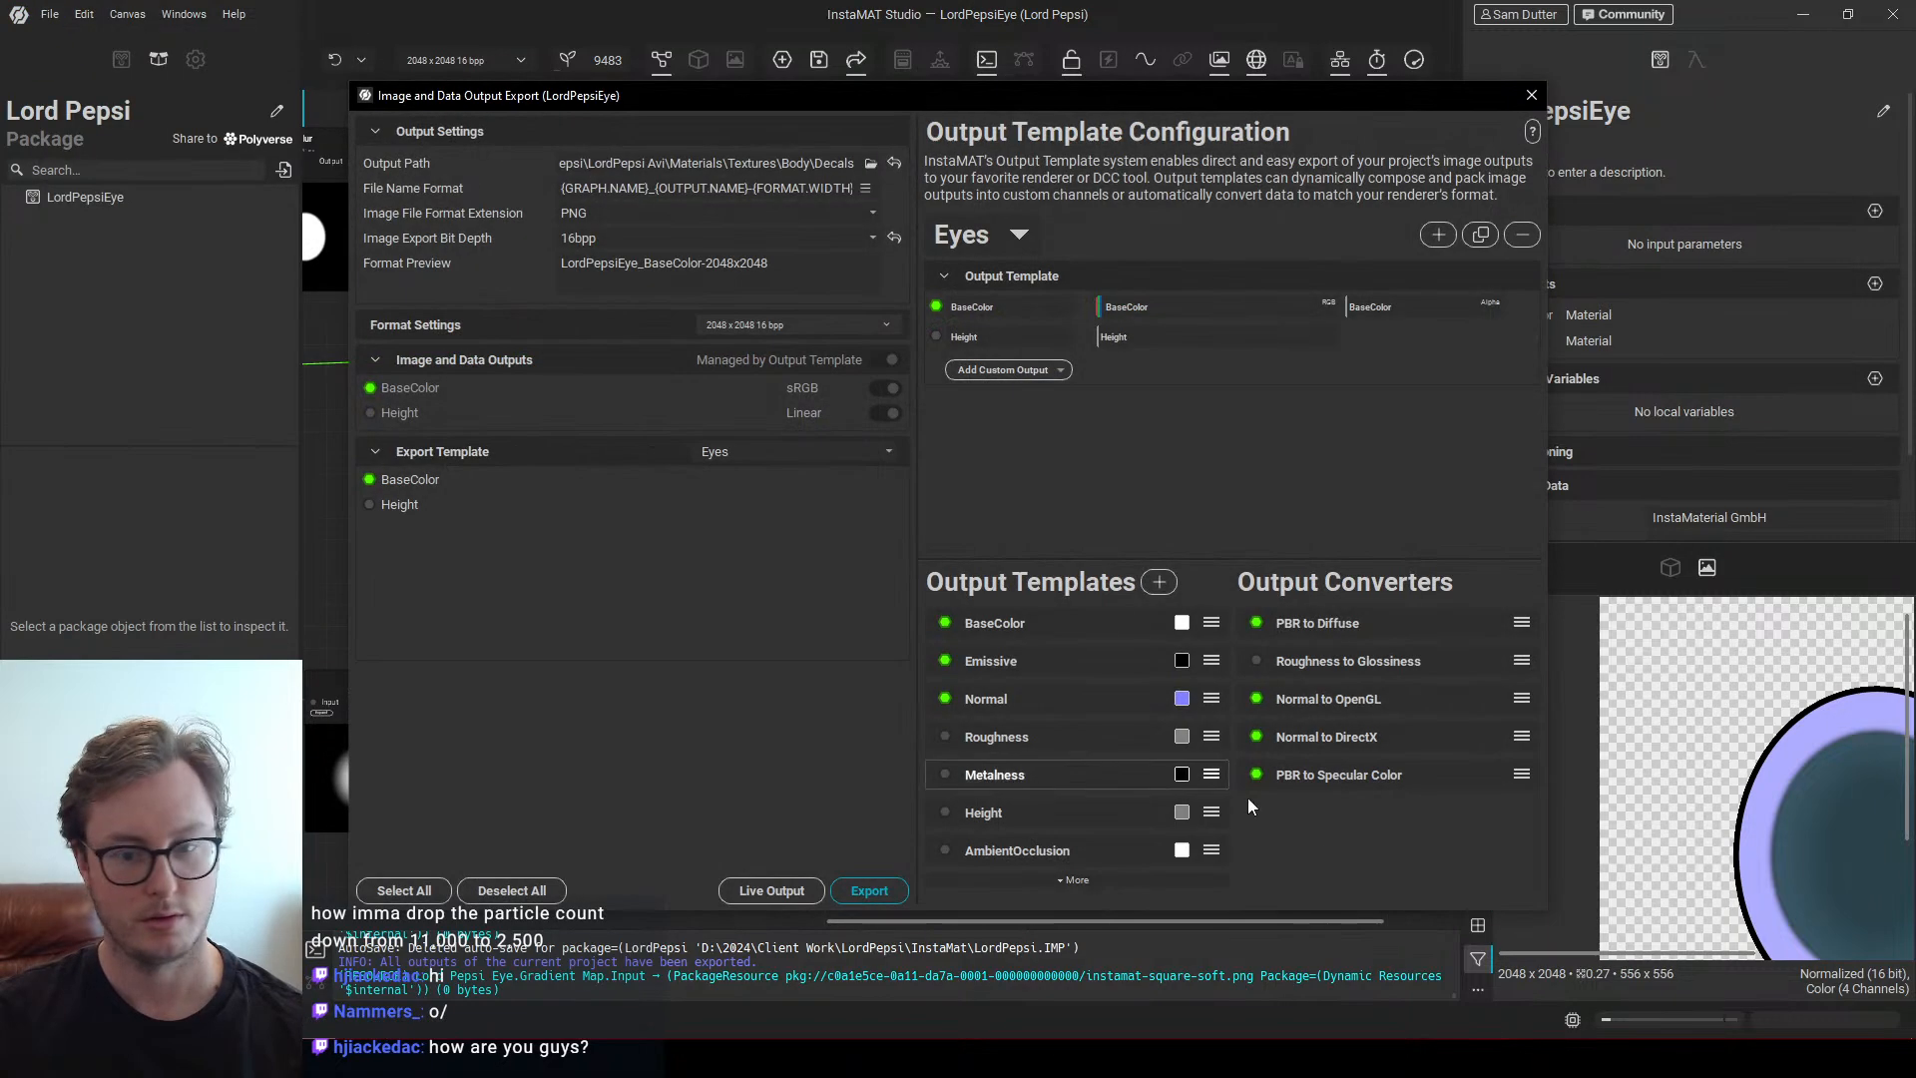
{"action": "left_click", "coordinate": [870, 890]}
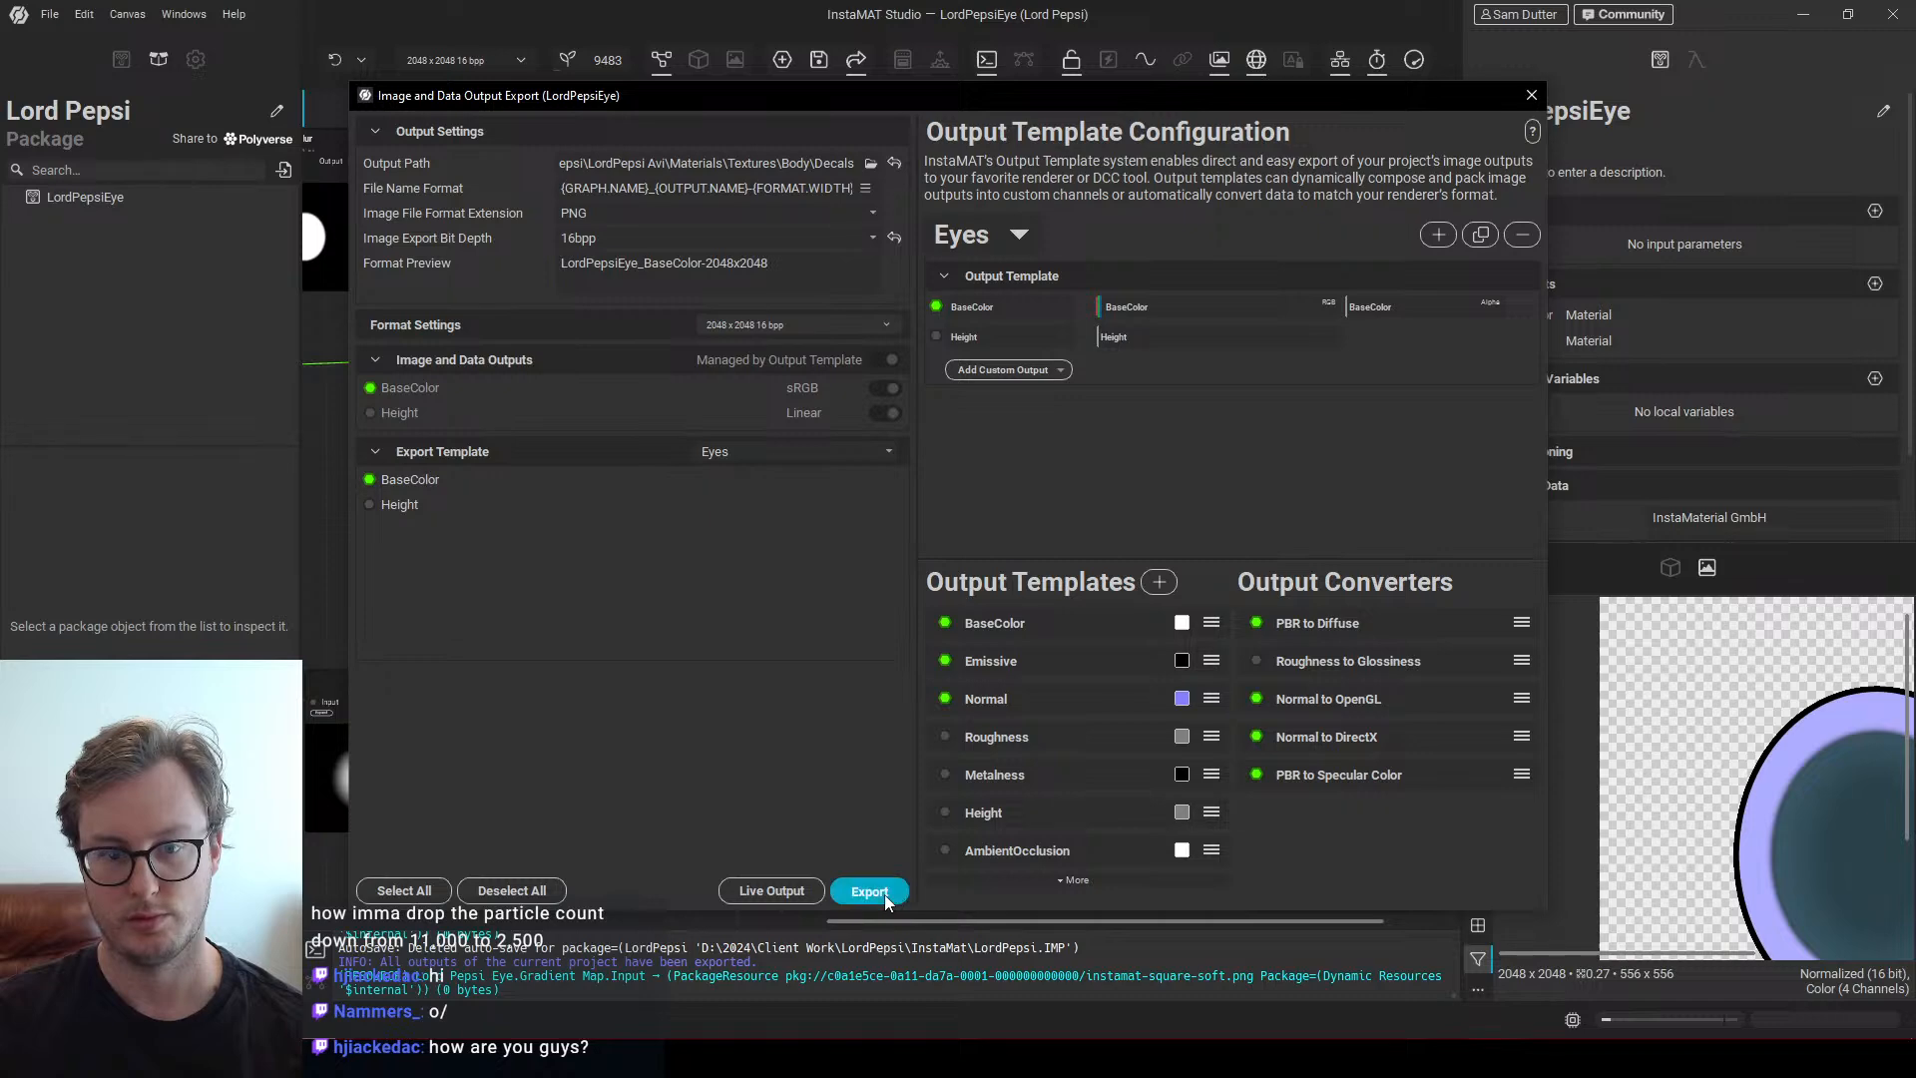
Switch to Unity and inspect the re-exported eye decal from the front of the face
{"action": "key", "text": "alt+Tab"}
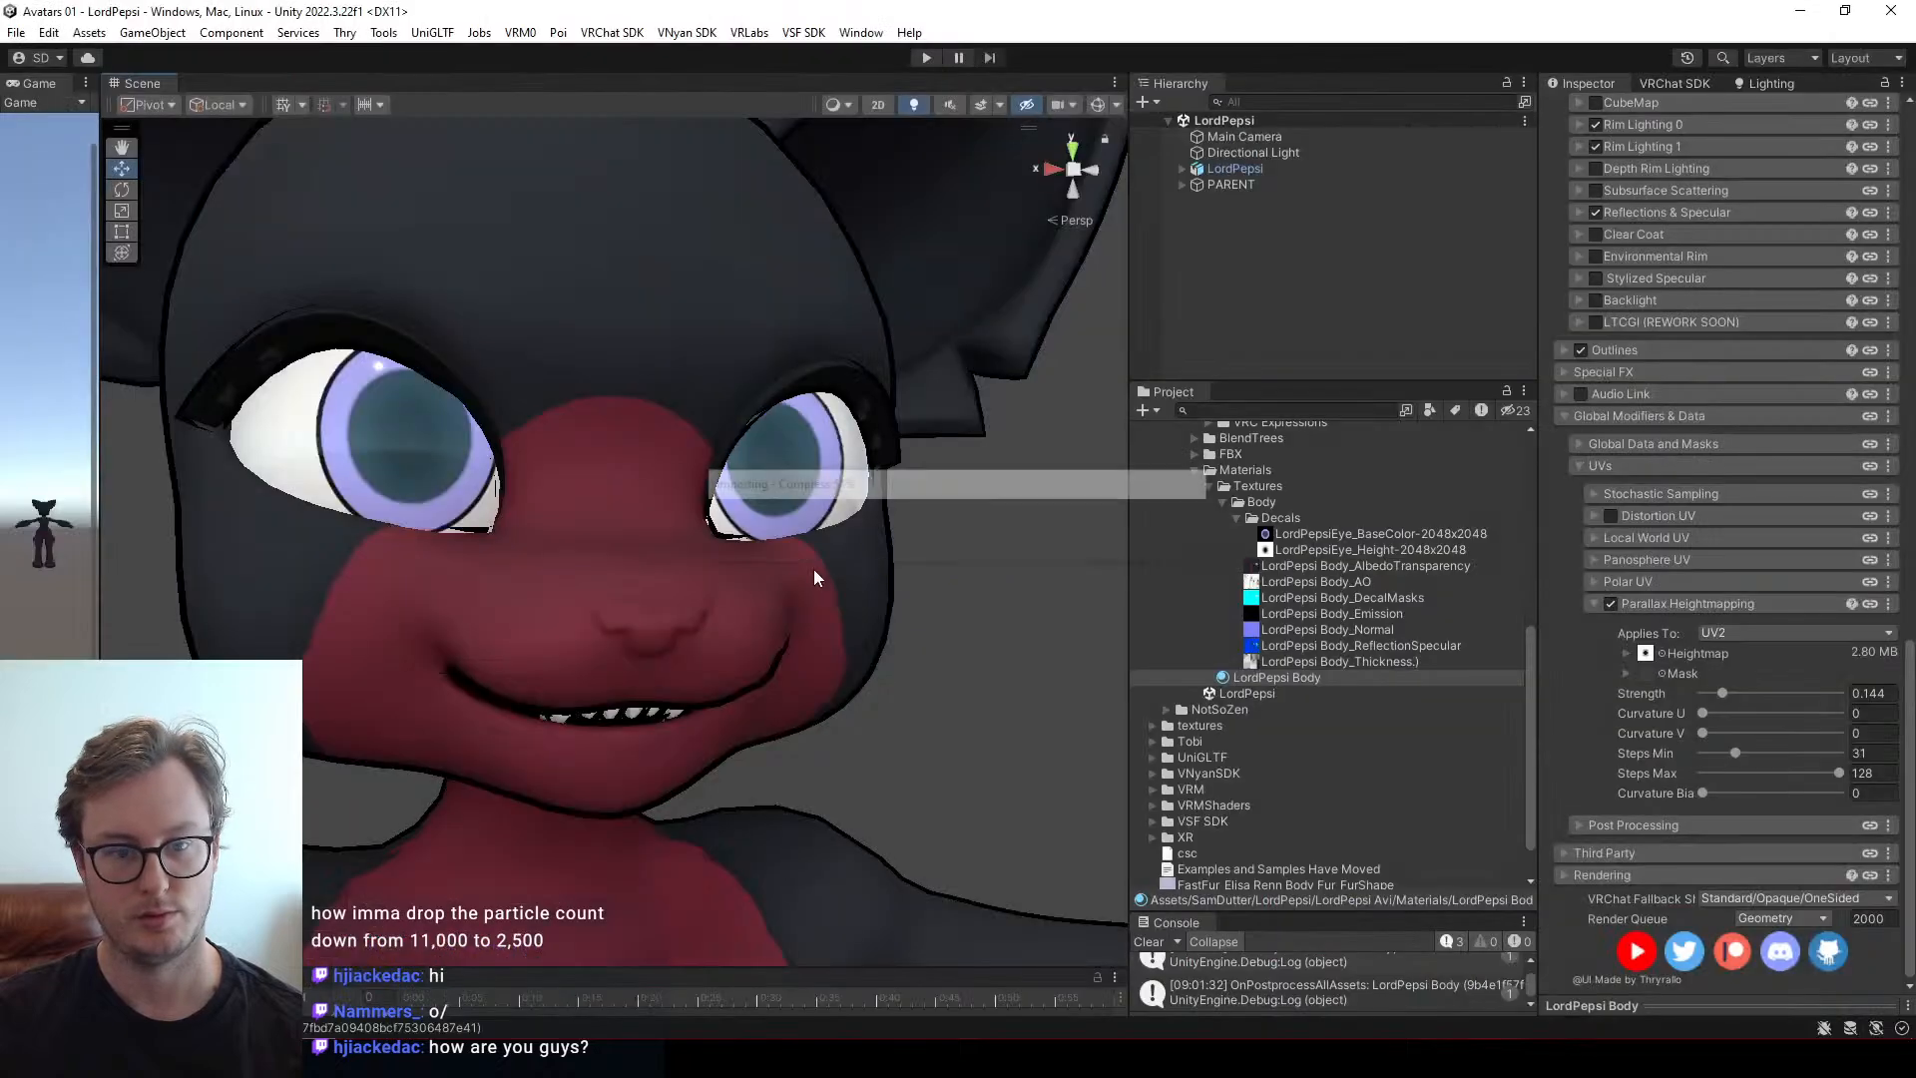
{"action": "mouse_move", "coordinate": [603, 574]}
{"action": "left_mouse_down", "text": "alt"}
{"action": "mouse_move", "coordinate": [325, 479]}
{"action": "mouse_move", "coordinate": [560, 505]}
{"action": "mouse_move", "coordinate": [626, 560]}
{"action": "left_mouse_up", "text": "alt"}
{"action": "scroll", "coordinate": [652, 566], "scroll_direction": "up", "scroll_amount": 6}
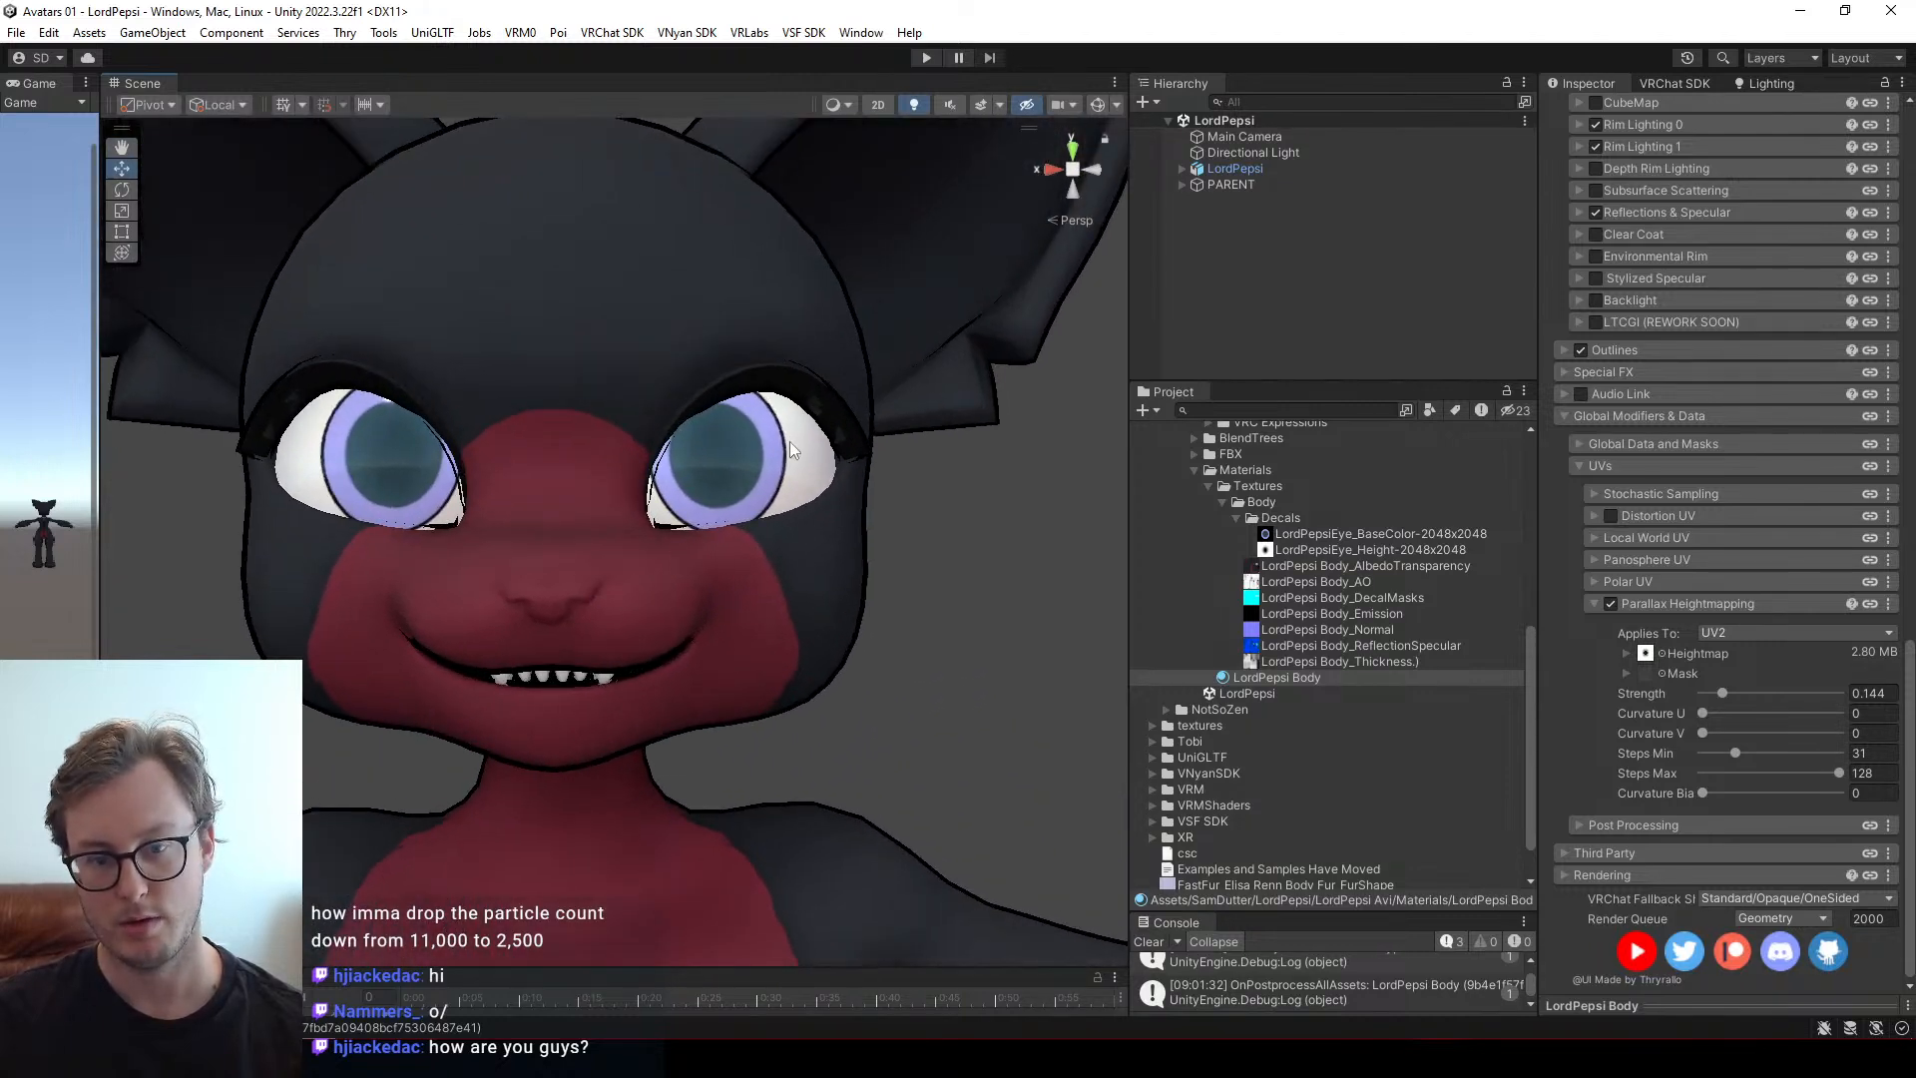
Return to InstaMAT Studio, close the export window and reset the Circle node's transform to make the eye perfectly round
{"action": "key", "text": "alt+Tab"}
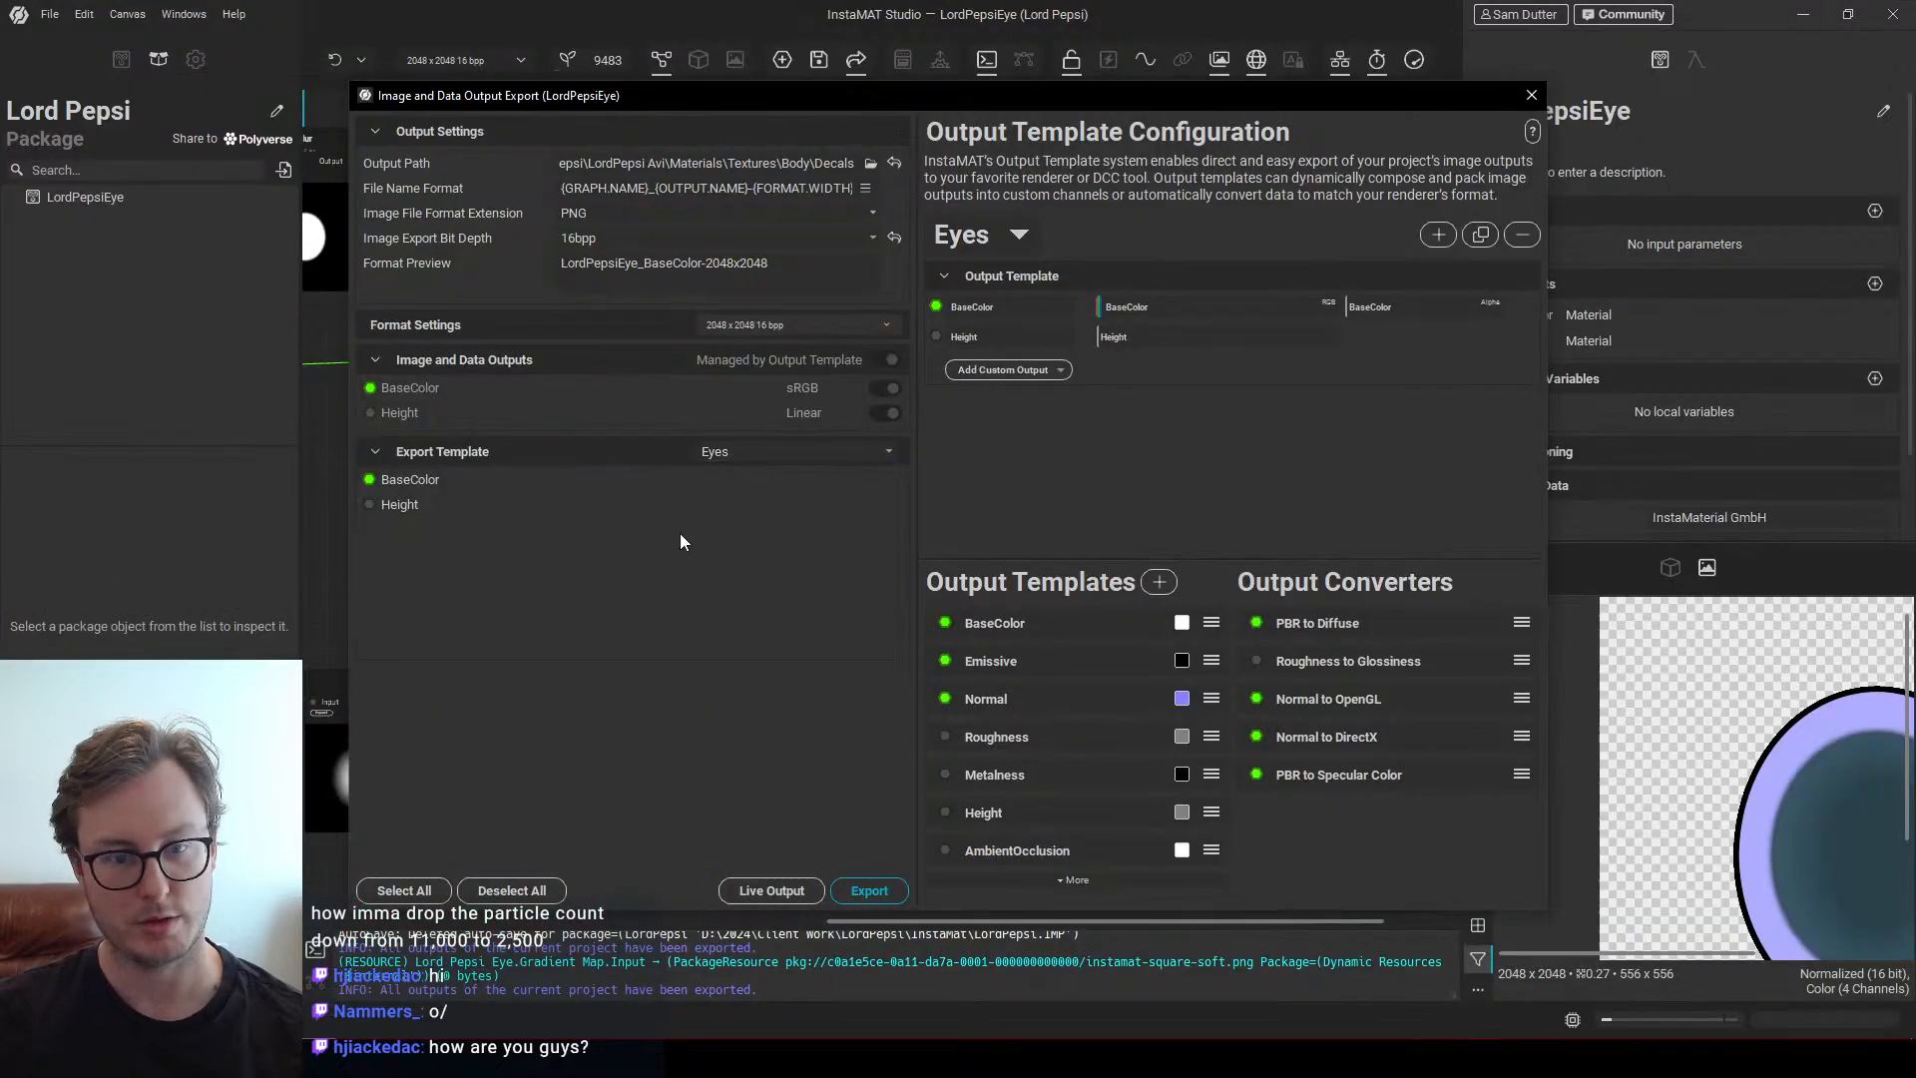
{"action": "left_click", "coordinate": [1530, 95]}
{"action": "scroll", "coordinate": [985, 618], "scroll_direction": "up", "scroll_amount": 5}
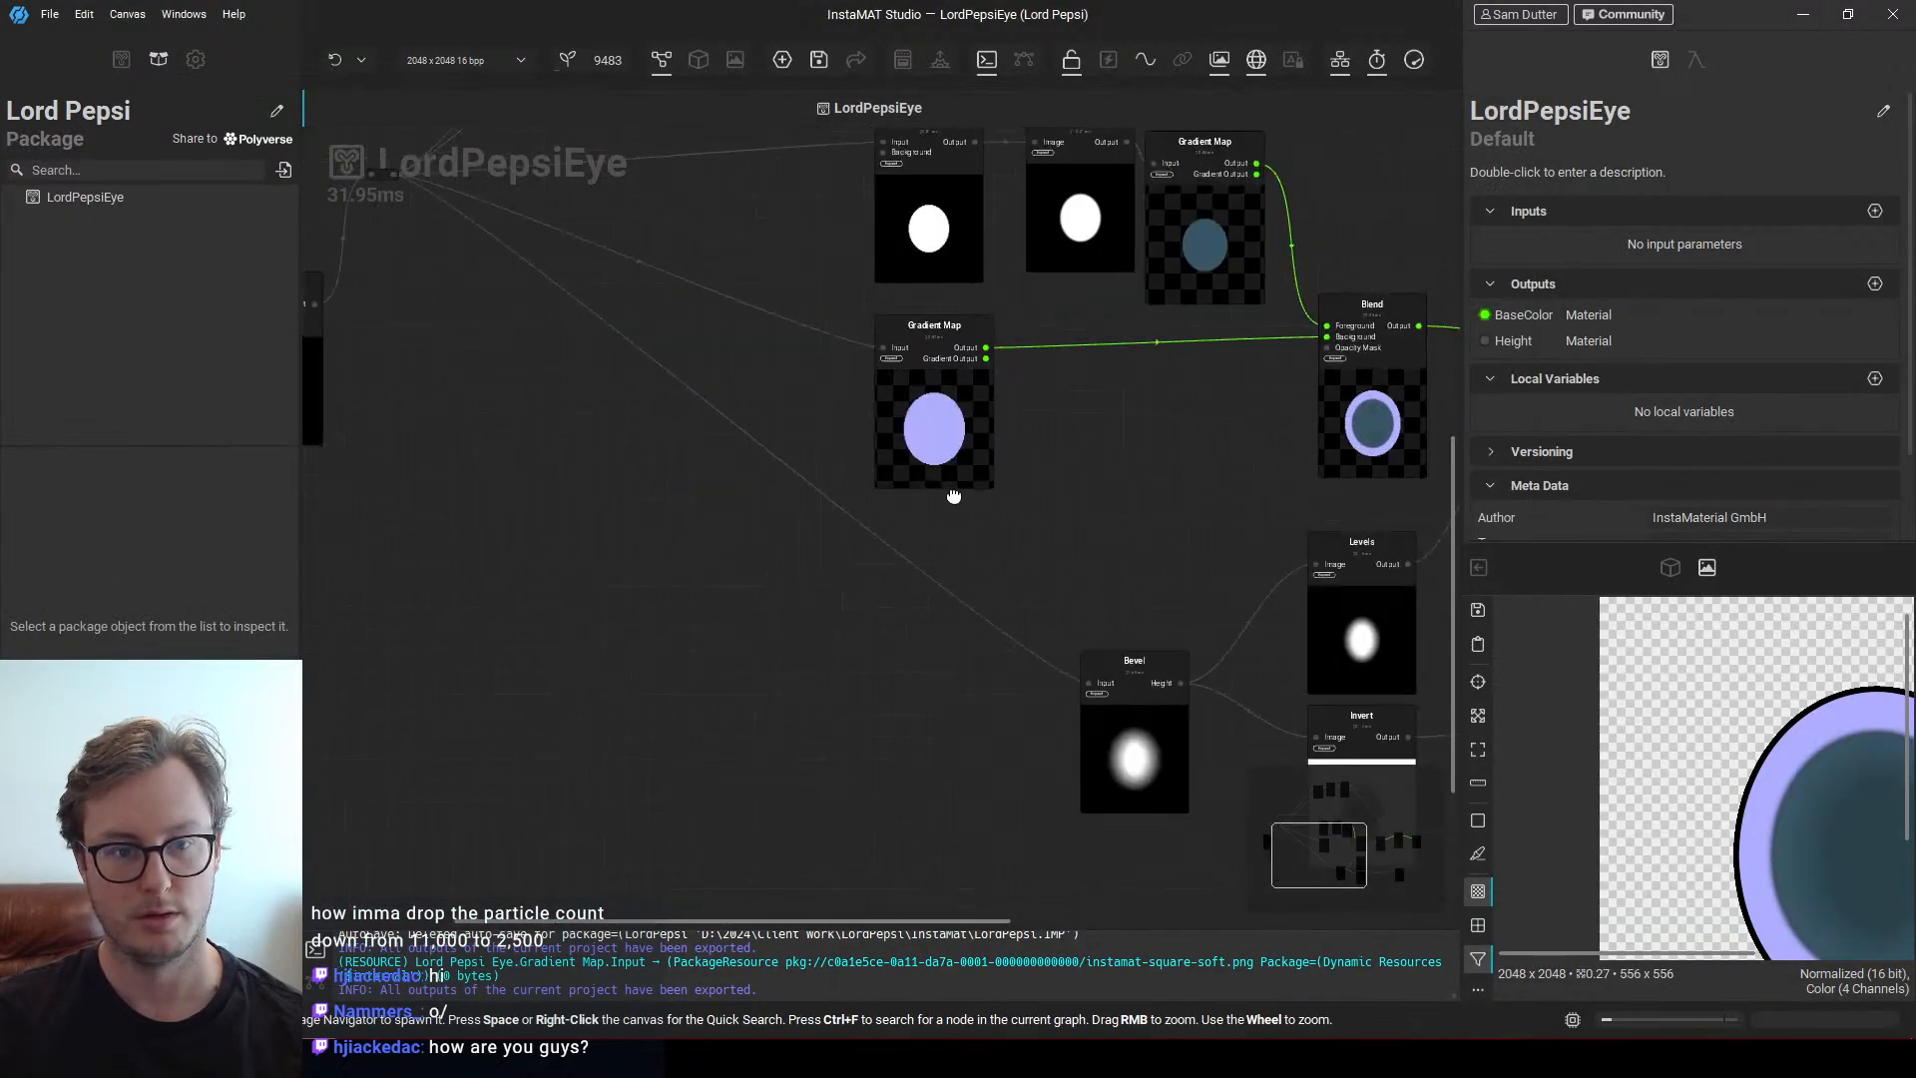
{"action": "left_click", "coordinate": [774, 497]}
{"action": "scroll", "coordinate": [836, 495], "scroll_direction": "up", "scroll_amount": 3}
{"action": "scroll", "coordinate": [1784, 362], "scroll_direction": "down", "scroll_amount": 3}
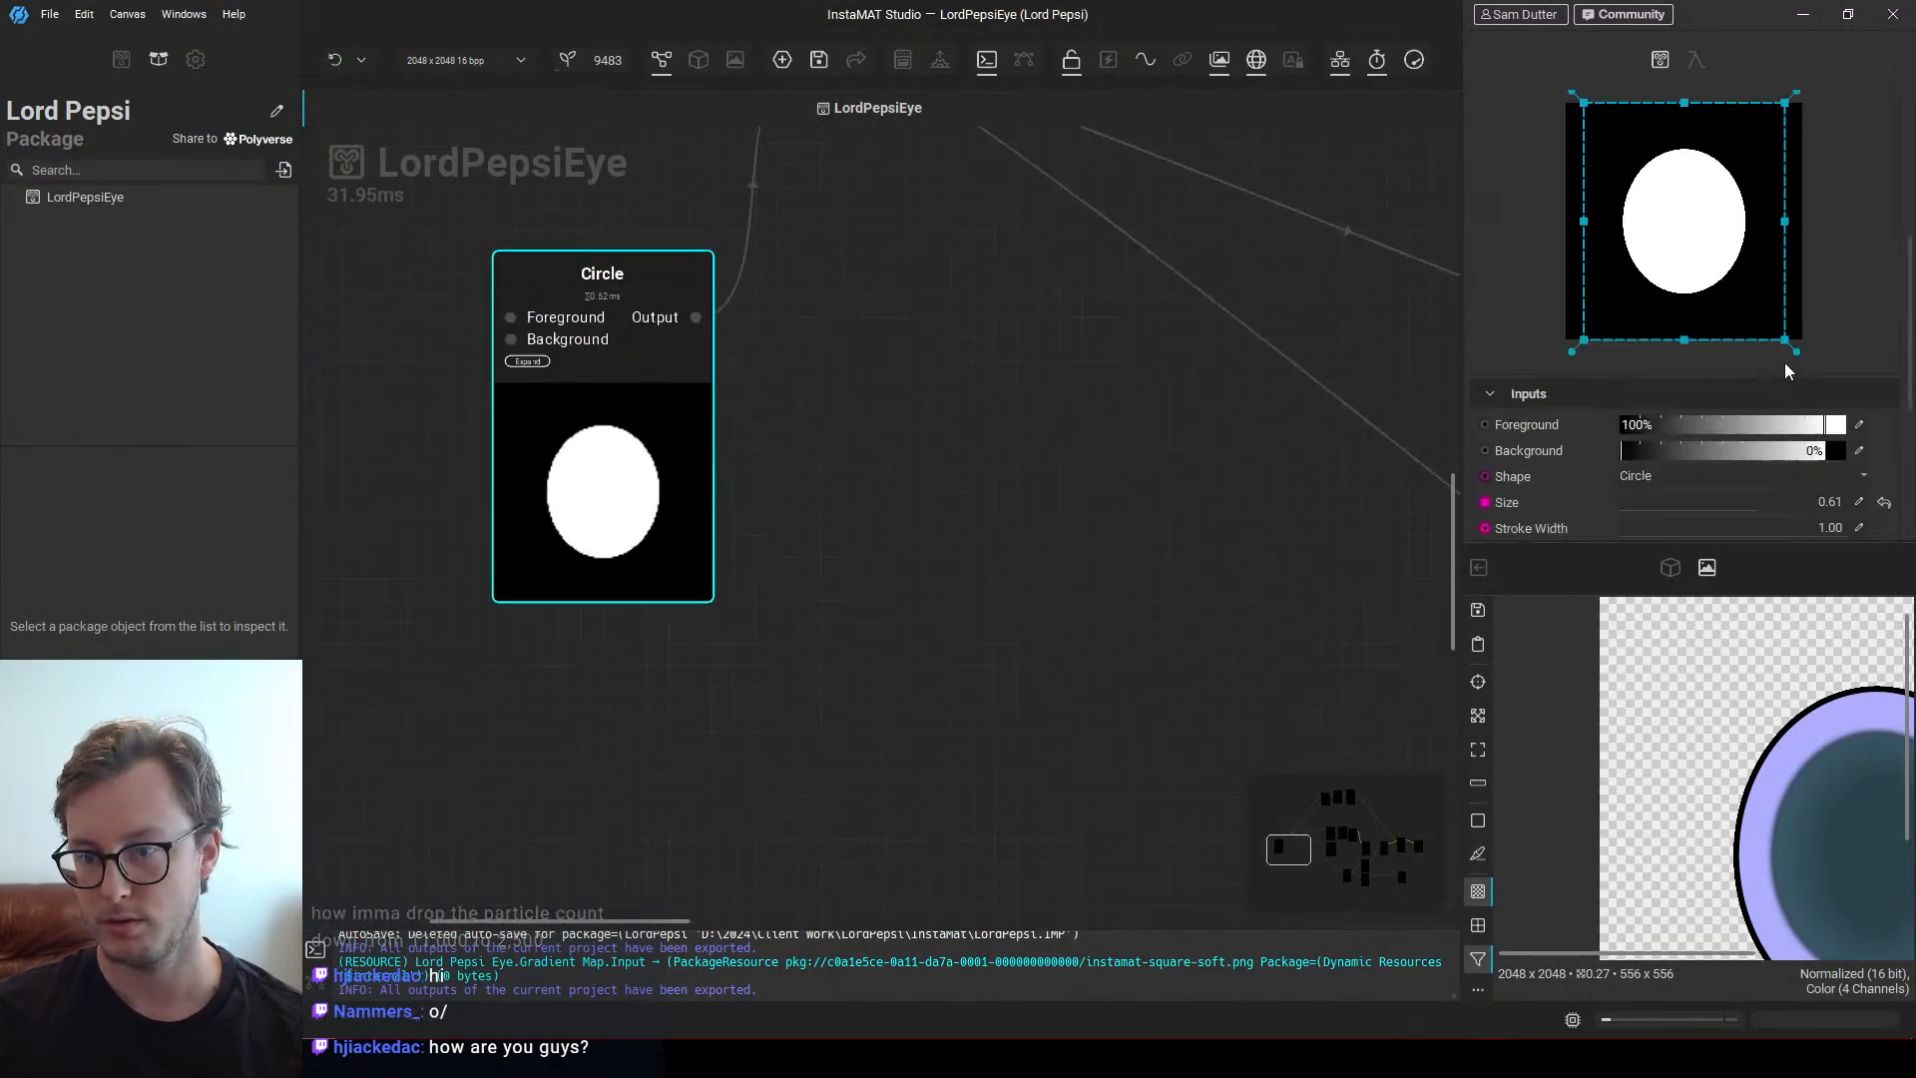
{"action": "scroll", "coordinate": [1801, 484], "scroll_direction": "down", "scroll_amount": 2}
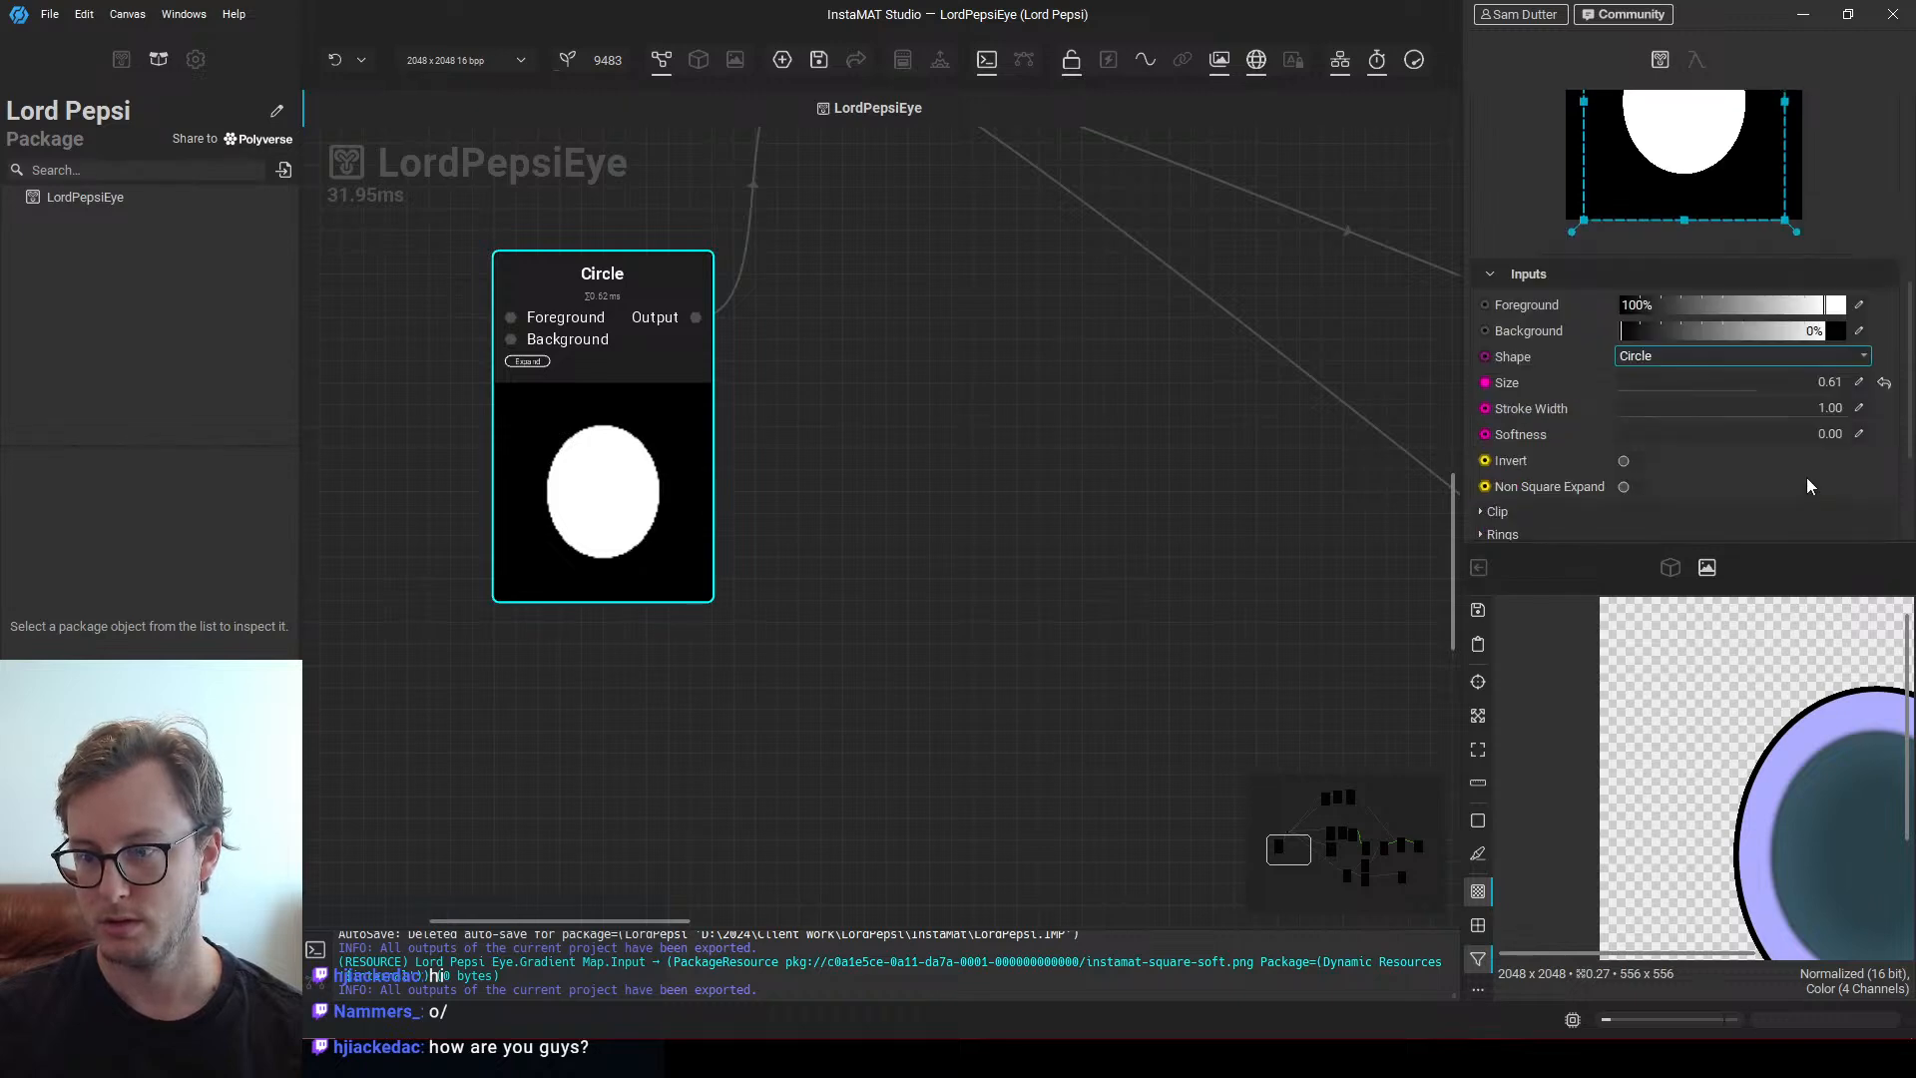
{"action": "scroll", "coordinate": [1766, 409], "scroll_direction": "up", "scroll_amount": 3}
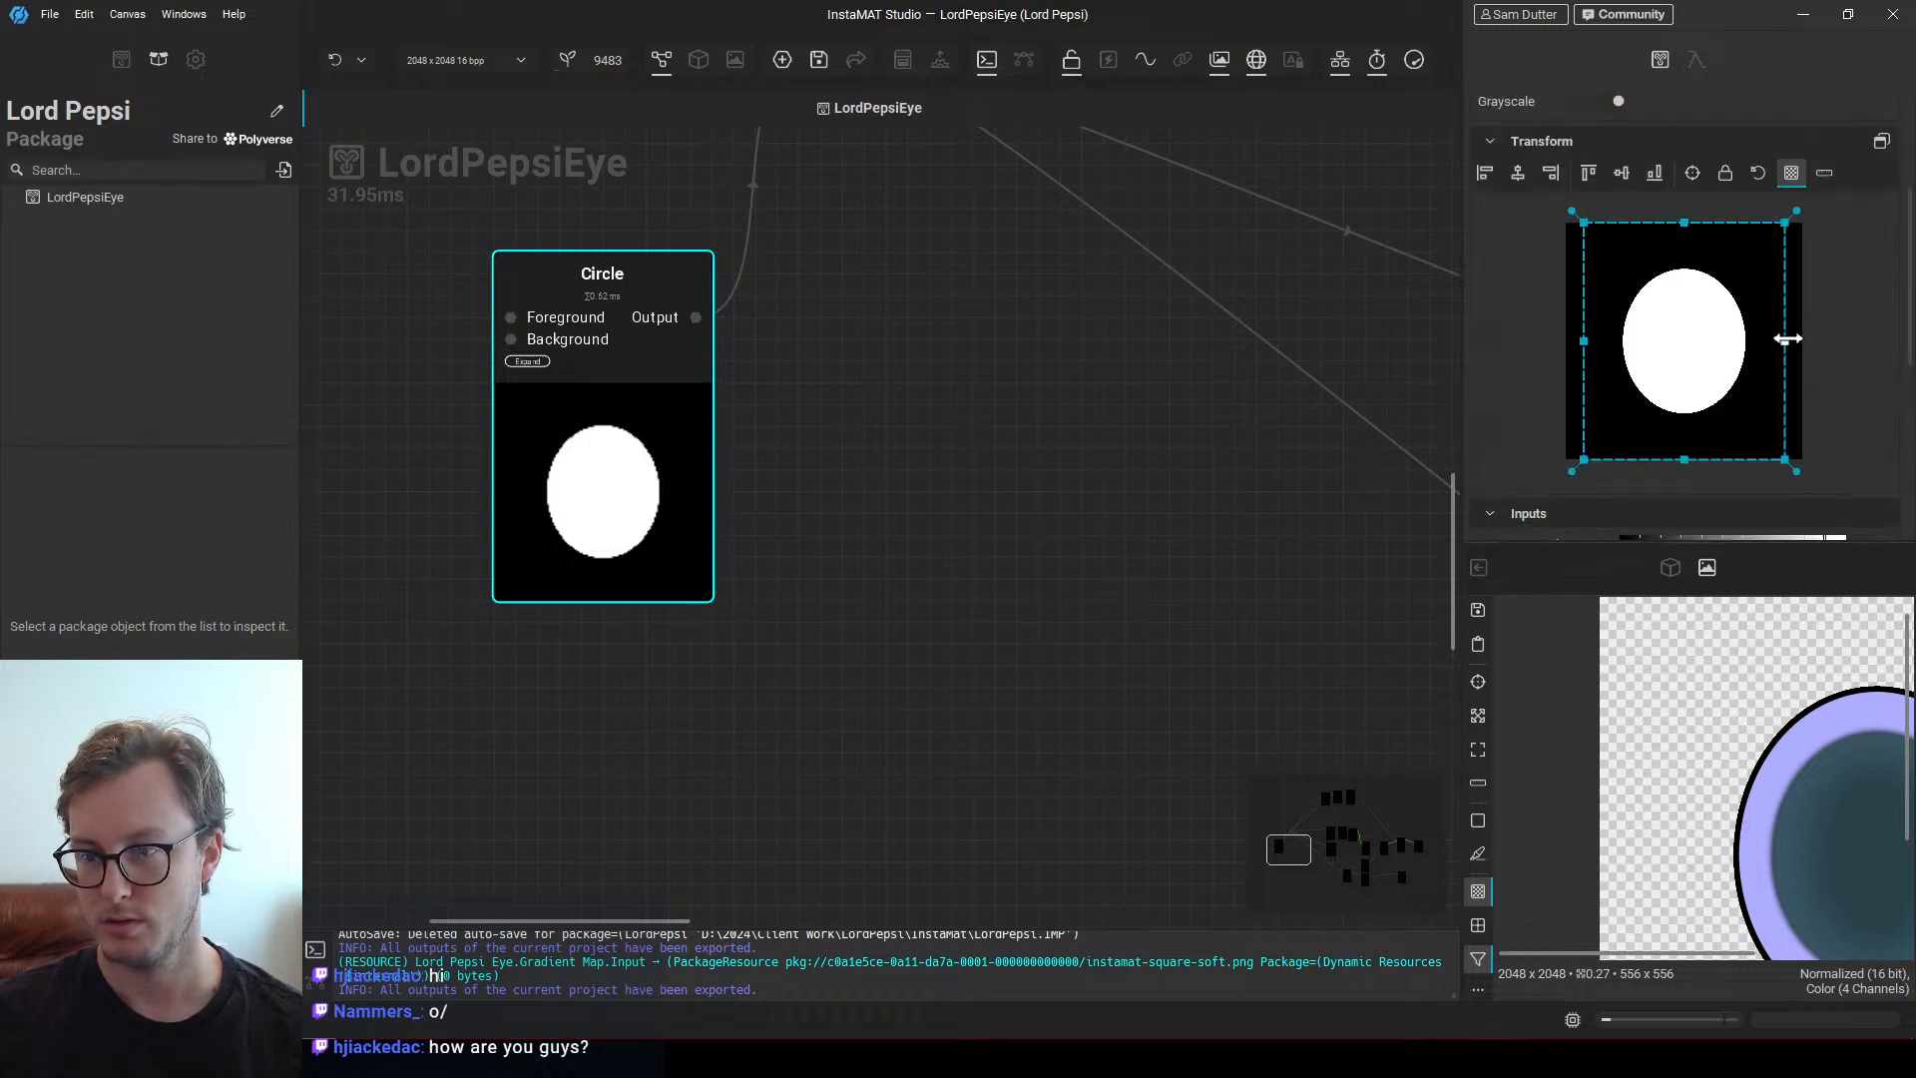
{"action": "left_click_drag", "start_coordinate": [1787, 339], "coordinate": [1794, 343]}
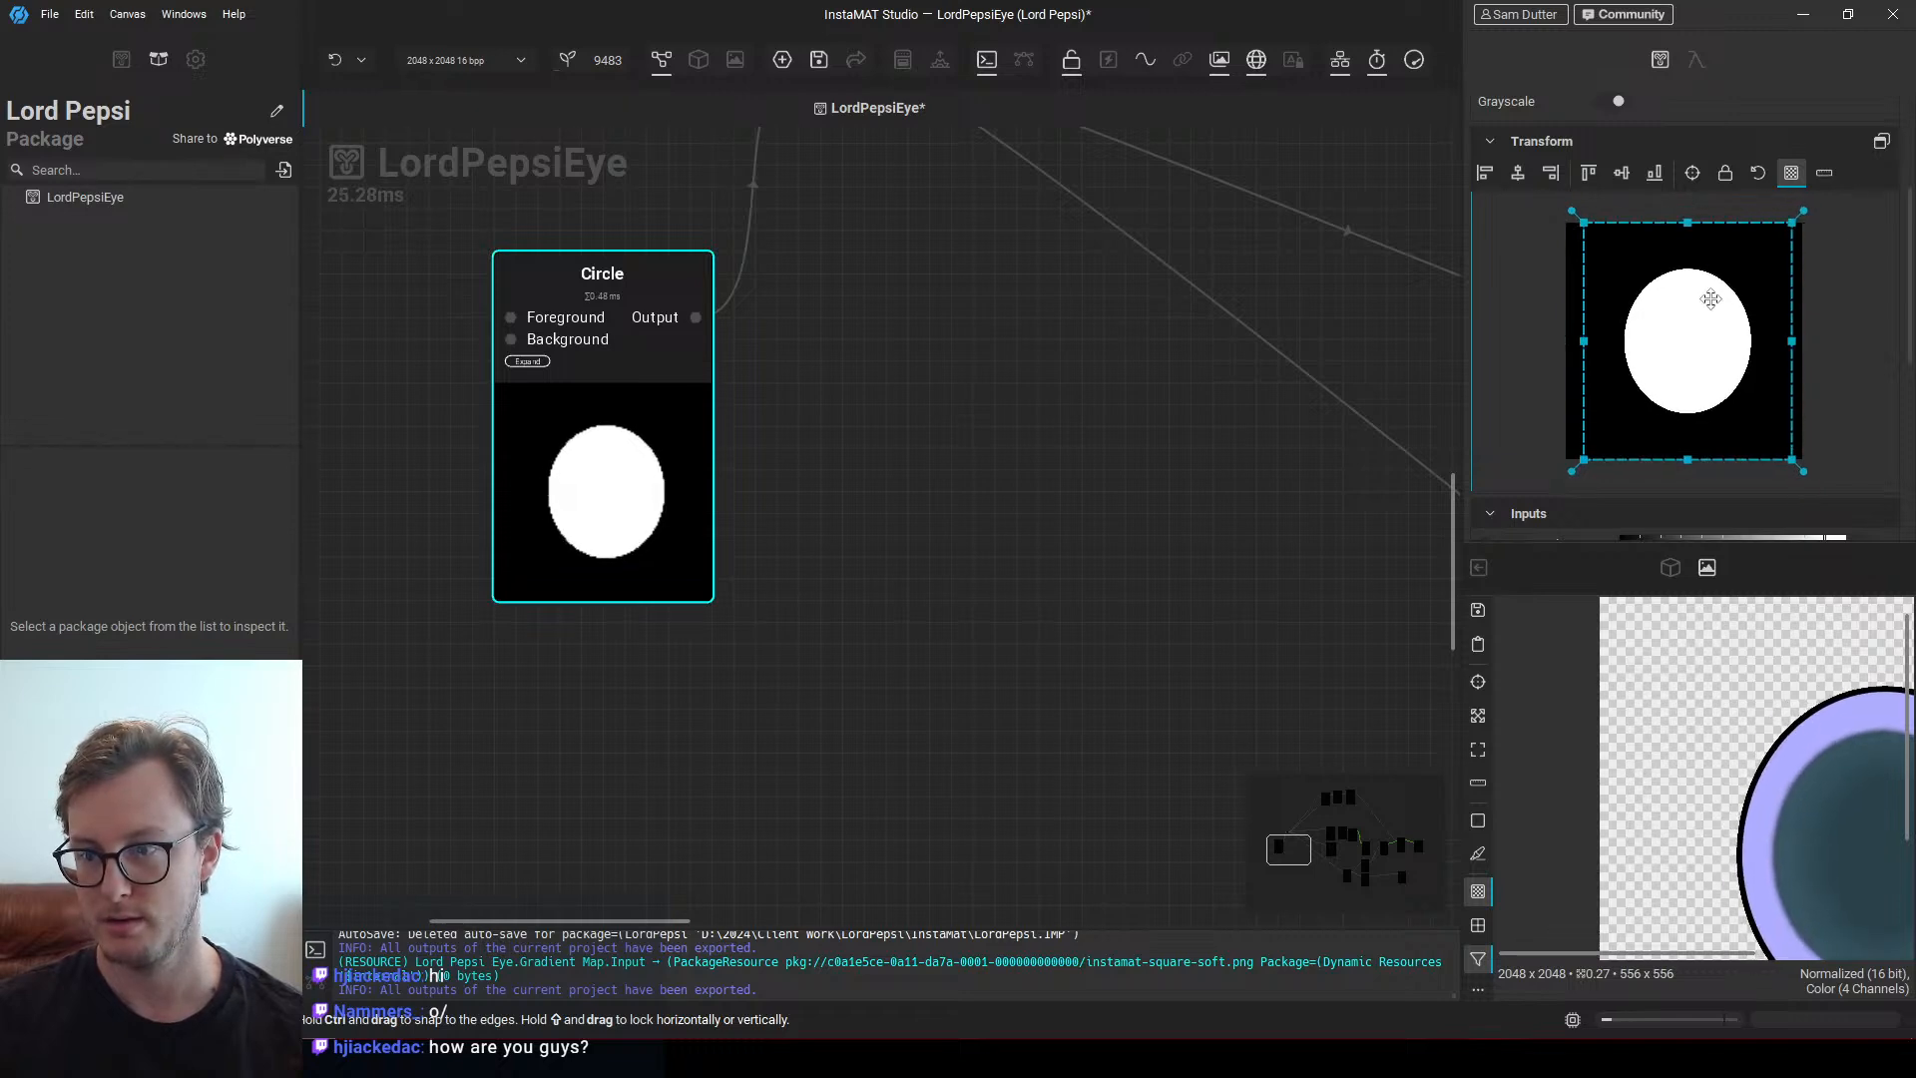
{"action": "left_click", "coordinate": [1770, 167]}
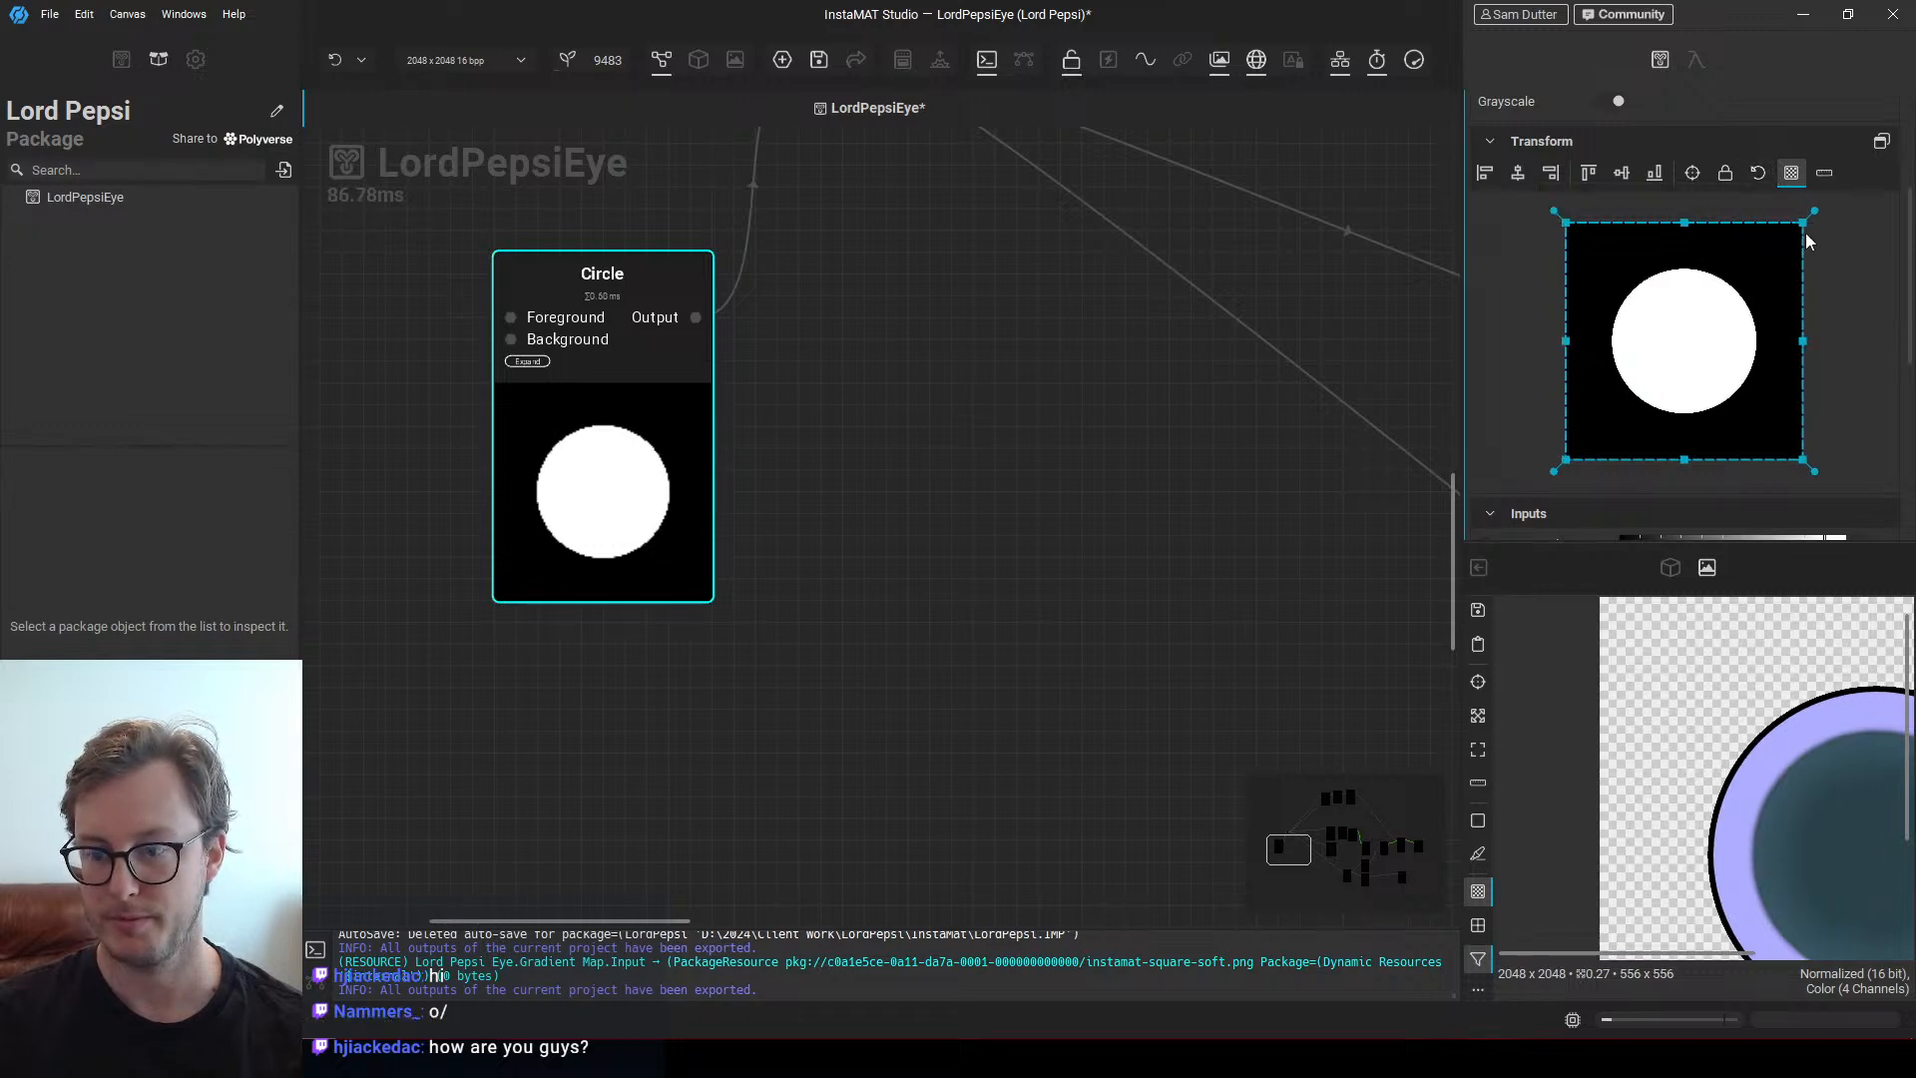
Enlarge the pupil with the Transform node, scaling its box to about 80% of the canvas, and save the project
{"action": "middle_click_drag", "start_coordinate": [1003, 603], "coordinate": [739, 594]}
{"action": "middle_click_drag", "start_coordinate": [1110, 527], "coordinate": [703, 626]}
{"action": "scroll", "coordinate": [958, 462], "scroll_direction": "down", "scroll_amount": 3}
{"action": "middle_click_drag", "start_coordinate": [973, 444], "coordinate": [949, 558]}
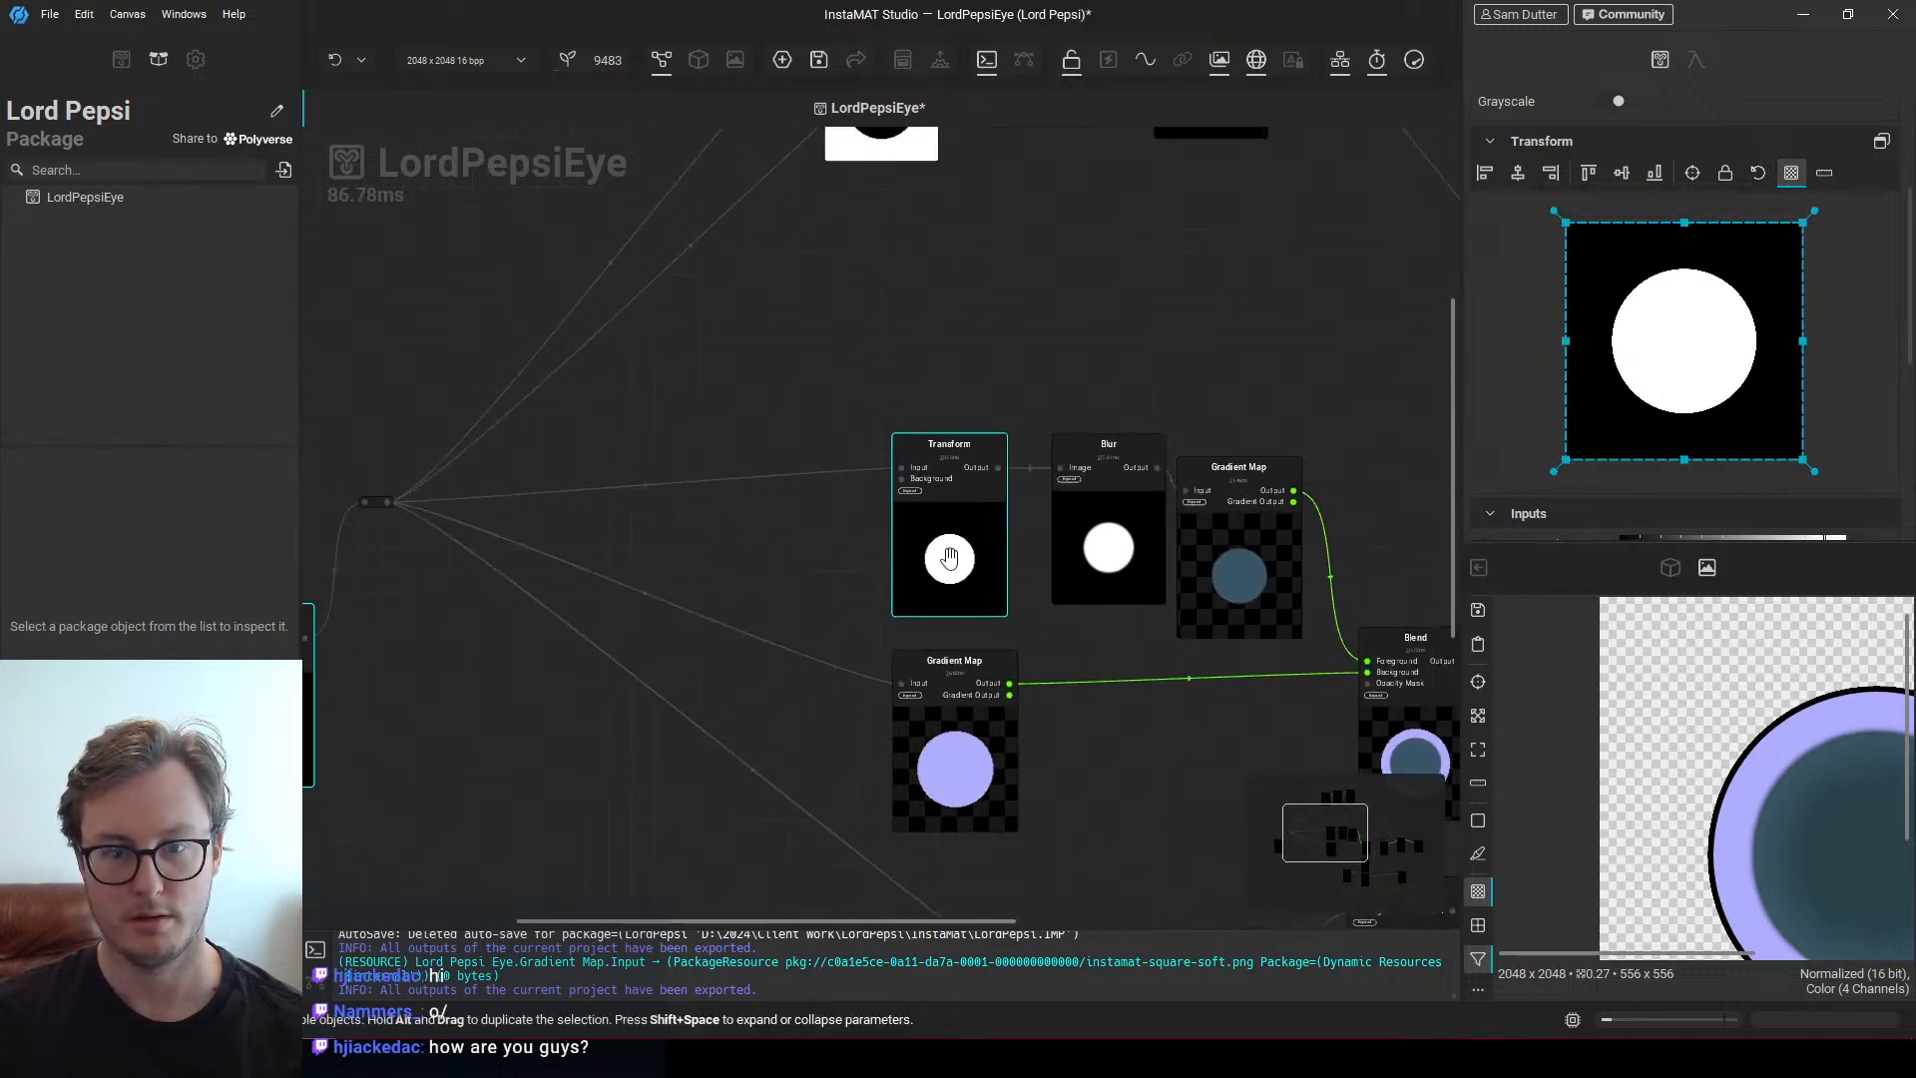
{"action": "left_click_drag", "start_coordinate": [1772, 251], "coordinate": [1782, 238]}
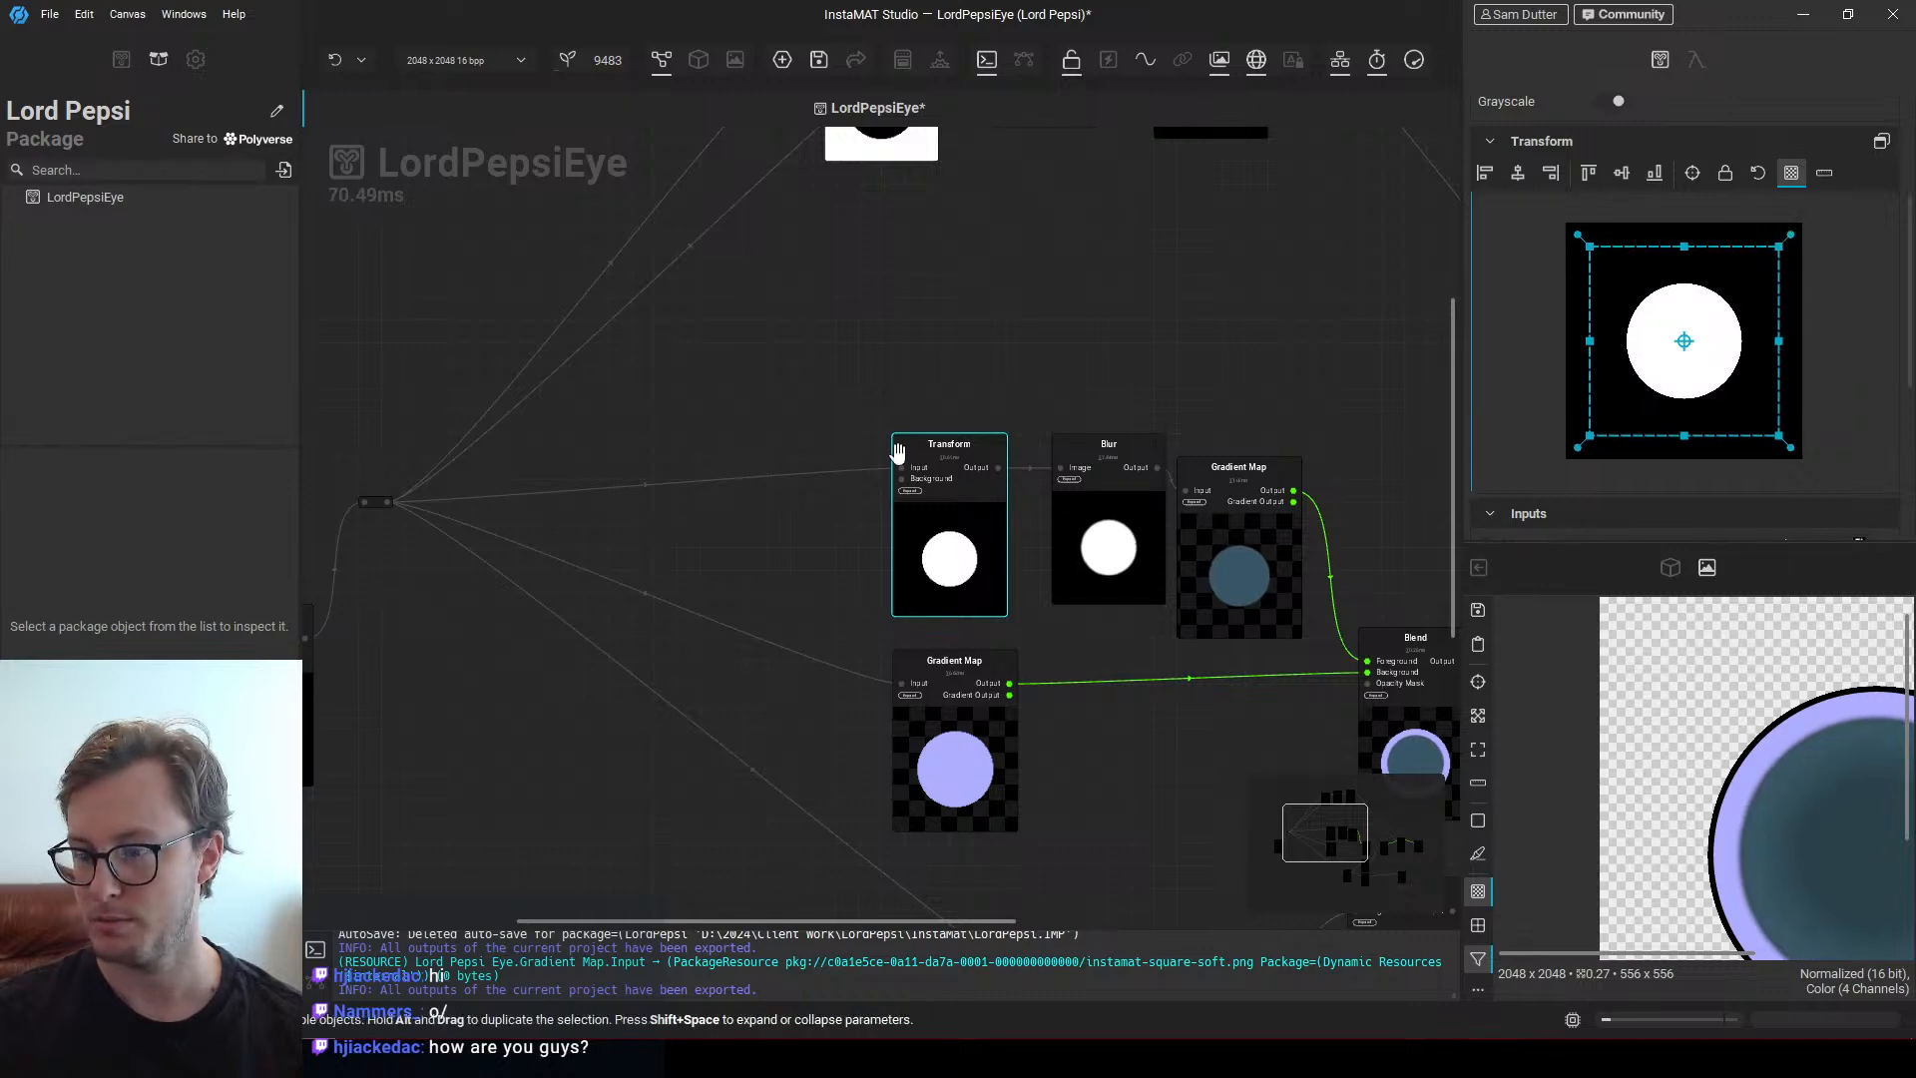
{"action": "key", "text": "ctrl+s"}
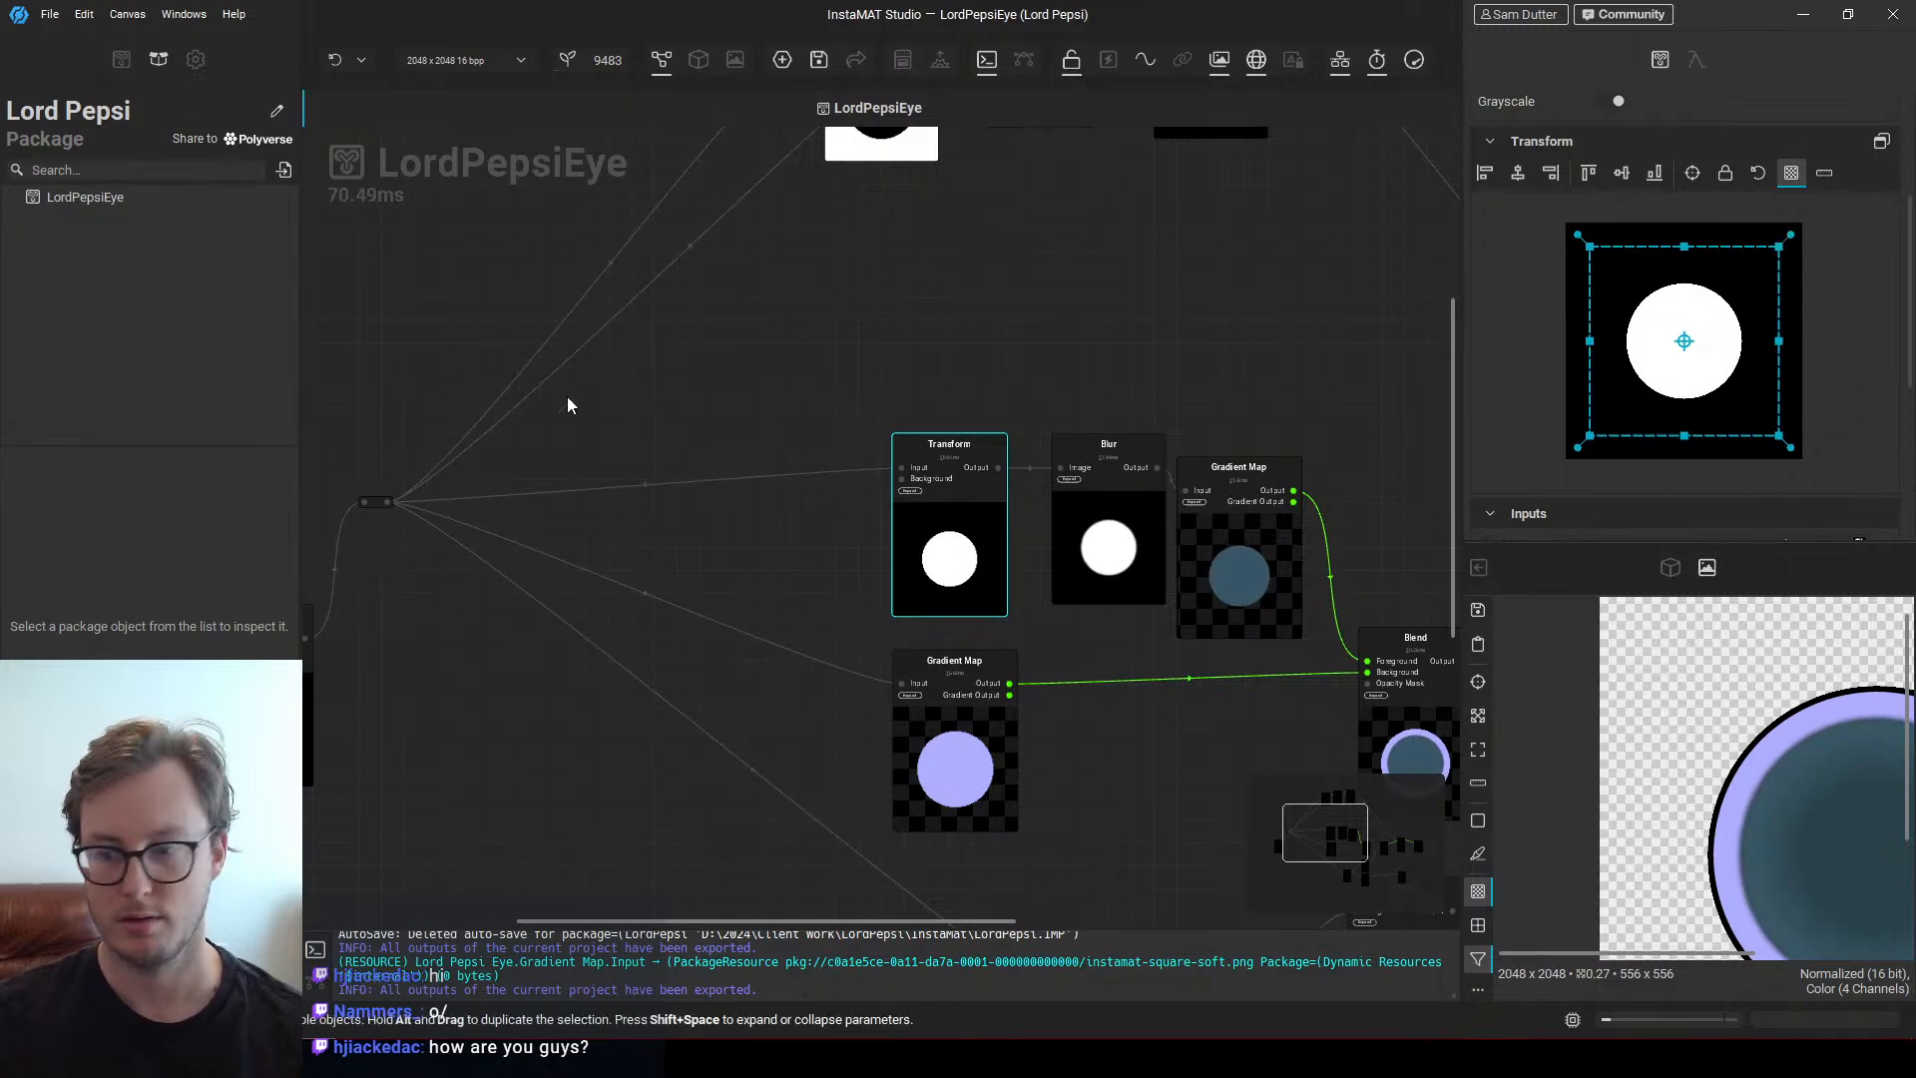
Export the round eye's BaseColor and Height images again with the Eyes template
{"action": "middle_click_drag", "start_coordinate": [889, 472], "coordinate": [534, 331]}
{"action": "middle_click_drag", "start_coordinate": [799, 442], "coordinate": [512, 344]}
{"action": "middle_click_drag", "start_coordinate": [858, 525], "coordinate": [716, 481]}
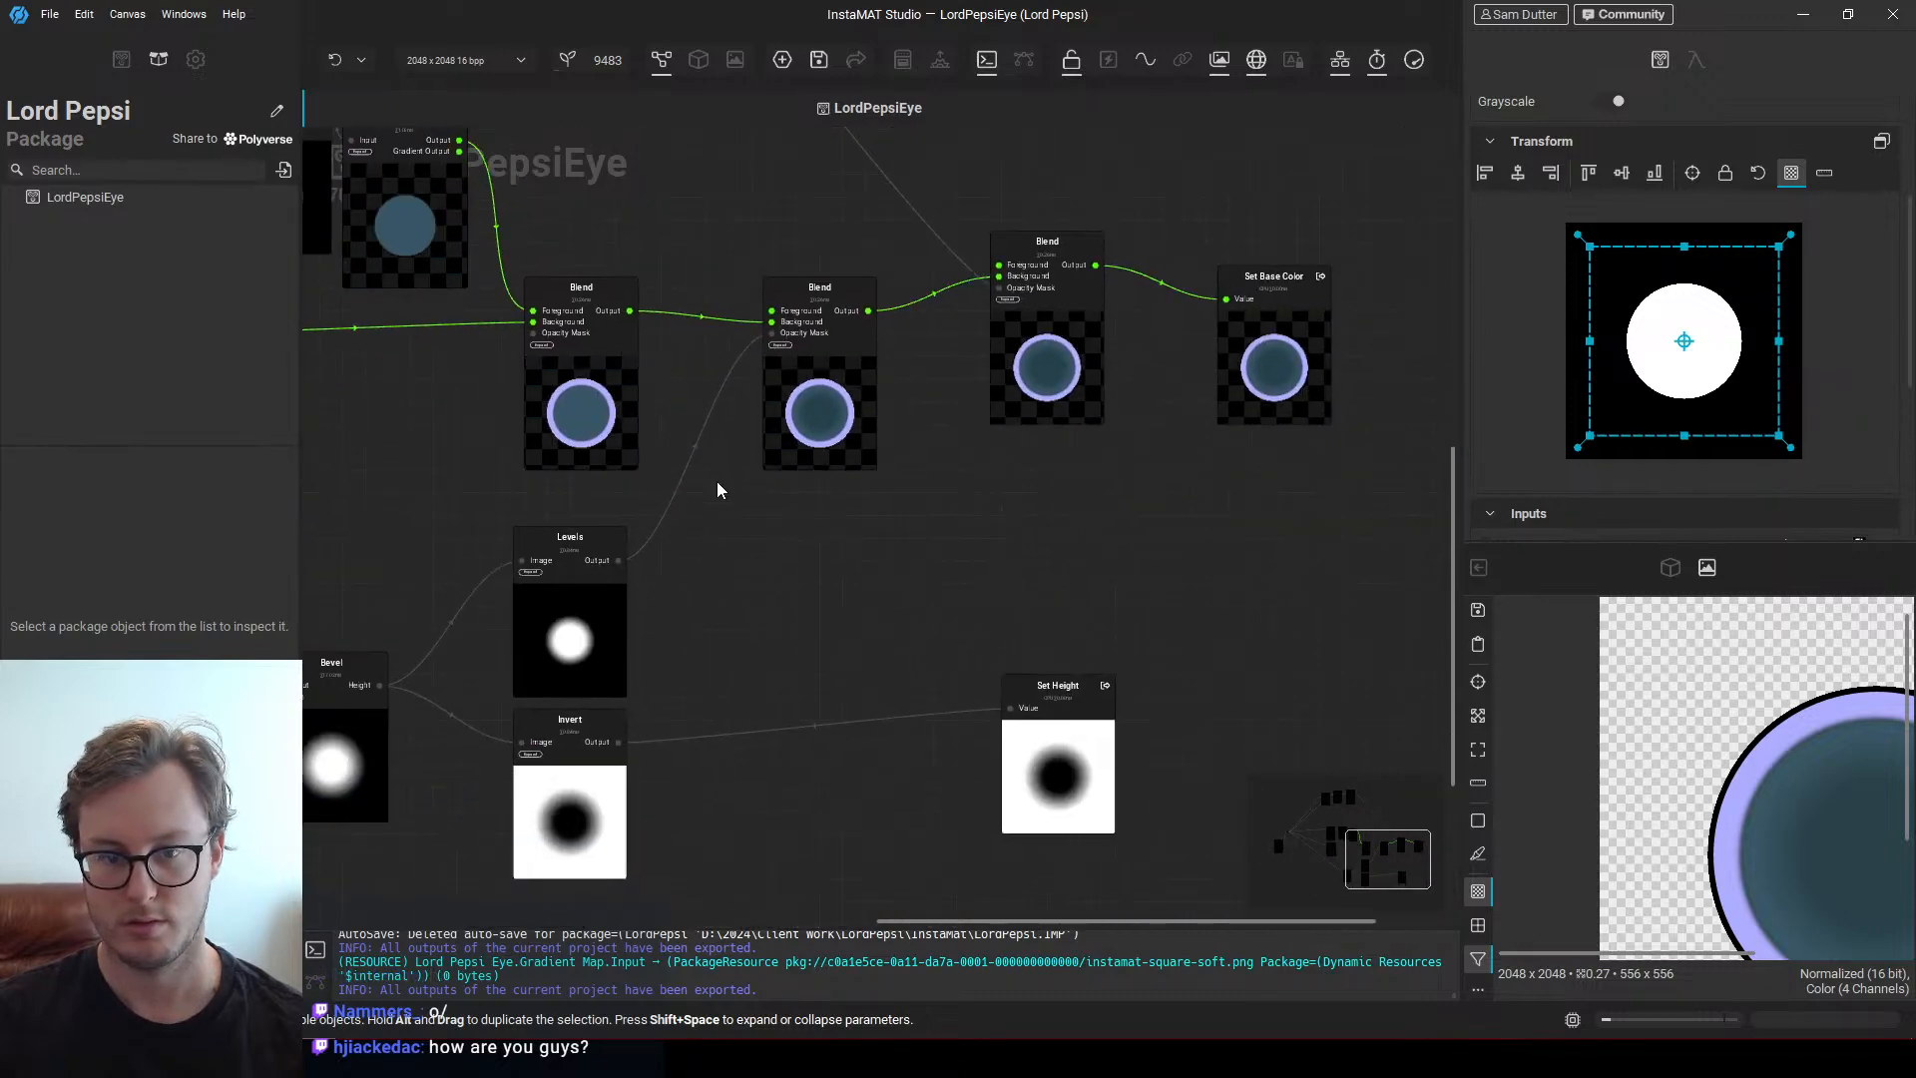
{"action": "left_click", "coordinate": [59, 18]}
{"action": "left_click", "coordinate": [130, 378]}
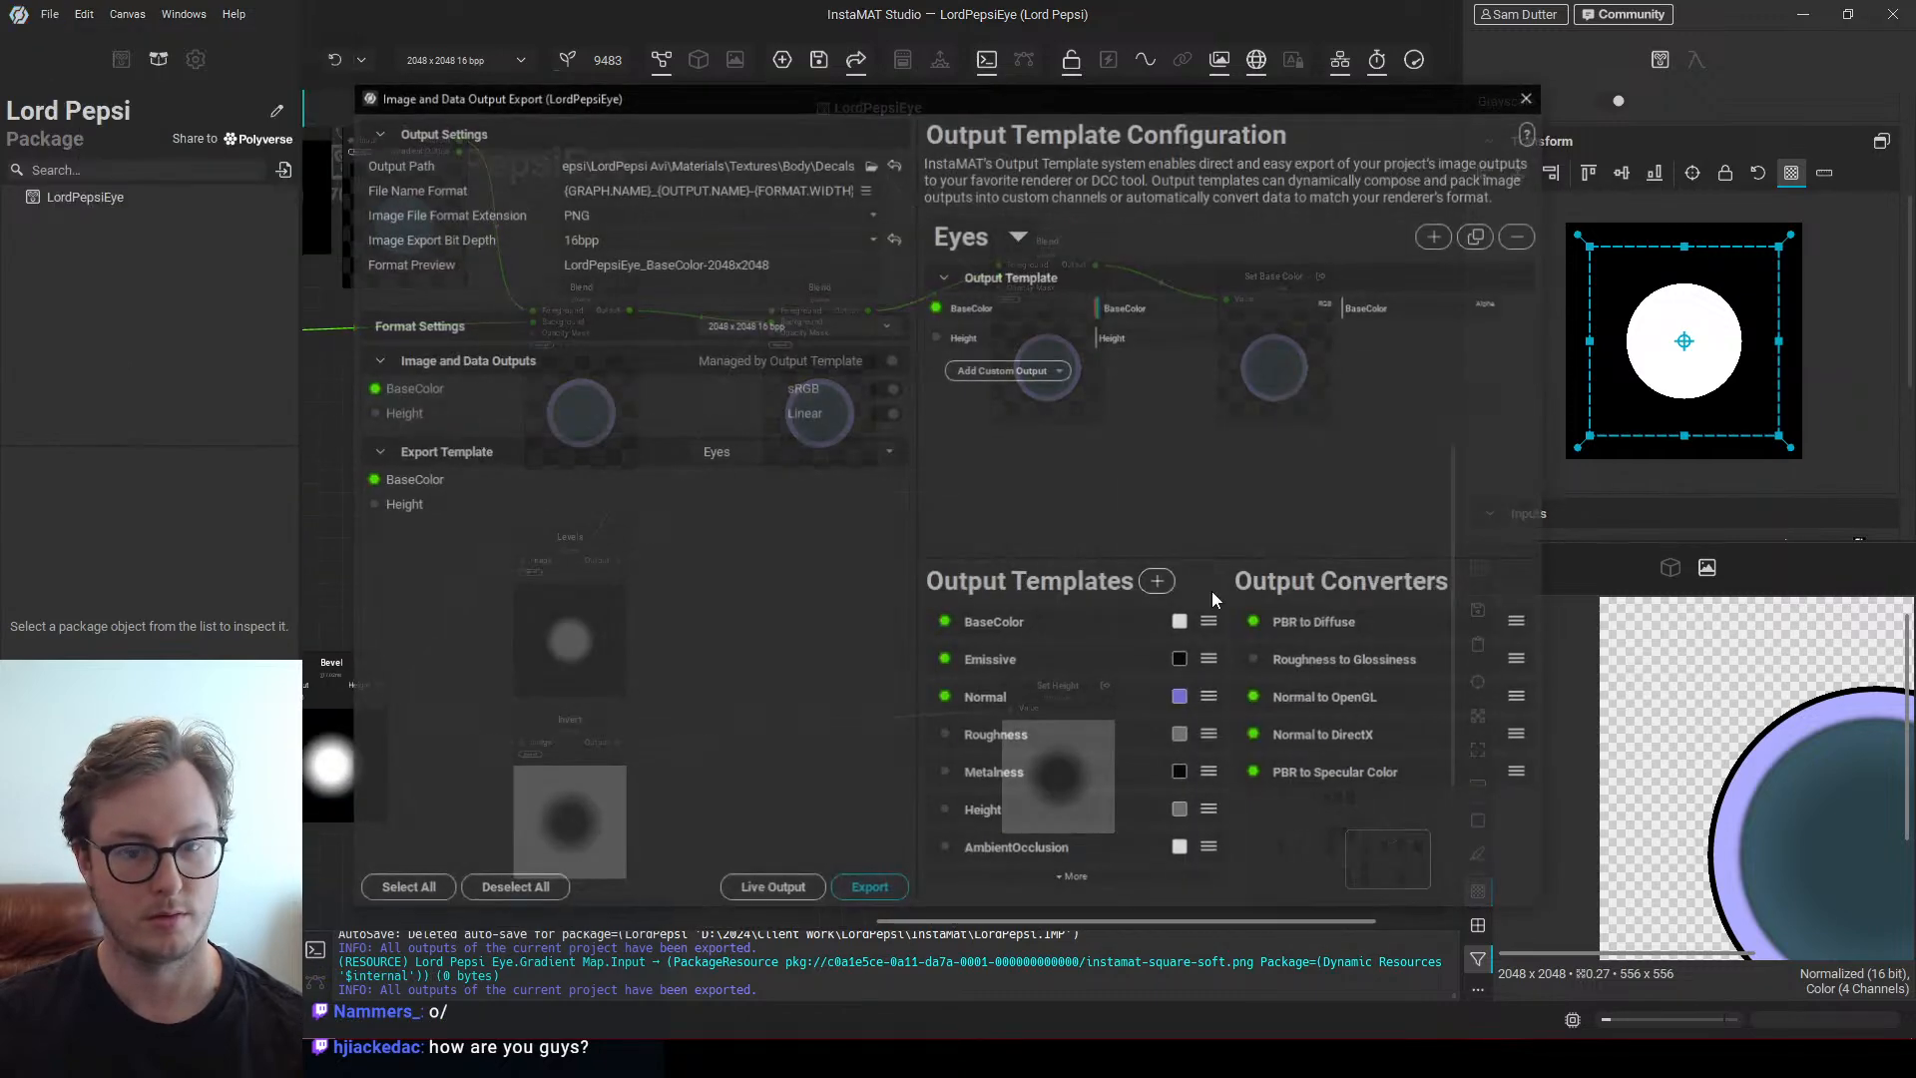
{"action": "left_click", "coordinate": [864, 889]}
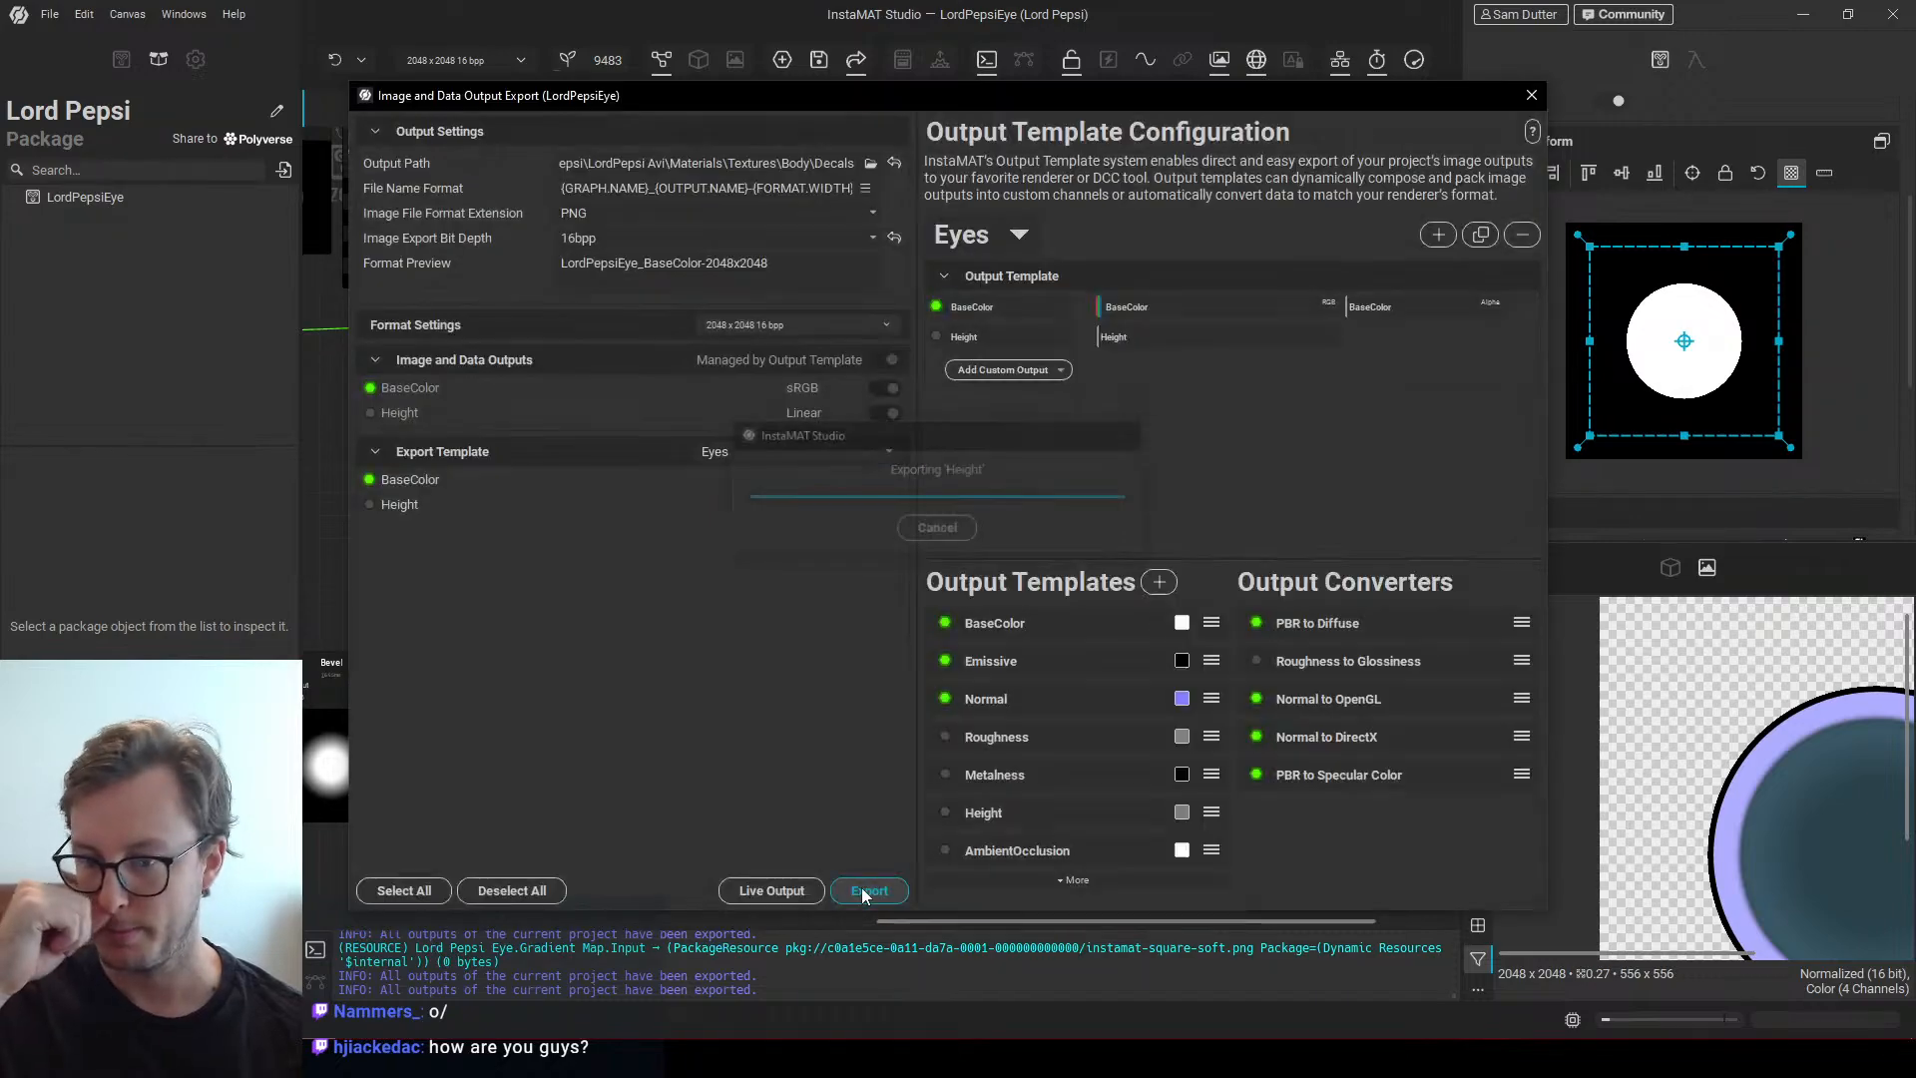
Switch to Unity, raise the Parallax Heightmapping strength to 0.225 and check the eye's depth from several angles
{"action": "key", "text": "alt+Tab"}
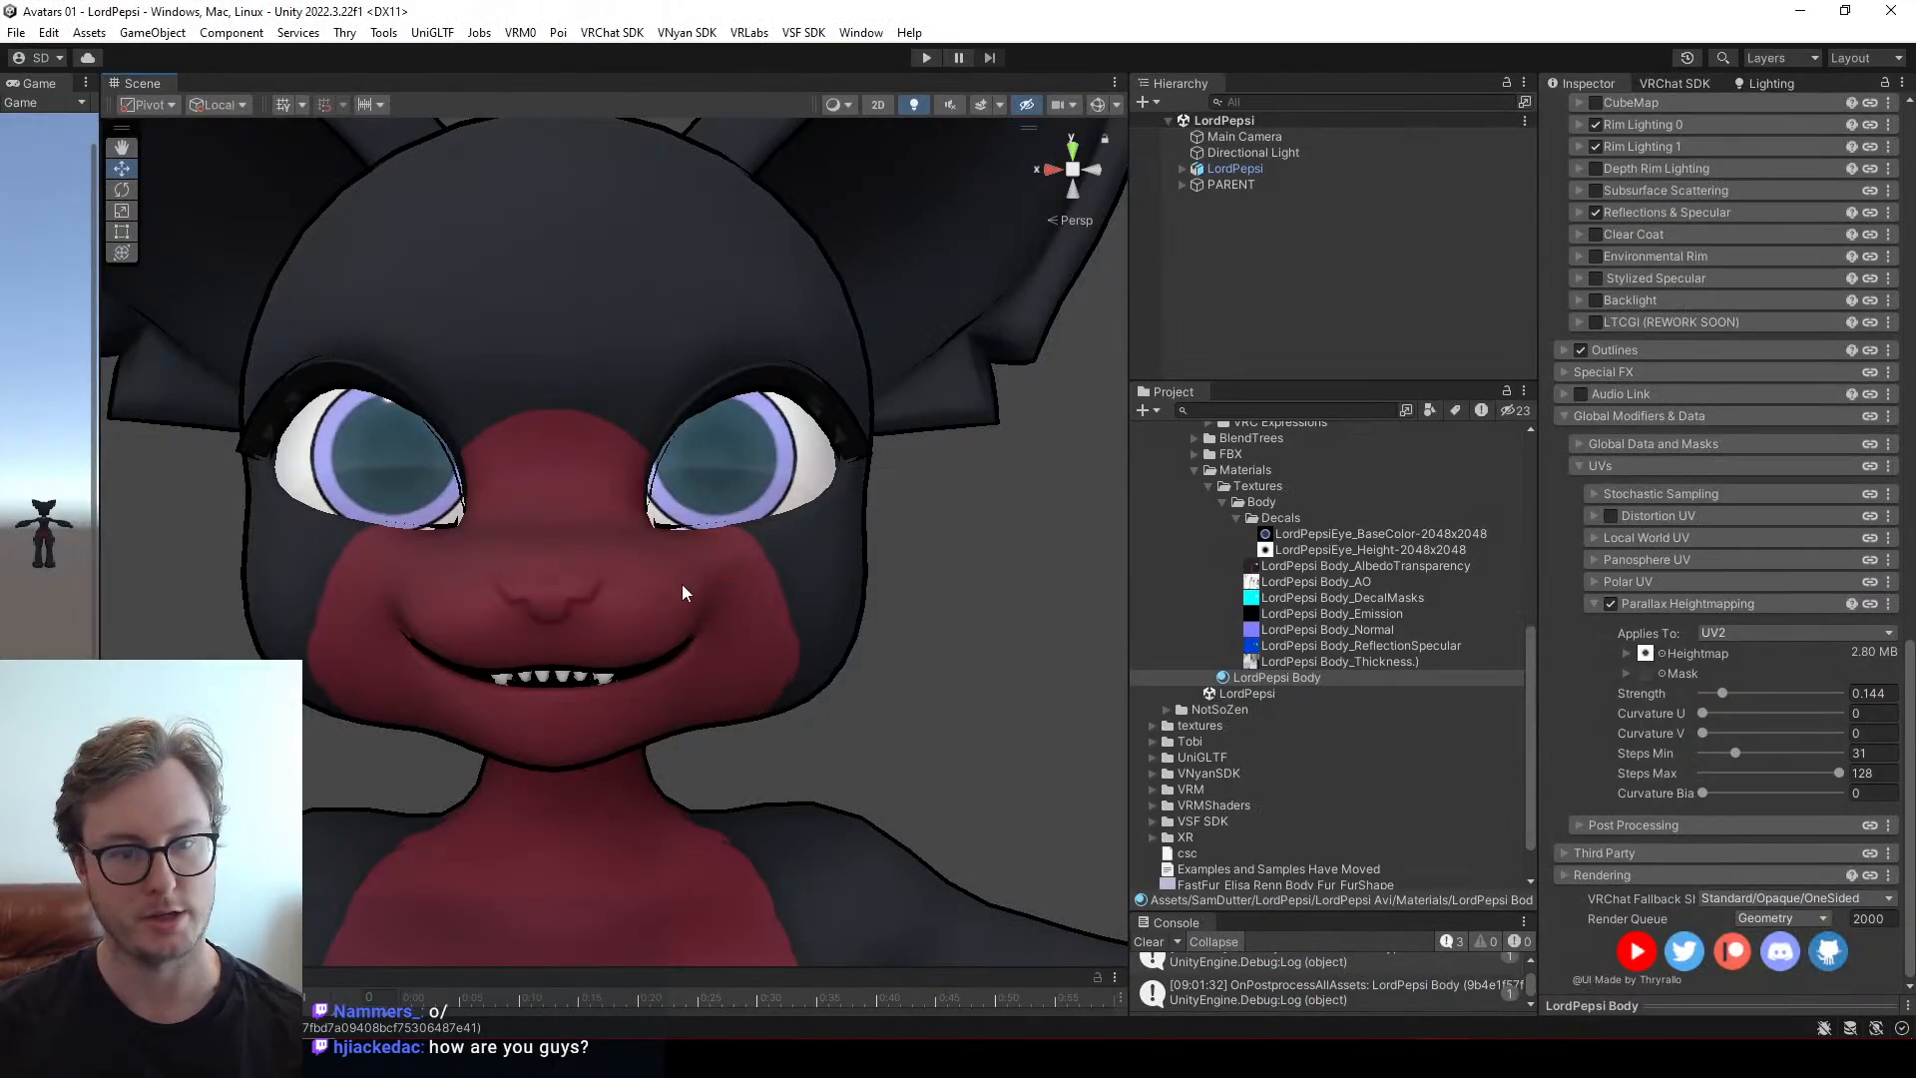
{"action": "scroll", "coordinate": [534, 557], "scroll_direction": "down", "scroll_amount": 10}
{"action": "left_click_drag", "start_coordinate": [610, 663], "coordinate": [698, 538], "text": "alt"}
{"action": "scroll", "coordinate": [650, 658], "scroll_direction": "up", "scroll_amount": 5}
{"action": "mouse_move", "coordinate": [1722, 692]}
{"action": "left_mouse_down"}
{"action": "mouse_move", "coordinate": [1764, 687]}
{"action": "mouse_move", "coordinate": [1736, 687]}
{"action": "left_mouse_up"}
{"action": "left_click_drag", "start_coordinate": [892, 569], "coordinate": [632, 616], "text": "alt"}
{"action": "key", "text": "alt+Tab"}
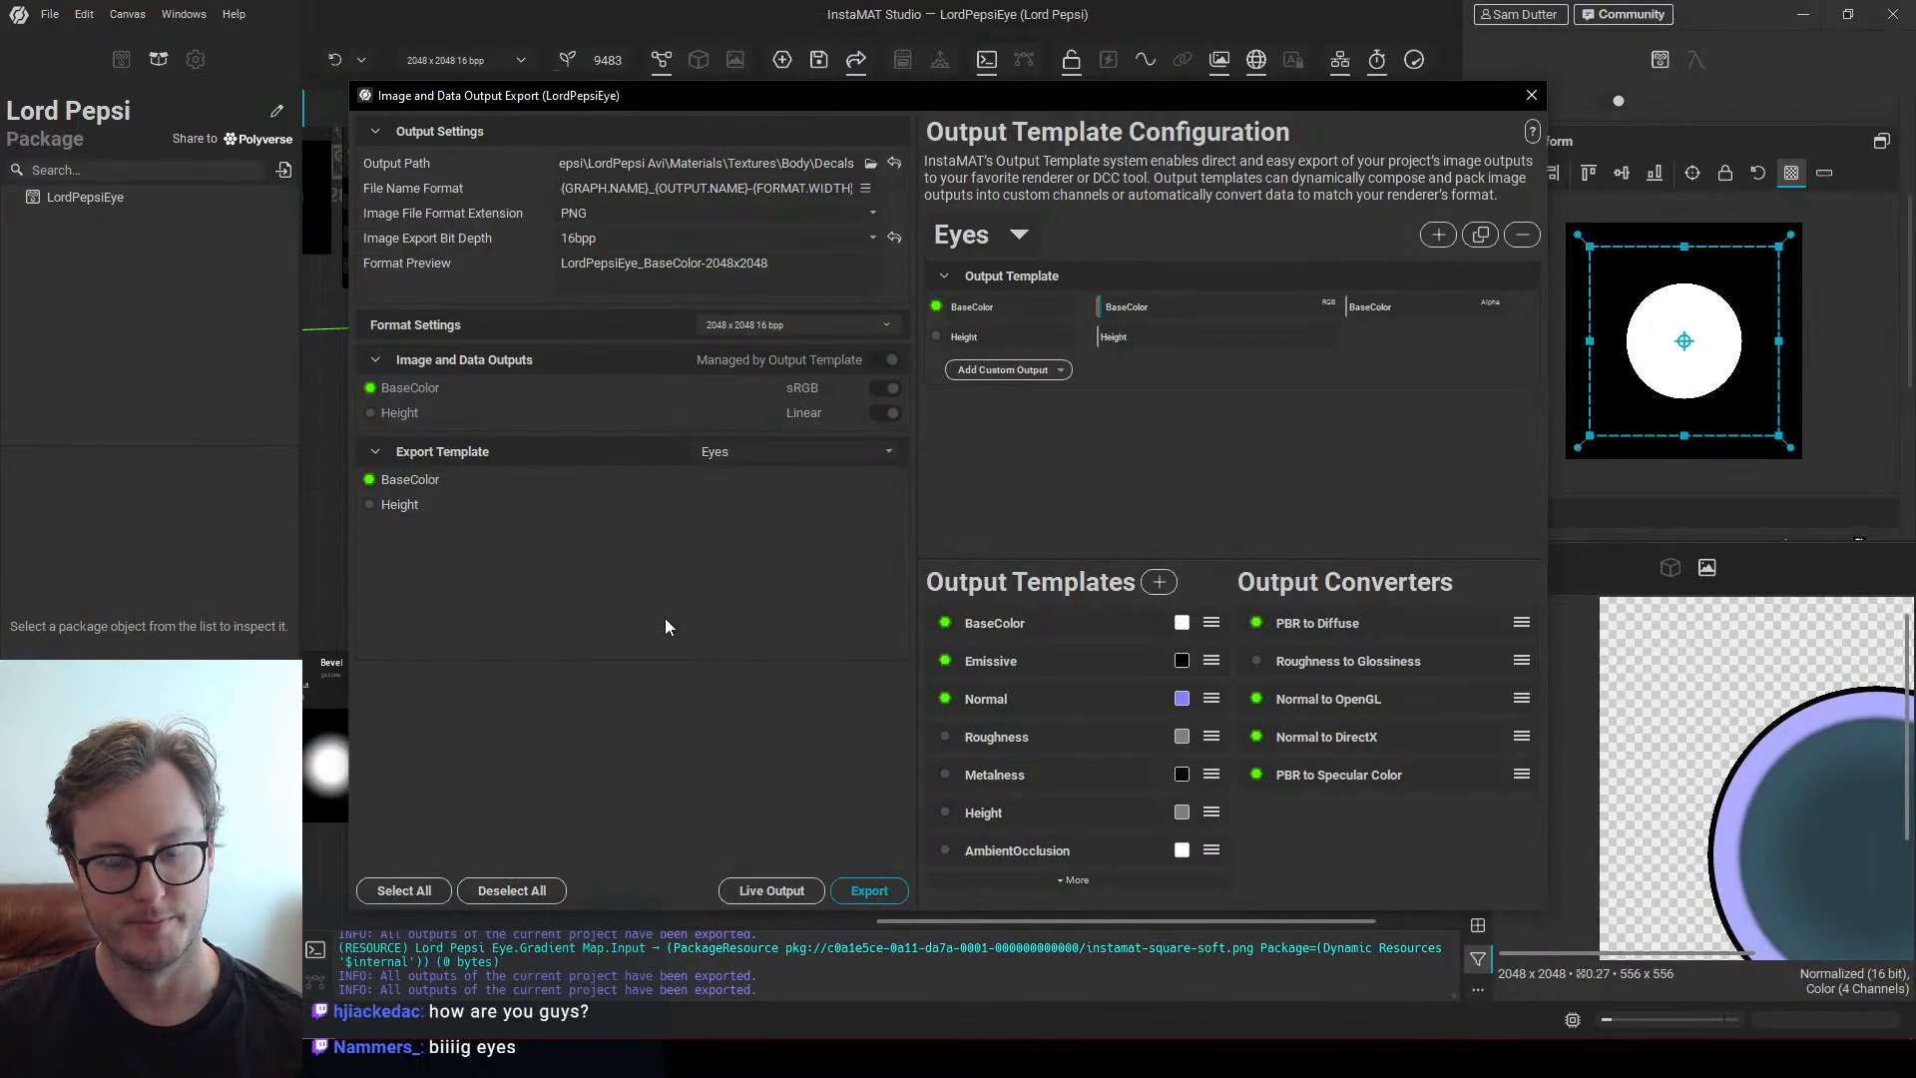
{"action": "key", "text": "alt+Tab"}
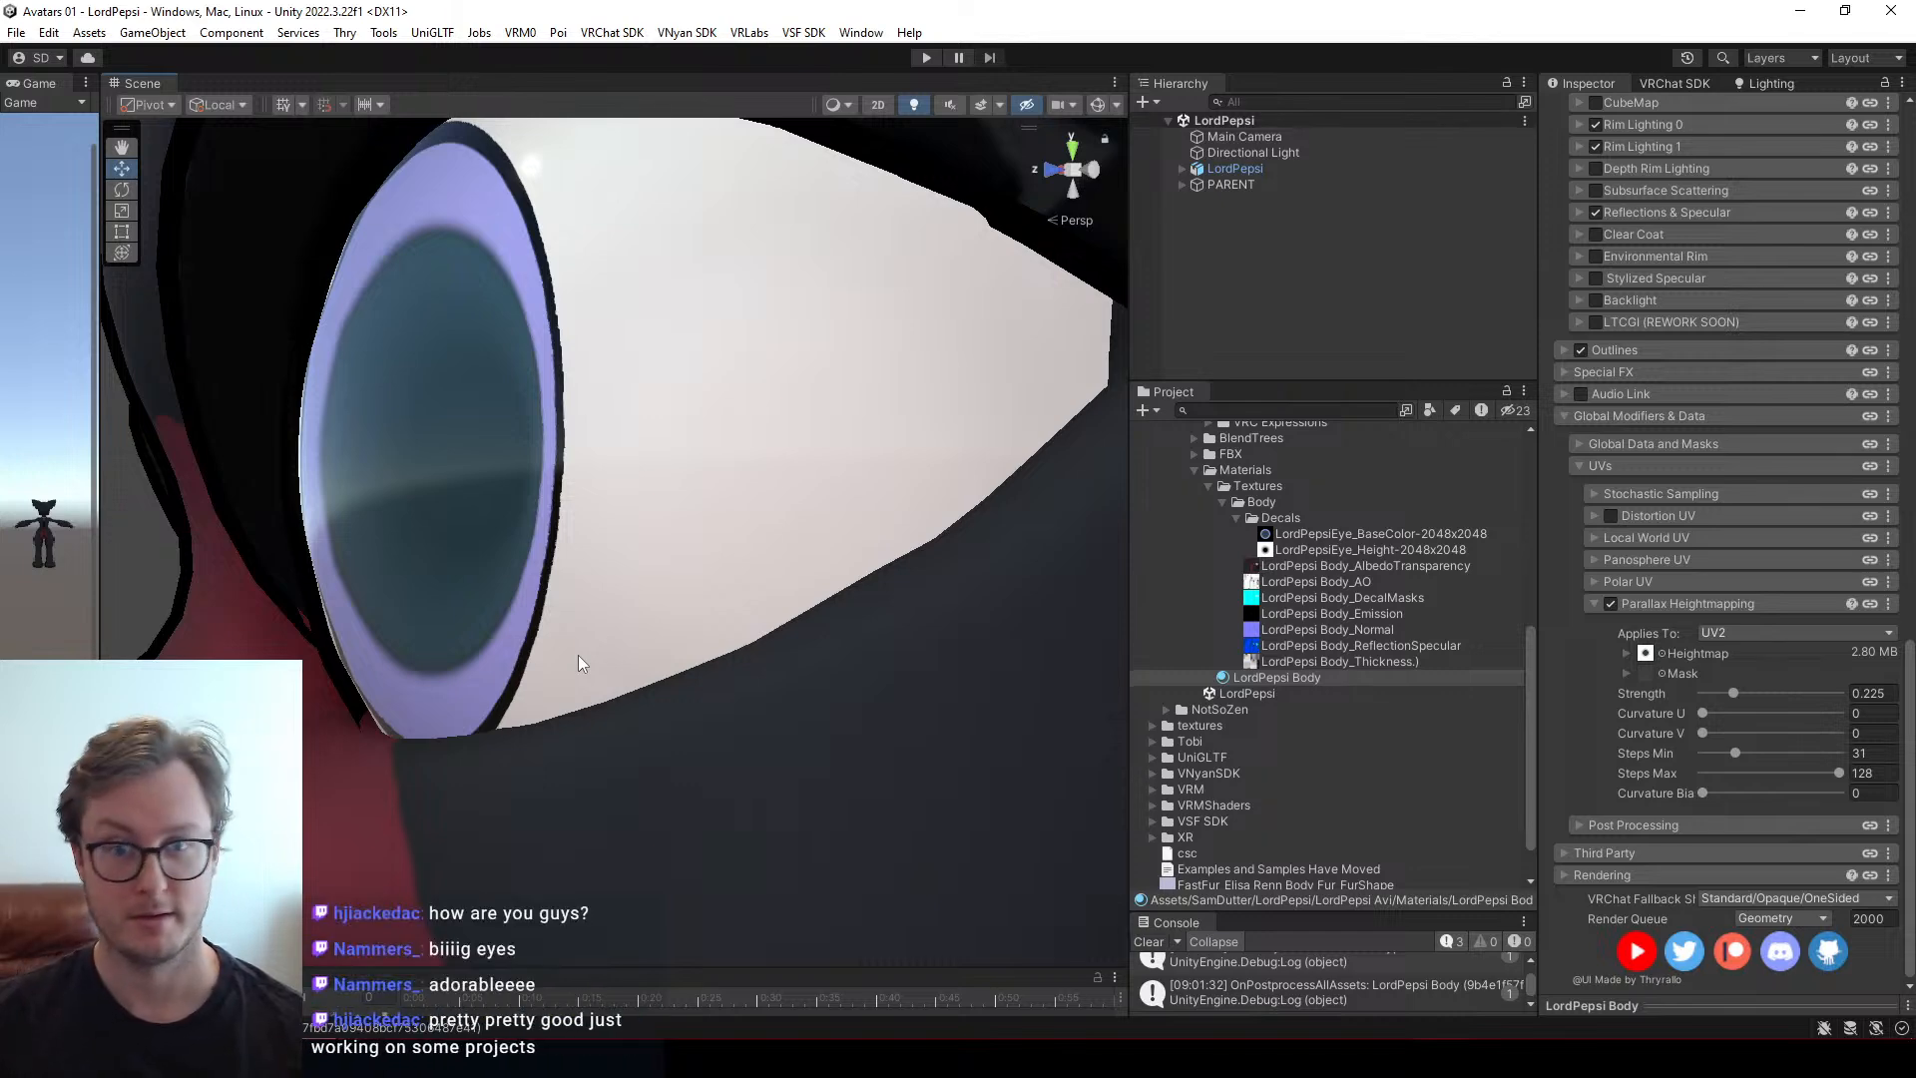
Return to InstaMAT Studio, close the export window and move the Invert and Set Height nodes farther along the height branch
{"action": "key", "text": "alt+Tab"}
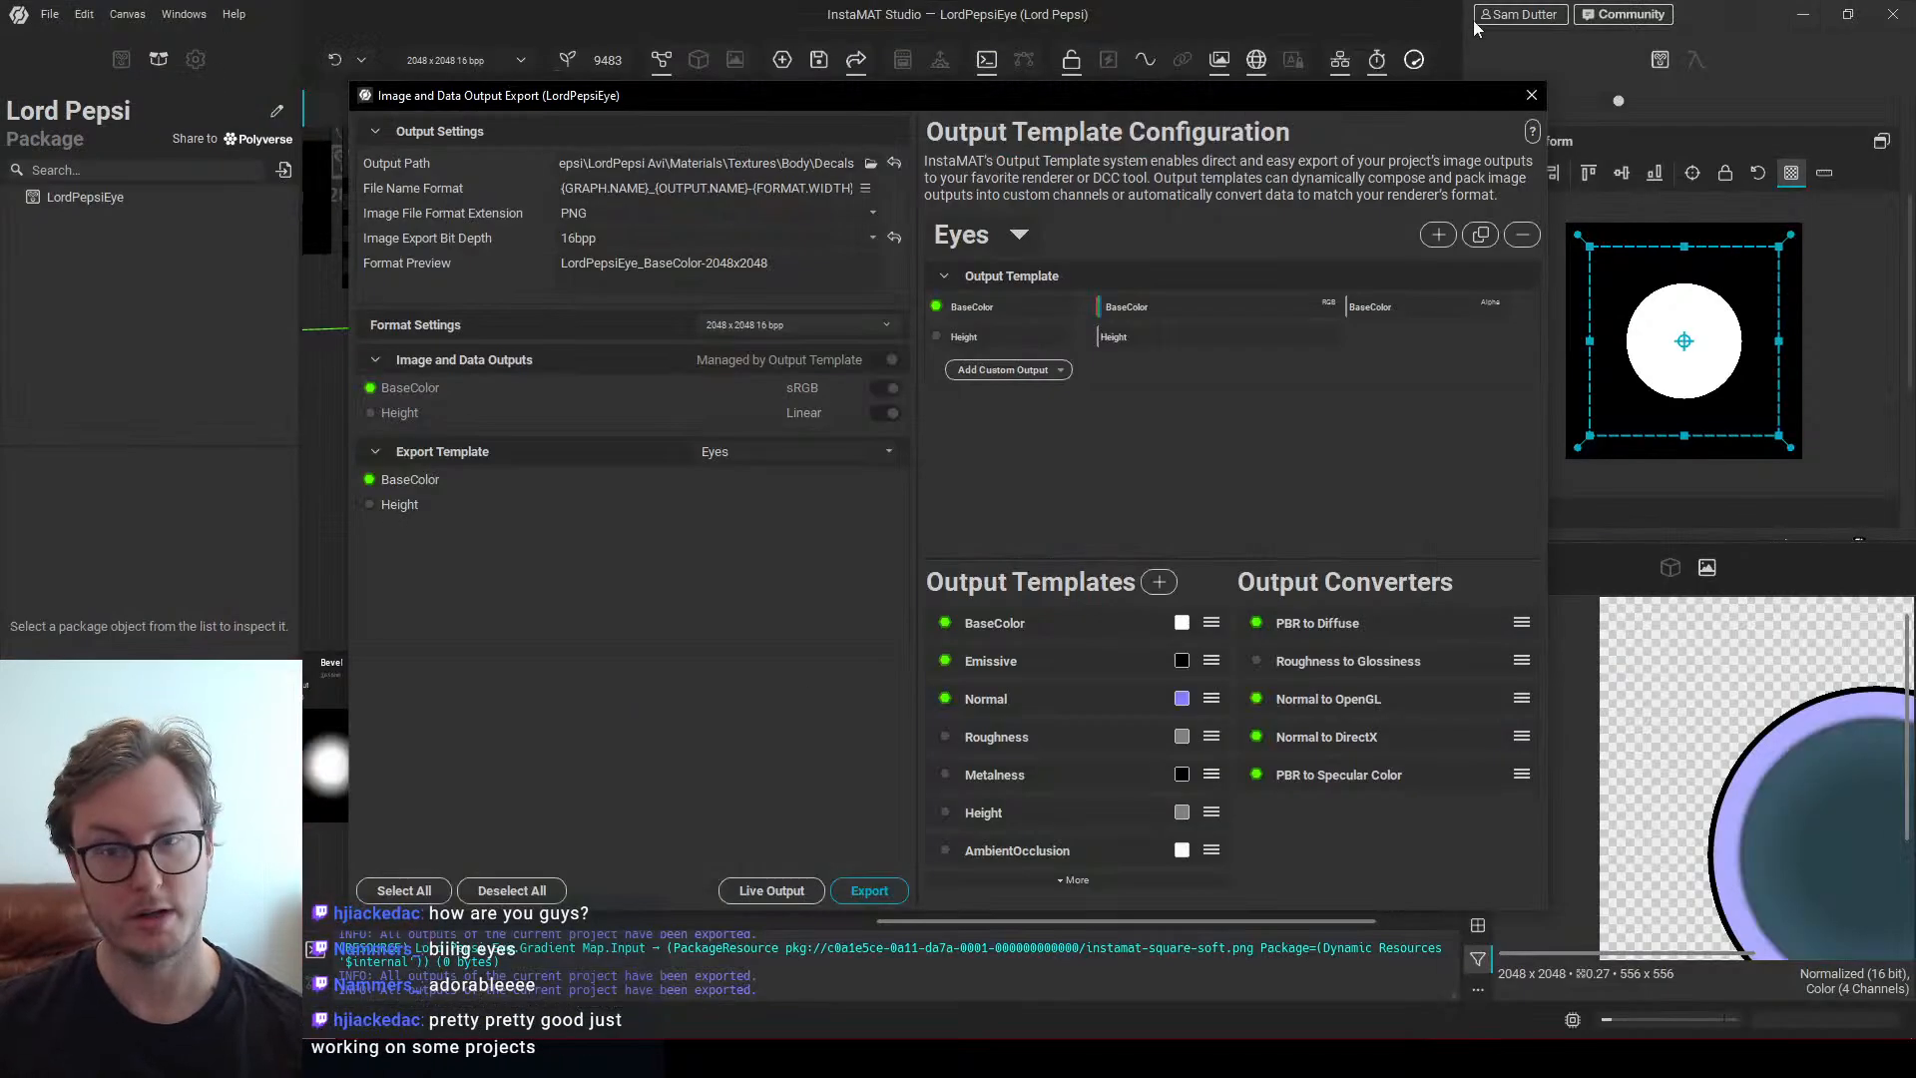
{"action": "left_click", "coordinate": [1532, 95]}
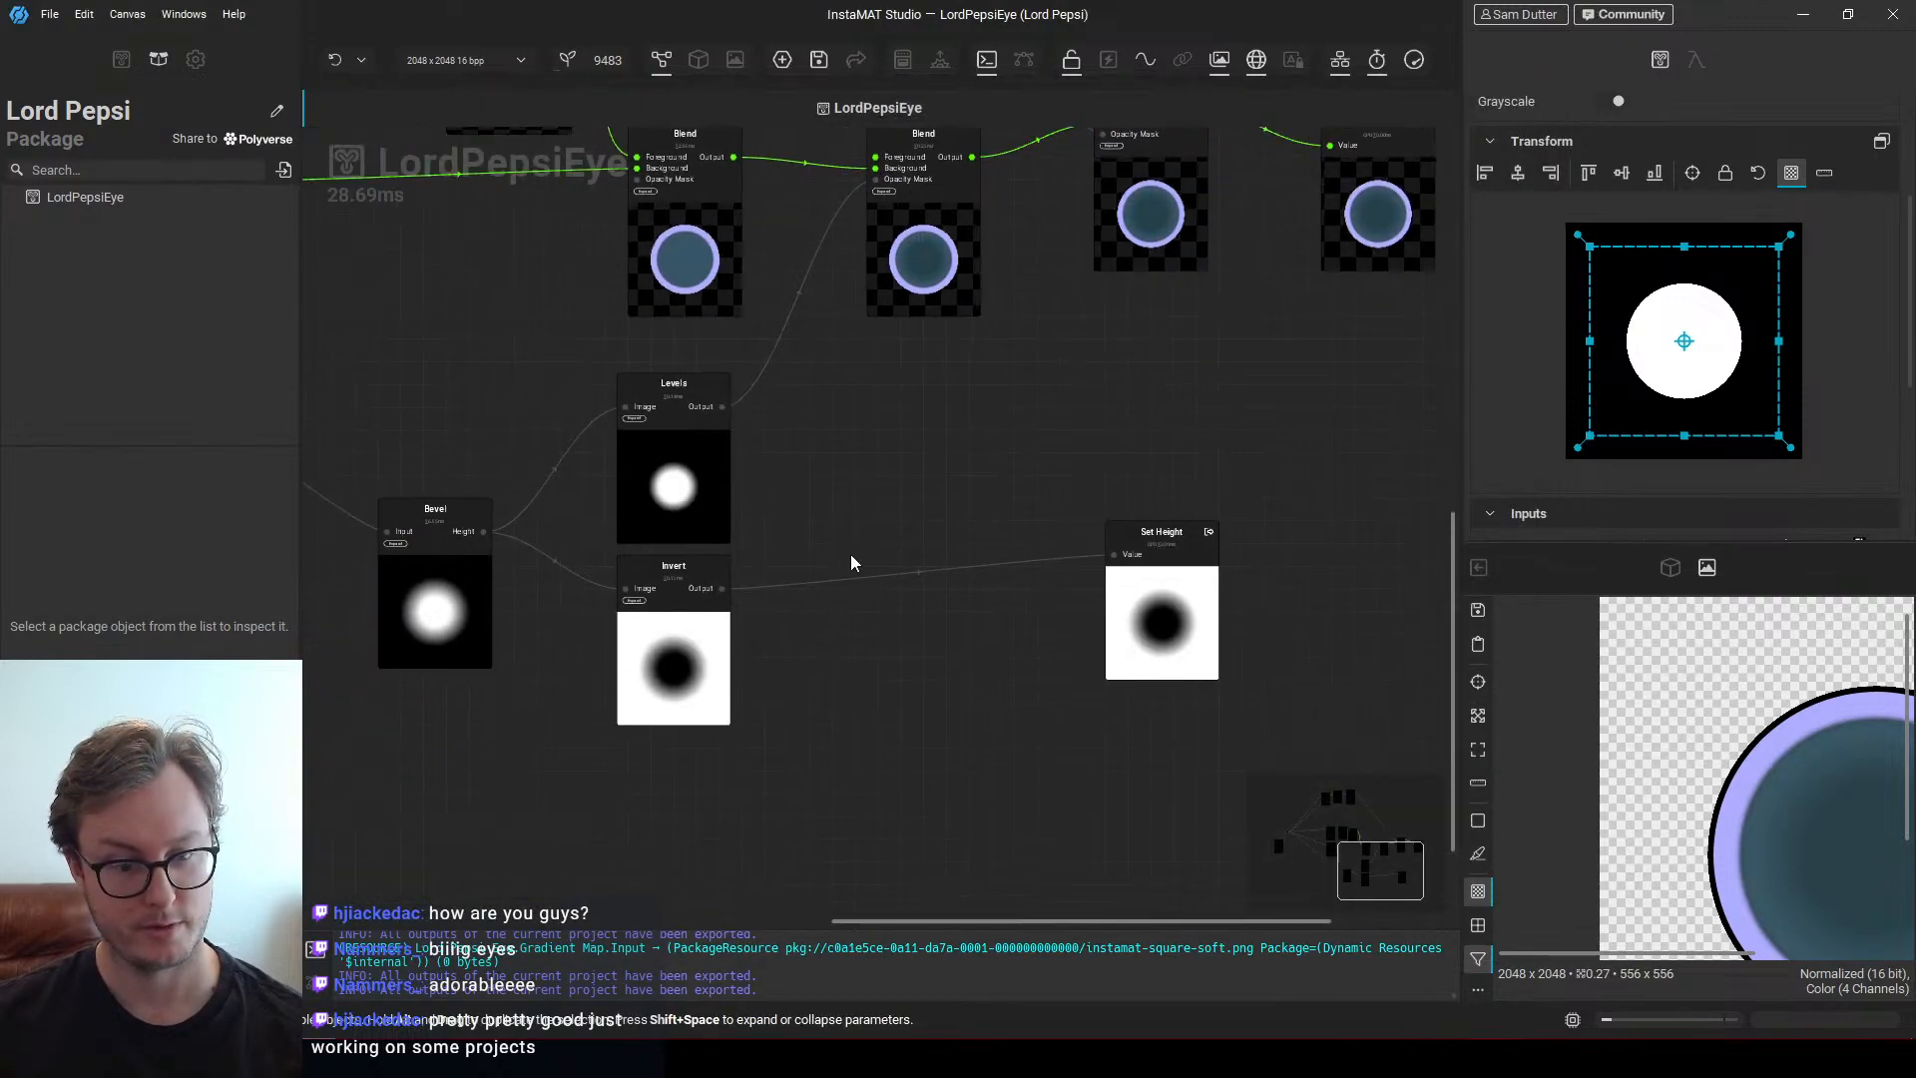
{"action": "left_click_drag", "start_coordinate": [779, 631], "coordinate": [917, 631]}
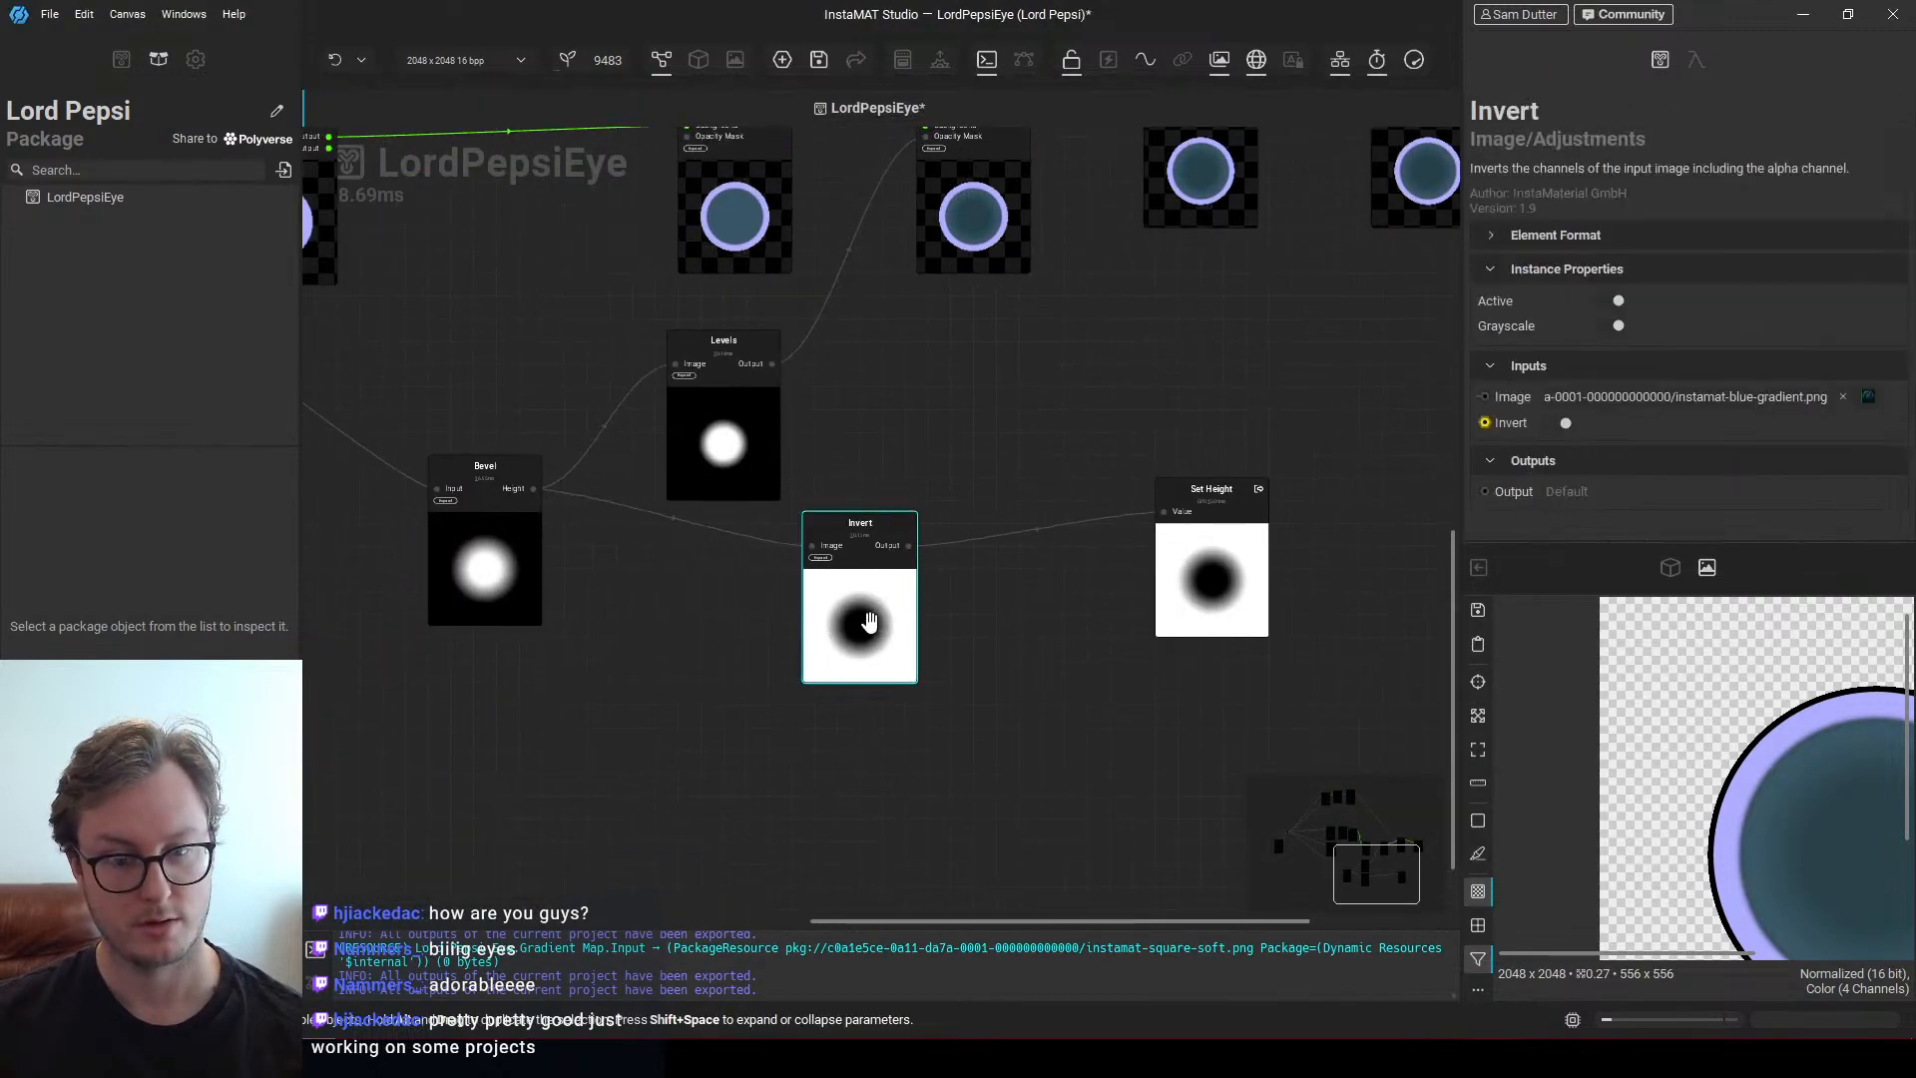
{"action": "middle_click_drag", "start_coordinate": [863, 624], "coordinate": [758, 680]}
{"action": "left_click_drag", "start_coordinate": [973, 646], "coordinate": [1087, 659]}
{"action": "middle_click_drag", "start_coordinate": [798, 690], "coordinate": [846, 702]}
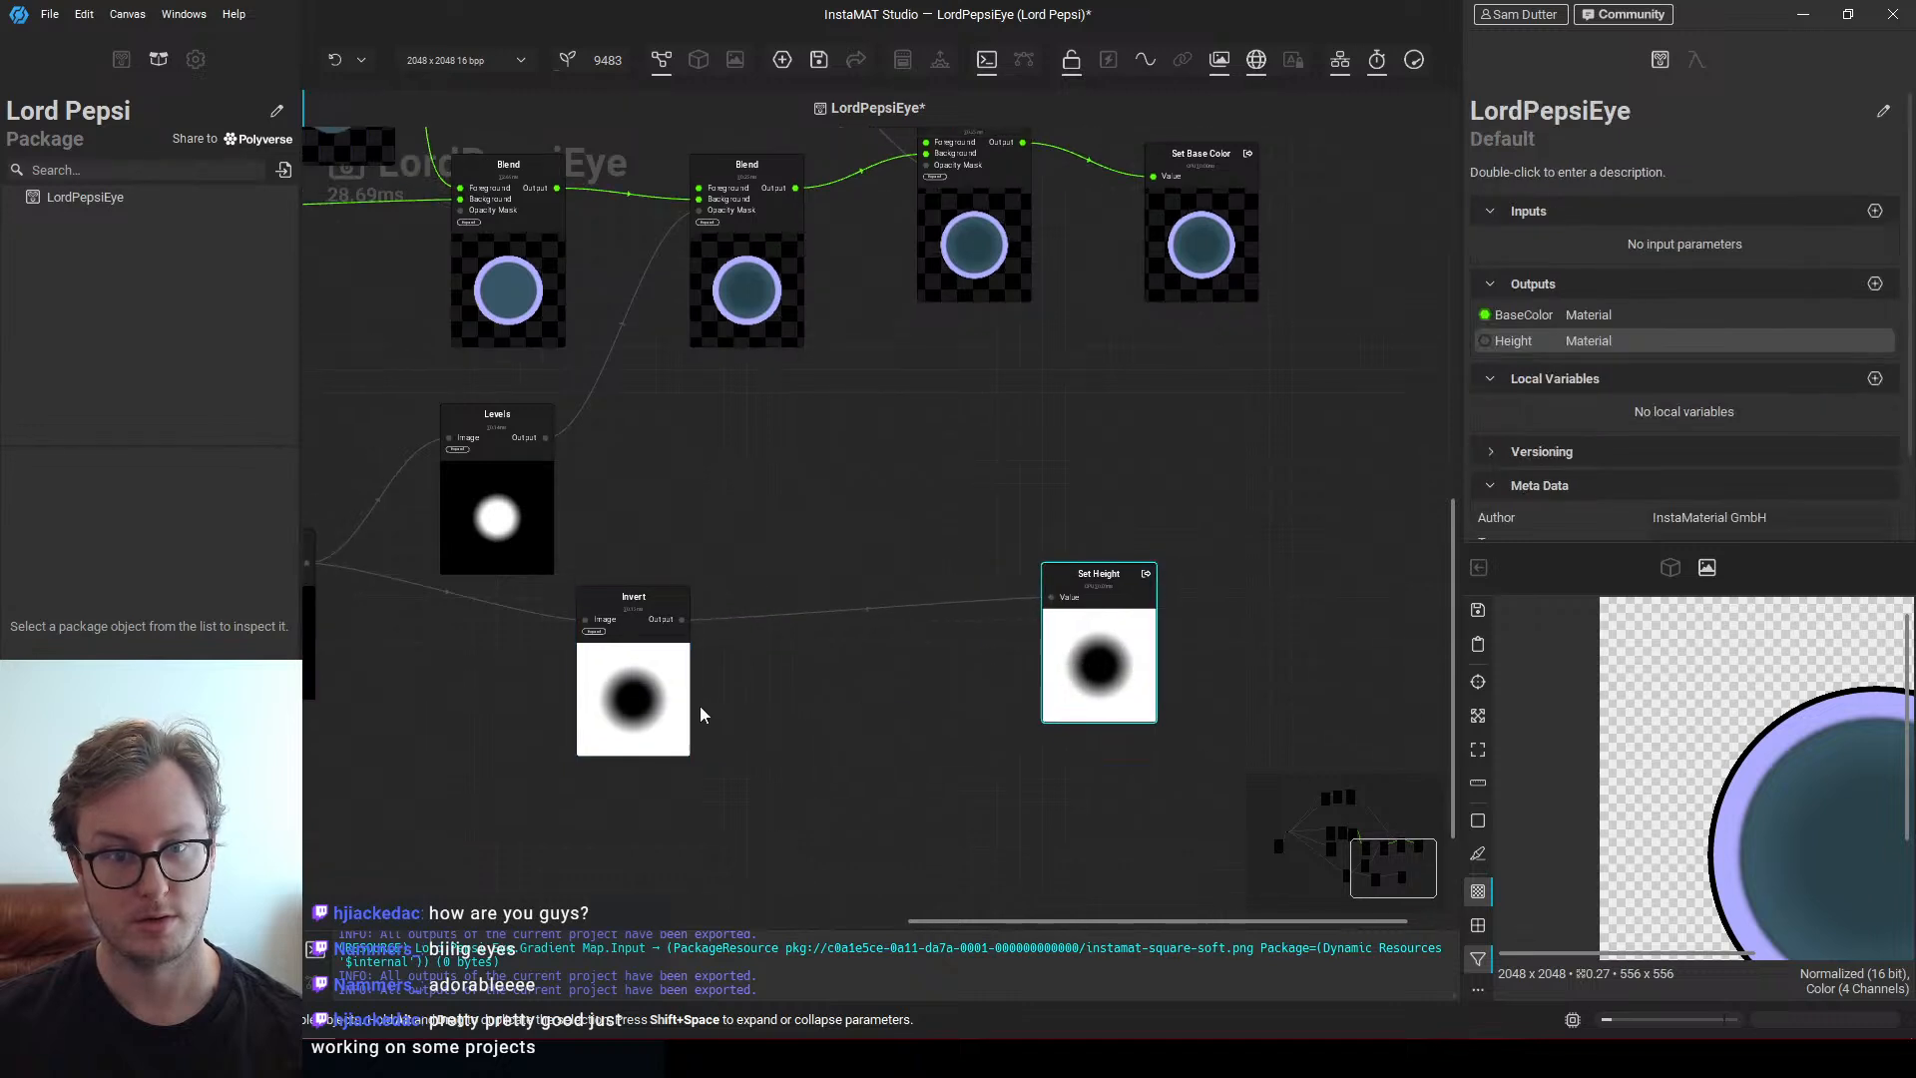
{"action": "left_click_drag", "start_coordinate": [670, 705], "coordinate": [864, 727]}
Rearrange the height branch with Bevel farther from the Blends, Levels beneath the duplicated Blend, and Invert between Bevel and Set Height
{"action": "scroll", "coordinate": [835, 612], "scroll_direction": "down", "scroll_amount": 2}
{"action": "middle_click_drag", "start_coordinate": [717, 391], "coordinate": [1038, 565]}
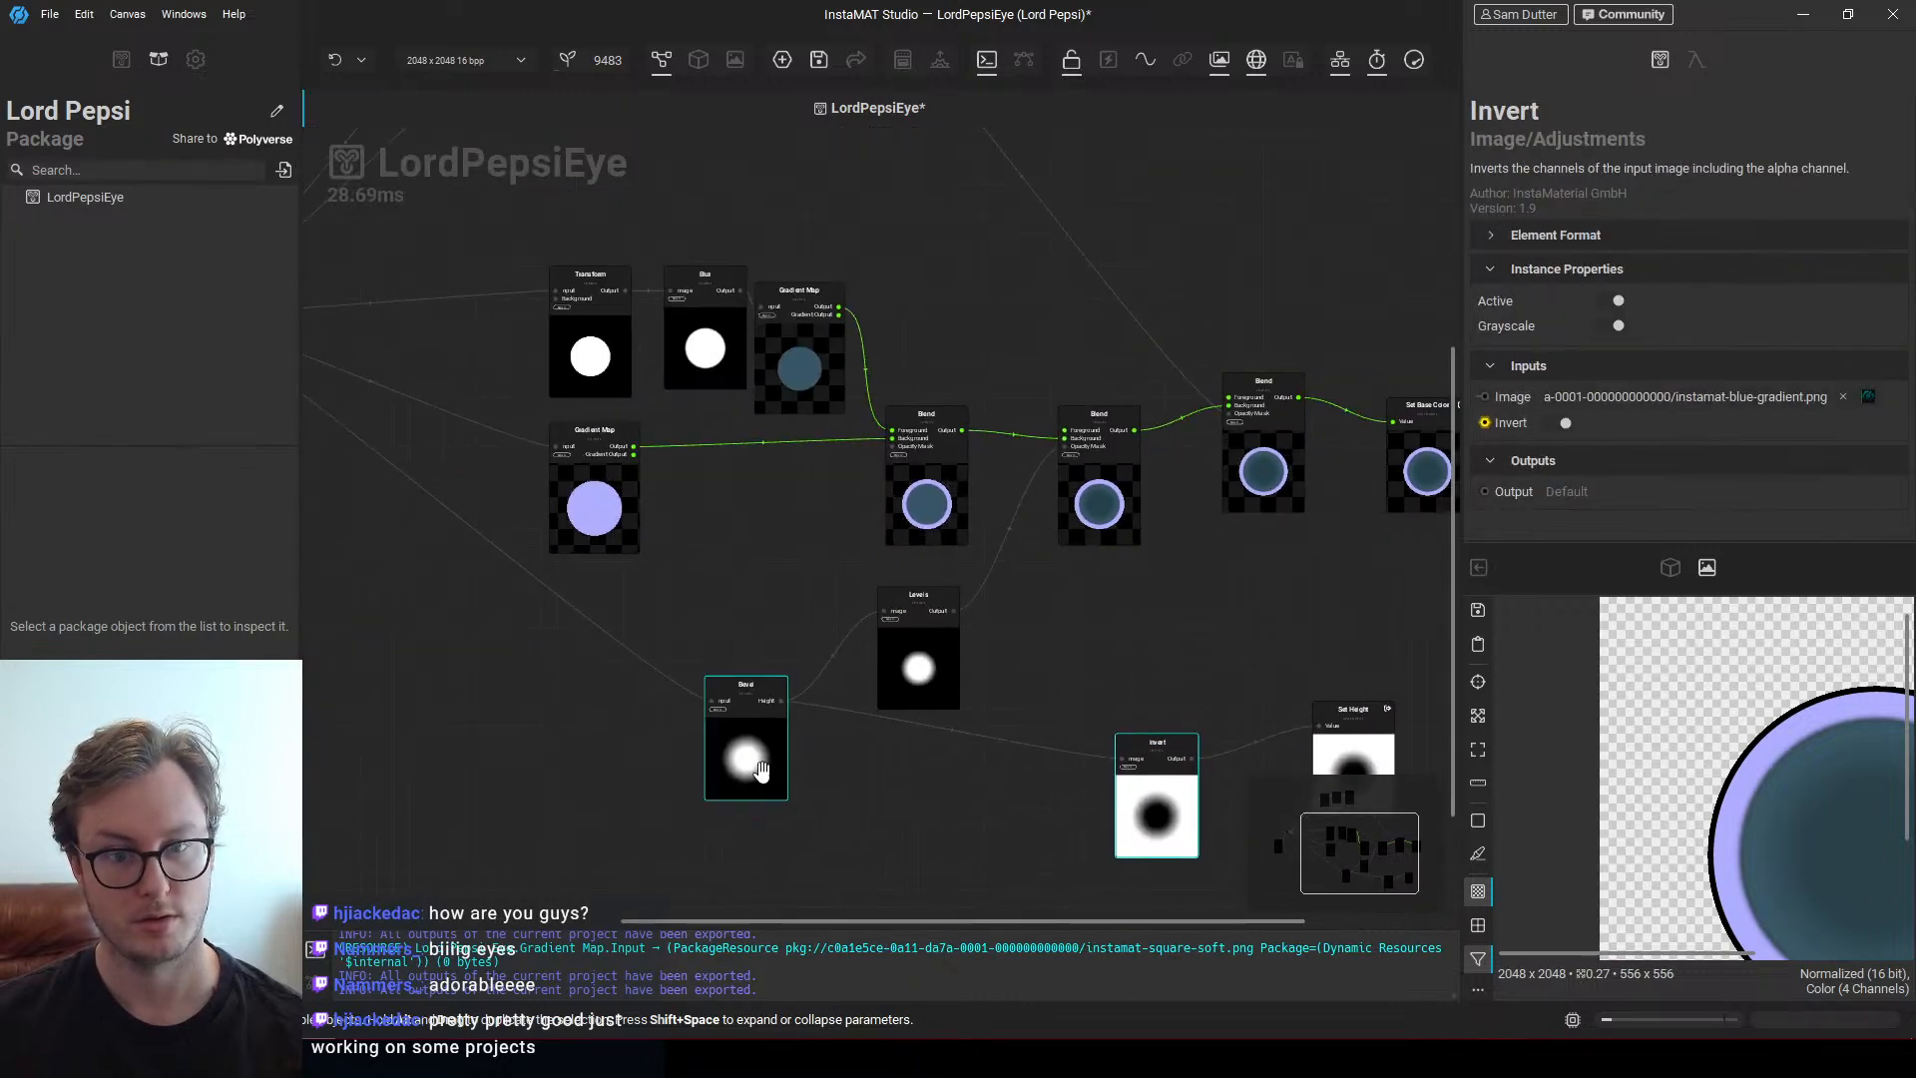
{"action": "left_click_drag", "start_coordinate": [753, 765], "coordinate": [671, 798]}
{"action": "left_click_drag", "start_coordinate": [1148, 798], "coordinate": [1140, 815]}
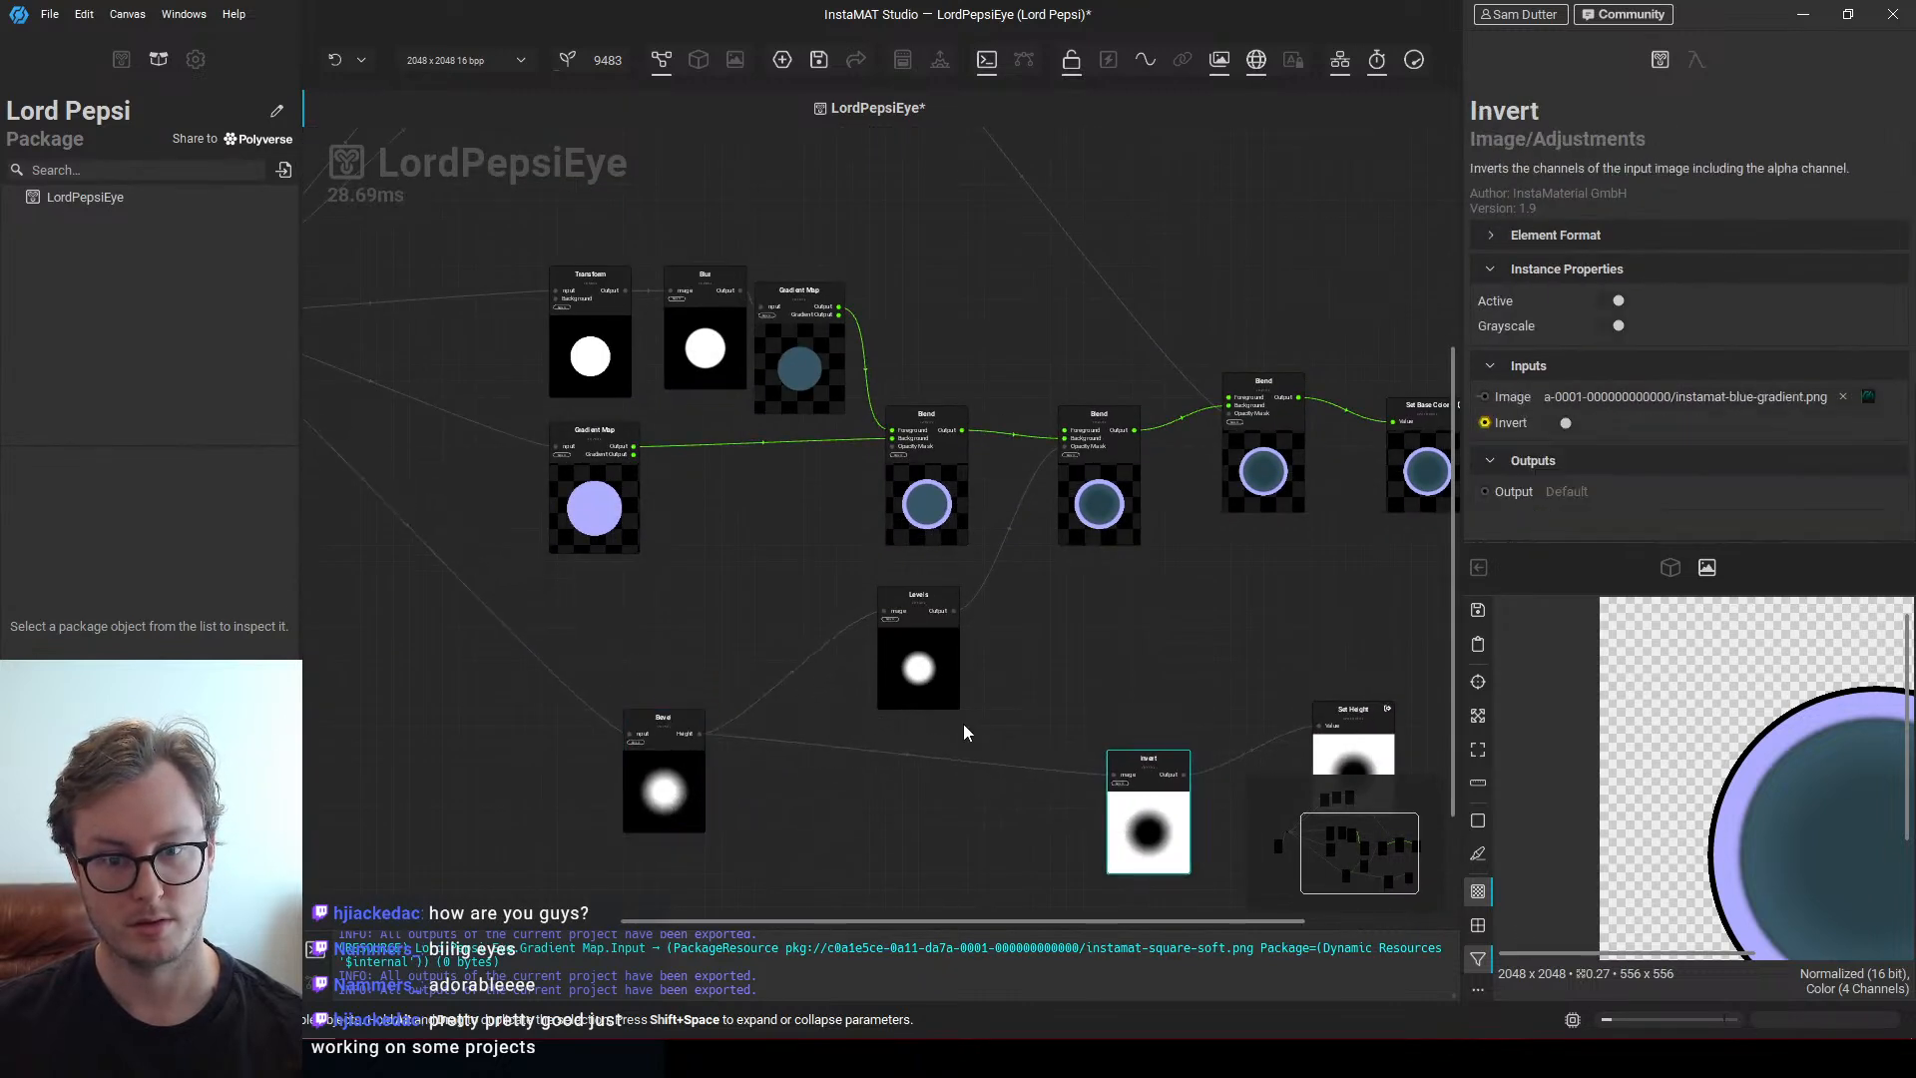
{"action": "left_click_drag", "start_coordinate": [928, 692], "coordinate": [1059, 685]}
{"action": "left_click_drag", "start_coordinate": [1147, 803], "coordinate": [868, 771]}
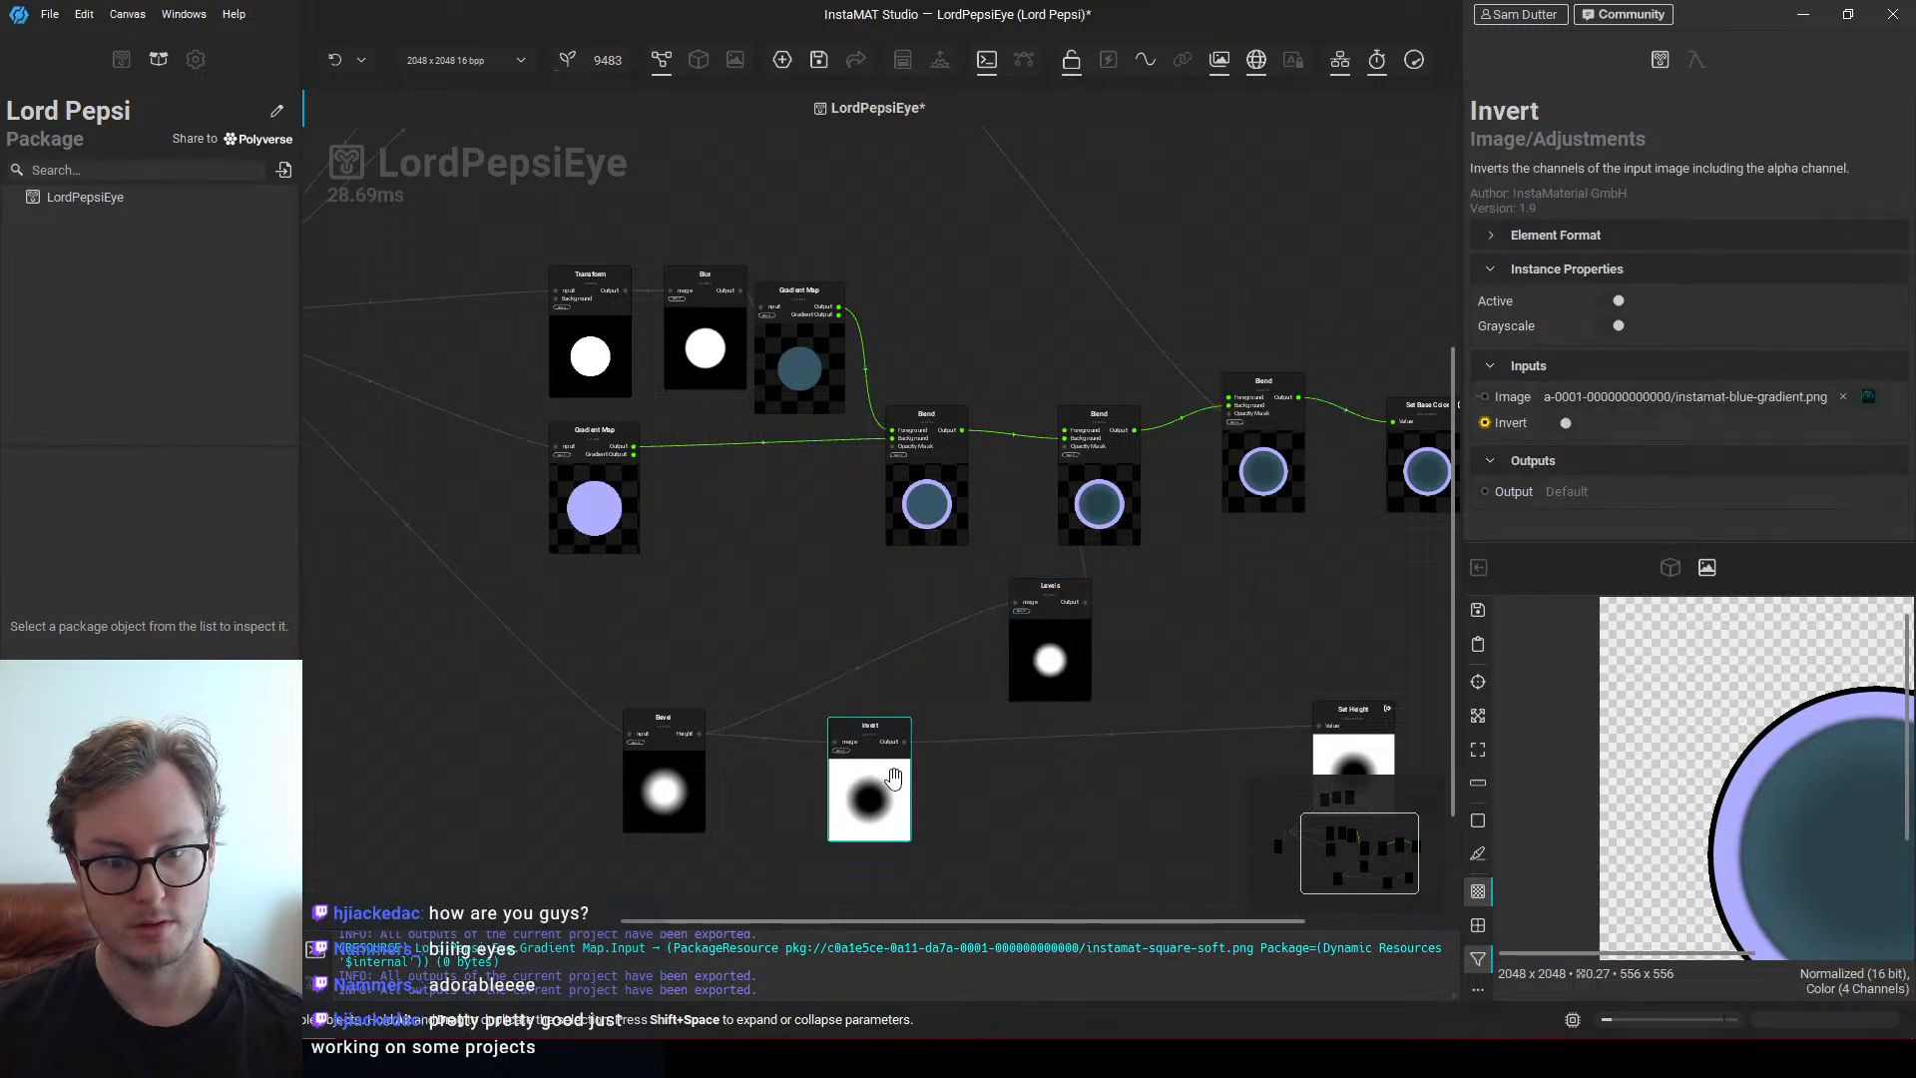
{"action": "middle_click_drag", "start_coordinate": [766, 798], "coordinate": [1027, 739]}
{"action": "scroll", "coordinate": [1027, 739], "scroll_direction": "up", "scroll_amount": 2}
{"action": "left_click_drag", "start_coordinate": [892, 718], "coordinate": [727, 723]}
{"action": "left_click", "coordinate": [1164, 733]}
{"action": "middle_click_drag", "start_coordinate": [1091, 743], "coordinate": [722, 733]}
{"action": "scroll", "coordinate": [922, 674], "scroll_direction": "down", "scroll_amount": 2}
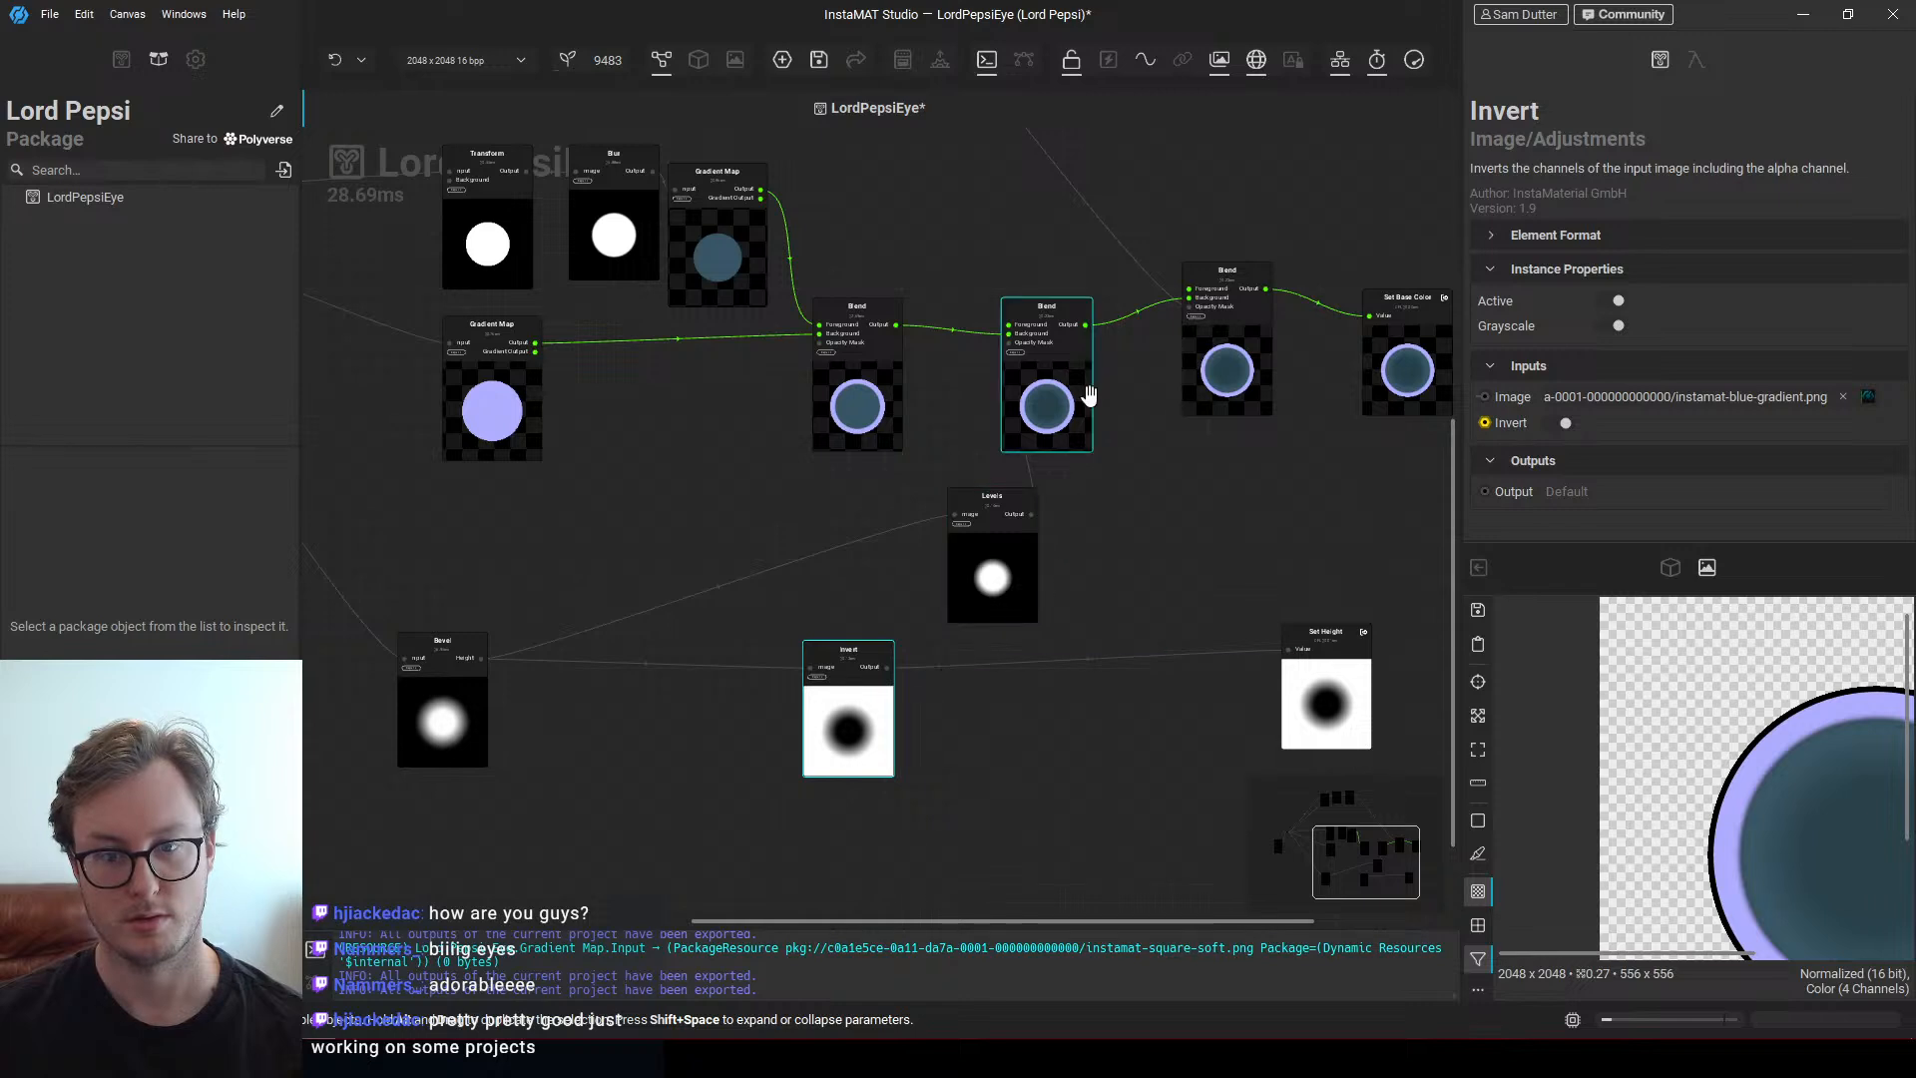
Move the Invert node nearer the Bevel and insert a new Blend node between Invert and Set Height
{"action": "left_click_drag", "start_coordinate": [883, 744], "coordinate": [721, 752]}
{"action": "scroll", "coordinate": [676, 481], "scroll_direction": "up", "scroll_amount": 1}
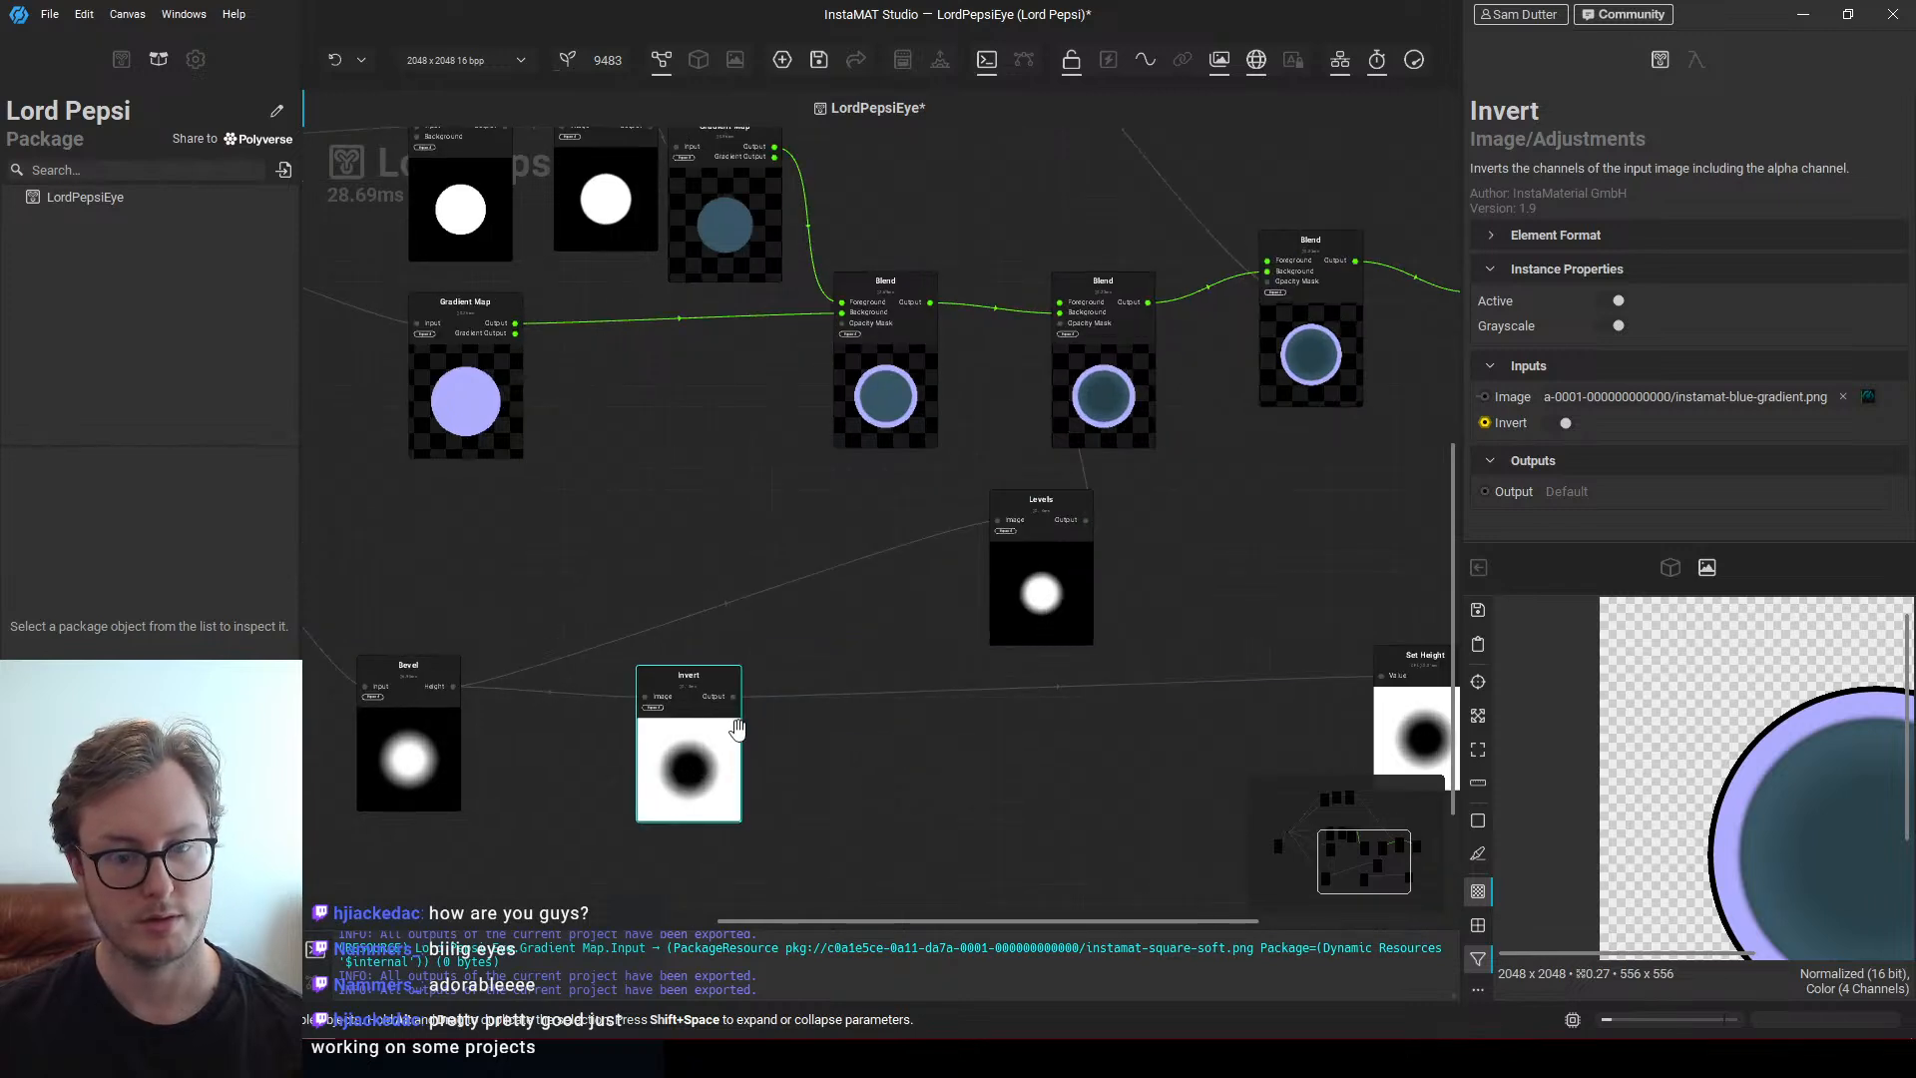
{"action": "key", "text": "space"}
{"action": "type", "text": "bl"}
{"action": "key", "text": "Return"}
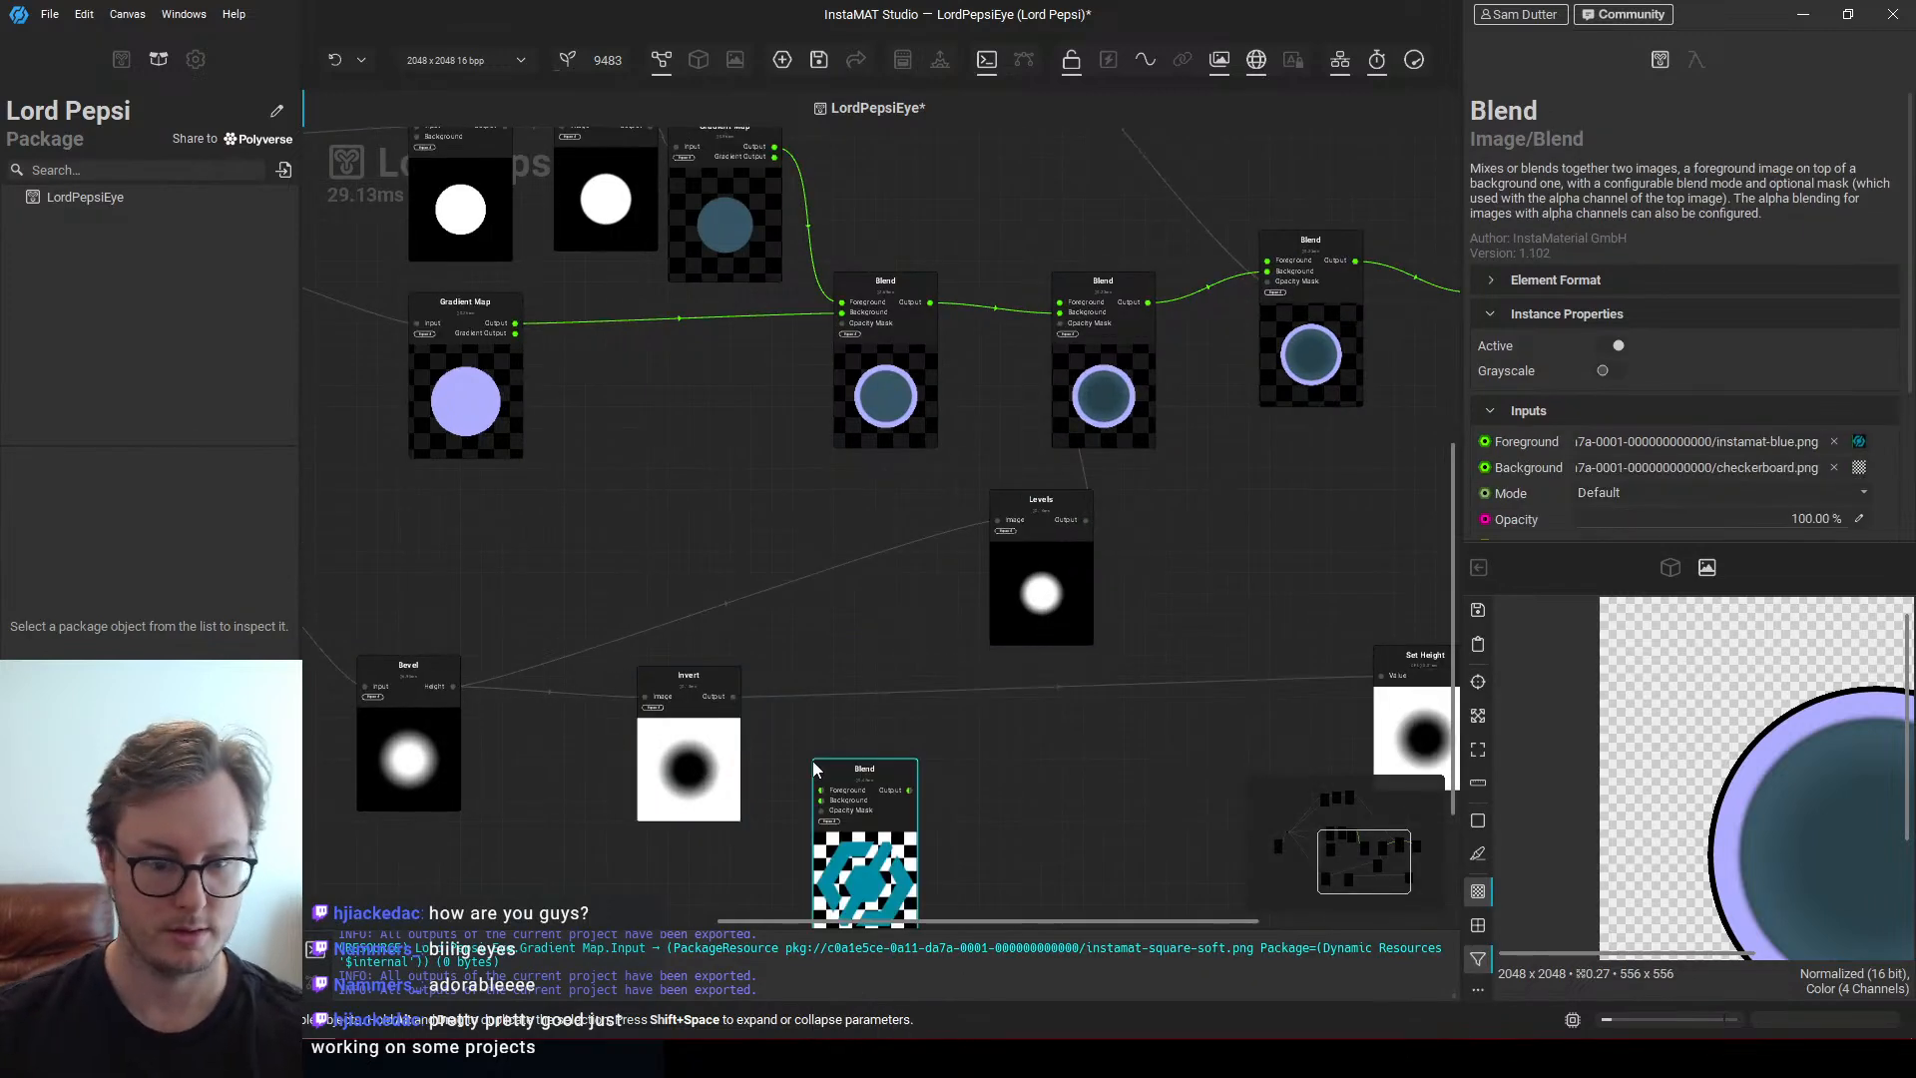
{"action": "left_click_drag", "start_coordinate": [812, 760], "coordinate": [1308, 646]}
Connect the Blur output to the new Blend's Foreground and set its blending mode to Subtract
{"action": "middle_click_drag", "start_coordinate": [793, 316], "coordinate": [810, 373]}
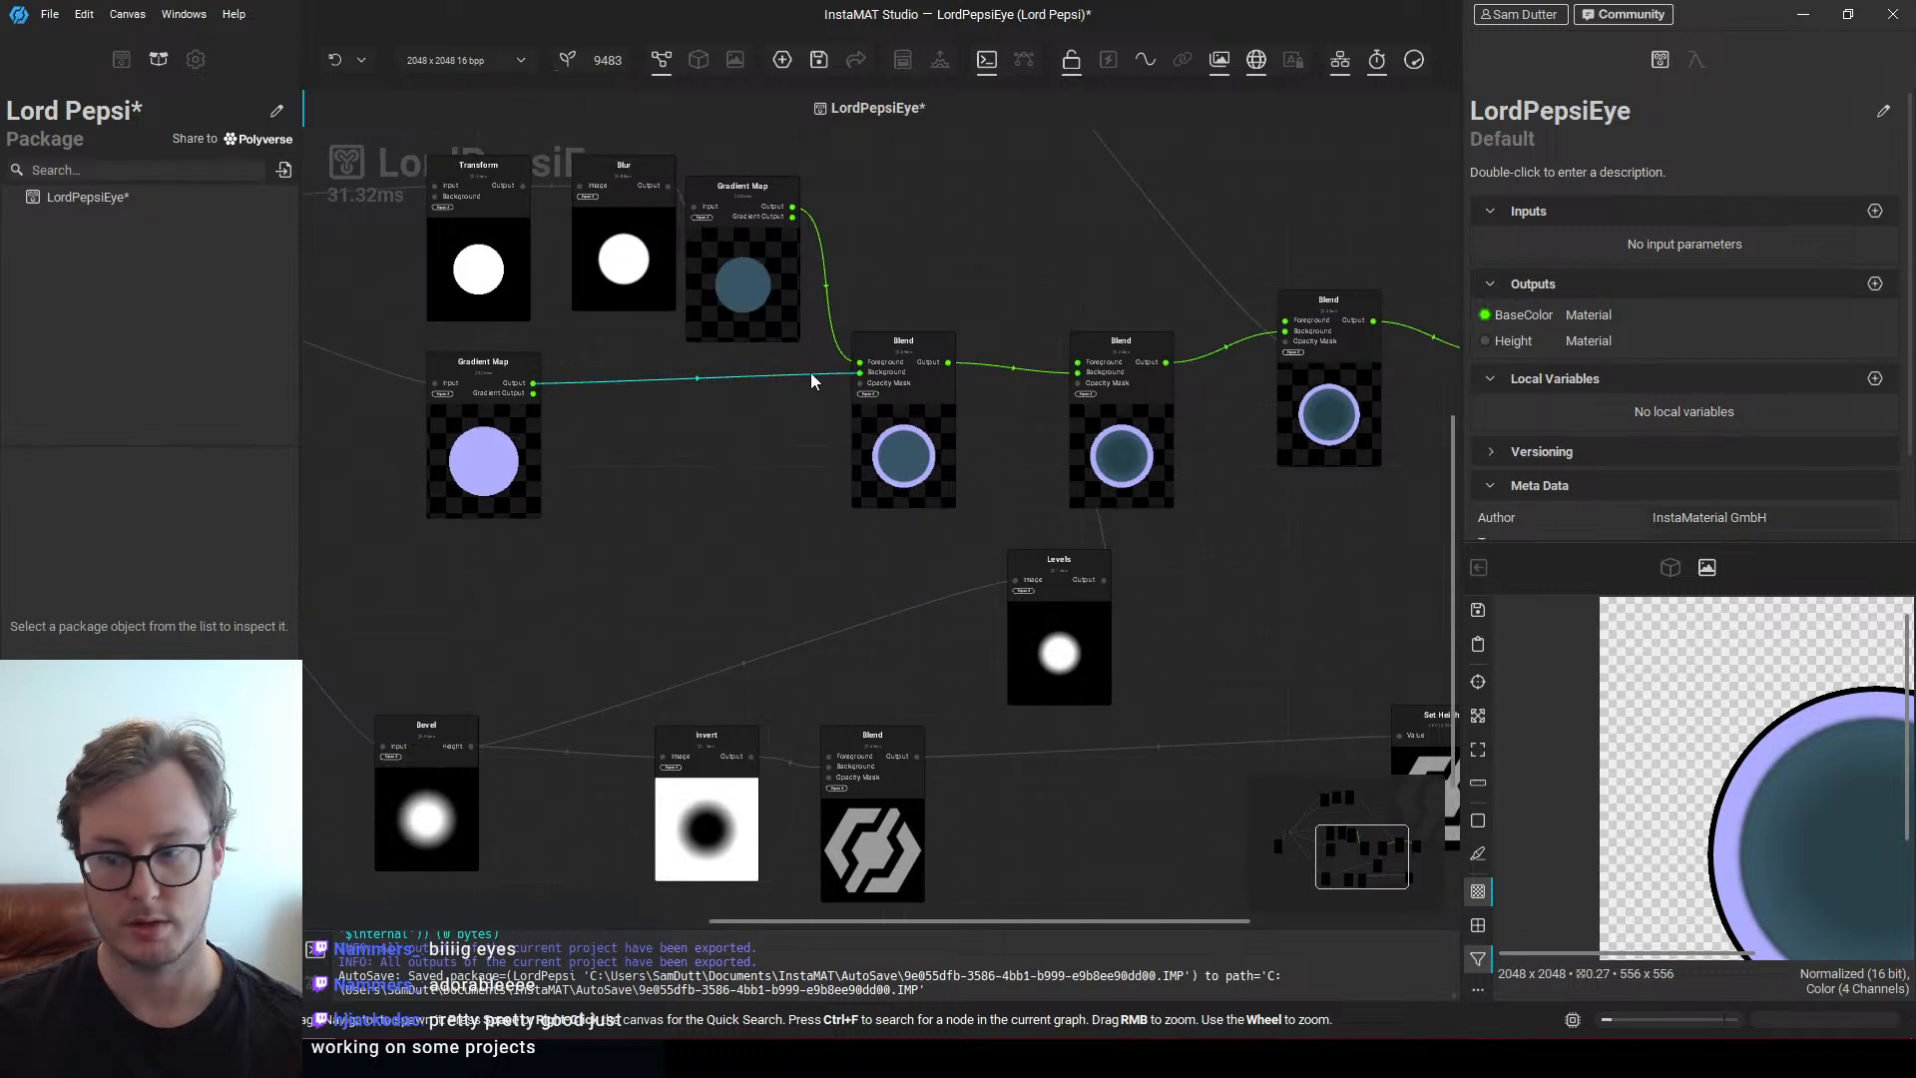
{"action": "left_click_drag", "start_coordinate": [694, 207], "coordinate": [829, 753]}
{"action": "middle_click_drag", "start_coordinate": [881, 650], "coordinate": [901, 437]}
{"action": "left_click", "coordinate": [928, 619]}
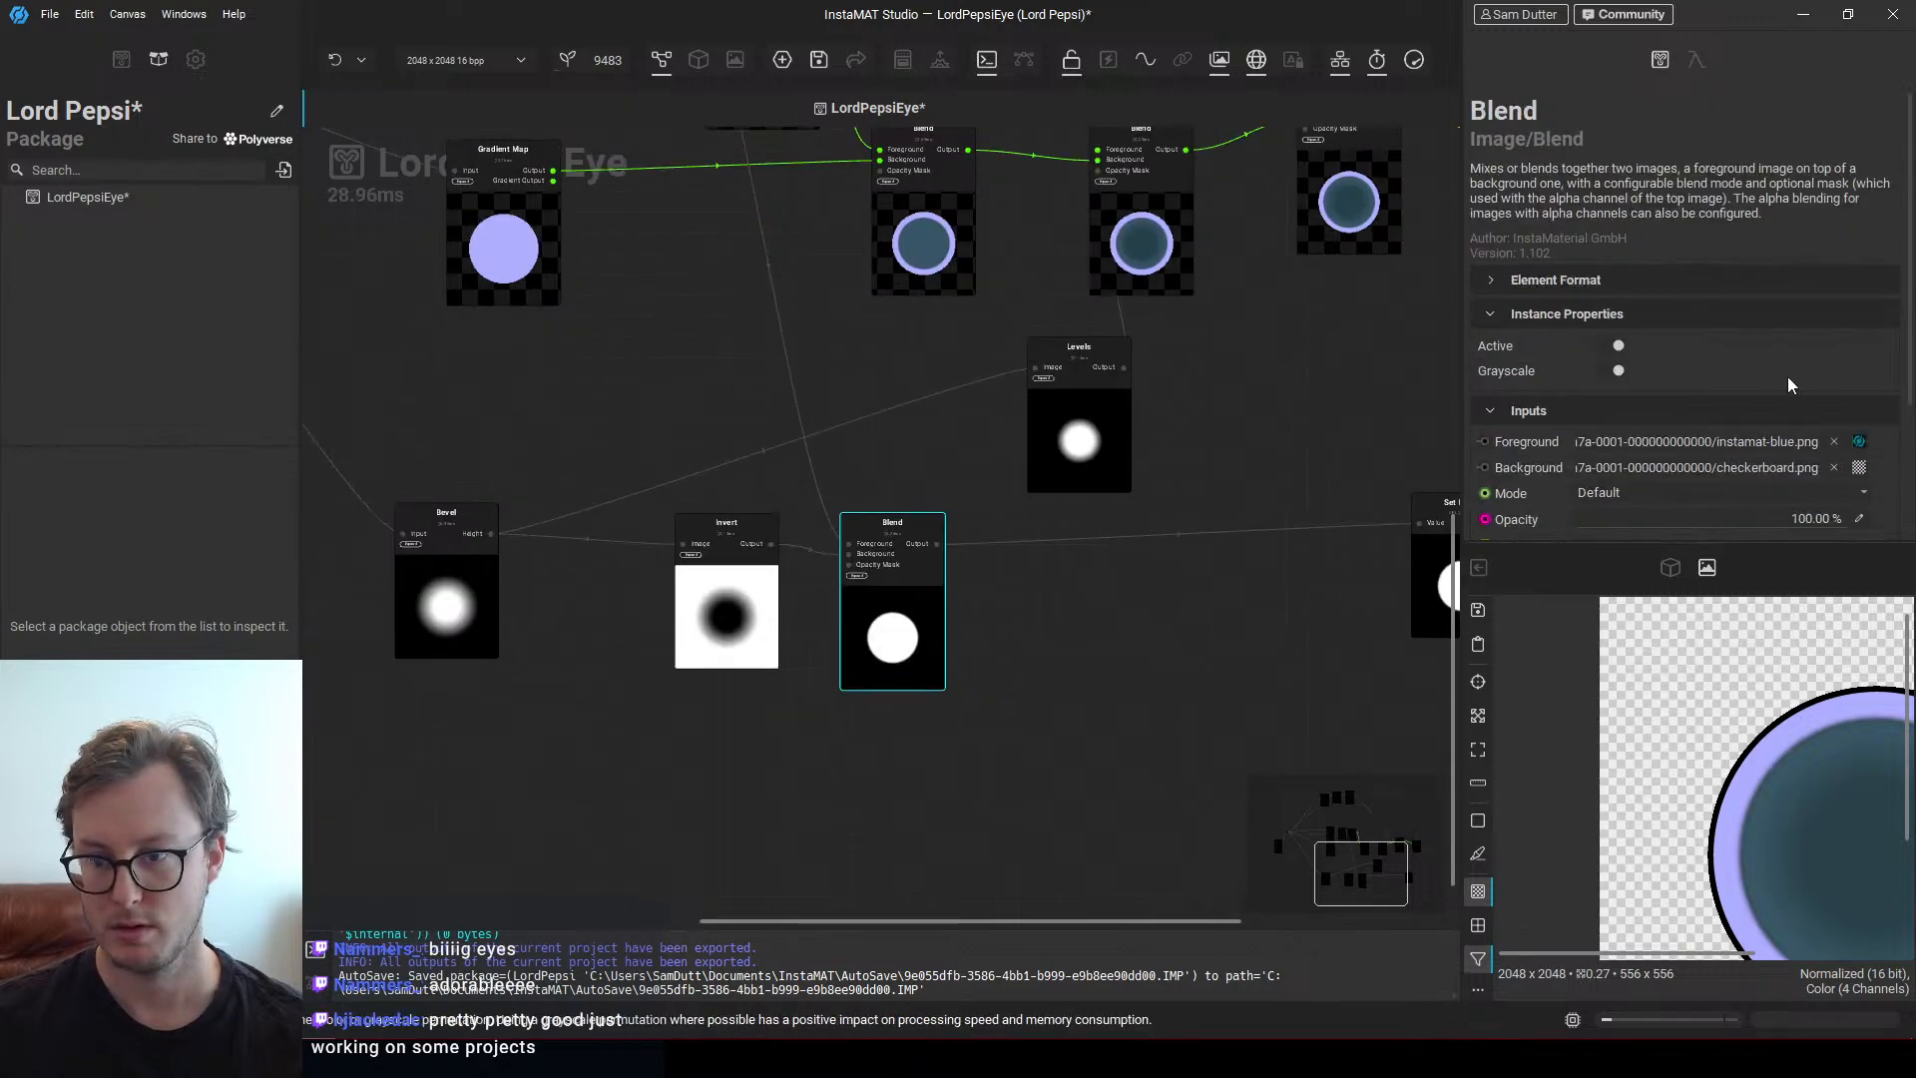
{"action": "left_click", "coordinate": [1628, 369]}
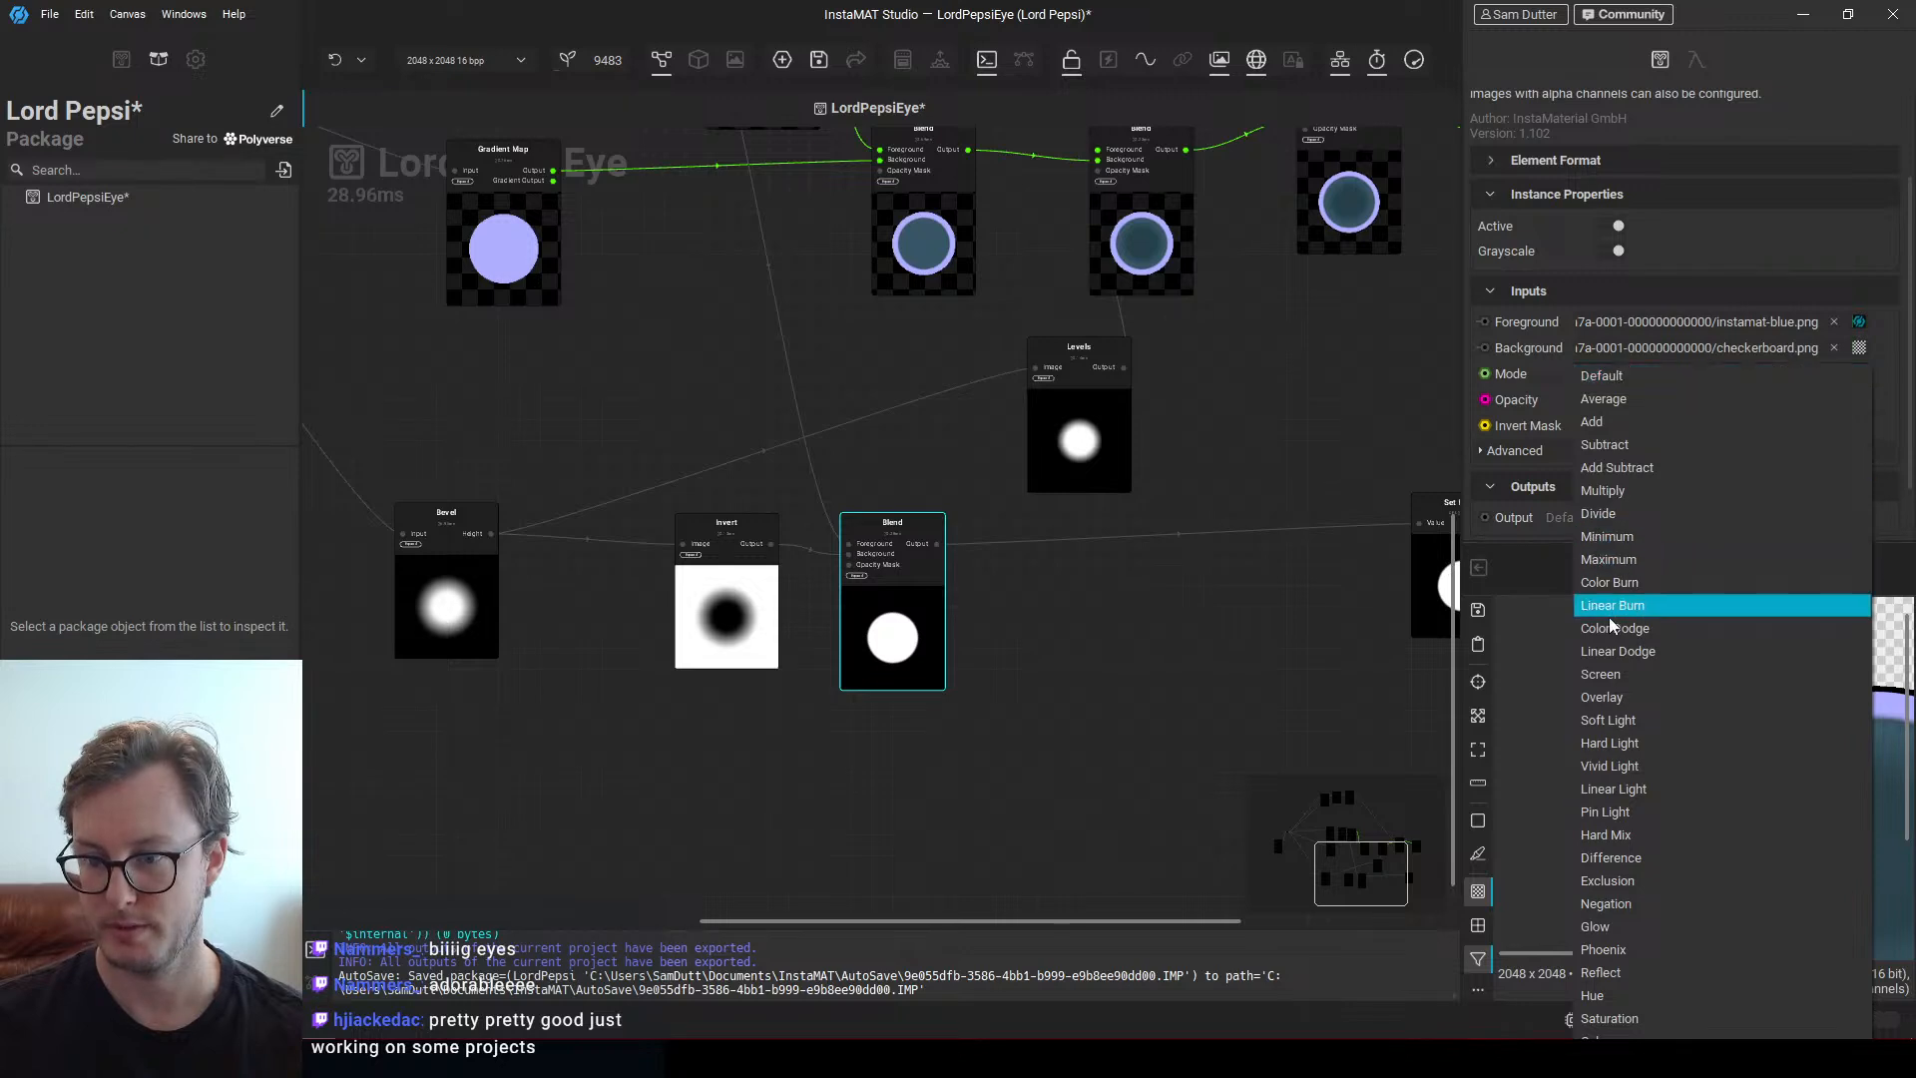
{"action": "left_click", "coordinate": [1617, 444]}
{"action": "scroll", "coordinate": [976, 738], "scroll_direction": "up", "scroll_amount": 5}
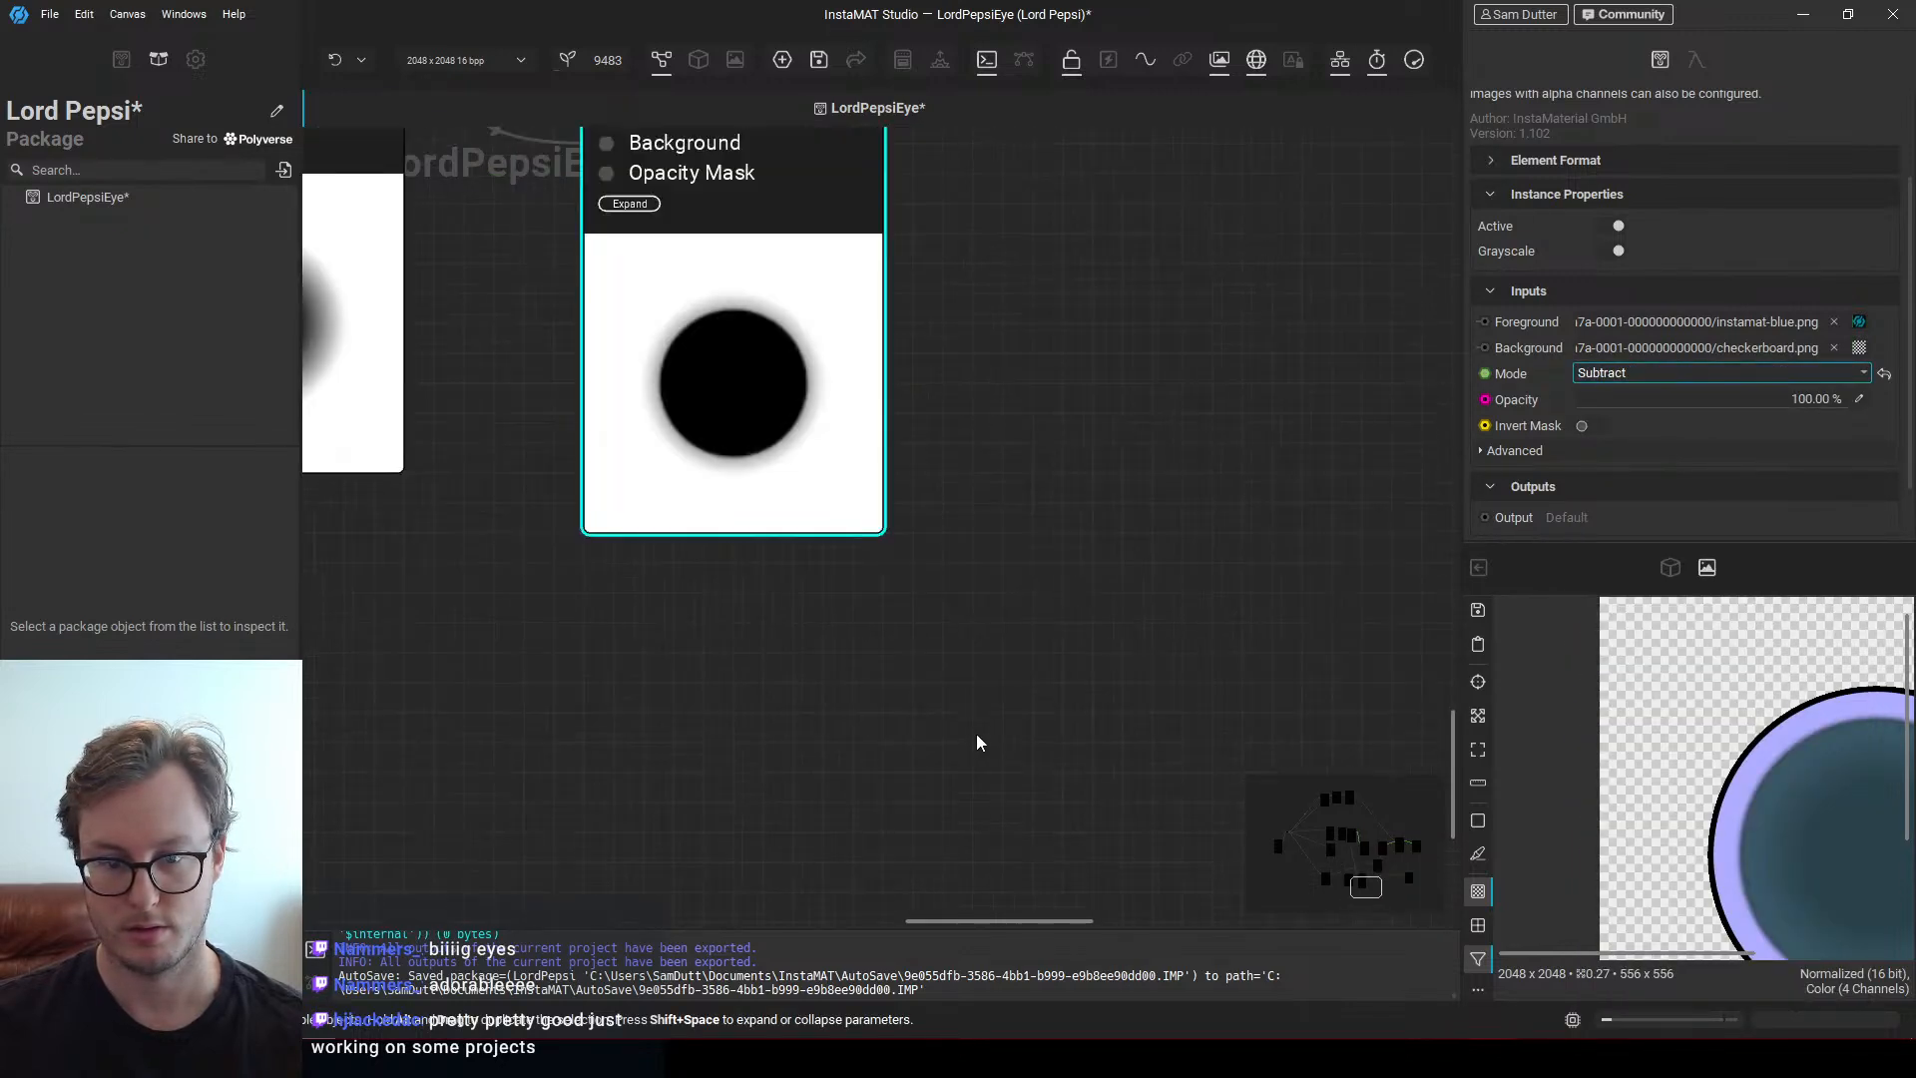
Compare the Invert and Subtract Blend results, and set the Bevel's Distance to 0.39
{"action": "middle_click_drag", "start_coordinate": [392, 446], "coordinate": [638, 607]}
{"action": "left_click", "coordinate": [600, 566]}
{"action": "scroll", "coordinate": [689, 537], "scroll_direction": "down", "scroll_amount": 3}
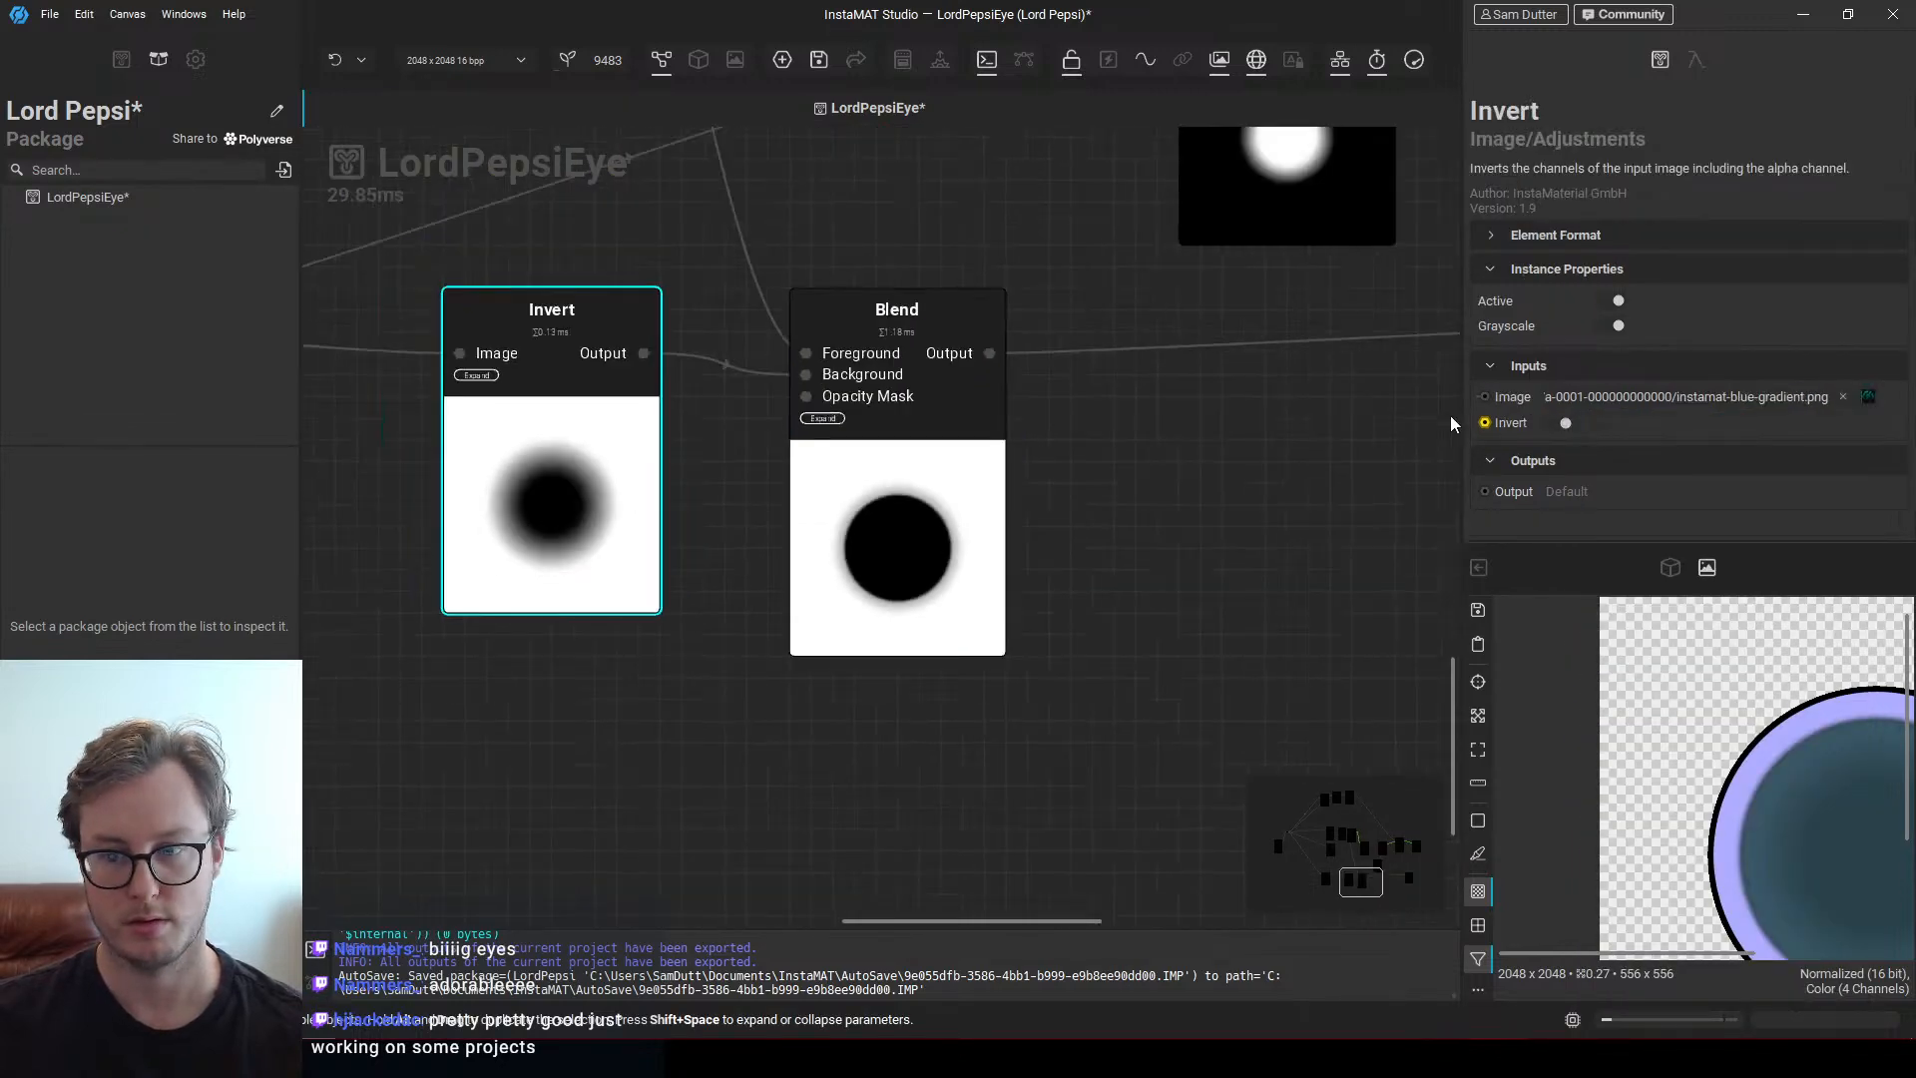
{"action": "middle_click_drag", "start_coordinate": [629, 522], "coordinate": [645, 524]}
{"action": "scroll", "coordinate": [645, 524], "scroll_direction": "down", "scroll_amount": 3}
{"action": "scroll", "coordinate": [840, 638], "scroll_direction": "down", "scroll_amount": 2}
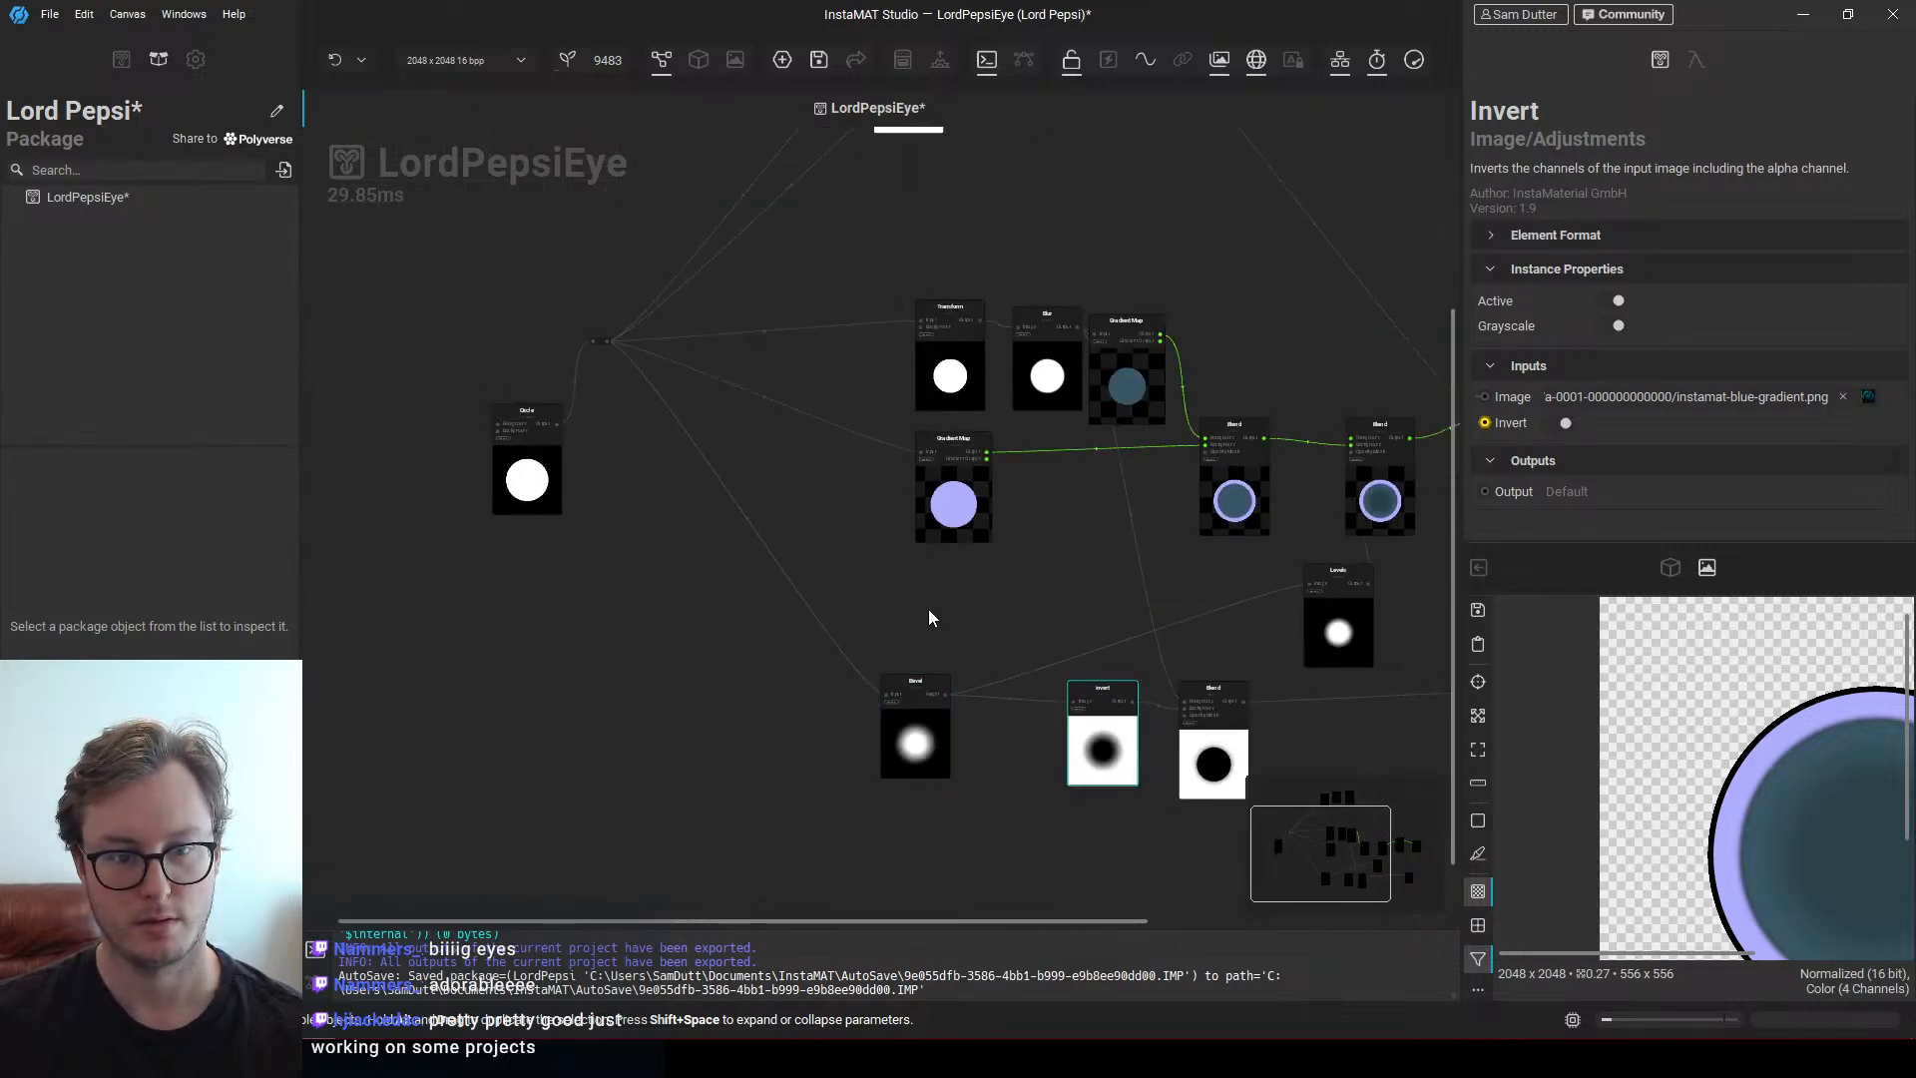
{"action": "scroll", "coordinate": [798, 654], "scroll_direction": "up", "scroll_amount": 3}
{"action": "left_click", "coordinate": [798, 679]}
{"action": "scroll", "coordinate": [1653, 434], "scroll_direction": "down", "scroll_amount": 2}
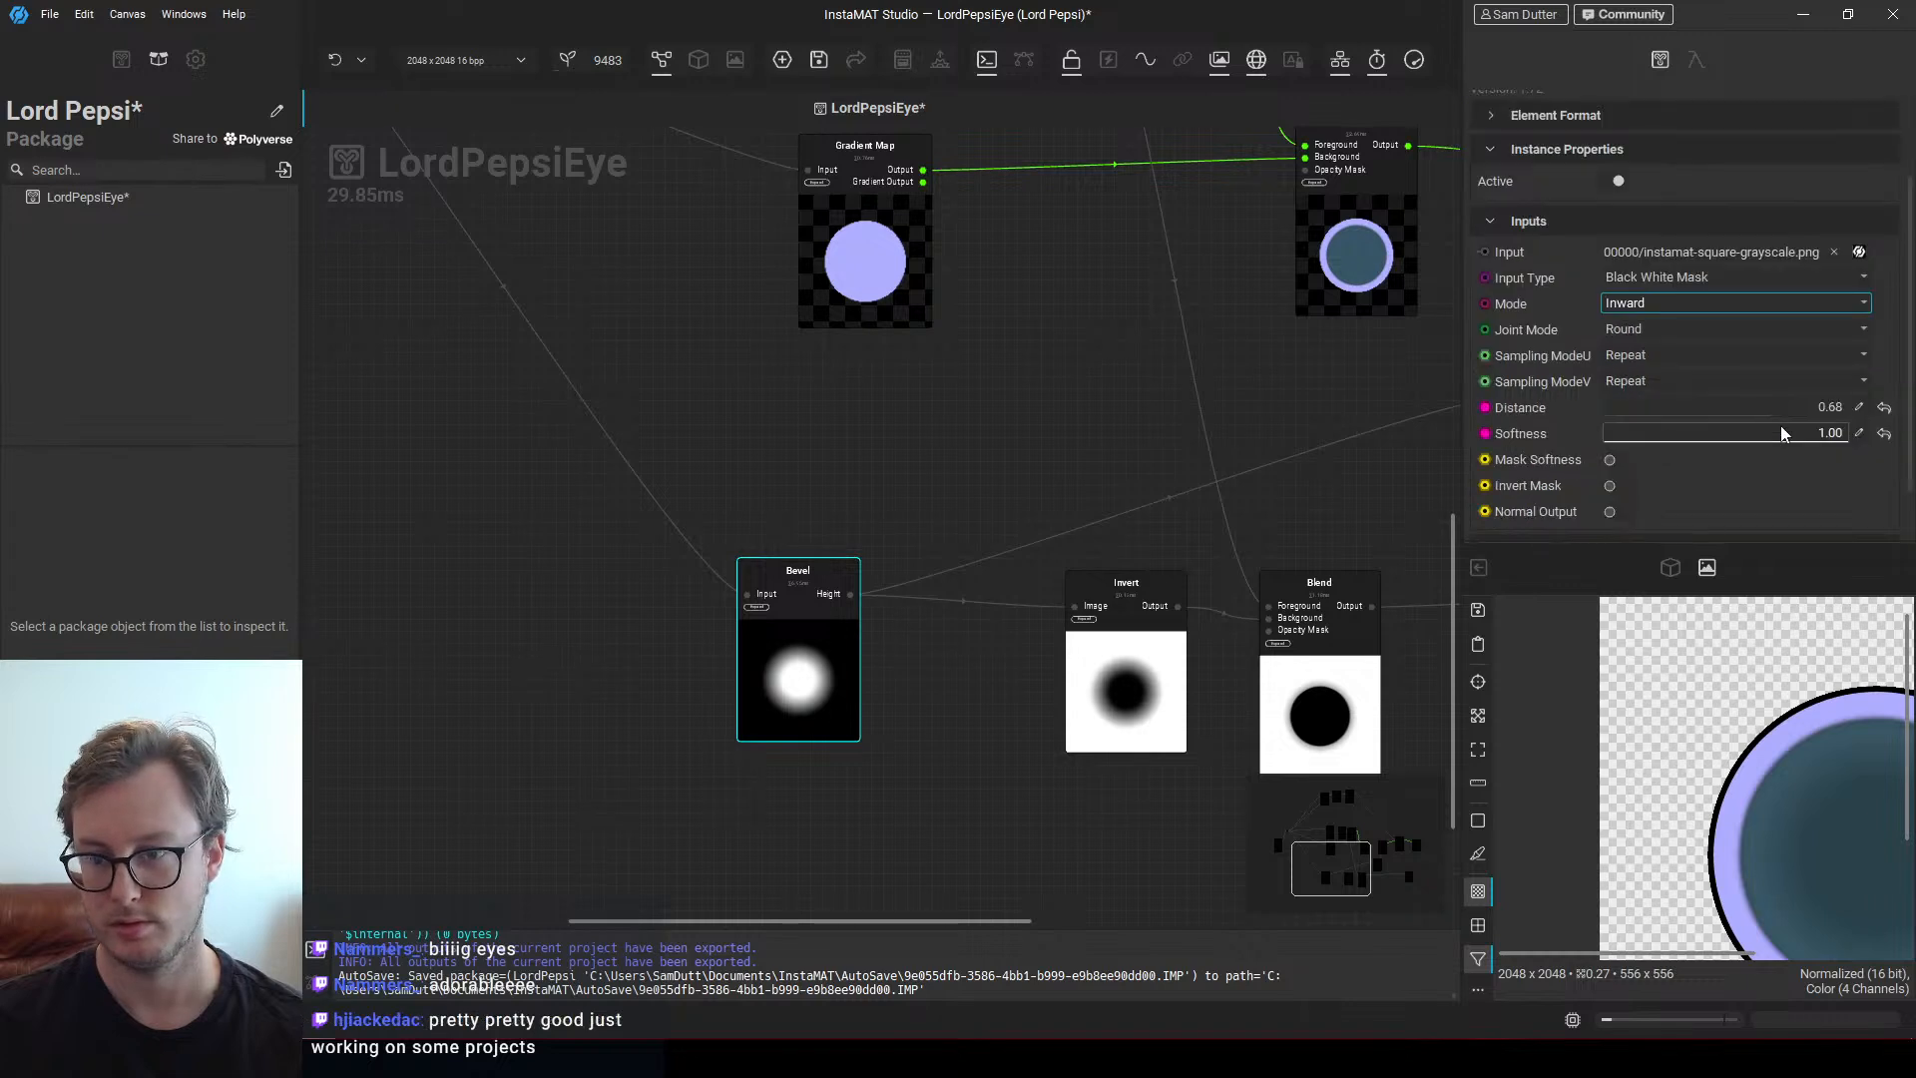
{"action": "left_click", "coordinate": [1775, 406]}
{"action": "left_click_drag", "start_coordinate": [1763, 397], "coordinate": [1702, 391]}
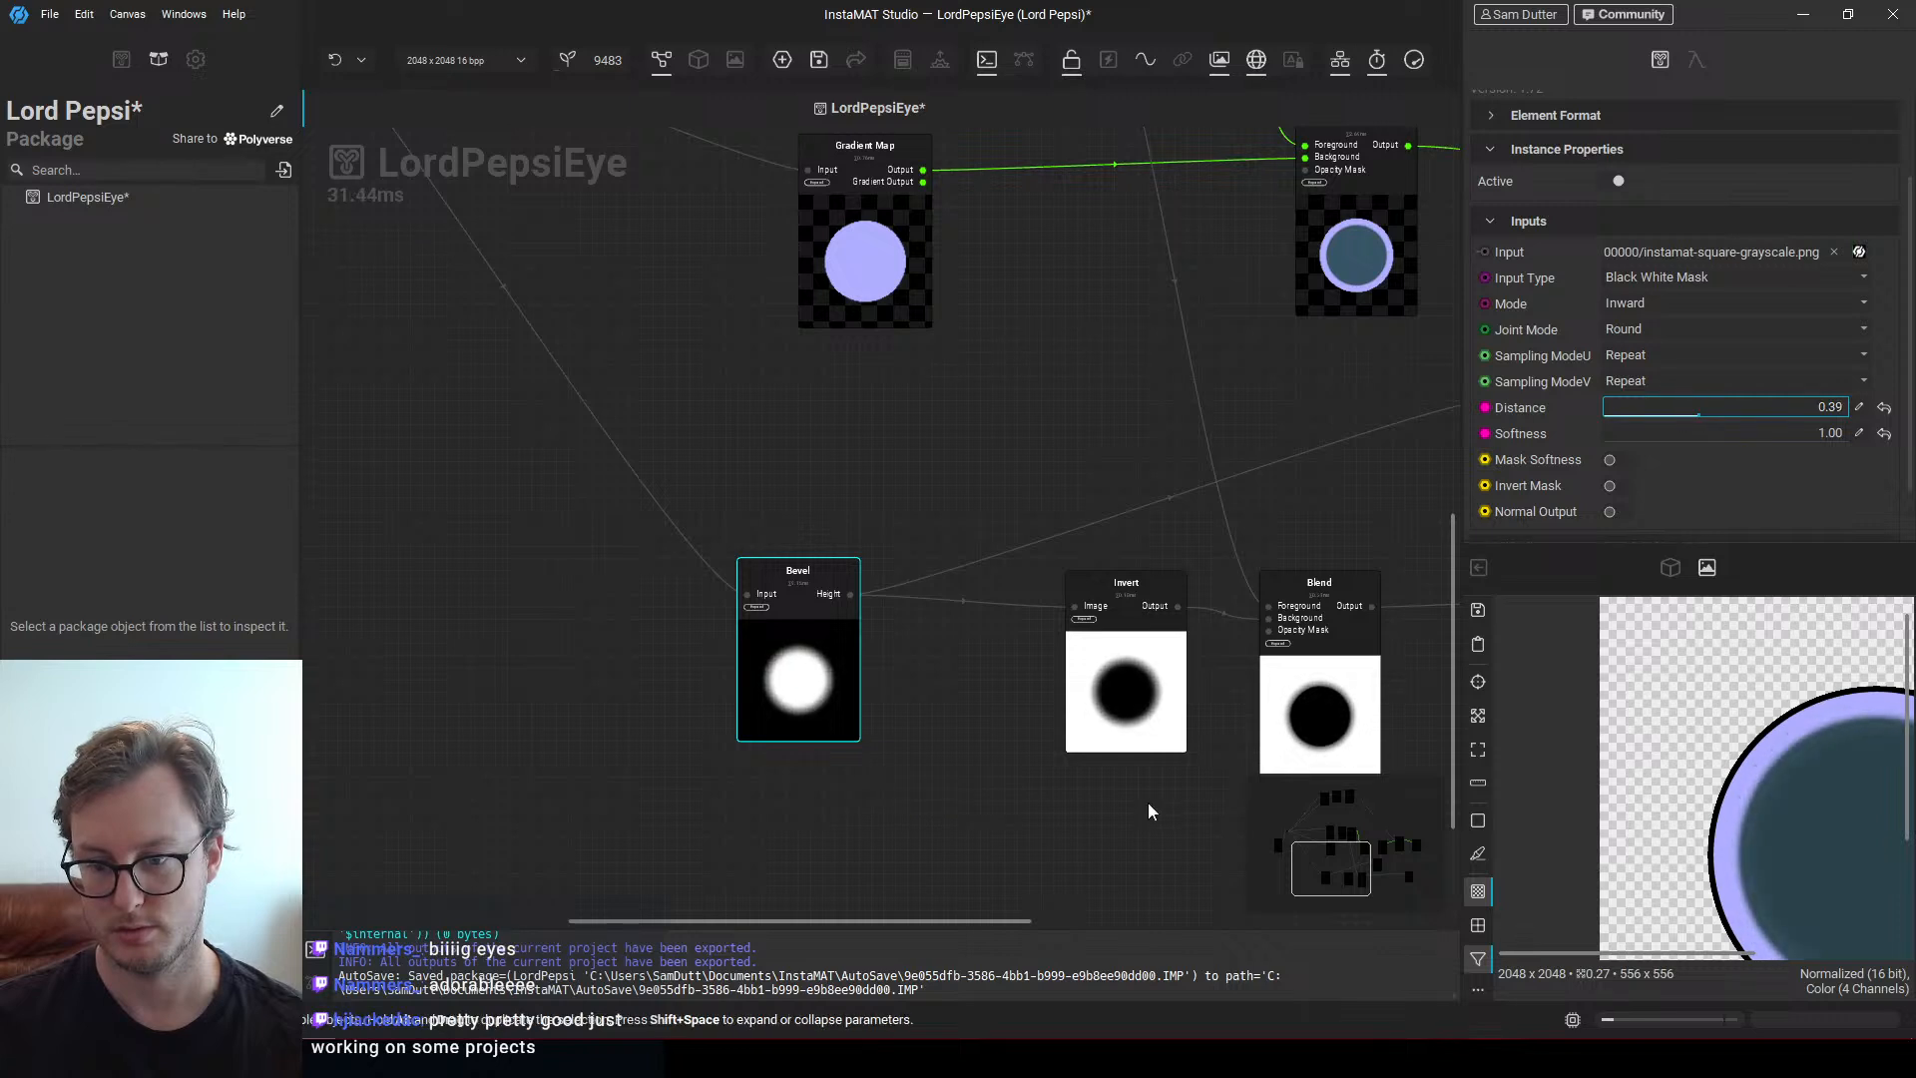
Preview the Subtract Blend, set the Bevel's Distance to 0.29 and save the package
{"action": "left_click", "coordinate": [1282, 721]}
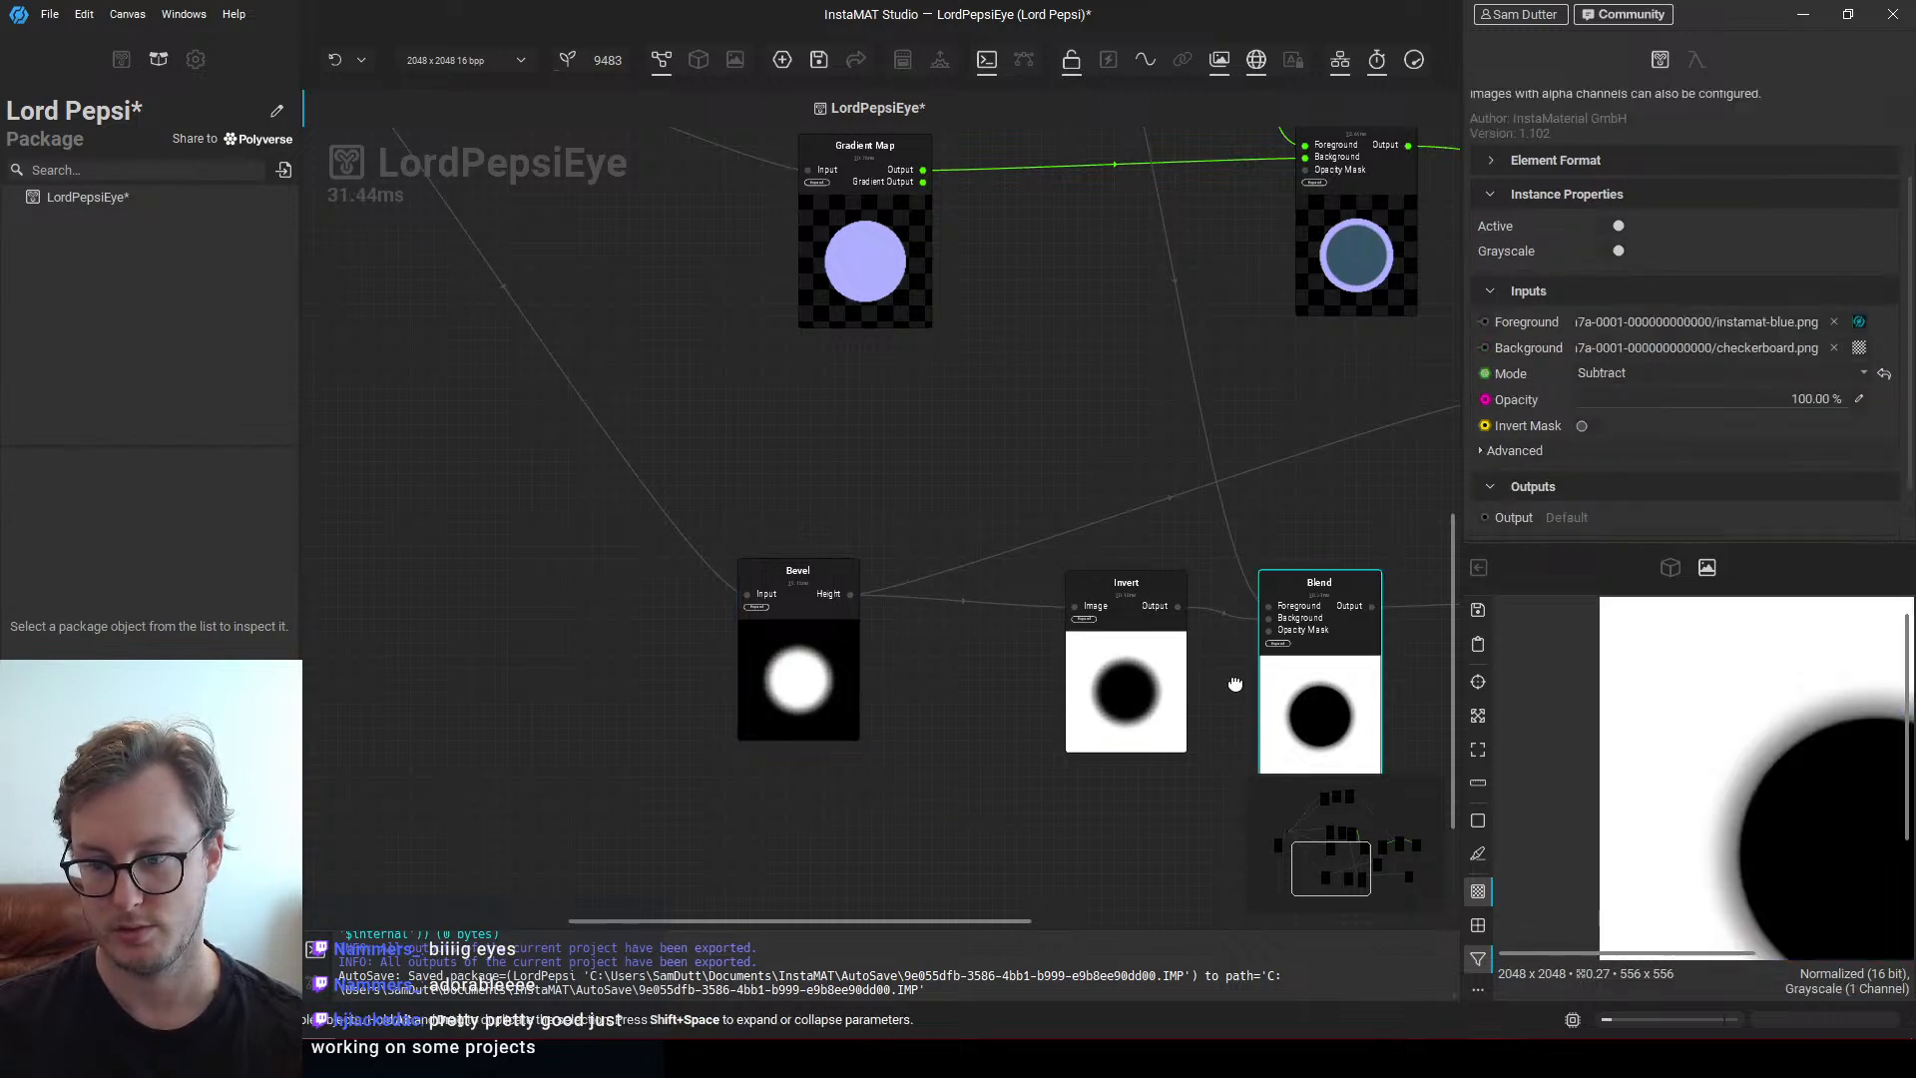
{"action": "middle_click_drag", "start_coordinate": [1235, 684], "coordinate": [1039, 667]}
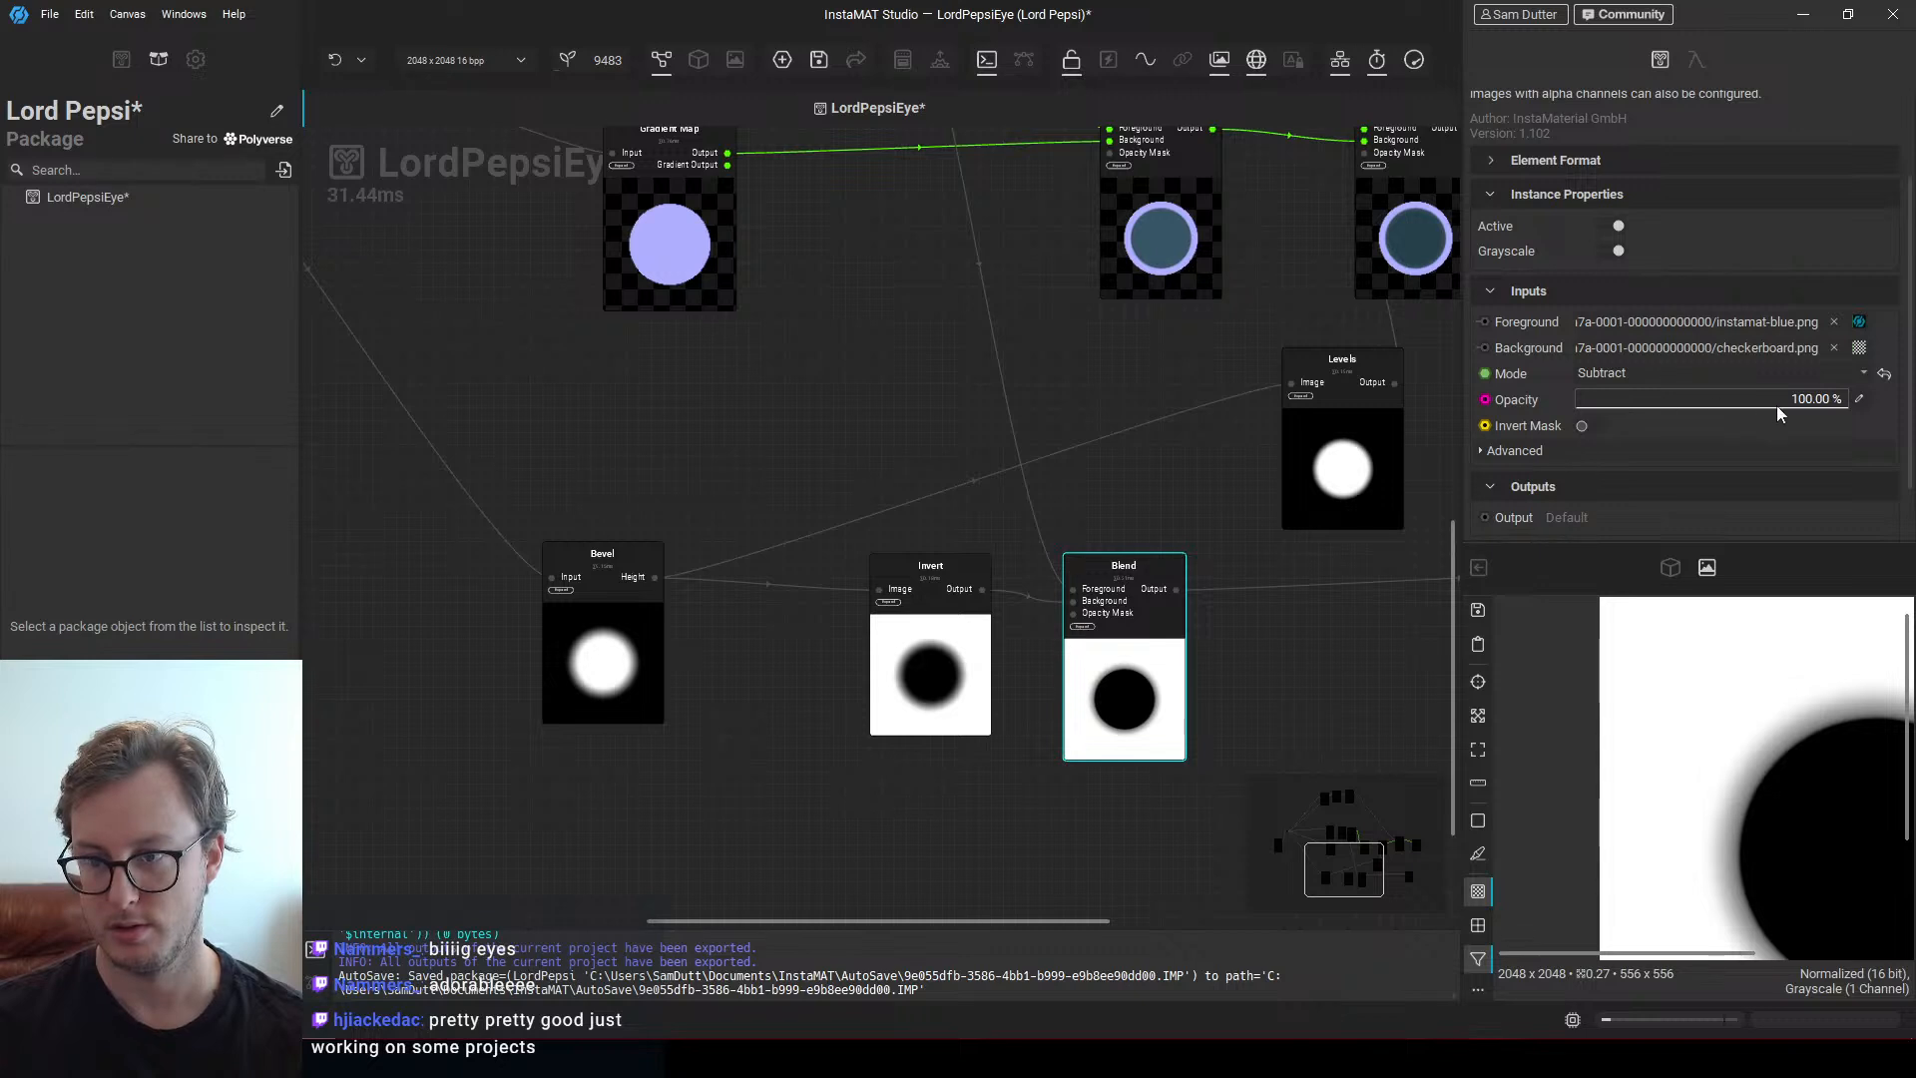
{"action": "left_click", "coordinate": [599, 678]}
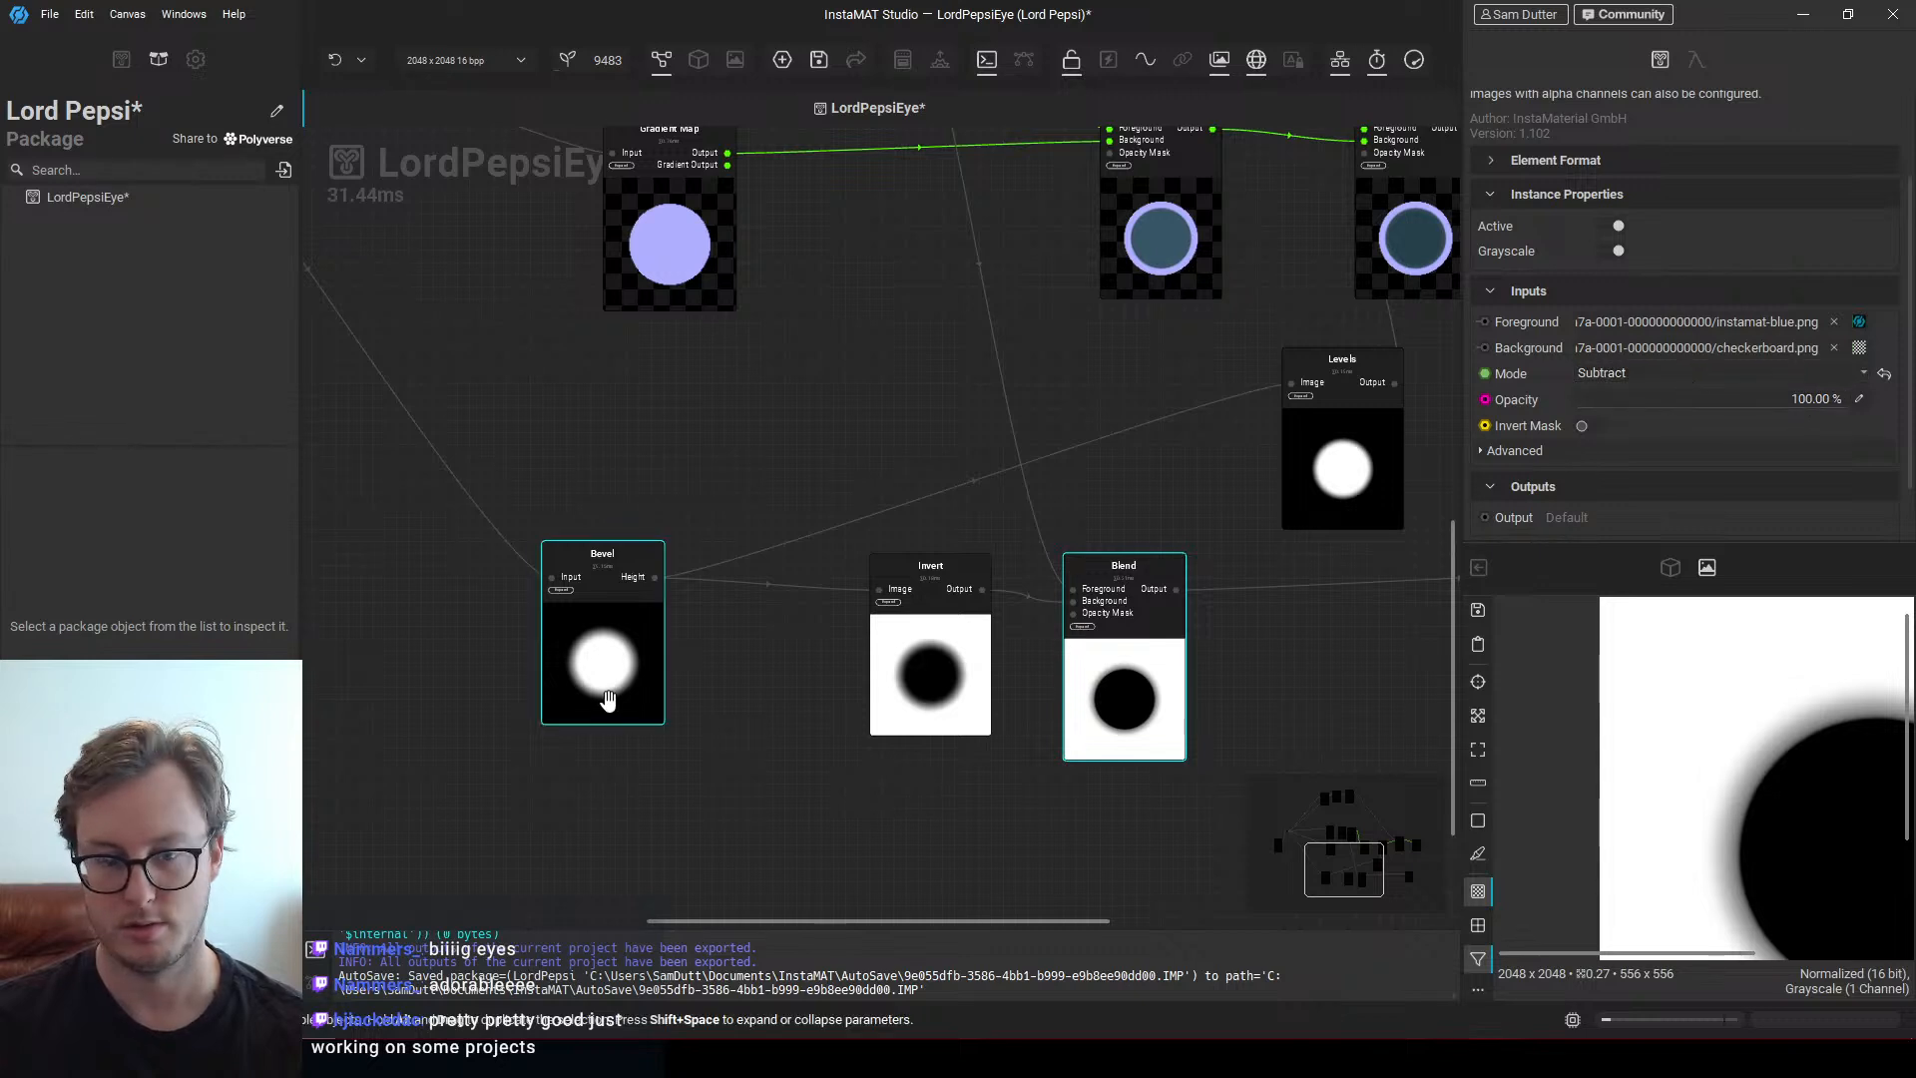
{"action": "left_click_drag", "start_coordinate": [1720, 411], "coordinate": [1674, 439]}
{"action": "scroll", "coordinate": [801, 607], "scroll_direction": "down", "scroll_amount": 1}
{"action": "key", "text": "ctrl+s"}
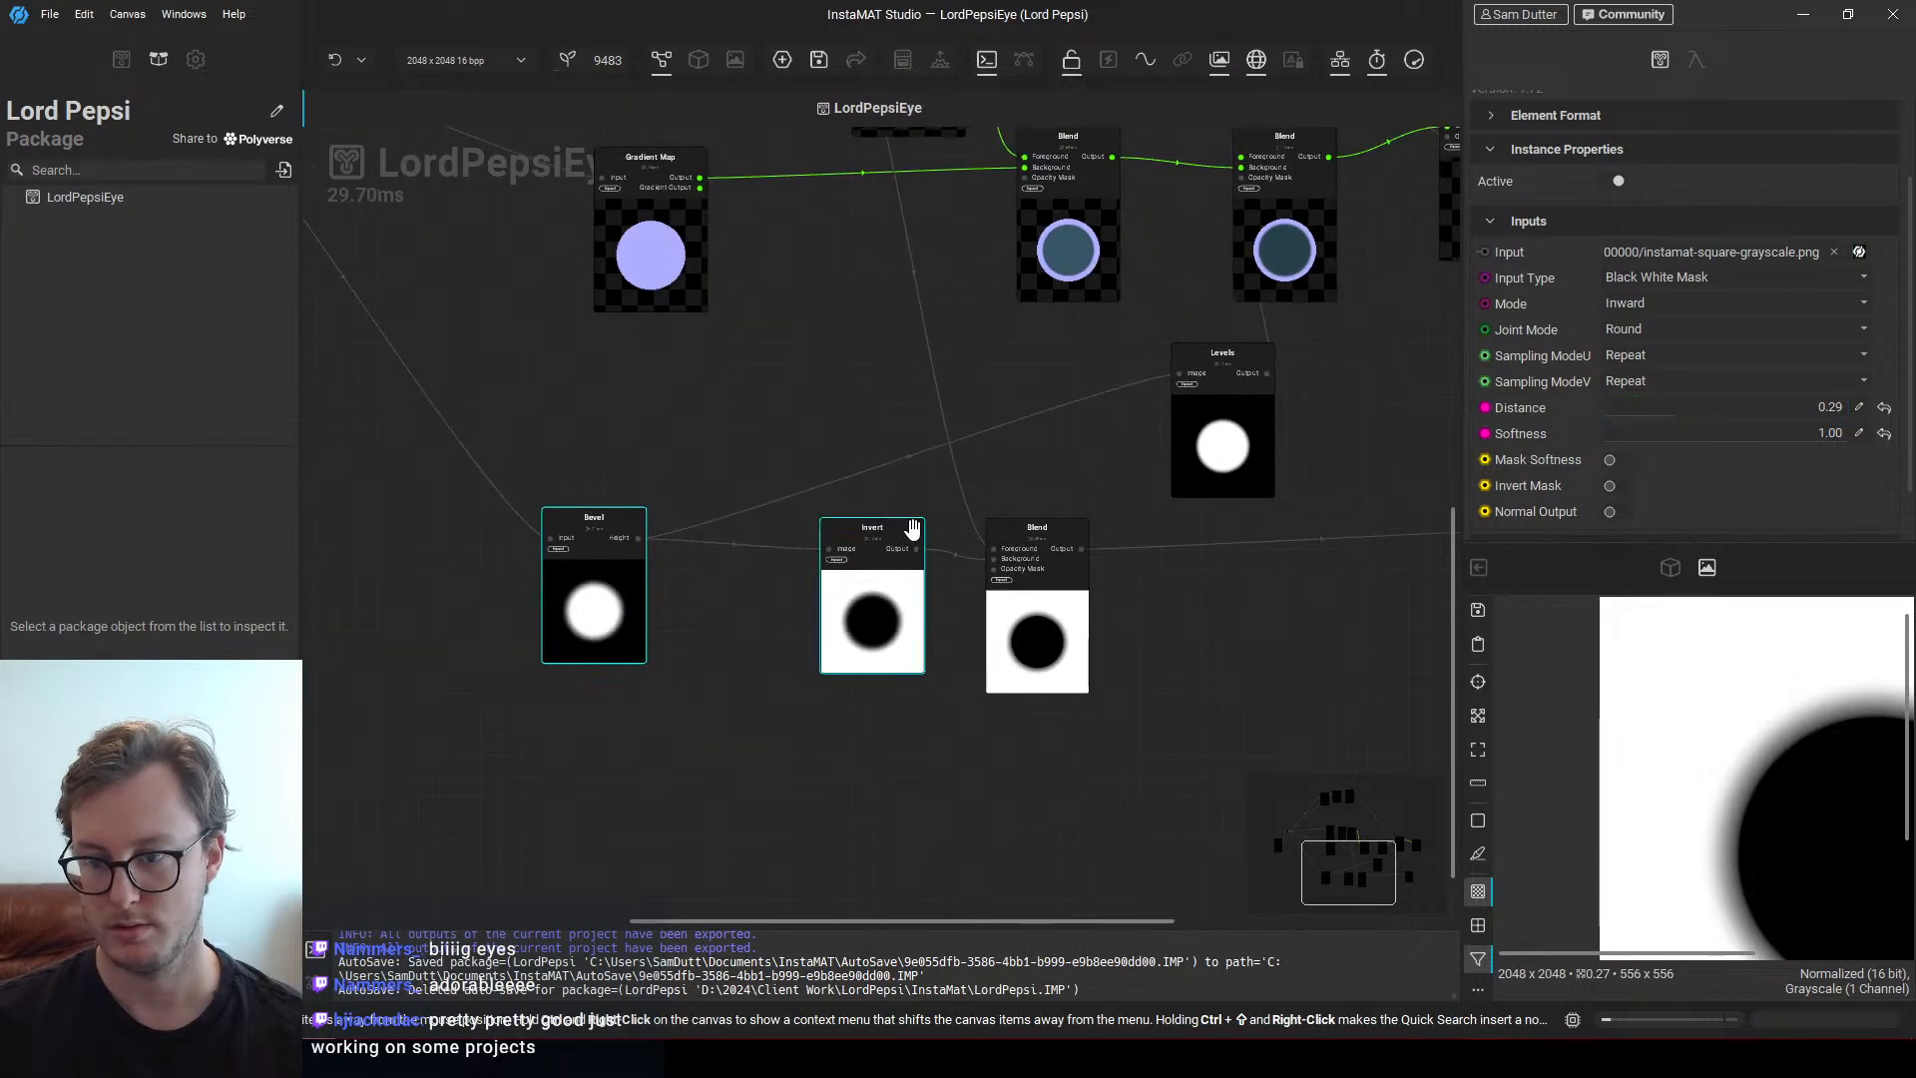
Set the Bevel's Softness to 0.00 and save the package again
{"action": "middle_click_drag", "start_coordinate": [704, 648], "coordinate": [716, 645]}
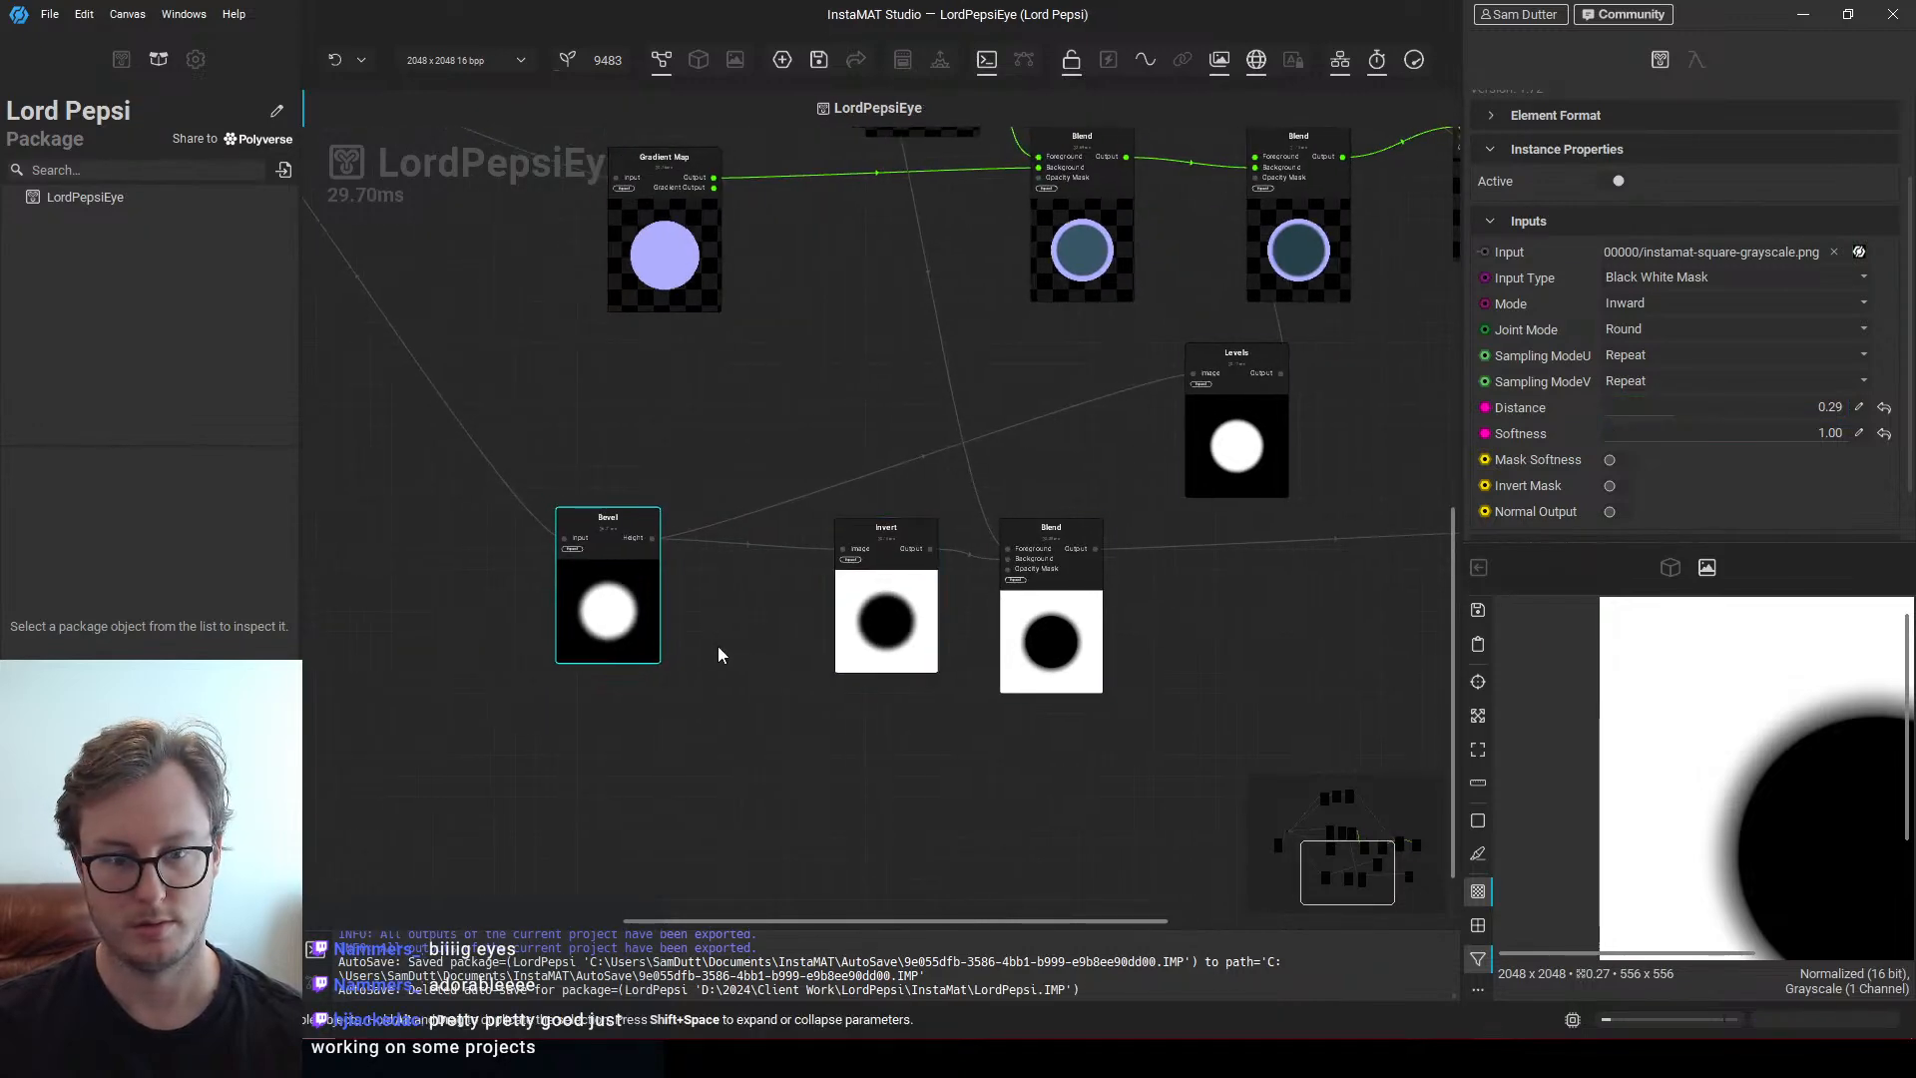
{"action": "middle_click_drag", "start_coordinate": [565, 626], "coordinate": [630, 626]}
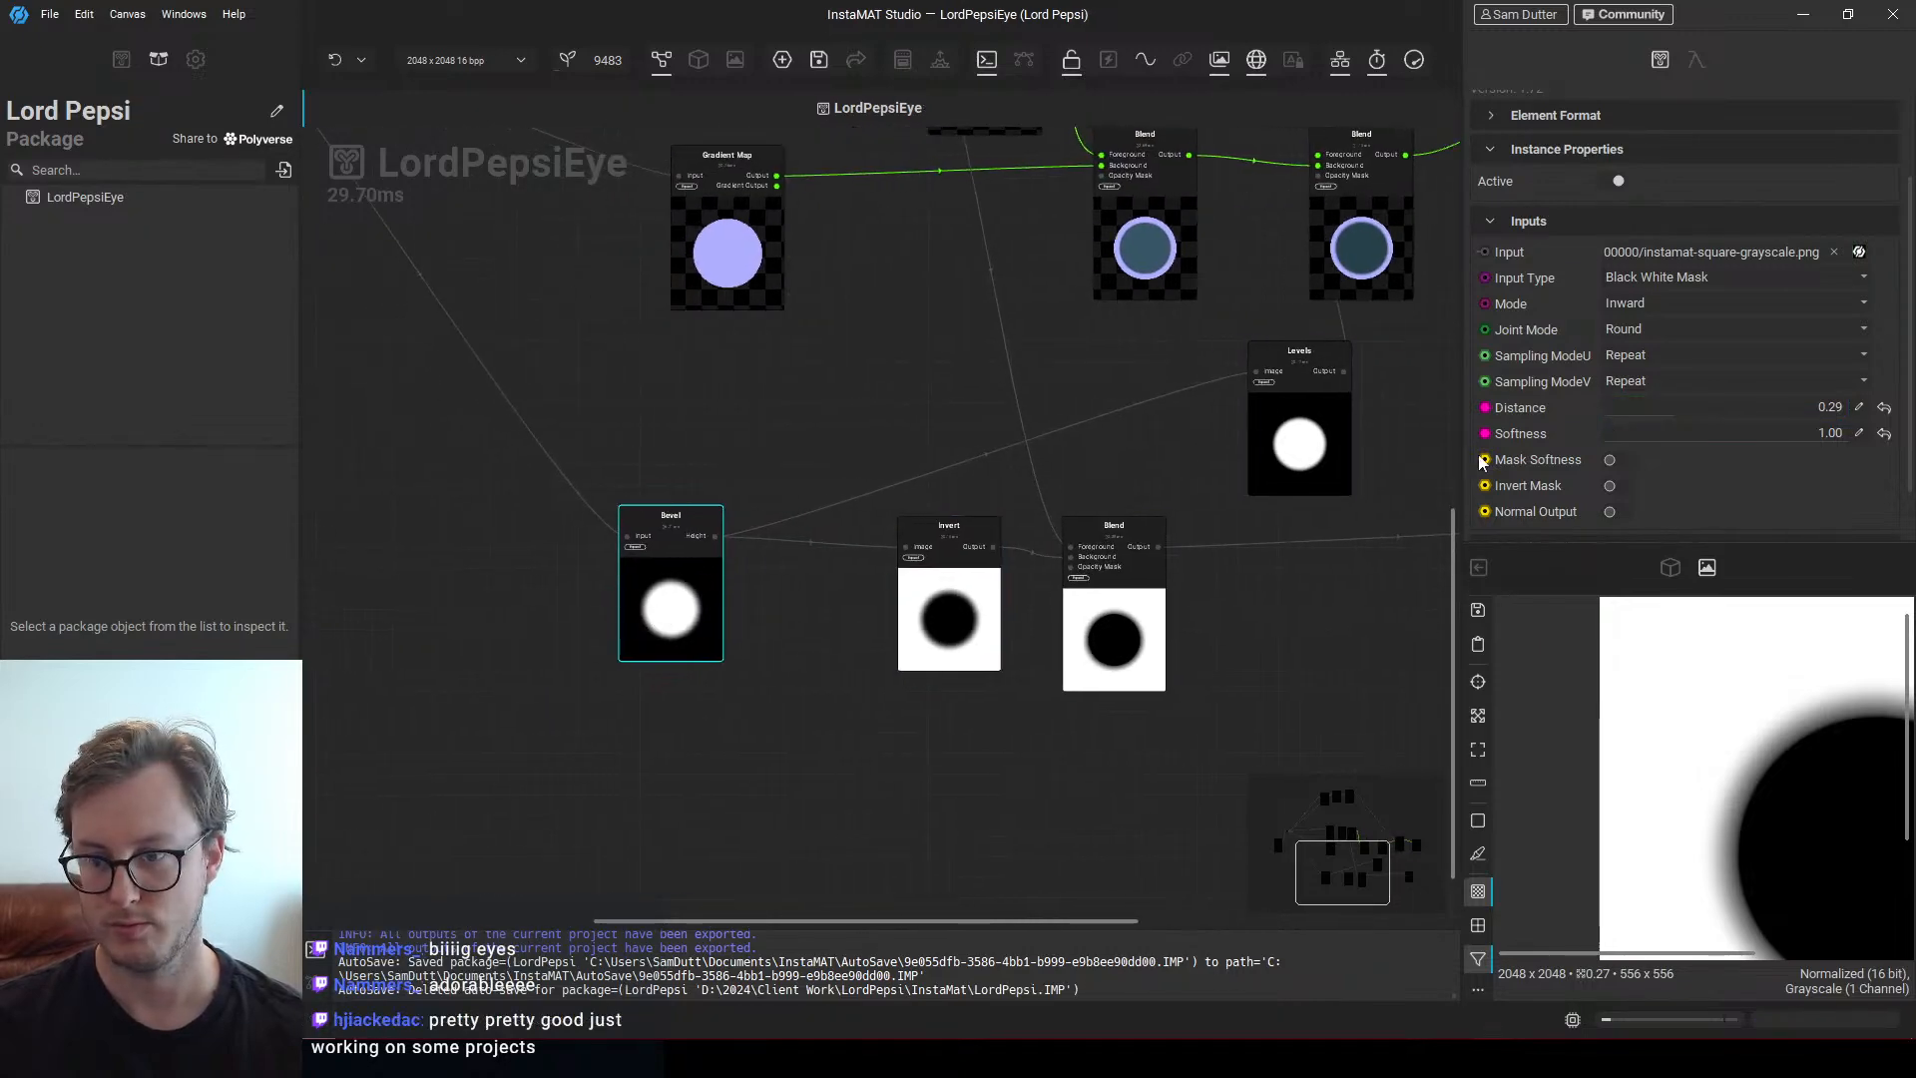
{"action": "left_click_drag", "start_coordinate": [1751, 432], "coordinate": [1783, 455]}
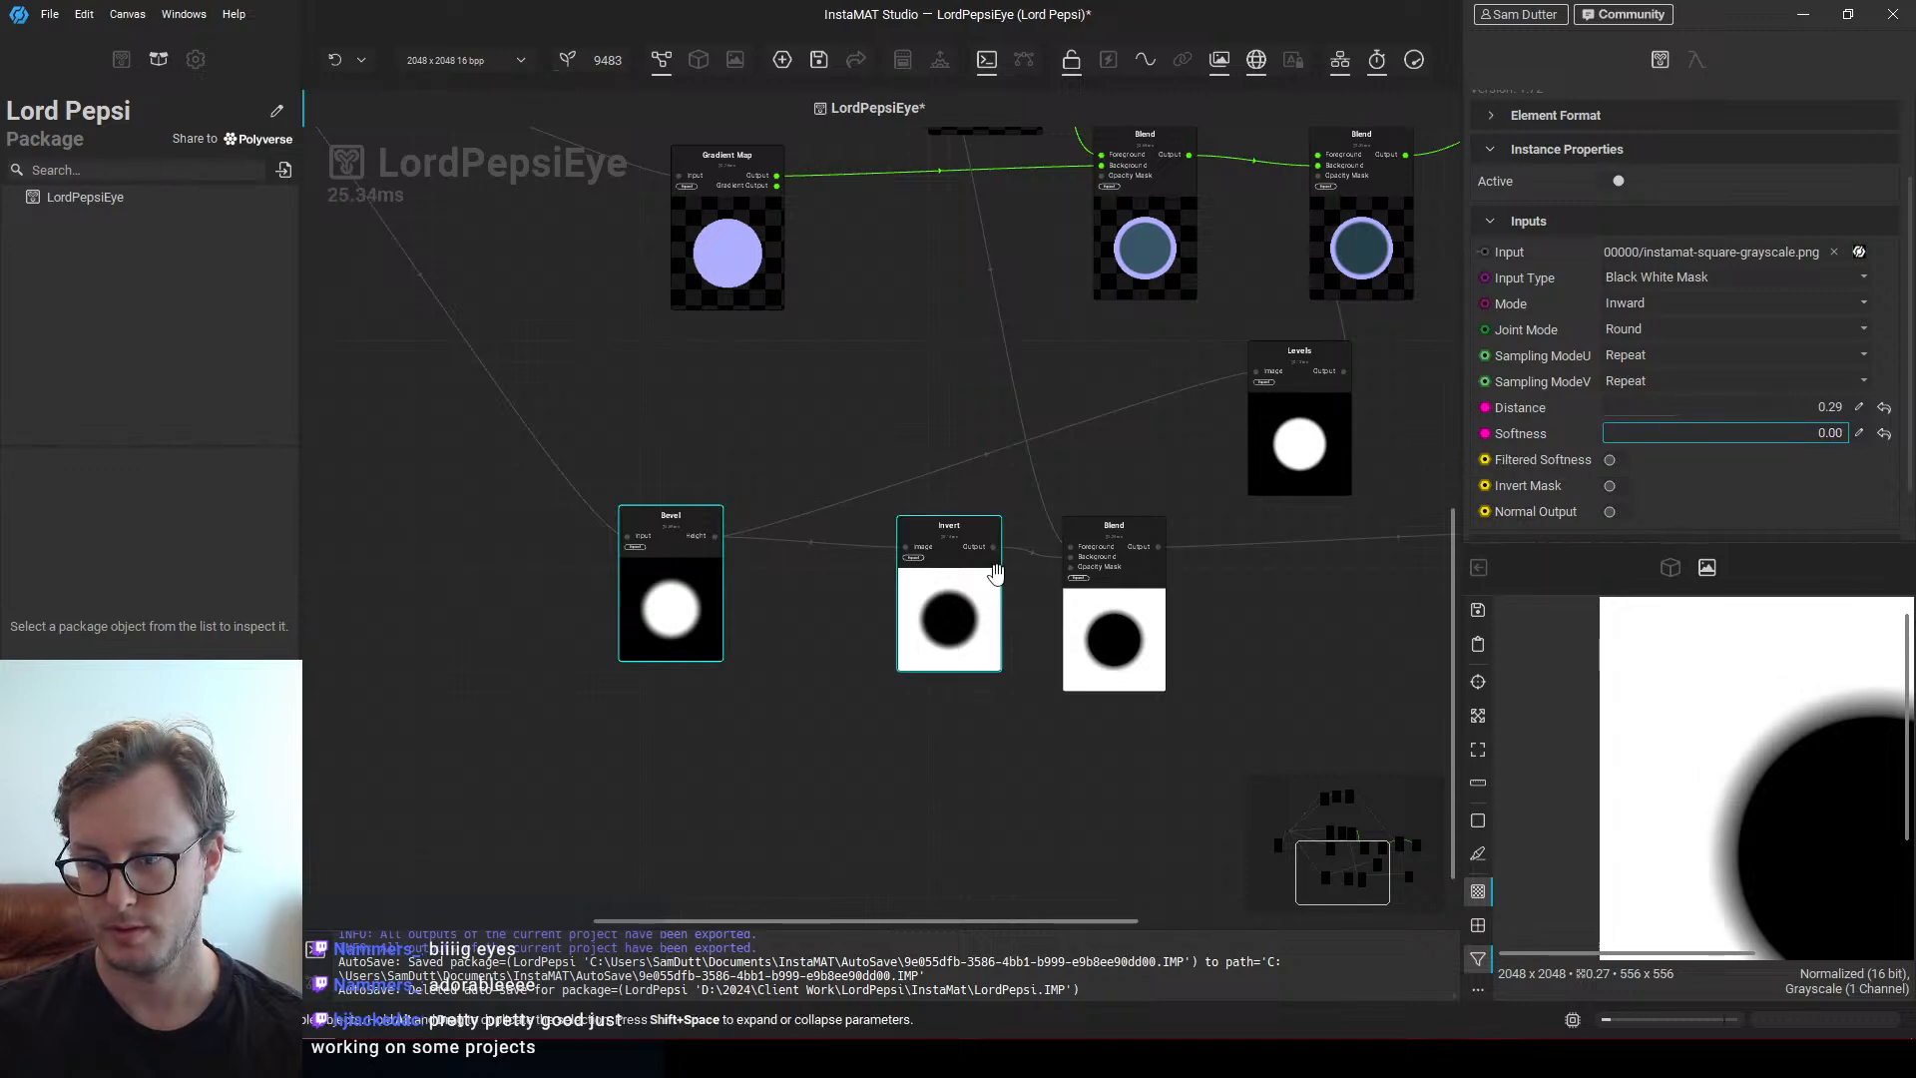
{"action": "key", "text": "ctrl+s"}
Export the revised eye's BaseColor and Height images with the Eyes template
{"action": "left_click", "coordinate": [49, 14]}
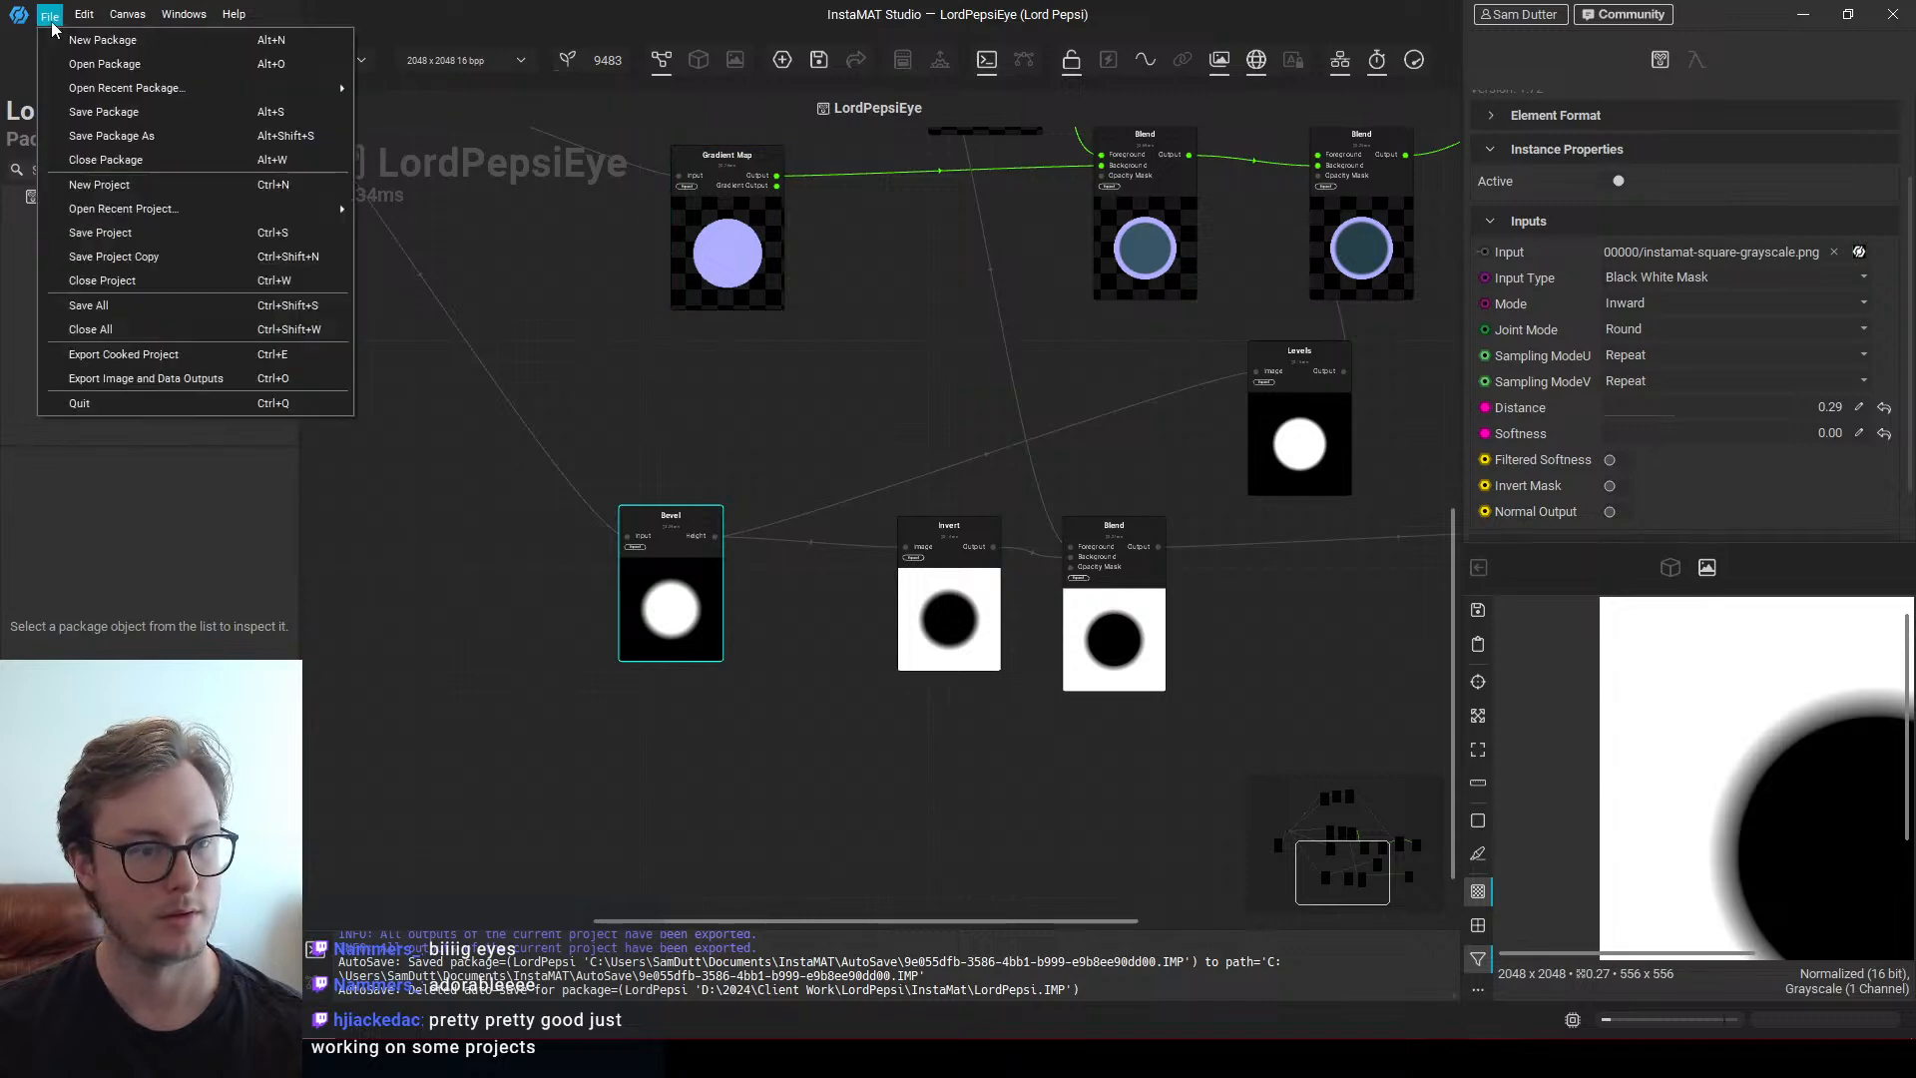
{"action": "left_click", "coordinate": [136, 385]}
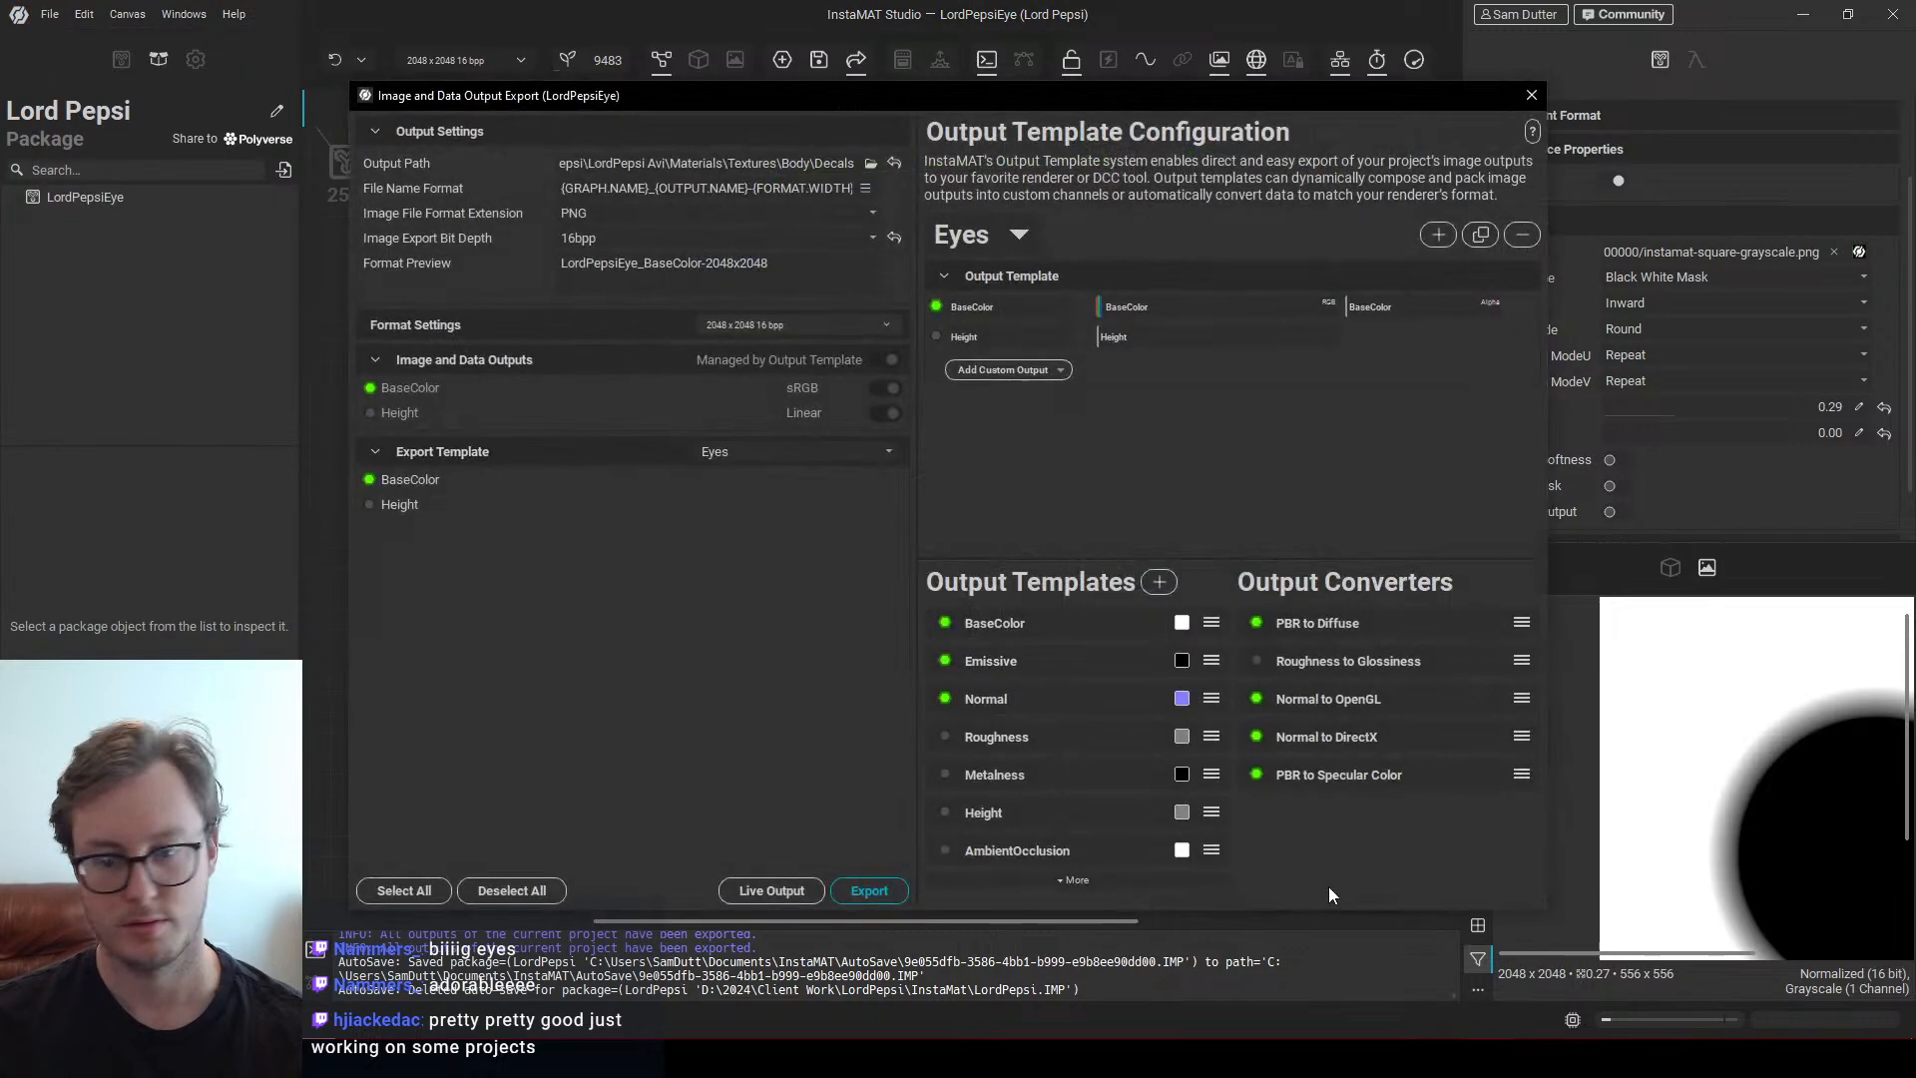
{"action": "left_click", "coordinate": [891, 890]}
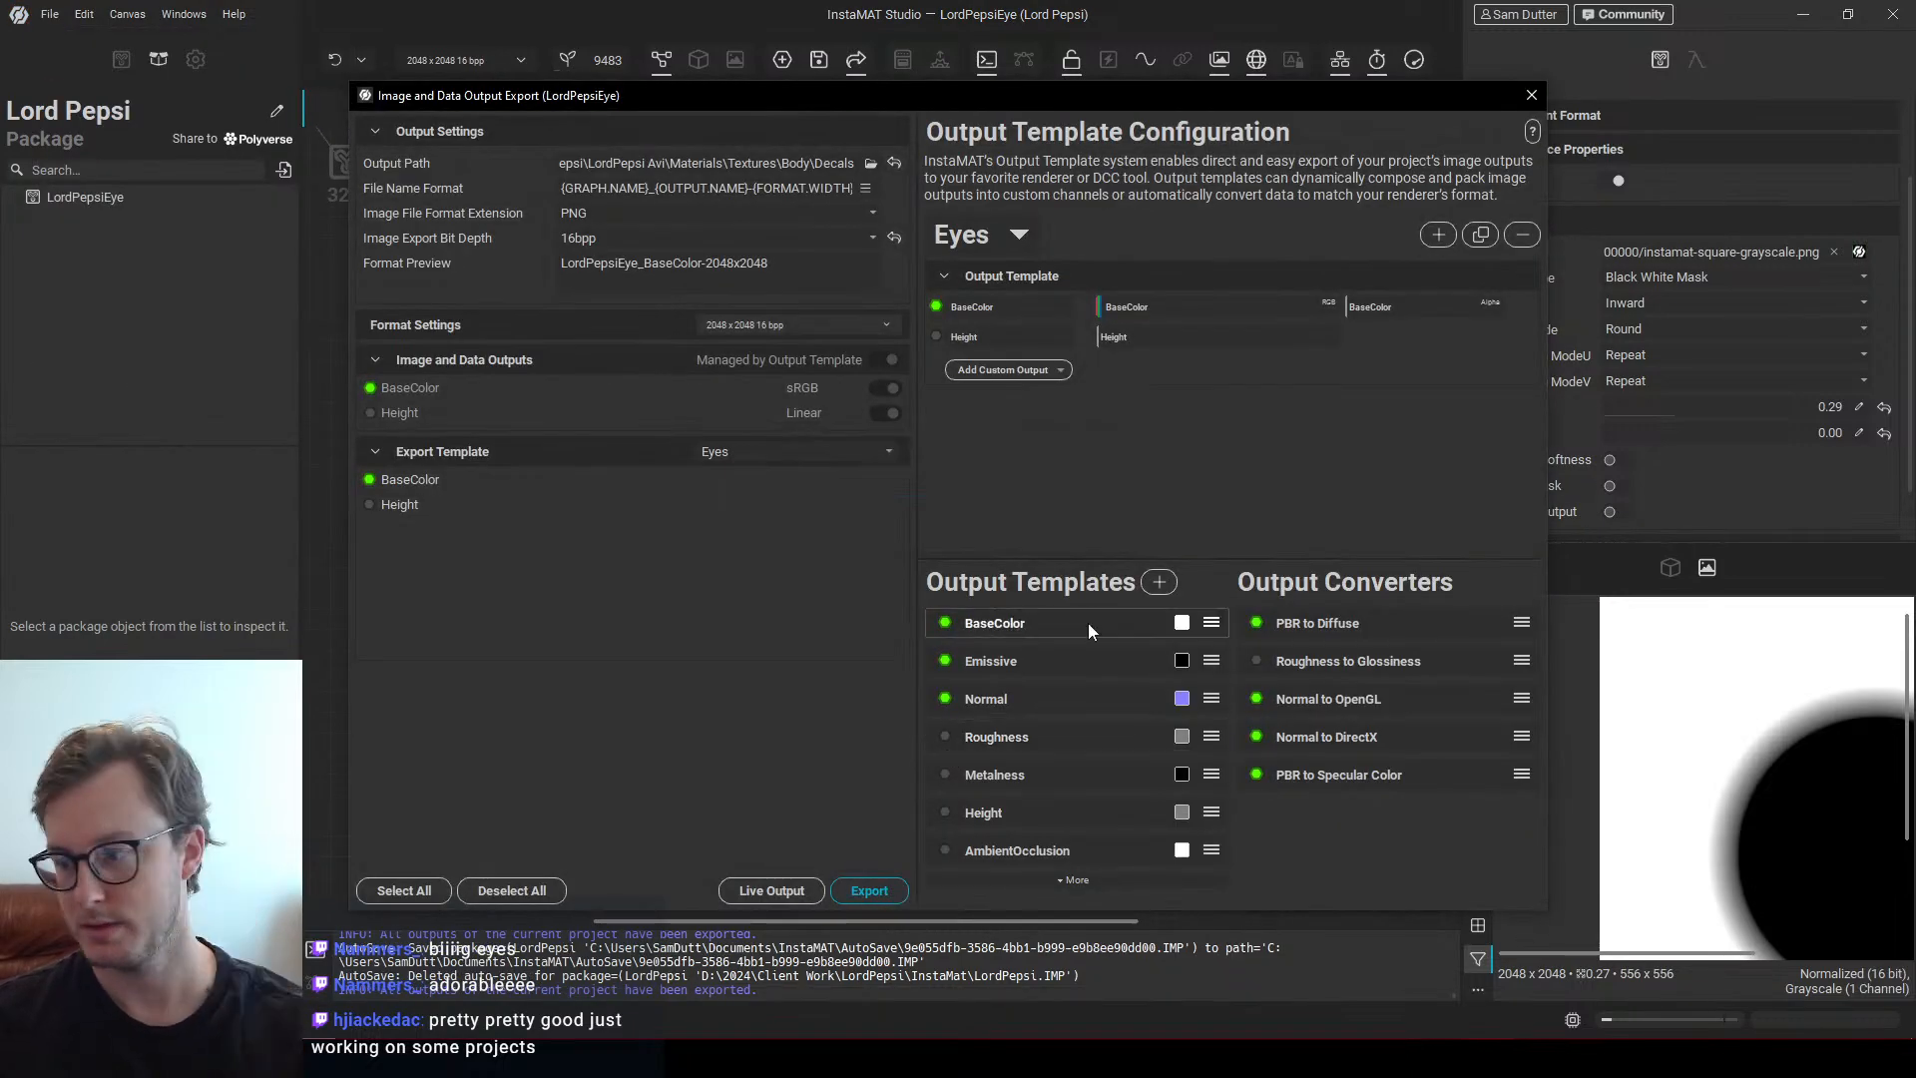
Switch to Unity, lower the Parallax Heightmapping strength to 0.079 and check the eye's depth from several angles
{"action": "key", "text": "alt+Tab"}
{"action": "scroll", "coordinate": [513, 605], "scroll_direction": "down", "scroll_amount": 3}
{"action": "left_click_drag", "start_coordinate": [558, 573], "coordinate": [808, 469], "text": "alt"}
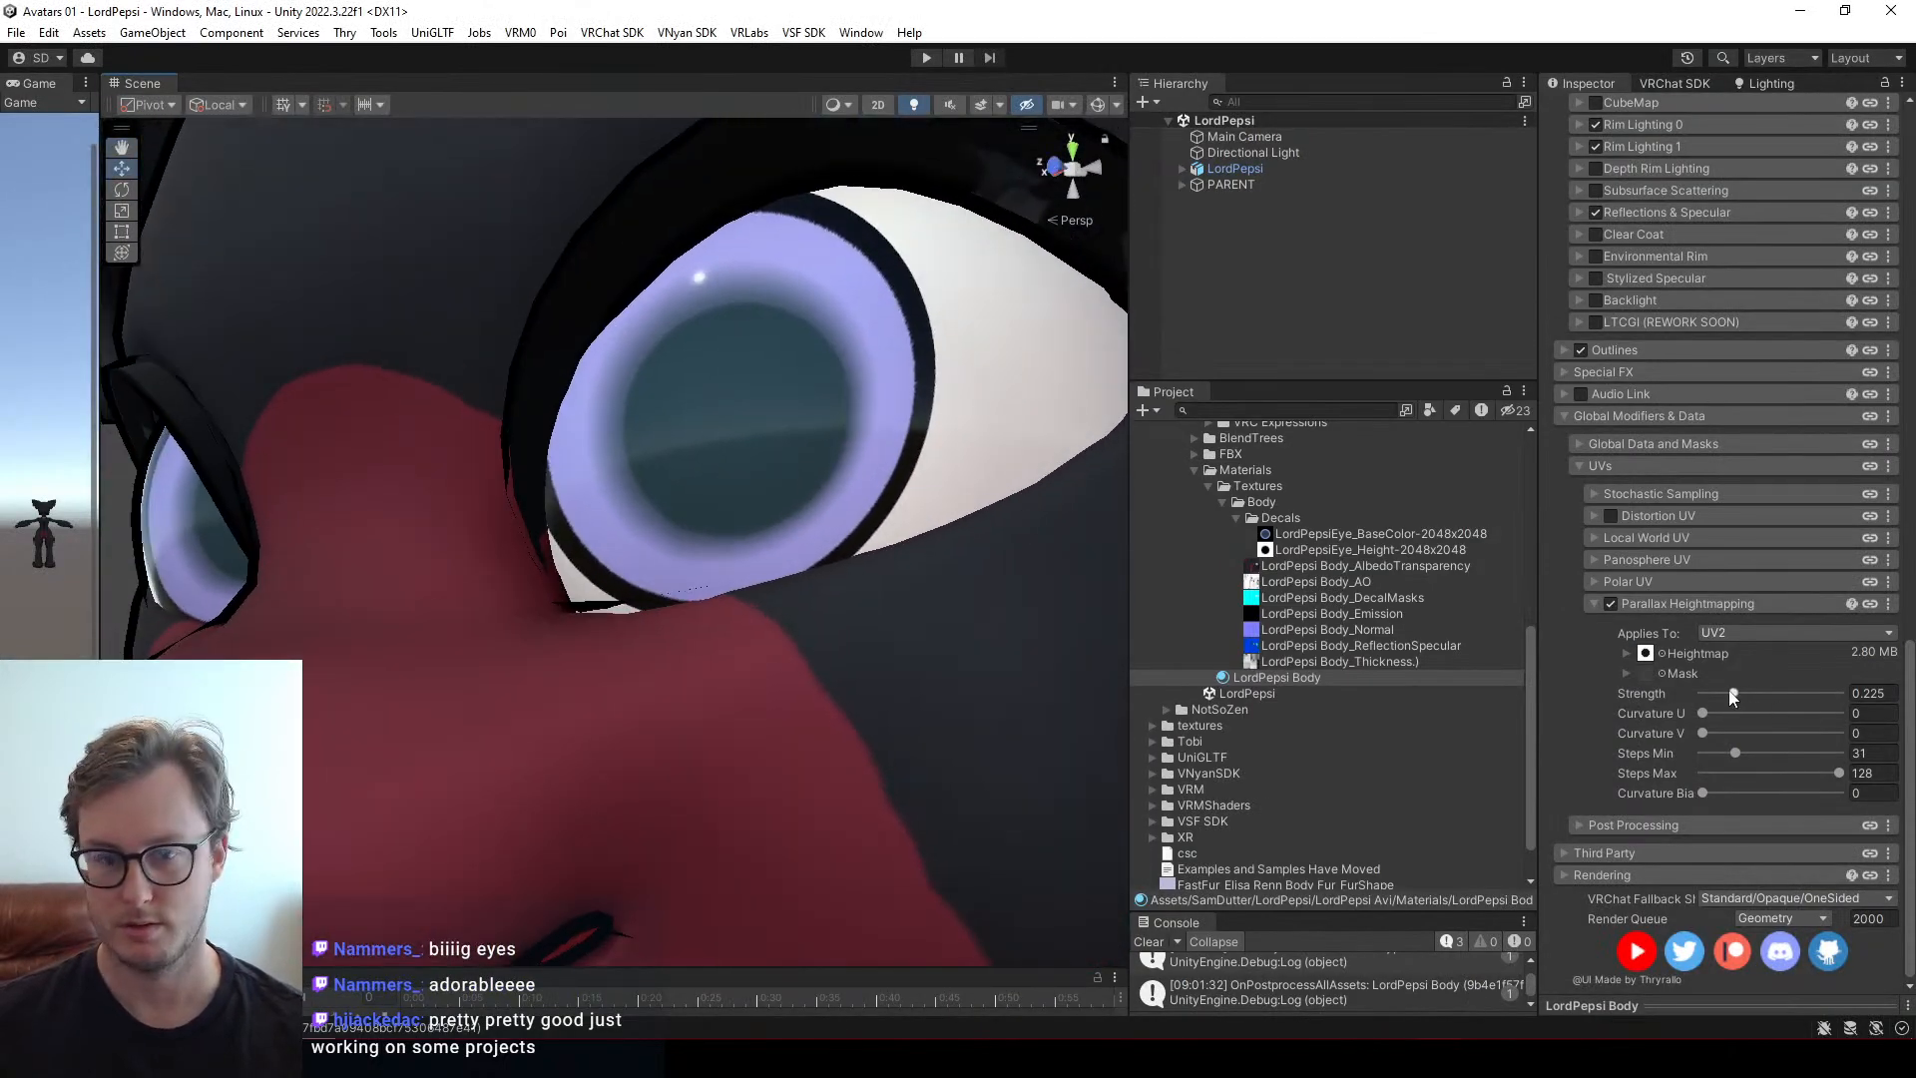
{"action": "mouse_move", "coordinate": [1732, 695]}
{"action": "left_mouse_down"}
{"action": "mouse_move", "coordinate": [1668, 686]}
{"action": "mouse_move", "coordinate": [1709, 692]}
{"action": "left_mouse_up"}
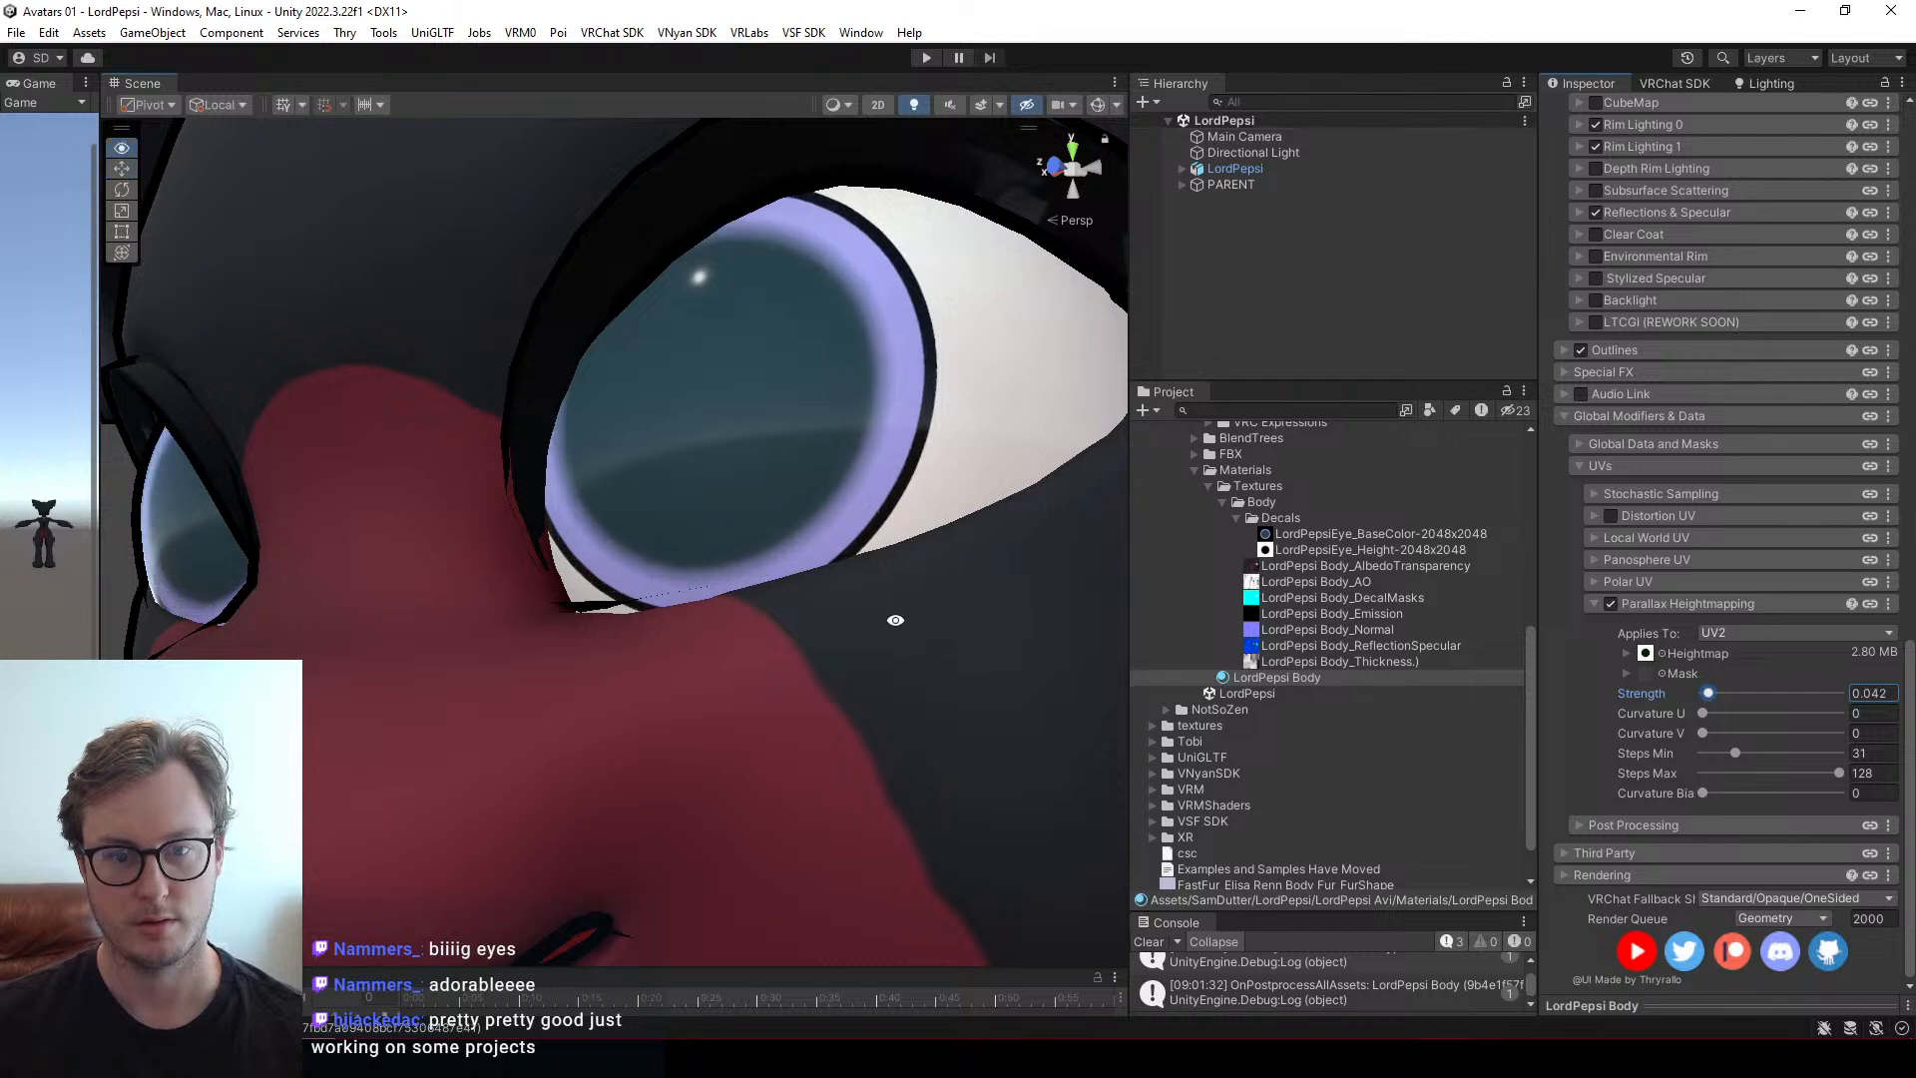
{"action": "left_click_drag", "start_coordinate": [895, 620], "coordinate": [766, 654], "text": "alt"}
{"action": "left_click_drag", "start_coordinate": [1708, 695], "coordinate": [1712, 696]}
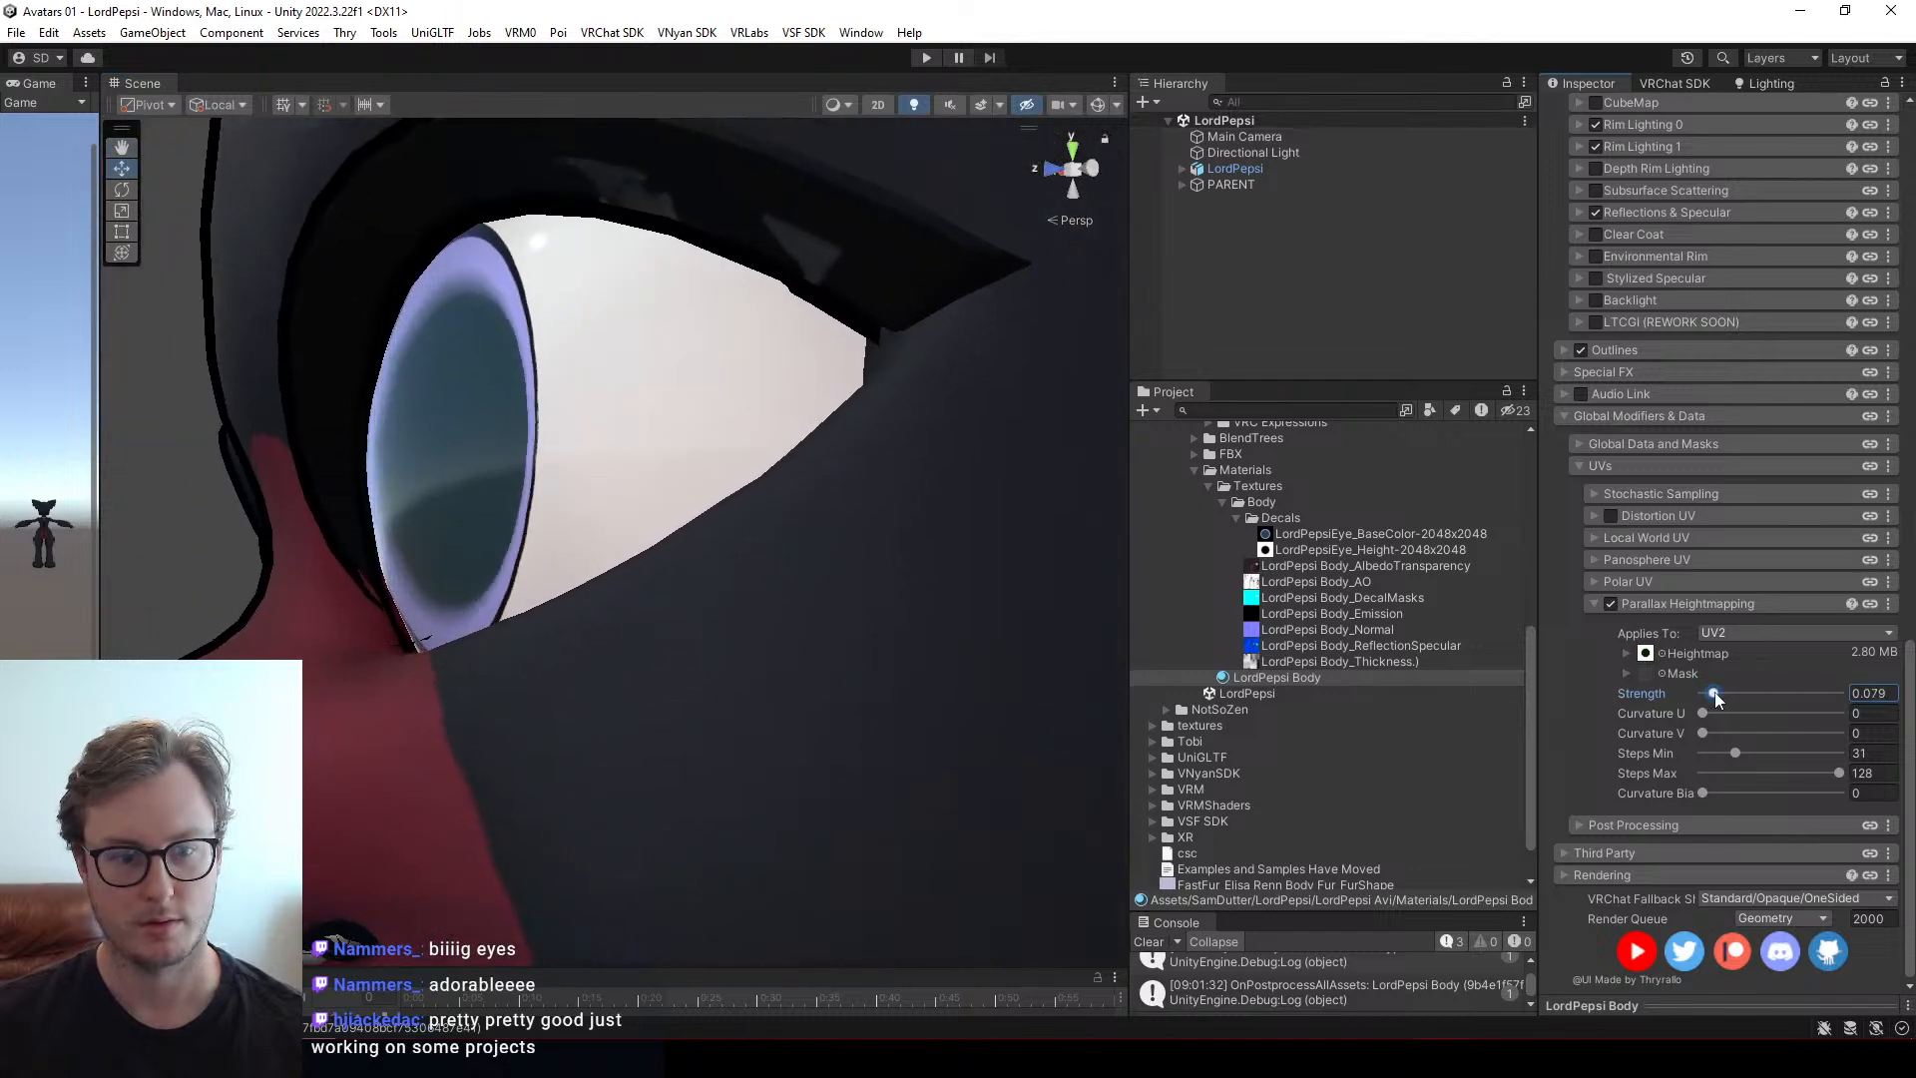
{"action": "left_click_drag", "start_coordinate": [689, 658], "coordinate": [795, 619], "text": "alt"}
Return to InstaMAT Studio, close the export window and shift the Levels node slightly toward the Bevel
{"action": "key", "text": "alt+Tab"}
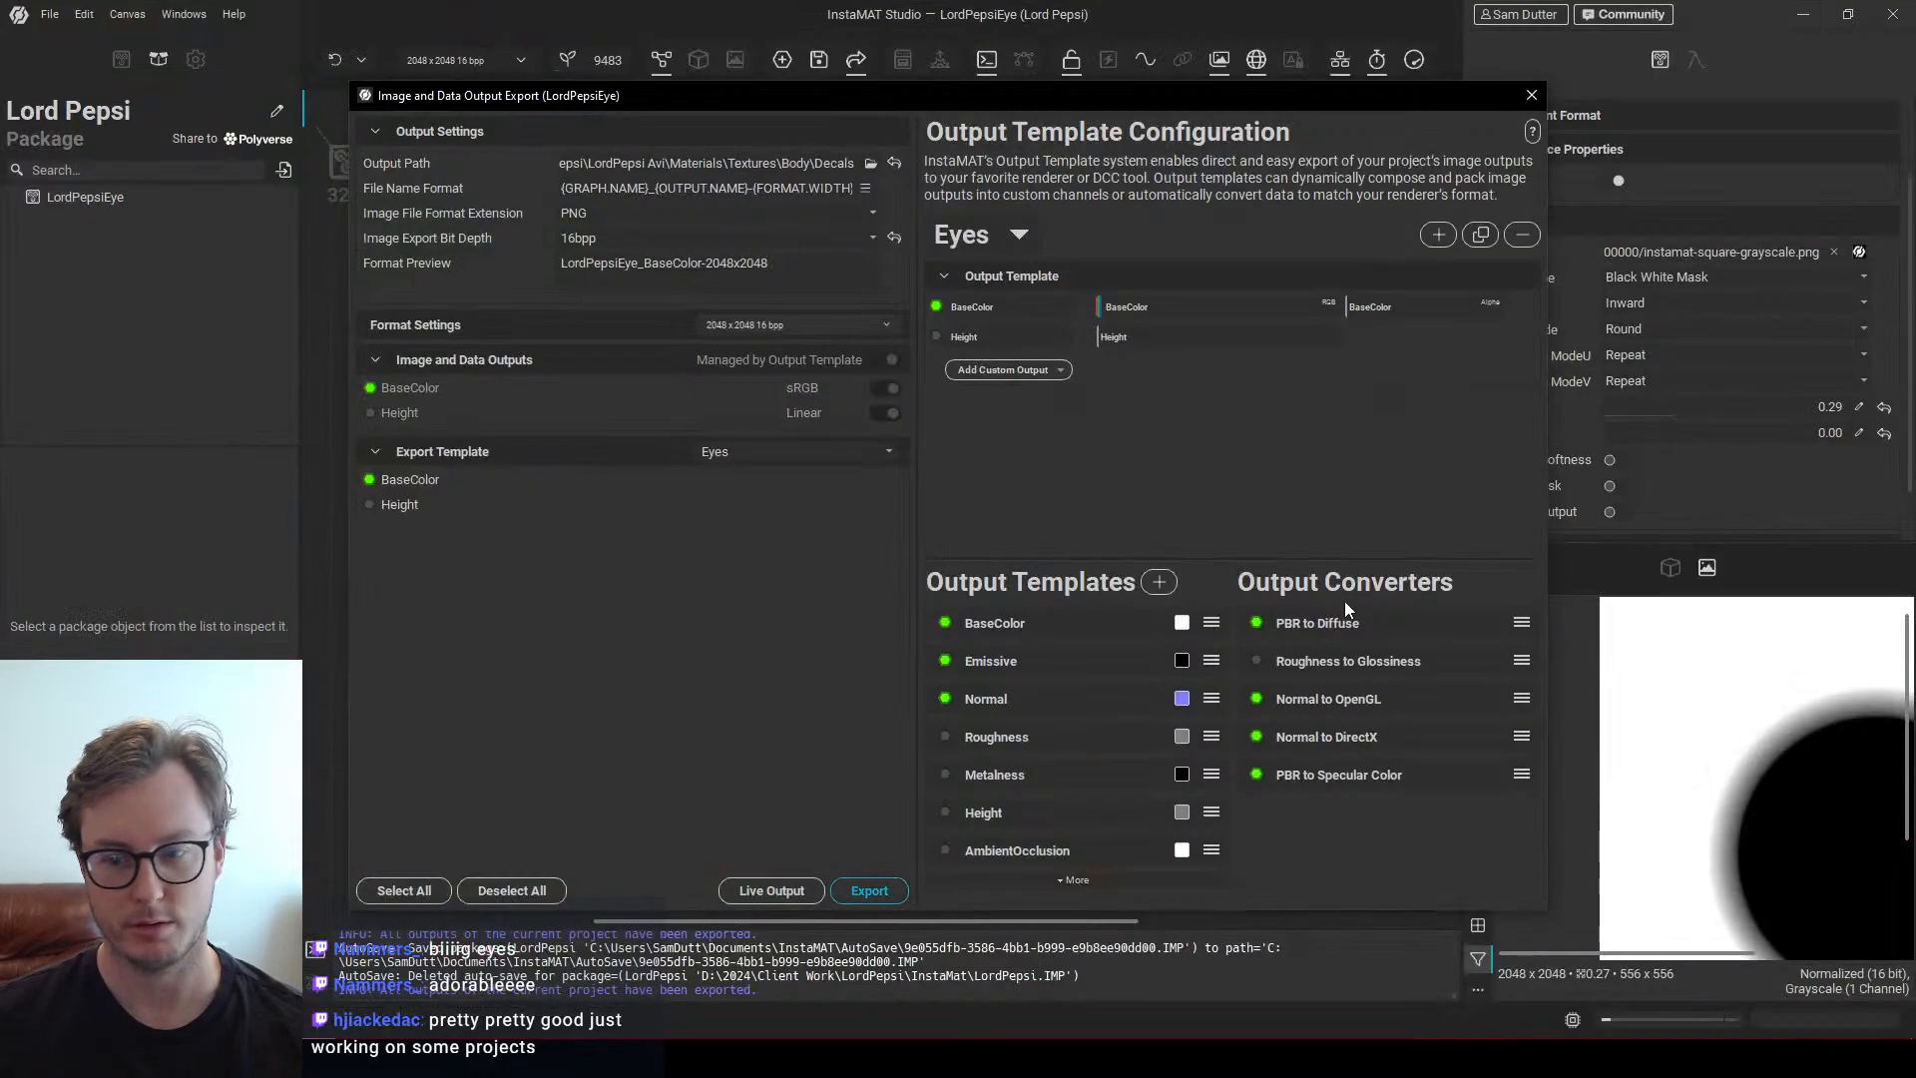
{"action": "left_click", "coordinate": [1531, 104]}
{"action": "middle_click_drag", "start_coordinate": [1045, 489], "coordinate": [622, 657]}
{"action": "middle_click_drag", "start_coordinate": [1009, 532], "coordinate": [812, 607]}
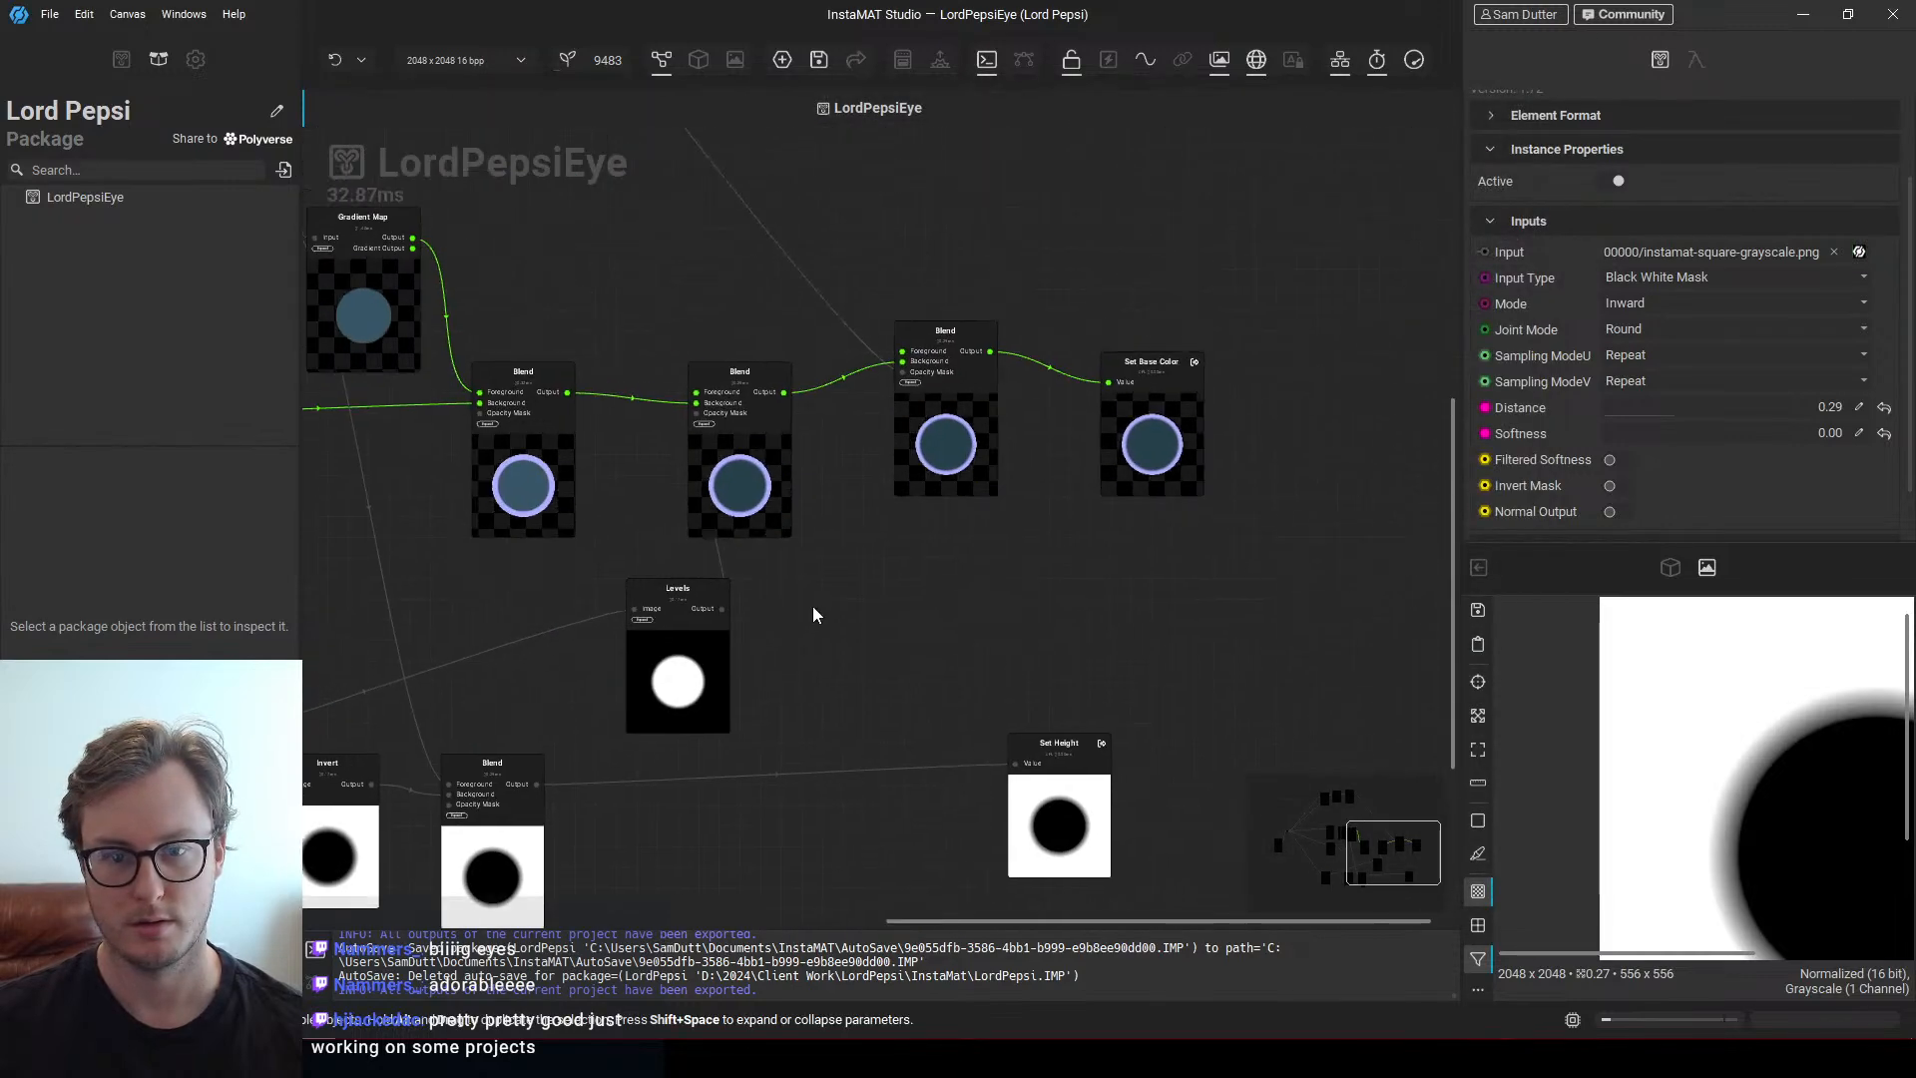
{"action": "middle_click_drag", "start_coordinate": [781, 674], "coordinate": [1066, 577]}
{"action": "left_click_drag", "start_coordinate": [1018, 574], "coordinate": [957, 568]}
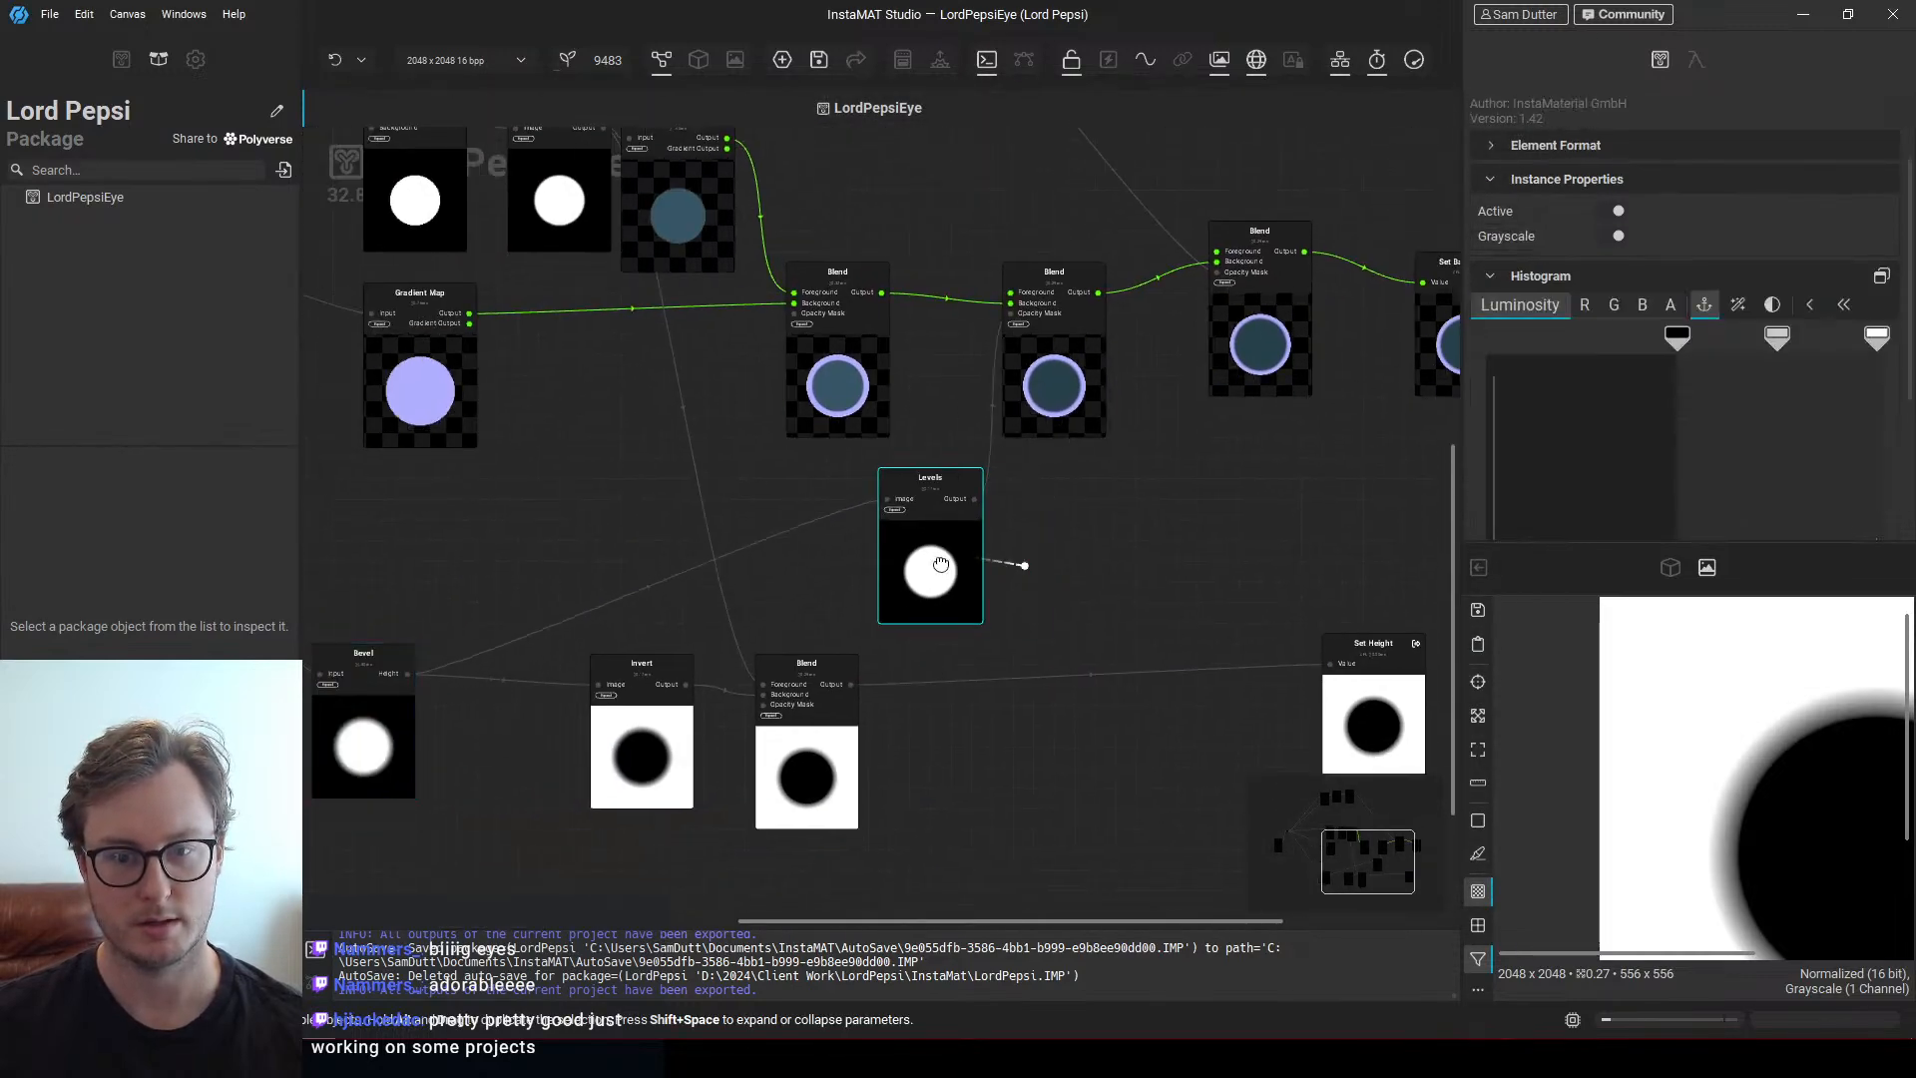
Duplicate the Bevel node, placing the copy between the lilac Gradient Map and the original, which is moved farther down
{"action": "middle_click_drag", "start_coordinate": [848, 609], "coordinate": [1003, 679]}
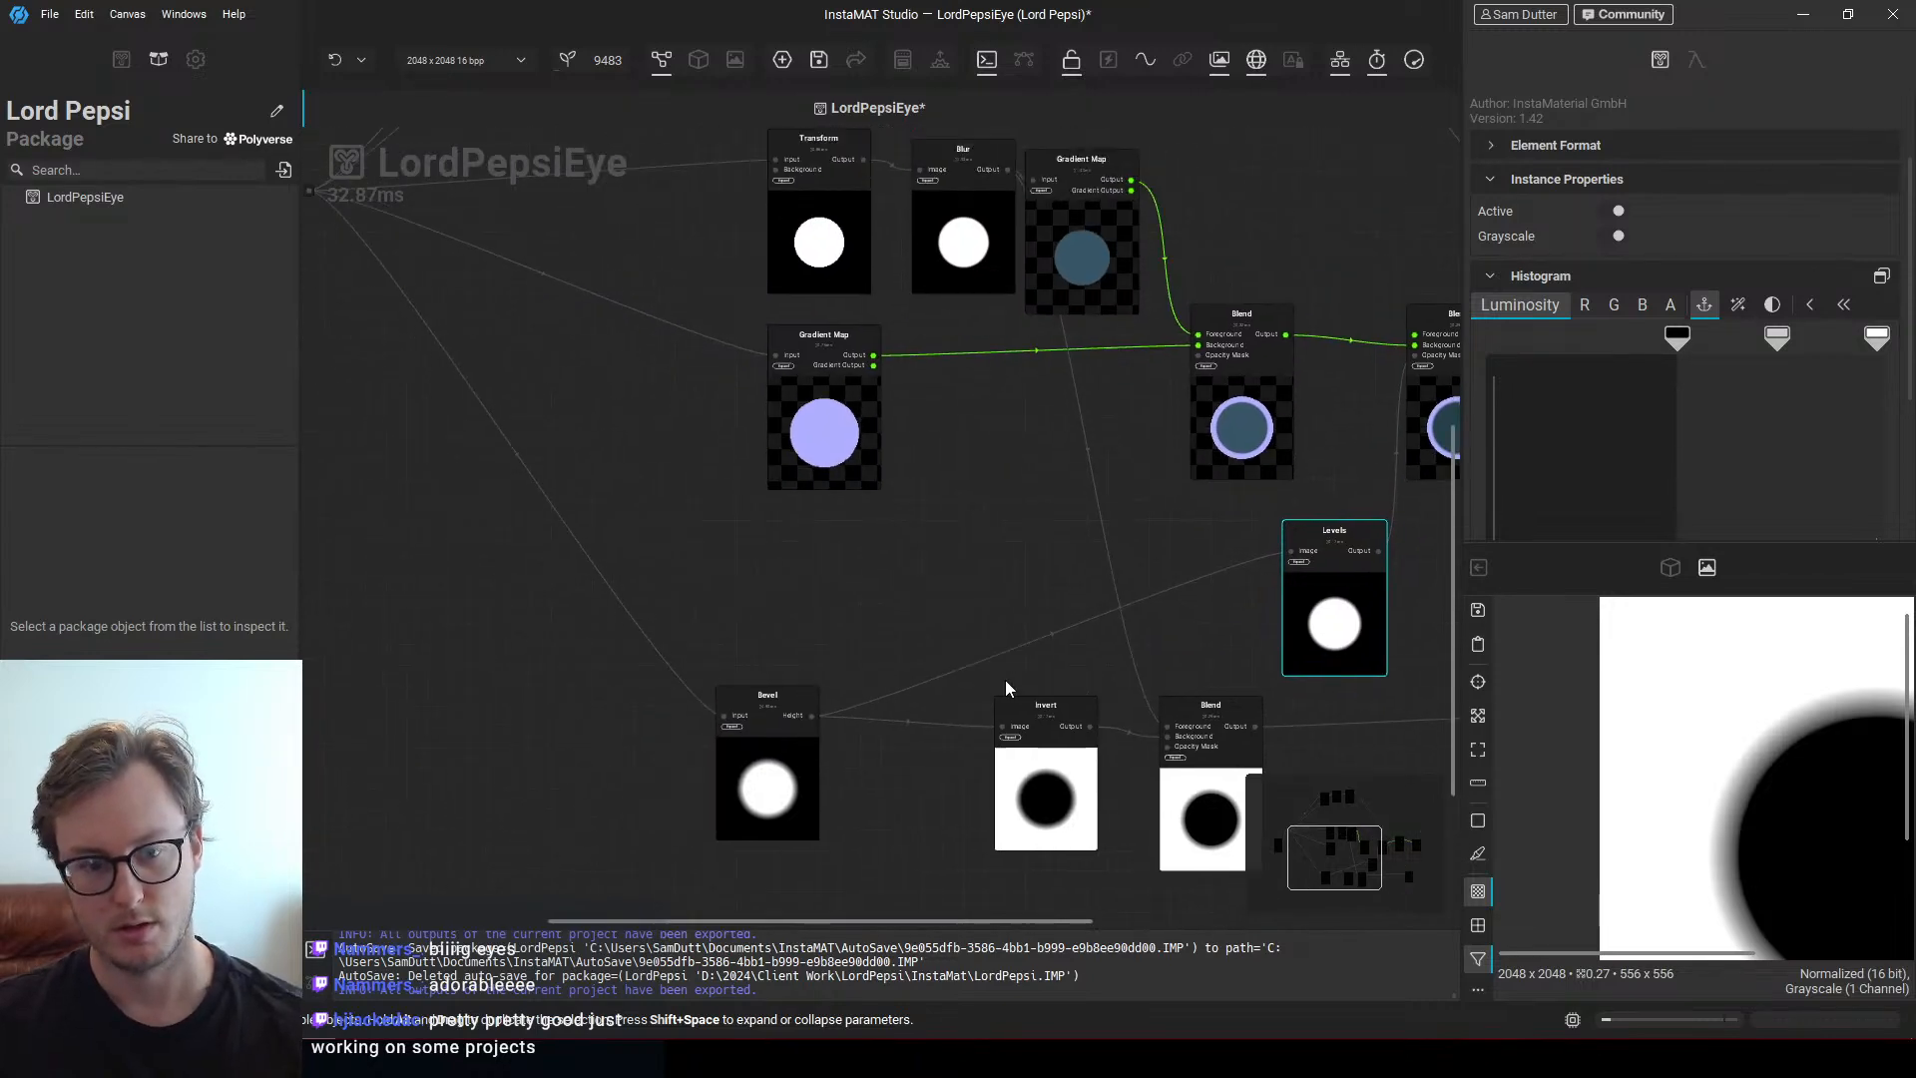
{"action": "left_click", "coordinate": [733, 707]}
{"action": "scroll", "coordinate": [733, 706], "scroll_direction": "down", "scroll_amount": 2}
{"action": "key", "text": "ctrl+c"}
{"action": "key", "text": "ctrl+v"}
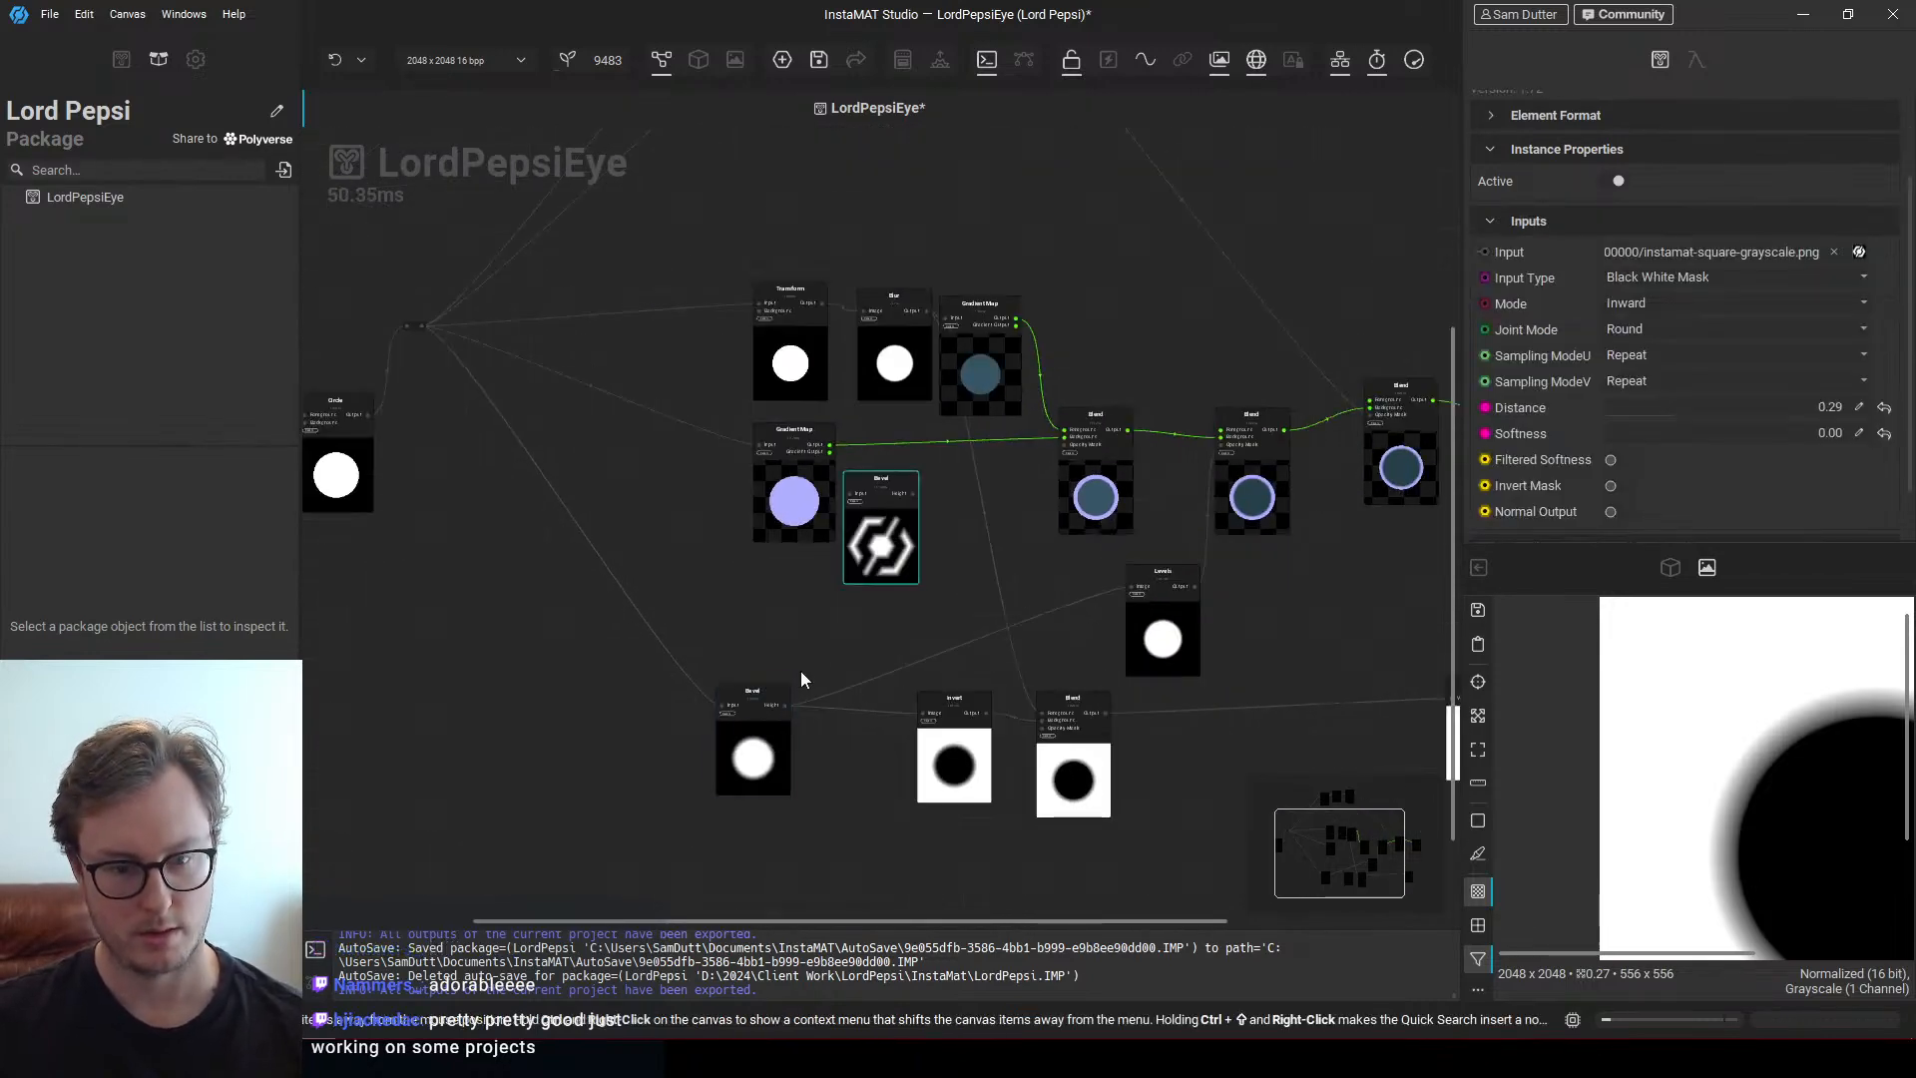
{"action": "left_click_drag", "start_coordinate": [762, 742], "coordinate": [755, 815]}
{"action": "left_click_drag", "start_coordinate": [878, 553], "coordinate": [775, 718]}
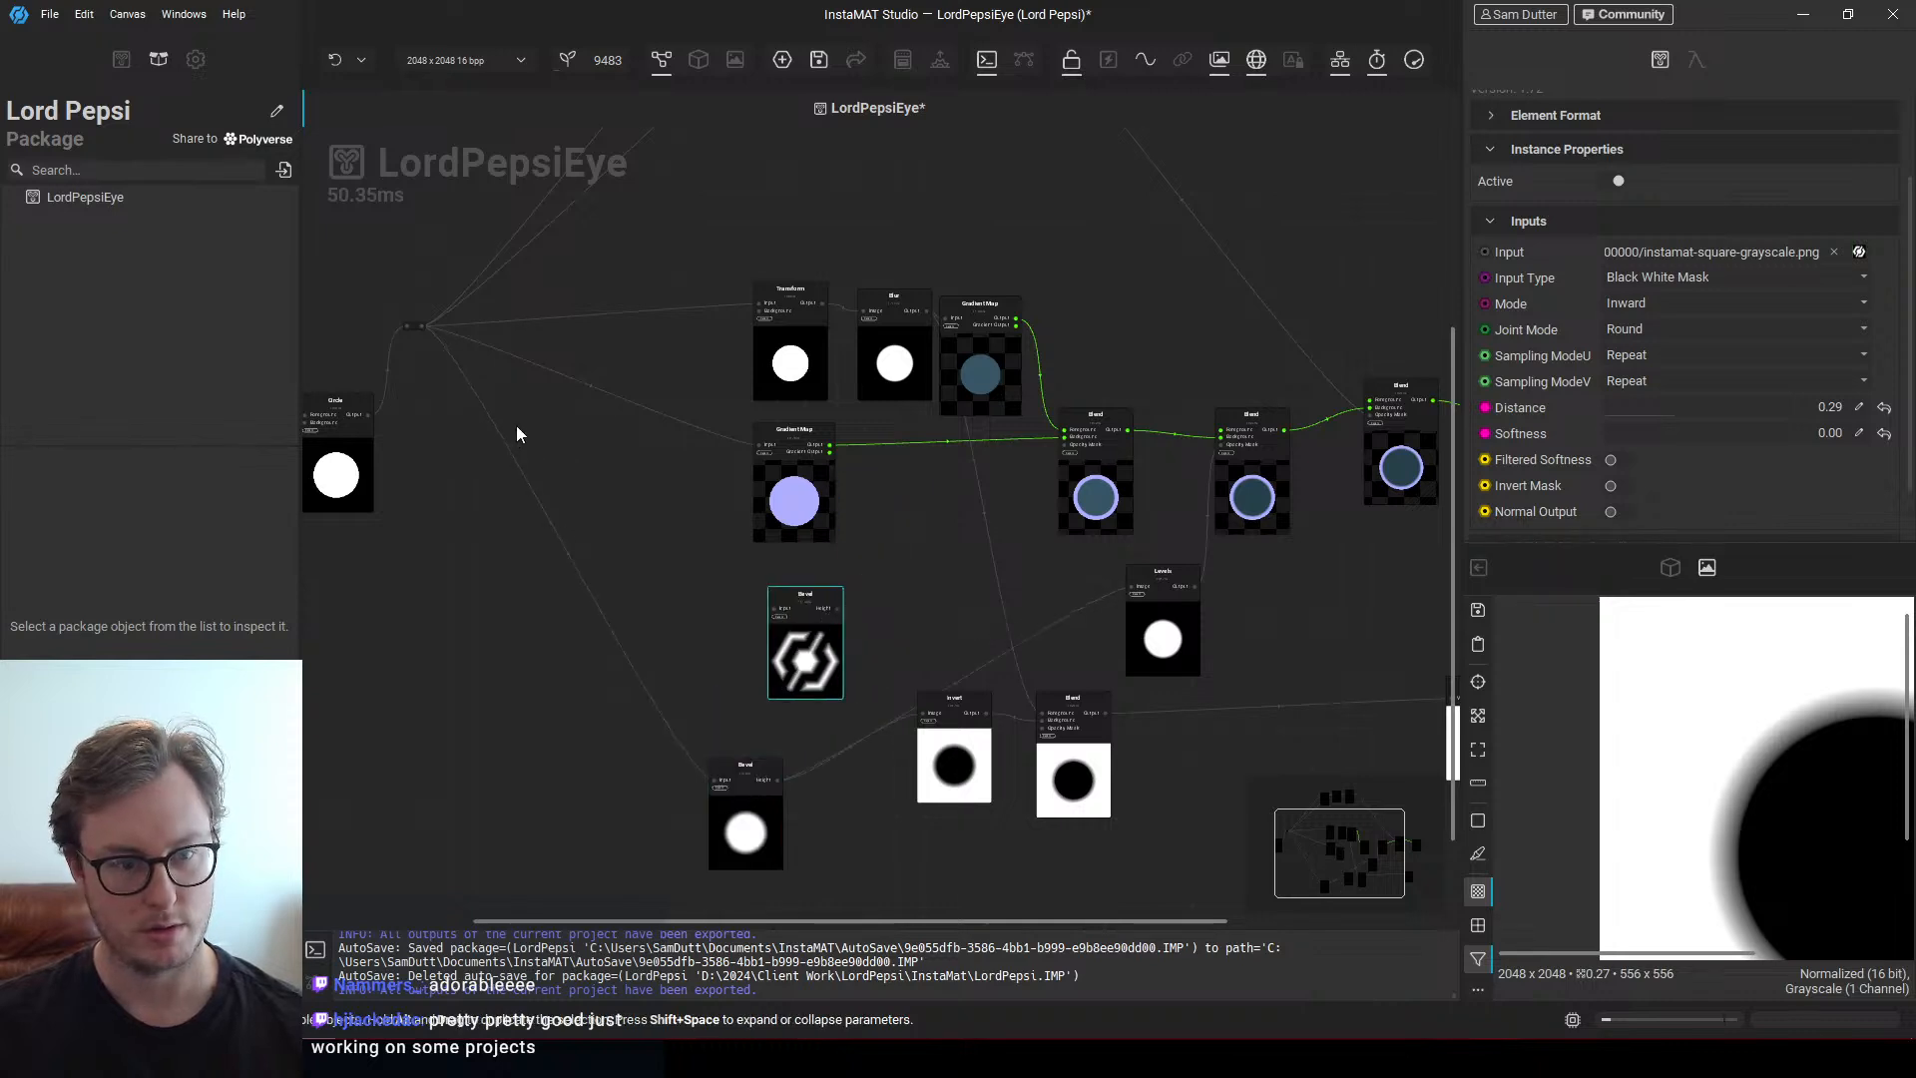
Connect the circle's reroute point to the duplicated Bevel's Input and the copy's Height output to the Levels Image input
{"action": "left_click", "coordinate": [427, 325]}
{"action": "scroll", "coordinate": [1008, 658], "scroll_direction": "up", "scroll_amount": 5}
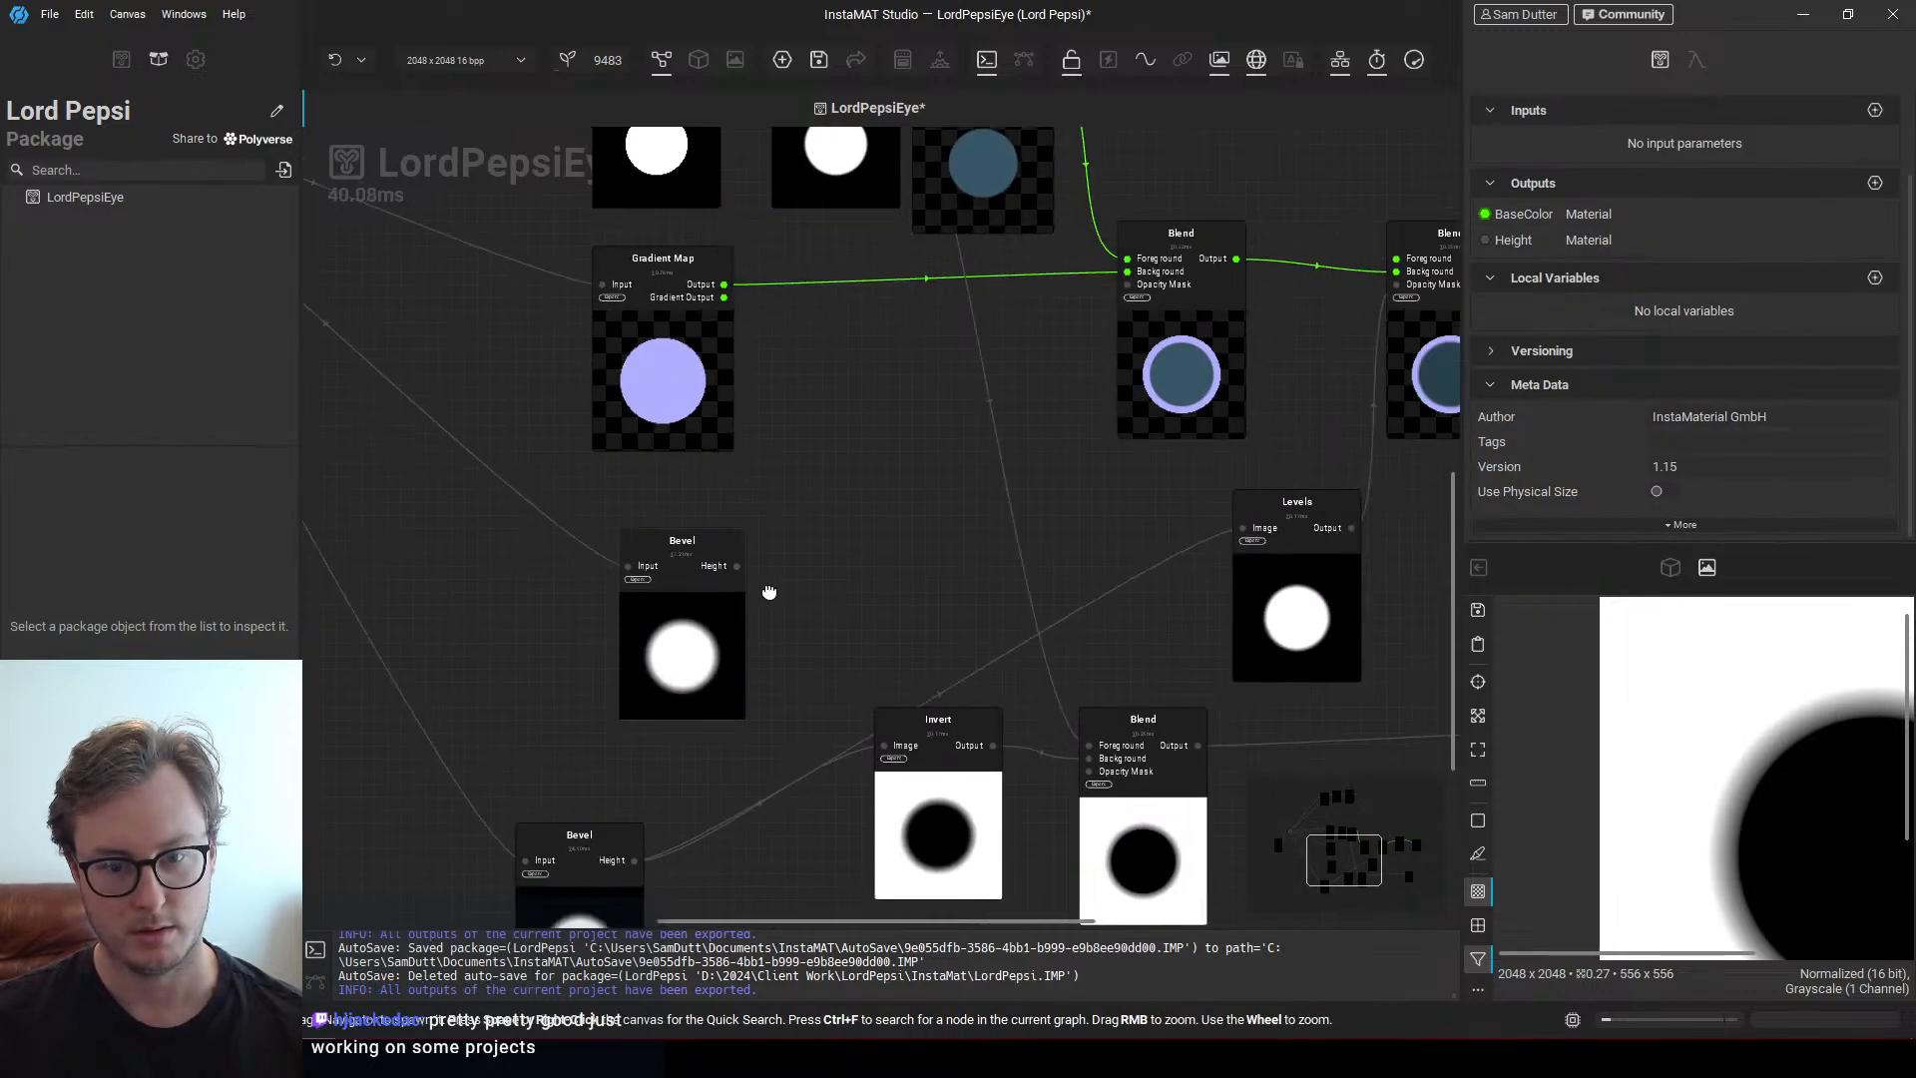
{"action": "left_click_drag", "start_coordinate": [677, 560], "coordinate": [1259, 516]}
Set the duplicated Bevel's Softness and Distance to 1.00 and check the pupil shading through the color branch
{"action": "scroll", "coordinate": [898, 618], "scroll_direction": "up", "scroll_amount": 2}
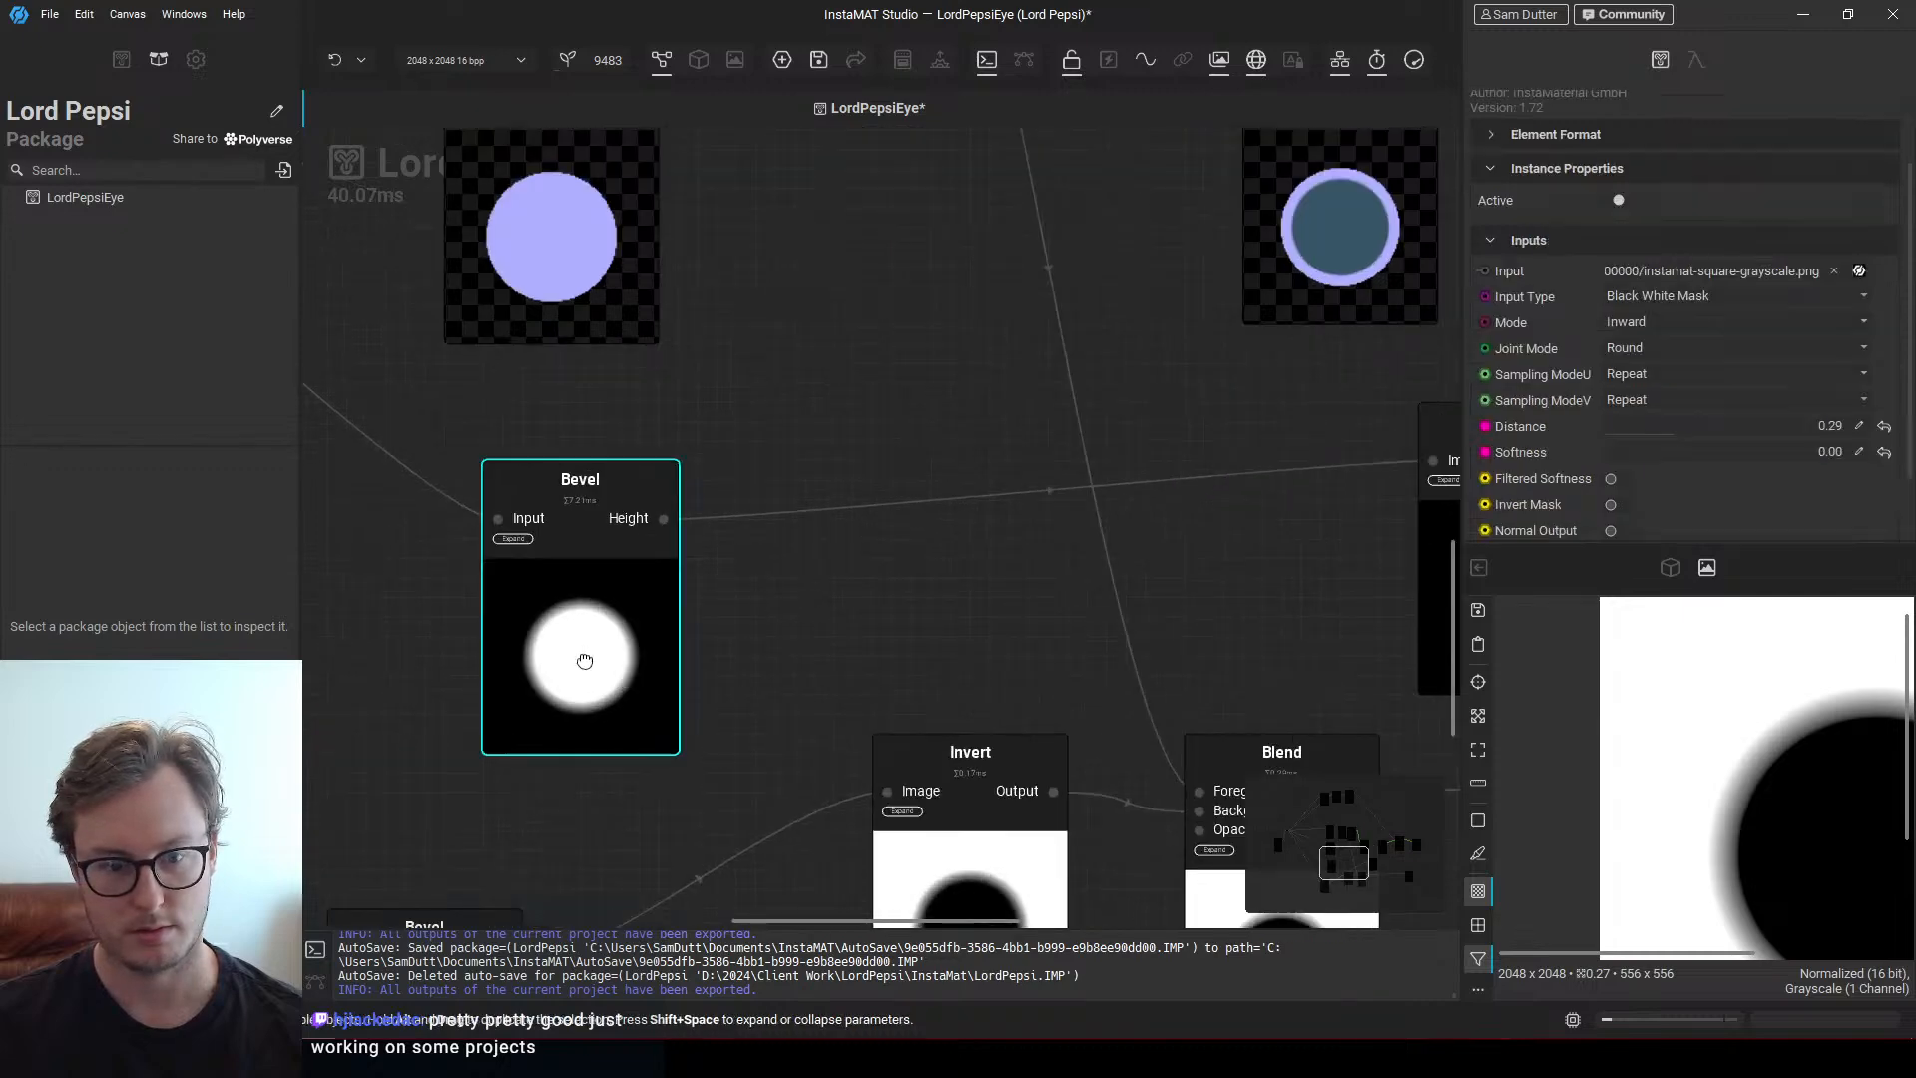
{"action": "left_click_drag", "start_coordinate": [1700, 451], "coordinate": [1810, 417]}
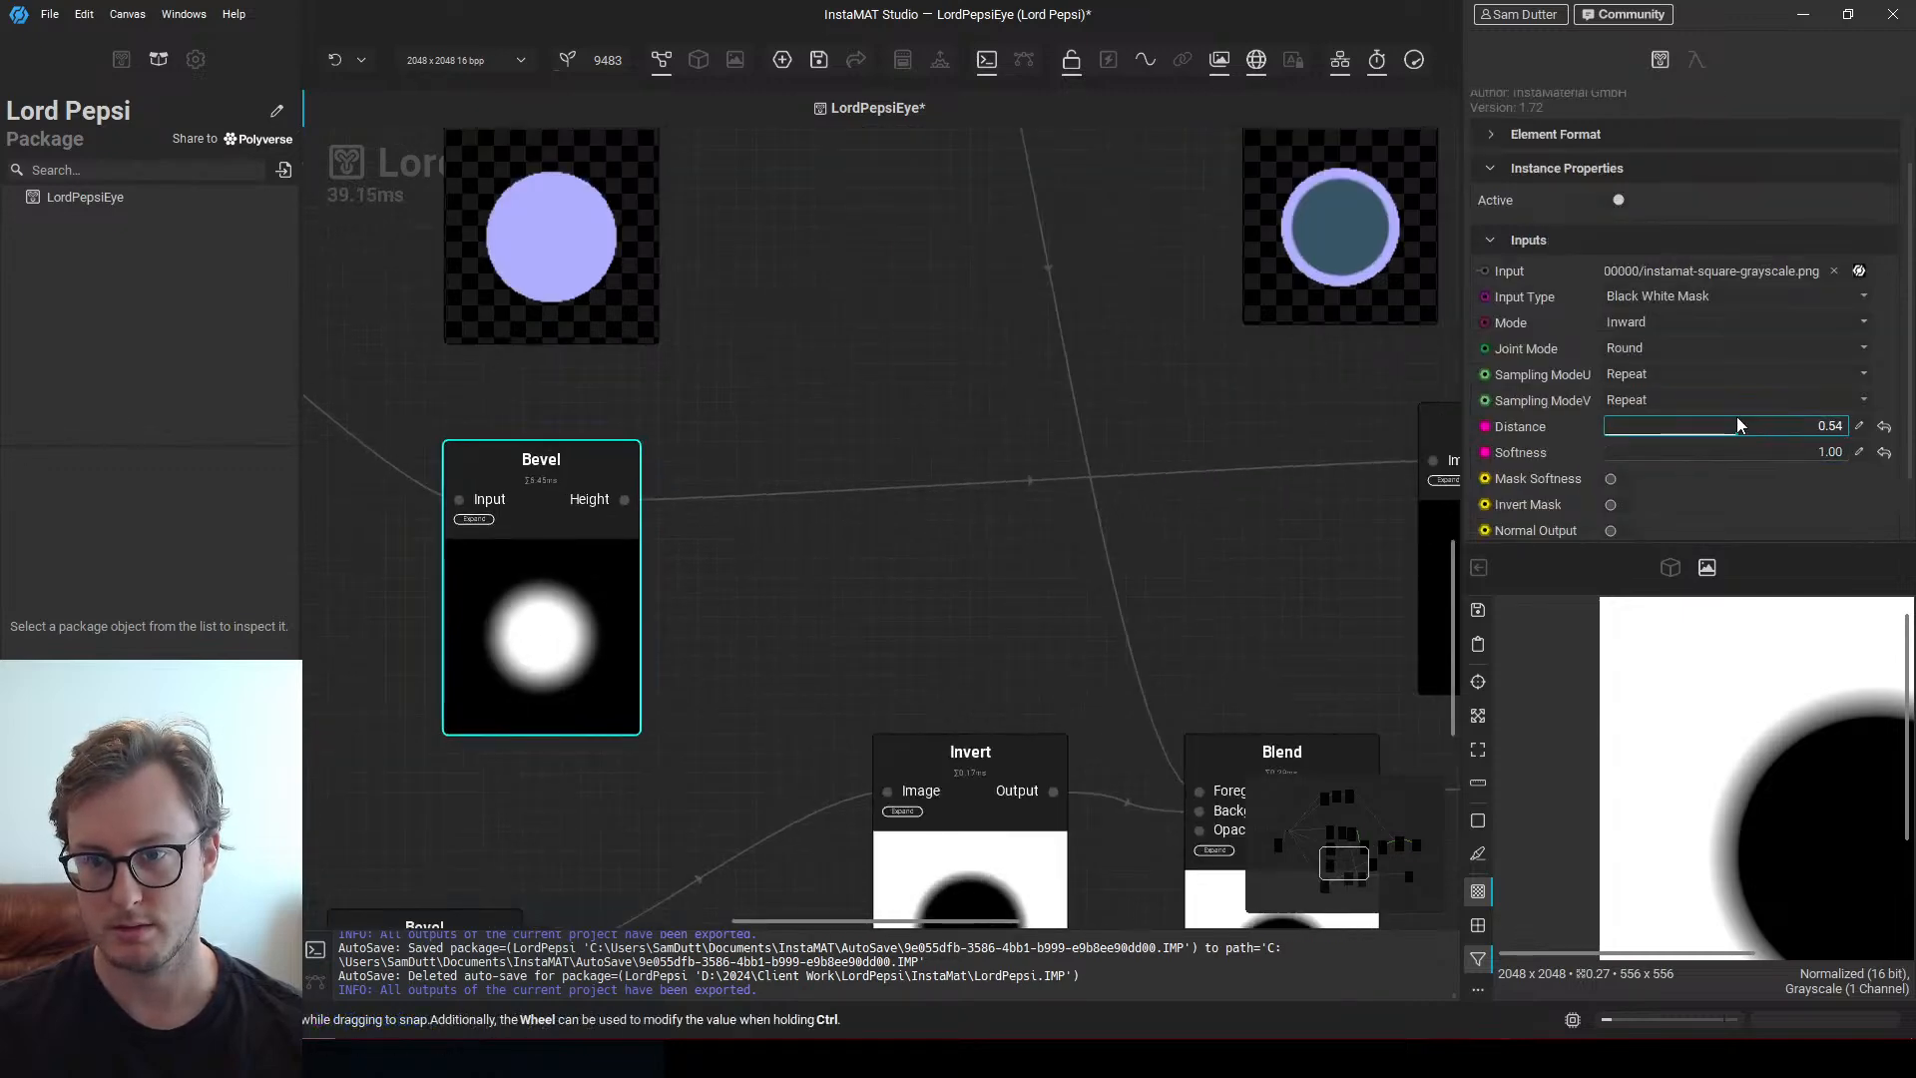
{"action": "middle_click_drag", "start_coordinate": [1385, 467], "coordinate": [680, 487]}
{"action": "middle_click_drag", "start_coordinate": [1108, 459], "coordinate": [896, 534]}
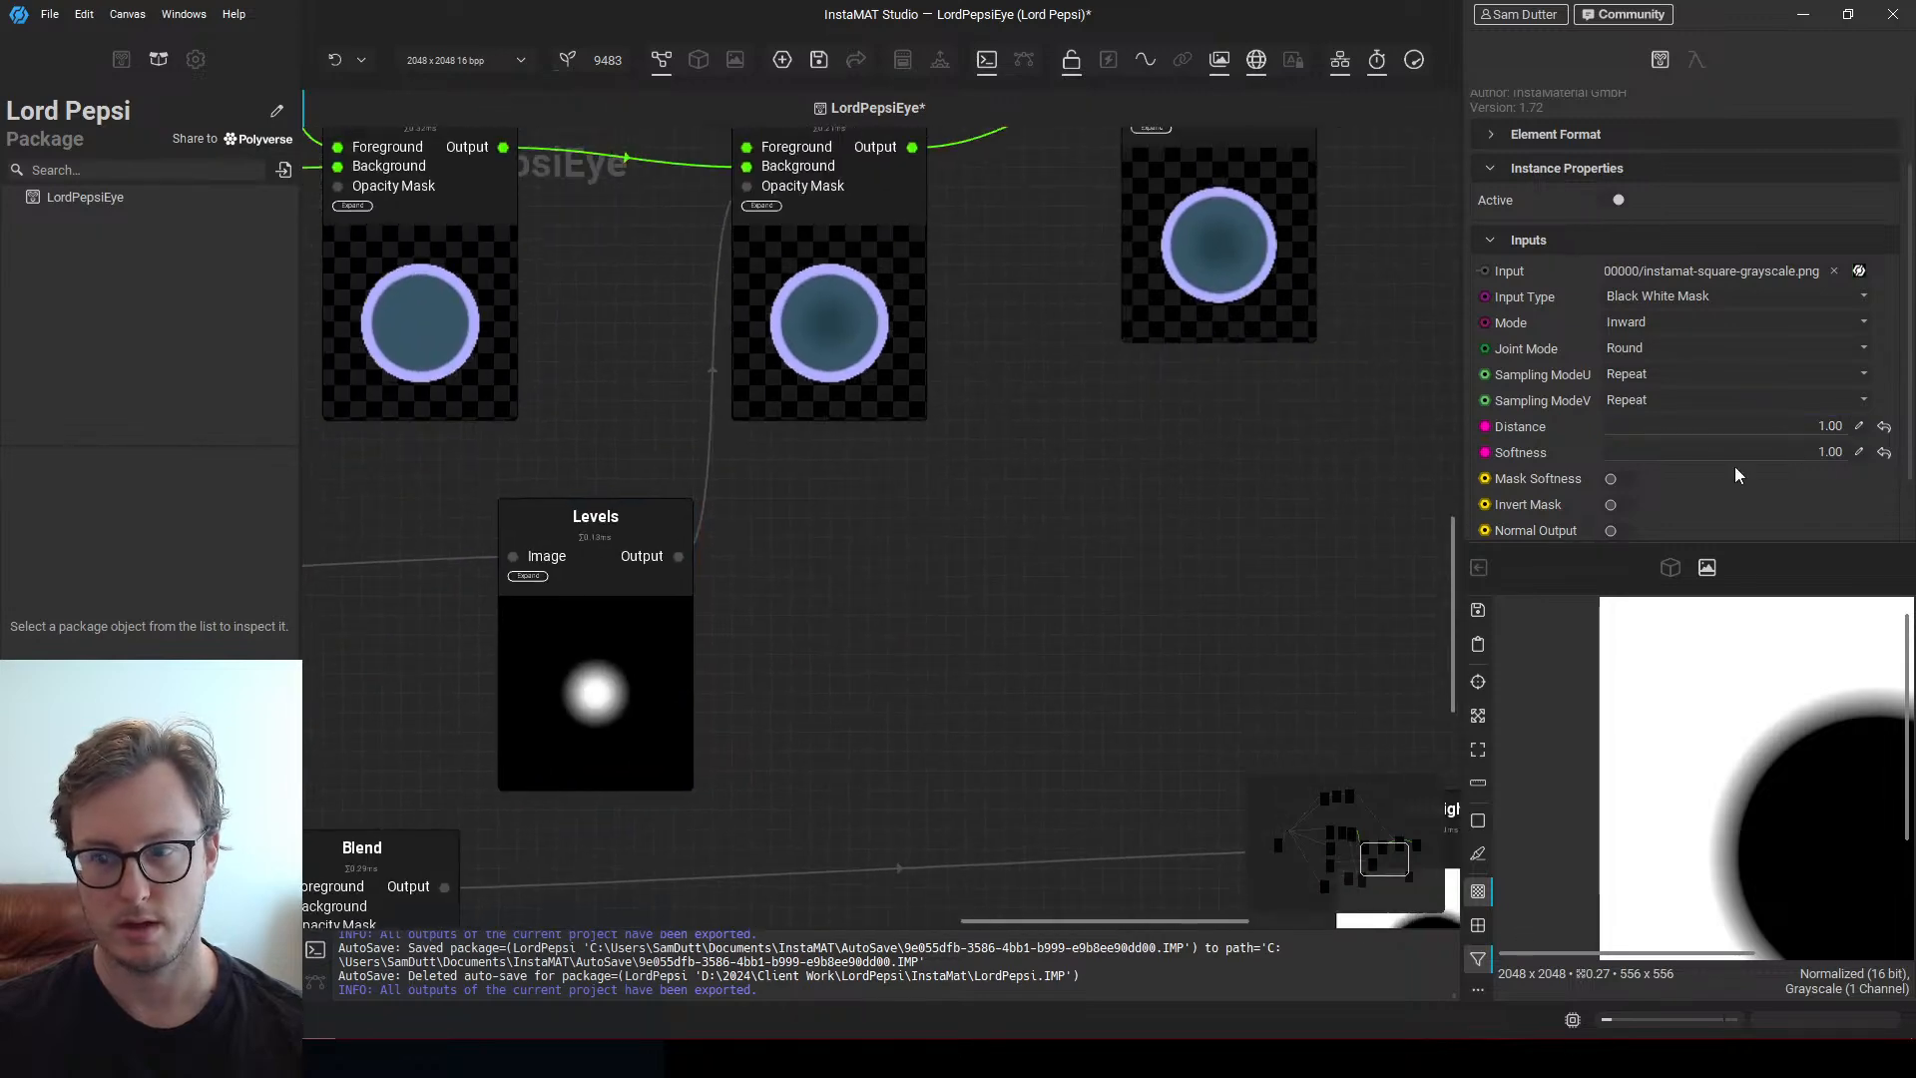
{"action": "middle_click_drag", "start_coordinate": [1421, 519], "coordinate": [956, 626]}
{"action": "scroll", "coordinate": [1080, 513], "scroll_direction": "down", "scroll_amount": 8}
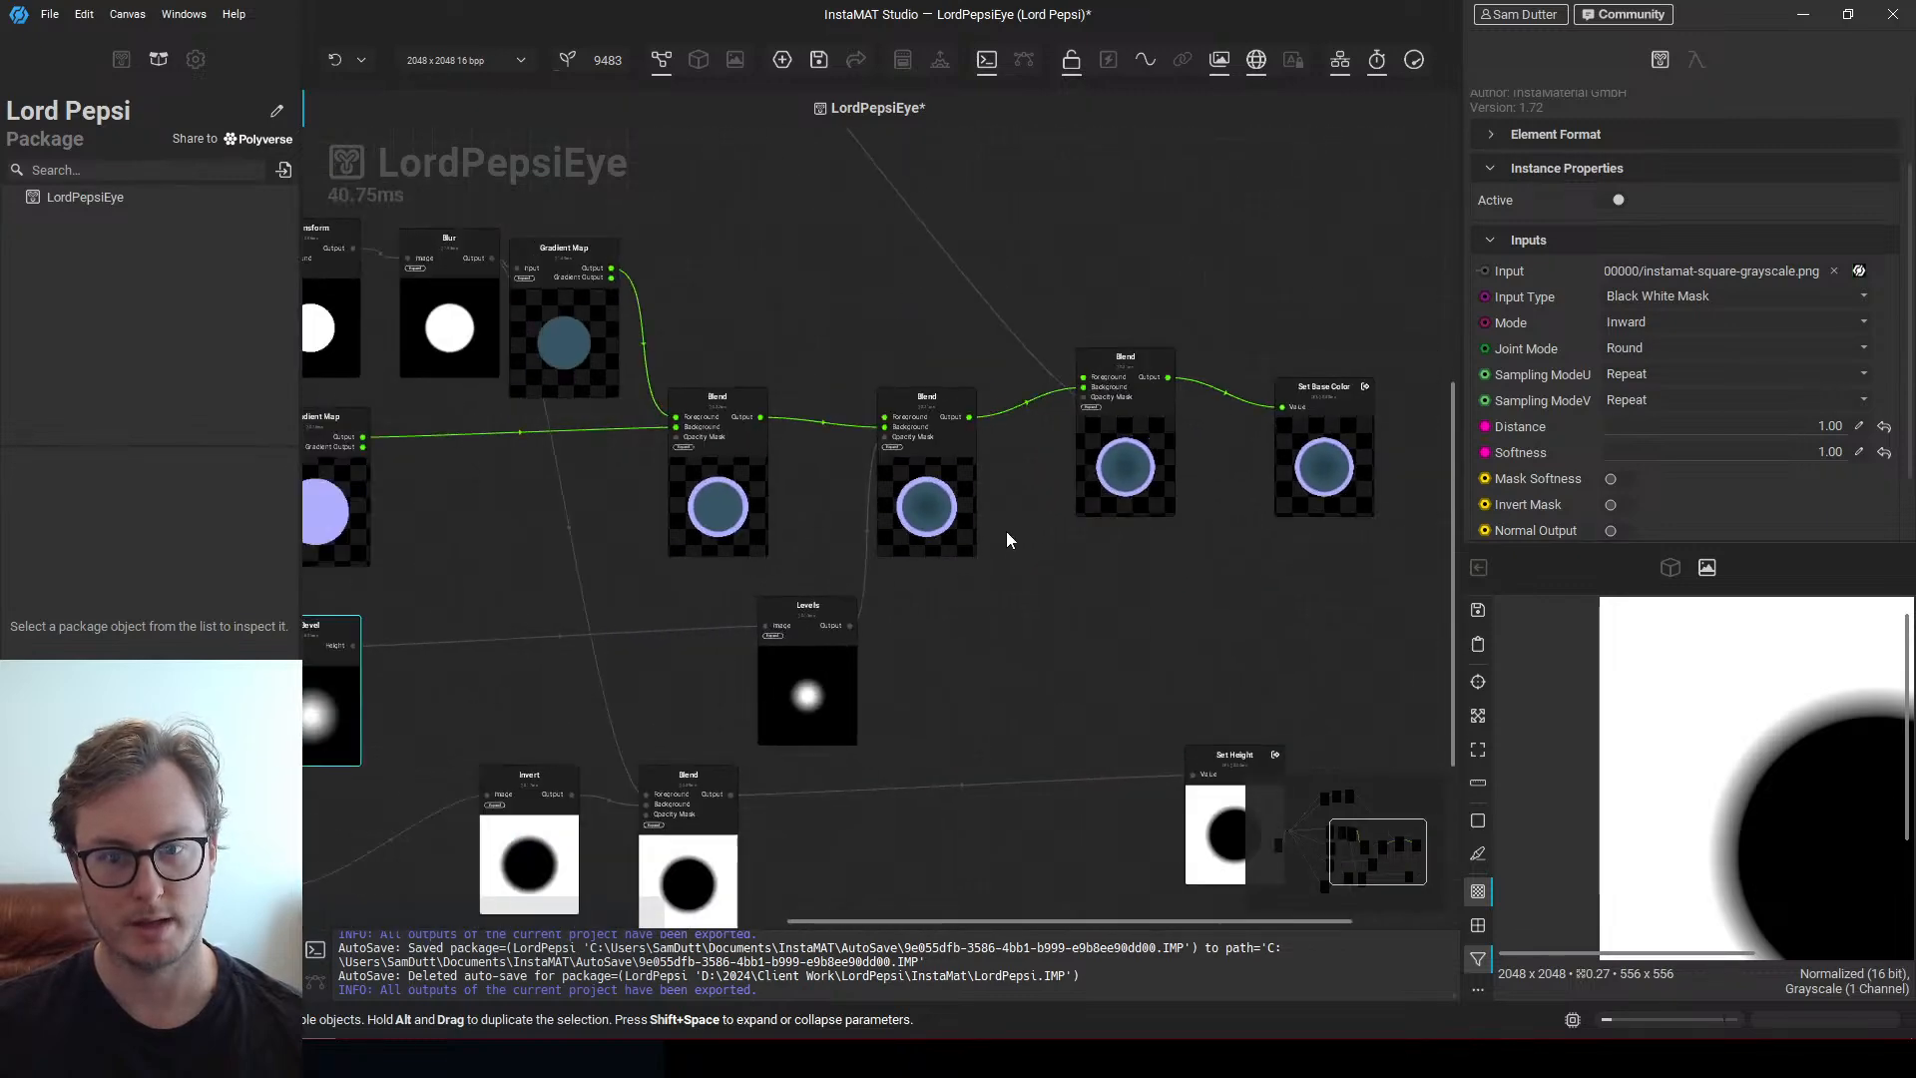
{"action": "middle_click_drag", "start_coordinate": [835, 602], "coordinate": [965, 501]}
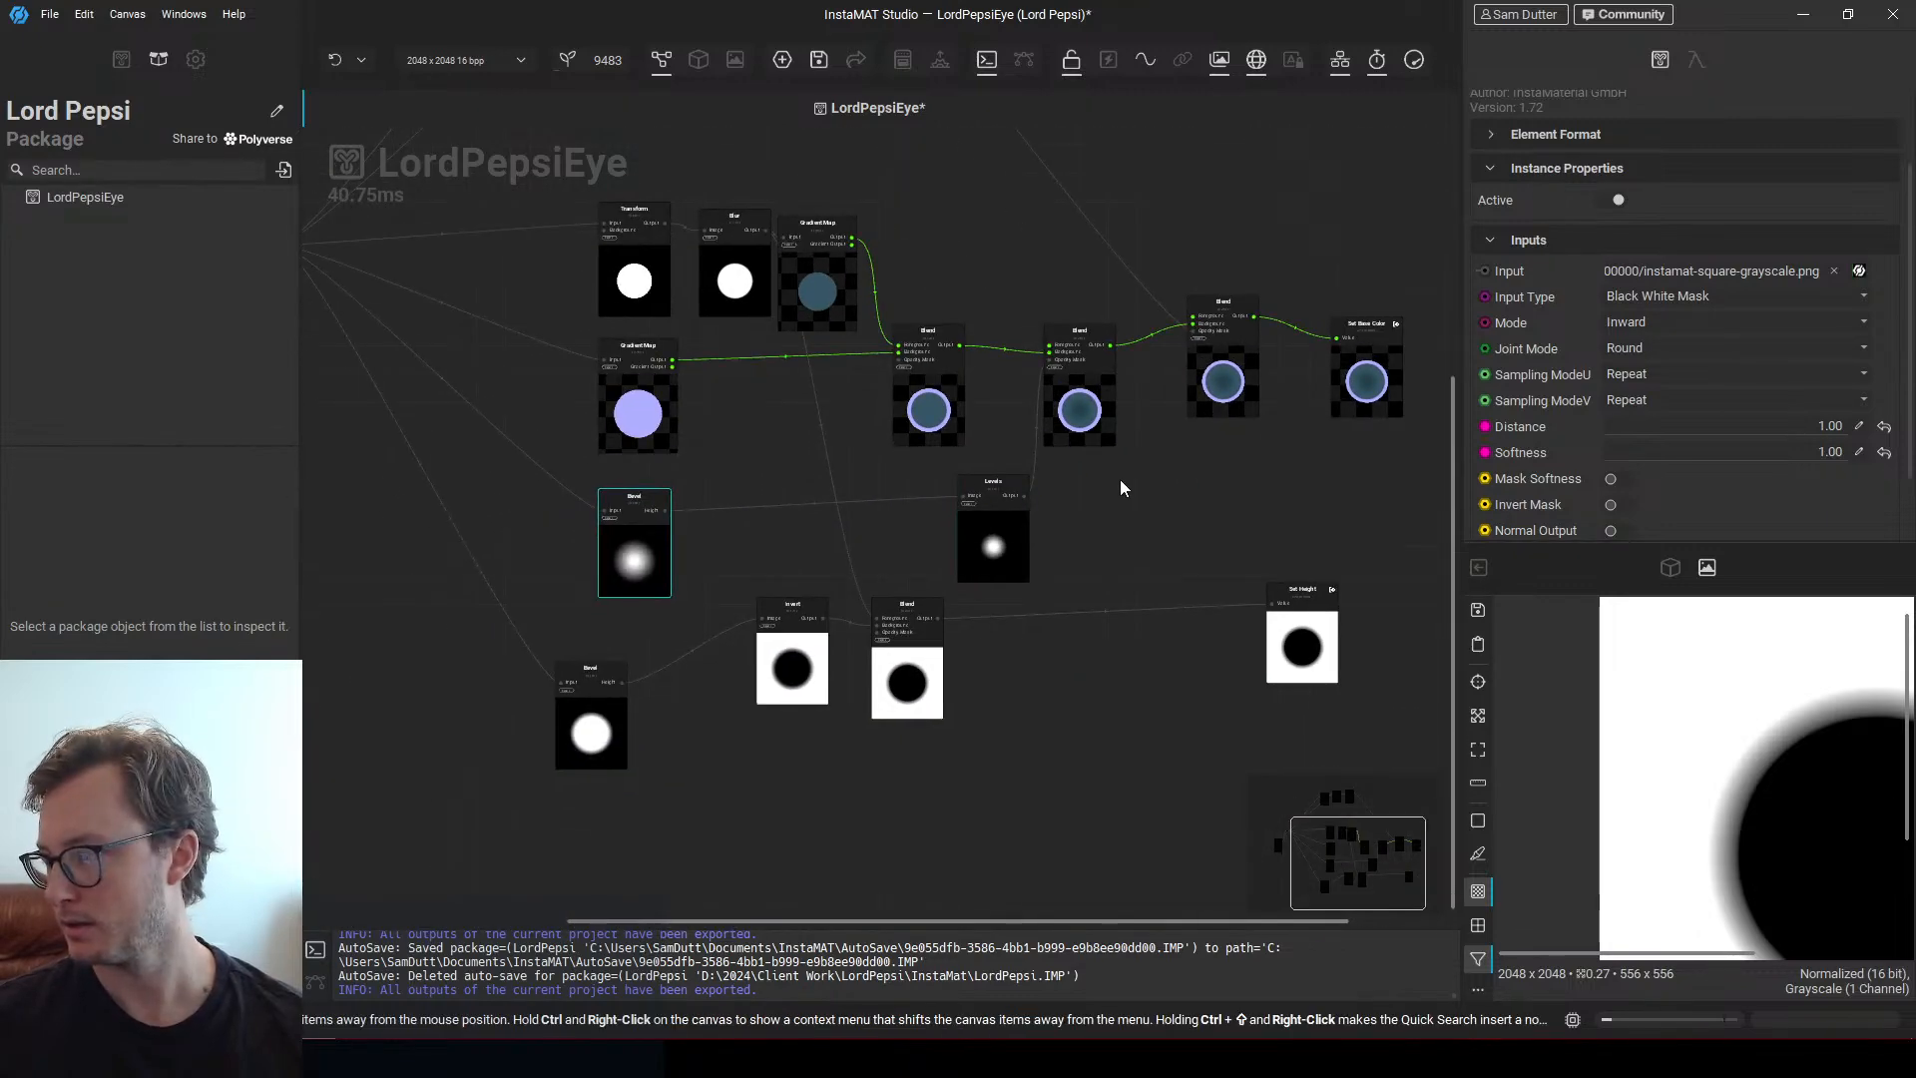
Save the package and preview the outputs of the last two color Blend nodes before Set Base Color
{"action": "key", "text": "ctrl+s"}
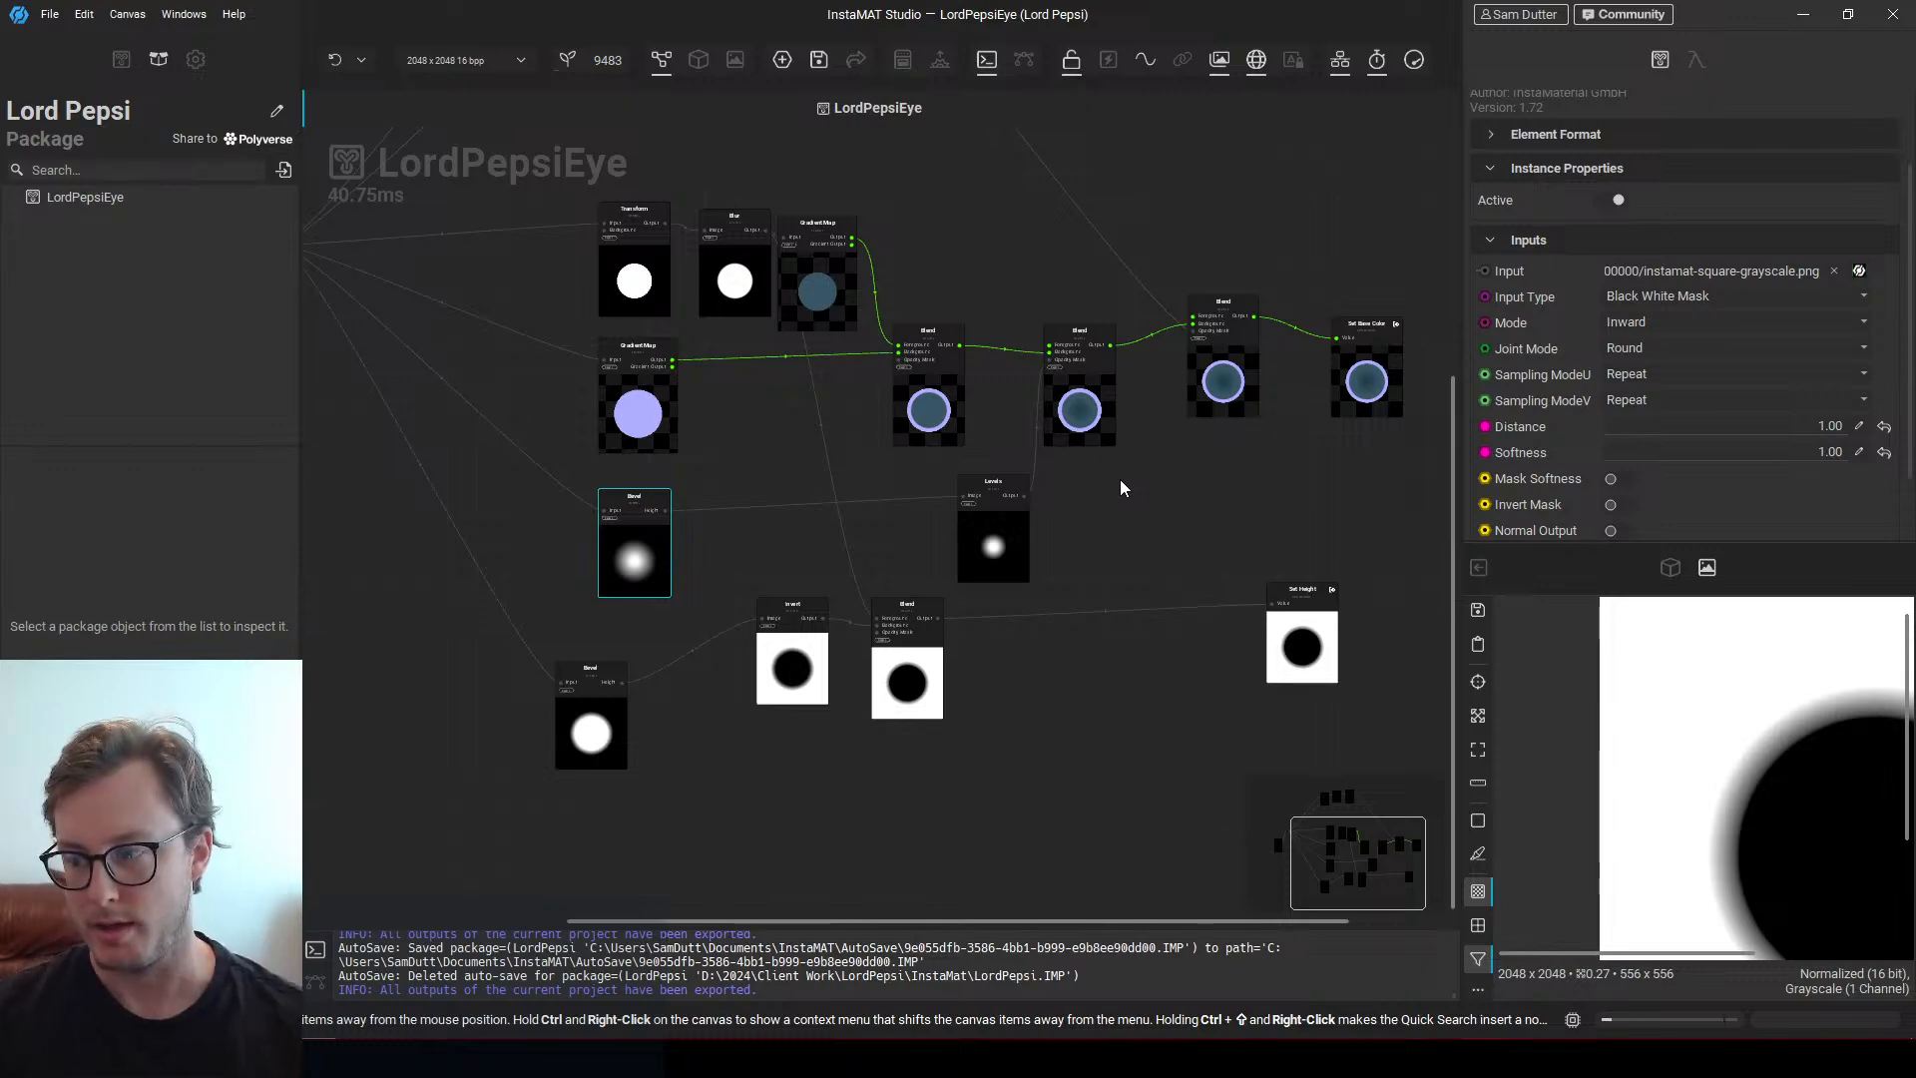
{"action": "scroll", "coordinate": [1120, 487], "scroll_direction": "up", "scroll_amount": 8}
{"action": "middle_click_drag", "start_coordinate": [507, 435], "coordinate": [692, 552]}
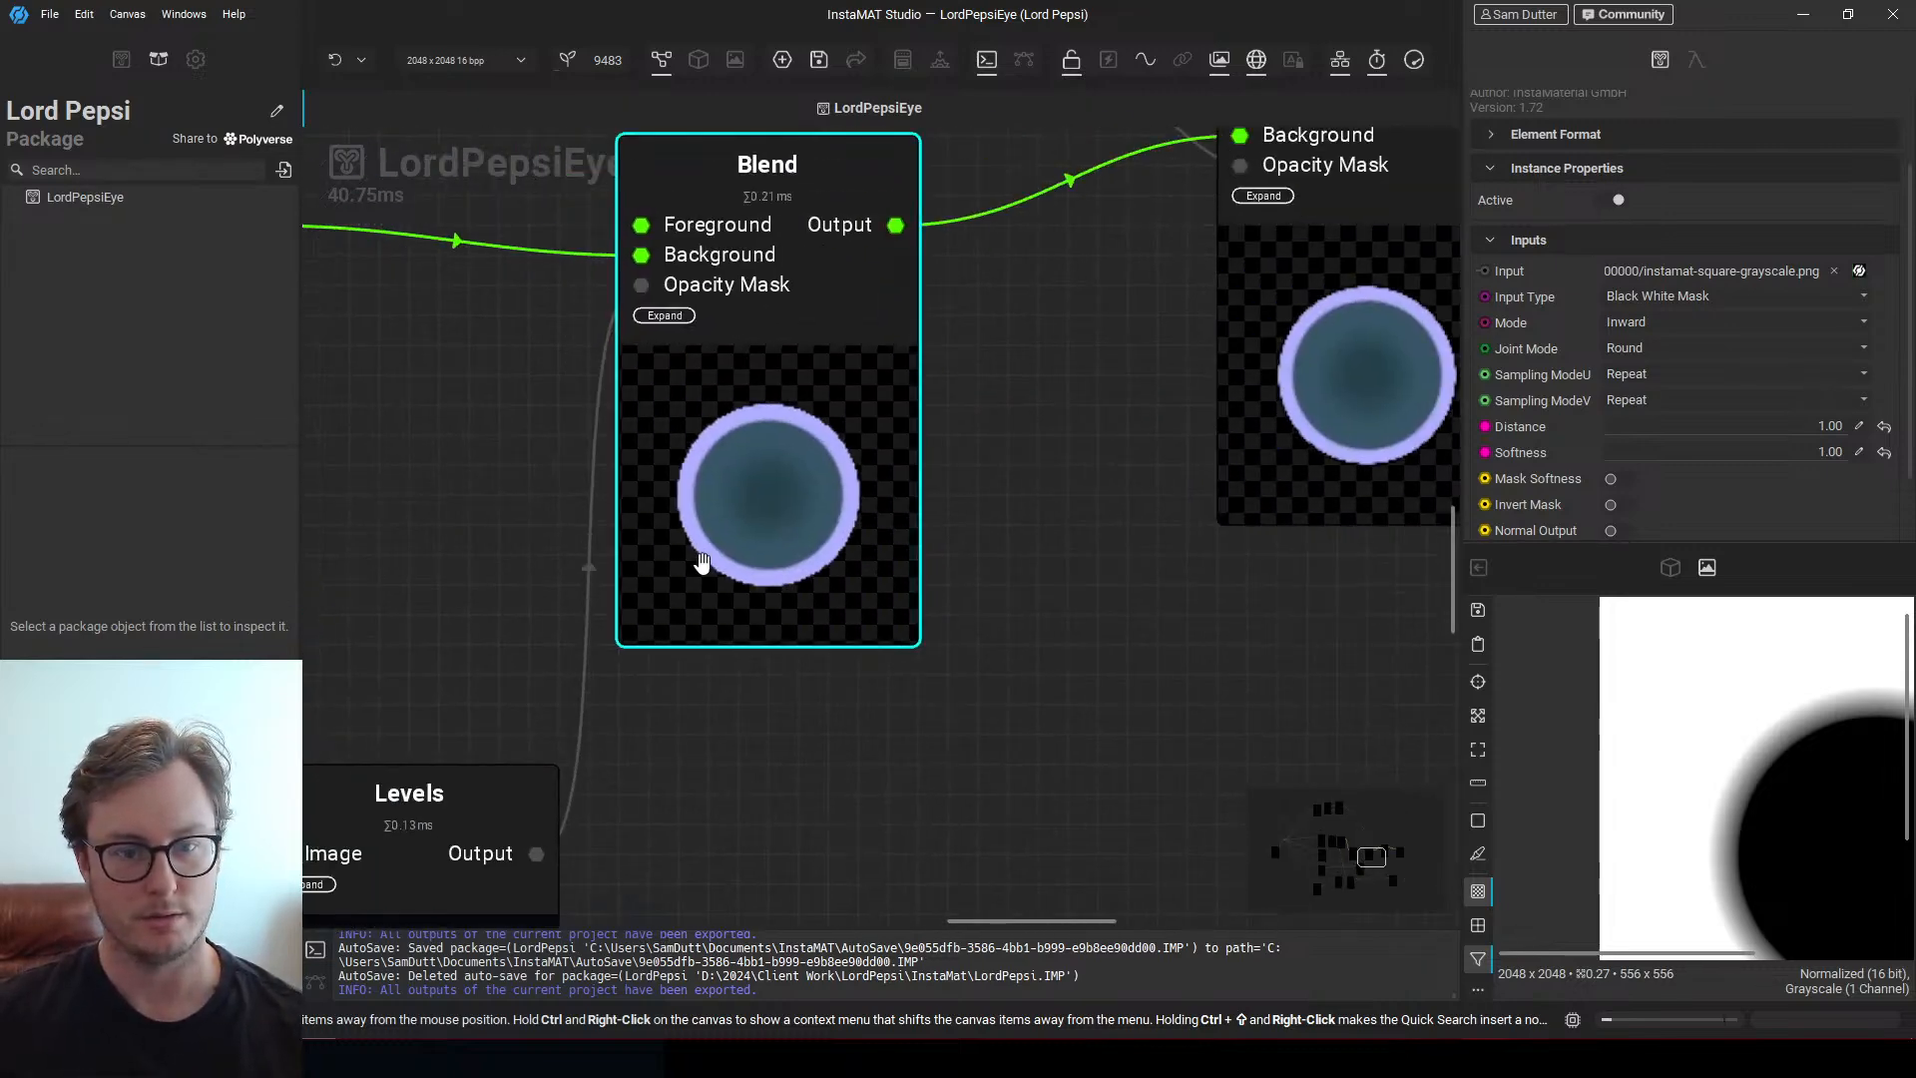
{"action": "double_click", "coordinate": [697, 437]}
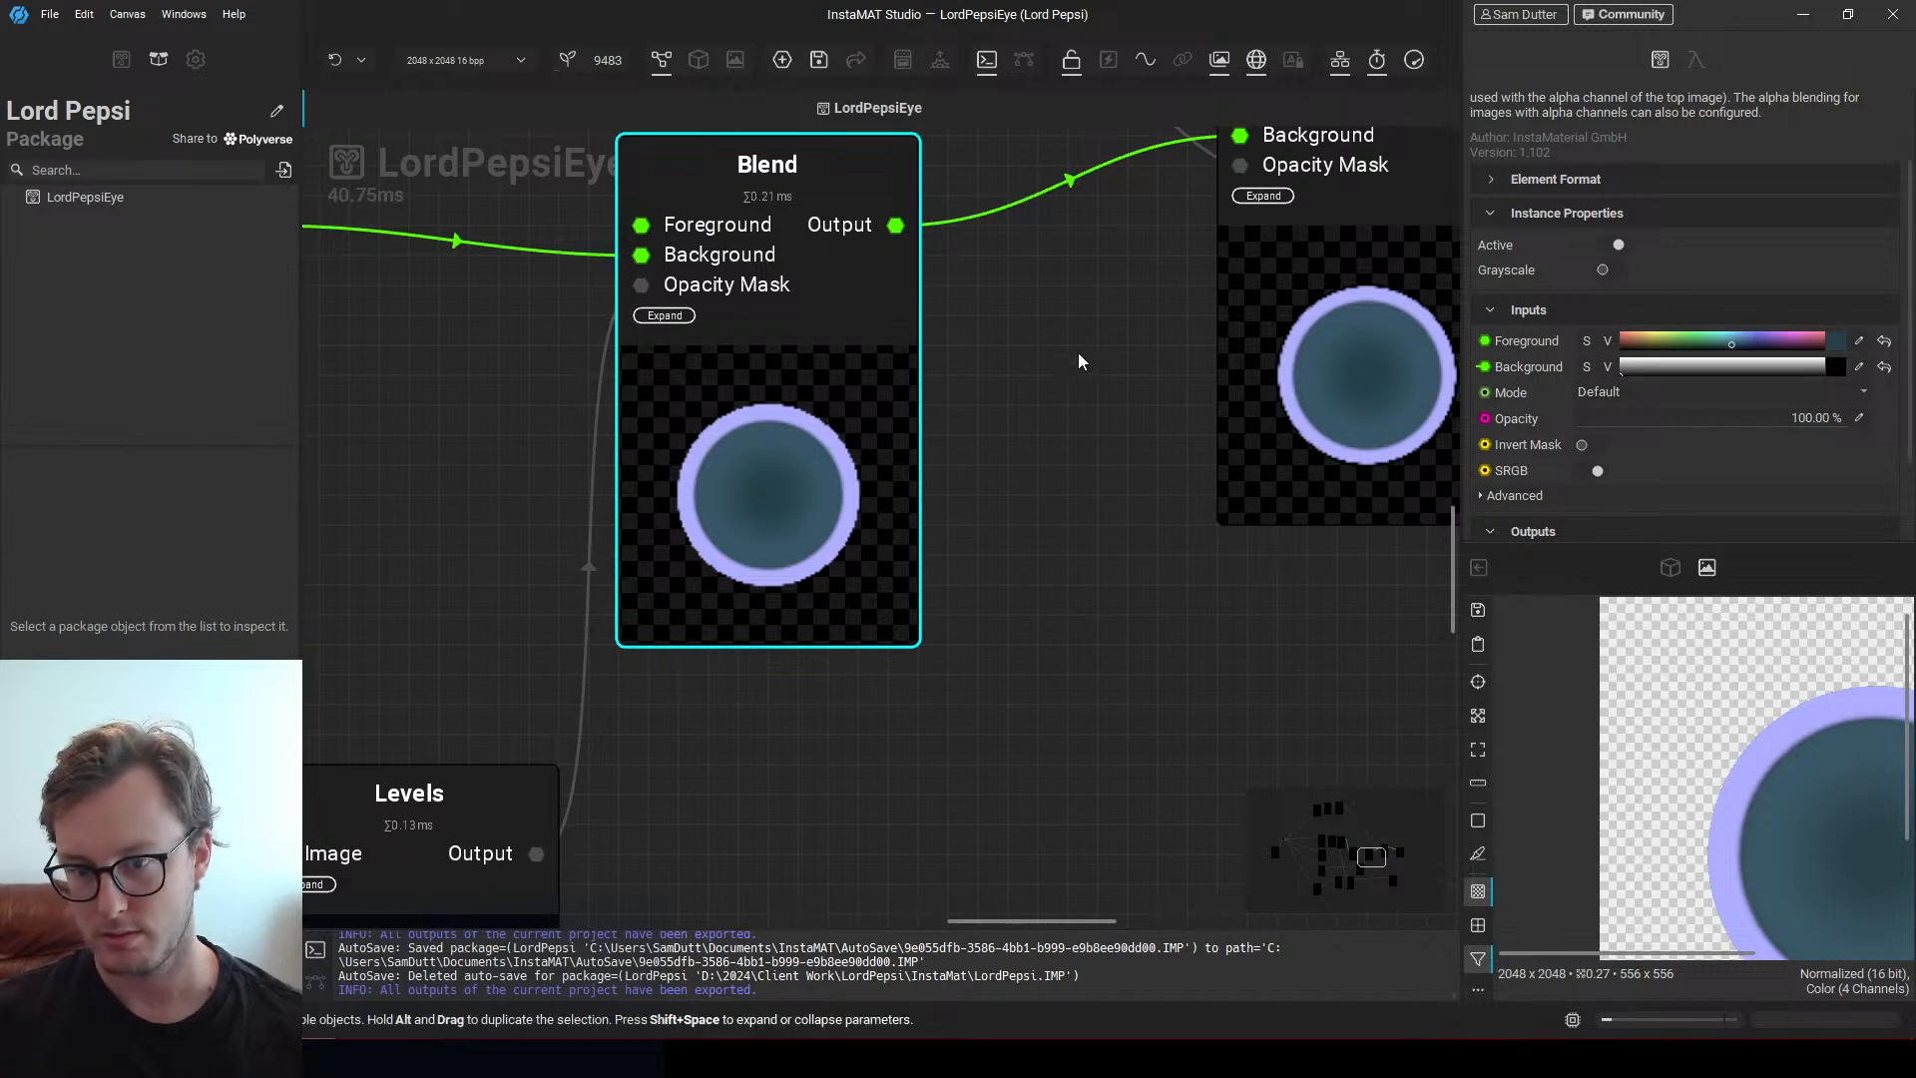
{"action": "middle_click_drag", "start_coordinate": [1077, 359], "coordinate": [659, 375]}
{"action": "middle_click_drag", "start_coordinate": [1206, 458], "coordinate": [866, 459]}
{"action": "double_click", "coordinate": [619, 474]}
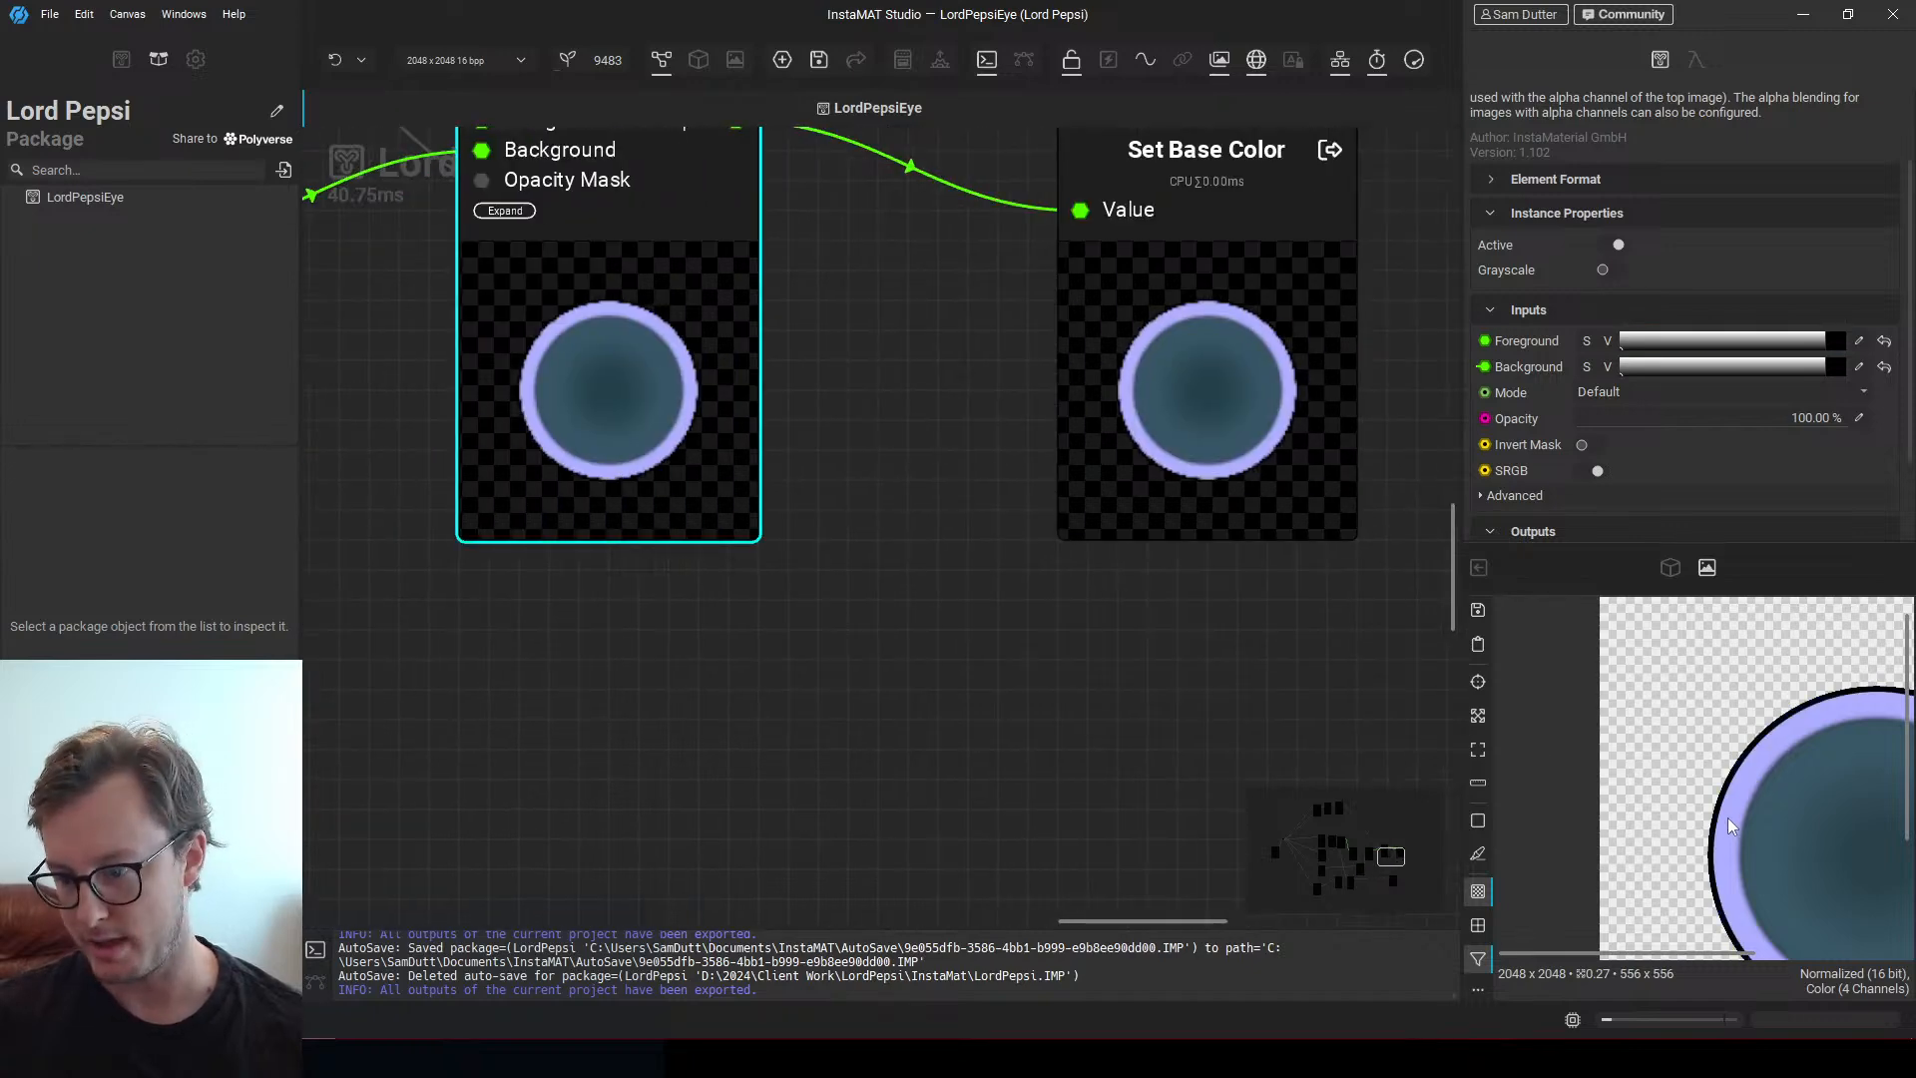
Adjust the Stroke Softness of the outline's Edge Detection node, trying 0.65 before lowering it again
{"action": "middle_click_drag", "start_coordinate": [434, 337], "coordinate": [796, 590]}
{"action": "middle_click_drag", "start_coordinate": [552, 347], "coordinate": [945, 680]}
{"action": "scroll", "coordinate": [822, 479], "scroll_direction": "down", "scroll_amount": 3}
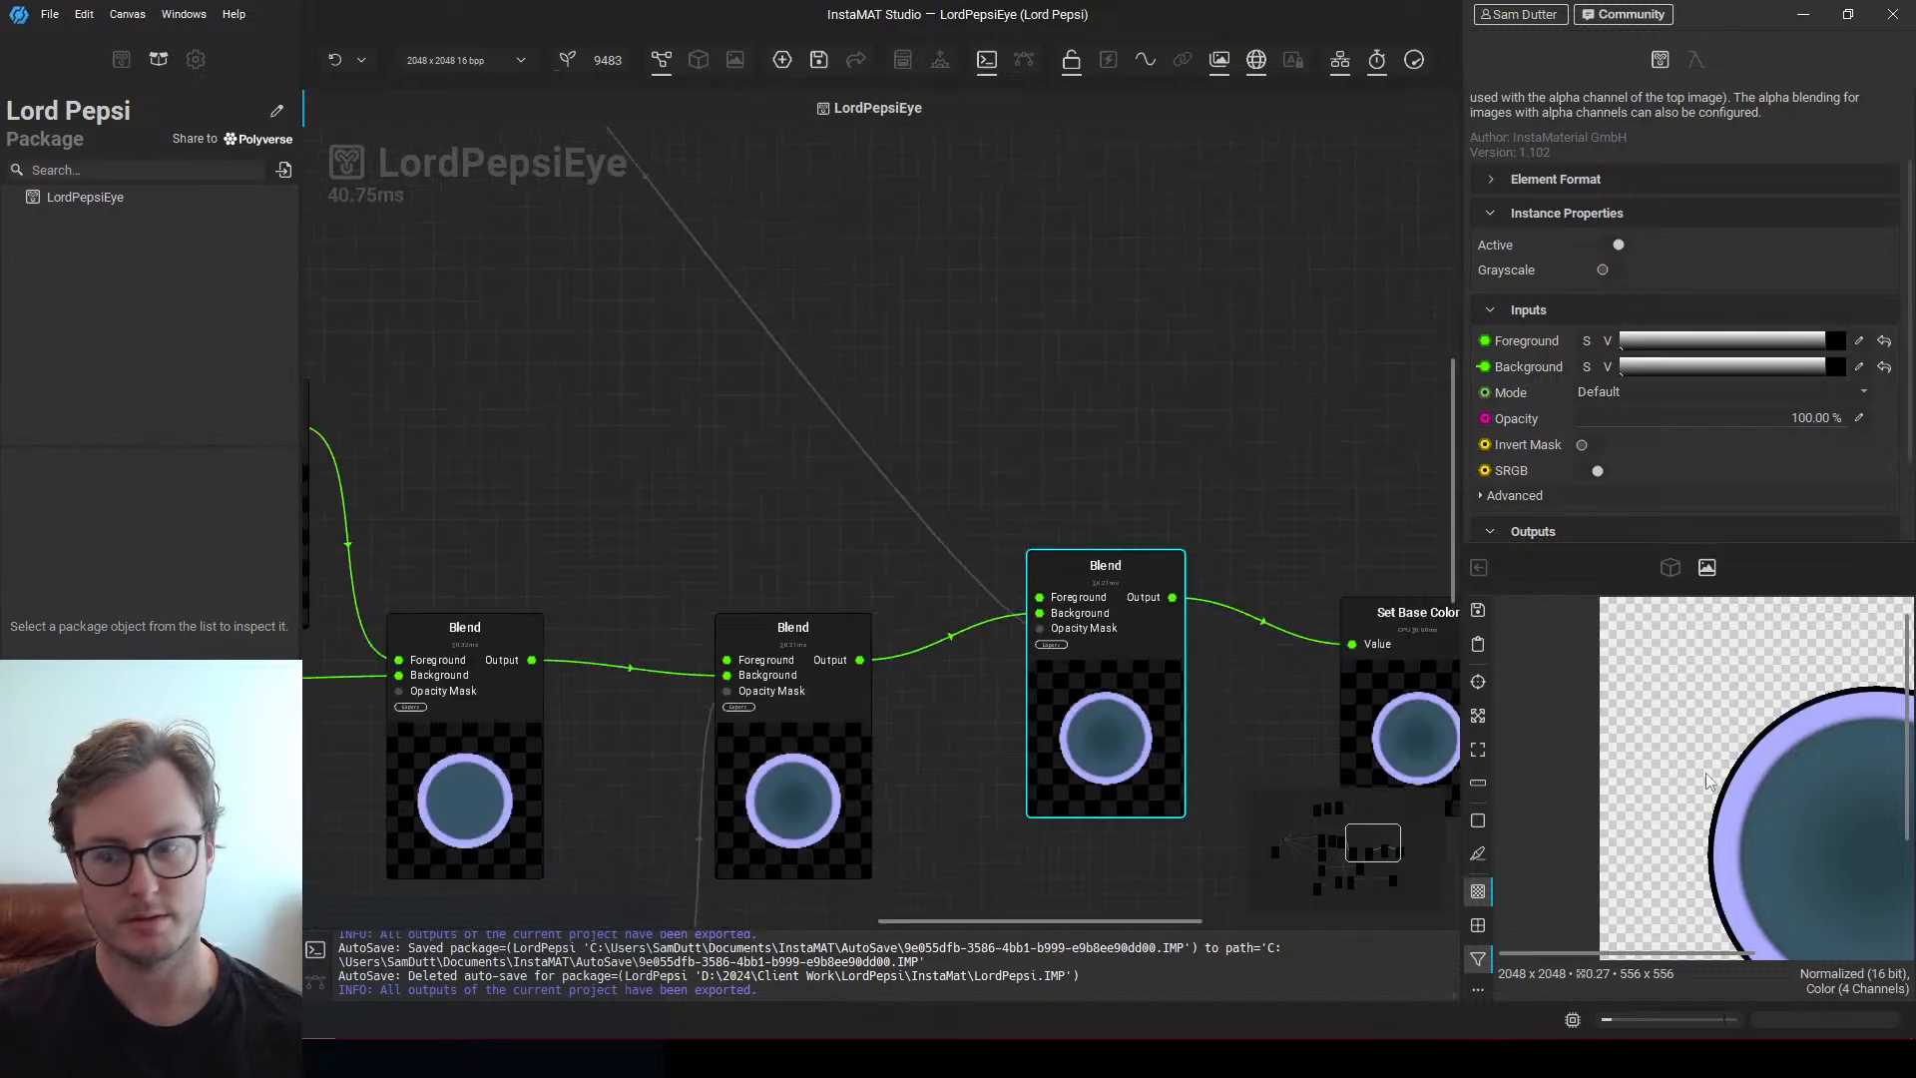
{"action": "middle_click_drag", "start_coordinate": [997, 529], "coordinate": [1303, 731]}
{"action": "middle_click_drag", "start_coordinate": [673, 449], "coordinate": [884, 592]}
{"action": "middle_click_drag", "start_coordinate": [739, 344], "coordinate": [960, 633]}
{"action": "scroll", "coordinate": [966, 639], "scroll_direction": "up", "scroll_amount": 3}
{"action": "left_click", "coordinate": [906, 436]}
{"action": "middle_click_drag", "start_coordinate": [966, 327], "coordinate": [919, 327]}
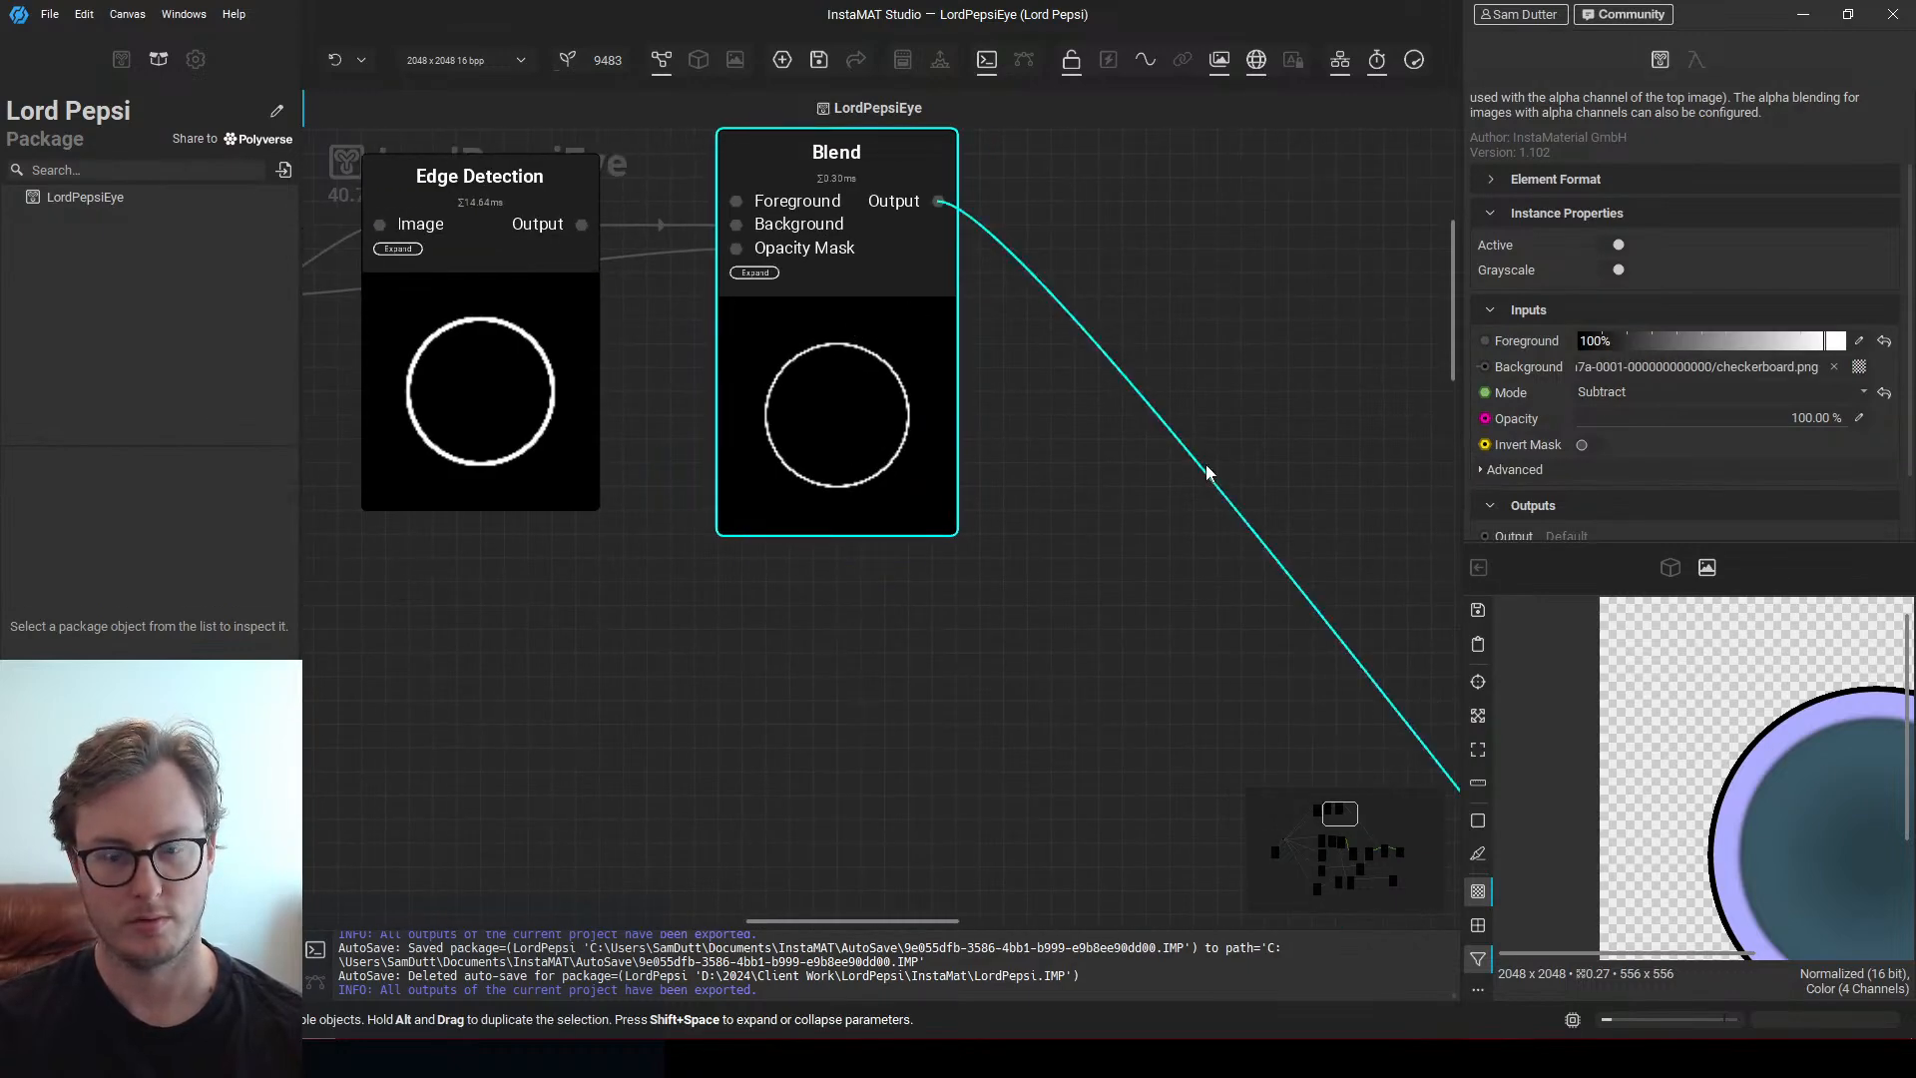
{"action": "key", "text": "space"}
{"action": "key", "text": "Escape"}
{"action": "left_click", "coordinate": [479, 300]}
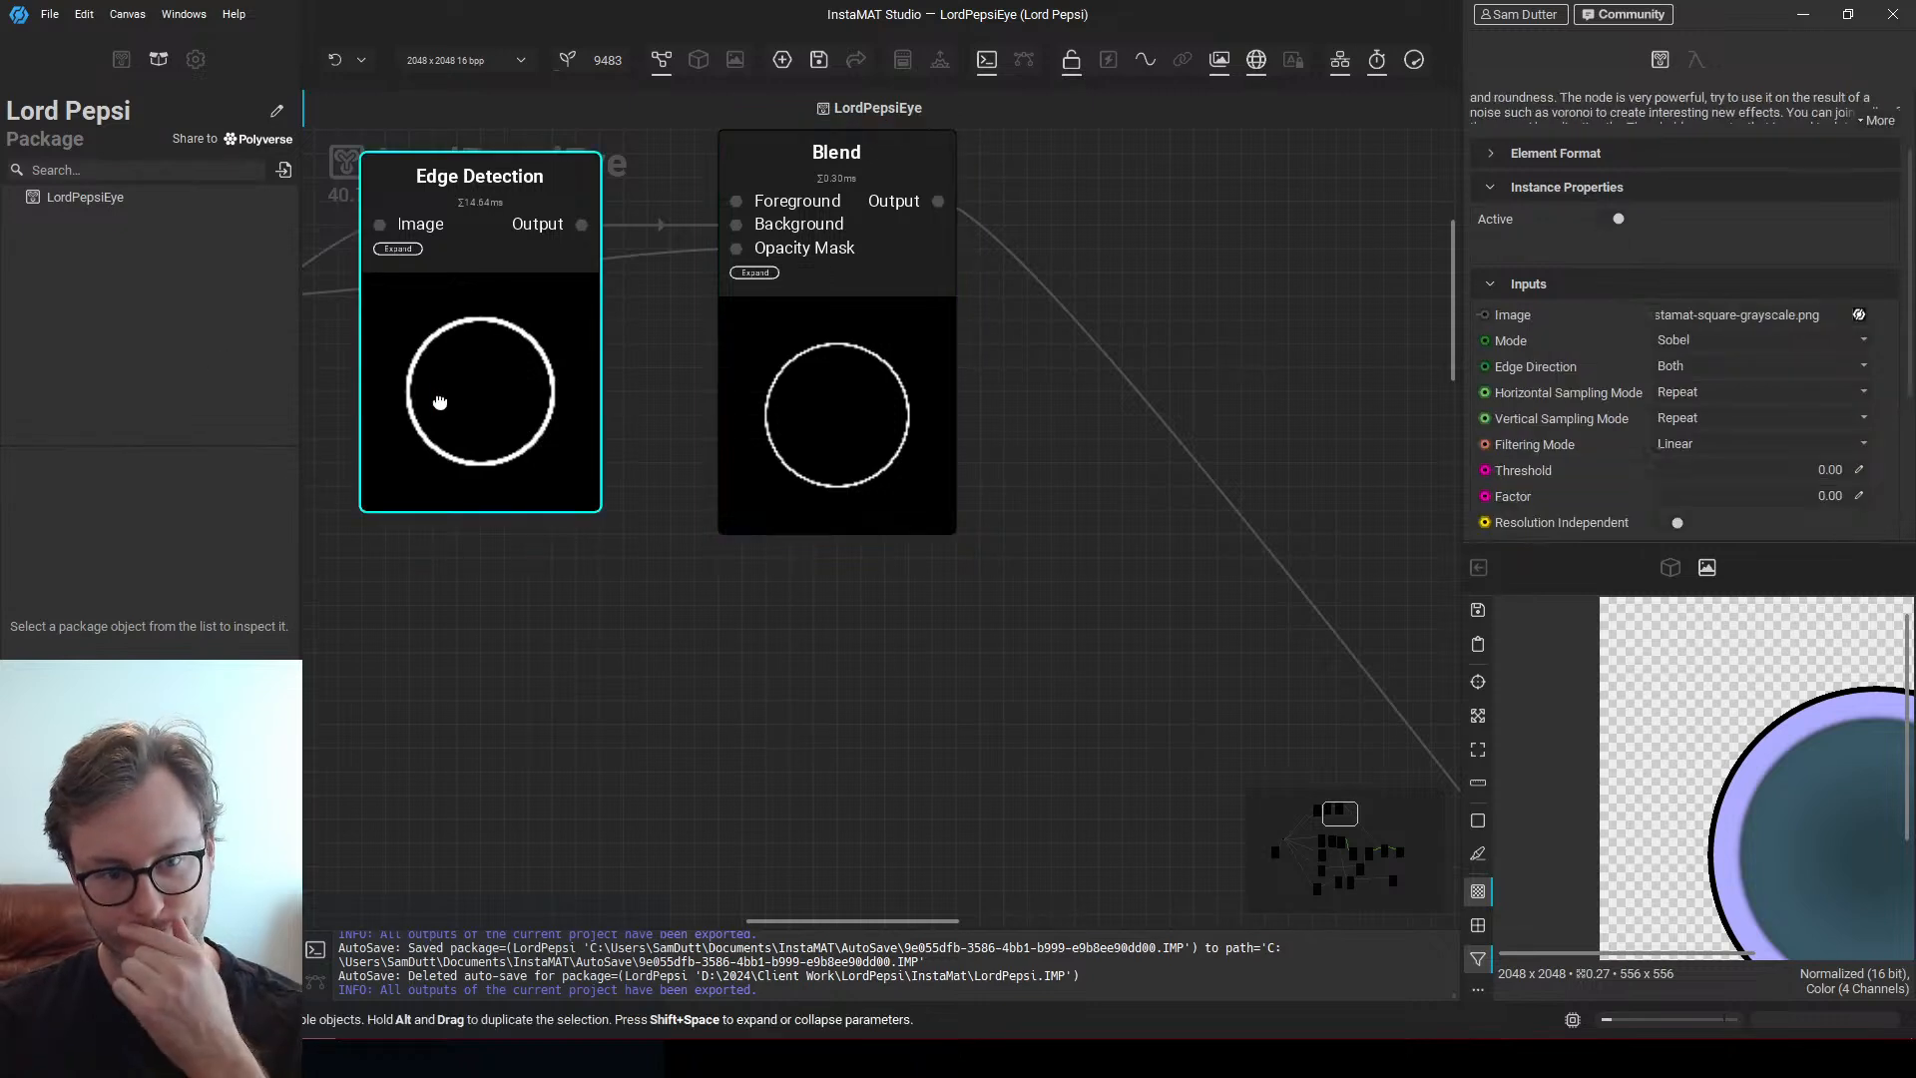
{"action": "scroll", "coordinate": [1613, 389], "scroll_direction": "down", "scroll_amount": 3}
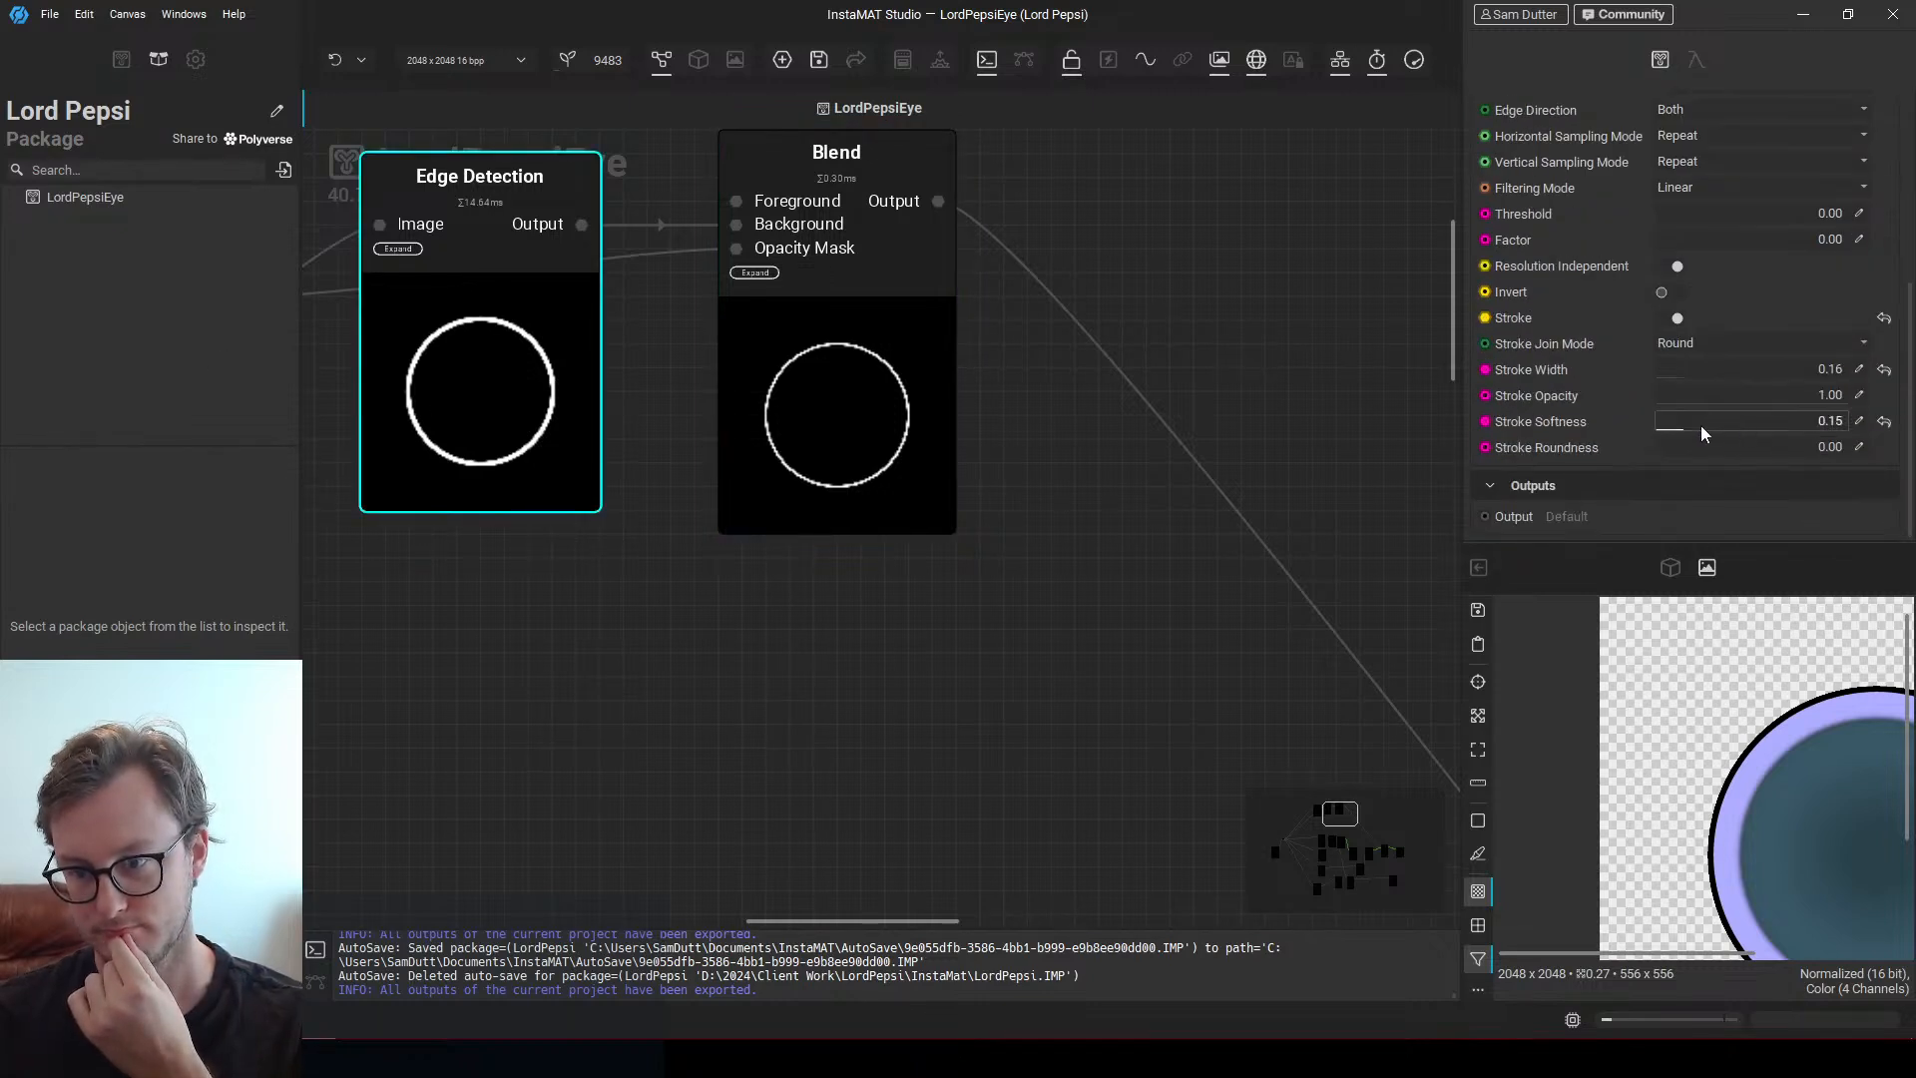
{"action": "mouse_move", "coordinate": [1701, 425]}
{"action": "left_mouse_down"}
{"action": "mouse_move", "coordinate": [1820, 404]}
{"action": "mouse_move", "coordinate": [1728, 403]}
{"action": "mouse_move", "coordinate": [1822, 403]}
{"action": "mouse_move", "coordinate": [1716, 413]}
{"action": "mouse_move", "coordinate": [1881, 399]}
{"action": "left_mouse_up"}
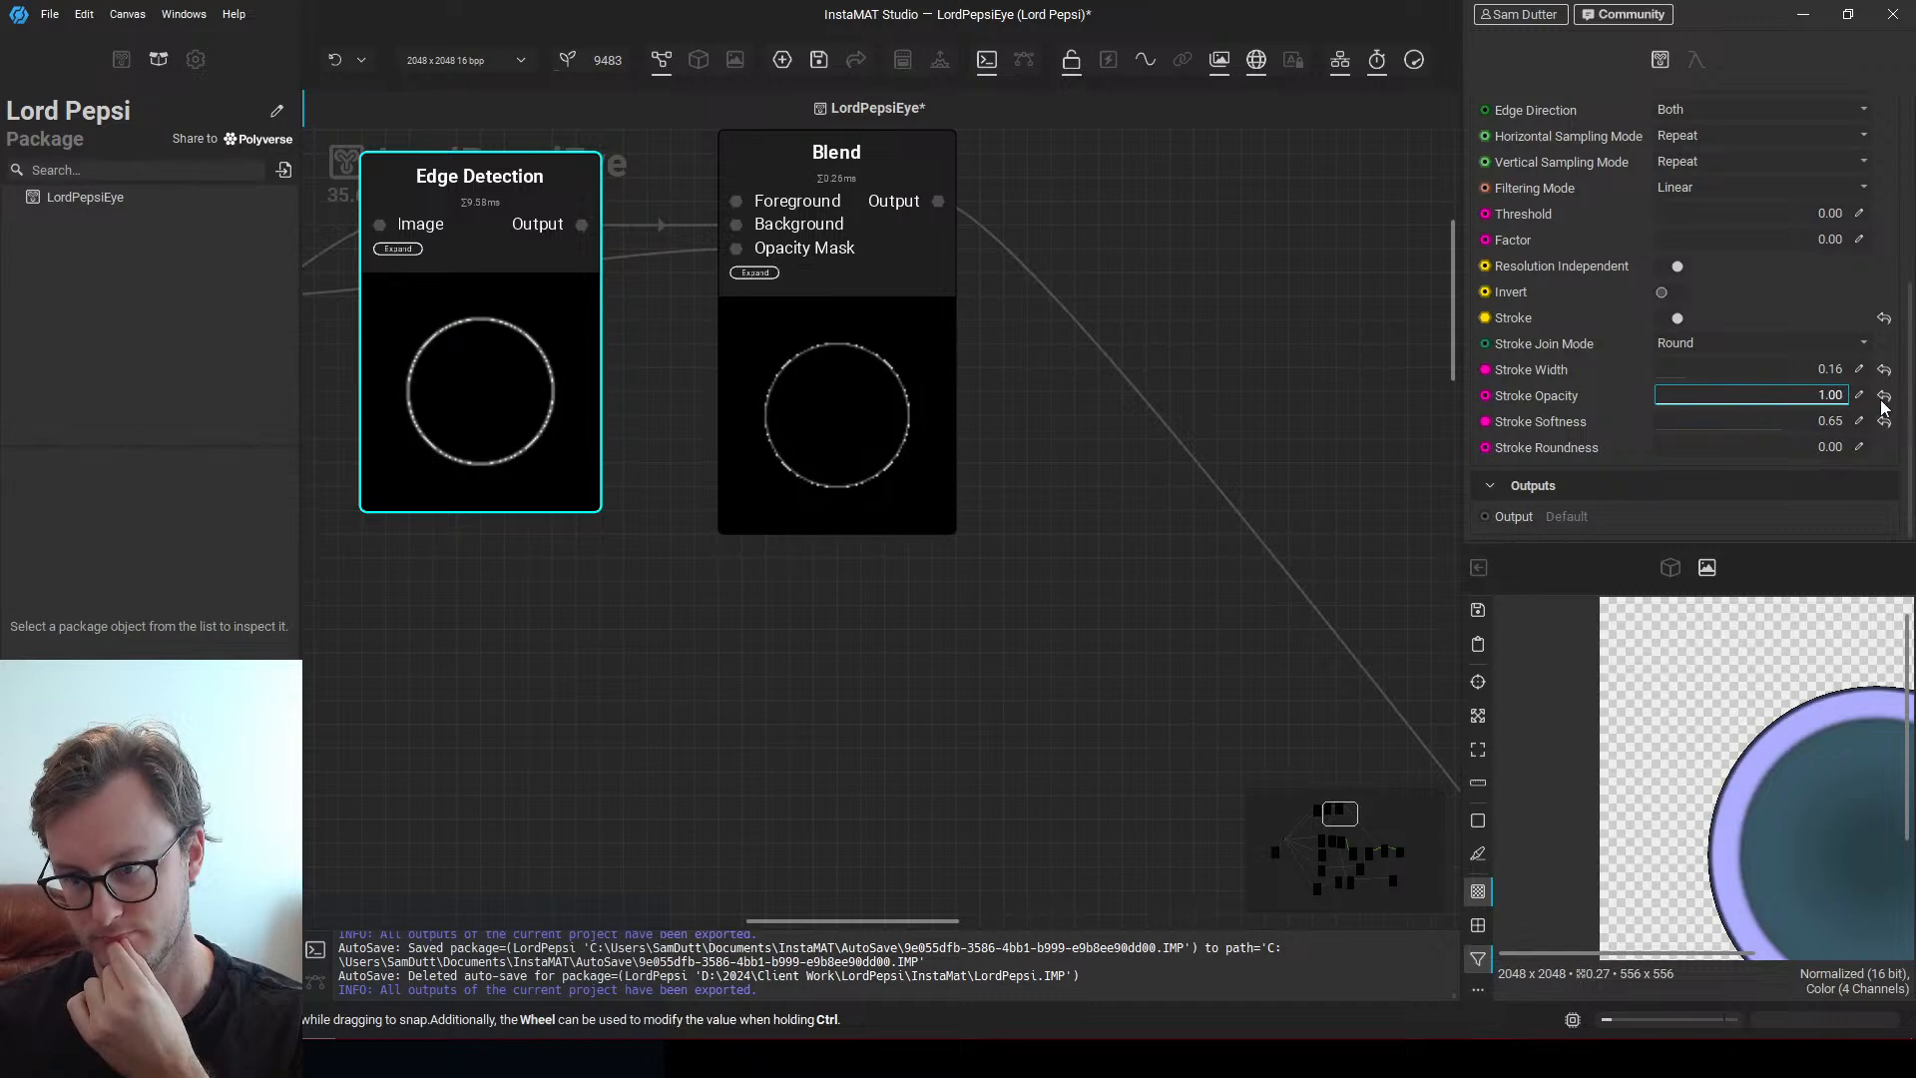
{"action": "mouse_move", "coordinate": [1718, 420]}
{"action": "left_mouse_down"}
{"action": "mouse_move", "coordinate": [1626, 424]}
{"action": "mouse_move", "coordinate": [1728, 422]}
{"action": "mouse_move", "coordinate": [1710, 465]}
{"action": "mouse_move", "coordinate": [1860, 447]}
{"action": "mouse_move", "coordinate": [1632, 451]}
{"action": "mouse_move", "coordinate": [1716, 423]}
{"action": "mouse_move", "coordinate": [1552, 429]}
{"action": "left_mouse_up"}
Move the outline's Subtract Blend farther from the Edge Detection node and add a Blur node
{"action": "scroll", "coordinate": [751, 521], "scroll_direction": "down", "scroll_amount": 3}
{"action": "left_click_drag", "start_coordinate": [826, 498], "coordinate": [1122, 489]}
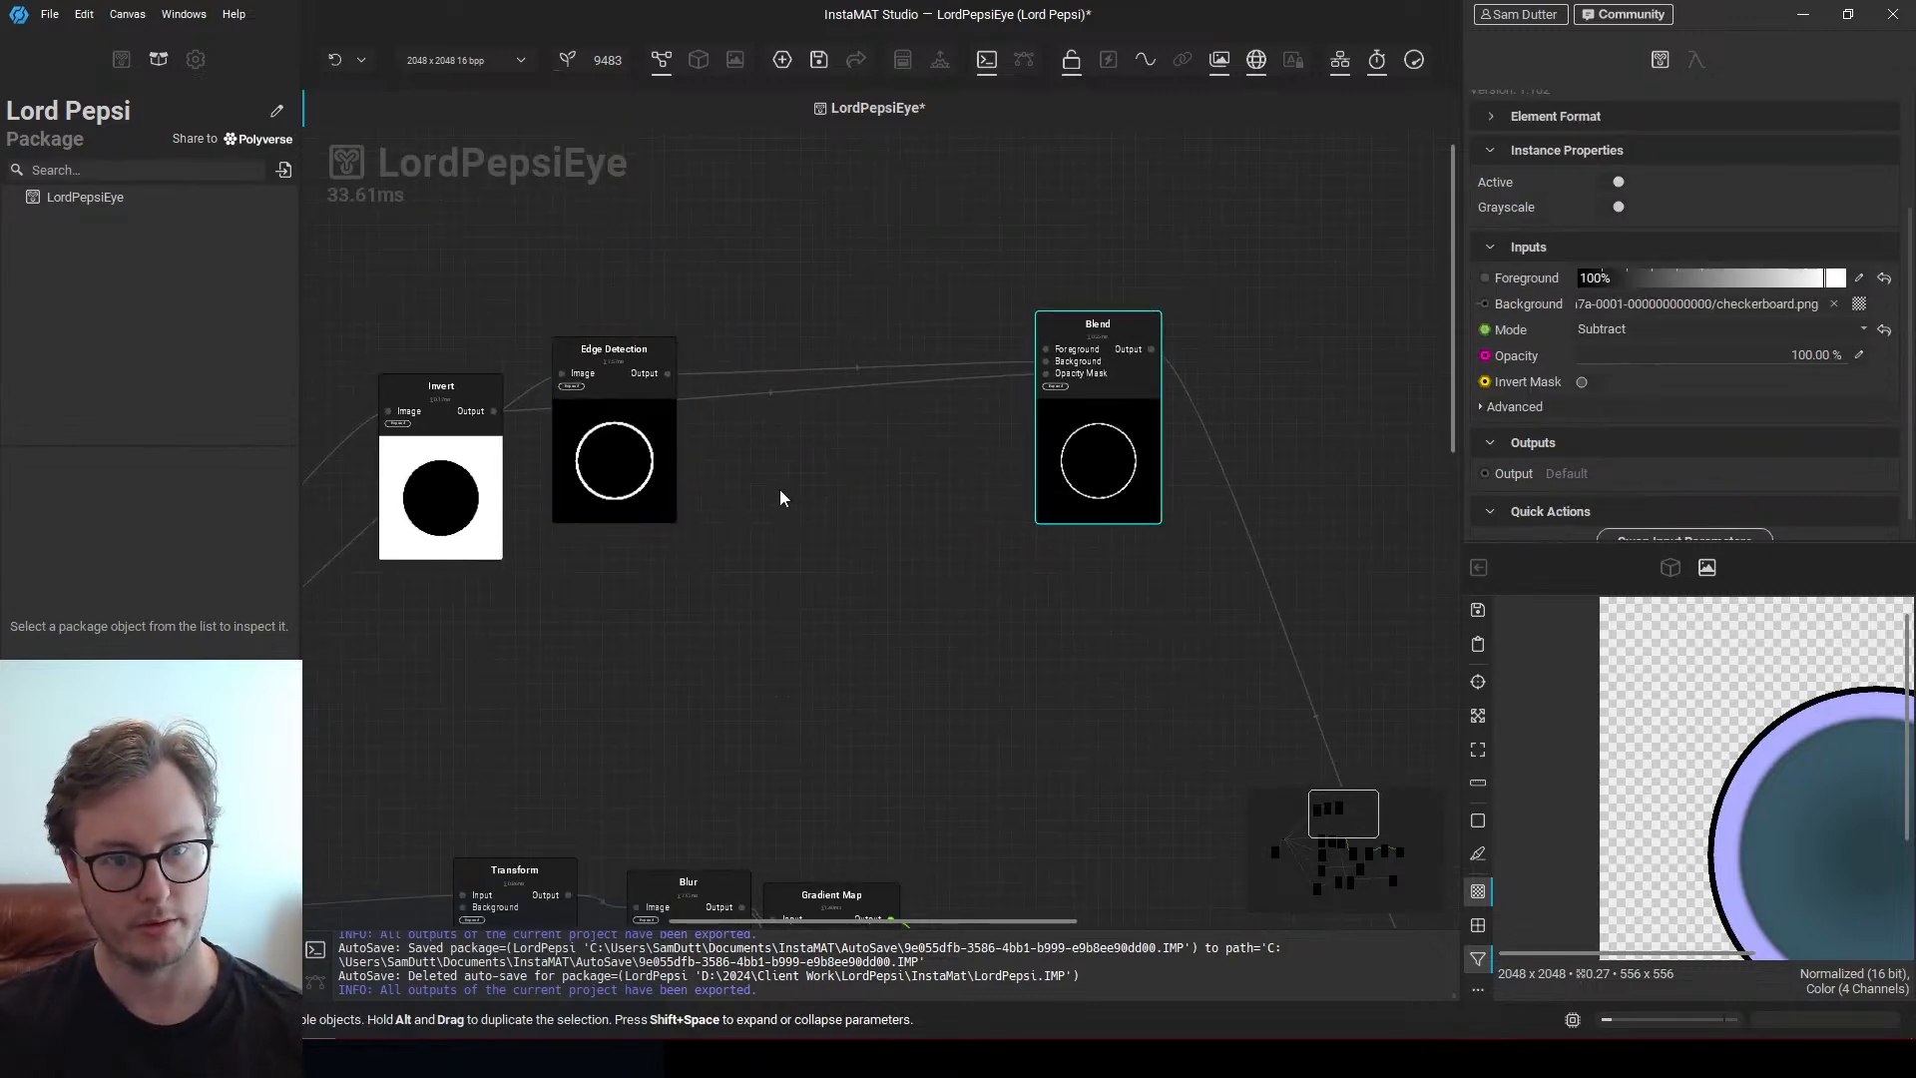
{"action": "key", "text": "space"}
{"action": "type", "text": "blr"}
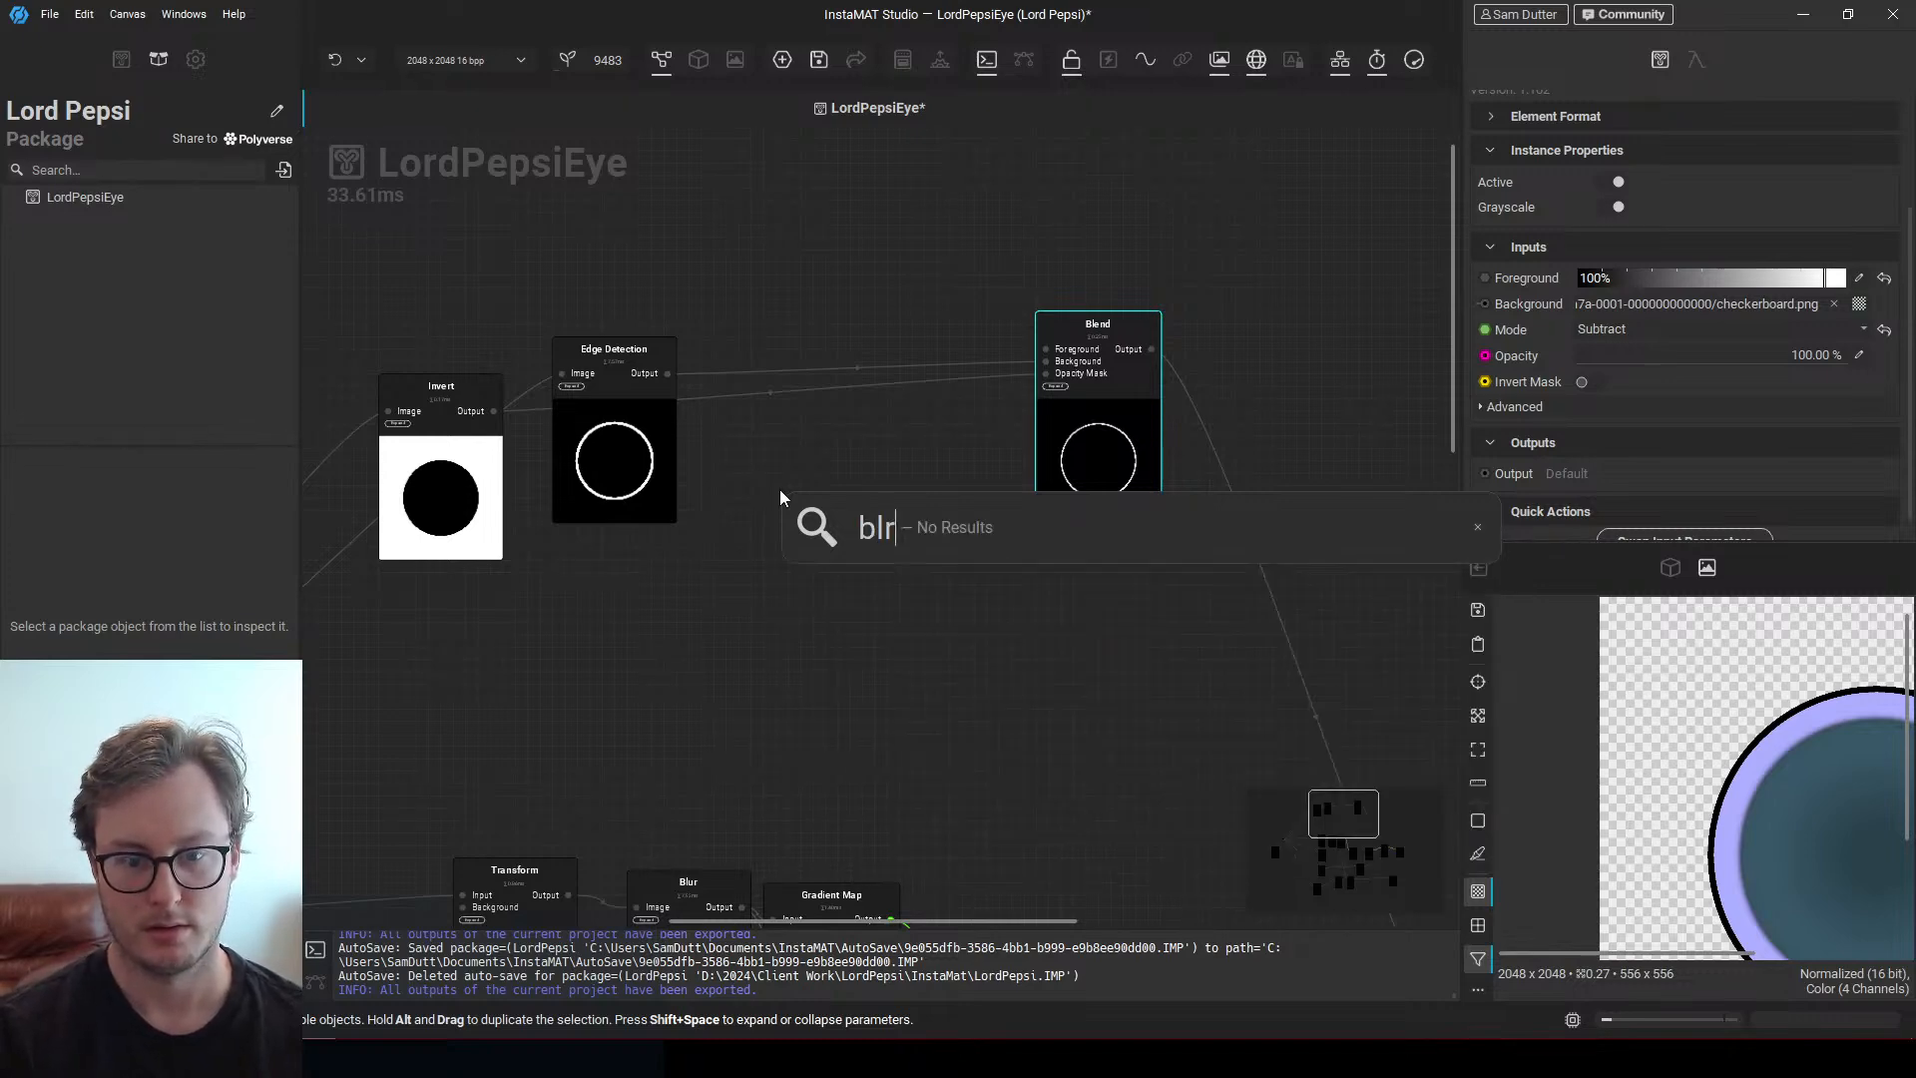
{"action": "key", "text": "BackSpace"}
{"action": "type", "text": "ur"}
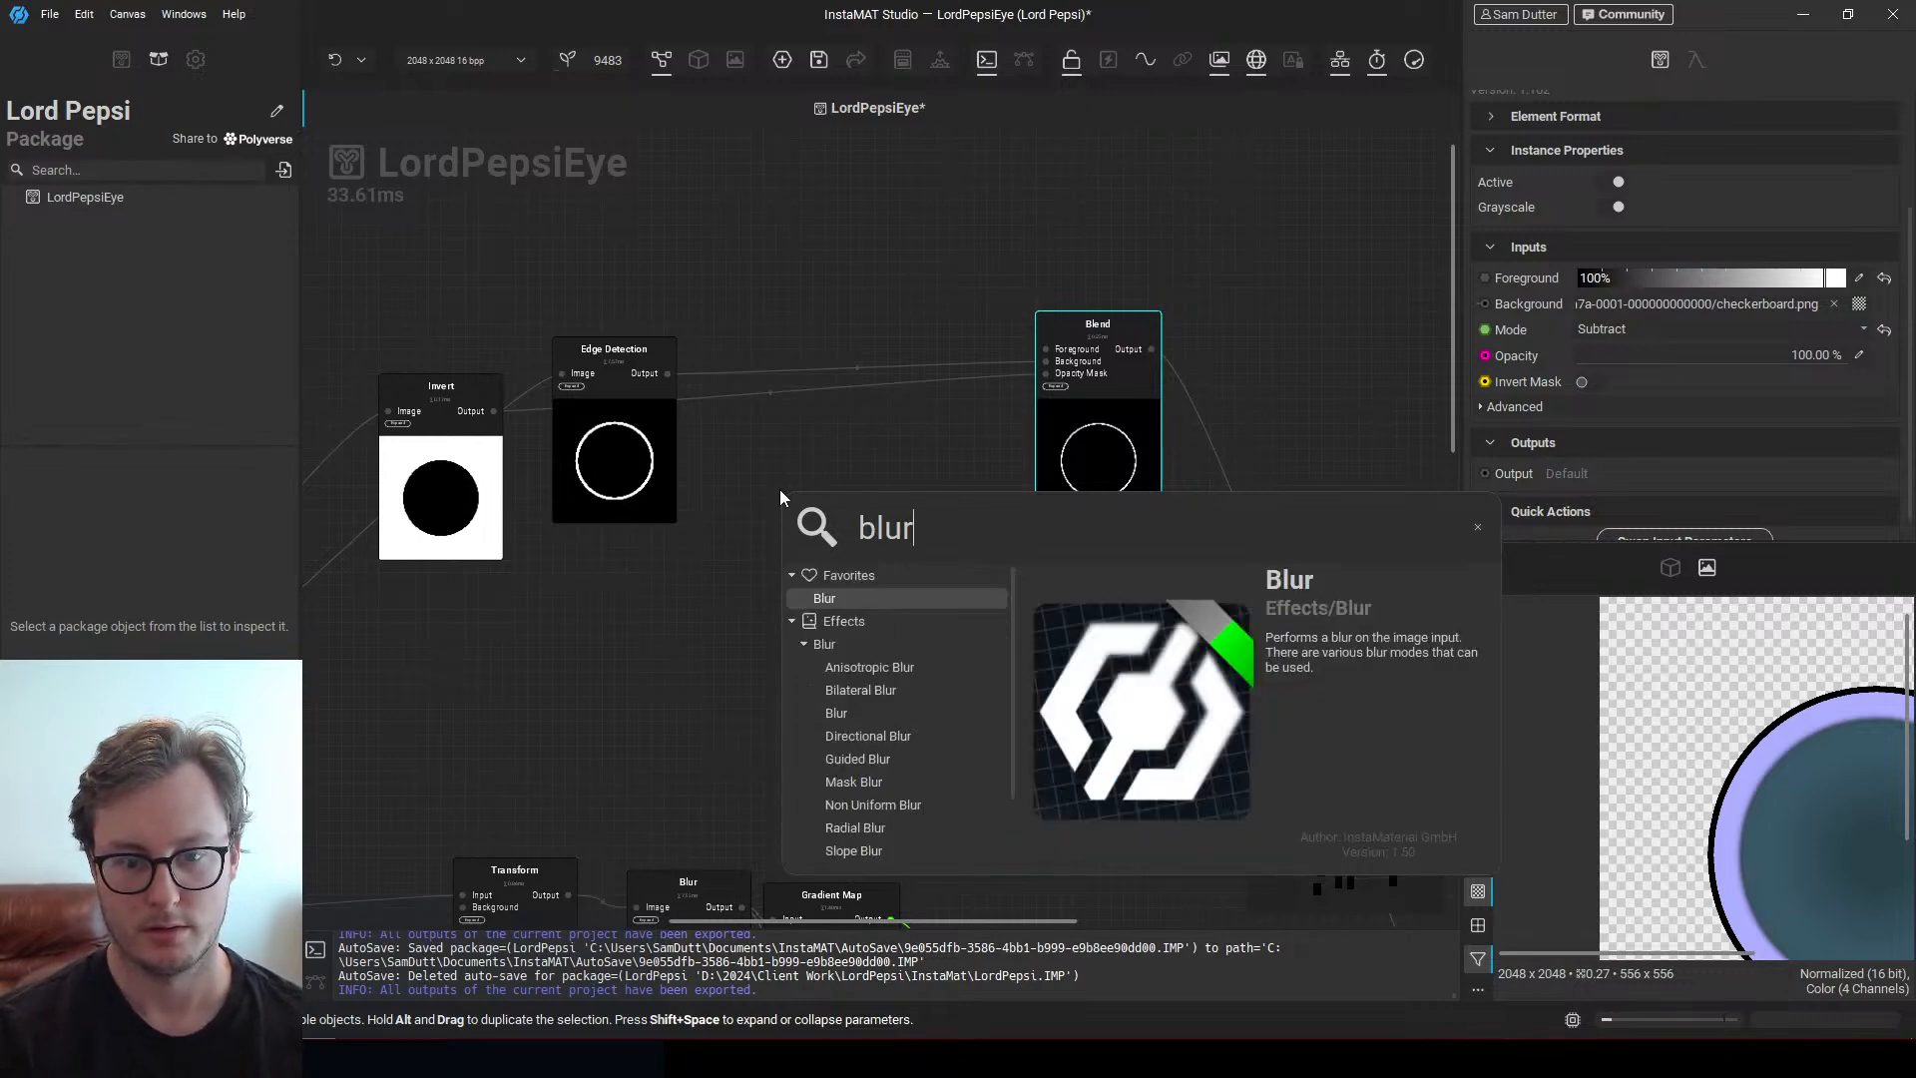
{"action": "key", "text": "Return"}
Connect the Blur between the outline's Subtract Blend and the last color Blend, placing it just after the Subtract Blend
{"action": "middle_click_drag", "start_coordinate": [939, 618], "coordinate": [494, 483]}
{"action": "left_click_drag", "start_coordinate": [416, 465], "coordinate": [1025, 739]}
{"action": "scroll", "coordinate": [1006, 633], "scroll_direction": "down", "scroll_amount": 1}
{"action": "mouse_move", "coordinate": [1006, 633]}
{"action": "middle_mouse_down"}
{"action": "mouse_move", "coordinate": [975, 539]}
{"action": "mouse_move", "coordinate": [1002, 612]}
{"action": "middle_mouse_up"}
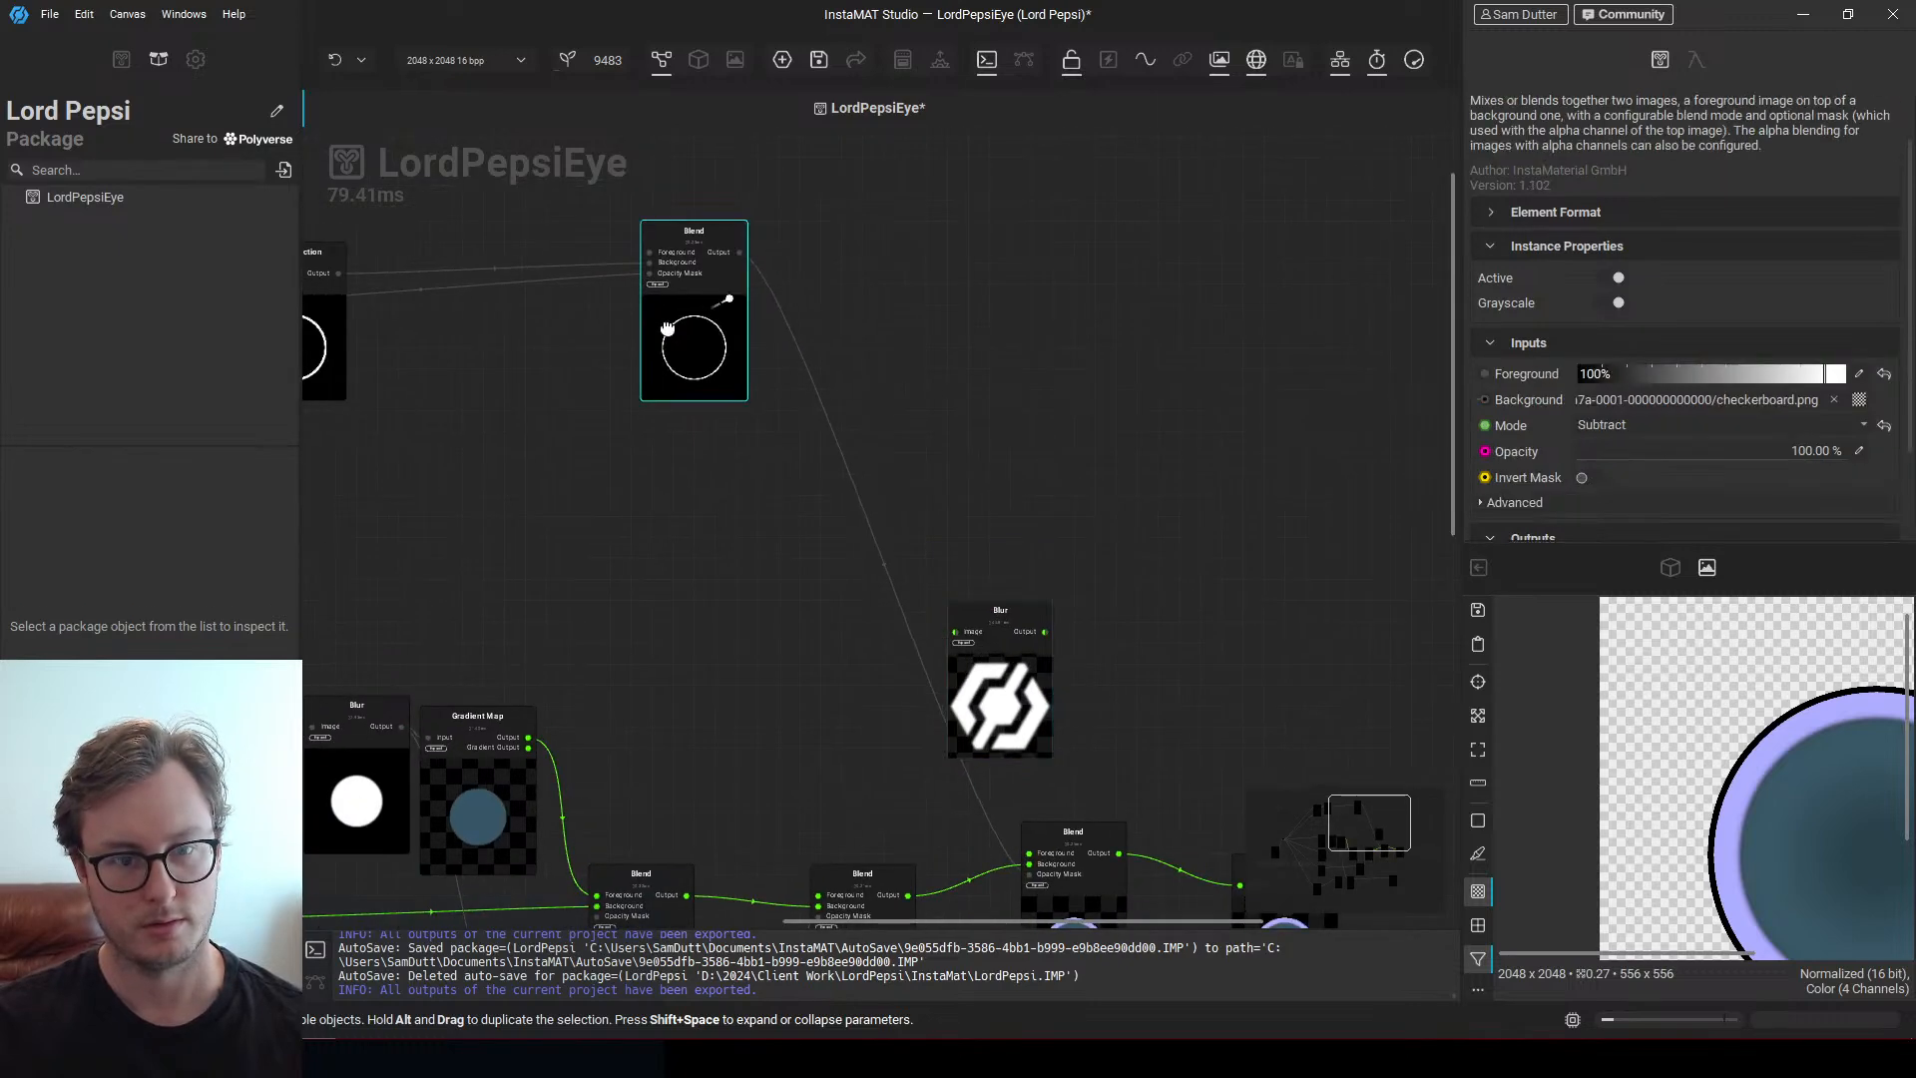
{"action": "left_click_drag", "start_coordinate": [749, 261], "coordinate": [1031, 875]}
{"action": "scroll", "coordinate": [992, 679], "scroll_direction": "up", "scroll_amount": 1}
{"action": "middle_click_drag", "start_coordinate": [992, 678], "coordinate": [1041, 693]}
{"action": "left_click_drag", "start_coordinate": [1041, 693], "coordinate": [650, 377]}
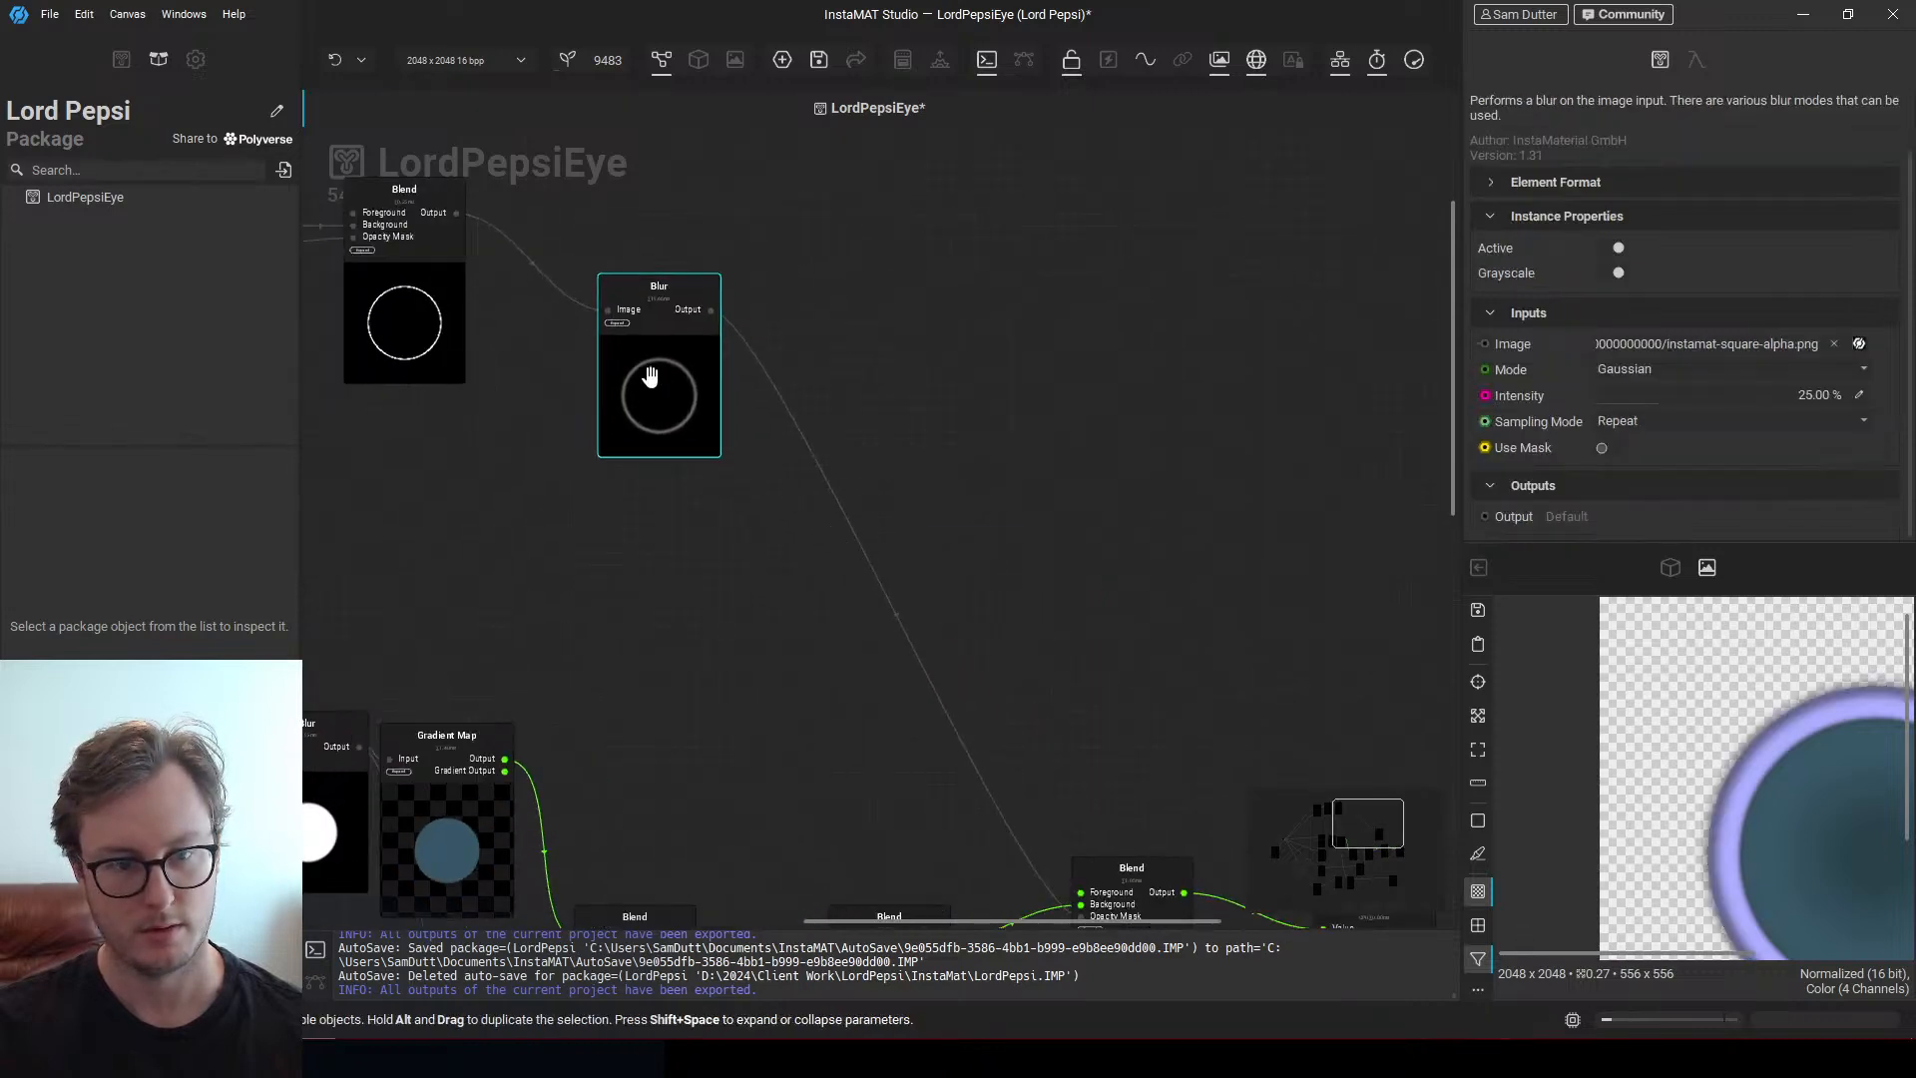
Set the outline Blur's Intensity to 5.49 % while checking the edge of the eye in the preview
{"action": "scroll", "coordinate": [816, 467], "scroll_direction": "down", "scroll_amount": 1}
{"action": "left_click_drag", "start_coordinate": [1682, 395], "coordinate": [1617, 395]}
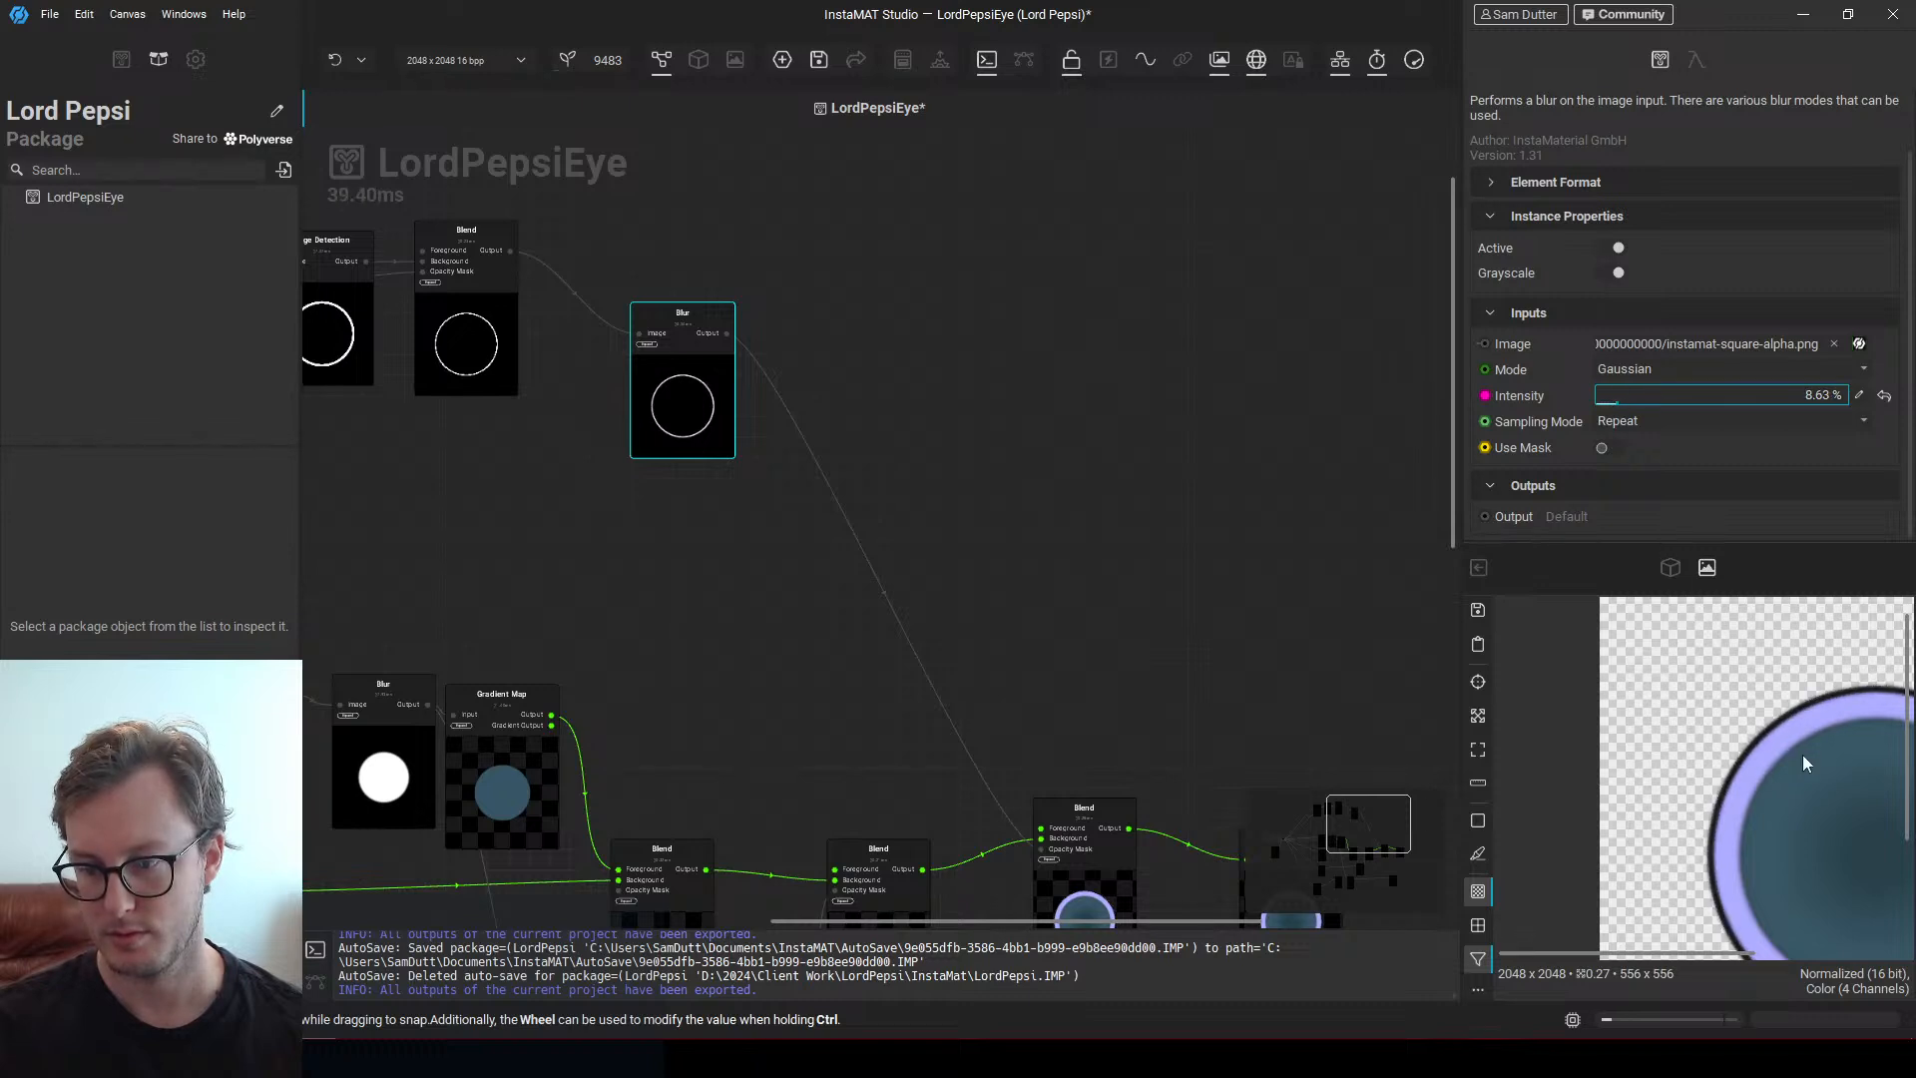
{"action": "scroll", "coordinate": [1802, 754], "scroll_direction": "down", "scroll_amount": 3}
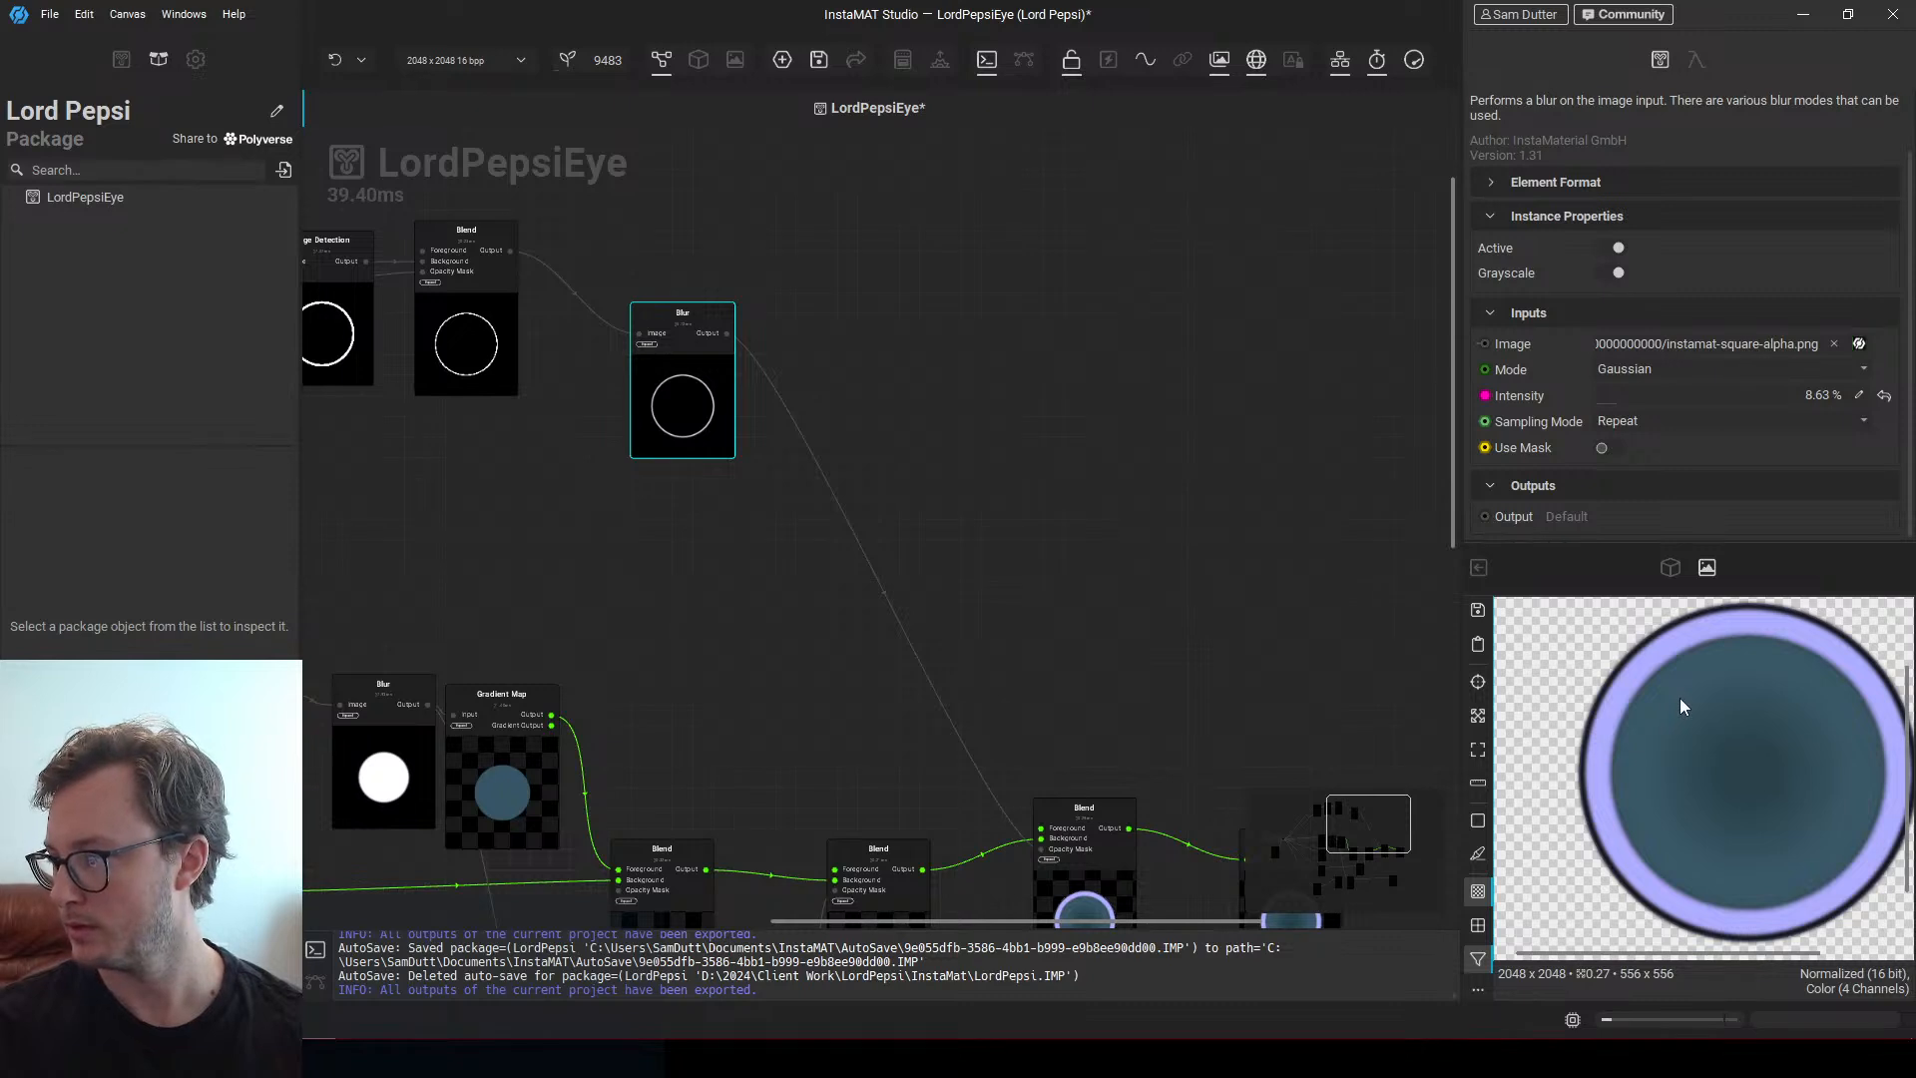
{"action": "left_click_drag", "start_coordinate": [1638, 390], "coordinate": [1609, 393]}
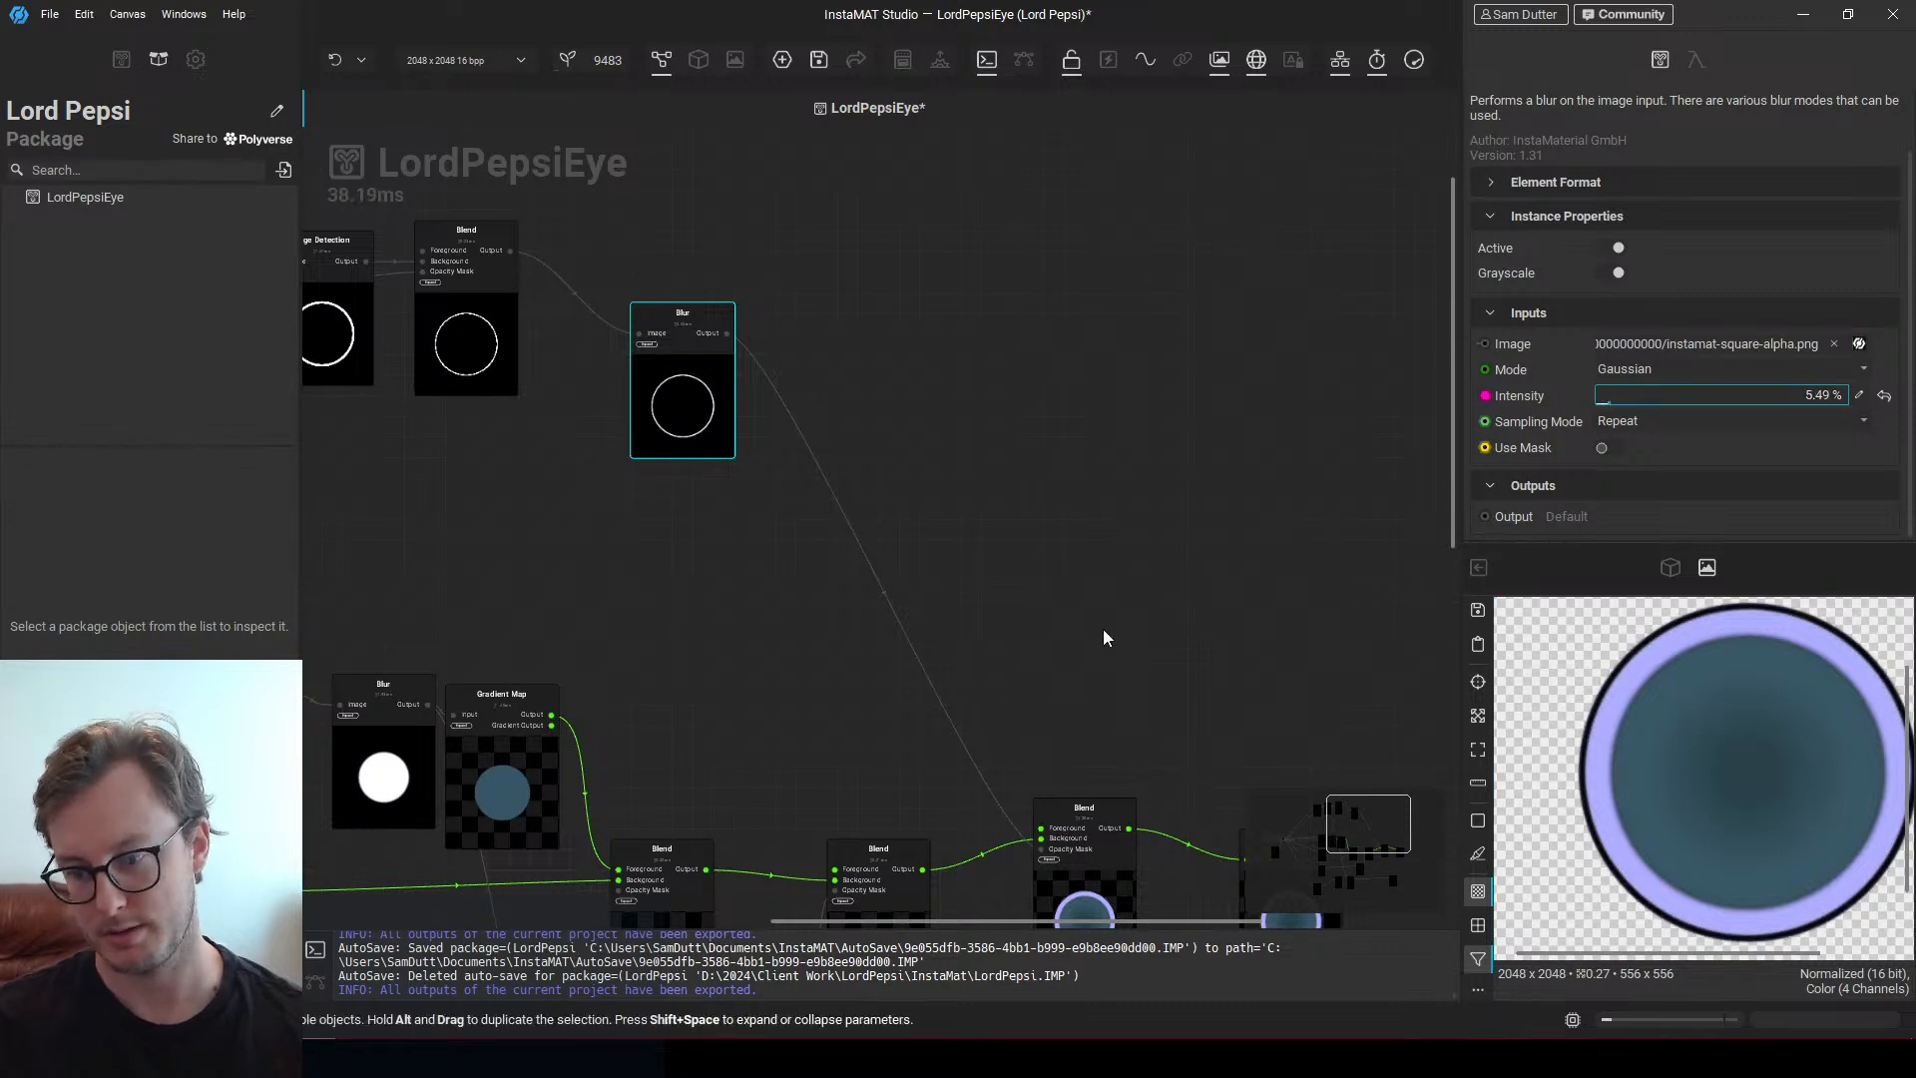
Select the lilac Gradient Map and shift it slightly away from the first color Blend
{"action": "middle_click_drag", "start_coordinate": [1088, 613], "coordinate": [1003, 339]}
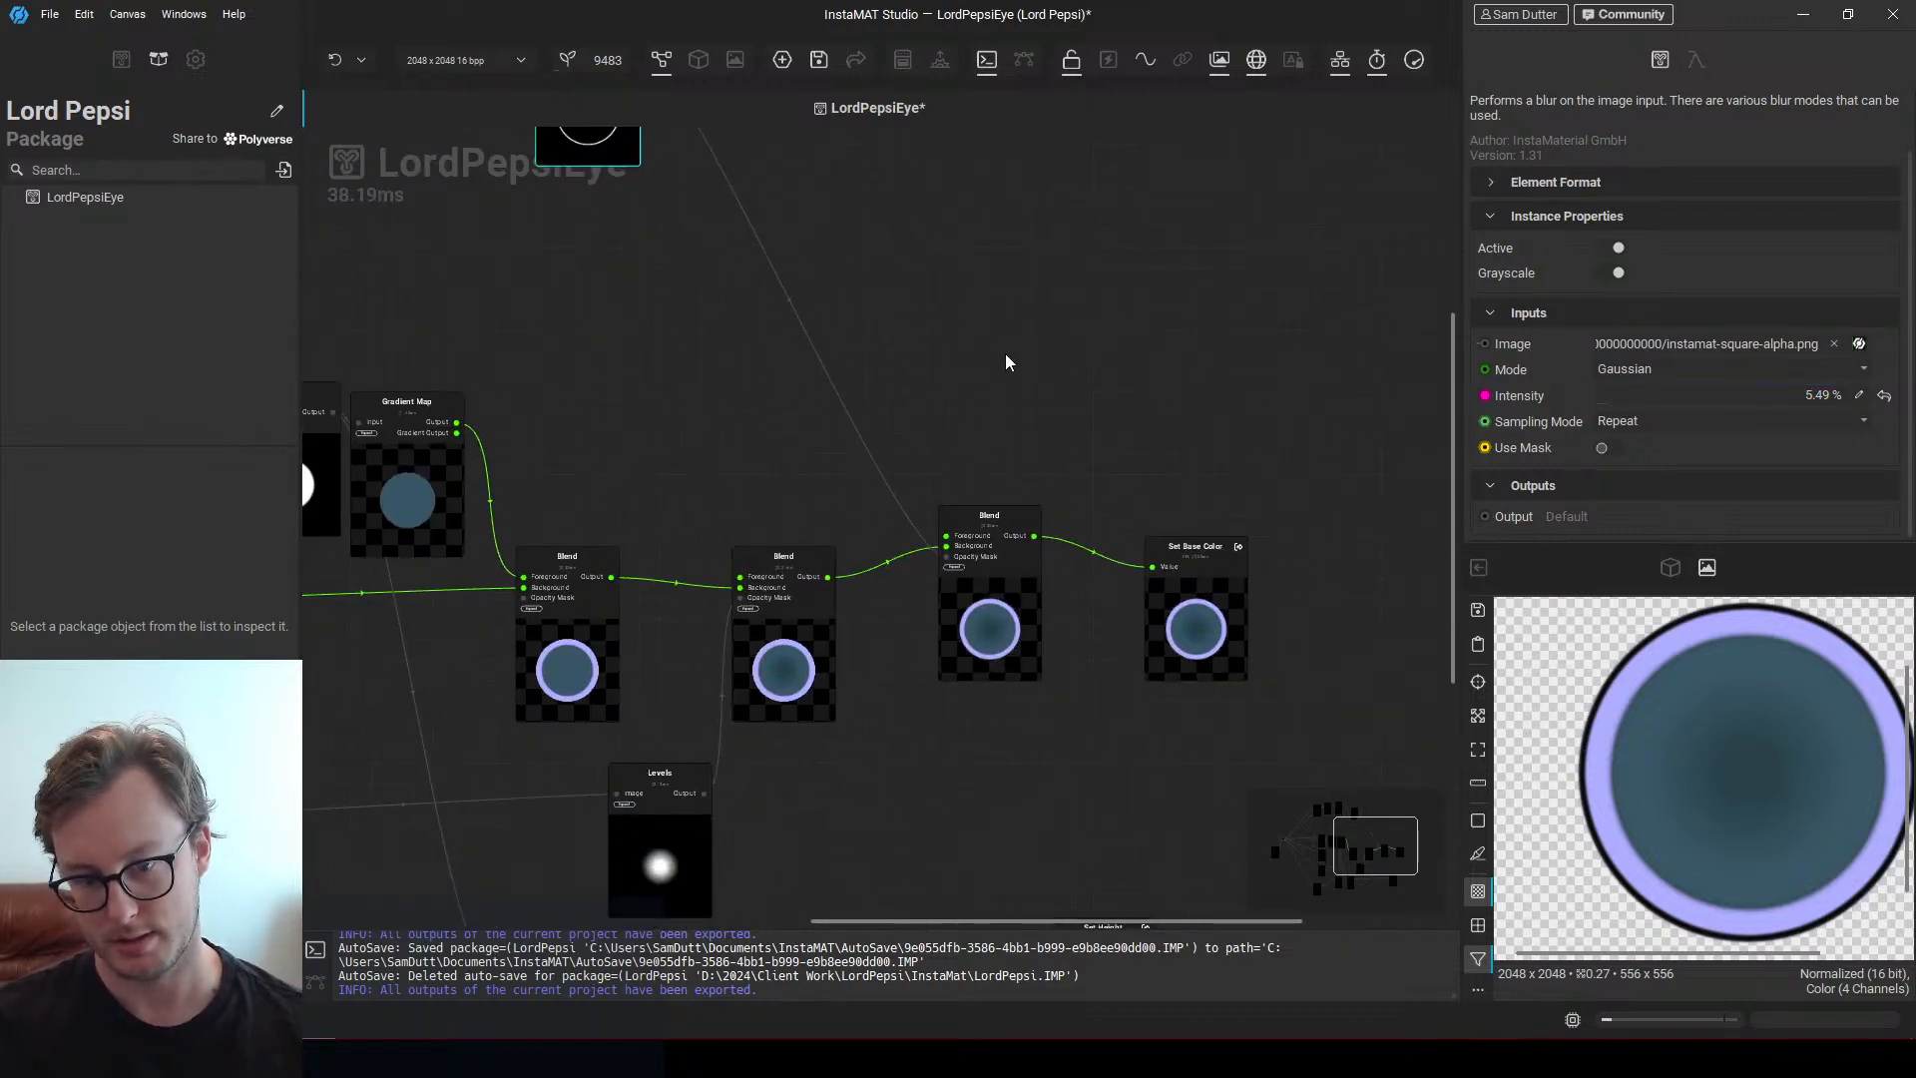
{"action": "scroll", "coordinate": [798, 507], "scroll_direction": "down", "scroll_amount": 2}
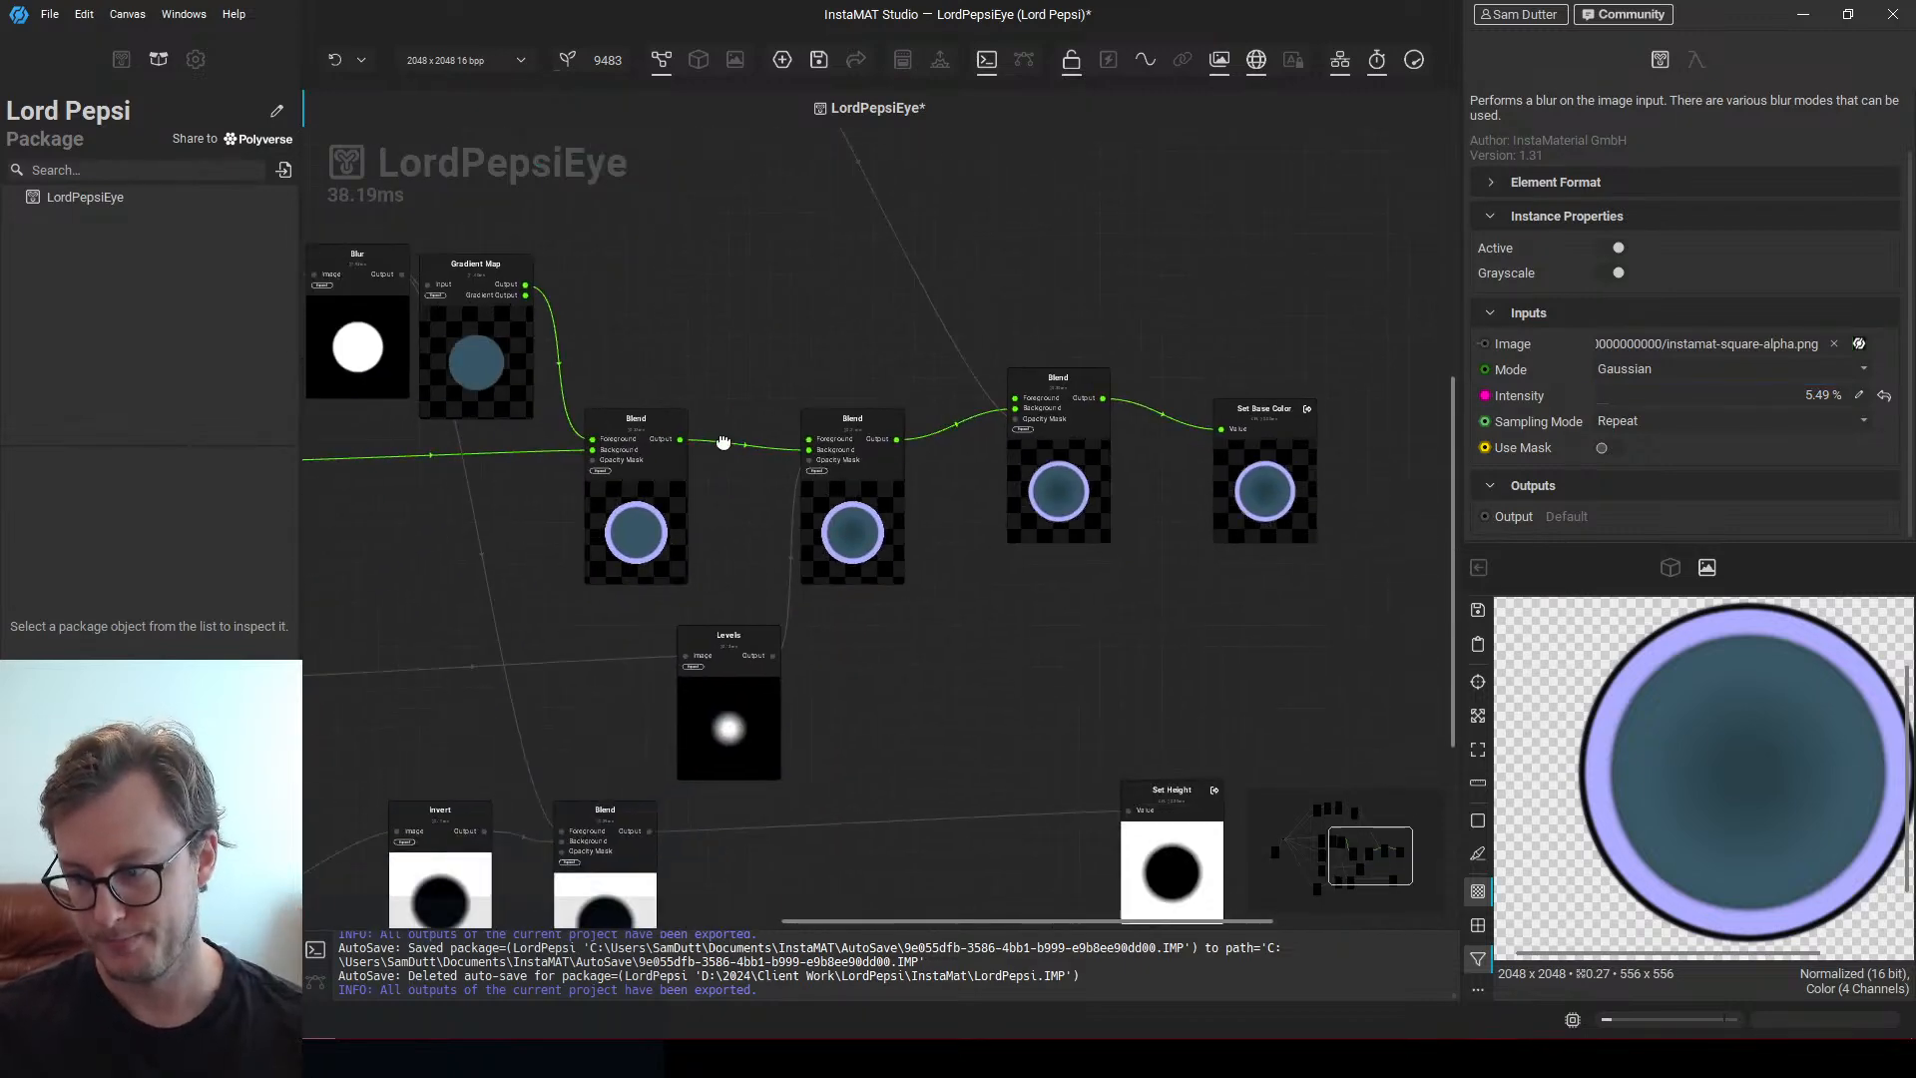
{"action": "middle_click_drag", "start_coordinate": [798, 507], "coordinate": [993, 484]}
{"action": "scroll", "coordinate": [676, 483], "scroll_direction": "up", "scroll_amount": 3}
{"action": "left_click", "coordinate": [684, 523]}
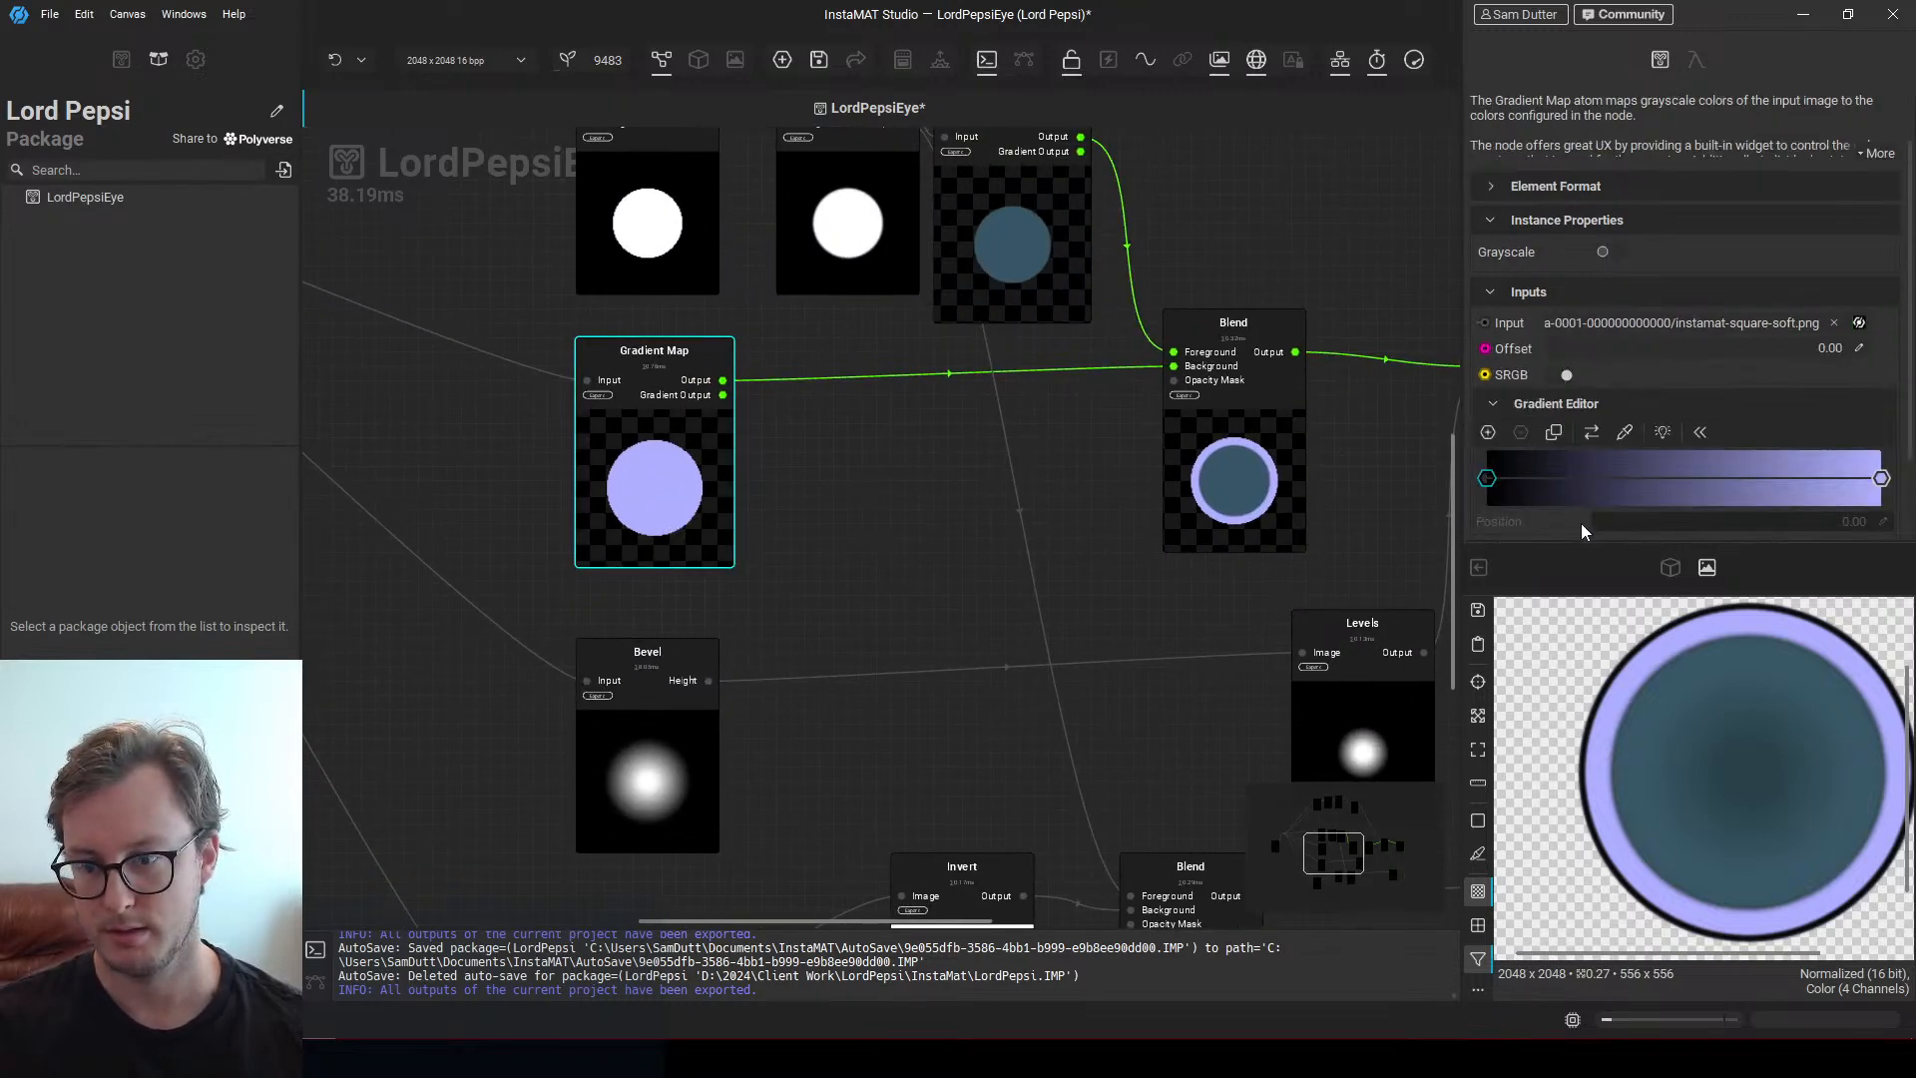
{"action": "scroll", "coordinate": [585, 535], "scroll_direction": "down", "scroll_amount": 2}
{"action": "middle_click_drag", "start_coordinate": [586, 535], "coordinate": [796, 483]}
{"action": "scroll", "coordinate": [932, 594], "scroll_direction": "up", "scroll_amount": 1}
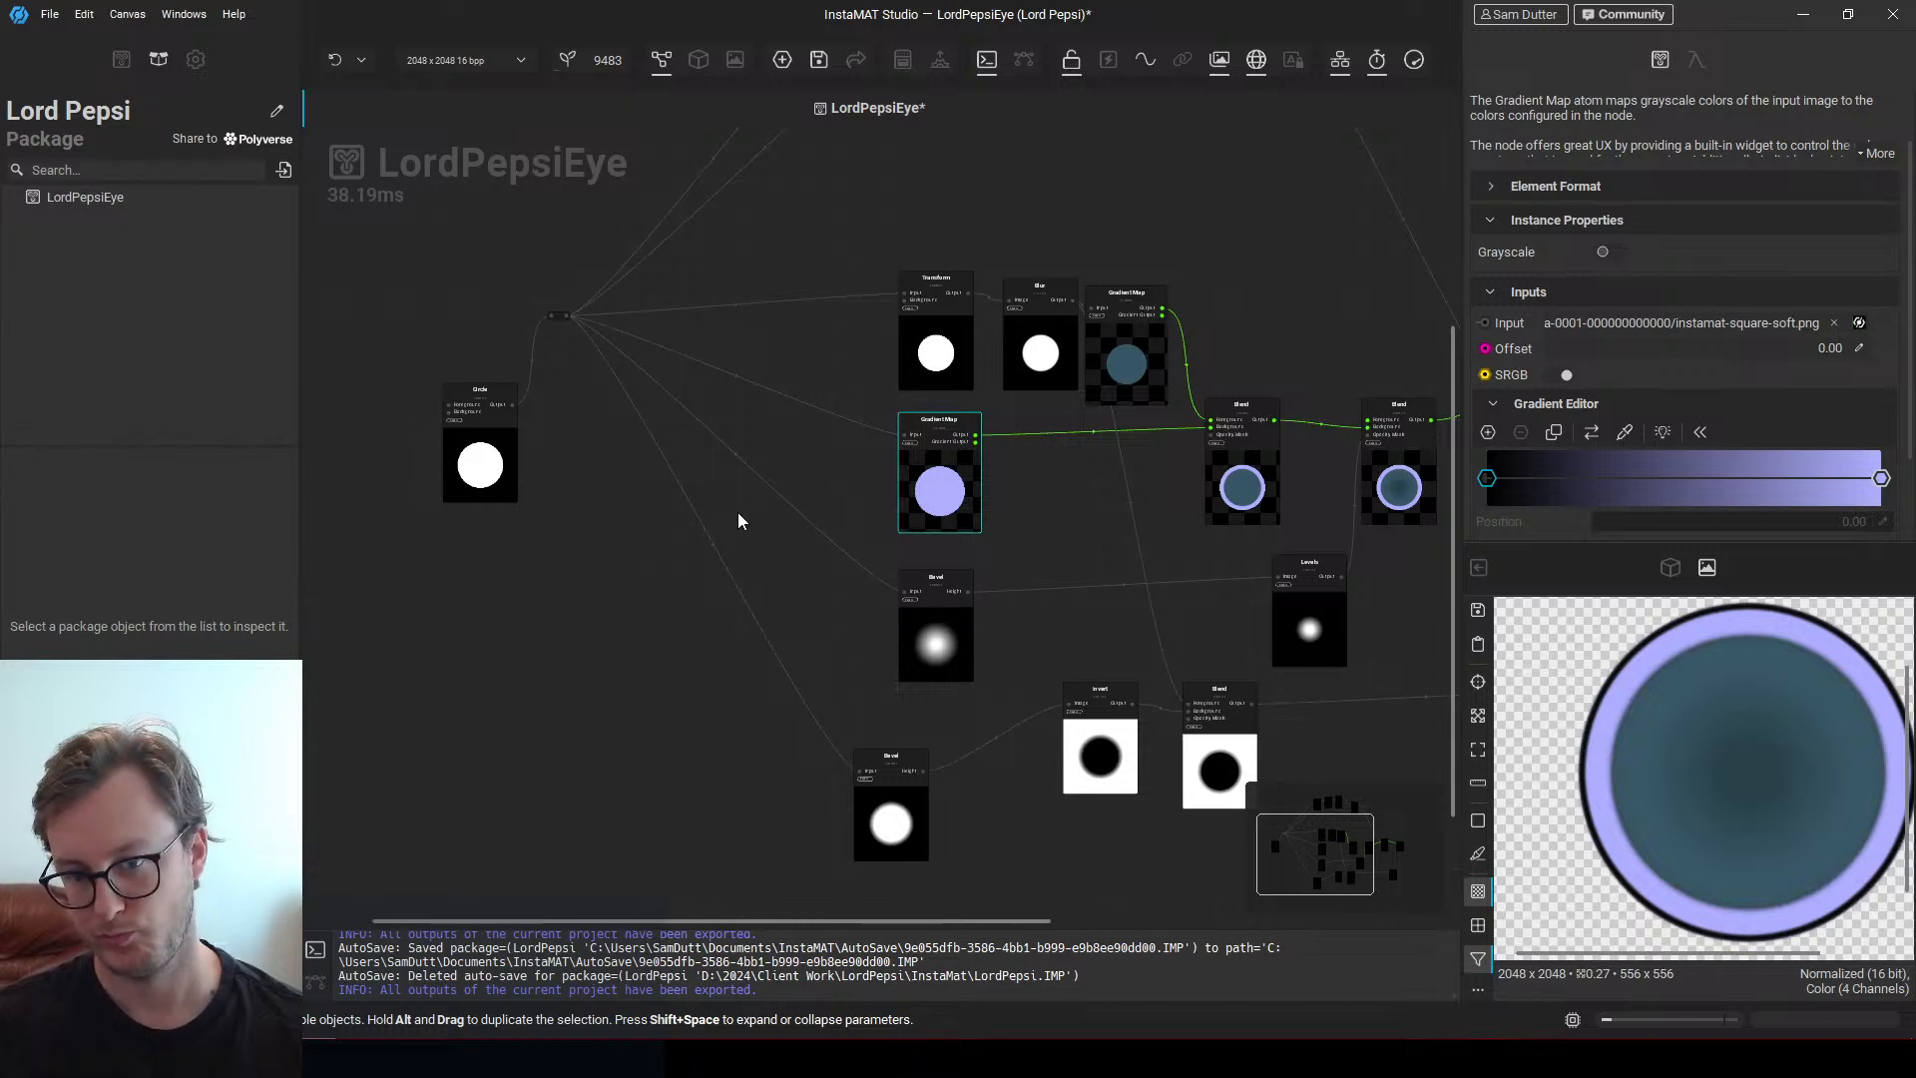
{"action": "scroll", "coordinate": [1063, 509], "scroll_direction": "up", "scroll_amount": 3}
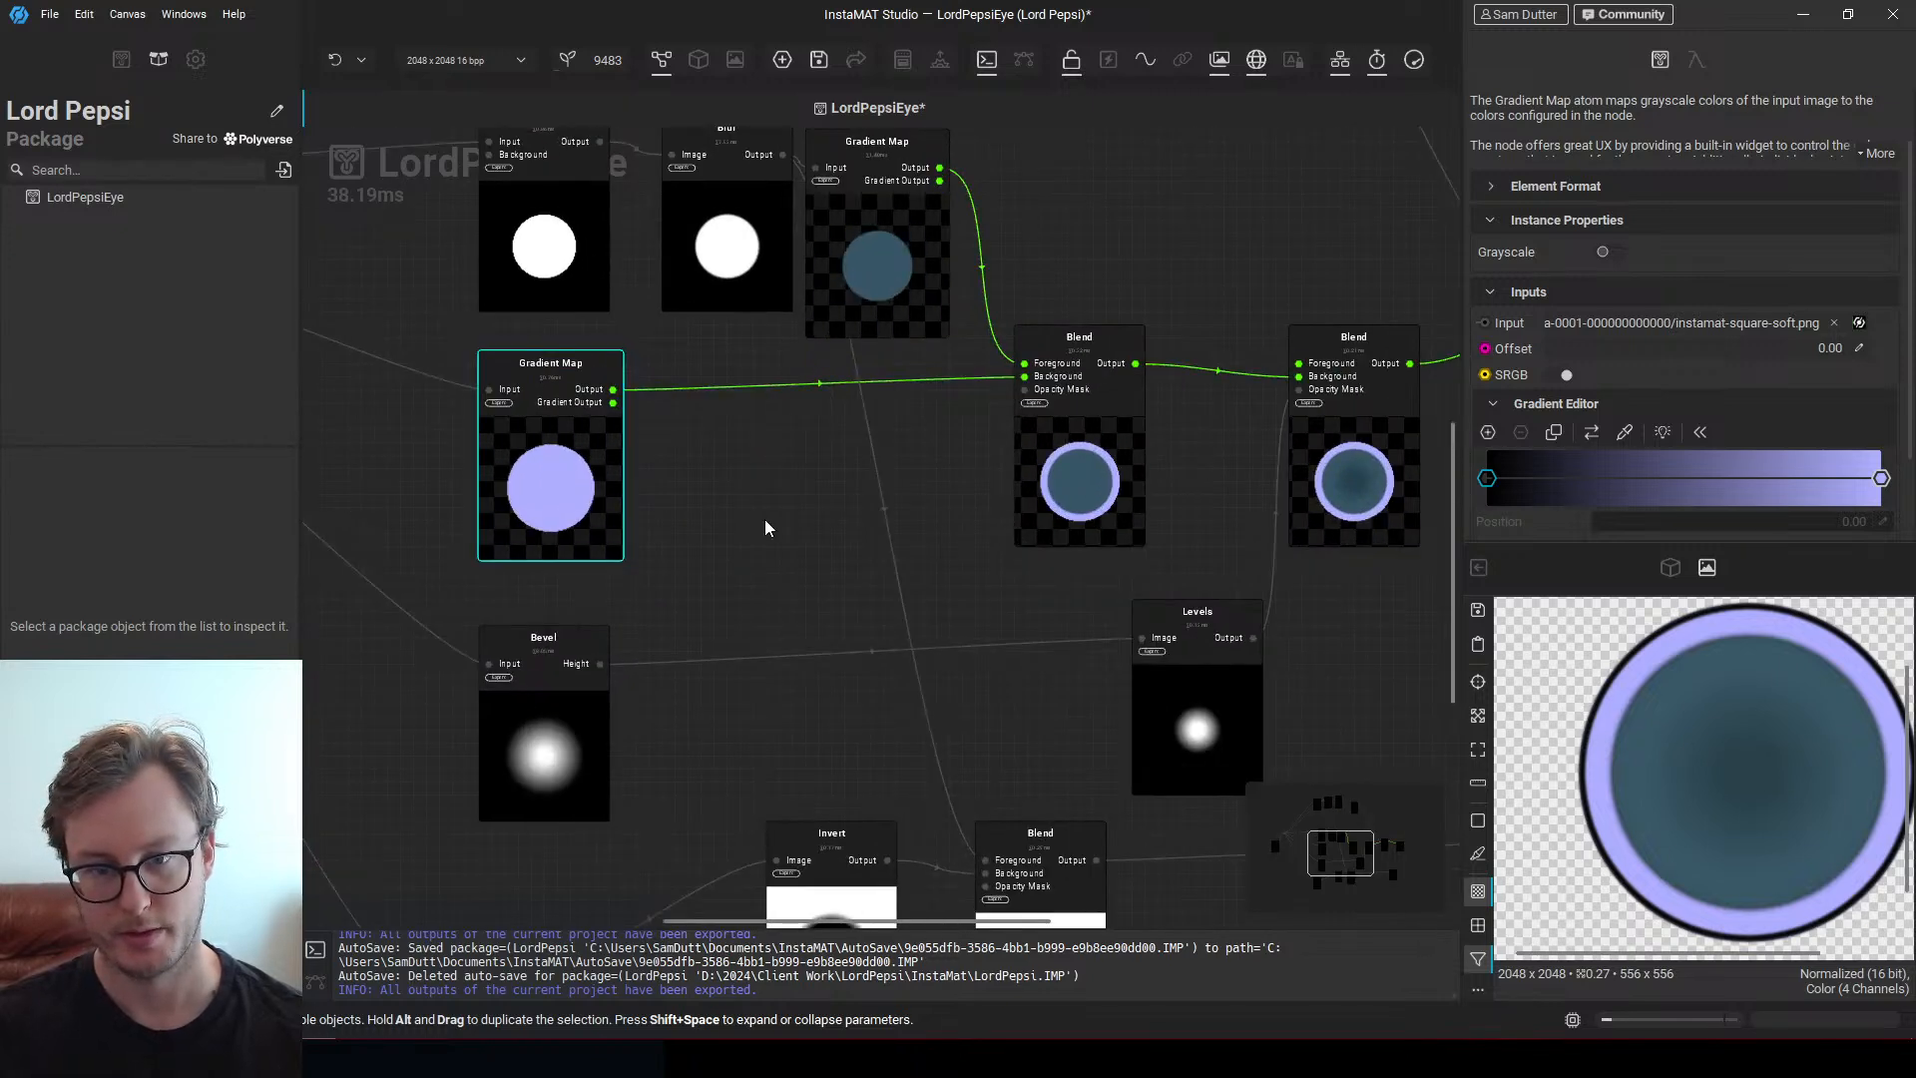
{"action": "left_click_drag", "start_coordinate": [570, 520], "coordinate": [504, 506]}
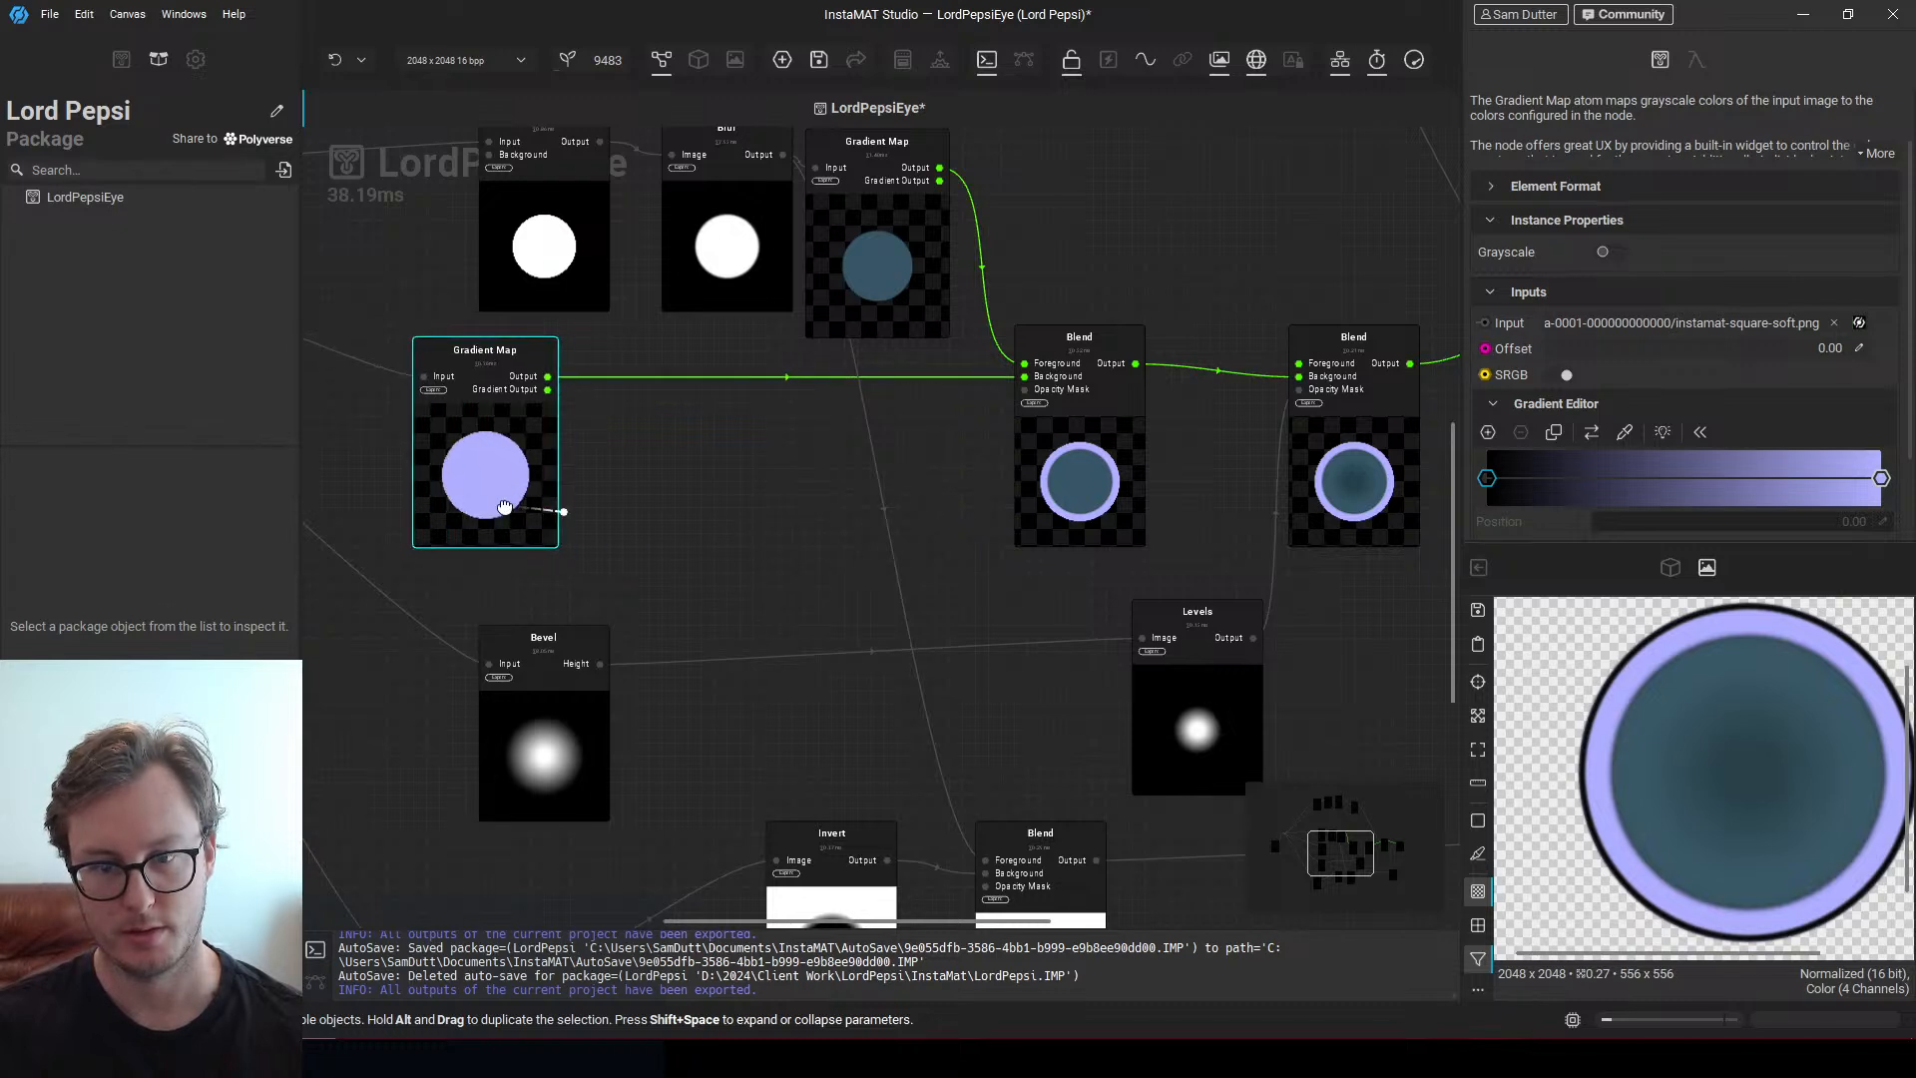
Add a Blend node after the lilac Gradient Map and insert it into the connection to the first color Blend's Background
{"action": "middle_click_drag", "start_coordinate": [504, 507], "coordinate": [683, 443]}
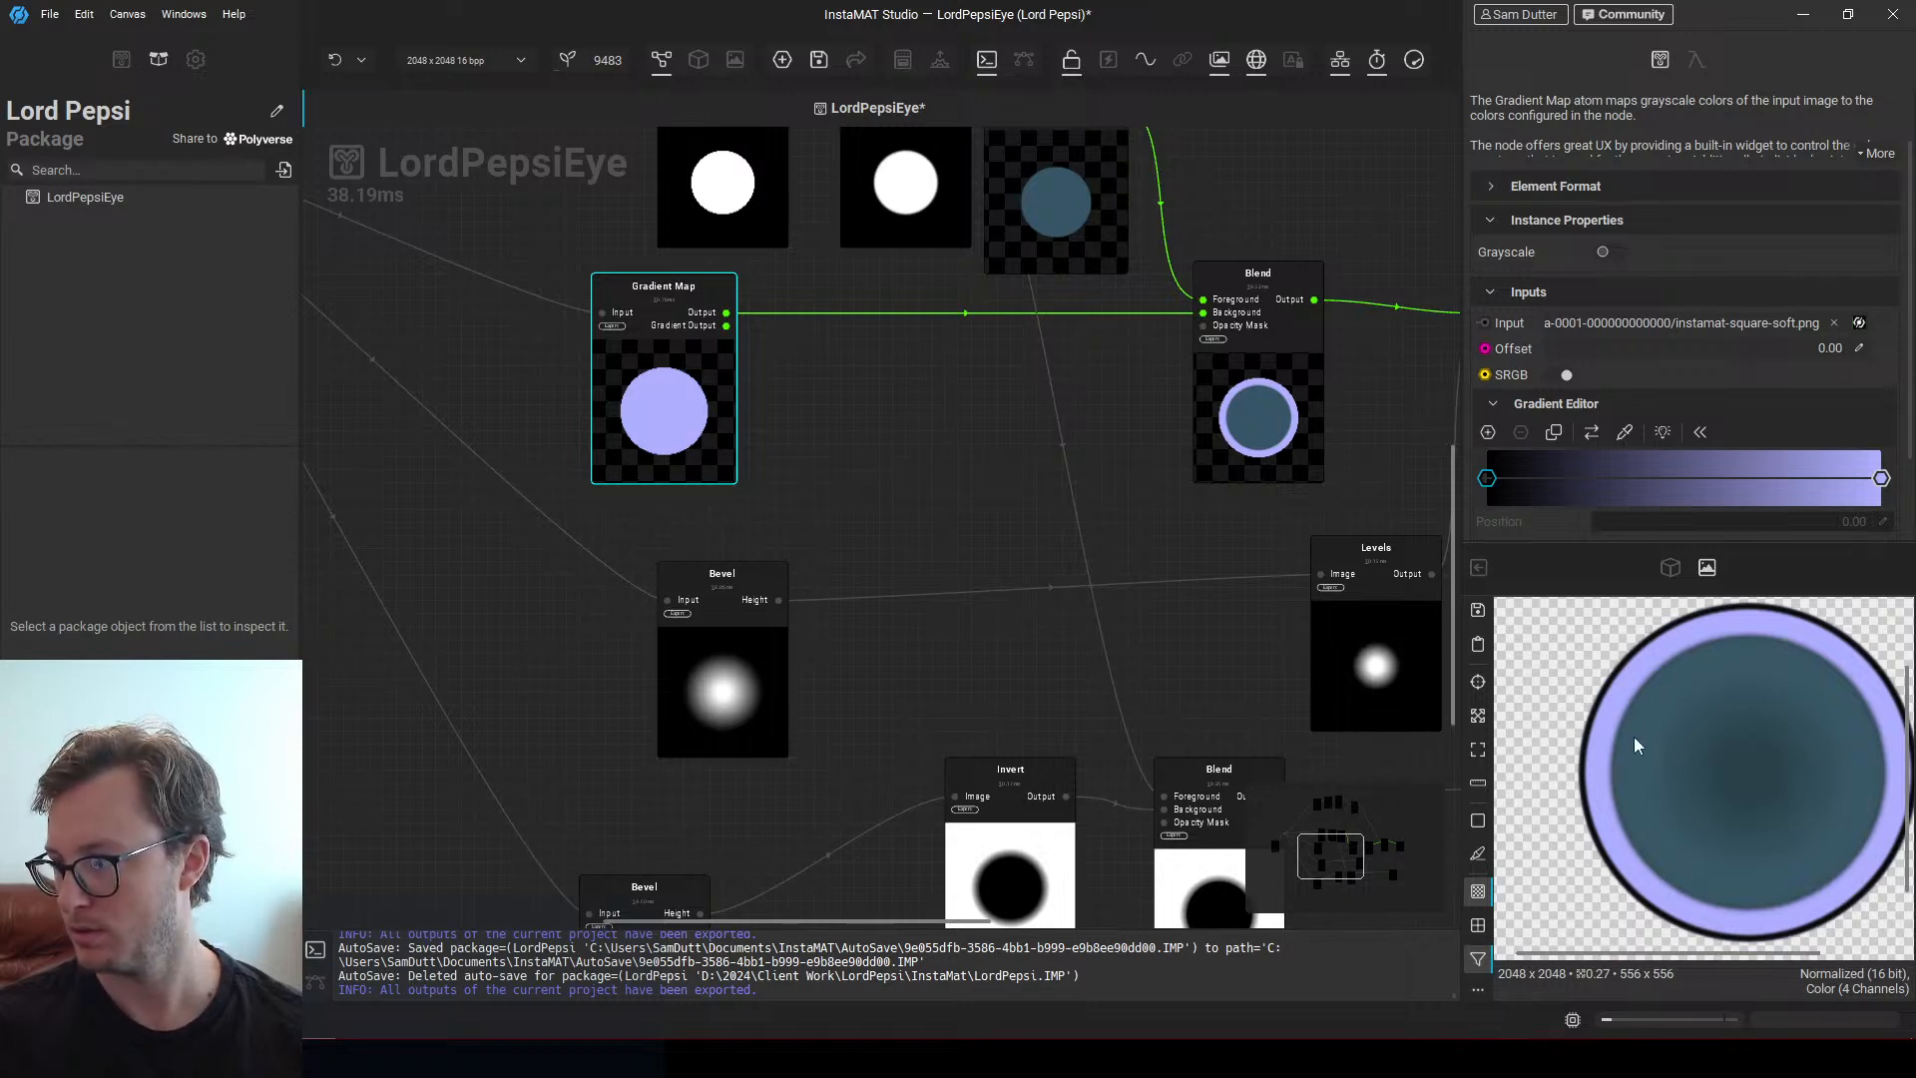
{"action": "middle_click_drag", "start_coordinate": [860, 587], "coordinate": [850, 572]}
{"action": "middle_click_drag", "start_coordinate": [746, 512], "coordinate": [818, 535]}
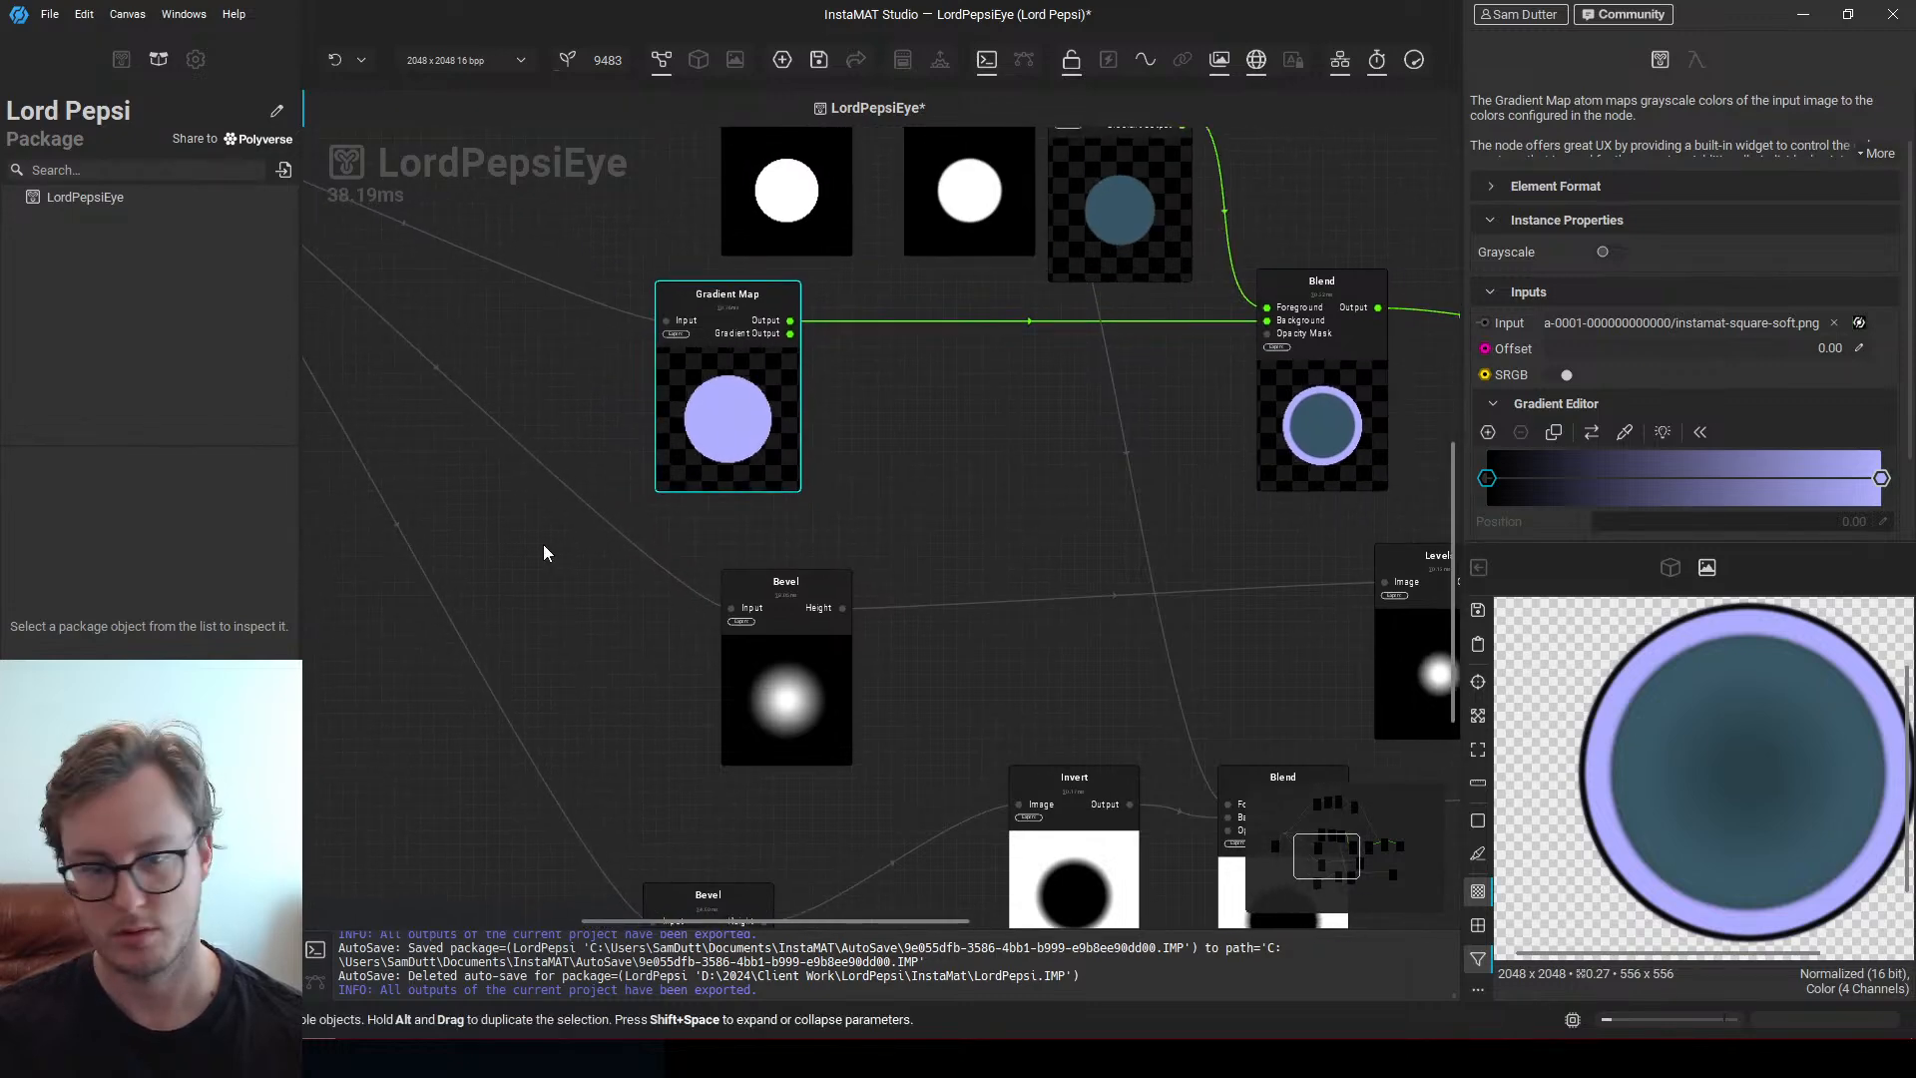
{"action": "scroll", "coordinate": [657, 478], "scroll_direction": "down", "scroll_amount": 3}
{"action": "middle_click_drag", "start_coordinate": [657, 478], "coordinate": [903, 534]}
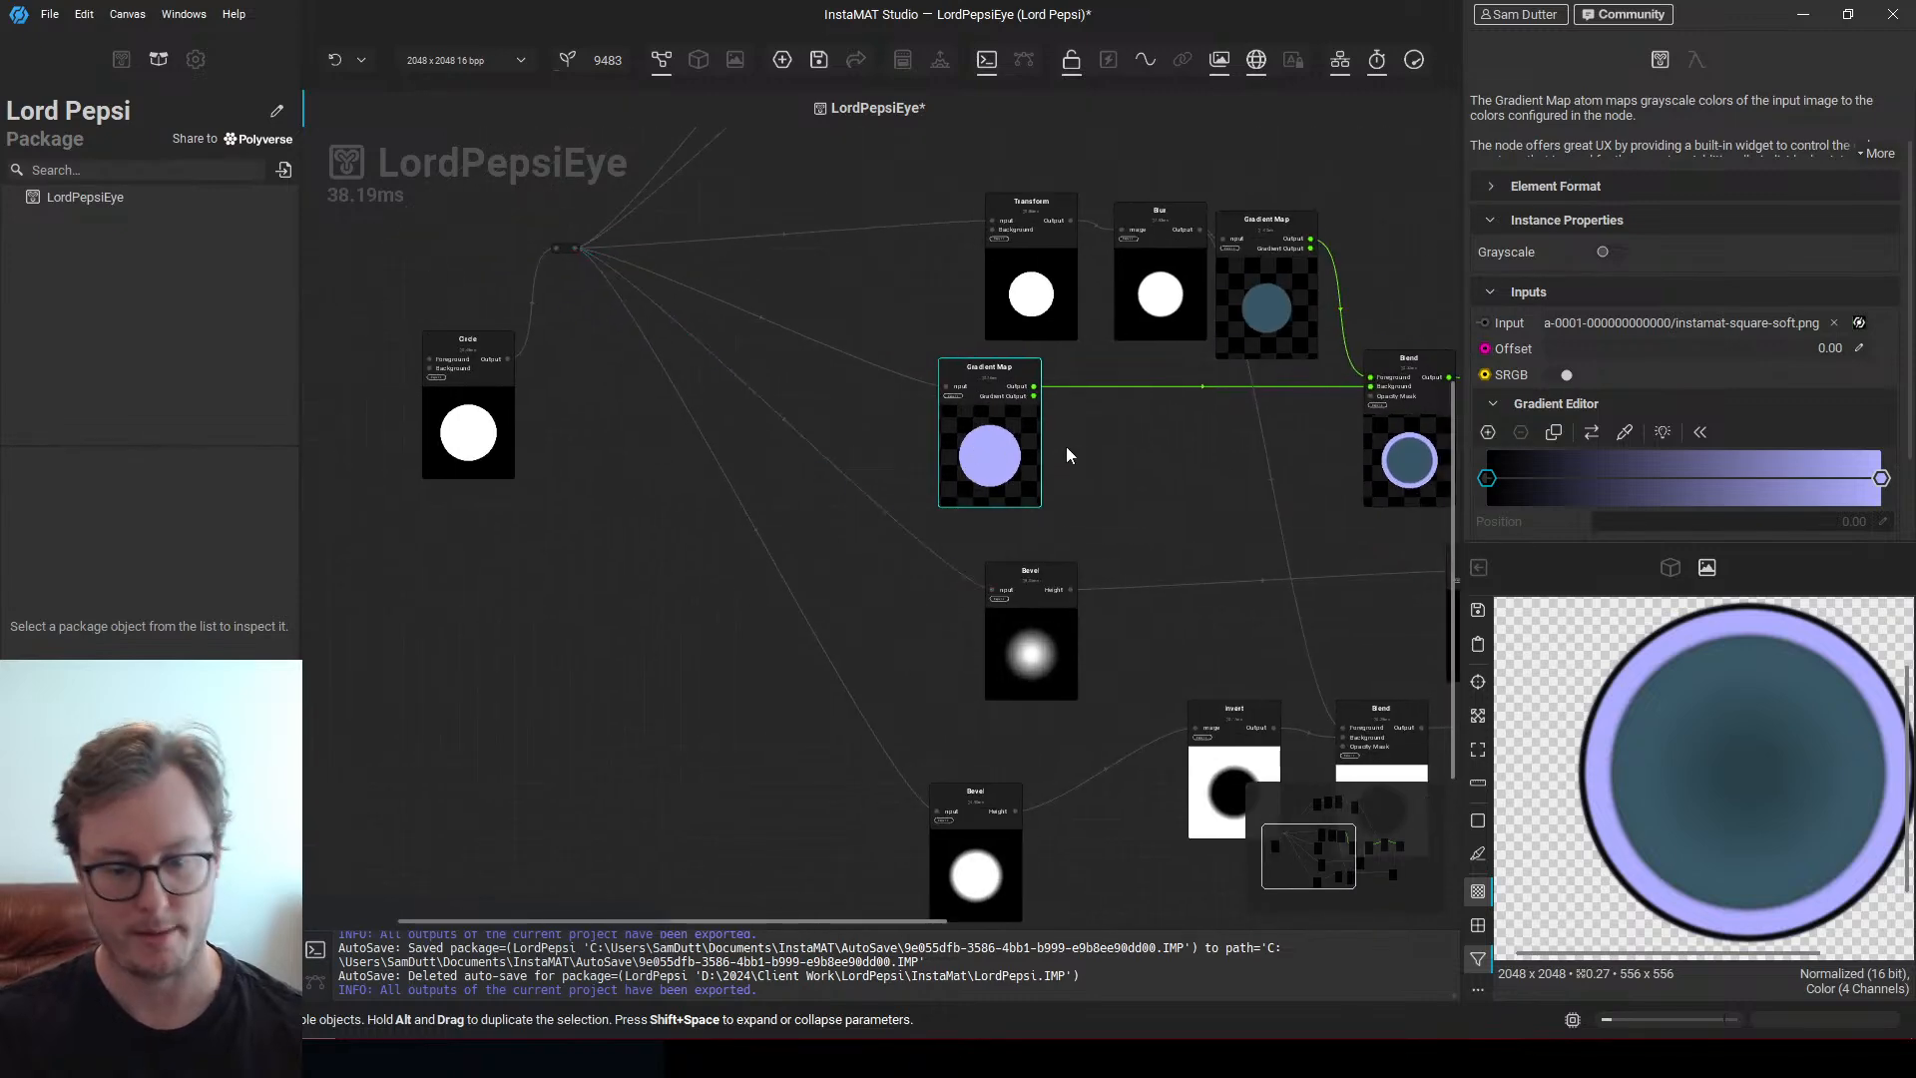
{"action": "key", "text": "space"}
{"action": "type", "text": "b"}
{"action": "key", "text": "Return"}
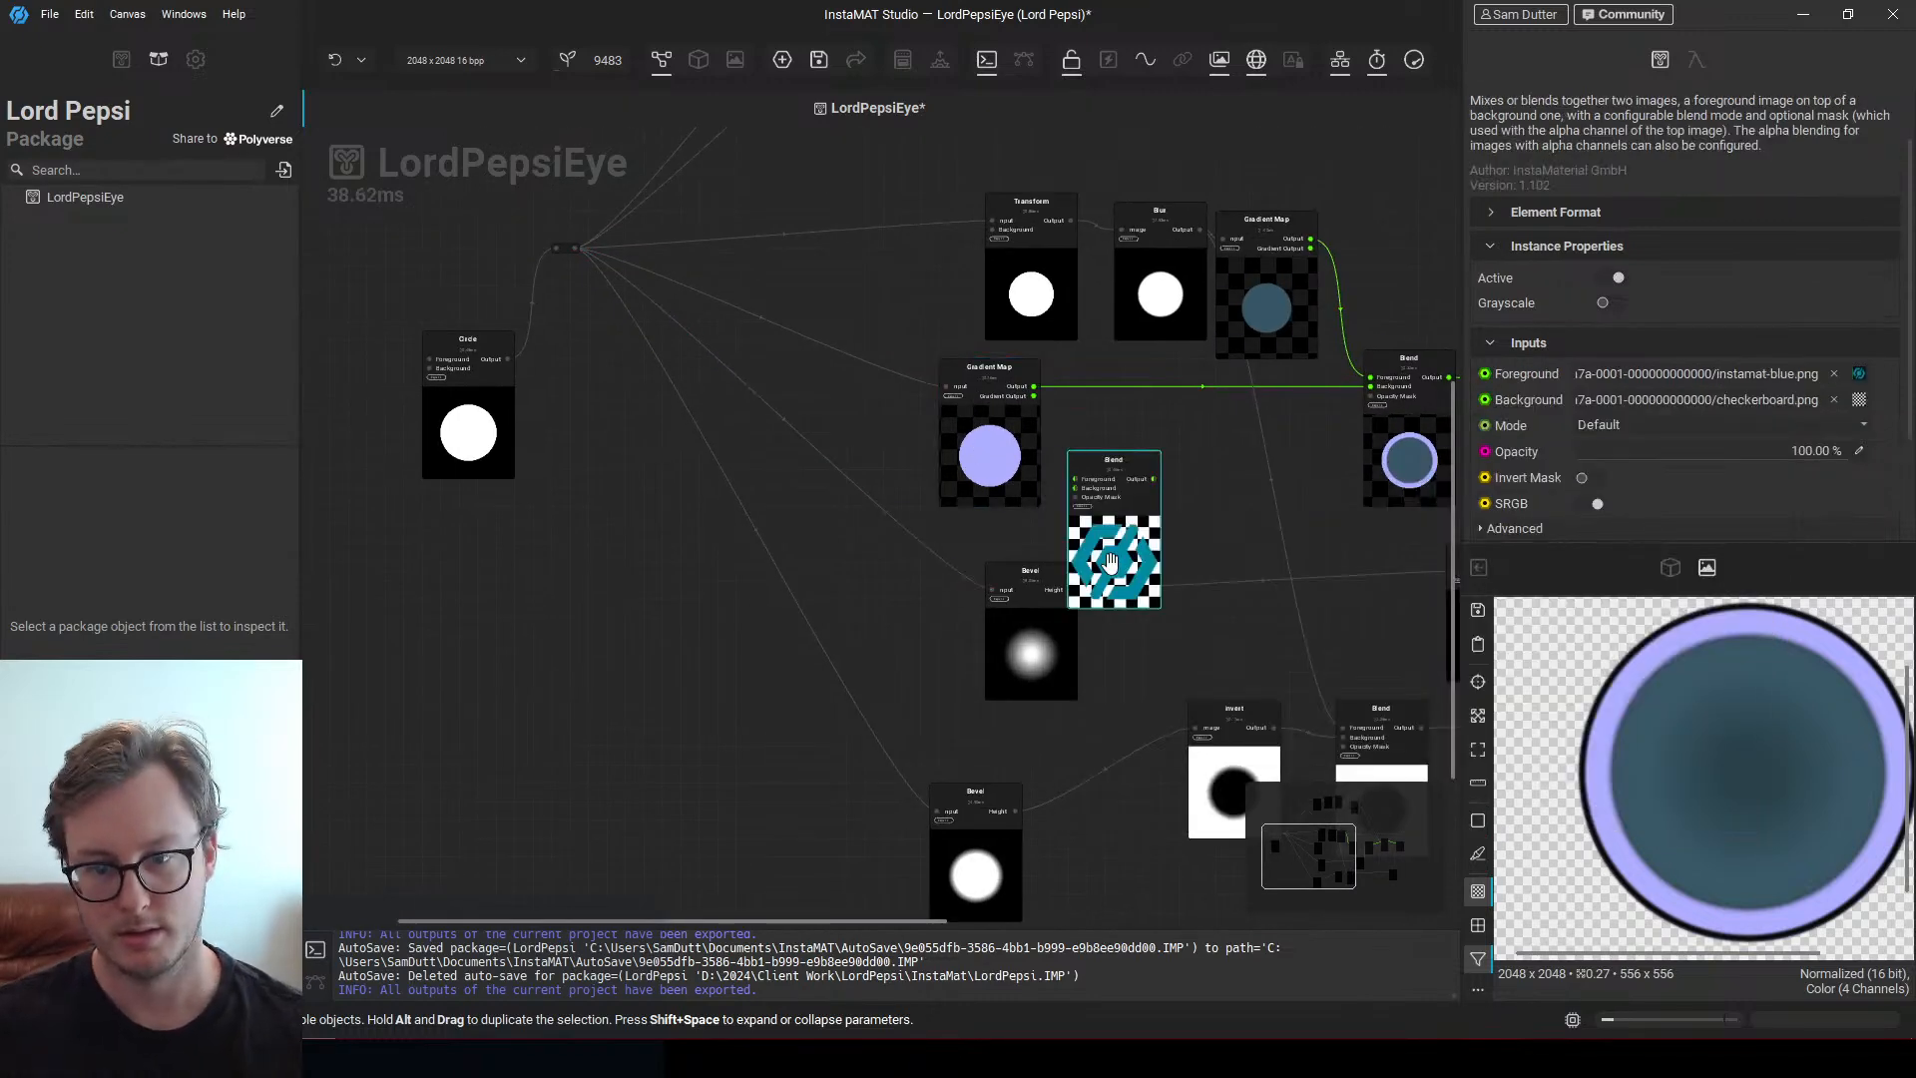
{"action": "left_click_drag", "start_coordinate": [1113, 554], "coordinate": [1122, 494]}
{"action": "scroll", "coordinate": [1122, 494], "scroll_direction": "up", "scroll_amount": 4}
{"action": "left_click_drag", "start_coordinate": [878, 309], "coordinate": [1237, 374]}
Move the lilac Gradient Map toward the circle's reroute point, leaving space before the new Blend
{"action": "scroll", "coordinate": [993, 404], "scroll_direction": "down", "scroll_amount": 4}
{"action": "middle_click_drag", "start_coordinate": [599, 499], "coordinate": [985, 538]}
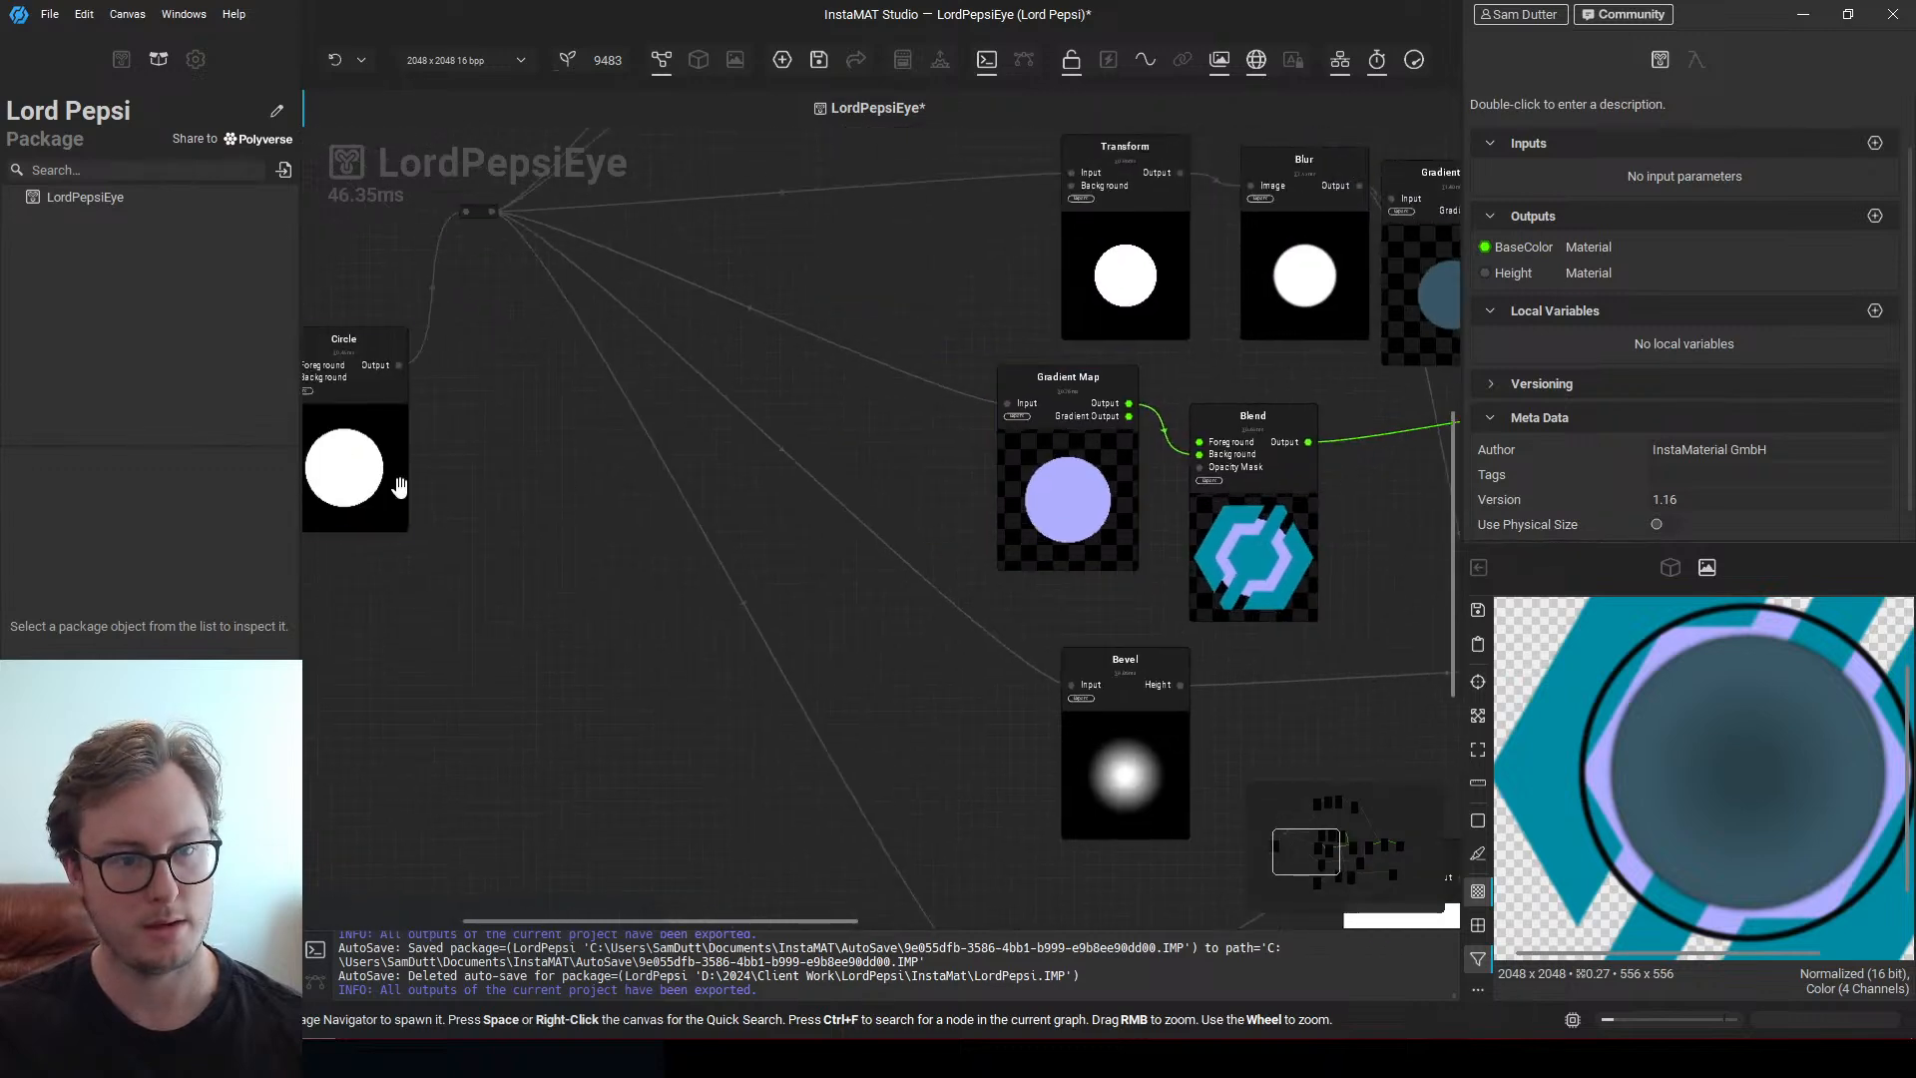
{"action": "left_click", "coordinate": [397, 487]}
{"action": "middle_click_drag", "start_coordinate": [704, 426], "coordinate": [554, 460]}
{"action": "left_click_drag", "start_coordinate": [898, 523], "coordinate": [568, 554]}
{"action": "middle_click_drag", "start_coordinate": [449, 389], "coordinate": [521, 429]}
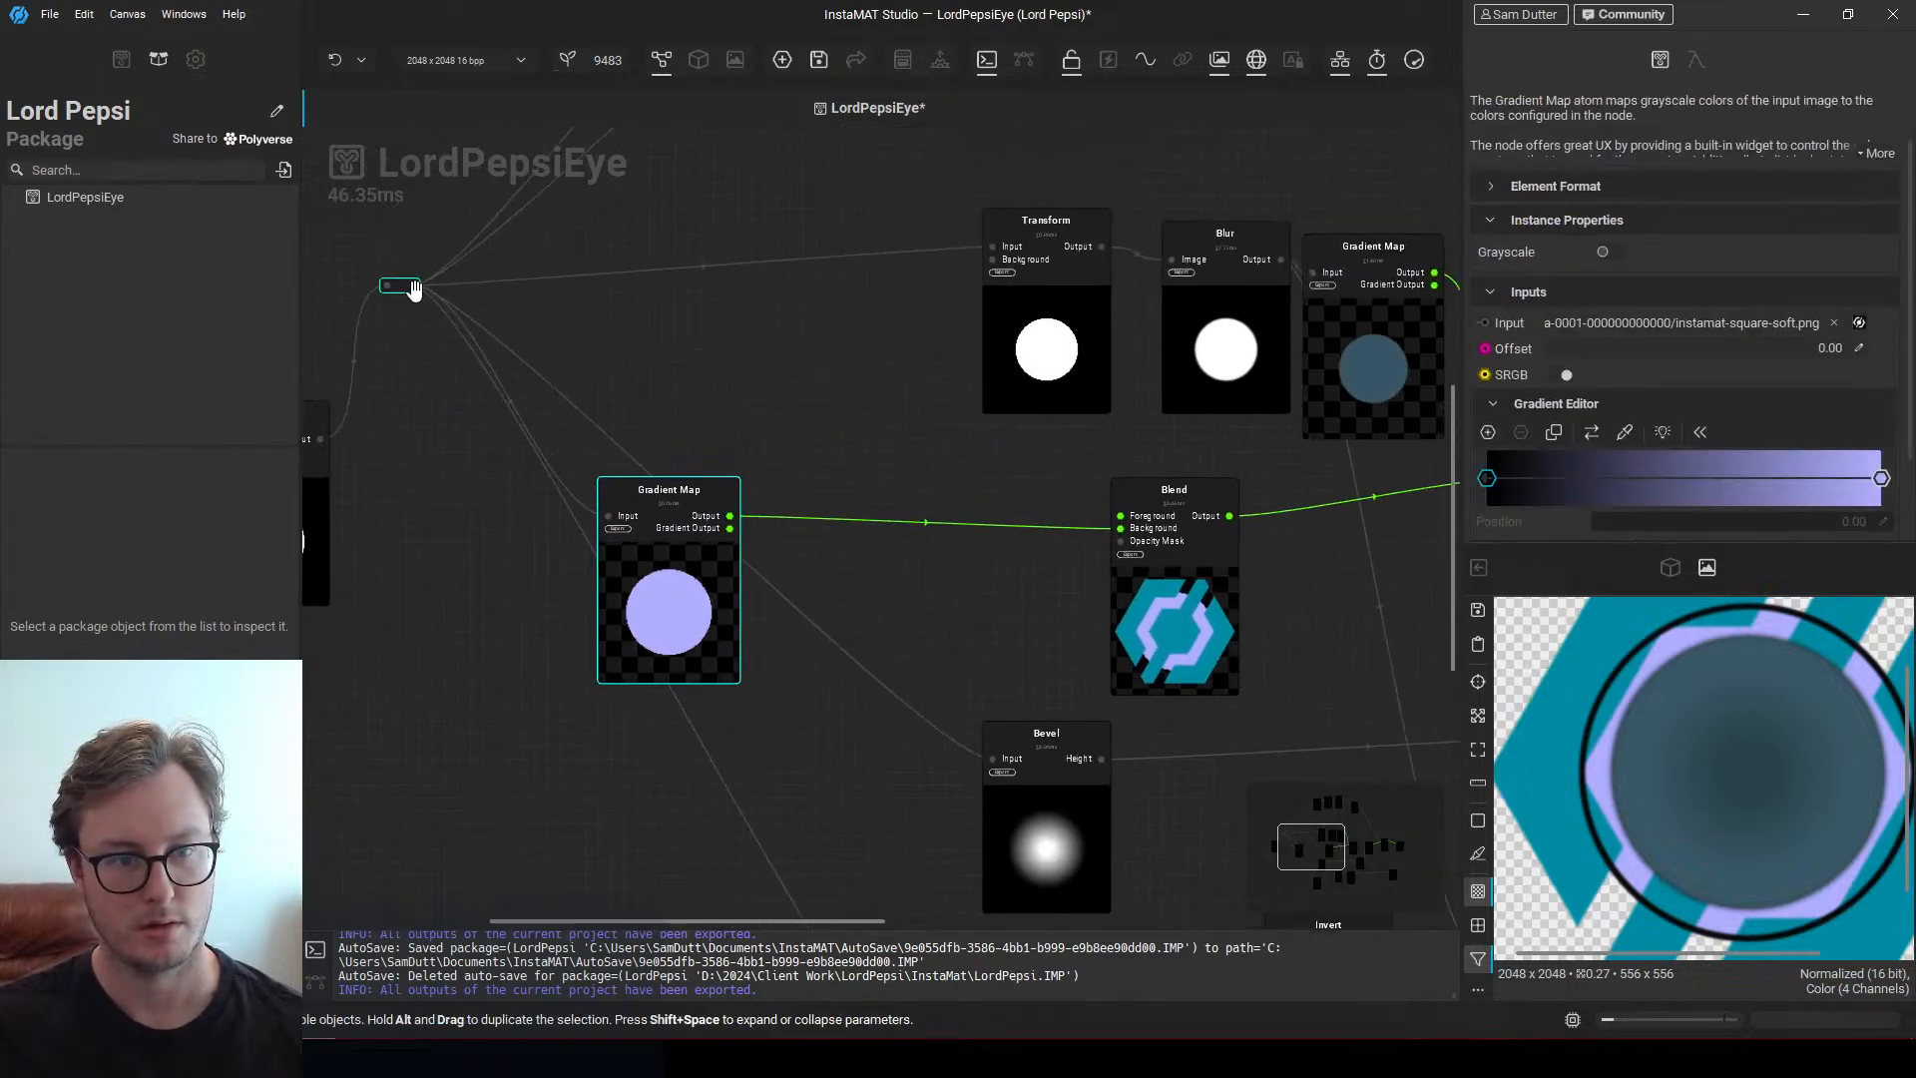
Add a Transform node fed by the circle's reroute point, between the lilac Gradient Map and the new Blend
{"action": "left_click", "coordinate": [771, 359]}
{"action": "key", "text": "space"}
{"action": "type", "text": "tra"}
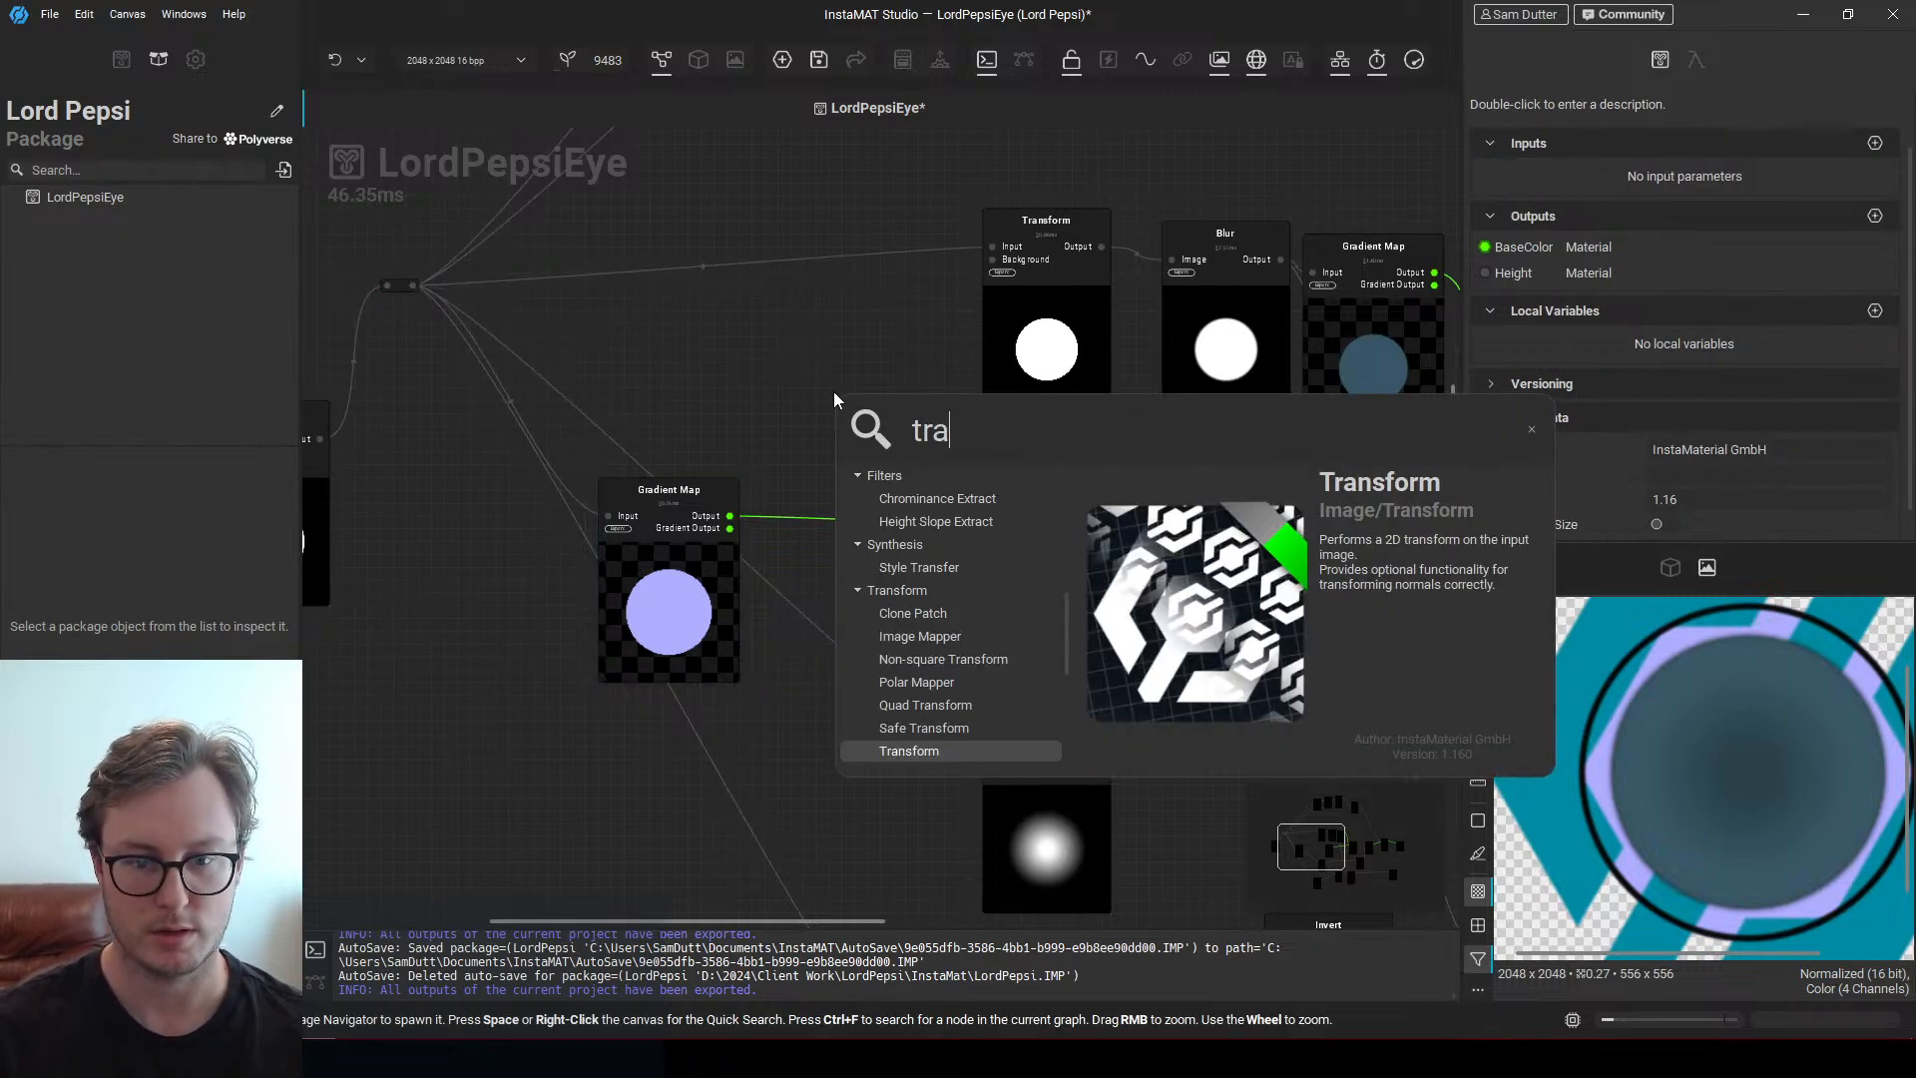
{"action": "key", "text": "Return"}
{"action": "scroll", "coordinate": [835, 391], "scroll_direction": "up", "scroll_amount": 3}
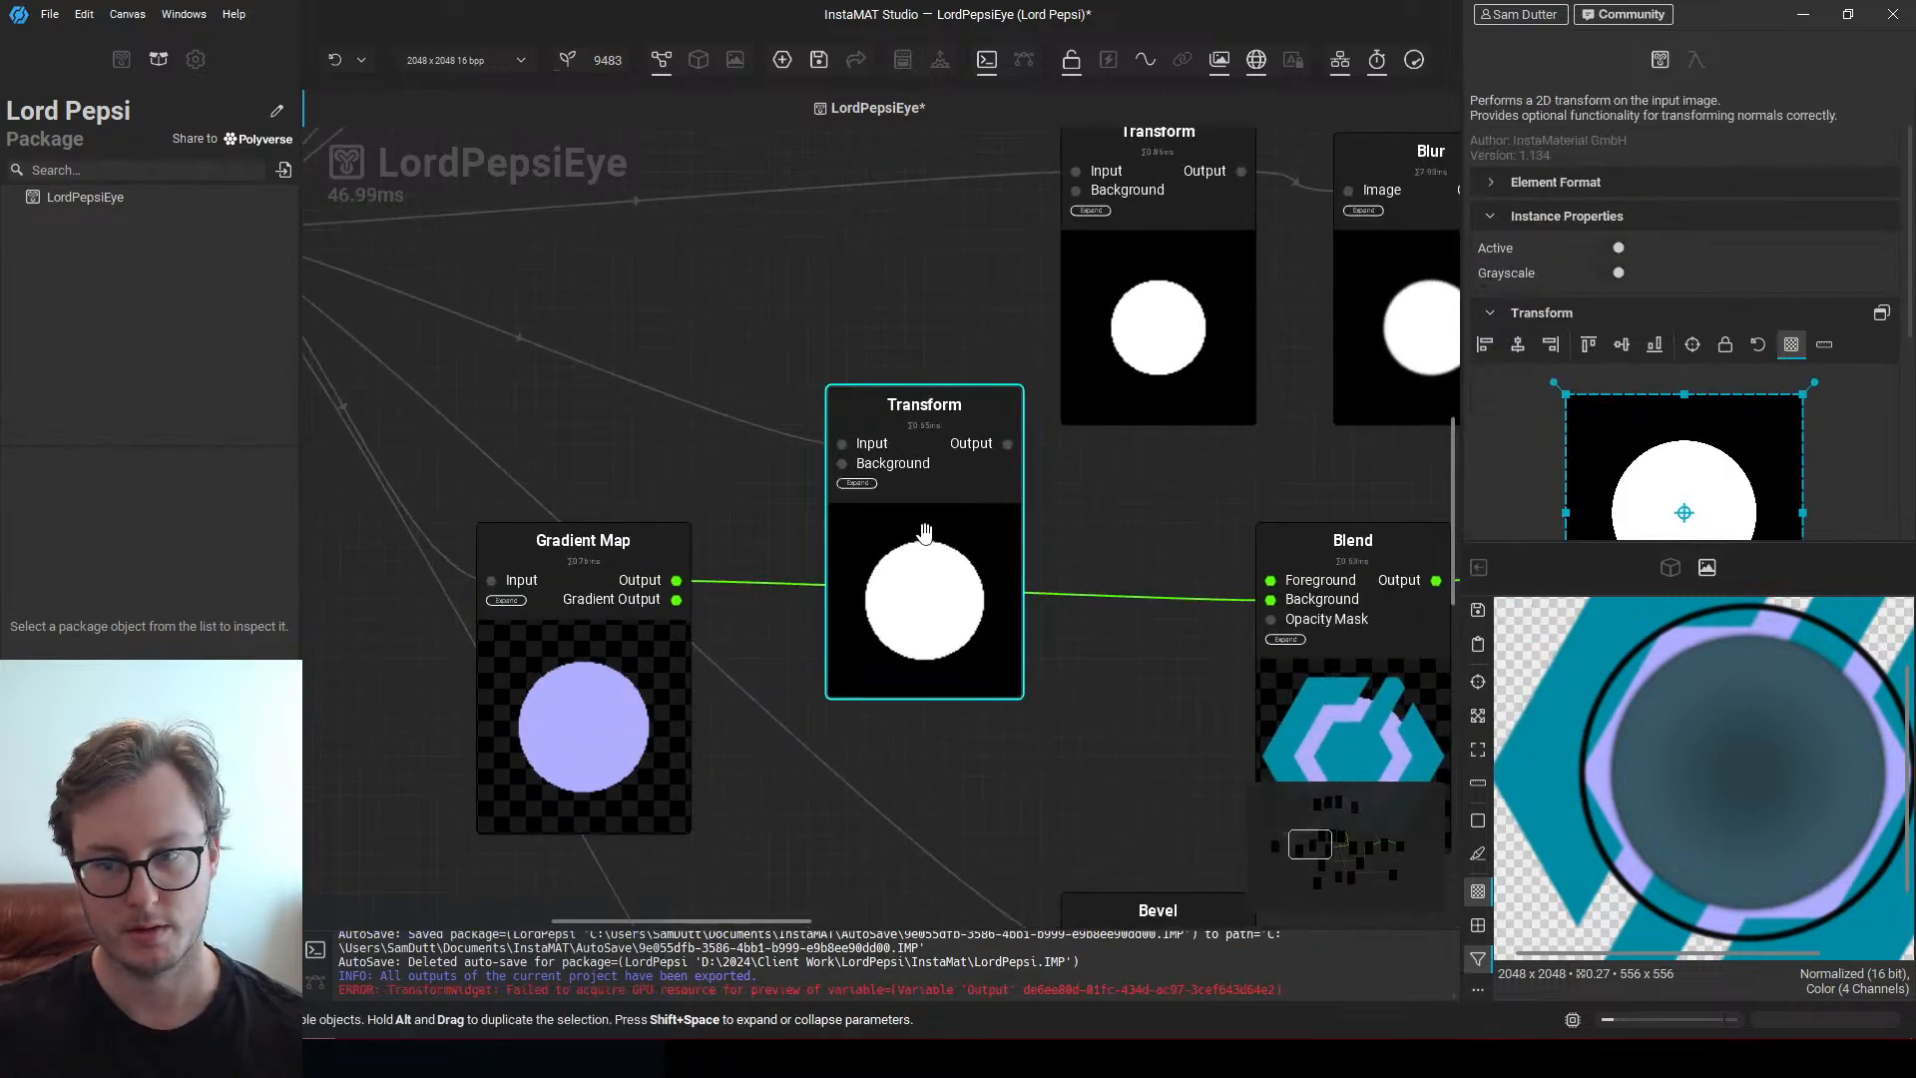
Scale down the circle in the new Transform node and shift it toward the lower part of the canvas
{"action": "left_click_drag", "start_coordinate": [1806, 393], "coordinate": [1814, 446]}
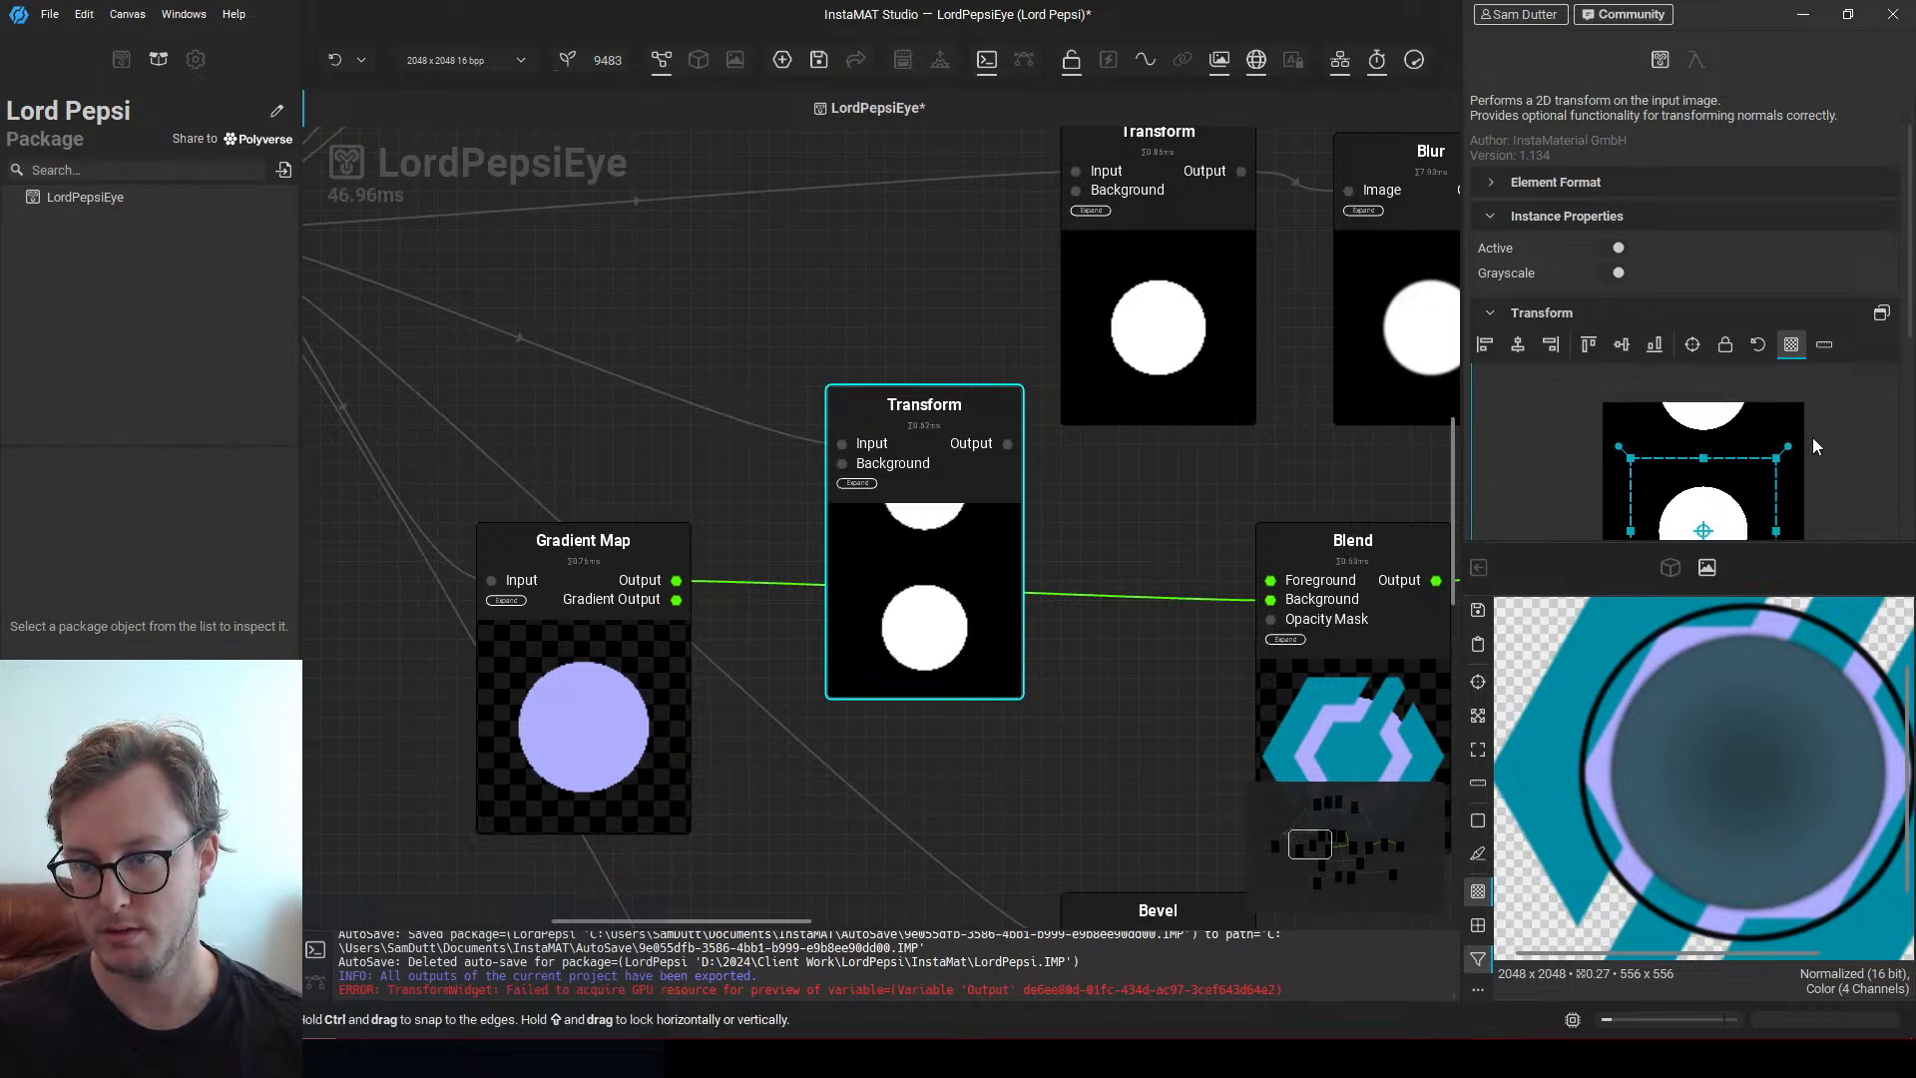
{"action": "scroll", "coordinate": [1817, 429], "scroll_direction": "down", "scroll_amount": 2}
{"action": "middle_click_drag", "start_coordinate": [1591, 485], "coordinate": [1525, 391]}
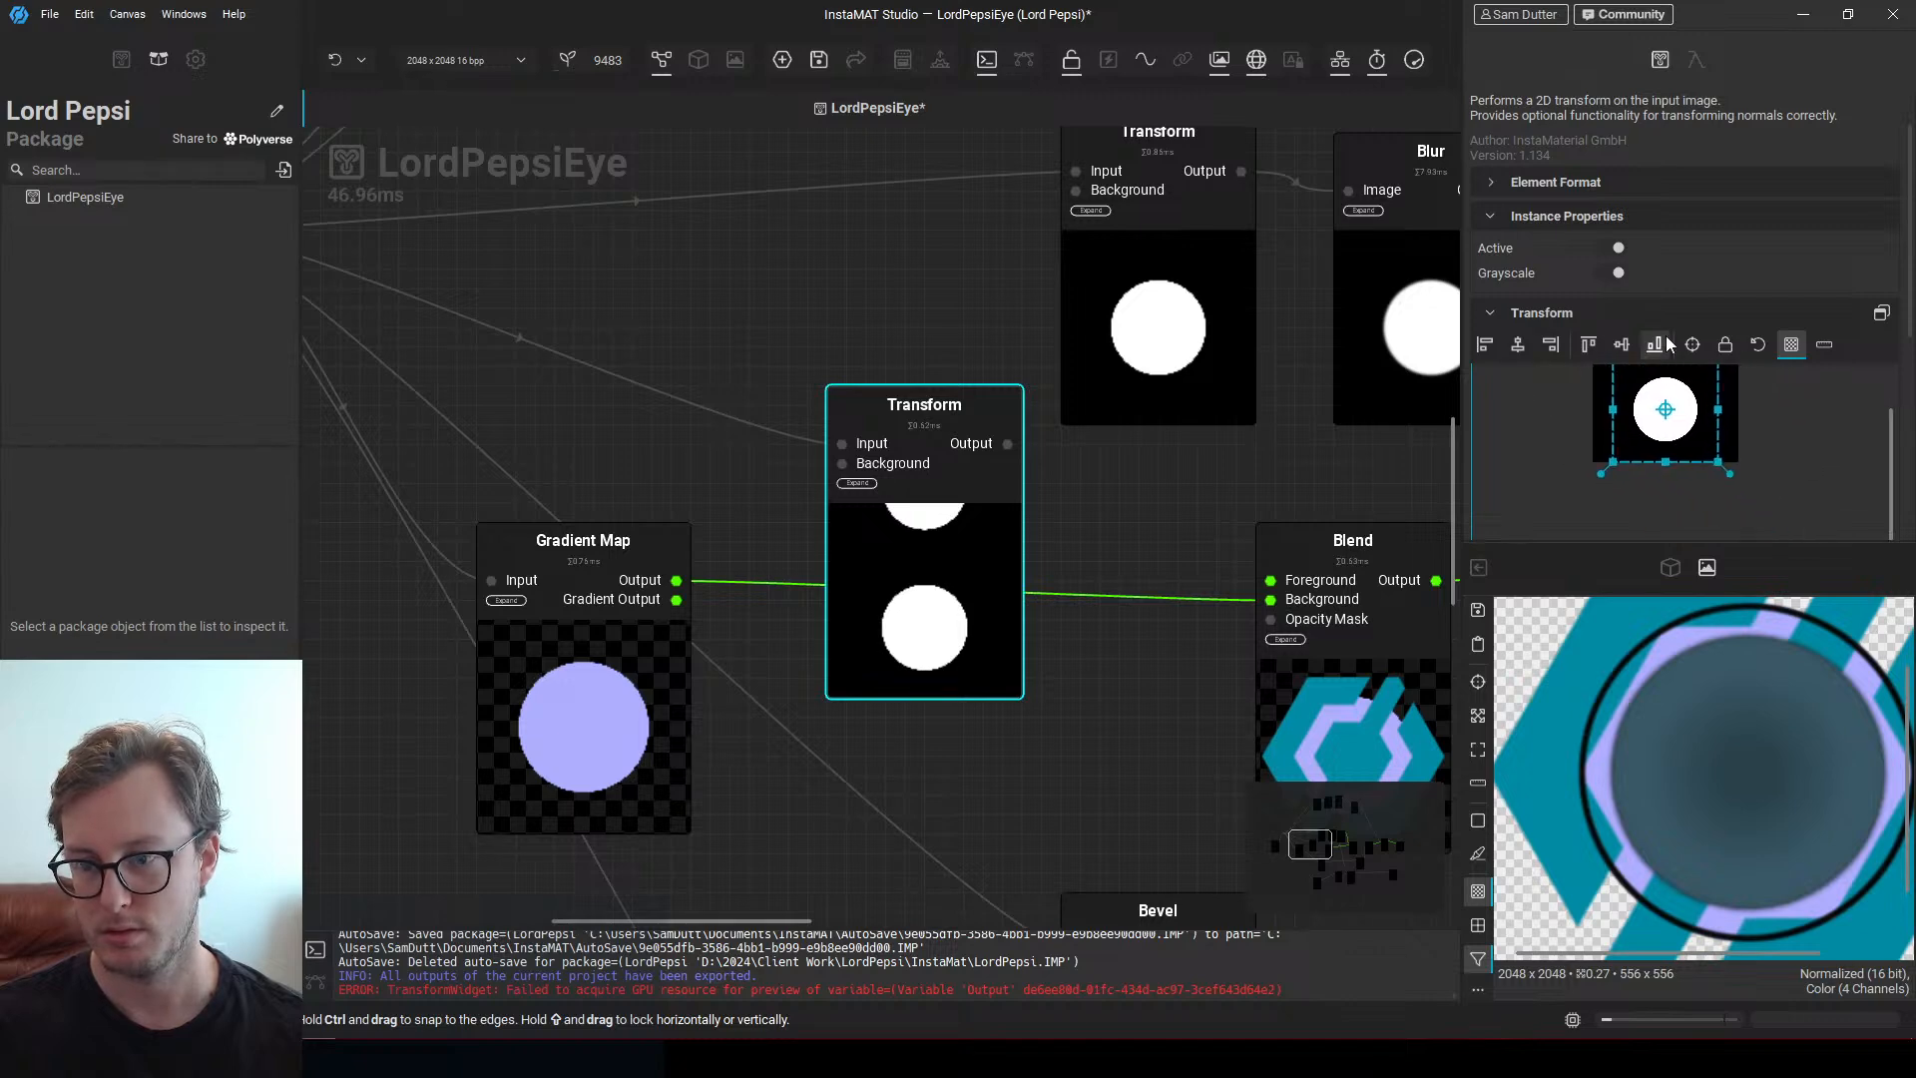
{"action": "scroll", "coordinate": [1665, 344], "scroll_direction": "down", "scroll_amount": 3}
{"action": "scroll", "coordinate": [1723, 152], "scroll_direction": "down", "scroll_amount": 3}
{"action": "scroll", "coordinate": [1731, 249], "scroll_direction": "up", "scroll_amount": 1}
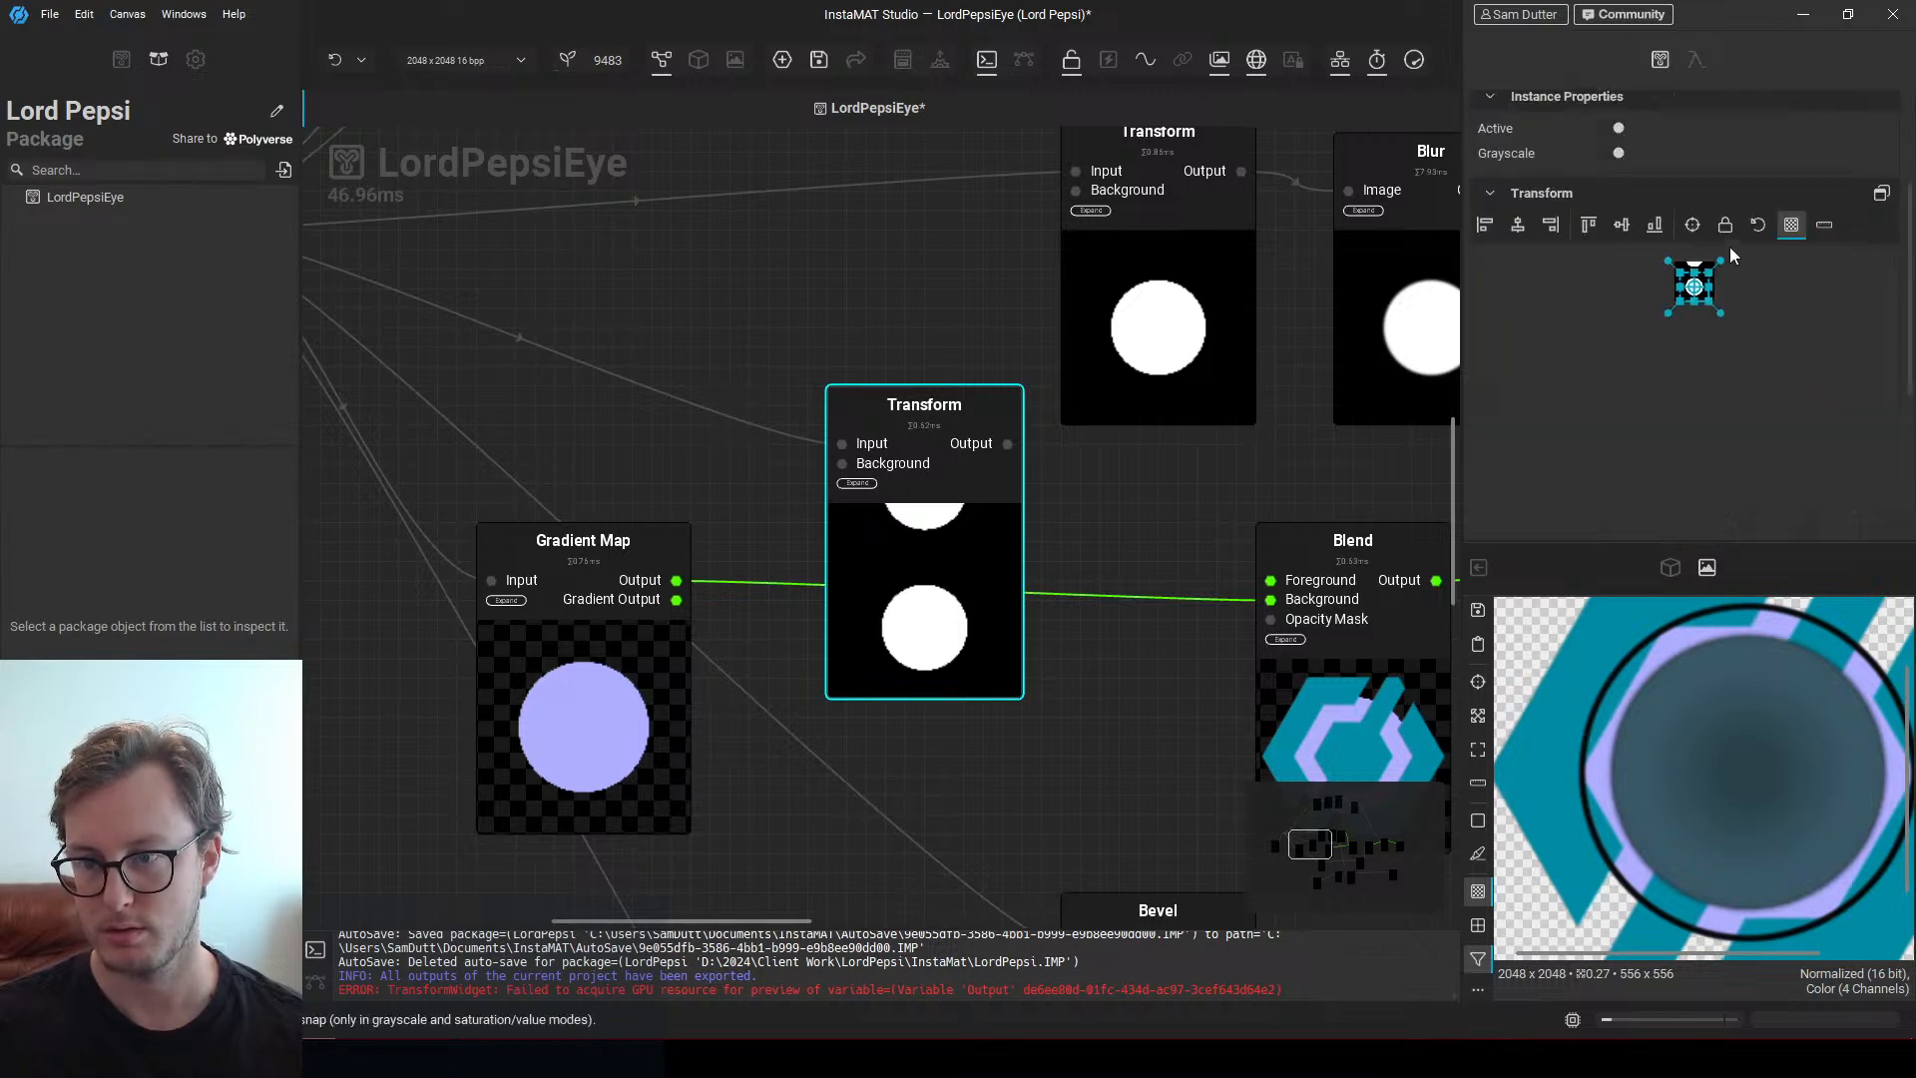
{"action": "scroll", "coordinate": [1730, 255], "scroll_direction": "up", "scroll_amount": 2}
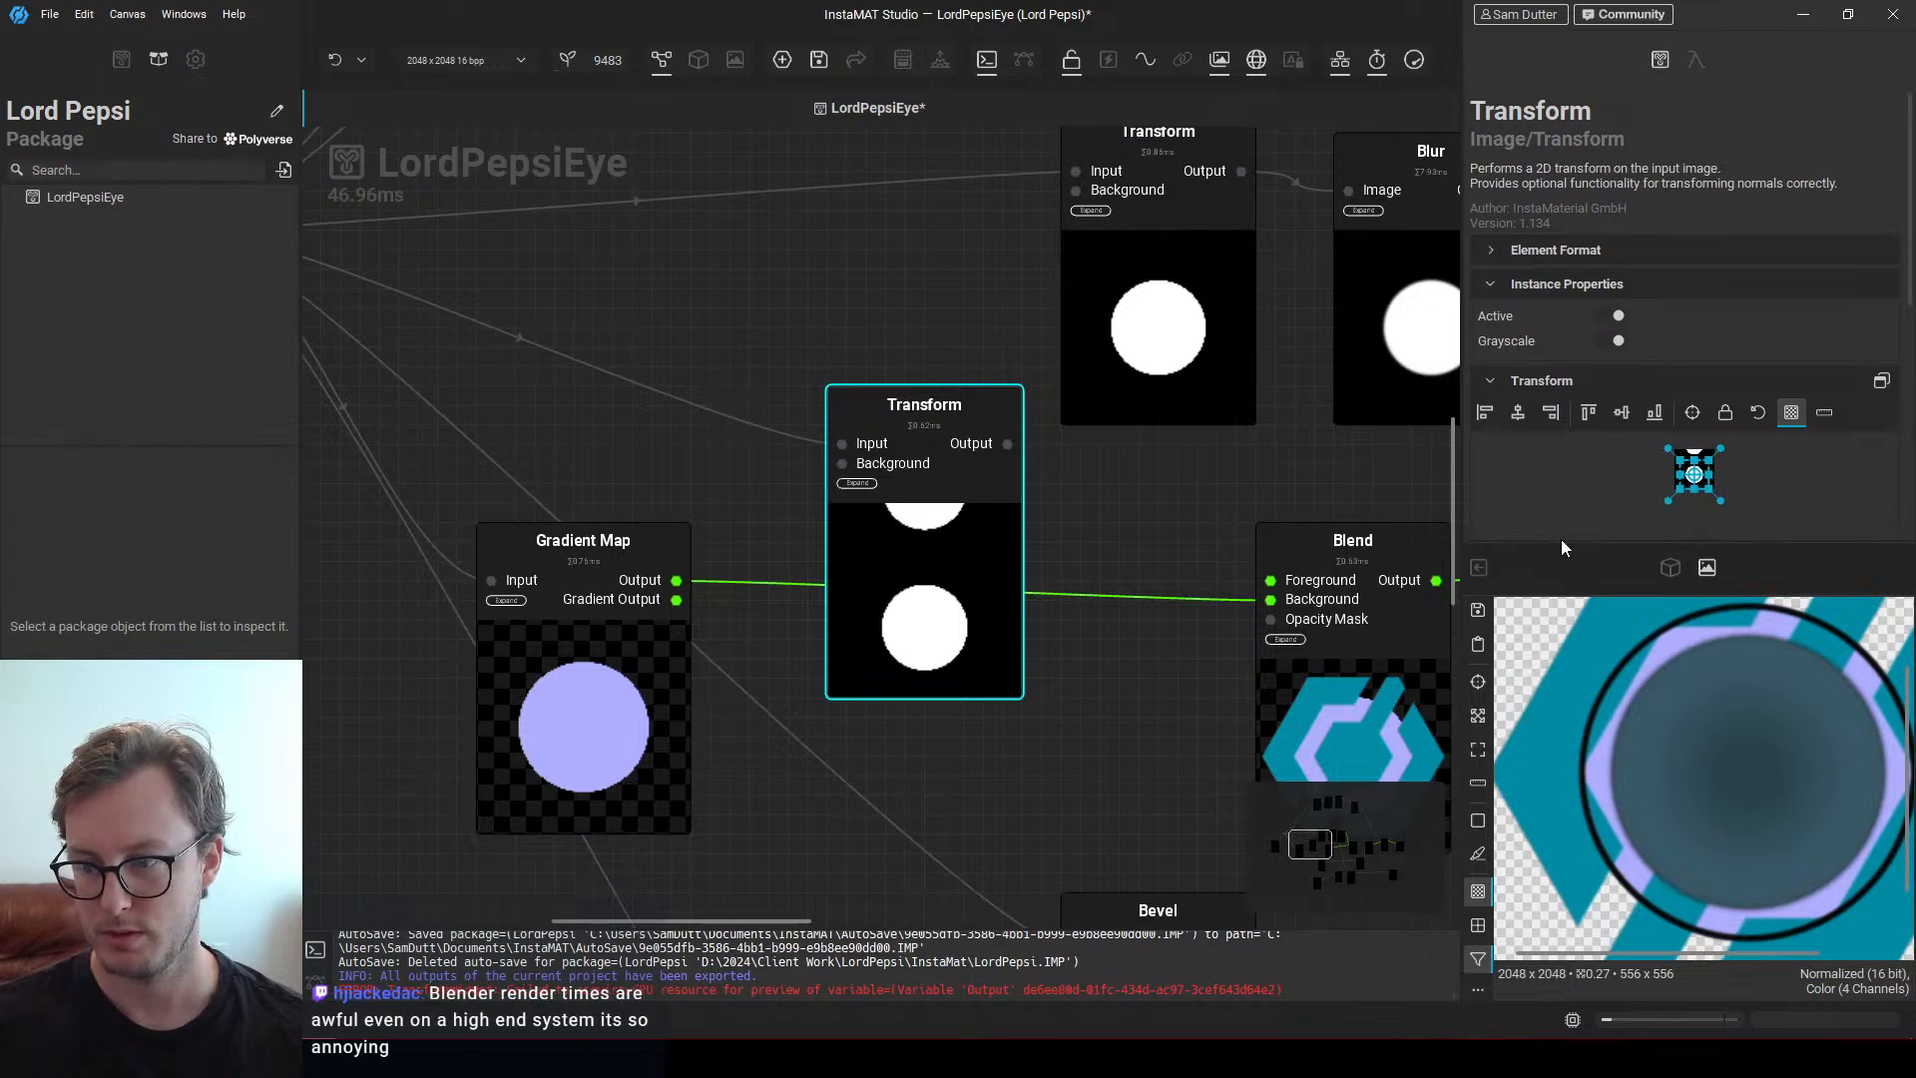
Enlarge the properties area and set the Transform node's horizontal and vertical sampling to Clamped
{"action": "left_click_drag", "start_coordinate": [1562, 541], "coordinate": [1571, 707]}
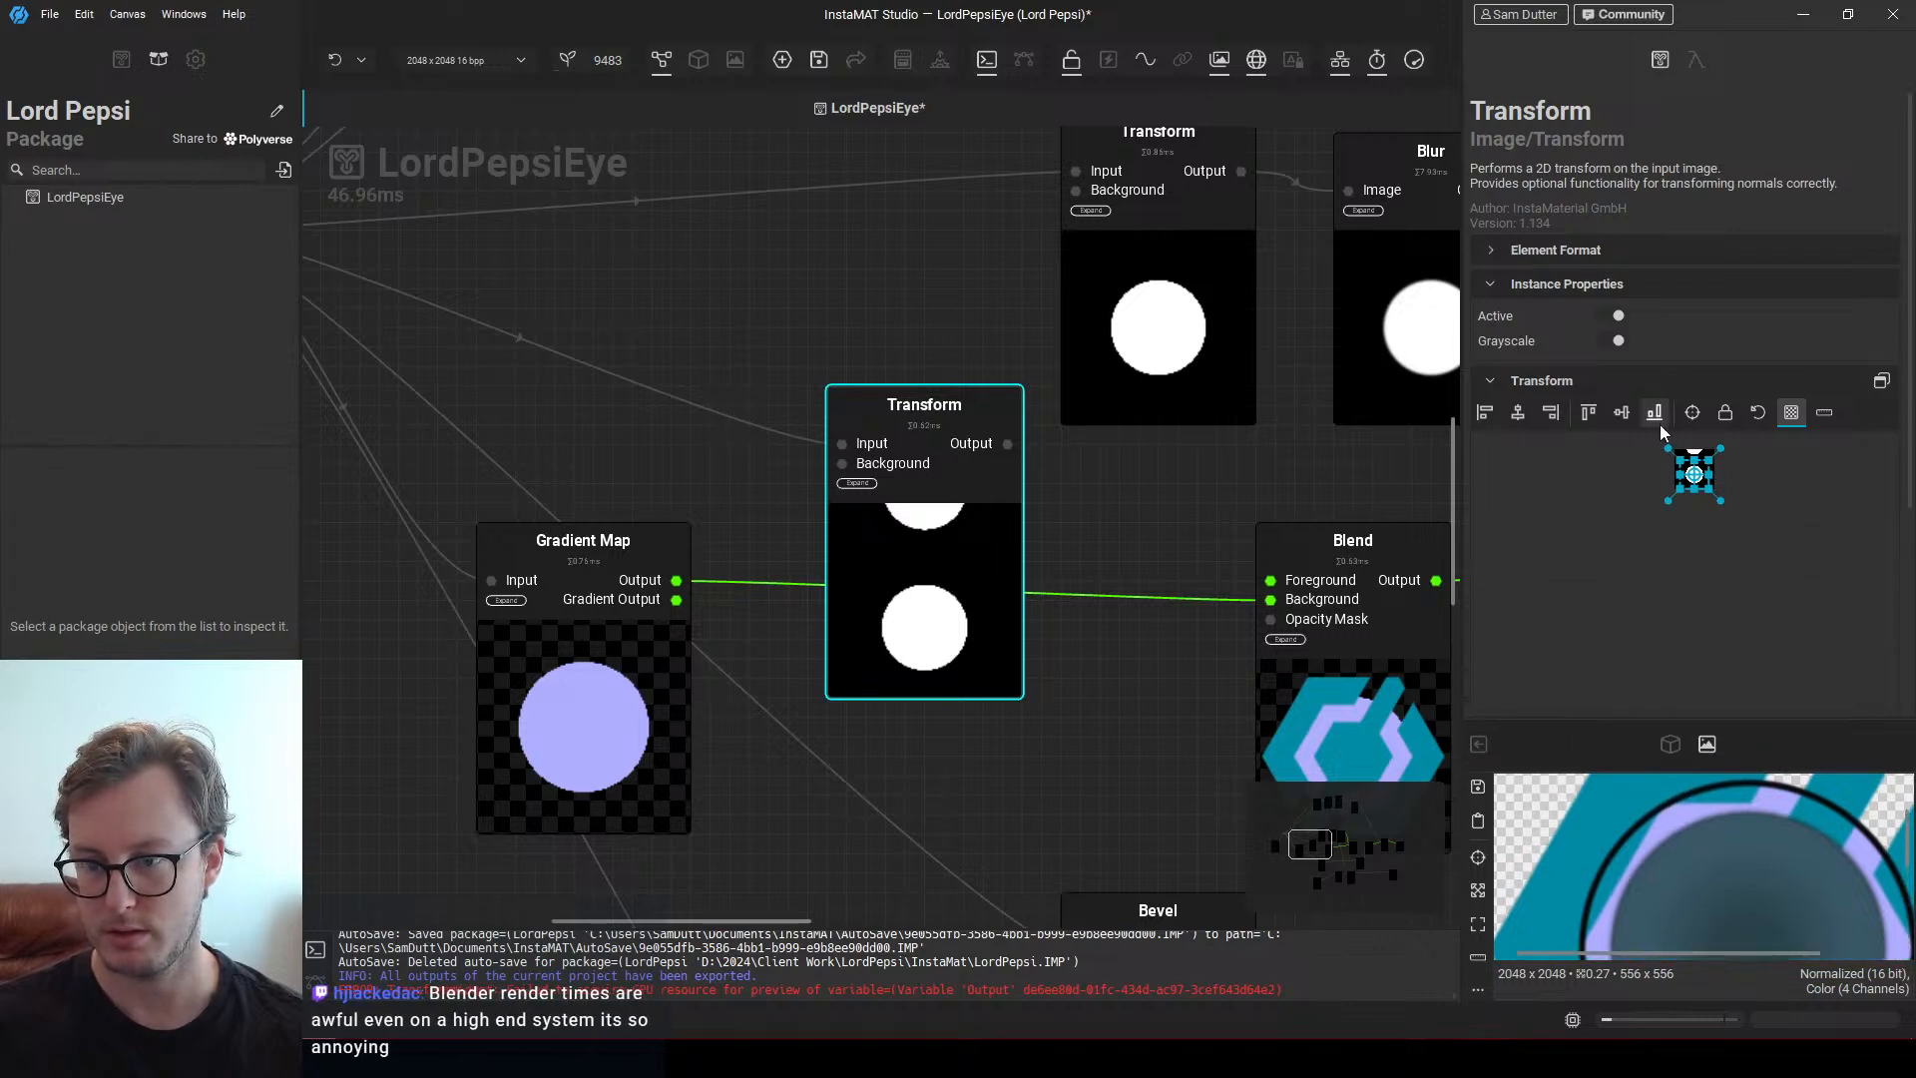
{"action": "left_click", "coordinate": [1603, 383]}
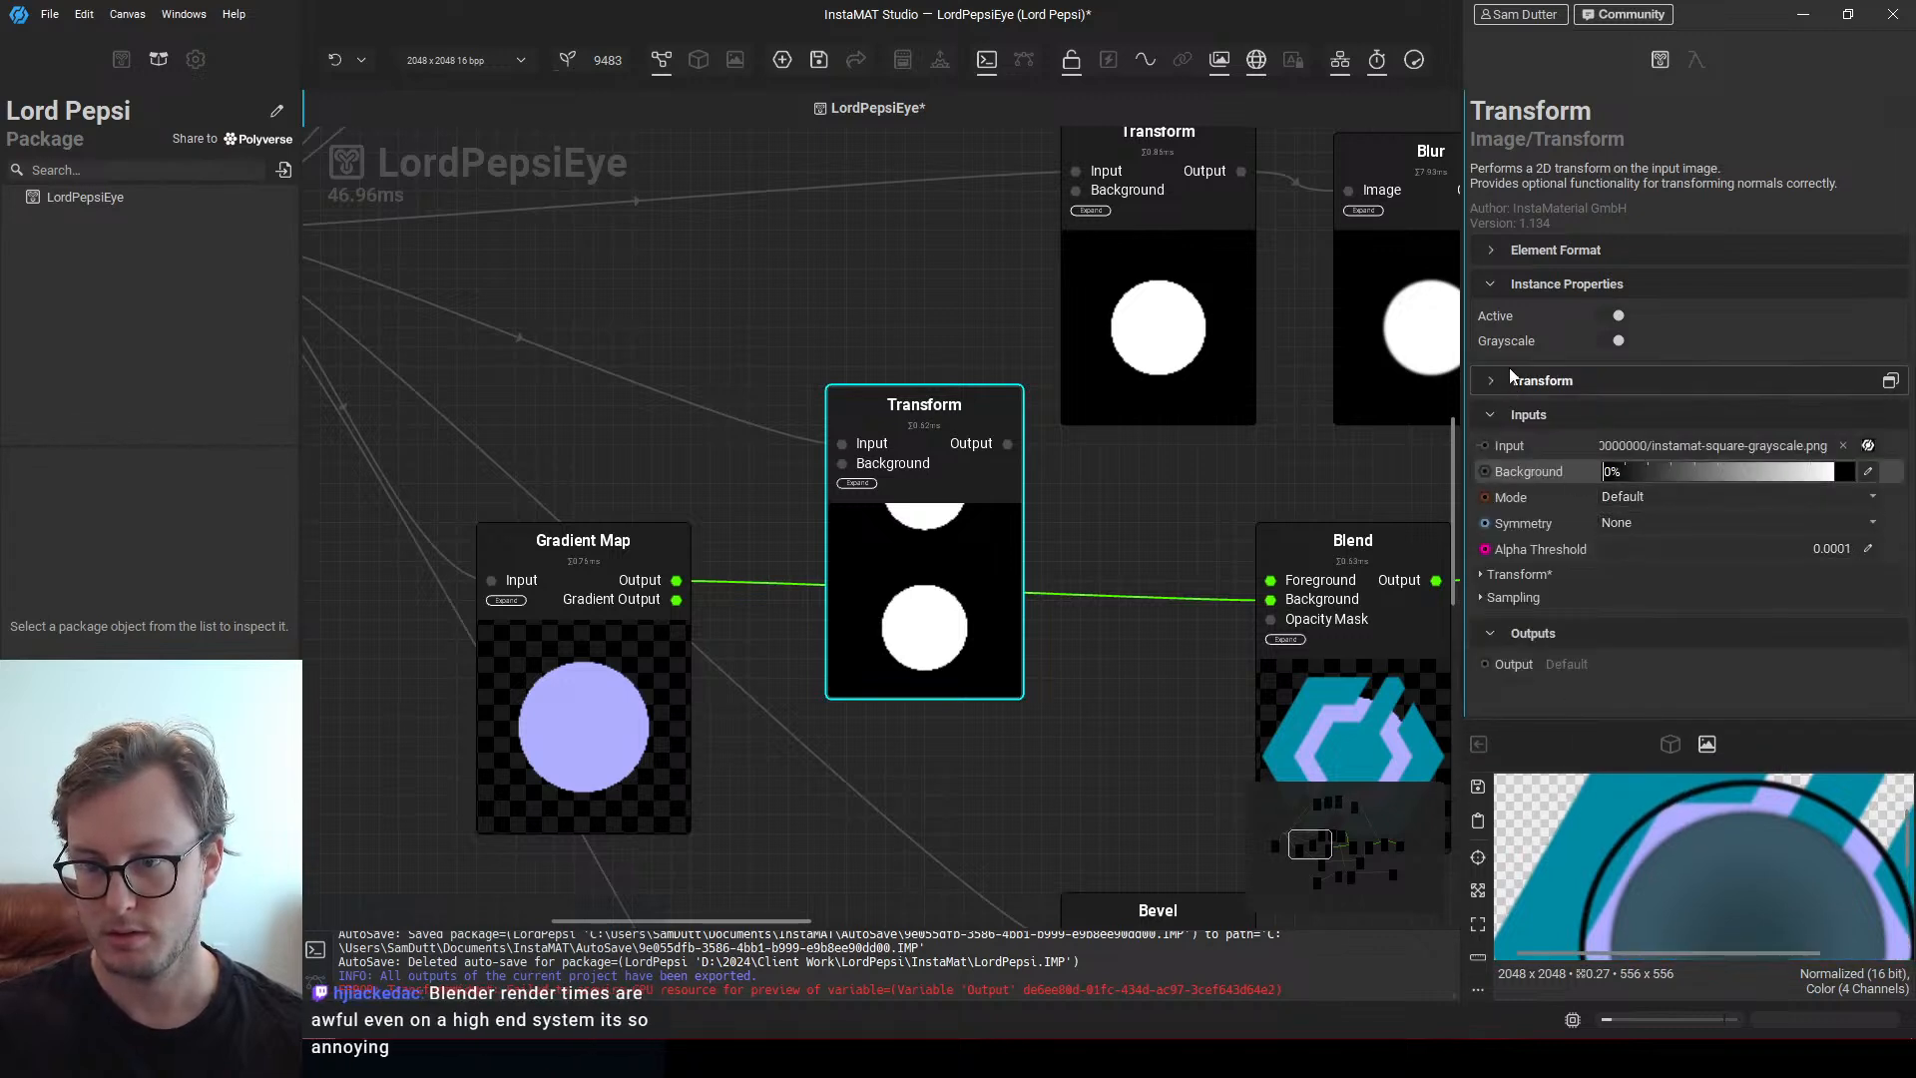
{"action": "left_click", "coordinate": [1596, 380]}
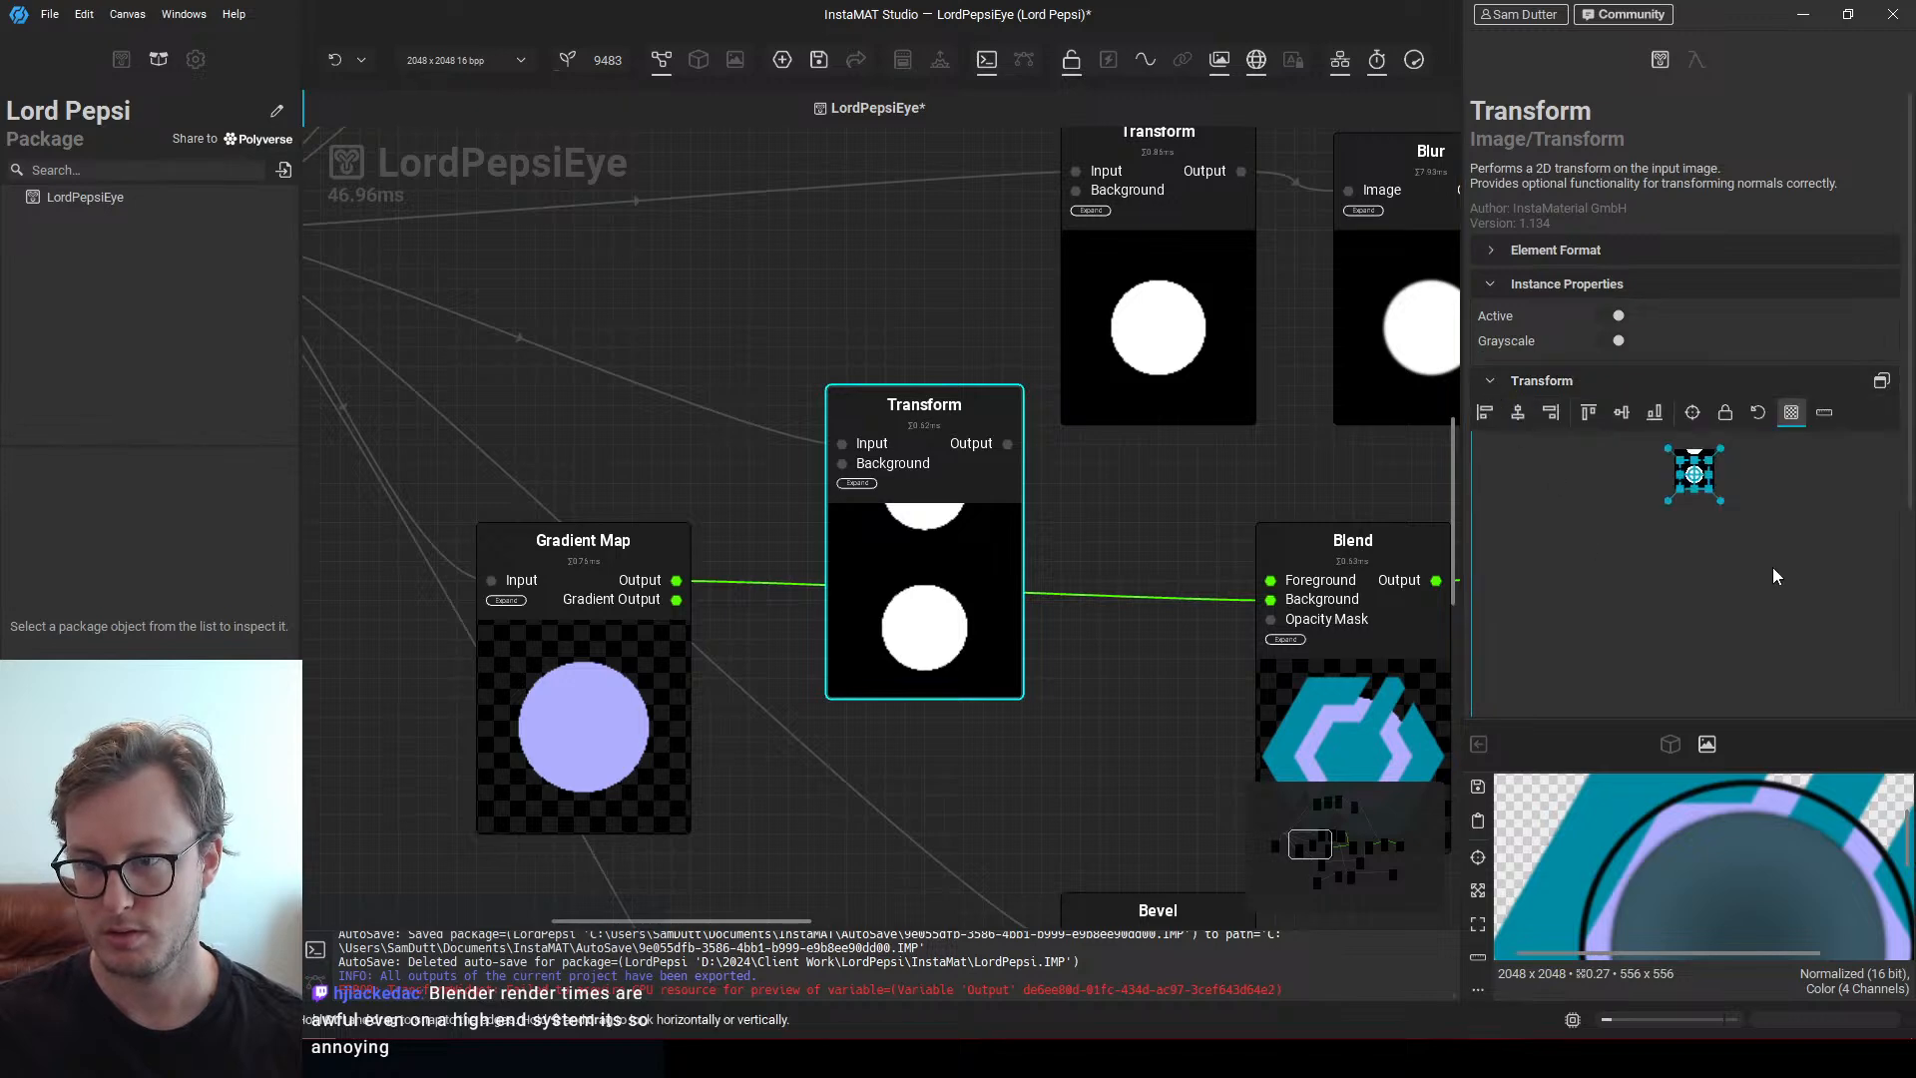
{"action": "scroll", "coordinate": [1667, 553], "scroll_direction": "up", "scroll_amount": 3}
{"action": "scroll", "coordinate": [1822, 245], "scroll_direction": "down", "scroll_amount": 2}
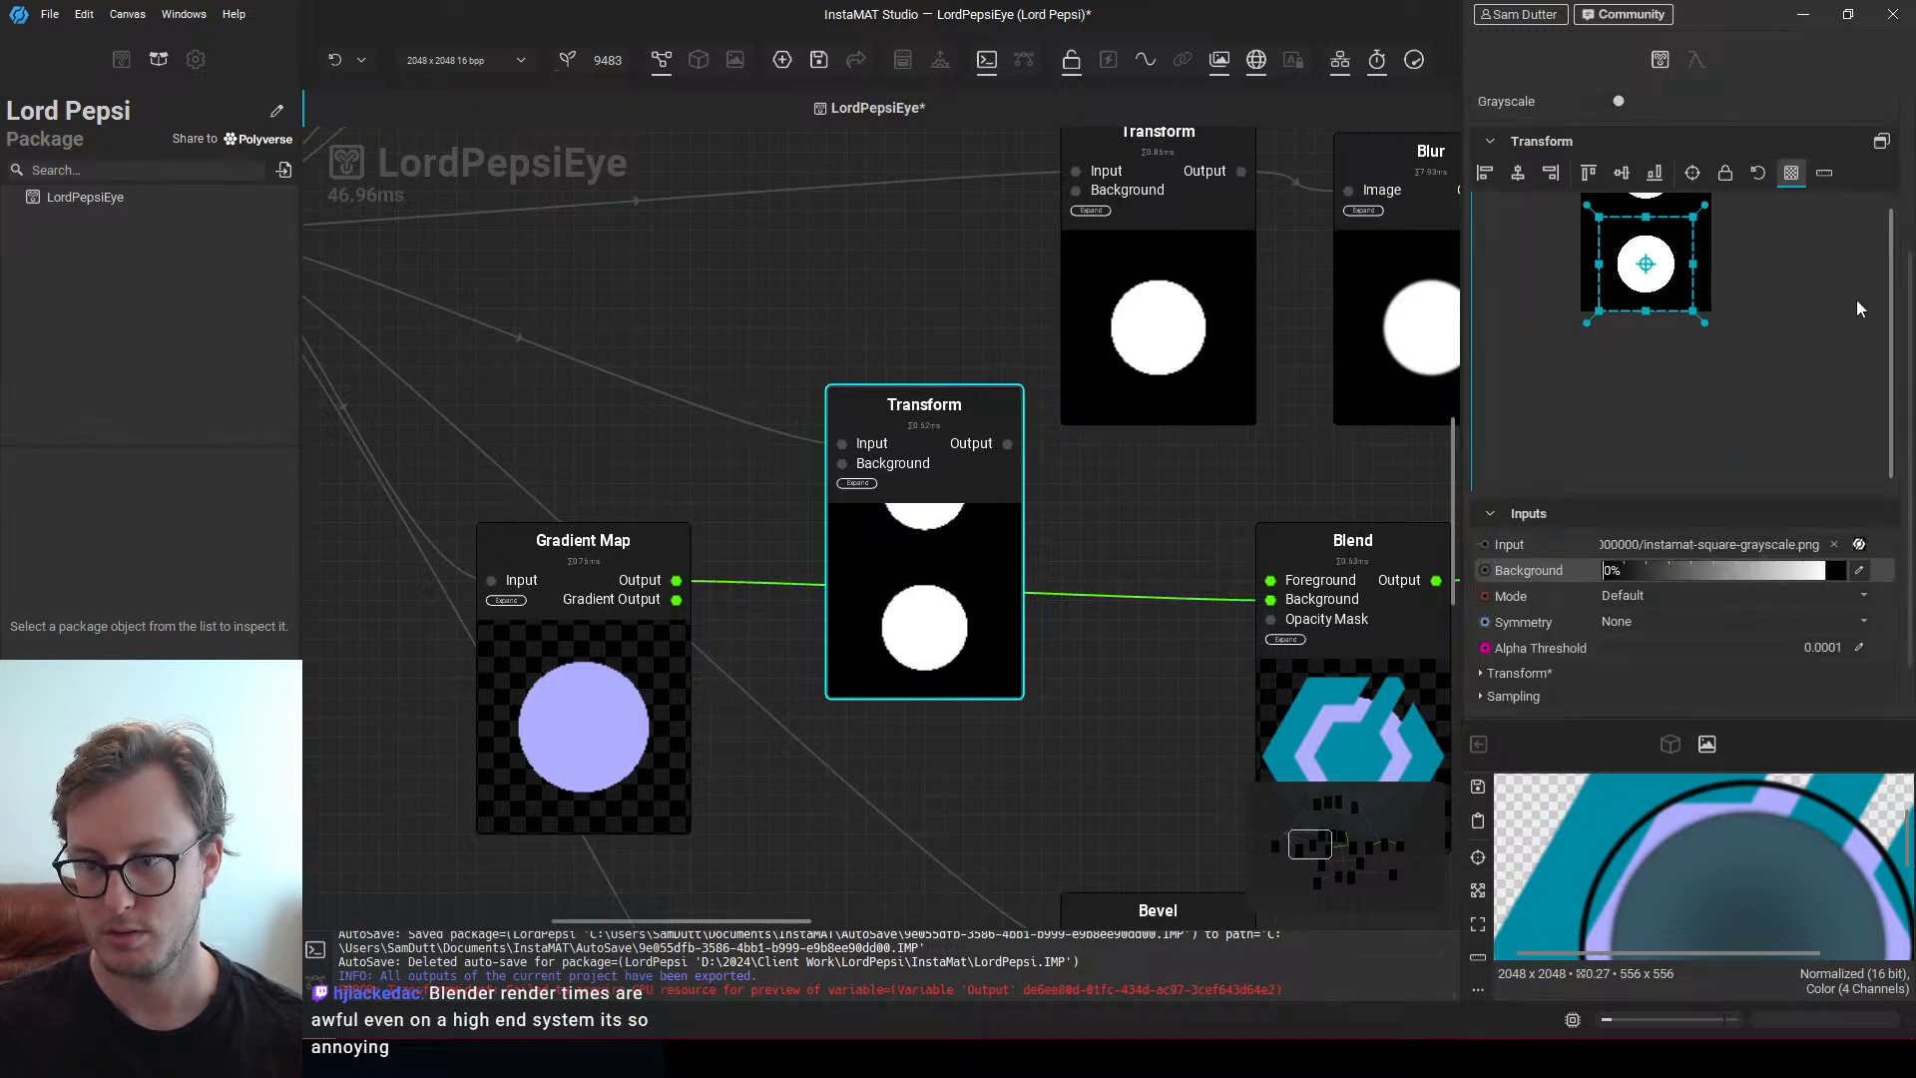
{"action": "scroll", "coordinate": [1658, 626], "scroll_direction": "up", "scroll_amount": 1}
{"action": "scroll", "coordinate": [1655, 639], "scroll_direction": "down", "scroll_amount": 2}
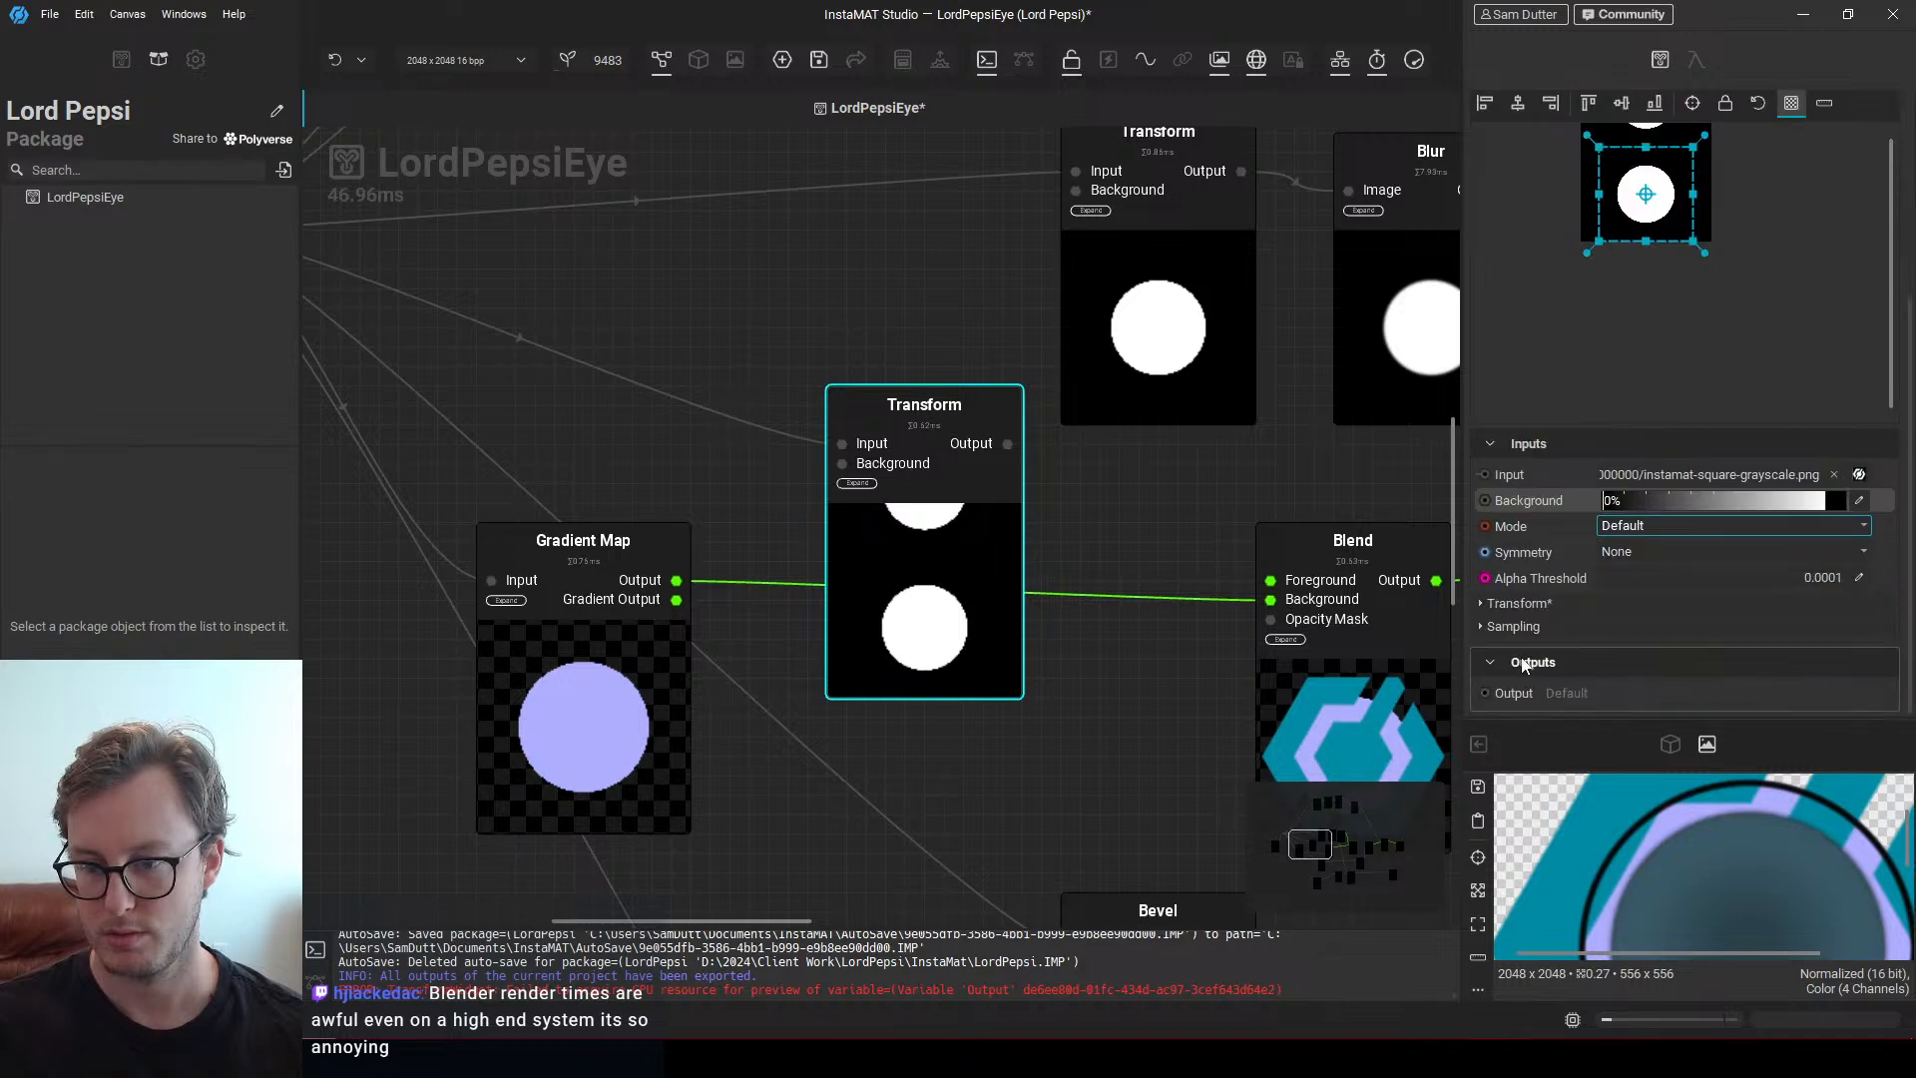
{"action": "left_click", "coordinate": [1513, 625]}
{"action": "scroll", "coordinate": [1655, 608], "scroll_direction": "down", "scroll_amount": 2}
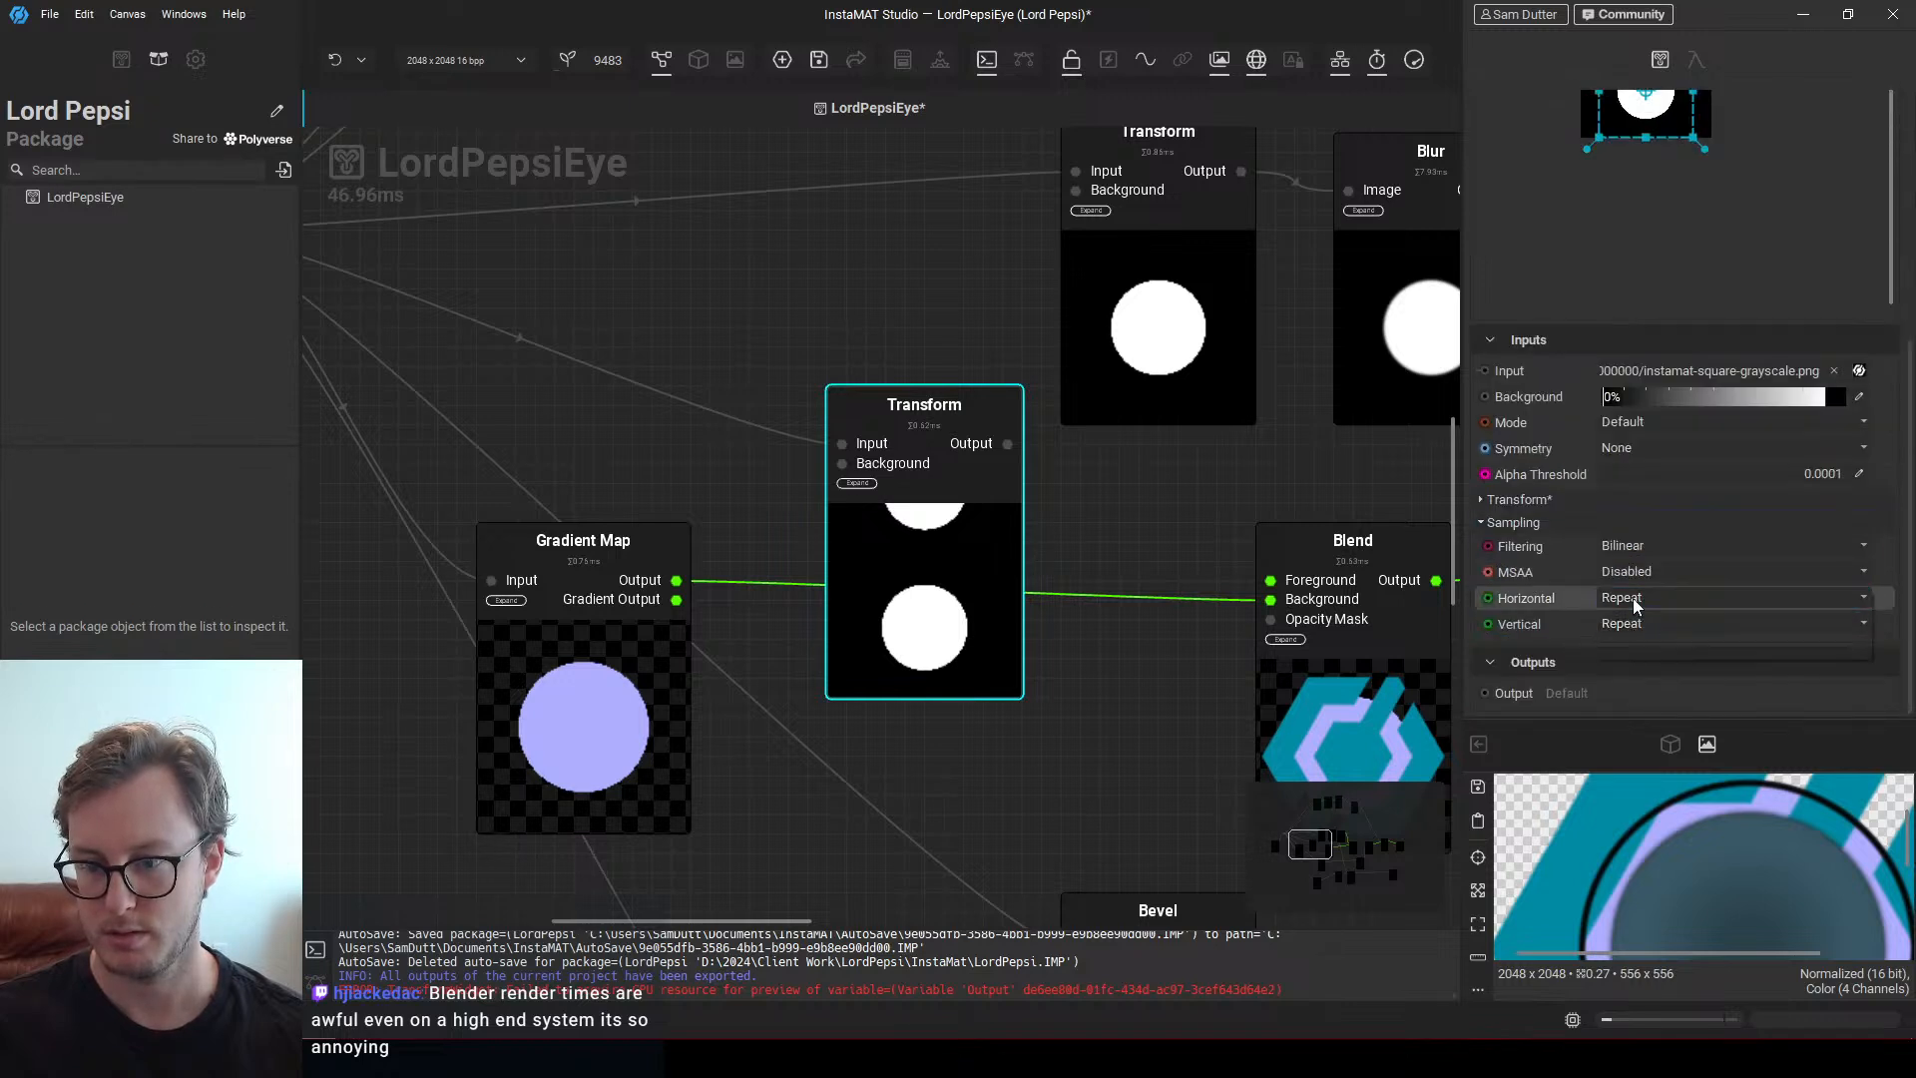
{"action": "left_click", "coordinate": [1636, 620]}
{"action": "left_click", "coordinate": [1656, 623]}
{"action": "left_click", "coordinate": [1657, 647]}
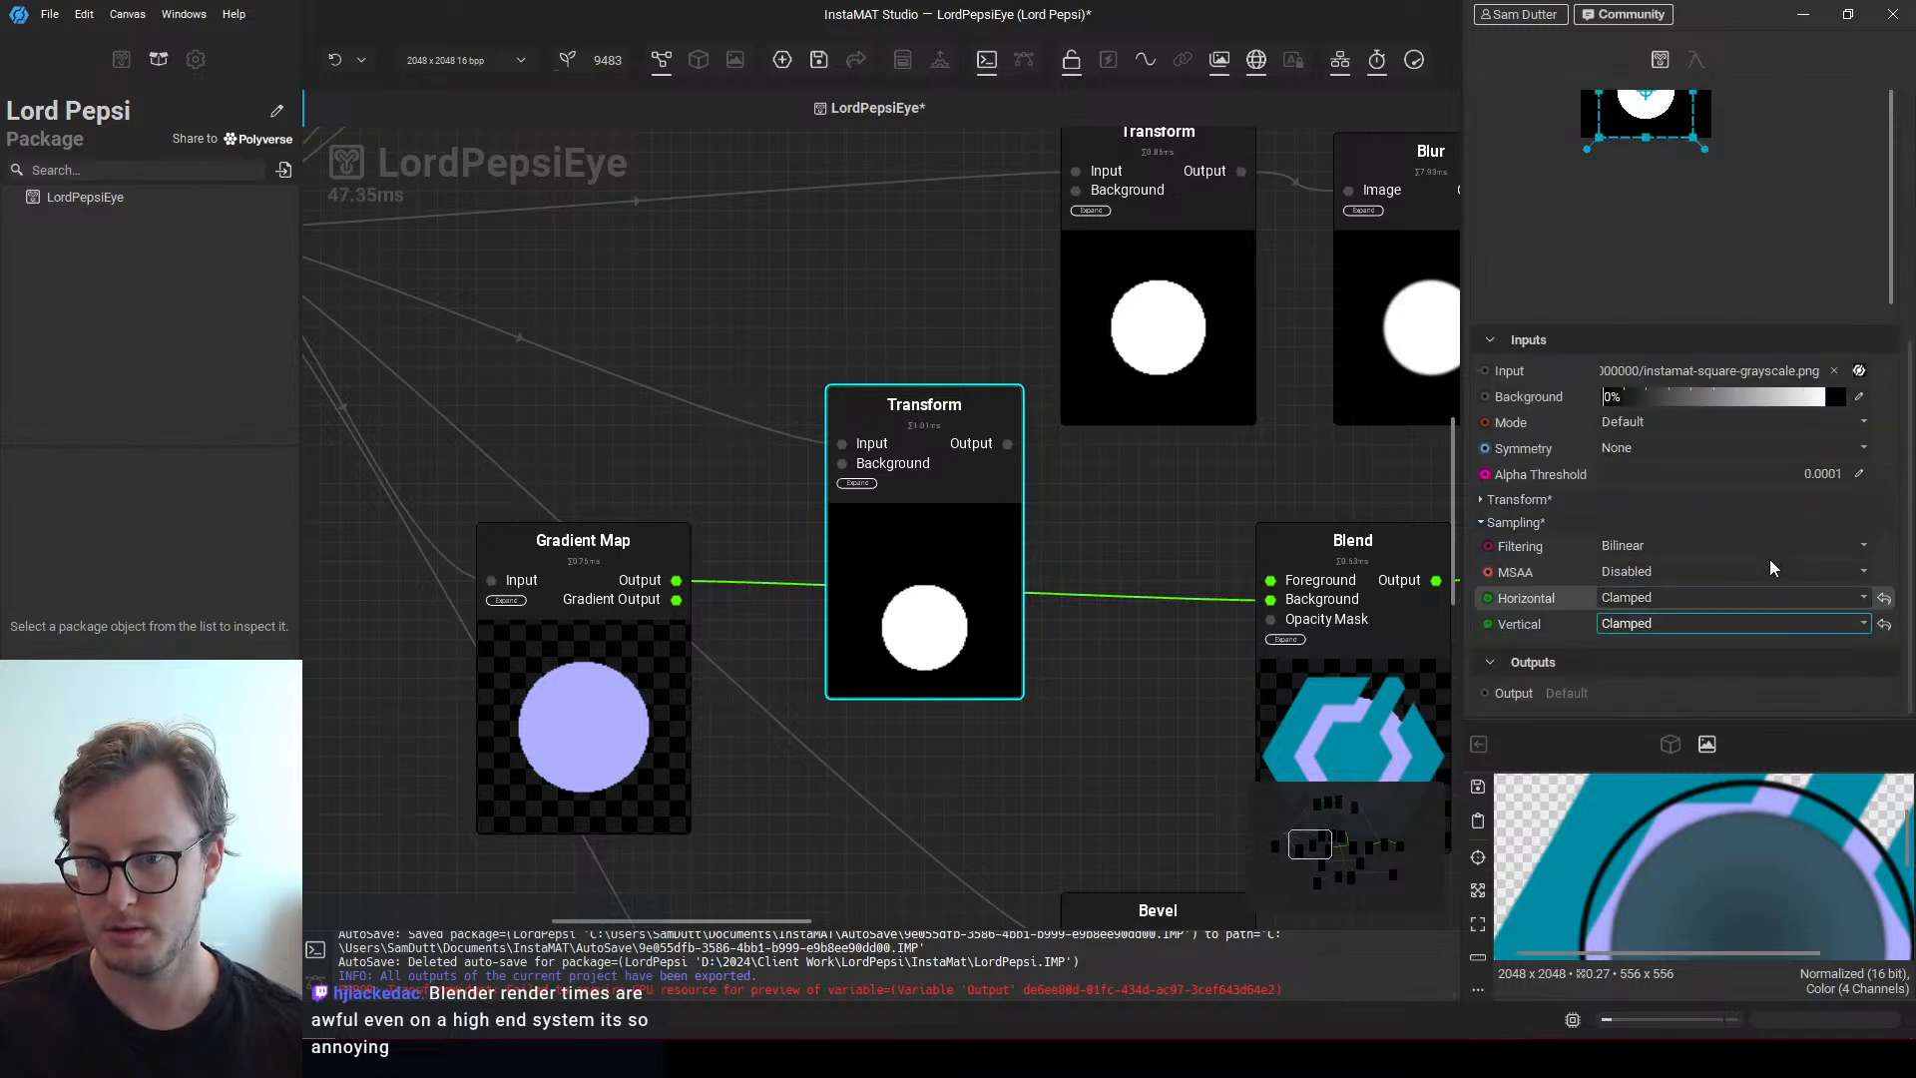
{"action": "scroll", "coordinate": [1770, 560], "scroll_direction": "up", "scroll_amount": 3}
Insert a Blur node between the circle's reroute point and the new Transform, with its intensity set to 100%
{"action": "middle_click_drag", "start_coordinate": [747, 717], "coordinate": [787, 716]}
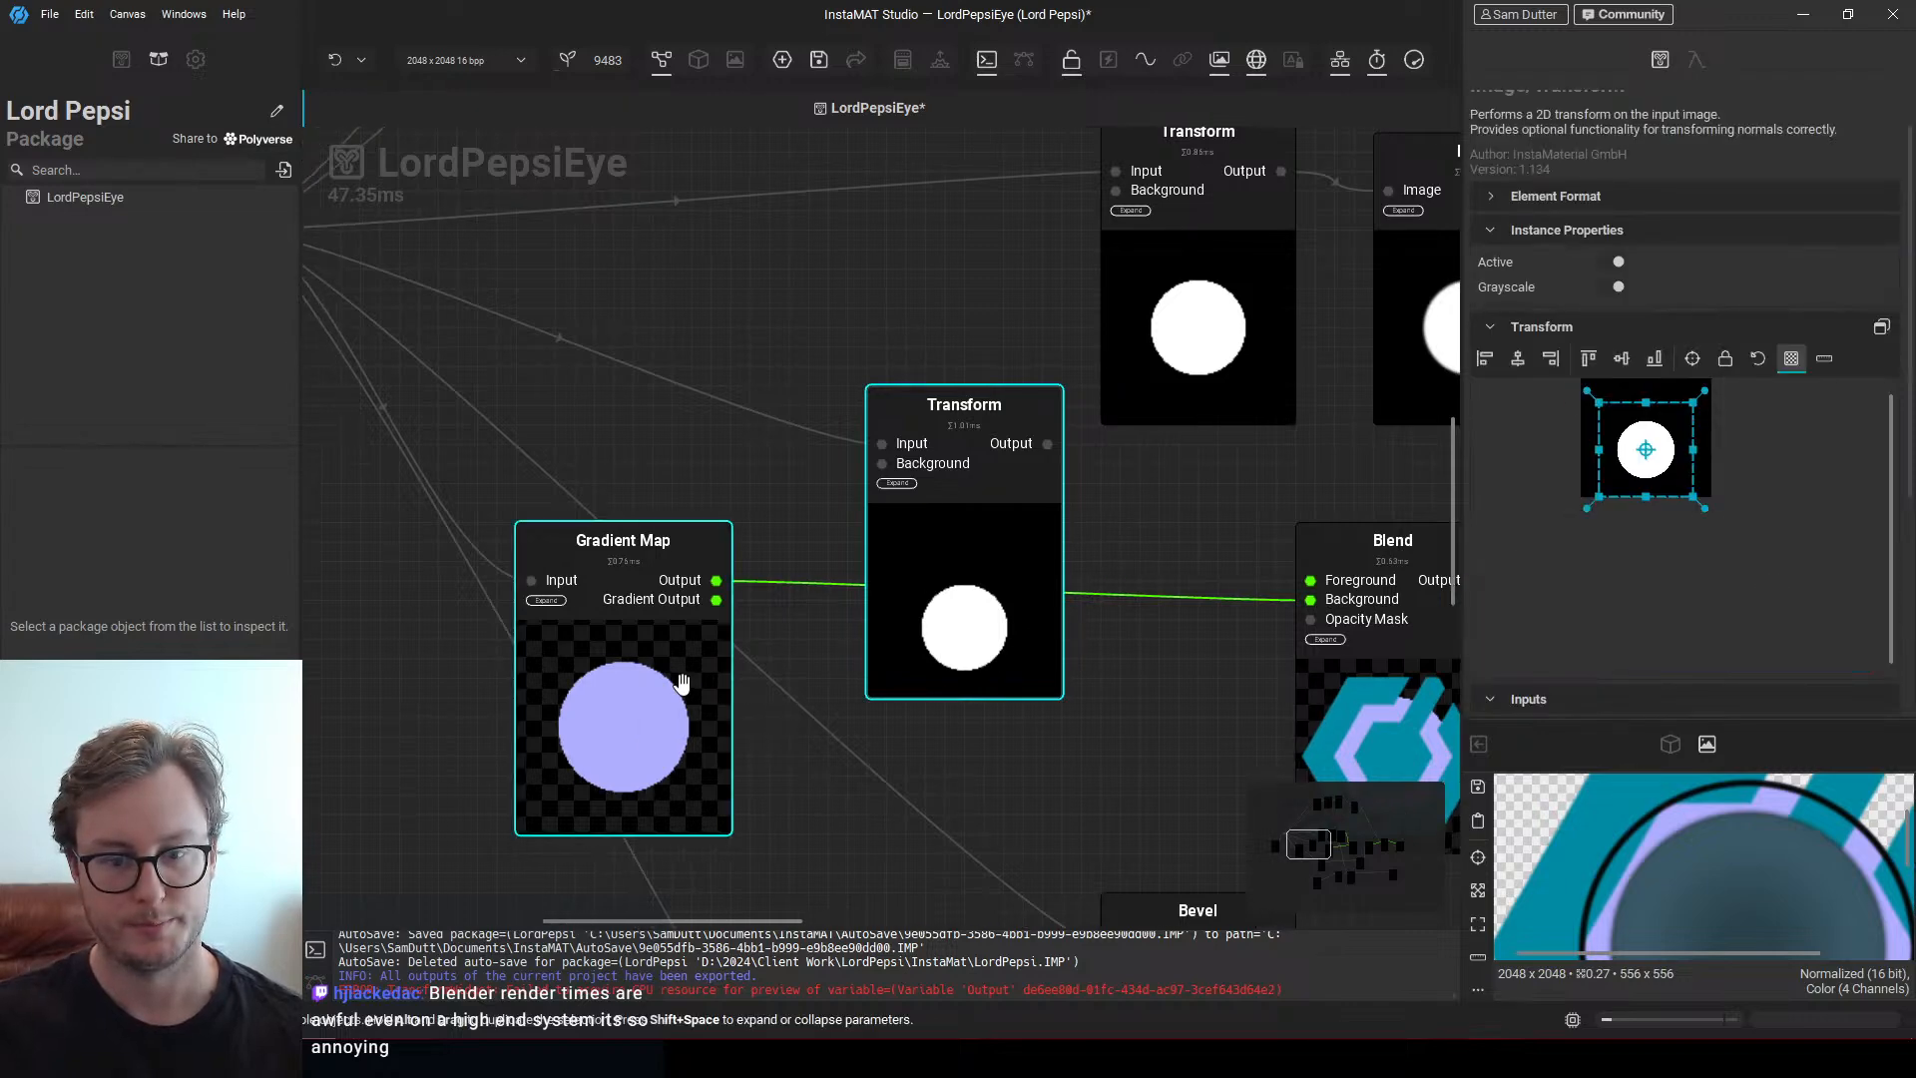
{"action": "middle_click_drag", "start_coordinate": [613, 648], "coordinate": [877, 737]}
{"action": "key", "text": "space"}
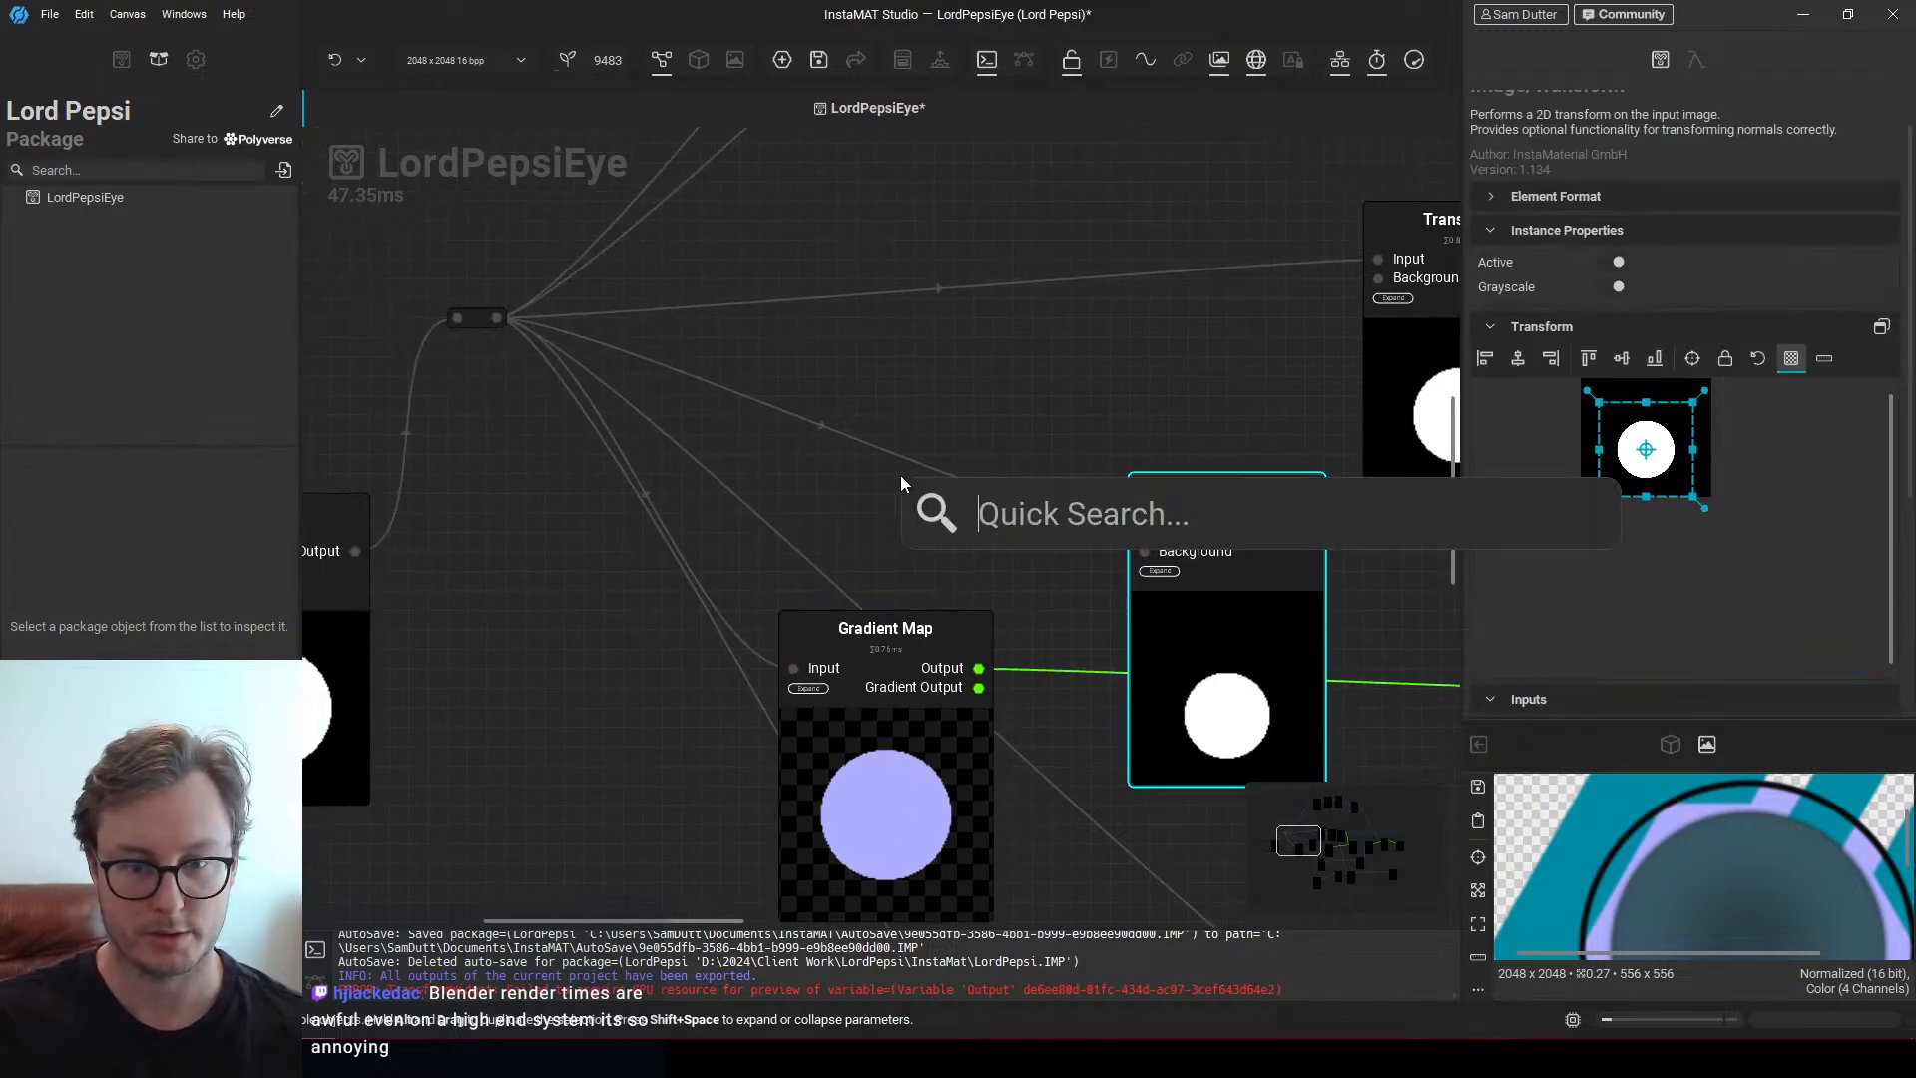
{"action": "type", "text": "blur"}
{"action": "key", "text": "Return"}
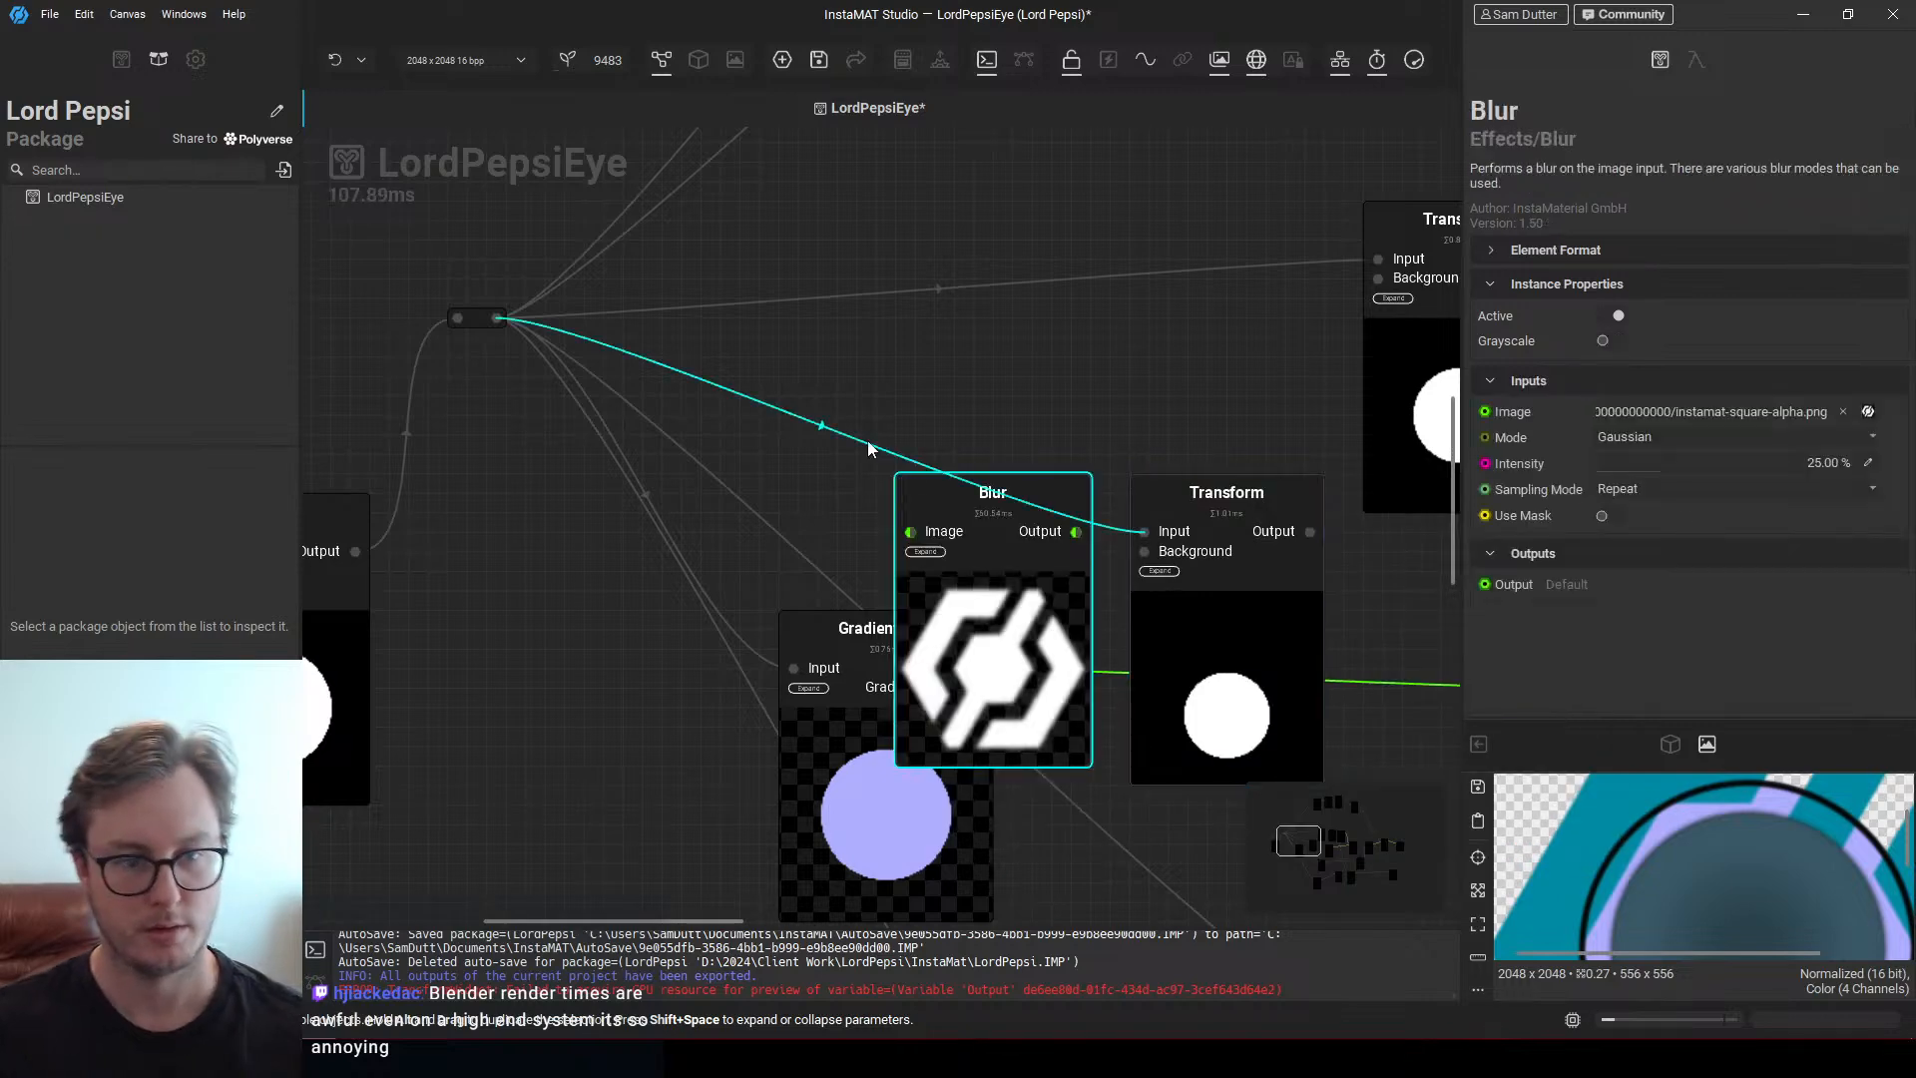
{"action": "left_click_drag", "start_coordinate": [497, 317], "coordinate": [900, 525]}
{"action": "left_click_drag", "start_coordinate": [1036, 632], "coordinate": [997, 592]}
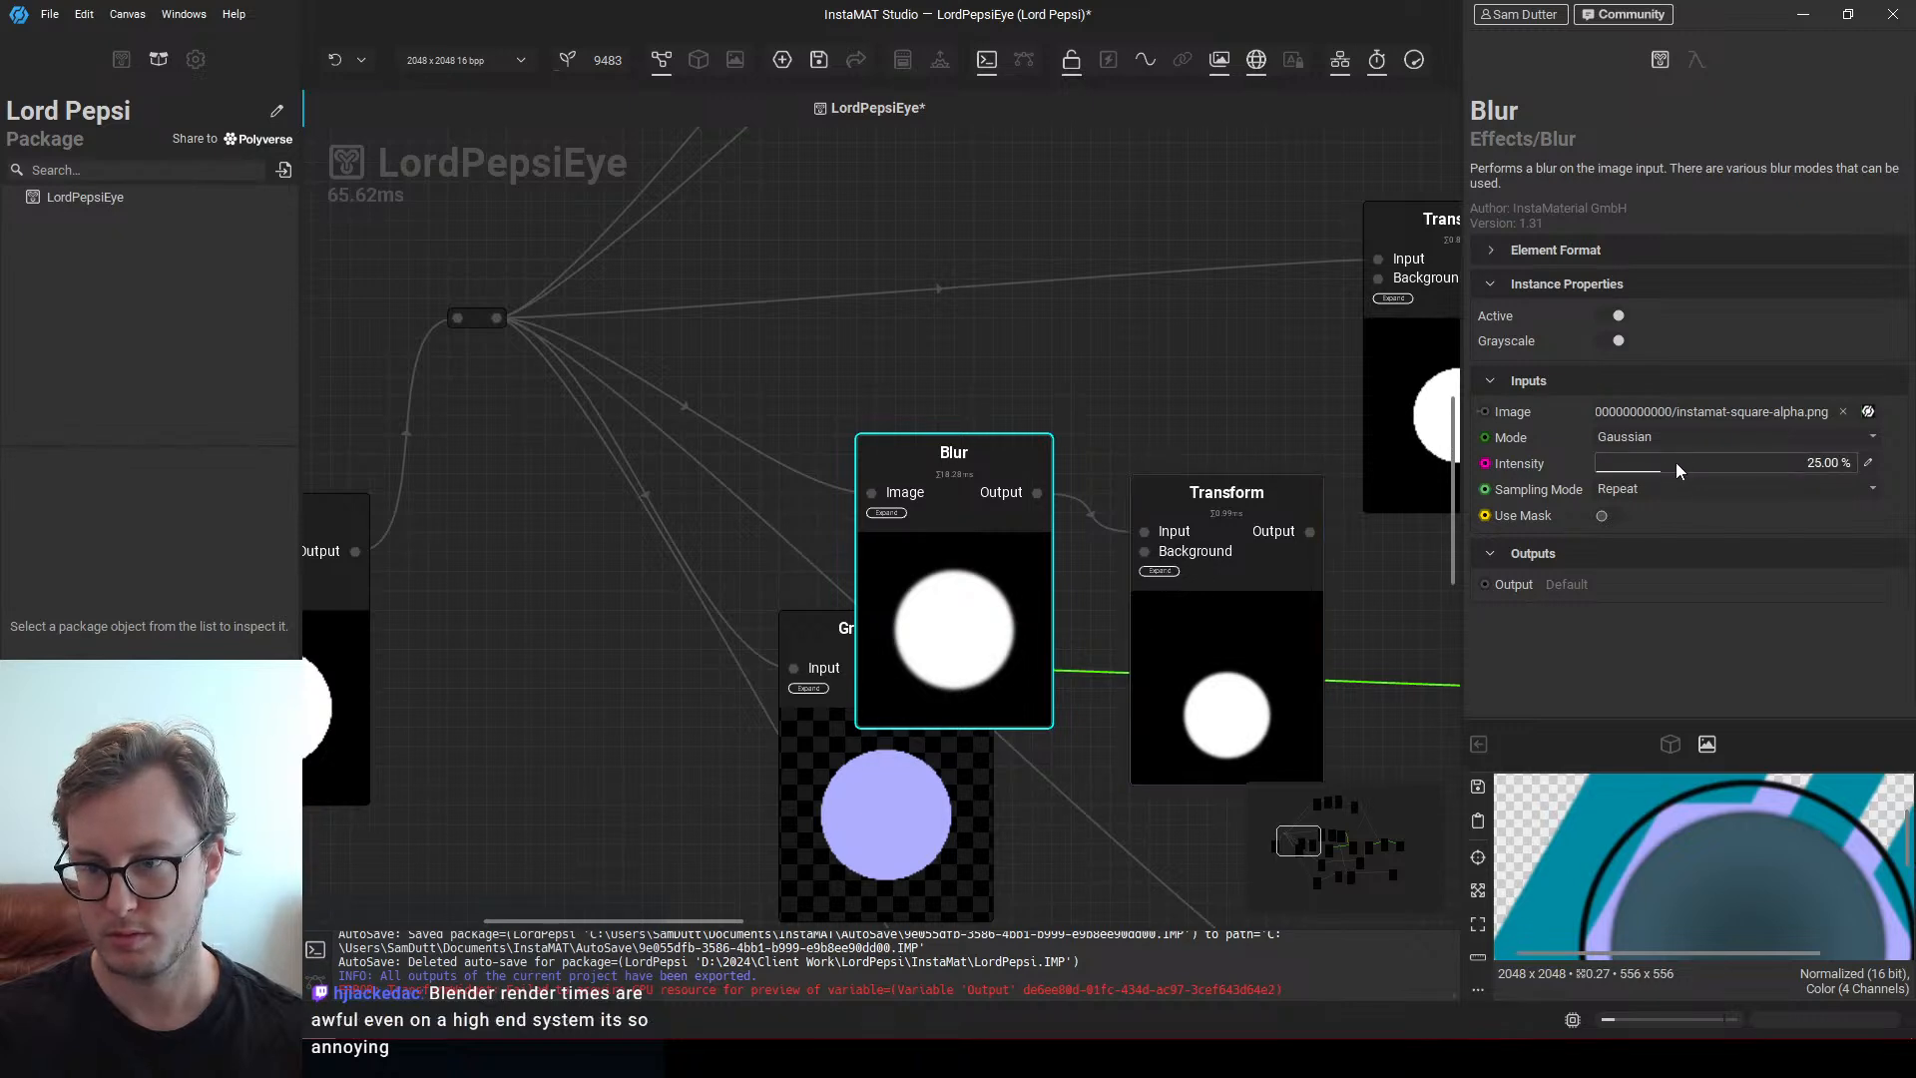
{"action": "left_click_drag", "start_coordinate": [1674, 463], "coordinate": [1851, 461]}
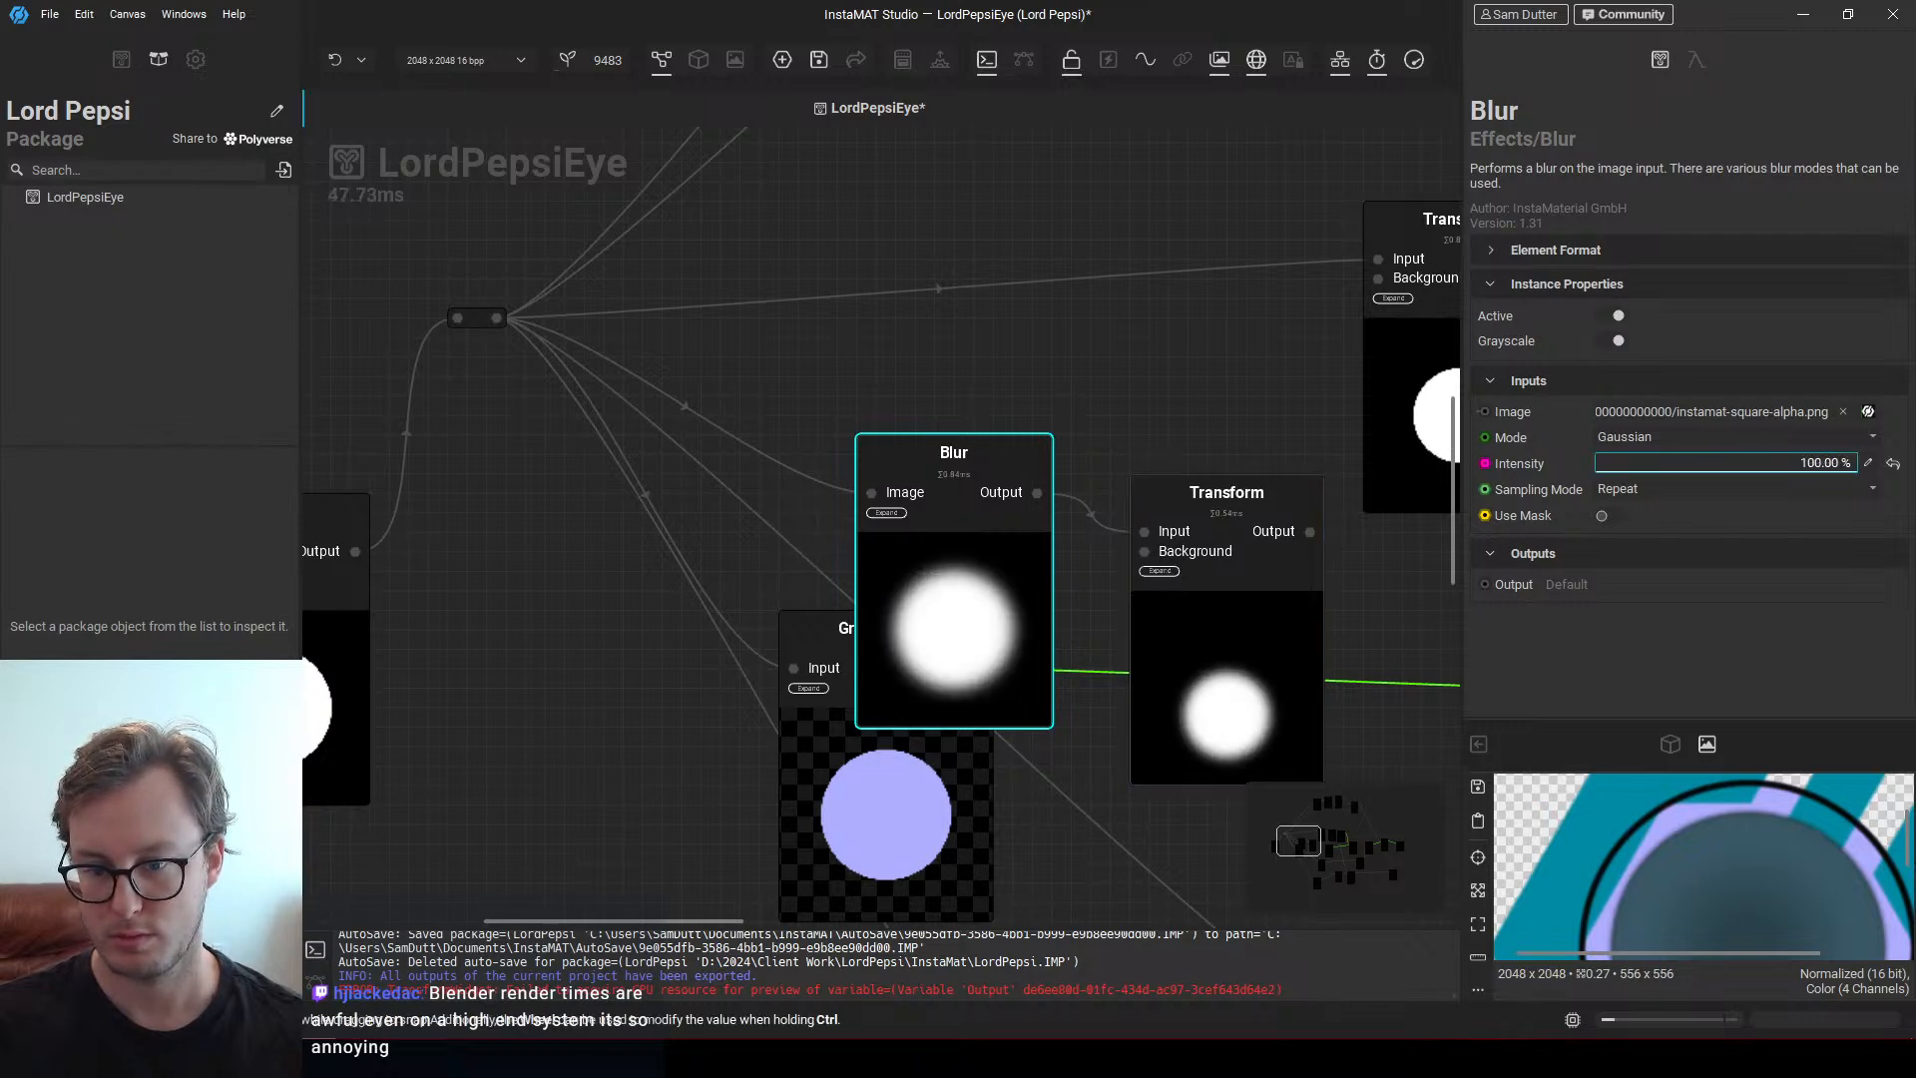
Try the Transform's output as the new Blend's Opacity Mask and remove that connection
{"action": "middle_click_drag", "start_coordinate": [1156, 605], "coordinate": [711, 316]}
{"action": "left_click_drag", "start_coordinate": [760, 265], "coordinate": [1023, 441]}
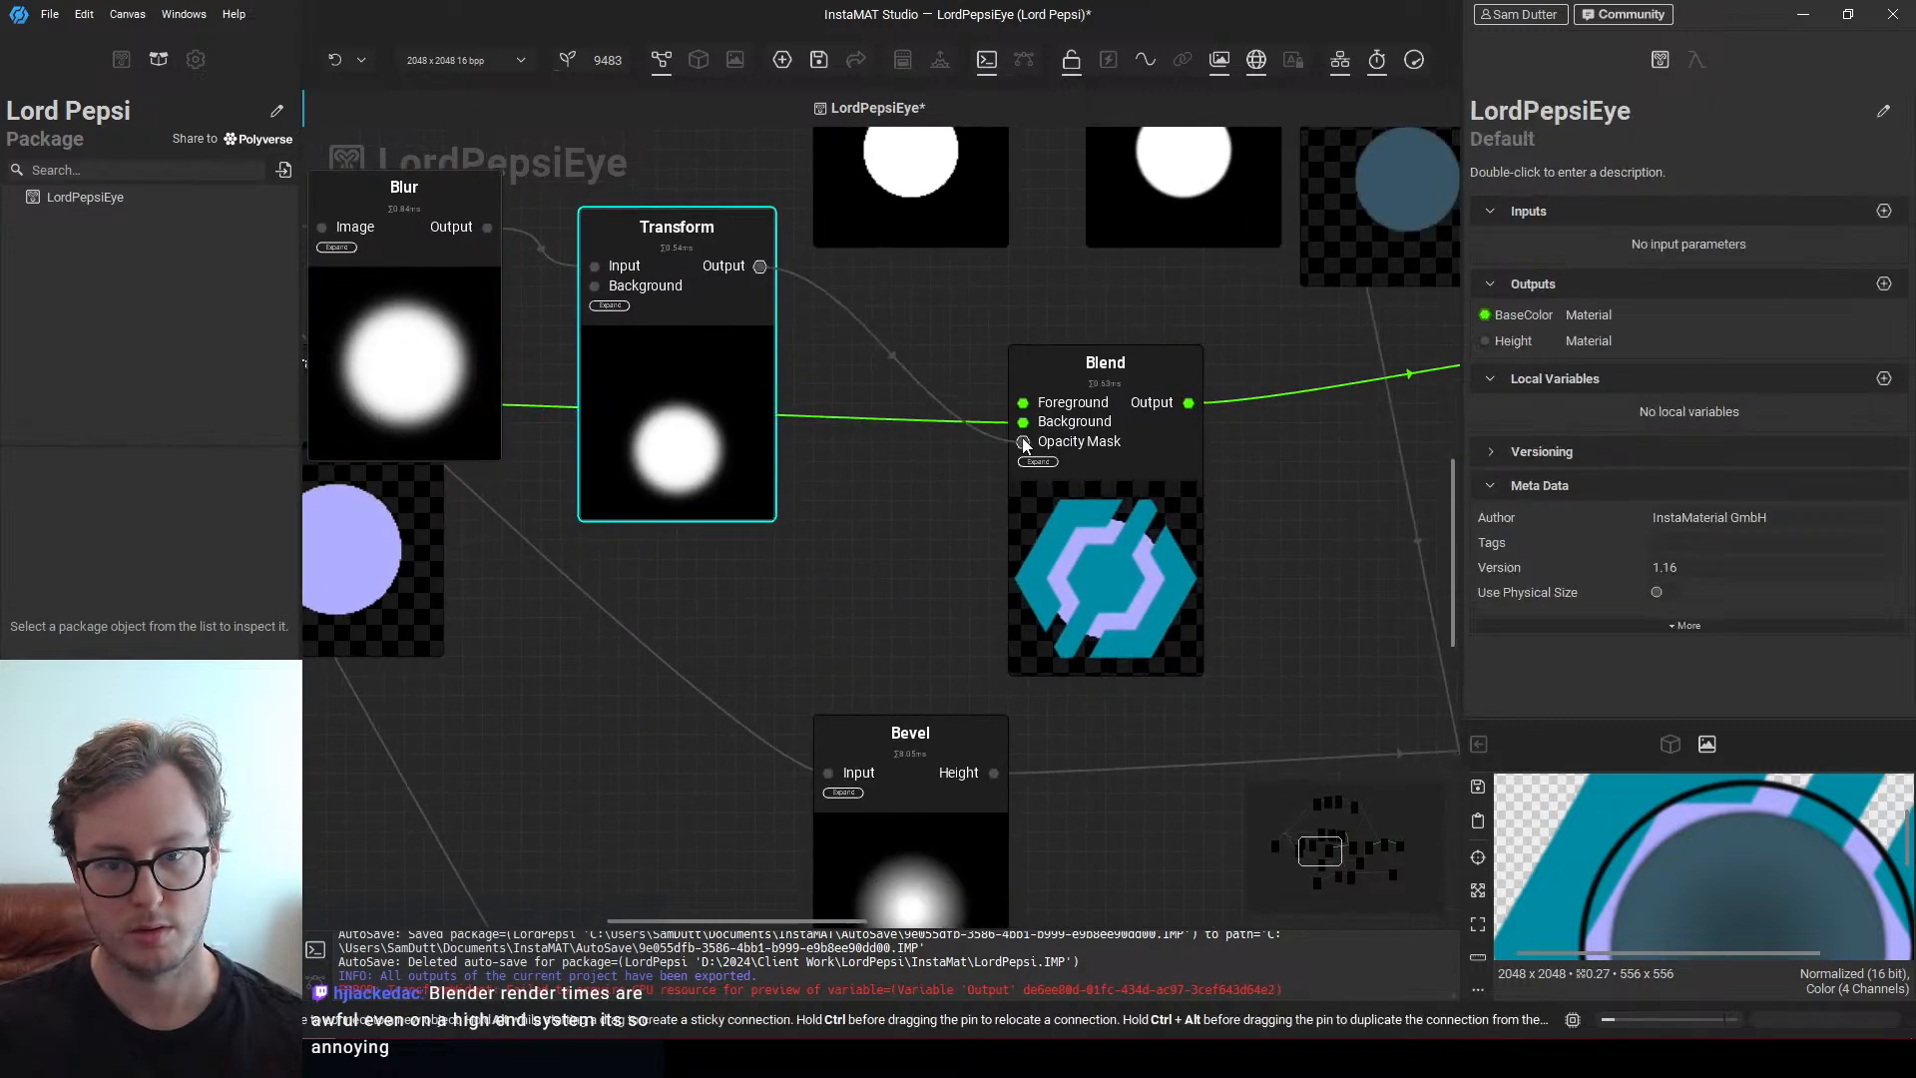
{"action": "left_click", "coordinate": [1093, 464]}
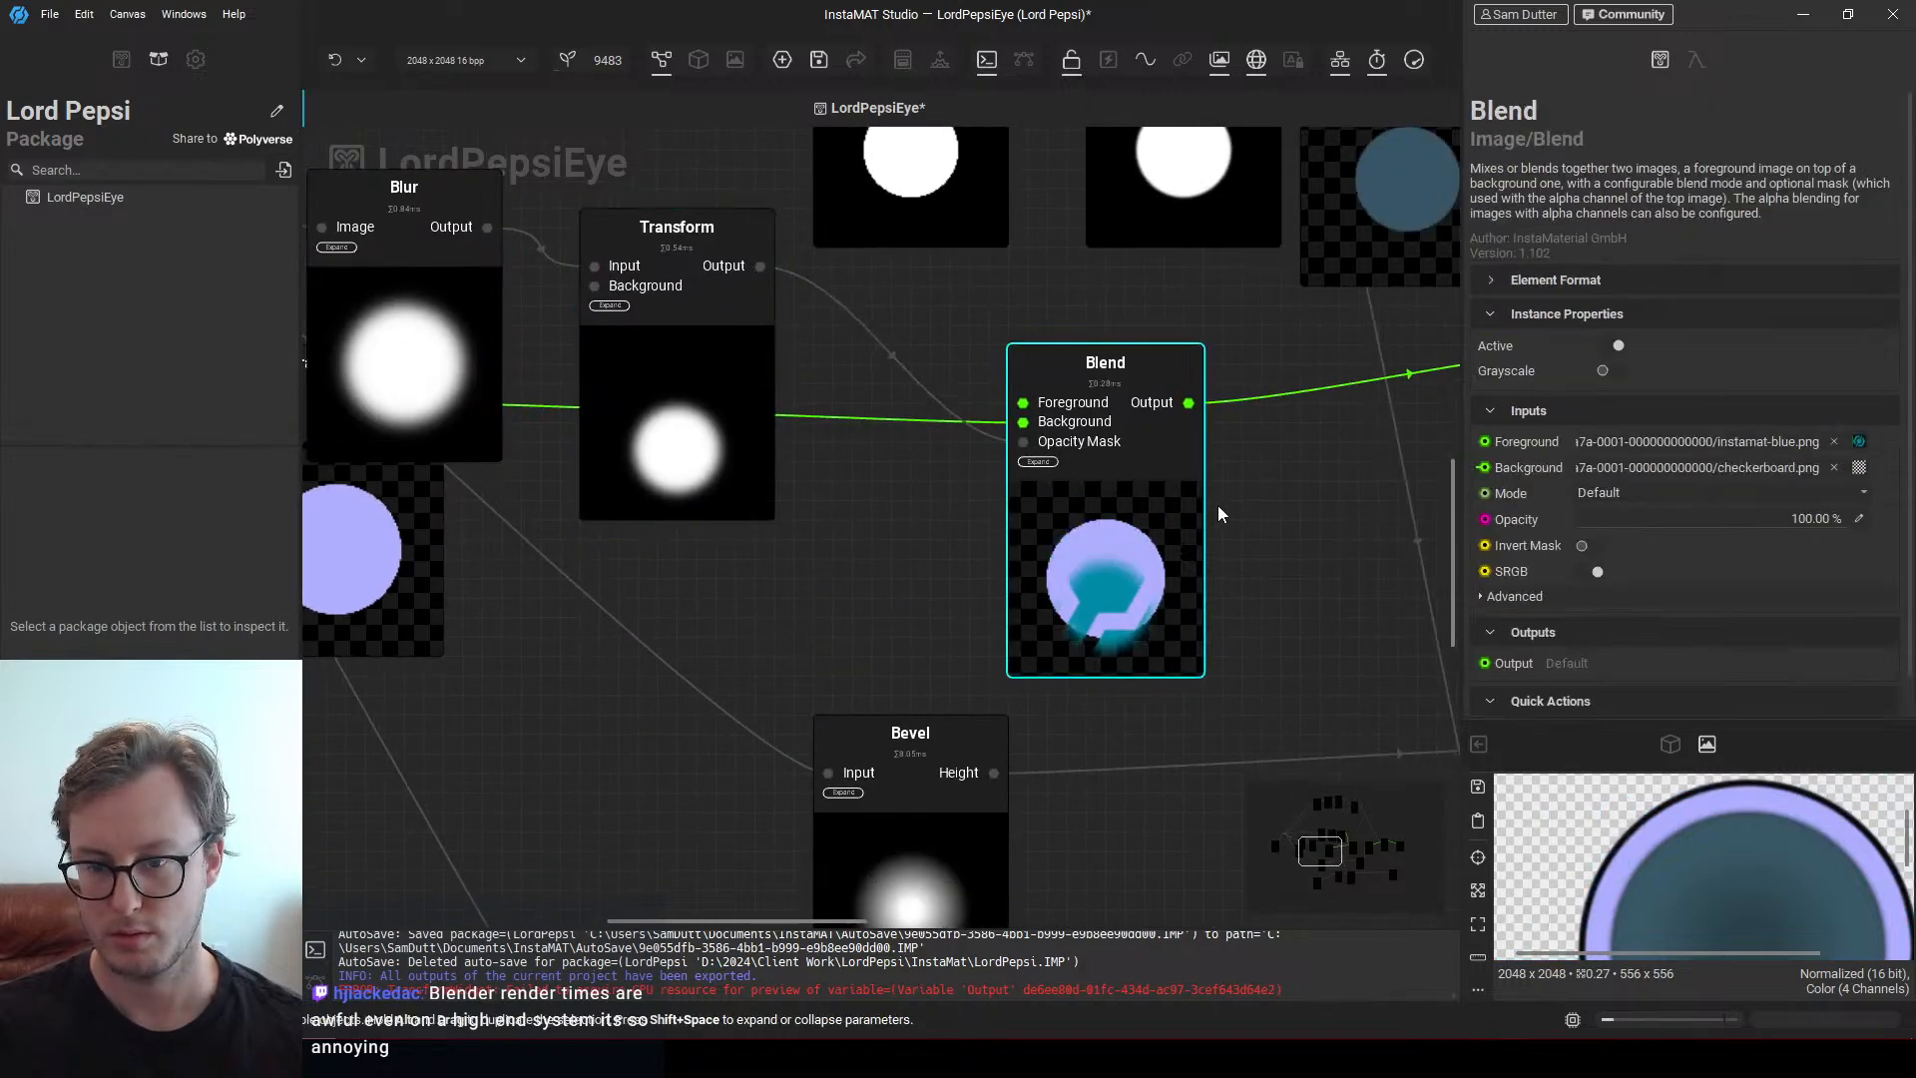
{"action": "left_click", "coordinate": [886, 353]}
{"action": "key", "text": "Delete"}
Feed the Transform's output into the new Blend's Foreground and open that Blend's mode options
{"action": "left_click_drag", "start_coordinate": [761, 267], "coordinate": [1022, 402]}
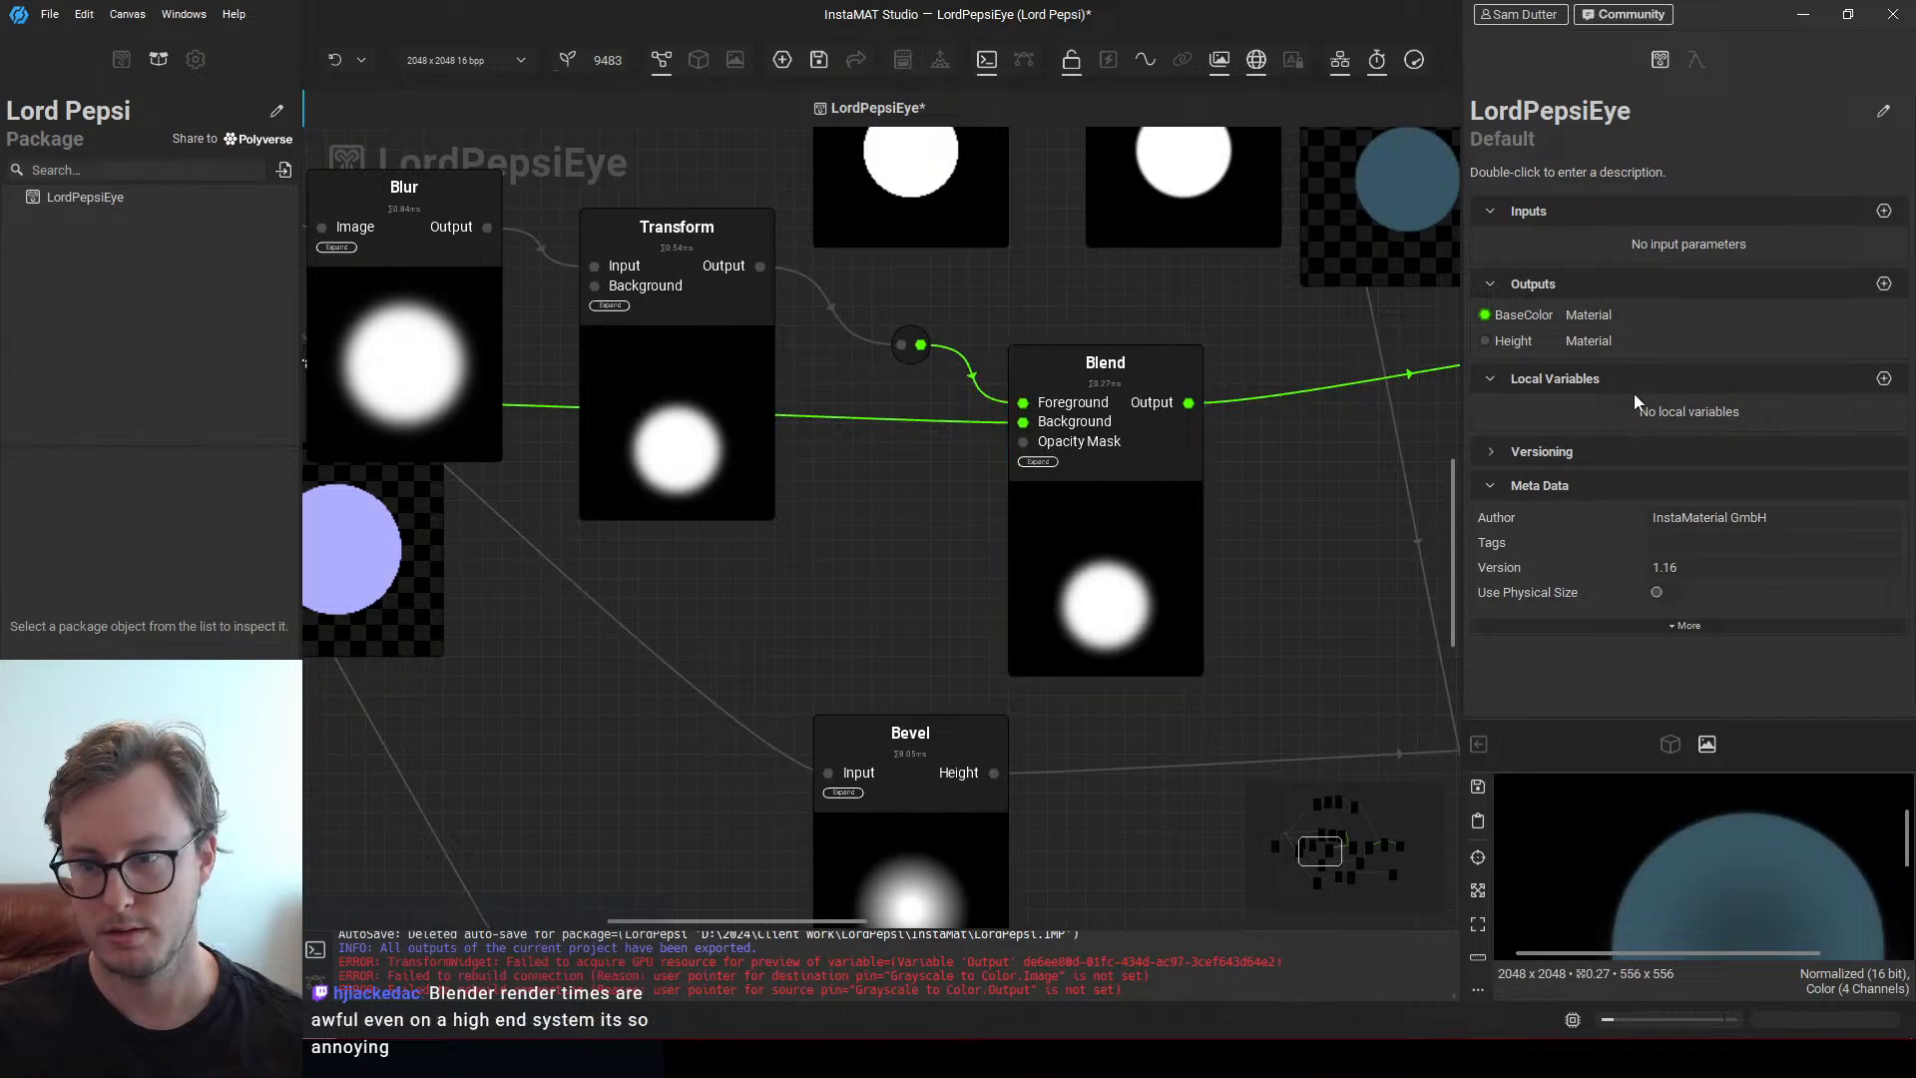
{"action": "left_click", "coordinate": [1124, 526]}
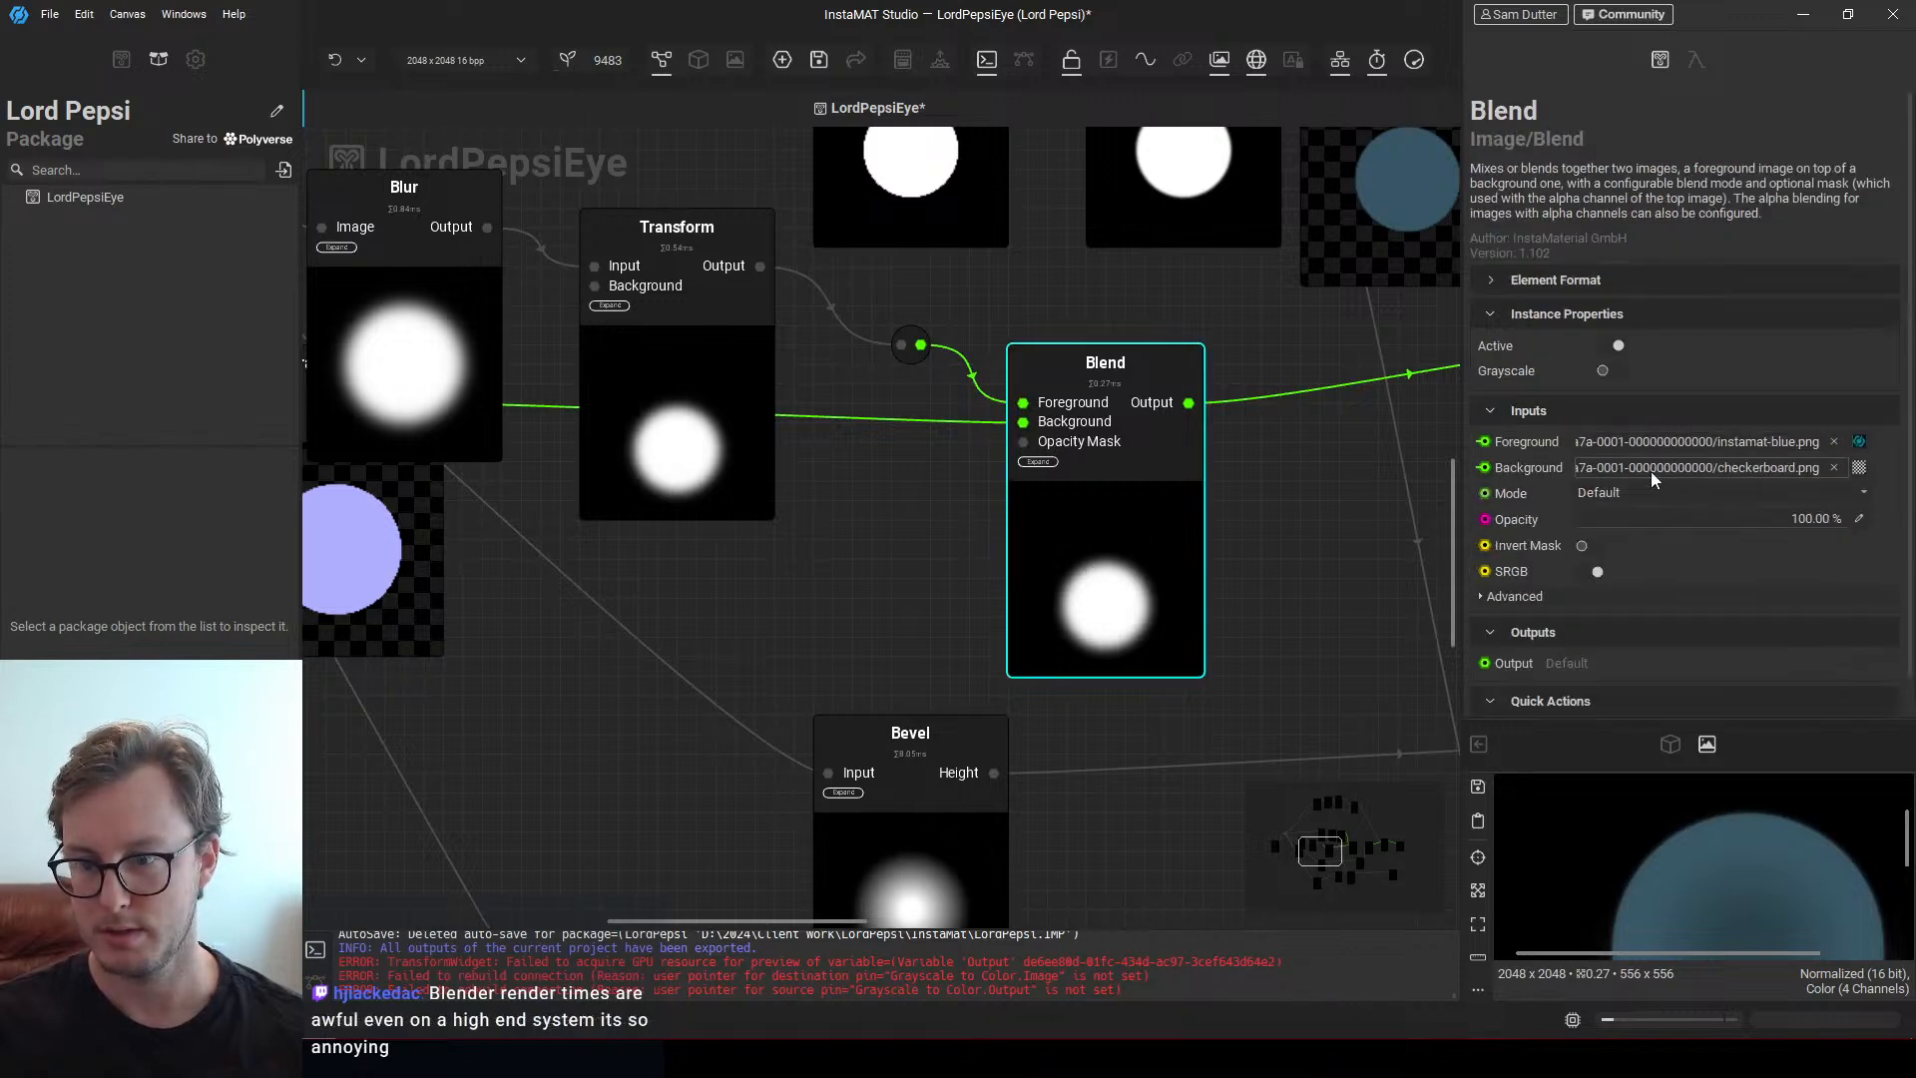
{"action": "left_click", "coordinate": [1649, 490]}
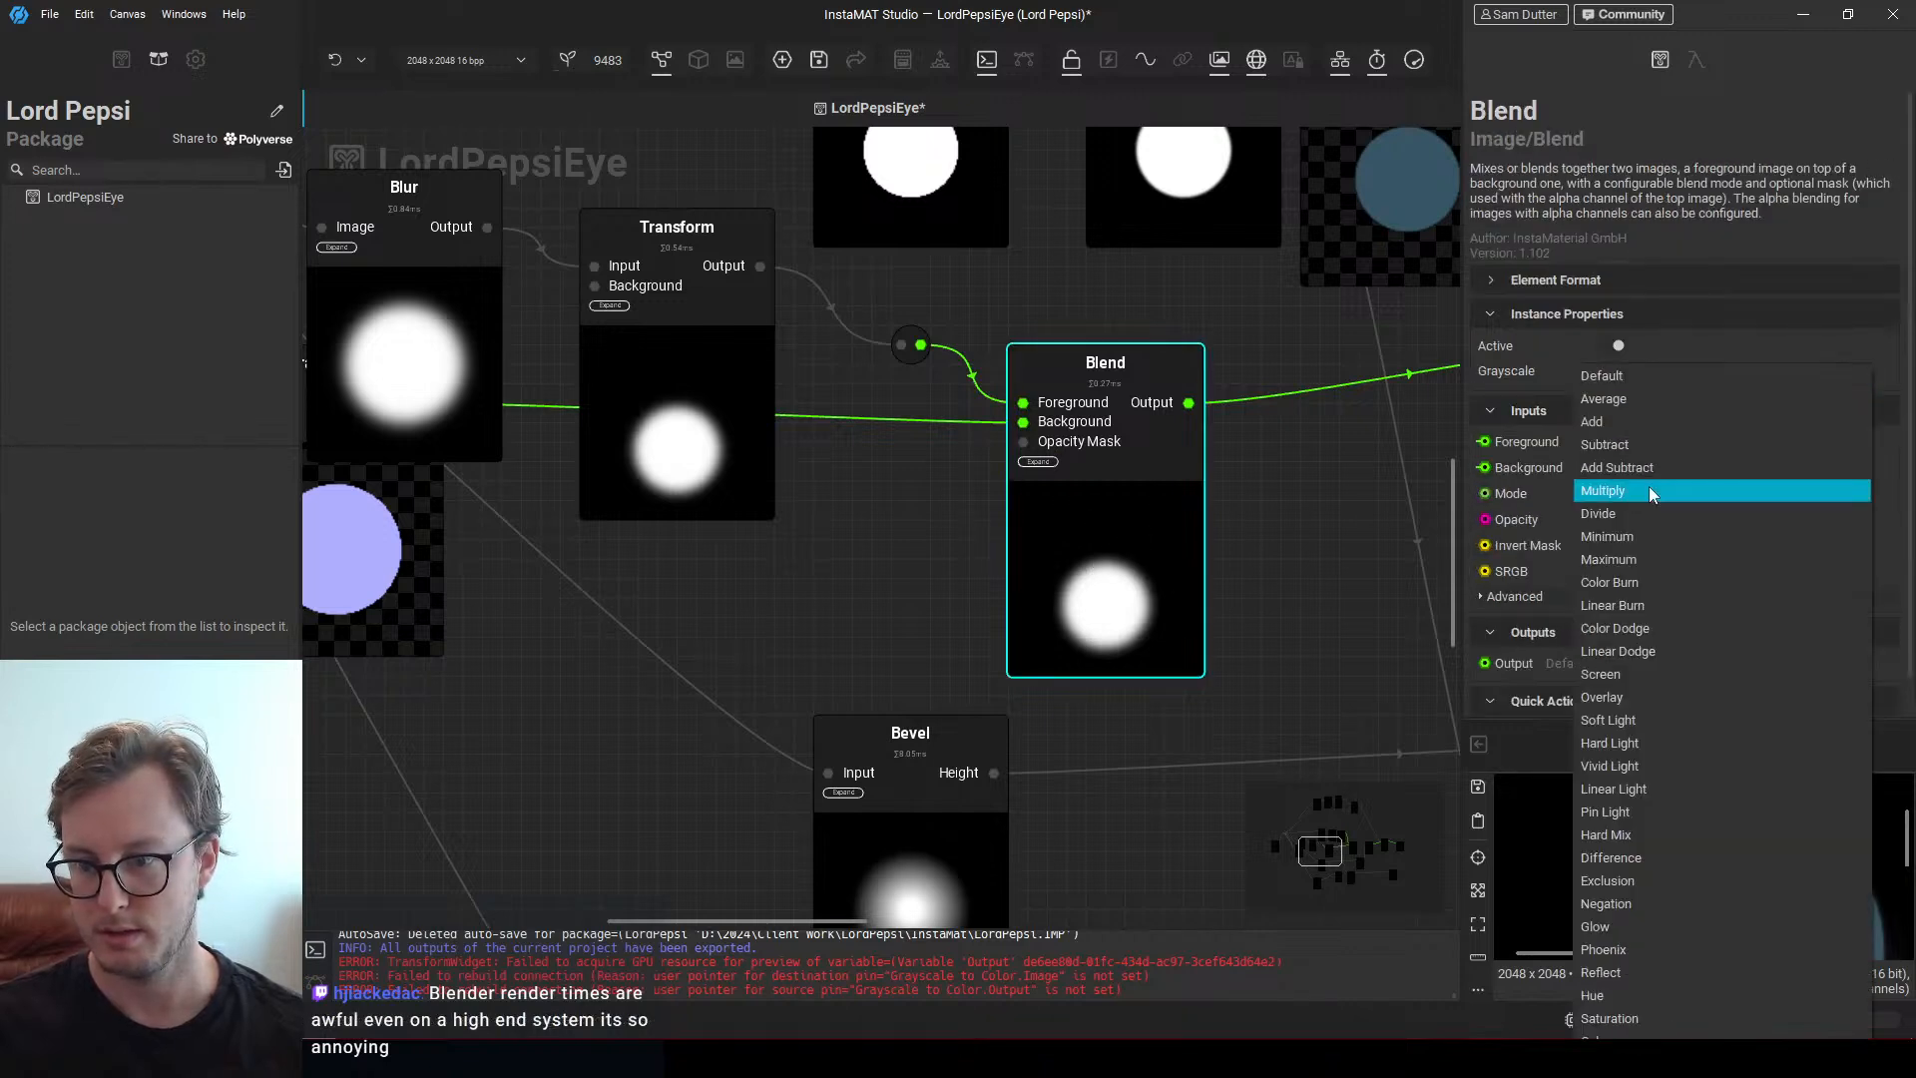
Set the blending mode of the Blend node combining the blurred circle and lavender circle to Linear Dodge
{"action": "left_click", "coordinate": [1640, 652]}
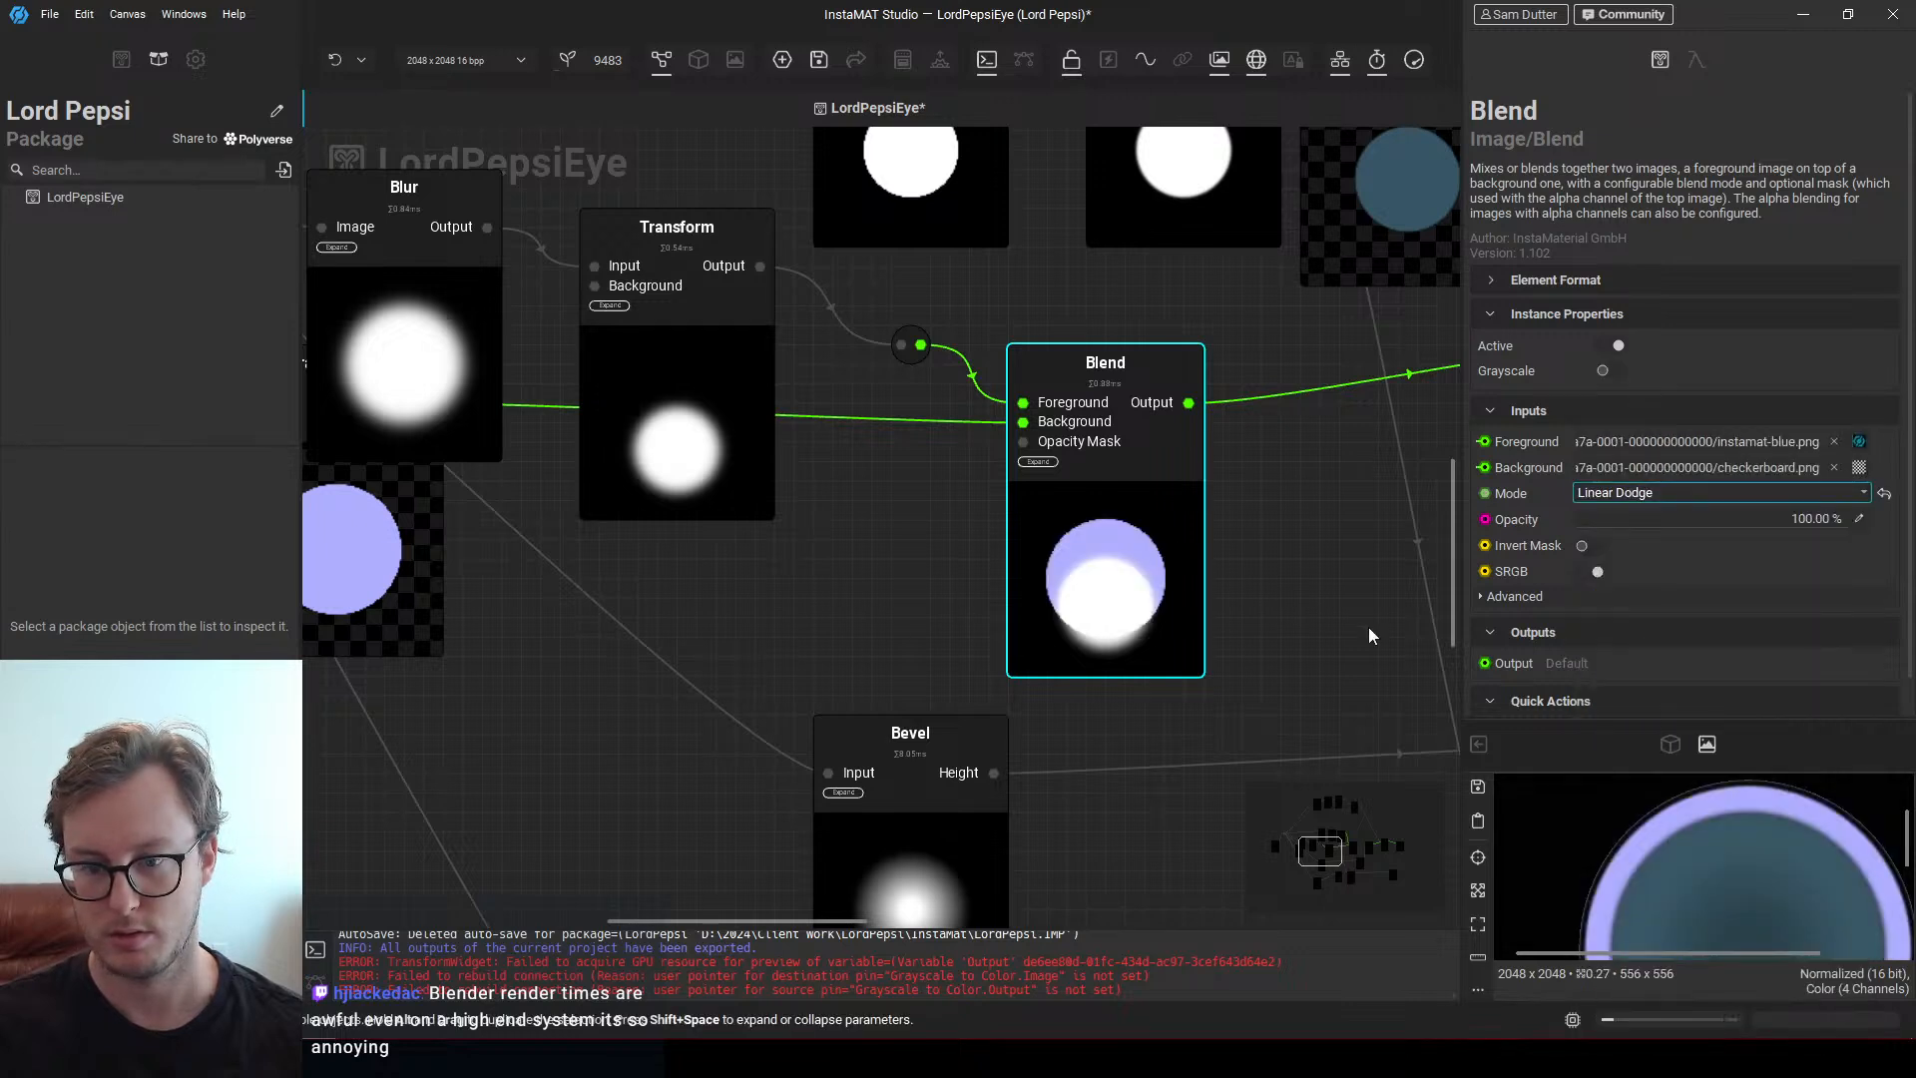
{"action": "scroll", "coordinate": [1622, 651], "scroll_direction": "down", "scroll_amount": 1}
{"action": "scroll", "coordinate": [1732, 822], "scroll_direction": "down", "scroll_amount": 3}
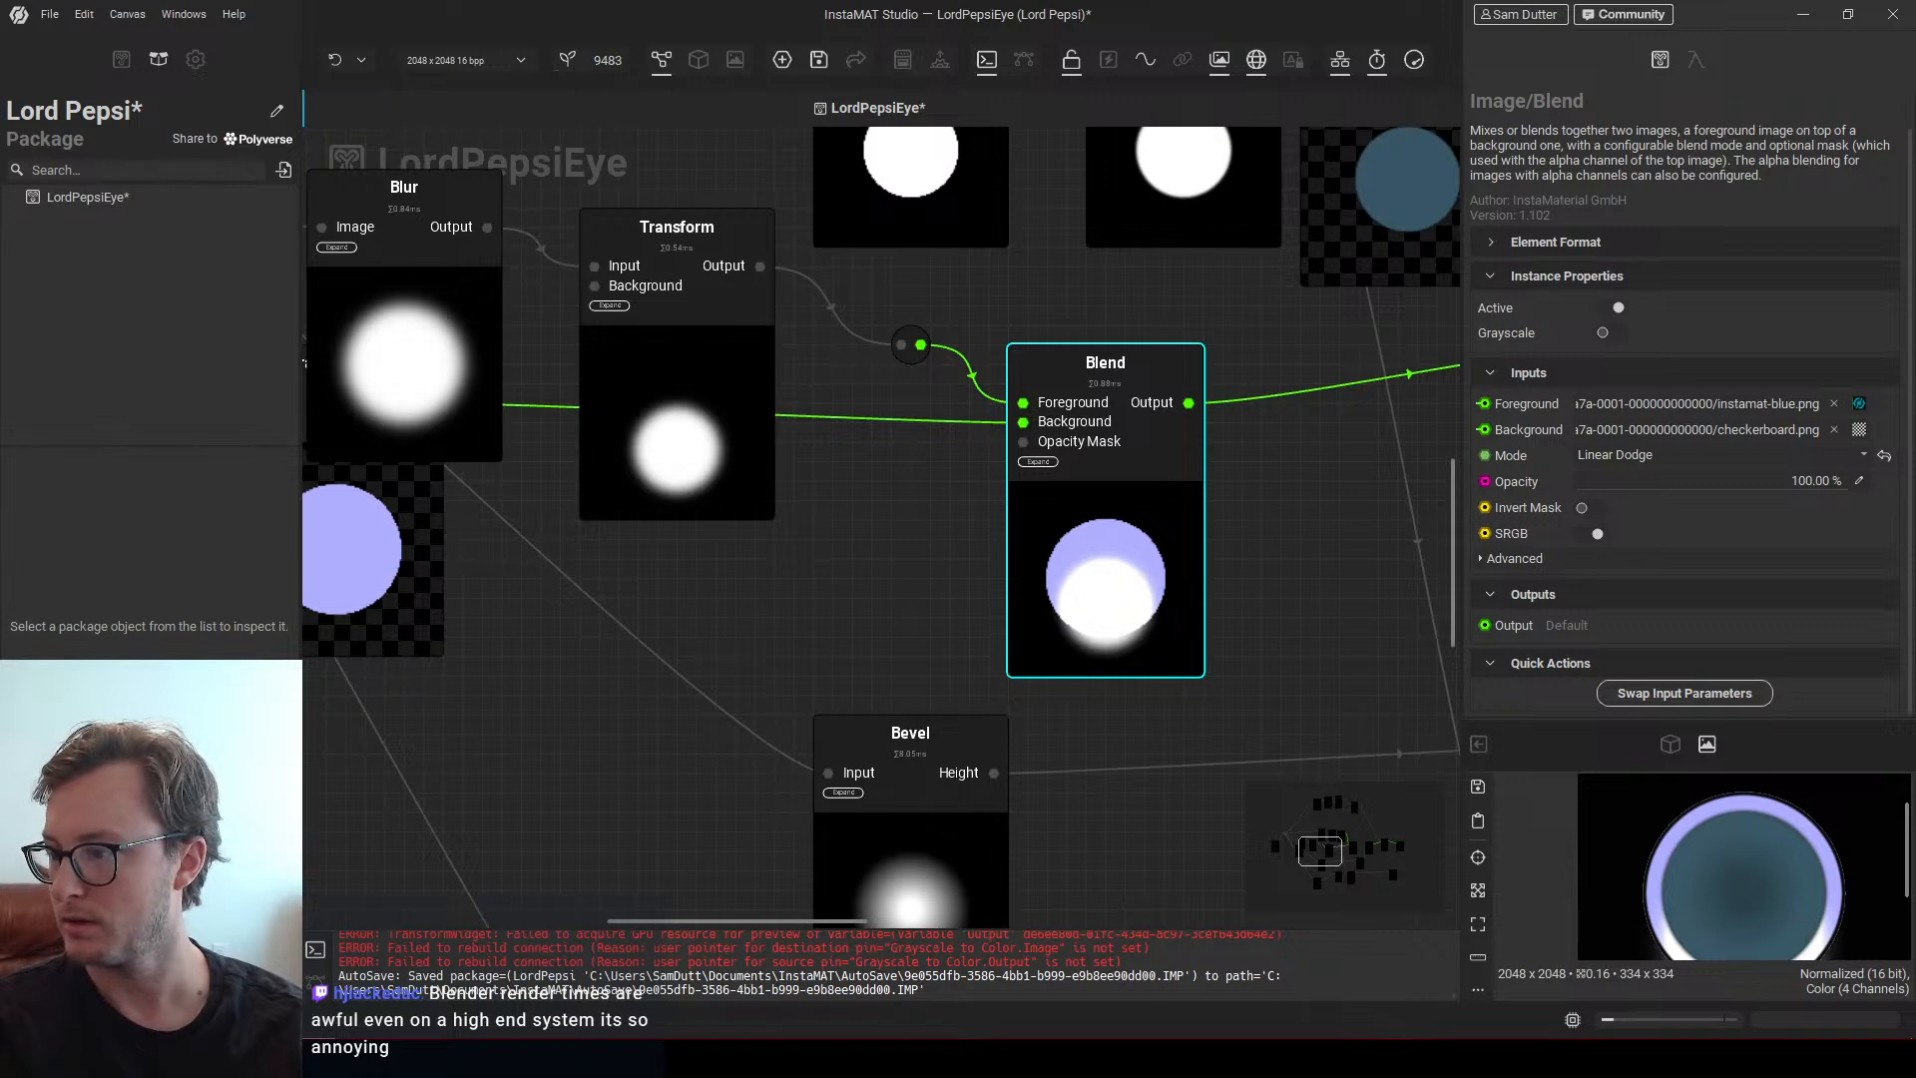
{"action": "left_click_drag", "start_coordinate": [1913, 538], "coordinate": [1846, 538]}
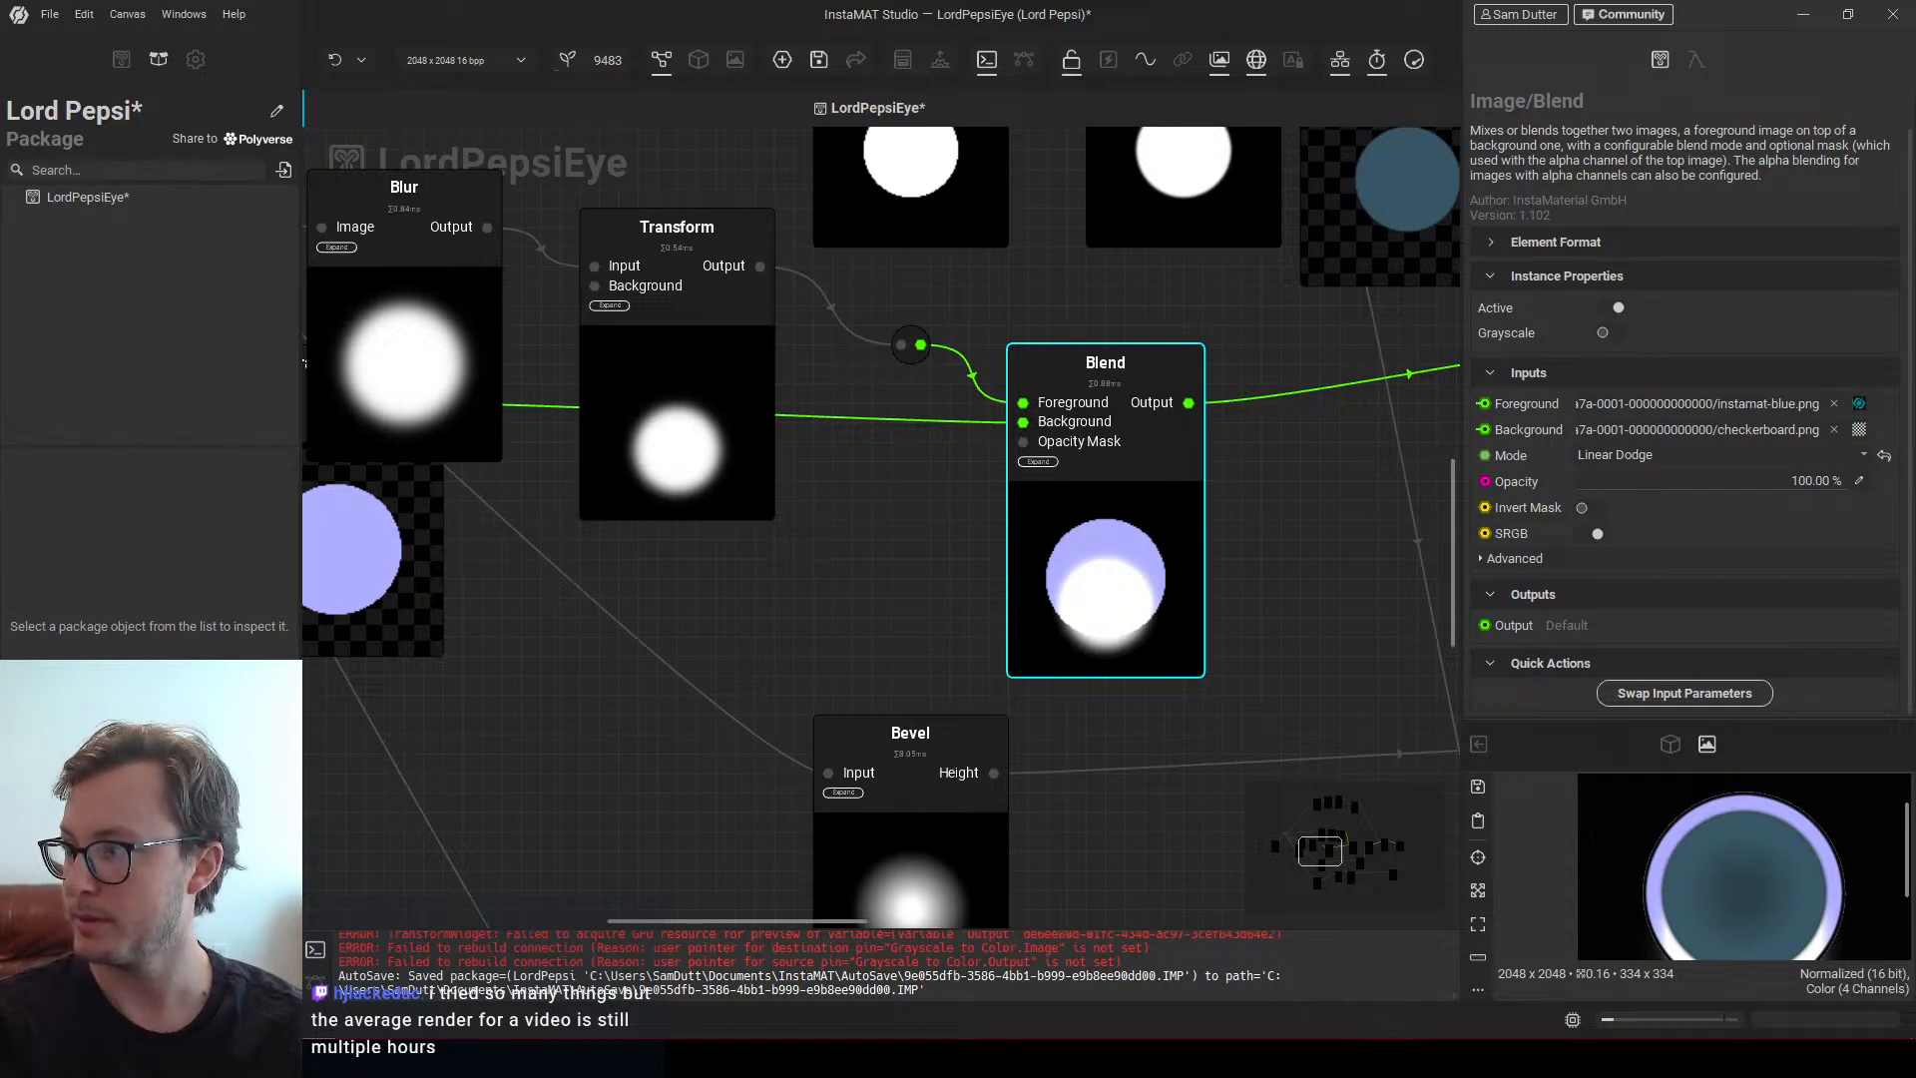
Connect the shared circle output directly to the Input of the Transform node that follows the Blur node
{"action": "left_click", "coordinate": [946, 481]}
{"action": "middle_click_drag", "start_coordinate": [766, 518], "coordinate": [1161, 670]}
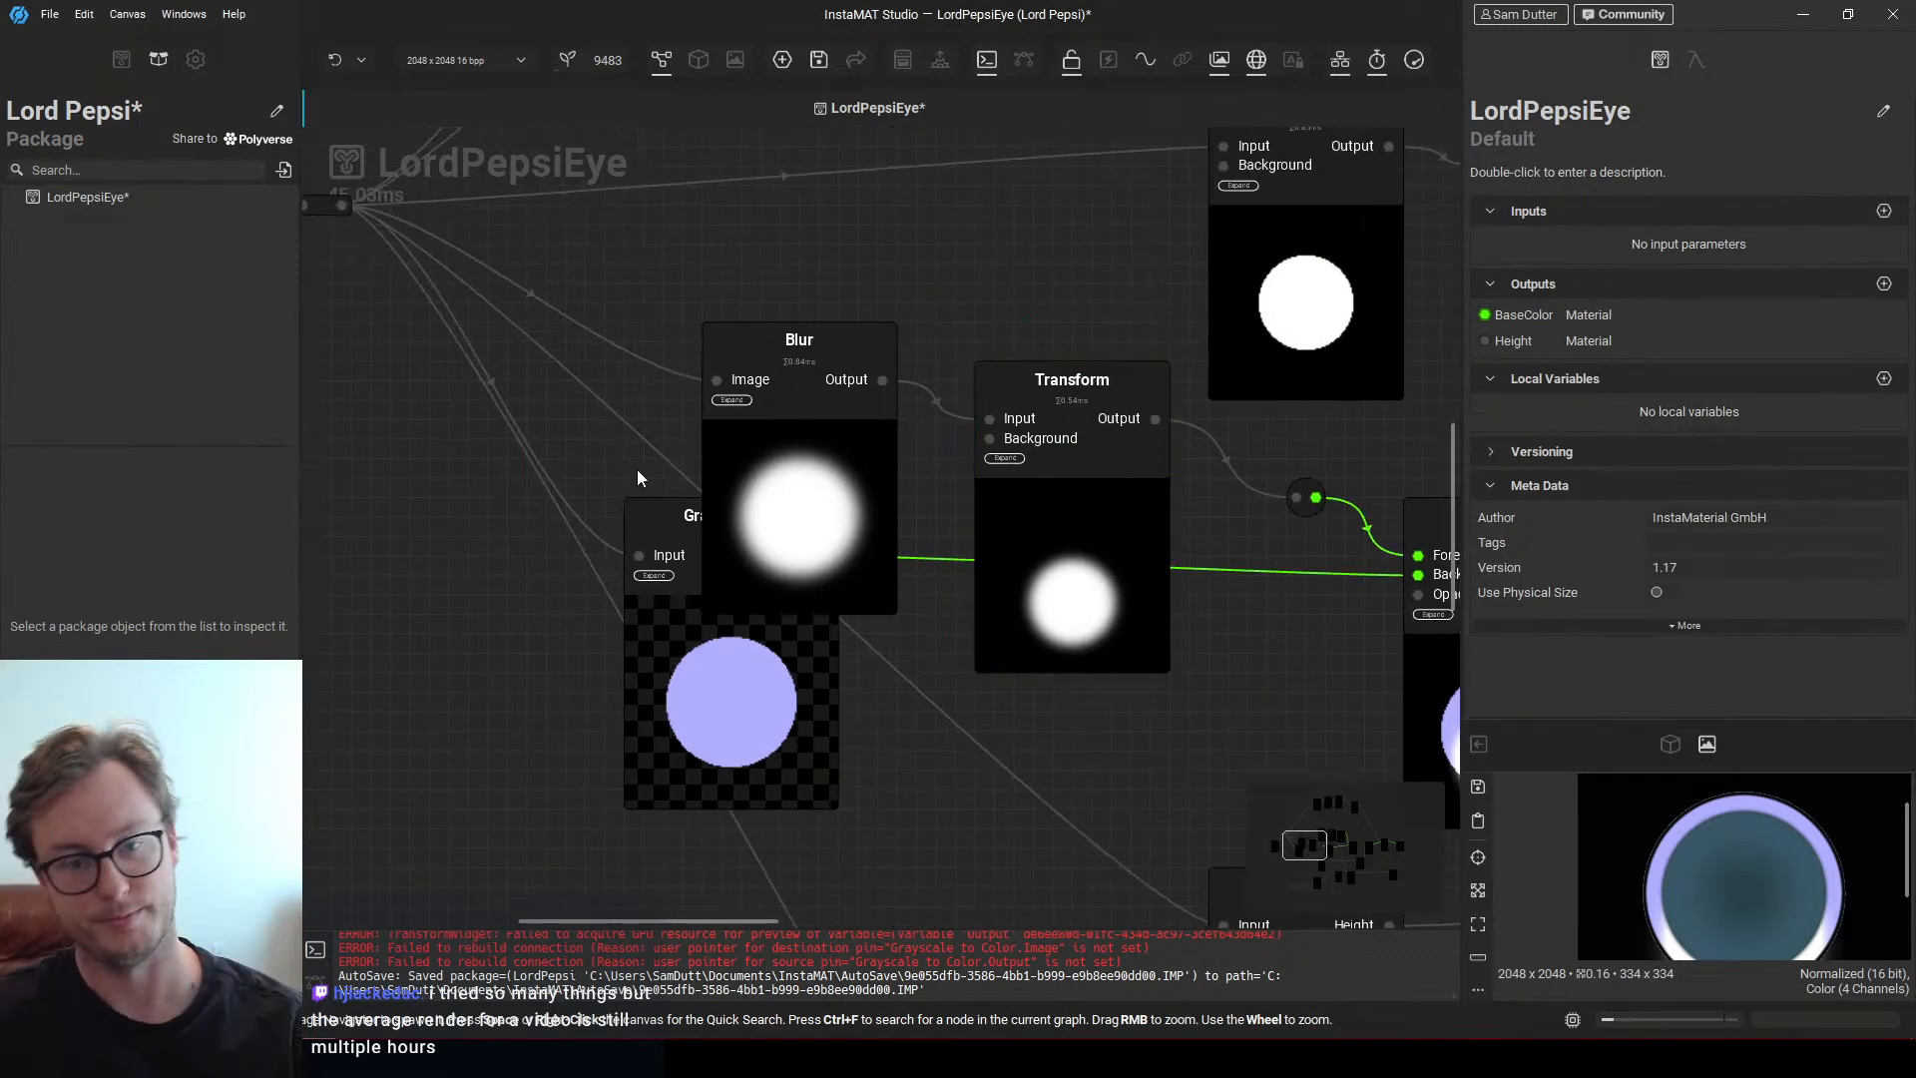
{"action": "left_click_drag", "start_coordinate": [880, 397], "coordinate": [919, 417]}
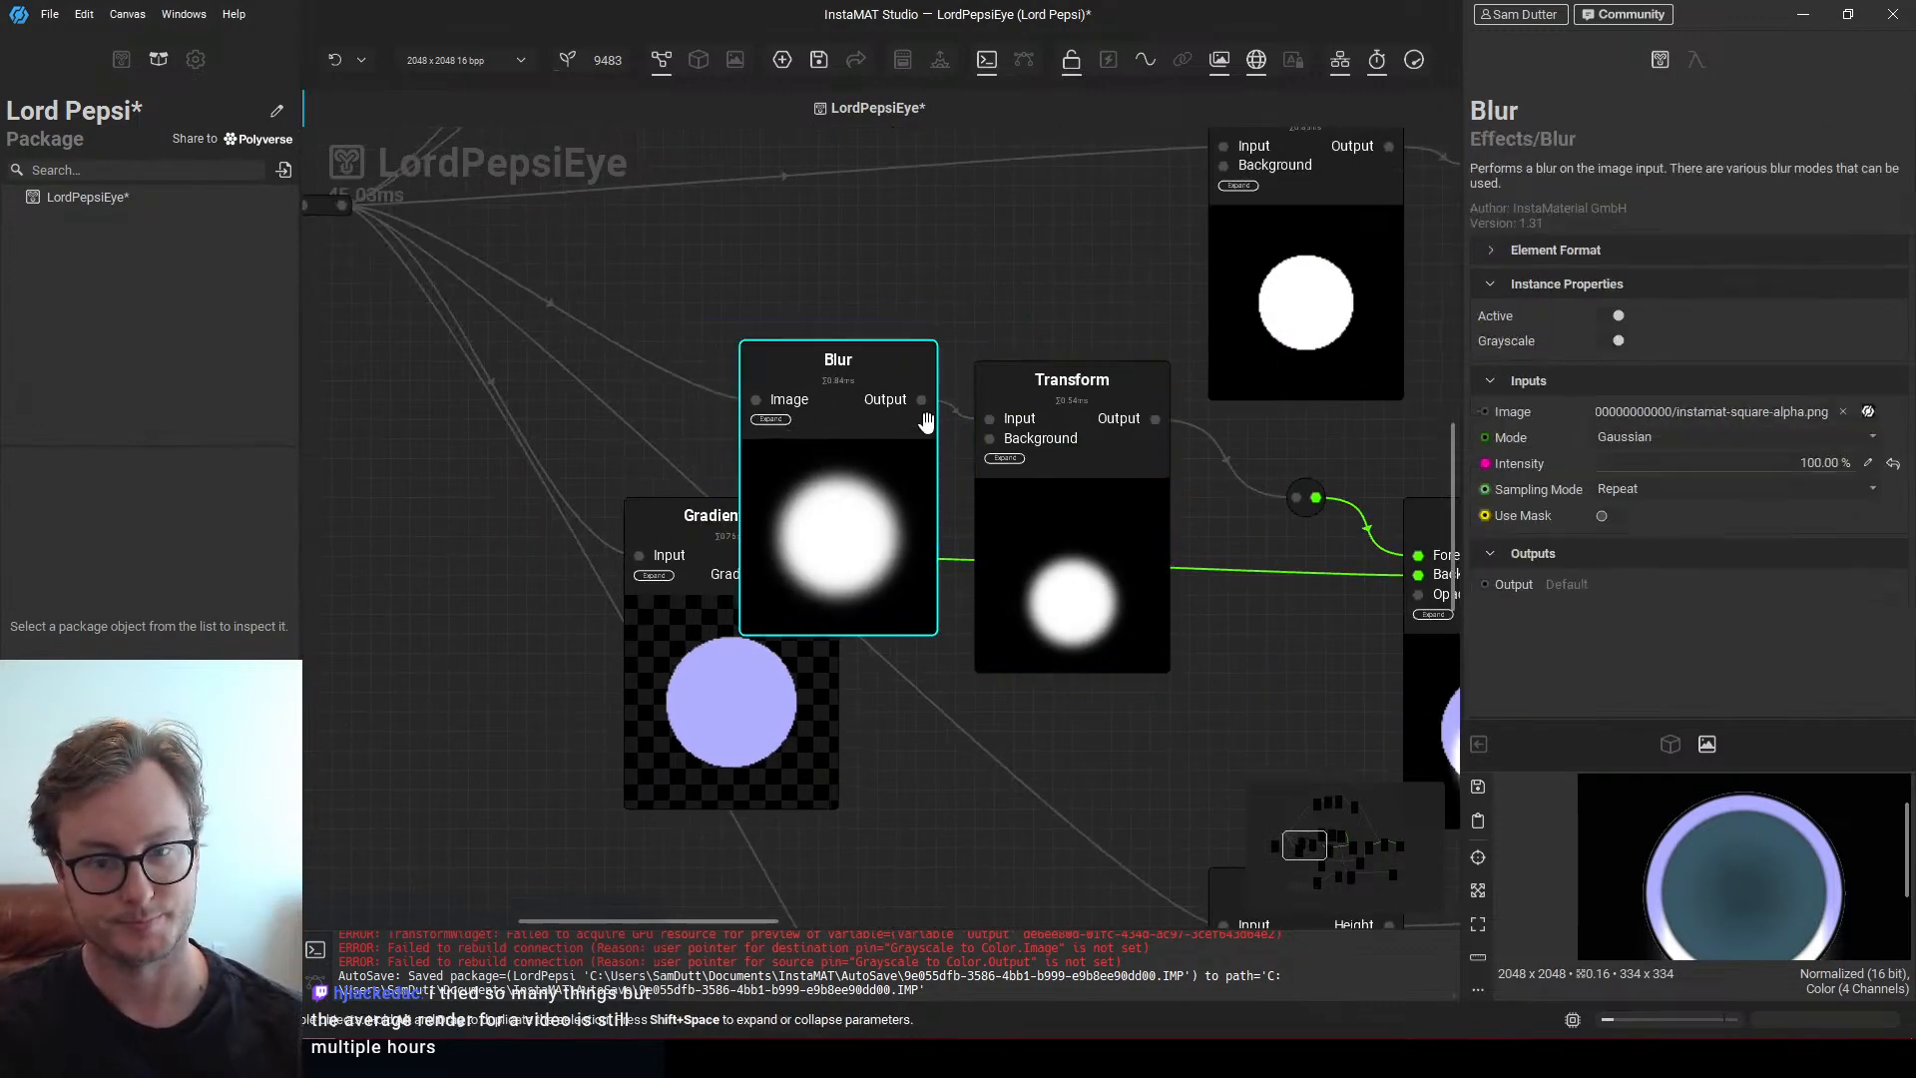
{"action": "left_click", "coordinate": [340, 206]}
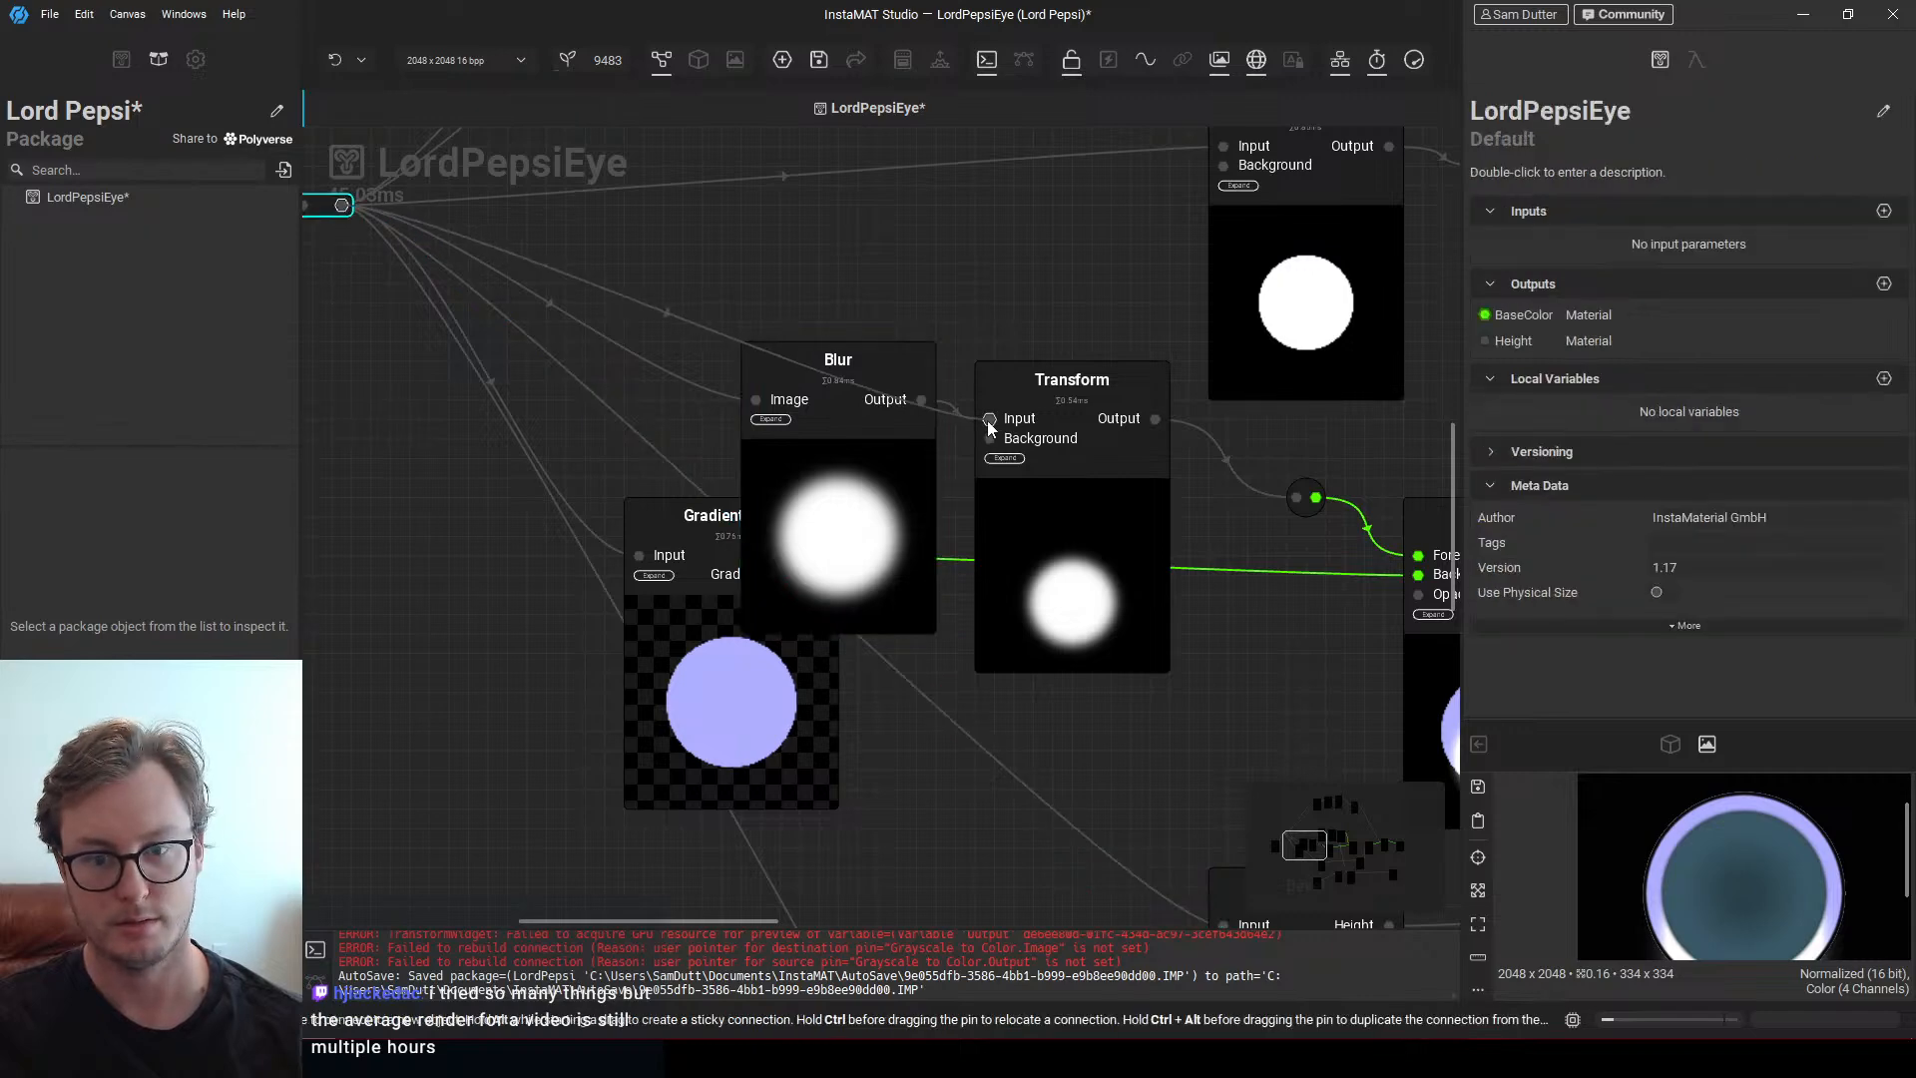
{"action": "left_click_drag", "start_coordinate": [986, 422], "coordinate": [988, 421]}
Reposition the Blur node after the Transform node and feed the Transform output into the Blur's Image input
{"action": "left_click_drag", "start_coordinate": [818, 453], "coordinate": [841, 490]}
{"action": "middle_click_drag", "start_coordinate": [1066, 542], "coordinate": [742, 450]}
{"action": "left_click_drag", "start_coordinate": [550, 337], "coordinate": [877, 434]}
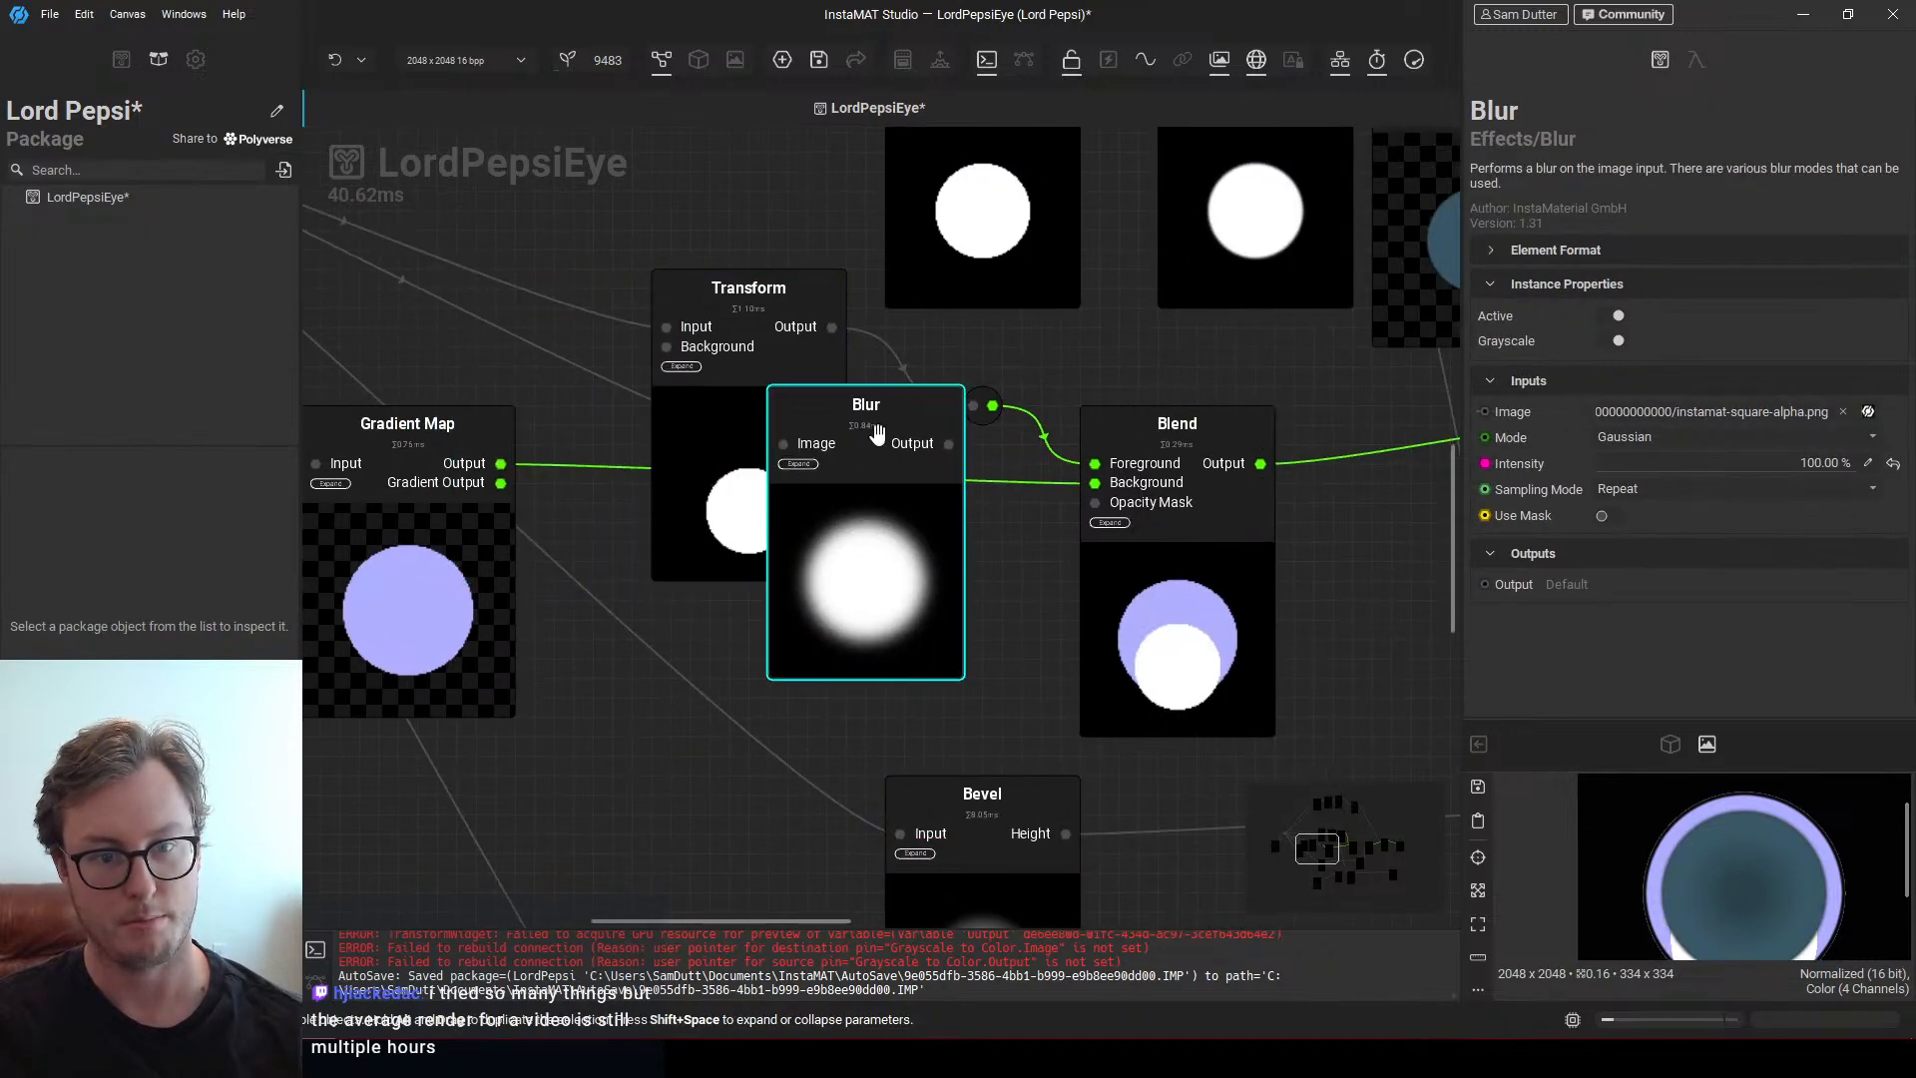
{"action": "left_click_drag", "start_coordinate": [748, 300], "coordinate": [555, 221]}
{"action": "middle_click_drag", "start_coordinate": [624, 243], "coordinate": [744, 360]}
{"action": "scroll", "coordinate": [743, 359], "scroll_direction": "up", "scroll_amount": 2}
{"action": "left_click_drag", "start_coordinate": [757, 369], "coordinate": [936, 592]}
{"action": "left_click_drag", "start_coordinate": [1069, 692], "coordinate": [960, 561]}
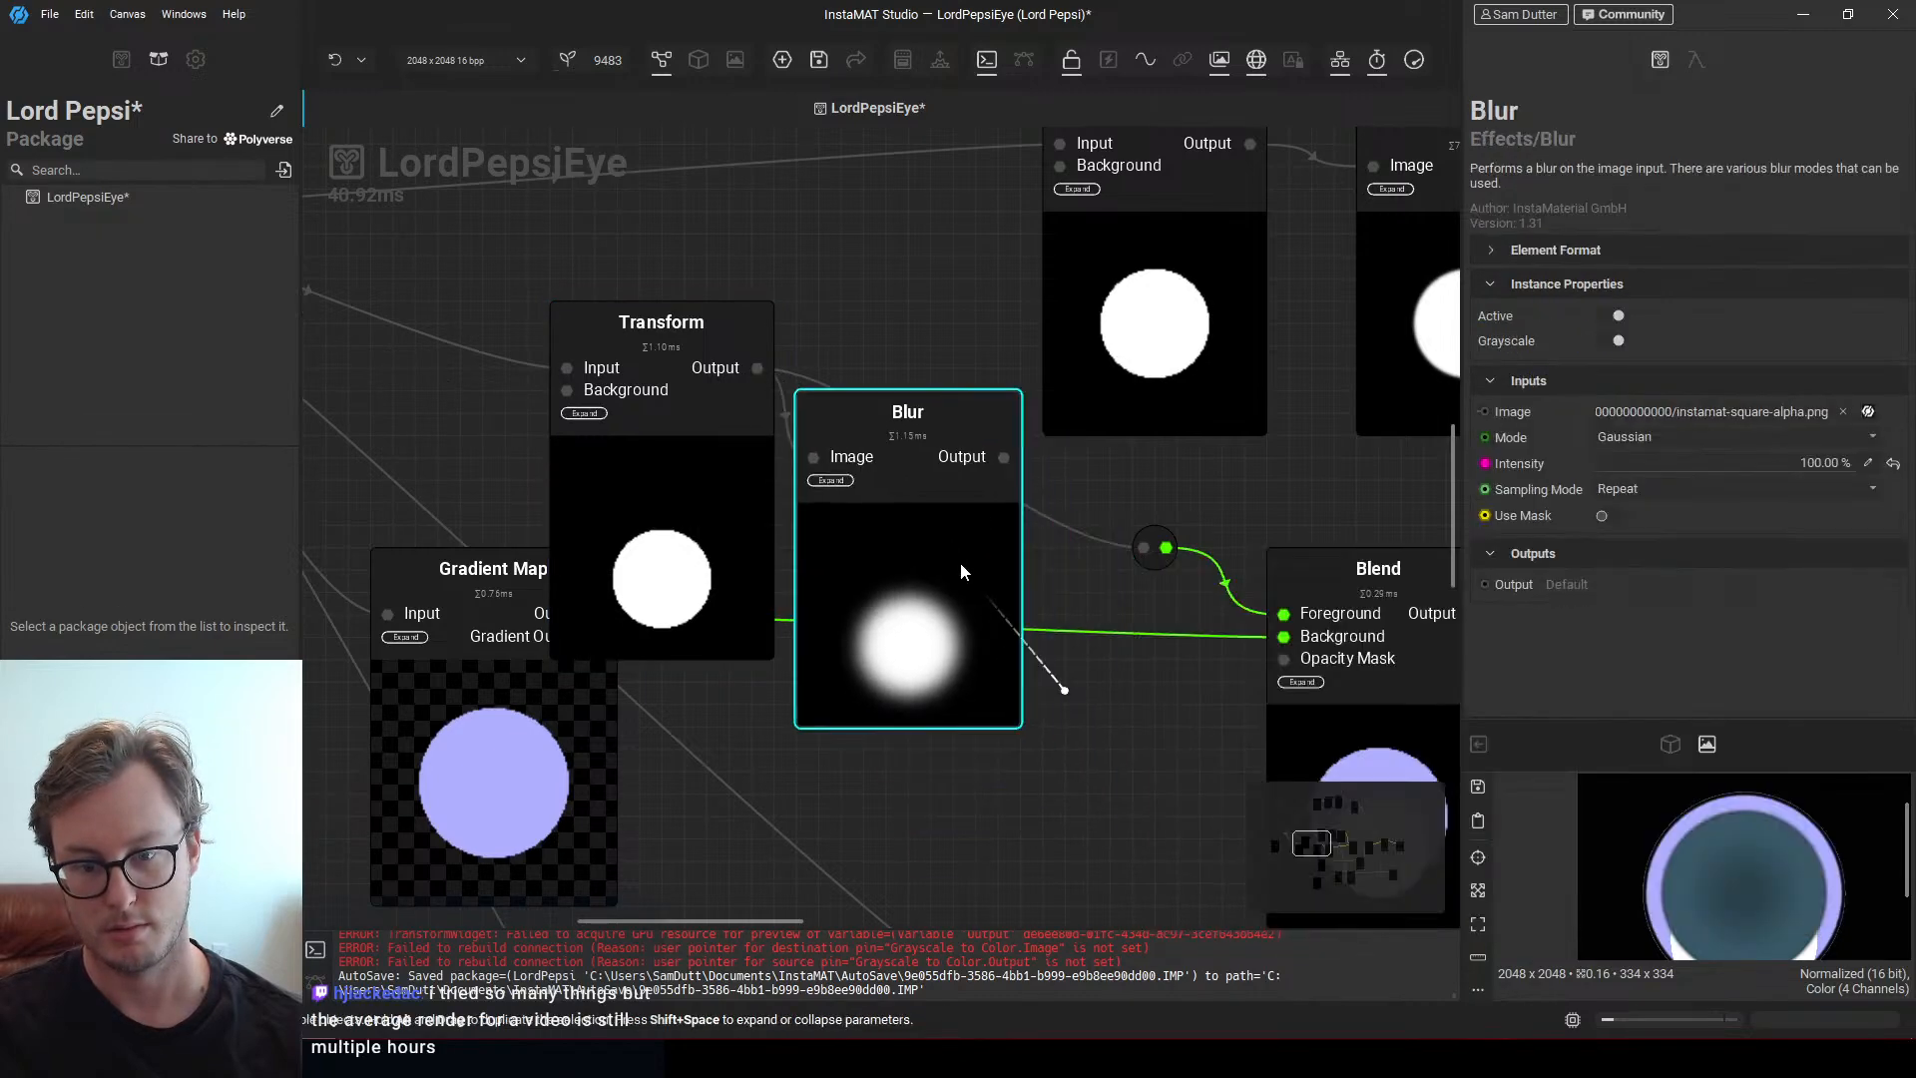
Connect the Blur output to the reroute point feeding the Blend node's Foreground, replacing the direct Transform link
{"action": "middle_click_drag", "start_coordinate": [1072, 607], "coordinate": [865, 487]}
{"action": "scroll", "coordinate": [1756, 845], "scroll_direction": "down", "scroll_amount": 1}
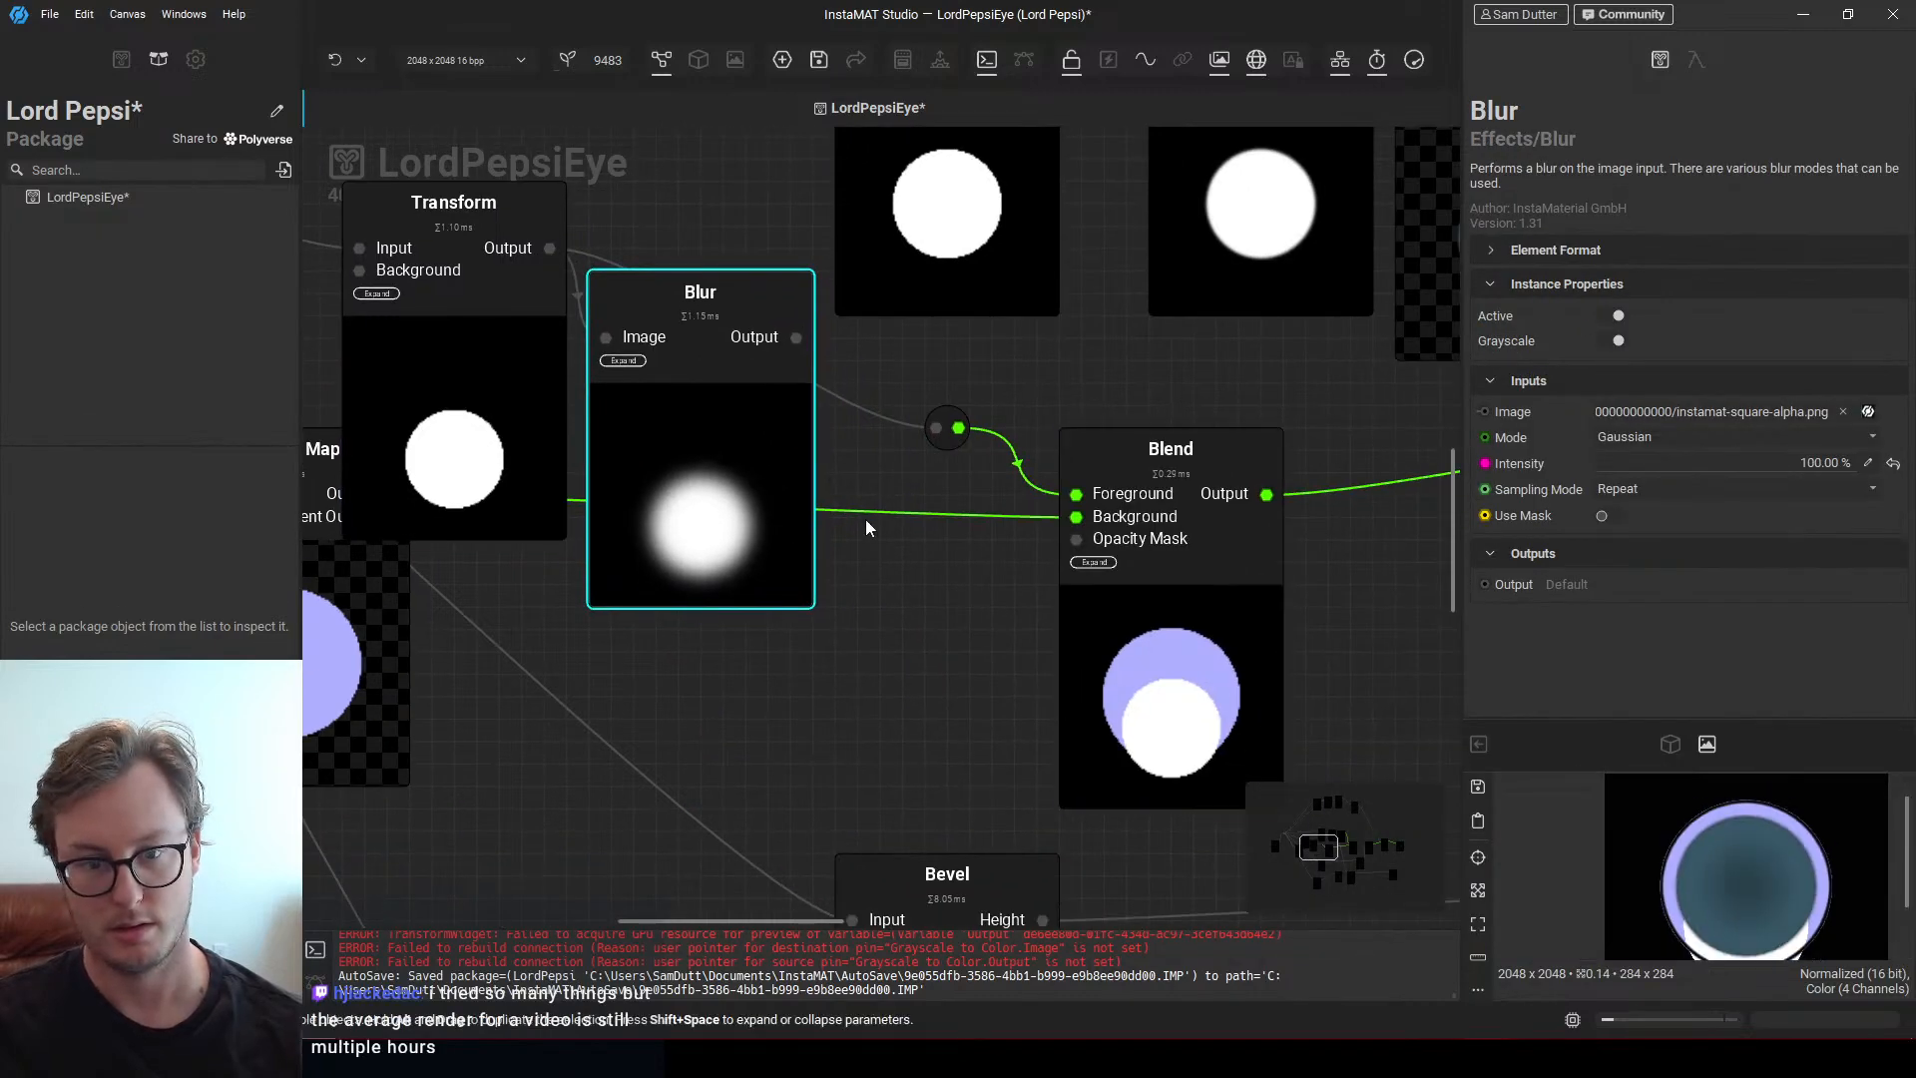
{"action": "left_click_drag", "start_coordinate": [759, 459], "coordinate": [758, 502]}
{"action": "left_click", "coordinate": [888, 419]}
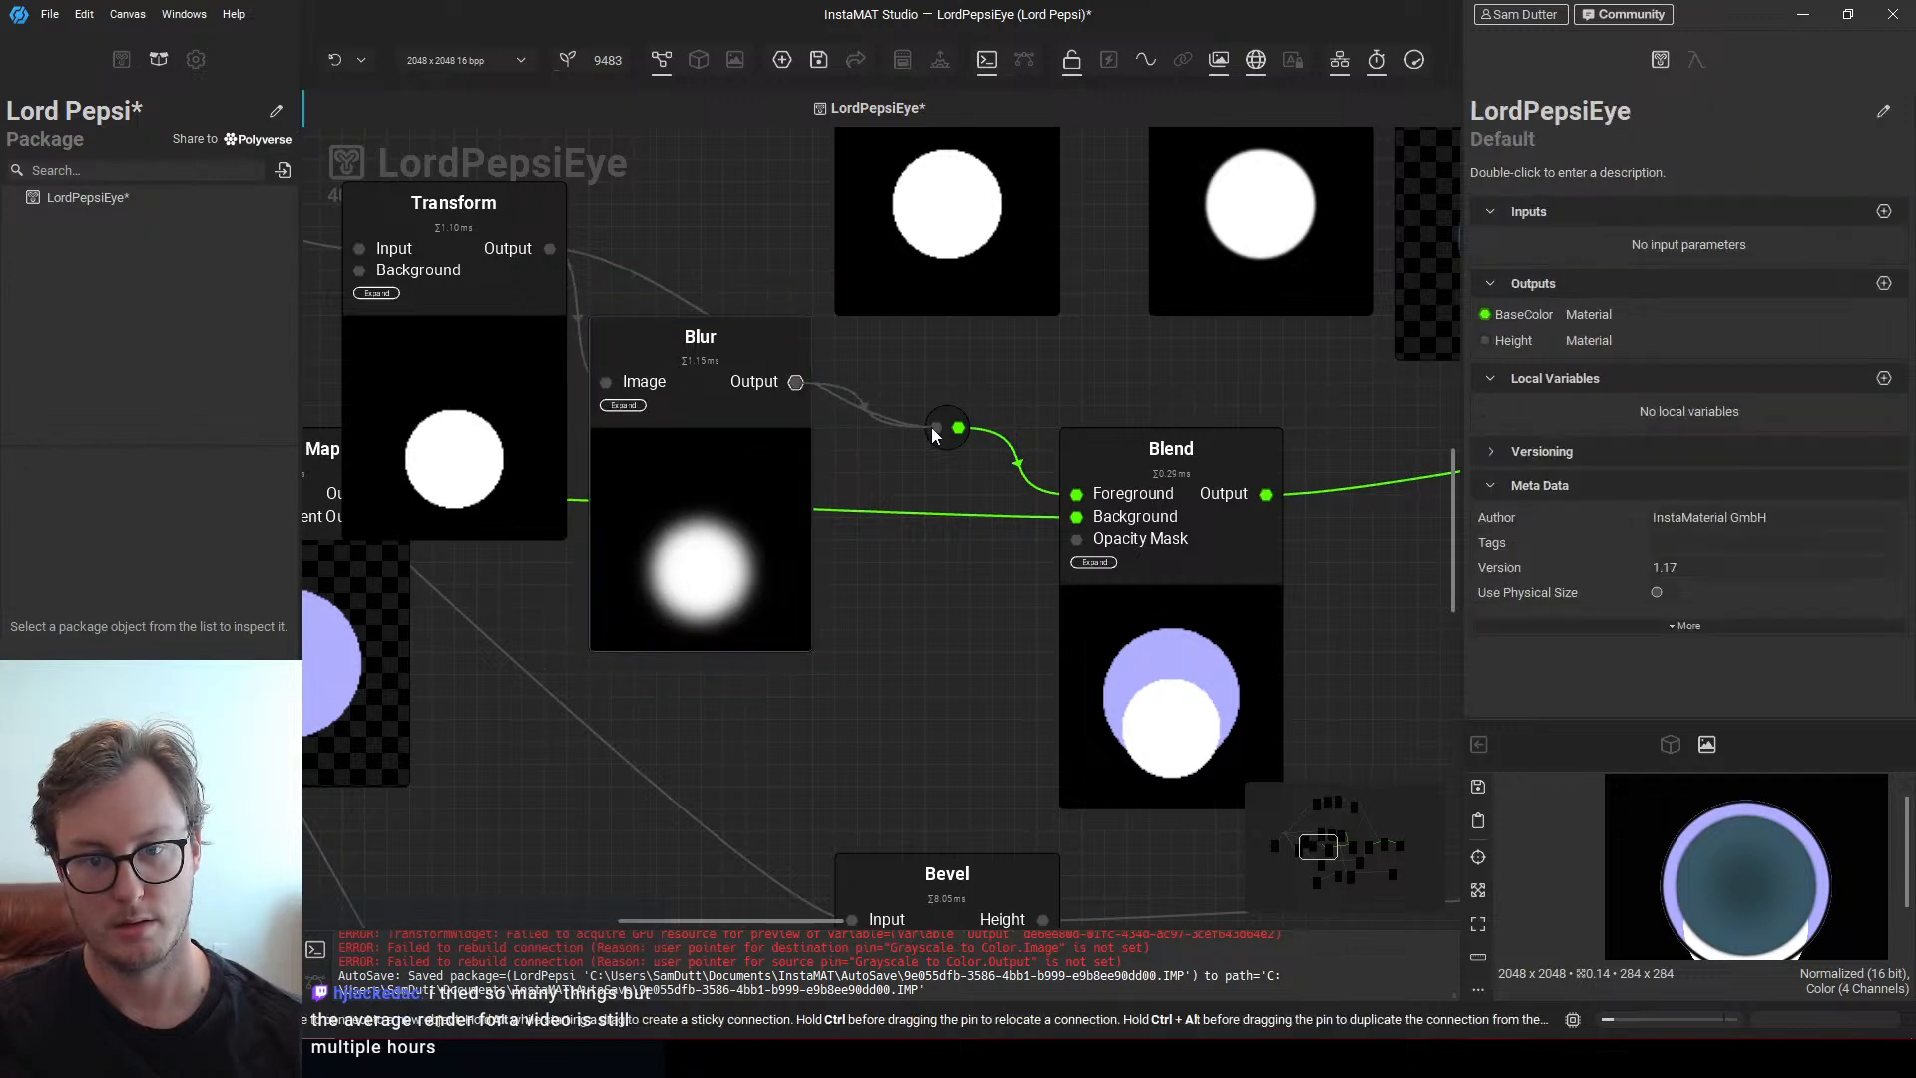
{"action": "left_click_drag", "start_coordinate": [931, 428], "coordinate": [931, 428]}
{"action": "left_click", "coordinate": [798, 383]}
{"action": "left_click_drag", "start_coordinate": [796, 384], "coordinate": [935, 428]}
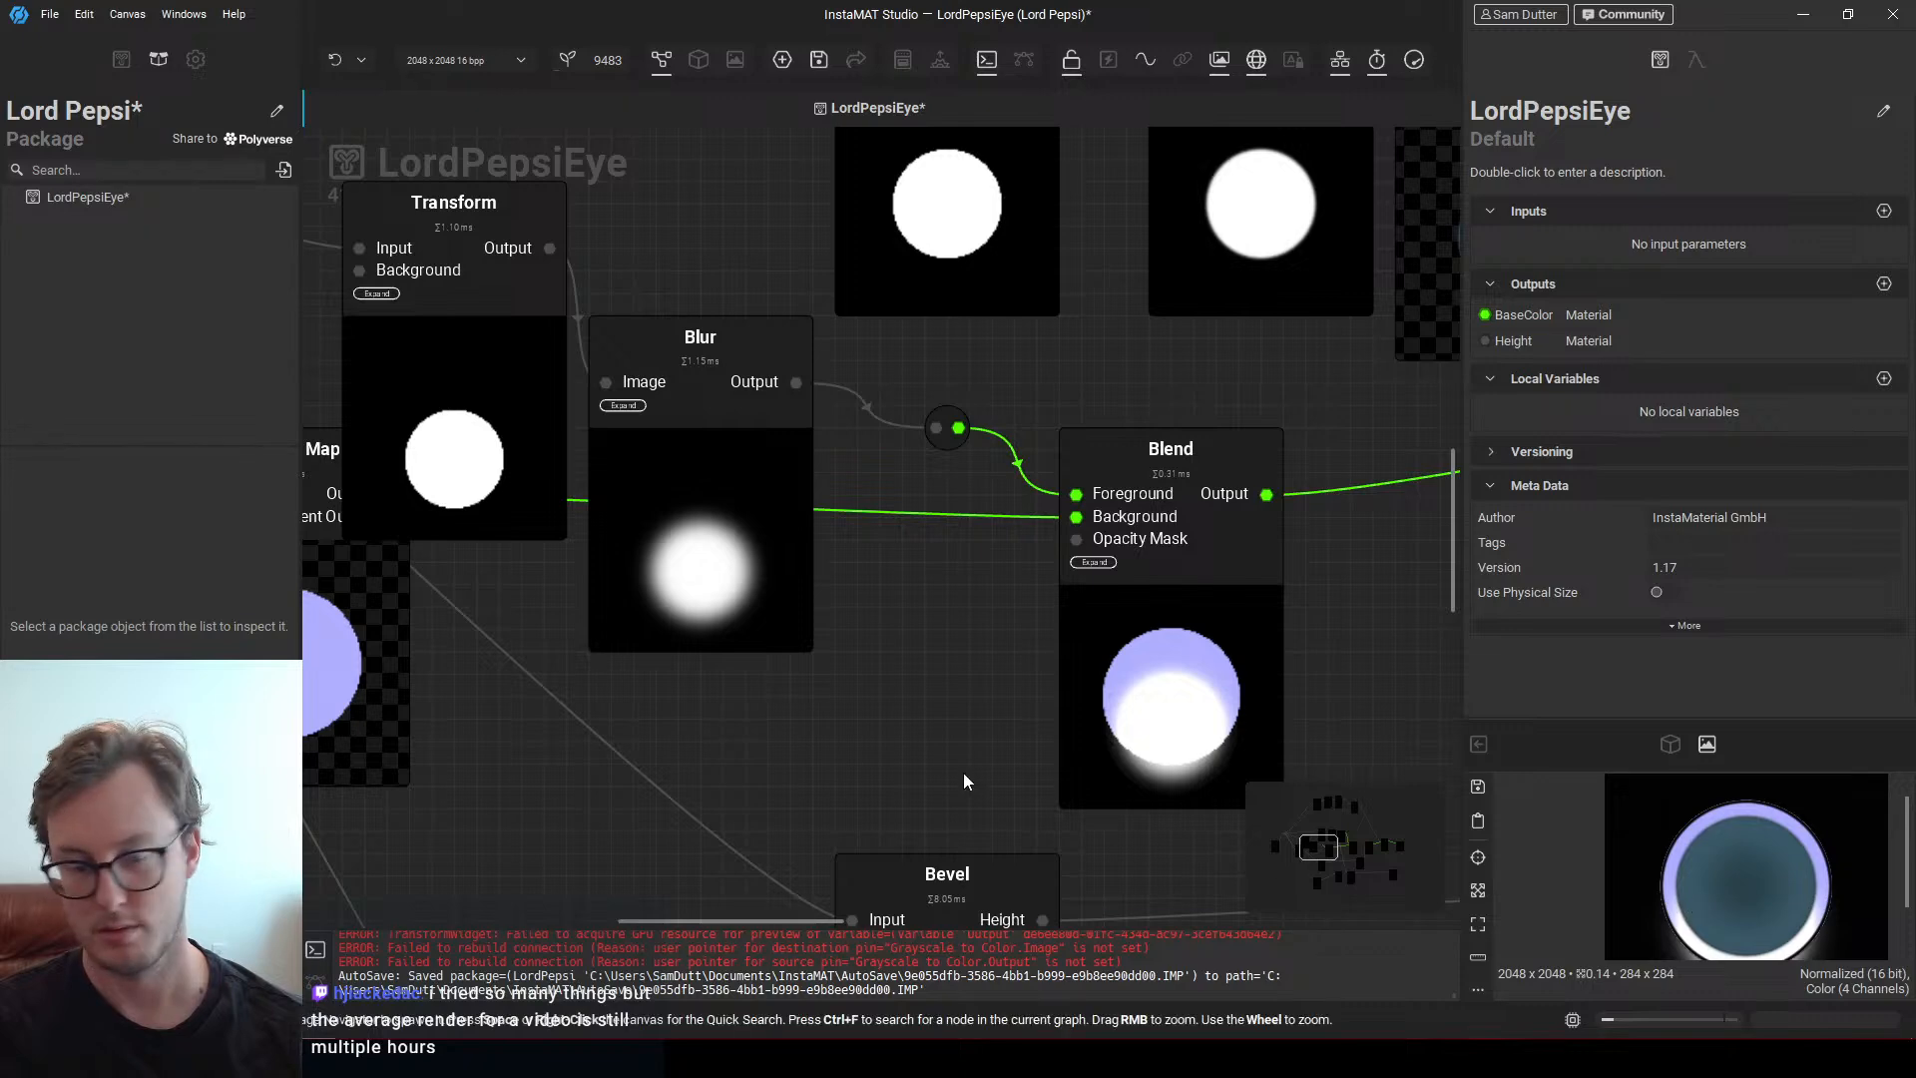
Move the lavender Gradient Map clear of the Transform node and connect the shared circle output to the Blend node's Opacity Mask
{"action": "left_click", "coordinate": [770, 535]}
{"action": "scroll", "coordinate": [519, 509], "scroll_direction": "down", "scroll_amount": 5}
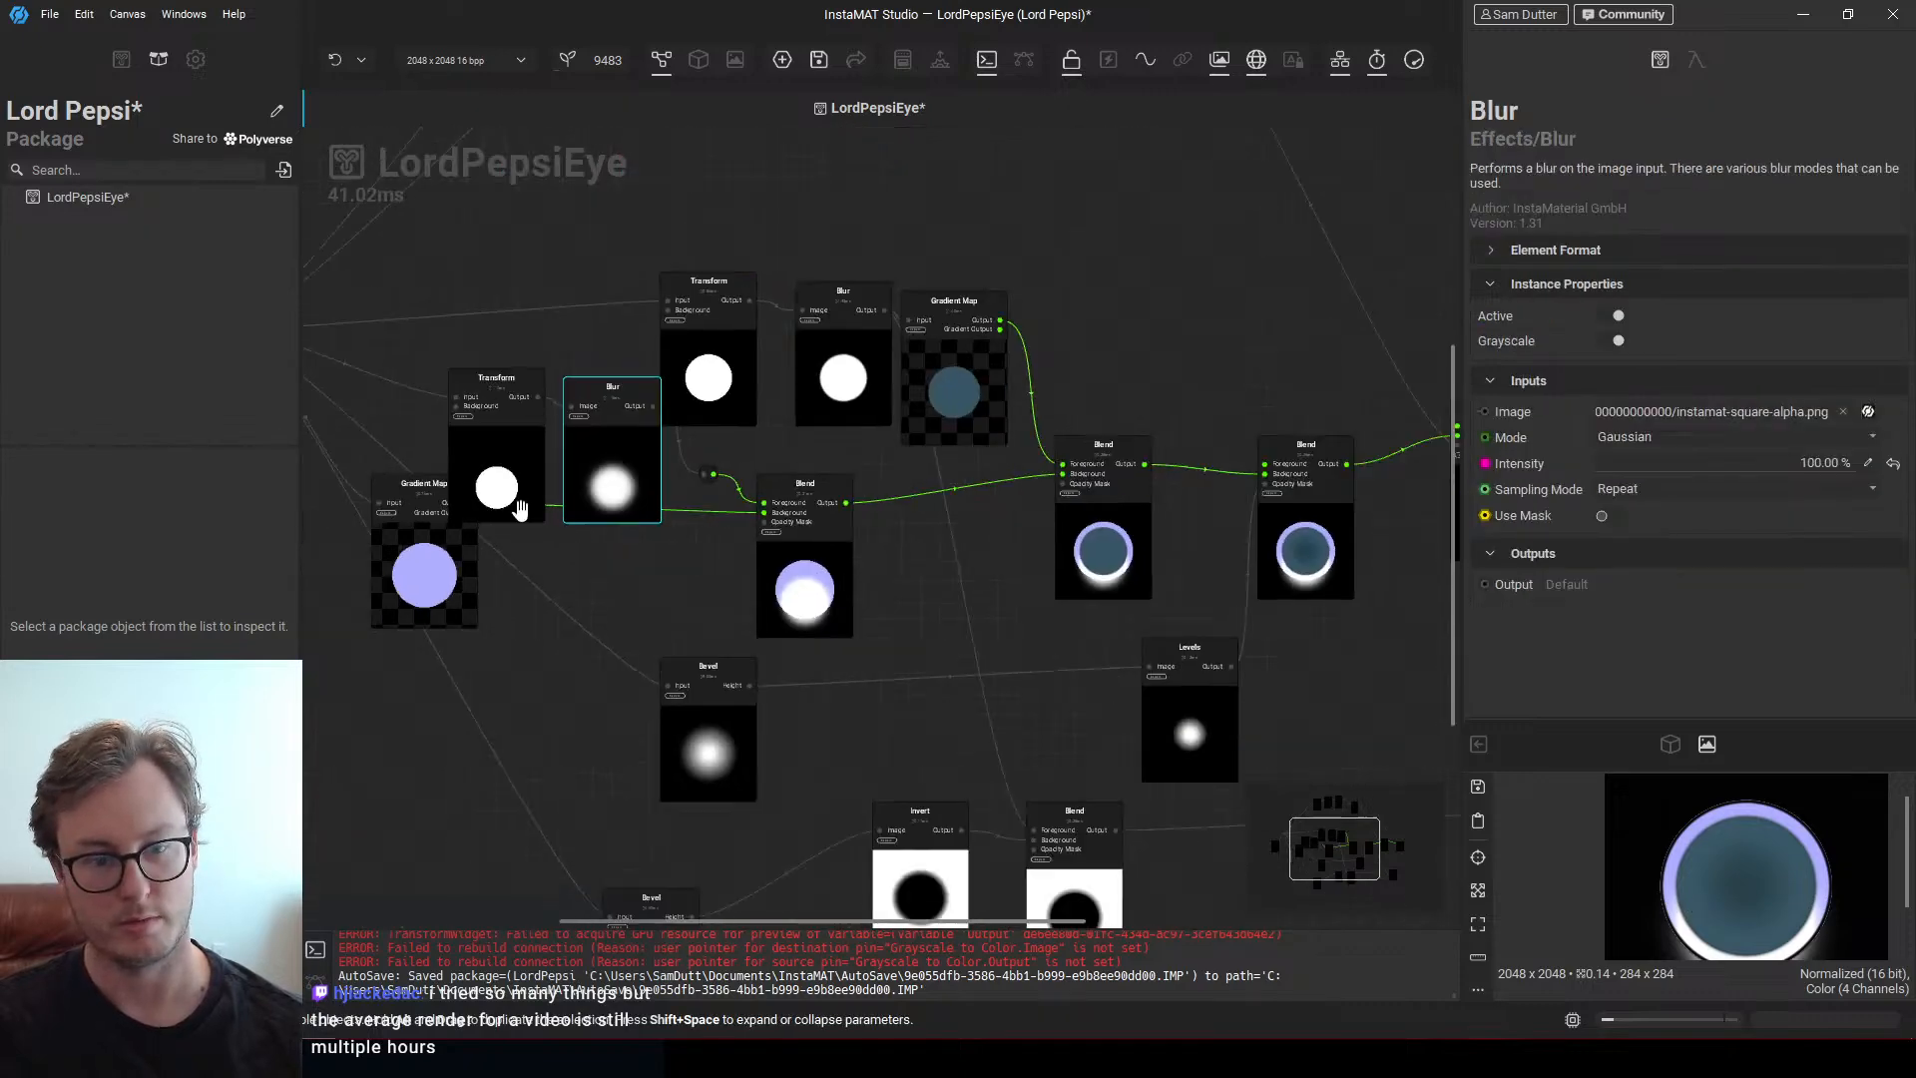
{"action": "left_click", "coordinate": [615, 651]}
{"action": "scroll", "coordinate": [649, 639], "scroll_direction": "up", "scroll_amount": 4}
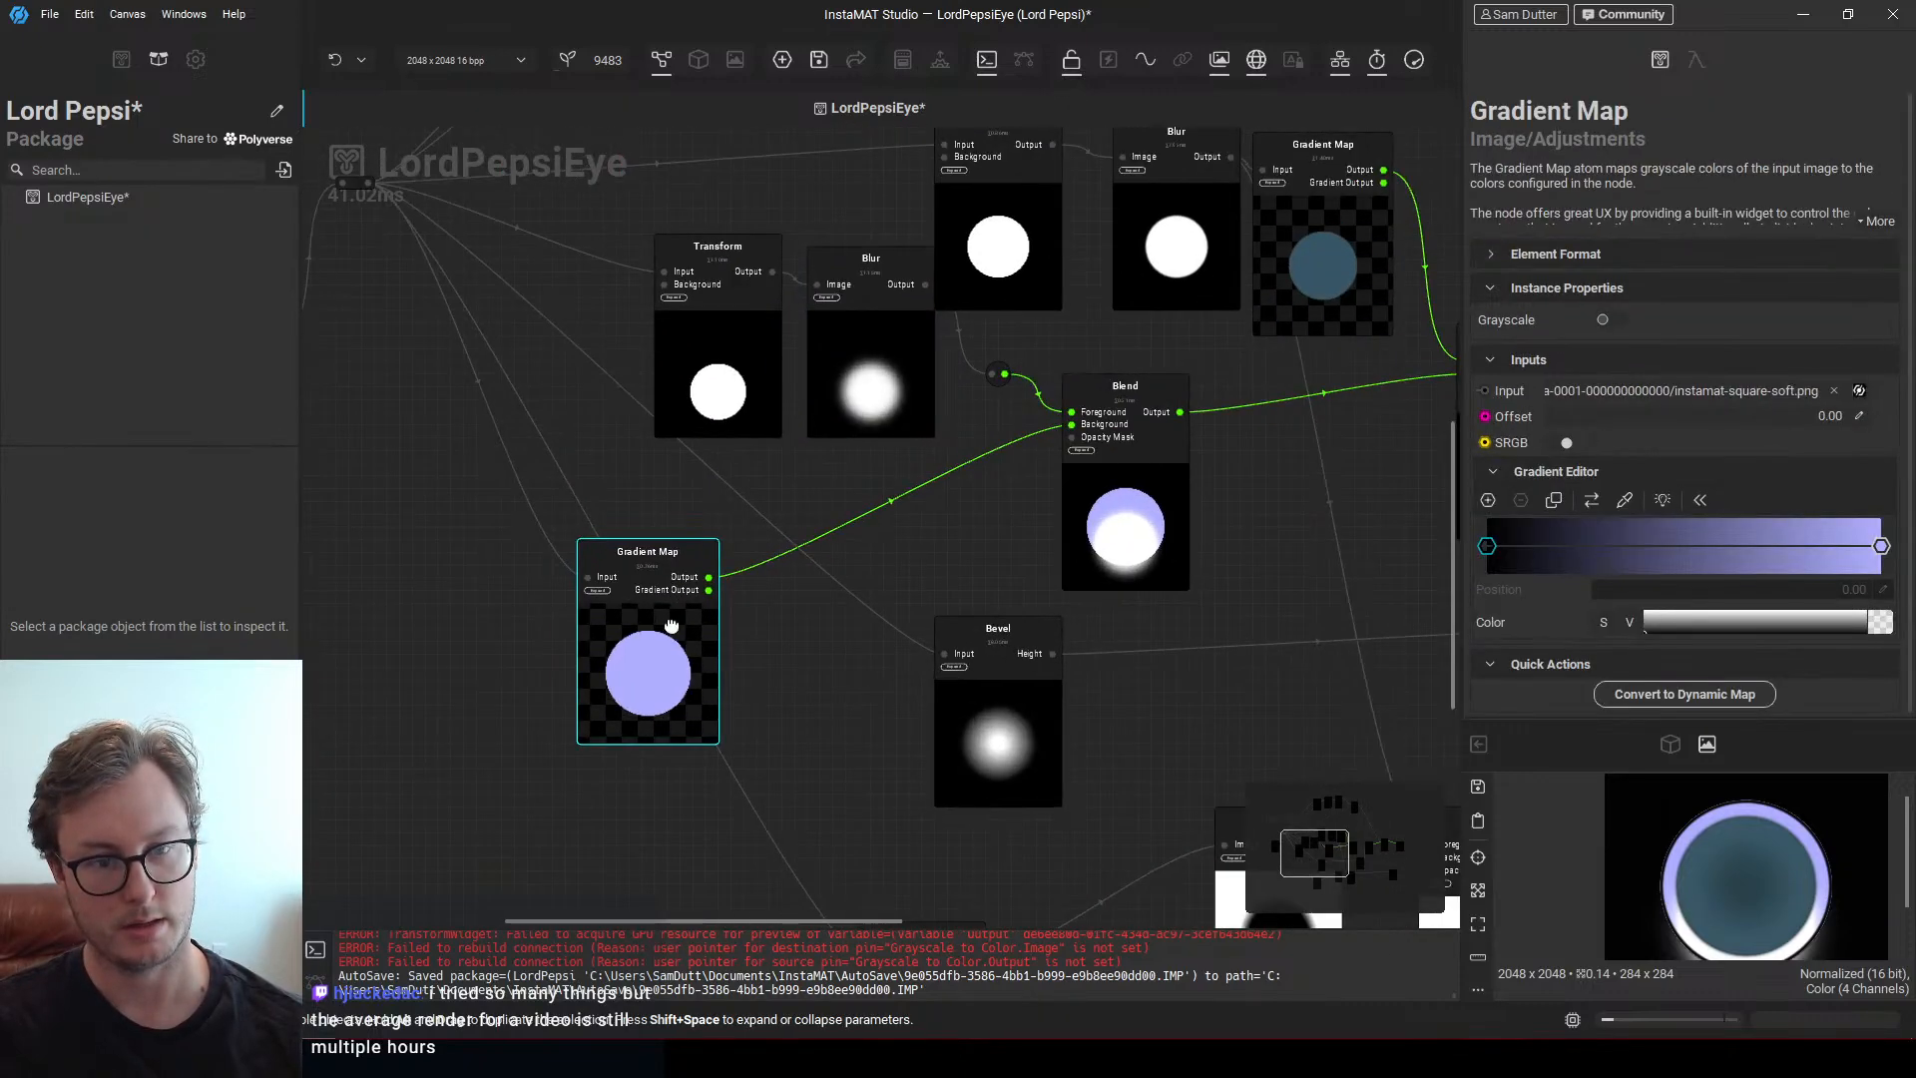
{"action": "middle_click_drag", "start_coordinate": [672, 626], "coordinate": [783, 638]}
{"action": "scroll", "coordinate": [784, 638], "scroll_direction": "down", "scroll_amount": 1}
{"action": "left_click_drag", "start_coordinate": [528, 262], "coordinate": [1116, 481]}
{"action": "scroll", "coordinate": [1737, 909], "scroll_direction": "down", "scroll_amount": 1}
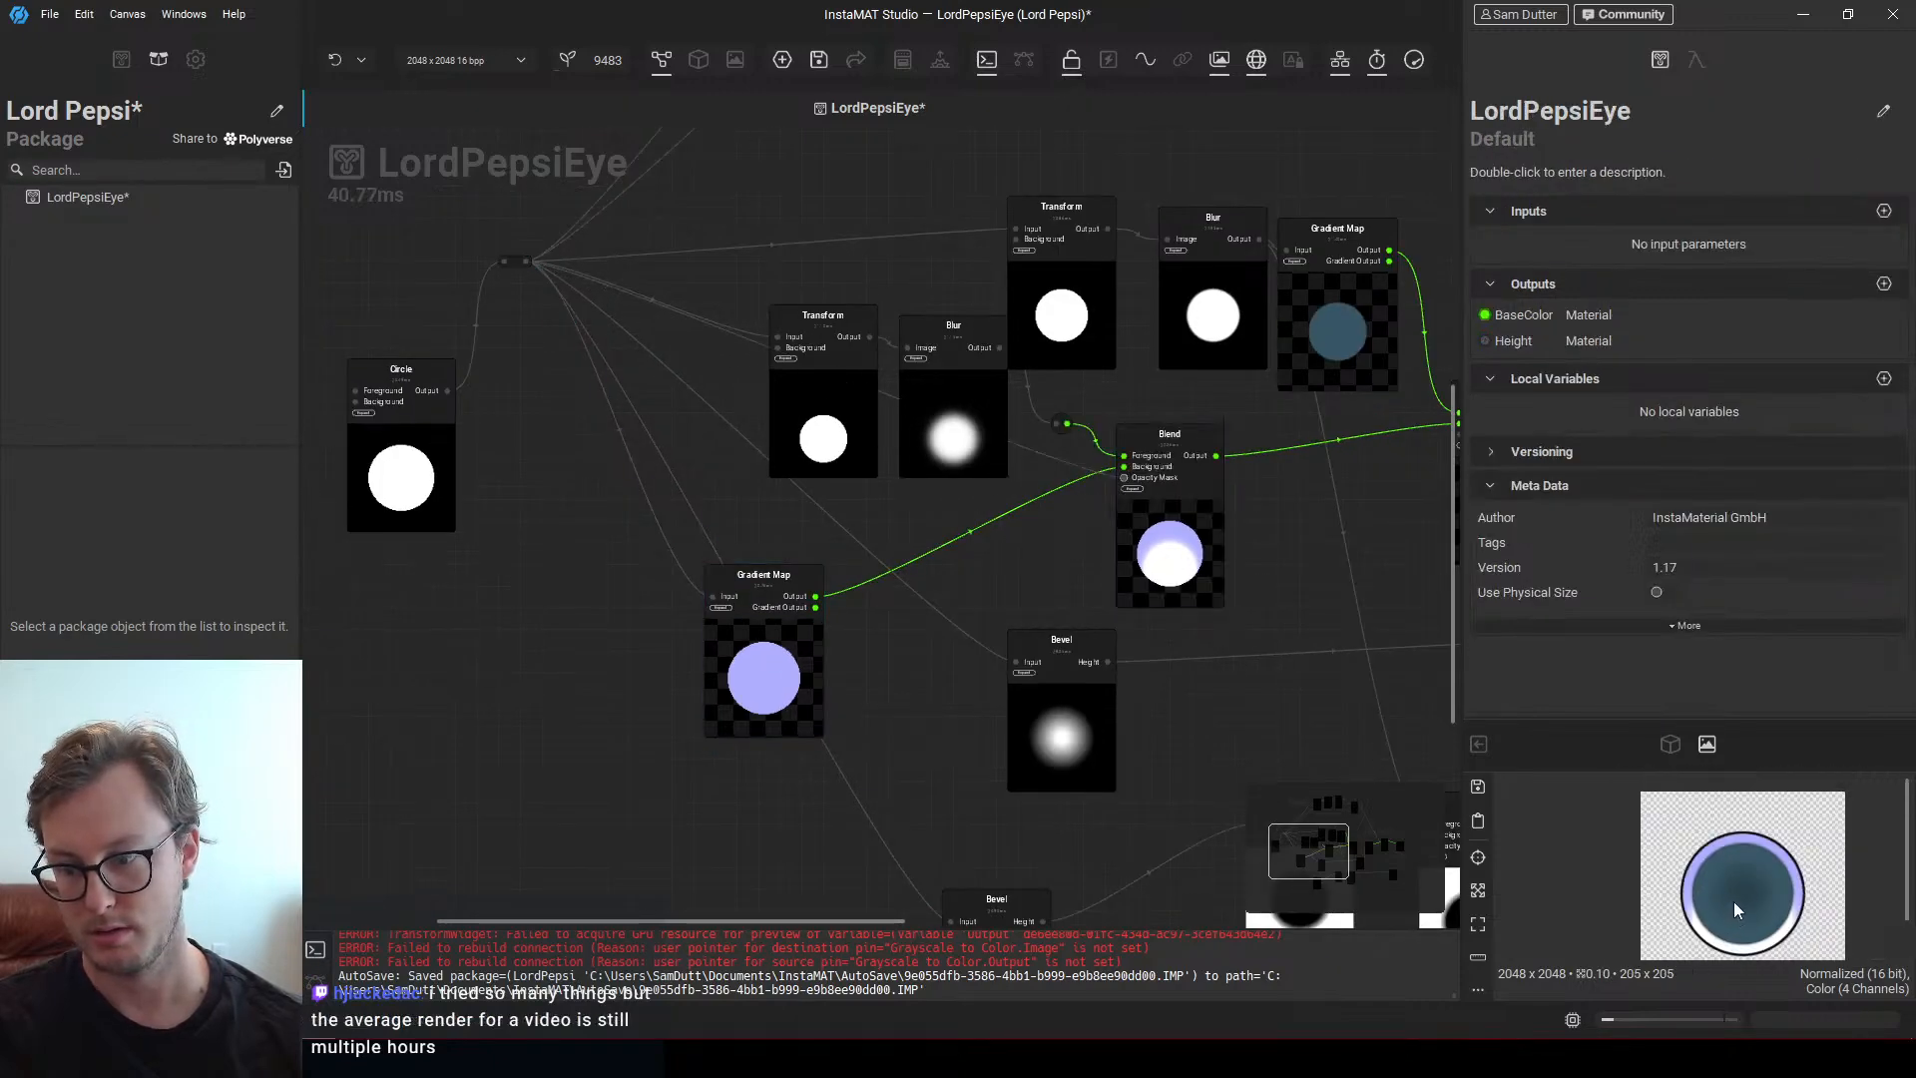
Lower the opacity of the Linear Dodge Blend node to 58.55 %
{"action": "scroll", "coordinate": [742, 524], "scroll_direction": "up", "scroll_amount": 3}
{"action": "left_click", "coordinate": [1136, 504]}
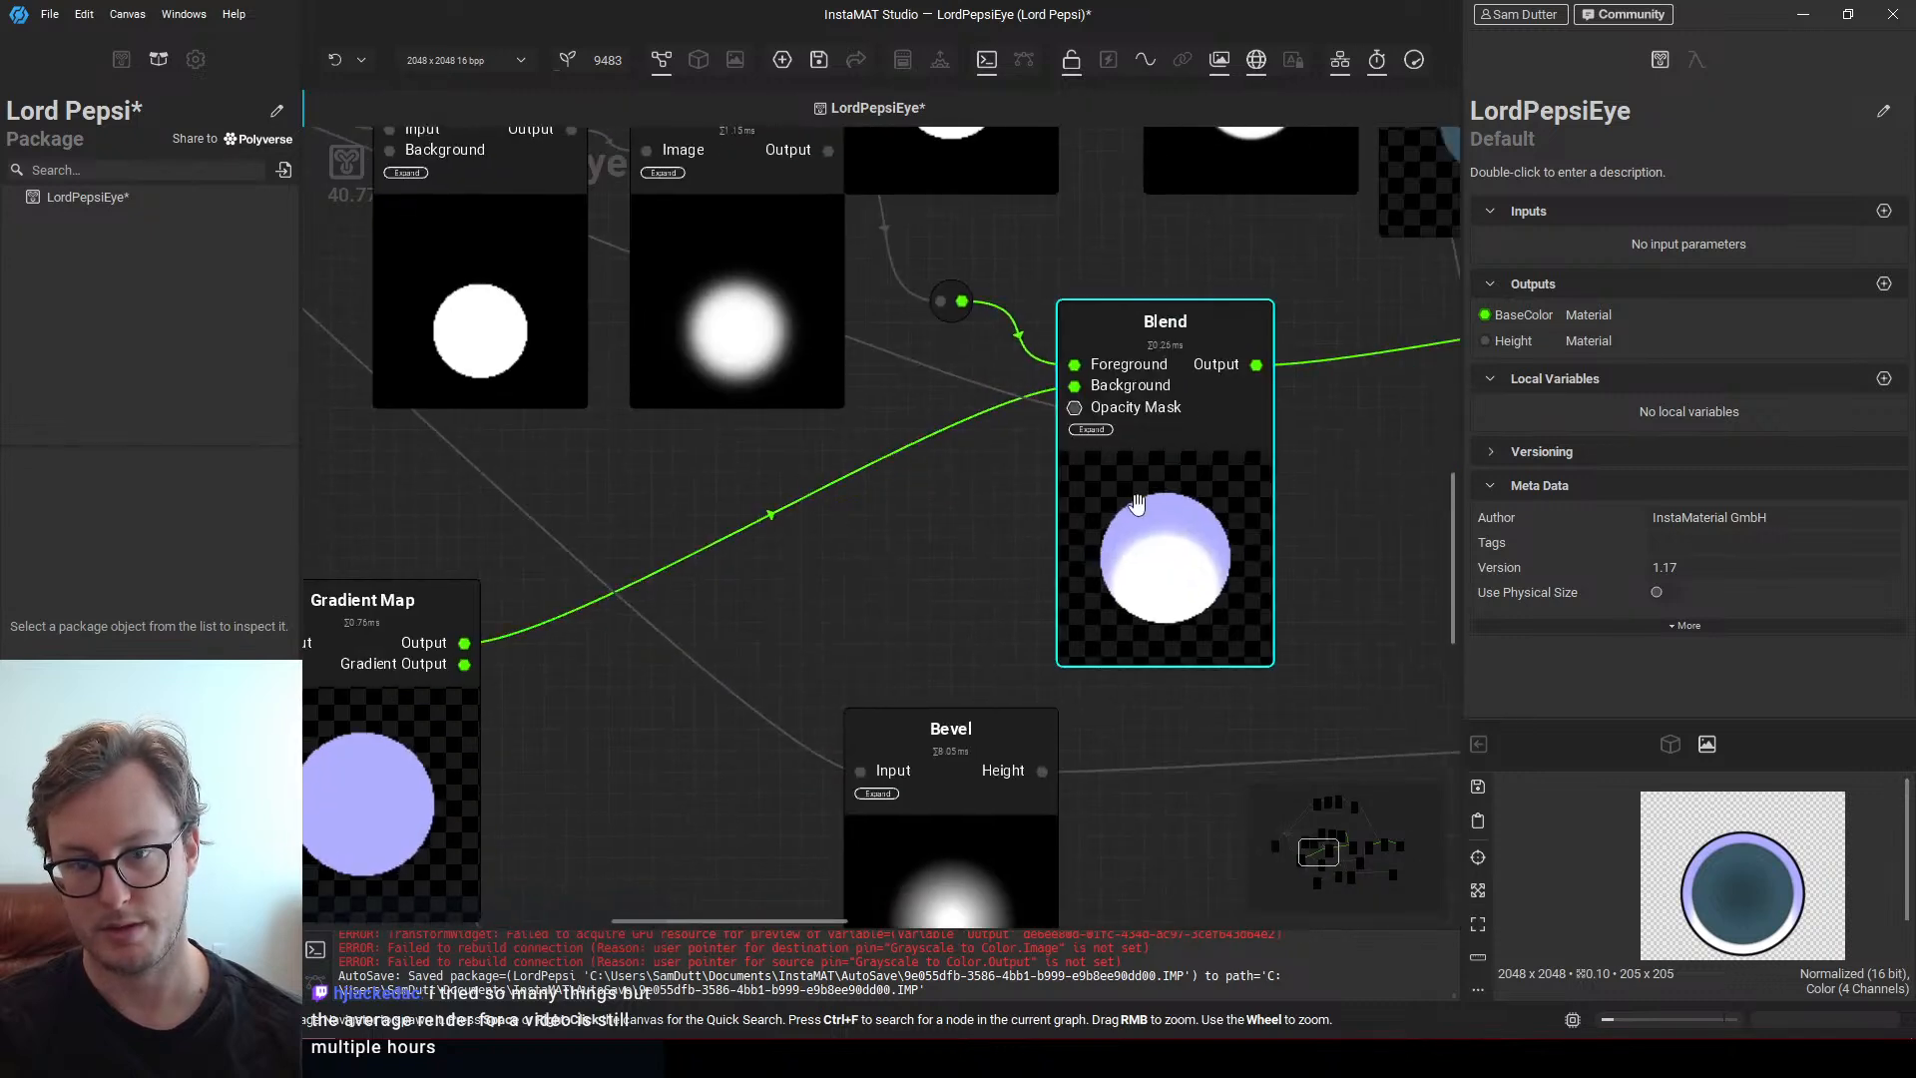
{"action": "left_click_drag", "start_coordinate": [1806, 524], "coordinate": [1735, 531]}
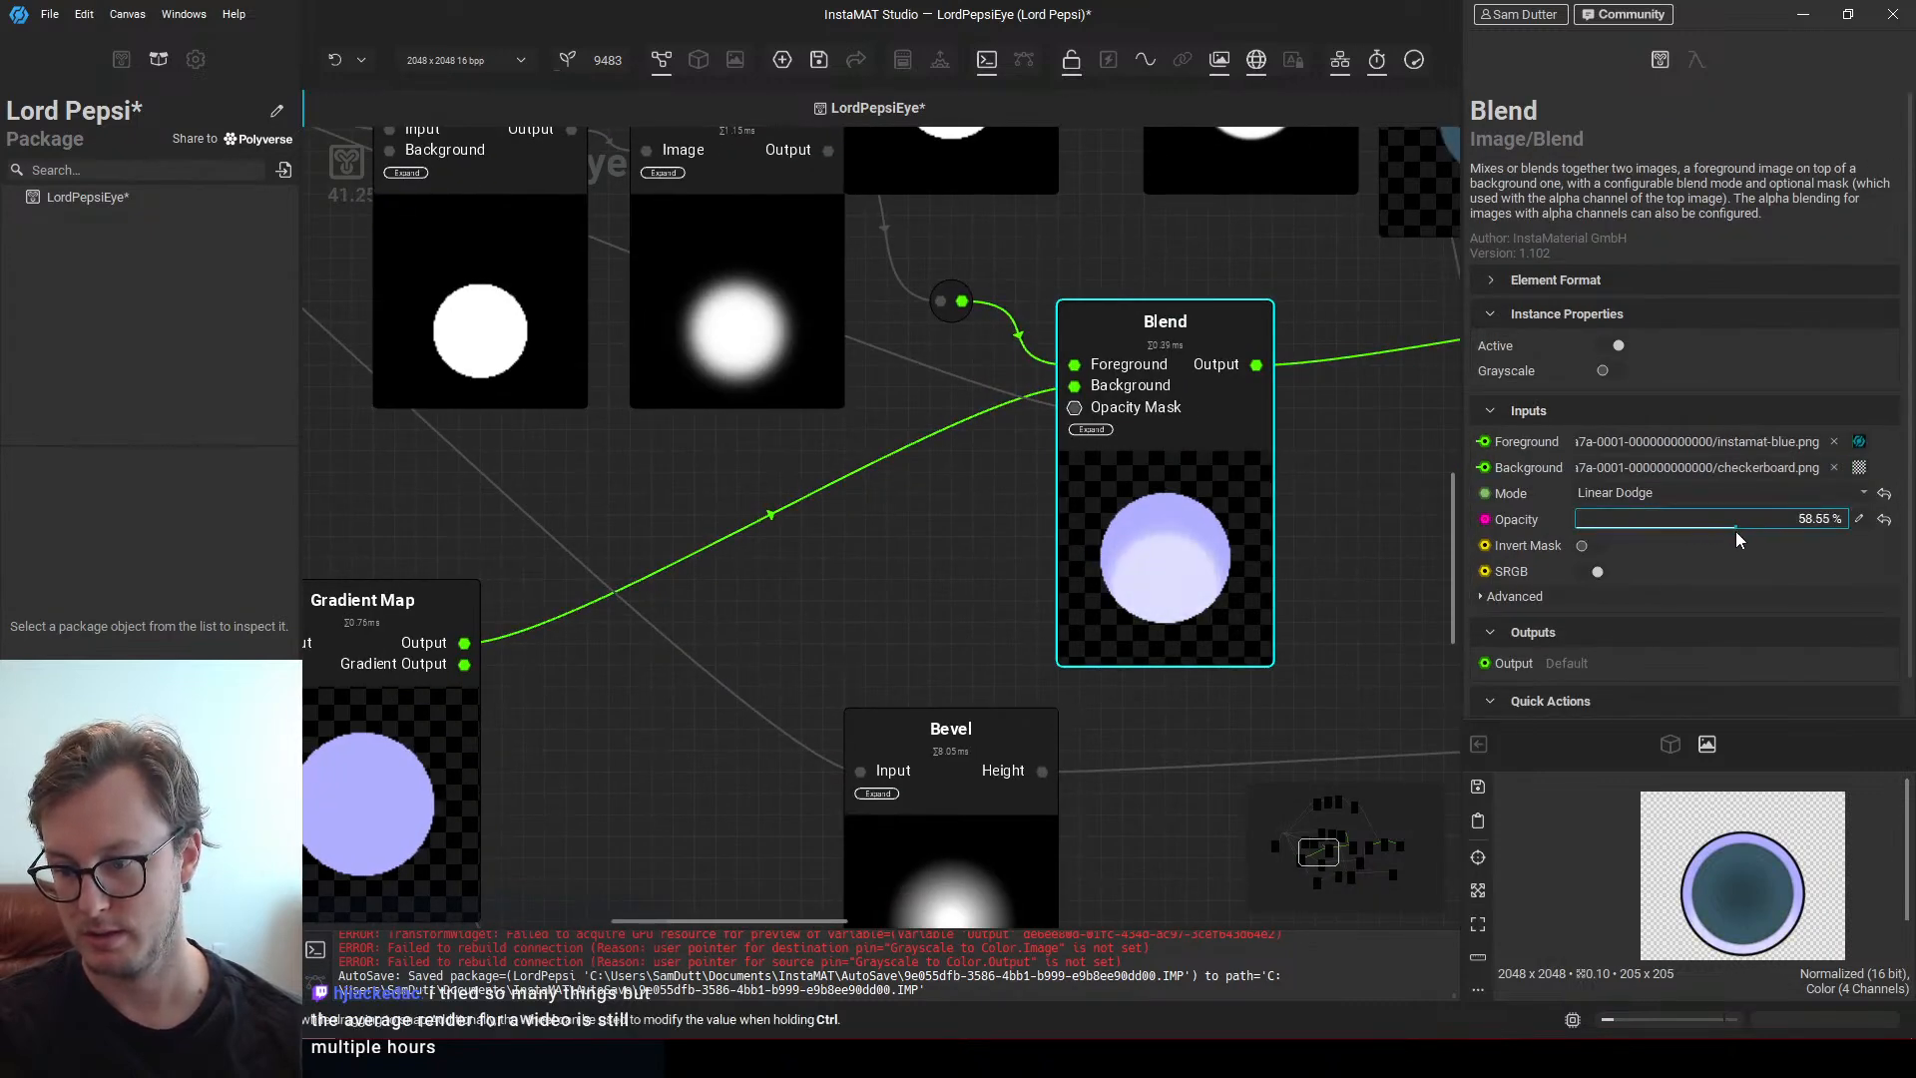
{"action": "middle_click_drag", "start_coordinate": [948, 648], "coordinate": [811, 548]}
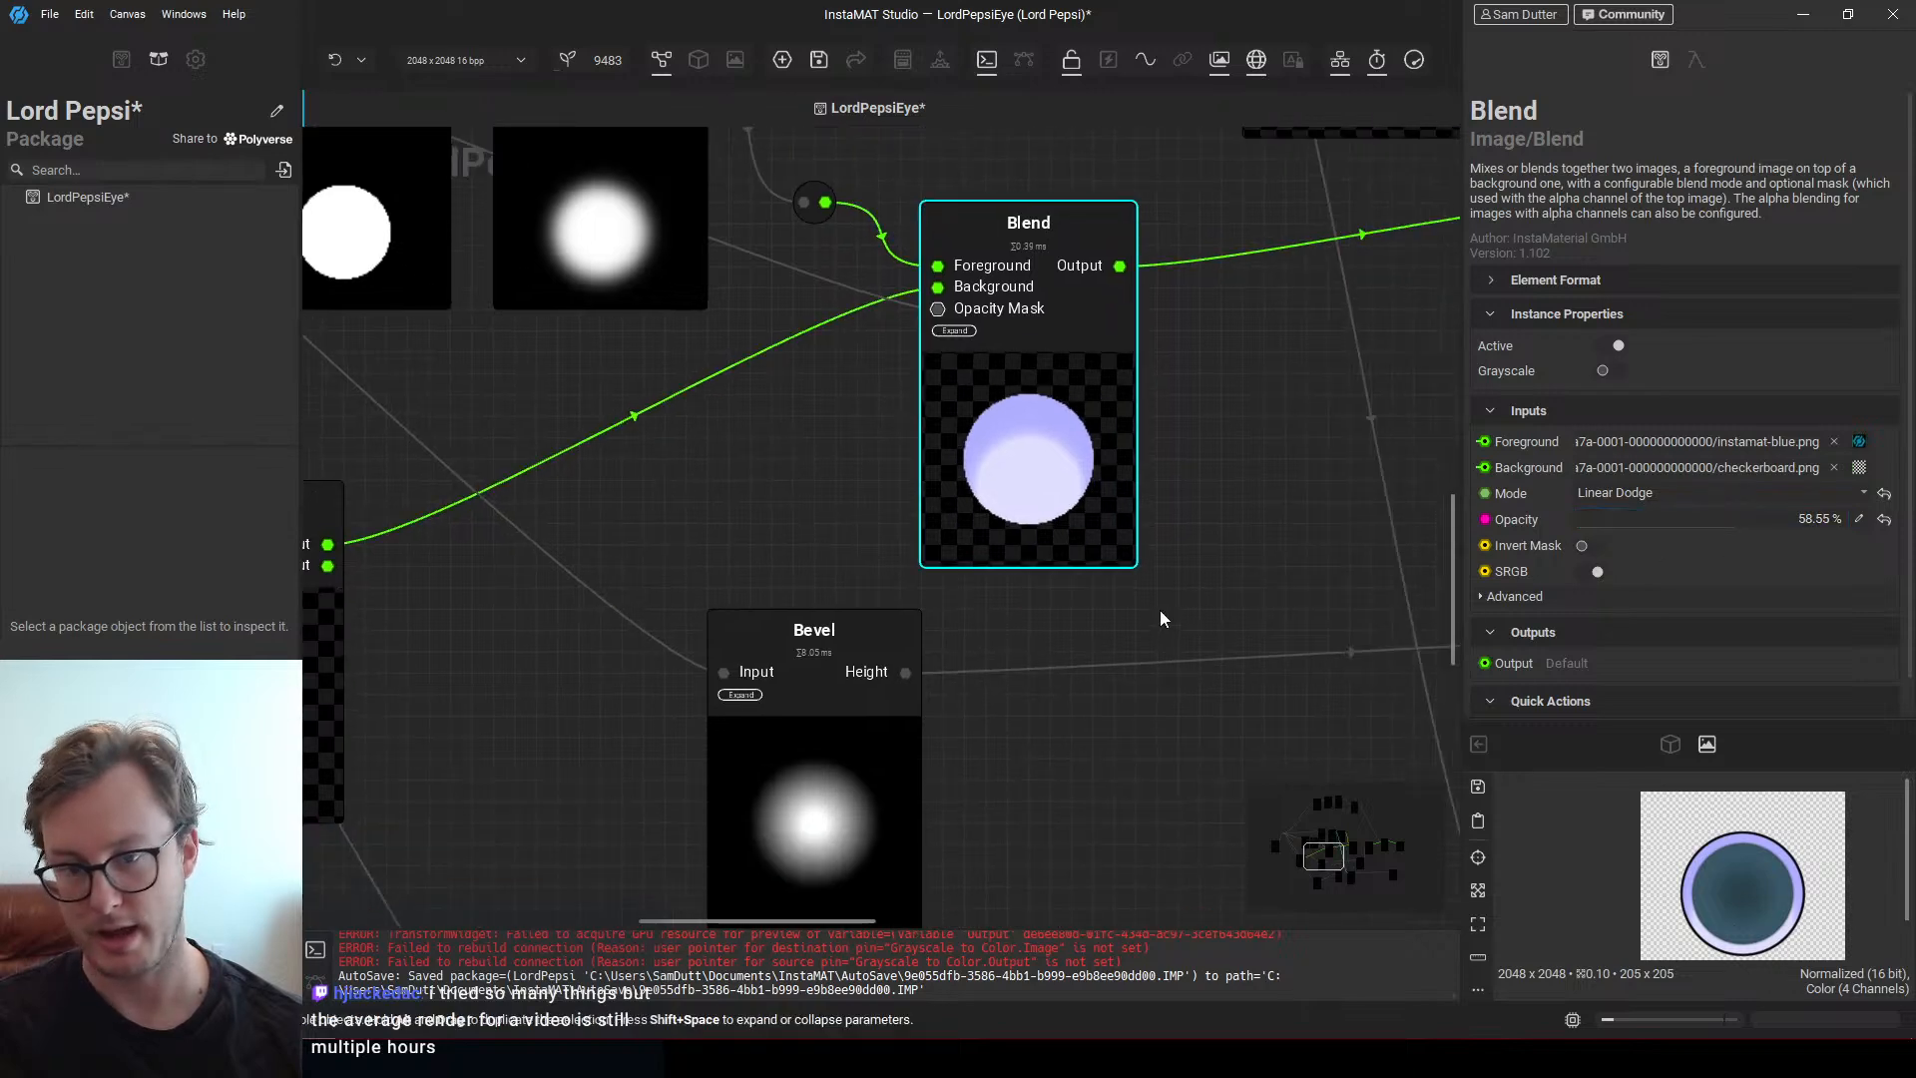
{"action": "scroll", "coordinate": [898, 599], "scroll_direction": "down", "scroll_amount": 2}
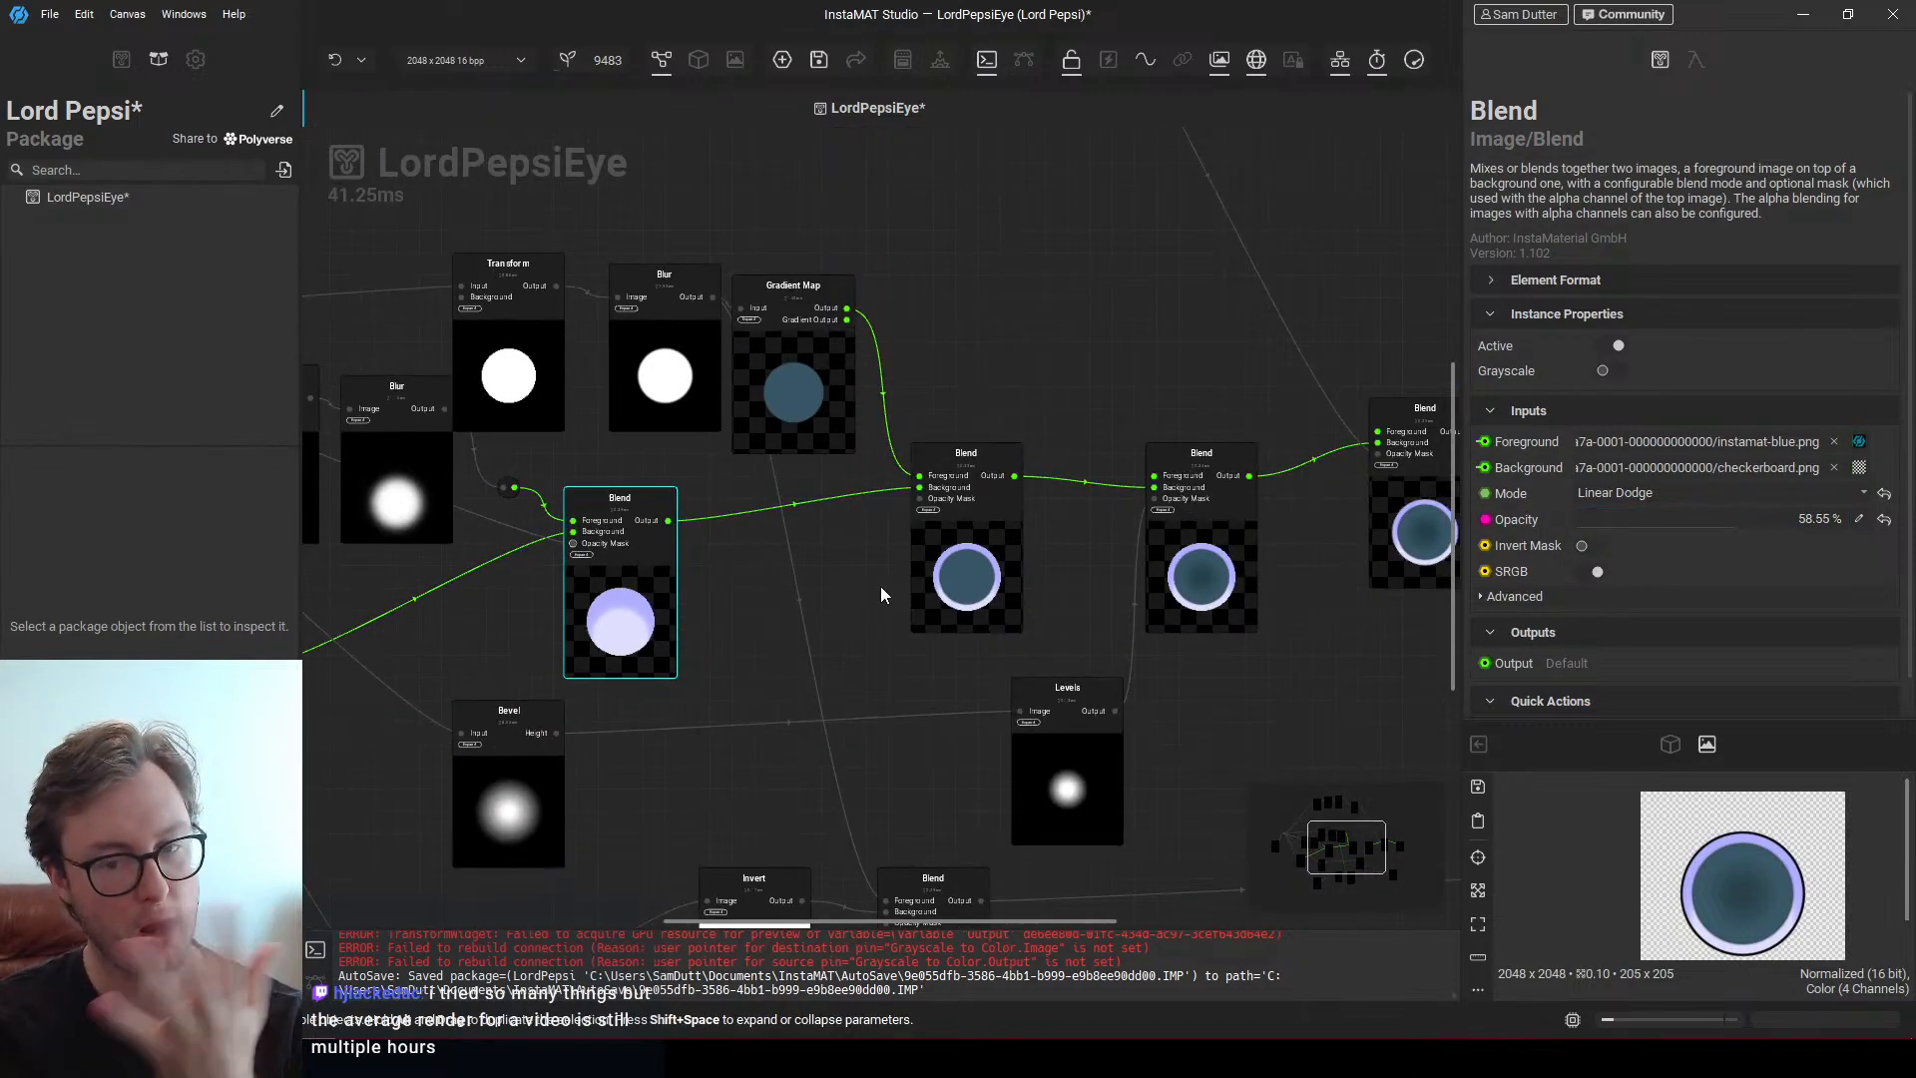
Spread out the overlapping Transform and Blur nodes on both circle branches to tidy the graph
{"action": "middle_click_drag", "start_coordinate": [880, 584], "coordinate": [696, 564]}
{"action": "middle_click_drag", "start_coordinate": [1001, 565], "coordinate": [763, 545]}
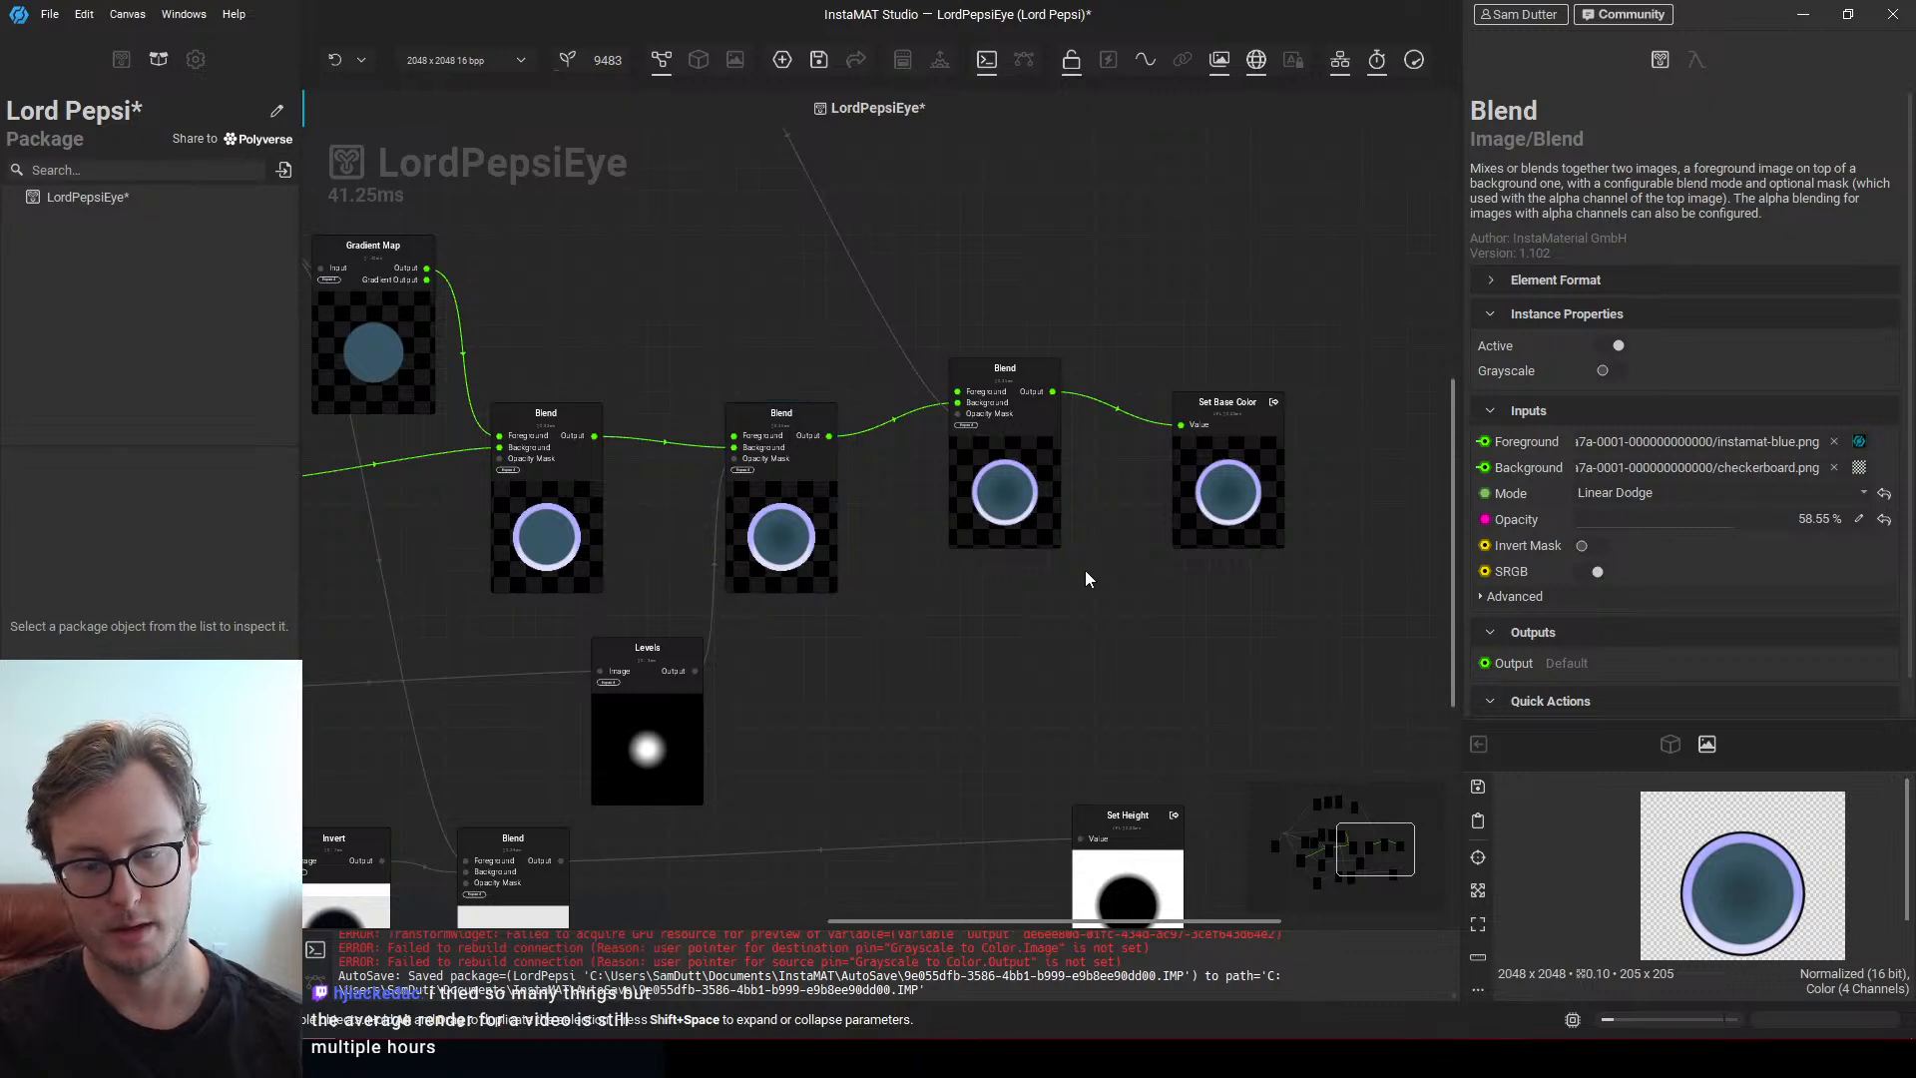
{"action": "scroll", "coordinate": [649, 572], "scroll_direction": "down", "scroll_amount": 3}
{"action": "scroll", "coordinate": [638, 564], "scroll_direction": "up", "scroll_amount": 2}
{"action": "middle_click_drag", "start_coordinate": [576, 517], "coordinate": [631, 558]}
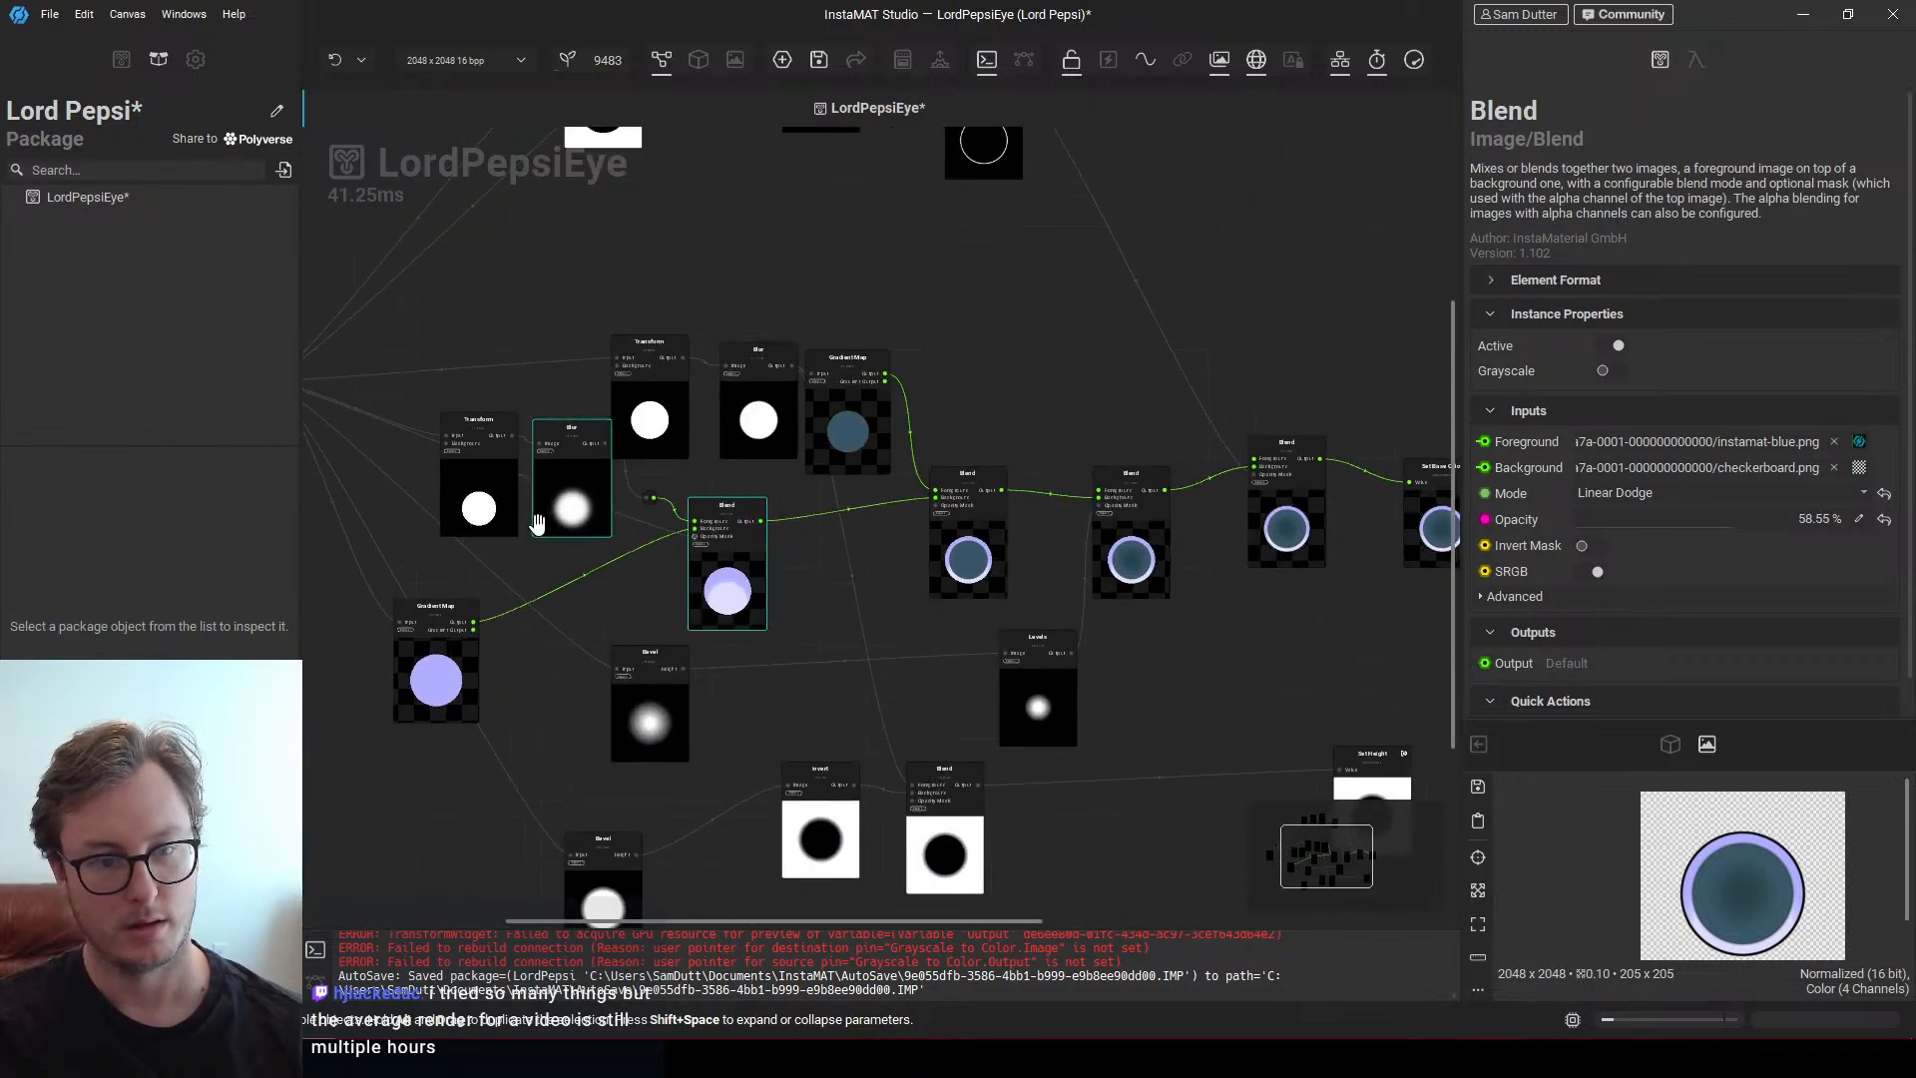
{"action": "middle_click_drag", "start_coordinate": [544, 504], "coordinate": [528, 545]}
{"action": "left_click", "coordinate": [556, 548]}
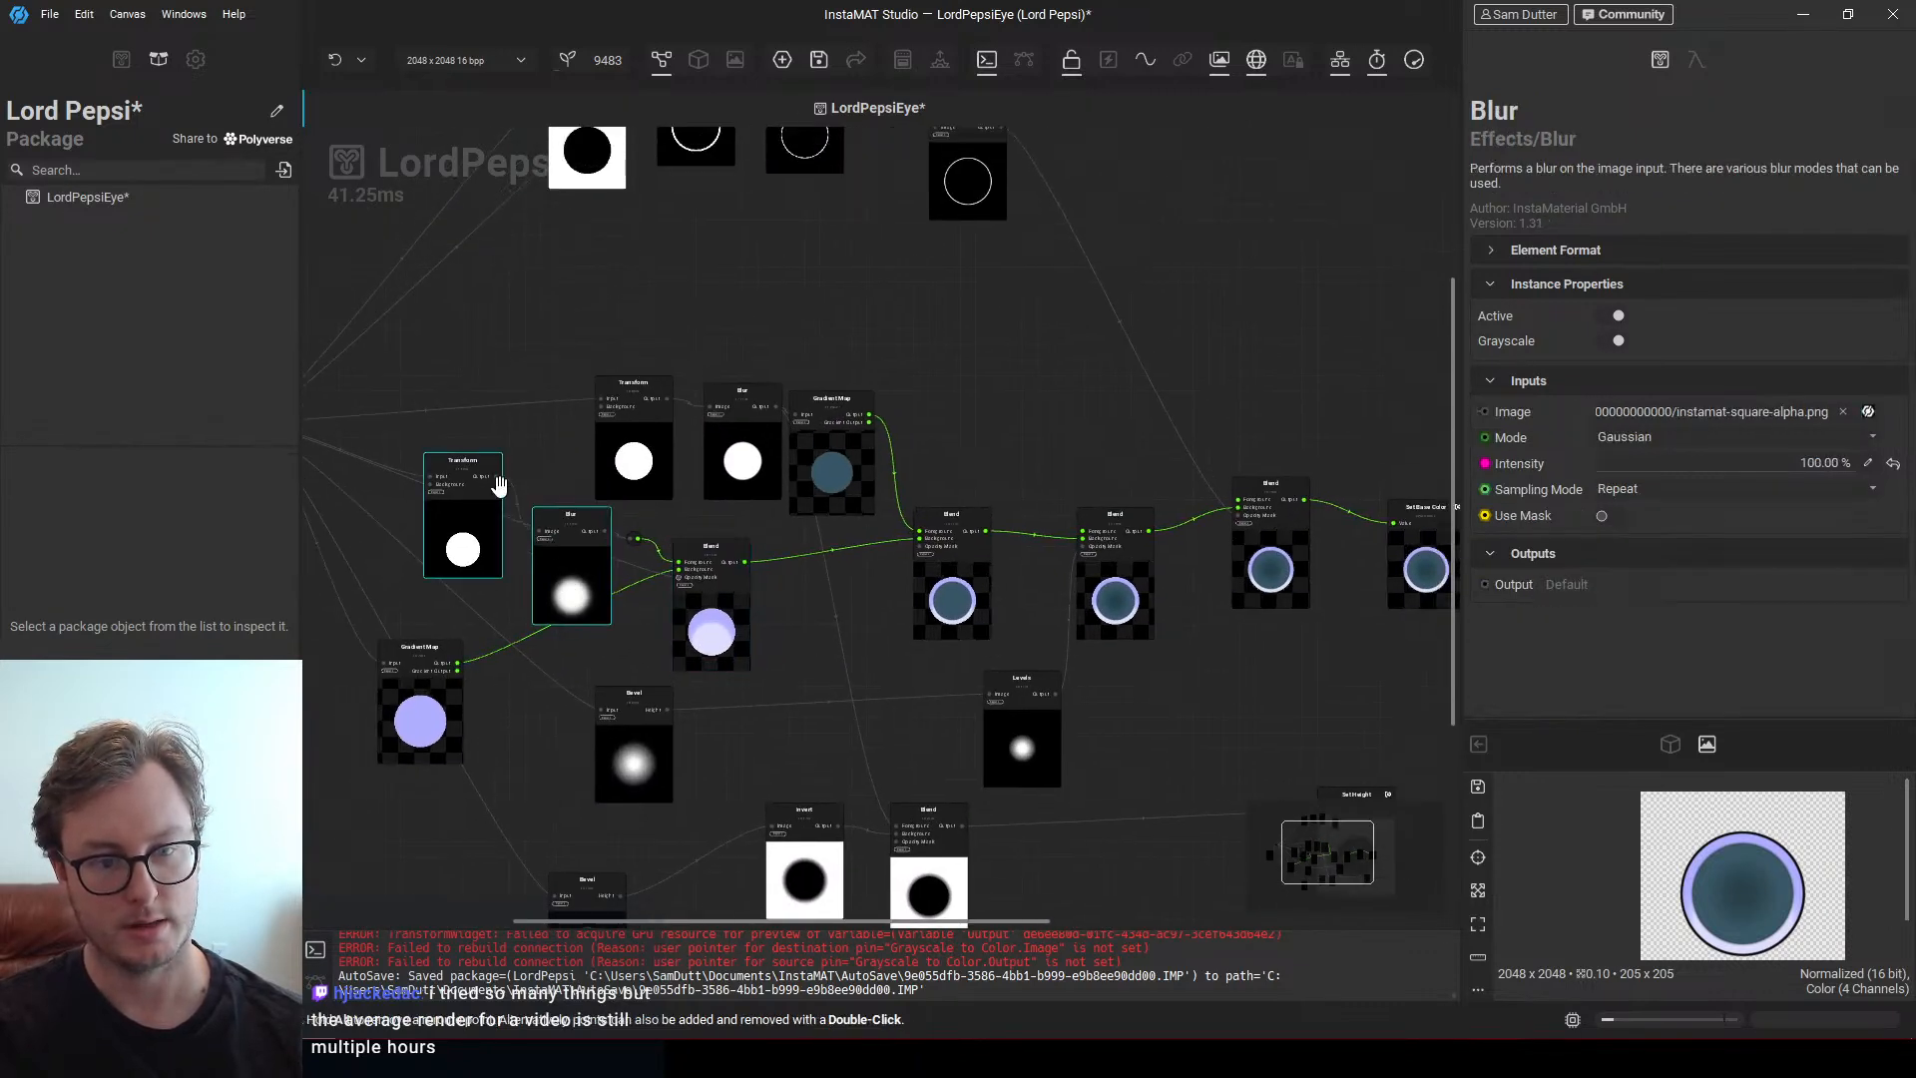
{"action": "left_click_drag", "start_coordinate": [500, 477], "coordinate": [688, 294]}
{"action": "middle_click_drag", "start_coordinate": [688, 301], "coordinate": [738, 334]}
{"action": "left_click_drag", "start_coordinate": [703, 482], "coordinate": [689, 410]}
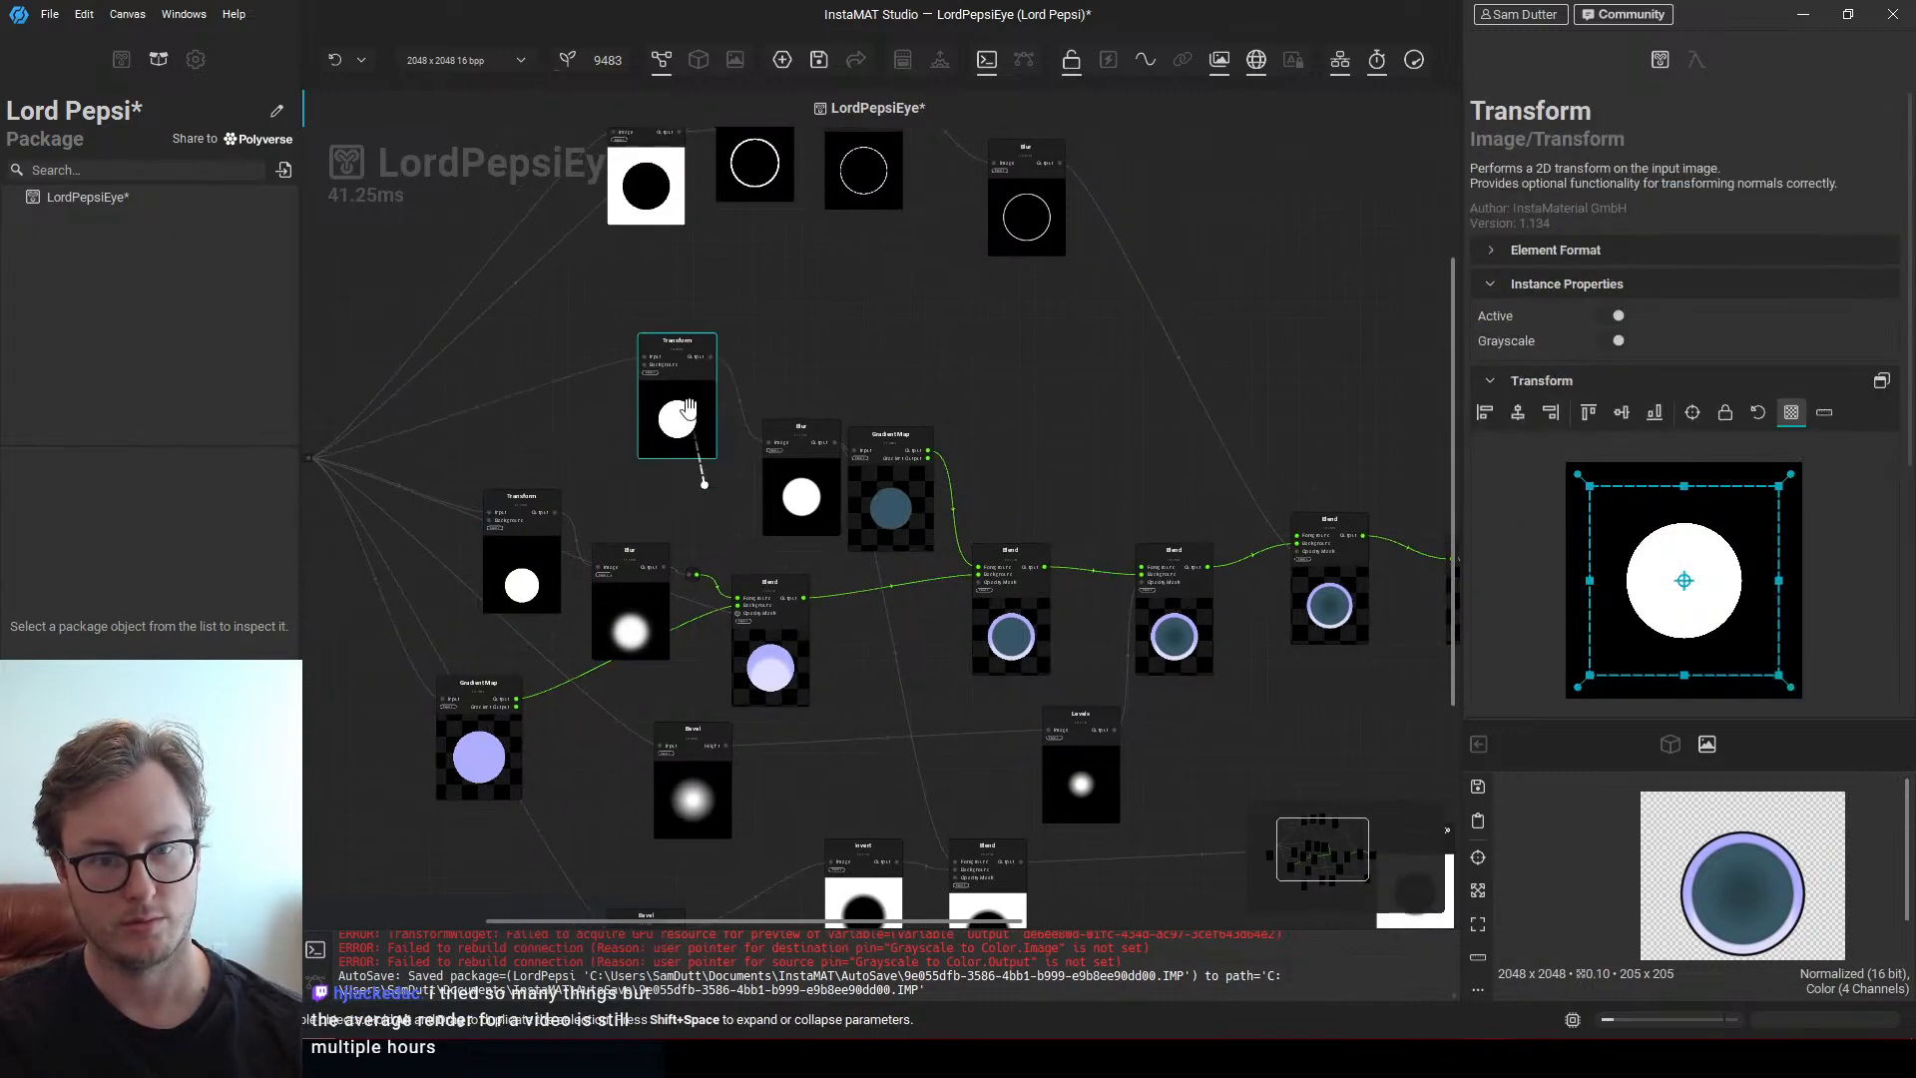
{"action": "middle_click_drag", "start_coordinate": [444, 451], "coordinate": [502, 477]}
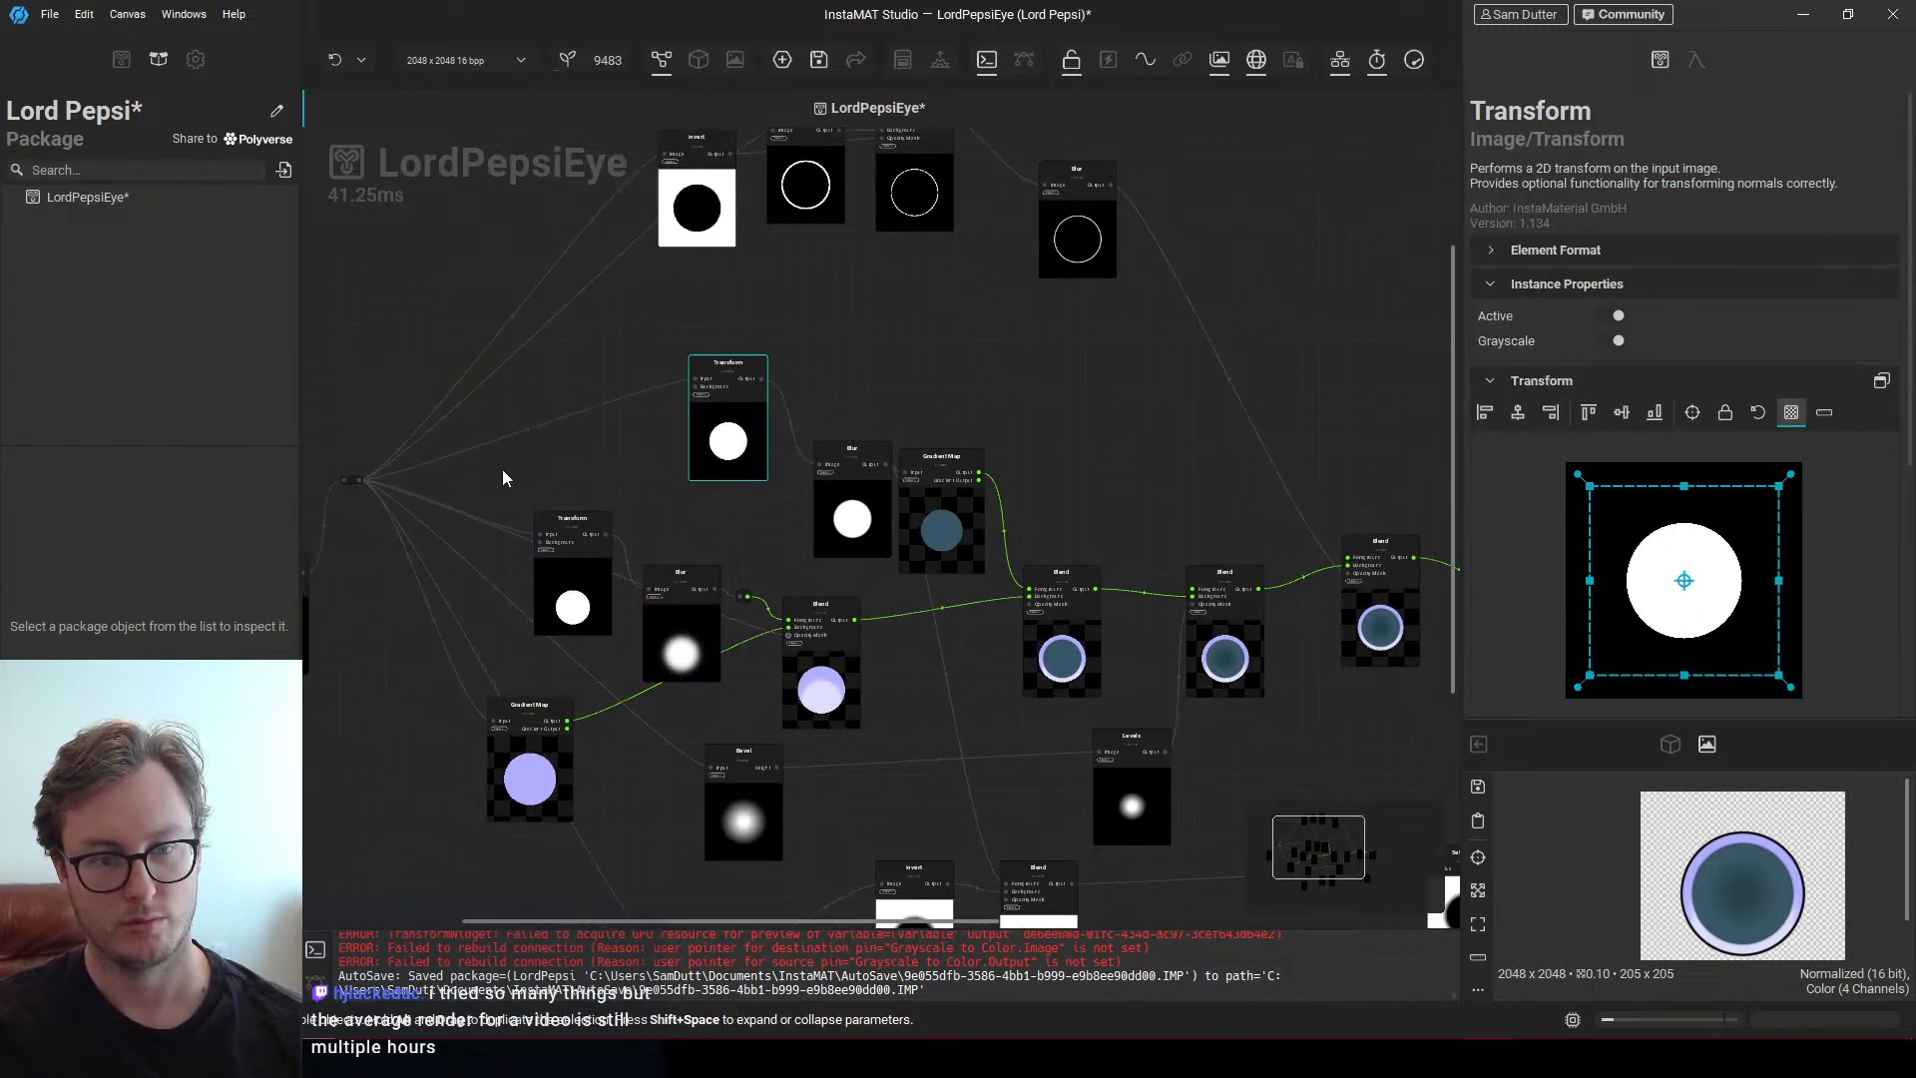
Add a new Transform node above the final Blend node, fed by the shared circle output
{"action": "left_click", "coordinate": [363, 484]}
{"action": "key", "text": "space"}
{"action": "type", "text": "t"}
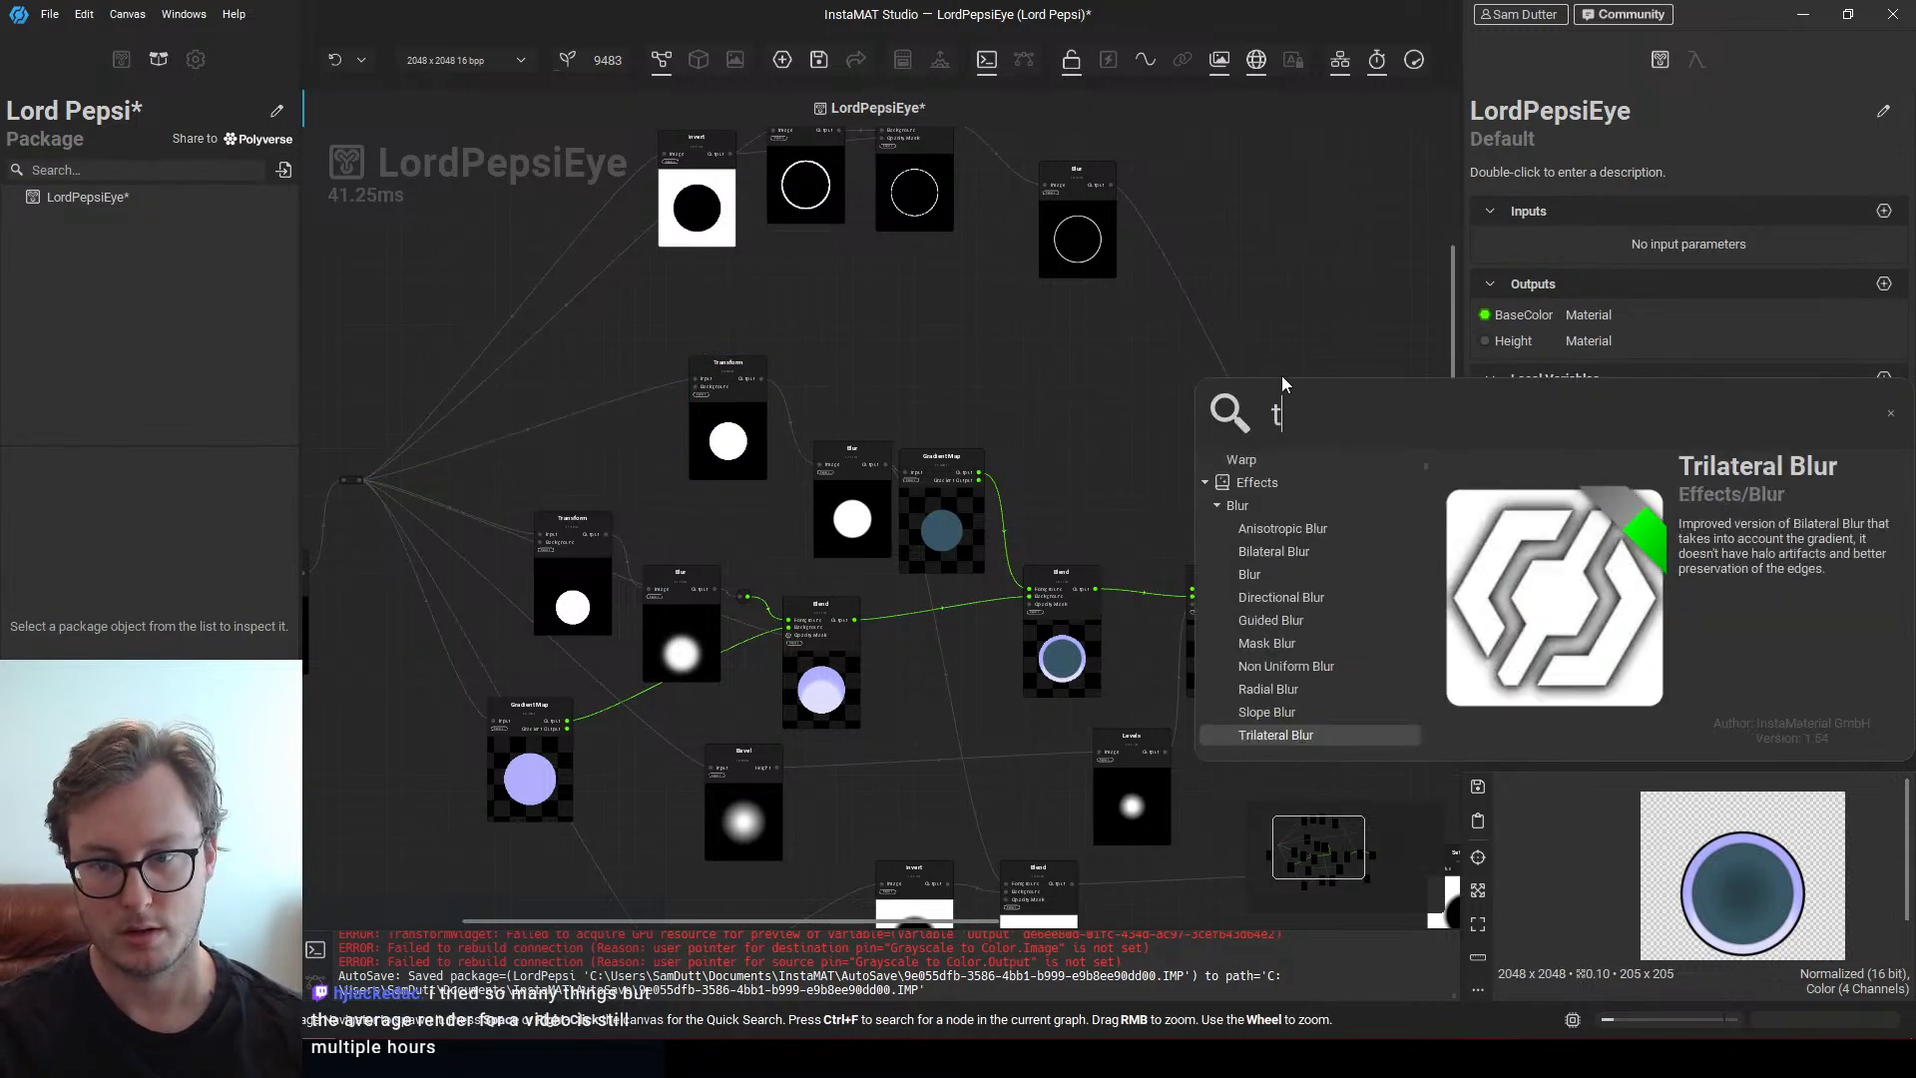
{"action": "type", "text": "ra"}
{"action": "key", "text": "Return"}
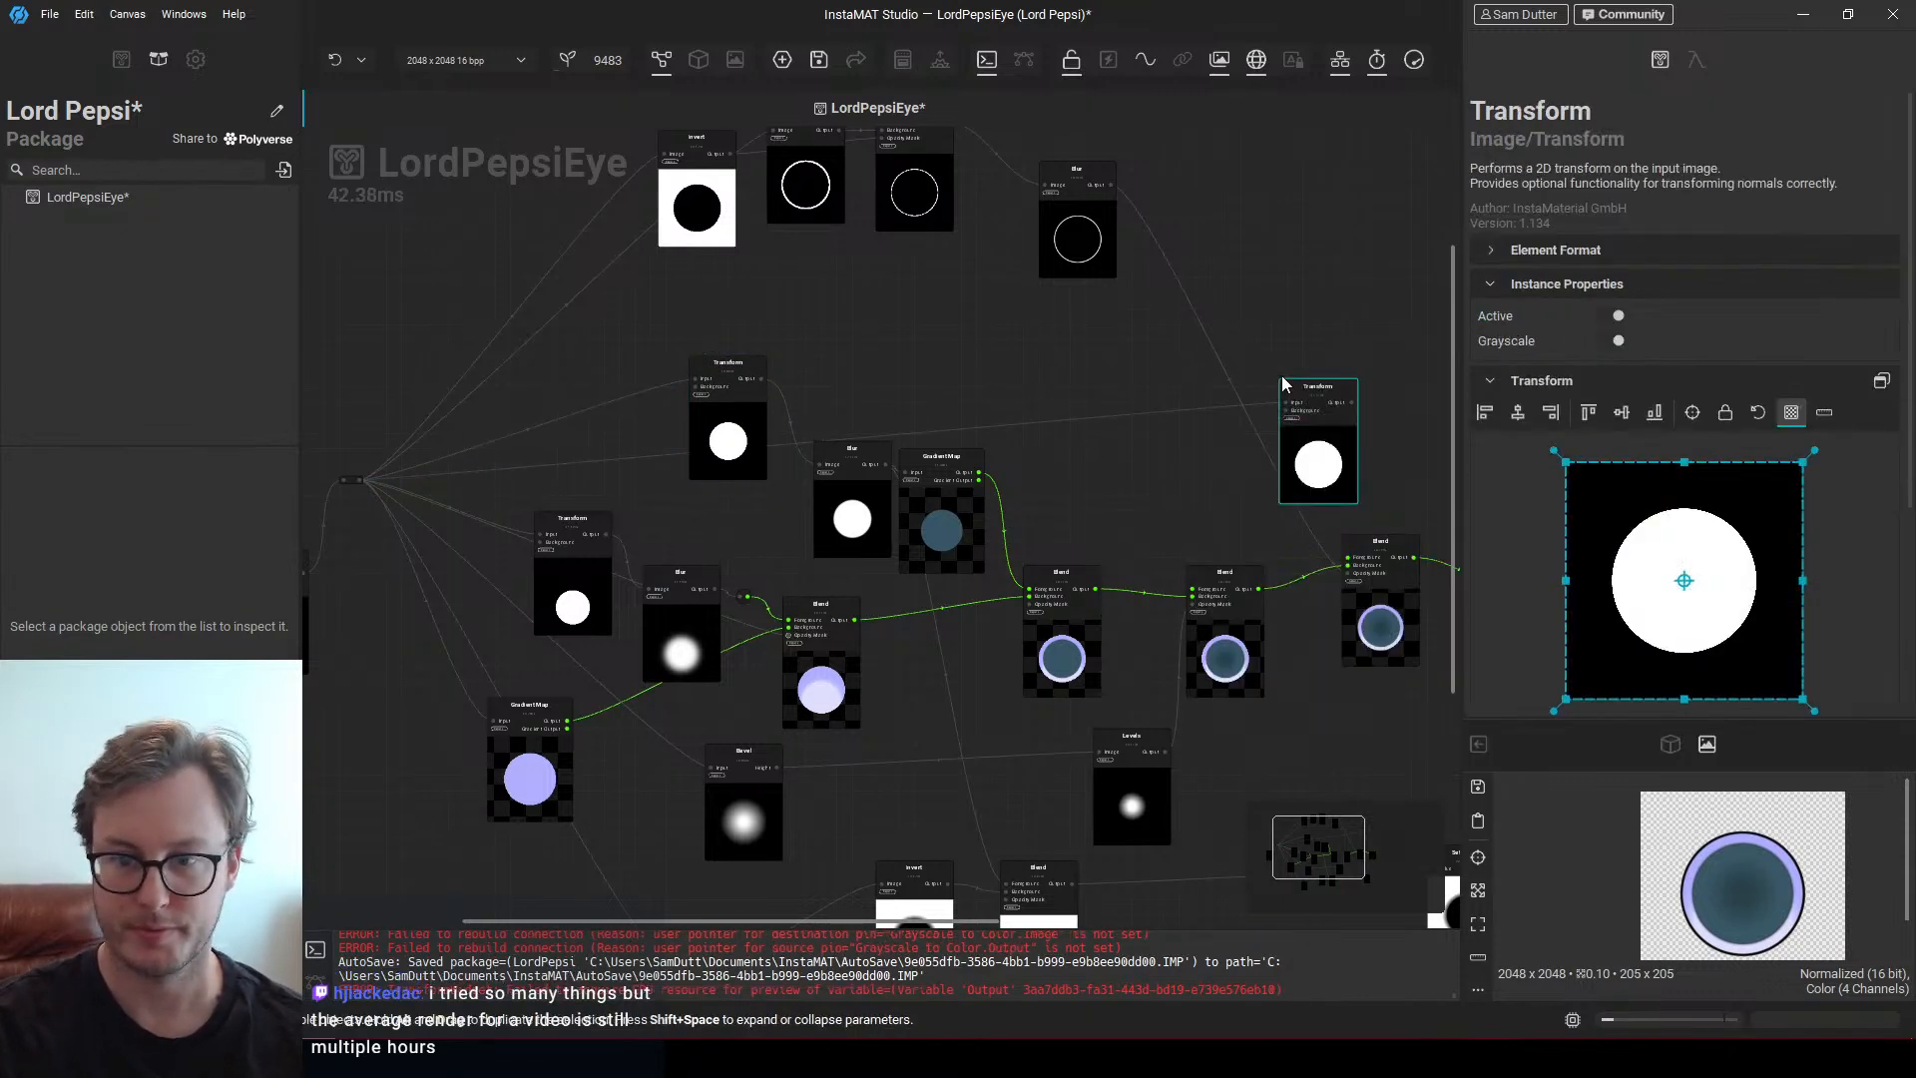
{"action": "middle_click_drag", "start_coordinate": [1283, 376], "coordinate": [953, 455]}
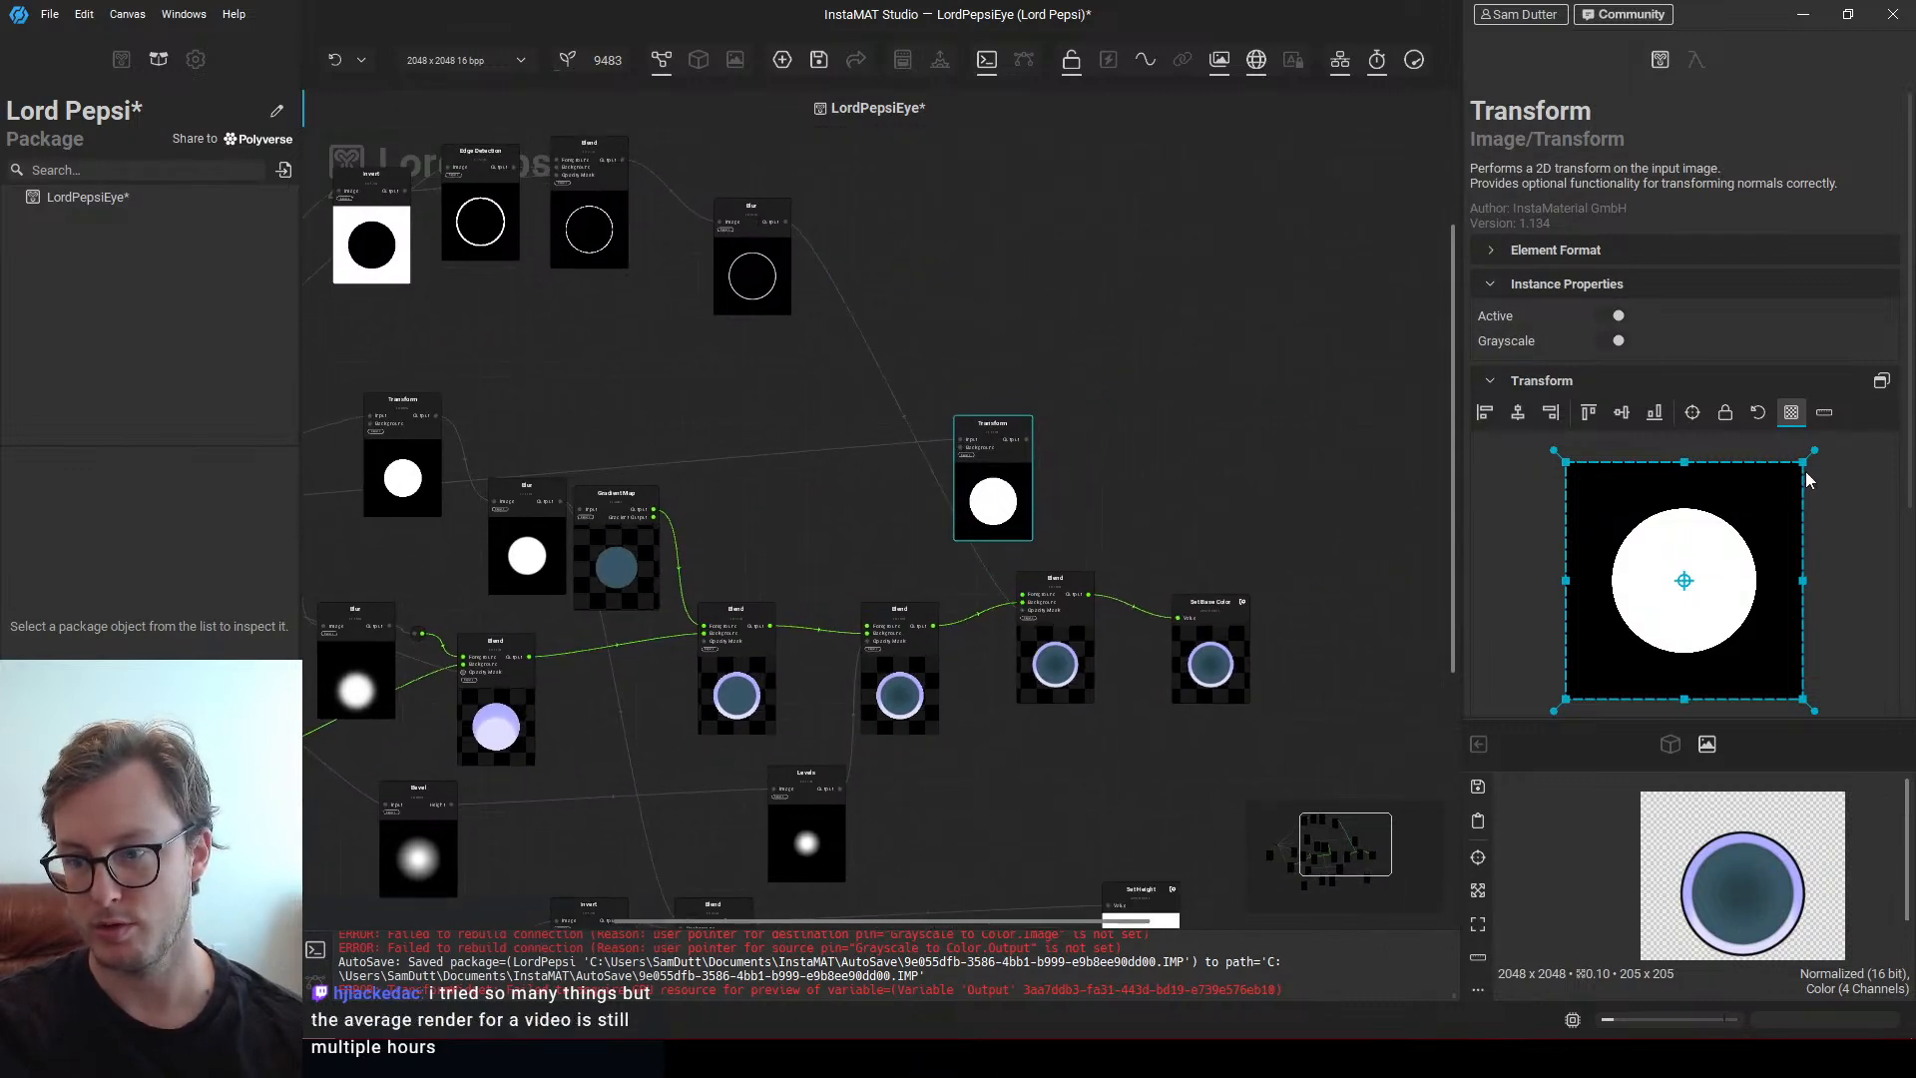
Enlarge the circle in the new Transform node and shift it upward until its top is cropped by the frame
{"action": "left_click_drag", "start_coordinate": [1811, 454], "coordinate": [1832, 437]}
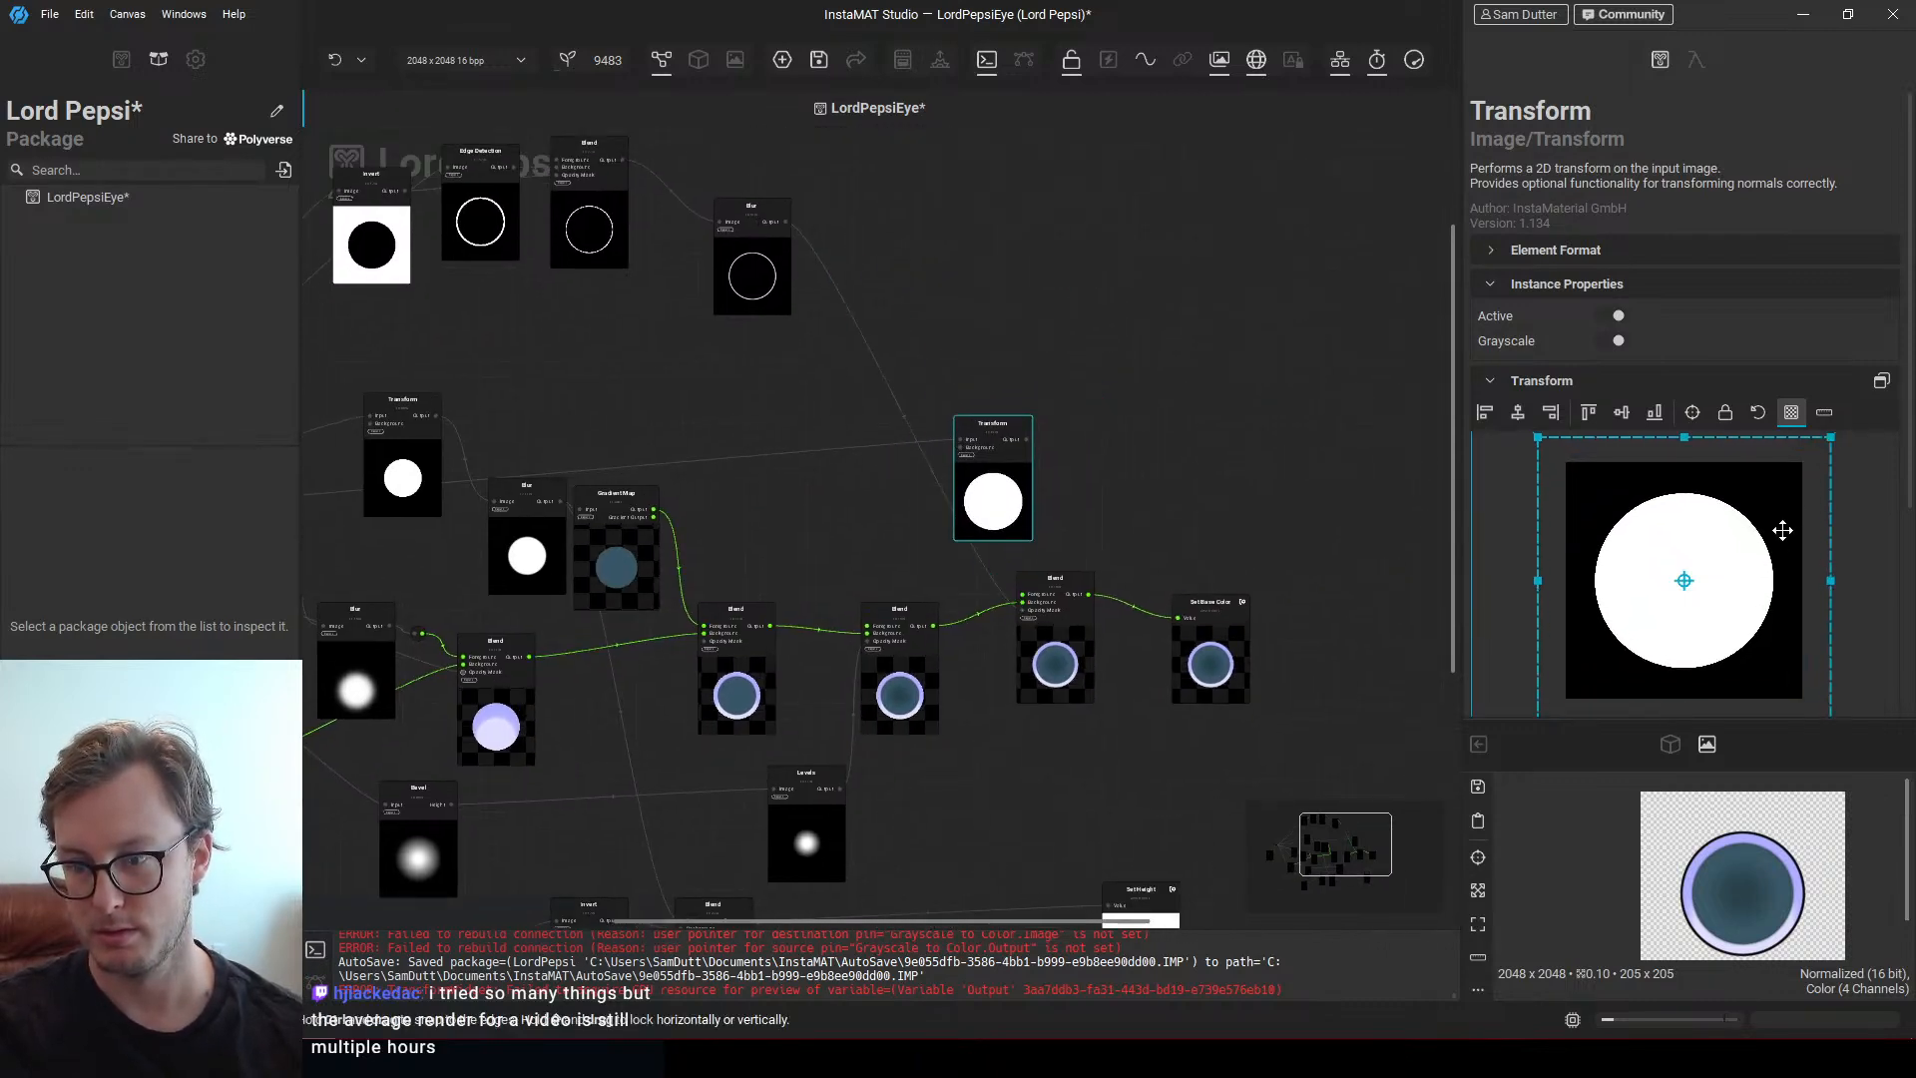
{"action": "left_click_drag", "start_coordinate": [1765, 563], "coordinate": [1765, 488]}
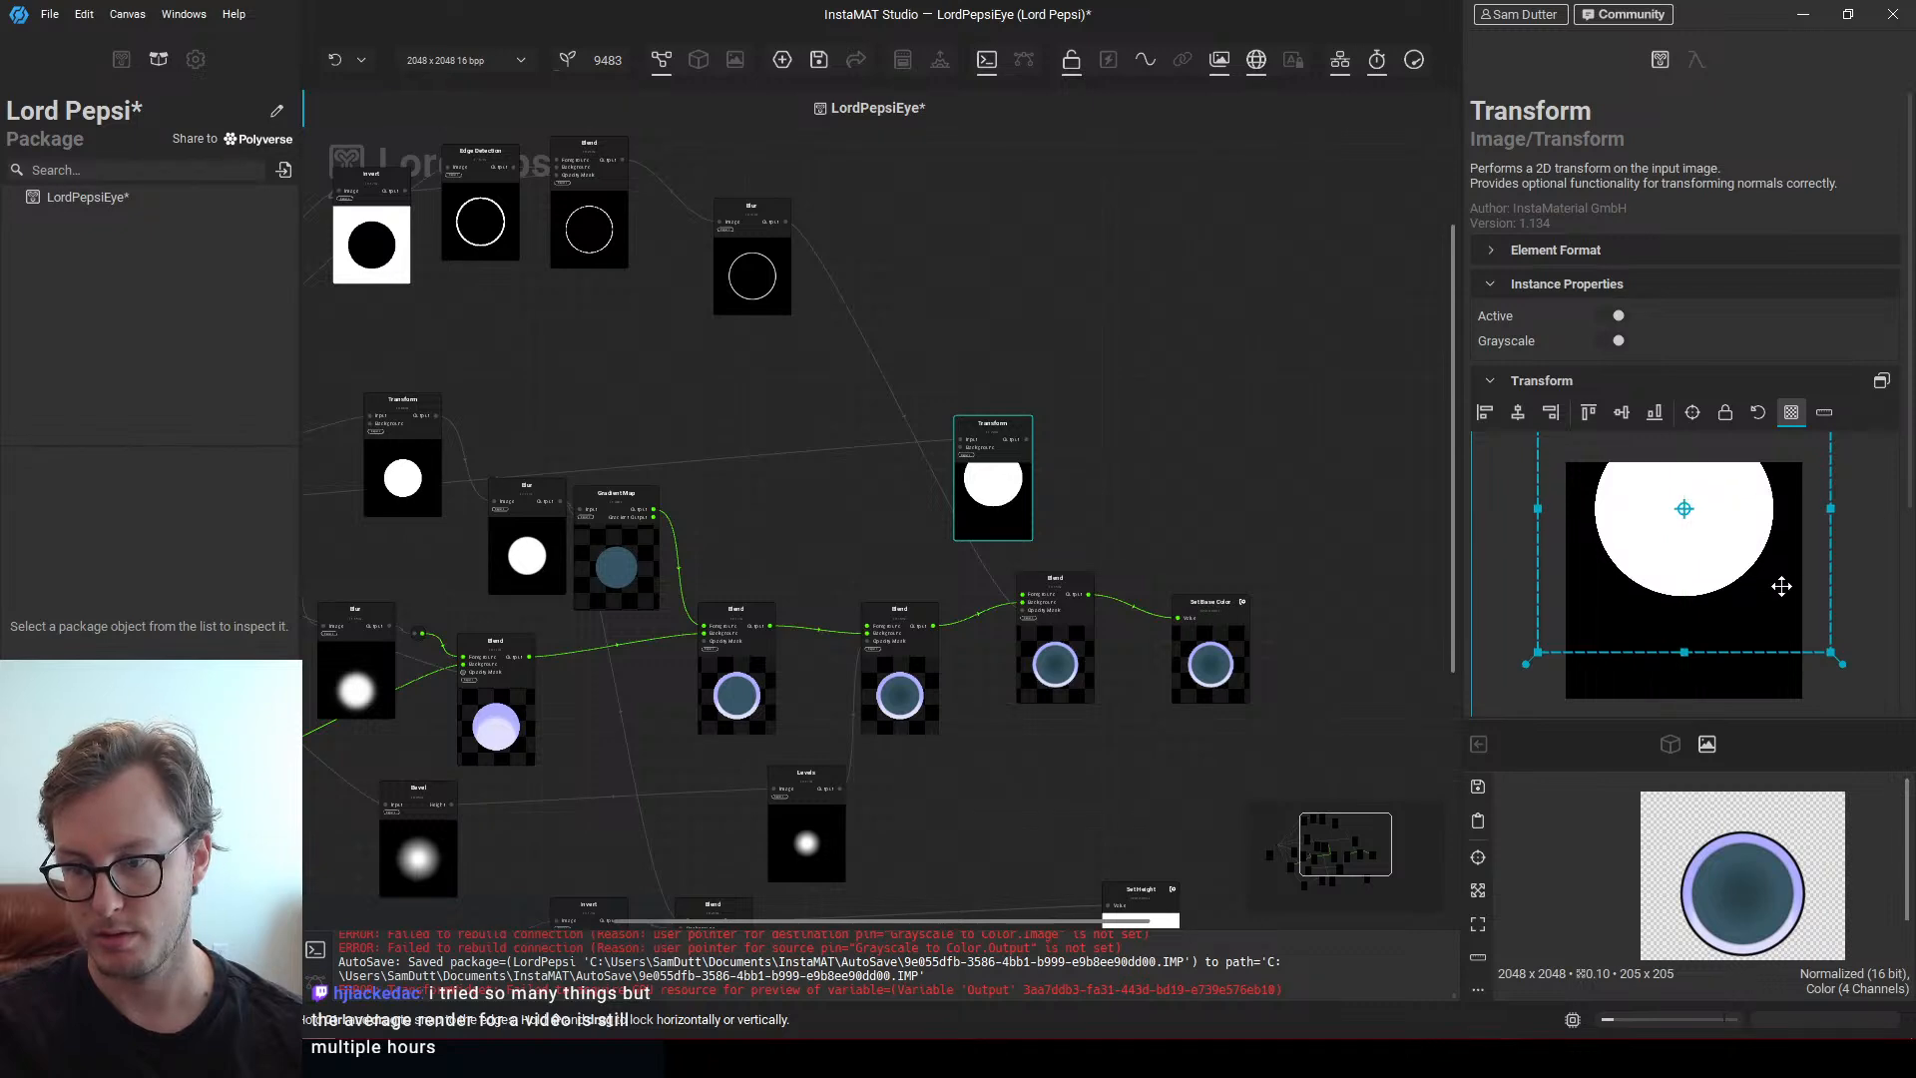
{"action": "scroll", "coordinate": [1860, 569], "scroll_direction": "down", "scroll_amount": 3}
Set the new Transform node's vertical and horizontal sampling to Clamped
{"action": "middle_click_drag", "start_coordinate": [1070, 522], "coordinate": [880, 483]}
{"action": "left_click", "coordinate": [857, 479]}
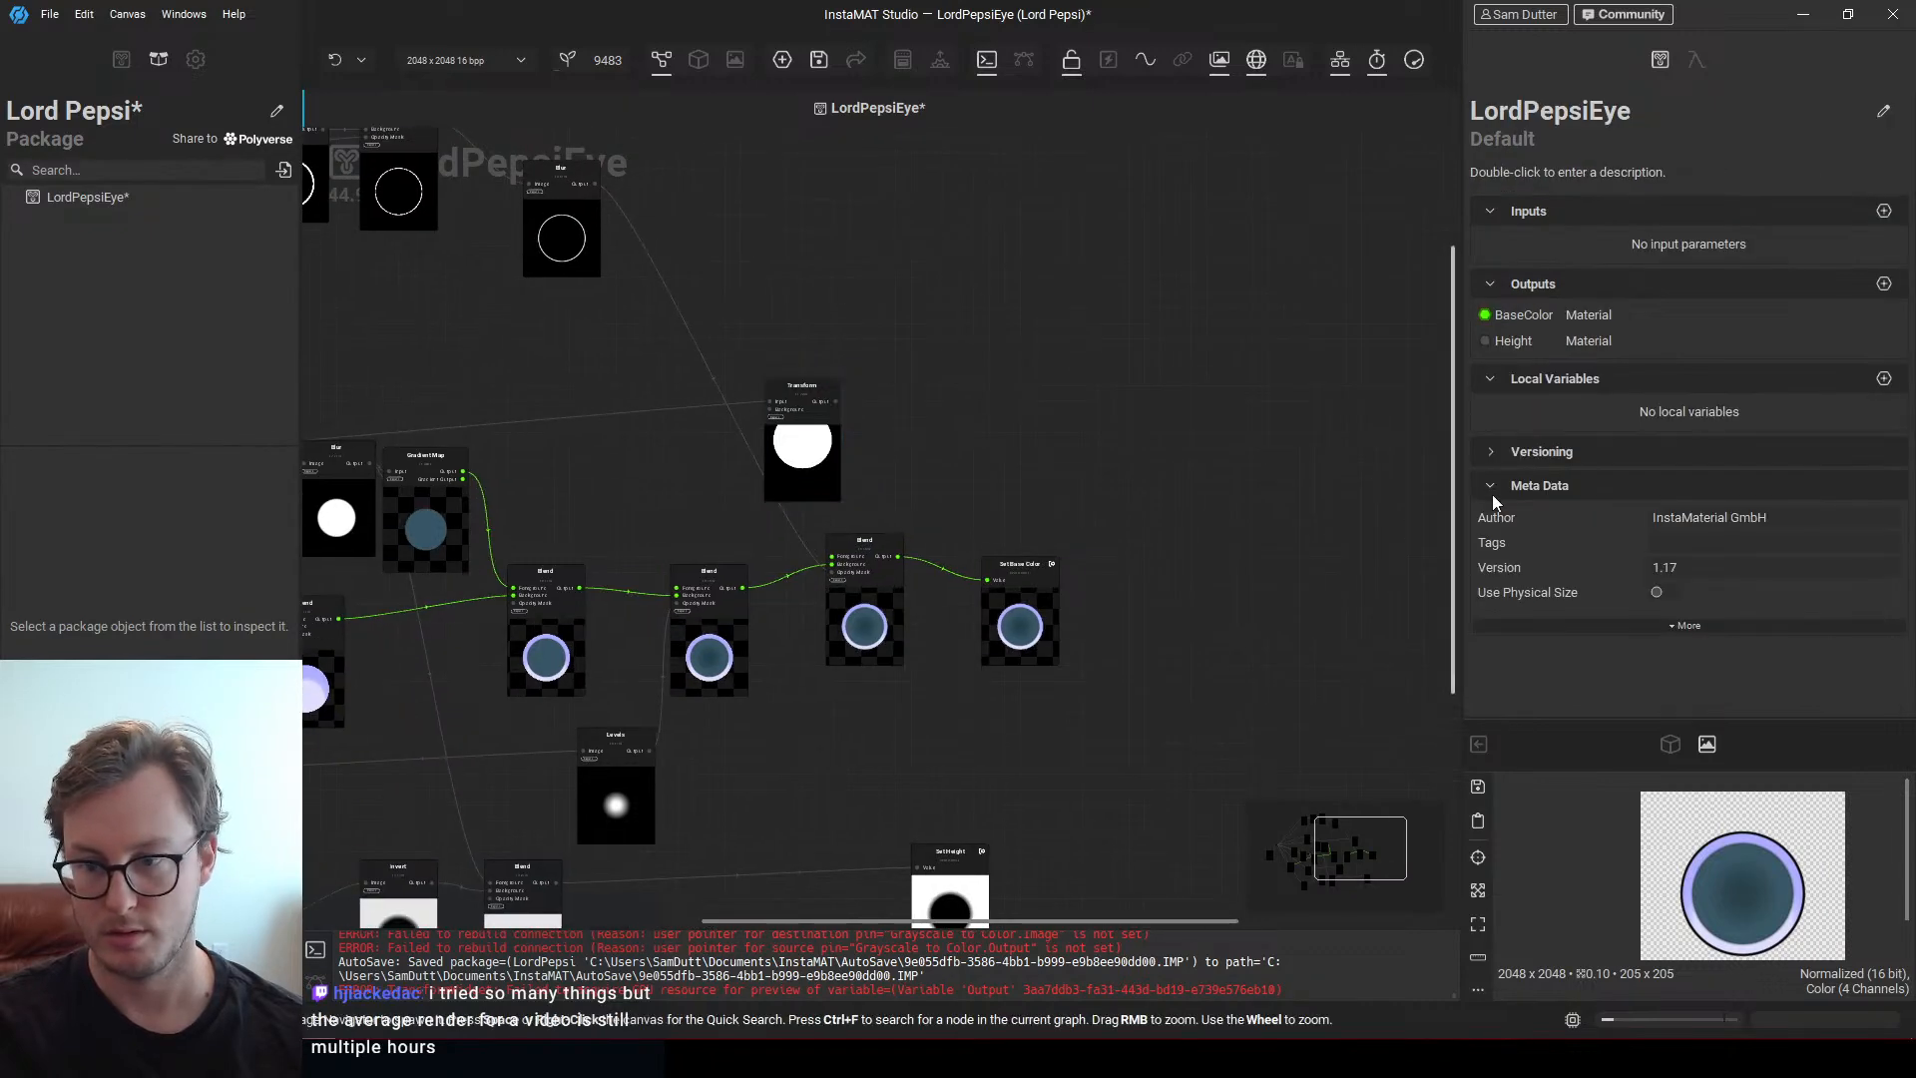
{"action": "left_click", "coordinate": [816, 464]}
{"action": "scroll", "coordinate": [1796, 407], "scroll_direction": "down", "scroll_amount": 3}
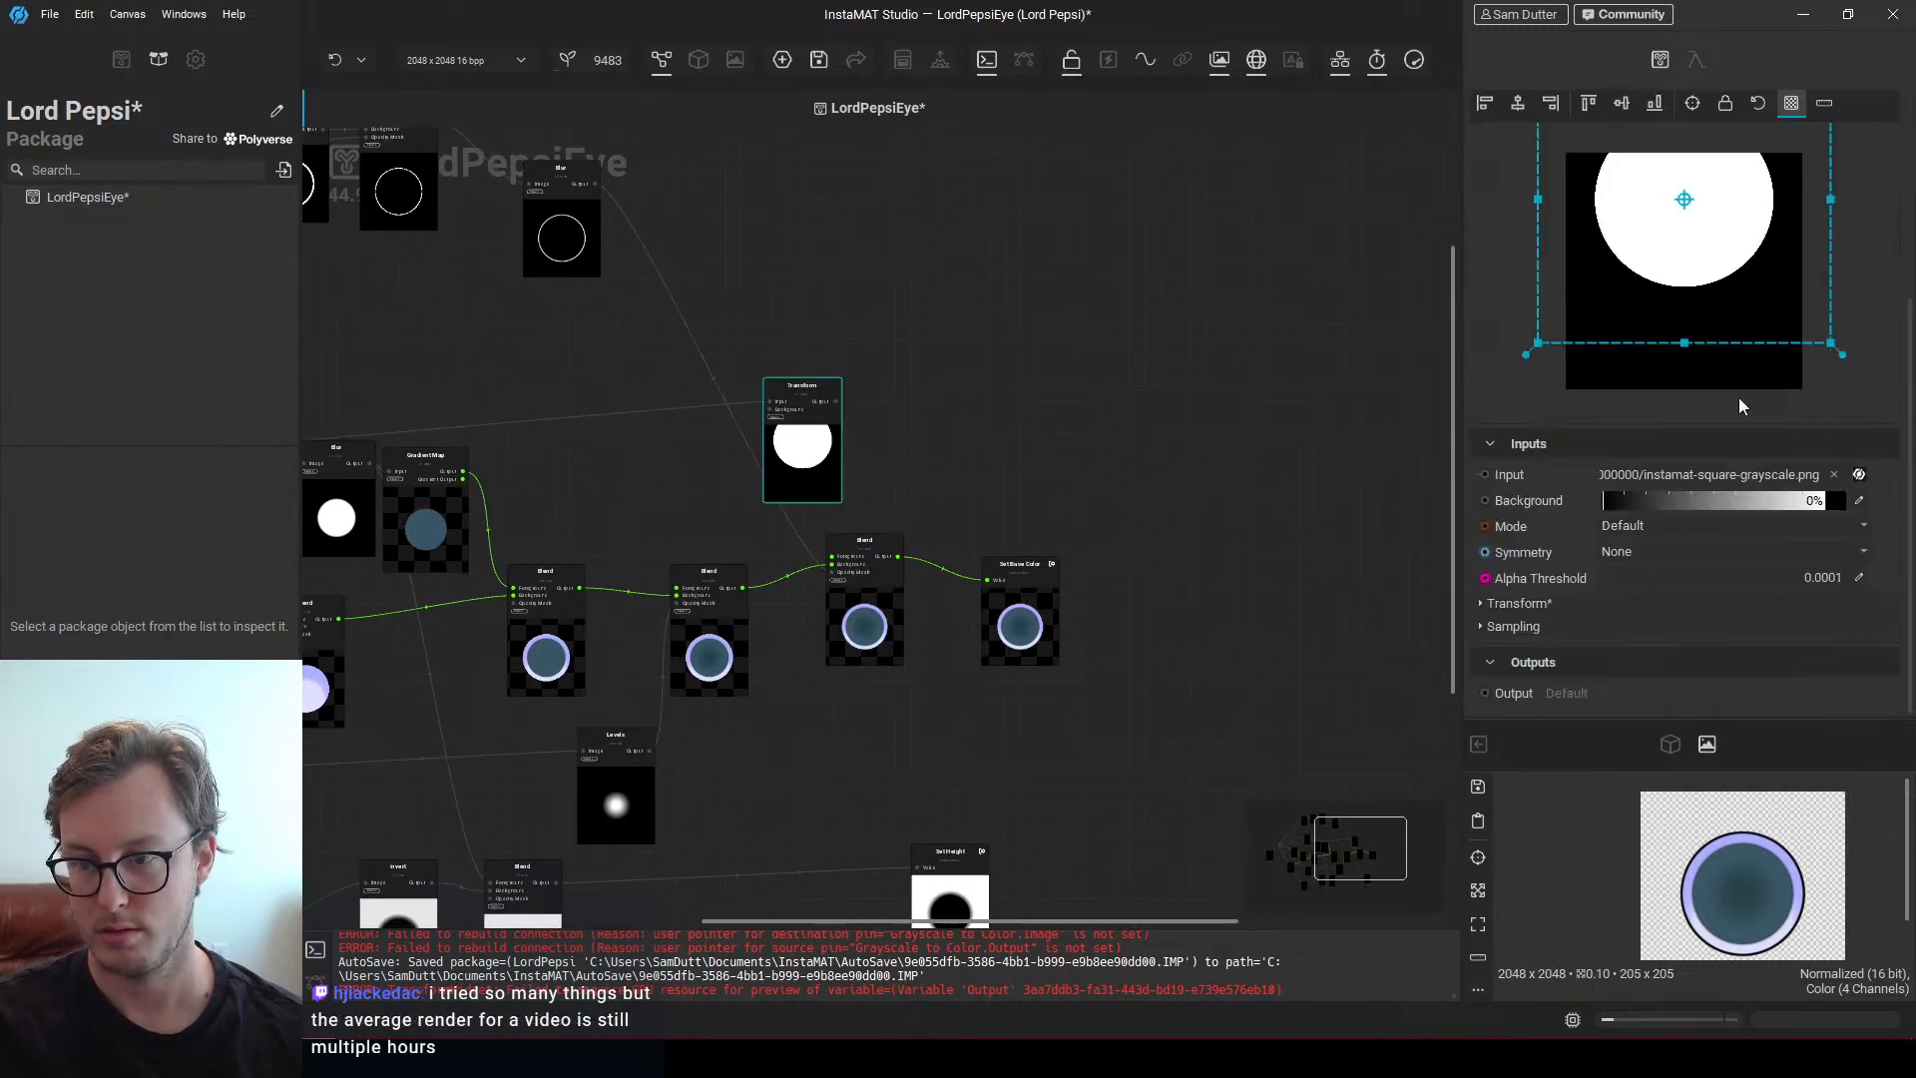
{"action": "left_click", "coordinate": [1582, 624]}
{"action": "scroll", "coordinate": [1698, 662], "scroll_direction": "down", "scroll_amount": 1}
{"action": "left_click", "coordinate": [1645, 625]}
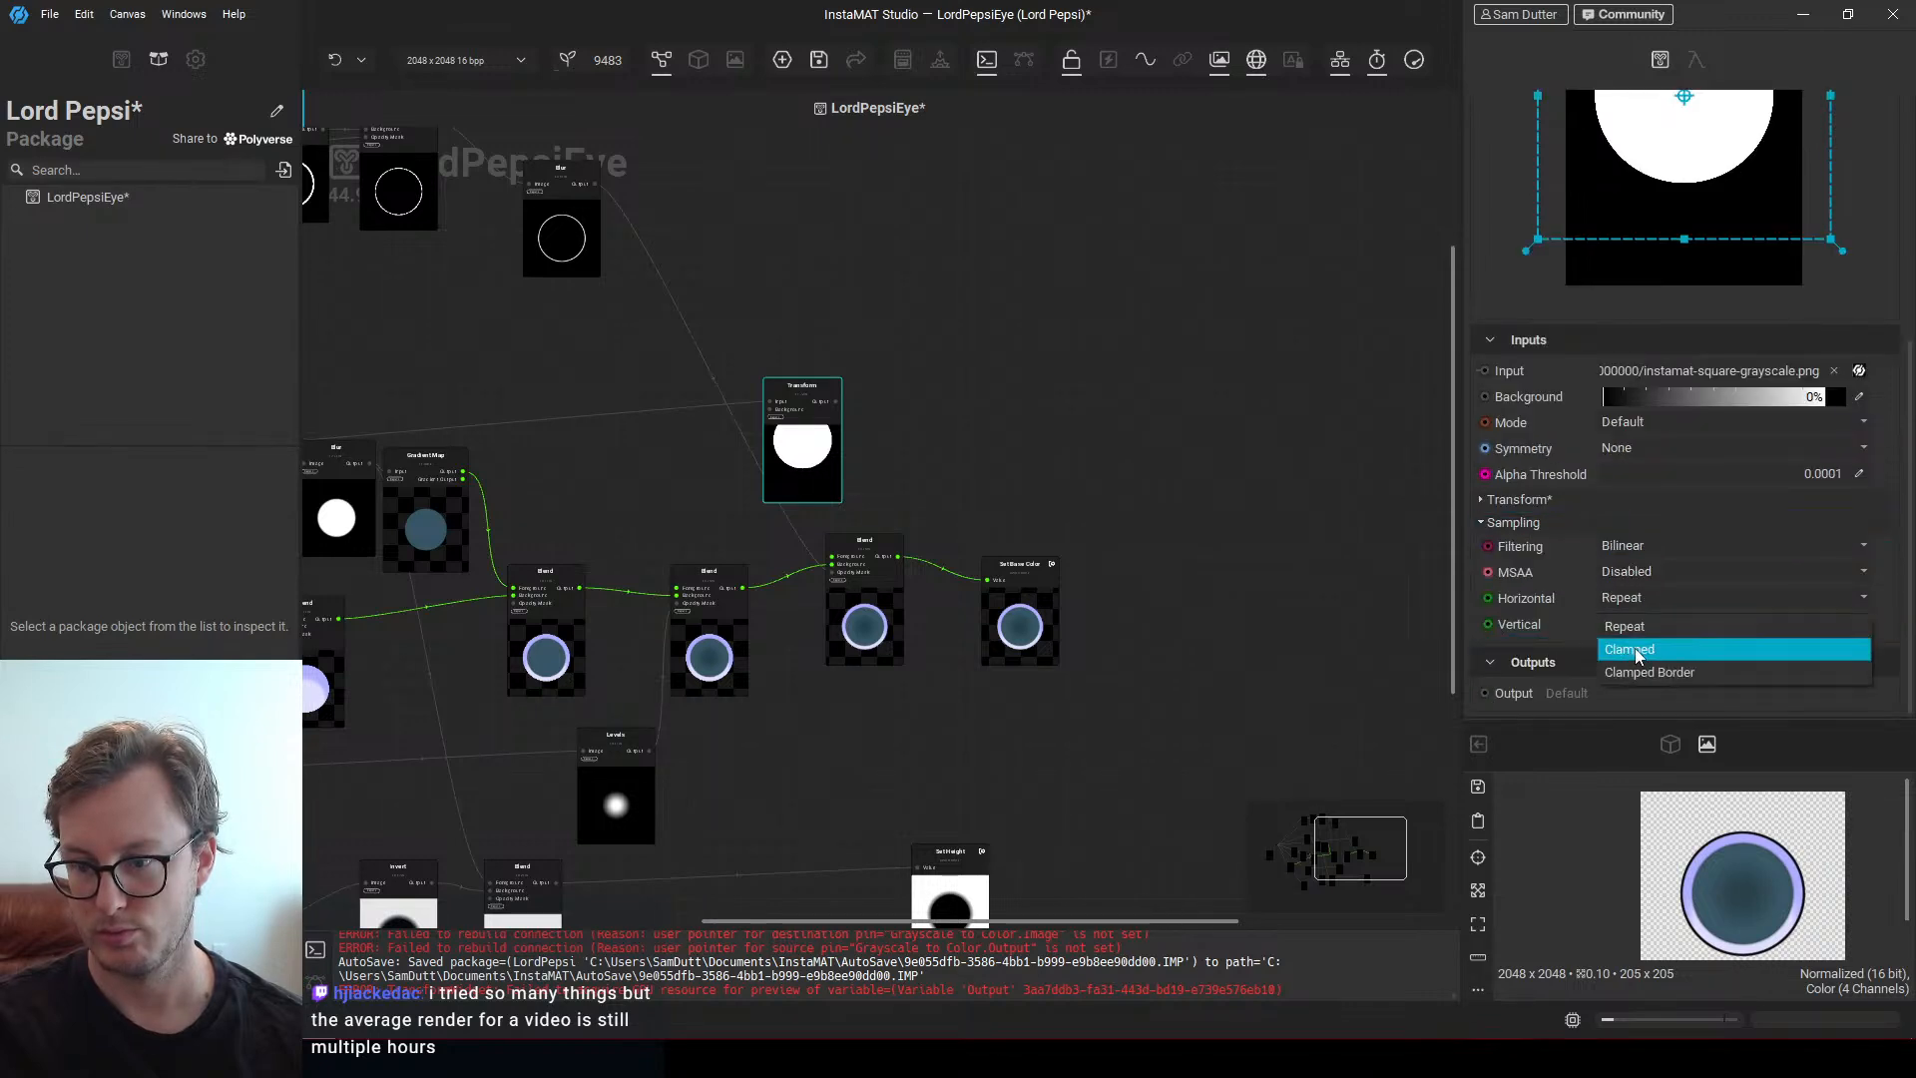
{"action": "left_click", "coordinate": [1636, 646]}
{"action": "left_click", "coordinate": [1632, 623]}
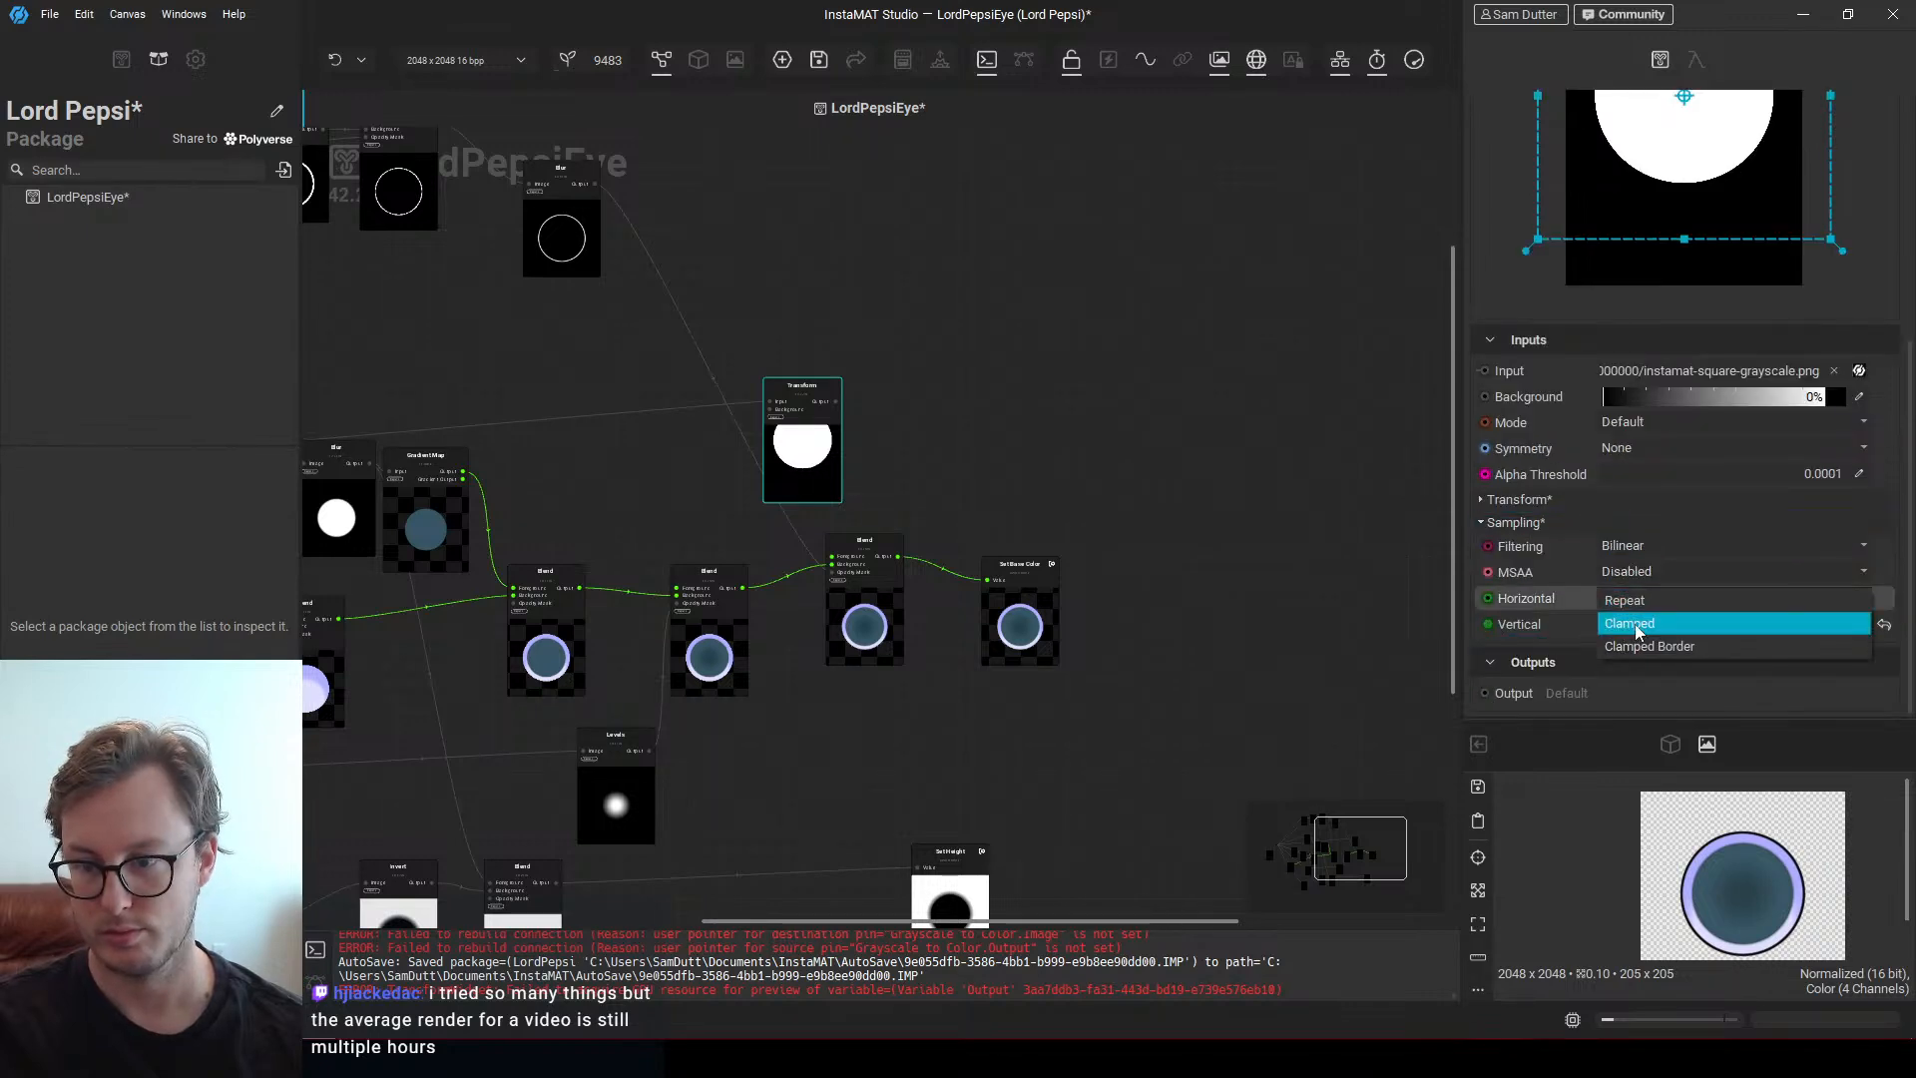
{"action": "left_click", "coordinate": [1637, 625]}
Add a Blur node fed by the new Transform output, set its intensity to 100 %, and place it closer to the Transform
{"action": "scroll", "coordinate": [756, 396], "scroll_direction": "up", "scroll_amount": 3}
{"action": "left_click_drag", "start_coordinate": [742, 401], "coordinate": [940, 444]}
{"action": "type", "text": "b"}
{"action": "key", "text": "Down"}
{"action": "key", "text": "Down"}
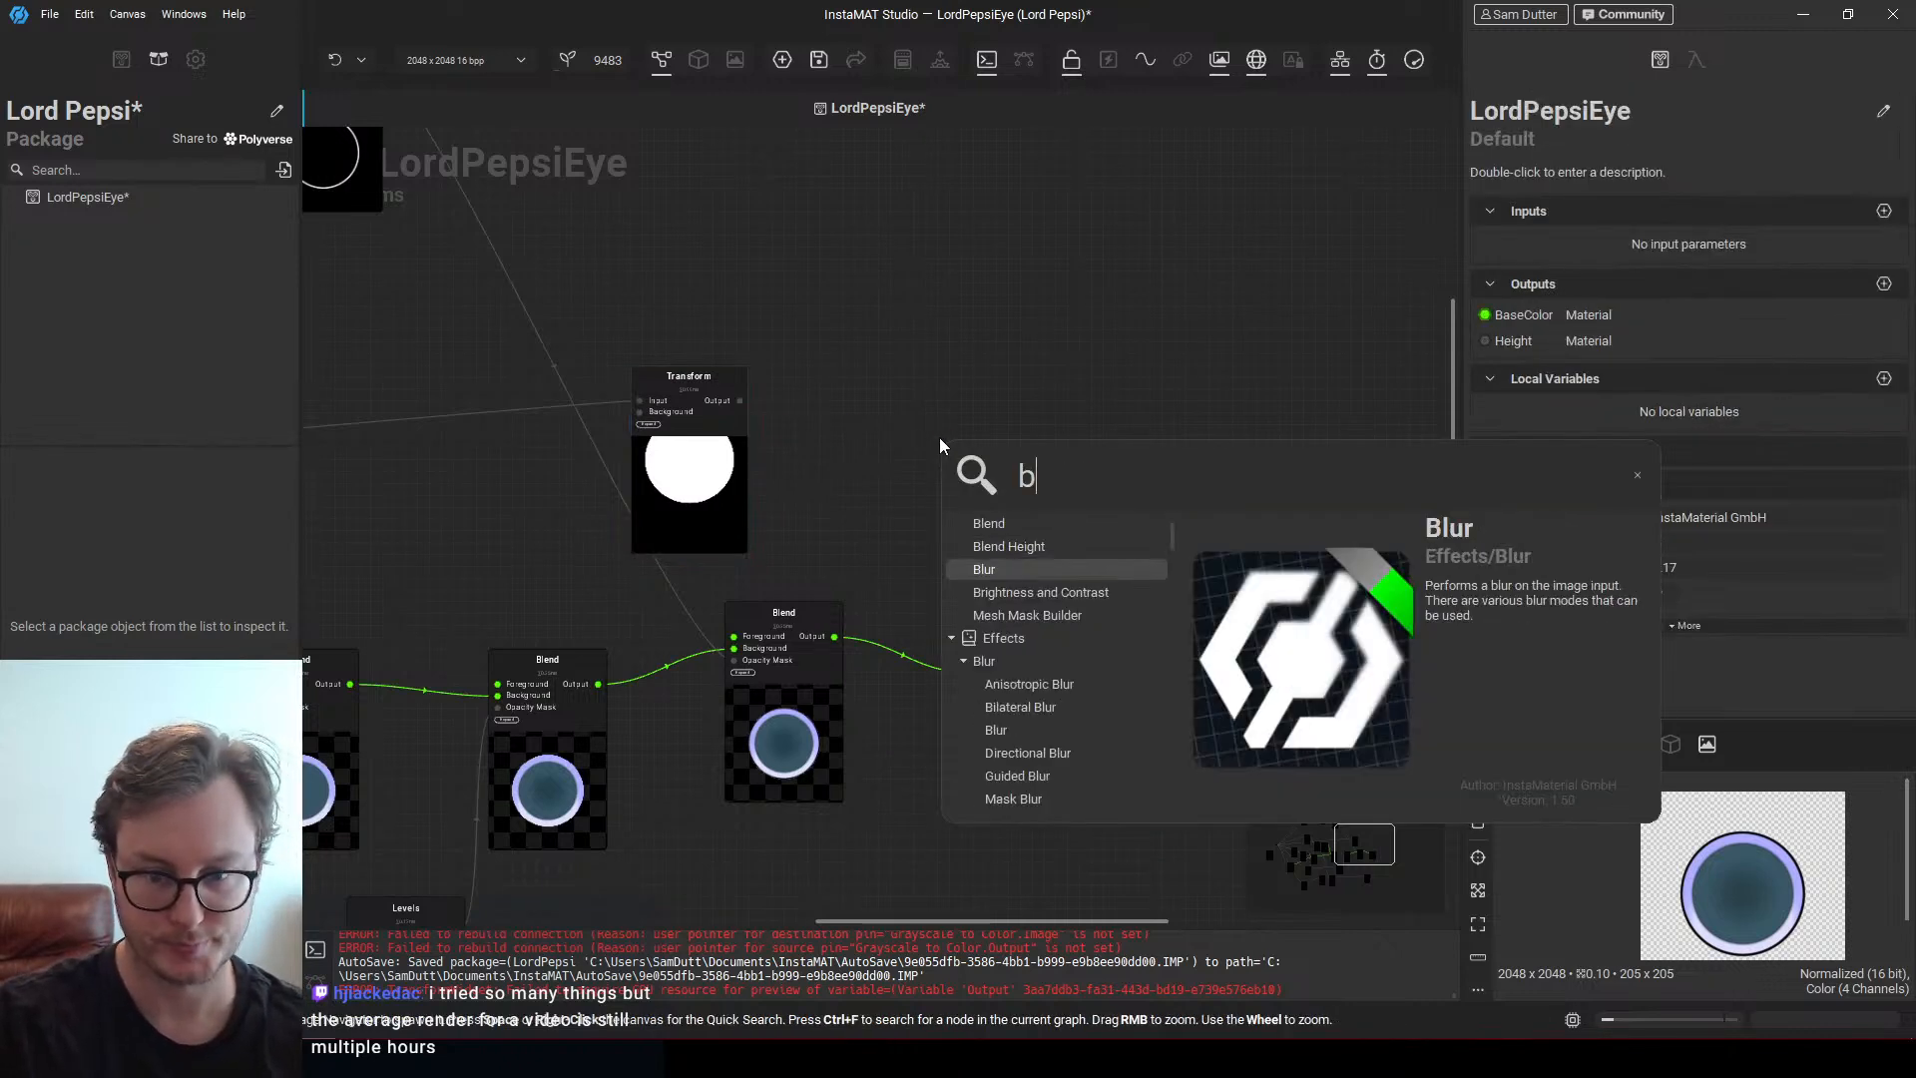
{"action": "key", "text": "Return"}
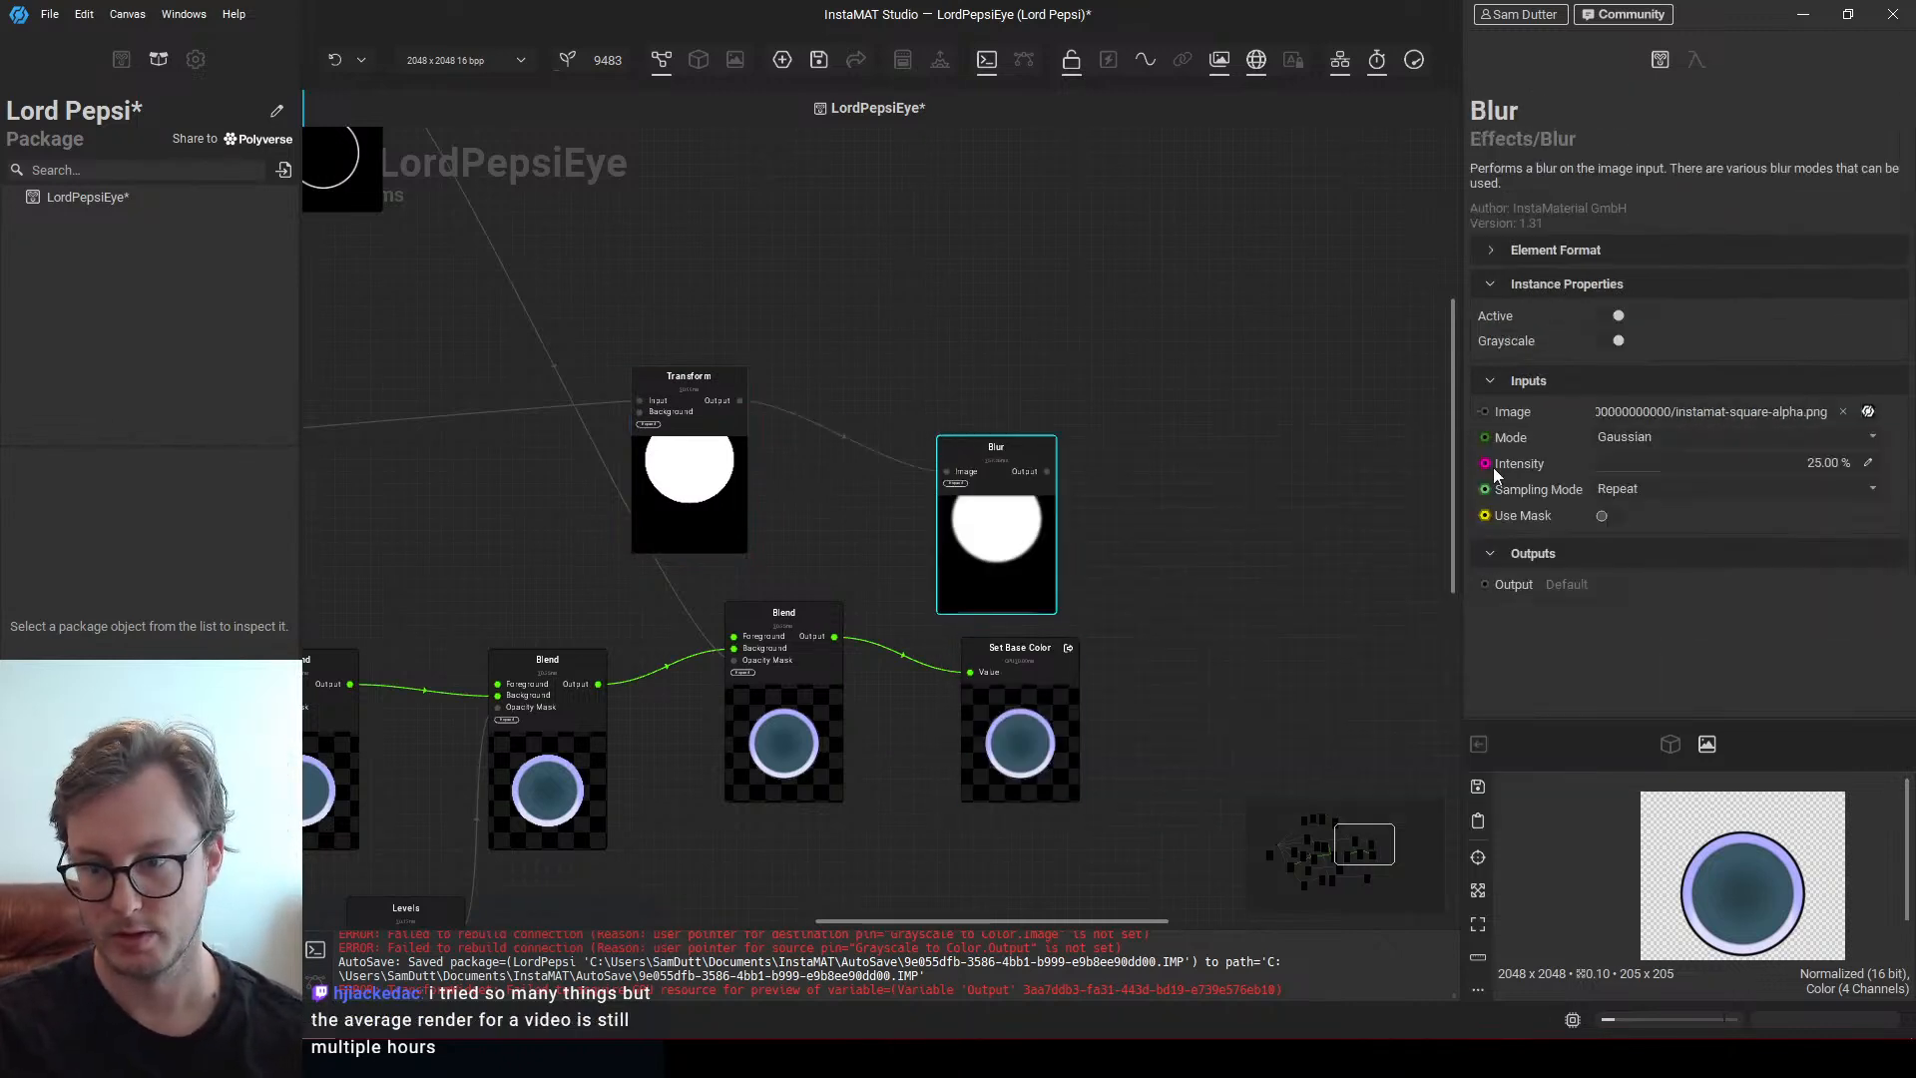
{"action": "left_click_drag", "start_coordinate": [1600, 479], "coordinate": [1689, 470]}
{"action": "left_click_drag", "start_coordinate": [973, 577], "coordinate": [937, 531]}
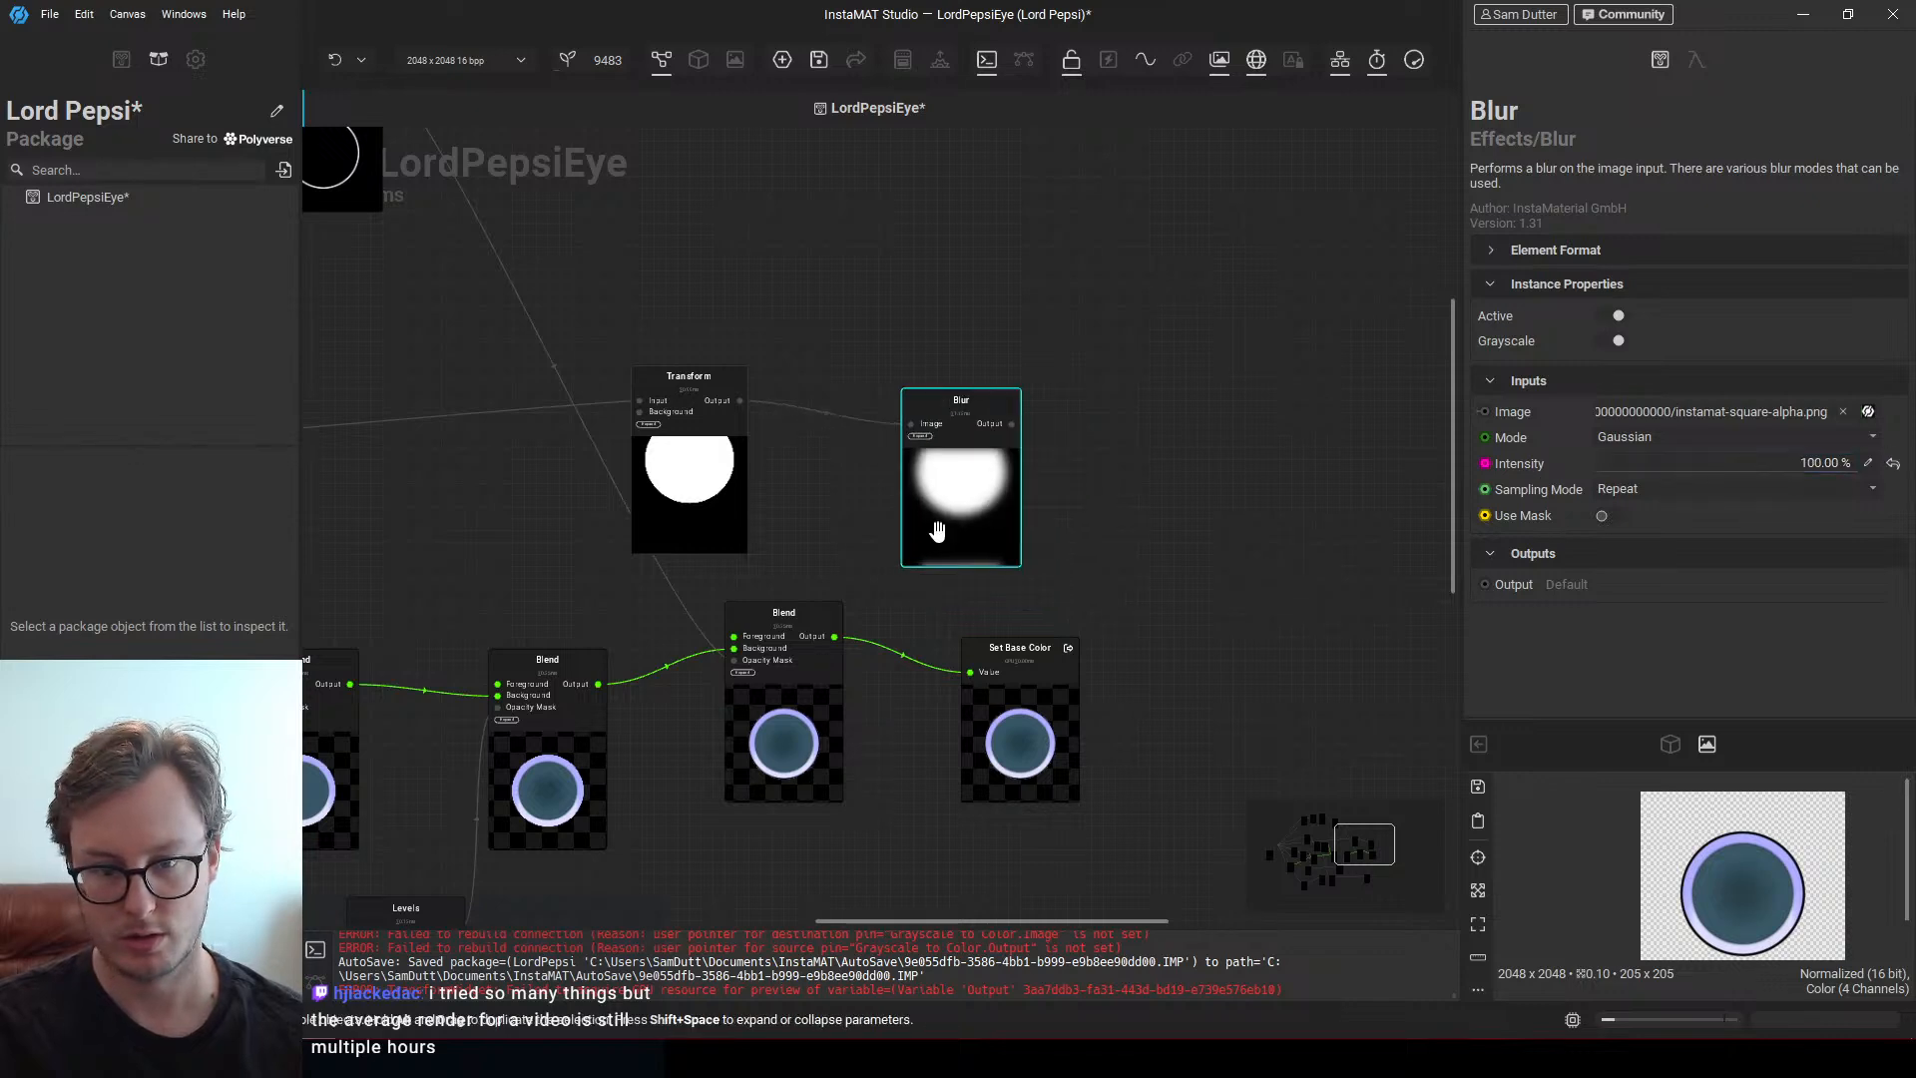
Try Clamped Border for the new Transform node's vertical and horizontal sampling, returning both to Clamped
{"action": "scroll", "coordinate": [901, 524], "scroll_direction": "up", "scroll_amount": 2}
{"action": "left_click", "coordinate": [668, 529]}
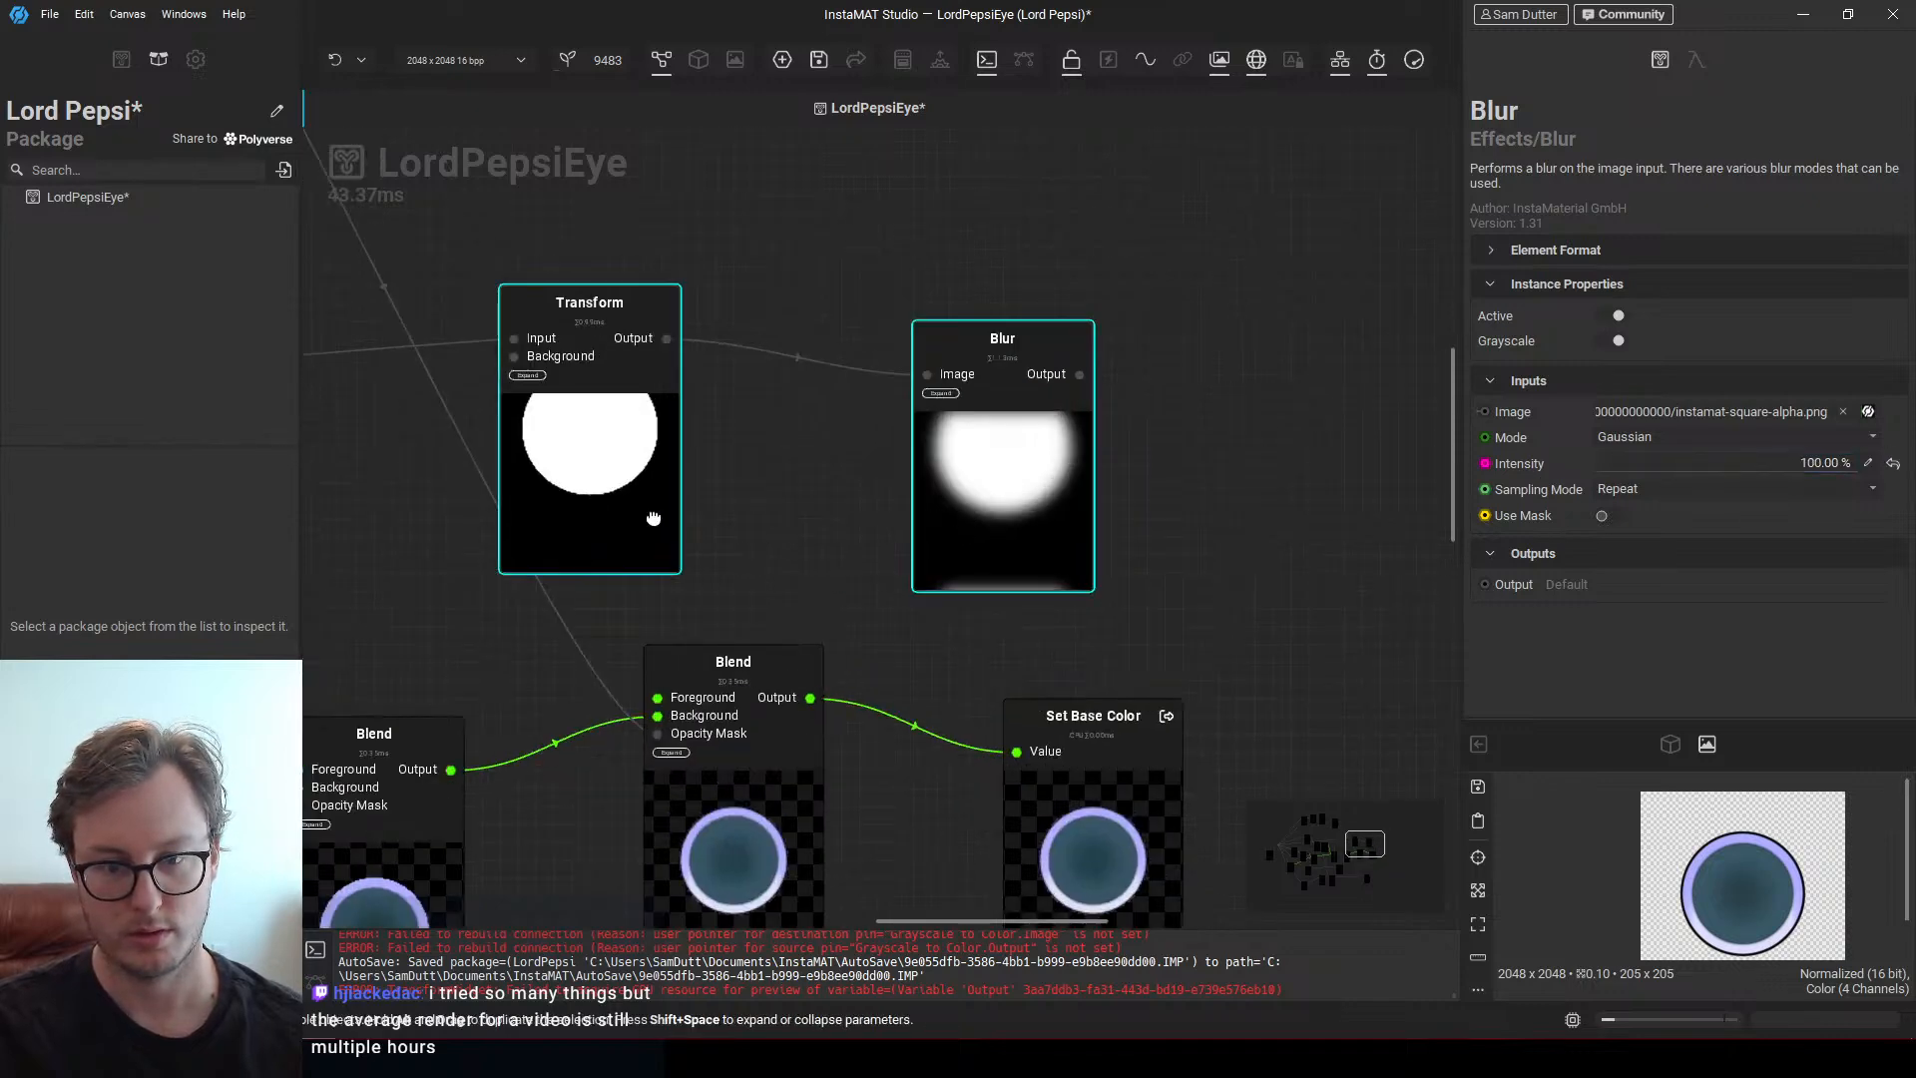
{"action": "scroll", "coordinate": [1686, 609], "scroll_direction": "down", "scroll_amount": 4}
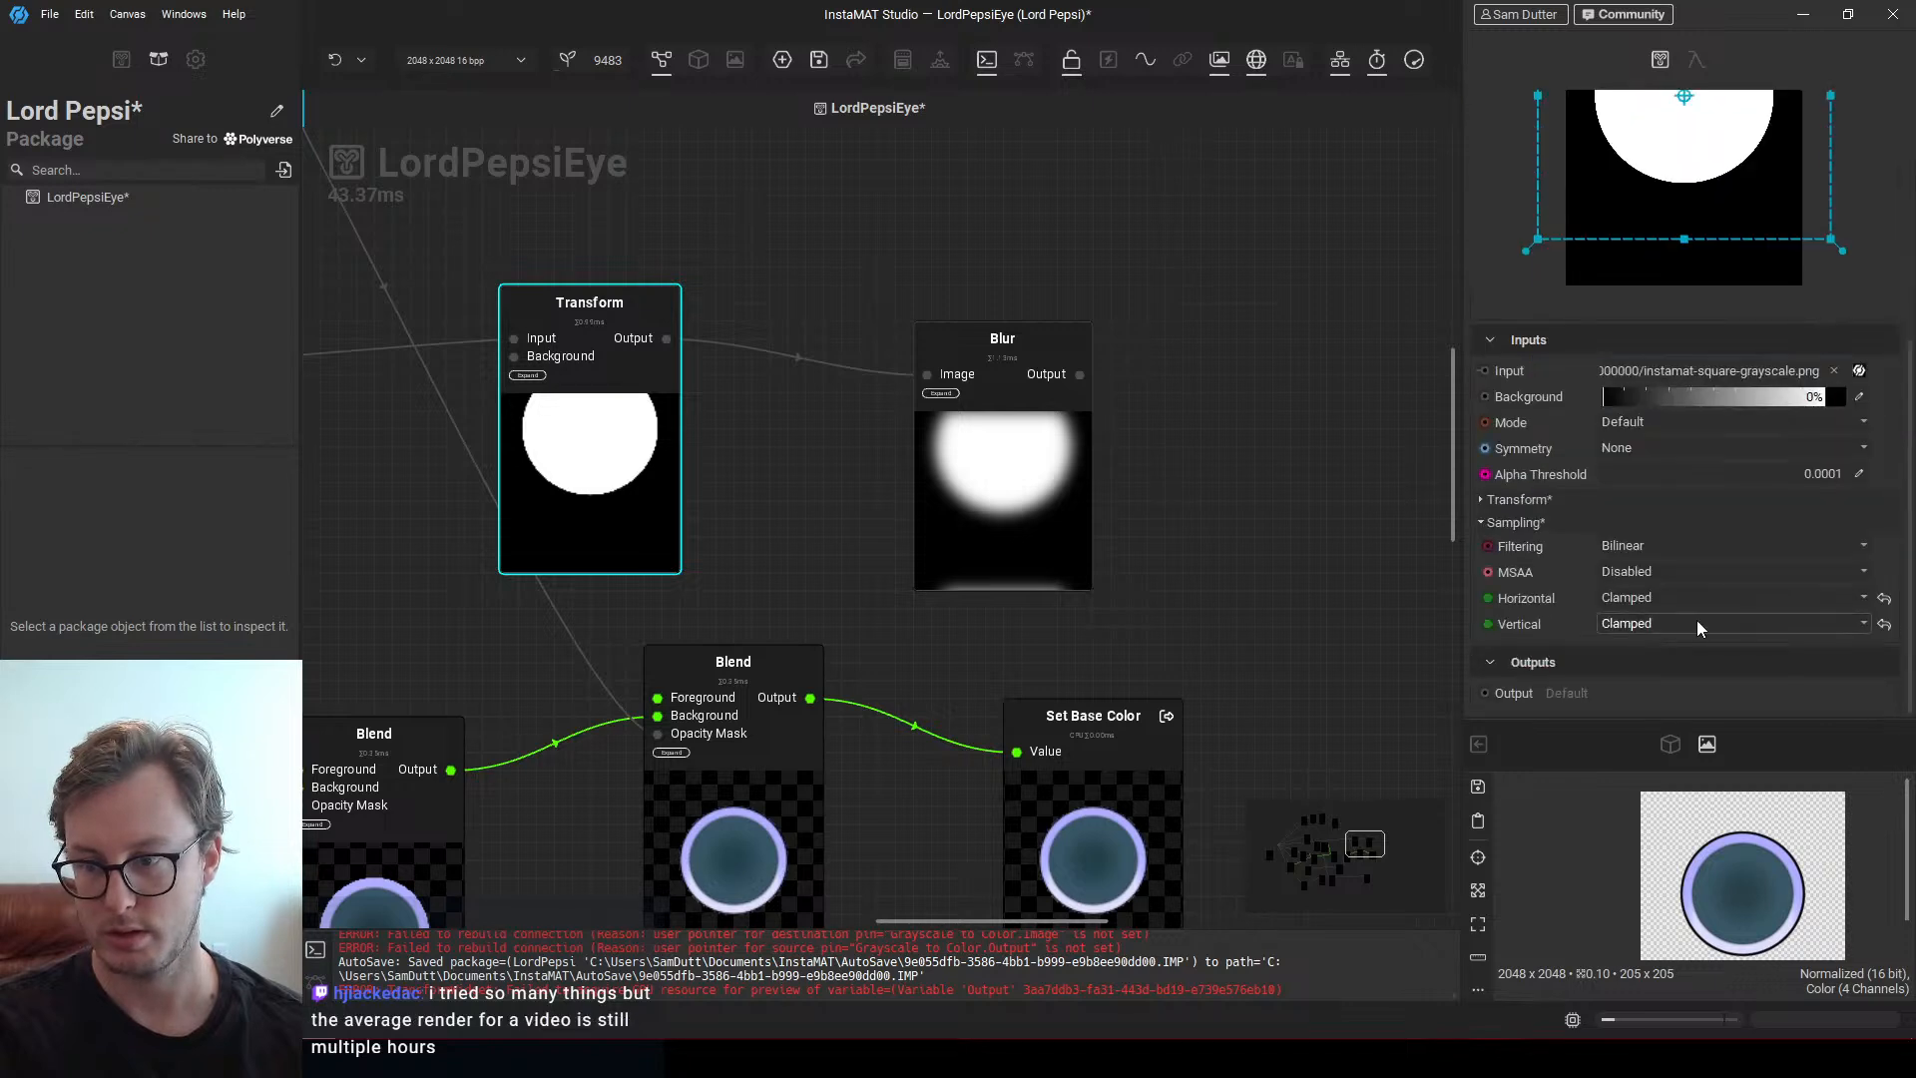
{"action": "left_click", "coordinate": [1697, 621]}
{"action": "left_click", "coordinate": [1649, 647]}
{"action": "left_click", "coordinate": [1635, 626]}
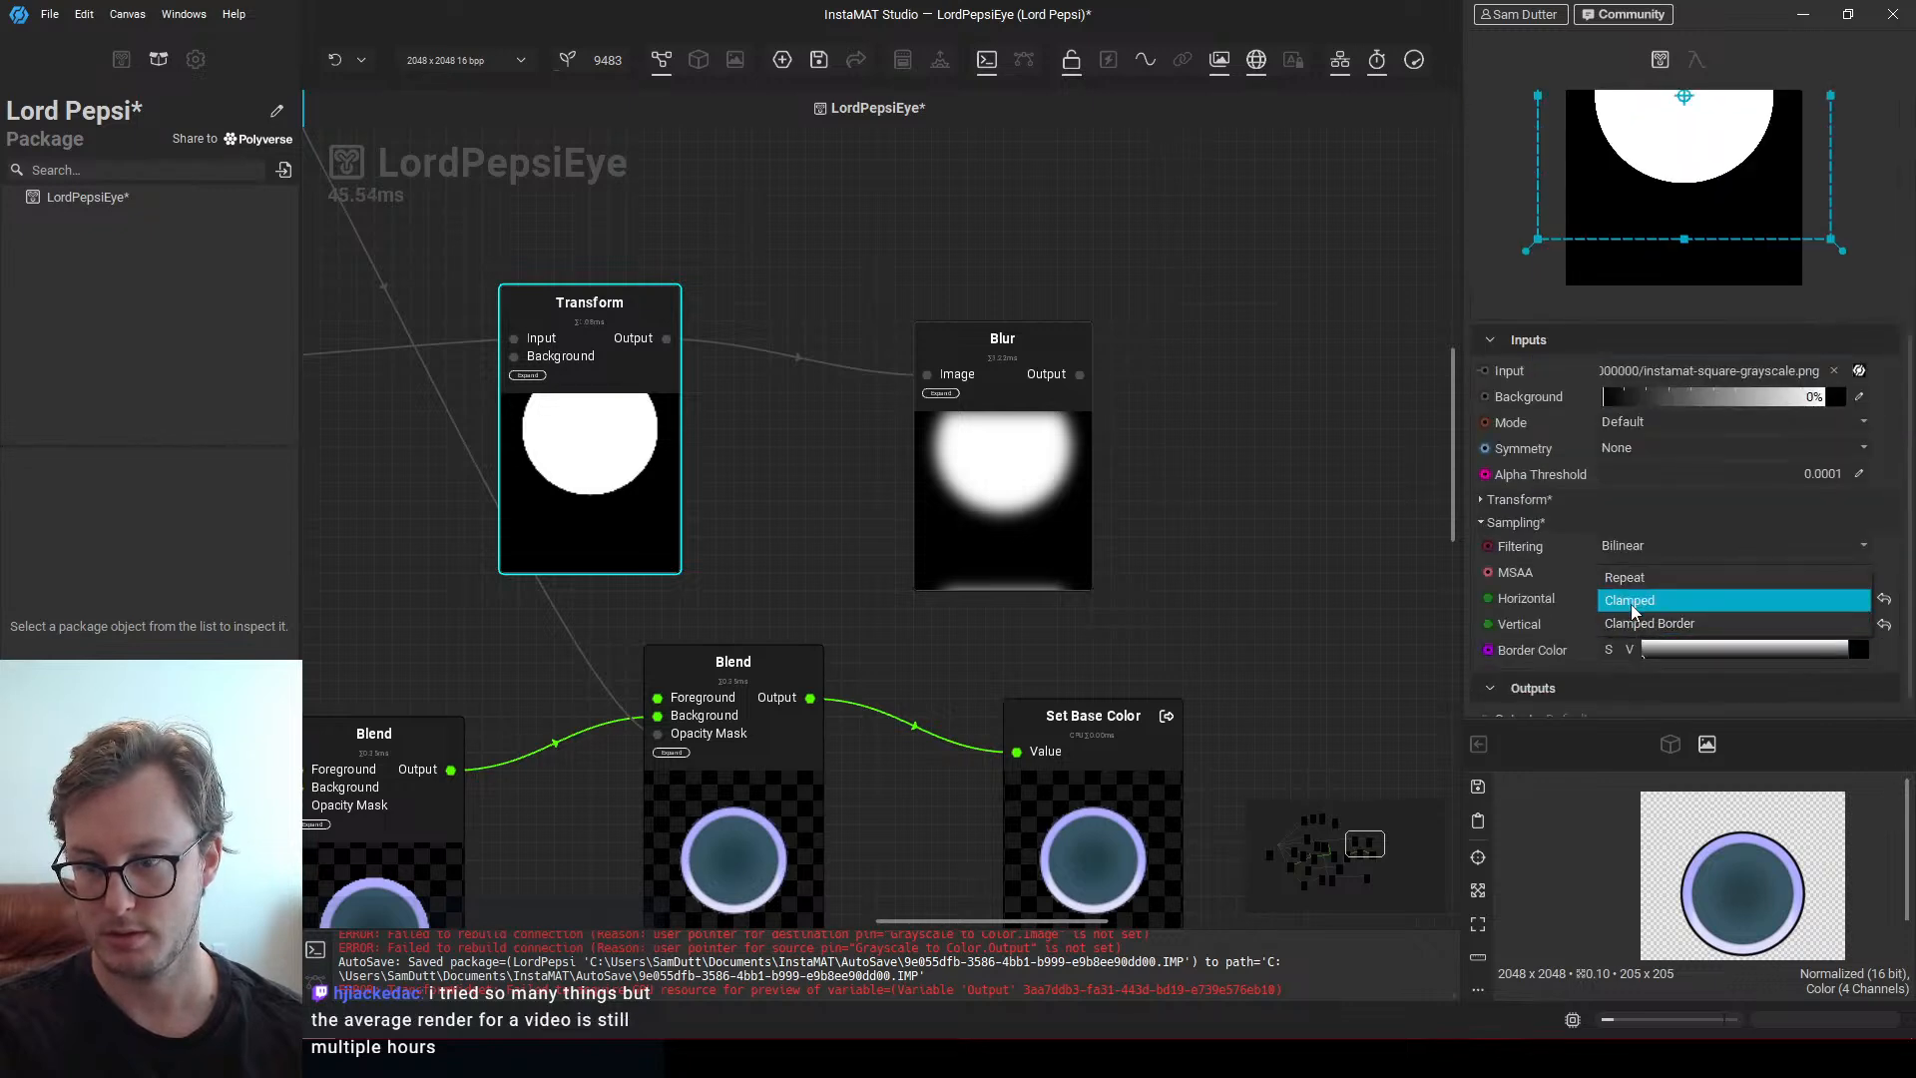
{"action": "left_click", "coordinate": [1632, 625]}
{"action": "left_click", "coordinate": [1635, 599]}
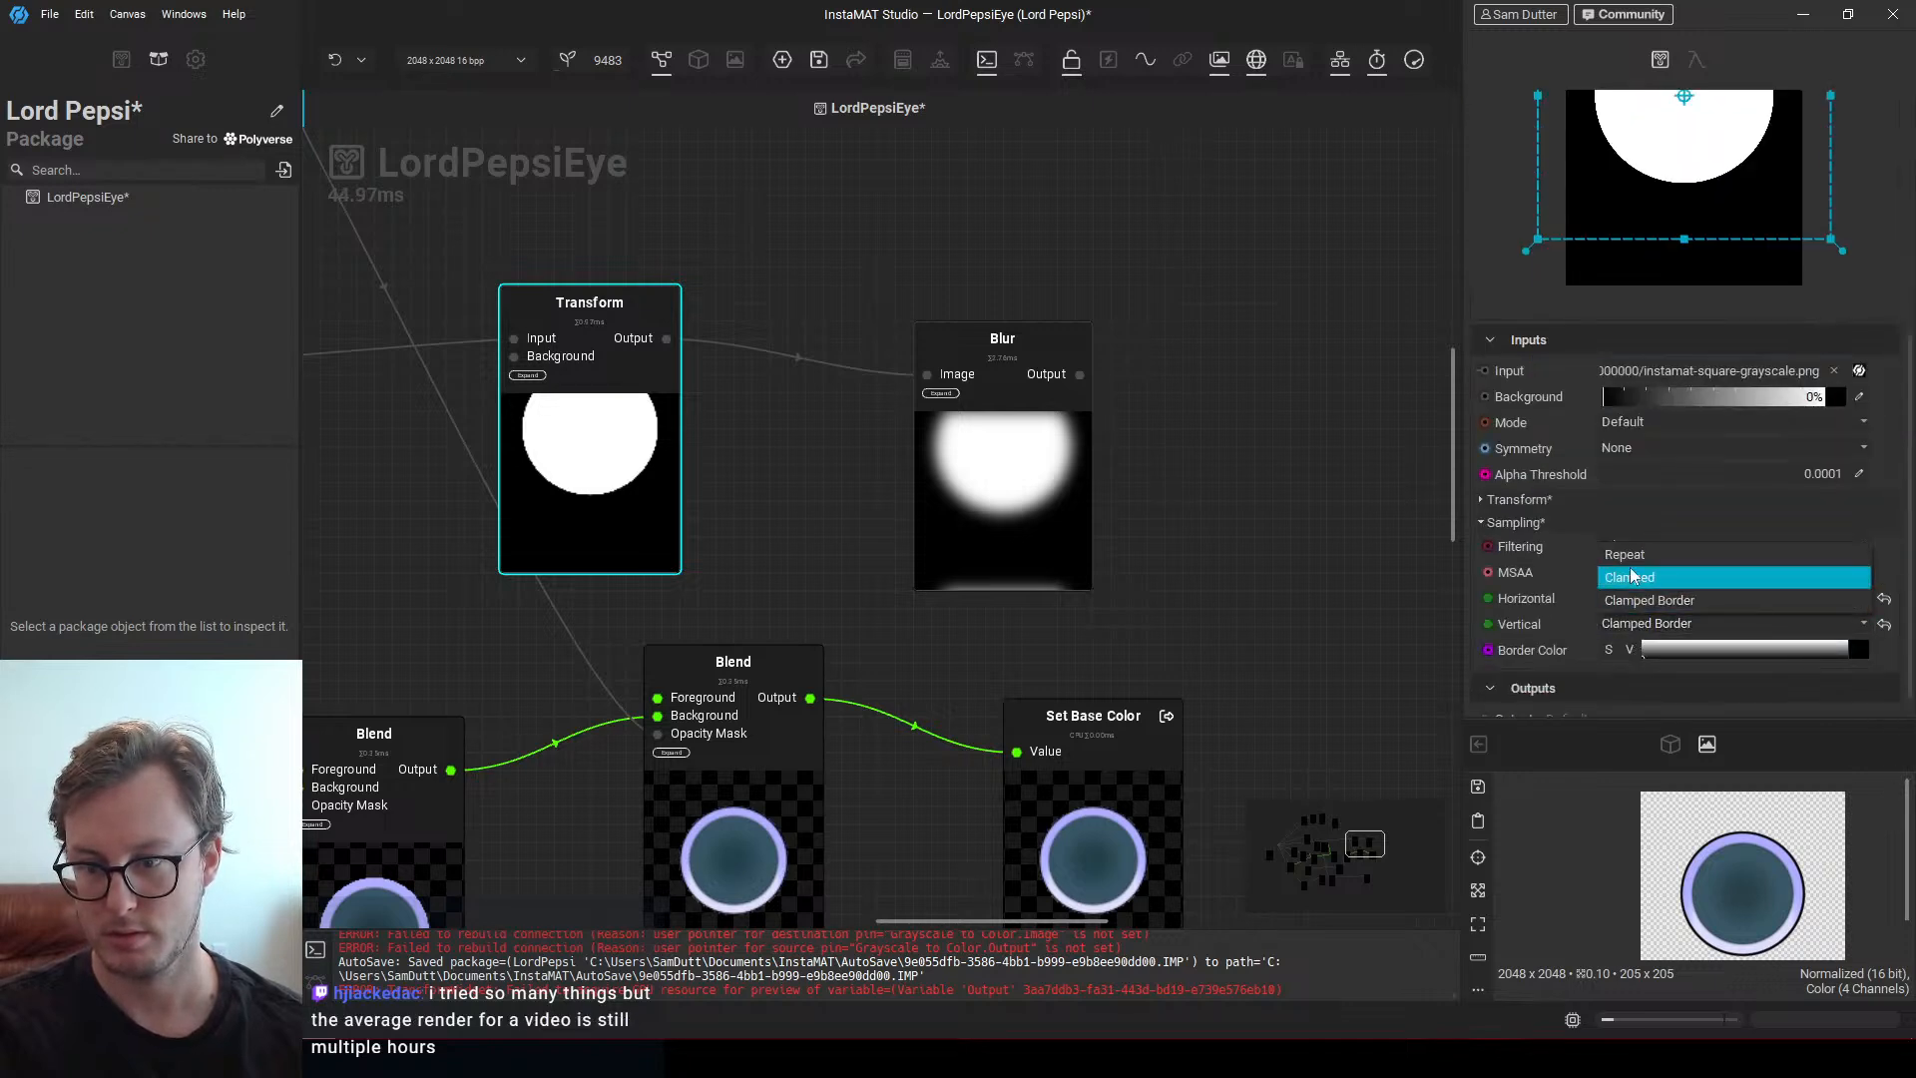
{"action": "left_click", "coordinate": [1646, 599]}
{"action": "left_click", "coordinate": [1651, 622]}
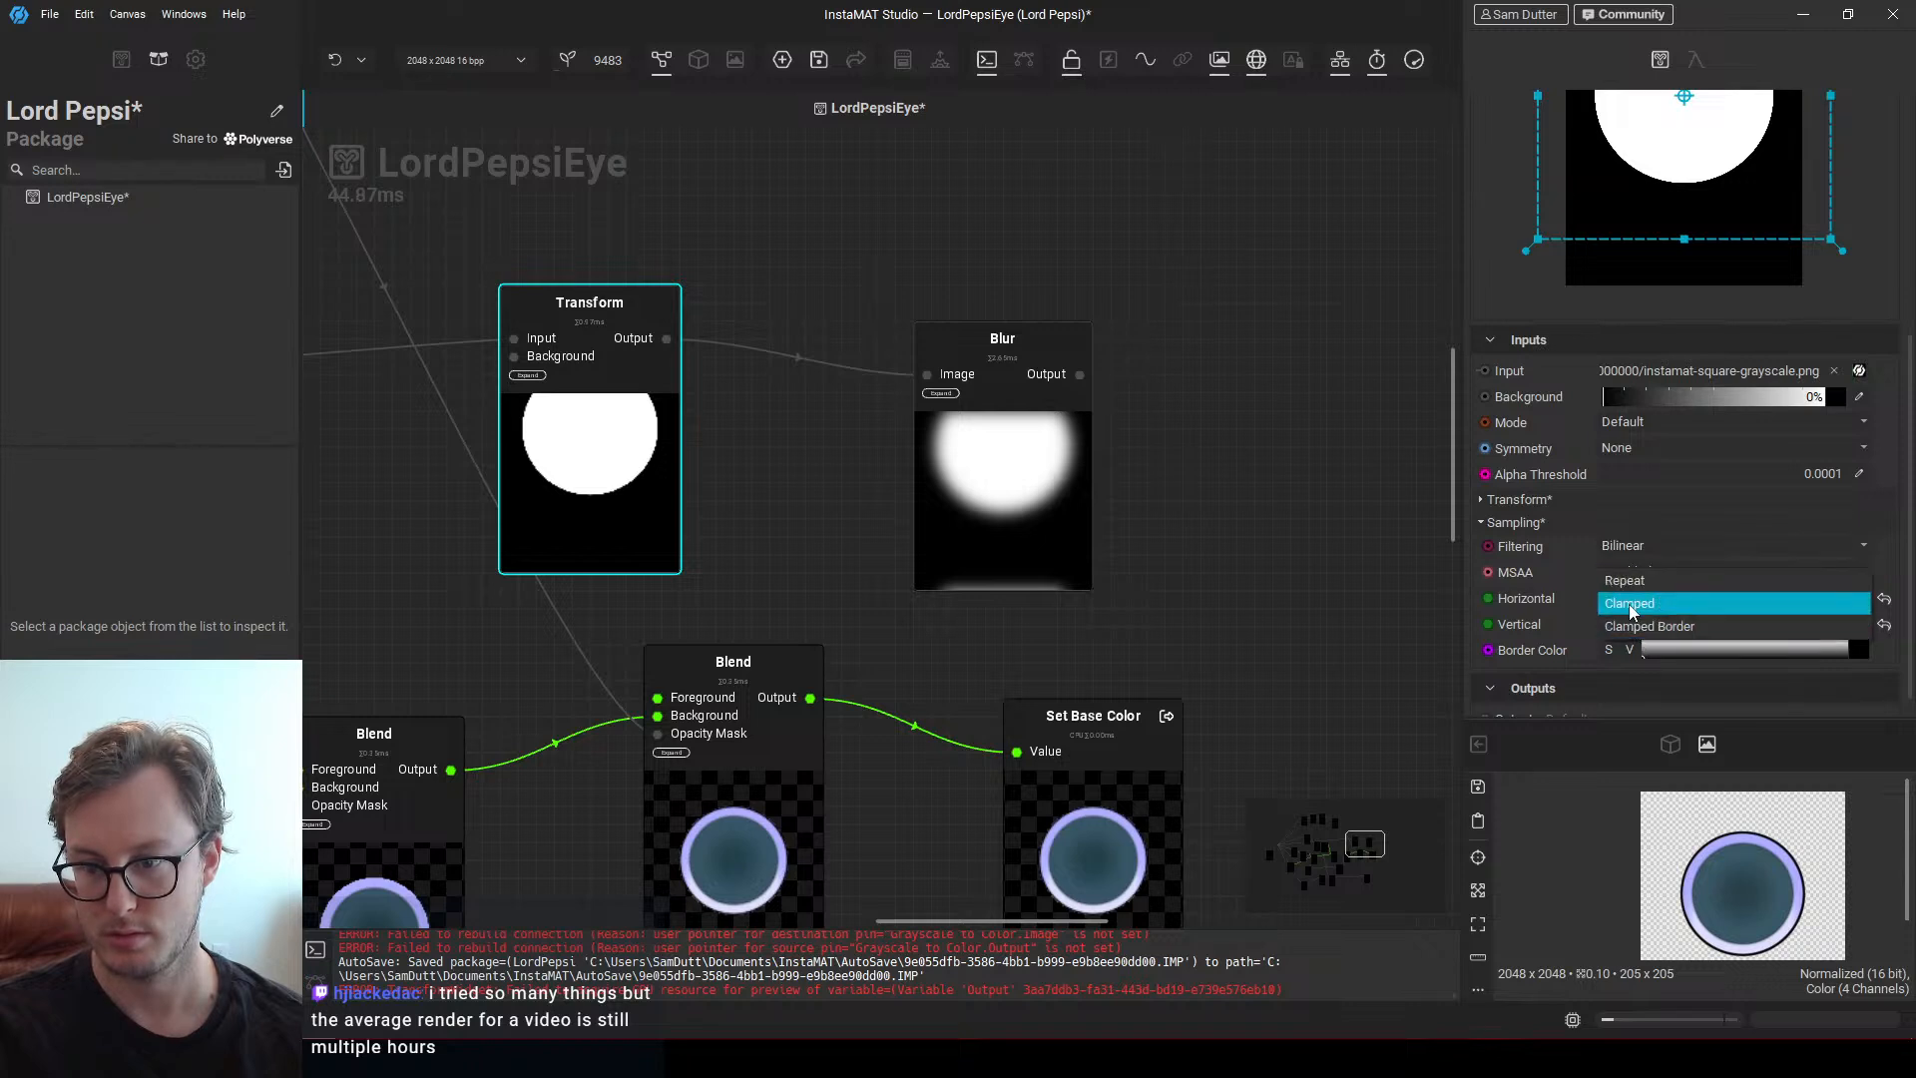
{"action": "left_click", "coordinate": [1634, 605]}
Move the new Blur node ahead of the Transform node and connect the Blur output to the Transform input
{"action": "left_click", "coordinate": [987, 519]}
{"action": "middle_click_drag", "start_coordinate": [989, 519], "coordinate": [1172, 589]}
{"action": "middle_click_drag", "start_coordinate": [853, 524], "coordinate": [904, 518]}
{"action": "left_click_drag", "start_coordinate": [858, 502], "coordinate": [1022, 487]}
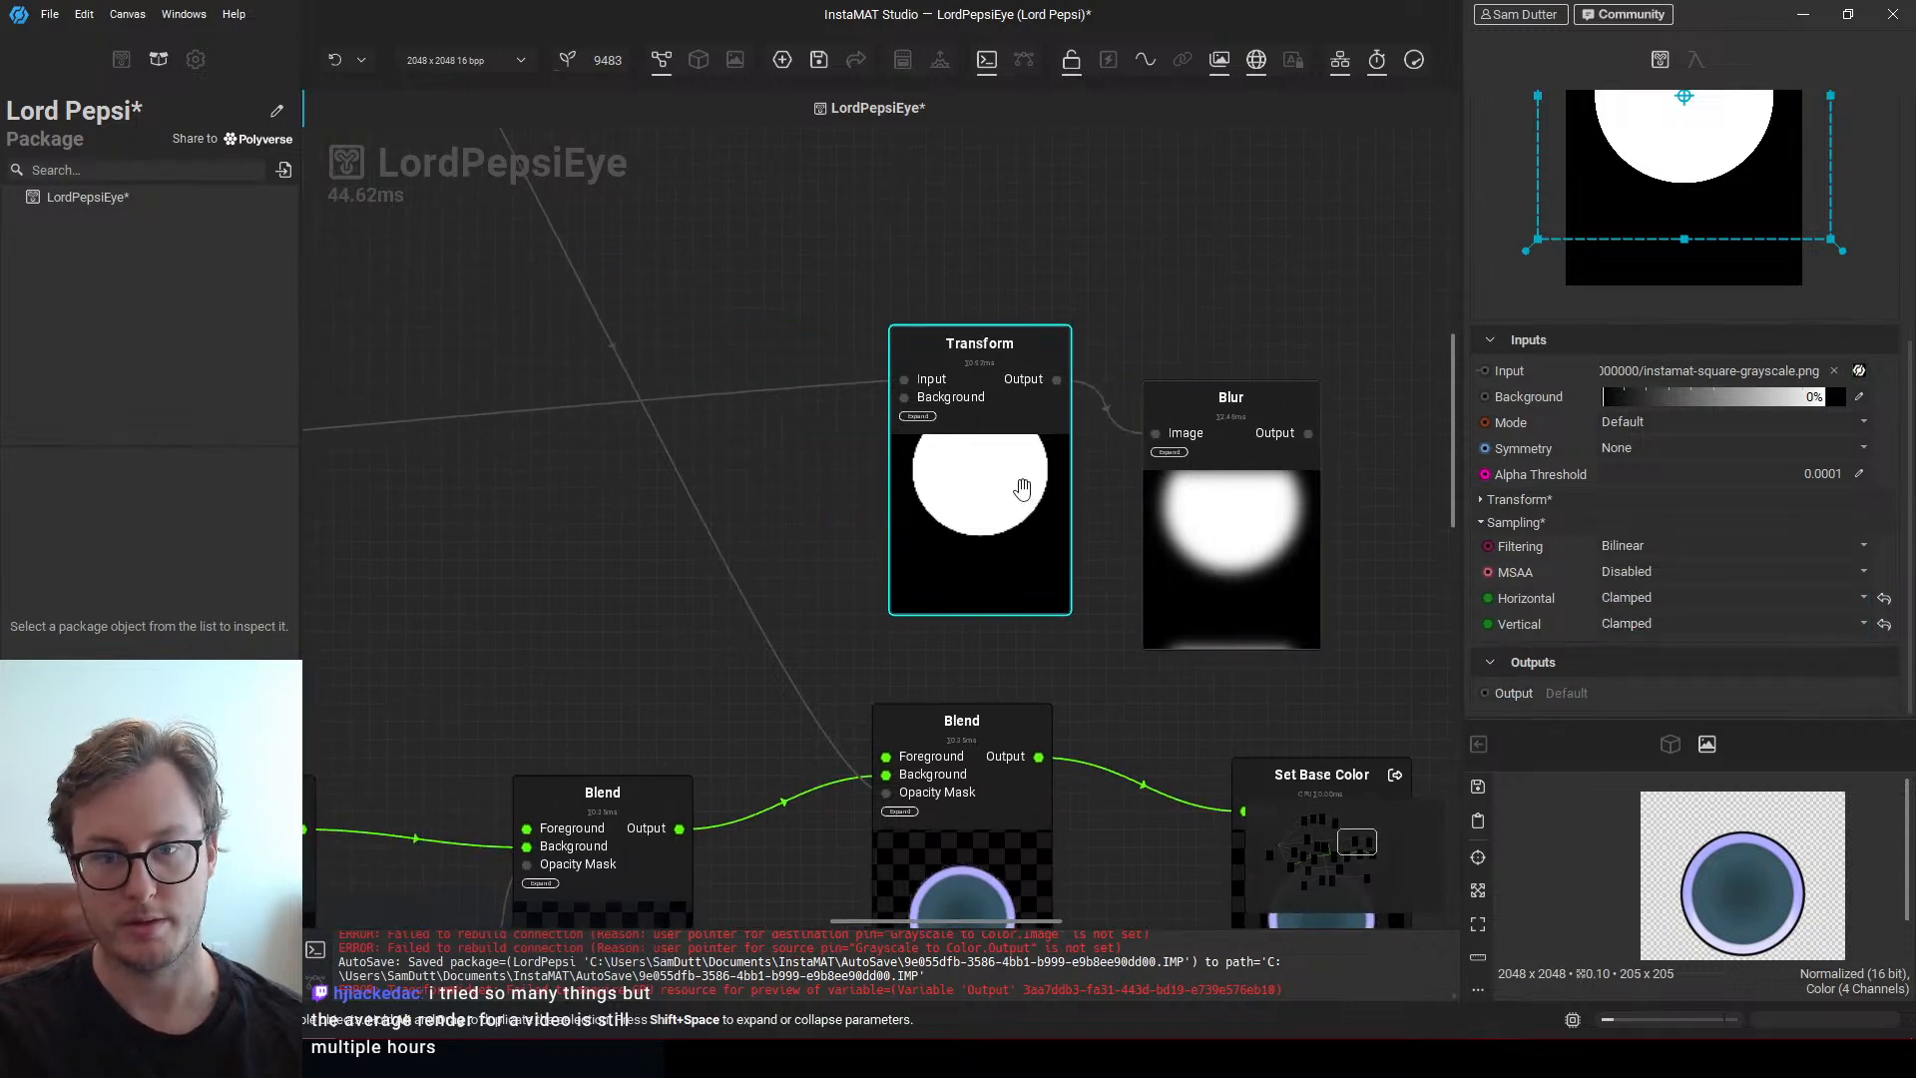
{"action": "left_click_drag", "start_coordinate": [1280, 569], "coordinate": [738, 471]}
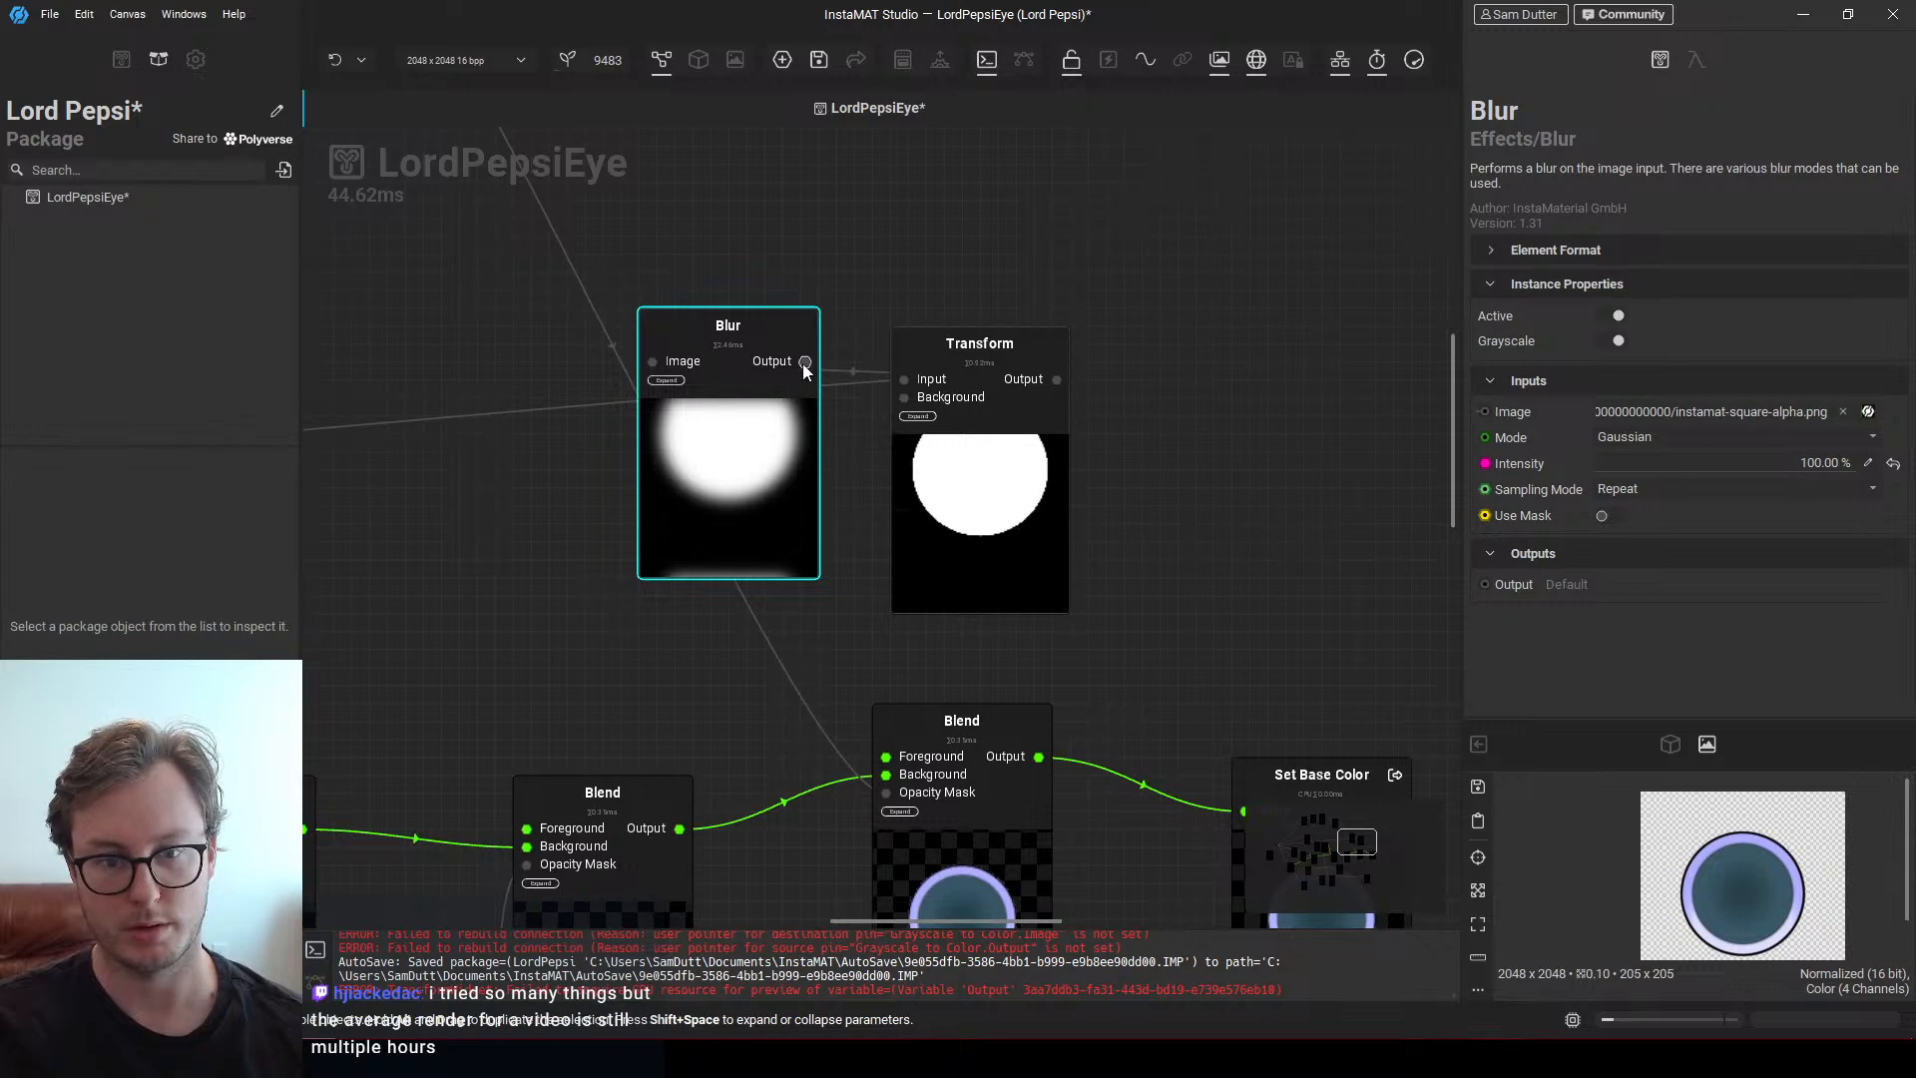
{"action": "left_click_drag", "start_coordinate": [802, 363], "coordinate": [895, 380]}
{"action": "middle_click_drag", "start_coordinate": [866, 471], "coordinate": [990, 494]}
{"action": "scroll", "coordinate": [735, 513], "scroll_direction": "down", "scroll_amount": 5}
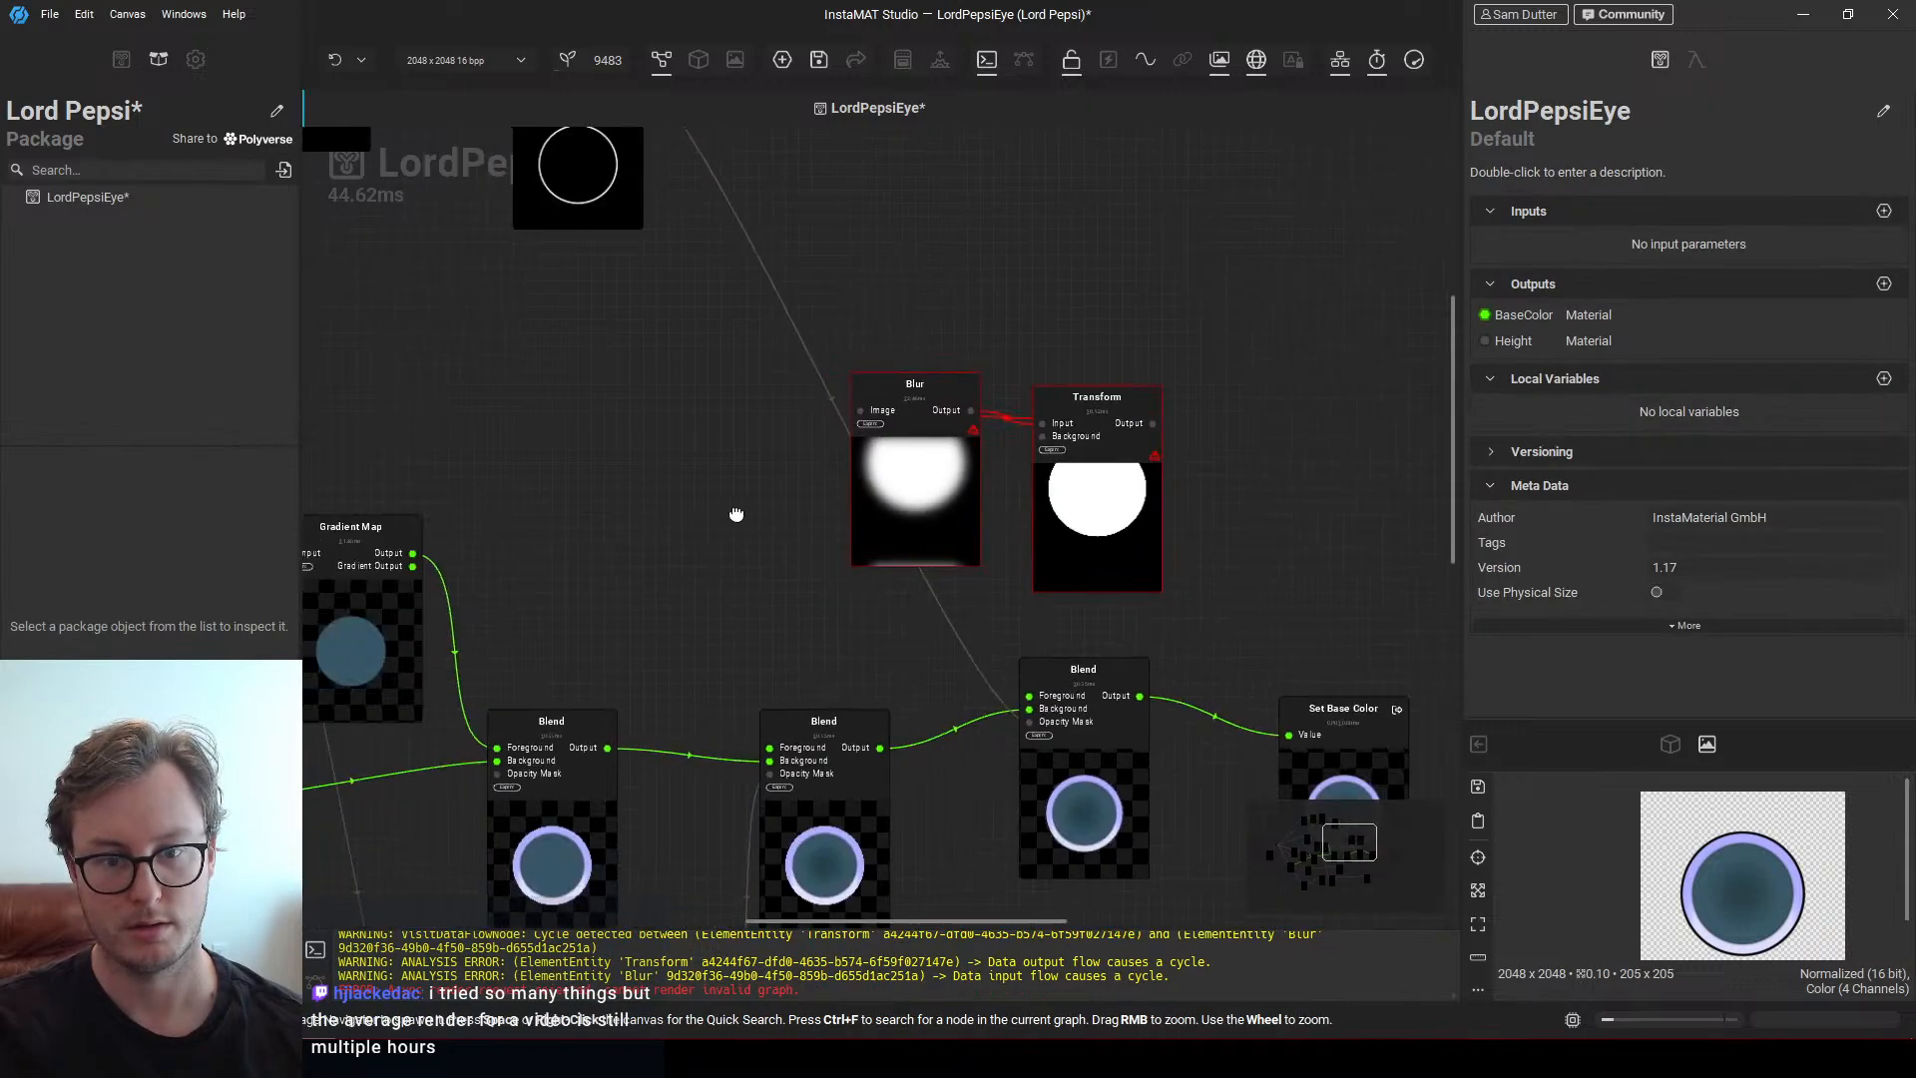
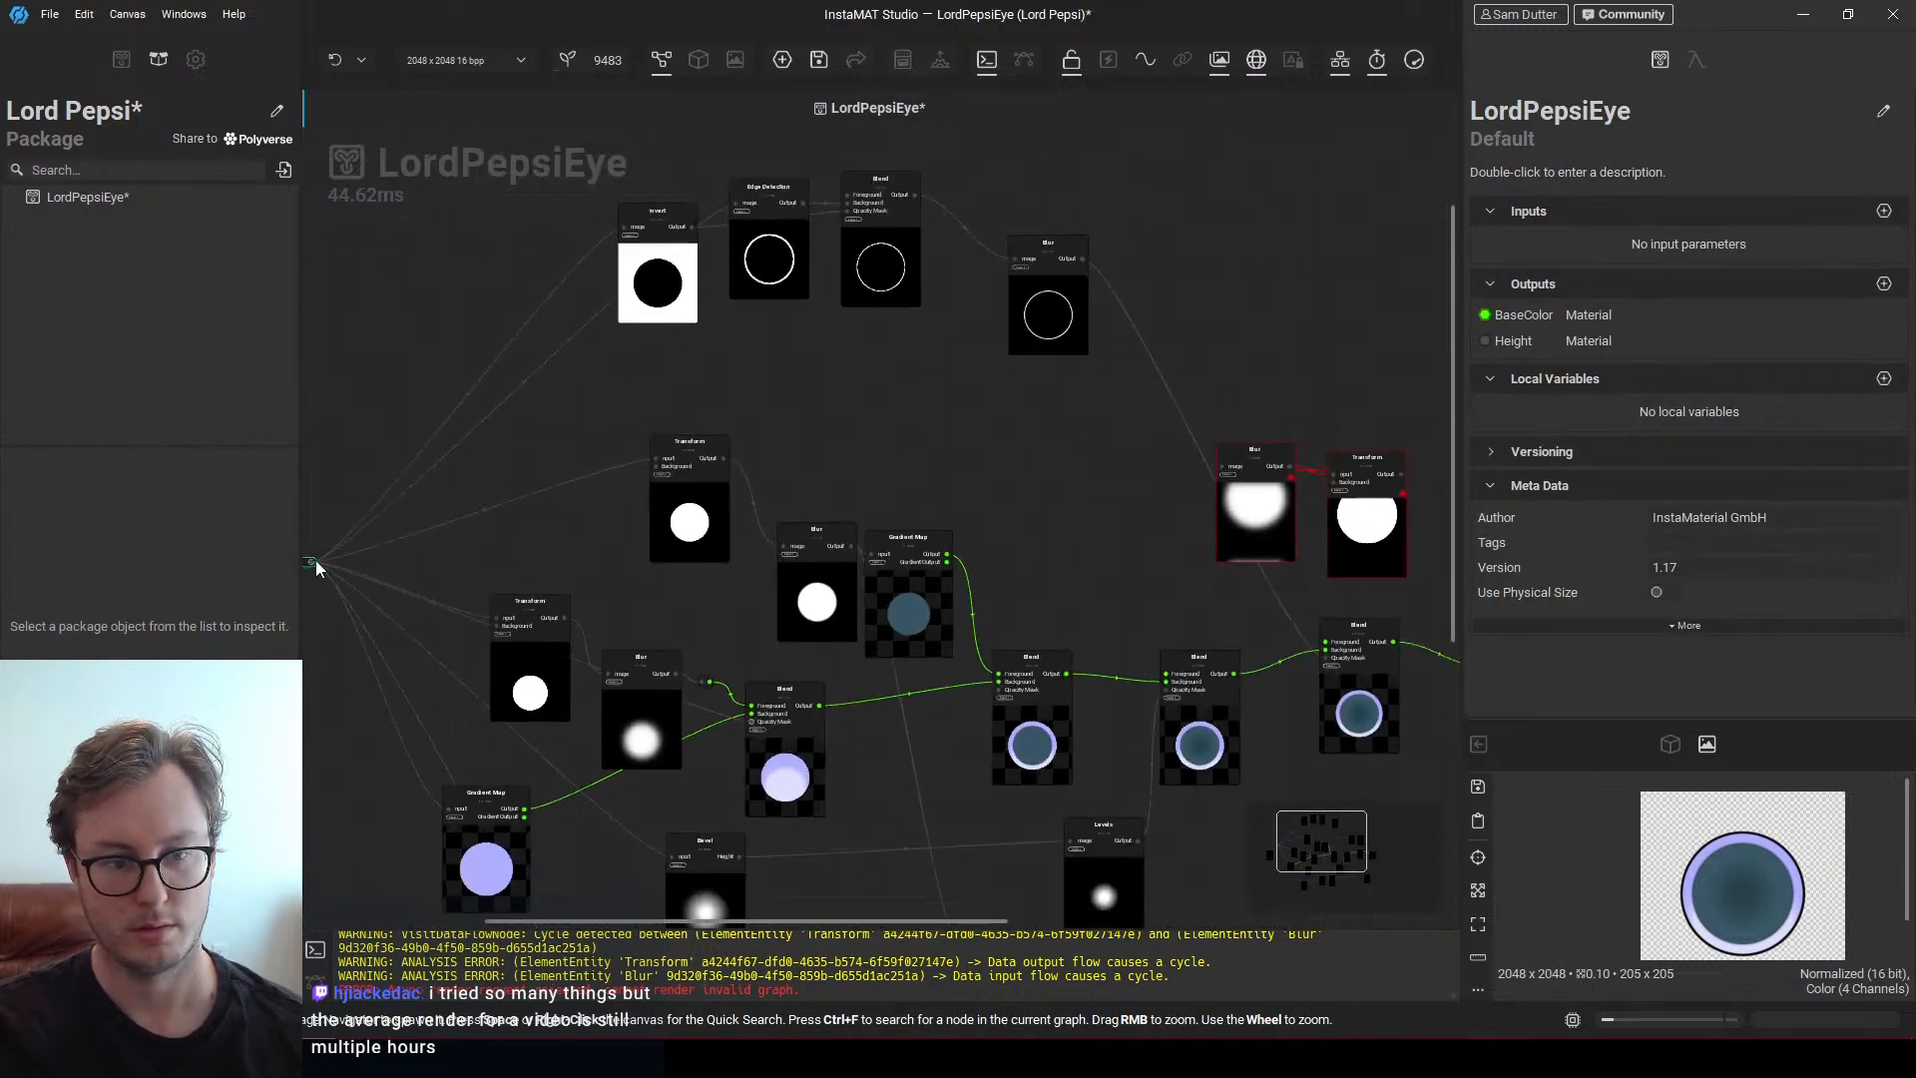
Feed the shared circle output into the new Blur node's Image input and select the Transform node
{"action": "left_click_drag", "start_coordinate": [312, 562], "coordinate": [1223, 467]}
{"action": "middle_click_drag", "start_coordinate": [1065, 535], "coordinate": [710, 554]}
{"action": "scroll", "coordinate": [969, 542], "scroll_direction": "up", "scroll_amount": 5}
{"action": "scroll", "coordinate": [968, 539], "scroll_direction": "down", "scroll_amount": 4}
{"action": "left_click", "coordinate": [878, 421]}
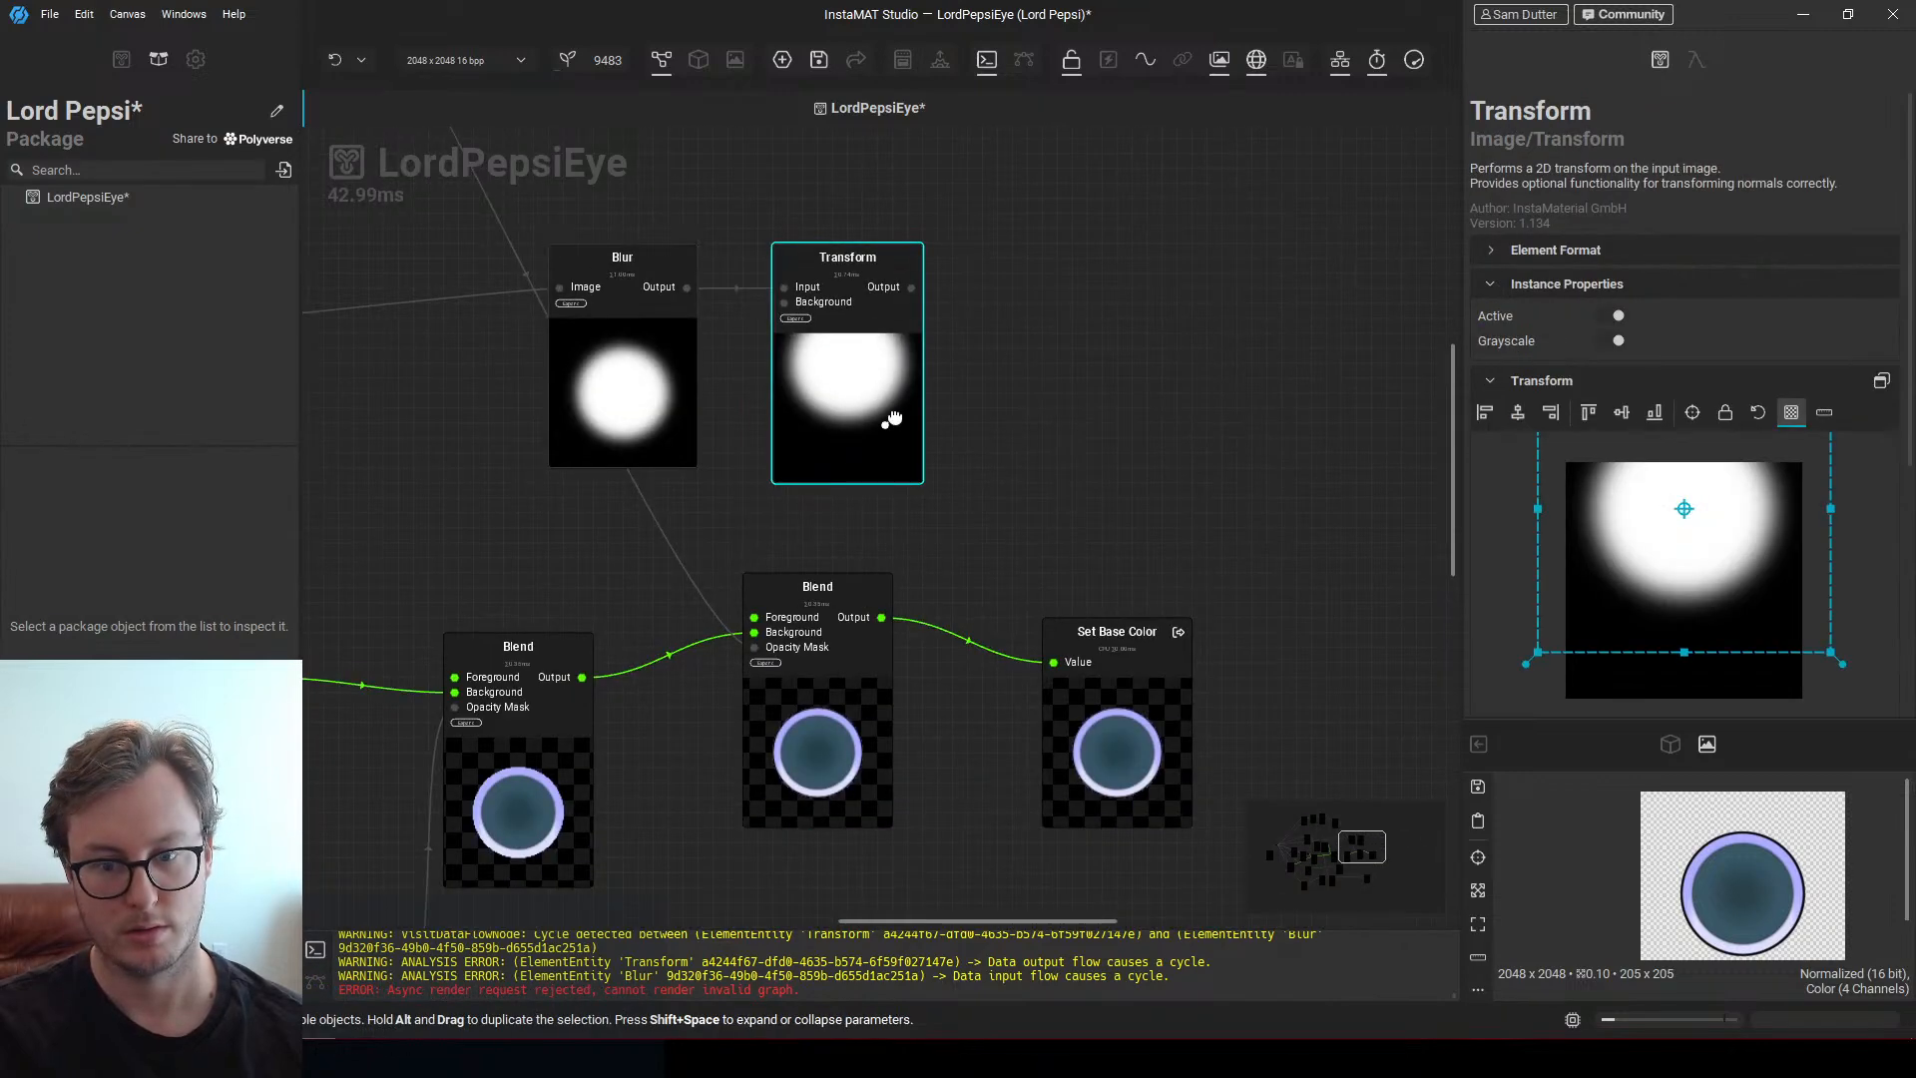
Shift Set Base Color away from the final Blend node and add a new Blend node in the gap between them
{"action": "left_click_drag", "start_coordinate": [1094, 721], "coordinate": [1291, 692]}
{"action": "scroll", "coordinate": [1138, 653], "scroll_direction": "down", "scroll_amount": 4}
{"action": "scroll", "coordinate": [973, 654], "scroll_direction": "up", "scroll_amount": 3}
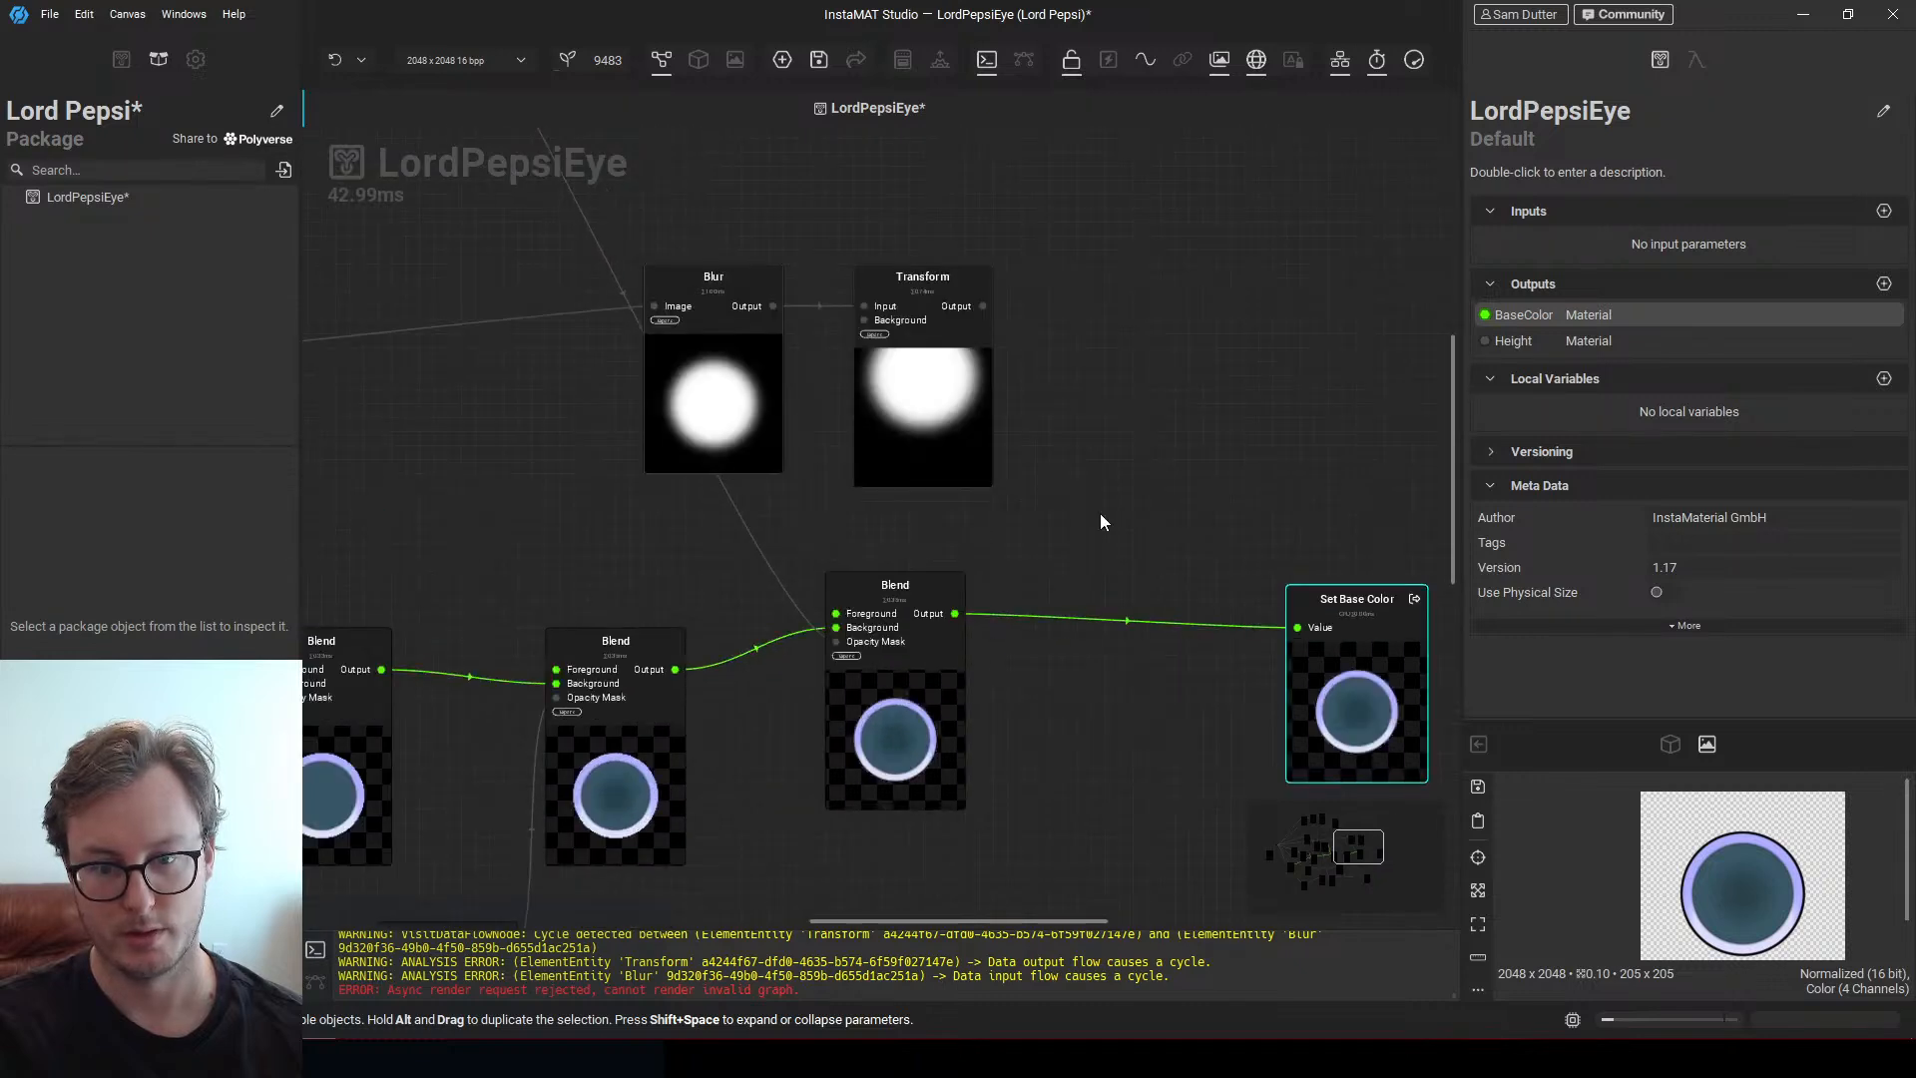
{"action": "key", "text": "space"}
{"action": "left_click", "coordinate": [989, 760]}
{"action": "left_click_drag", "start_coordinate": [924, 762], "coordinate": [1181, 712]}
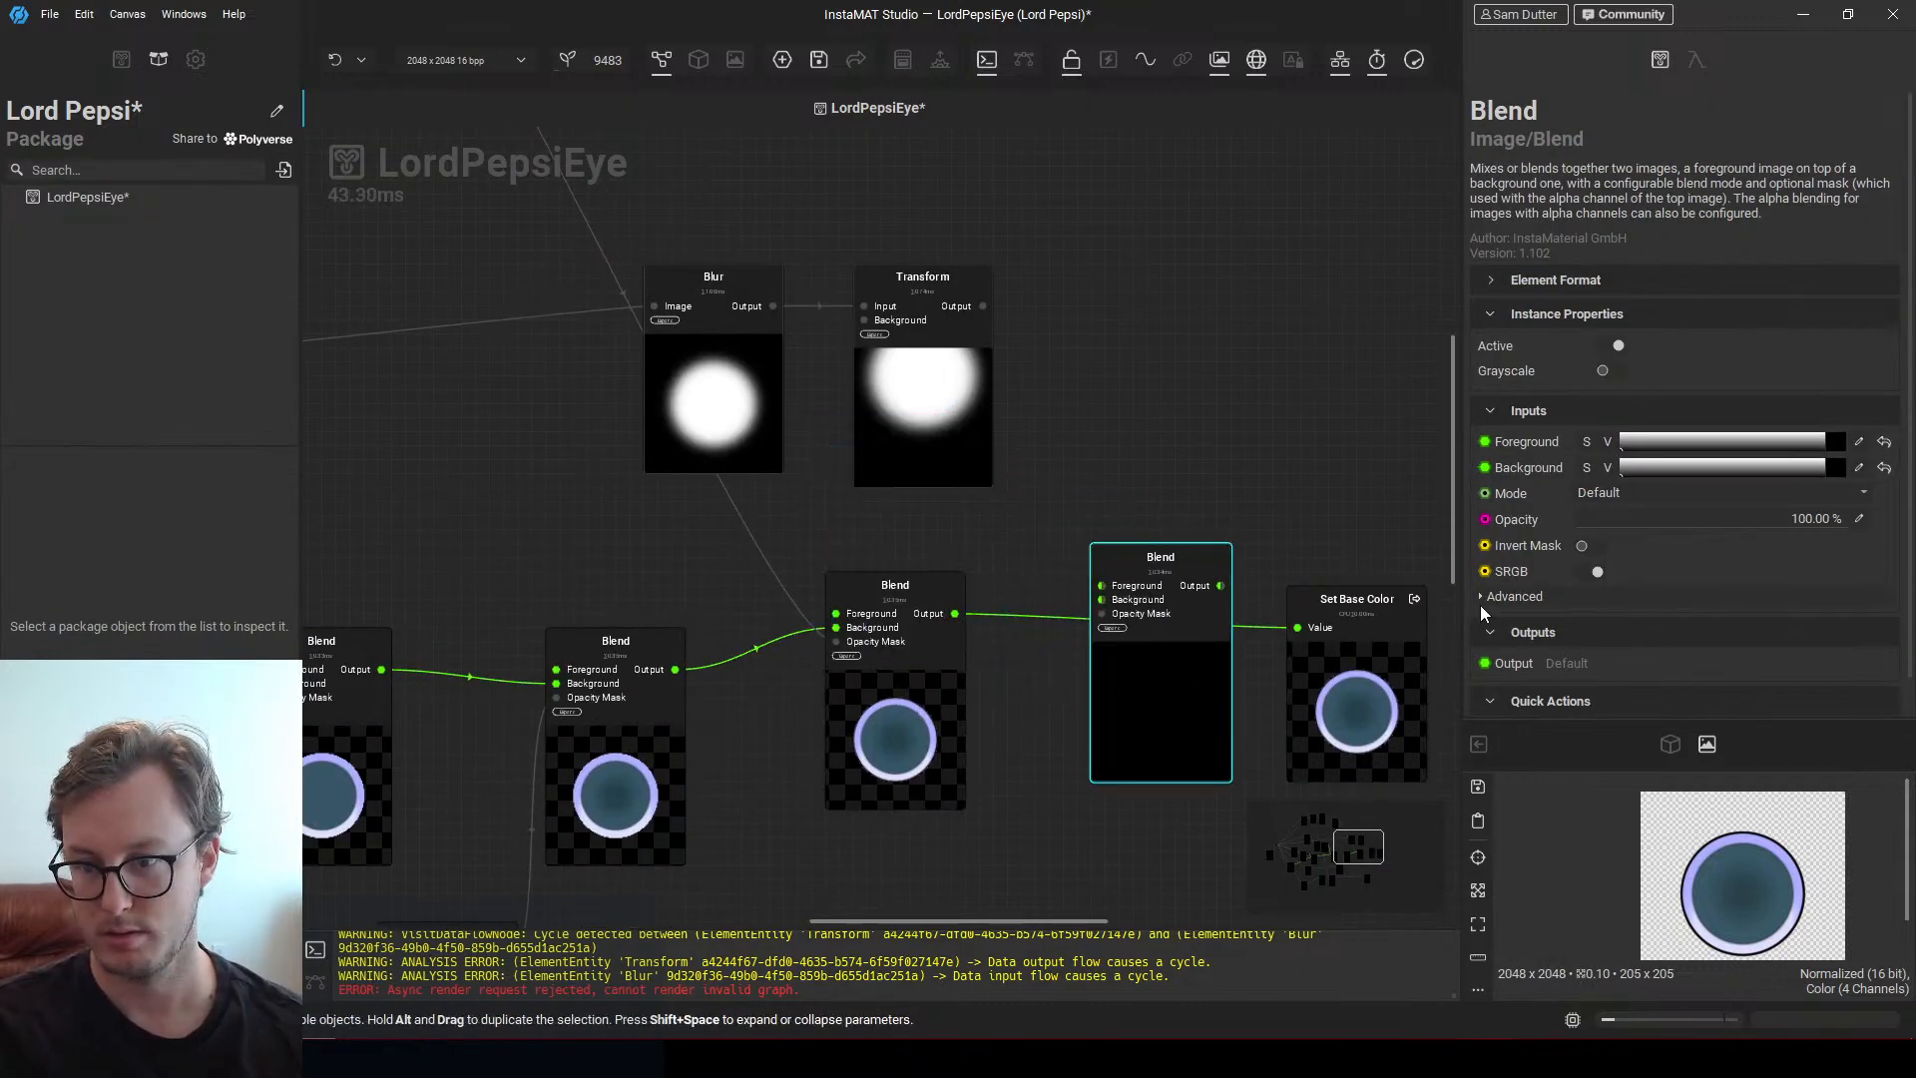
Connect the previous Blend's output to the new Blend's Background and the new Blend's output to Set Base Color
{"action": "left_click", "coordinate": [926, 590]}
{"action": "left_click_drag", "start_coordinate": [953, 612], "coordinate": [1099, 601]}
{"action": "left_click", "coordinate": [1212, 592]}
{"action": "left_click_drag", "start_coordinate": [1220, 588], "coordinate": [1293, 628]}
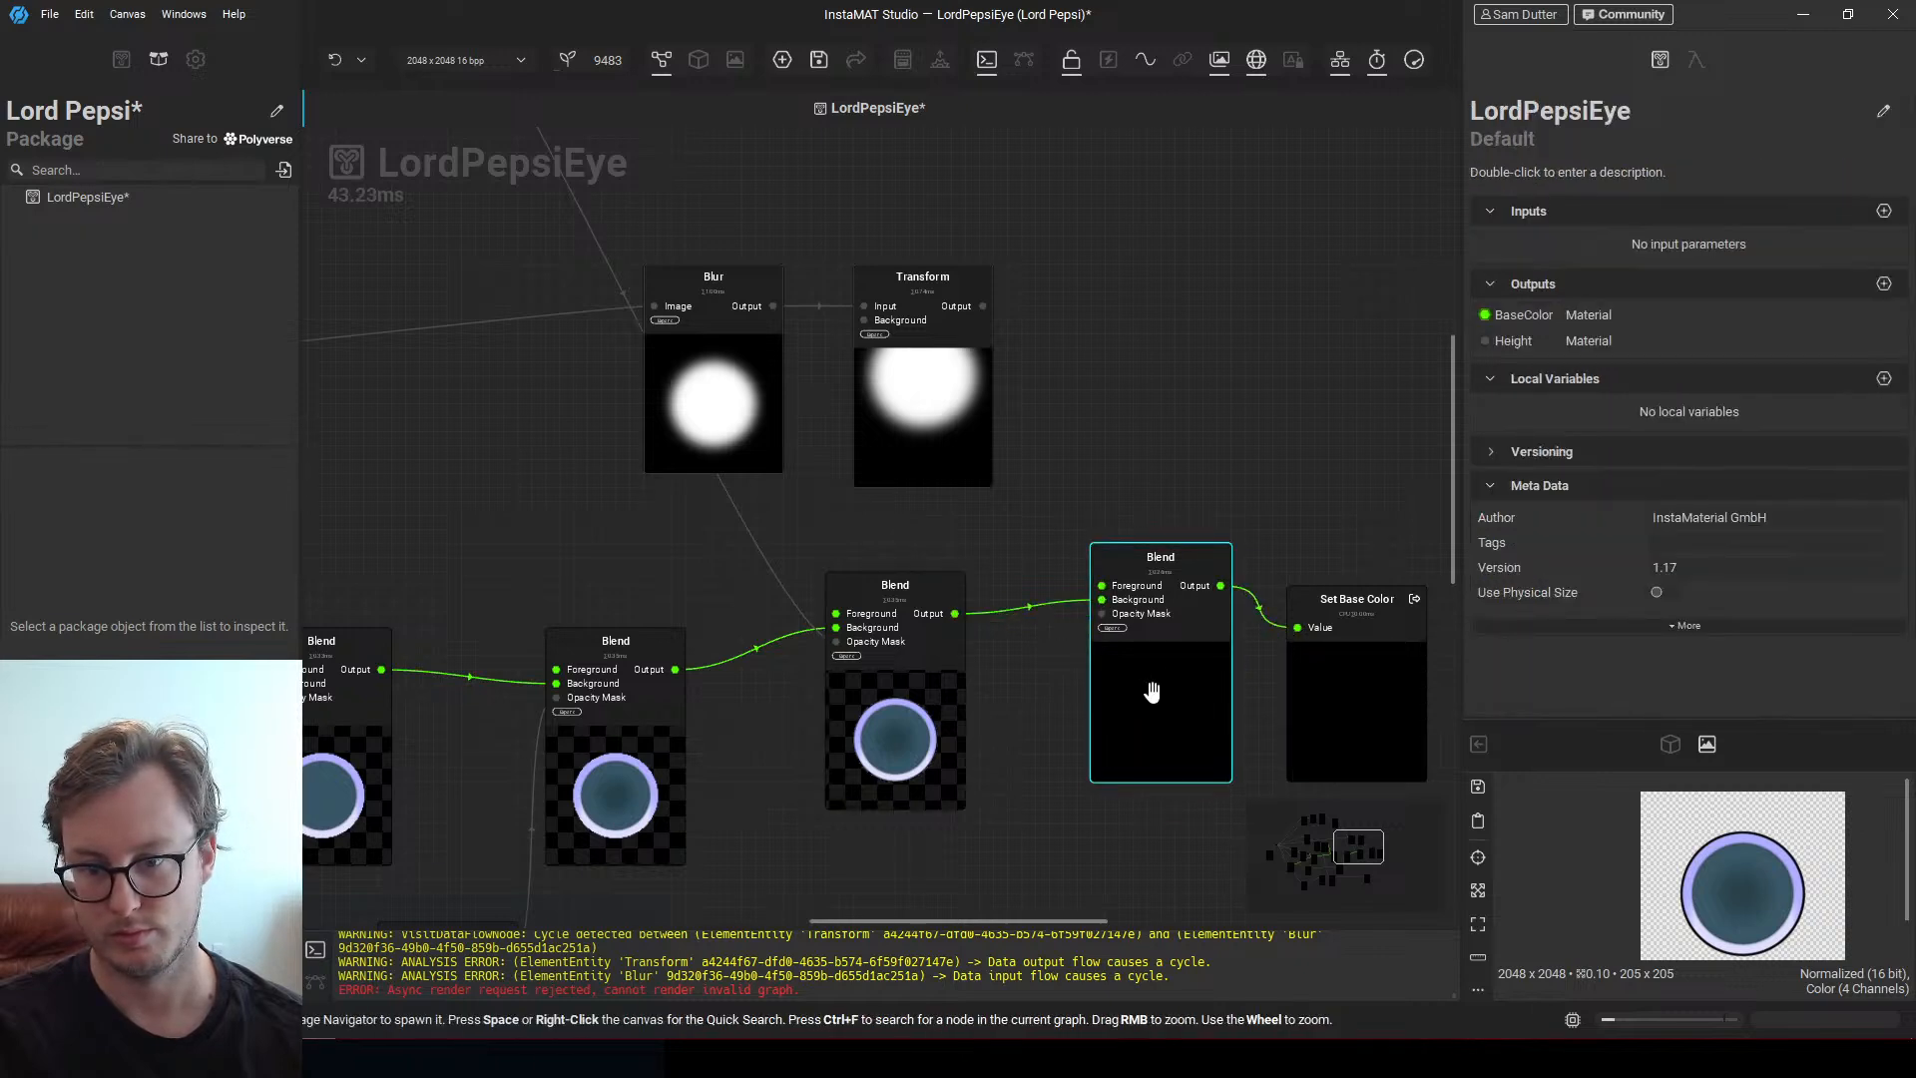
Detach the new Blend node from the base color chain and move it above the earlier Blend nodes
{"action": "left_click", "coordinate": [1152, 690]}
{"action": "scroll", "coordinate": [1098, 659], "scroll_direction": "down", "scroll_amount": 5}
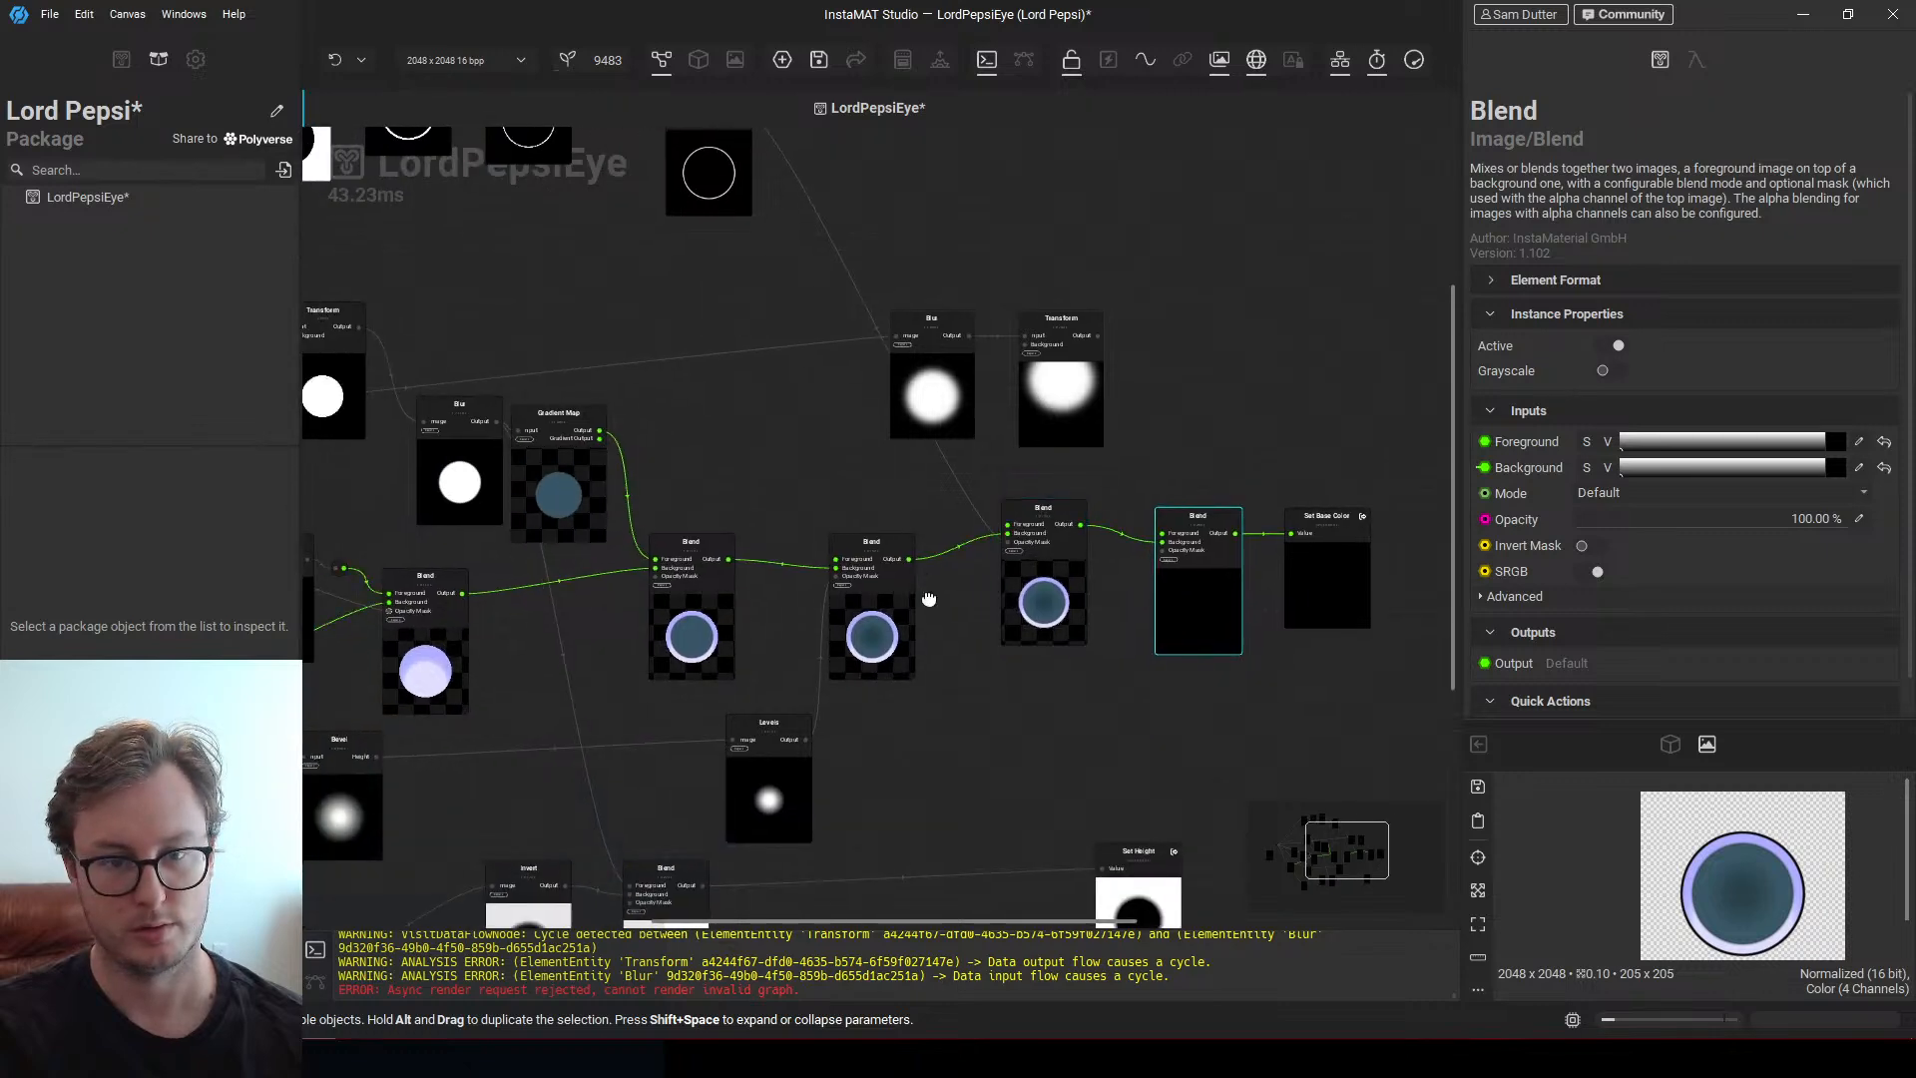
{"action": "middle_click_drag", "start_coordinate": [928, 599], "coordinate": [960, 690]}
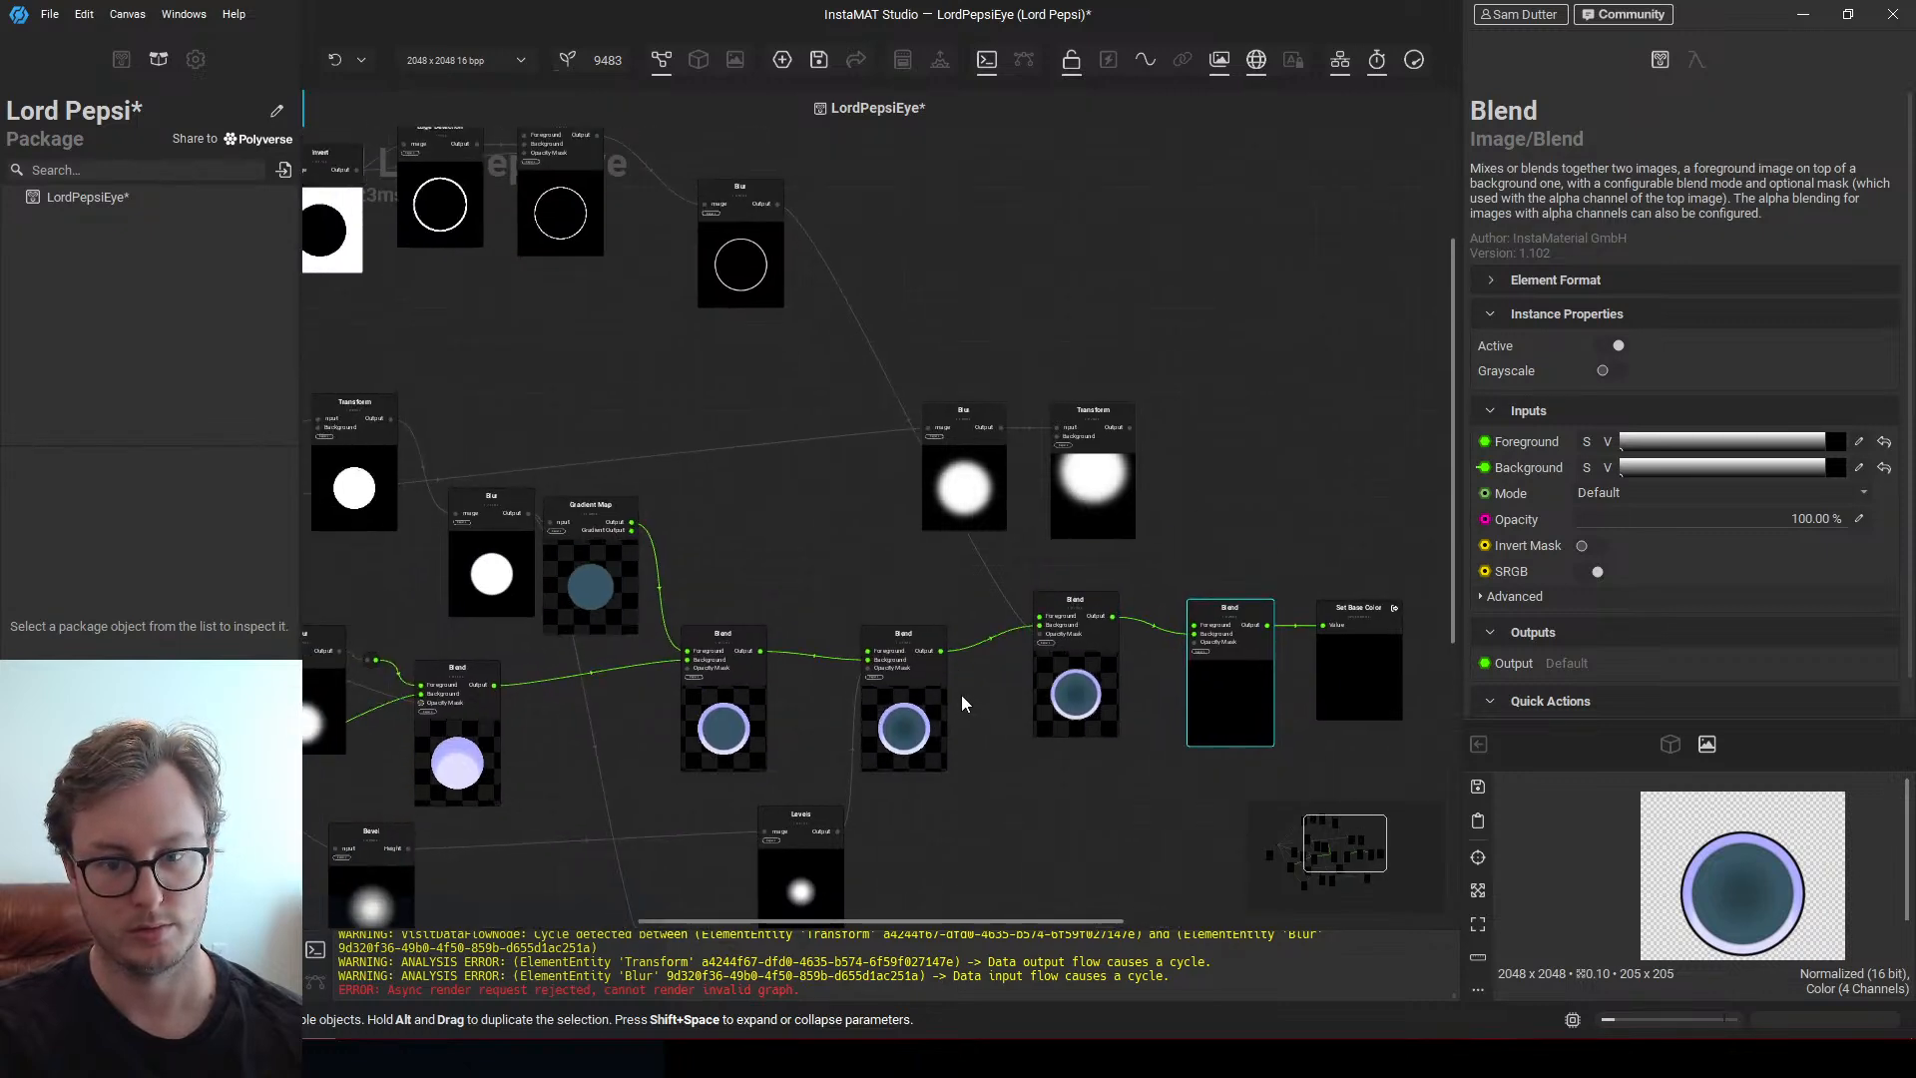
{"action": "scroll", "coordinate": [960, 695], "scroll_direction": "up", "scroll_amount": 3}
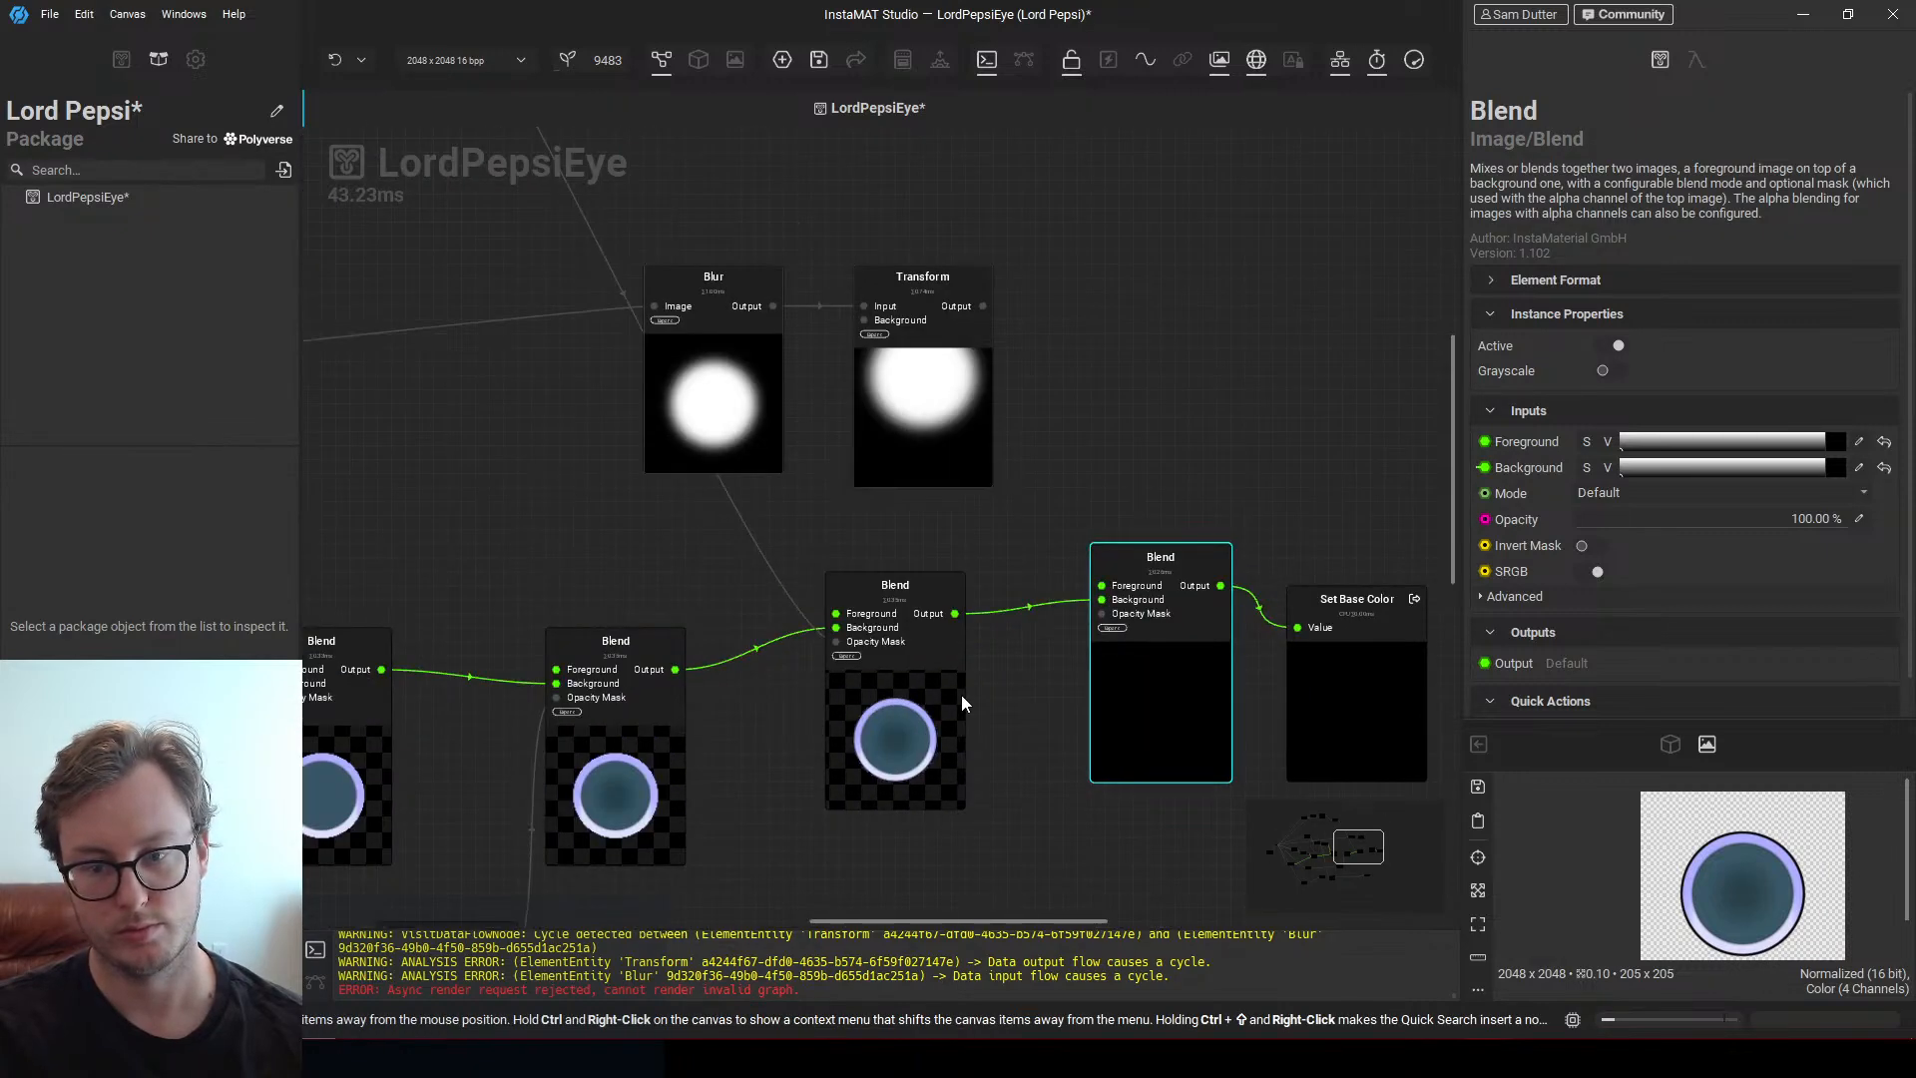
{"action": "scroll", "coordinate": [1143, 687], "scroll_direction": "down", "scroll_amount": 4}
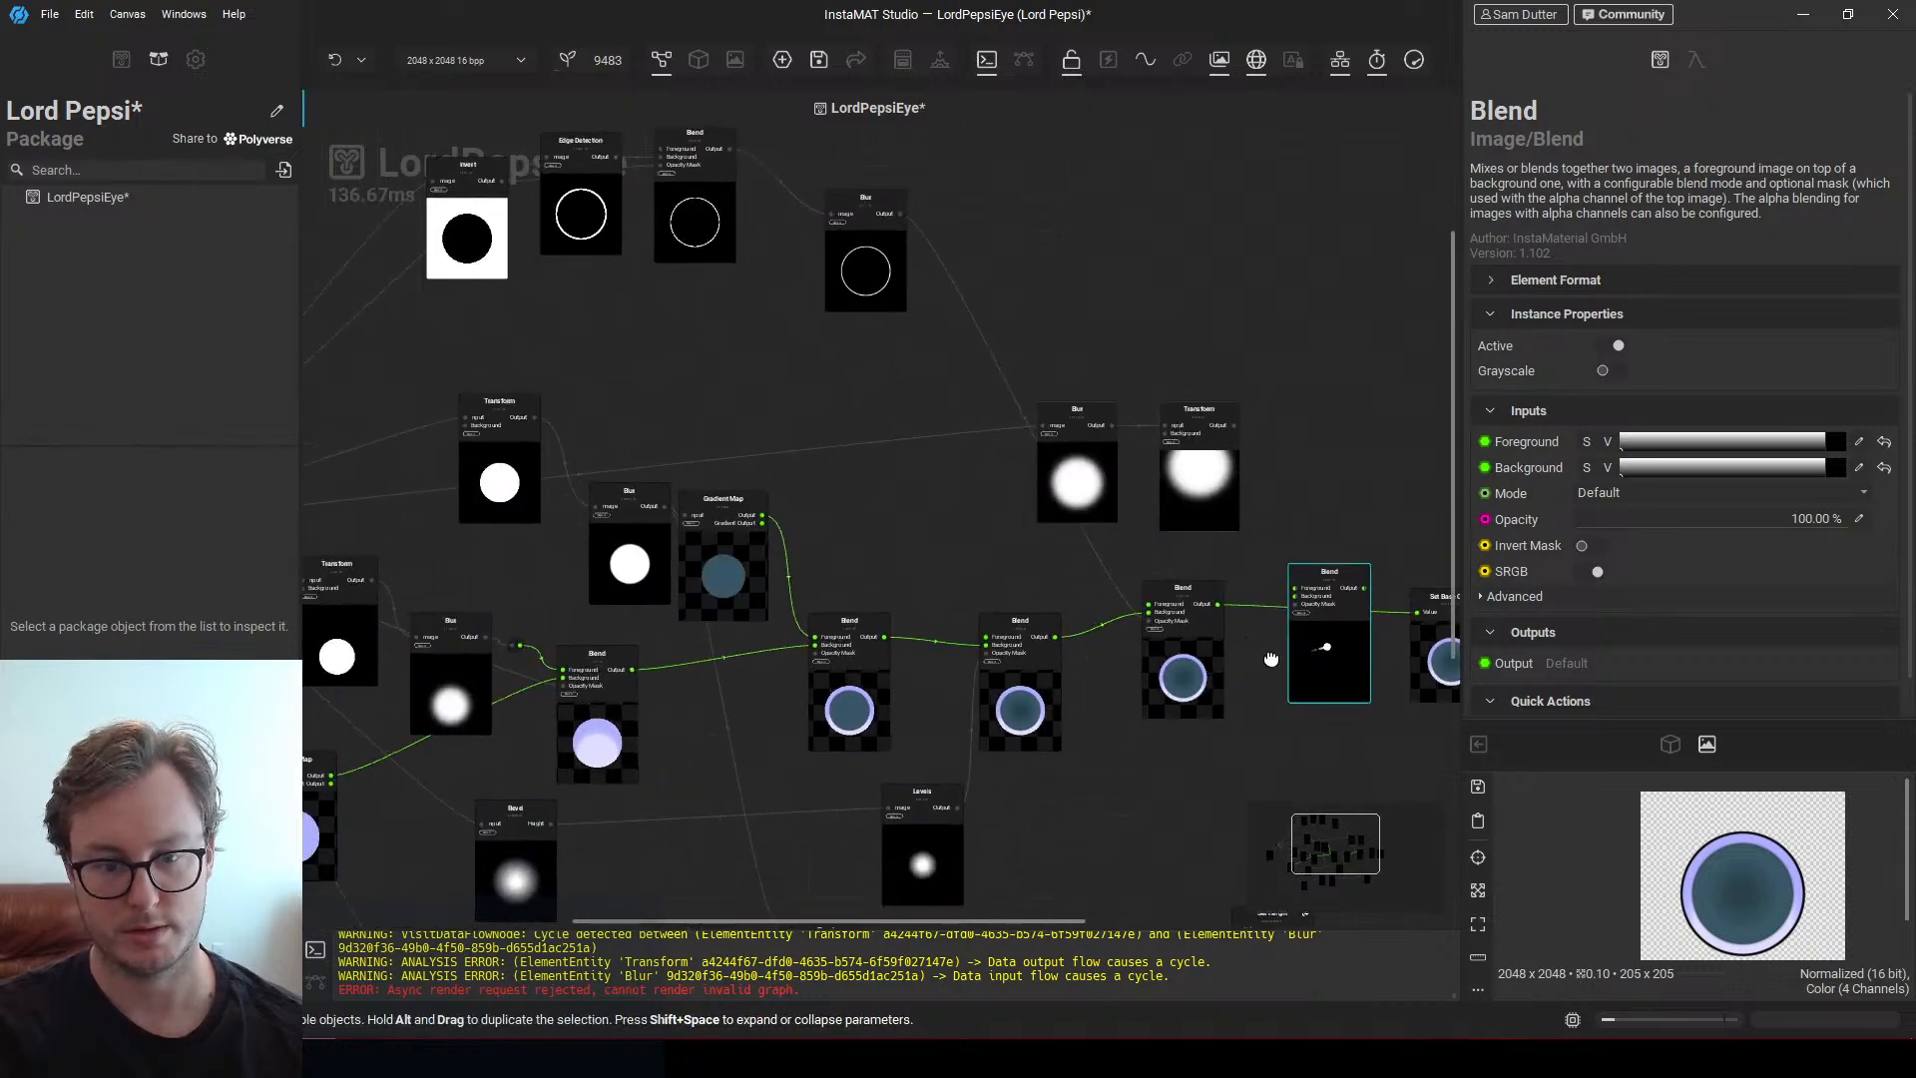
{"action": "left_click_drag", "start_coordinate": [1322, 670], "coordinate": [886, 526]}
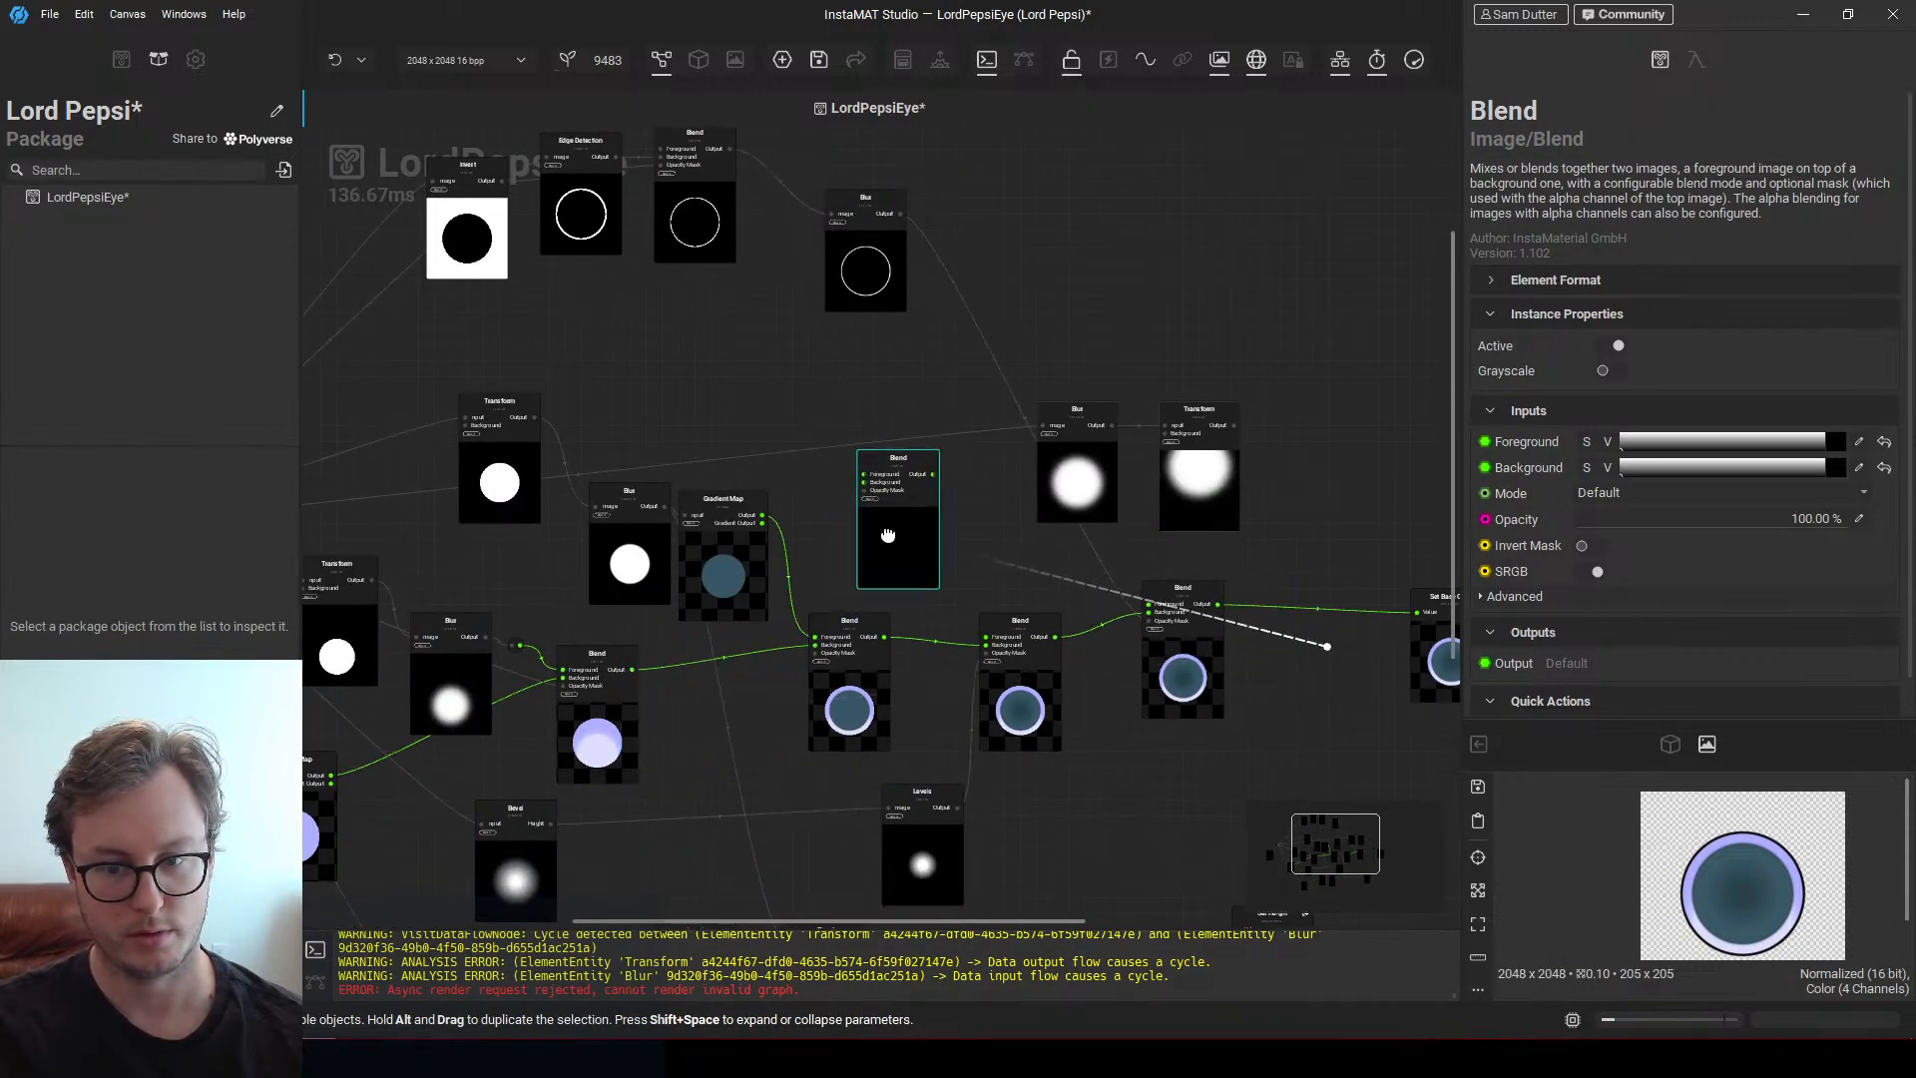
{"action": "scroll", "coordinate": [1247, 698], "scroll_direction": "up", "scroll_amount": 2}
{"action": "left_click", "coordinate": [1107, 529]}
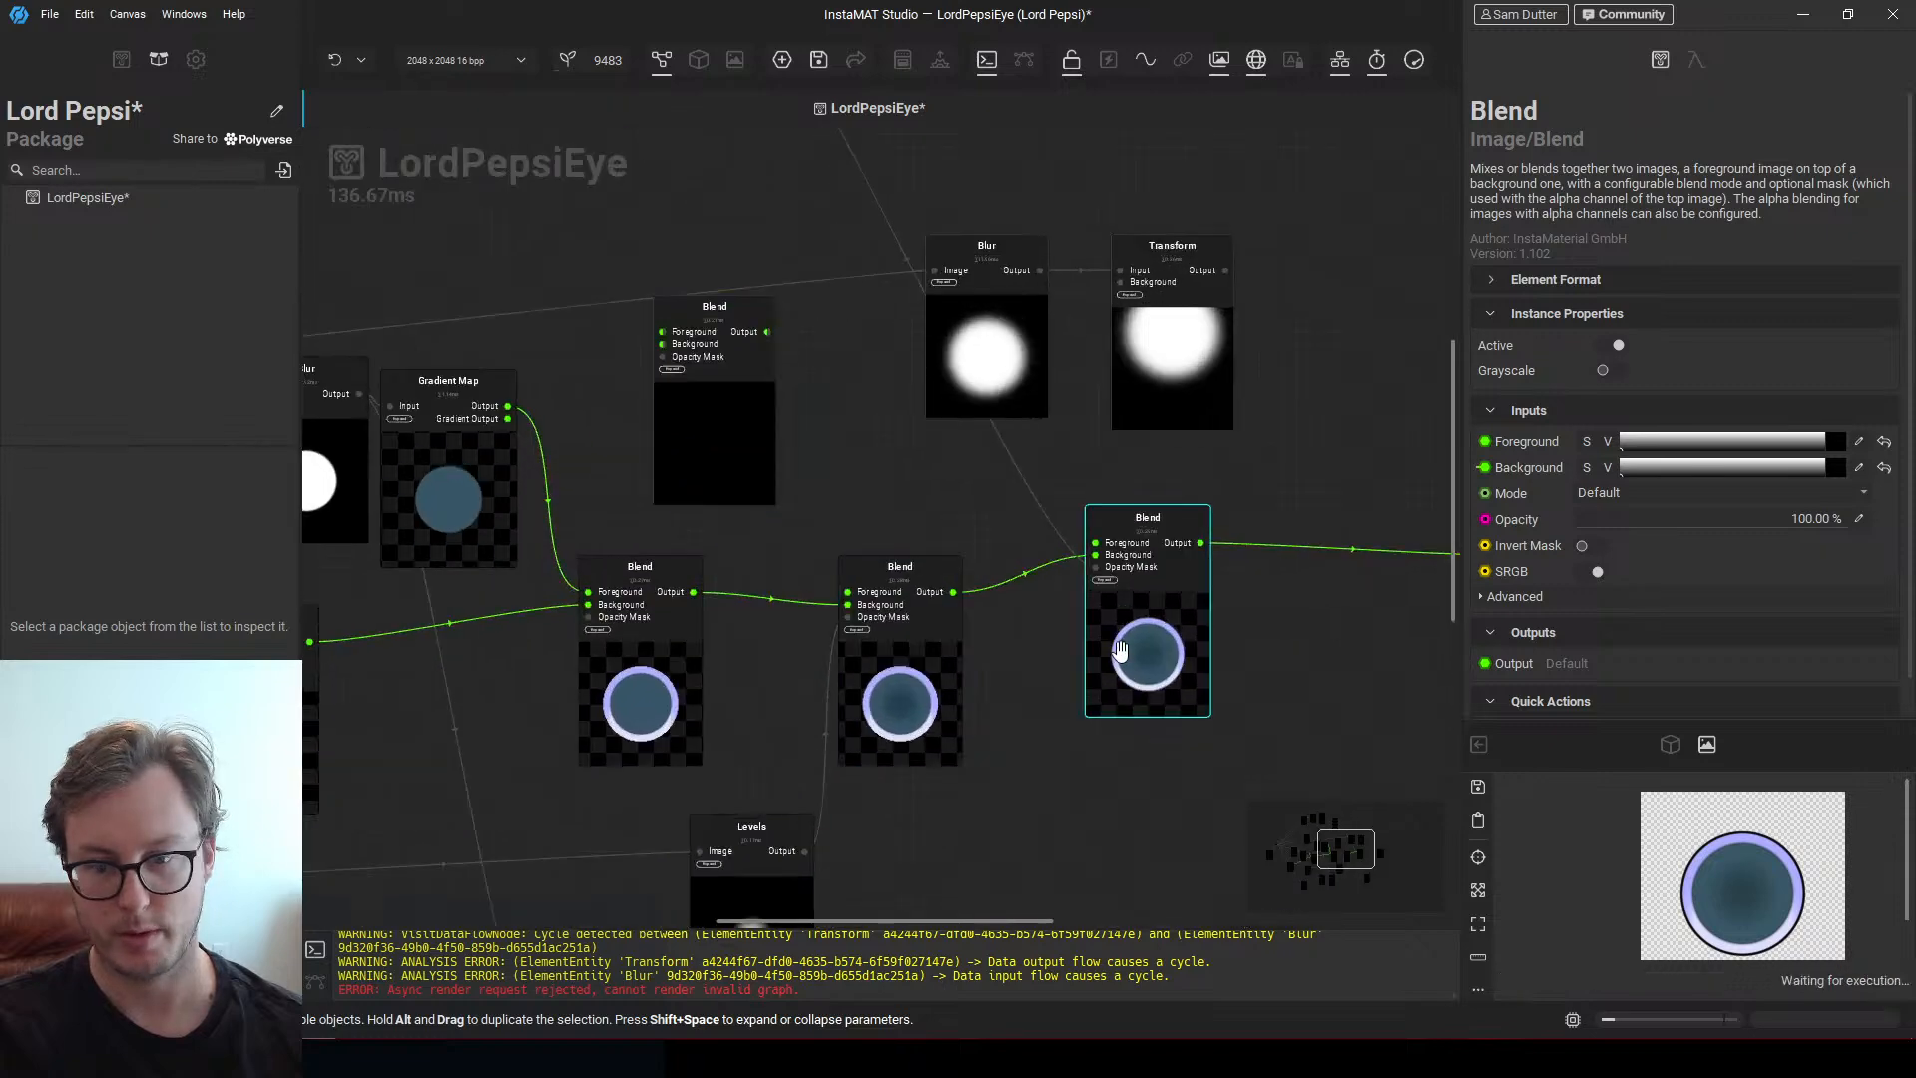
{"action": "scroll", "coordinate": [1081, 539], "scroll_direction": "up", "scroll_amount": 2}
{"action": "scroll", "coordinate": [1080, 530], "scroll_direction": "down", "scroll_amount": 2}
{"action": "left_click", "coordinate": [891, 432]}
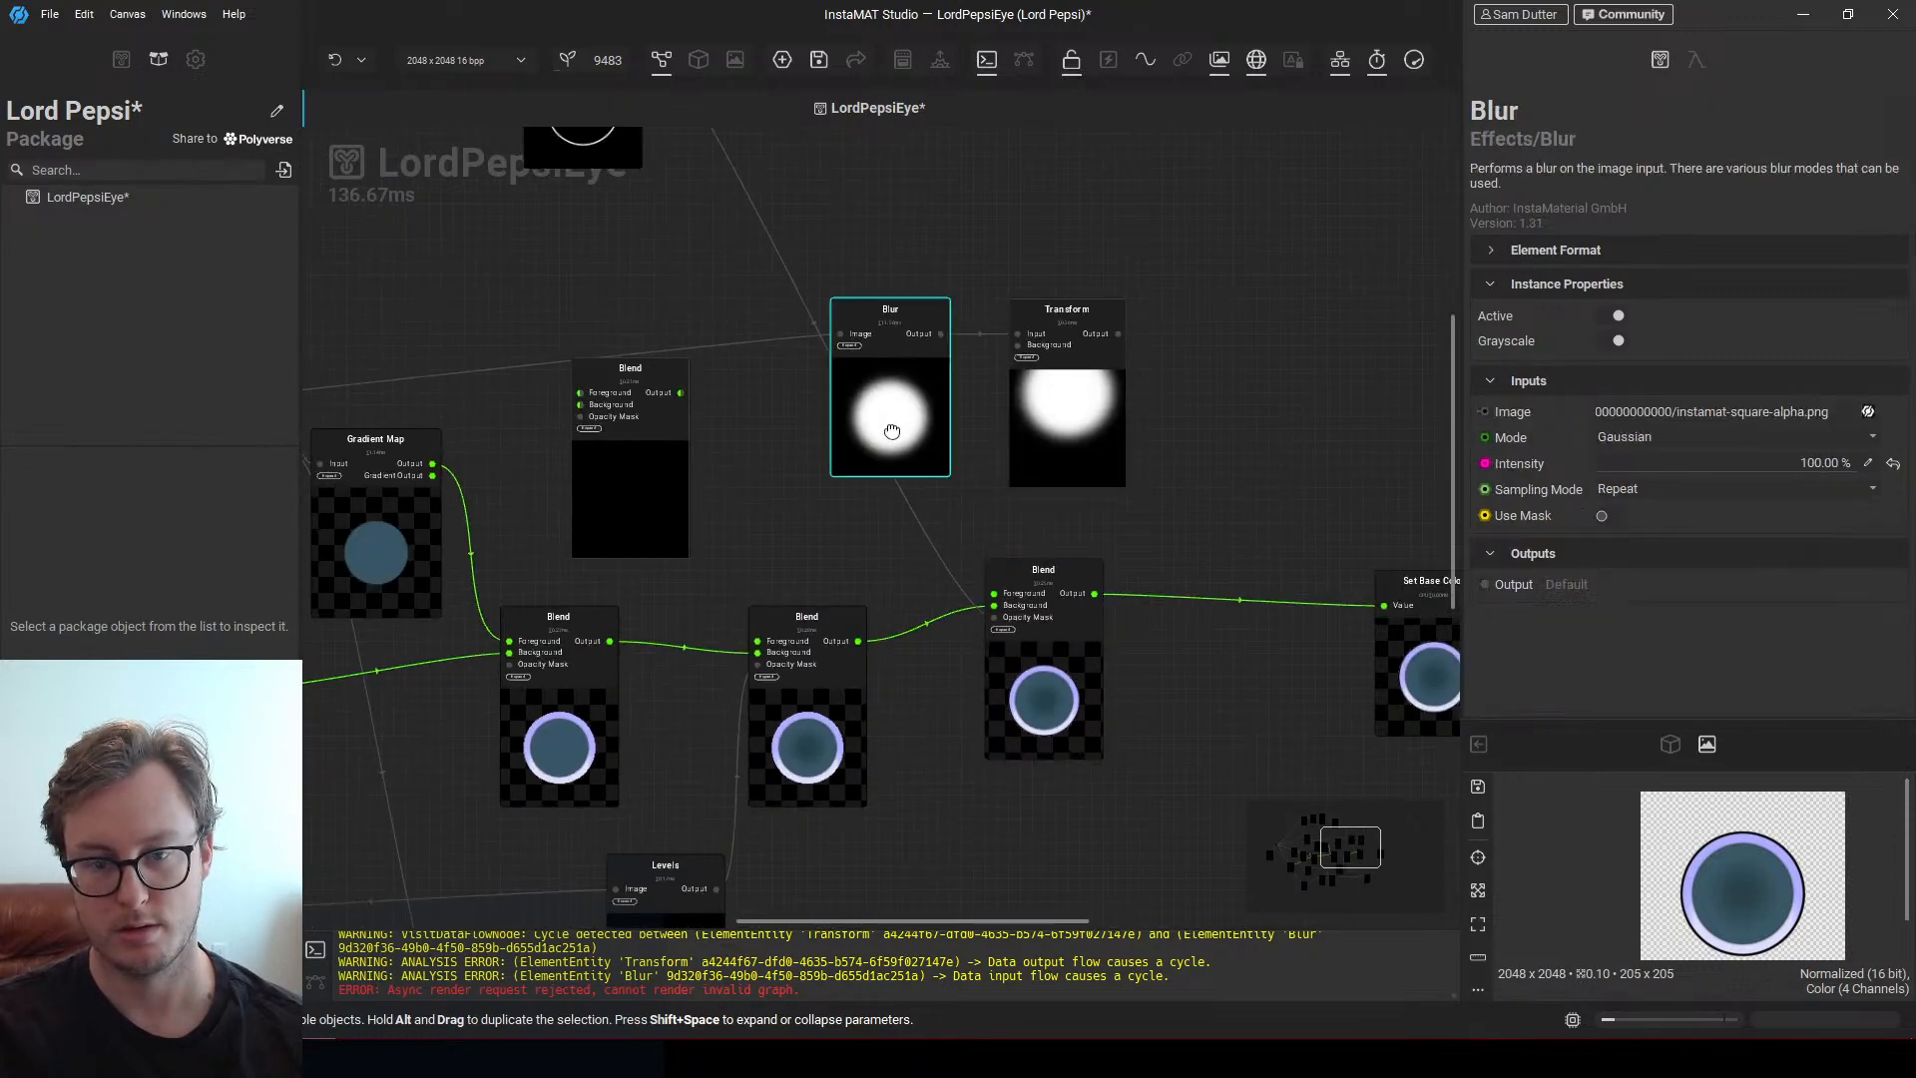
{"action": "left_click", "coordinate": [1057, 477]}
{"action": "left_click_drag", "start_coordinate": [1106, 514], "coordinate": [913, 419]}
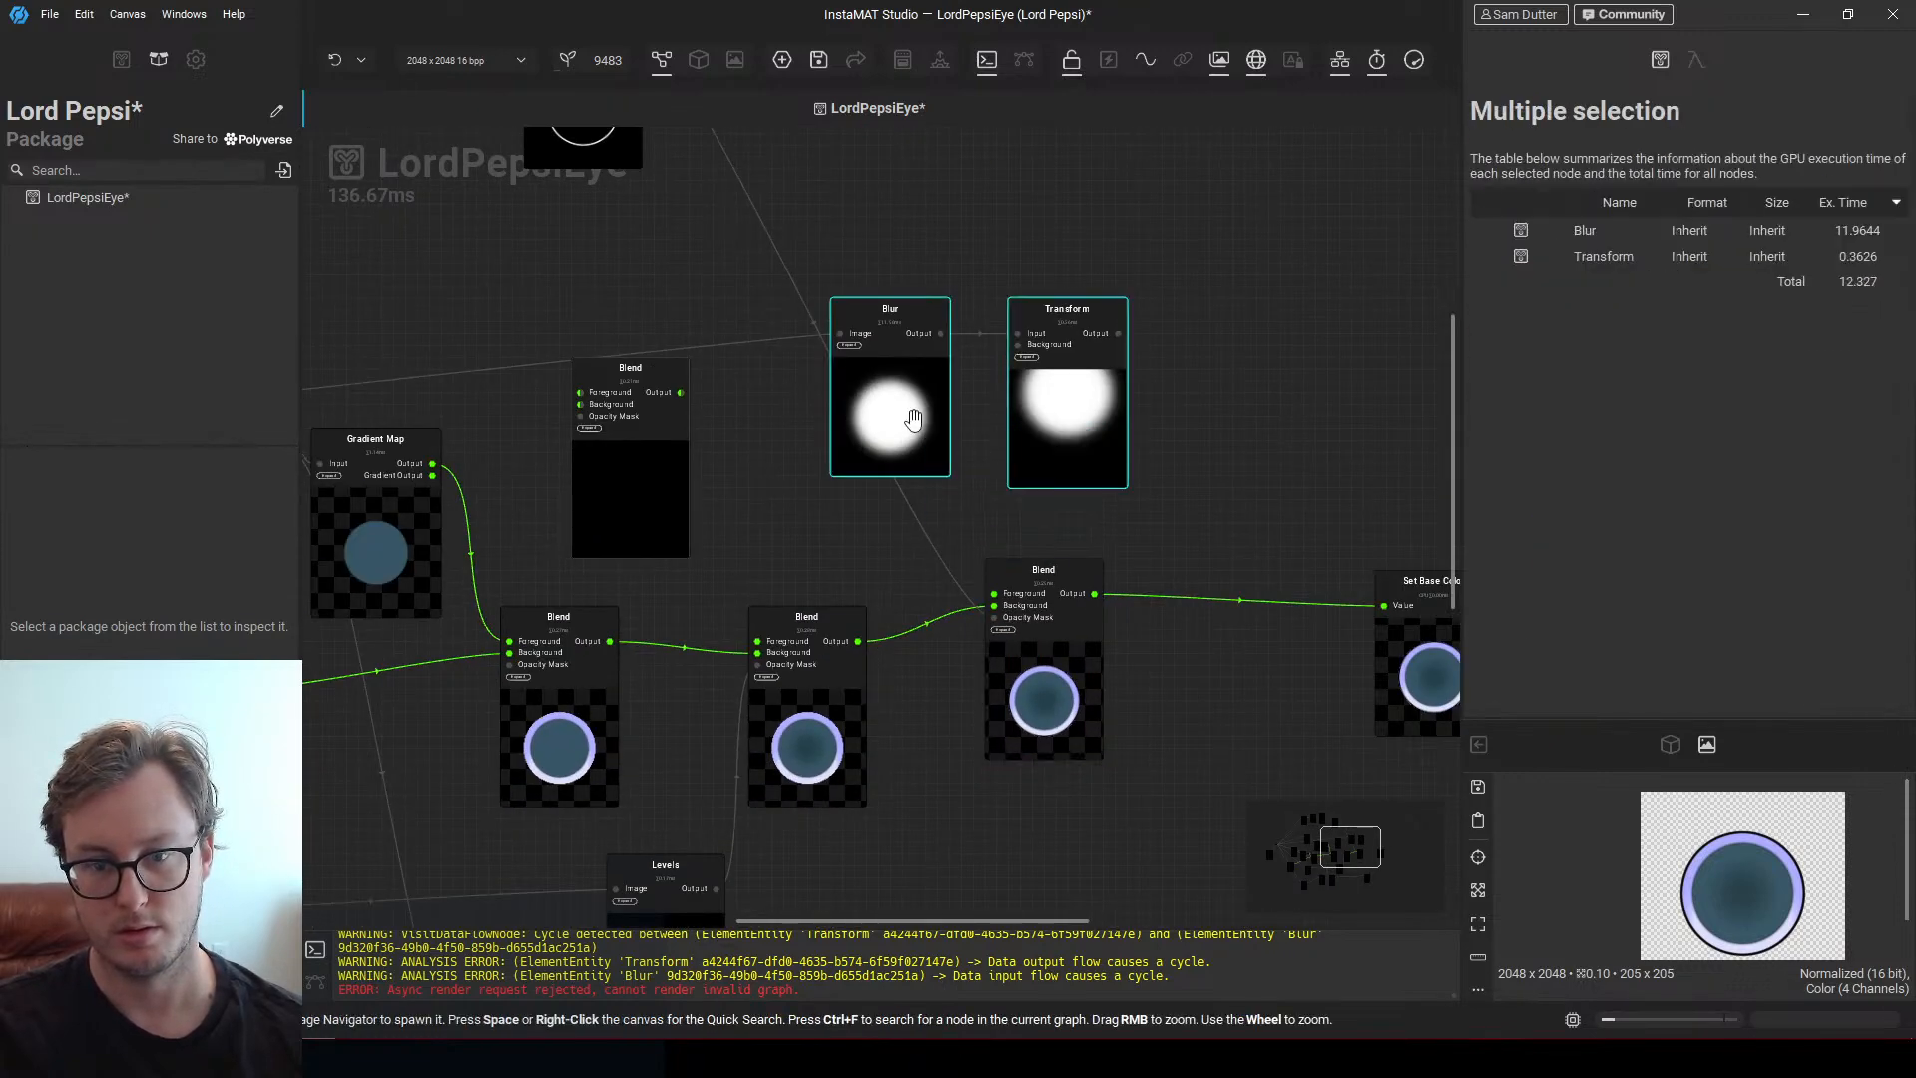
Place the loose Blend node before Set Base Color and wire it between the last chained Blend and Set Base Color, using its Background input
{"action": "left_click_drag", "start_coordinate": [642, 483], "coordinate": [1256, 564]}
{"action": "middle_click_drag", "start_coordinate": [1162, 611], "coordinate": [846, 581]}
{"action": "scroll", "coordinate": [845, 582], "scroll_direction": "up", "scroll_amount": 2}
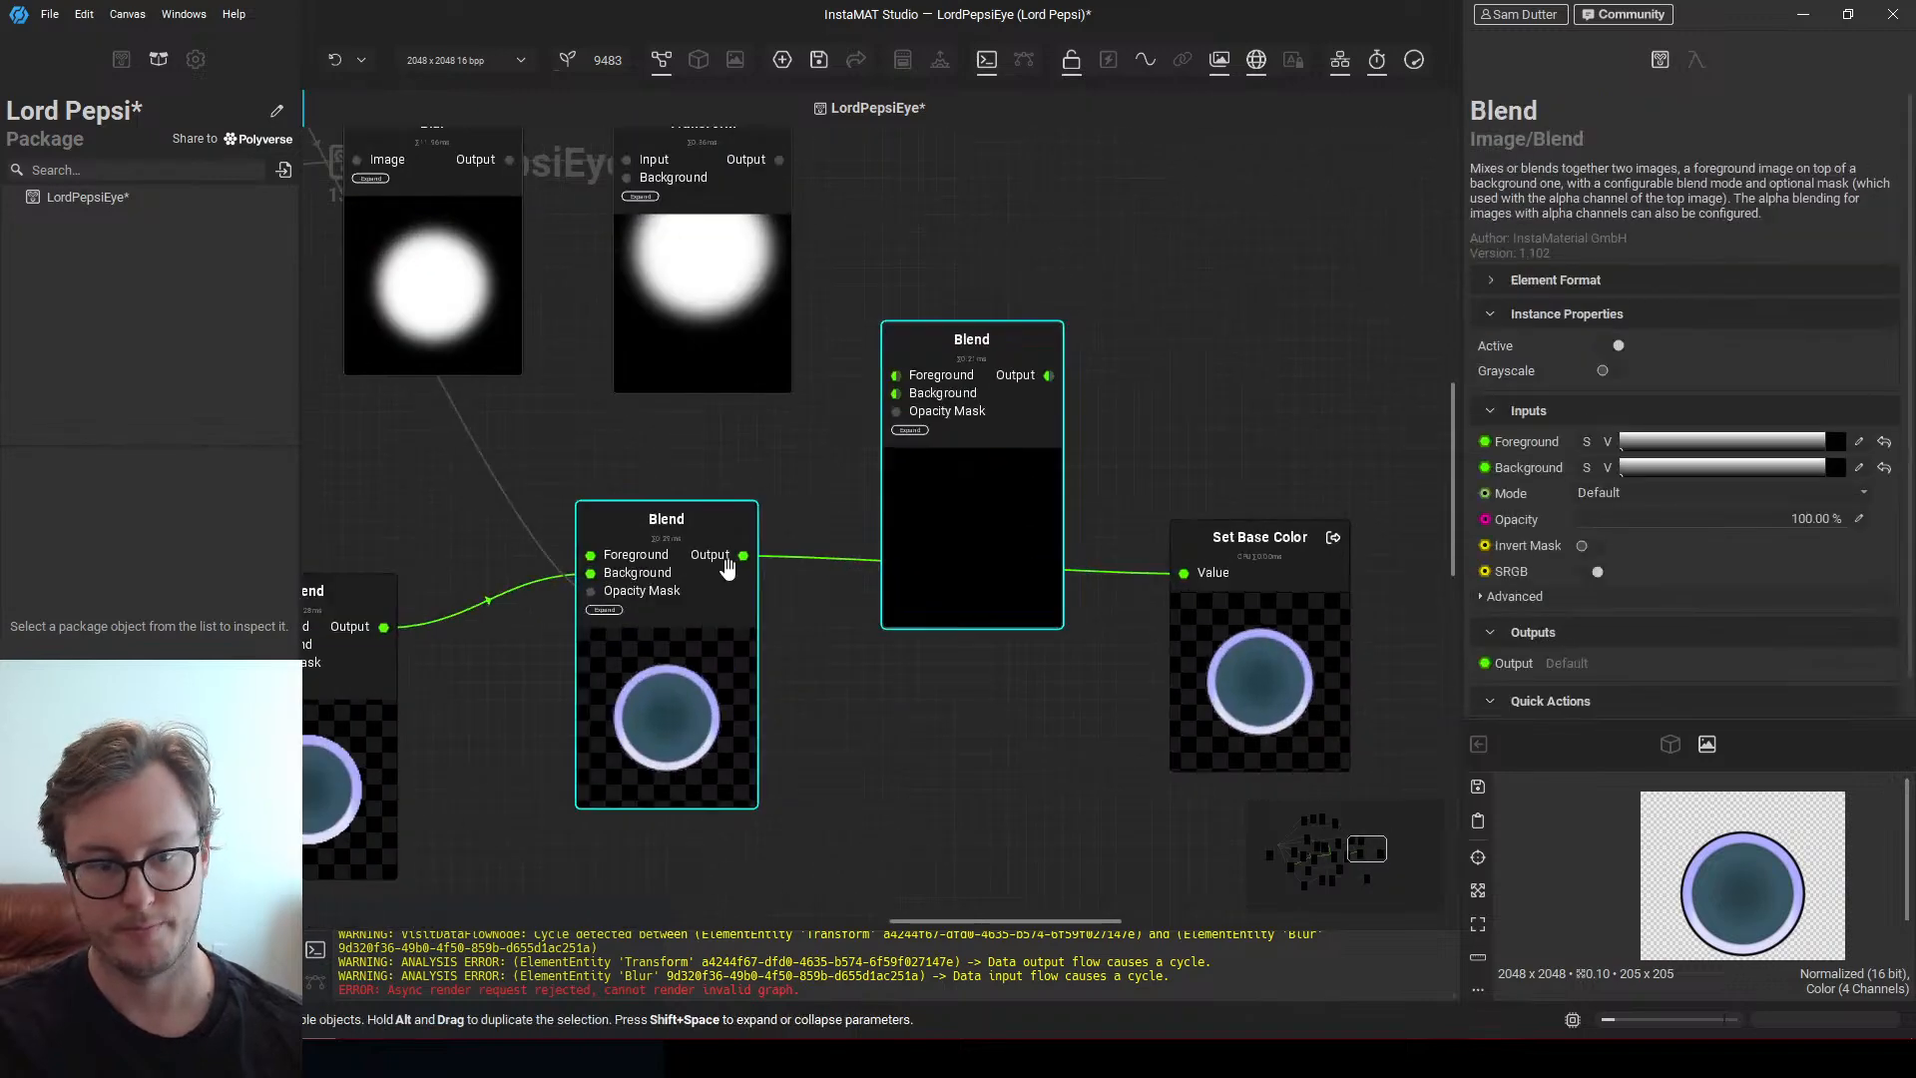
{"action": "left_click_drag", "start_coordinate": [749, 564], "coordinate": [689, 636]}
{"action": "left_click_drag", "start_coordinate": [688, 626], "coordinate": [901, 404]}
{"action": "left_click_drag", "start_coordinate": [955, 474], "coordinate": [1184, 578]}
Connect the output of the new Transform node to the last Blend node's Foreground input
{"action": "middle_click_drag", "start_coordinate": [910, 630], "coordinate": [922, 658]}
{"action": "scroll", "coordinate": [922, 659], "scroll_direction": "down", "scroll_amount": 4}
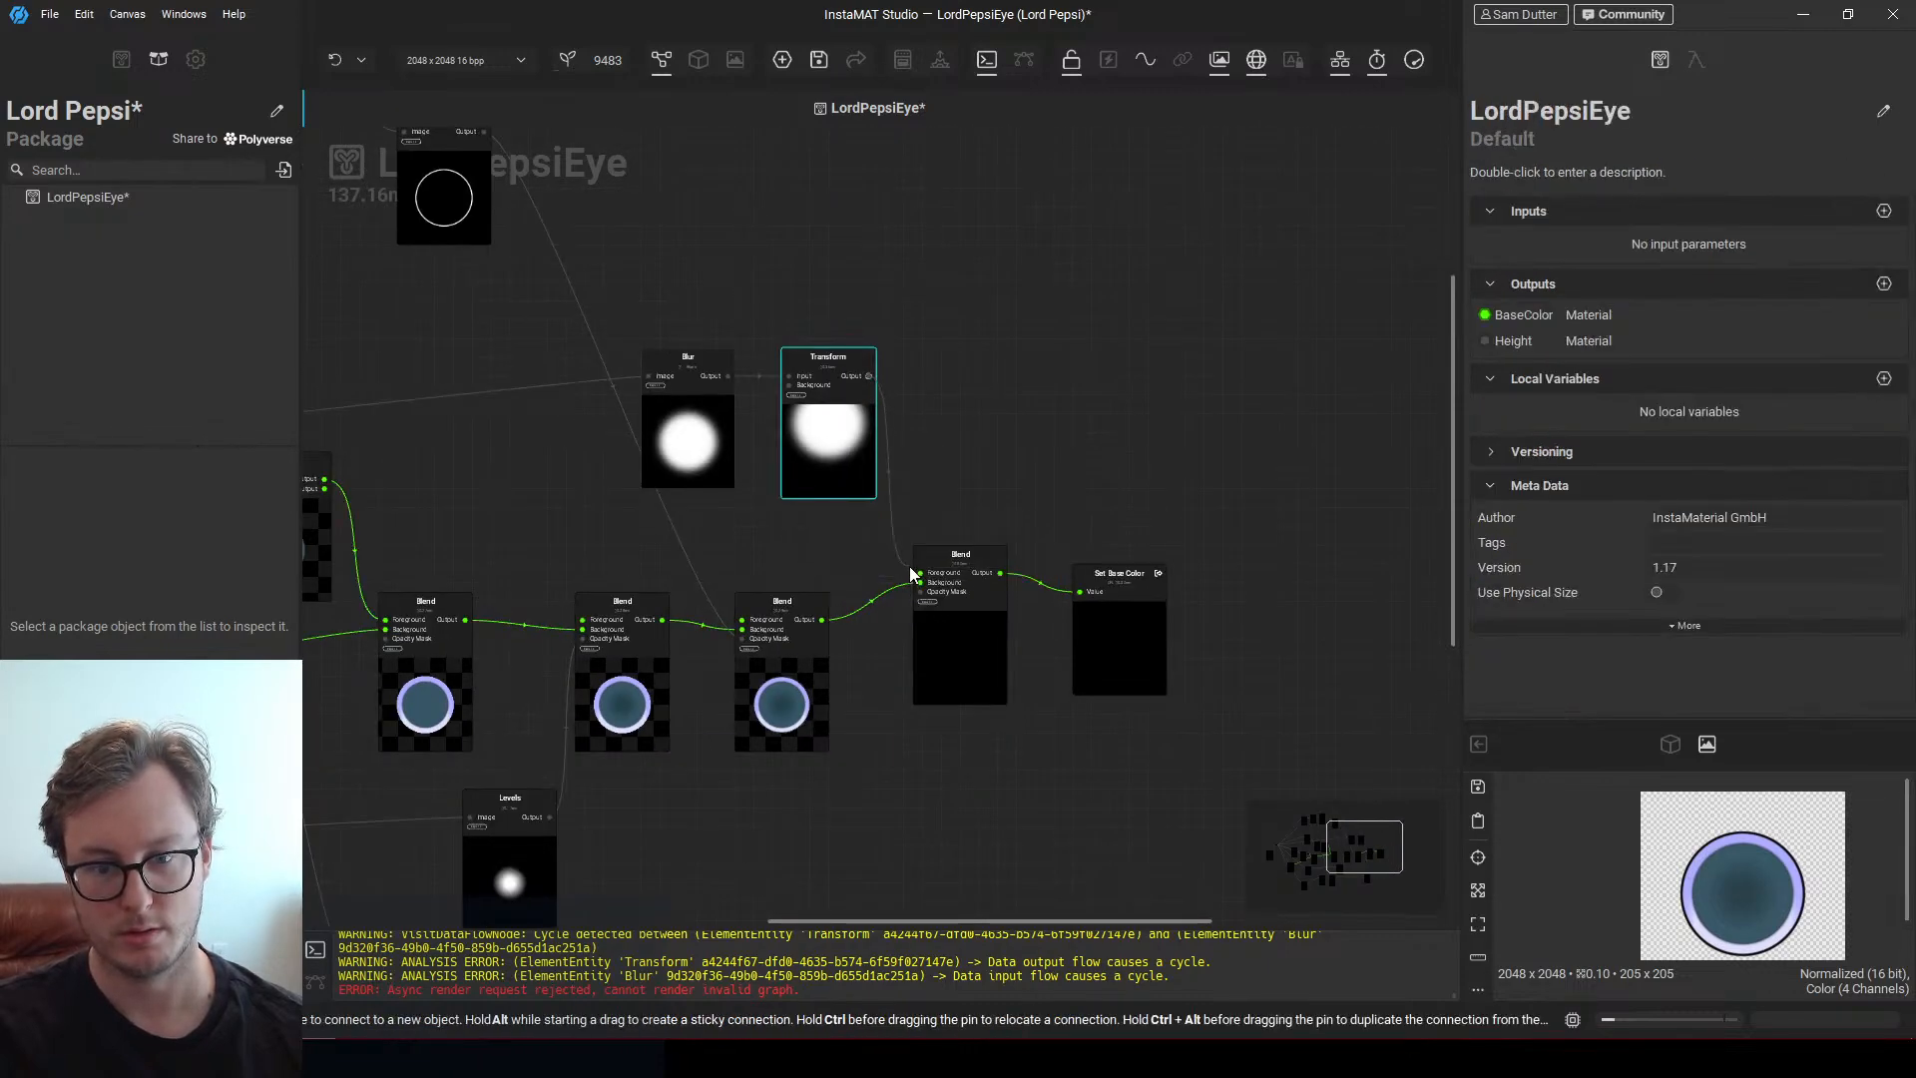
{"action": "left_click_drag", "start_coordinate": [915, 570], "coordinate": [918, 572]}
Set the last Blend node's mode to Subtract and its opacity to 20.73 %
{"action": "left_click", "coordinate": [965, 608]}
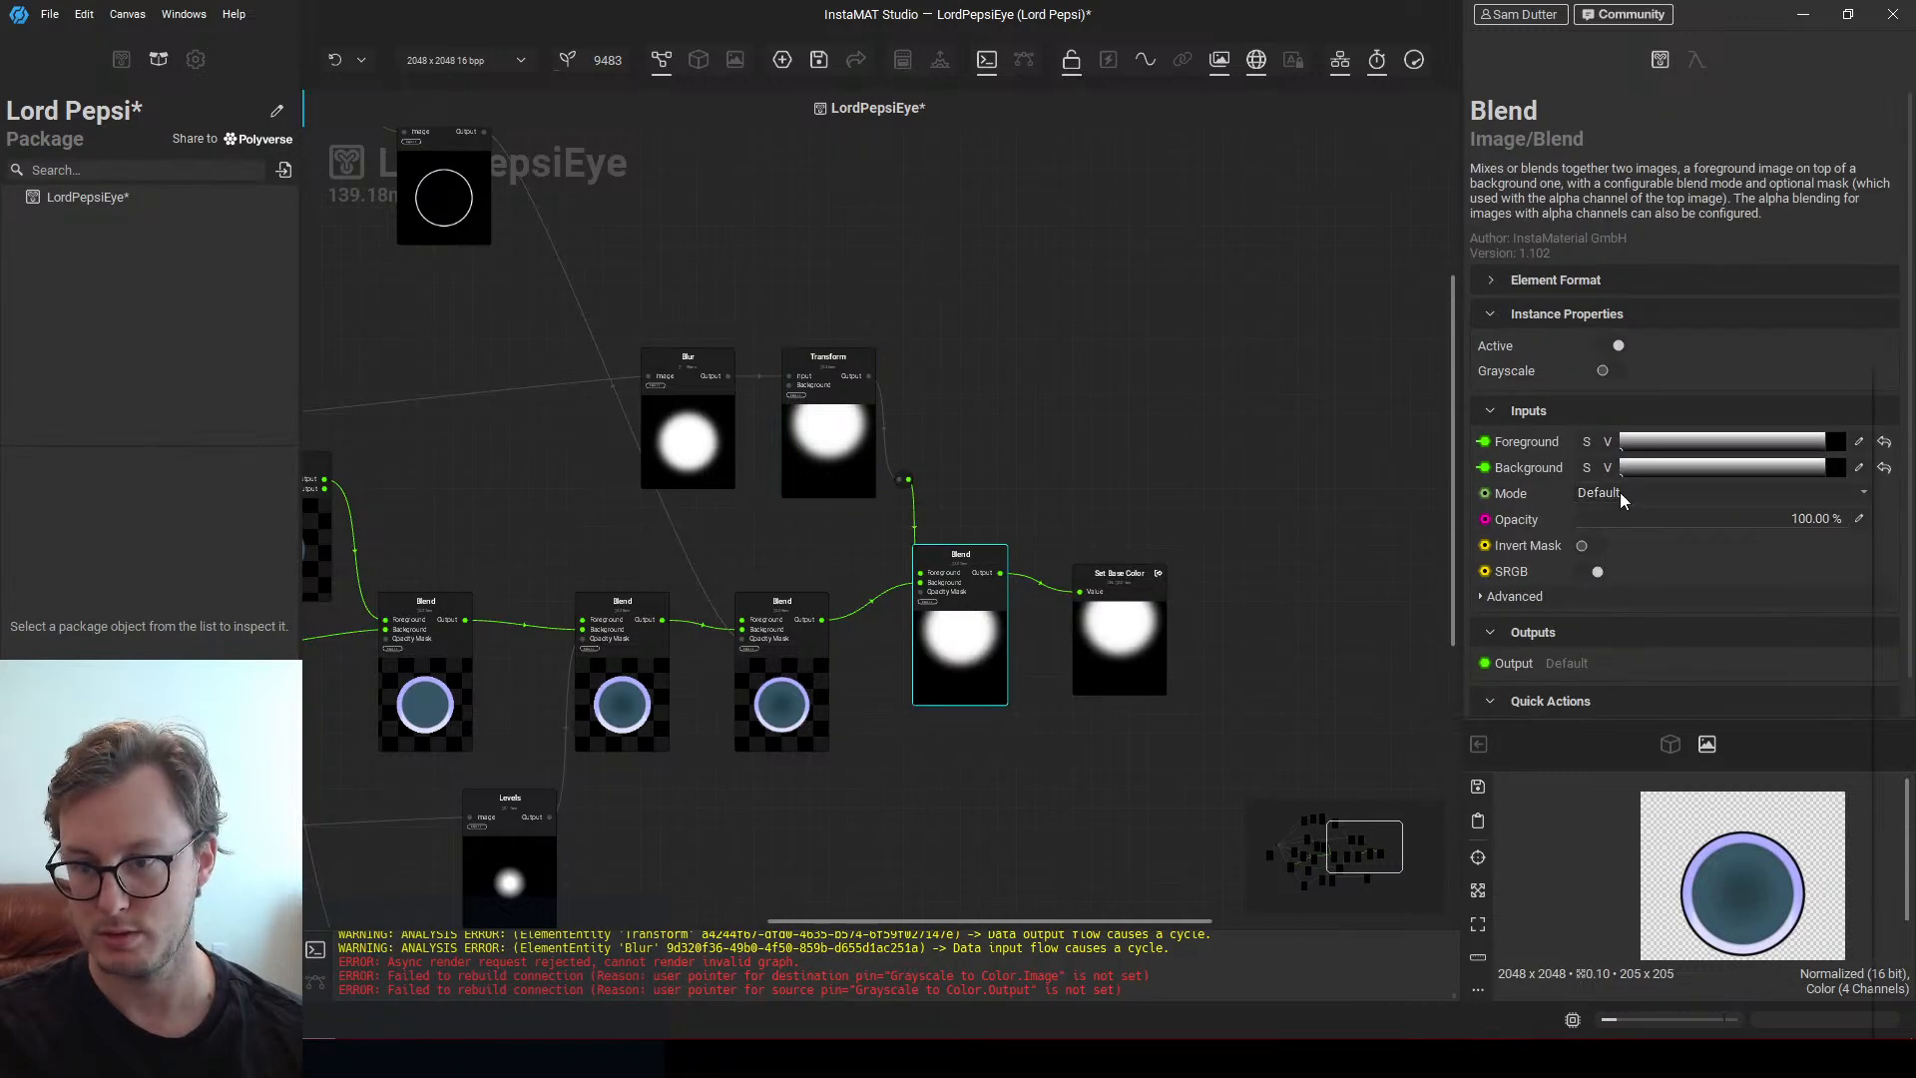
{"action": "left_click", "coordinate": [1619, 493]}
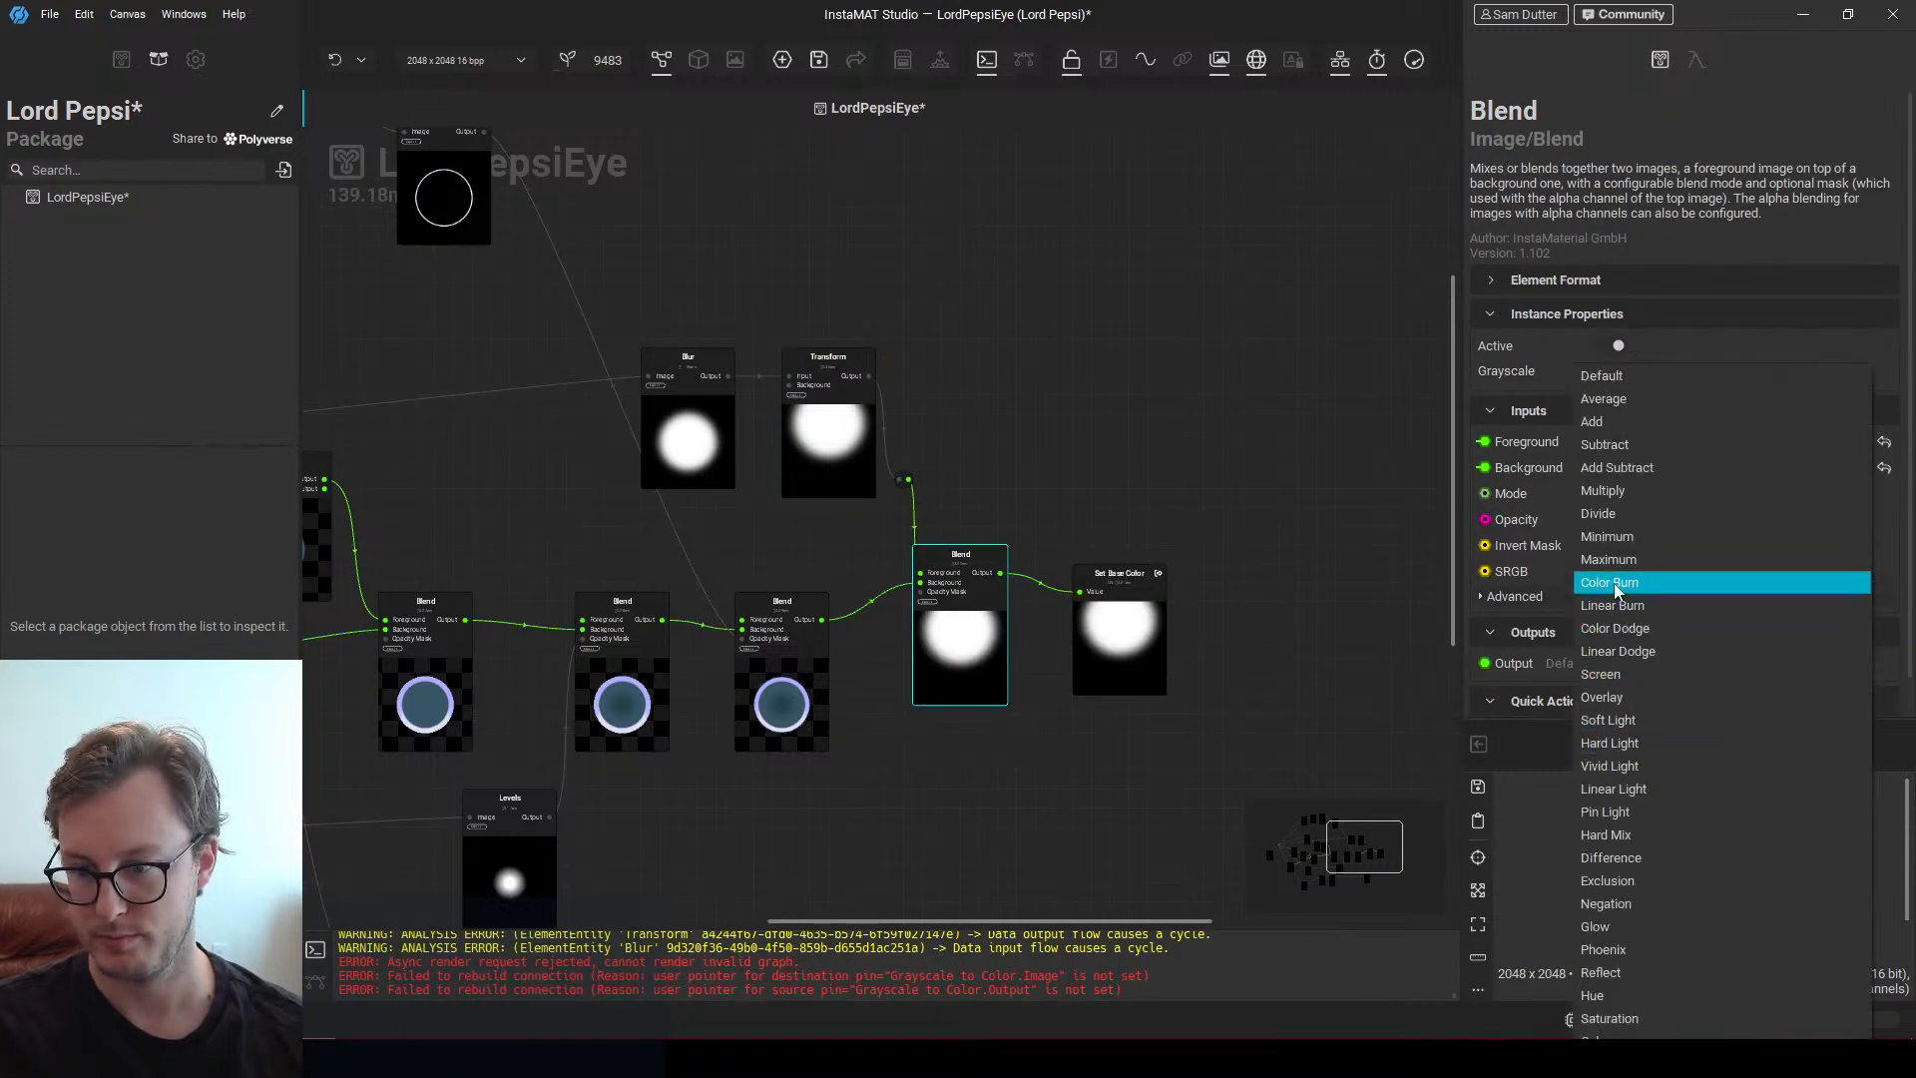
{"action": "left_click", "coordinate": [1603, 444]}
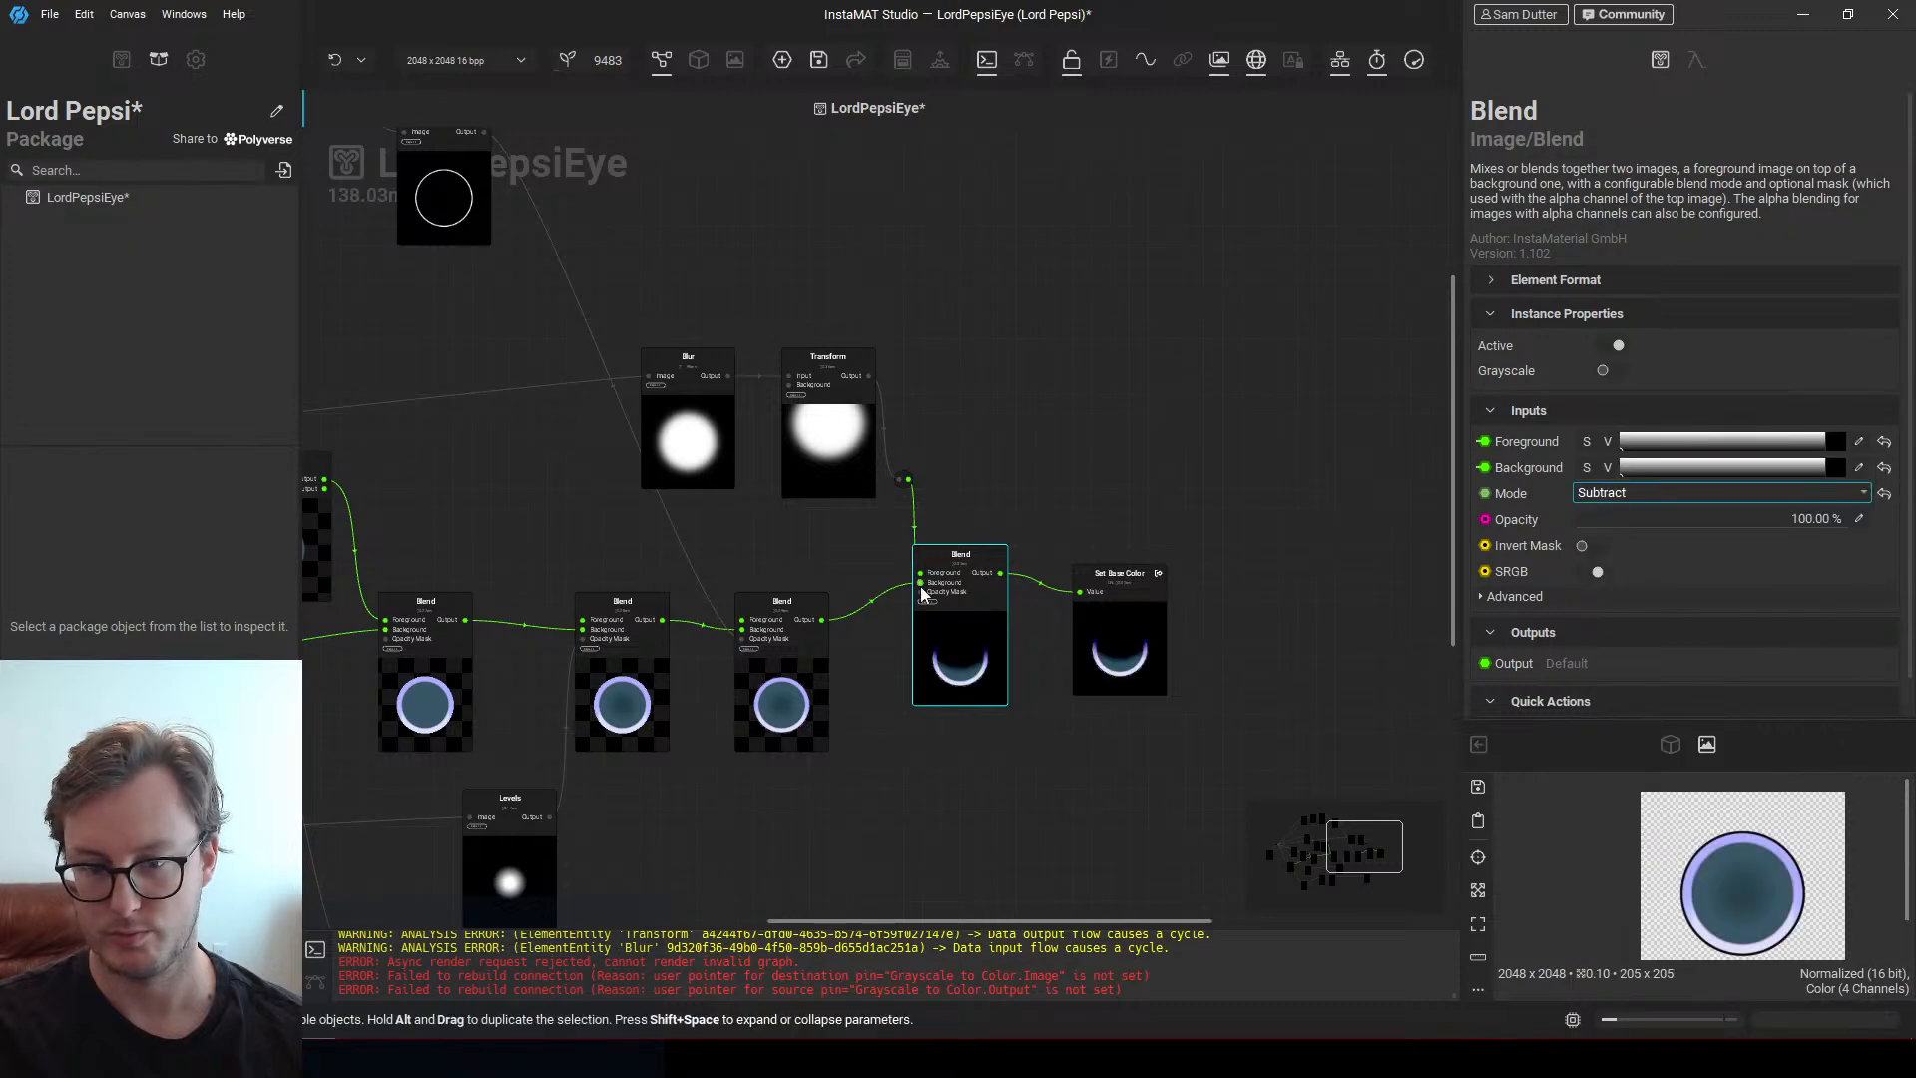
{"action": "scroll", "coordinate": [946, 620], "scroll_direction": "up", "scroll_amount": 3}
{"action": "left_click_drag", "start_coordinate": [1794, 509], "coordinate": [1631, 514]}
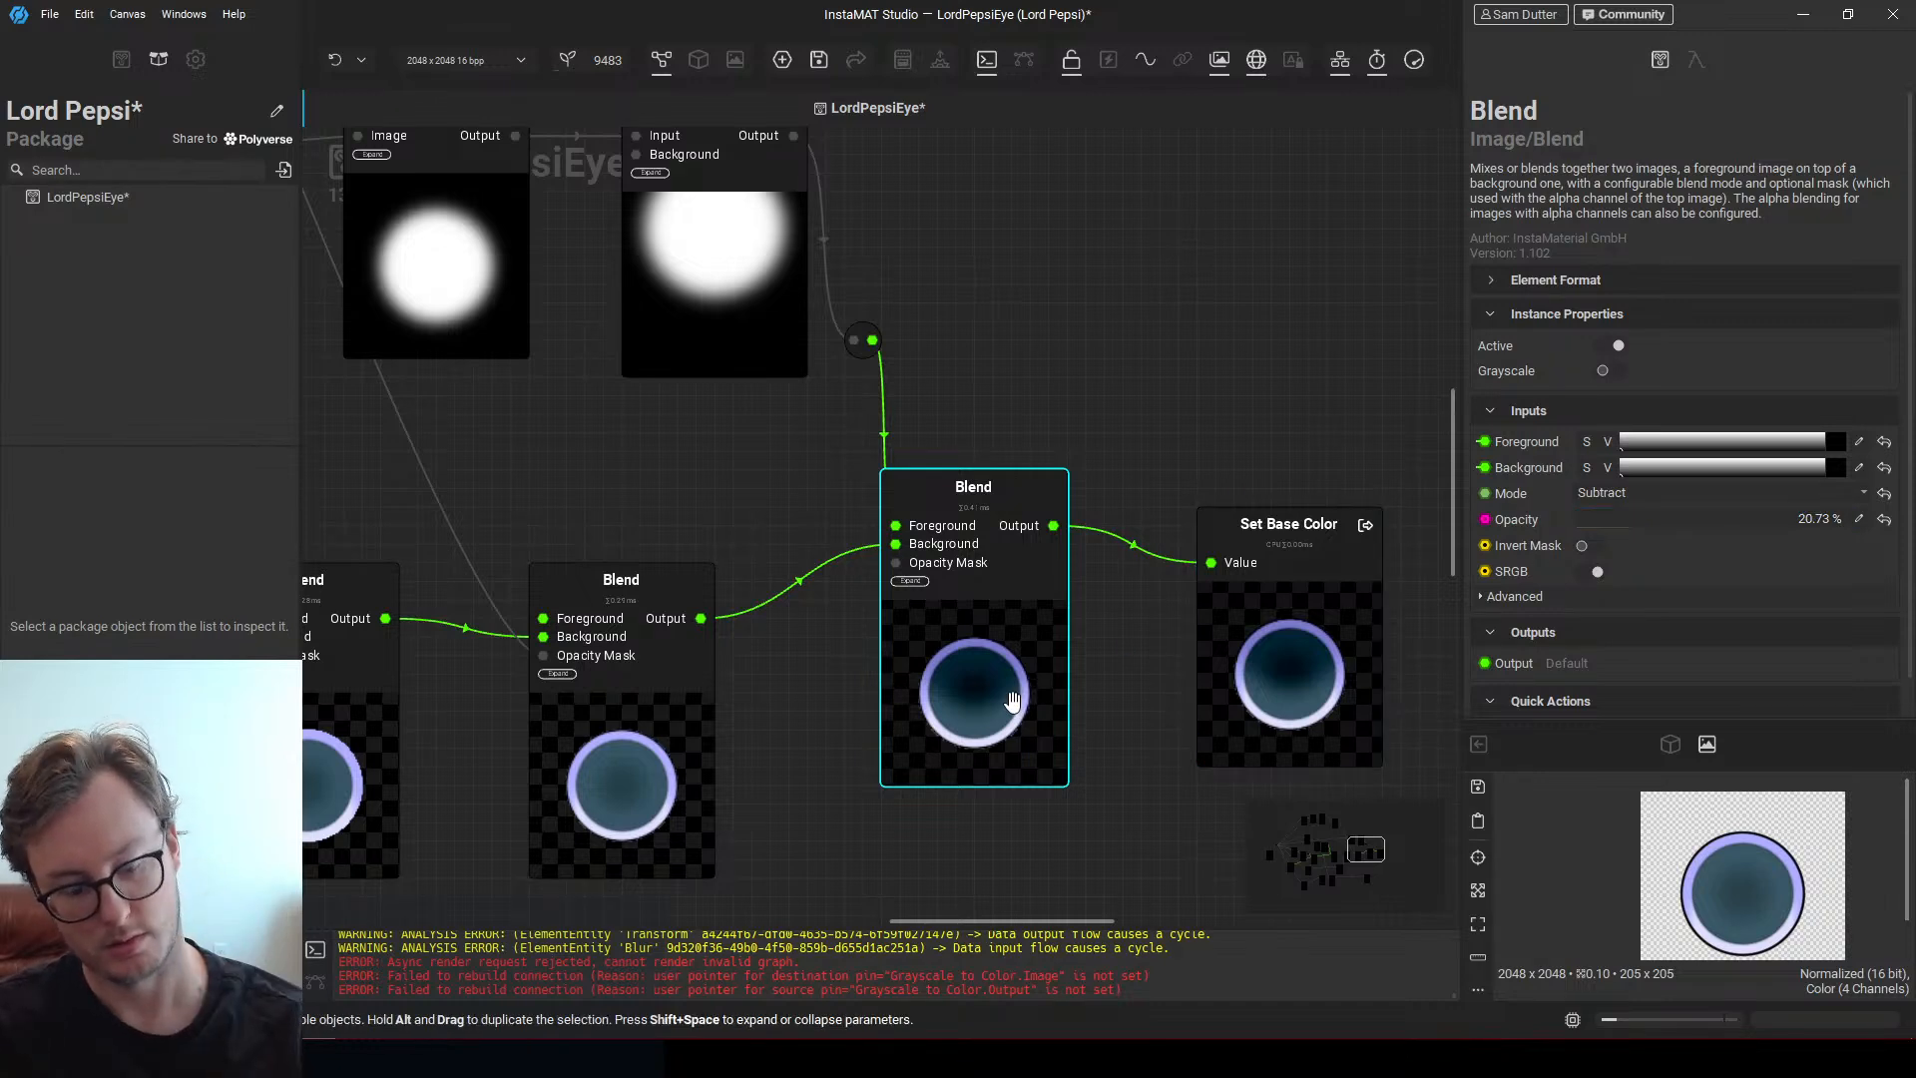
Examine the eye's shading in the image preview and review the node graph leading to the base color
{"action": "scroll", "coordinate": [1738, 888], "scroll_direction": "up", "scroll_amount": 5}
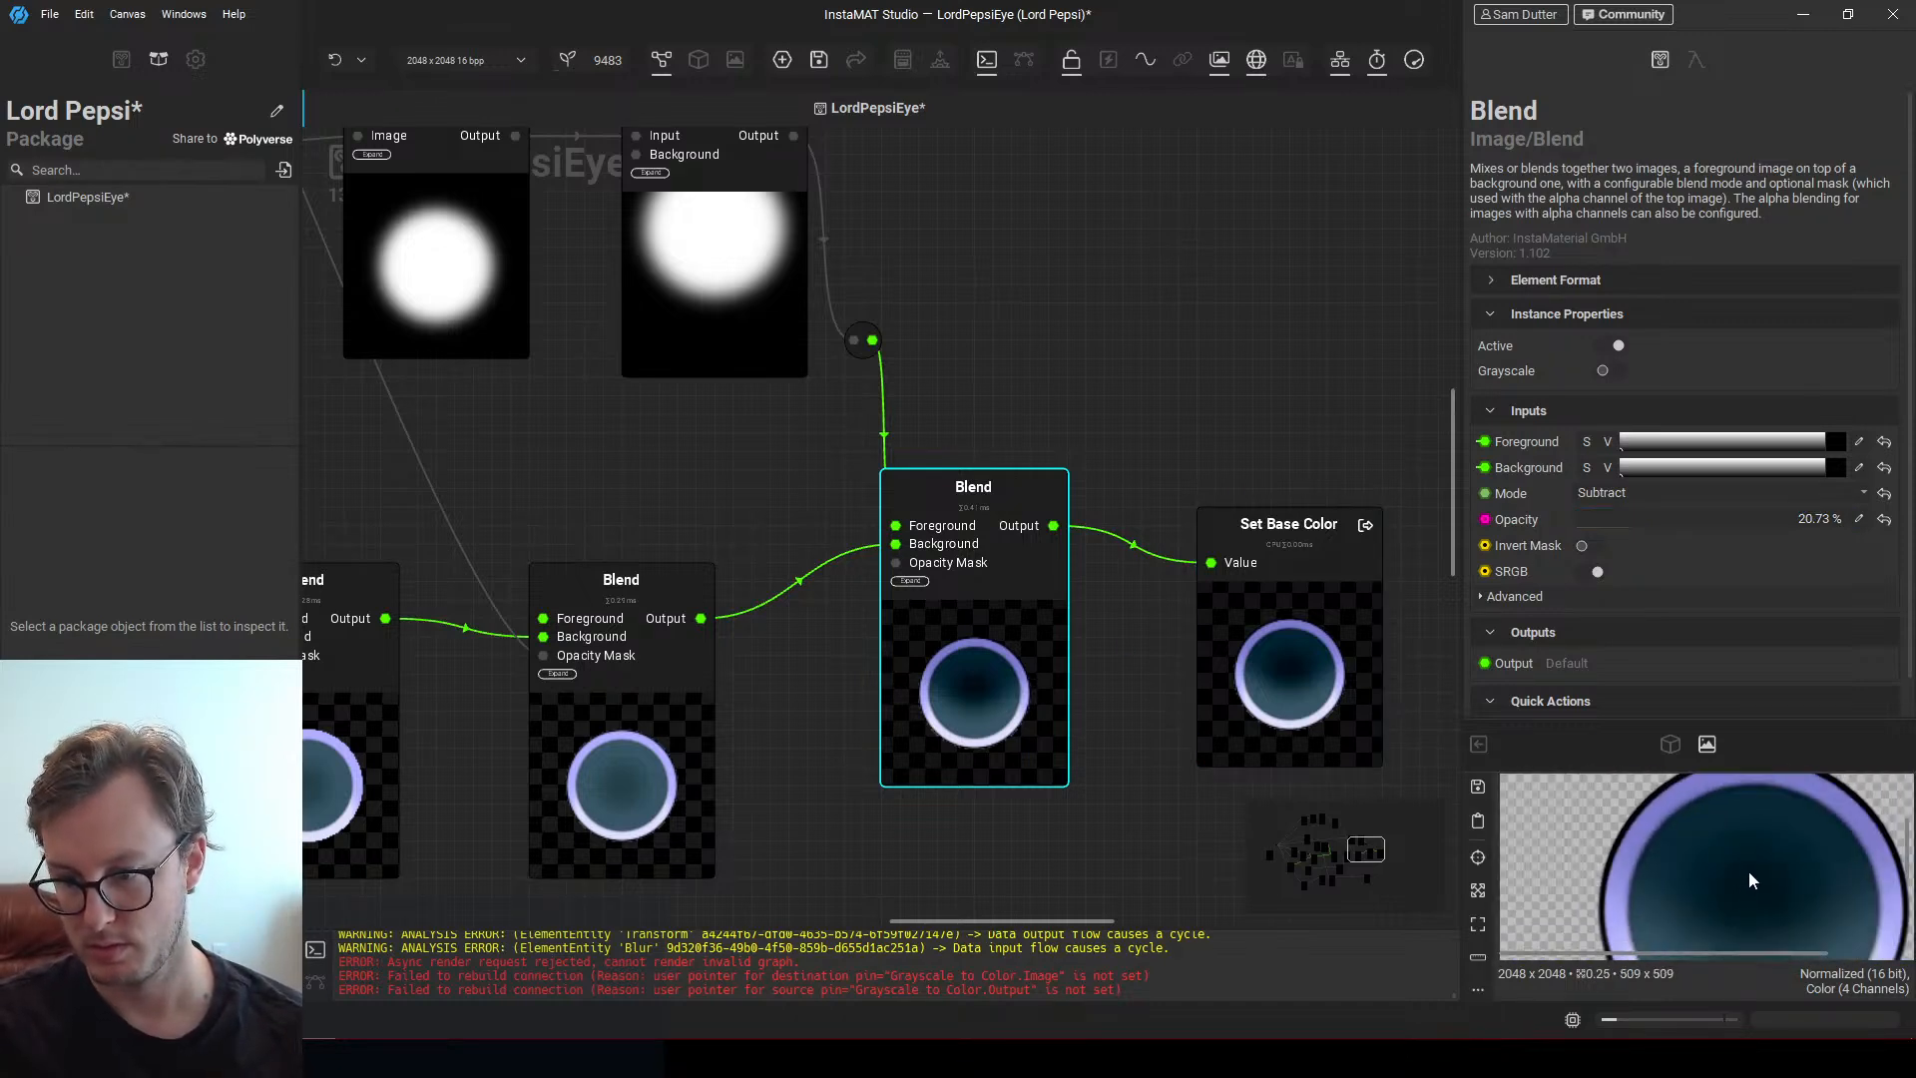
{"action": "scroll", "coordinate": [1749, 878], "scroll_direction": "down", "scroll_amount": 3}
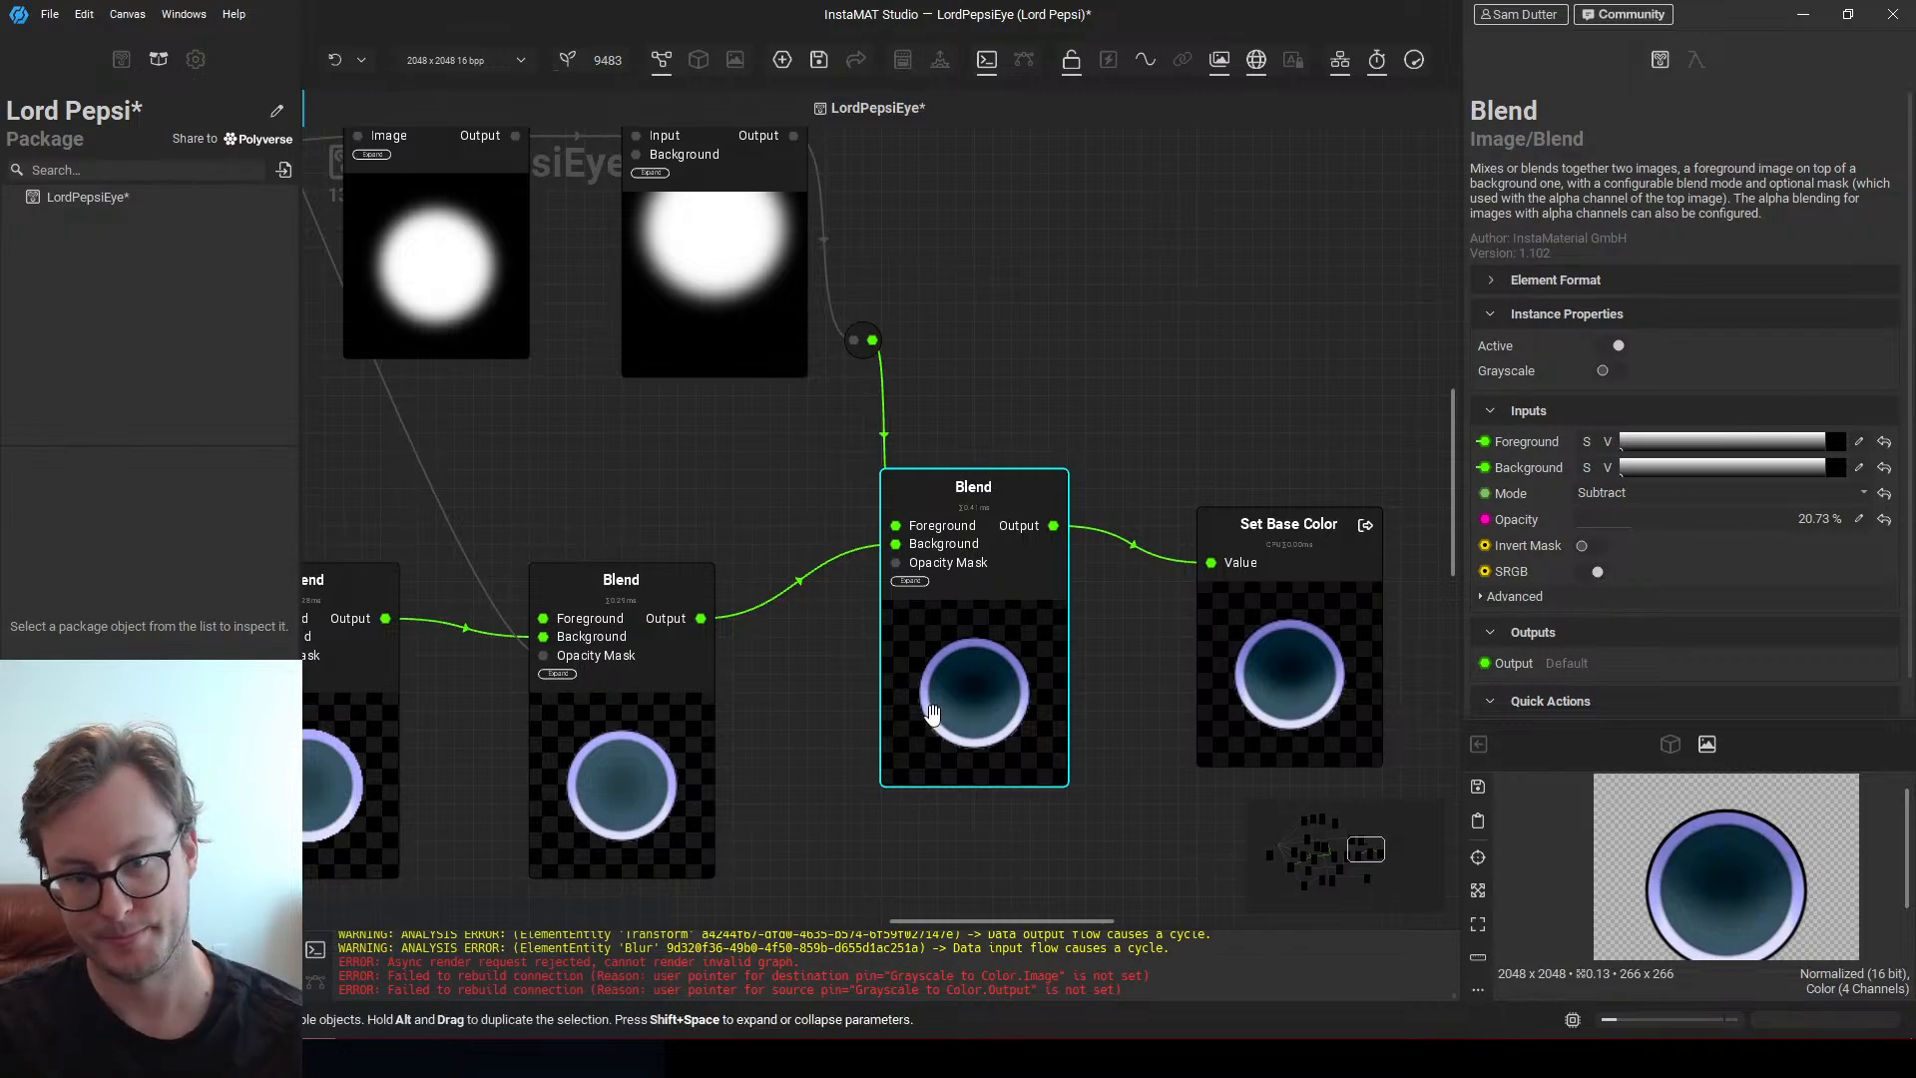
{"action": "scroll", "coordinate": [931, 678], "scroll_direction": "down", "scroll_amount": 3}
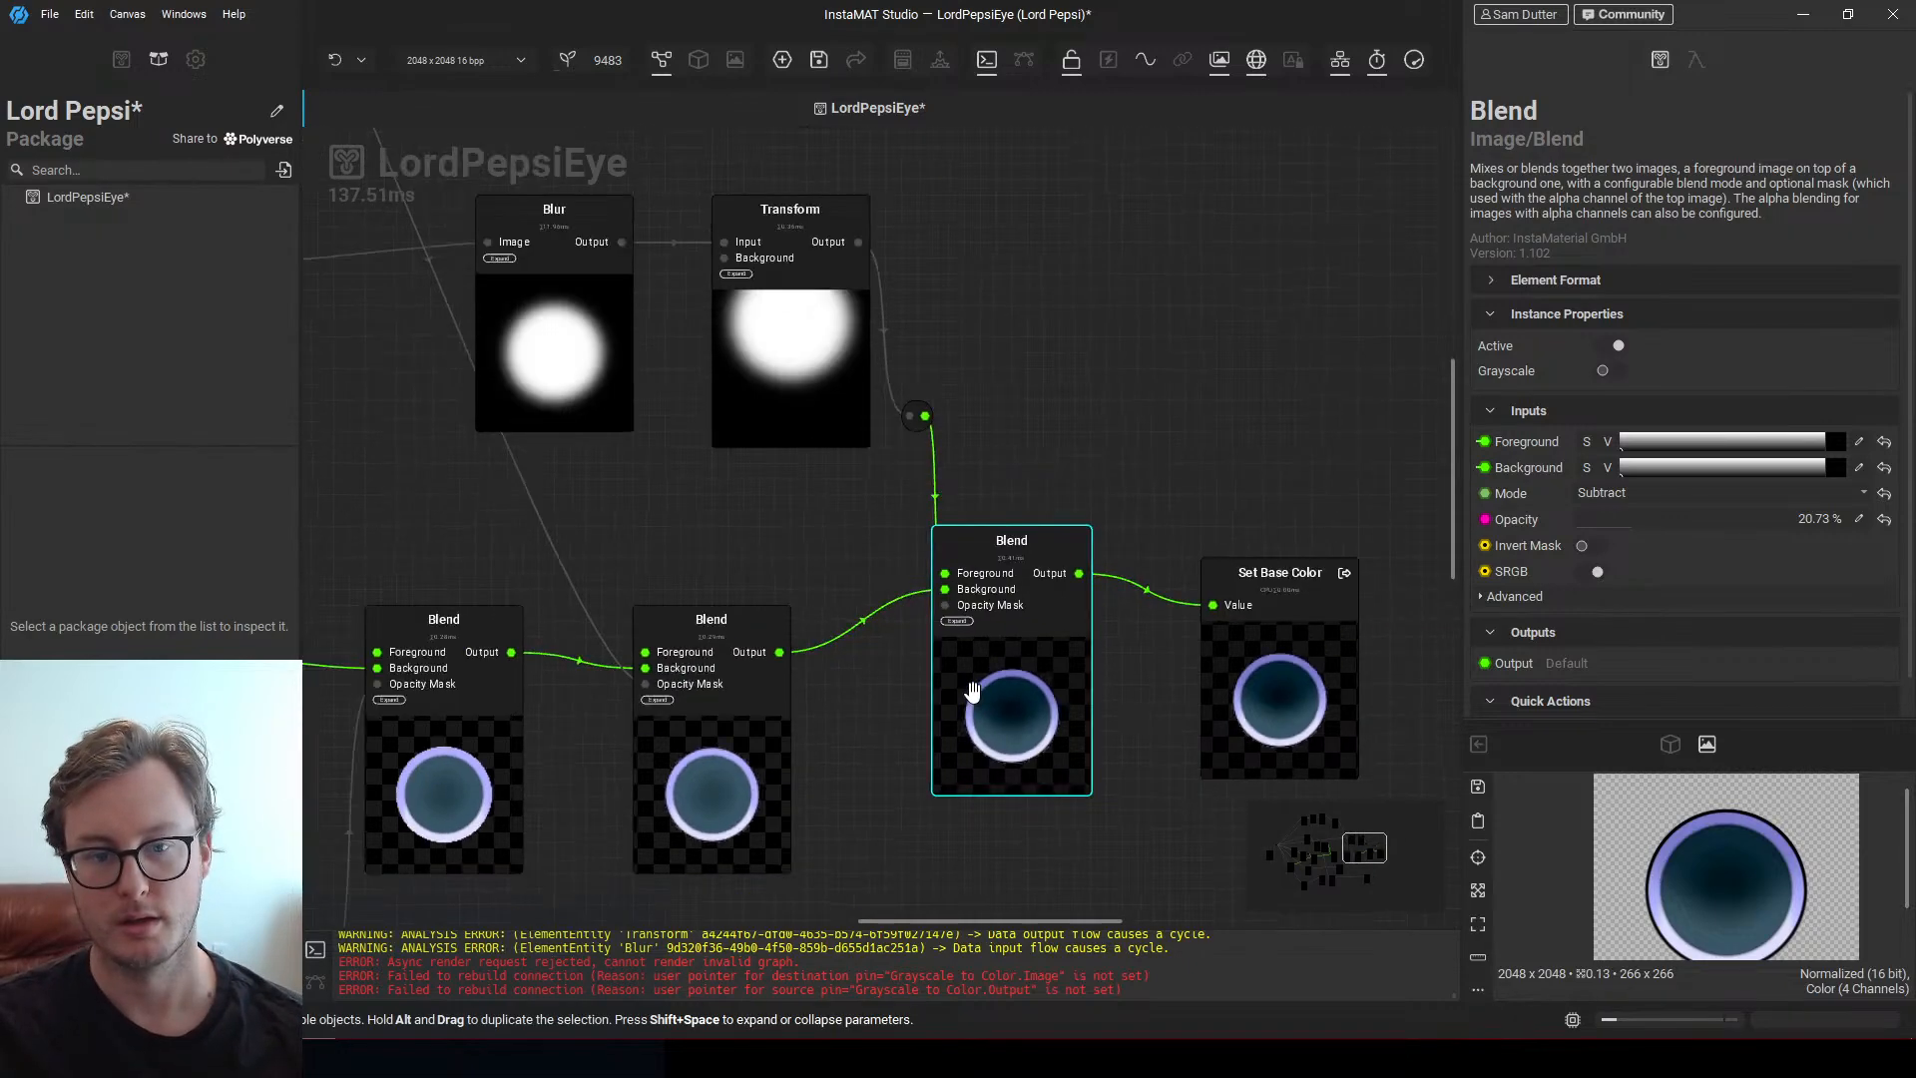
{"action": "middle_click_drag", "start_coordinate": [1065, 673], "coordinate": [1013, 655]}
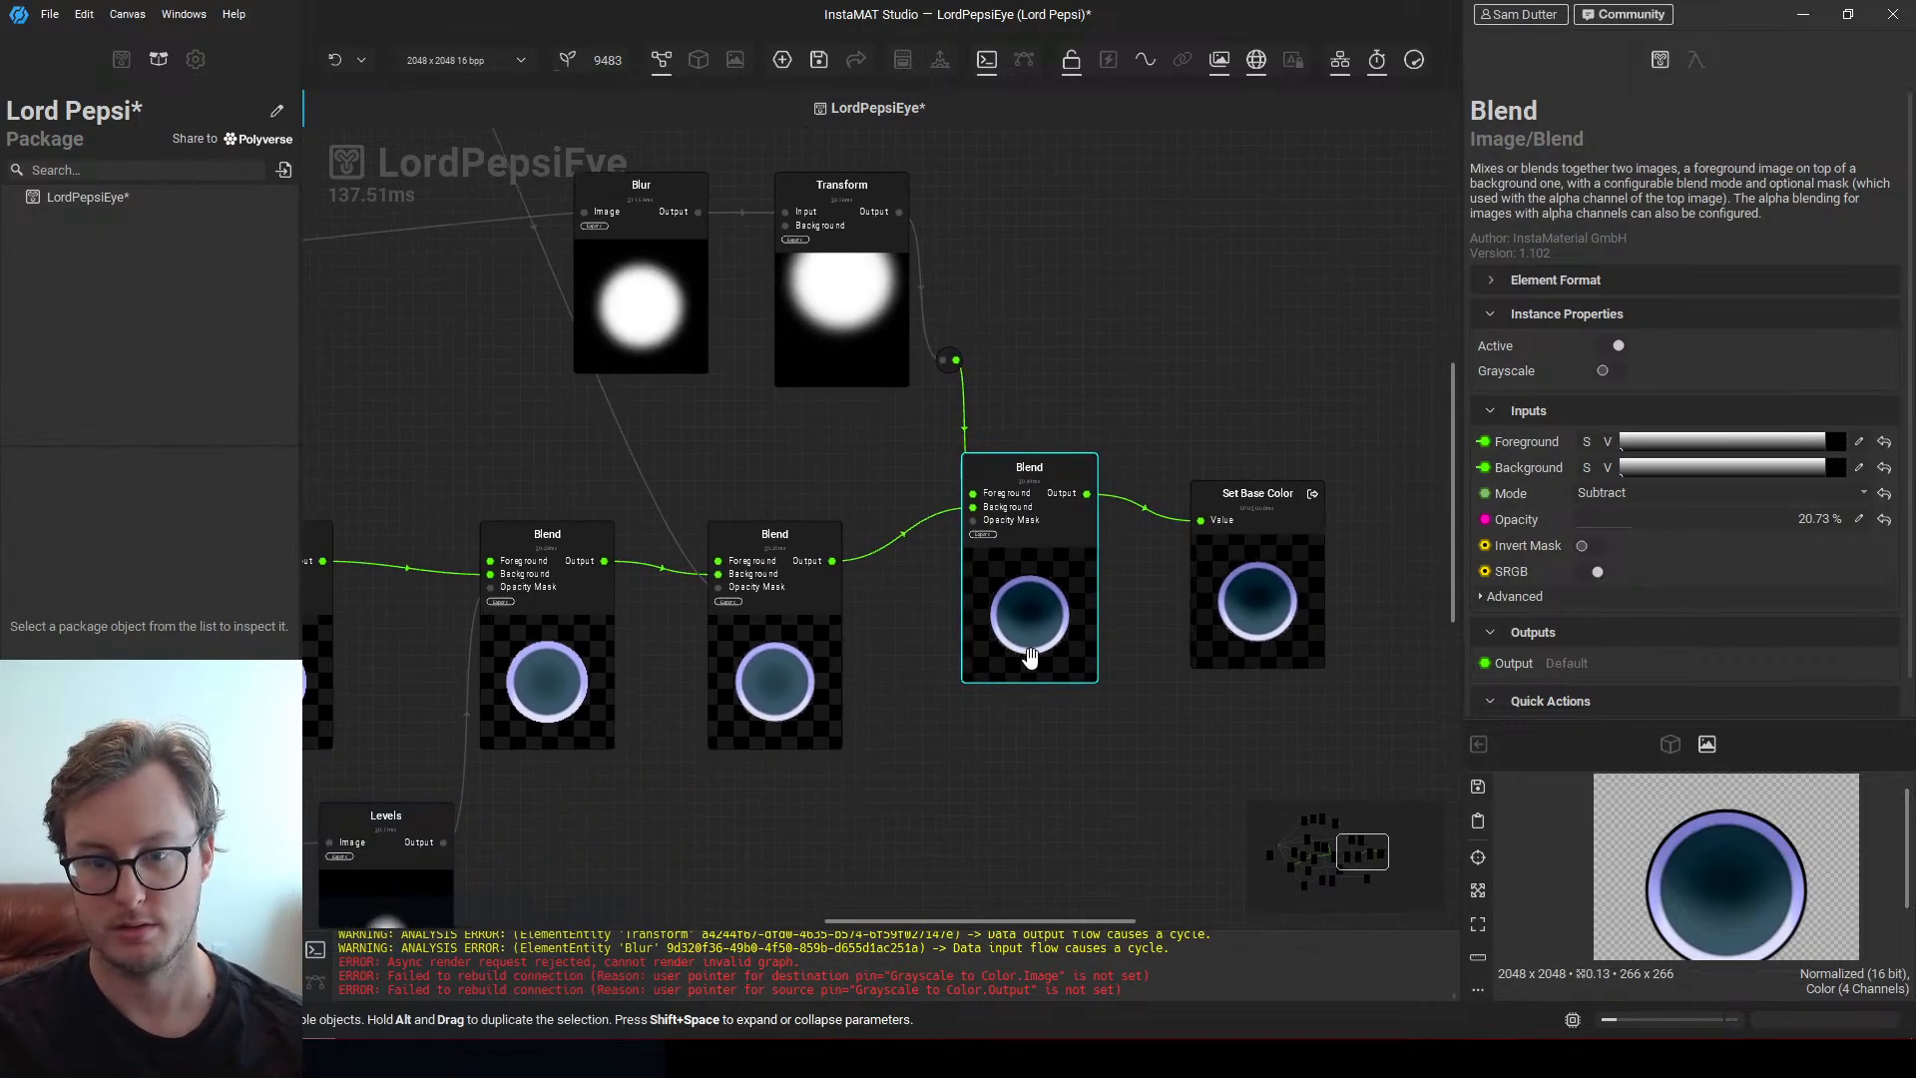
{"action": "scroll", "coordinate": [1102, 639], "scroll_direction": "up", "scroll_amount": 2}
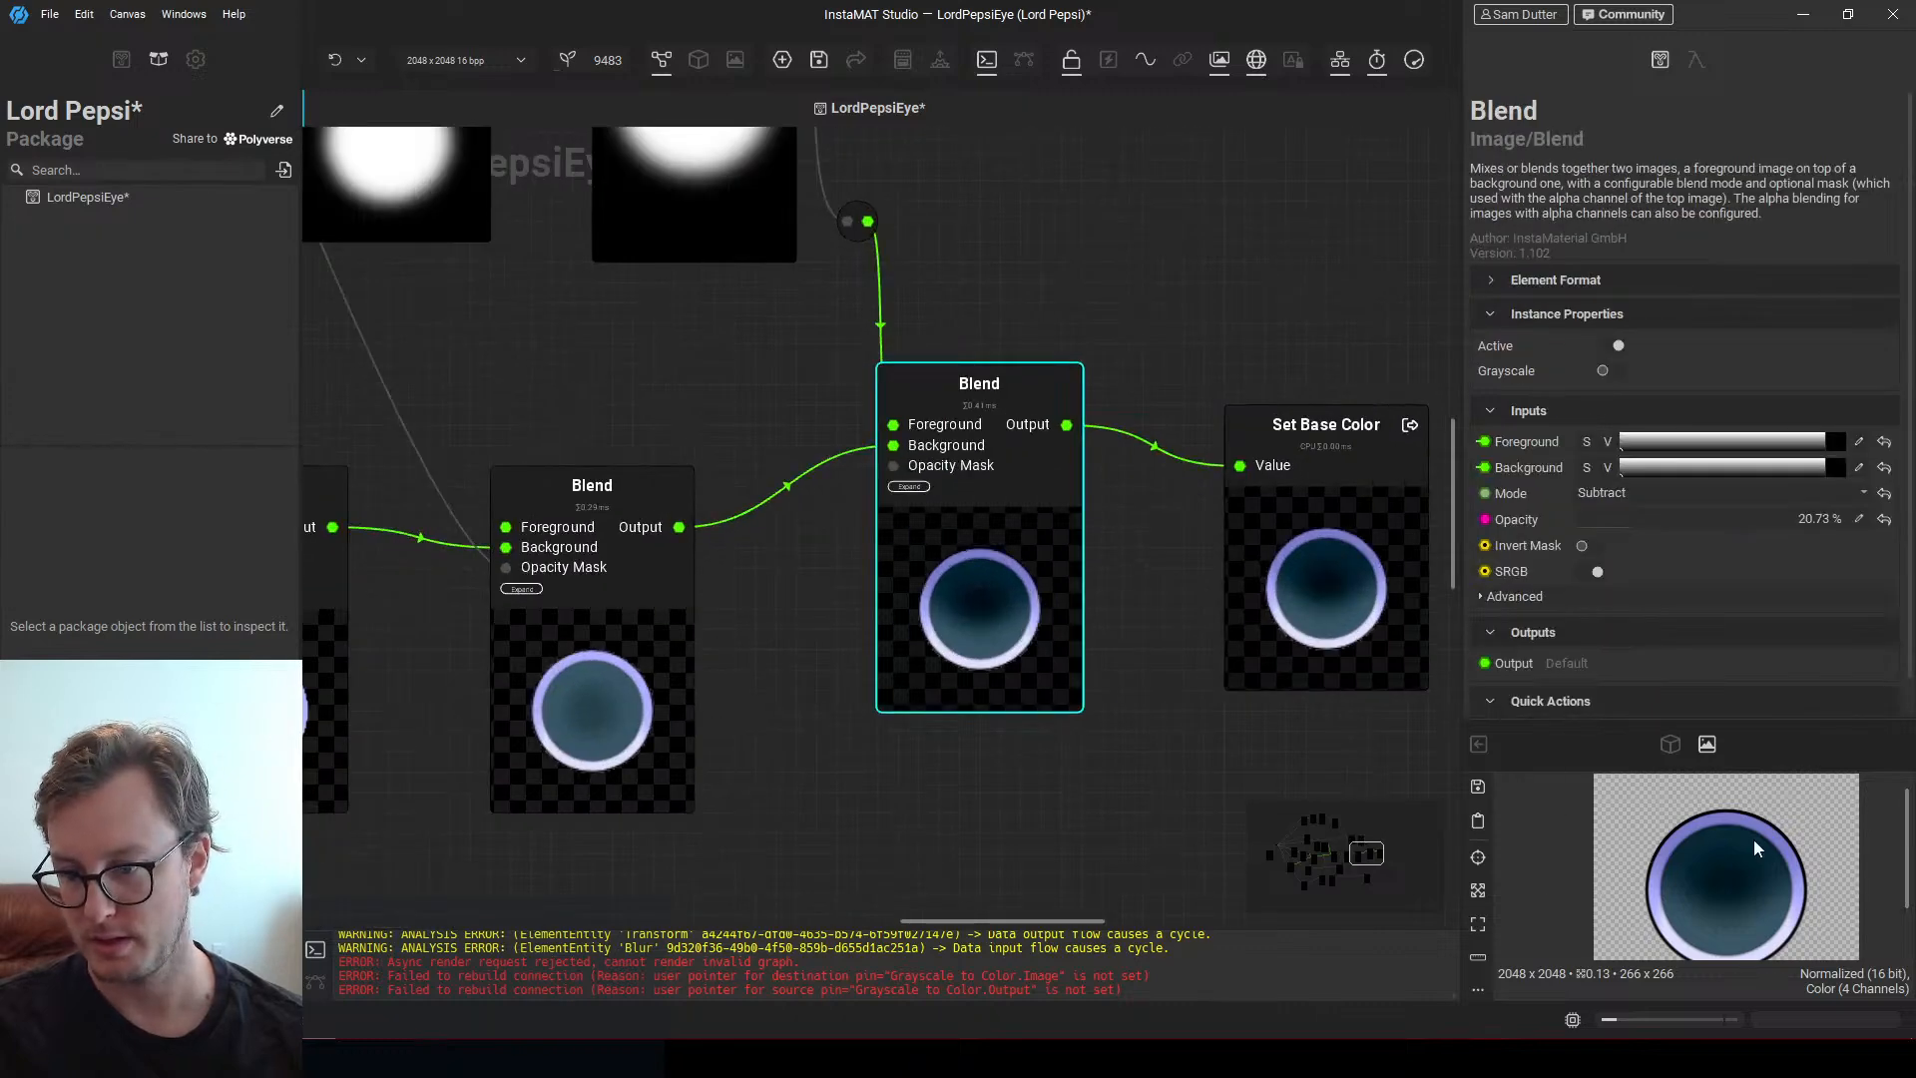
{"action": "scroll", "coordinate": [1013, 590], "scroll_direction": "down", "scroll_amount": 5}
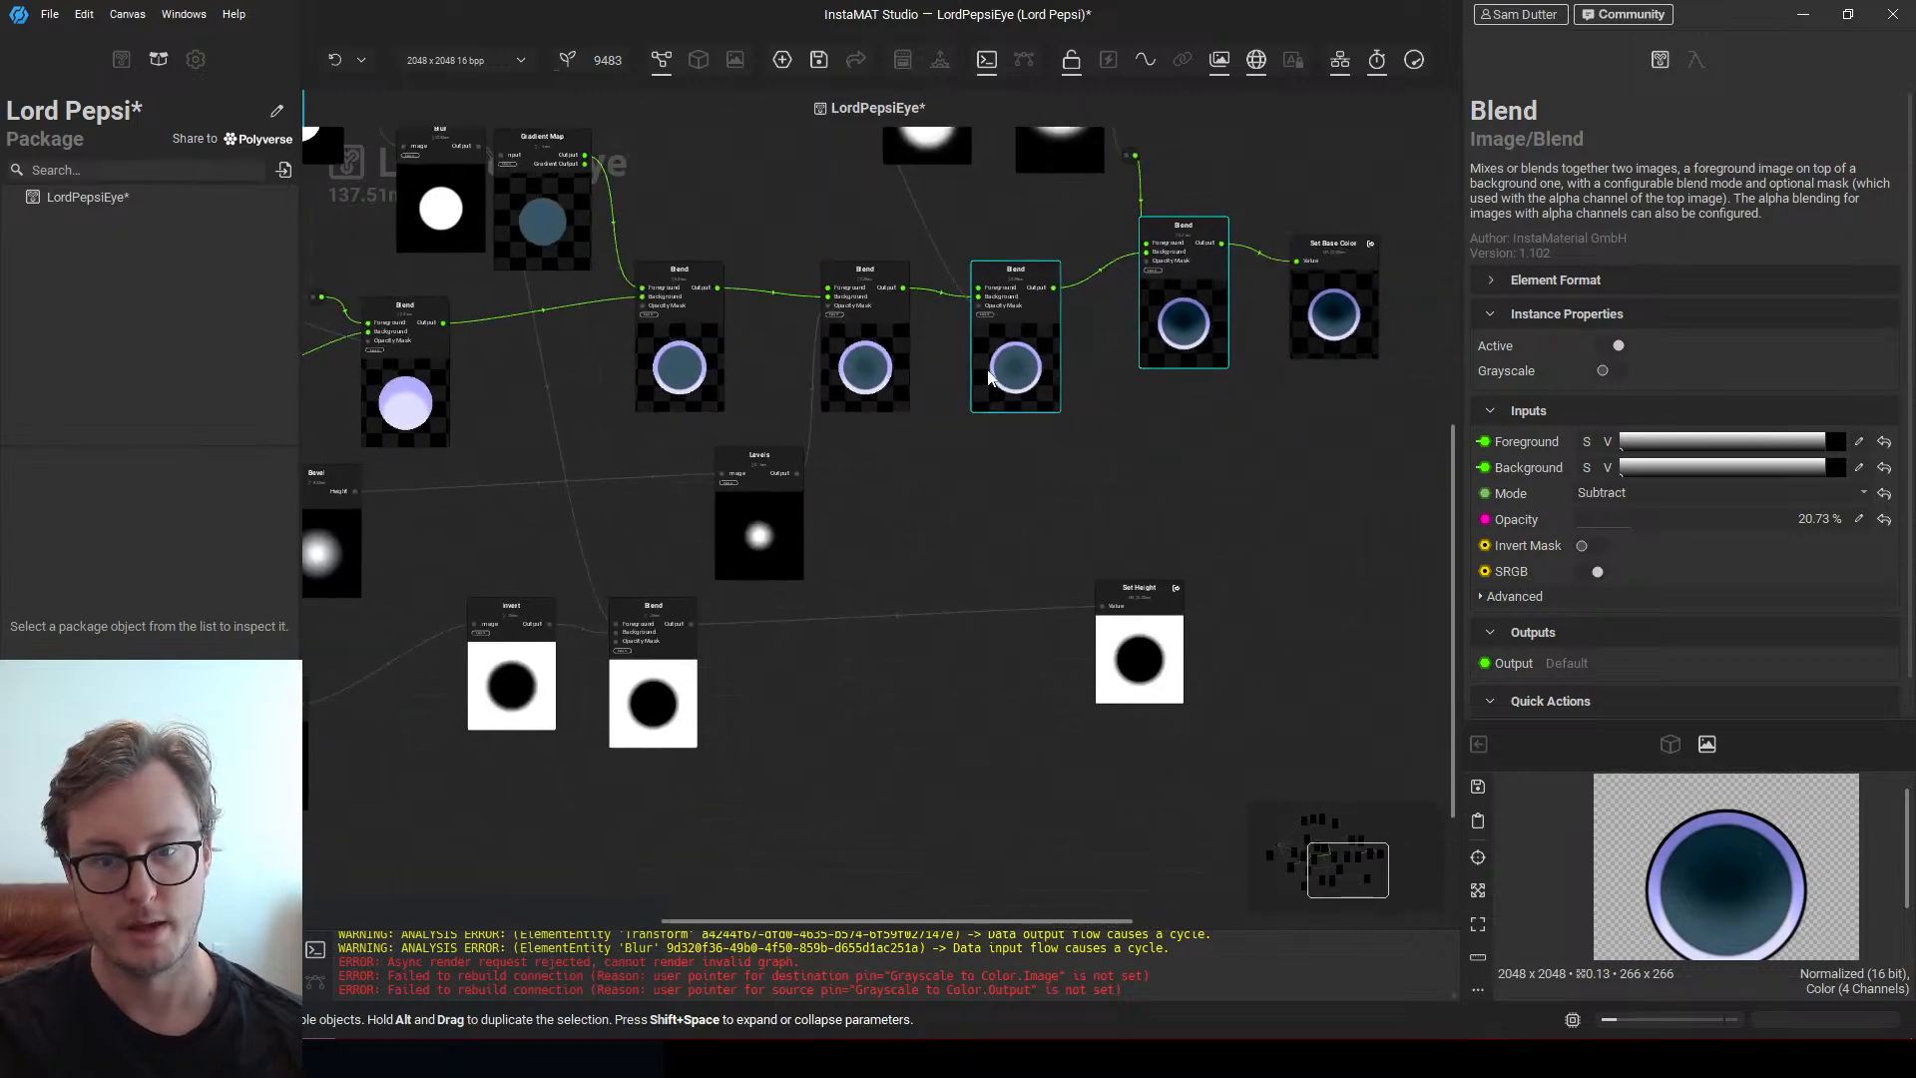
{"action": "scroll", "coordinate": [989, 375], "scroll_direction": "down", "scroll_amount": 3}
{"action": "scroll", "coordinate": [1005, 578], "scroll_direction": "up", "scroll_amount": 2}
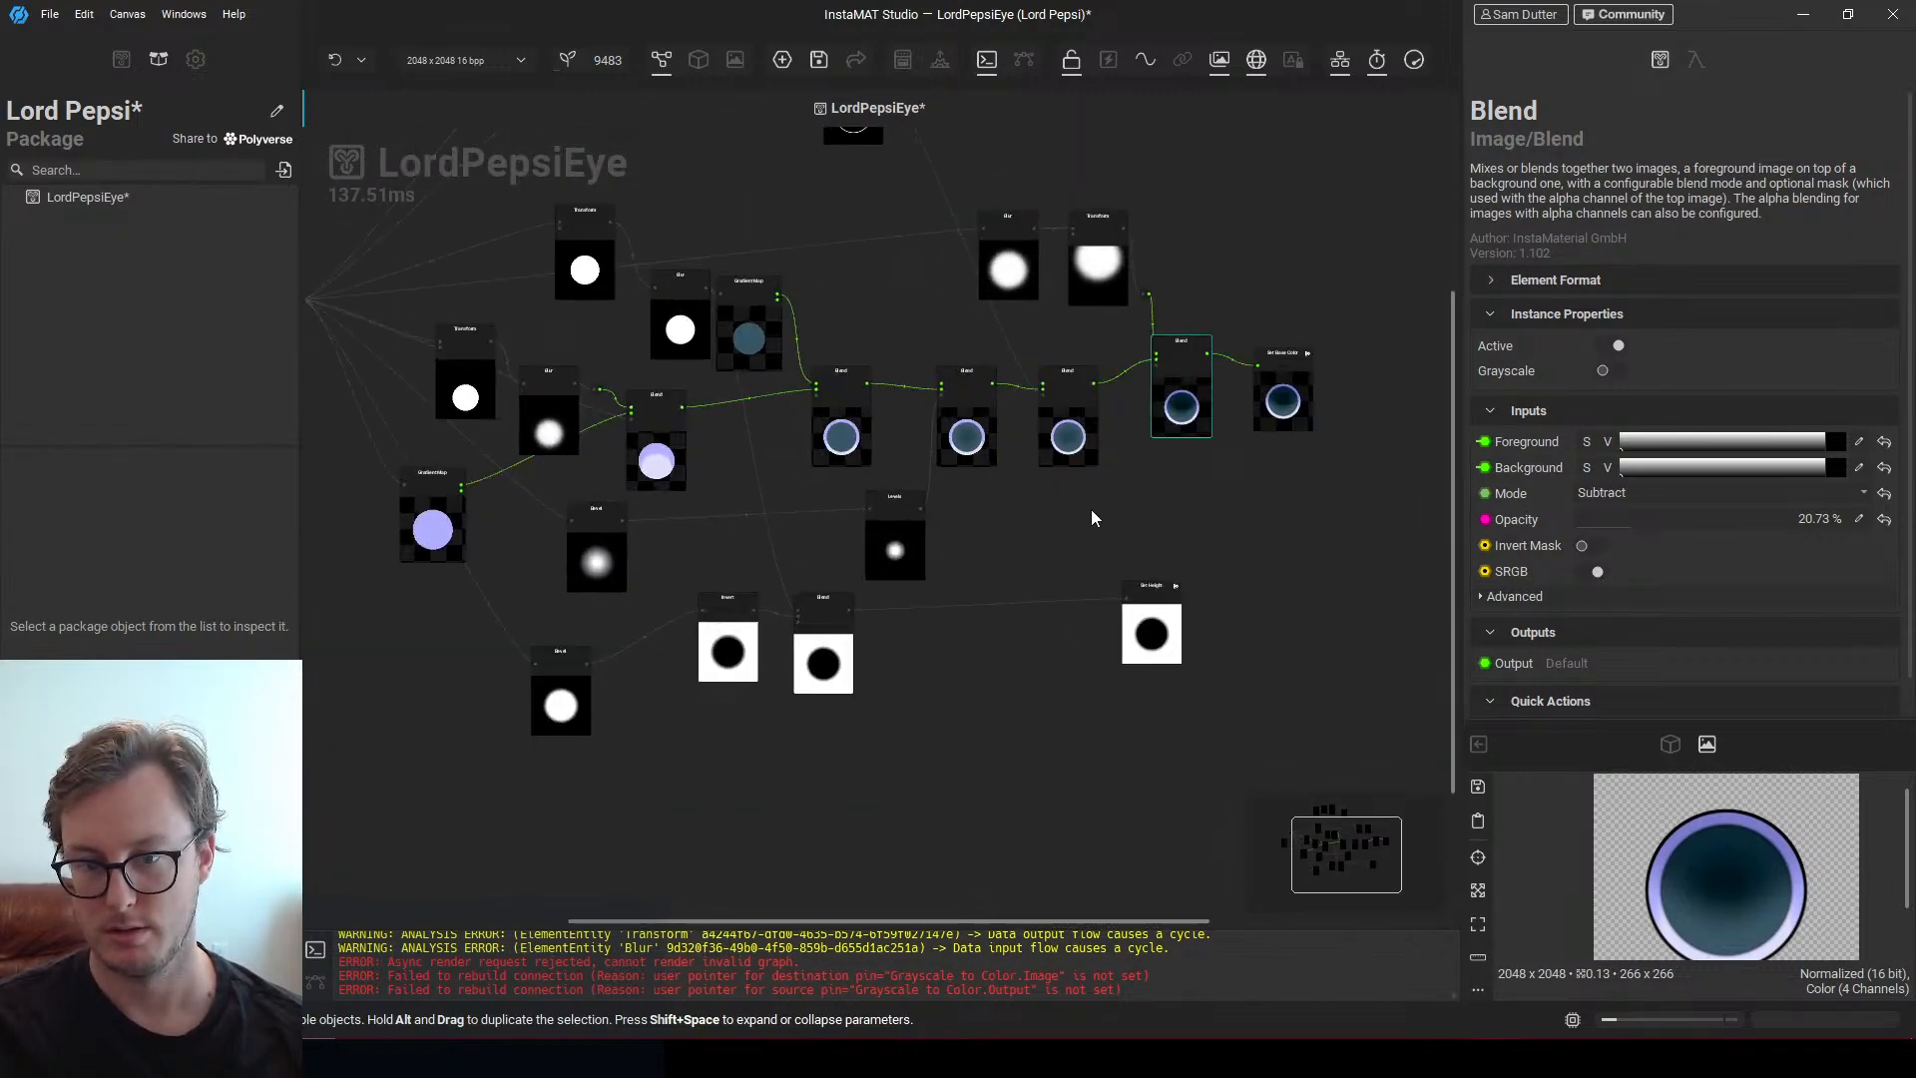
Save the package and export its image outputs using the Eyes template
{"action": "middle_click_drag", "start_coordinate": [1168, 504], "coordinate": [1039, 498]}
{"action": "key", "text": "ctrl+s"}
{"action": "left_click", "coordinate": [47, 16]}
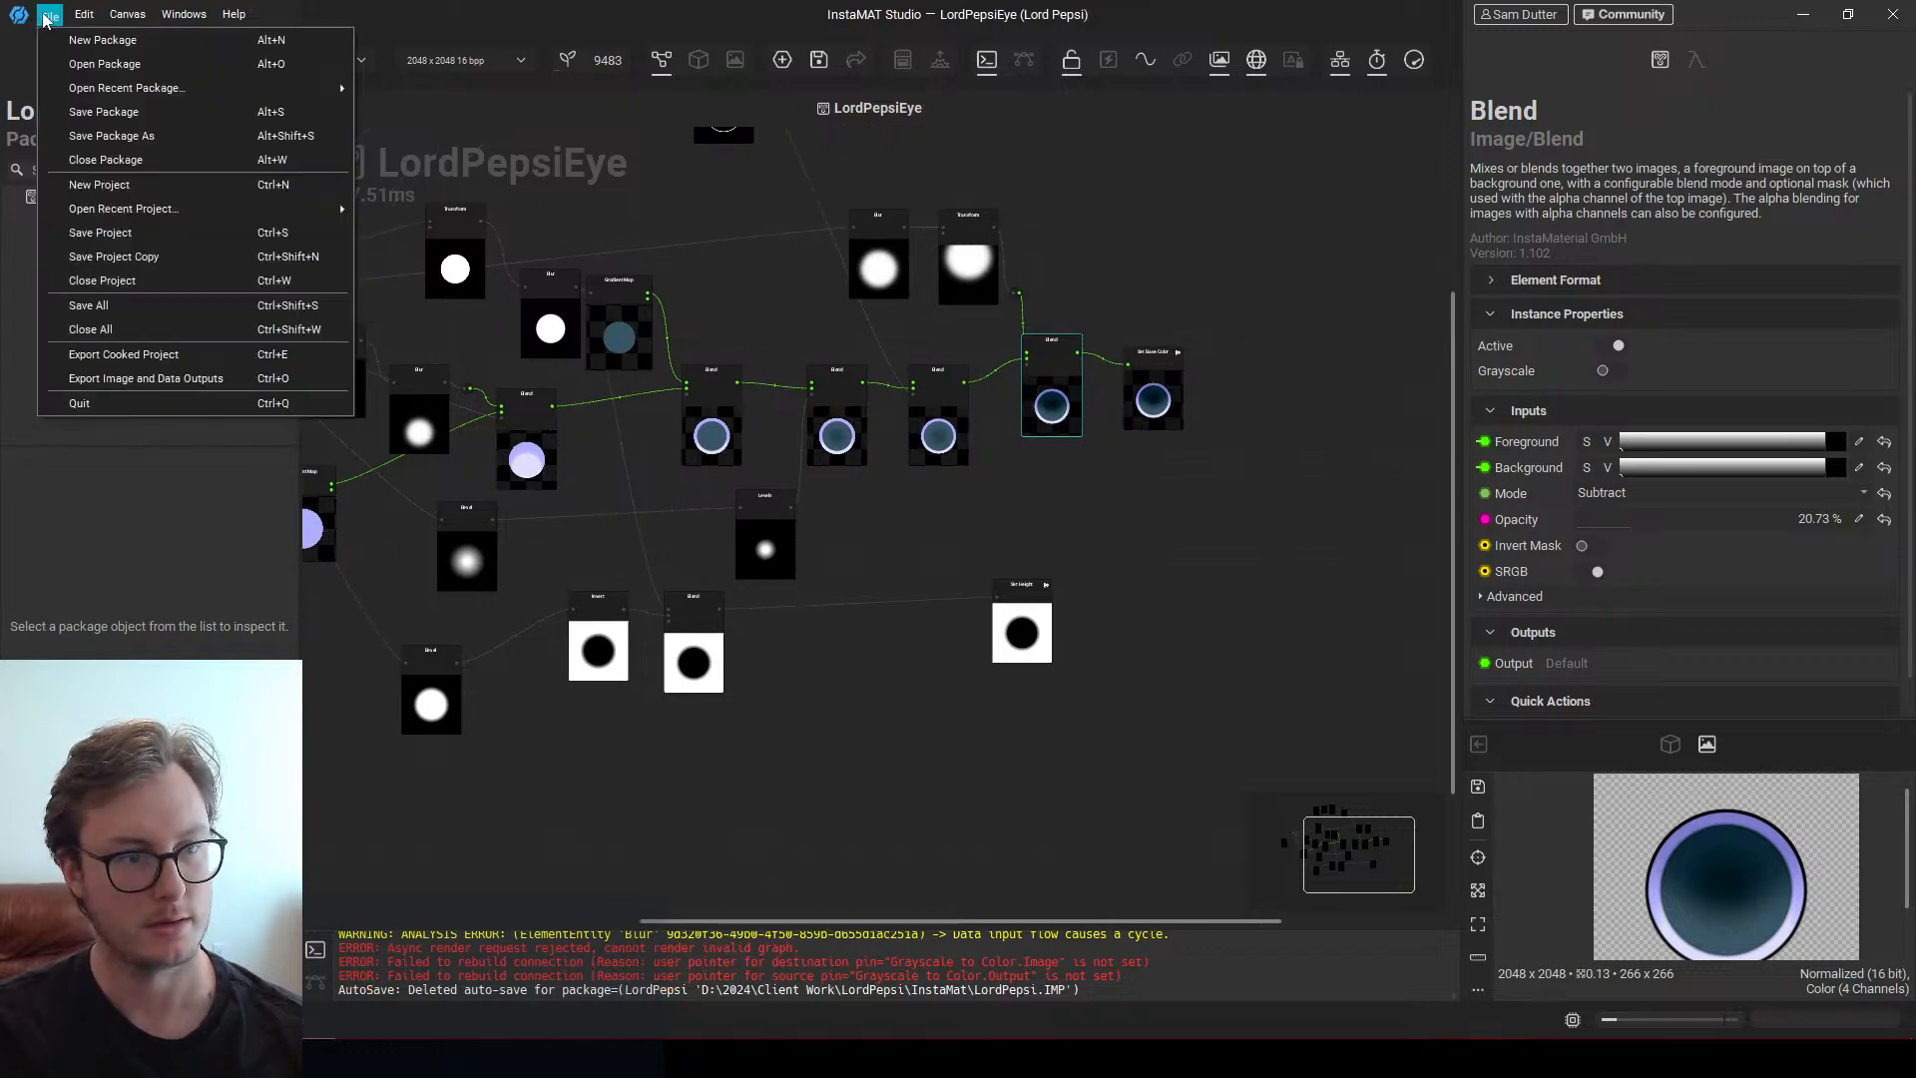
{"action": "left_click", "coordinate": [107, 378]}
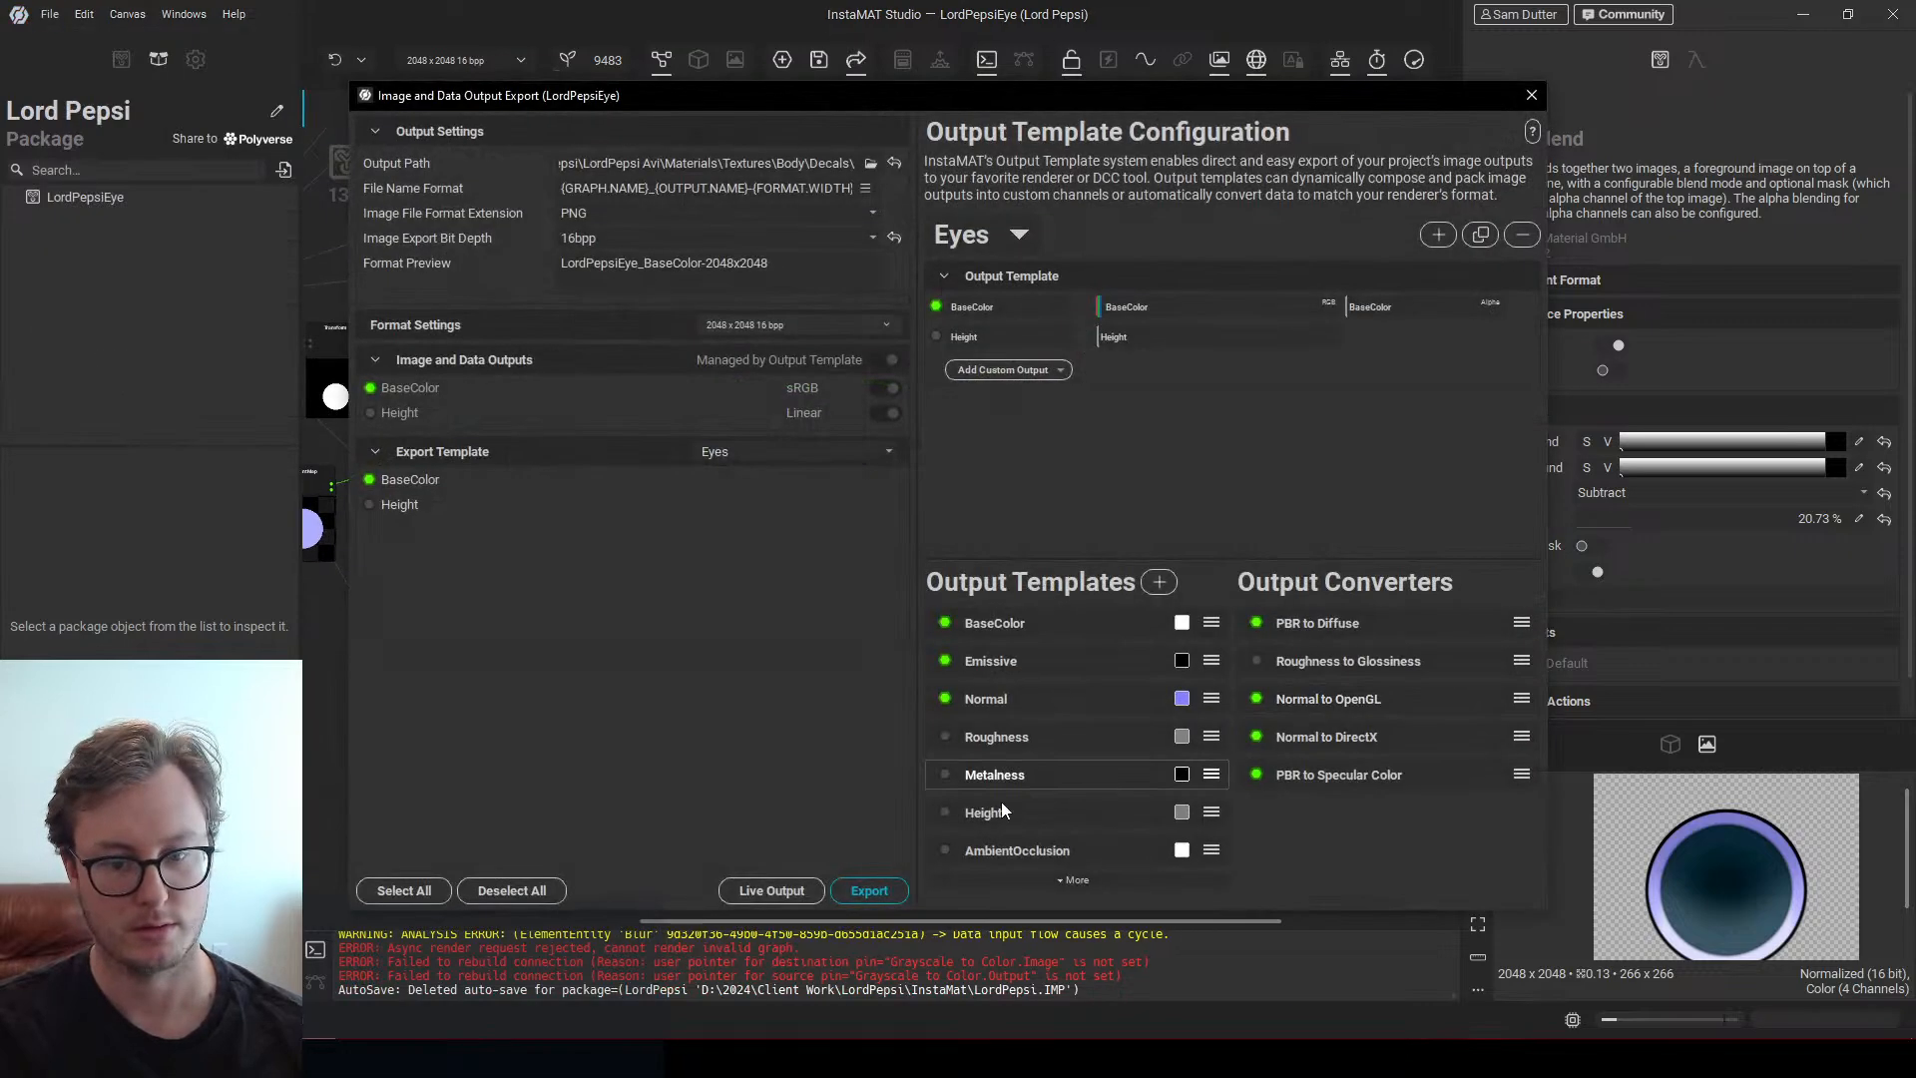
{"action": "left_click", "coordinate": [861, 890]}
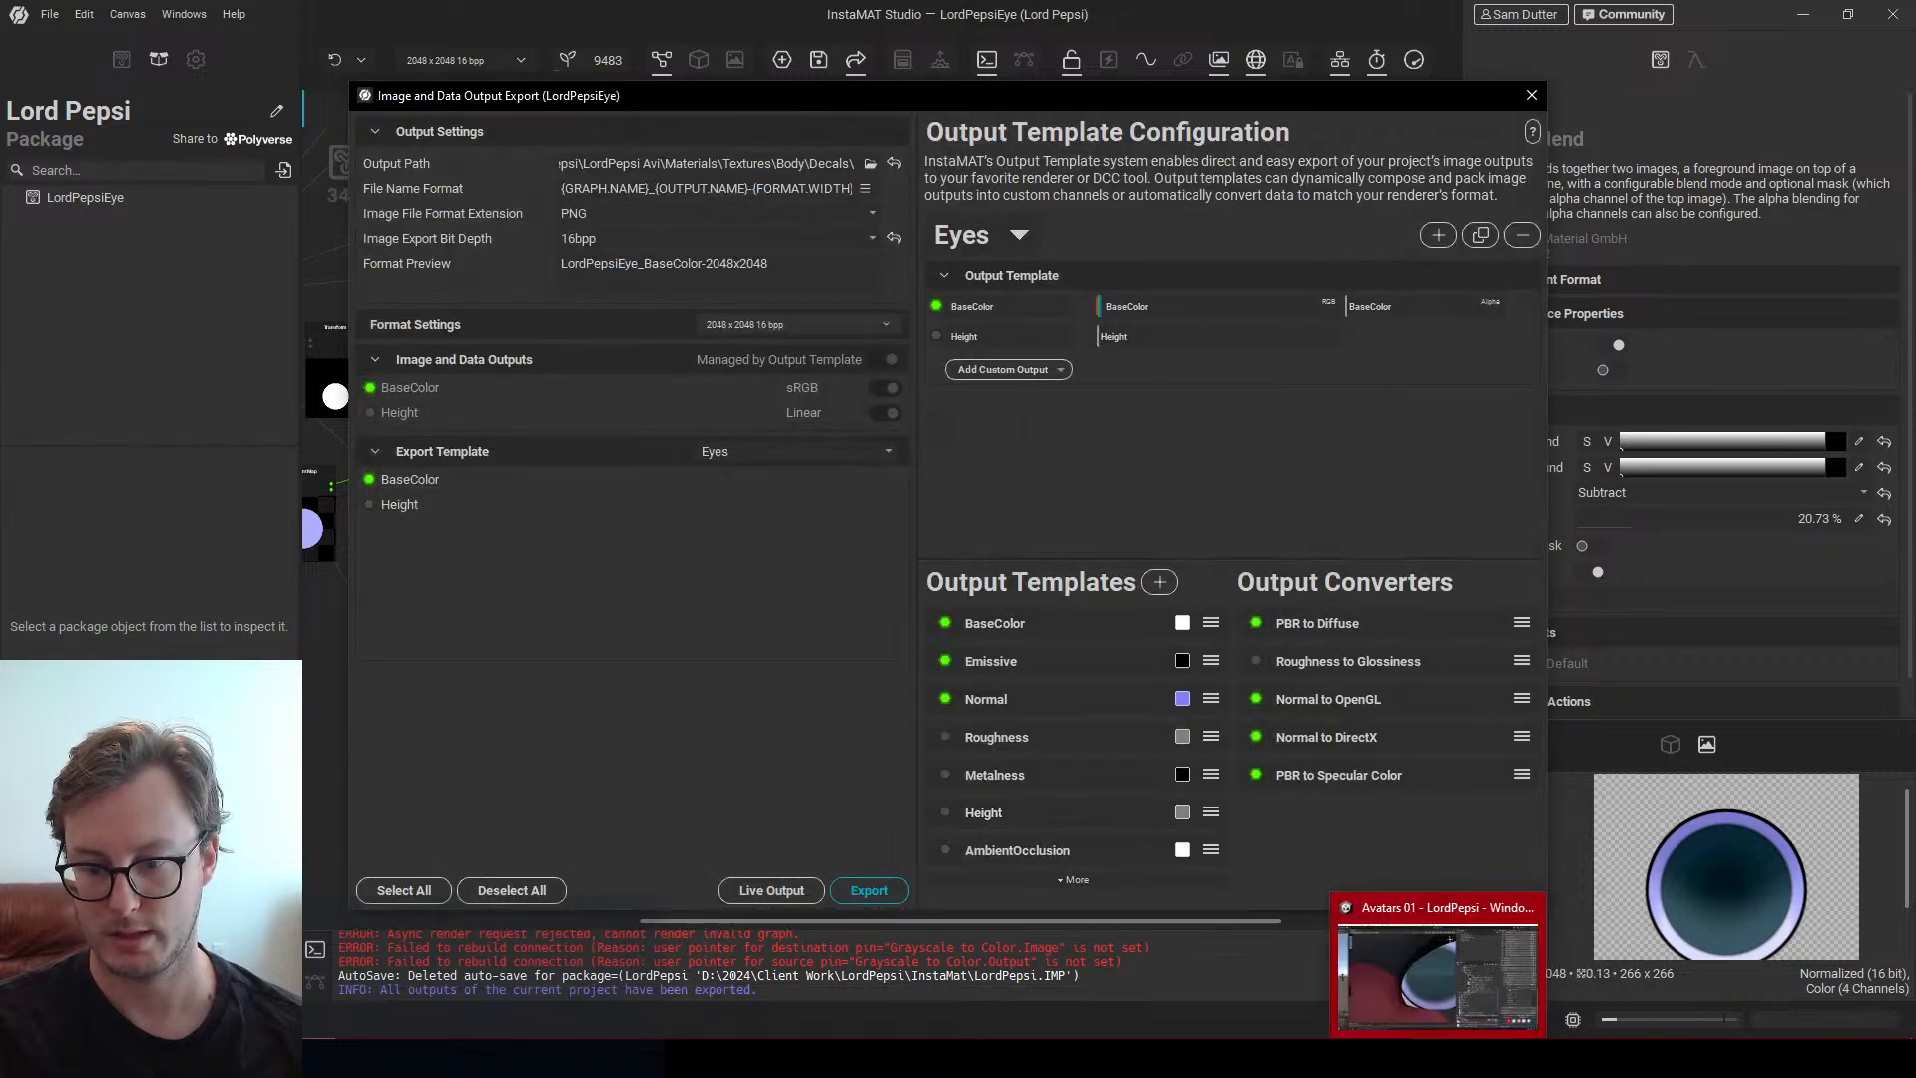
Switch to Unity and inspect the updated eye texture on the avatar up close
{"action": "left_click", "coordinate": [1450, 1057]}
{"action": "scroll", "coordinate": [795, 619], "scroll_direction": "down", "scroll_amount": 6}
{"action": "left_click_drag", "start_coordinate": [802, 635], "coordinate": [709, 594], "text": "alt"}
{"action": "scroll", "coordinate": [709, 574], "scroll_direction": "up", "scroll_amount": 5}
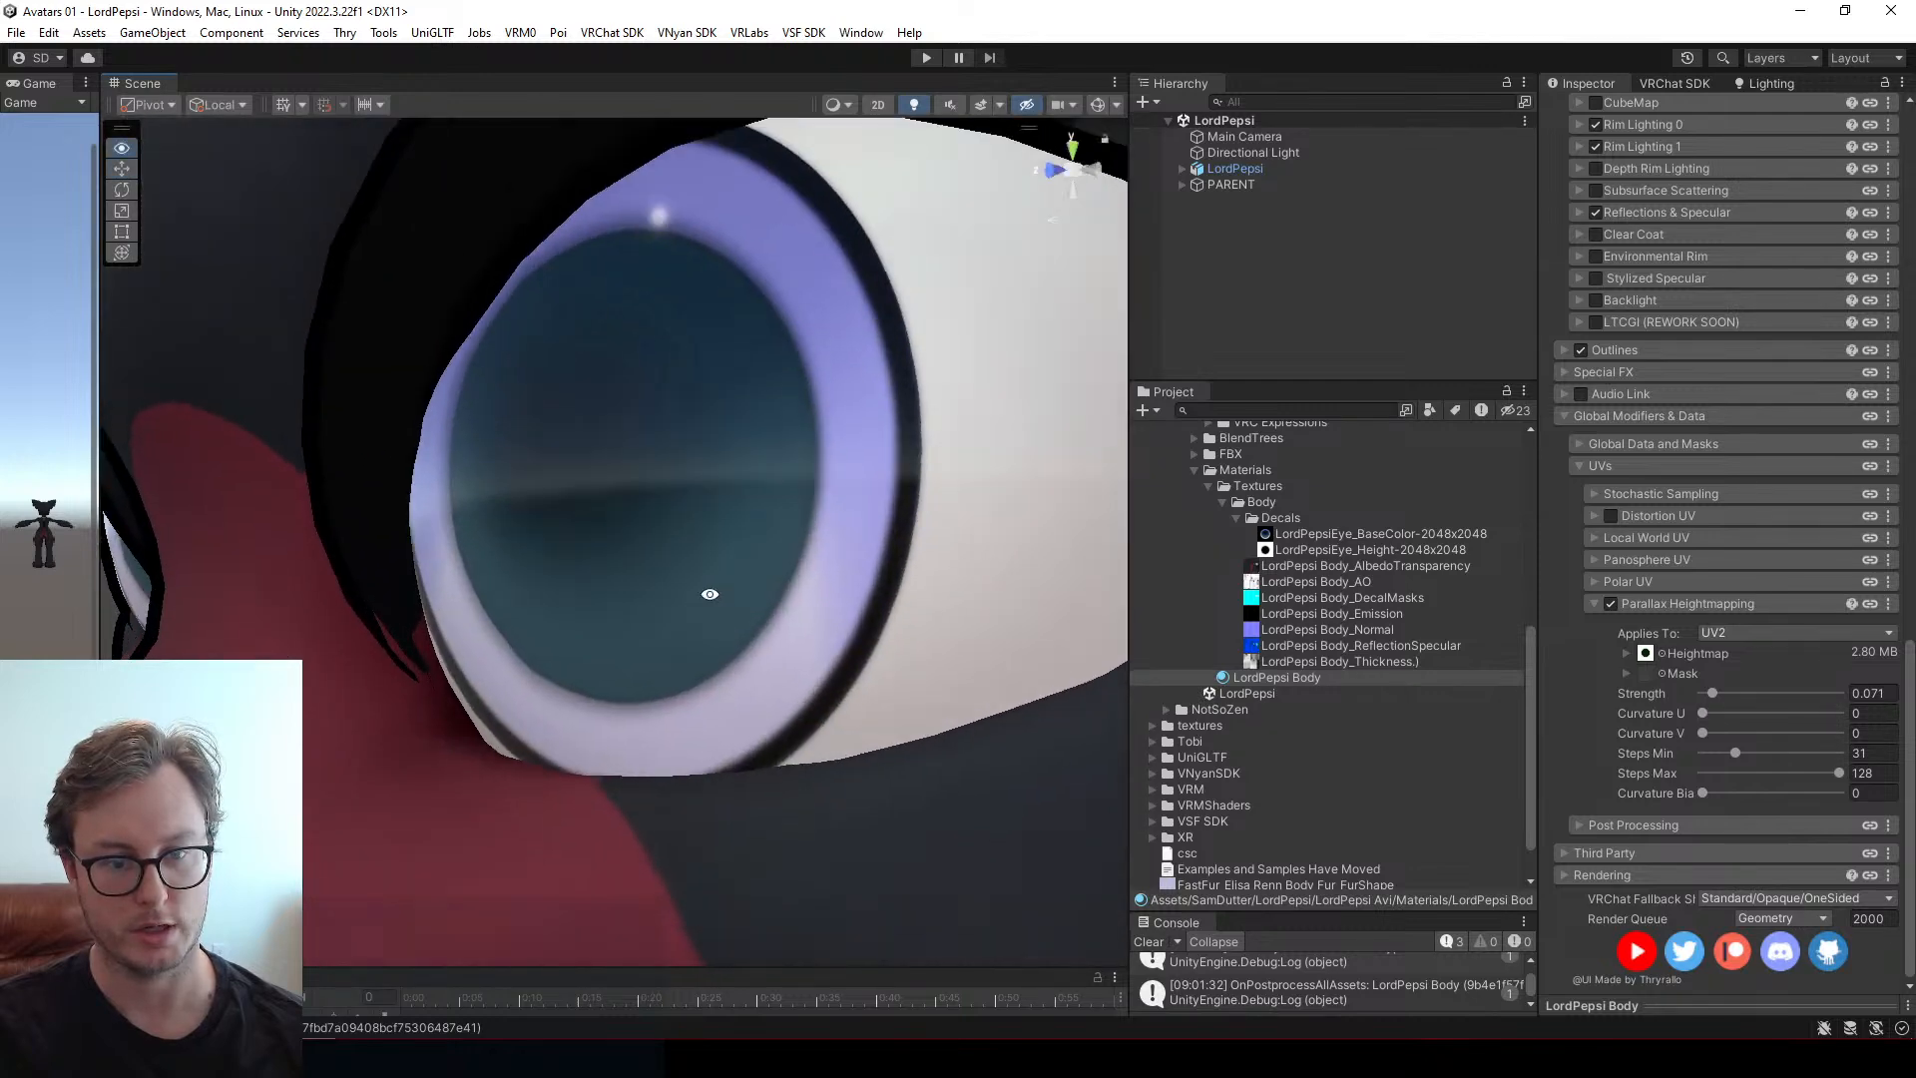
Set the compression of the LordPepsiEye BaseColor and Height textures to High Quality and apply the import settings
{"action": "left_click", "coordinate": [1308, 535]}
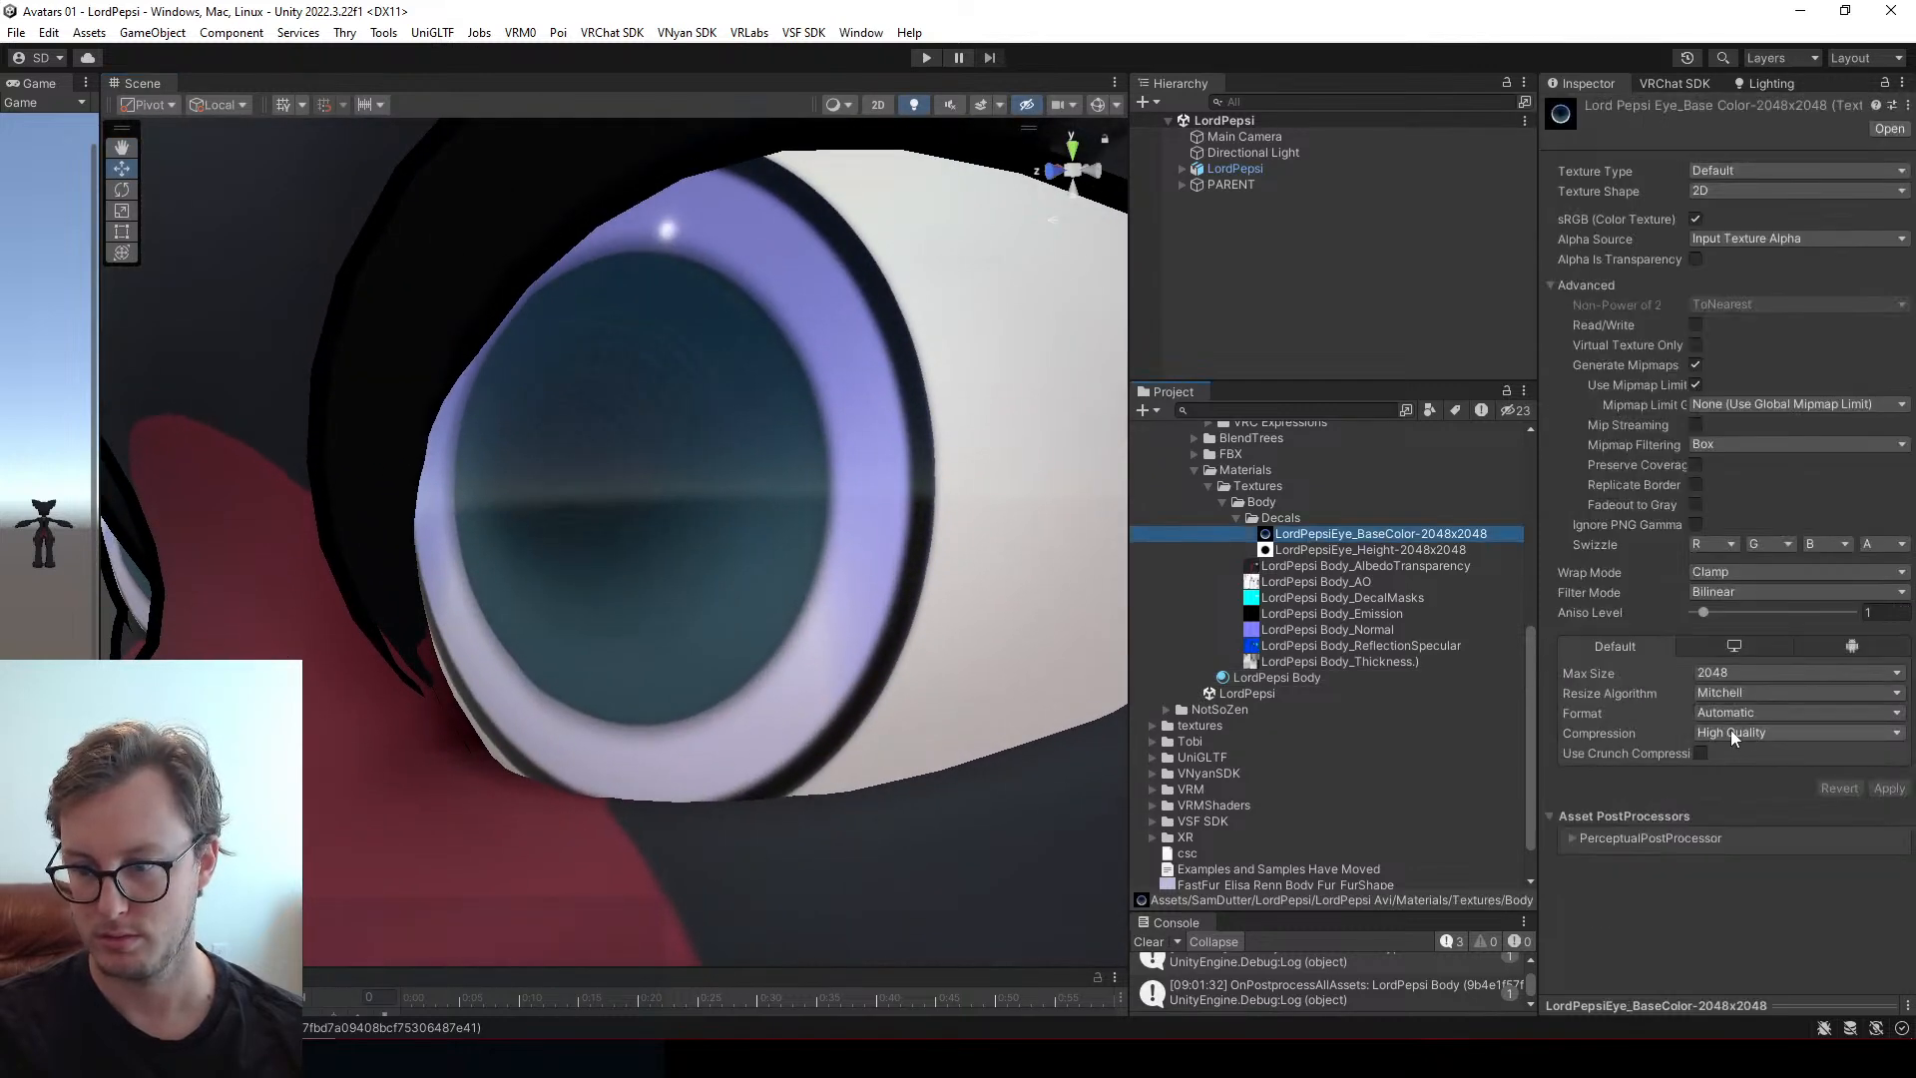
{"action": "left_click_drag", "start_coordinate": [521, 526], "coordinate": [426, 429], "text": "alt"}
{"action": "left_click", "coordinate": [1307, 550], "text": "shift"}
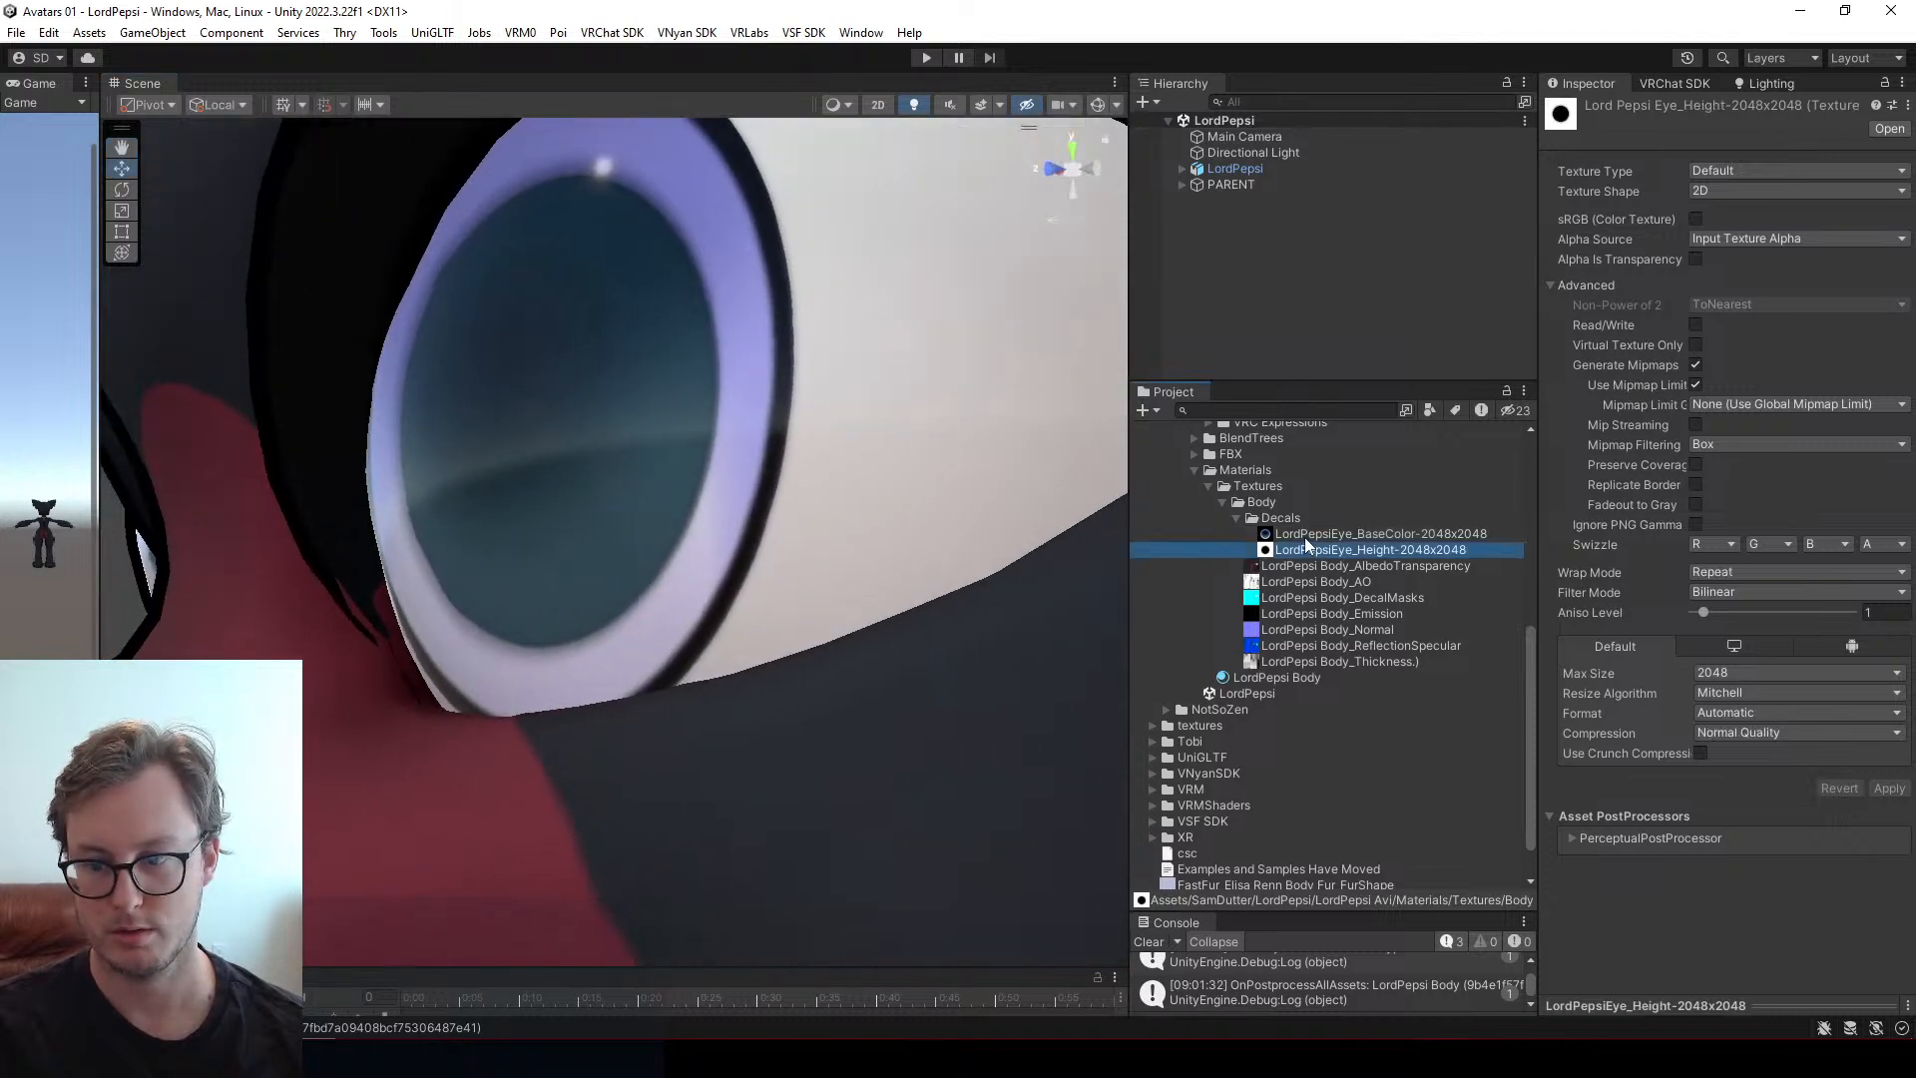
{"action": "left_click", "coordinate": [1760, 732]}
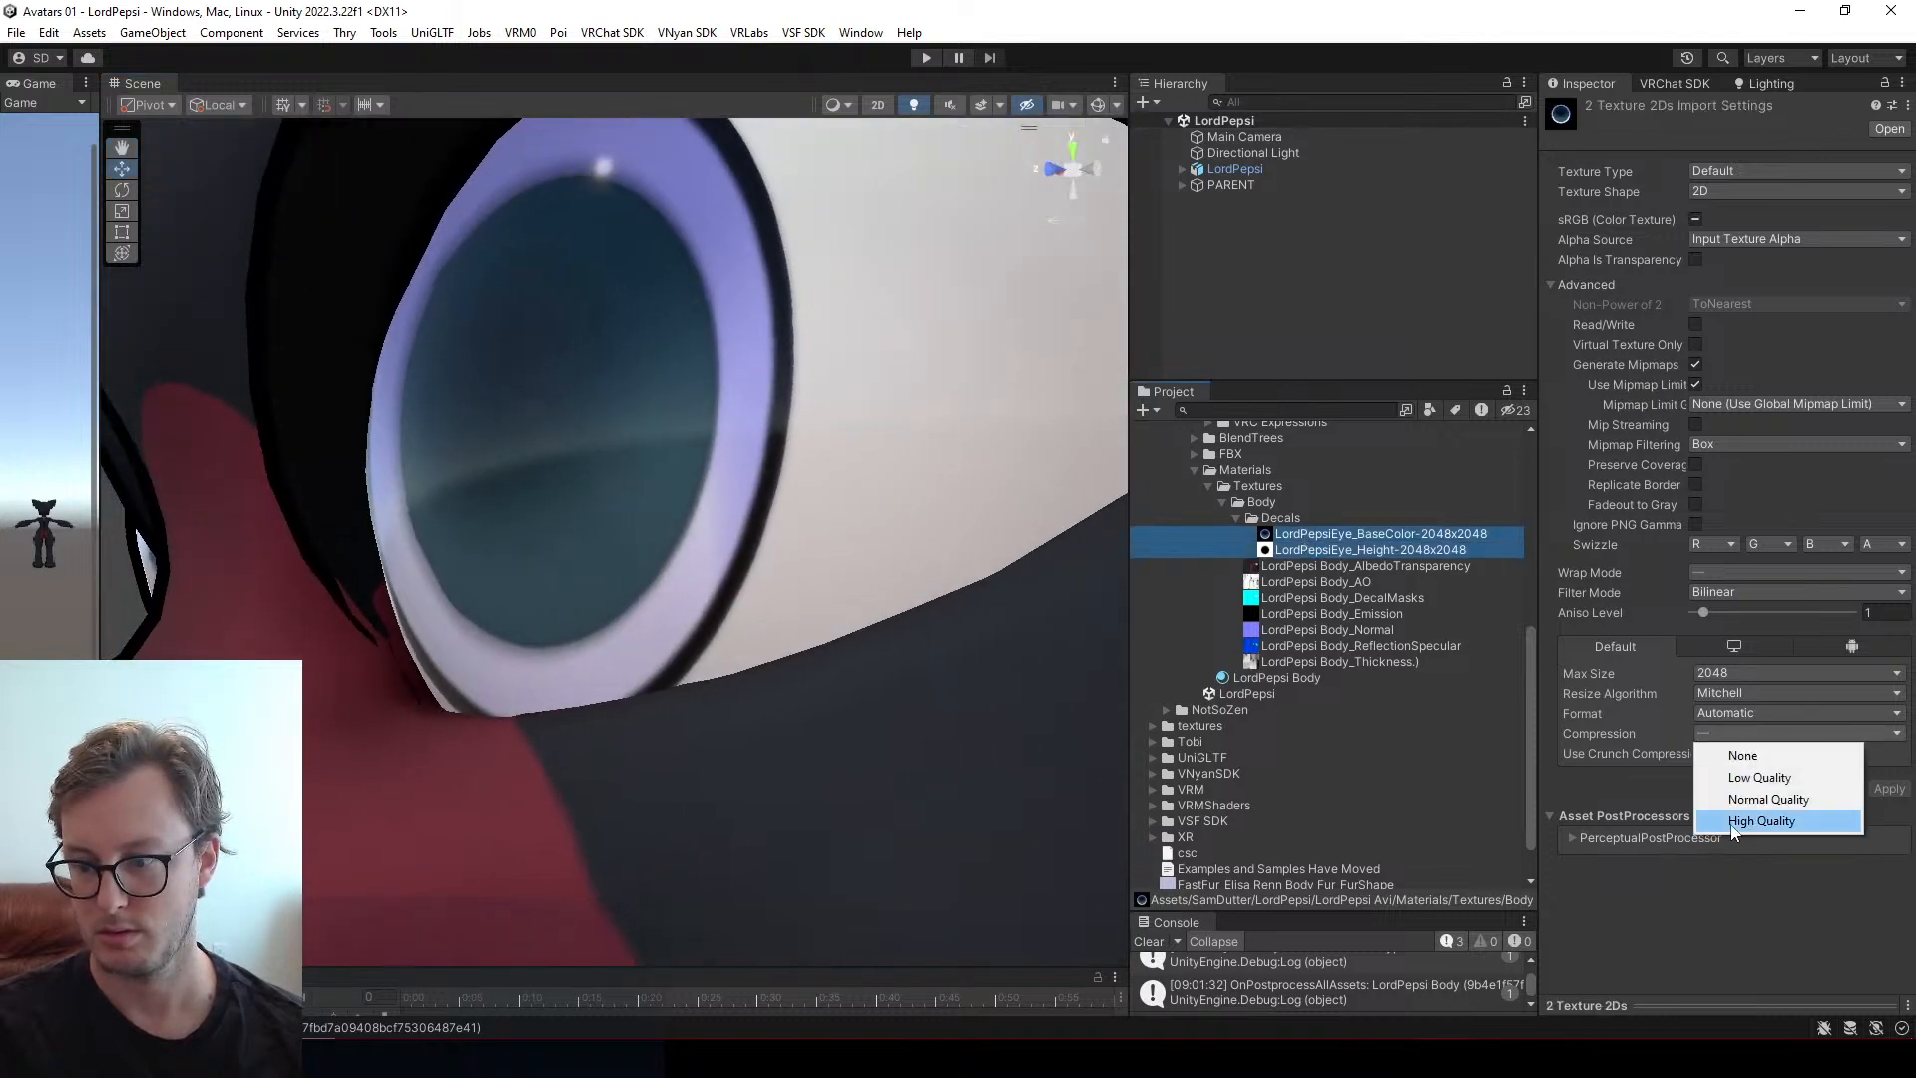
{"action": "left_click", "coordinate": [1733, 822]}
{"action": "left_click", "coordinate": [1889, 788]}
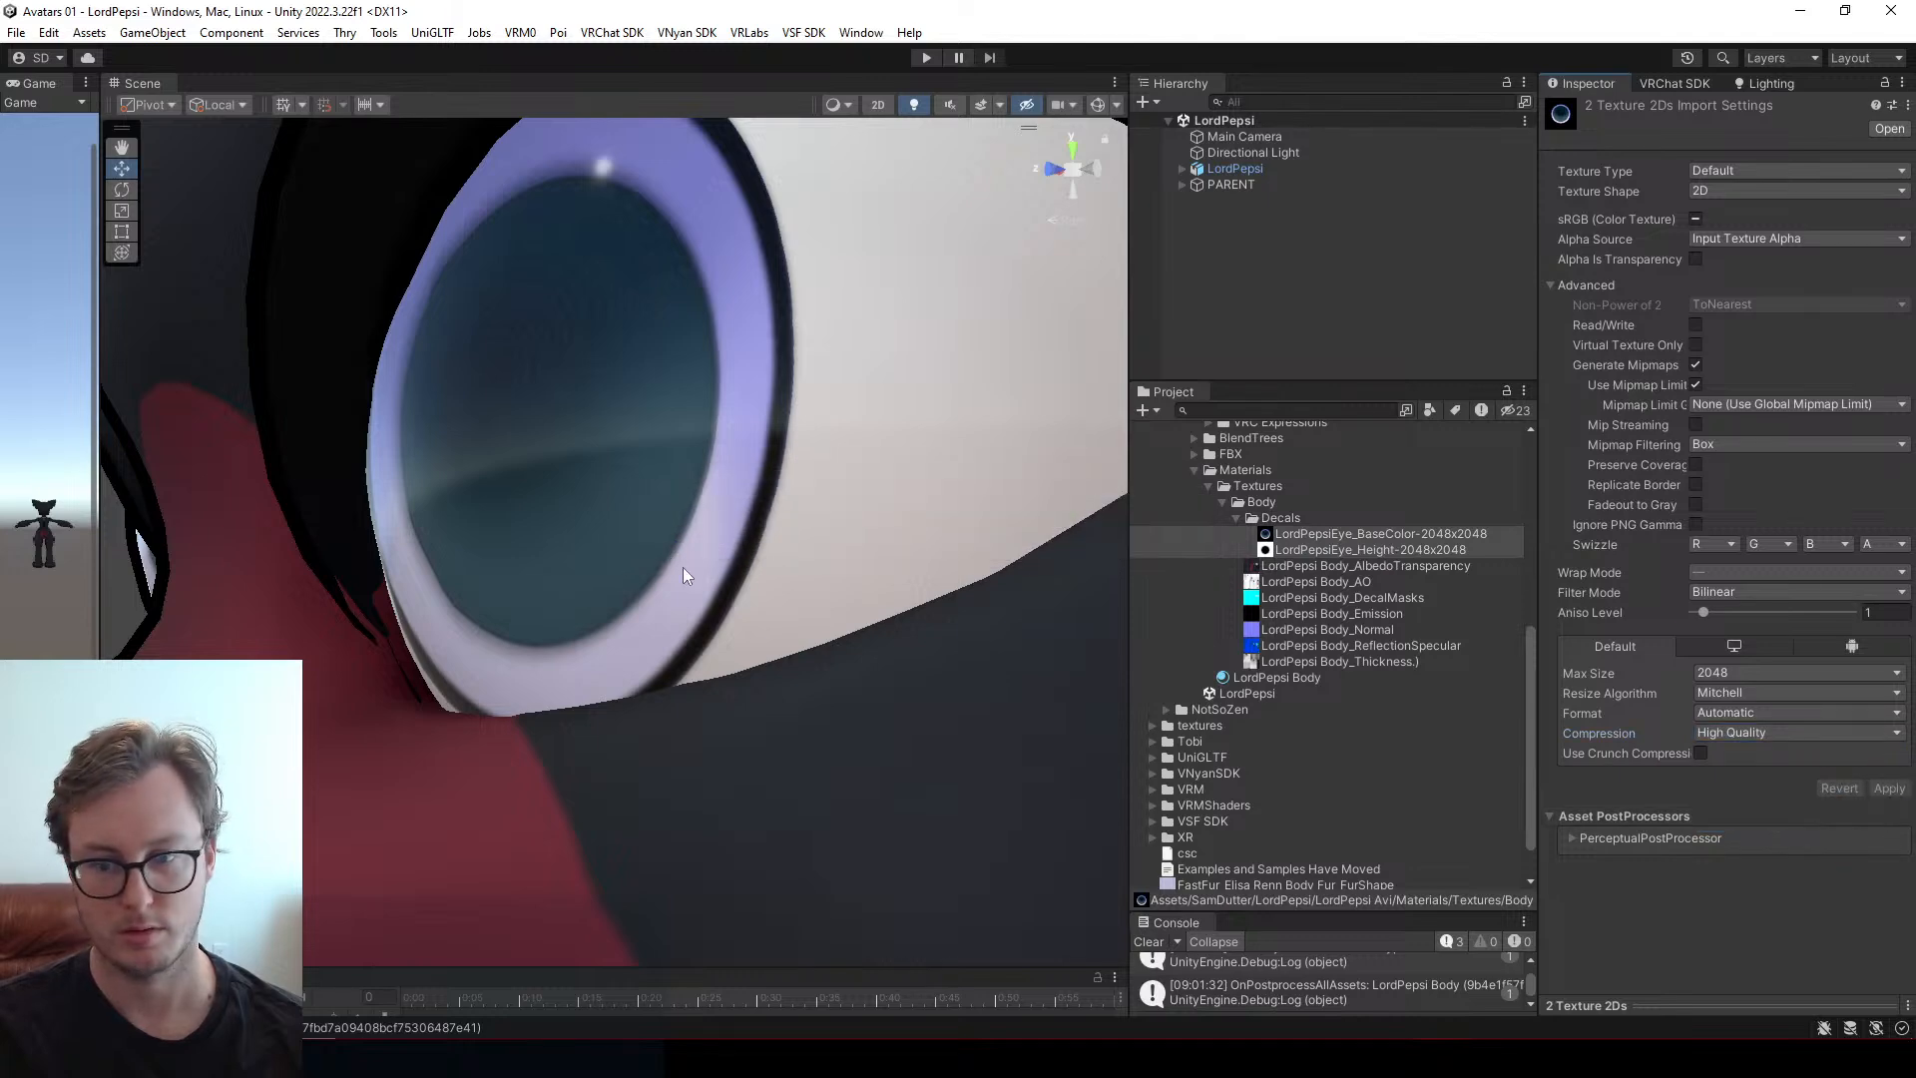
{"action": "left_click_drag", "start_coordinate": [682, 575], "coordinate": [686, 487], "text": "alt"}
Return to InstaMAT Studio, close the export window and review the sampling settings of the Transform node feeding the last Blend
{"action": "key", "text": "alt+Tab"}
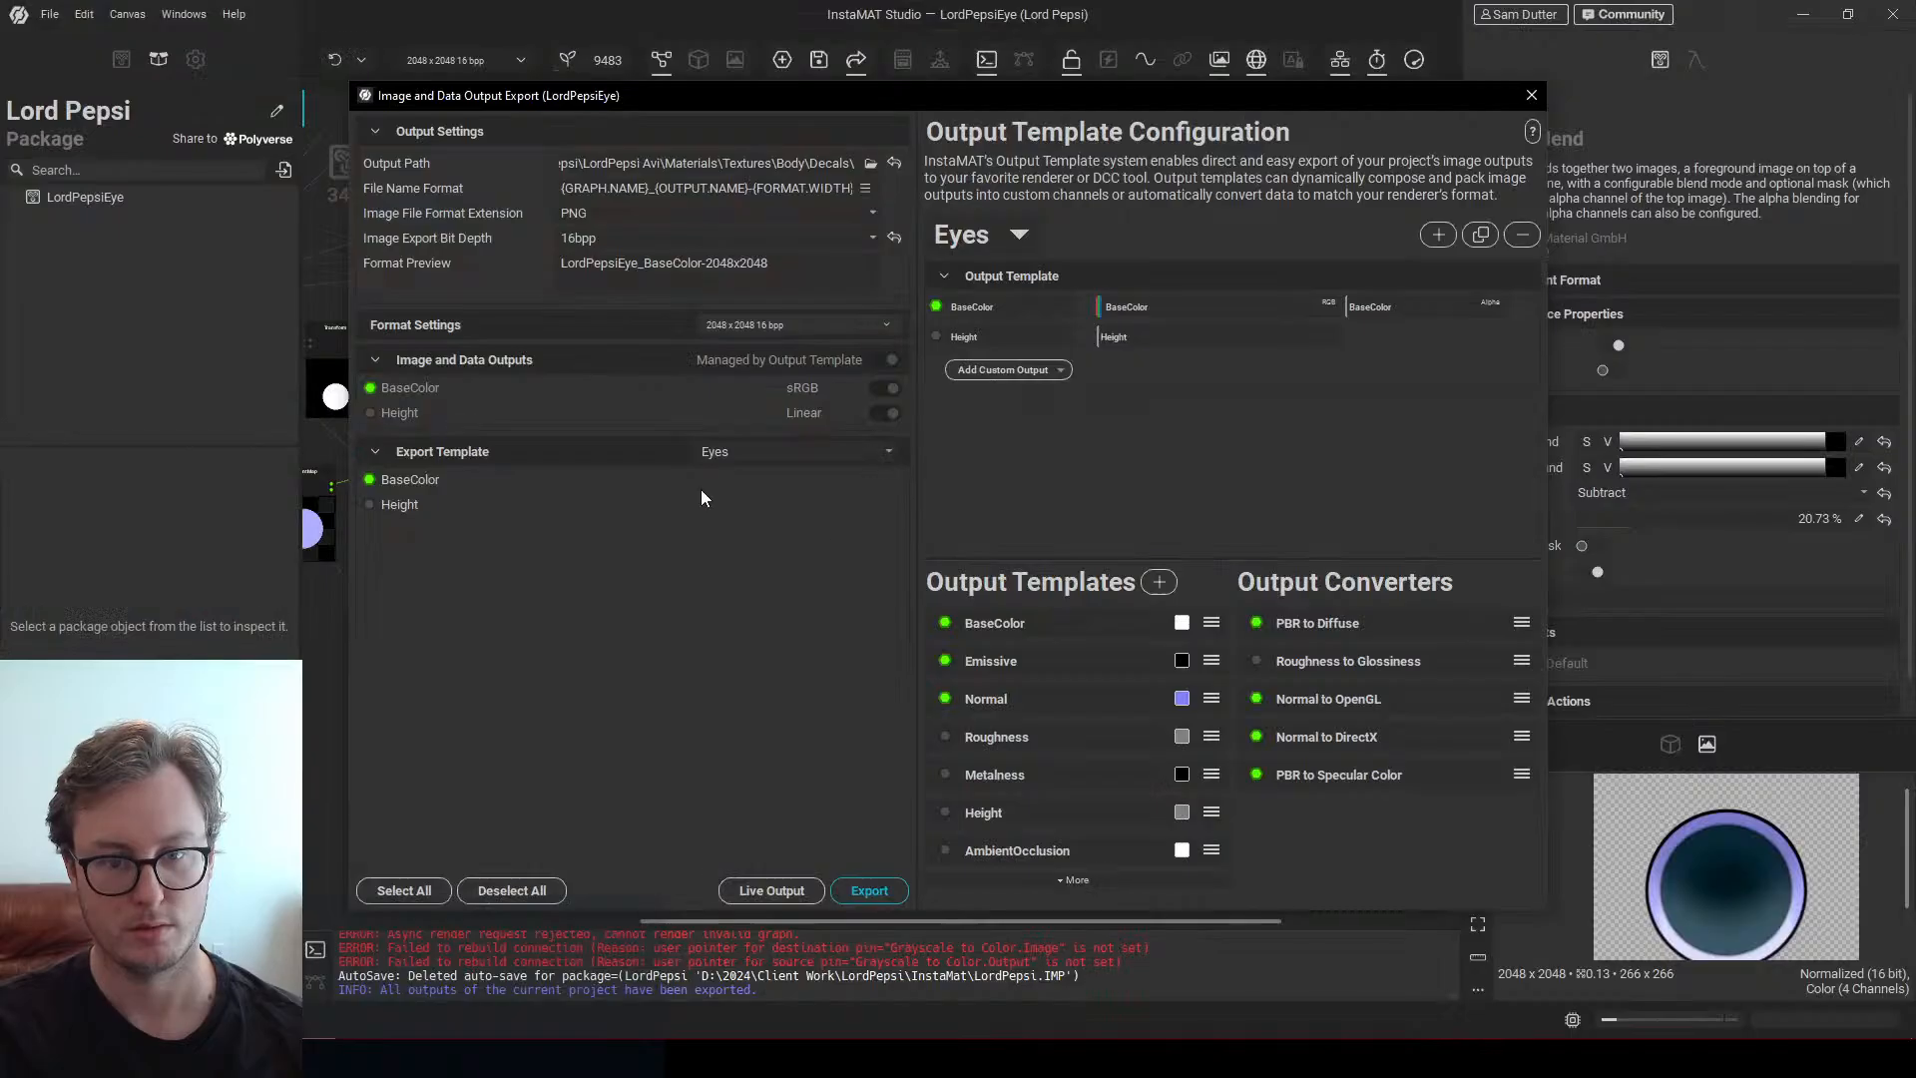
{"action": "left_click", "coordinate": [1529, 96]}
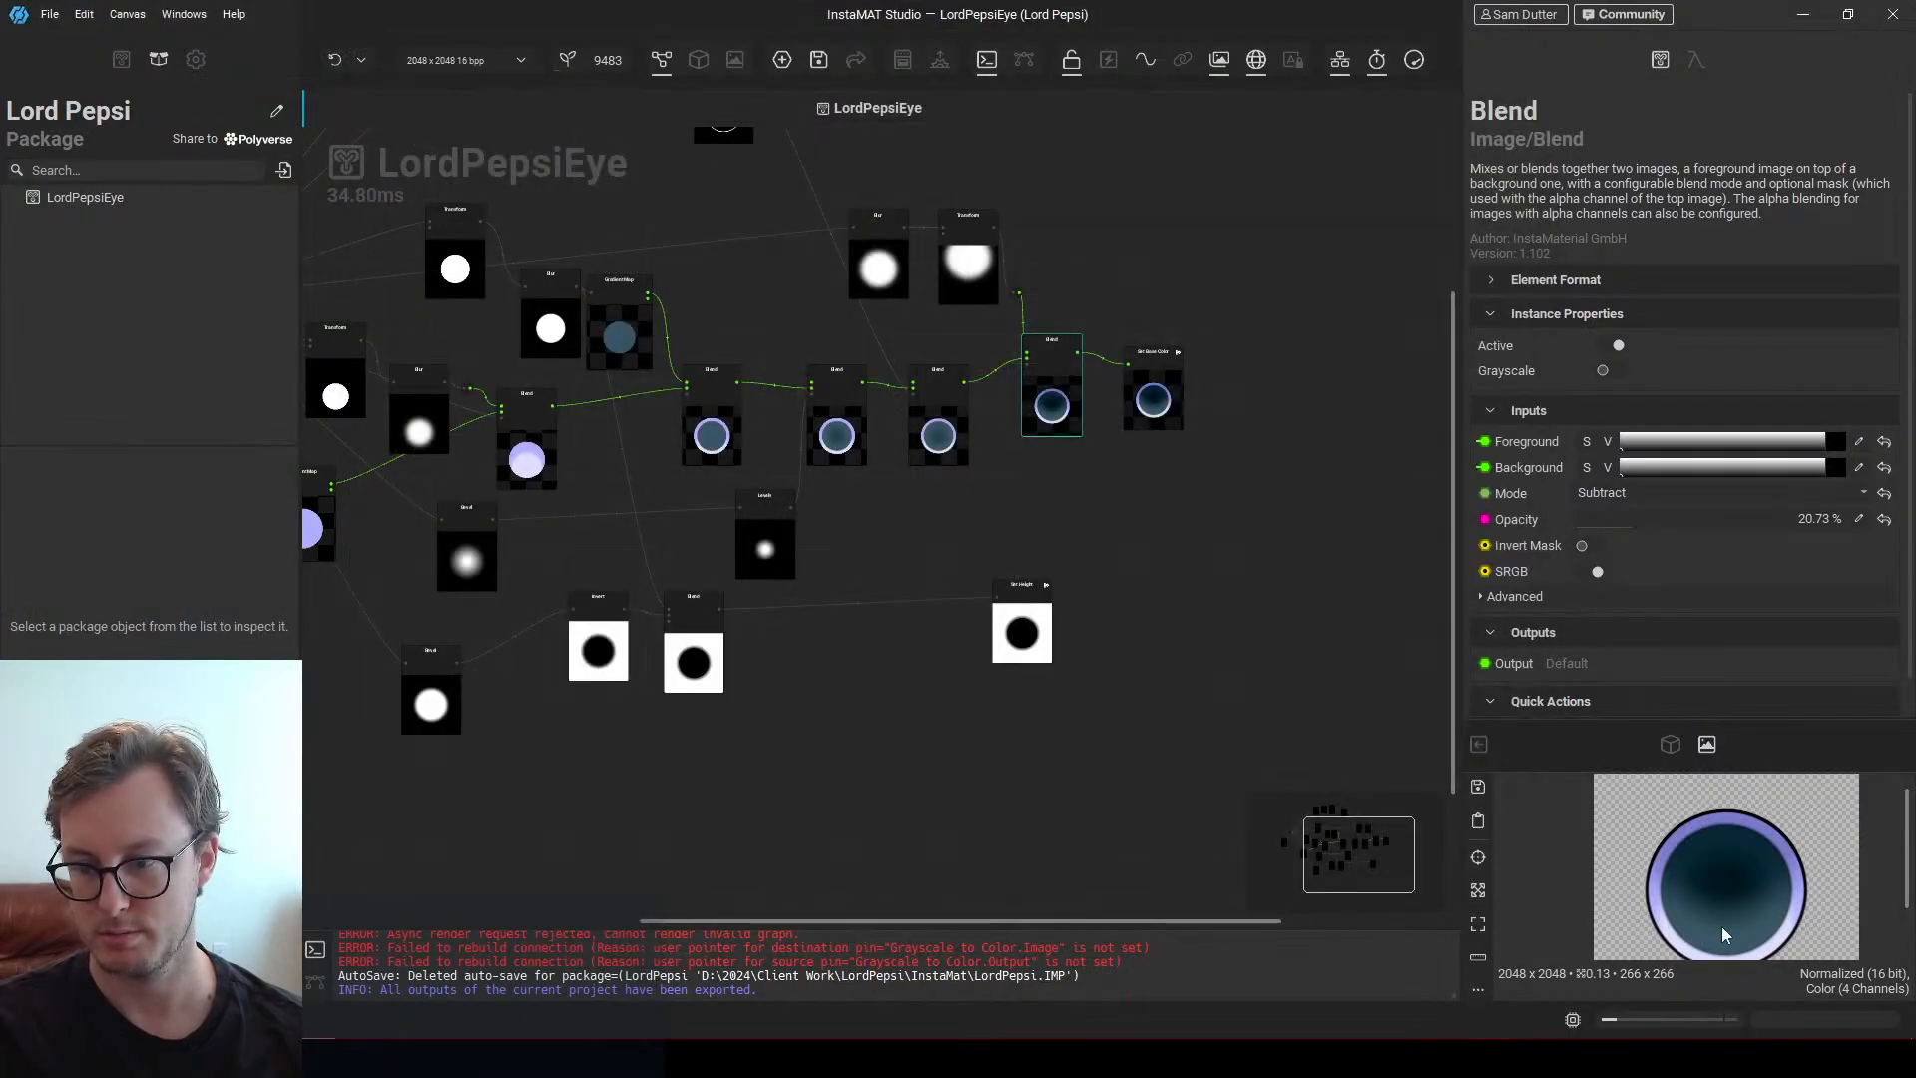
{"action": "scroll", "coordinate": [1722, 926], "scroll_direction": "up", "scroll_amount": 5}
{"action": "scroll", "coordinate": [727, 671], "scroll_direction": "up", "scroll_amount": 5}
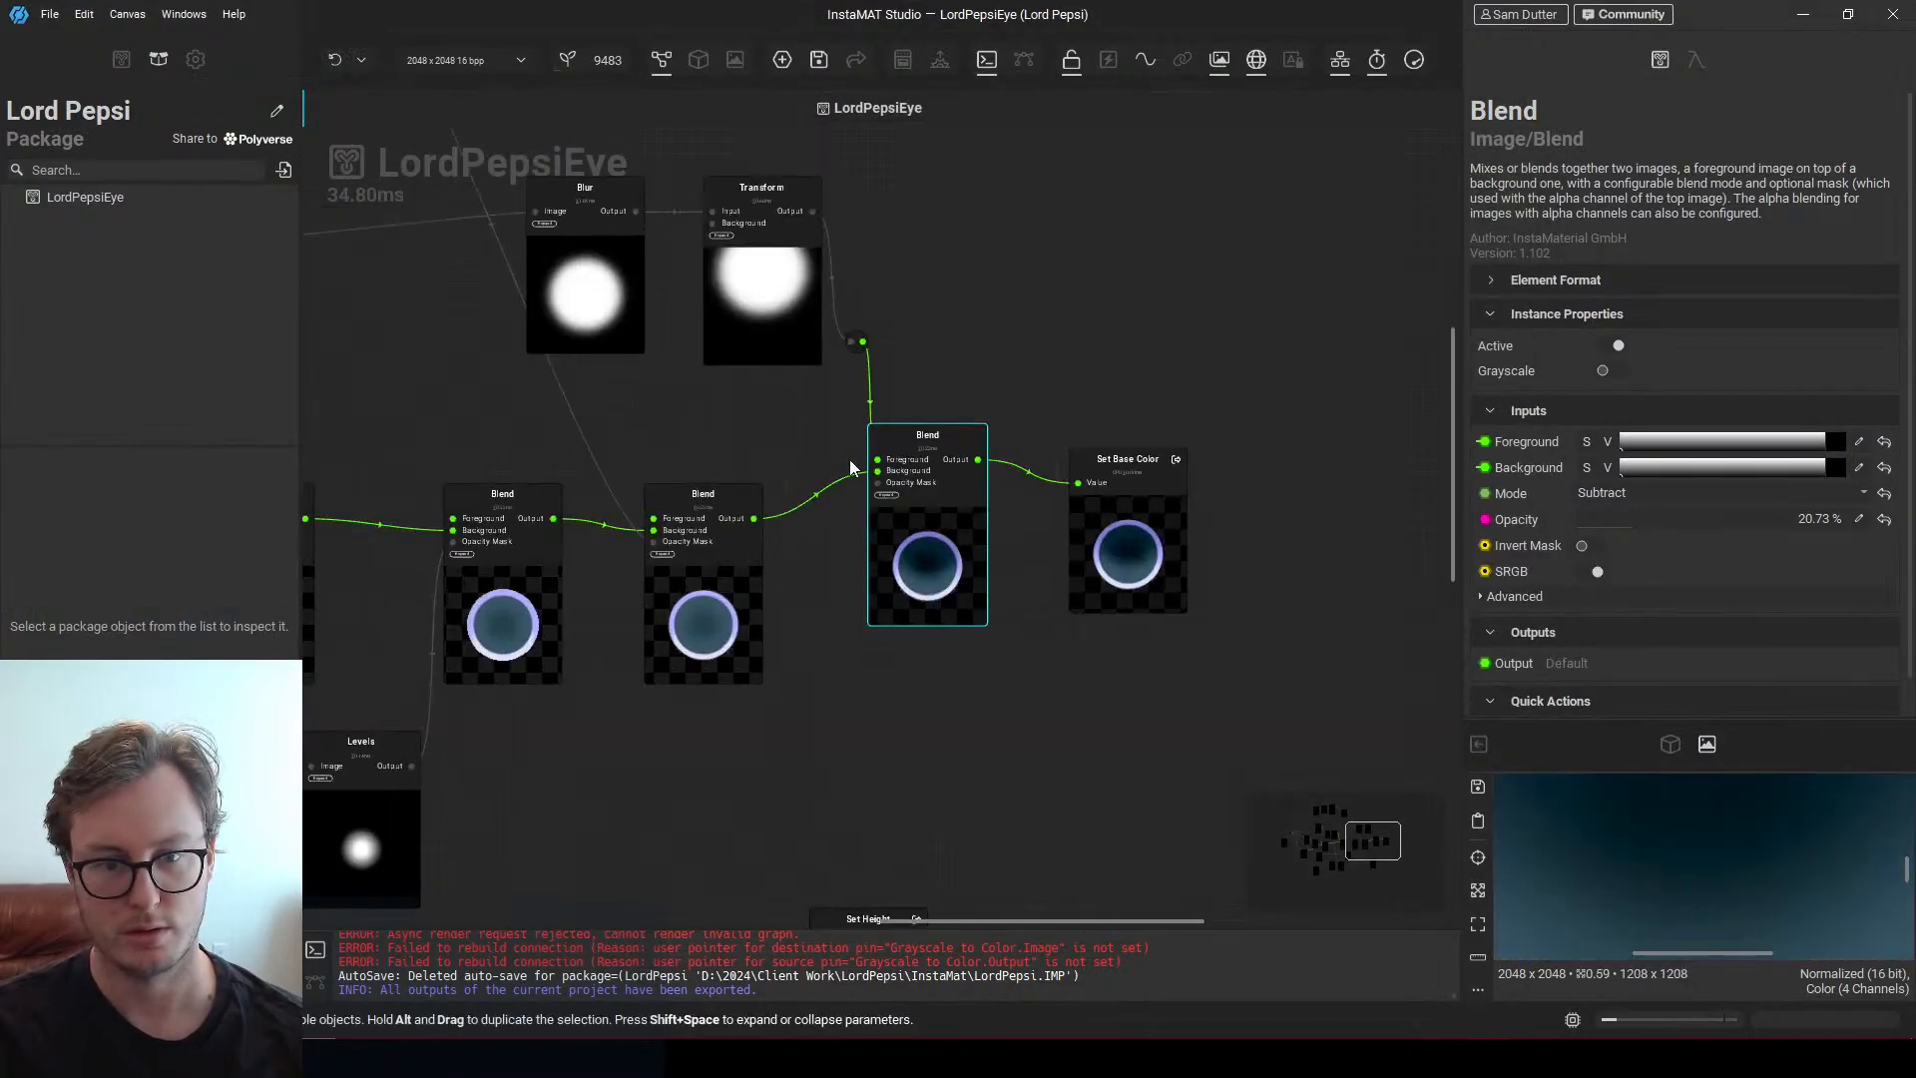
{"action": "left_click", "coordinate": [853, 249]}
{"action": "scroll", "coordinate": [886, 493], "scroll_direction": "up", "scroll_amount": 2}
{"action": "scroll", "coordinate": [886, 493], "scroll_direction": "down", "scroll_amount": 3}
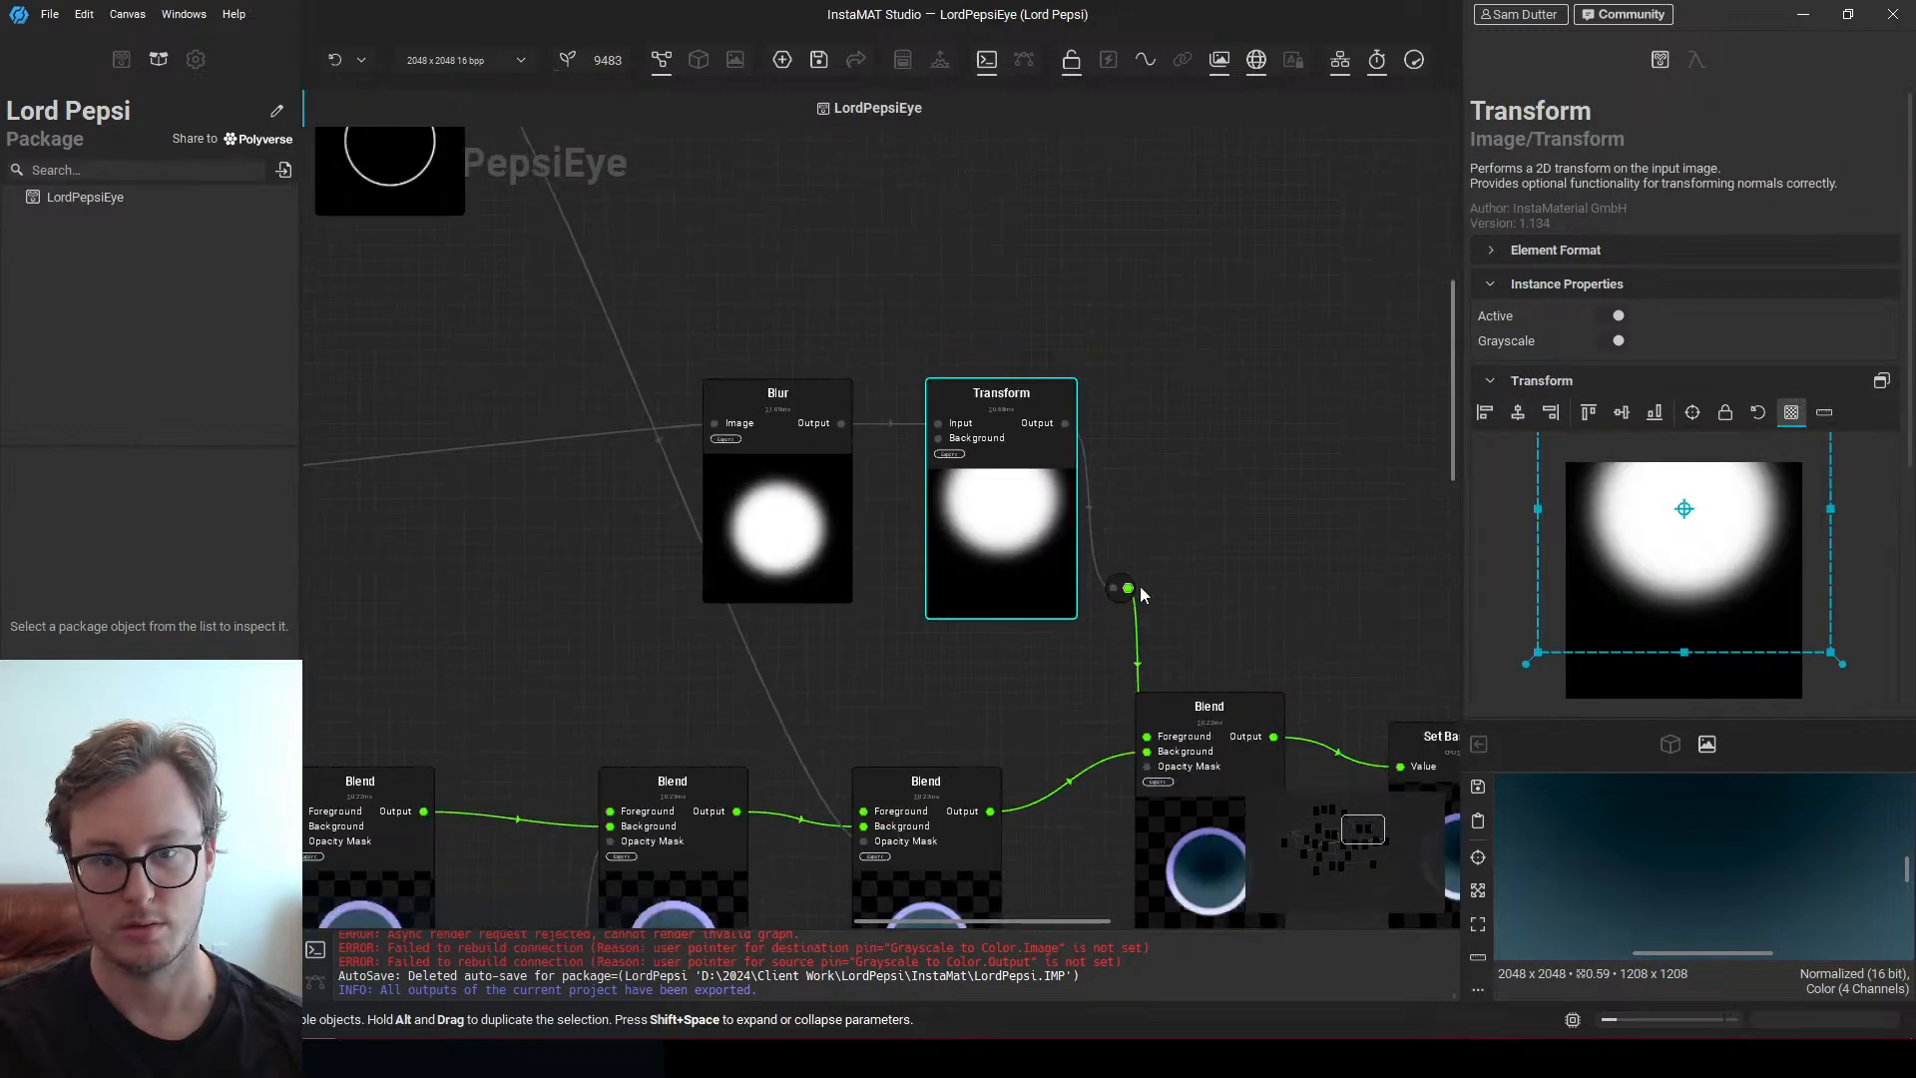
{"action": "scroll", "coordinate": [1693, 321], "scroll_direction": "down", "scroll_amount": 3}
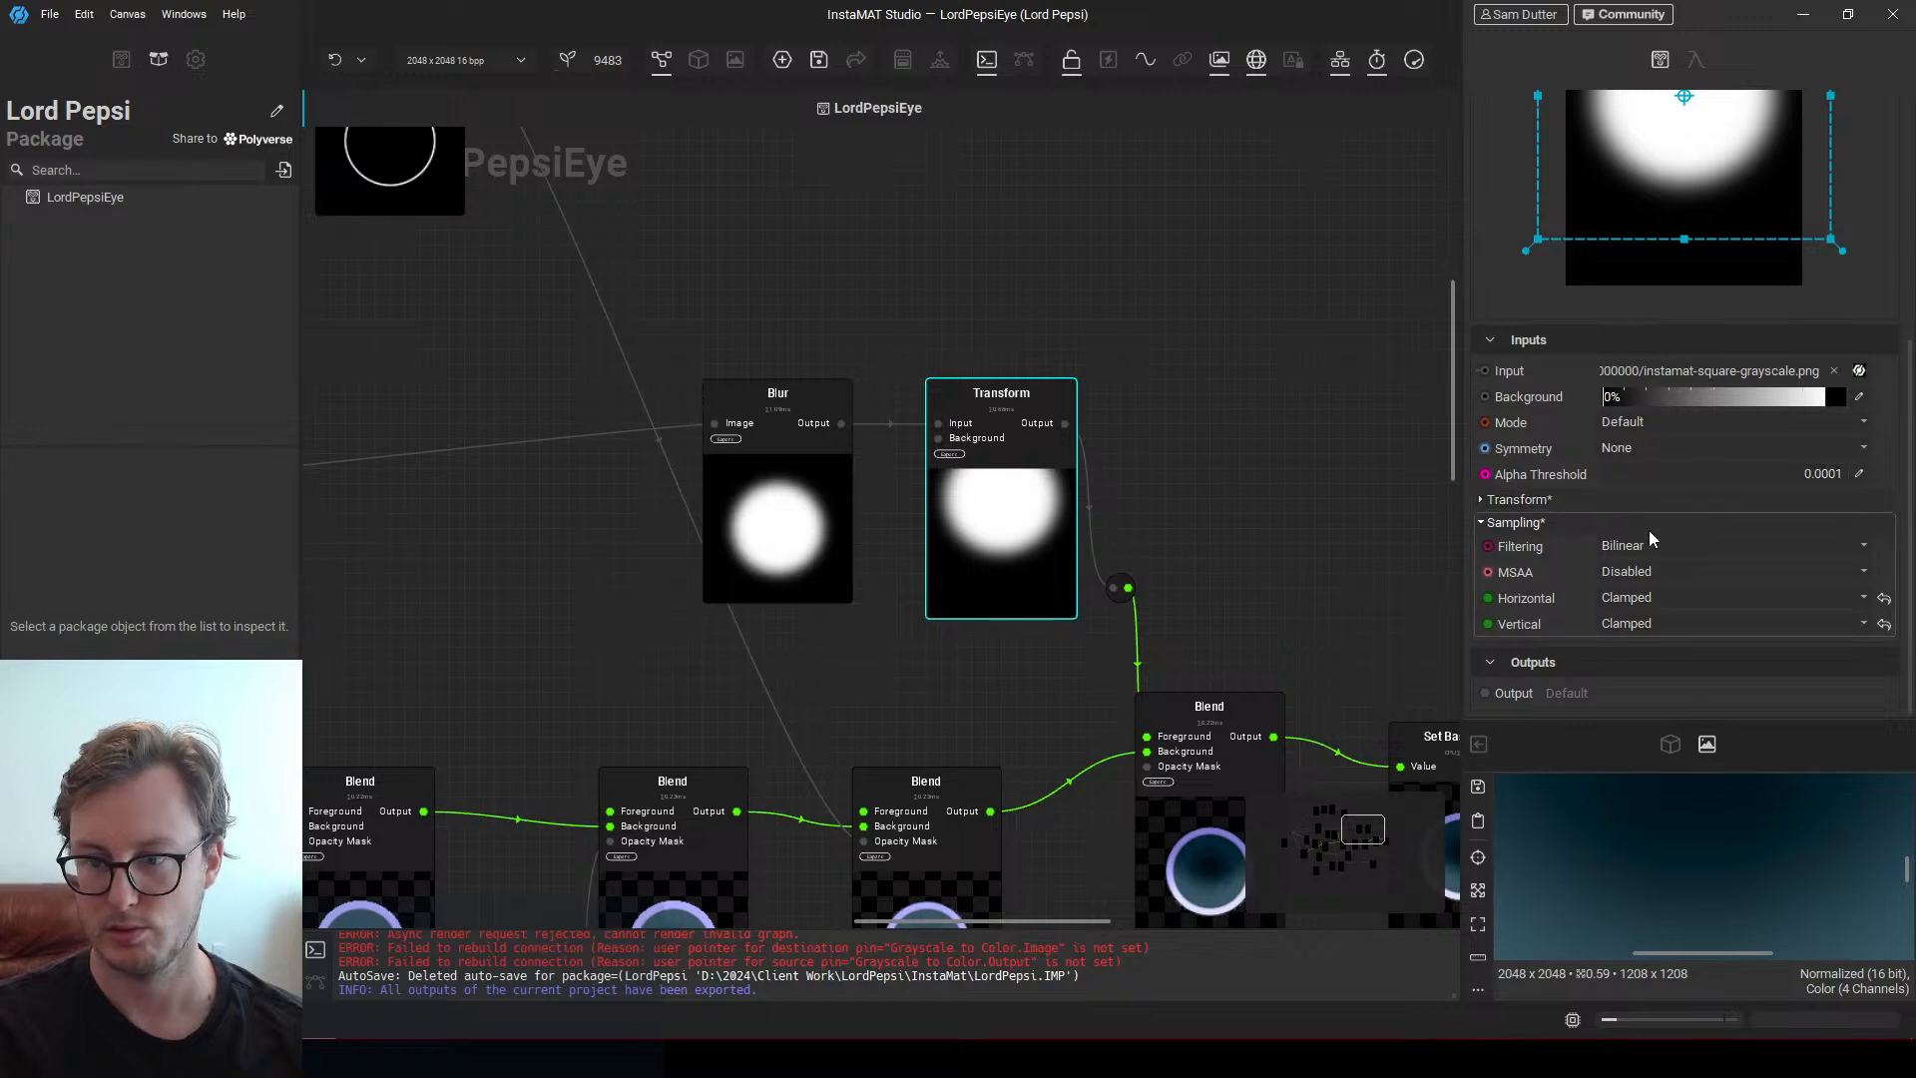
Try the Divide and Linear Burn modes on the last Blend node
{"action": "left_click", "coordinate": [1181, 792]}
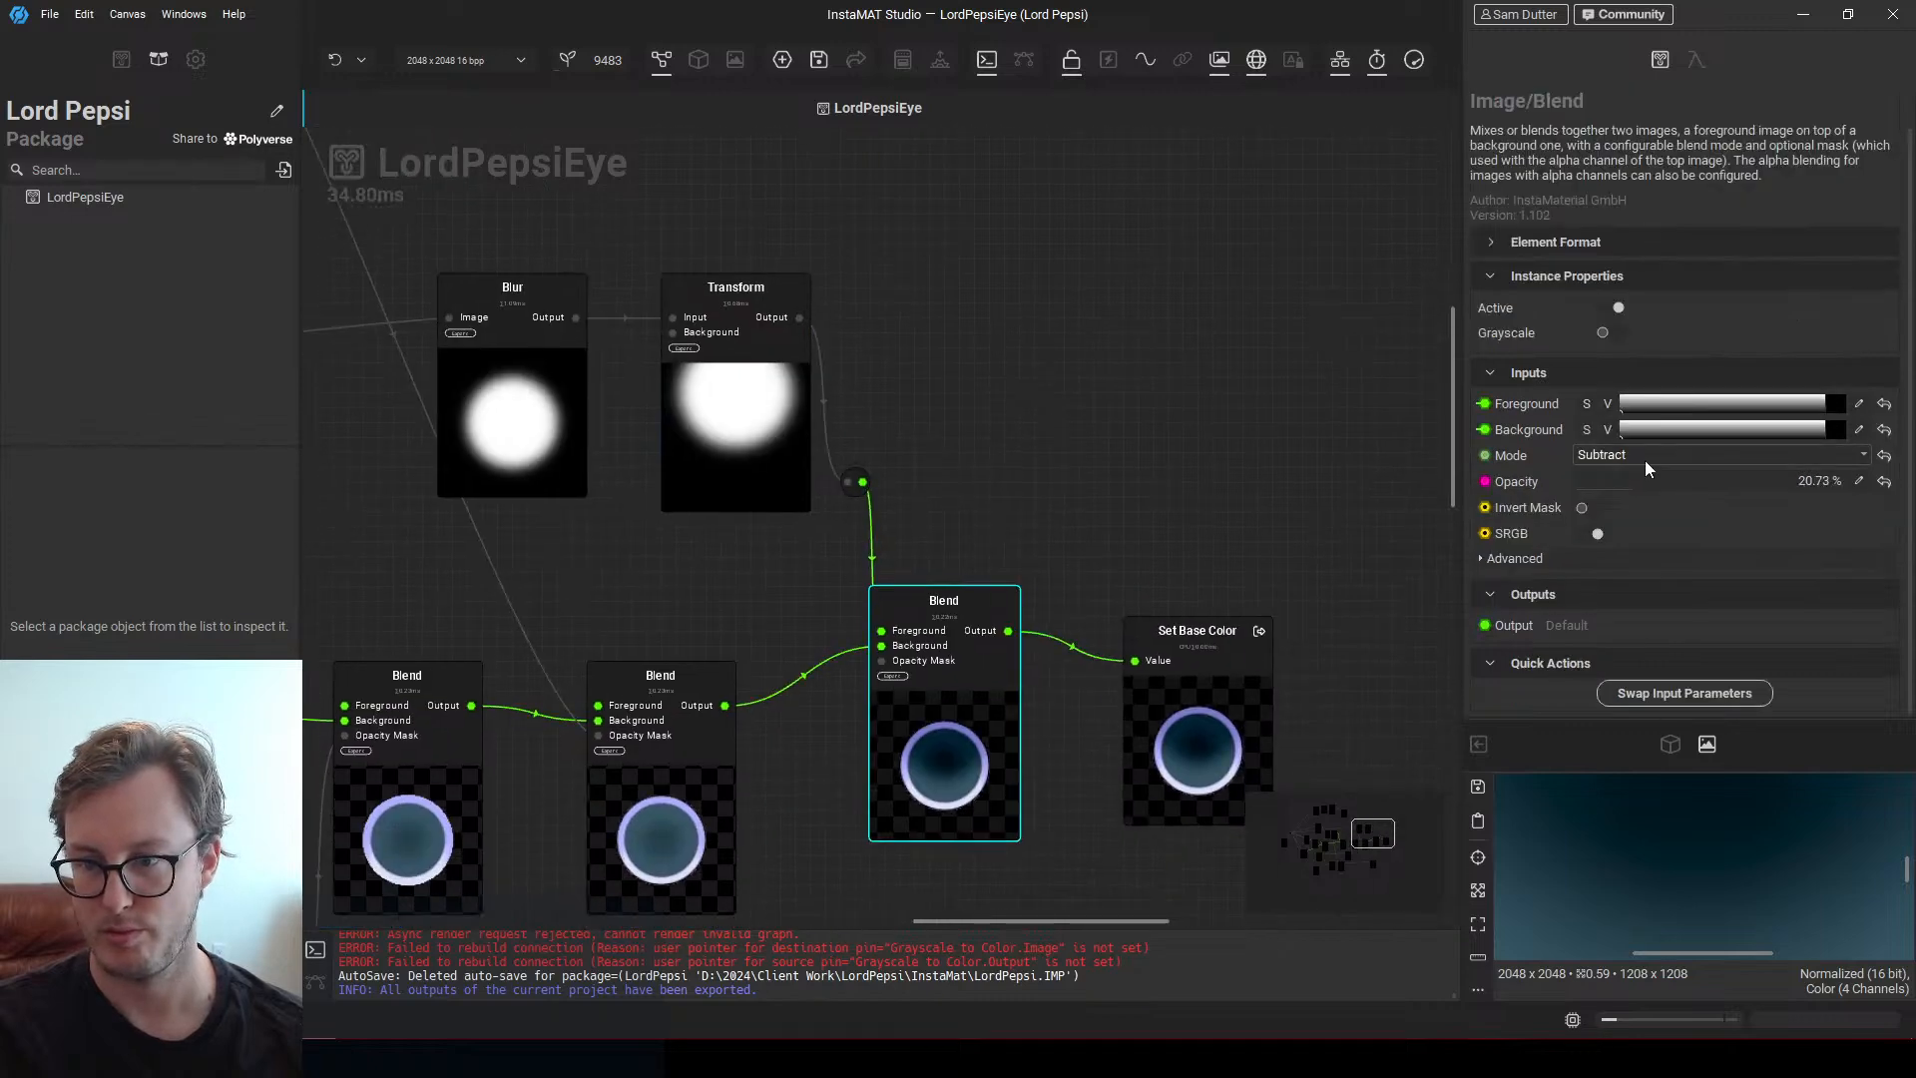
{"action": "left_click", "coordinate": [1644, 457]}
{"action": "left_click", "coordinate": [1612, 512]}
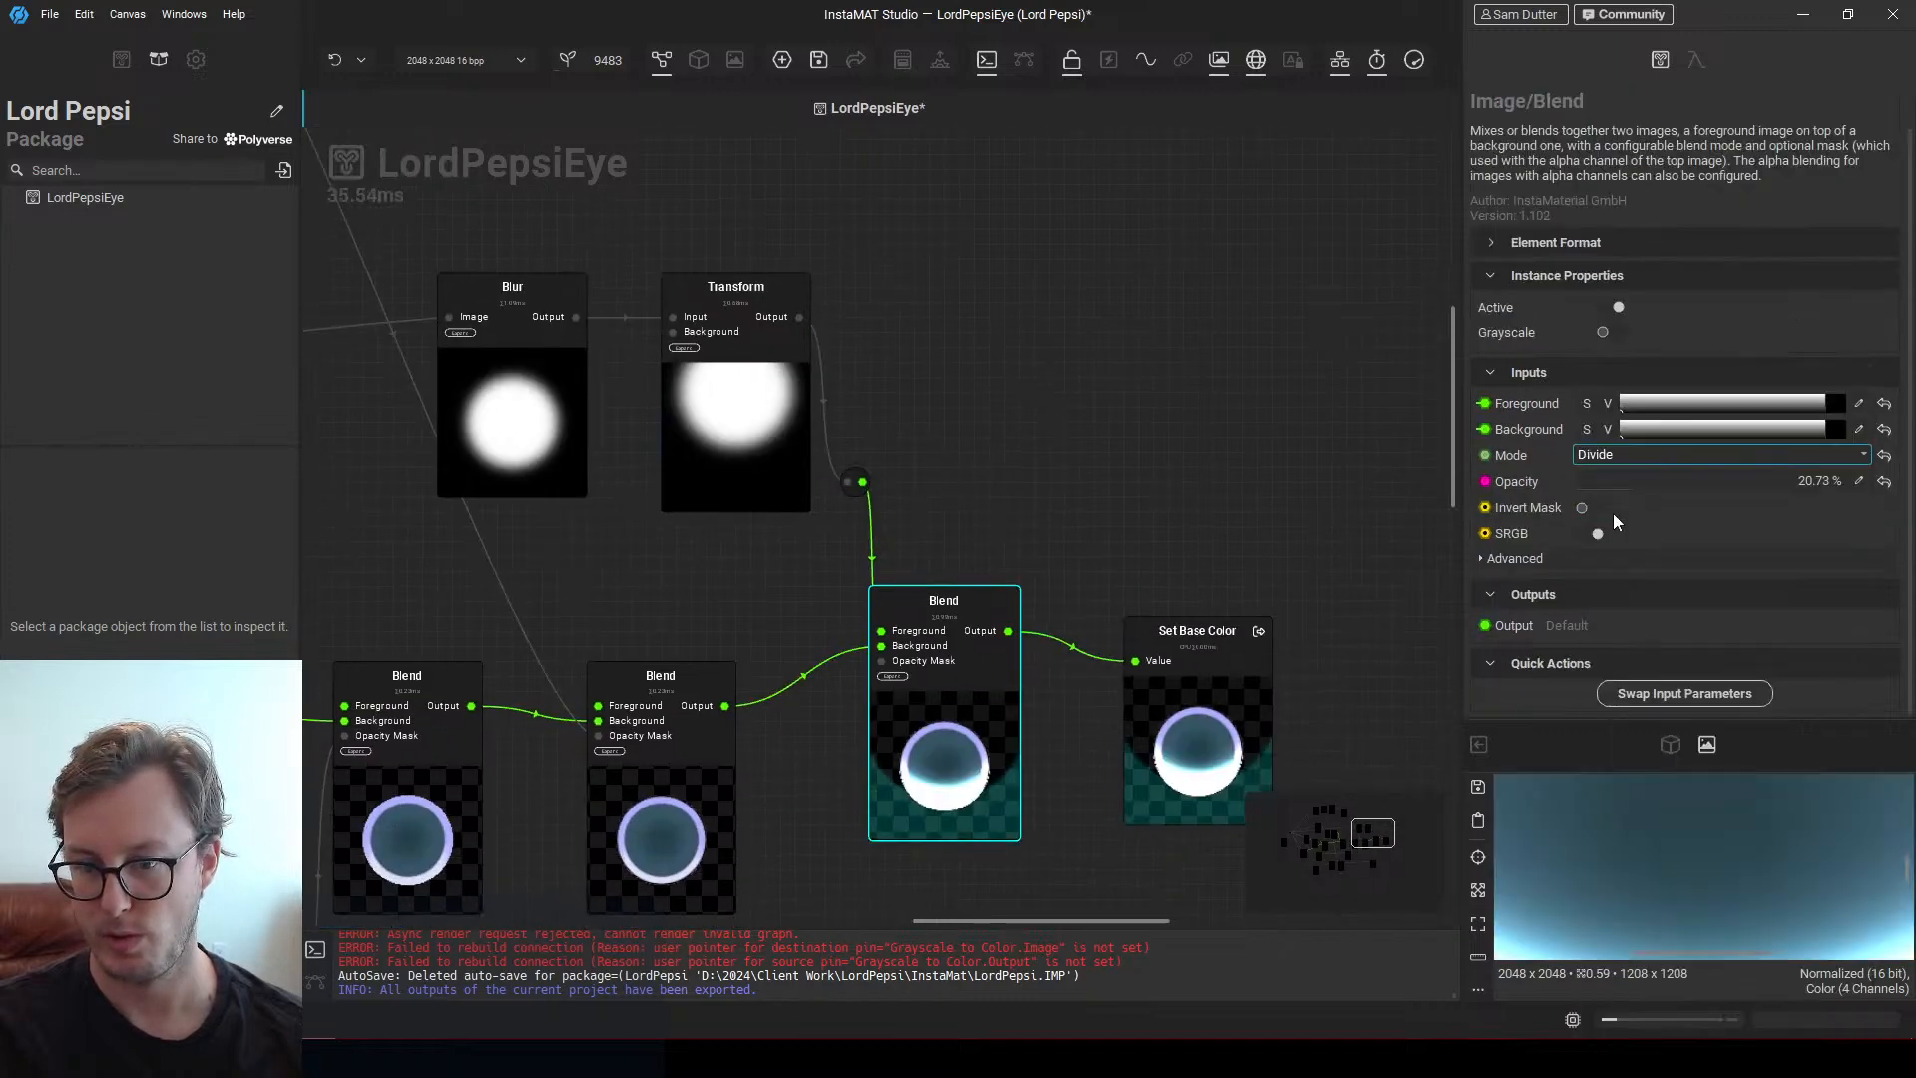
{"action": "left_click", "coordinate": [1621, 458]}
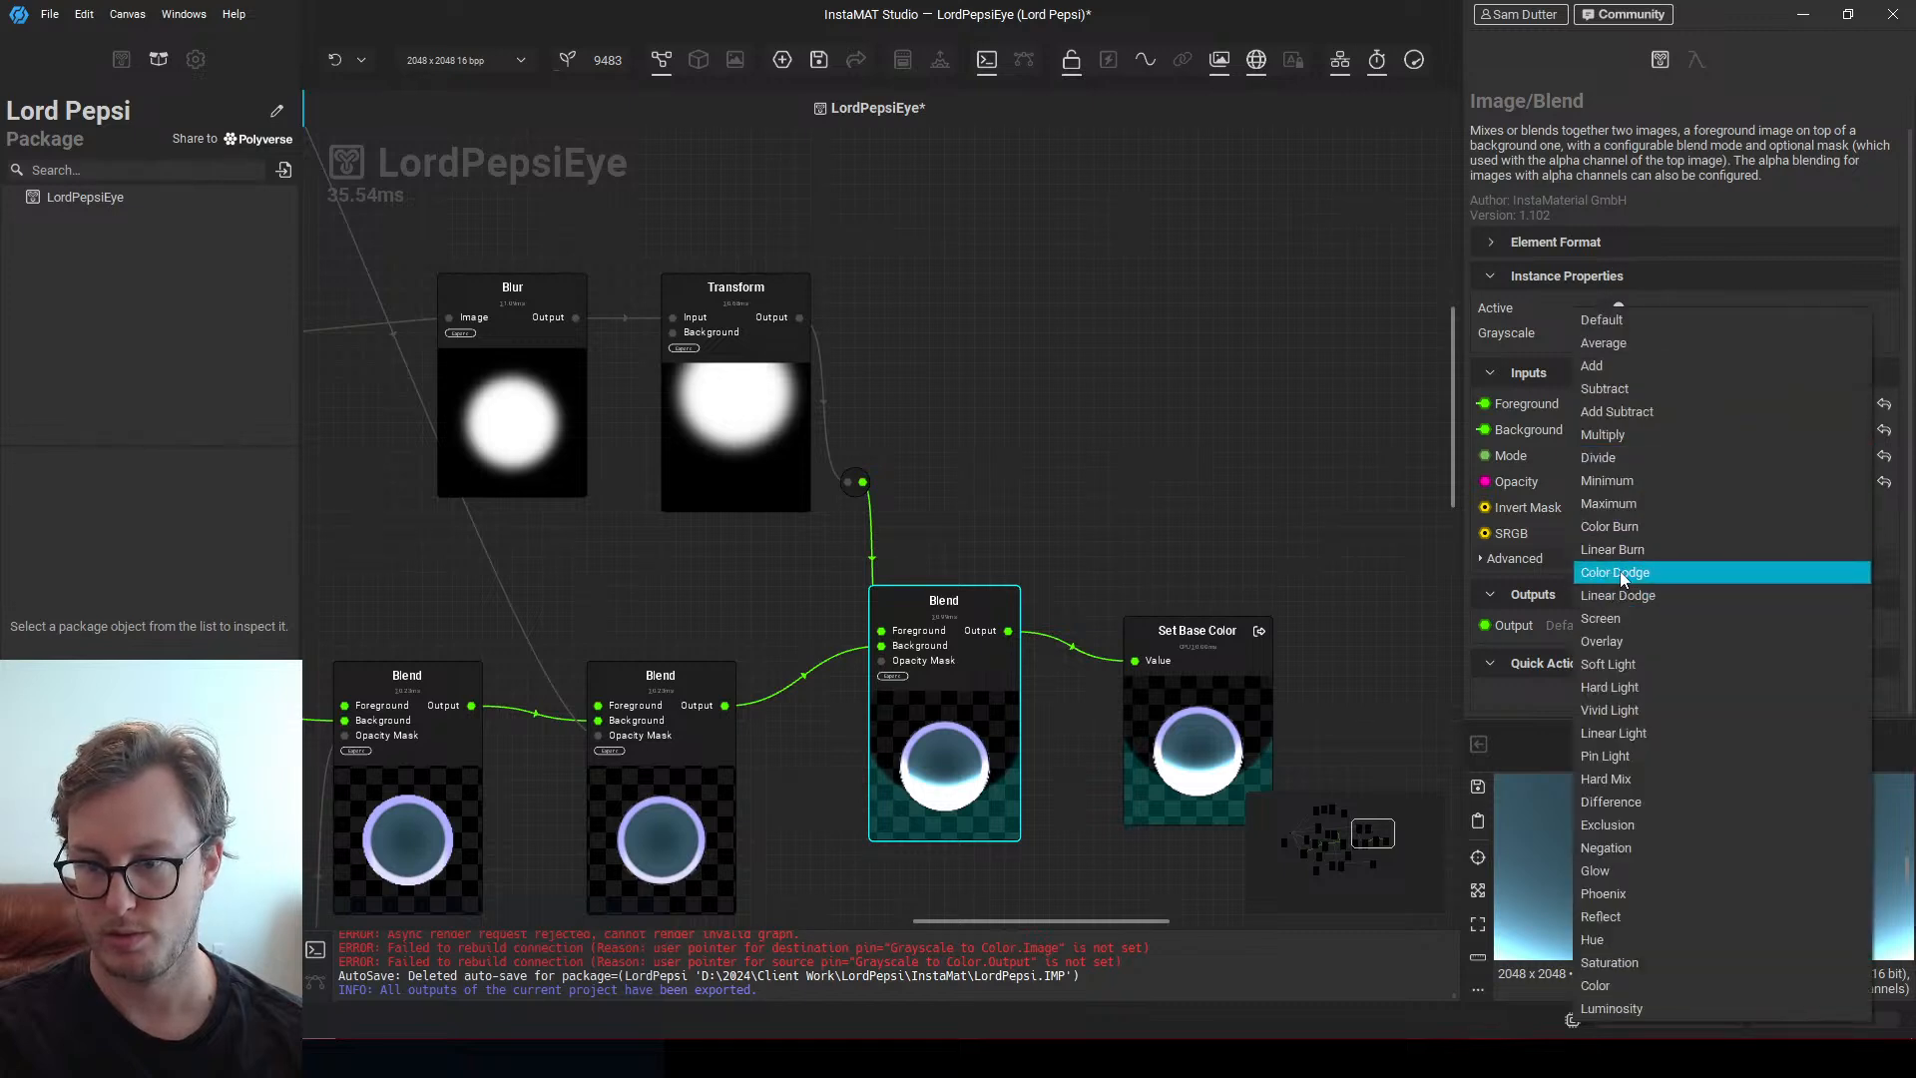
{"action": "left_click", "coordinate": [1617, 548]}
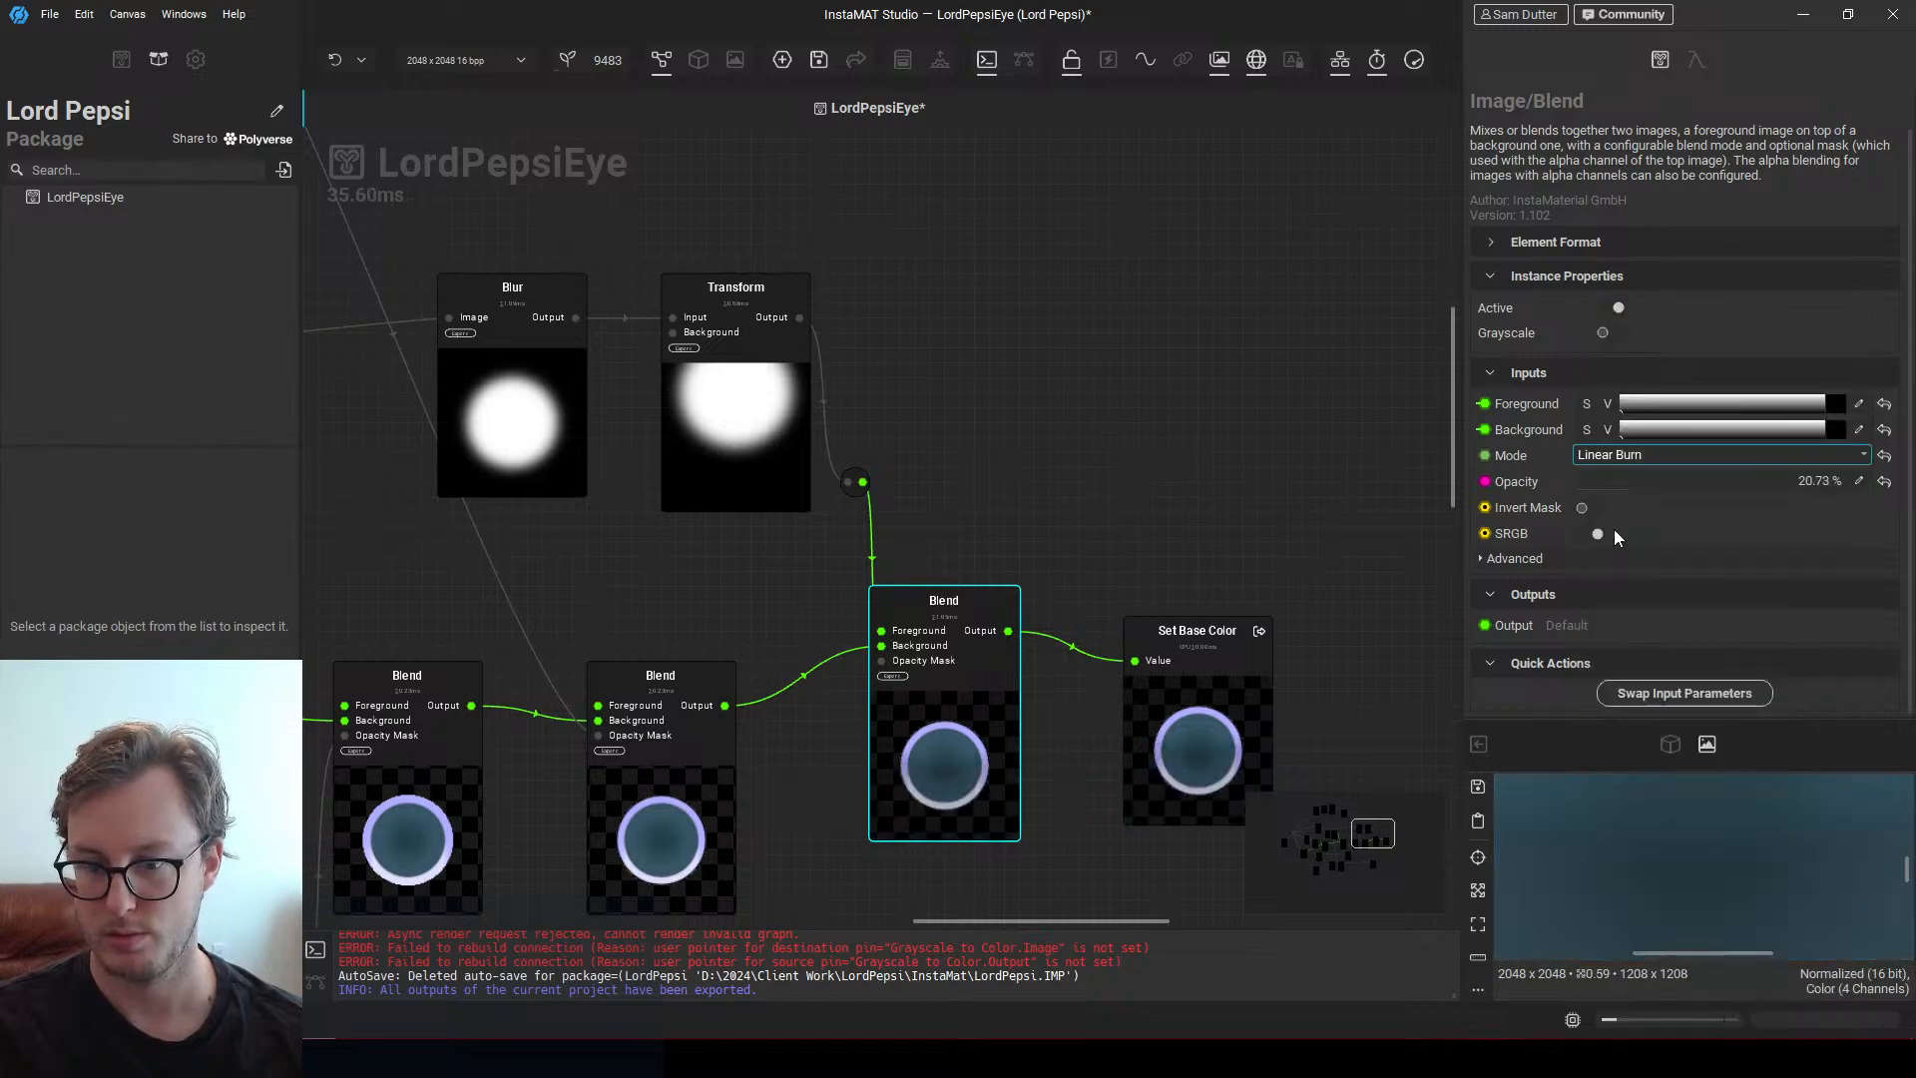
Set the last Blend node's mode to Multiply
{"action": "left_click", "coordinate": [1636, 454]}
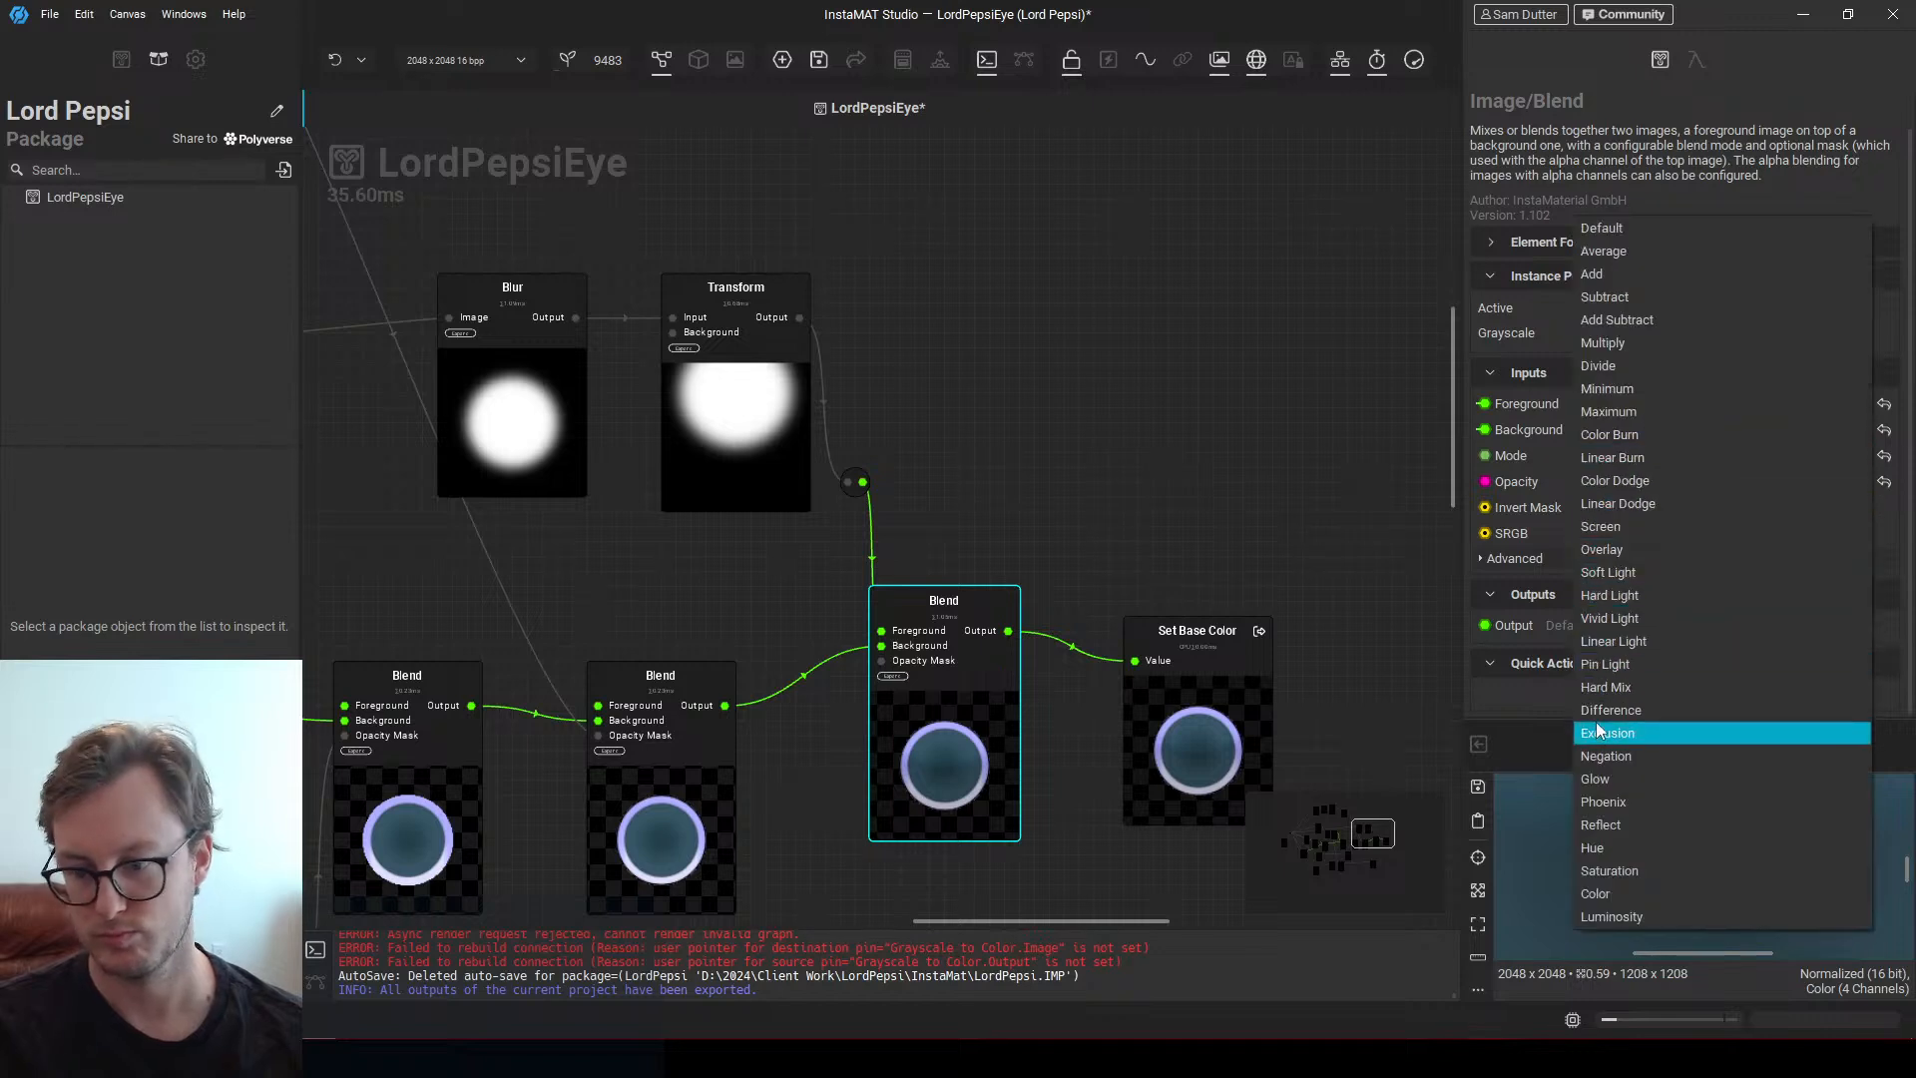
{"action": "left_click", "coordinate": [1602, 348]}
{"action": "left_click", "coordinate": [1242, 547]}
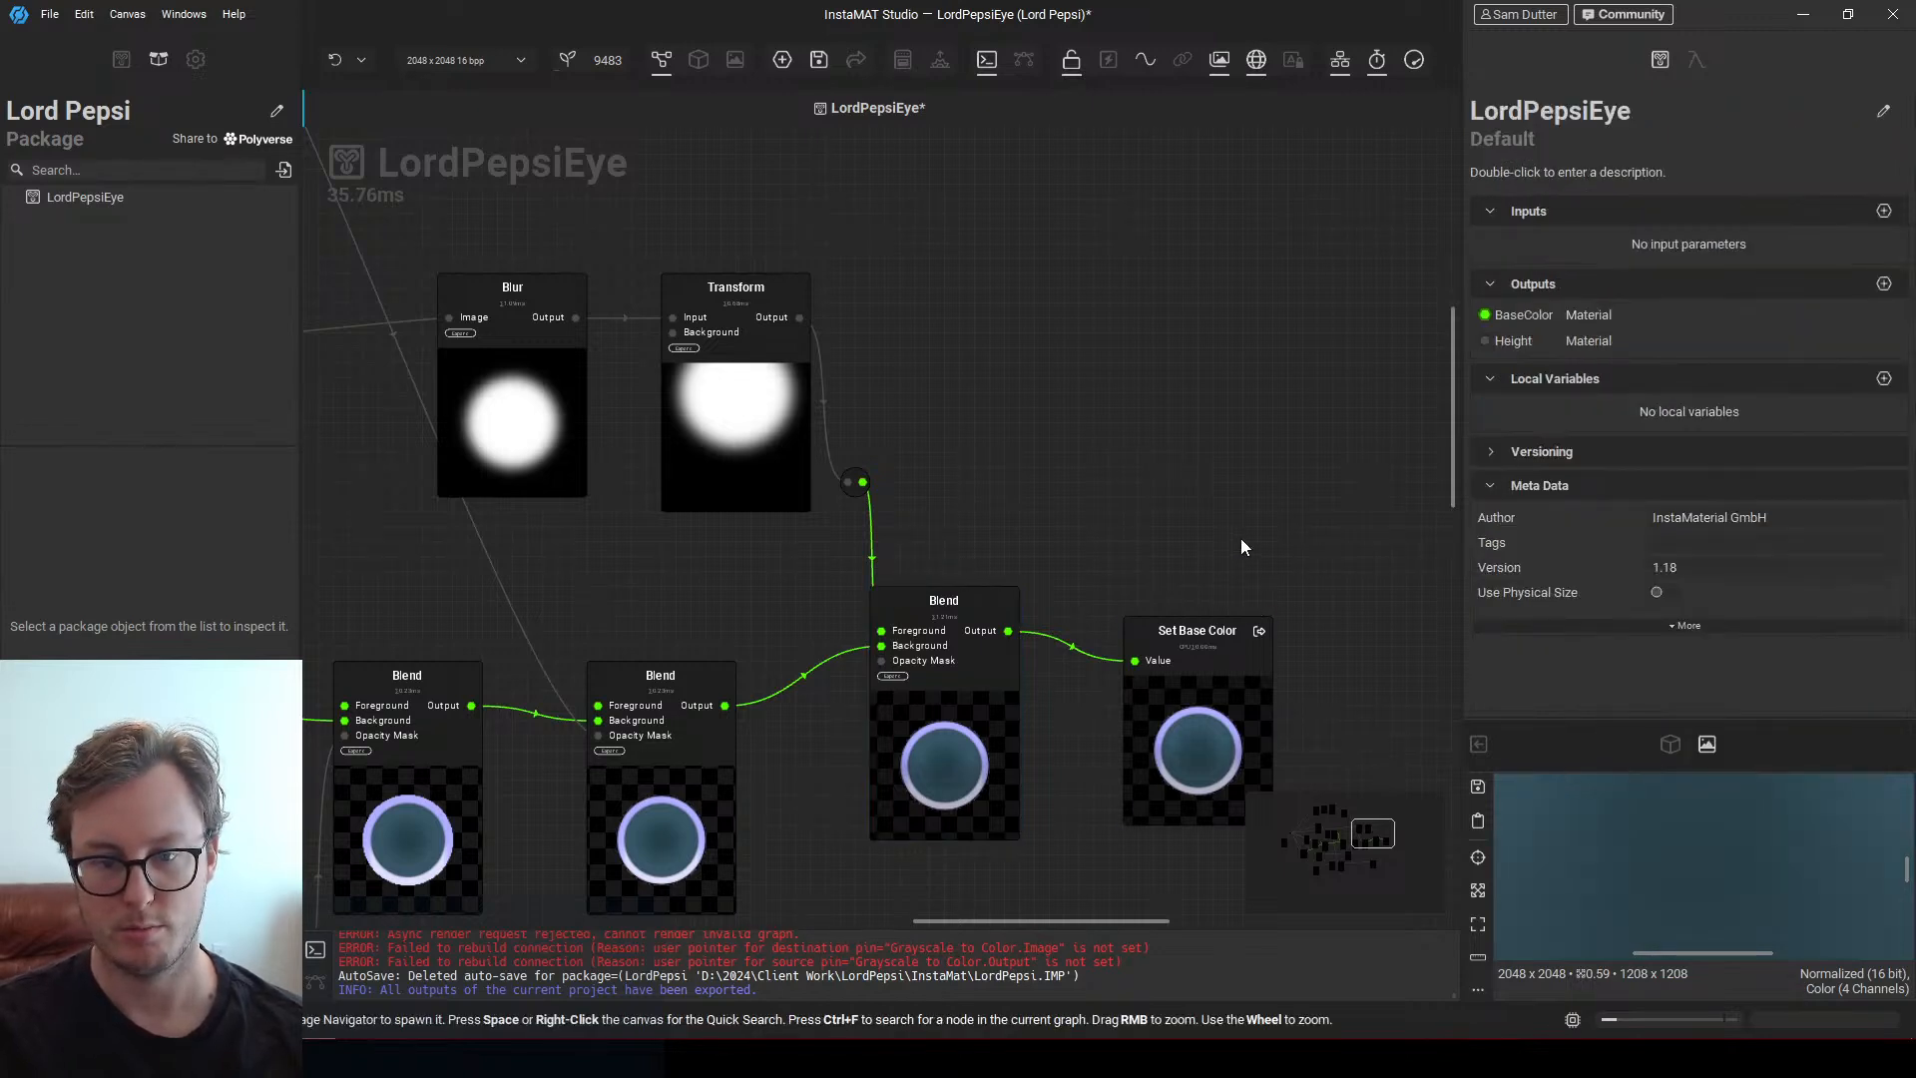
Move the last Blend, Set Base Color and Grayscale to Color nodes aside and wire an Invert node between Transform and Grayscale to Color
{"action": "left_click_drag", "start_coordinate": [1241, 546], "coordinate": [1160, 731]}
{"action": "left_click_drag", "start_coordinate": [871, 480], "coordinate": [1113, 415]}
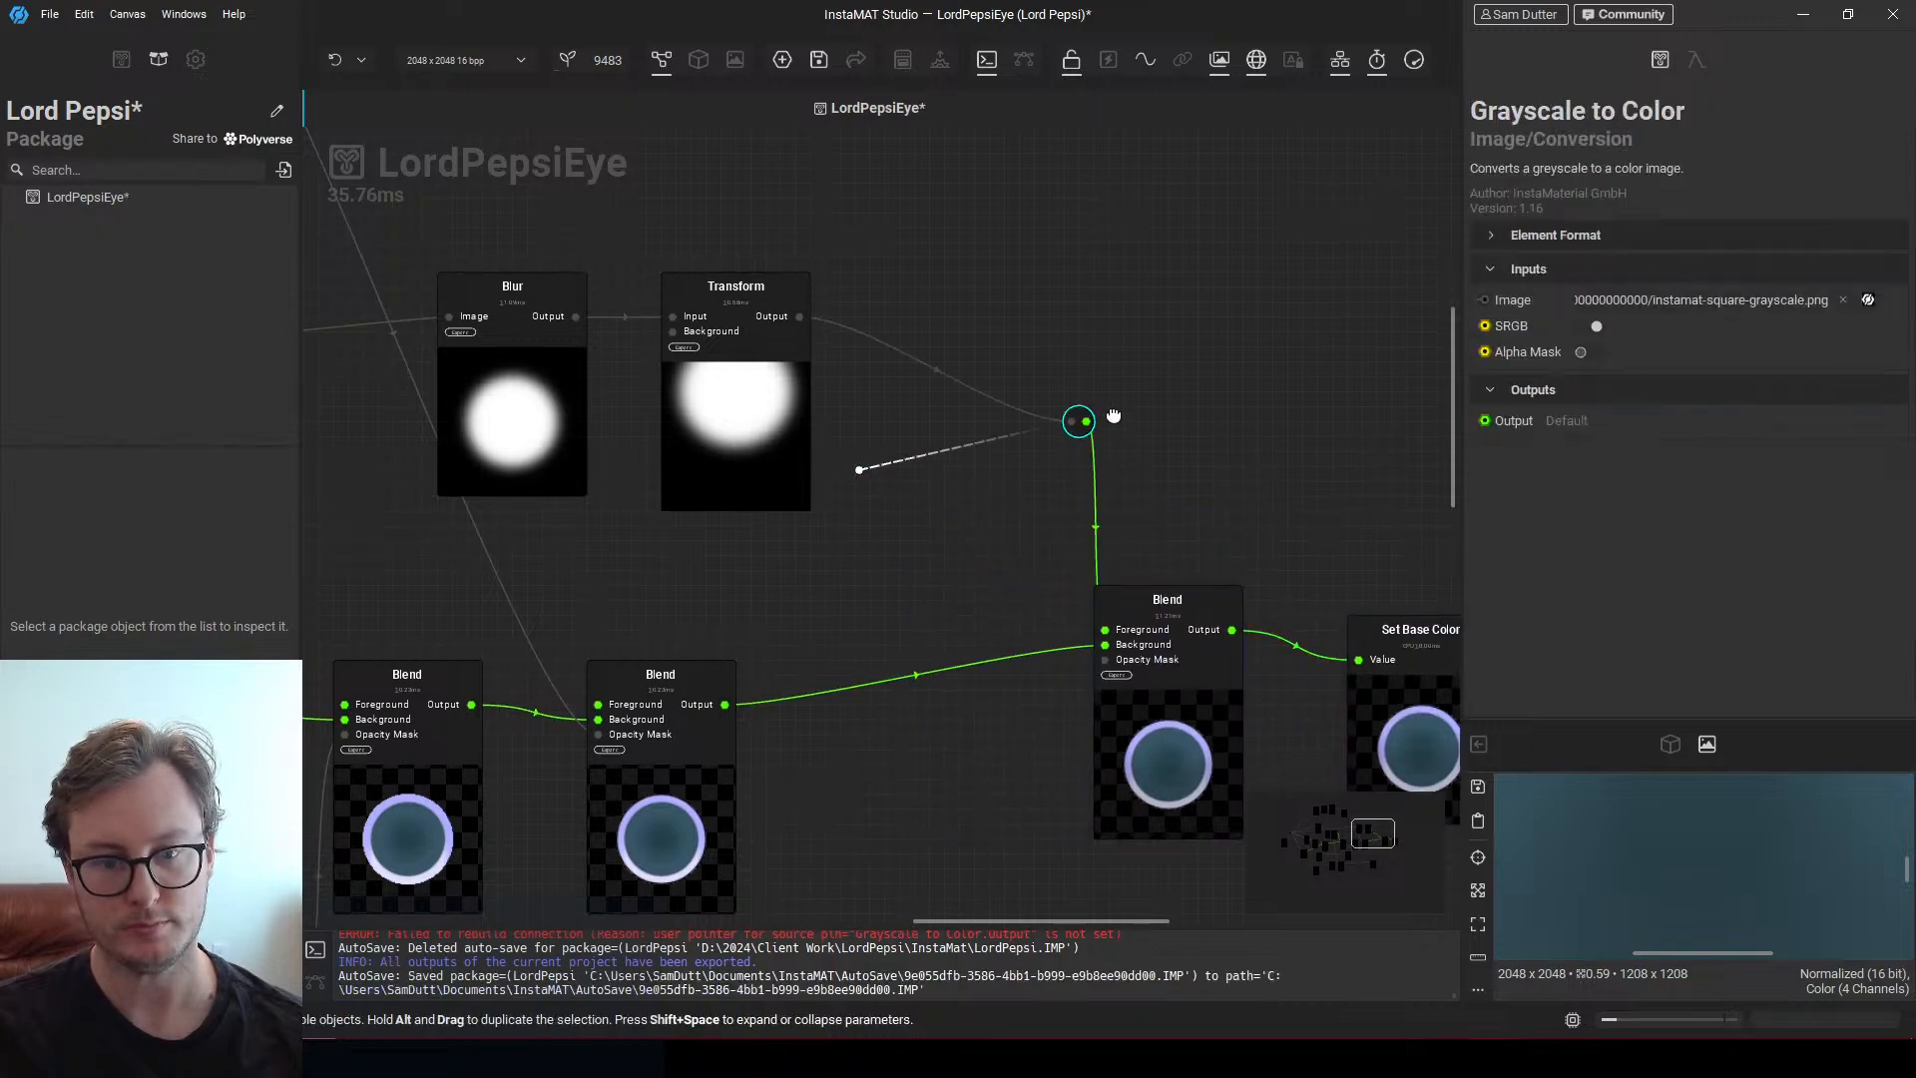
{"action": "key", "text": "space"}
{"action": "type", "text": "i"}
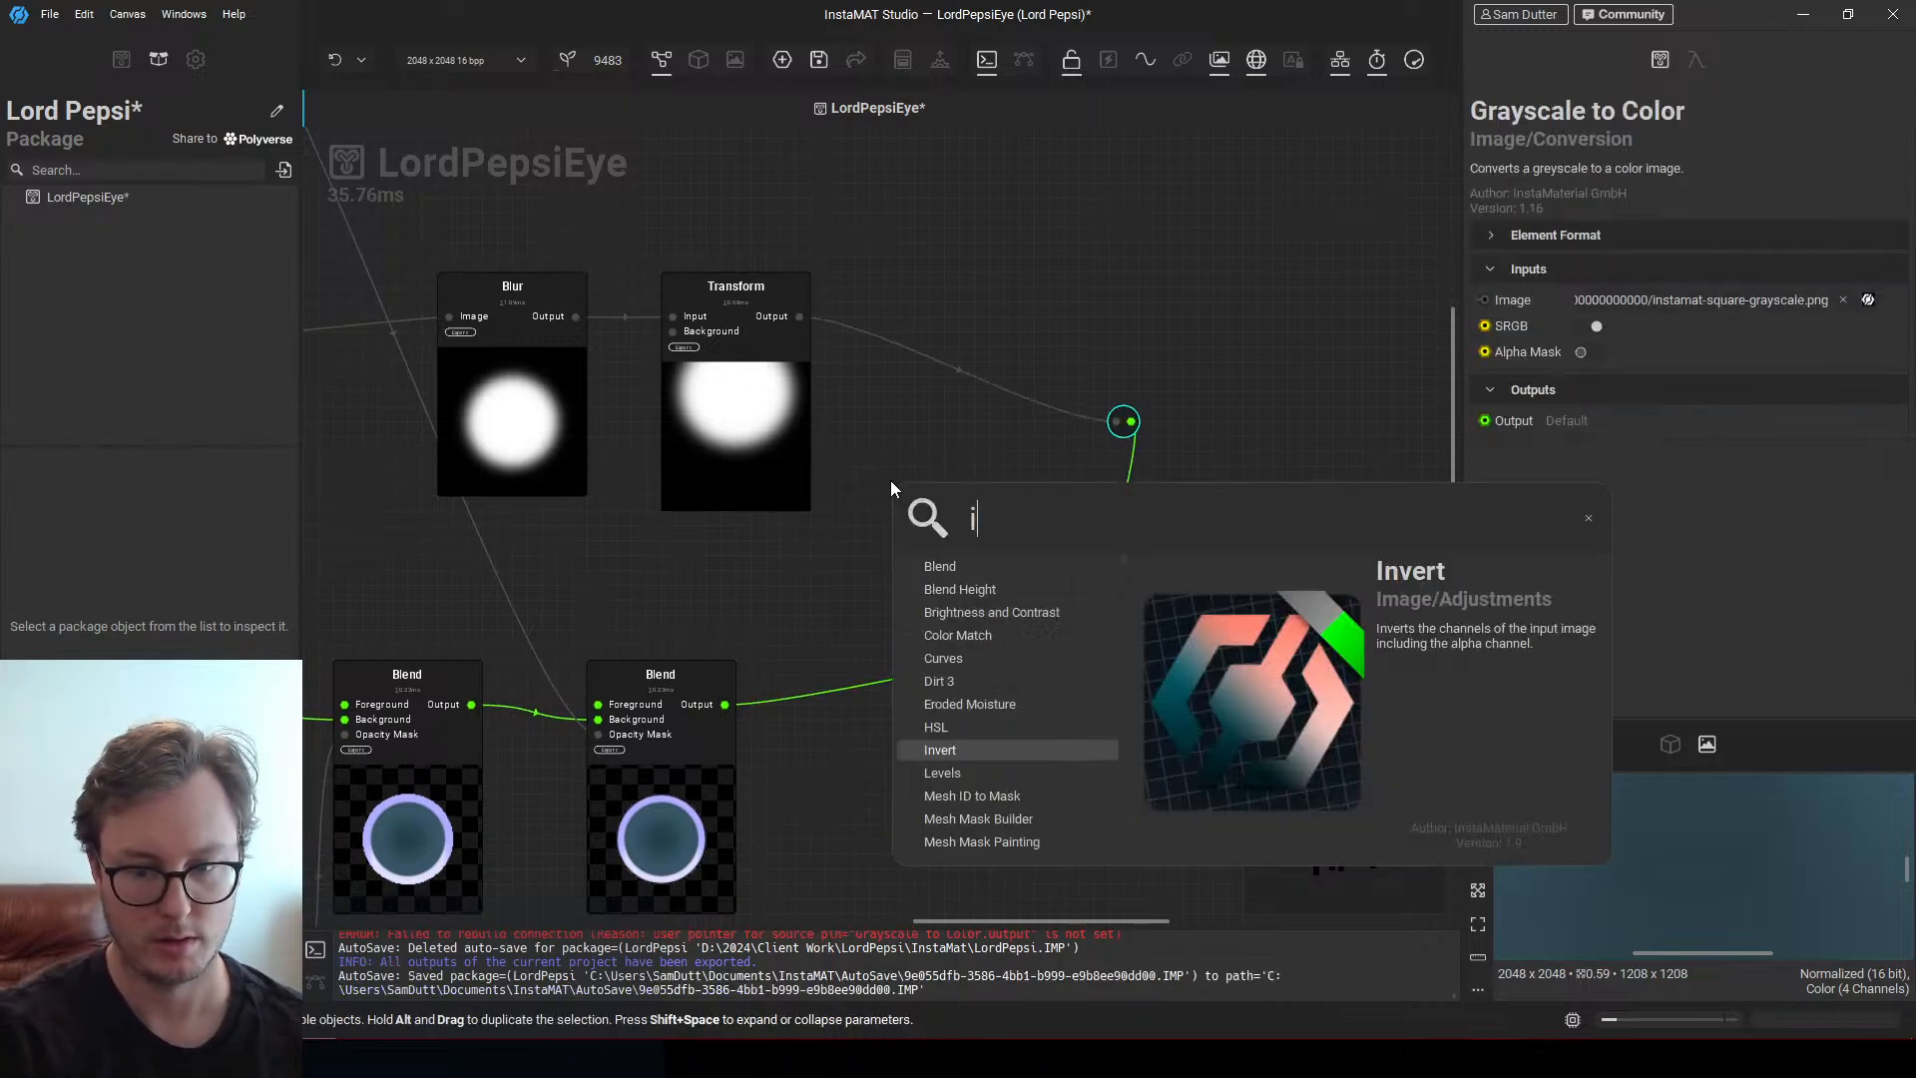
{"action": "key", "text": "Return"}
{"action": "left_click_drag", "start_coordinate": [799, 316], "coordinate": [895, 526]}
{"action": "left_click_drag", "start_coordinate": [1023, 525], "coordinate": [1116, 423]}
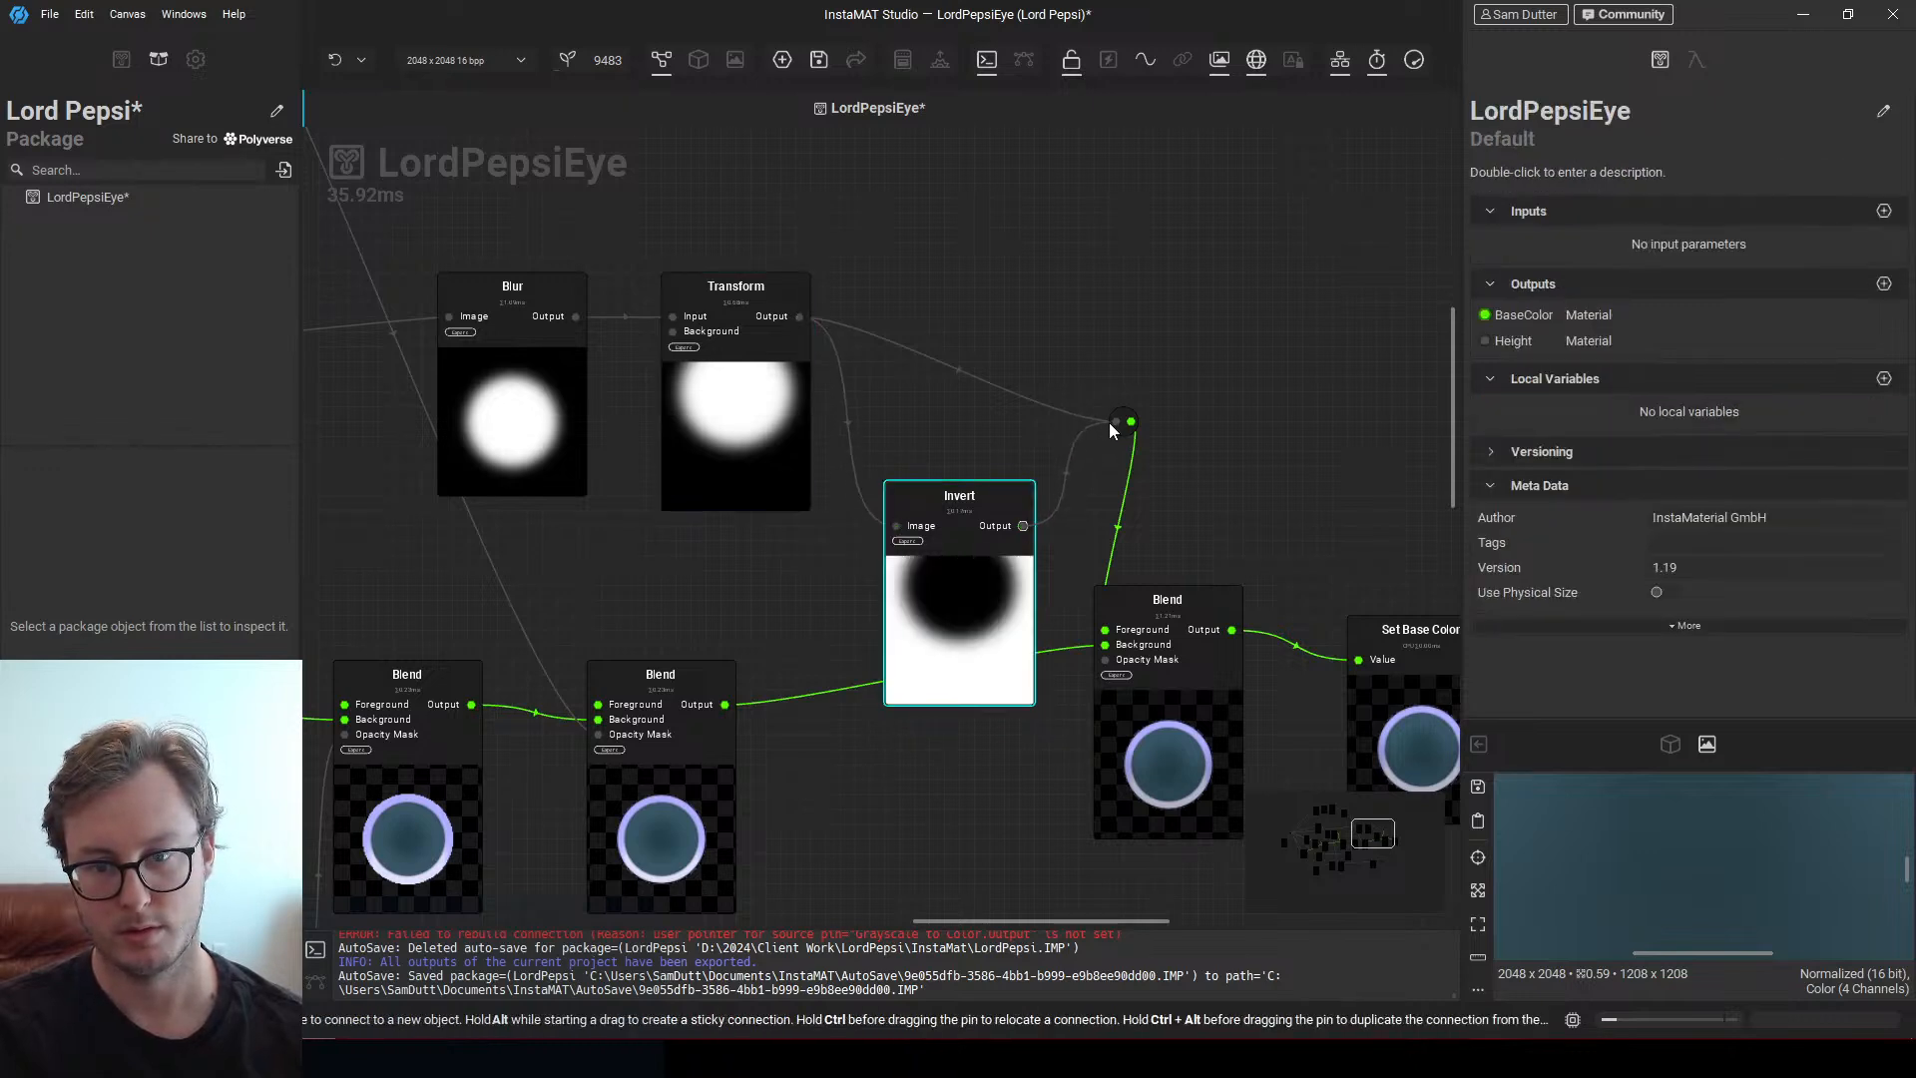
{"action": "left_click_drag", "start_coordinate": [958, 499], "coordinate": [958, 394]}
Set the last Blend node's opacity to 61.82 %
{"action": "left_click", "coordinate": [1149, 761]}
{"action": "middle_click_drag", "start_coordinate": [1150, 761], "coordinate": [876, 639]}
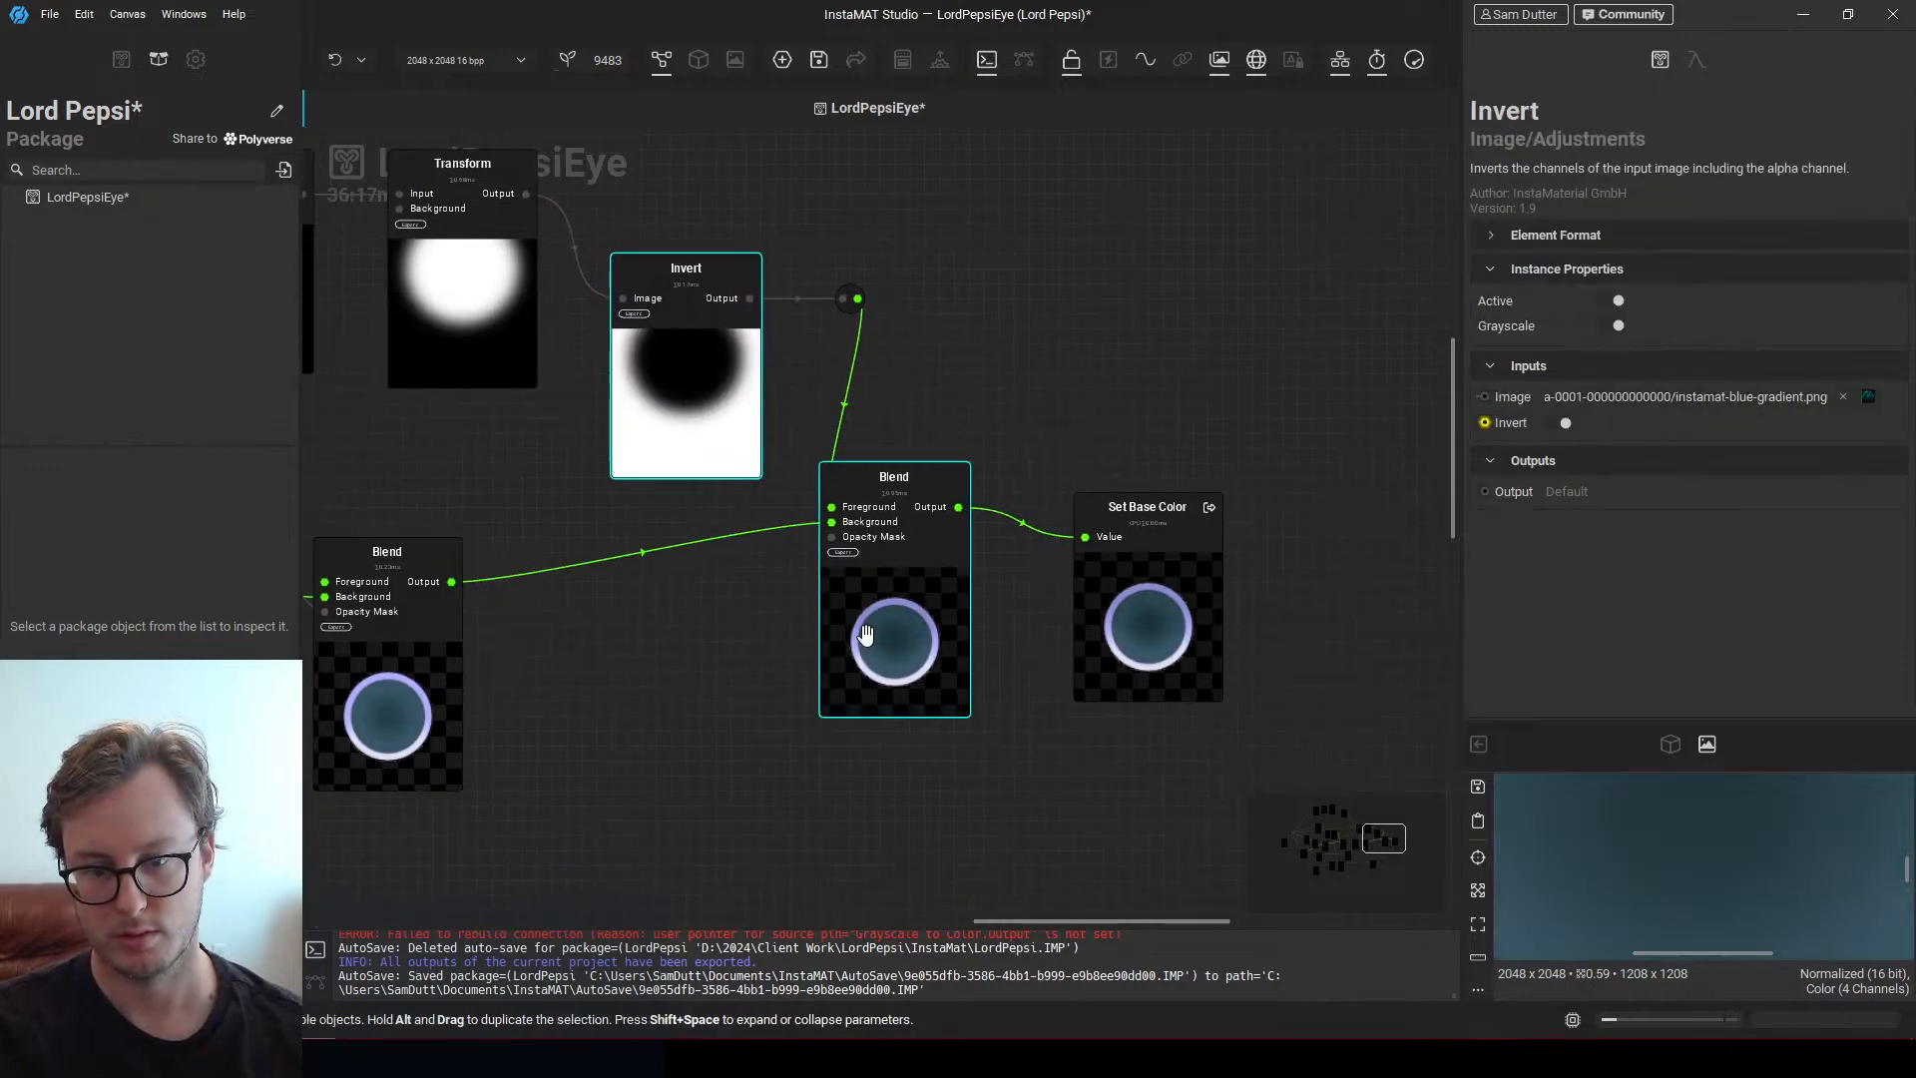
{"action": "scroll", "coordinate": [1690, 864], "scroll_direction": "down", "scroll_amount": 5}
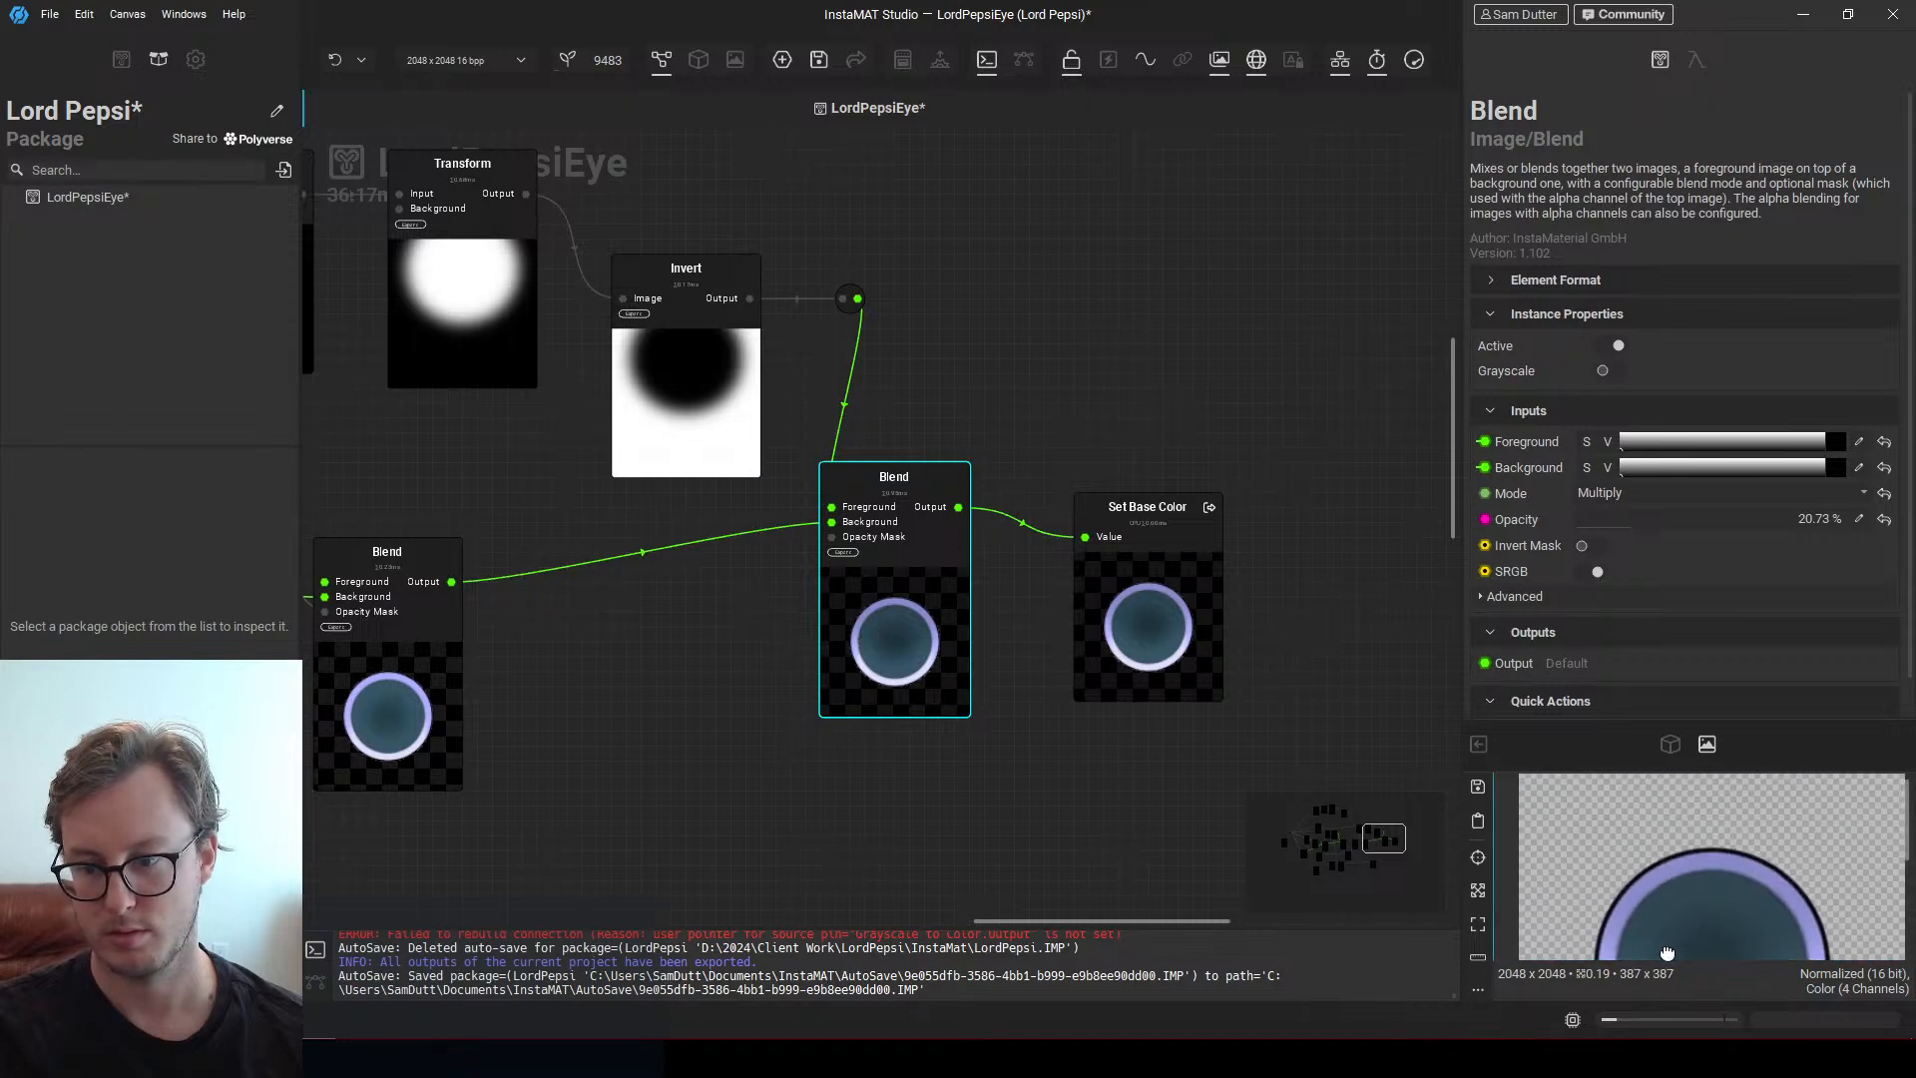
{"action": "middle_click_drag", "start_coordinate": [1008, 752], "coordinate": [980, 730]}
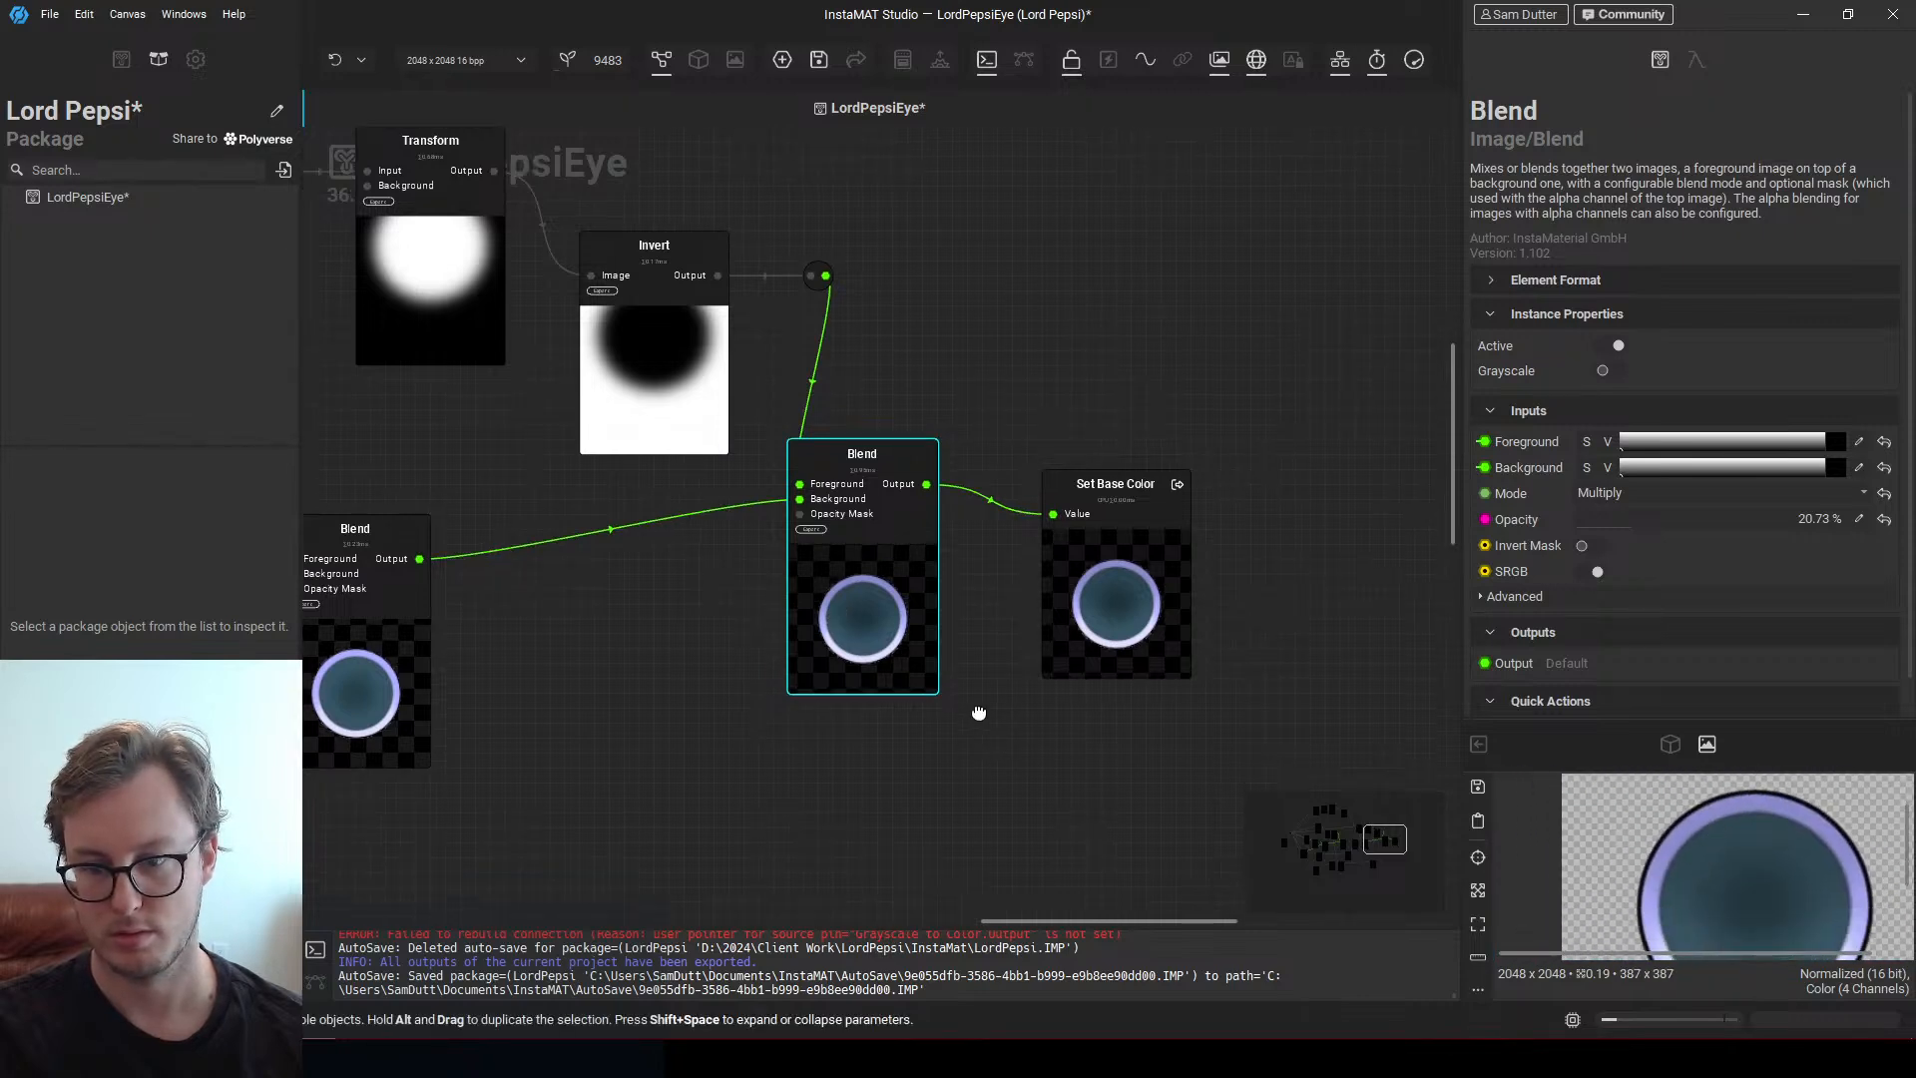
{"action": "scroll", "coordinate": [932, 679], "scroll_direction": "up", "scroll_amount": 3}
{"action": "left_click_drag", "start_coordinate": [1696, 518], "coordinate": [1744, 519]}
Connect the shared white circle's reroute point to the last Blend node's Opacity Mask input
{"action": "scroll", "coordinate": [1089, 587], "scroll_direction": "down", "scroll_amount": 5}
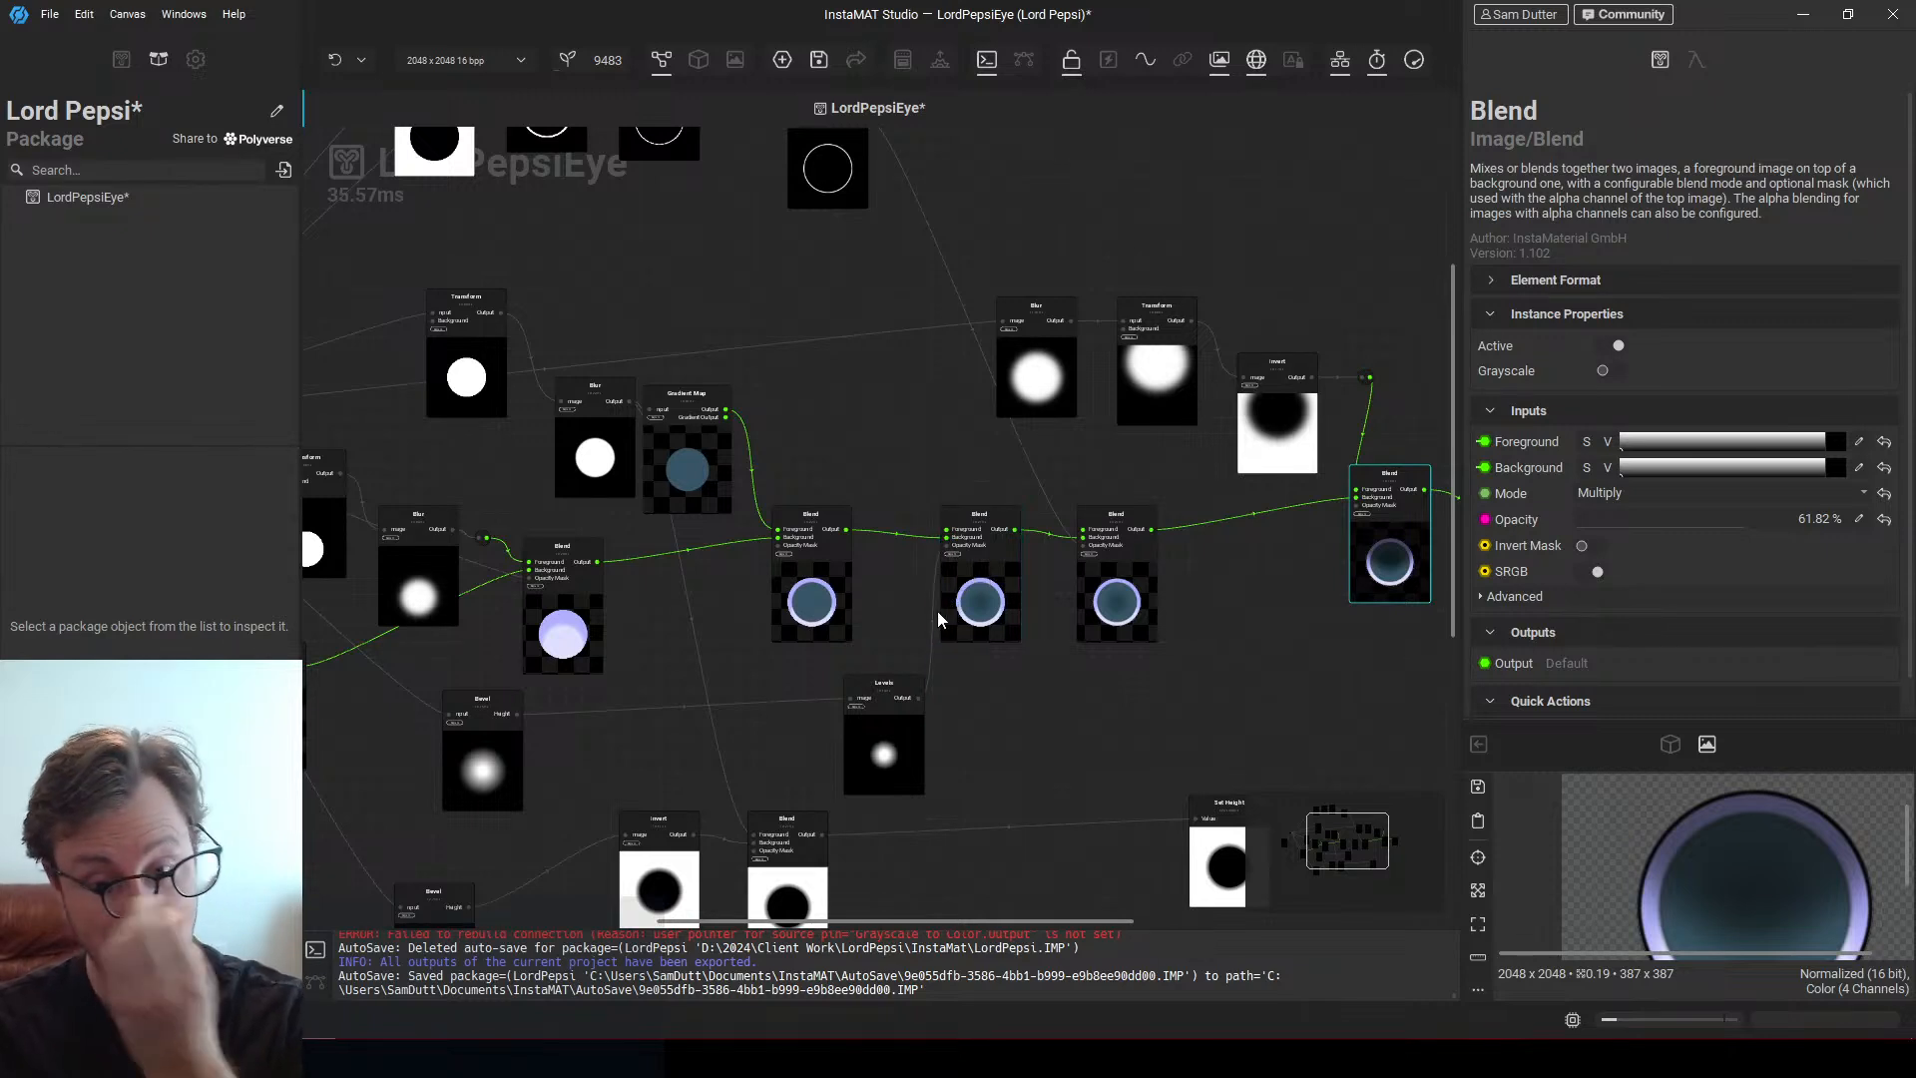
{"action": "middle_click_drag", "start_coordinate": [955, 548], "coordinate": [871, 628]}
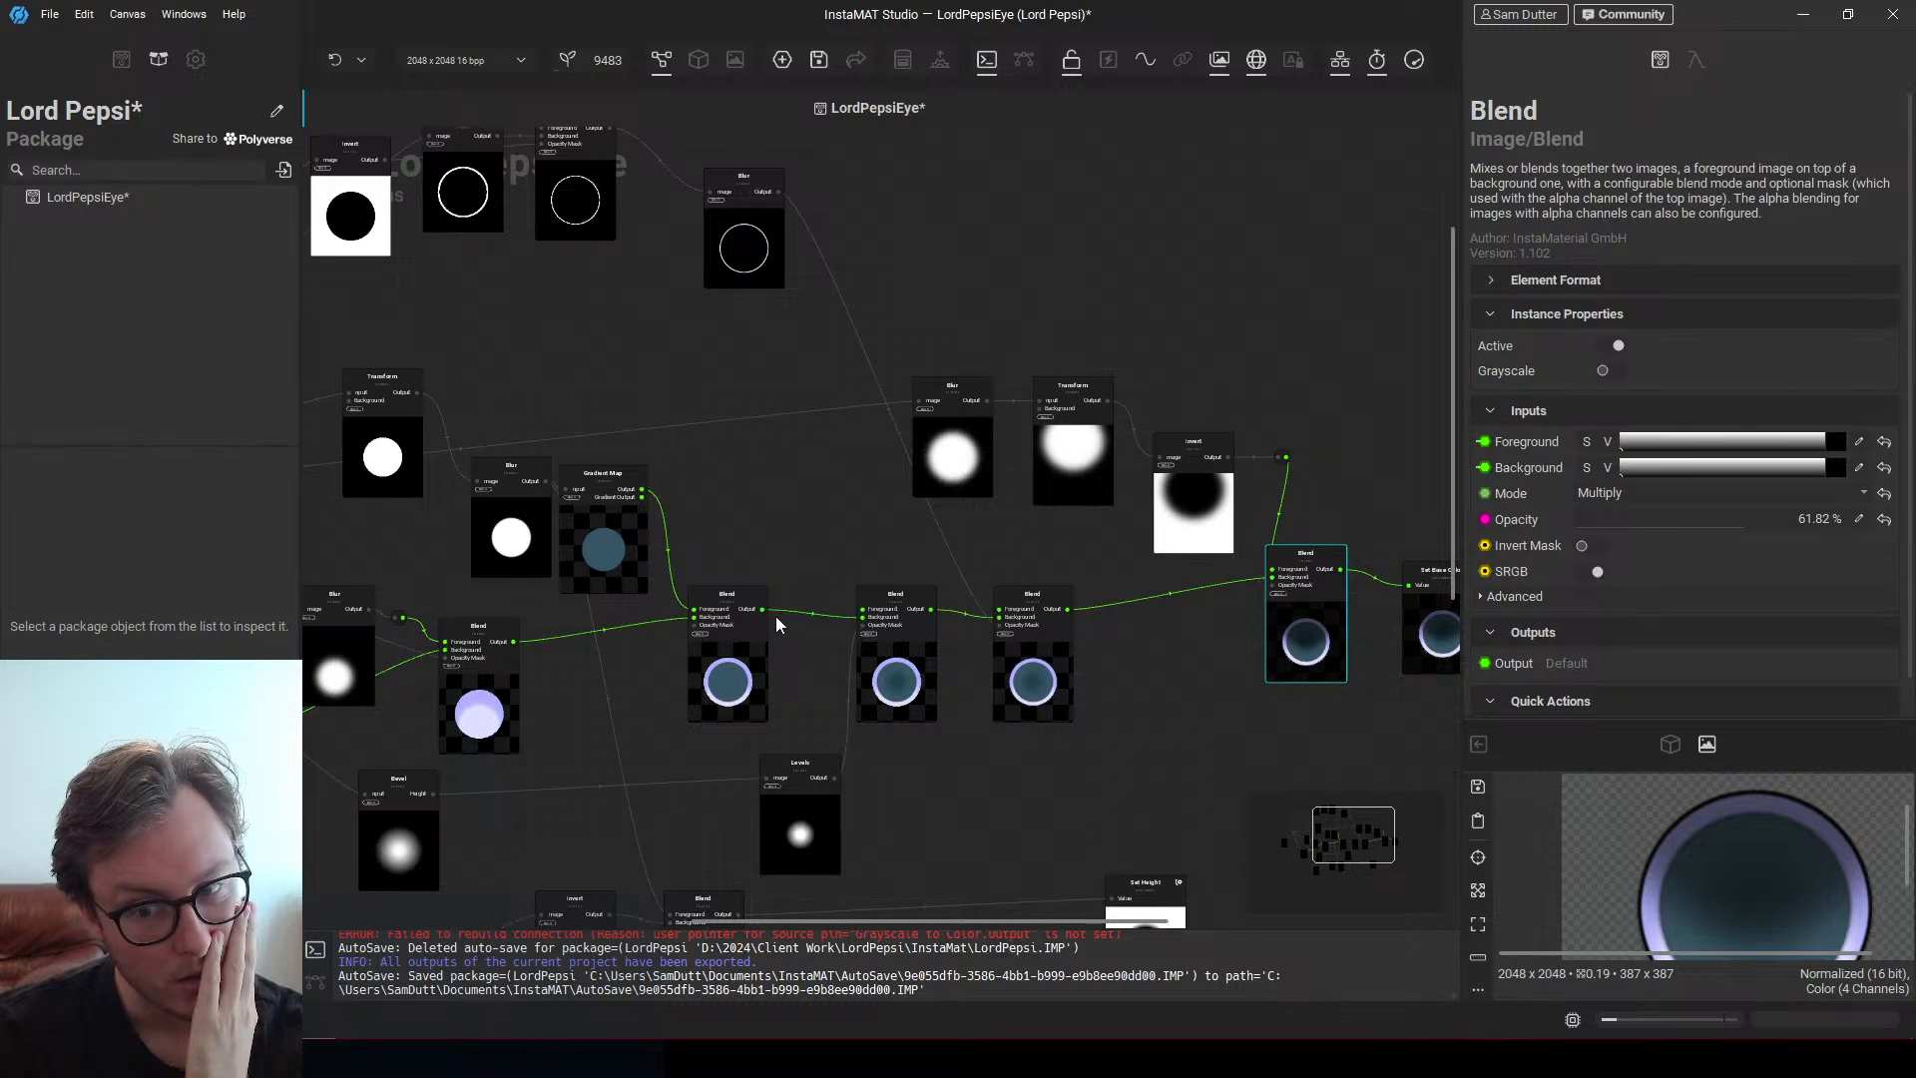
{"action": "scroll", "coordinate": [779, 624], "scroll_direction": "down", "scroll_amount": 4}
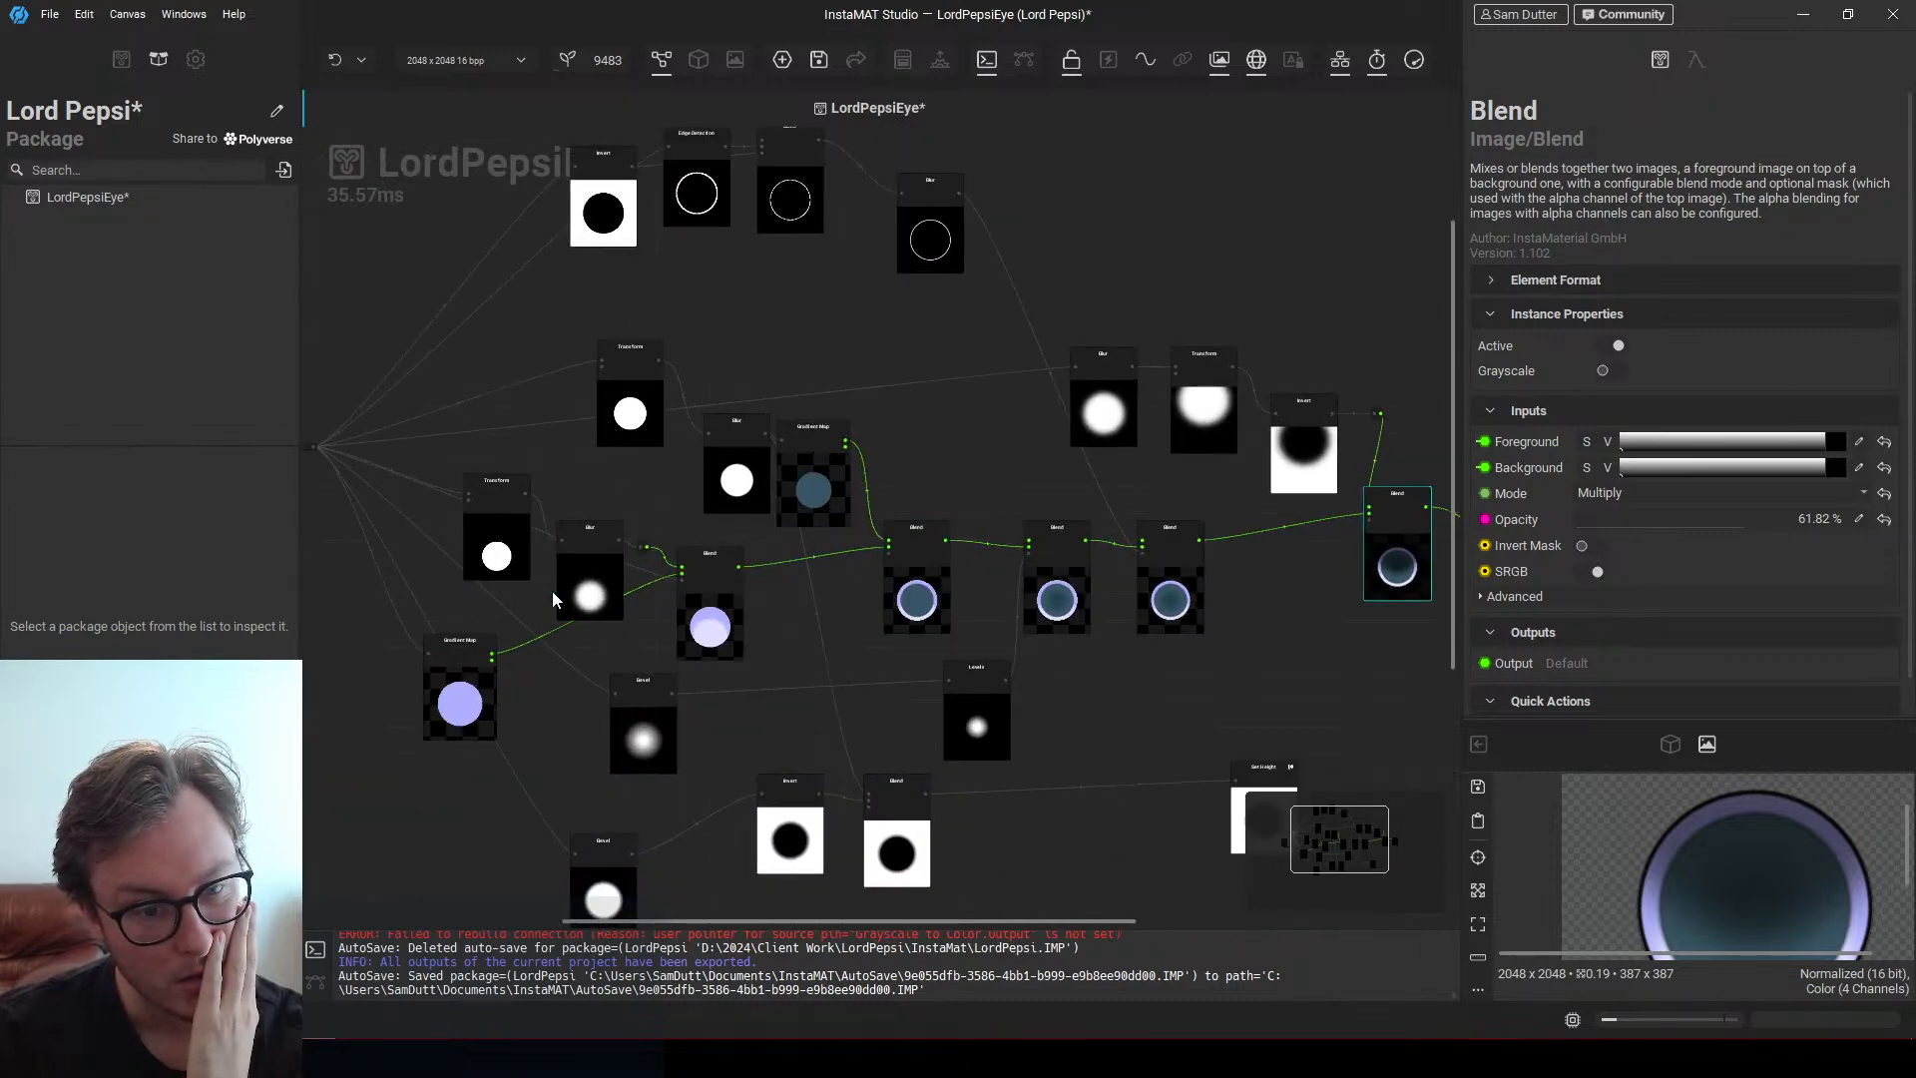
{"action": "scroll", "coordinate": [539, 589], "scroll_direction": "down", "scroll_amount": 2}
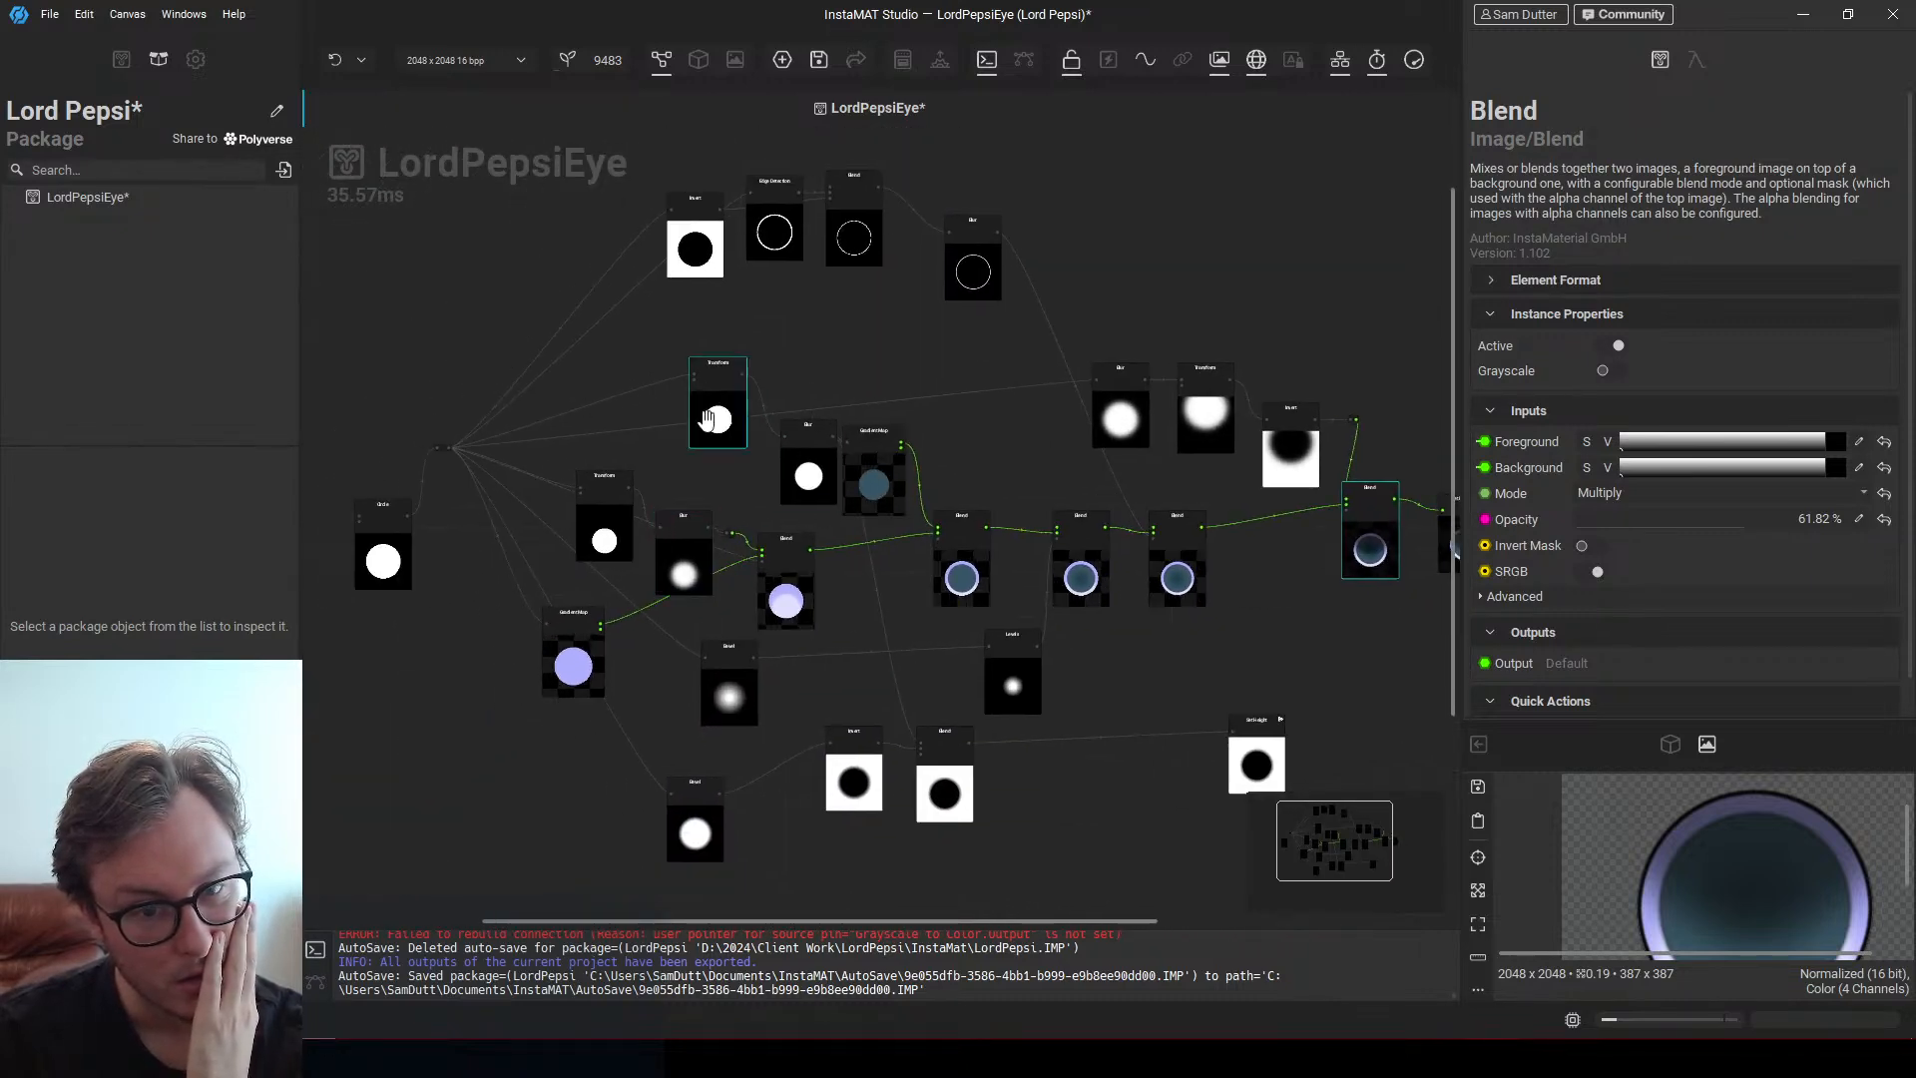
{"action": "left_click", "coordinate": [451, 455]}
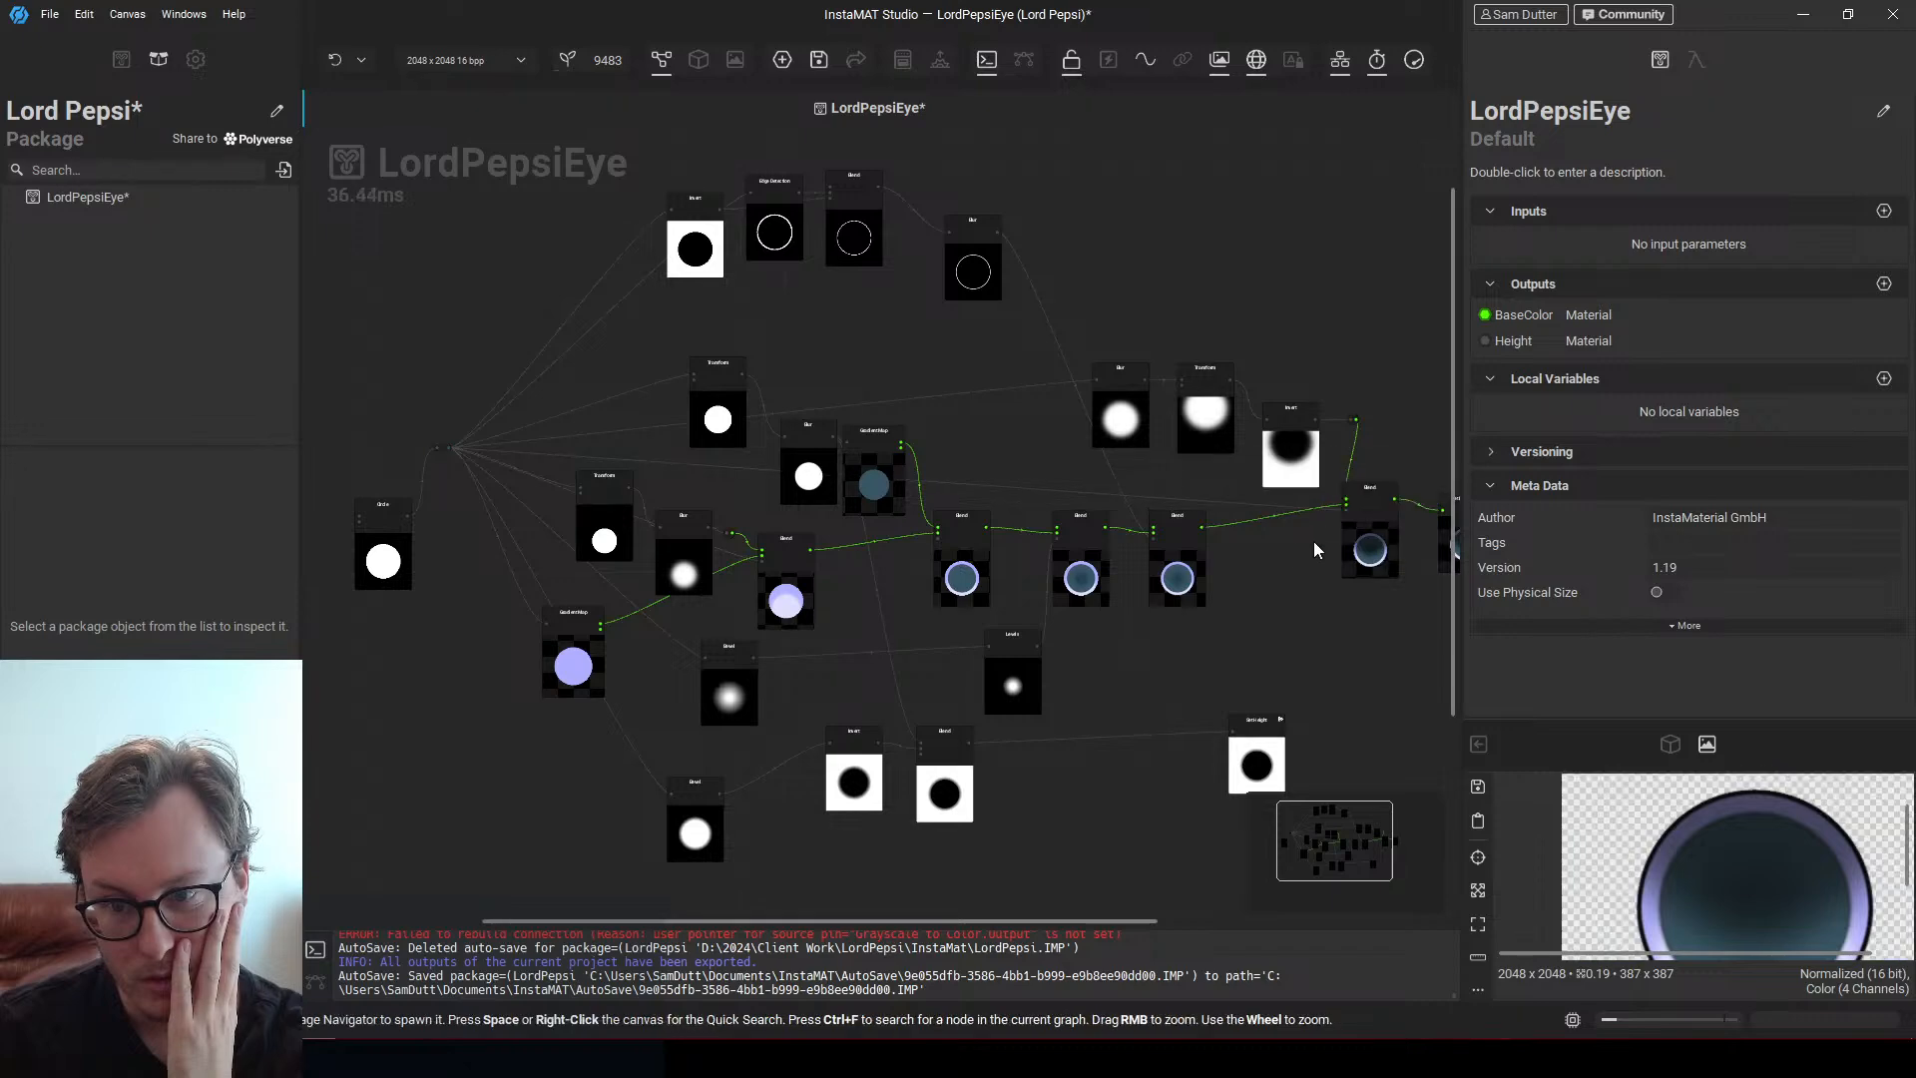
{"action": "scroll", "coordinate": [1197, 589], "scroll_direction": "up", "scroll_amount": 5}
{"action": "scroll", "coordinate": [1197, 586], "scroll_direction": "up", "scroll_amount": 2}
{"action": "middle_click_drag", "start_coordinate": [1198, 587], "coordinate": [698, 604]}
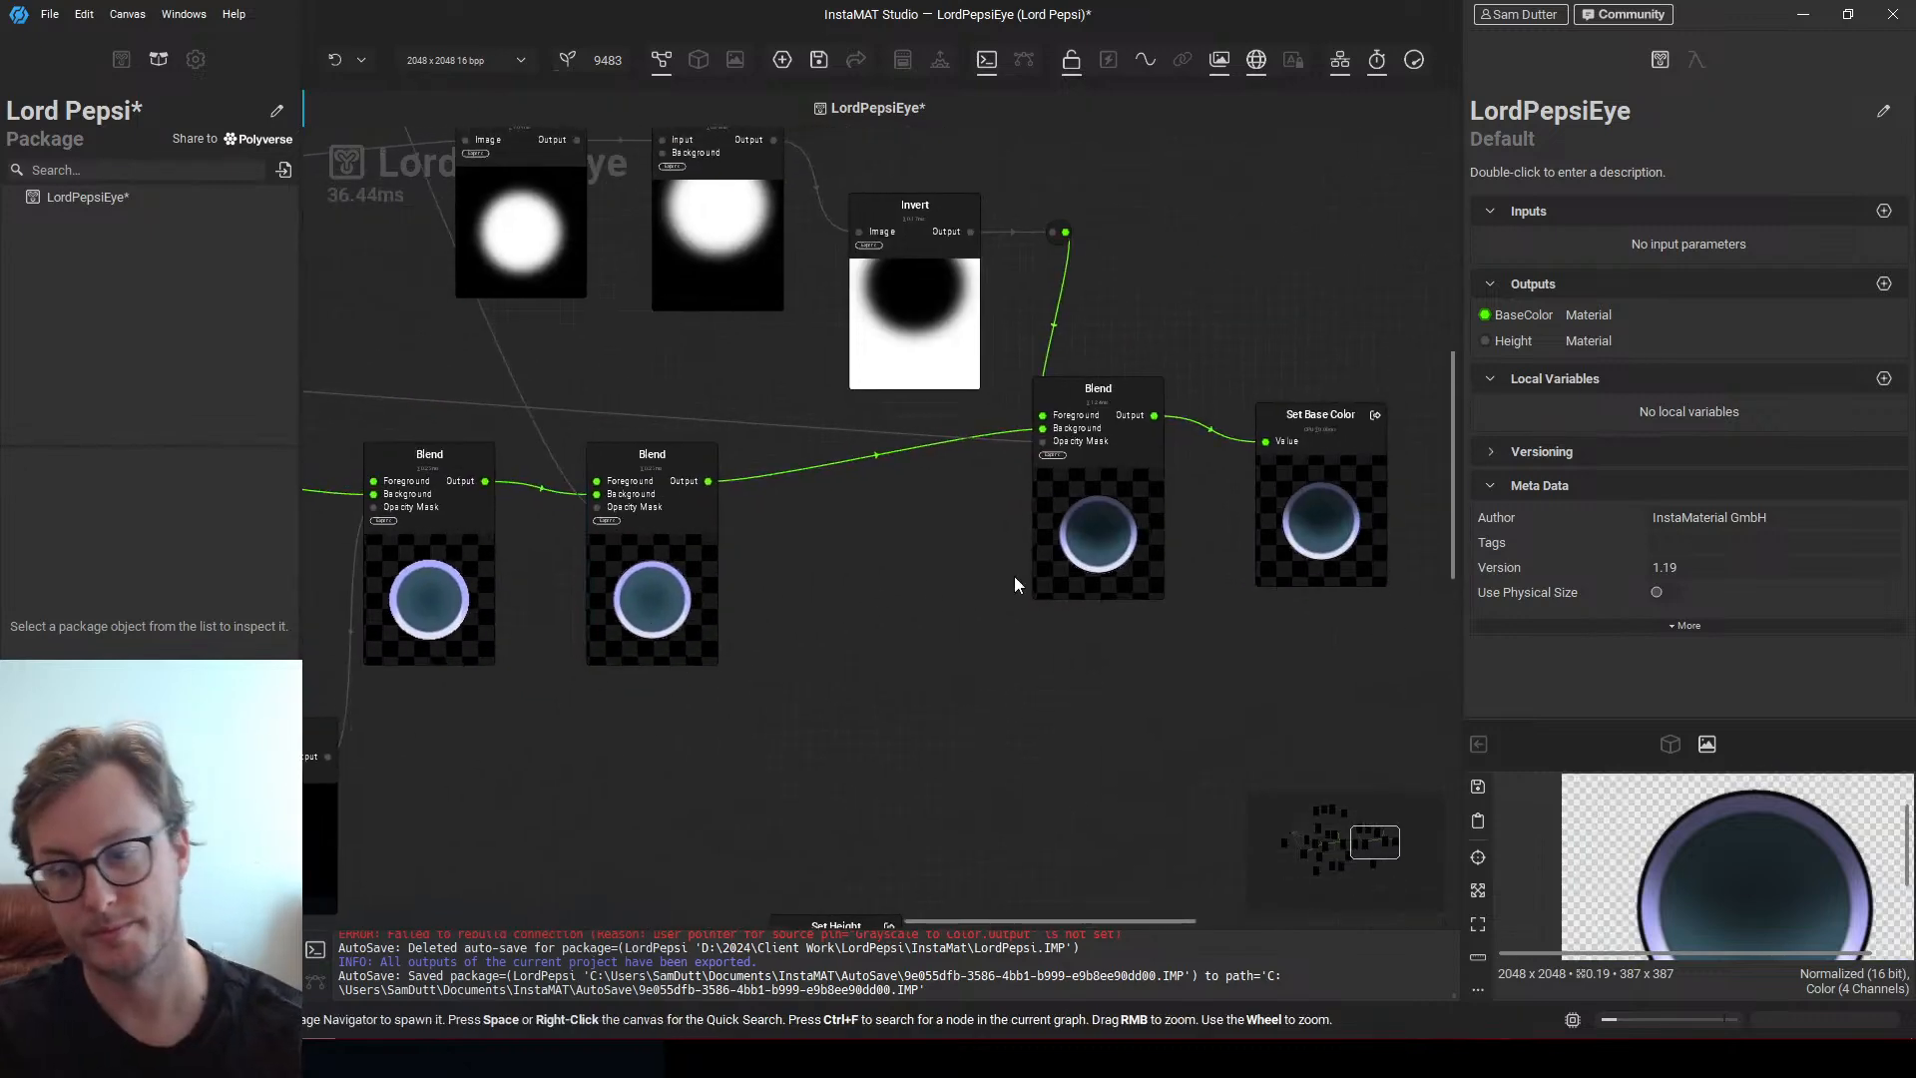
{"action": "scroll", "coordinate": [1048, 578], "scroll_direction": "up", "scroll_amount": 2}
{"action": "middle_click_drag", "start_coordinate": [1050, 579], "coordinate": [808, 613]}
Save the package with the masked shading and export the image outputs again using the Eyes template
{"action": "key", "text": "ctrl+s"}
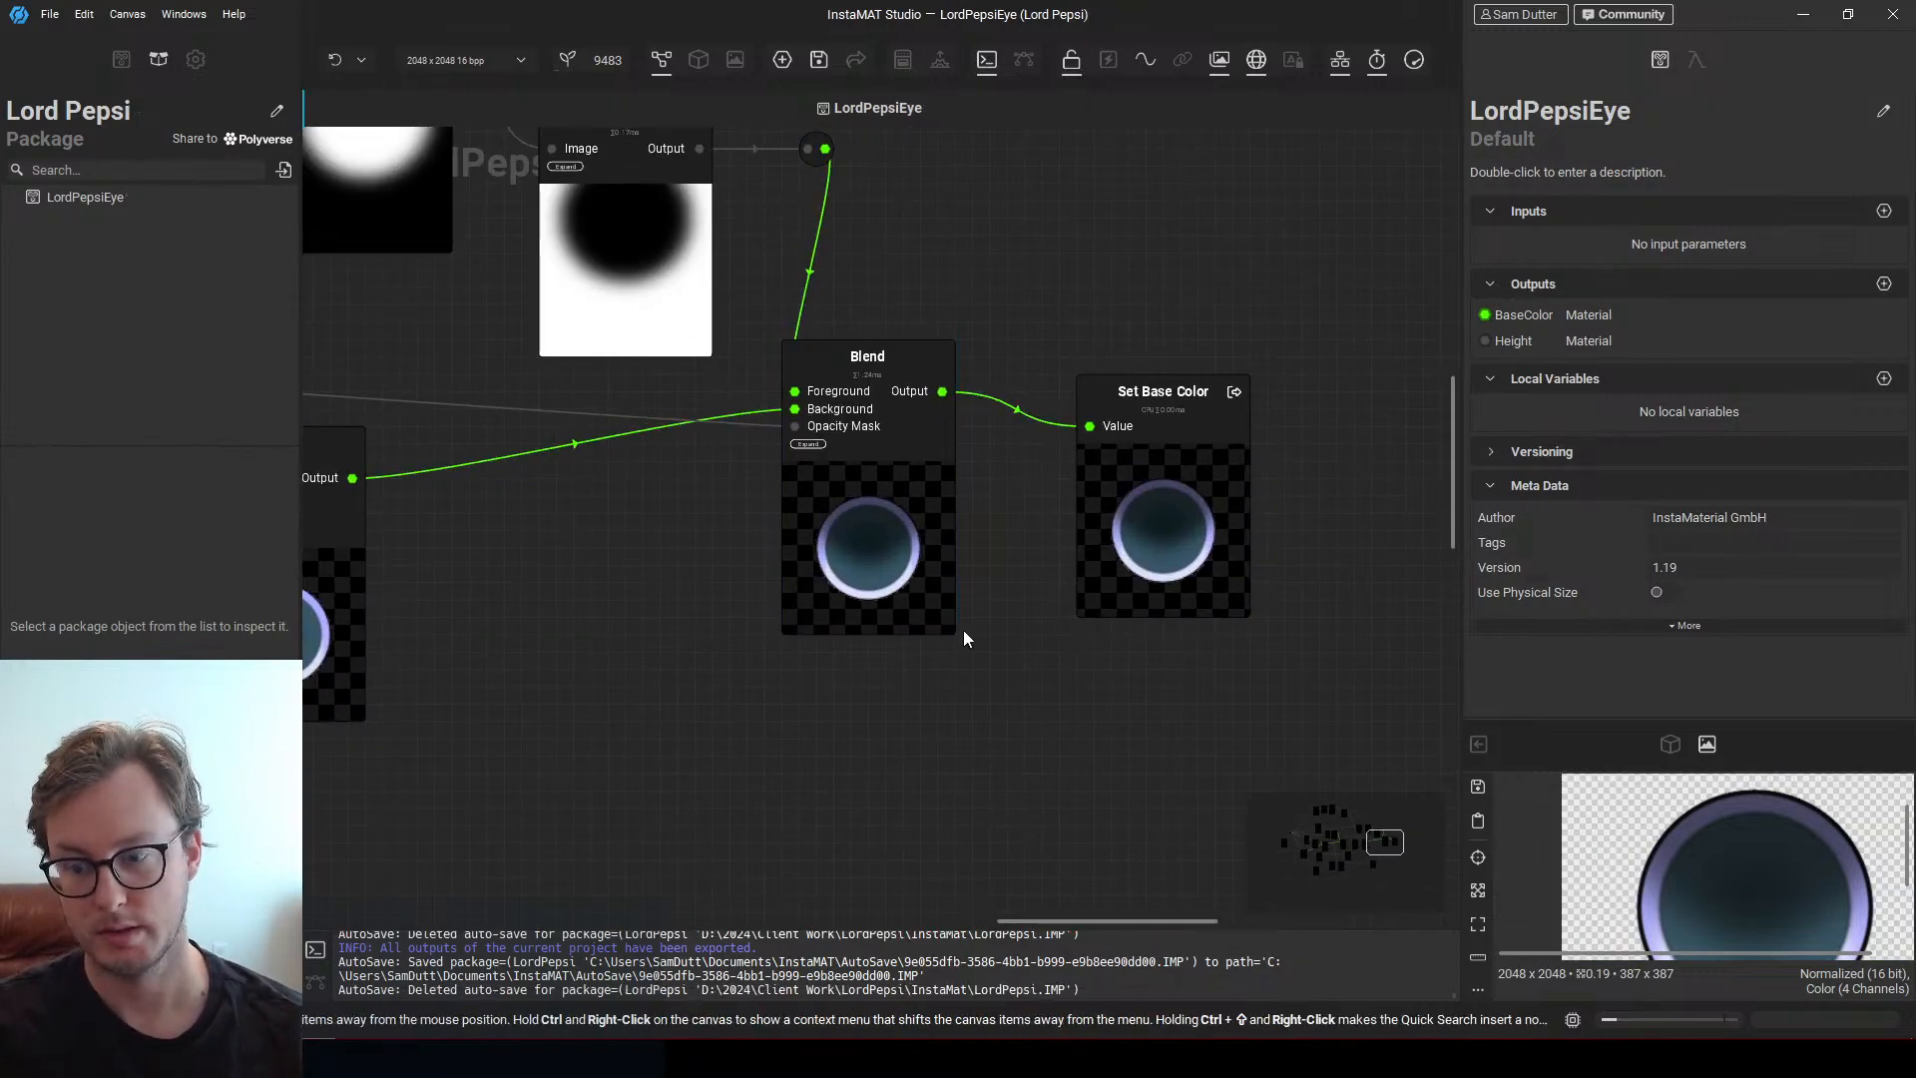
{"action": "left_click", "coordinate": [49, 14]}
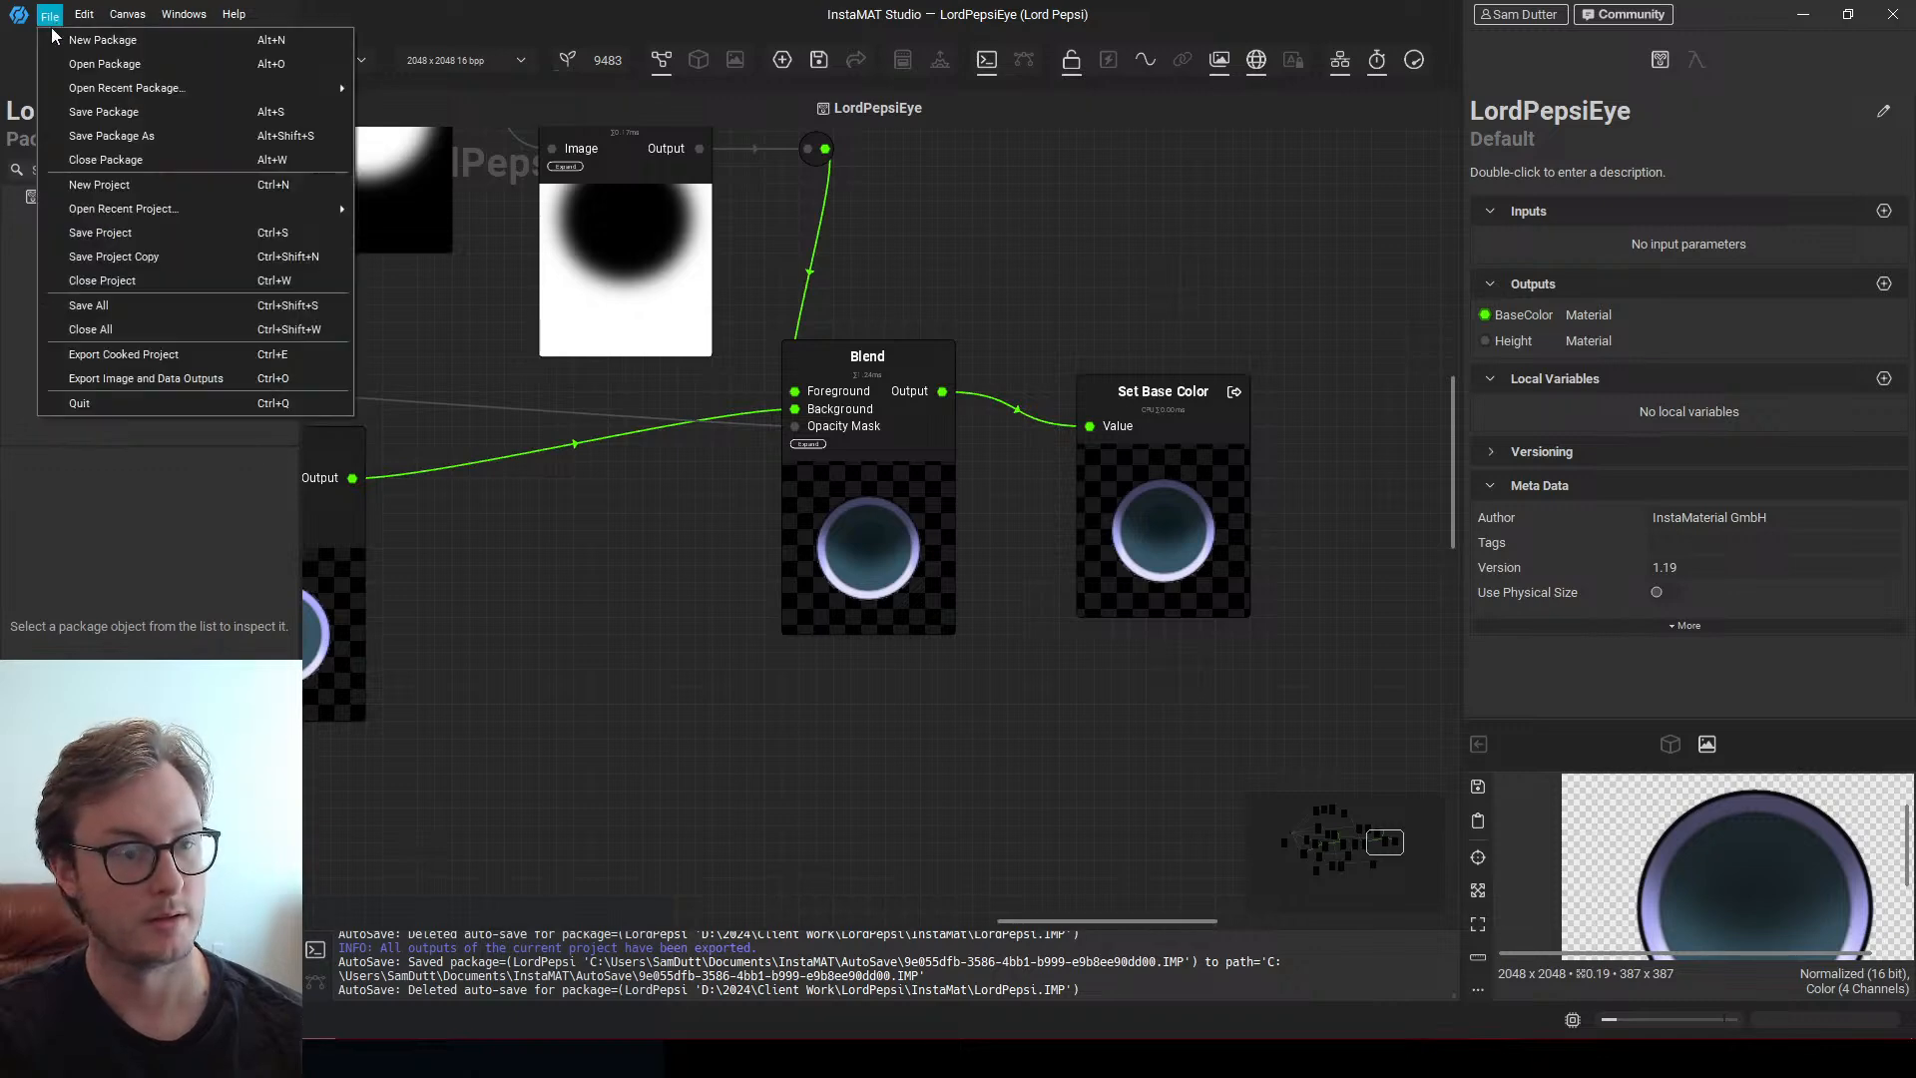
{"action": "left_click", "coordinate": [106, 379]}
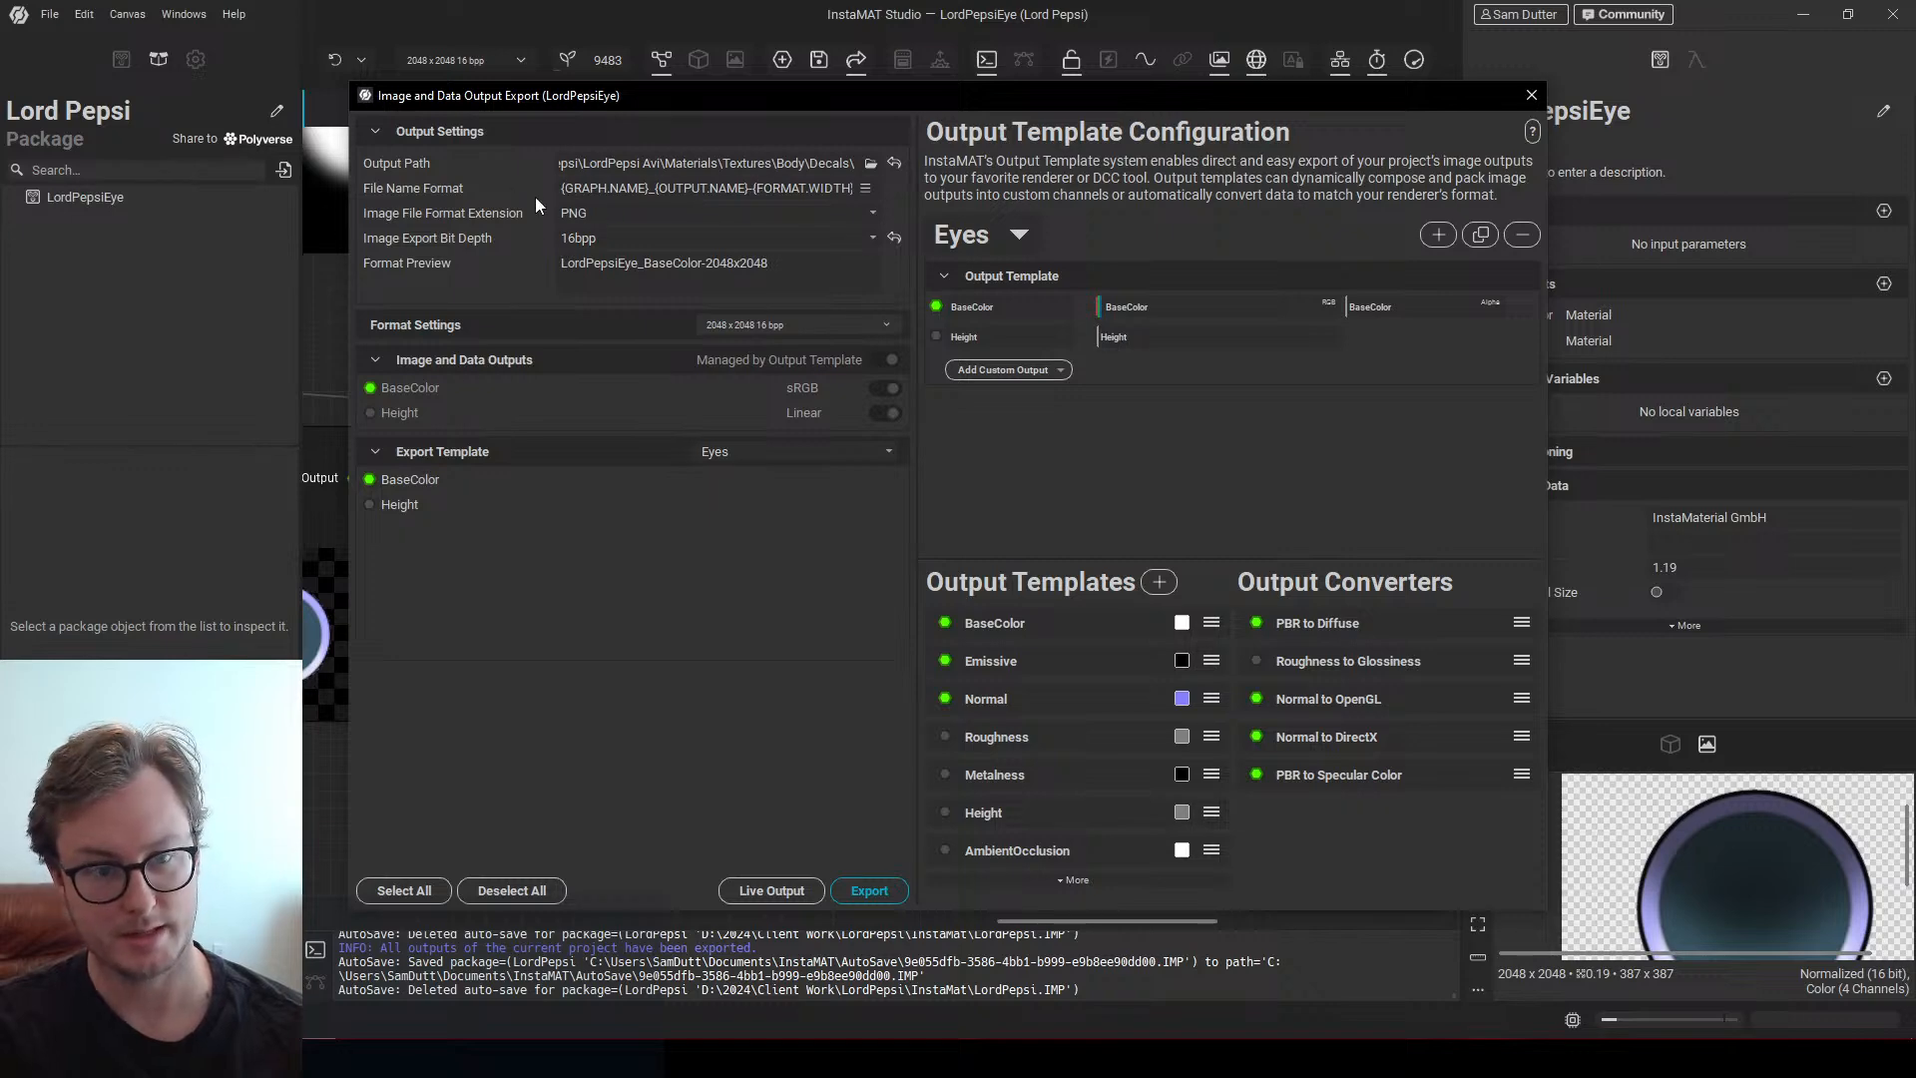
{"action": "left_click", "coordinate": [864, 890]}
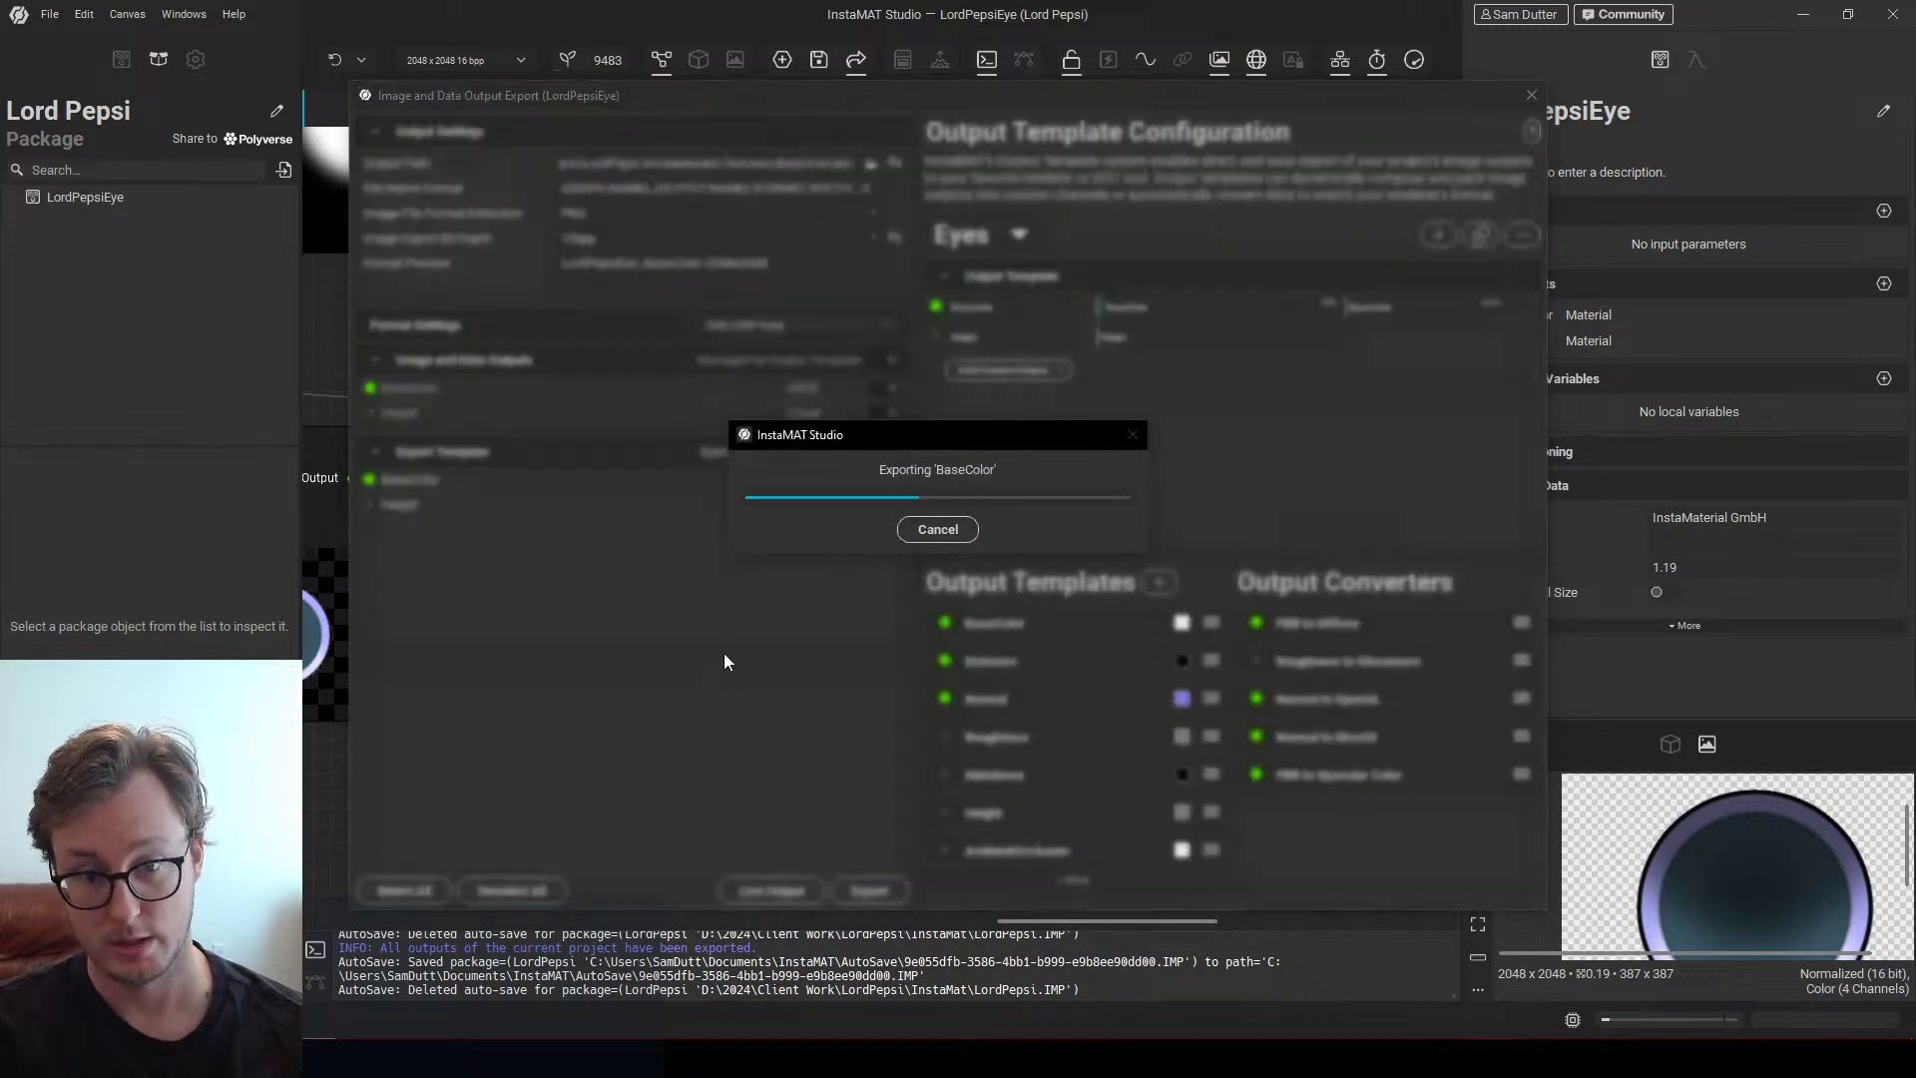
Switch to Unity and examine the re-exported eye texture on the avatar's face from several angles and distances
{"action": "key", "text": "alt+Tab"}
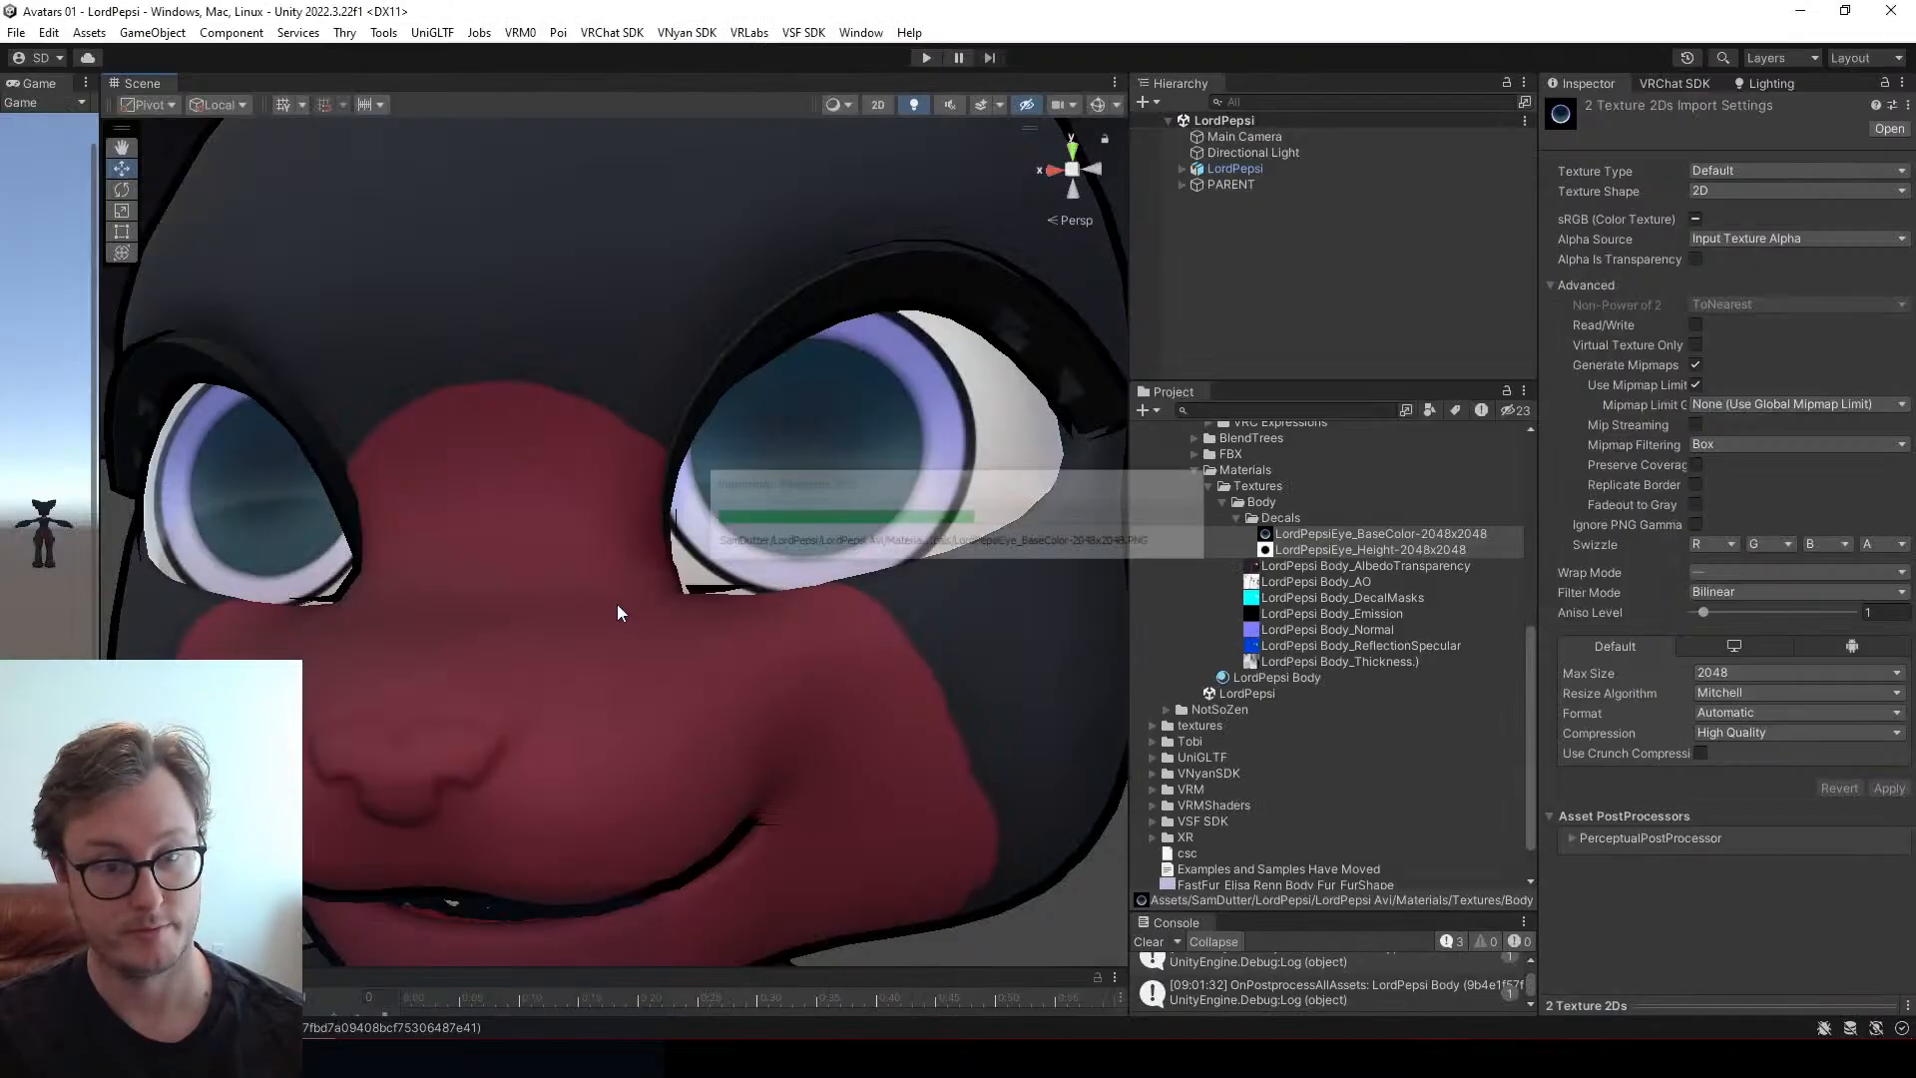
{"action": "scroll", "coordinate": [685, 616], "scroll_direction": "down", "scroll_amount": 4}
{"action": "scroll", "coordinate": [685, 617], "scroll_direction": "down", "scroll_amount": 3}
{"action": "left_click_drag", "start_coordinate": [685, 616], "coordinate": [501, 576], "text": "alt"}
{"action": "scroll", "coordinate": [650, 583], "scroll_direction": "up", "scroll_amount": 3}
{"action": "left_click_drag", "start_coordinate": [649, 584], "coordinate": [694, 603], "text": "alt"}
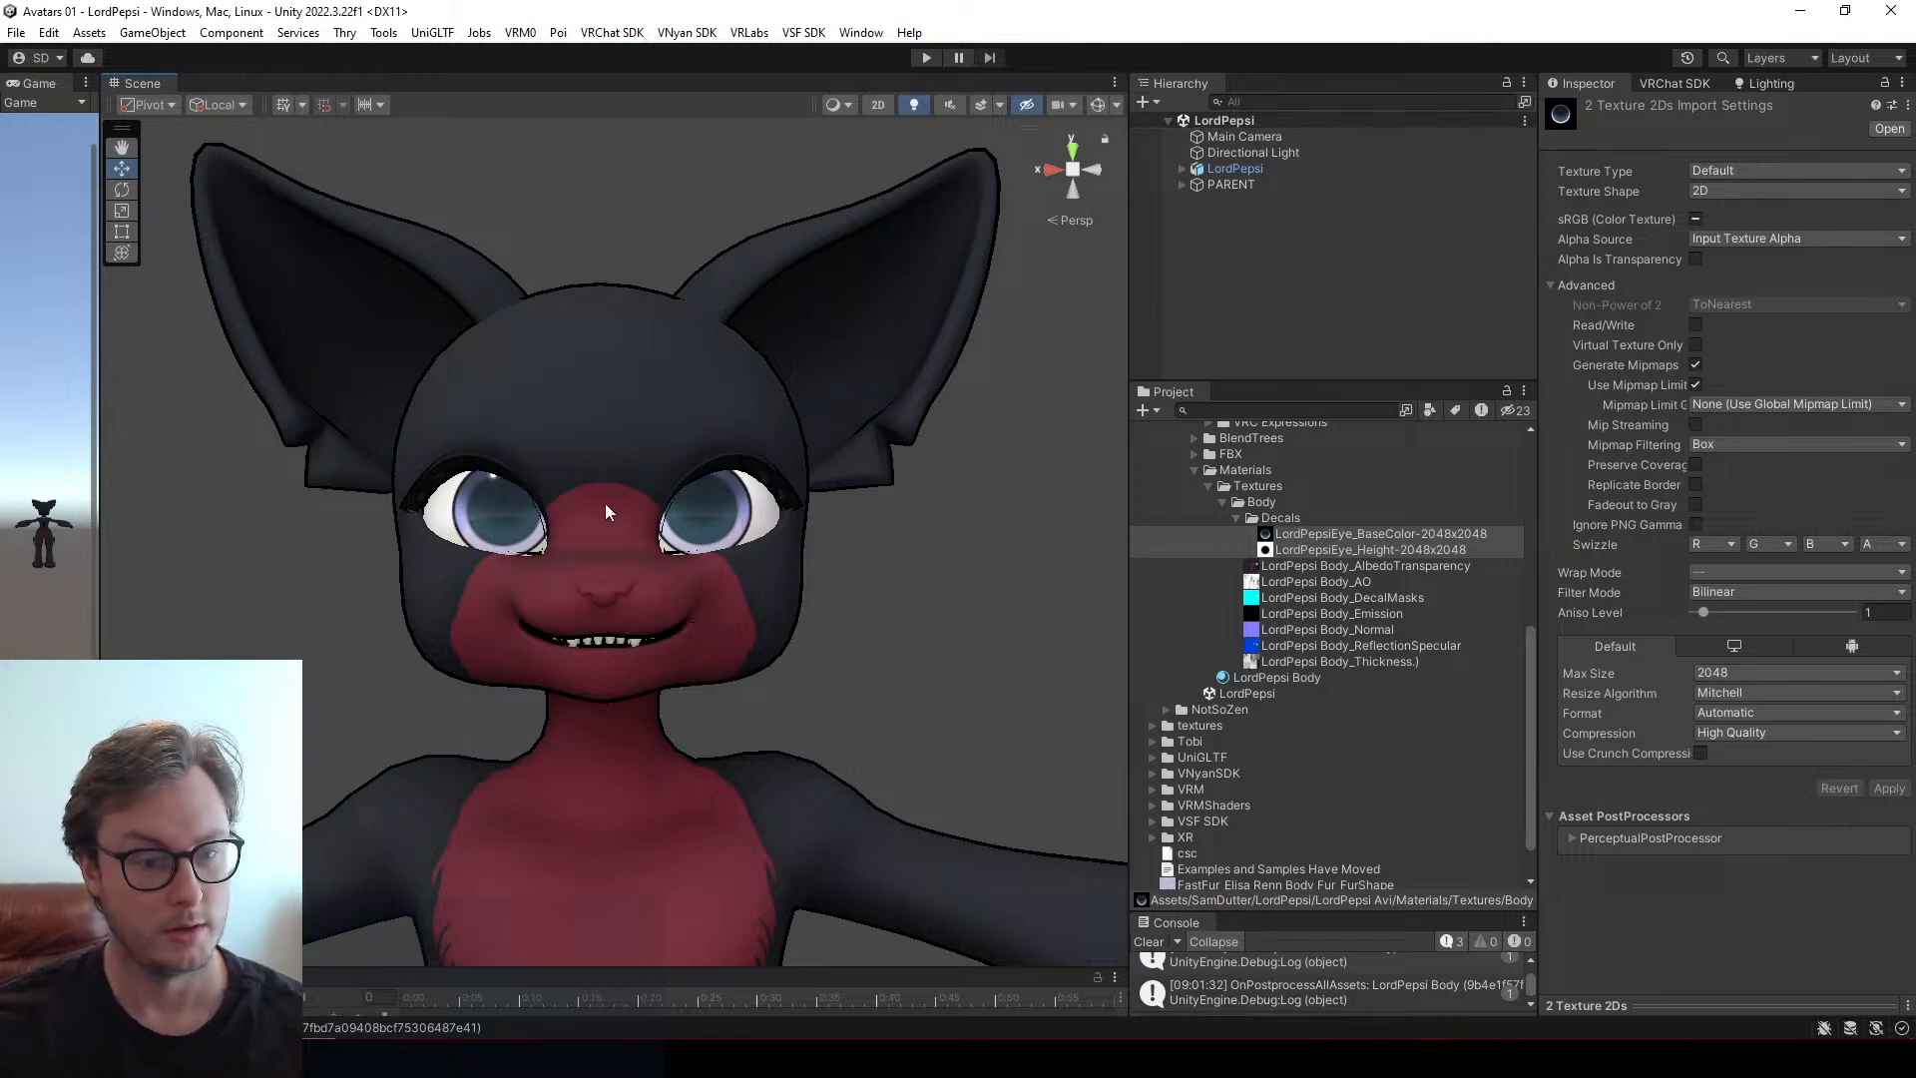
{"action": "mouse_move", "coordinate": [604, 503]}
{"action": "left_mouse_down", "text": "alt"}
{"action": "mouse_move", "coordinate": [732, 471]}
{"action": "mouse_move", "coordinate": [591, 543]}
{"action": "mouse_move", "coordinate": [509, 544]}
{"action": "mouse_move", "coordinate": [609, 530]}
{"action": "left_mouse_up", "text": "alt"}
{"action": "scroll", "coordinate": [716, 487], "scroll_direction": "down", "scroll_amount": 4}
{"action": "scroll", "coordinate": [610, 554], "scroll_direction": "up", "scroll_amount": 6}
{"action": "scroll", "coordinate": [609, 537], "scroll_direction": "down", "scroll_amount": 2}
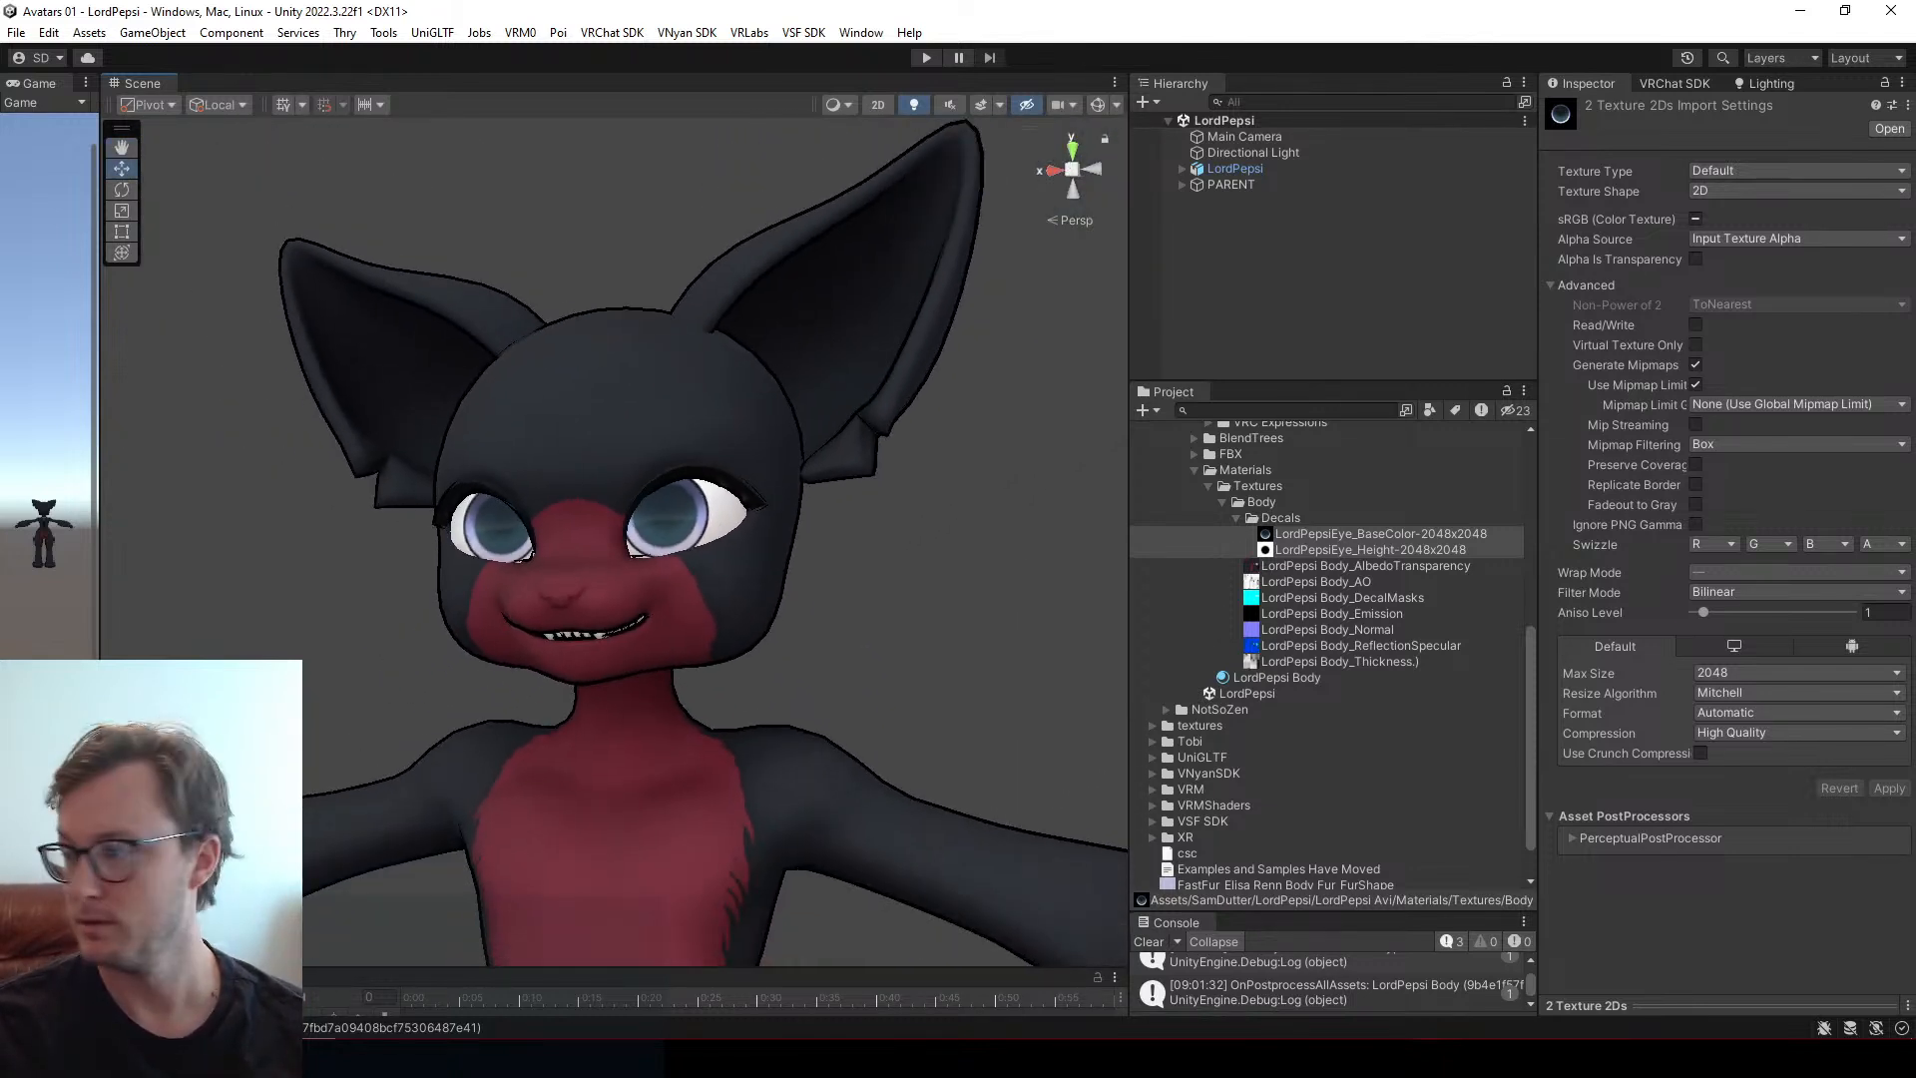
{"action": "left_click_drag", "start_coordinate": [417, 563], "coordinate": [764, 562], "text": "alt"}
{"action": "scroll", "coordinate": [736, 530], "scroll_direction": "up", "scroll_amount": 5}
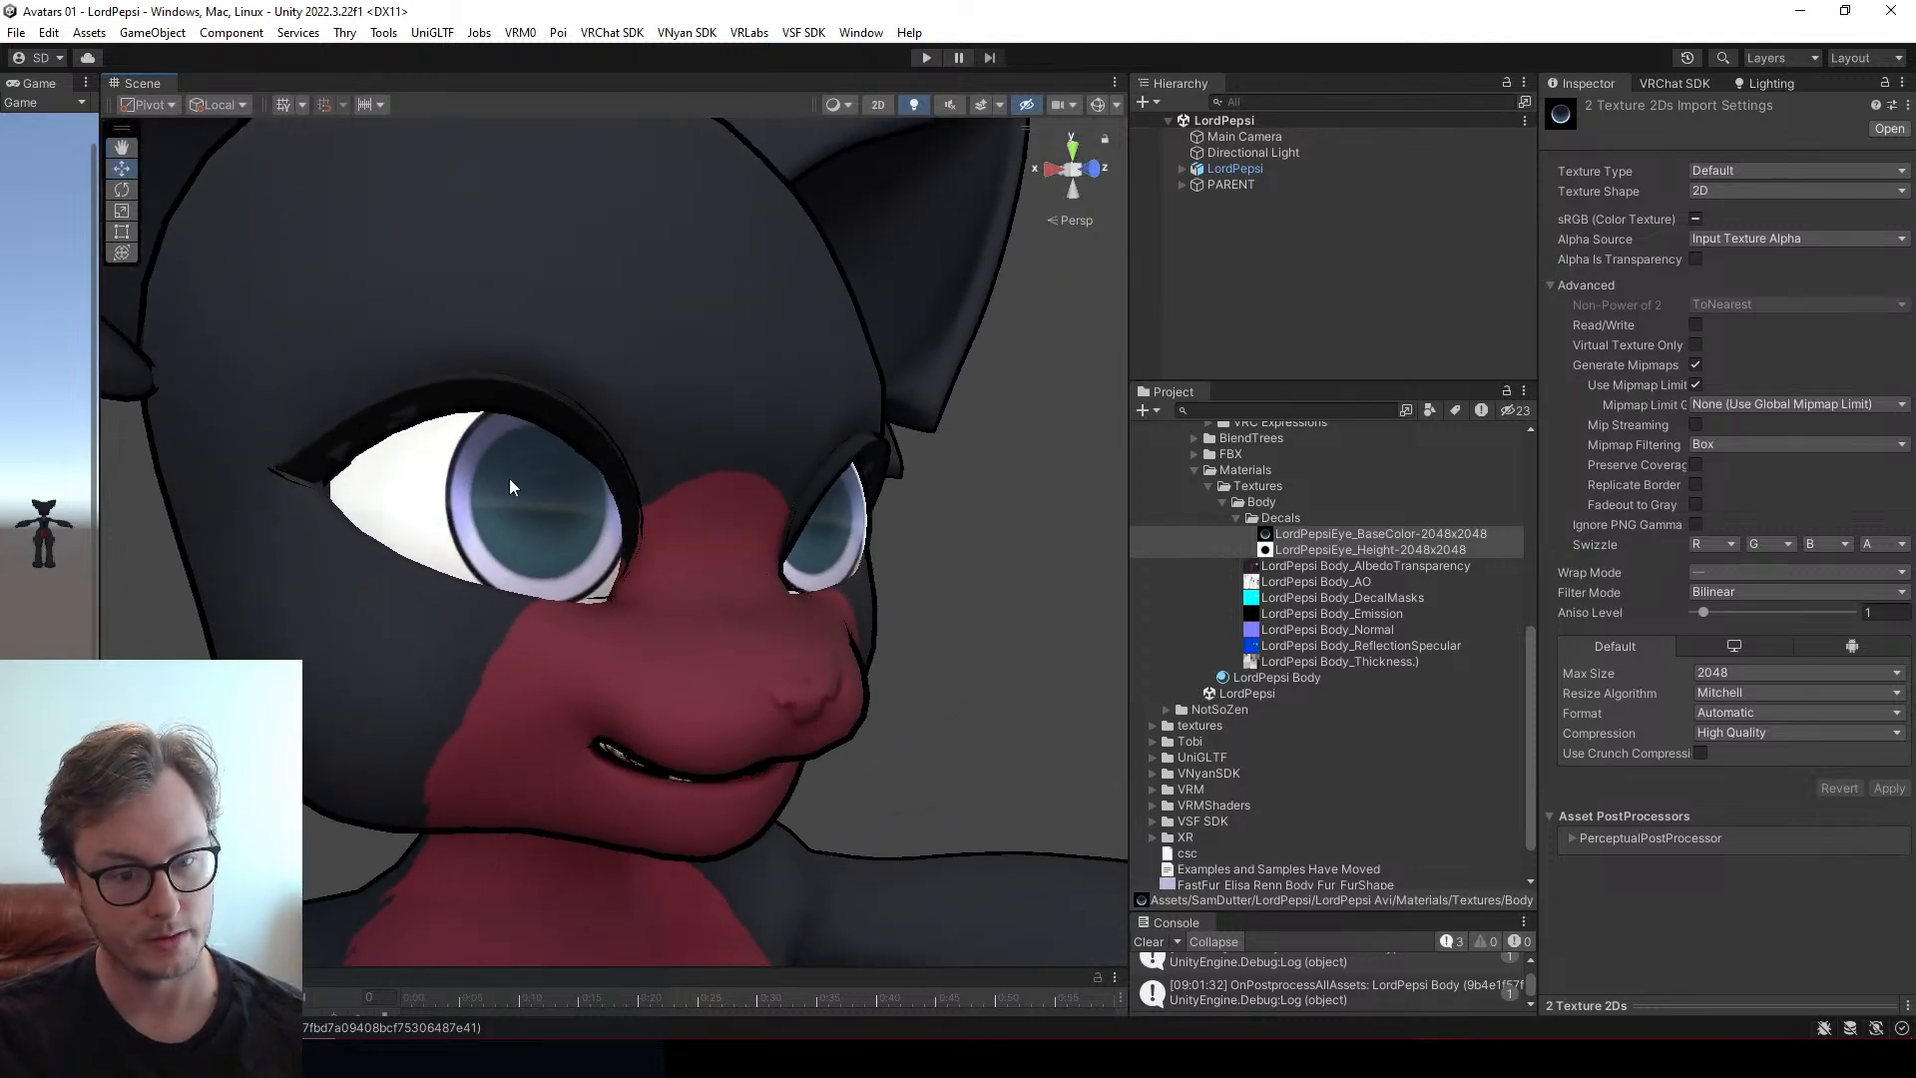
Return to InstaMAT Studio, close the export window and add an Anisotropic Noise node to the LordPepsiEye graph
{"action": "key", "text": "alt+Tab"}
{"action": "left_click", "coordinate": [1532, 94]}
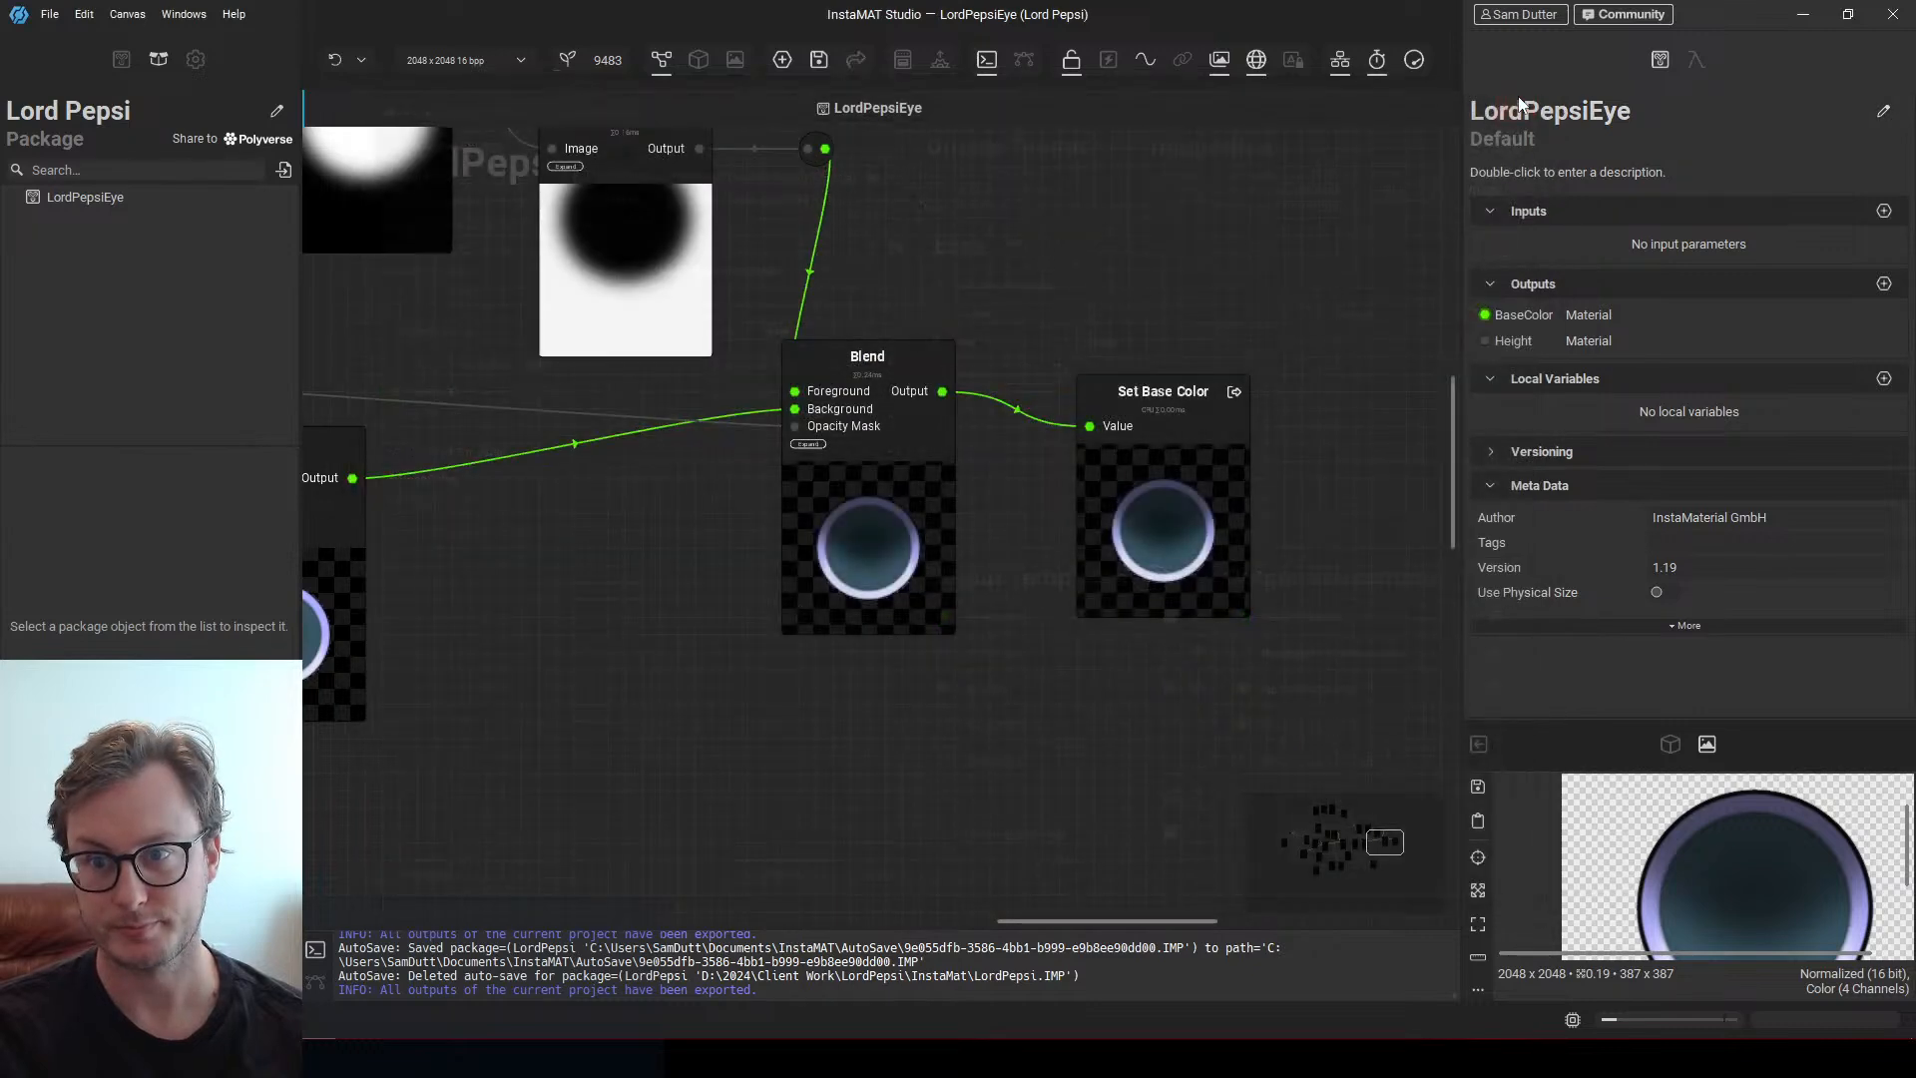
{"action": "scroll", "coordinate": [974, 371], "scroll_direction": "down", "scroll_amount": 5}
{"action": "key", "text": "space"}
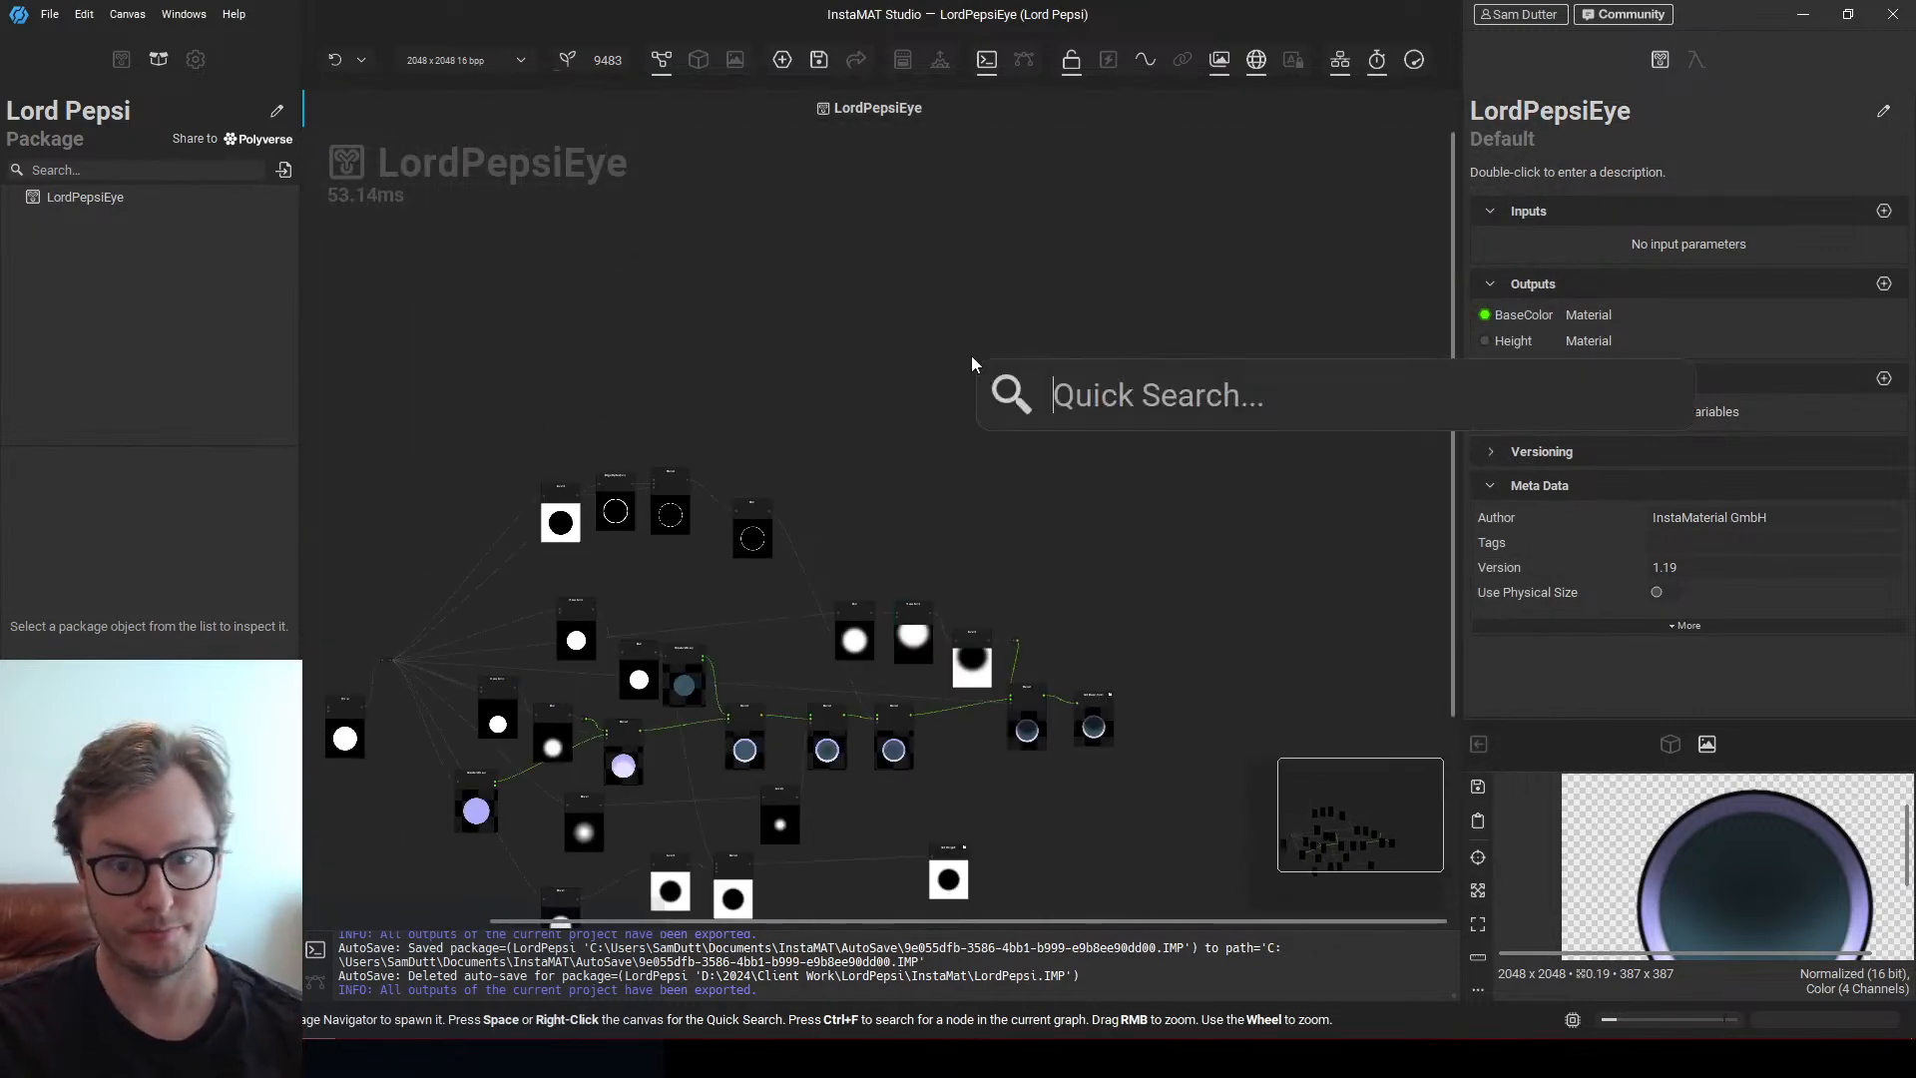
{"action": "type", "text": "anist"}
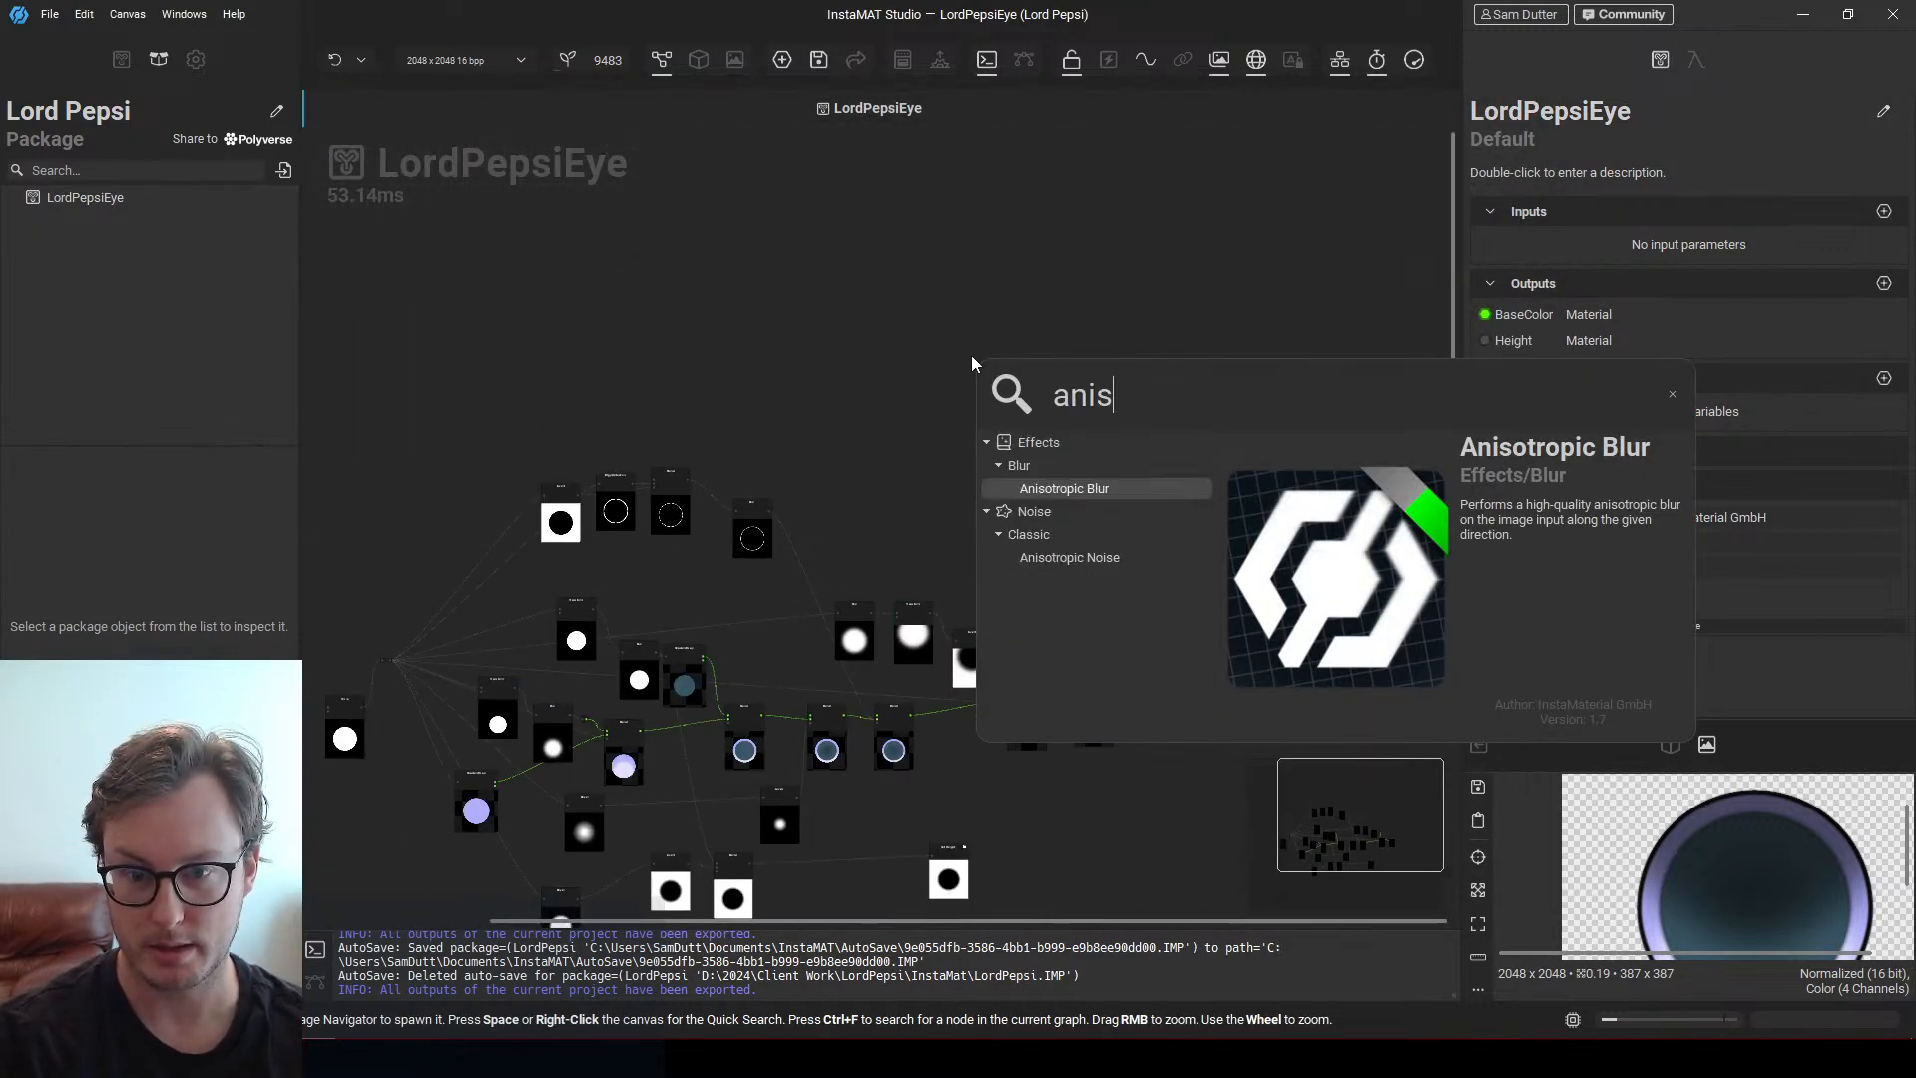
{"action": "key", "text": "BackSpace"}
{"action": "key", "text": "Down"}
{"action": "key", "text": "Down"}
{"action": "key", "text": "Down"}
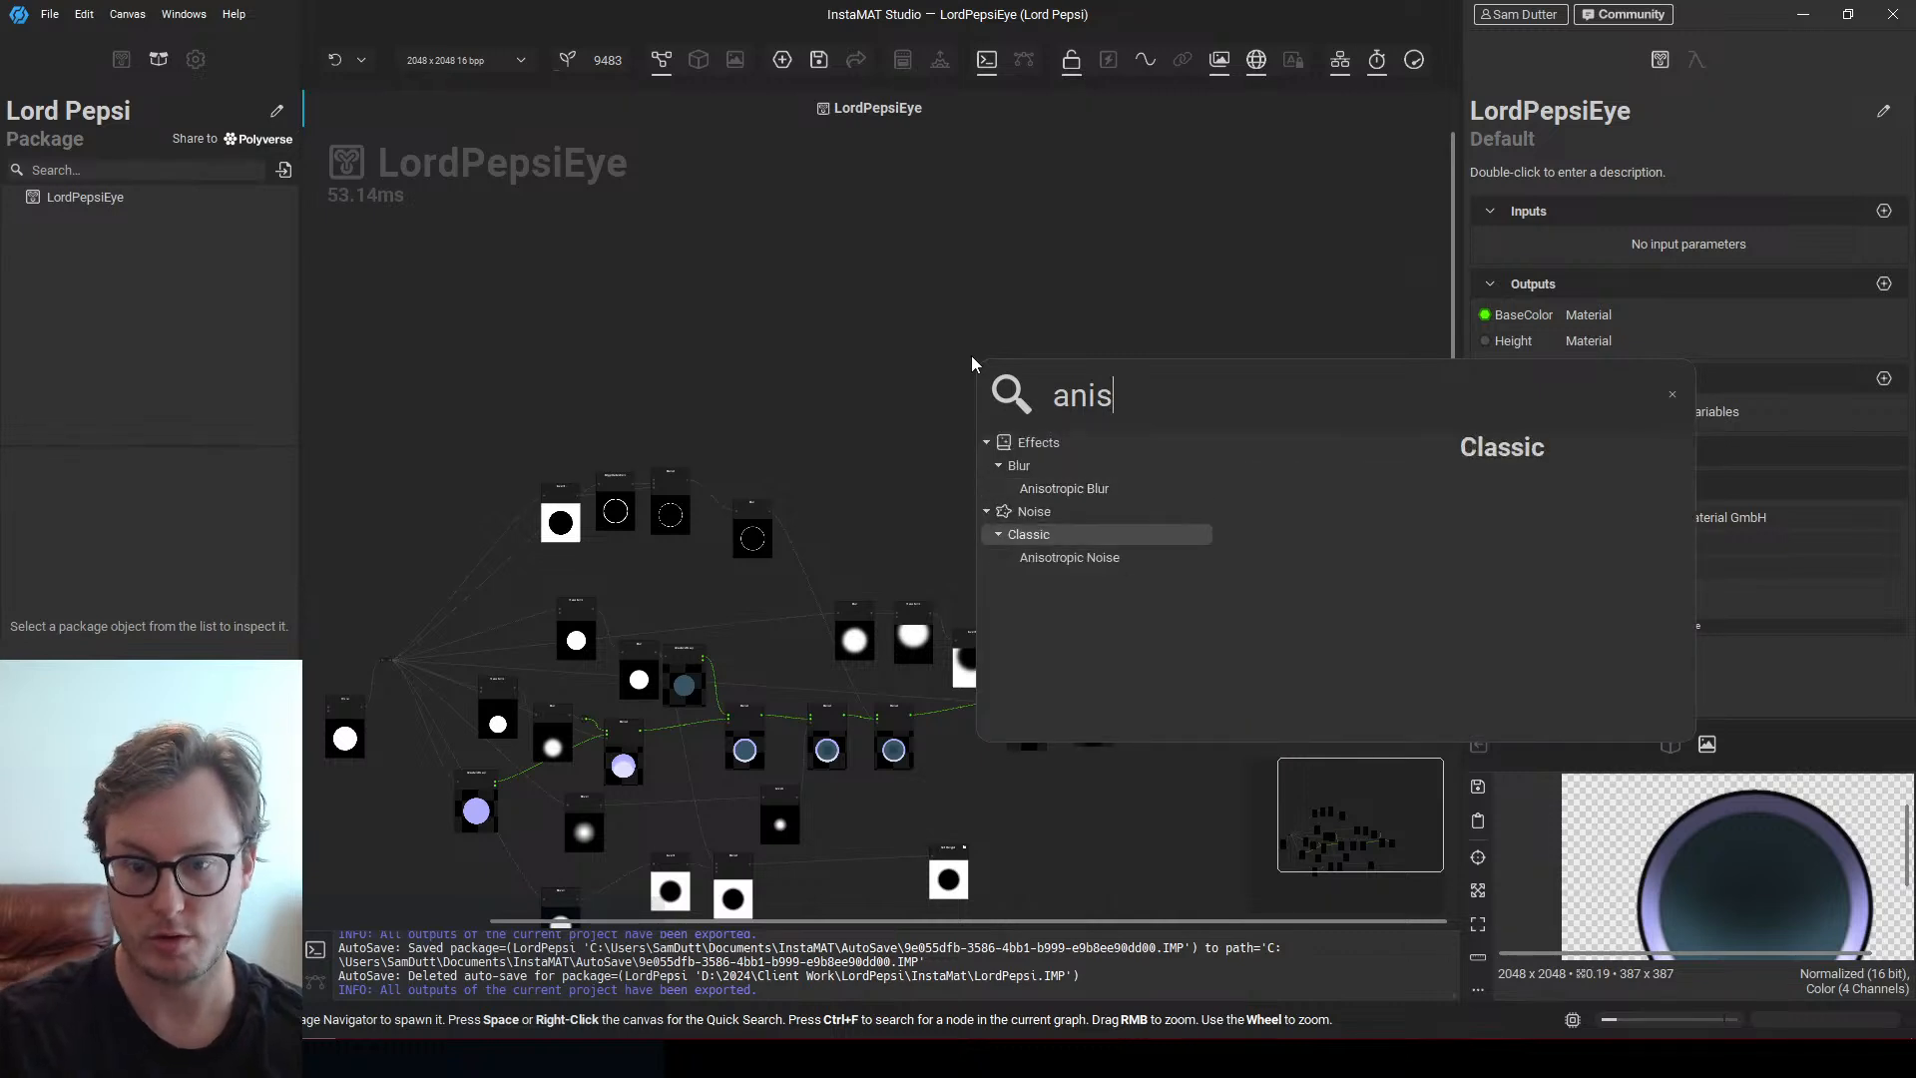
{"action": "key", "text": "Return"}
Place the Anisotropic Noise node in the empty canvas area above the Blur and Transform nodes and save the package
{"action": "scroll", "coordinate": [960, 356], "scroll_direction": "up", "scroll_amount": 3}
{"action": "left_click_drag", "start_coordinate": [1010, 395], "coordinate": [805, 529]}
{"action": "middle_click_drag", "start_coordinate": [901, 590], "coordinate": [901, 497]}
{"action": "scroll", "coordinate": [901, 497], "scroll_direction": "up", "scroll_amount": 3}
{"action": "key", "text": "ctrl+s"}
Search the available nodes for "circular" and "sample" without adding any of them
{"action": "right_click", "coordinate": [922, 494]}
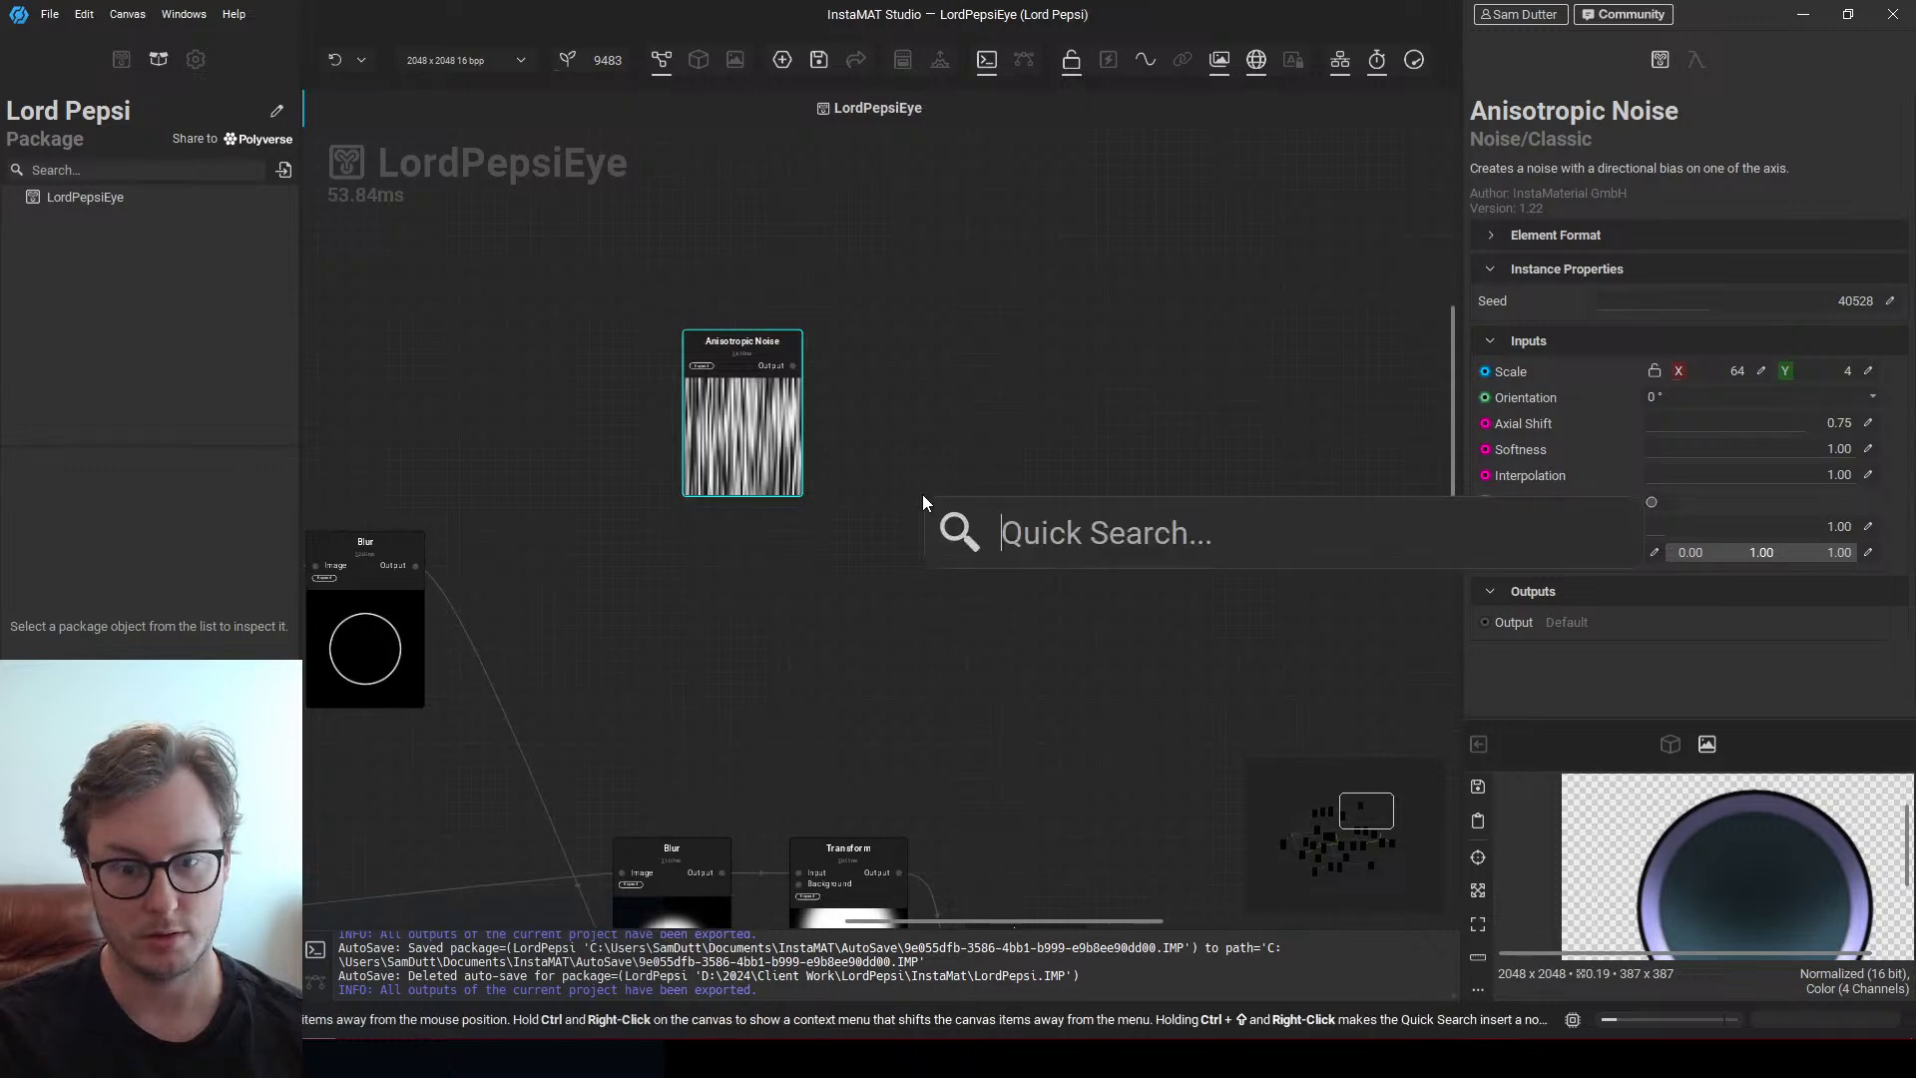
{"action": "type", "text": "circular"}
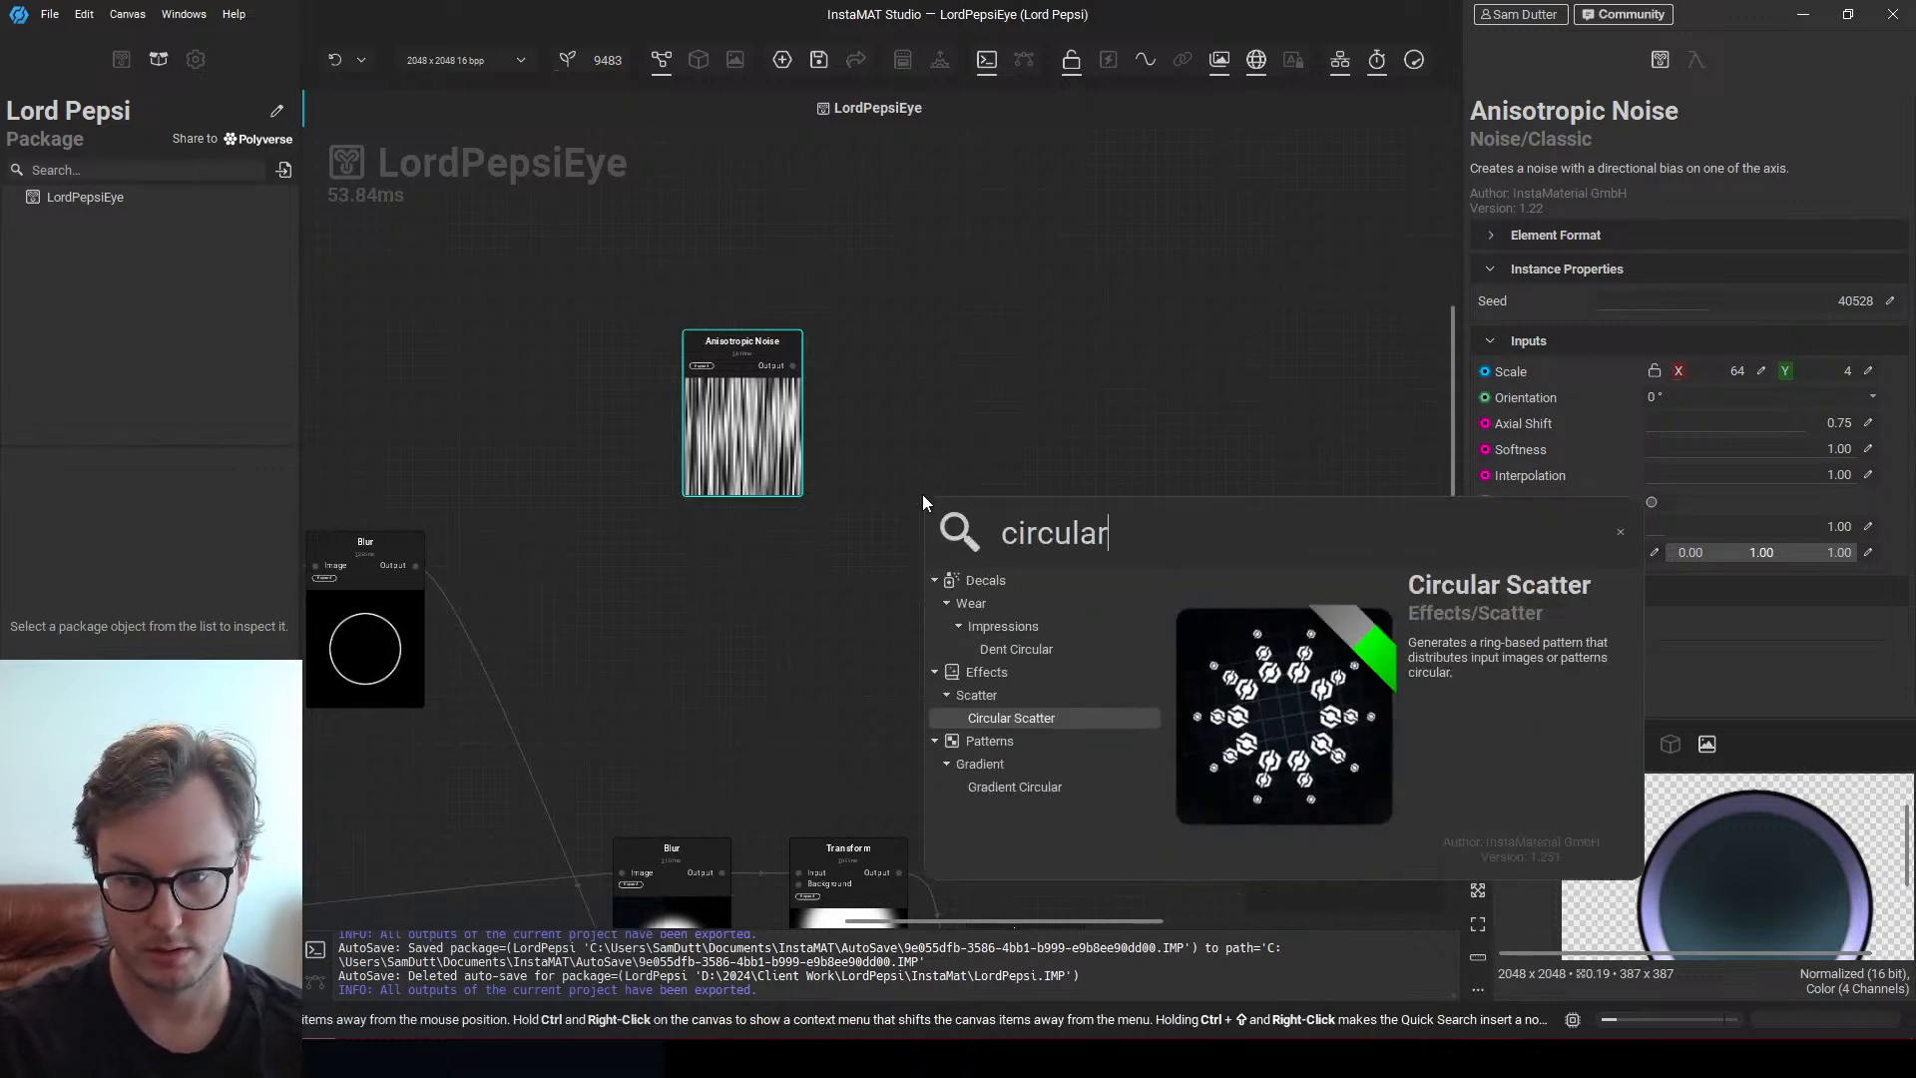
{"action": "key", "text": "ctrl+a"}
{"action": "type", "text": "sample"}
{"action": "key", "text": "Up"}
{"action": "key", "text": "Up"}
{"action": "key", "text": "Up"}
{"action": "key", "text": "Up"}
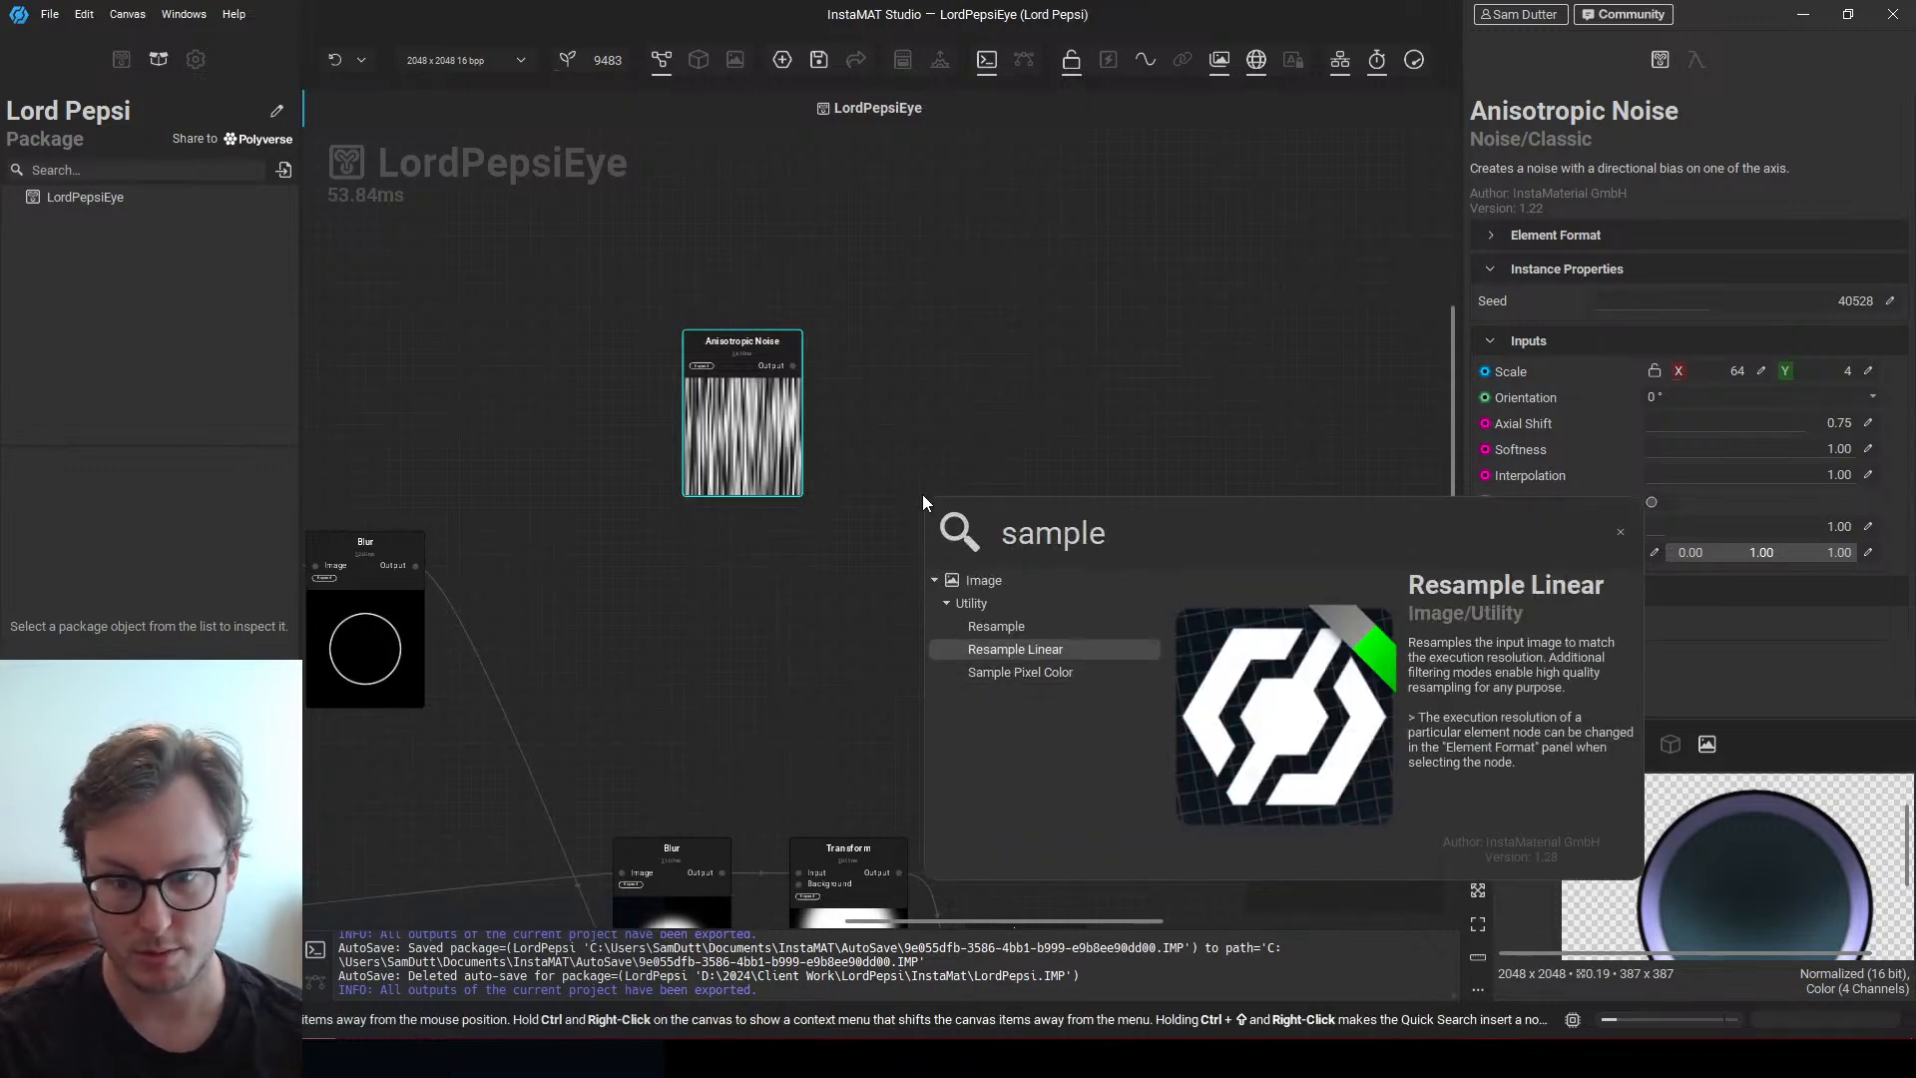
{"action": "key", "text": "Down"}
{"action": "key", "text": "Down"}
{"action": "key", "text": "Down"}
{"action": "key", "text": "ctrl+a"}
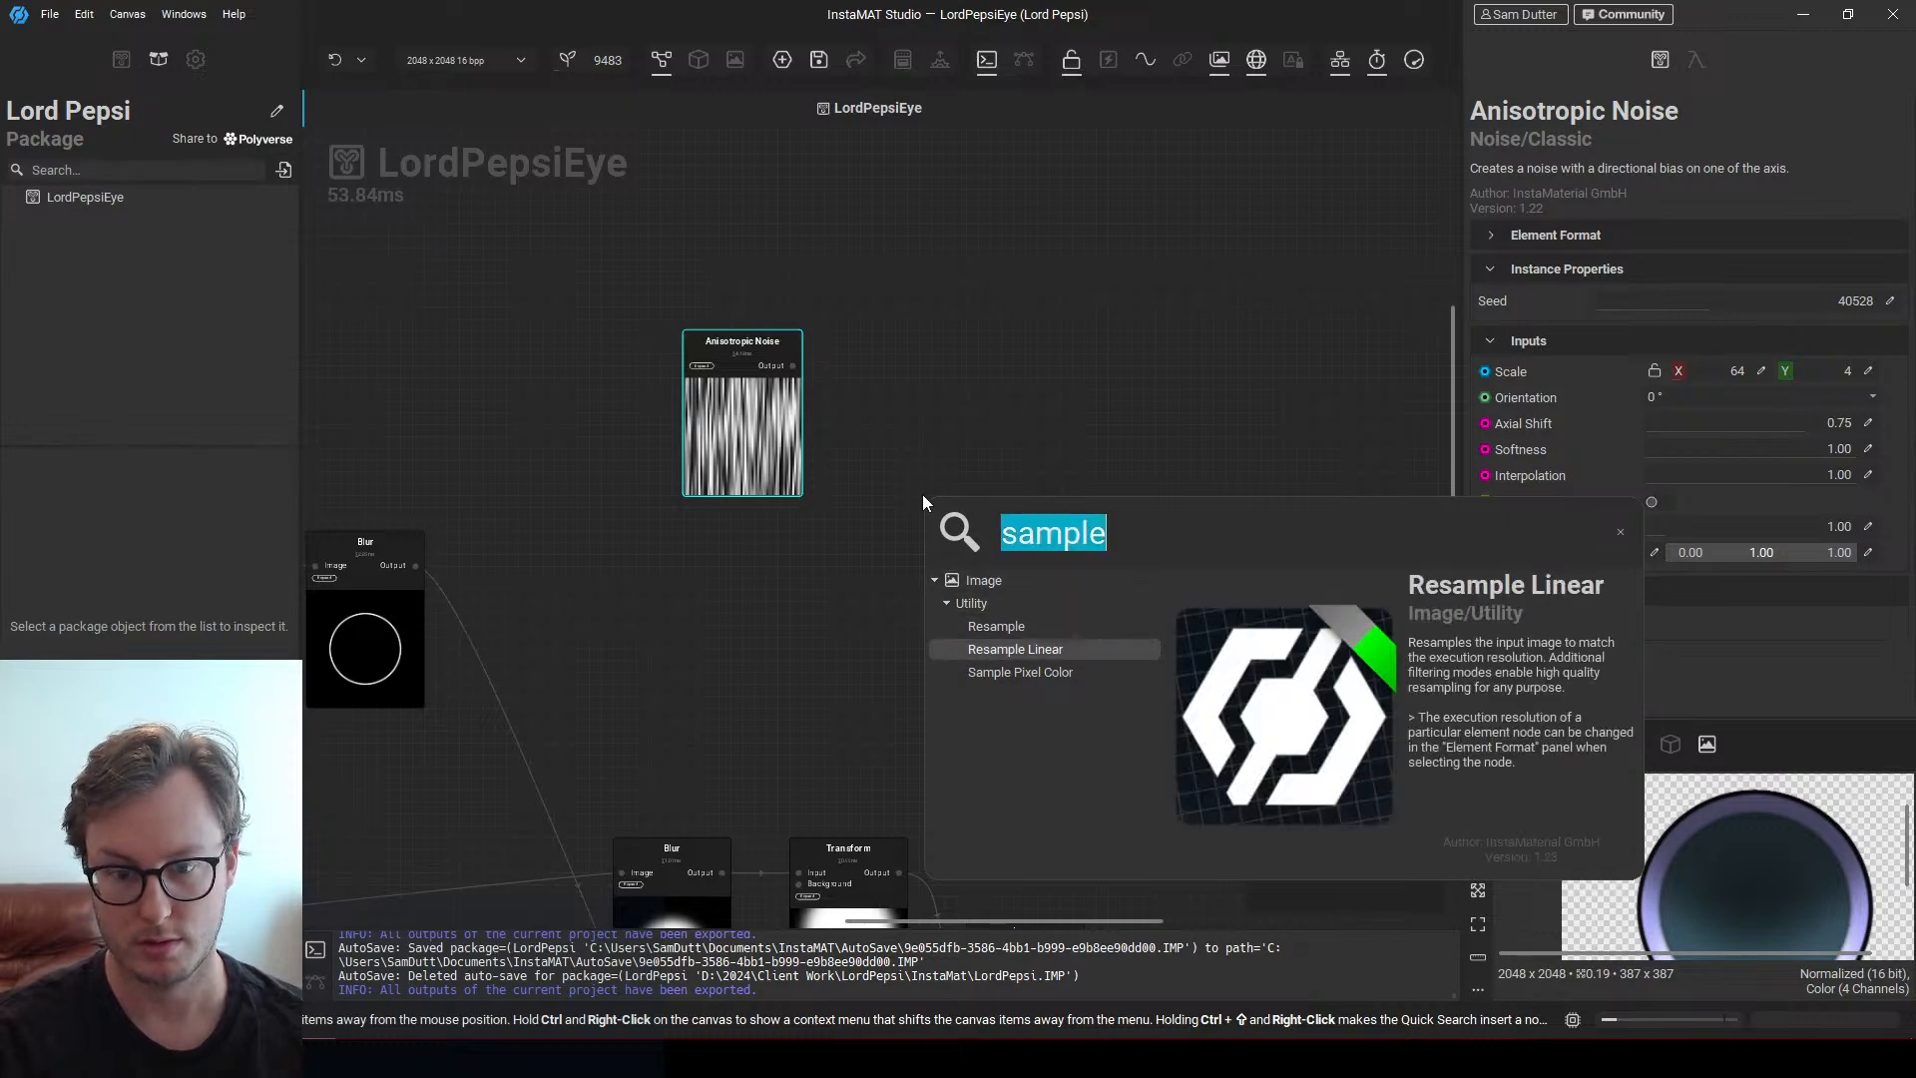
{"action": "key", "text": "BackSpace"}
{"action": "left_click", "coordinate": [379, 493]}
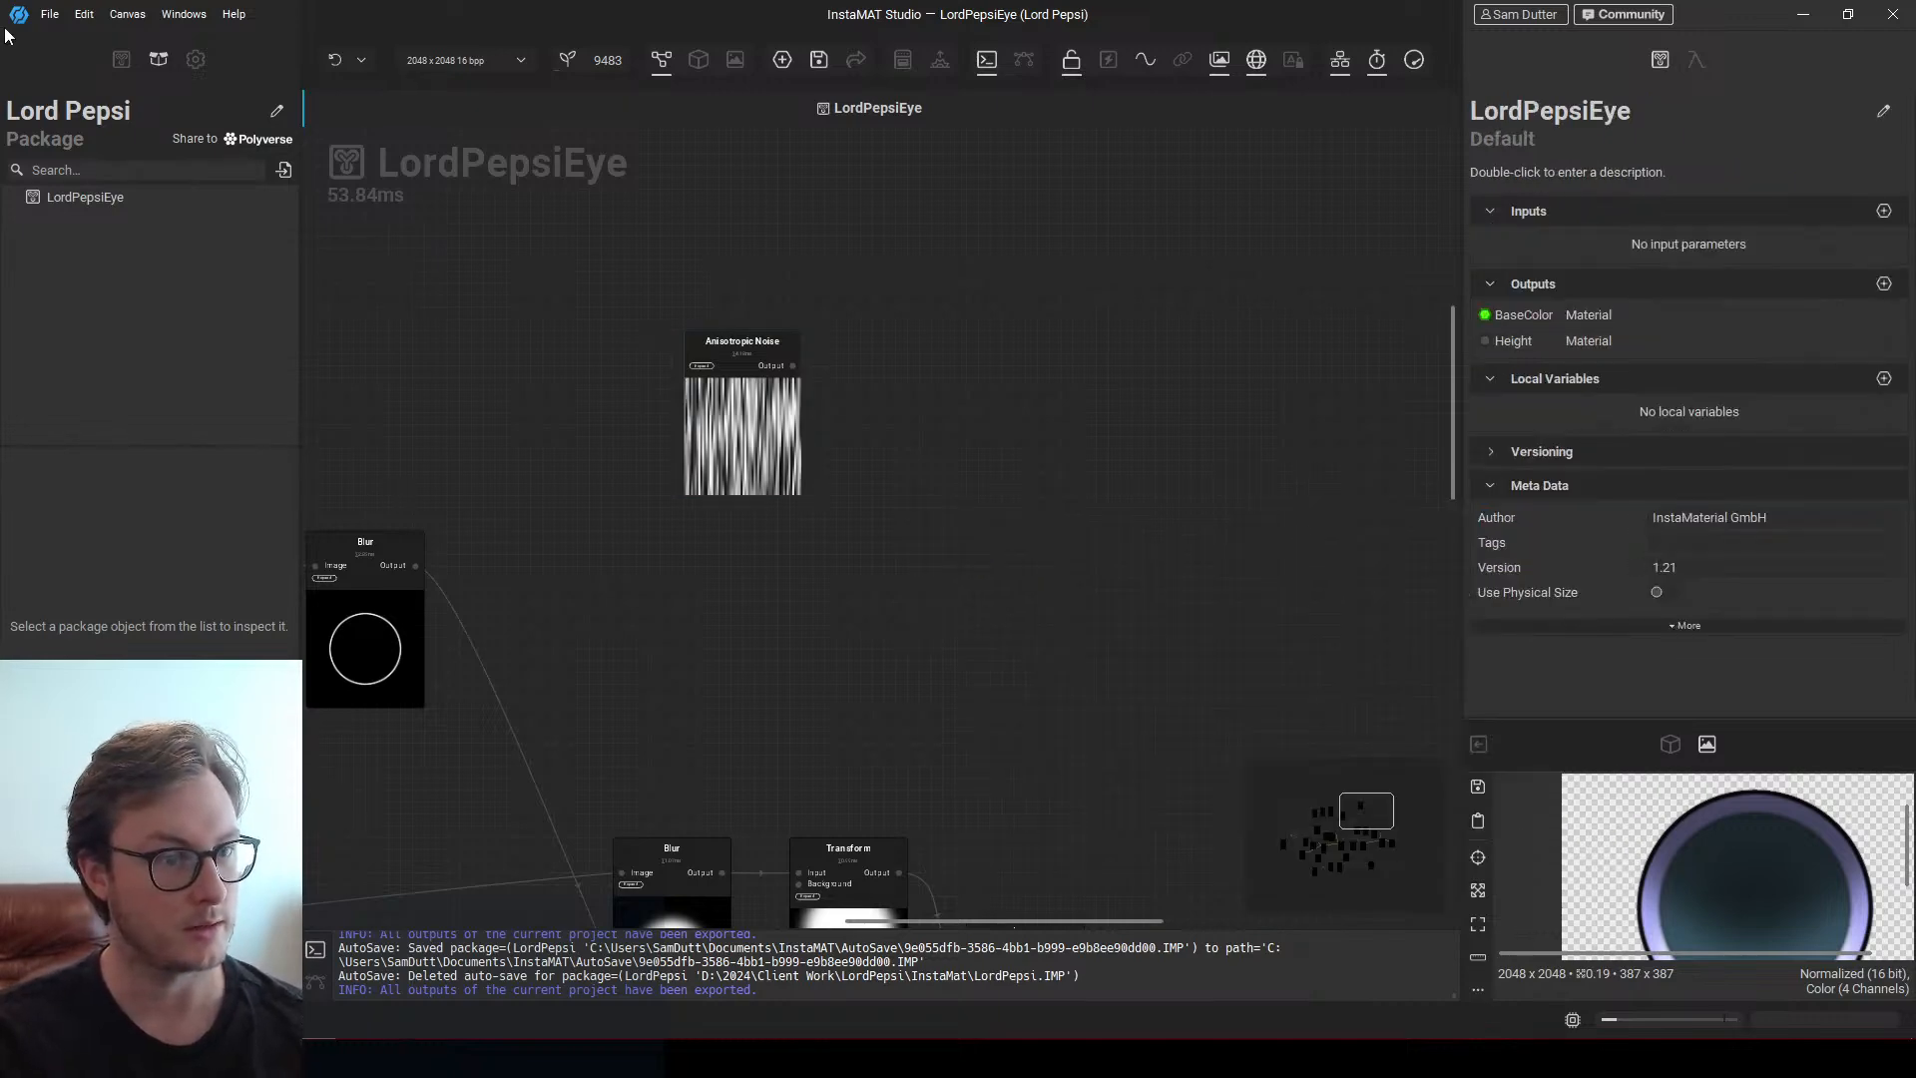
Browse the node library's Image categories, from Advanced to Utility, for a node that bends an image into a circle
{"action": "left_click", "coordinate": [120, 60]}
{"action": "scroll", "coordinate": [25, 359], "scroll_direction": "down", "scroll_amount": 4}
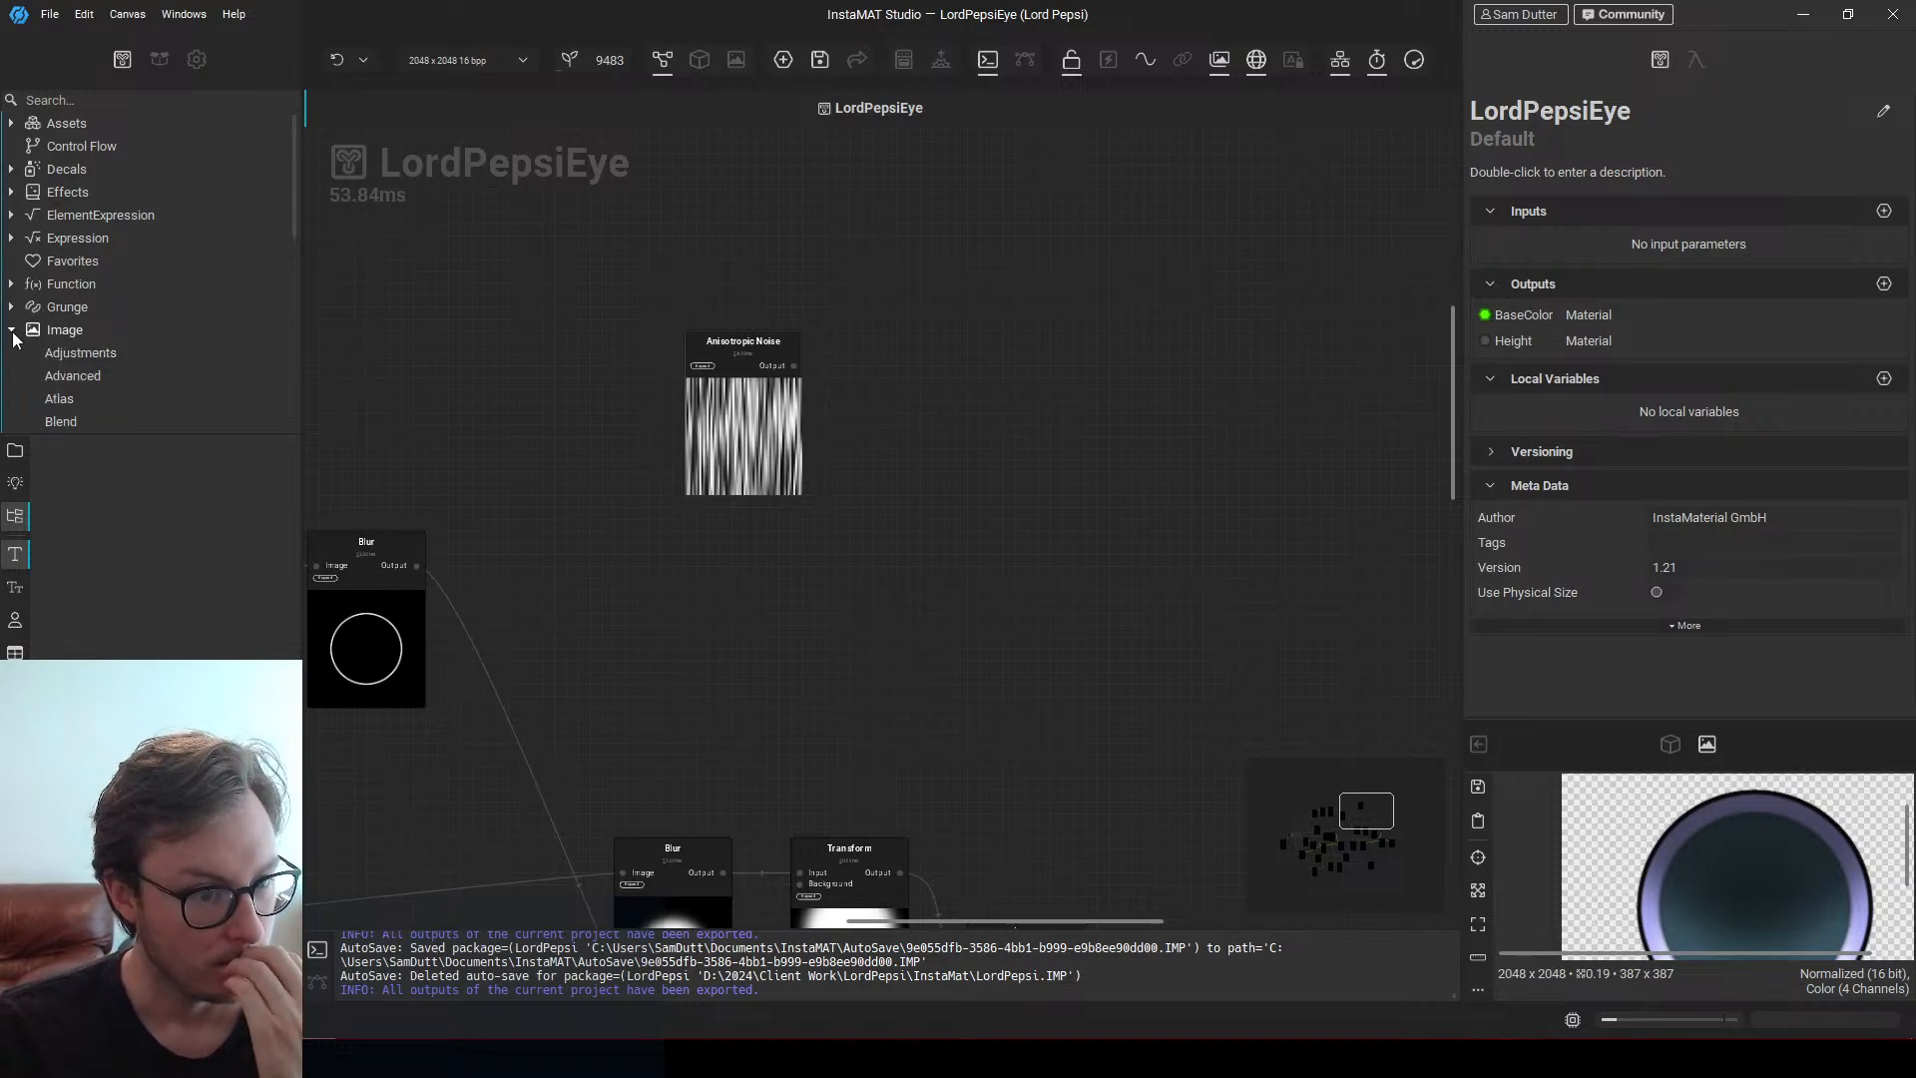
{"action": "scroll", "coordinate": [33, 343], "scroll_direction": "up", "scroll_amount": 5}
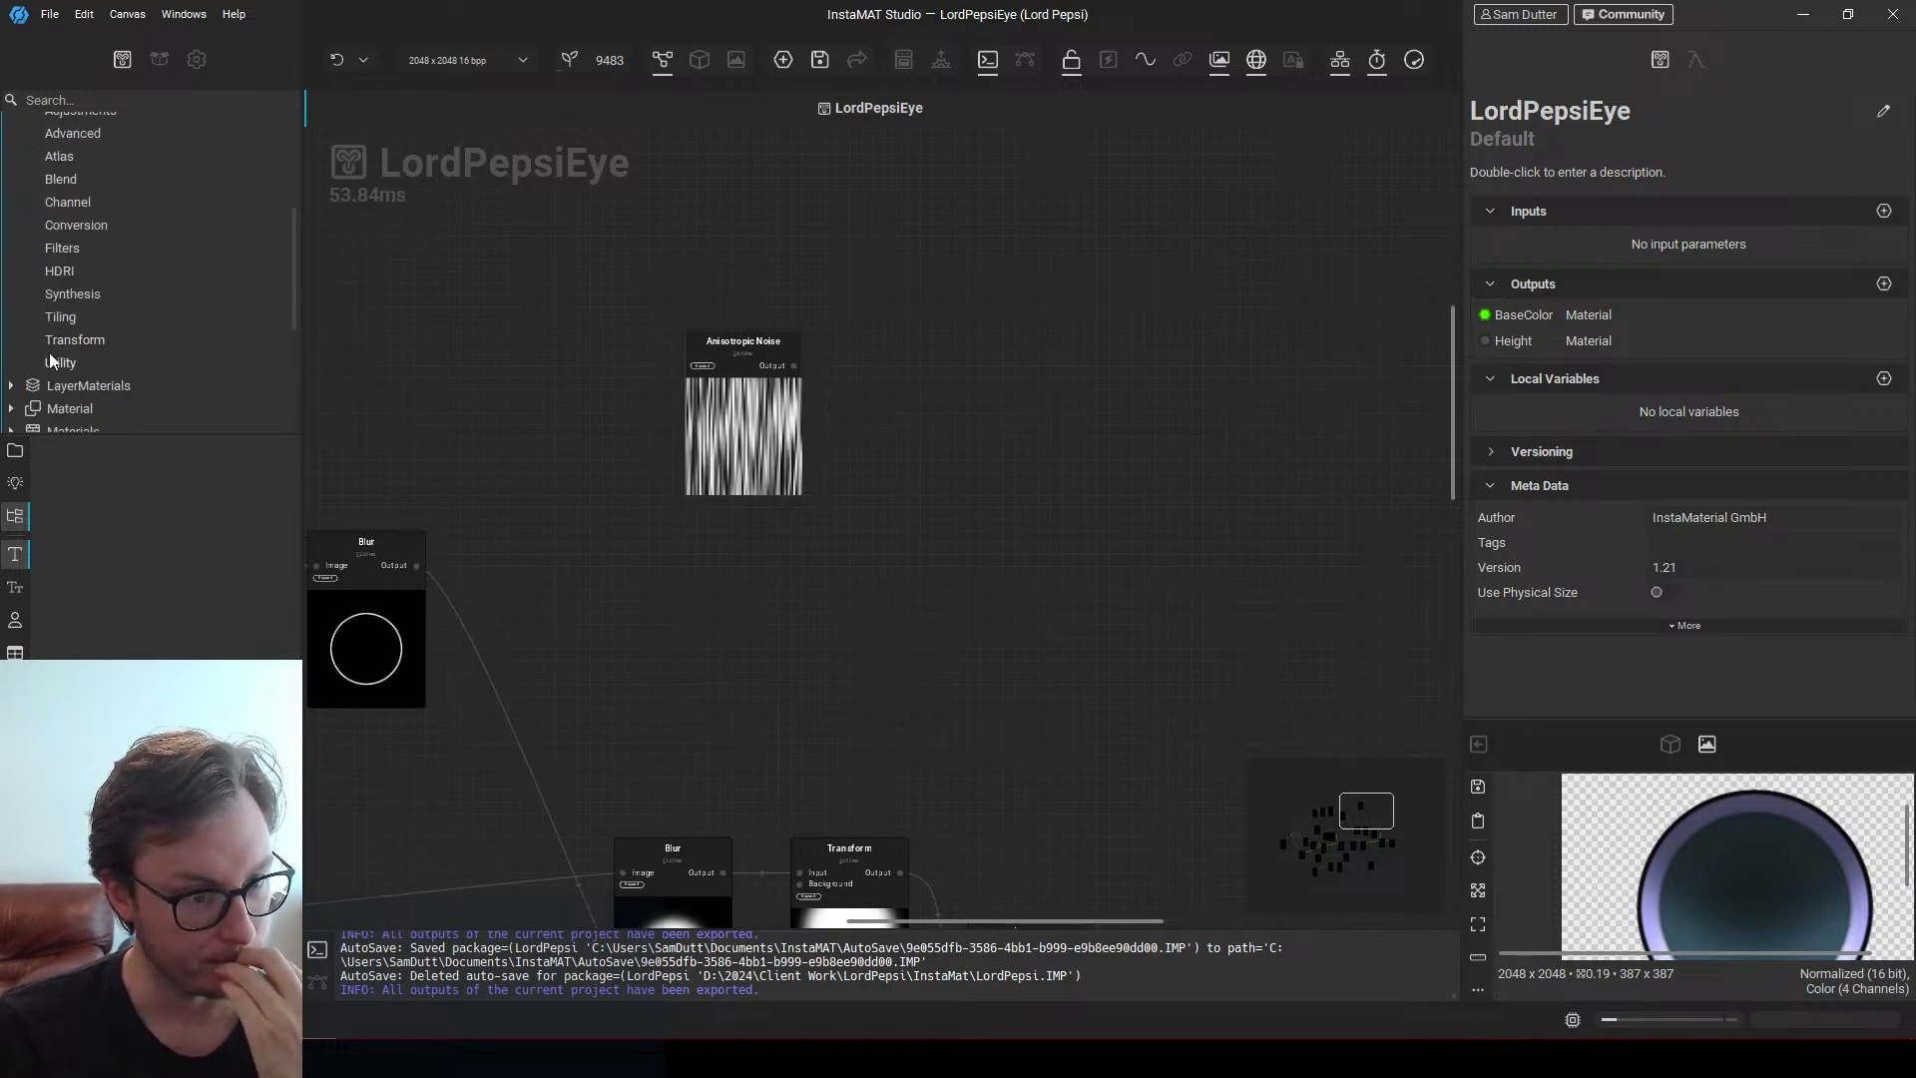
{"action": "left_click", "coordinate": [52, 359]}
{"action": "scroll", "coordinate": [261, 633], "scroll_direction": "down", "scroll_amount": 1}
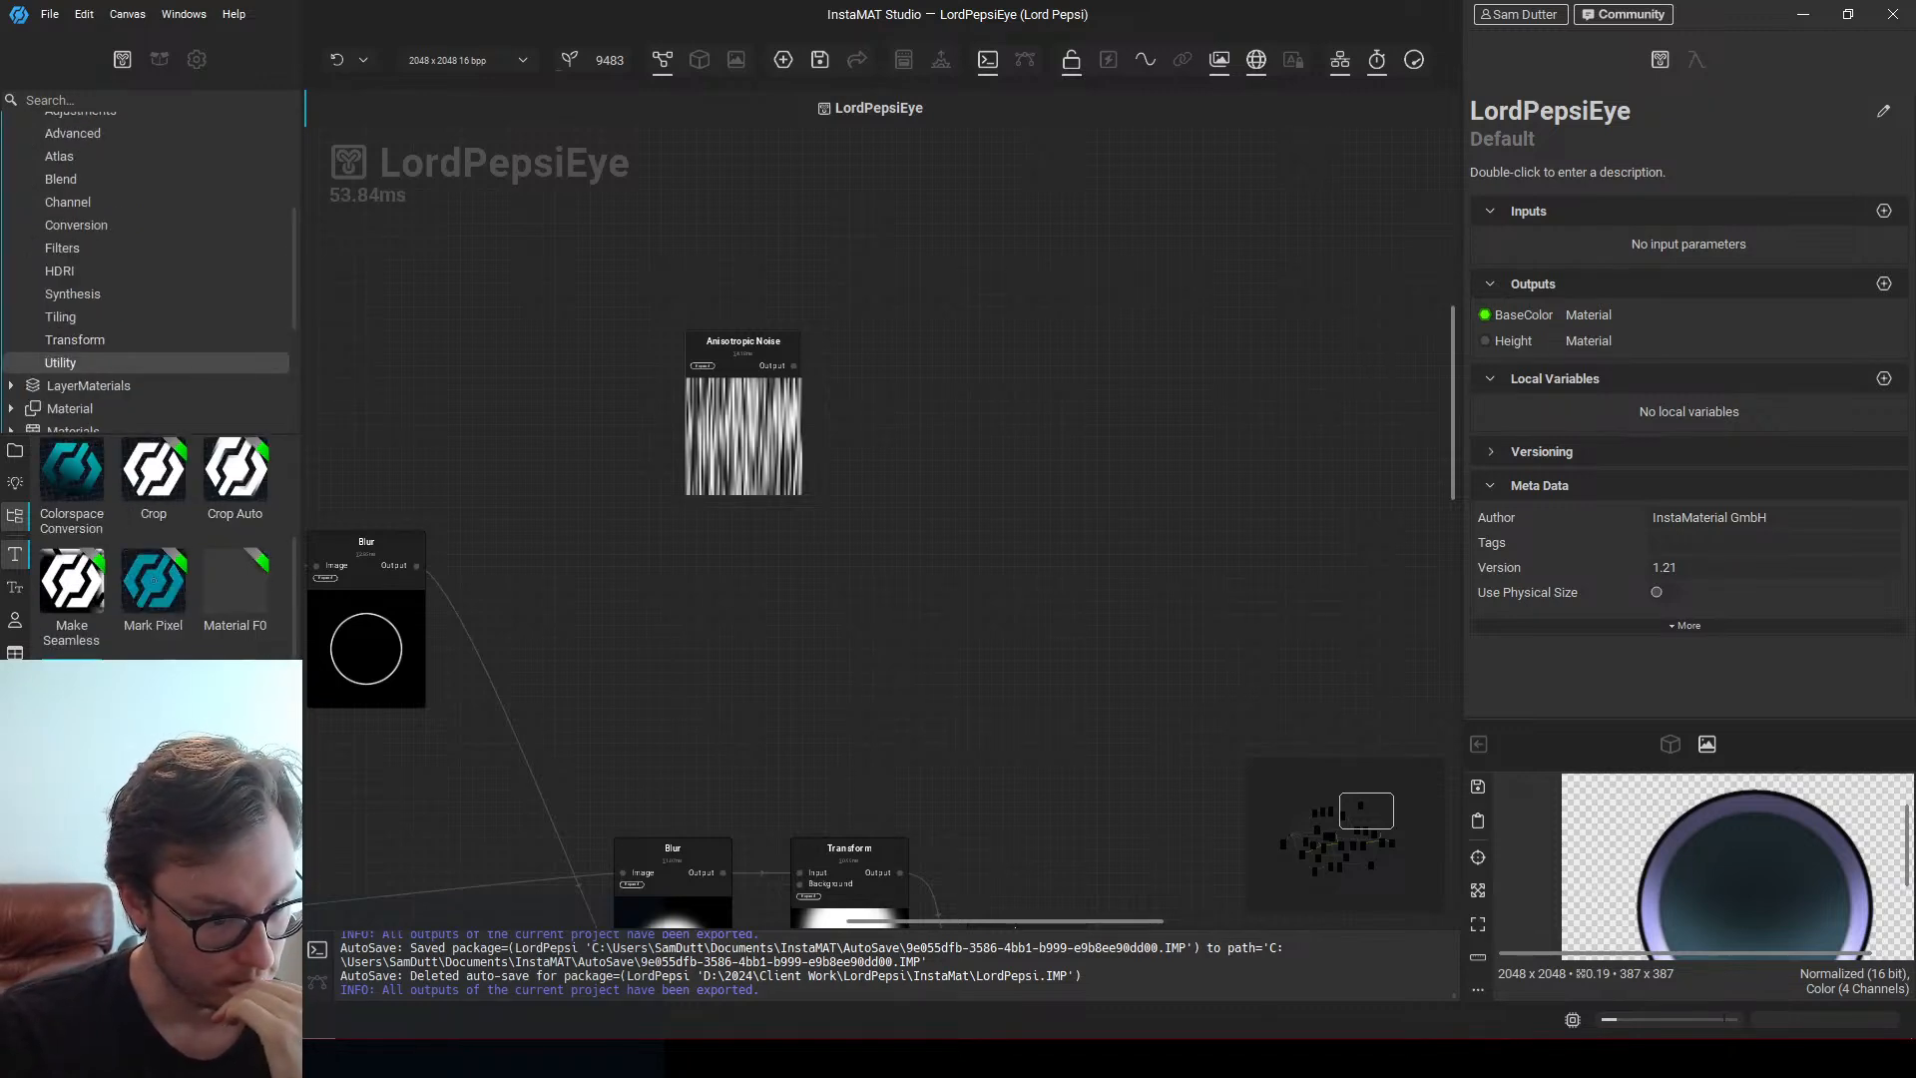
{"action": "scroll", "coordinate": [154, 544], "scroll_direction": "up", "scroll_amount": 1}
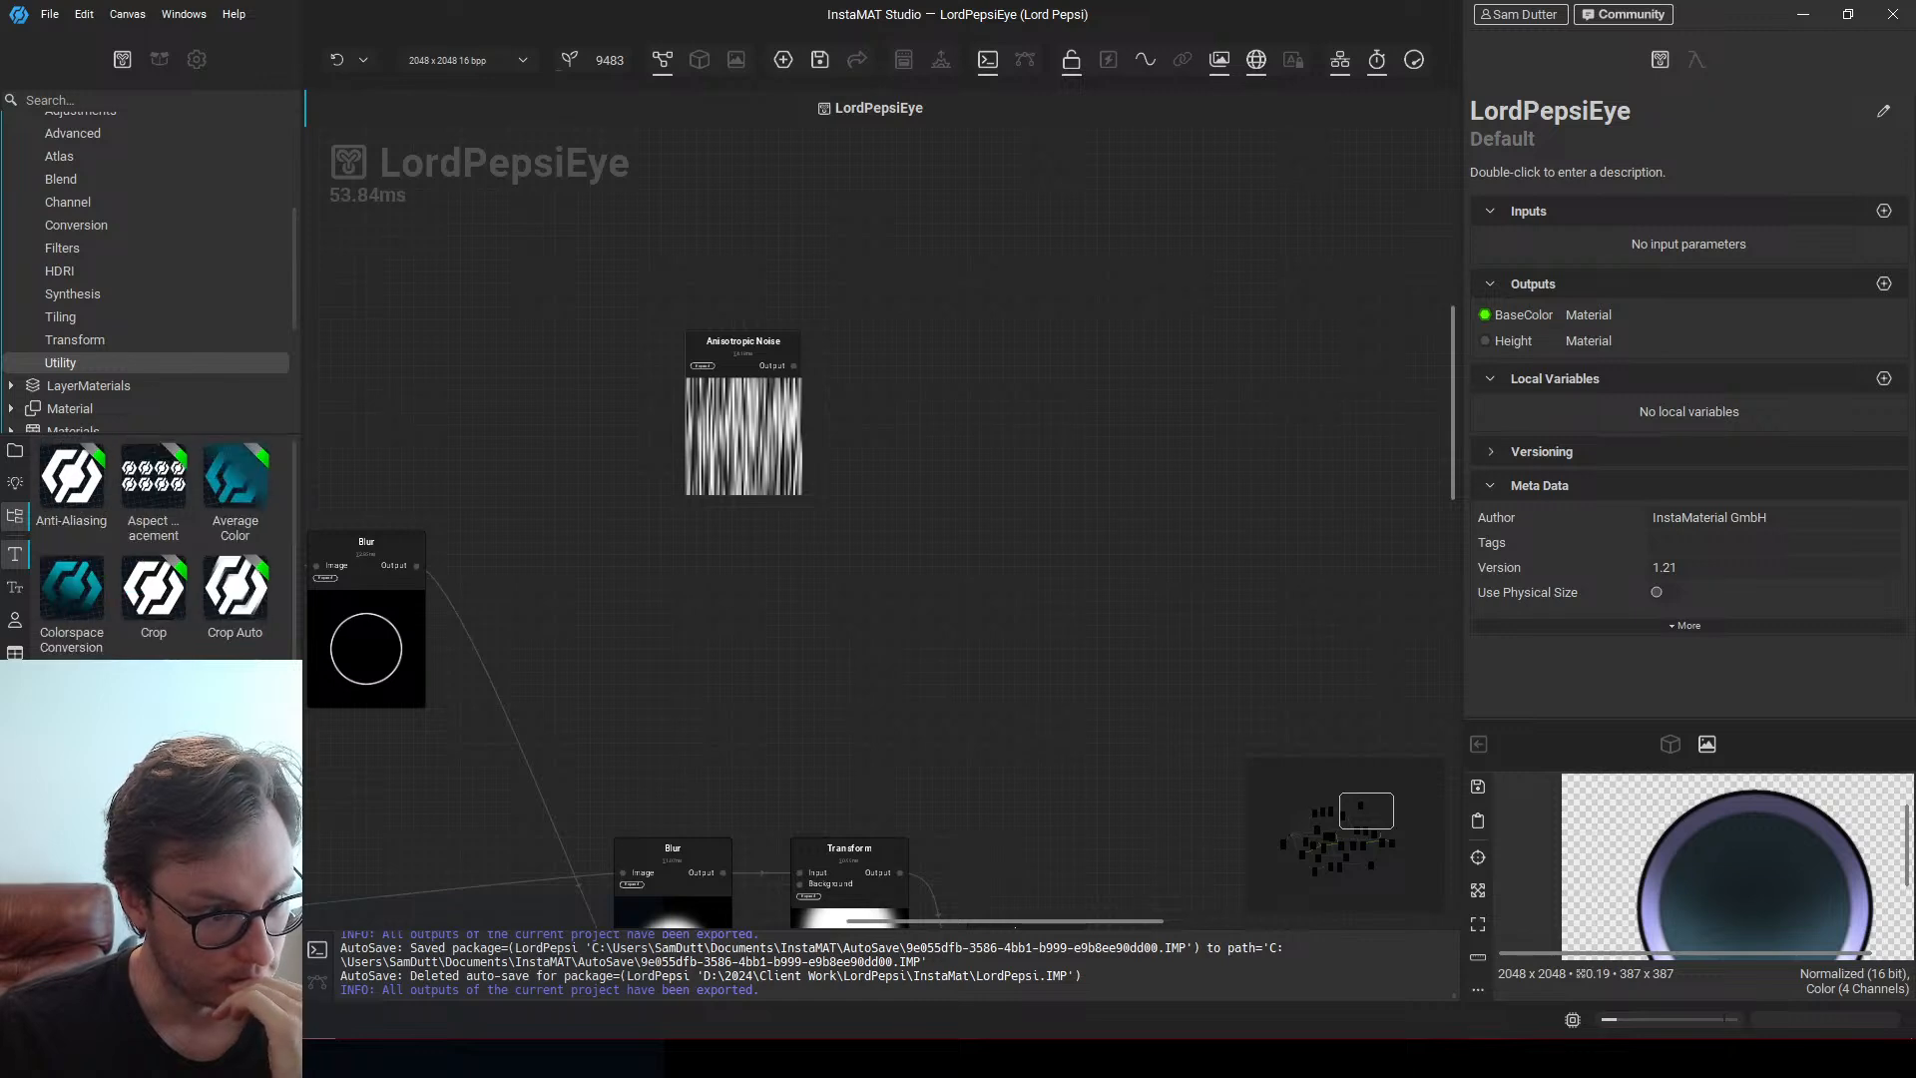
{"action": "left_click", "coordinate": [86, 316]}
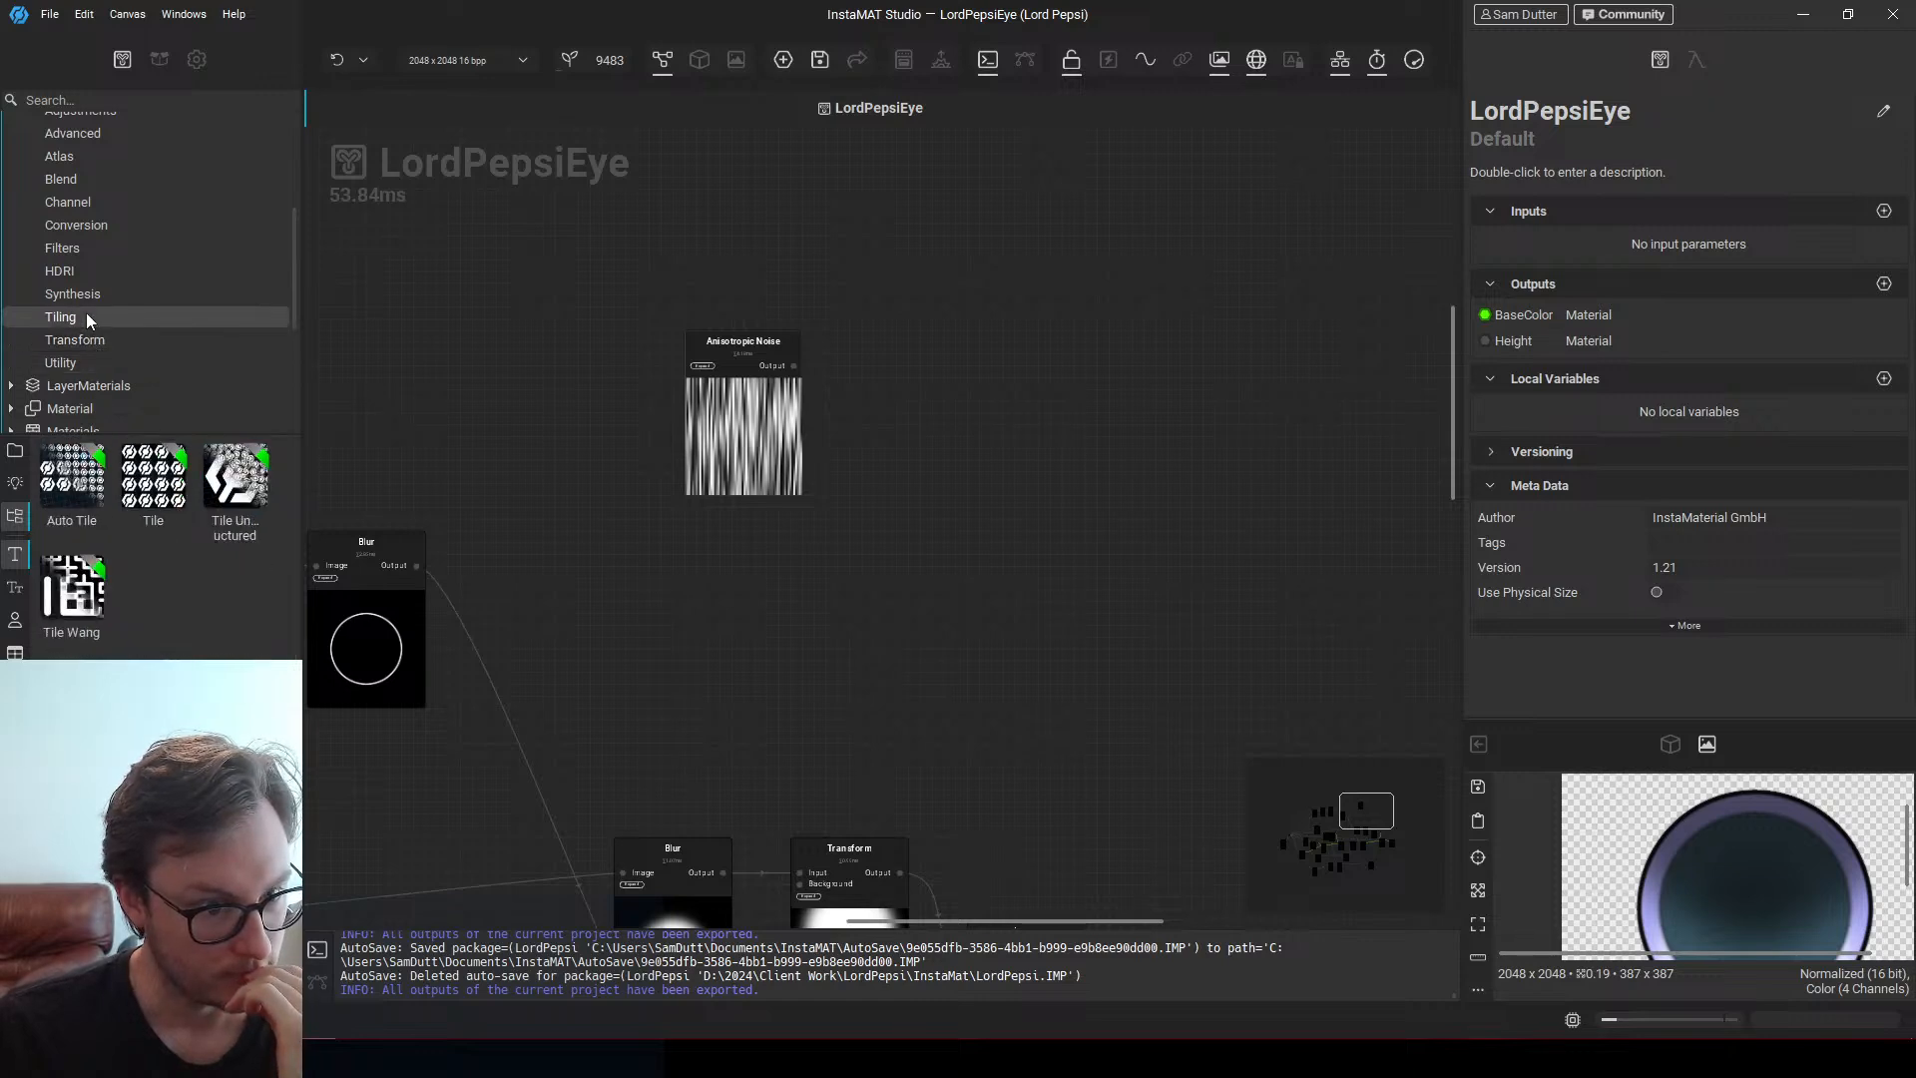
{"action": "left_click", "coordinate": [86, 296]}
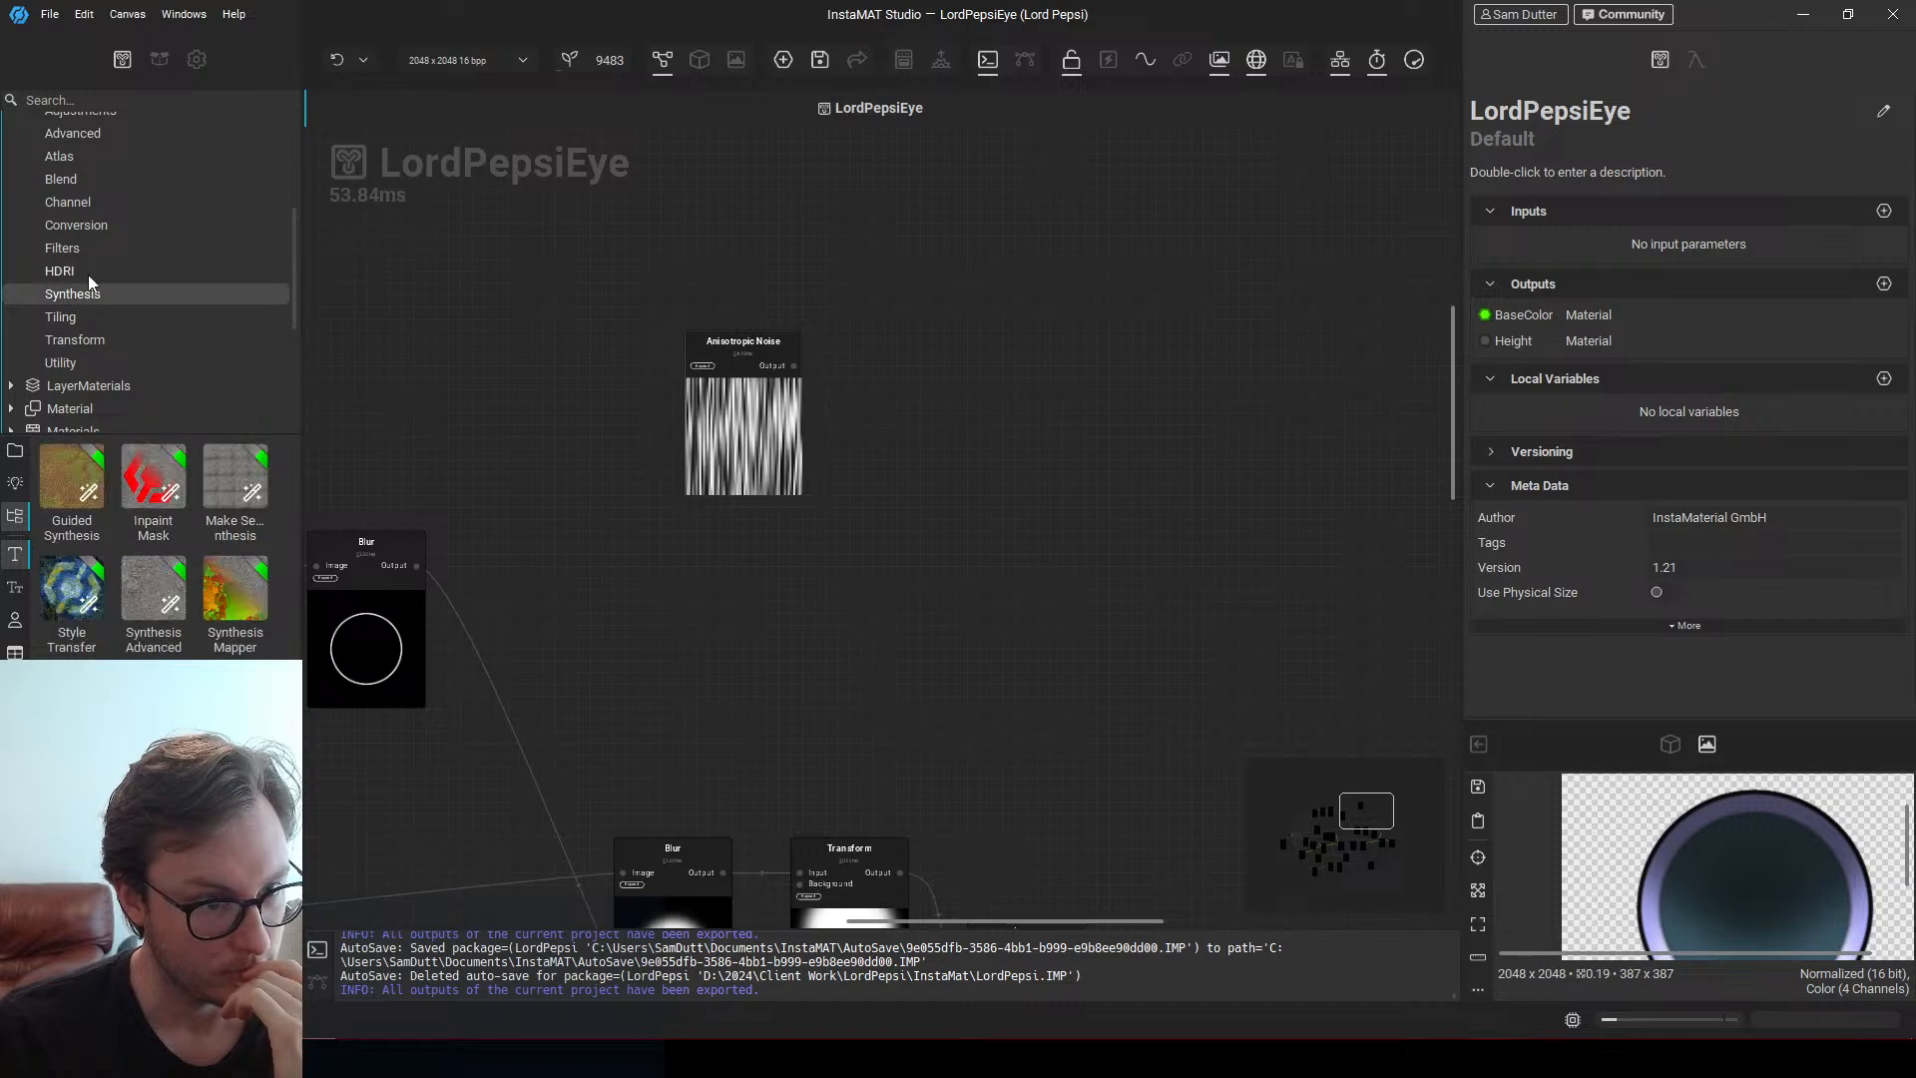
{"action": "left_click", "coordinate": [87, 271]}
{"action": "left_click", "coordinate": [88, 250]}
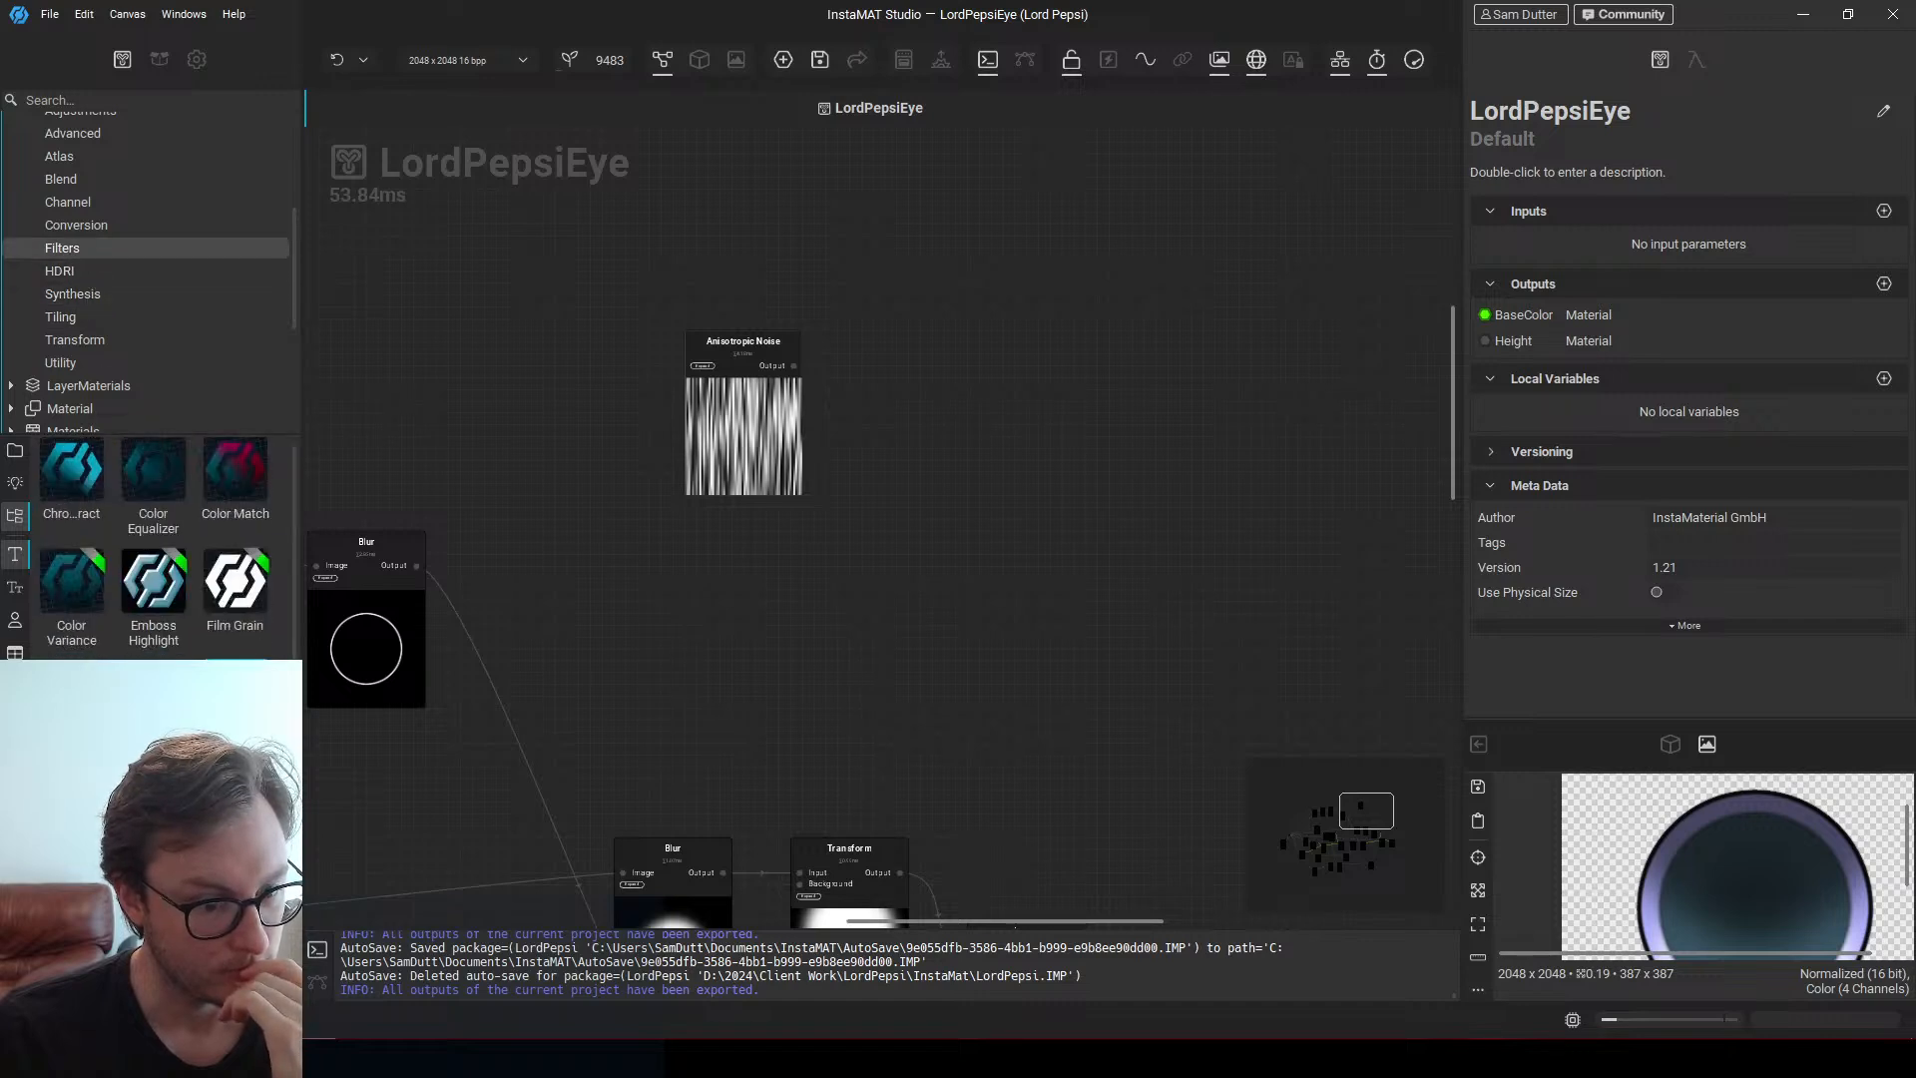
{"action": "left_click", "coordinate": [66, 157]}
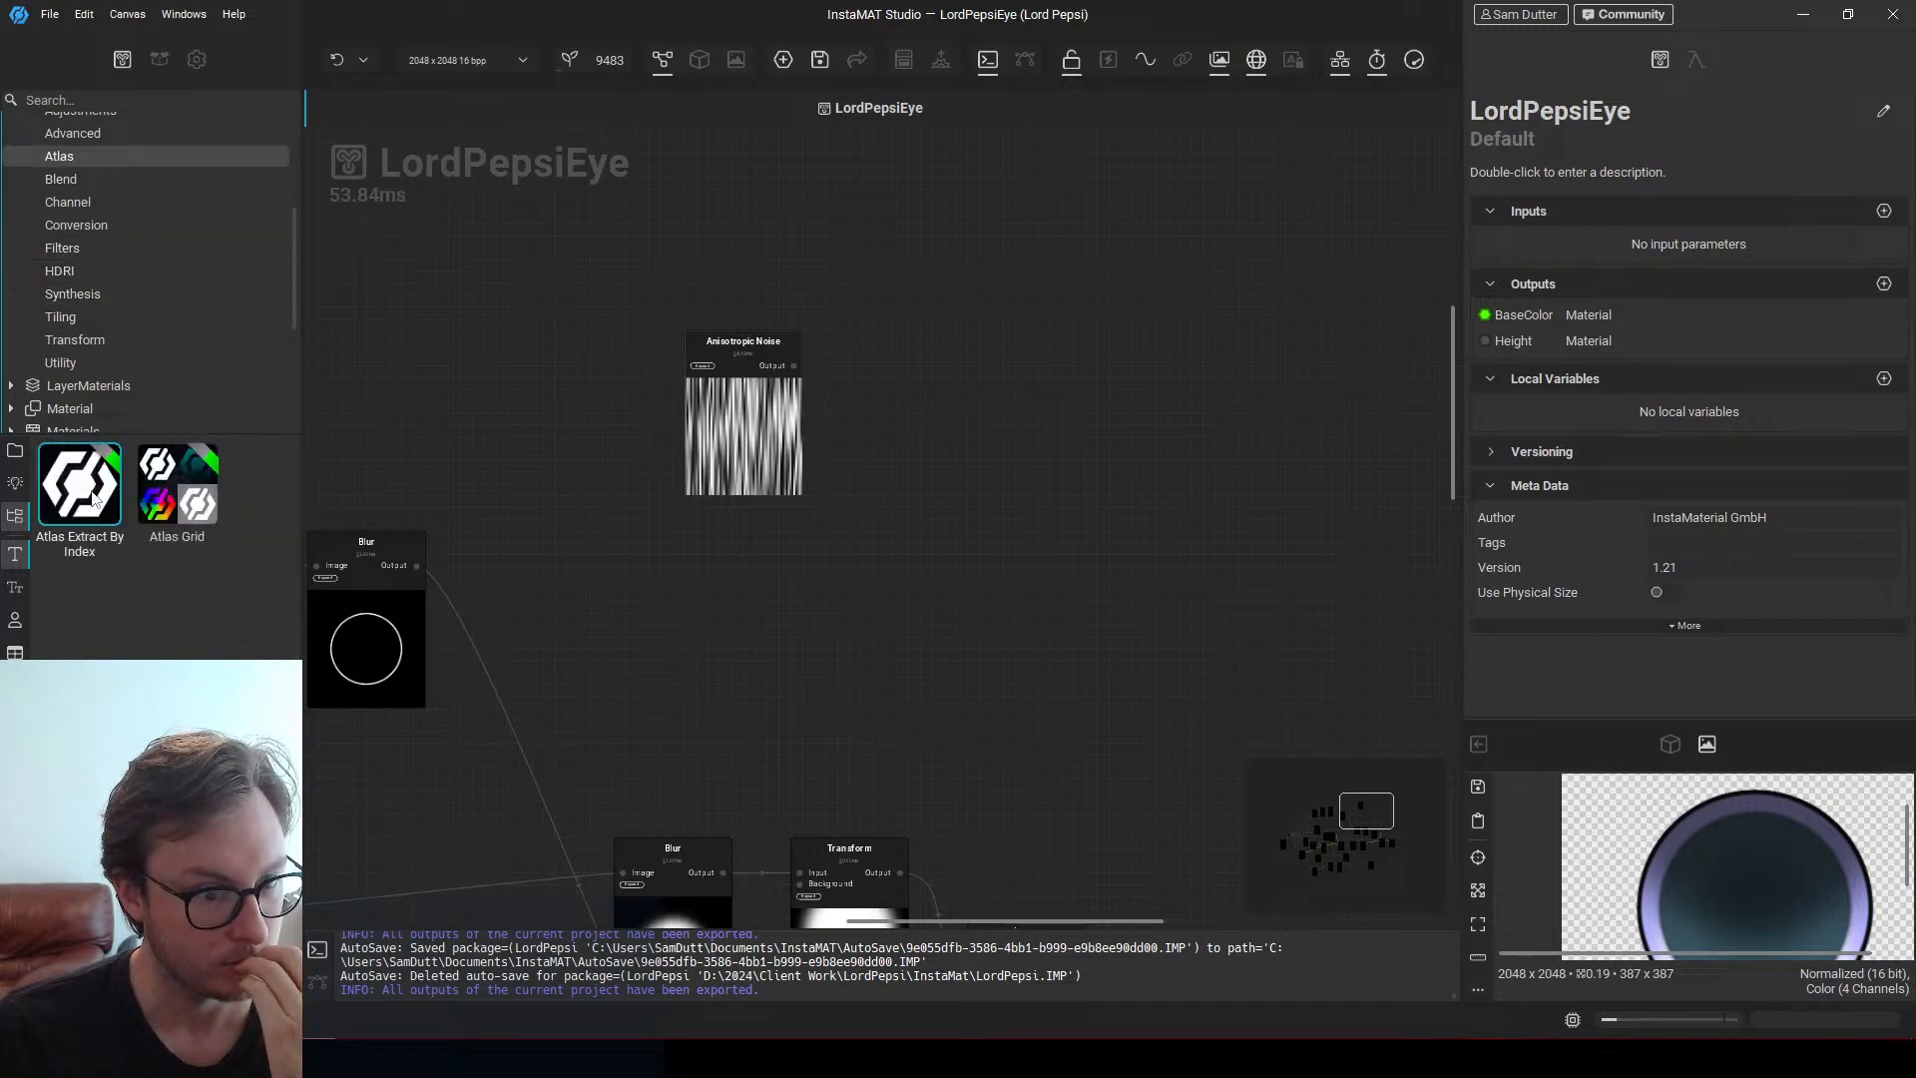
{"action": "left_click", "coordinate": [64, 134]}
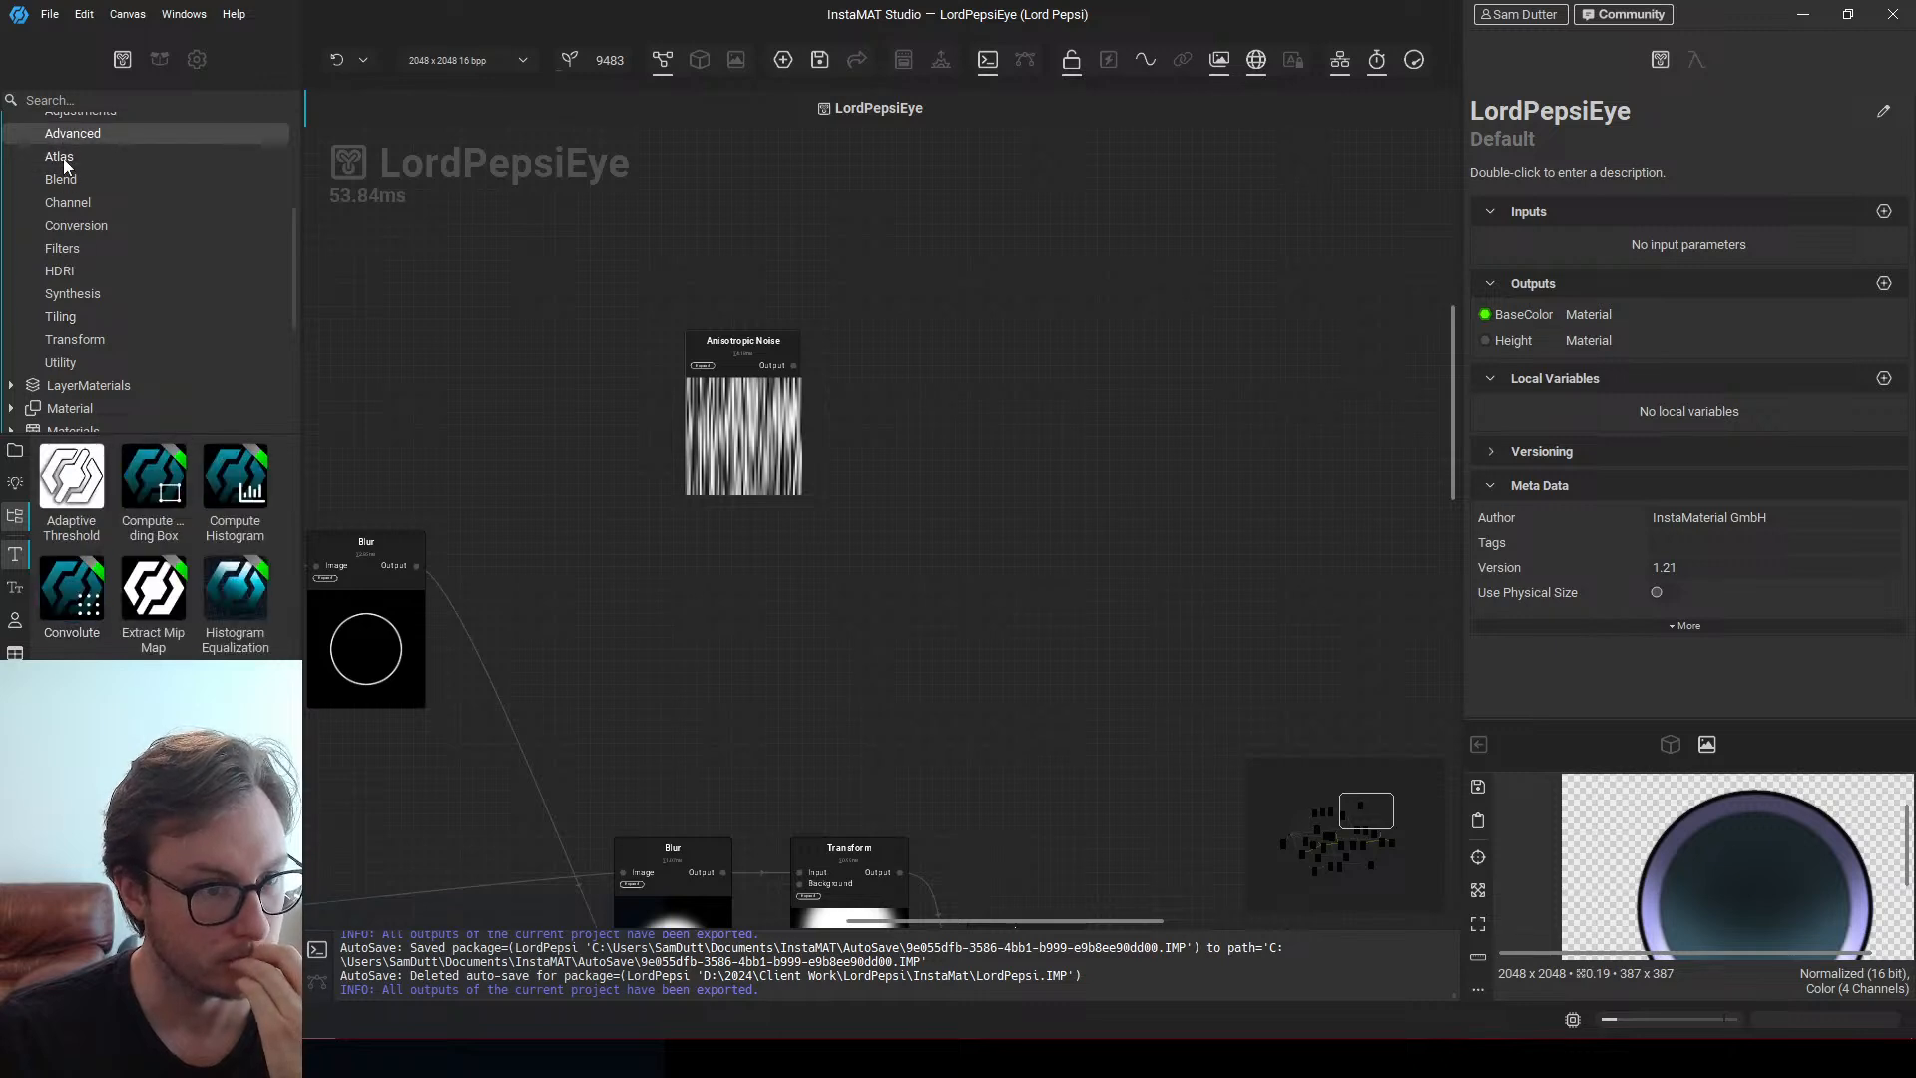
{"action": "scroll", "coordinate": [75, 150], "scroll_direction": "up", "scroll_amount": 3}
{"action": "scroll", "coordinate": [84, 244], "scroll_direction": "down", "scroll_amount": 3}
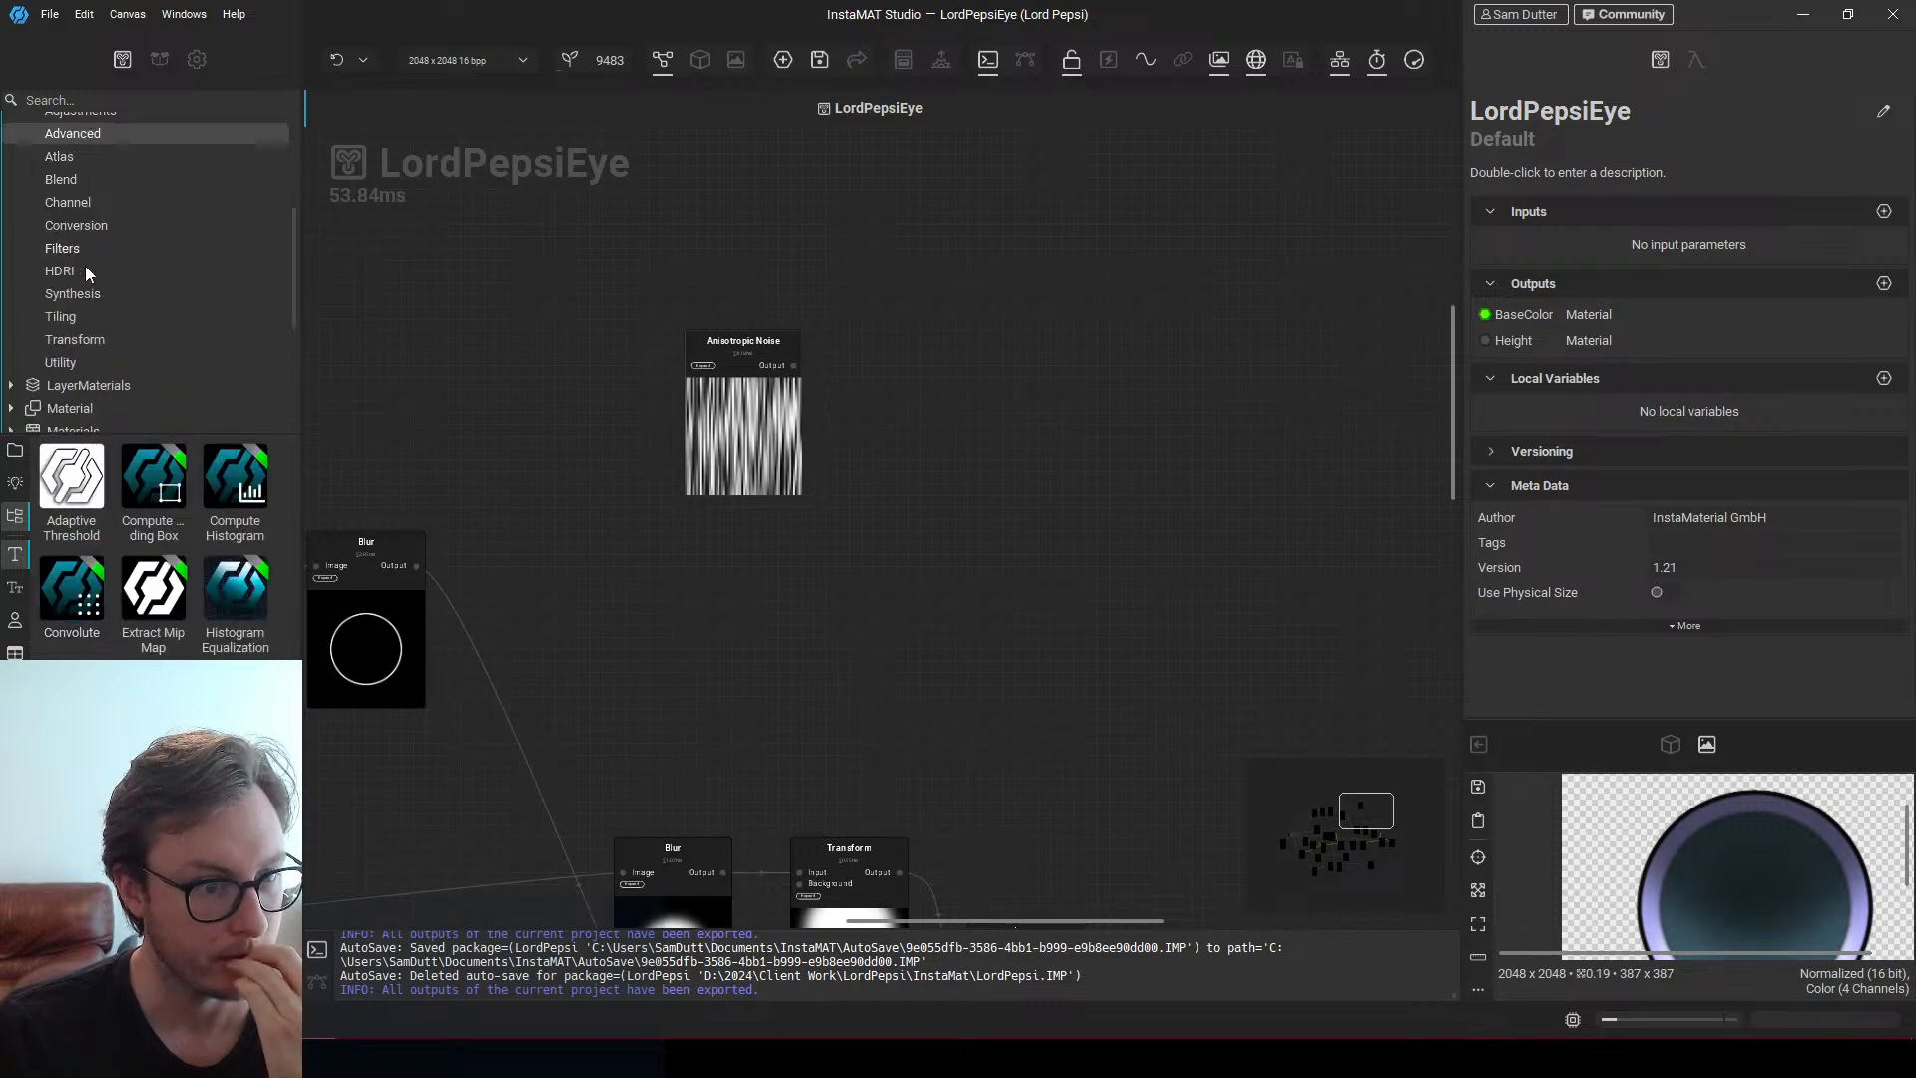
{"action": "left_click", "coordinate": [63, 181]}
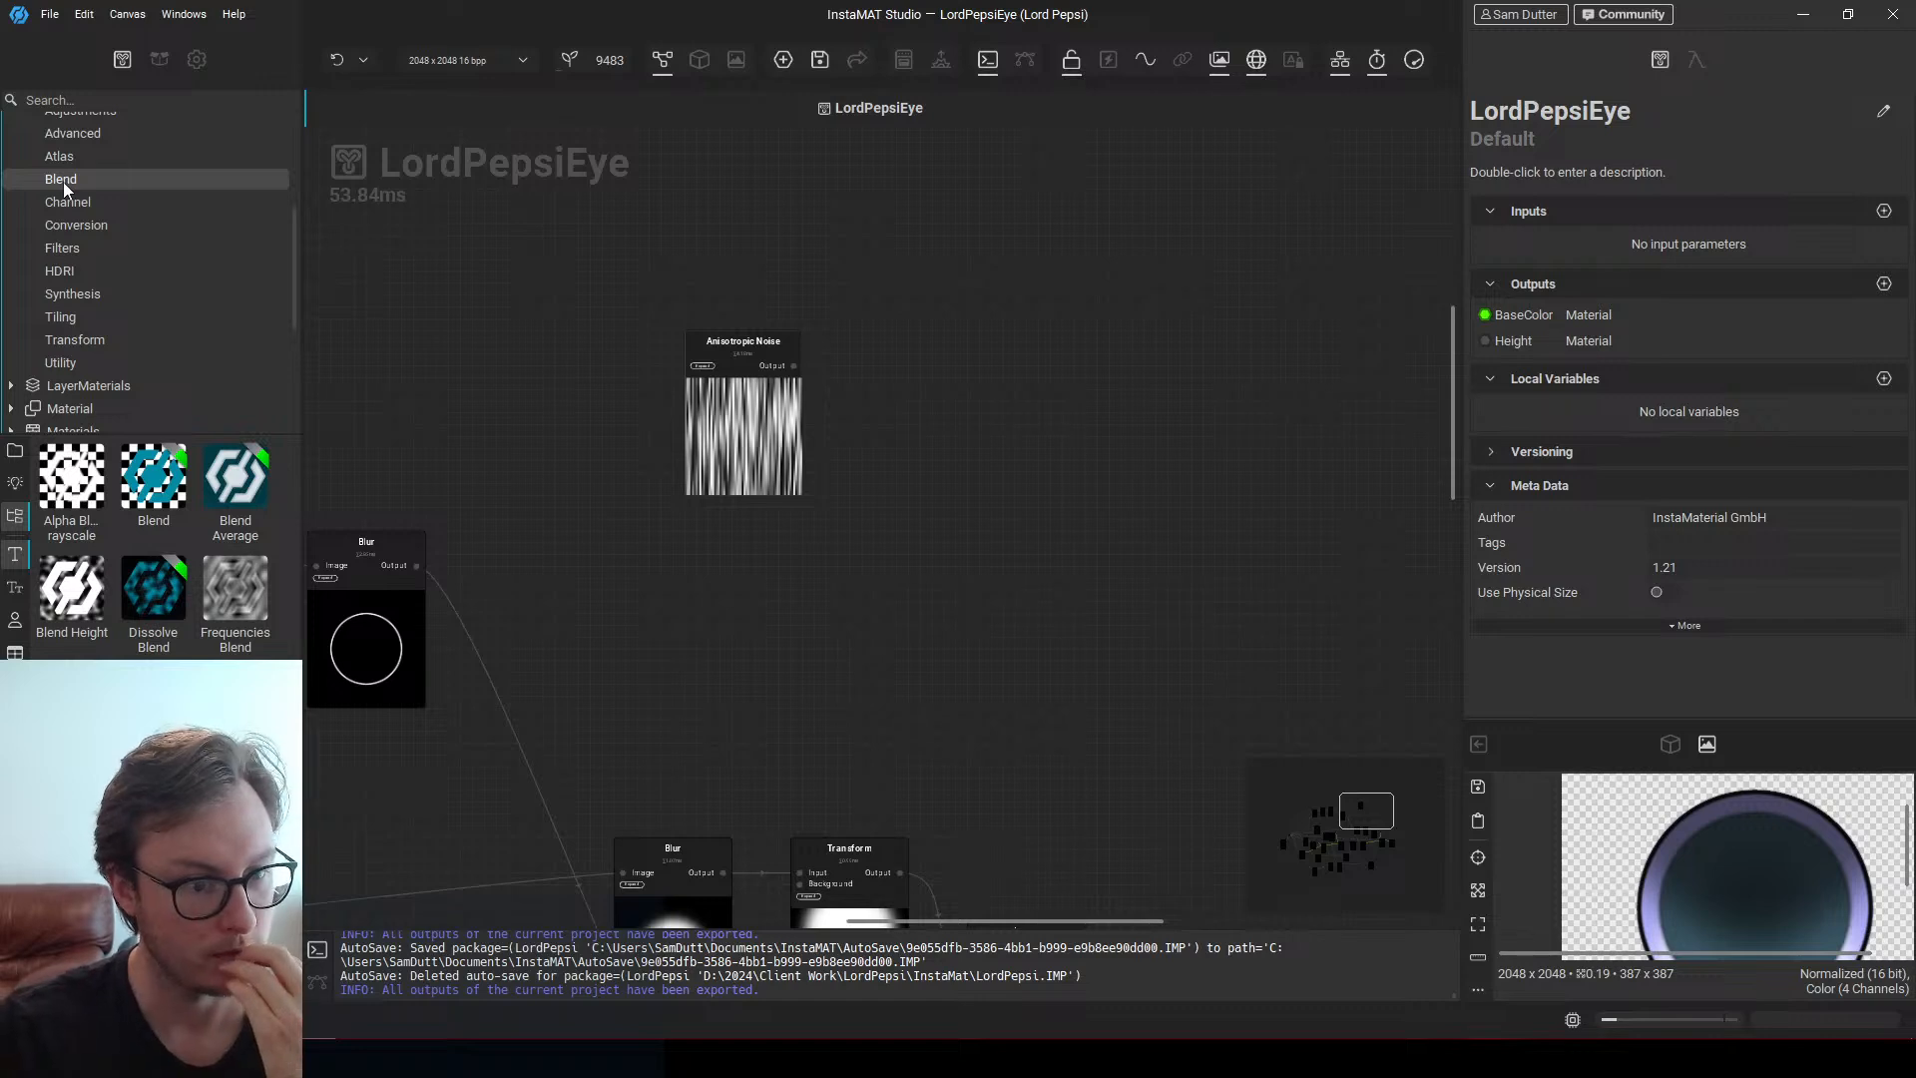
{"action": "key", "text": "Down"}
{"action": "key", "text": "Down"}
{"action": "key", "text": "Down"}
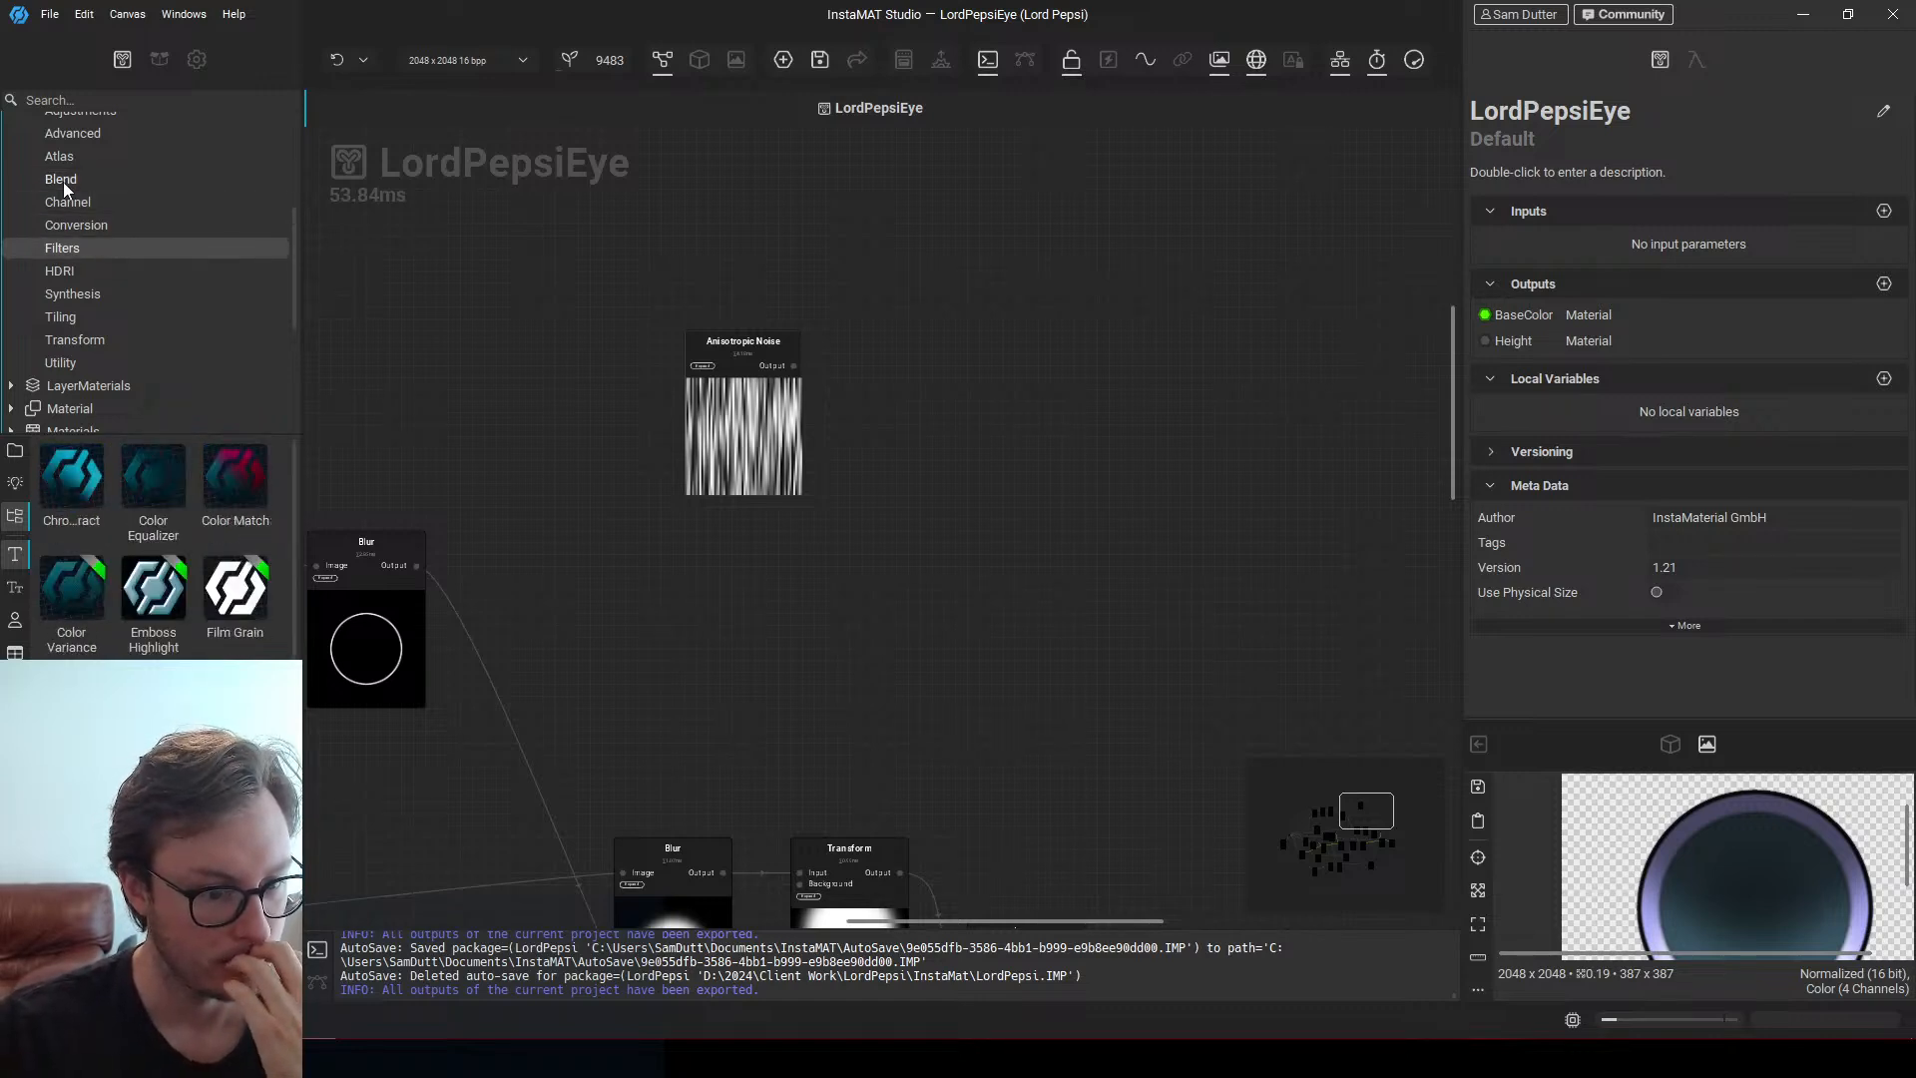
{"action": "key", "text": "Down"}
{"action": "key", "text": "Down"}
{"action": "key", "text": "Down"}
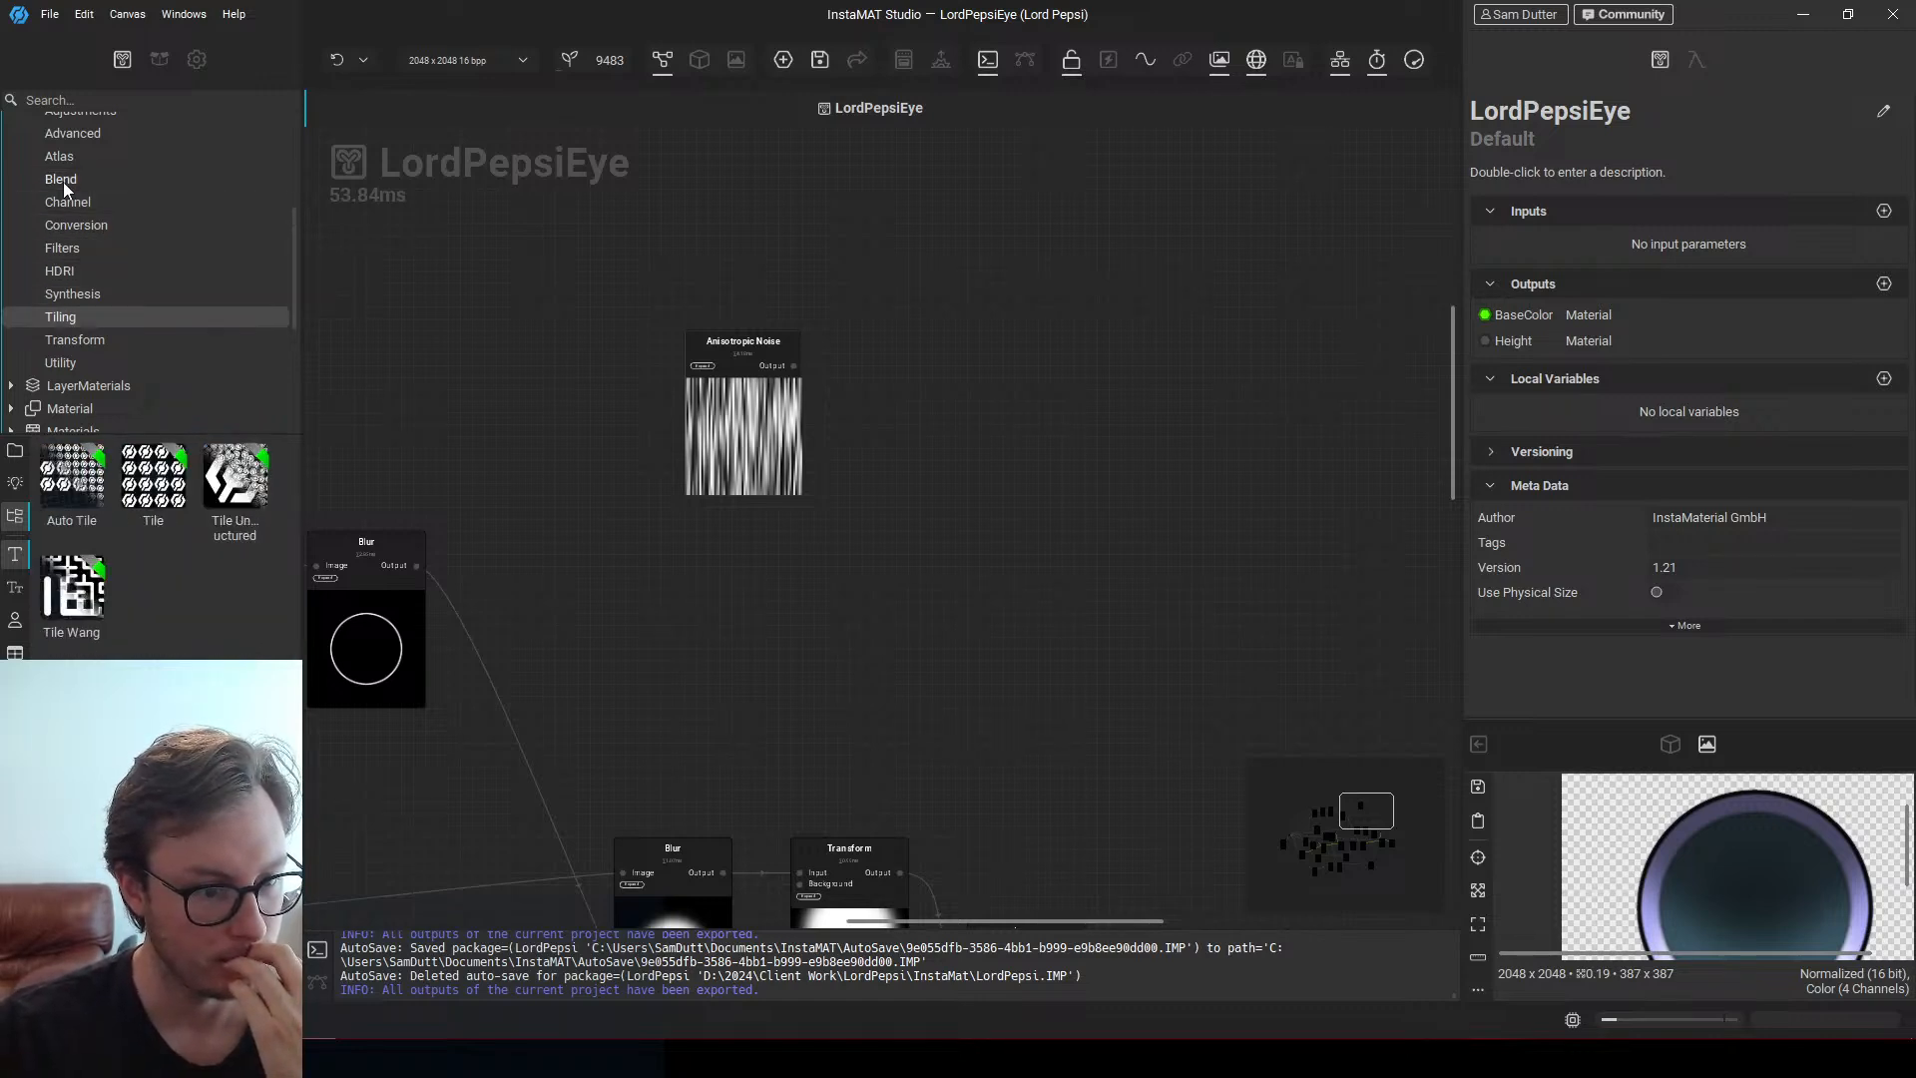
Add a Polar Mapper node from the Transform category and connect the Anisotropic Noise output to its Image input
{"action": "key", "text": "Down"}
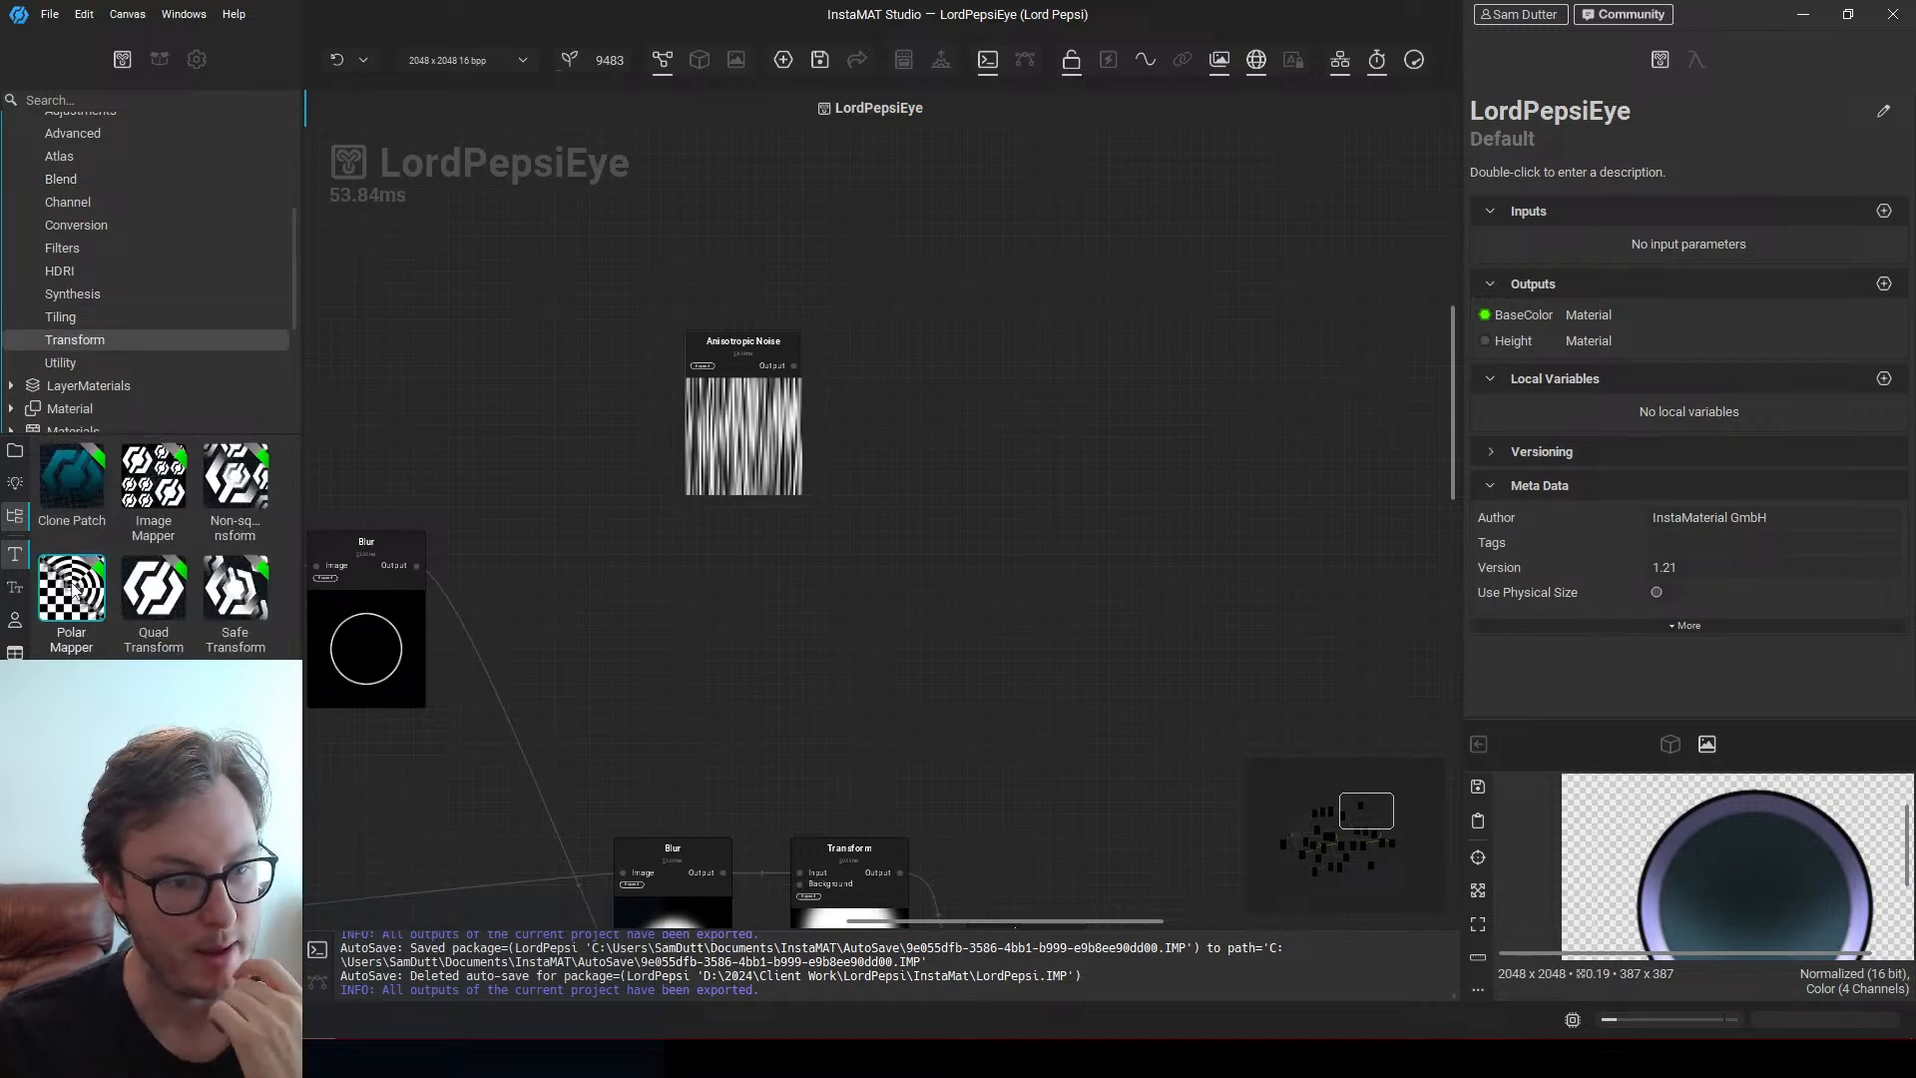
{"action": "left_click_drag", "start_coordinate": [71, 589], "coordinate": [990, 494]}
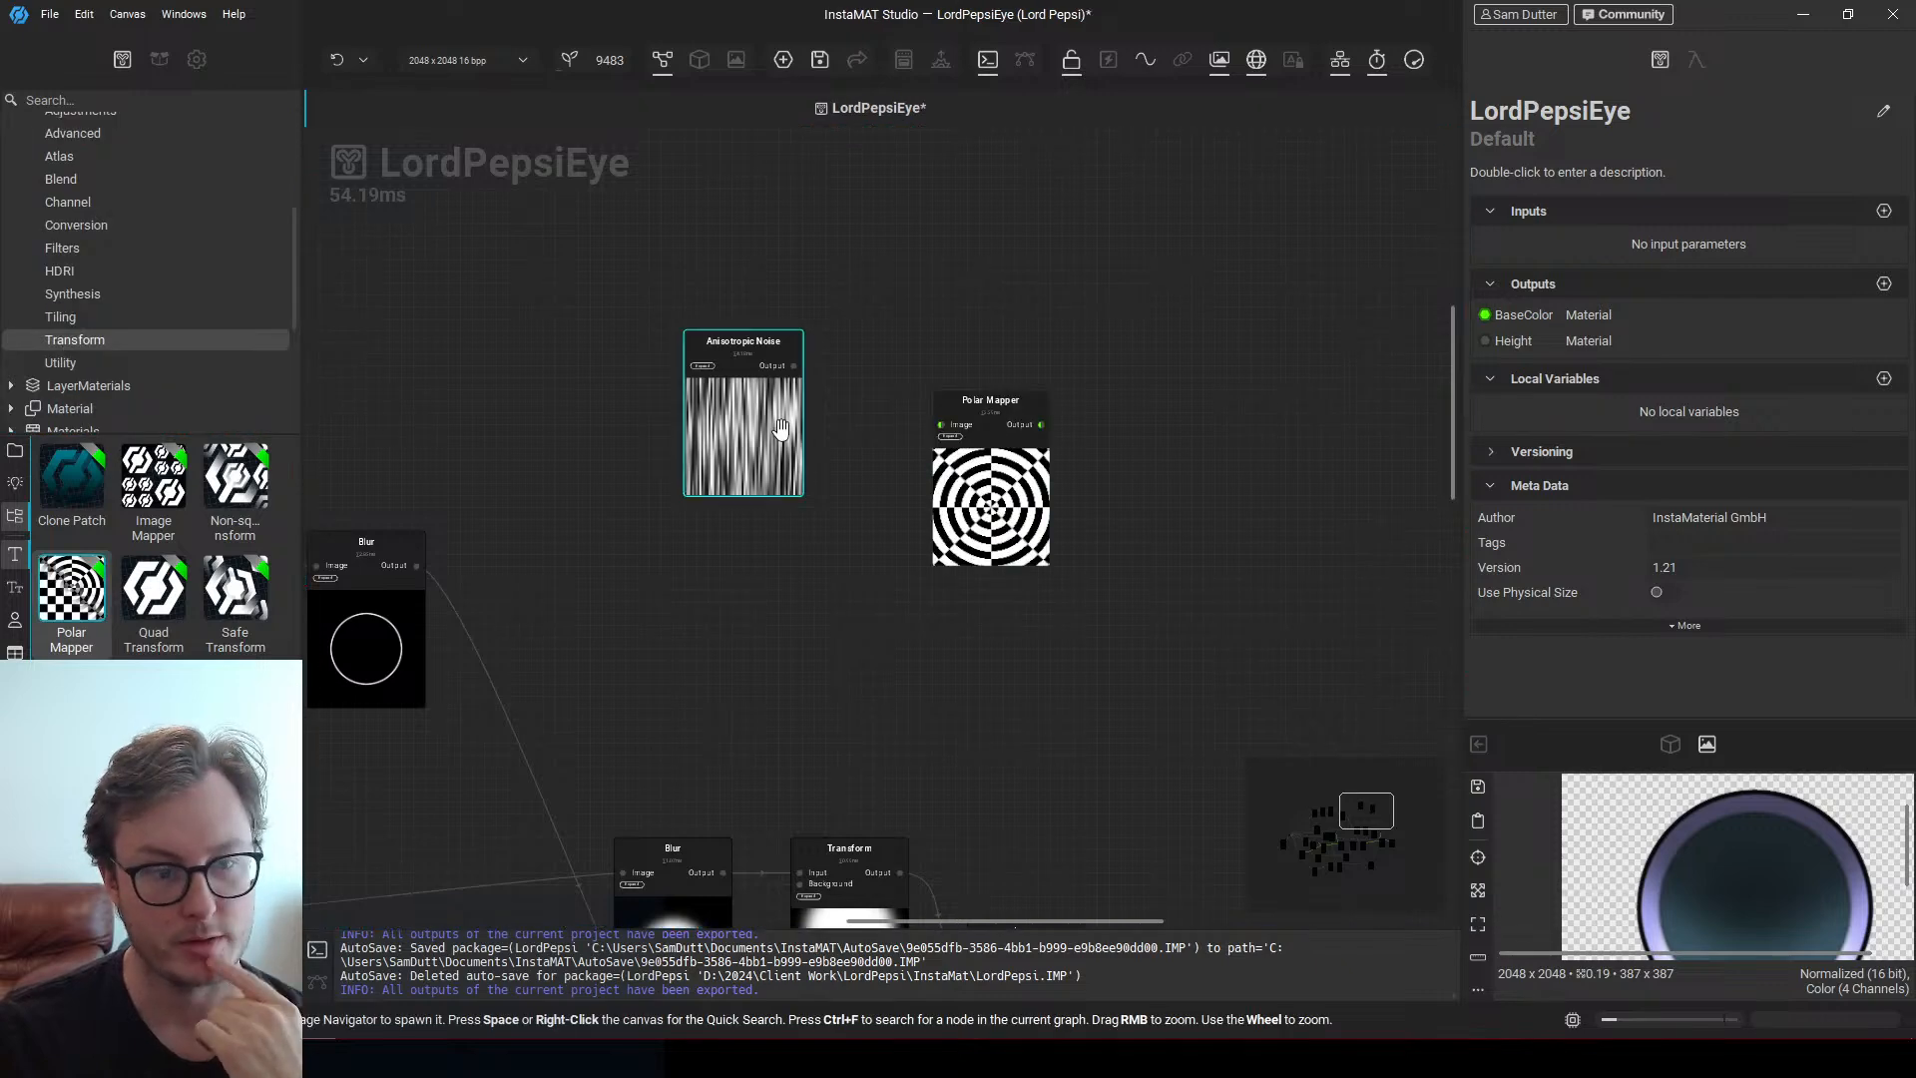
{"action": "middle_click_drag", "start_coordinate": [781, 485], "coordinate": [705, 462]}
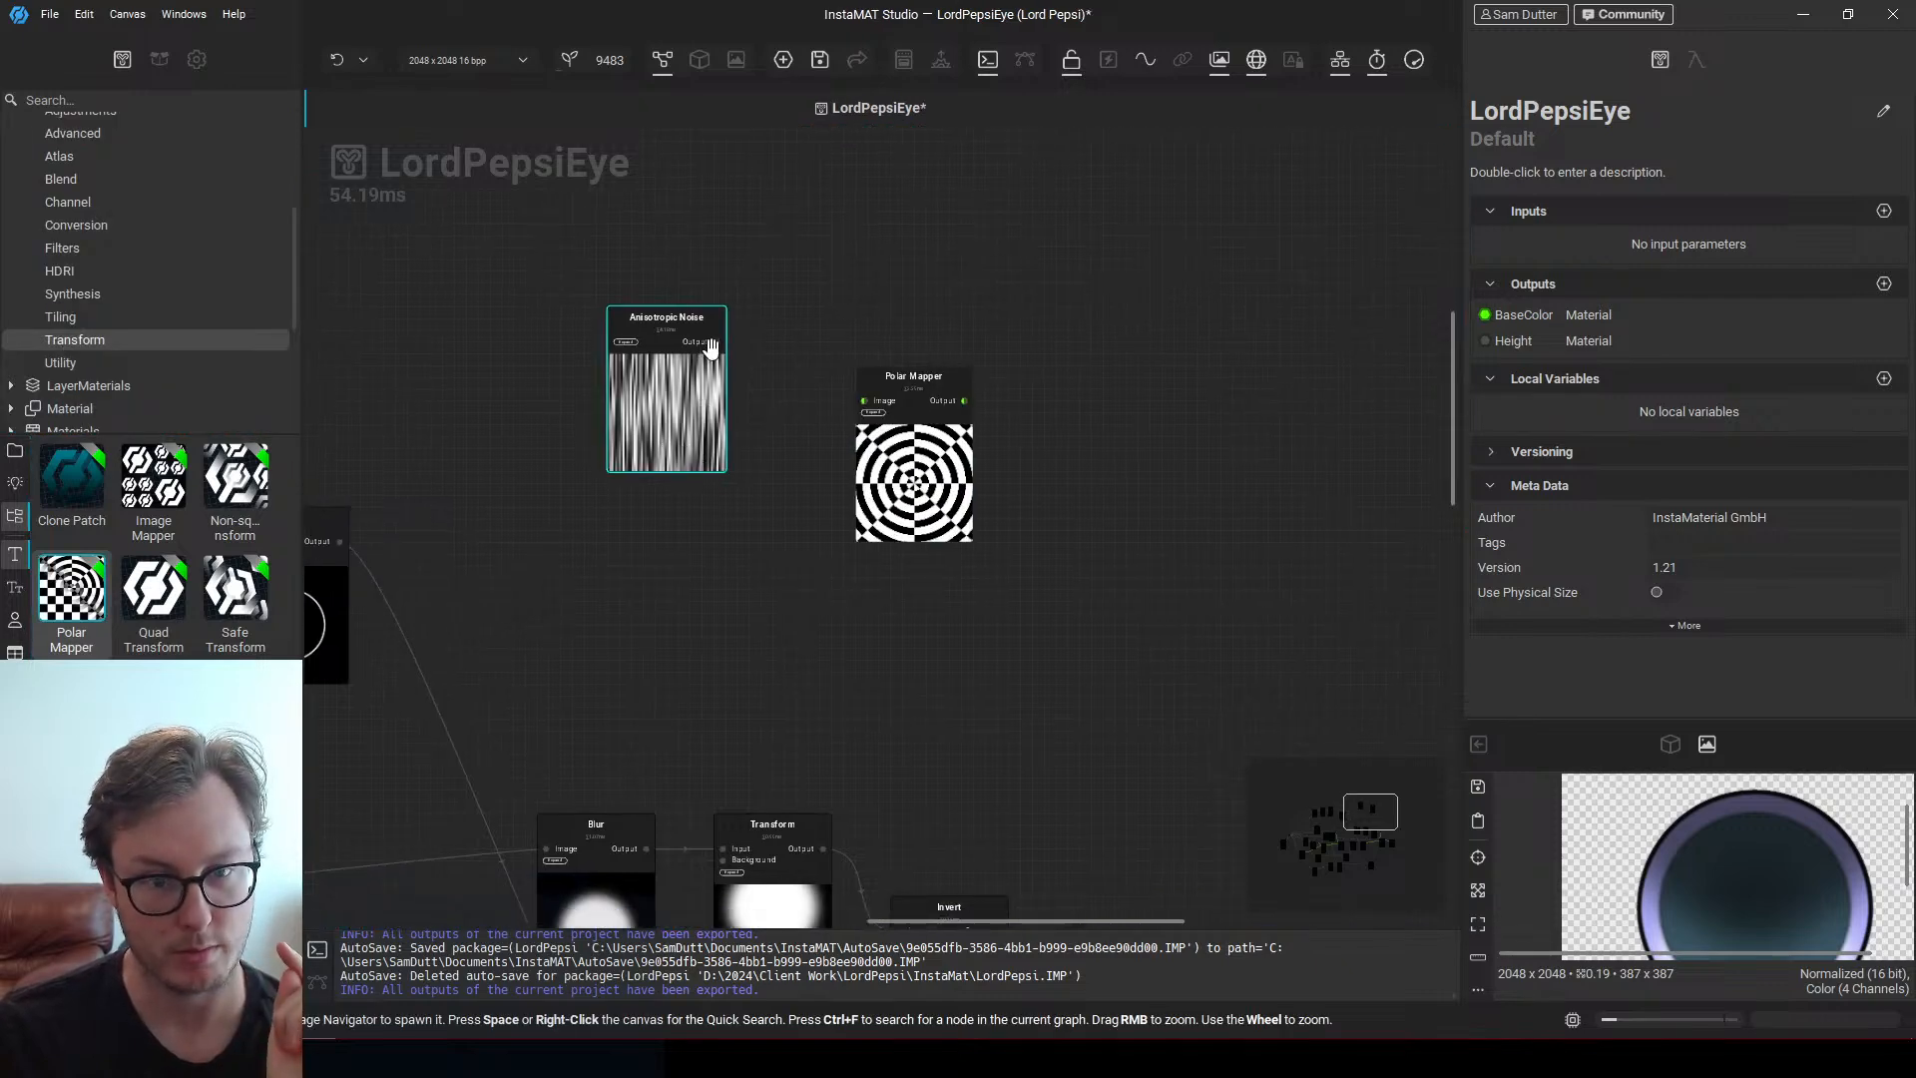
{"action": "left_click_drag", "start_coordinate": [715, 342], "coordinate": [864, 402]}
{"action": "left_click_drag", "start_coordinate": [937, 497], "coordinate": [889, 495]}
{"action": "scroll", "coordinate": [890, 495], "scroll_direction": "up", "scroll_amount": 1}
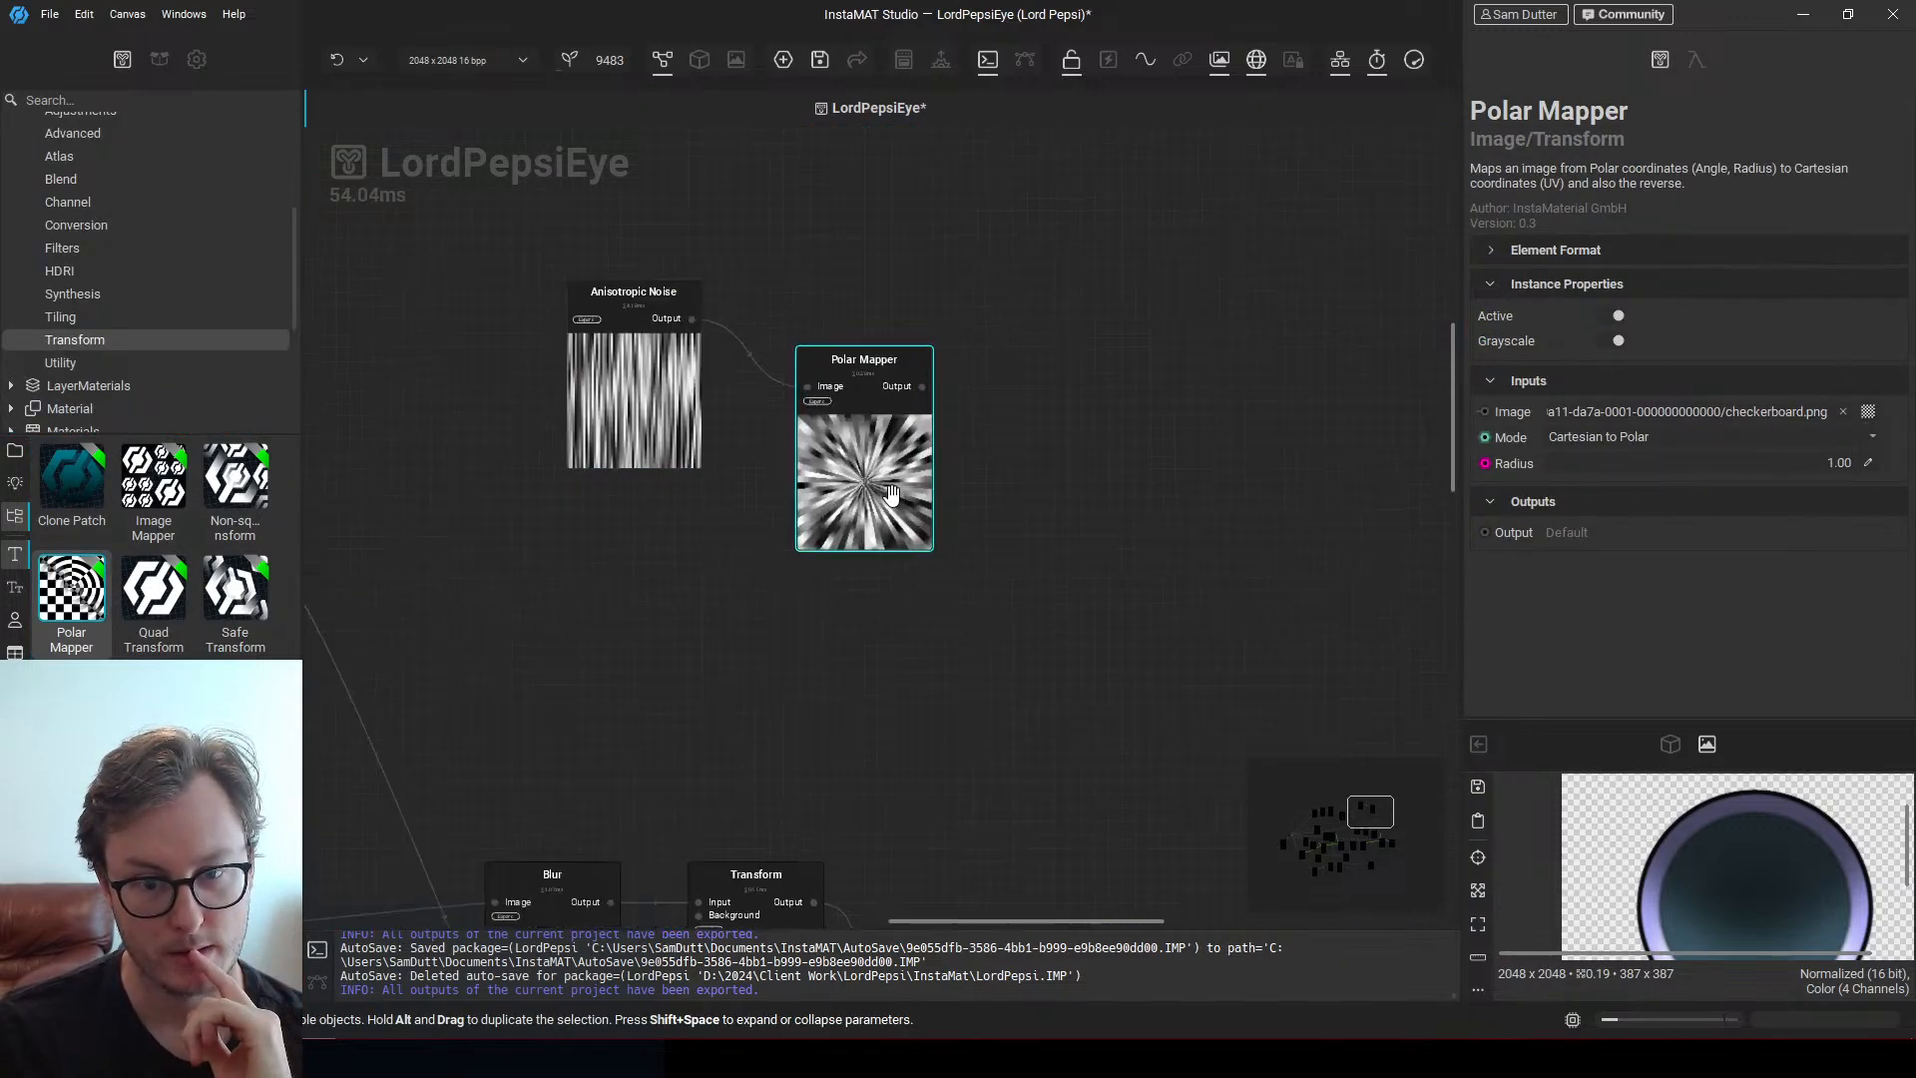
Raise the Anisotropic Noise node's X scale to above 300 and preview the Polar Mapper's output
{"action": "left_click", "coordinate": [615, 399]}
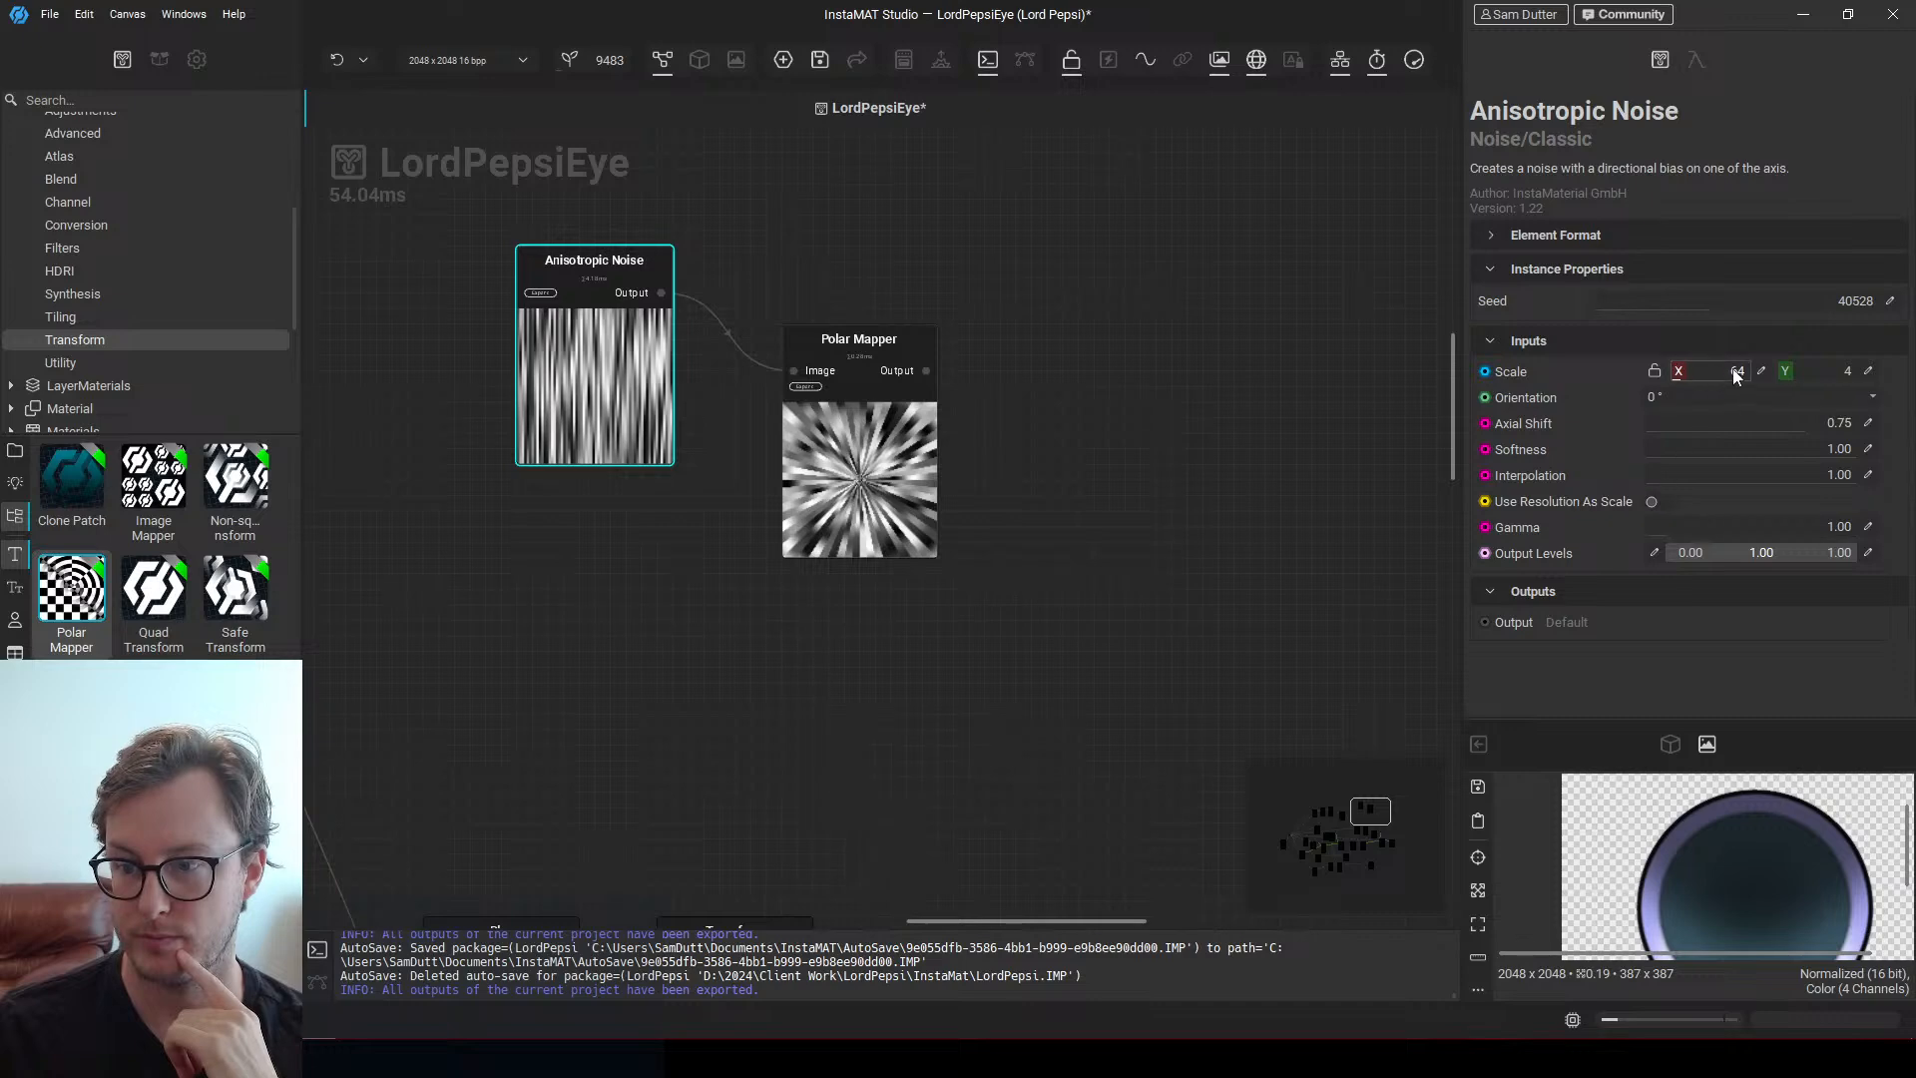
{"action": "left_click_drag", "start_coordinate": [1723, 368], "coordinate": [1731, 373]}
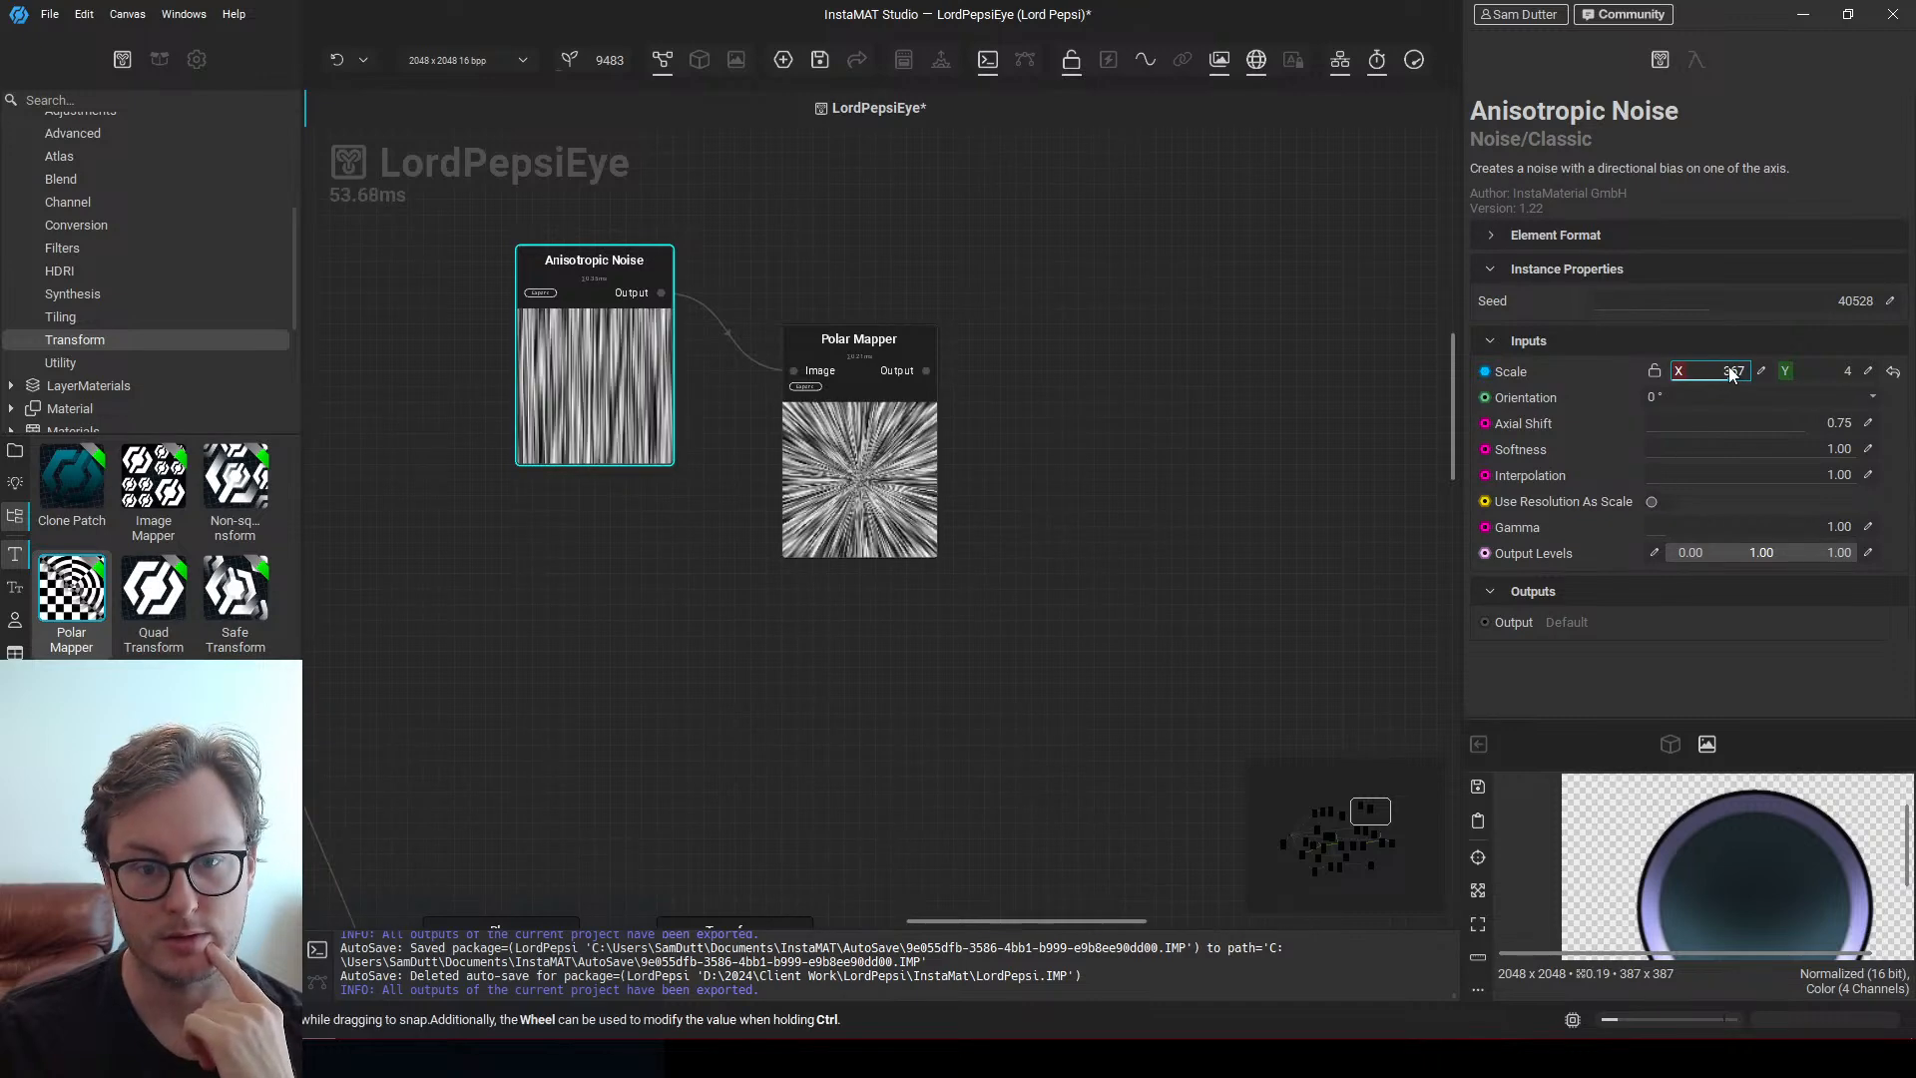
{"action": "scroll", "coordinate": [787, 527], "scroll_direction": "up", "scroll_amount": 2}
{"action": "left_click", "coordinate": [986, 480]}
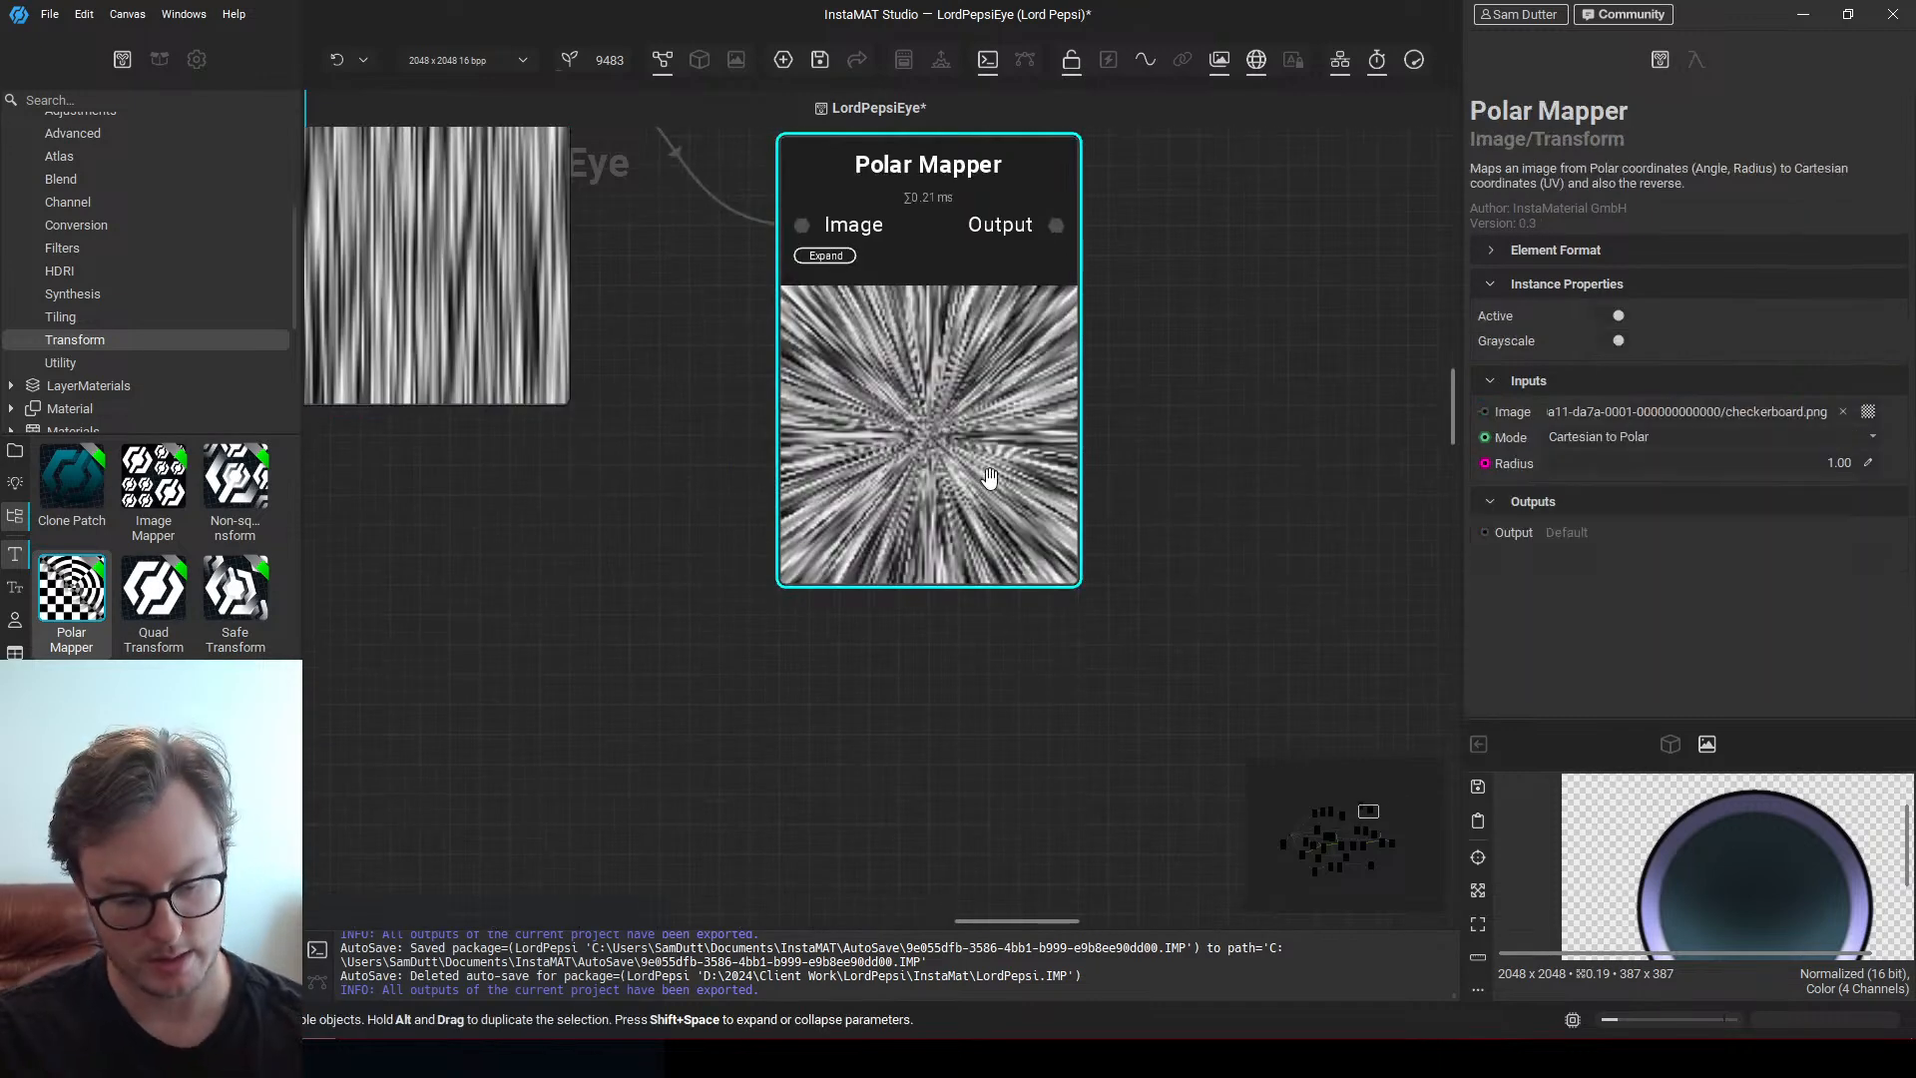
Place the Anisotropic Noise node close beside the Polar Mapper, aligned with its lower edge
{"action": "scroll", "coordinate": [648, 539], "scroll_direction": "down", "scroll_amount": 3}
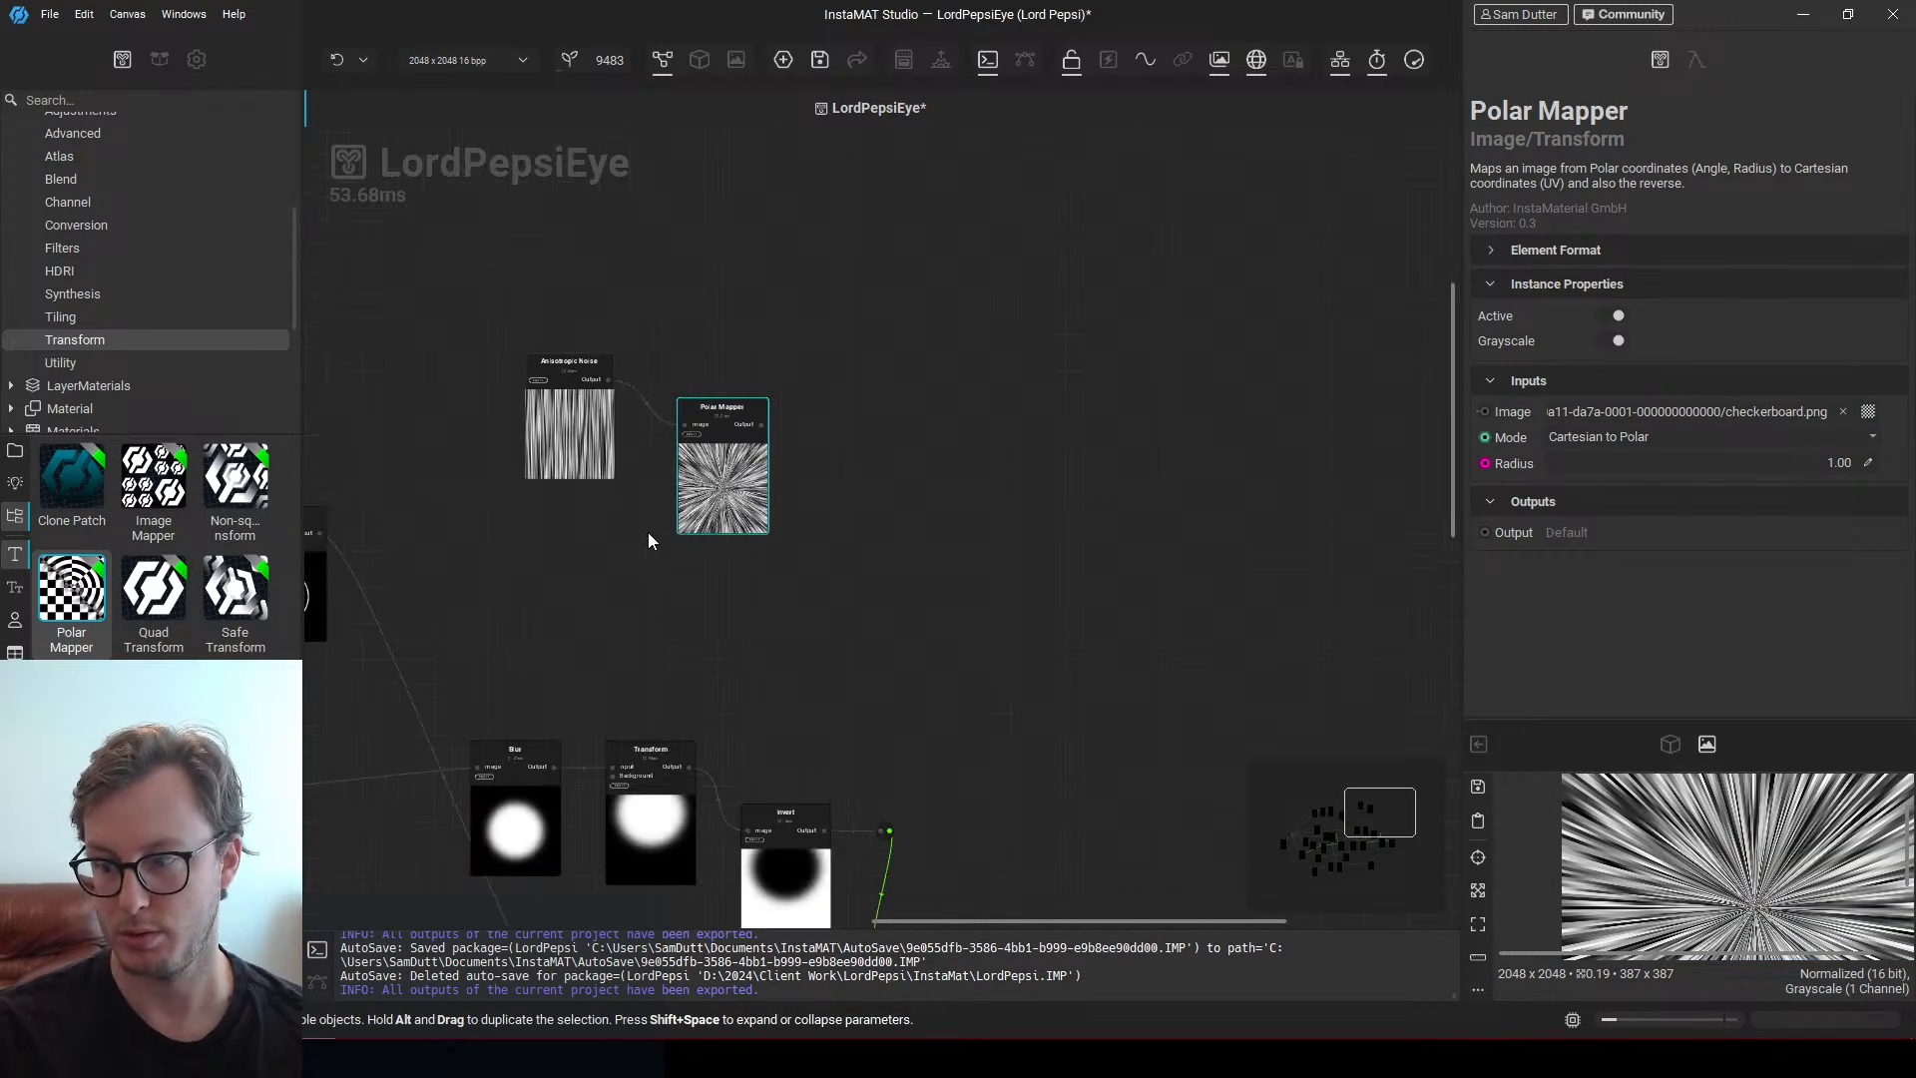
{"action": "left_click_drag", "start_coordinate": [648, 539], "coordinate": [705, 518]}
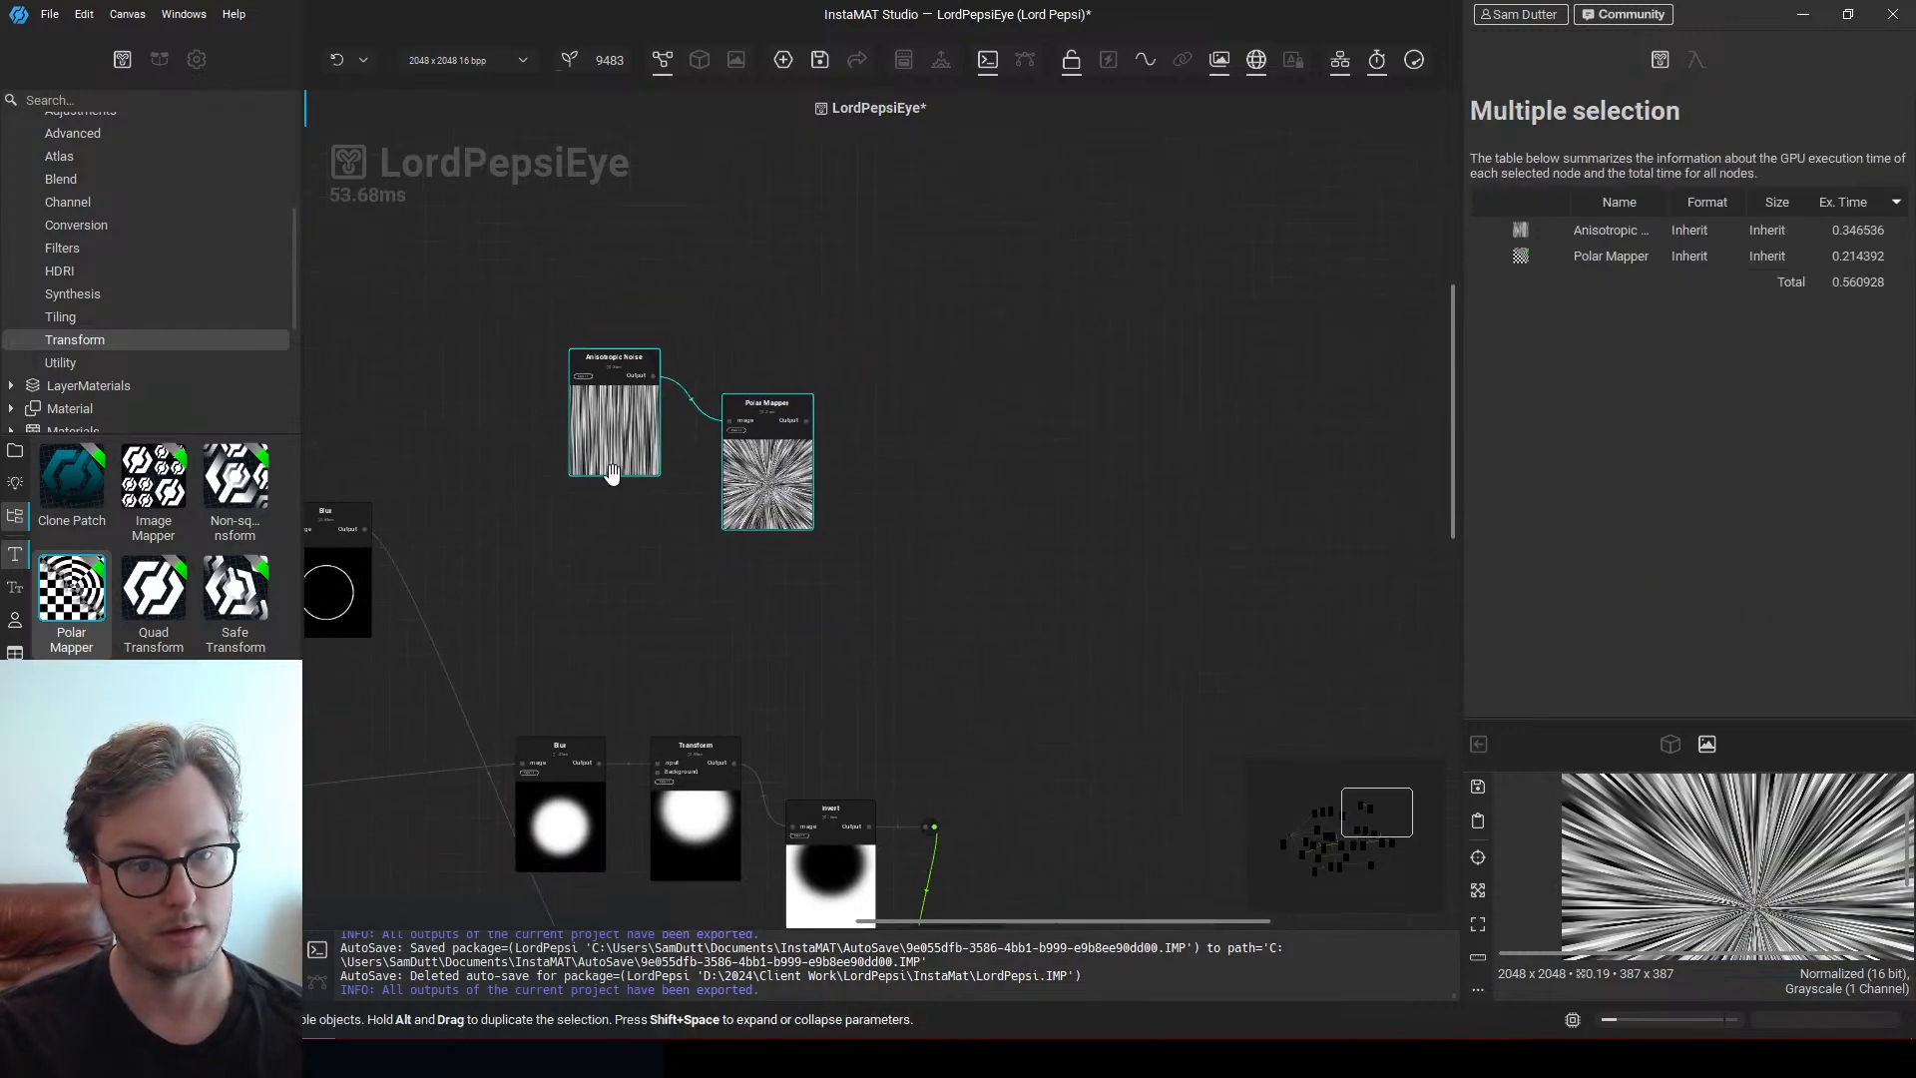
{"action": "left_click", "coordinate": [589, 524]}
{"action": "left_click_drag", "start_coordinate": [614, 469], "coordinate": [659, 524]}
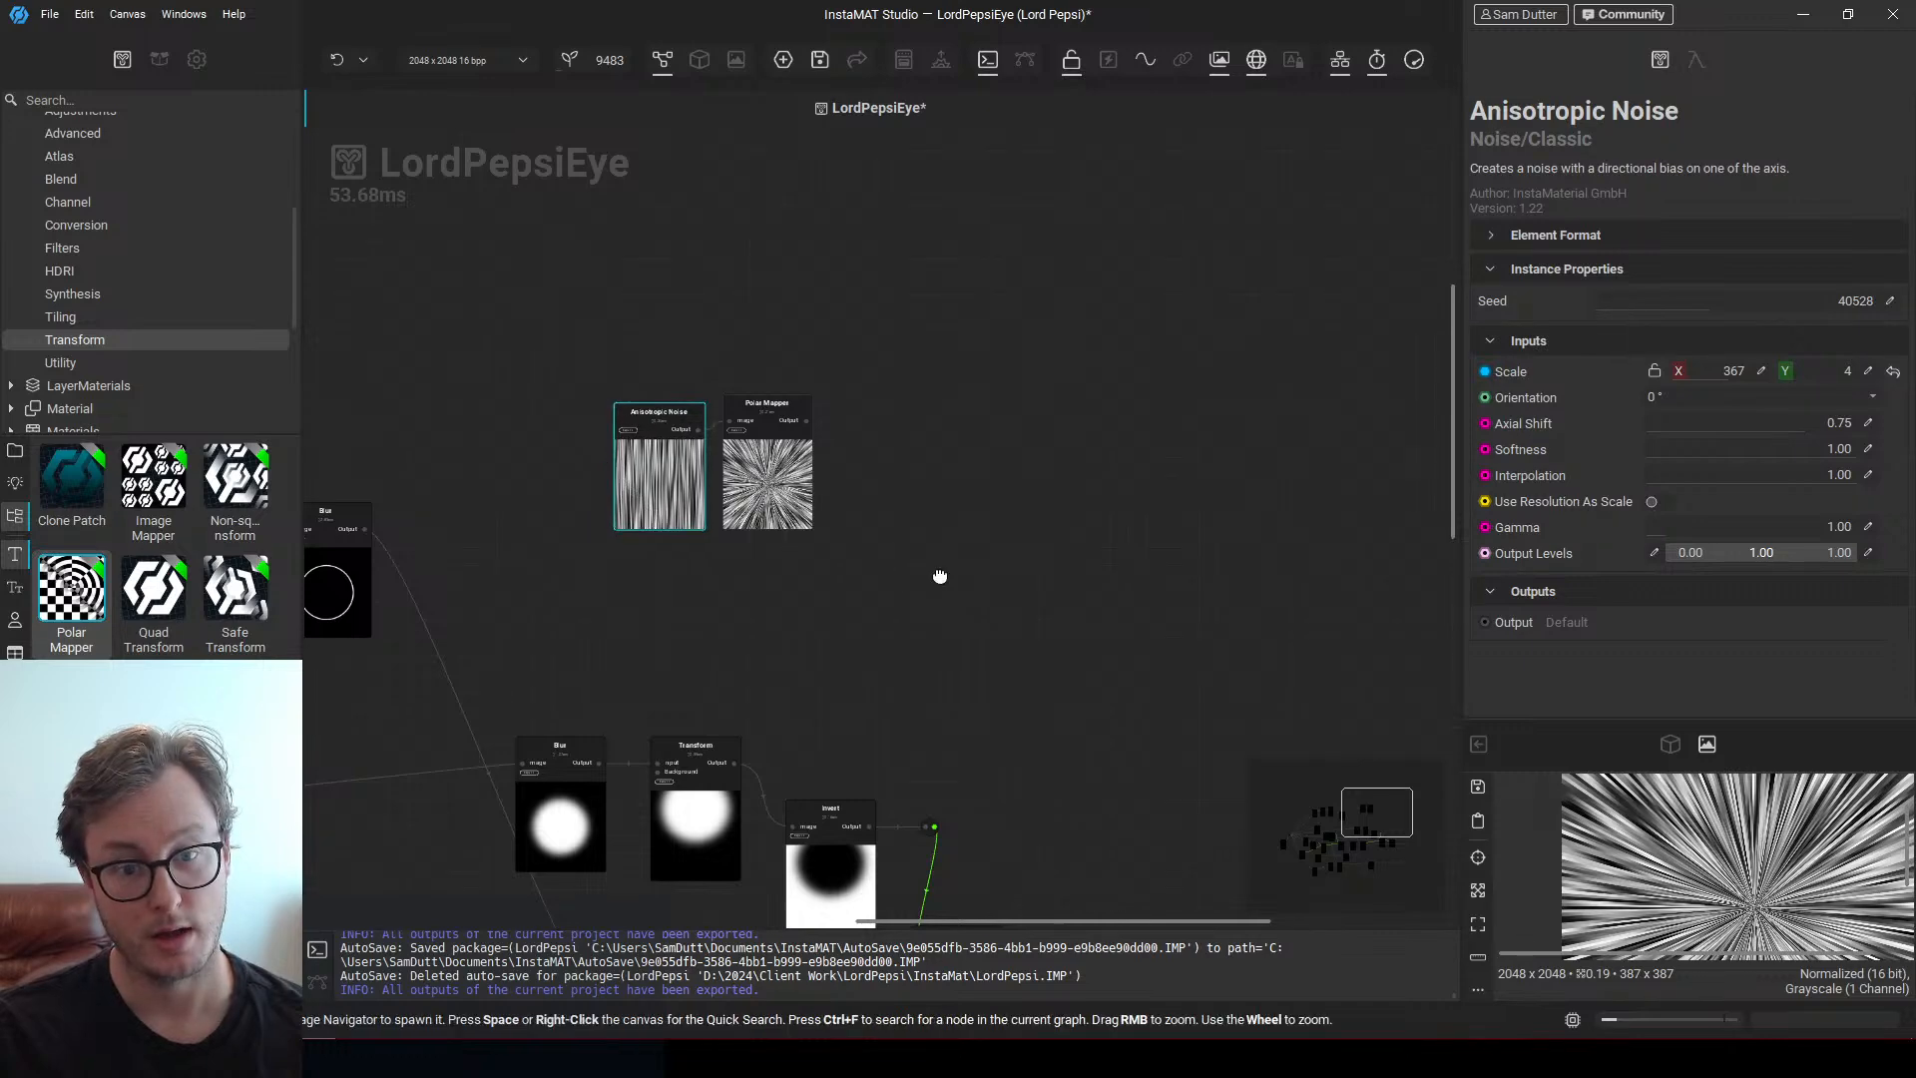
Move the Anisotropic Noise and Polar Mapper nodes together into the main network, beneath the edge ring nodes
{"action": "middle_click_drag", "start_coordinate": [940, 576], "coordinate": [1269, 429]}
{"action": "scroll", "coordinate": [1269, 429], "scroll_direction": "down", "scroll_amount": 1}
{"action": "left_click_drag", "start_coordinate": [1160, 459], "coordinate": [1012, 320]}
{"action": "scroll", "coordinate": [1068, 433], "scroll_direction": "down", "scroll_amount": 4}
{"action": "middle_click_drag", "start_coordinate": [1068, 433], "coordinate": [1136, 410]}
{"action": "left_click_drag", "start_coordinate": [1109, 379], "coordinate": [828, 479]}
{"action": "scroll", "coordinate": [1022, 508], "scroll_direction": "up", "scroll_amount": 5}
{"action": "scroll", "coordinate": [1045, 554], "scroll_direction": "down", "scroll_amount": 5}
{"action": "scroll", "coordinate": [962, 495], "scroll_direction": "up", "scroll_amount": 3}
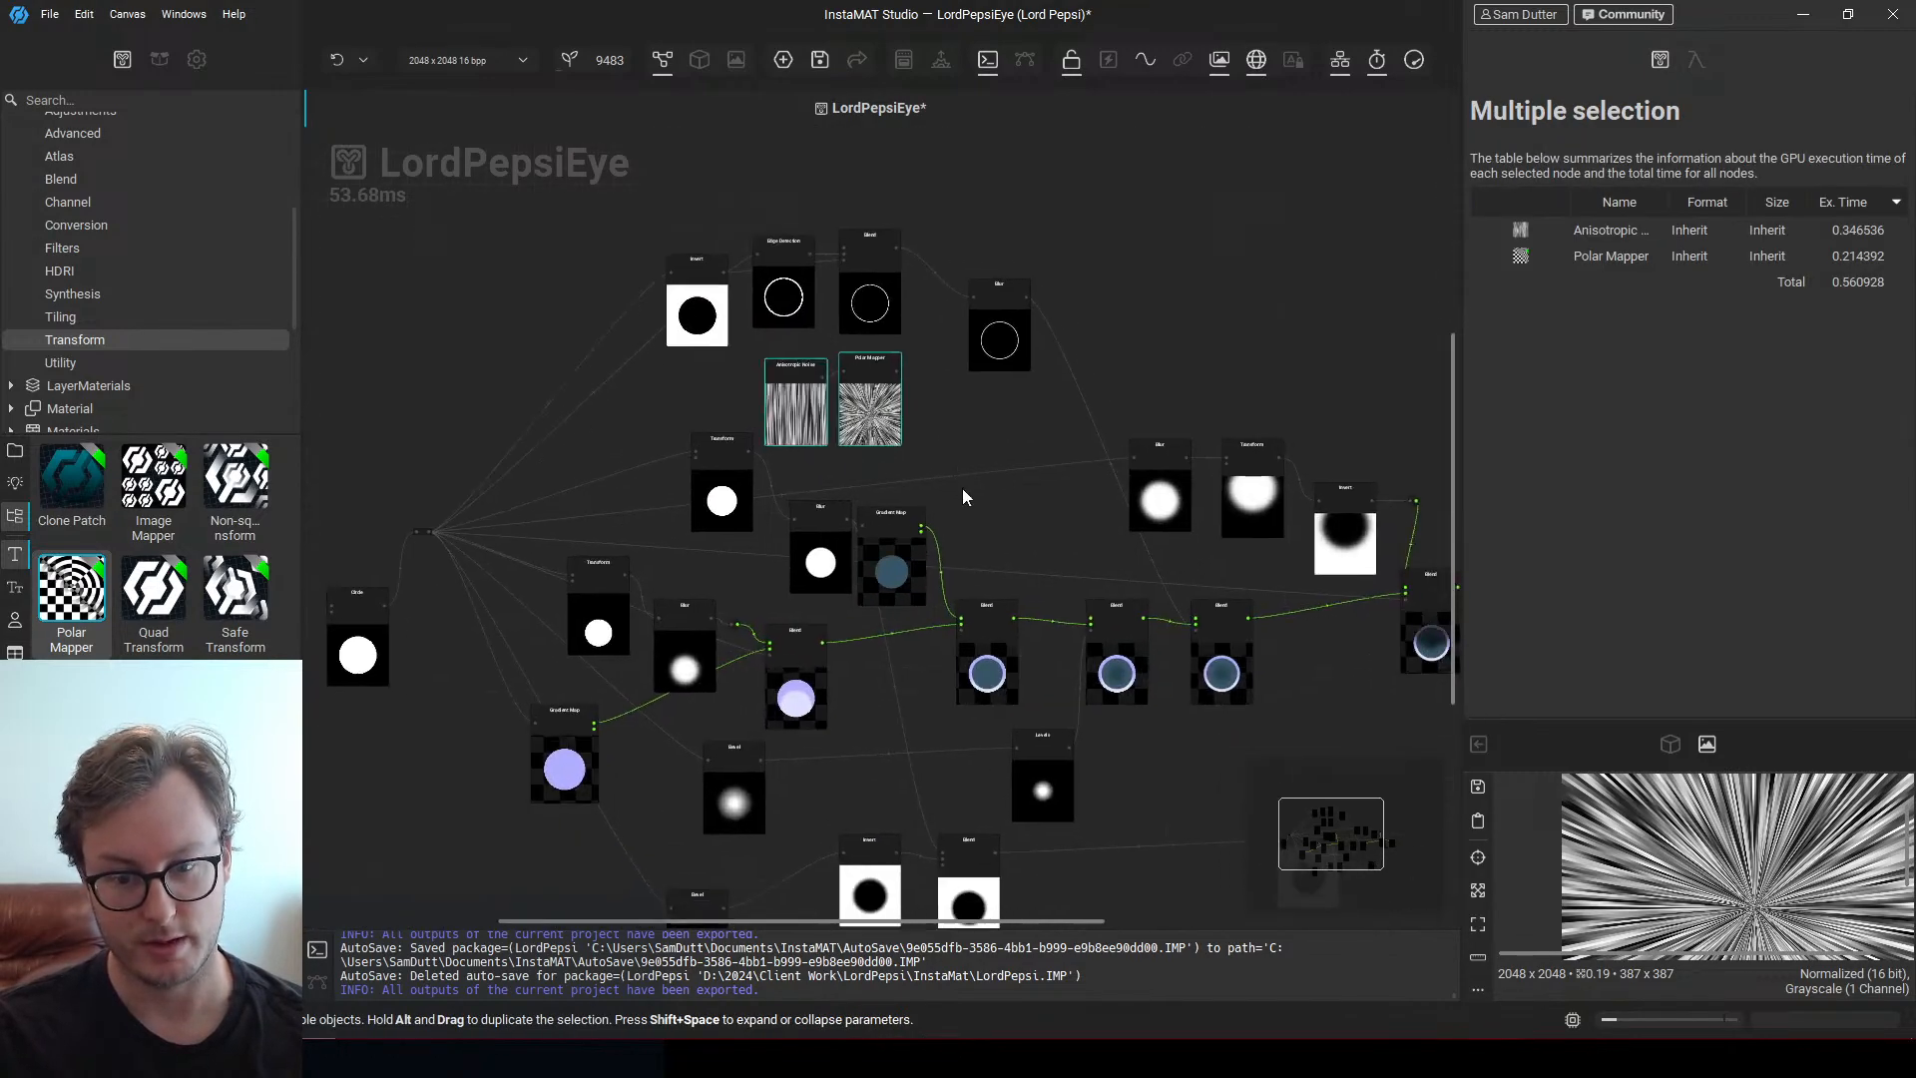
Move the Anisotropic Noise and Polar Mapper pair near the graph's start, below the lavender Gradient Map
{"action": "scroll", "coordinate": [1080, 555], "scroll_direction": "up", "scroll_amount": 3}
{"action": "middle_click_drag", "start_coordinate": [656, 681], "coordinate": [907, 561]}
{"action": "scroll", "coordinate": [907, 561], "scroll_direction": "down", "scroll_amount": 2}
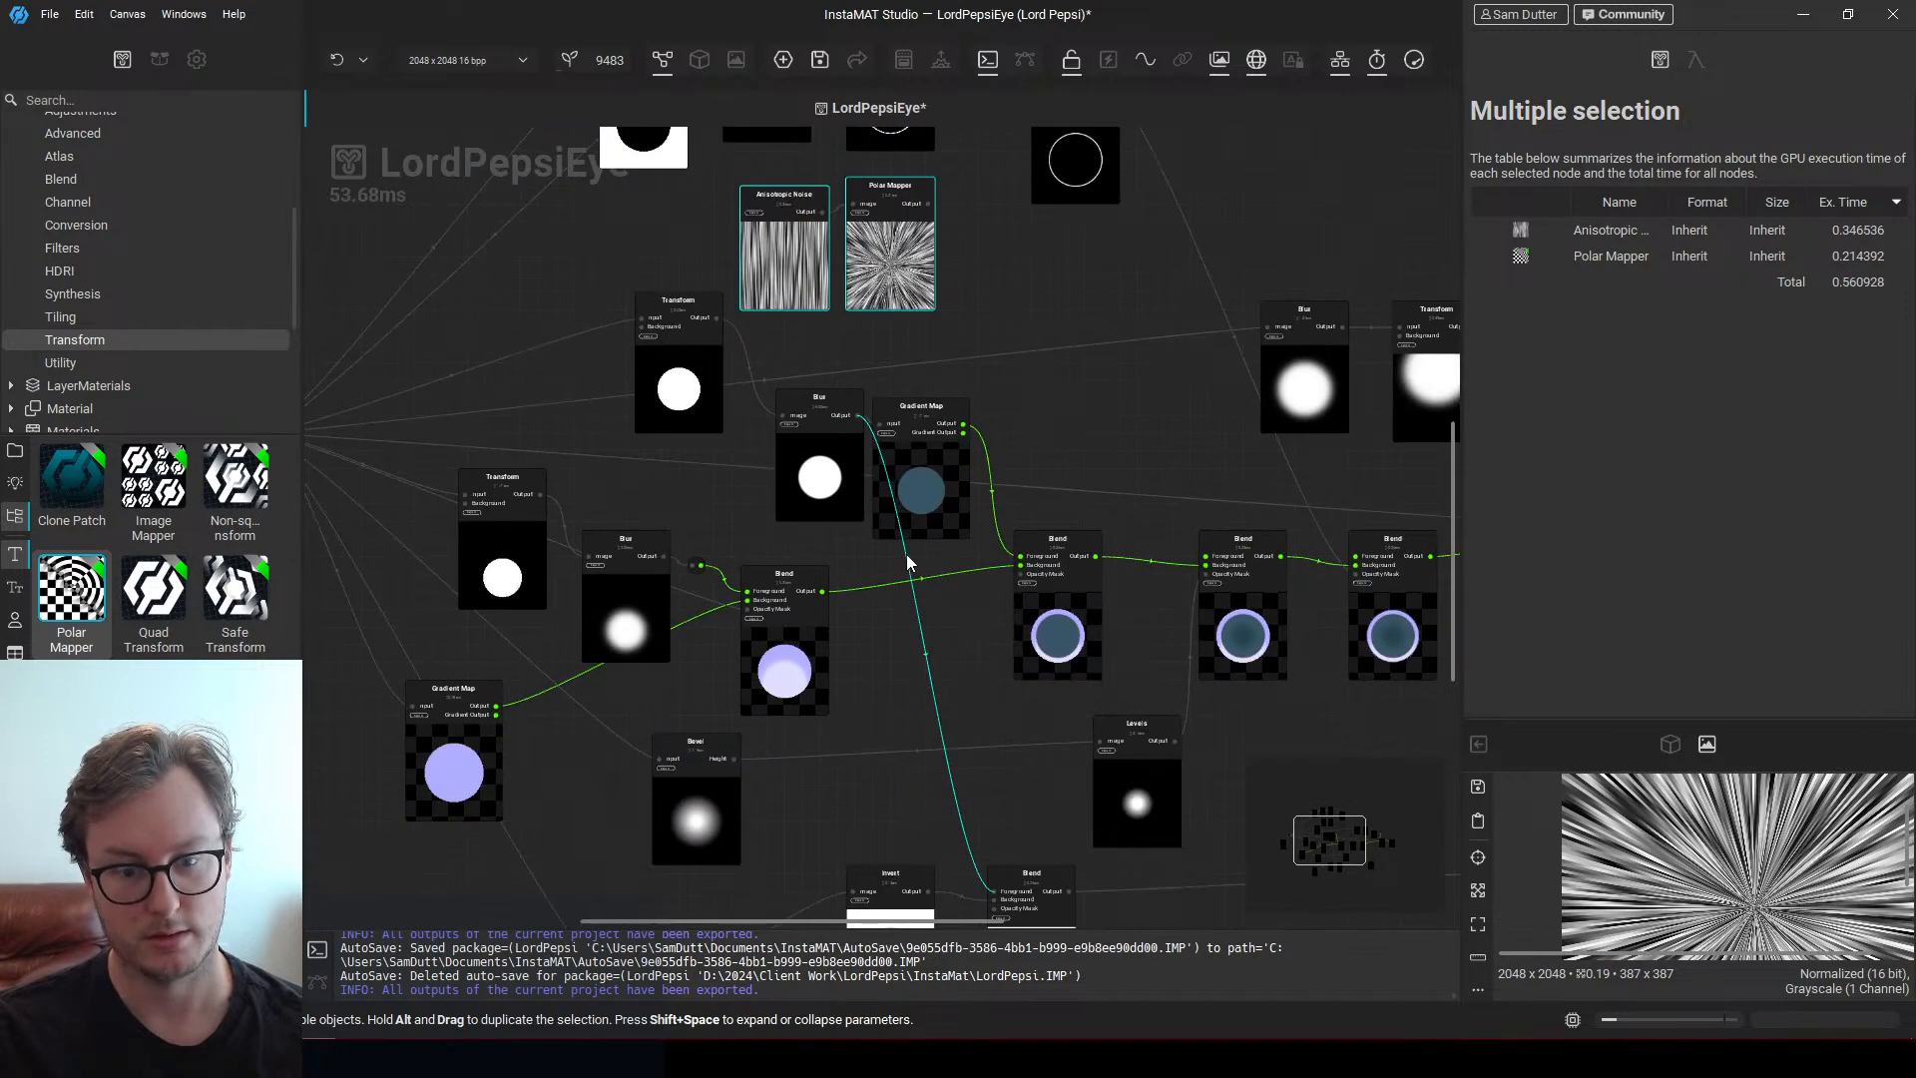
{"action": "middle_click_drag", "start_coordinate": [454, 733], "coordinate": [619, 726]}
{"action": "left_click", "coordinate": [616, 728]}
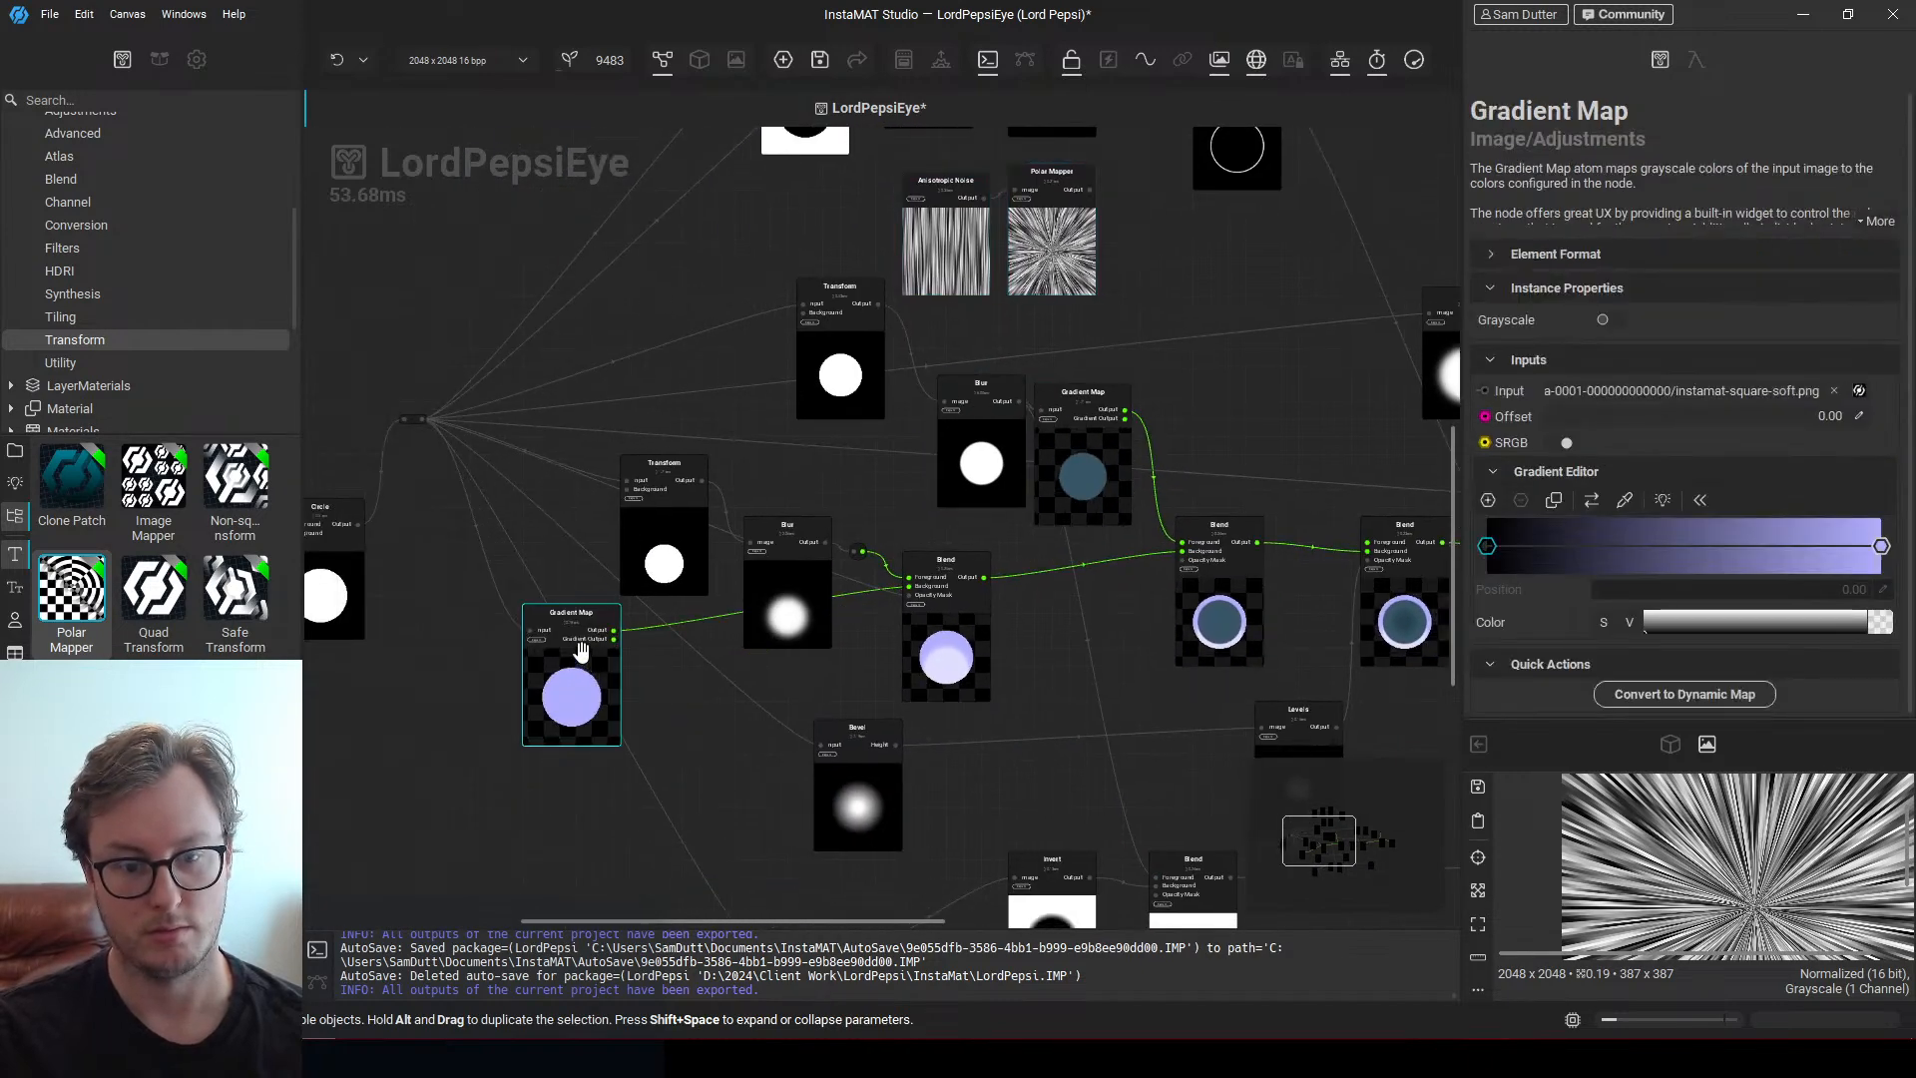
{"action": "scroll", "coordinate": [613, 699], "scroll_direction": "down", "scroll_amount": 2}
{"action": "left_click", "coordinate": [862, 423]}
{"action": "left_click_drag", "start_coordinate": [971, 424], "coordinate": [615, 748]}
{"action": "scroll", "coordinate": [638, 747], "scroll_direction": "up", "scroll_amount": 3}
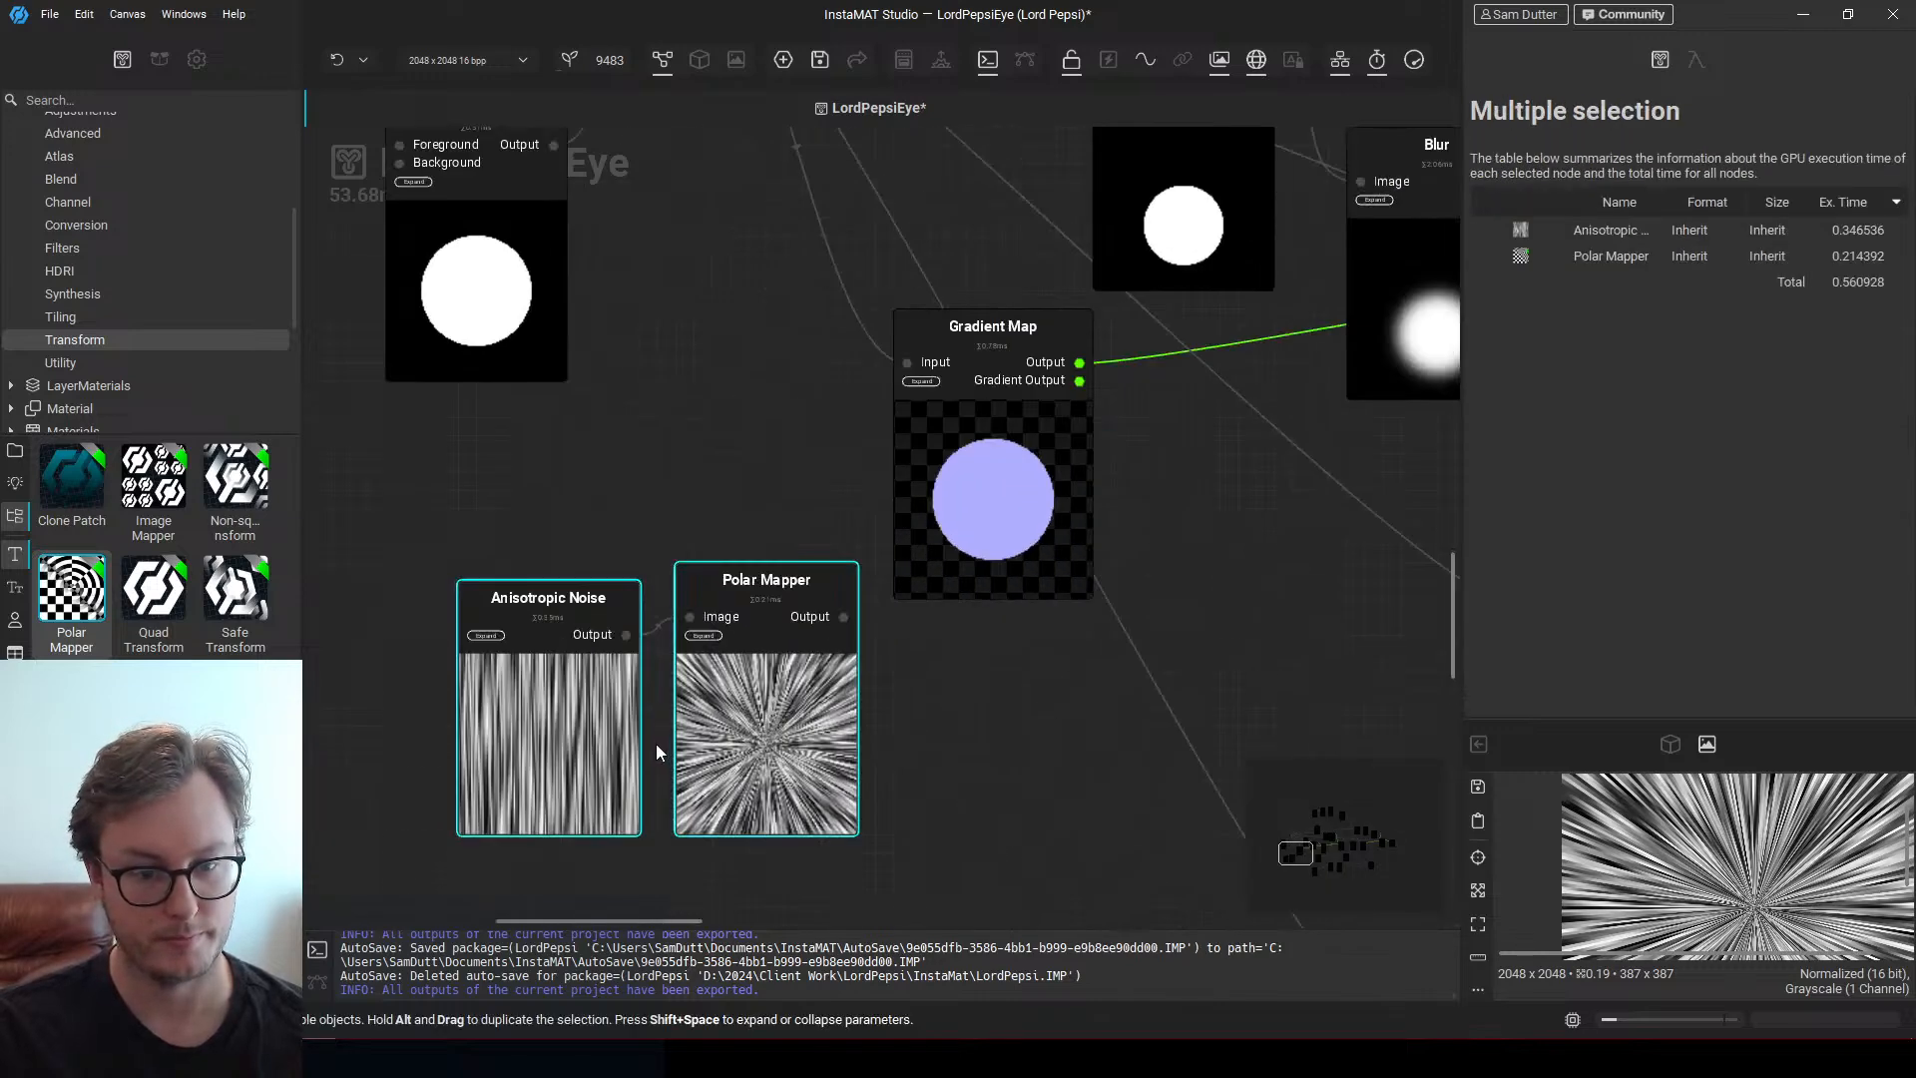
Shift the Circle node, its reroute point and the lavender Gradient Map away from the rest of the graph to make room
{"action": "scroll", "coordinate": [927, 552], "scroll_direction": "down", "scroll_amount": 2}
{"action": "left_click_drag", "start_coordinate": [783, 427], "coordinate": [599, 315]}
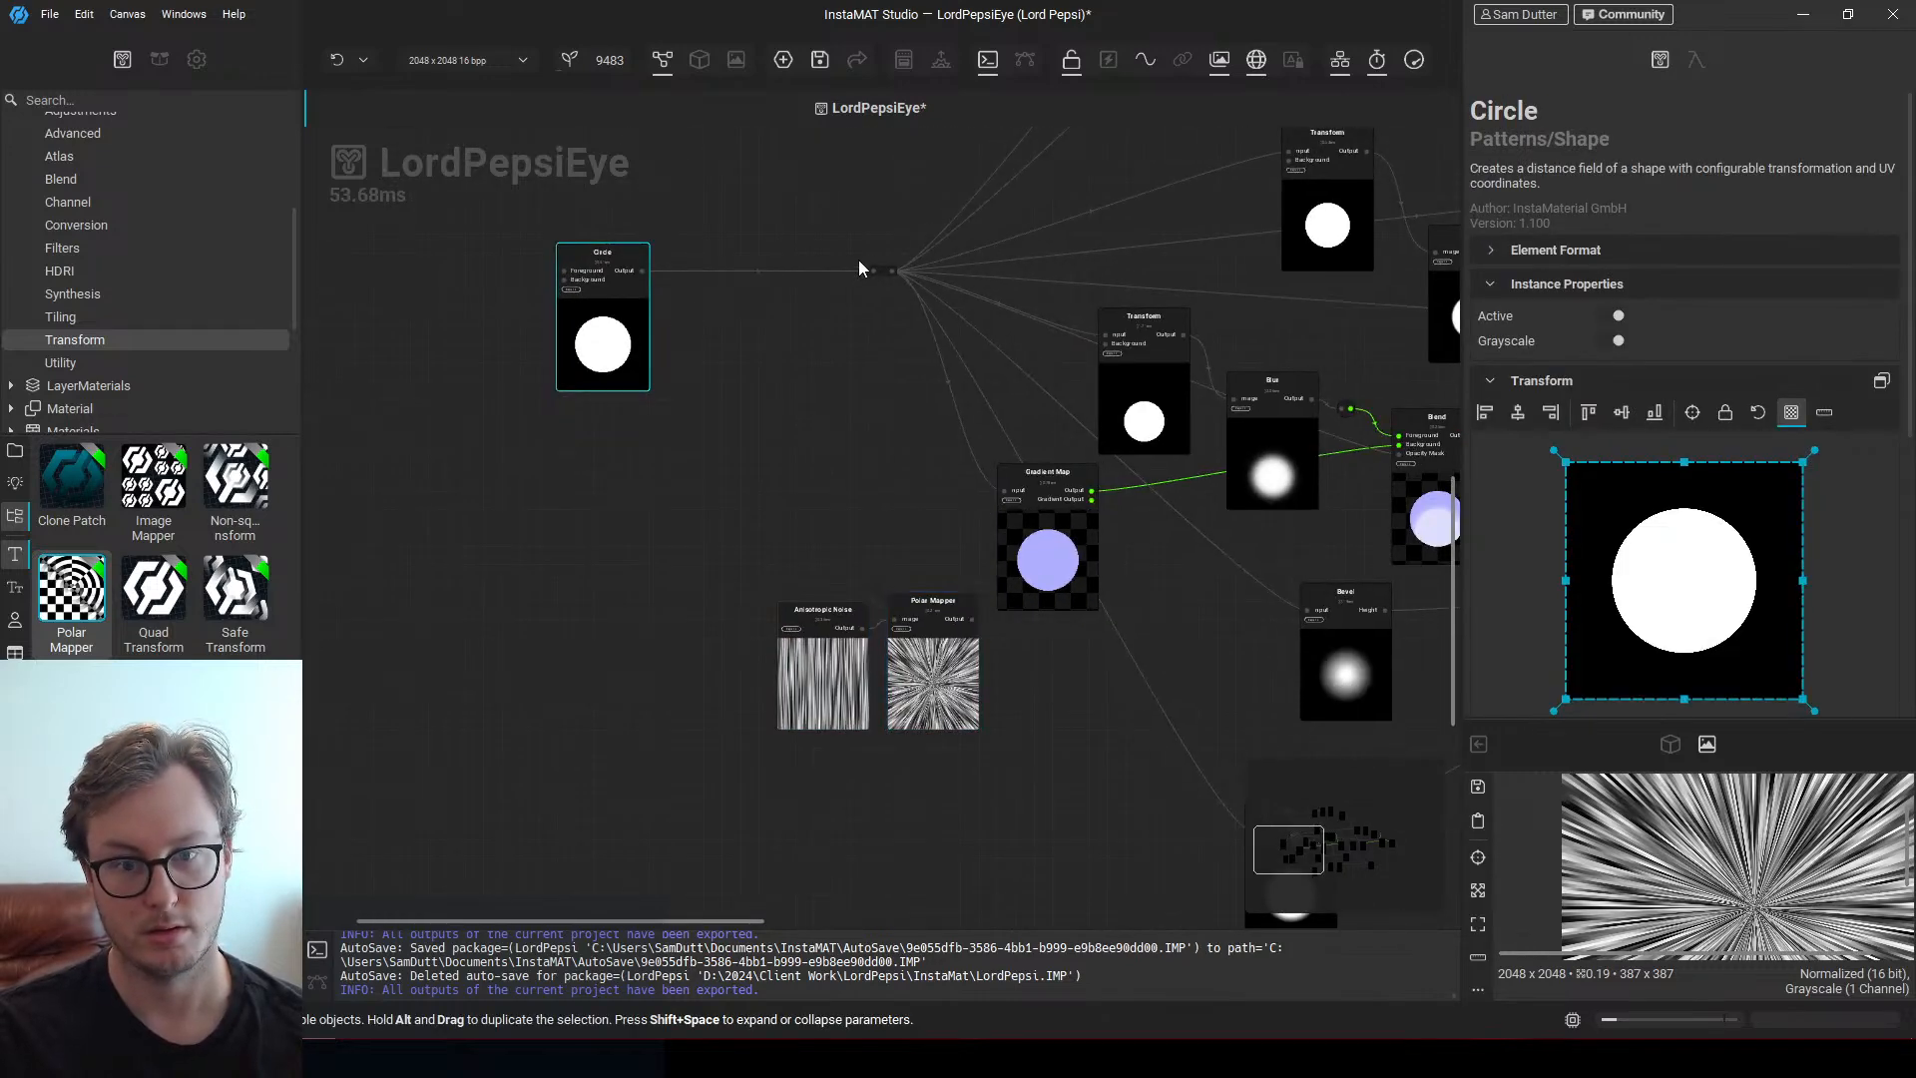
{"action": "left_click_drag", "start_coordinate": [883, 265], "coordinate": [672, 284]}
{"action": "left_click_drag", "start_coordinate": [1048, 578], "coordinate": [752, 518]}
{"action": "scroll", "coordinate": [901, 598], "scroll_direction": "up", "scroll_amount": 2}
{"action": "left_click", "coordinate": [818, 405]}
Add a Blend node fed by the lavender Gradient Map's output and place it beside that node
{"action": "right_click", "coordinate": [954, 447]}
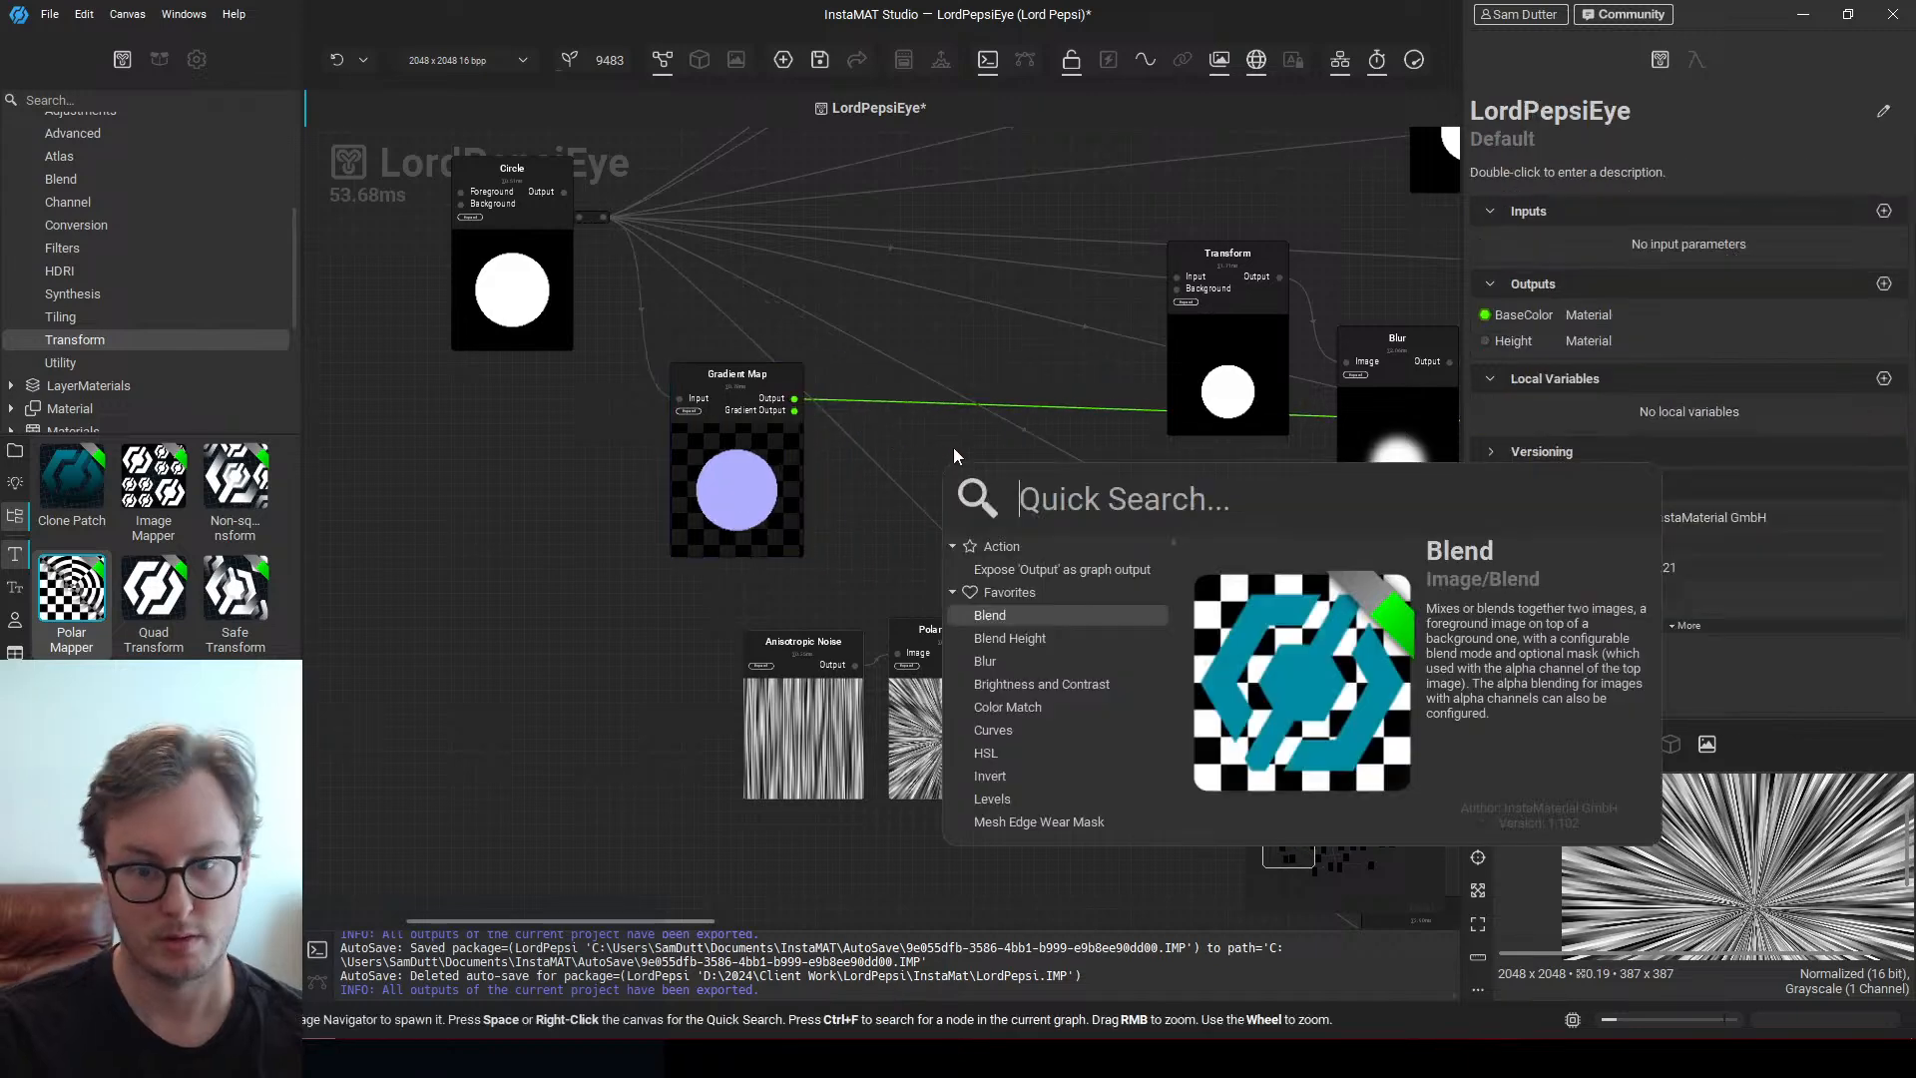
{"action": "type", "text": "bl"}
{"action": "key", "text": "Return"}
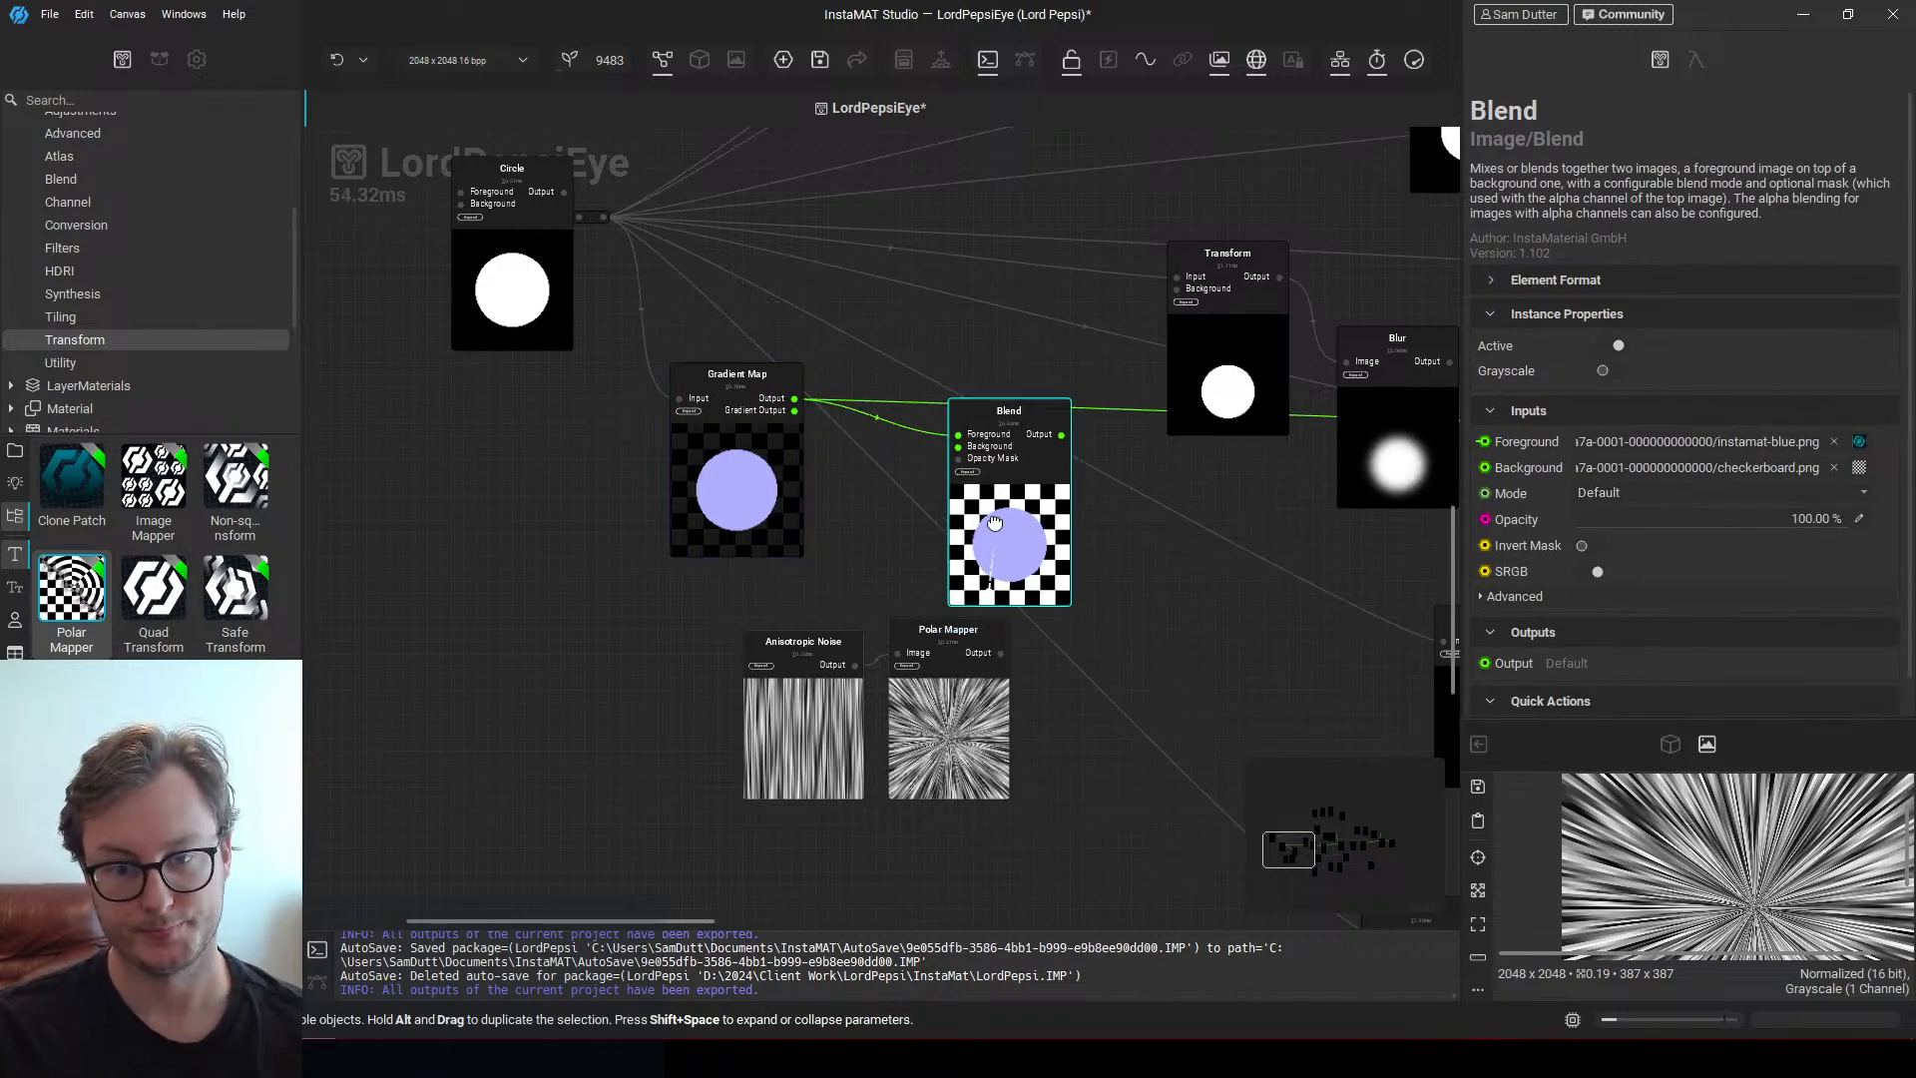
{"action": "left_click_drag", "start_coordinate": [995, 523], "coordinate": [992, 507]}
{"action": "middle_click_drag", "start_coordinate": [992, 507], "coordinate": [973, 516]}
Place the noise pair beneath the Gradient Map and connect the Polar Mapper output to the new Blend's Foreground
{"action": "left_click_drag", "start_coordinate": [993, 868], "coordinate": [719, 625]}
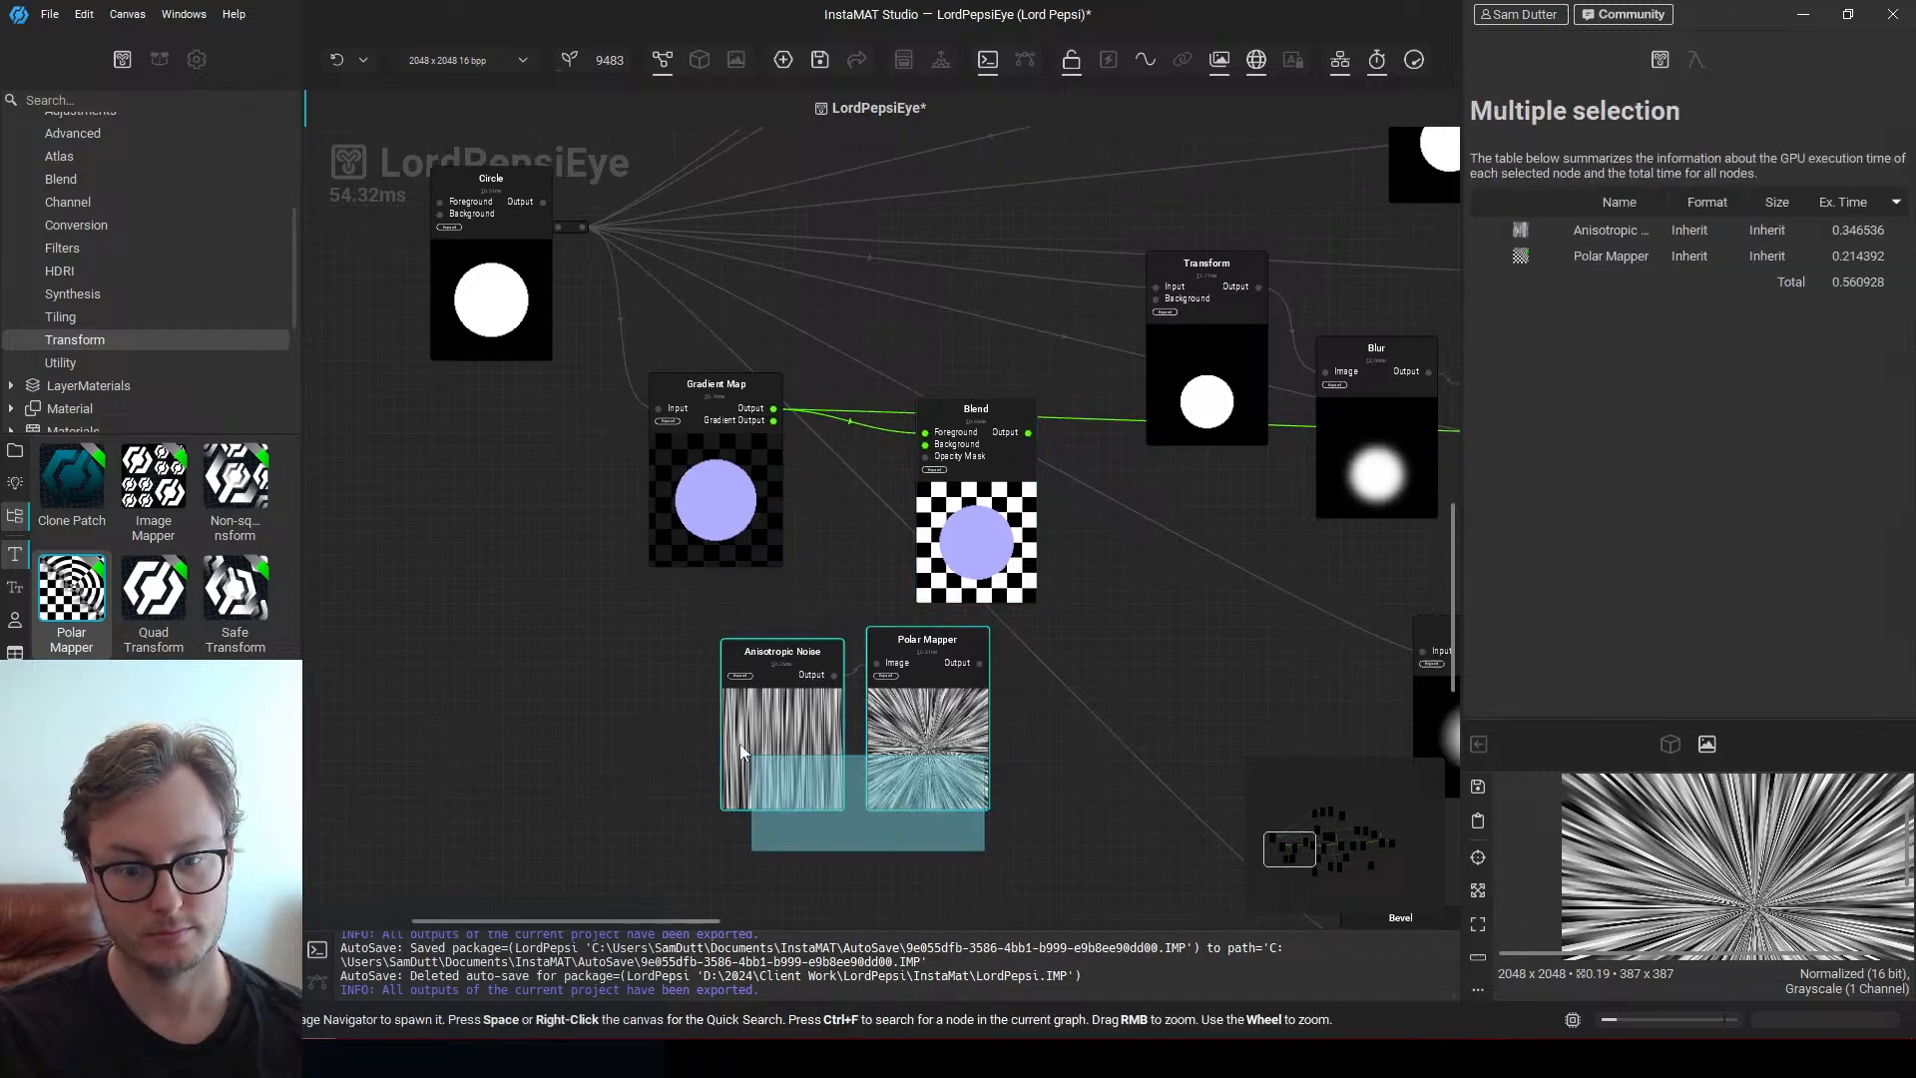
{"action": "left_click_drag", "start_coordinate": [815, 735], "coordinate": [741, 723]}
{"action": "middle_click_drag", "start_coordinate": [904, 655], "coordinate": [853, 685]}
{"action": "left_click_drag", "start_coordinate": [854, 686], "coordinate": [874, 463]}
Move the Blend clear of the Gradient Map, try connecting the Gradient Map to it, and delete the Blend's input connections
{"action": "left_click", "coordinate": [726, 449]}
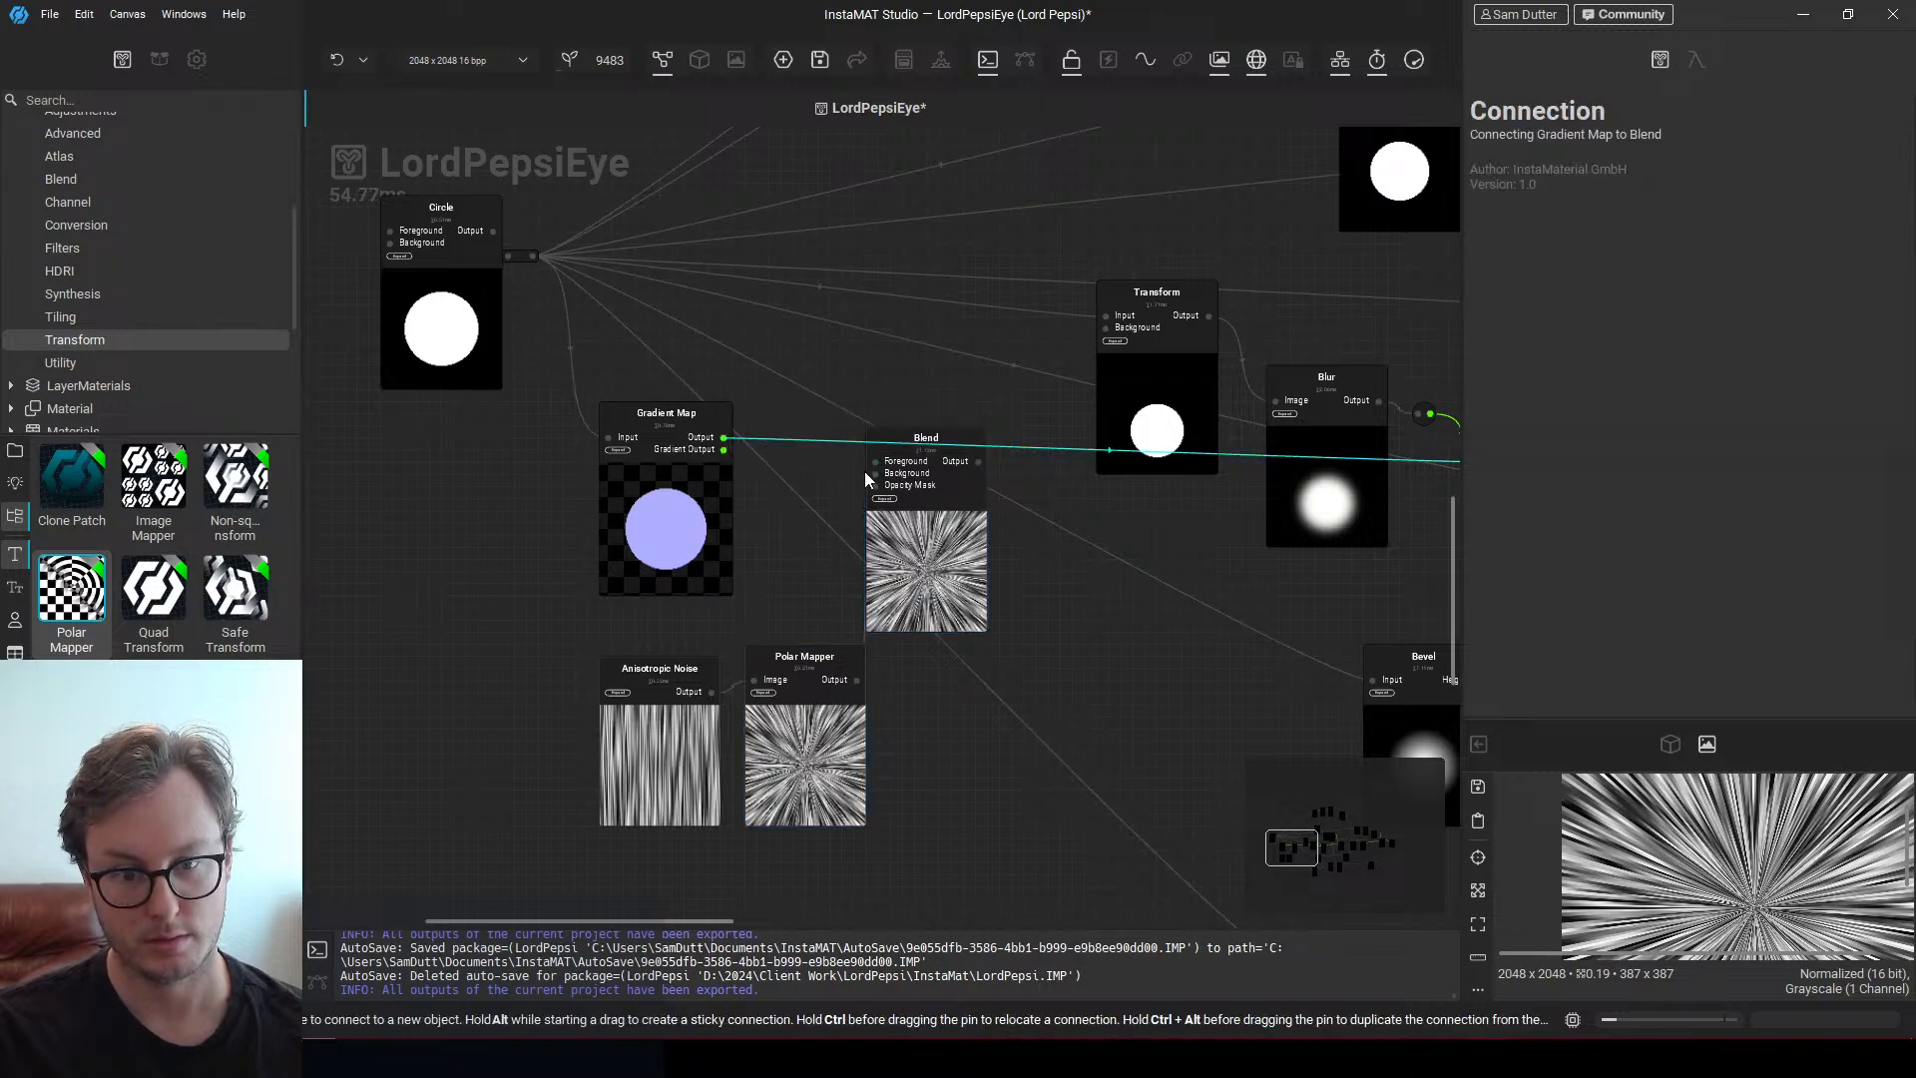
{"action": "left_click_drag", "start_coordinate": [922, 546], "coordinate": [1027, 639]}
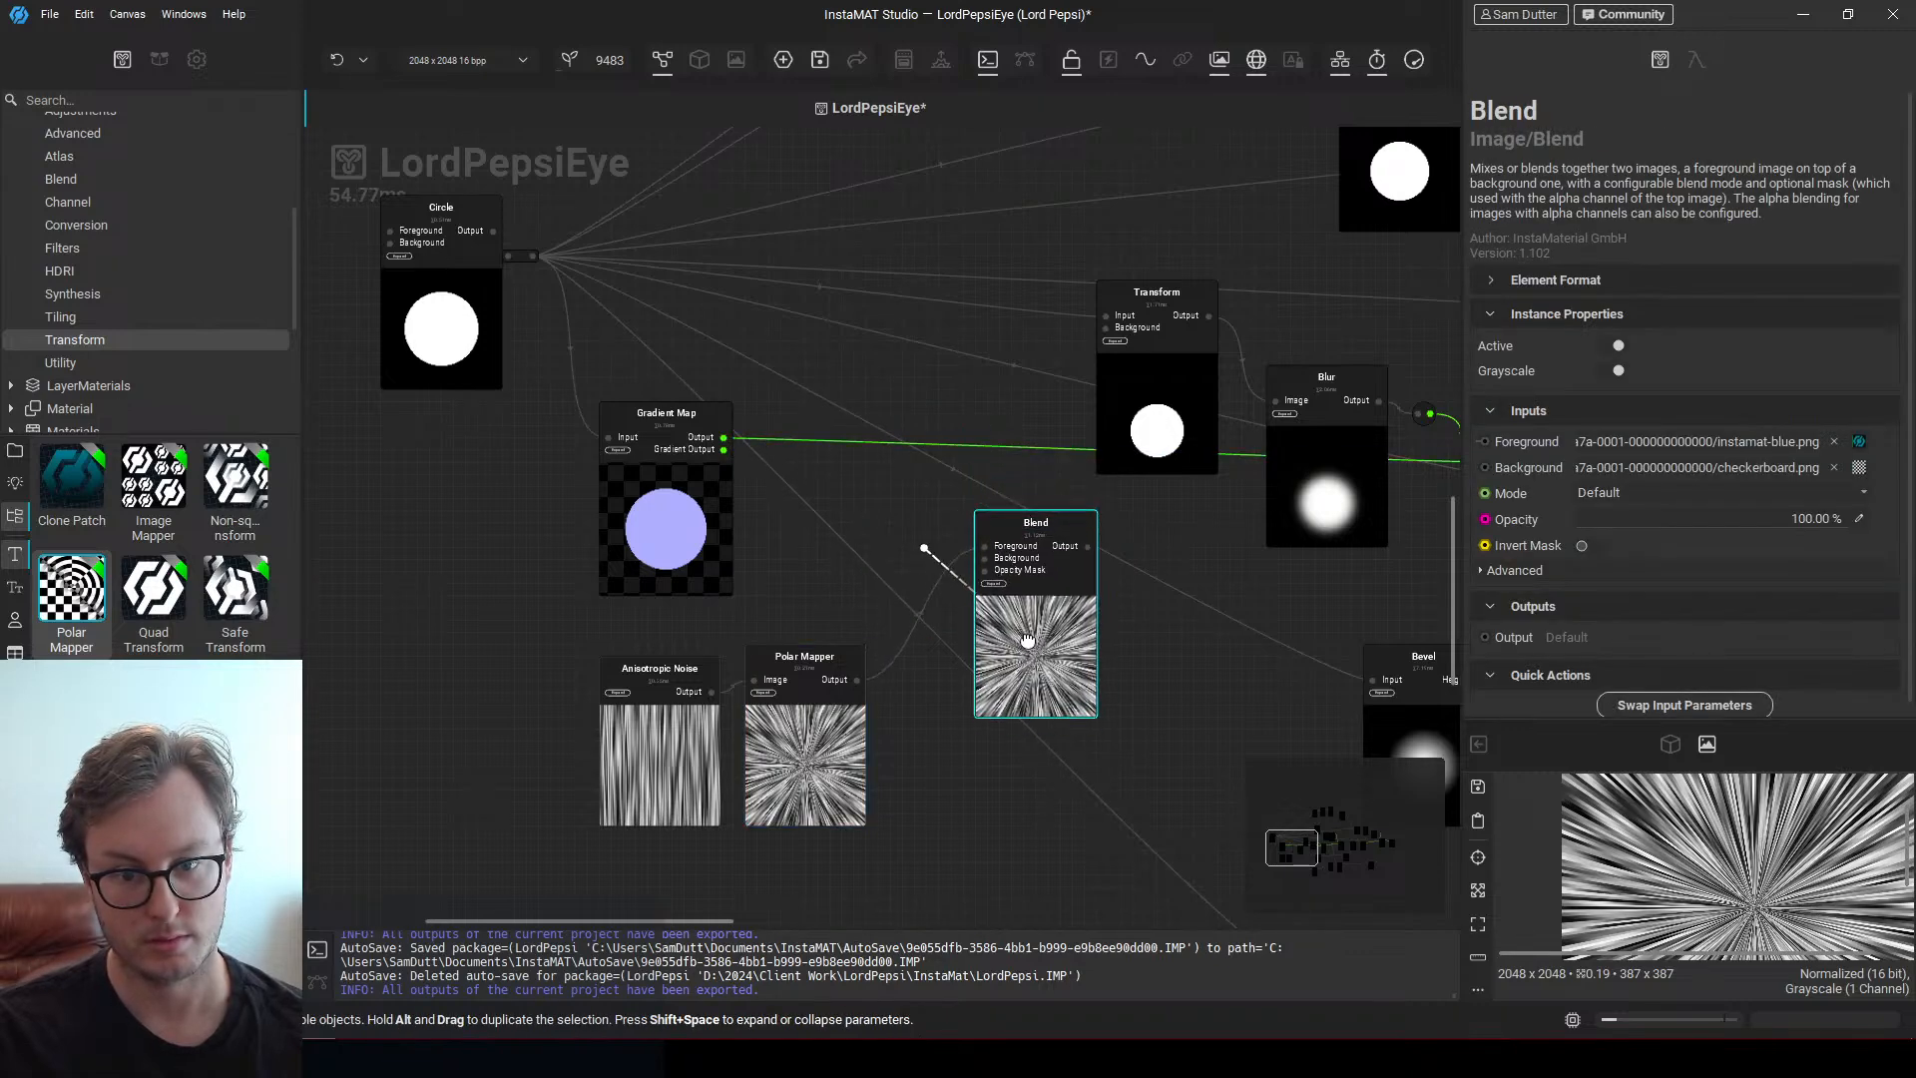
{"action": "left_click_drag", "start_coordinate": [724, 438], "coordinate": [985, 586]}
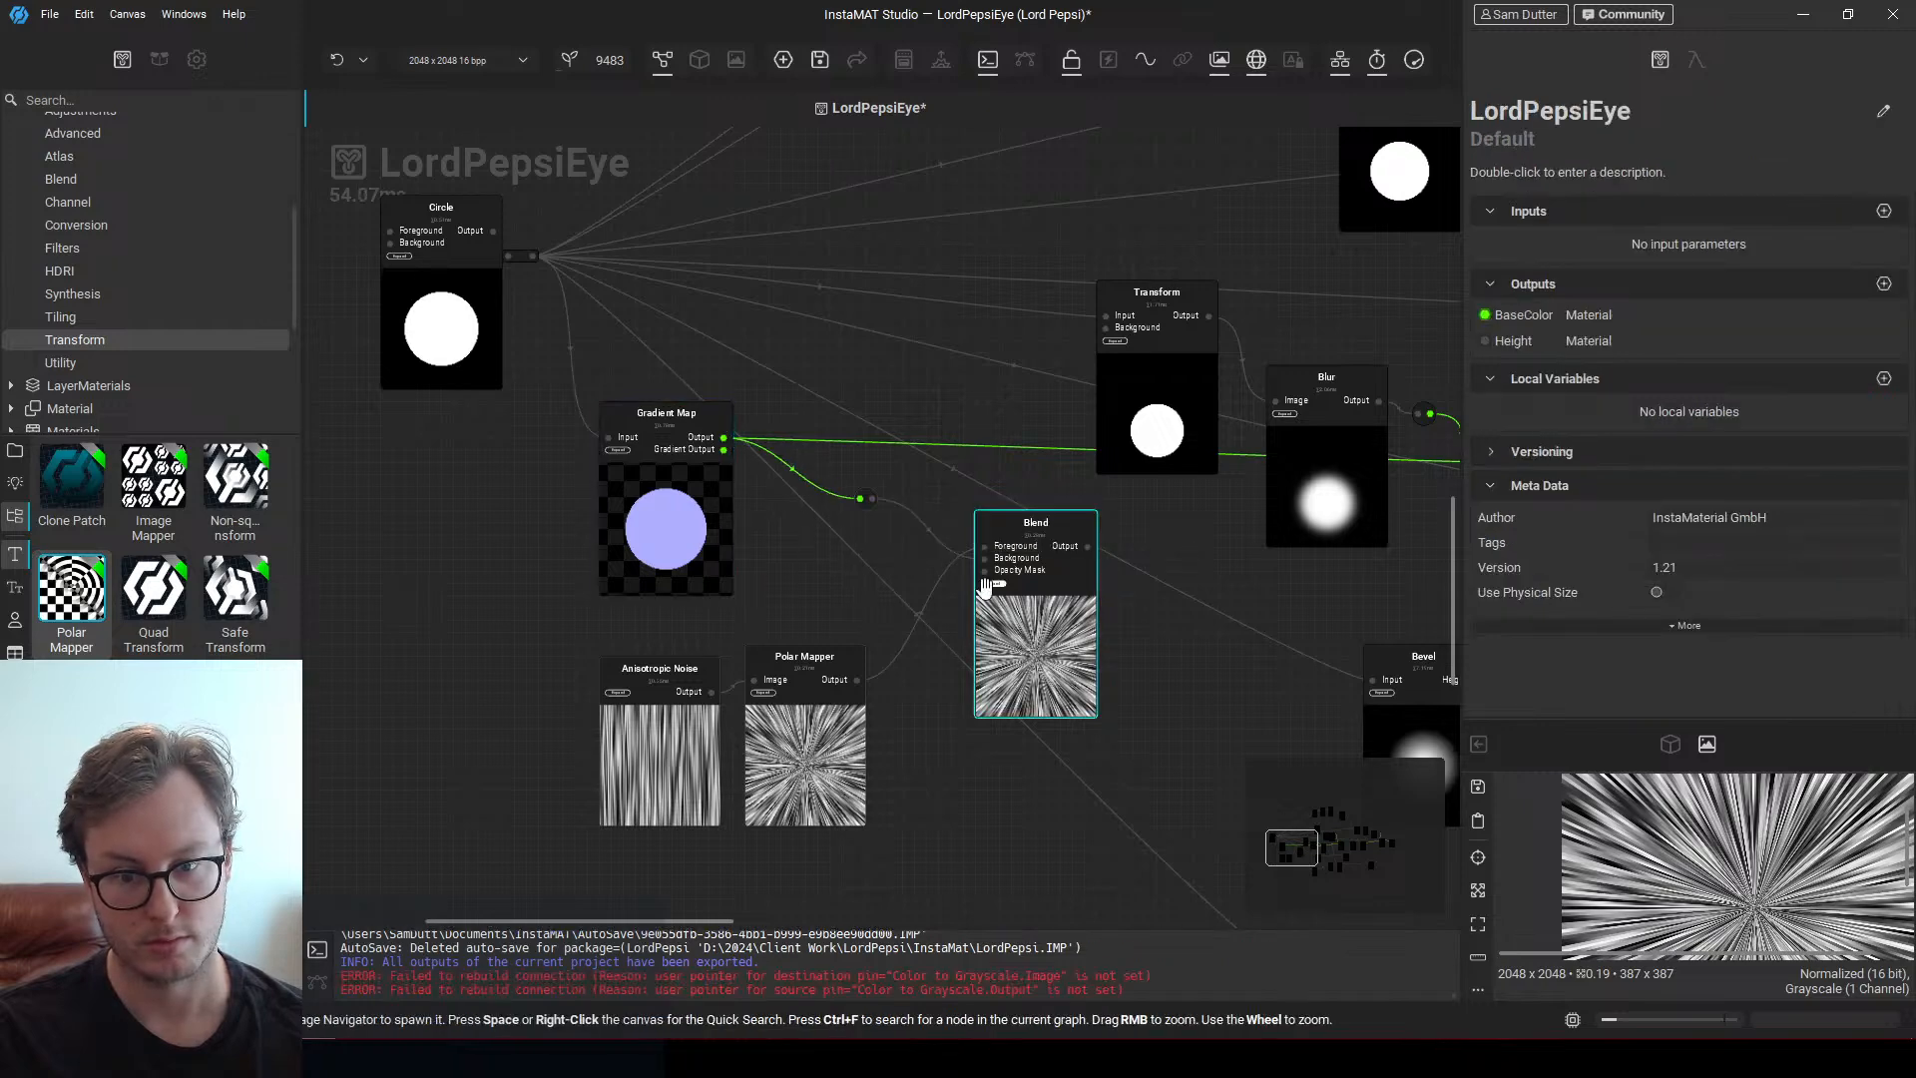
{"action": "left_click", "coordinate": [868, 493]}
{"action": "key", "text": "Delete"}
{"action": "left_click", "coordinate": [949, 571]}
{"action": "key", "text": "Delete"}
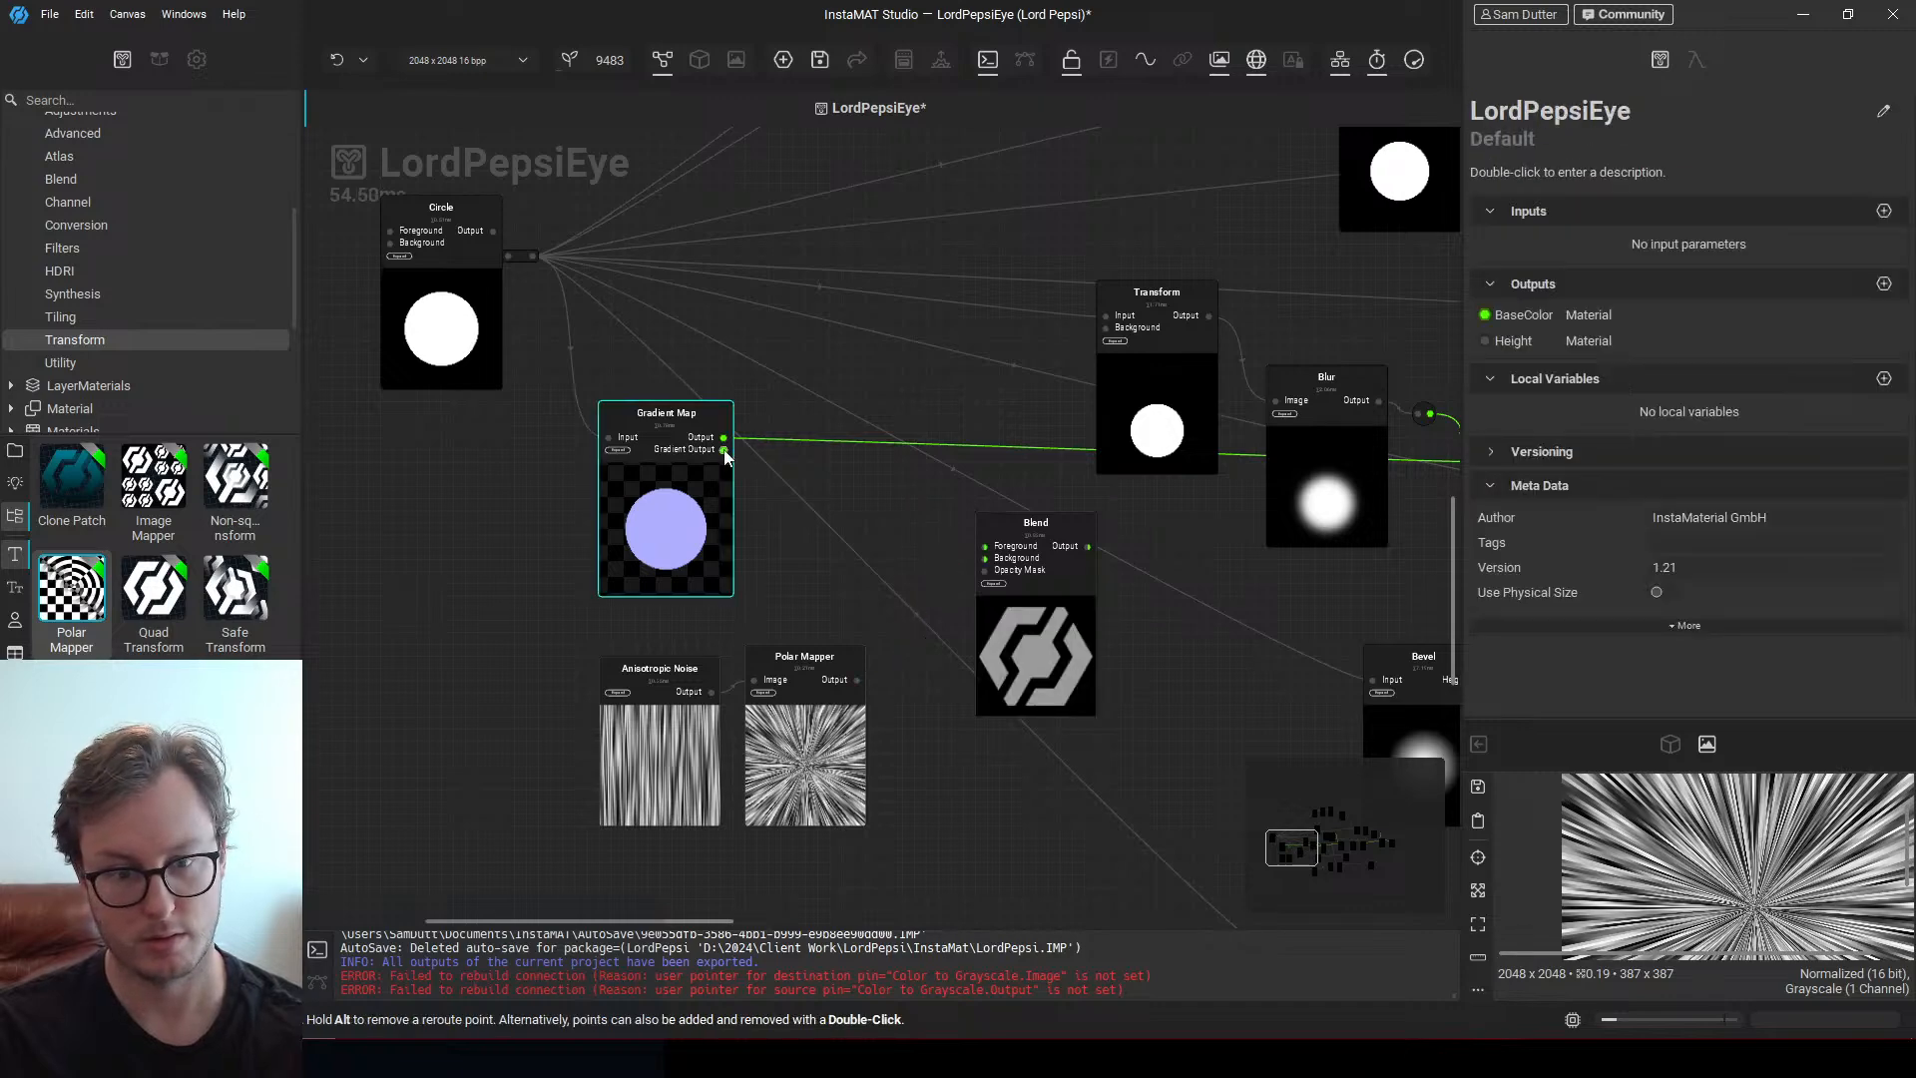
Connect the lavender Gradient Map to the new Blend's Background and the Blend's output to the next Blend's Background
{"action": "left_click_drag", "start_coordinate": [725, 445], "coordinate": [985, 558]}
{"action": "middle_click_drag", "start_coordinate": [1127, 573], "coordinate": [865, 567]}
{"action": "left_click_drag", "start_coordinate": [829, 542], "coordinate": [1231, 455]}
{"action": "scroll", "coordinate": [750, 656], "scroll_direction": "up", "scroll_amount": 1}
Connect the Polar Mapper output to the new Blend's Foreground and set the Blend mode to Add Subtract
{"action": "left_click", "coordinate": [751, 657]}
{"action": "left_click_drag", "start_coordinate": [747, 637], "coordinate": [891, 483]}
{"action": "left_click", "coordinate": [946, 613]}
{"action": "left_click", "coordinate": [1661, 491]}
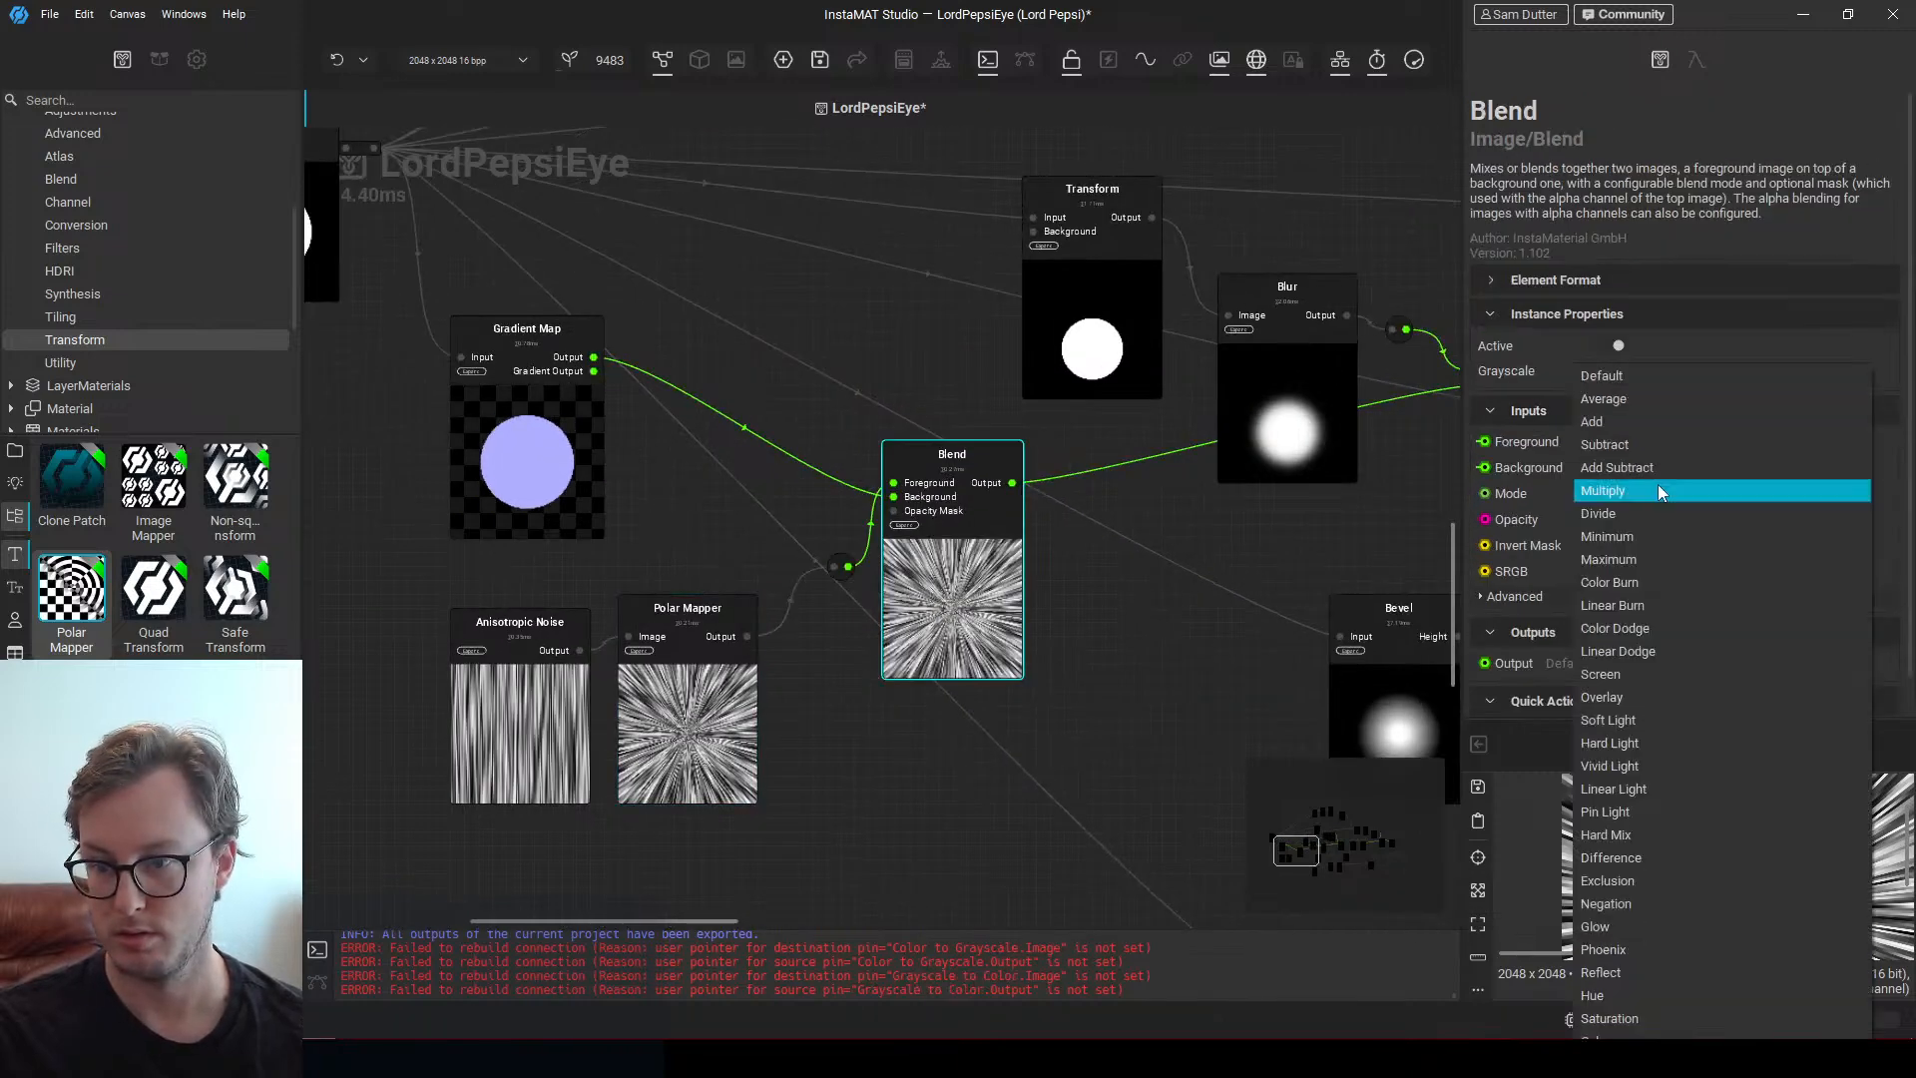
{"action": "left_click", "coordinate": [1618, 469]}
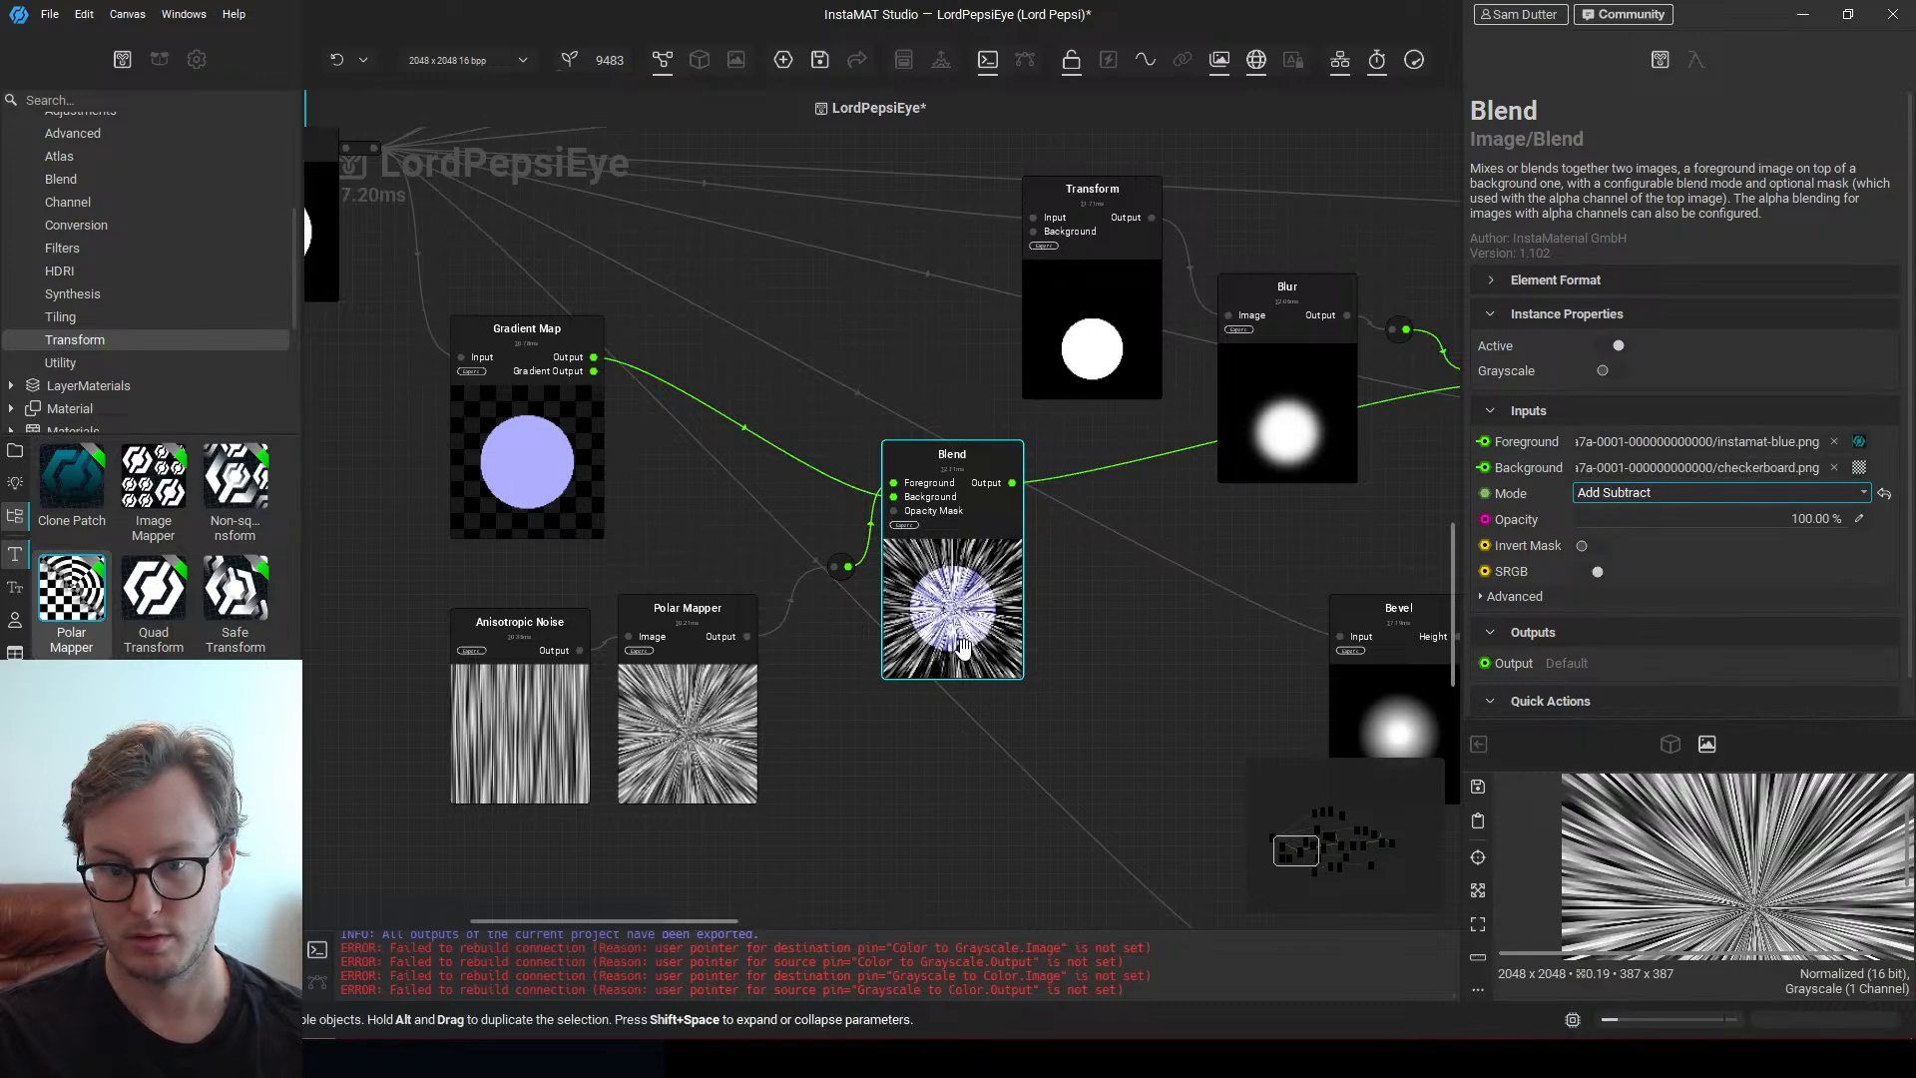
Preview the streaked Blend and mask it by connecting the Circle's reroute point to its Opacity Mask
{"action": "scroll", "coordinate": [960, 657], "scroll_direction": "up", "scroll_amount": 4}
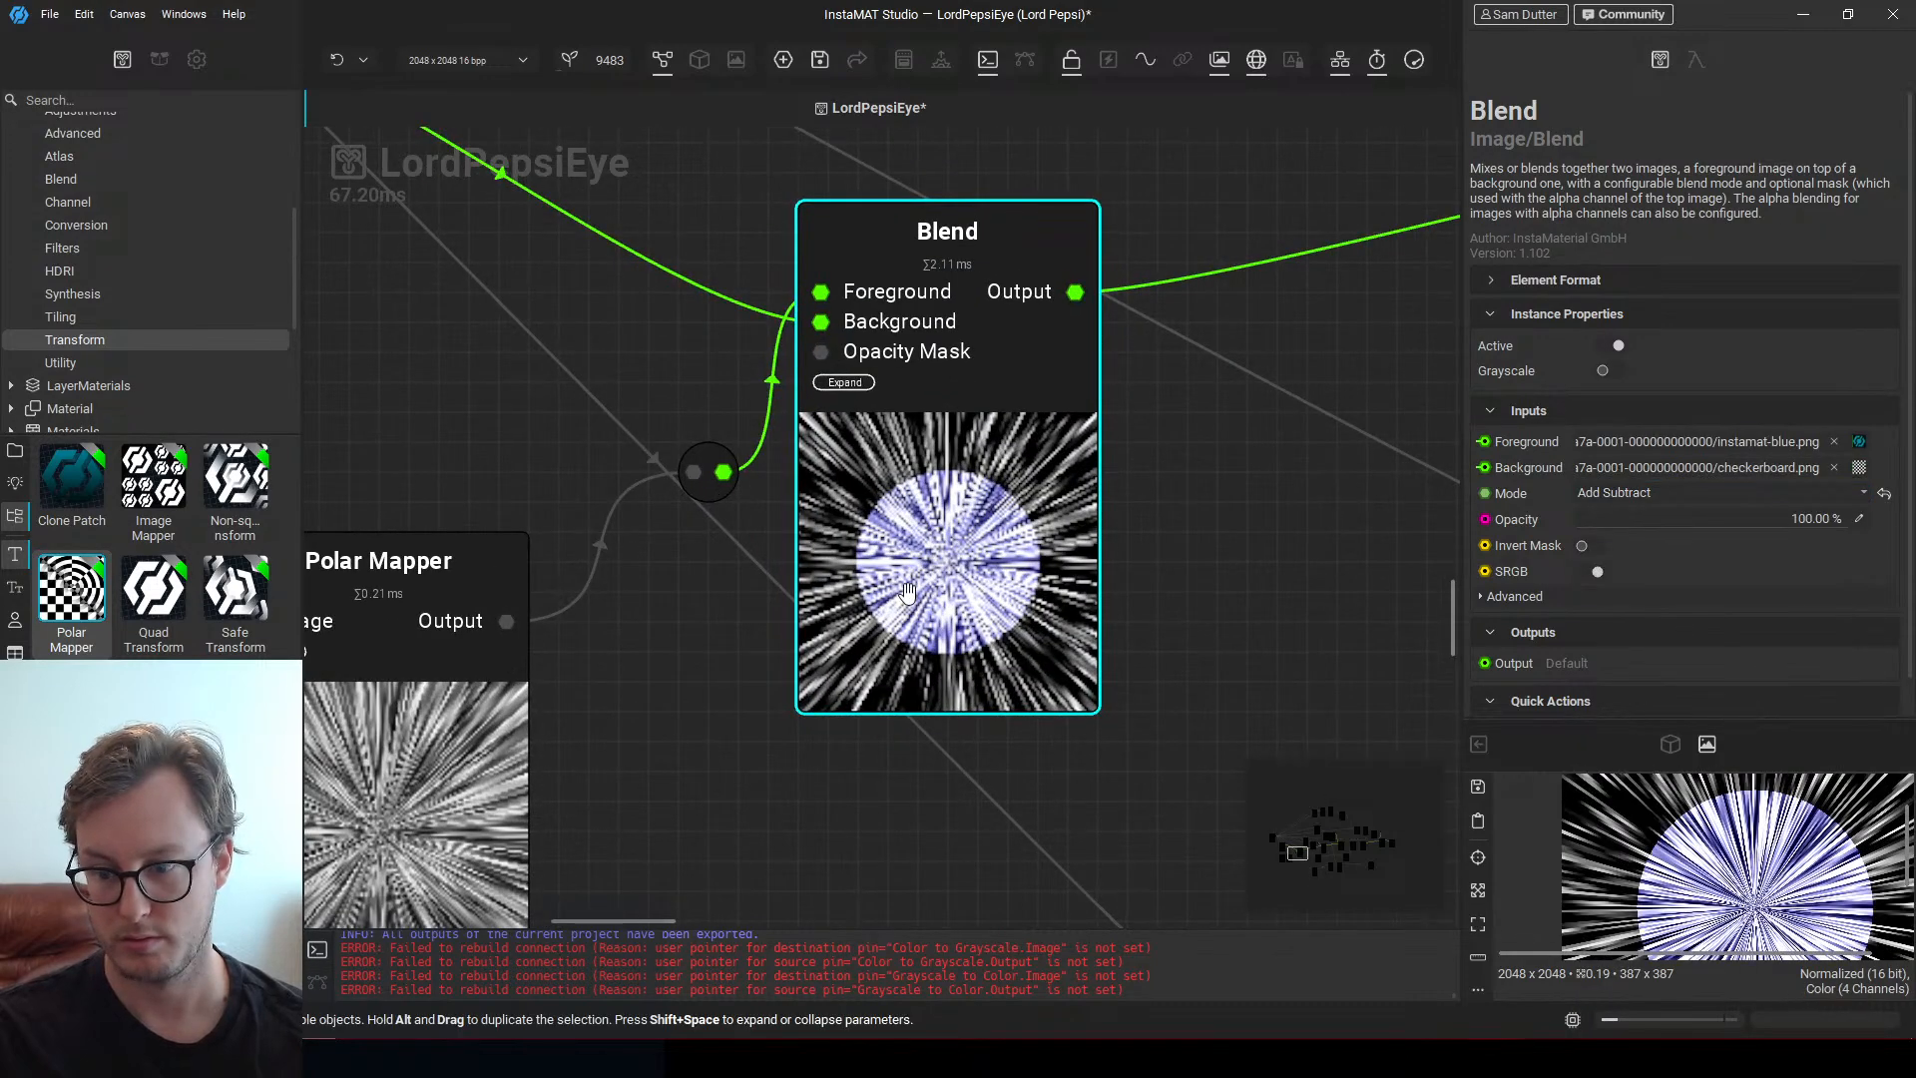
{"action": "scroll", "coordinate": [1758, 886], "scroll_direction": "up", "scroll_amount": 4}
{"action": "scroll", "coordinate": [1759, 886], "scroll_direction": "up", "scroll_amount": 1}
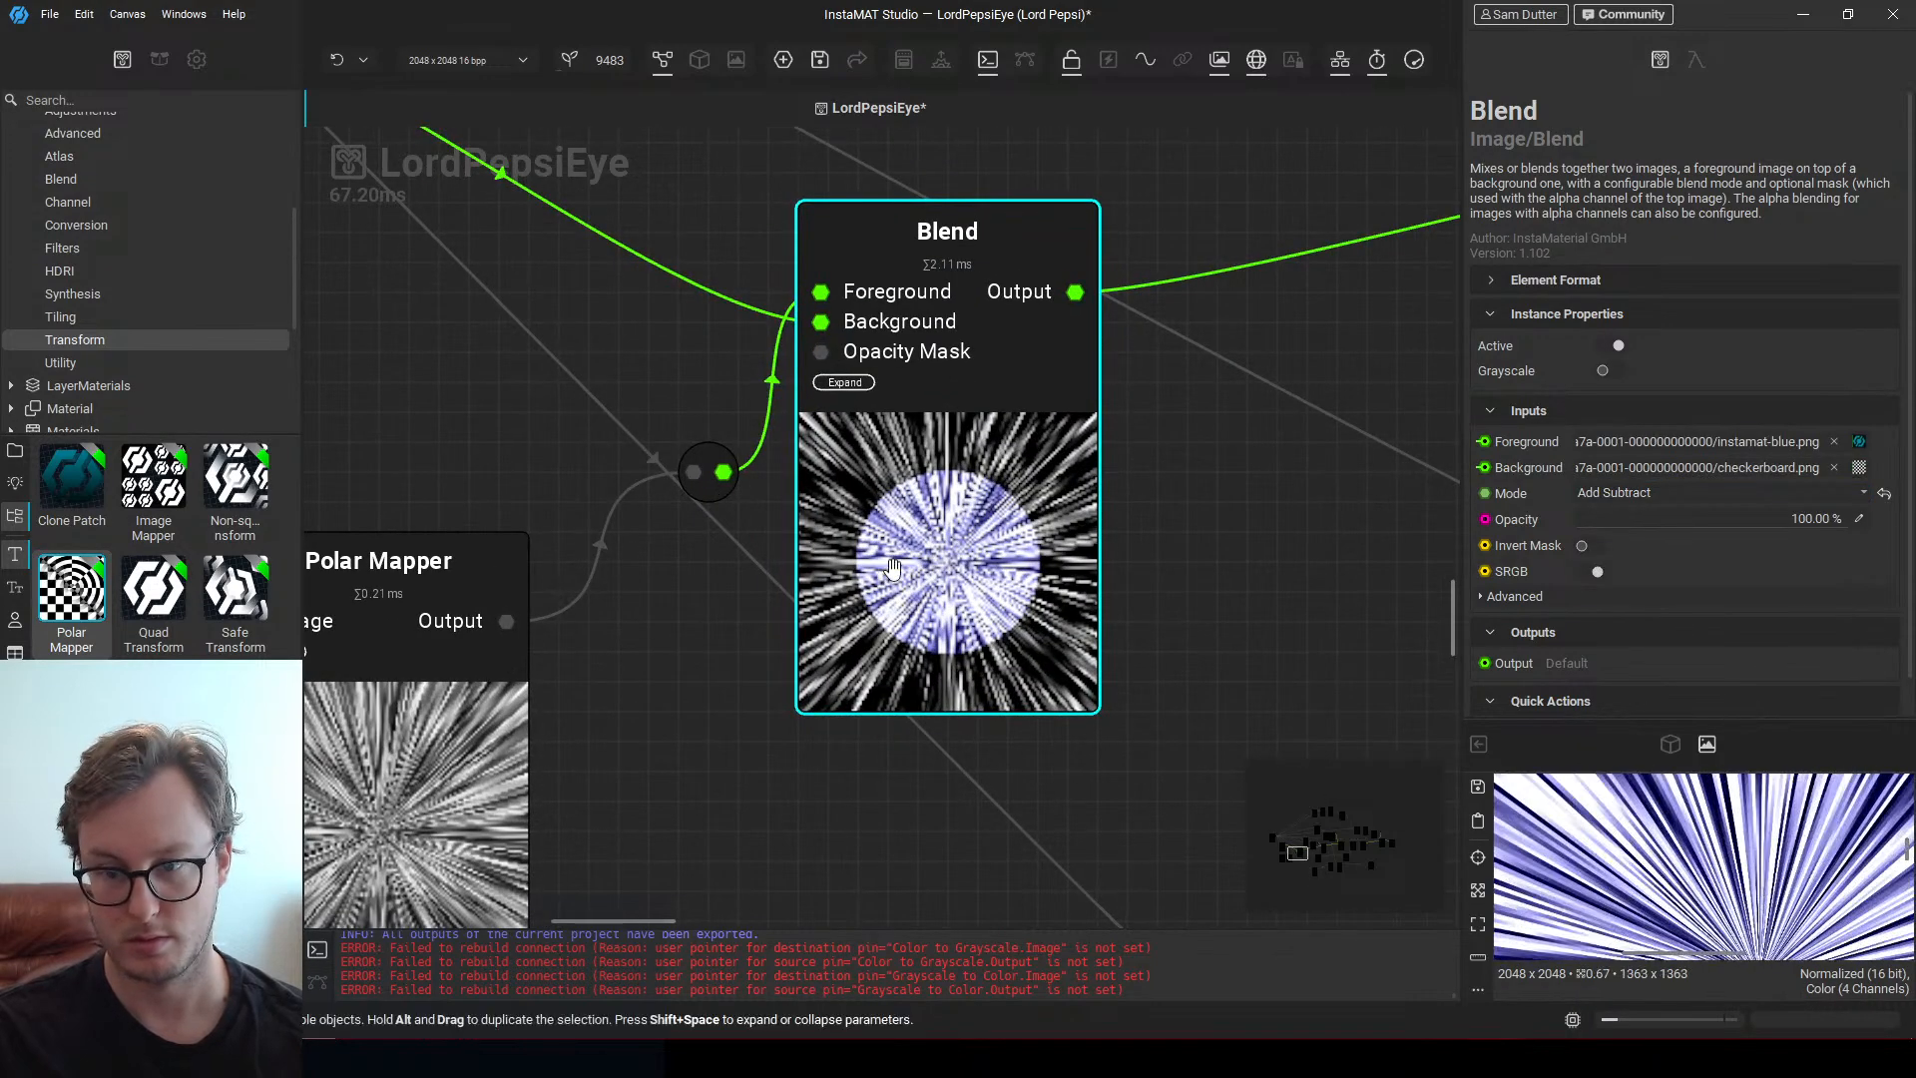
{"action": "scroll", "coordinate": [893, 566], "scroll_direction": "down", "scroll_amount": 4}
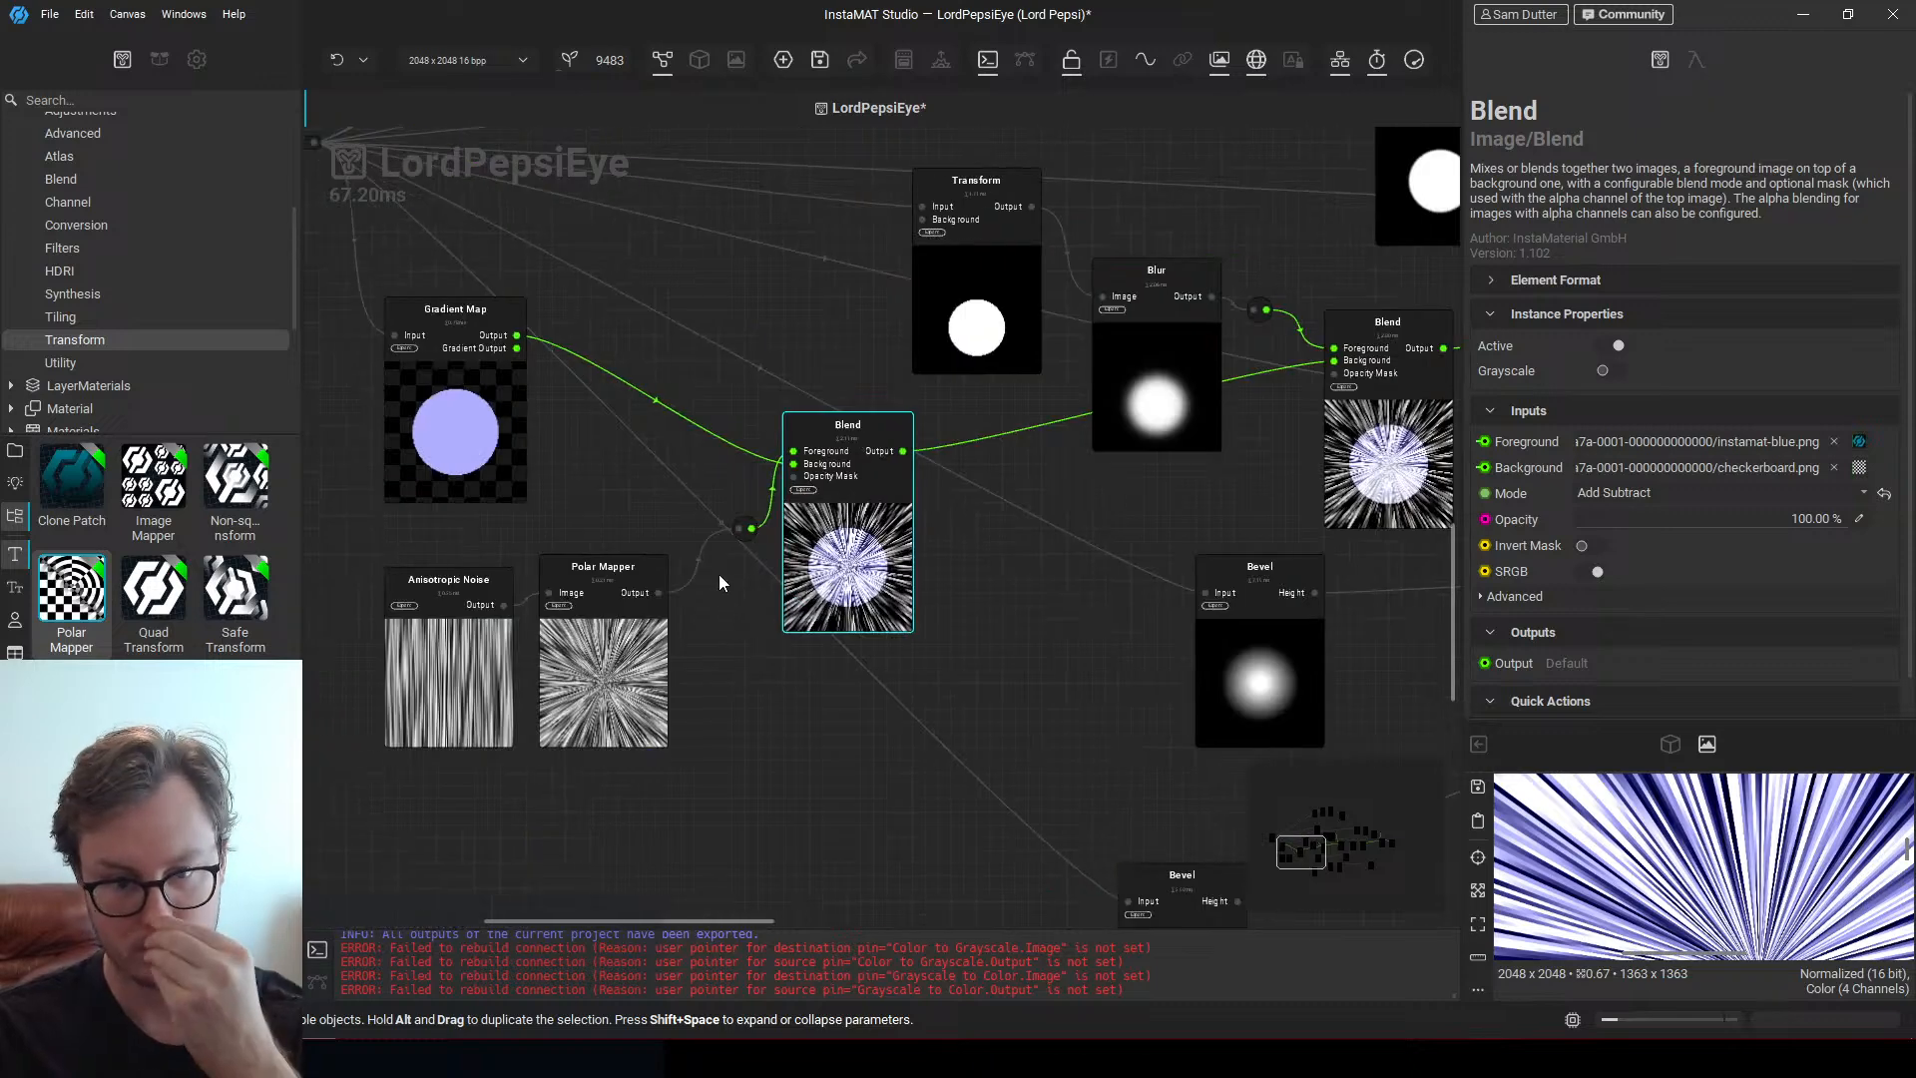
{"action": "middle_click_drag", "start_coordinate": [669, 489], "coordinate": [847, 639]}
{"action": "left_click", "coordinate": [499, 305]}
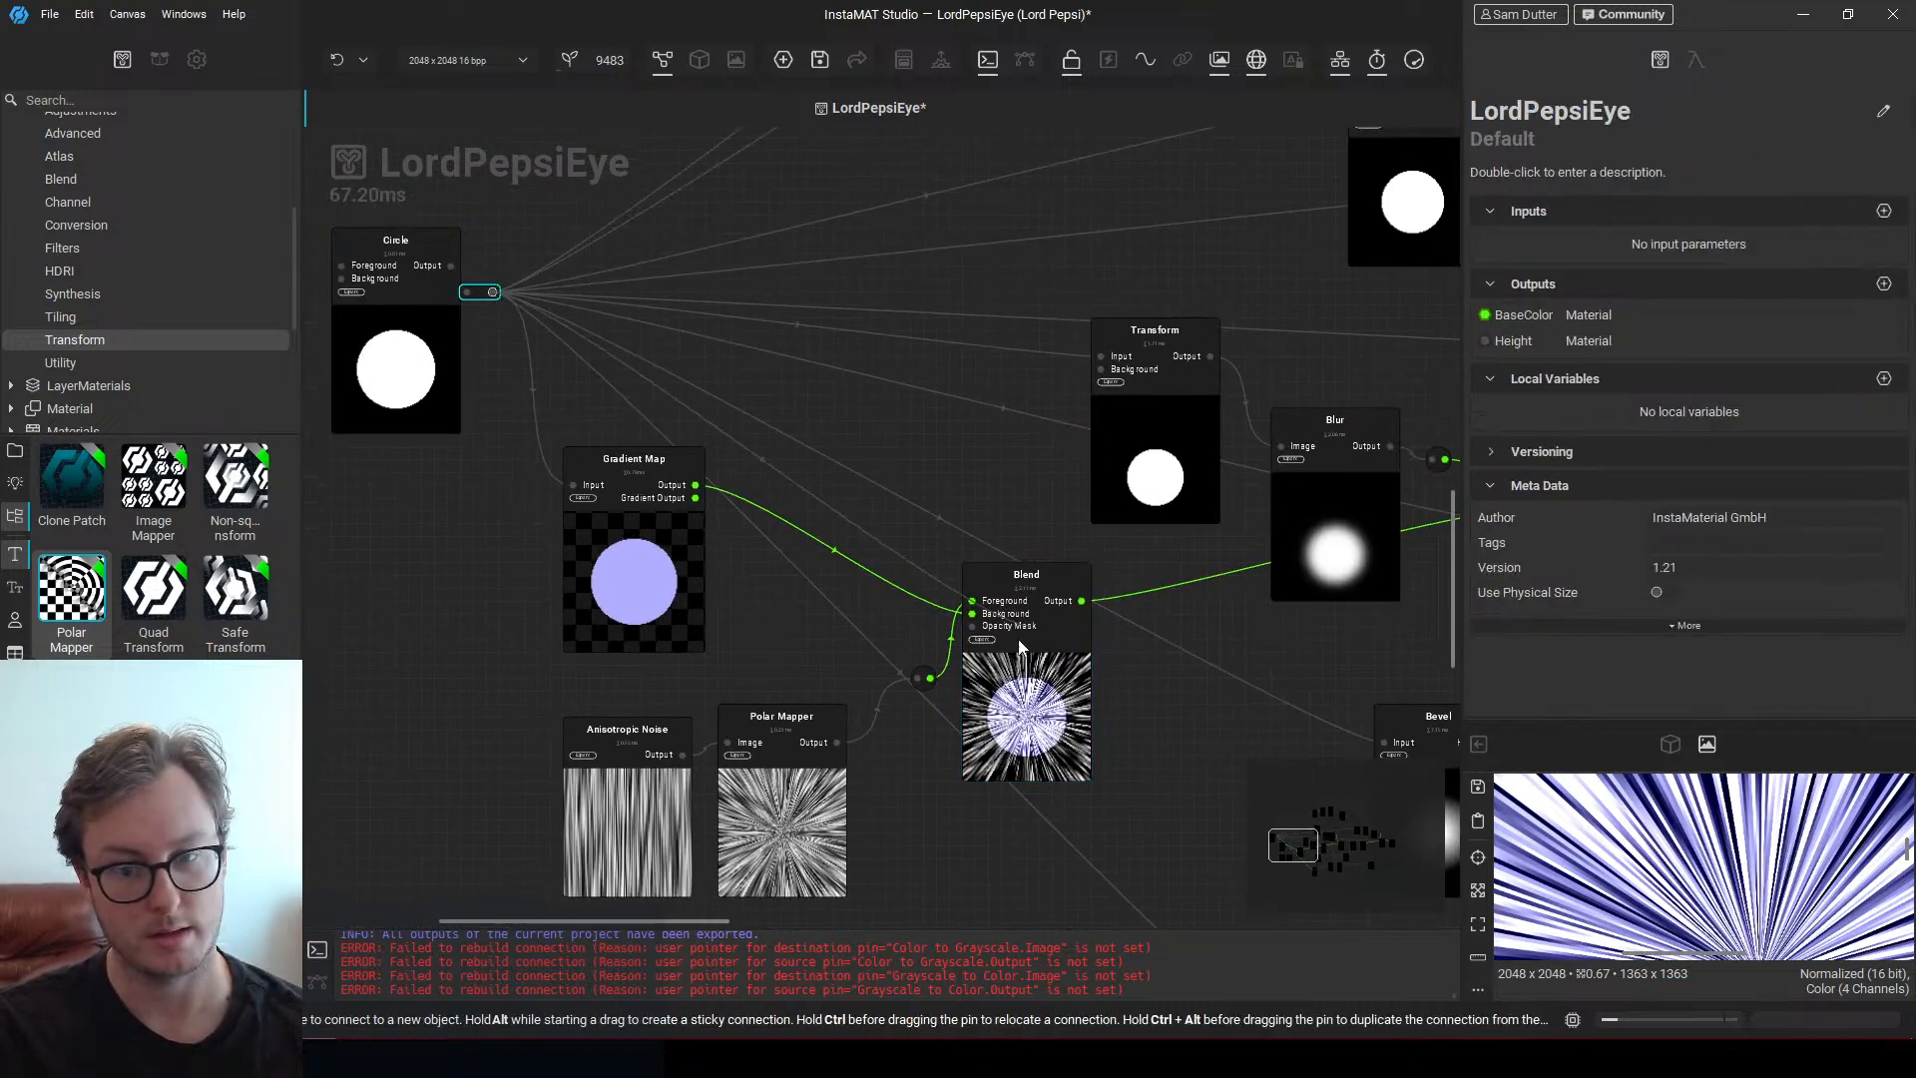
{"action": "scroll", "coordinate": [988, 678], "scroll_direction": "up", "scroll_amount": 3}
{"action": "scroll", "coordinate": [864, 631], "scroll_direction": "down", "scroll_amount": 5}
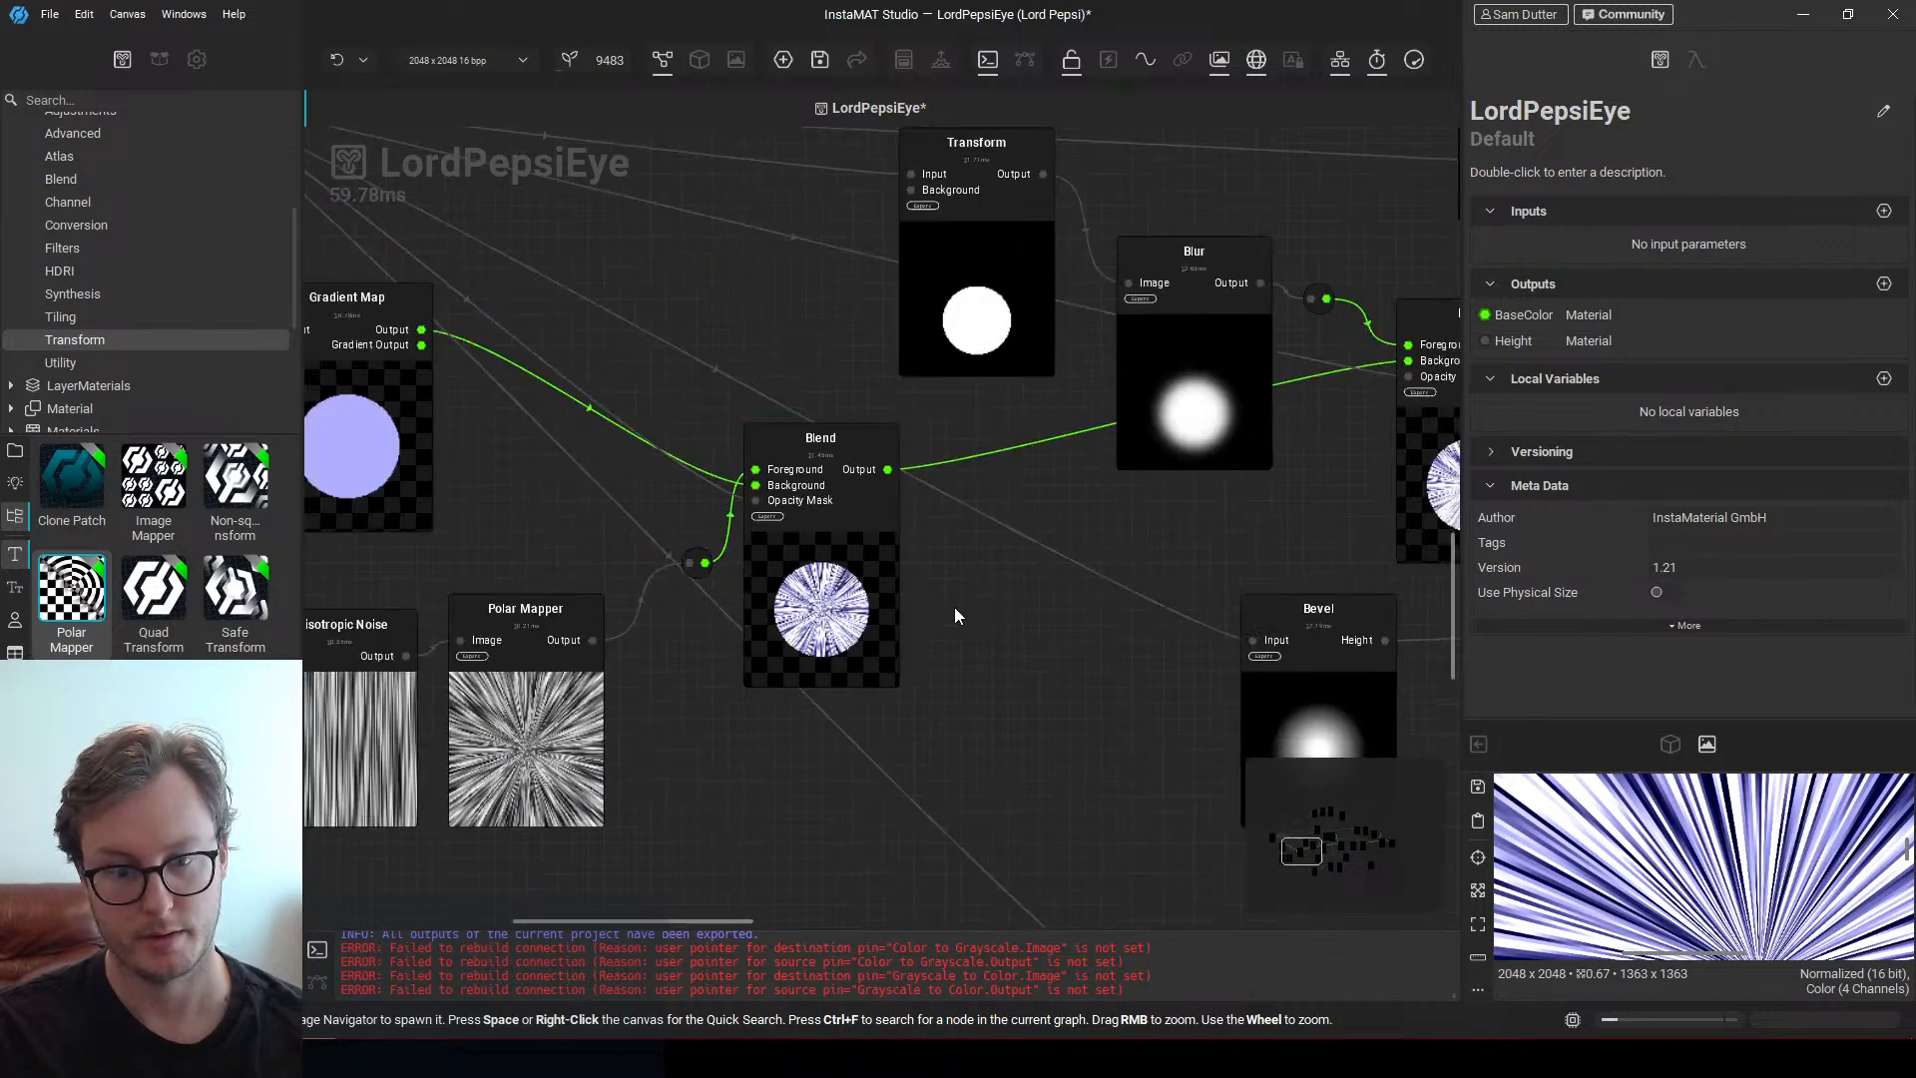
Preview the third Blend after the teal Gradient Map to examine the streaks on the iris ring
{"action": "left_click", "coordinate": [1086, 483]}
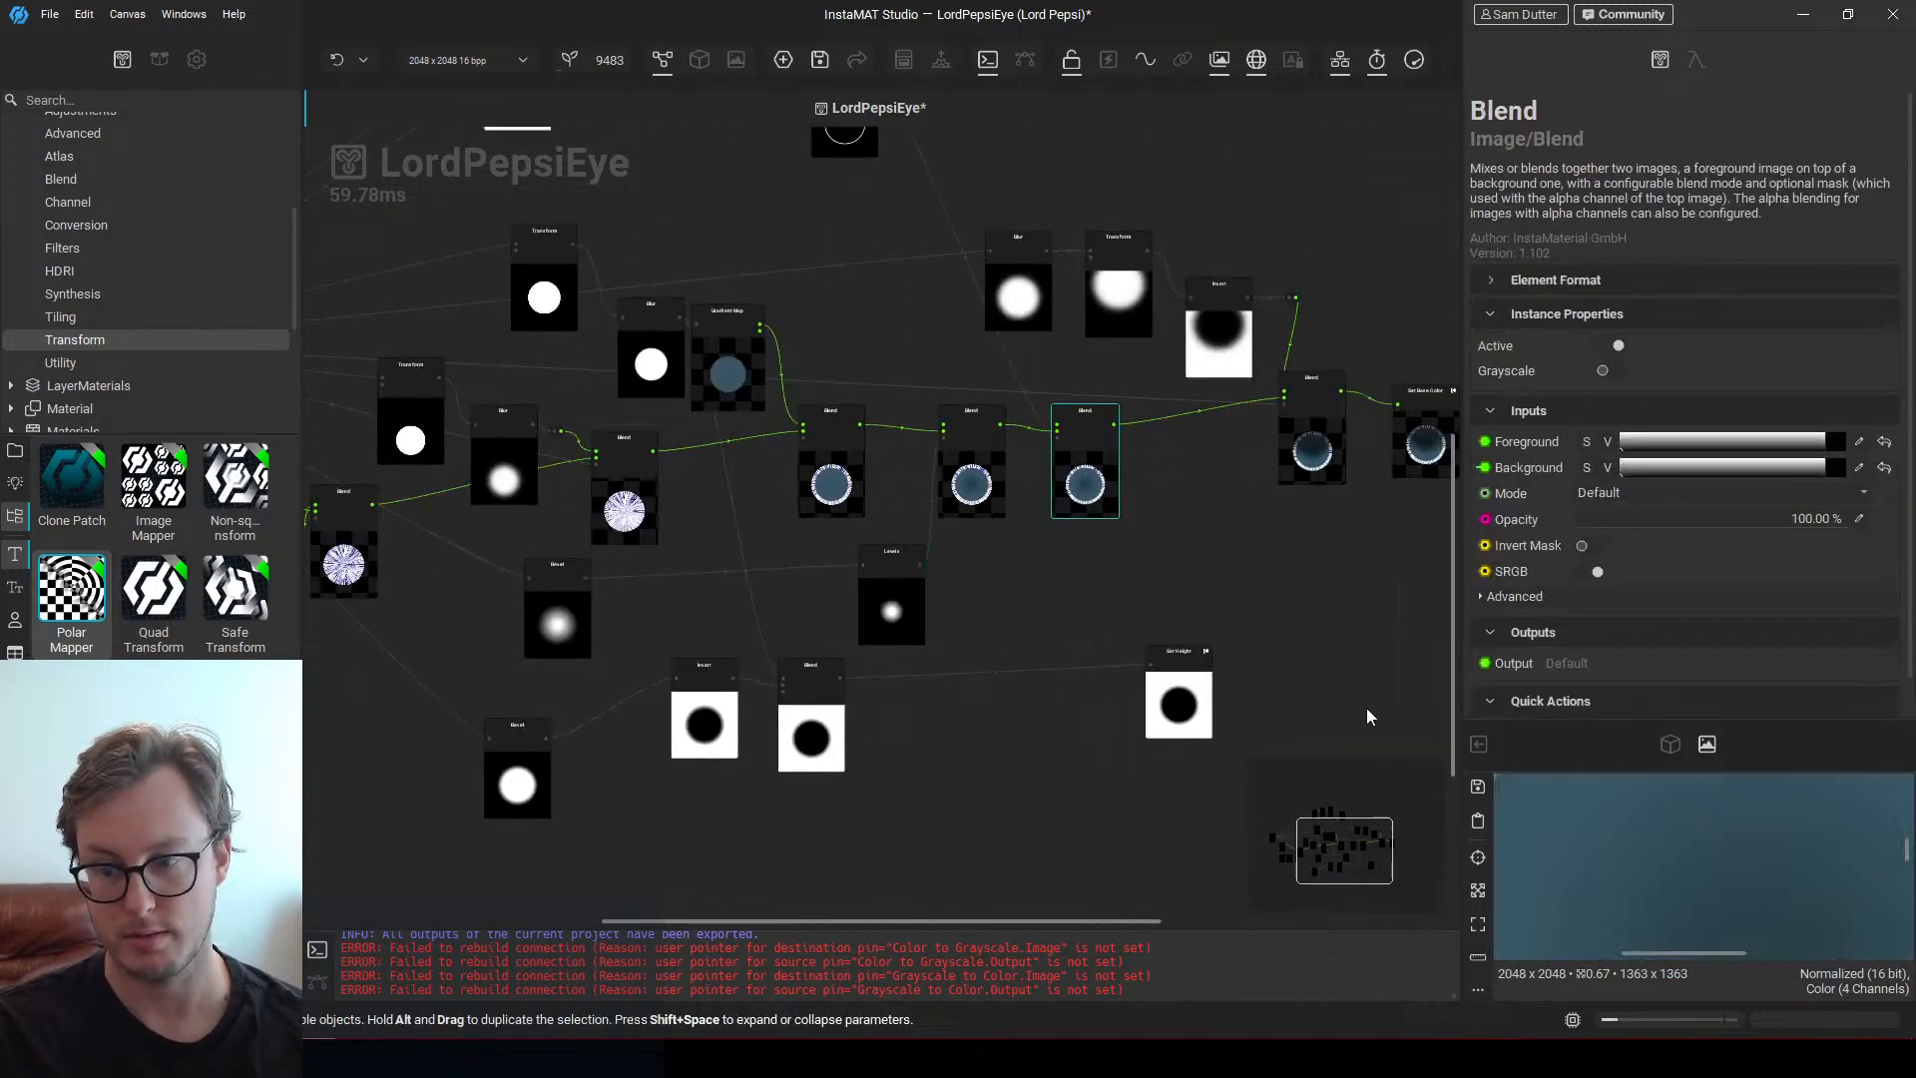
{"action": "scroll", "coordinate": [1141, 483], "scroll_direction": "down", "scroll_amount": 3}
{"action": "scroll", "coordinate": [1724, 847], "scroll_direction": "down", "scroll_amount": 2}
{"action": "scroll", "coordinate": [1649, 858], "scroll_direction": "up", "scroll_amount": 5}
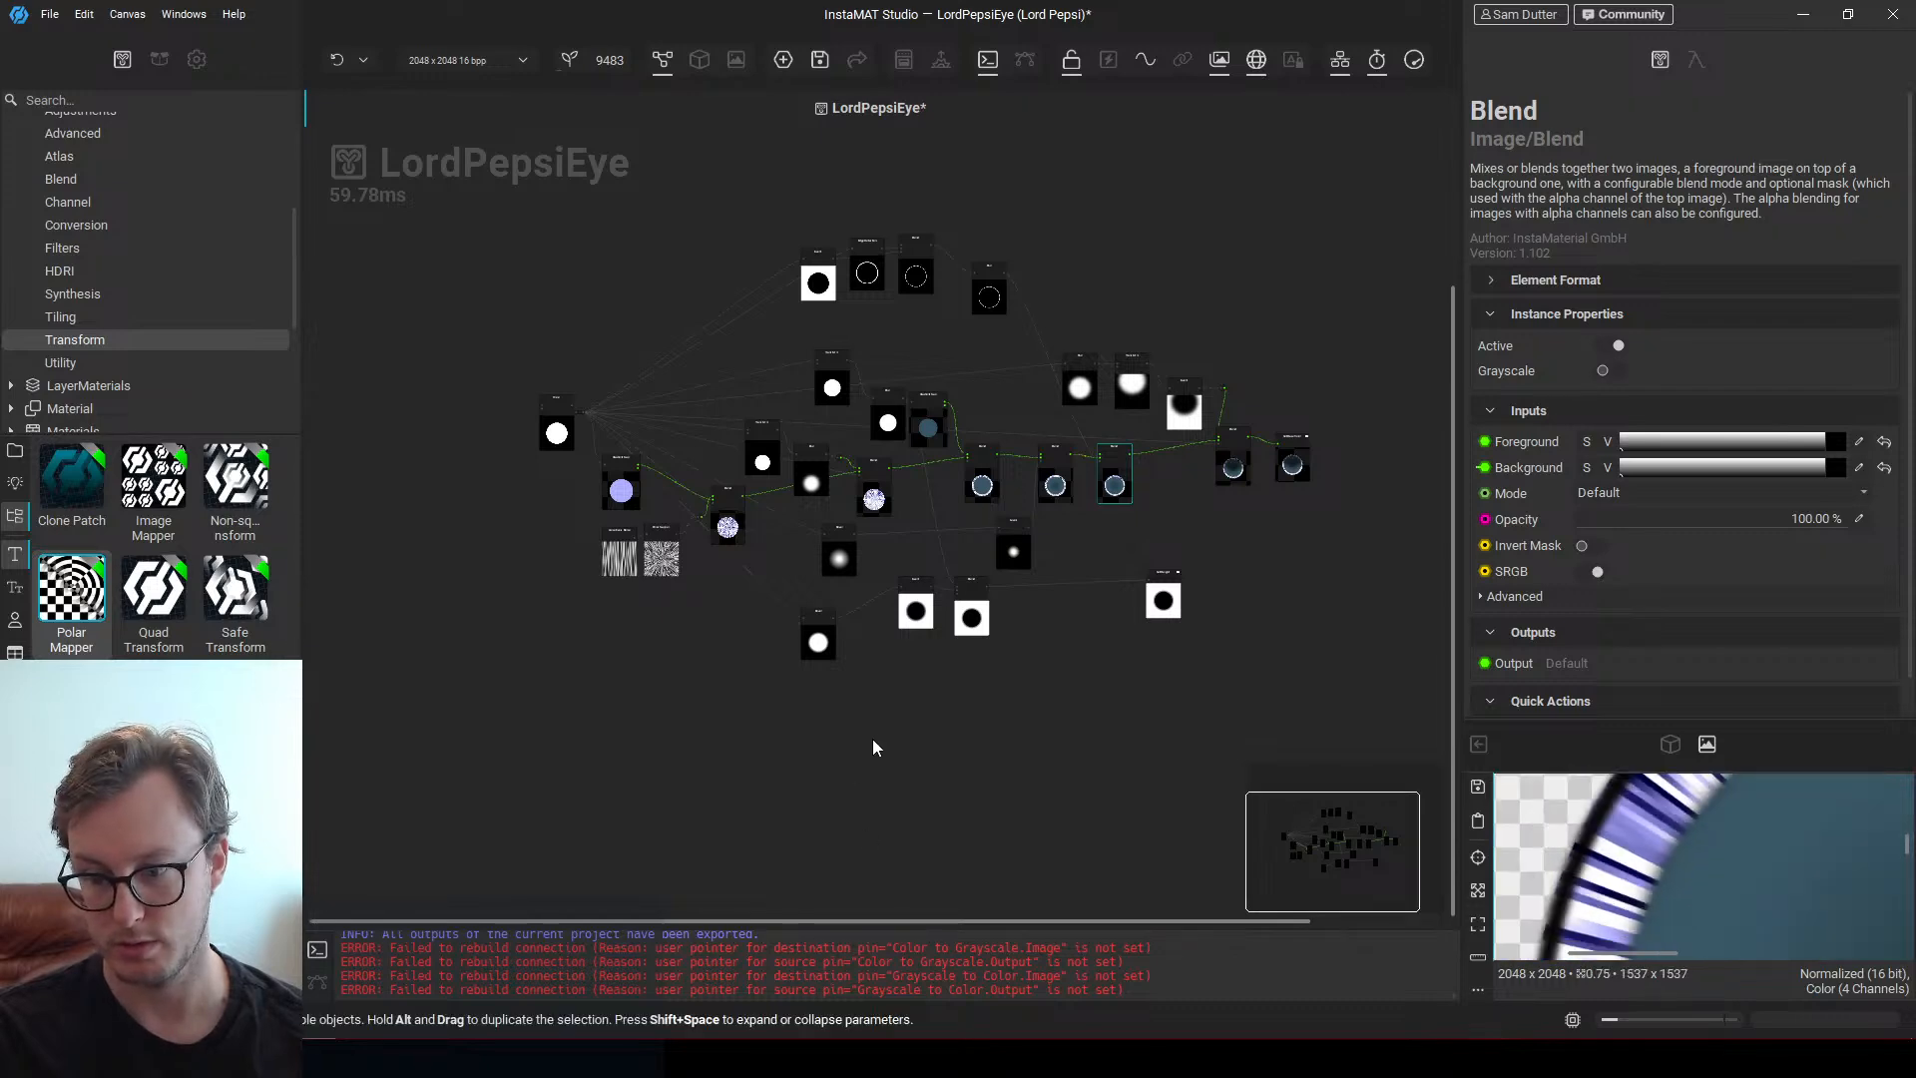
Move the Bevel that feeds the Invert closer and connect its Height output to the streaked Blend's Opacity Mask
{"action": "scroll", "coordinate": [901, 672], "scroll_direction": "up", "scroll_amount": 4}
{"action": "scroll", "coordinate": [926, 738], "scroll_direction": "up", "scroll_amount": 3}
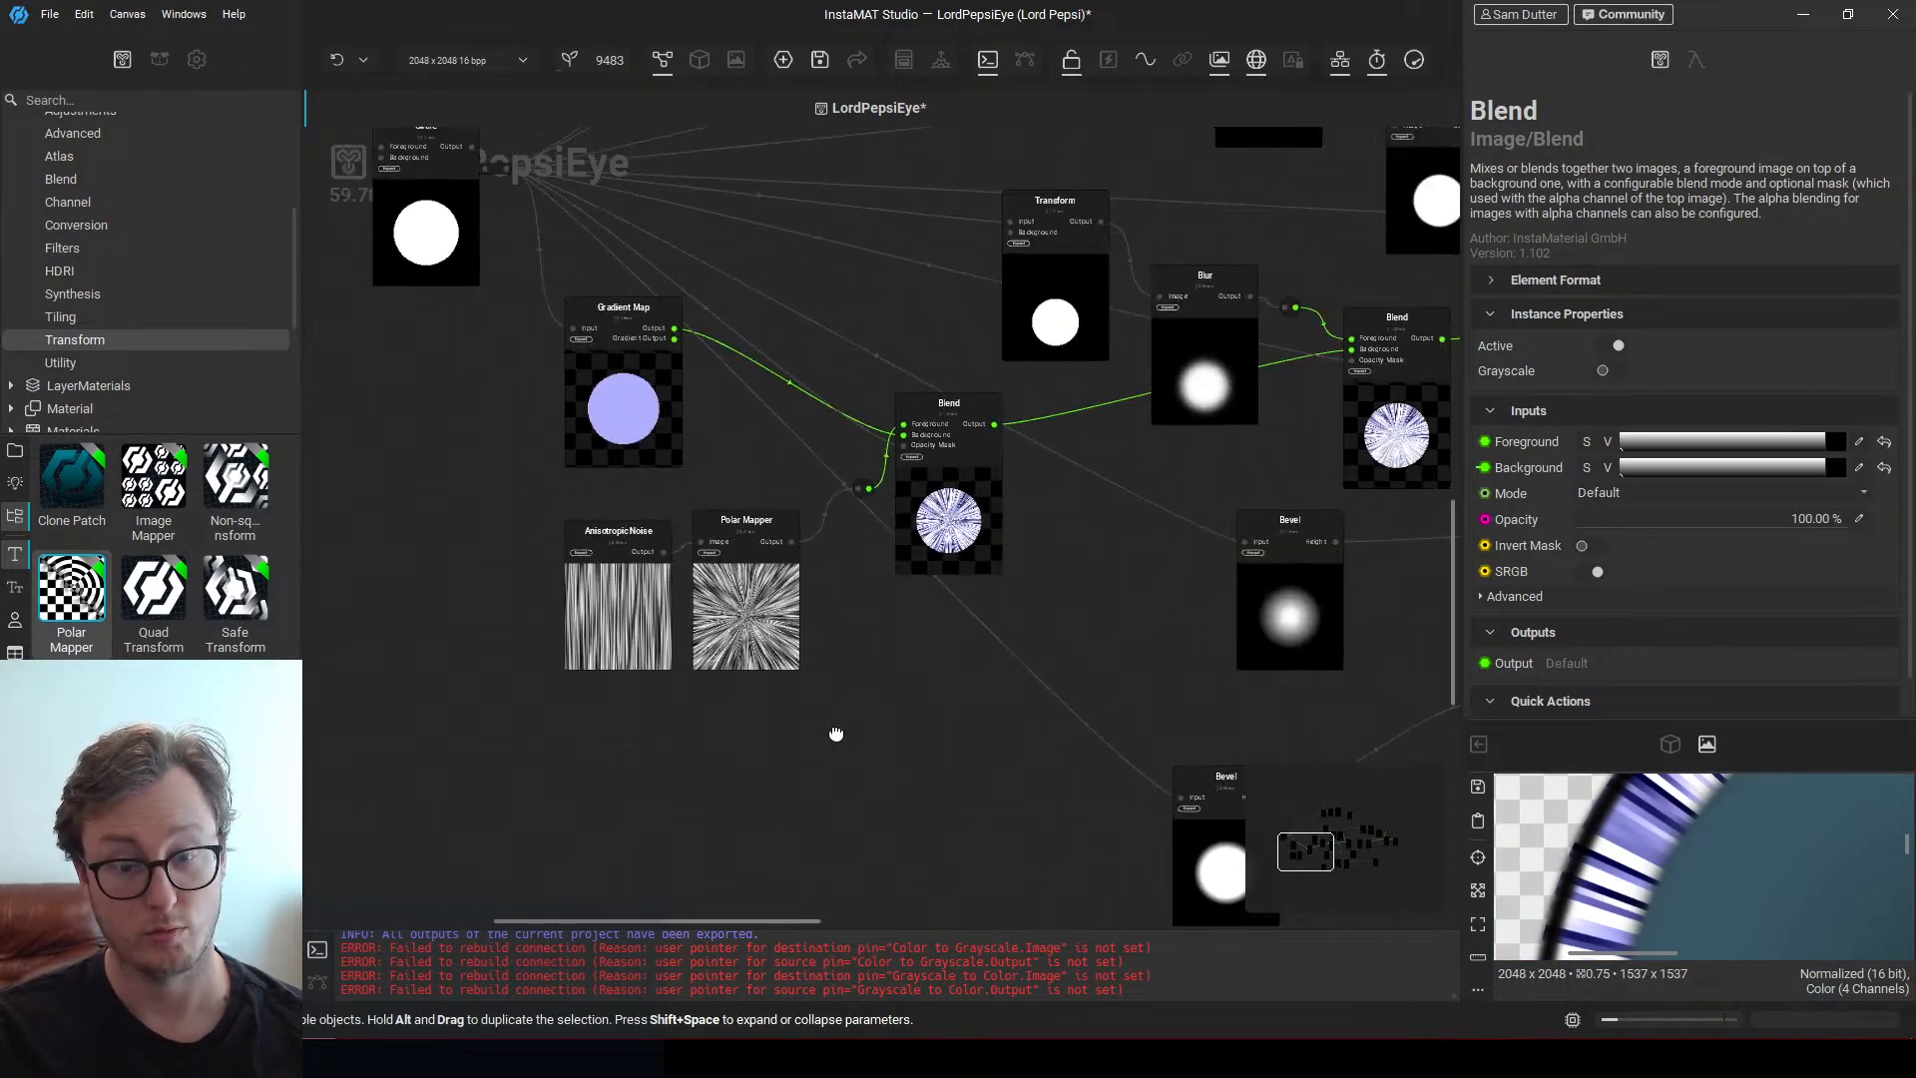
{"action": "middle_click_drag", "start_coordinate": [733, 738], "coordinate": [619, 610]}
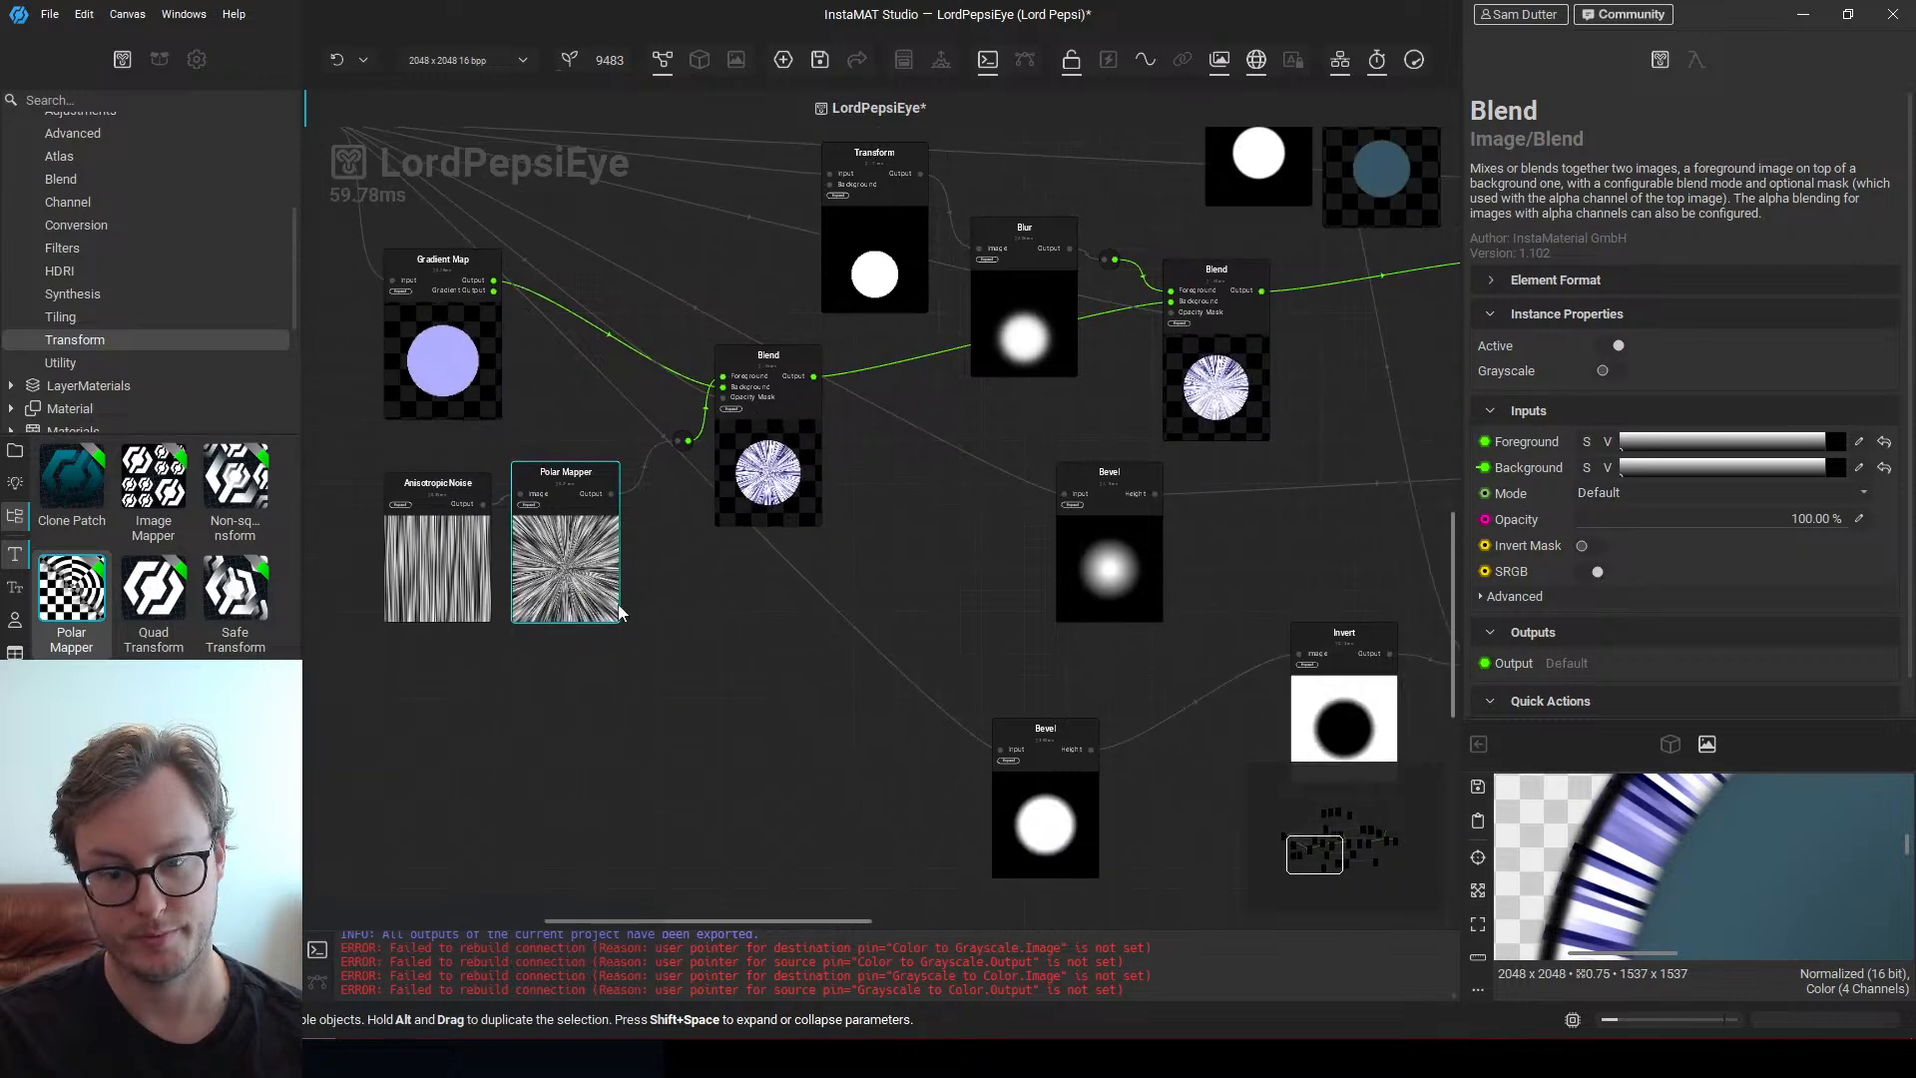
{"action": "left_click_drag", "start_coordinate": [995, 828], "coordinate": [818, 790]}
{"action": "left_click_drag", "start_coordinate": [867, 707], "coordinate": [922, 673]}
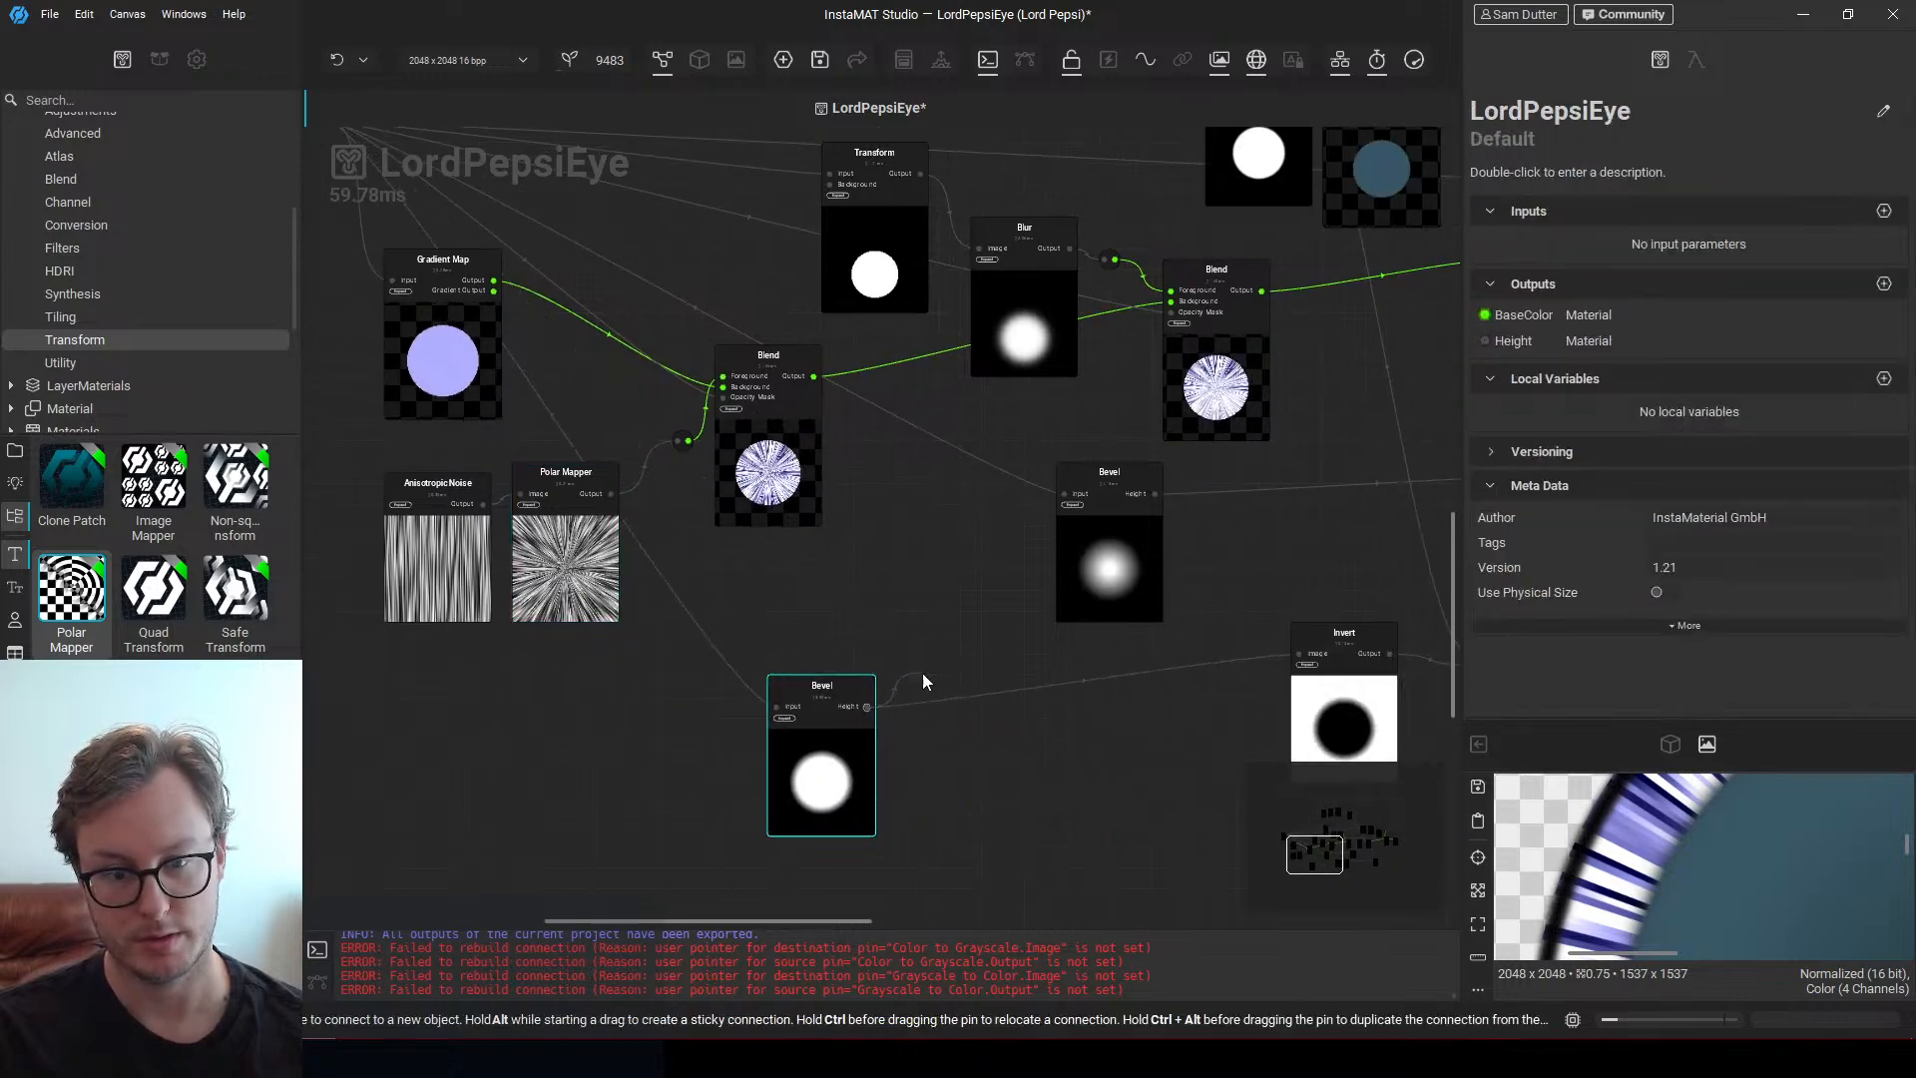
{"action": "left_click_drag", "start_coordinate": [750, 417], "coordinate": [731, 404]}
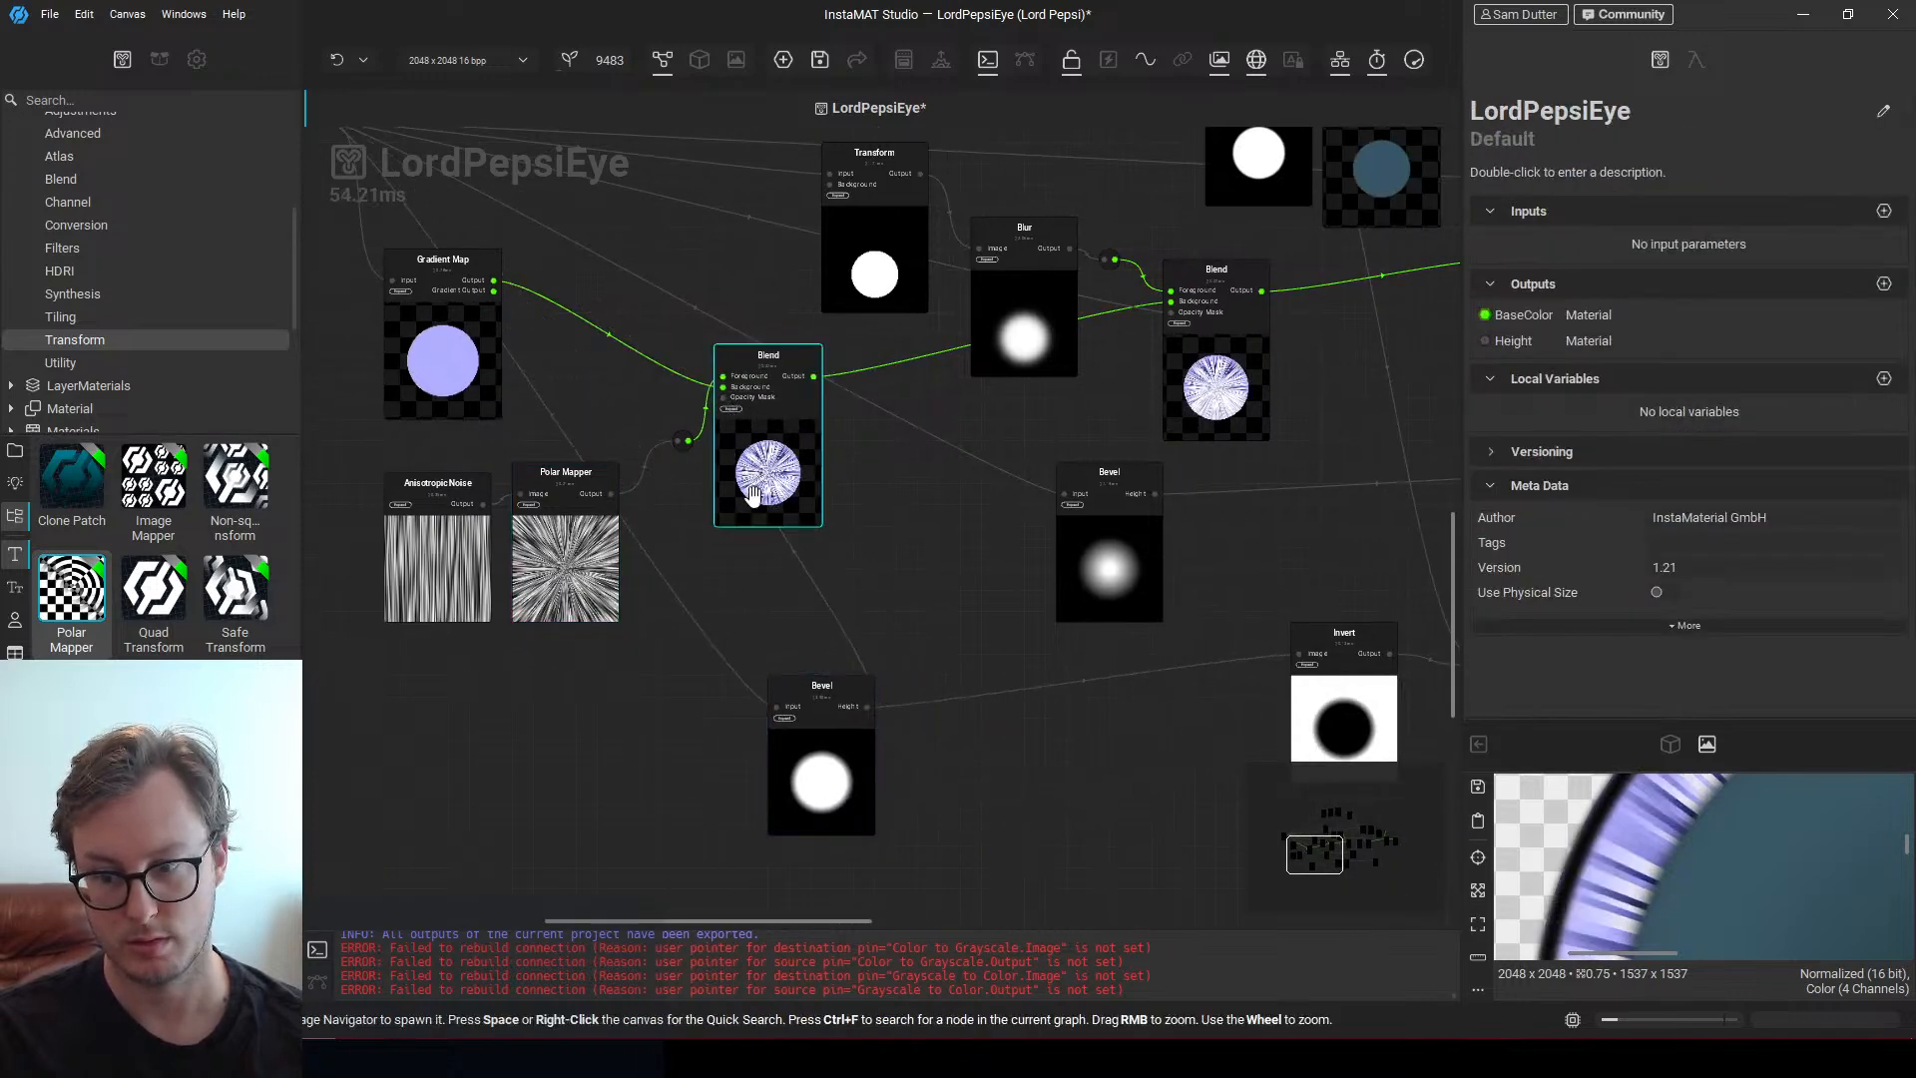
{"action": "scroll", "coordinate": [1714, 840], "scroll_direction": "down", "scroll_amount": 4}
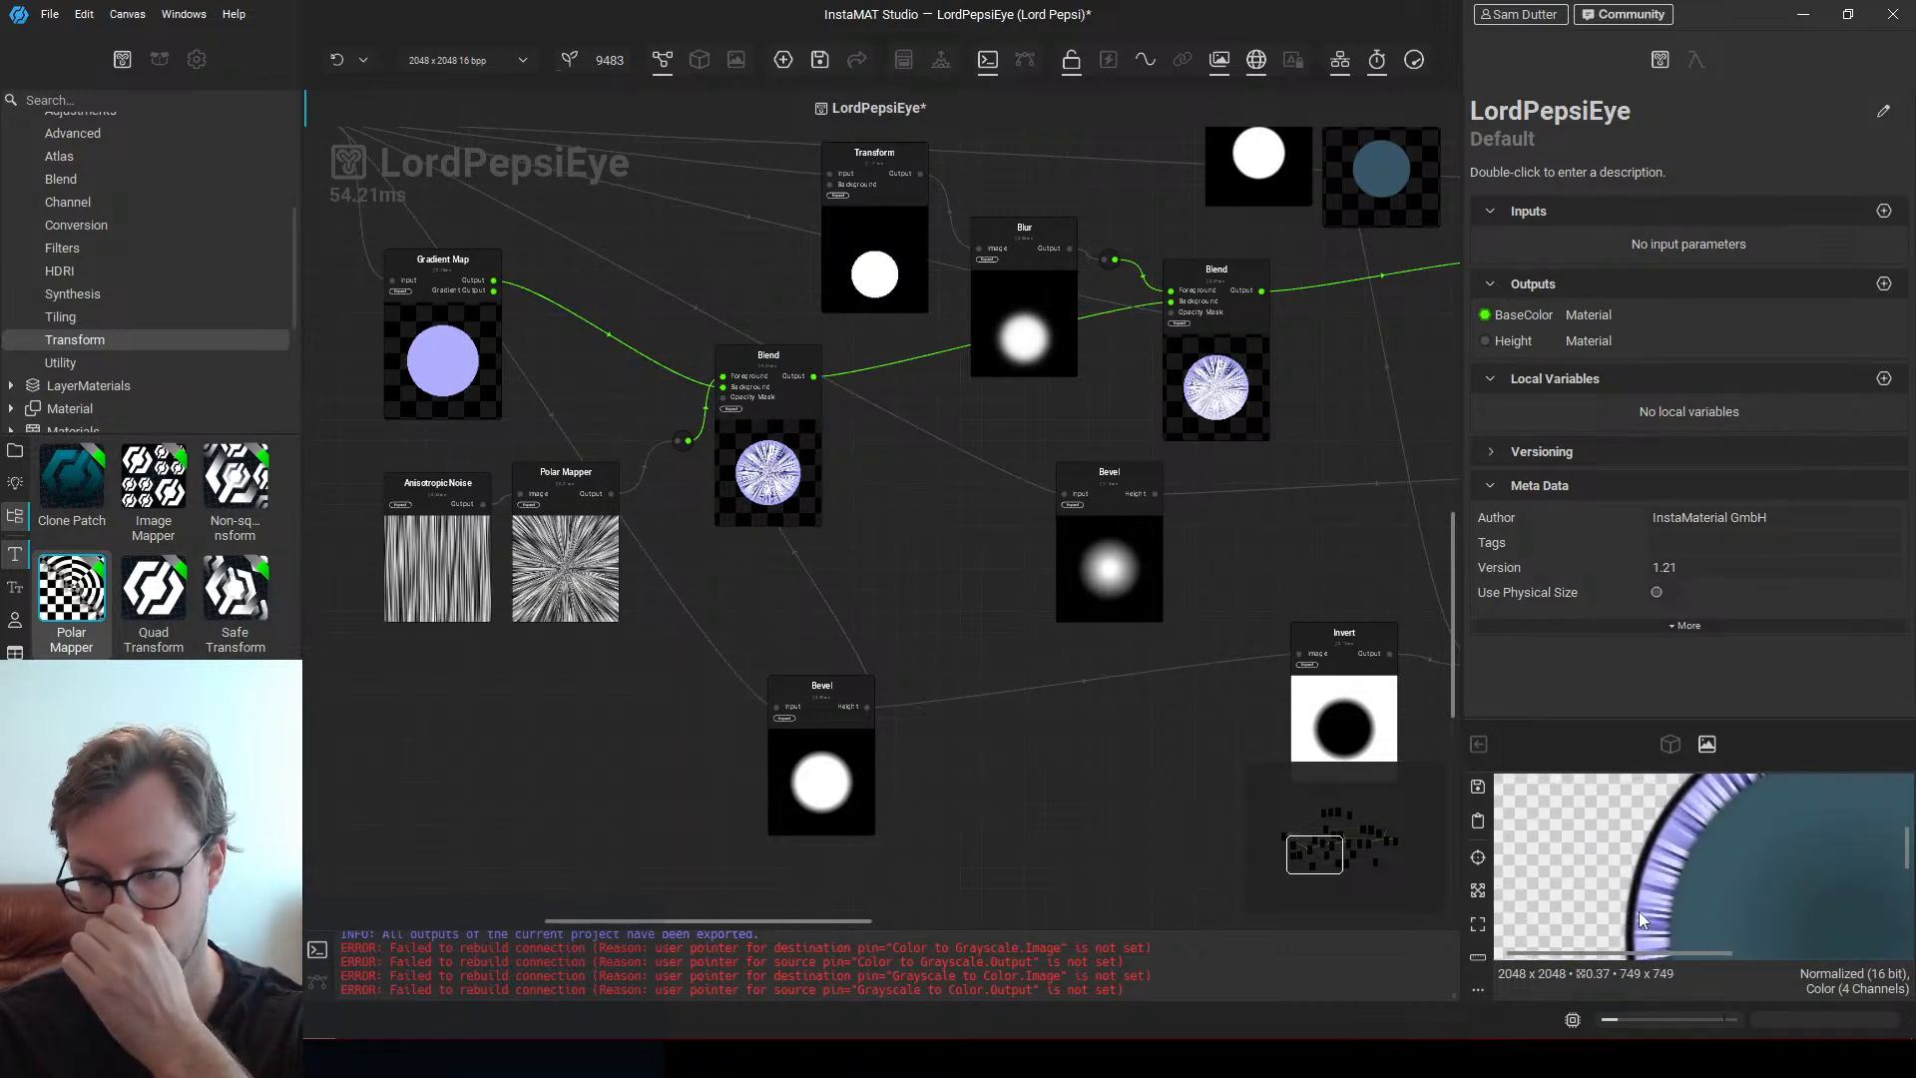
Move the Bevel aside and shift the Polar Mapper and Anisotropic Noise nodes away from the Blend to free space between them
{"action": "middle_click_drag", "start_coordinate": [758, 764], "coordinate": [946, 816]}
{"action": "left_click", "coordinate": [1031, 856]}
{"action": "left_click_drag", "start_coordinate": [1032, 856], "coordinate": [1126, 867]}
{"action": "middle_click_drag", "start_coordinate": [798, 734], "coordinate": [836, 778]}
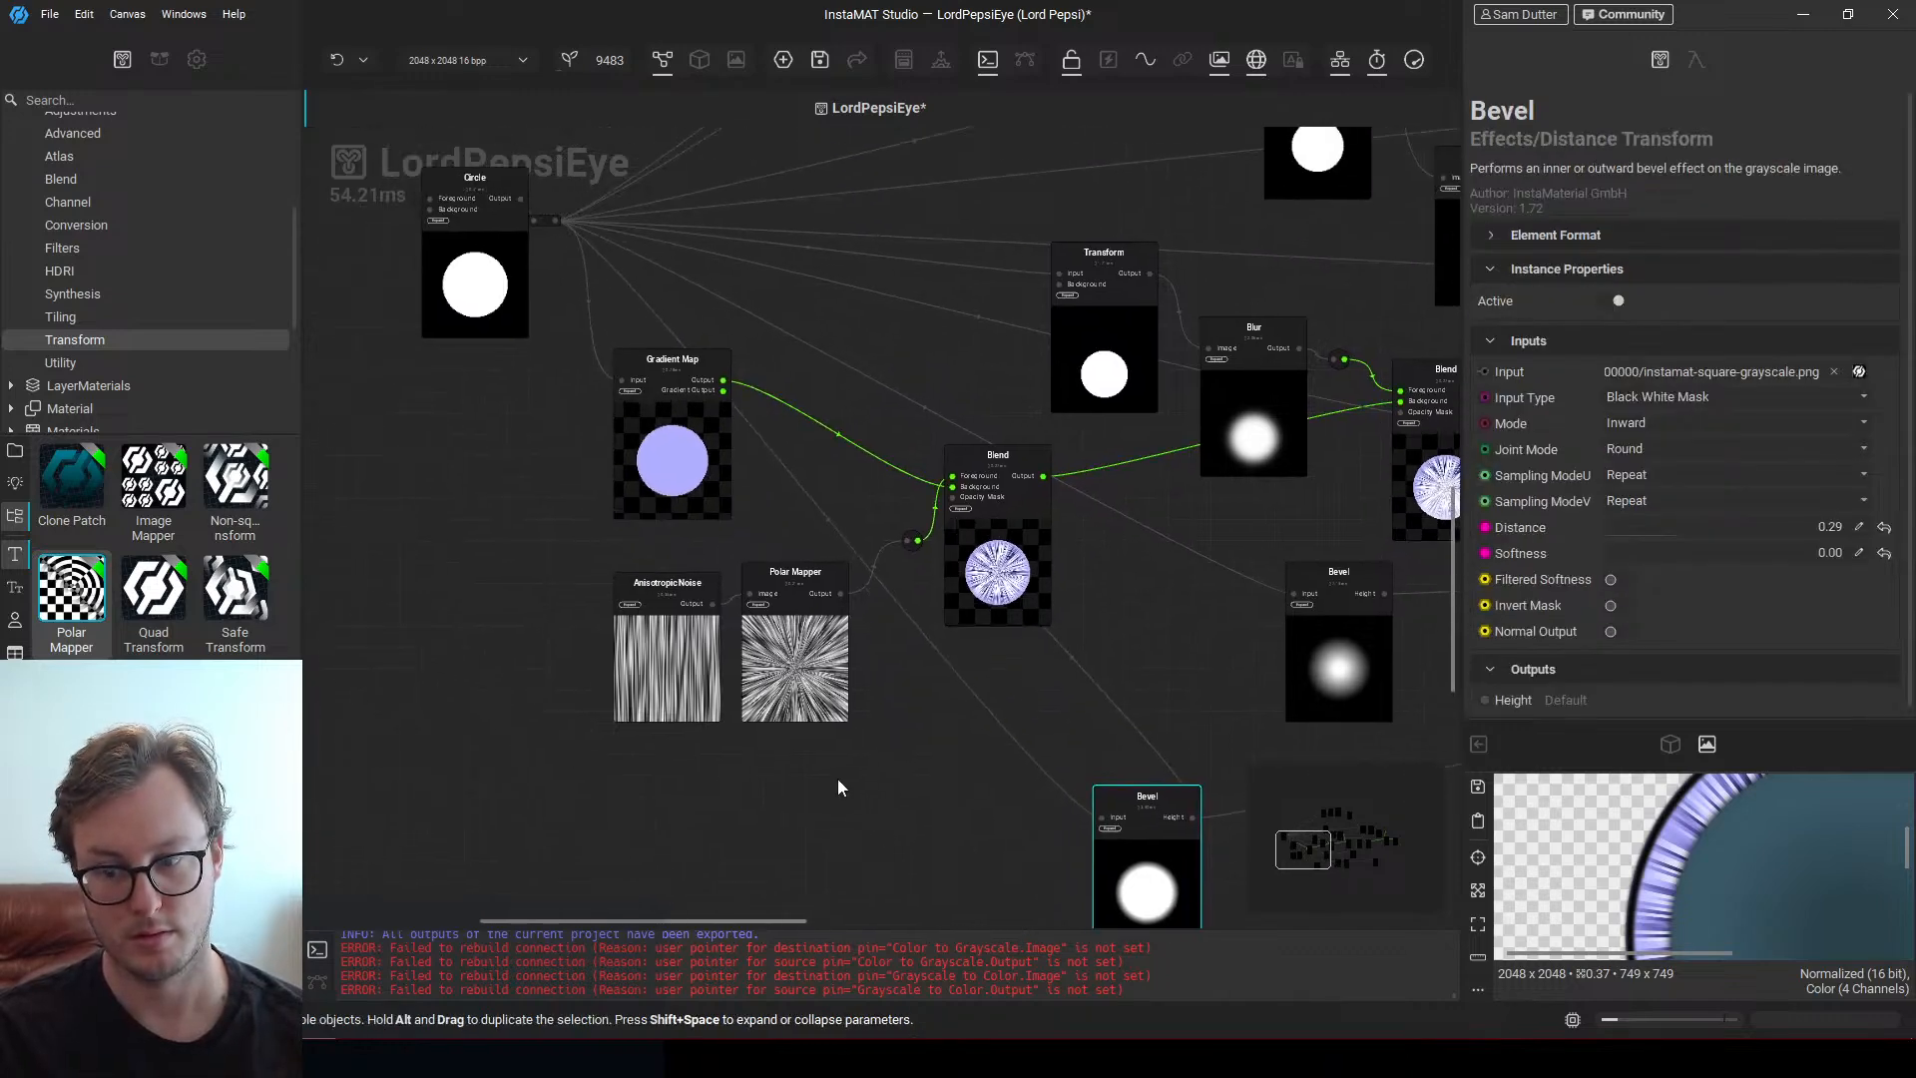
{"action": "left_click_drag", "start_coordinate": [682, 688], "coordinate": [514, 678]}
{"action": "scroll", "coordinate": [712, 704], "scroll_direction": "up", "scroll_amount": 1}
{"action": "left_click_drag", "start_coordinate": [787, 675], "coordinate": [650, 666]}
{"action": "left_click_drag", "start_coordinate": [742, 785], "coordinate": [340, 525]}
{"action": "middle_click_drag", "start_coordinate": [457, 663], "coordinate": [577, 629]}
{"action": "left_click_drag", "start_coordinate": [789, 637], "coordinate": [558, 636]}
{"action": "left_click", "coordinate": [631, 566]}
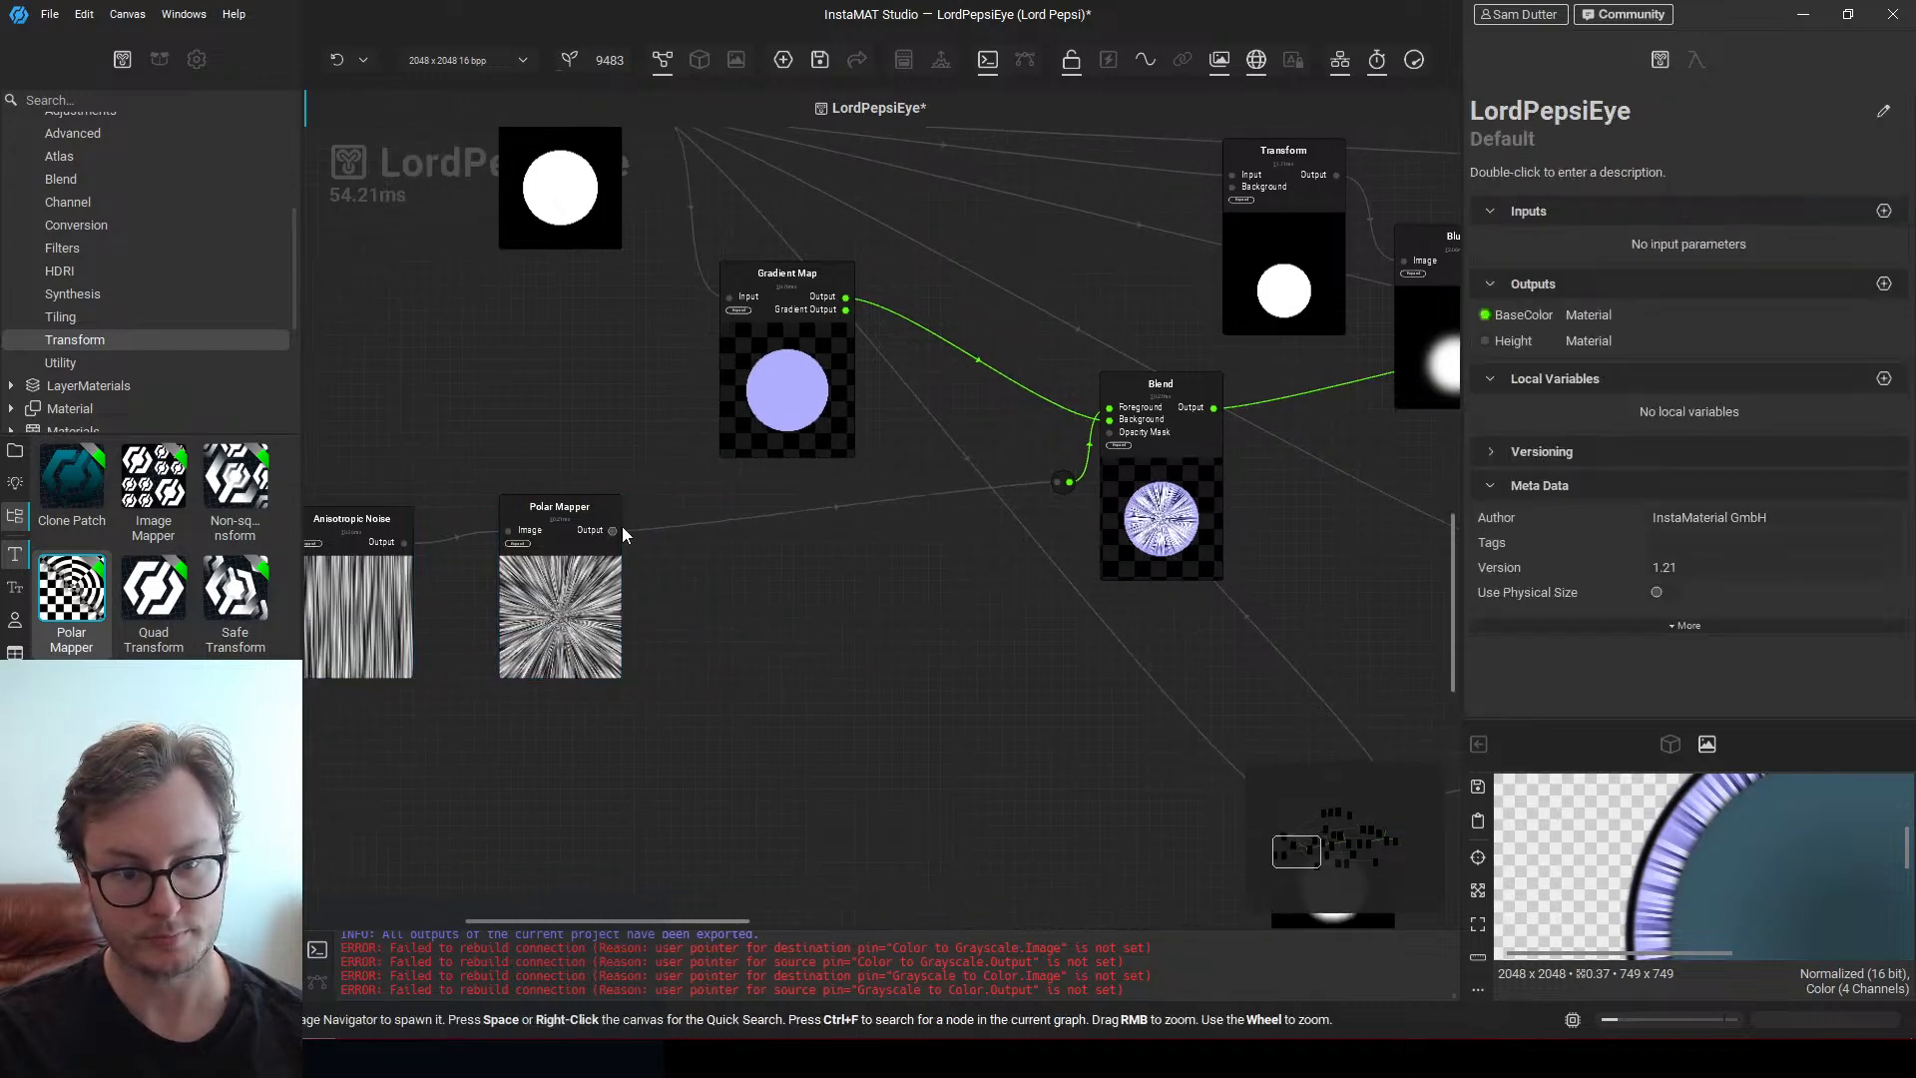
Add a Blur node after the Polar Mapper and connect its output to the streaked Blend's Foreground in place of the Polar Mapper
{"action": "right_click", "coordinate": [755, 584]}
{"action": "type", "text": "bl"}
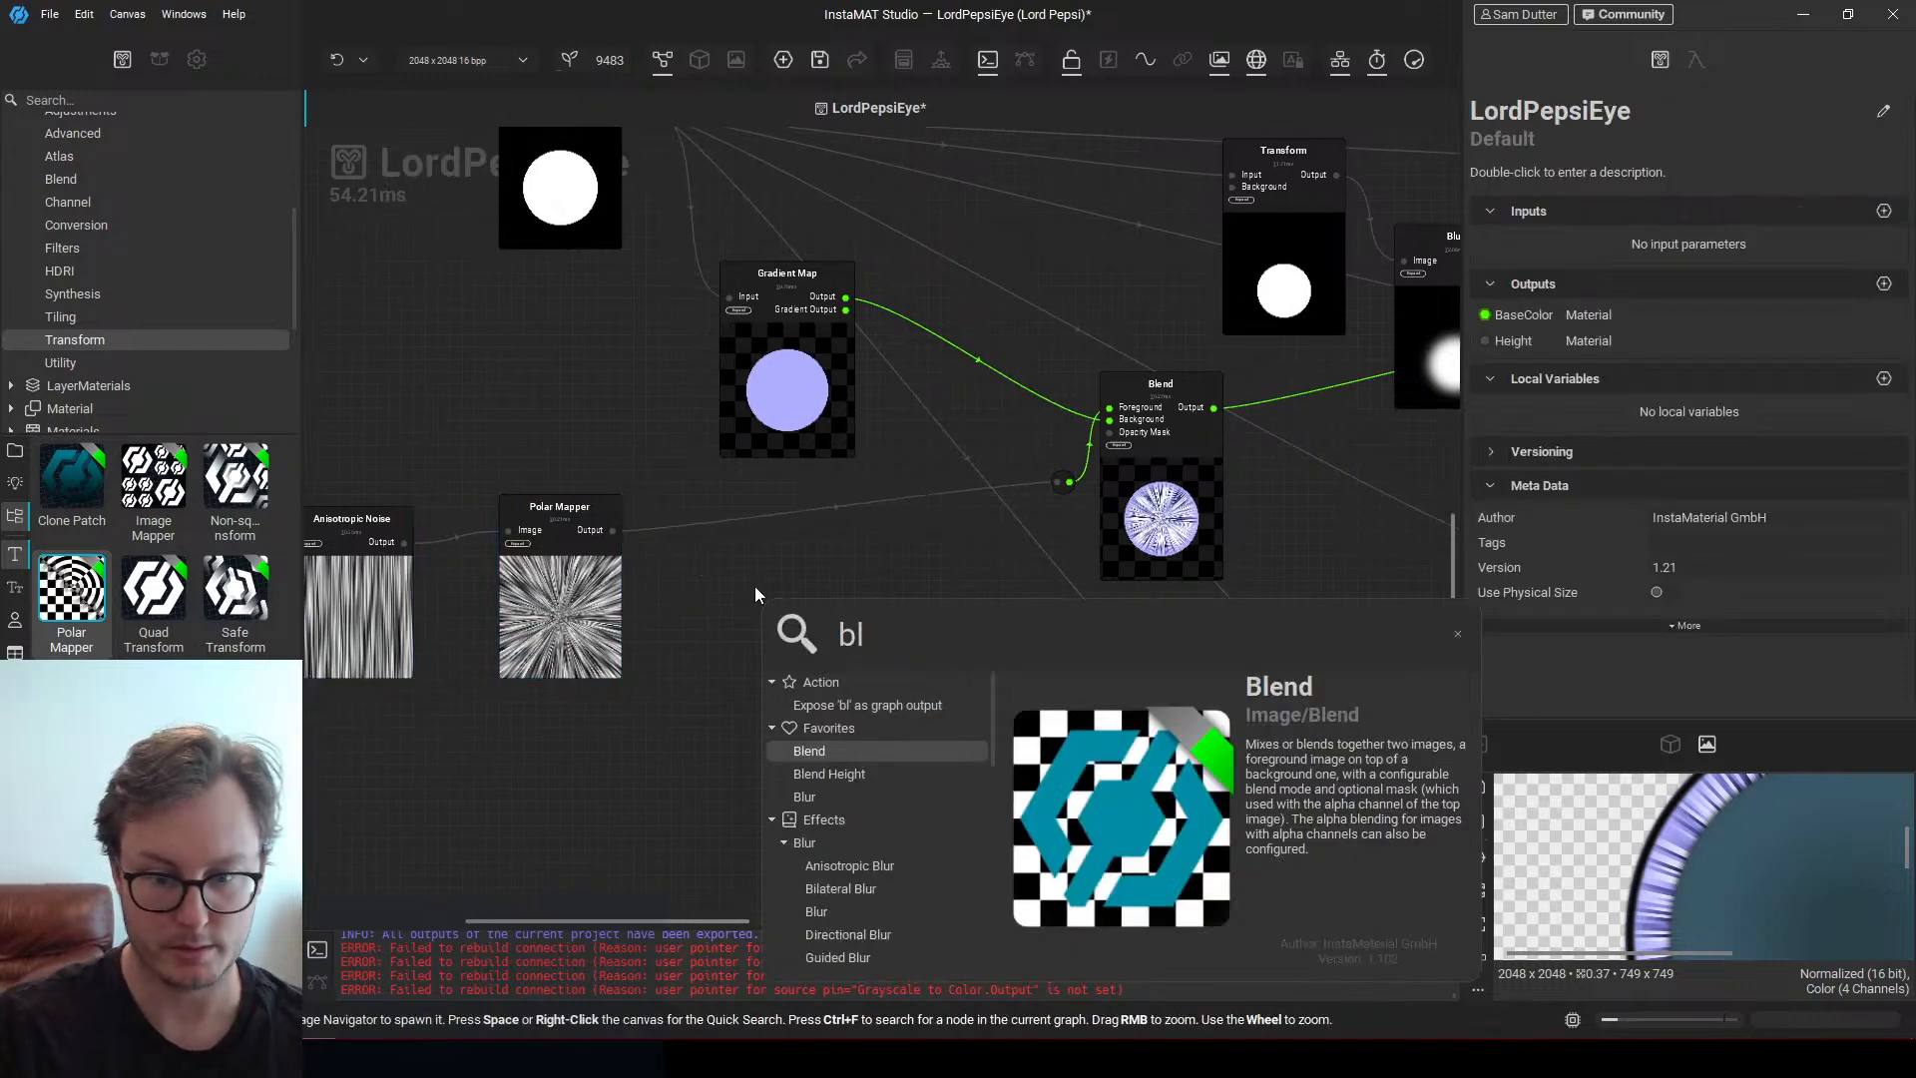
{"action": "key", "text": "Down"}
{"action": "key", "text": "Down"}
{"action": "key", "text": "Return"}
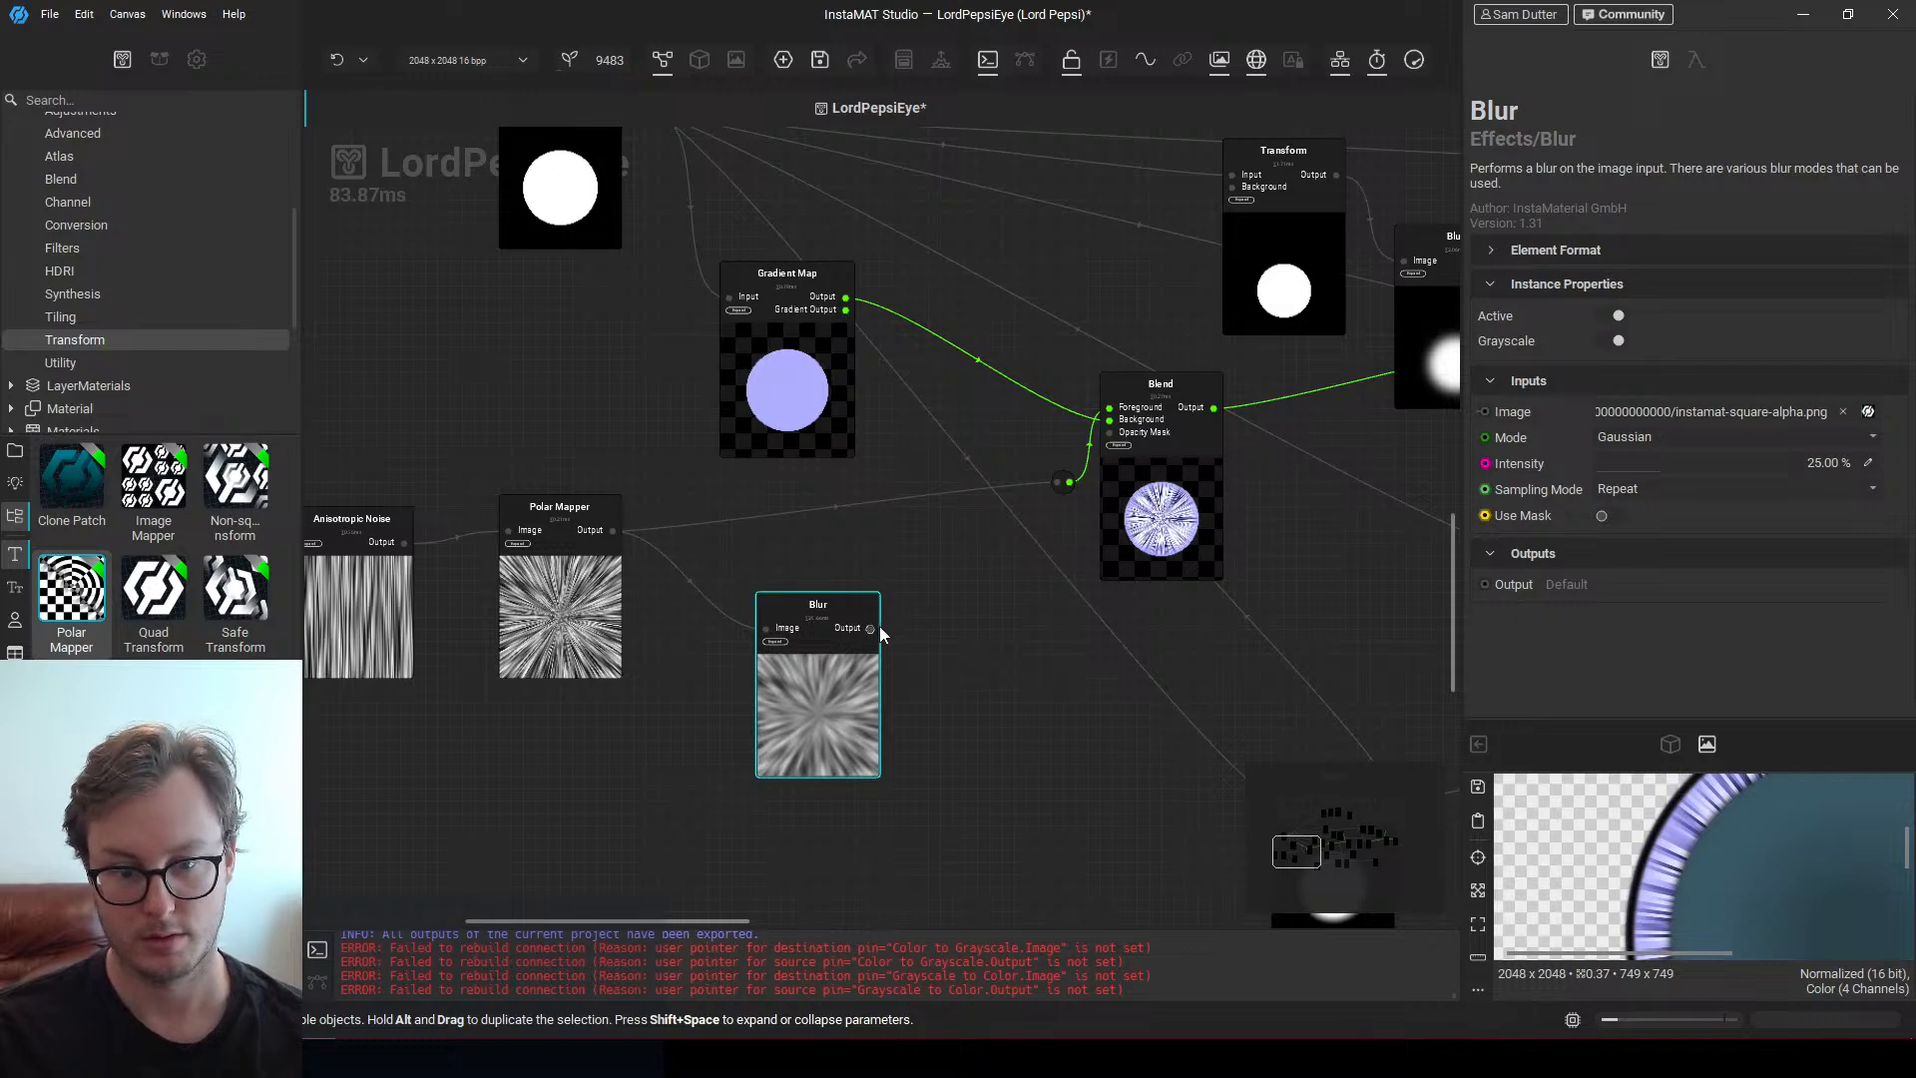
{"action": "left_click_drag", "start_coordinate": [870, 629], "coordinate": [1053, 482]}
Set the new Blur node's intensity to 6.82 %
{"action": "scroll", "coordinate": [948, 589], "scroll_direction": "up", "scroll_amount": 2}
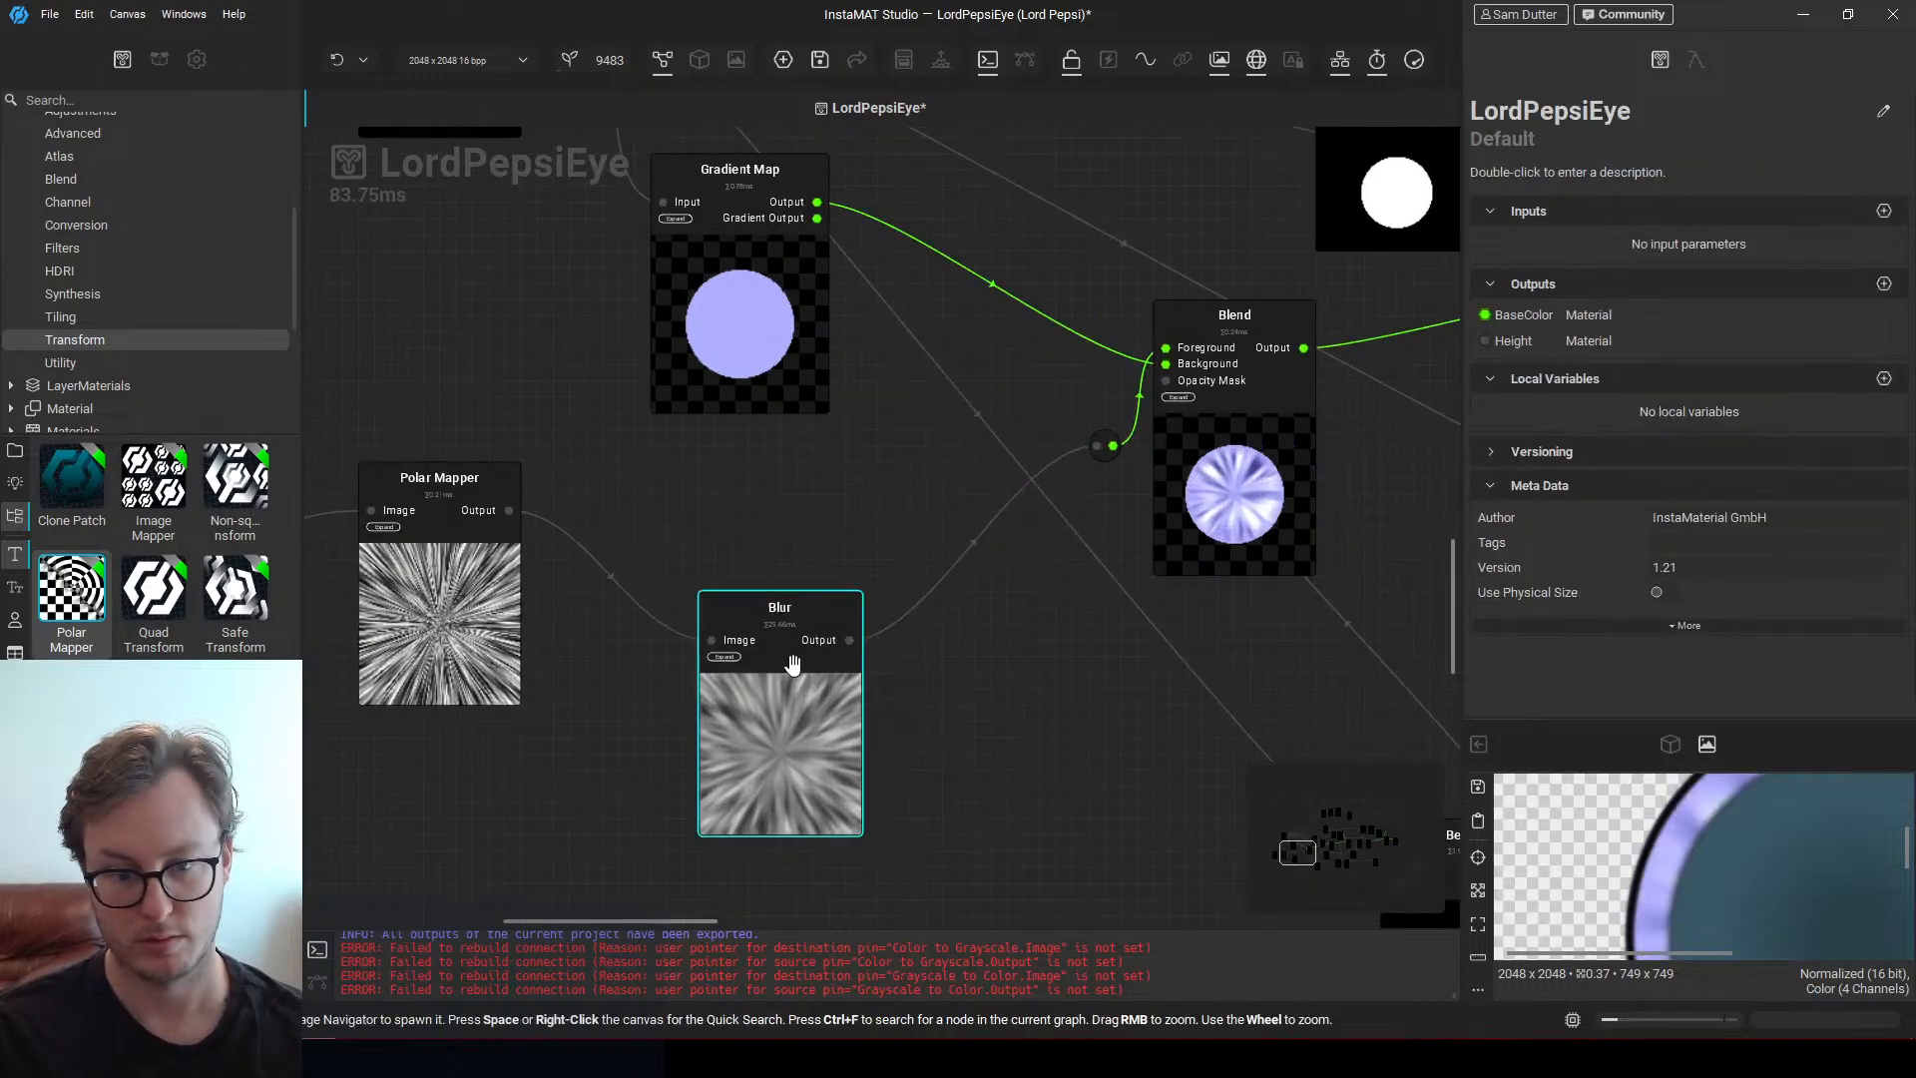
{"action": "left_click", "coordinate": [794, 664]}
{"action": "left_click_drag", "start_coordinate": [1734, 457], "coordinate": [1570, 479]}
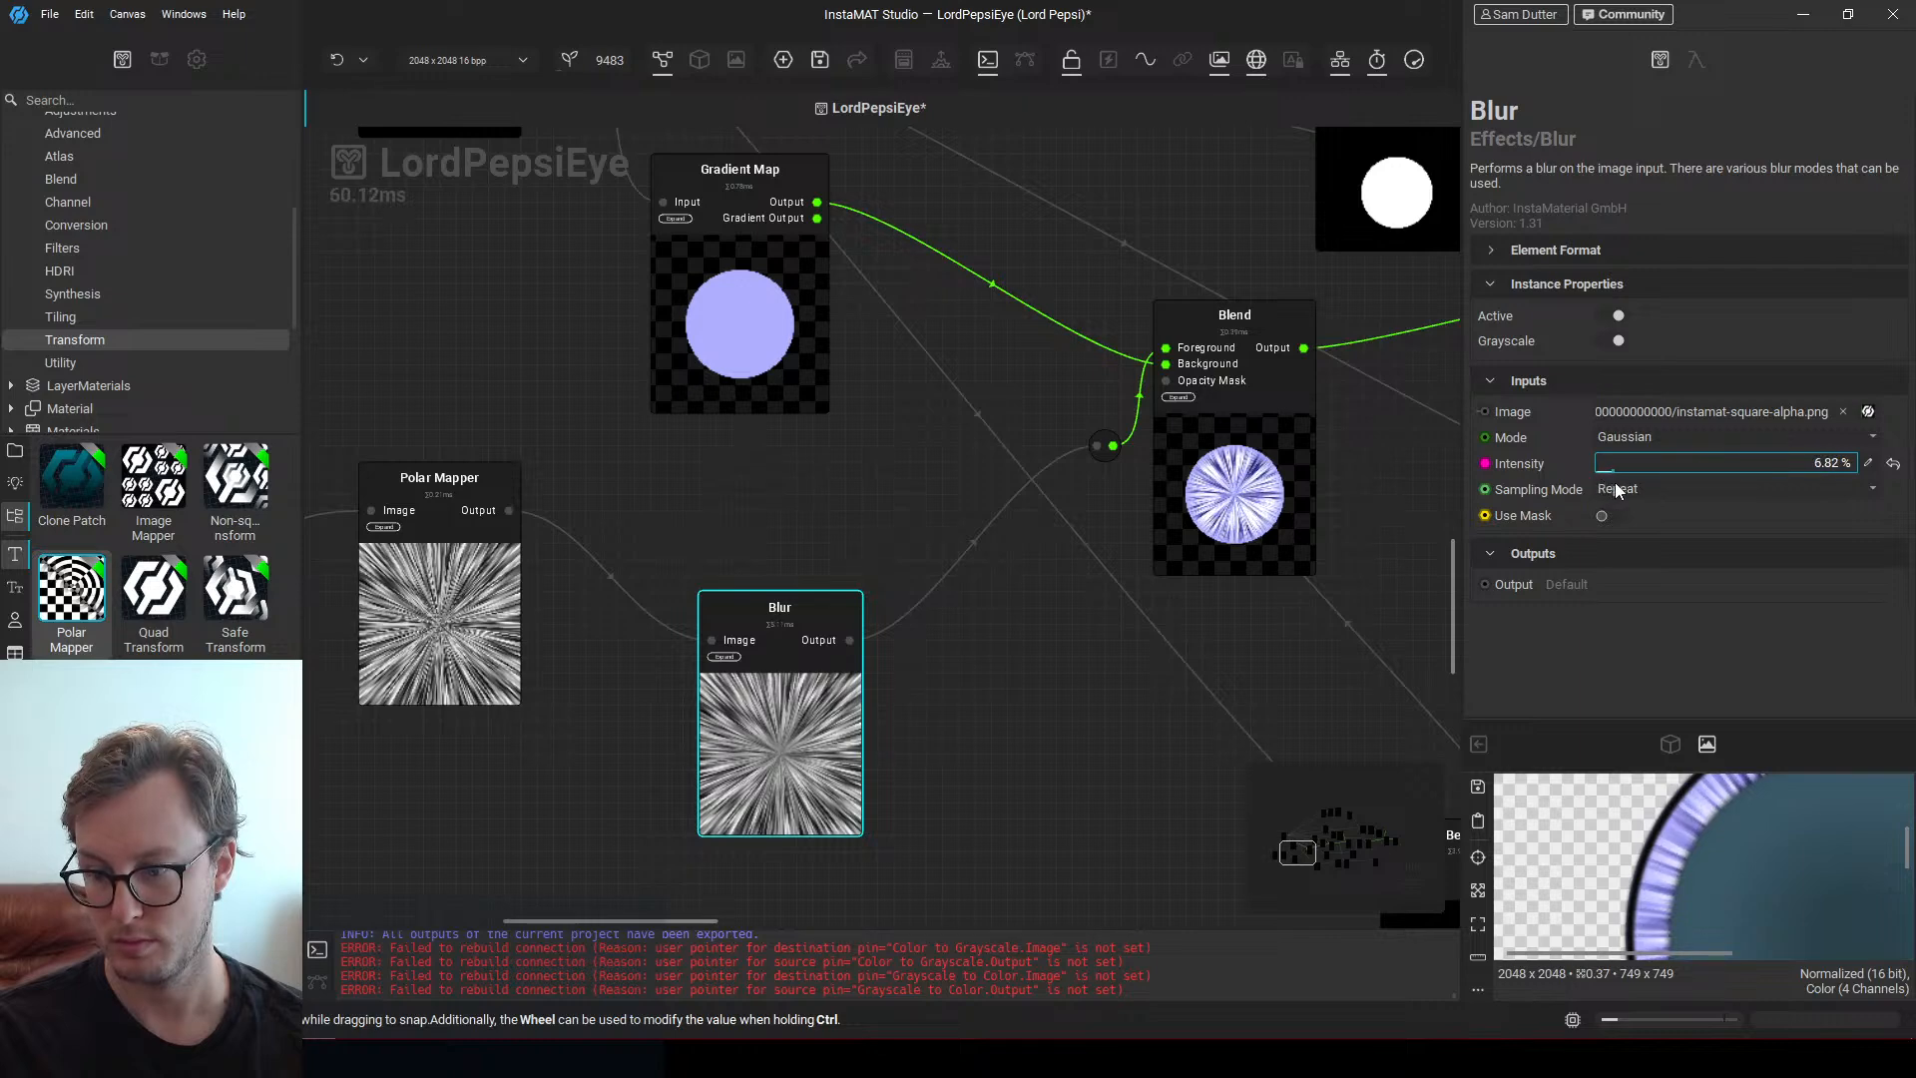
Return the streaked Blend's opacity to 100 % and move the Blur node directly beside the Polar Mapper
{"action": "left_click", "coordinate": [1234, 319]}
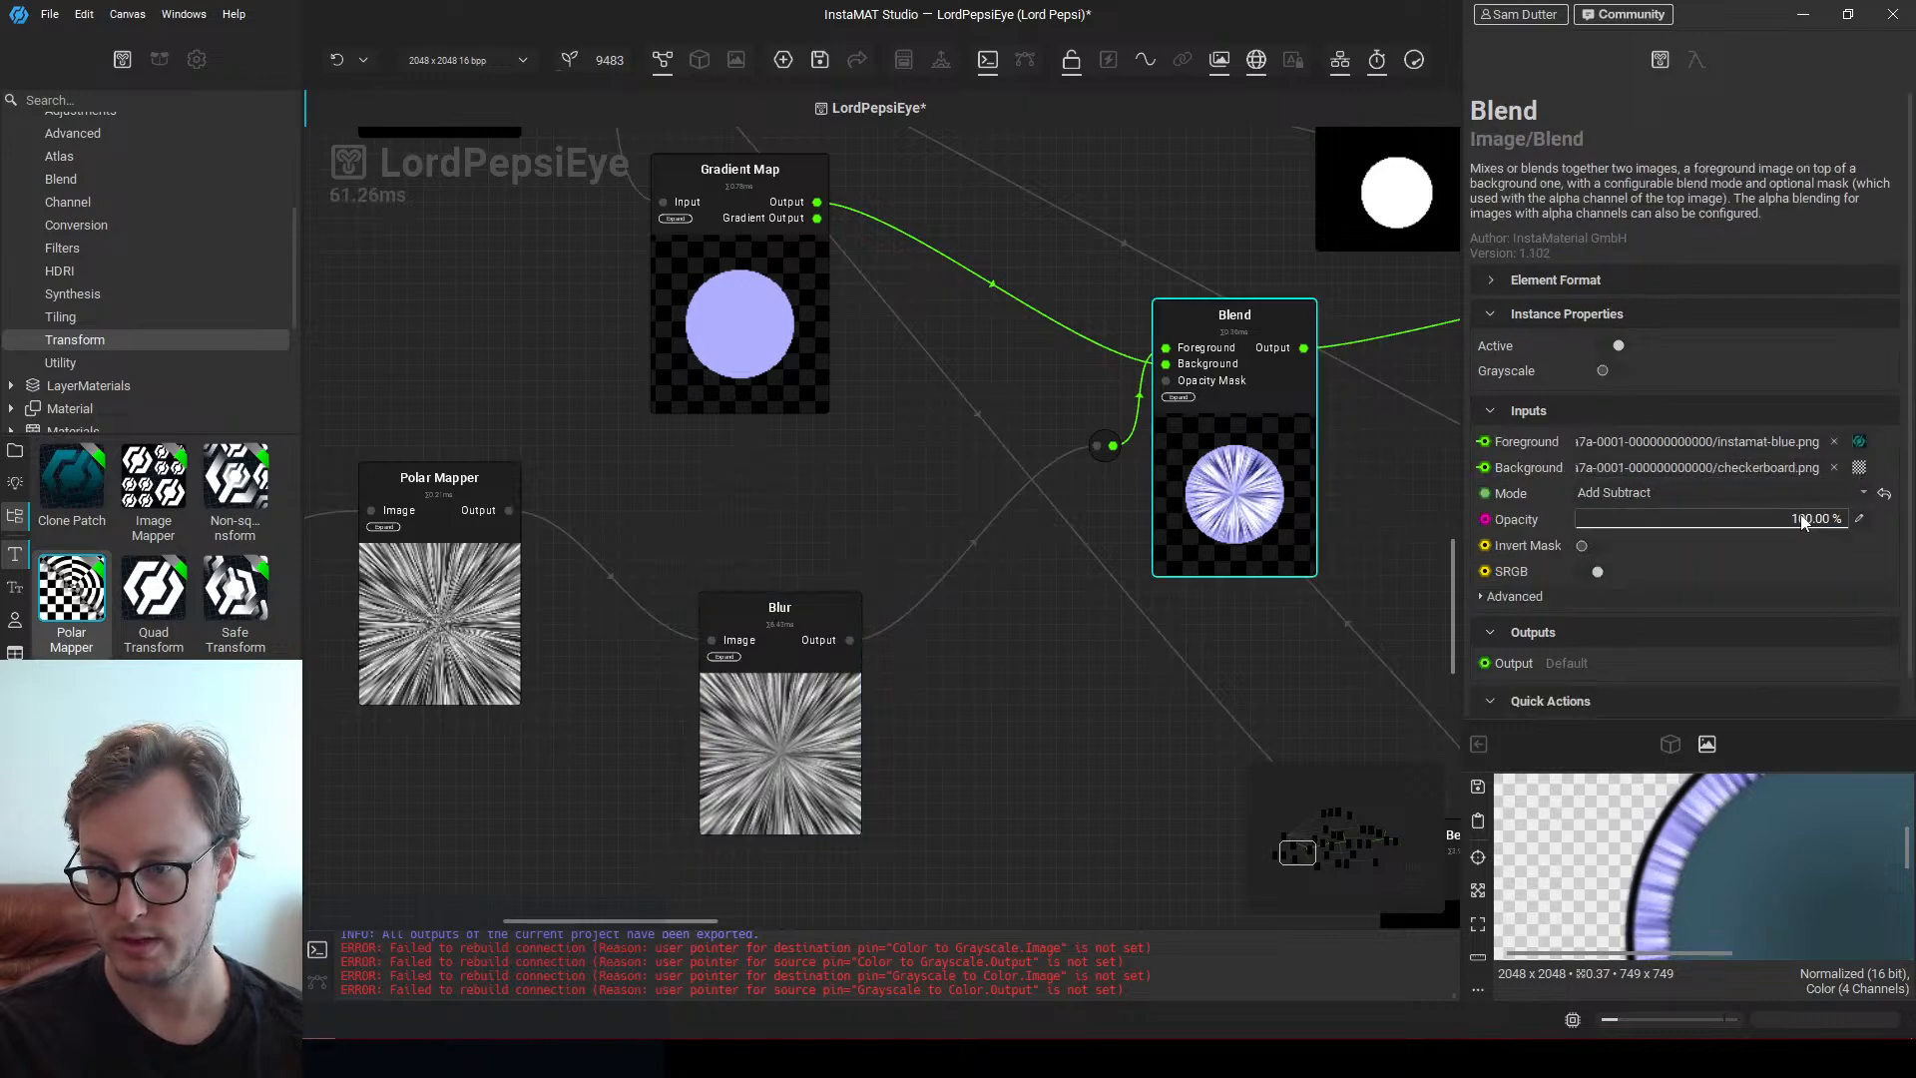
{"action": "left_click_drag", "start_coordinate": [1804, 521], "coordinate": [1906, 521]}
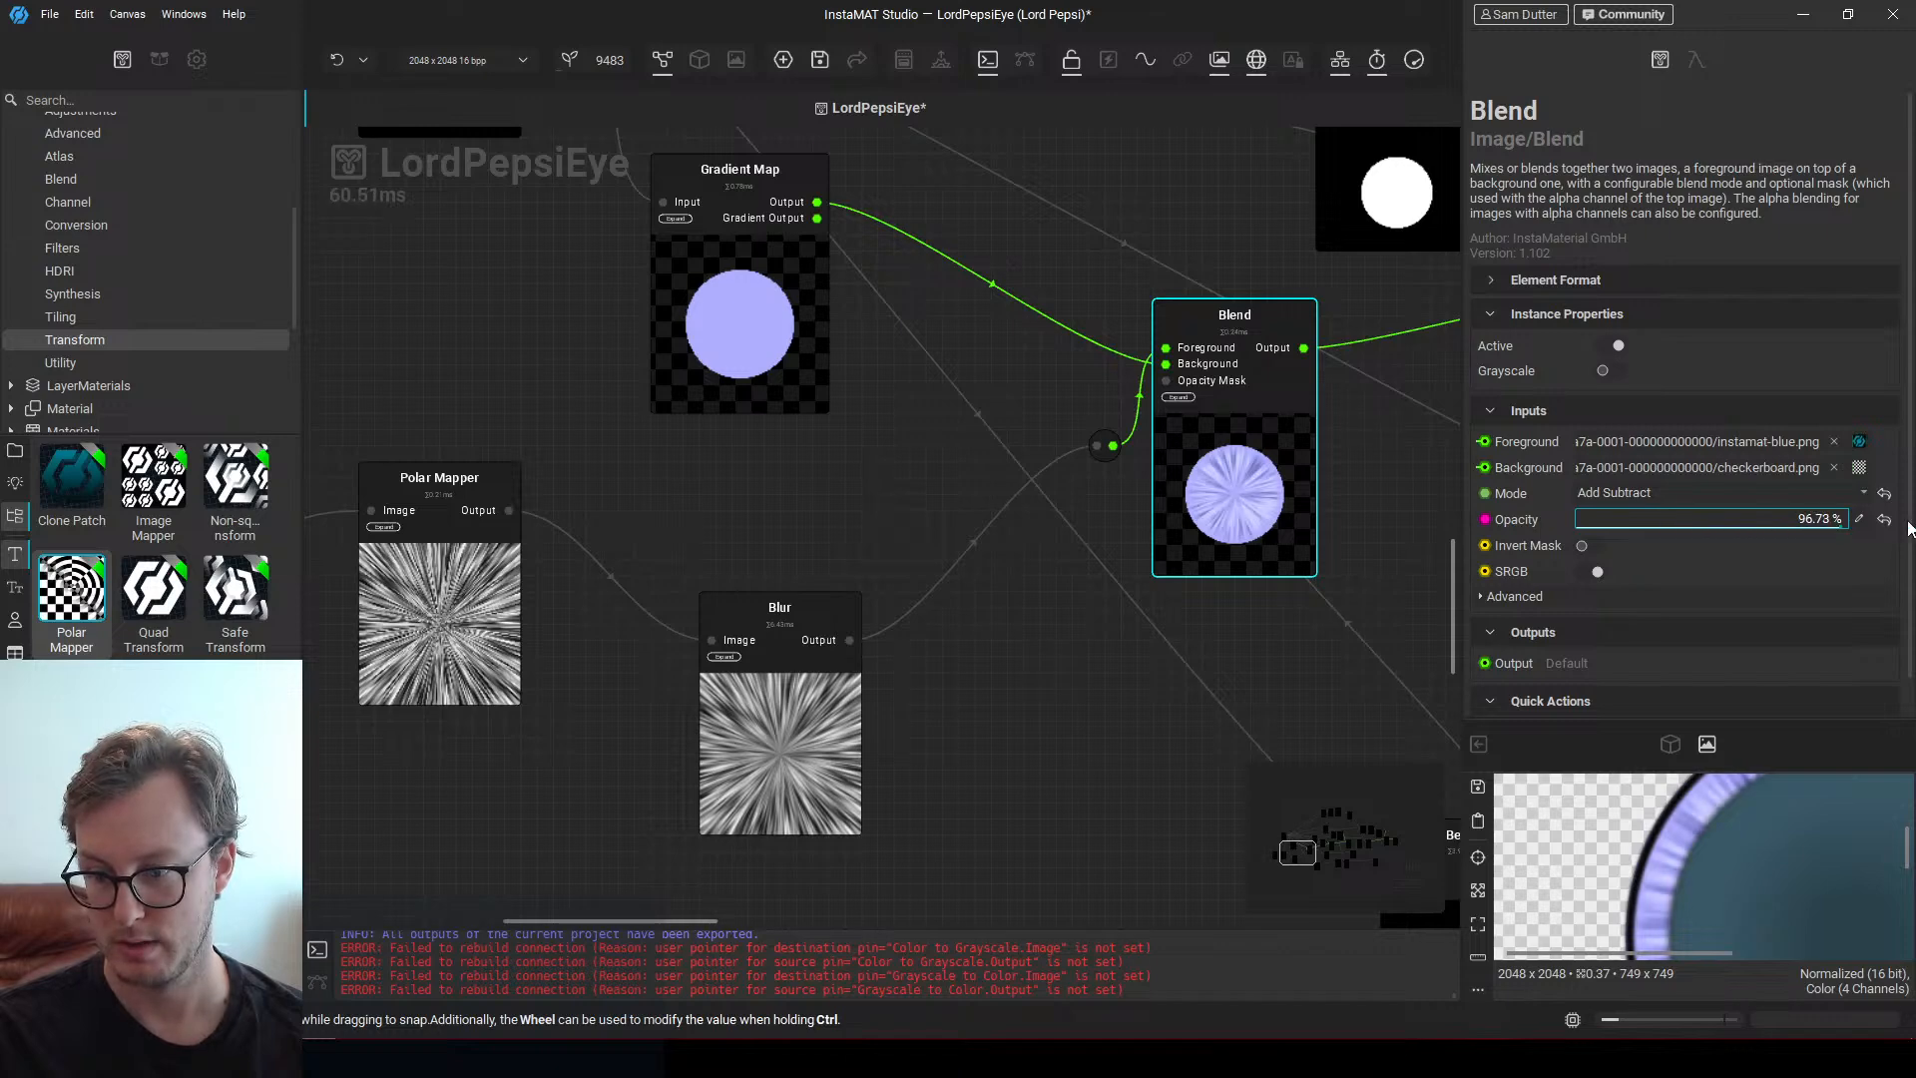
{"action": "scroll", "coordinate": [1045, 666], "scroll_direction": "down", "scroll_amount": 2}
{"action": "left_click_drag", "start_coordinate": [878, 673], "coordinate": [772, 582]}
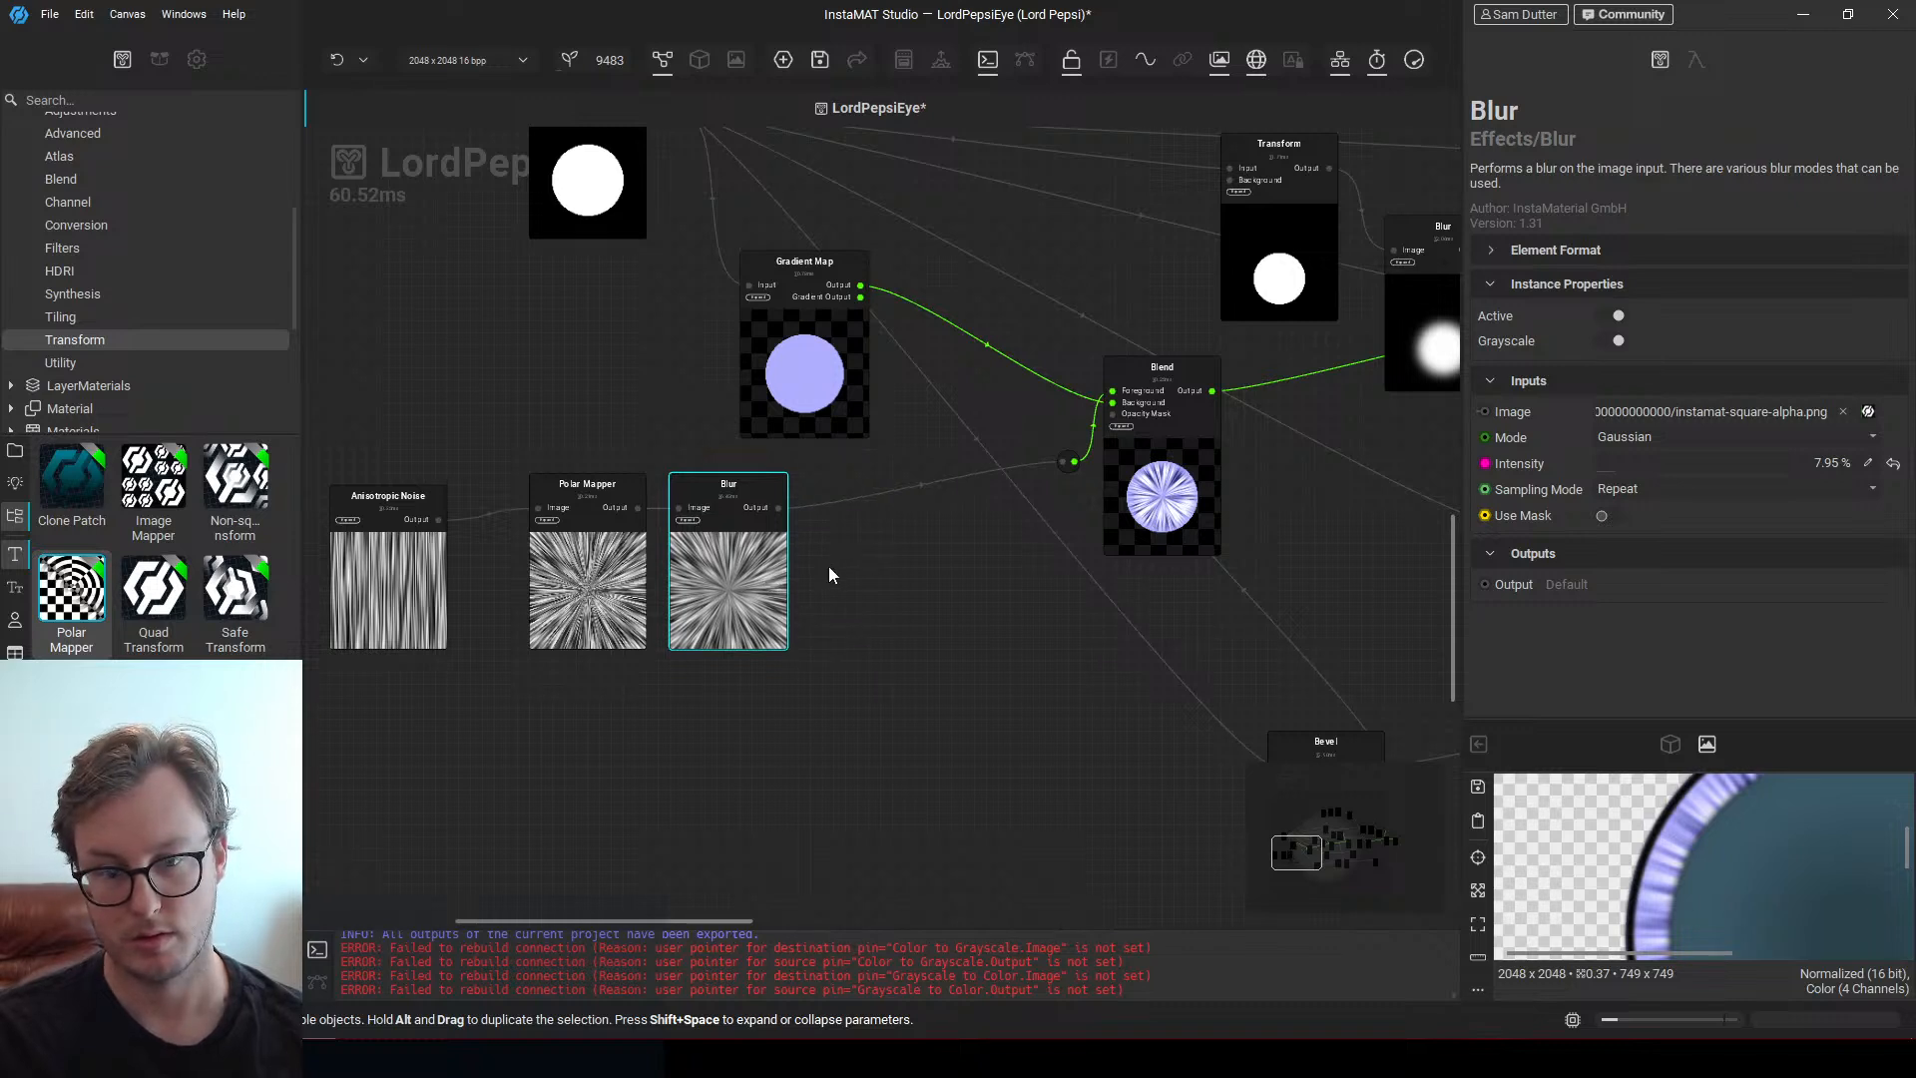
{"action": "middle_click_drag", "start_coordinate": [812, 611], "coordinate": [829, 607]}
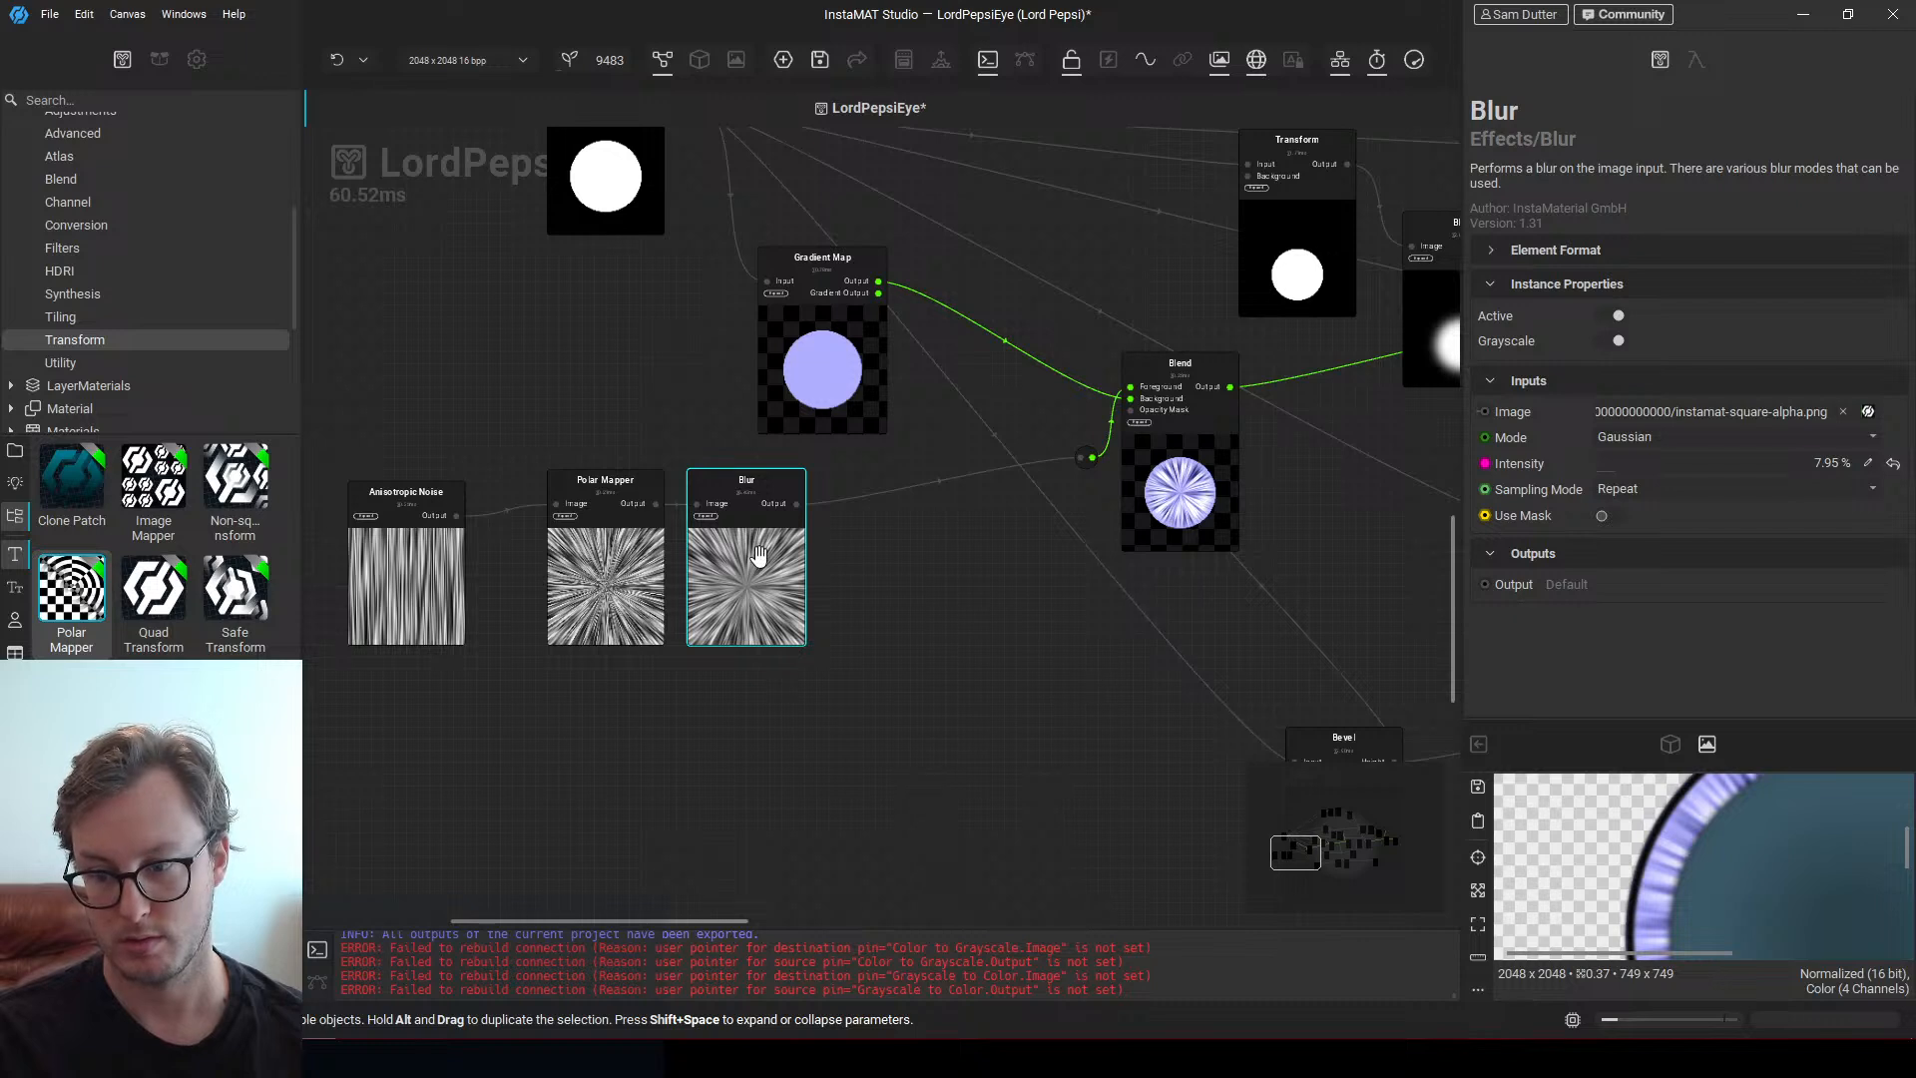
Lower the streaked Blend's opacity to 17.45 % while checking the iris ring in the image preview
{"action": "left_click", "coordinate": [1175, 508]}
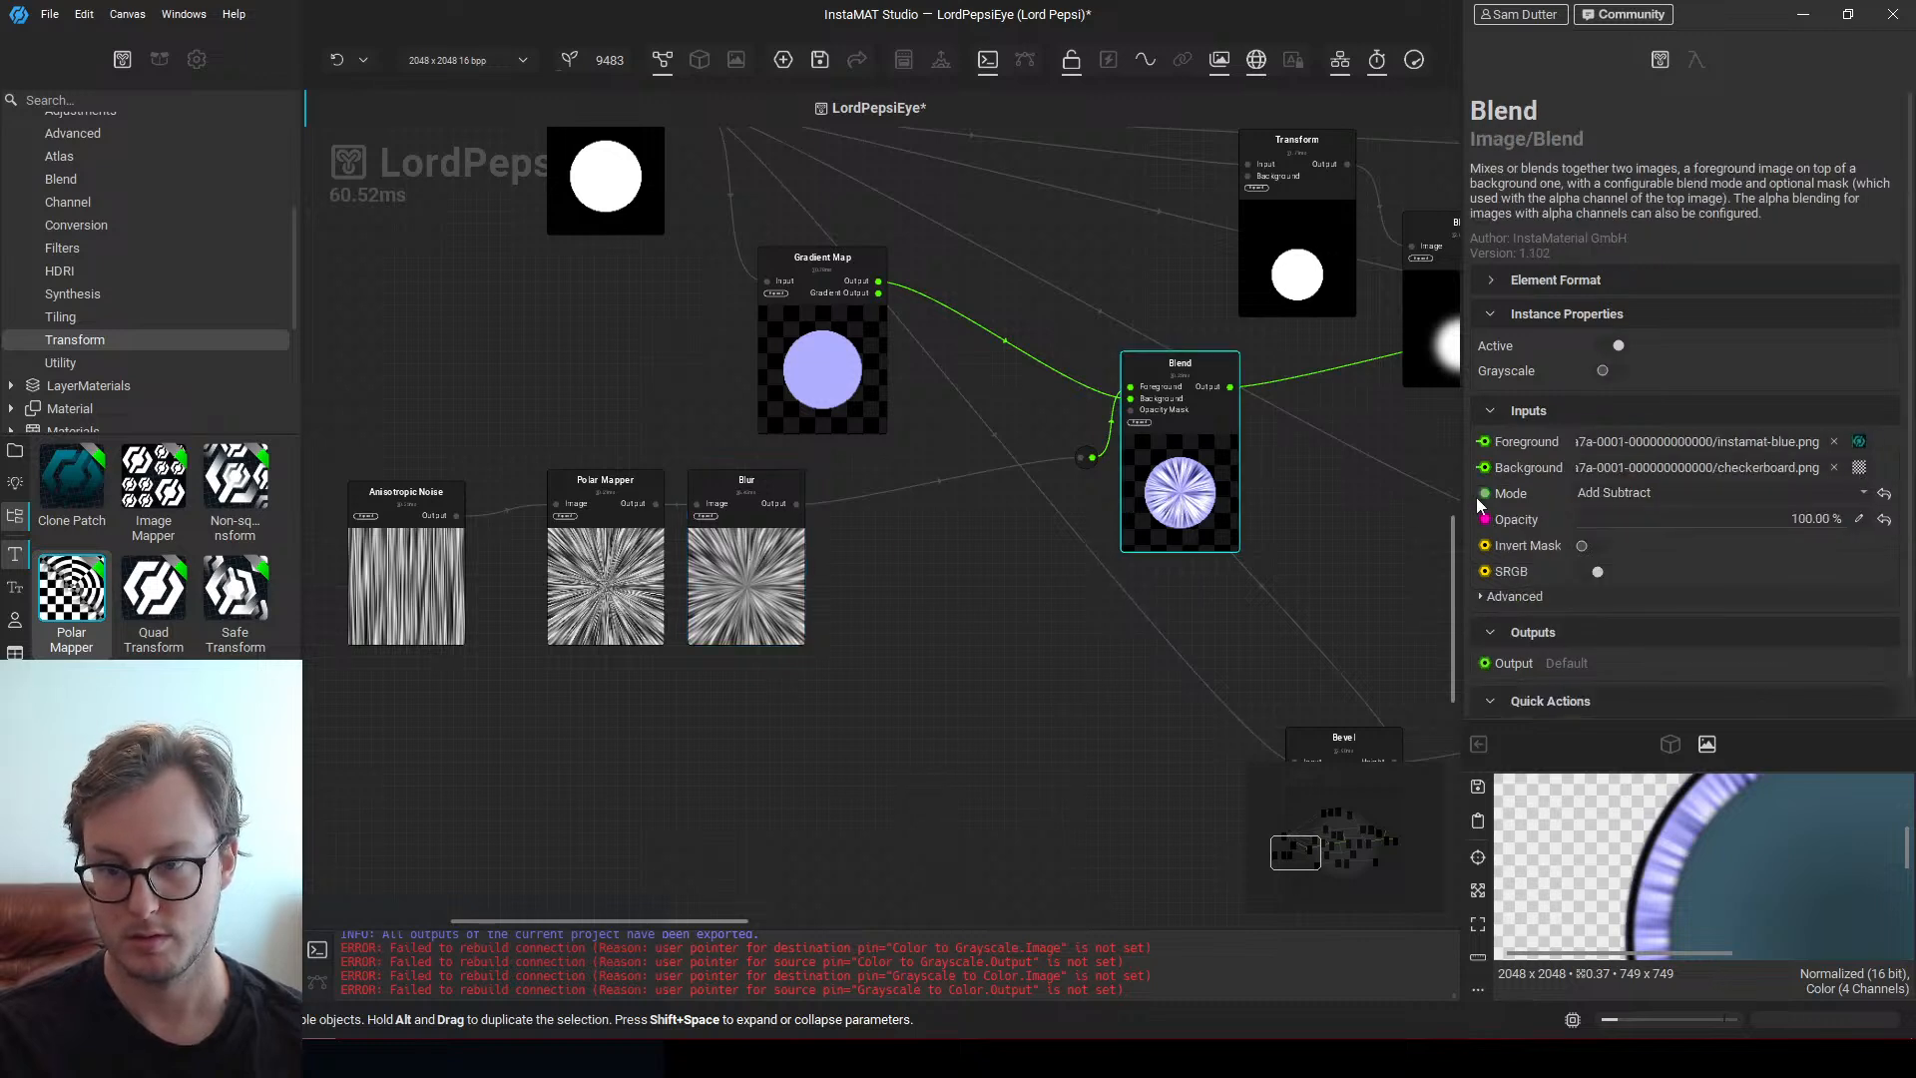
{"action": "left_click_drag", "start_coordinate": [1791, 517], "coordinate": [1695, 511]}
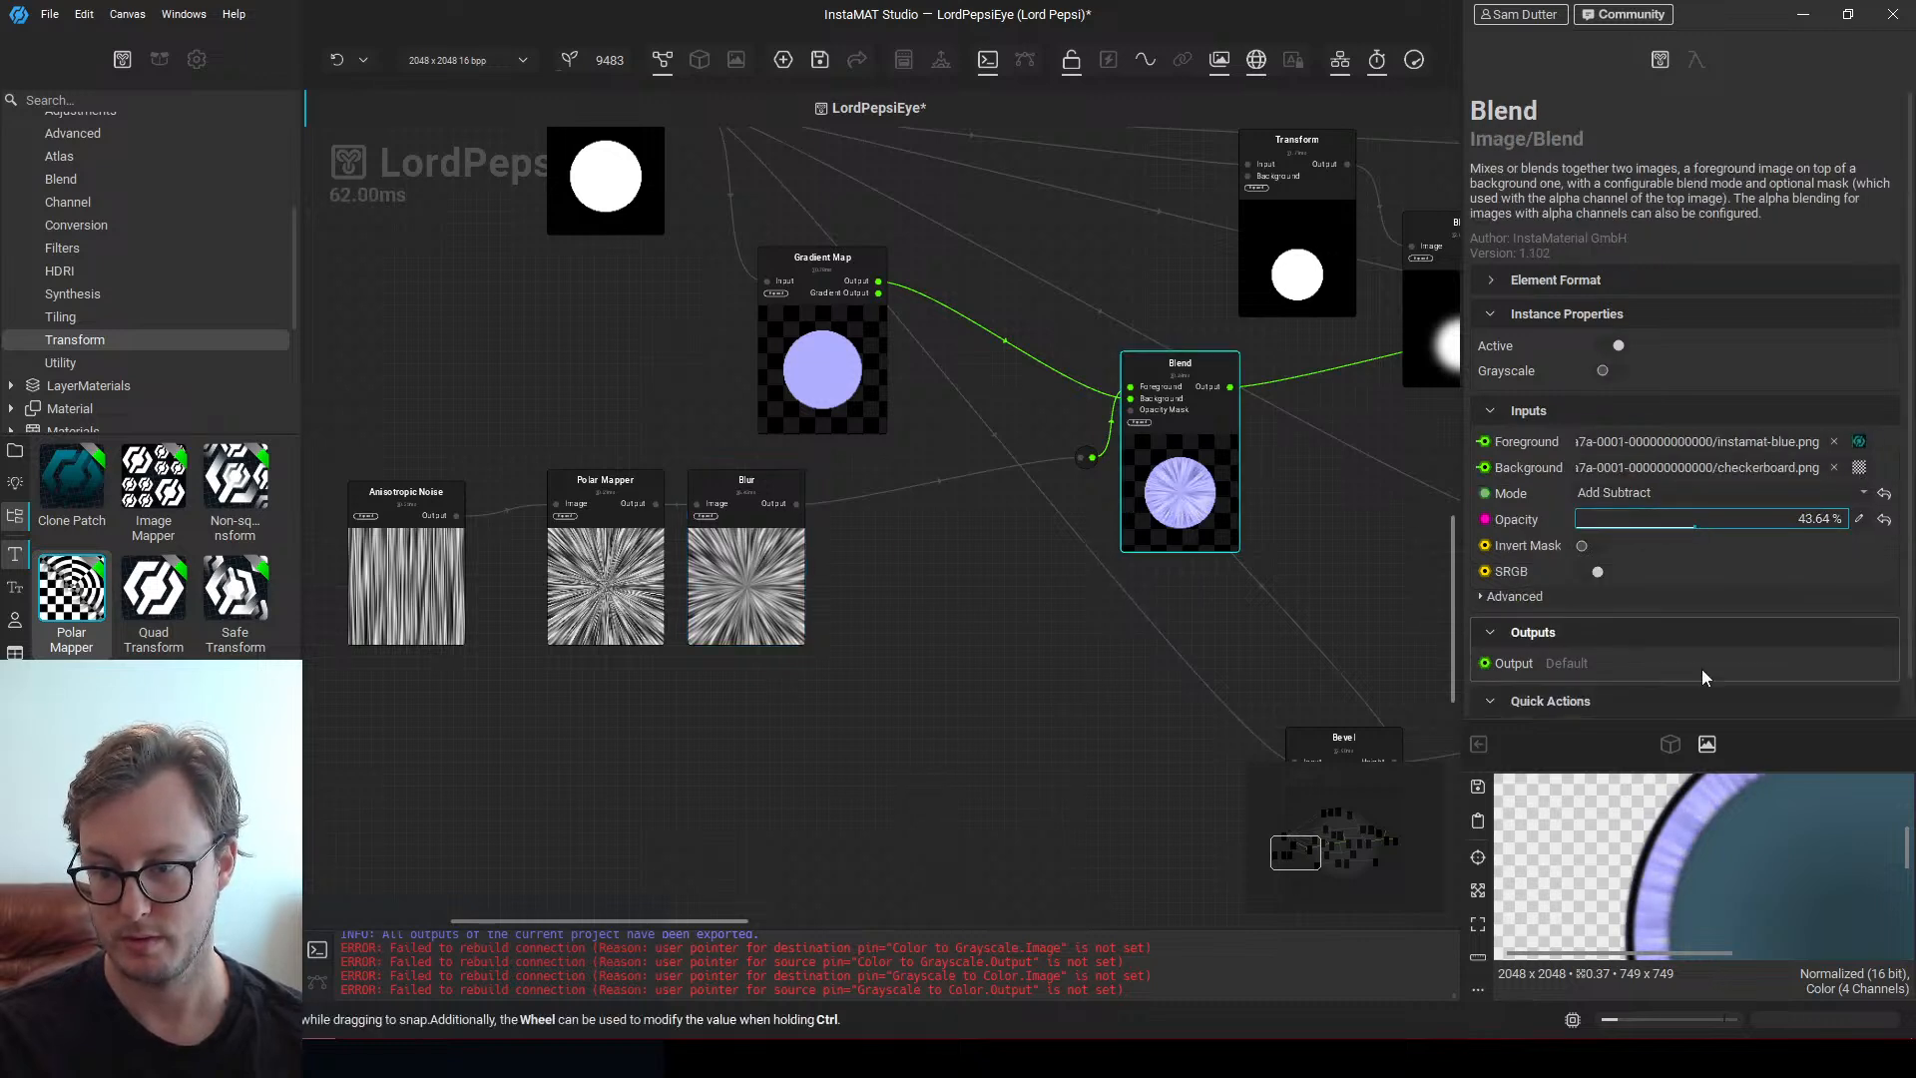
{"action": "scroll", "coordinate": [1744, 859], "scroll_direction": "down", "scroll_amount": 5}
{"action": "scroll", "coordinate": [1740, 852], "scroll_direction": "up", "scroll_amount": 3}
{"action": "left_click_drag", "start_coordinate": [1767, 852], "coordinate": [1690, 774]}
{"action": "left_click_drag", "start_coordinate": [1692, 531], "coordinate": [1622, 523]}
Move the Bevel that feeds the Invert to below the Blur node to free space before the Invert
{"action": "middle_click_drag", "start_coordinate": [1063, 689], "coordinate": [743, 535]}
{"action": "scroll", "coordinate": [856, 591], "scroll_direction": "down", "scroll_amount": 2}
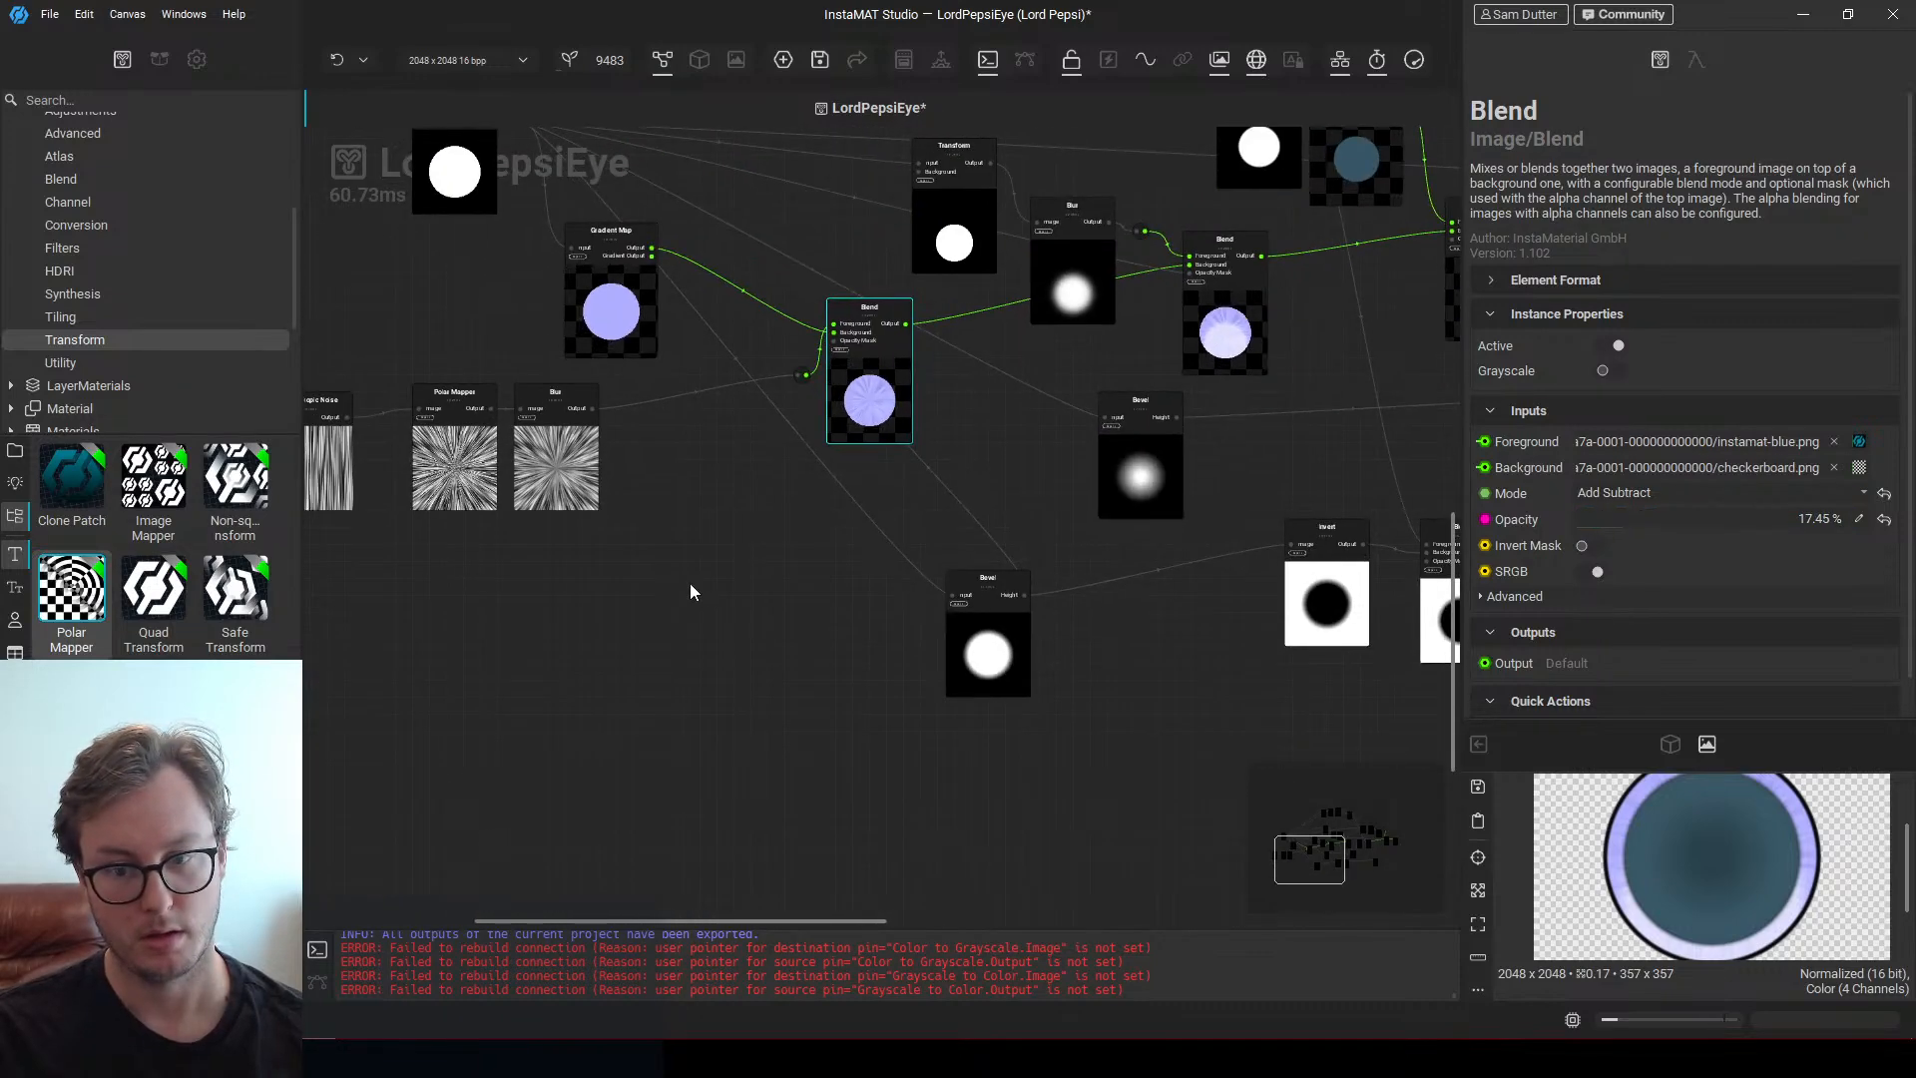
{"action": "middle_click_drag", "start_coordinate": [840, 576], "coordinate": [664, 562]}
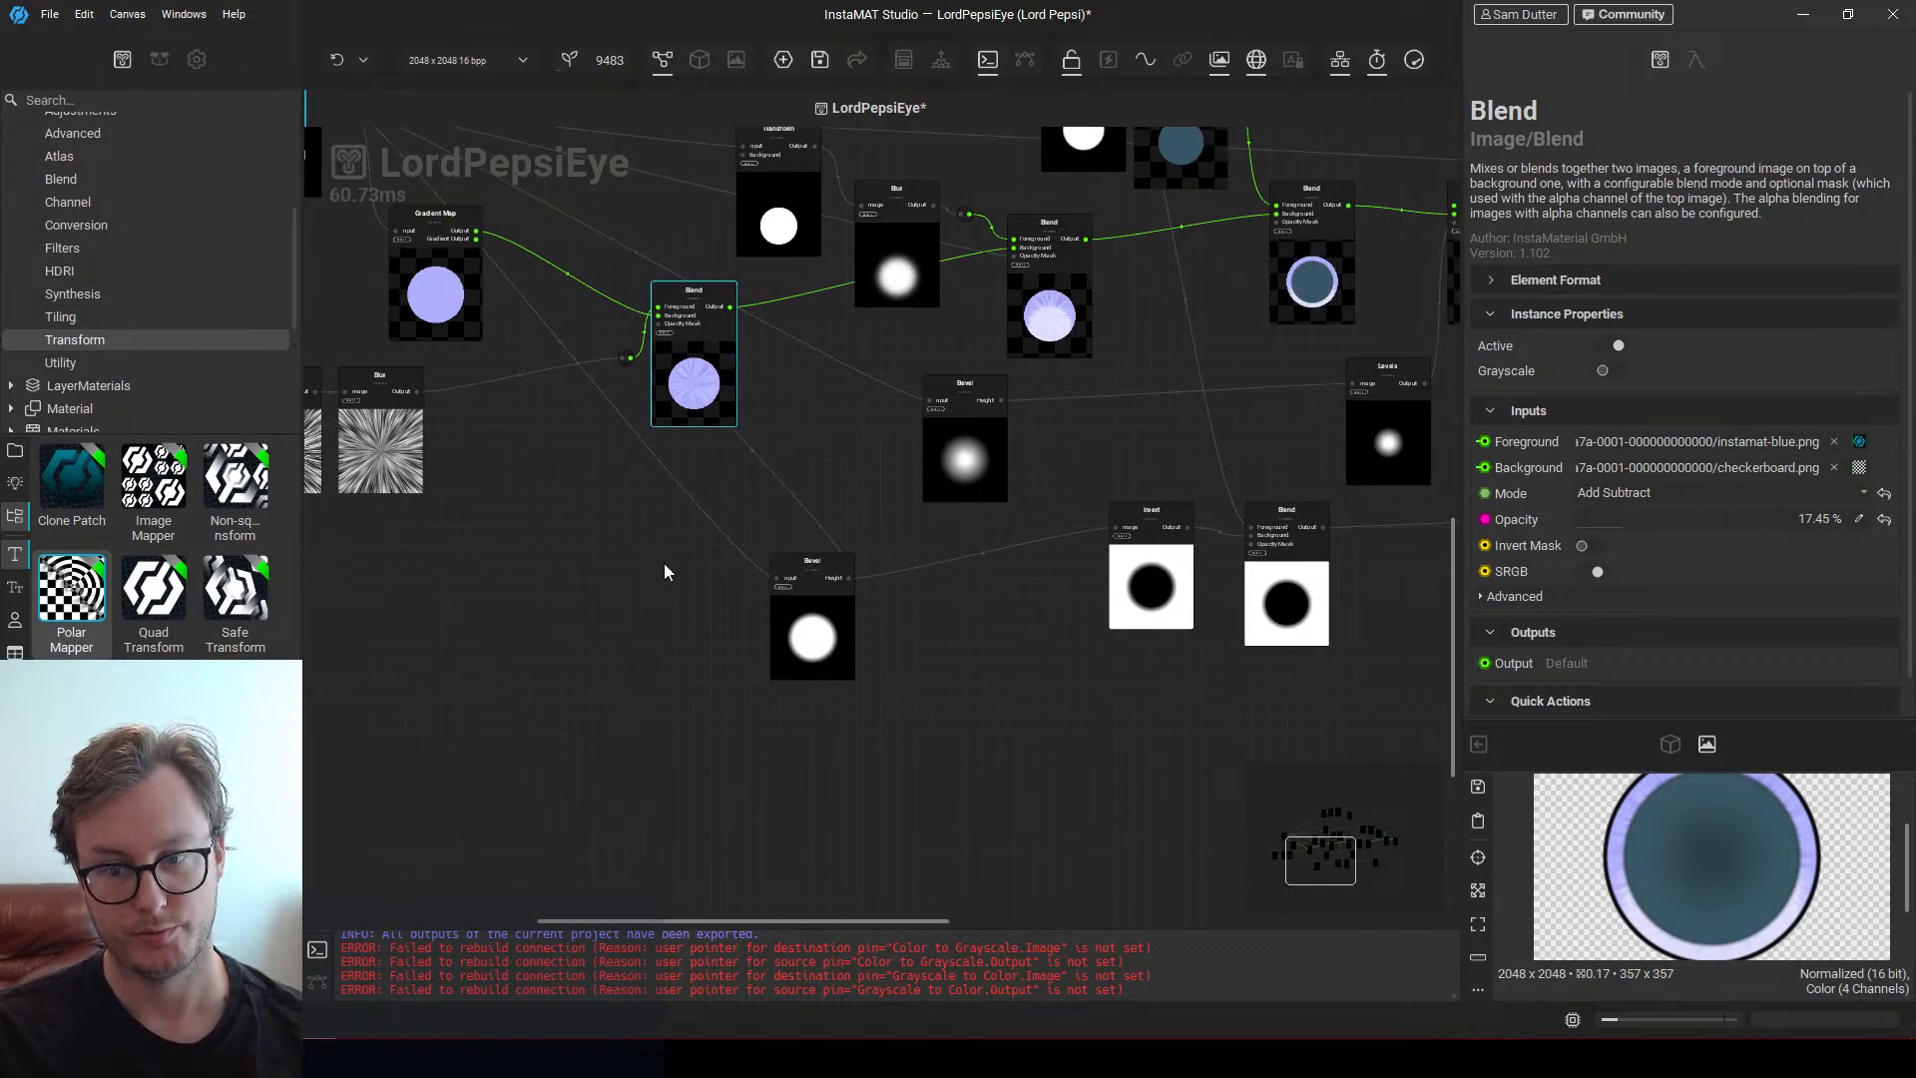
{"action": "left_click_drag", "start_coordinate": [1175, 607], "coordinate": [1167, 632]}
{"action": "middle_click_drag", "start_coordinate": [725, 685], "coordinate": [863, 660]}
{"action": "middle_click_drag", "start_coordinate": [693, 629], "coordinate": [858, 654]}
{"action": "left_click", "coordinate": [798, 679]}
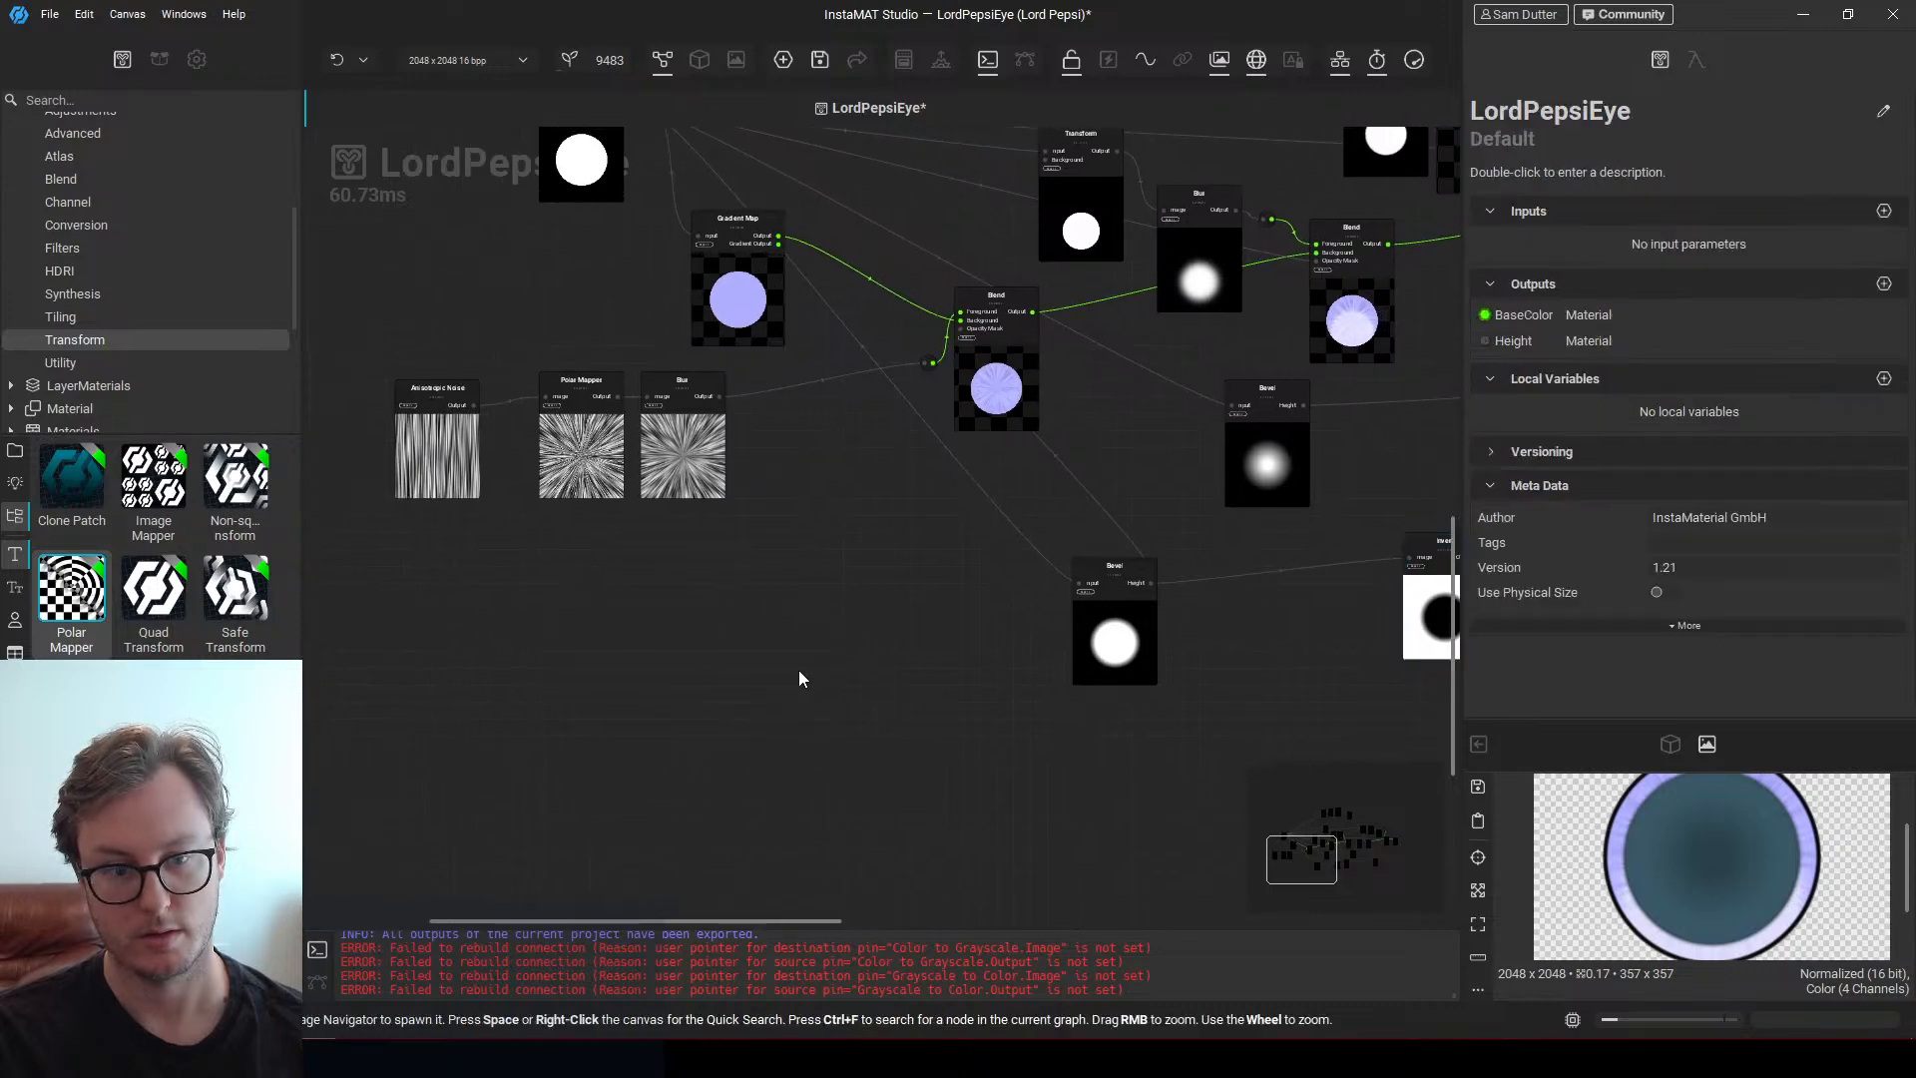
{"action": "left_click_drag", "start_coordinate": [1088, 648], "coordinate": [758, 641]}
Add a Blend node between the moved Bevel and the Invert
{"action": "key", "text": "space"}
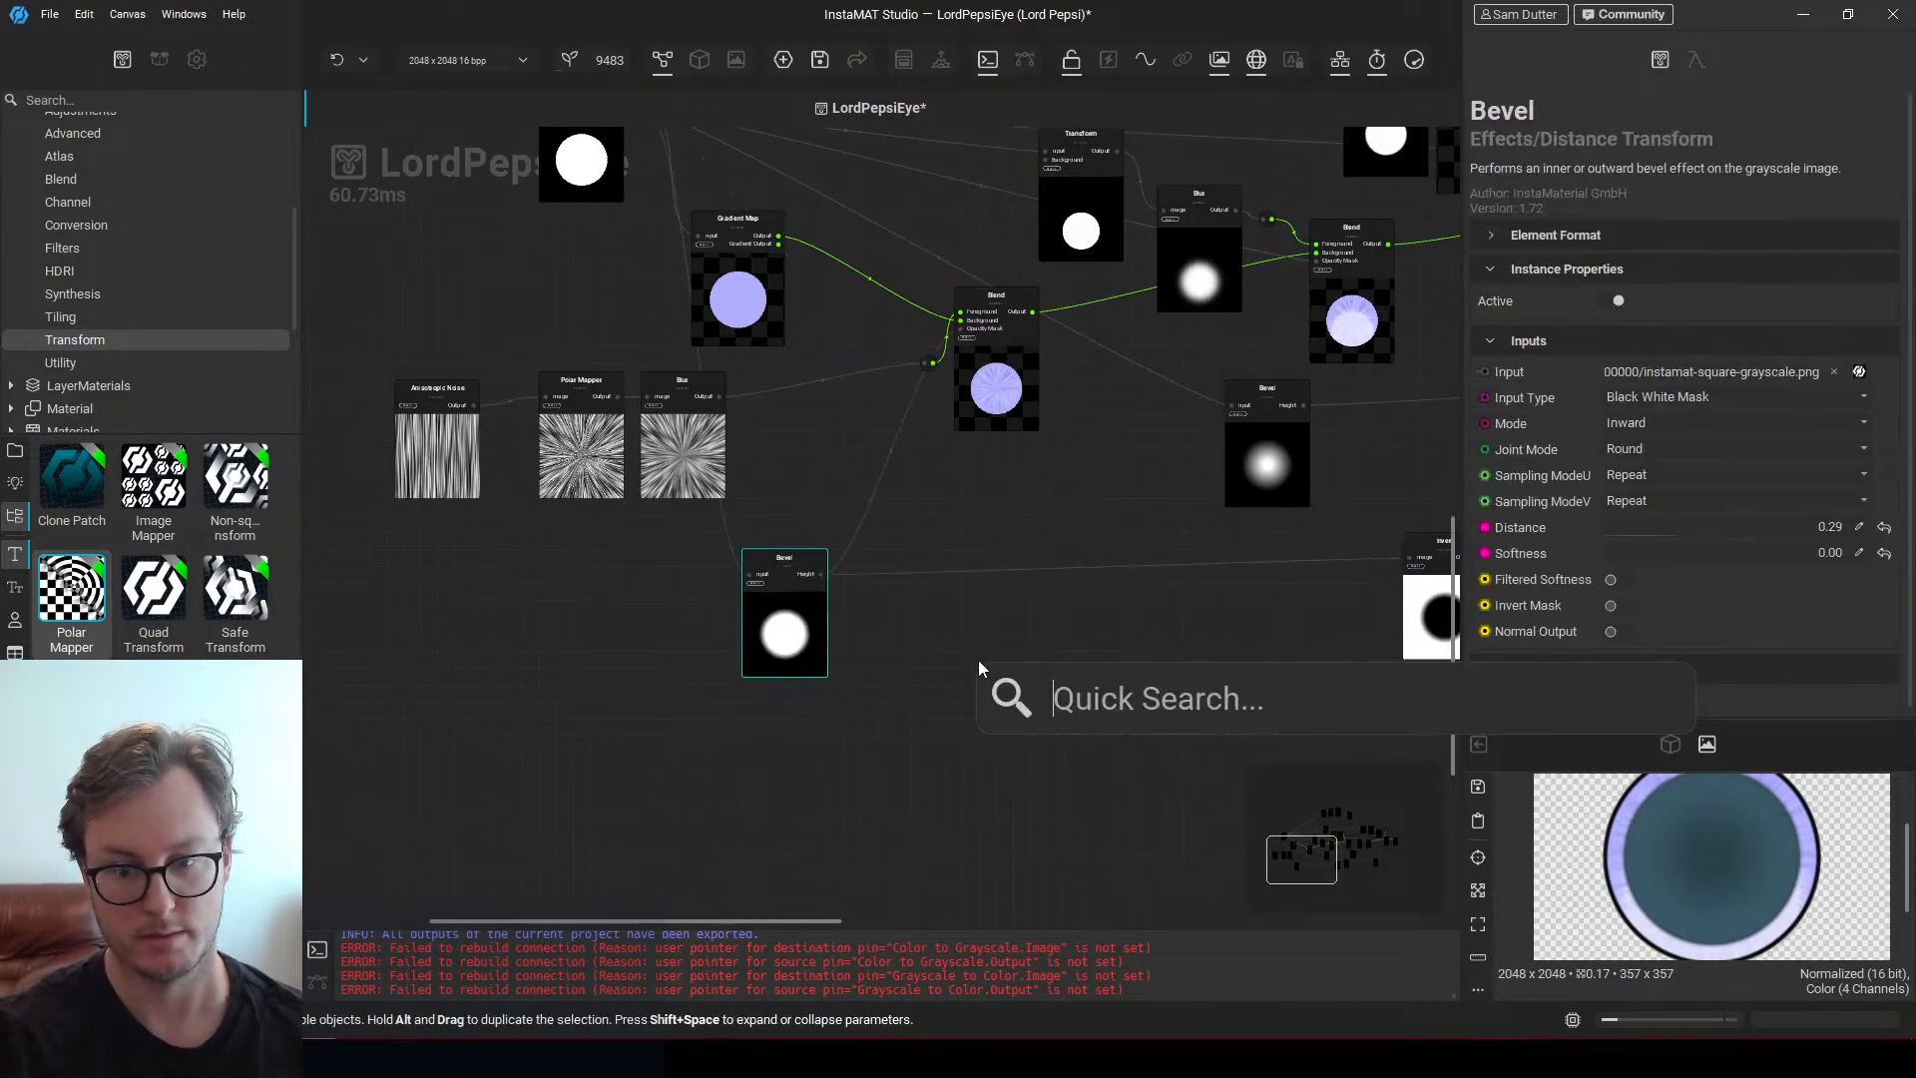
{"action": "type", "text": "blend"}
{"action": "key", "text": "Return"}
{"action": "scroll", "coordinate": [928, 654], "scroll_direction": "up", "scroll_amount": 3}
{"action": "left_click_drag", "start_coordinate": [1028, 674], "coordinate": [976, 503]}
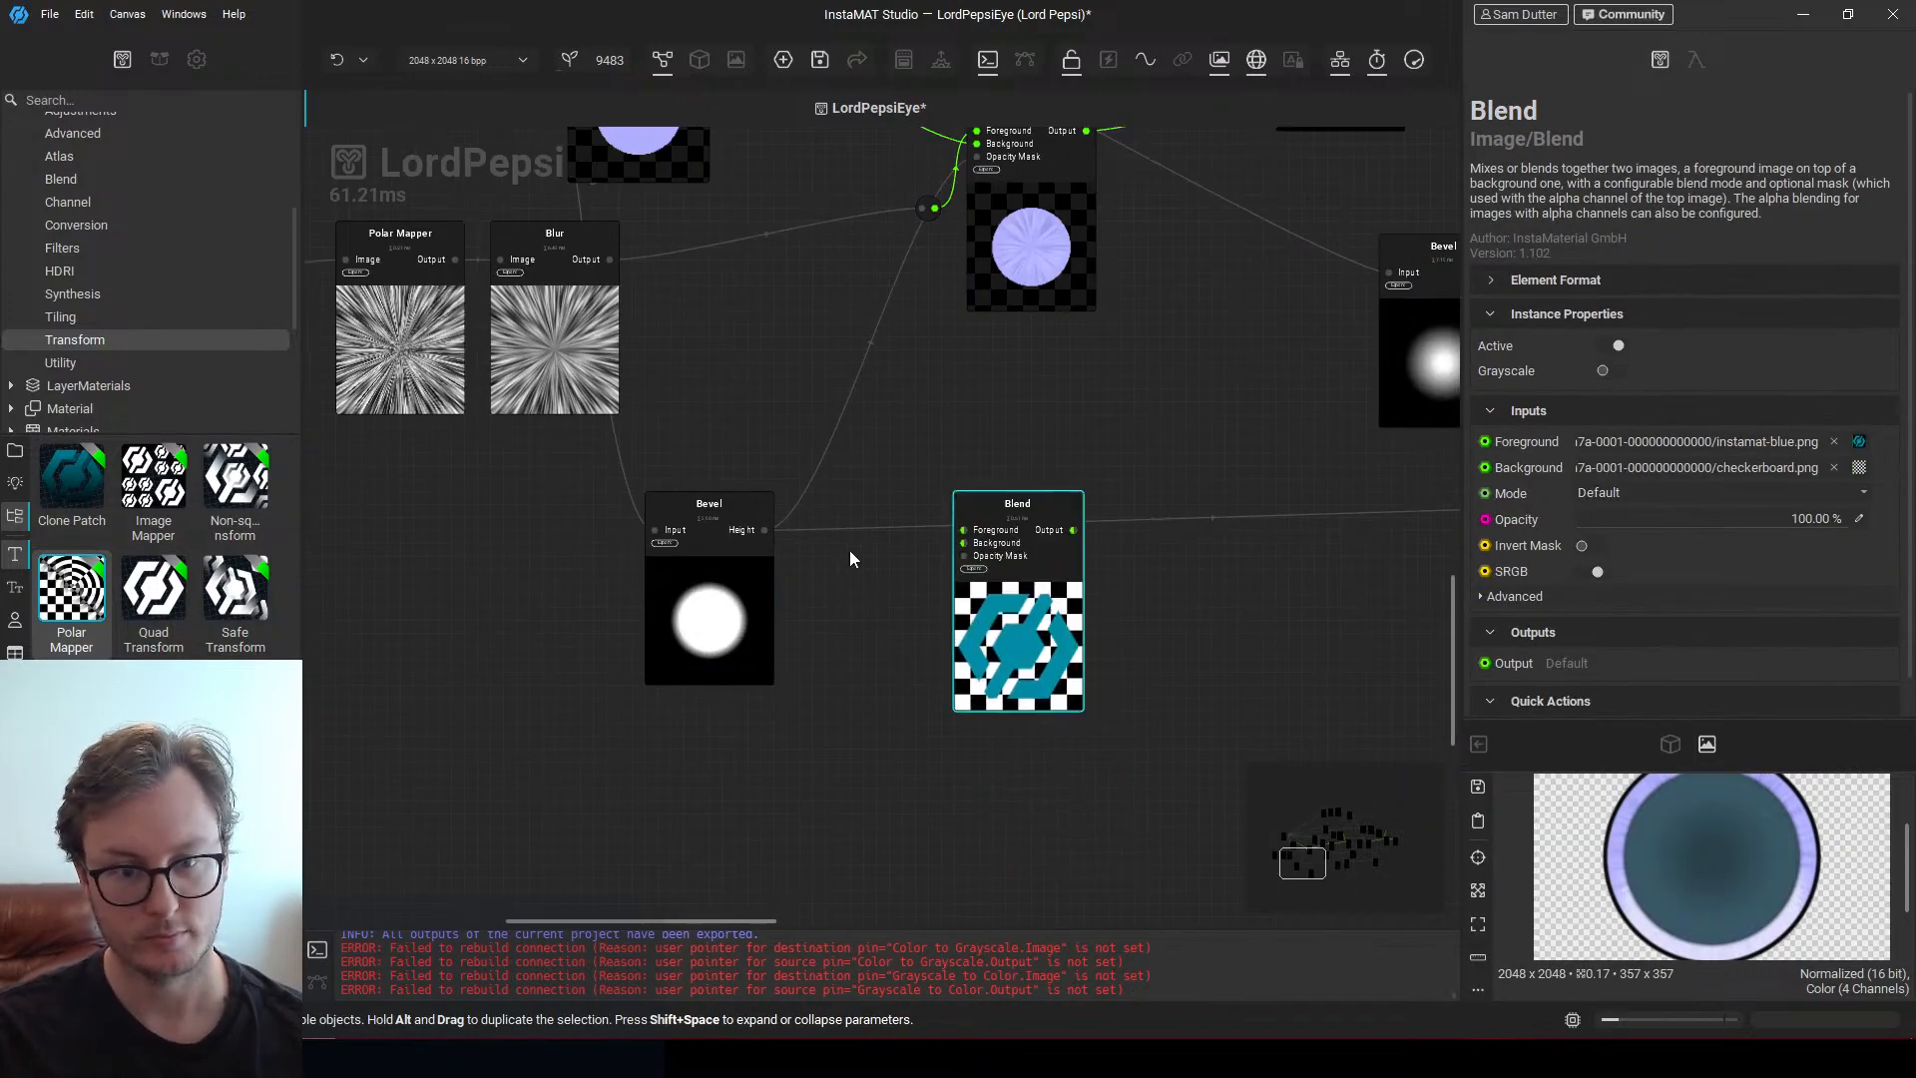
Connect the Bevel's Height to the new Blend's Background and the streak Blur's Output to its Foreground
{"action": "left_click_drag", "start_coordinate": [769, 529], "coordinate": [952, 535]}
{"action": "left_click", "coordinate": [864, 586]}
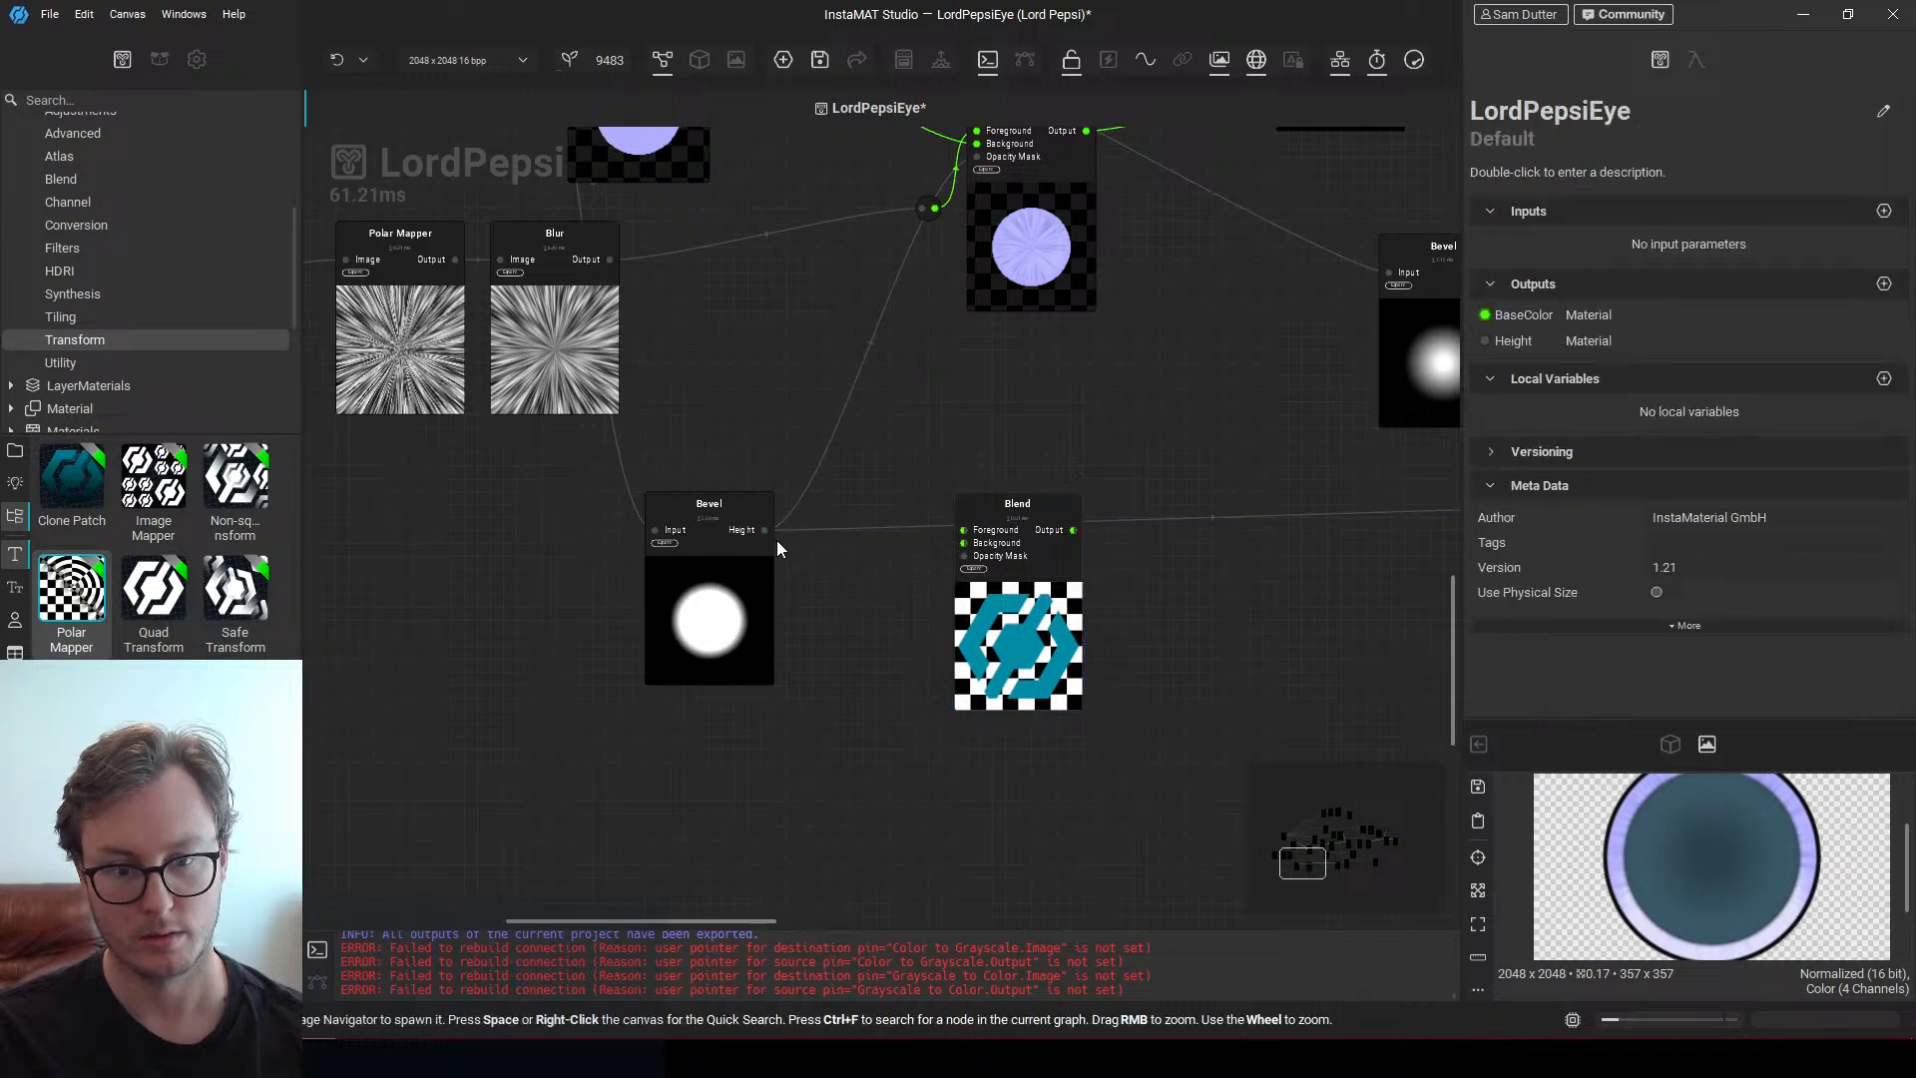
{"action": "left_click_drag", "start_coordinate": [766, 530], "coordinate": [951, 542]}
{"action": "middle_click_drag", "start_coordinate": [974, 568], "coordinate": [1026, 664]}
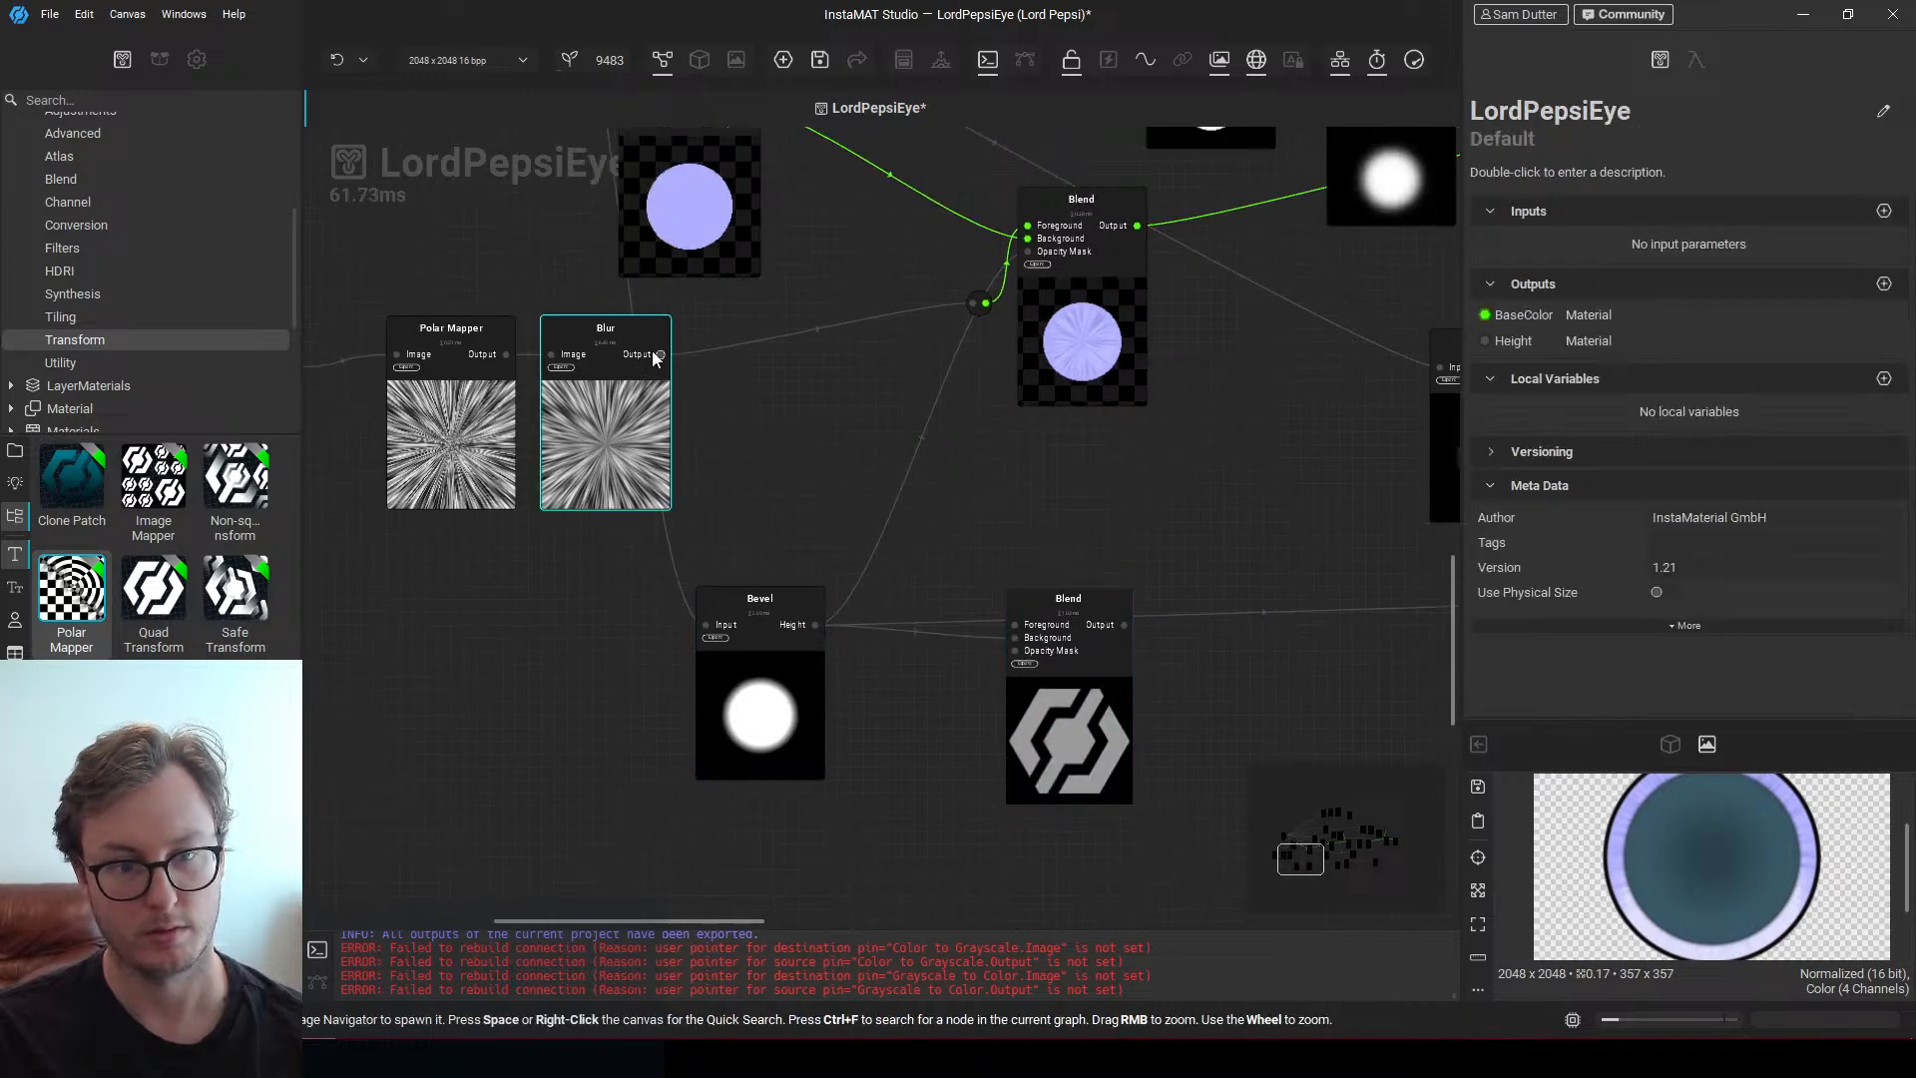
{"action": "left_click_drag", "start_coordinate": [659, 354], "coordinate": [1005, 621]}
Connect the new Blend's Output to the Invert's Image input in place of the Bevel
{"action": "middle_click_drag", "start_coordinate": [1182, 716], "coordinate": [1028, 659]}
{"action": "left_click", "coordinate": [938, 692]}
{"action": "mouse_move", "coordinate": [939, 692]}
{"action": "left_mouse_down"}
{"action": "mouse_move", "coordinate": [1003, 636]}
{"action": "mouse_move", "coordinate": [965, 665]}
{"action": "left_mouse_up"}
{"action": "scroll", "coordinate": [1125, 605], "scroll_direction": "down", "scroll_amount": 1}
{"action": "middle_click_drag", "start_coordinate": [1068, 589], "coordinate": [705, 606]}
{"action": "left_click_drag", "start_coordinate": [653, 572], "coordinate": [1125, 570]}
{"action": "middle_click_drag", "start_coordinate": [855, 642], "coordinate": [1062, 629]}
Set the new Blend's mode to Multiply and keep its opacity at 100 %
{"action": "left_click", "coordinate": [810, 544]}
{"action": "left_click", "coordinate": [1632, 492]}
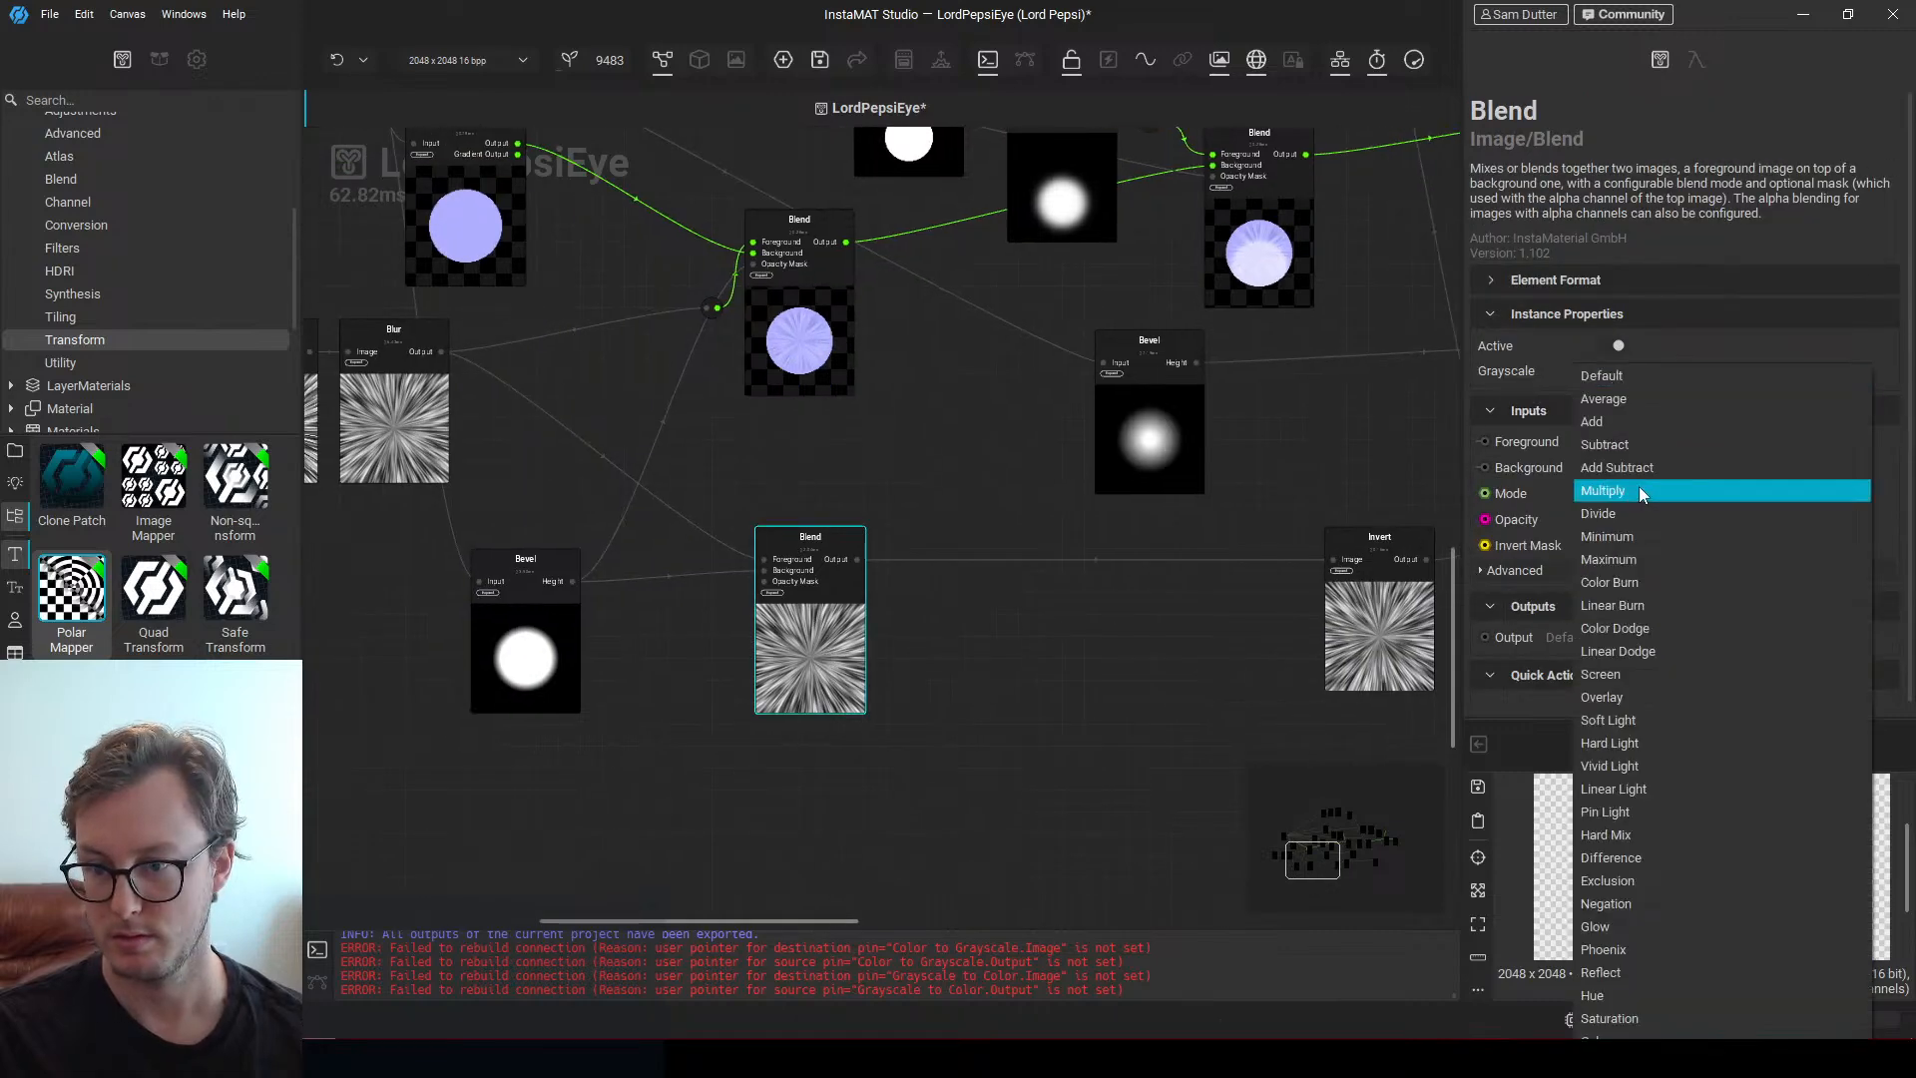
{"action": "left_click", "coordinate": [1606, 490]}
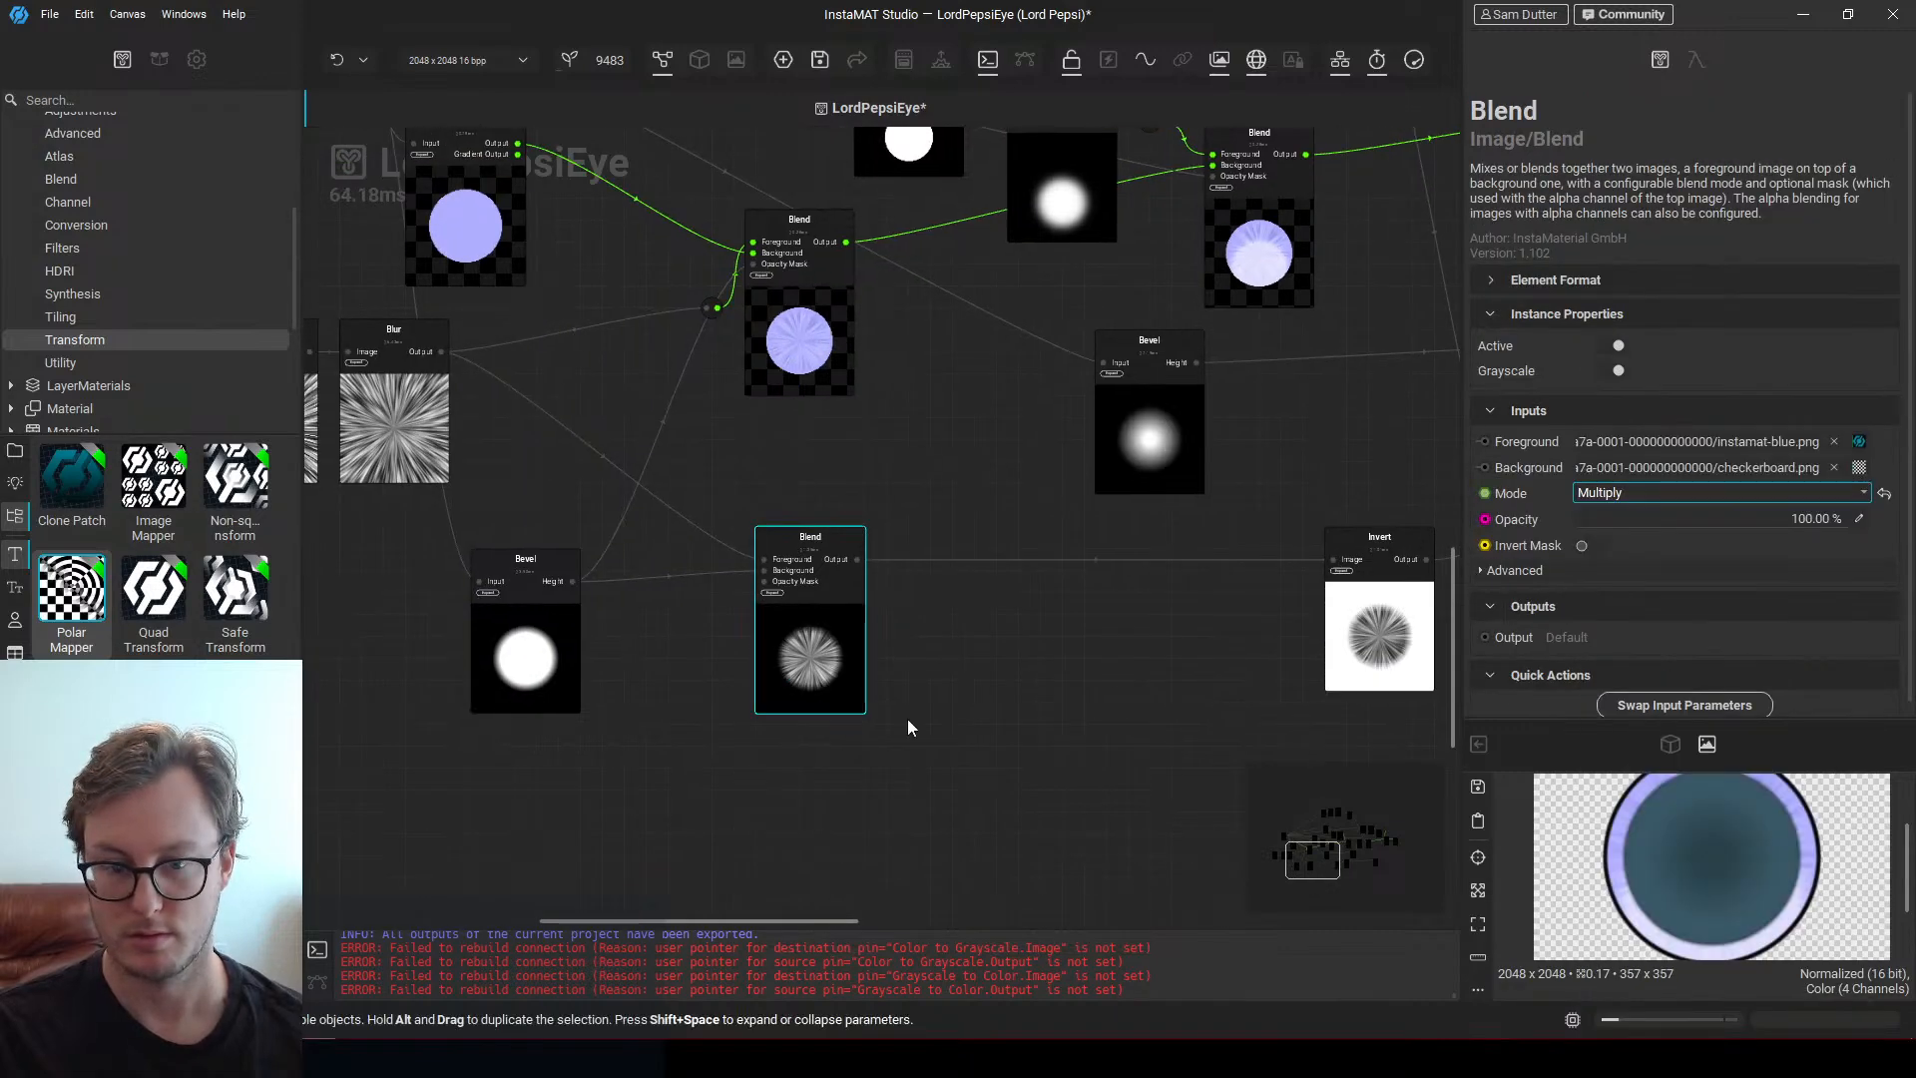
{"action": "scroll", "coordinate": [879, 699], "scroll_direction": "up", "scroll_amount": 3}
{"action": "left_click_drag", "start_coordinate": [1802, 518], "coordinate": [1854, 522]}
Examine the streaked mask on the Invert node and in the preview of the Subtract Blend after it
{"action": "middle_click_drag", "start_coordinate": [1391, 549], "coordinate": [598, 536]}
{"action": "middle_click_drag", "start_coordinate": [1203, 620], "coordinate": [754, 626]}
{"action": "left_click", "coordinate": [932, 589]}
{"action": "scroll", "coordinate": [932, 588], "scroll_direction": "up", "scroll_amount": 2}
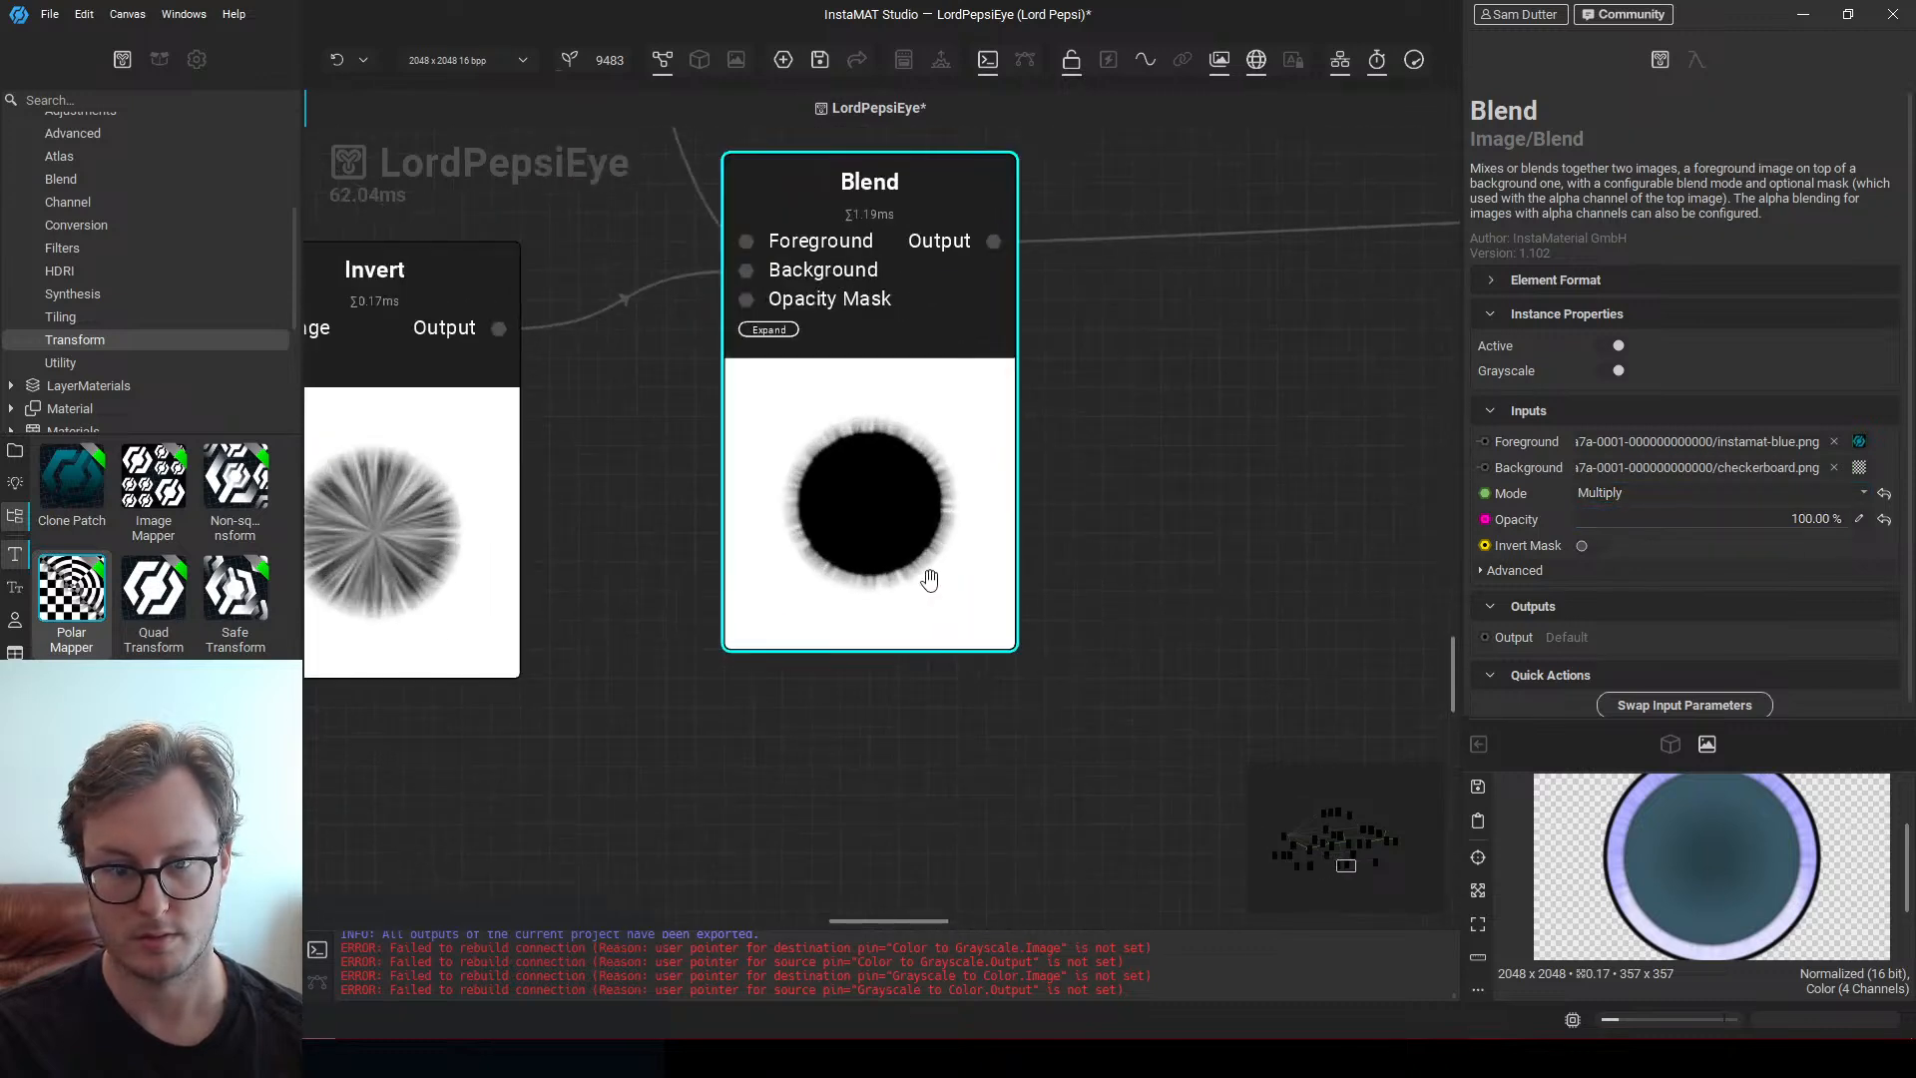
{"action": "scroll", "coordinate": [896, 632], "scroll_direction": "down", "scroll_amount": 3}
{"action": "scroll", "coordinate": [1057, 599], "scroll_direction": "up", "scroll_amount": 3}
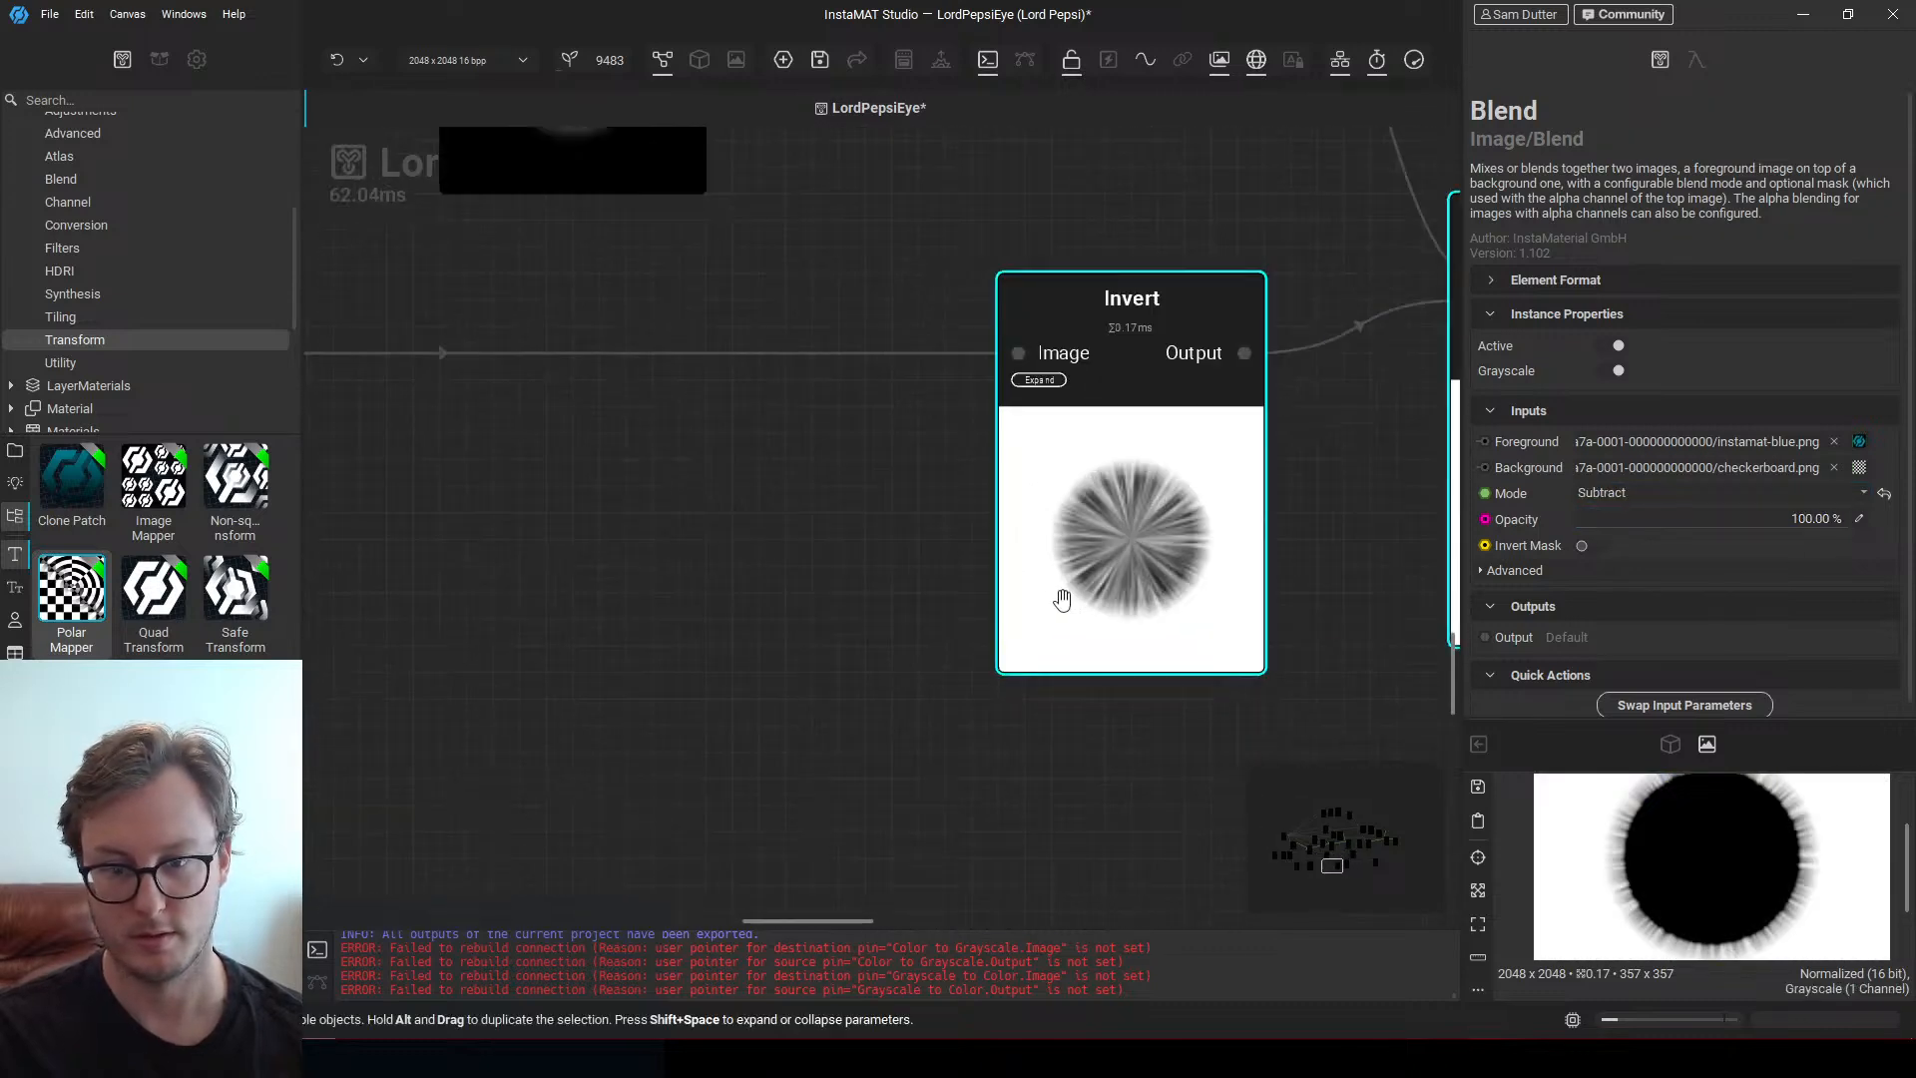
{"action": "scroll", "coordinate": [684, 603], "scroll_direction": "down", "scroll_amount": 3}
{"action": "scroll", "coordinate": [688, 610], "scroll_direction": "up", "scroll_amount": 3}
Lower the Multiply Blend's opacity to 44.73 % and save the project
{"action": "left_click", "coordinate": [689, 609]}
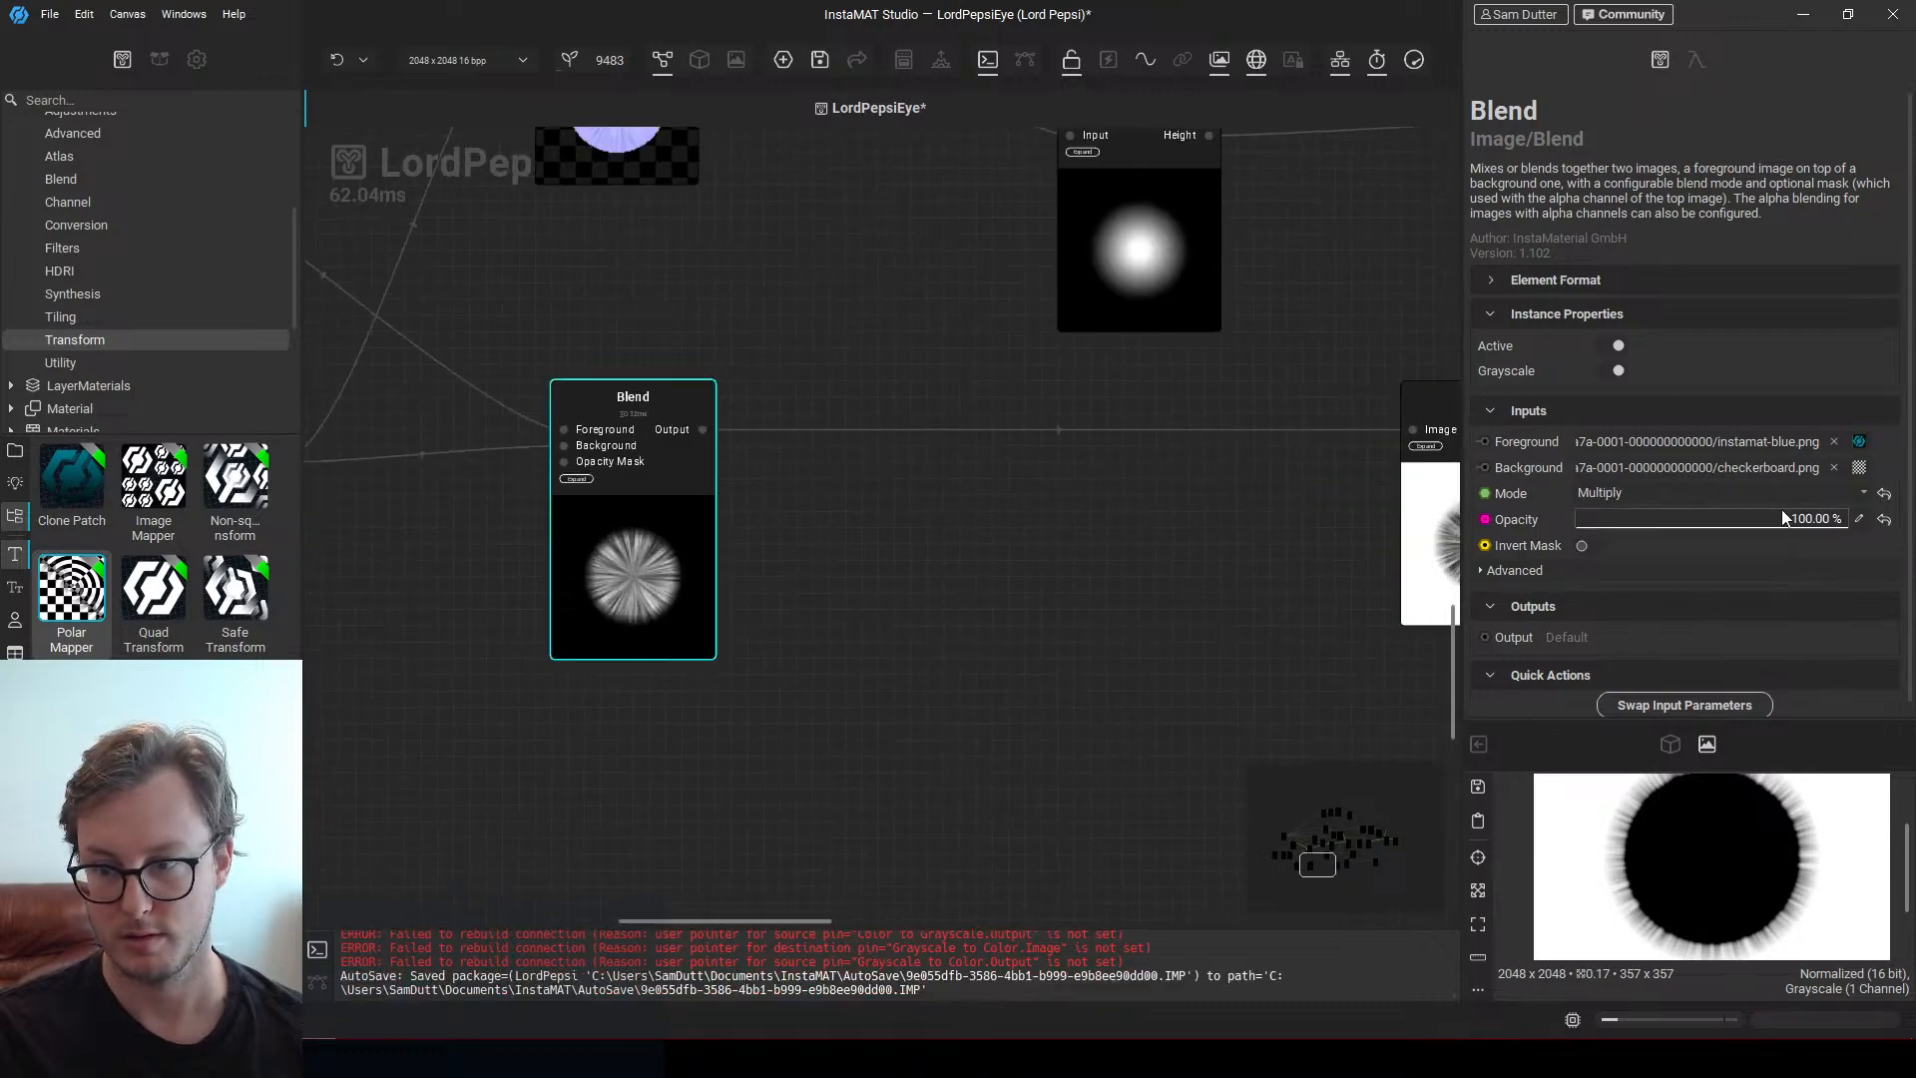
{"action": "left_click_drag", "start_coordinate": [1813, 523], "coordinate": [1698, 517]}
{"action": "scroll", "coordinate": [1004, 451], "scroll_direction": "down", "scroll_amount": 2}
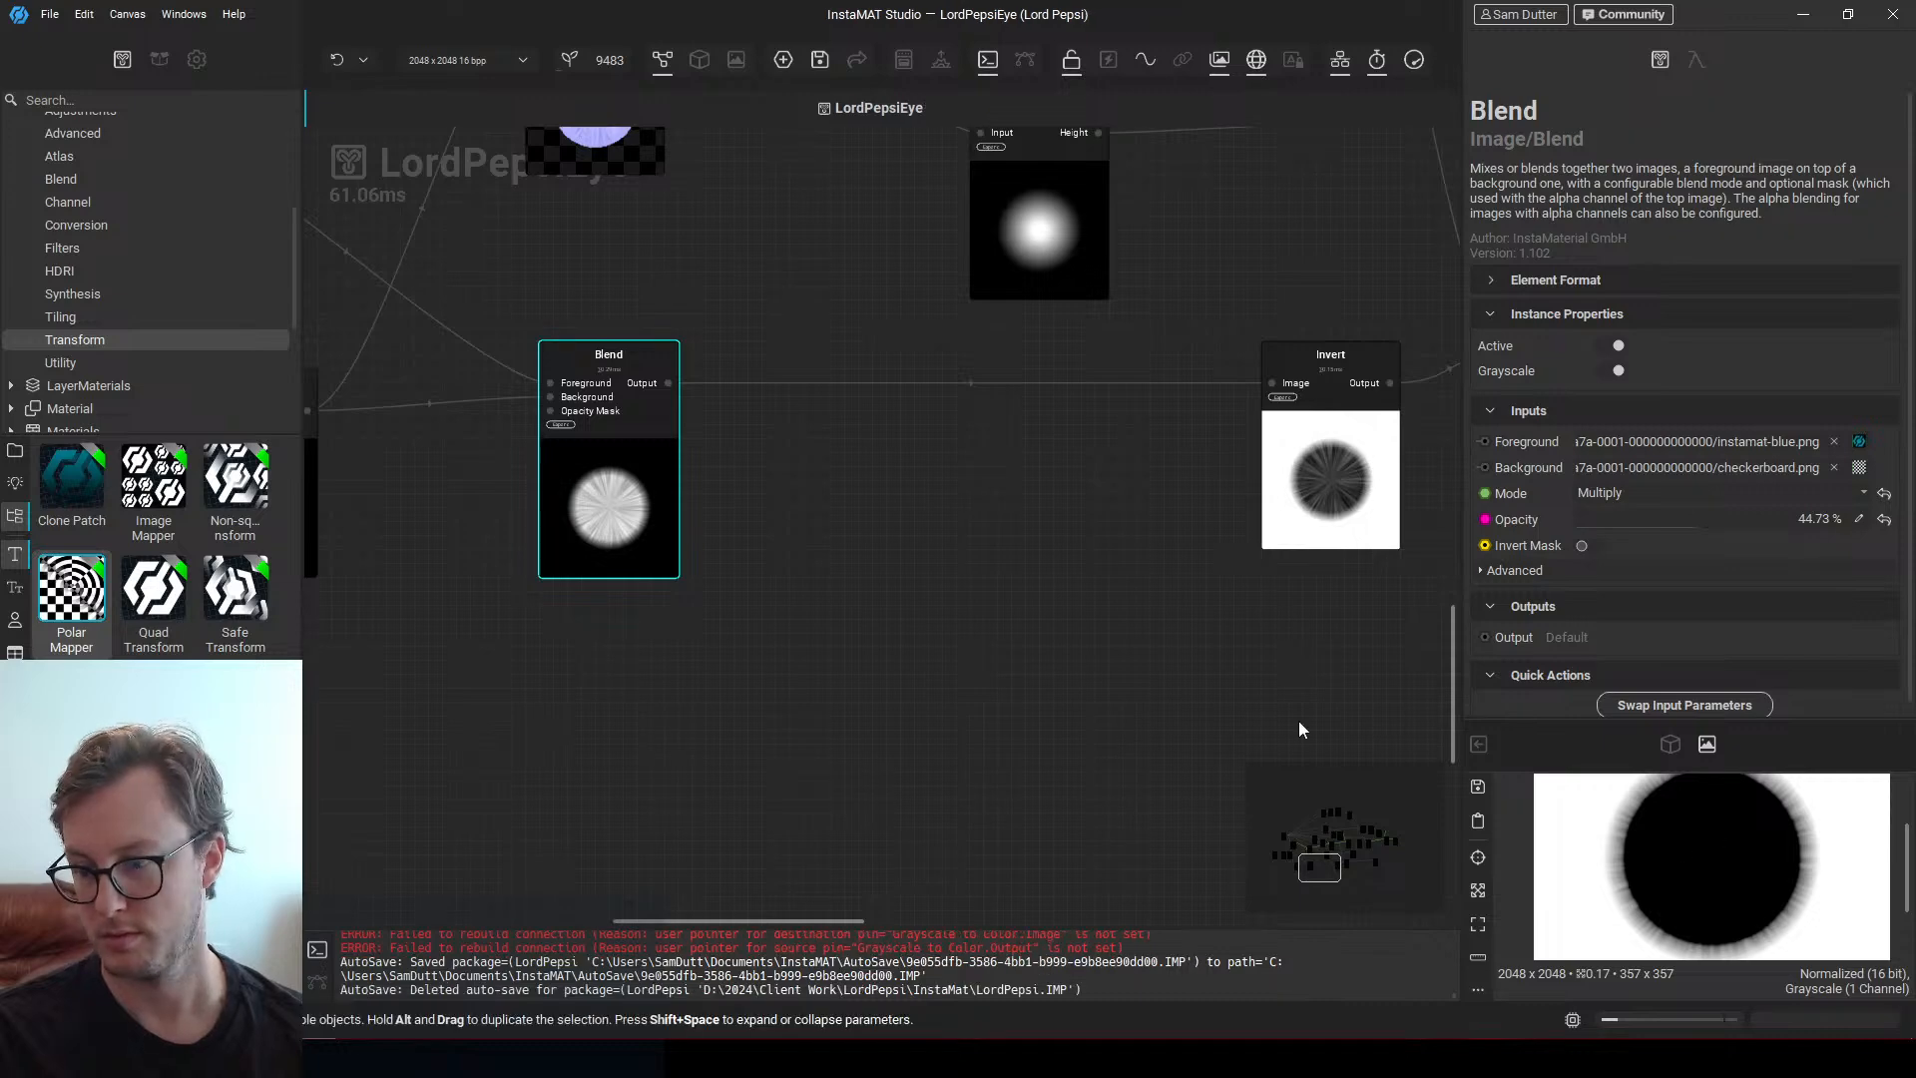
Export the graph's BaseColor and Height textures using the Eyes output template
{"action": "scroll", "coordinate": [1297, 721], "scroll_direction": "down", "scroll_amount": 3}
{"action": "left_click", "coordinate": [48, 14]}
{"action": "left_click", "coordinate": [90, 369]}
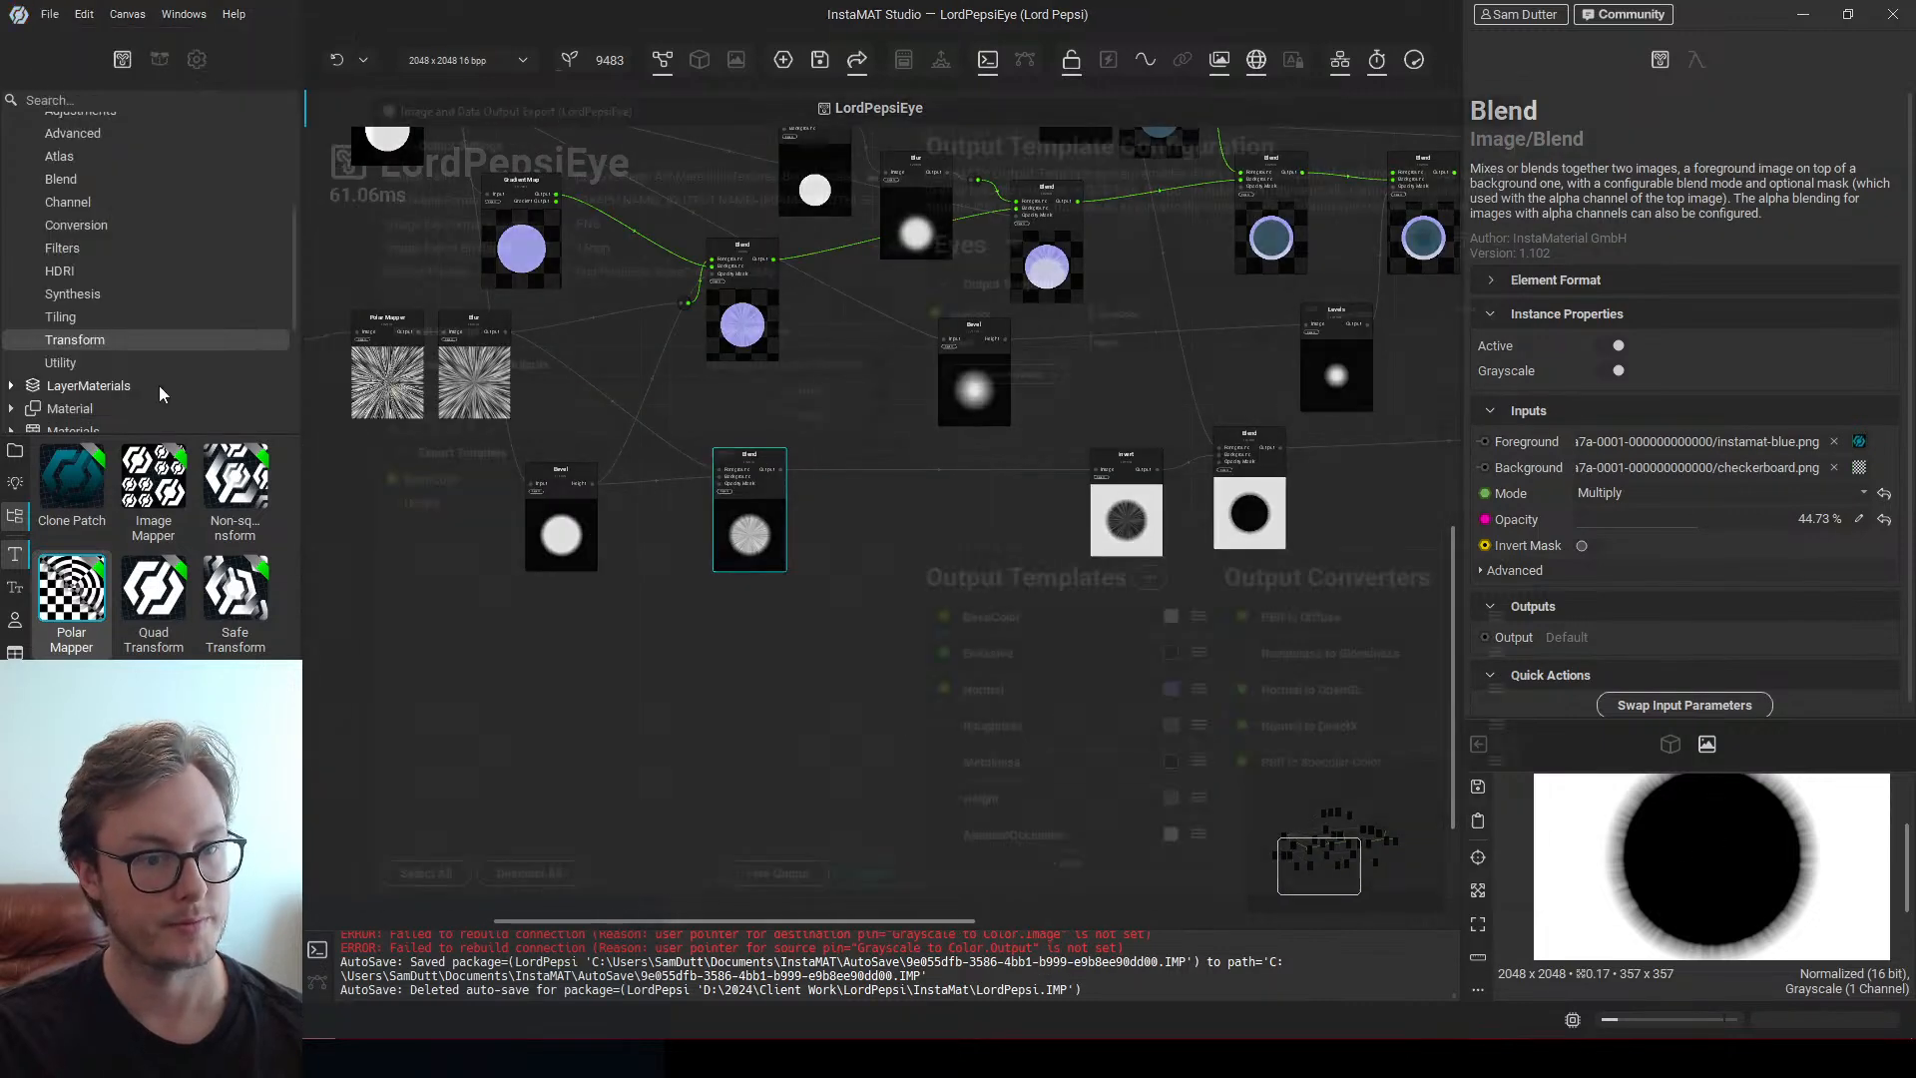
{"action": "left_click", "coordinate": [868, 890]}
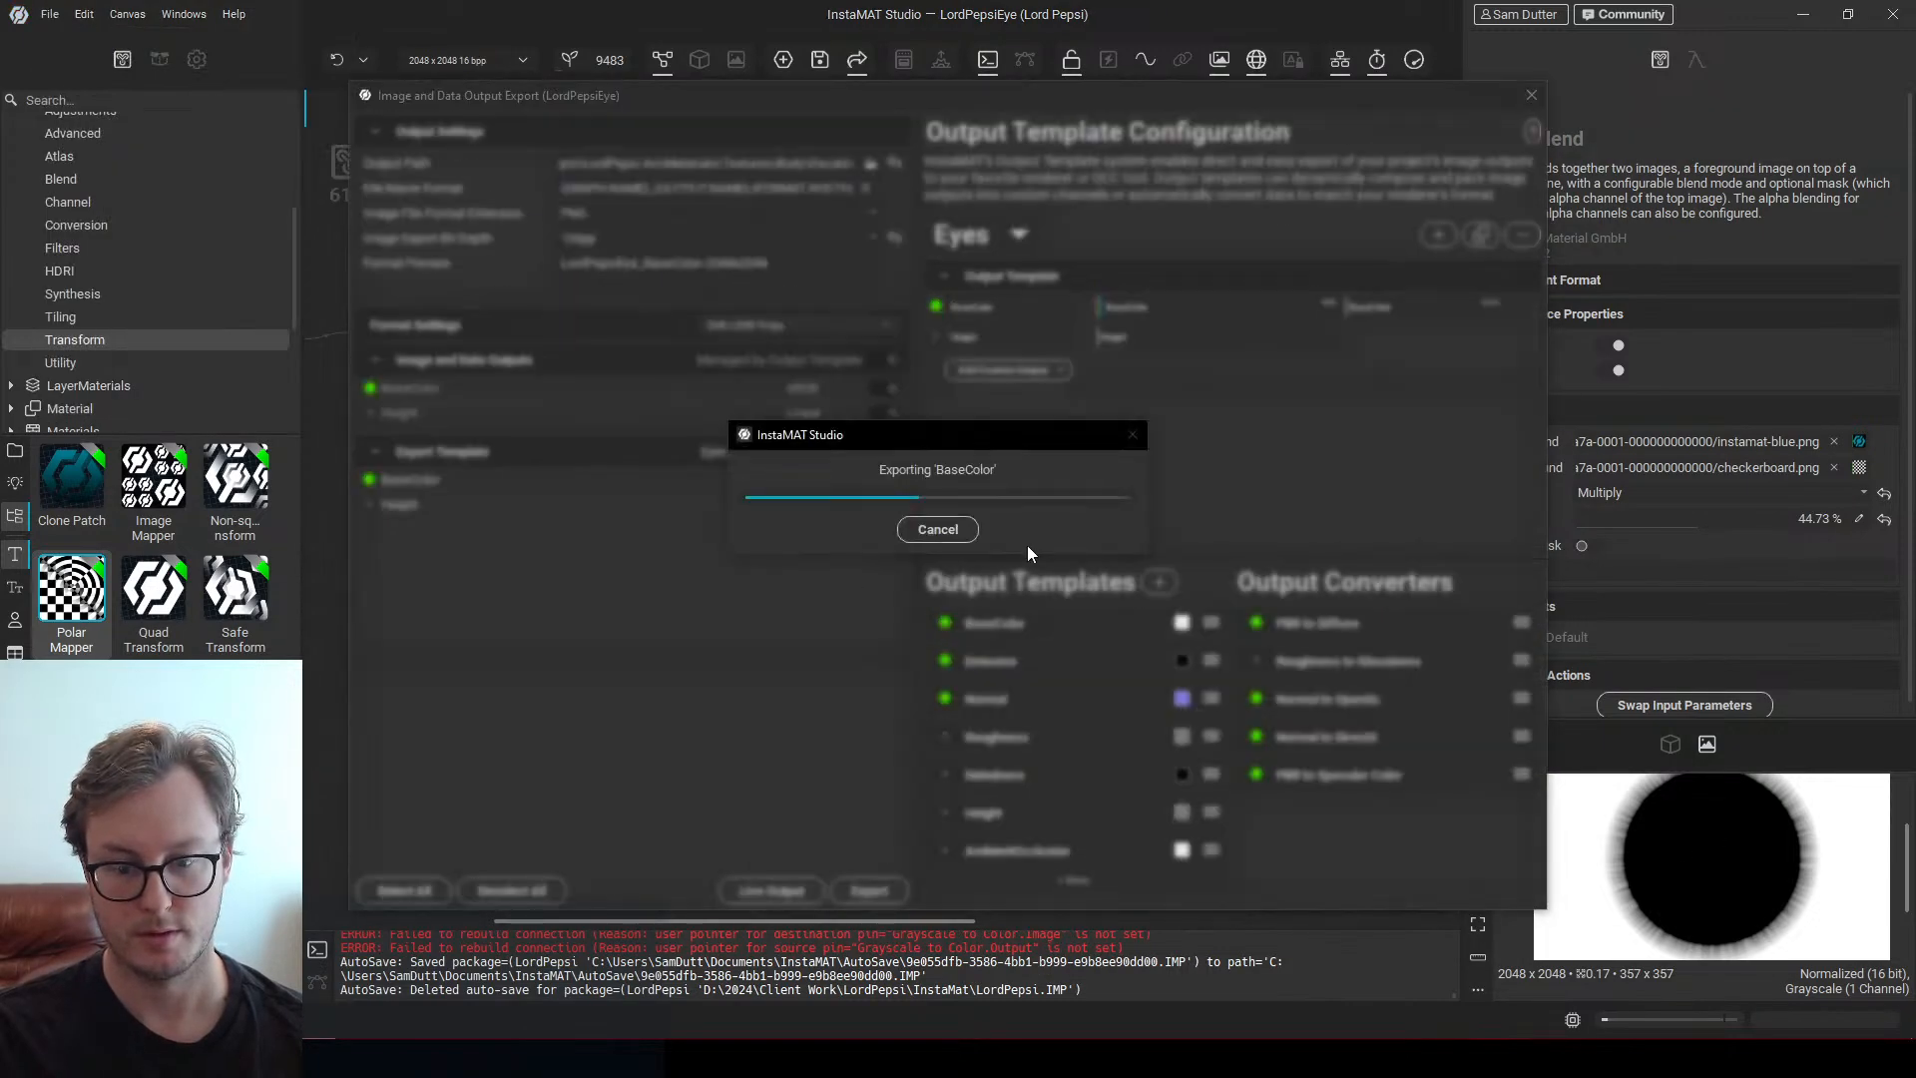
Switch to Unity and examine the updated iris texture up close on the avatar's eye
{"action": "key", "text": "alt+Tab"}
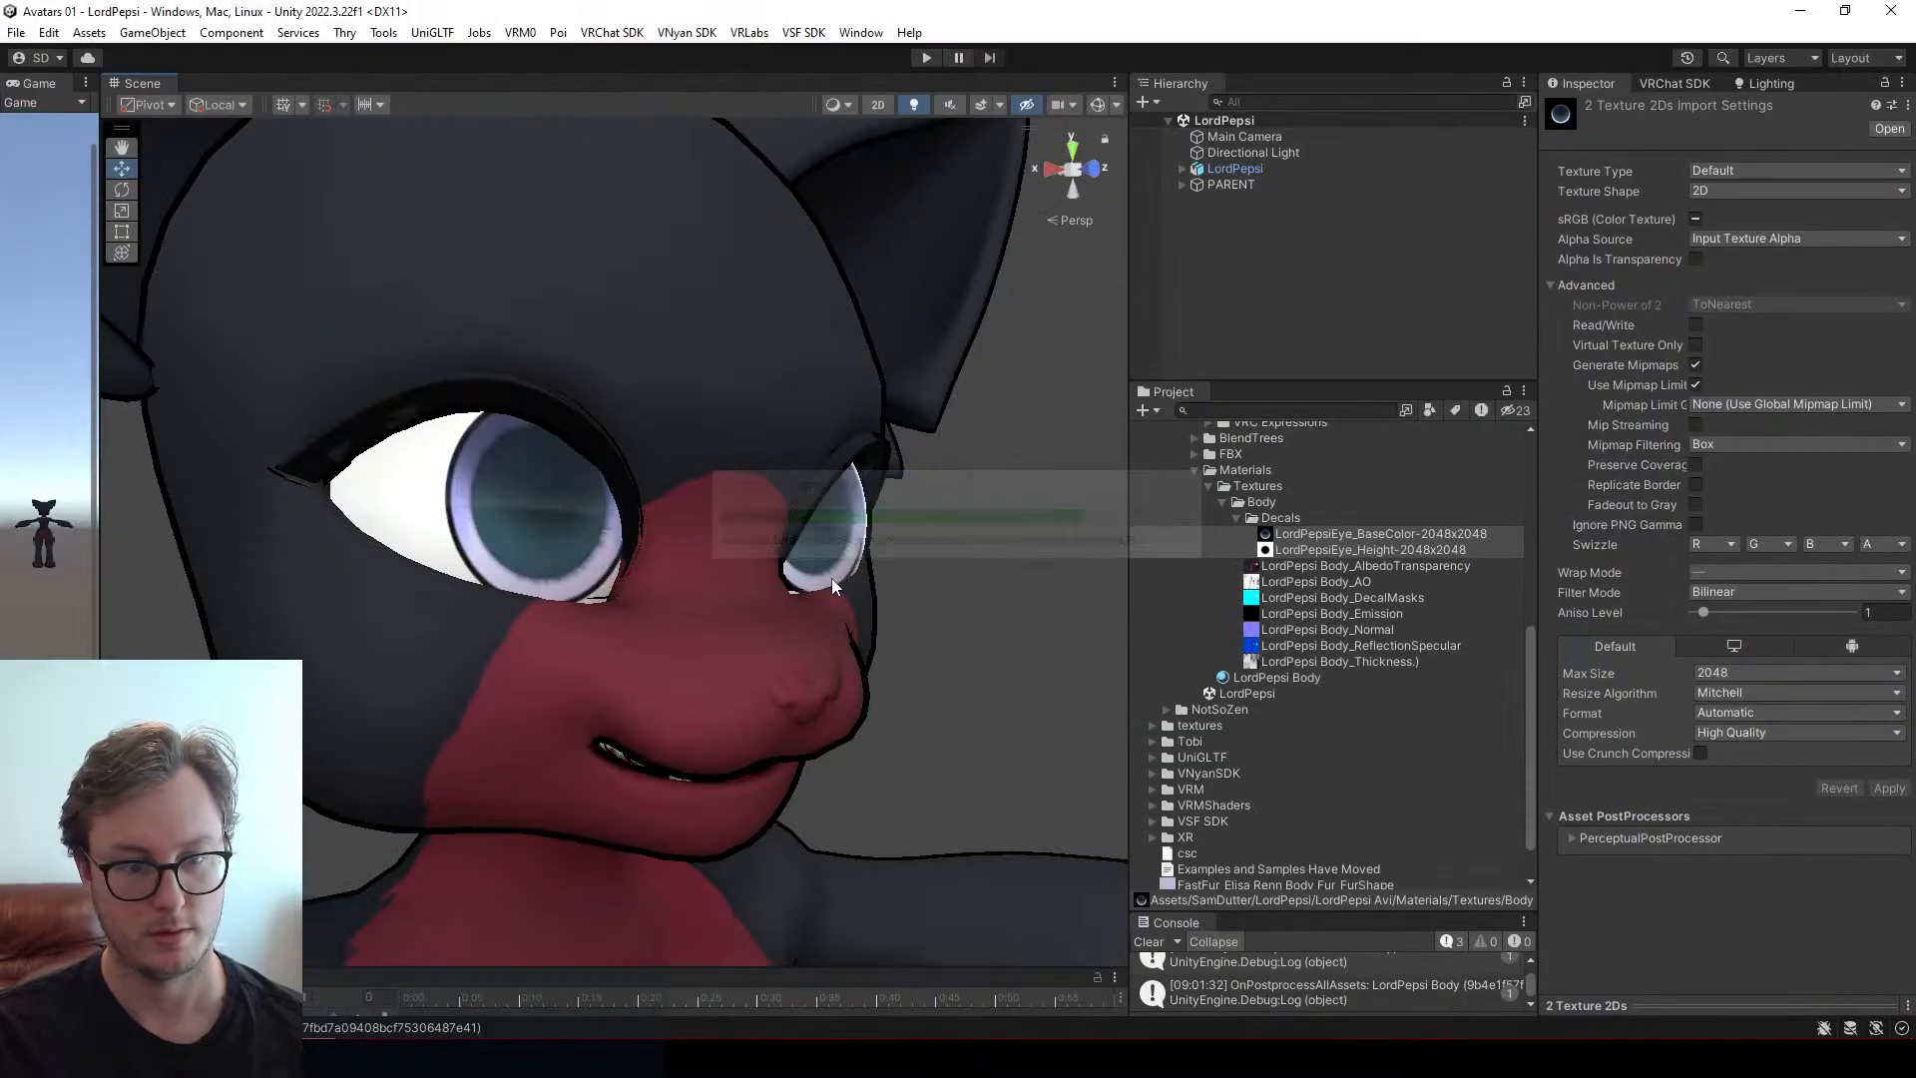
{"action": "scroll", "coordinate": [387, 629], "scroll_direction": "up", "scroll_amount": 3}
{"action": "scroll", "coordinate": [689, 590], "scroll_direction": "up", "scroll_amount": 6}
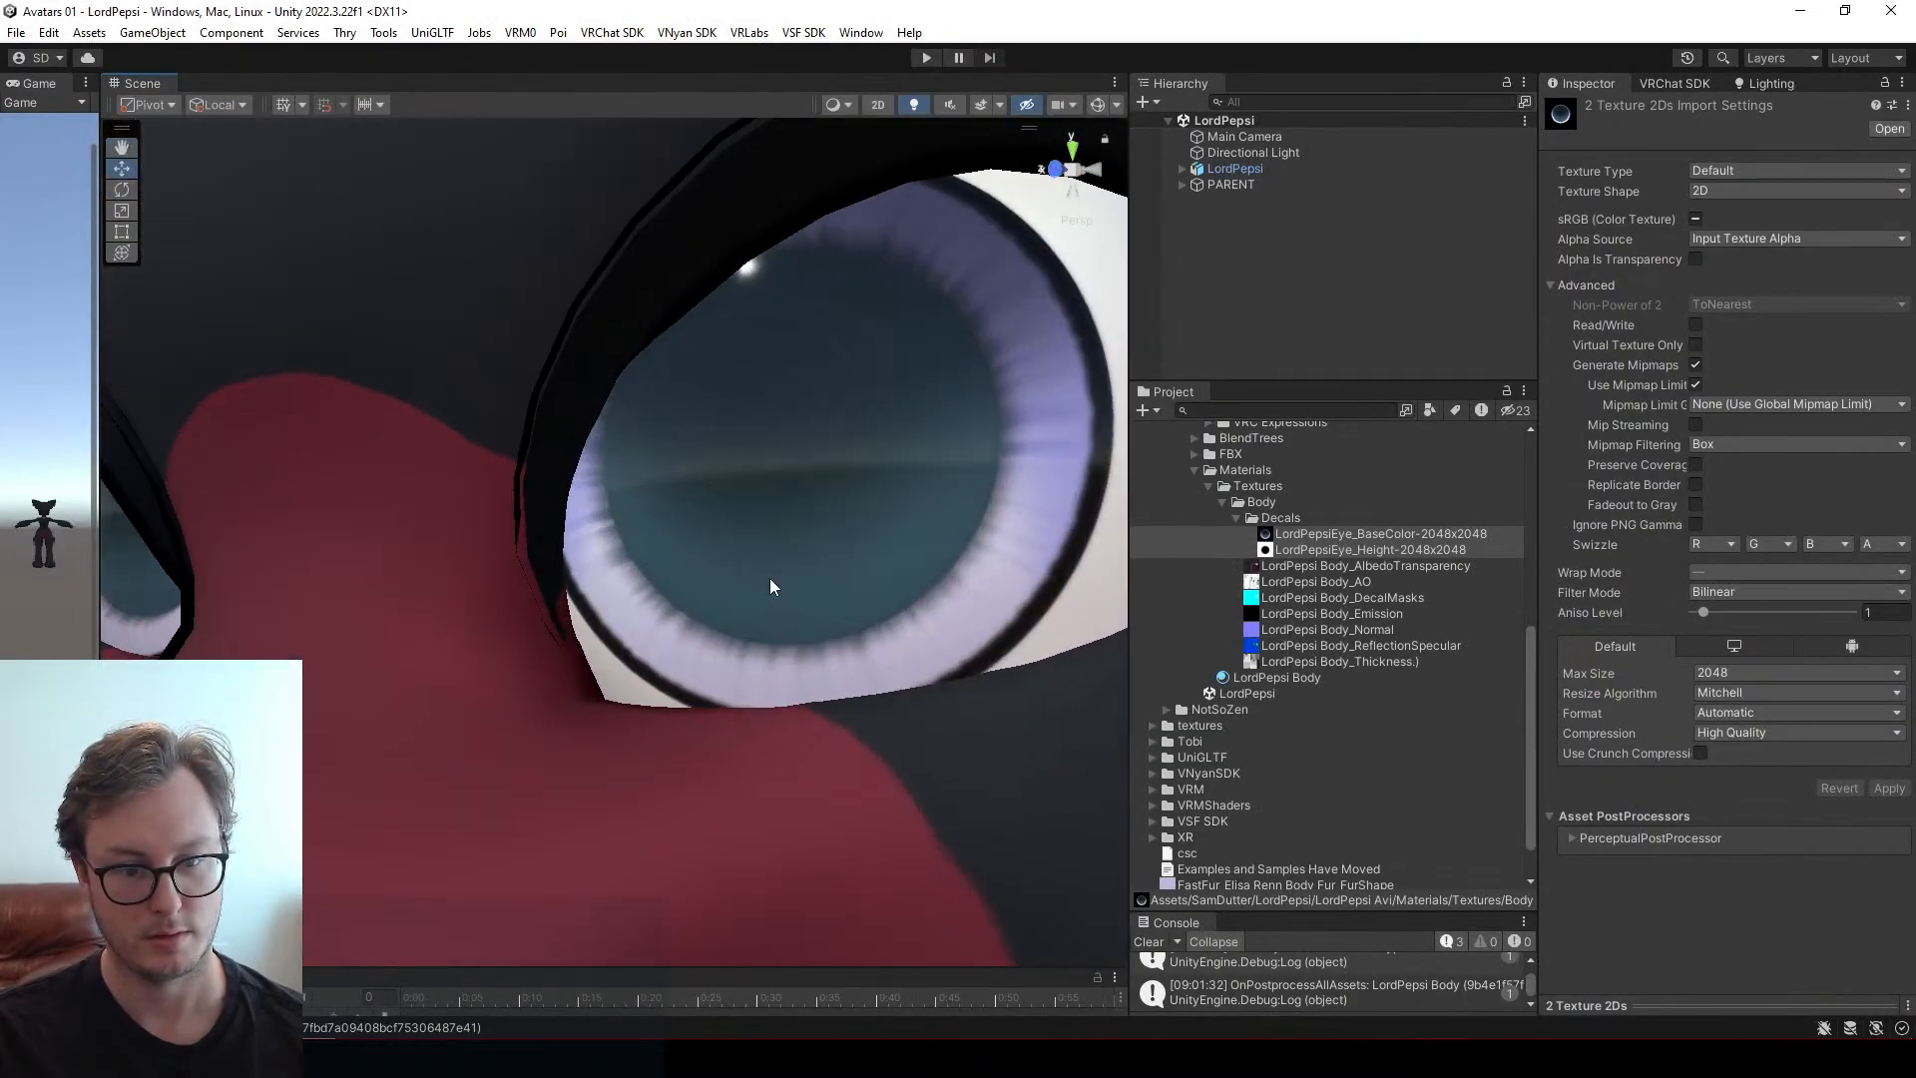
{"action": "left_click_drag", "start_coordinate": [774, 586], "coordinate": [715, 351], "text": "alt"}
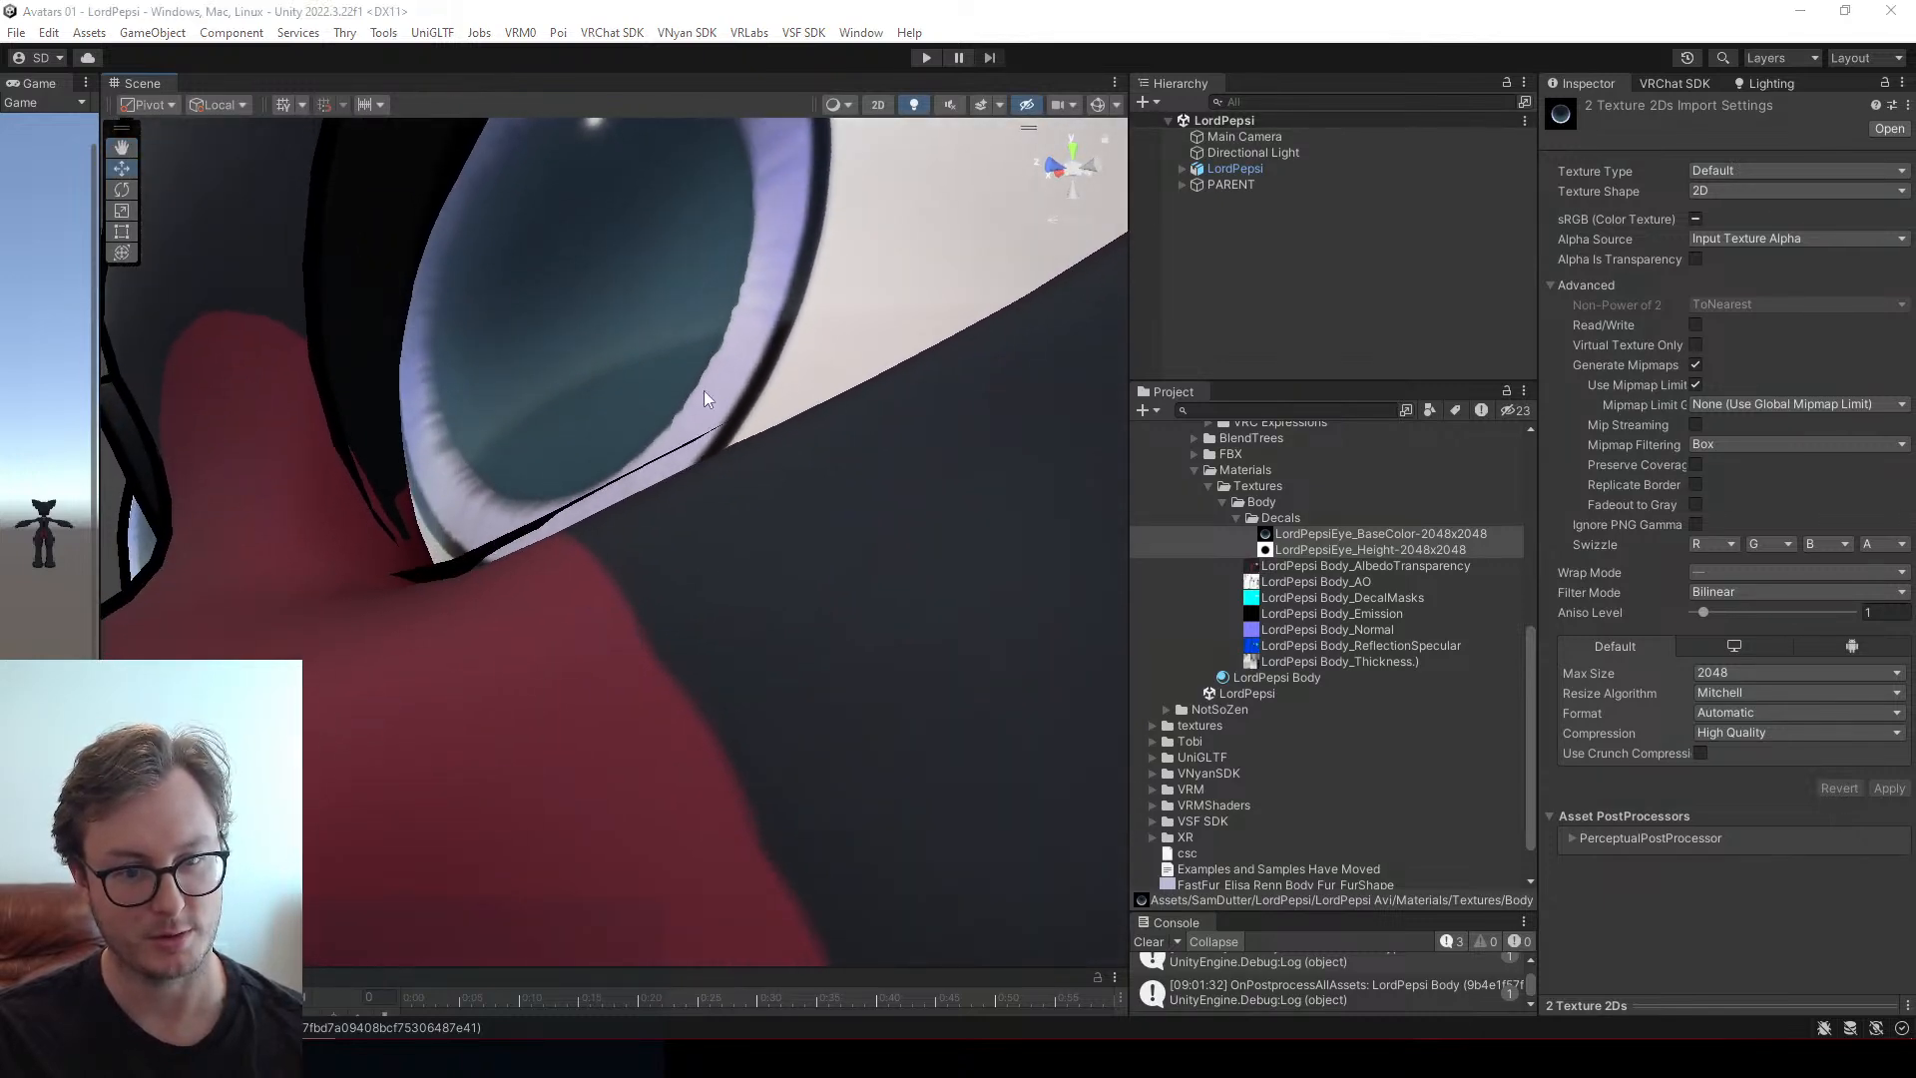
Return to InstaMAT Studio, close the export window and set the Multiply Blend's opacity to 86.18 %
{"action": "key", "text": "alt+Tab"}
{"action": "key", "text": "Escape"}
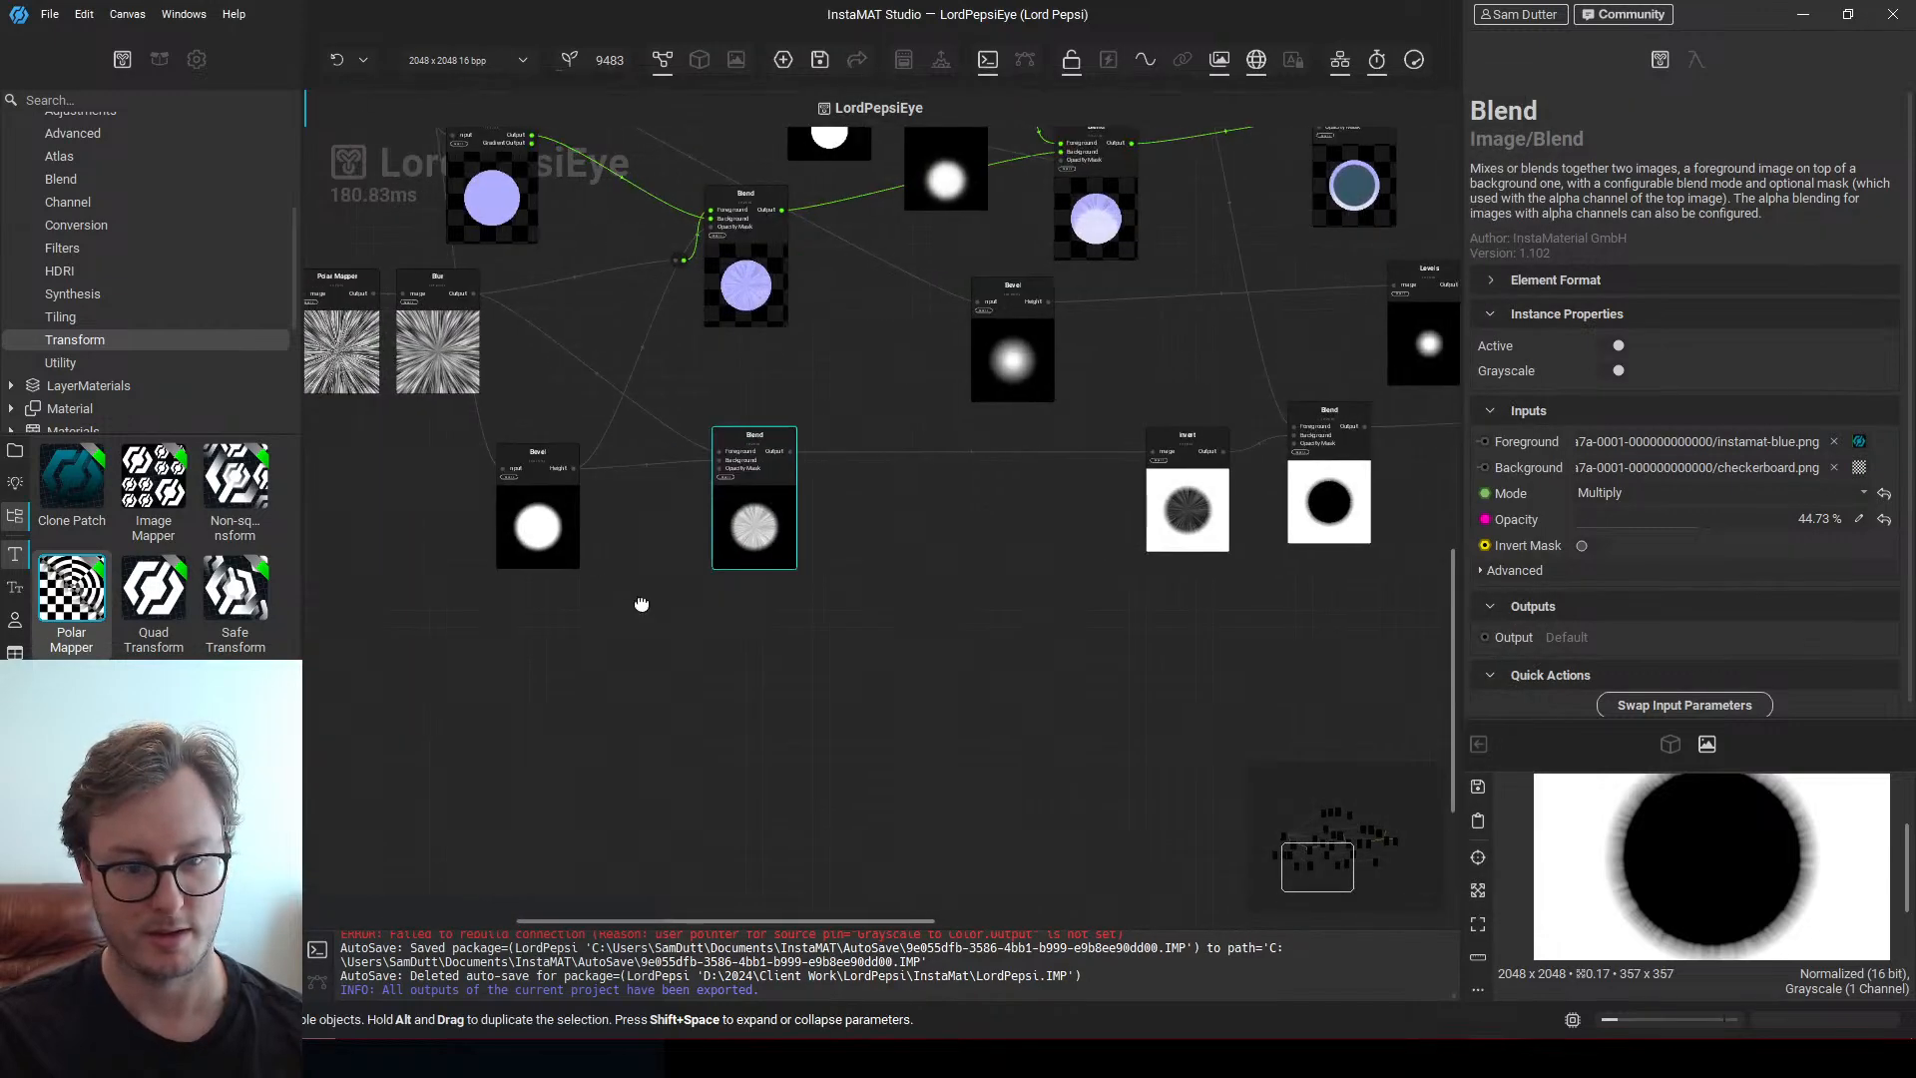
{"action": "scroll", "coordinate": [603, 530], "scroll_direction": "up", "scroll_amount": 3}
{"action": "left_click", "coordinate": [665, 512]}
{"action": "left_click", "coordinate": [1134, 554]}
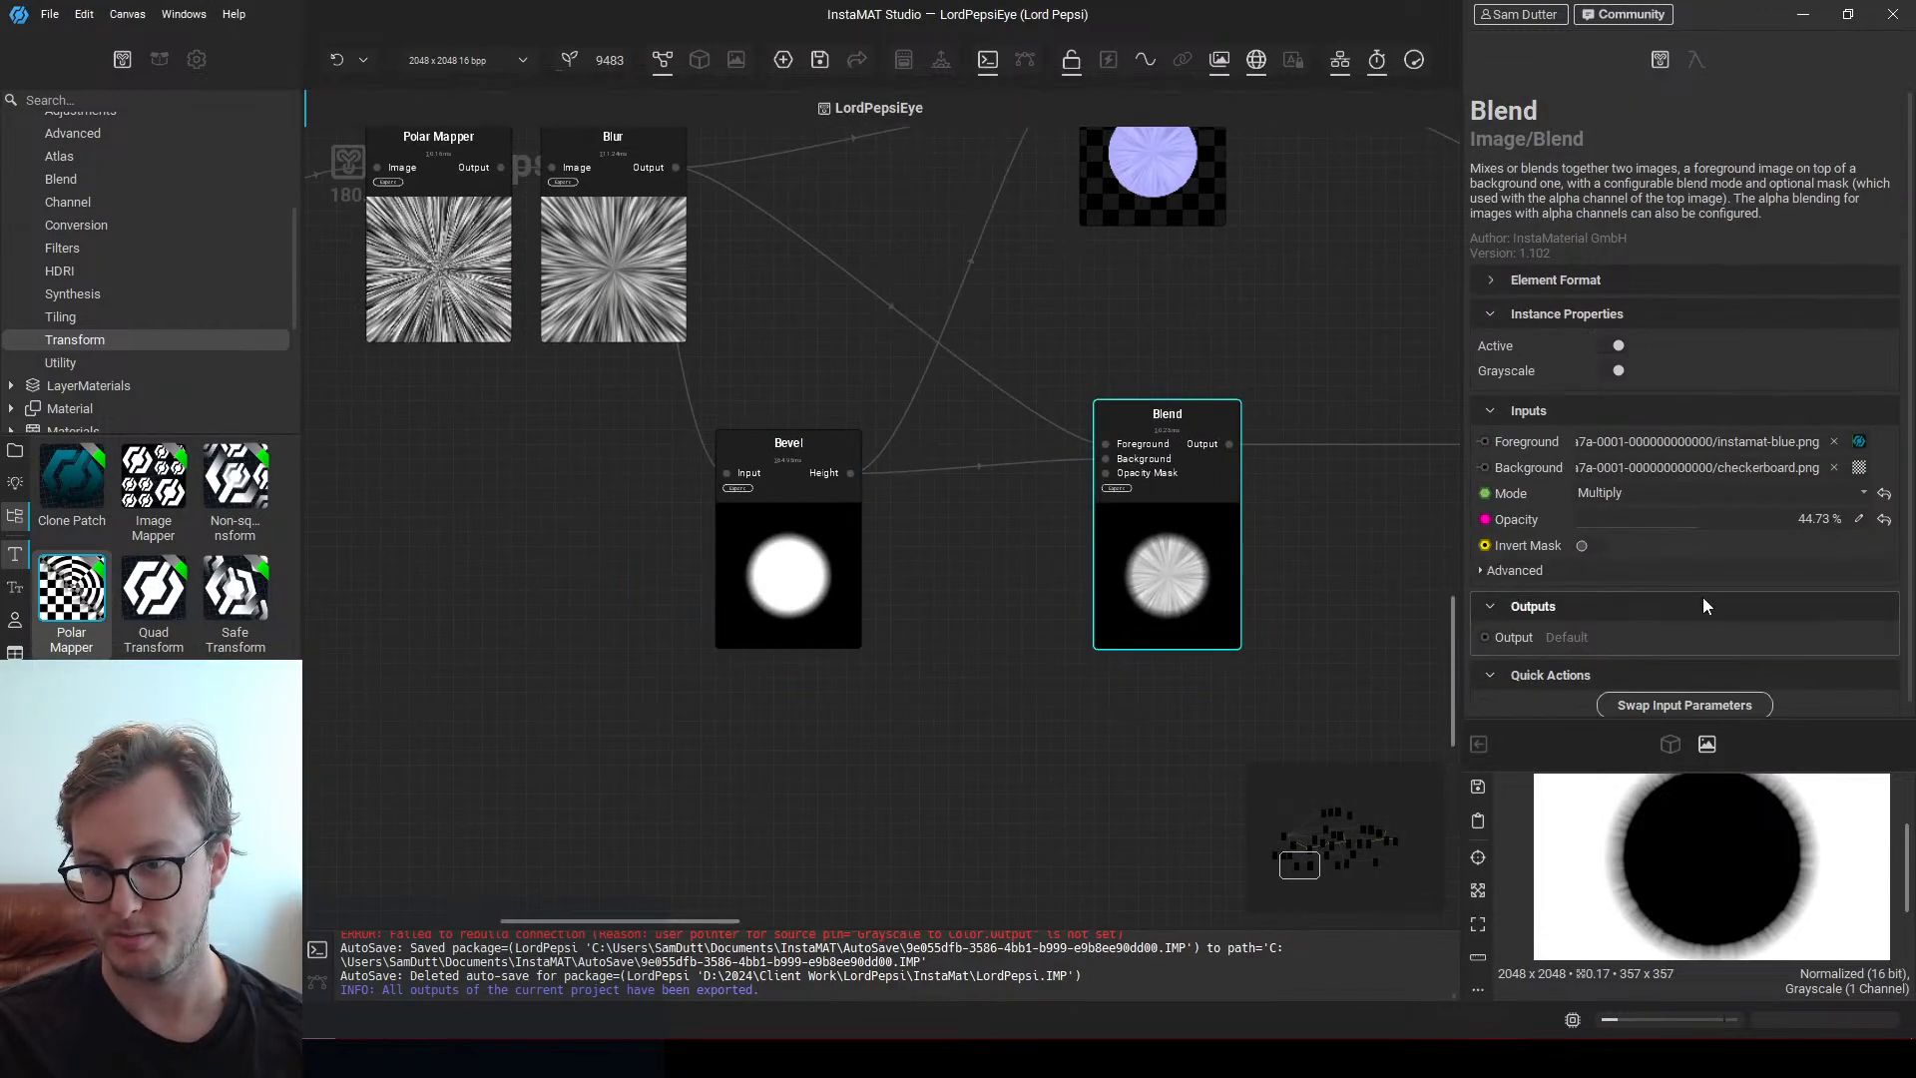
{"action": "left_click_drag", "start_coordinate": [1760, 519], "coordinate": [1817, 517]}
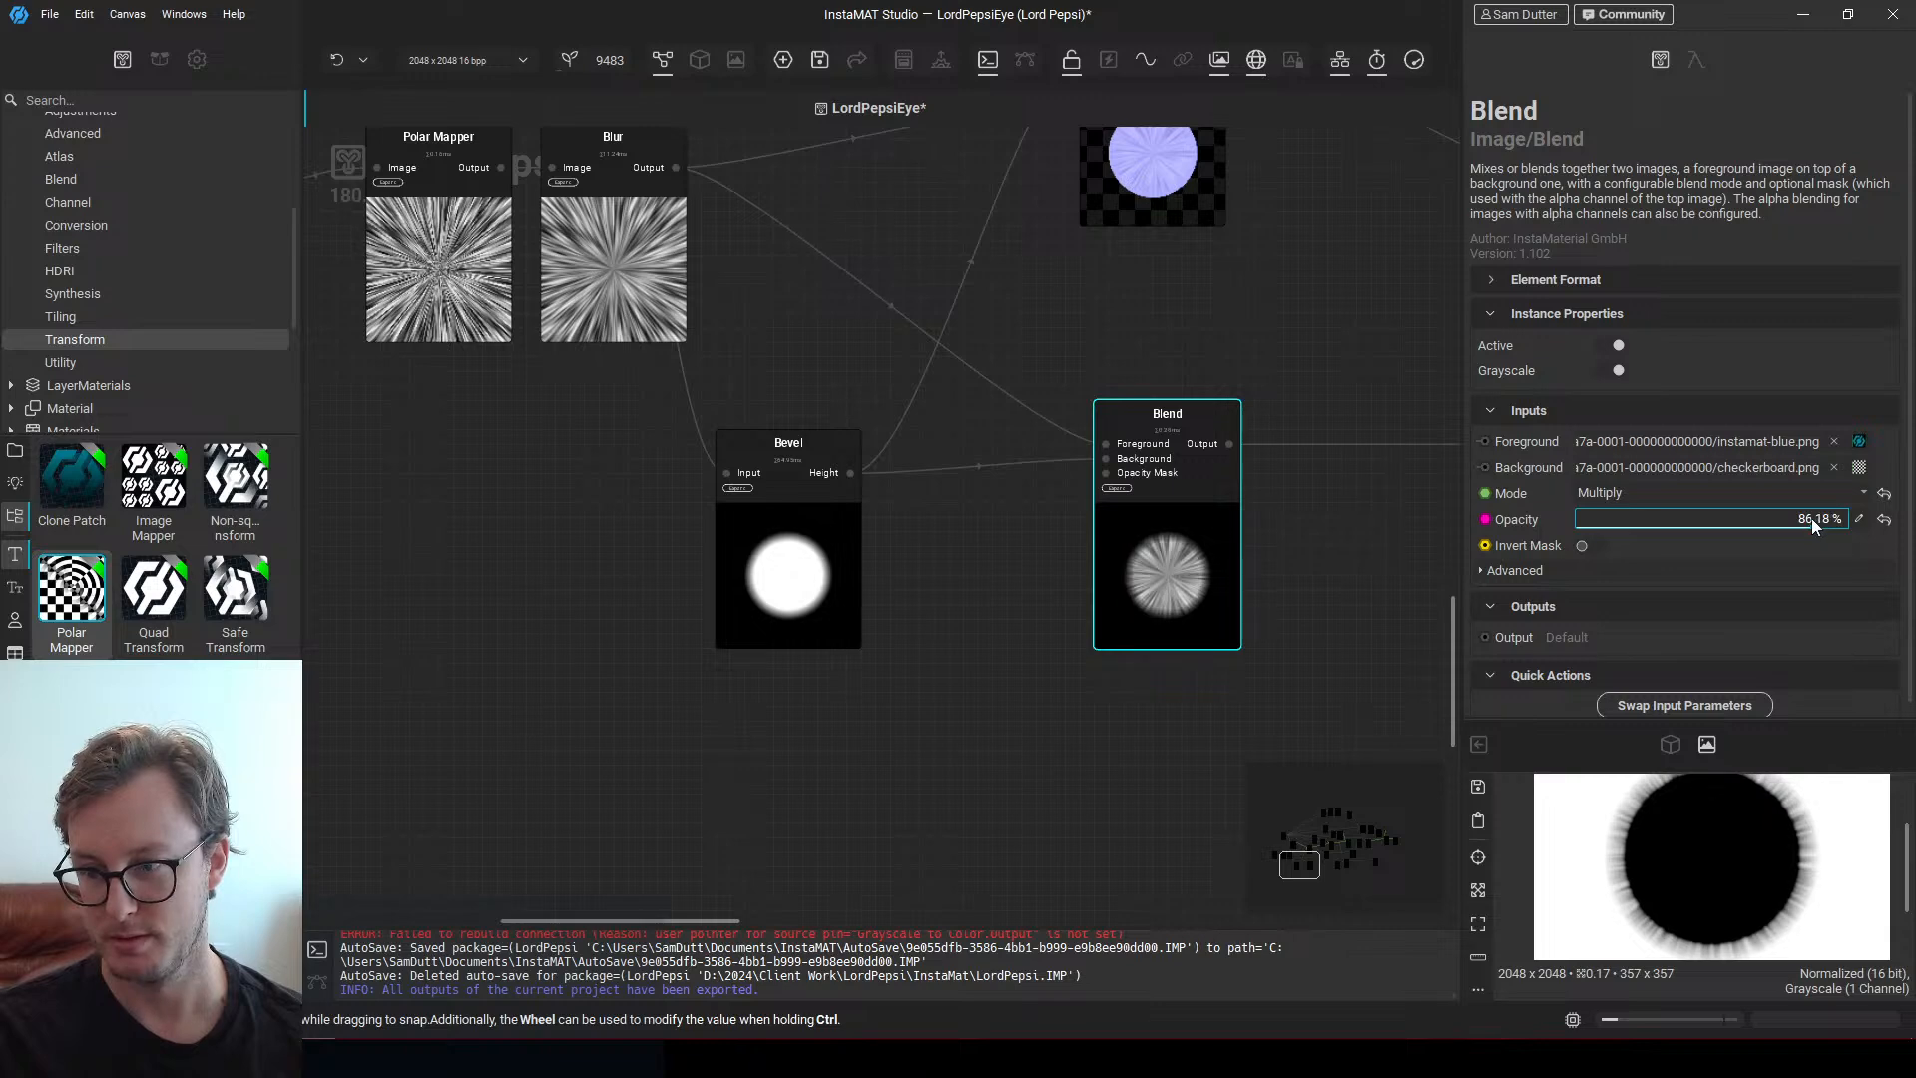
Set the intensity of the Blur after the Polar Mapper to 4.92 %
{"action": "middle_click_drag", "start_coordinate": [1002, 662], "coordinate": [898, 457]}
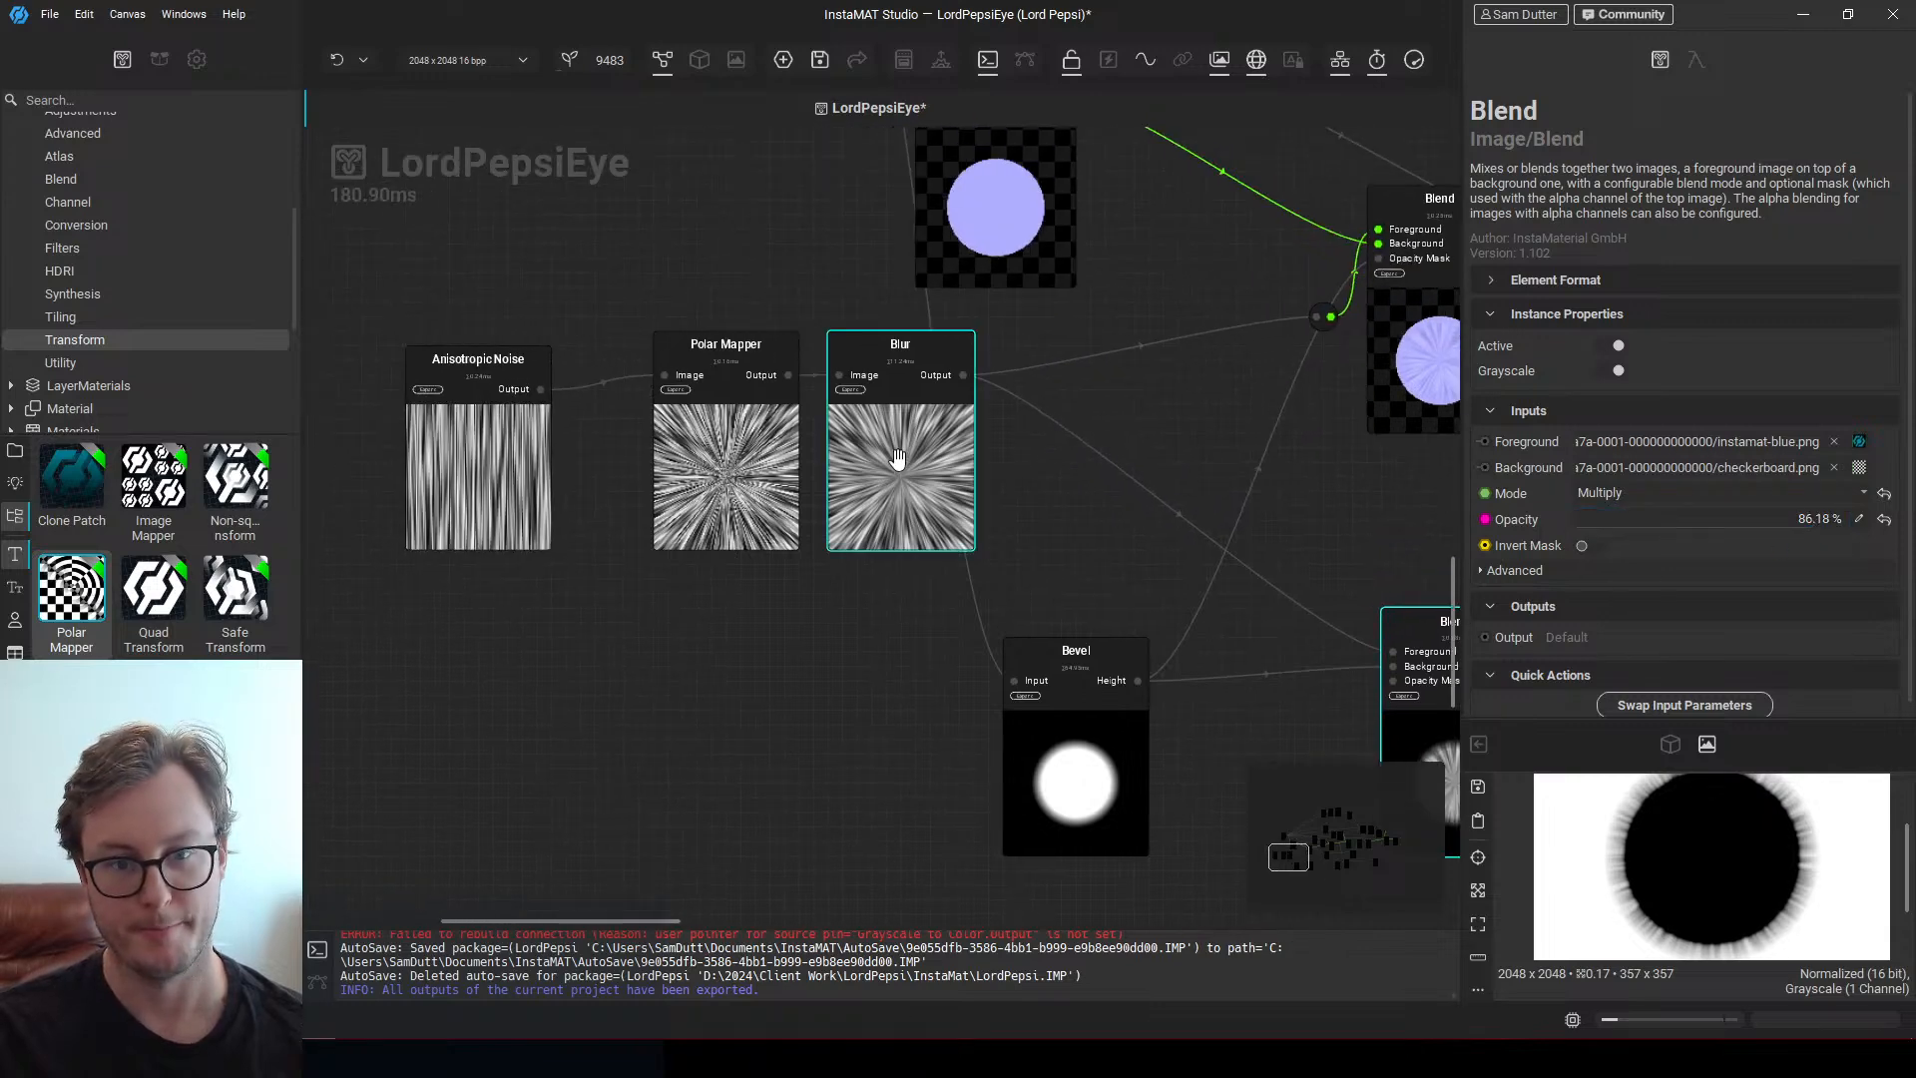
{"action": "left_click", "coordinate": [911, 504]}
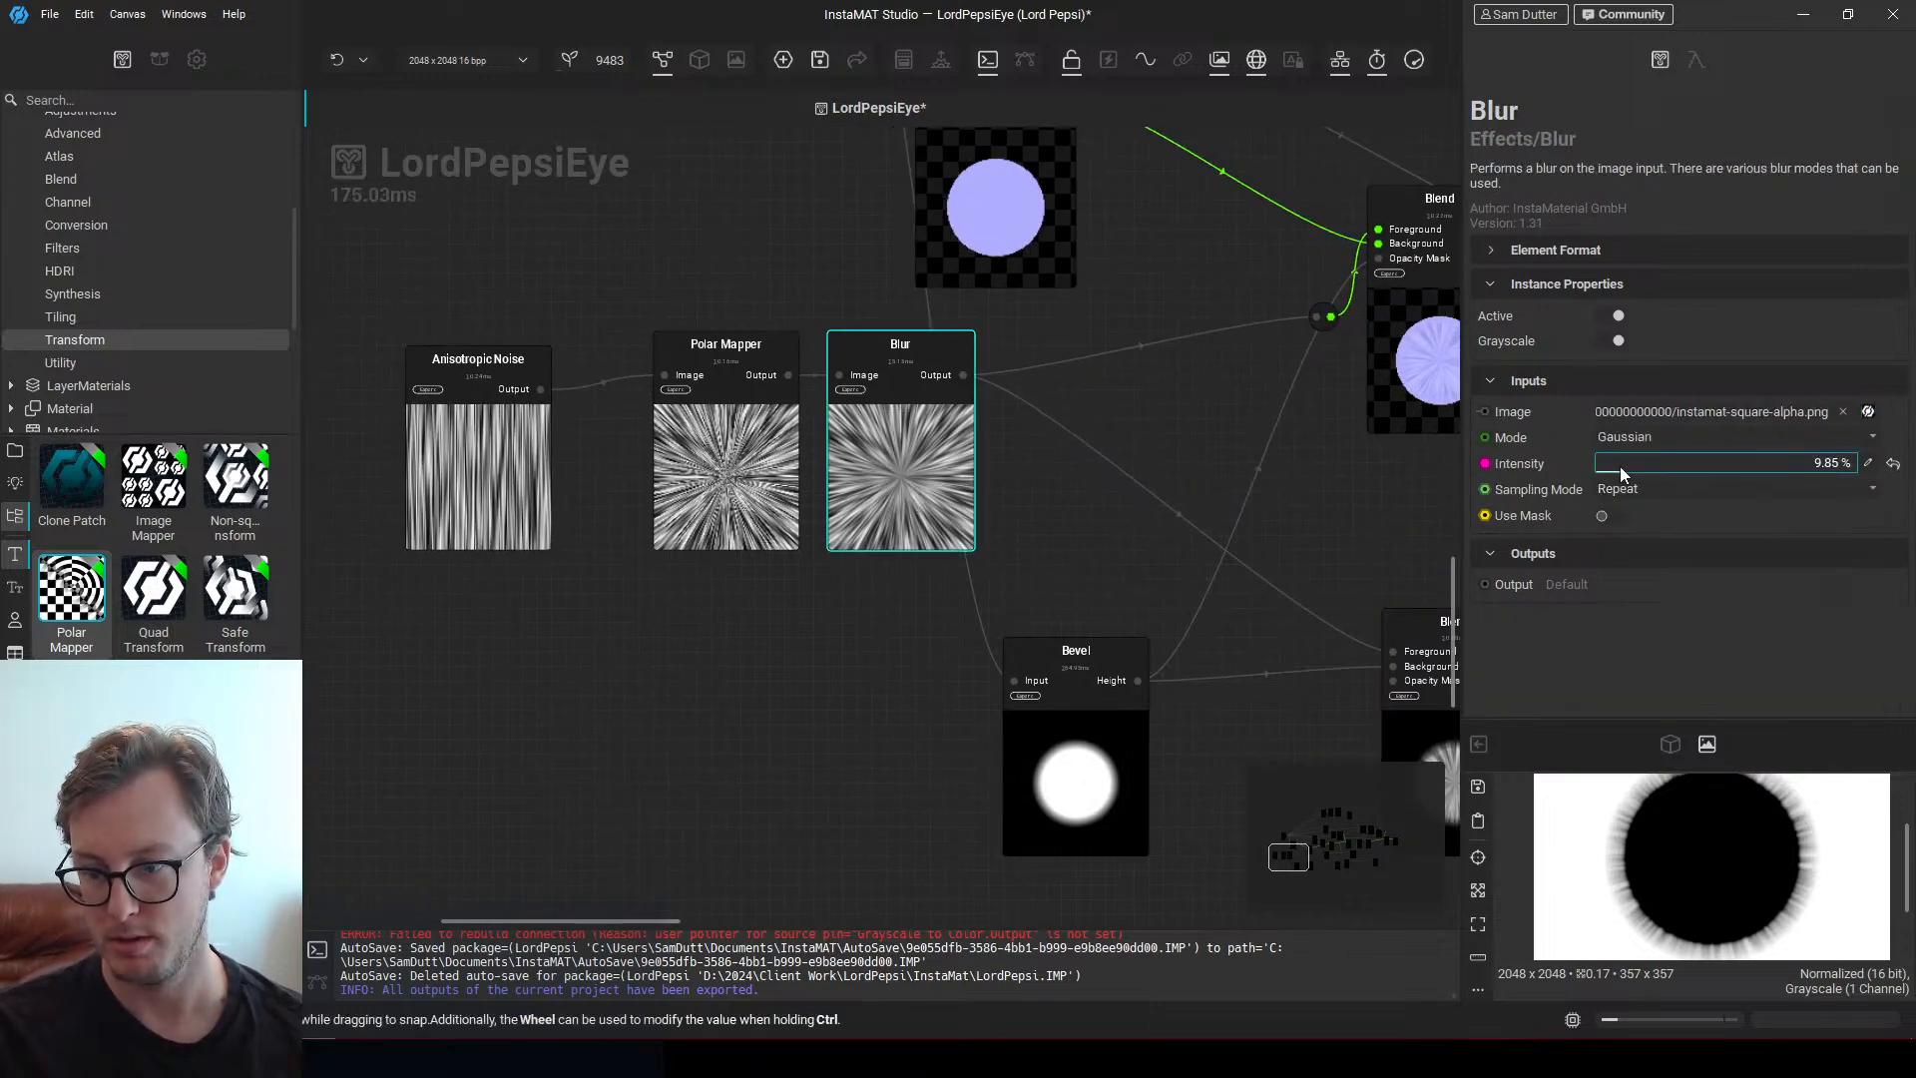
{"action": "left_click_drag", "start_coordinate": [1619, 467], "coordinate": [1611, 472]}
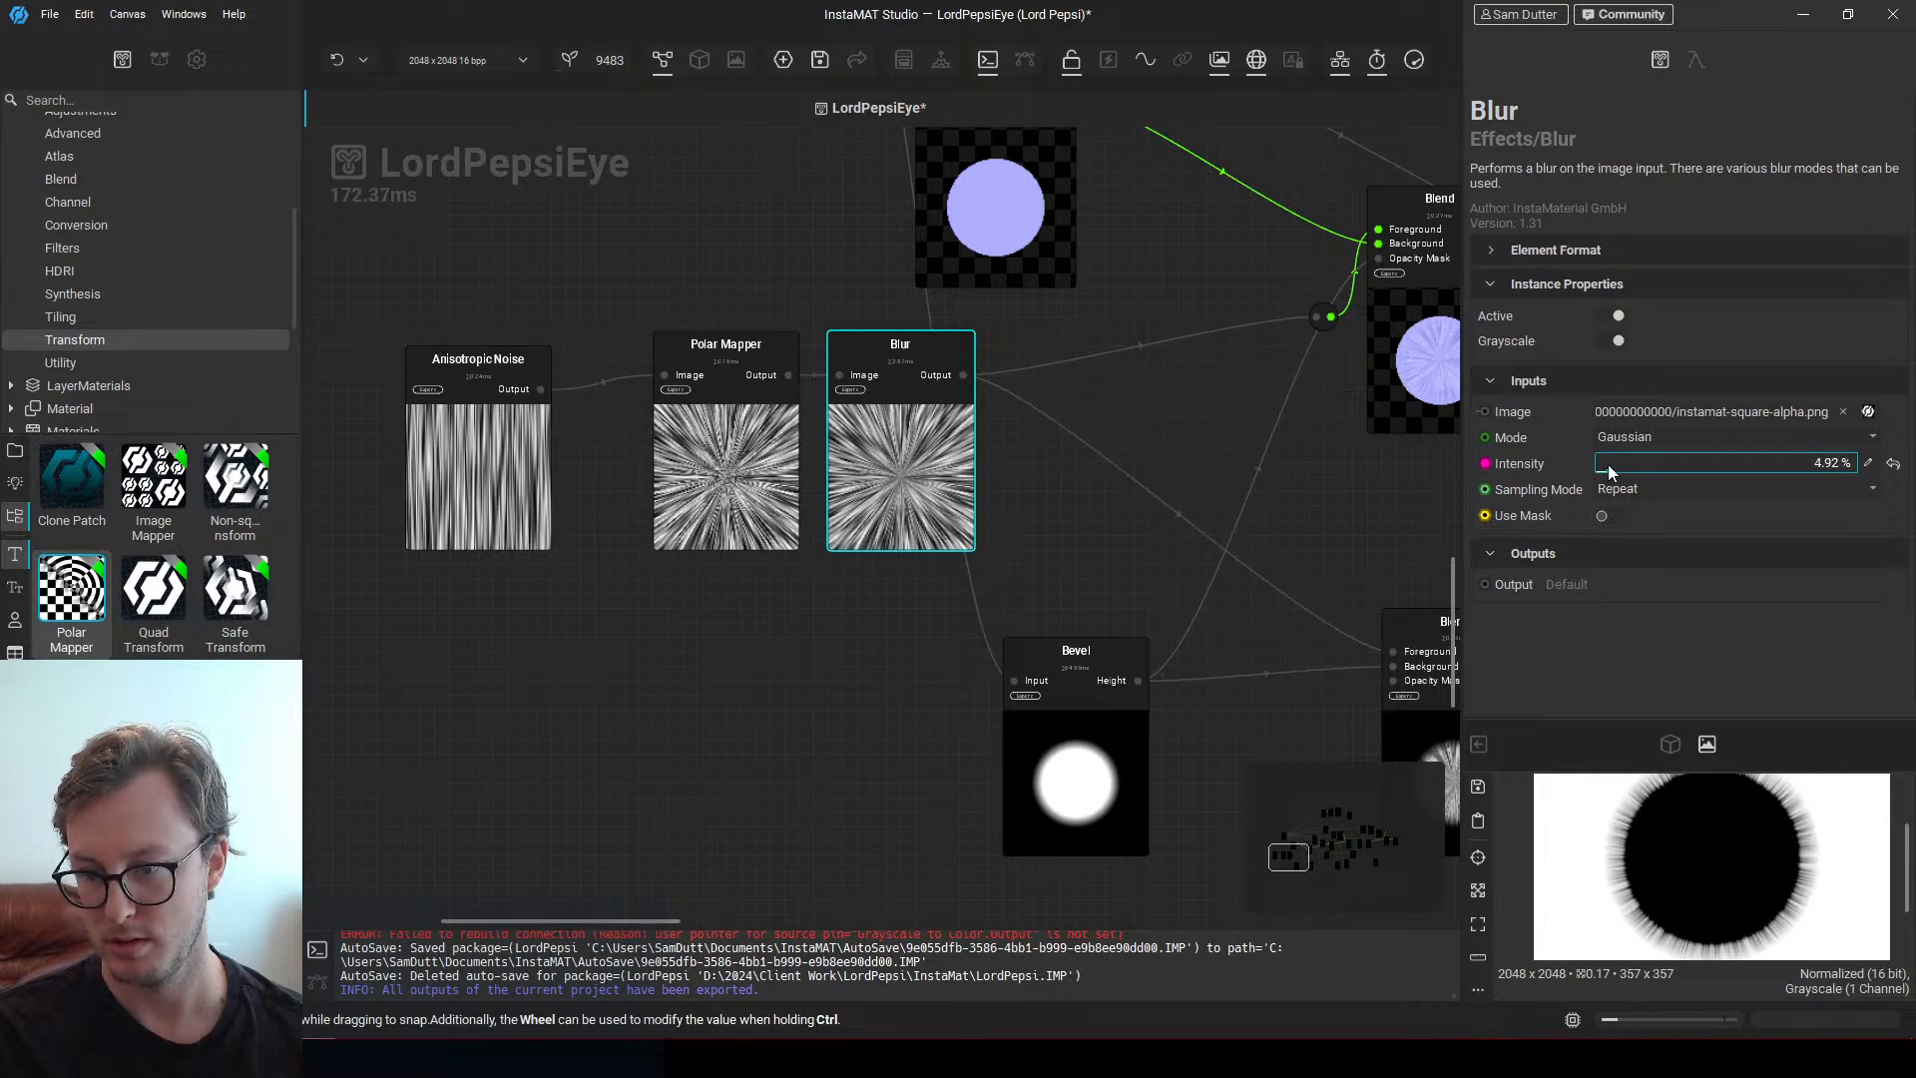
Set the opacity of the streaked Add Subtract Blend to 21.45 %
{"action": "middle_click_drag", "start_coordinate": [834, 522], "coordinate": [565, 578]}
{"action": "left_click", "coordinate": [1133, 440]}
{"action": "middle_click_drag", "start_coordinate": [1171, 483], "coordinate": [869, 522]}
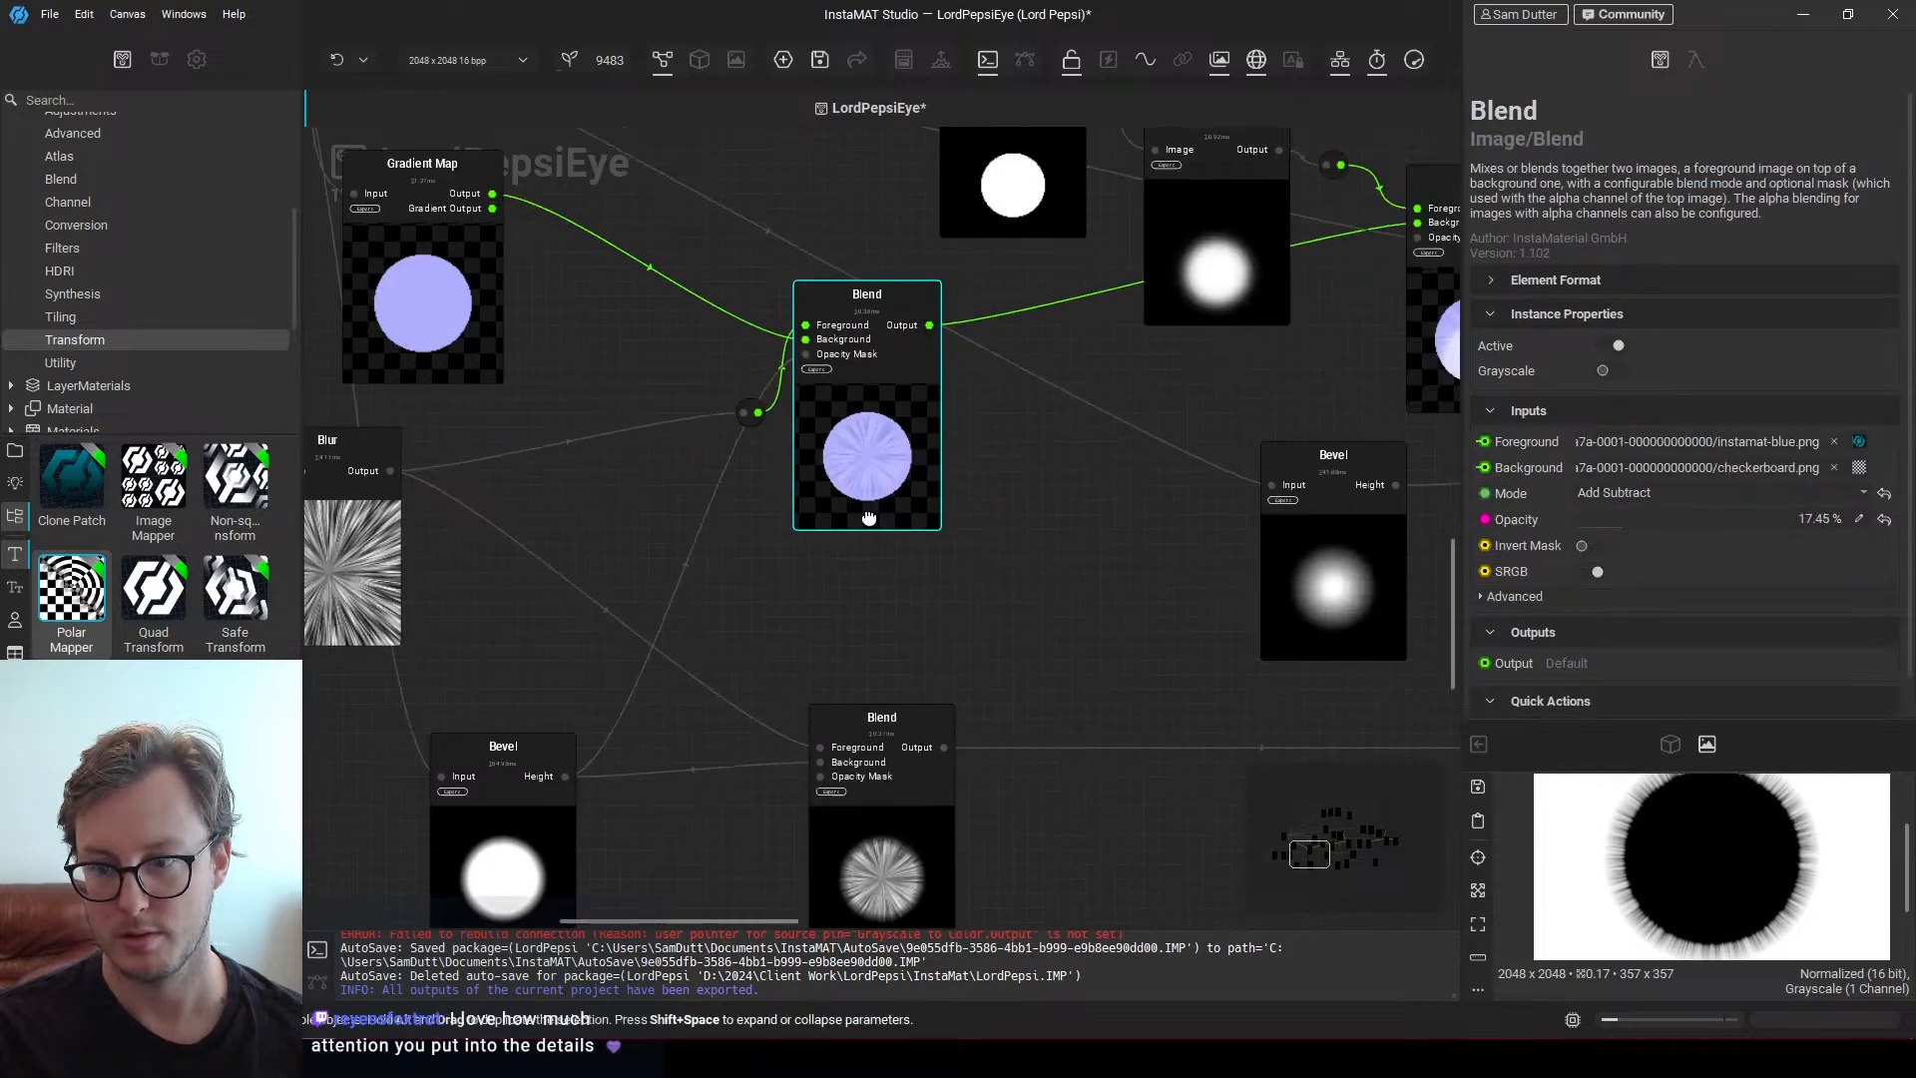
{"action": "scroll", "coordinate": [918, 507], "scroll_direction": "up", "scroll_amount": 3}
{"action": "mouse_move", "coordinate": [1652, 517]}
{"action": "left_mouse_down"}
{"action": "mouse_move", "coordinate": [1630, 518]}
{"action": "mouse_move", "coordinate": [1708, 521]}
{"action": "mouse_move", "coordinate": [1629, 518]}
{"action": "left_mouse_up"}
Preview the last color Blend in the chain and raise the streaked Blend's opacity to 49.45 %
{"action": "scroll", "coordinate": [818, 459], "scroll_direction": "down", "scroll_amount": 6}
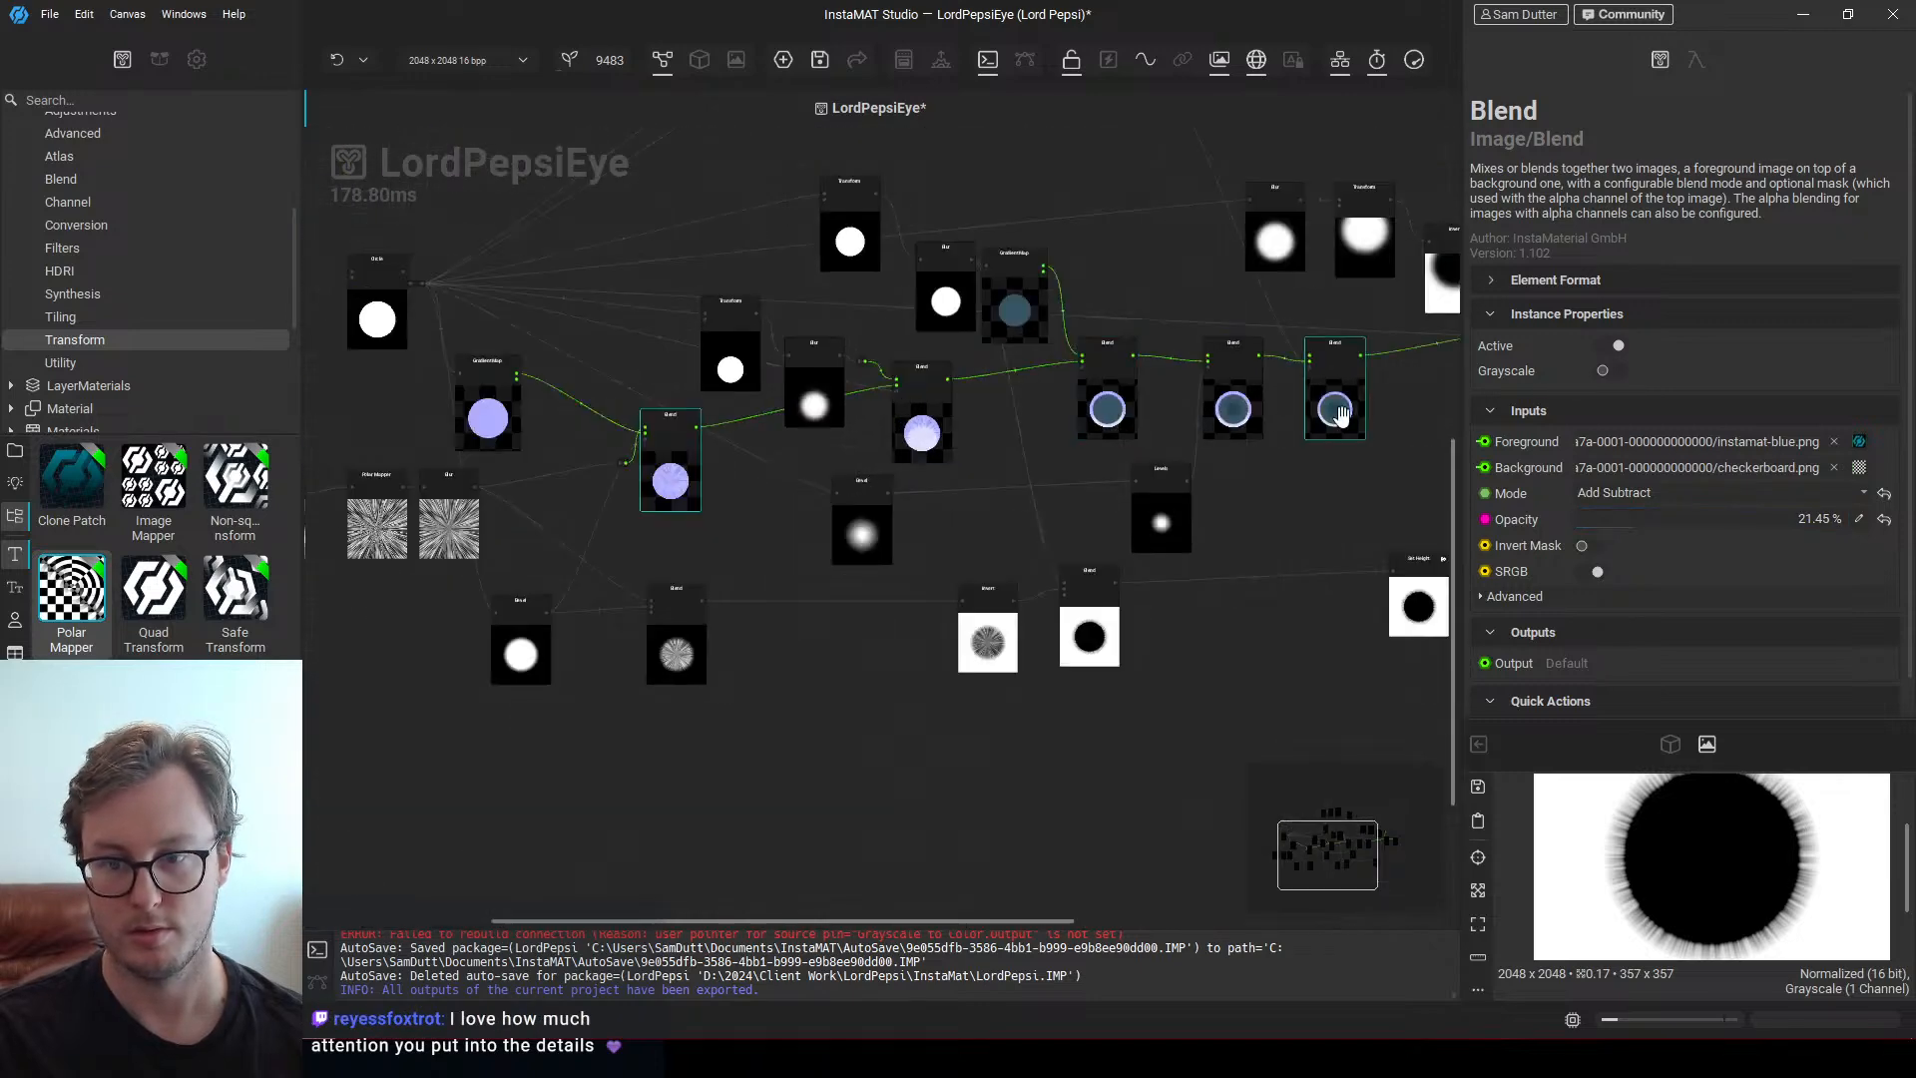
{"action": "double_click", "coordinate": [1341, 415]}
{"action": "scroll", "coordinate": [716, 532], "scroll_direction": "up", "scroll_amount": 6}
{"action": "scroll", "coordinate": [1678, 872], "scroll_direction": "up", "scroll_amount": 2}
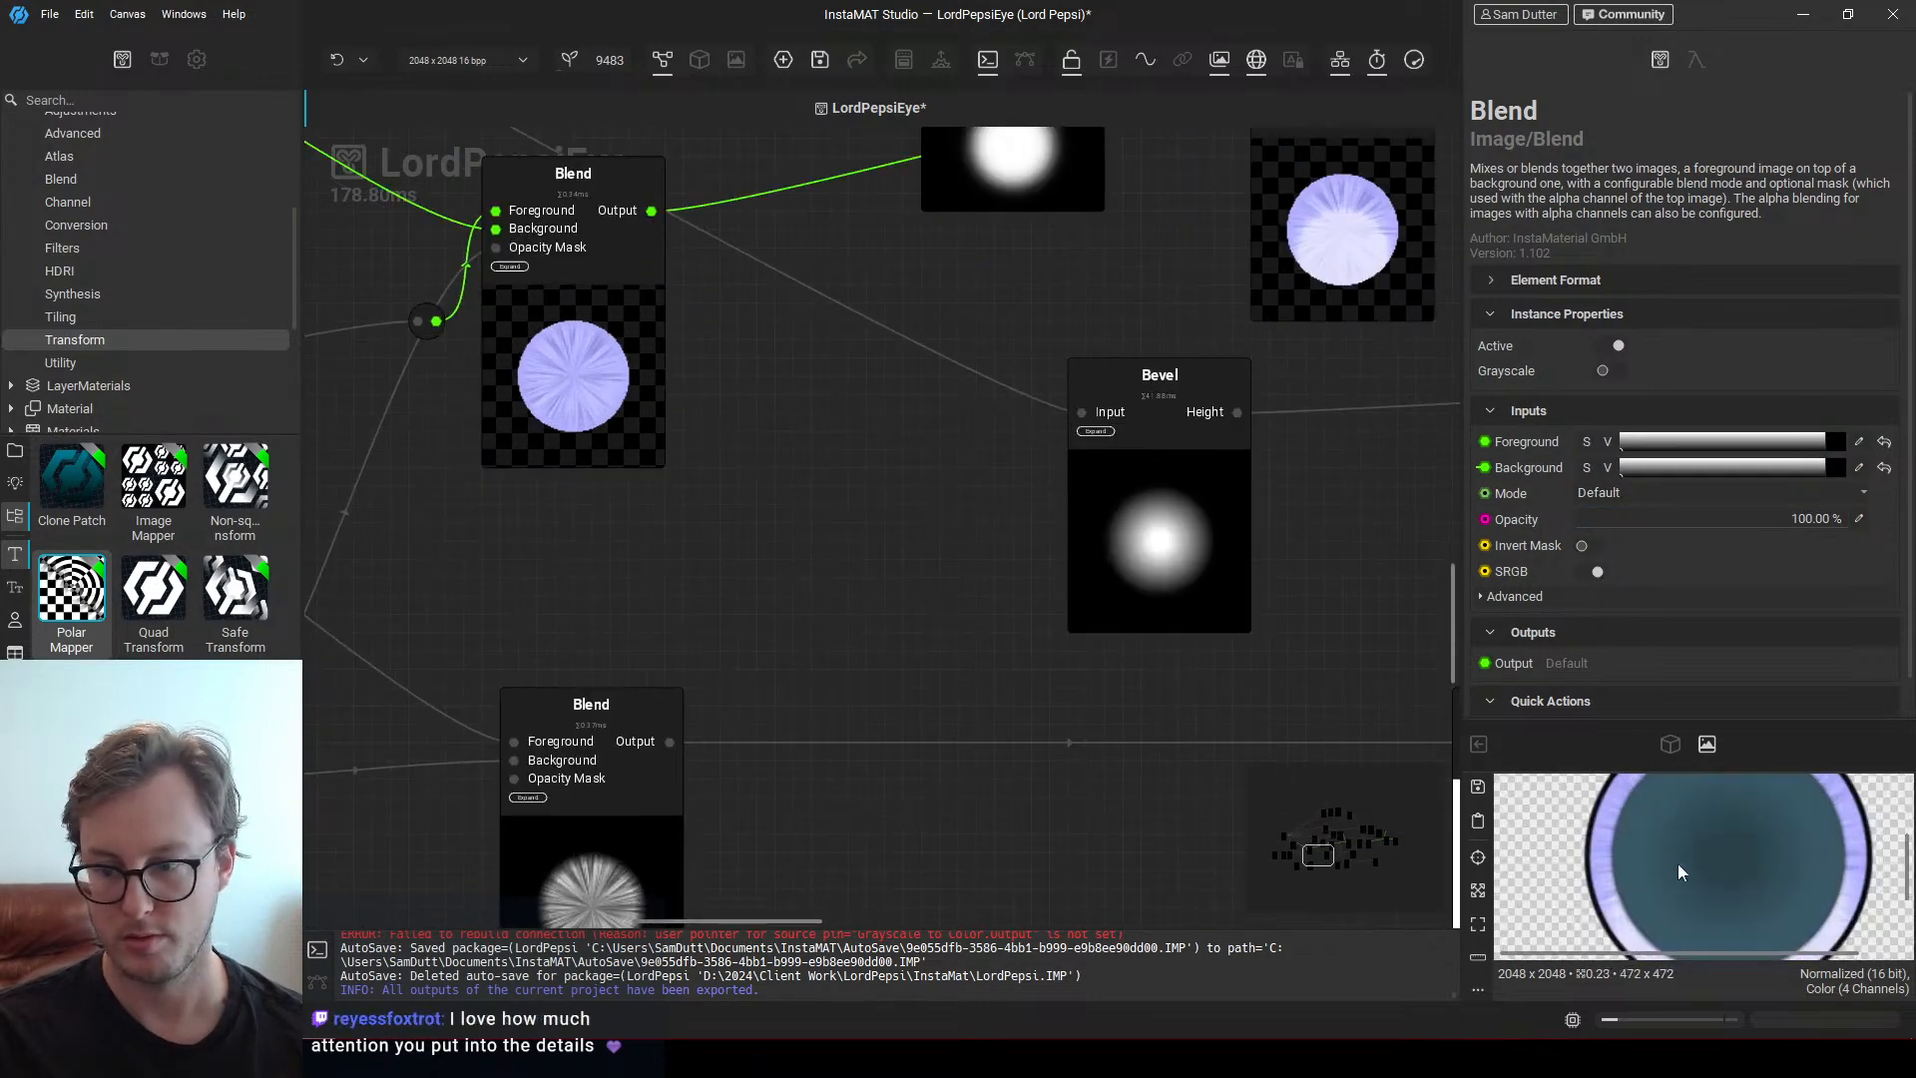
{"action": "scroll", "coordinate": [1679, 864], "scroll_direction": "up", "scroll_amount": 3}
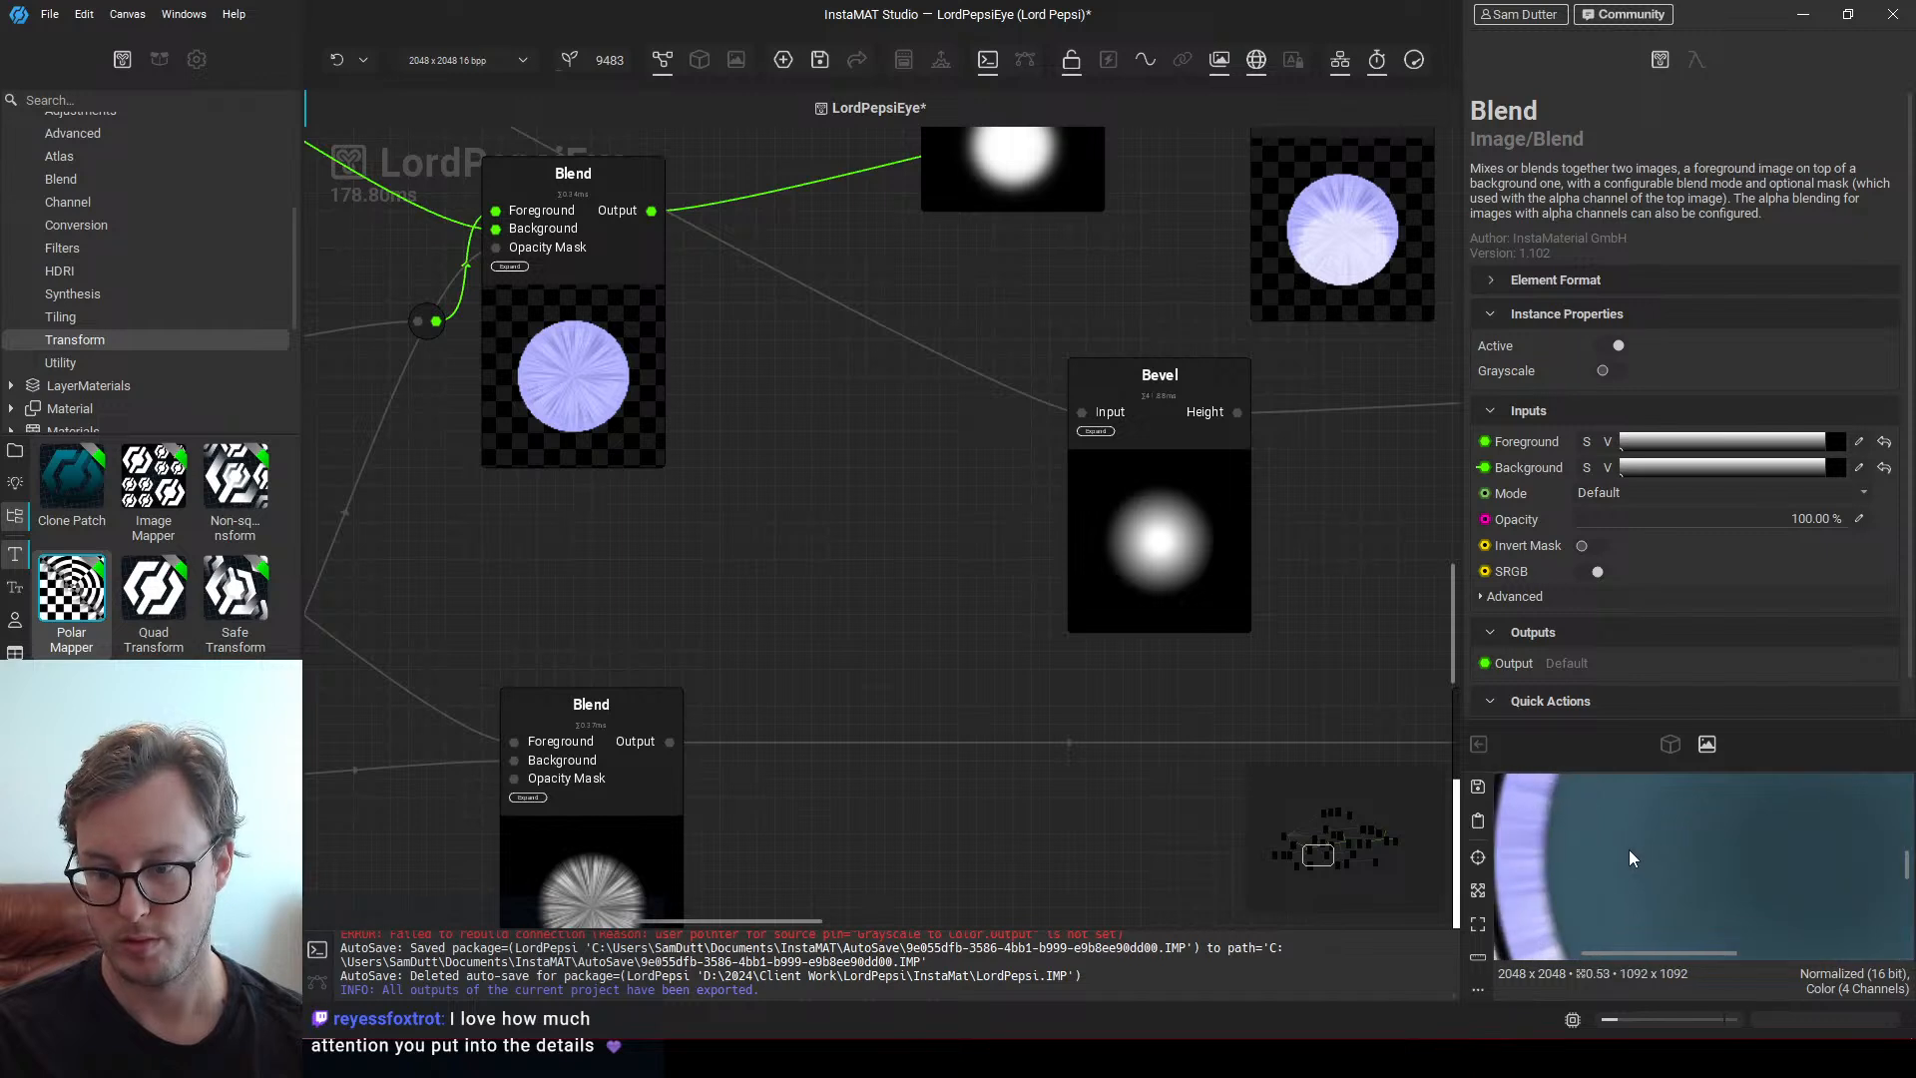
{"action": "left_click", "coordinate": [599, 387]}
{"action": "left_click_drag", "start_coordinate": [1766, 518], "coordinate": [1710, 520]}
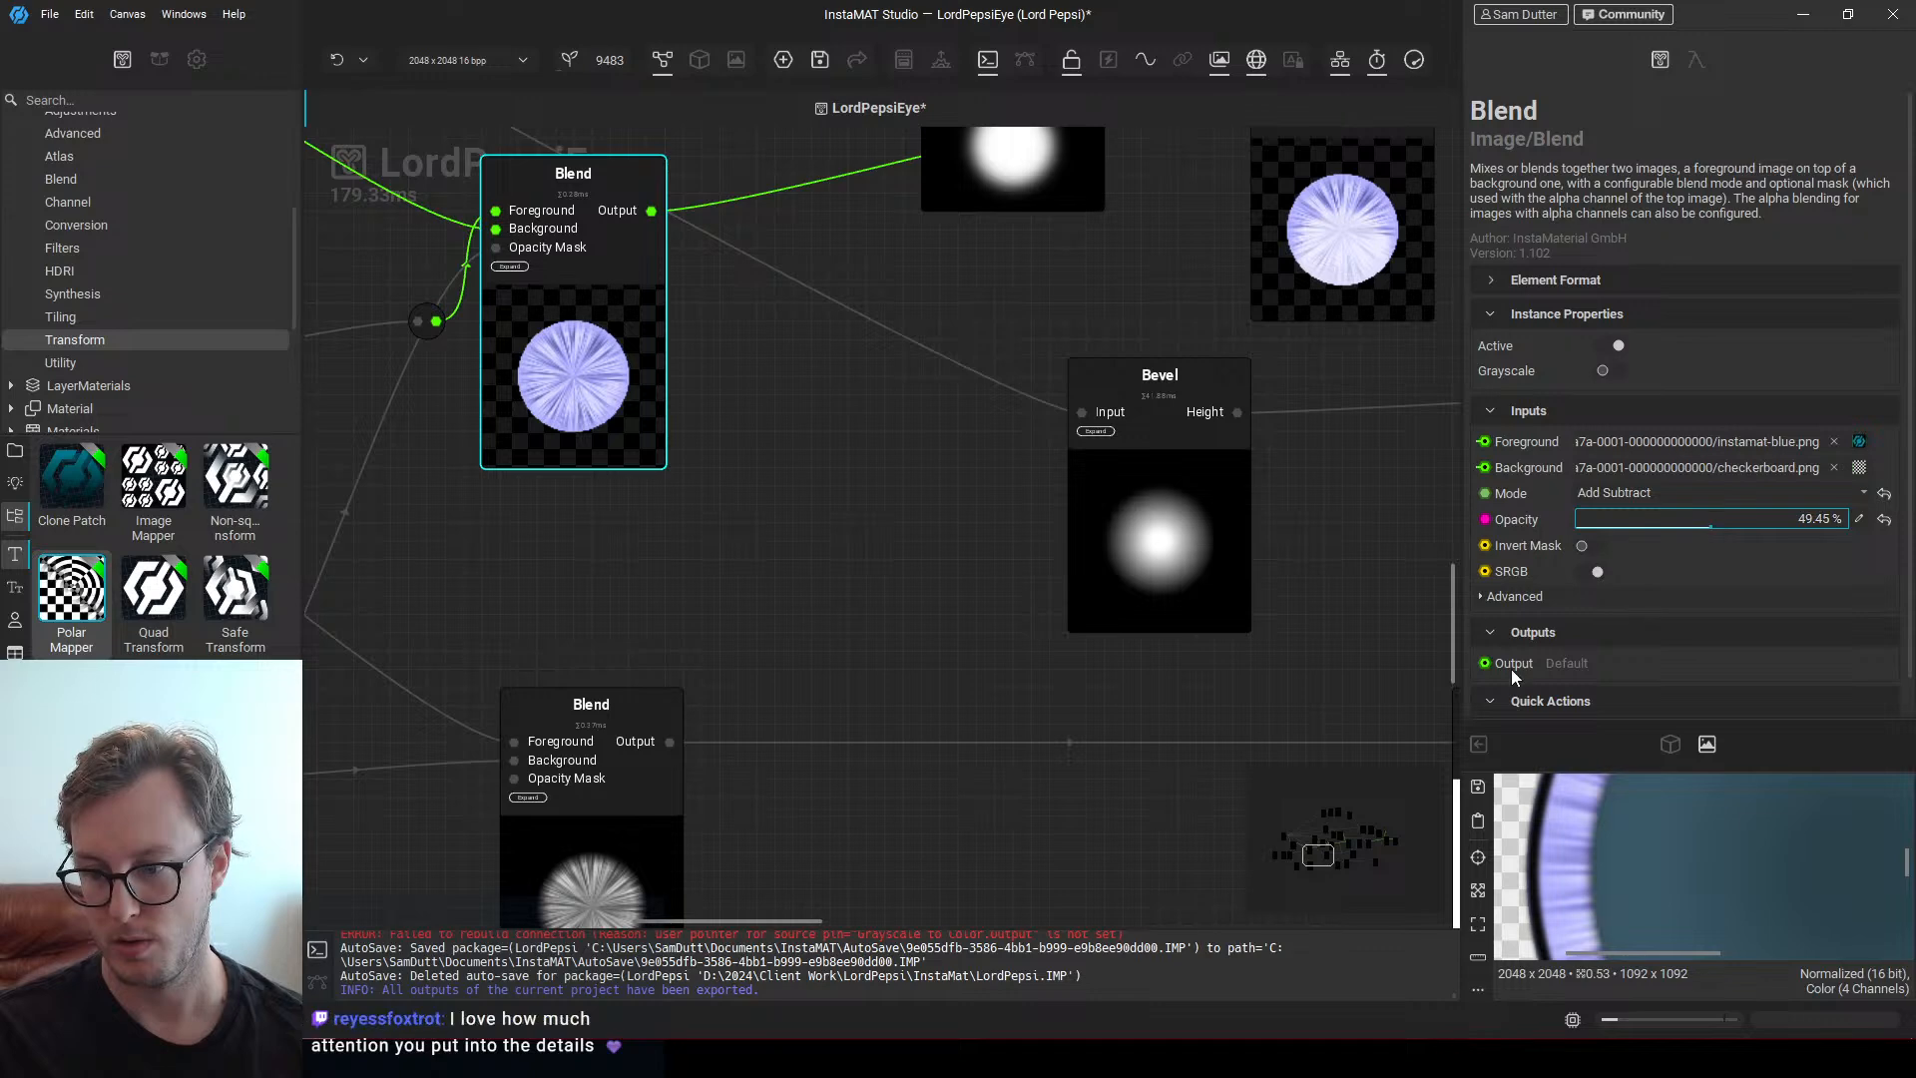
Save the LordPepsiEye project and export its textures again with the Eyes output template
{"action": "scroll", "coordinate": [1606, 837], "scroll_direction": "down", "scroll_amount": 4}
{"action": "key", "text": "ctrl+s"}
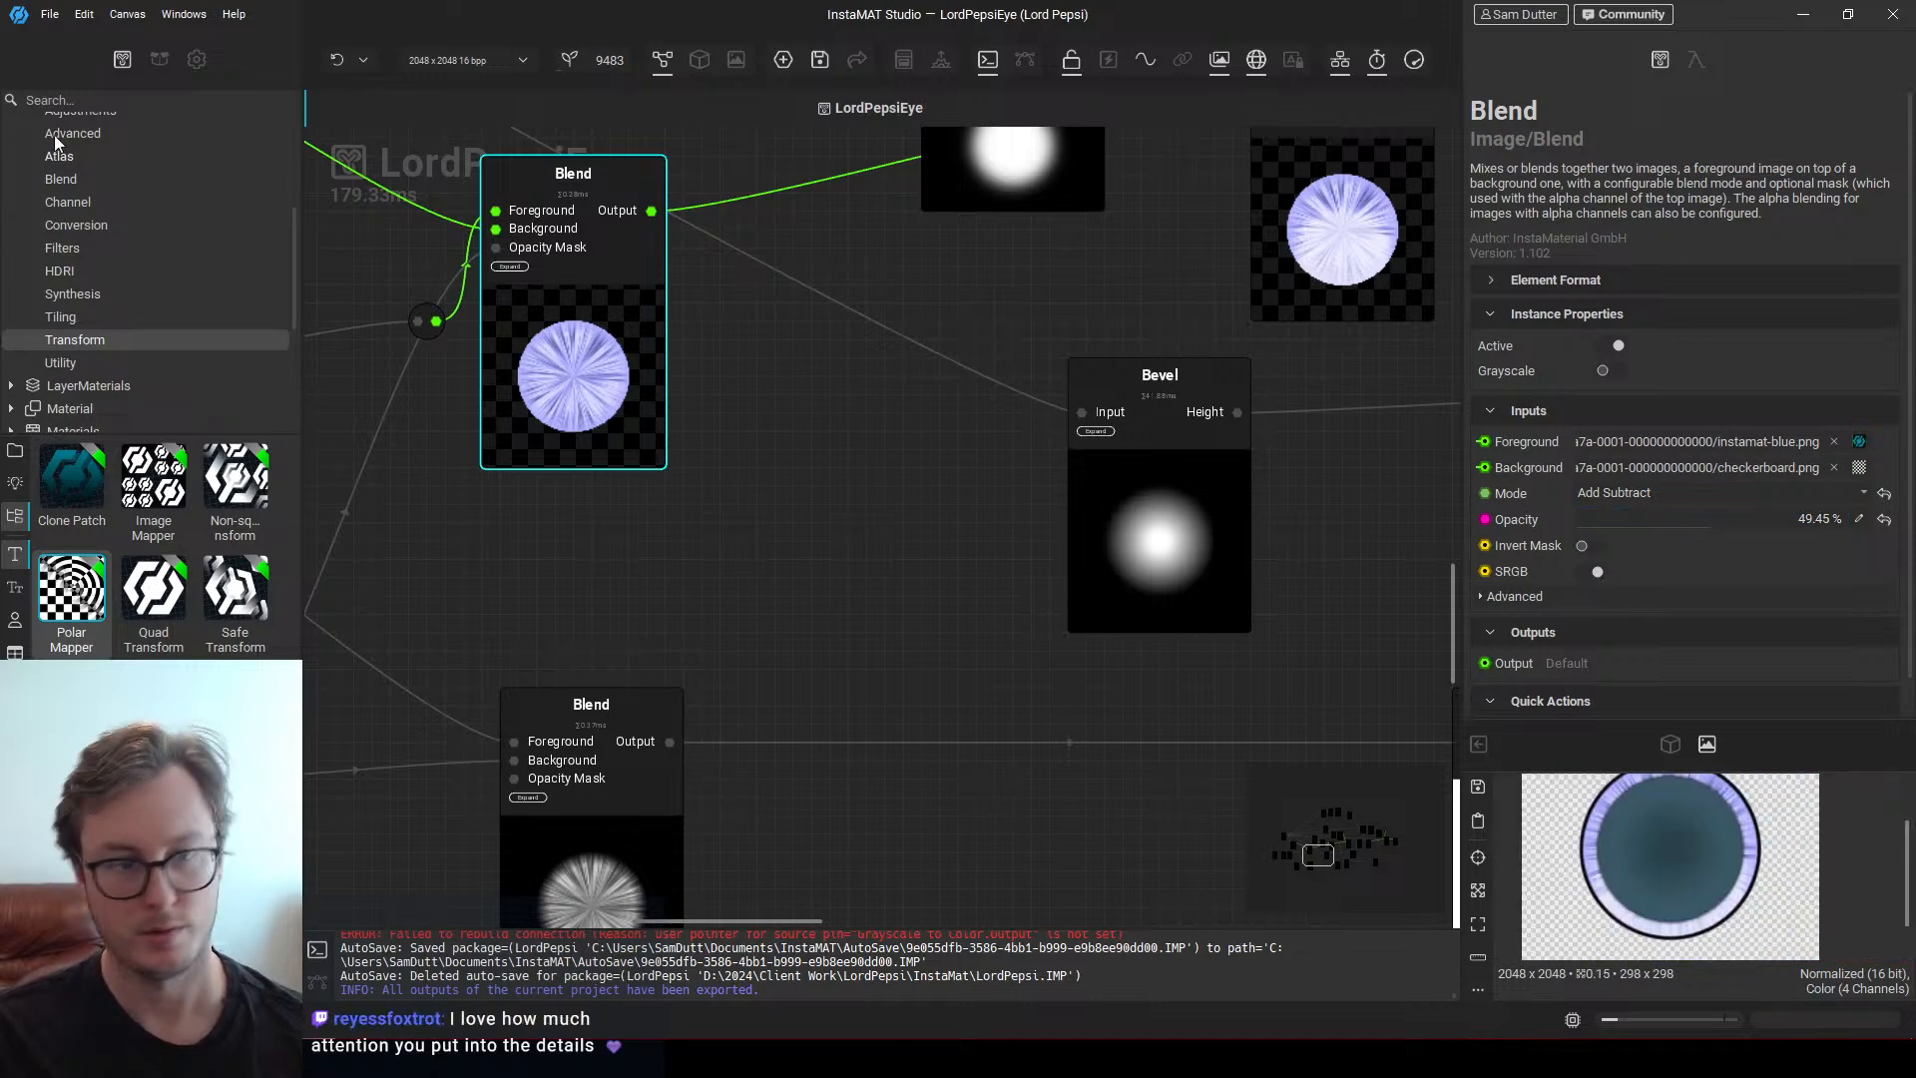
{"action": "left_click", "coordinate": [48, 13]}
{"action": "left_click", "coordinate": [146, 378]}
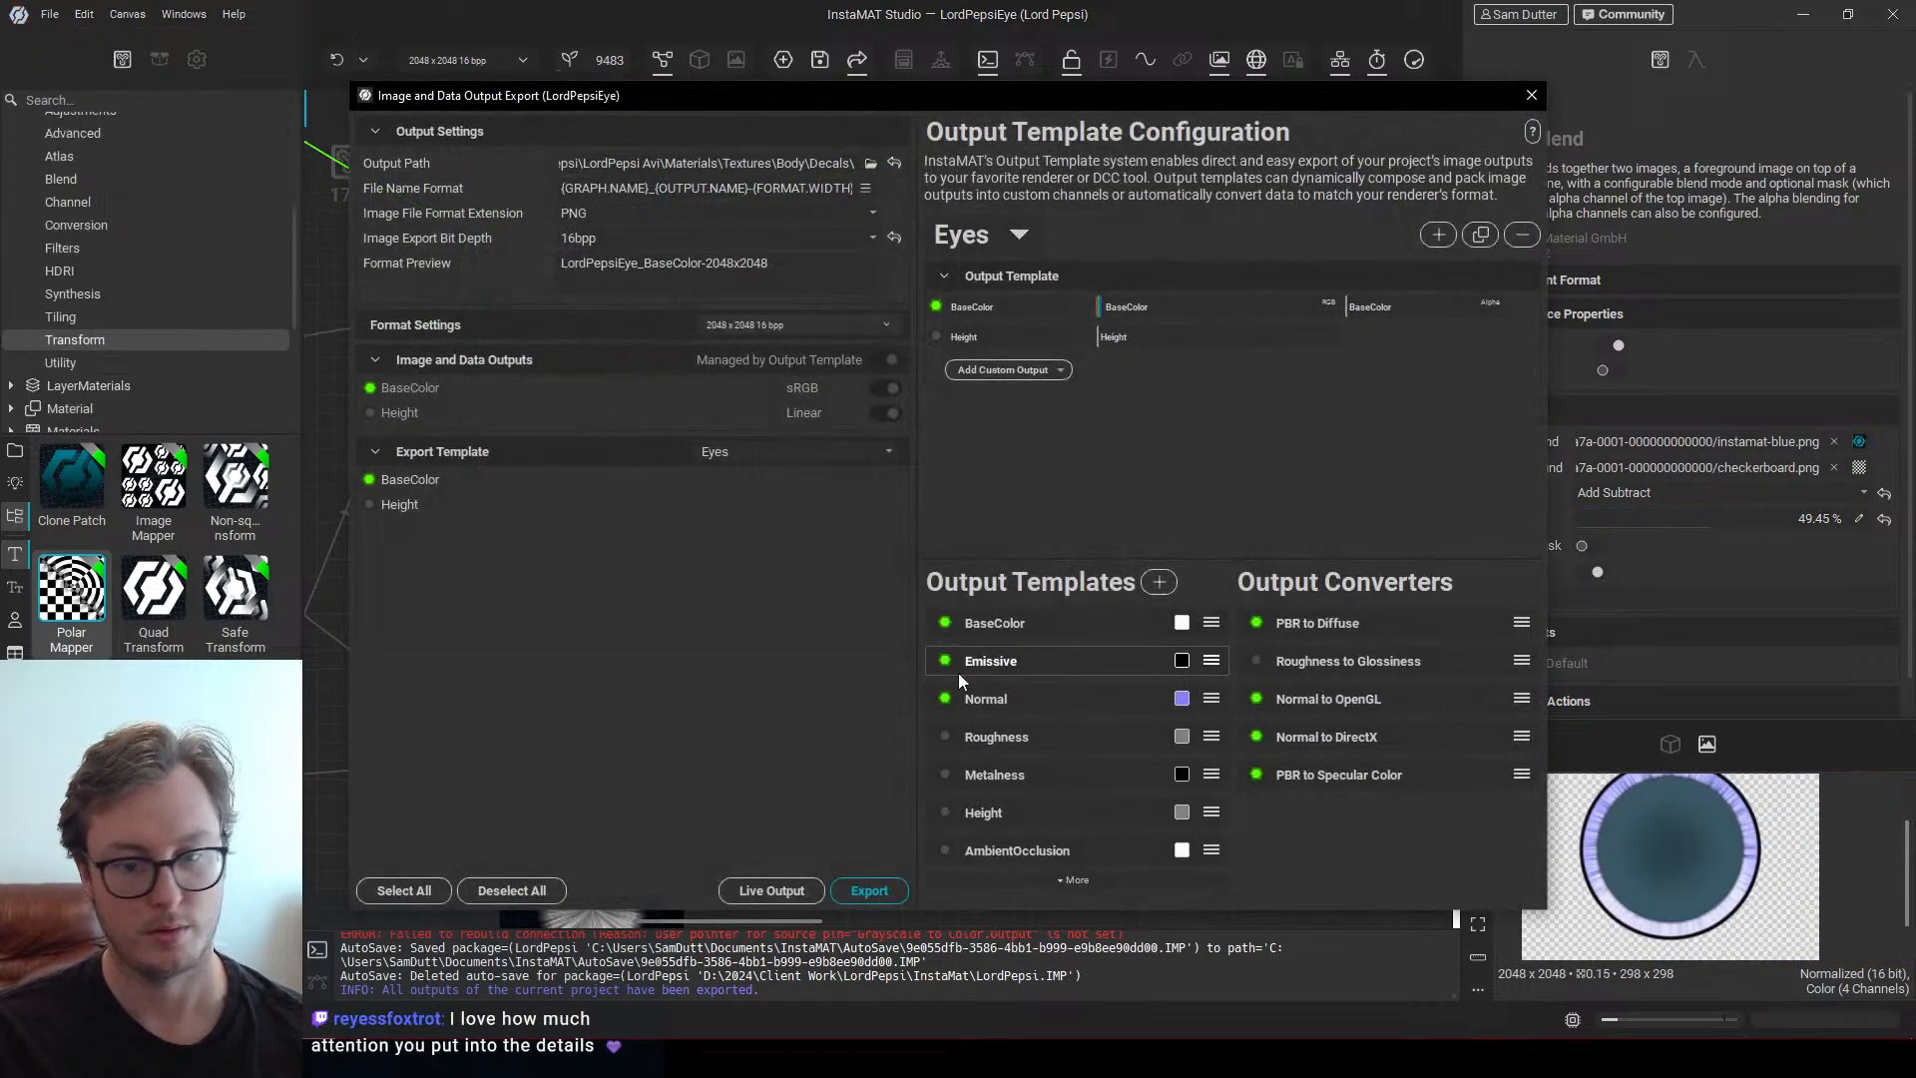
{"action": "left_click", "coordinate": [869, 890]}
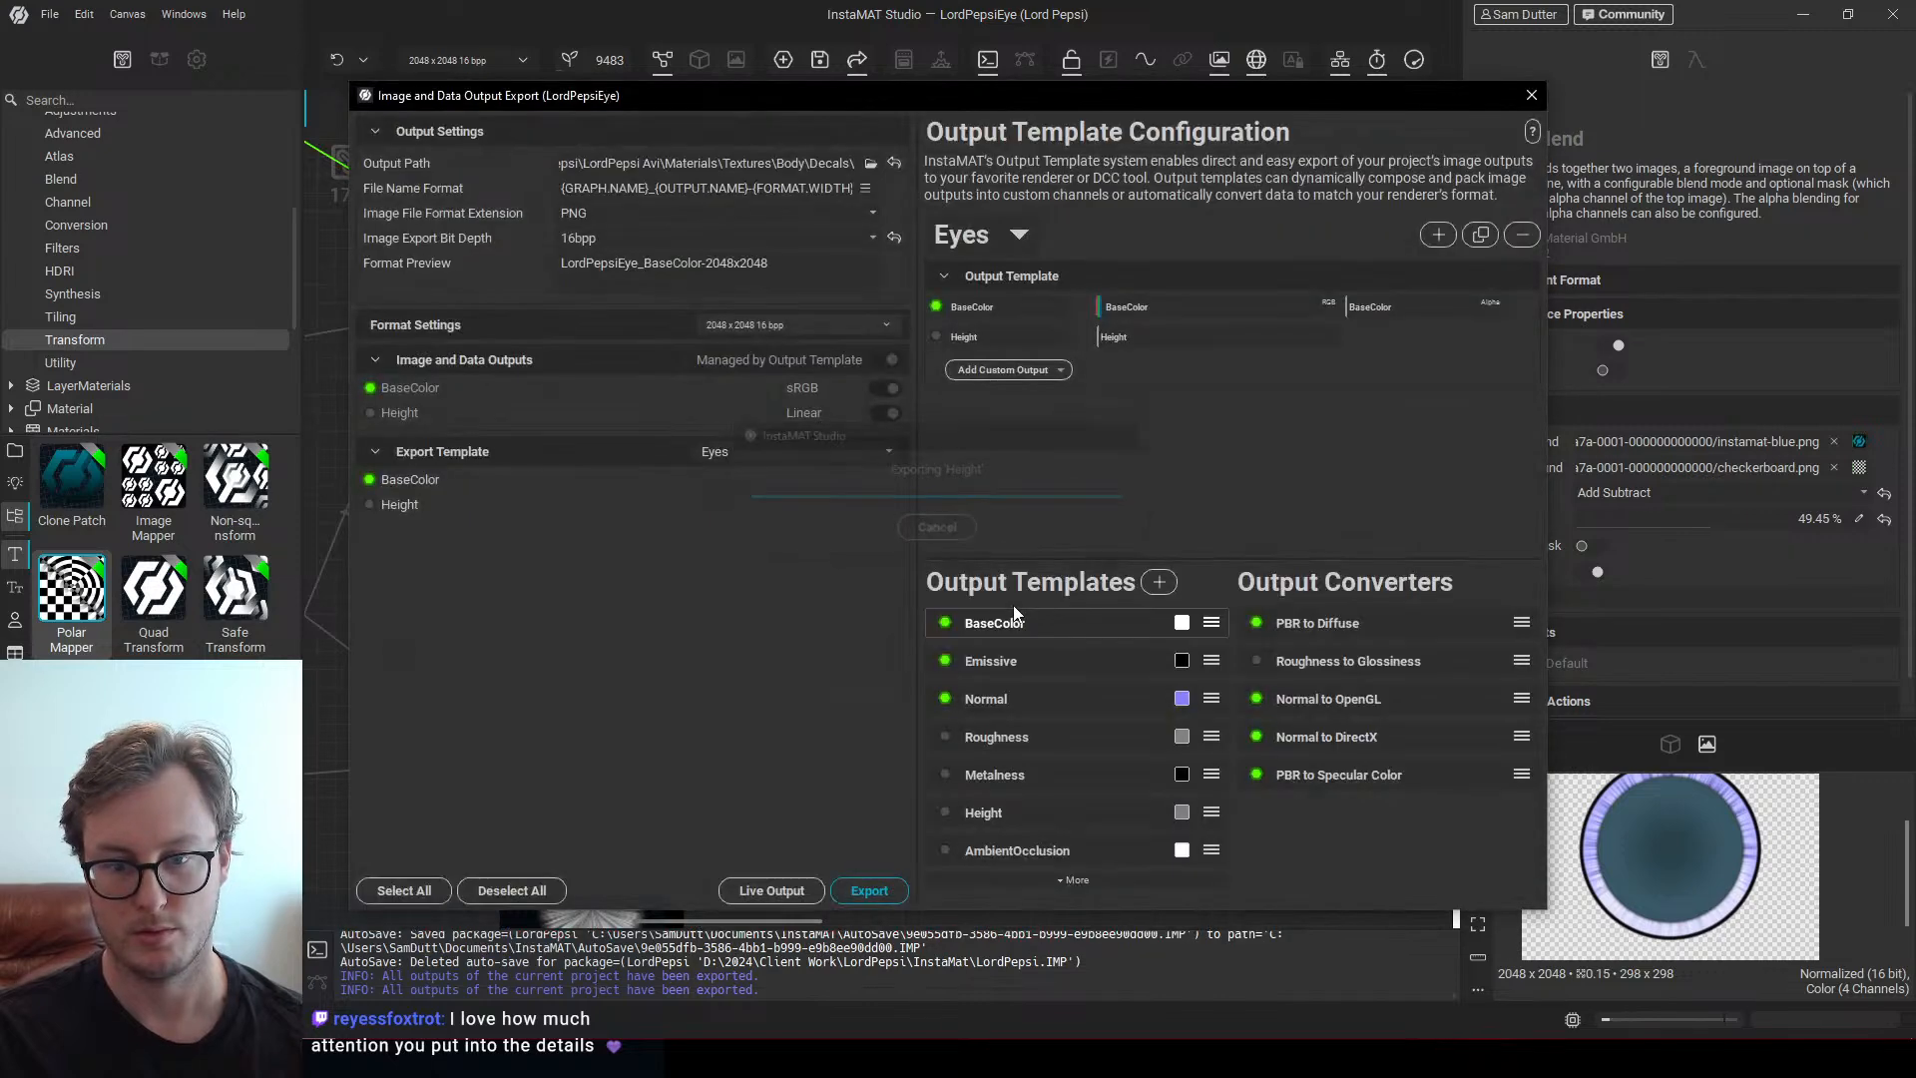
Switch to Unity and examine the re-exported iris streaks on the avatar's eye from several distances
{"action": "key", "text": "alt+Tab"}
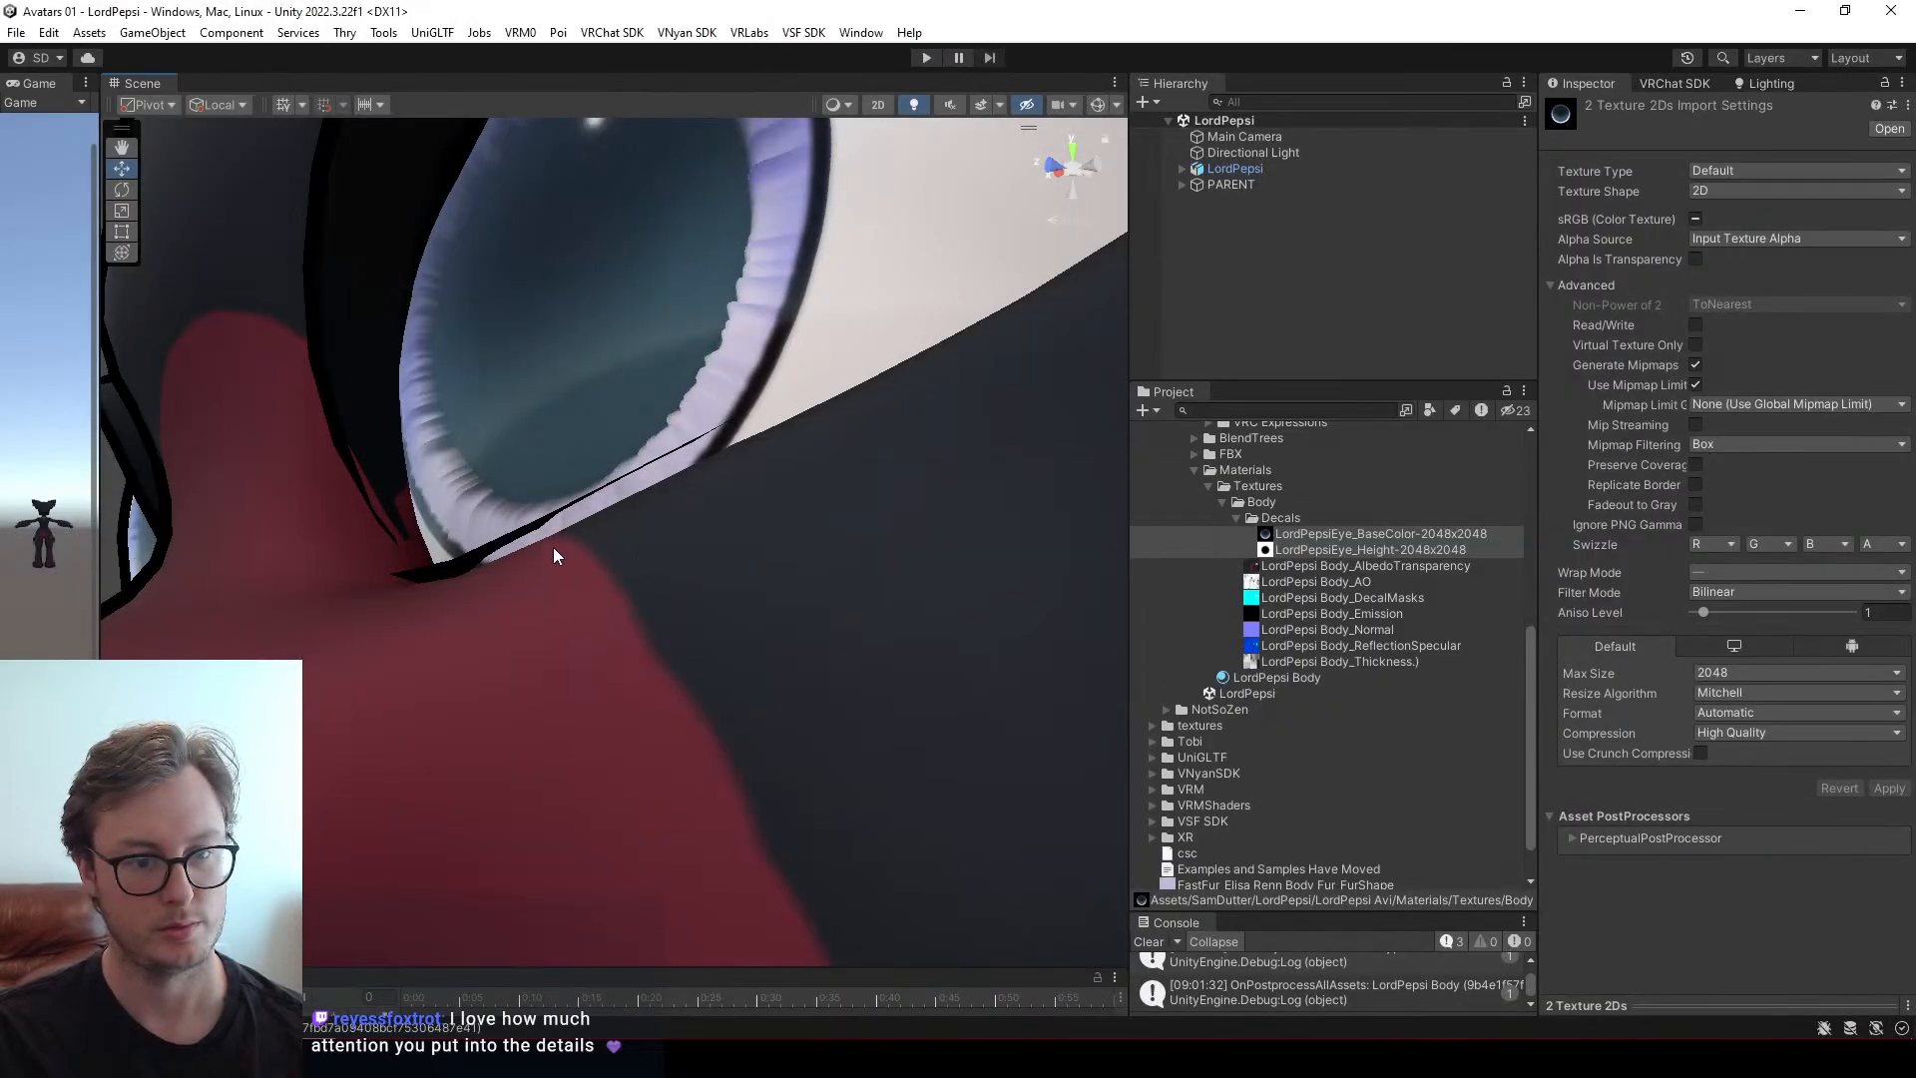
{"action": "left_click_drag", "start_coordinate": [556, 556], "coordinate": [602, 627], "text": "alt"}
{"action": "scroll", "coordinate": [898, 569], "scroll_direction": "down", "scroll_amount": 10, "text": "alt"}
{"action": "scroll", "coordinate": [598, 589], "scroll_direction": "up", "scroll_amount": 8, "text": "alt"}
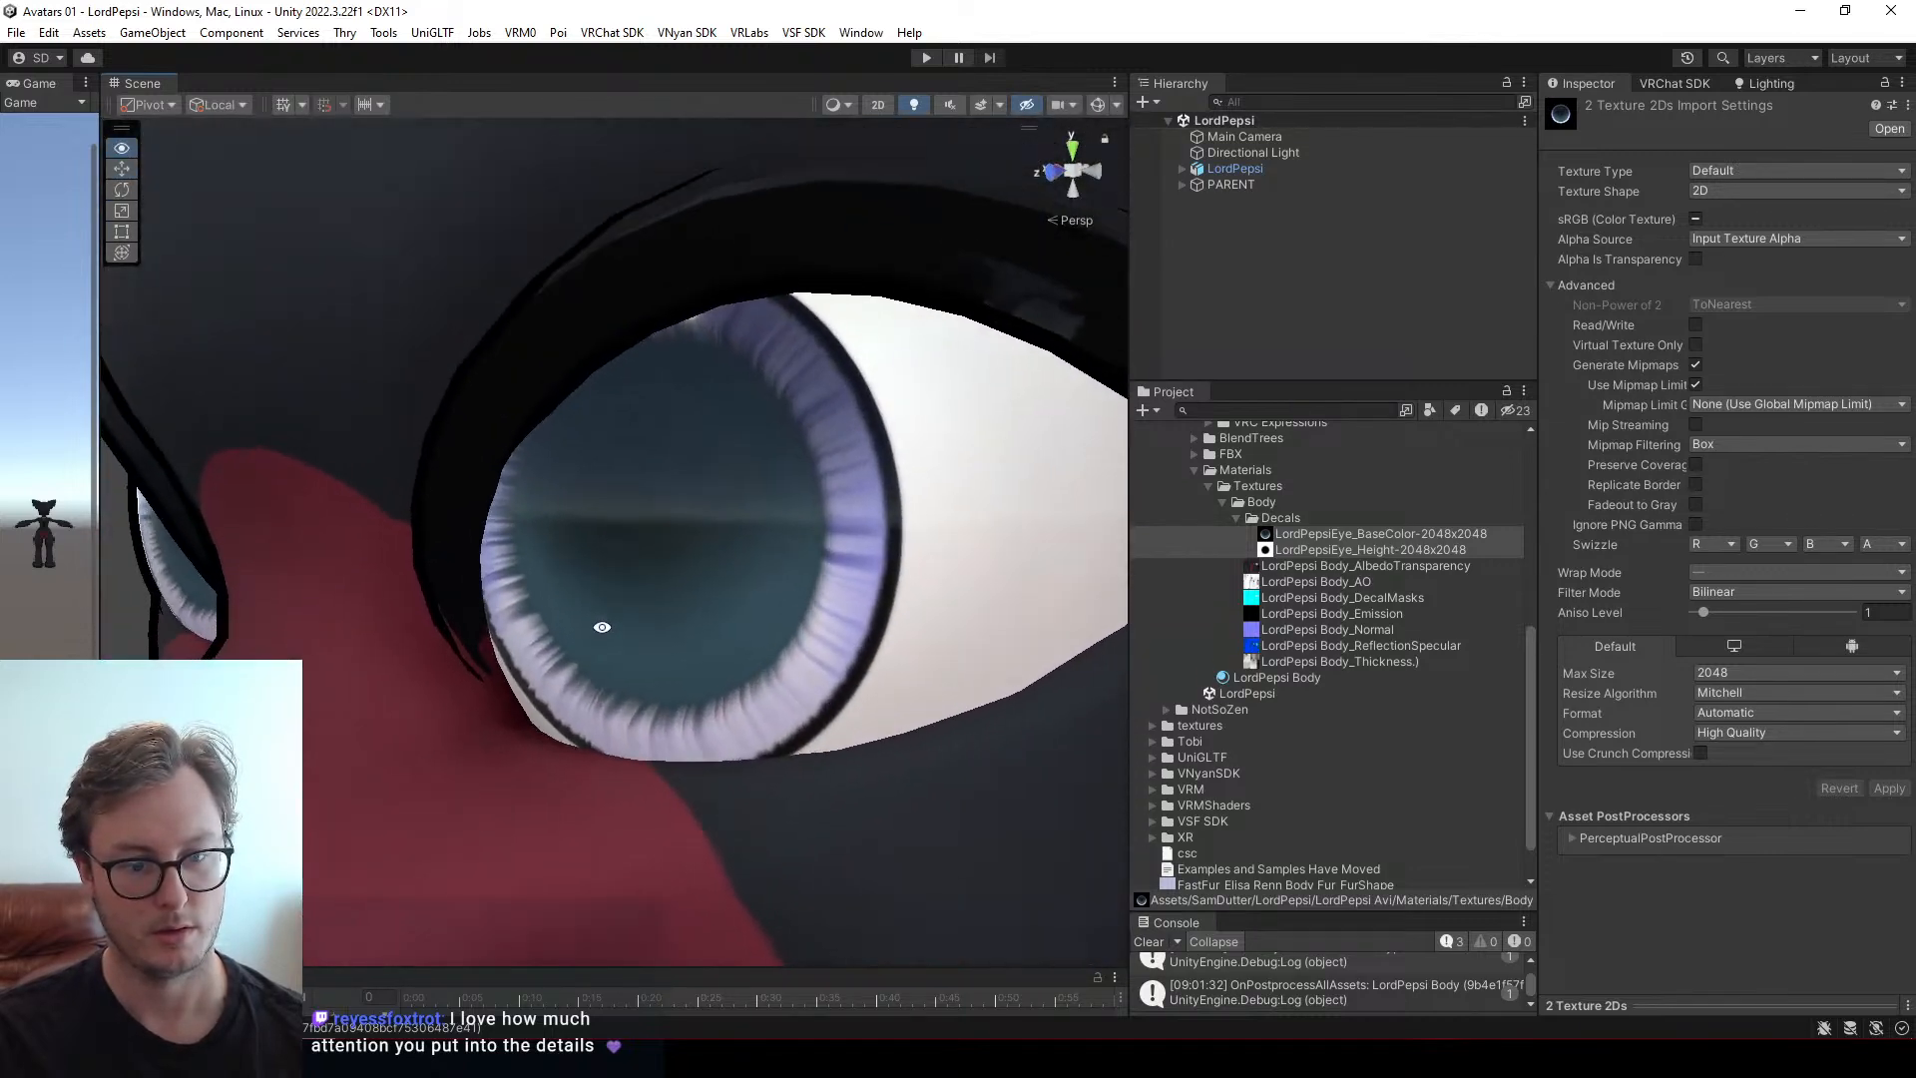
{"action": "scroll", "coordinate": [594, 618], "scroll_direction": "up", "scroll_amount": 6}
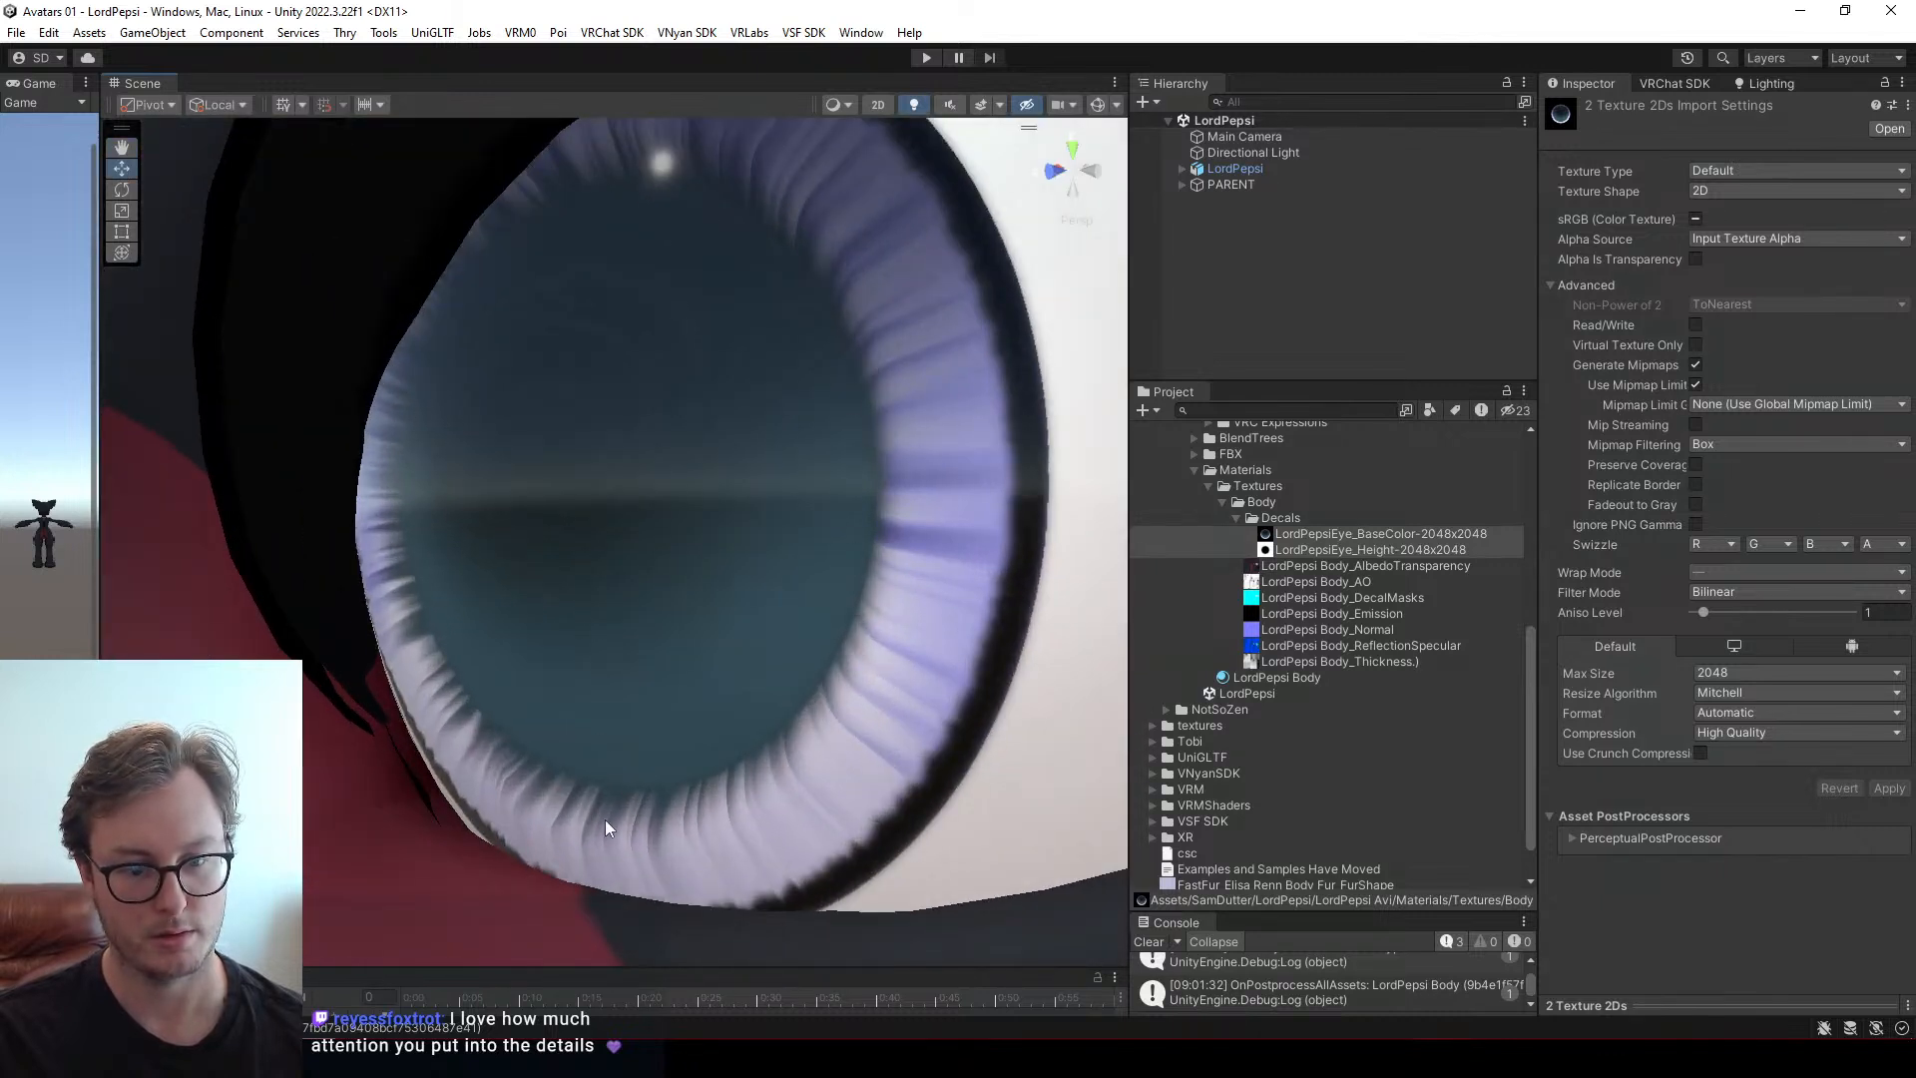
Return to InstaMAT Studio, close the export window and examine the iris rim in the image preview
{"action": "key", "text": "alt+Tab"}
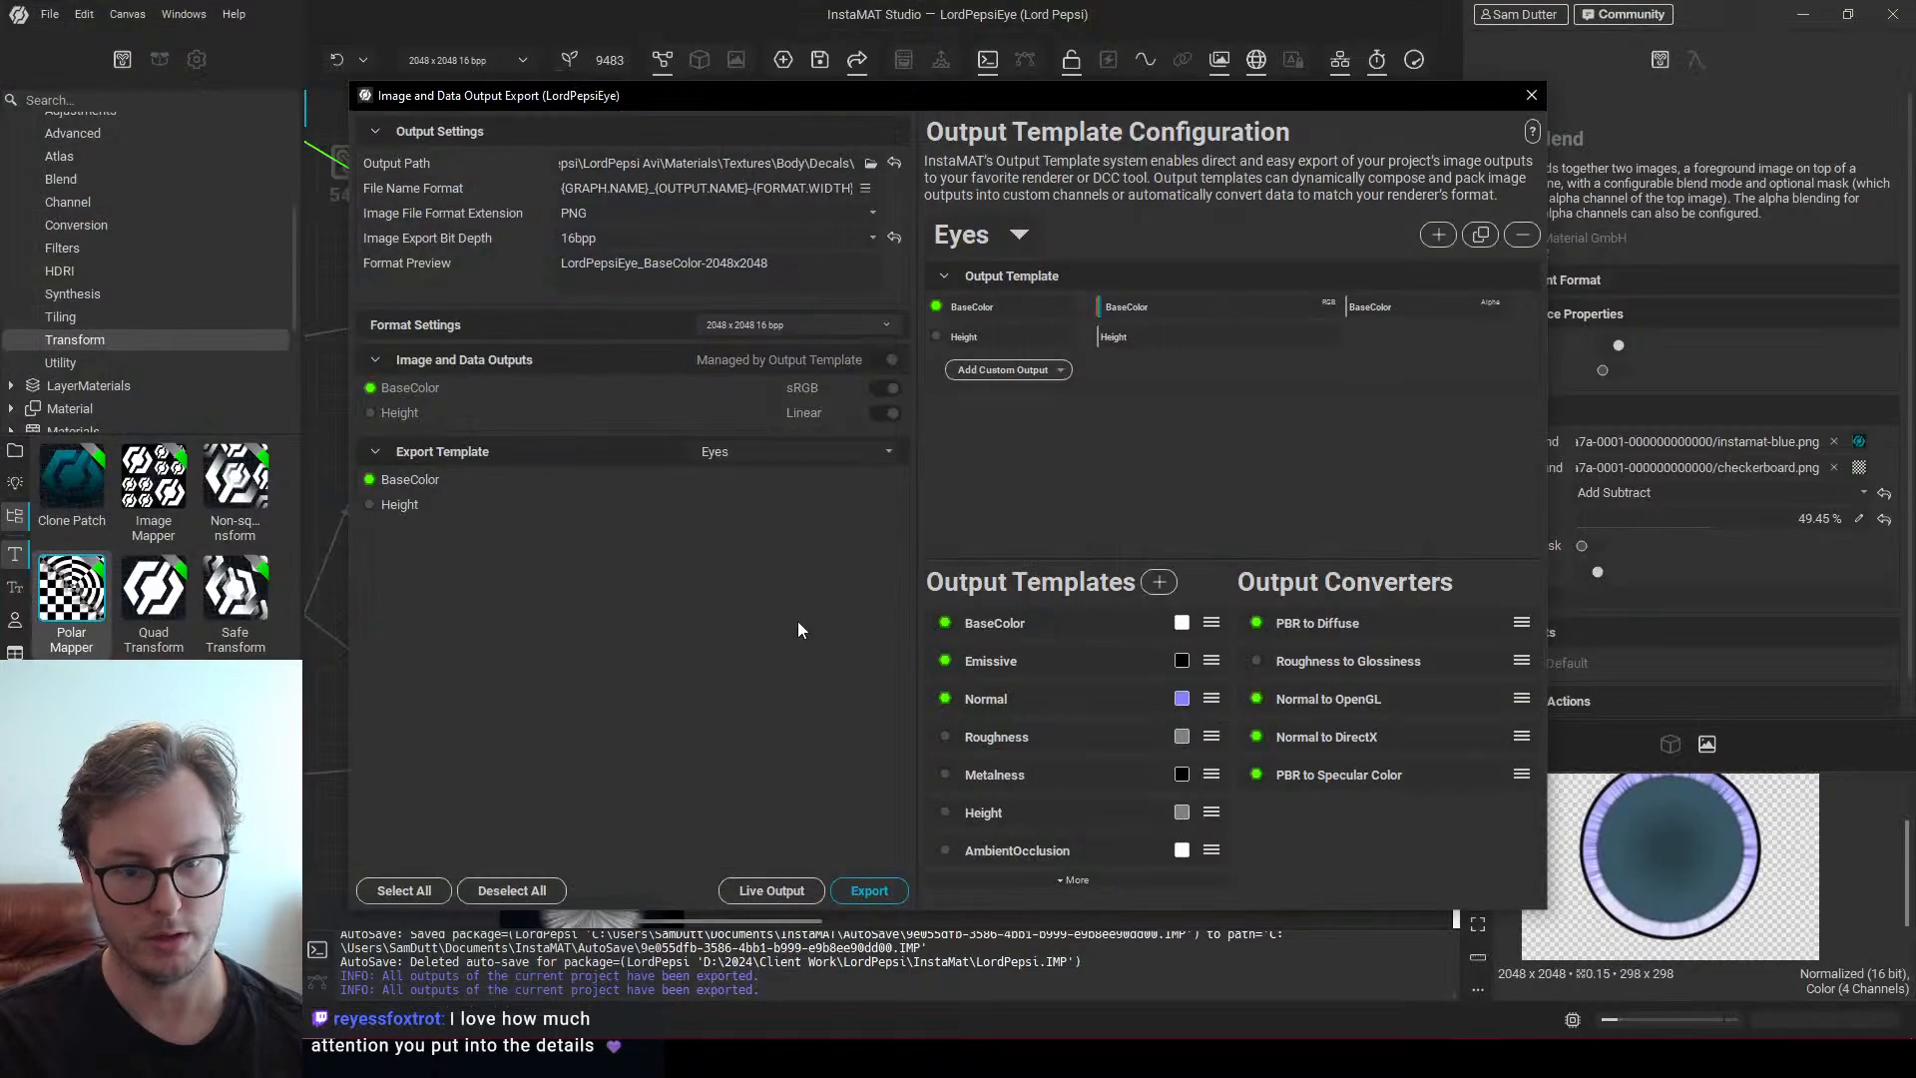
{"action": "left_click", "coordinate": [1531, 95]}
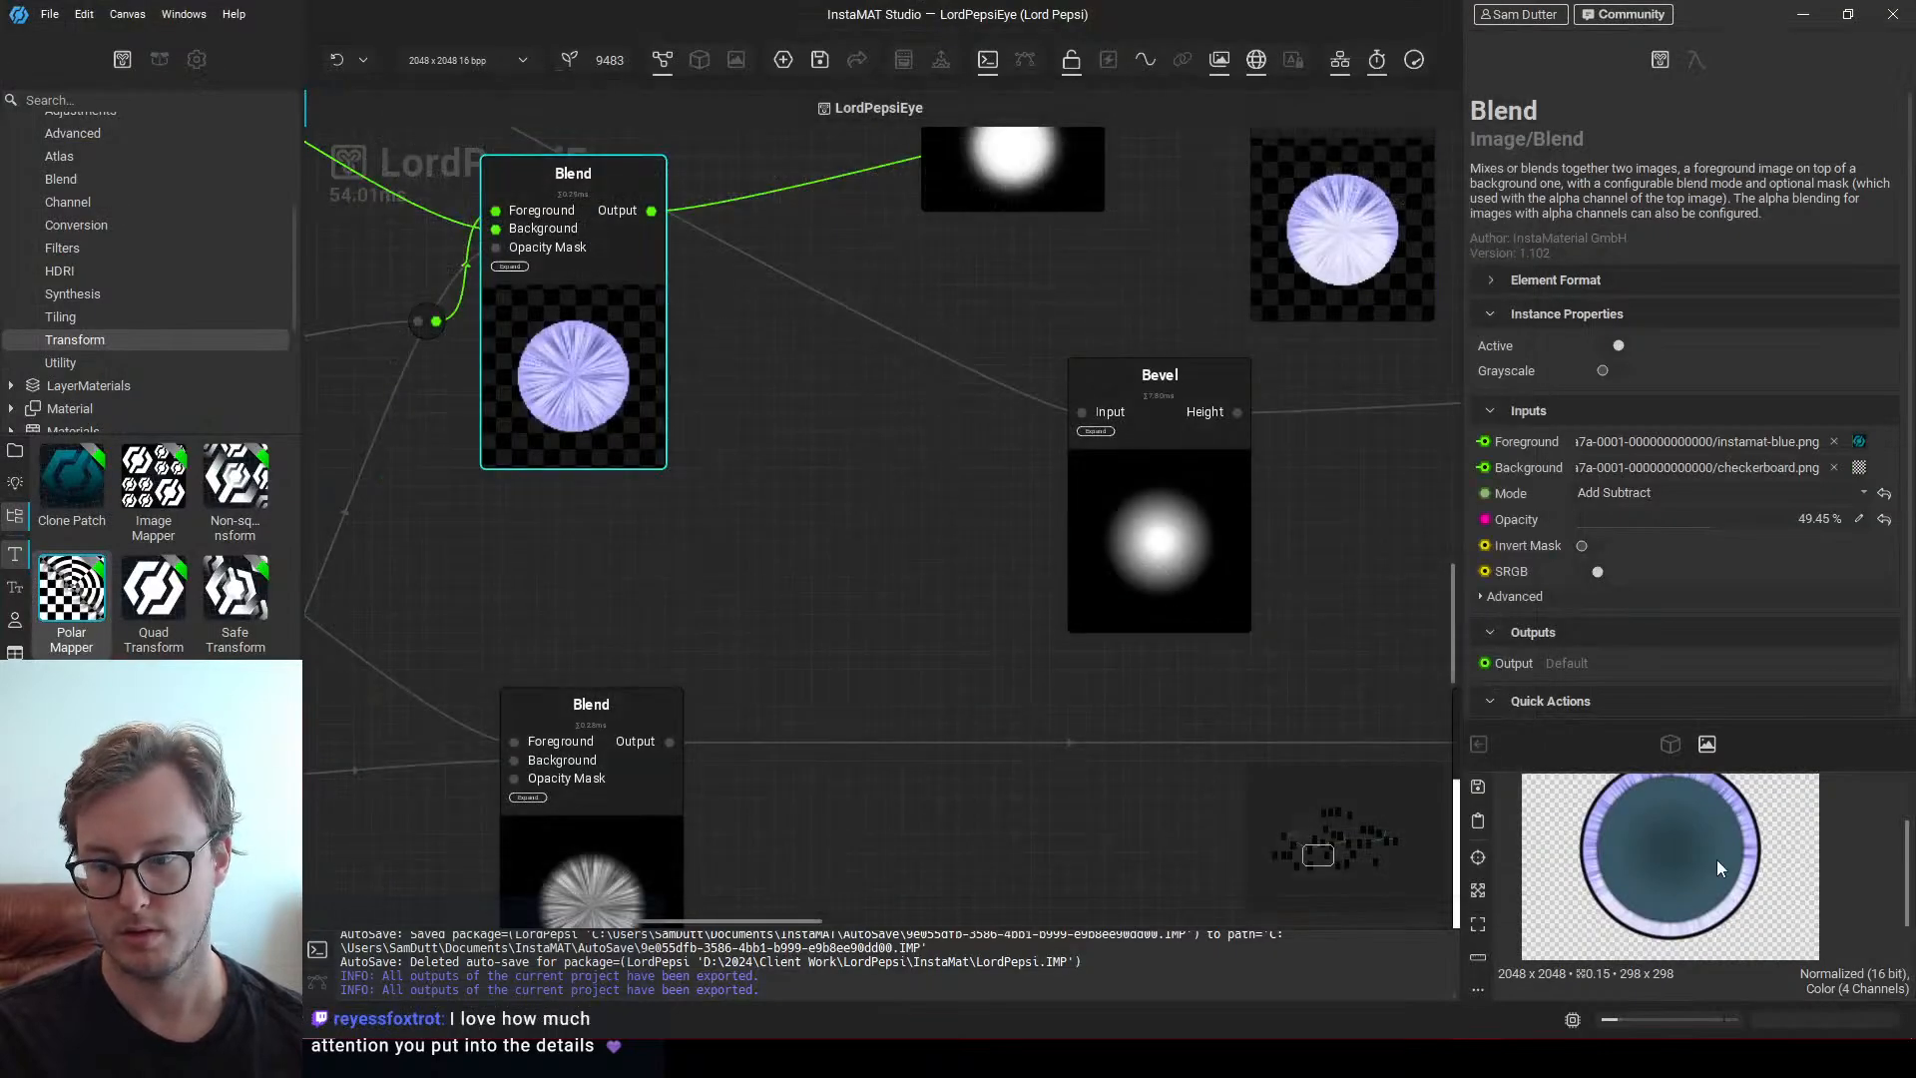
{"action": "scroll", "coordinate": [1645, 870], "scroll_direction": "up", "scroll_amount": 3}
{"action": "scroll", "coordinate": [1546, 844], "scroll_direction": "up", "scroll_amount": 3}
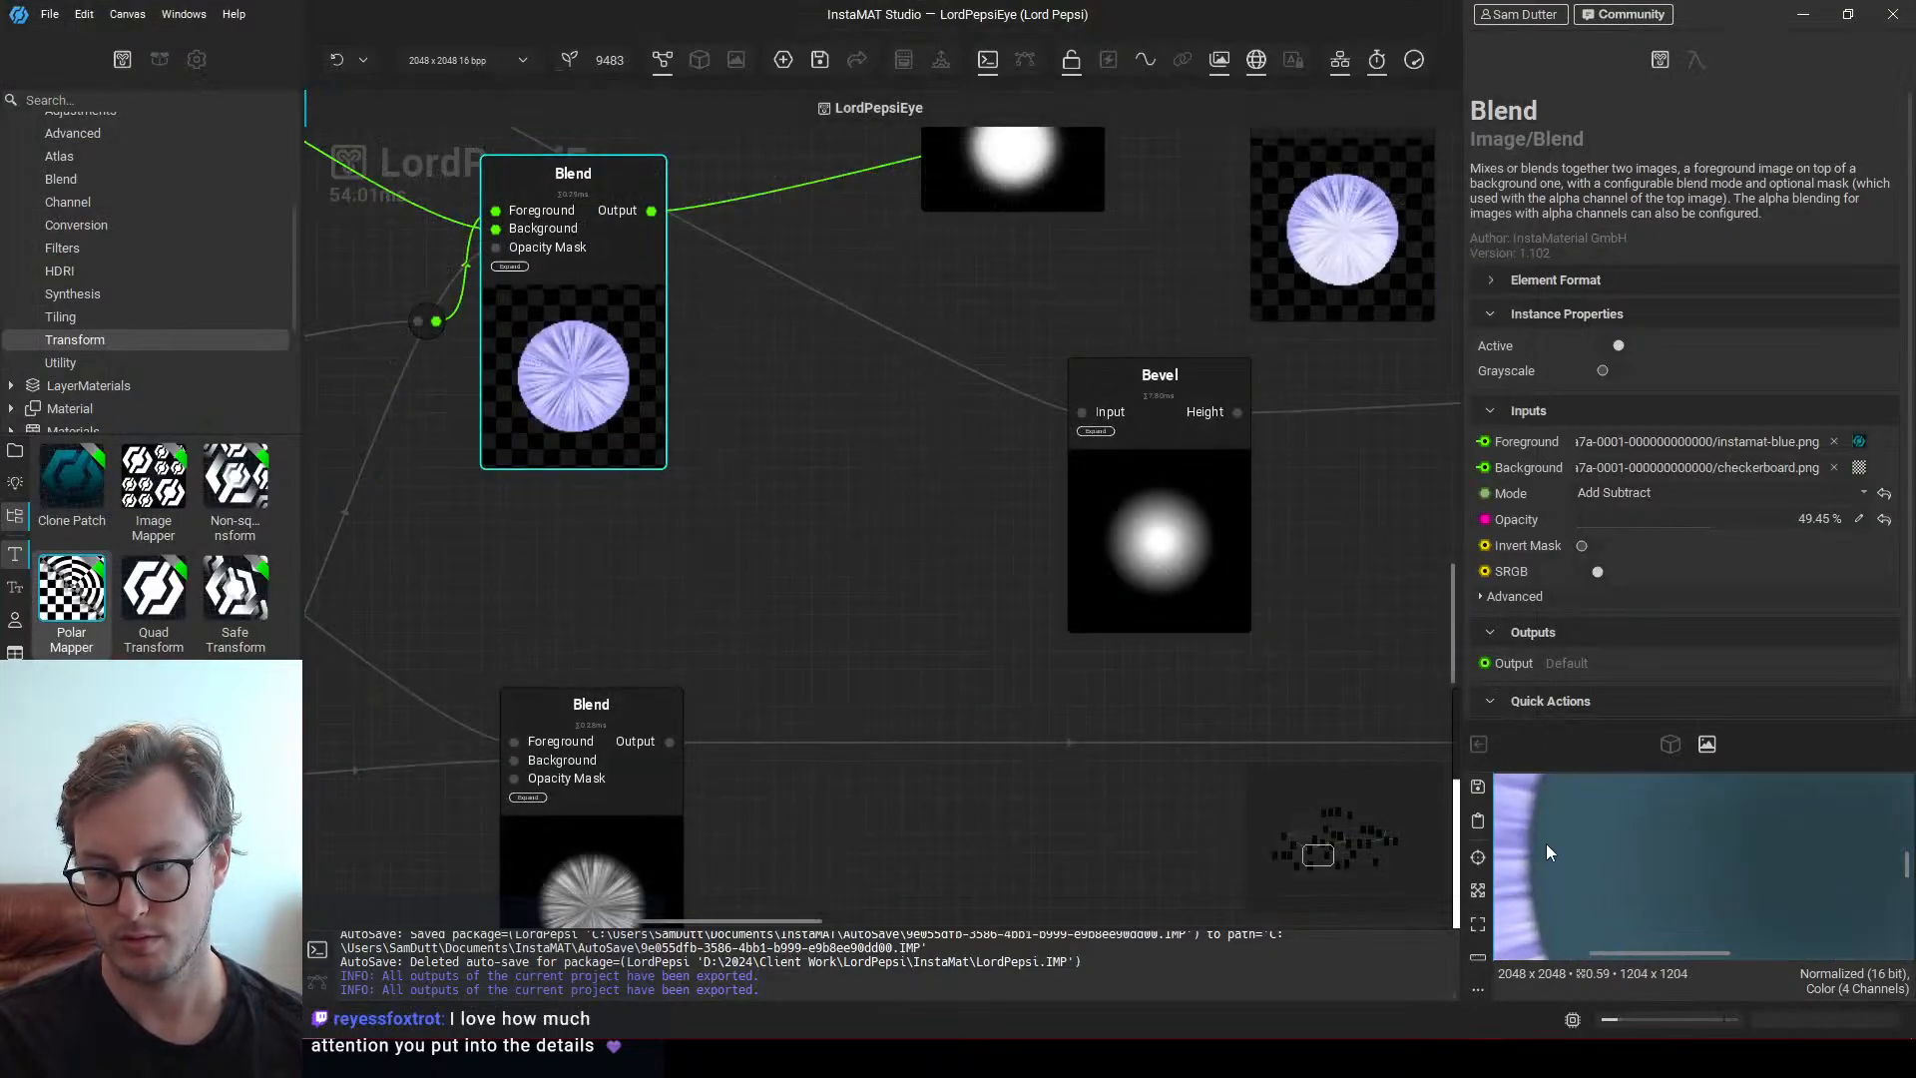
{"action": "left_click_drag", "start_coordinate": [1552, 843], "coordinate": [1626, 888]}
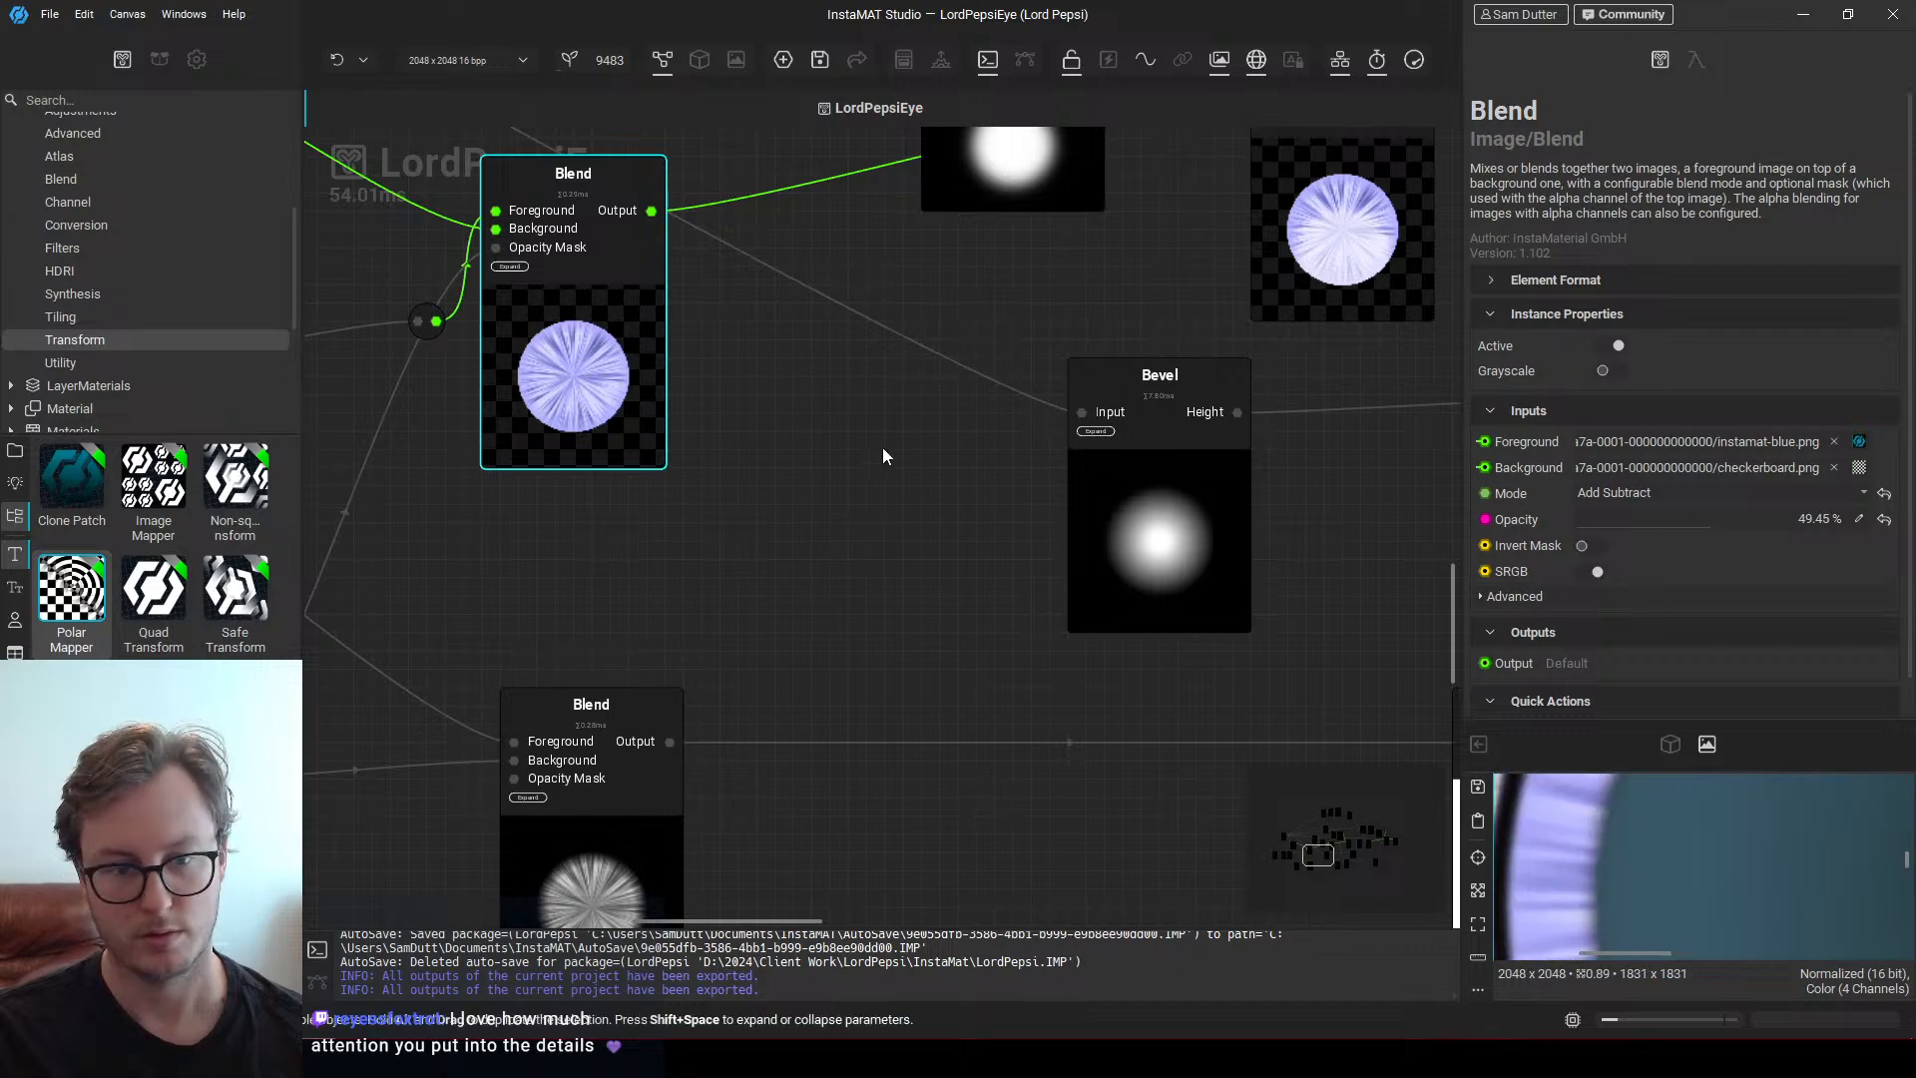
{"action": "middle_click_drag", "start_coordinate": [882, 447], "coordinate": [792, 556]}
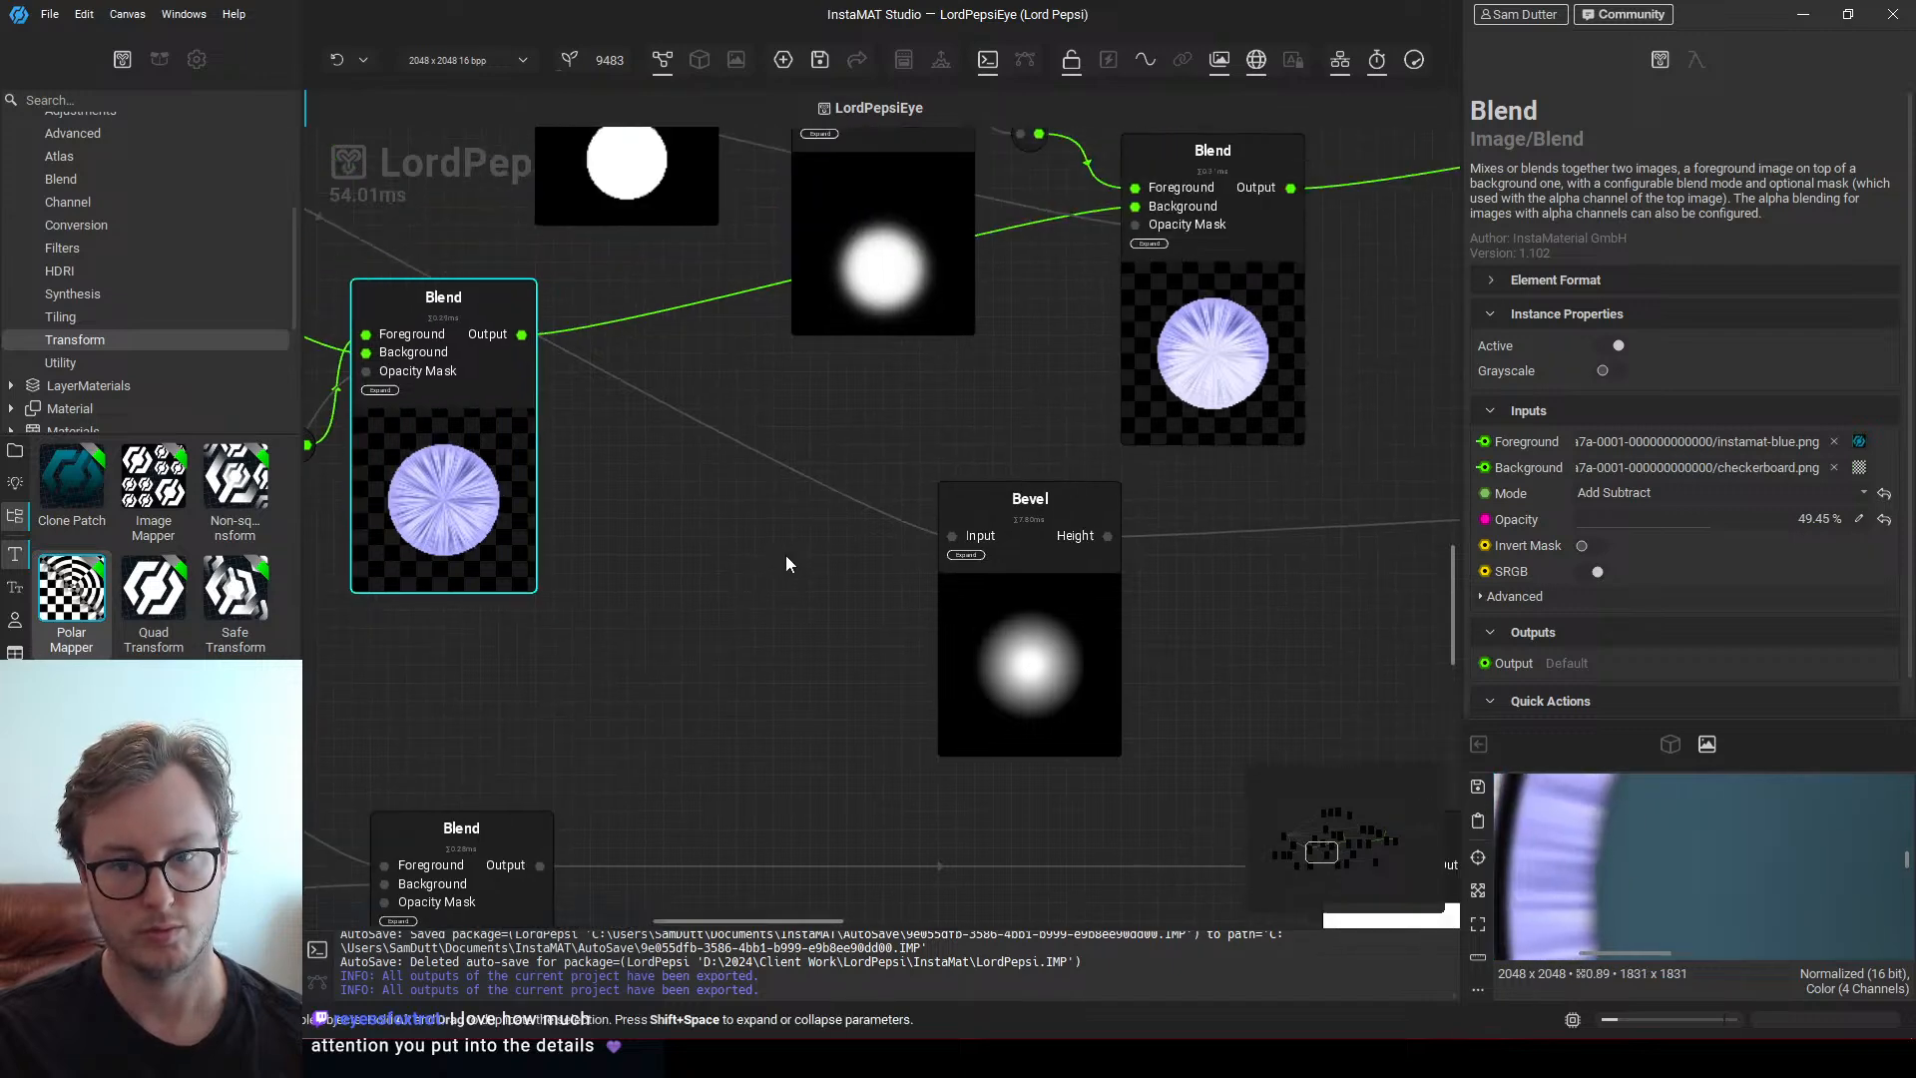
Switch to Unity, examine the iris depth from the side and select the LordPepsi Body material
{"action": "key", "text": "alt+Tab"}
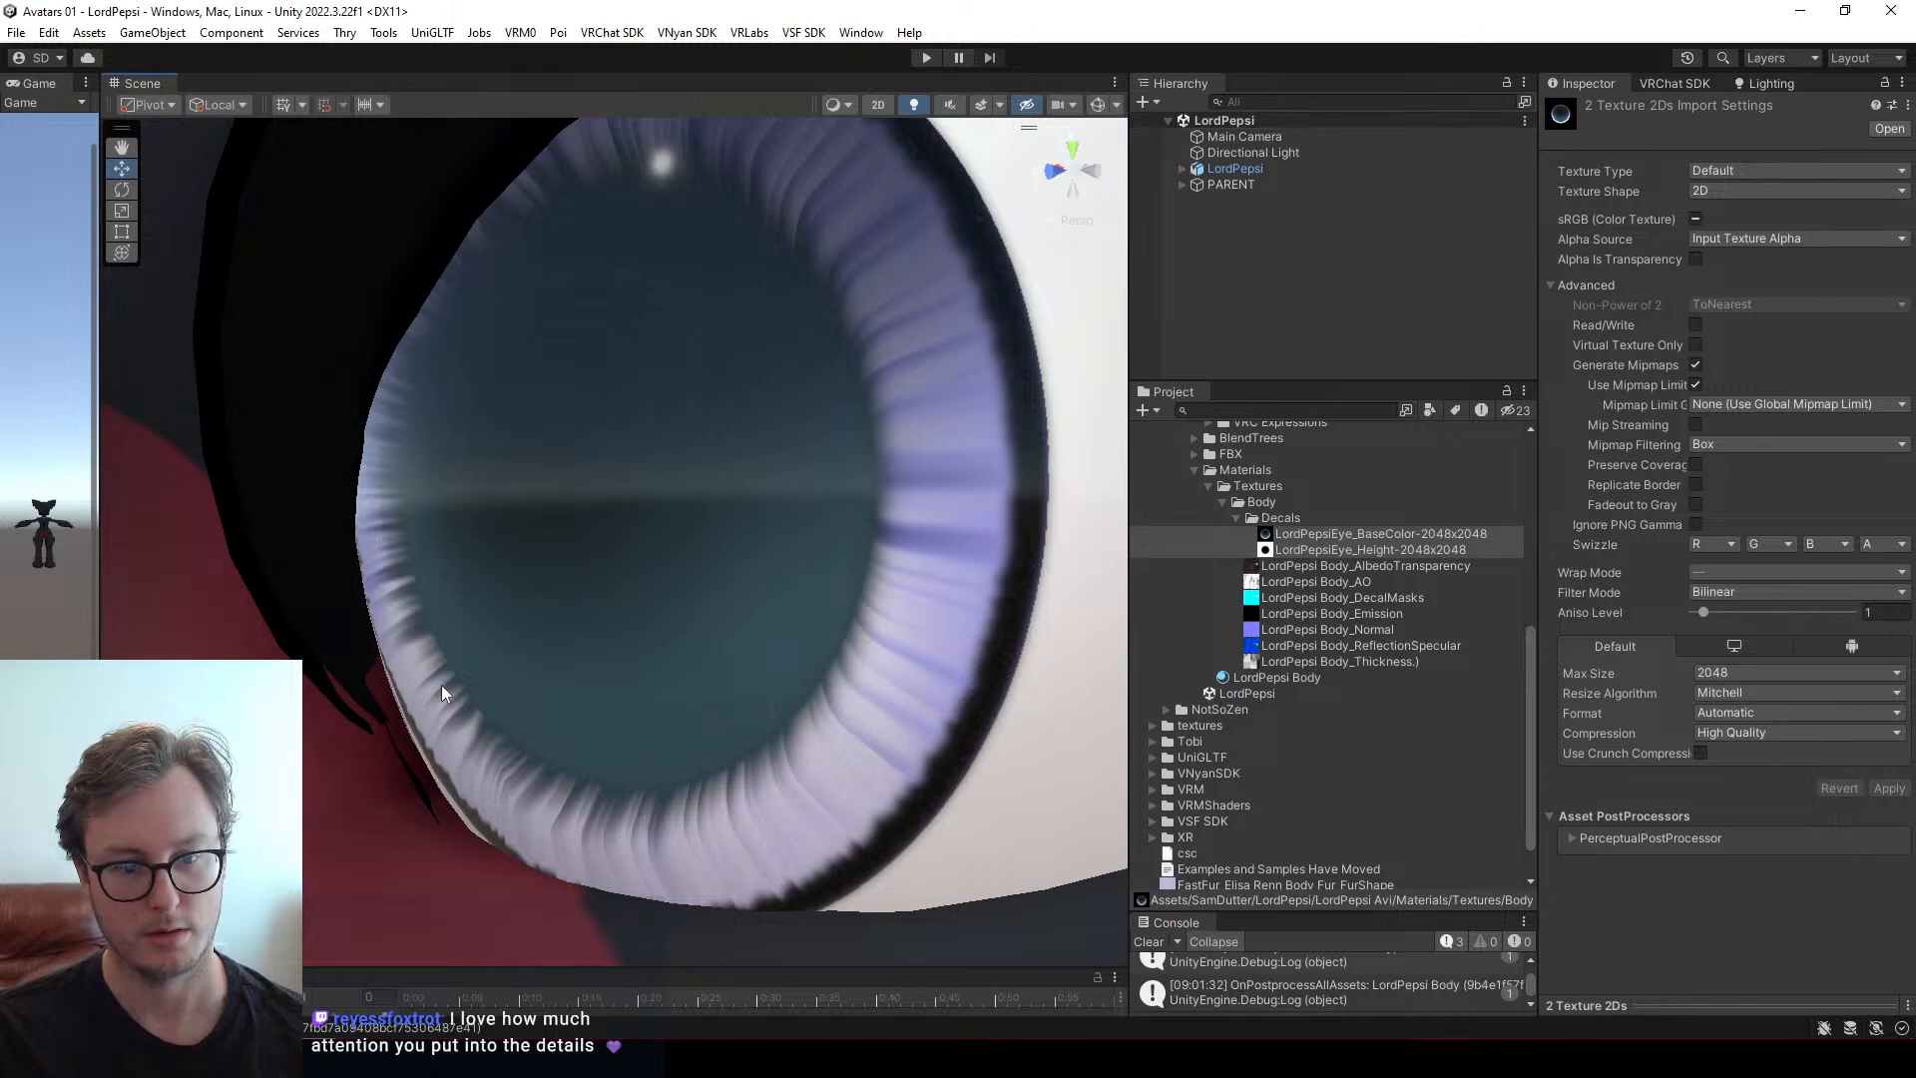
{"action": "scroll", "coordinate": [720, 523], "scroll_direction": "down", "scroll_amount": 10}
{"action": "left_click_drag", "start_coordinate": [721, 523], "coordinate": [697, 584], "text": "alt"}
{"action": "scroll", "coordinate": [639, 534], "scroll_direction": "up", "scroll_amount": 8}
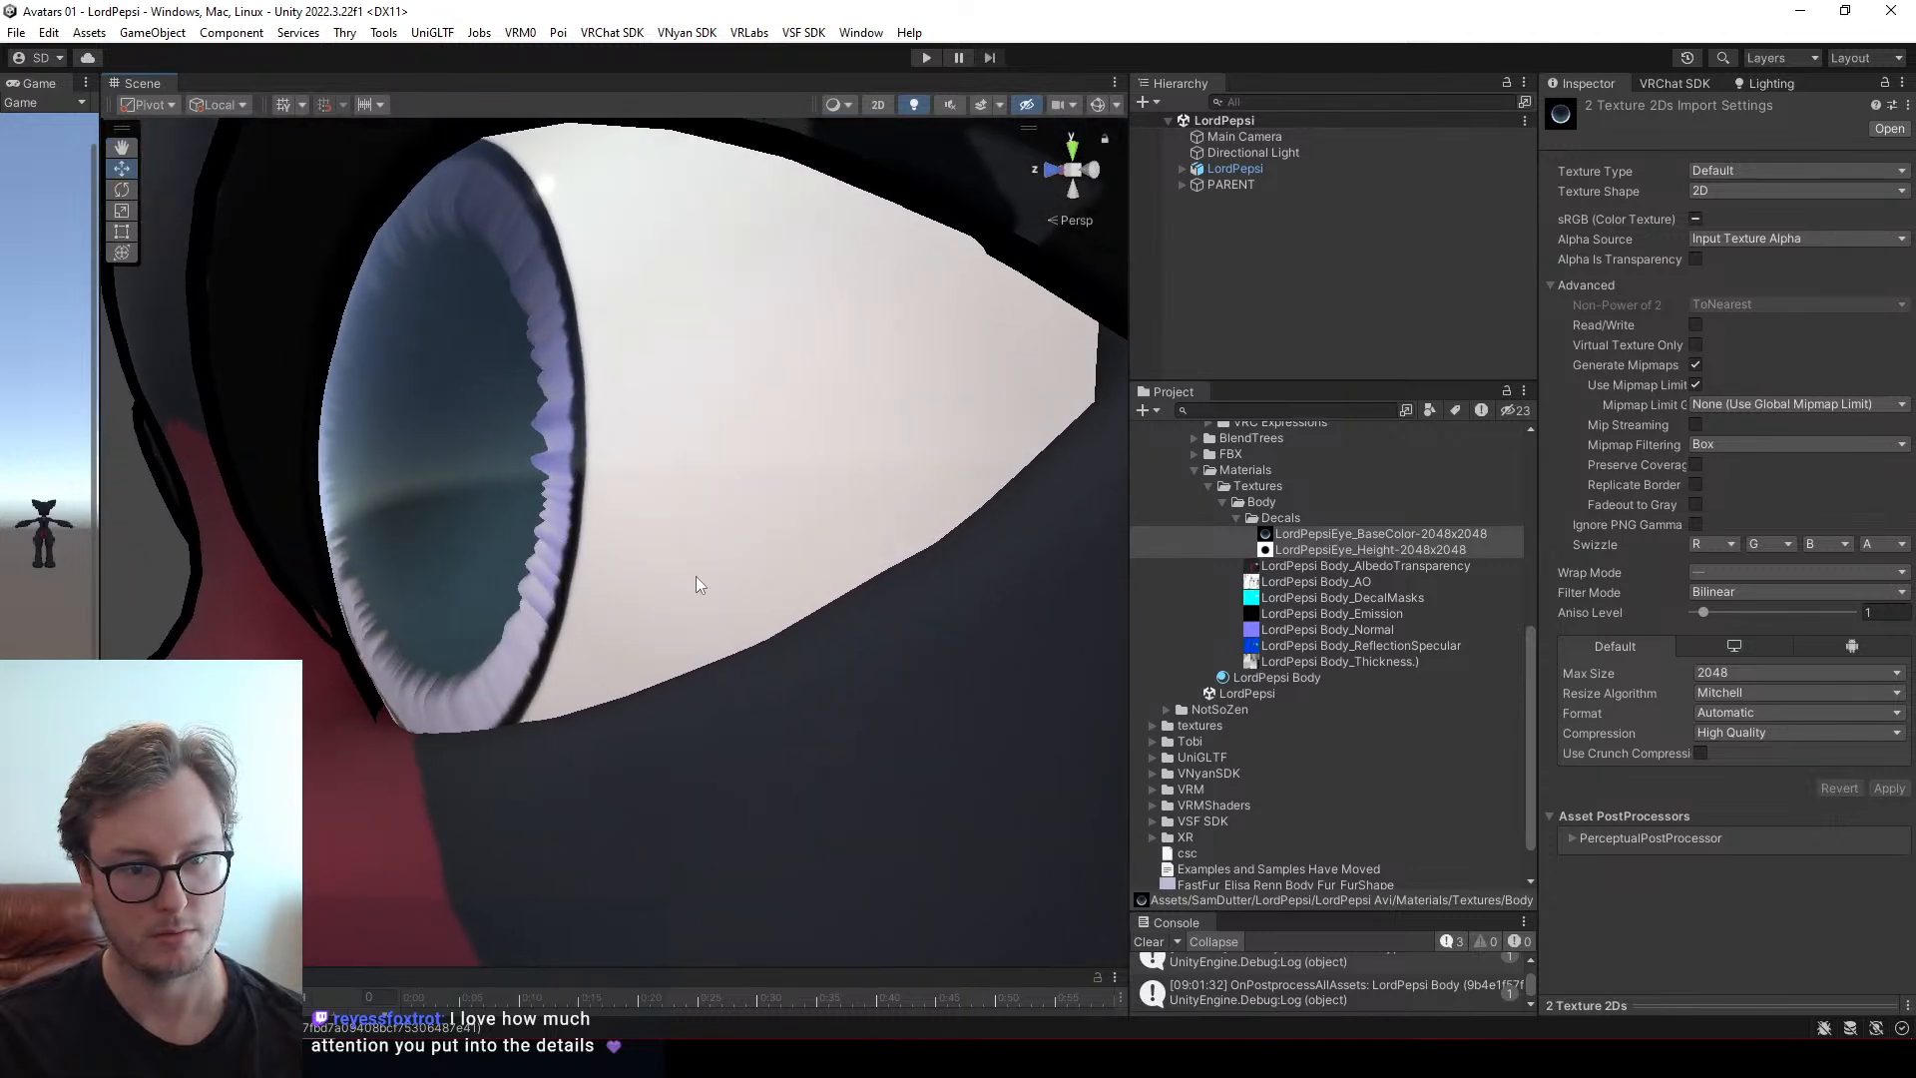
{"action": "left_click", "coordinate": [1247, 678]}
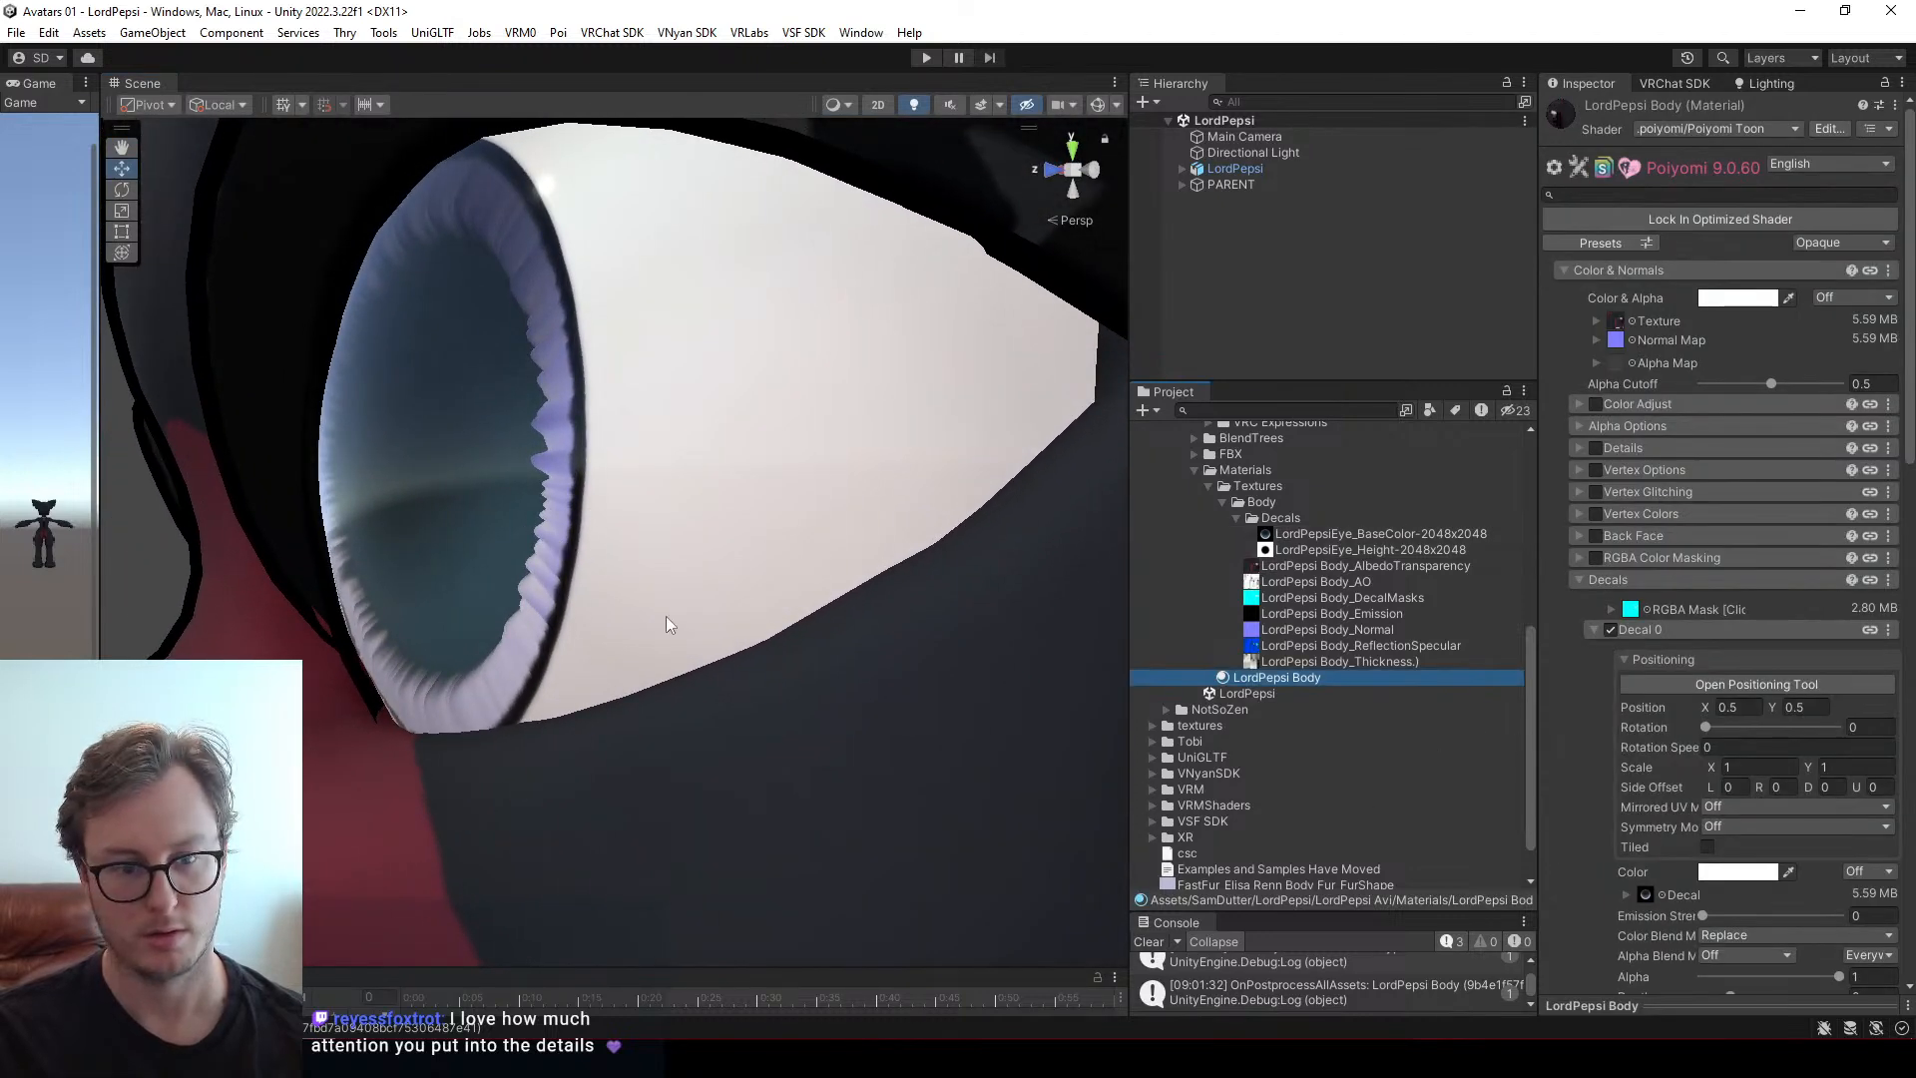
In InstaMAT Studio, set the grayscale Multiply Blend's opacity to 45.09 % and save the project
{"action": "key", "text": "alt+Tab"}
{"action": "middle_click_drag", "start_coordinate": [937, 846], "coordinate": [878, 551]}
{"action": "left_click", "coordinate": [385, 778]}
{"action": "middle_click_drag", "start_coordinate": [648, 684], "coordinate": [800, 663]}
{"action": "left_click_drag", "start_coordinate": [1781, 515], "coordinate": [1699, 523]}
{"action": "key", "text": "ctrl+s"}
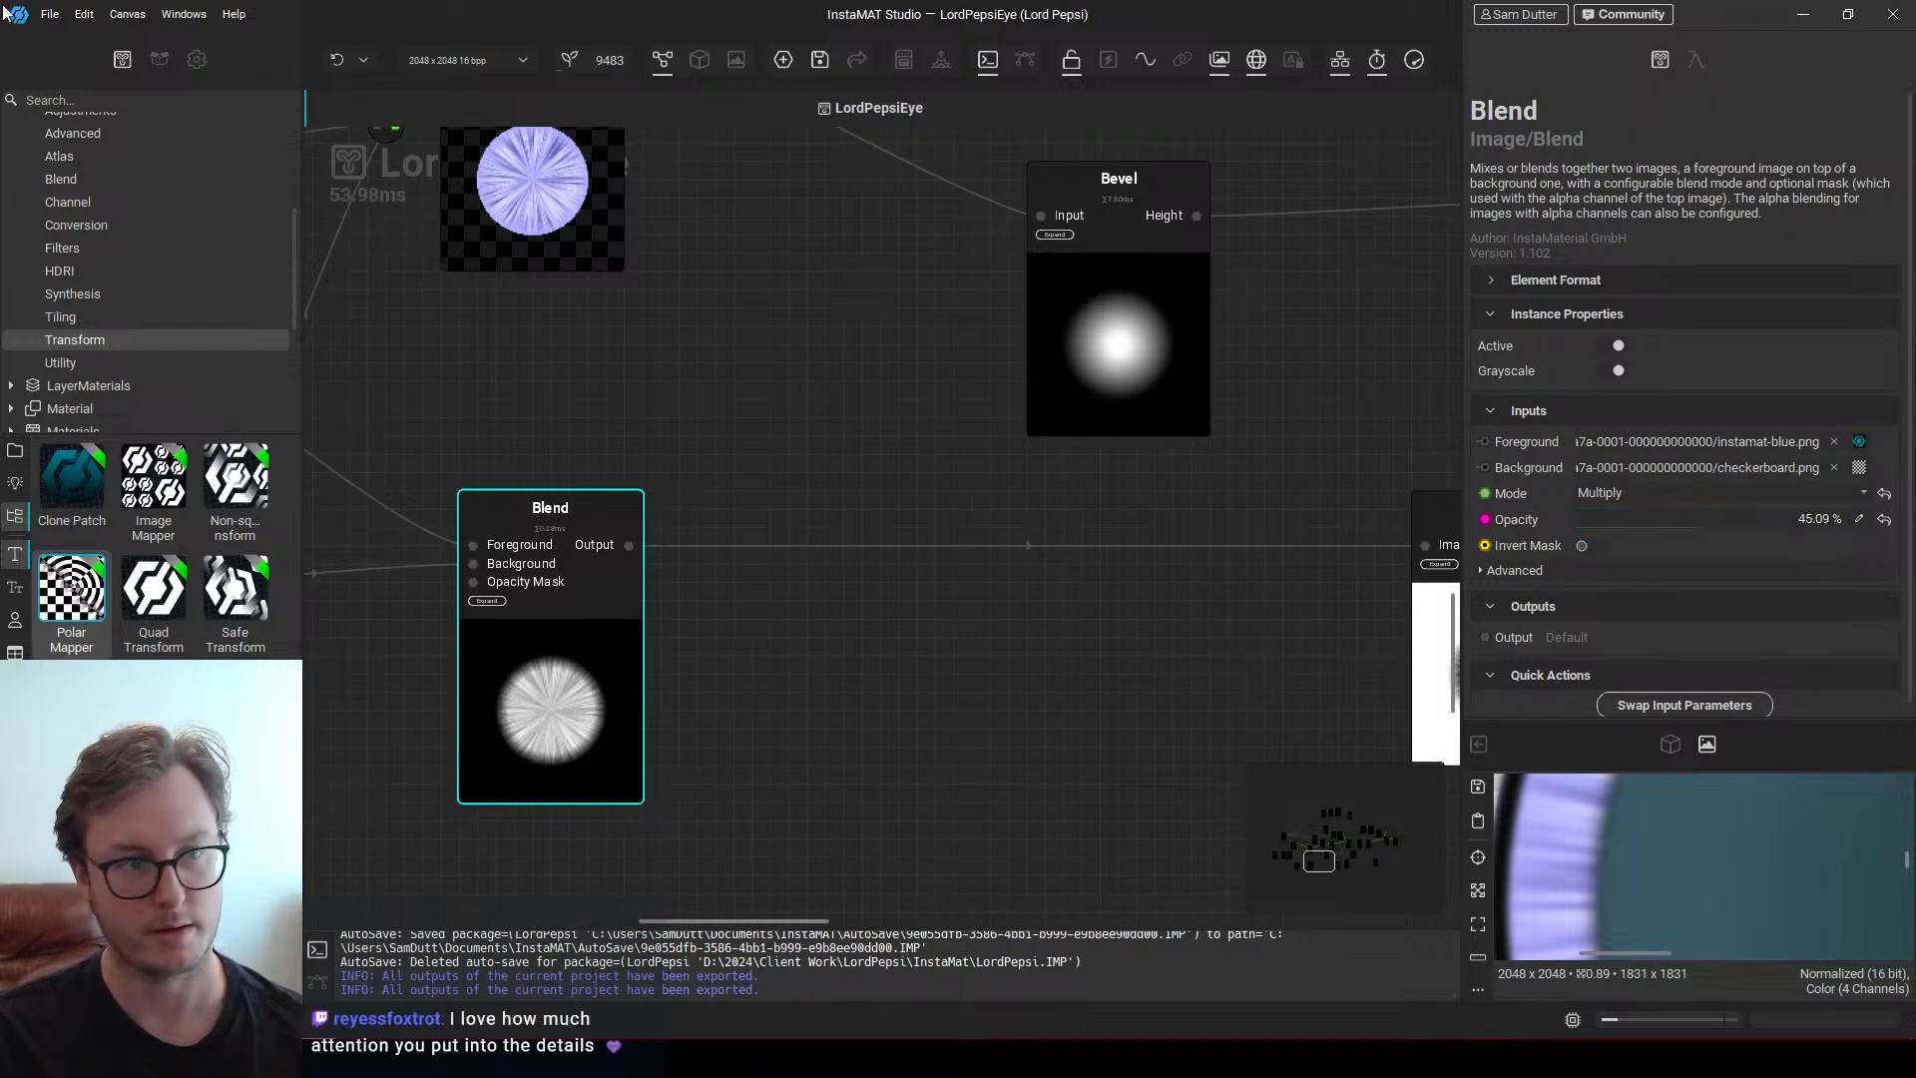
Export the eye textures with the softened height streaks using the Eyes template, and close the export window
{"action": "left_click", "coordinate": [50, 15]}
{"action": "left_click", "coordinate": [140, 378]}
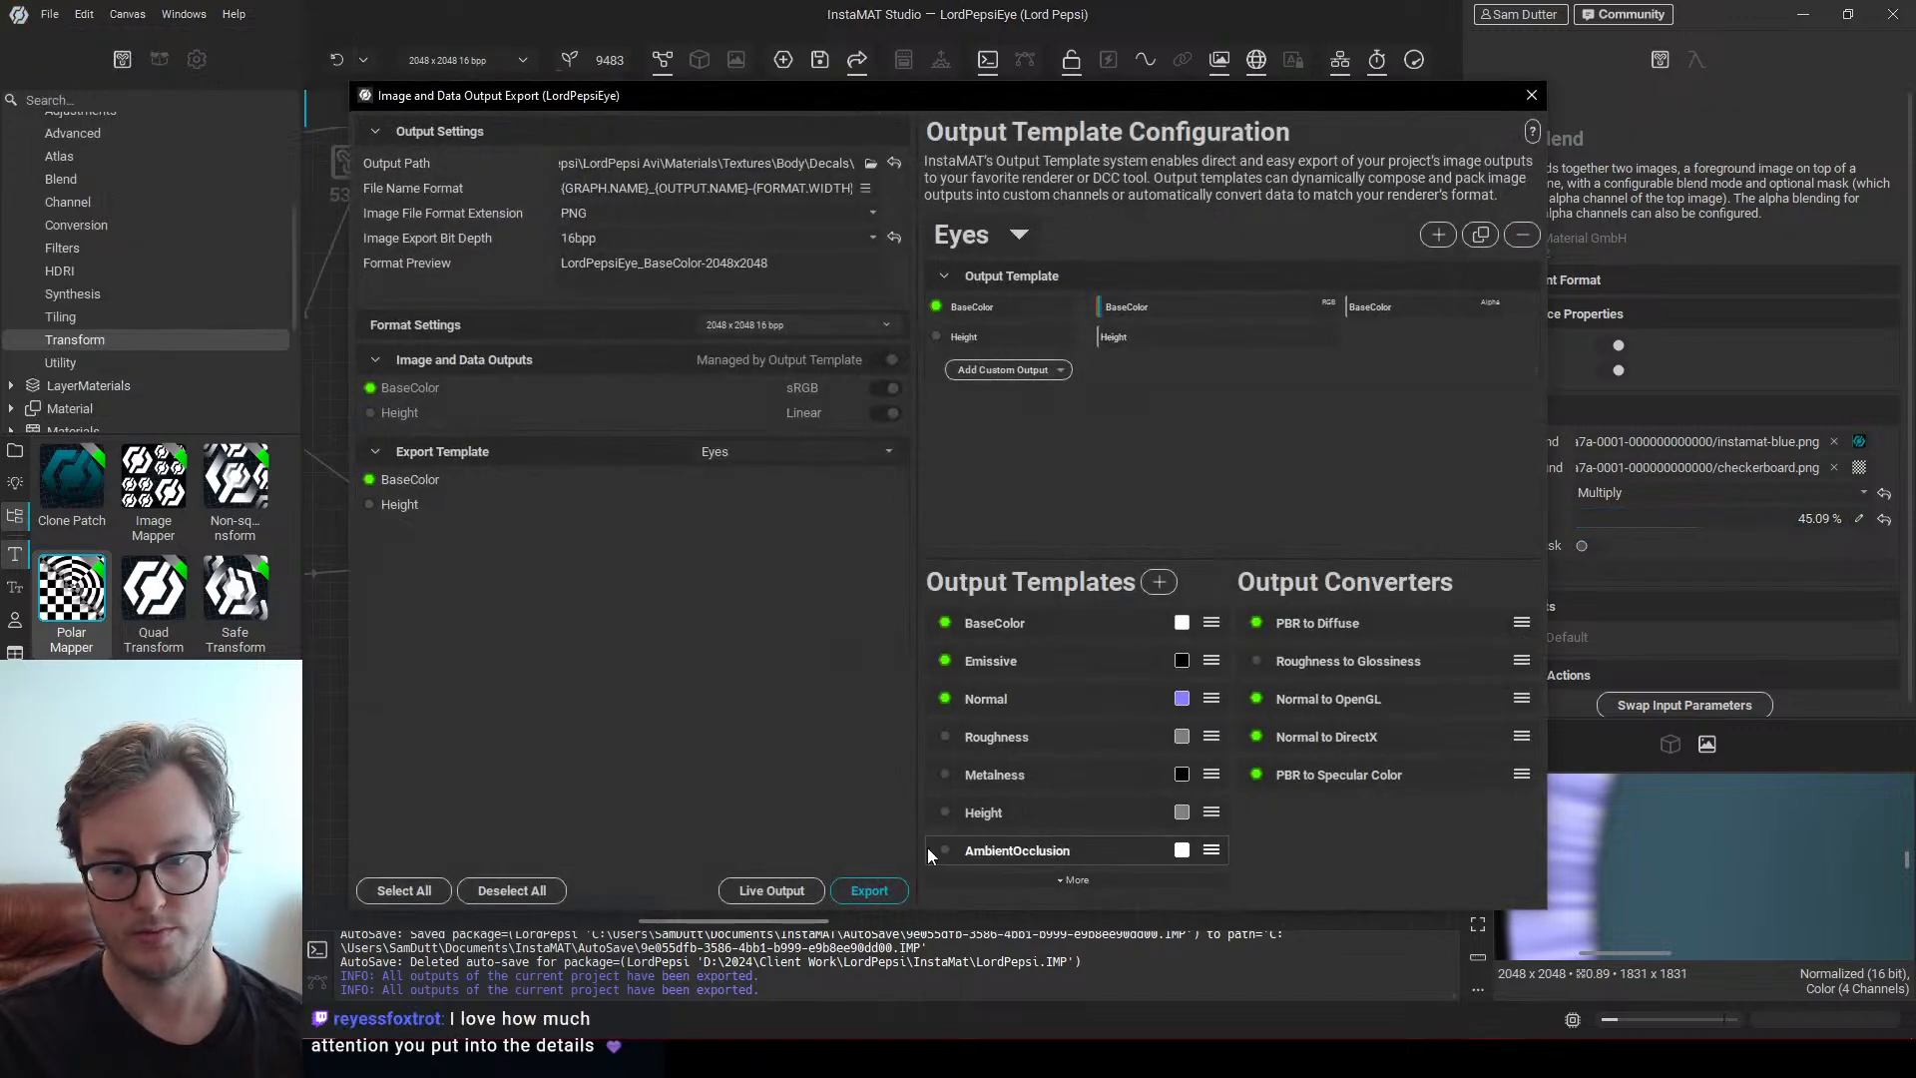
{"action": "left_click", "coordinate": [869, 890]}
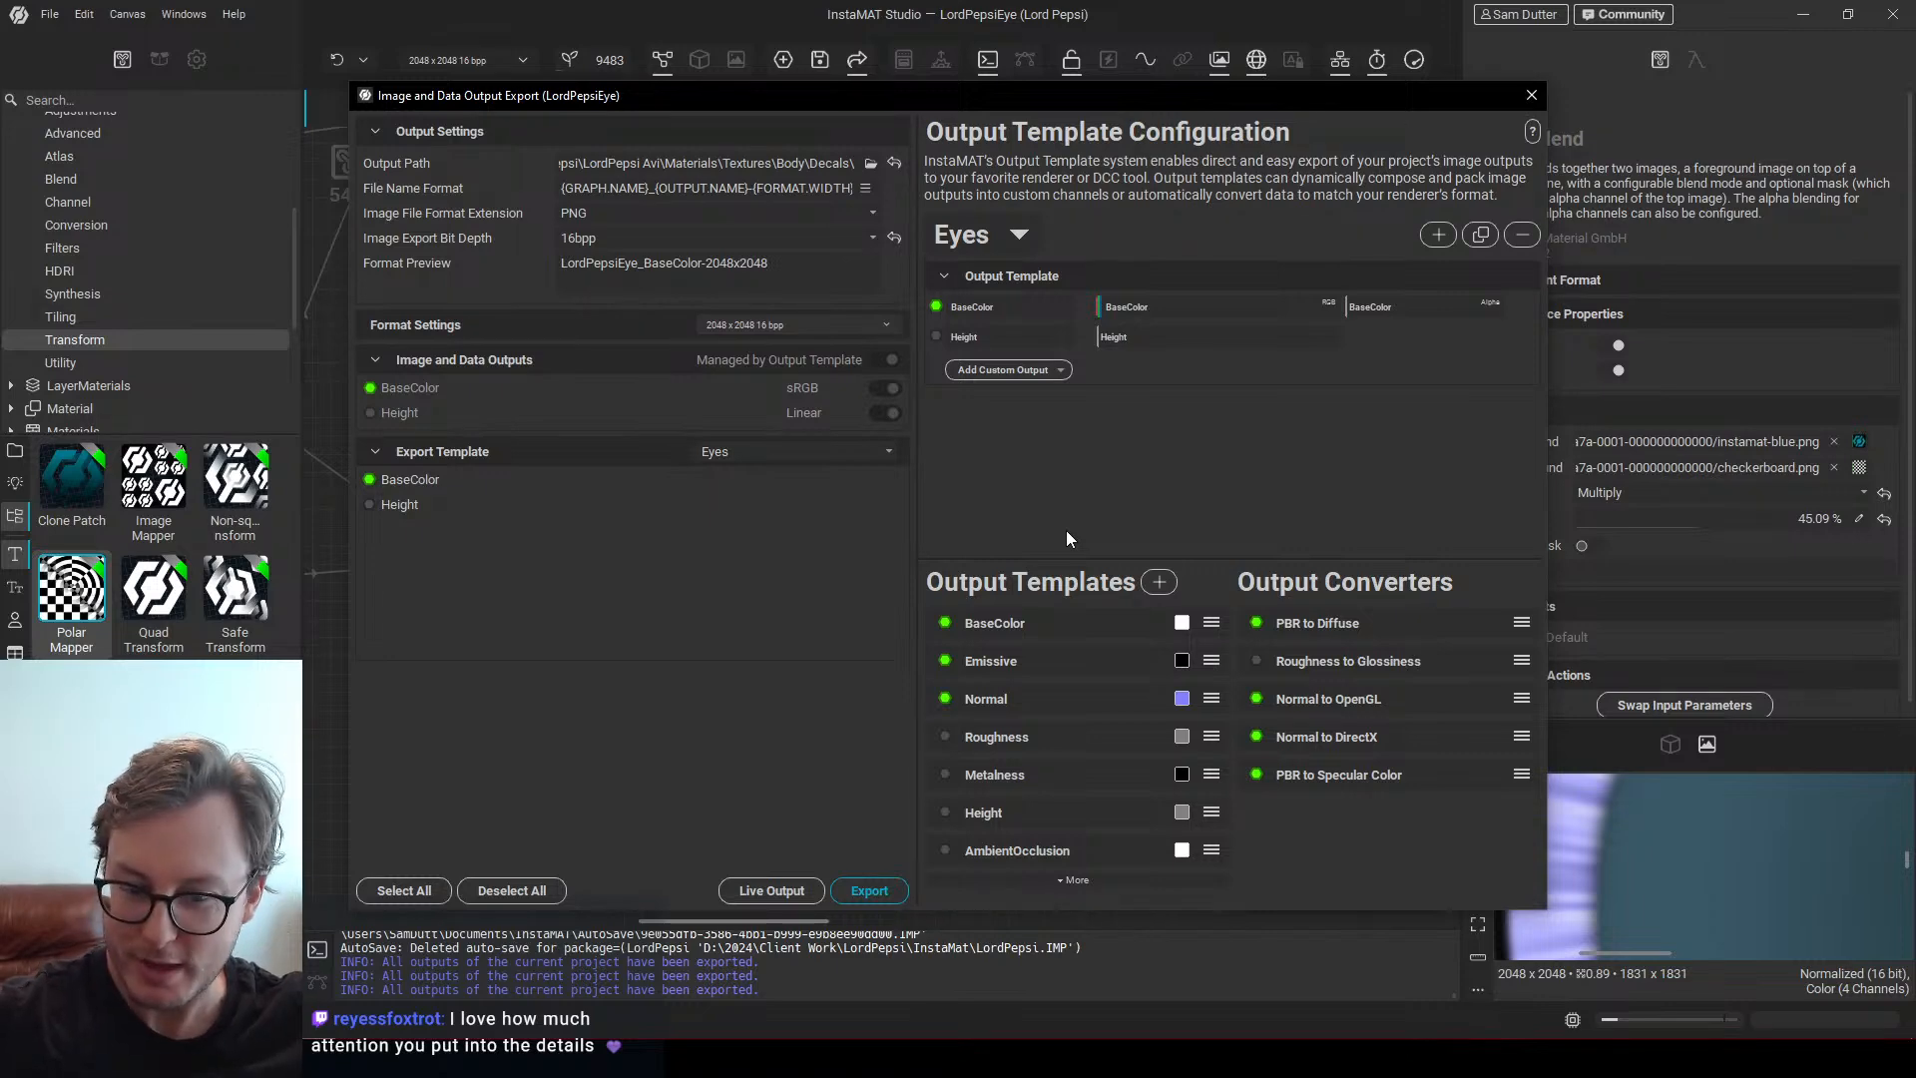
{"action": "left_click", "coordinate": [1519, 96]}
Switch to Unity and examine the updated eyes close up, from the side and across the whole face
{"action": "key", "text": "alt+Tab"}
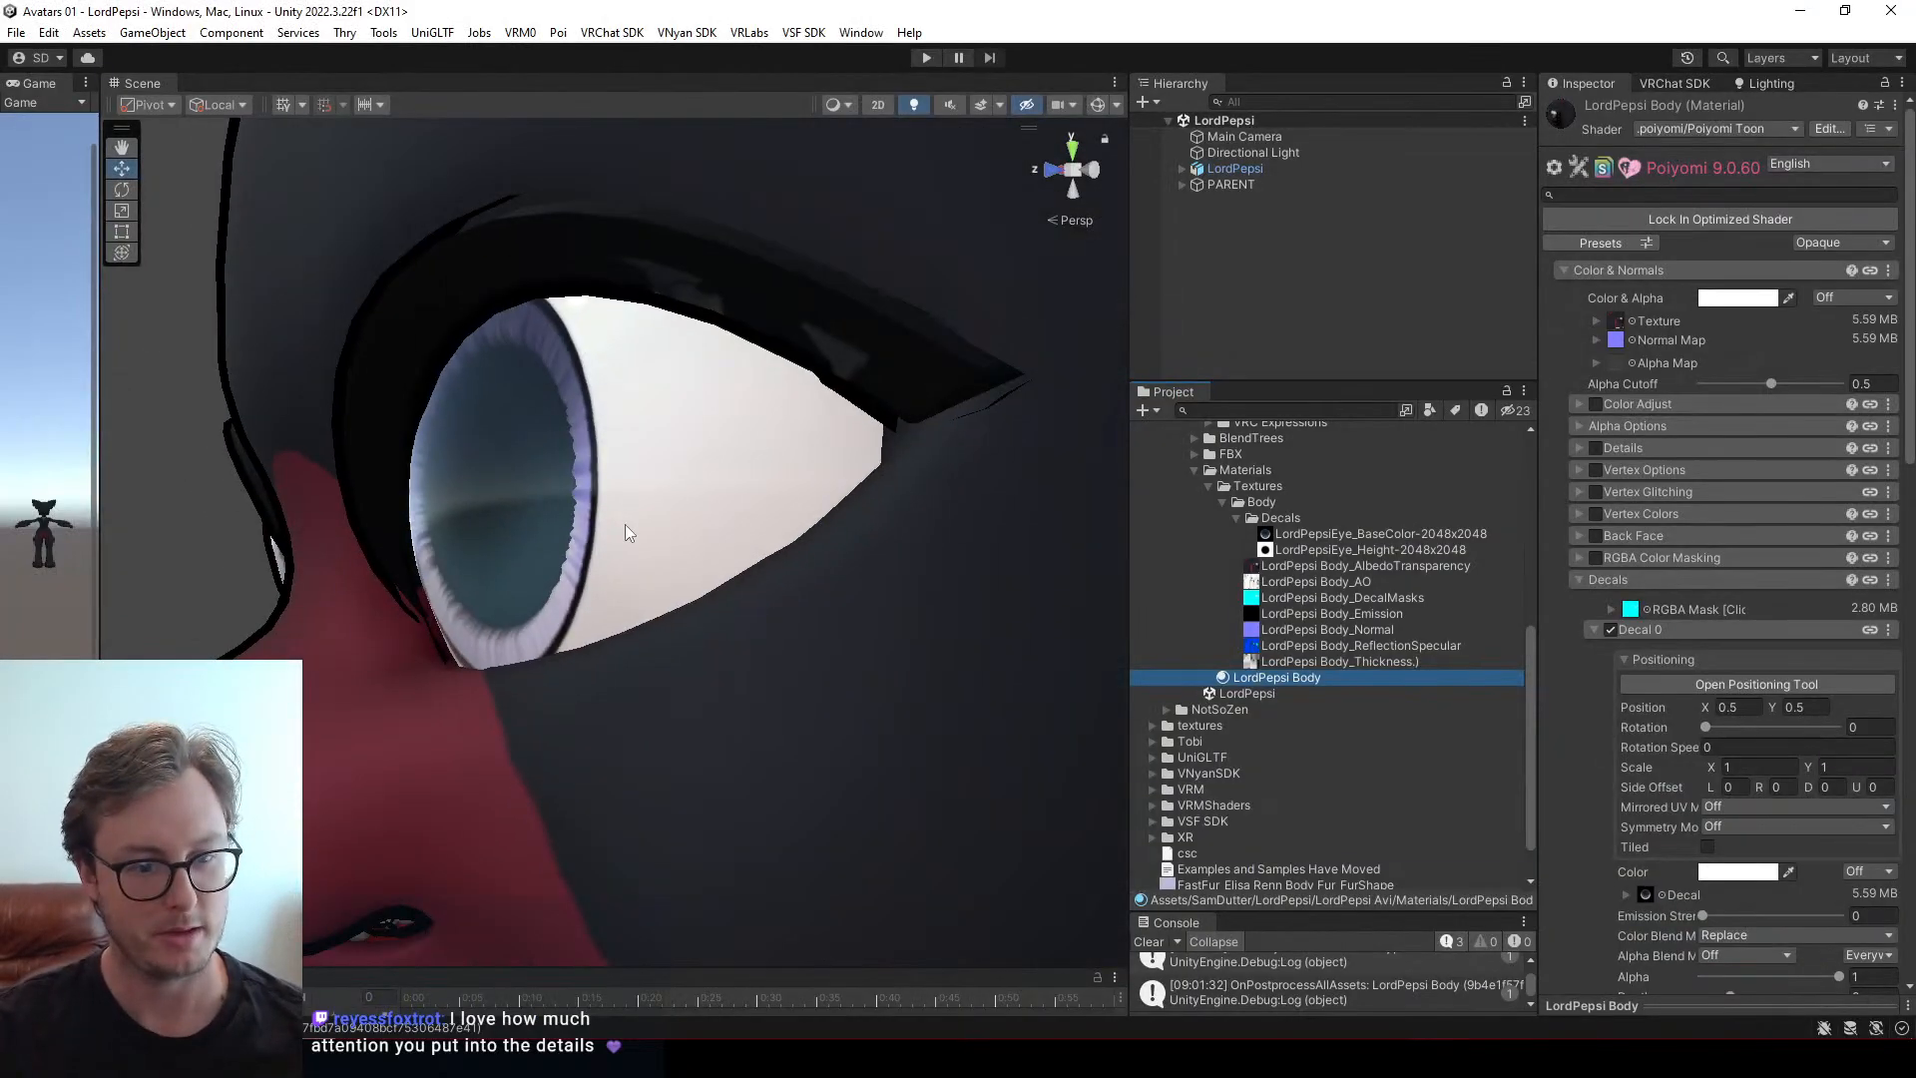
{"action": "scroll", "coordinate": [626, 533], "scroll_direction": "down", "scroll_amount": 5}
{"action": "mouse_move", "coordinate": [627, 533]}
{"action": "left_mouse_down", "text": "alt"}
{"action": "mouse_move", "coordinate": [753, 539]}
{"action": "mouse_move", "coordinate": [713, 449]}
{"action": "mouse_move", "coordinate": [548, 586]}
{"action": "mouse_move", "coordinate": [628, 483]}
{"action": "mouse_move", "coordinate": [808, 533]}
{"action": "mouse_move", "coordinate": [578, 560]}
{"action": "mouse_move", "coordinate": [594, 513]}
{"action": "left_mouse_up", "text": "alt"}
{"action": "scroll", "coordinate": [533, 596], "scroll_direction": "down", "scroll_amount": 5}
{"action": "scroll", "coordinate": [808, 532], "scroll_direction": "down", "scroll_amount": 4}
{"action": "scroll", "coordinate": [595, 513], "scroll_direction": "up", "scroll_amount": 4}
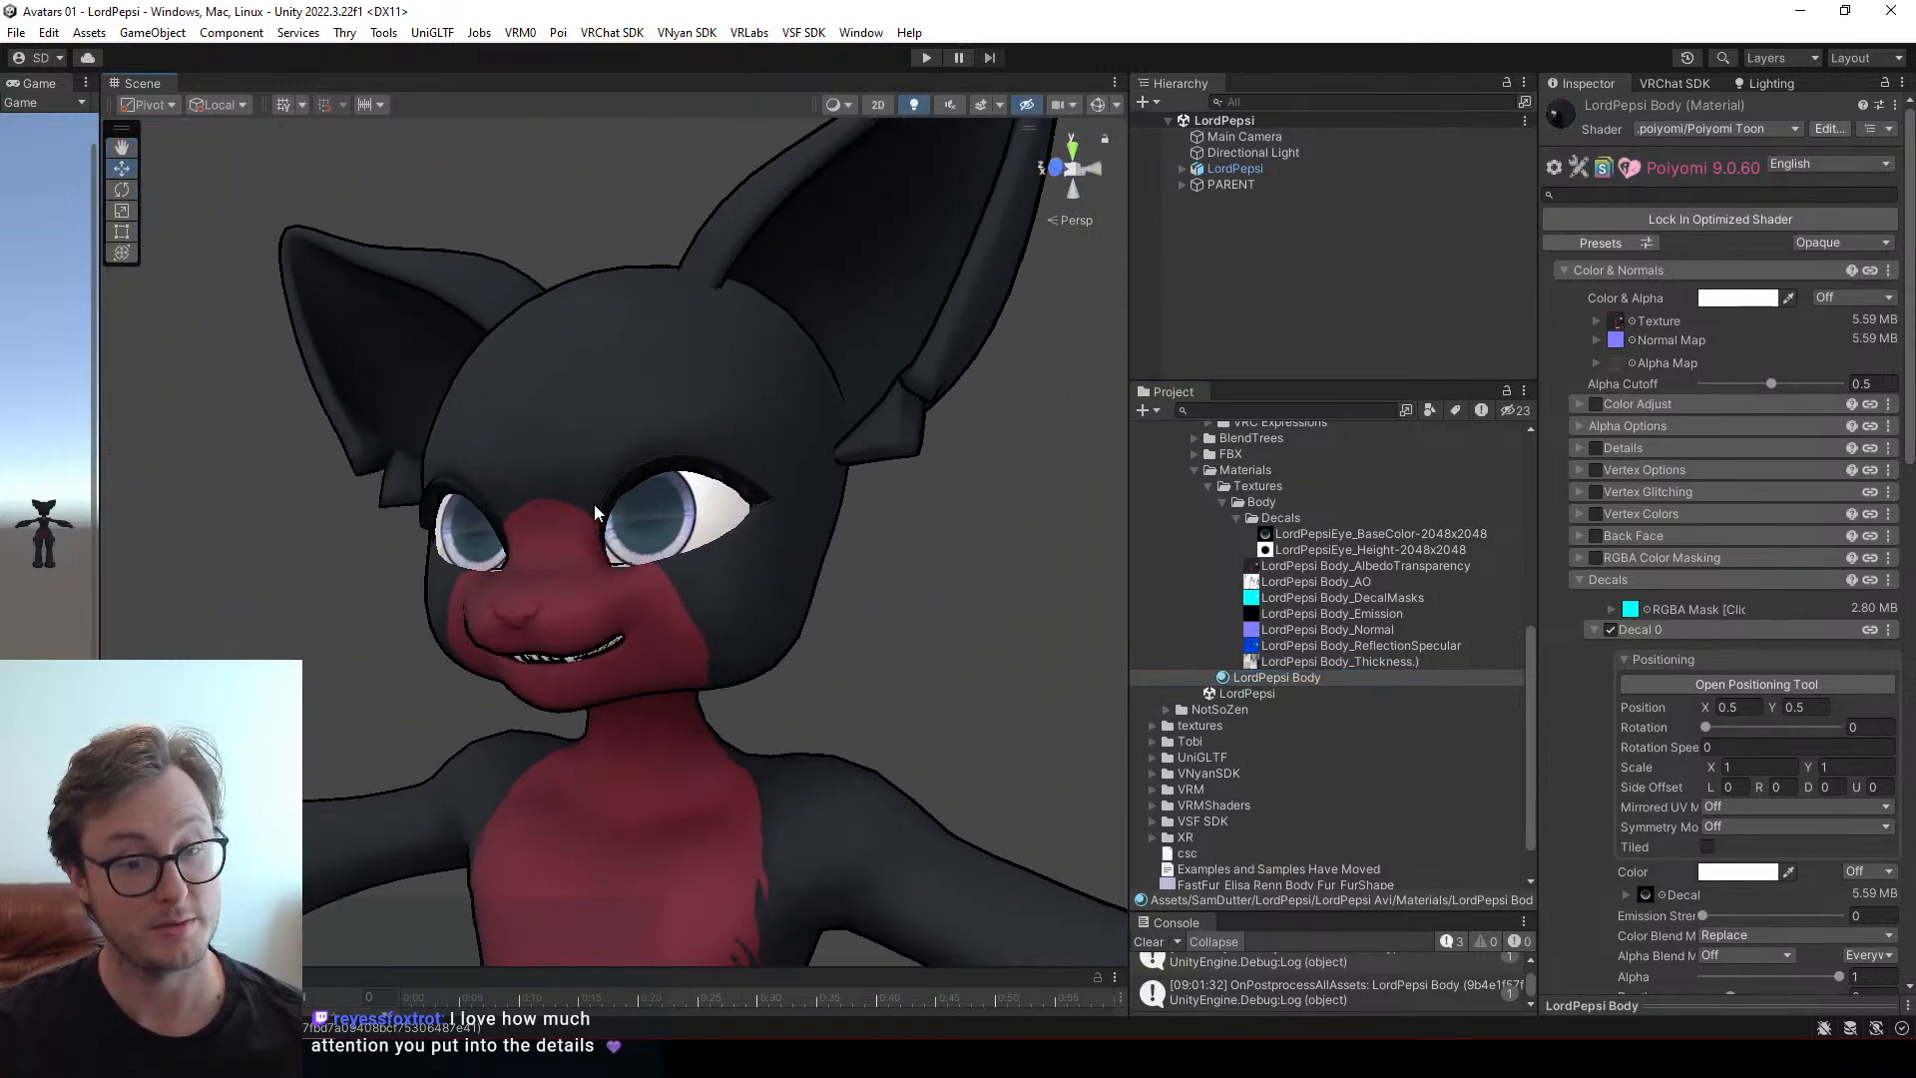
{"action": "scroll", "coordinate": [595, 513], "scroll_direction": "up", "scroll_amount": 5}
{"action": "scroll", "coordinate": [774, 493], "scroll_direction": "down", "scroll_amount": 2}
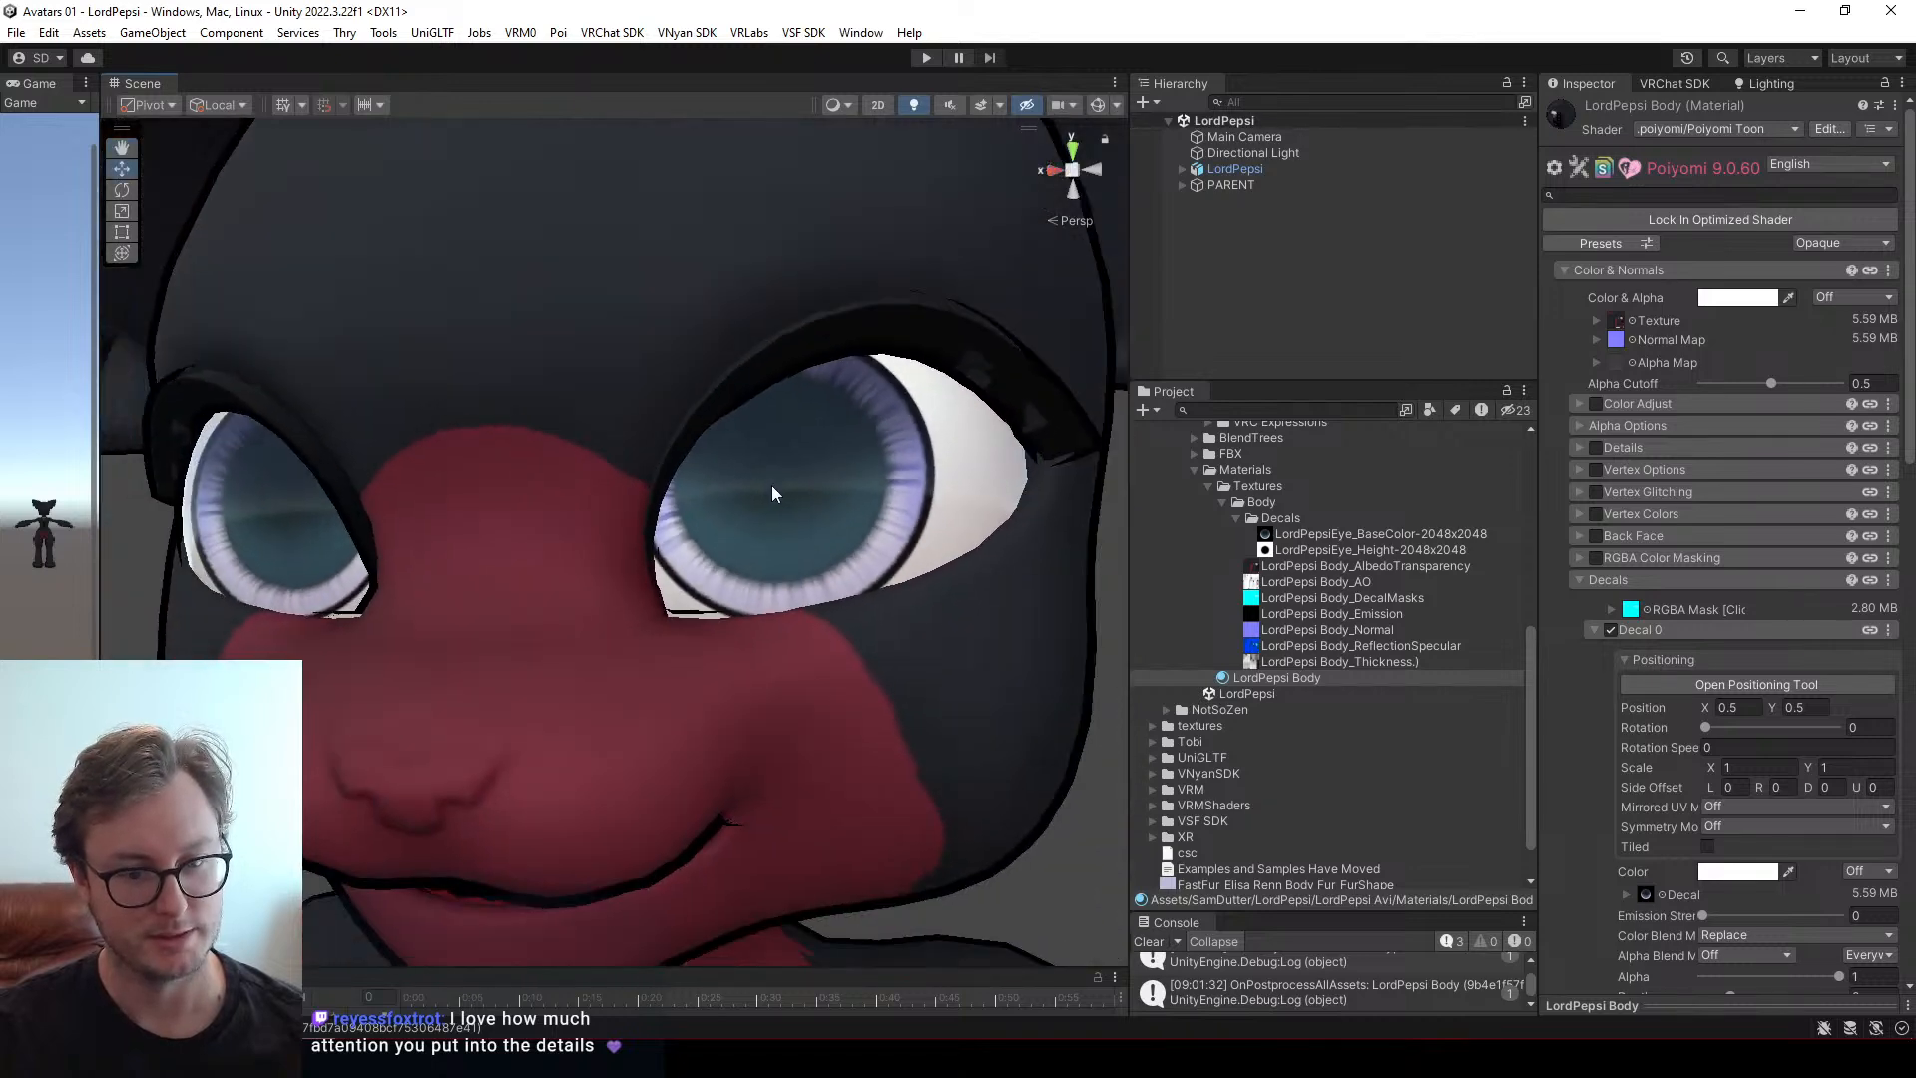
{"action": "scroll", "coordinate": [625, 505], "scroll_direction": "up", "scroll_amount": 5}
{"action": "mouse_move", "coordinate": [642, 518]}
{"action": "left_mouse_down", "text": "alt"}
{"action": "mouse_move", "coordinate": [622, 472]}
{"action": "mouse_move", "coordinate": [634, 503]}
{"action": "left_mouse_up", "text": "alt"}
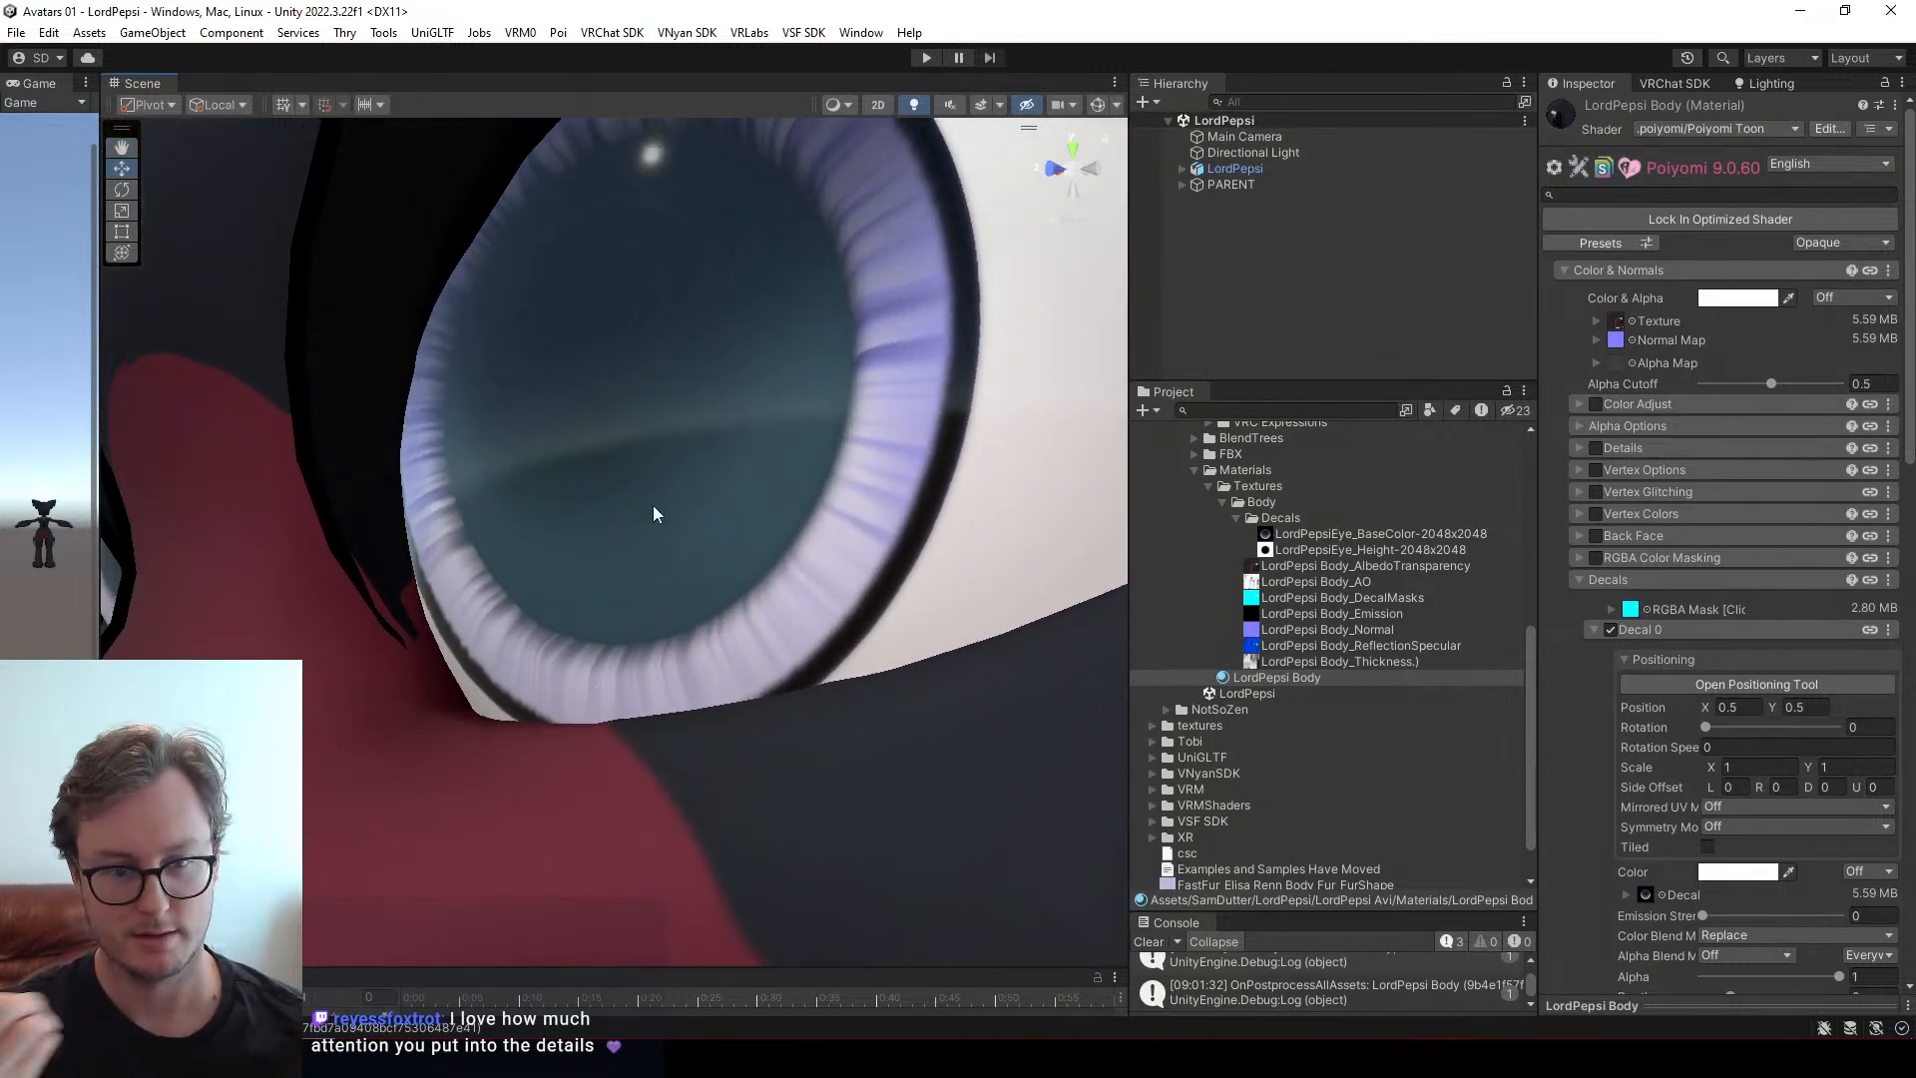
{"action": "scroll", "coordinate": [653, 507], "scroll_direction": "down", "scroll_amount": 3}
{"action": "left_click_drag", "start_coordinate": [651, 506], "coordinate": [718, 576], "text": "alt"}
{"action": "scroll", "coordinate": [719, 577], "scroll_direction": "down", "scroll_amount": 10}
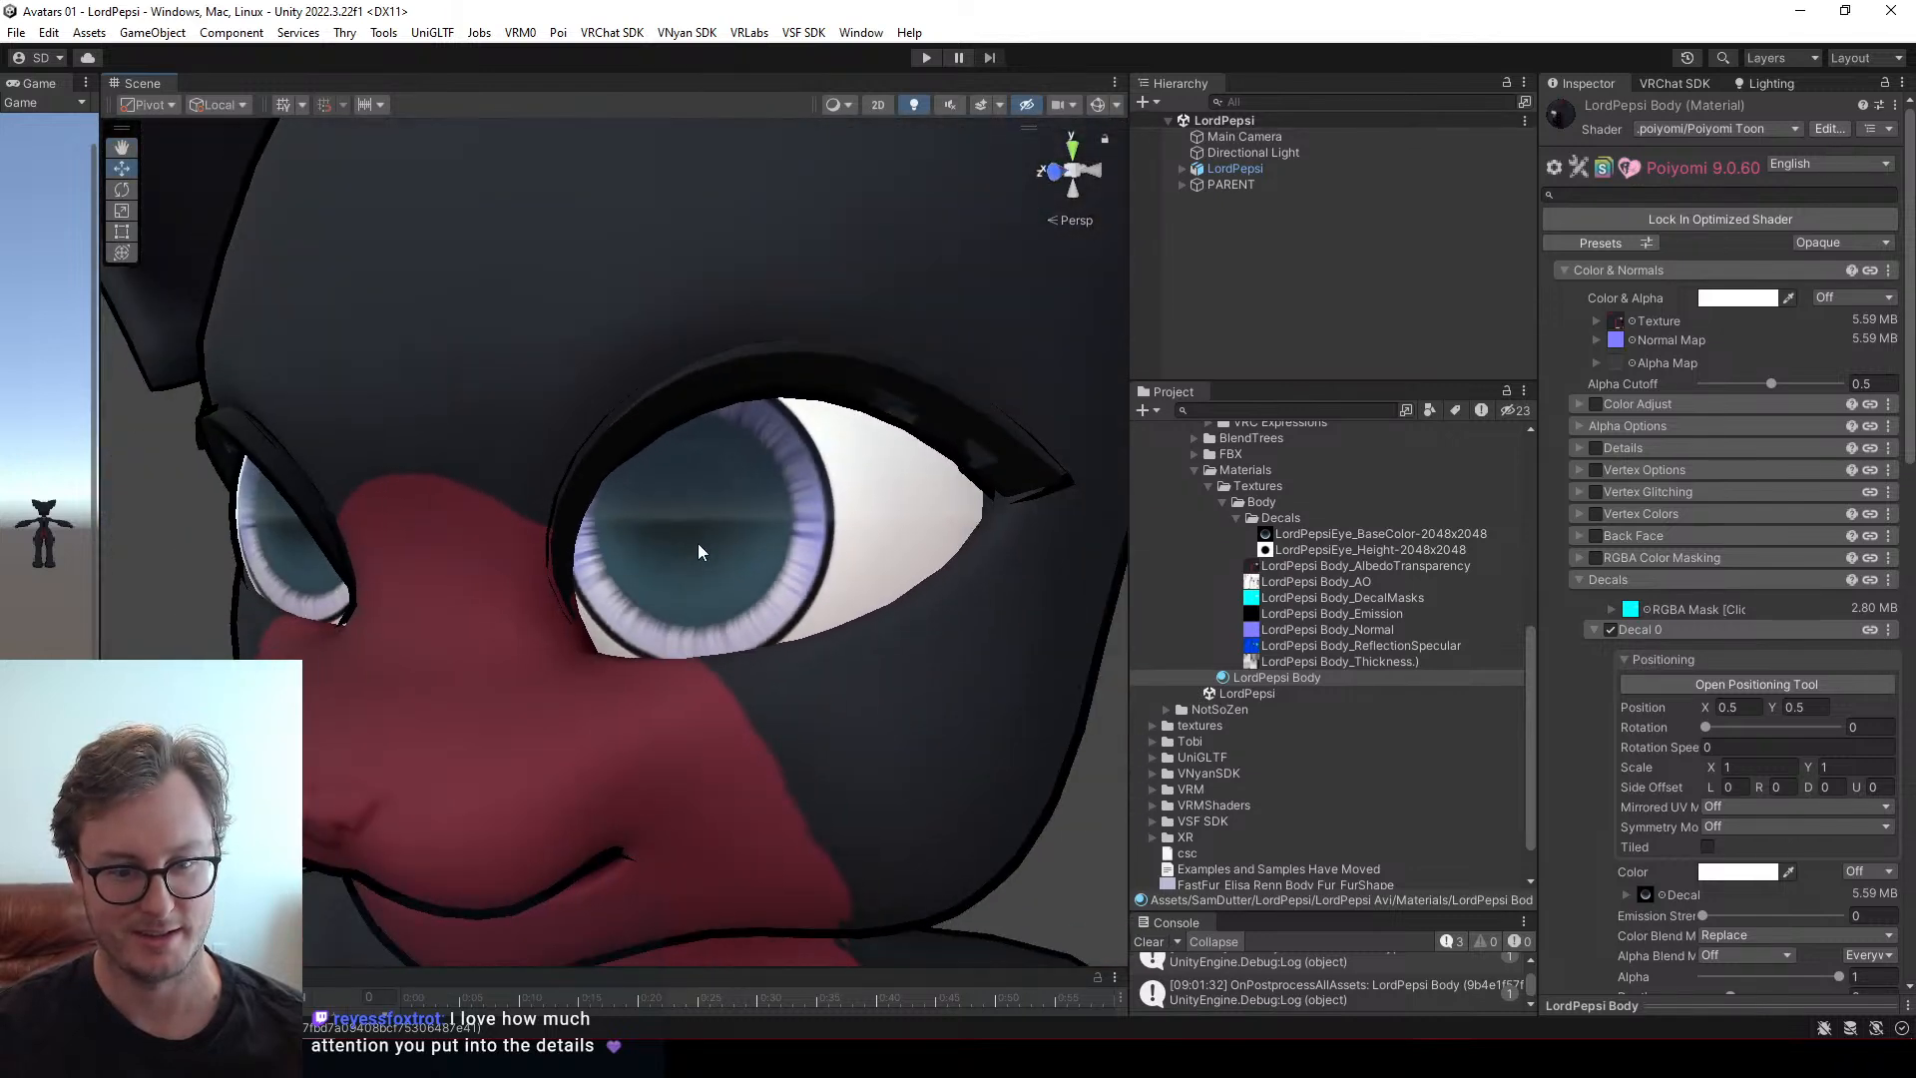
{"action": "mouse_move", "coordinate": [593, 511]}
{"action": "left_mouse_down", "text": "alt"}
{"action": "mouse_move", "coordinate": [761, 548]}
{"action": "mouse_move", "coordinate": [603, 572]}
{"action": "mouse_move", "coordinate": [625, 578]}
{"action": "mouse_move", "coordinate": [597, 523]}
{"action": "left_mouse_up", "text": "alt"}
{"action": "scroll", "coordinate": [659, 569], "scroll_direction": "up", "scroll_amount": 5}
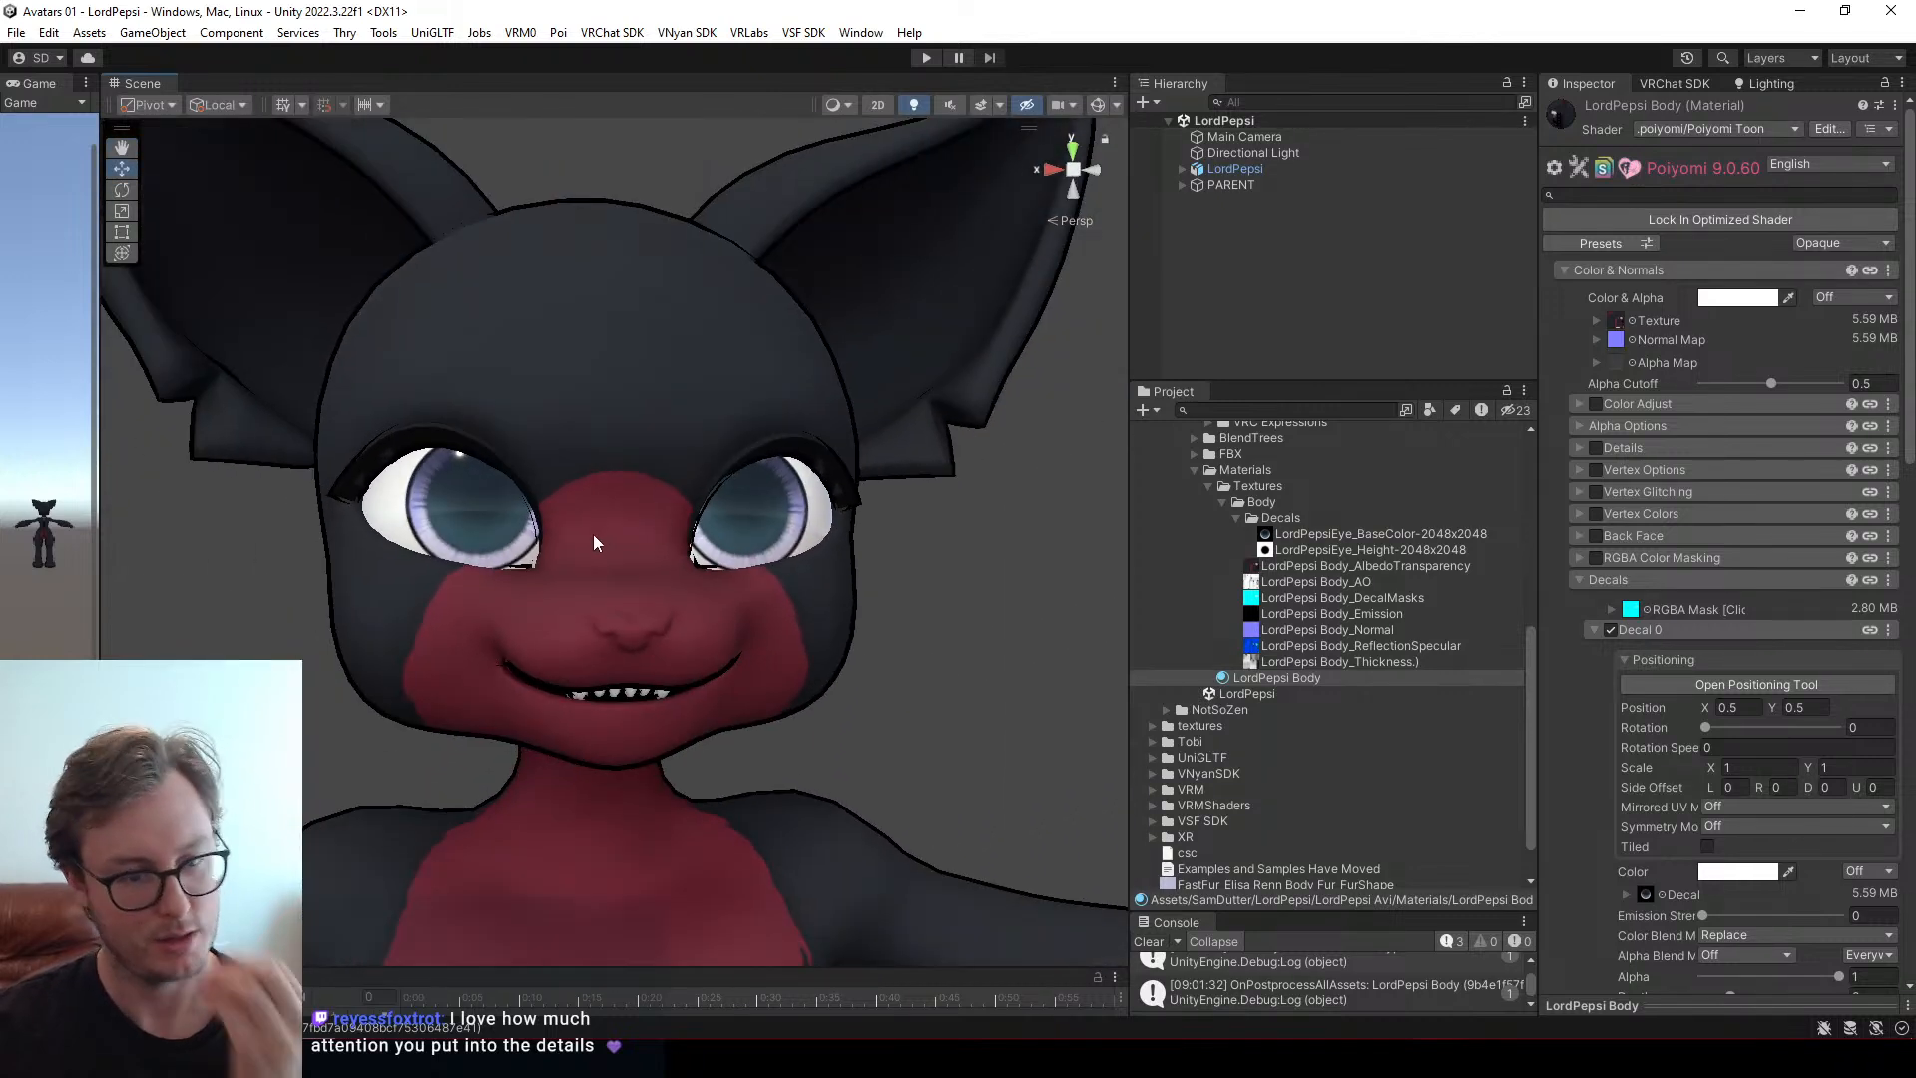
Collapse the Decals section of the LordPepsi Body material, enable Stylized Specular and expand its mask settings
{"action": "left_click", "coordinate": [1600, 580]}
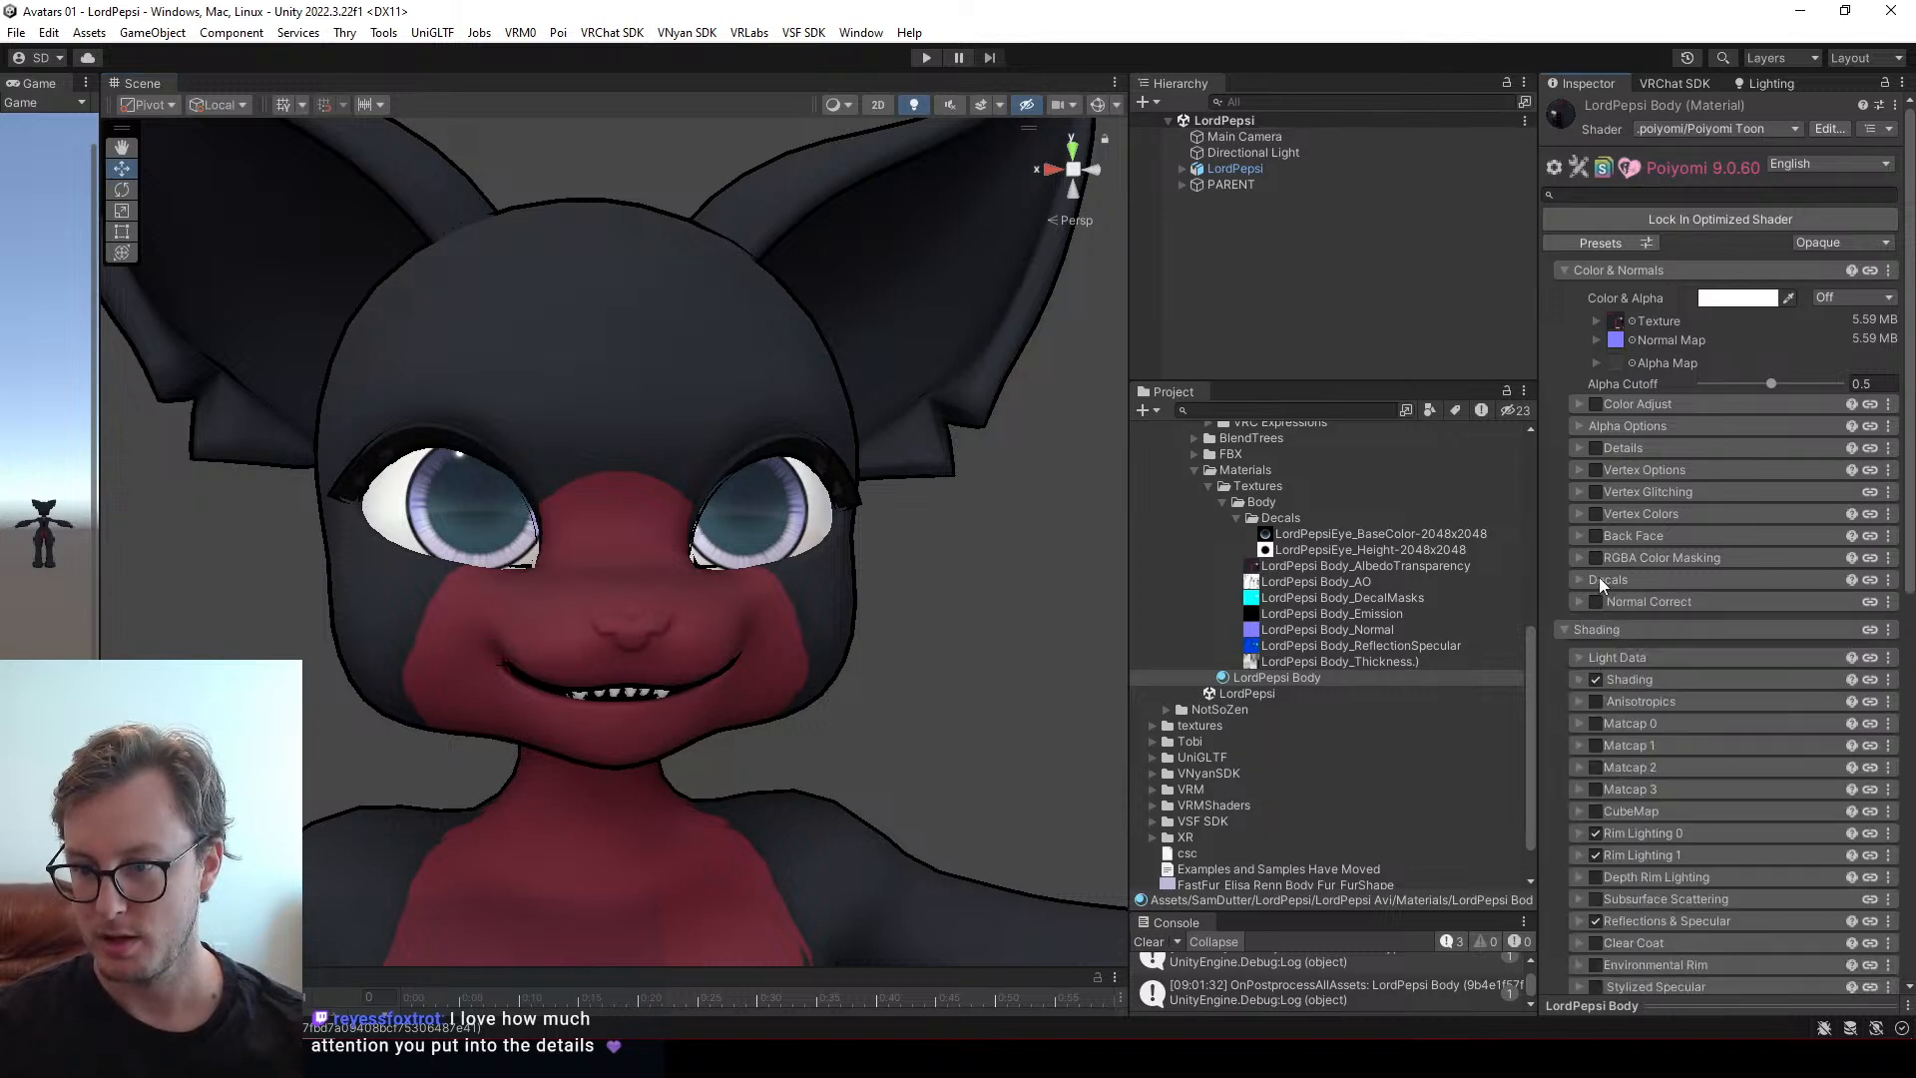
{"action": "scroll", "coordinate": [1704, 818], "scroll_direction": "down", "scroll_amount": 5}
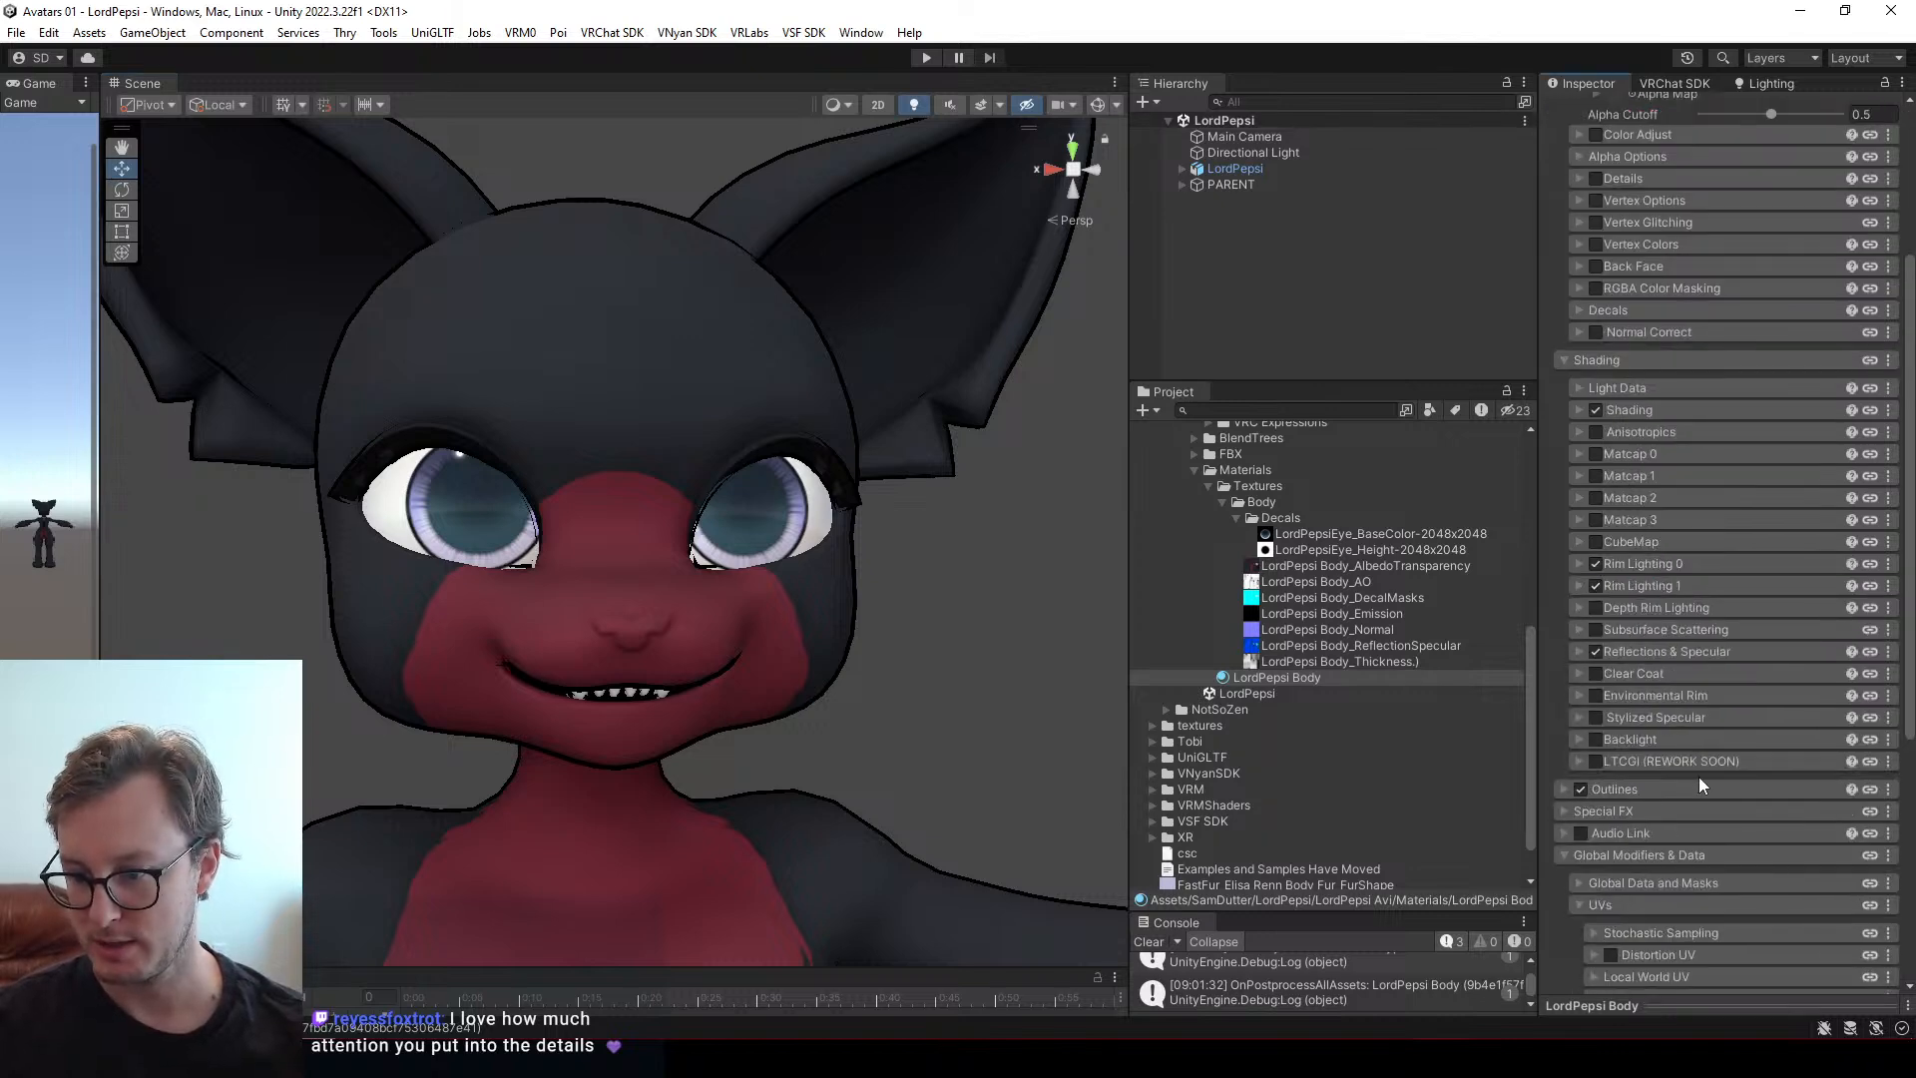
{"action": "left_click", "coordinate": [1596, 716]}
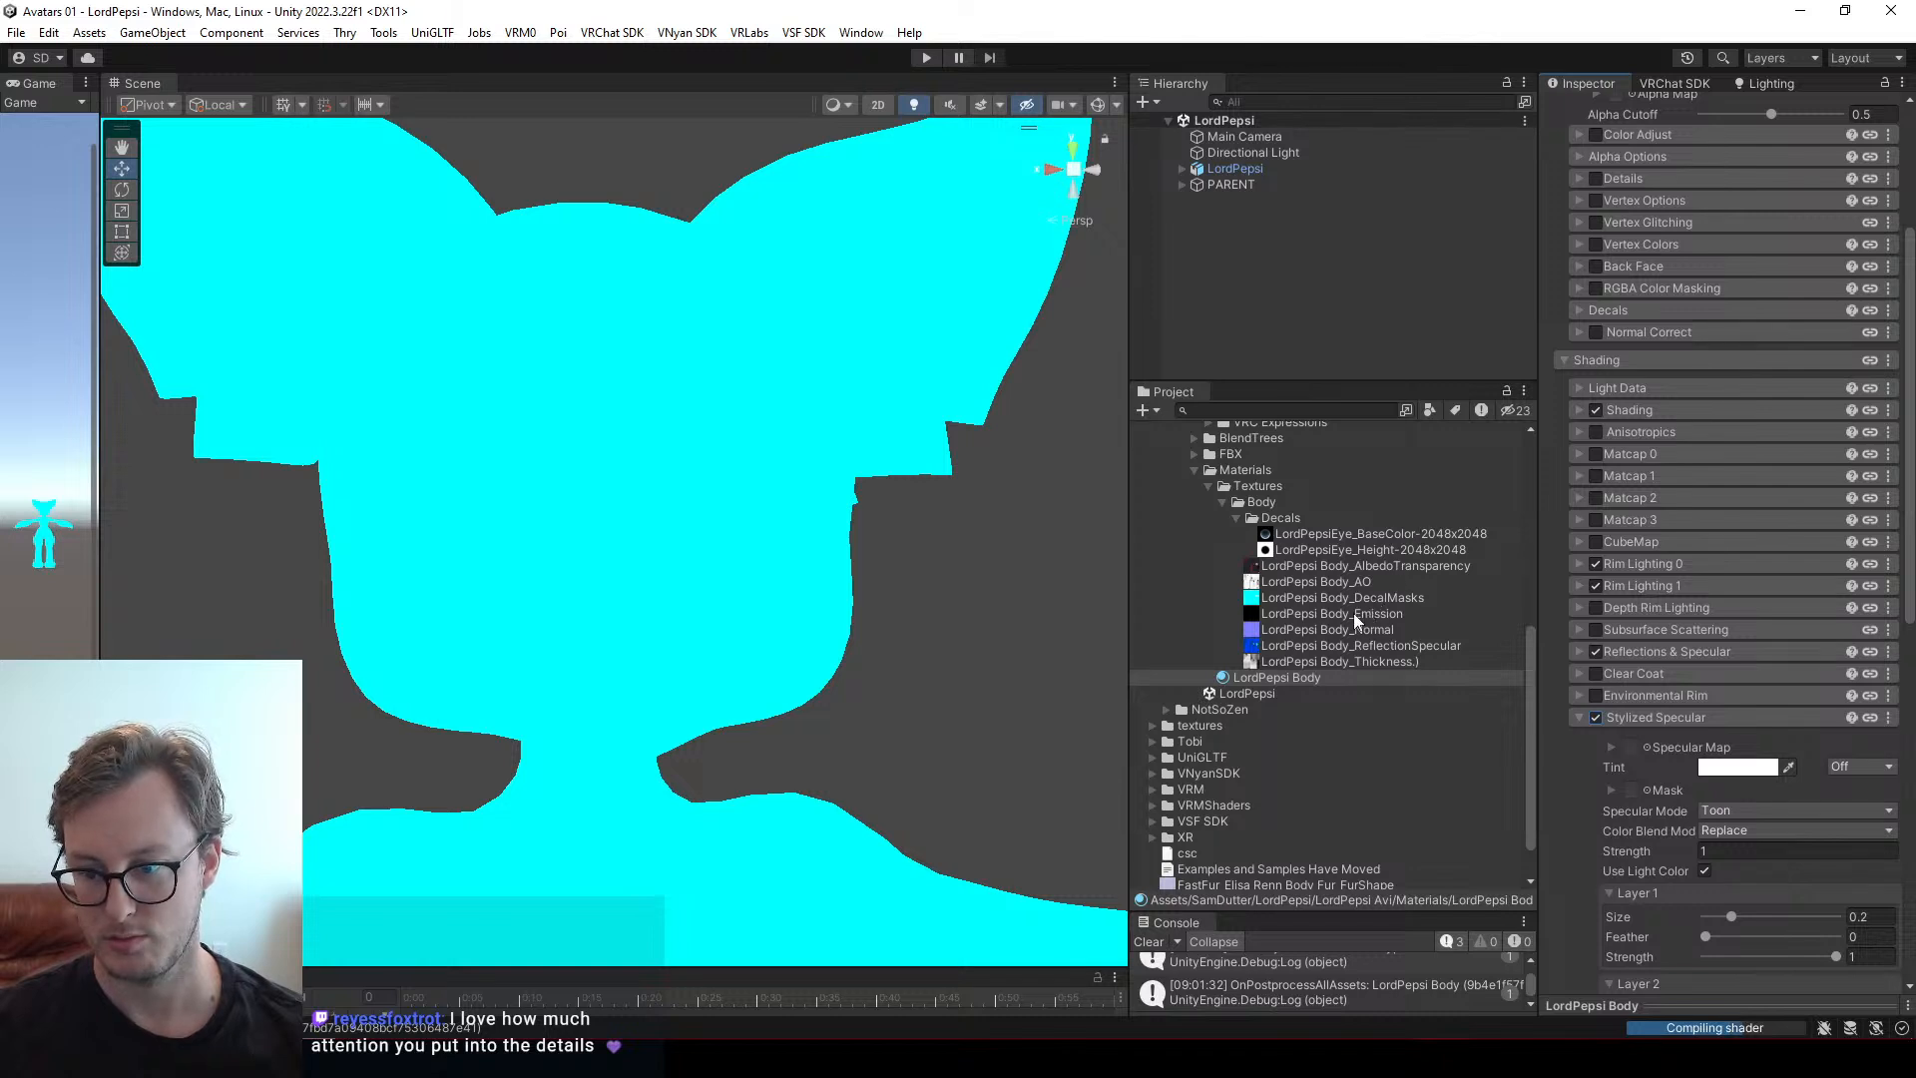
{"action": "left_click", "coordinate": [1610, 790]}
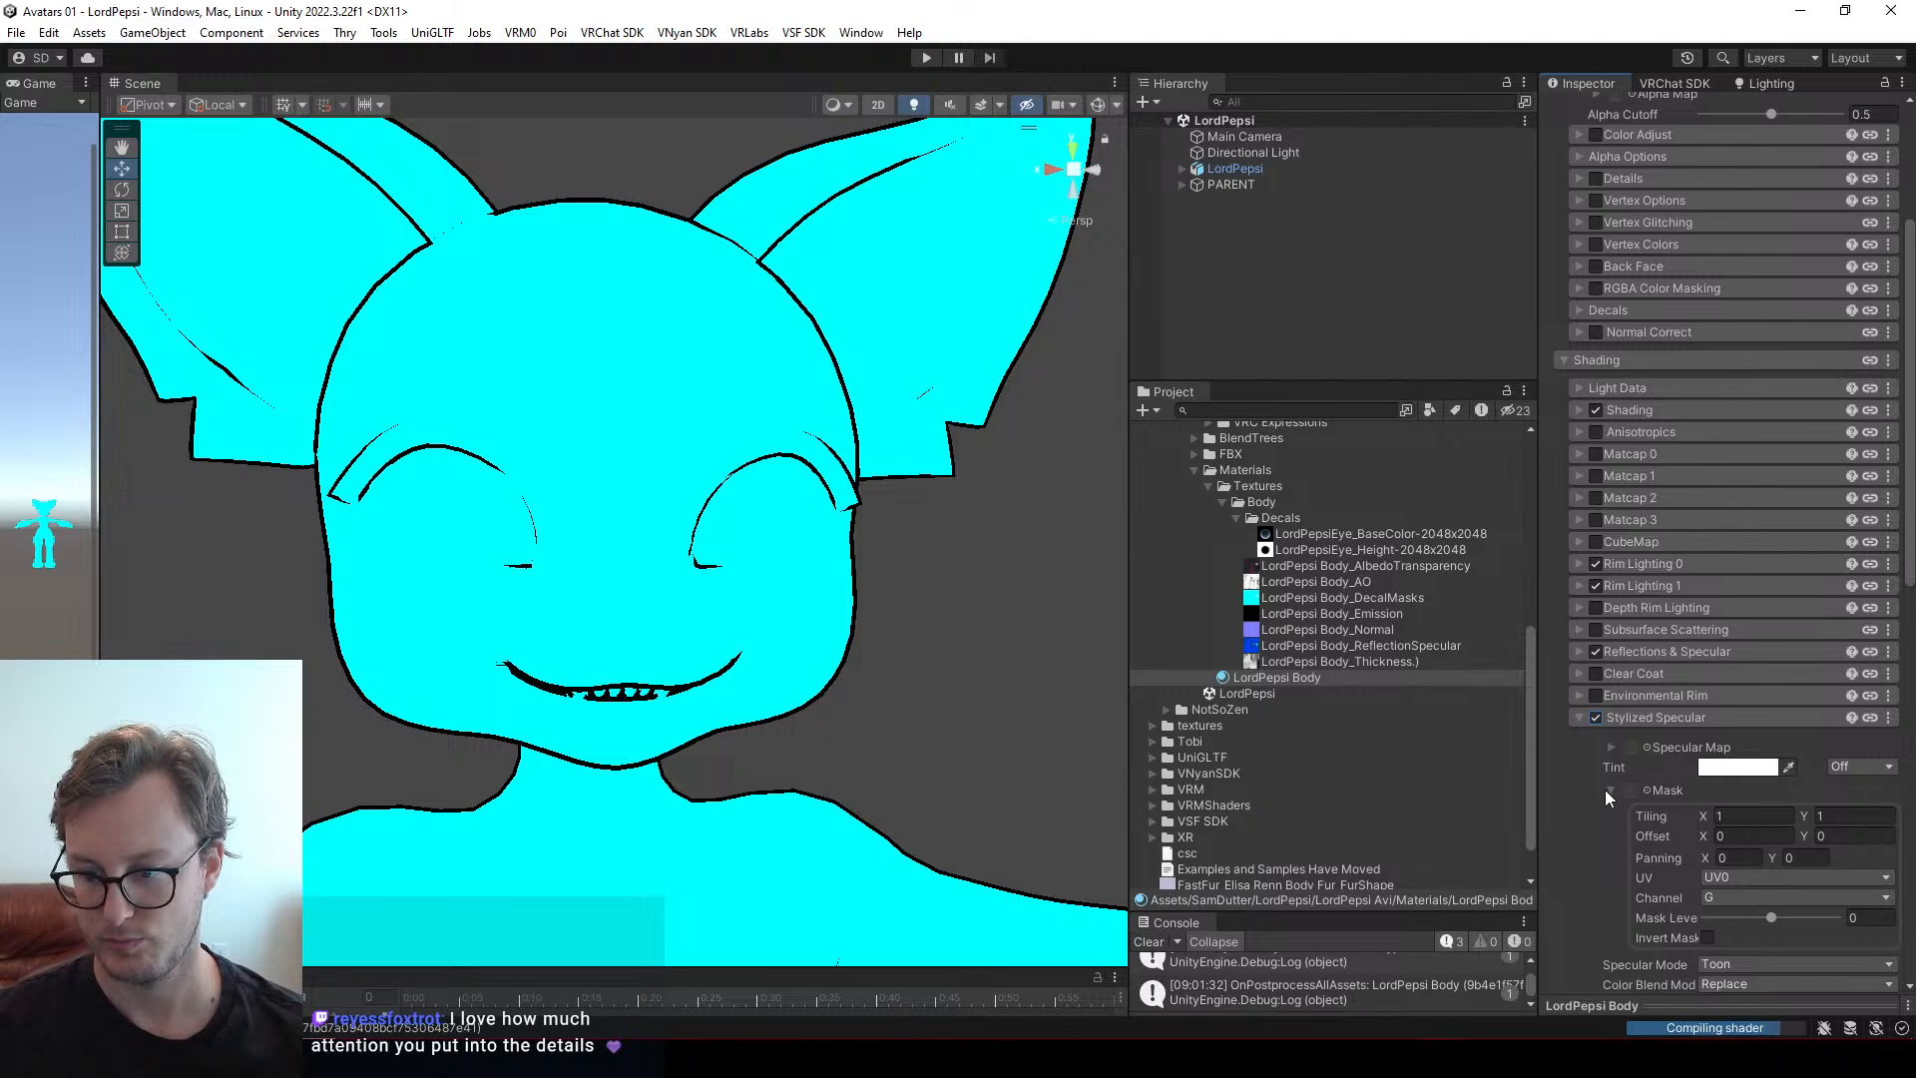
{"action": "left_click", "coordinate": [1728, 897]}
{"action": "left_click", "coordinate": [1587, 865]}
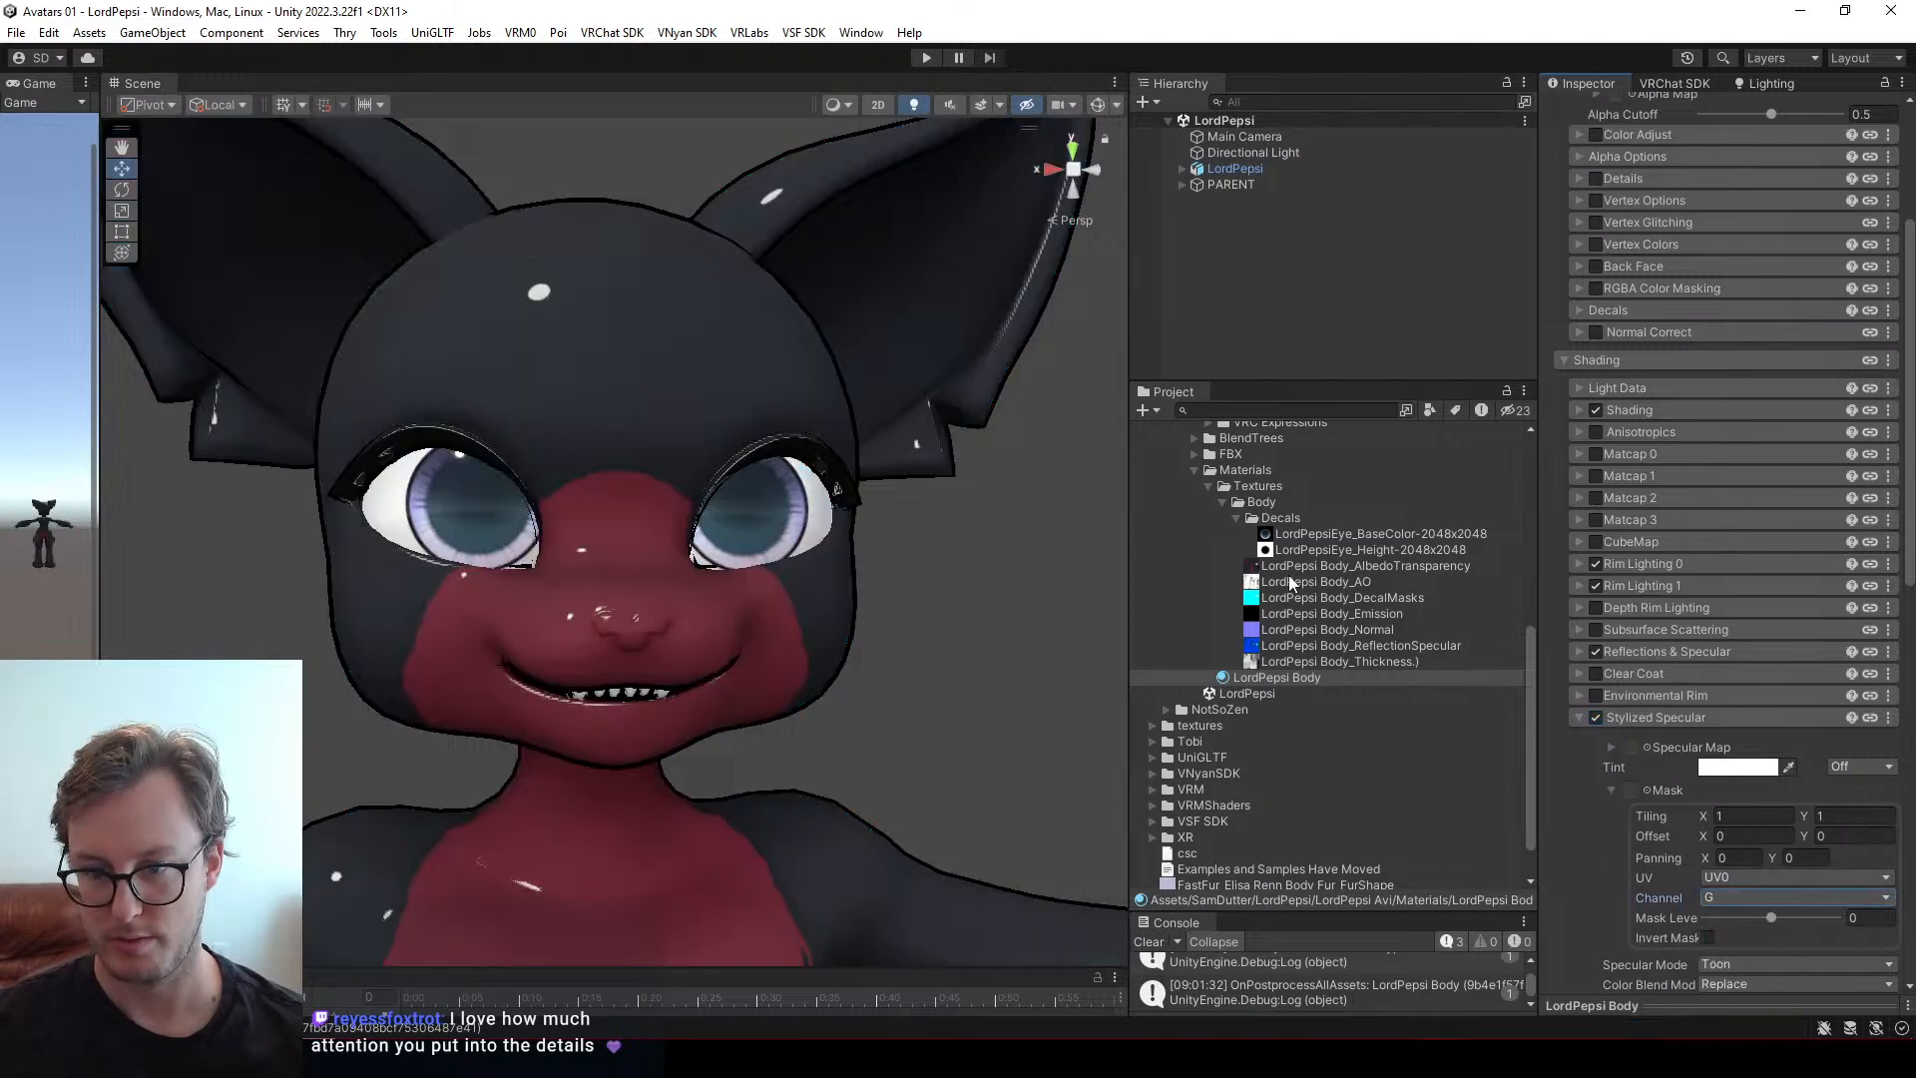
Assign the LordPepsi Body_DecalMasks texture as the Stylized Specular mask and set its channel to R
{"action": "mouse_move", "coordinate": [1325, 601]}
{"action": "left_mouse_down"}
{"action": "mouse_move", "coordinate": [1594, 814]}
{"action": "mouse_move", "coordinate": [1637, 798]}
{"action": "left_mouse_up"}
{"action": "left_click", "coordinate": [1781, 898]}
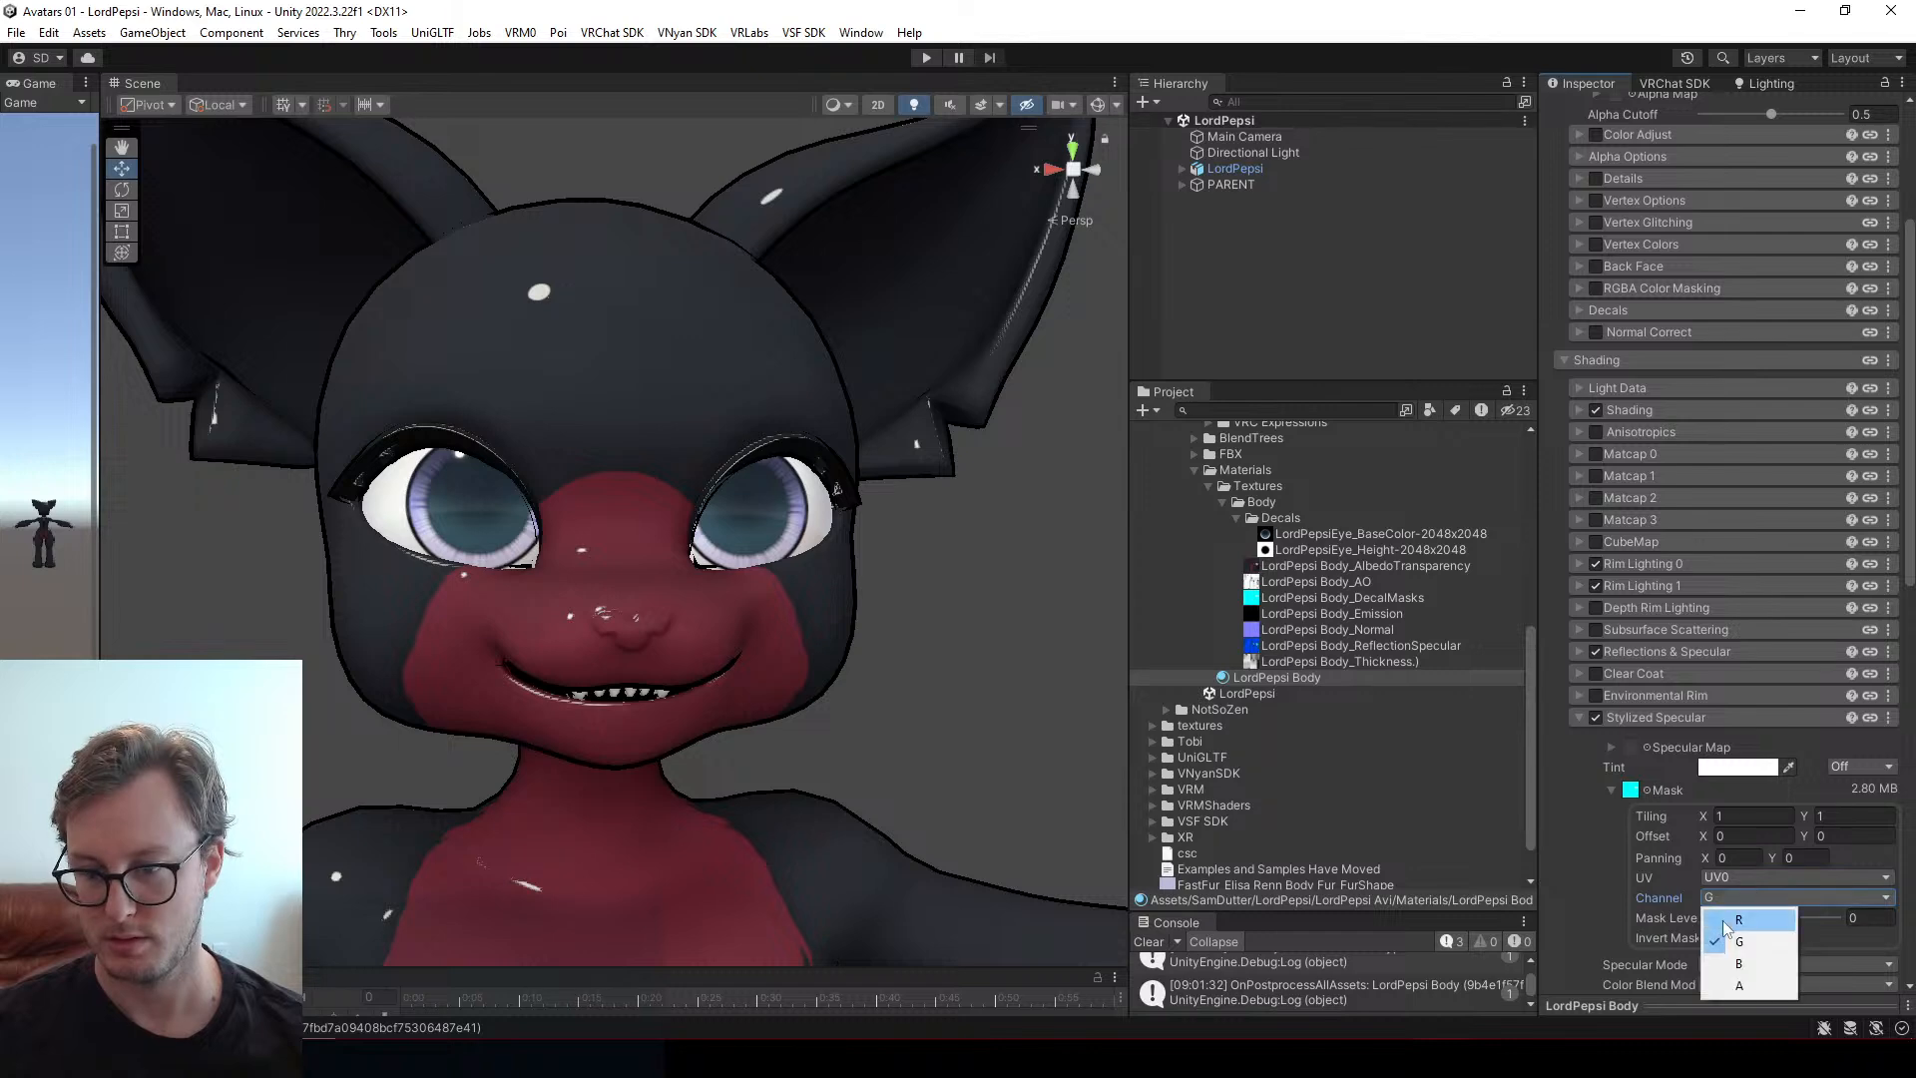
{"action": "left_click", "coordinate": [1736, 916]}
{"action": "left_click_drag", "start_coordinate": [740, 571], "coordinate": [633, 504], "text": "alt"}
{"action": "left_click_drag", "start_coordinate": [716, 432], "coordinate": [723, 394], "text": "alt"}
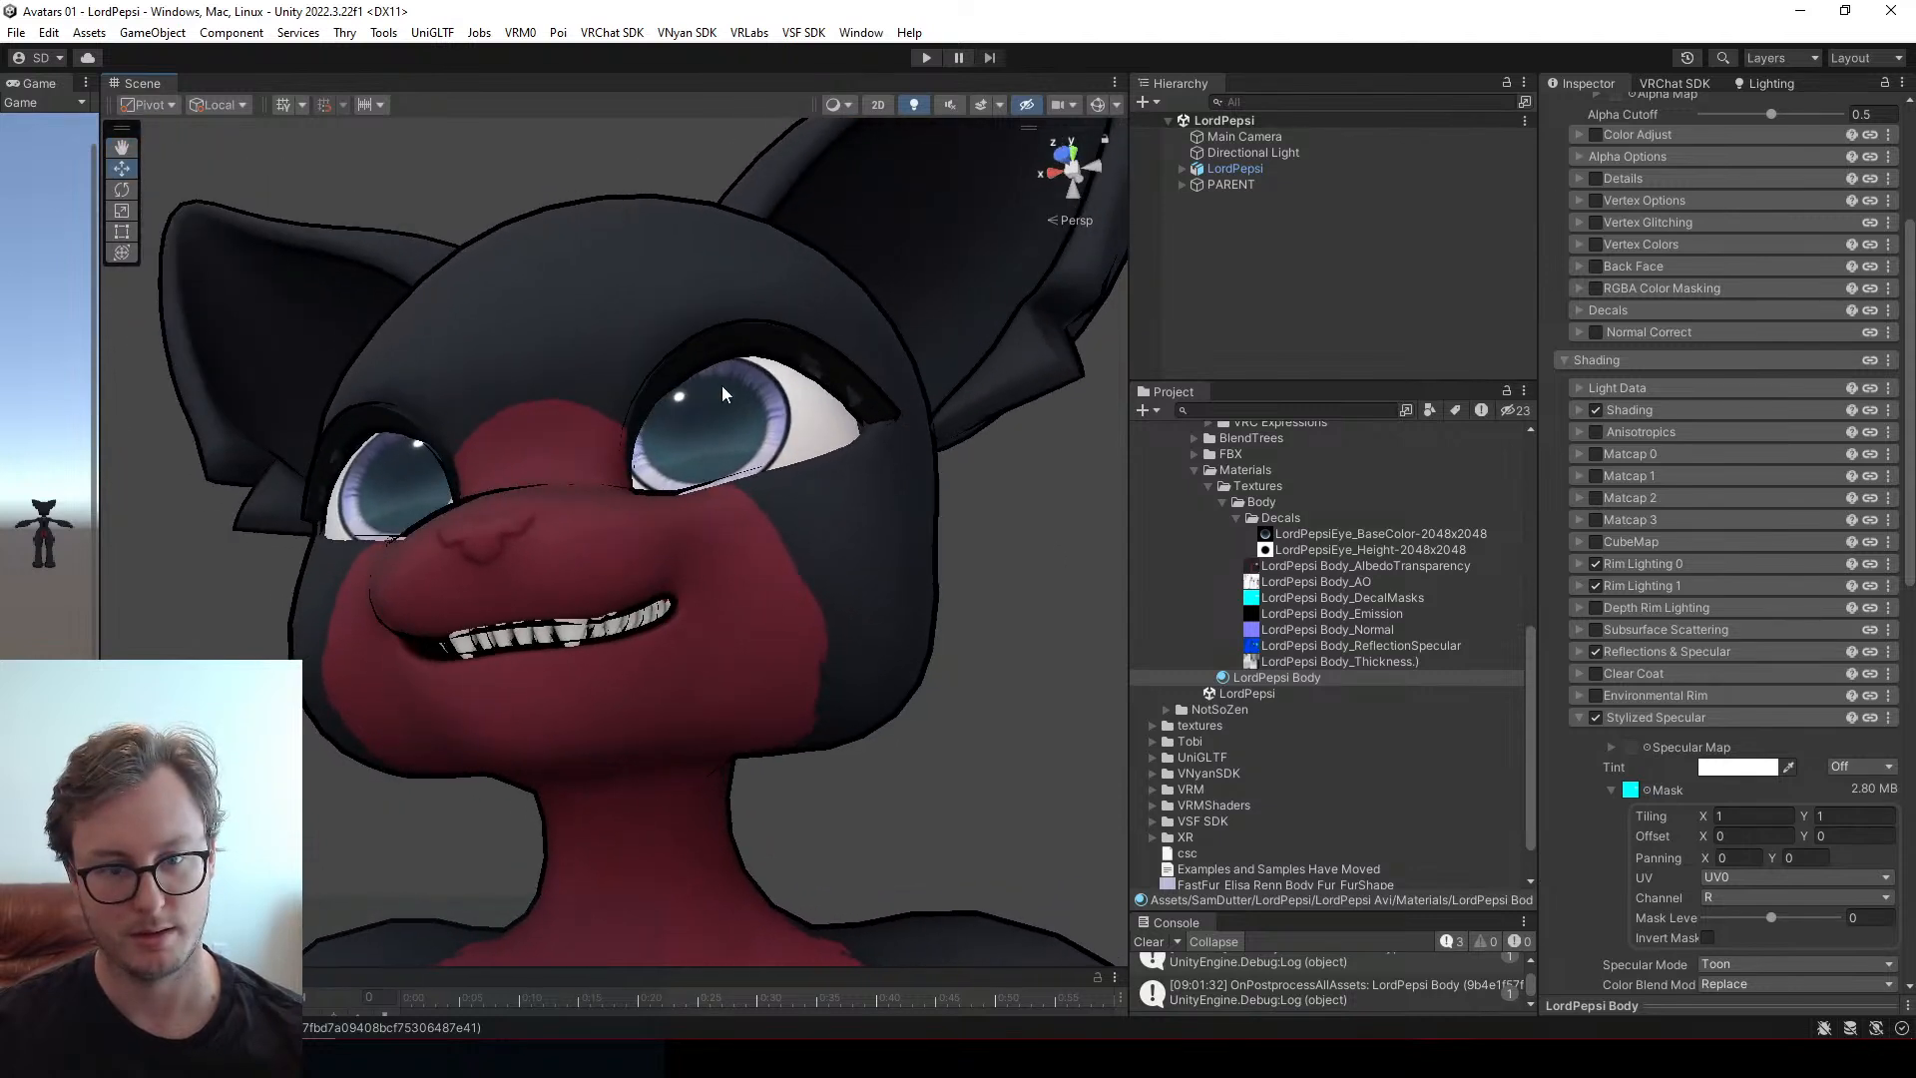
Set Stylized Specular Layer 1 to size 0.35 and feather 0.006, and Layer 2 to size 0.268
{"action": "scroll", "coordinate": [1608, 858], "scroll_direction": "down", "scroll_amount": 6}
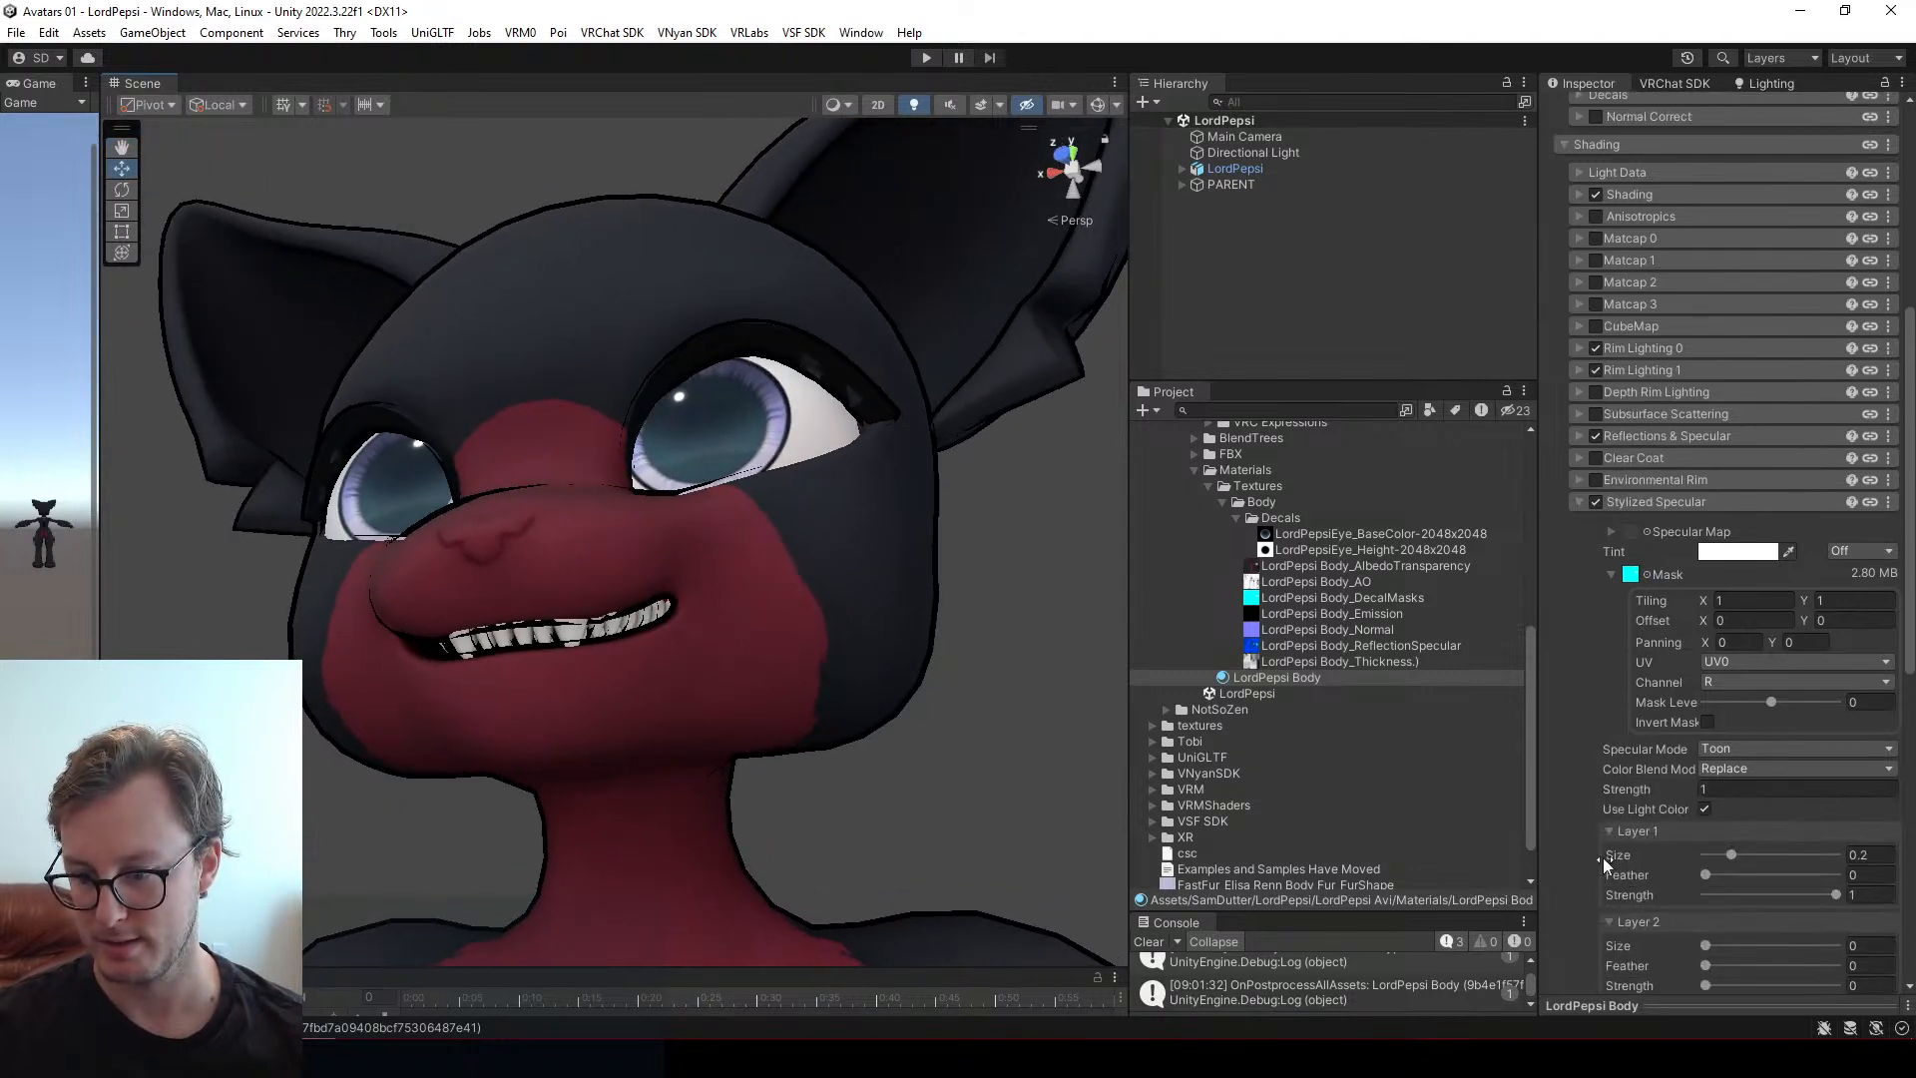
{"action": "left_click_drag", "start_coordinate": [1740, 854], "coordinate": [1707, 875]}
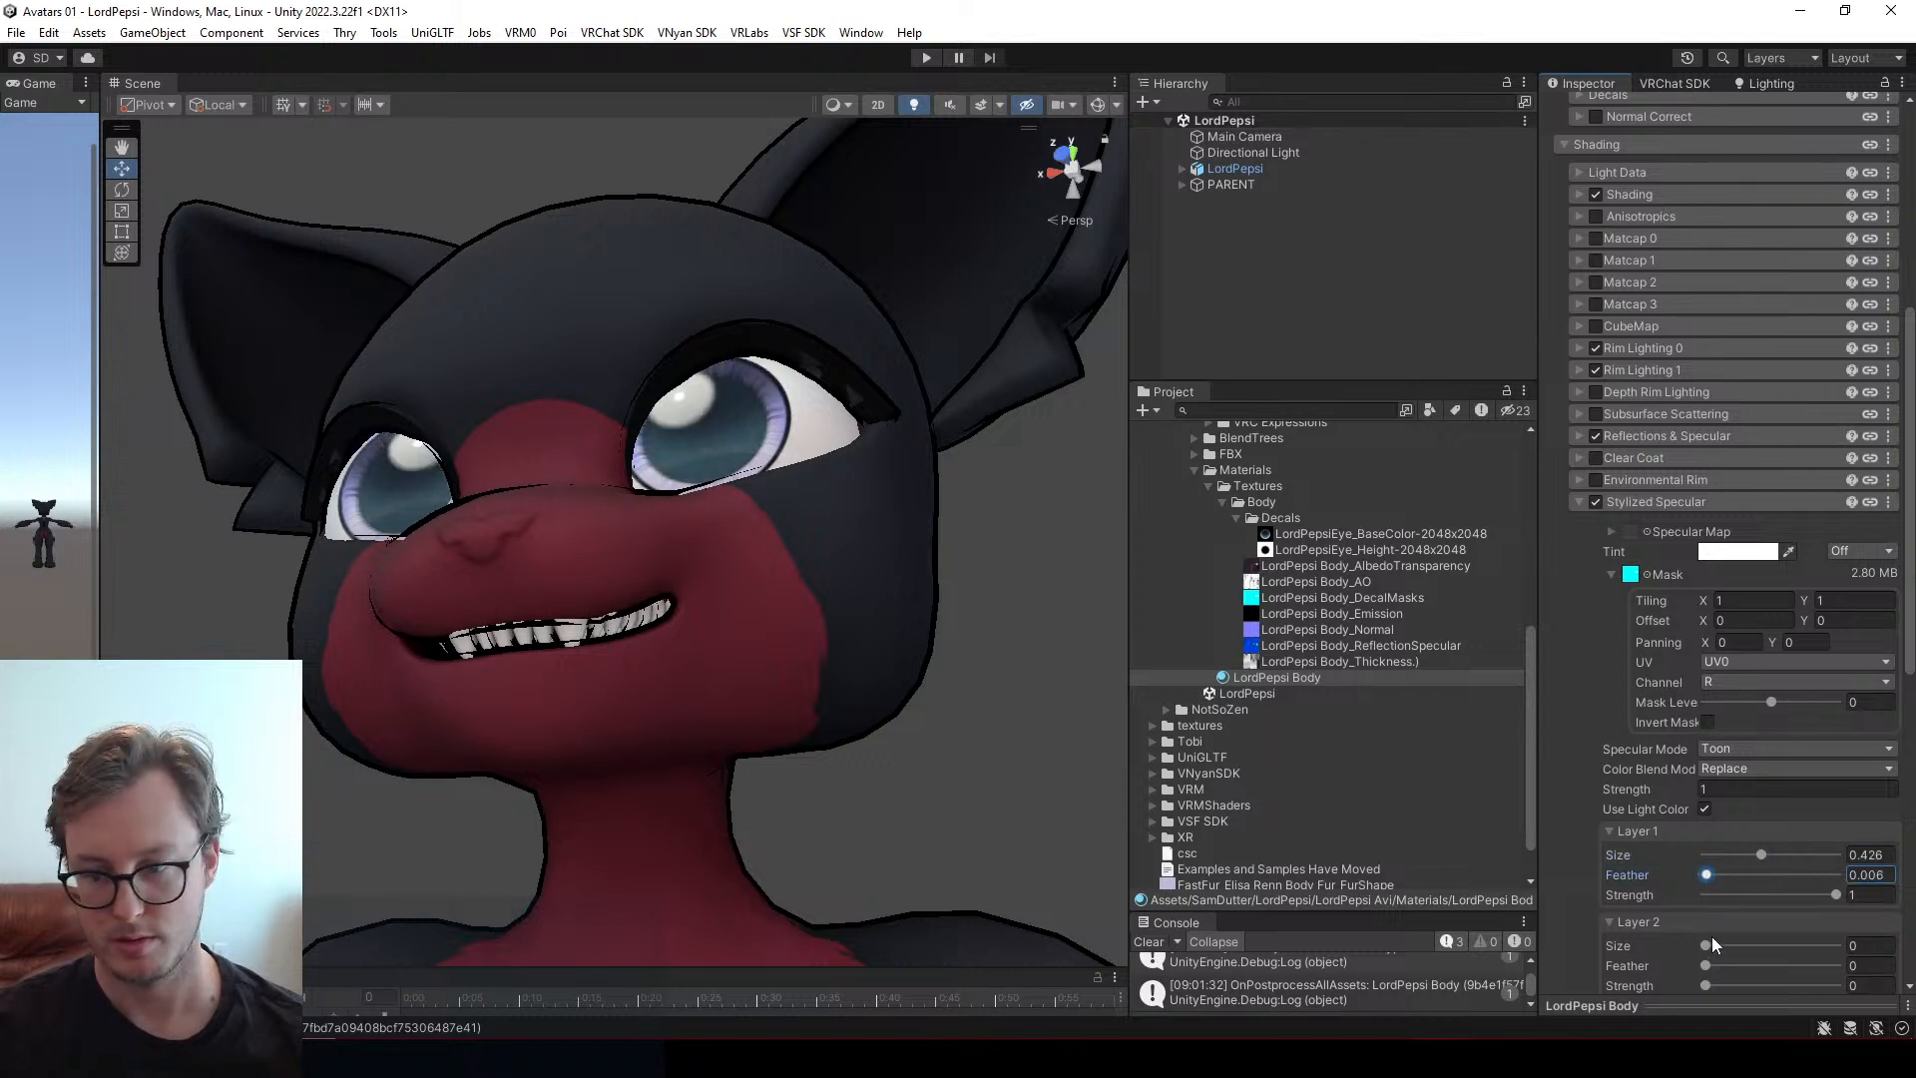
{"action": "left_click_drag", "start_coordinate": [1709, 948], "coordinate": [1728, 945]}
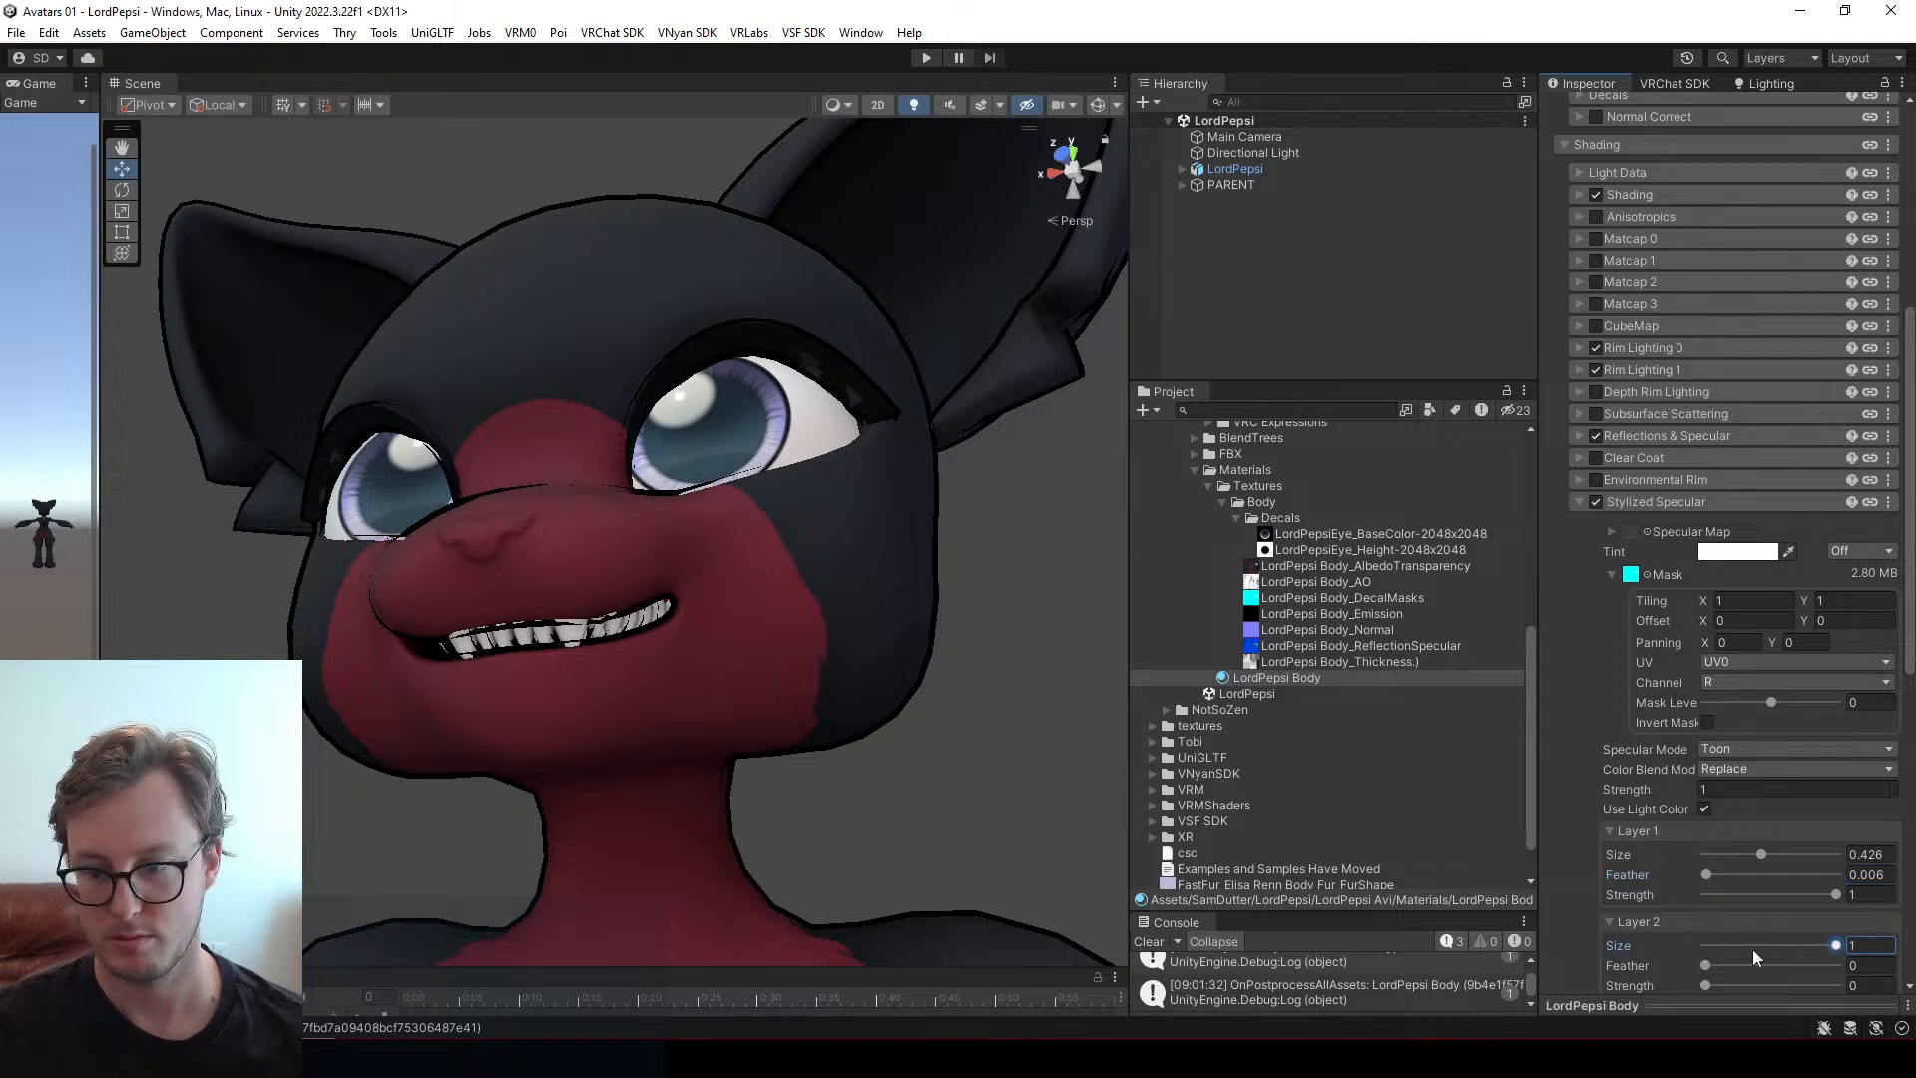
{"action": "scroll", "coordinate": [1756, 918], "scroll_direction": "down", "scroll_amount": 2}
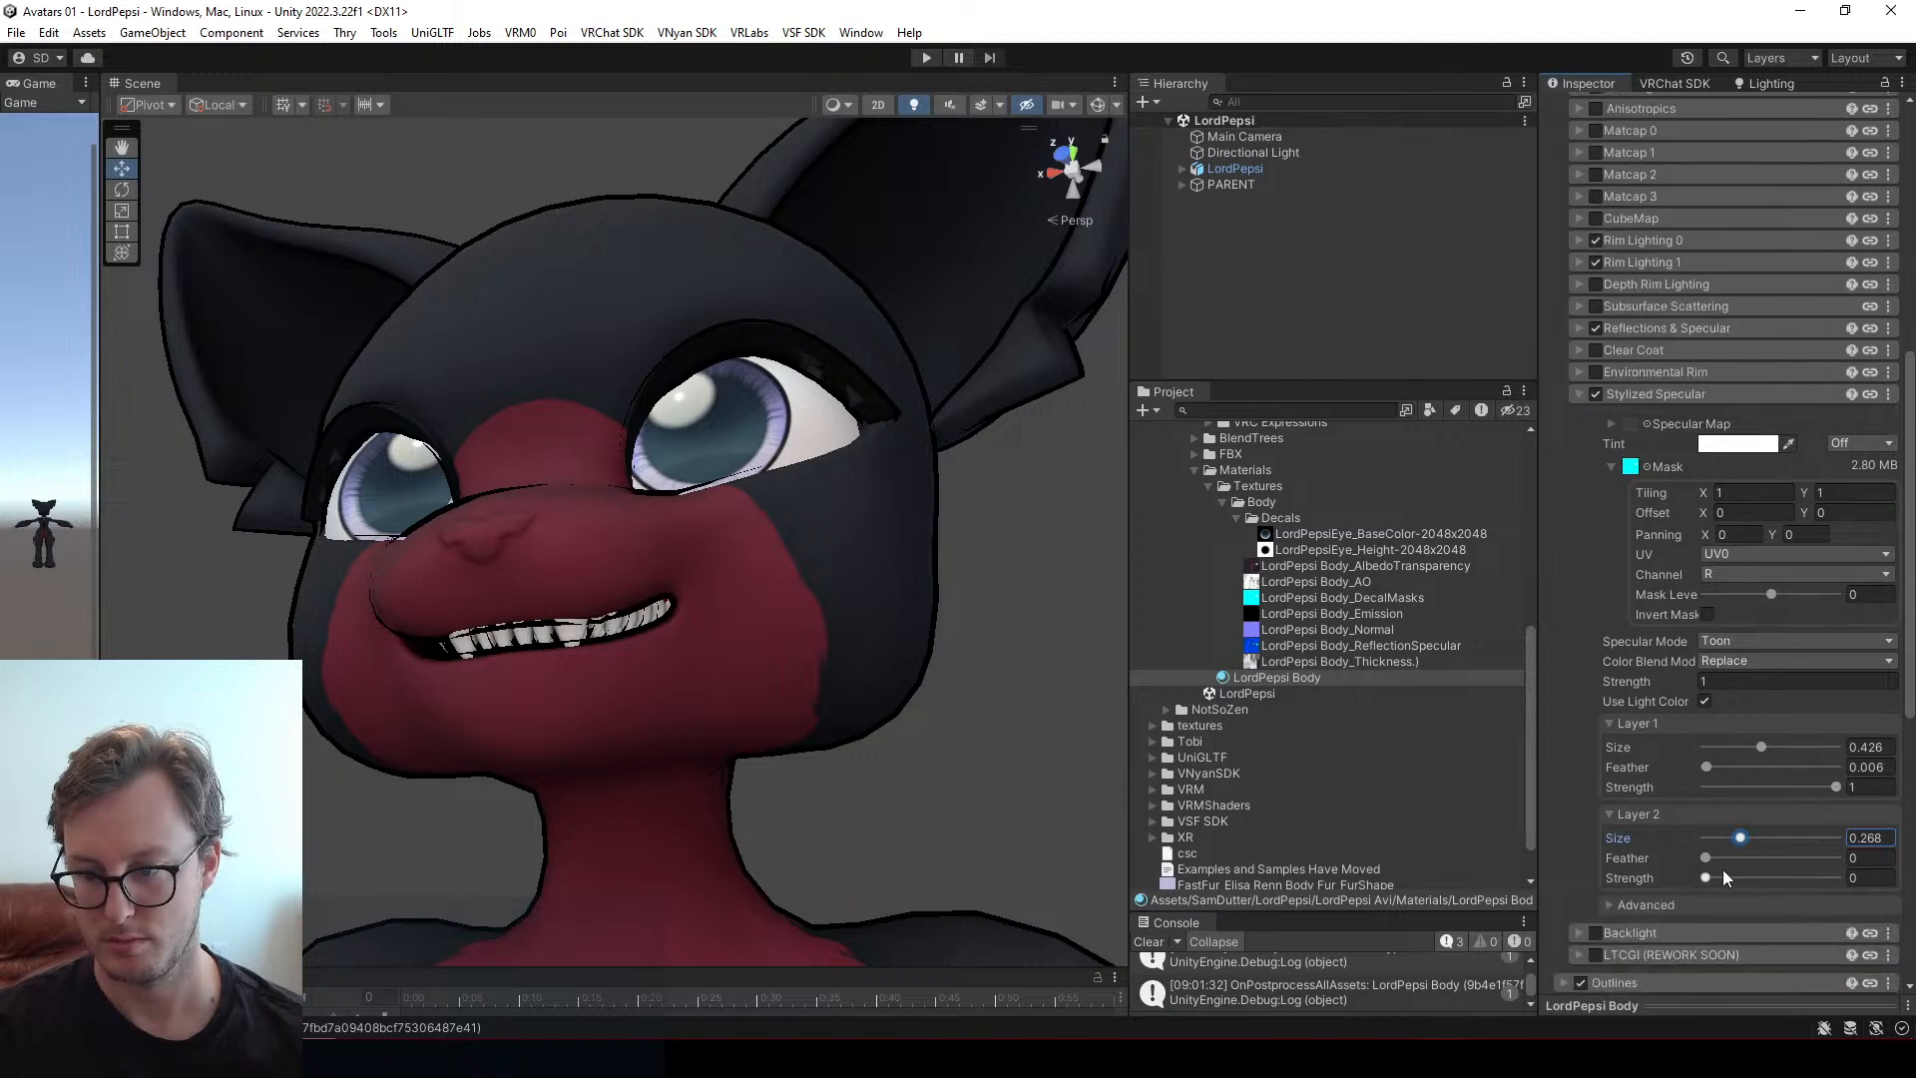
{"action": "mouse_move", "coordinate": [1738, 752]}
{"action": "left_mouse_down"}
{"action": "mouse_move", "coordinate": [1704, 750]}
{"action": "mouse_move", "coordinate": [1786, 757]}
{"action": "mouse_move", "coordinate": [1732, 748]}
{"action": "mouse_move", "coordinate": [1750, 746]}
{"action": "left_mouse_up"}
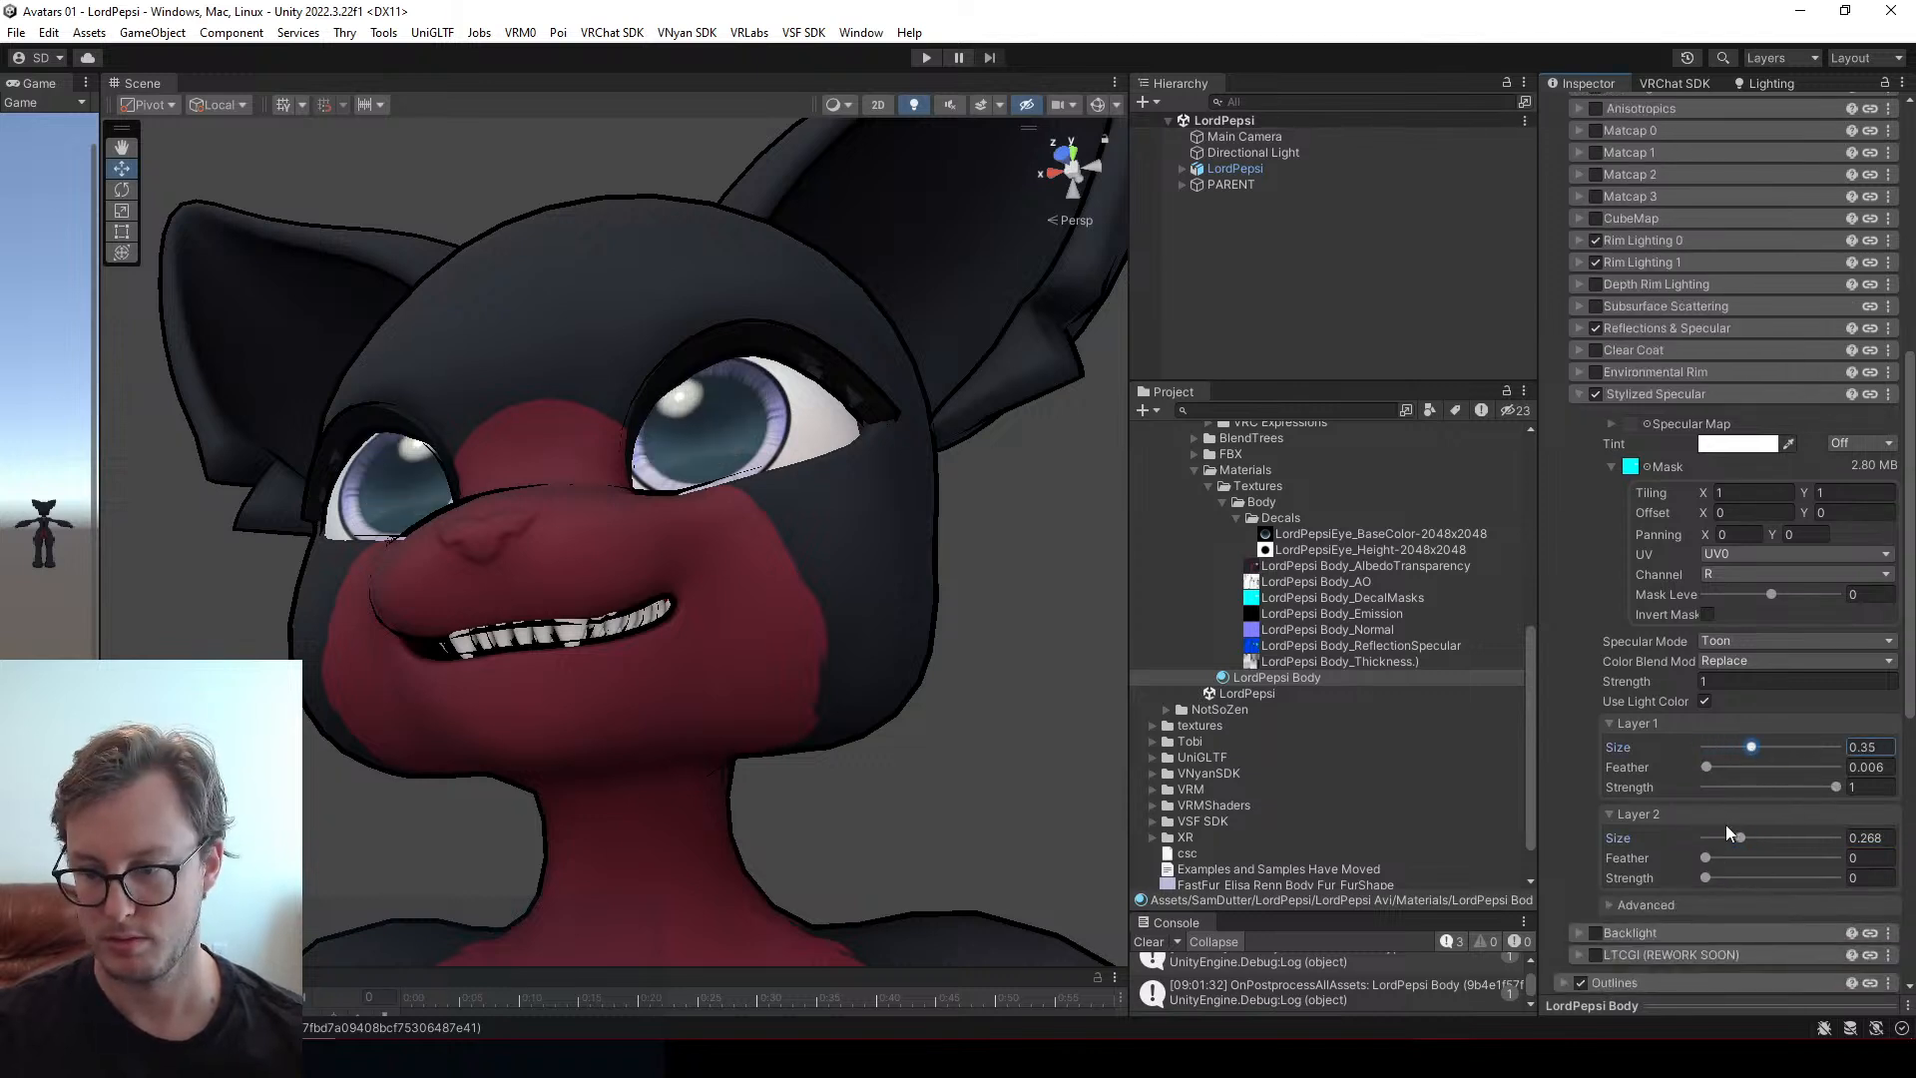
Set Stylized Specular Layer 2 to size 0.327, feather 0.021 and strength 1, checking the eyes from the other side
{"action": "mouse_move", "coordinate": [1742, 840]}
{"action": "left_mouse_down"}
{"action": "mouse_move", "coordinate": [1742, 878]}
{"action": "mouse_move", "coordinate": [1806, 874]}
{"action": "mouse_move", "coordinate": [1758, 832]}
{"action": "mouse_move", "coordinate": [1709, 858]}
{"action": "left_mouse_up"}
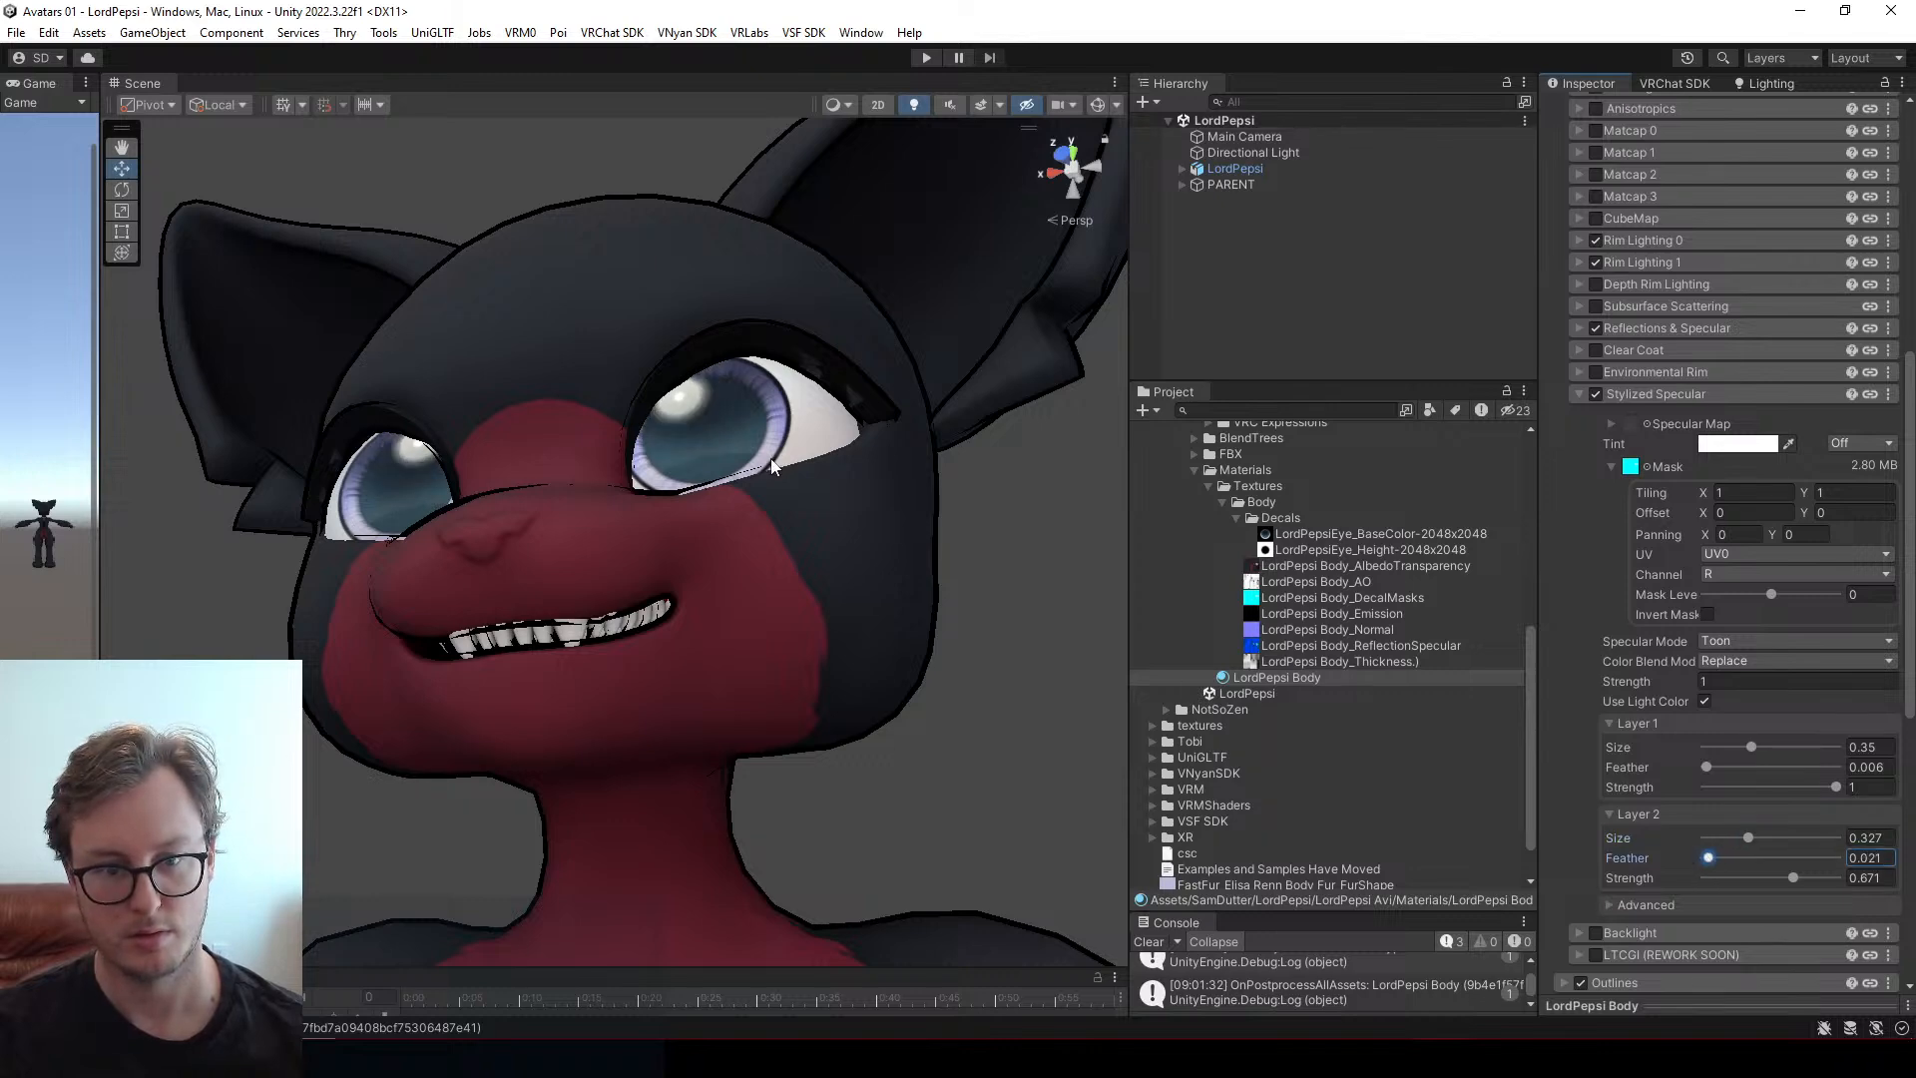
{"action": "left_click_drag", "start_coordinate": [773, 466], "coordinate": [994, 500], "text": "alt"}
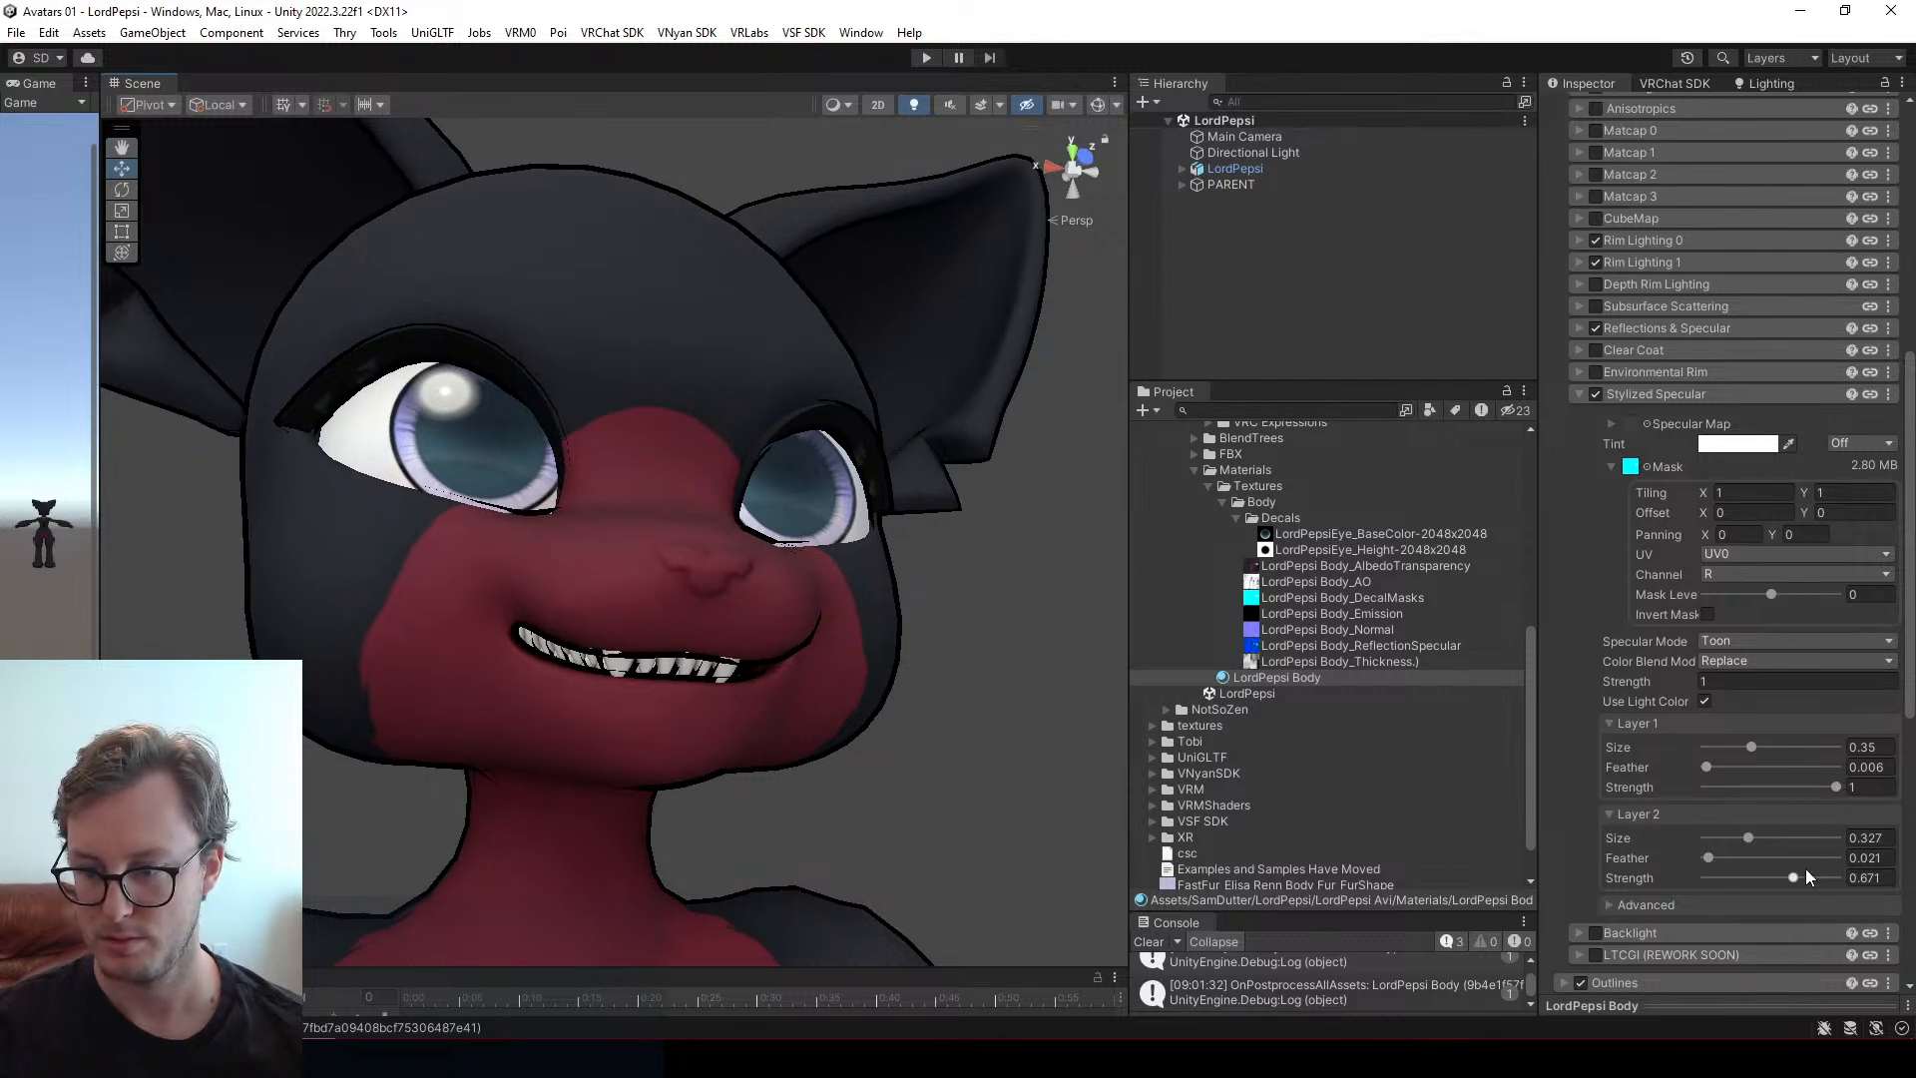
{"action": "left_click_drag", "start_coordinate": [1793, 877], "coordinate": [1869, 896]}
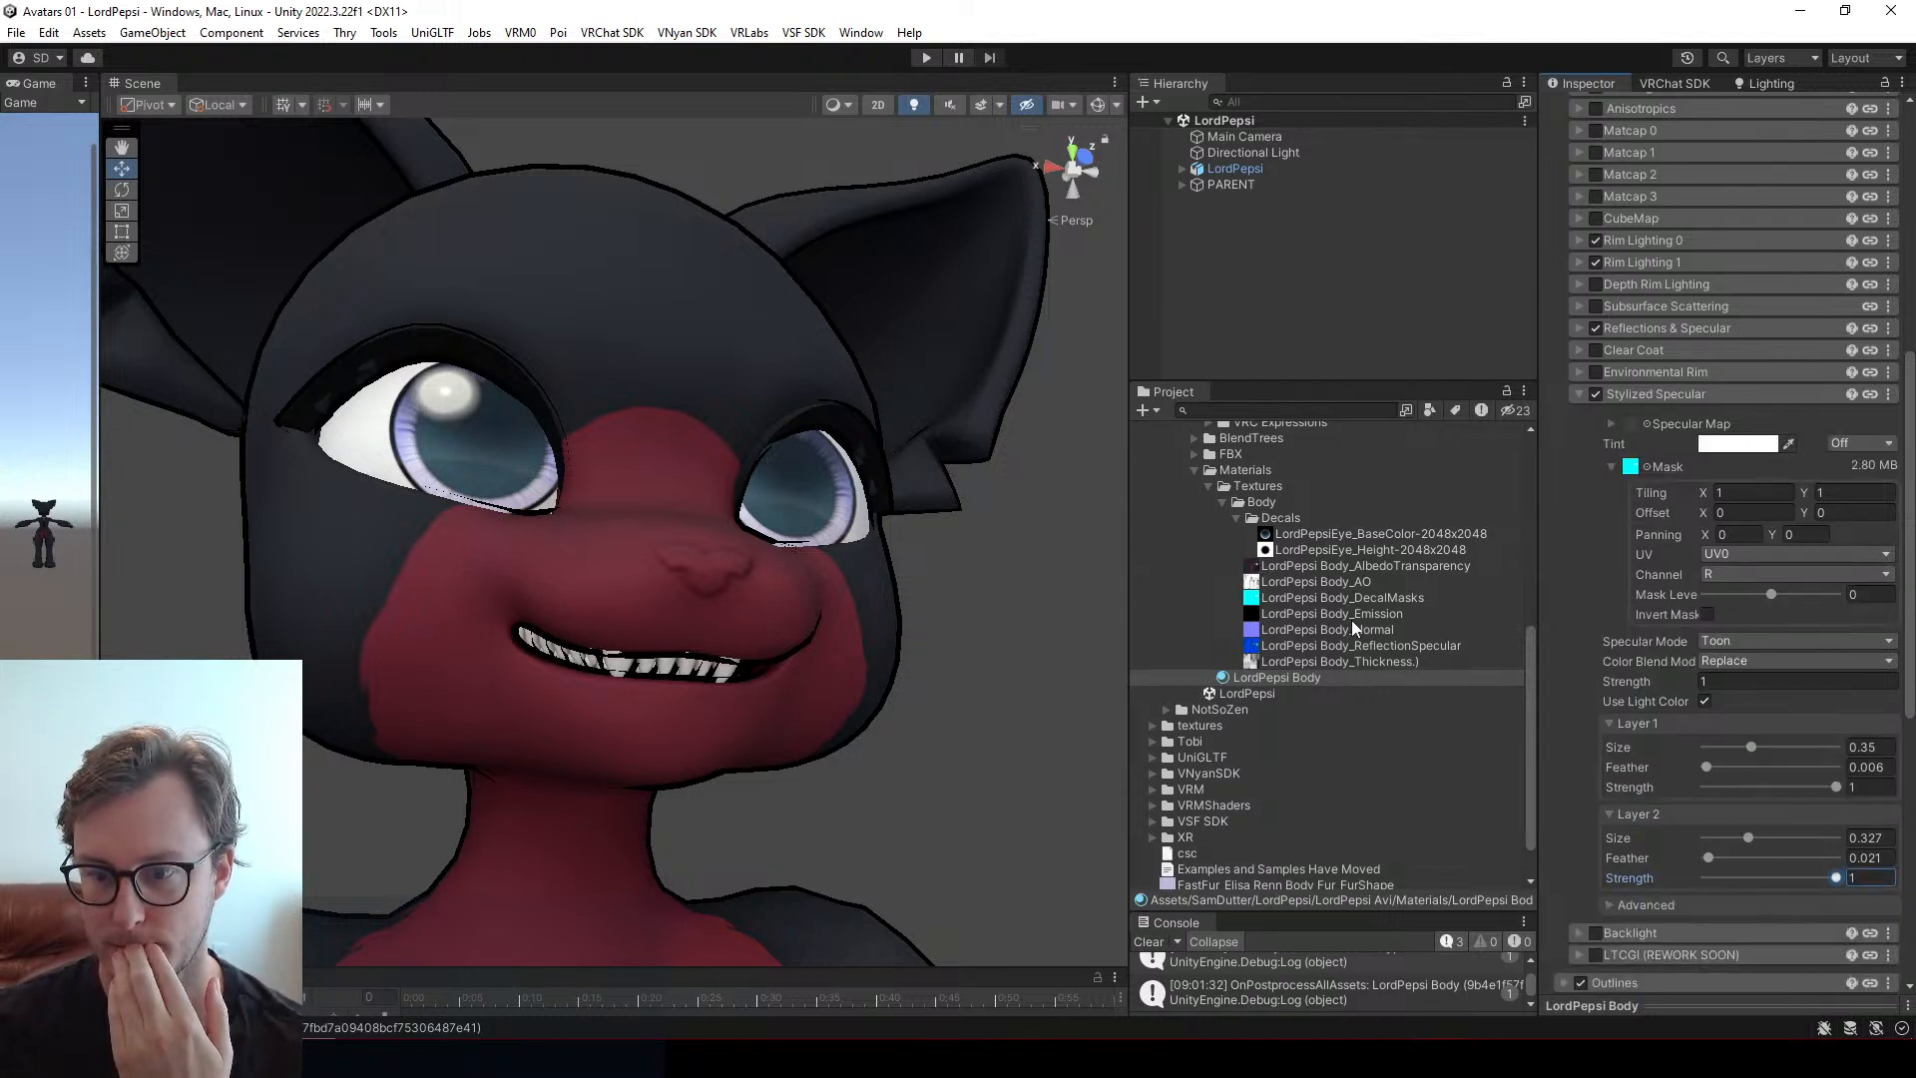
Try the Realistic specular mode for Stylized Specular and return to Toon
{"action": "left_click", "coordinate": [1612, 424]}
{"action": "left_click", "coordinate": [1614, 423]}
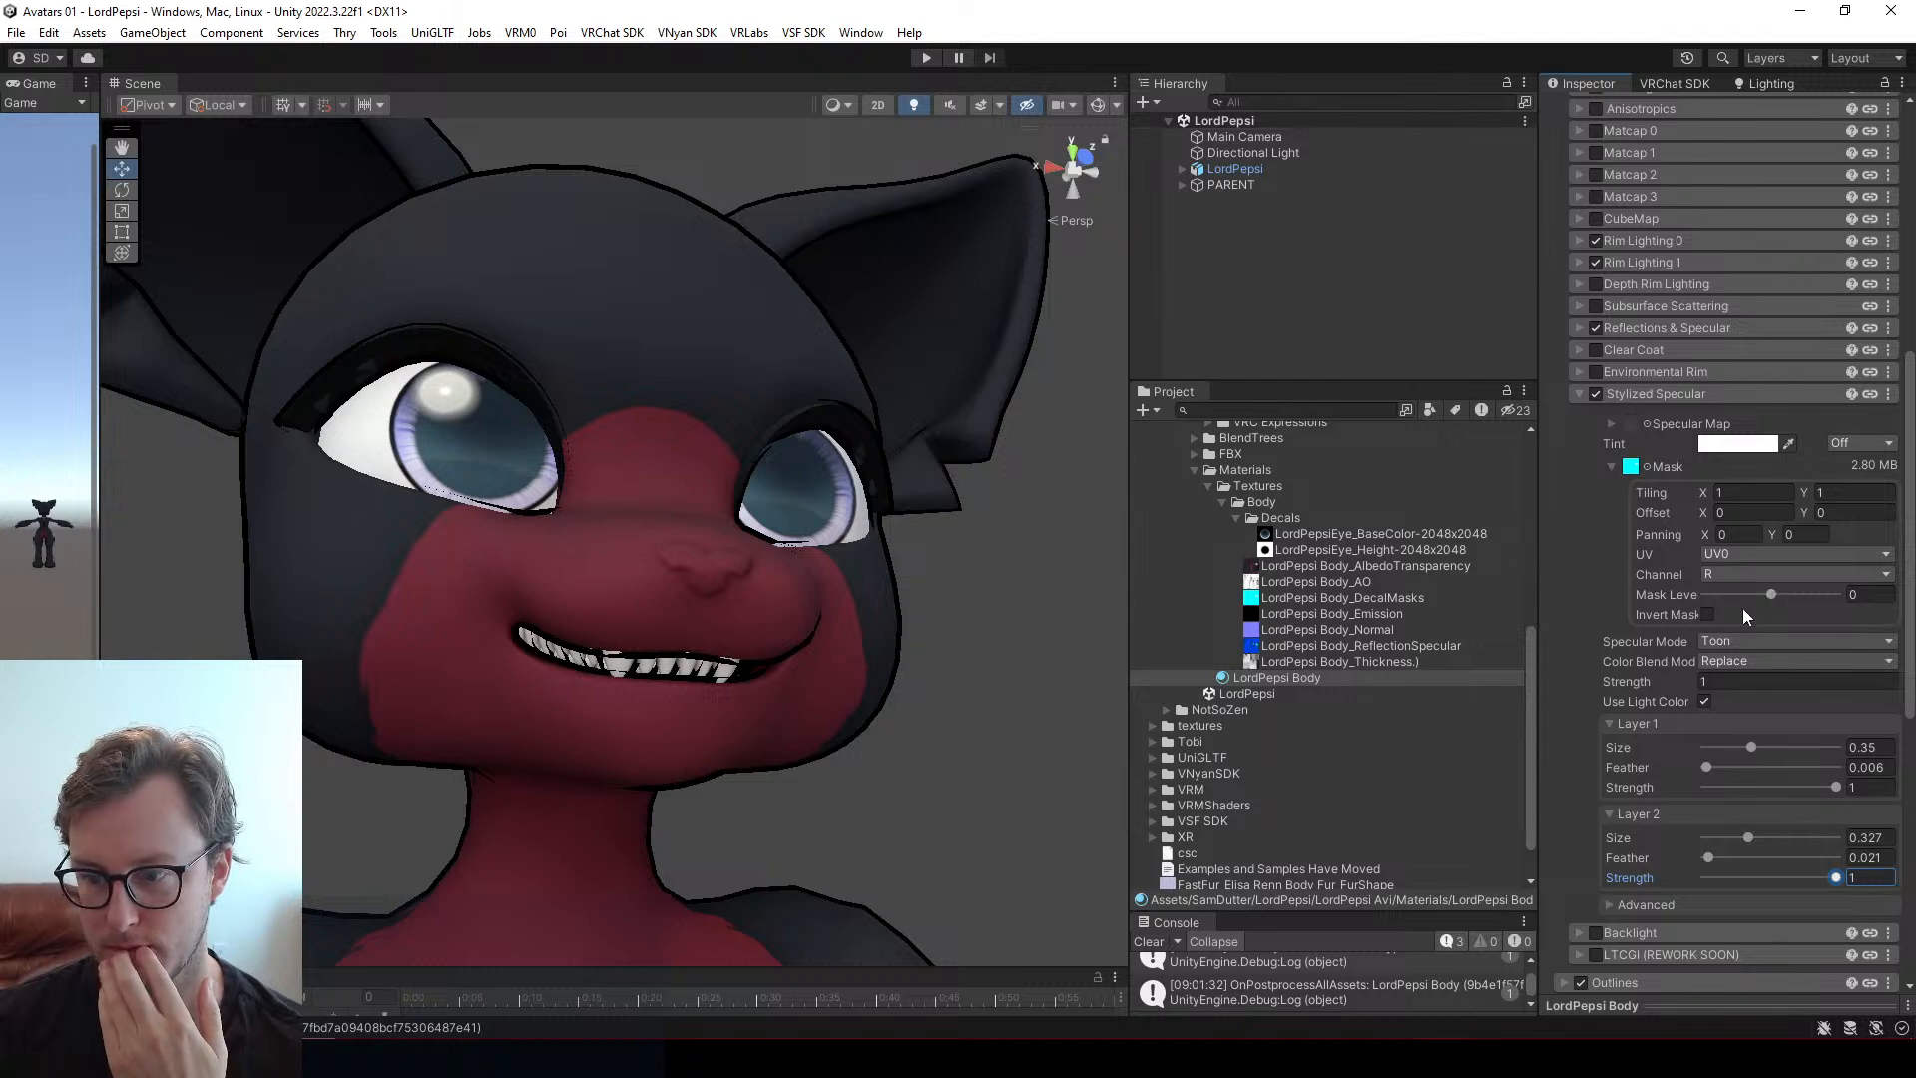
{"action": "left_click", "coordinate": [1751, 647]}
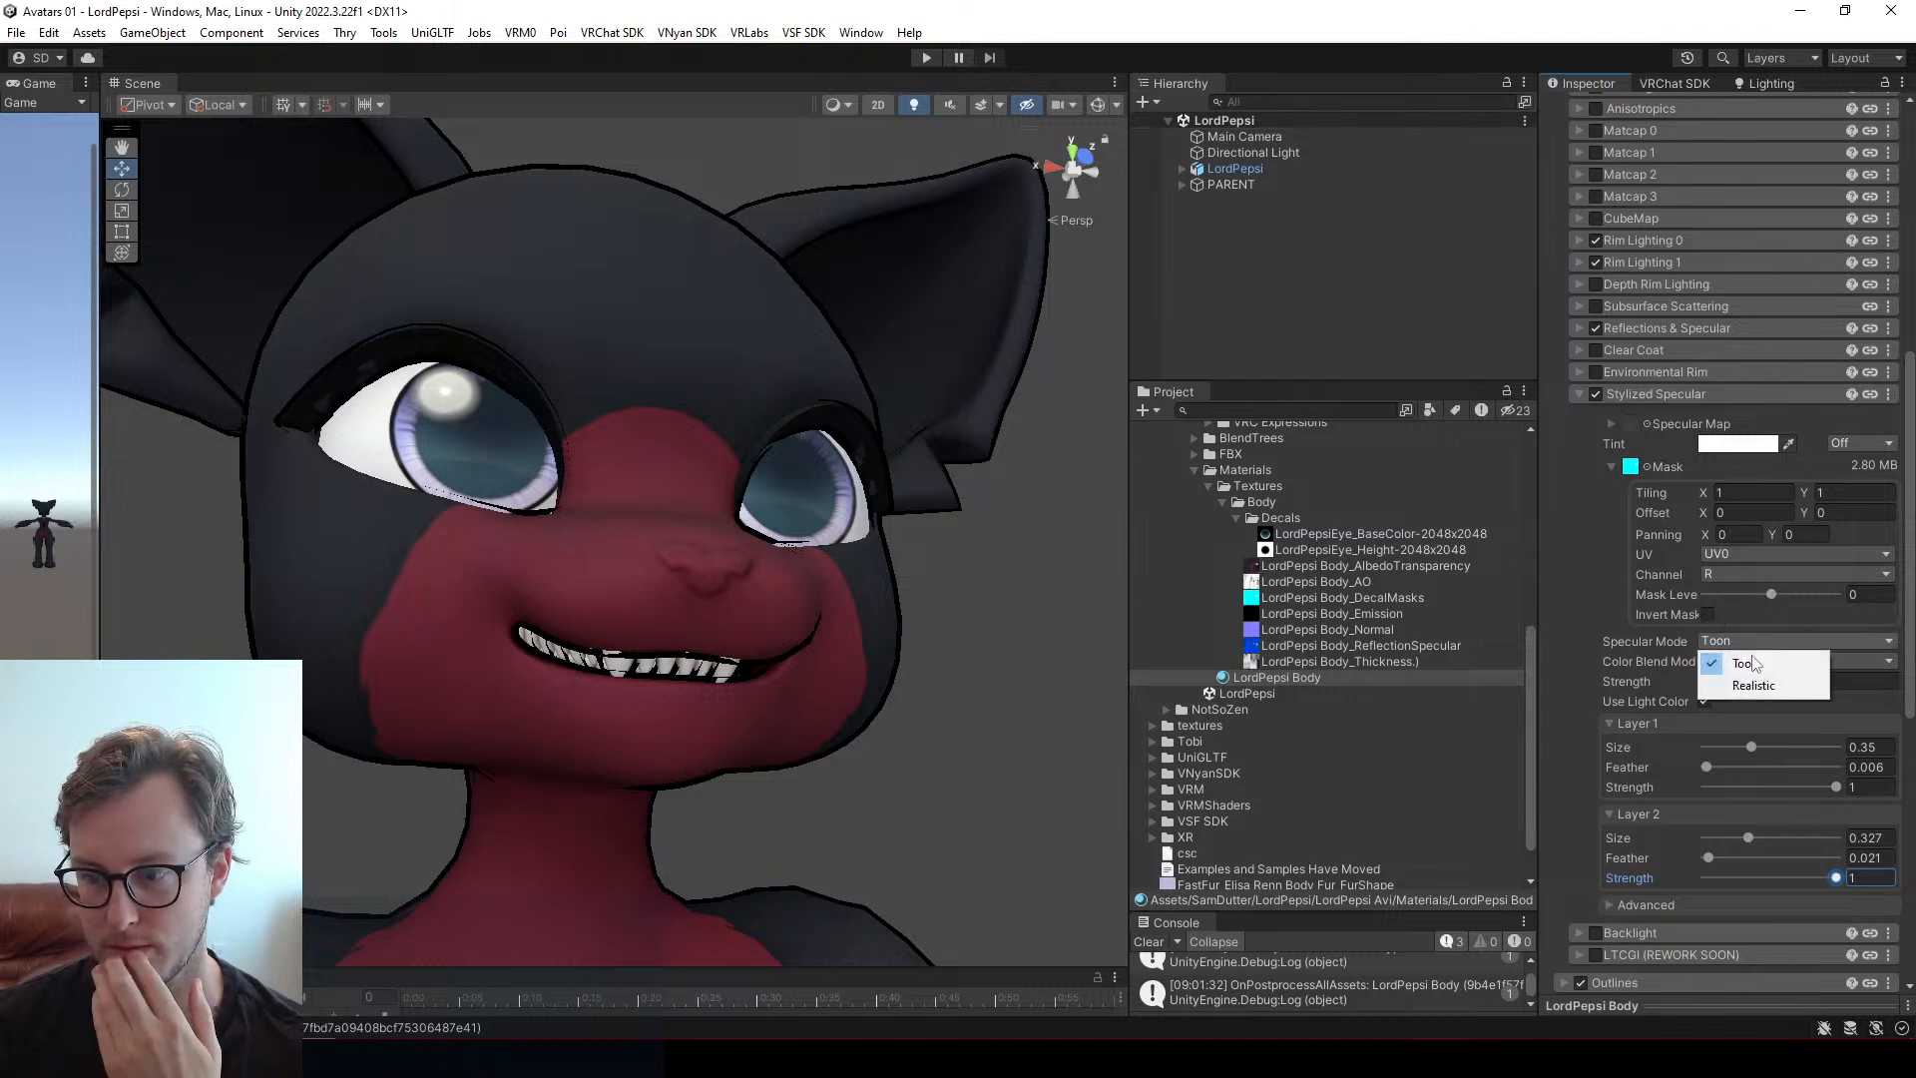
{"action": "left_click", "coordinate": [1748, 684]}
{"action": "left_click", "coordinate": [1720, 639]}
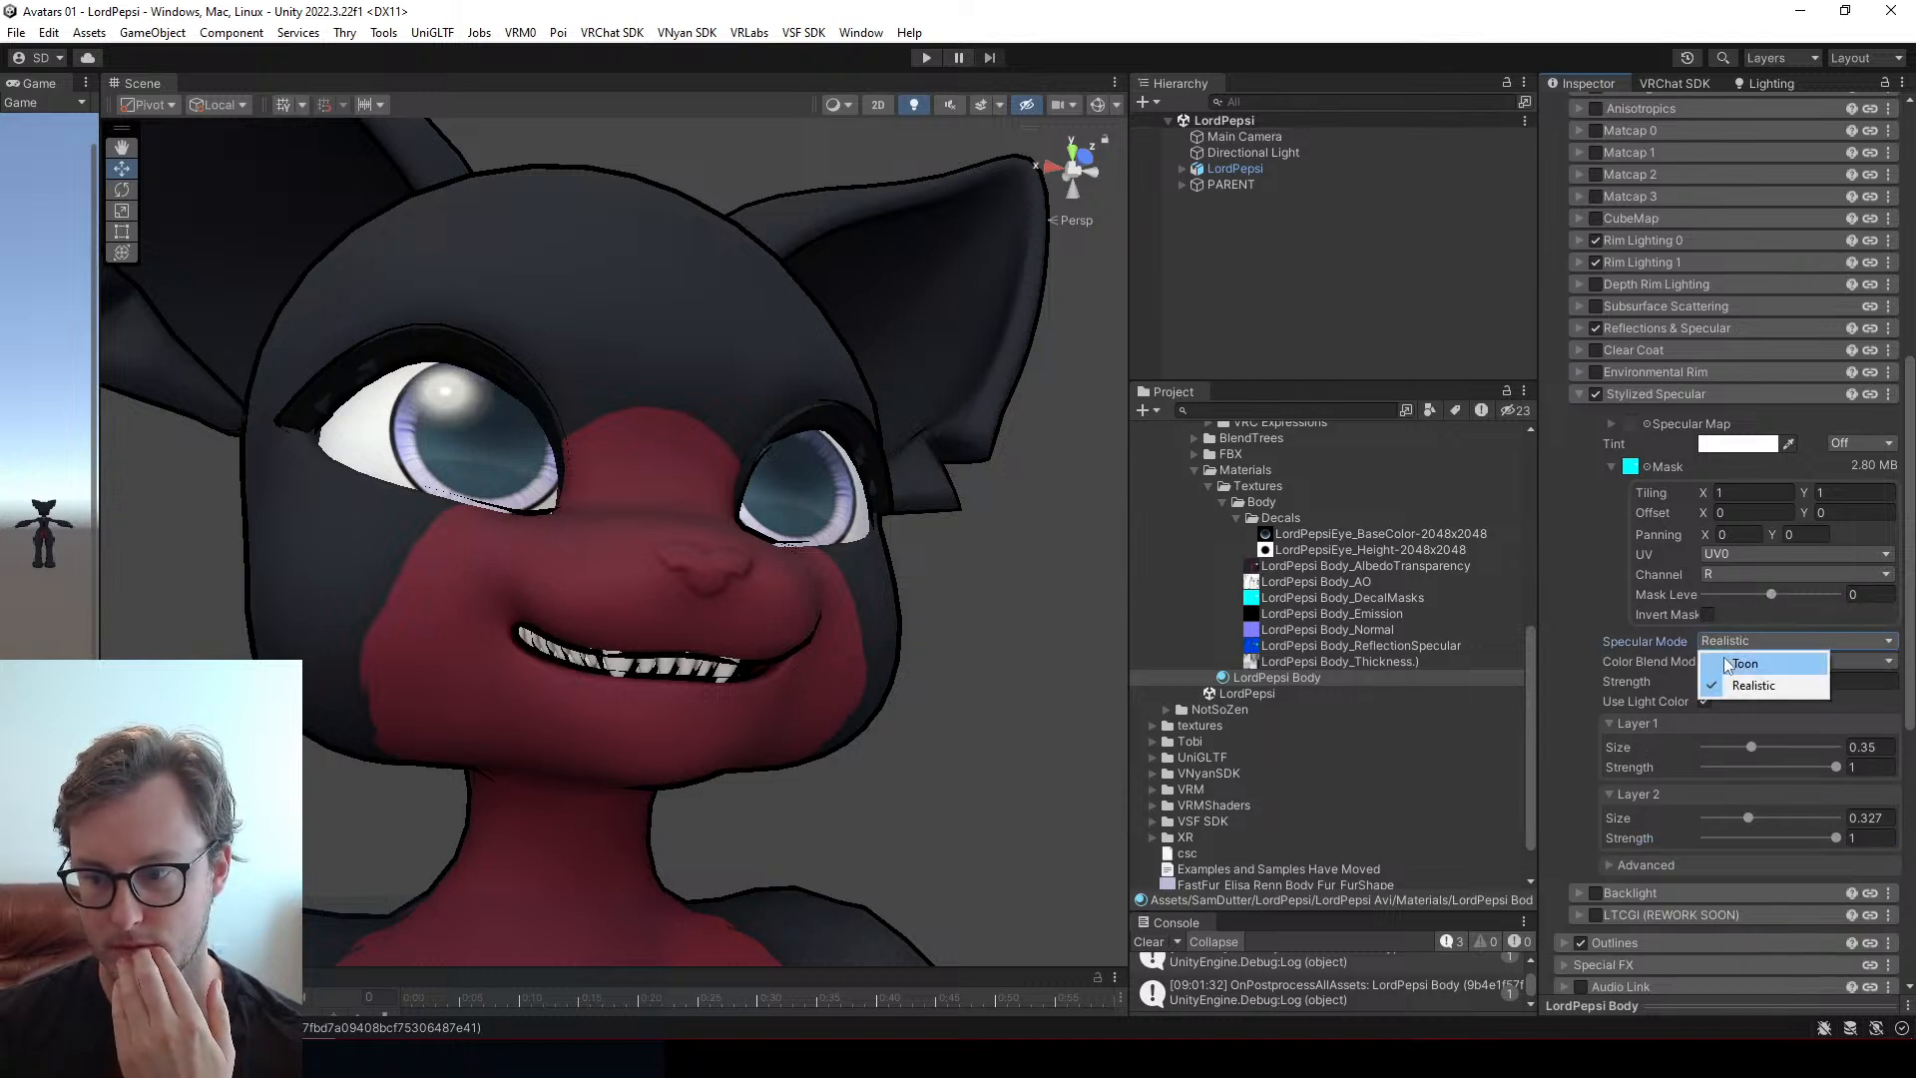
{"action": "left_click", "coordinate": [1723, 656]}
Set the Stylized Specular color blend mode to Add and its overall strength to 1.58
{"action": "left_click", "coordinate": [1739, 661]}
{"action": "left_click", "coordinate": [1738, 703]}
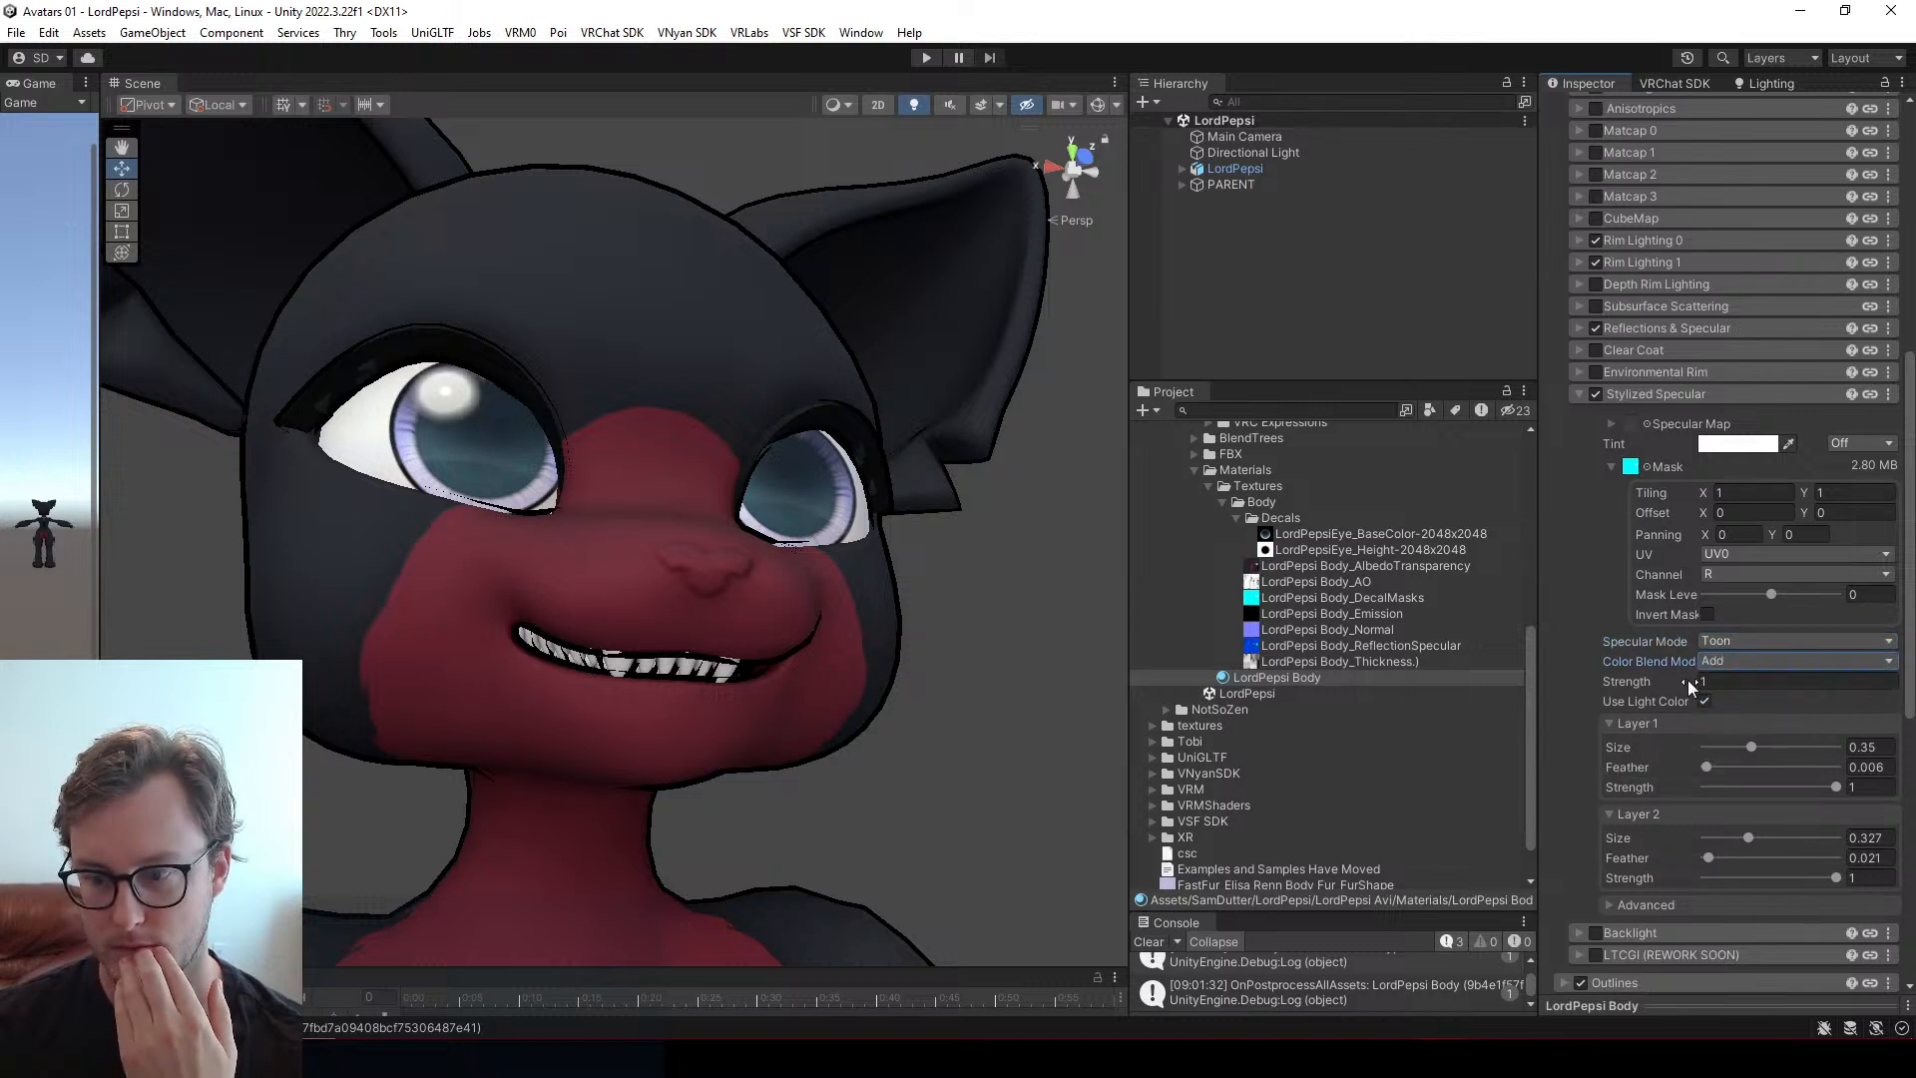
{"action": "left_click", "coordinate": [1729, 679]}
{"action": "type", "text": "1.6"}
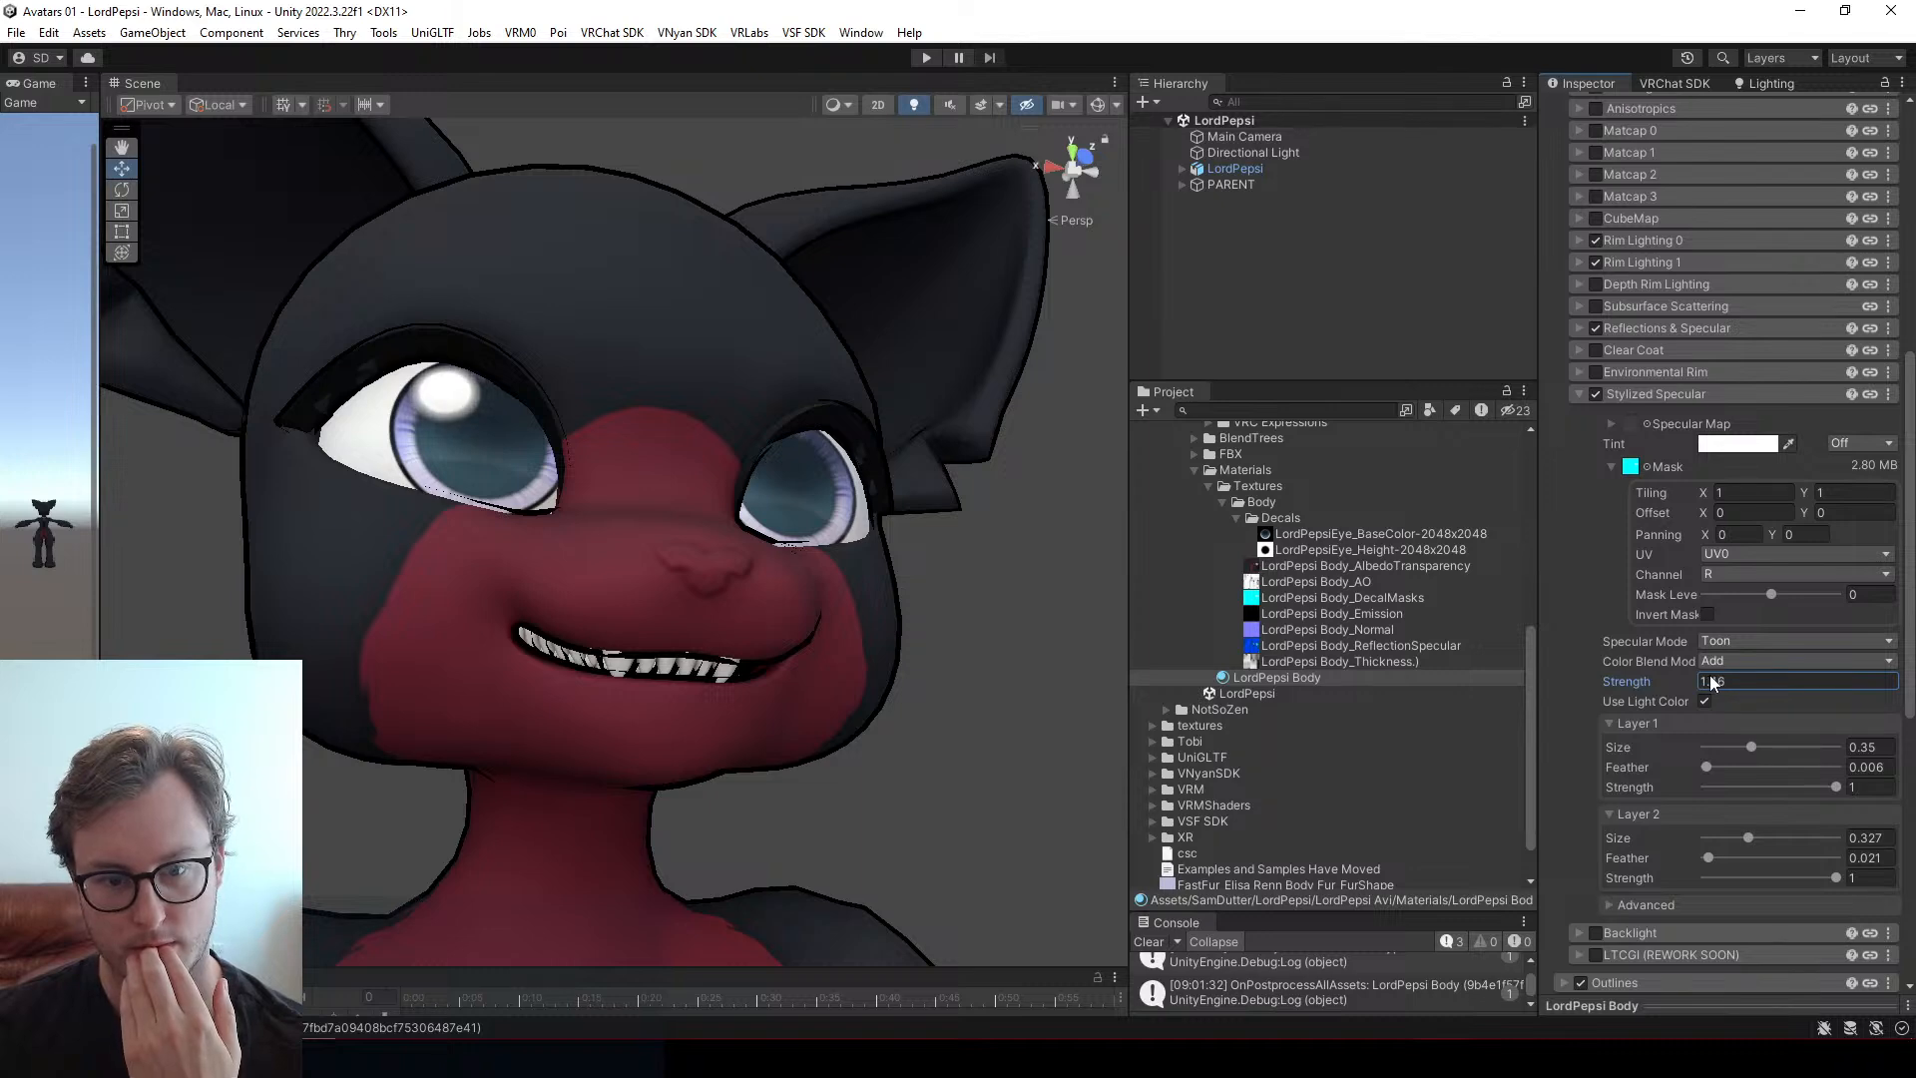
Reduce the Stylized Specular size to 0.136 for Layer 1 and 0.097 for Layer 2
{"action": "left_click_drag", "start_coordinate": [788, 659], "coordinate": [698, 529], "text": "alt"}
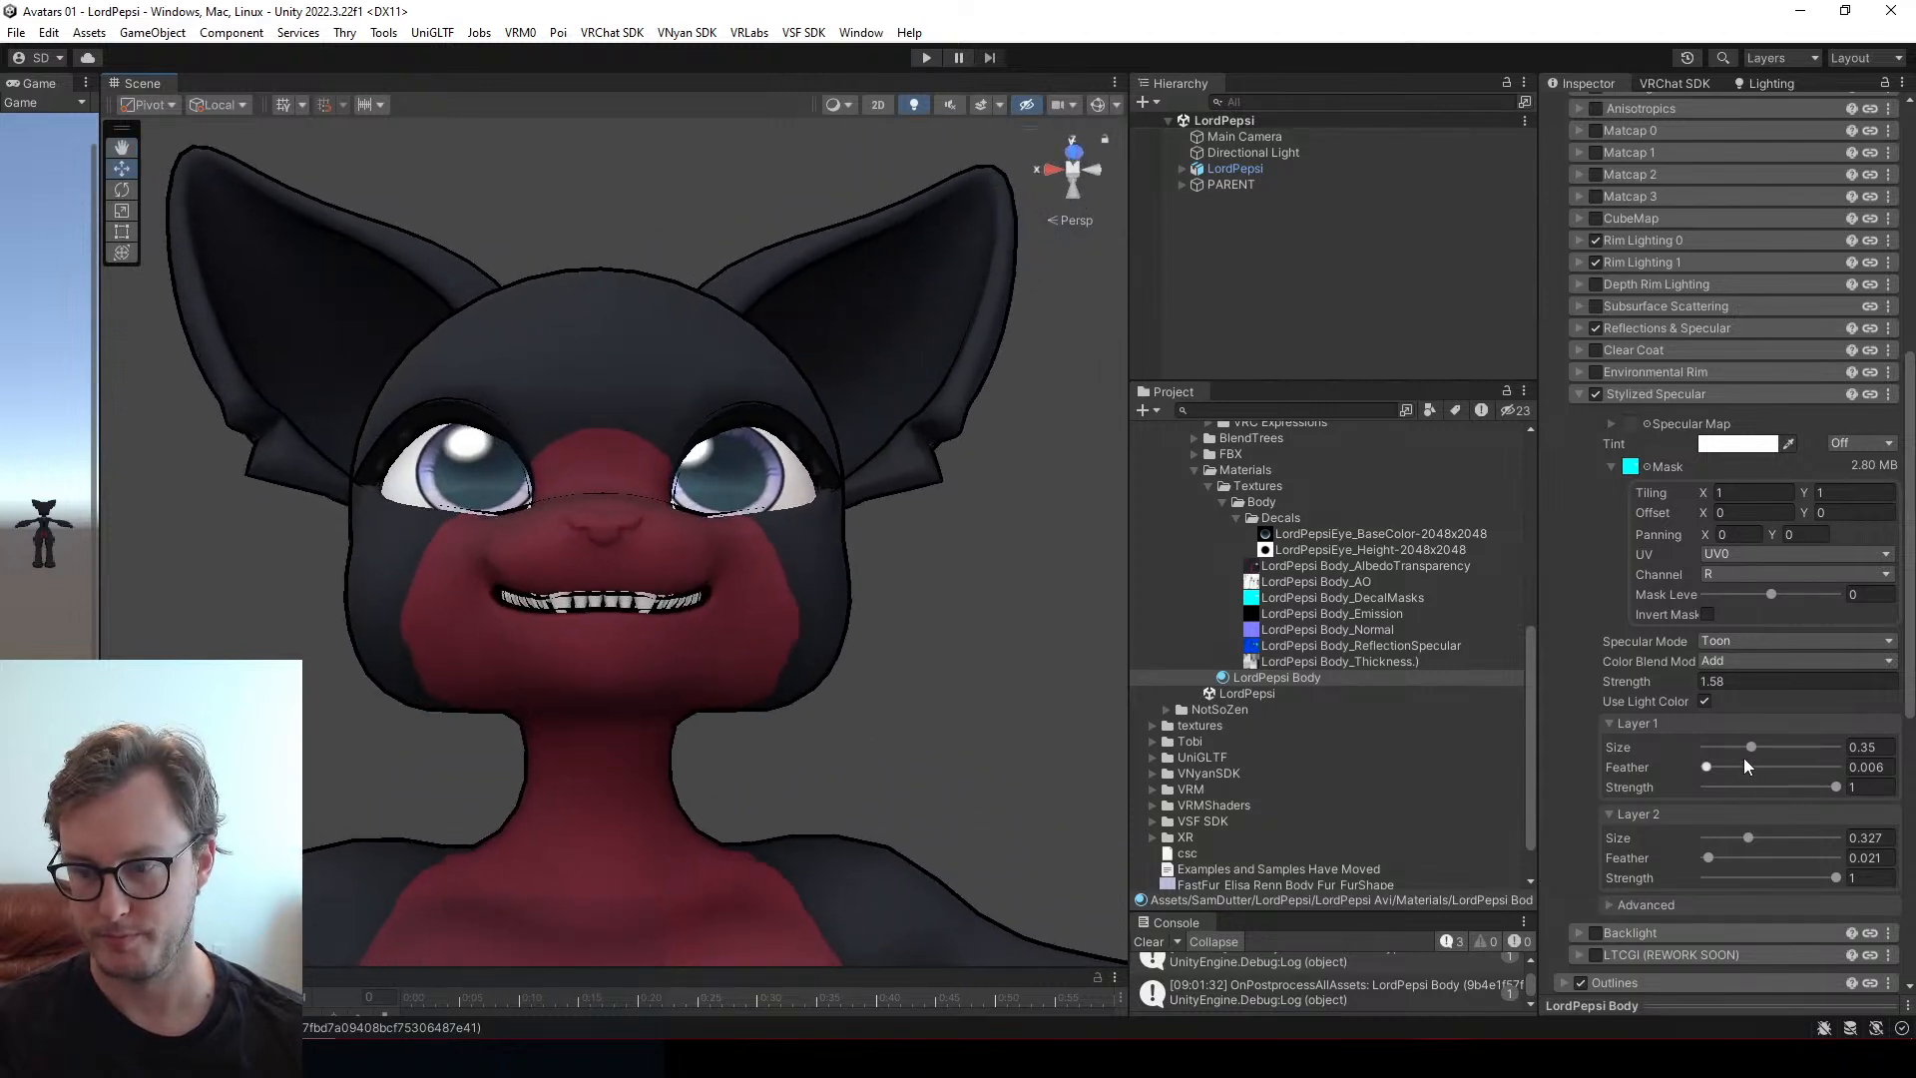
{"action": "left_click_drag", "start_coordinate": [1749, 749], "coordinate": [1733, 751]}
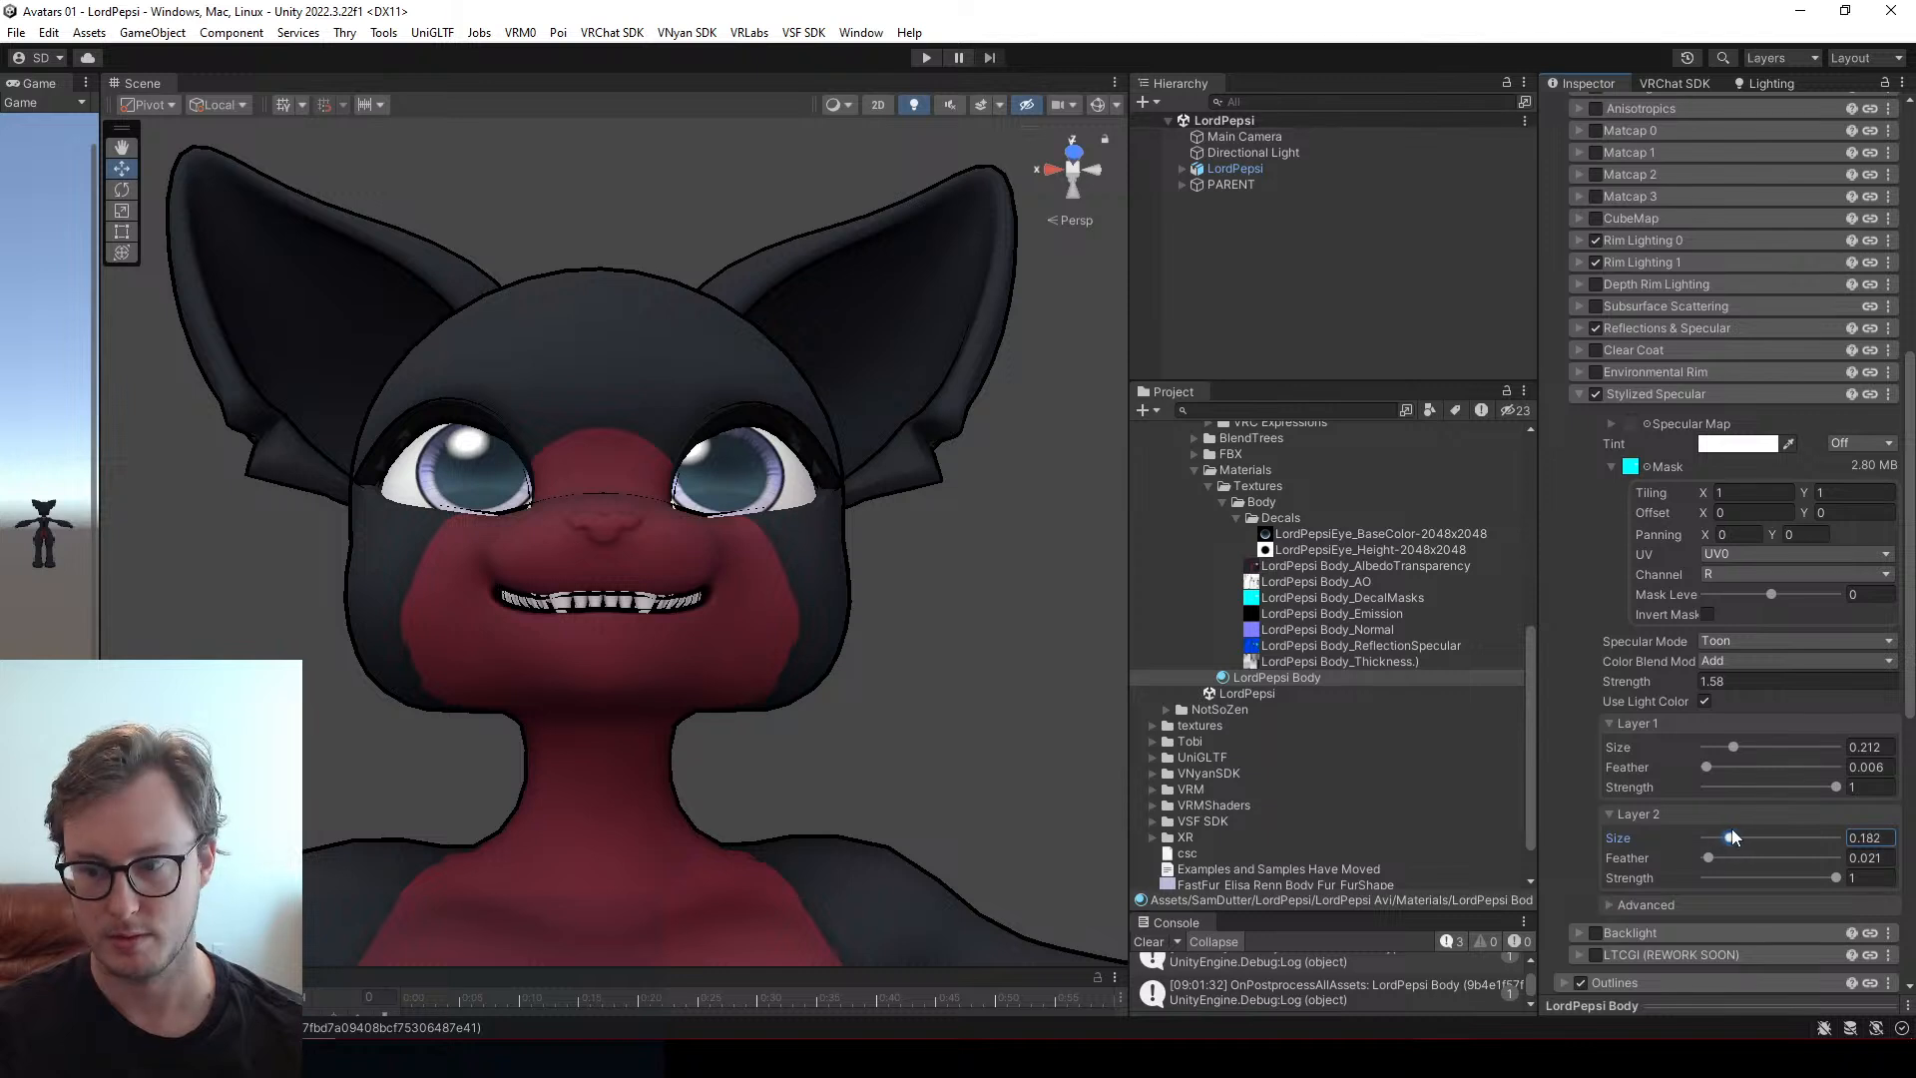
{"action": "left_click_drag", "start_coordinate": [1732, 837], "coordinate": [1724, 838]}
{"action": "left_click_drag", "start_coordinate": [1718, 747], "coordinate": [1713, 751]}
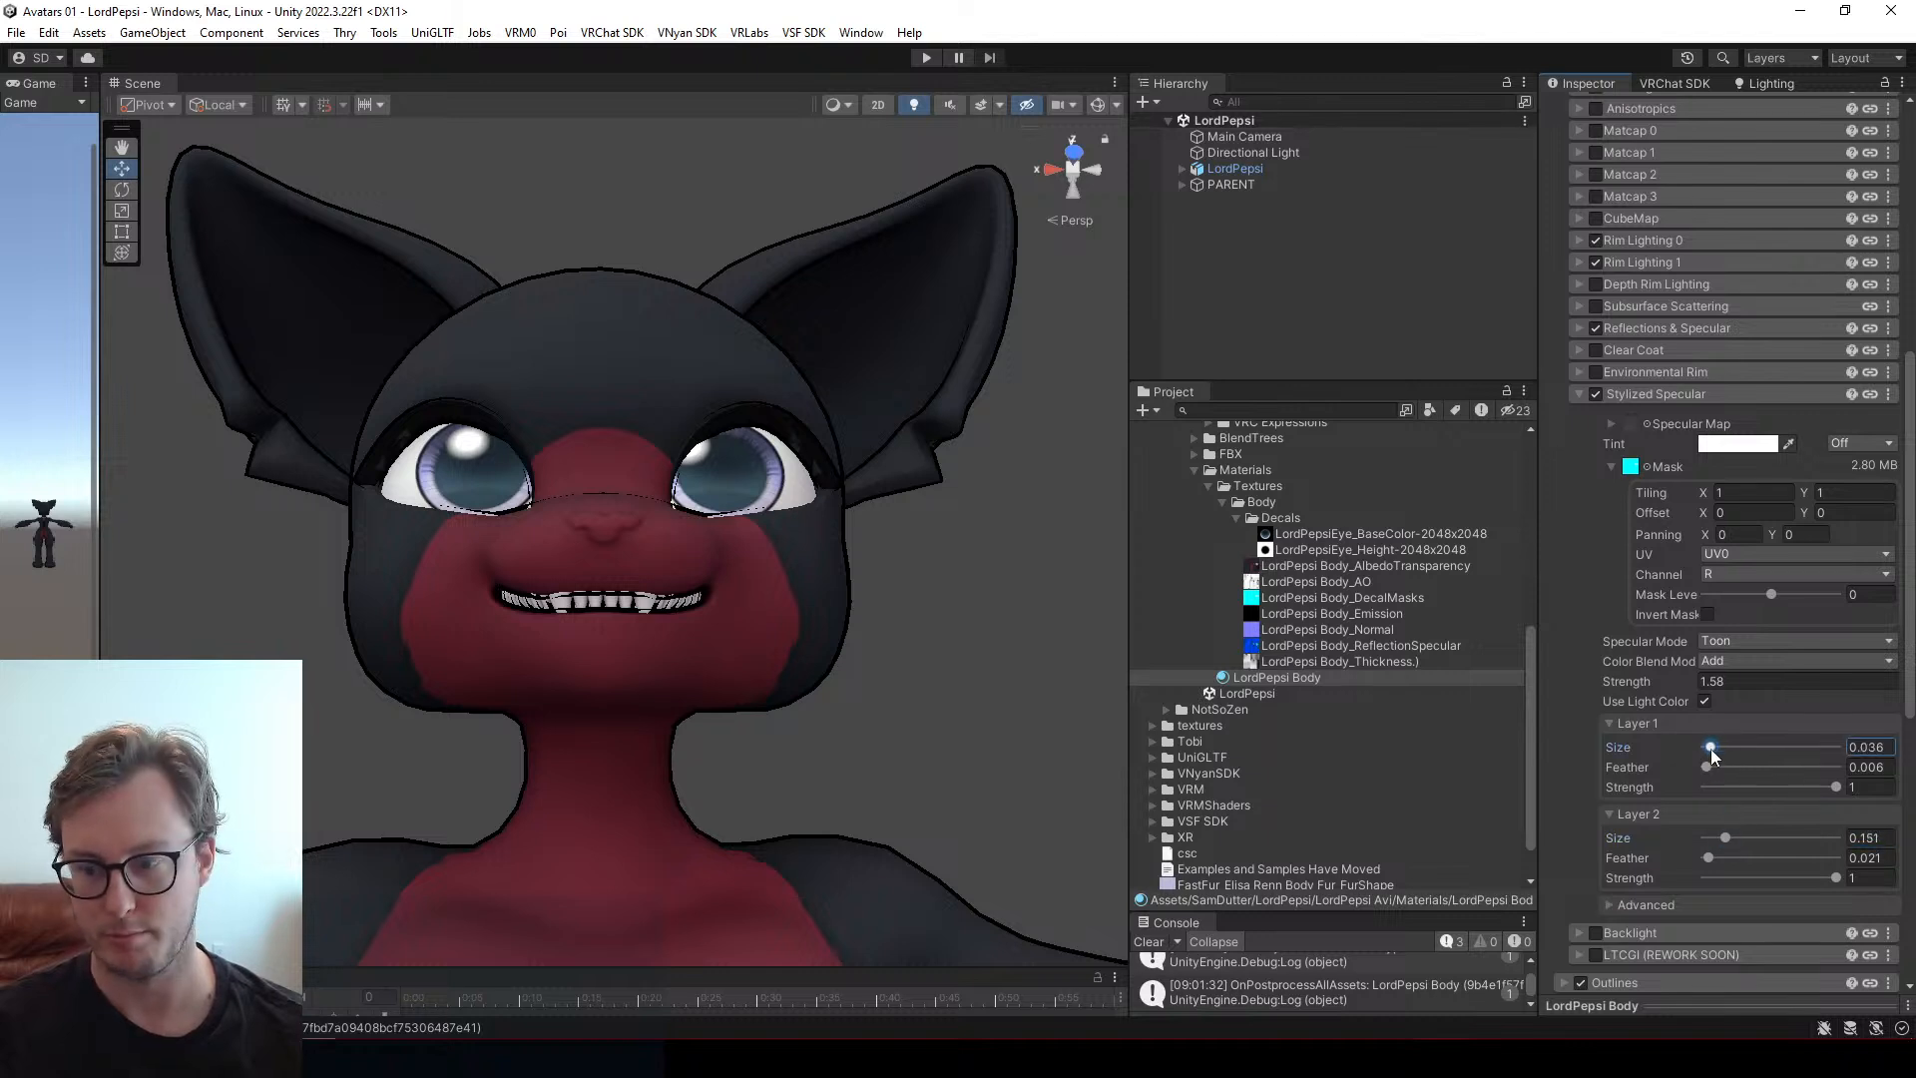
{"action": "left_click", "coordinate": [1710, 838]}
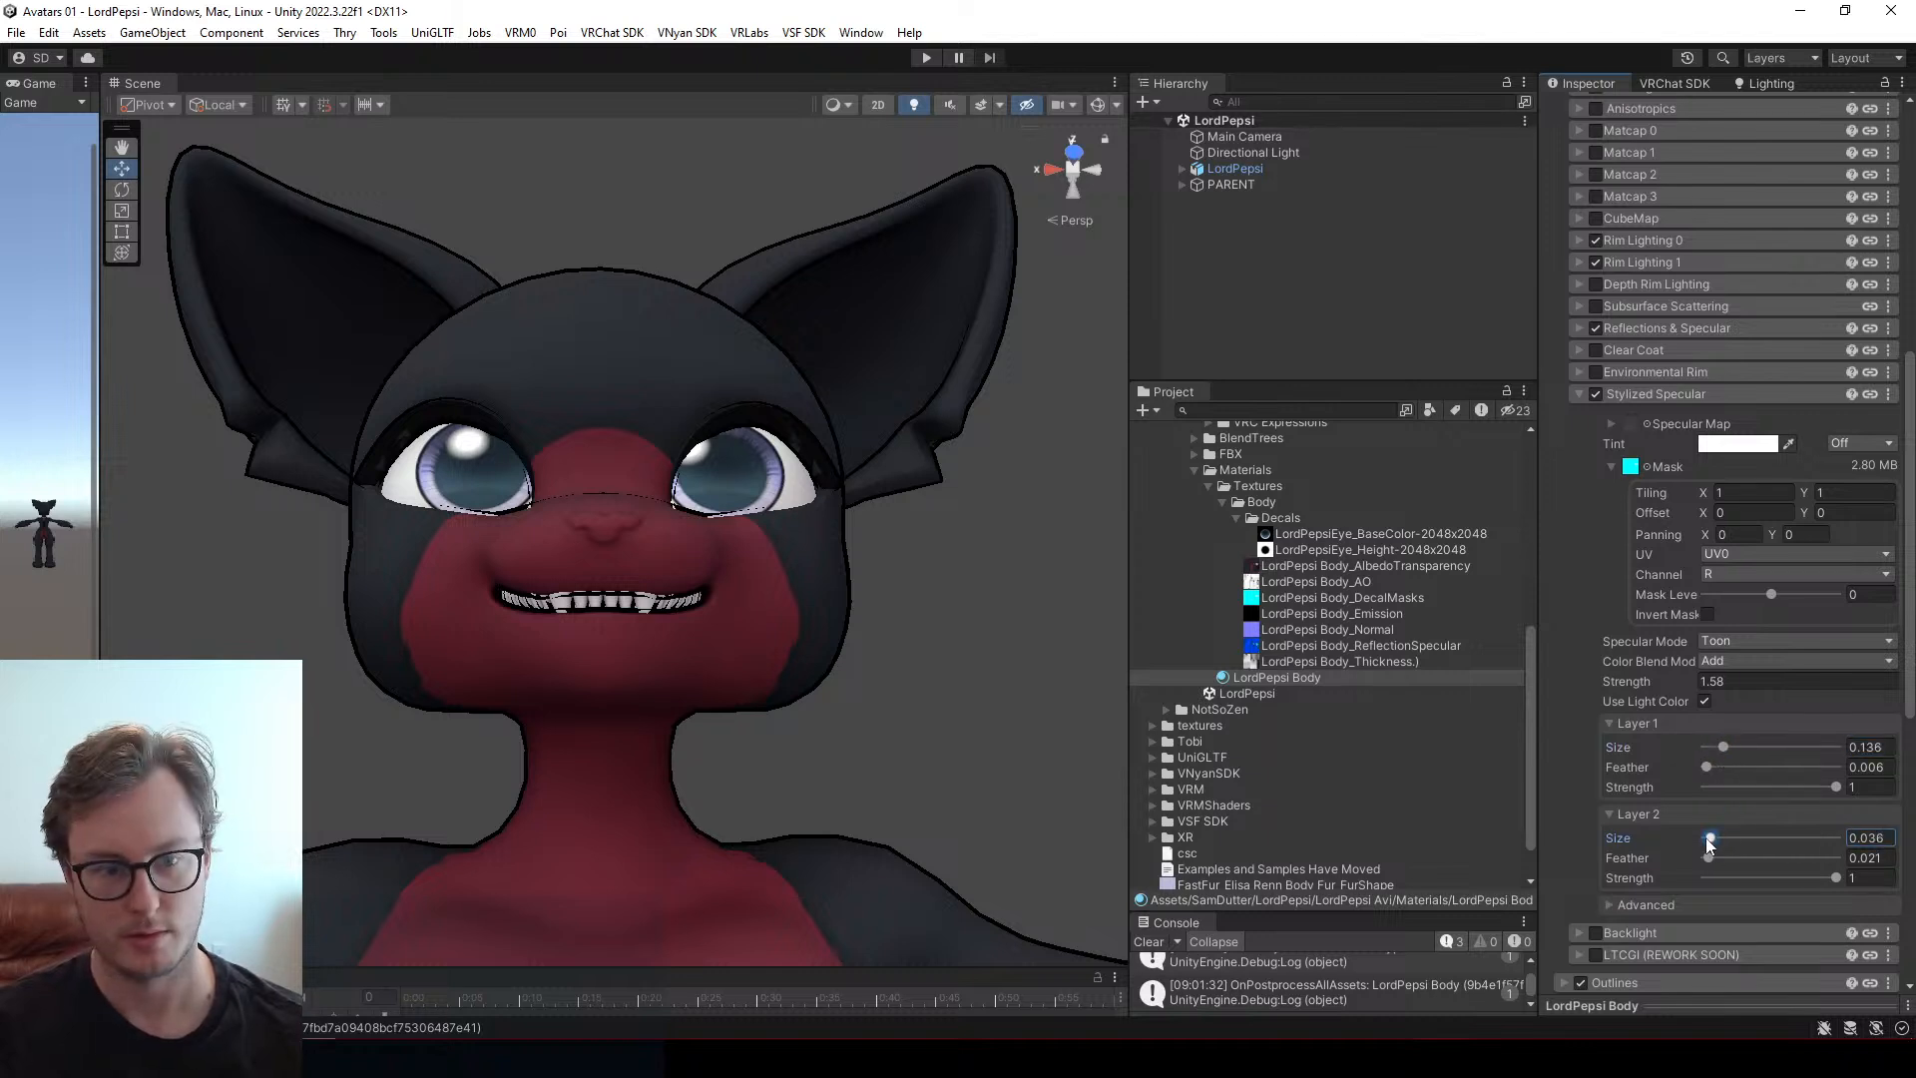
Examine the eye highlights on the avatar from the front, from the side, from afar and close up
{"action": "left_click_drag", "start_coordinate": [868, 551], "coordinate": [751, 596], "text": "alt"}
{"action": "scroll", "coordinate": [788, 578], "scroll_direction": "down", "scroll_amount": 3}
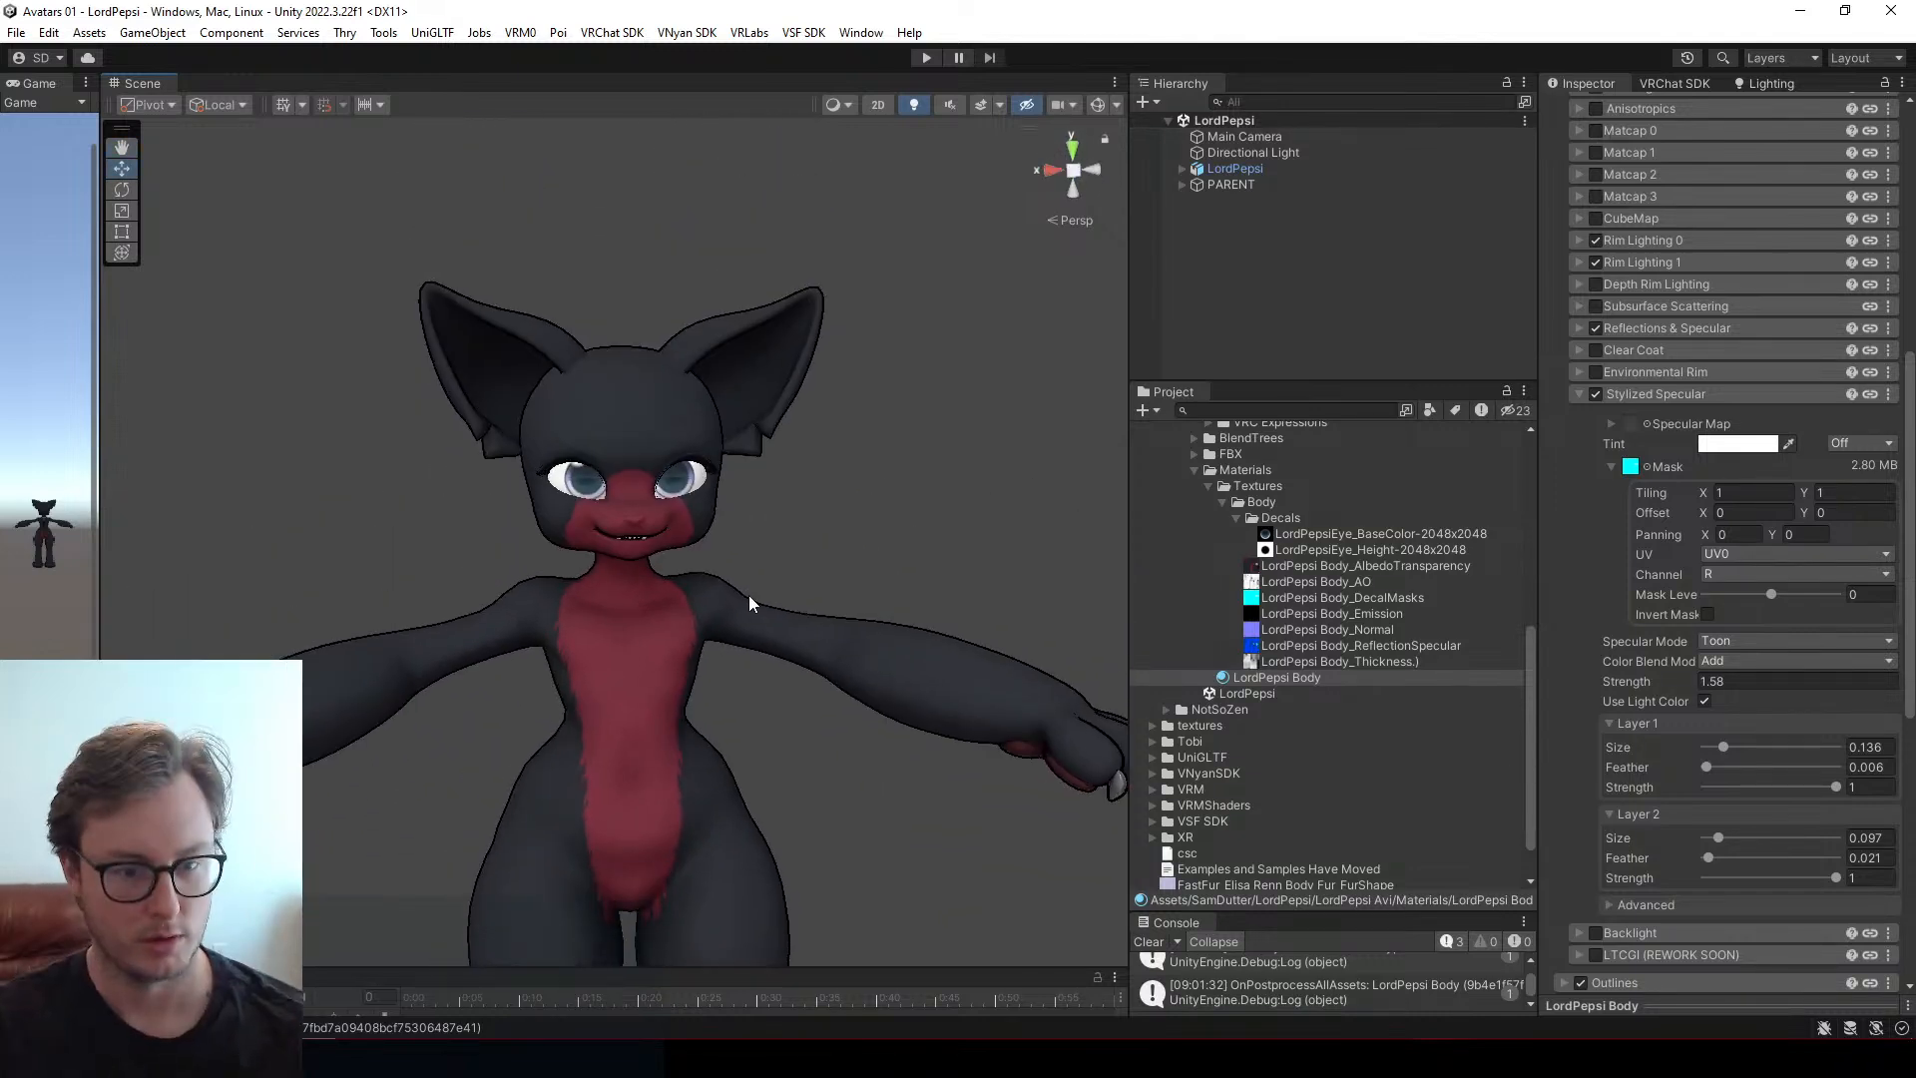
{"action": "scroll", "coordinate": [748, 595], "scroll_direction": "up", "scroll_amount": 5}
{"action": "left_click", "coordinate": [463, 553]}
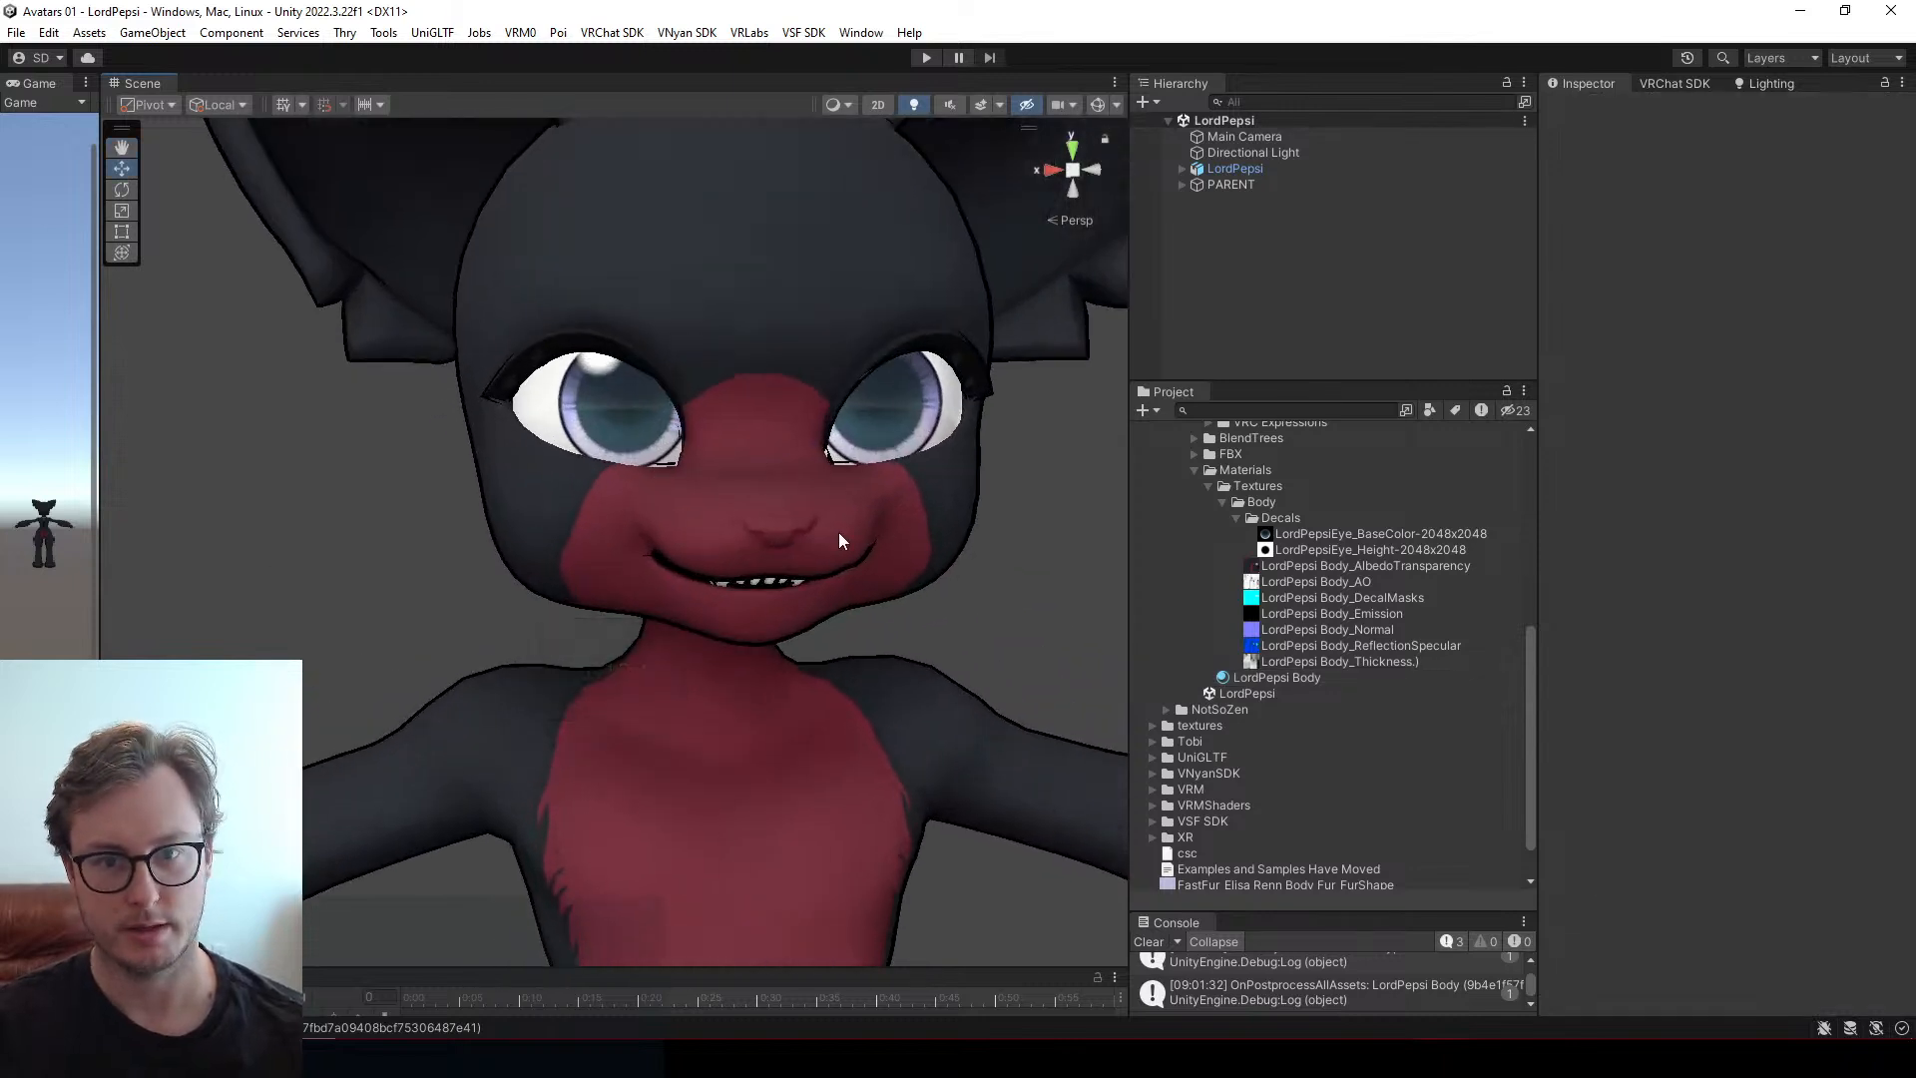
{"action": "left_click_drag", "start_coordinate": [839, 531], "coordinate": [649, 539], "text": "alt"}
{"action": "scroll", "coordinate": [779, 470], "scroll_direction": "down", "scroll_amount": 3}
{"action": "scroll", "coordinate": [776, 461], "scroll_direction": "up", "scroll_amount": 3}
{"action": "scroll", "coordinate": [657, 582], "scroll_direction": "up", "scroll_amount": 3}
{"action": "scroll", "coordinate": [648, 618], "scroll_direction": "down", "scroll_amount": 3}
{"action": "left_click_drag", "start_coordinate": [638, 654], "coordinate": [924, 635], "text": "alt"}
{"action": "scroll", "coordinate": [560, 693], "scroll_direction": "up", "scroll_amount": 3}
Reselect the LordPepsi Body material and set its Parallax Heightmapping strength to 0.108
{"action": "left_click", "coordinate": [1297, 676]}
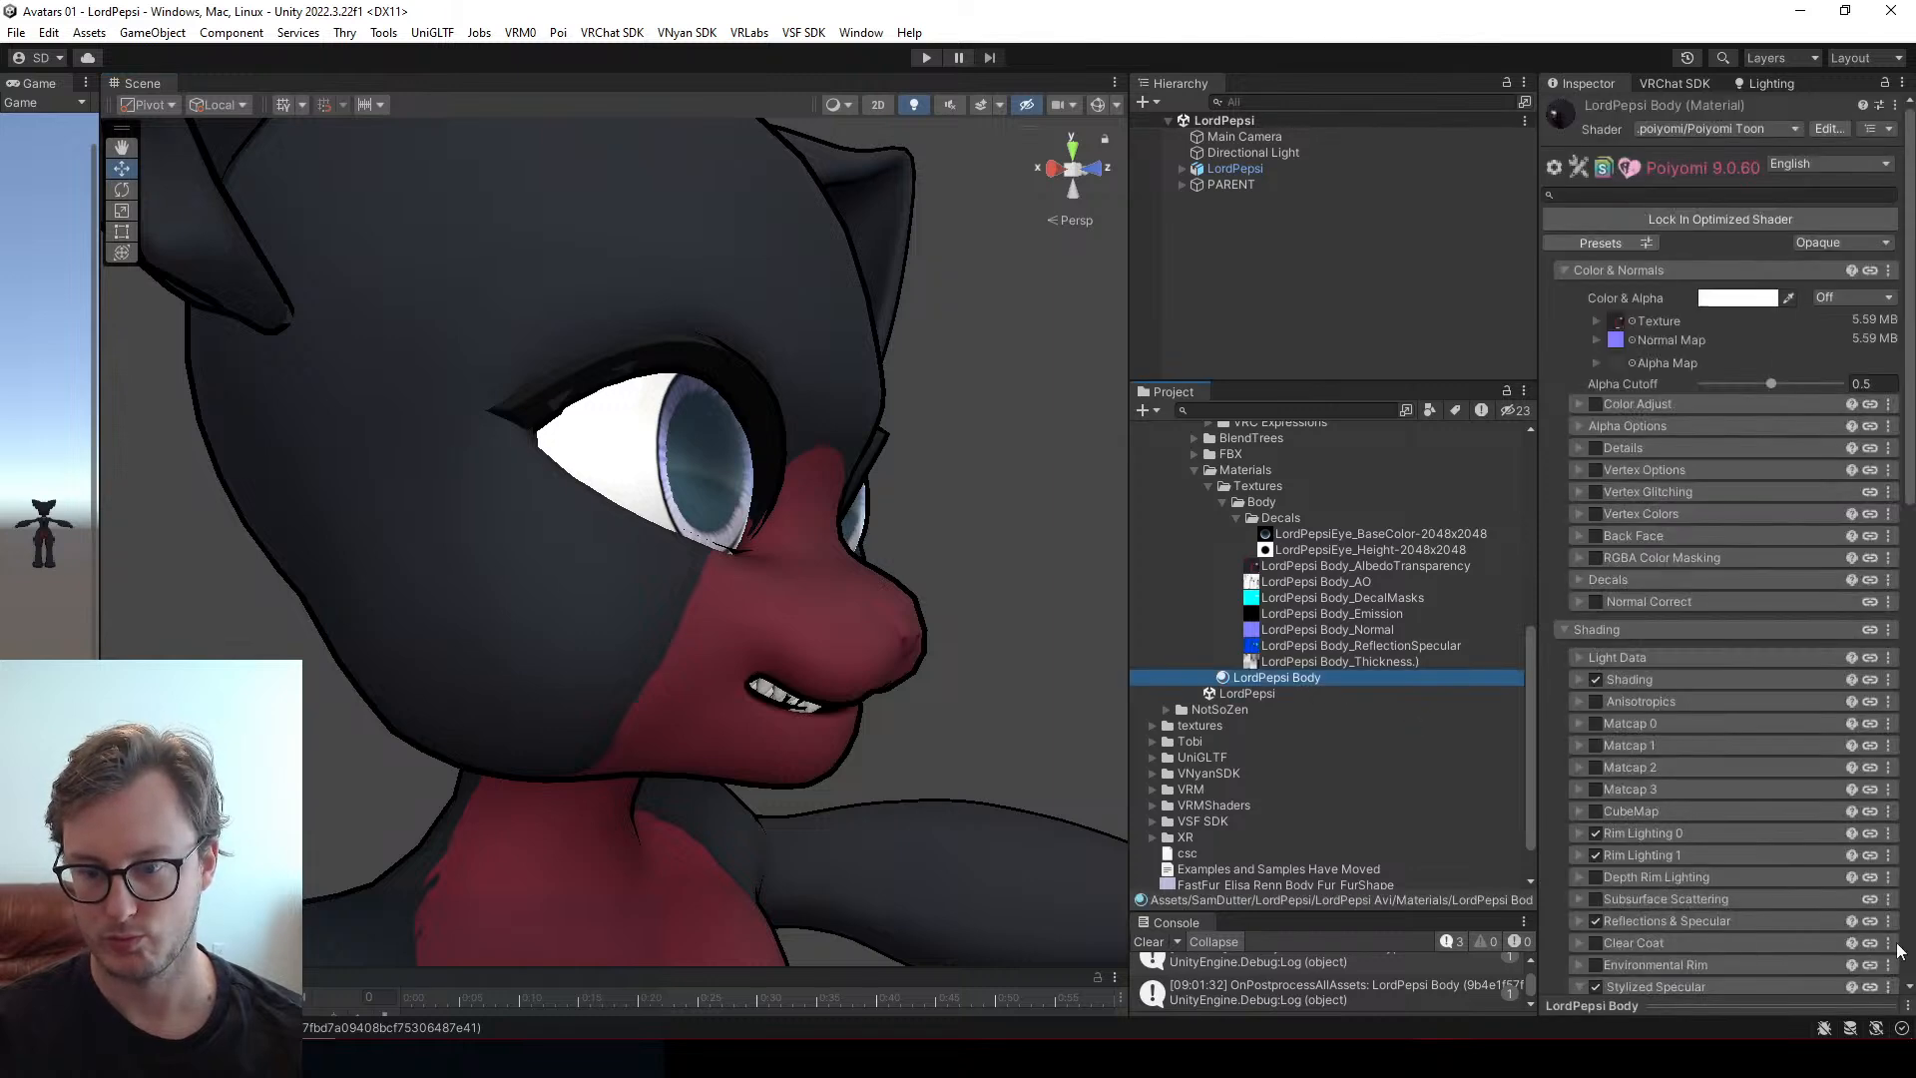
{"action": "scroll", "coordinate": [1714, 906], "scroll_direction": "down", "scroll_amount": 10}
{"action": "scroll", "coordinate": [1717, 790], "scroll_direction": "down", "scroll_amount": 5}
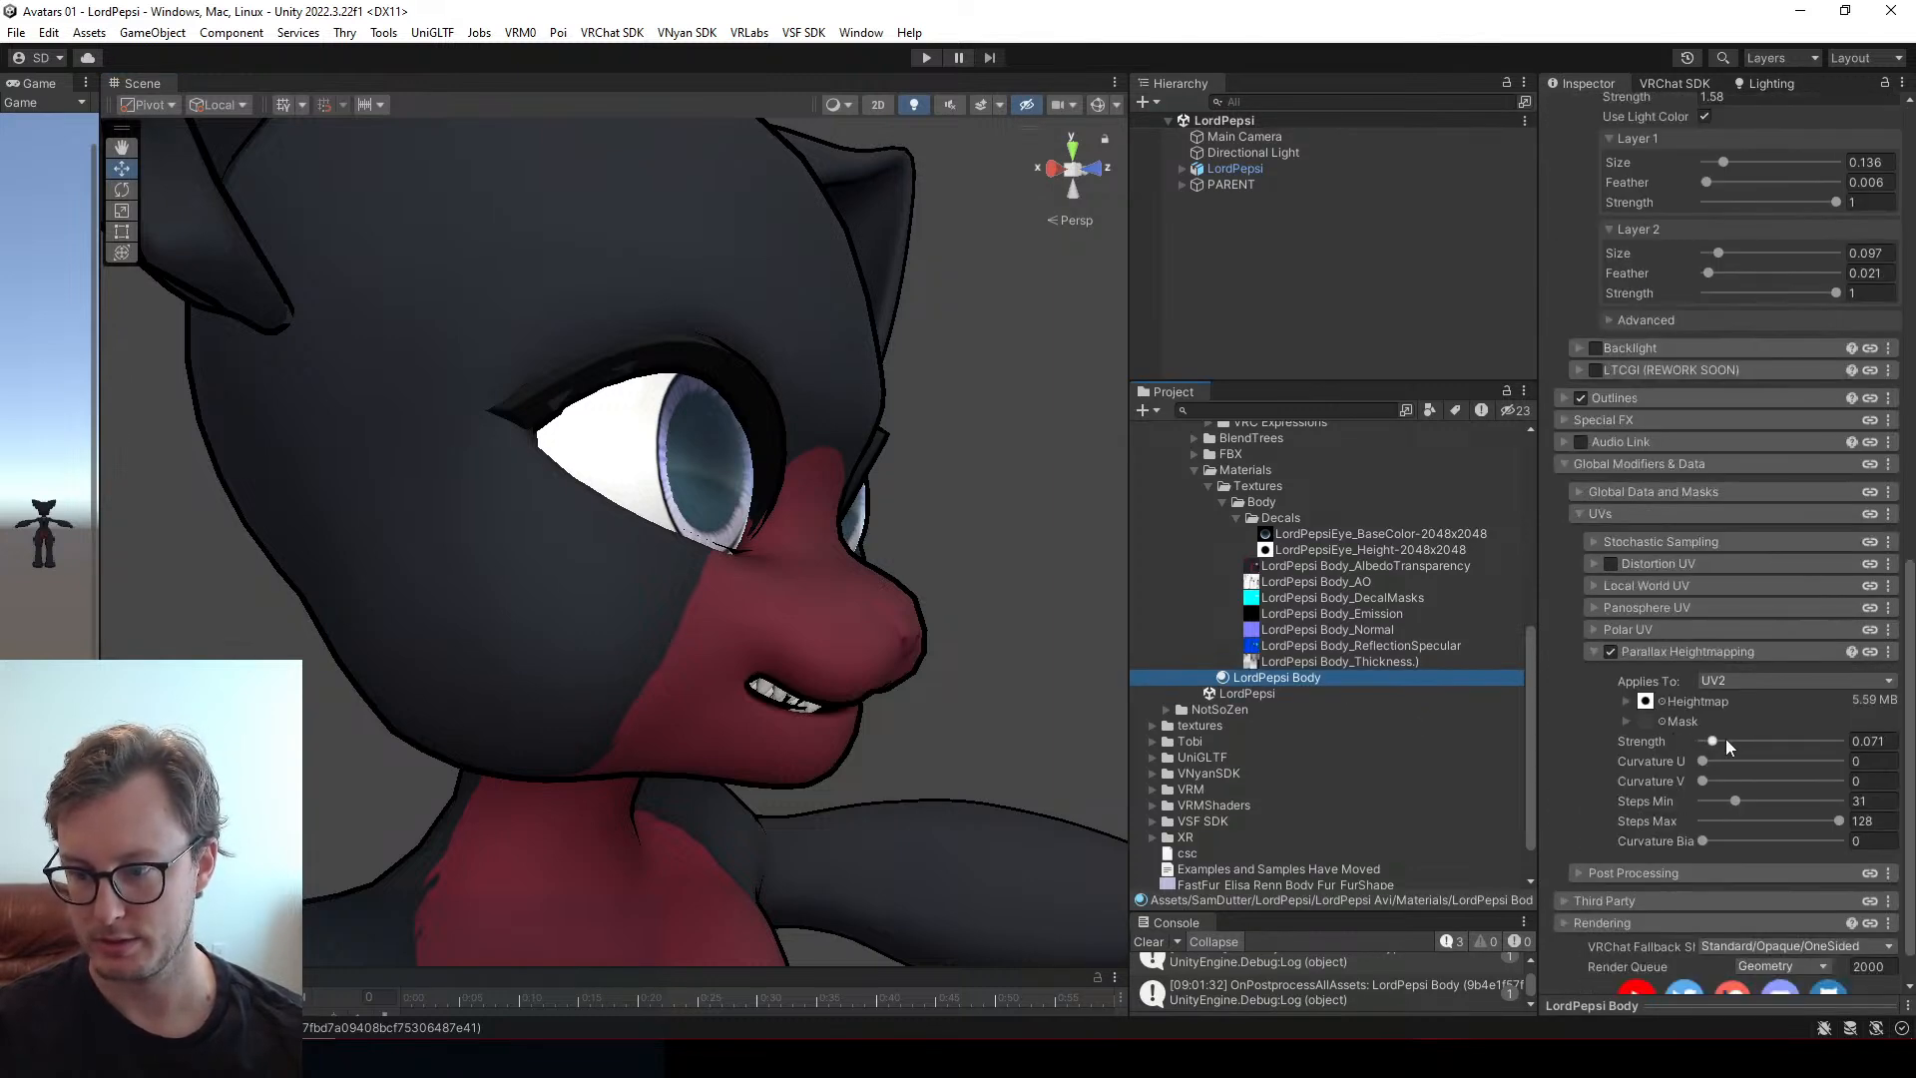
{"action": "left_click_drag", "start_coordinate": [1712, 740], "coordinate": [1717, 743]}
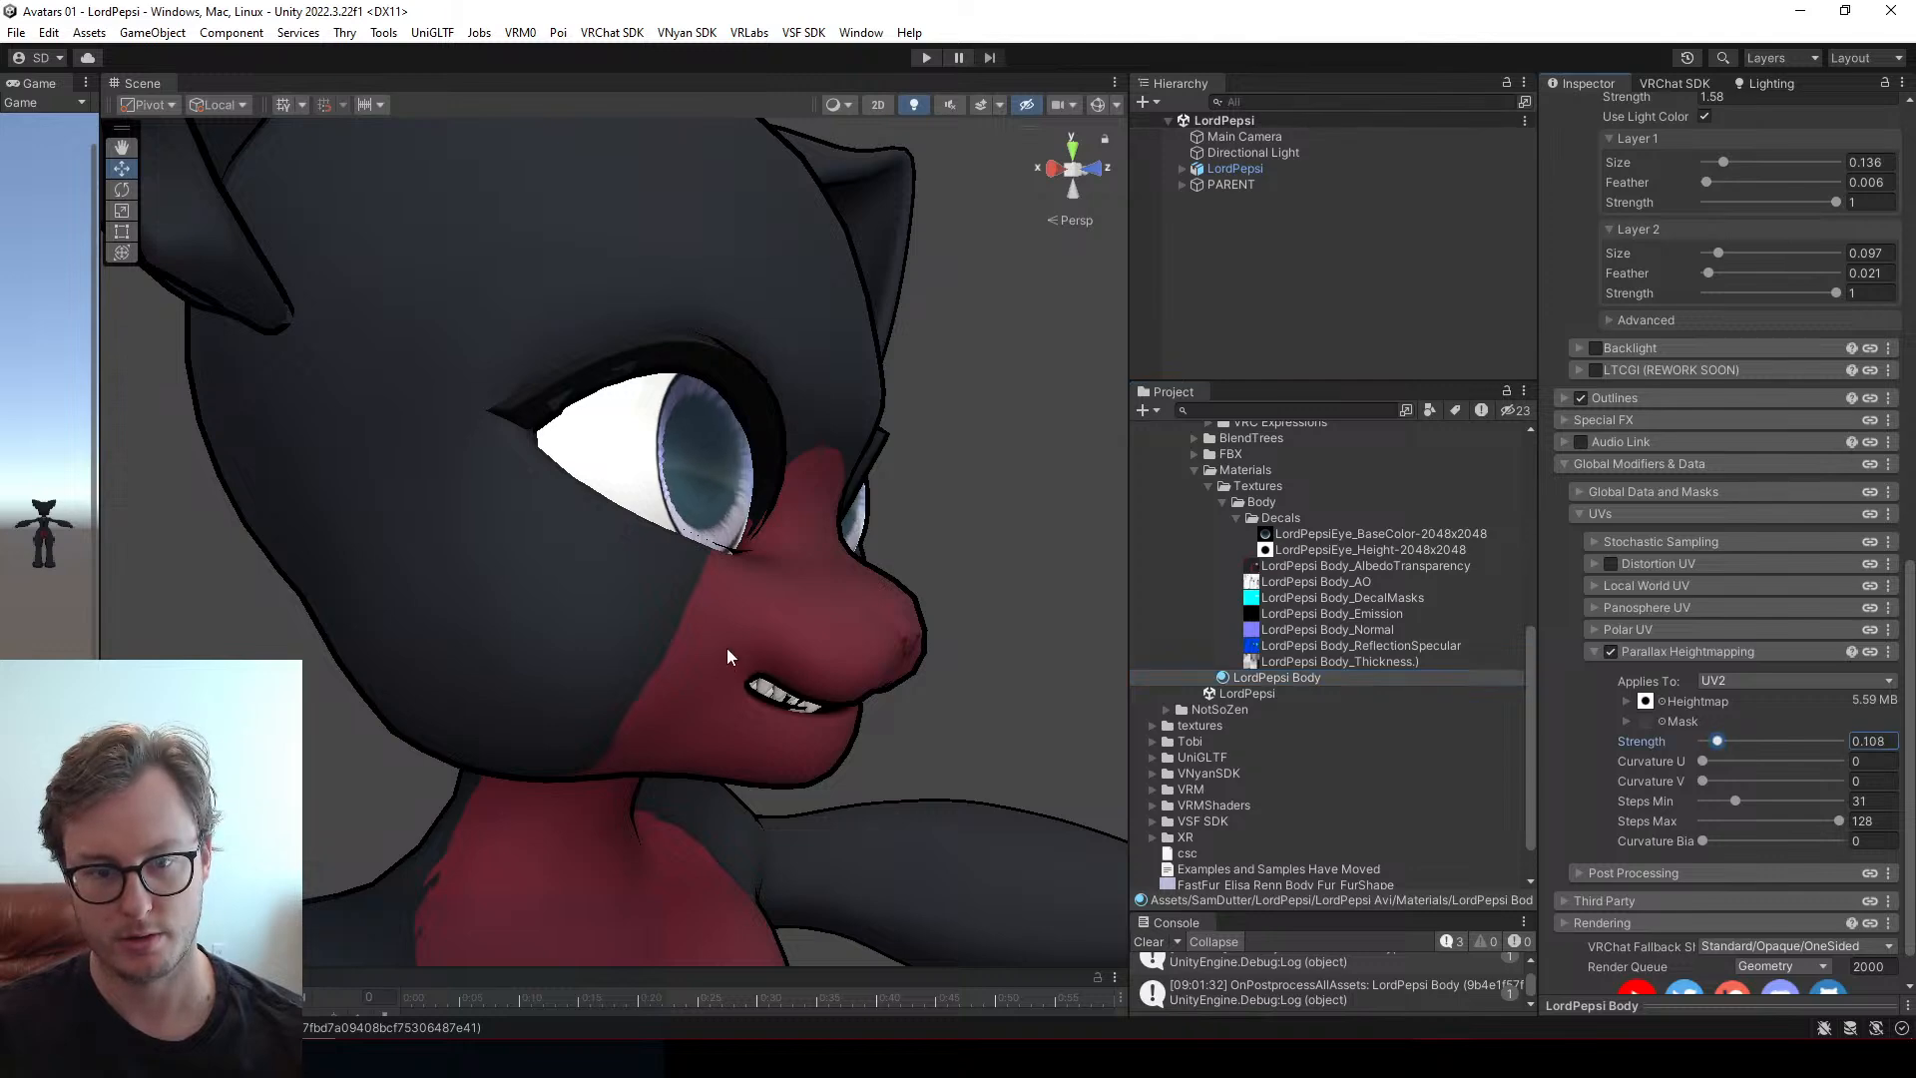
{"action": "left_click_drag", "start_coordinate": [727, 657], "coordinate": [598, 619], "text": "alt"}
Collapse the UVs and Stylized Specular sections of the material and view the whole avatar
{"action": "left_click", "coordinate": [1643, 517]}
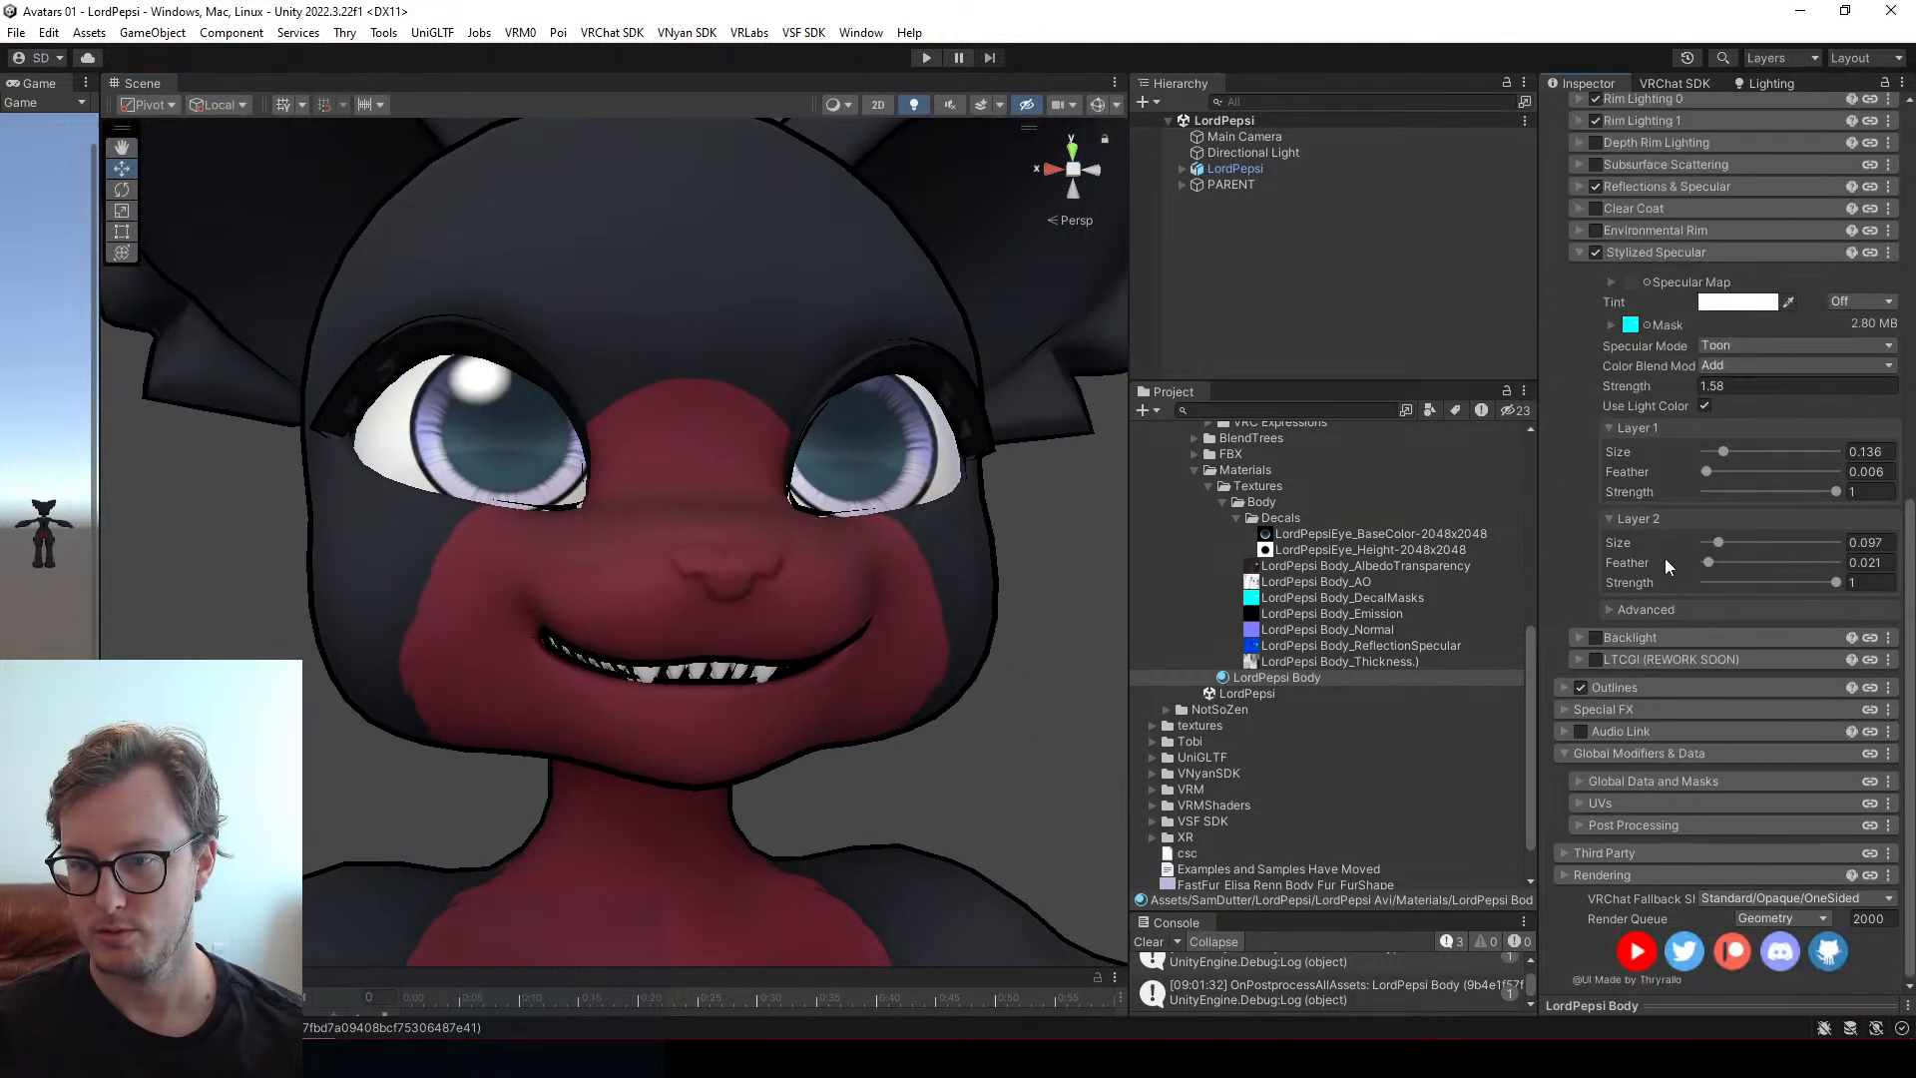
{"action": "scroll", "coordinate": [1655, 525], "scroll_direction": "up", "scroll_amount": 2}
{"action": "left_click", "coordinate": [1665, 364]}
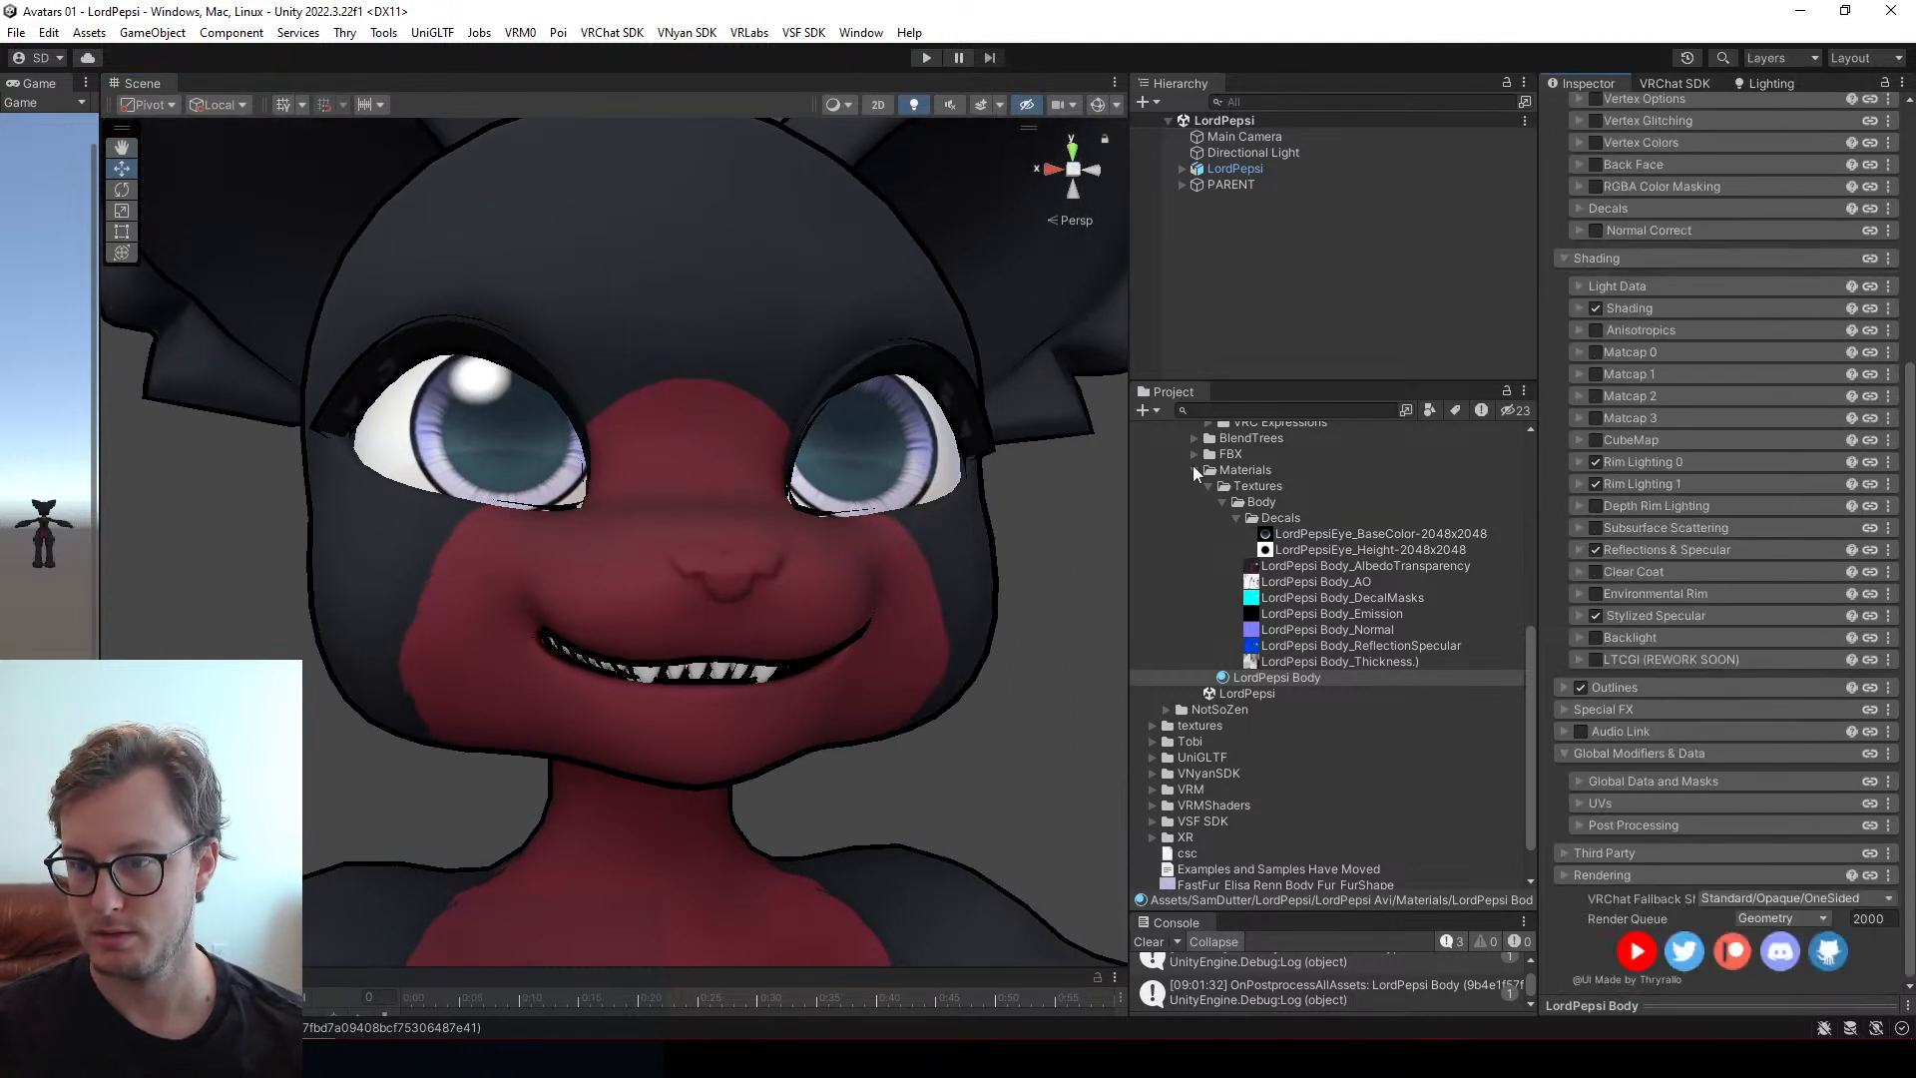
{"action": "scroll", "coordinate": [726, 471], "scroll_direction": "down", "scroll_amount": 8}
{"action": "scroll", "coordinate": [708, 494], "scroll_direction": "down", "scroll_amount": 5}
{"action": "scroll", "coordinate": [663, 559], "scroll_direction": "down", "scroll_amount": 5}
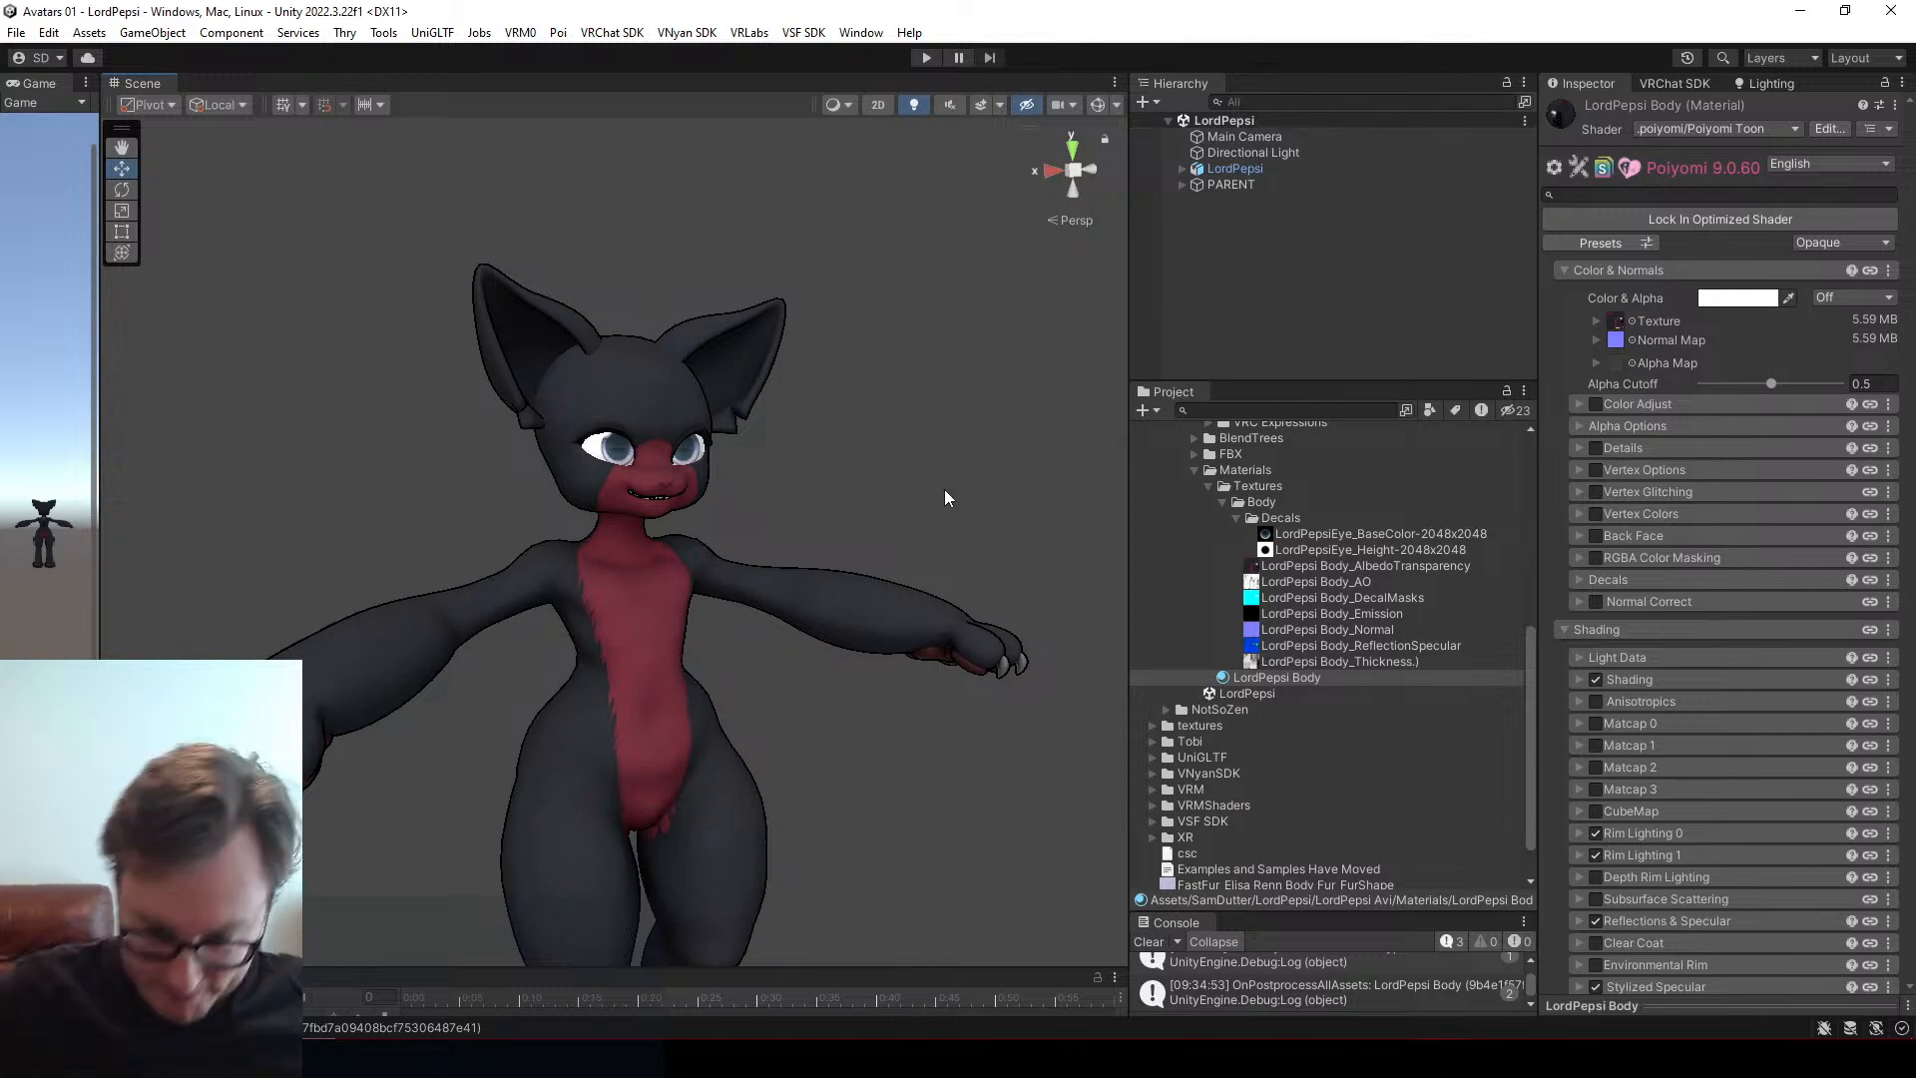
Switch to Substance 3D Painter, display the full material and examine the character's head and face
{"action": "key", "text": "alt+Tab"}
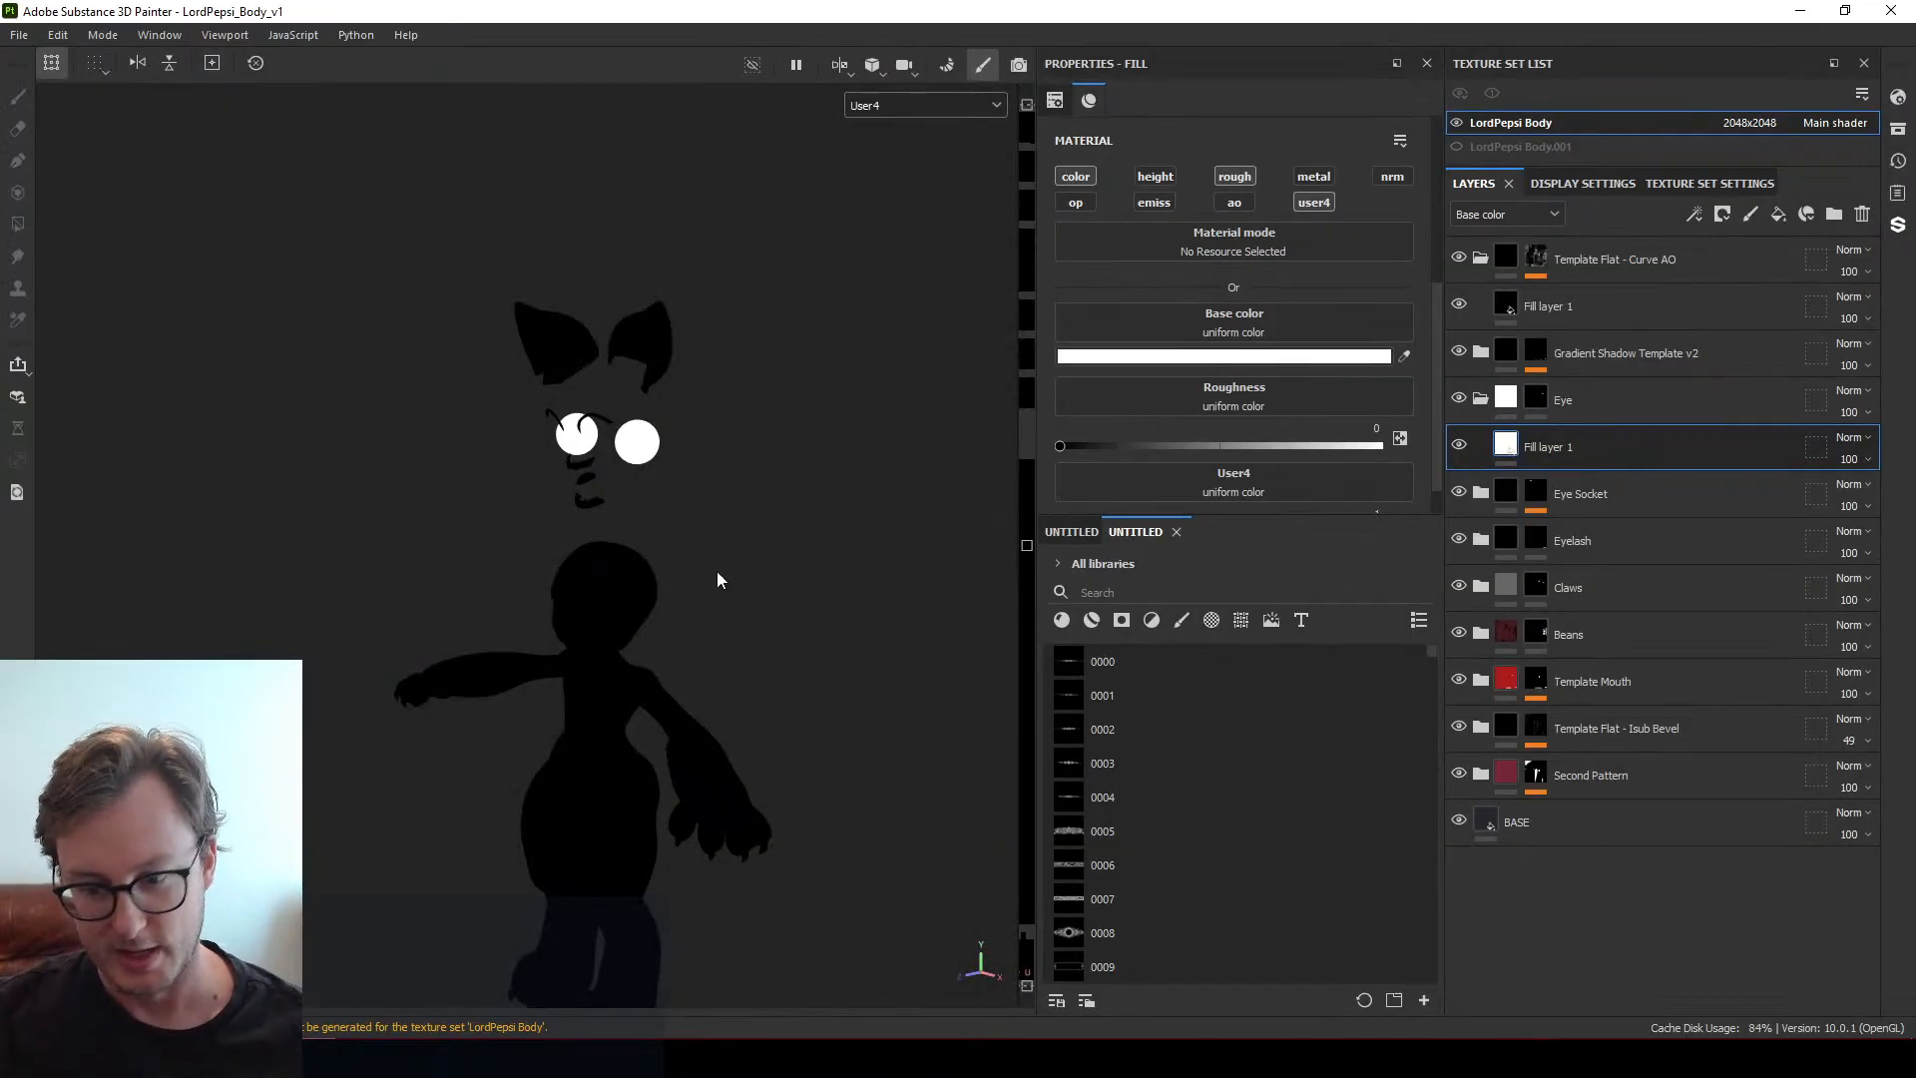
{"action": "scroll", "coordinate": [688, 569], "scroll_direction": "up", "scroll_amount": 3}
{"action": "scroll", "coordinate": [707, 568], "scroll_direction": "up", "scroll_amount": 4}
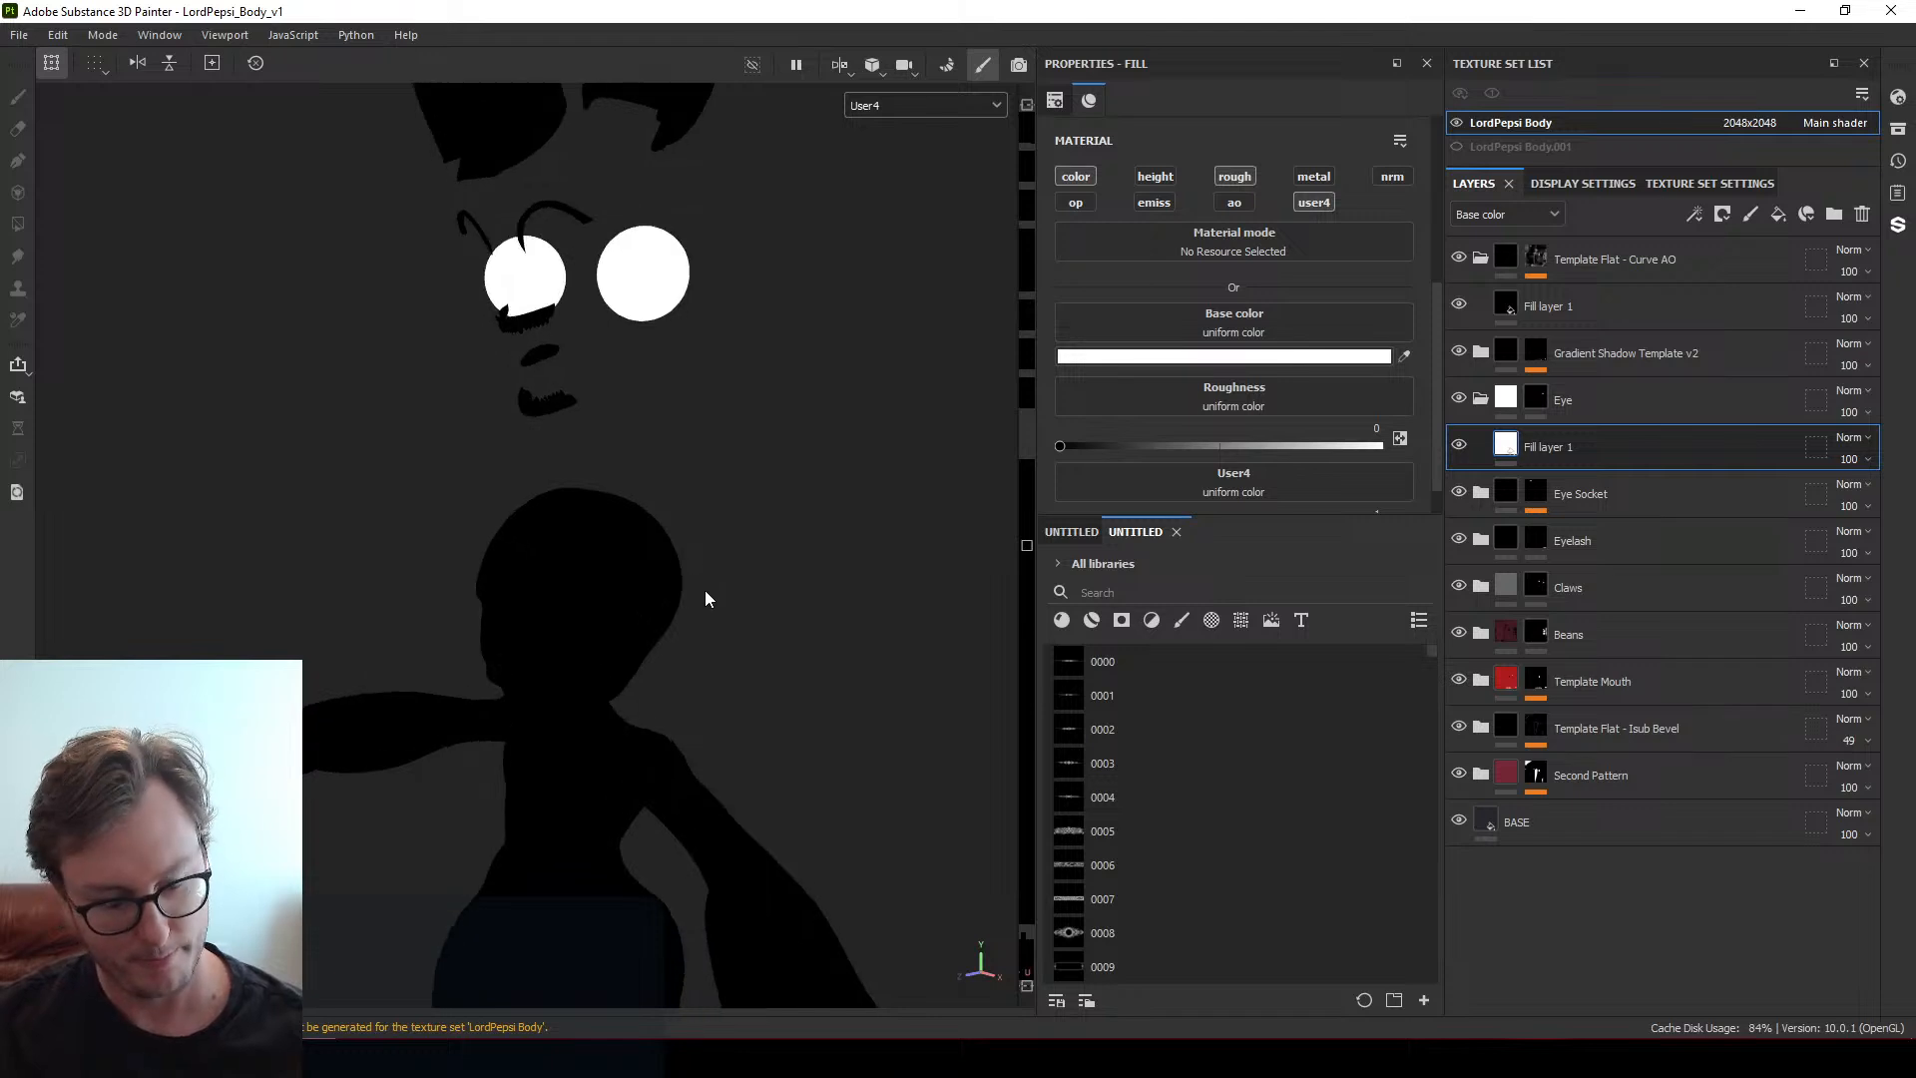
{"action": "key", "text": "m"}
{"action": "left_click_drag", "start_coordinate": [720, 595], "coordinate": [627, 603], "text": "alt"}
{"action": "middle_click_drag", "start_coordinate": [626, 603], "coordinate": [674, 567], "text": "alt"}
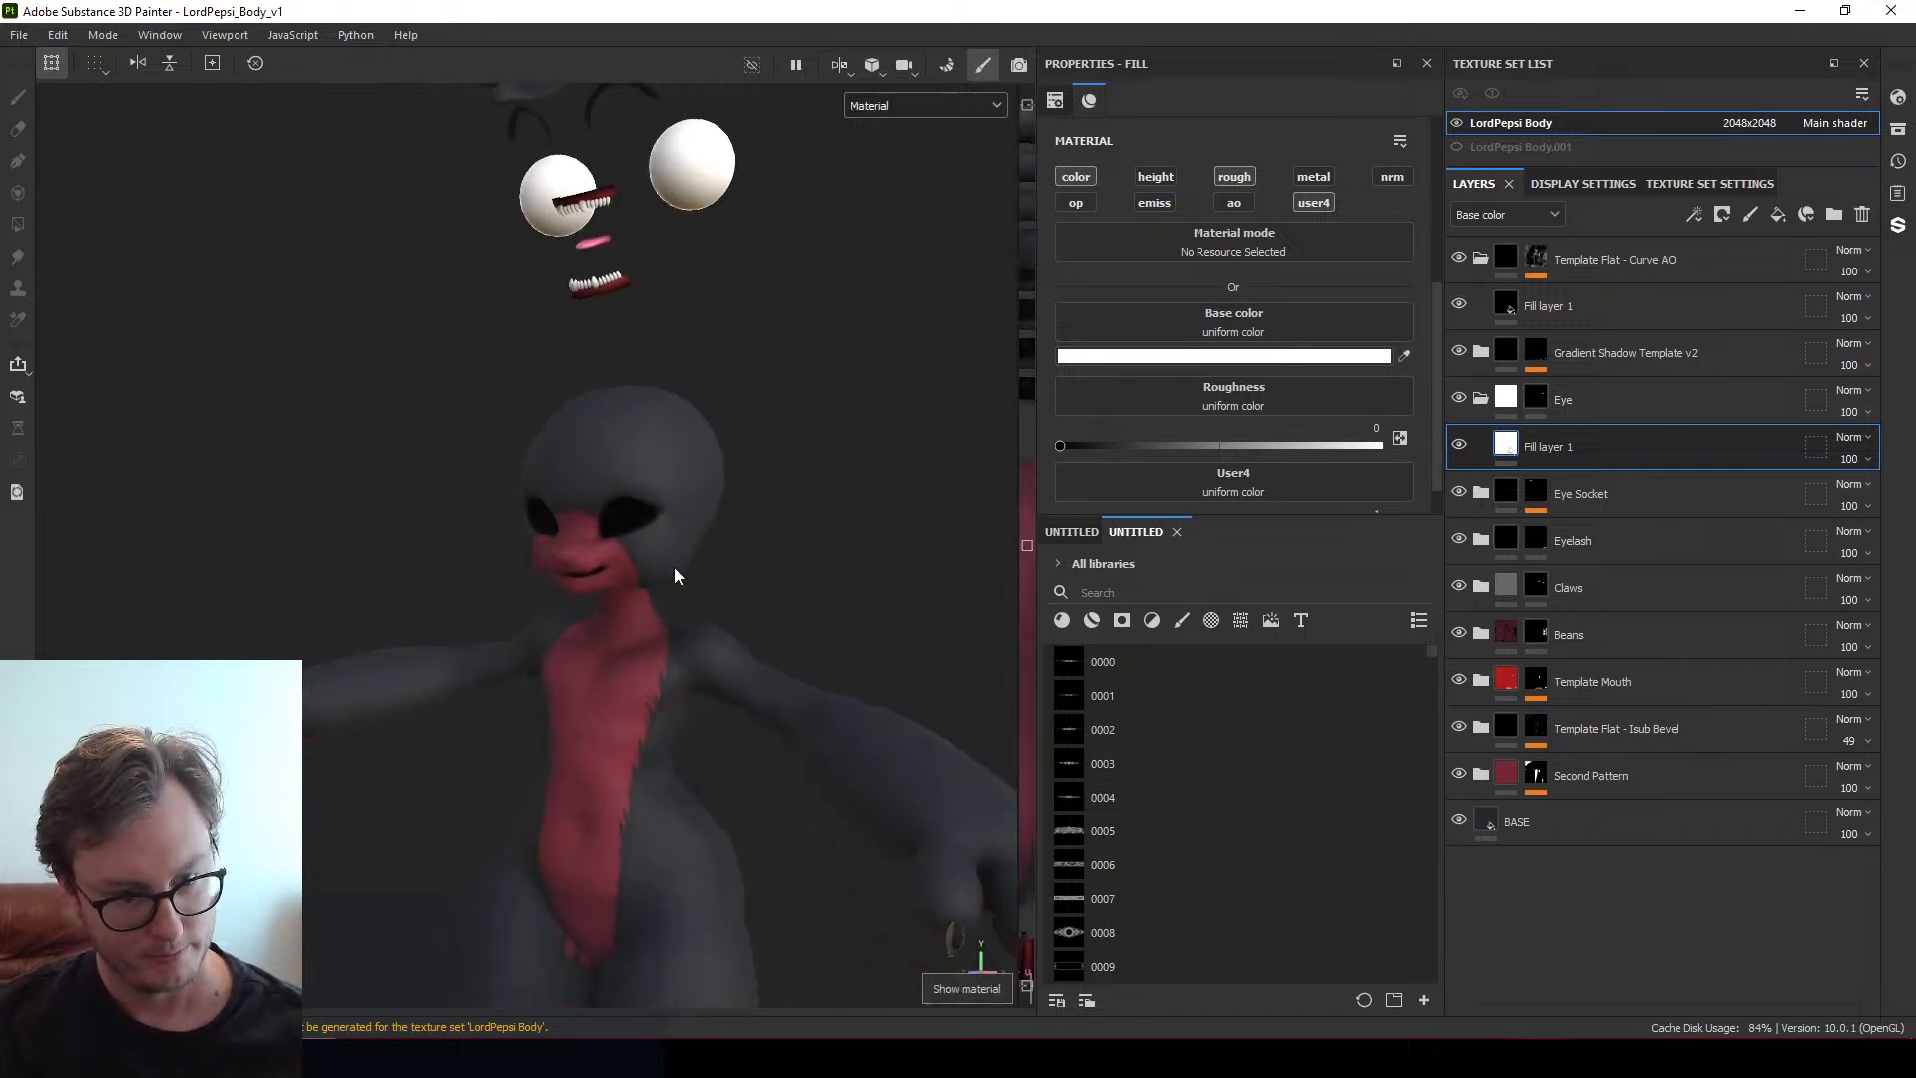
{"action": "scroll", "coordinate": [601, 627], "scroll_direction": "up", "scroll_amount": 4}
{"action": "scroll", "coordinate": [601, 636], "scroll_direction": "up", "scroll_amount": 4}
{"action": "mouse_move", "coordinate": [594, 552]}
{"action": "left_mouse_down", "text": "alt"}
{"action": "mouse_move", "coordinate": [525, 586]}
{"action": "mouse_move", "coordinate": [521, 542]}
{"action": "mouse_move", "coordinate": [705, 535]}
{"action": "mouse_move", "coordinate": [692, 479]}
{"action": "mouse_move", "coordinate": [553, 483]}
{"action": "left_mouse_up", "text": "alt"}
{"action": "scroll", "coordinate": [519, 588], "scroll_direction": "down", "scroll_amount": 3}
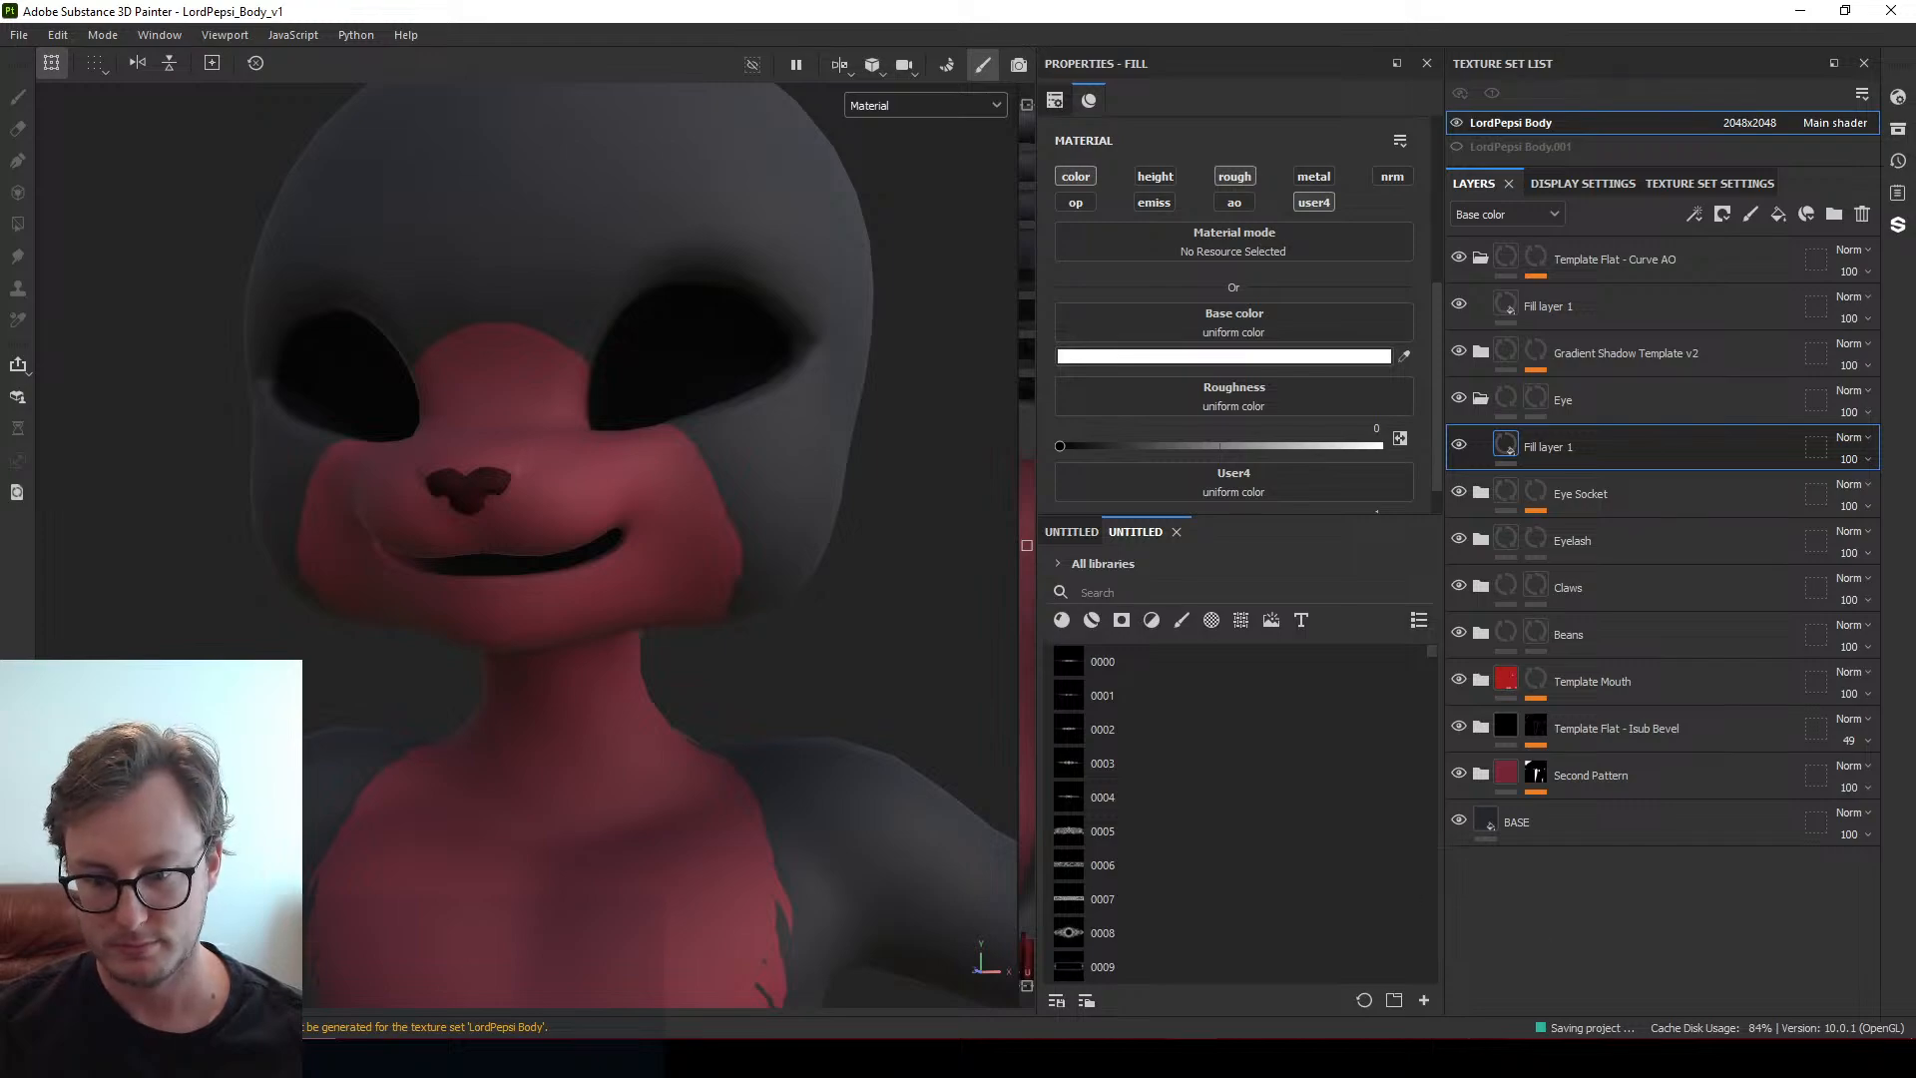
Switch to Blender and exclude the _Reference collection from the view layer
{"action": "left_click", "coordinate": [814, 1058]}
{"action": "mouse_move", "coordinate": [946, 604]}
{"action": "middle_mouse_down"}
{"action": "mouse_move", "coordinate": [1193, 639]}
{"action": "mouse_move", "coordinate": [692, 585]}
{"action": "mouse_move", "coordinate": [994, 761]}
{"action": "mouse_move", "coordinate": [1147, 638]}
{"action": "middle_mouse_up"}
{"action": "scroll", "coordinate": [1193, 639], "scroll_direction": "down", "scroll_amount": 7}
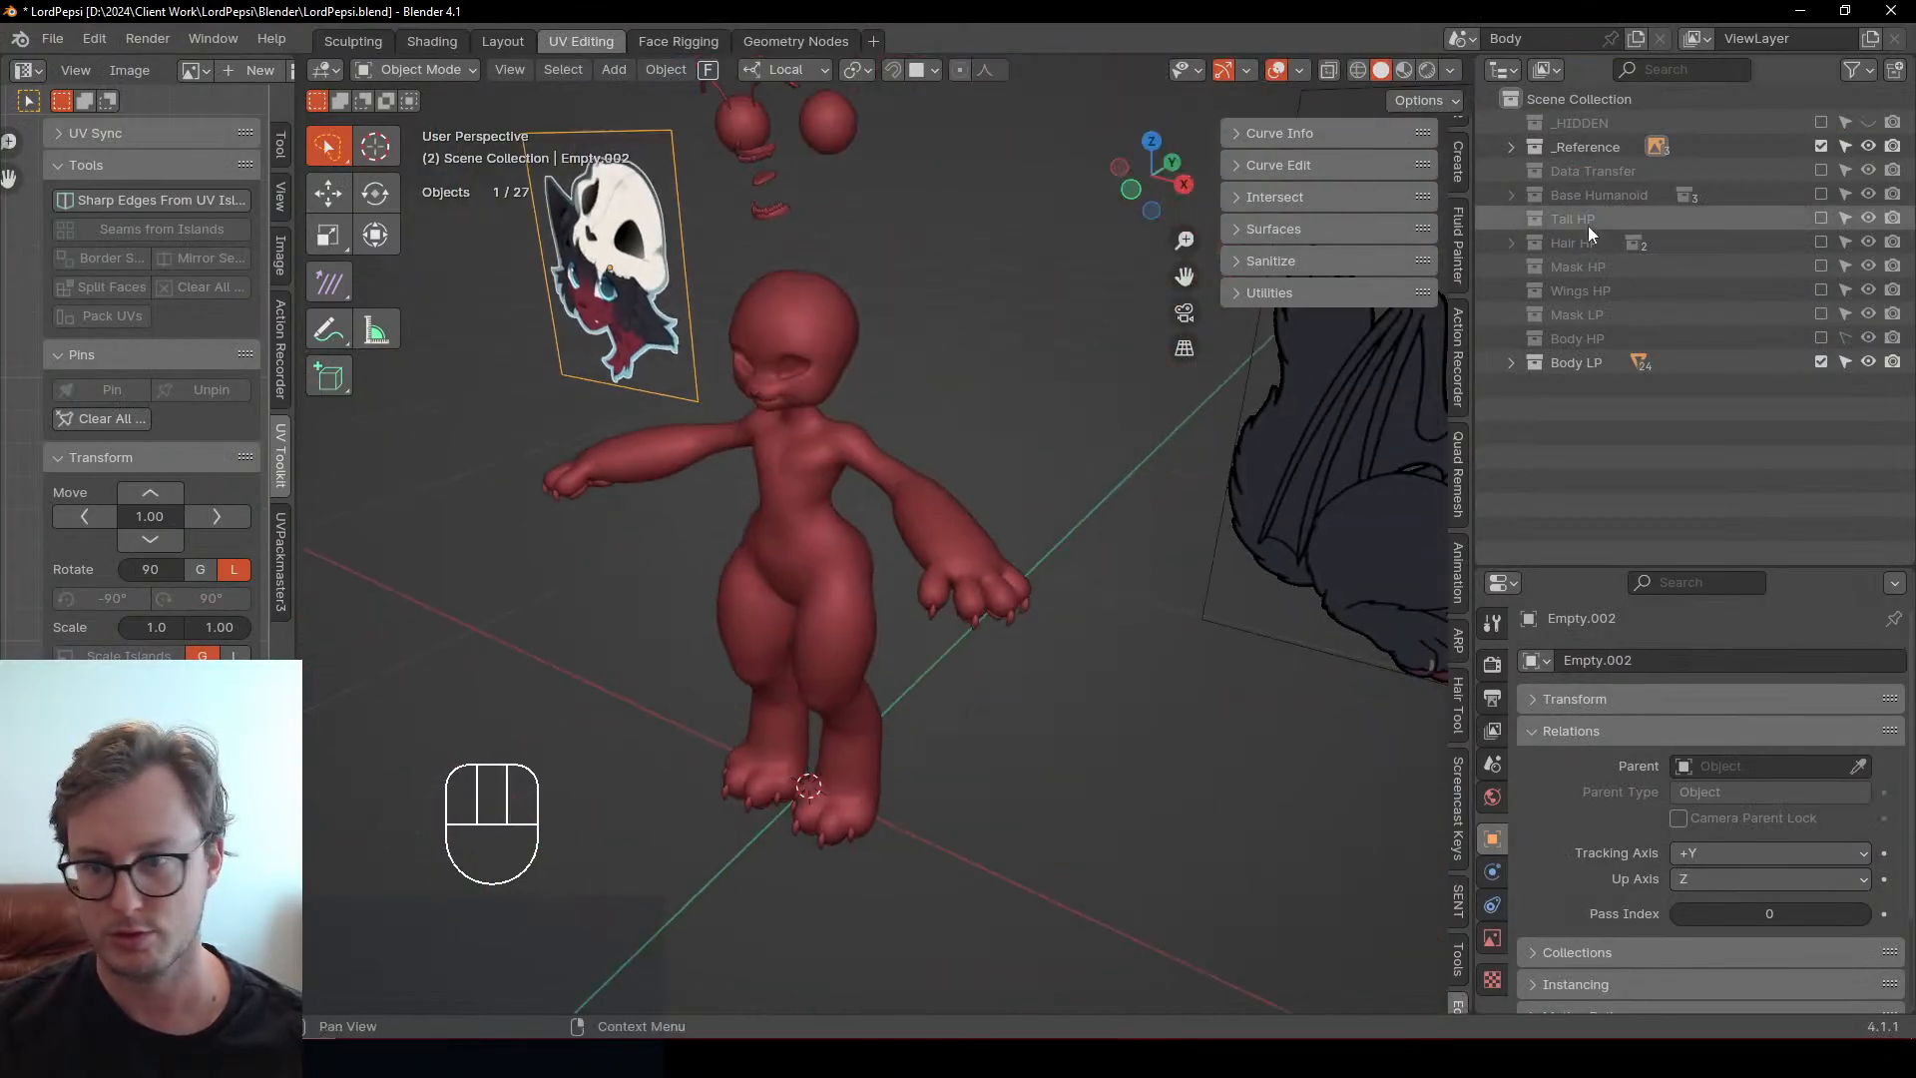
{"action": "left_click", "coordinate": [1821, 147]}
Select every Body LP object and enter Edit Mode with all of their geometry selected
{"action": "left_click", "coordinate": [1022, 559]}
{"action": "key", "text": "a"}
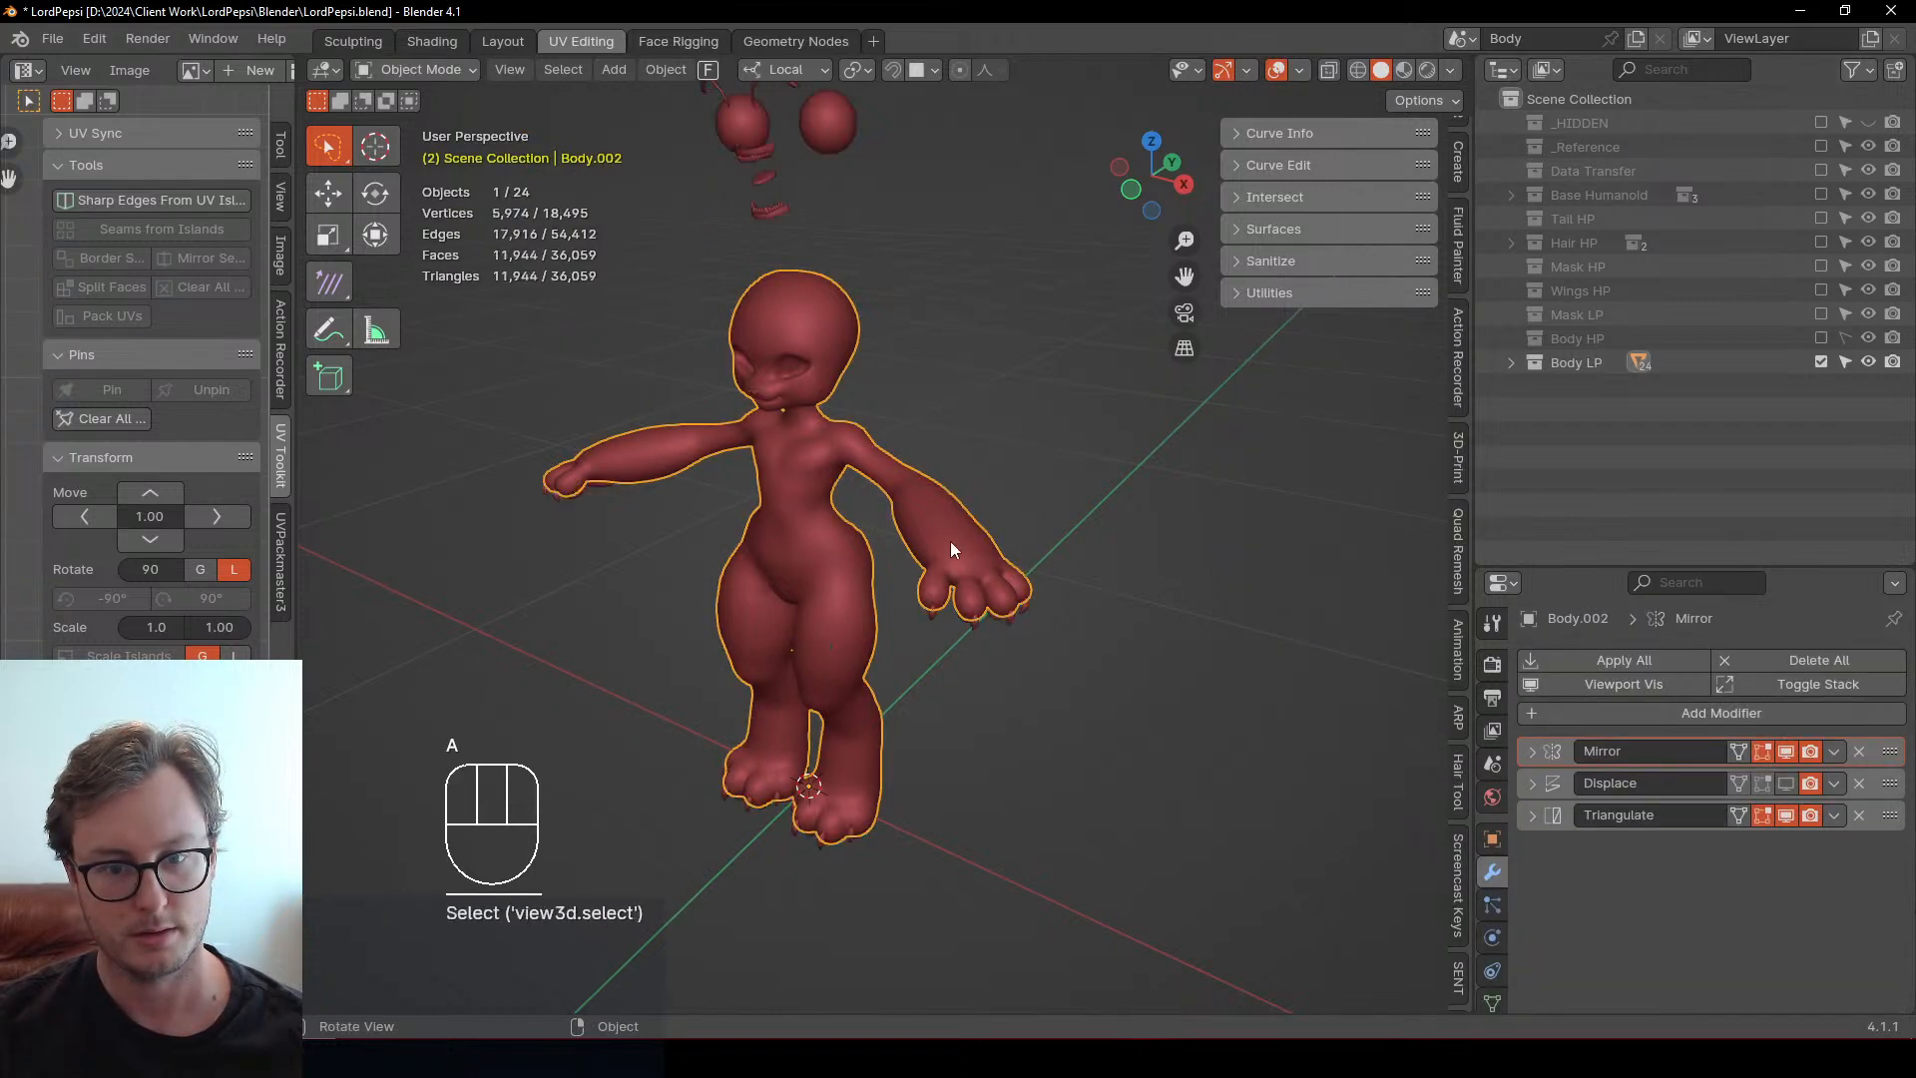
{"action": "key", "text": "a"}
{"action": "key", "text": "q"}
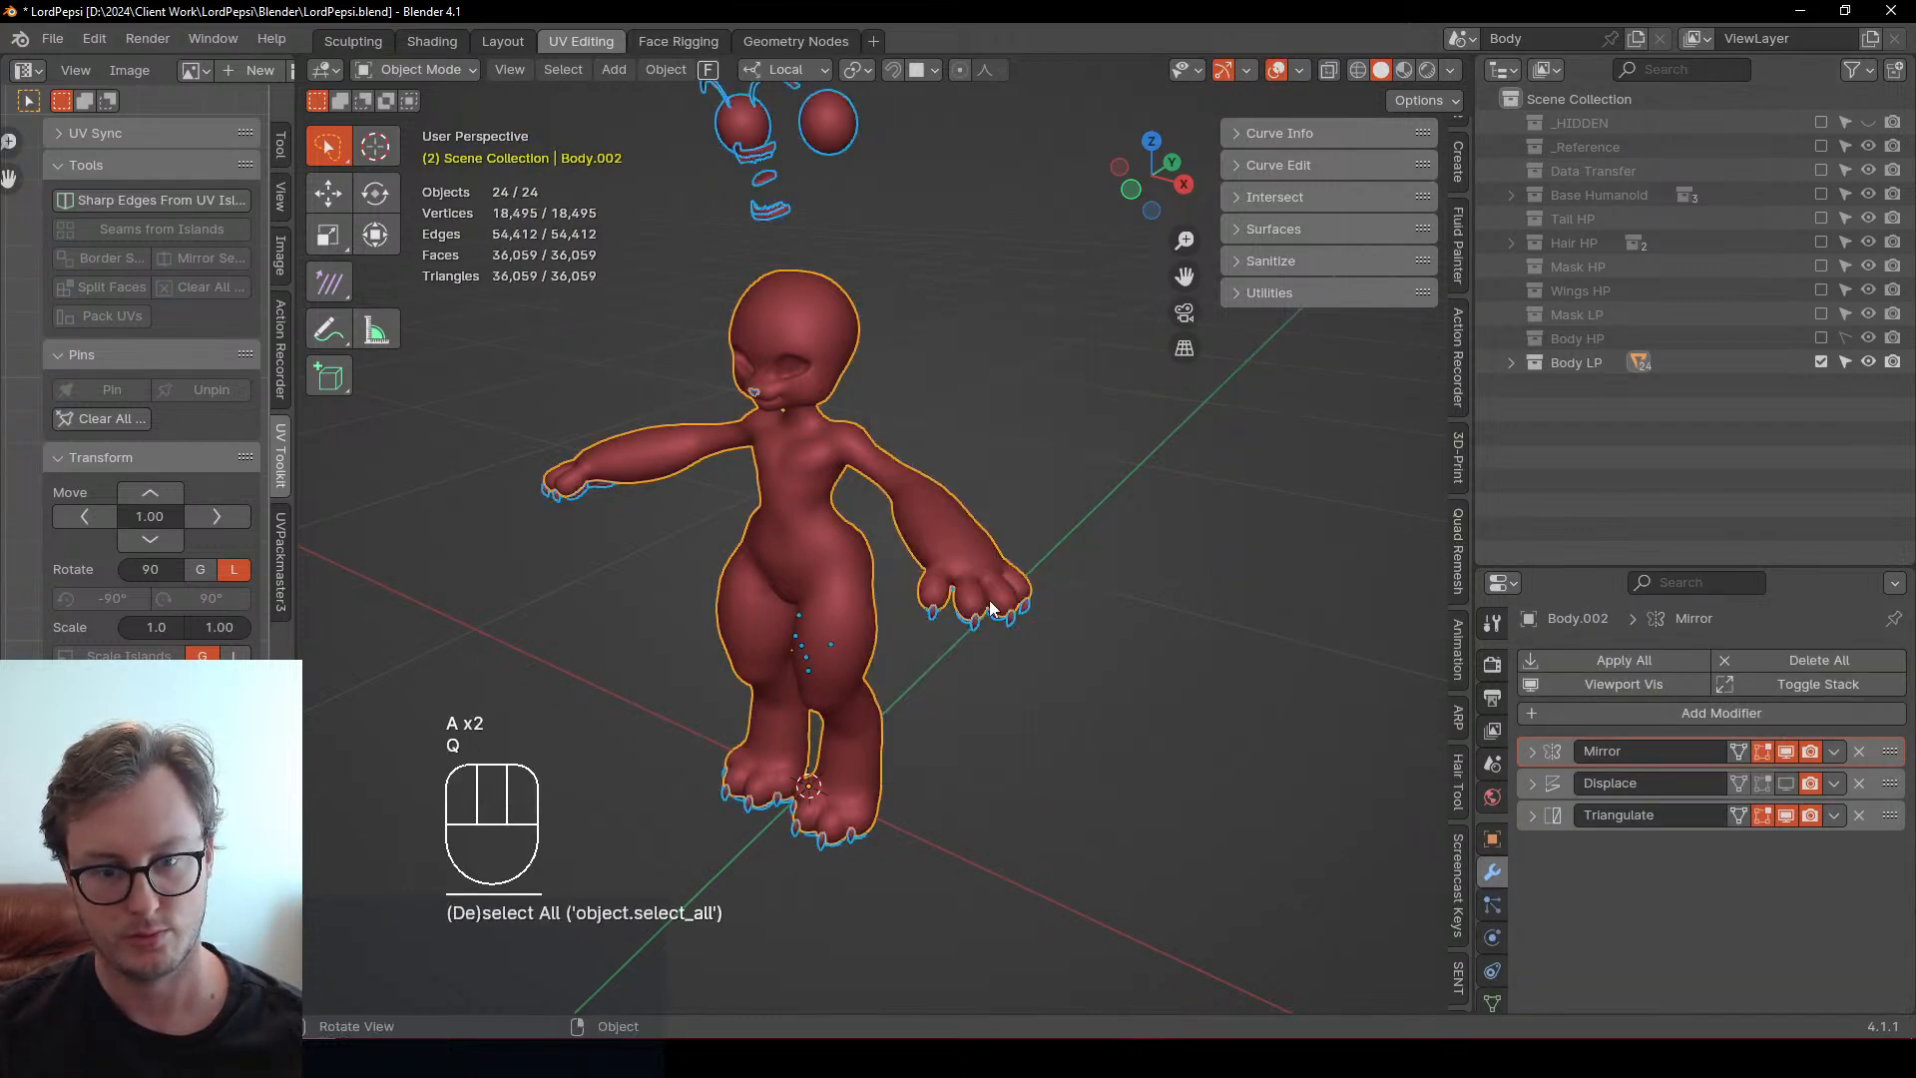
{"action": "key", "text": "Tab"}
{"action": "key", "text": "a"}
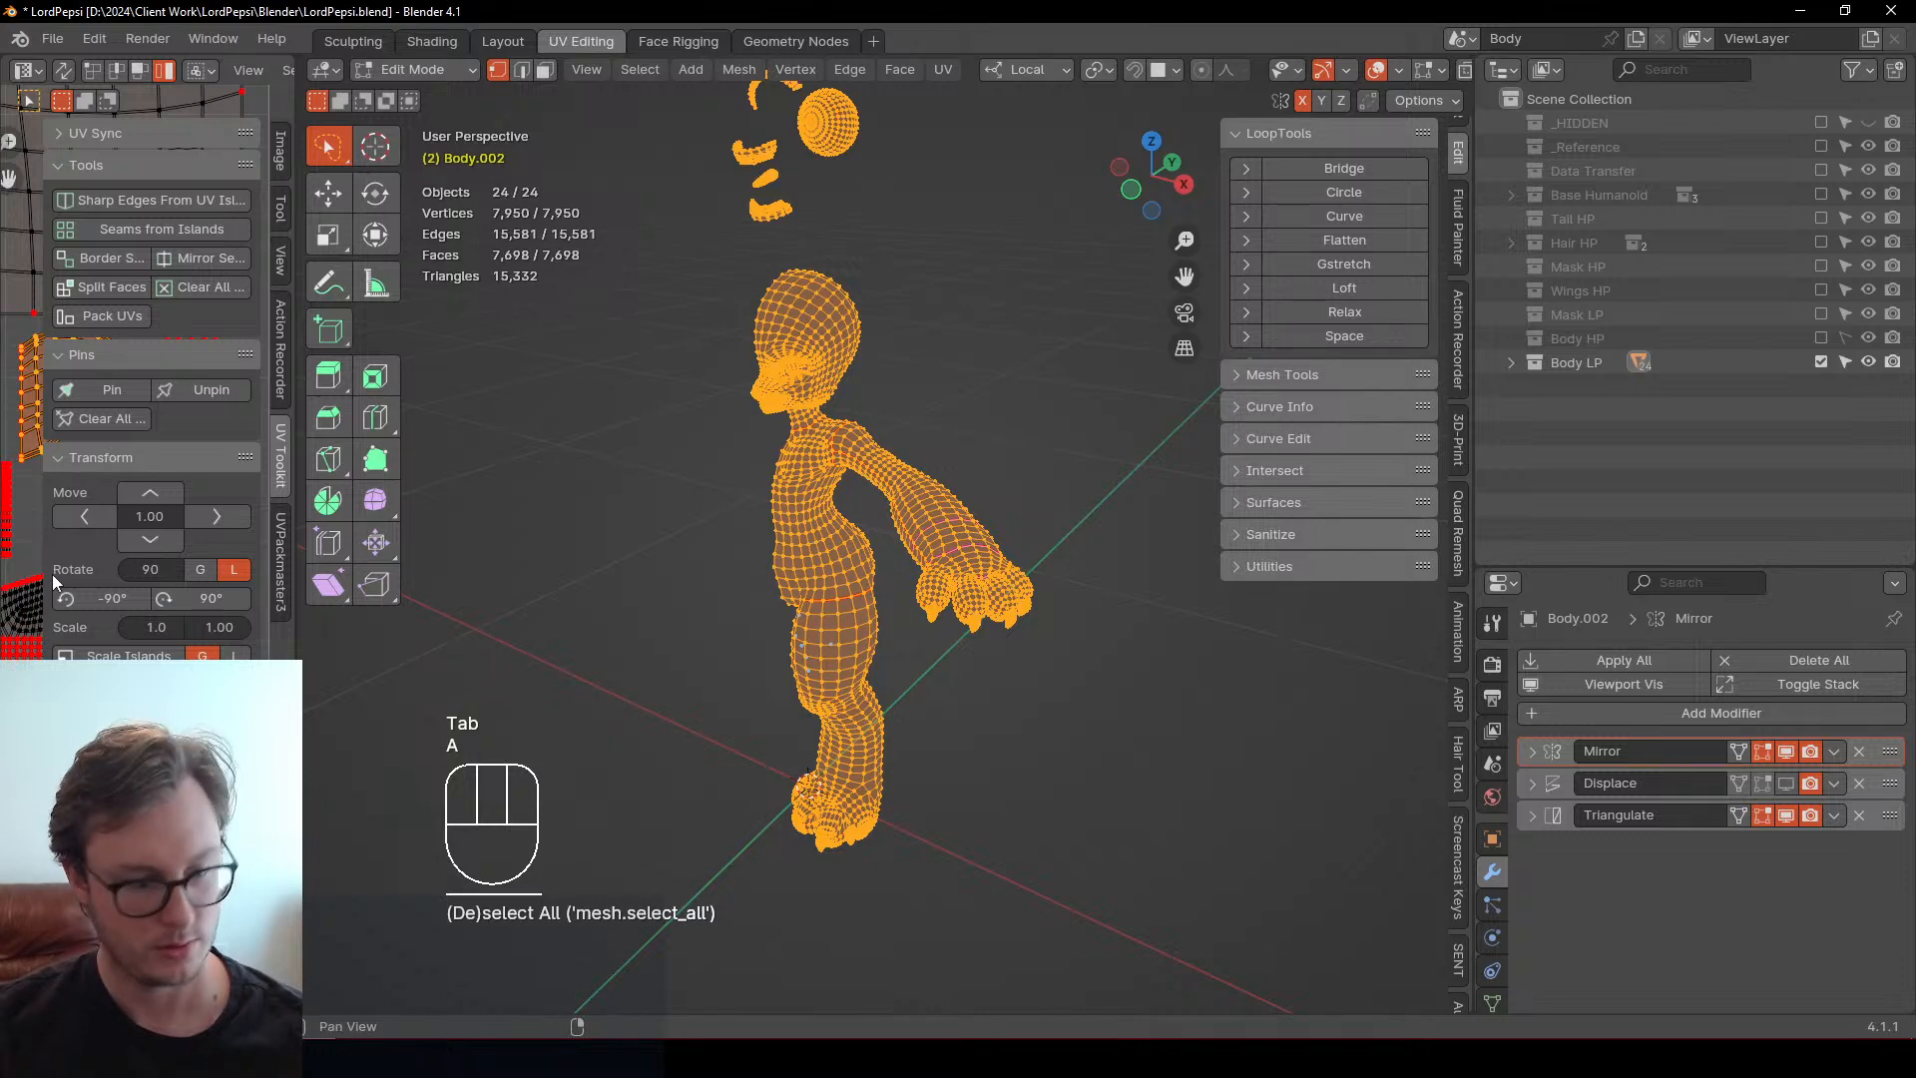
Hide the UV editor's sidebar, widen the editor and examine the body's UV islands close up
{"action": "key", "text": "n"}
{"action": "left_click_drag", "start_coordinate": [295, 565], "coordinate": [543, 748]}
{"action": "middle_click_drag", "start_coordinate": [140, 866], "coordinate": [170, 573]}
{"action": "scroll", "coordinate": [340, 614], "scroll_direction": "up", "scroll_amount": 5}
{"action": "scroll", "coordinate": [339, 615], "scroll_direction": "down", "scroll_amount": 3}
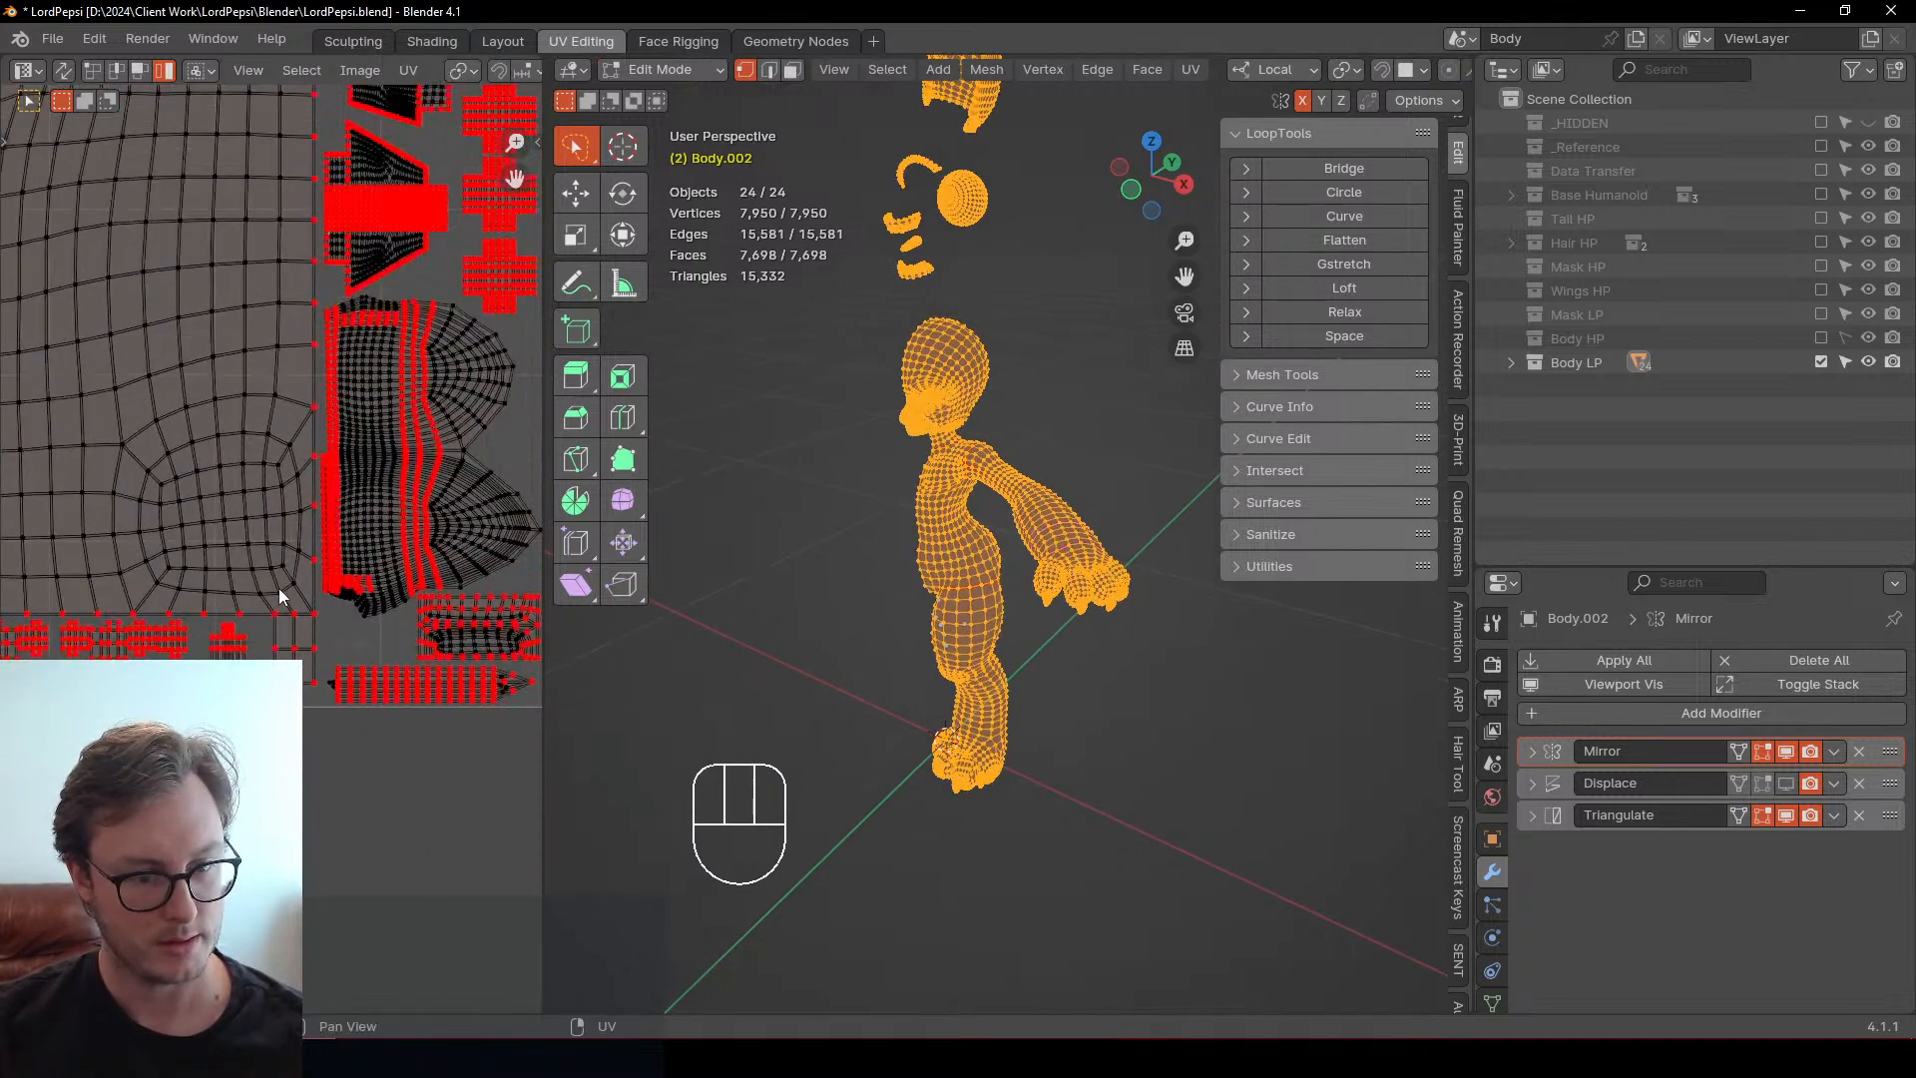
{"action": "middle_click_drag", "start_coordinate": [356, 410], "coordinate": [225, 558]}
{"action": "middle_click_drag", "start_coordinate": [171, 185], "coordinate": [222, 535]}
{"action": "scroll", "coordinate": [342, 513], "scroll_direction": "up", "scroll_amount": 4}
{"action": "scroll", "coordinate": [369, 436], "scroll_direction": "up", "scroll_amount": 2}
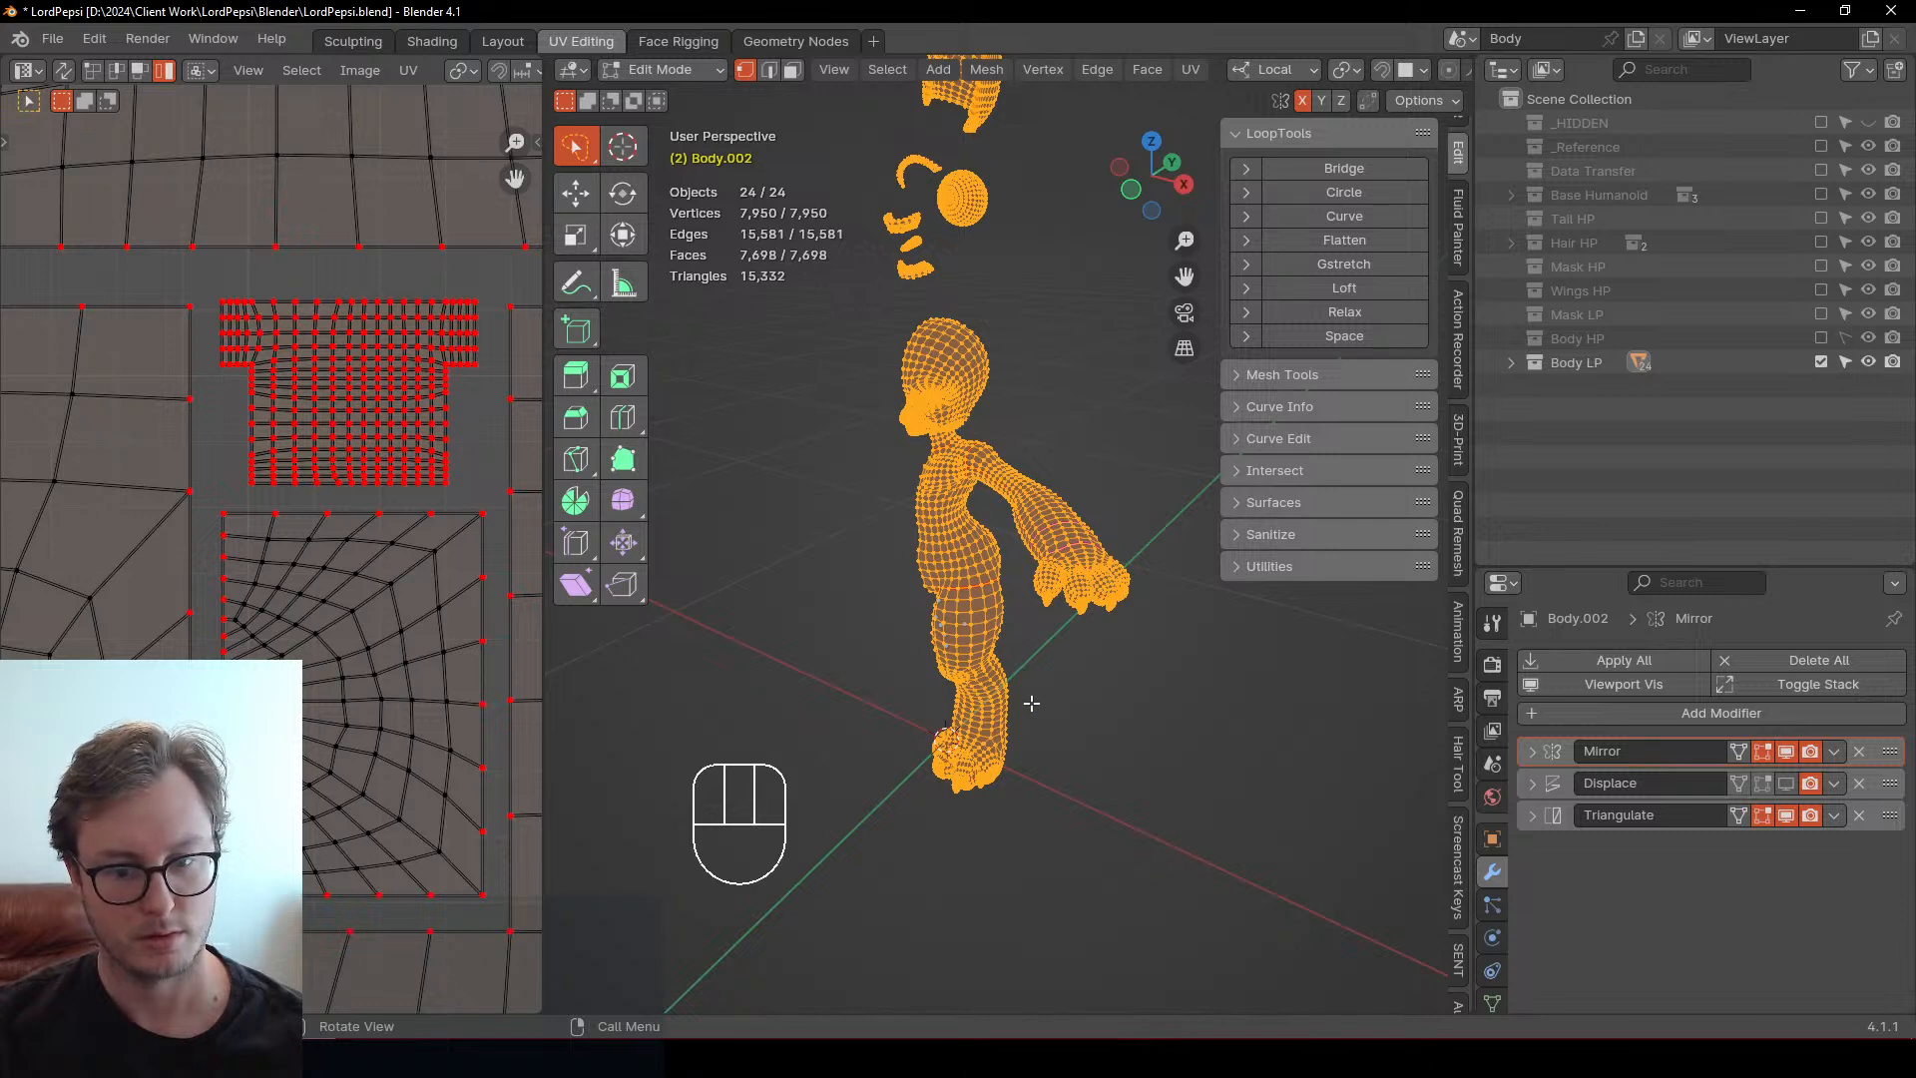
Select one hand claw's linked mesh, examine its UV island and return to Object Mode
{"action": "middle_click_drag", "start_coordinate": [1031, 703], "coordinate": [1039, 650]}
{"action": "key", "text": "Tab"}
{"action": "scroll", "coordinate": [1095, 647], "scroll_direction": "up", "scroll_amount": 3}
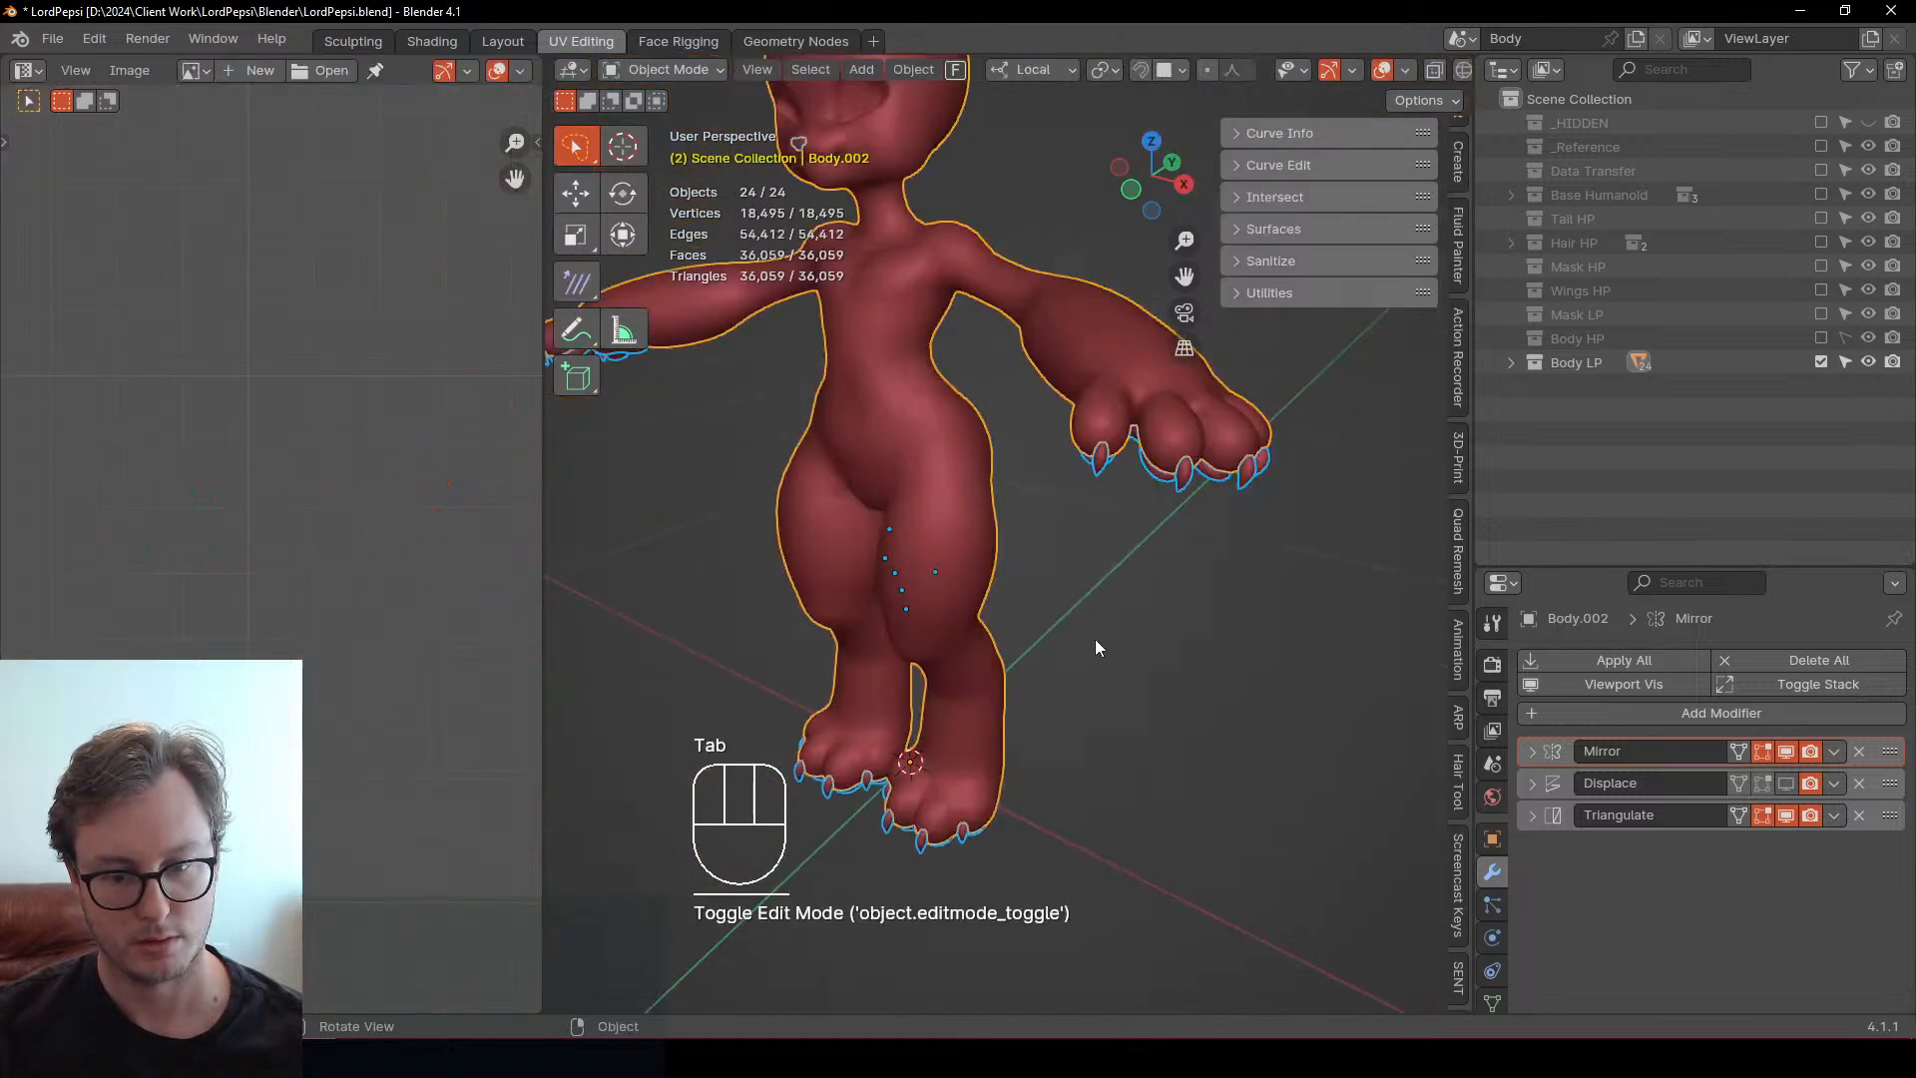
{"action": "key", "text": "Tab"}
{"action": "left_click", "coordinate": [1102, 460]}
{"action": "key", "text": "l"}
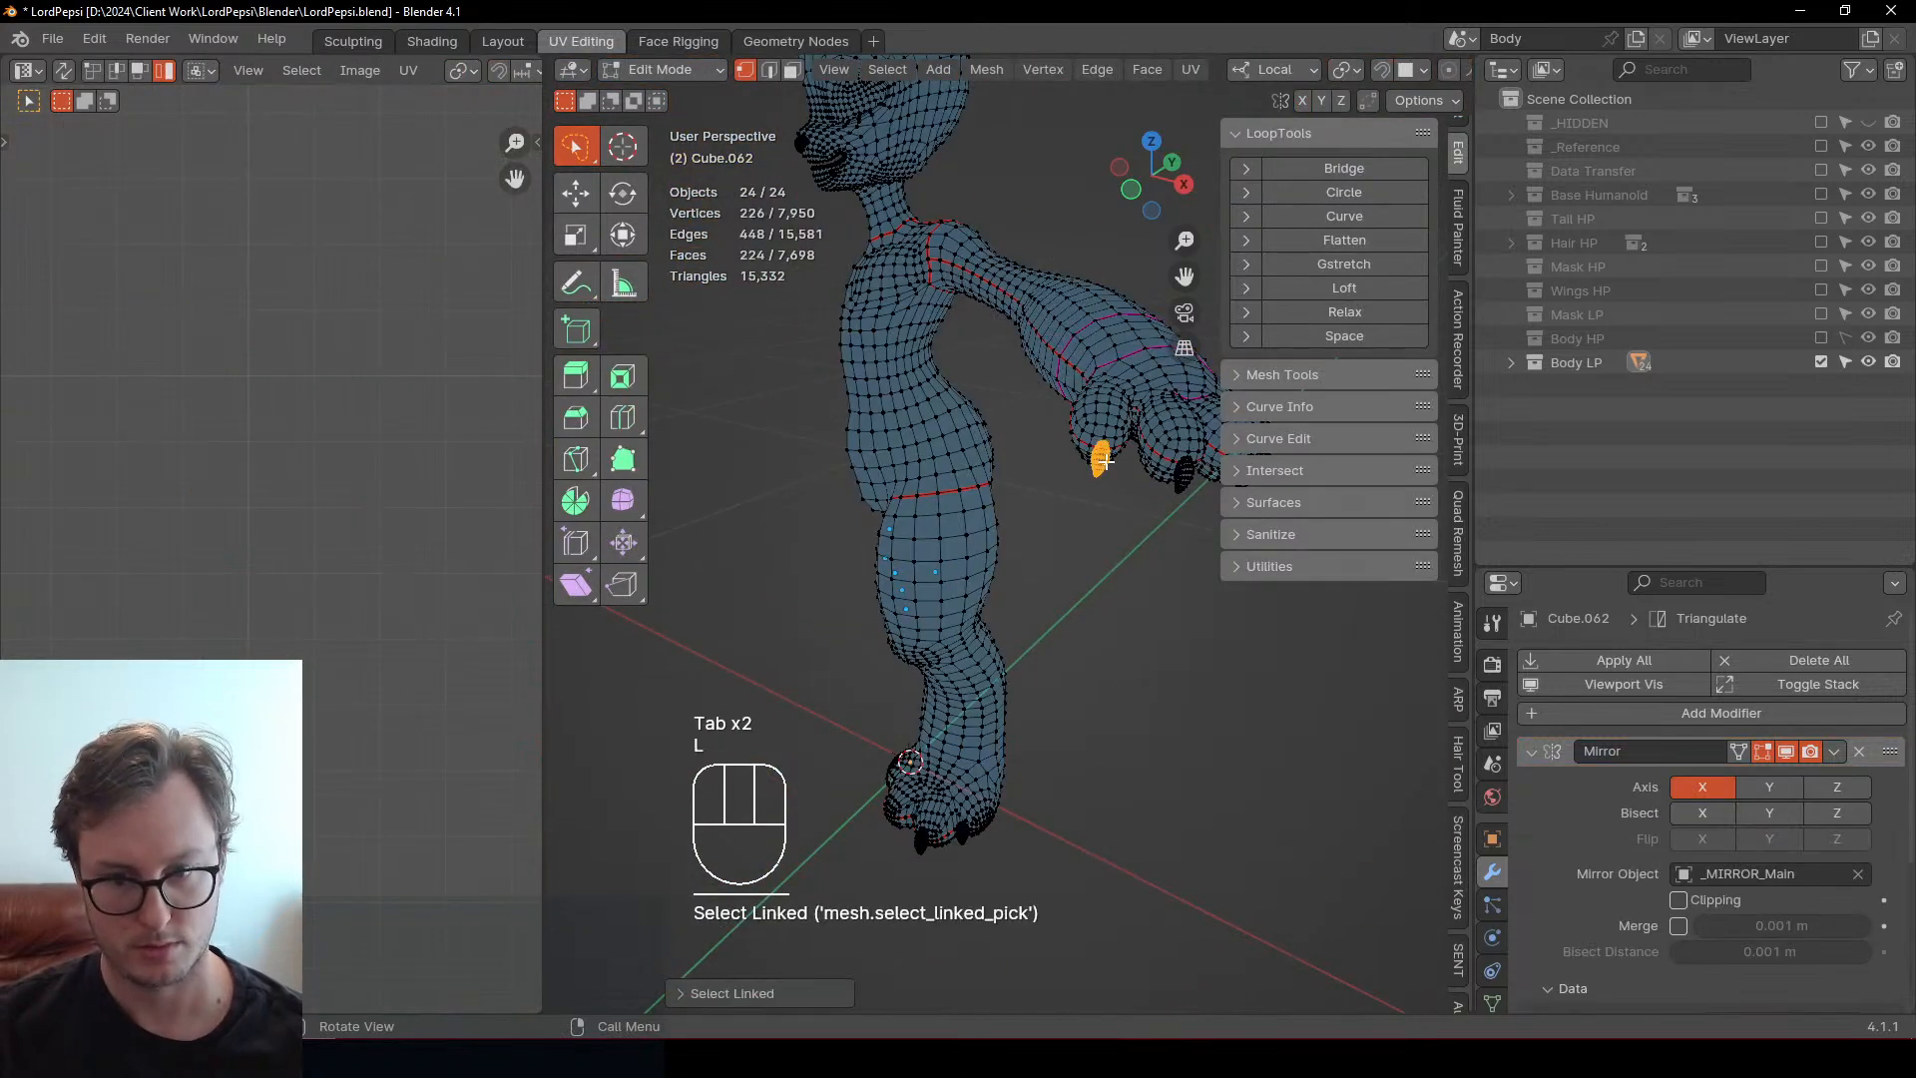
{"action": "key", "text": "KP_Decimal"}
{"action": "scroll", "coordinate": [320, 547], "scroll_direction": "down", "scroll_amount": 5}
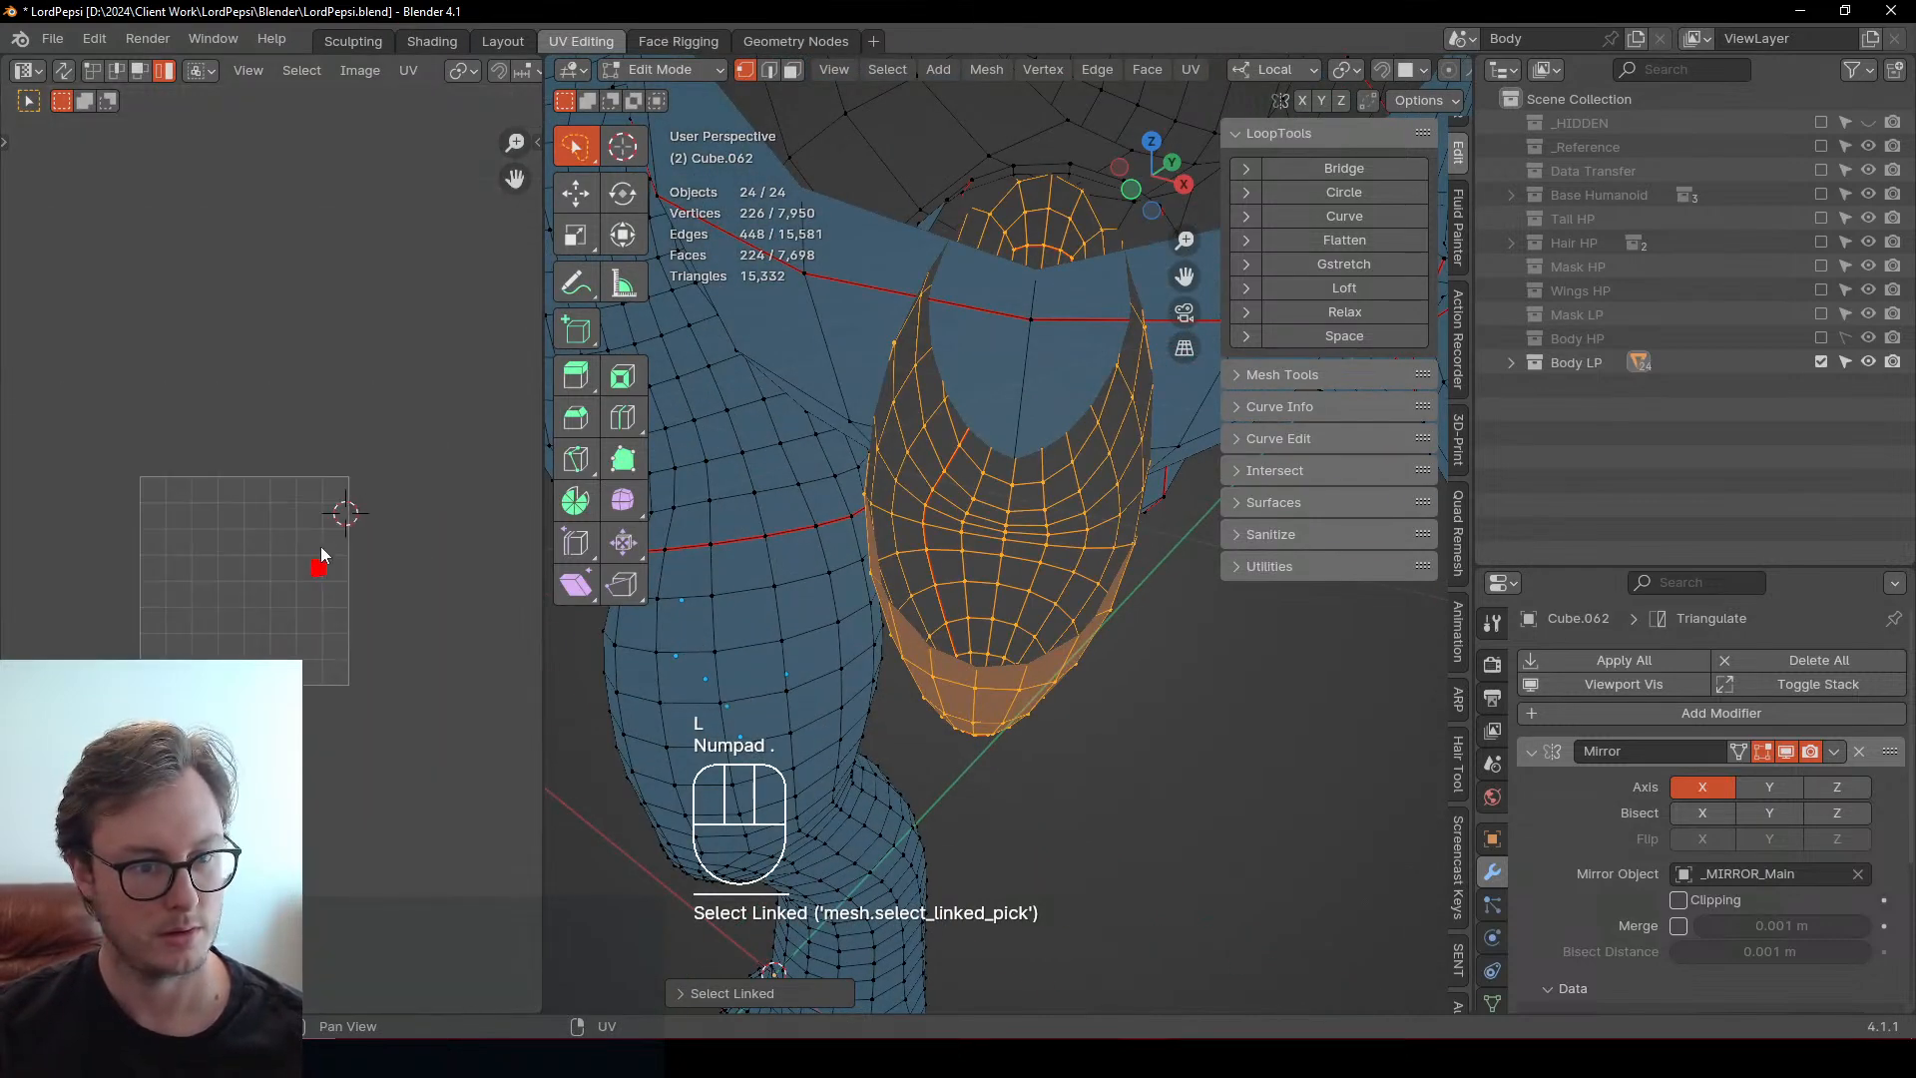
{"action": "scroll", "coordinate": [231, 562], "scroll_direction": "up", "scroll_amount": 8}
{"action": "scroll", "coordinate": [231, 562], "scroll_direction": "down", "scroll_amount": 3}
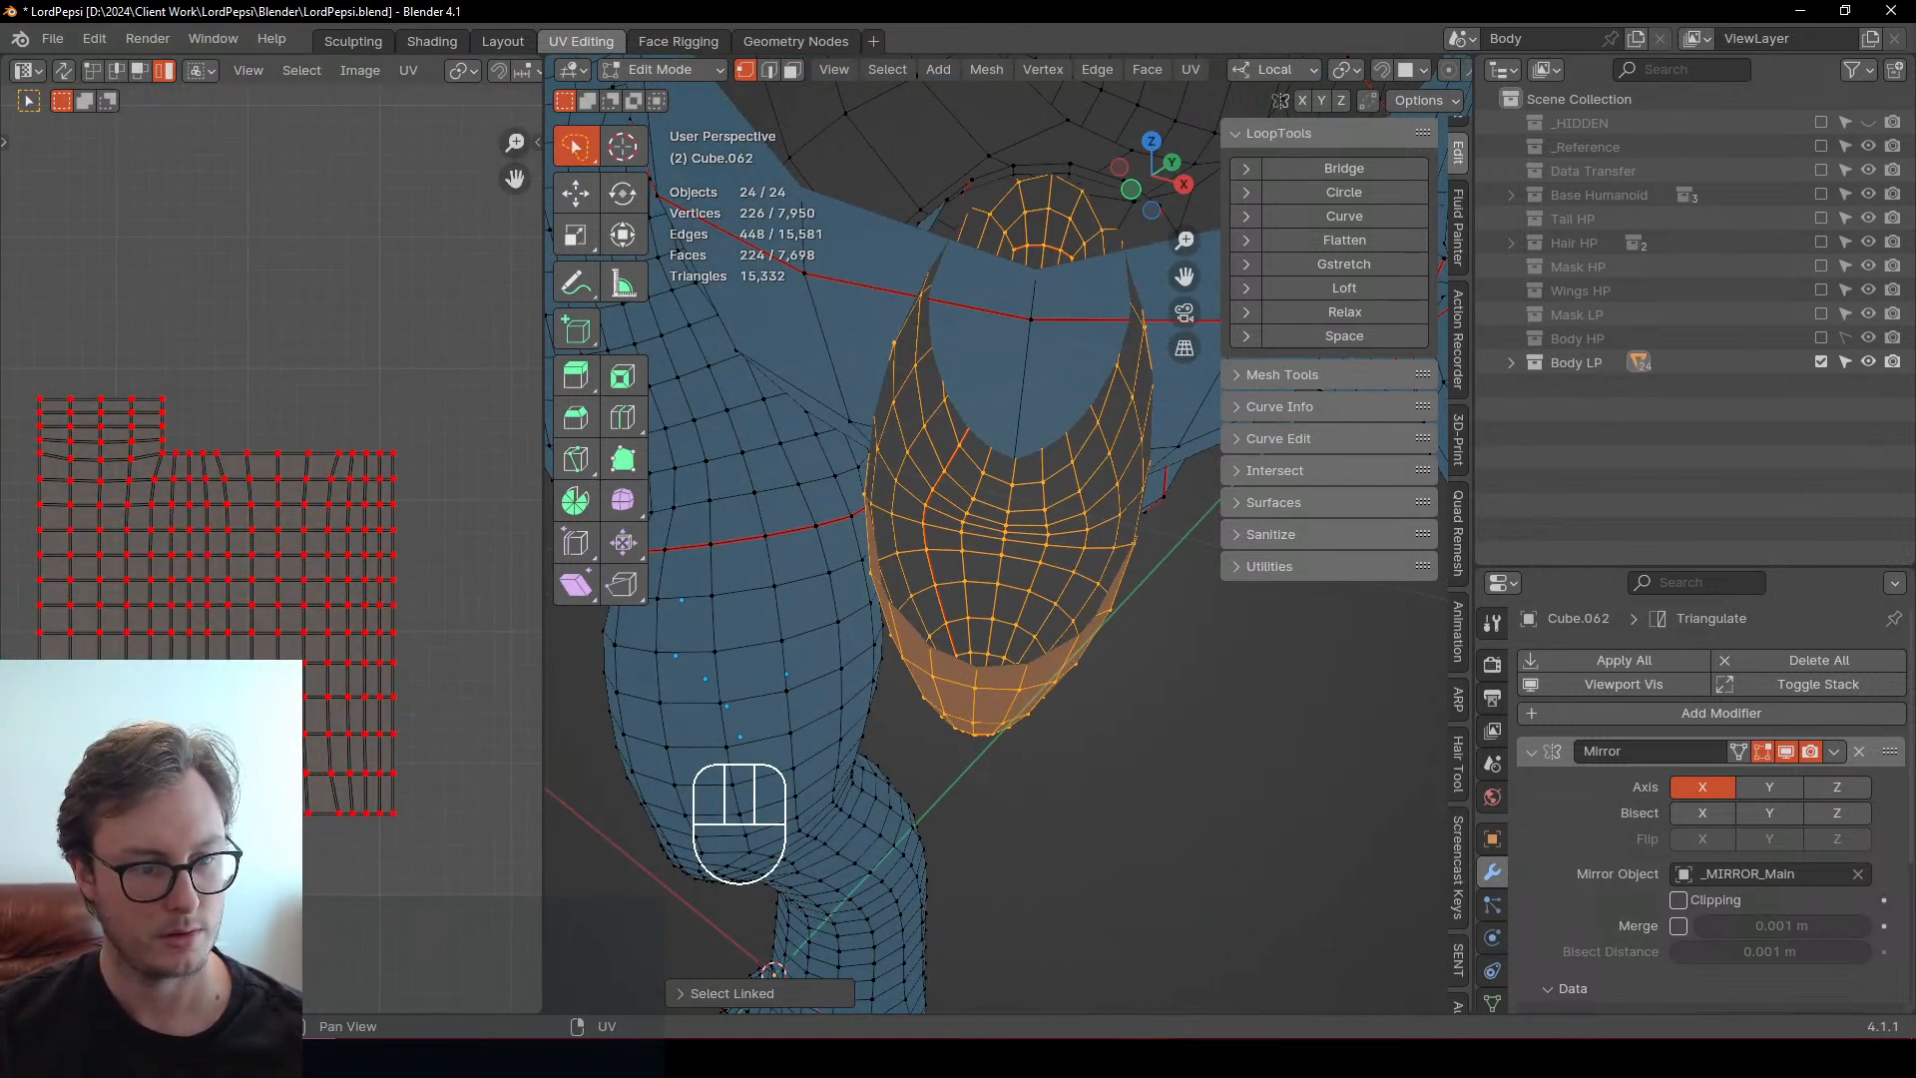
{"action": "scroll", "coordinate": [1143, 659], "scroll_direction": "down", "scroll_amount": 4}
{"action": "key", "text": "Tab"}
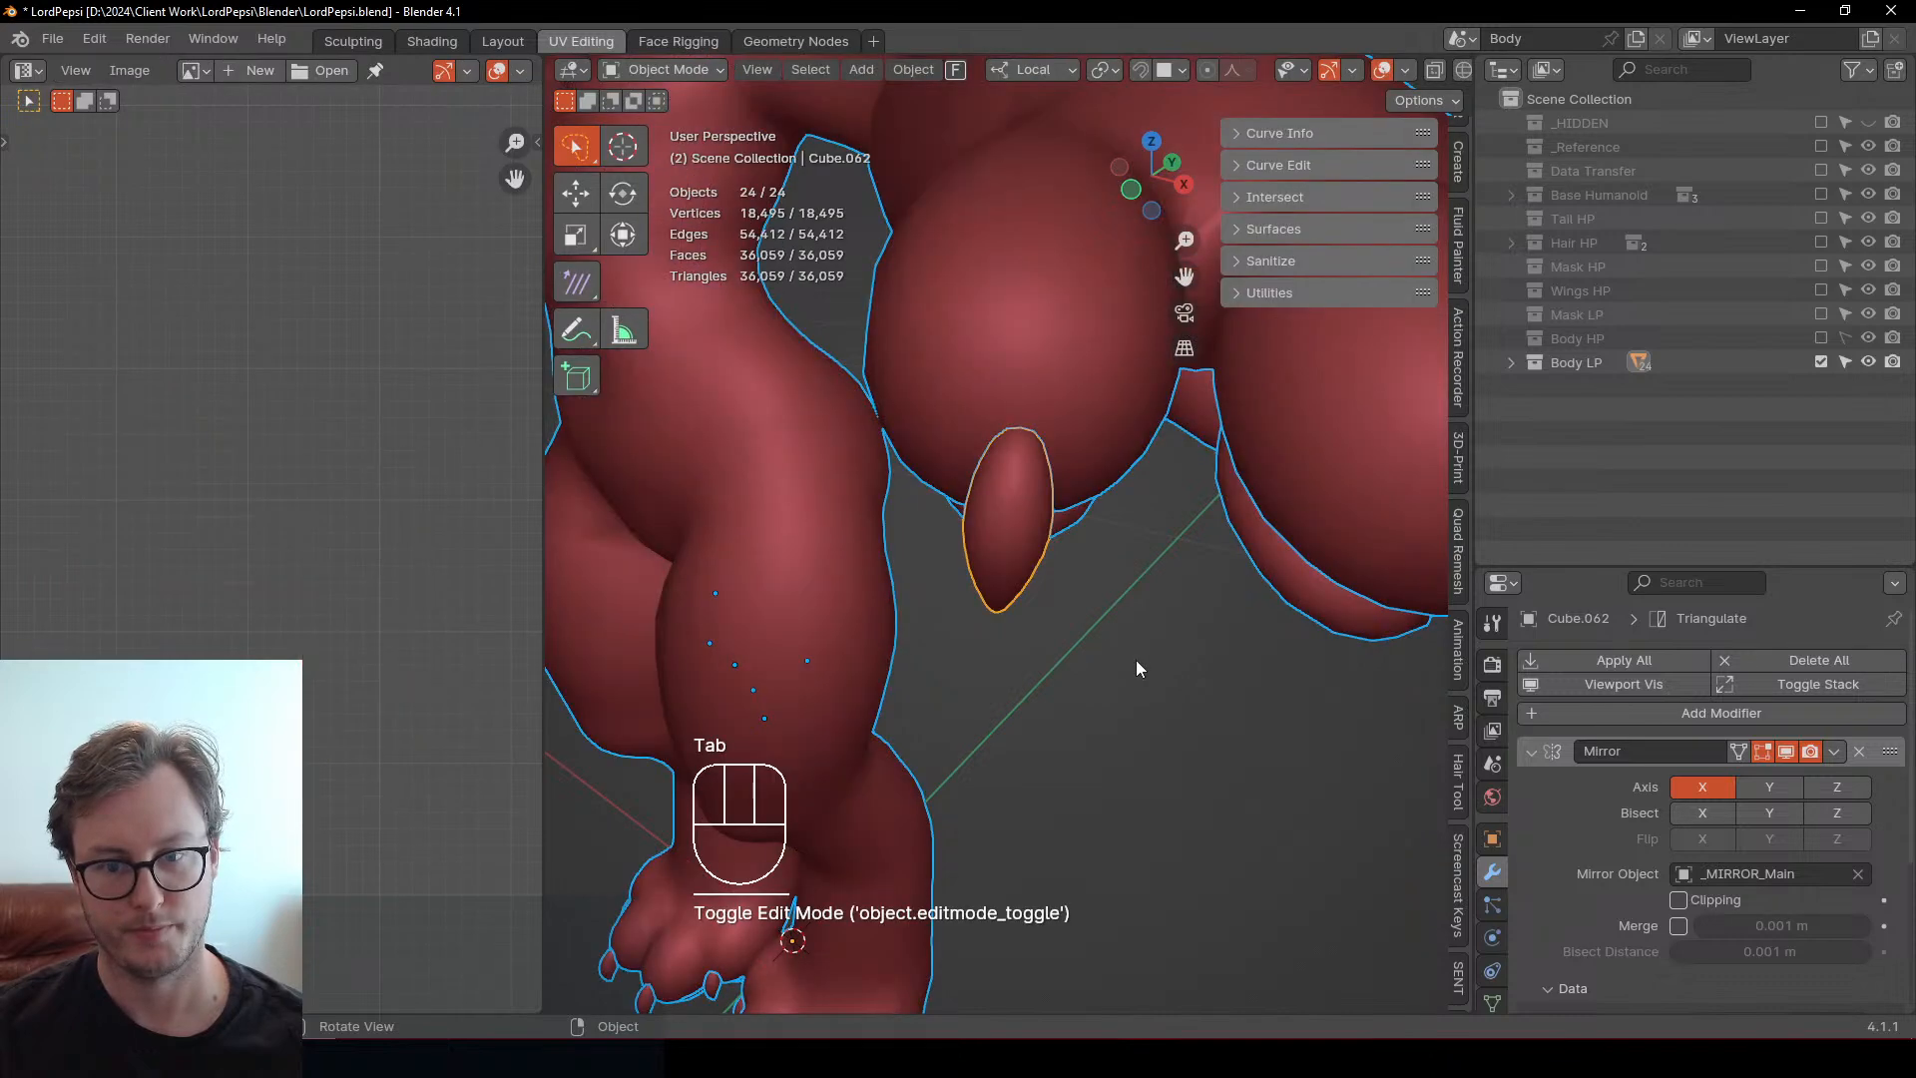
Switch to Unity and examine the texture and shine on the avatar's hand claw close up
{"action": "key", "text": "alt+Tab"}
{"action": "left_click", "coordinate": [1042, 467]}
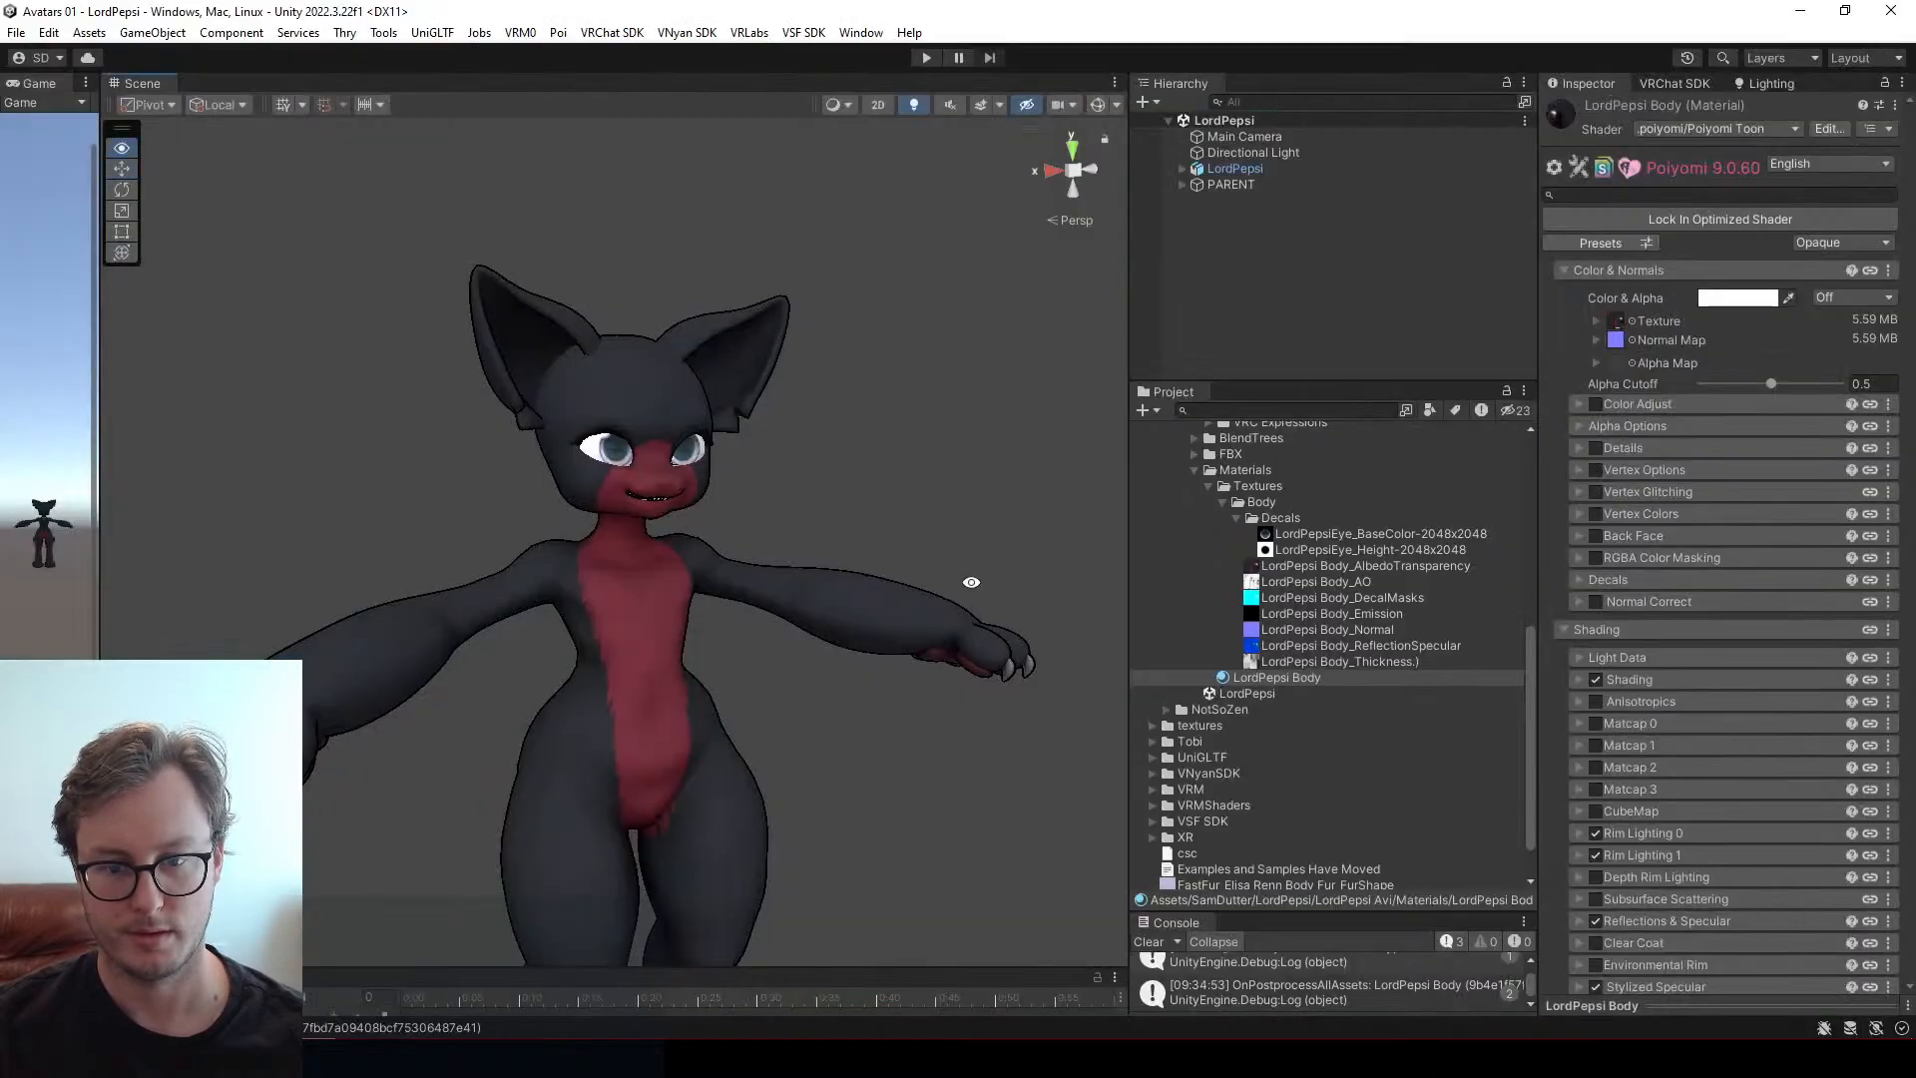
{"action": "left_click_drag", "start_coordinate": [636, 584], "coordinate": [575, 565], "text": "alt"}
{"action": "scroll", "coordinate": [575, 564], "scroll_direction": "up", "scroll_amount": 6}
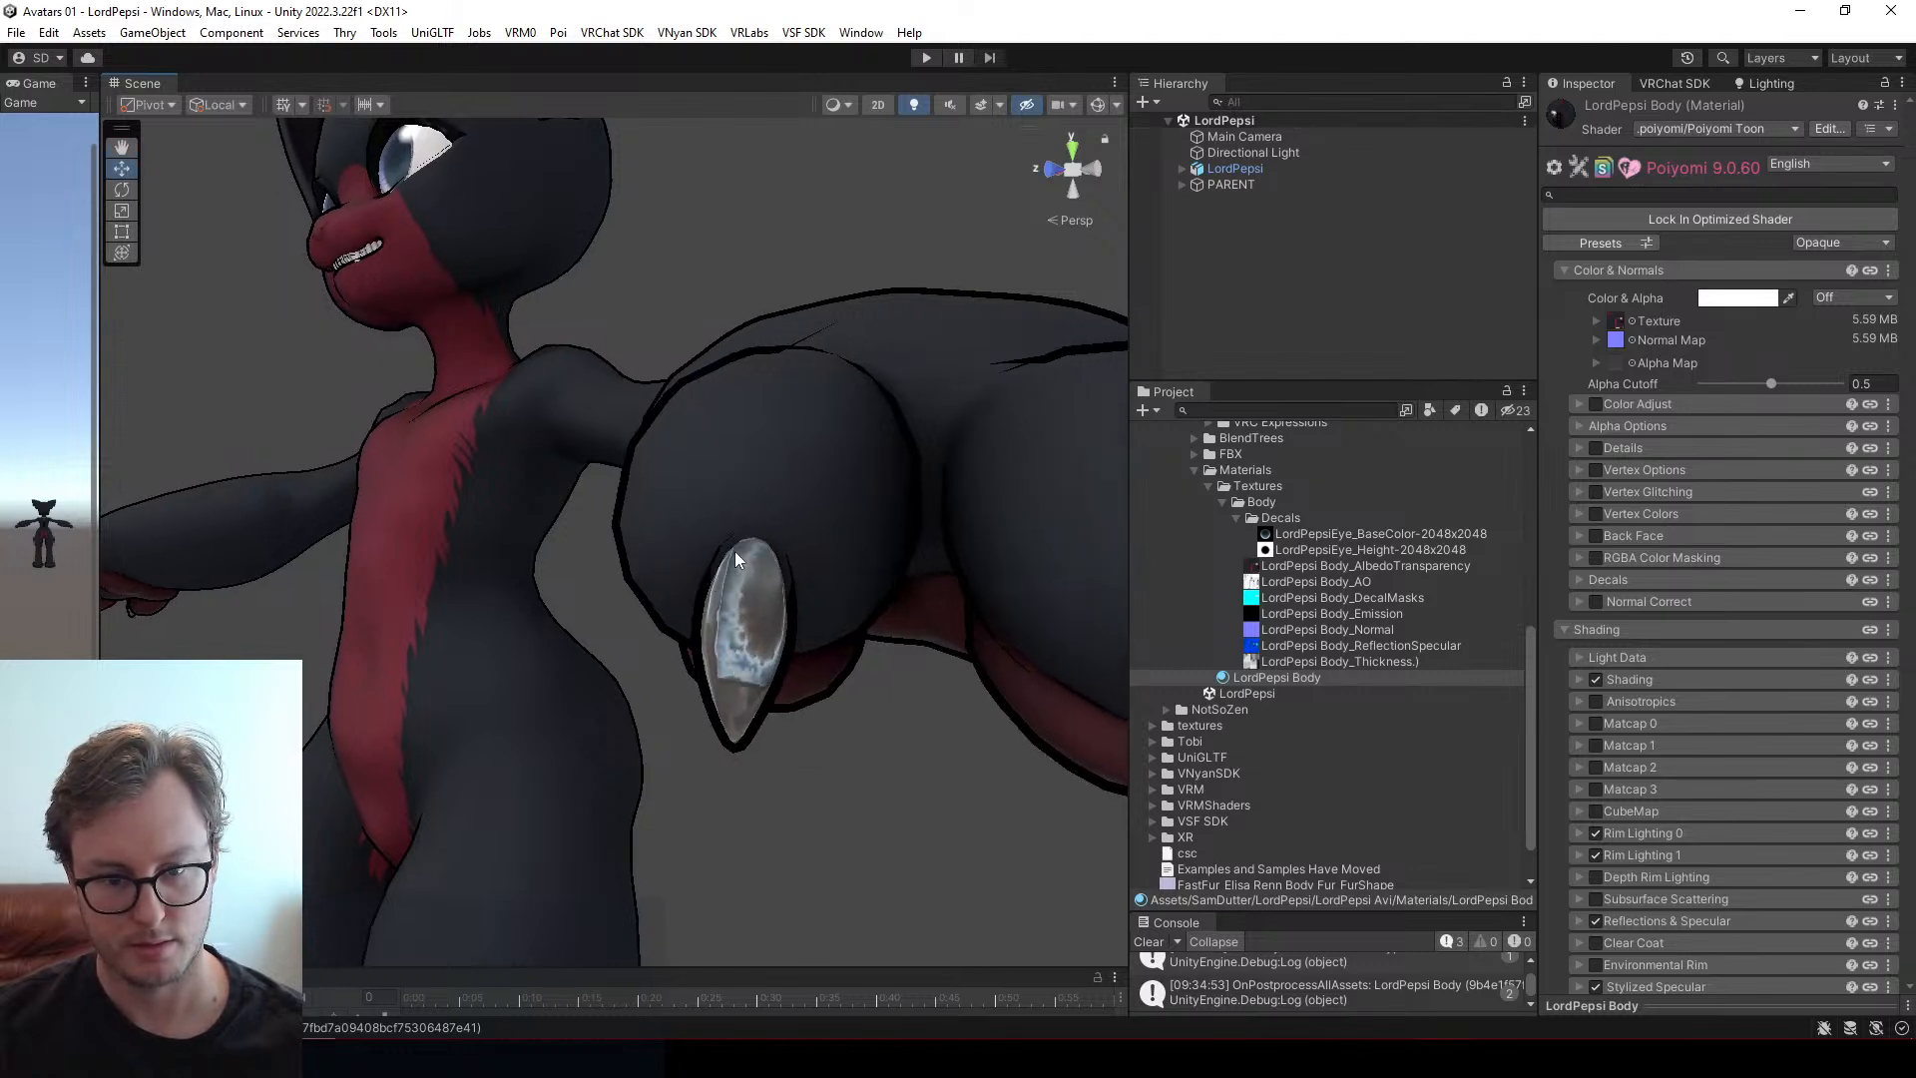
{"action": "scroll", "coordinate": [734, 550], "scroll_direction": "down", "scroll_amount": 5}
{"action": "left_click_drag", "start_coordinate": [829, 637], "coordinate": [974, 634], "text": "alt"}
Examine the avatar's toe claws from several angles, comparing how the specular reads on them, and return to the body
{"action": "scroll", "coordinate": [879, 659], "scroll_direction": "down", "scroll_amount": 2}
{"action": "middle_click_drag", "start_coordinate": [666, 714], "coordinate": [722, 316]}
{"action": "scroll", "coordinate": [687, 489], "scroll_direction": "up", "scroll_amount": 3}
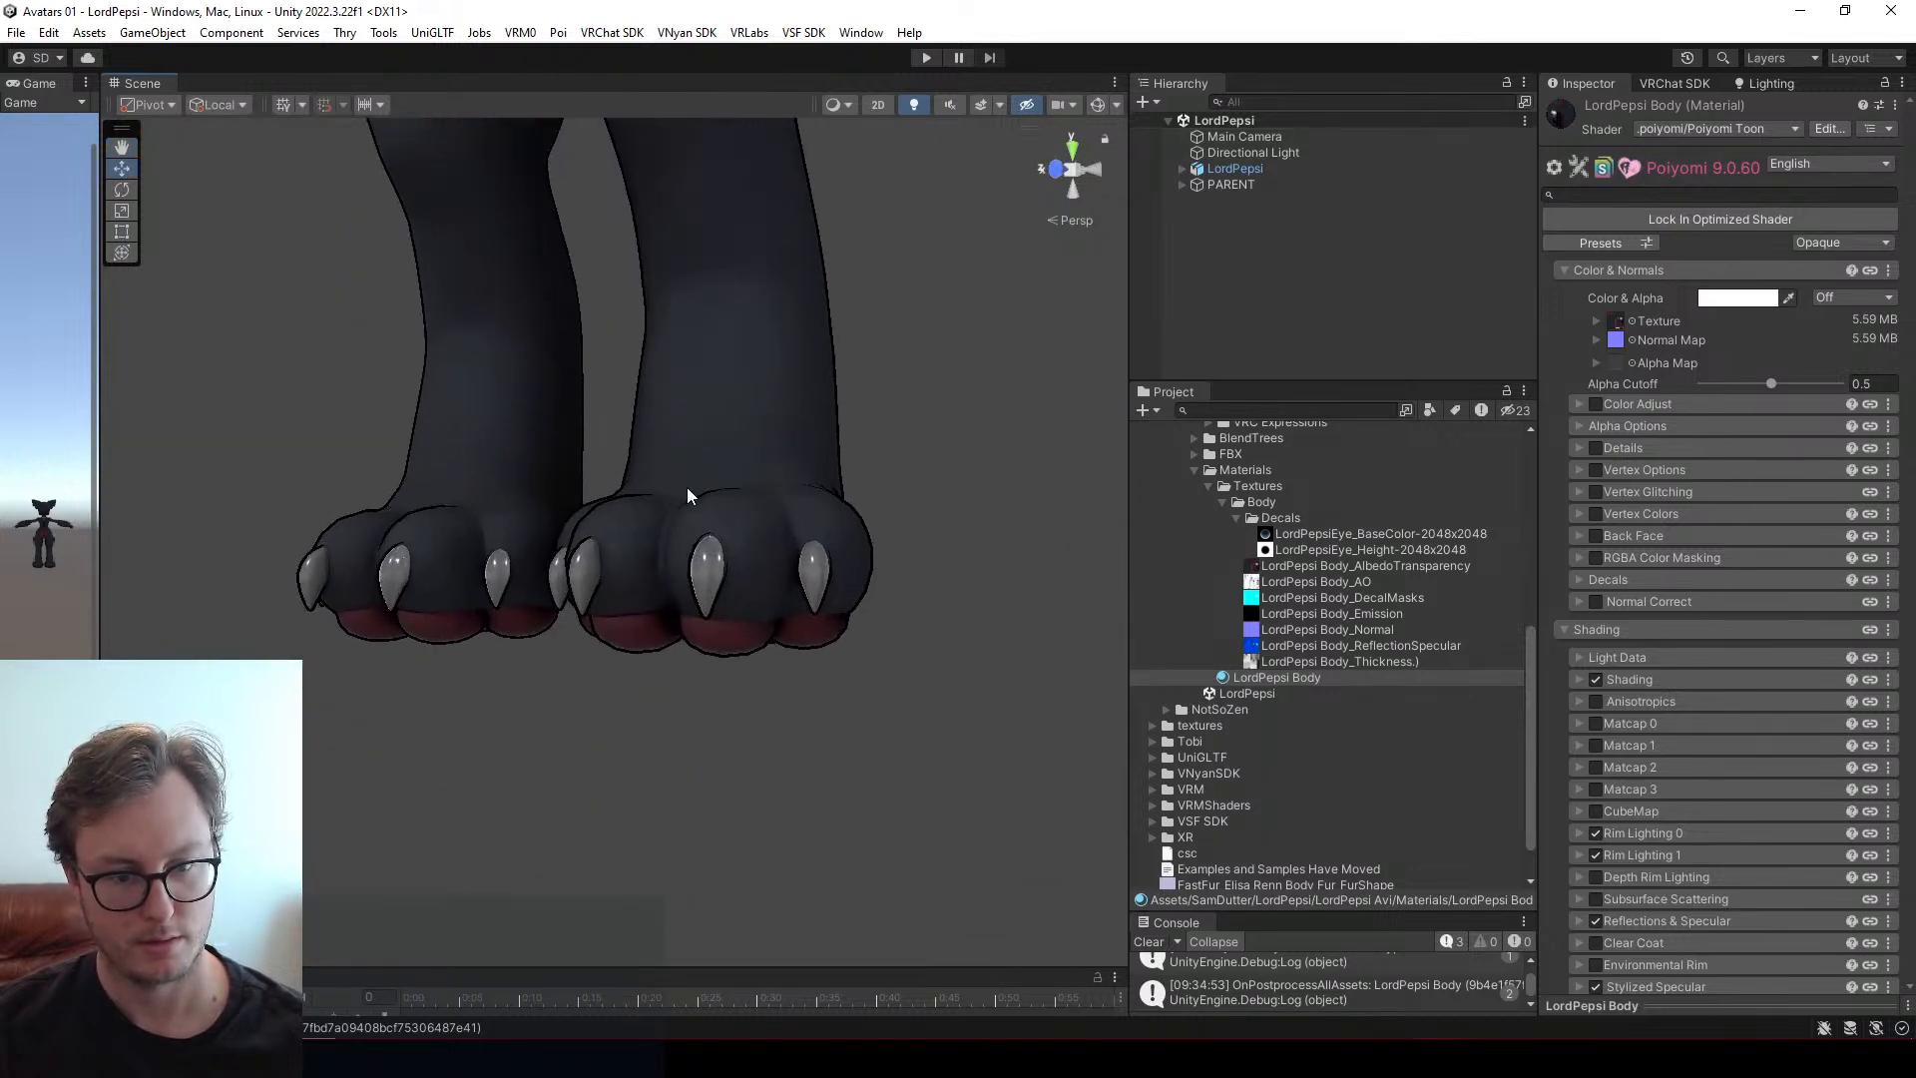
{"action": "scroll", "coordinate": [687, 496], "scroll_direction": "up", "scroll_amount": 2}
{"action": "right_click_drag", "start_coordinate": [685, 509], "coordinate": [890, 556], "text": "alt"}
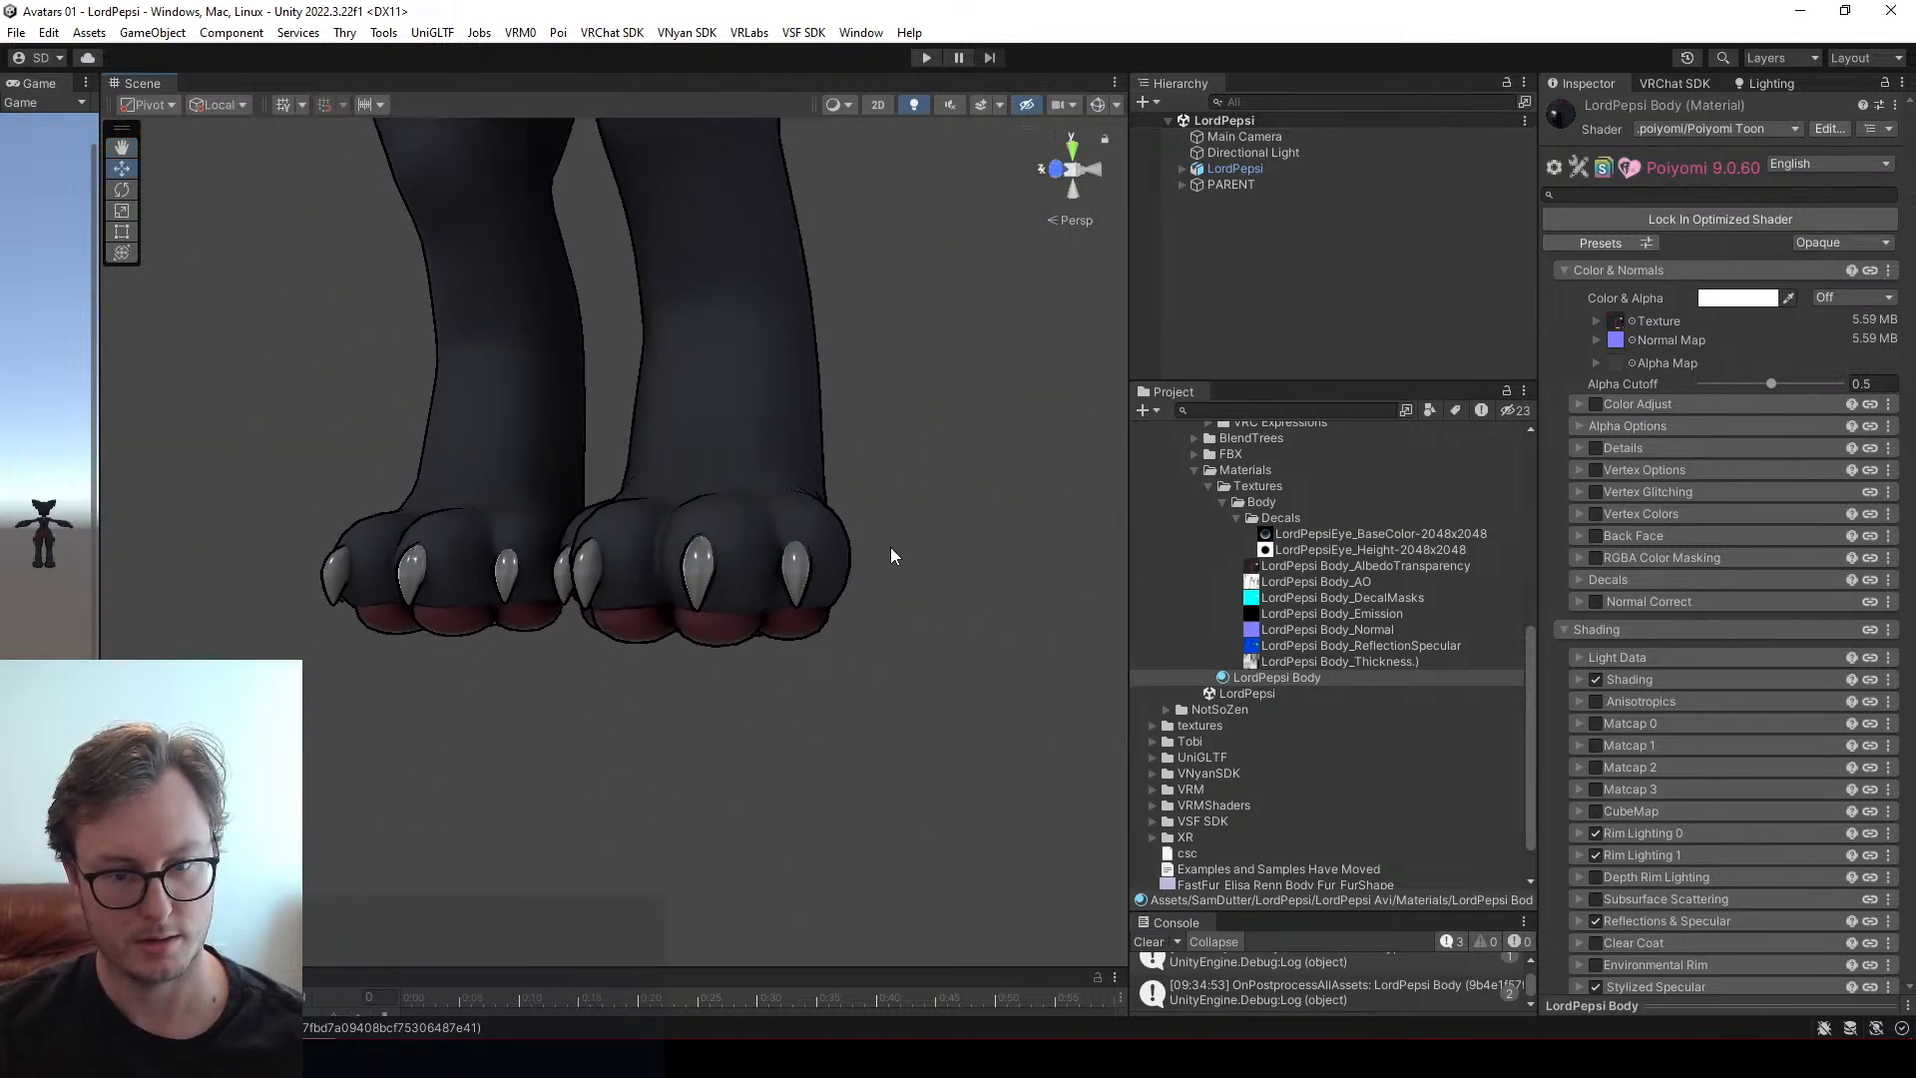
{"action": "scroll", "coordinate": [890, 549], "scroll_direction": "down", "scroll_amount": 3}
{"action": "middle_click_drag", "start_coordinate": [835, 369], "coordinate": [762, 535]}
{"action": "scroll", "coordinate": [795, 551], "scroll_direction": "up", "scroll_amount": 4}
{"action": "left_click_drag", "start_coordinate": [798, 557], "coordinate": [776, 585], "text": "alt"}
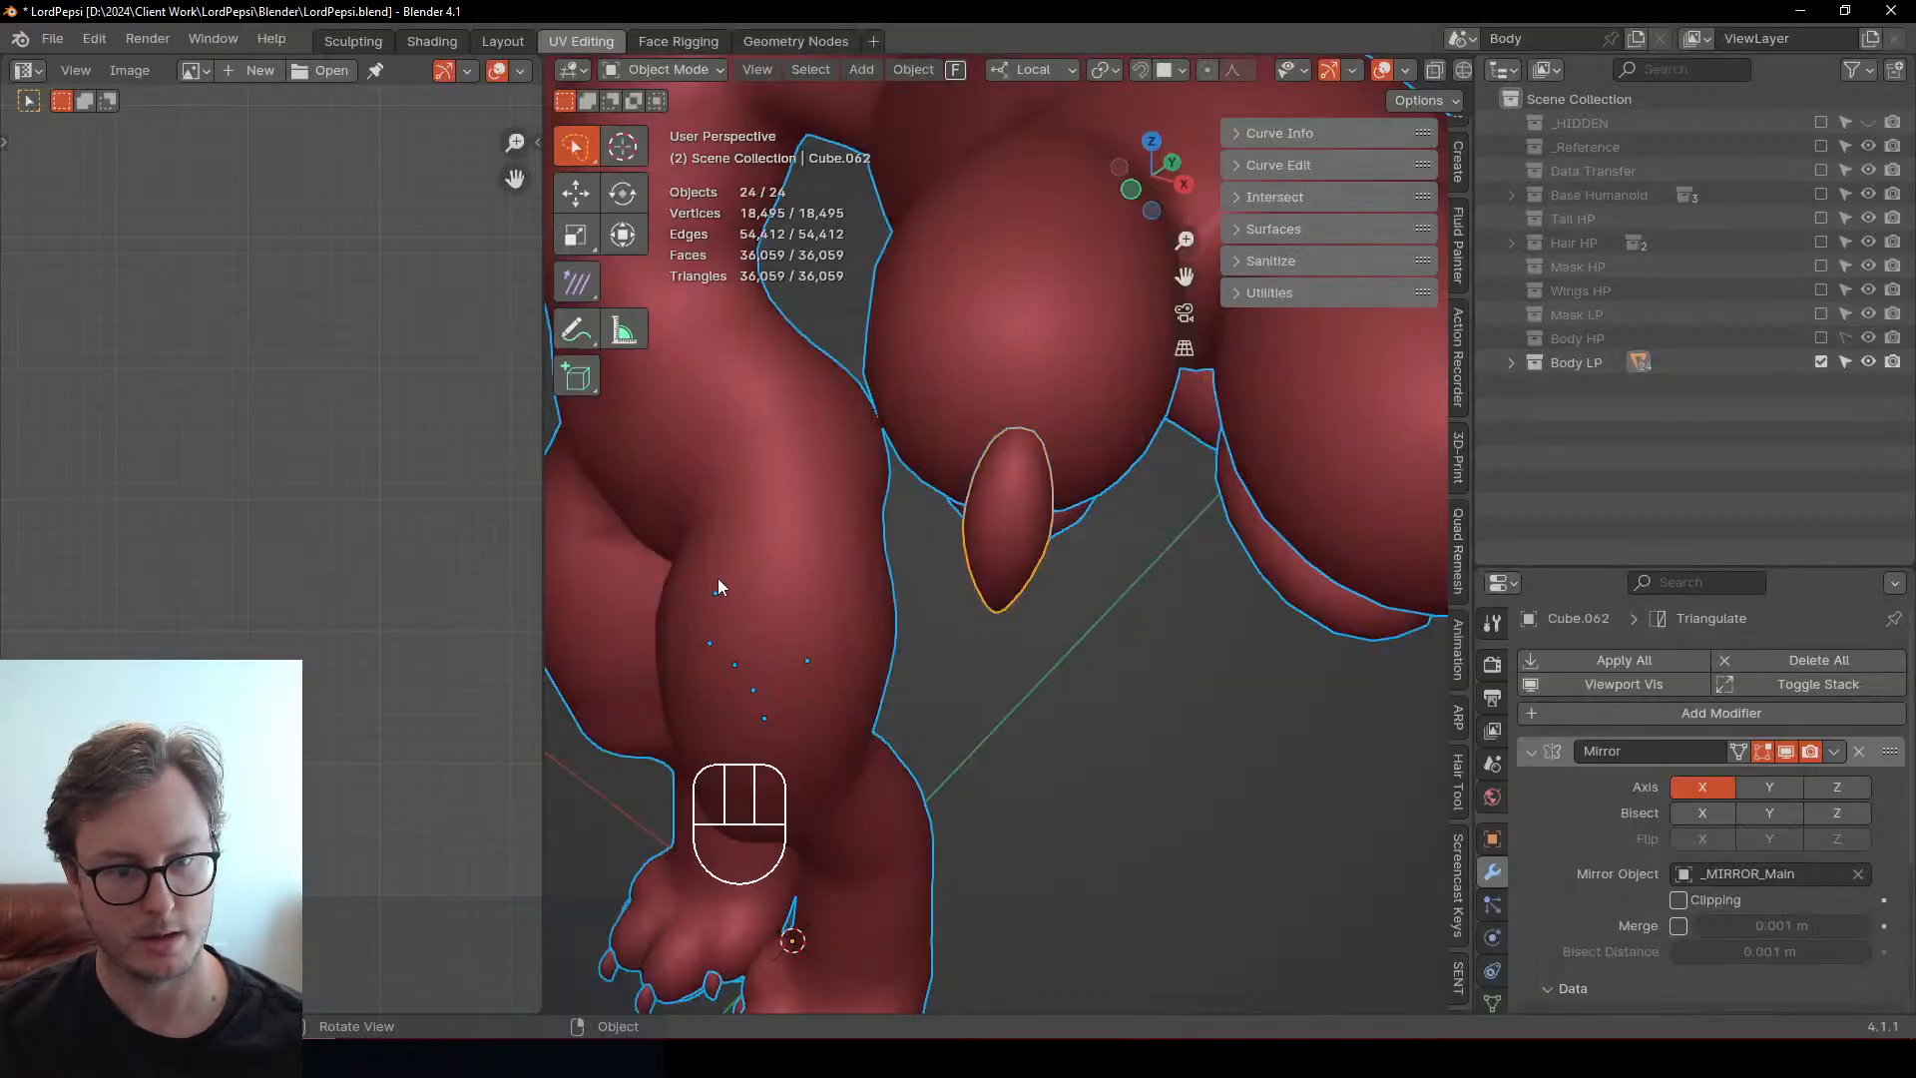
Switch to Blender, select the nearest hand claw and check the Data options of its Mirror modifier
{"action": "left_click", "coordinate": [1001, 570]}
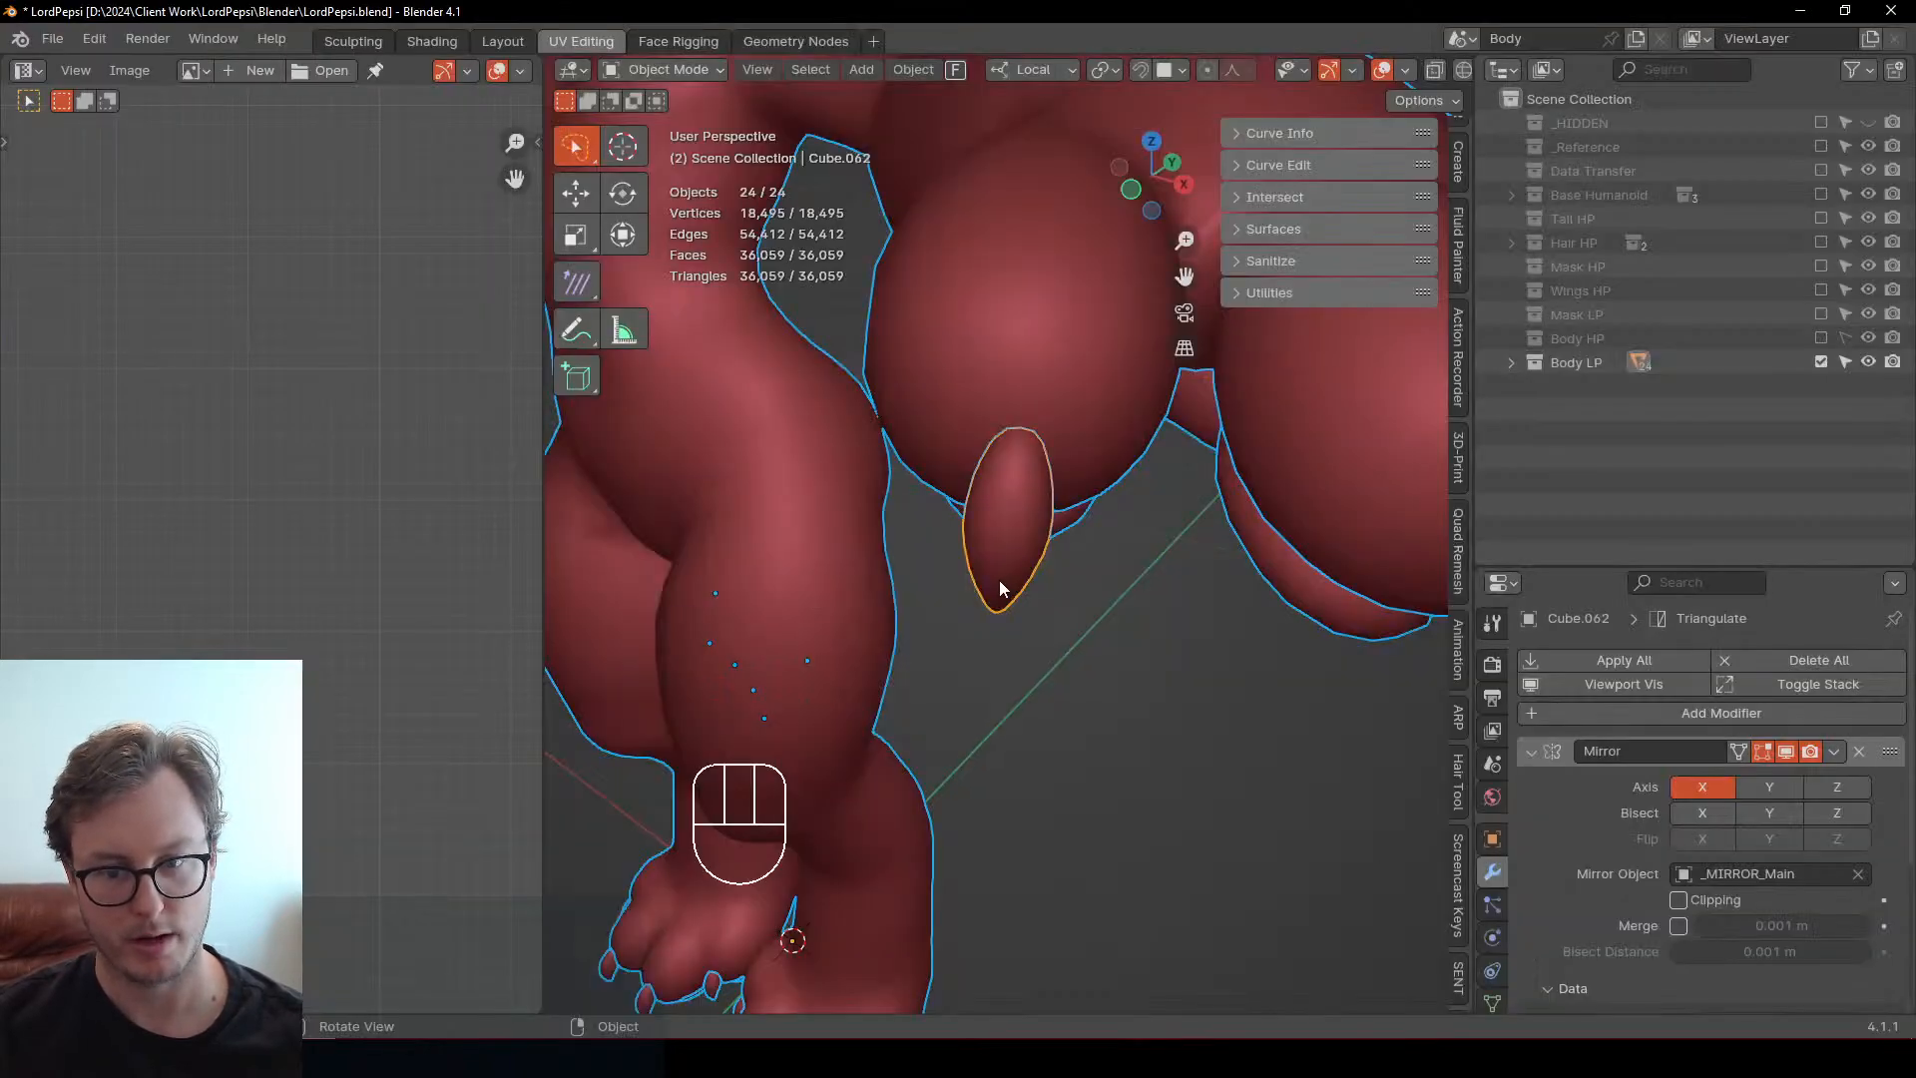
{"action": "scroll", "coordinate": [1197, 617], "scroll_direction": "down", "scroll_amount": 4}
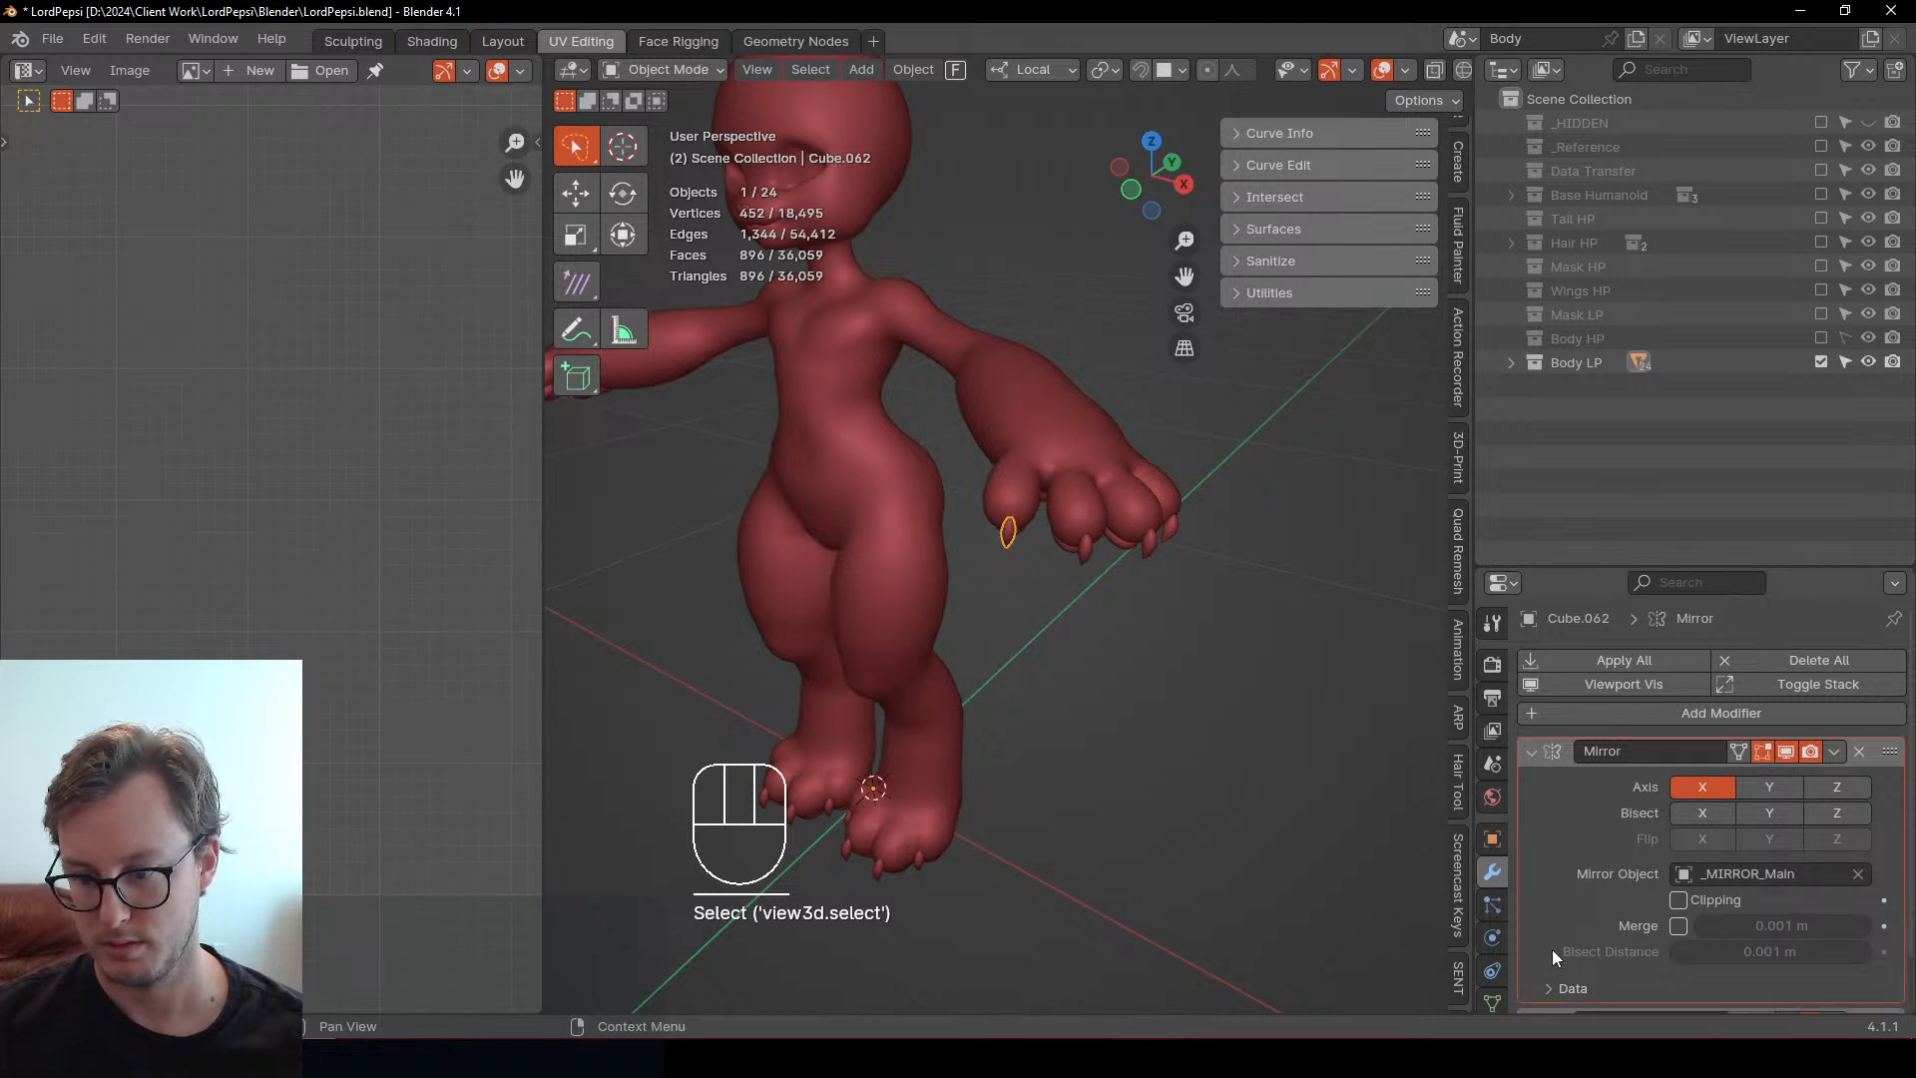
{"action": "scroll", "coordinate": [1552, 937], "scroll_direction": "down", "scroll_amount": 5}
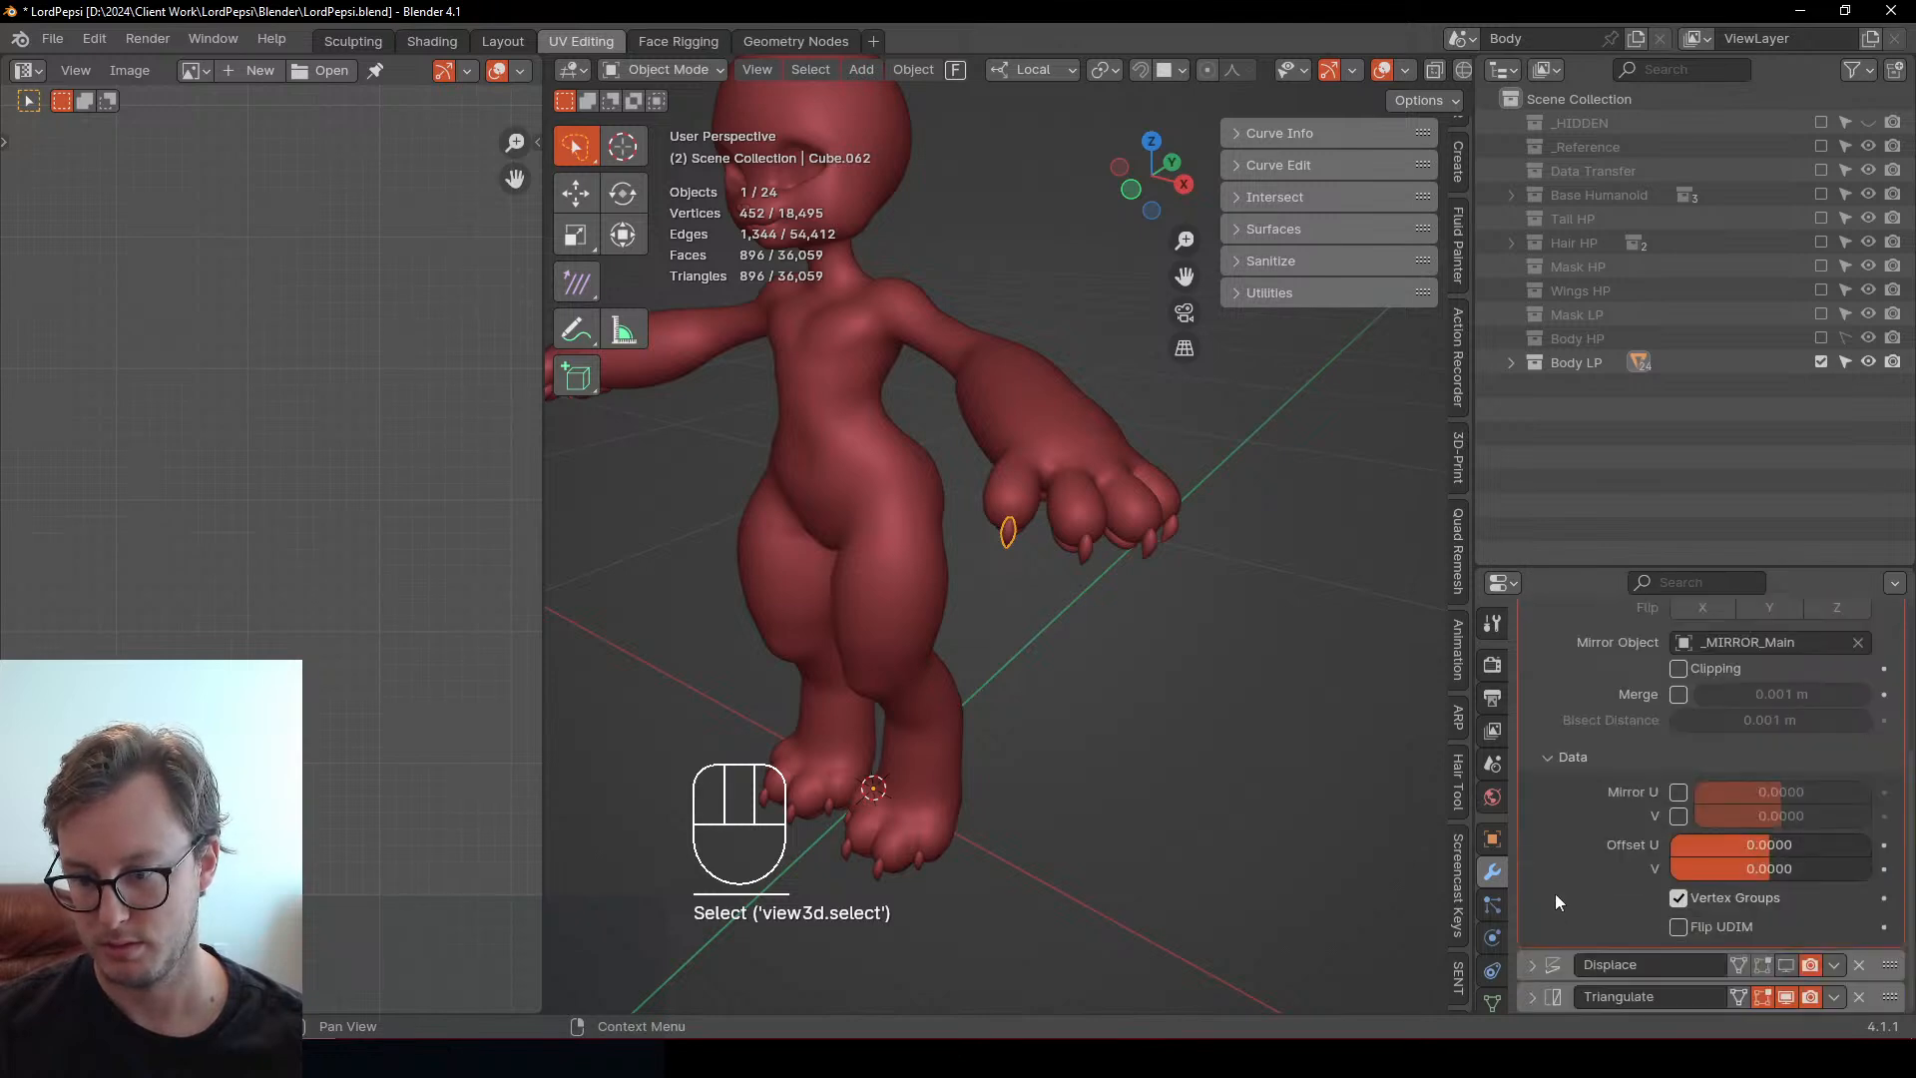
Add the hand's other claws to the selection, examine their UVs in Edit Mode and return to Object Mode
{"action": "left_click", "coordinate": [1082, 554]}
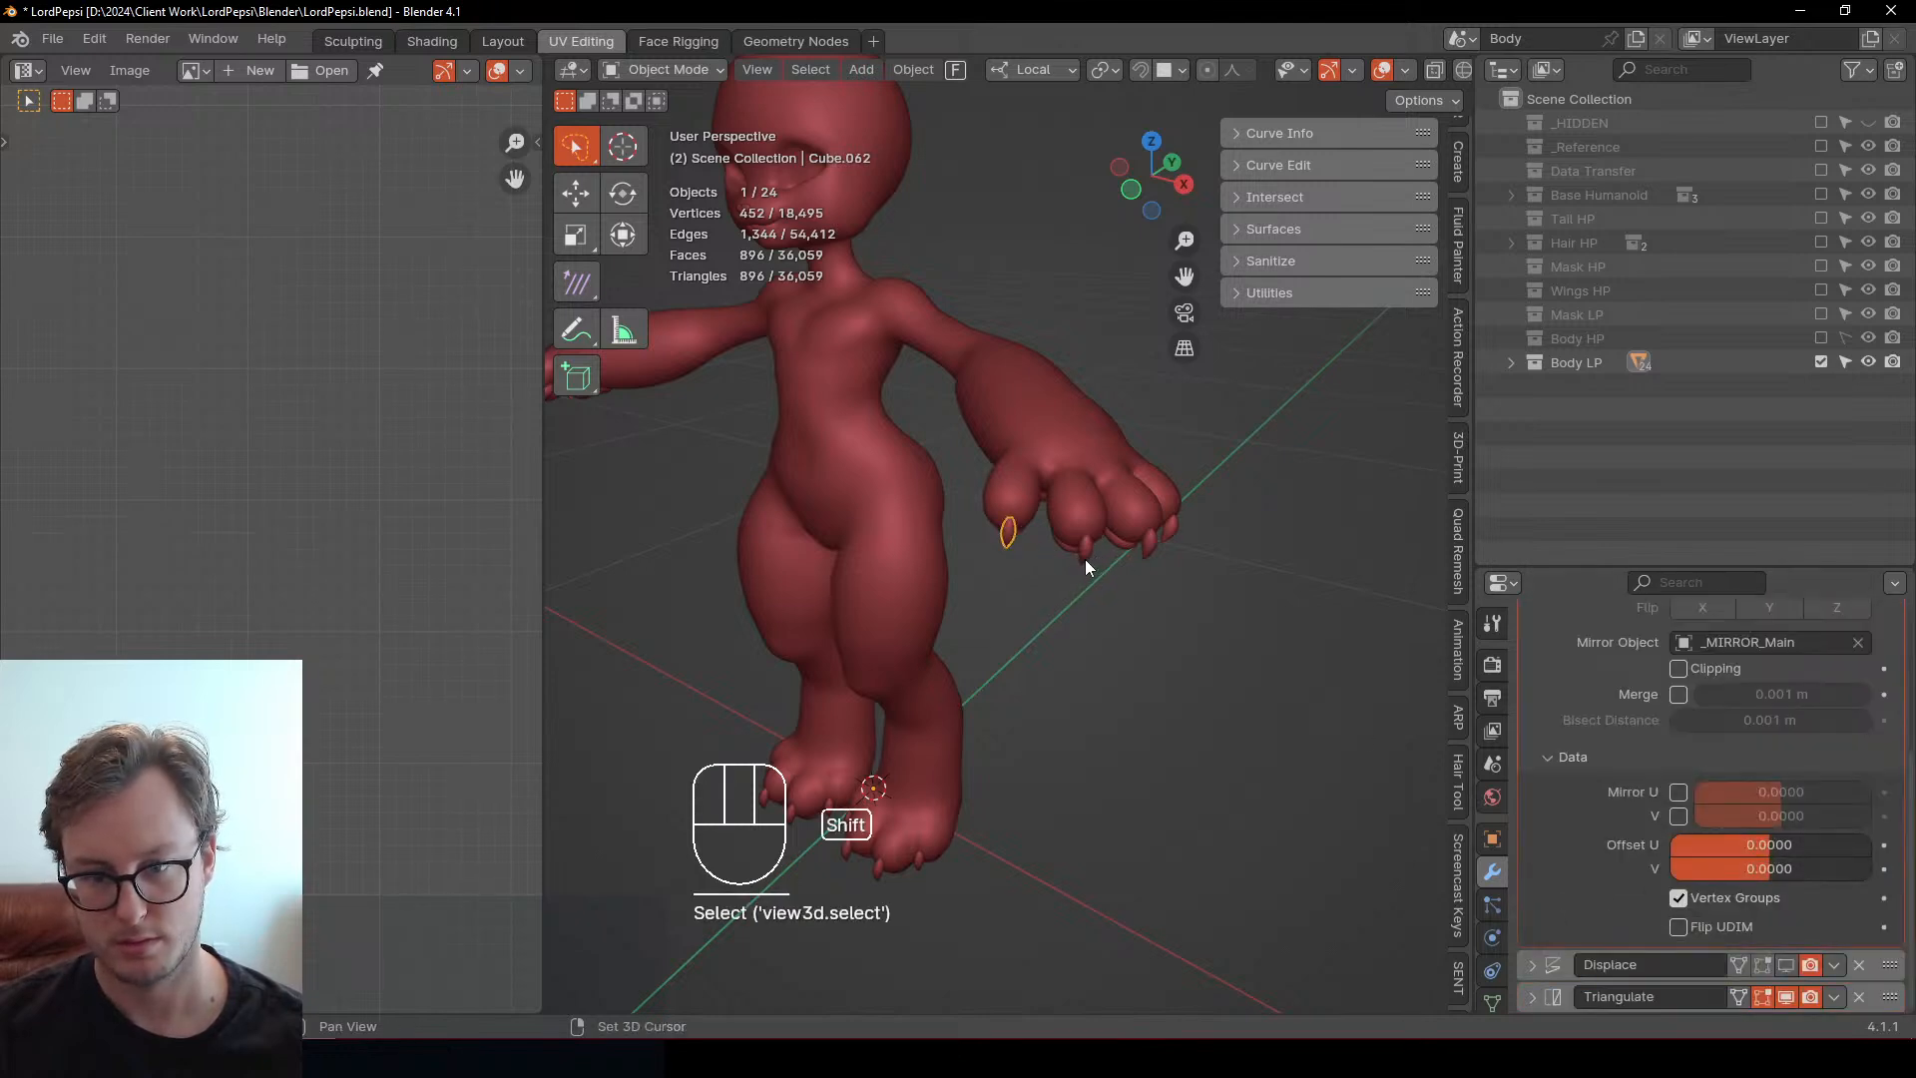
{"action": "left_click", "coordinate": [1086, 561], "text": "shift"}
{"action": "key", "text": "Tab"}
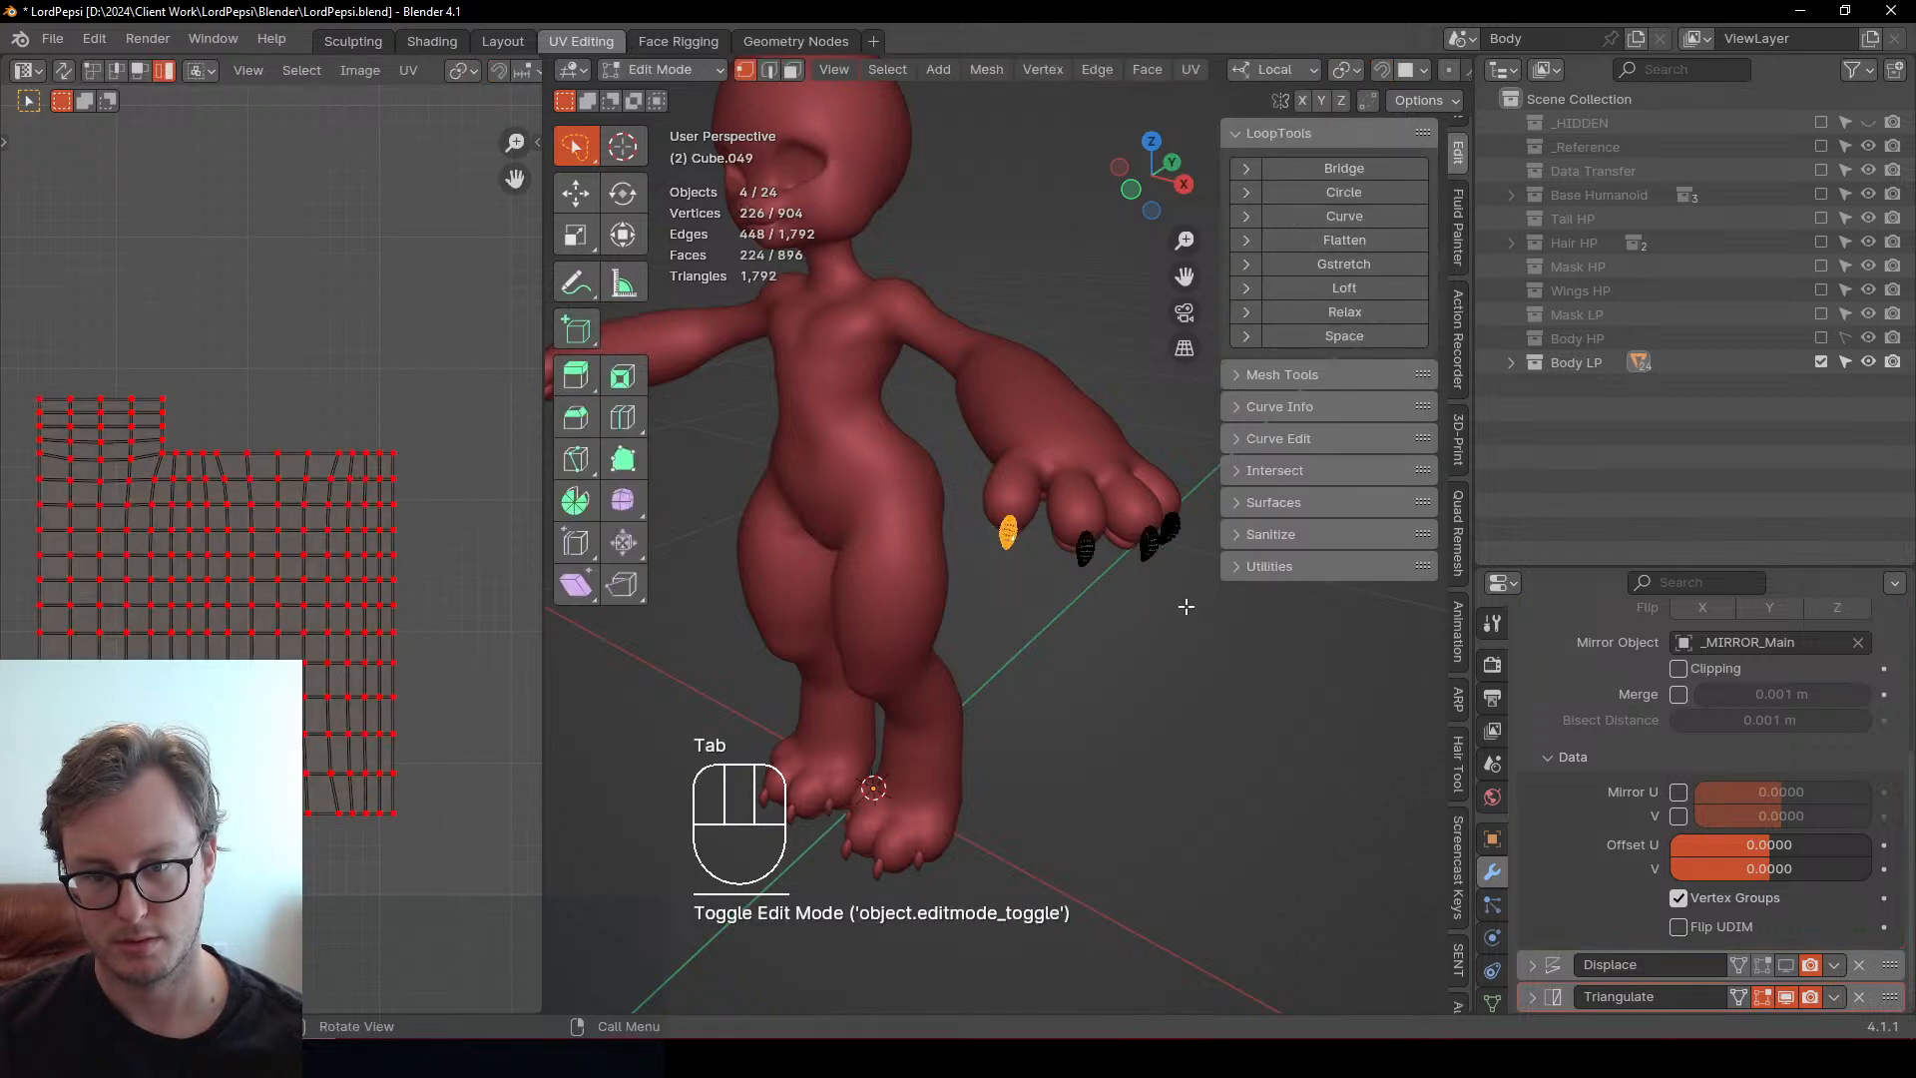
{"action": "key", "text": "a"}
{"action": "key", "text": "Tab"}
Select all Body LP objects and enter Edit Mode with all their geometry selected
{"action": "key", "text": "a"}
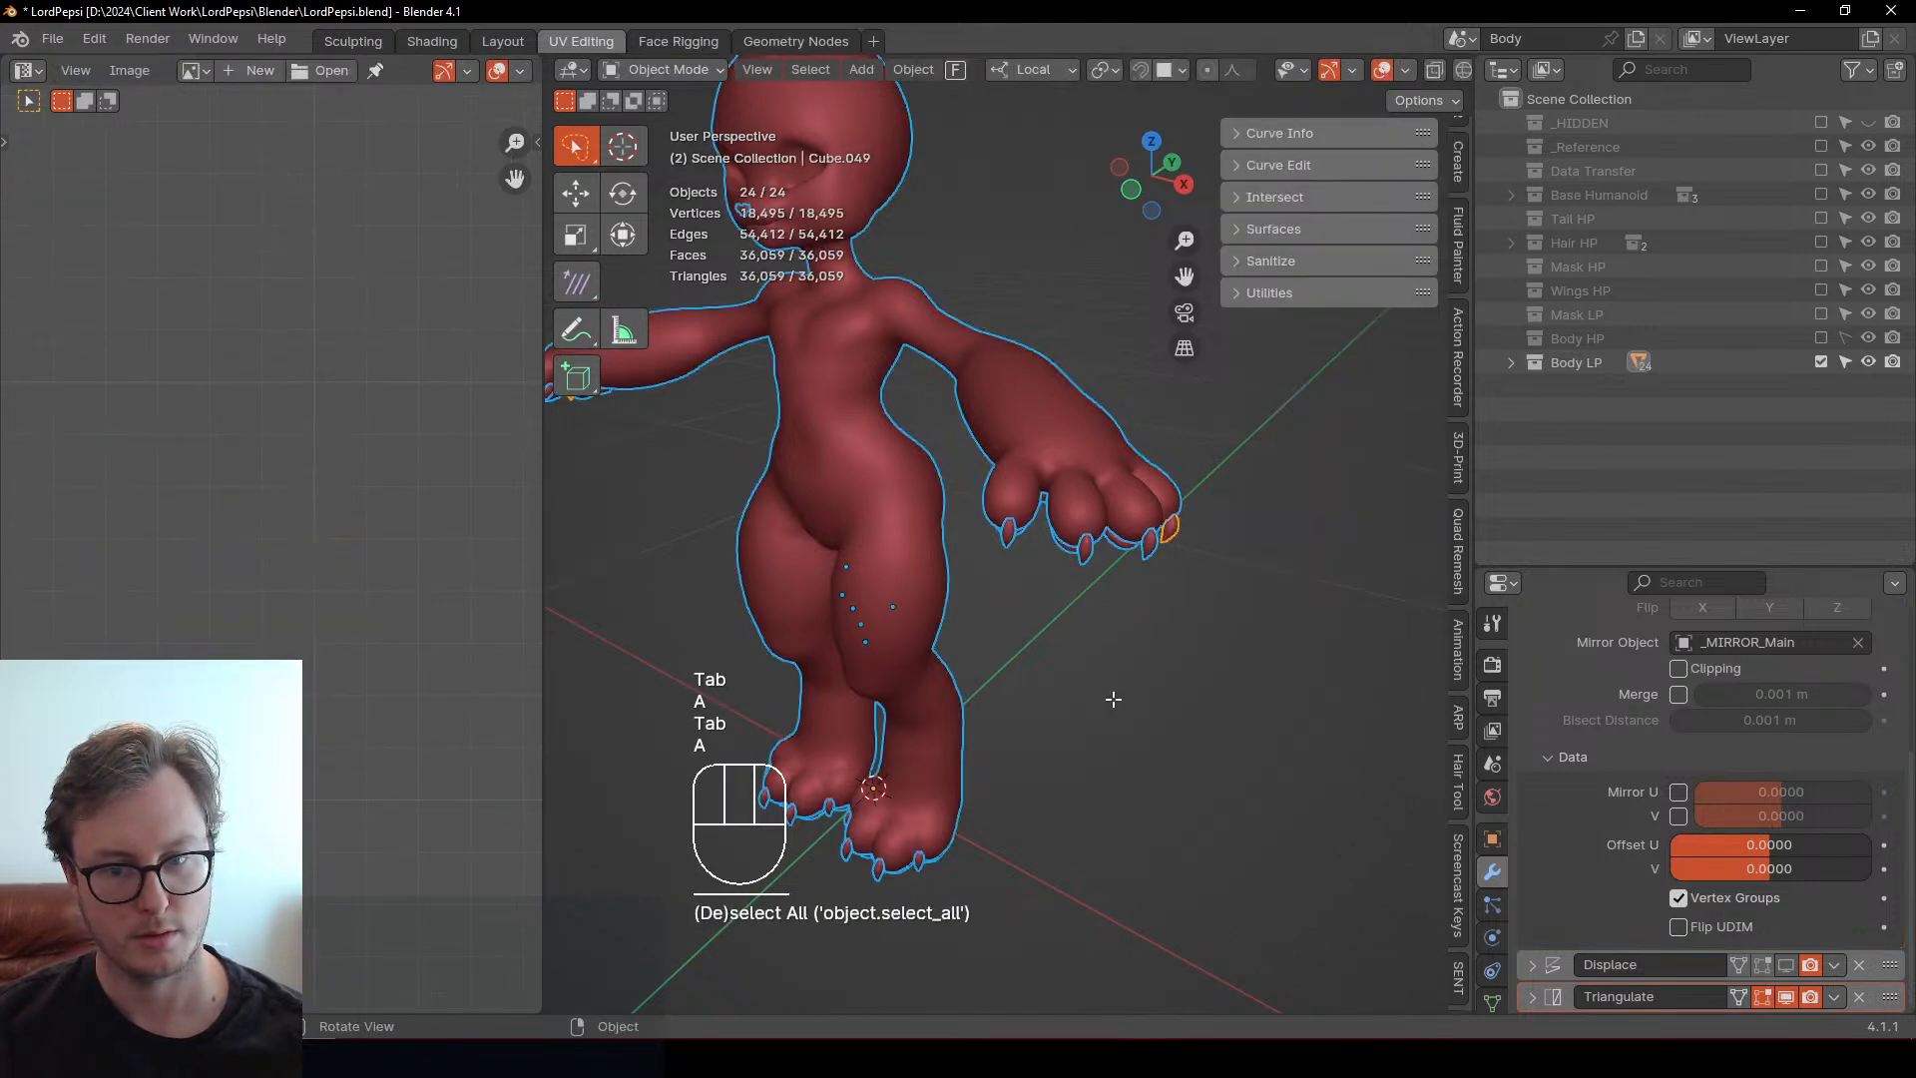
{"action": "key", "text": "Tab"}
{"action": "key", "text": "a"}
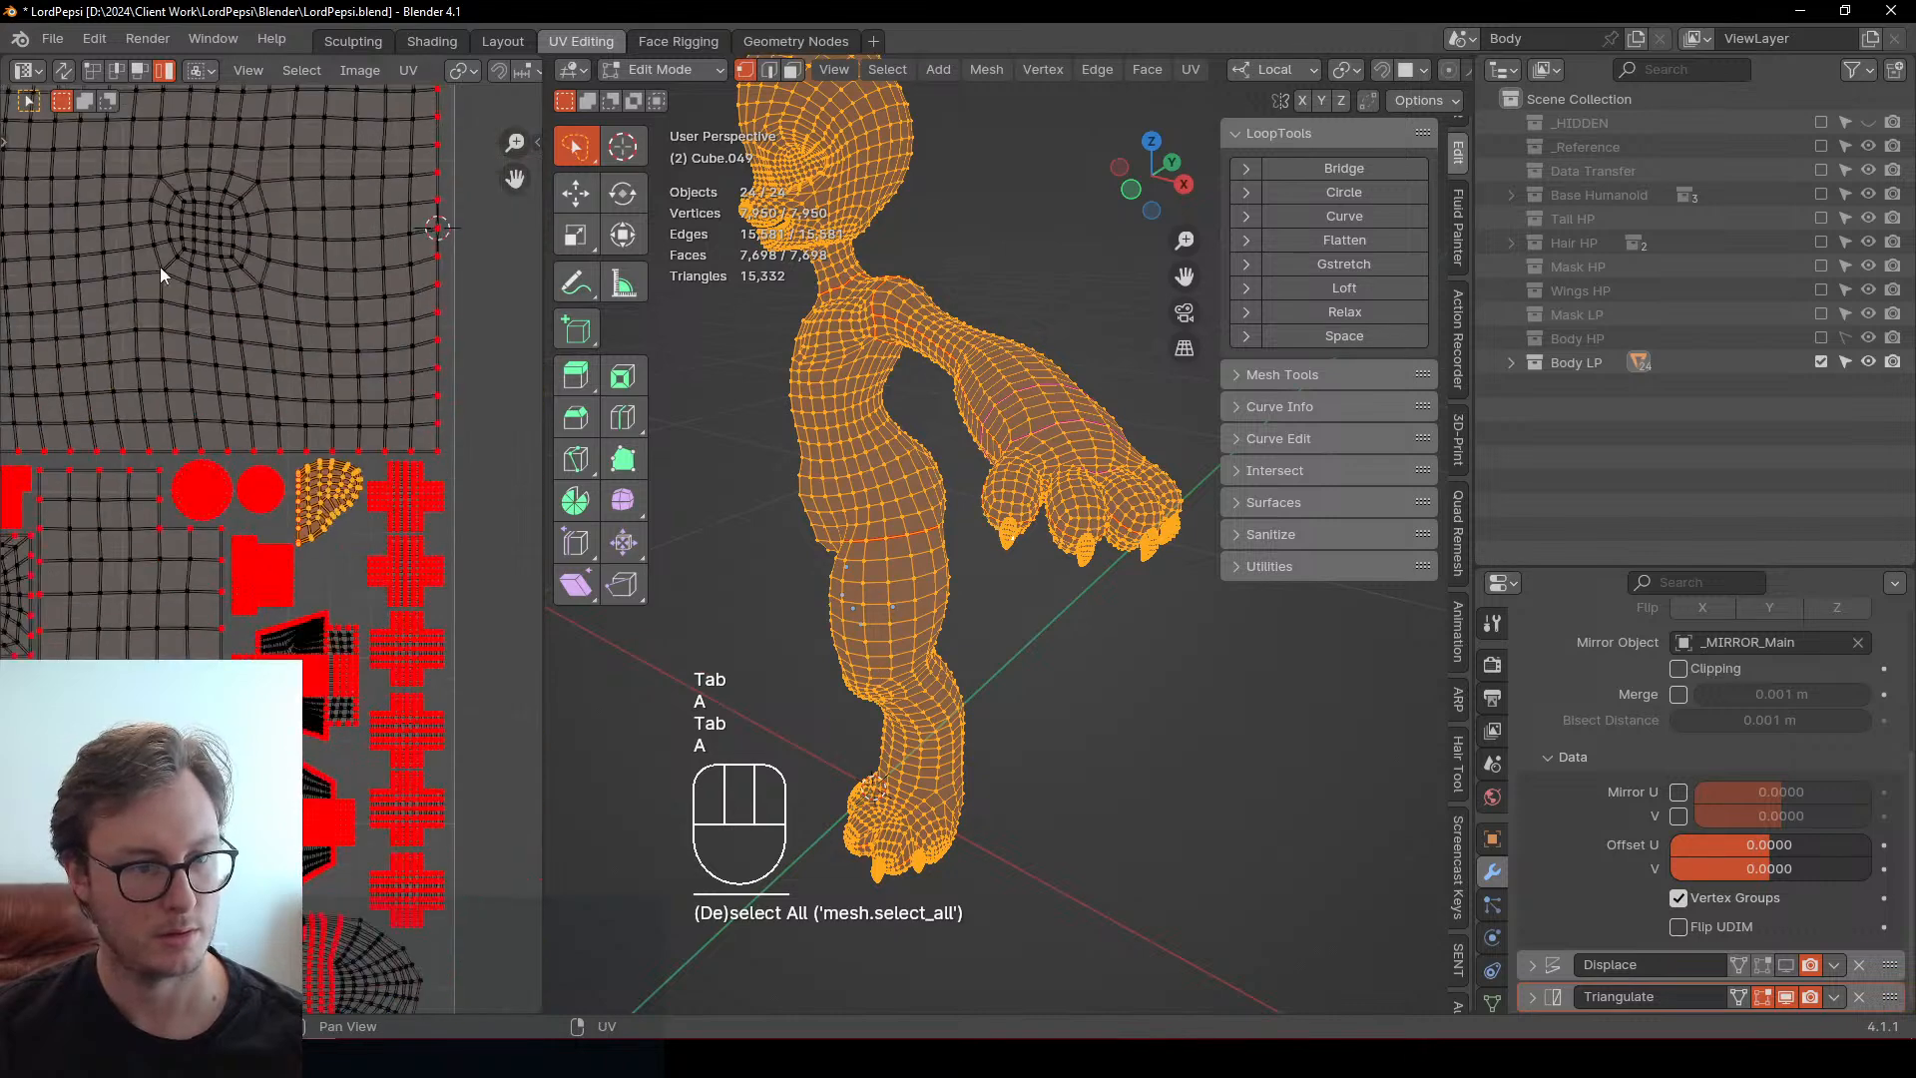
Select the hand claws' stacked UV island, nudge it and examine it against the rest of the layout
{"action": "left_click", "coordinate": [235, 606]}
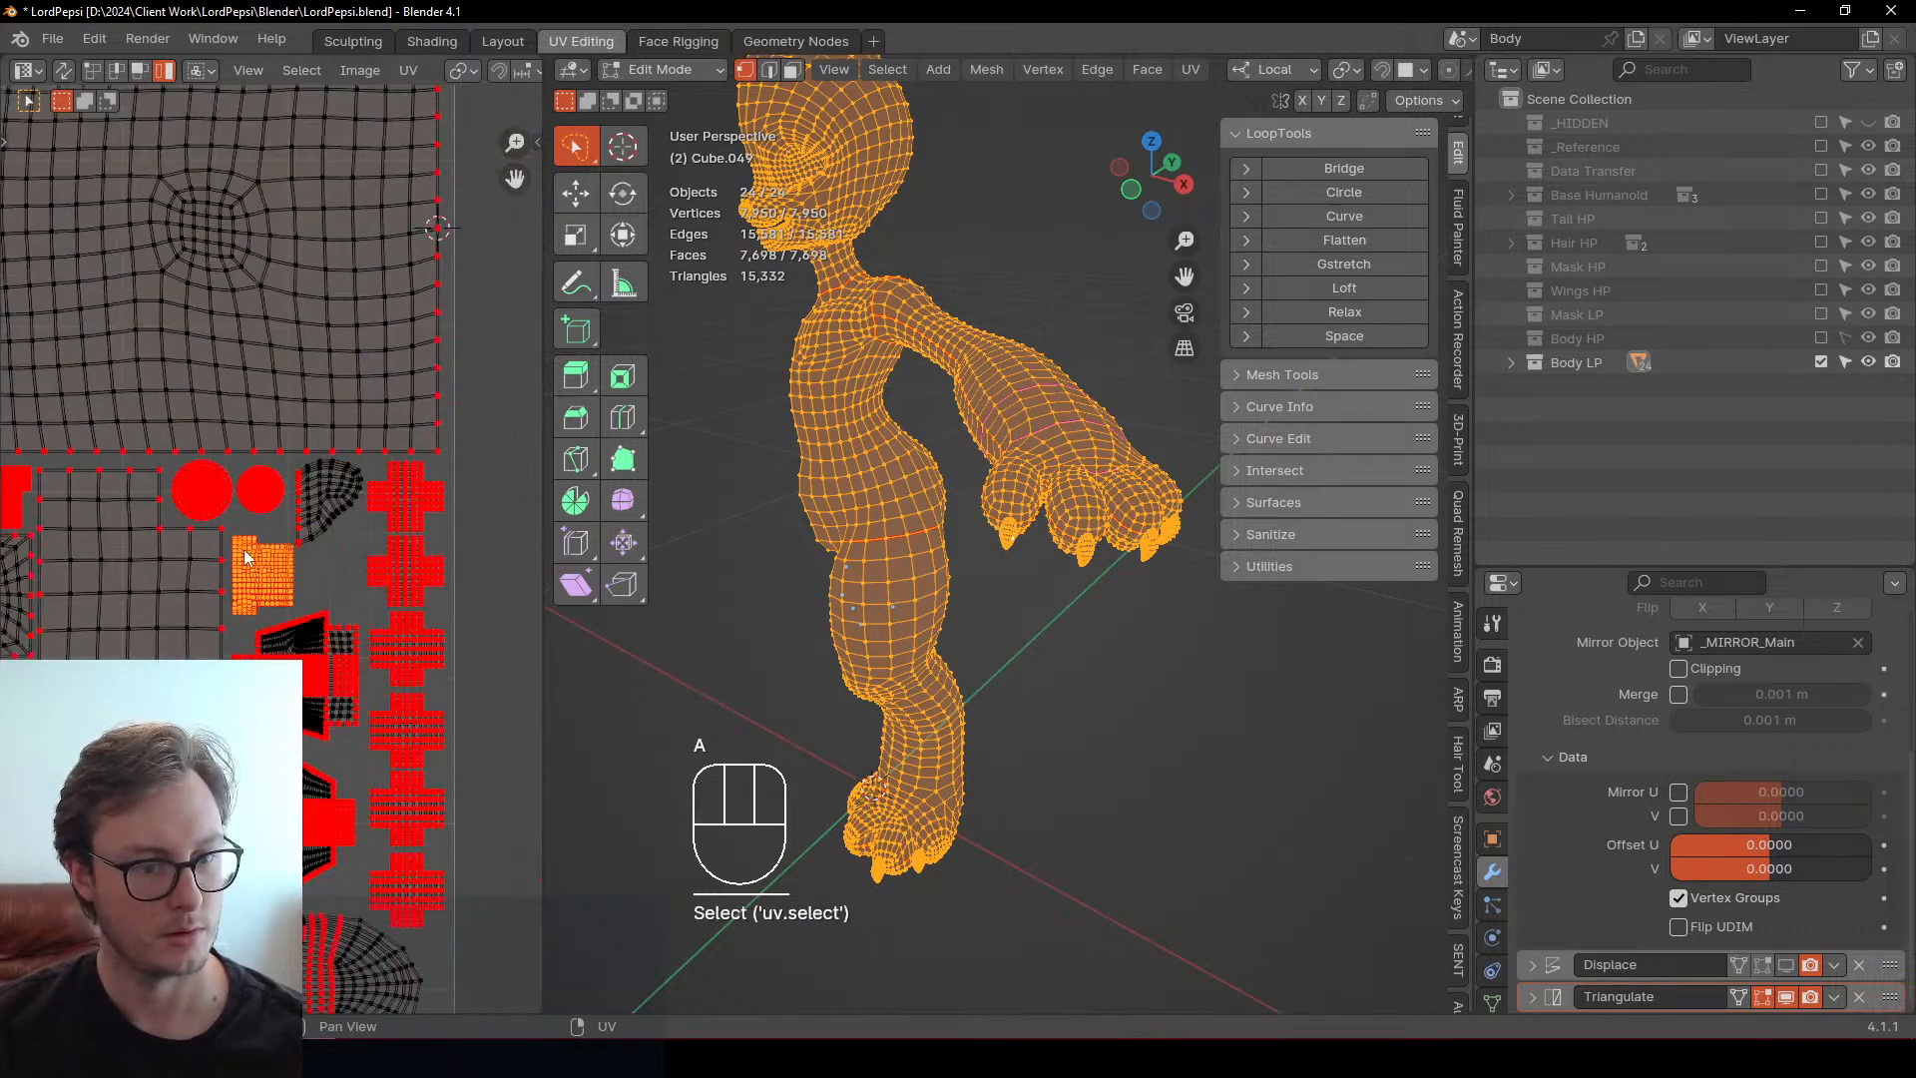
{"action": "key", "text": "b"}
{"action": "left_click_drag", "start_coordinate": [246, 557], "coordinate": [261, 566]}
{"action": "scroll", "coordinate": [261, 565], "scroll_direction": "up", "scroll_amount": 3}
{"action": "key", "text": "g"}
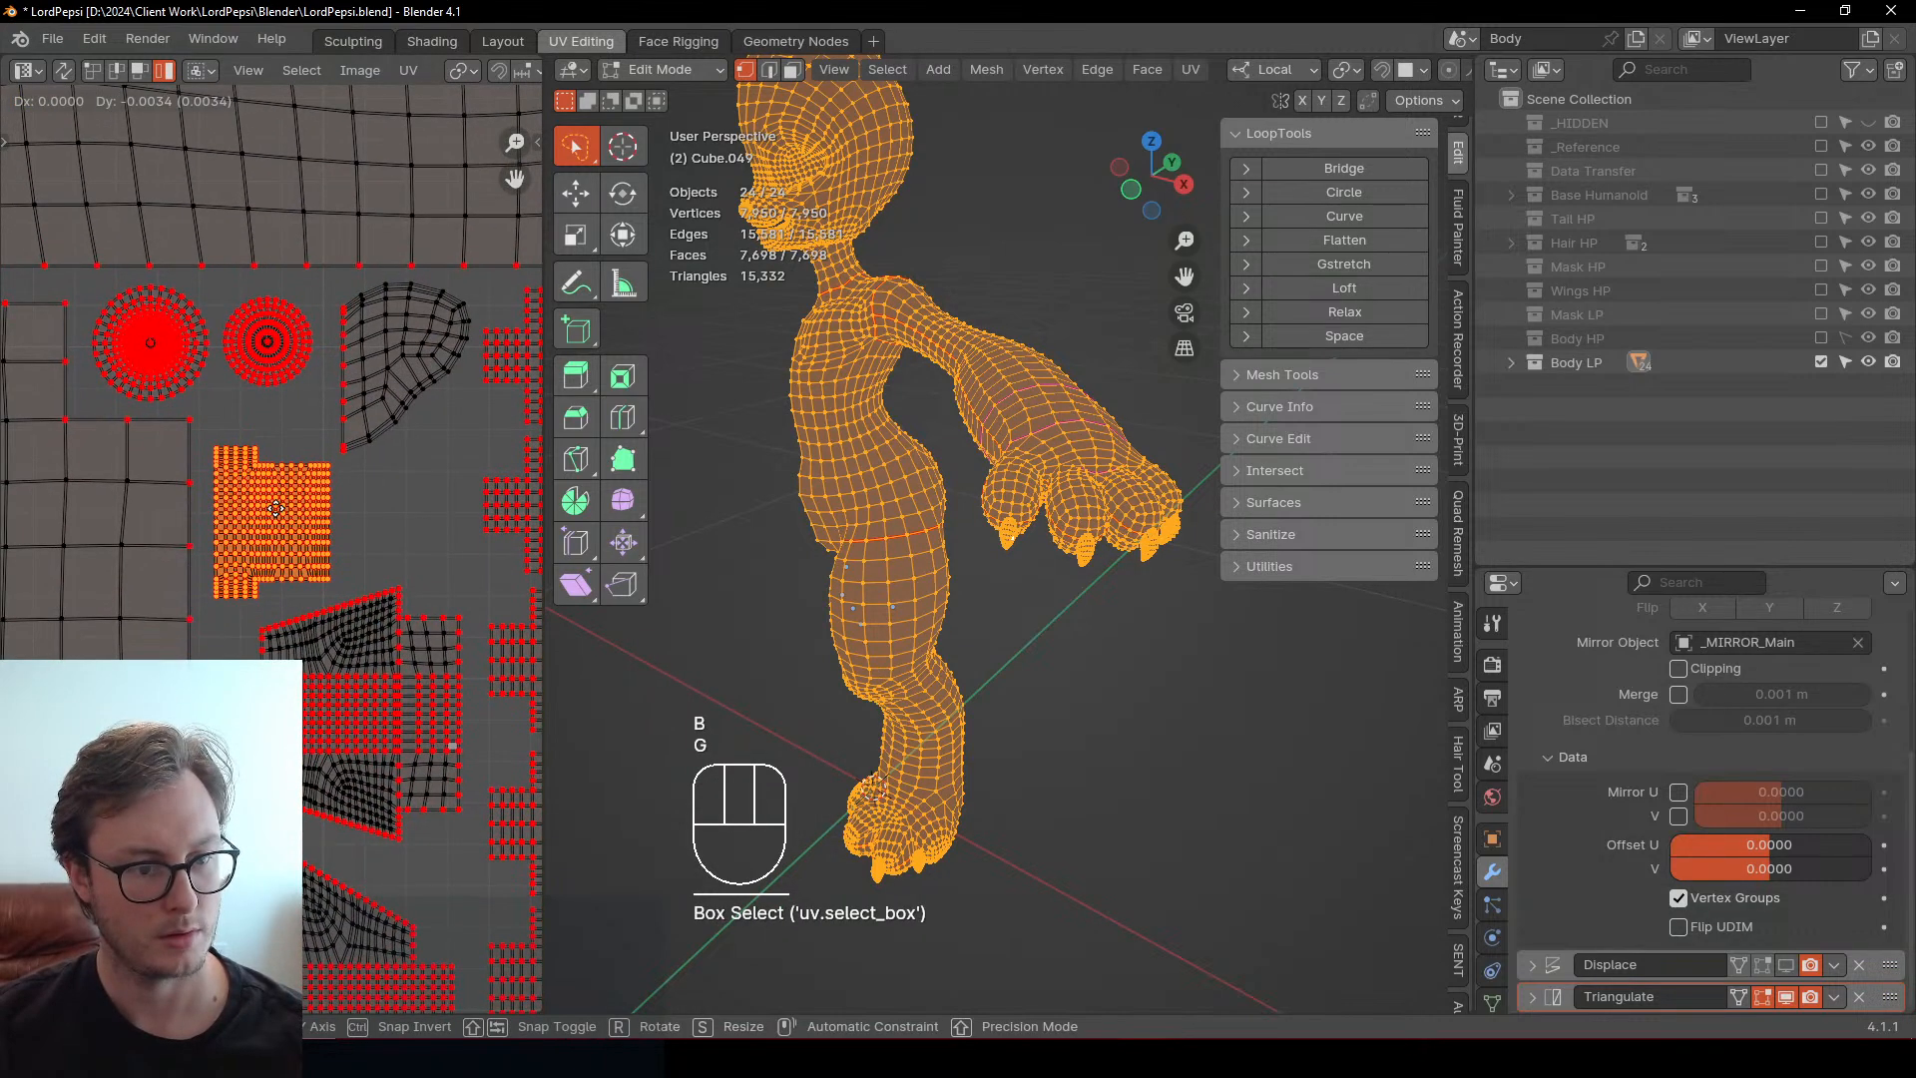
{"action": "left_click", "coordinate": [317, 514]}
{"action": "scroll", "coordinate": [318, 515], "scroll_direction": "up", "scroll_amount": 5}
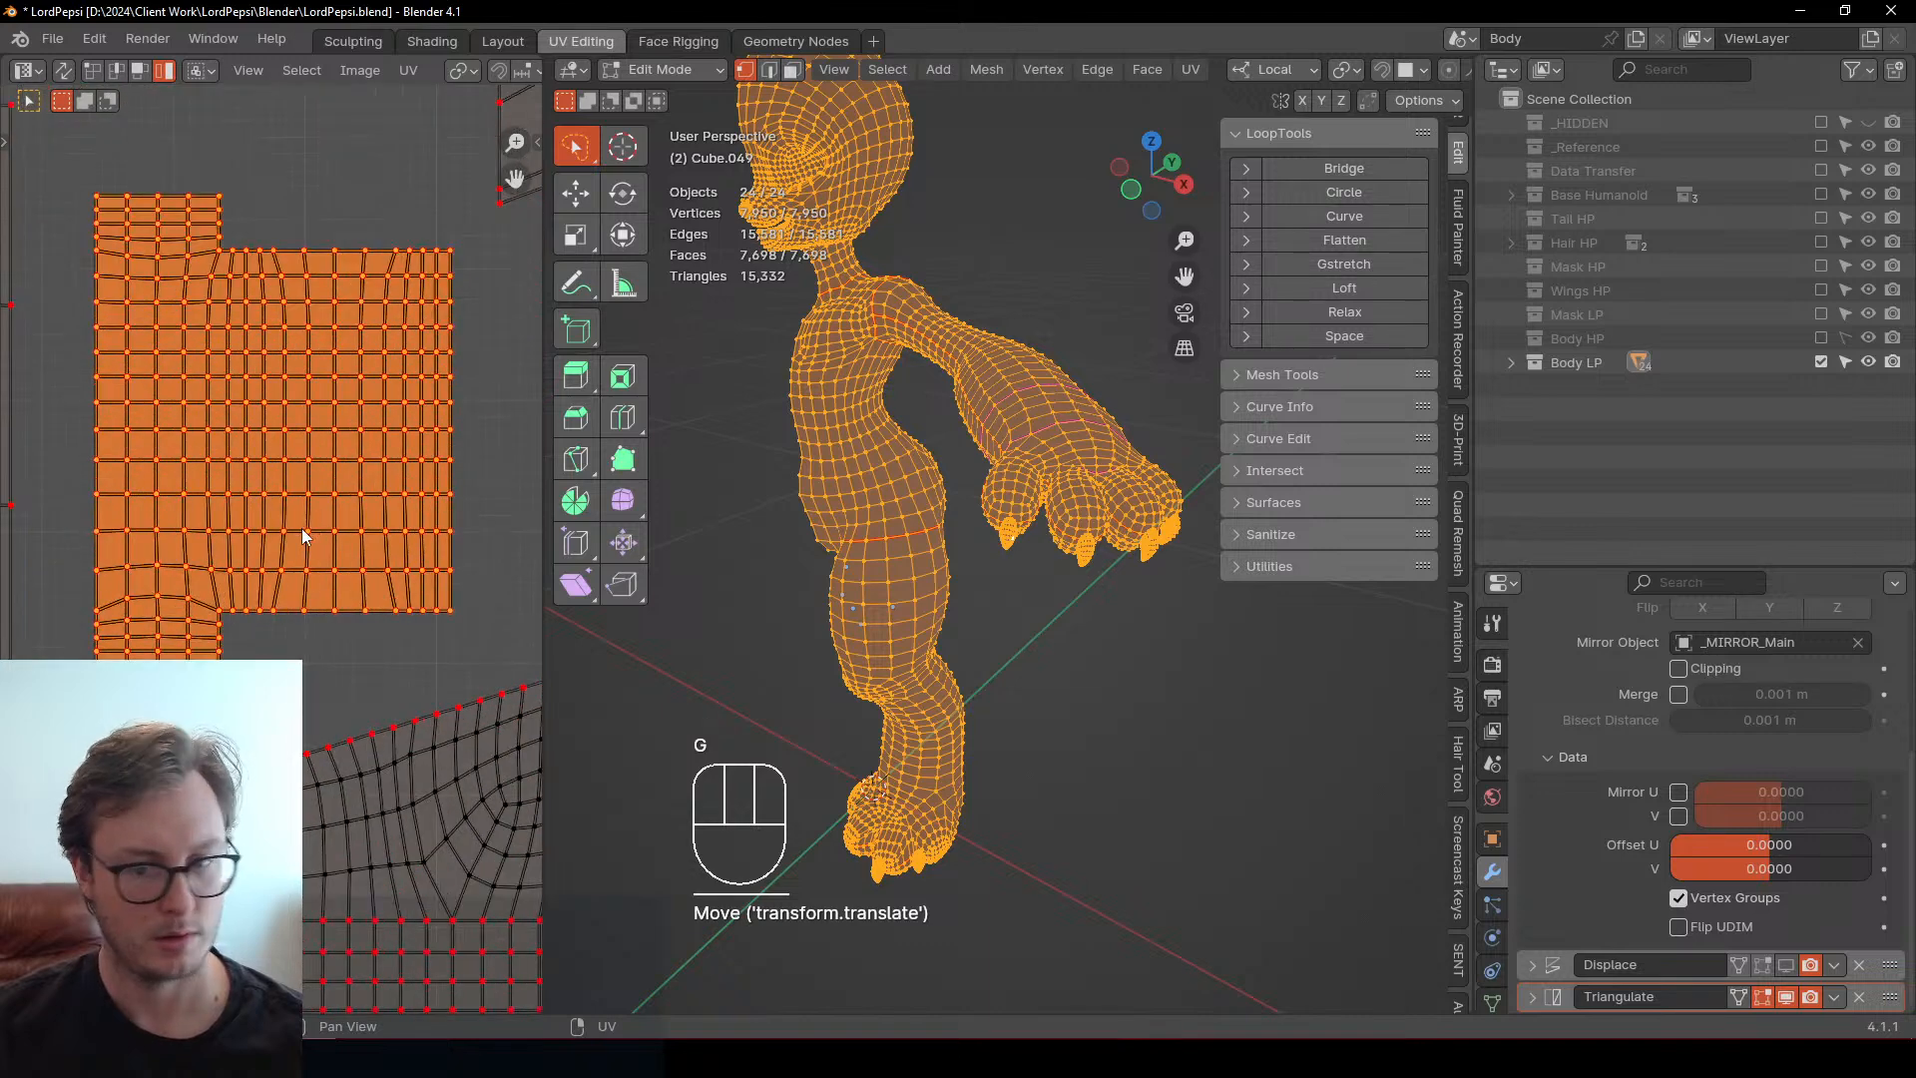
{"action": "scroll", "coordinate": [326, 530], "scroll_direction": "down", "scroll_amount": 6}
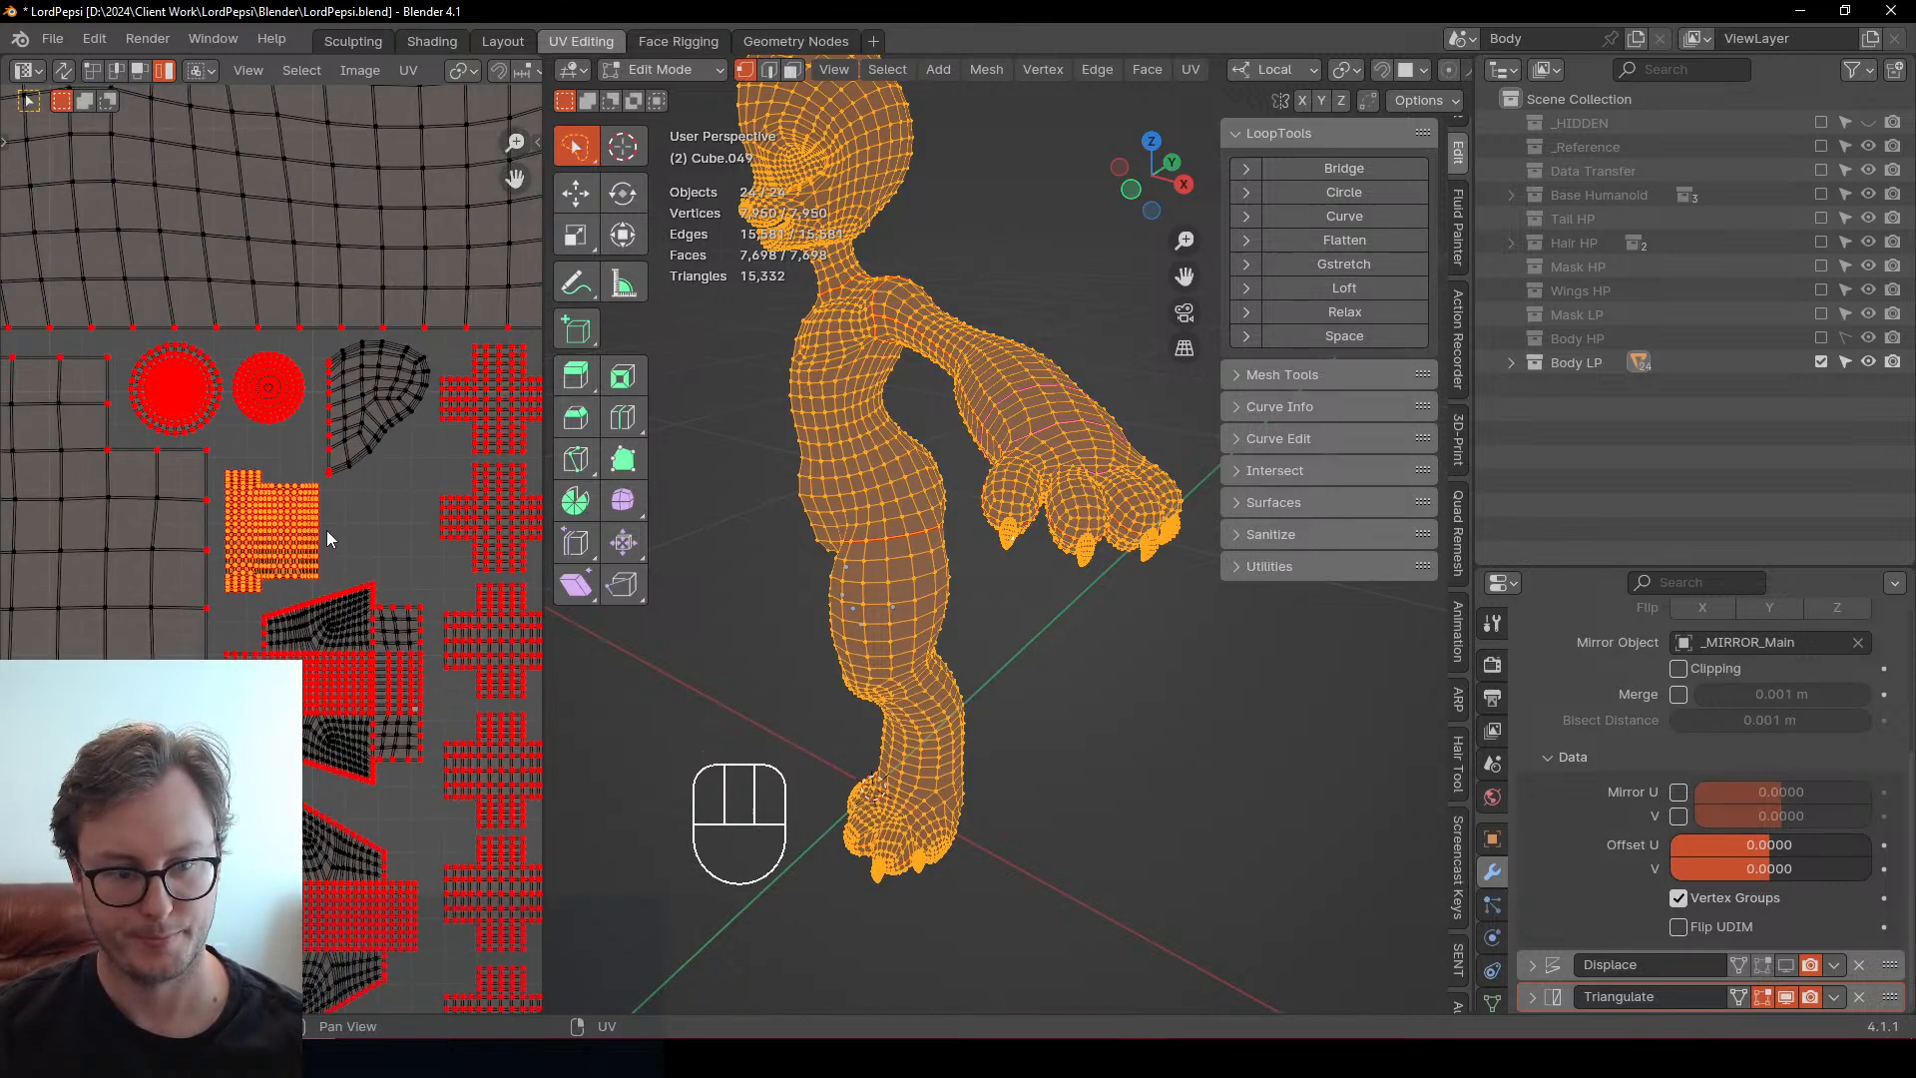
{"action": "scroll", "coordinate": [326, 530], "scroll_direction": "down", "scroll_amount": 4}
{"action": "scroll", "coordinate": [284, 617], "scroll_direction": "down", "scroll_amount": 1}
{"action": "middle_click_drag", "start_coordinate": [284, 617], "coordinate": [302, 524]}
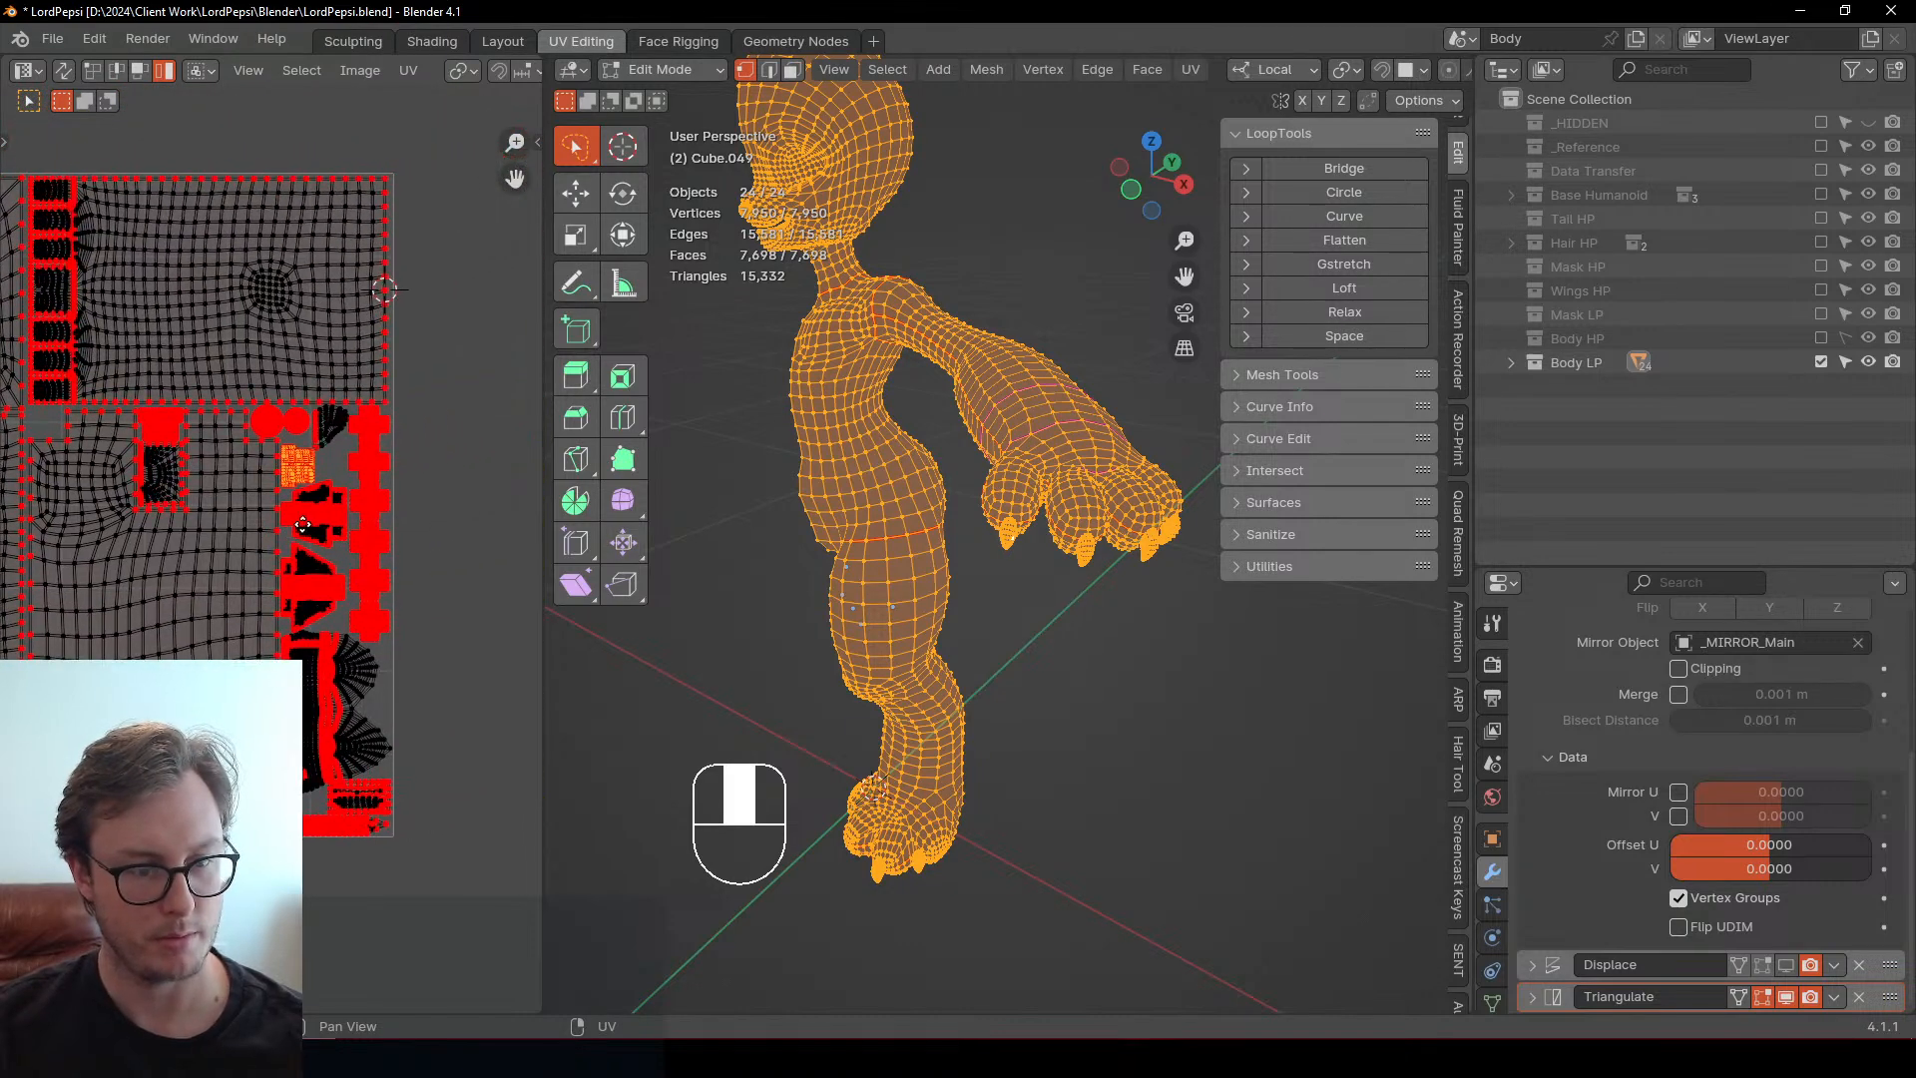
Try nudging the claw UV island and rotating it by 90 degrees, and undo the rotation with its repositioning
{"action": "scroll", "coordinate": [284, 489], "scroll_direction": "up", "scroll_amount": 8}
{"action": "key", "text": "g"}
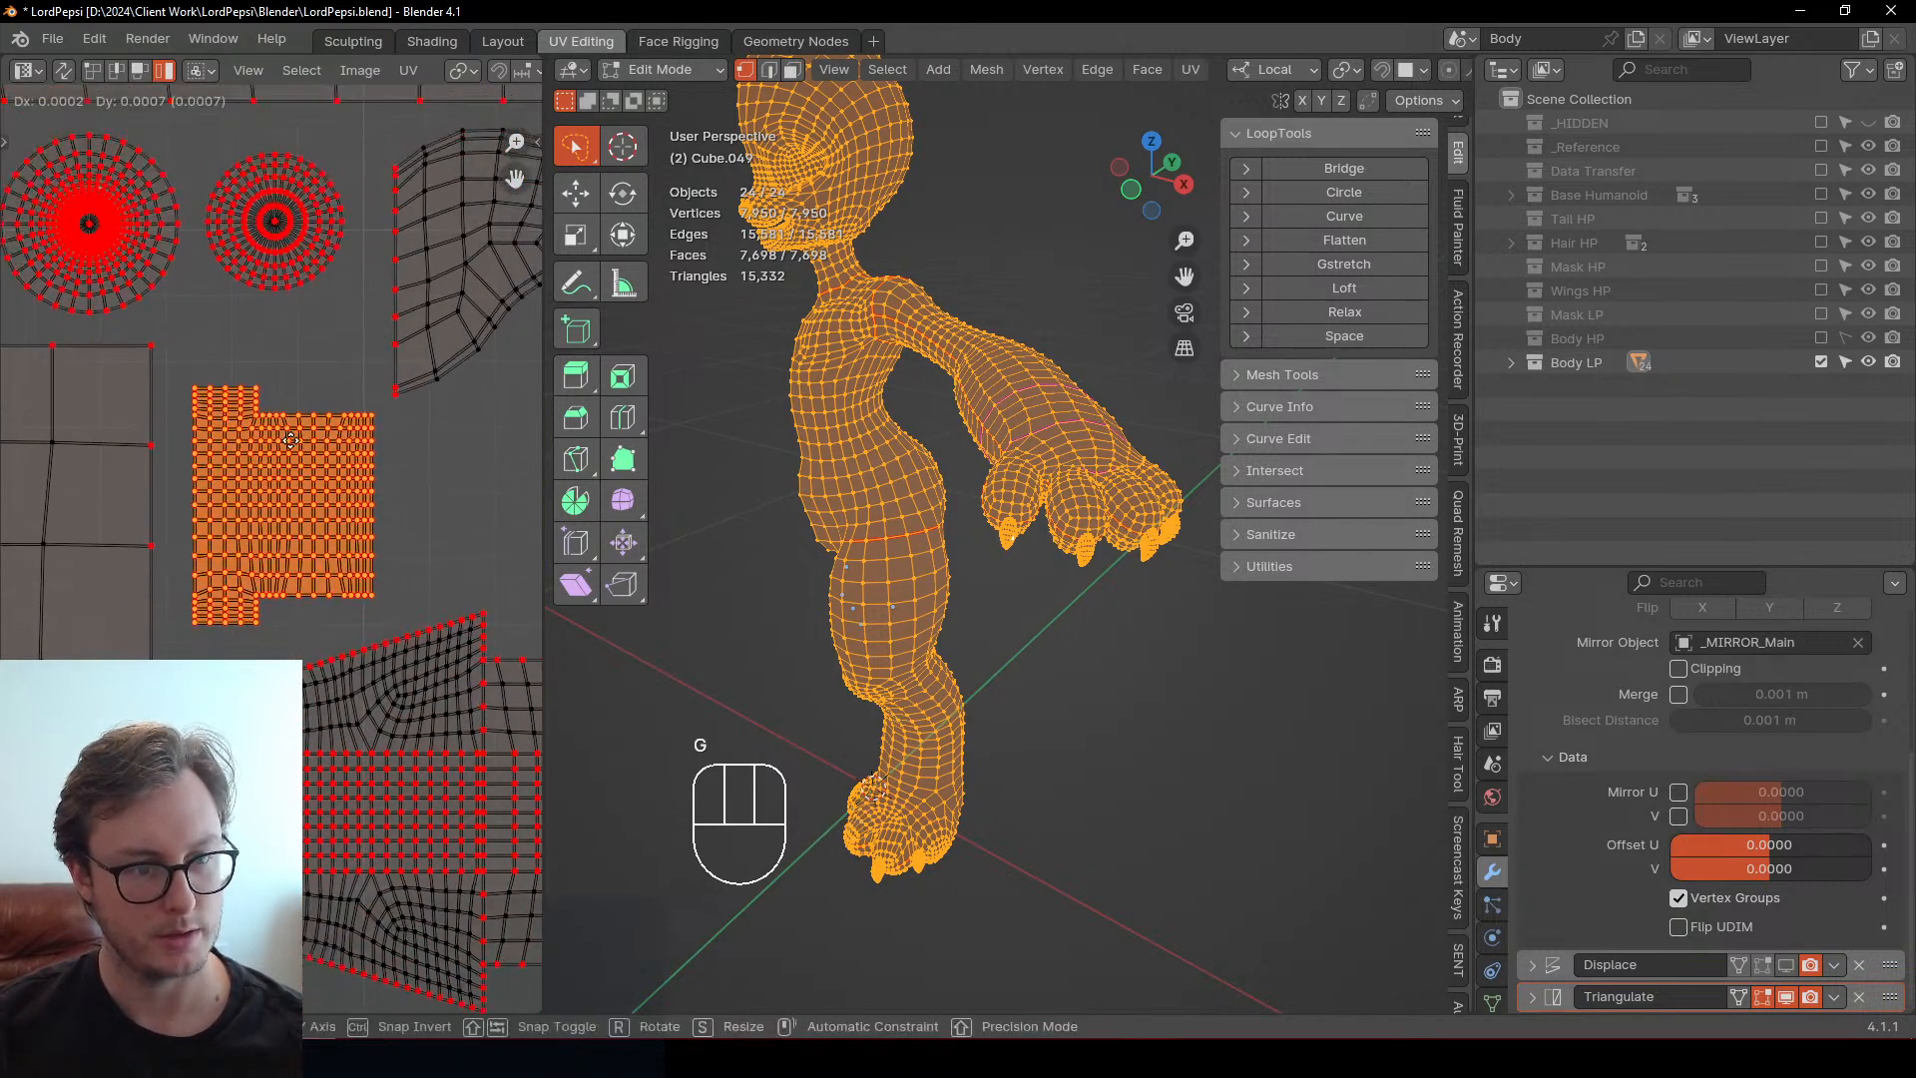
{"action": "left_click", "coordinate": [290, 439]}
{"action": "key", "text": "r"}
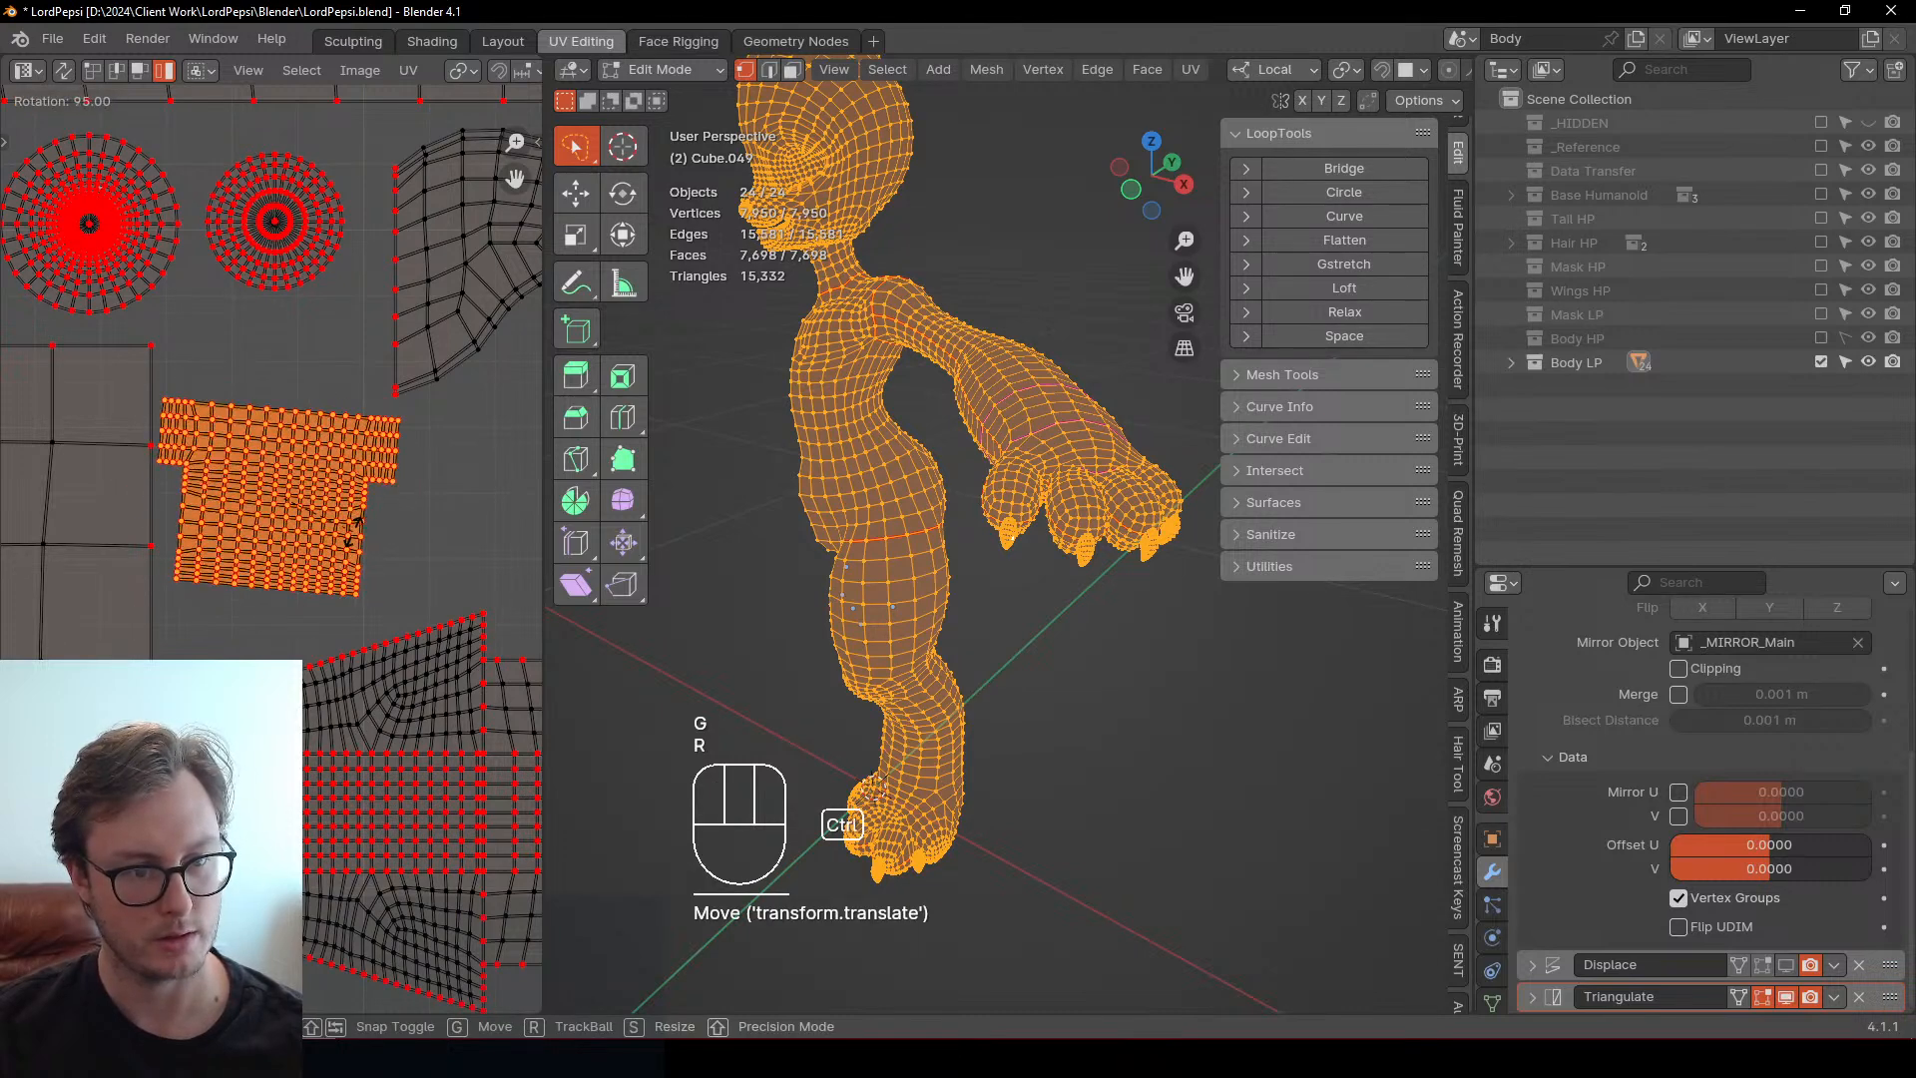
{"action": "left_click", "coordinate": [355, 524]}
{"action": "key", "text": "g"}
{"action": "left_click", "coordinate": [368, 543]}
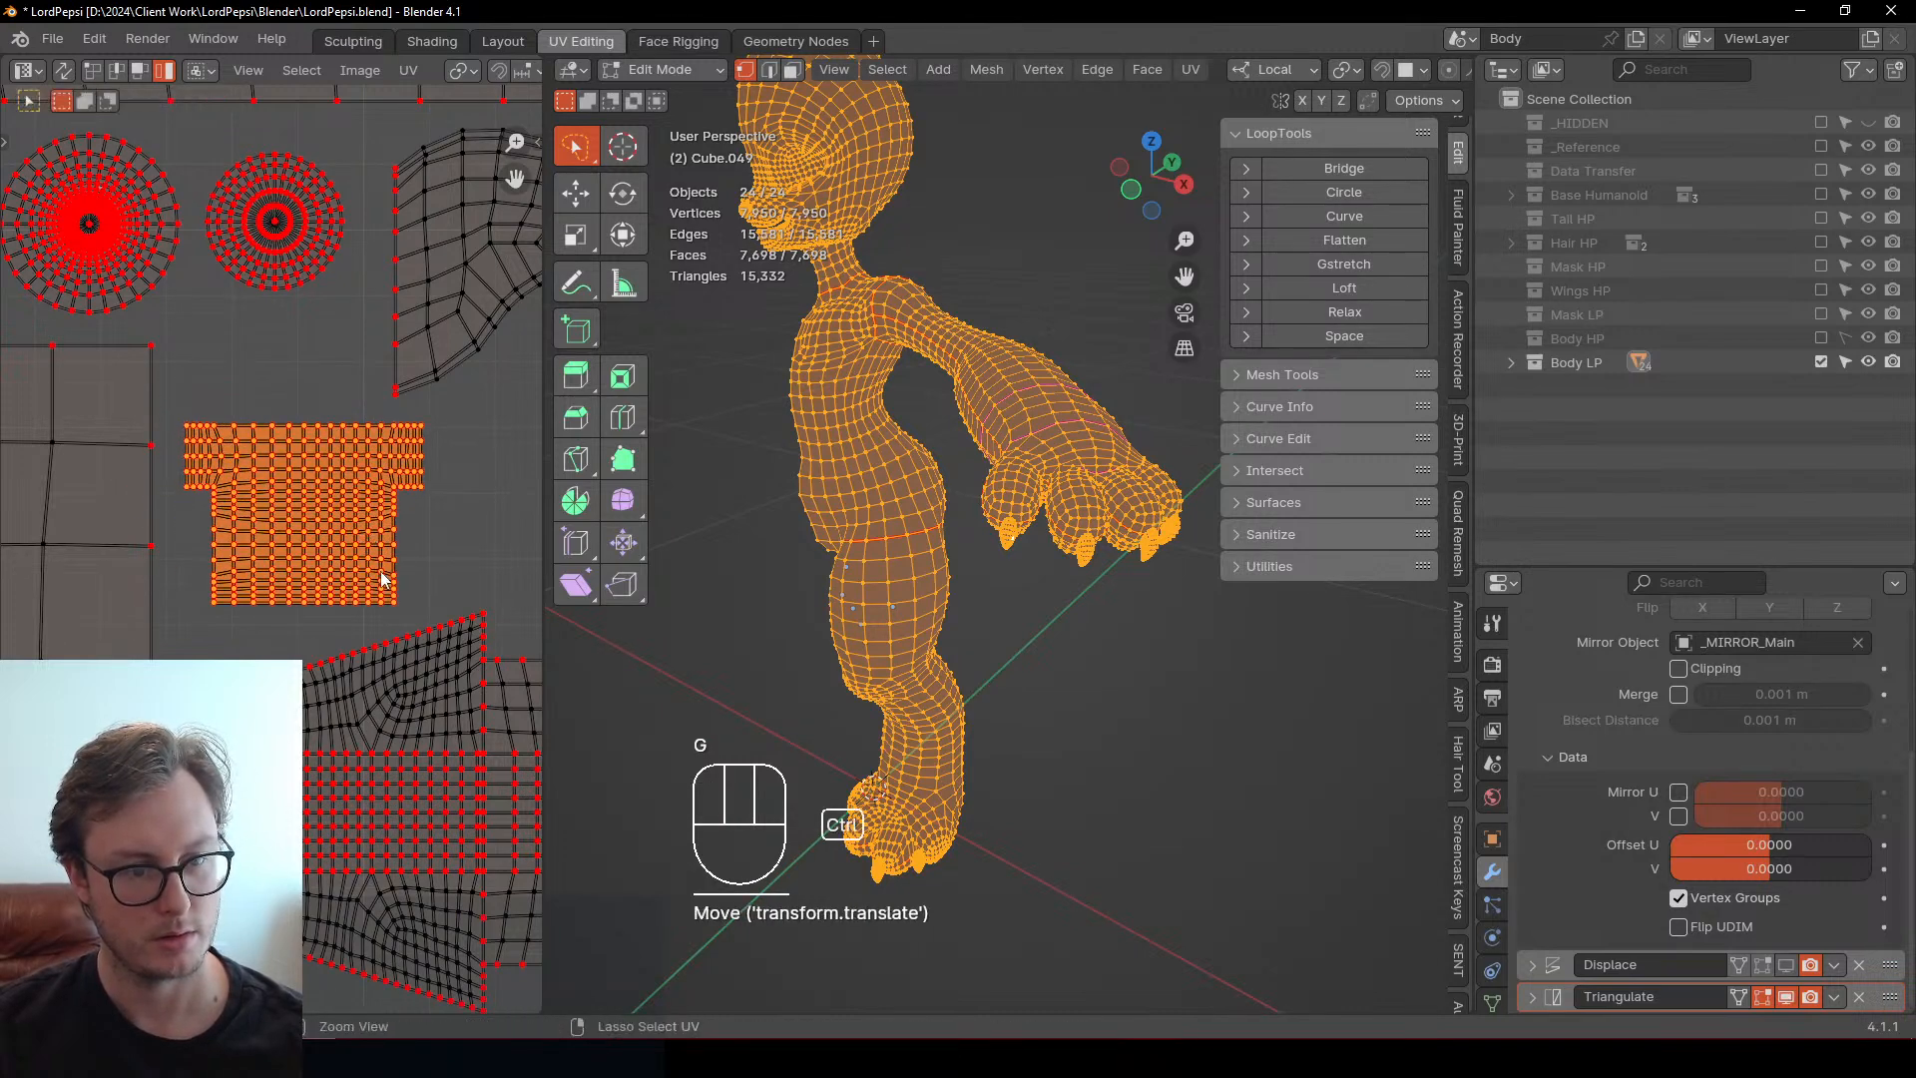
{"action": "key", "text": "ctrl+z"}
{"action": "key", "text": "ctrl+z"}
Enlarge the claw UV island slightly, reposition it within the free space around it and return to Object Mode
{"action": "key", "text": "g"}
{"action": "key", "text": "s"}
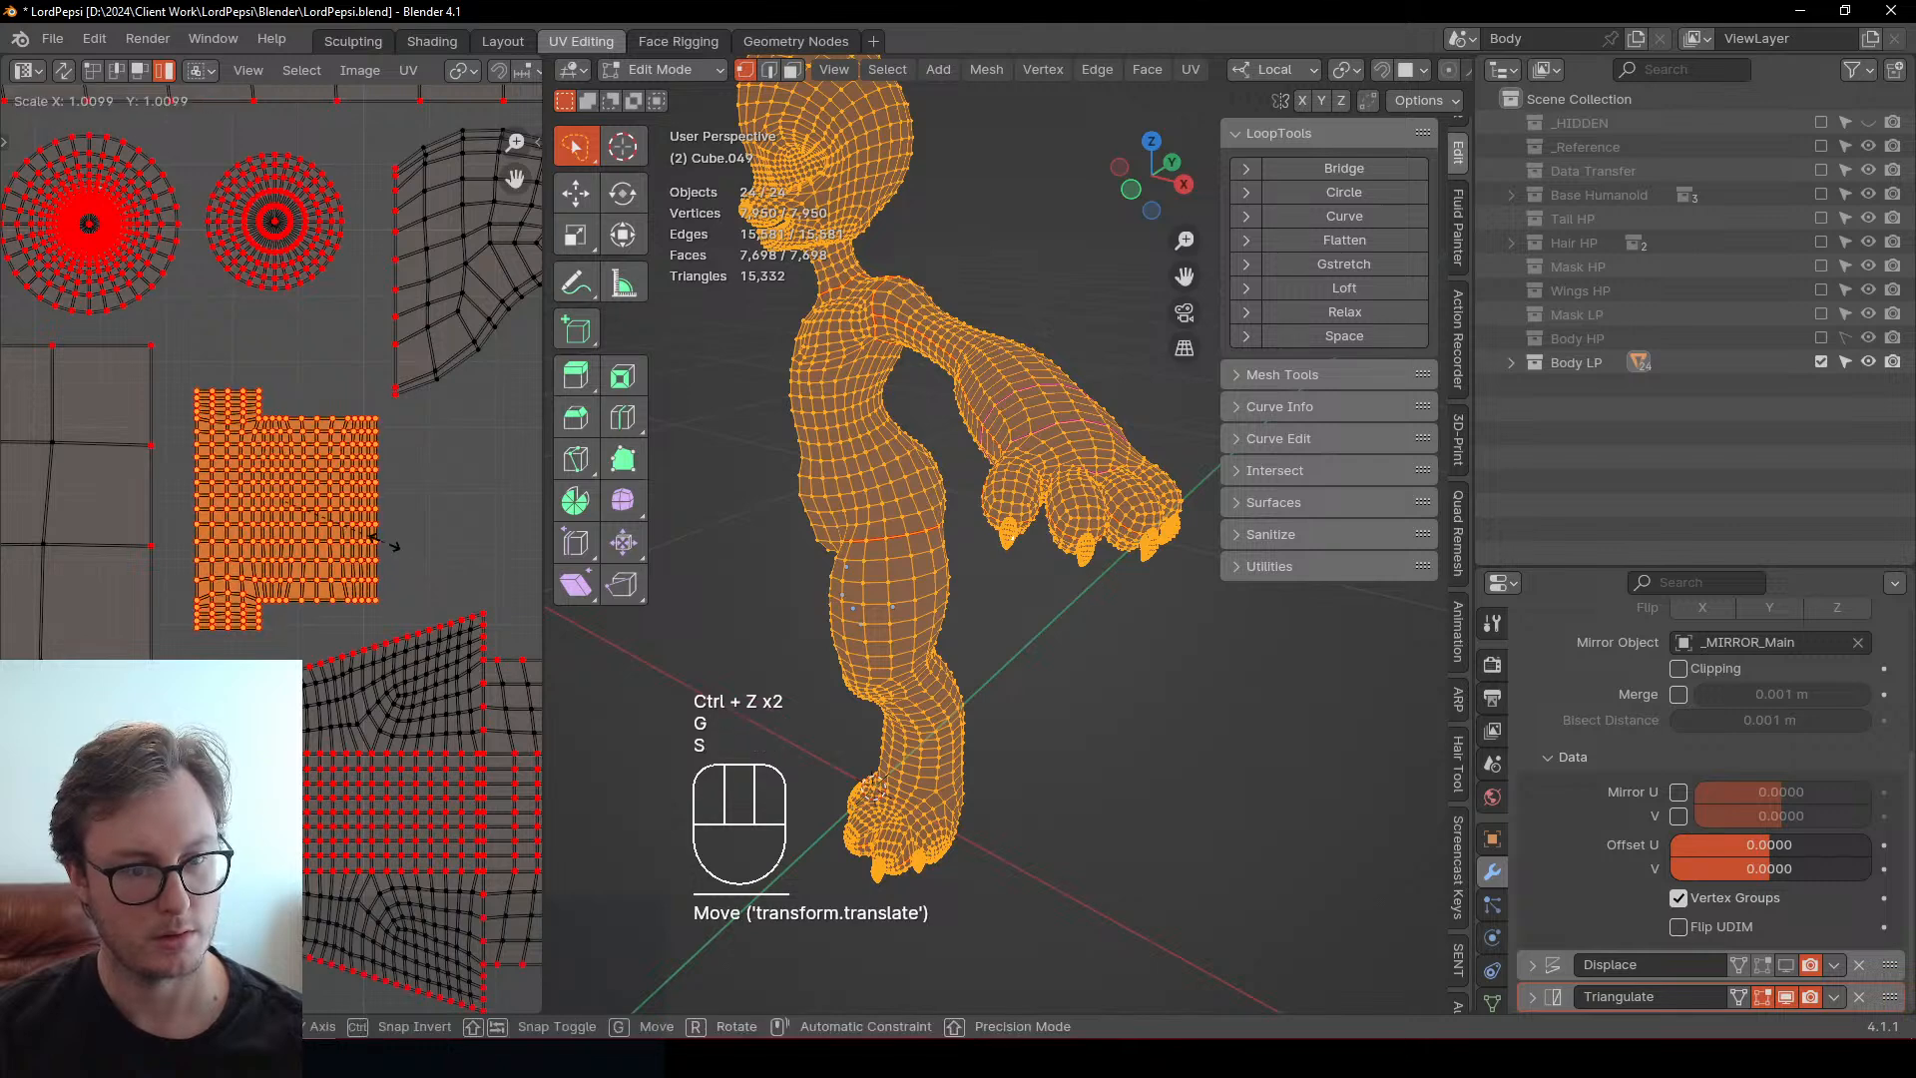
{"action": "key", "text": "g"}
{"action": "key", "text": "s"}
{"action": "key", "text": "g"}
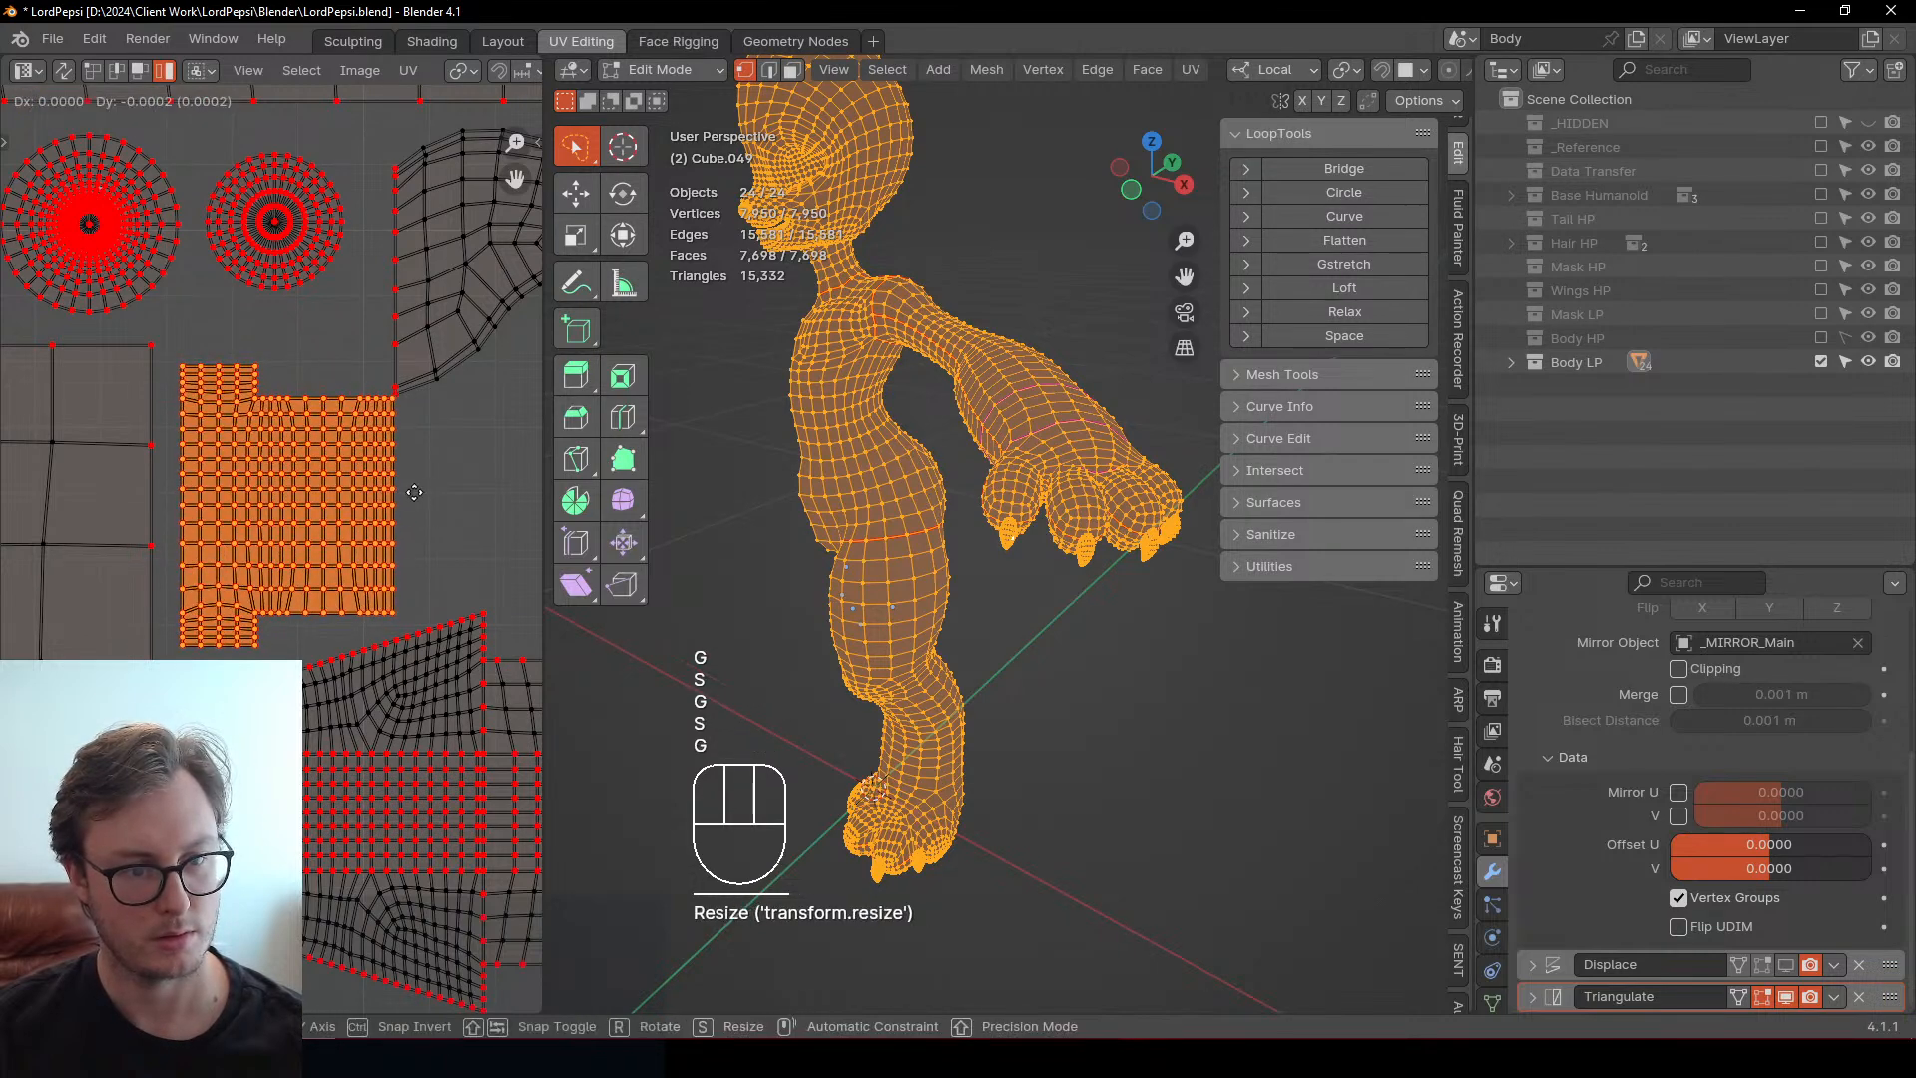
{"action": "key", "text": "s"}
{"action": "left_click", "coordinate": [411, 498]}
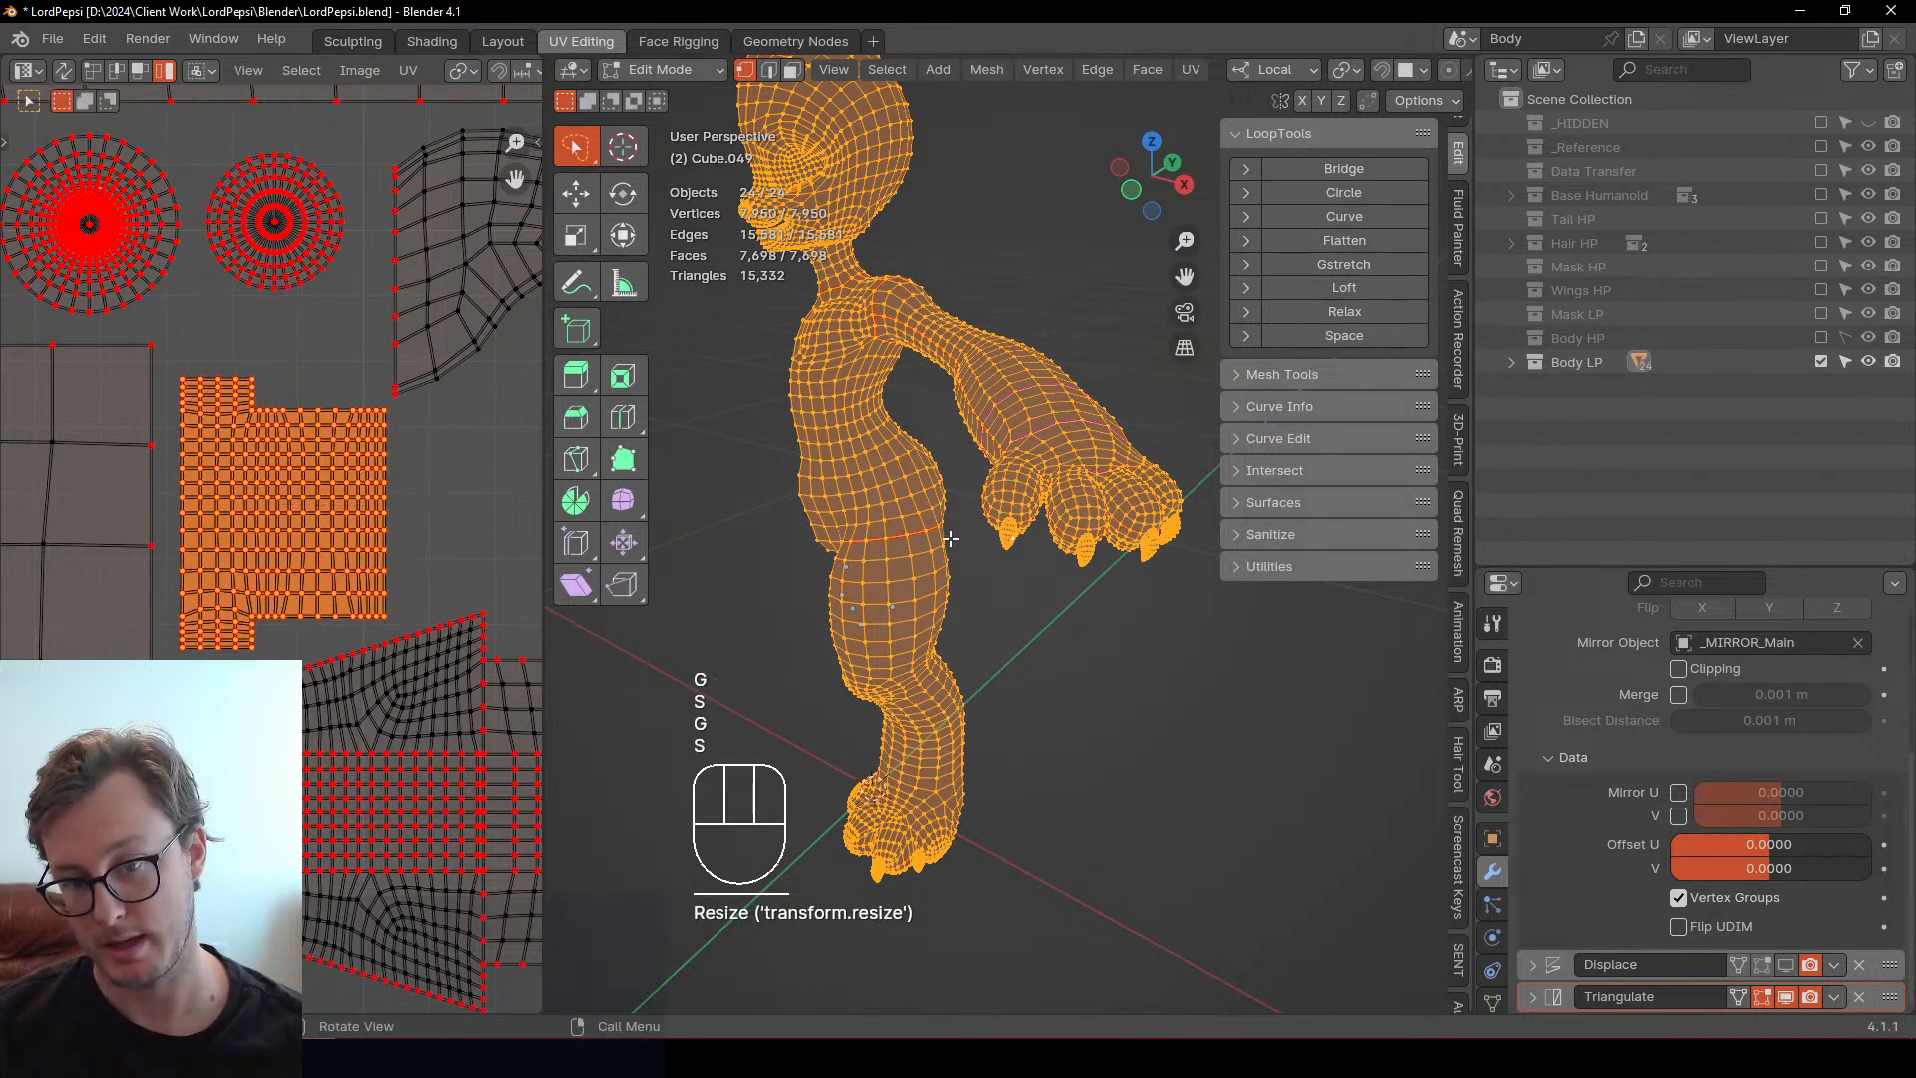
{"action": "key", "text": "Tab"}
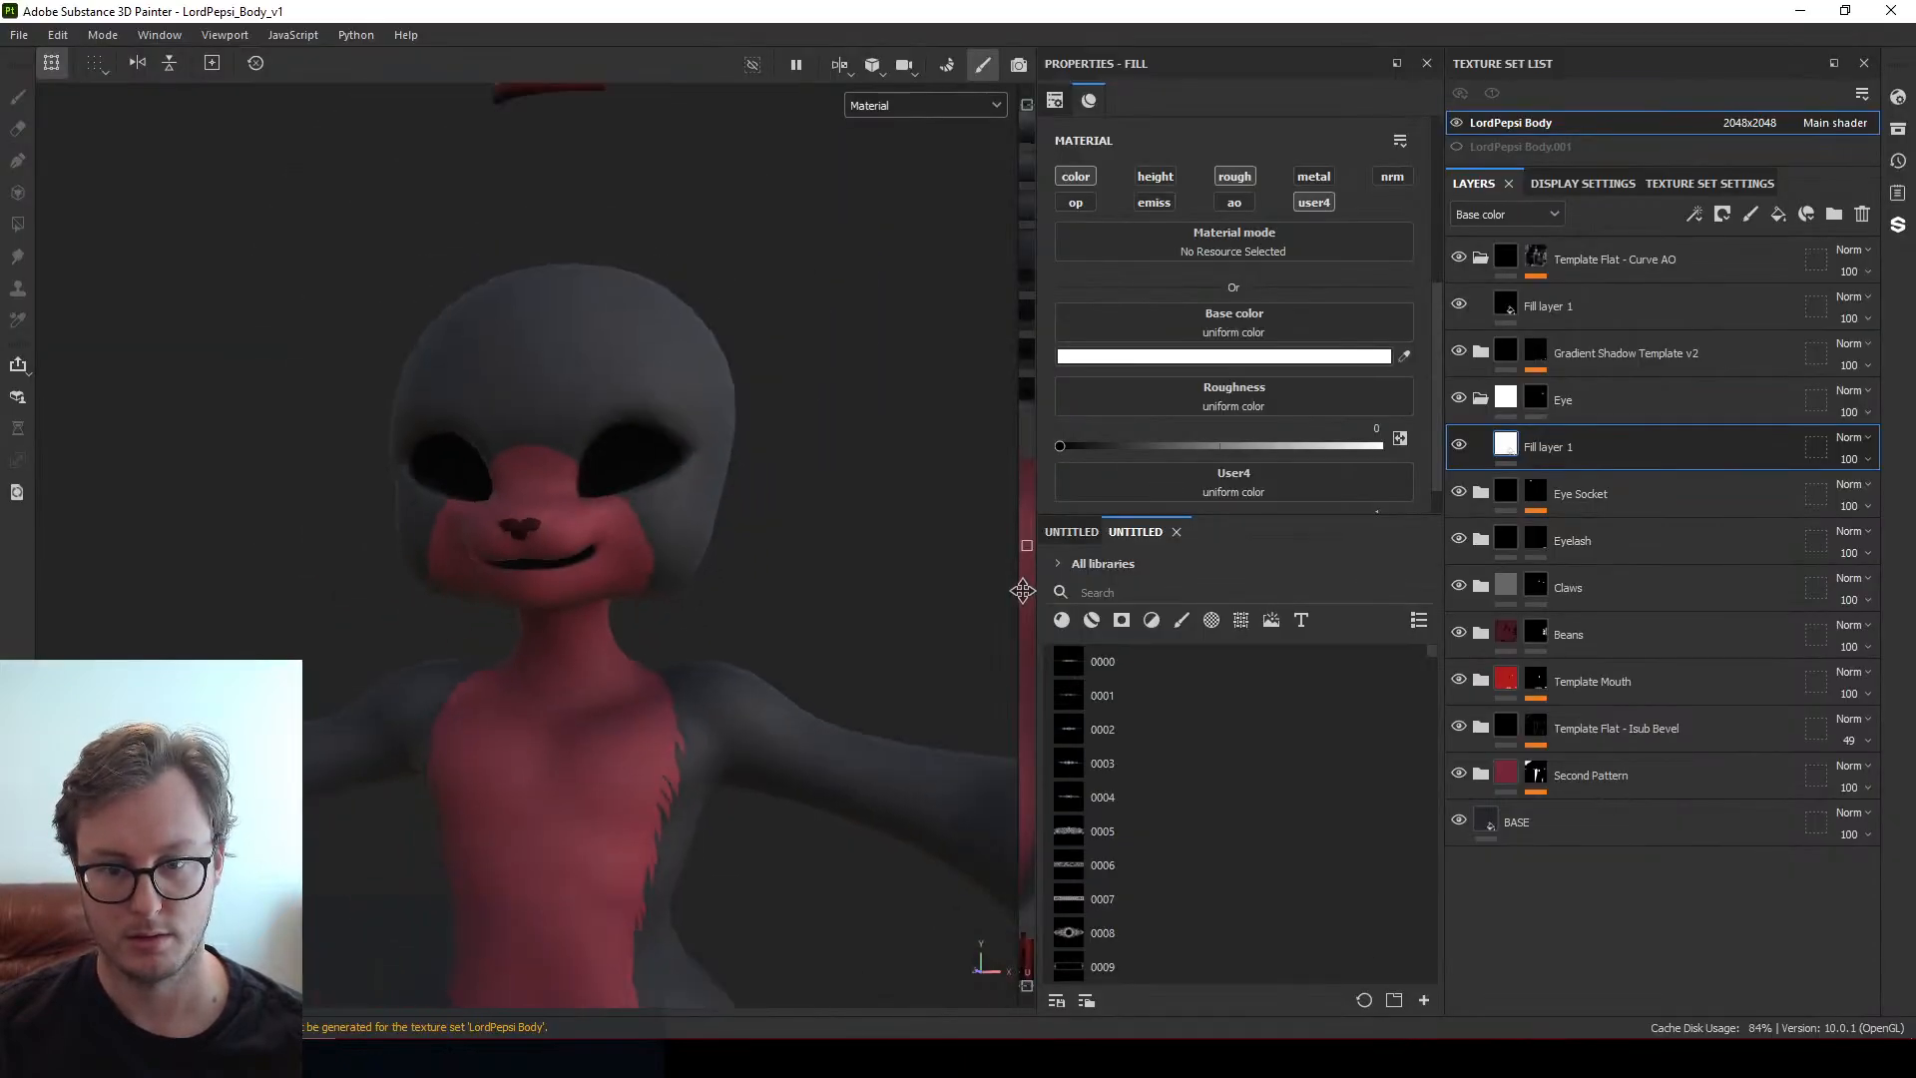
Switch to Substance Painter, widen the 2D view and examine the claw island's baked texture up close
{"action": "left_click_drag", "start_coordinate": [1017, 590], "coordinate": [209, 559]}
{"action": "middle_click_drag", "start_coordinate": [754, 529], "coordinate": [594, 587], "text": "alt"}
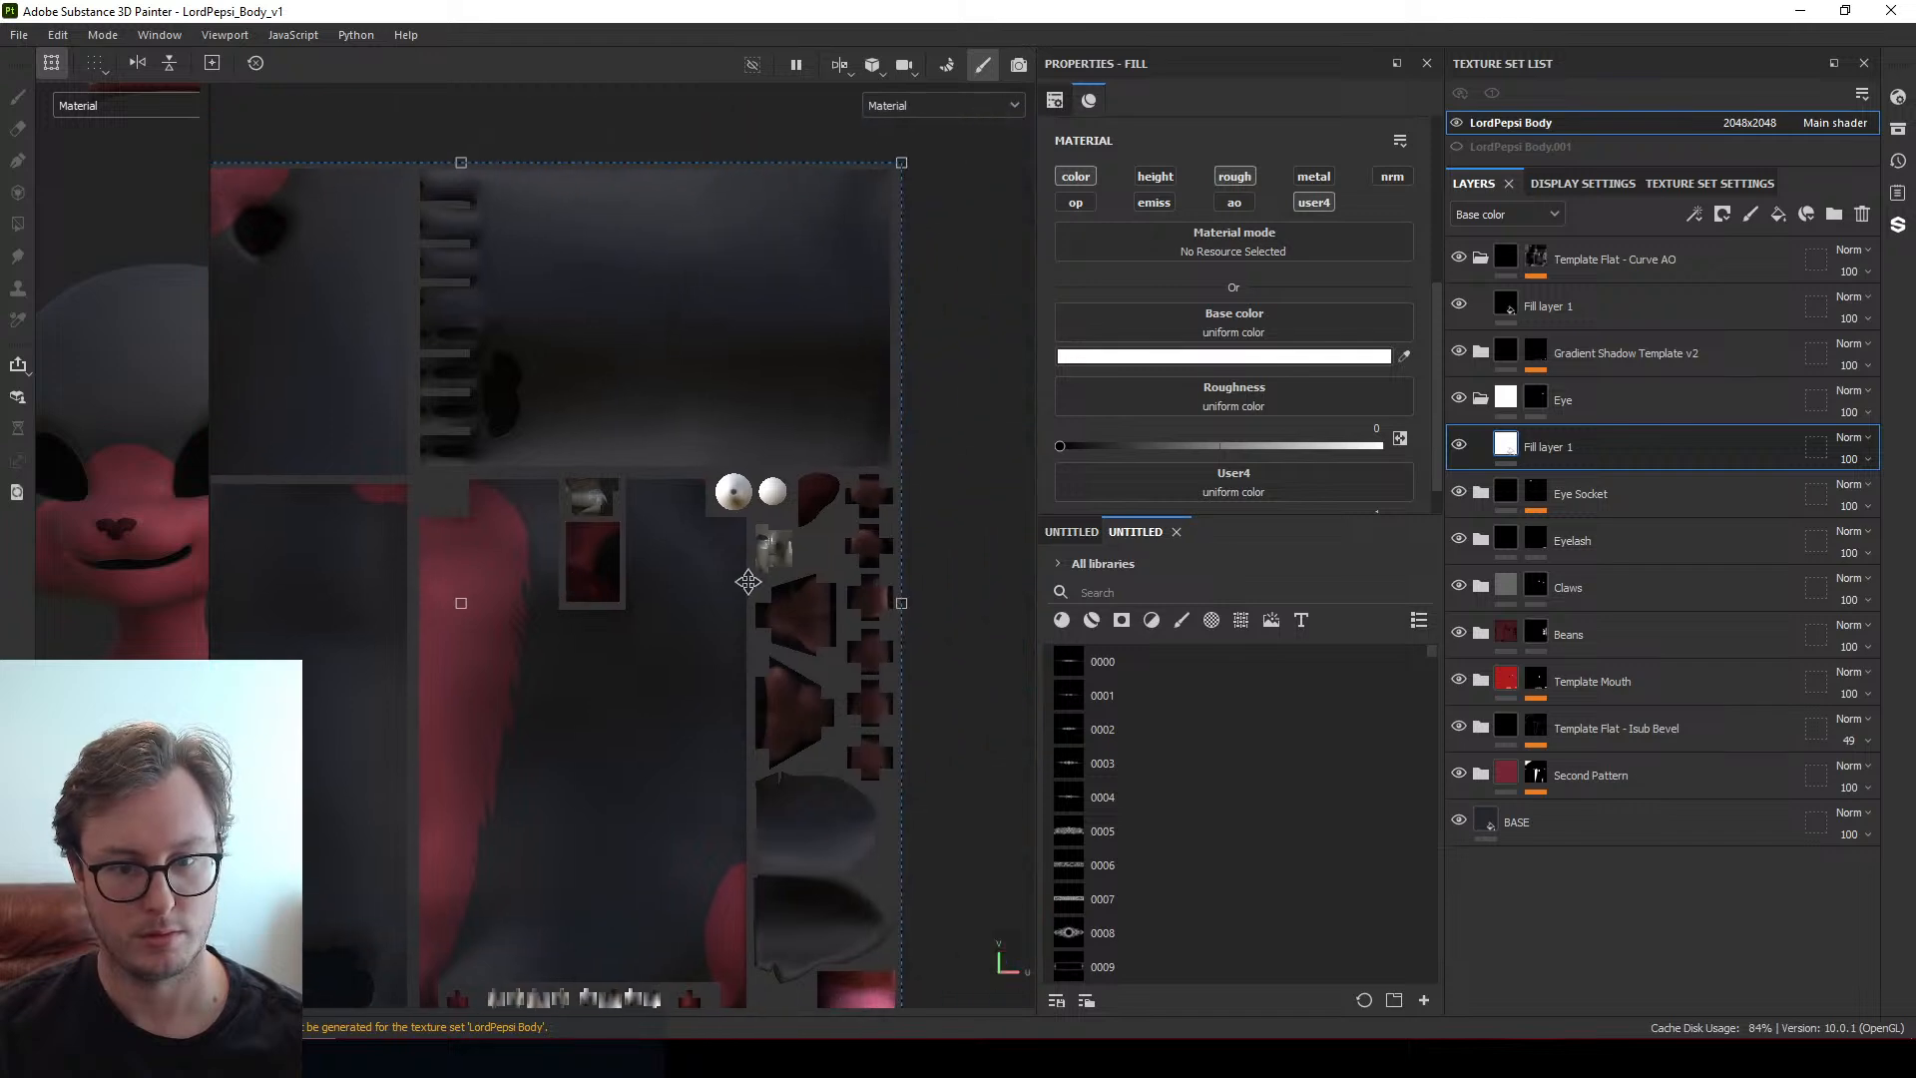
{"action": "middle_click_drag", "start_coordinate": [748, 580], "coordinate": [612, 565], "text": "alt"}
{"action": "scroll", "coordinate": [612, 565], "scroll_direction": "up", "scroll_amount": 10}
{"action": "mouse_move", "coordinate": [641, 545]}
{"action": "left_mouse_down", "text": "alt"}
{"action": "mouse_move", "coordinate": [616, 522]}
{"action": "mouse_move", "coordinate": [646, 556]}
{"action": "mouse_move", "coordinate": [656, 521]}
{"action": "left_mouse_up", "text": "alt"}
{"action": "middle_click_drag", "start_coordinate": [650, 458], "coordinate": [663, 654], "text": "alt"}
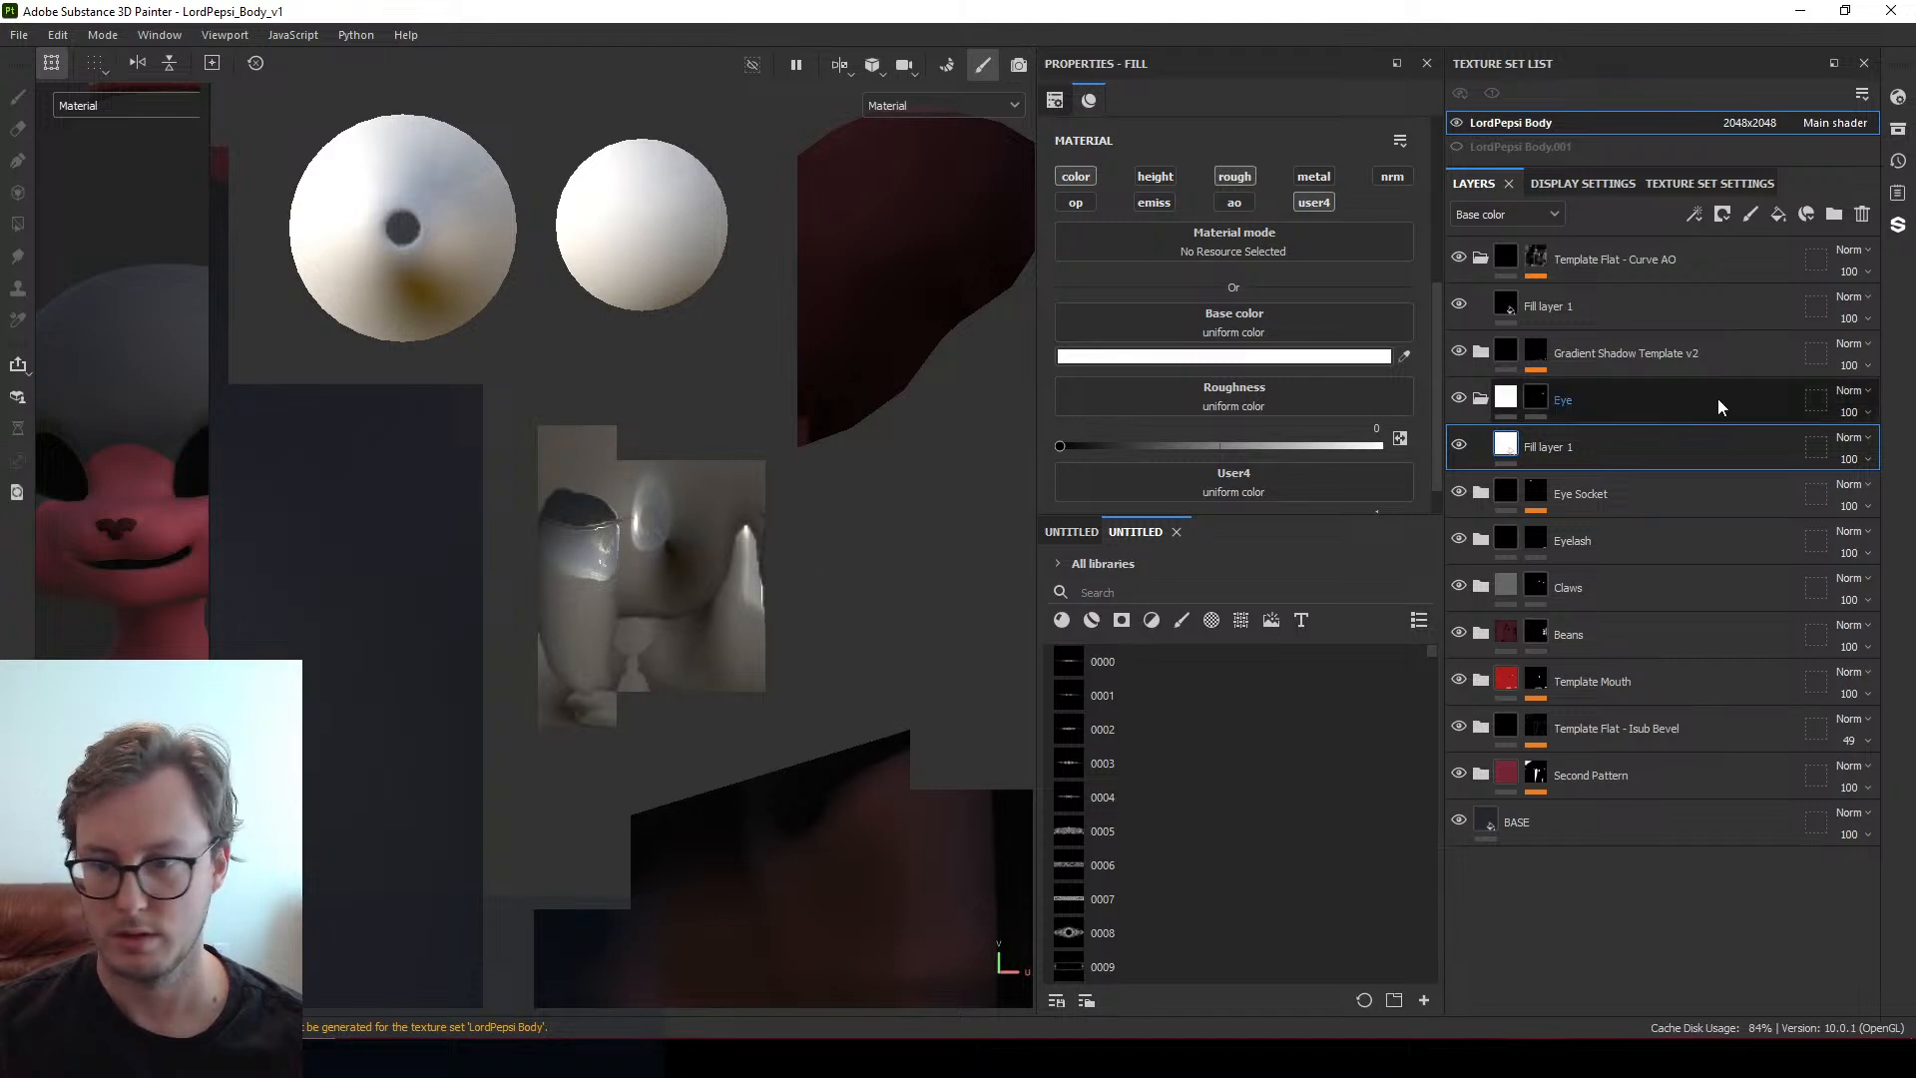
Show the mesh wireframe over the texture to check the claw island's UVs, and hide it again
{"action": "left_click", "coordinate": [1696, 184]}
{"action": "scroll", "coordinate": [1756, 693], "scroll_direction": "down", "scroll_amount": 5}
{"action": "scroll", "coordinate": [1696, 688], "scroll_direction": "up", "scroll_amount": 5}
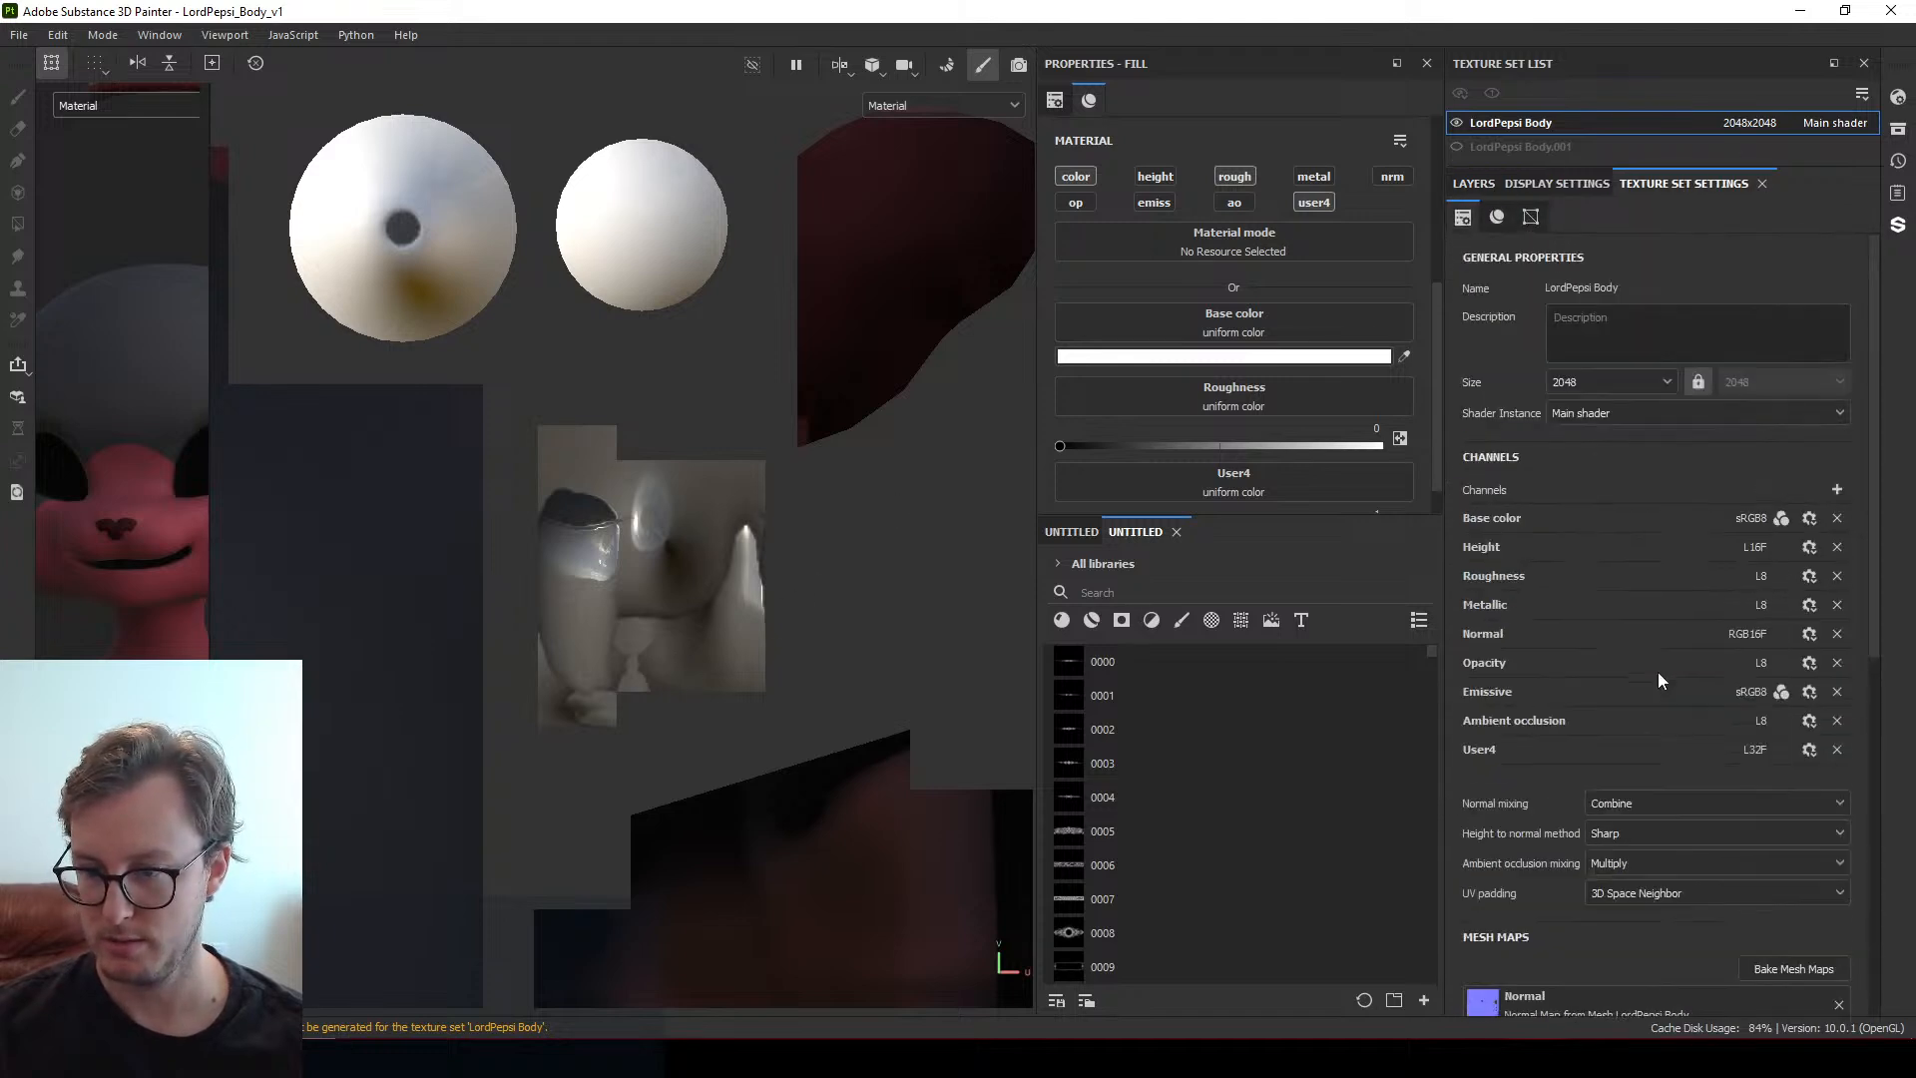
{"action": "left_click", "coordinate": [1534, 190]}
{"action": "scroll", "coordinate": [1605, 597], "scroll_direction": "down", "scroll_amount": 10}
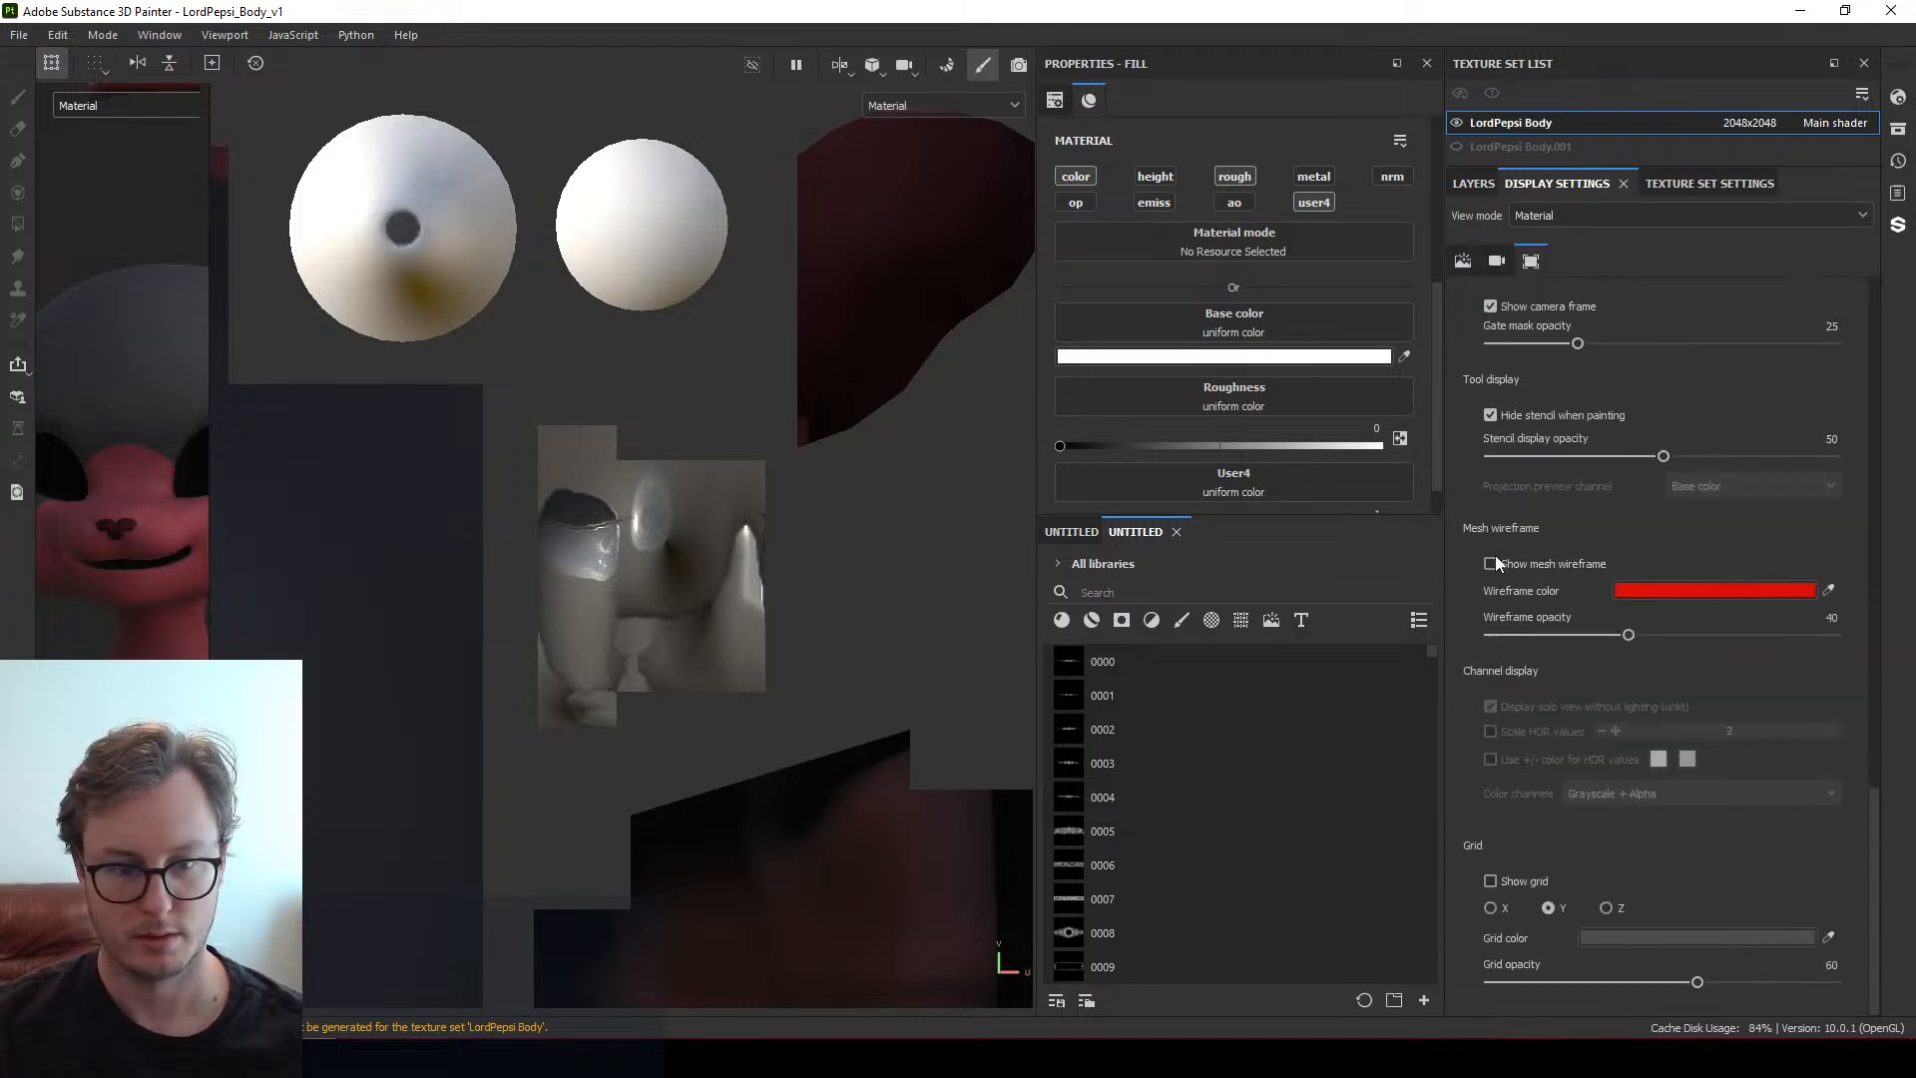
{"action": "left_click", "coordinate": [1491, 564]}
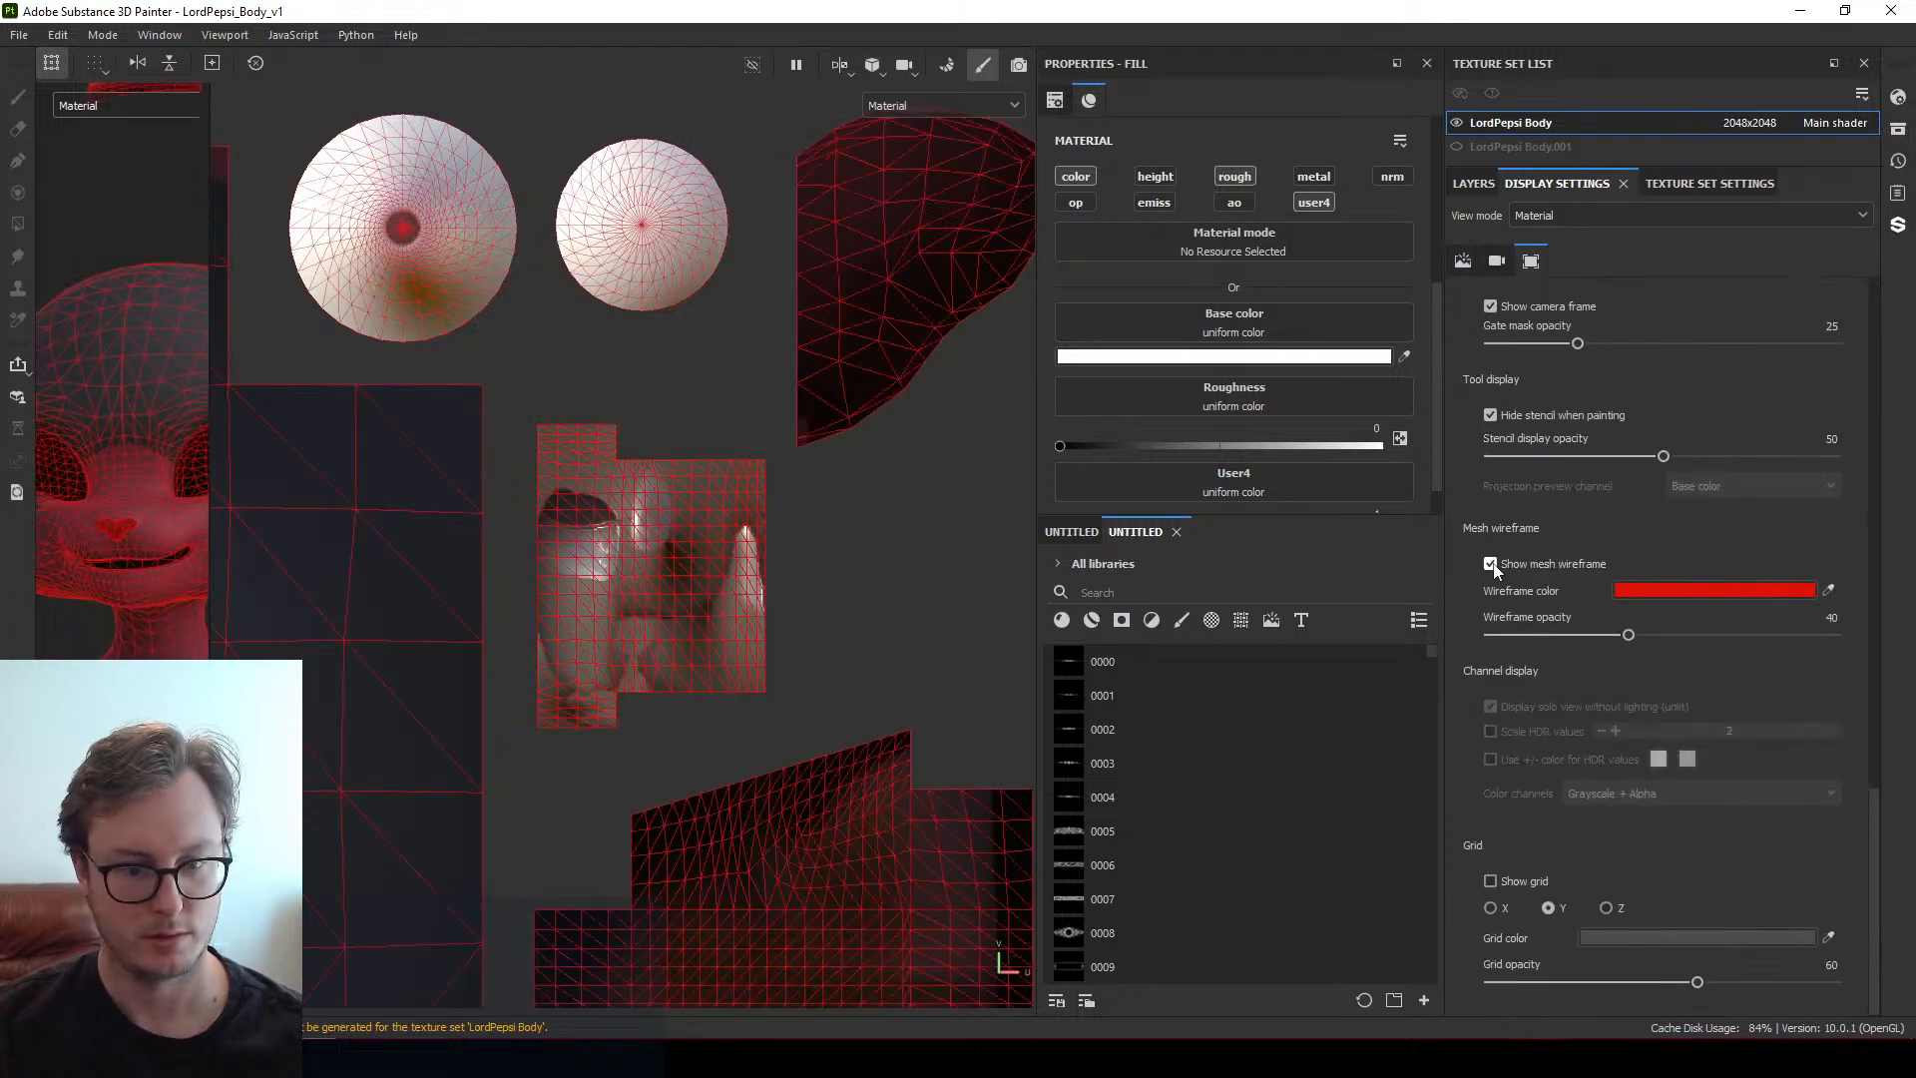
{"action": "left_click", "coordinate": [1490, 564]}
Examine the whole body texture layout in the 2D view, including the claw, eye and teeth islands
{"action": "scroll", "coordinate": [432, 662], "scroll_direction": "down", "scroll_amount": 5}
{"action": "middle_click_drag", "start_coordinate": [492, 664], "coordinate": [699, 641]}
{"action": "scroll", "coordinate": [696, 640], "scroll_direction": "down", "scroll_amount": 3}
{"action": "middle_click_drag", "start_coordinate": [409, 653], "coordinate": [451, 428]}
{"action": "middle_click_drag", "start_coordinate": [575, 572], "coordinate": [543, 531]}
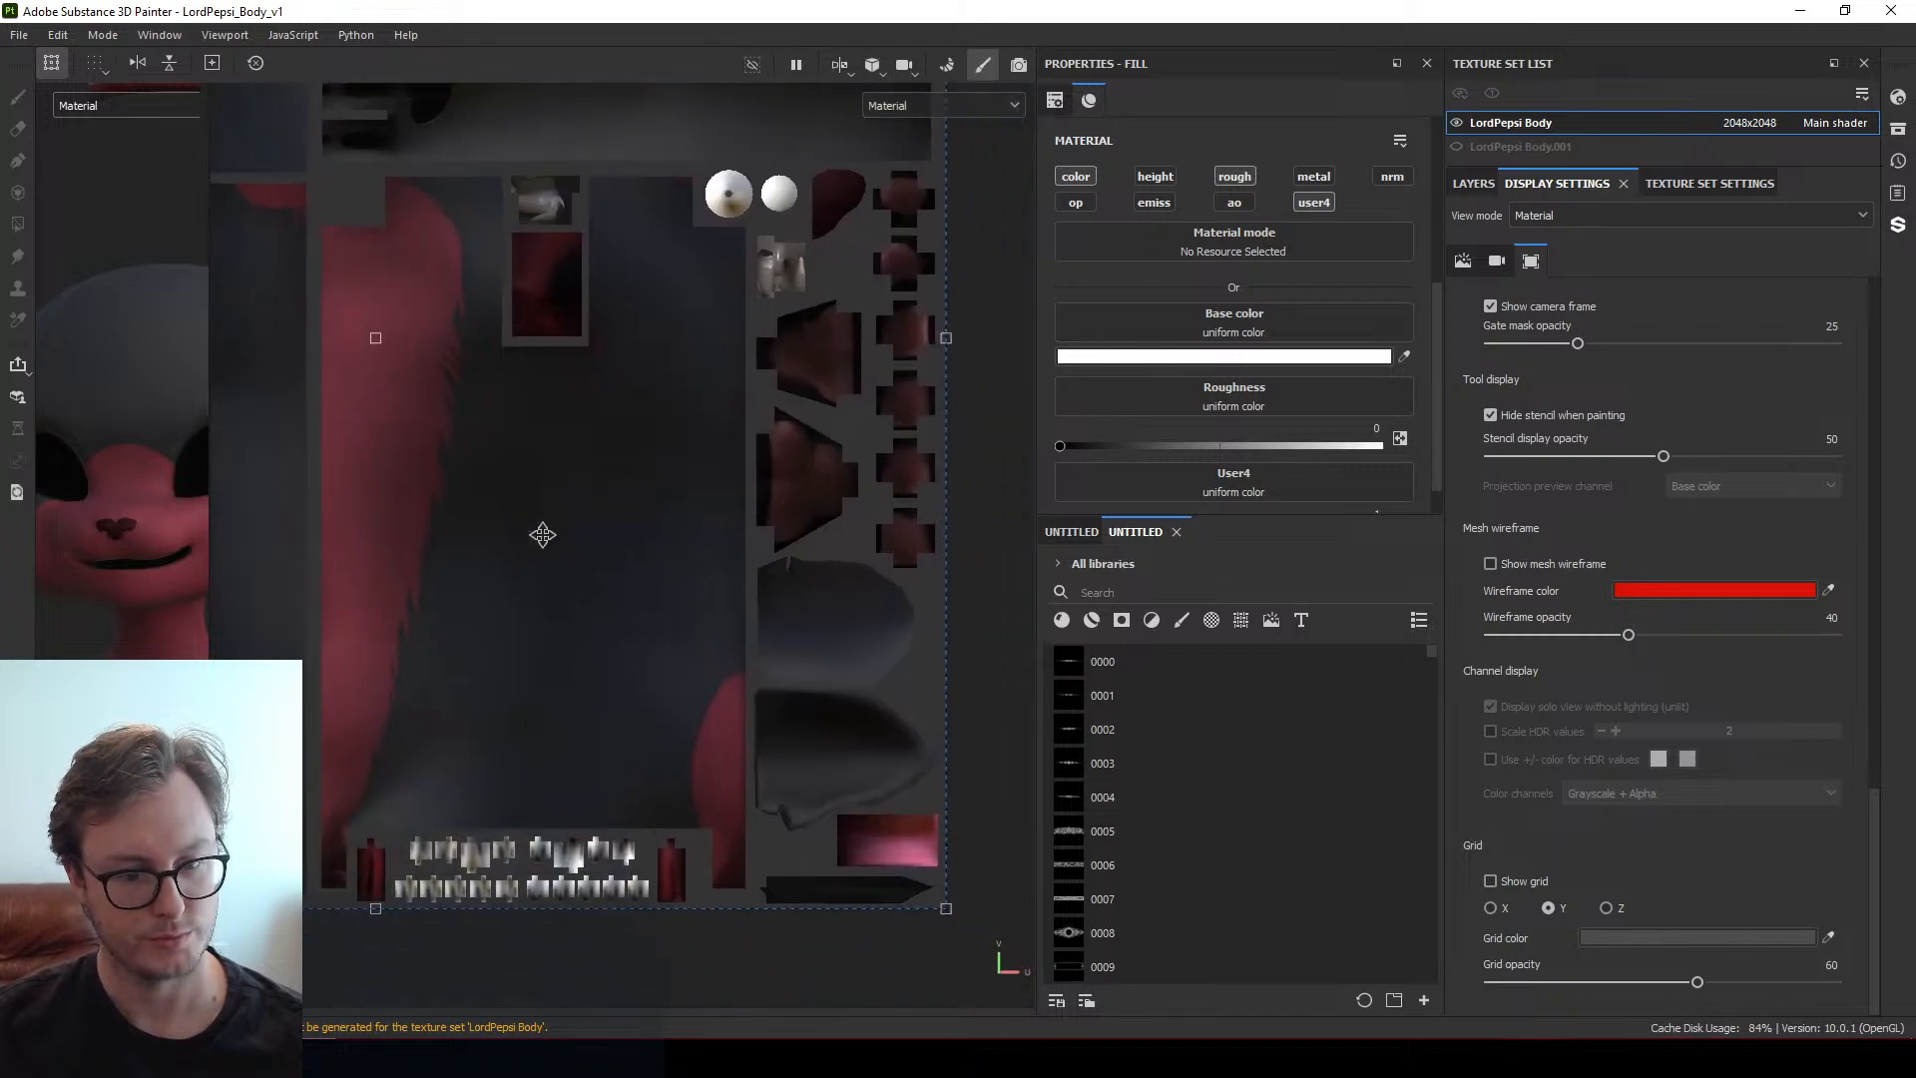
Switch back to Blender, deselect all objects and save the file
{"action": "key", "text": "alt+Tab"}
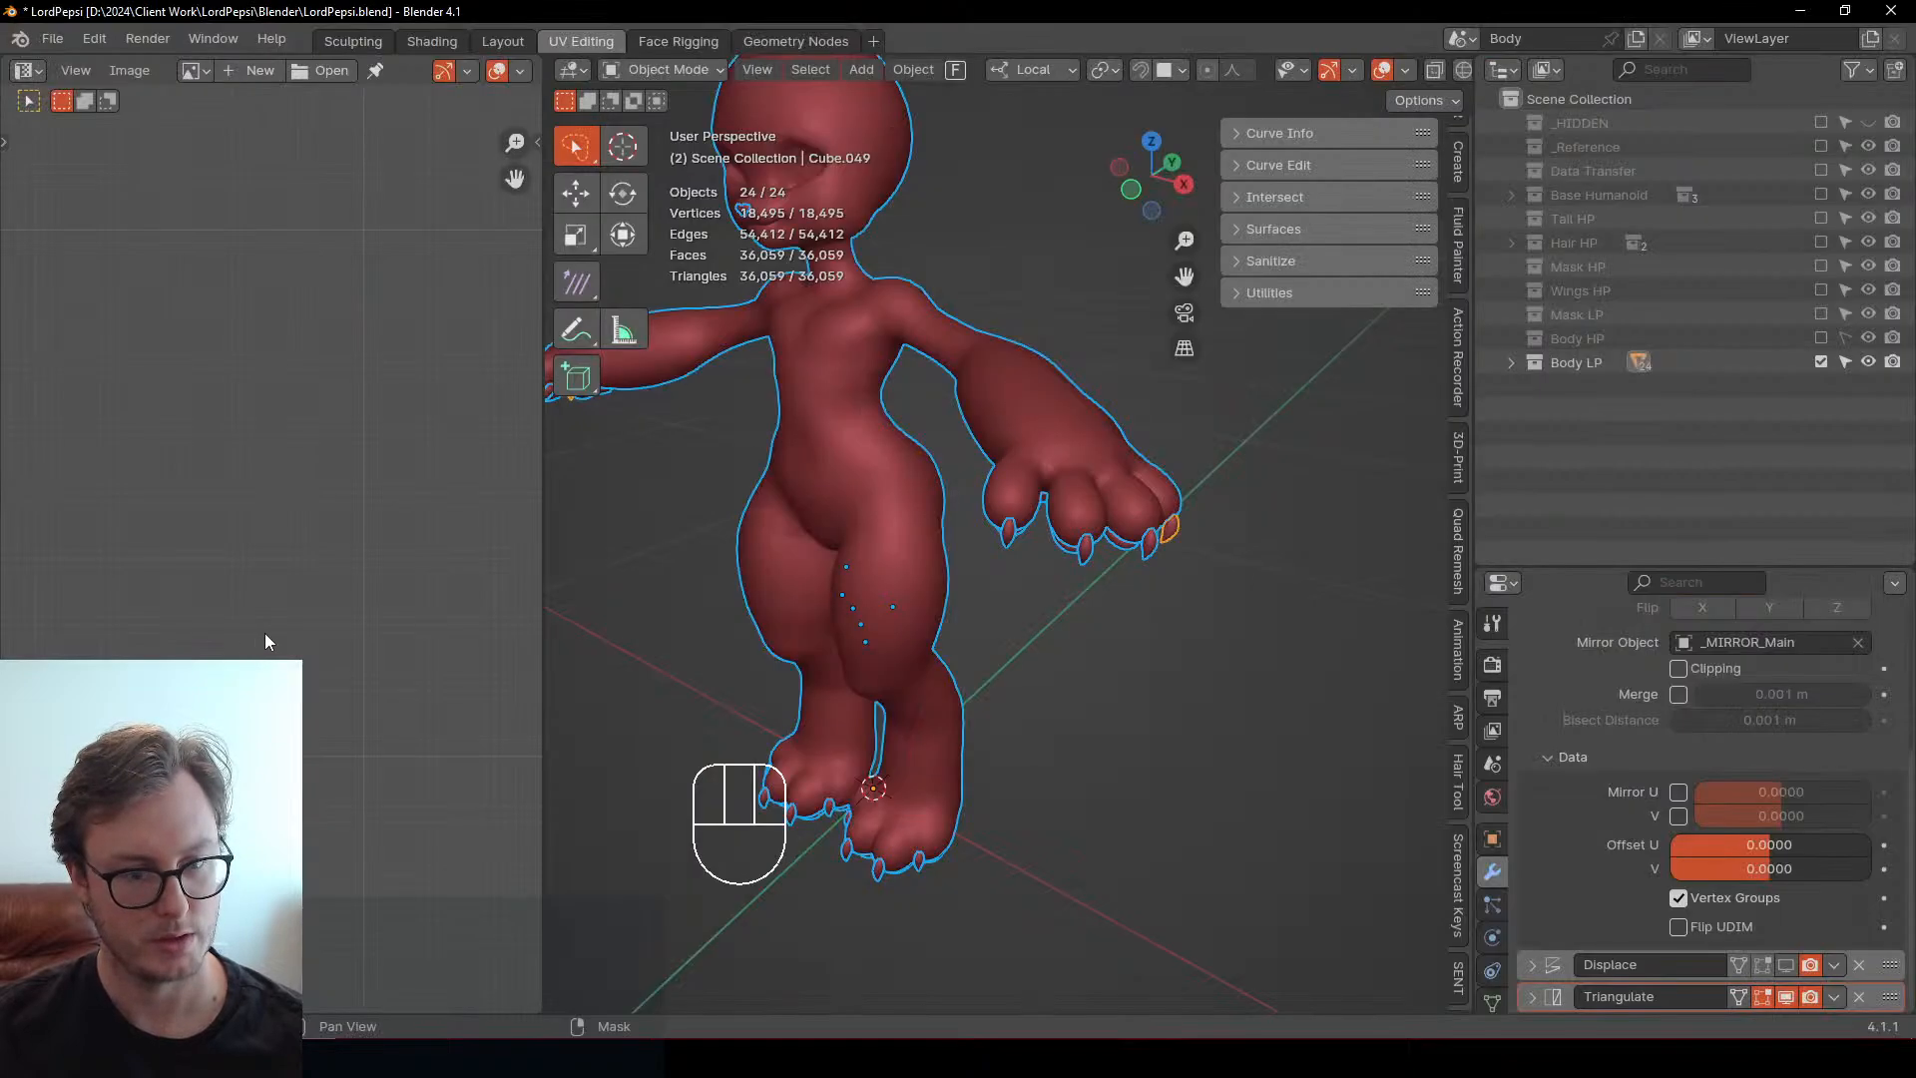
{"action": "key", "text": "alt+Tab"}
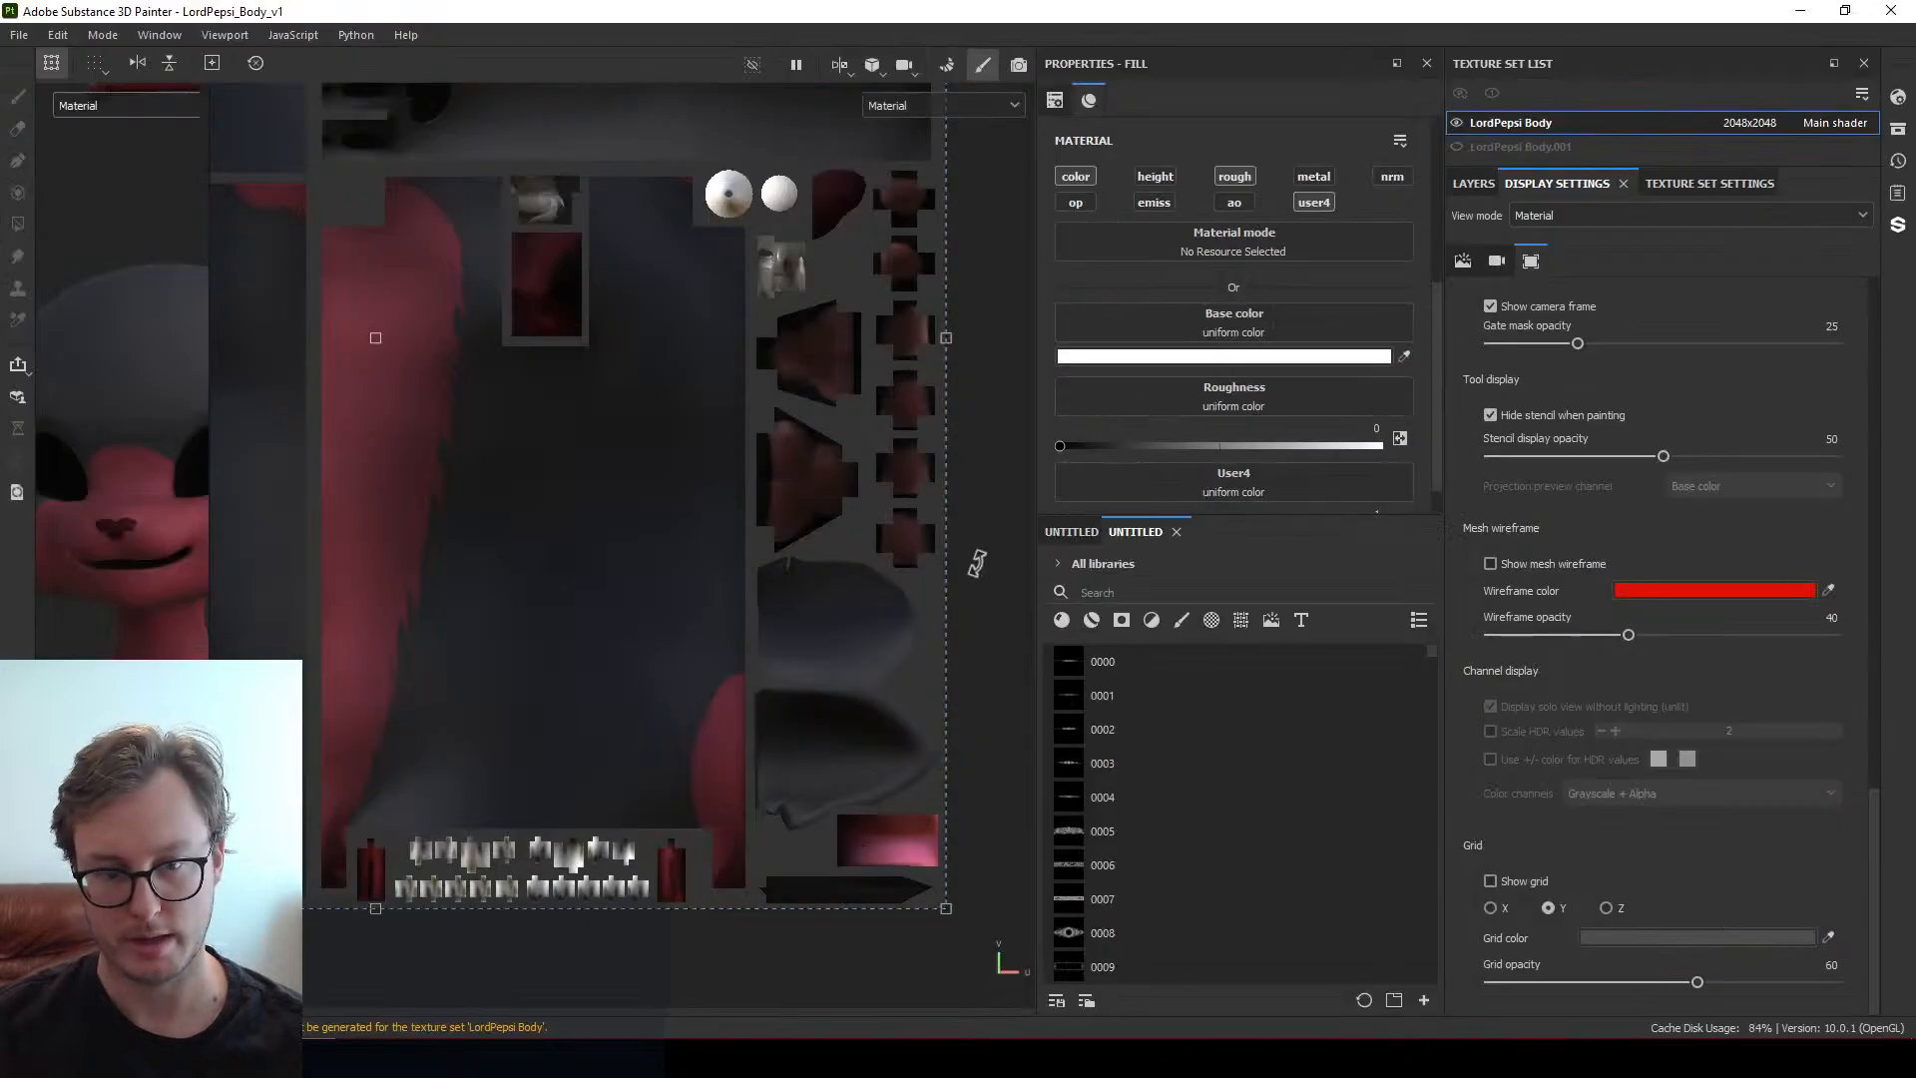
{"action": "key", "text": "alt+Tab"}
{"action": "left_click", "coordinate": [1109, 620], "text": "ctrl"}
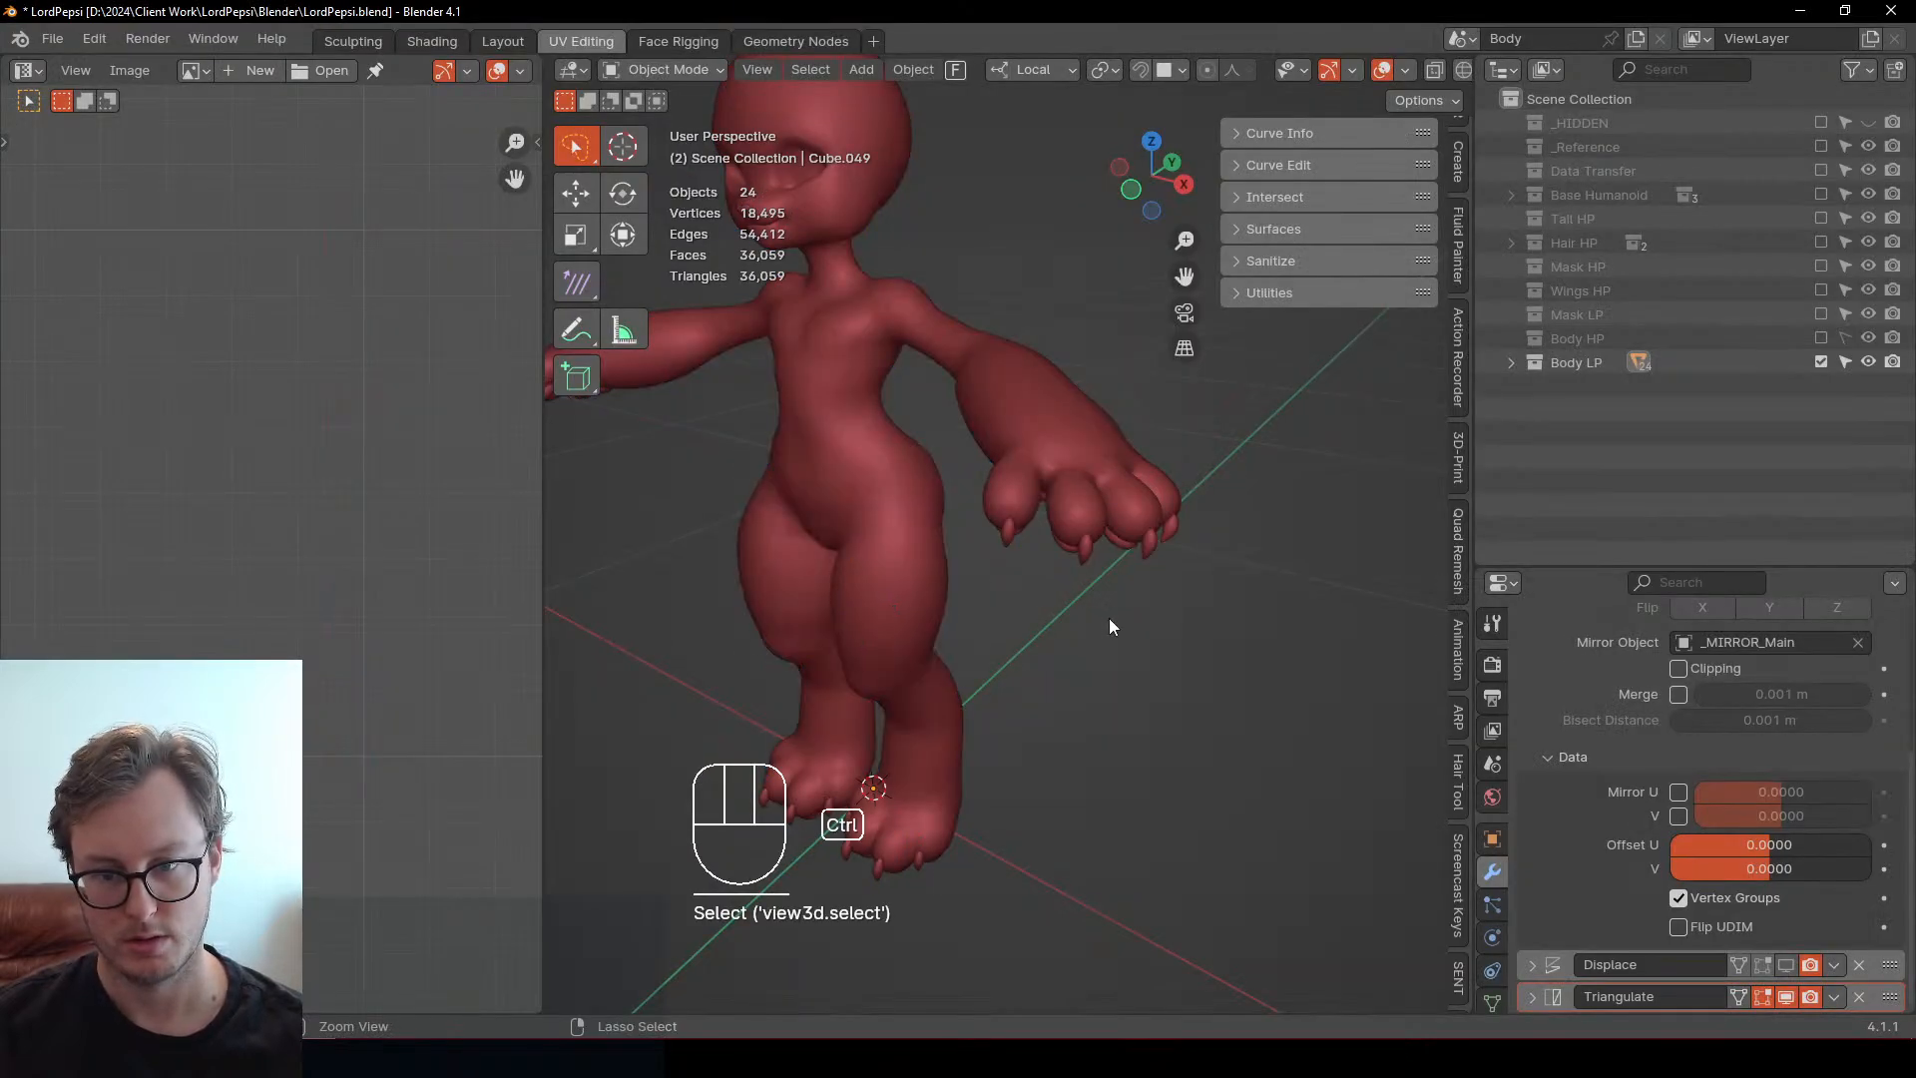
{"action": "key", "text": "ctrl+s"}
Undo the mode and selection changes and the claw UV island's resizing and repositioning
{"action": "key", "text": "Tab"}
{"action": "key", "text": "ctrl+z"}
{"action": "key", "text": "ctrl+z"}
{"action": "key", "text": "ctrl+z"}
{"action": "key", "text": "ctrl+z"}
{"action": "key", "text": "ctrl+z"}
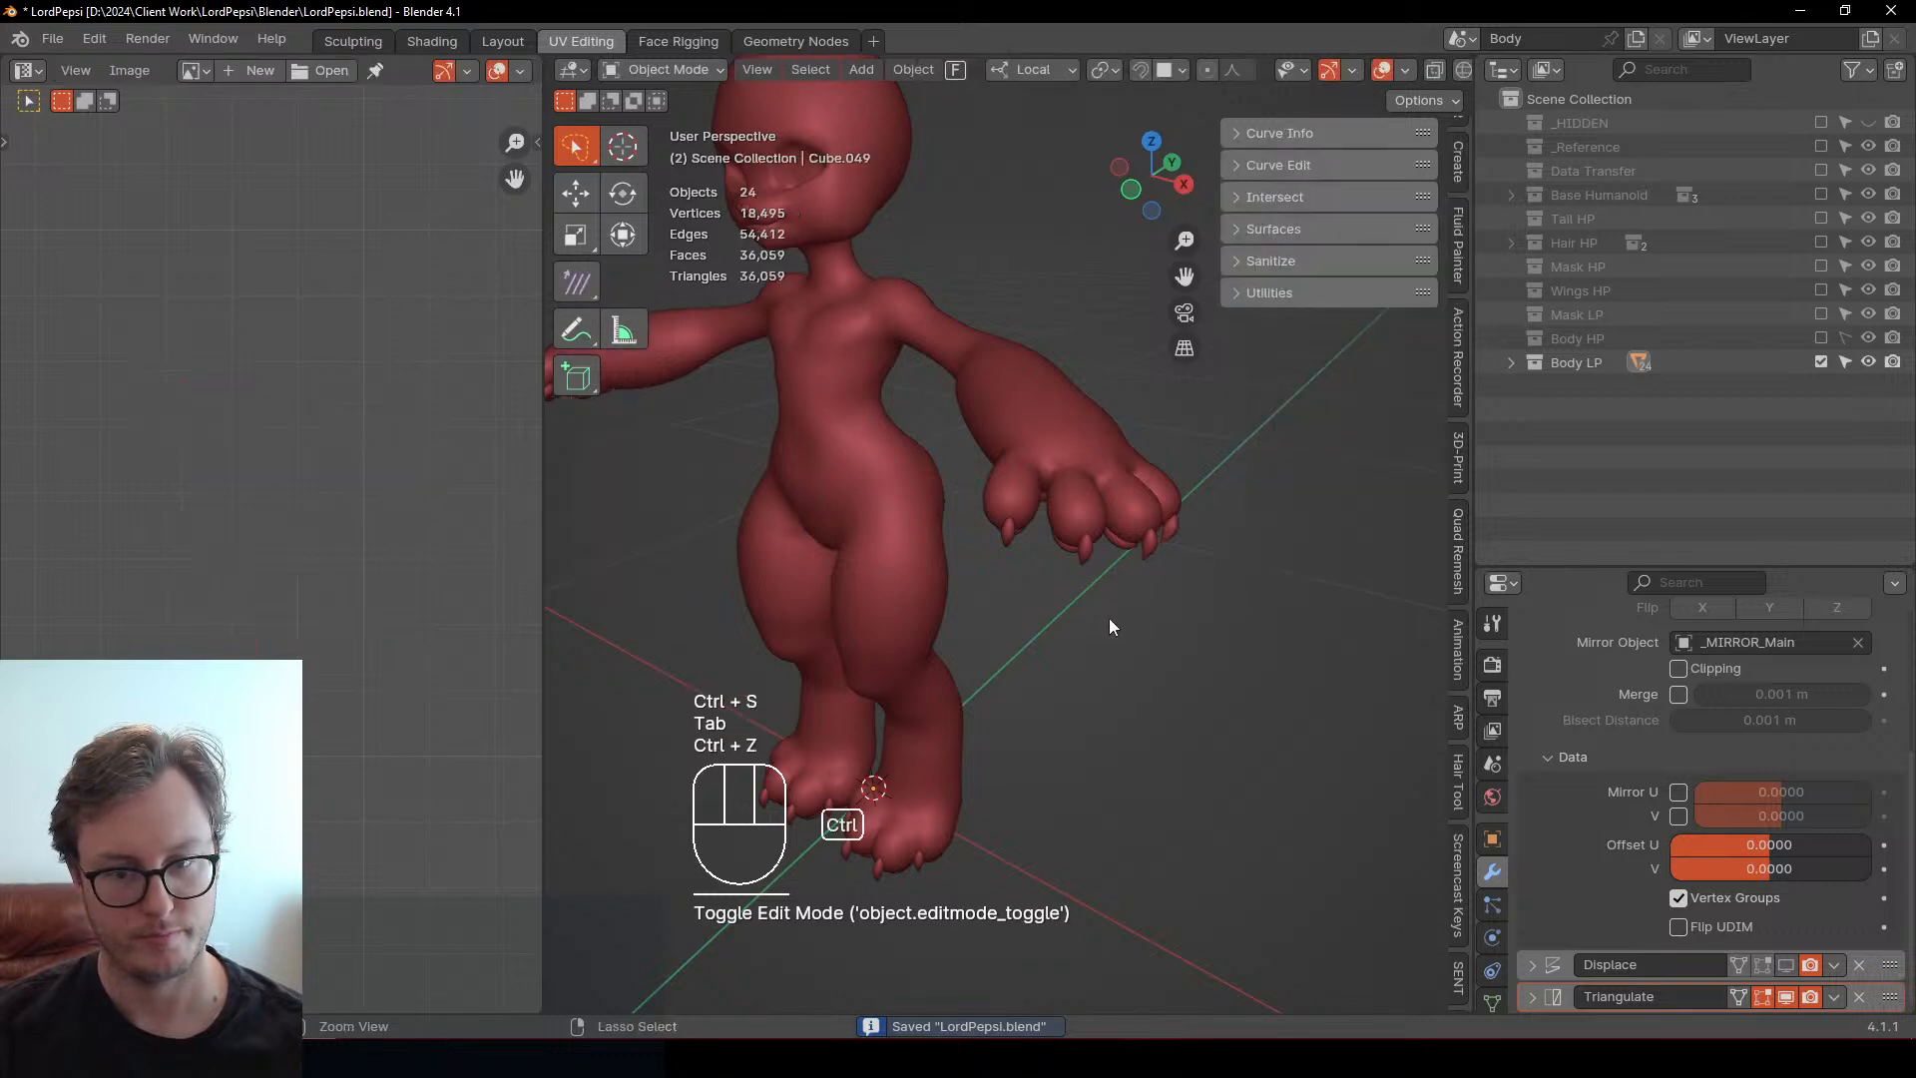
{"action": "key", "text": "ctrl+z"}
{"action": "key", "text": "ctrl+z"}
{"action": "key", "text": "ctrl+z"}
{"action": "key", "text": "ctrl+z"}
{"action": "key", "text": "ctrl+z"}
{"action": "key", "text": "ctrl+z"}
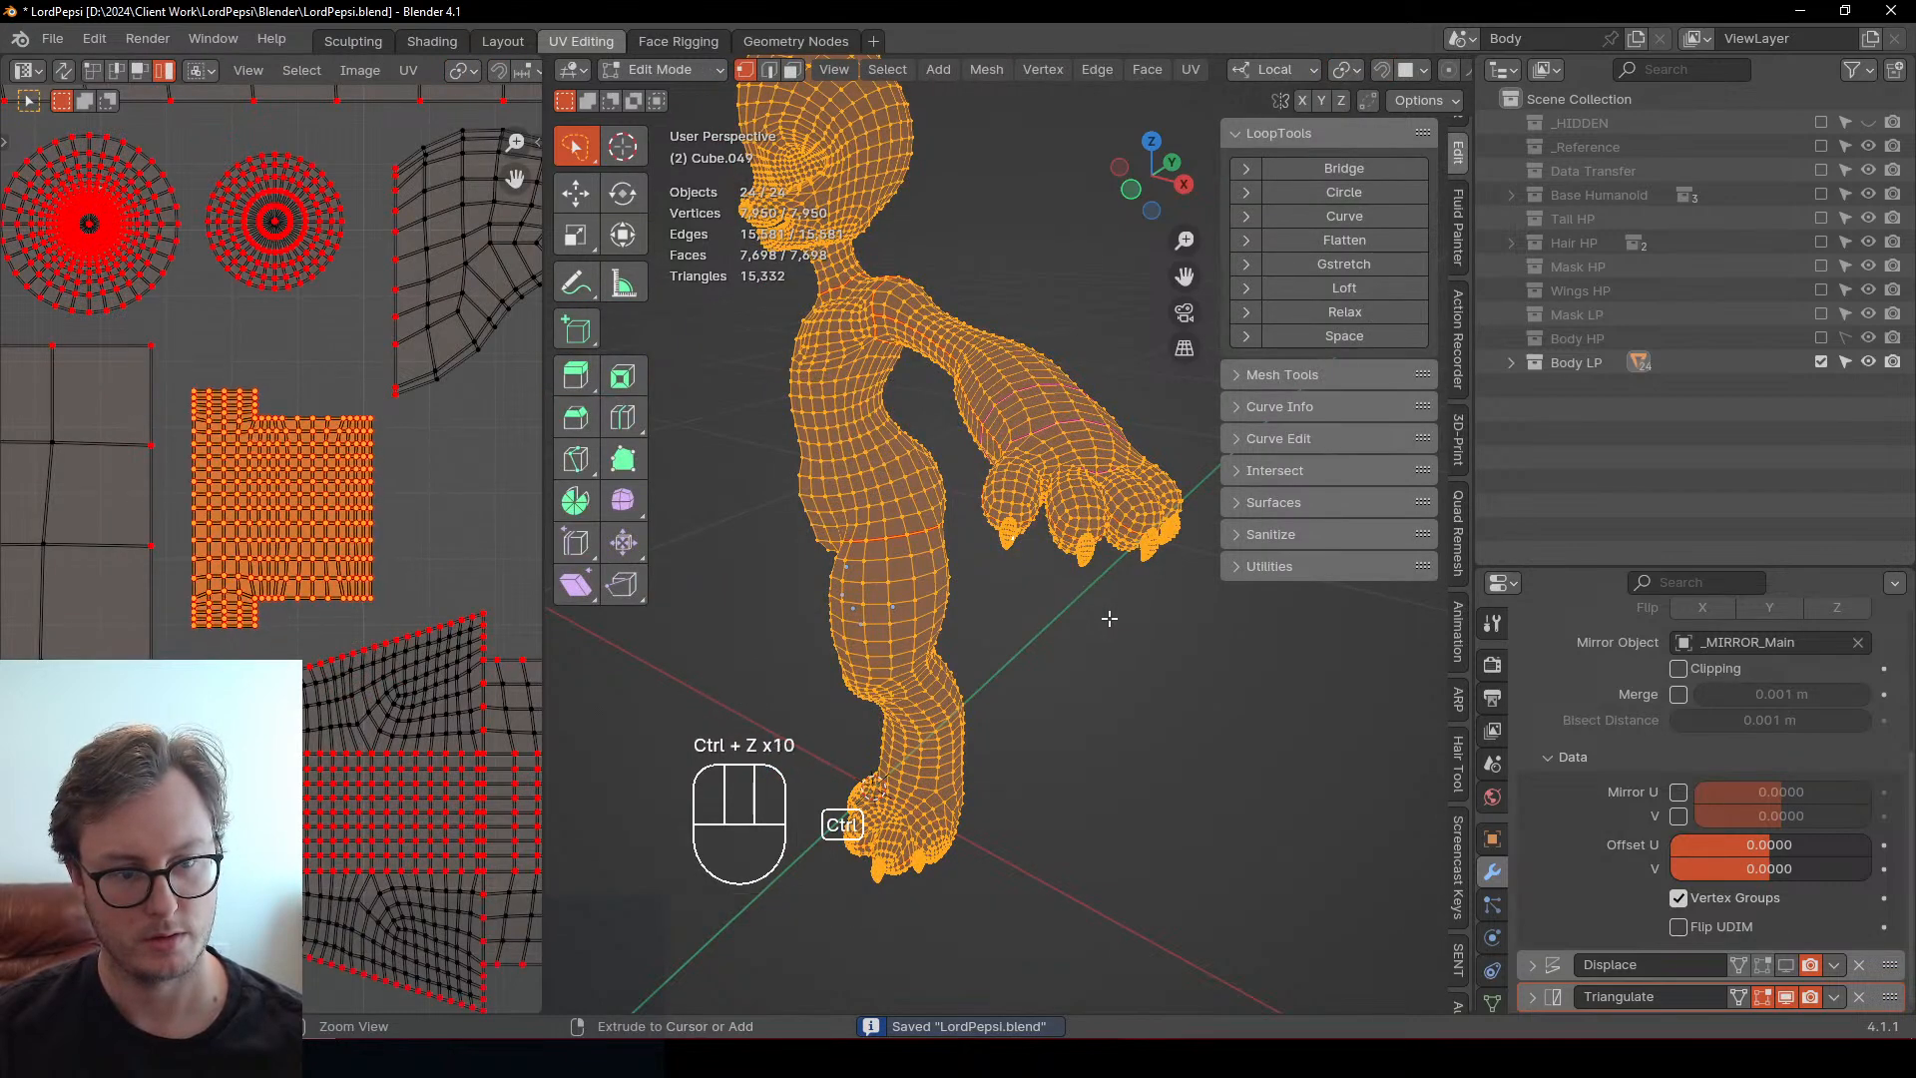
Undo one more change, return to Object Mode and save the LordPepsi file
{"action": "key", "text": "ctrl+z"}
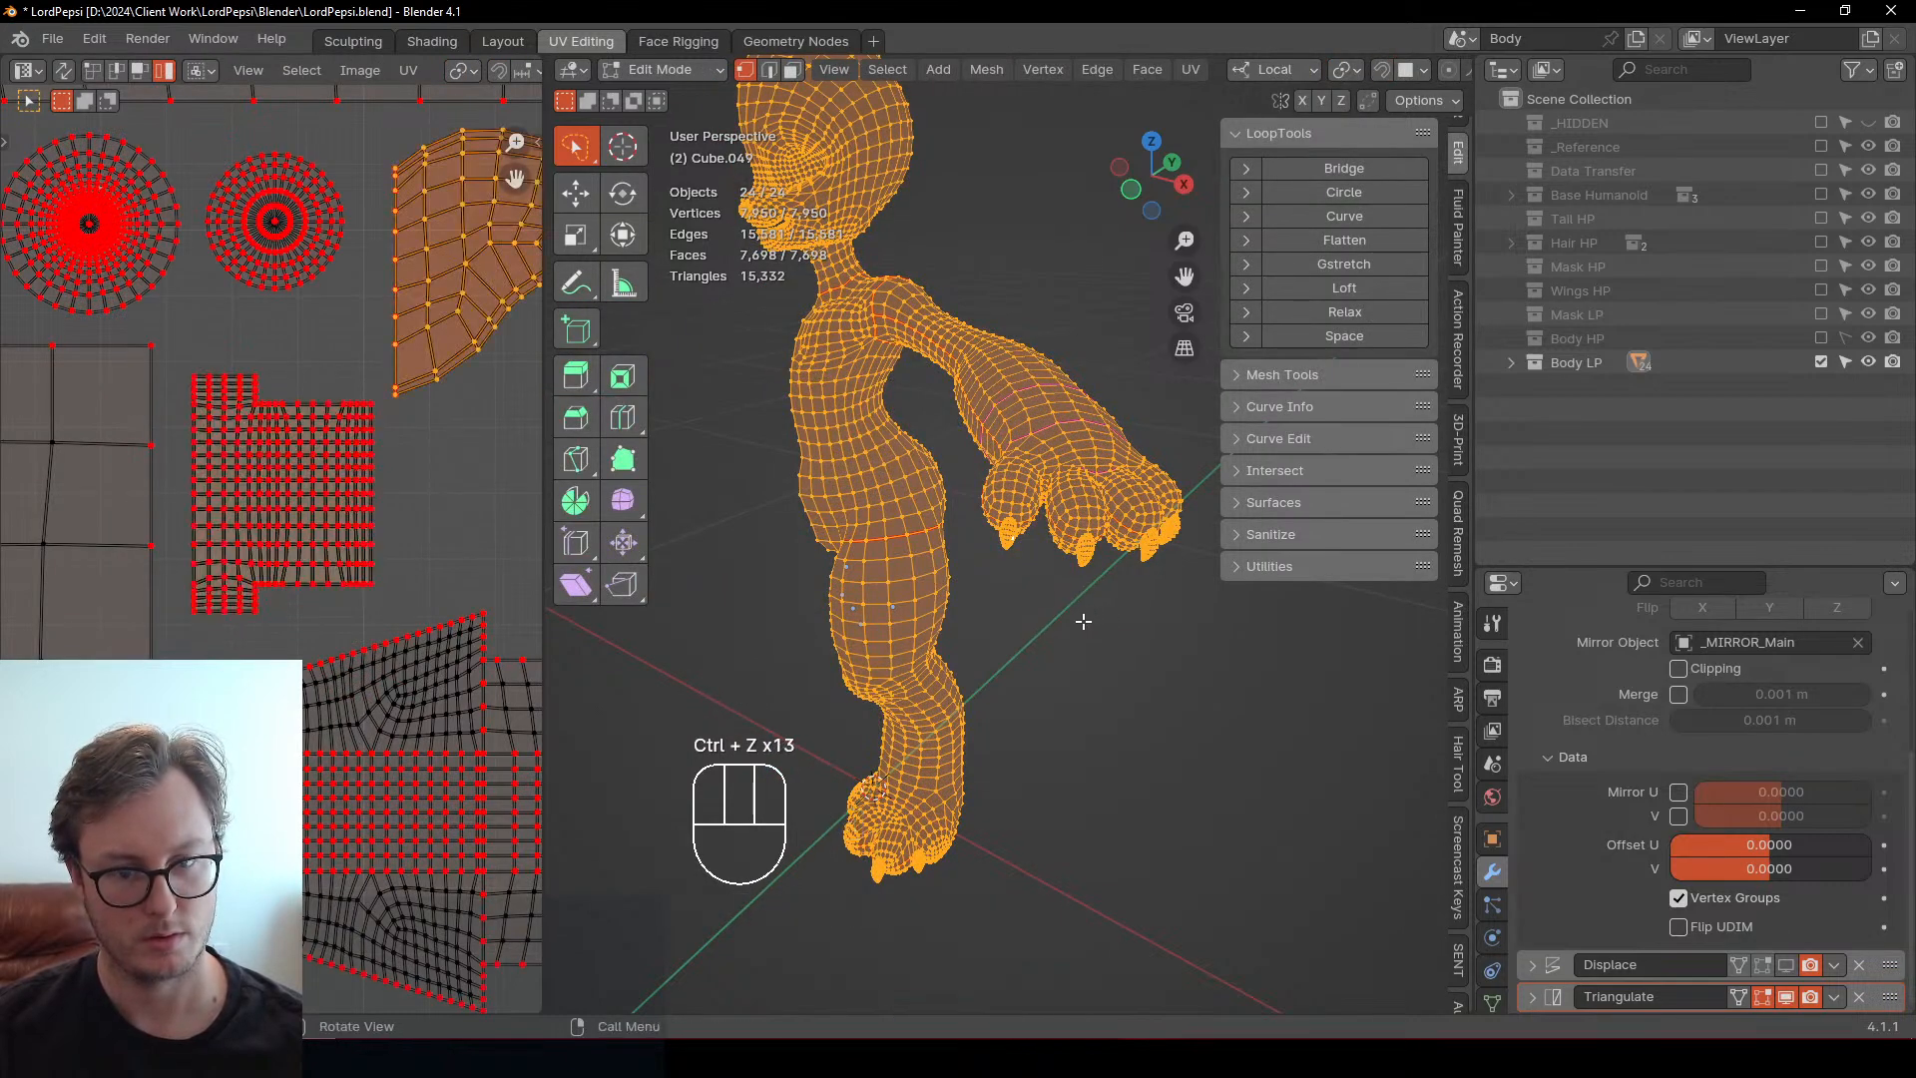
{"action": "key", "text": "Tab"}
{"action": "key", "text": "ctrl+s"}
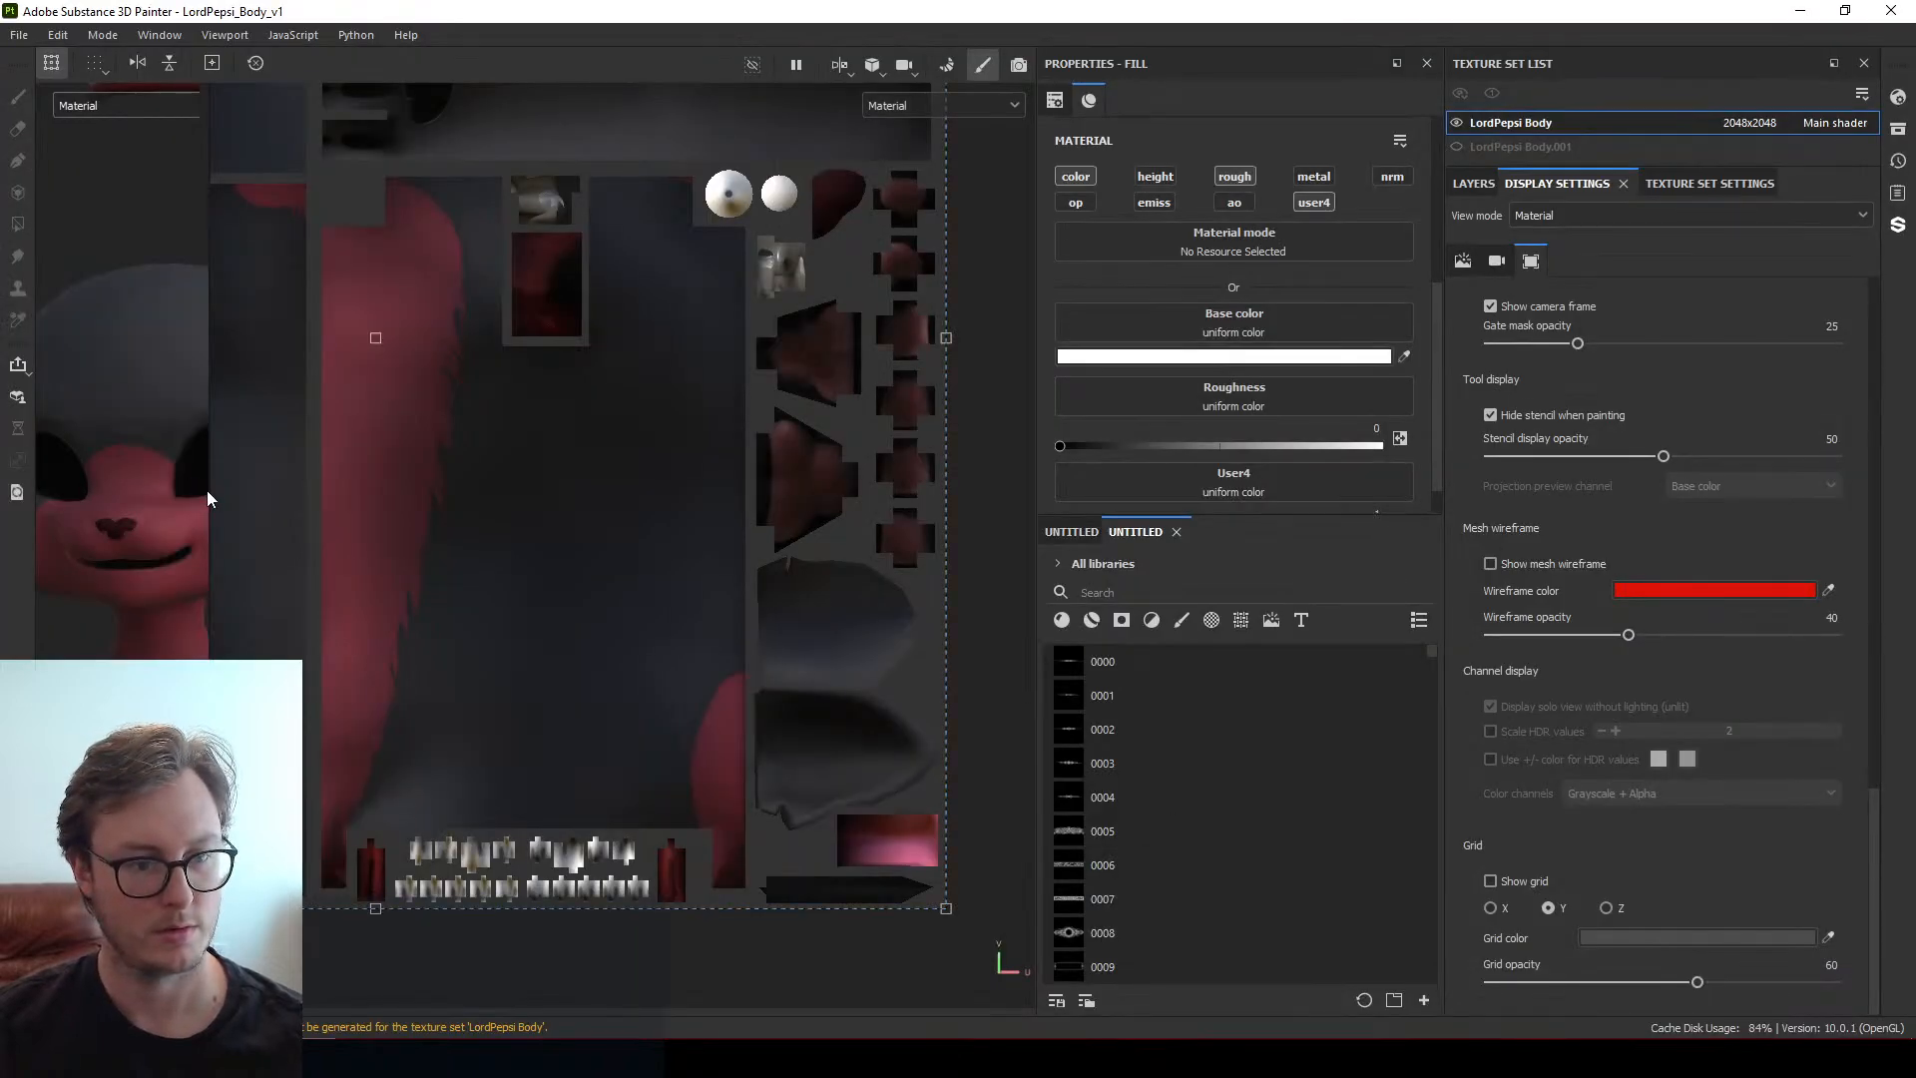
Switch to Substance Painter, widen the 3D view and try to bake the selected textures of the LordPepsi Body texture set
{"action": "left_click_drag", "start_coordinate": [209, 487], "coordinate": [772, 491]}
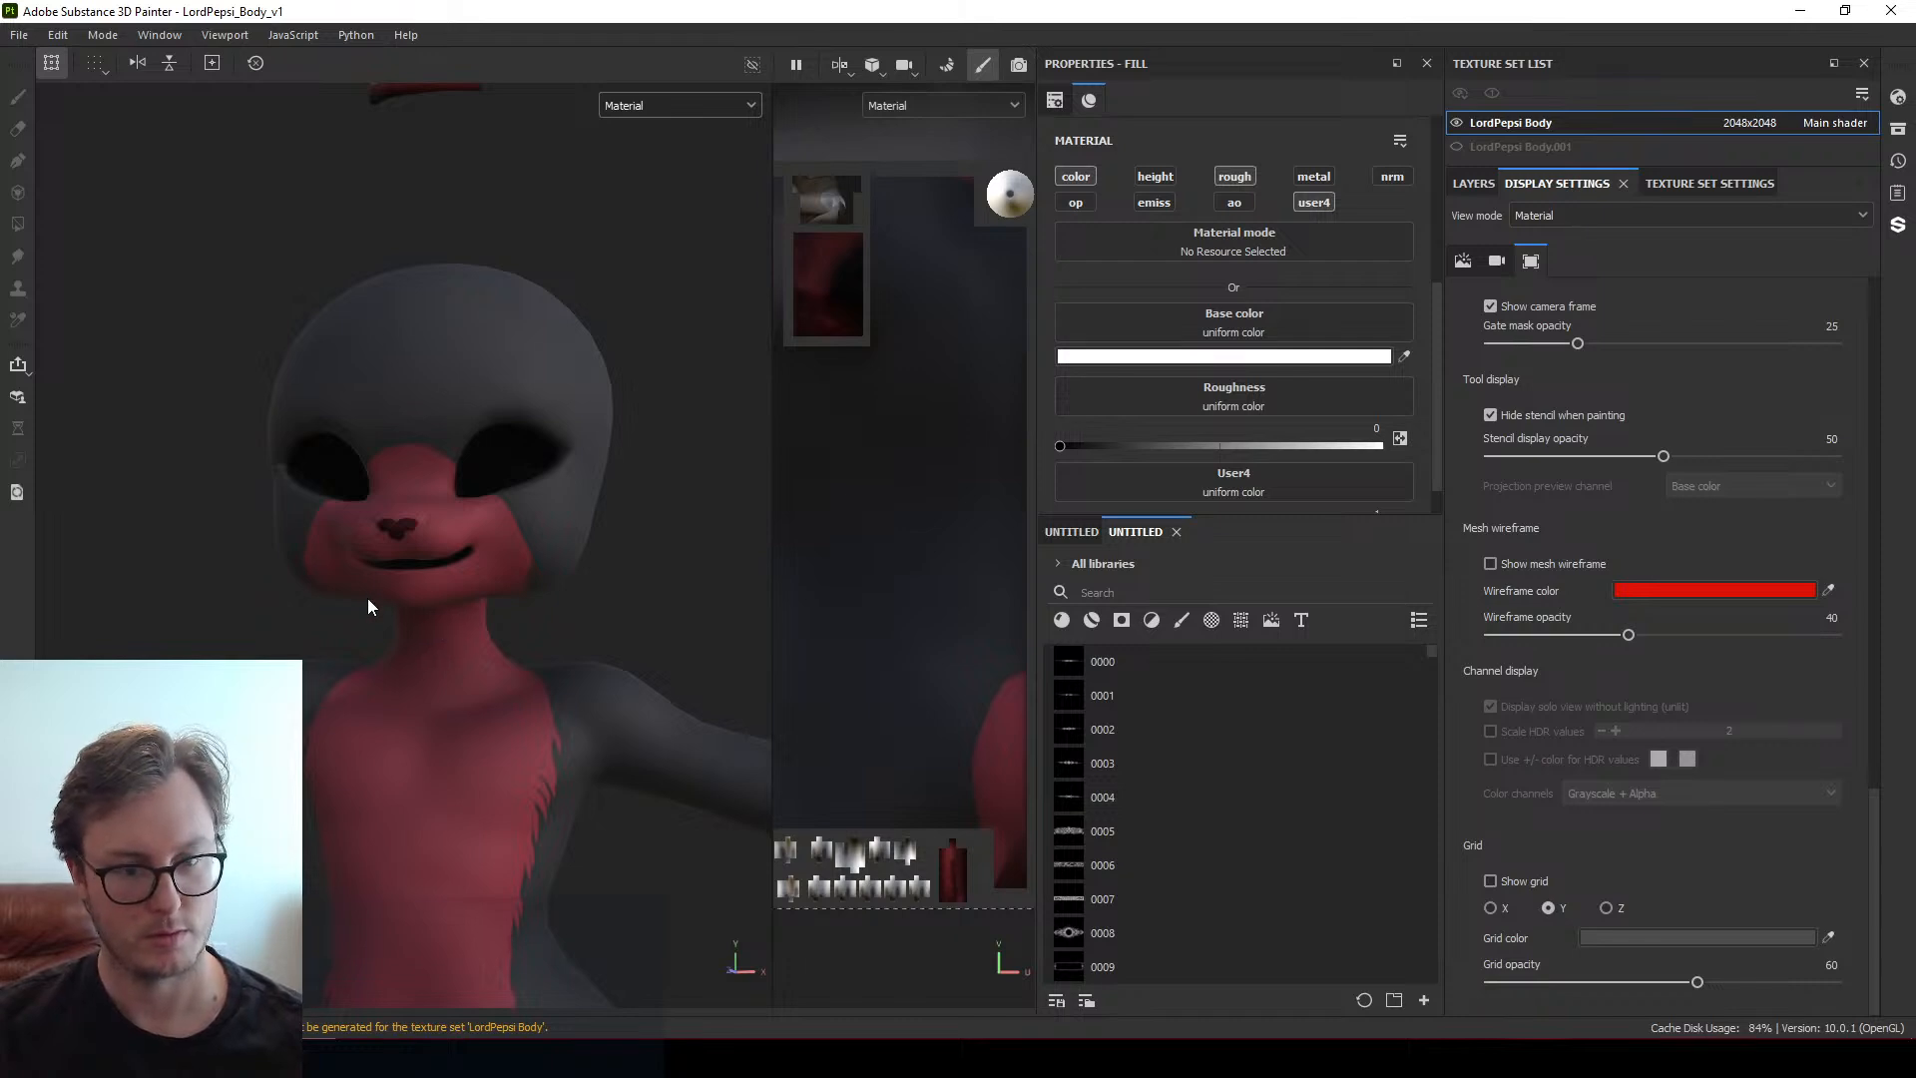
{"action": "left_click", "coordinate": [102, 34]}
{"action": "left_click", "coordinate": [139, 82]}
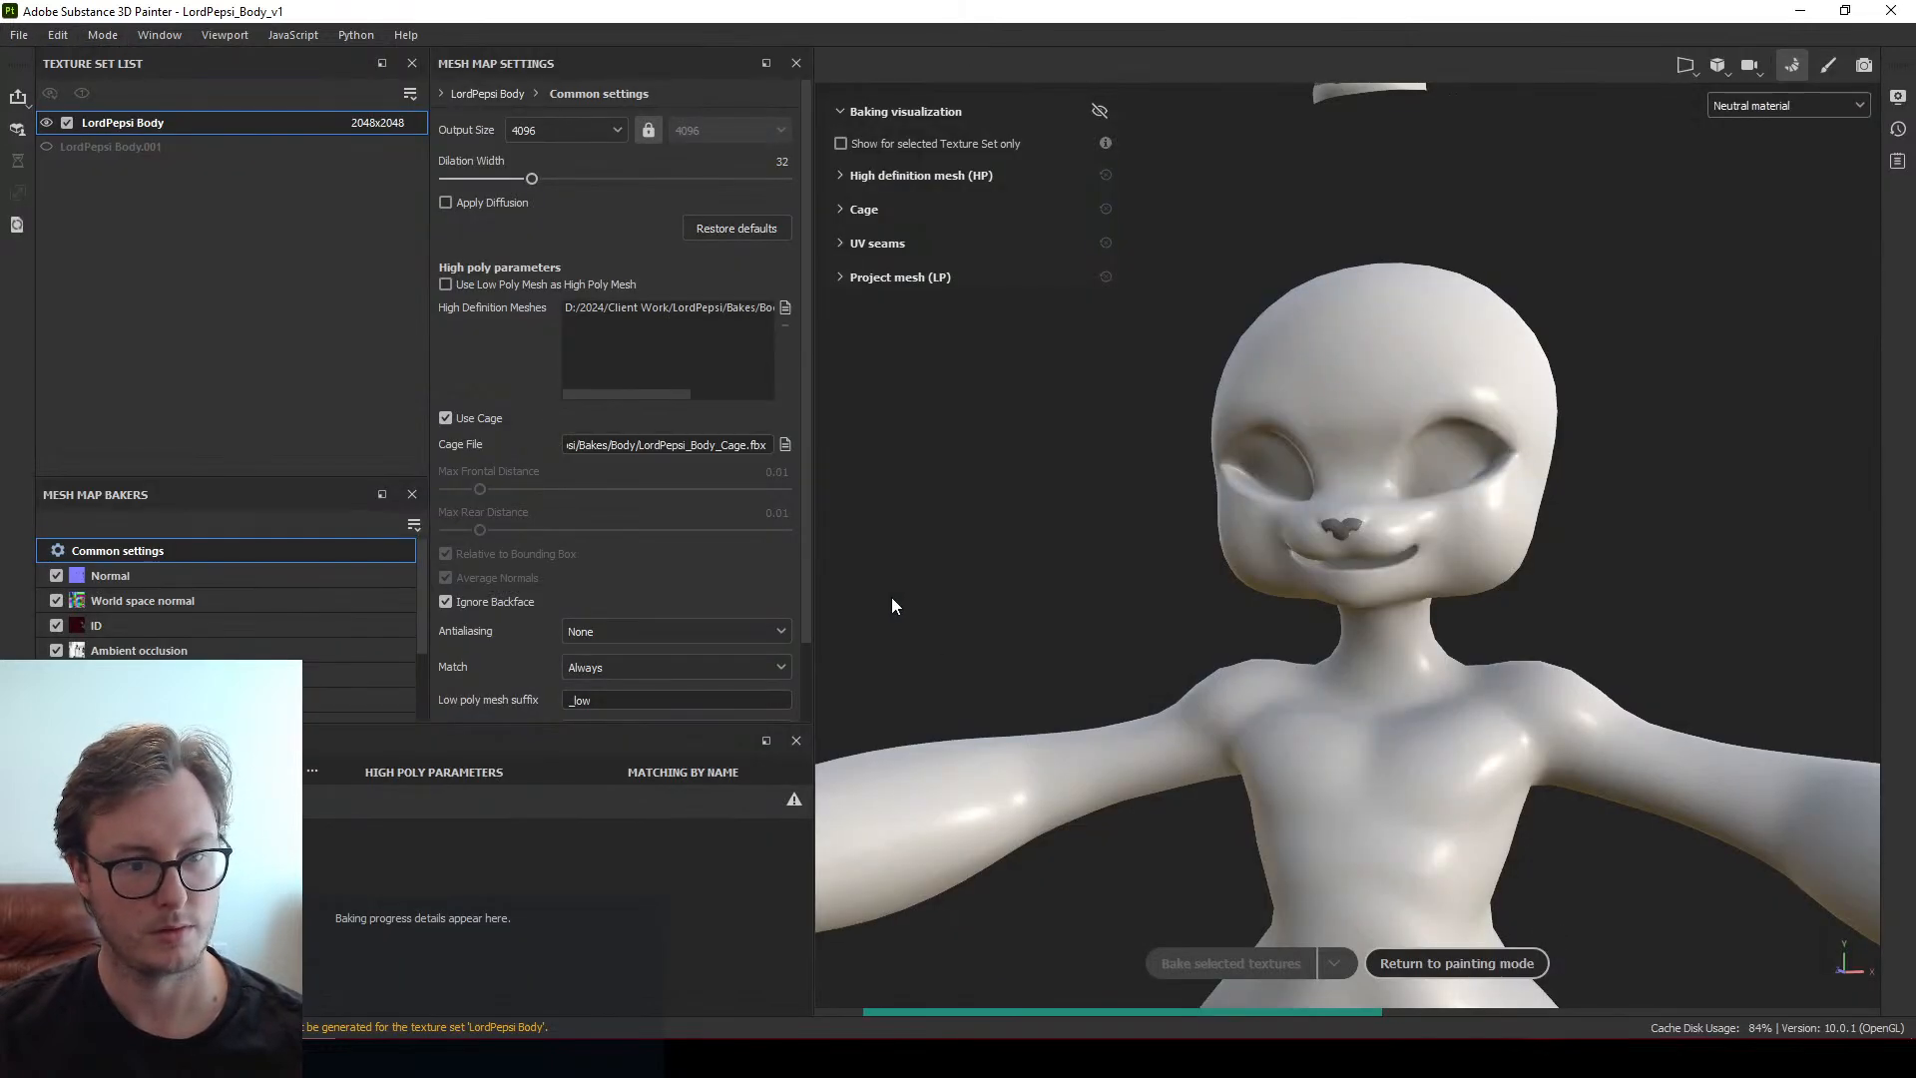
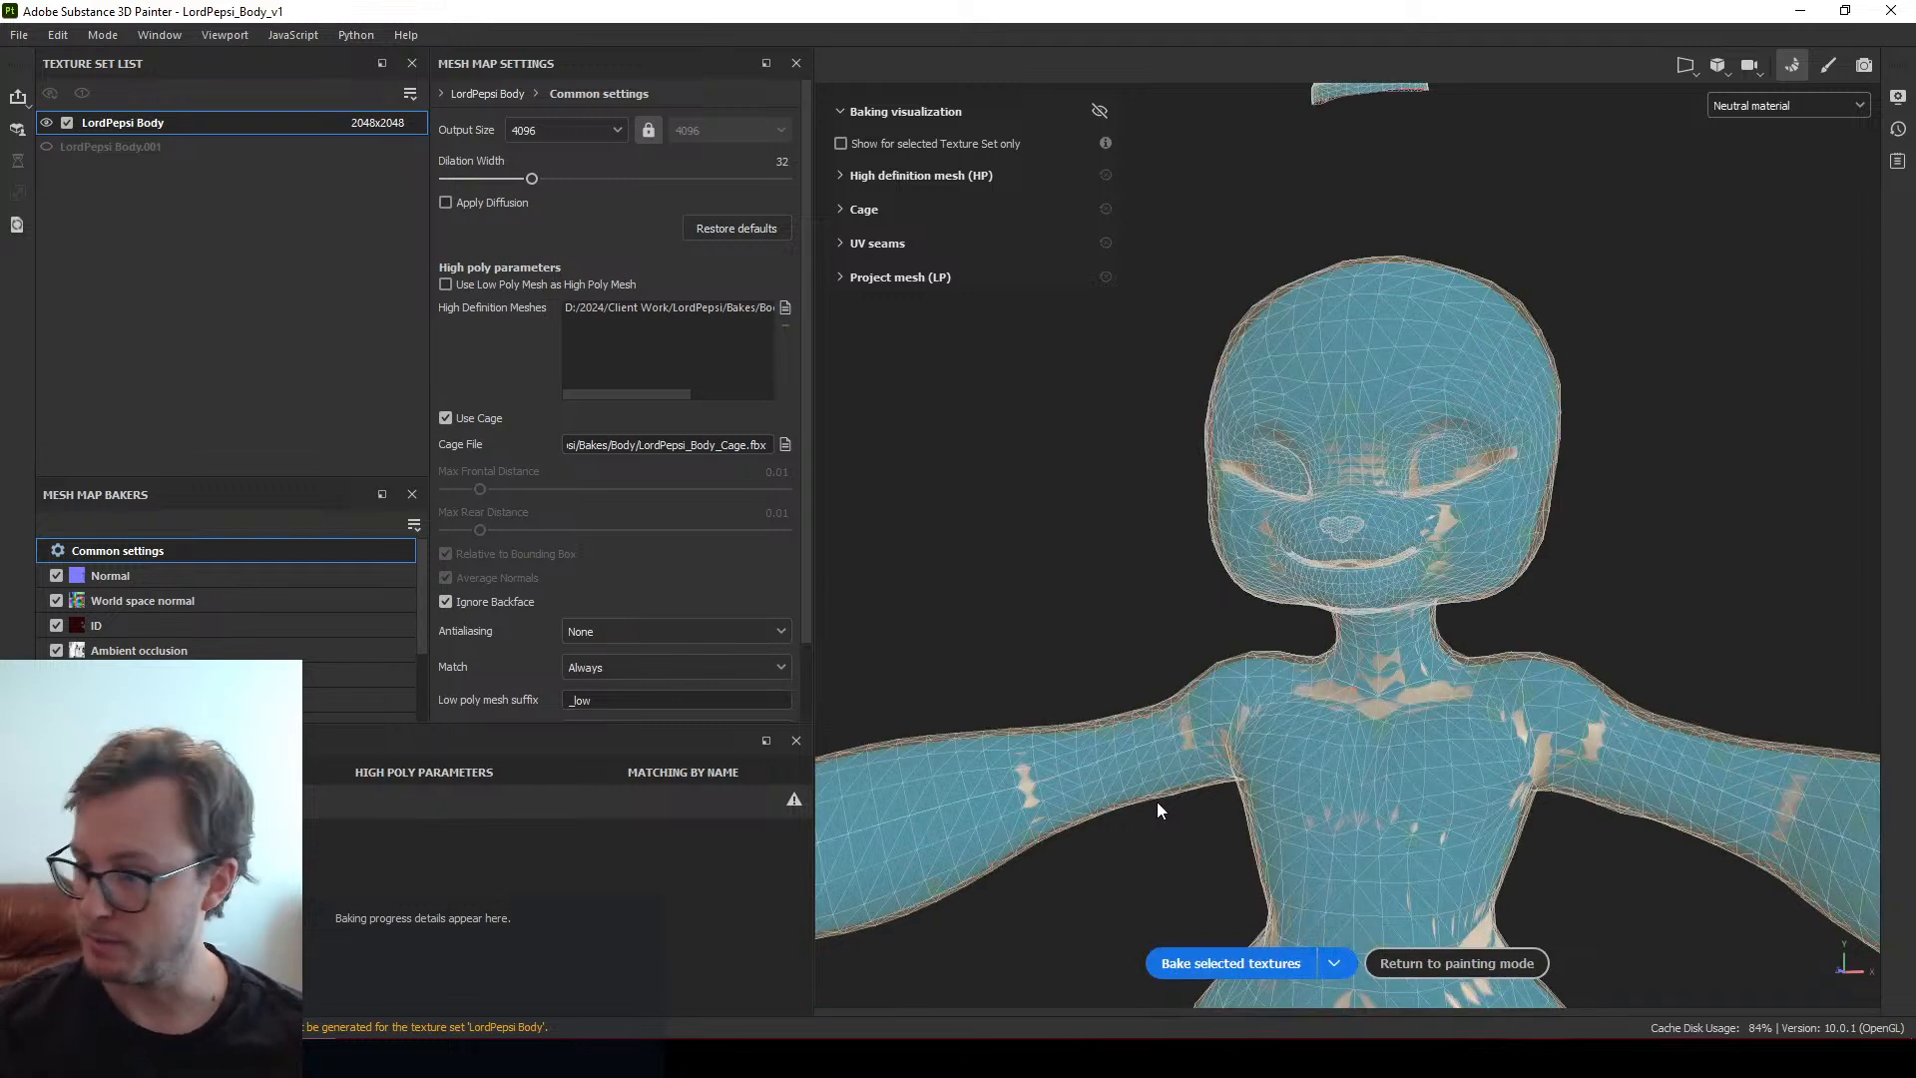
{"action": "left_click", "coordinate": [1196, 960]}
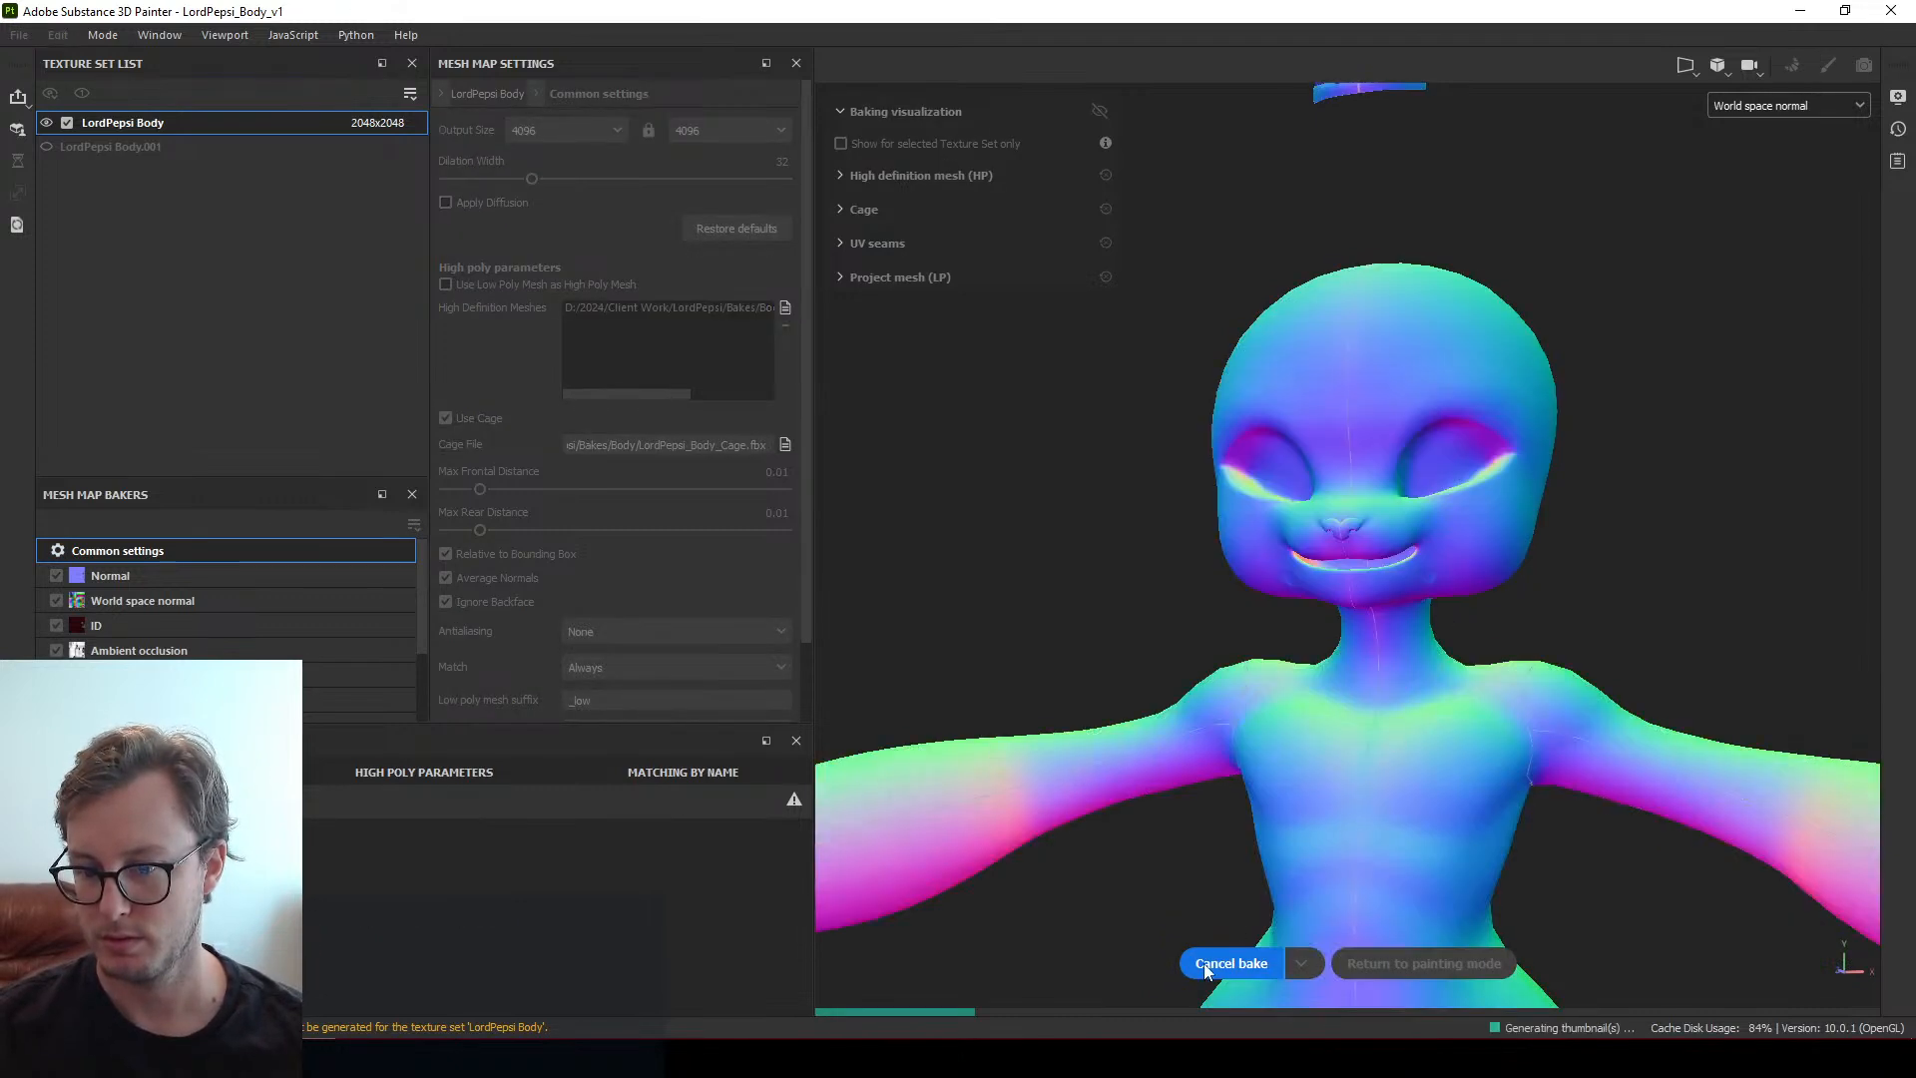
{"action": "left_click", "coordinate": [1205, 963]}
Examine the baking cage around the neck, return to painting mode and check the neck's painted texture
{"action": "scroll", "coordinate": [1435, 644], "scroll_direction": "up", "scroll_amount": 3}
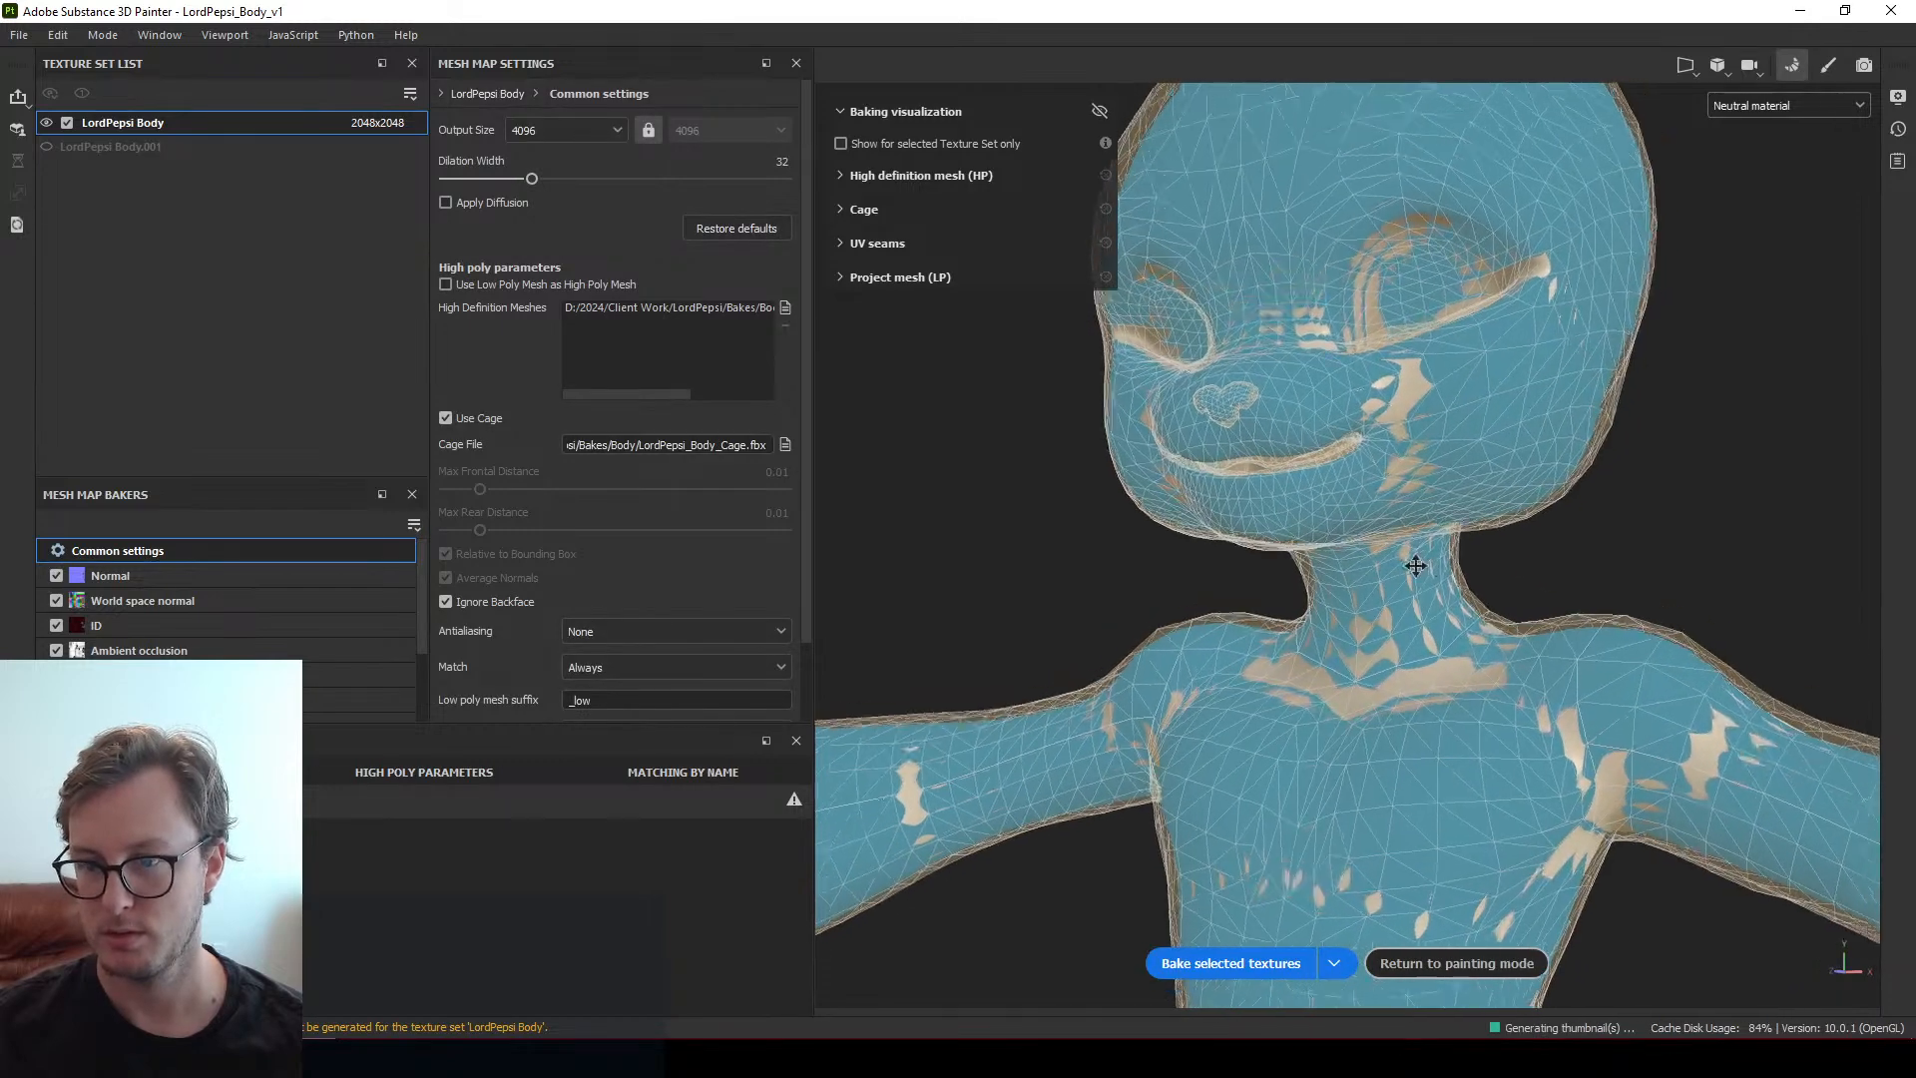
{"action": "scroll", "coordinate": [1415, 566], "scroll_direction": "up", "scroll_amount": 3}
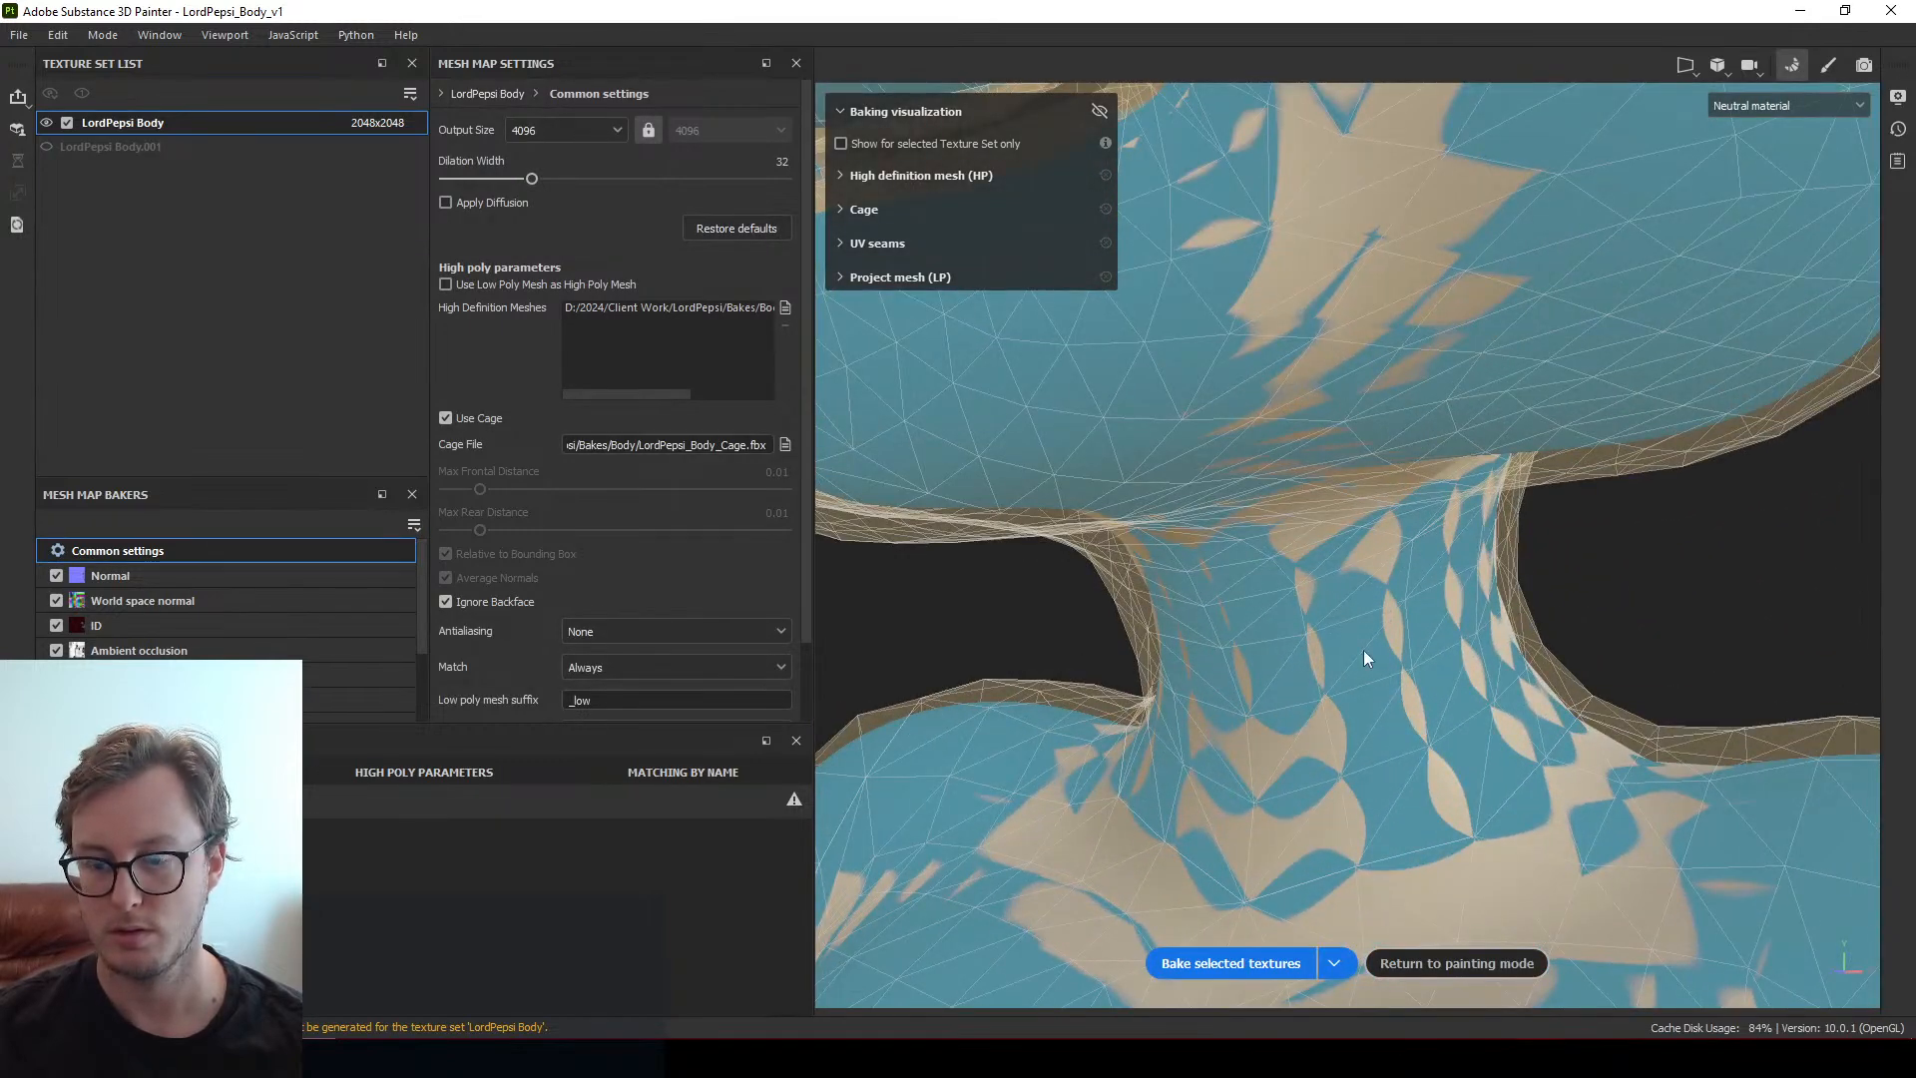
{"action": "left_click", "coordinate": [1457, 963]}
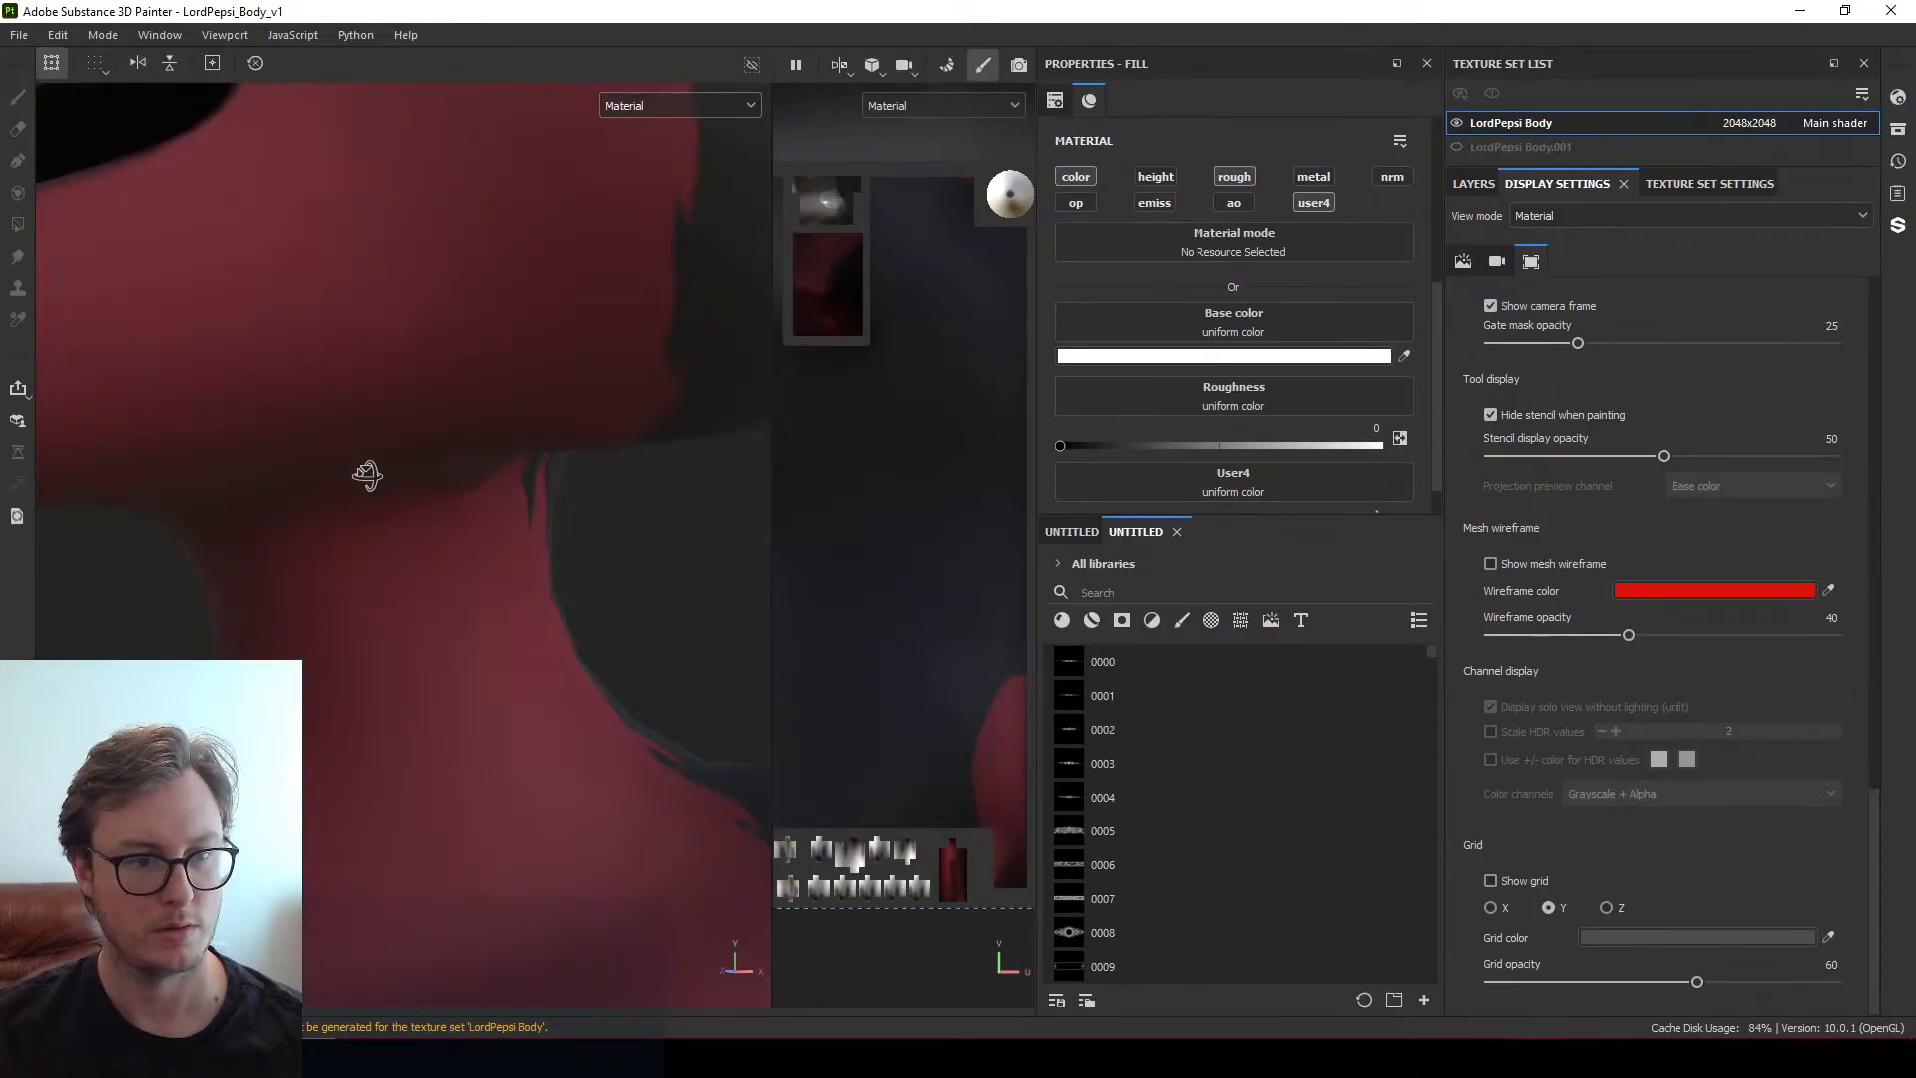
{"action": "left_click_drag", "start_coordinate": [367, 475], "coordinate": [348, 368], "text": "alt"}
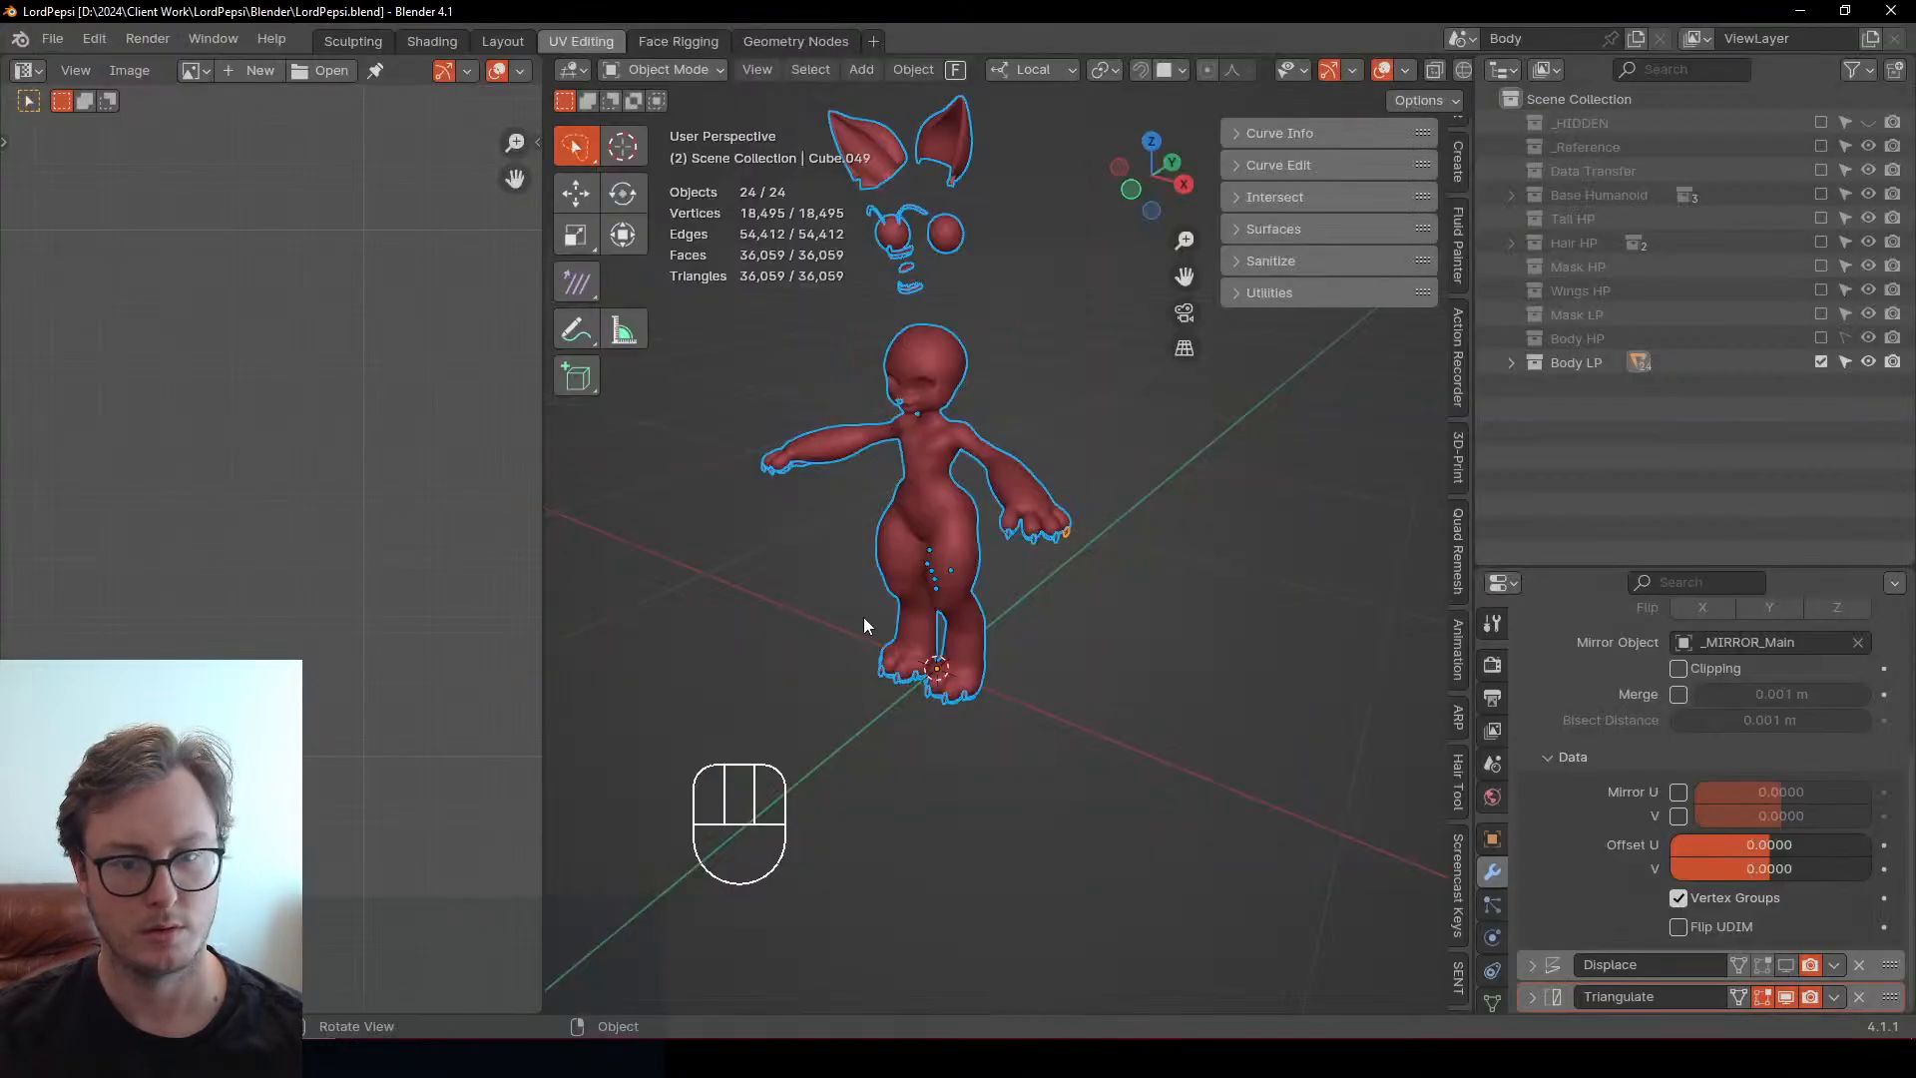
In Blender, enter Edit Mode on the body and move the two pinned UV vertices below the narrow gap closer together and upward
{"action": "key", "text": "Tab"}
{"action": "scroll", "coordinate": [355, 733], "scroll_direction": "up", "scroll_amount": 8}
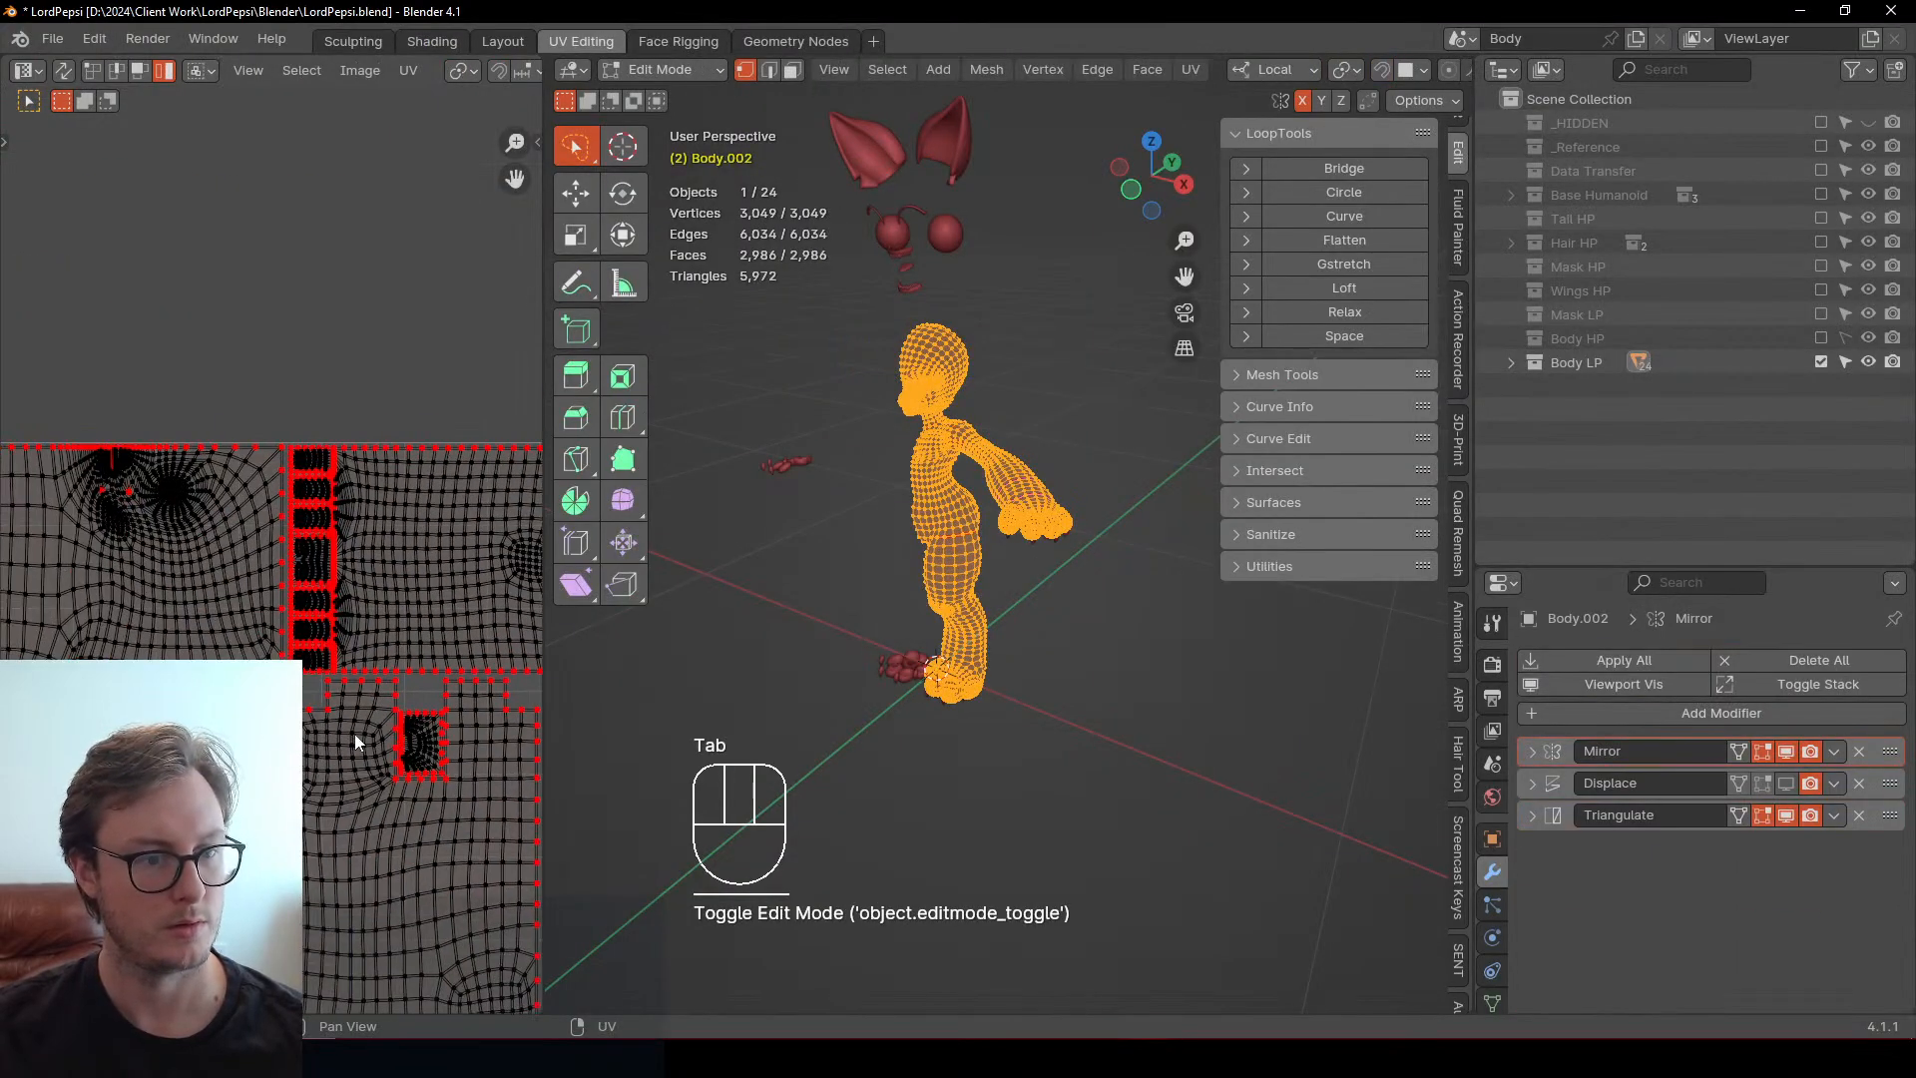
{"action": "left_click", "coordinate": [338, 688]}
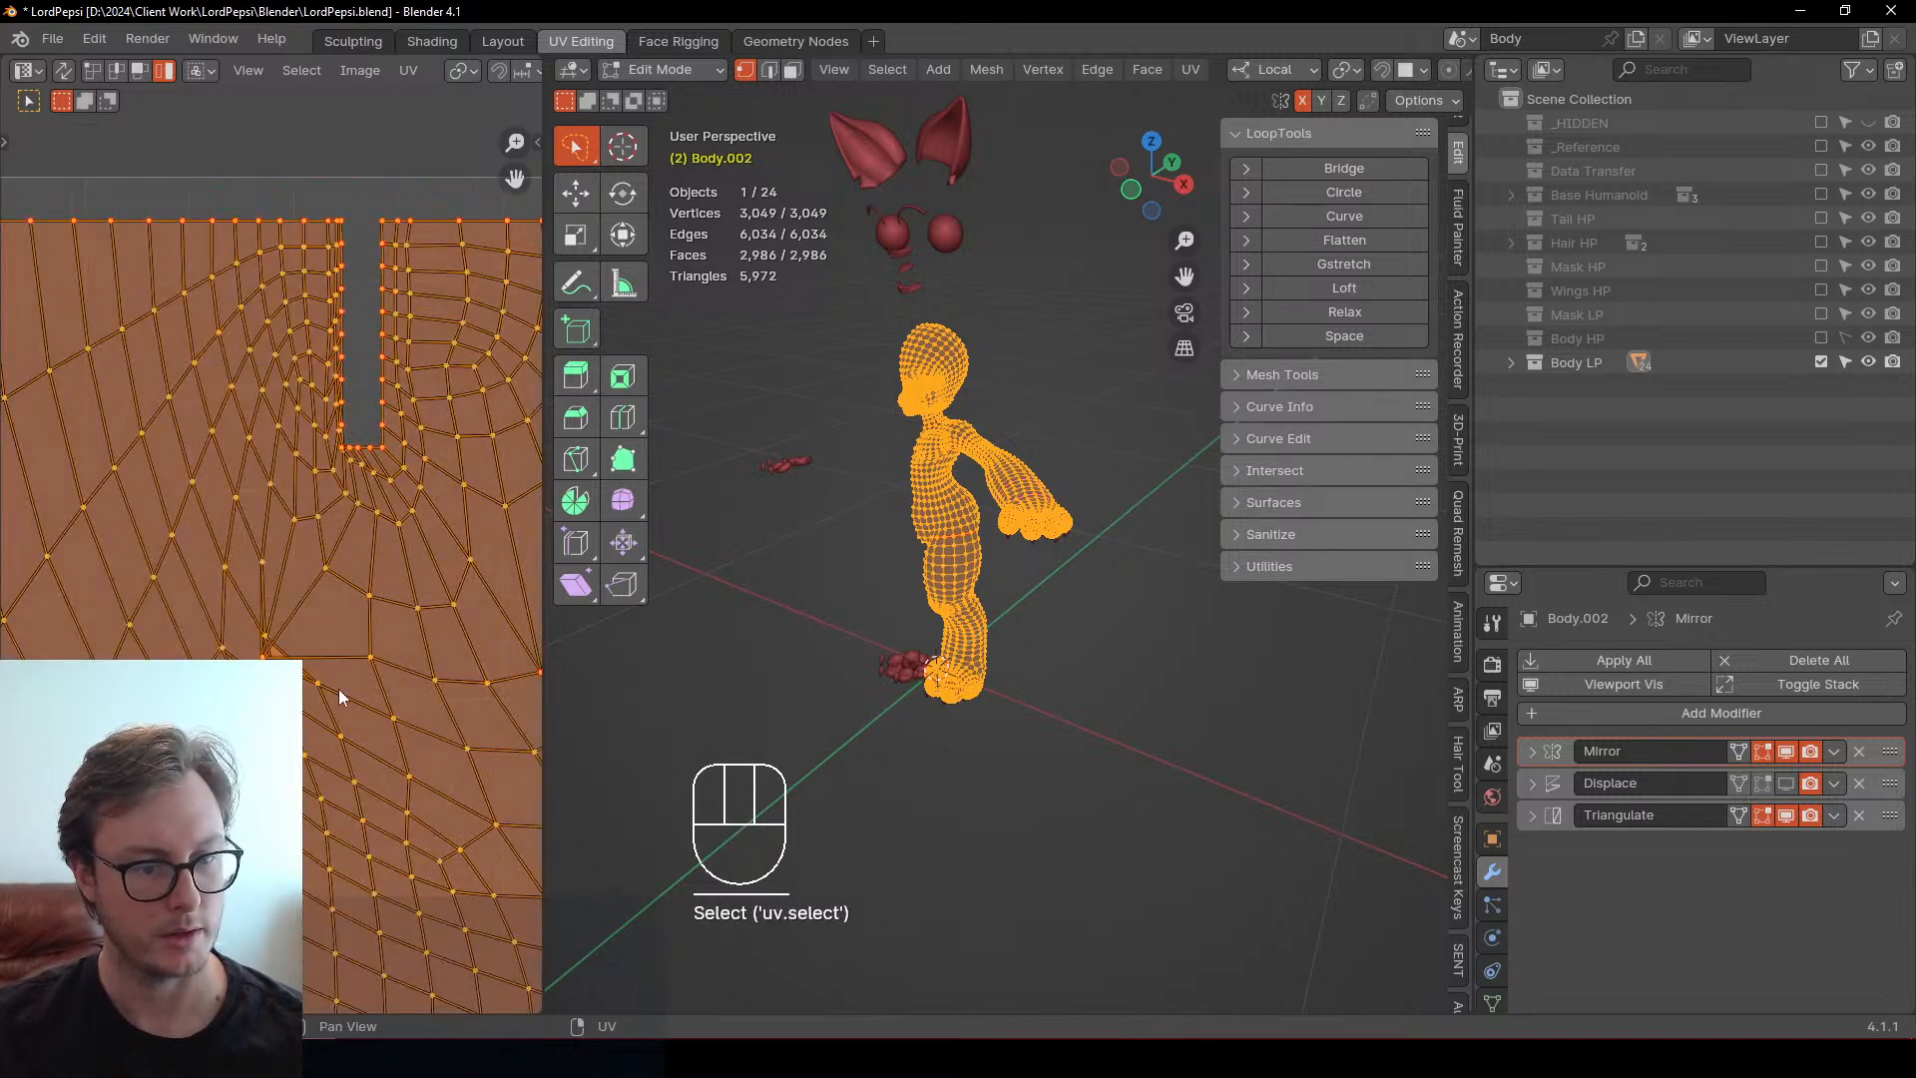
{"action": "middle_click_drag", "start_coordinate": [338, 689], "coordinate": [176, 629]}
{"action": "left_click", "coordinate": [92, 69]}
{"action": "left_click", "coordinate": [157, 604]}
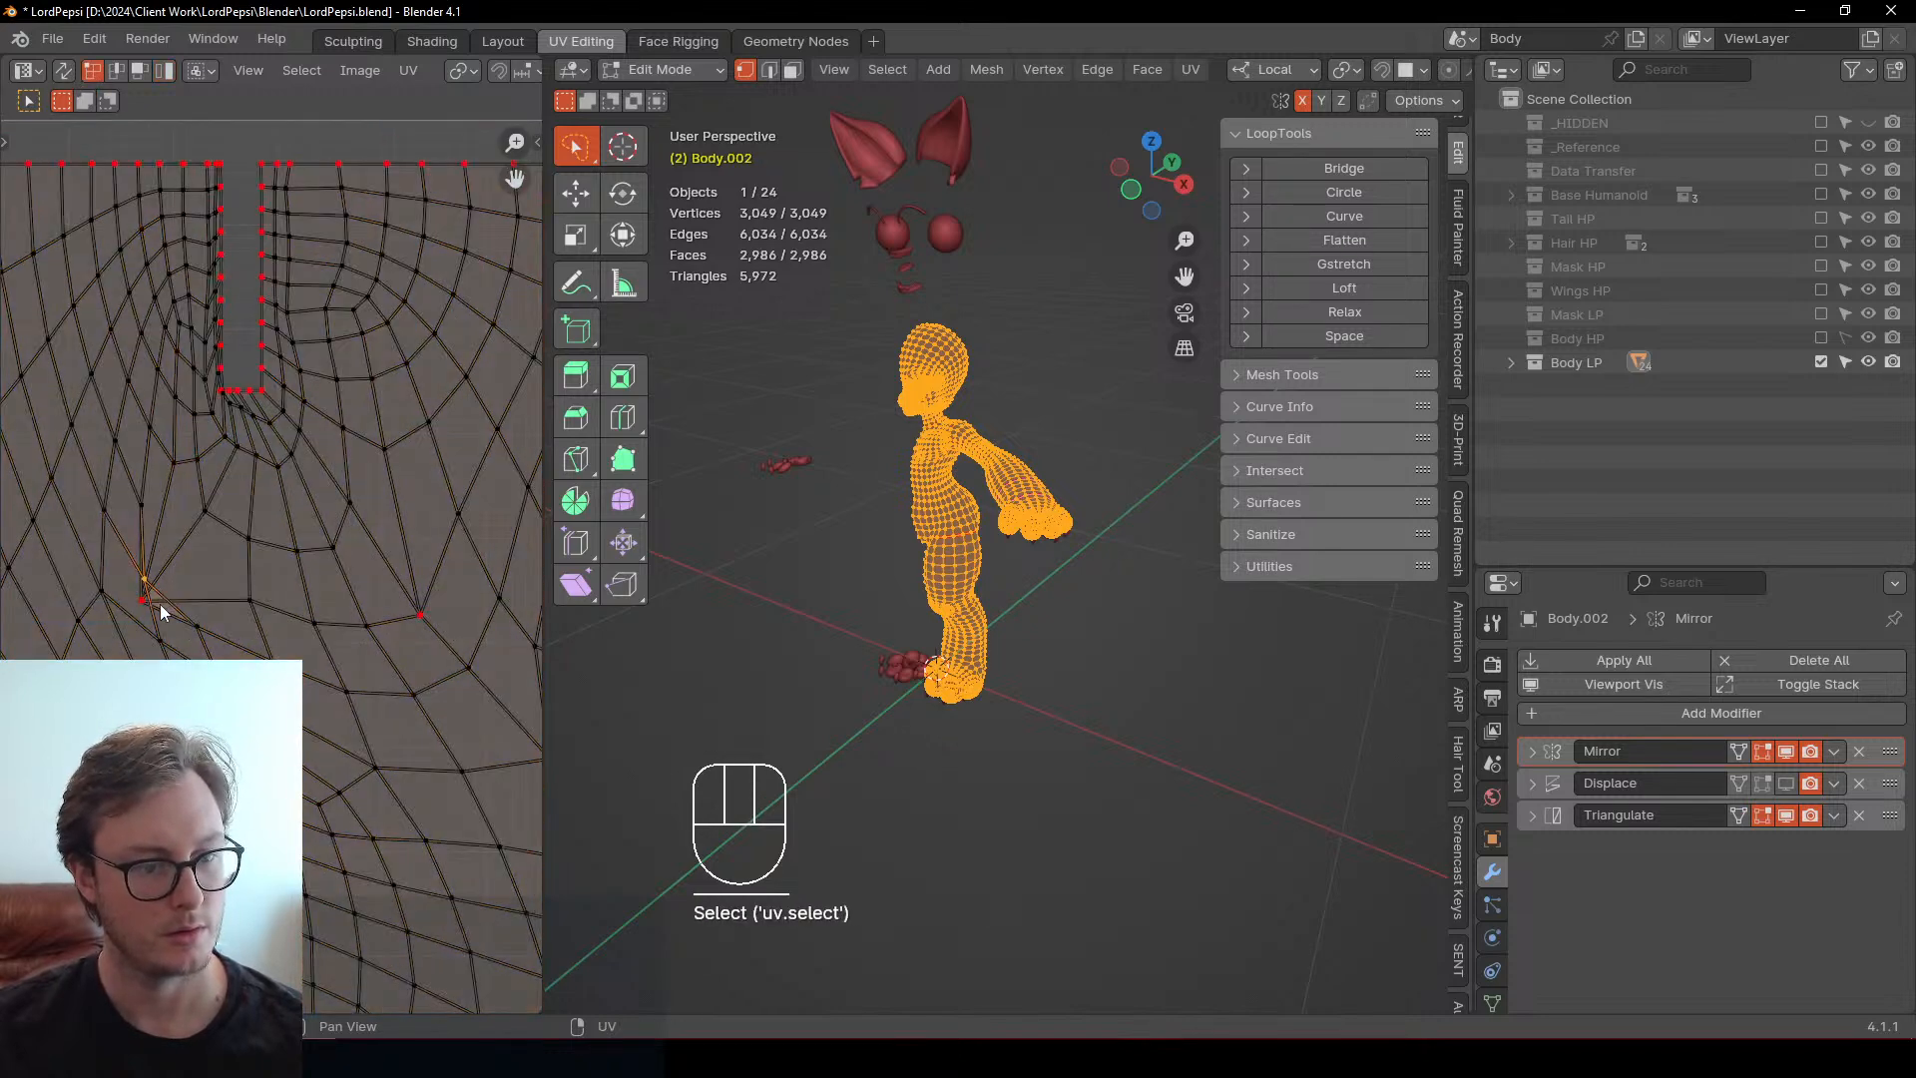
{"action": "left_click", "coordinate": [427, 624], "text": "shift"}
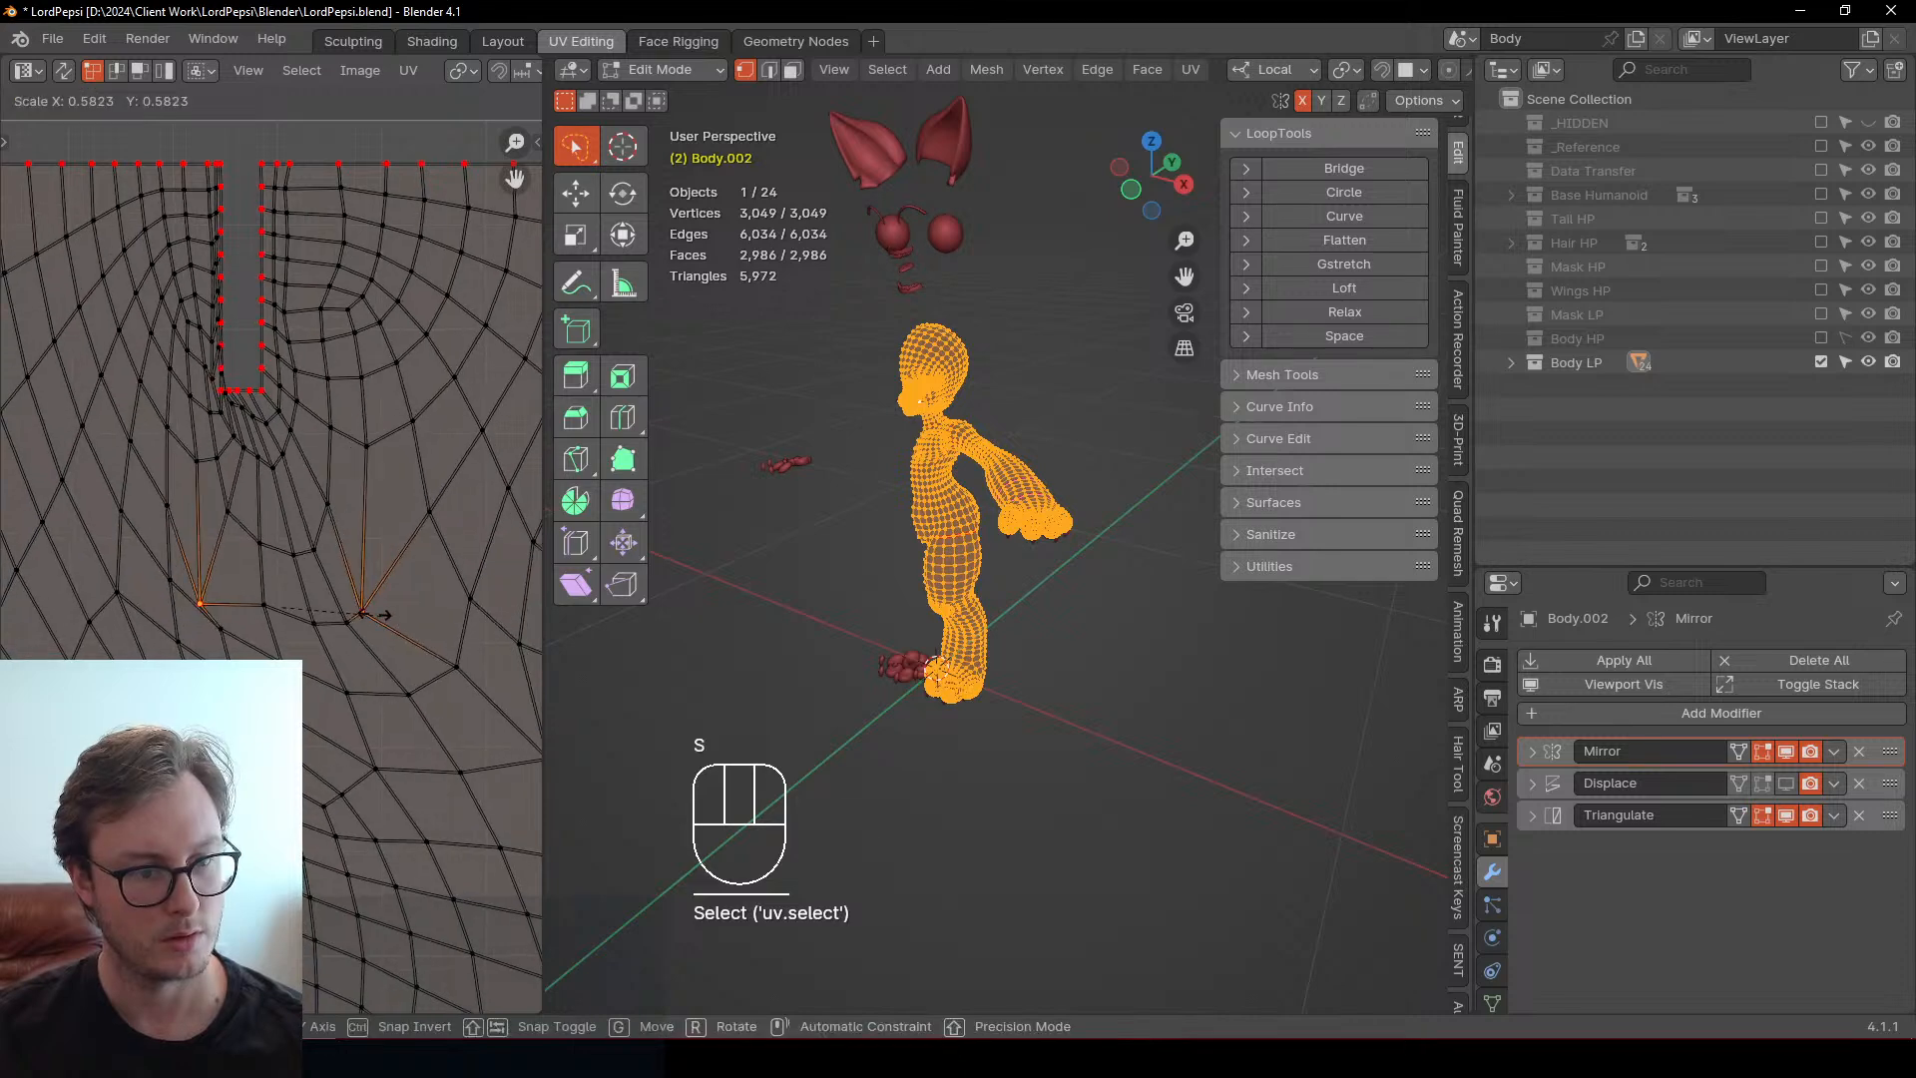
{"action": "key", "text": "s"}
{"action": "key", "text": "g"}
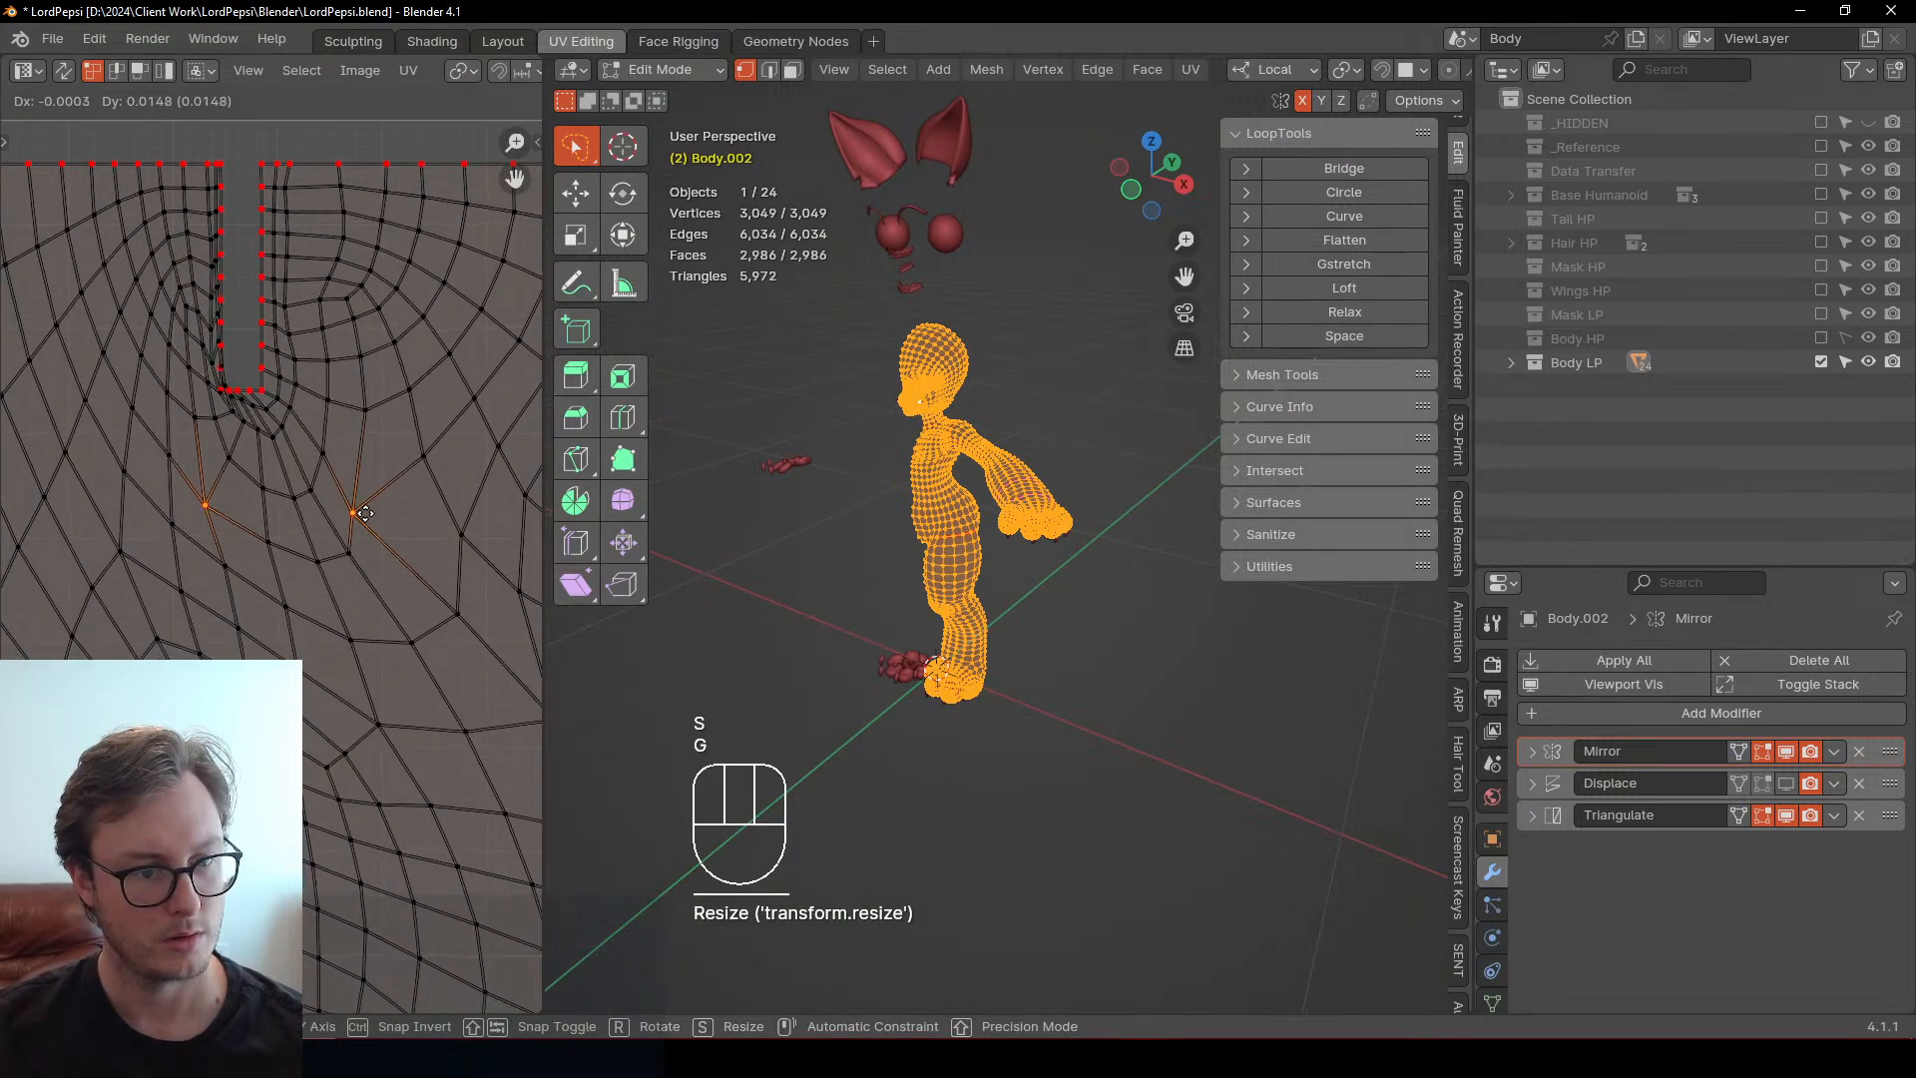
{"action": "left_click", "coordinate": [339, 489]}
Select the UV path from the left pinned vertex to the gap's lower-left corner, pin it and distribute its vertices evenly
{"action": "middle_click_drag", "start_coordinate": [339, 489], "coordinate": [278, 469], "text": "ctrl"}
{"action": "left_click", "coordinate": [268, 406]}
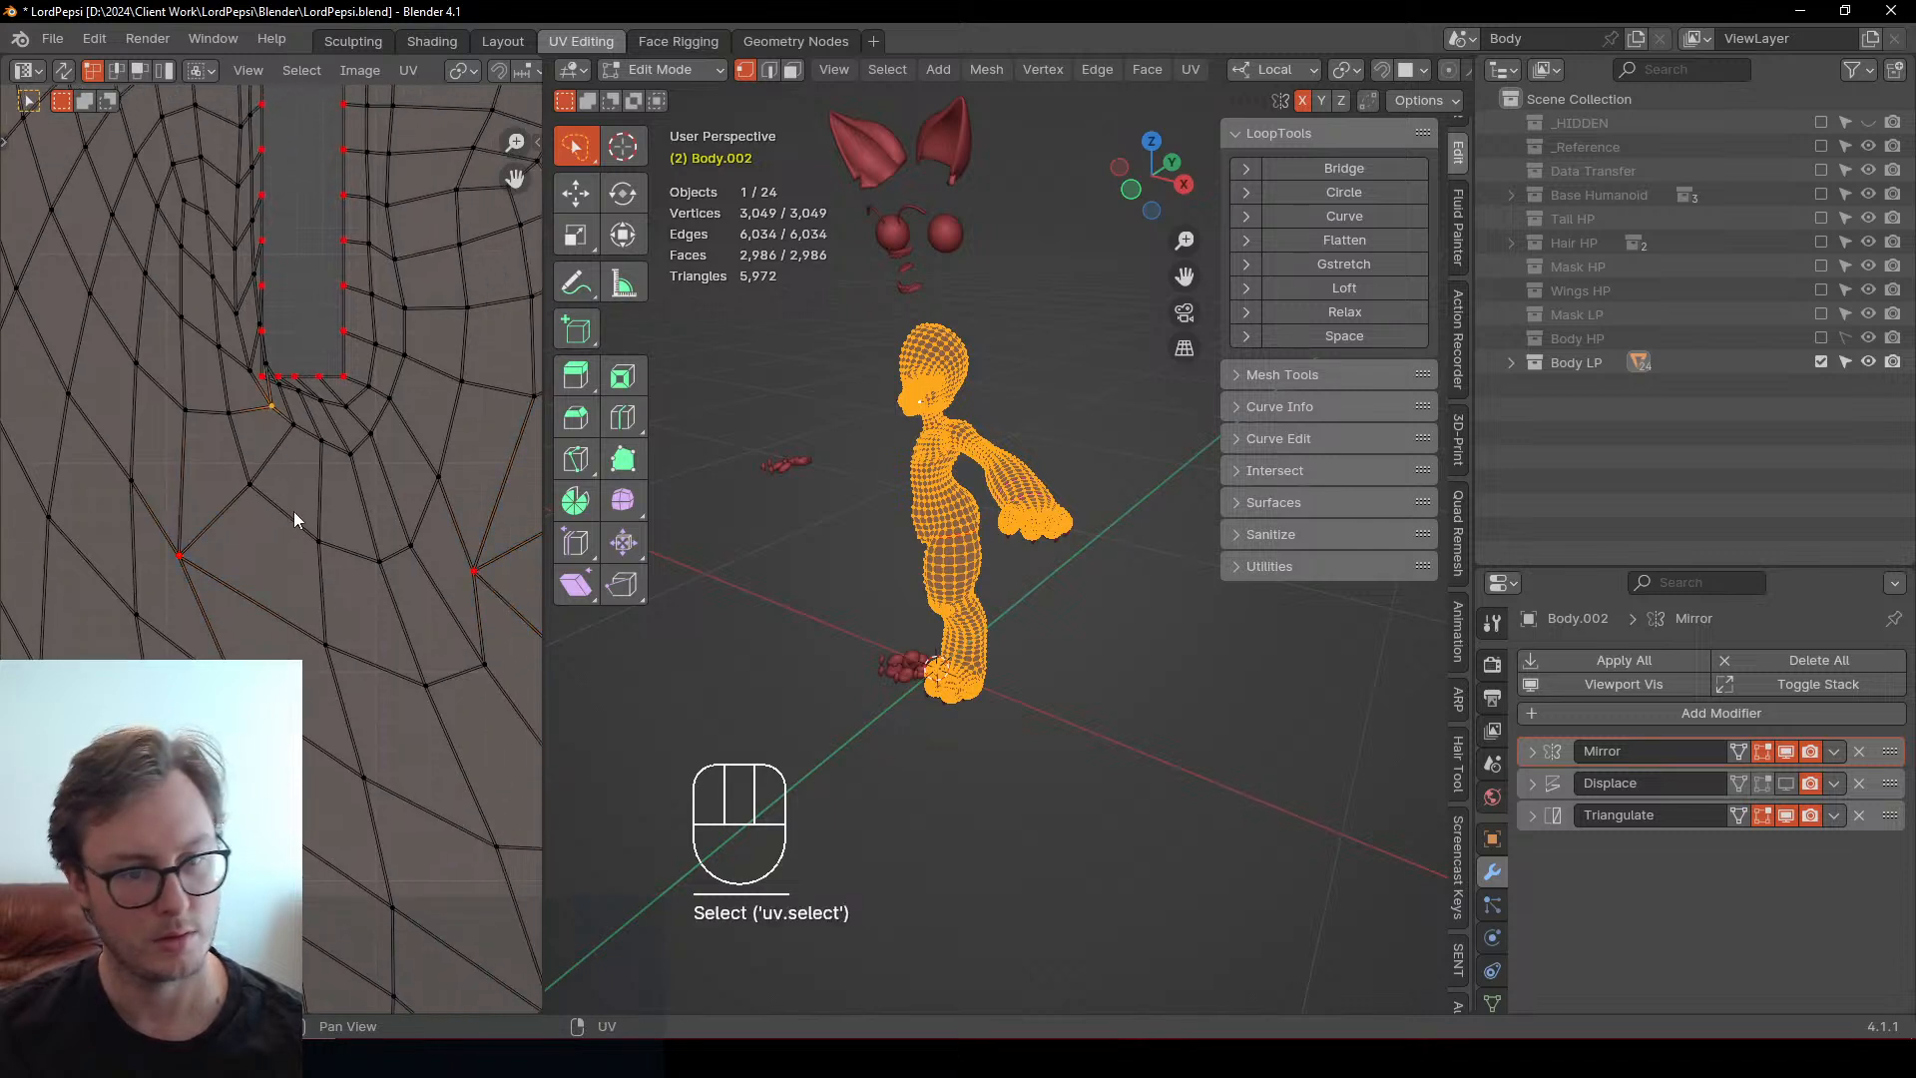
{"action": "left_click", "coordinate": [206, 543]}
{"action": "left_click", "coordinate": [259, 399], "text": "ctrl"}
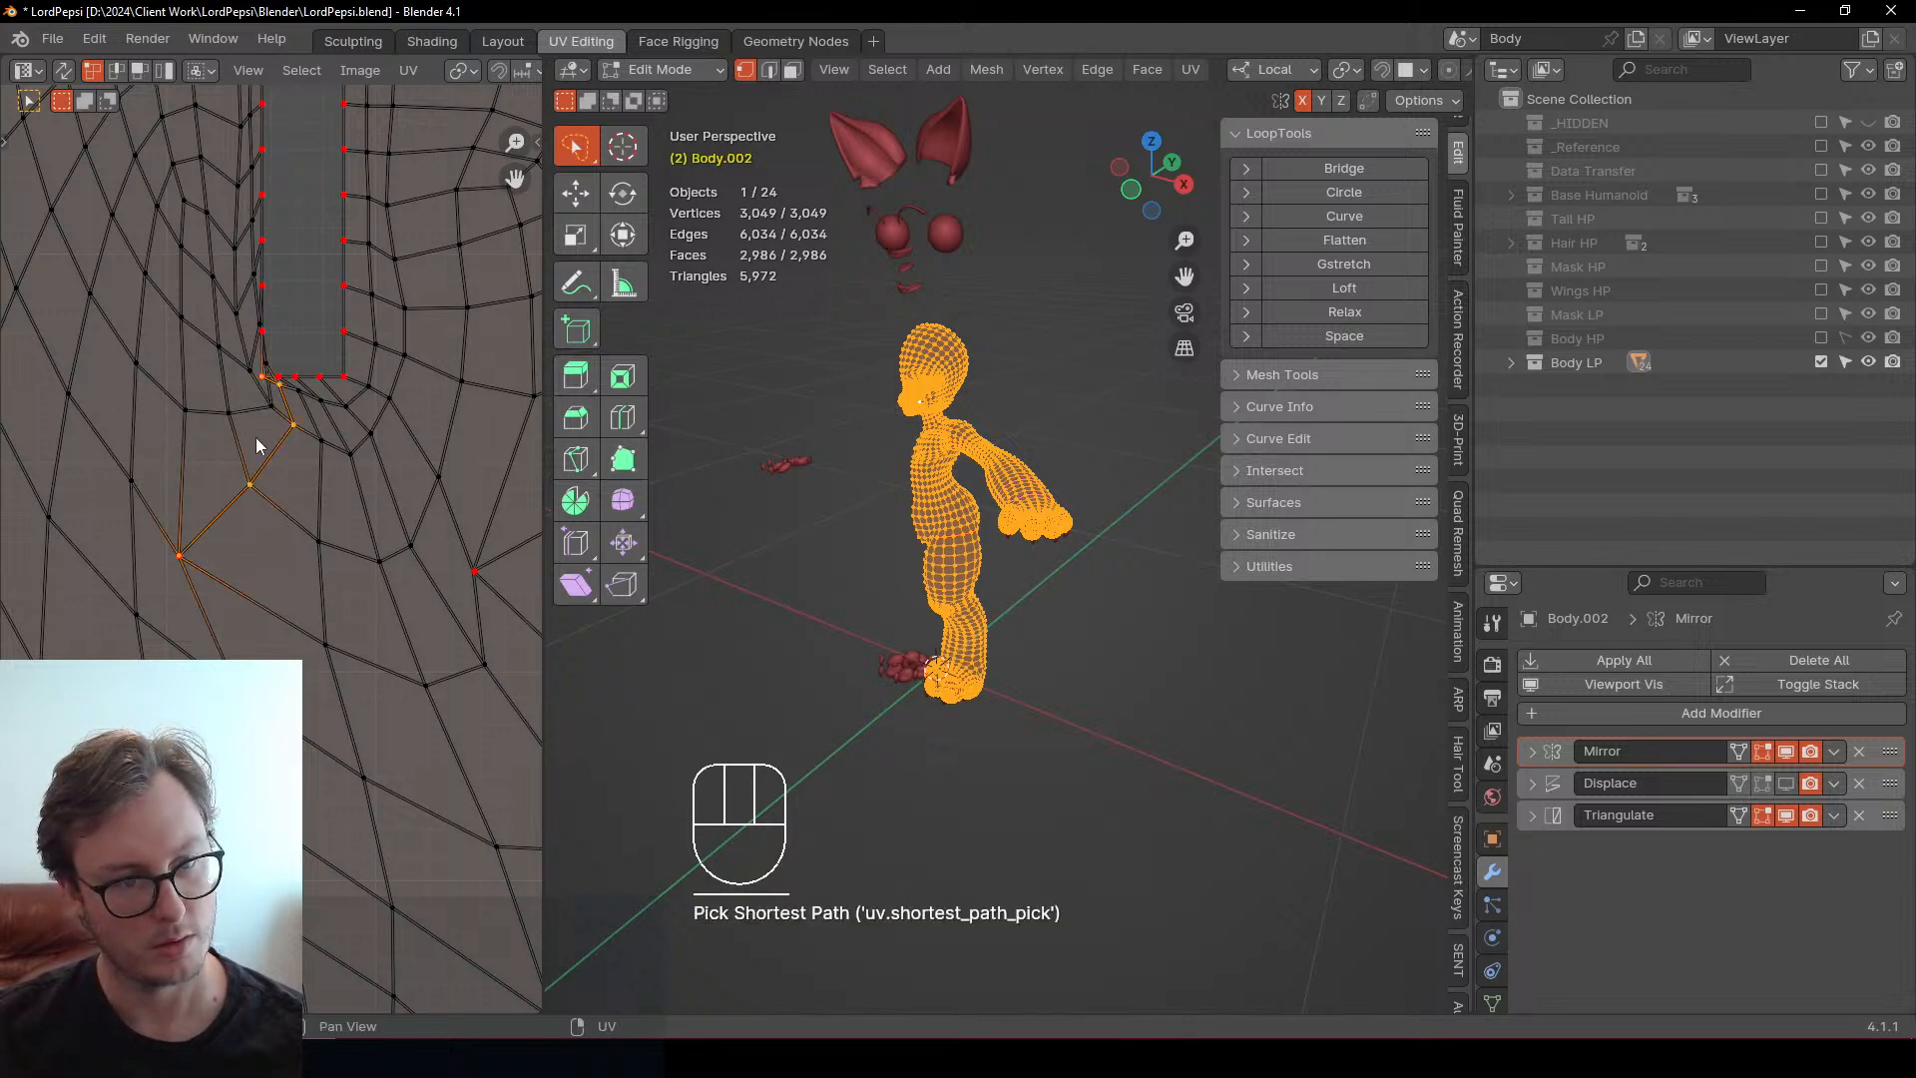
{"action": "key", "text": "p"}
{"action": "key", "text": "q"}
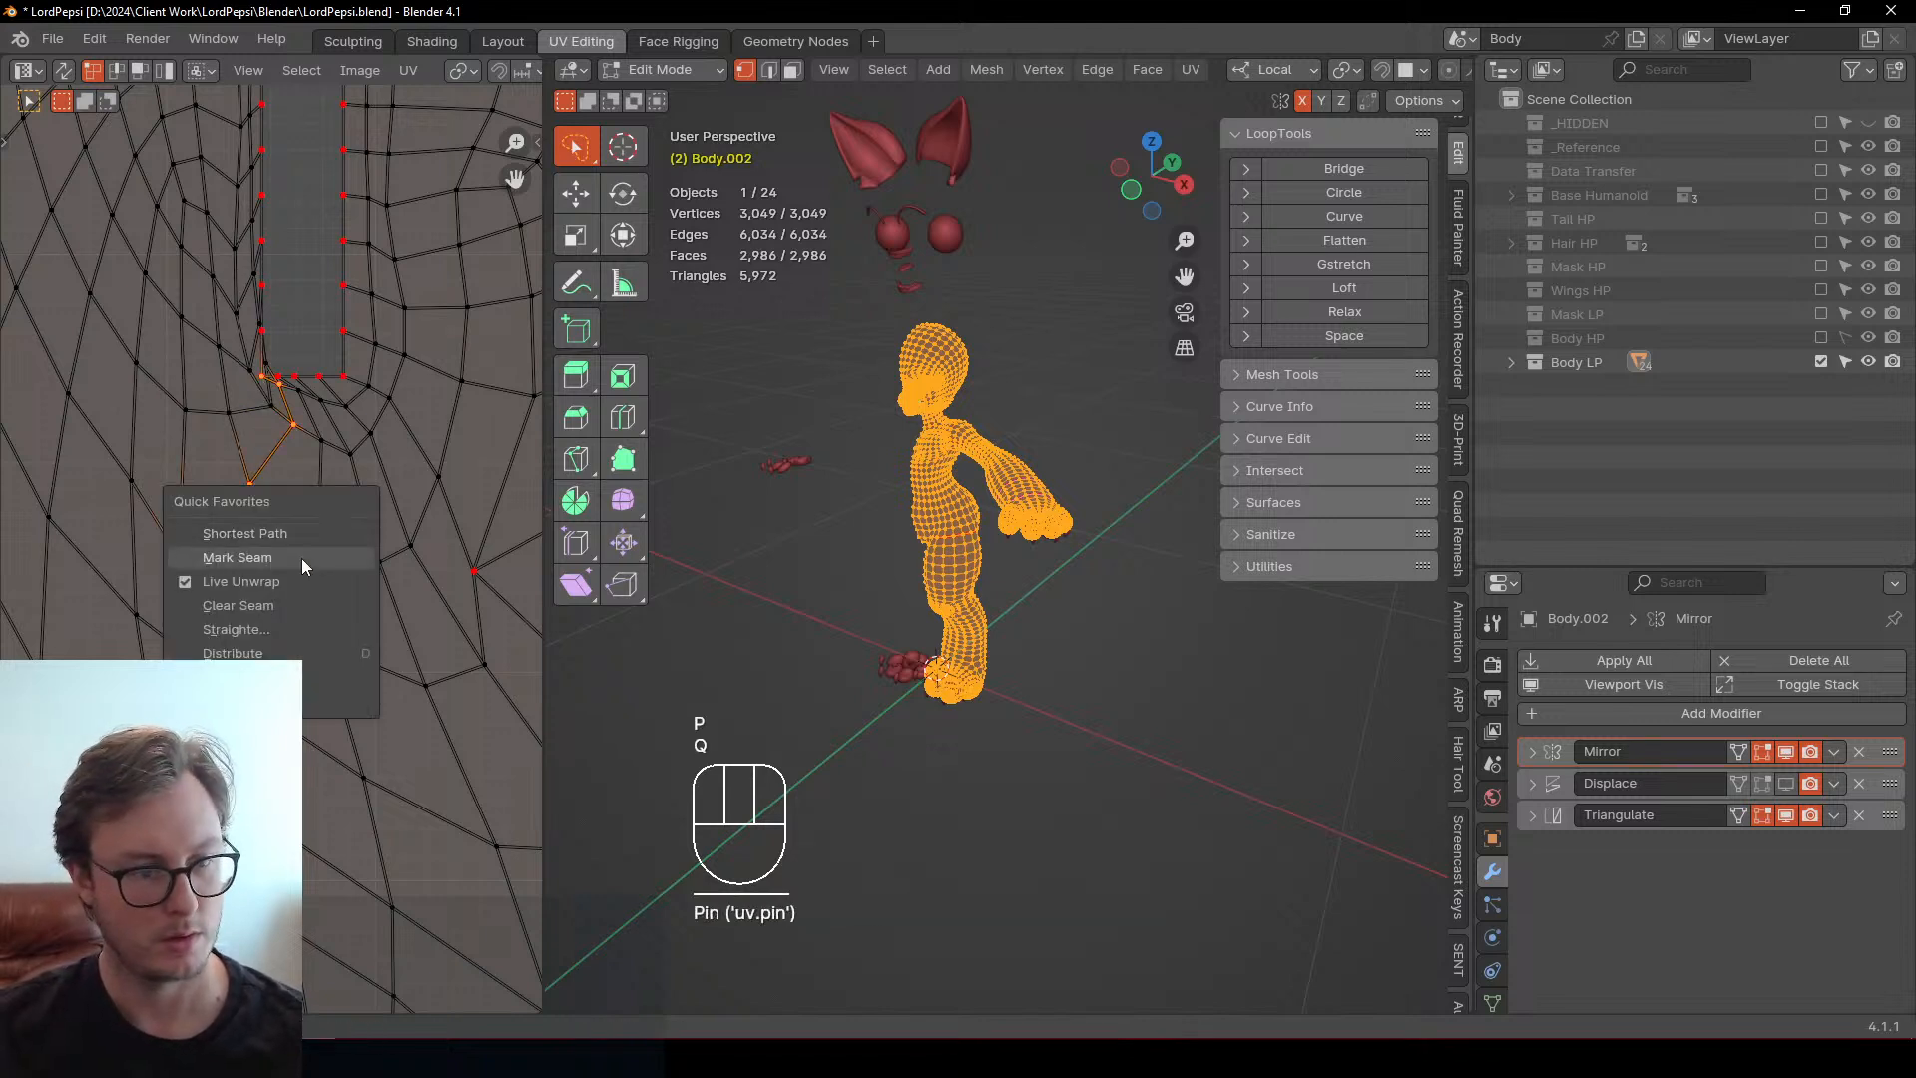
{"action": "left_click", "coordinate": [247, 654]}
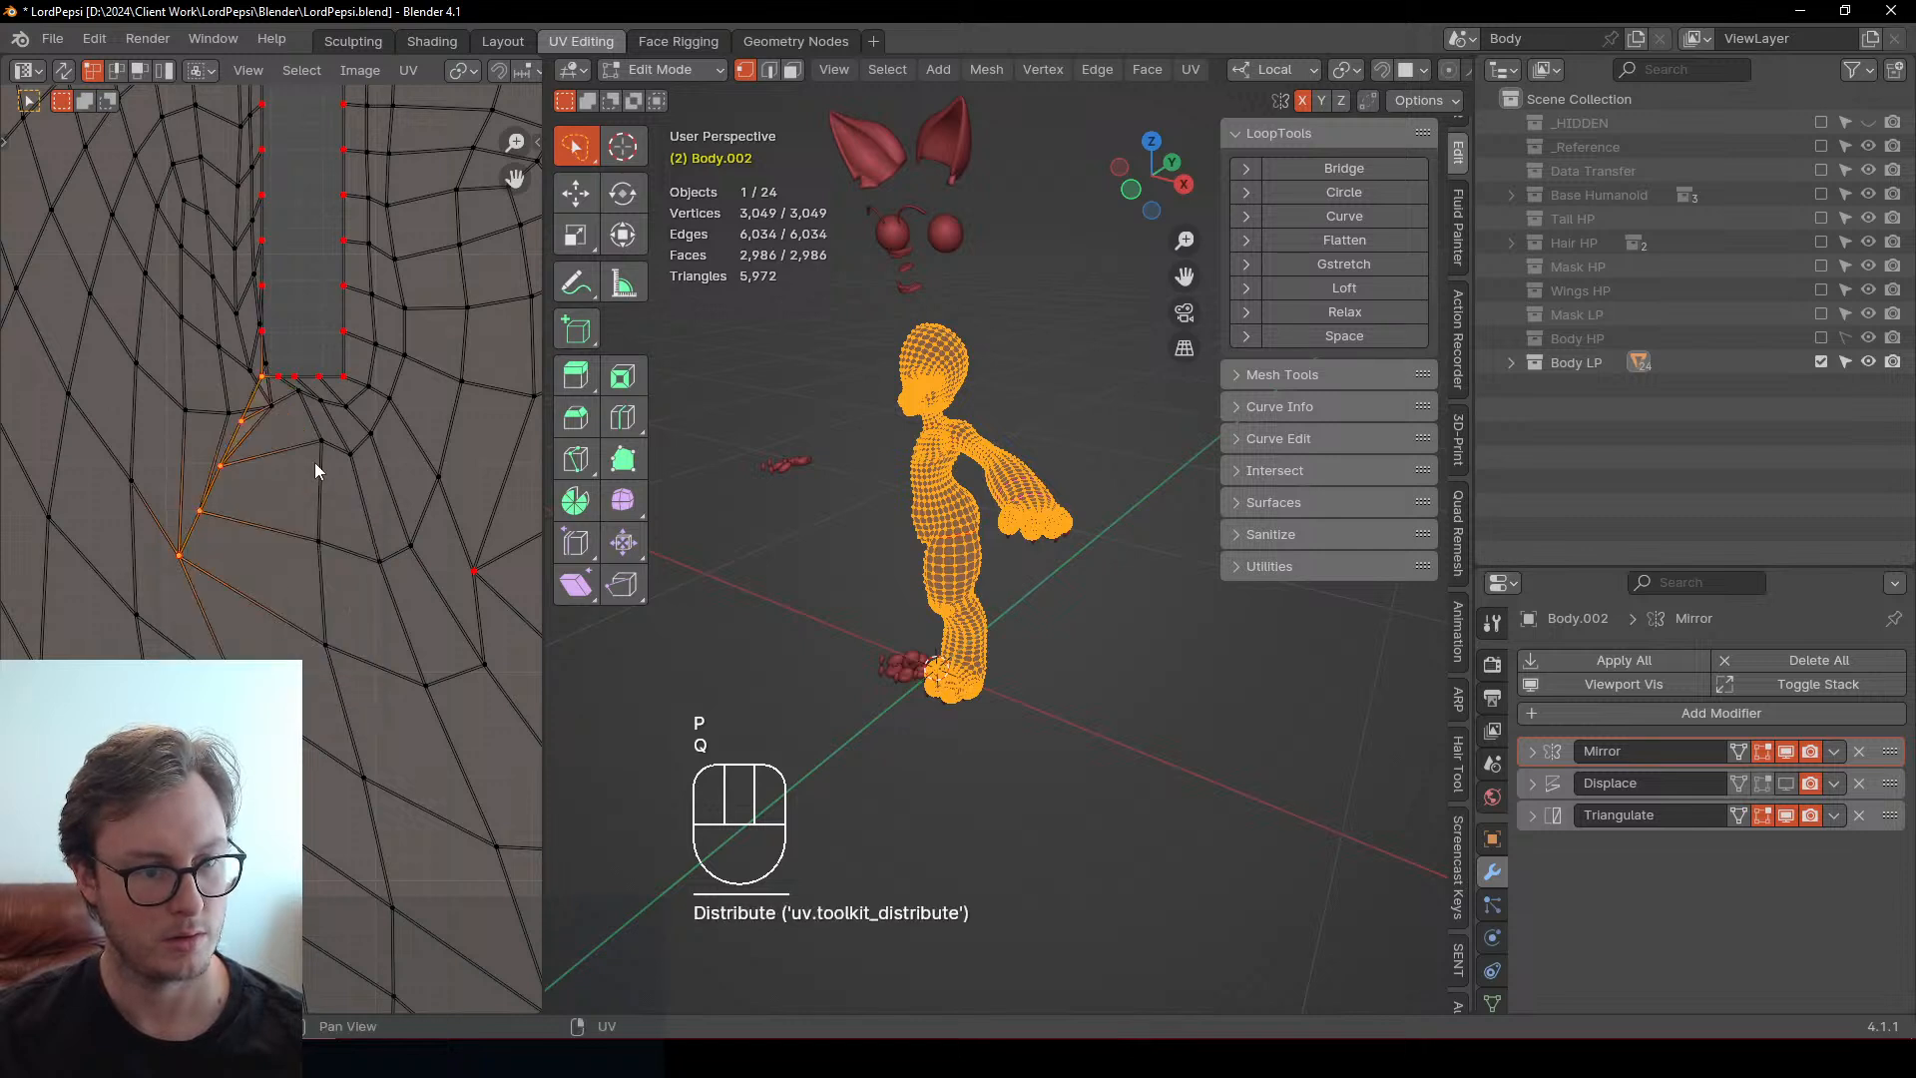
{"action": "key", "text": "g"}
Select the UV path from the gap's lower-right corner to the right pinned vertex, pin it and distribute its vertices evenly
{"action": "left_click", "coordinate": [344, 379]}
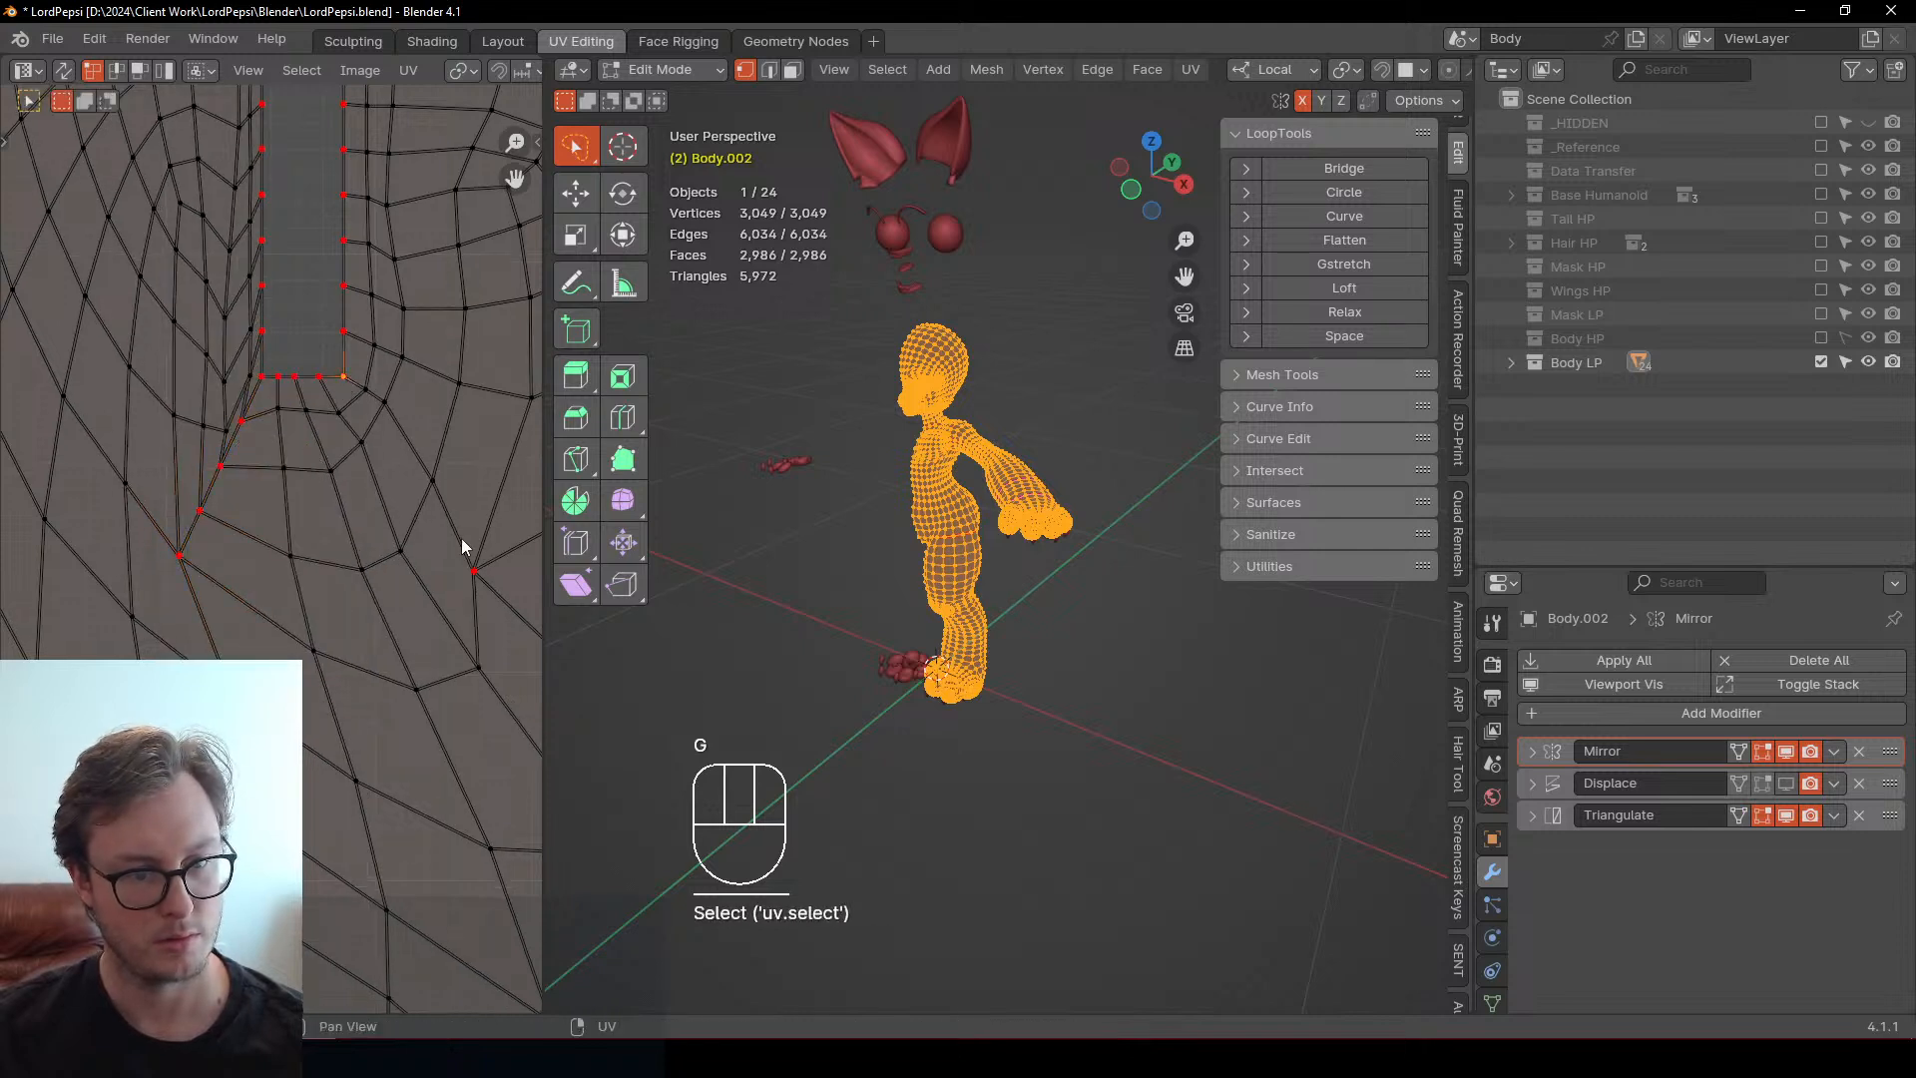
{"action": "left_click", "coordinate": [474, 573], "text": "ctrl"}
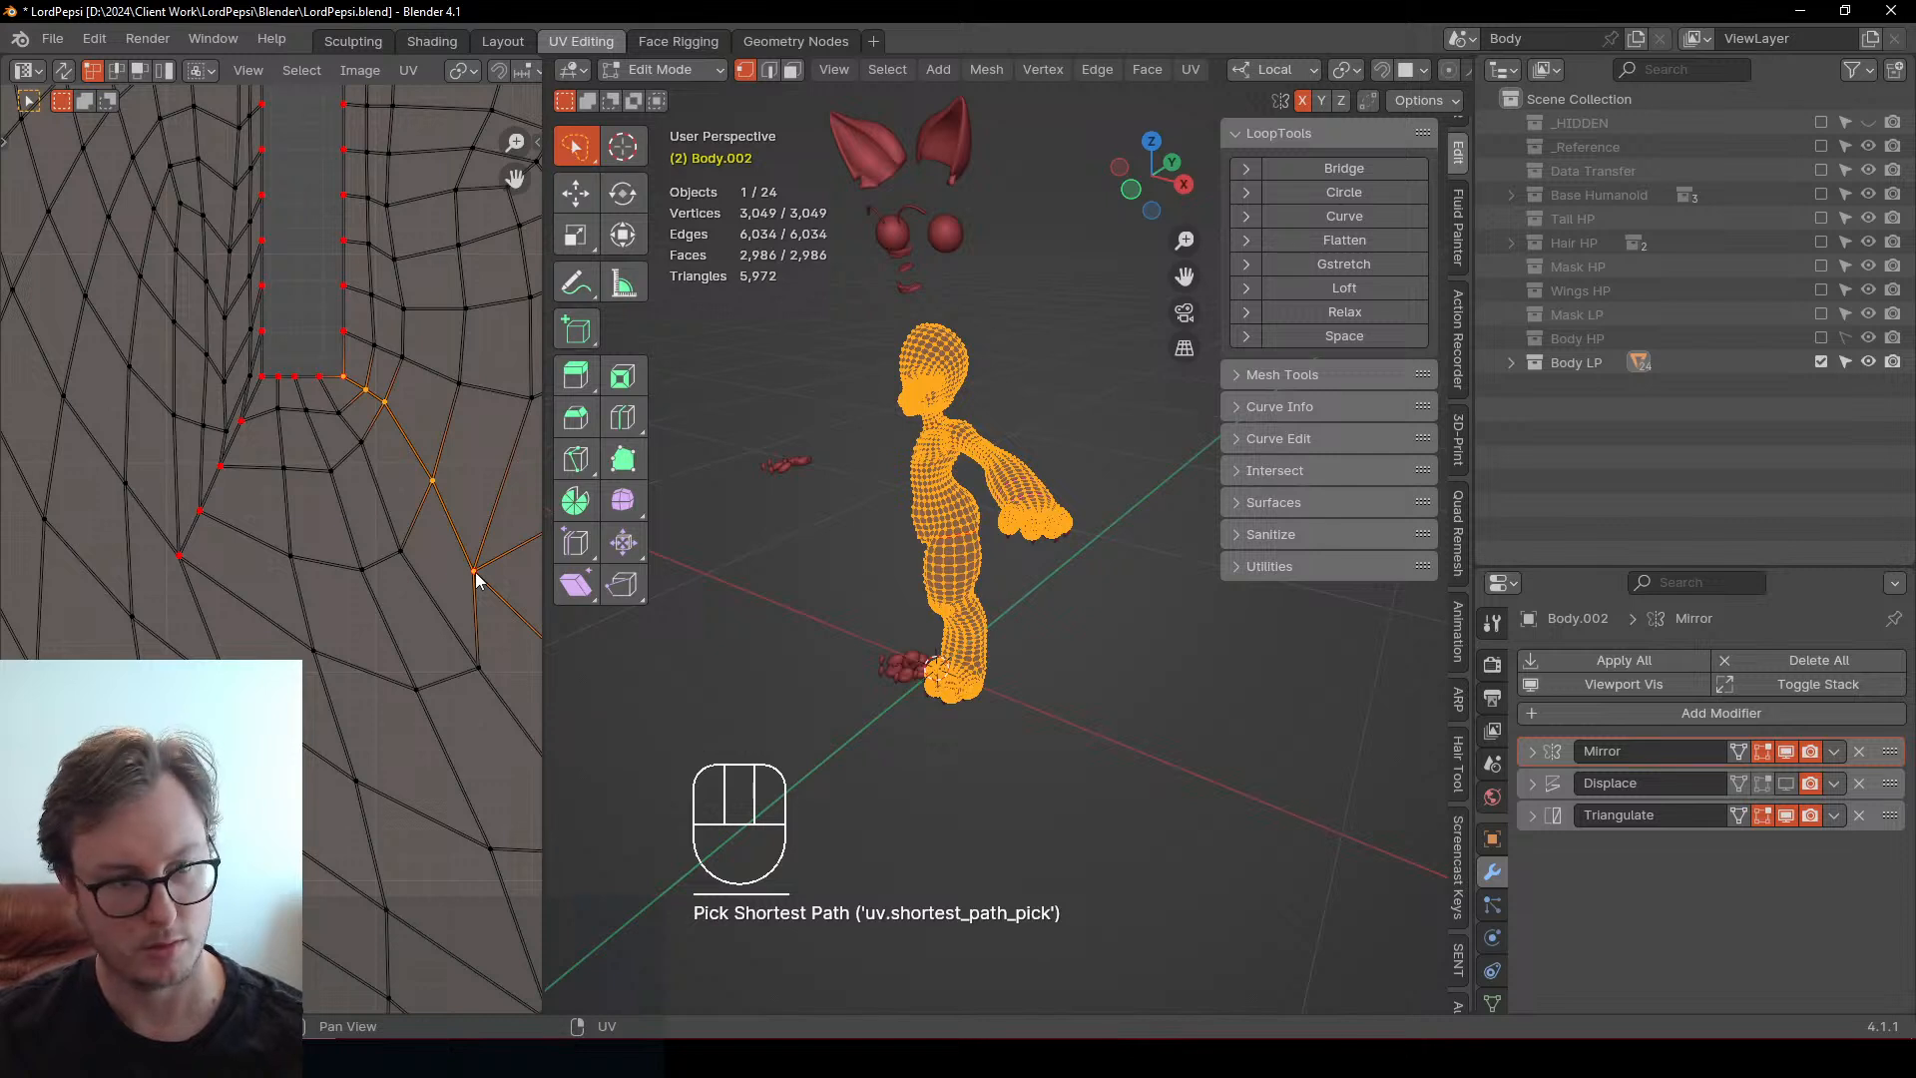
{"action": "key", "text": "p"}
{"action": "key", "text": "q"}
{"action": "left_click", "coordinate": [475, 572]}
{"action": "key", "text": "g"}
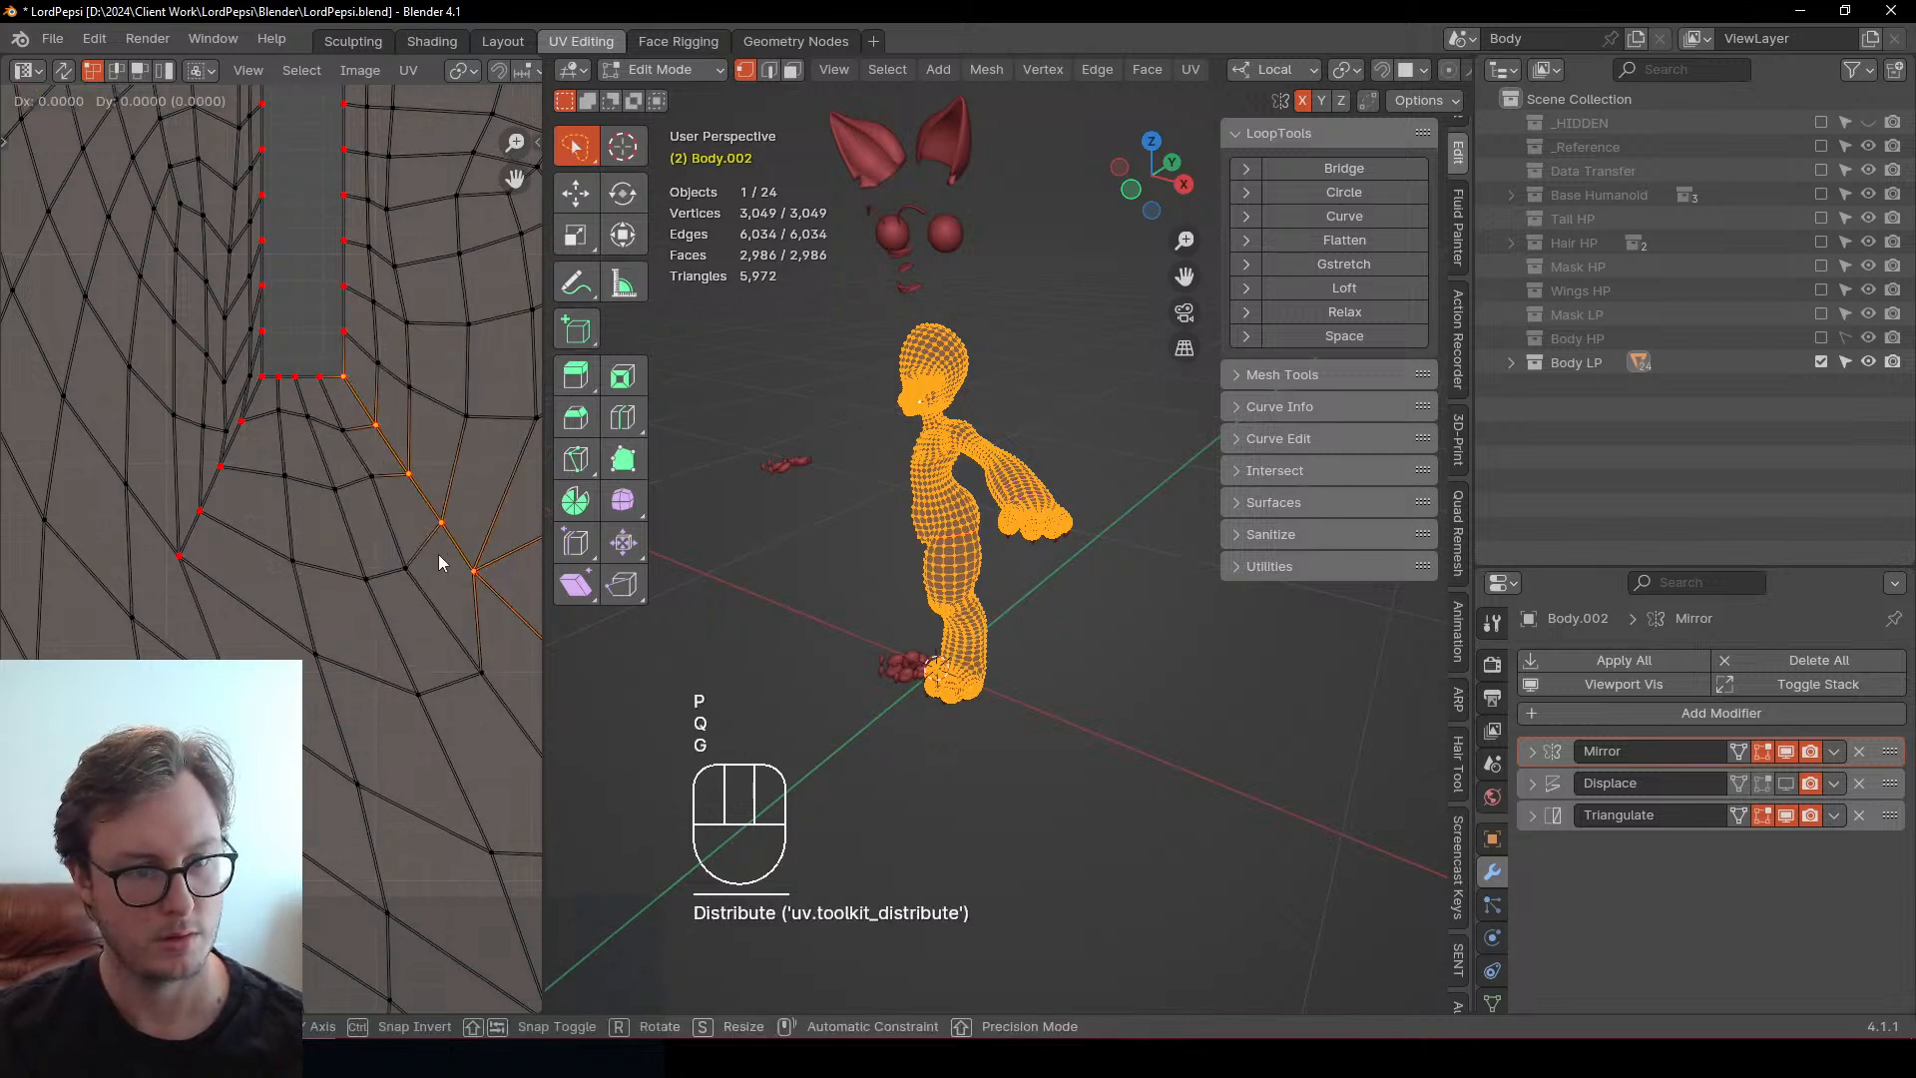
{"action": "left_click", "coordinate": [439, 555]}
Distribute the UV vertices along the gap's short lower edge evenly between its two corners
{"action": "left_click", "coordinate": [350, 383]}
{"action": "left_click", "coordinate": [264, 379]}
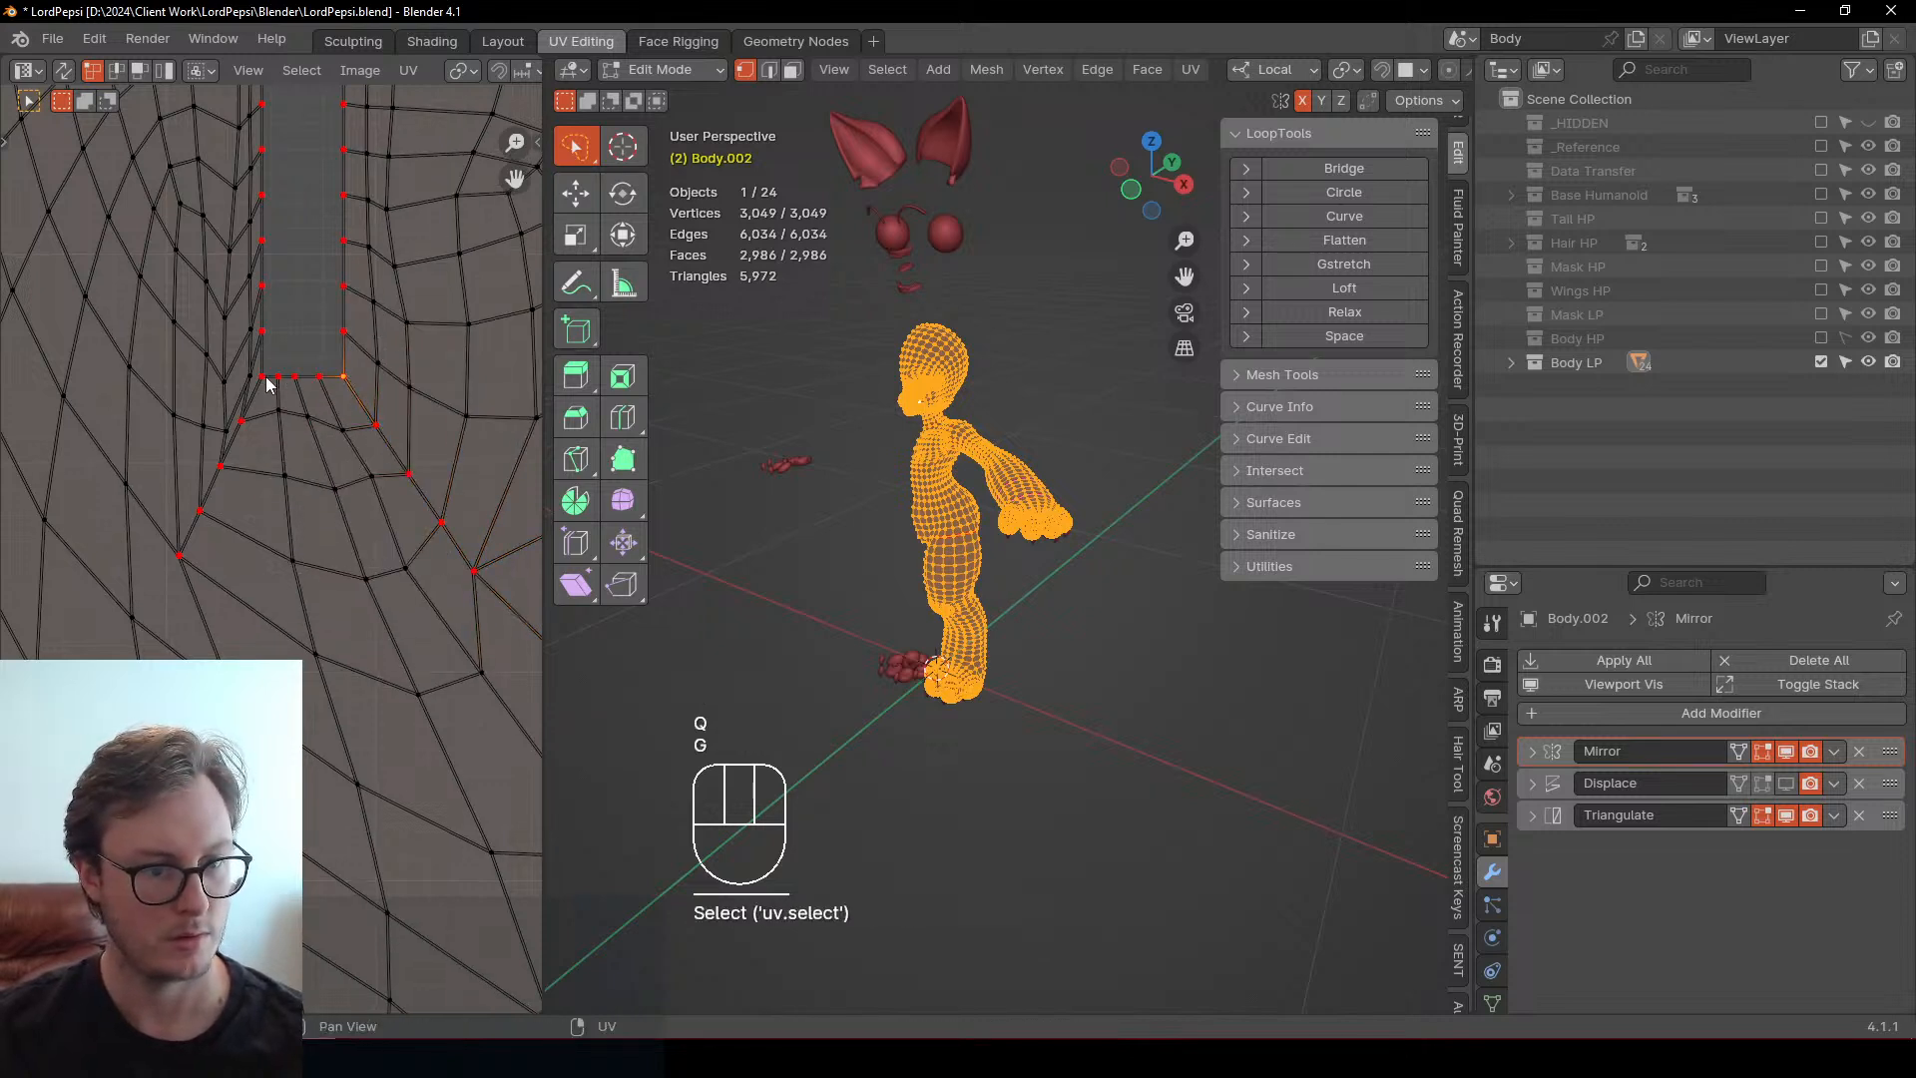
{"action": "left_click", "coordinate": [341, 379], "text": "ctrl"}
{"action": "key", "text": "q"}
{"action": "left_click", "coordinate": [393, 507]}
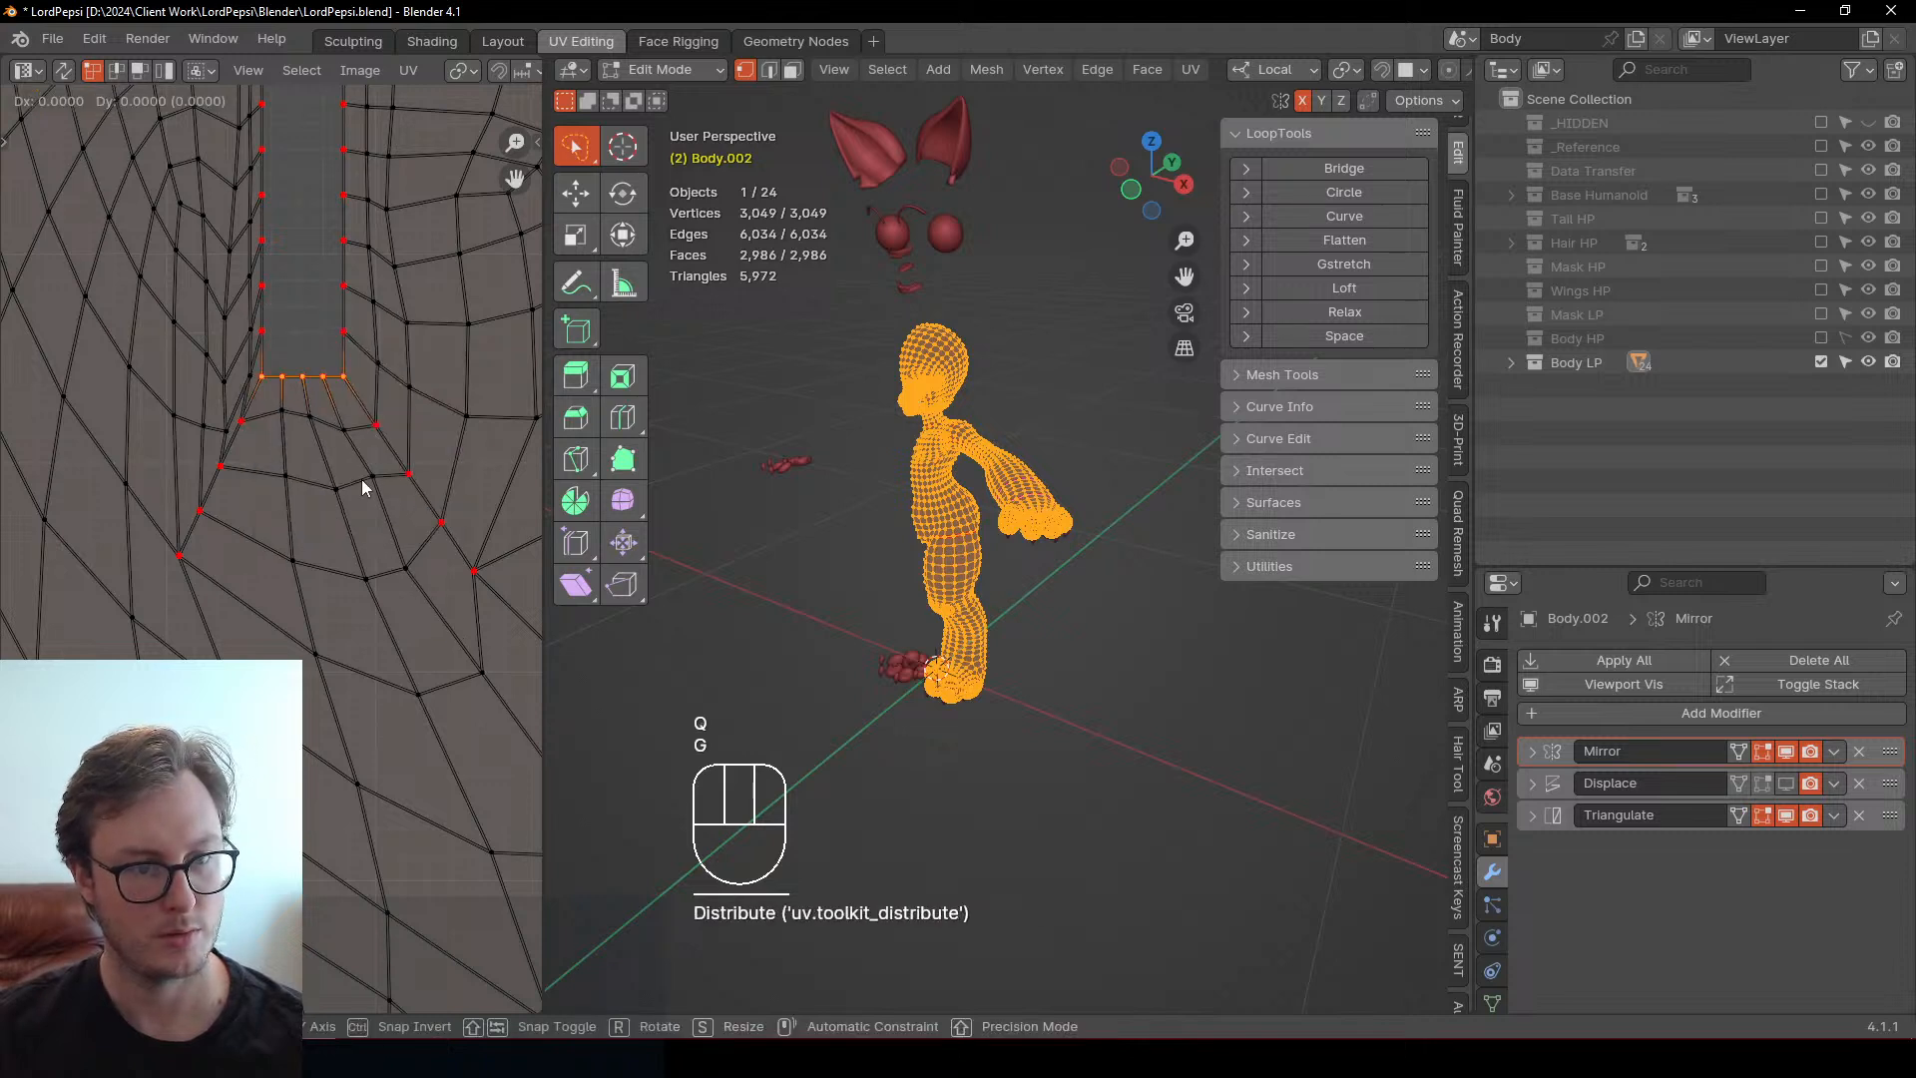
{"action": "key", "text": "g"}
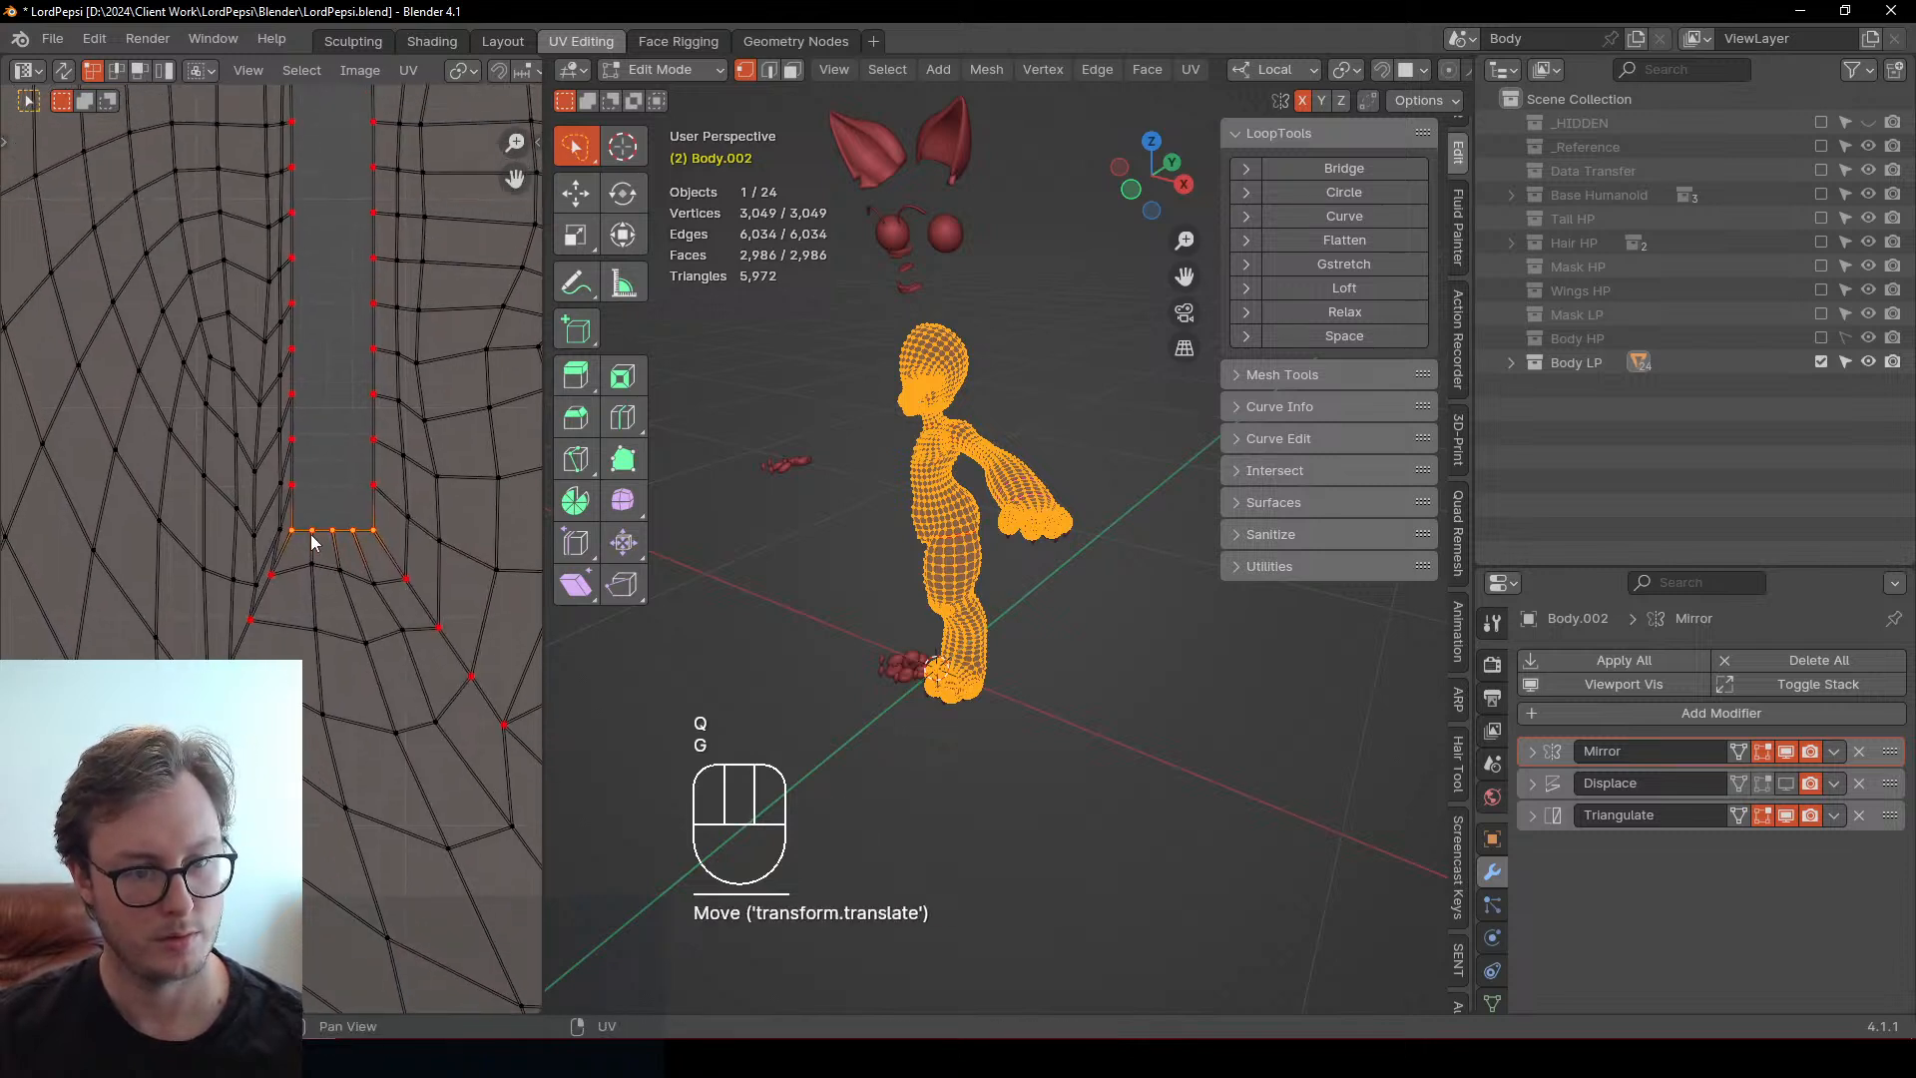
Snap the 2D cursor to the gap's lower-left corner, make it the pivot and shorten the left pinned vertex path toward it
{"action": "left_click", "coordinate": [294, 531]}
{"action": "key", "text": "shift+s"}
{"action": "left_click", "coordinate": [379, 686]}
{"action": "left_click", "coordinate": [194, 746], "text": "ctrl"}
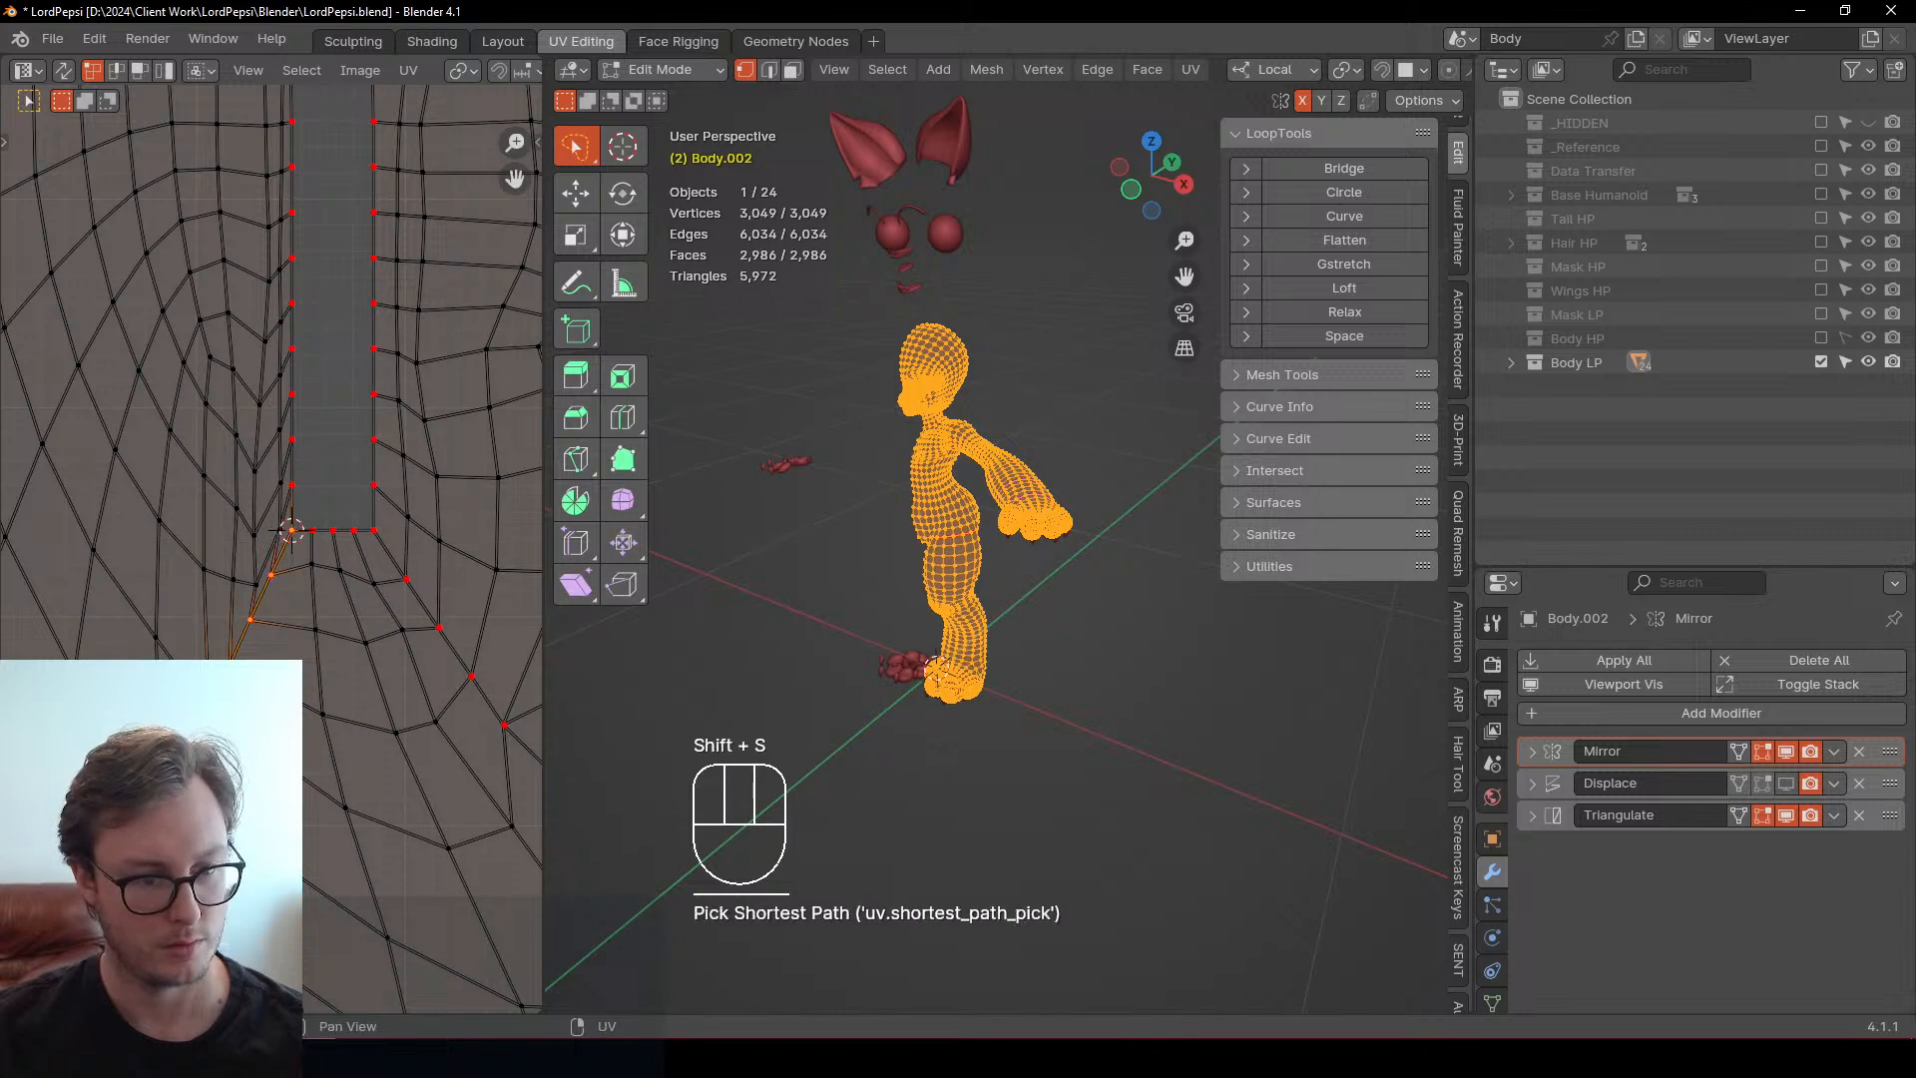
{"action": "key", "text": "period"}
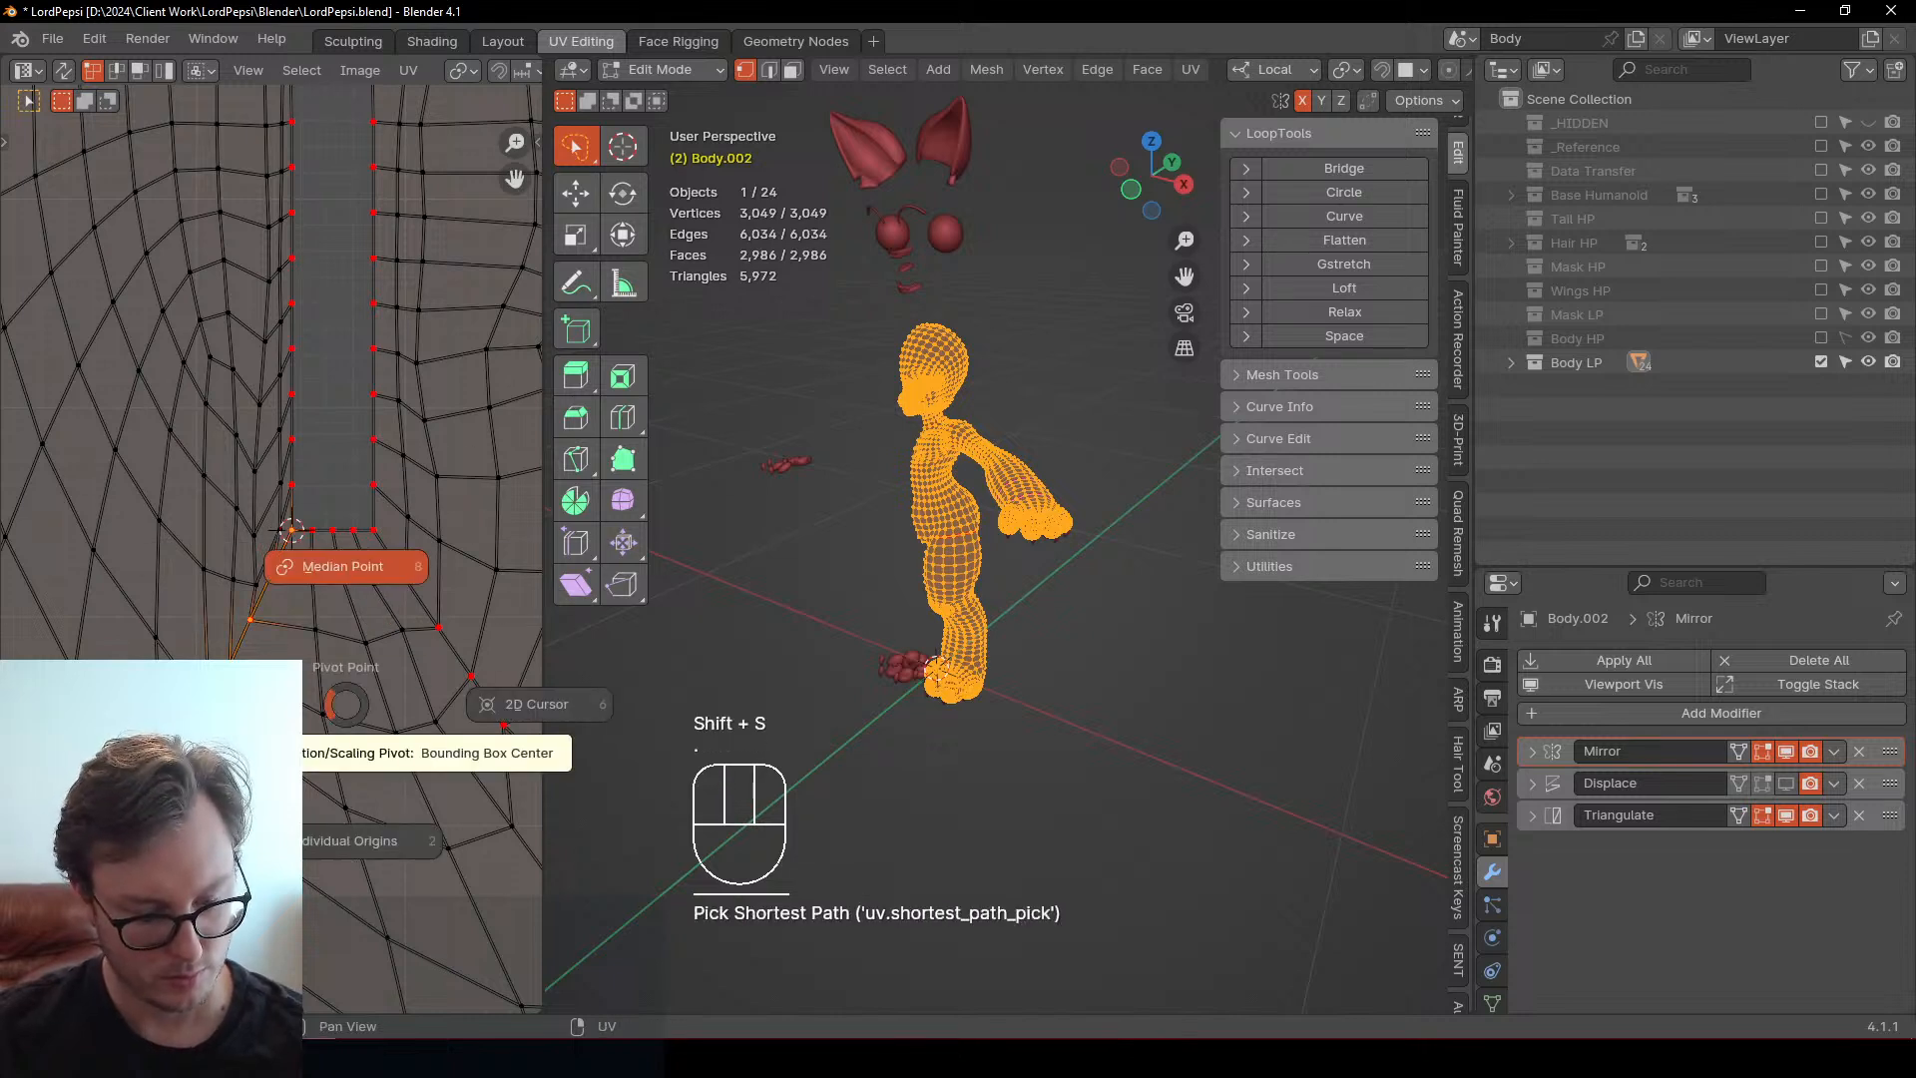
{"action": "left_click", "coordinate": [210, 738]}
{"action": "key", "text": "s"}
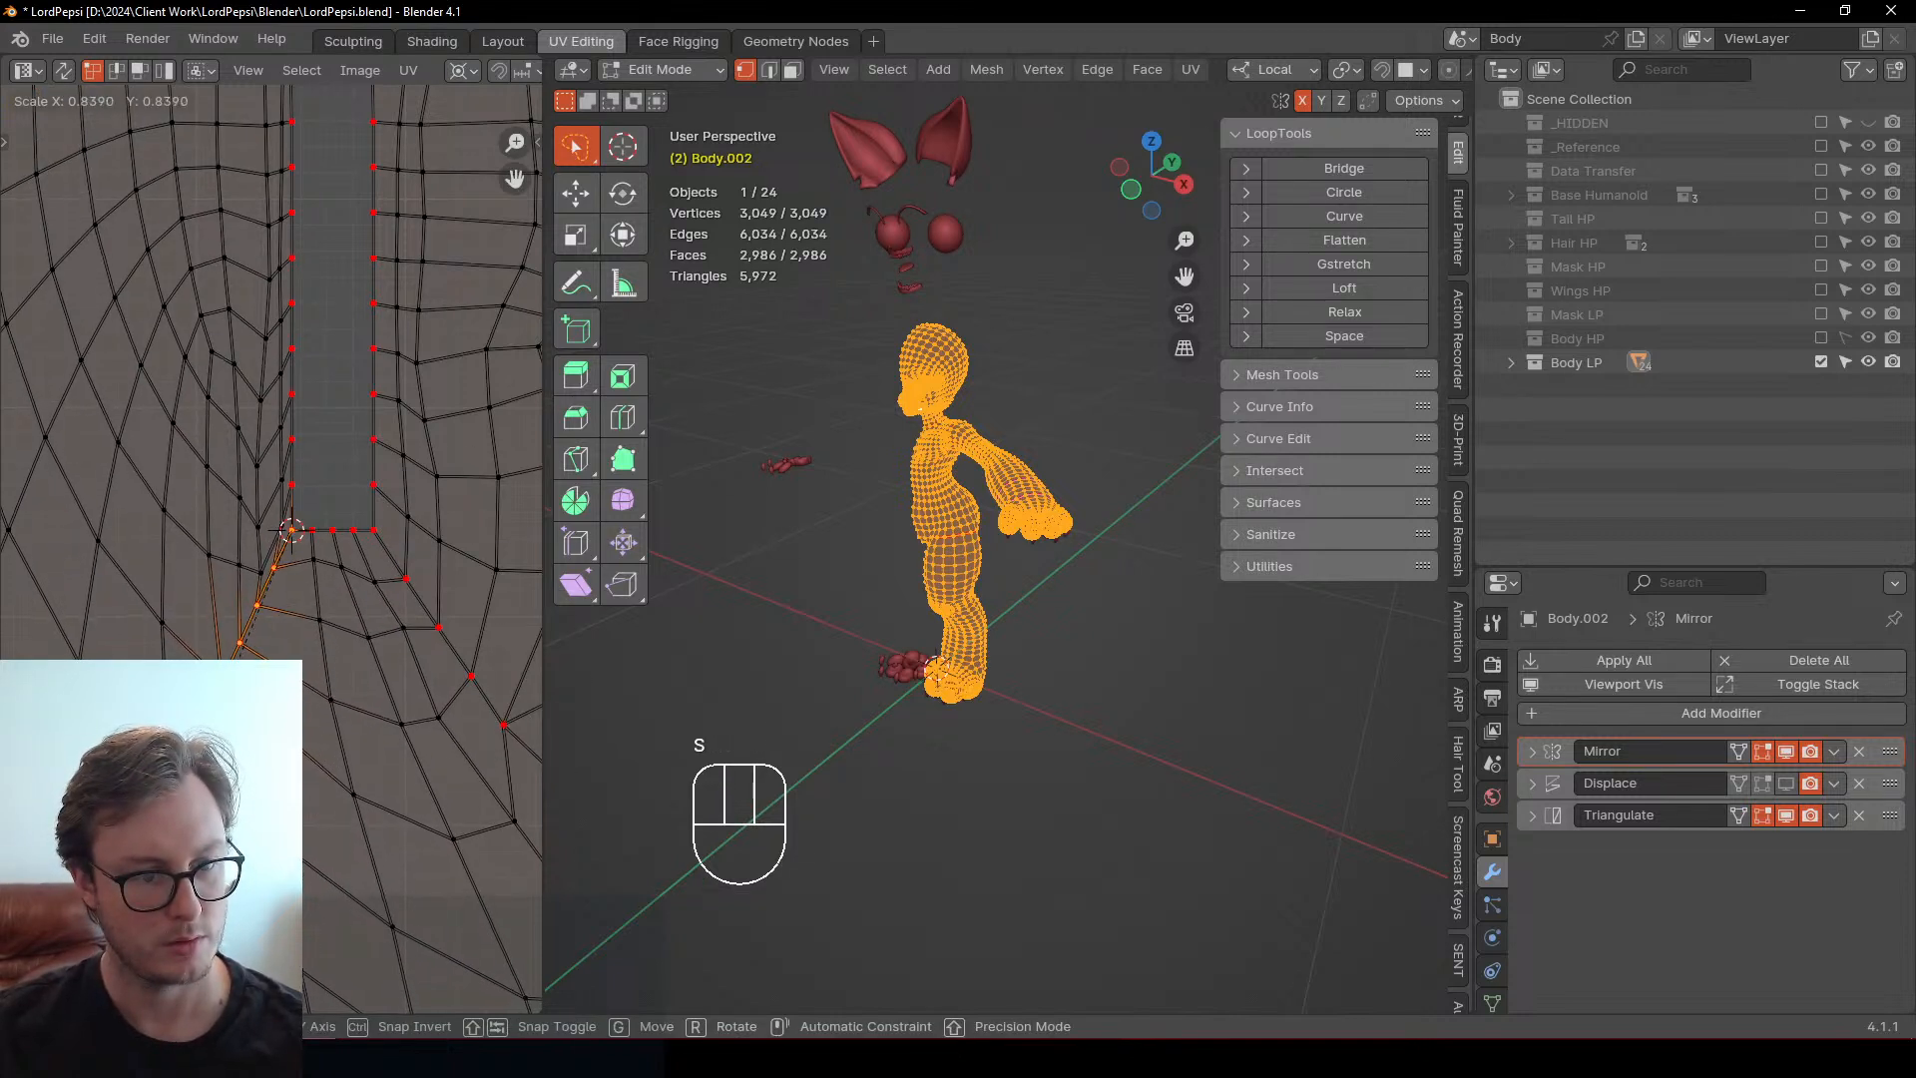
{"action": "left_click", "coordinate": [228, 696]}
Snap the 2D cursor to the gap's lower-right corner and scale the right pinned vertex path down toward it
{"action": "left_click", "coordinate": [372, 529]}
{"action": "key", "text": "shift+s"}
{"action": "left_click", "coordinate": [439, 724]}
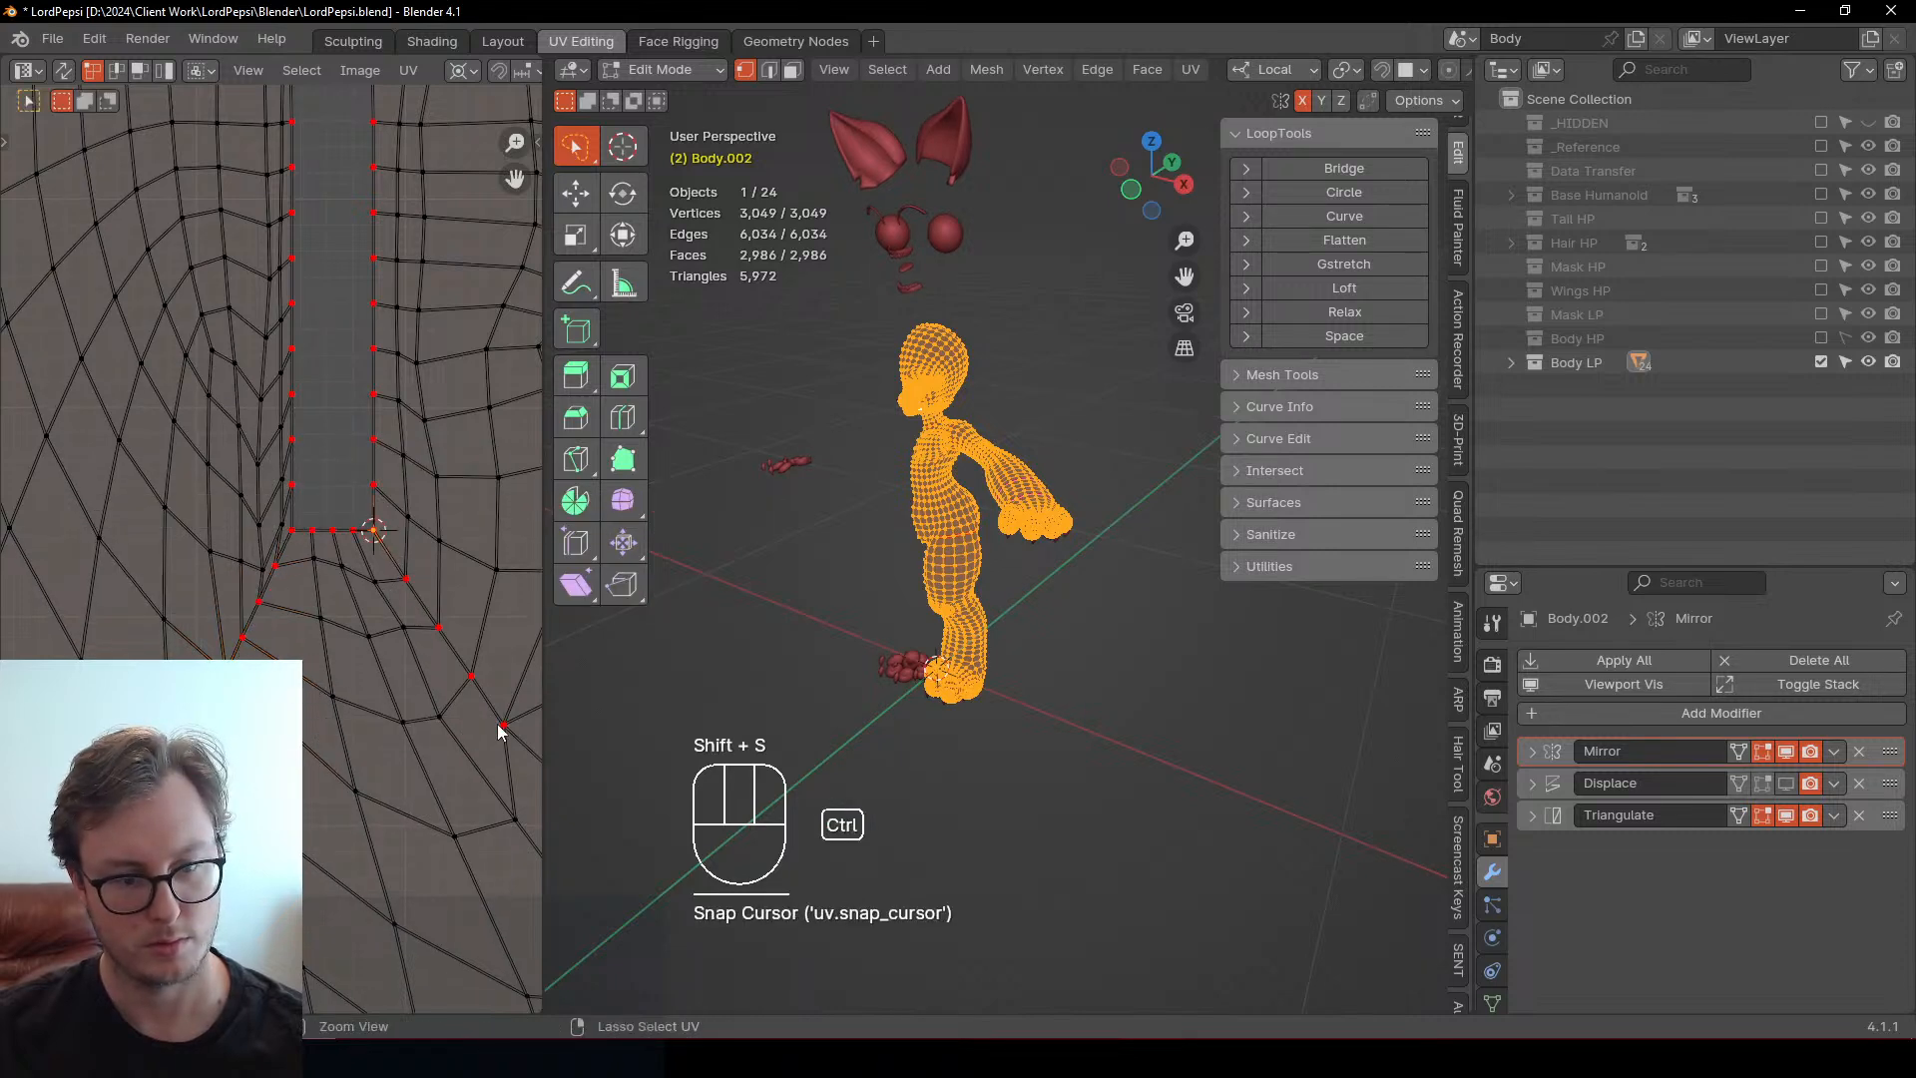
{"action": "left_click", "coordinate": [471, 675], "text": "ctrl"}
{"action": "key", "text": "s"}
{"action": "left_click", "coordinate": [467, 710]}
{"action": "scroll", "coordinate": [379, 702], "scroll_direction": "down", "scroll_amount": 3}
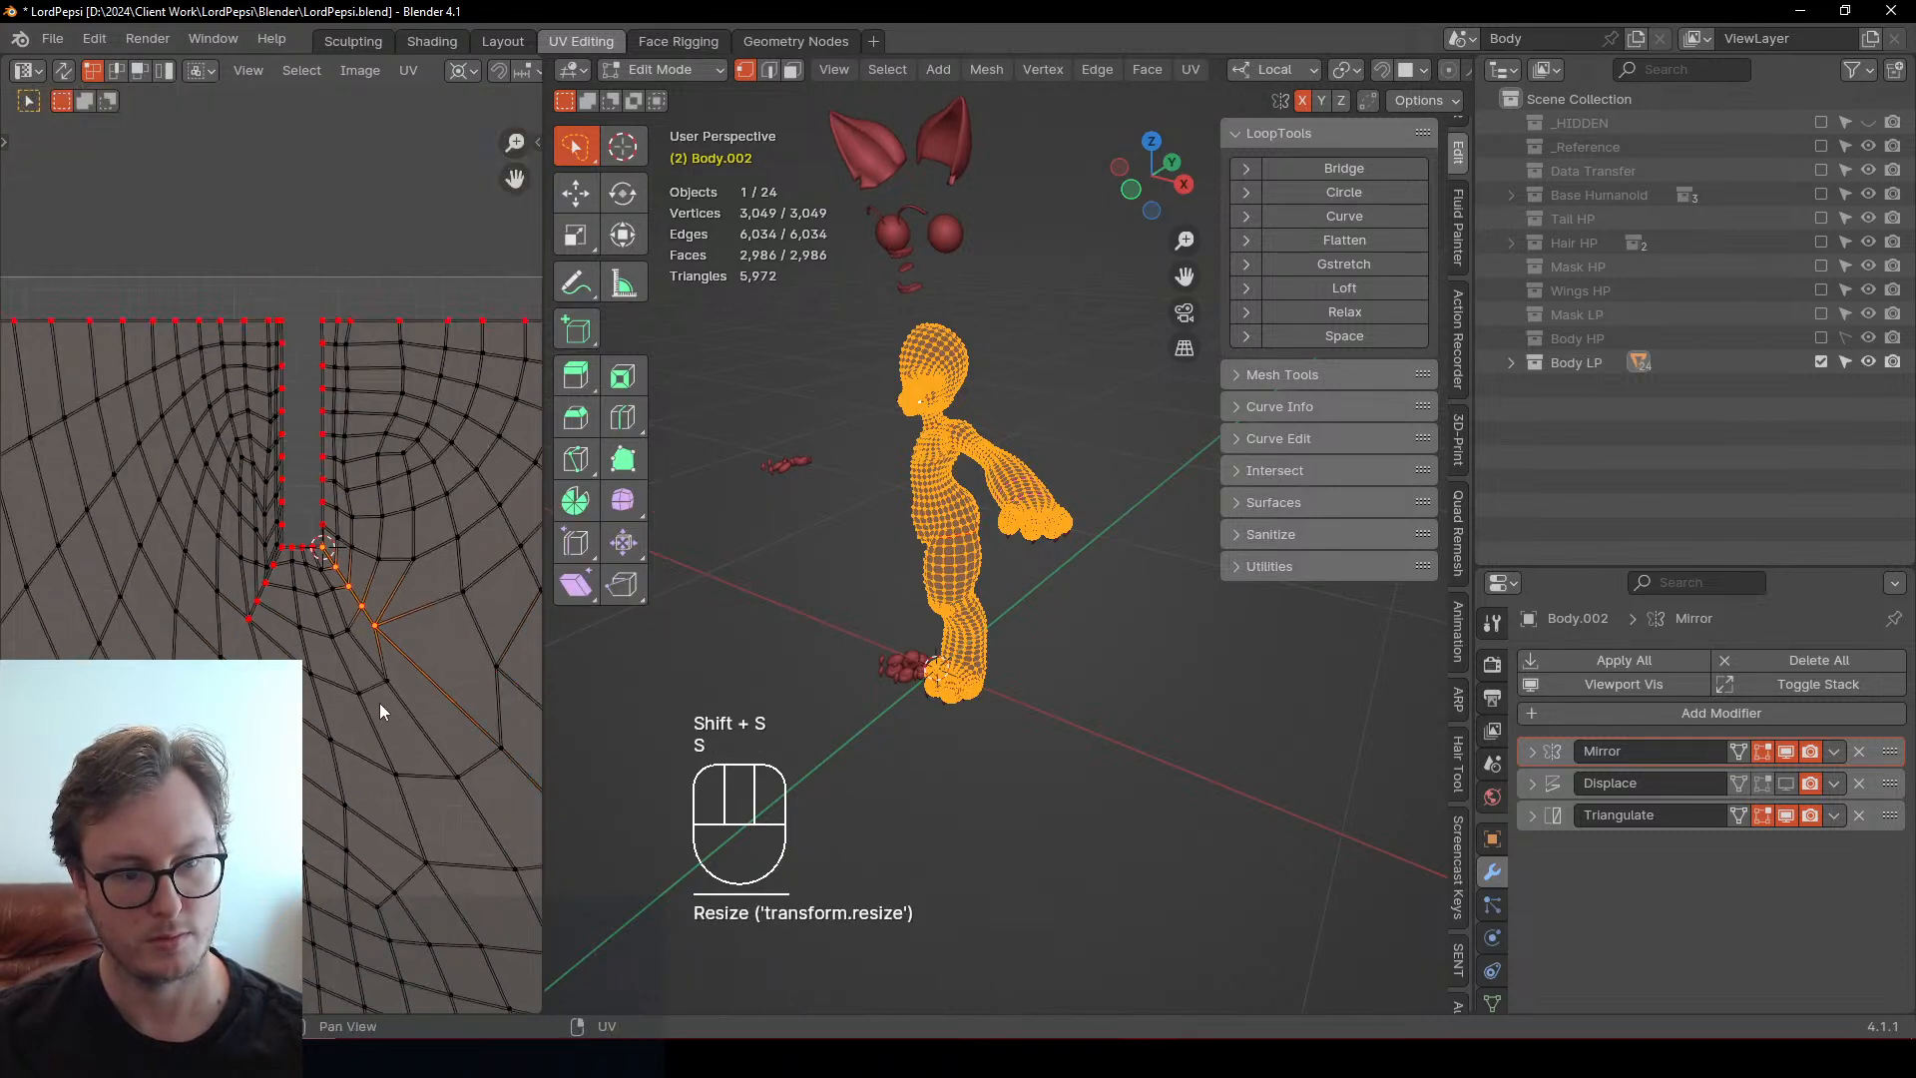
Return to Object Mode, save the file, select all objects and export them as LordPepsi_Body.fbx
{"action": "key", "text": "Tab"}
{"action": "key", "text": "ctrl+s"}
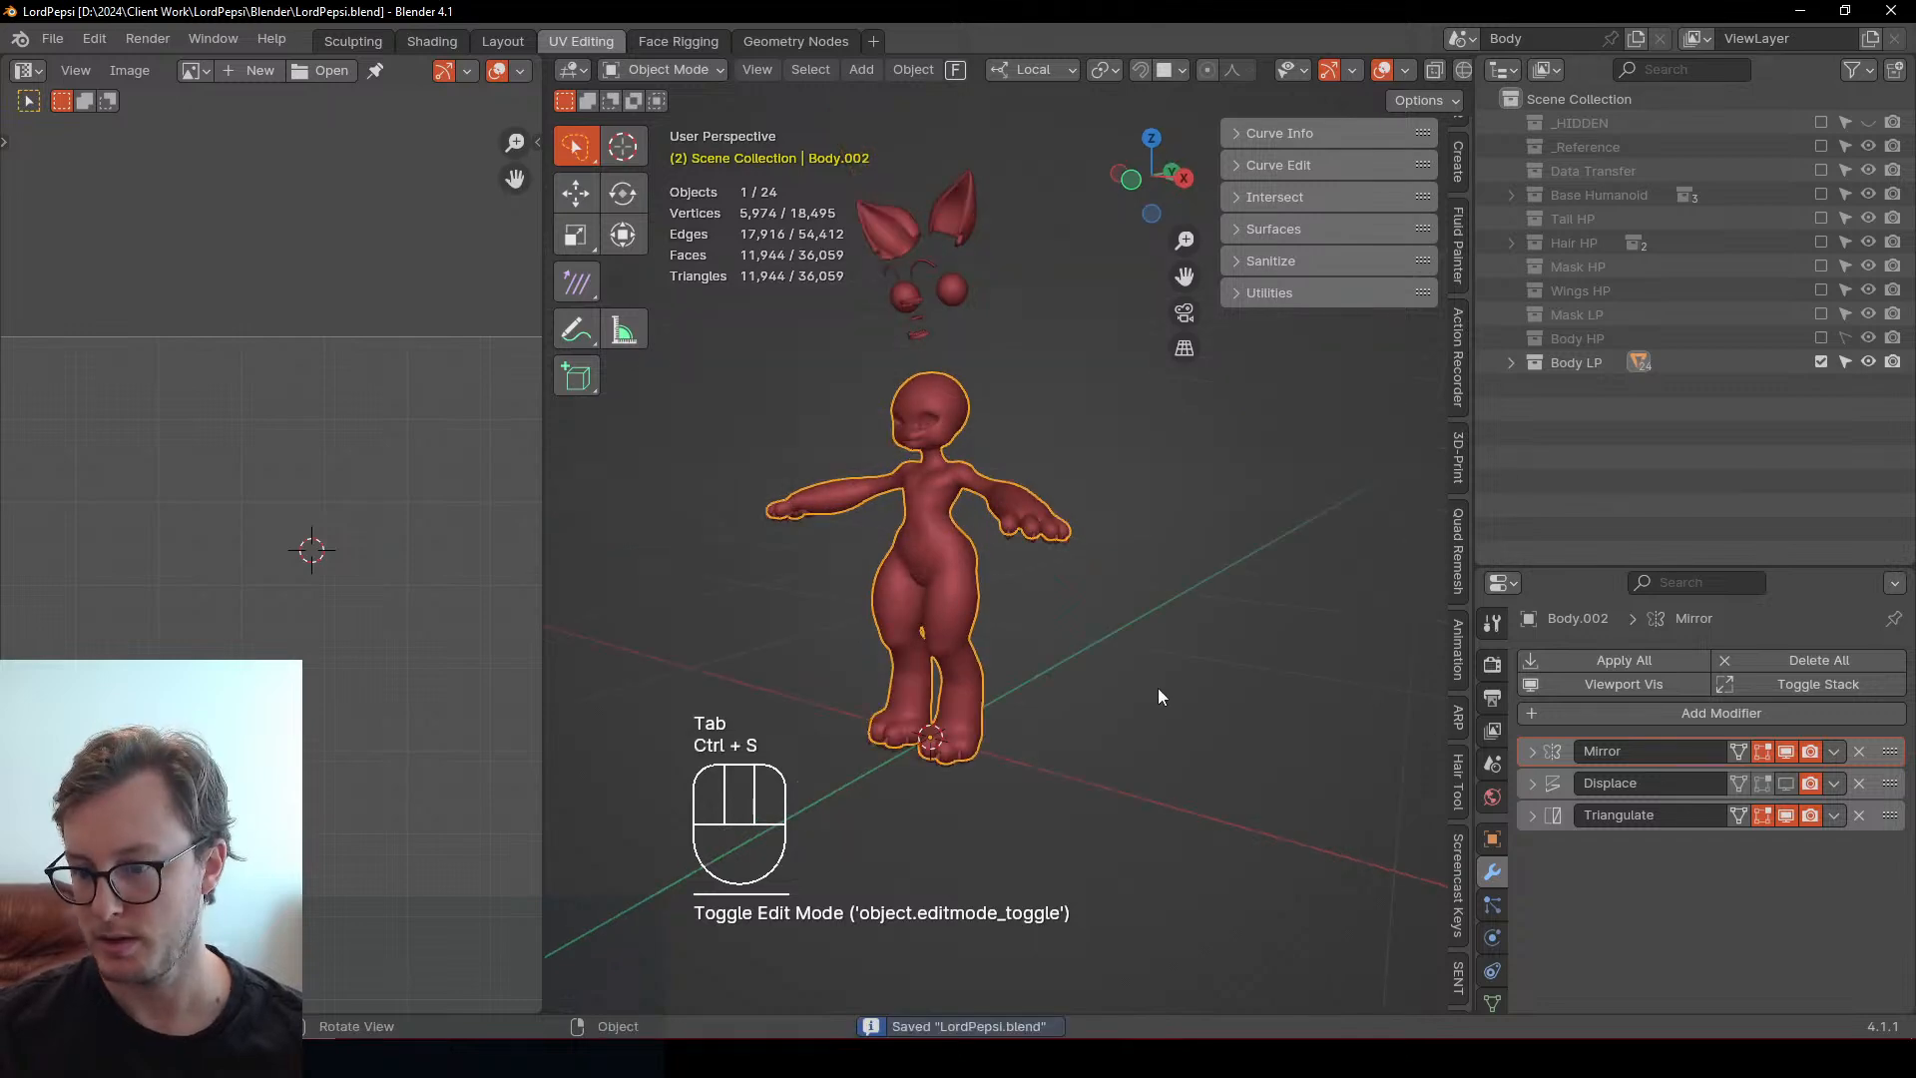
{"action": "key", "text": "a"}
{"action": "key", "text": "q"}
{"action": "left_click", "coordinate": [1153, 816]}
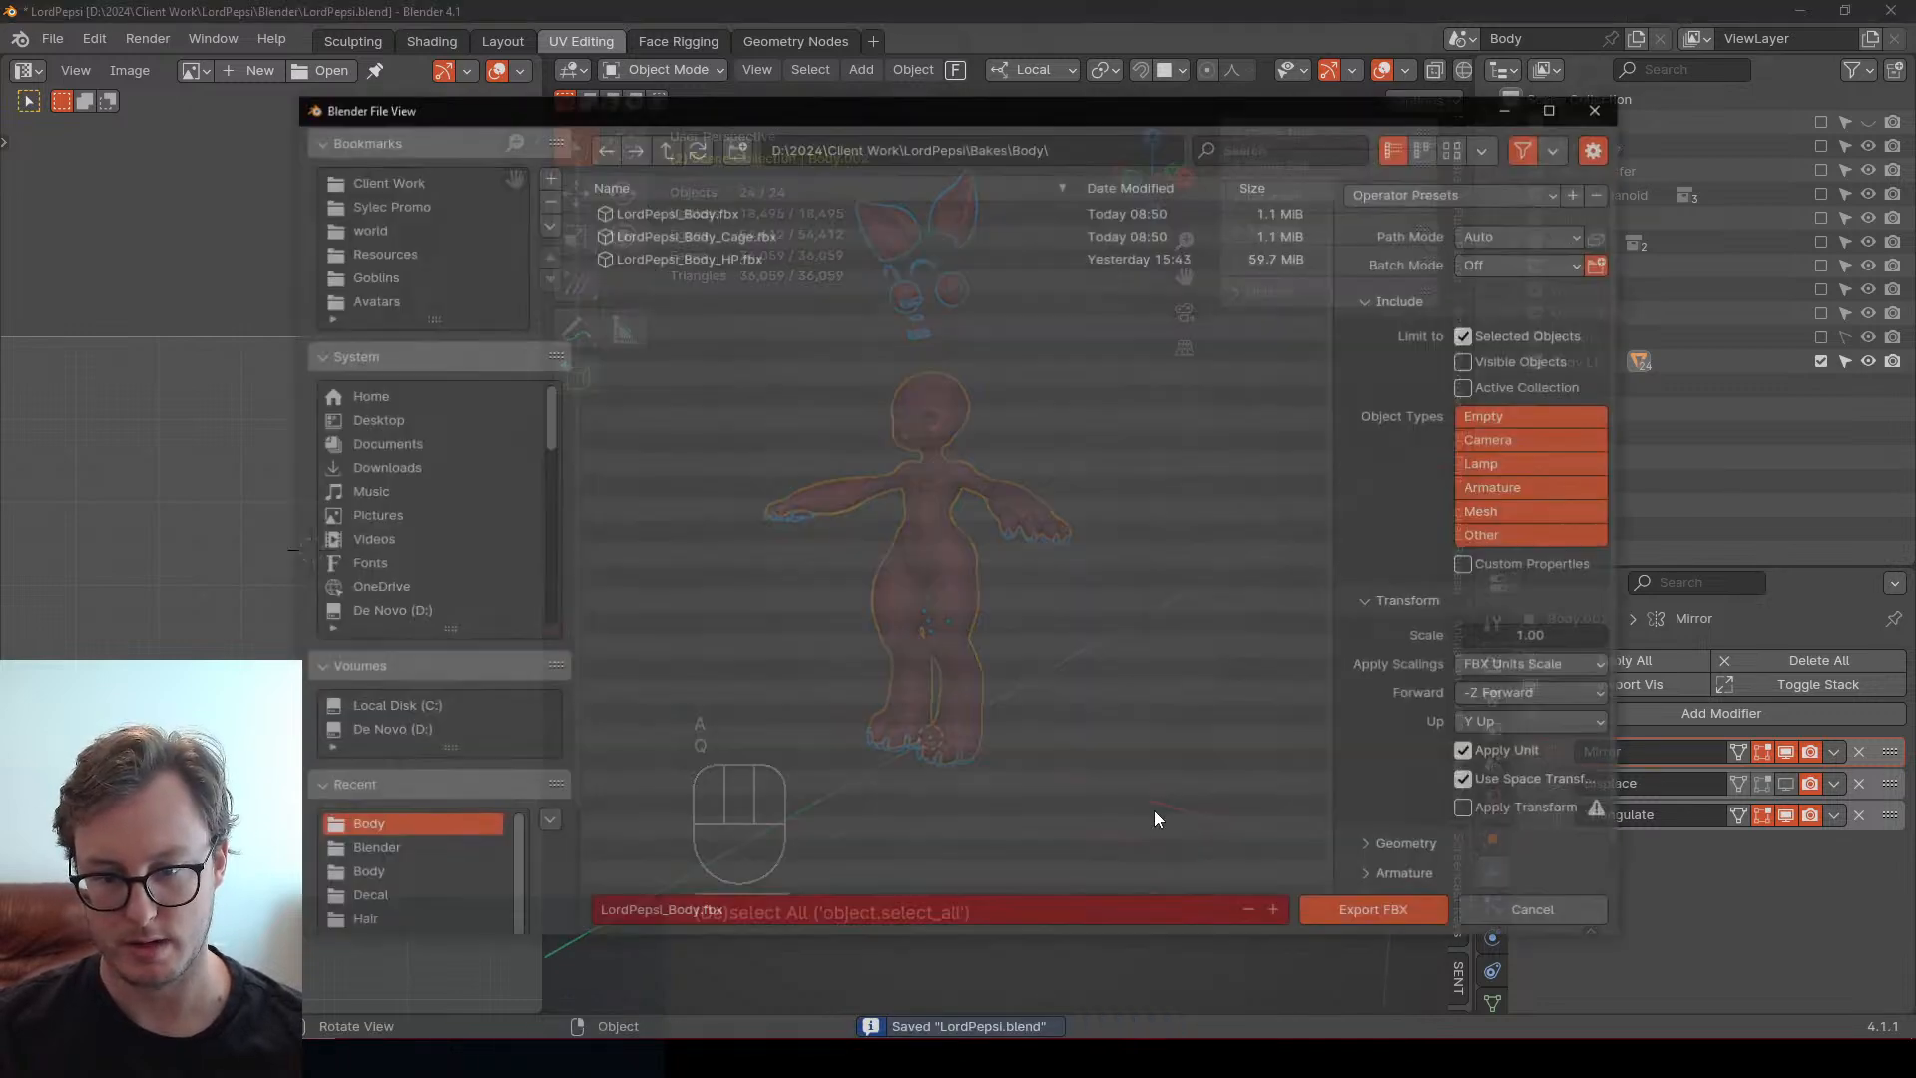
{"action": "left_click", "coordinate": [1435, 908]}
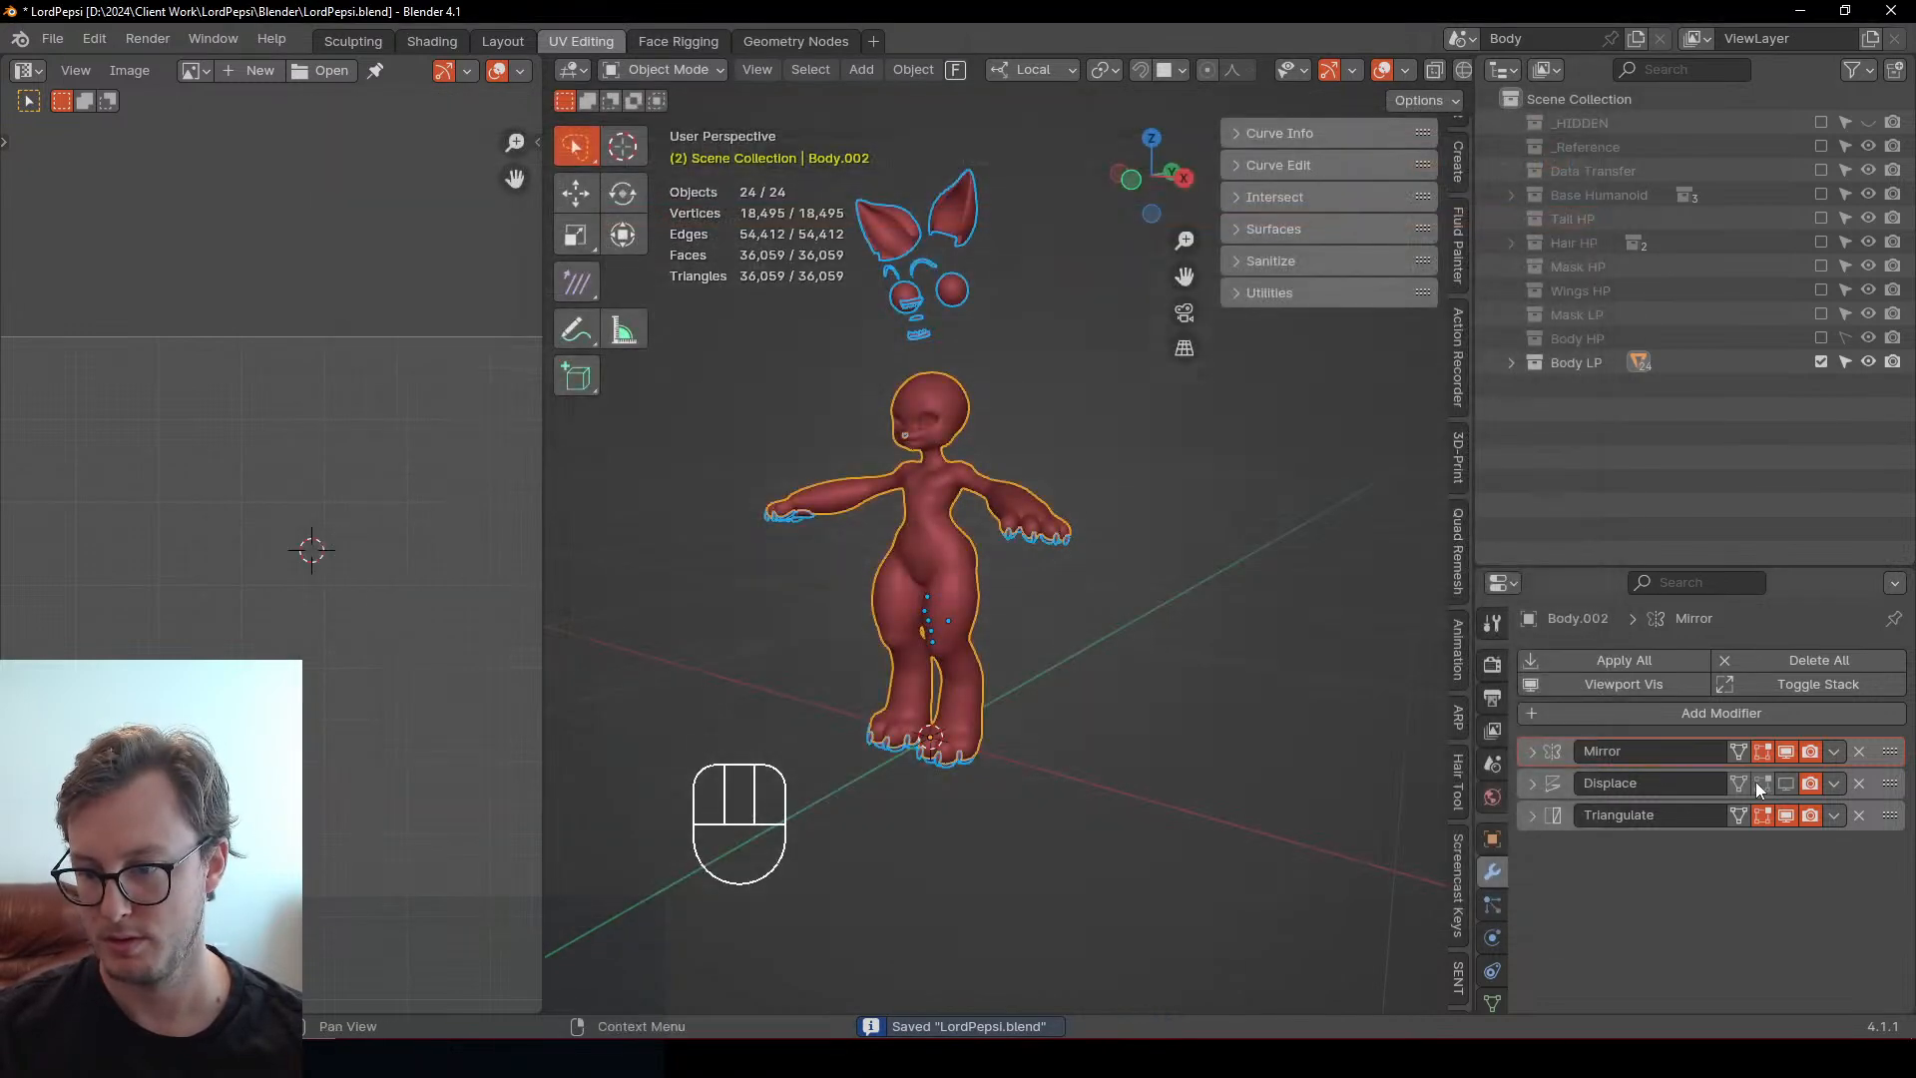
Show the Displace modifier in the viewport, copy that setting to all selected objects and export them as LordPepsi_Body_Cage.fbx
{"action": "right_click", "coordinate": [1788, 782]}
{"action": "left_click", "coordinate": [1738, 760]}
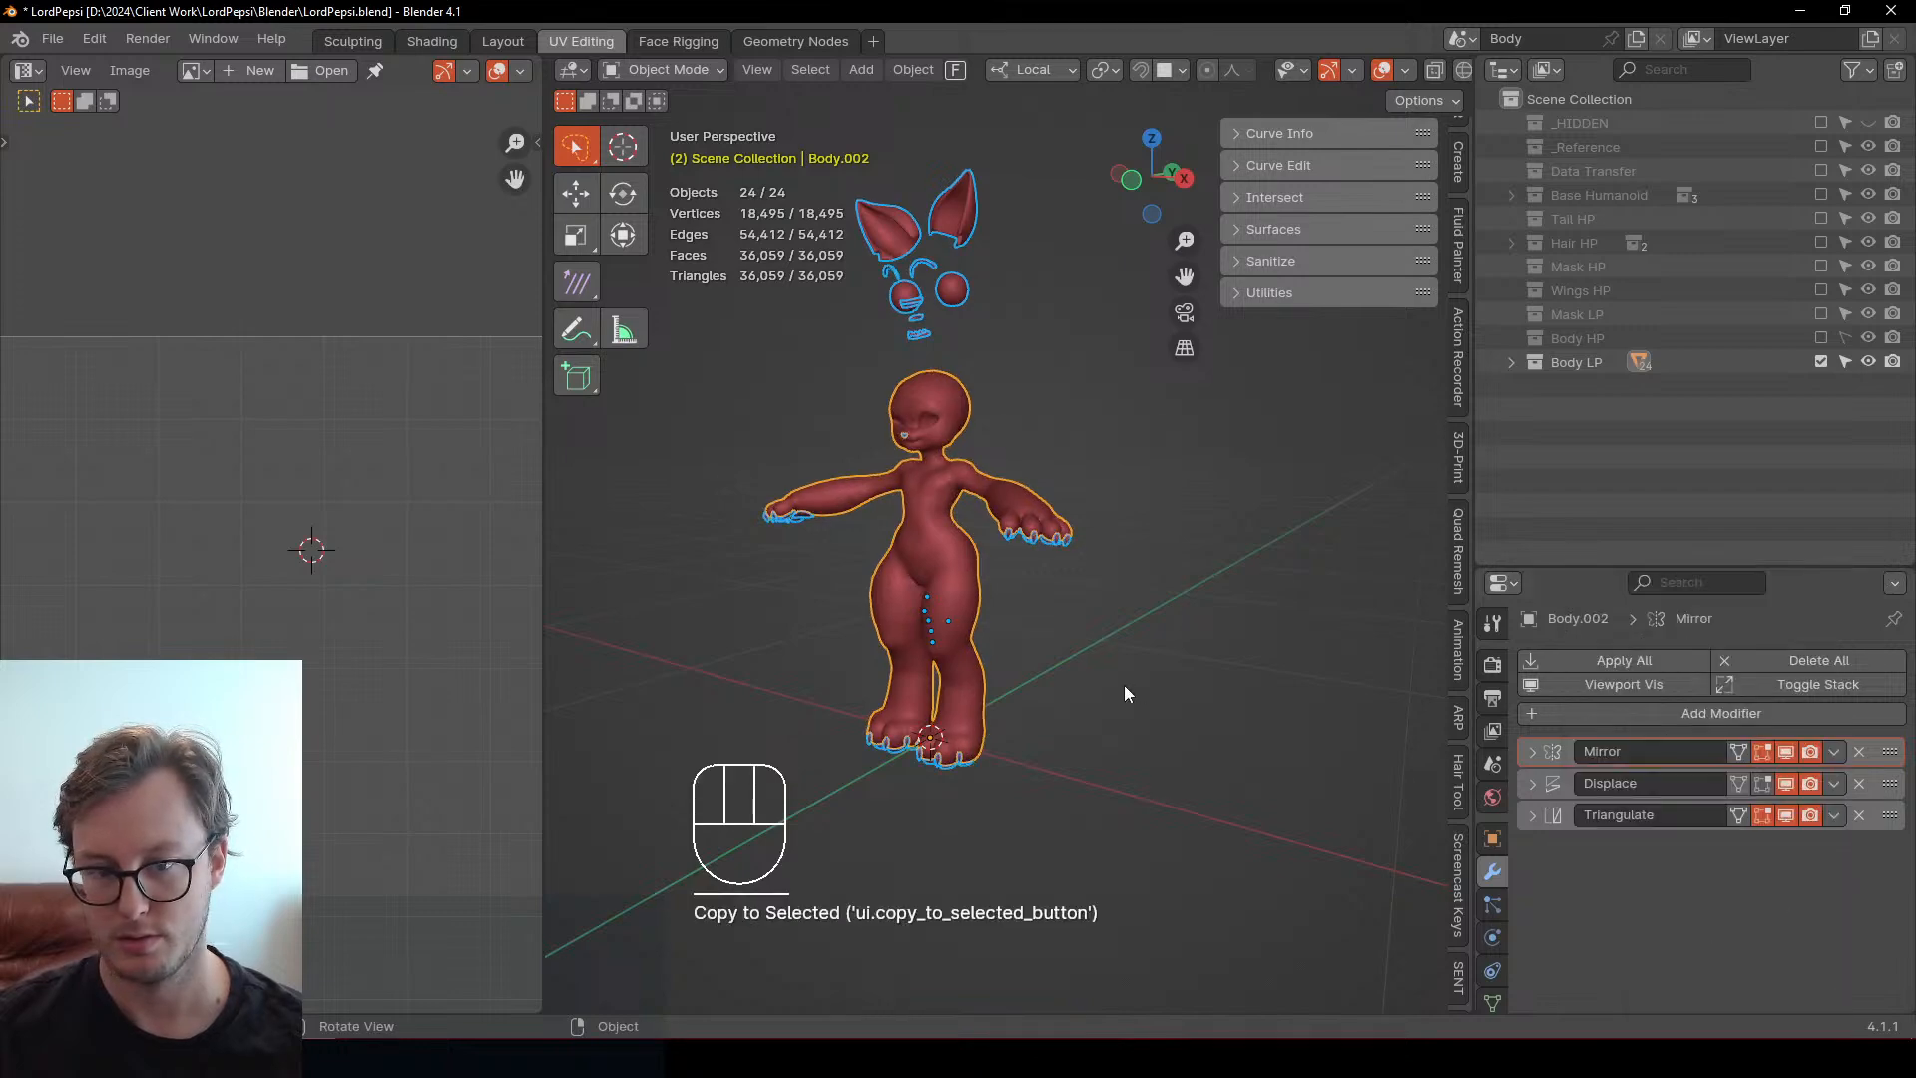
{"action": "key", "text": "q"}
{"action": "left_click", "coordinate": [1124, 684]}
{"action": "left_click", "coordinate": [698, 238]}
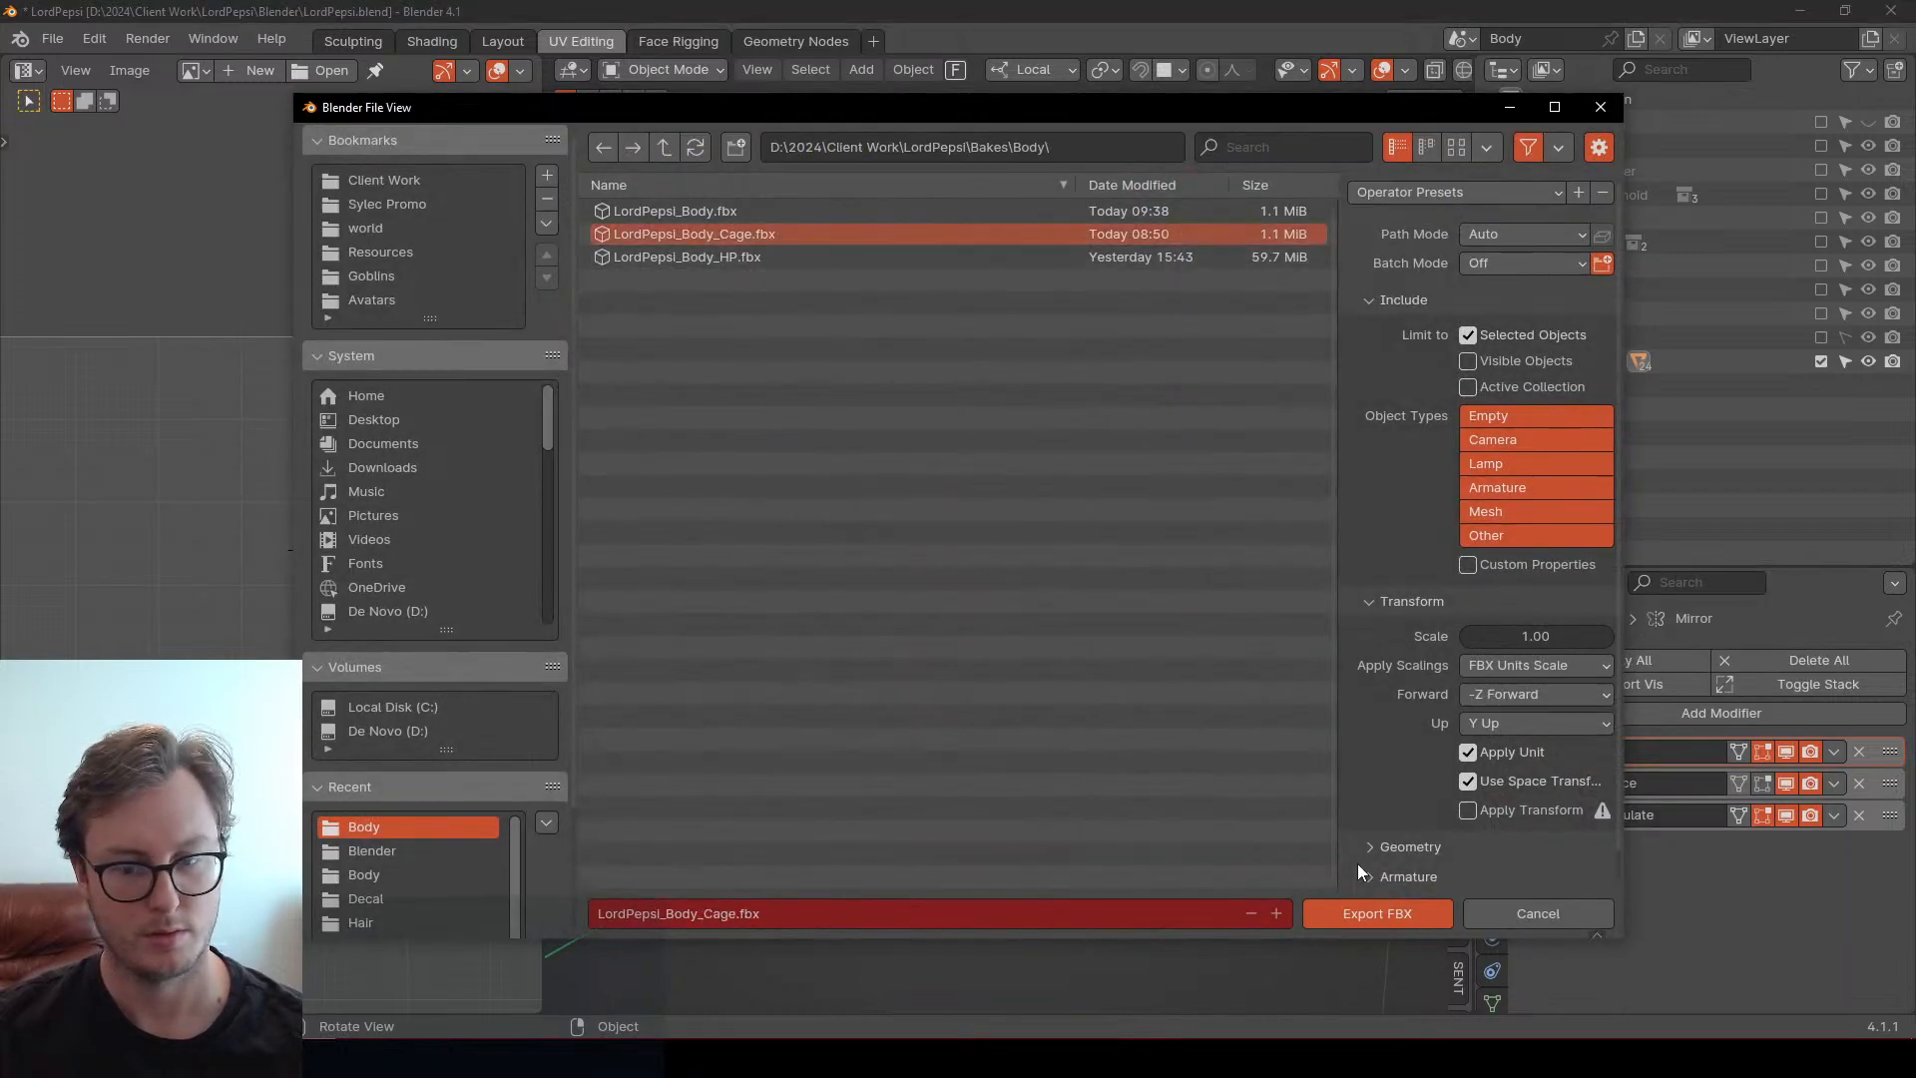
{"action": "left_click", "coordinate": [1361, 906]}
Examine the body's UV layout in Edit Mode, and switch to Substance 3D Painter to examine the textured body around the neck
{"action": "key", "text": "Tab"}
{"action": "scroll", "coordinate": [410, 703], "scroll_direction": "down", "scroll_amount": 2}
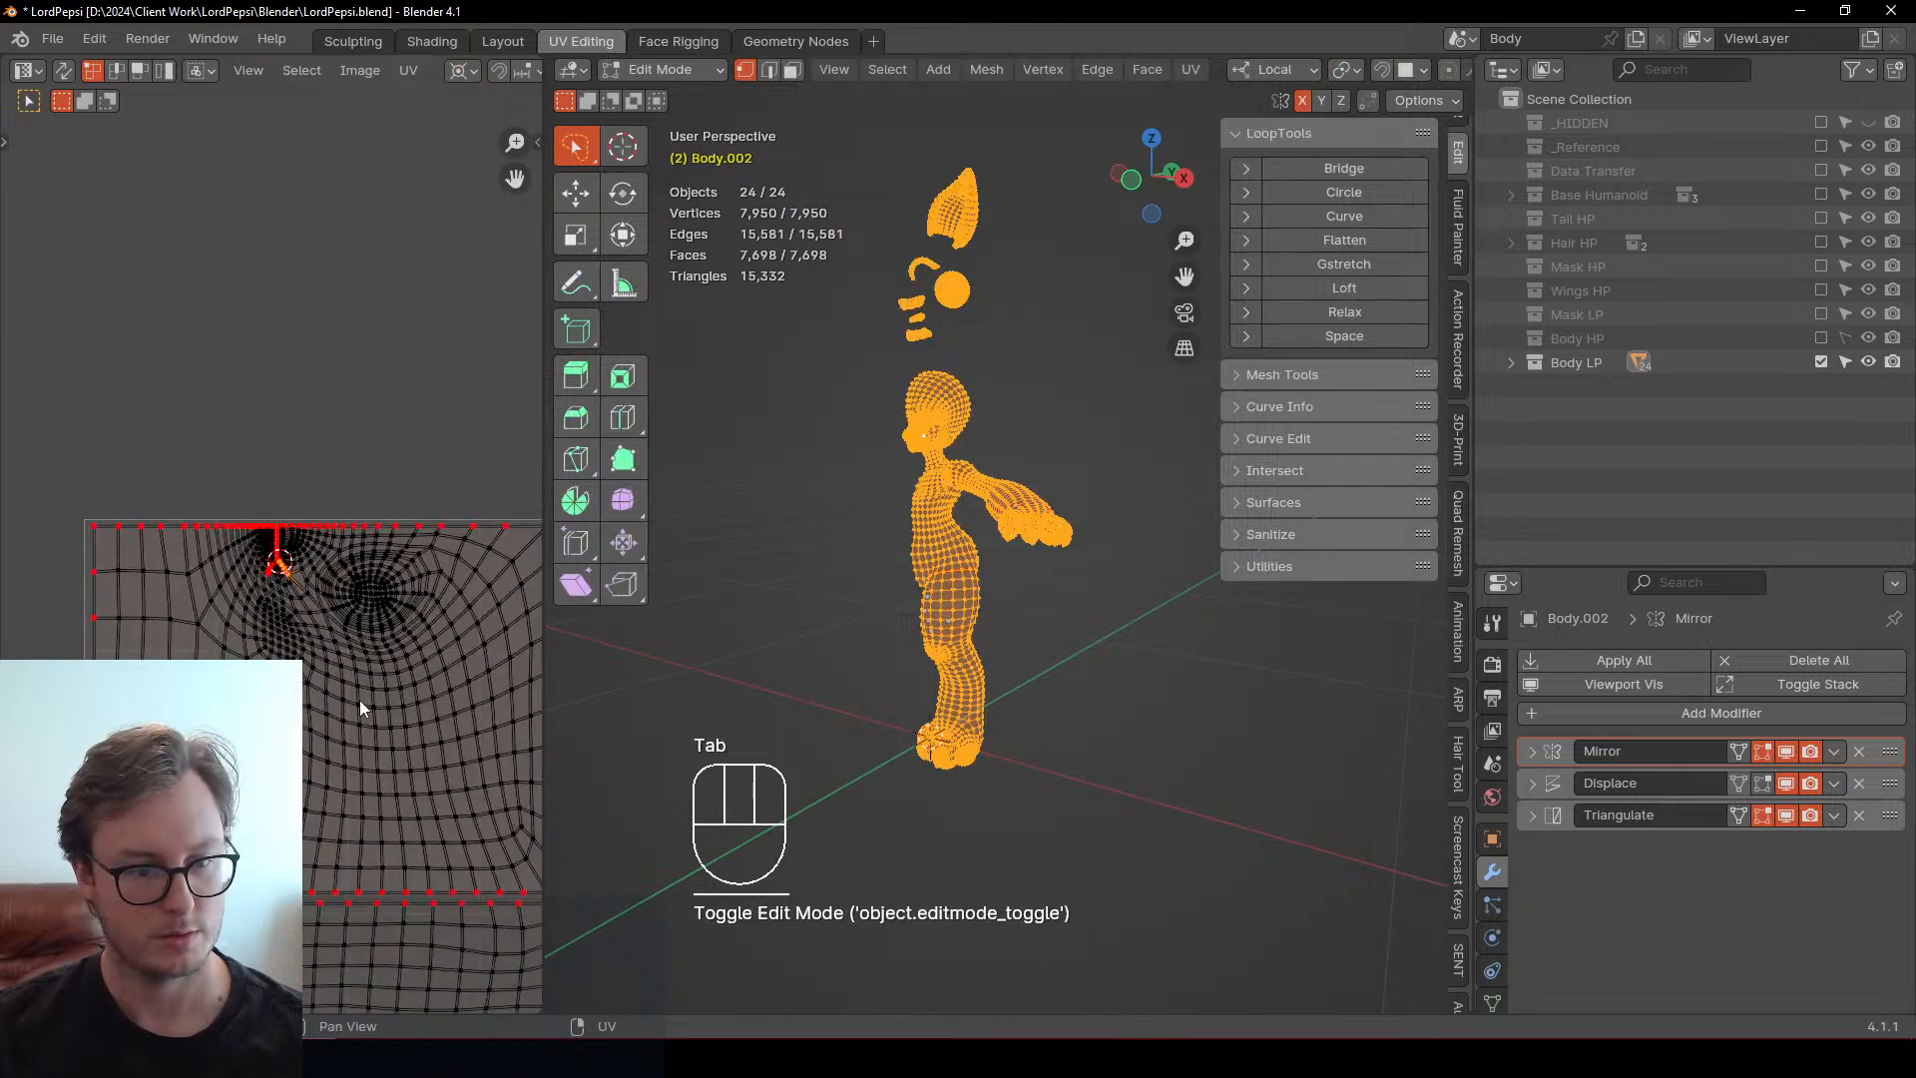
{"action": "middle_click_drag", "start_coordinate": [359, 699], "coordinate": [349, 669]}
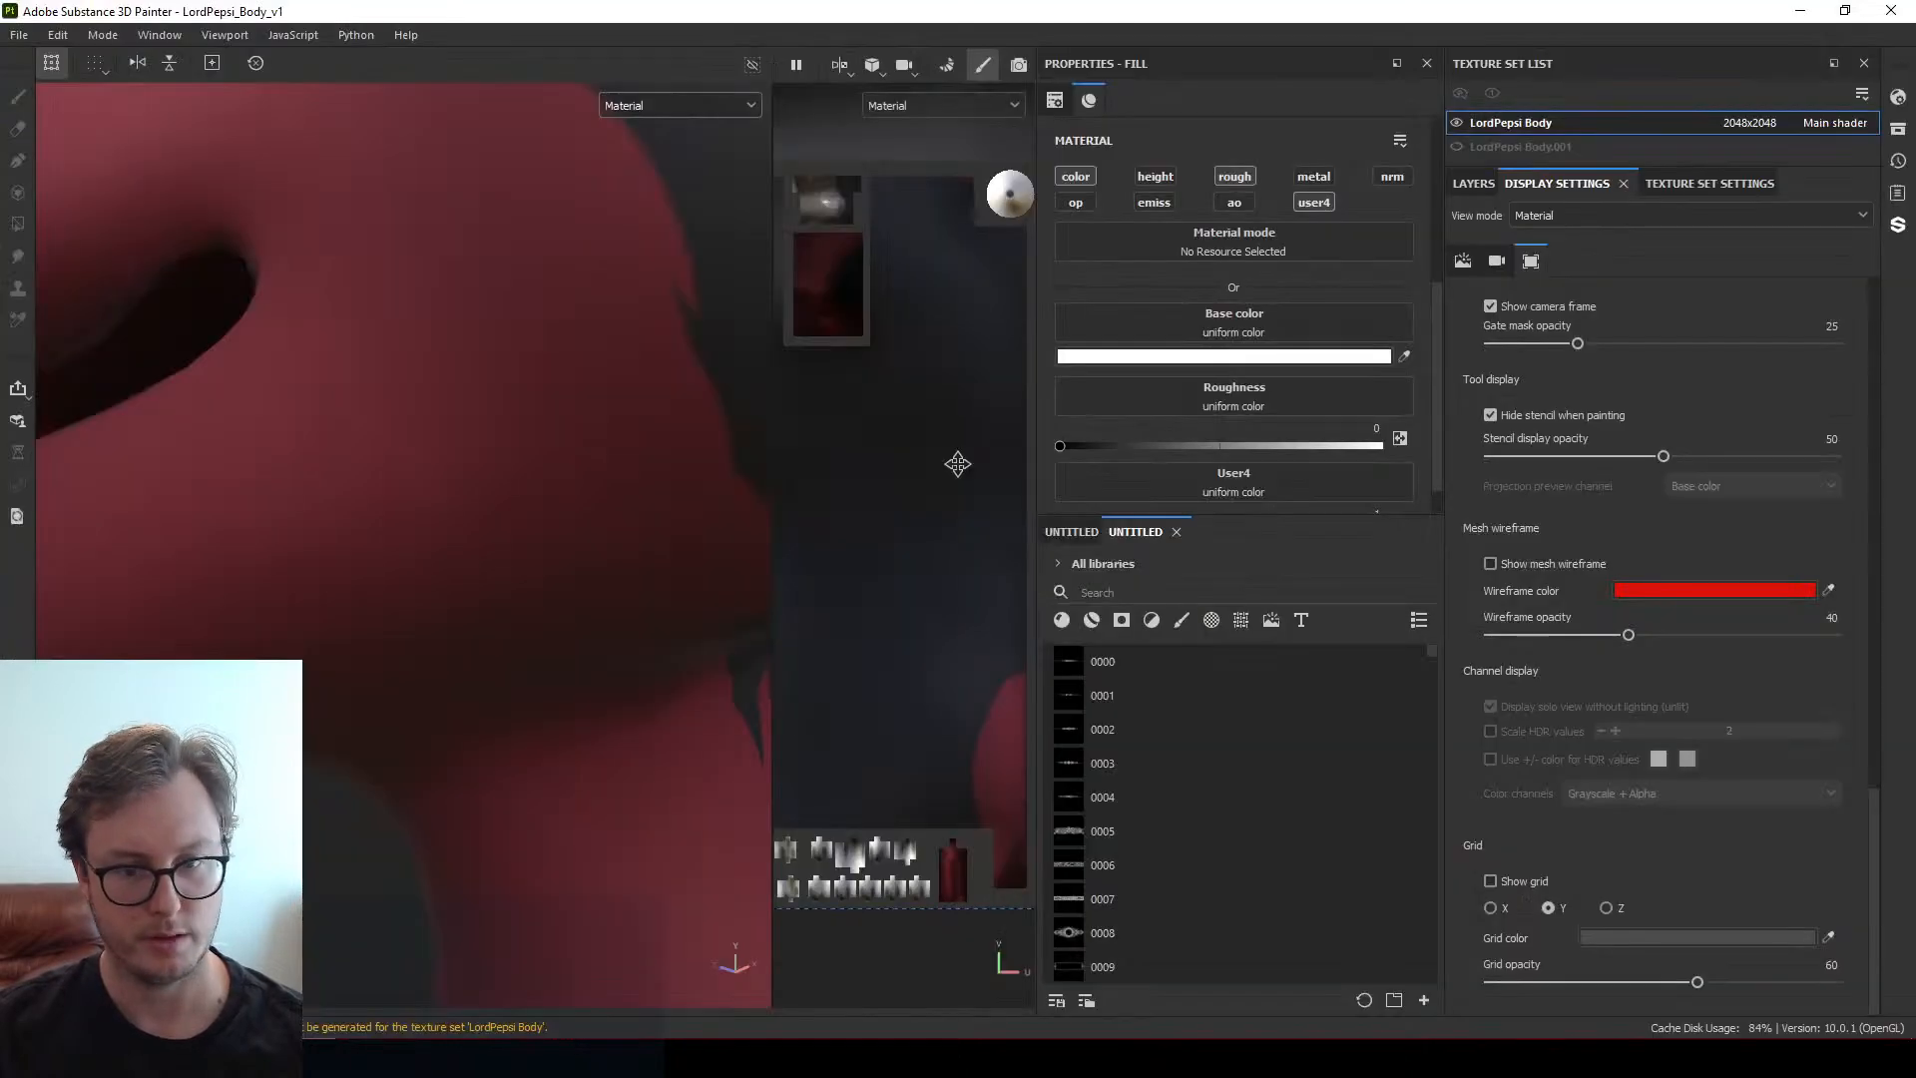
{"action": "mouse_move", "coordinate": [599, 579]}
{"action": "left_mouse_down", "text": "alt"}
{"action": "mouse_move", "coordinate": [642, 470]}
{"action": "mouse_move", "coordinate": [695, 474]}
{"action": "mouse_move", "coordinate": [518, 577]}
{"action": "mouse_move", "coordinate": [719, 492]}
{"action": "mouse_move", "coordinate": [672, 406]}
{"action": "mouse_move", "coordinate": [614, 441]}
{"action": "mouse_move", "coordinate": [547, 612]}
{"action": "mouse_move", "coordinate": [303, 649]}
{"action": "mouse_move", "coordinate": [492, 496]}
{"action": "mouse_move", "coordinate": [543, 541]}
{"action": "mouse_move", "coordinate": [369, 590]}
{"action": "mouse_move", "coordinate": [410, 589]}
{"action": "mouse_move", "coordinate": [458, 439]}
{"action": "left_mouse_up", "text": "alt"}
{"action": "scroll", "coordinate": [410, 590], "scroll_direction": "up", "scroll_amount": 3}
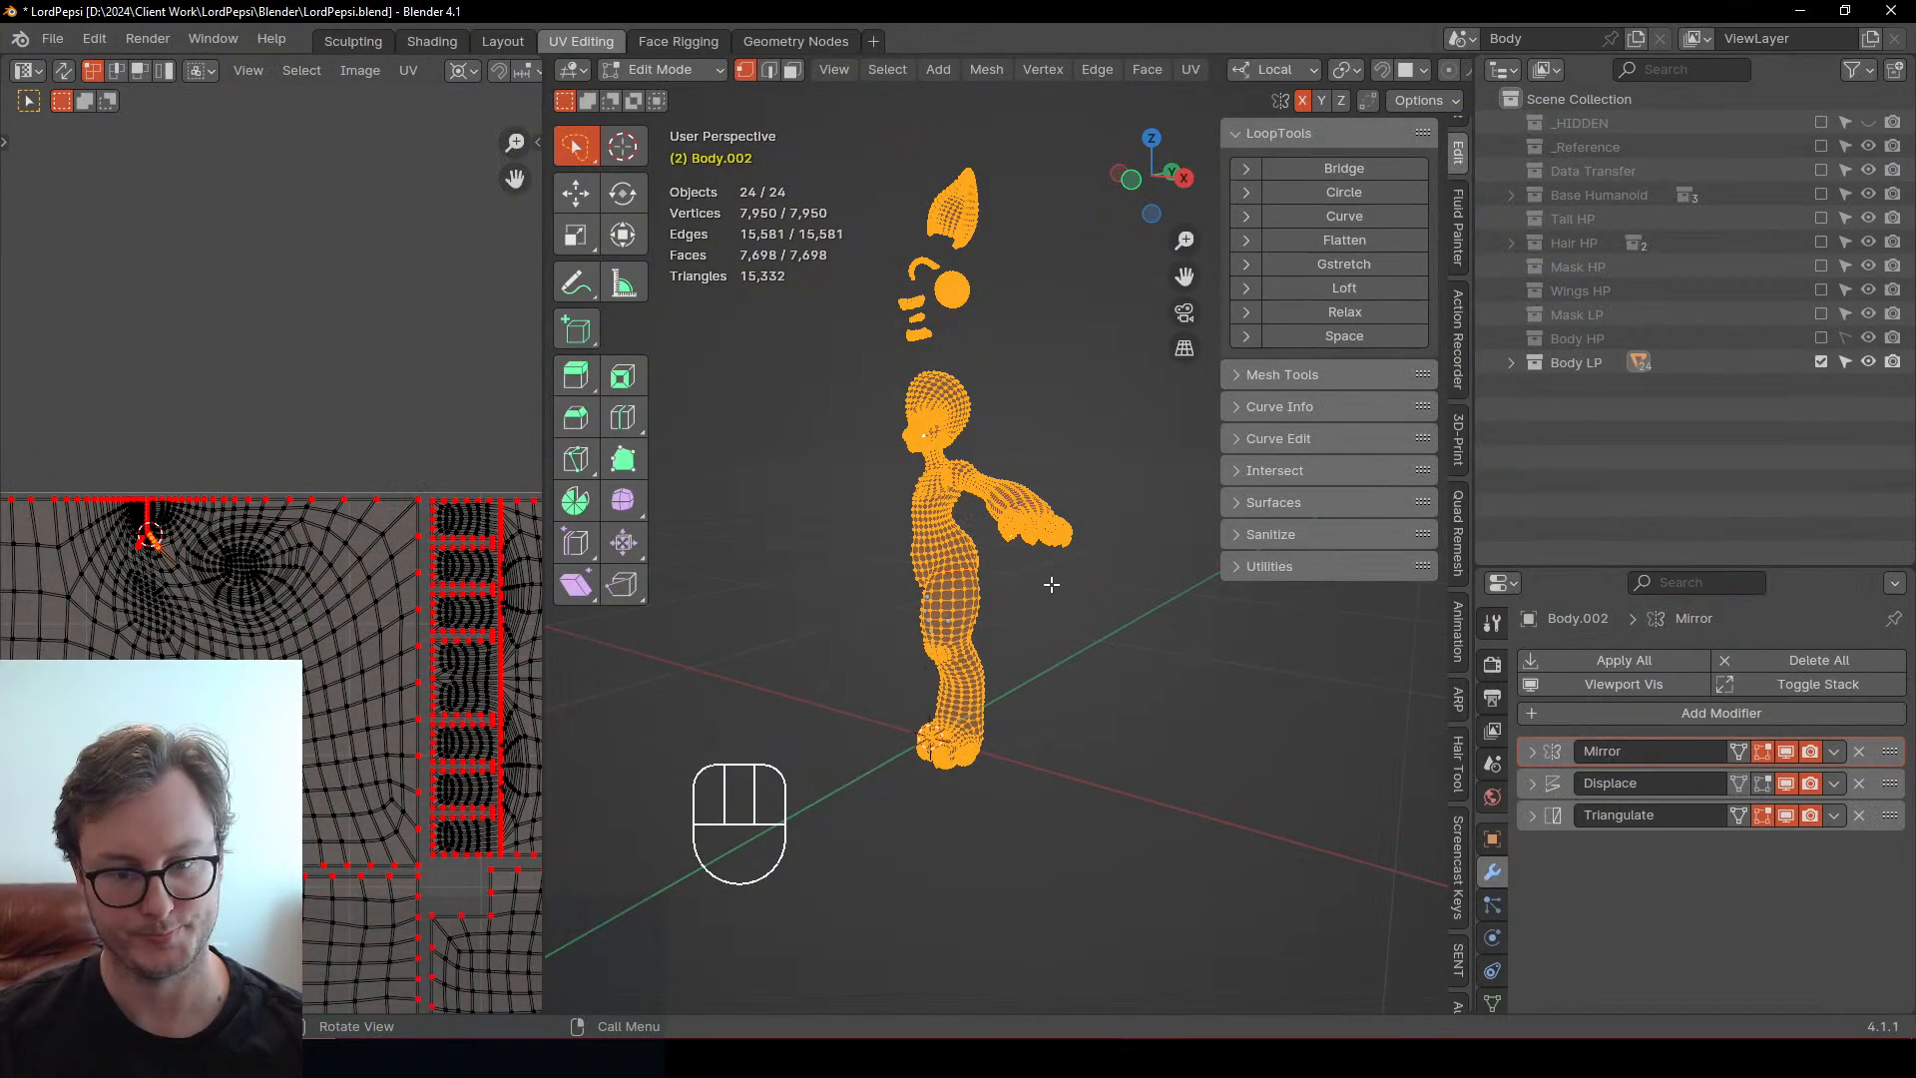
Bake the LordPepsi Body mesh maps in Substance 3D Painter using the cage file, and return to painting mode to check the face
{"action": "key", "text": "ctrl"}
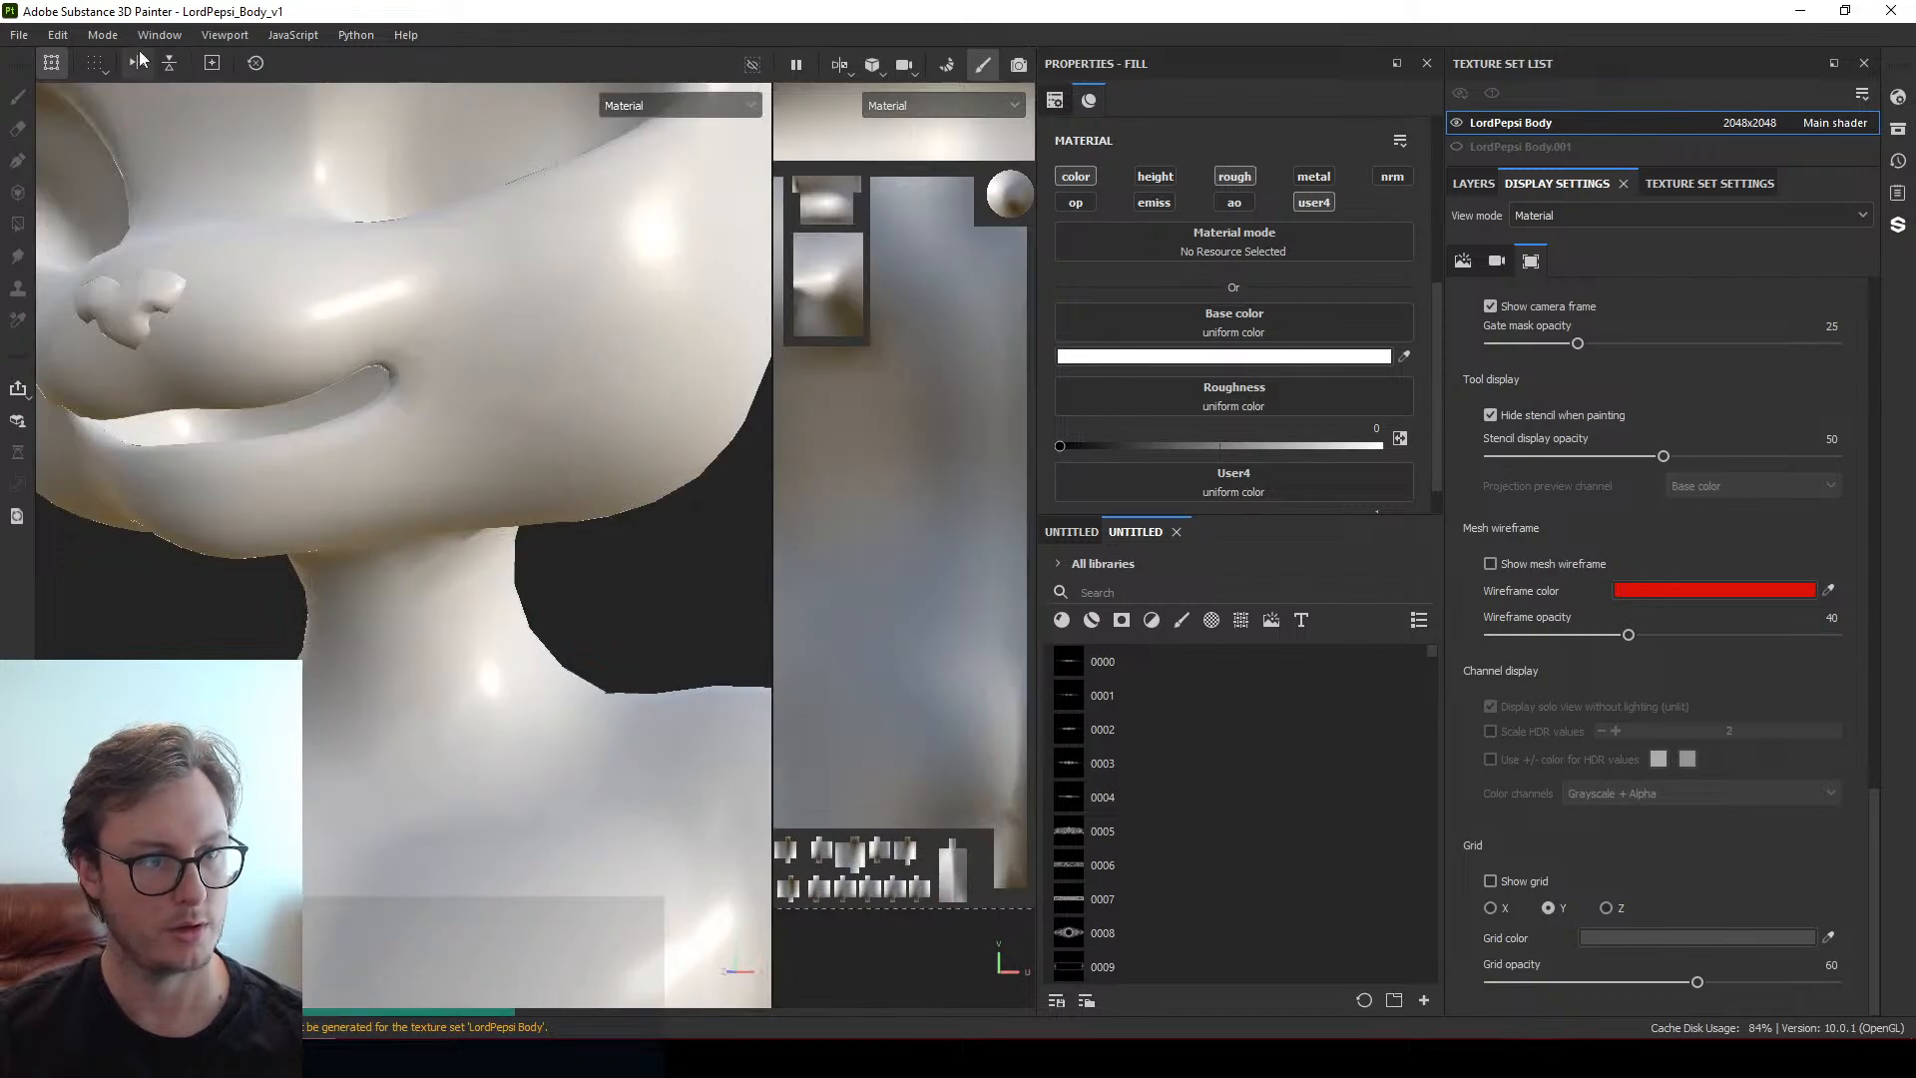
{"action": "left_click", "coordinate": [104, 34]}
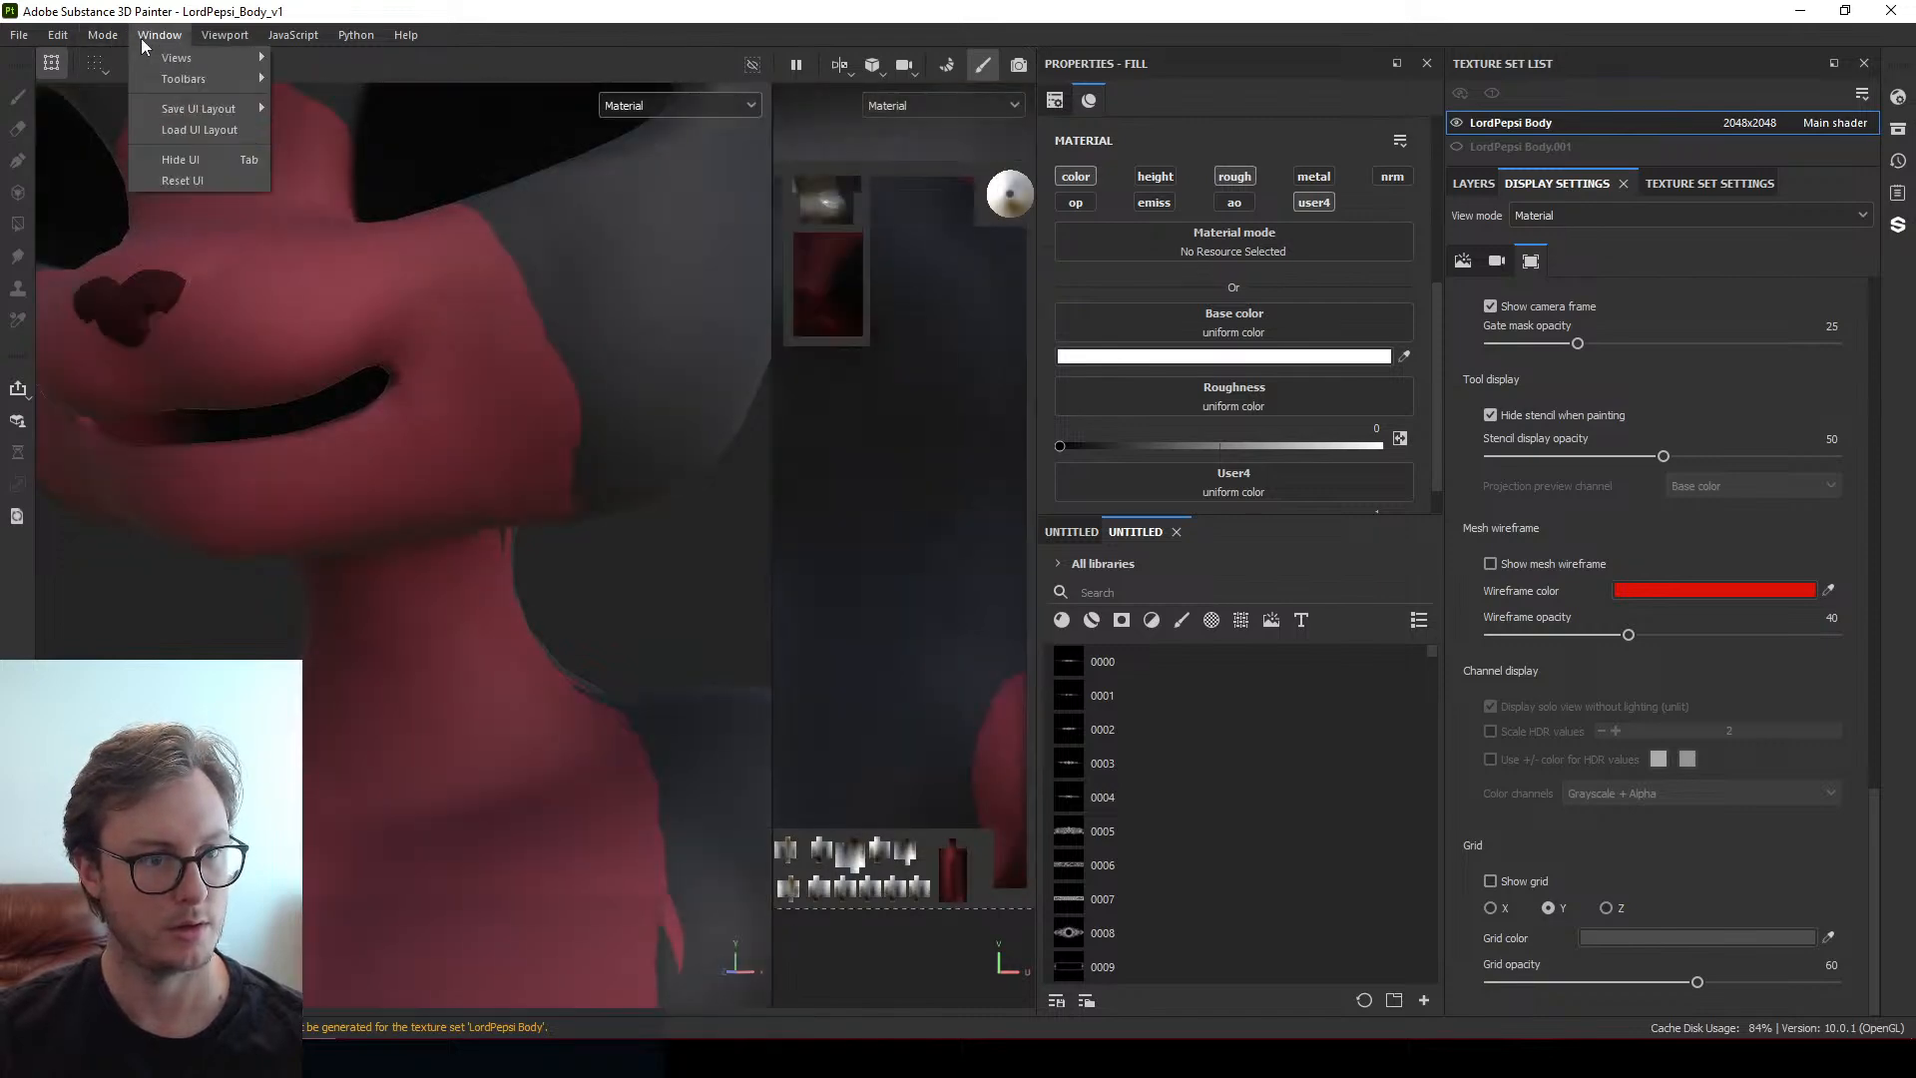
{"action": "left_click", "coordinate": [118, 58]}
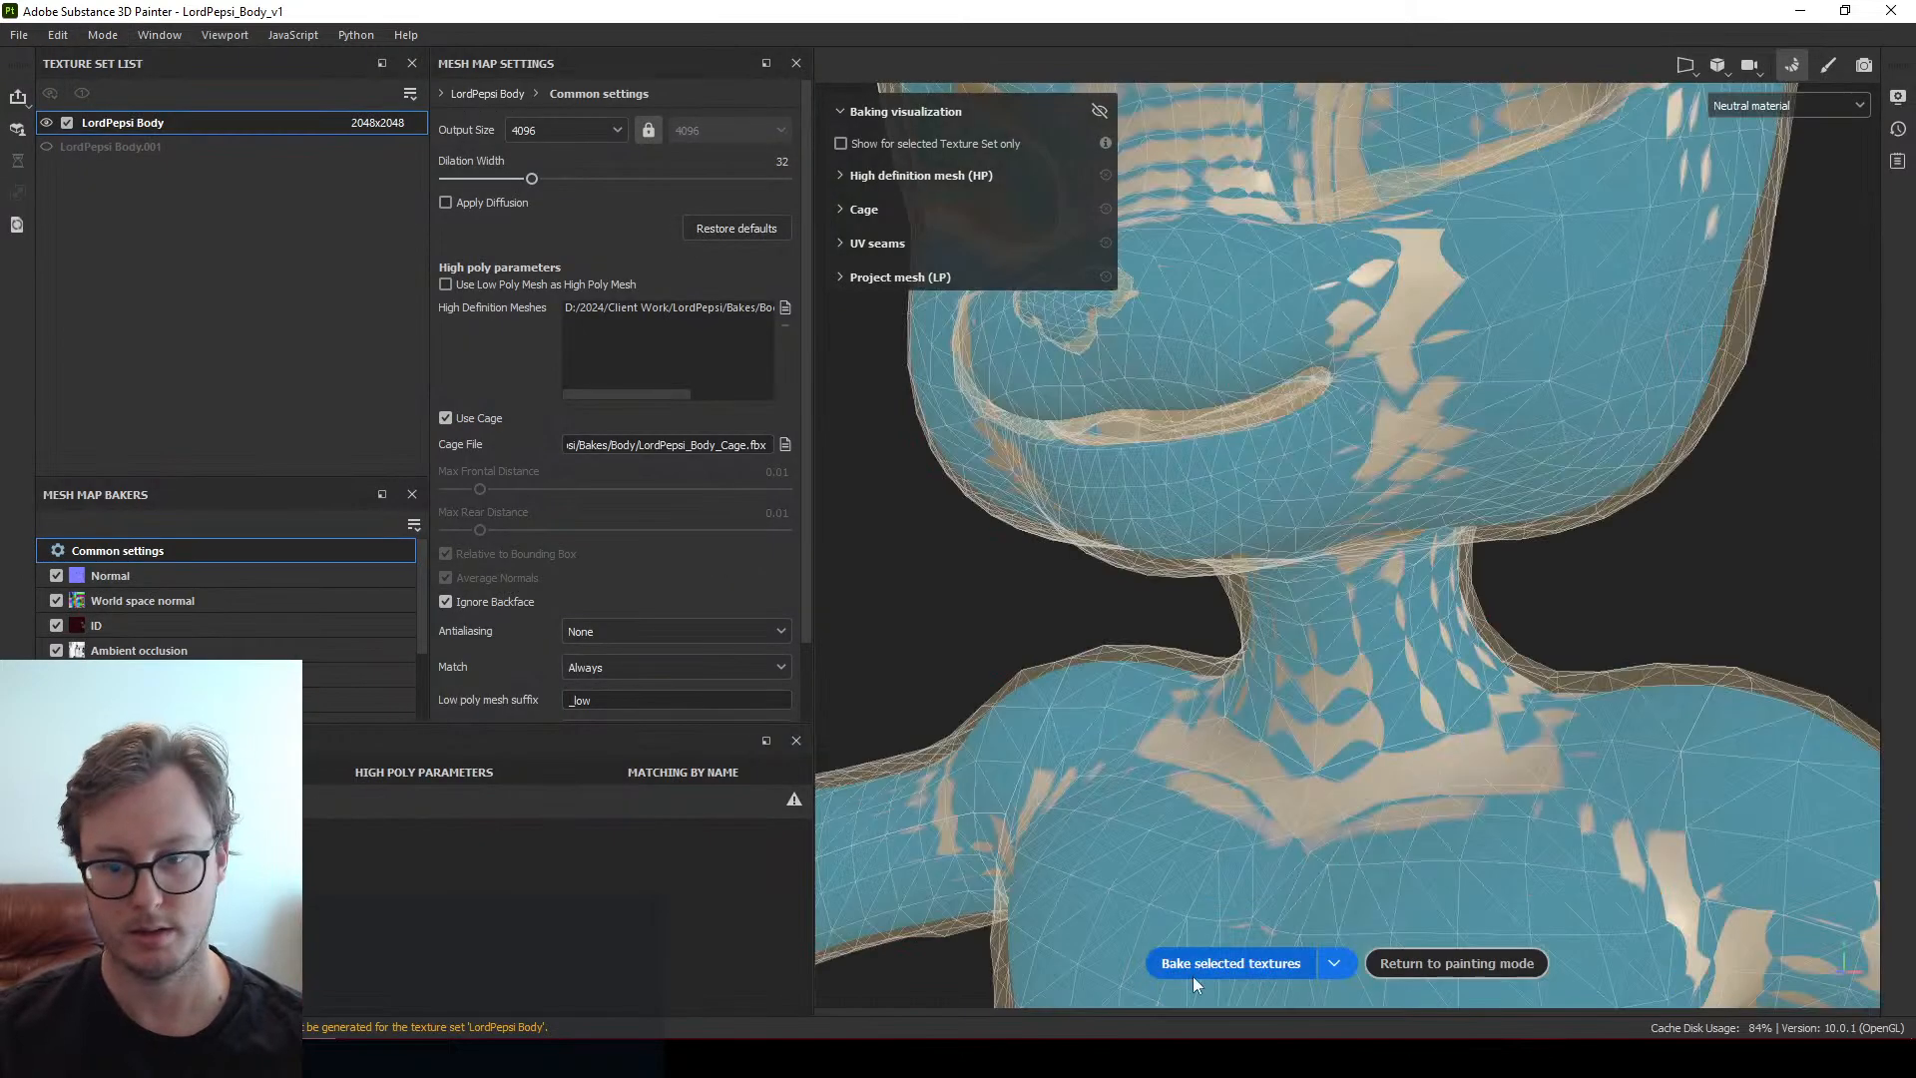
{"action": "left_click", "coordinate": [1195, 968]}
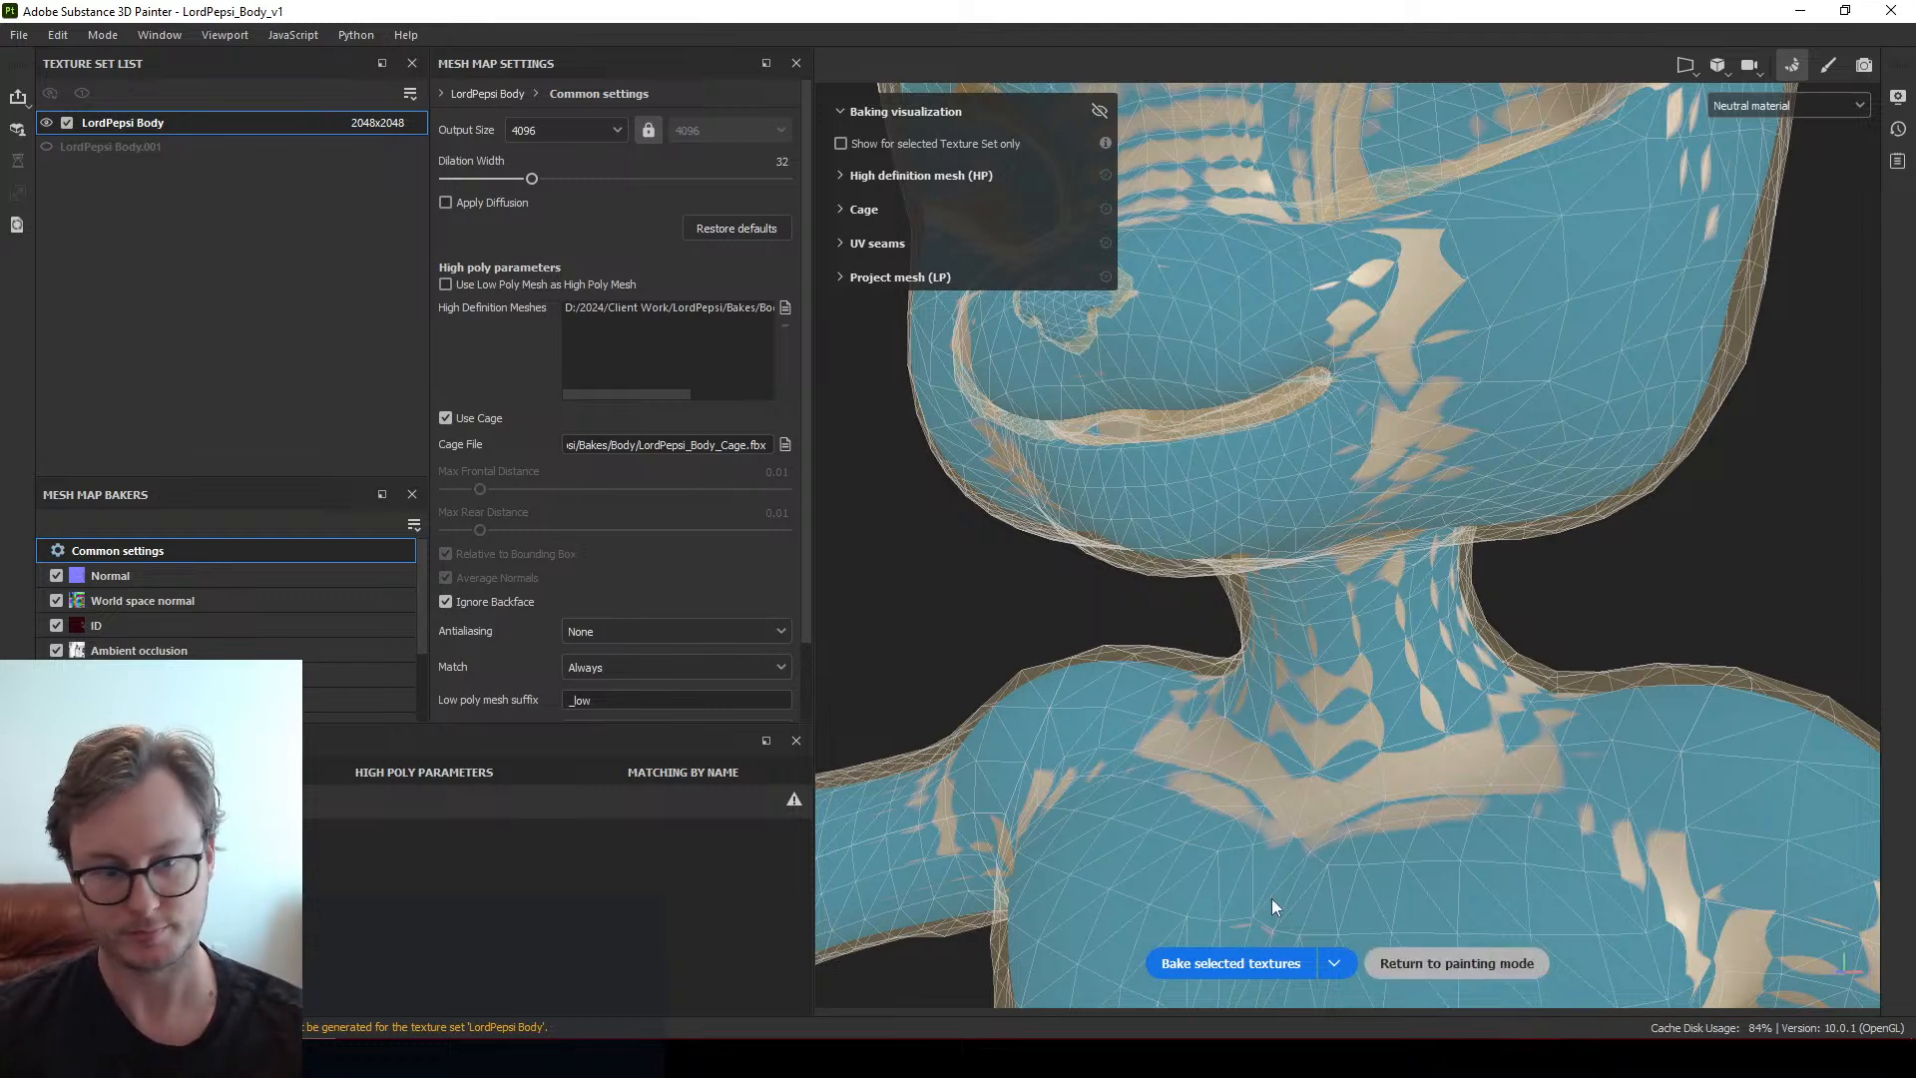
{"action": "left_click", "coordinate": [1457, 963]}
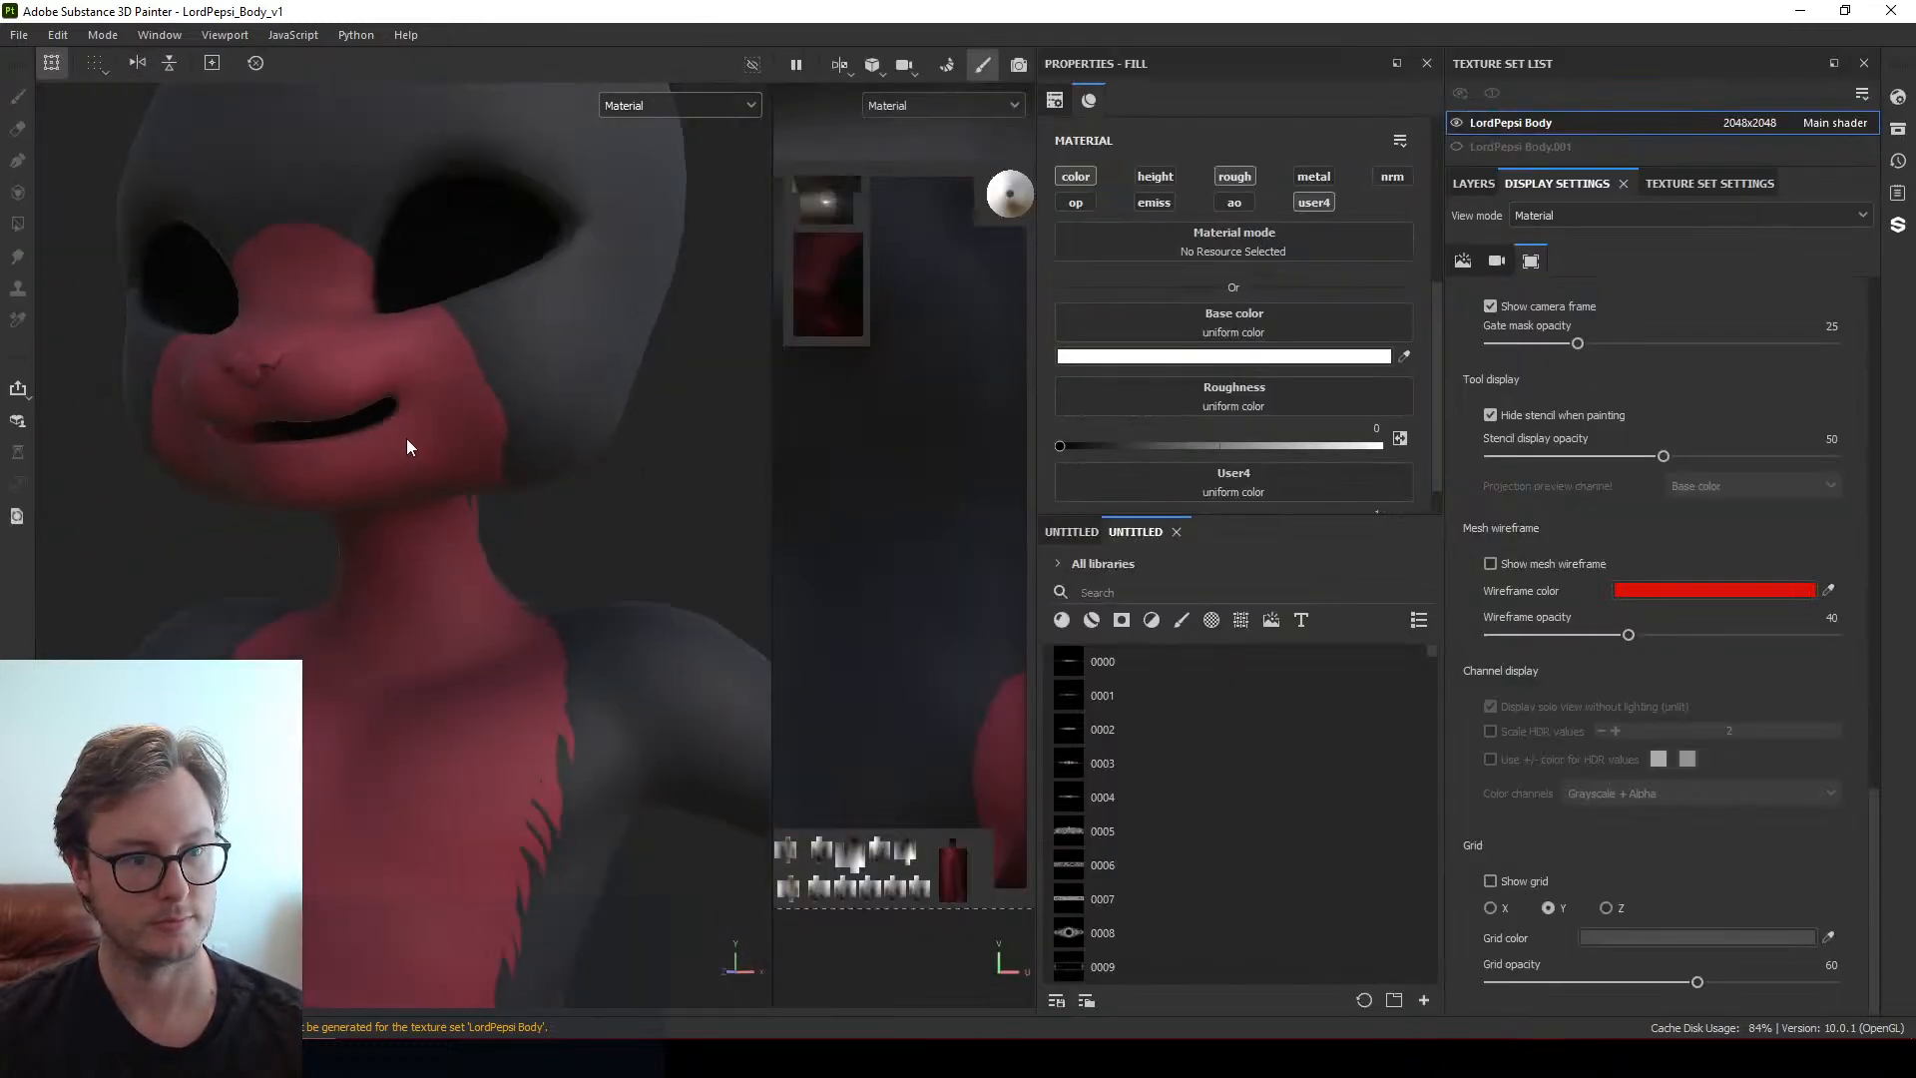
{"action": "left_click_drag", "start_coordinate": [405, 446], "coordinate": [445, 480], "text": "alt"}
{"action": "scroll", "coordinate": [387, 501], "scroll_direction": "up", "scroll_amount": 3}
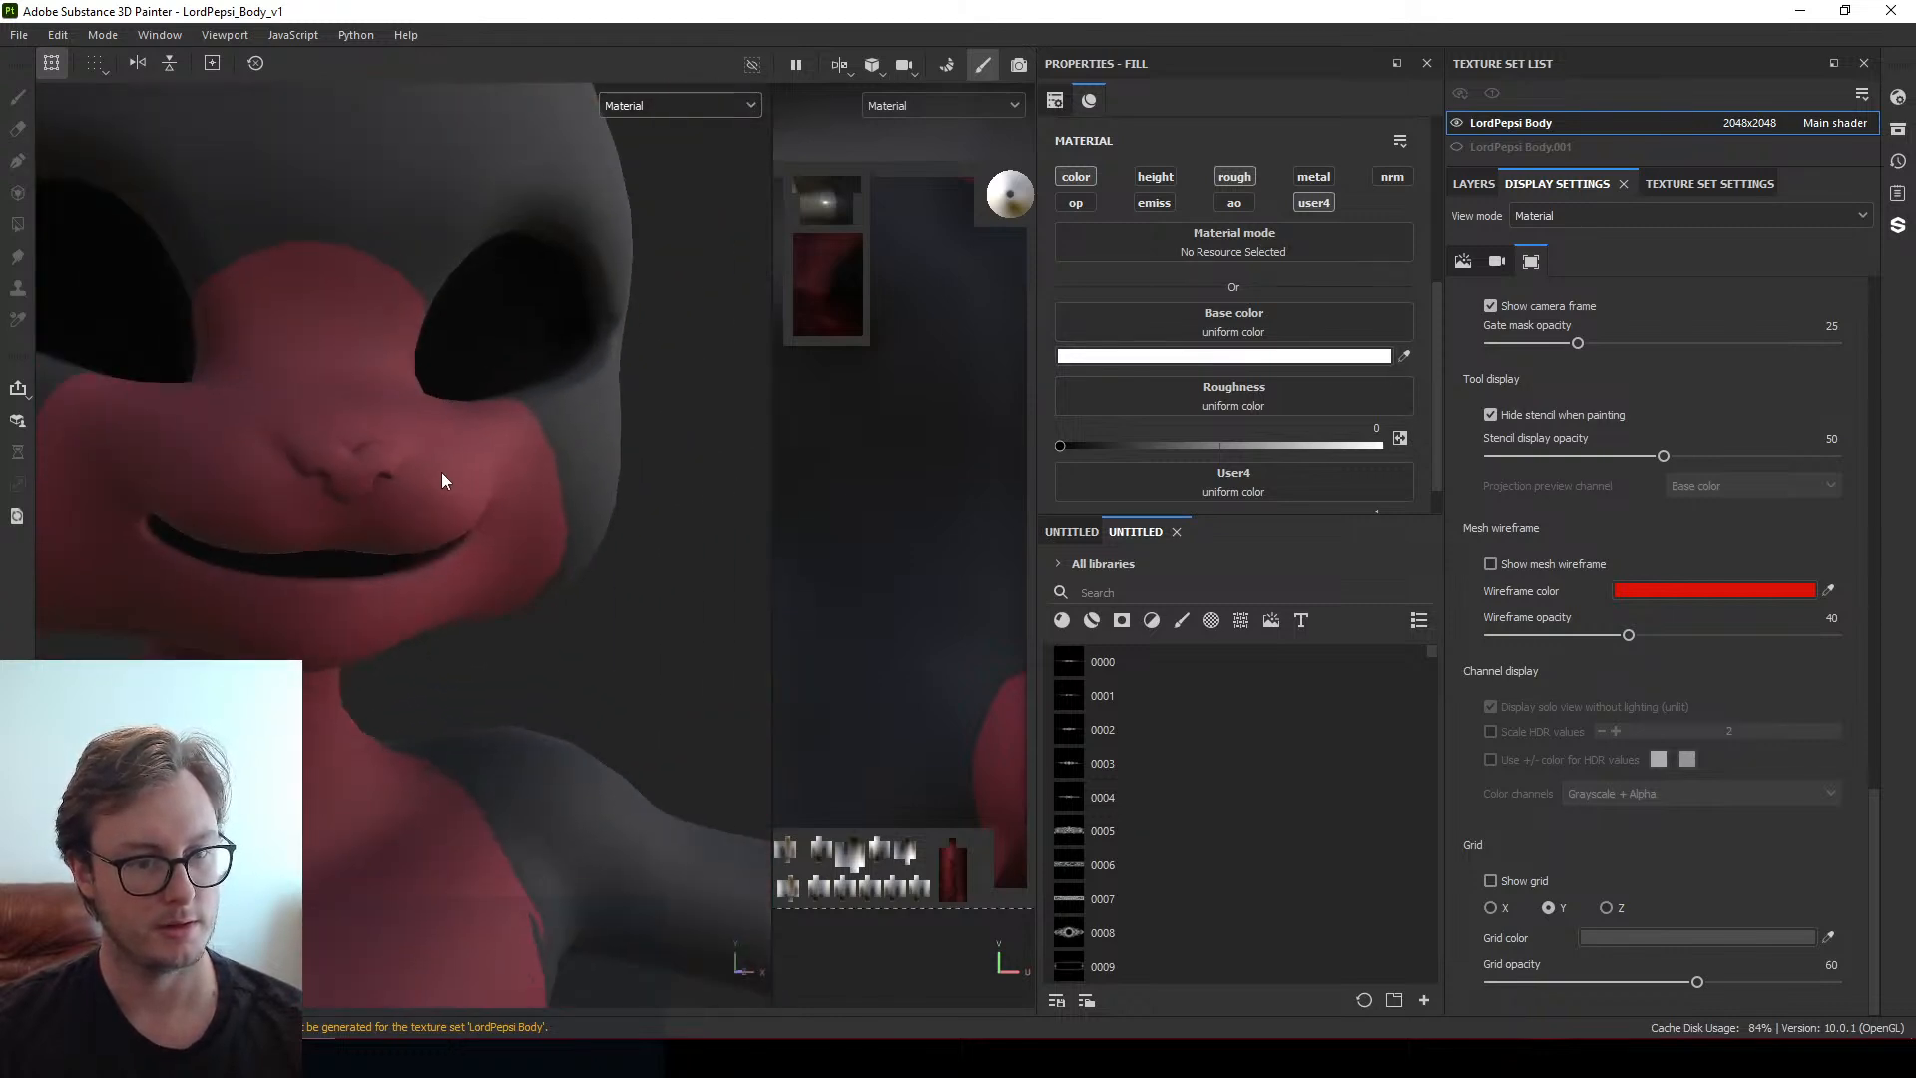
{"action": "scroll", "coordinate": [445, 480], "scroll_direction": "down", "scroll_amount": 3}
Switch to the Reference folder in File Explorer and pull out the Wolf_Gun and IMG_6362 images for reference
{"action": "left_click", "coordinate": [376, 1058]}
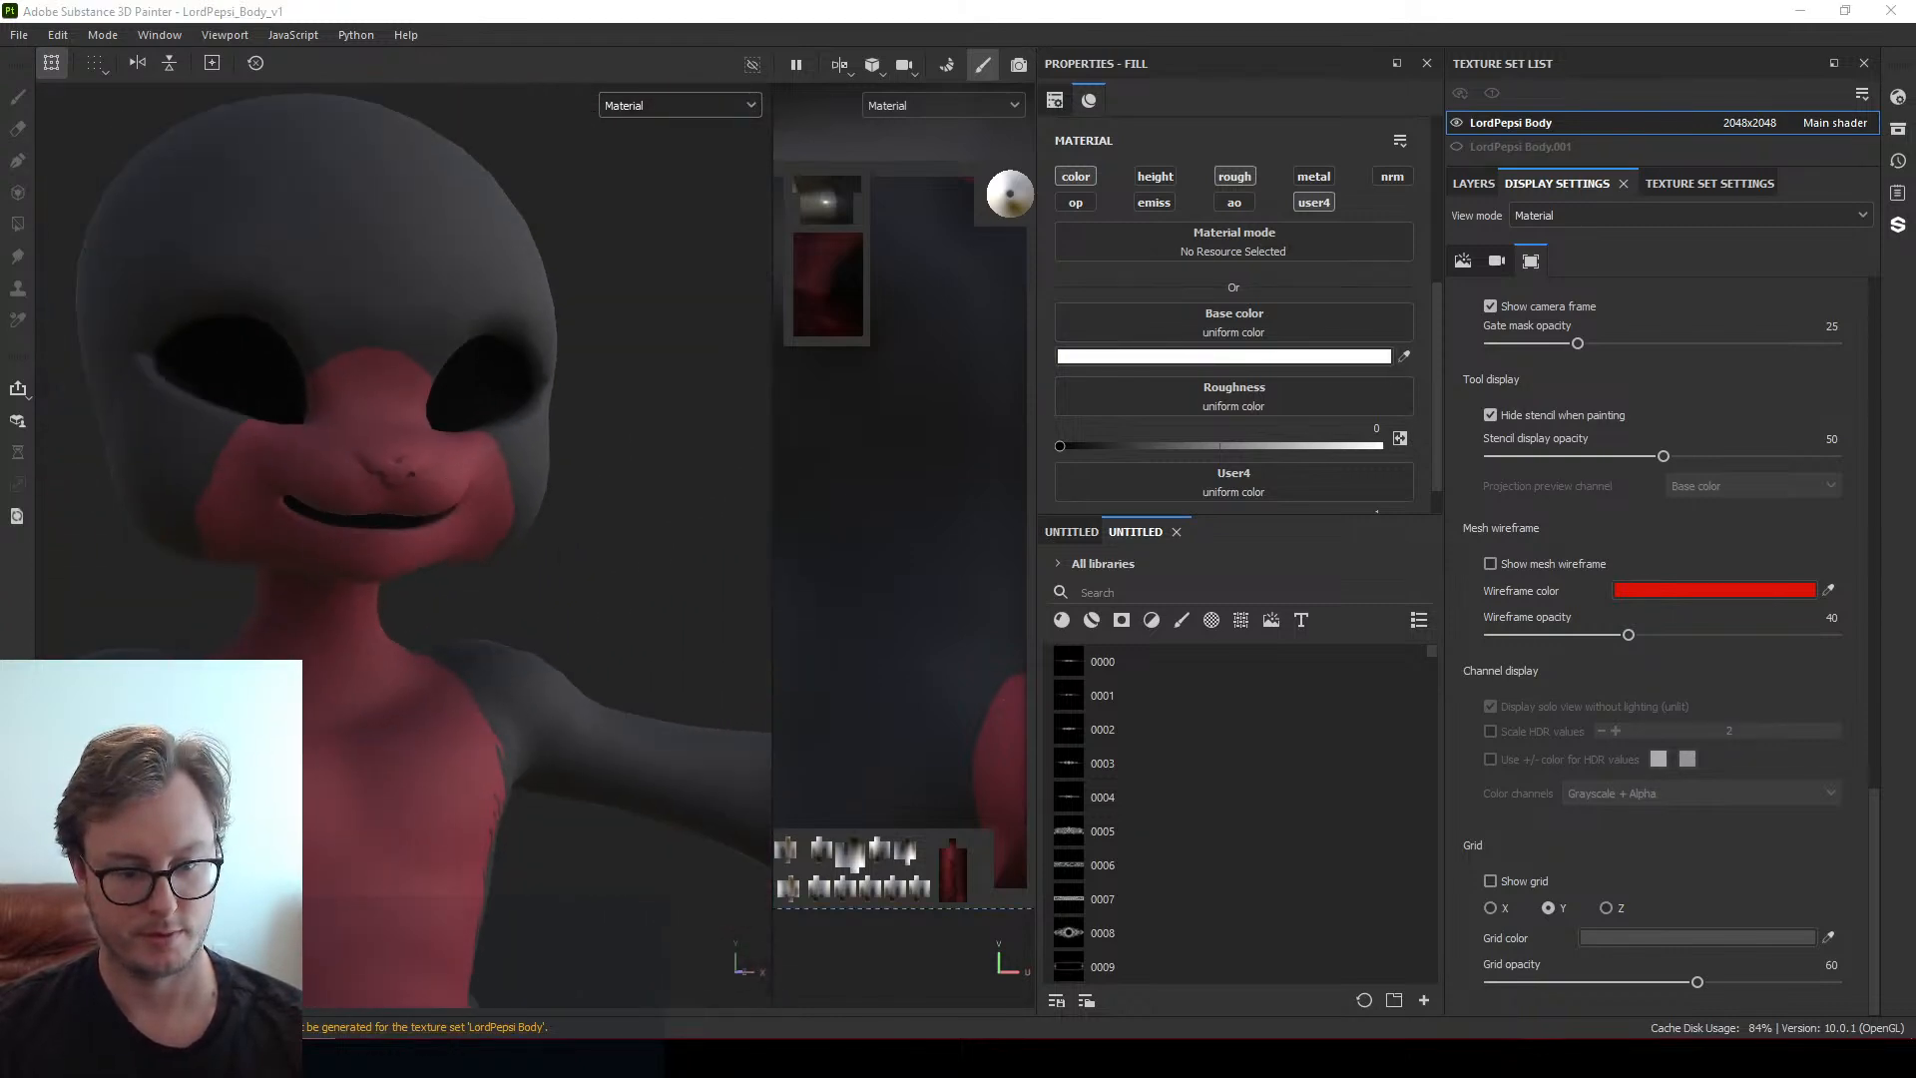
{"action": "left_click", "coordinate": [372, 1016]}
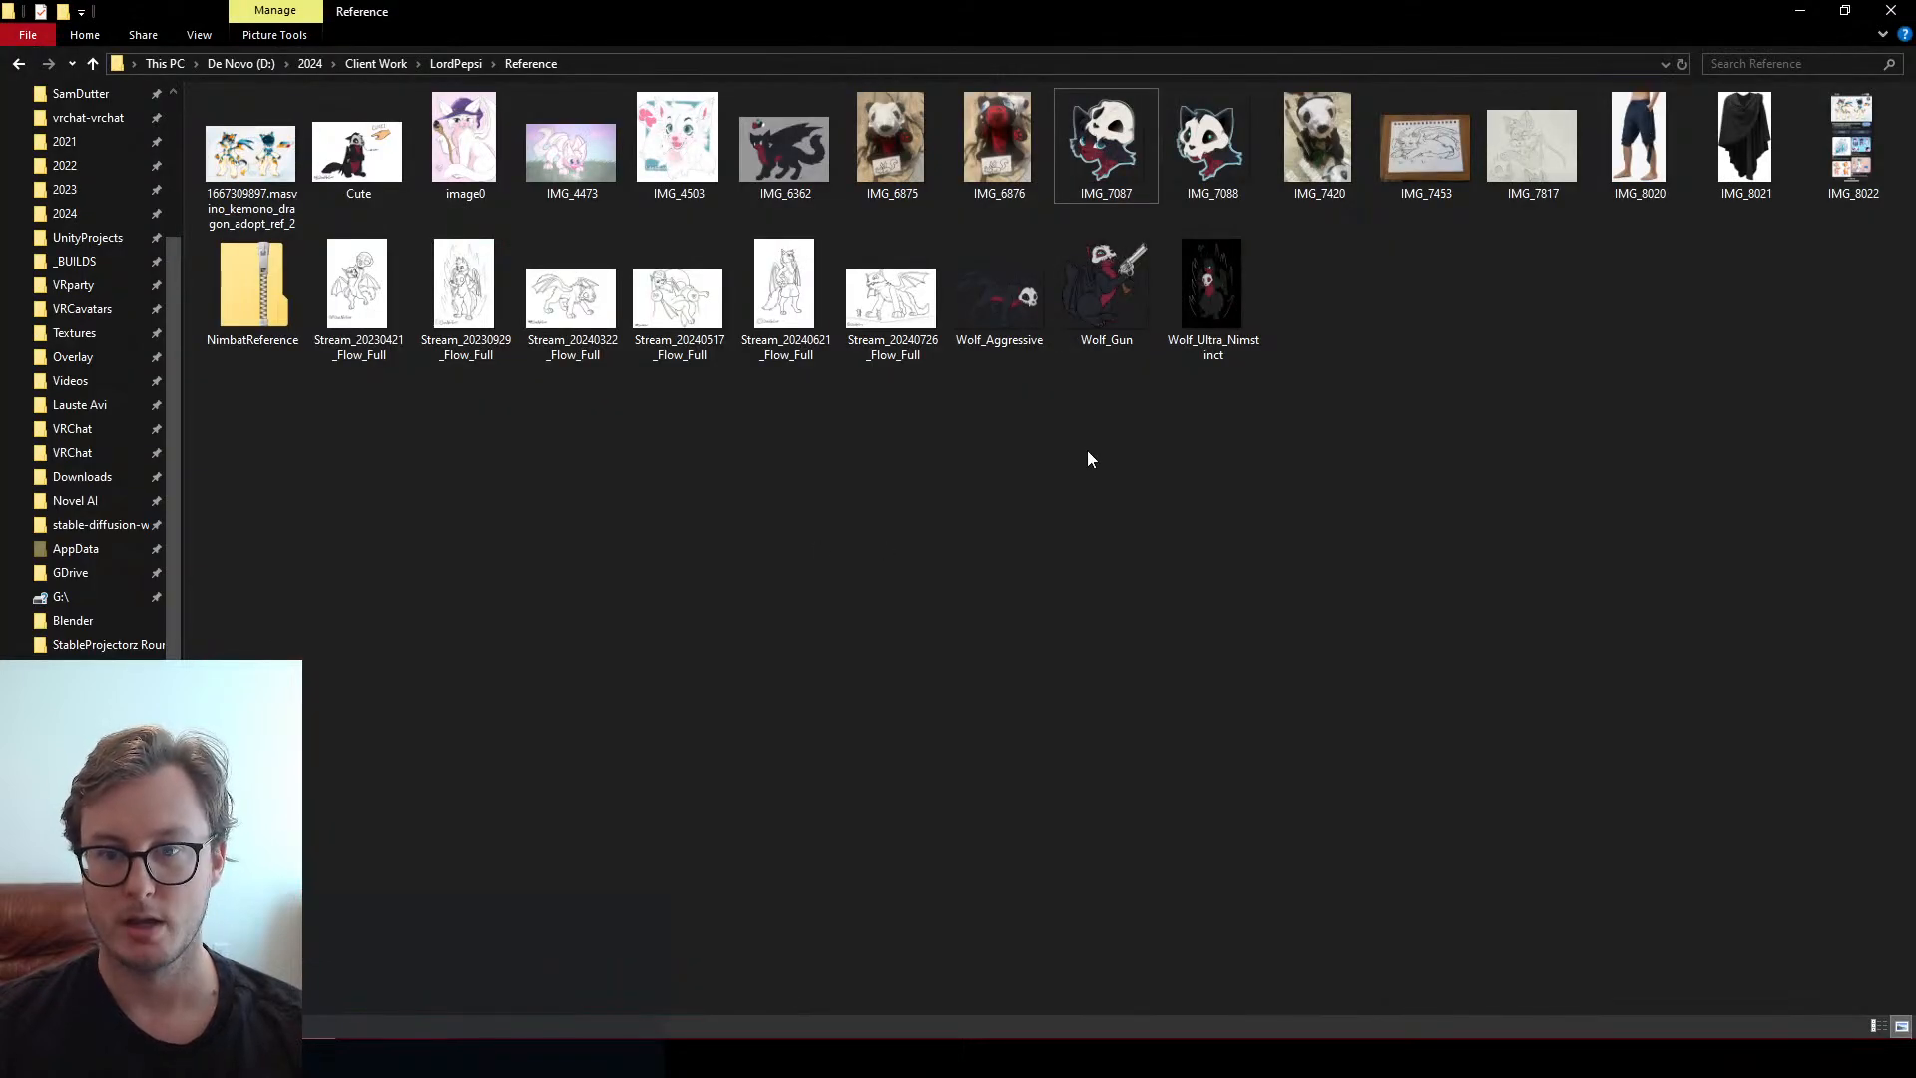
{"action": "left_click_drag", "start_coordinate": [1080, 331], "coordinate": [1122, 495]}
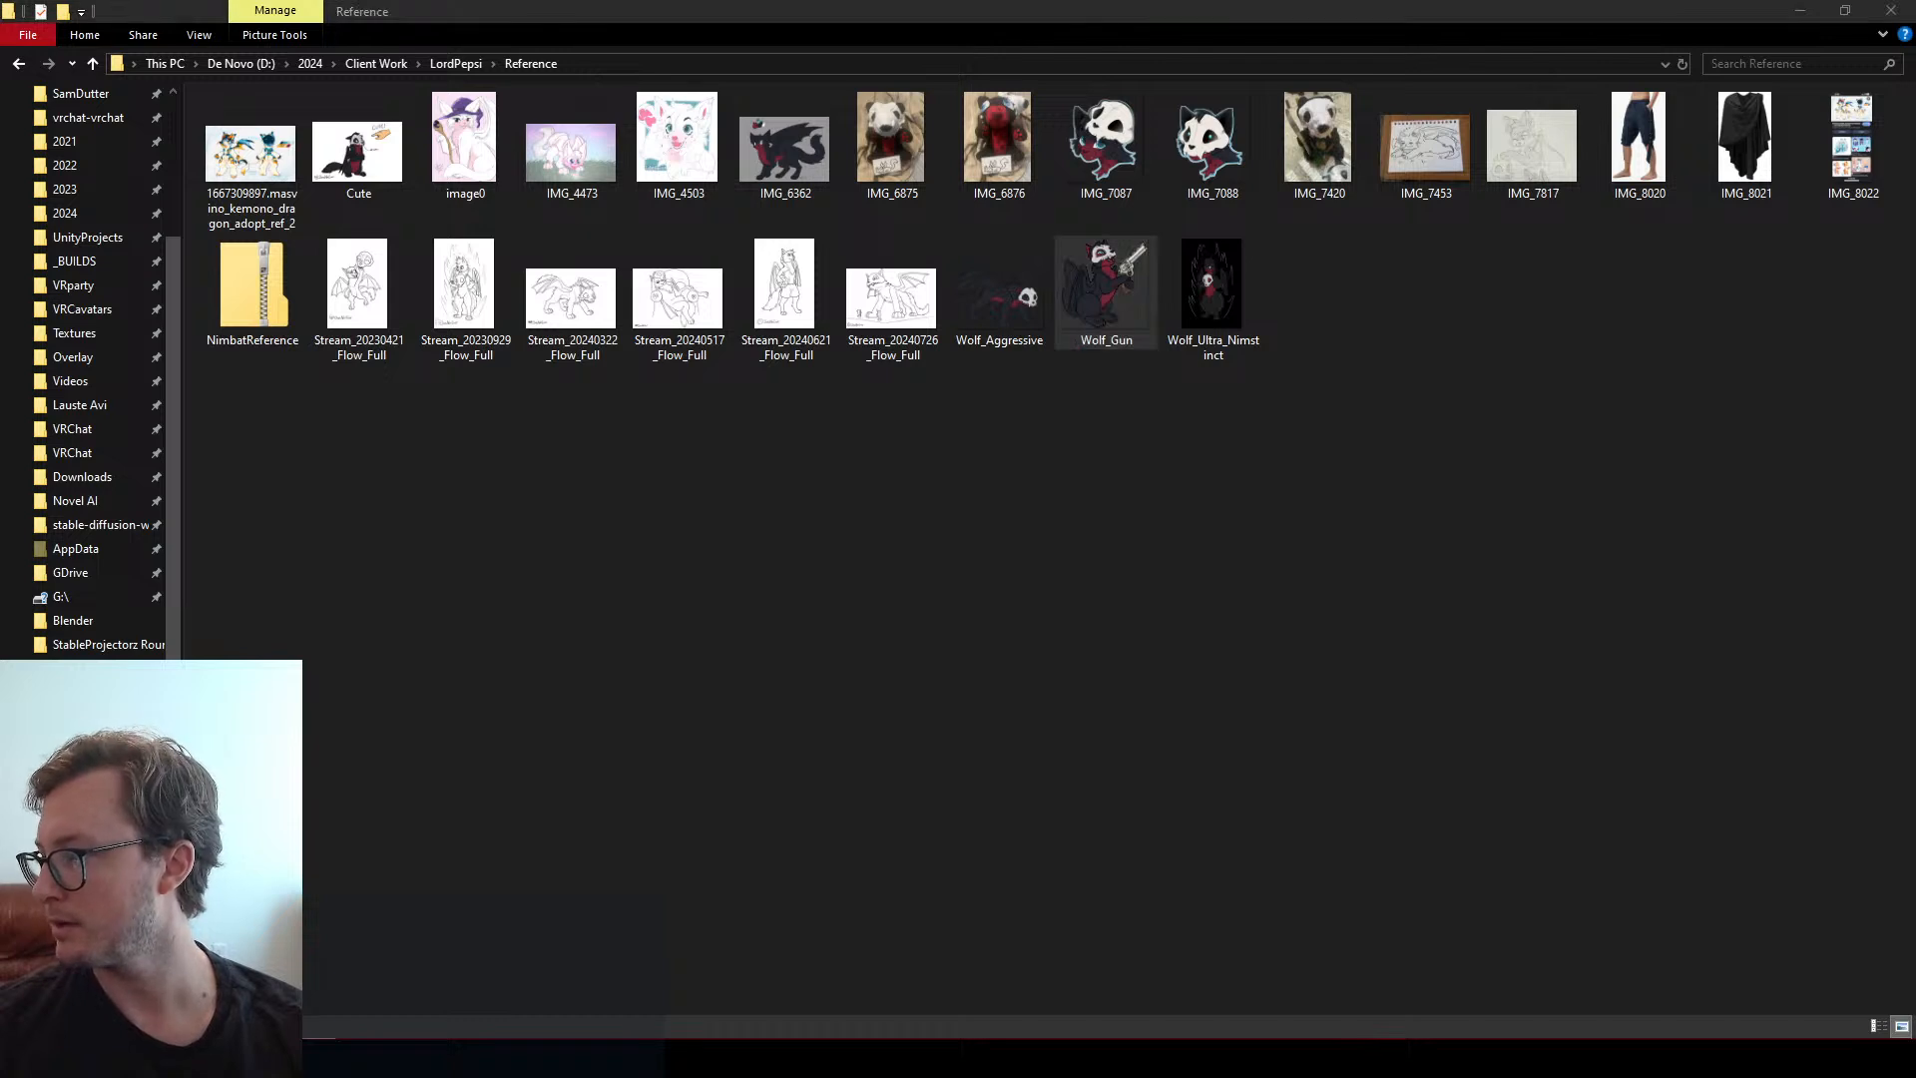
{"action": "left_click", "coordinate": [877, 427]}
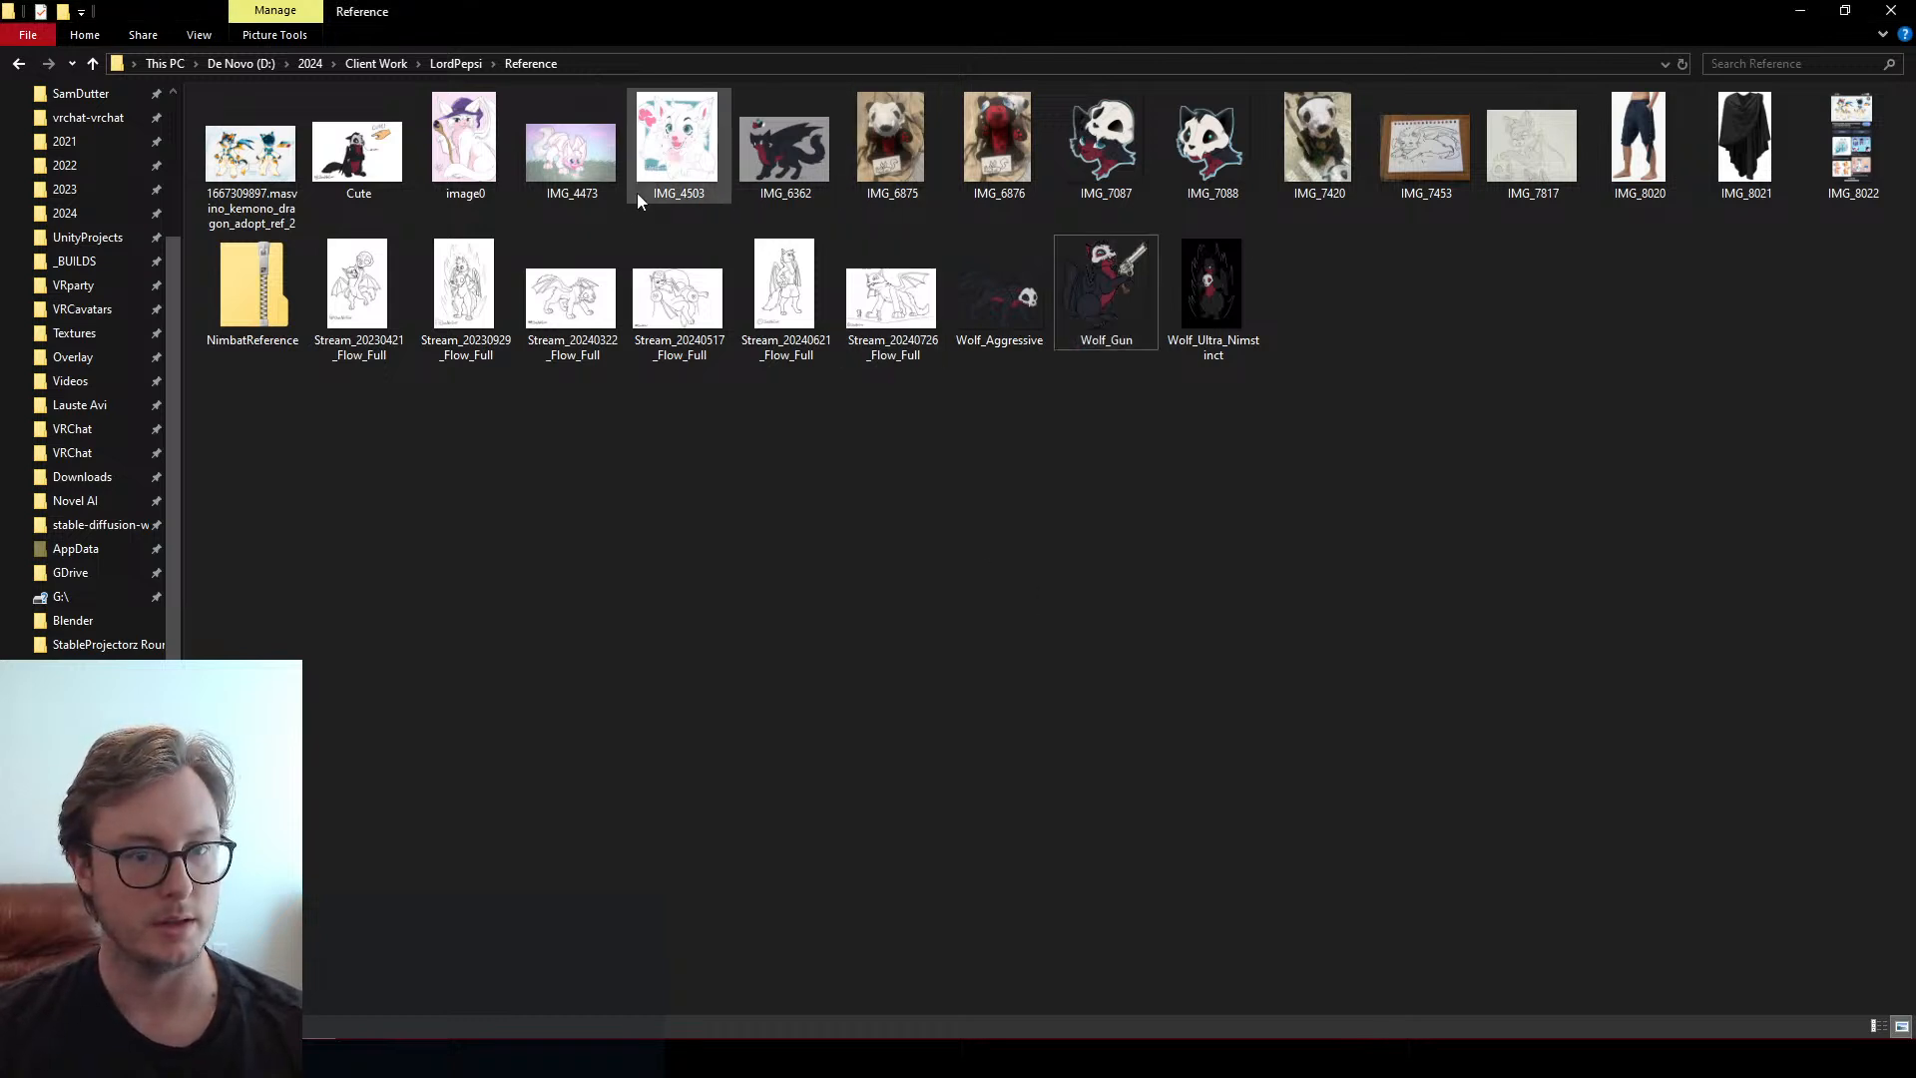
{"action": "left_click_drag", "start_coordinate": [787, 158], "coordinate": [1911, 409]}
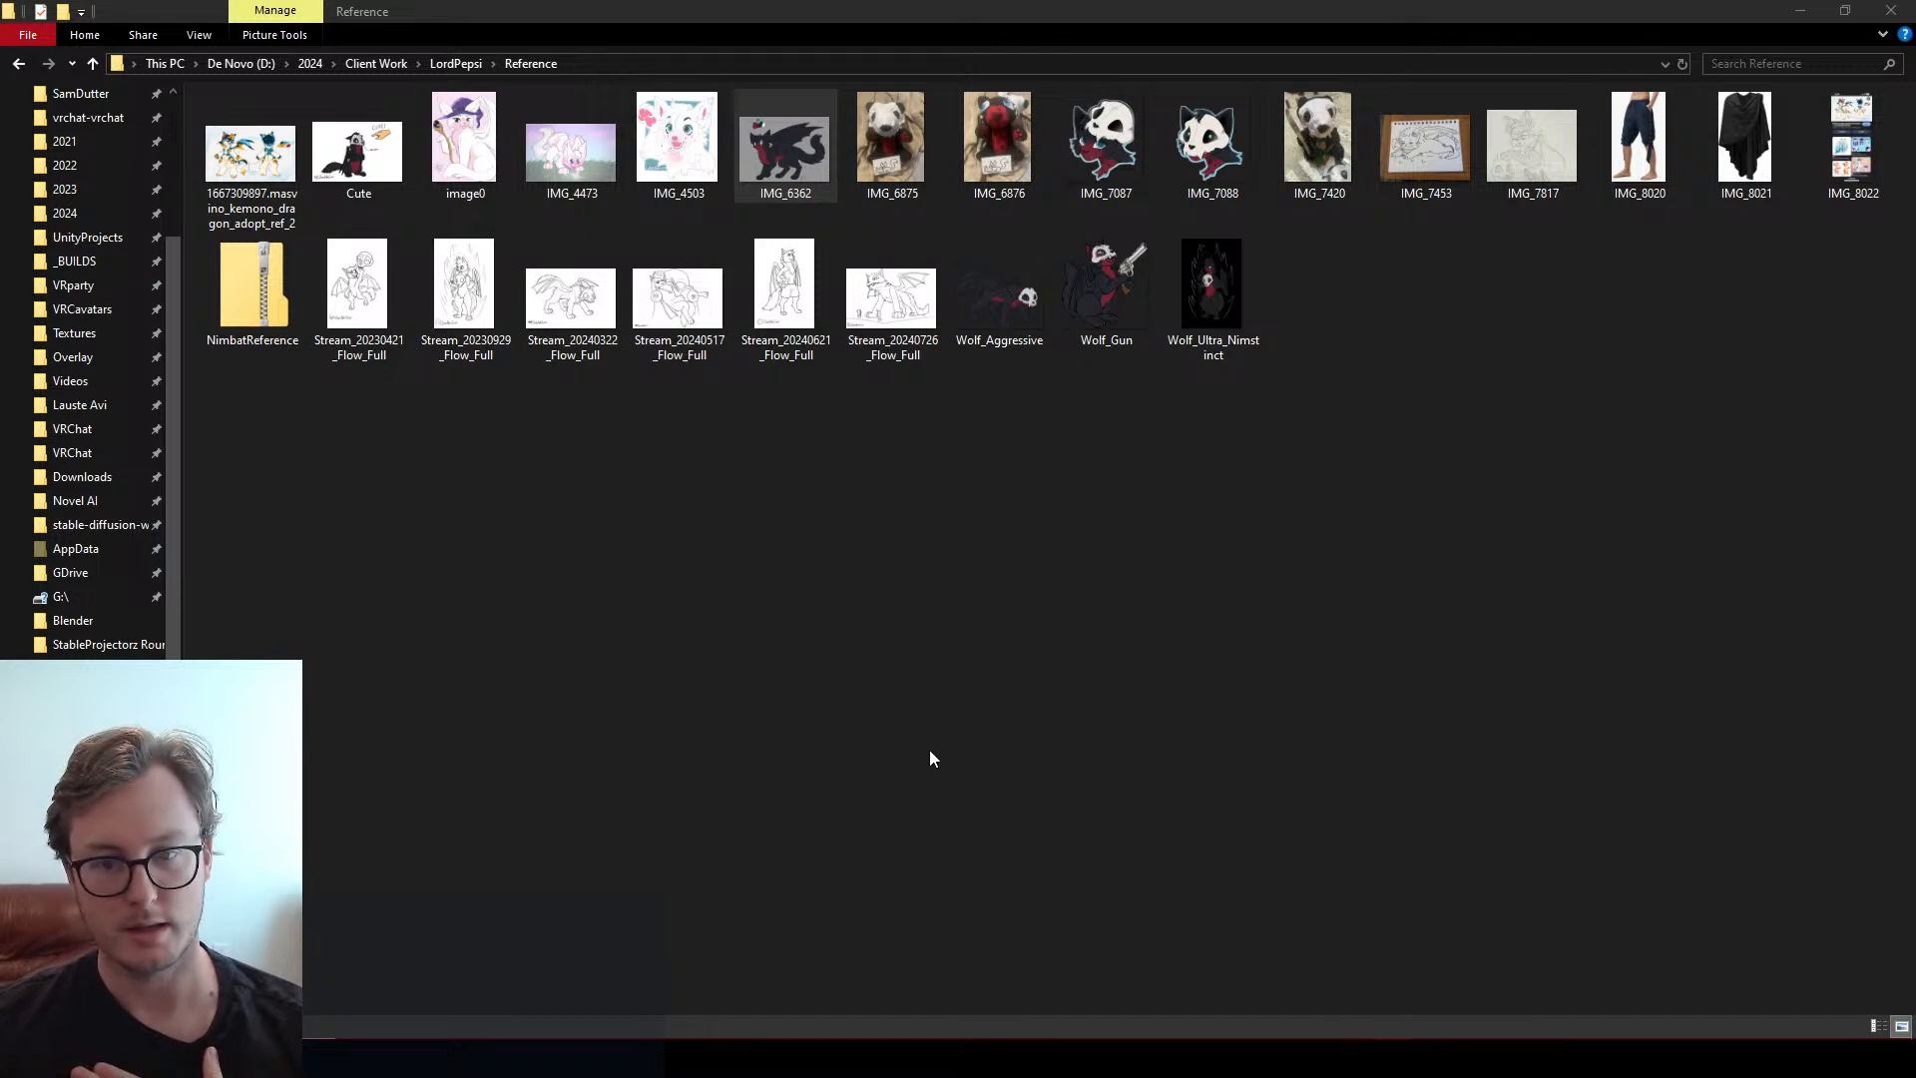
Switch back to Substance 3D Painter and display the User4 channel on the body
{"action": "key", "text": "alt+Tab"}
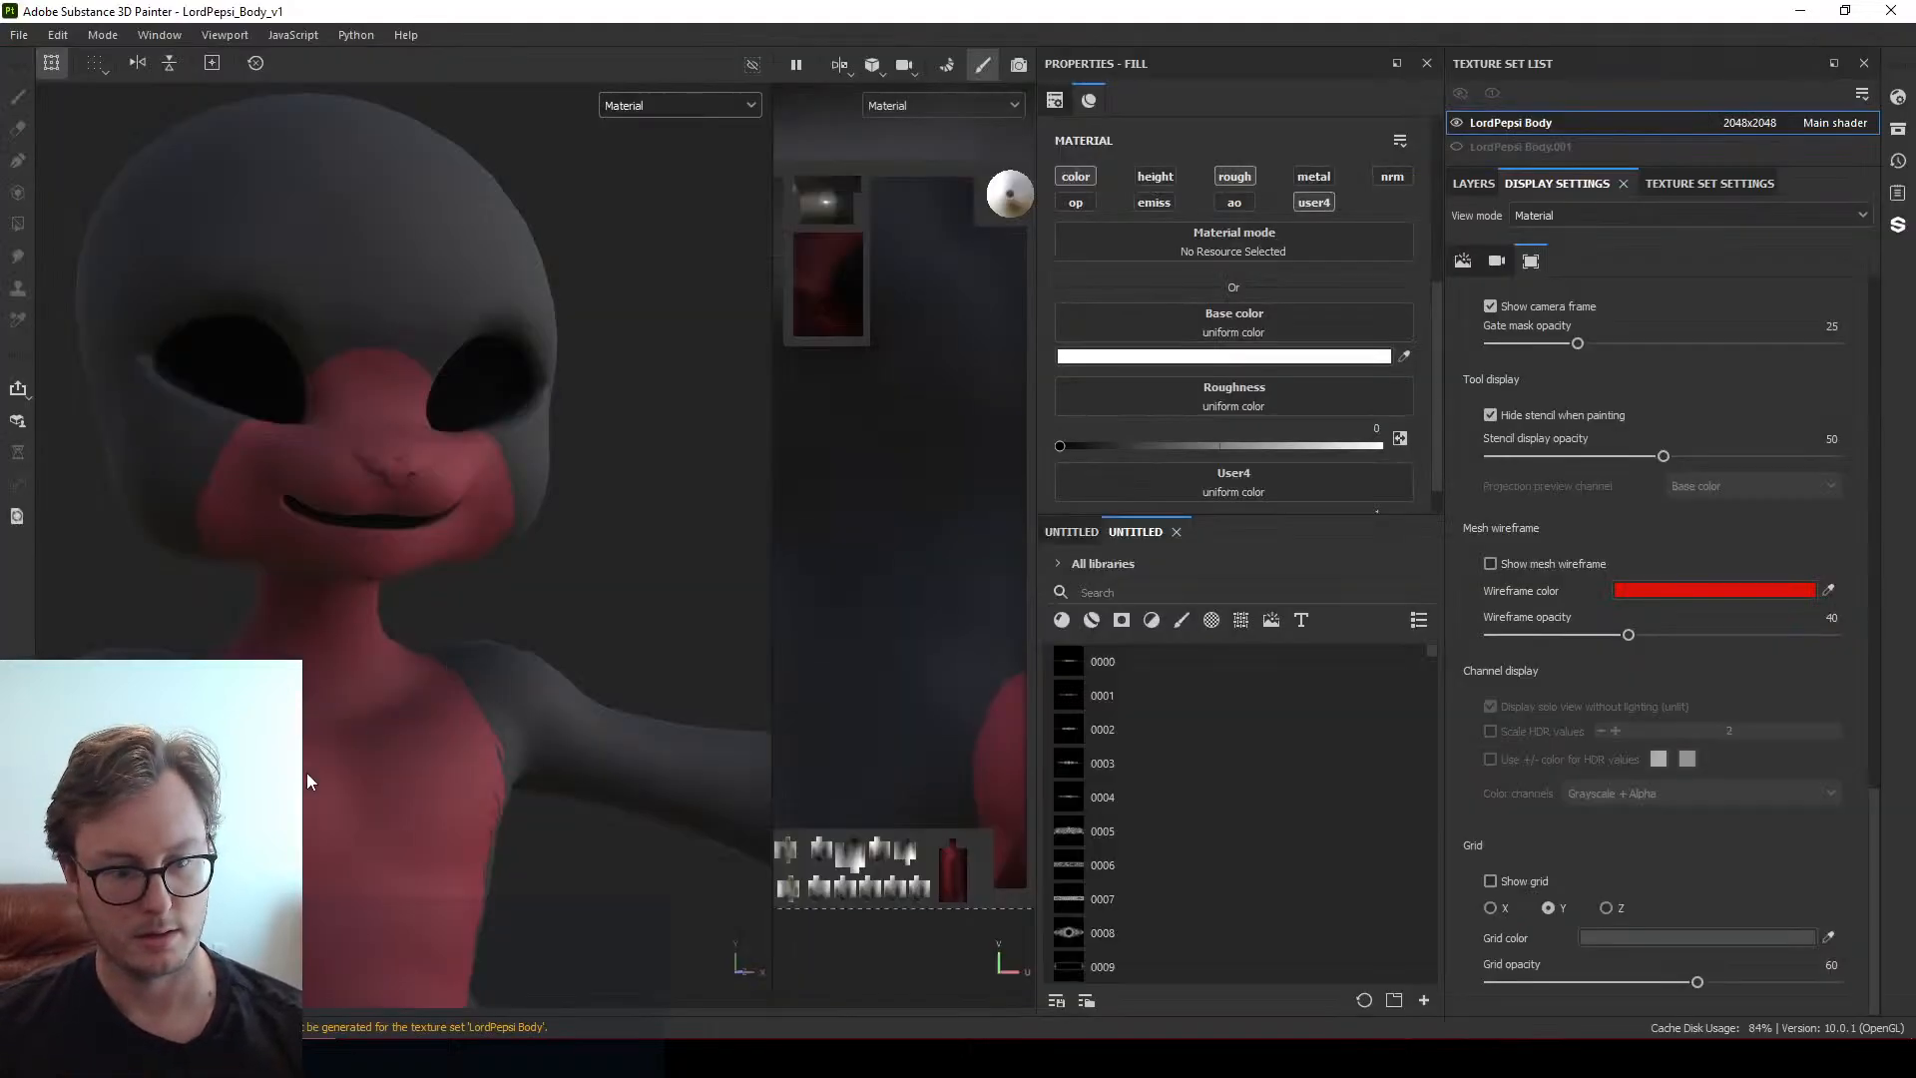
{"action": "middle_click_drag", "start_coordinate": [309, 781], "coordinate": [518, 248], "text": "alt"}
{"action": "key", "text": "c"}
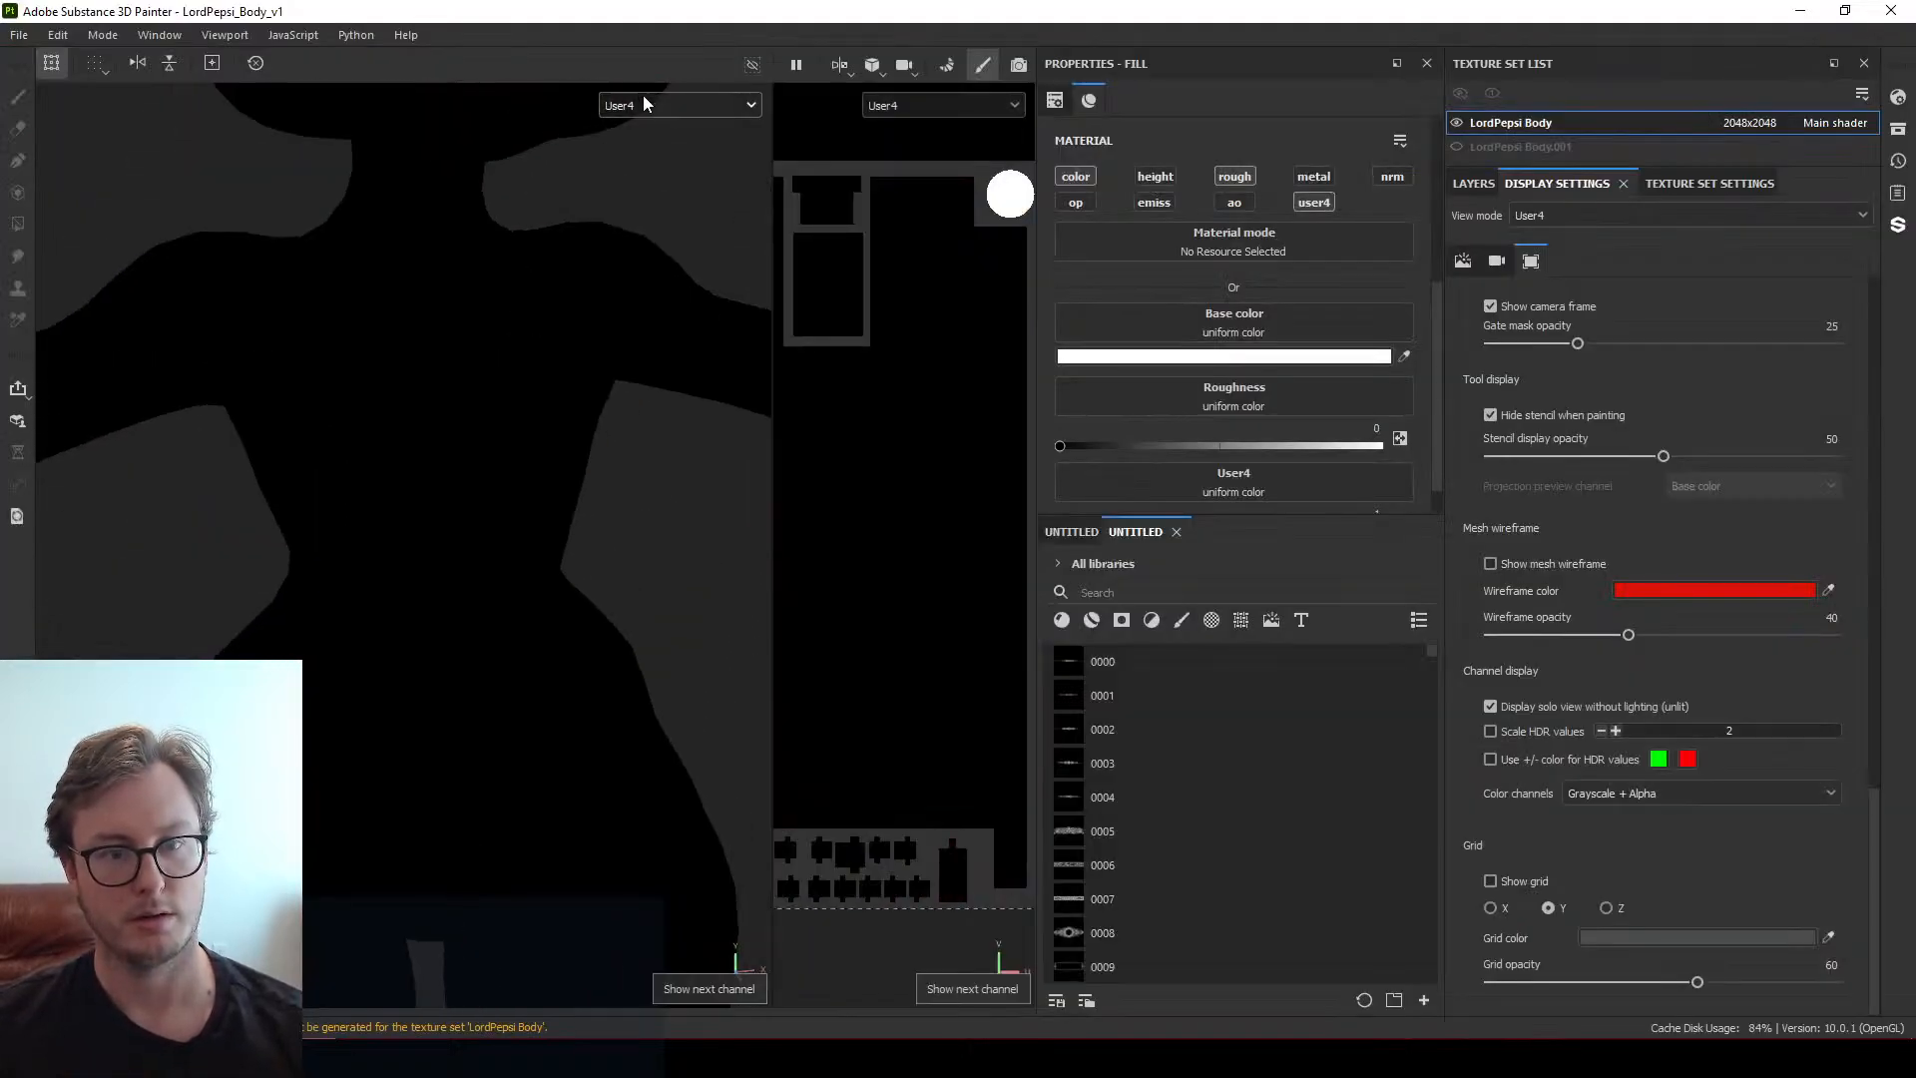
Show the Base color channel in the viewport and bring up the layer stack
{"action": "left_click", "coordinate": [644, 103]}
{"action": "left_click", "coordinate": [655, 200]}
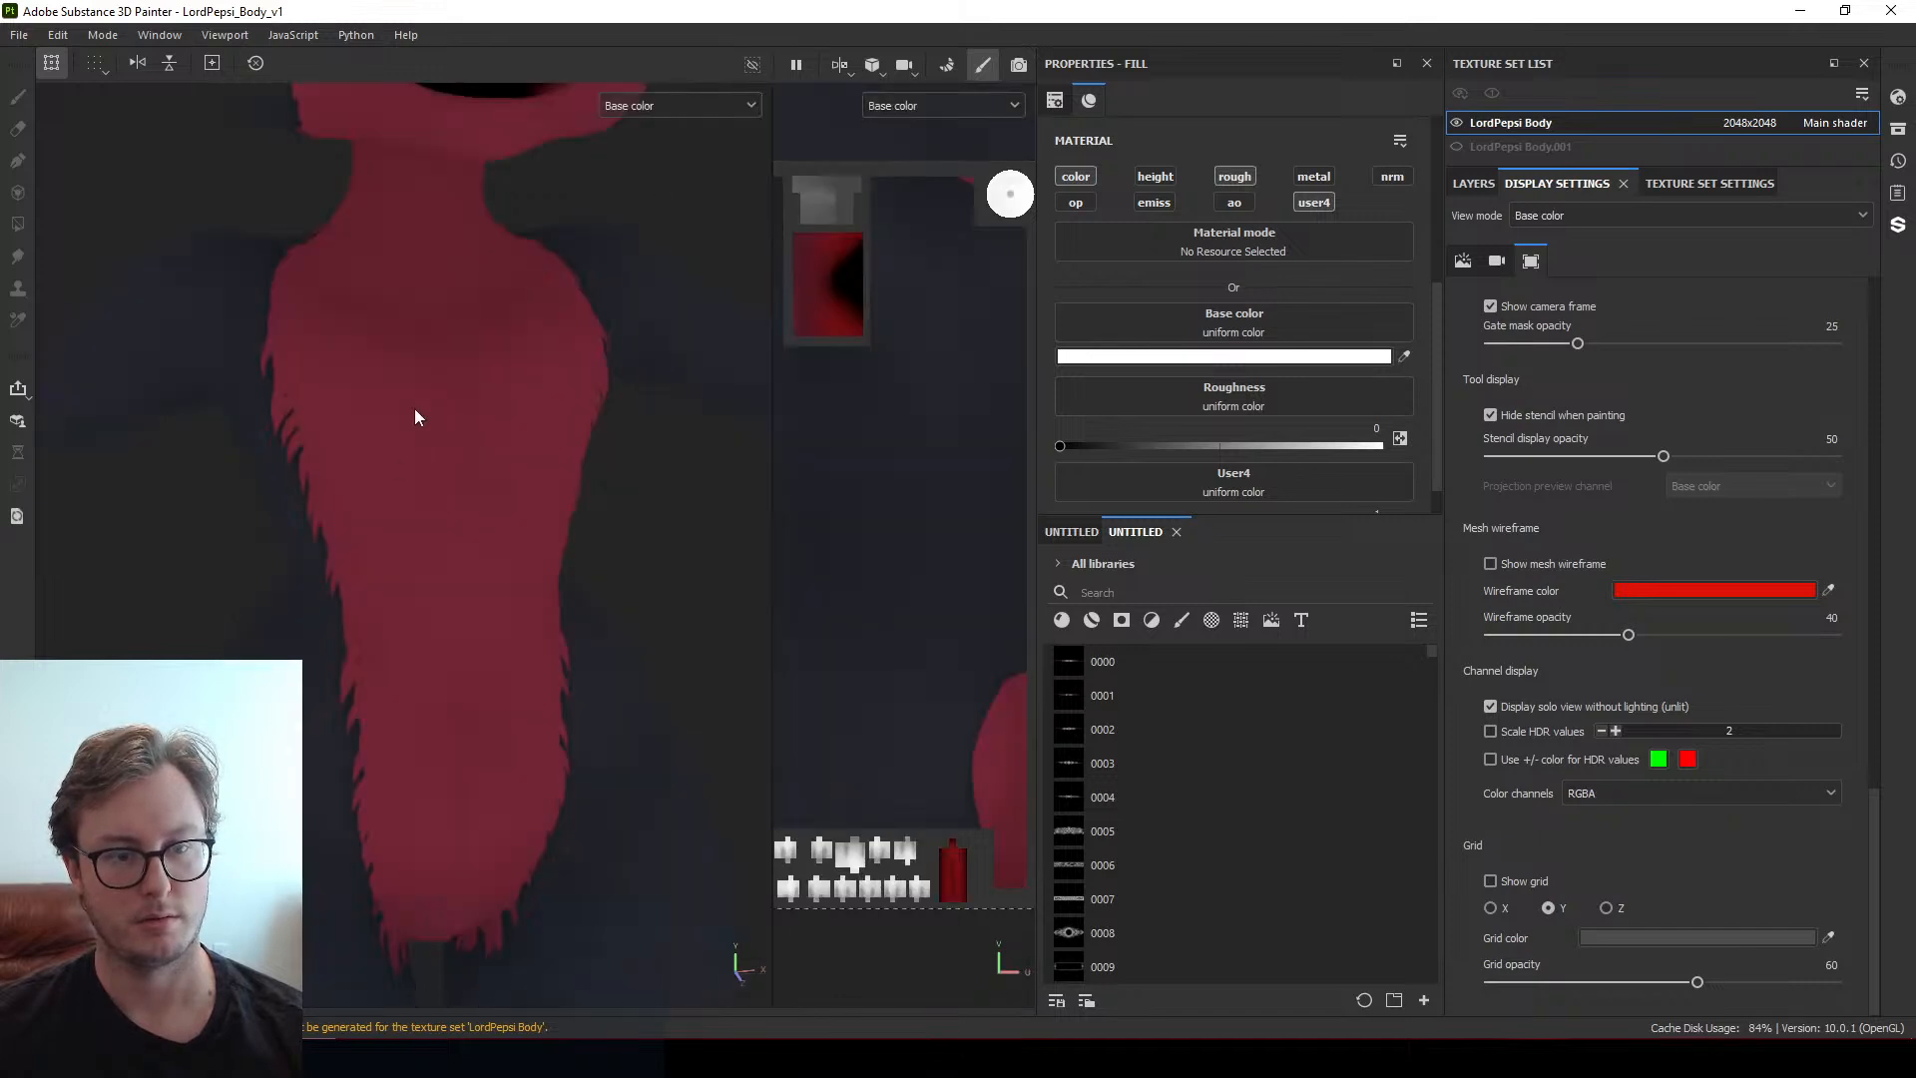
{"action": "scroll", "coordinate": [415, 417], "scroll_direction": "down", "scroll_amount": 2}
{"action": "left_click", "coordinate": [1473, 184]}
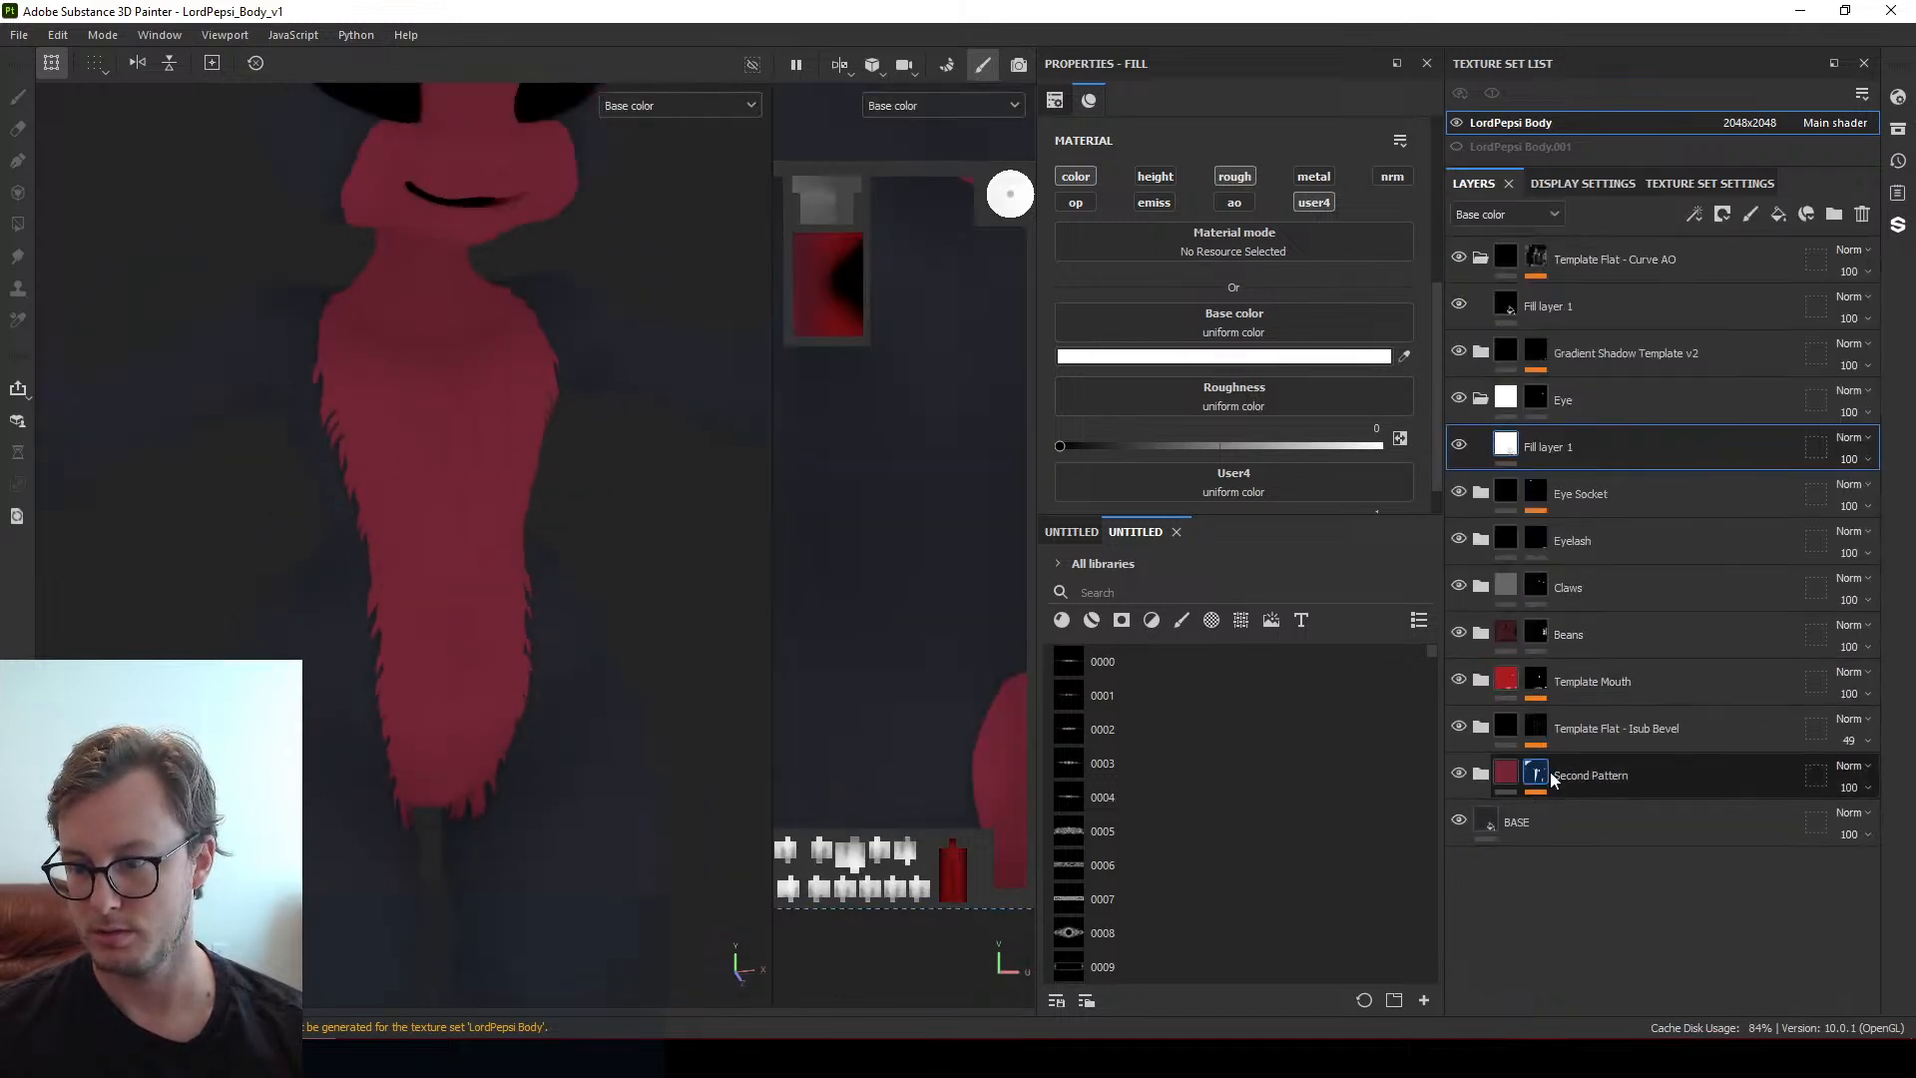
Search the library for "template flat" and add the Template Flat smart material inside the Second Pattern folder
{"action": "left_click", "coordinate": [1480, 774]}
{"action": "left_click", "coordinate": [1173, 594]}
{"action": "type", "text": "templa"}
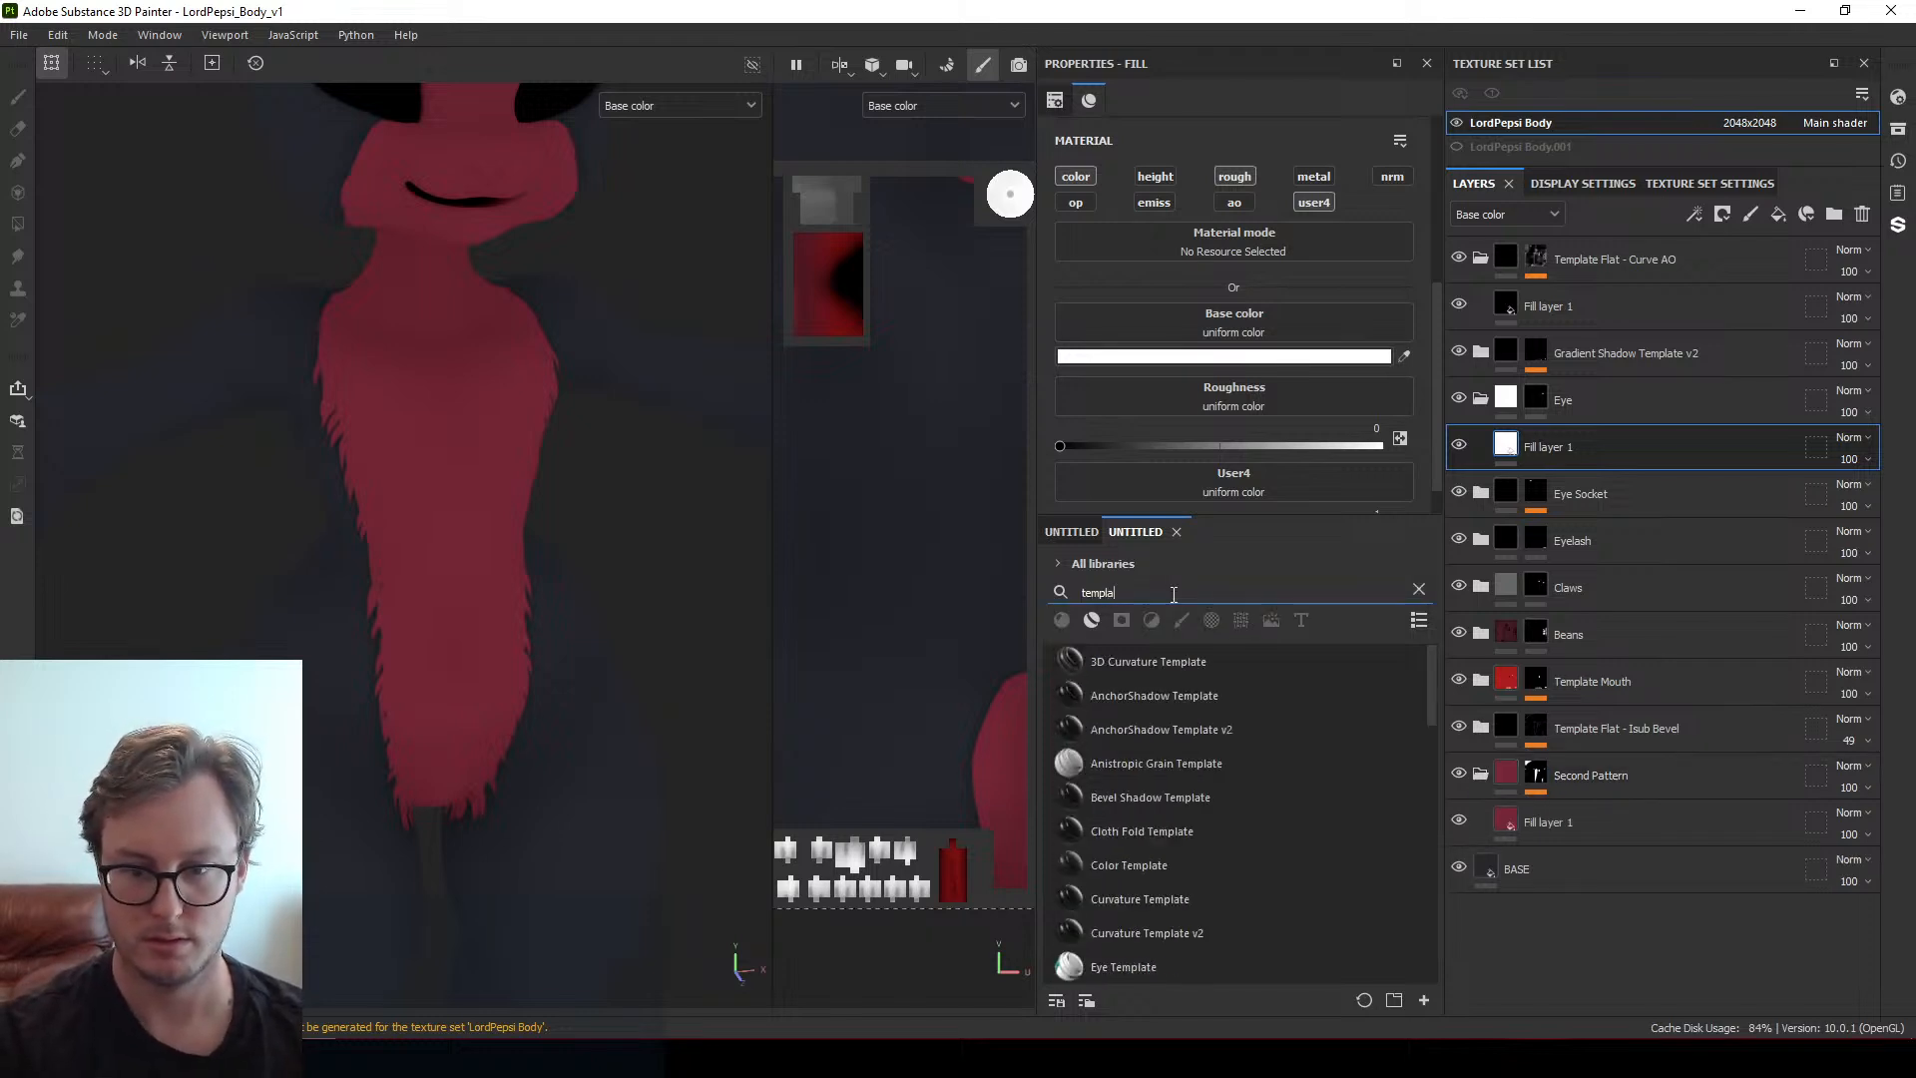
{"action": "type", "text": "te flat"}
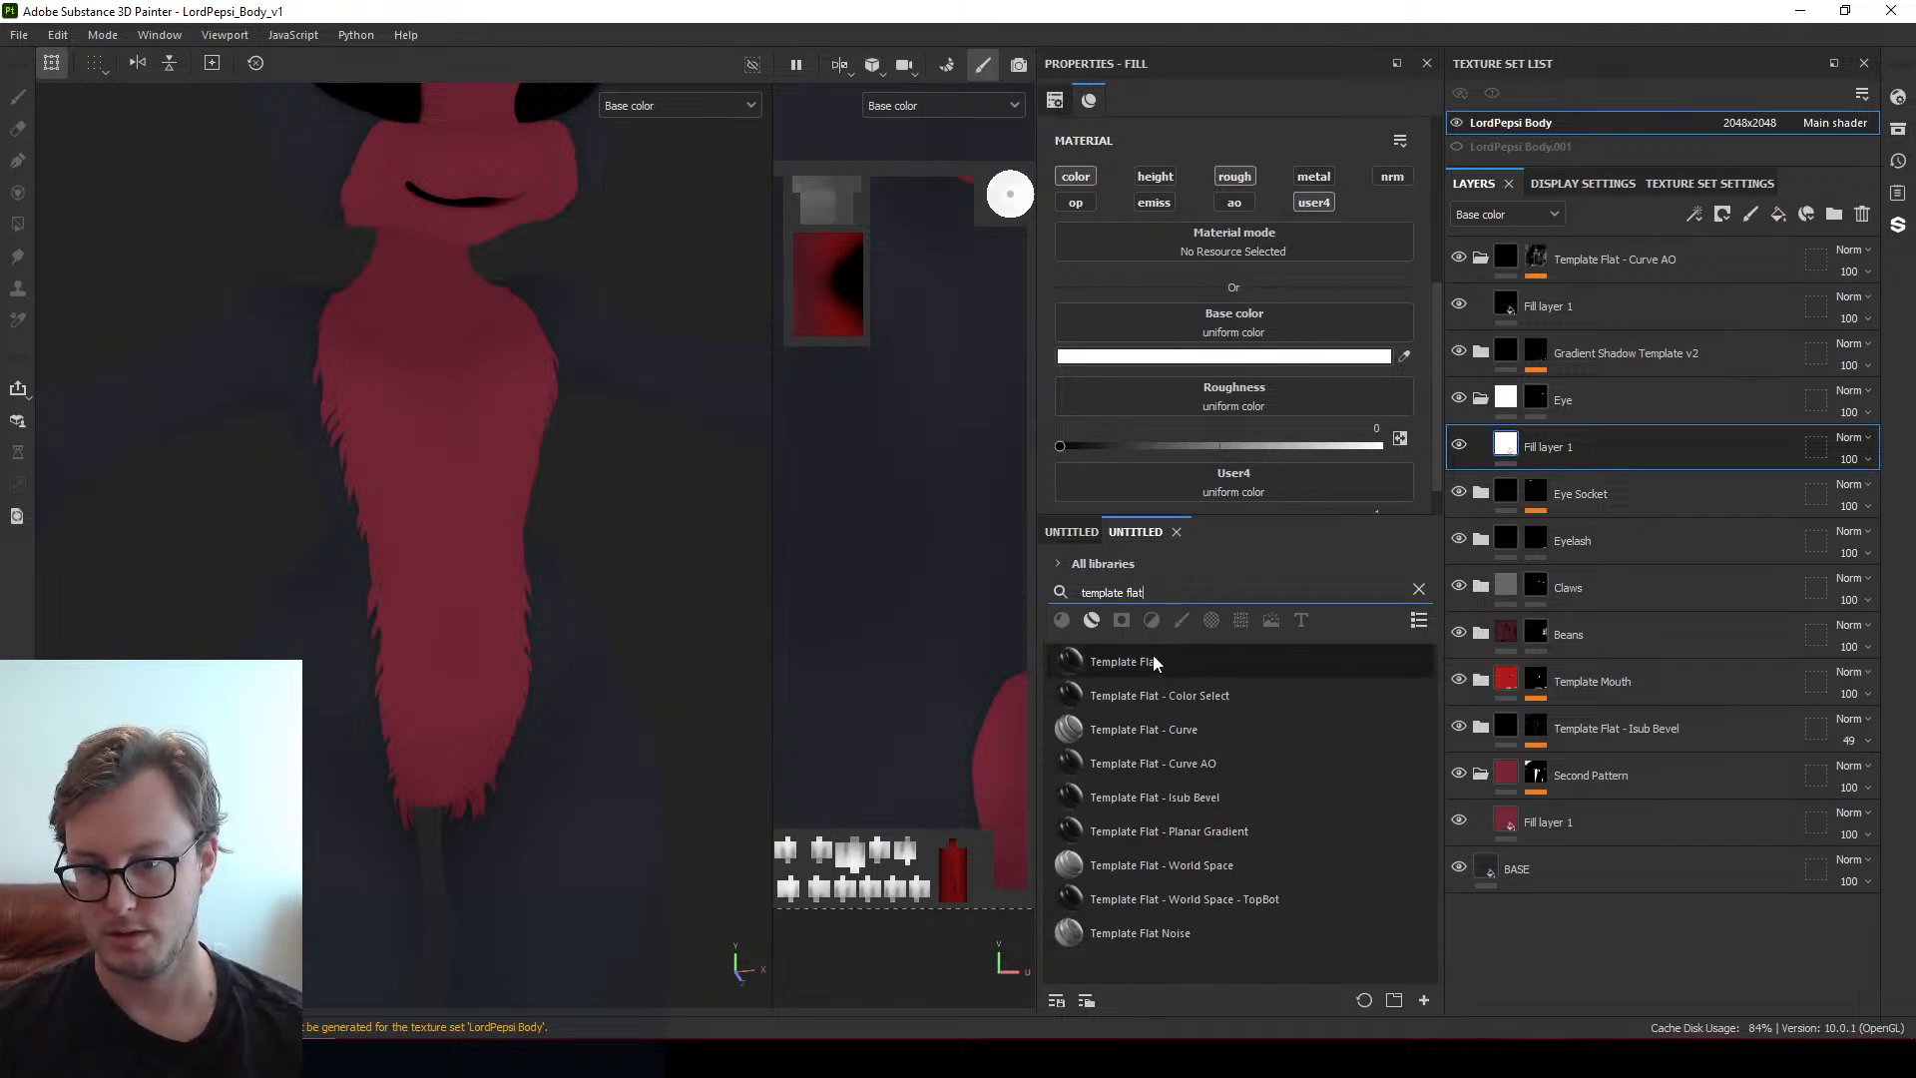
{"action": "left_click_drag", "start_coordinate": [1153, 664], "coordinate": [1586, 812]}
Add a fill to the Template Flat mask and assign it the Cells 4 noise
{"action": "right_click", "coordinate": [1569, 824]}
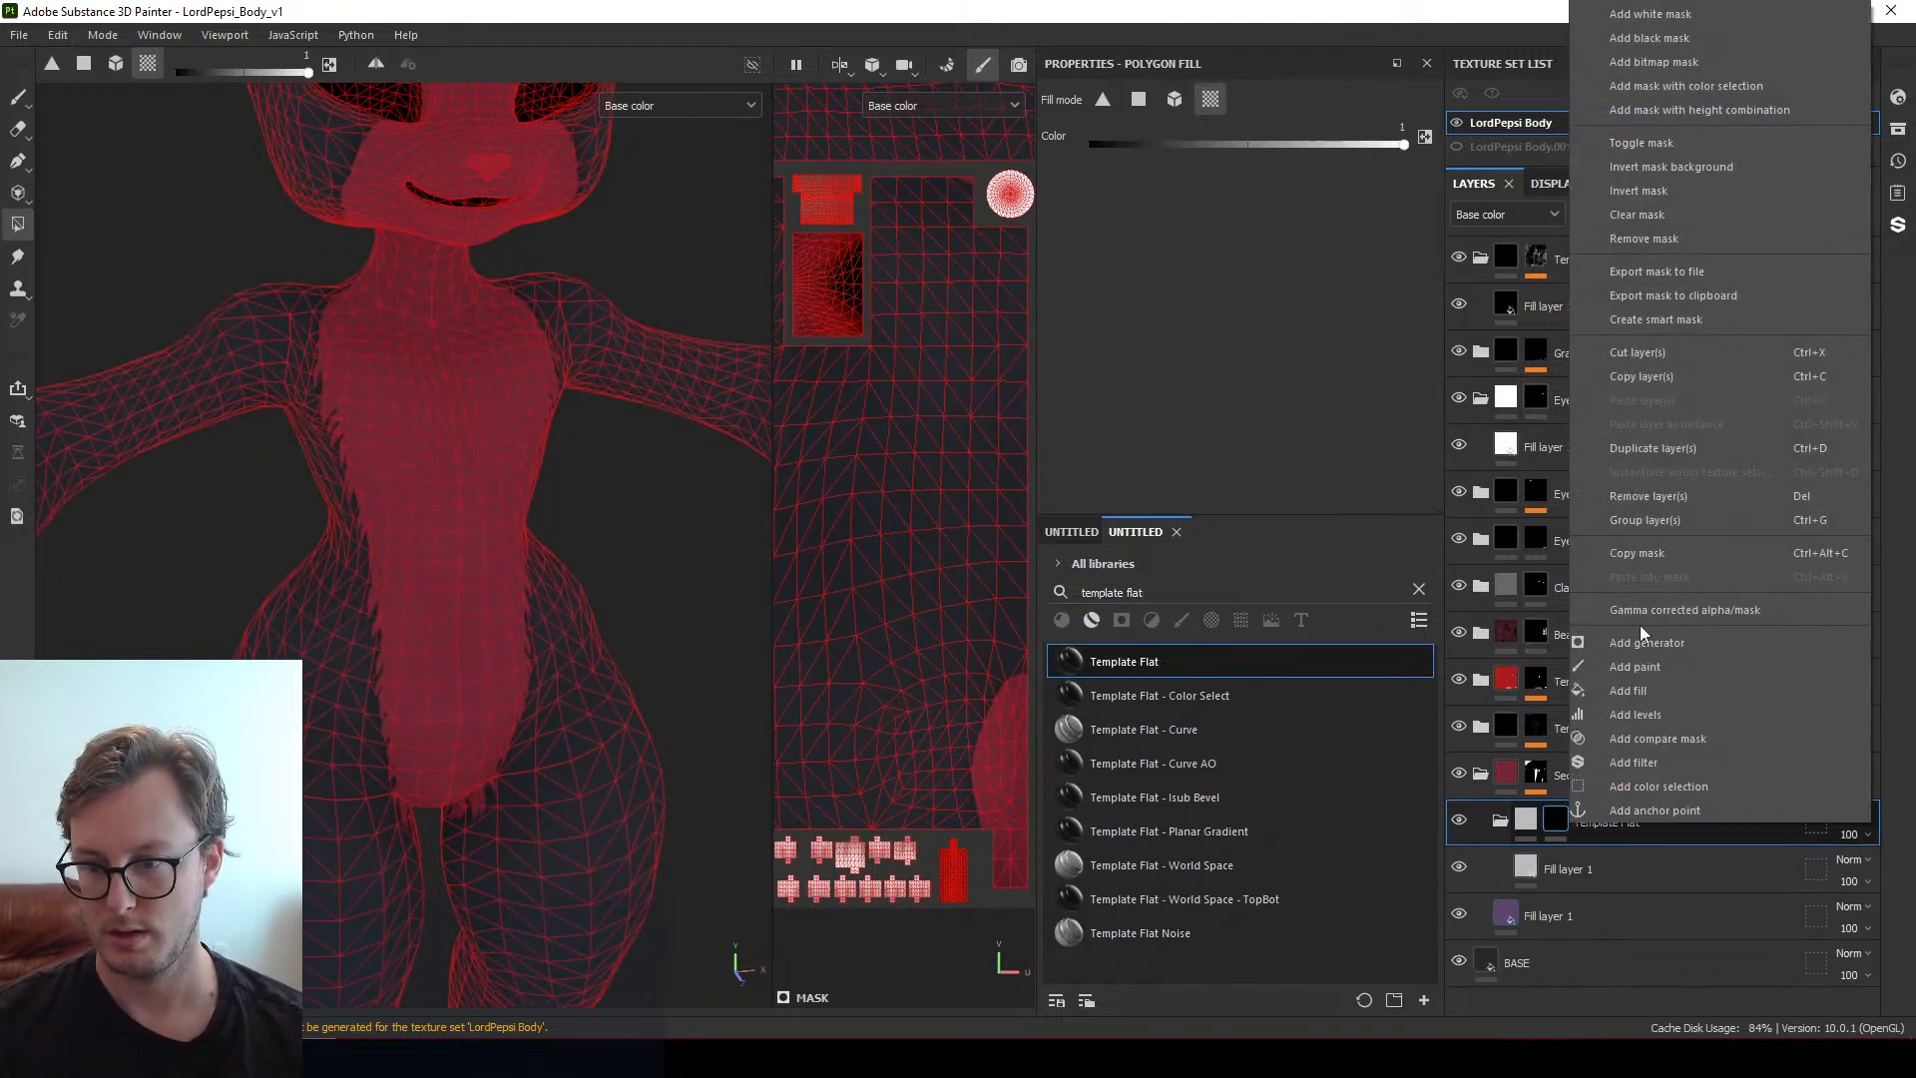
{"action": "left_click", "coordinate": [1656, 692]}
{"action": "left_click", "coordinate": [1285, 204]}
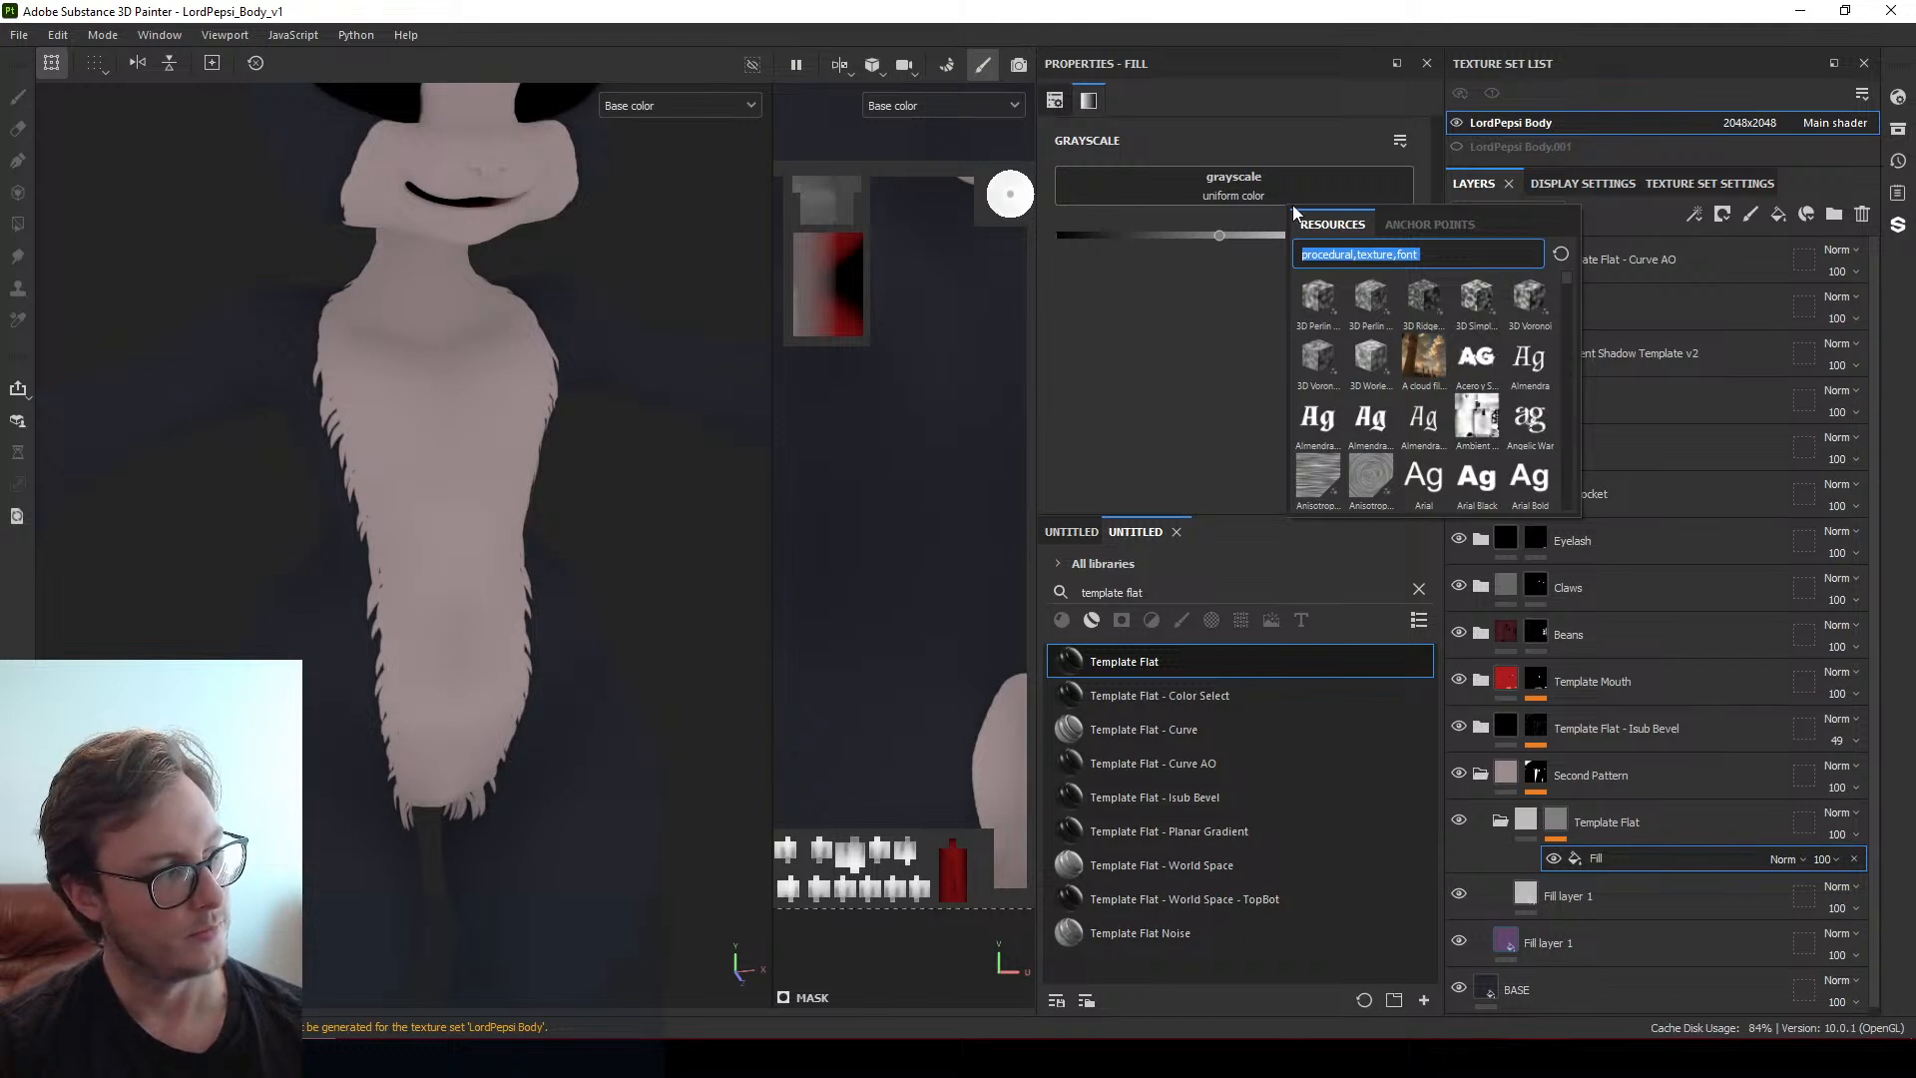
{"action": "type", "text": "noise"}
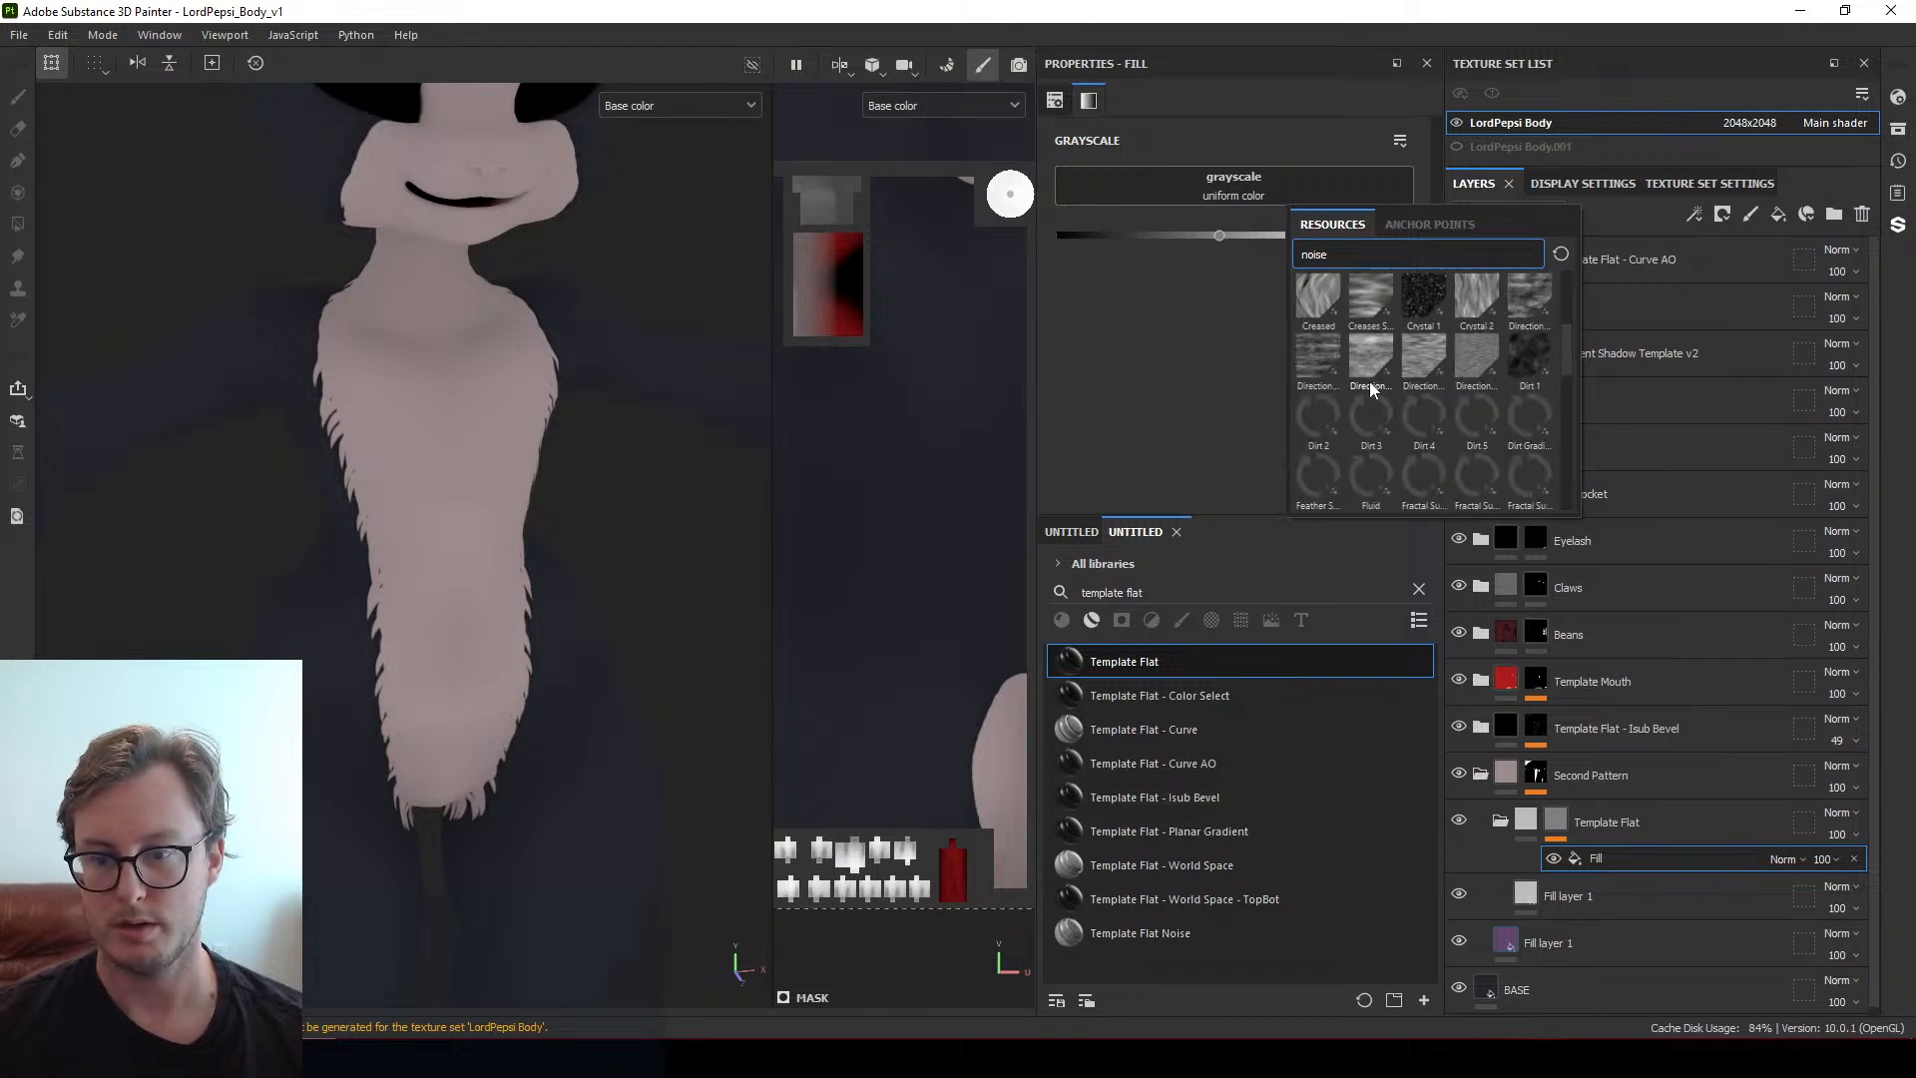
{"action": "left_click", "coordinate": [1373, 476]}
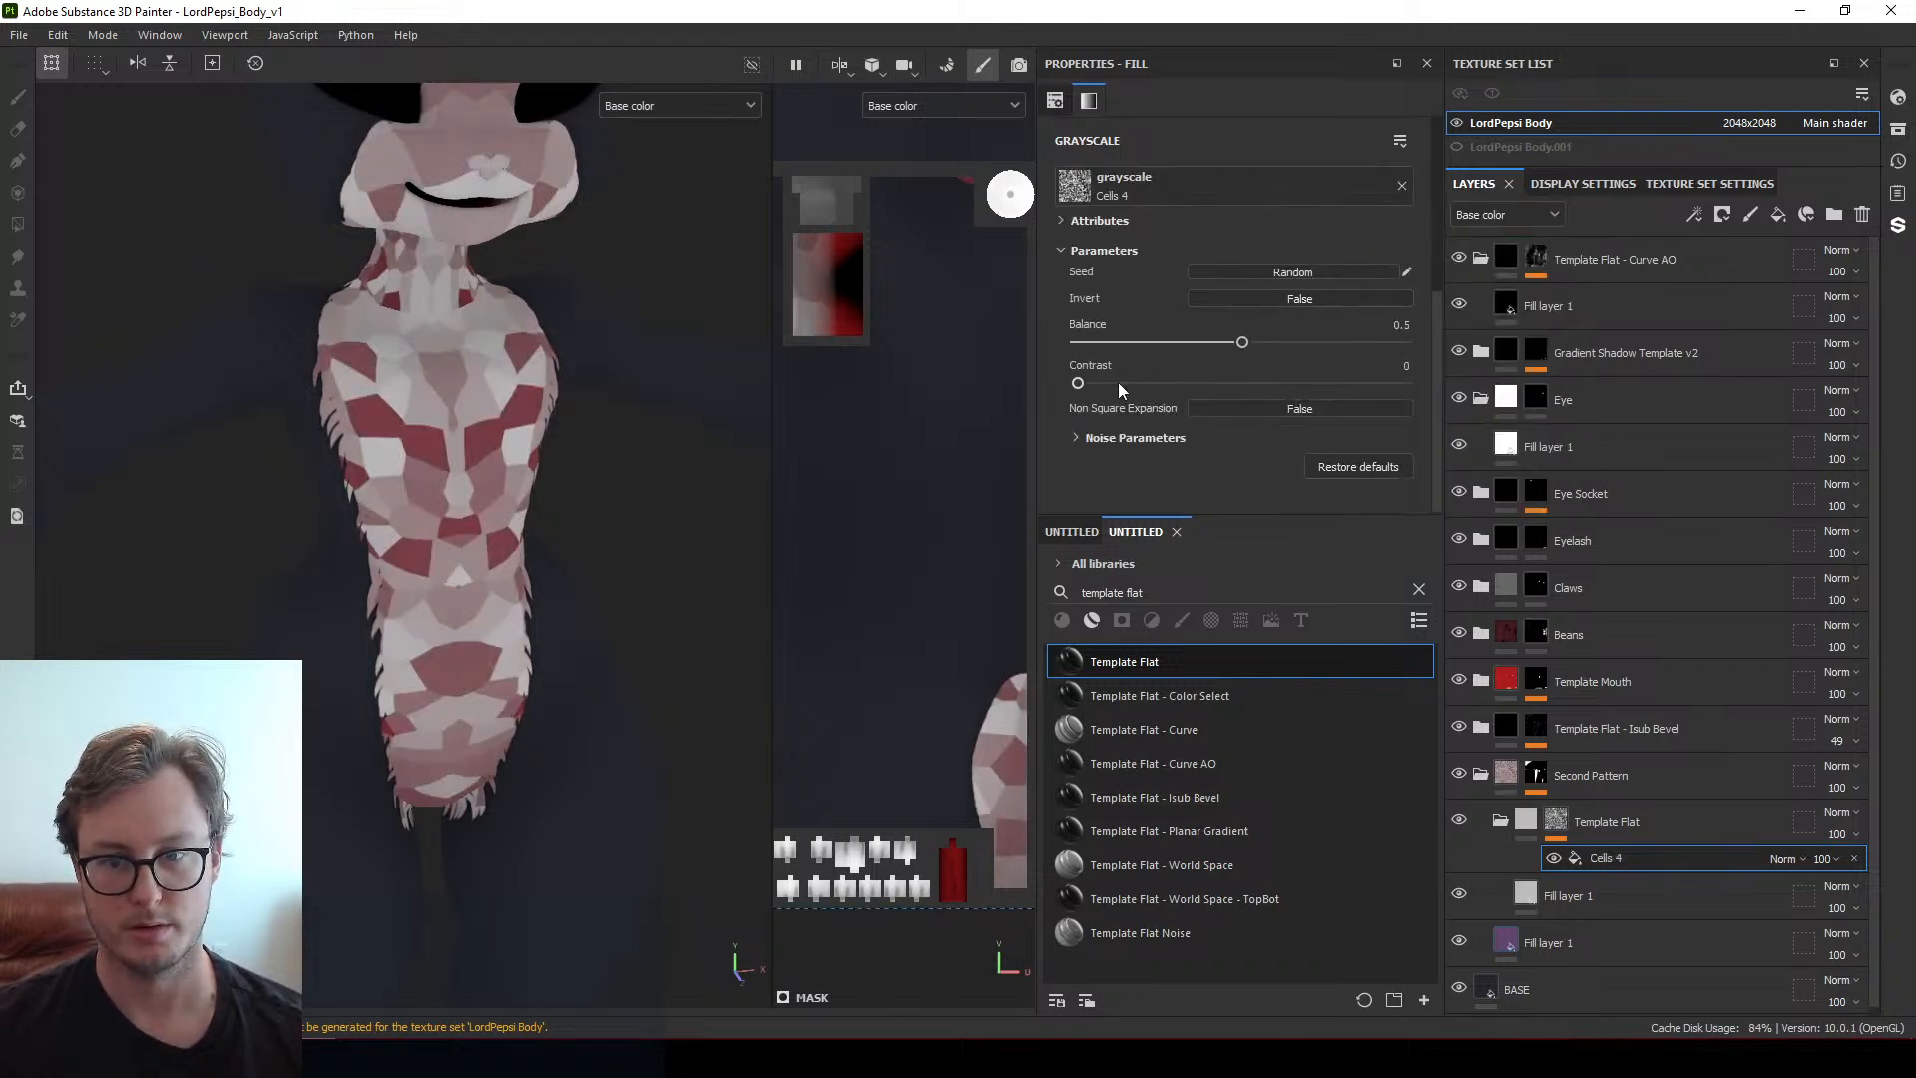
Set the Cells 4 fill's contrast to 1 and balance to 0.05, and use tri-planar projection with tiling 7.72
{"action": "left_click_drag", "start_coordinate": [1118, 383], "coordinate": [1479, 335]}
{"action": "left_click_drag", "start_coordinate": [1245, 342], "coordinate": [1094, 348]}
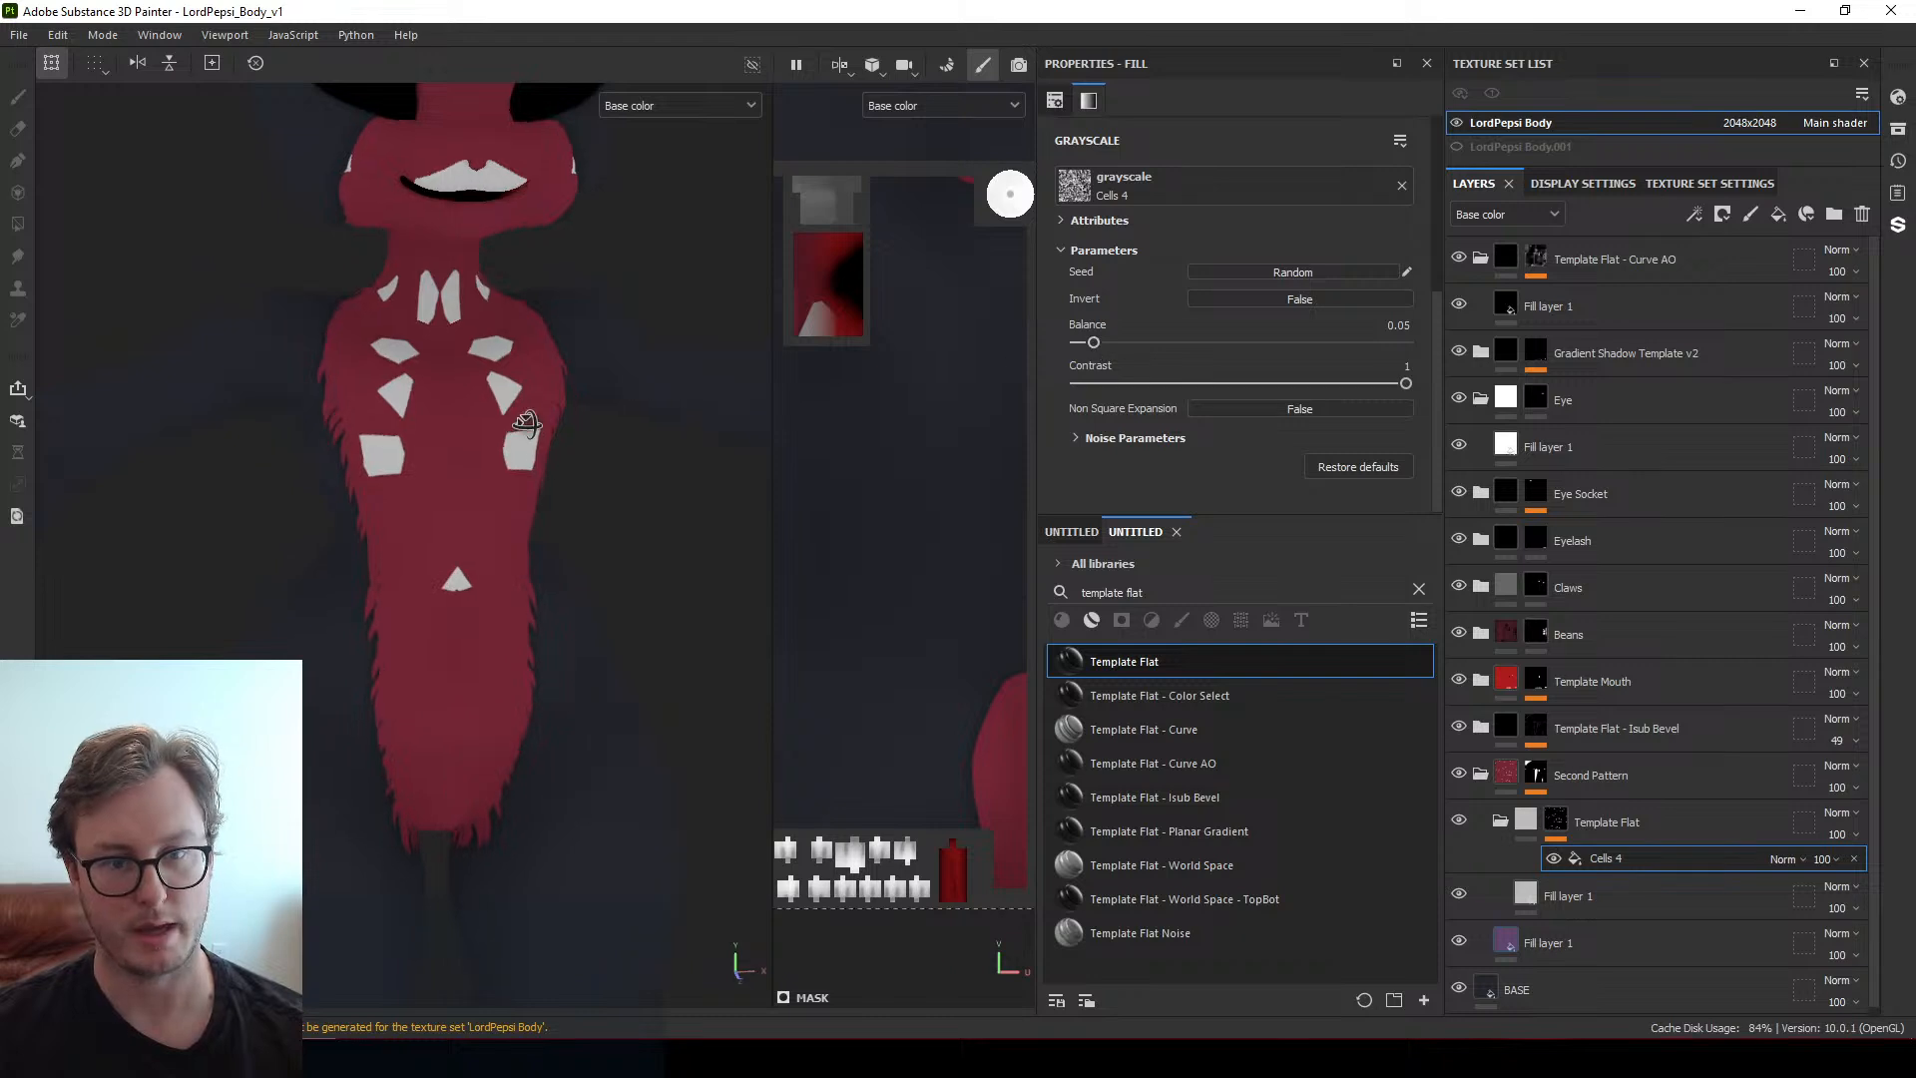
{"action": "scroll", "coordinate": [1202, 250], "scroll_direction": "up", "scroll_amount": 3}
{"action": "left_click", "coordinate": [1203, 174]}
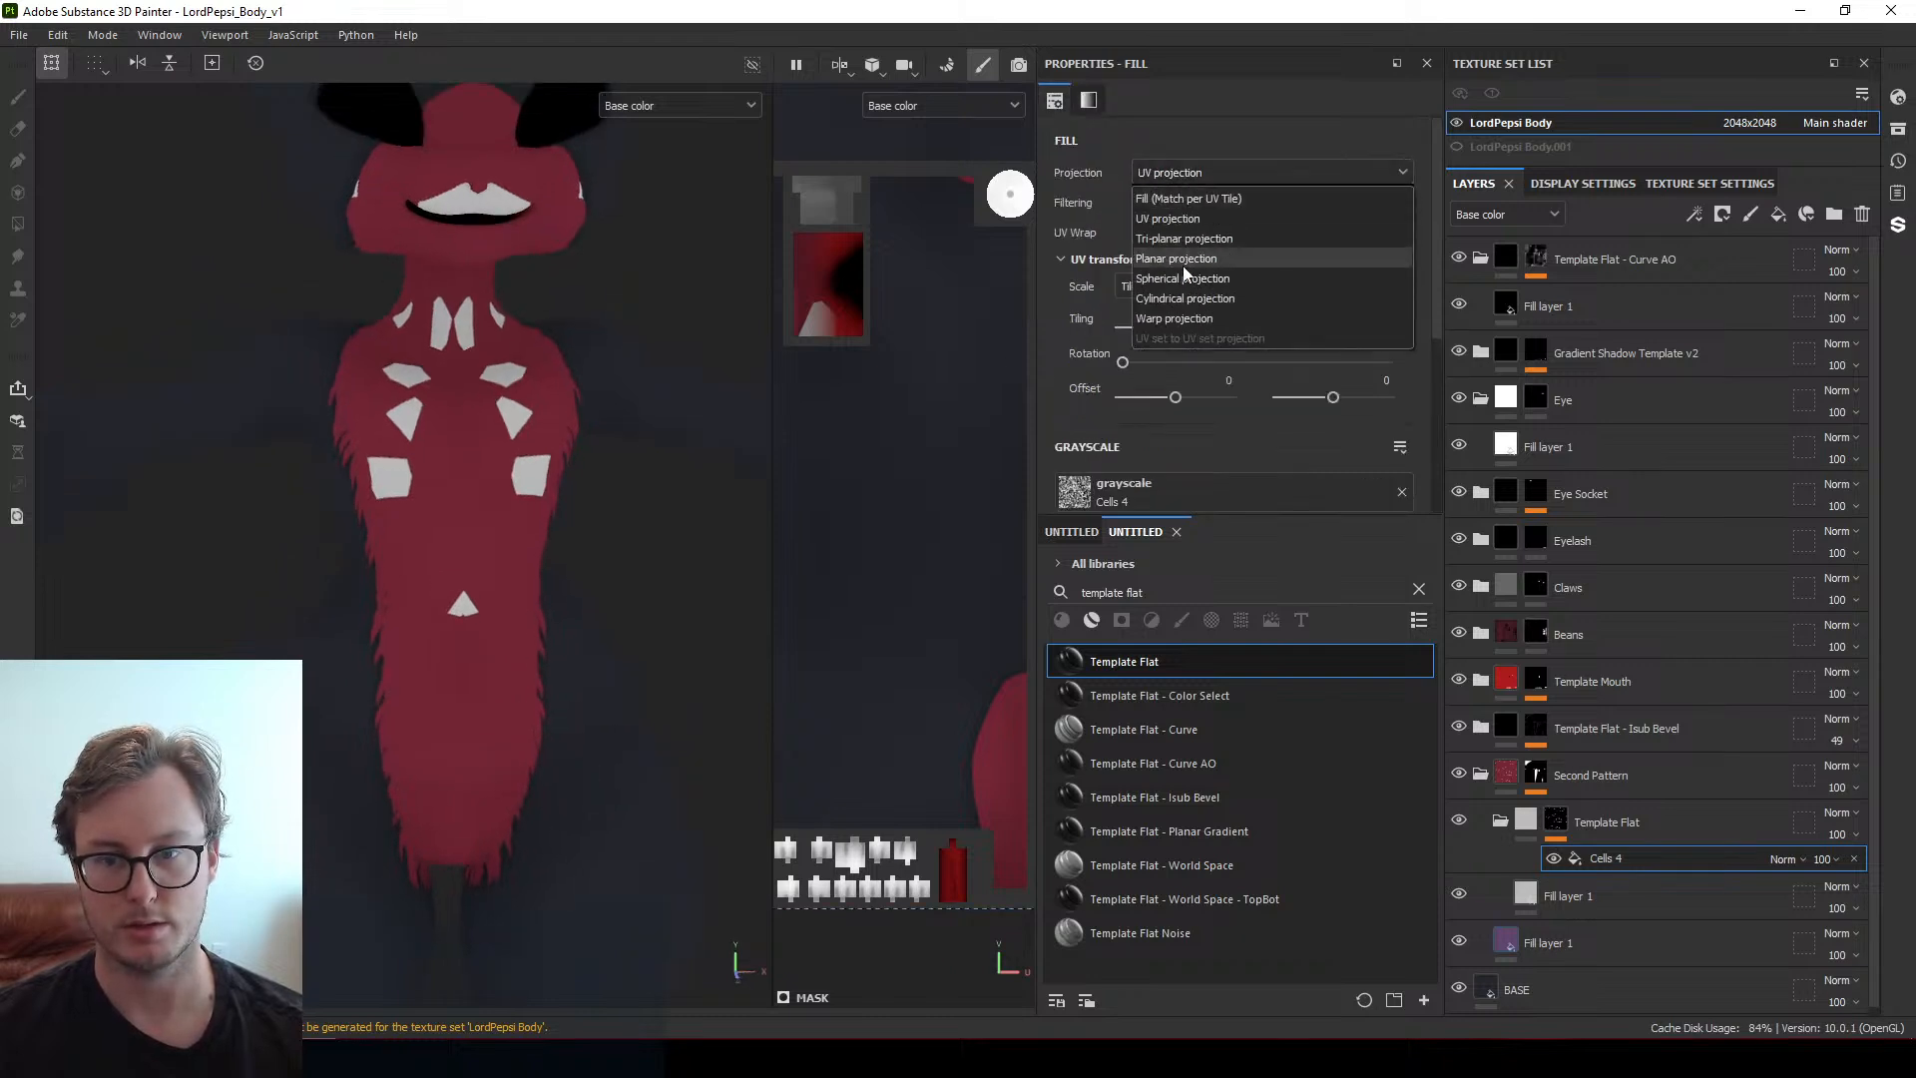
{"action": "left_click", "coordinate": [1187, 204]}
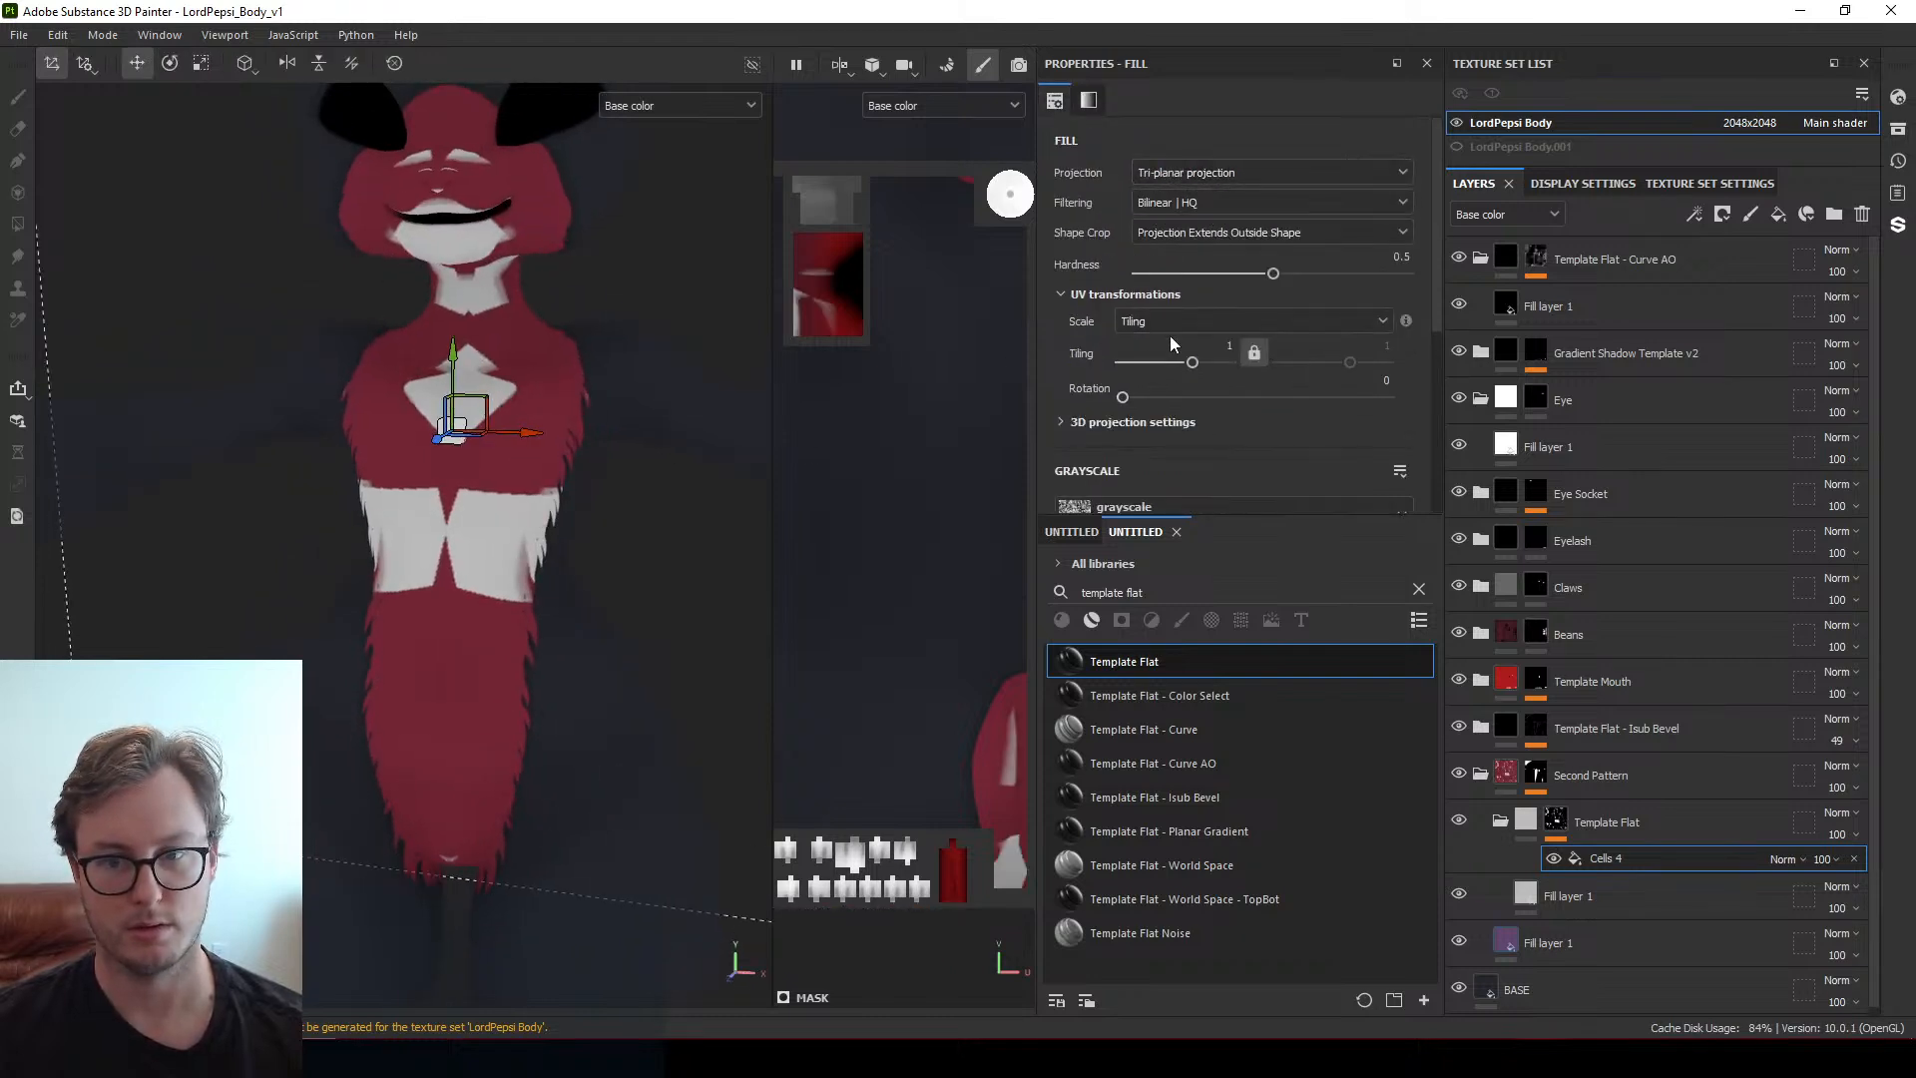
{"action": "left_click_drag", "start_coordinate": [1194, 362], "coordinate": [1209, 367]}
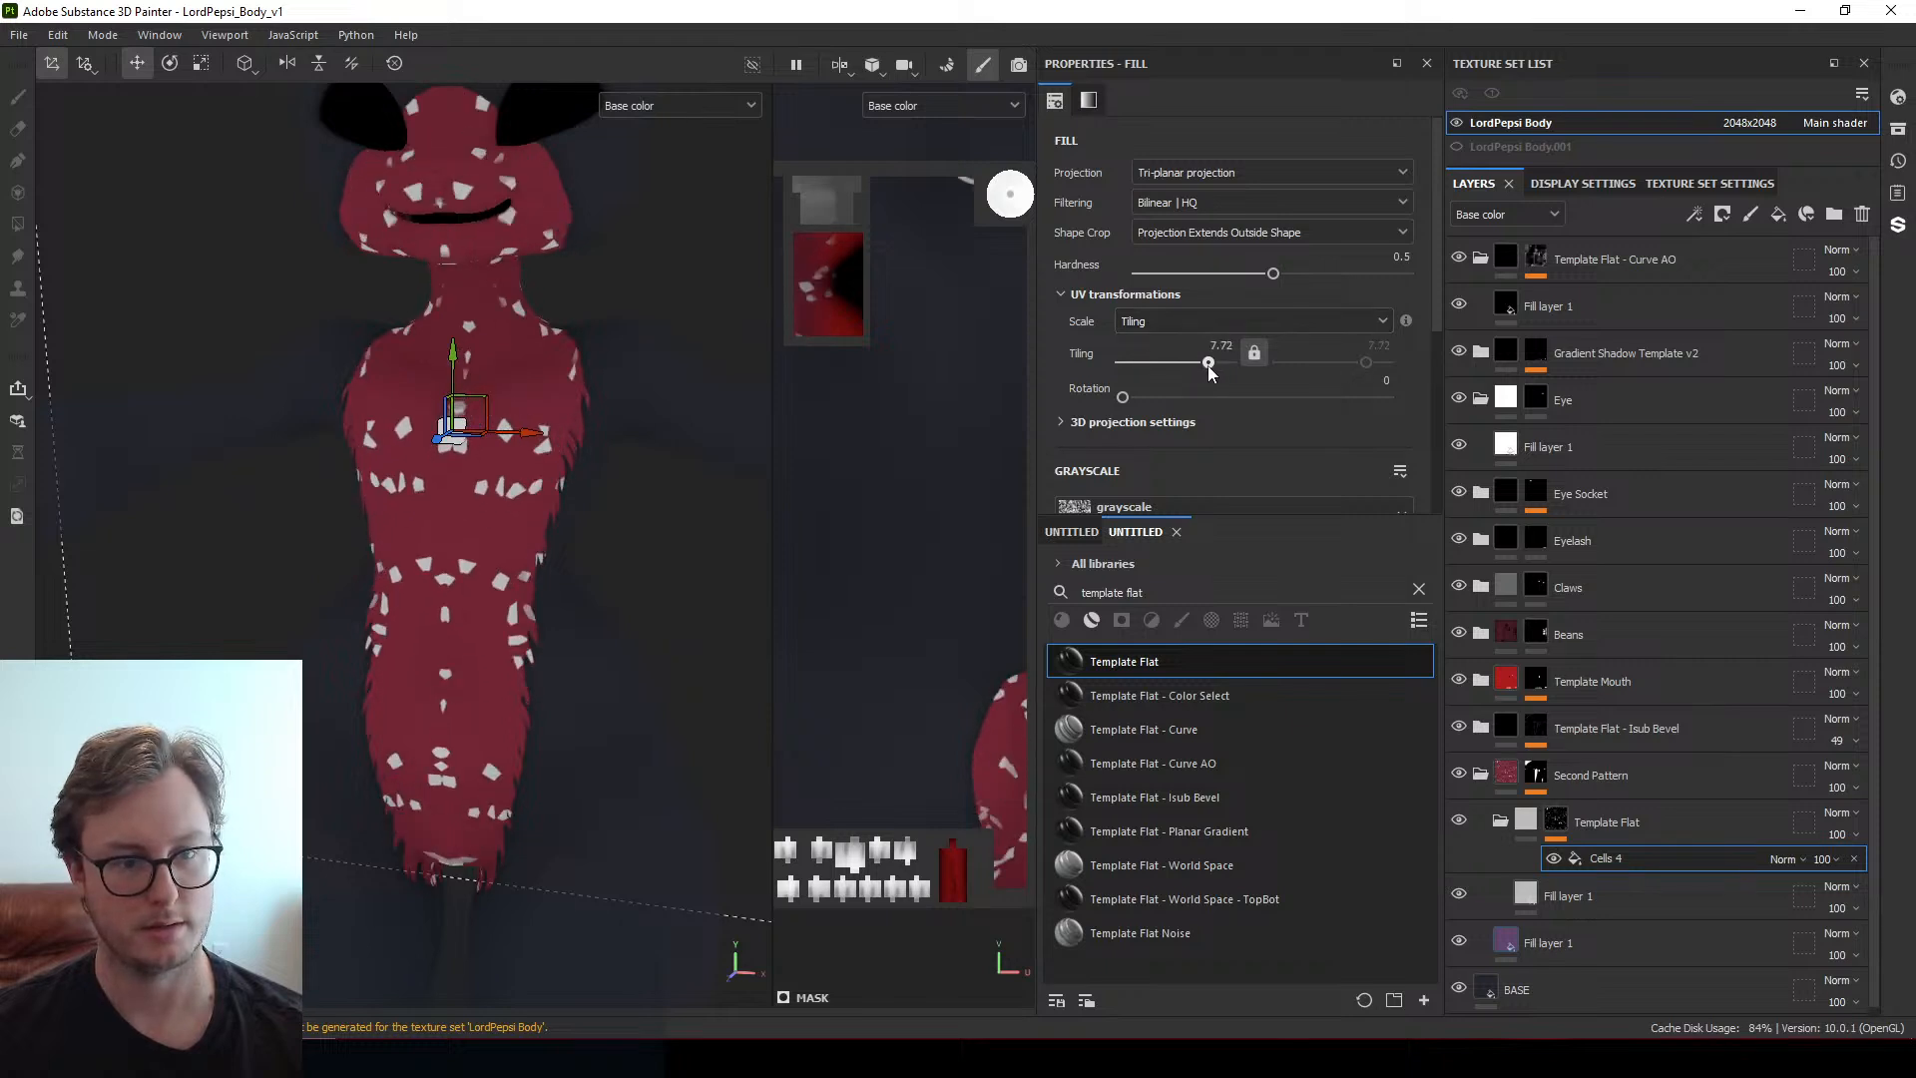
{"action": "left_click_drag", "start_coordinate": [417, 562], "coordinate": [754, 518], "text": "alt"}
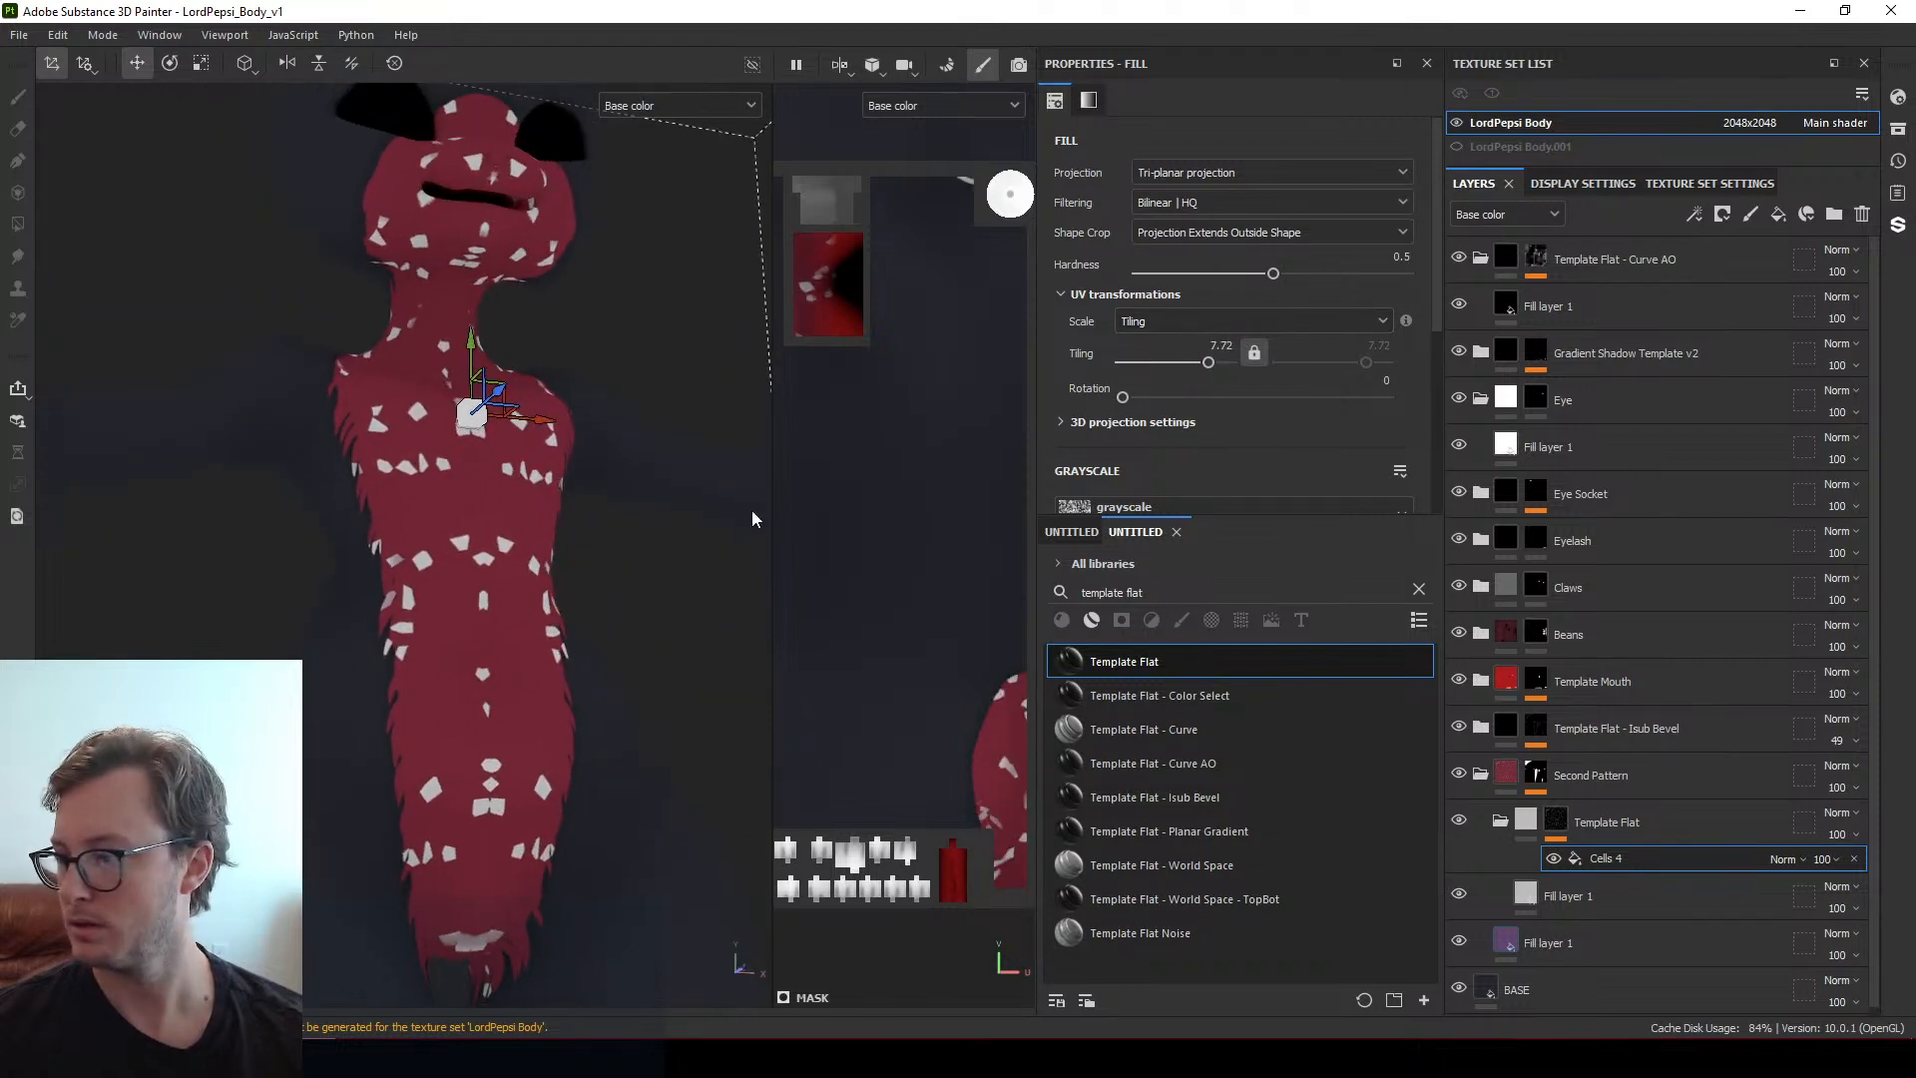
Randomize the seed of the Cells 4 noise to redistribute the spots over the torso
{"action": "scroll", "coordinate": [1225, 409], "scroll_direction": "down", "scroll_amount": 3}
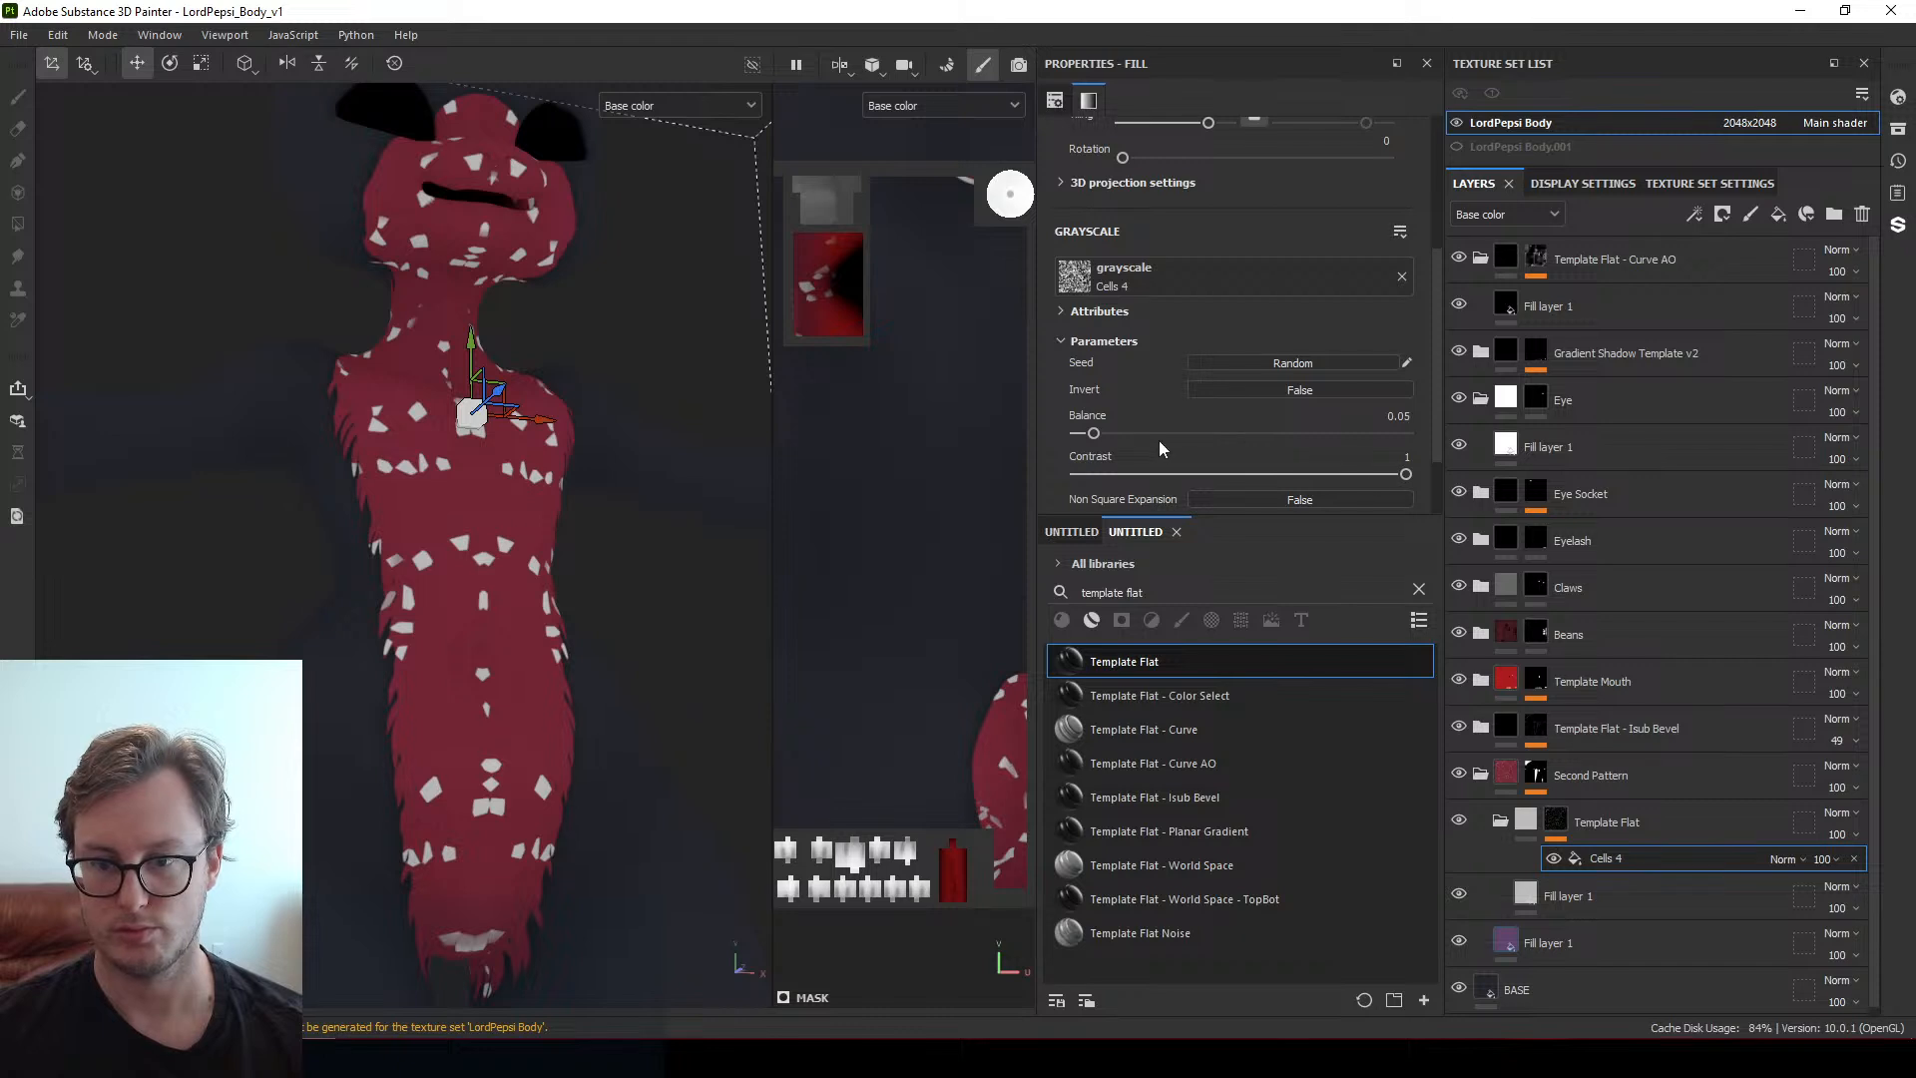
{"action": "scroll", "coordinate": [1164, 431], "scroll_direction": "down", "scroll_amount": 1}
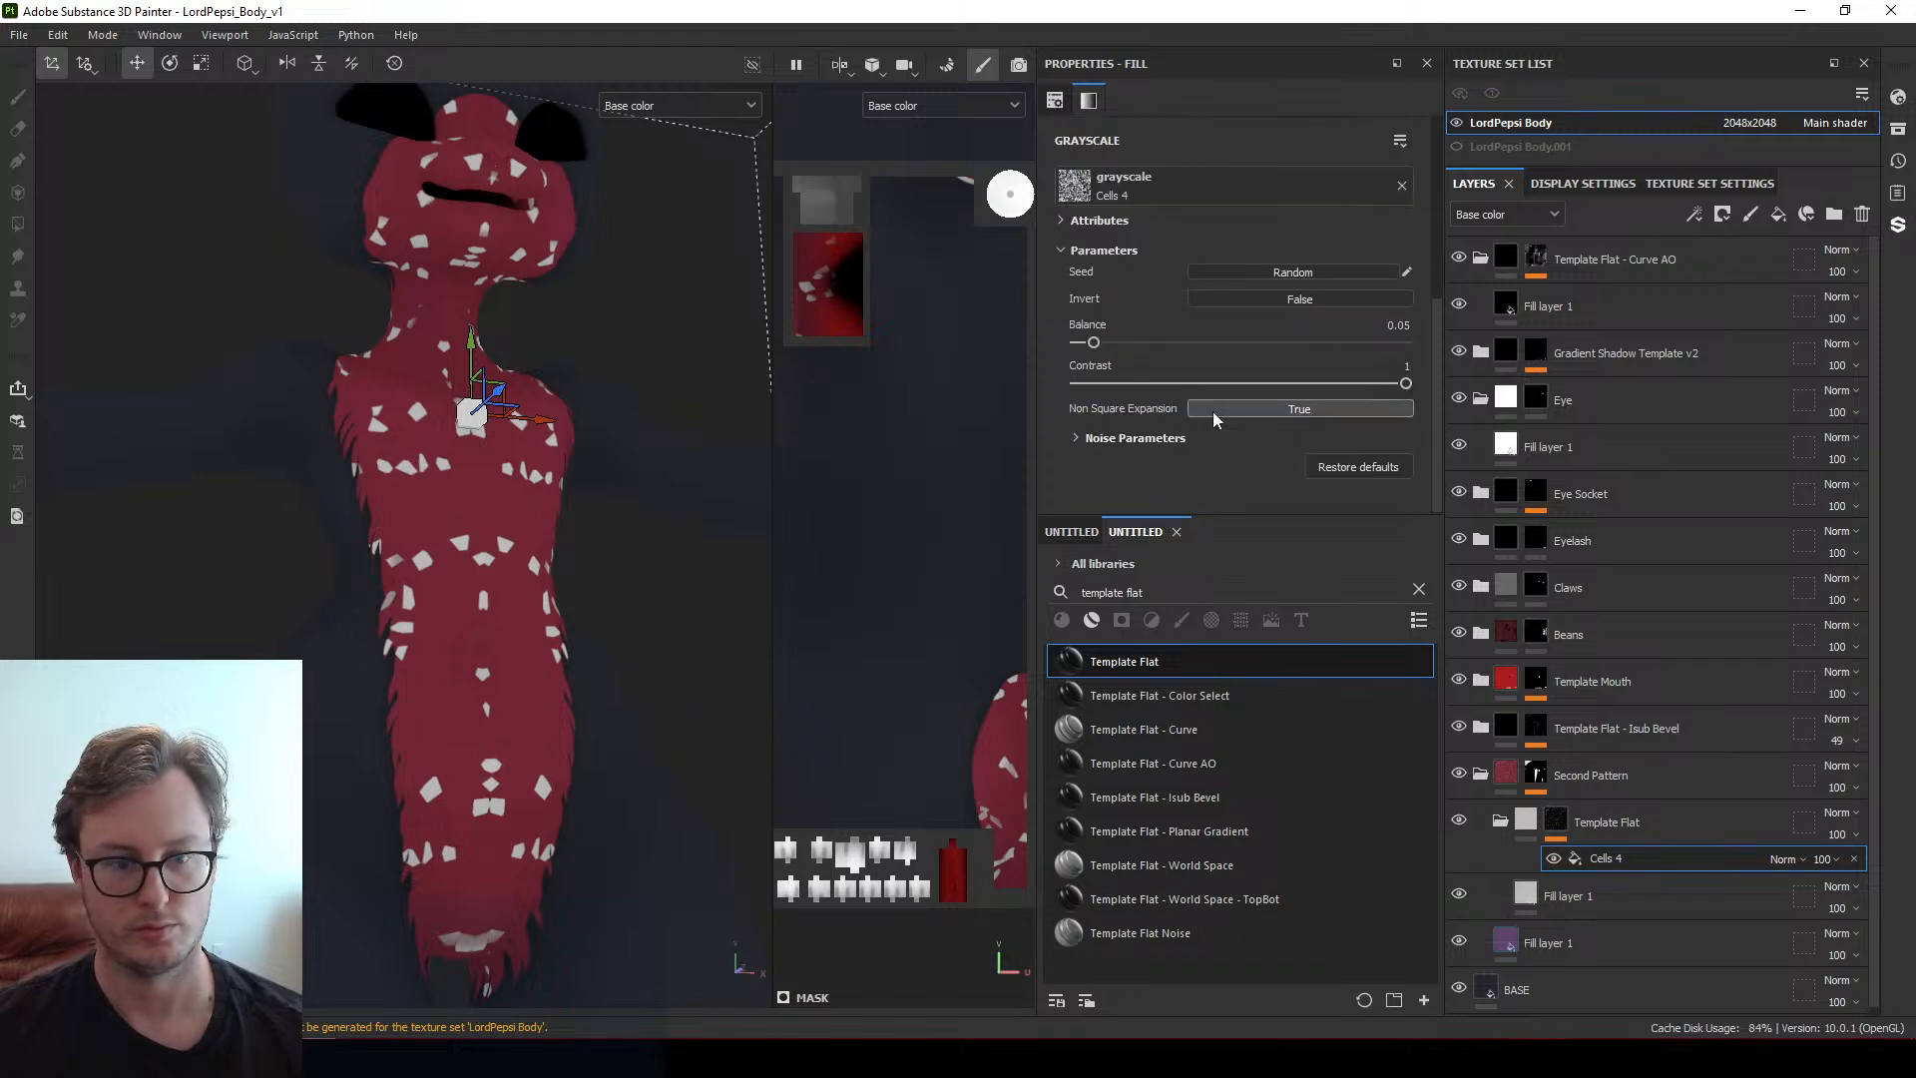
{"action": "left_click", "coordinate": [1240, 273]}
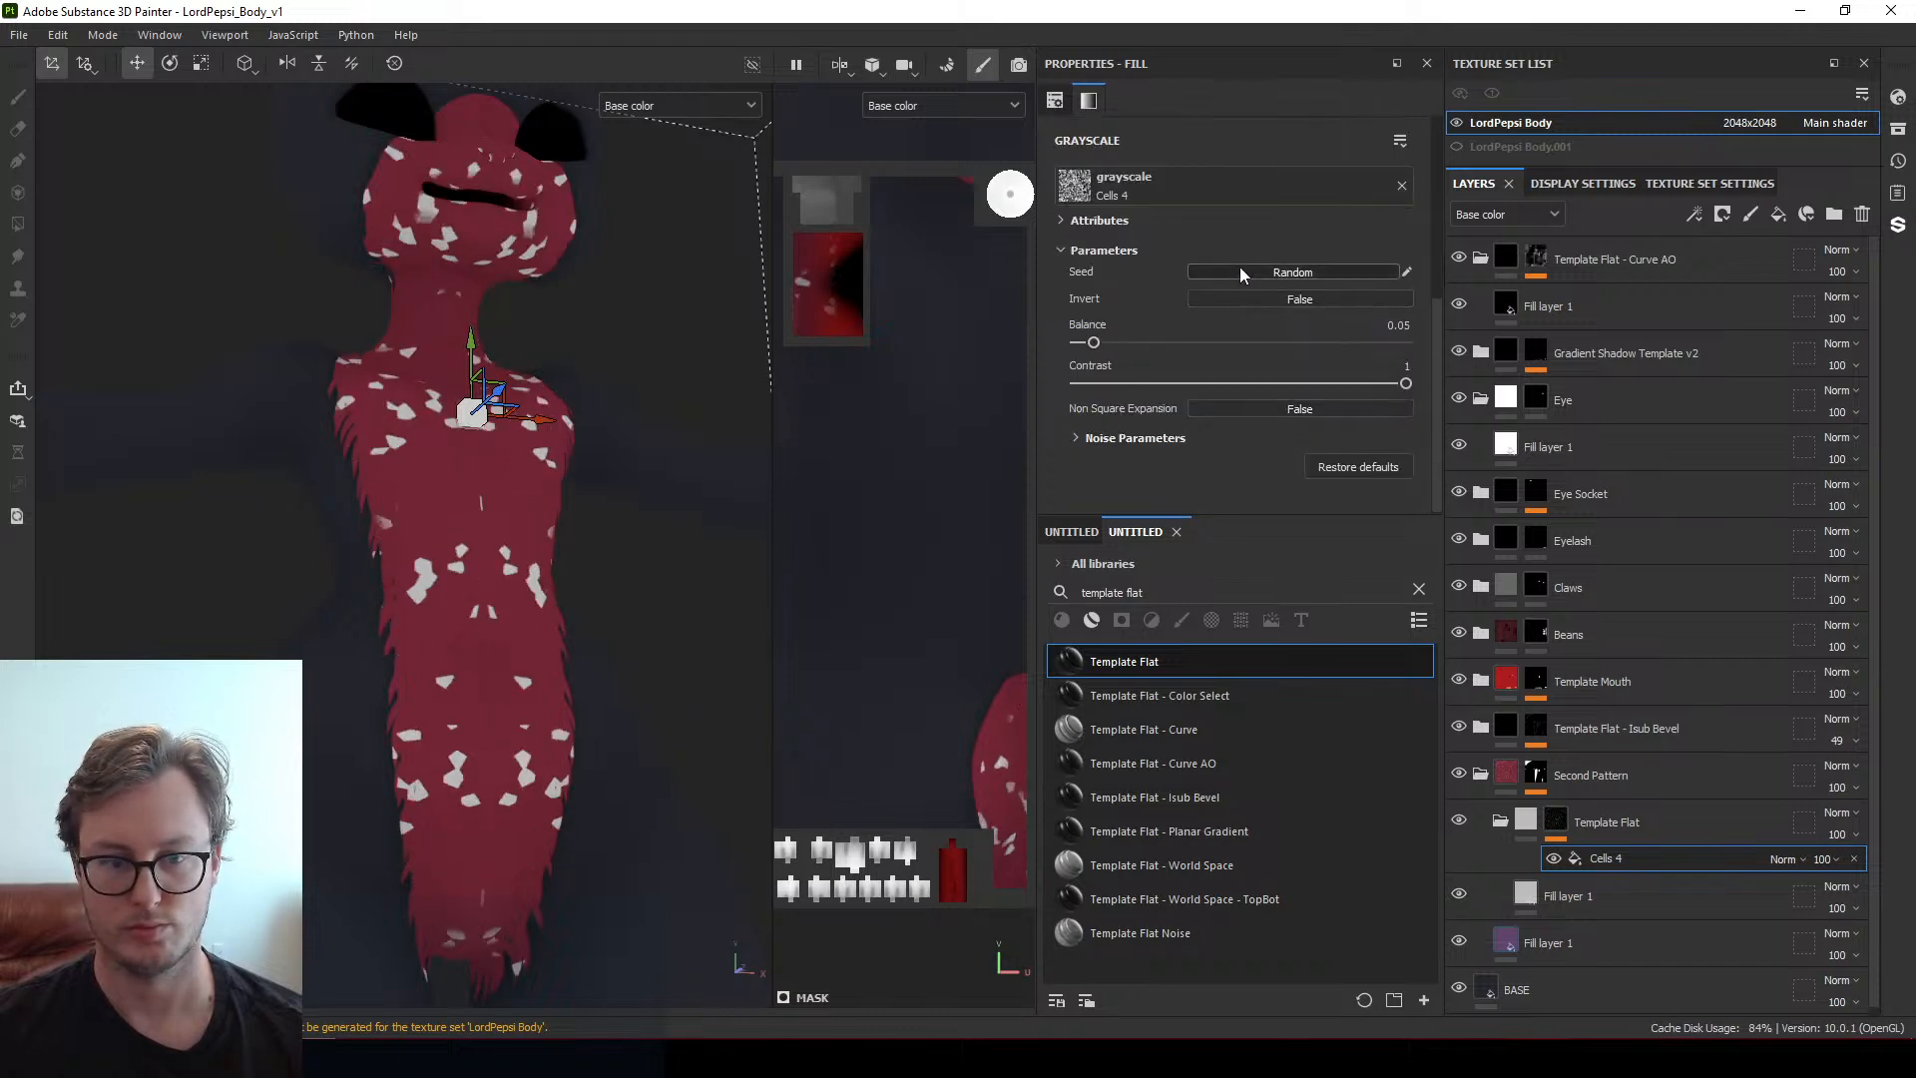
{"action": "left_click", "coordinate": [1239, 269]}
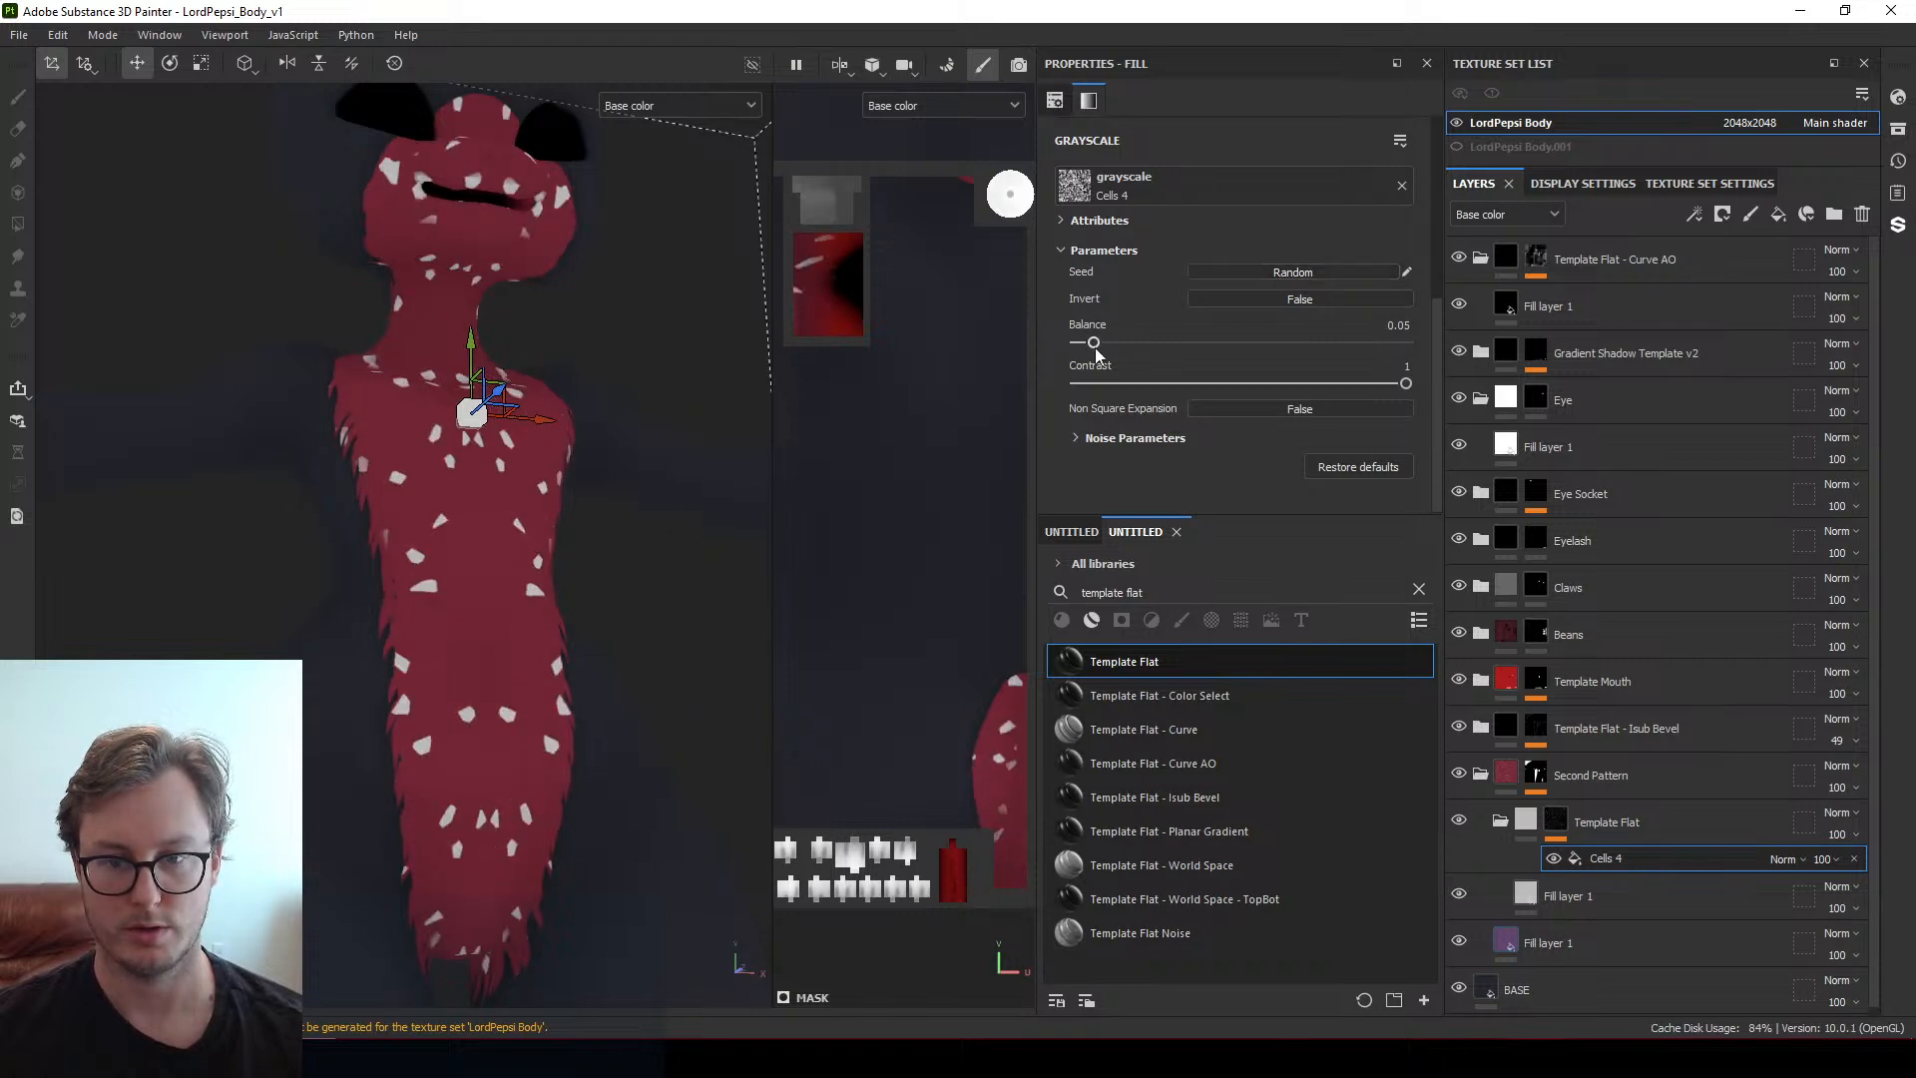
{"action": "mouse_move", "coordinate": [1095, 348]}
{"action": "left_mouse_down"}
{"action": "mouse_move", "coordinate": [1124, 347]}
{"action": "mouse_move", "coordinate": [1093, 345]}
{"action": "left_mouse_up"}
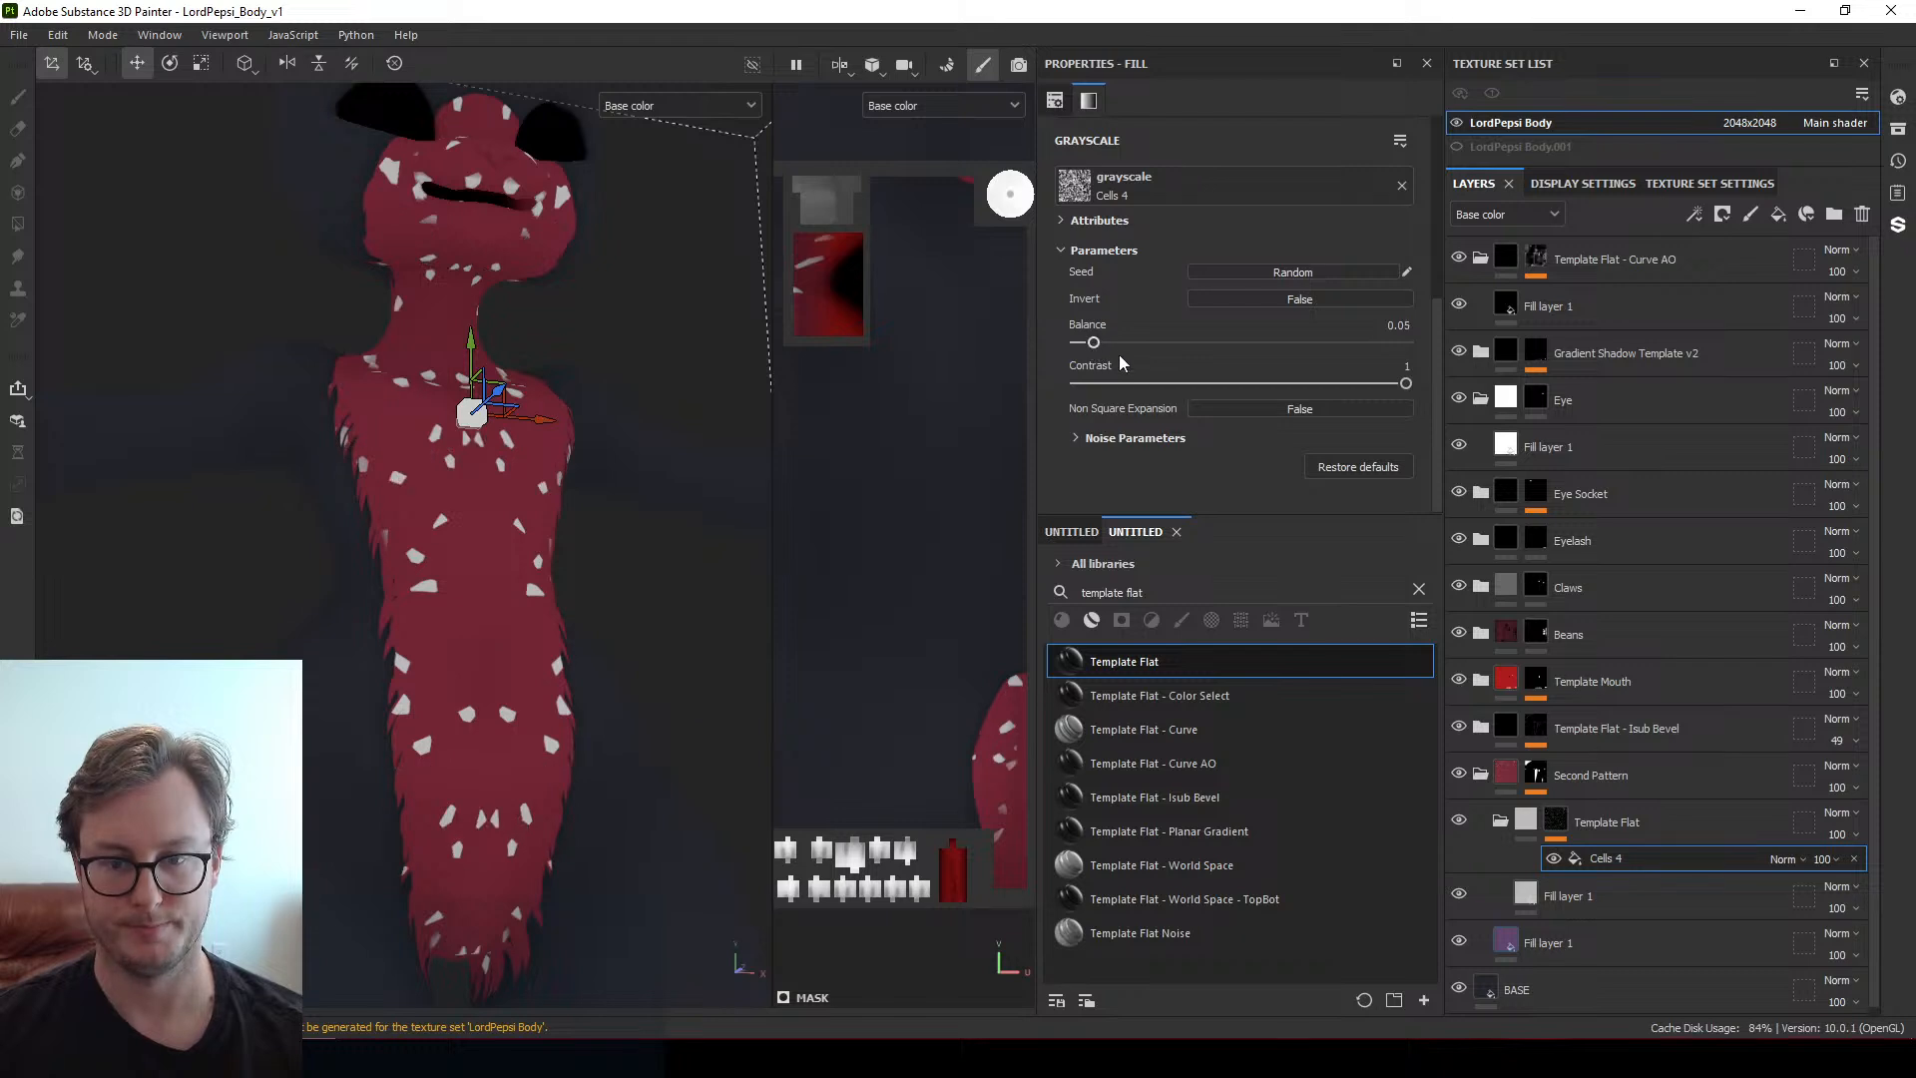
{"action": "left_click_drag", "start_coordinate": [533, 493], "coordinate": [469, 589], "text": "alt"}
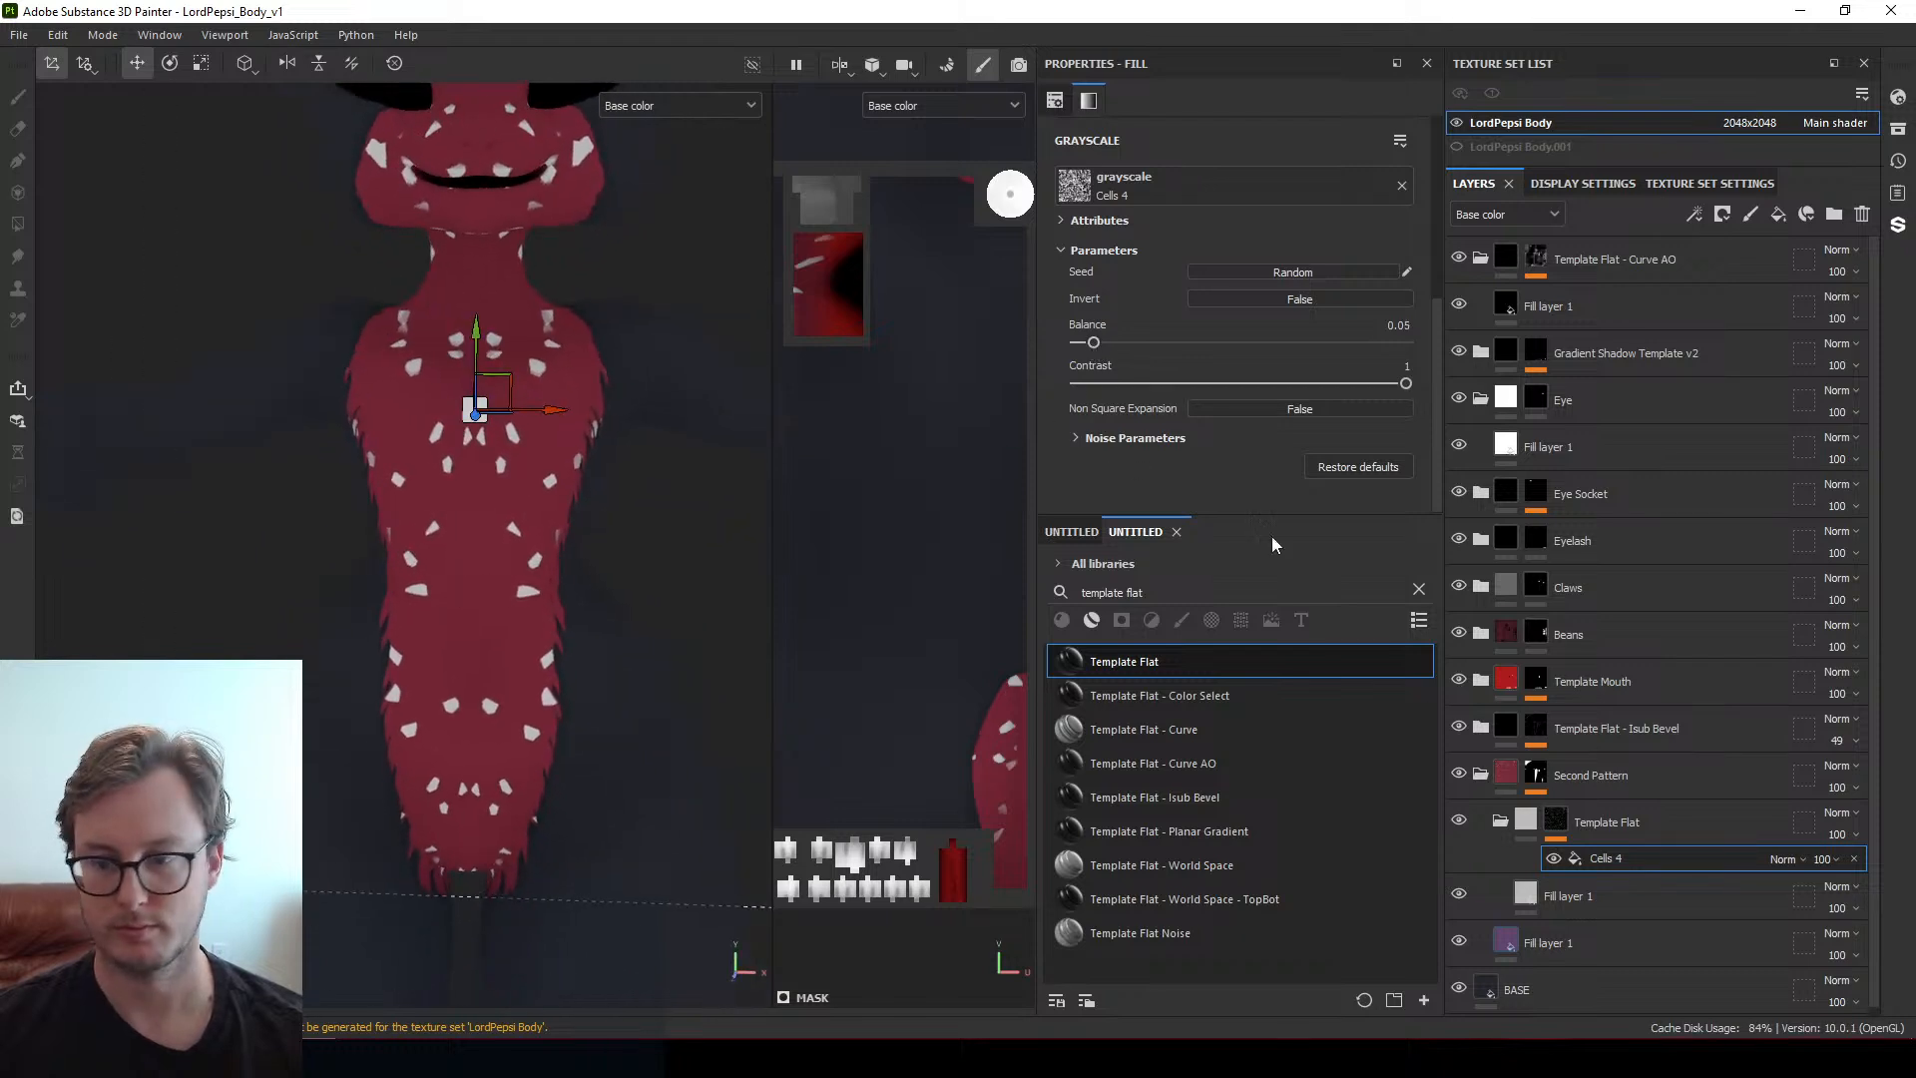
Set the base color of the fill layer inside Template Flat by sampling the dark red from the character's torso
{"action": "left_click", "coordinate": [1526, 895]}
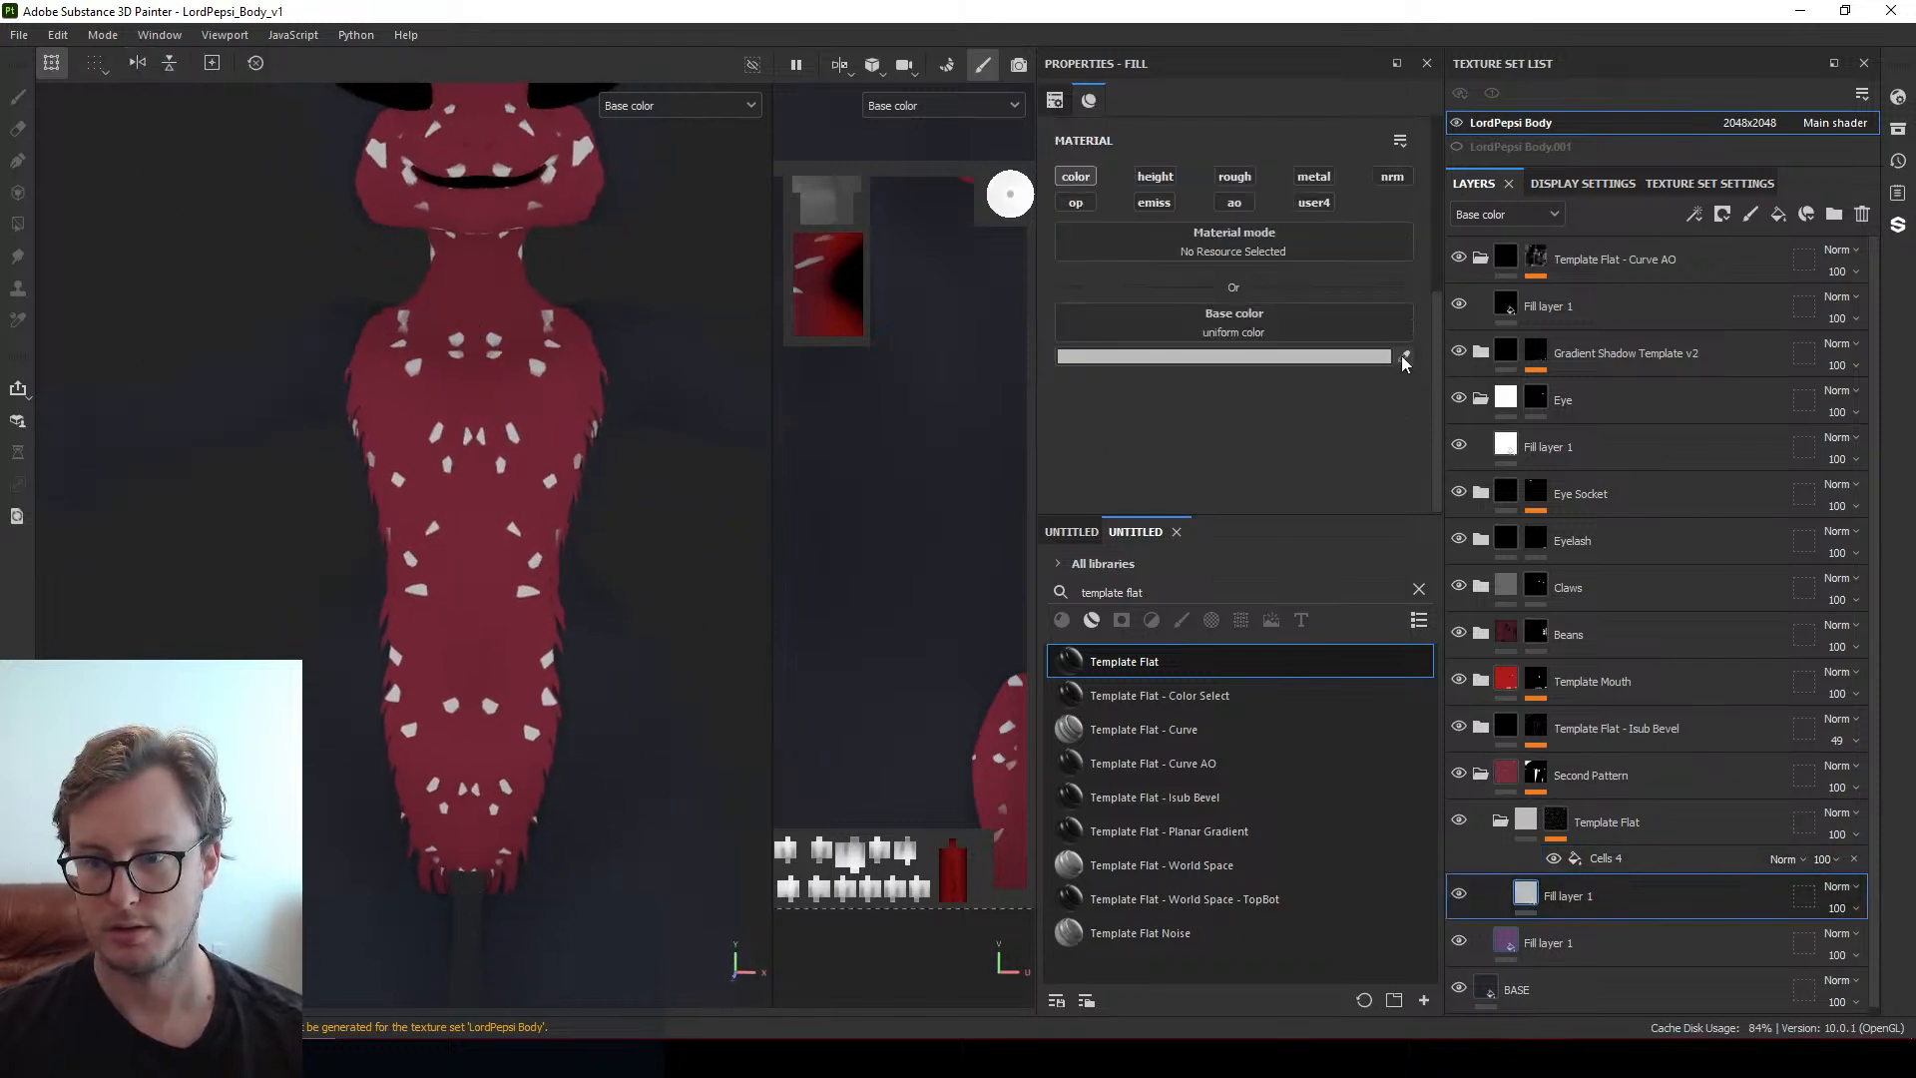
{"action": "left_click", "coordinate": [465, 593]}
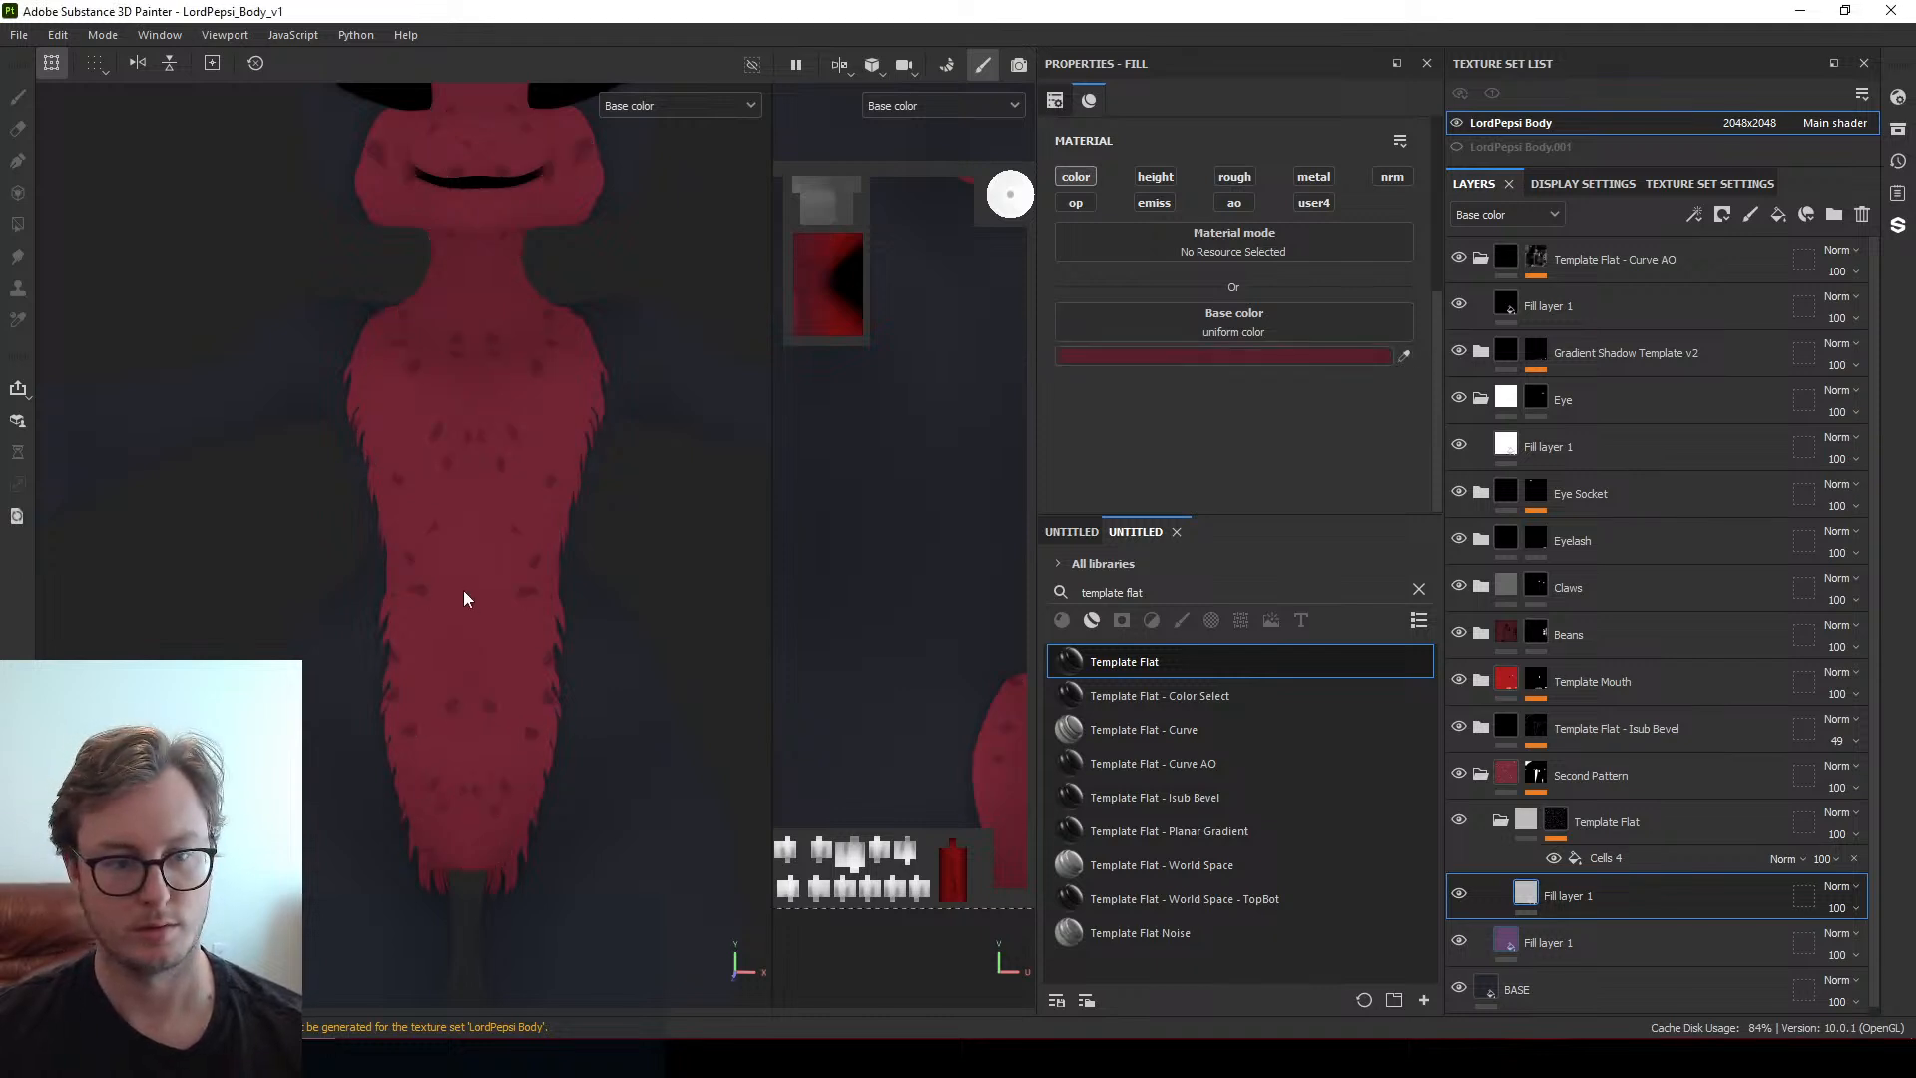
{"action": "left_click_drag", "start_coordinate": [535, 511], "coordinate": [507, 537], "text": "alt"}
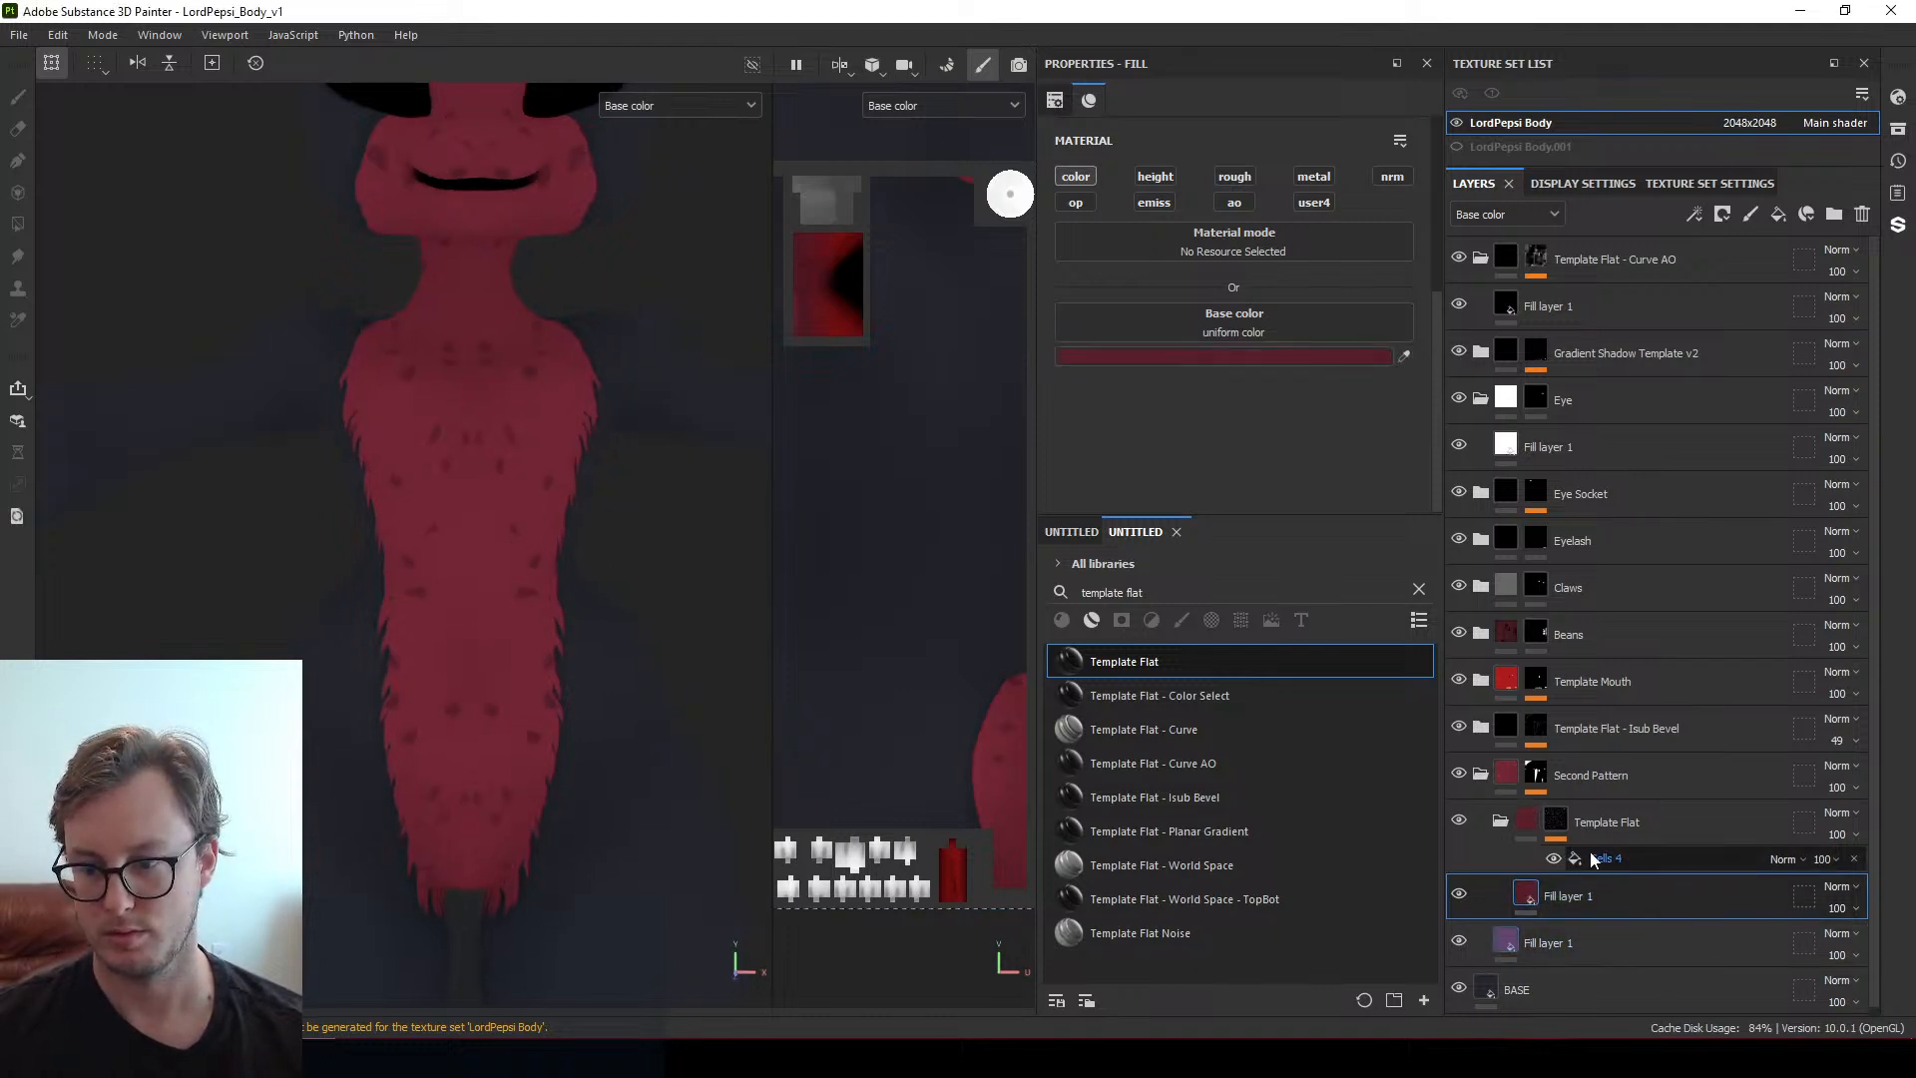
Add a Blur filter above the Cells 4 fill in the Template Flat mask, with blur intensity 1.38
{"action": "left_click", "coordinate": [1624, 841]}
{"action": "right_click", "coordinate": [1624, 843]}
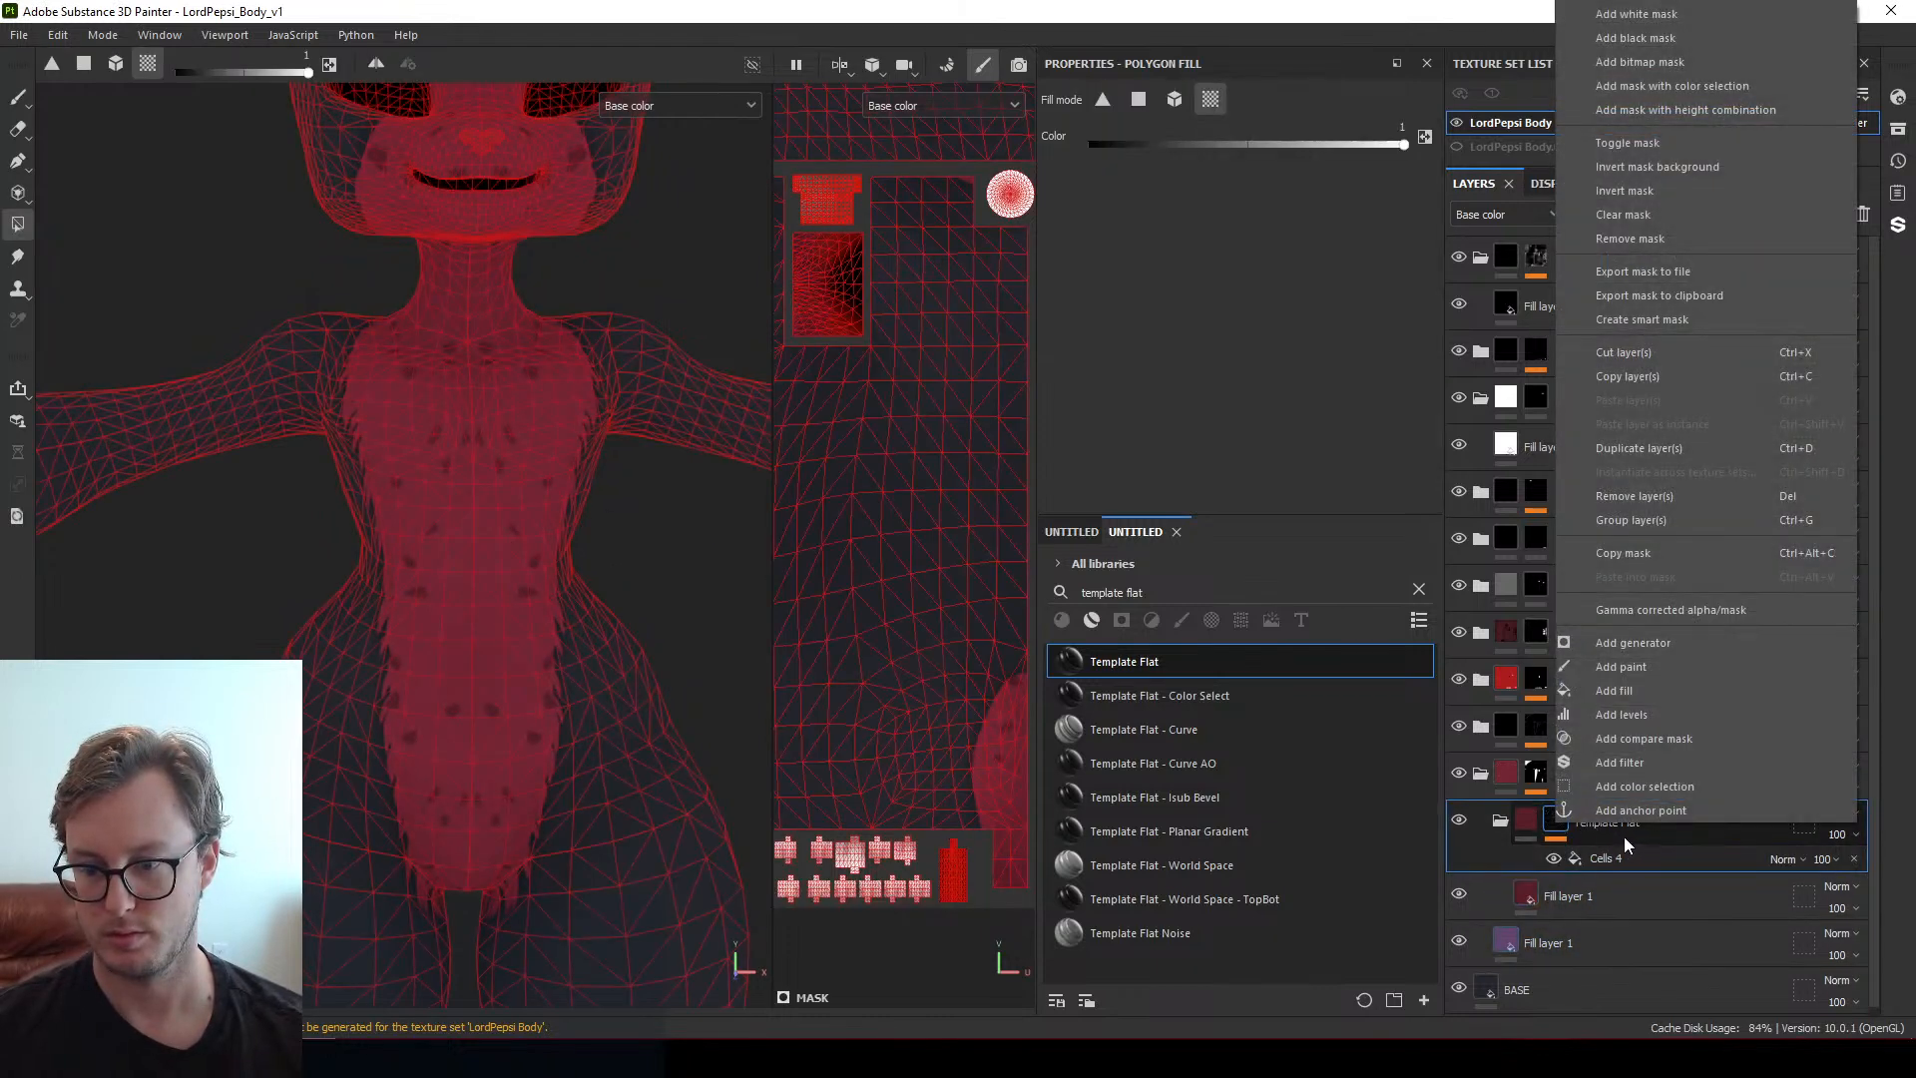
{"action": "left_click", "coordinate": [1629, 763]}
{"action": "left_click", "coordinate": [1159, 178]}
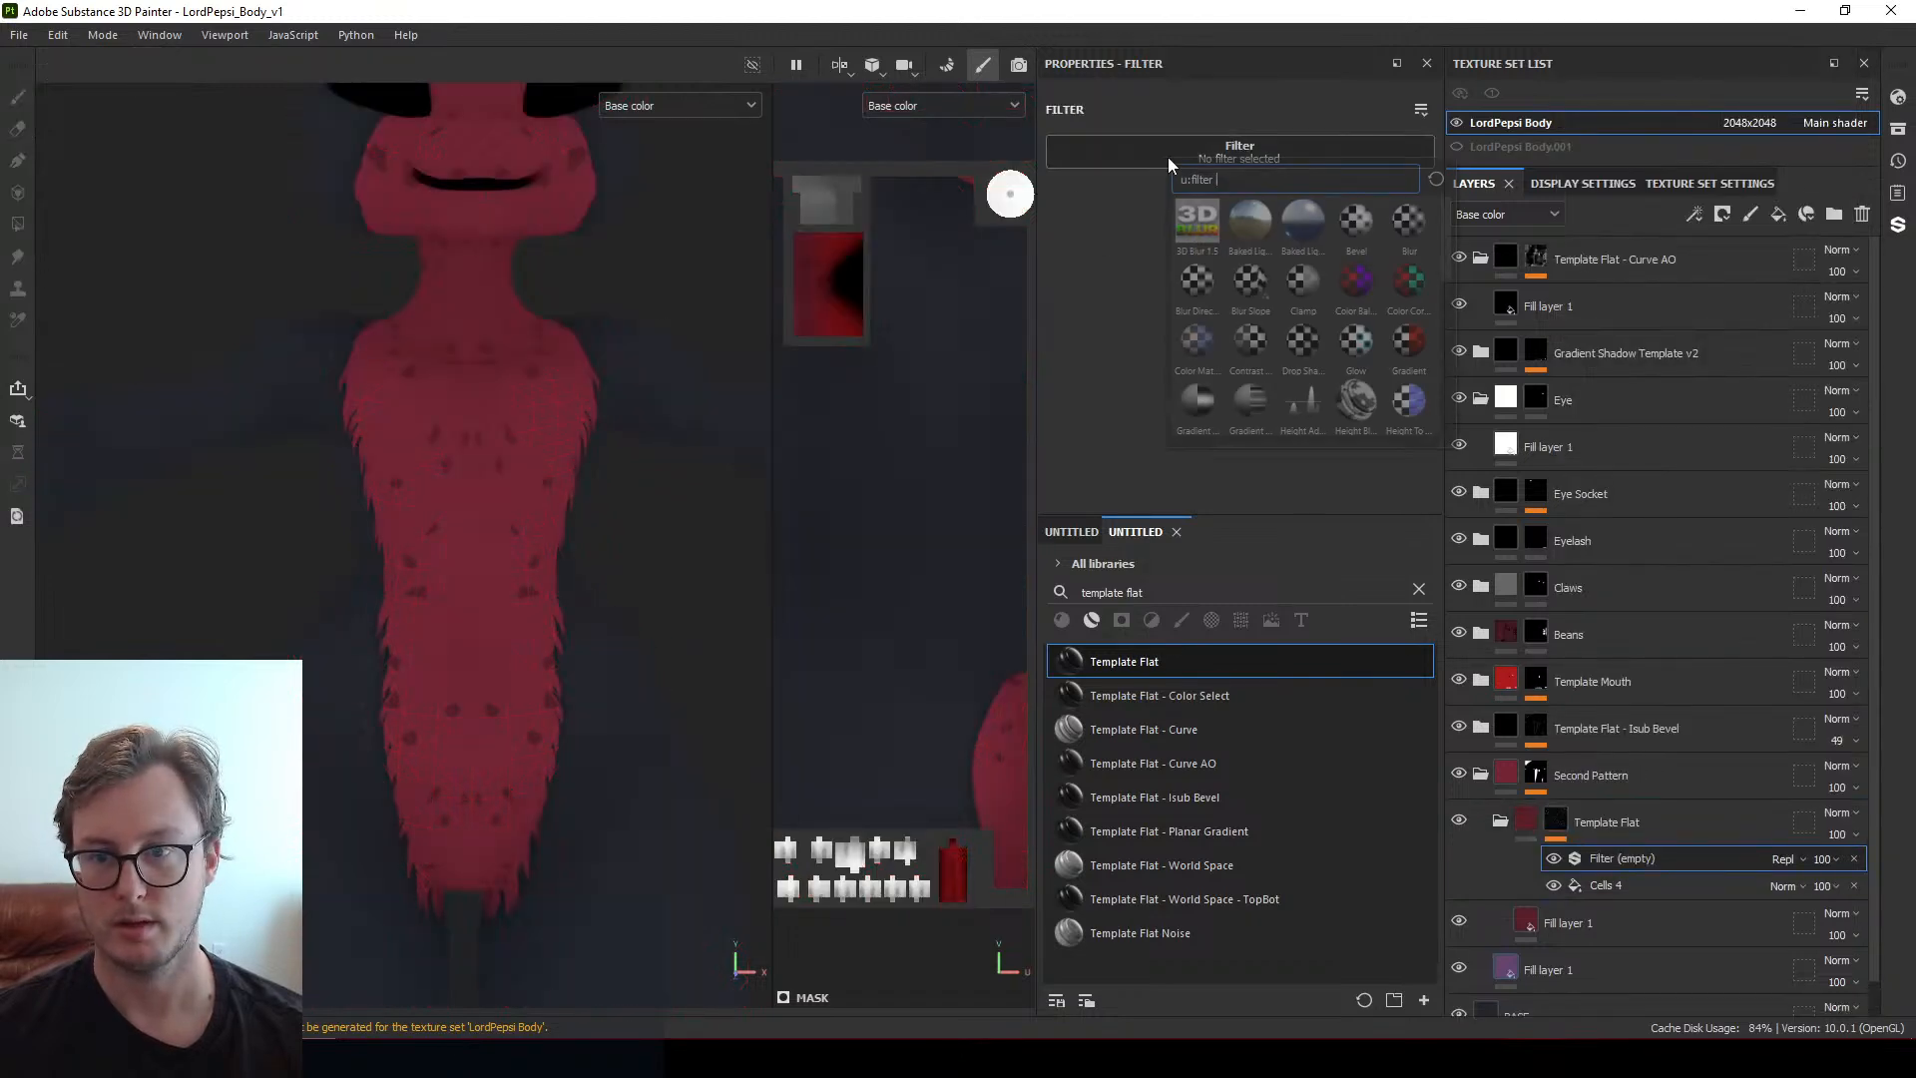
{"action": "left_click", "coordinate": [1409, 245]}
{"action": "left_click_drag", "start_coordinate": [1081, 251], "coordinate": [1101, 256]}
{"action": "left_click_drag", "start_coordinate": [267, 544], "coordinate": [243, 483], "text": "alt"}
{"action": "right_click_drag", "start_coordinate": [351, 473], "coordinate": [474, 494], "text": "alt"}
{"action": "middle_click_drag", "start_coordinate": [483, 491], "coordinate": [300, 479], "text": "alt"}
{"action": "left_click_drag", "start_coordinate": [301, 479], "coordinate": [439, 500], "text": "alt"}
{"action": "middle_click_drag", "start_coordinate": [454, 501], "coordinate": [240, 479], "text": "alt"}
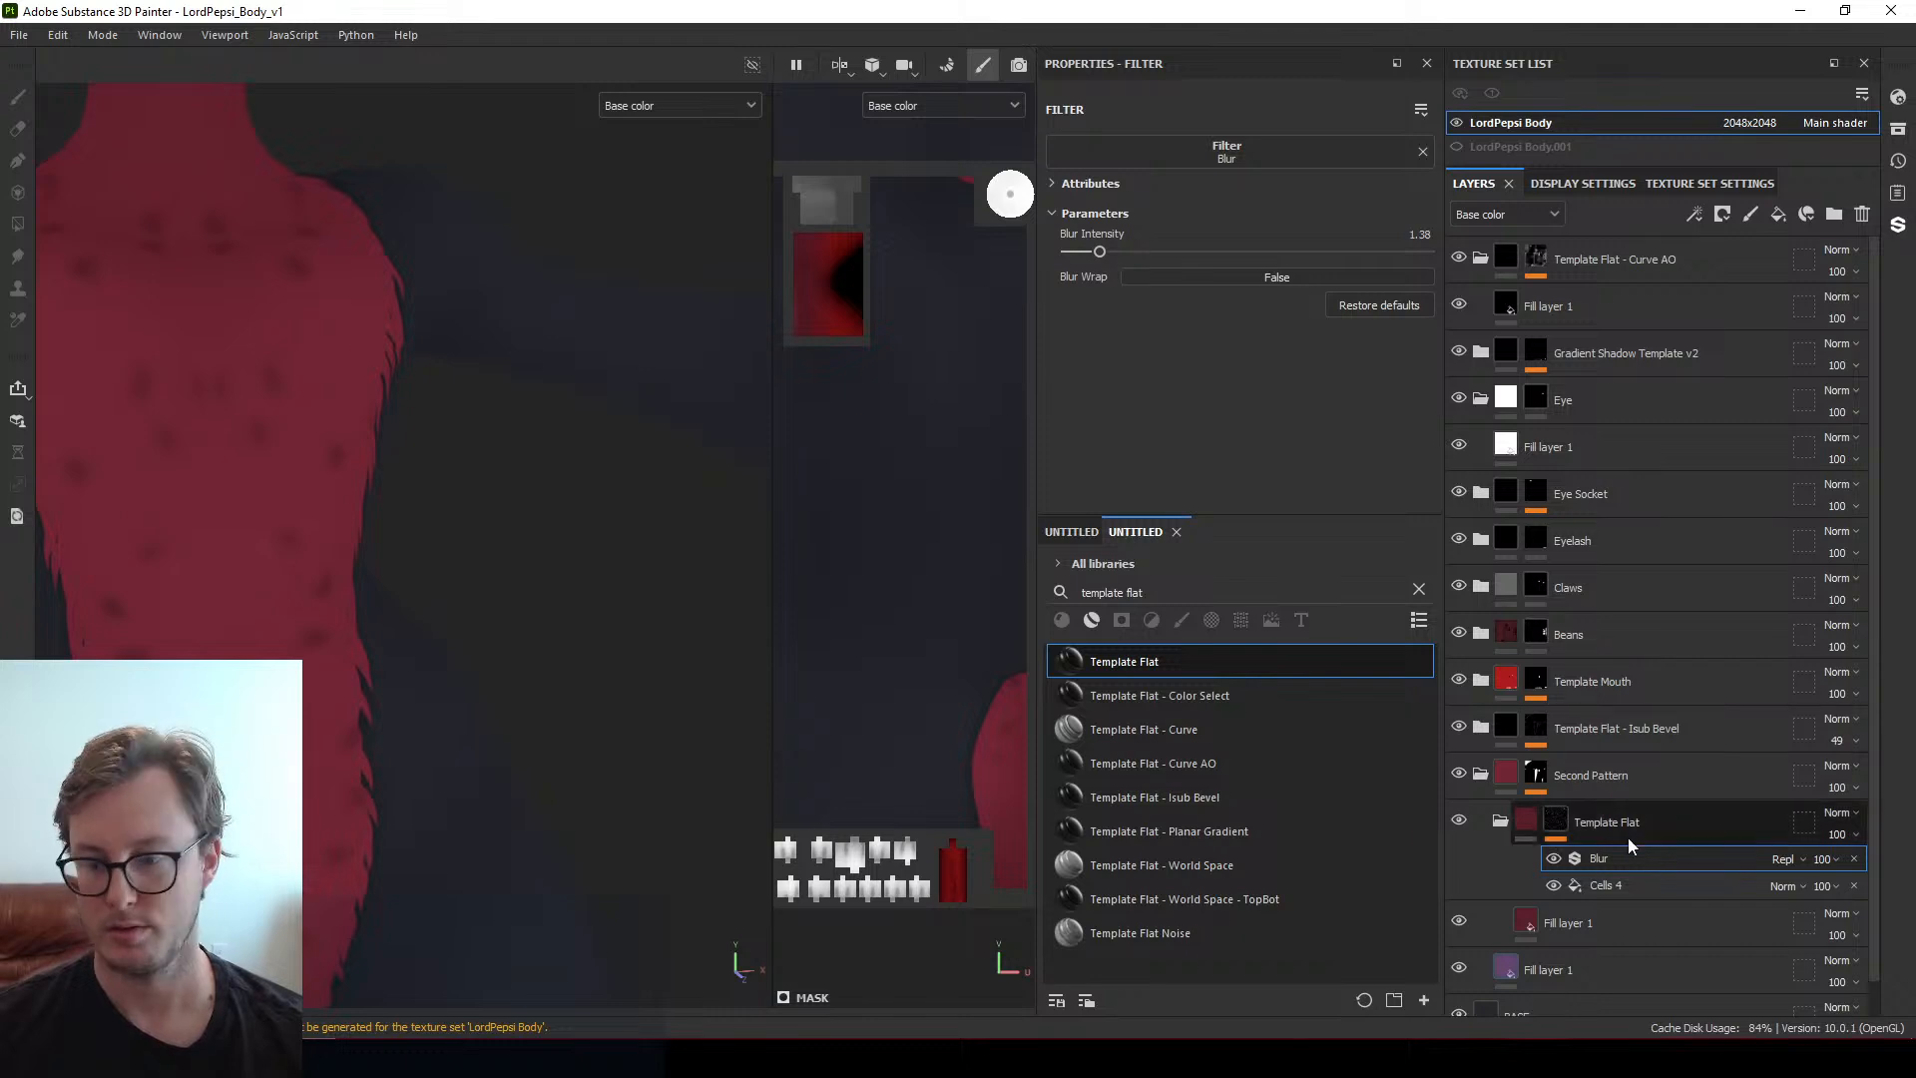
Replace the Cells 4 noise in the Template Flat mask with Cells 2
{"action": "left_click", "coordinate": [1601, 885]}
{"action": "left_click", "coordinate": [1176, 197]}
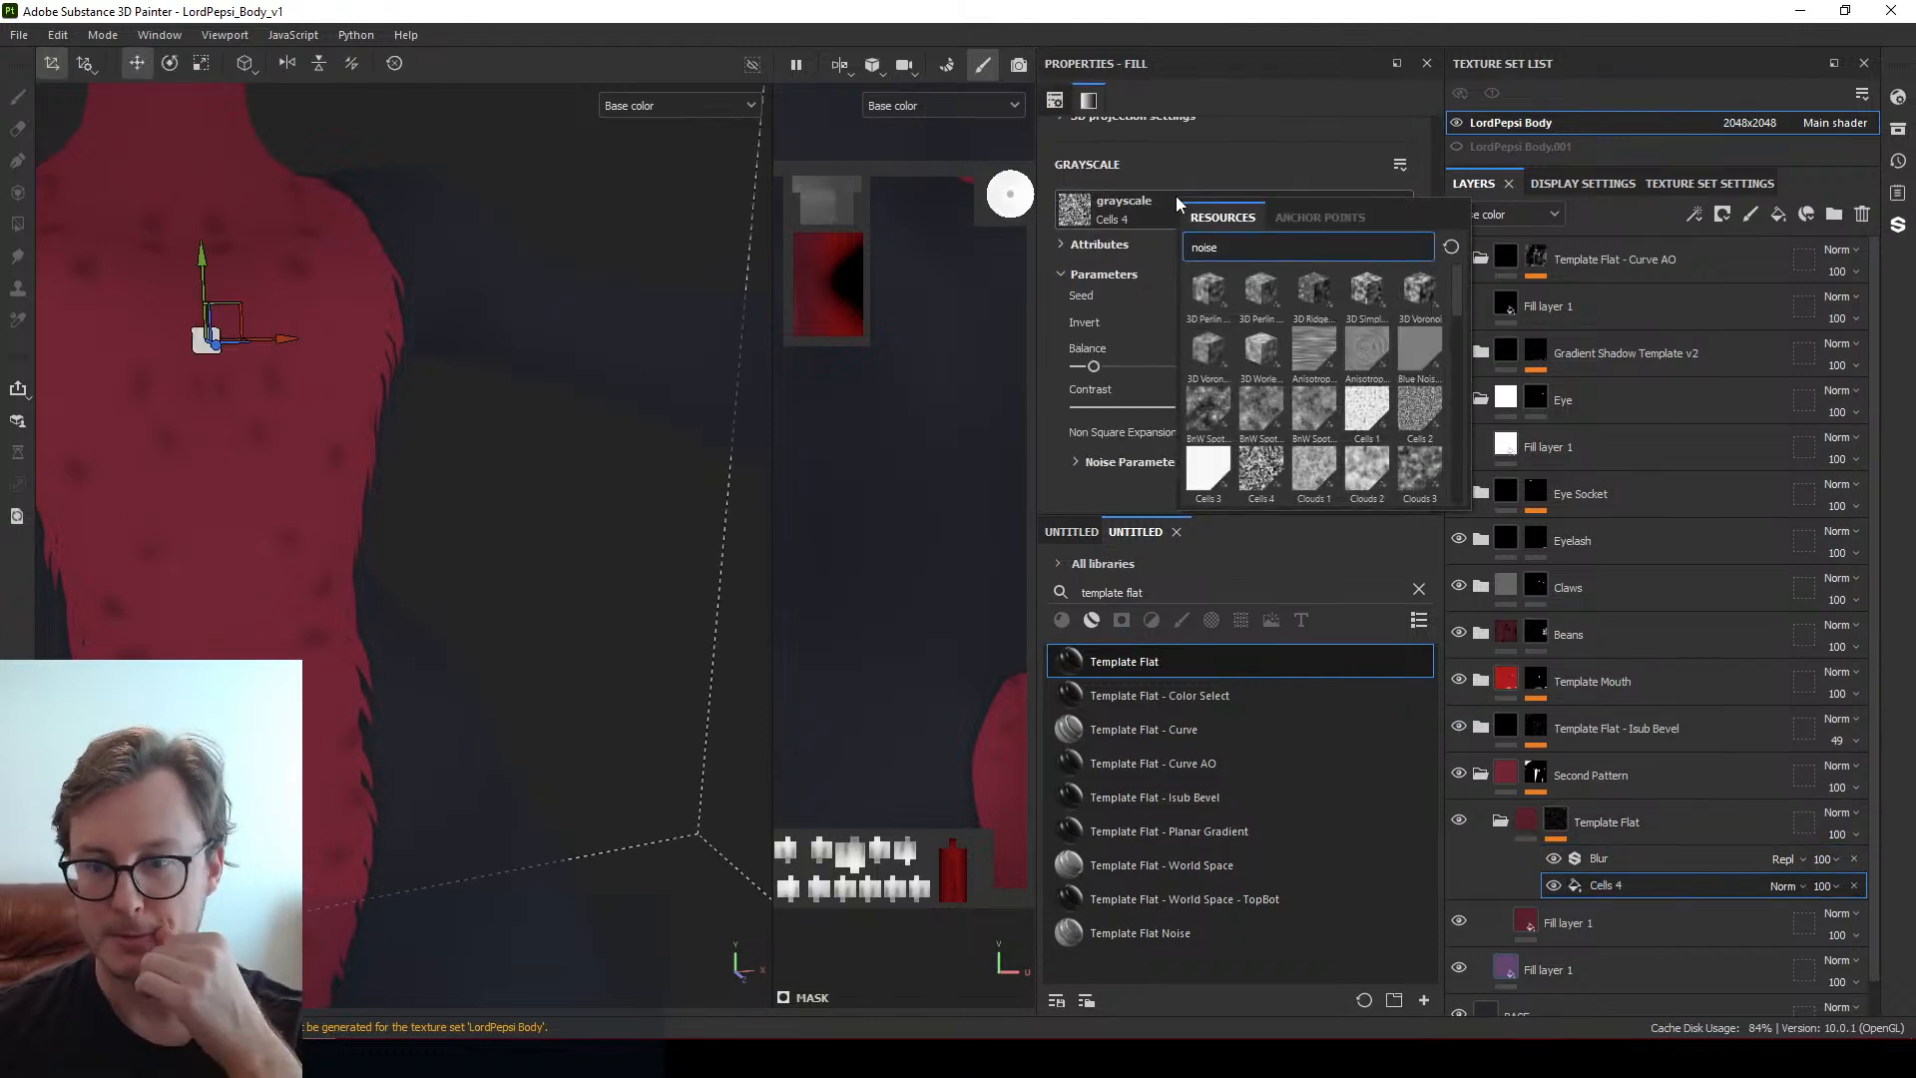
{"action": "left_click", "coordinate": [1419, 411]}
{"action": "middle_click_drag", "start_coordinate": [397, 535], "coordinate": [543, 592], "text": "alt"}
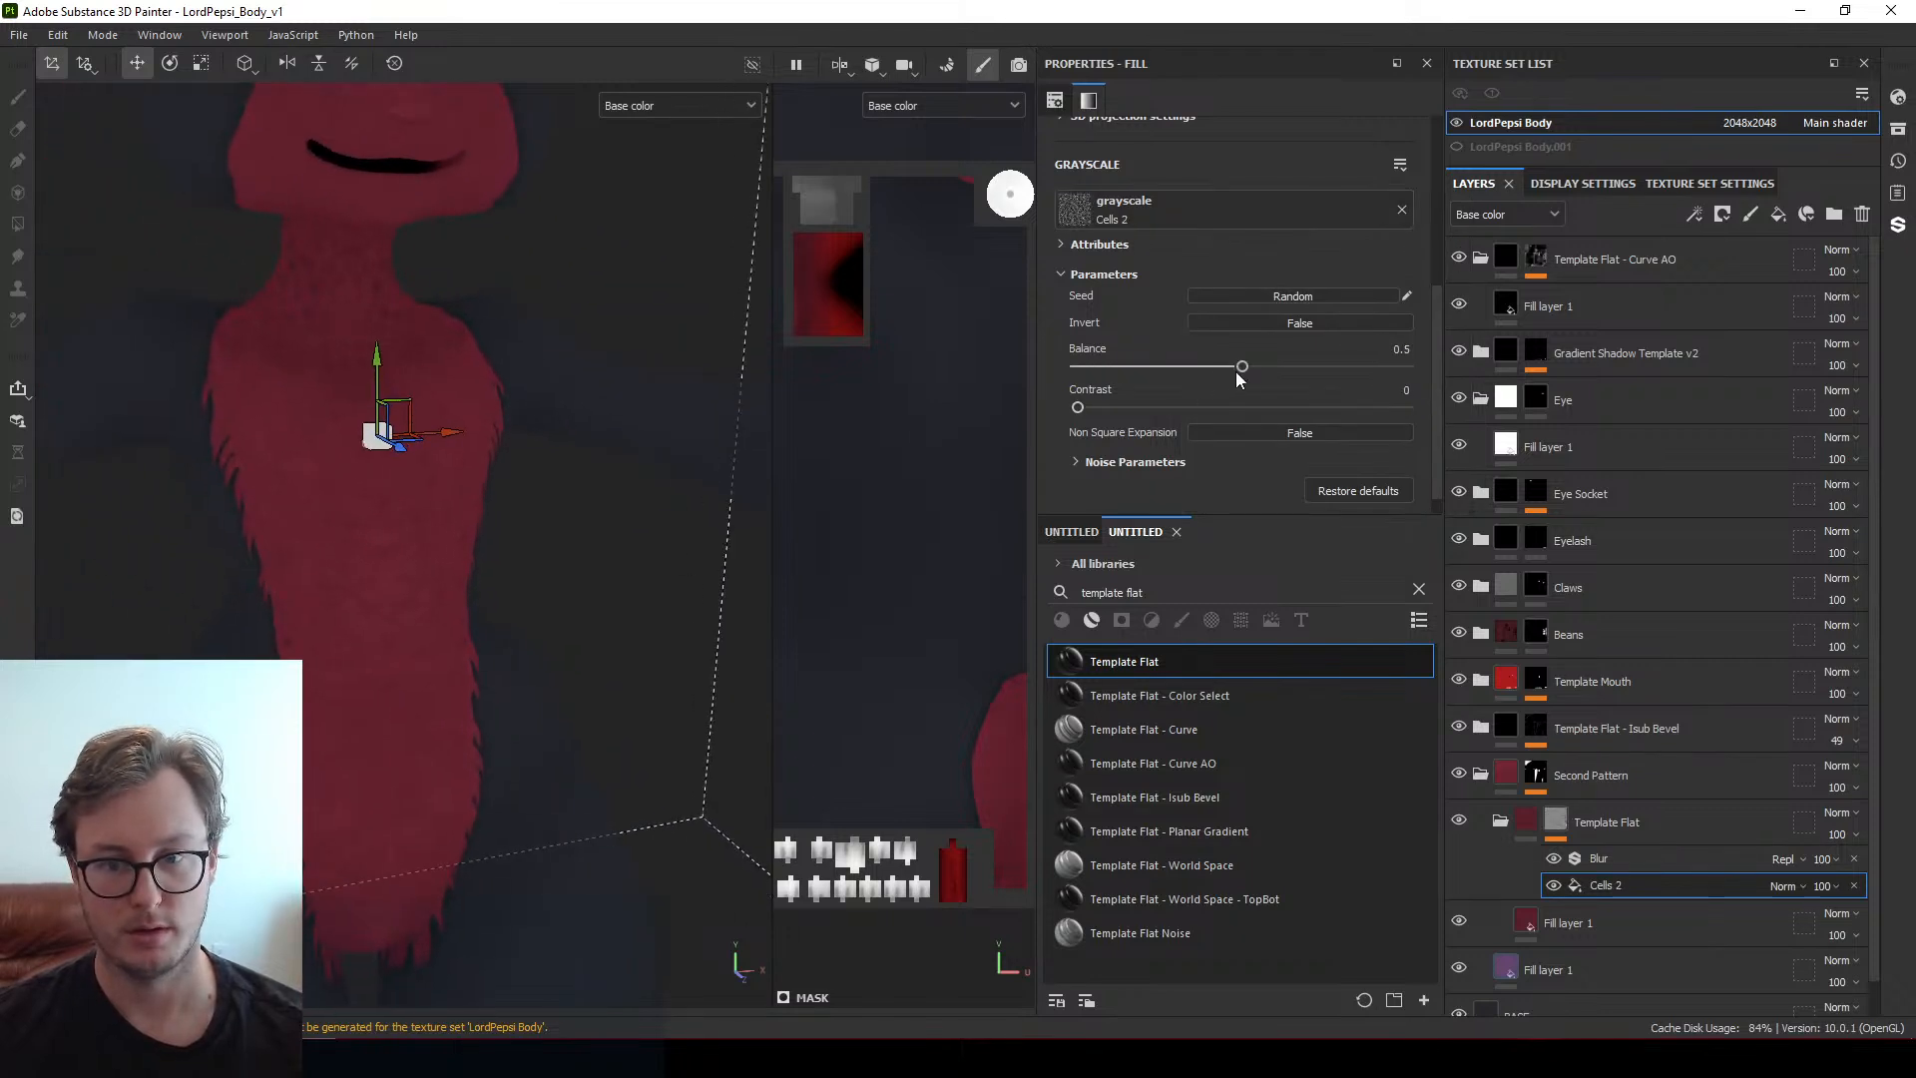
Set the Cells 2 contrast to 1 and balance to 0.49, and save the project
{"action": "left_click_drag", "start_coordinate": [1241, 366], "coordinate": [1287, 407]}
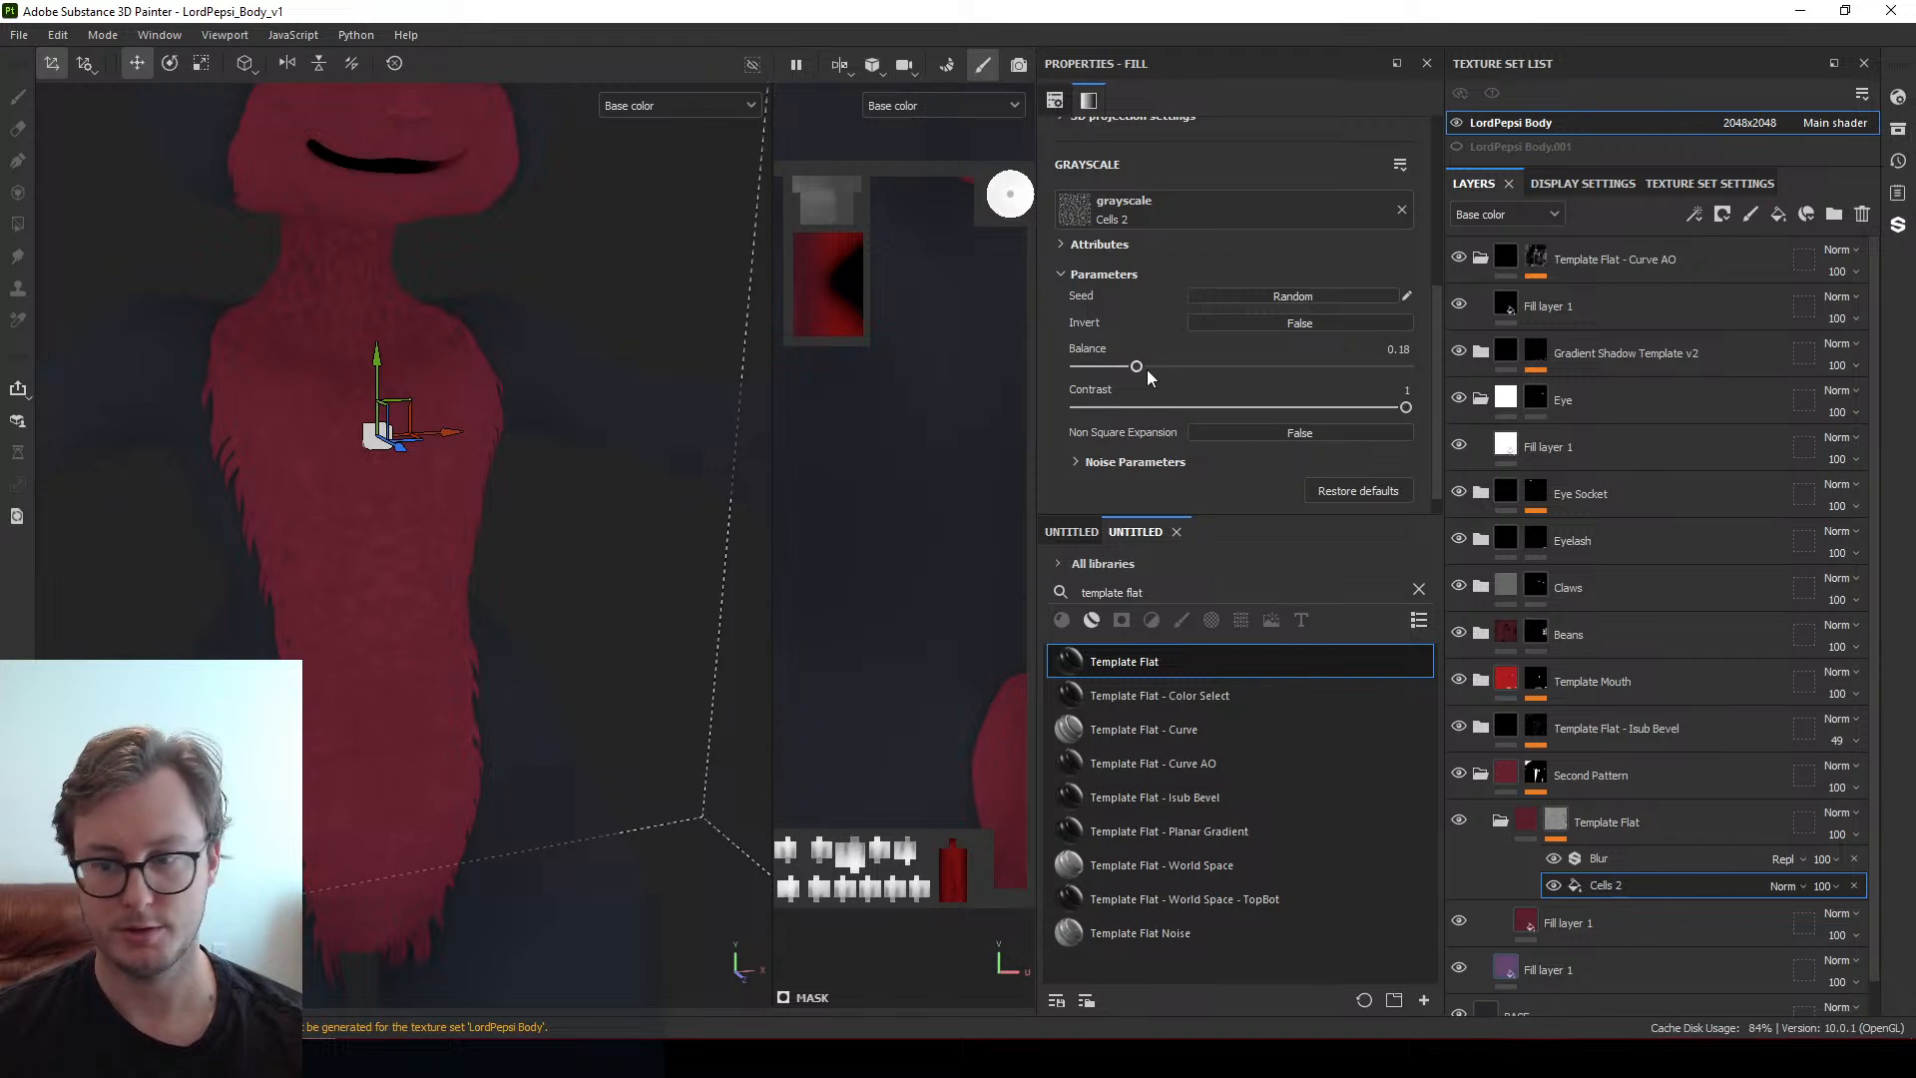
{"action": "left_click_drag", "start_coordinate": [1136, 368], "coordinate": [1187, 367]}
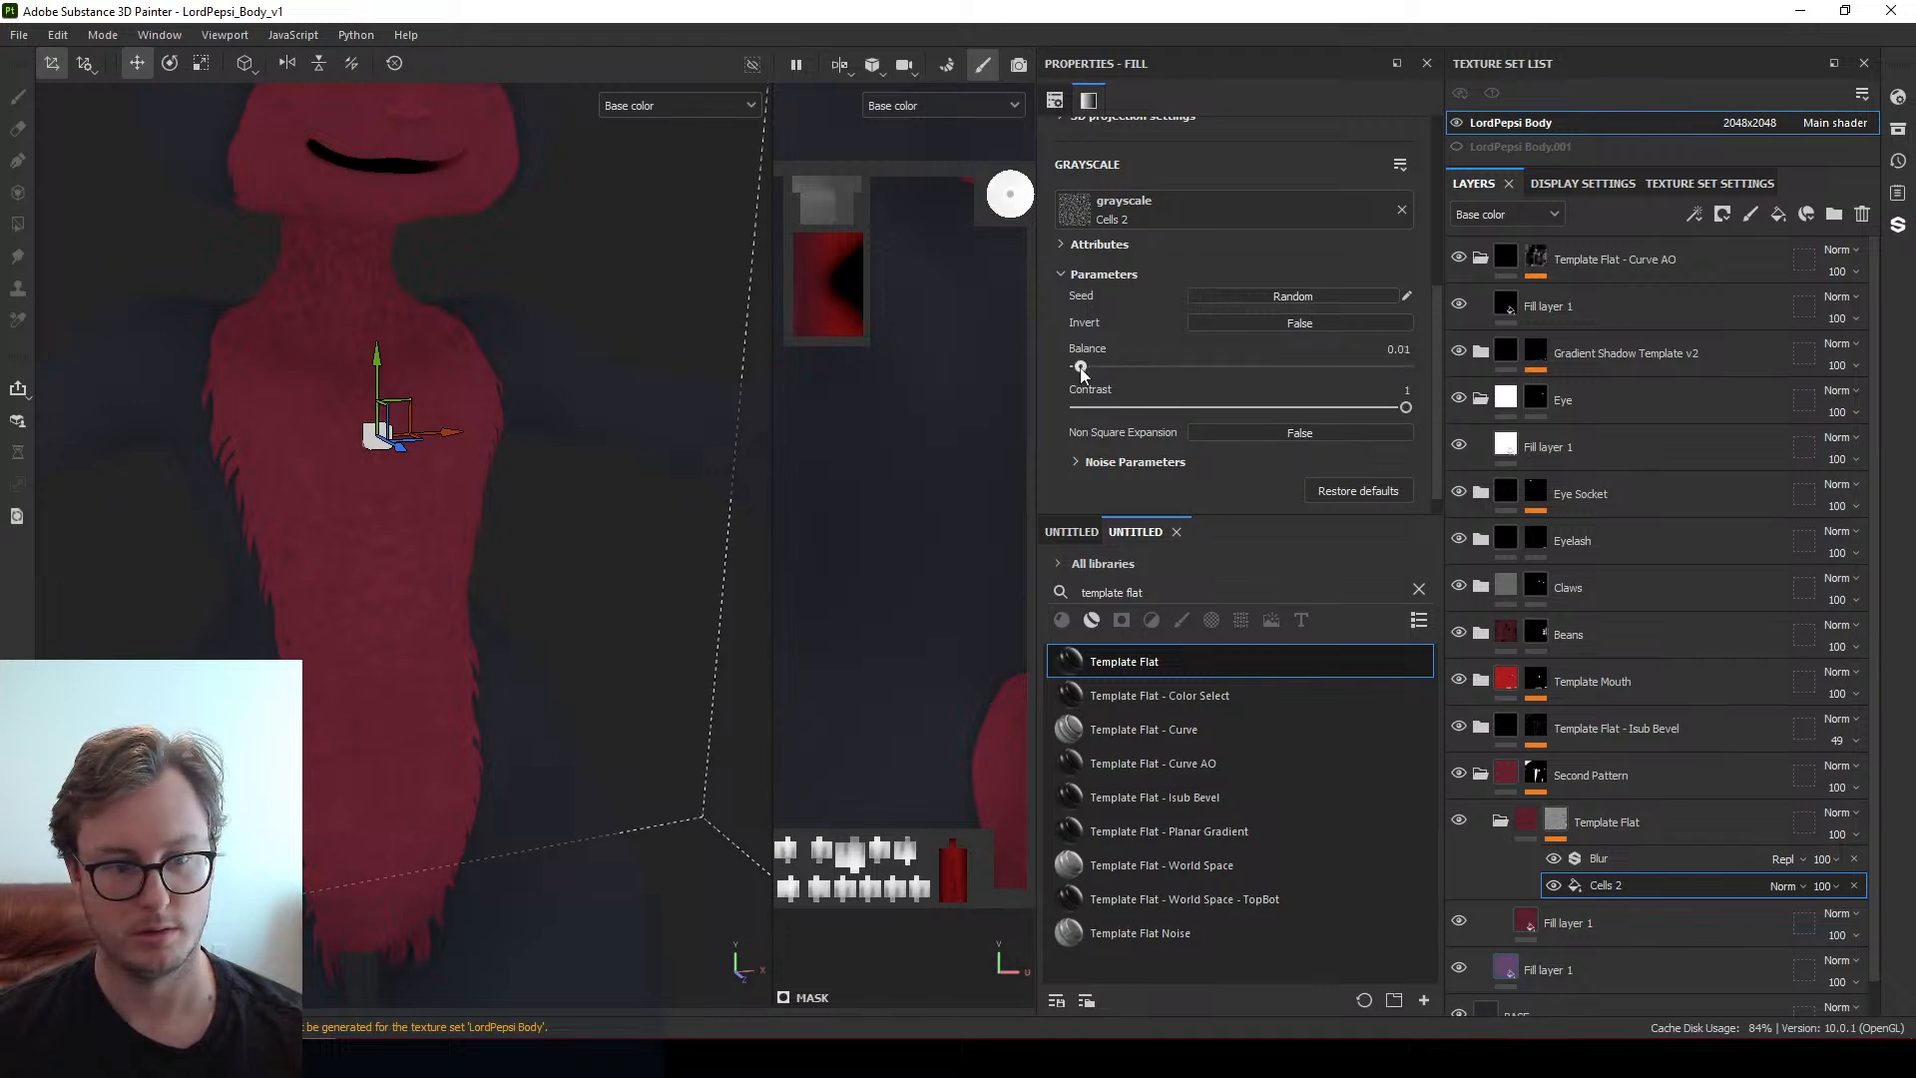
{"action": "key", "text": "ctrl+s"}
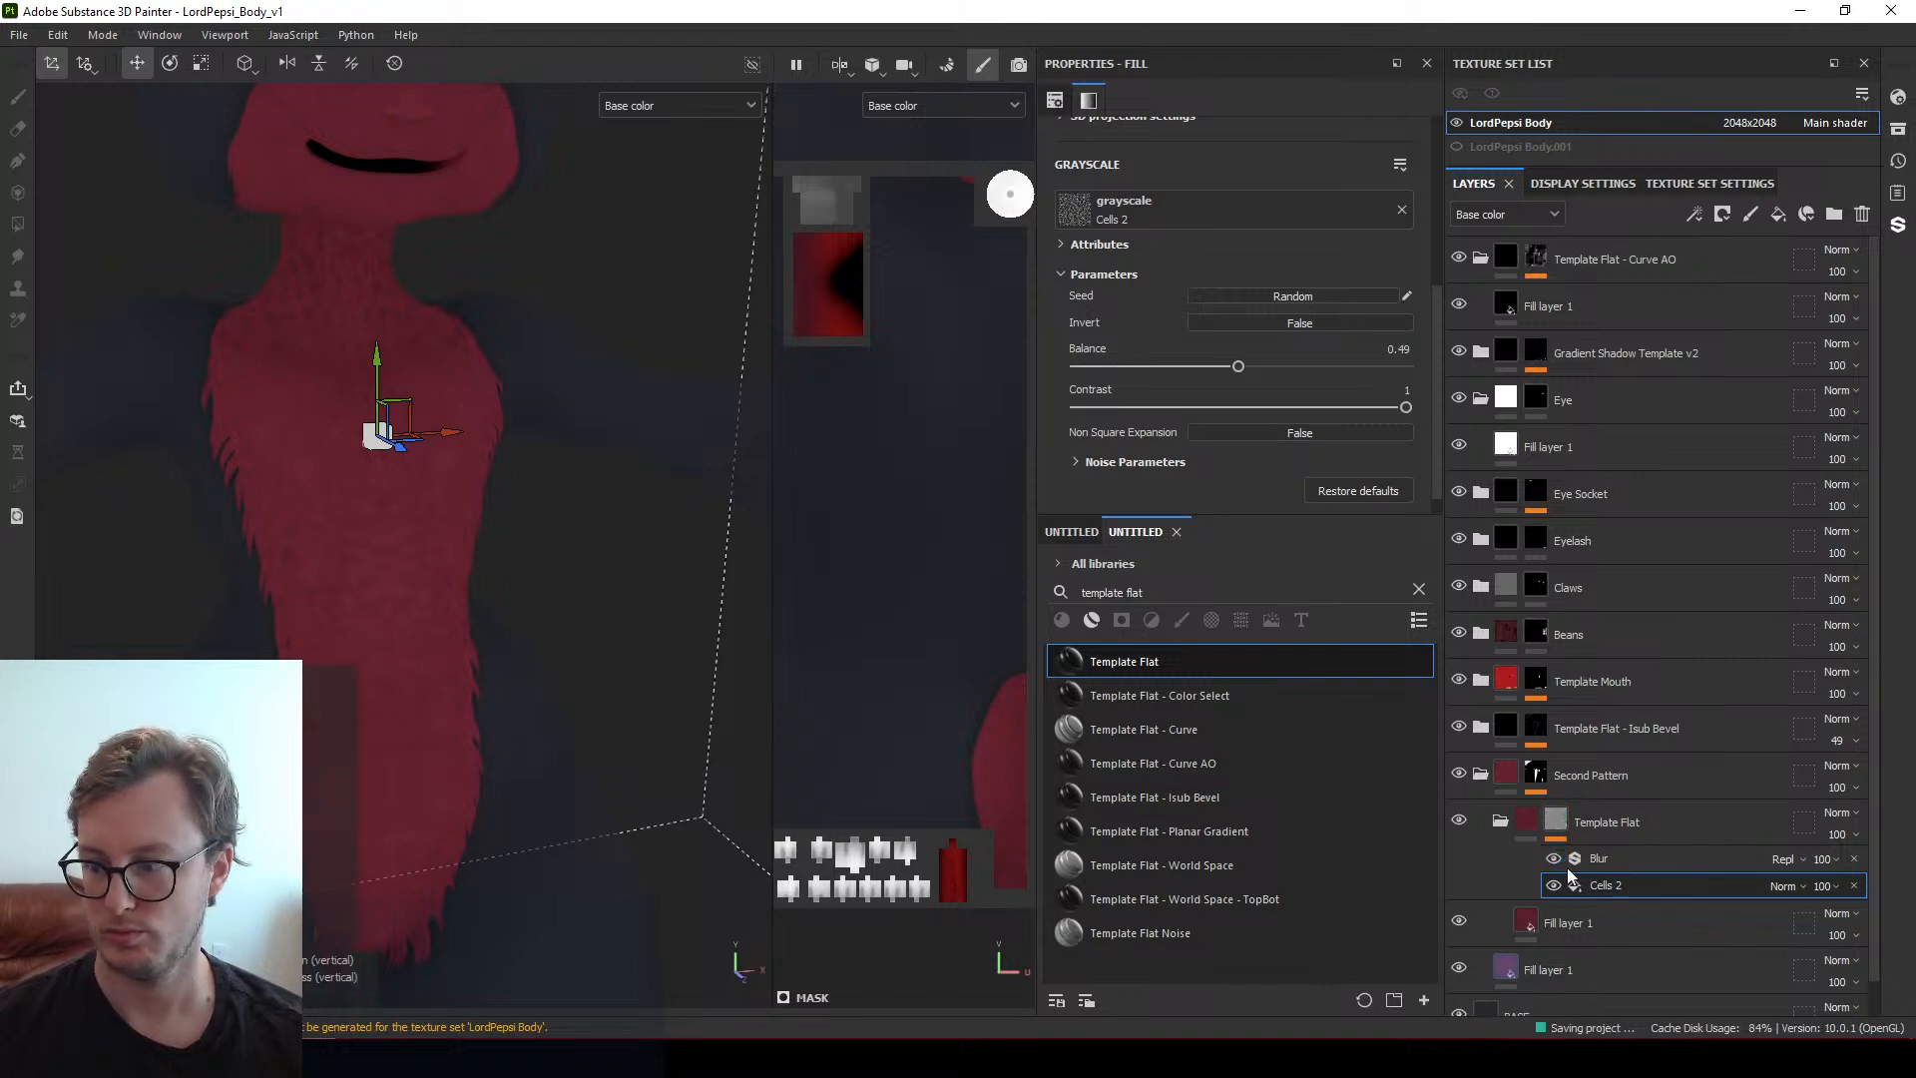
Hide the mask's Blur filter and set the Cells 2 balance to 0.18
{"action": "left_click", "coordinate": [1602, 858]}
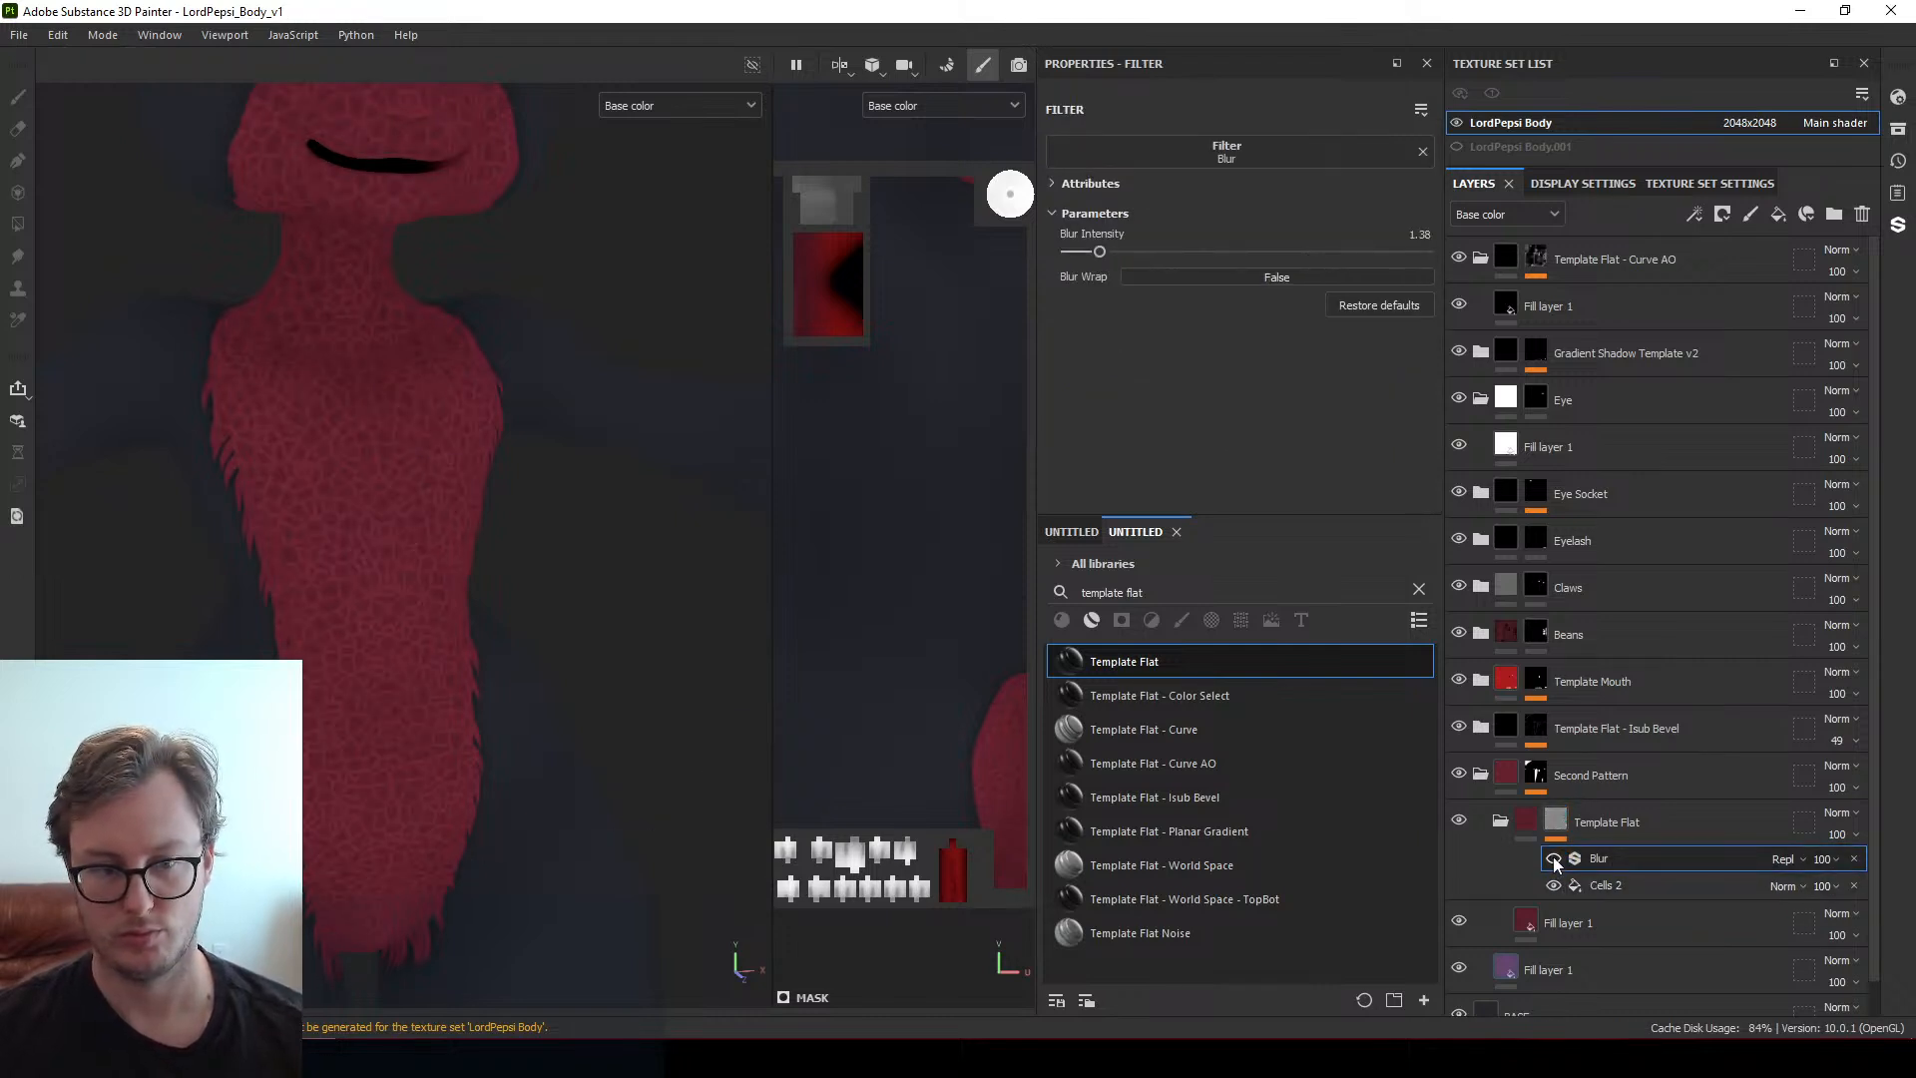
{"action": "left_click", "coordinate": [1553, 858]}
{"action": "left_click", "coordinate": [1627, 885]}
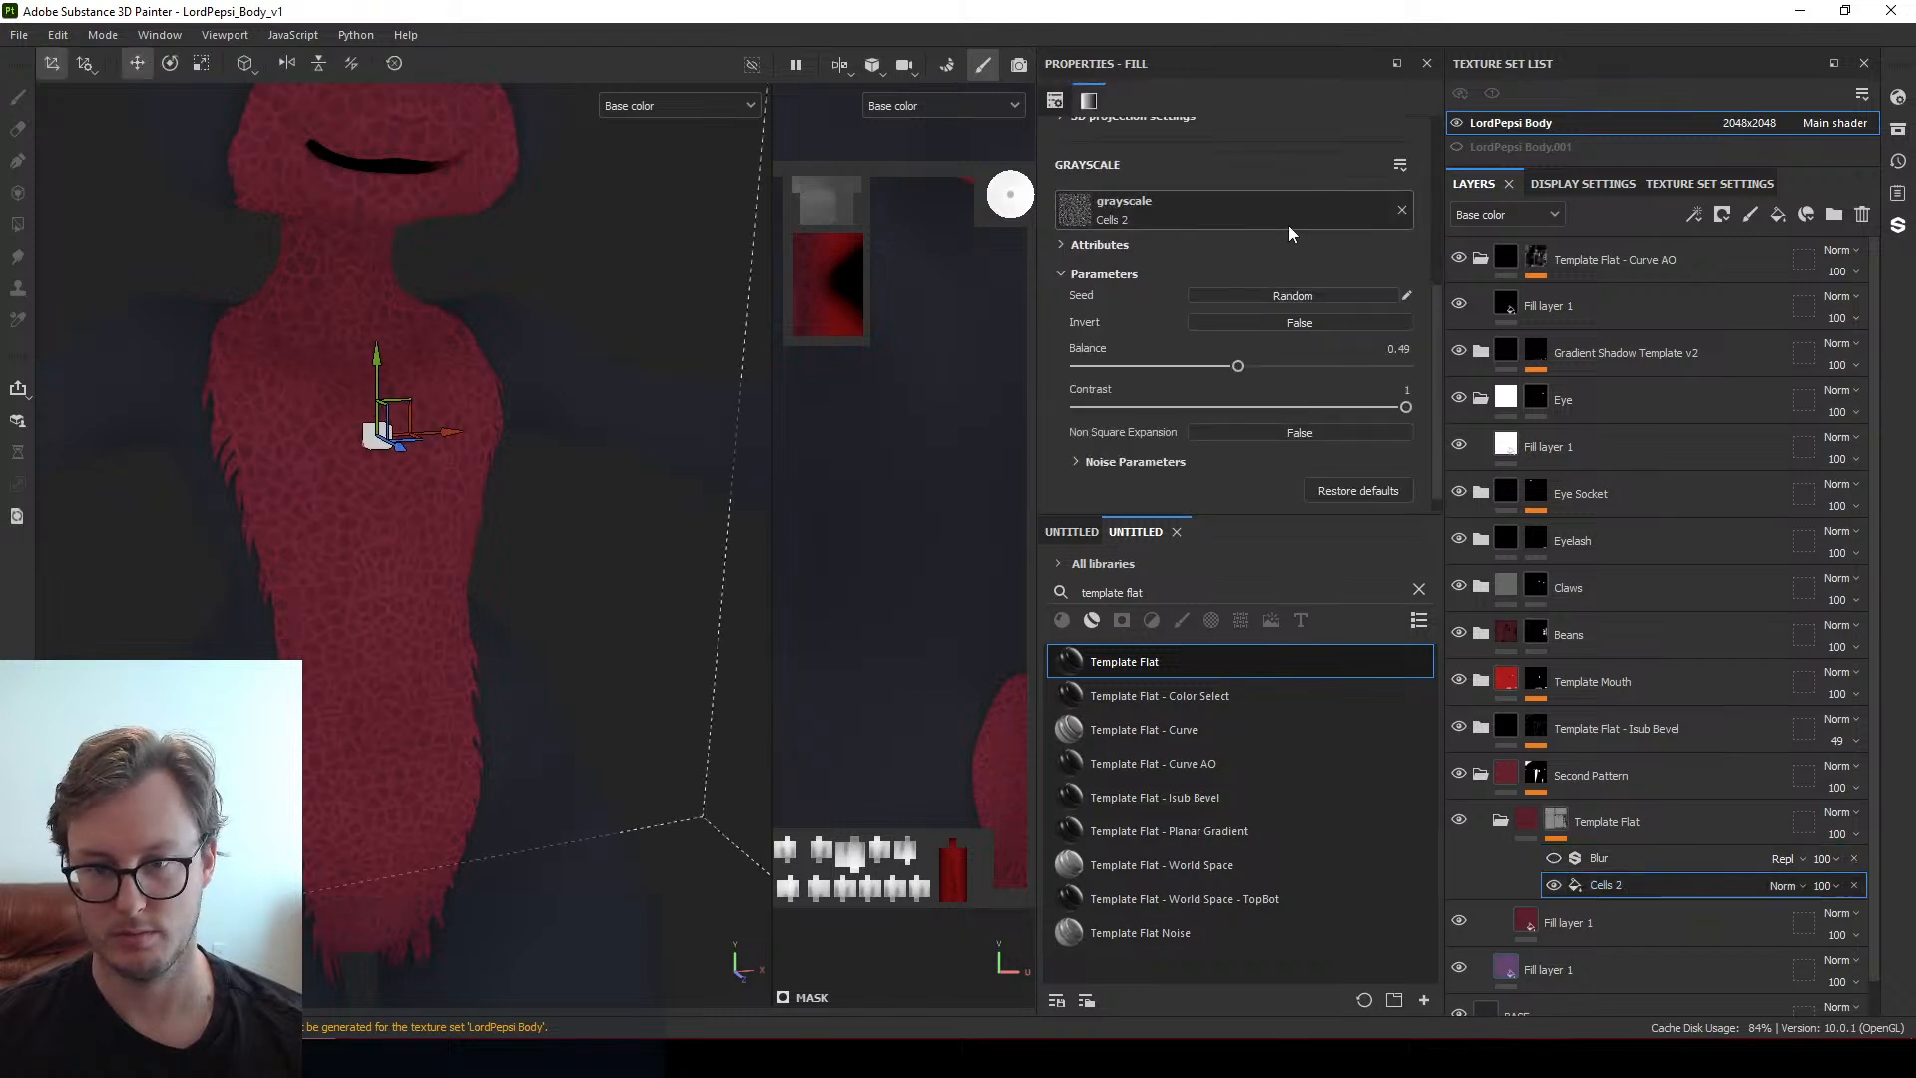
{"action": "left_click_drag", "start_coordinate": [1238, 366], "coordinate": [1332, 368]}
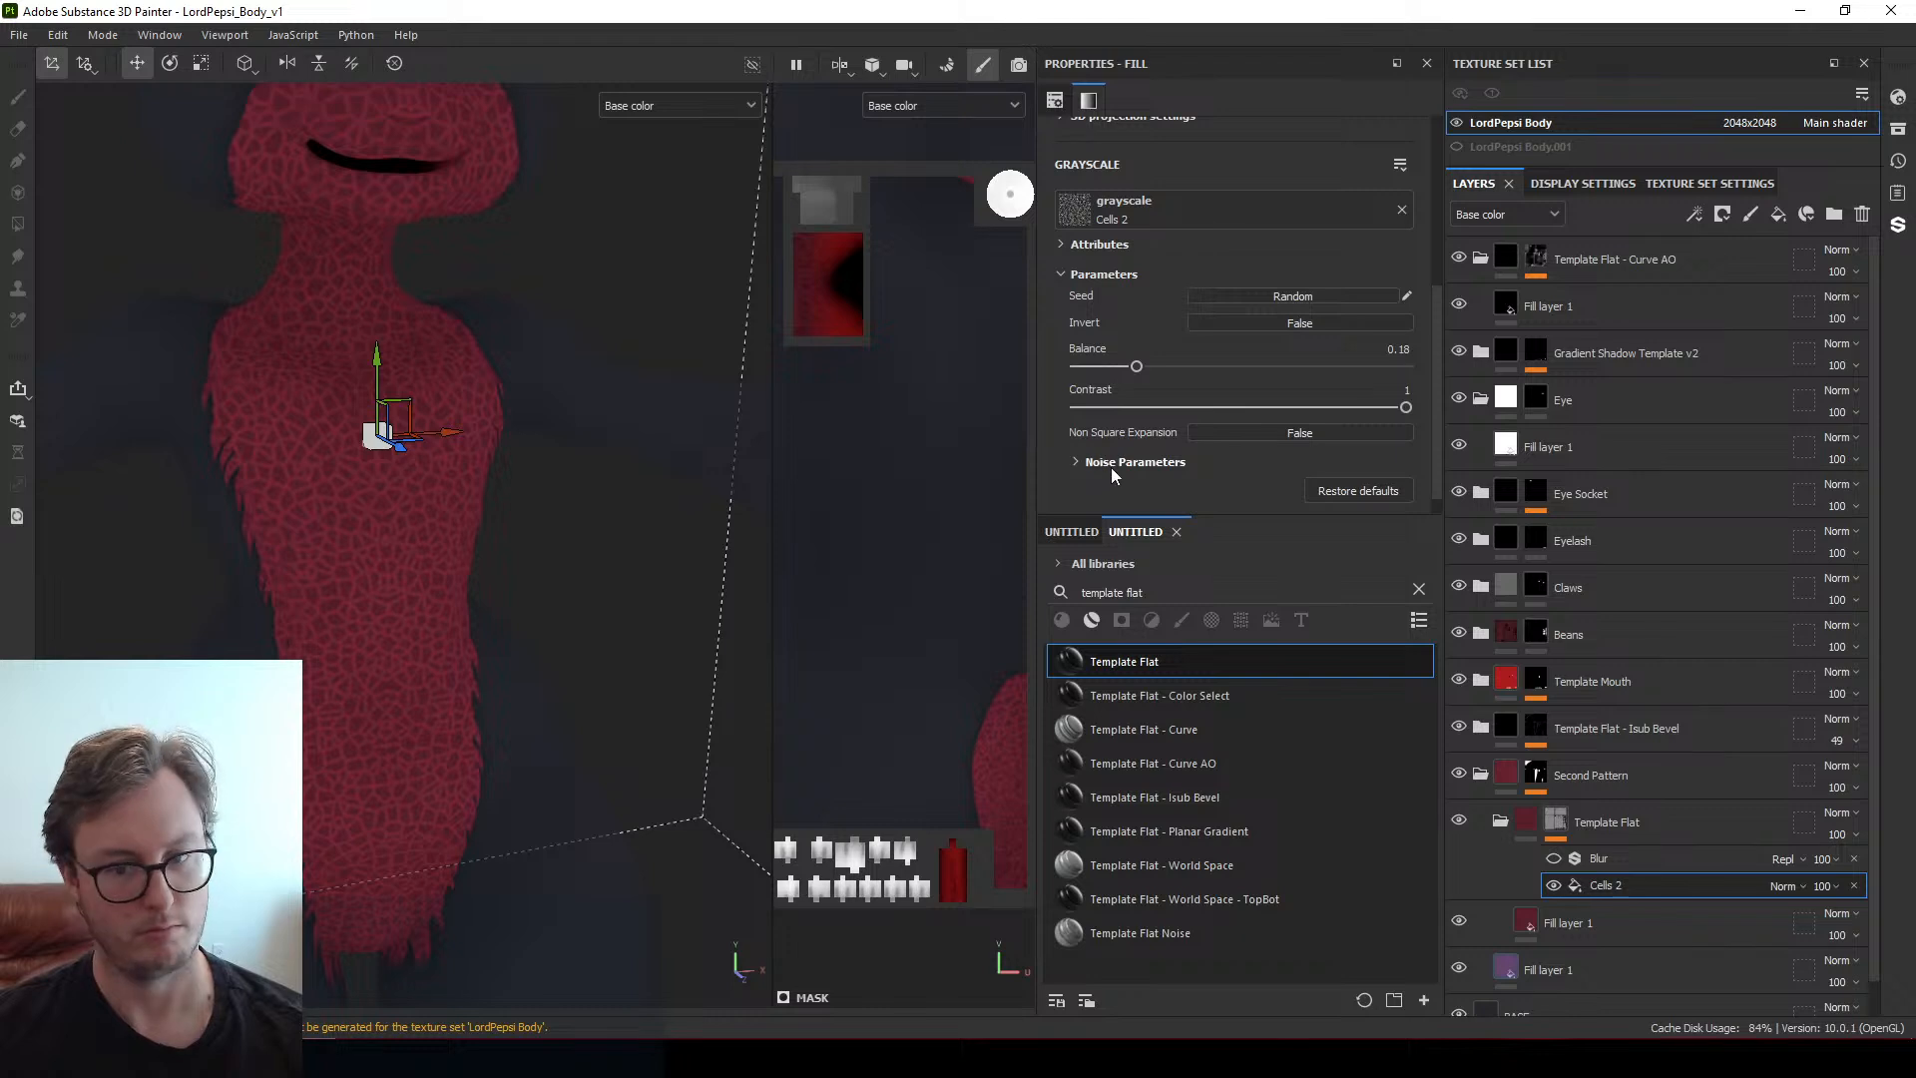
Set the Cells 2 noise parameters to scale 14 and edge width 4
{"action": "scroll", "coordinate": [1076, 453], "scroll_direction": "down", "scroll_amount": 1}
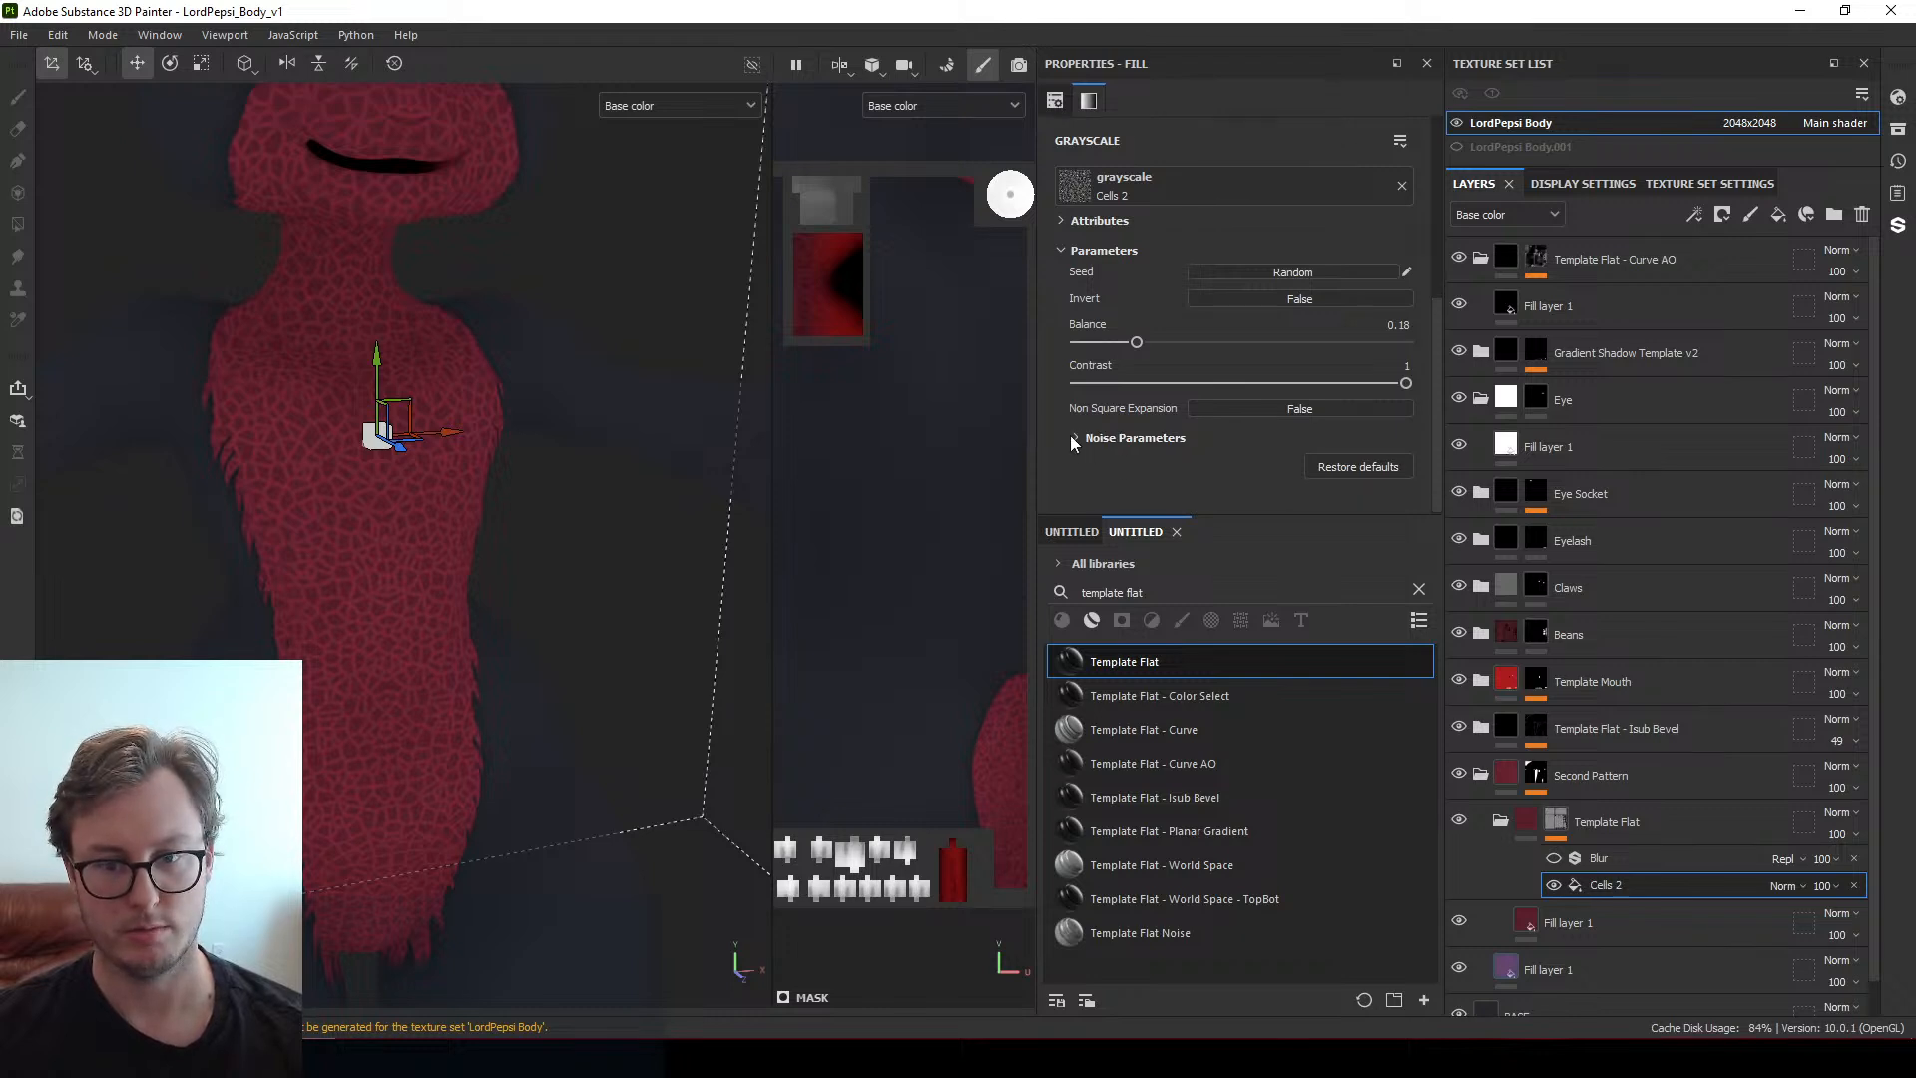
{"action": "left_click", "coordinate": [1071, 437]}
{"action": "scroll", "coordinate": [1140, 452], "scroll_direction": "down", "scroll_amount": 3}
{"action": "left_click_drag", "start_coordinate": [1130, 370], "coordinate": [1449, 413]}
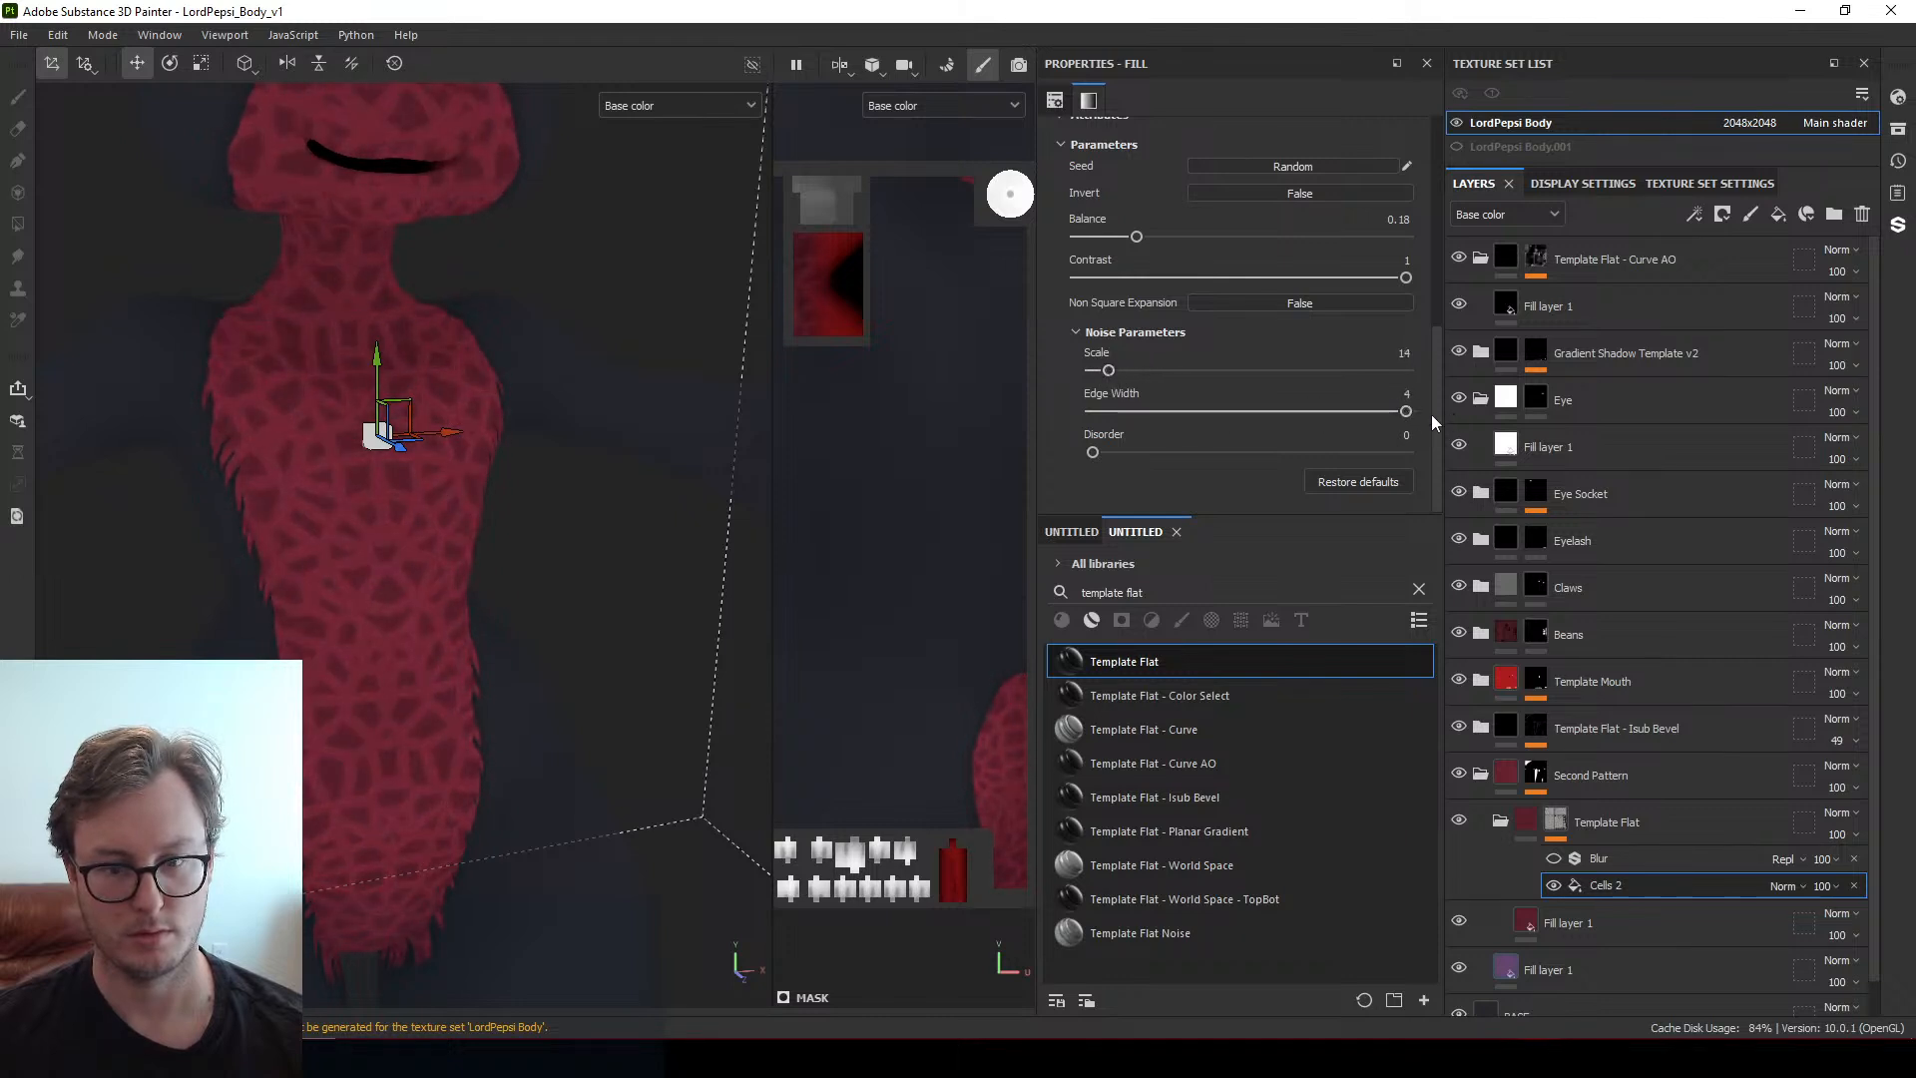
Set the Cells 2 disorder to 0.76, balance to 0.04 and contrast to 0.94
{"action": "left_click_drag", "start_coordinate": [1106, 452], "coordinate": [1332, 452]}
{"action": "scroll", "coordinate": [1252, 394], "scroll_direction": "up", "scroll_amount": 3}
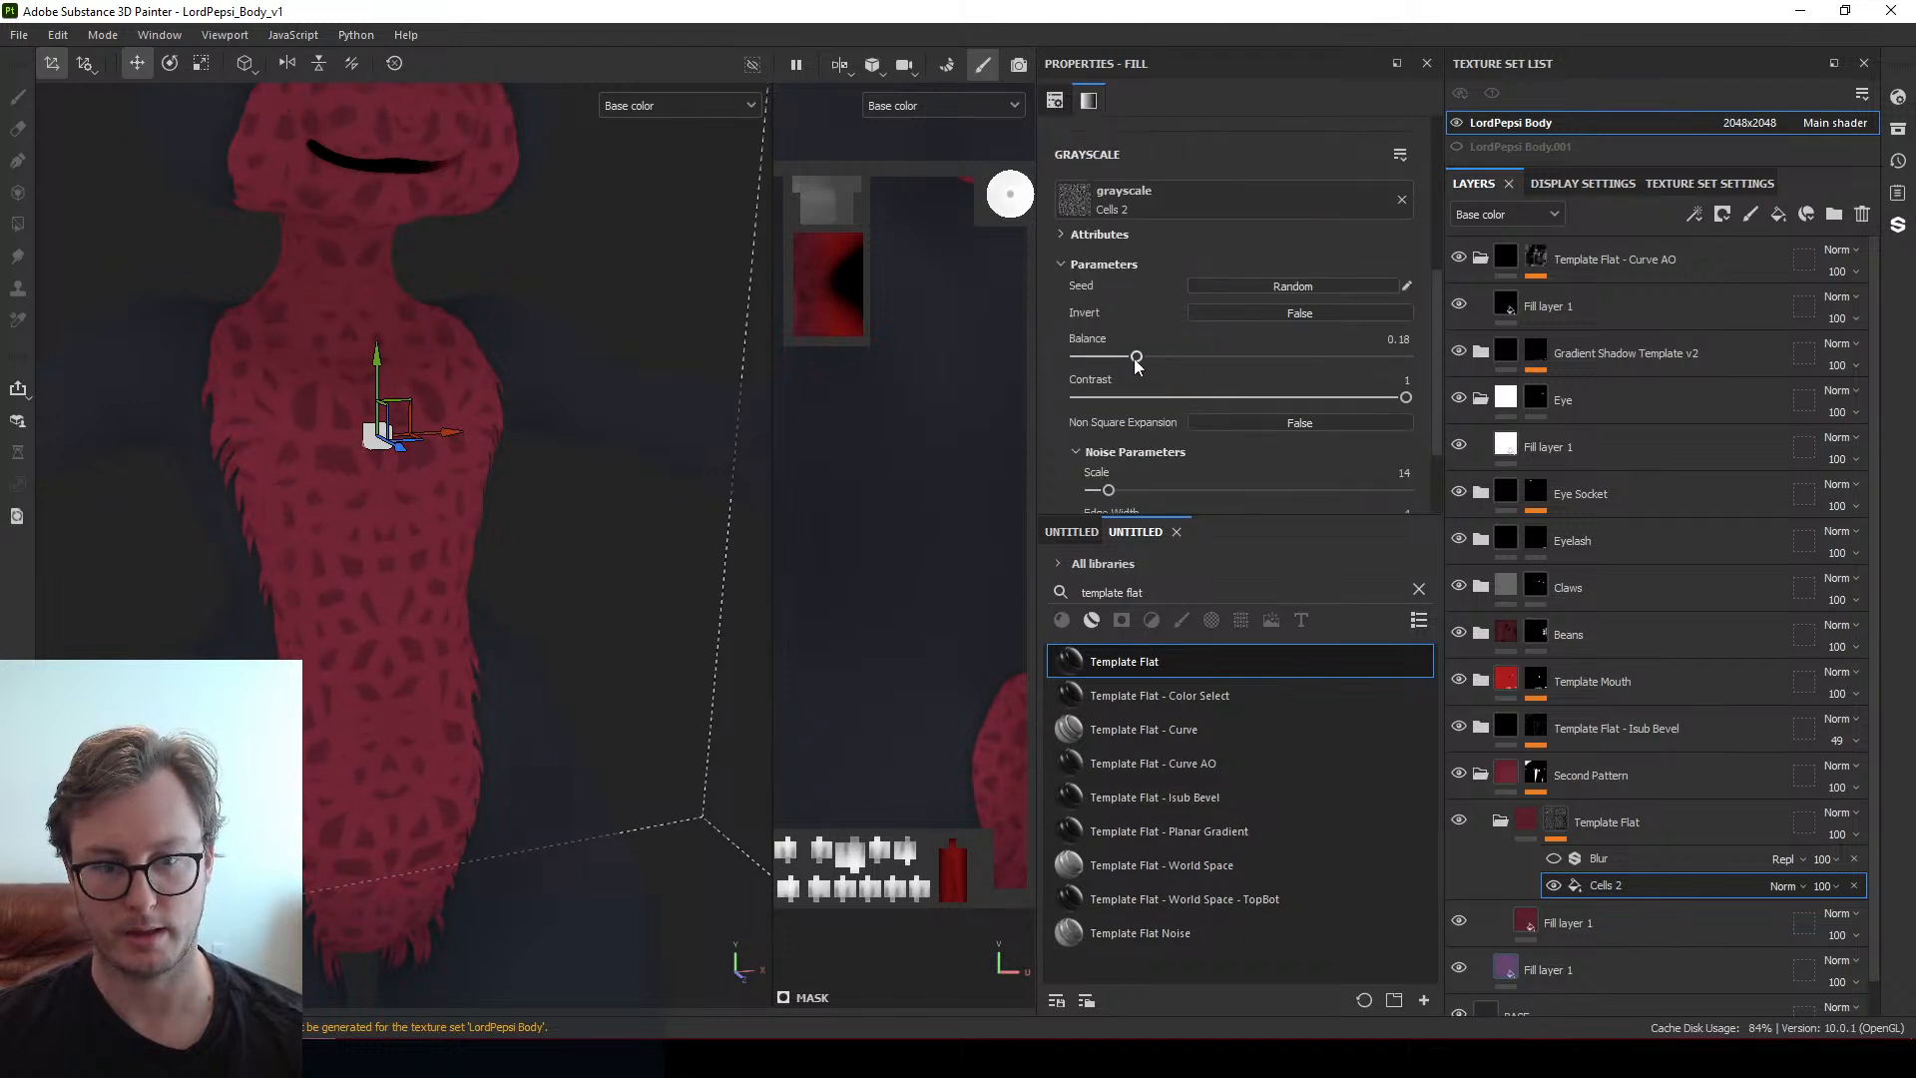
{"action": "left_click_drag", "start_coordinate": [1314, 399], "coordinate": [1306, 397]}
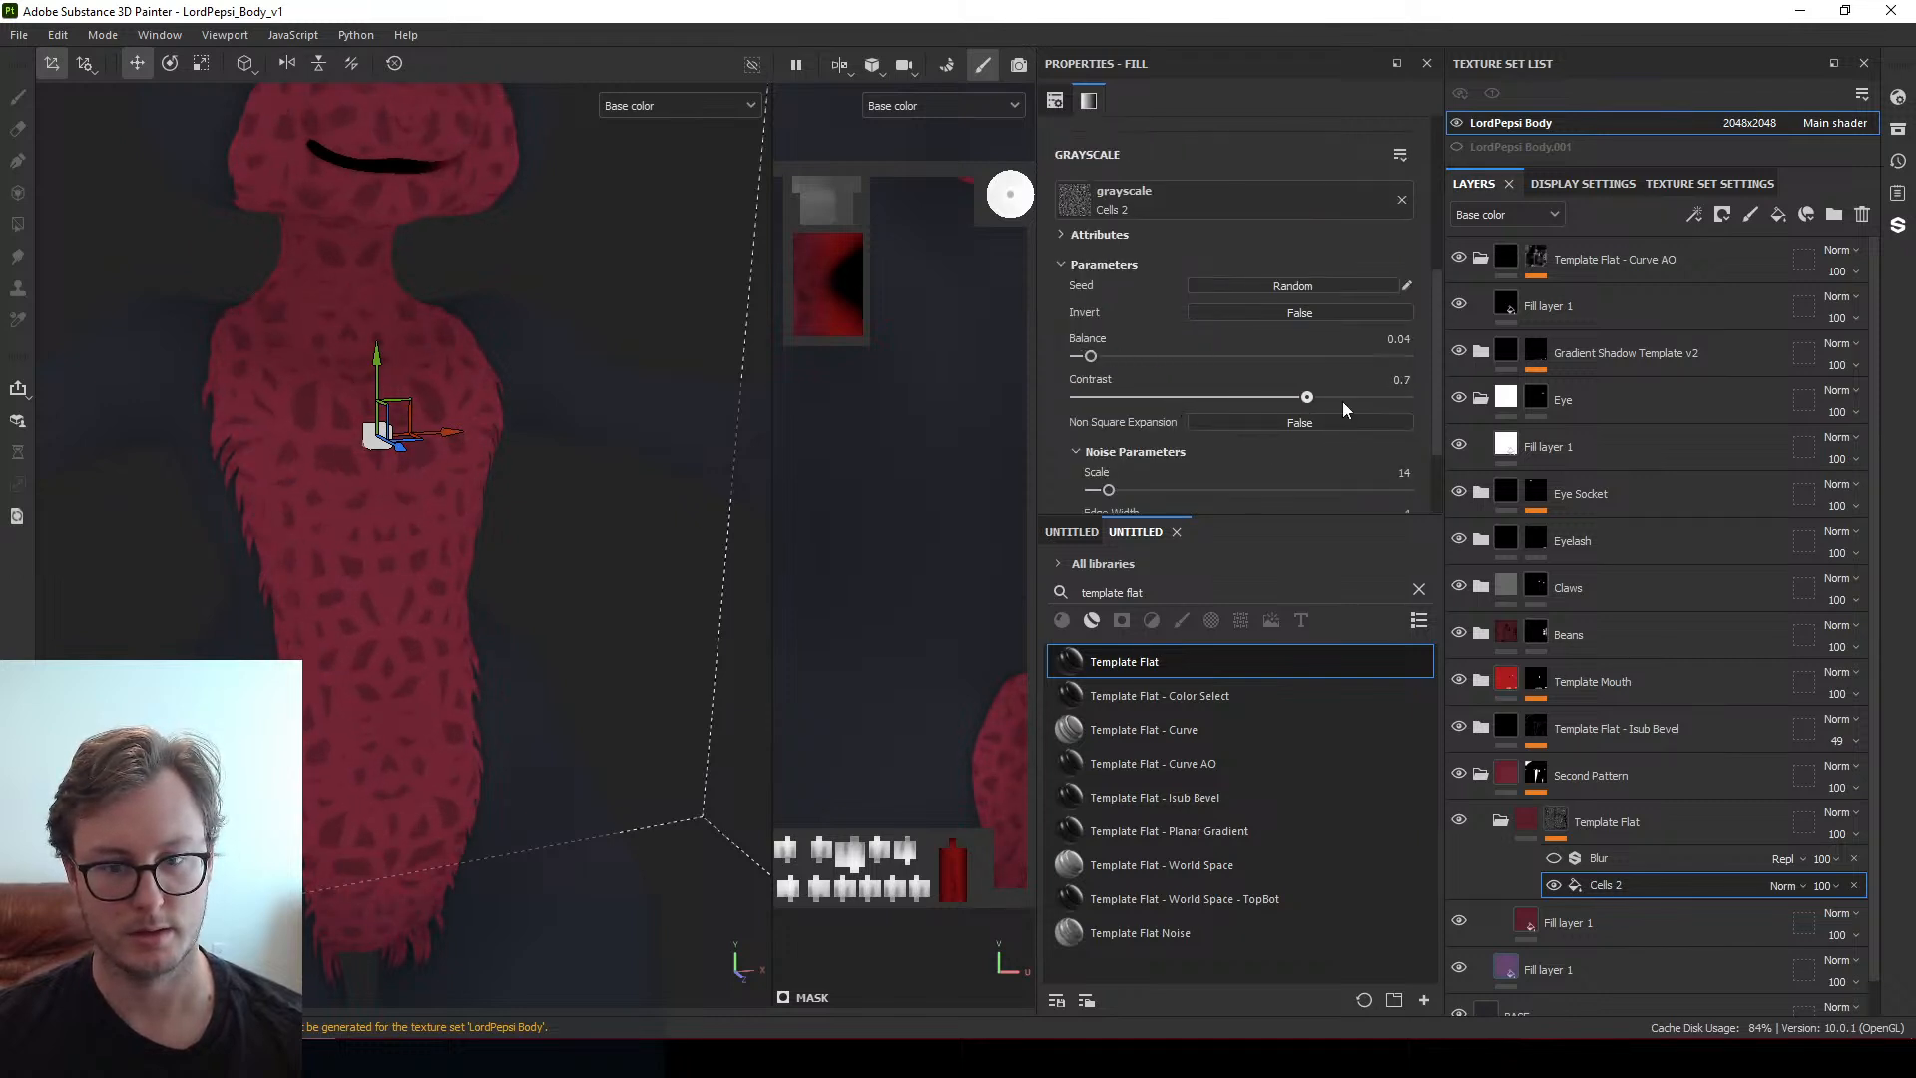
Set the Cells 2 noise parameters to scale 39, edge width 7.49 and disorder 0.78
{"action": "scroll", "coordinate": [1170, 432], "scroll_direction": "down", "scroll_amount": 3}
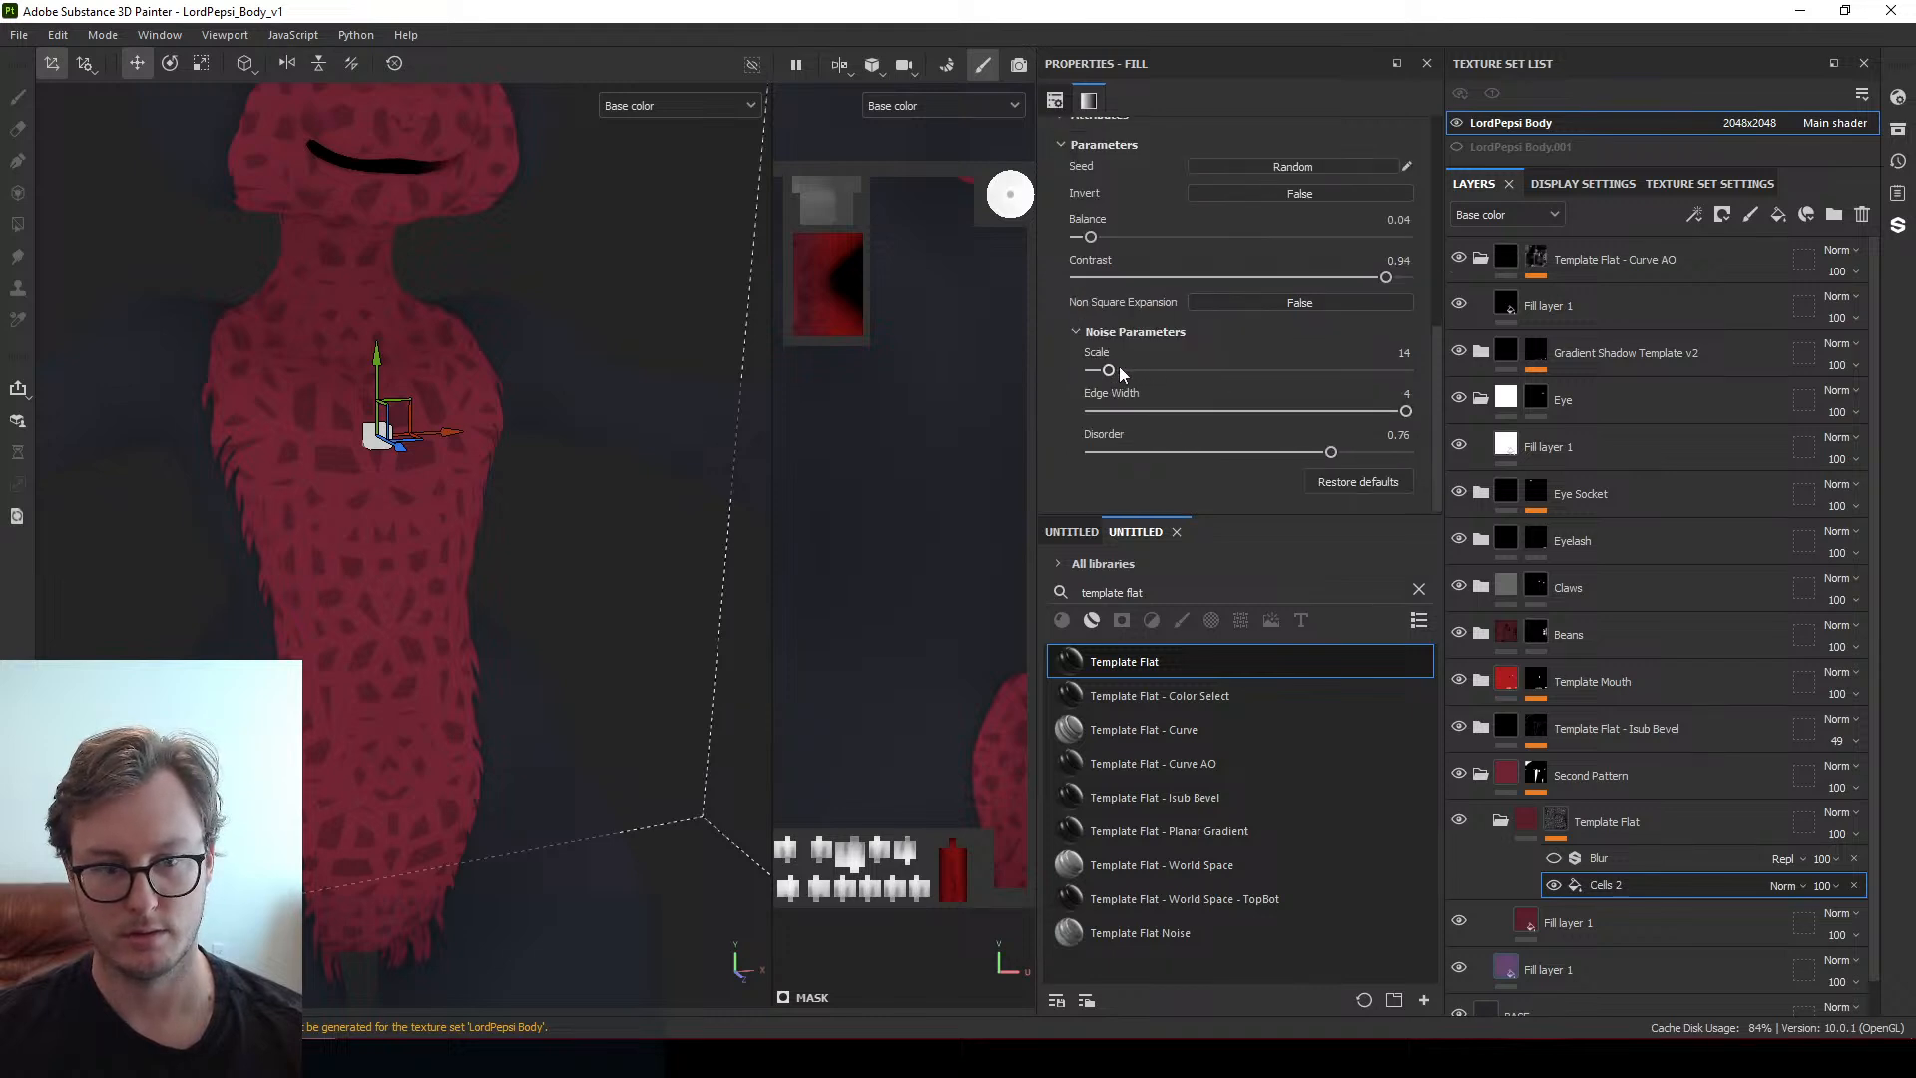
{"action": "mouse_move", "coordinate": [1119, 372]}
{"action": "left_mouse_down"}
{"action": "mouse_move", "coordinate": [1148, 372]}
{"action": "mouse_move", "coordinate": [1088, 375]}
{"action": "mouse_move", "coordinate": [1139, 372]}
{"action": "left_mouse_up"}
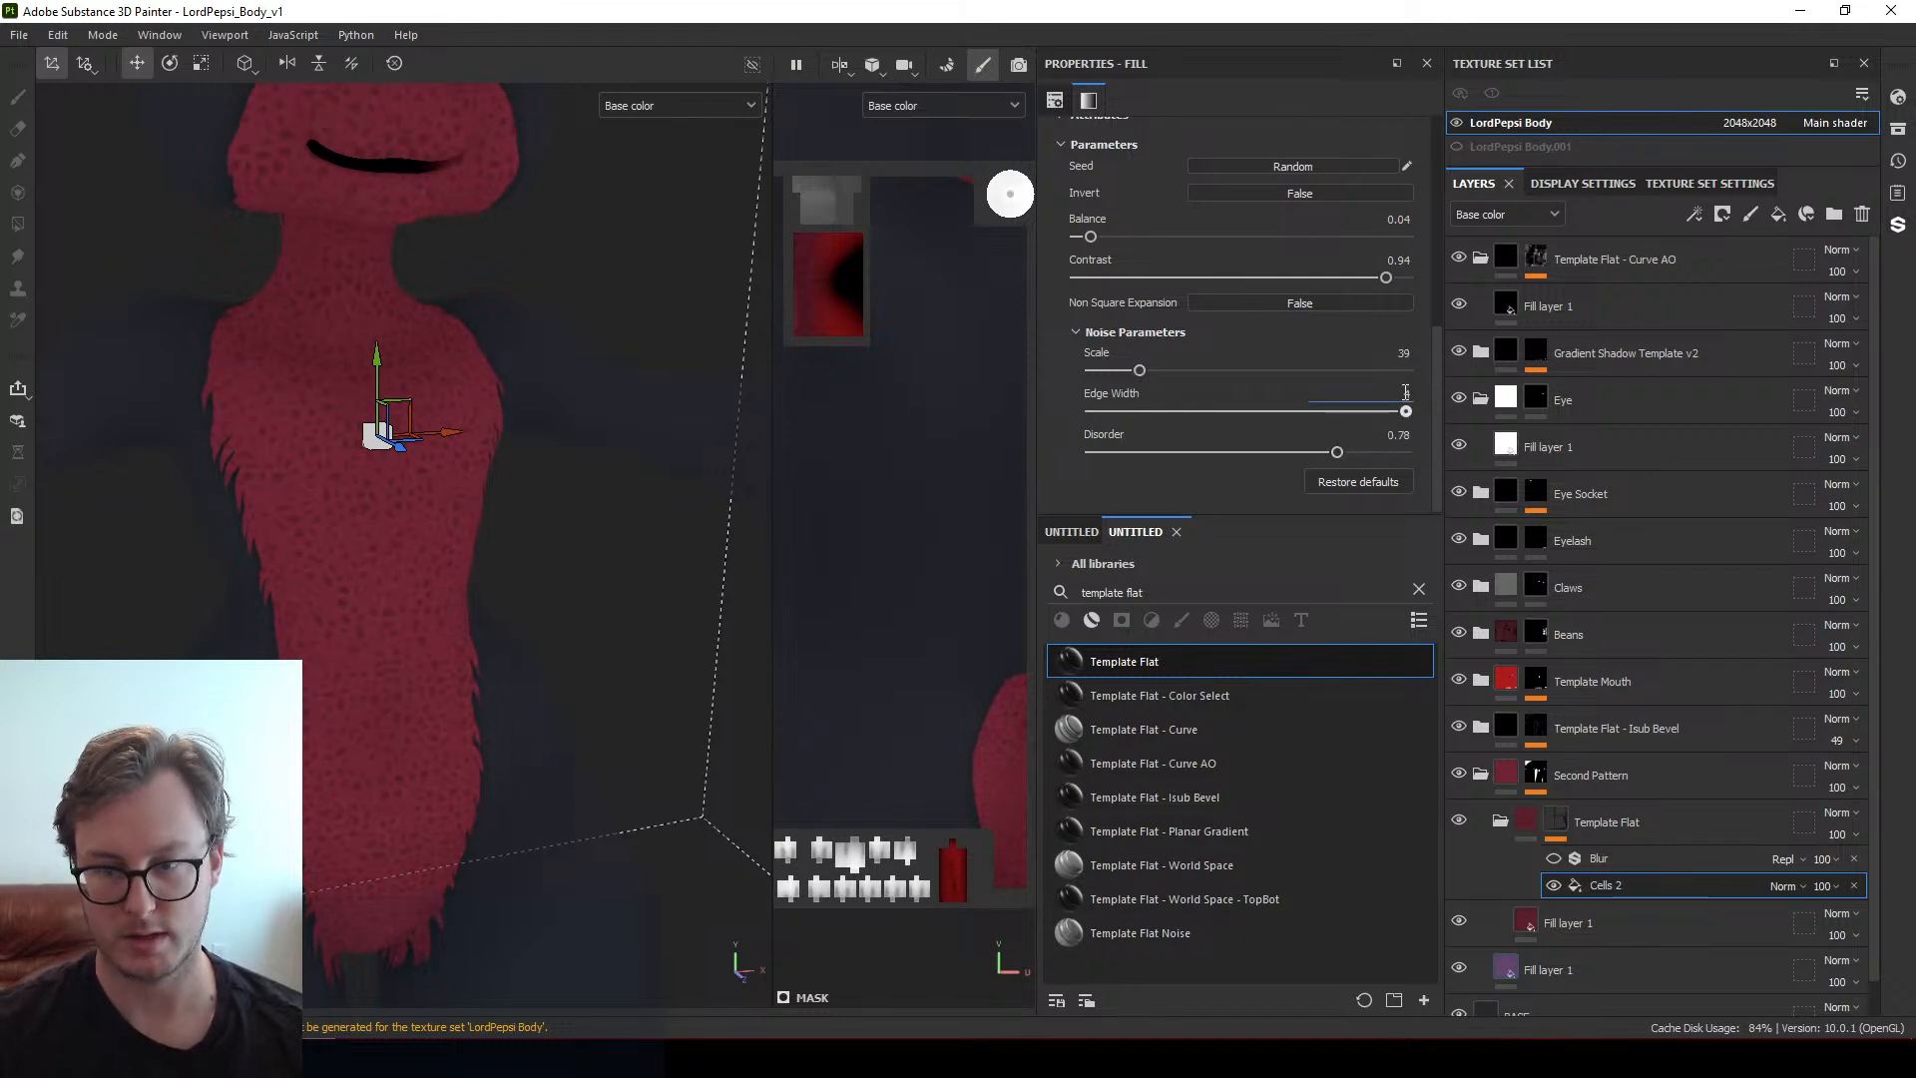
{"action": "type", "text": "8"}
{"action": "key", "text": "Return"}
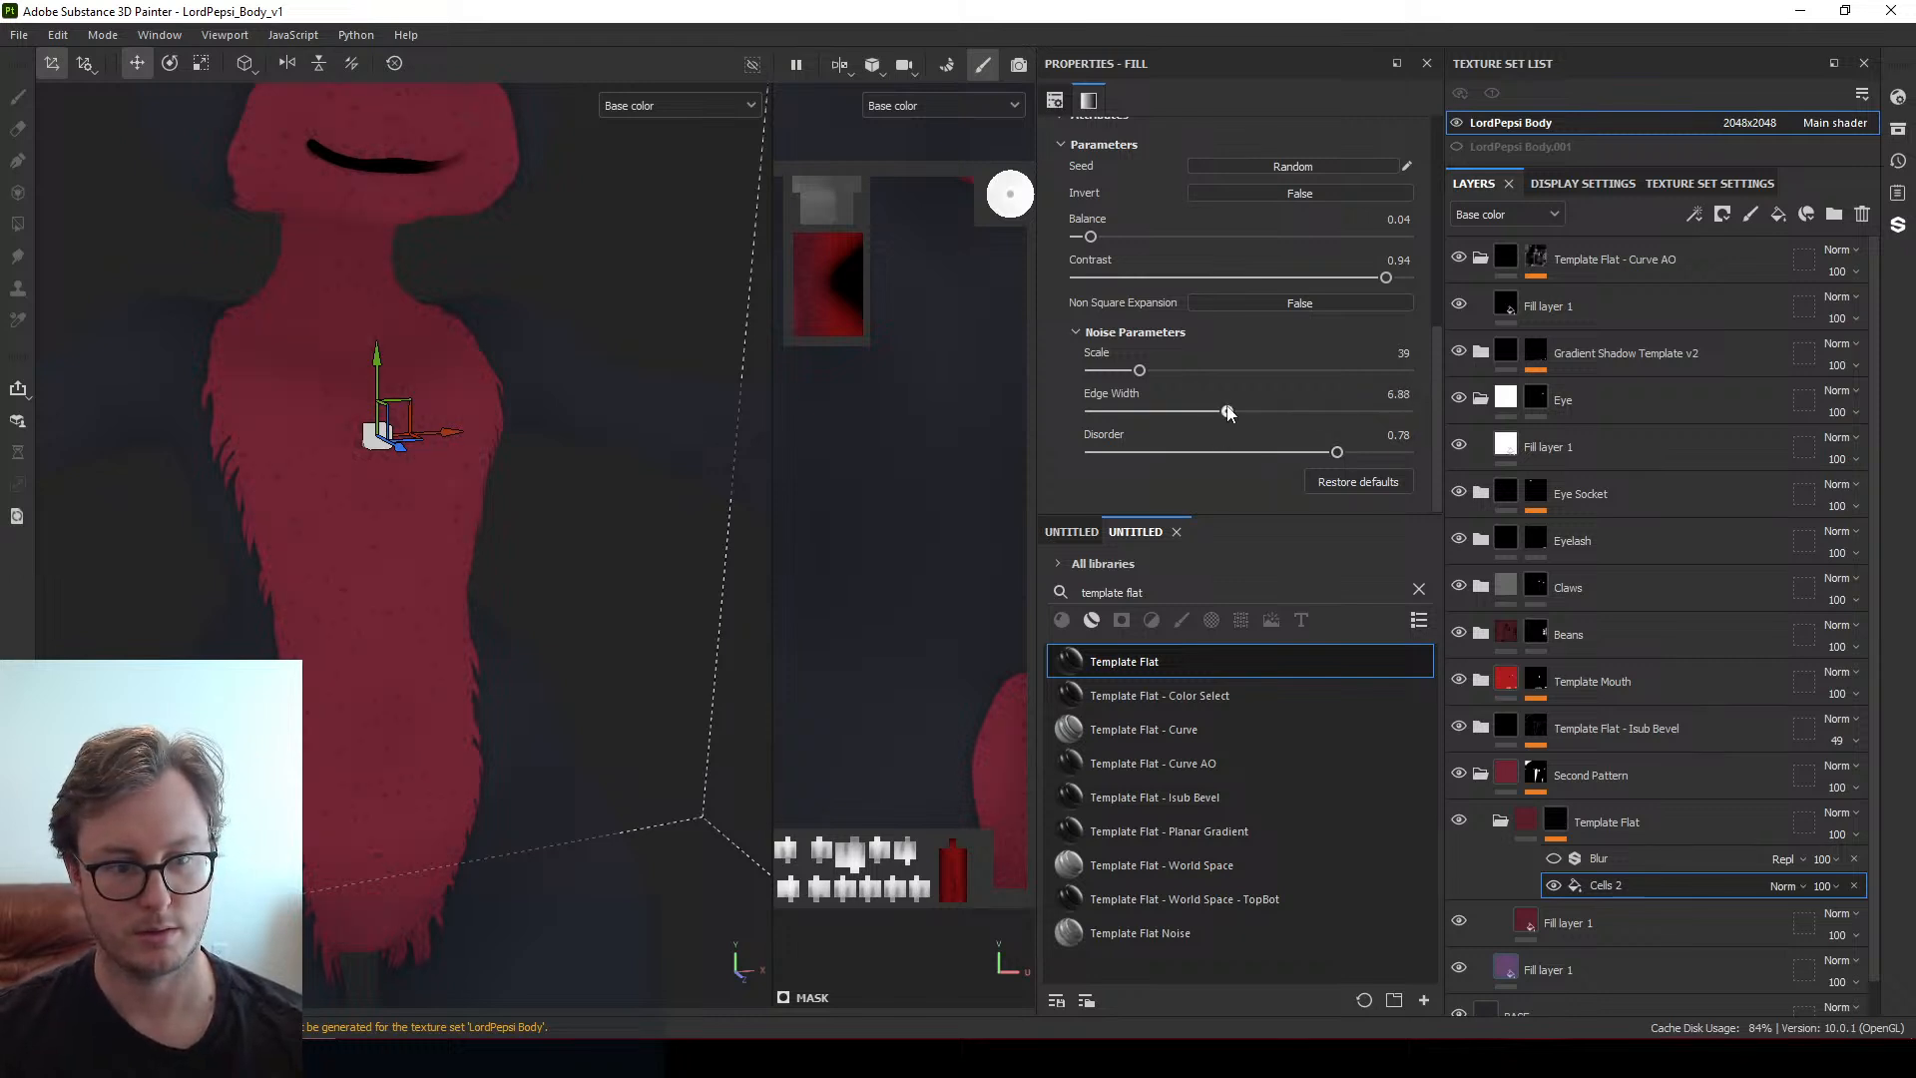
{"action": "scroll", "coordinate": [492, 586], "scroll_direction": "up", "scroll_amount": 5}
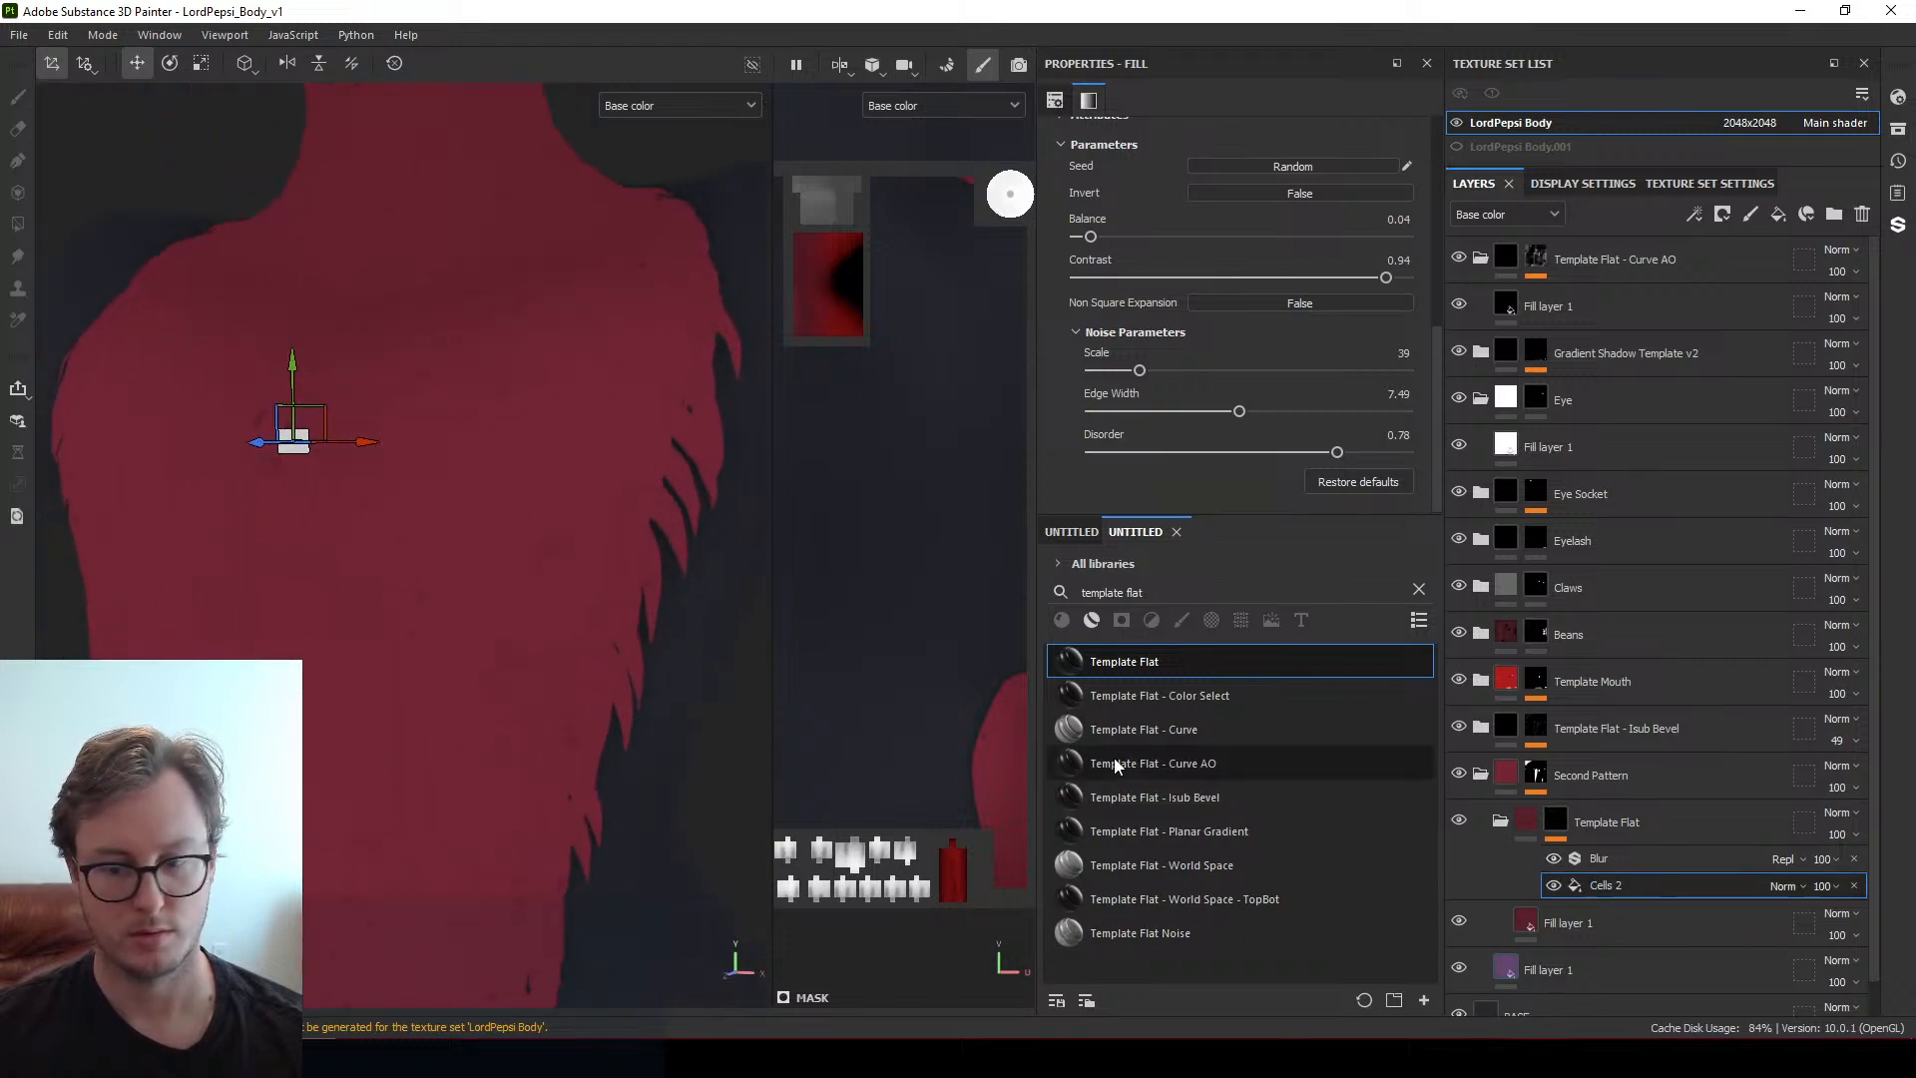
Show the mask's Blur filter again and set its blur intensity to 0.49
{"action": "left_click", "coordinate": [1597, 858]}
{"action": "left_click_drag", "start_coordinate": [1104, 253], "coordinate": [1078, 258]}
{"action": "scroll", "coordinate": [286, 565], "scroll_direction": "down", "scroll_amount": 5}
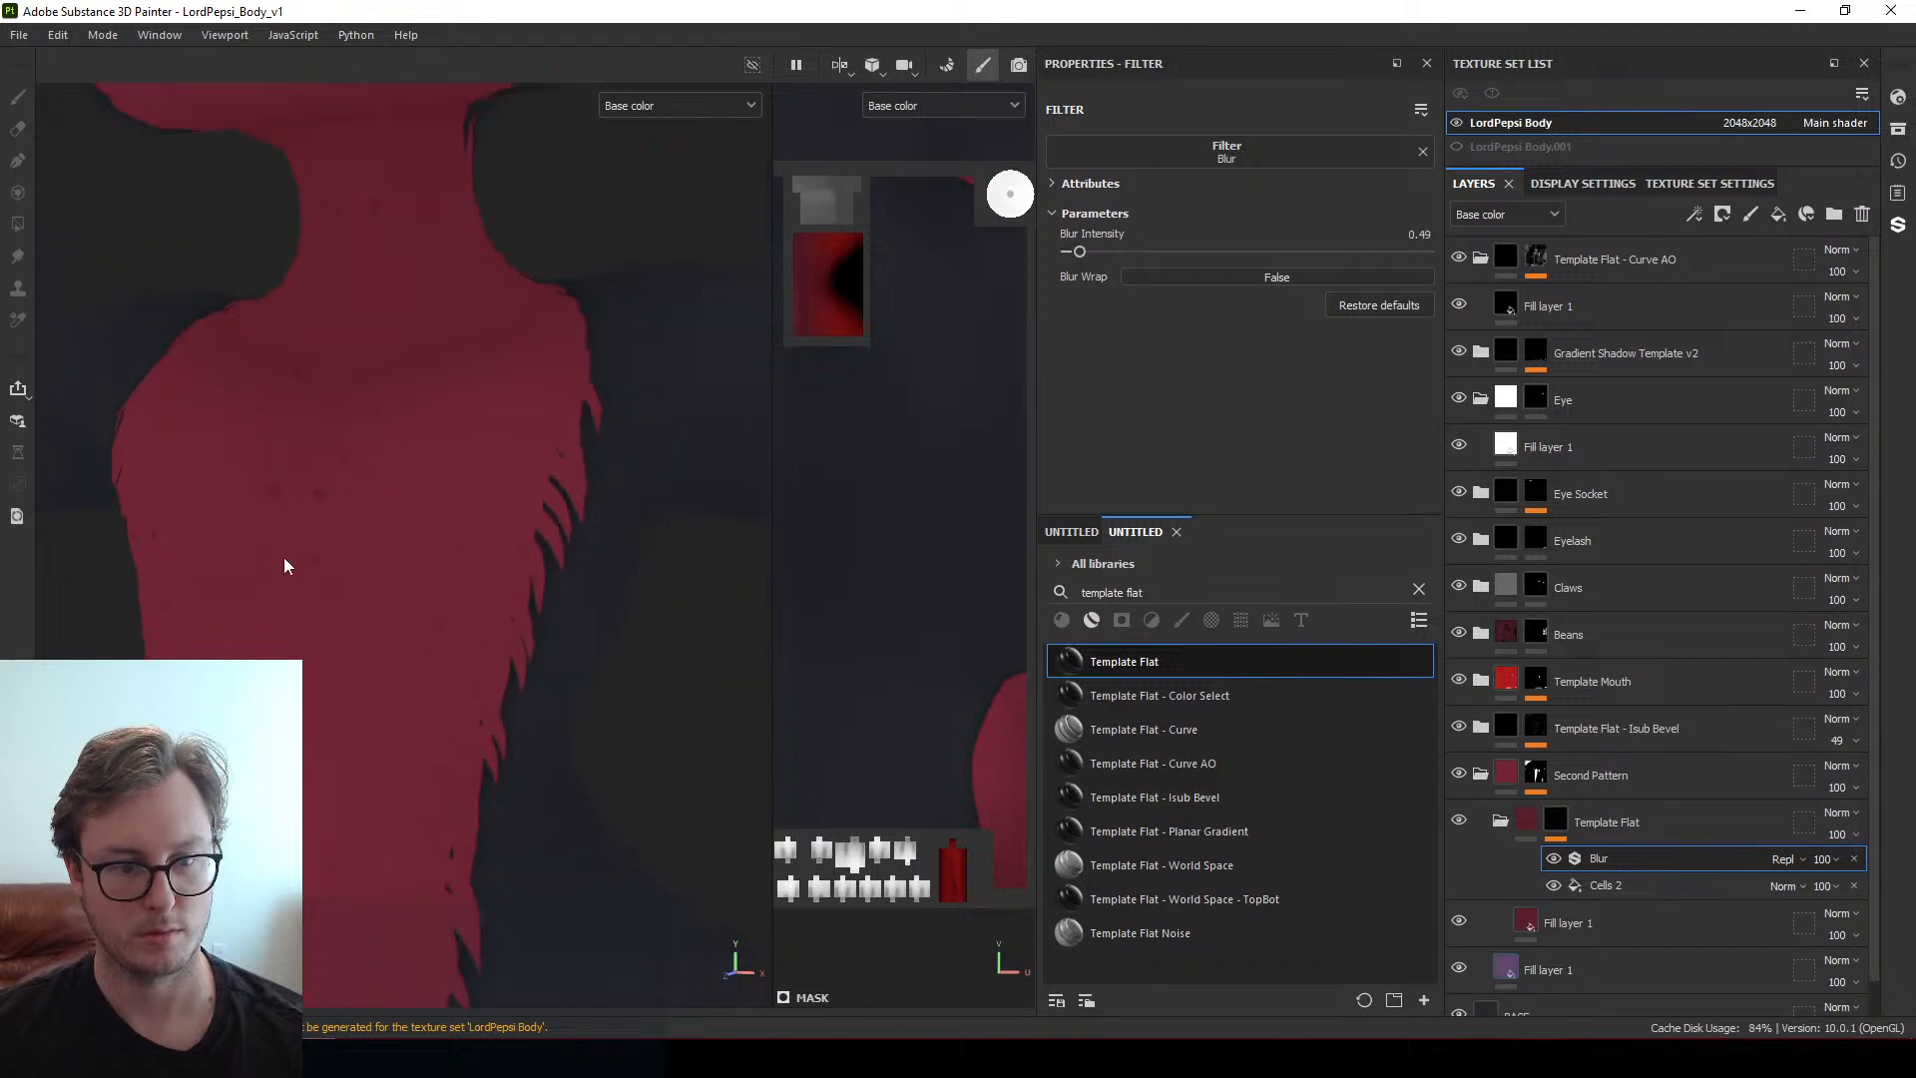
{"action": "middle_click_drag", "start_coordinate": [325, 547], "coordinate": [432, 578], "text": "alt"}
{"action": "left_click_drag", "start_coordinate": [432, 578], "coordinate": [518, 607], "text": "alt"}
Set the Cells 2 noise parameters to disorder 0.12, scale 41 and edge width 6.68
{"action": "left_click", "coordinate": [1659, 887]}
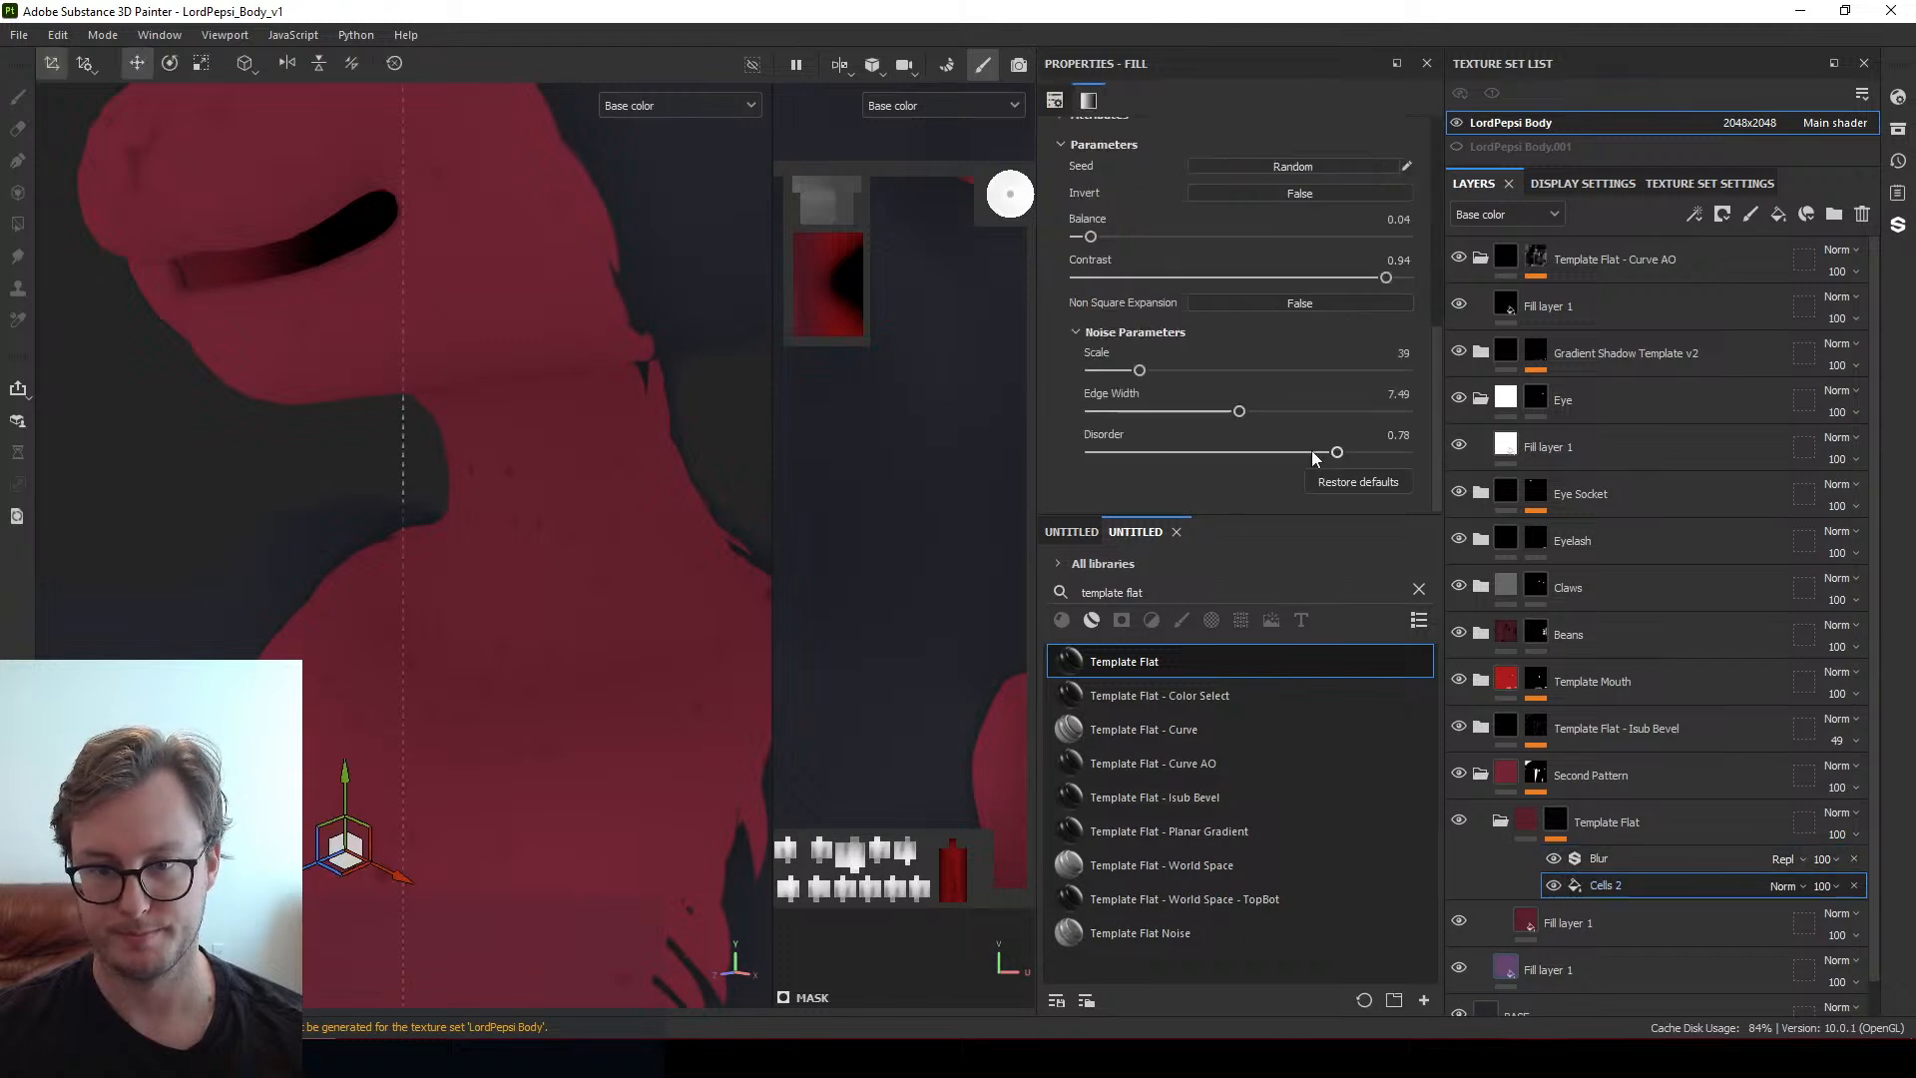
{"action": "left_click_drag", "start_coordinate": [1317, 455], "coordinate": [1130, 452]}
{"action": "left_click_drag", "start_coordinate": [639, 559], "coordinate": [569, 542], "text": "alt"}
{"action": "right_click_drag", "start_coordinate": [569, 542], "coordinate": [1064, 401], "text": "alt"}
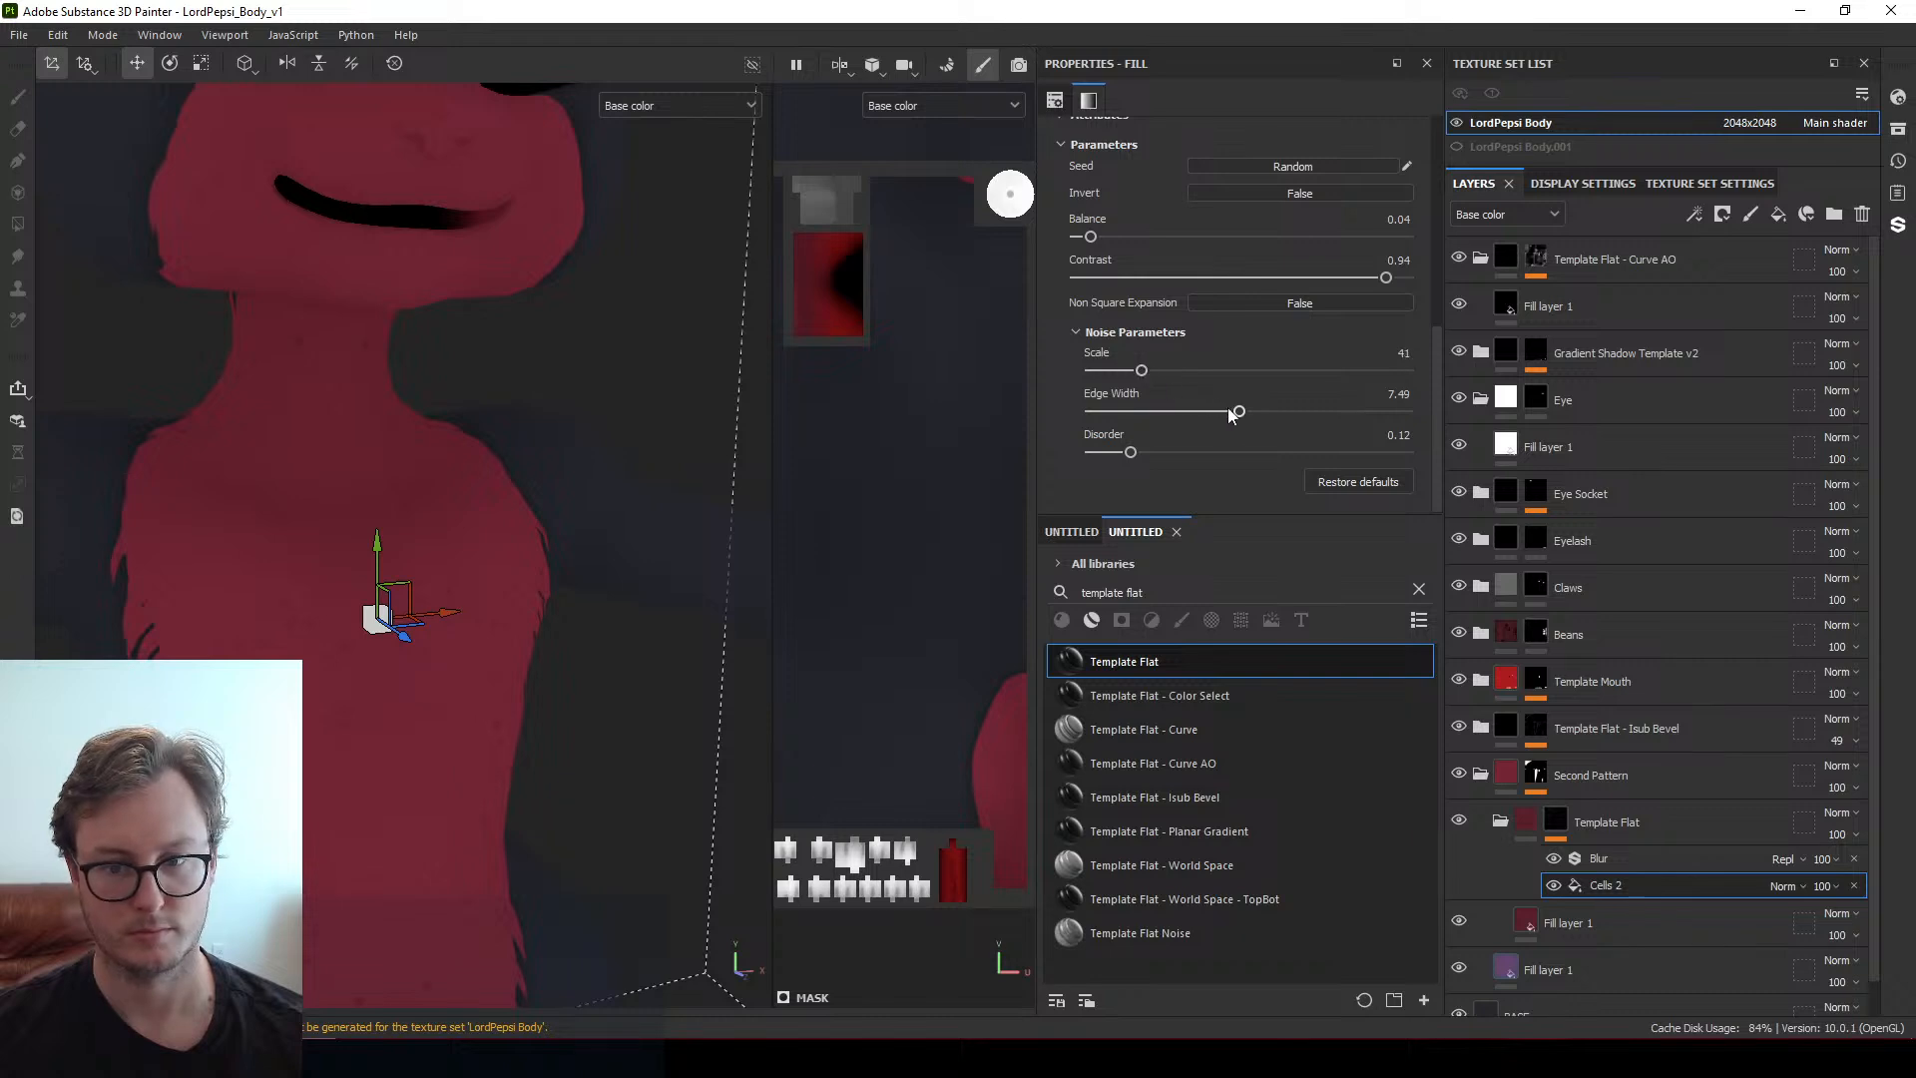
{"action": "left_click_drag", "start_coordinate": [1231, 416], "coordinate": [1233, 418]}
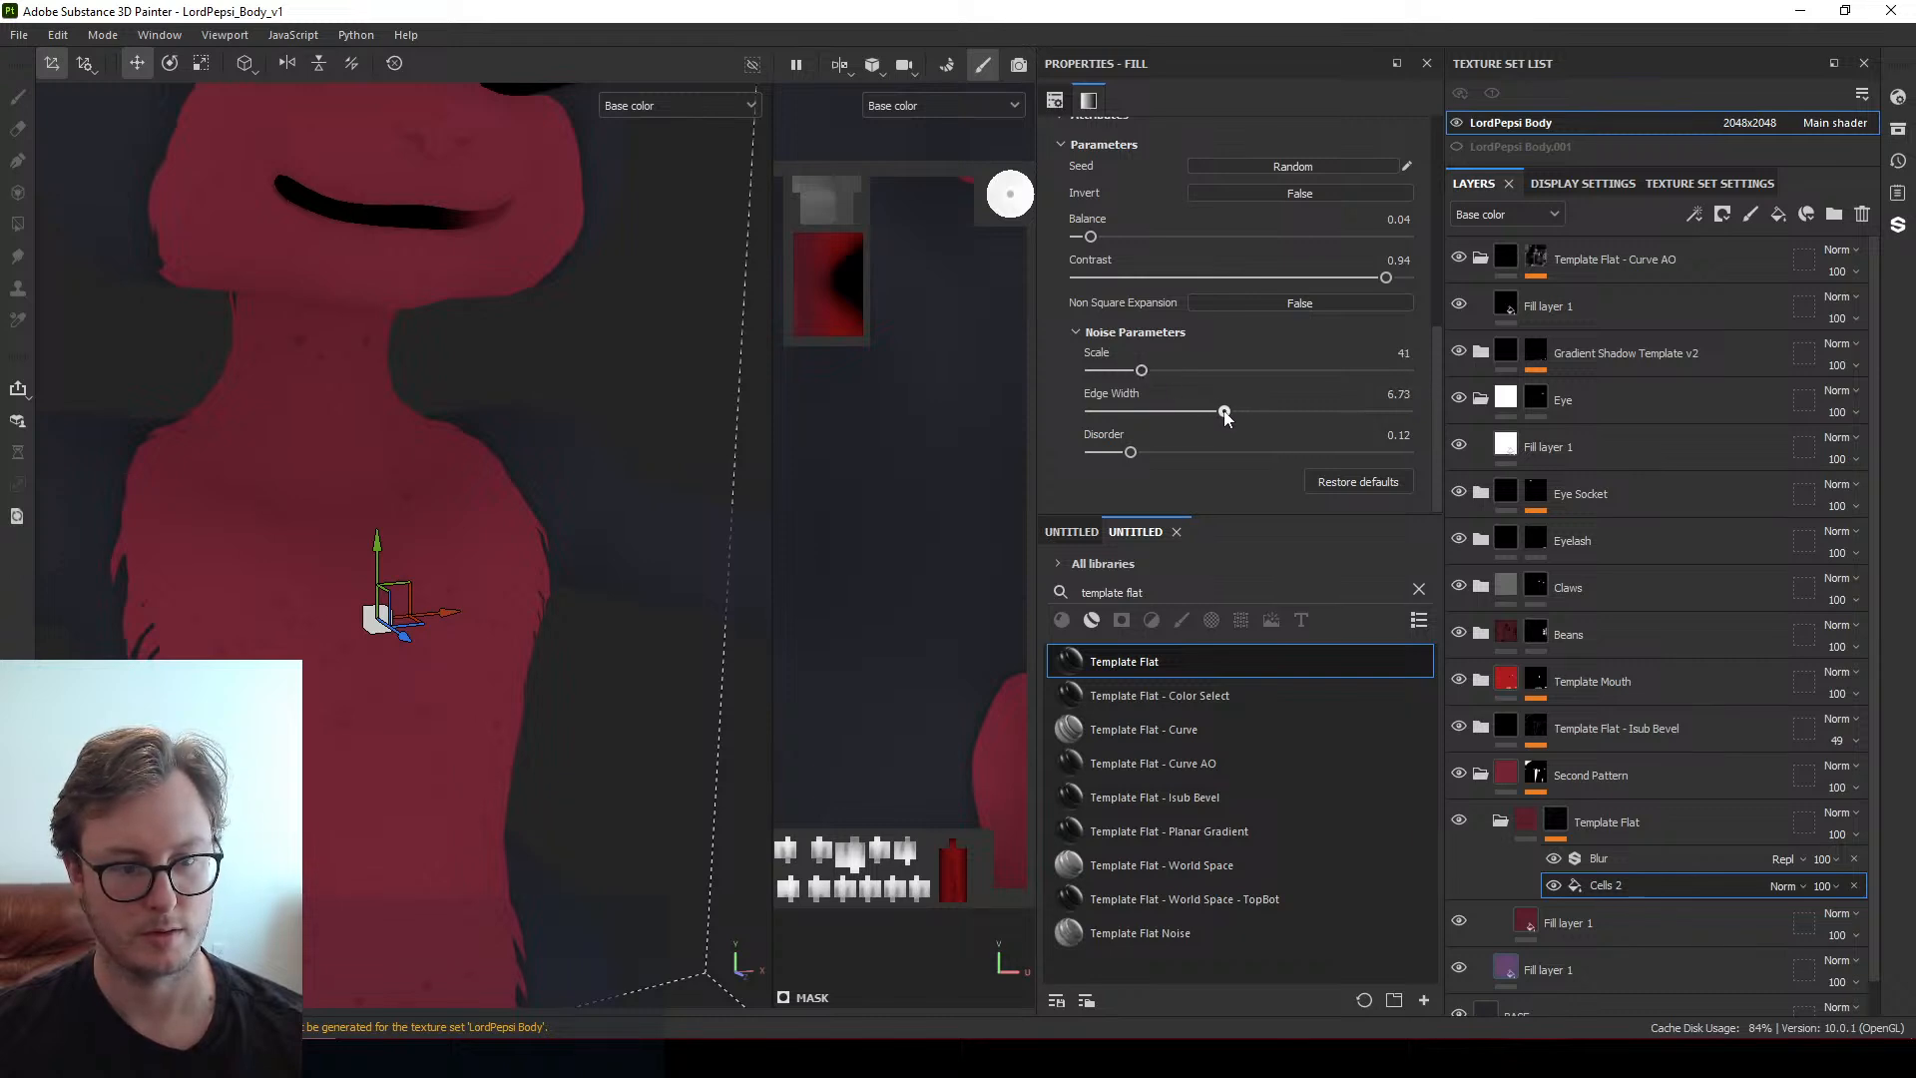
{"action": "right_click_drag", "start_coordinate": [699, 504], "coordinate": [530, 548], "text": "alt"}
{"action": "left_click_drag", "start_coordinate": [530, 547], "coordinate": [471, 529], "text": "alt"}
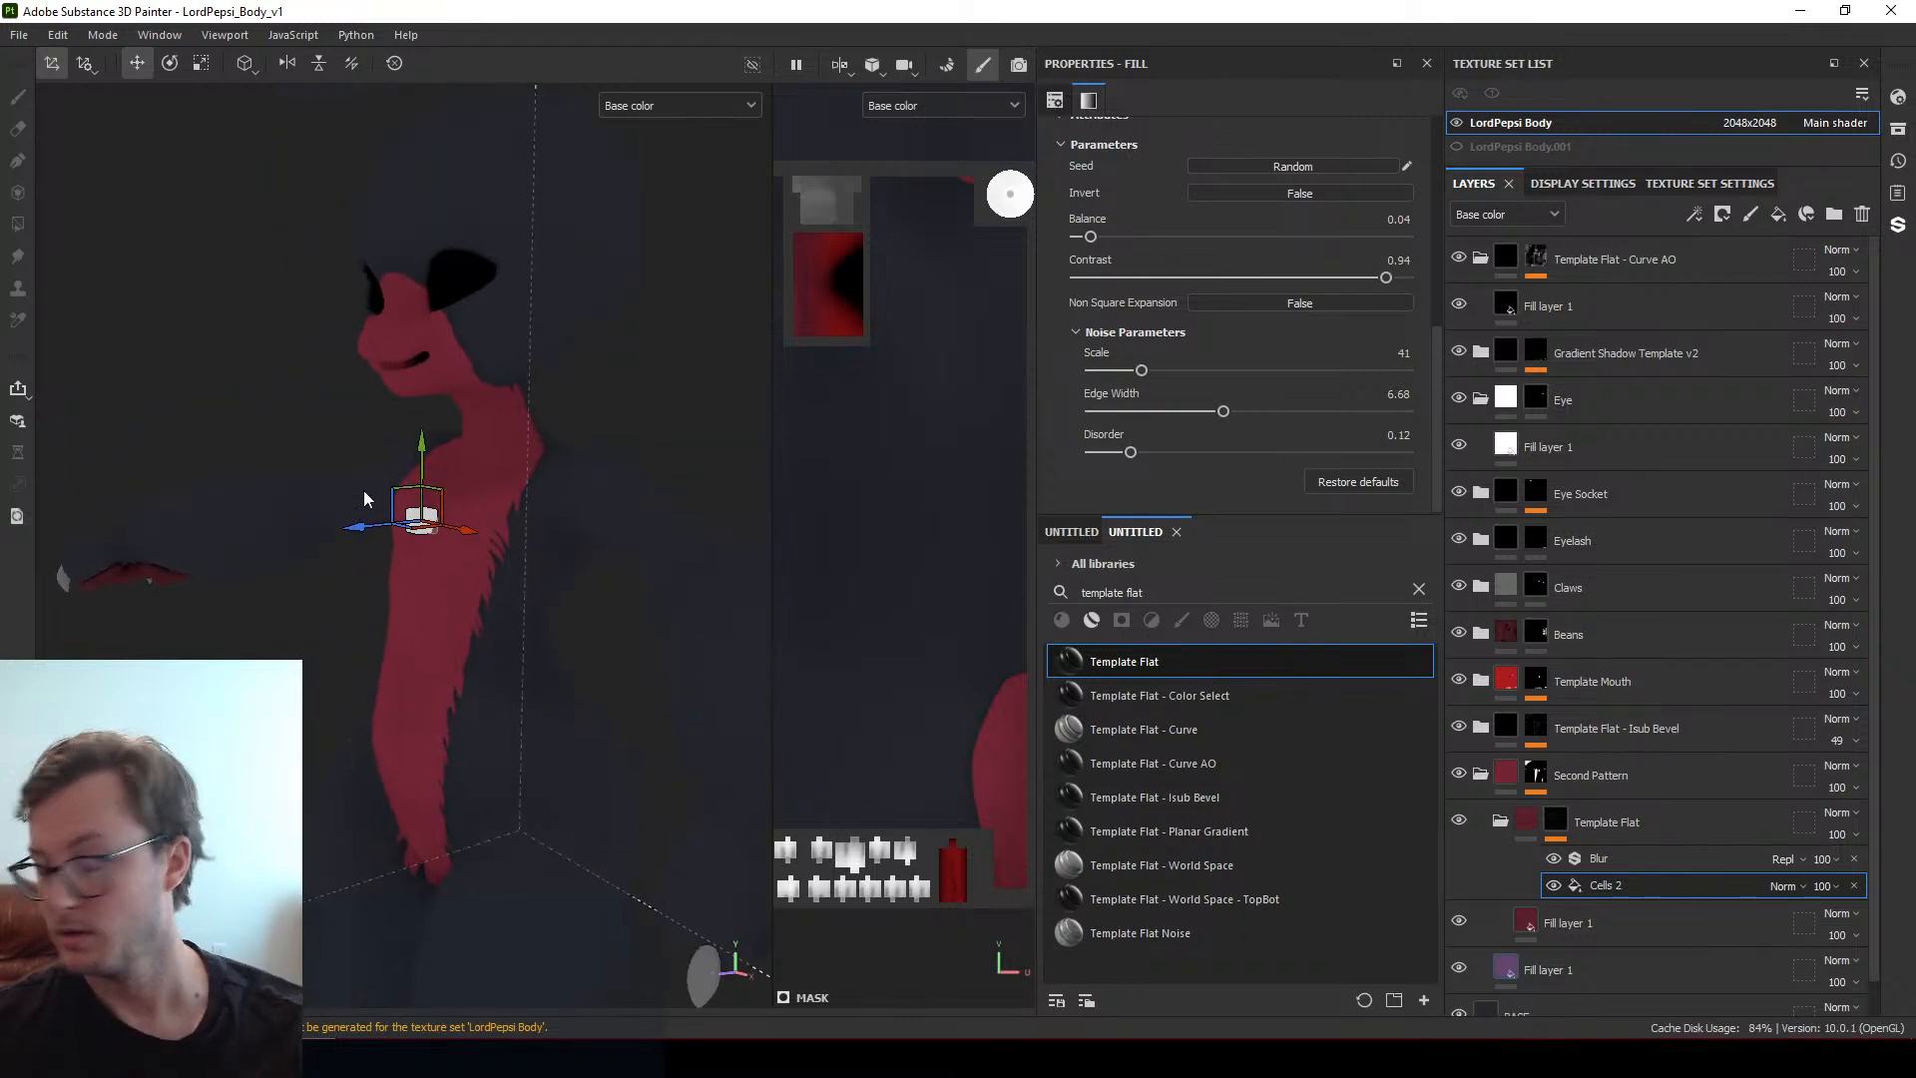
{"action": "left_click_drag", "start_coordinate": [407, 433], "coordinate": [371, 435], "text": "alt"}
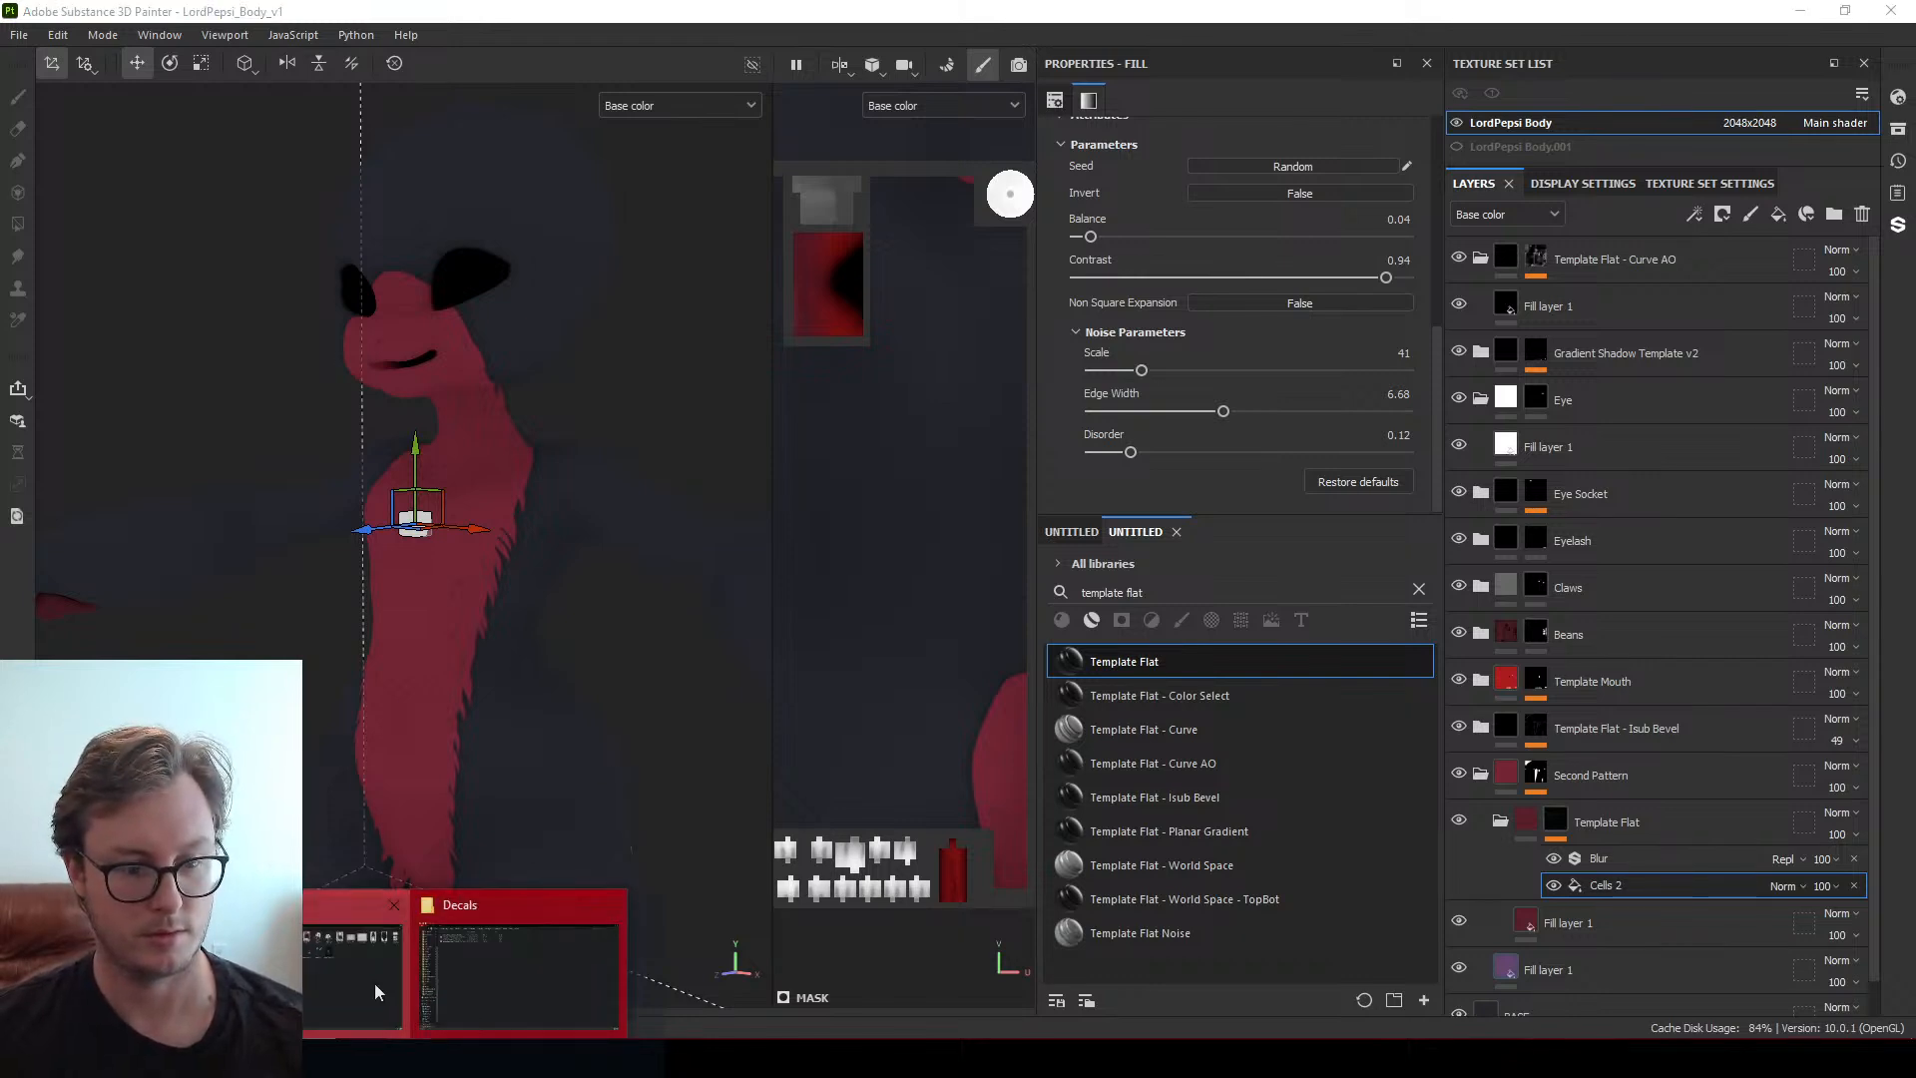
Switch to the LordPepsi file in Blender, clear the object selection and save the file
{"action": "left_click", "coordinate": [379, 988]}
{"action": "left_click_drag", "start_coordinate": [252, 158], "coordinate": [1915, 619]}
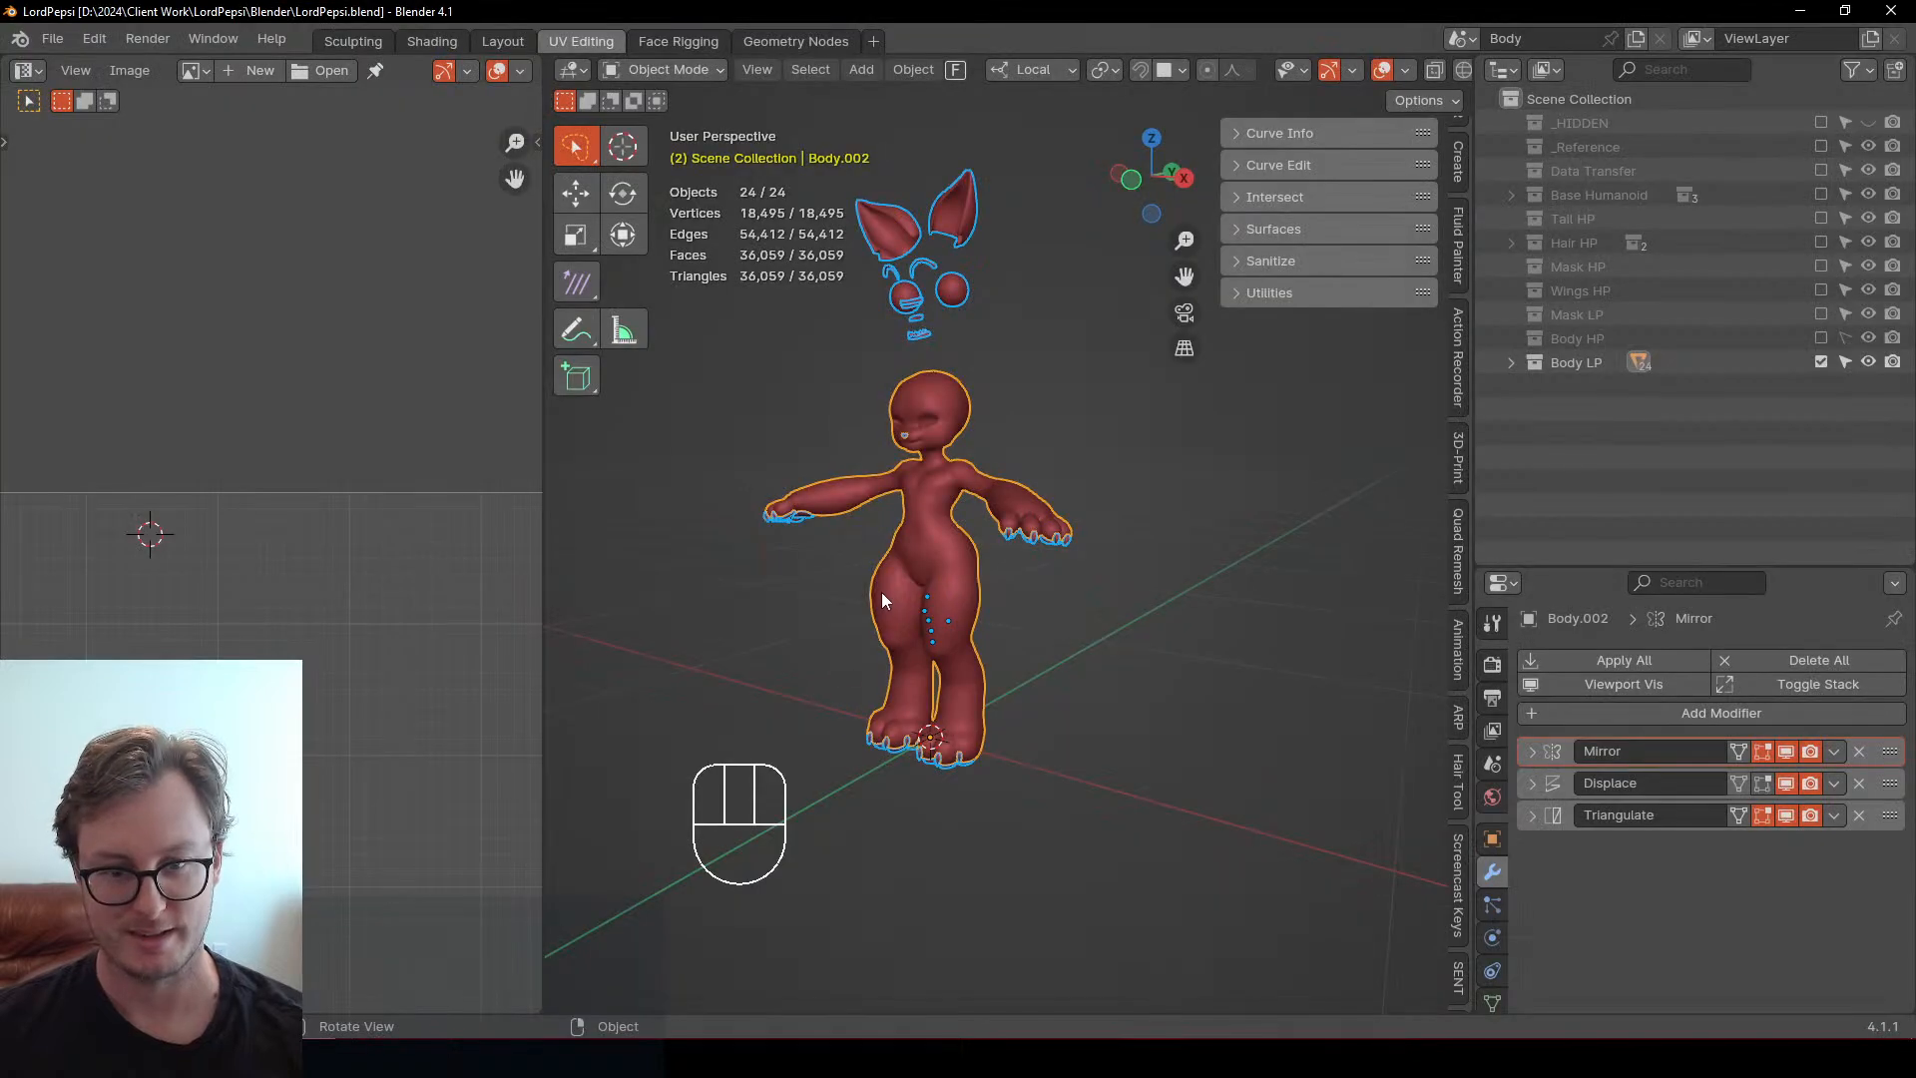
{"action": "middle_click_drag", "start_coordinate": [882, 591], "coordinate": [1047, 511]}
{"action": "left_click", "coordinate": [1022, 432]}
{"action": "key", "text": "ctrl+s"}
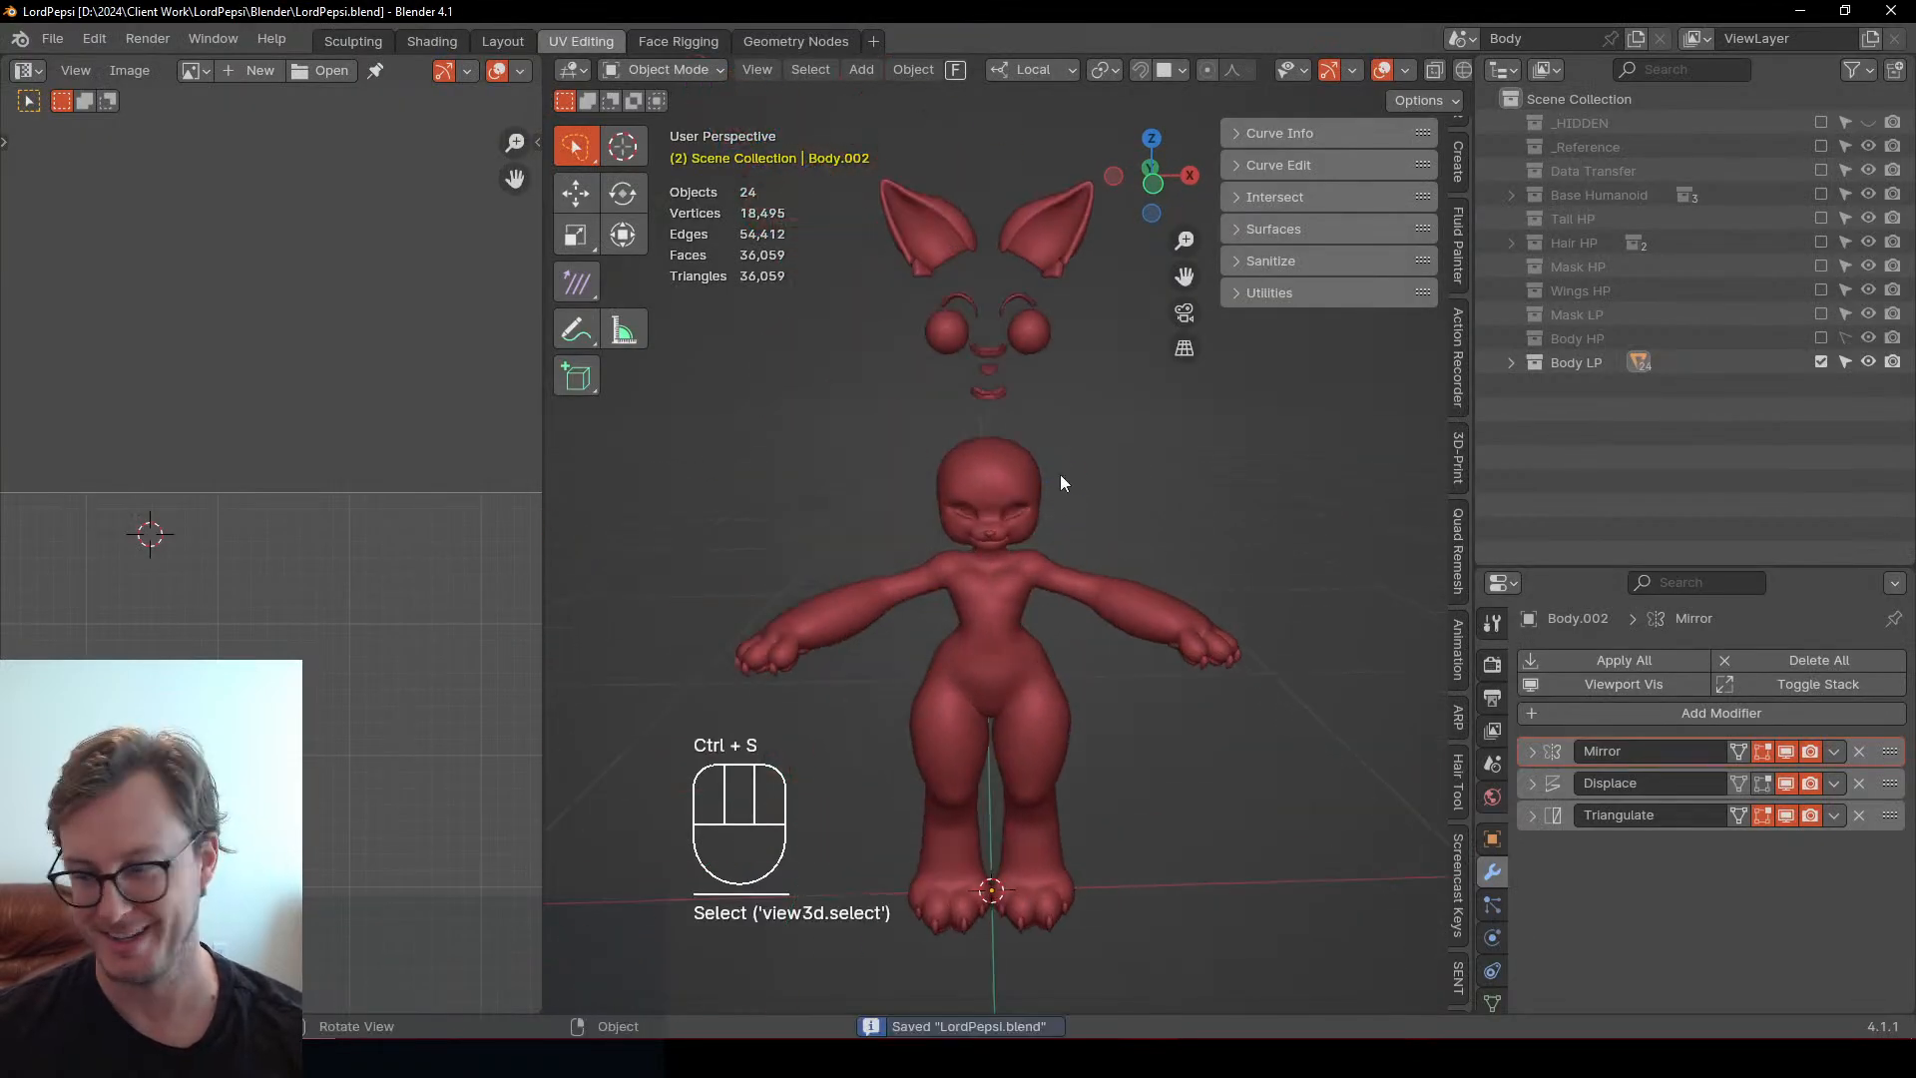
In front view, exclude the Body LP collection, enable the Body HP collection and save the file
{"action": "key", "text": "KP_1"}
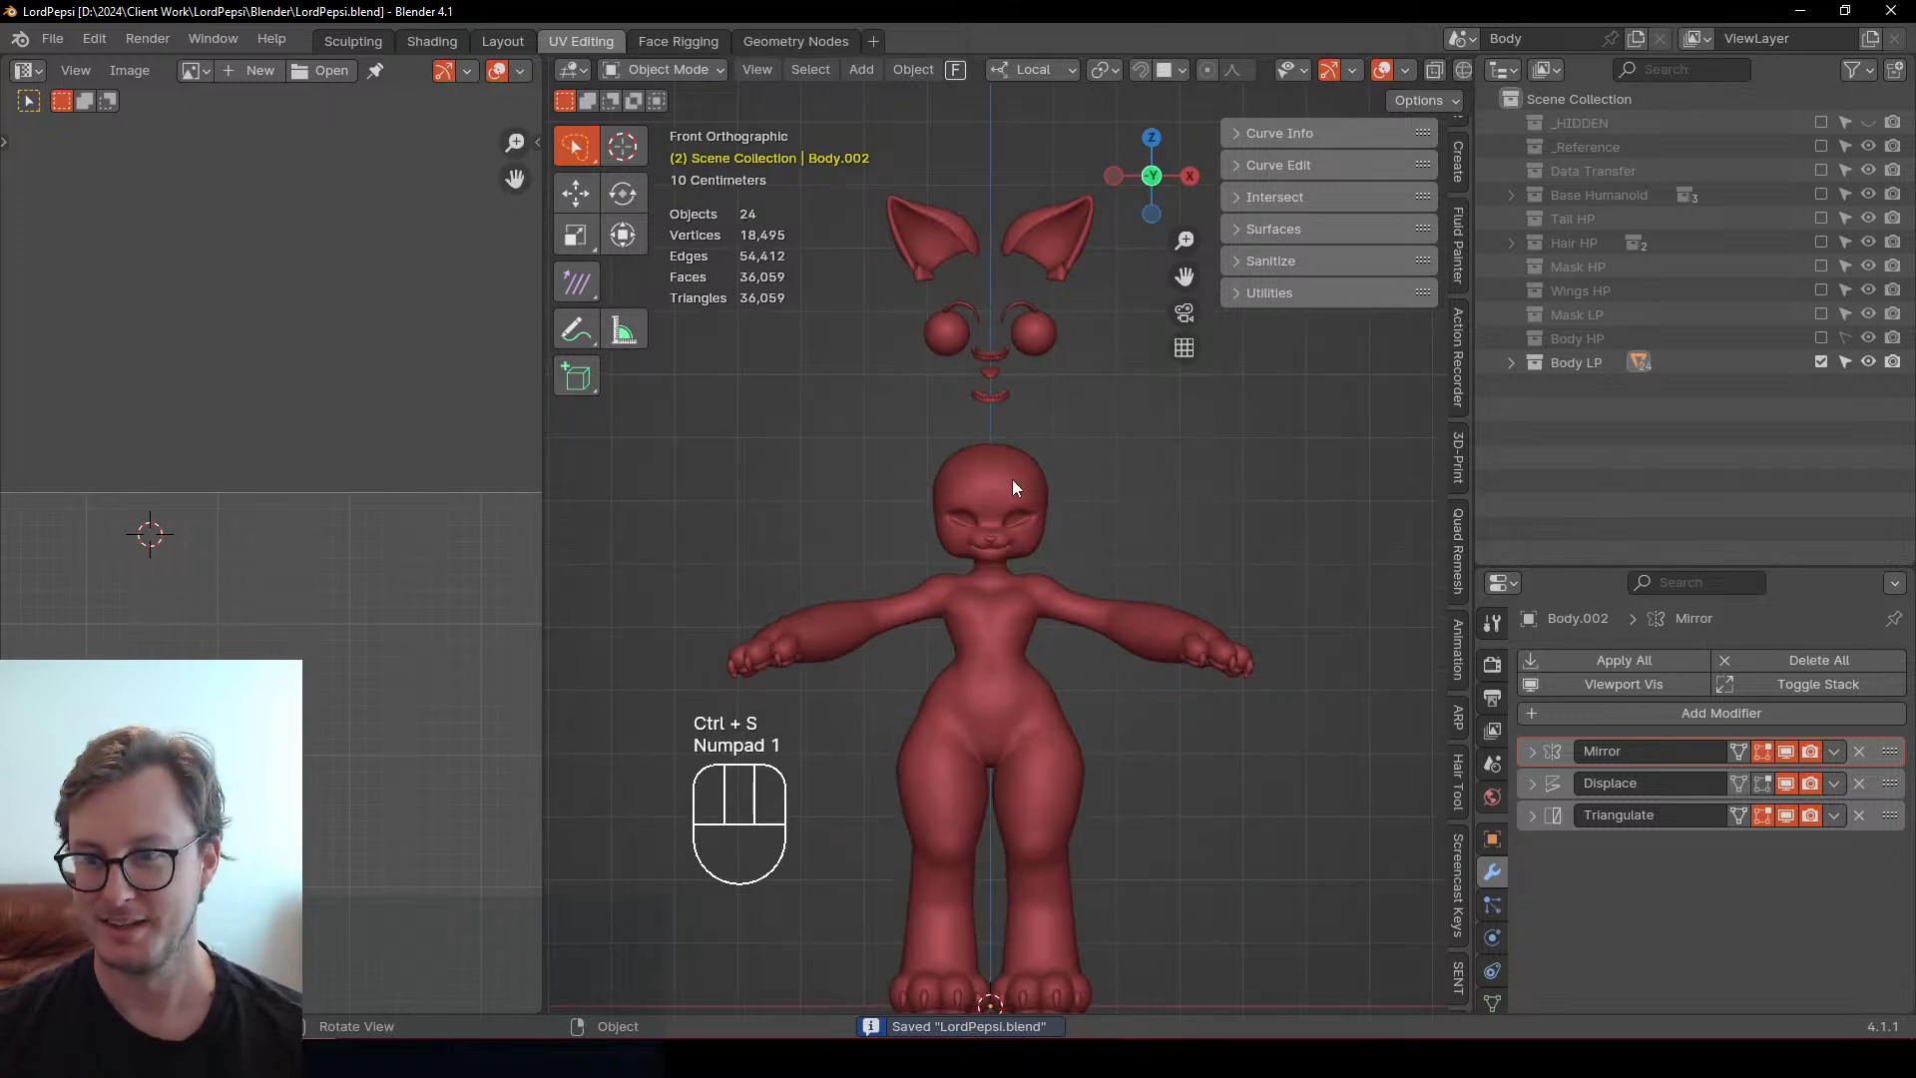
{"action": "scroll", "coordinate": [1012, 487], "scroll_direction": "up", "scroll_amount": 5}
{"action": "left_click", "coordinate": [1820, 357]}
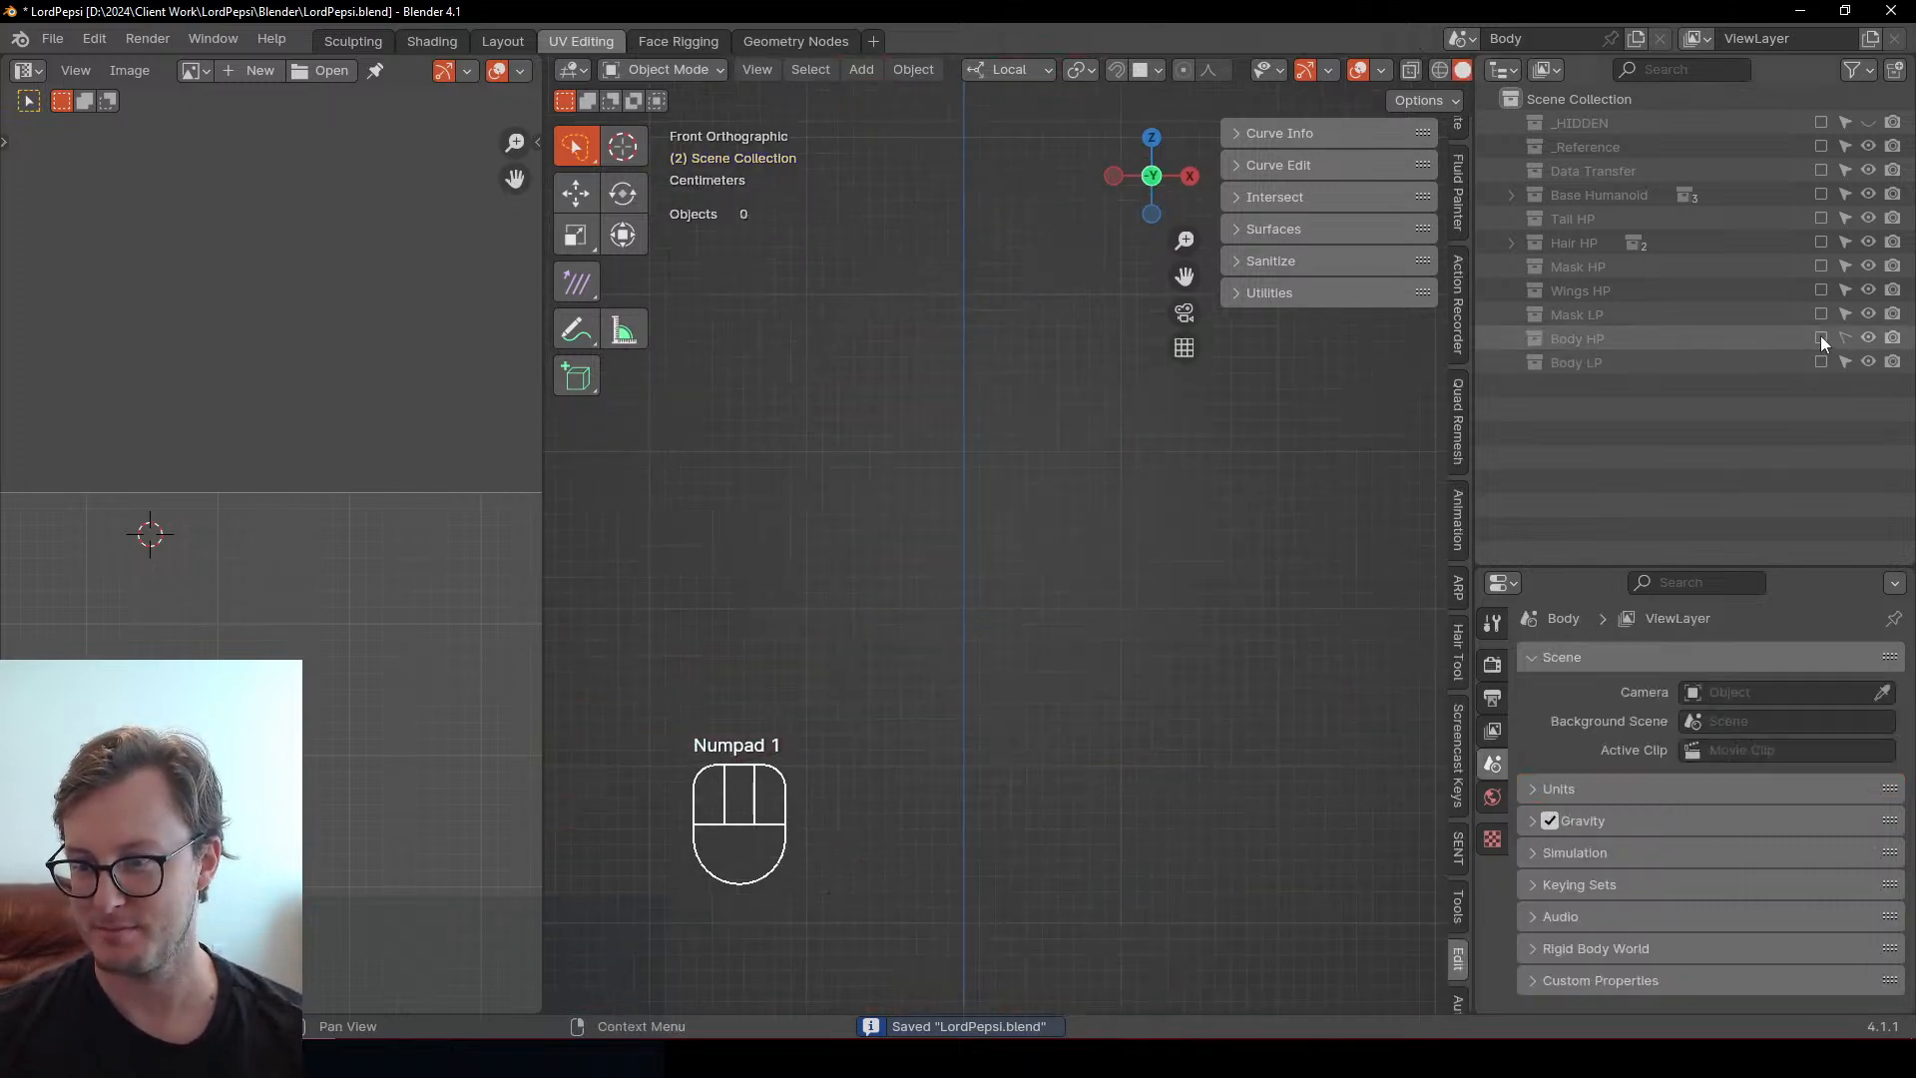
{"action": "left_click", "coordinate": [1820, 338]}
{"action": "key", "text": "Left"}
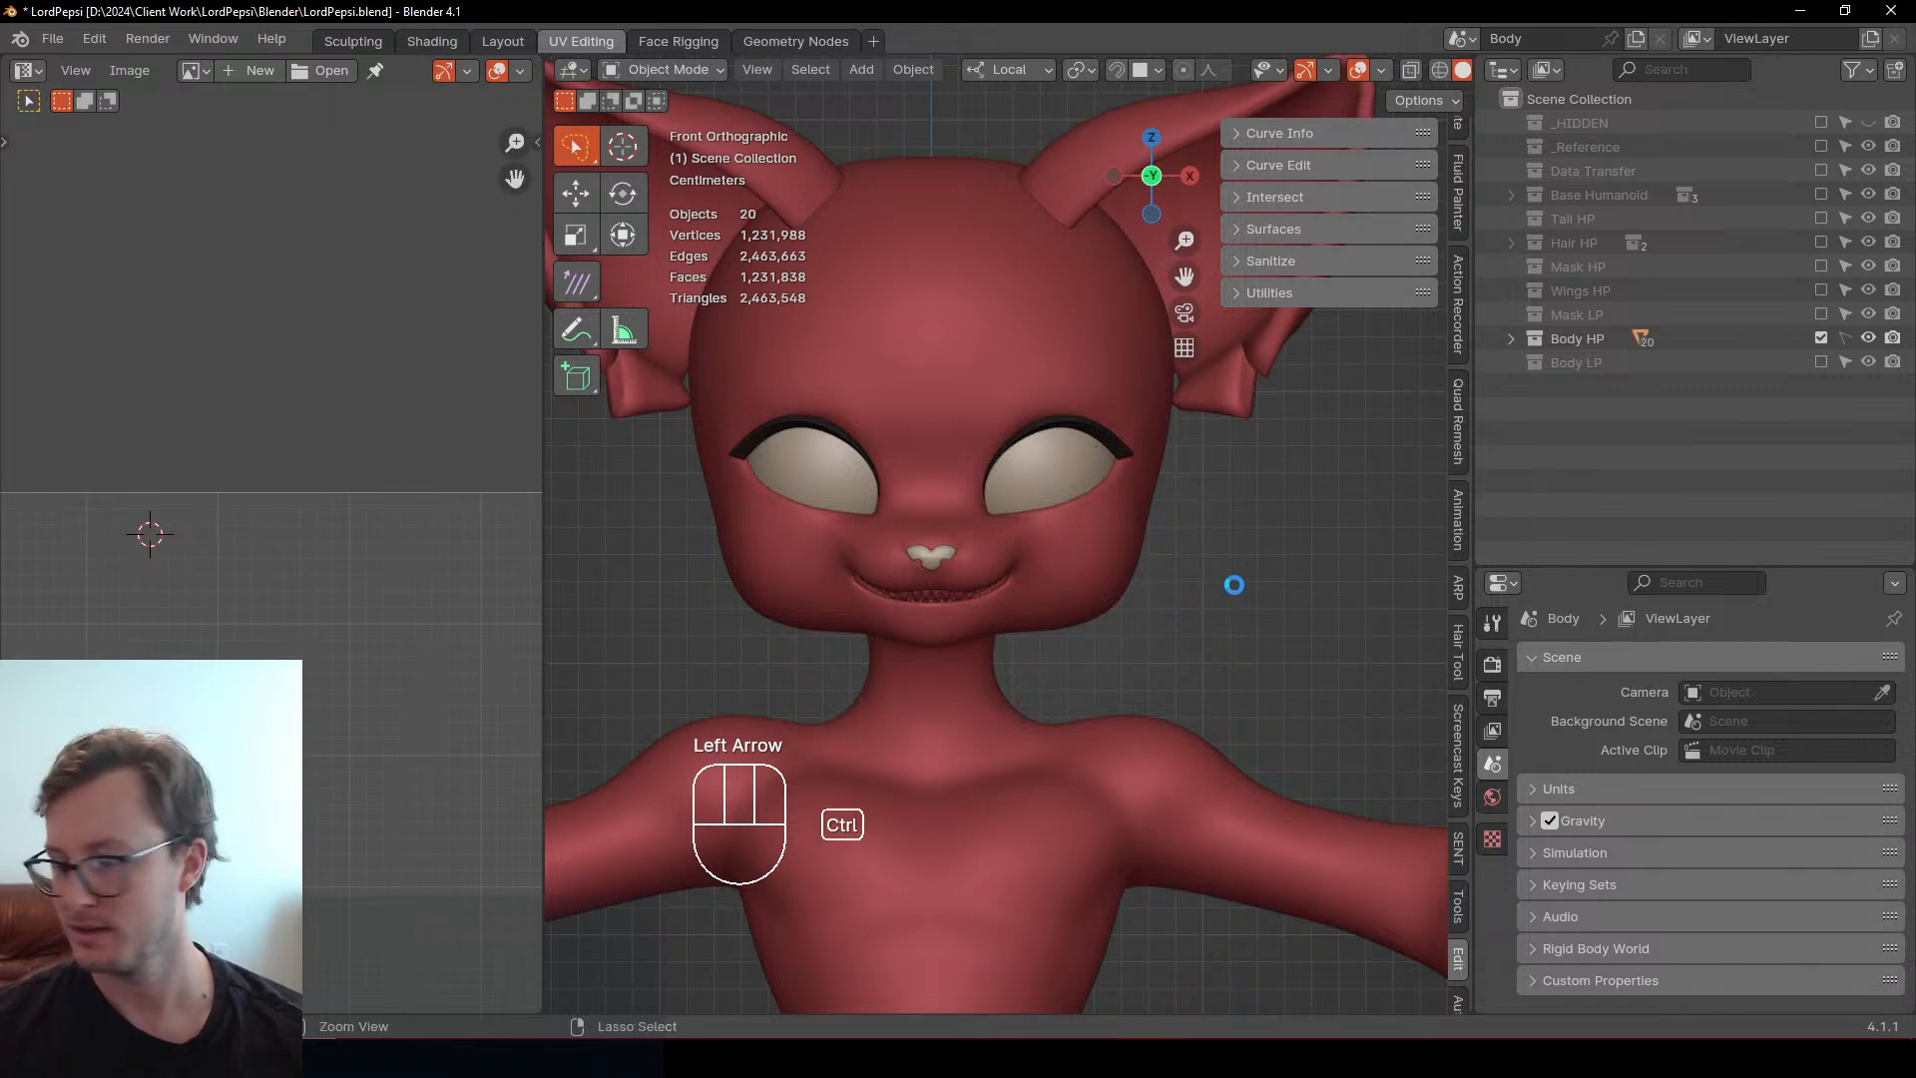
{"action": "key", "text": "ctrl+s"}
Add a mesh plane and rotate its geometry 90° about X in Edit Mode
{"action": "scroll", "coordinate": [1137, 547], "scroll_direction": "down", "scroll_amount": 3}
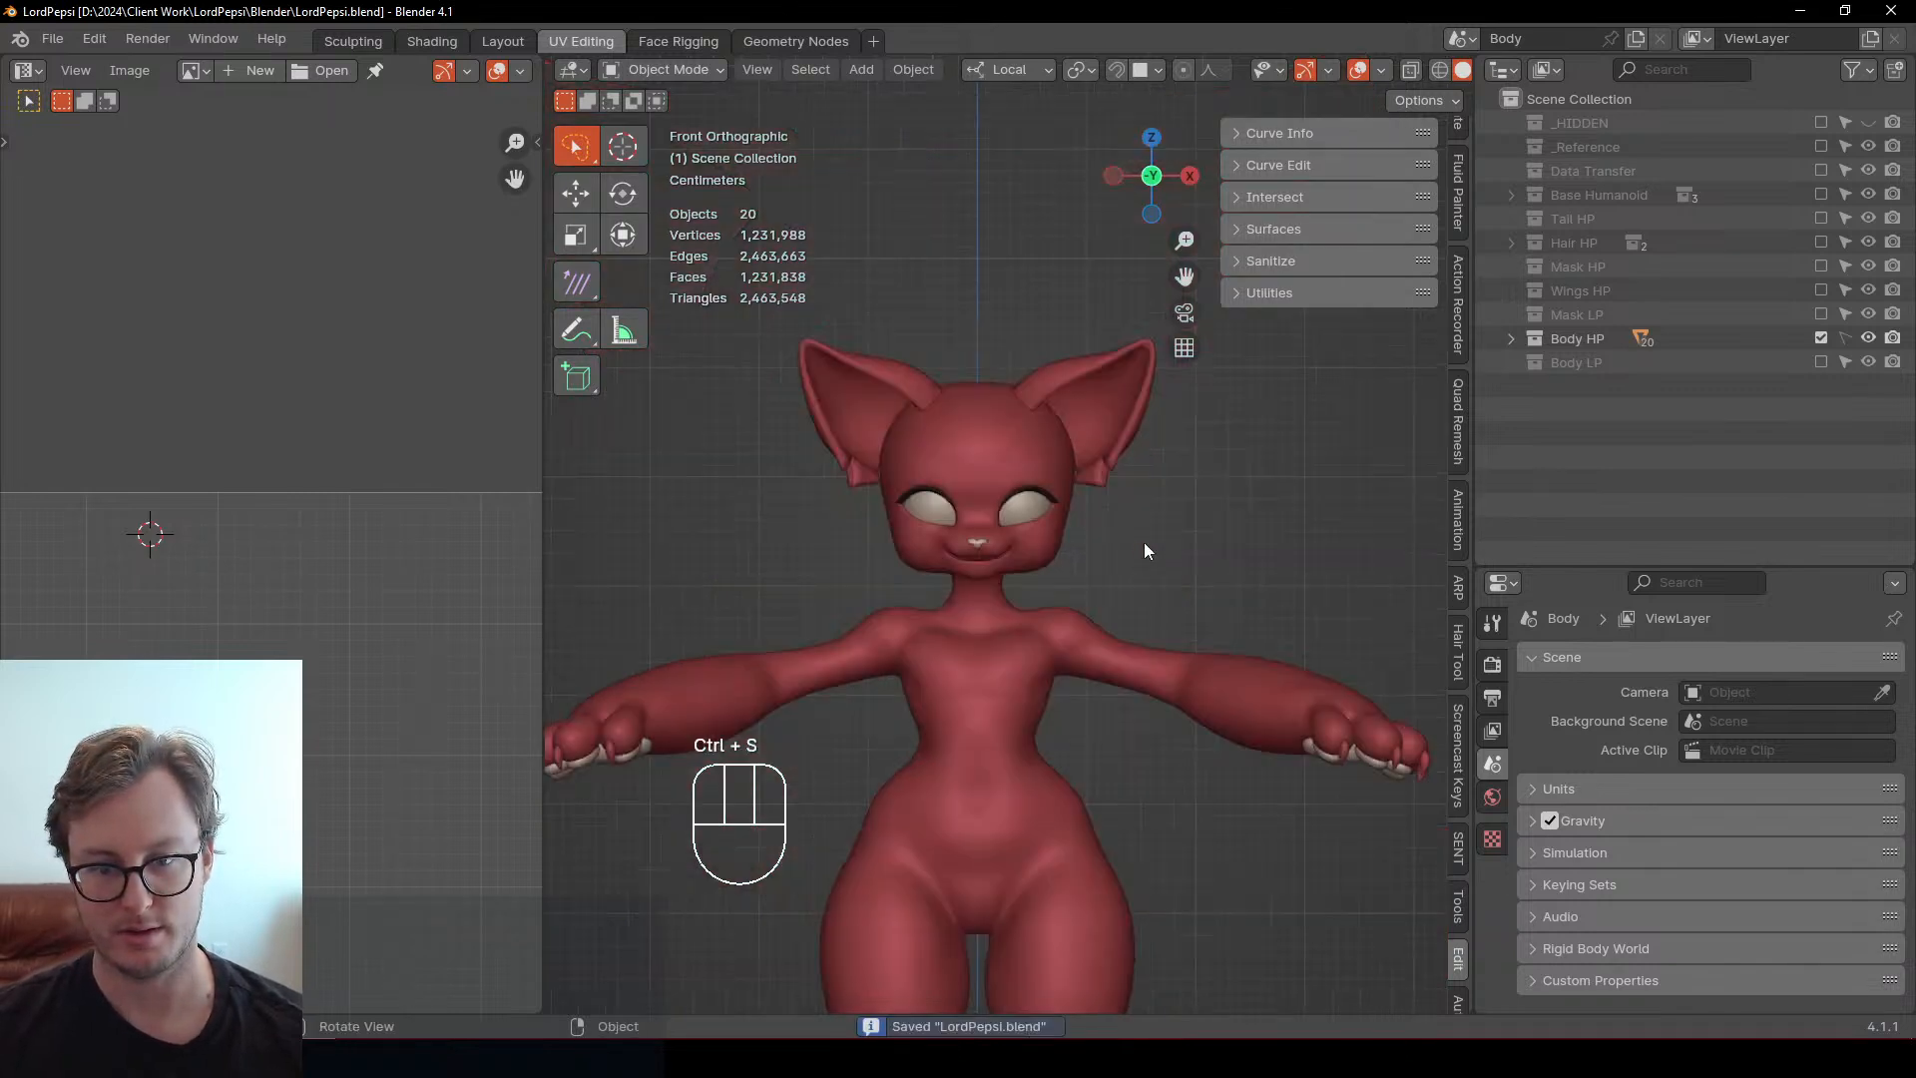
{"action": "key", "text": "shift+a"}
{"action": "mouse_move", "coordinate": [1266, 511]}
{"action": "scroll", "coordinate": [1266, 449], "scroll_direction": "up", "scroll_amount": 2}
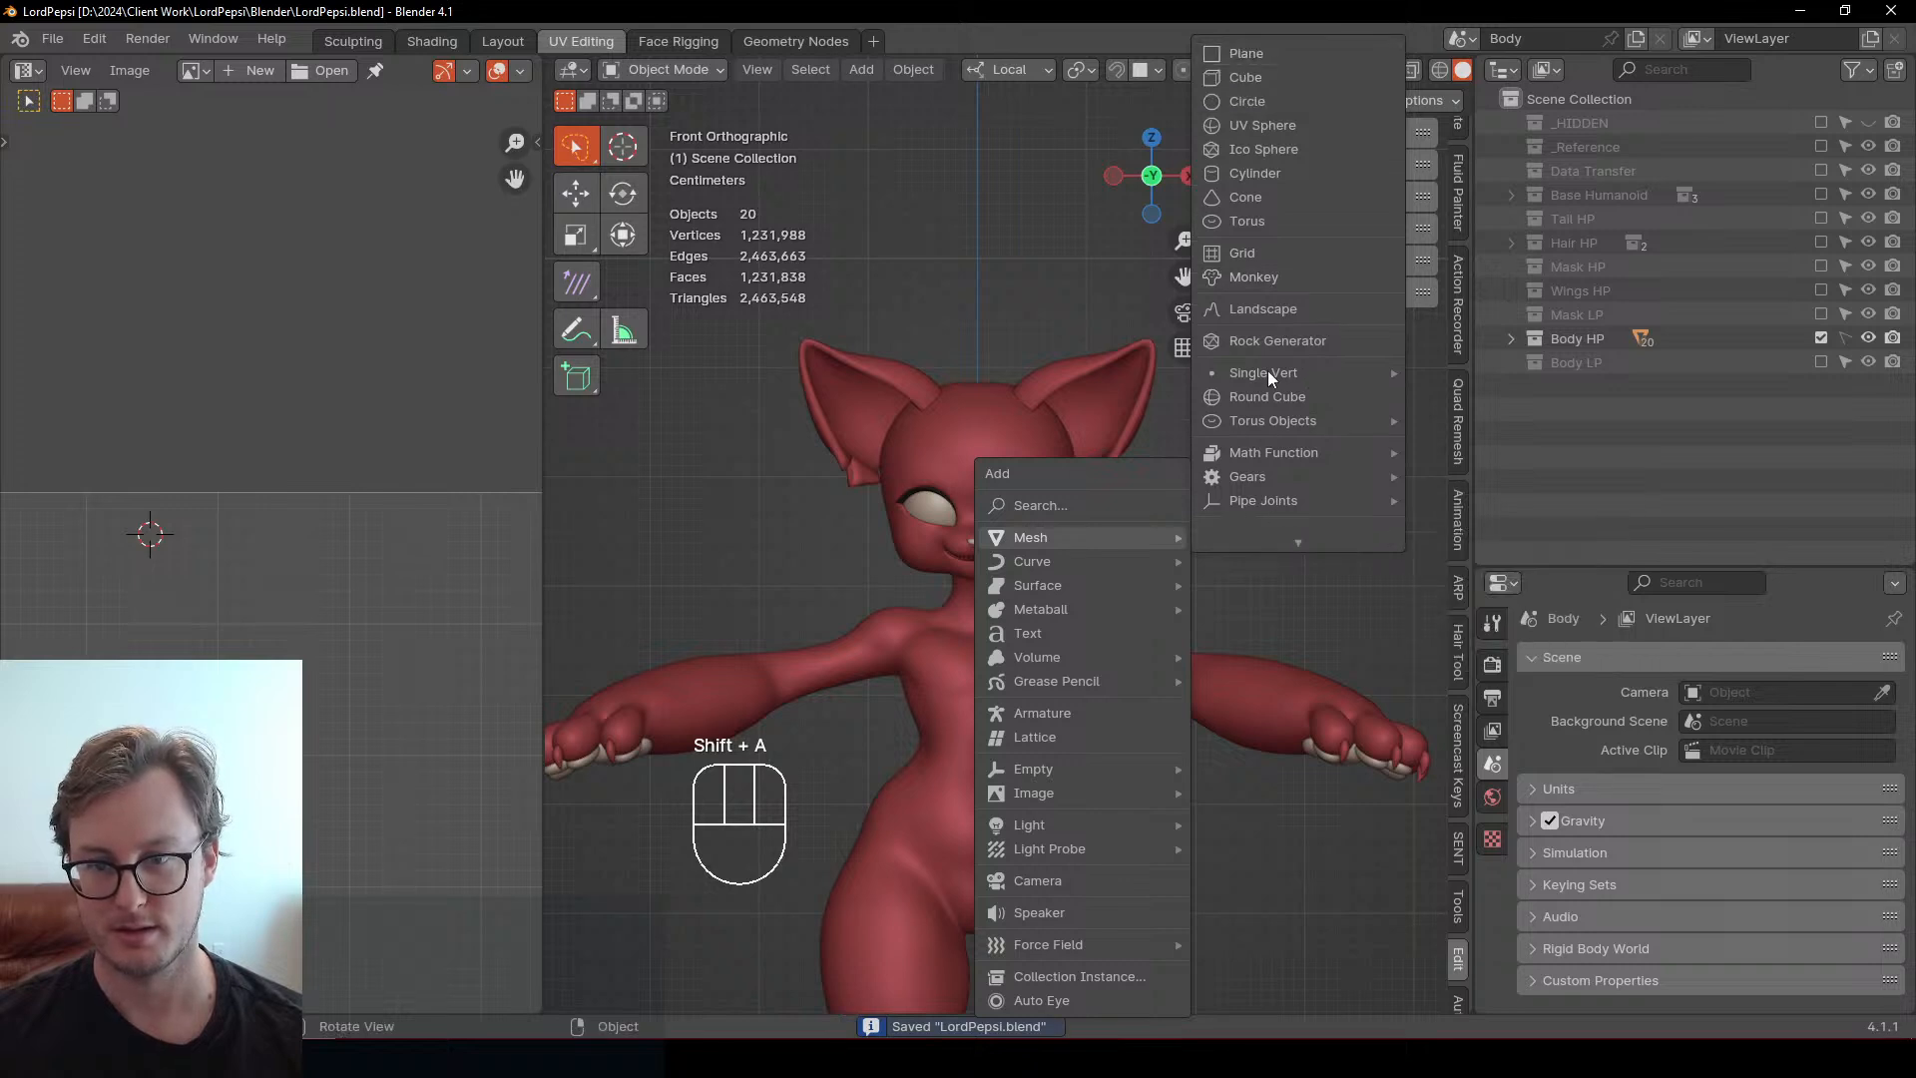
{"action": "left_click", "coordinate": [1248, 51]}
{"action": "key", "text": "Tab"}
{"action": "key", "text": "r"}
{"action": "key", "text": "x"}
{"action": "key", "text": "KP_9"}
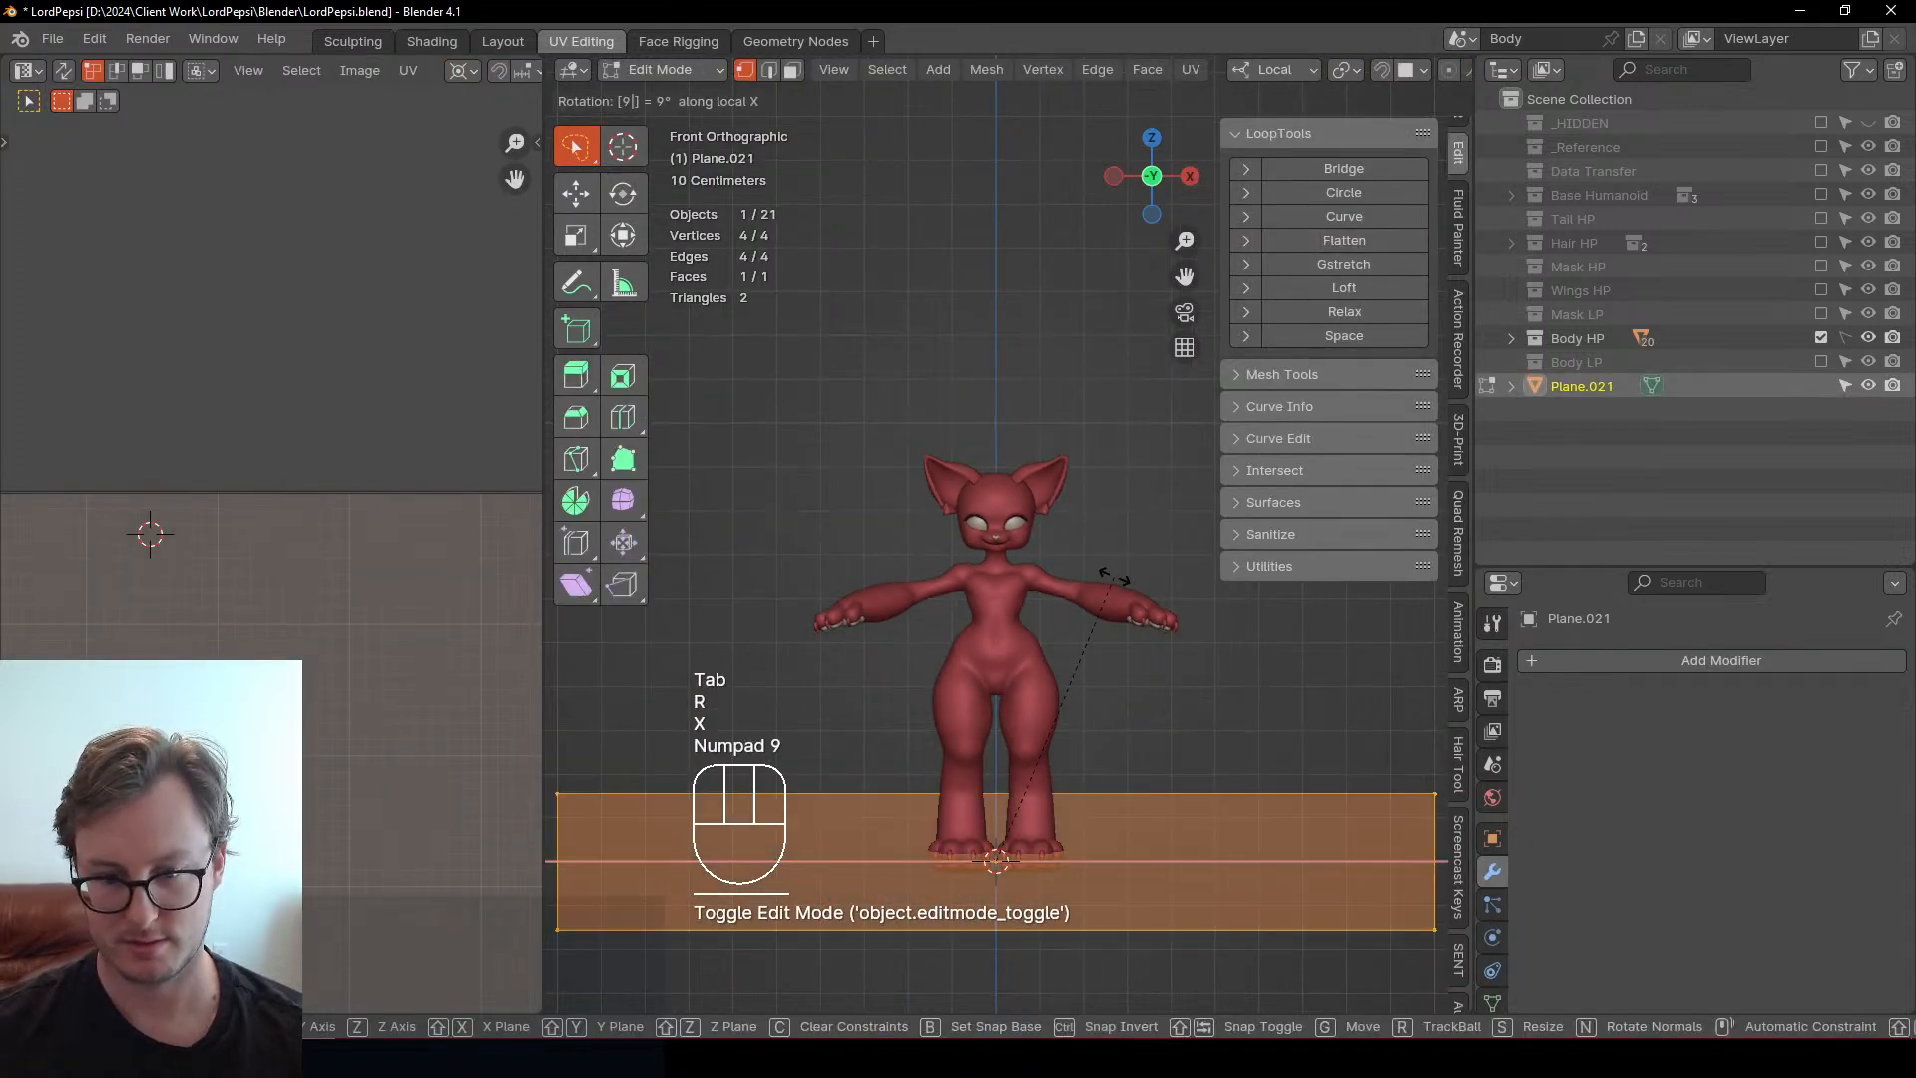
{"action": "key", "text": "KP_0"}
{"action": "key", "text": "KP_Enter"}
Scale the plane down to a small square and move it up beside the character's head
{"action": "key", "text": "s"}
{"action": "left_click", "coordinate": [1036, 725]}
{"action": "key", "text": "s"}
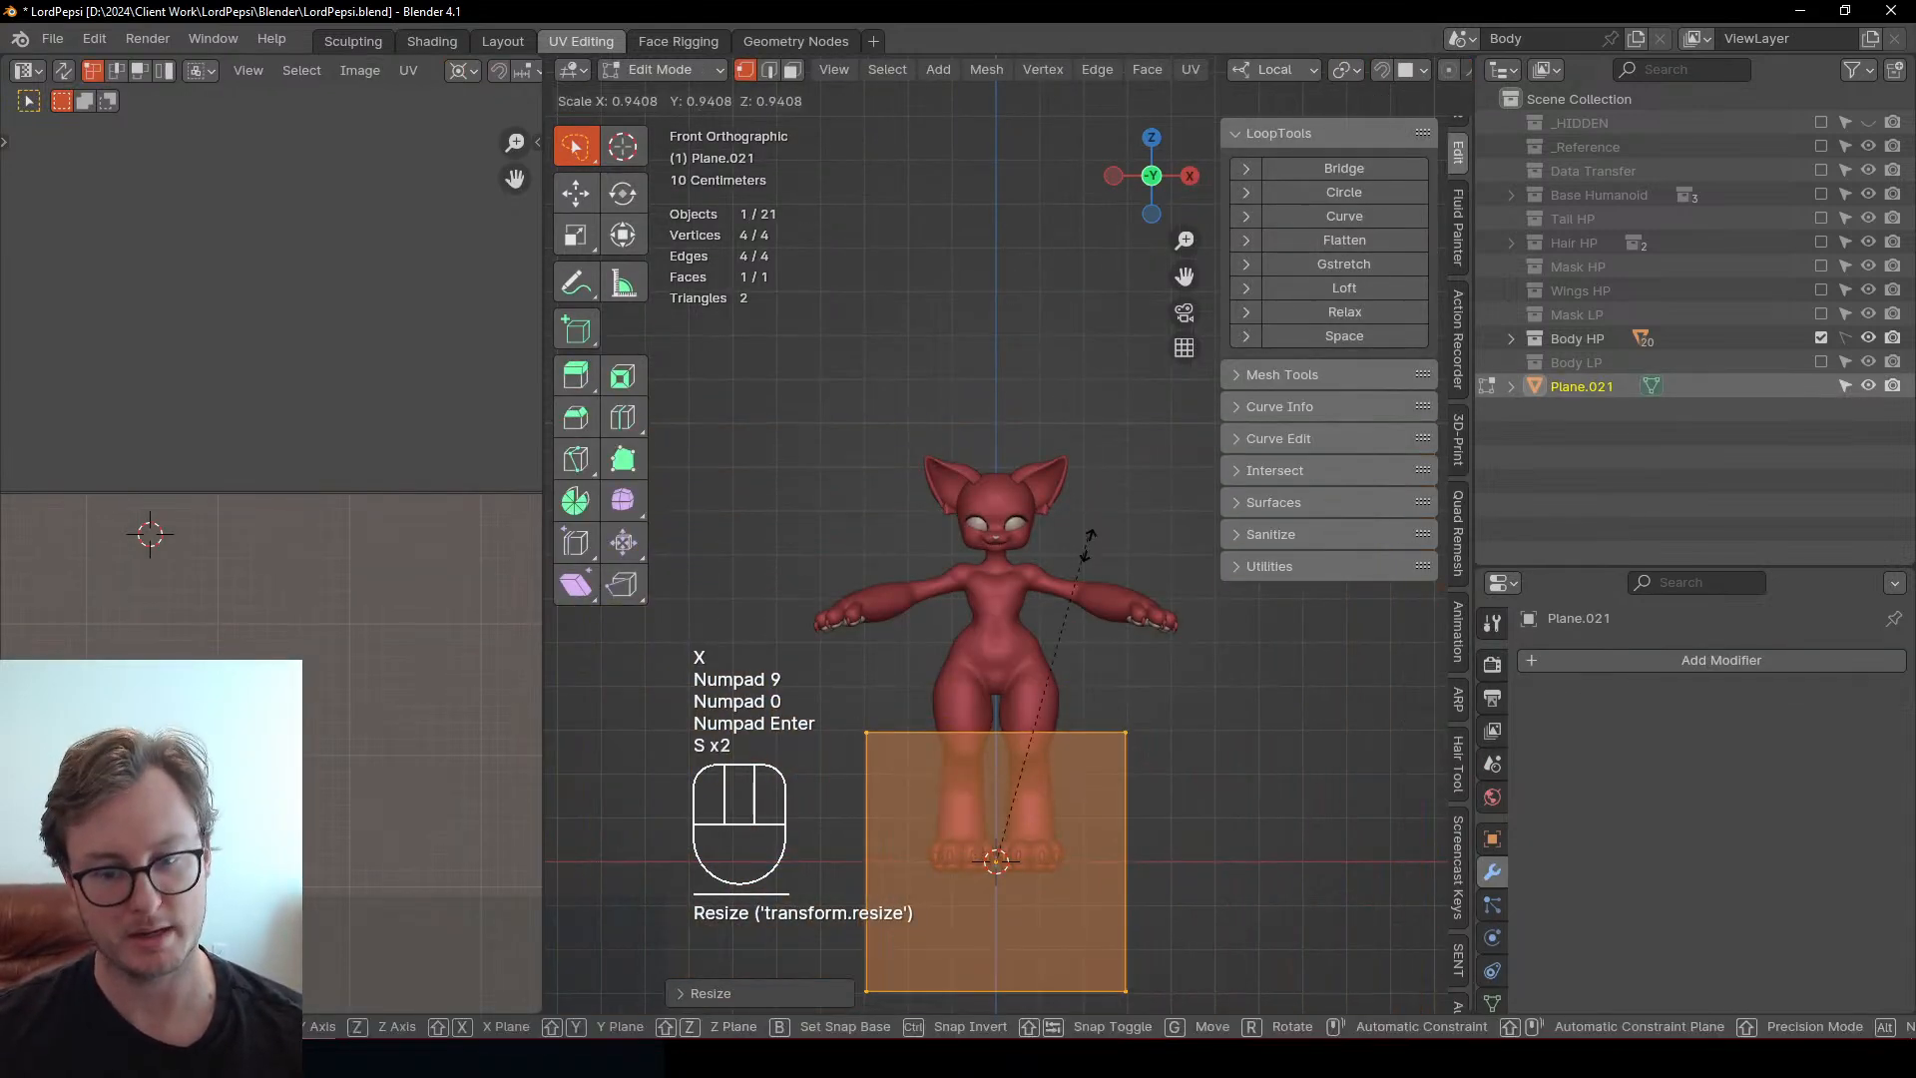
{"action": "left_click", "coordinate": [1014, 836]}
{"action": "key", "text": "s"}
{"action": "left_click", "coordinate": [1038, 805]}
{"action": "key", "text": "g"}
{"action": "left_click", "coordinate": [983, 524]}
{"action": "scroll", "coordinate": [983, 528], "scroll_direction": "up", "scroll_amount": 6}
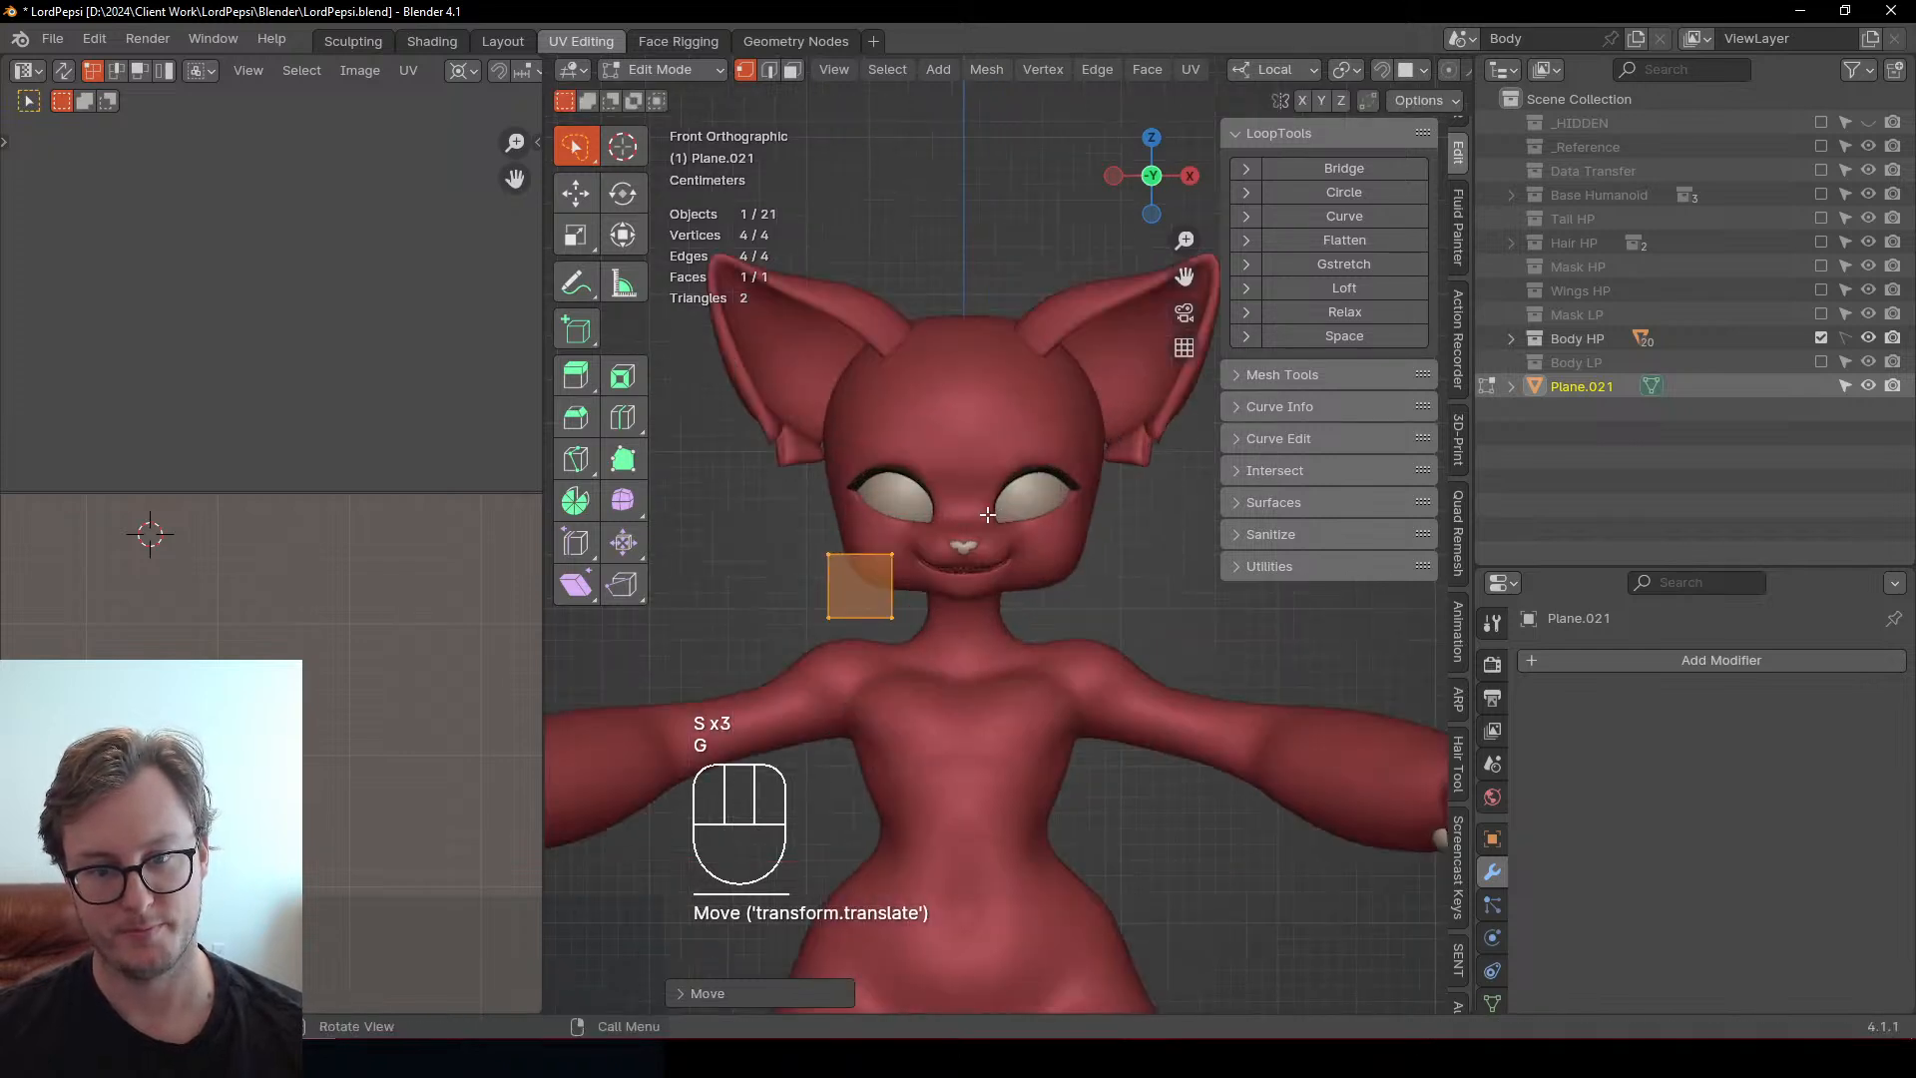
Enable snapping, place the plane on the forehead above the character's left eye and scale it smaller
{"action": "key", "text": "shift+Tab"}
{"action": "key", "text": "g"}
{"action": "left_click", "coordinate": [983, 479]}
{"action": "scroll", "coordinate": [983, 479], "scroll_direction": "up", "scroll_amount": 4}
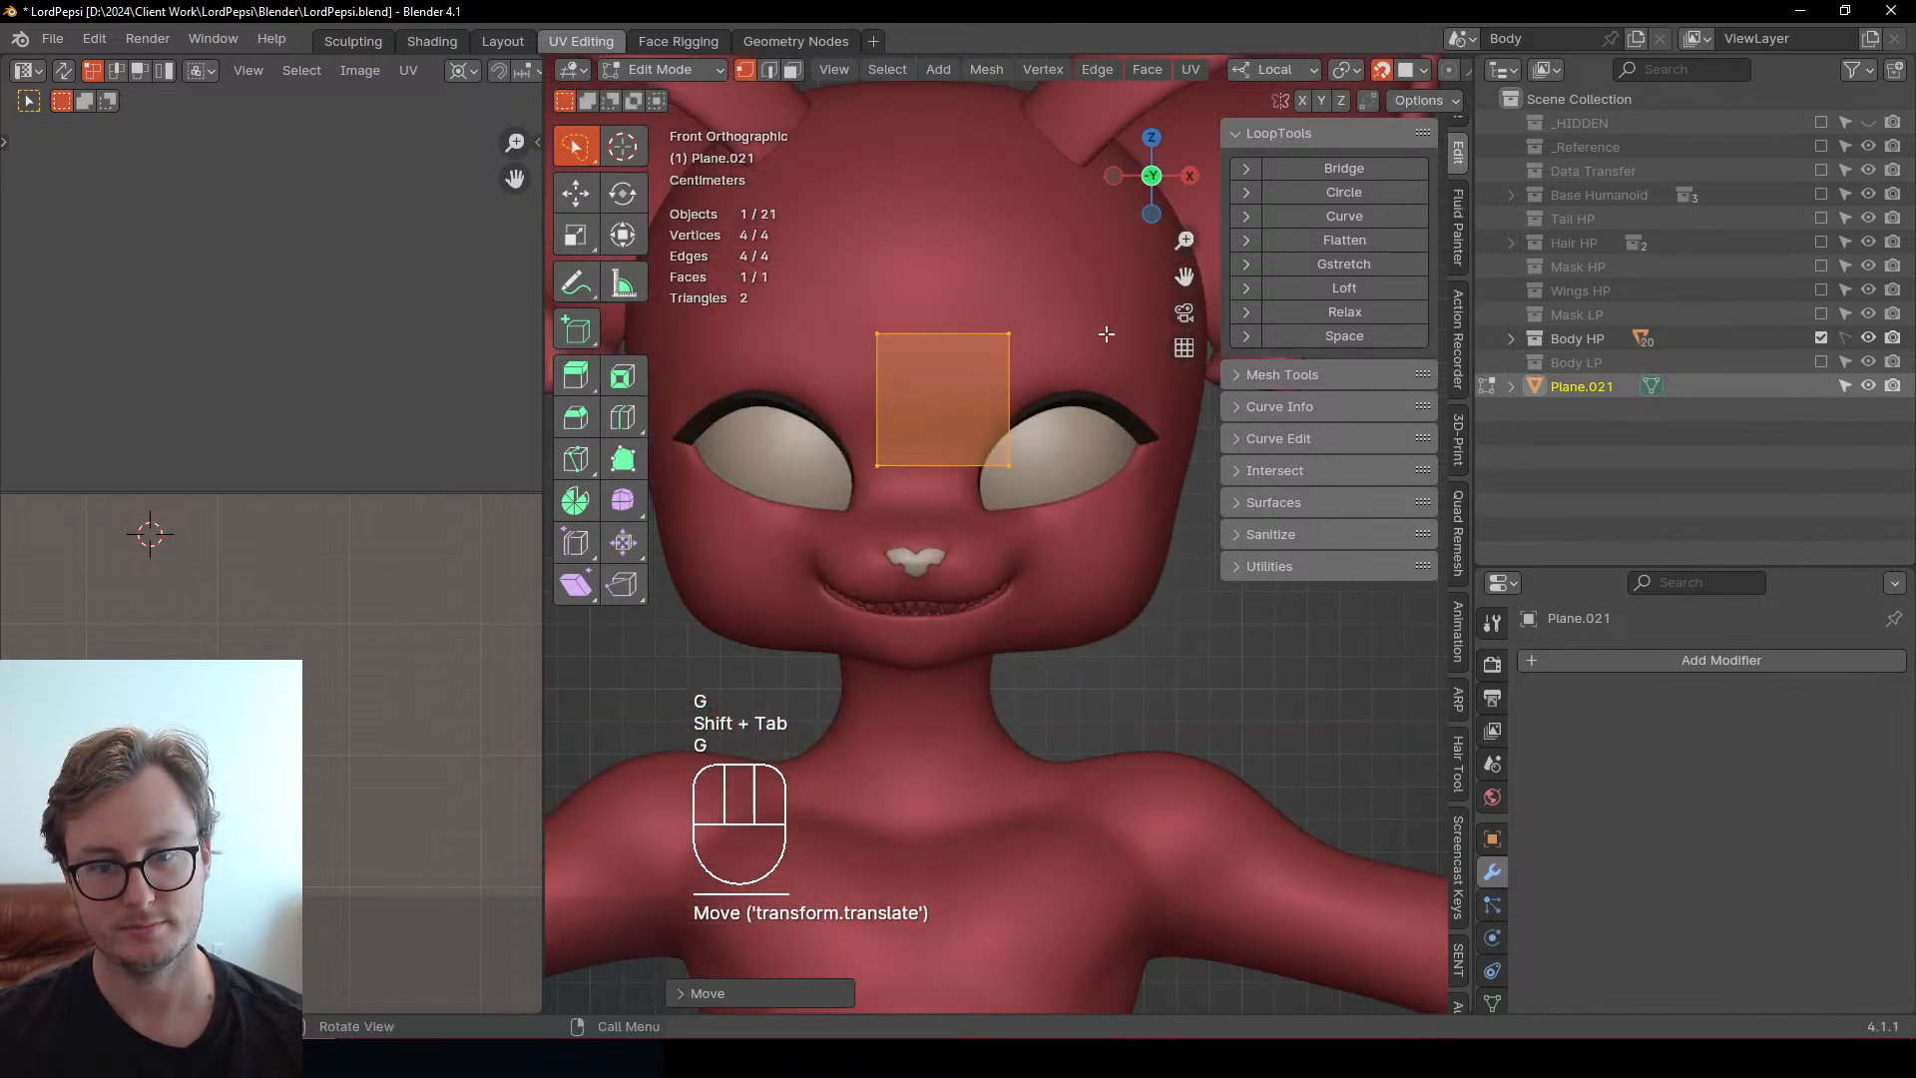
{"action": "key", "text": "s"}
{"action": "left_click", "coordinate": [956, 414]}
{"action": "key", "text": "g"}
{"action": "left_click", "coordinate": [1018, 379]}
{"action": "scroll", "coordinate": [1018, 379], "scroll_direction": "up", "scroll_amount": 3}
{"action": "middle_click_drag", "start_coordinate": [998, 371], "coordinate": [978, 472], "text": "shift"}
{"action": "left_click", "coordinate": [992, 357]}
{"action": "left_click", "coordinate": [987, 427], "text": "shift"}
{"action": "key", "text": "e"}
{"action": "key", "text": "ctrl+z"}
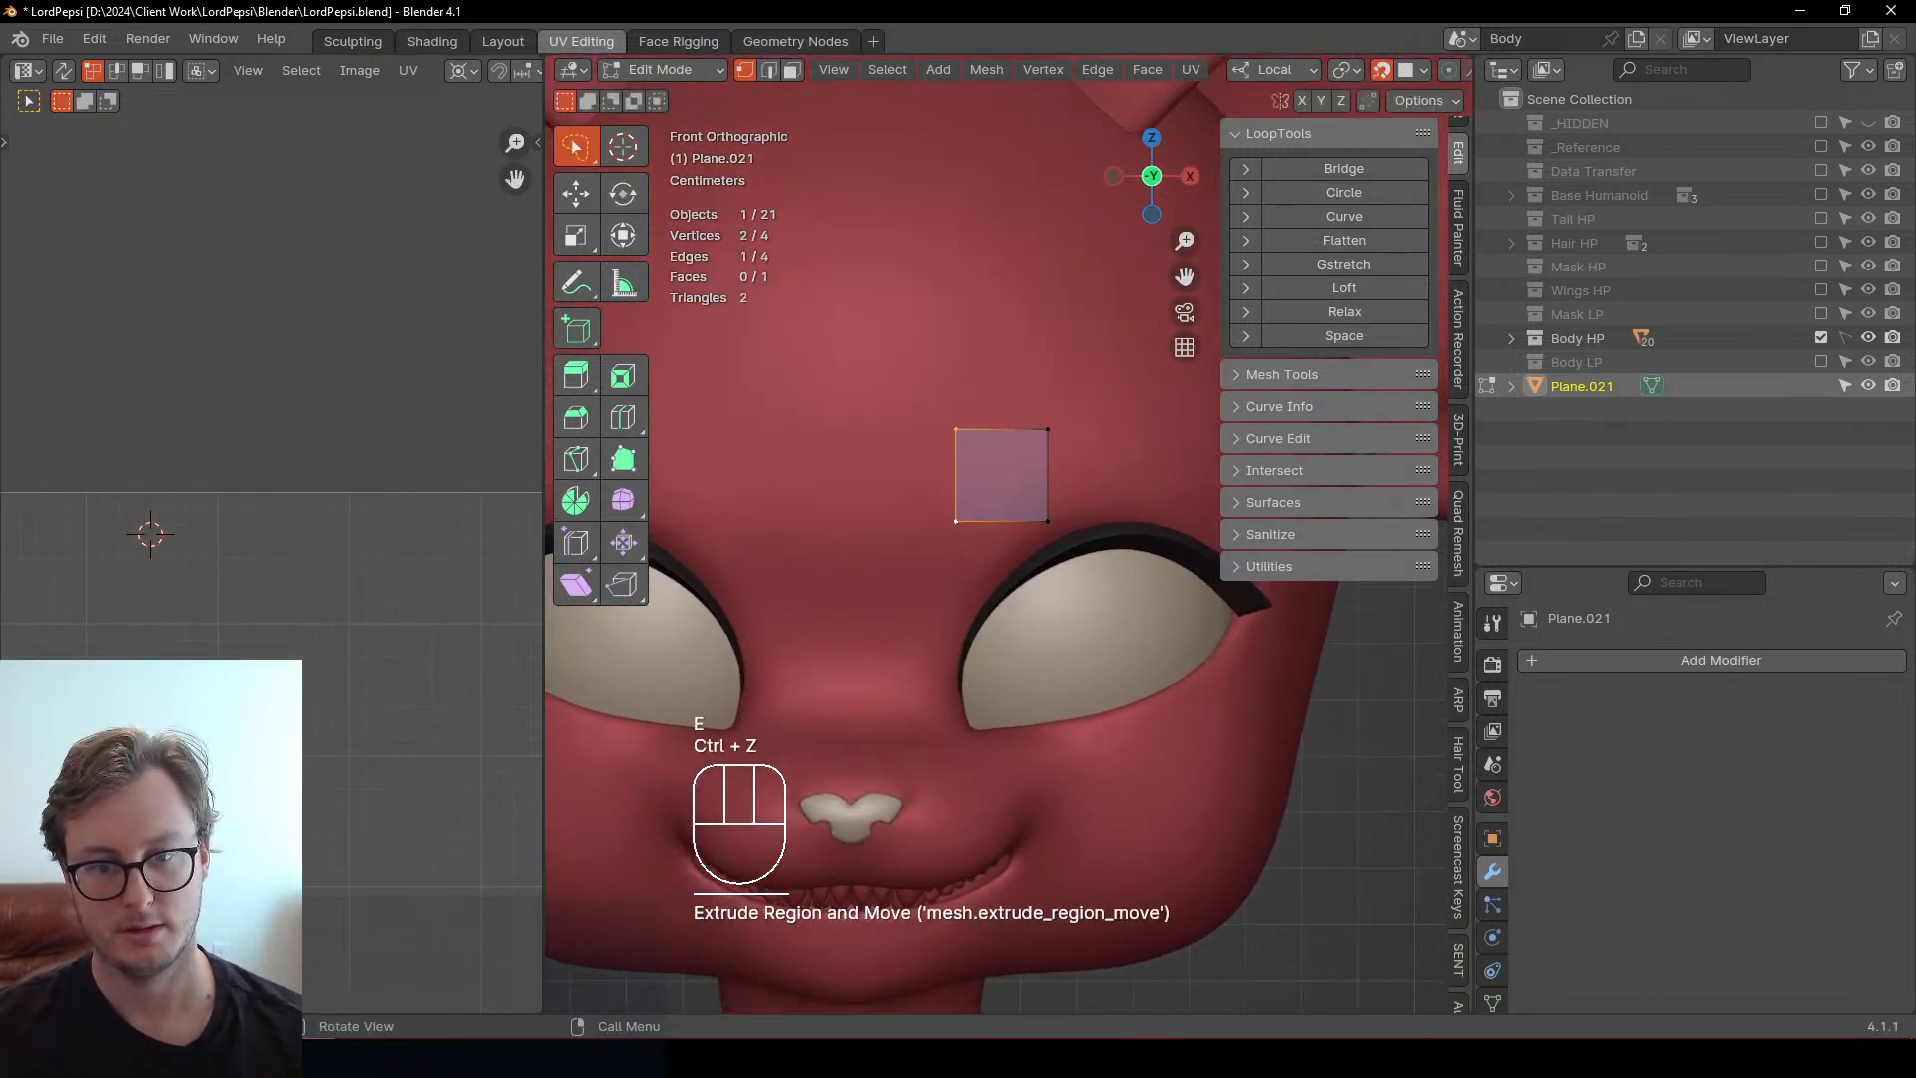
{"action": "key", "text": "s"}
{"action": "left_click", "coordinate": [1014, 422]}
{"action": "key", "text": "ctrl+z"}
Add a centred vertical loop cut to the plane and shorten its inner edge, nearest the nose
{"action": "key", "text": "ctrl+r"}
{"action": "left_click", "coordinate": [1001, 429]}
{"action": "right_click", "coordinate": [1045, 389]}
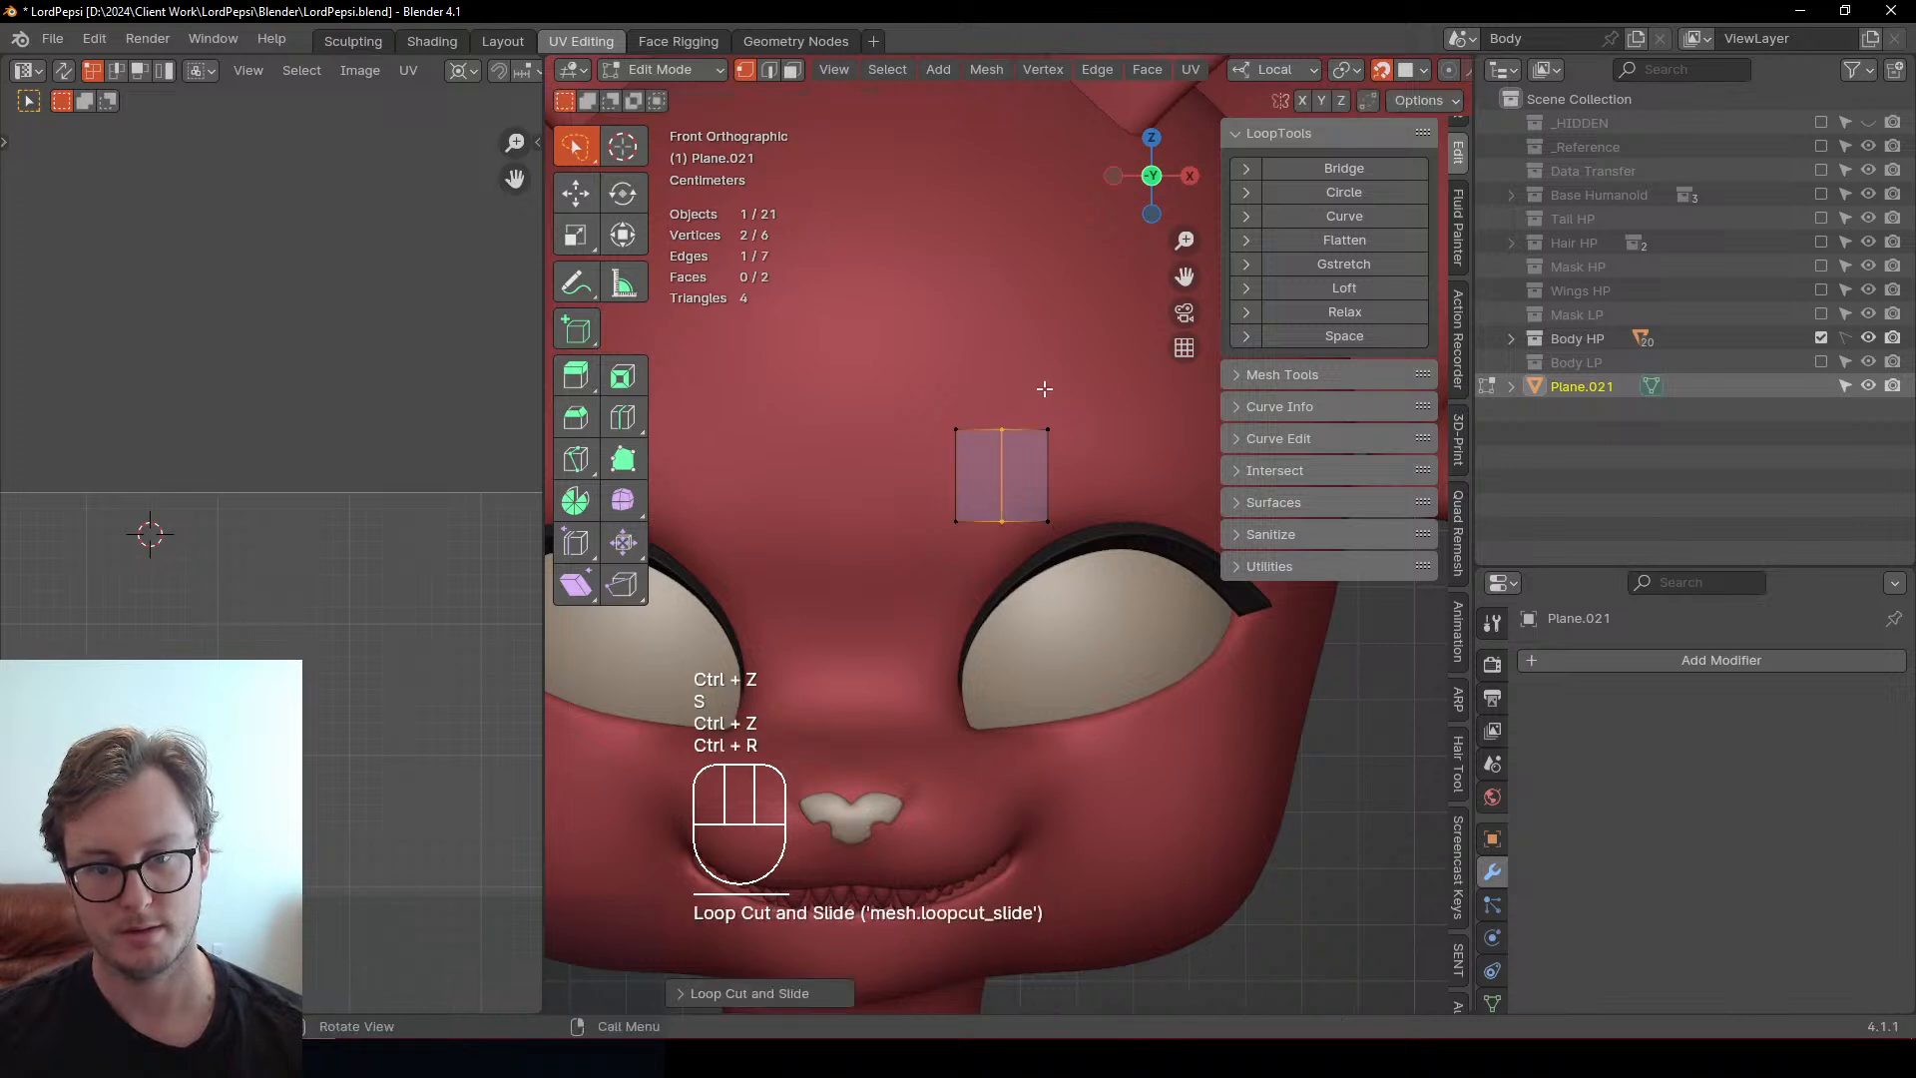
{"action": "left_click", "coordinate": [949, 441]}
{"action": "left_click", "coordinate": [952, 523], "text": "shift"}
{"action": "key", "text": "s"}
{"action": "left_click", "coordinate": [1056, 457]}
Shorten the plane's outer edge, extrude it about 0.006 m along X and scale the new edge down to a taper
{"action": "left_click", "coordinate": [1067, 426]}
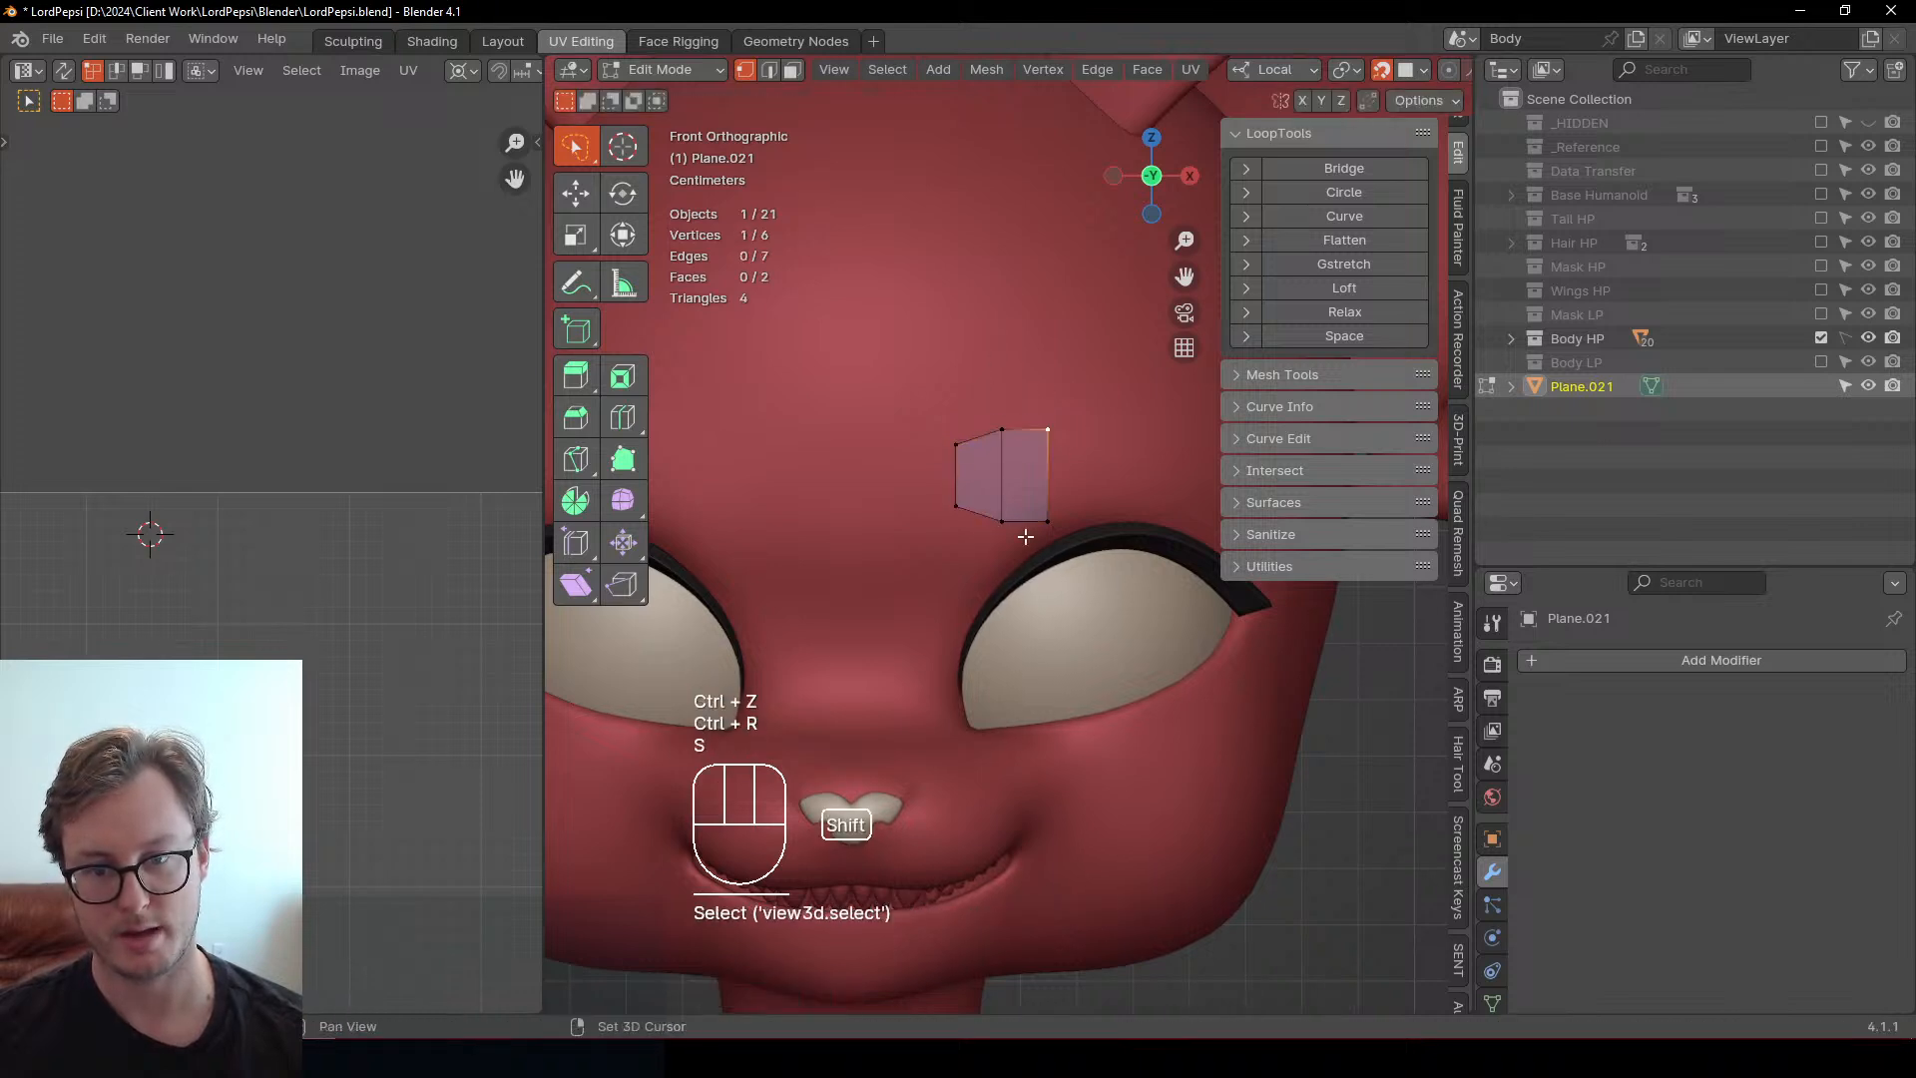
{"action": "left_click", "coordinate": [1026, 537], "text": "shift"}
{"action": "key", "text": "s"}
{"action": "left_click", "coordinate": [1059, 407]}
{"action": "key", "text": "e"}
{"action": "key", "text": "x"}
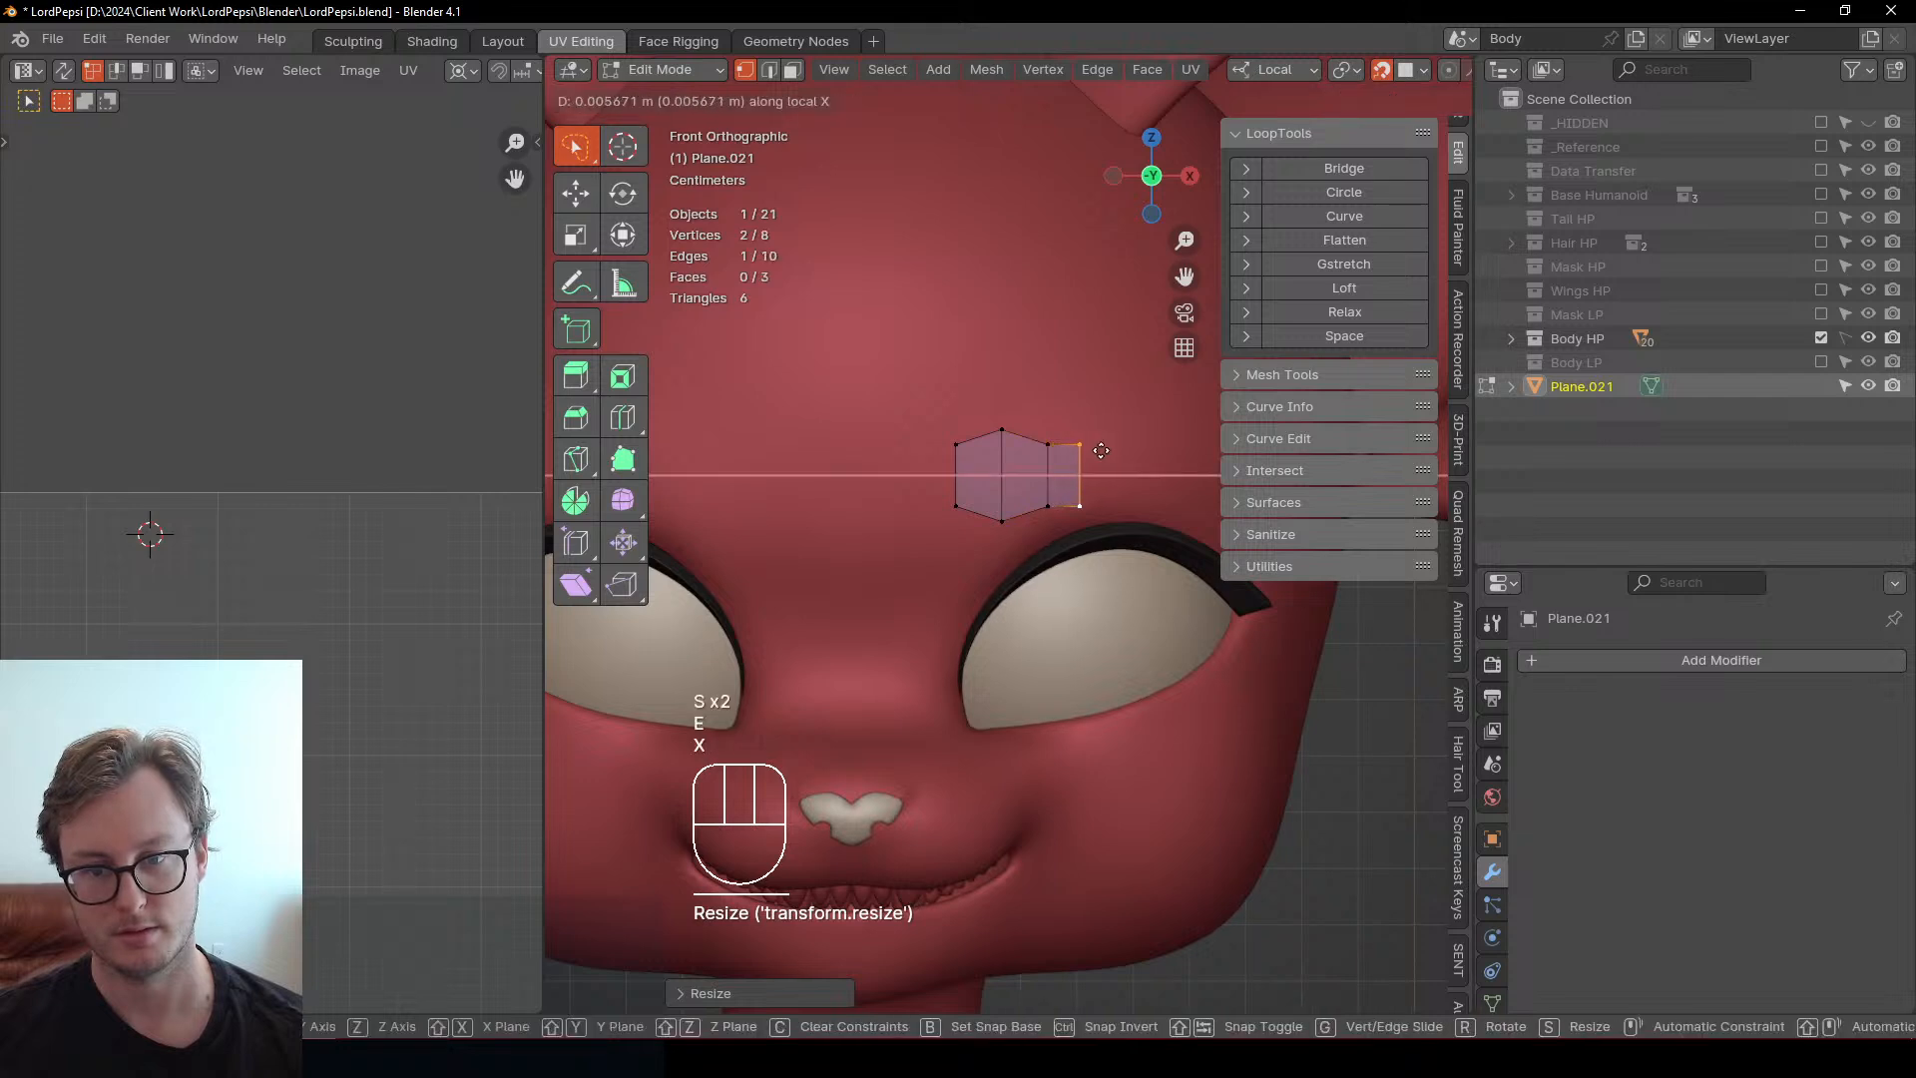
{"action": "left_click", "coordinate": [1083, 454]}
{"action": "key", "text": "s"}
{"action": "left_click", "coordinate": [1009, 483]}
Add a horizontal loop cut through the middle of the patch and scale it up to round both ends
{"action": "key", "text": "ctrl+r"}
{"action": "left_click", "coordinate": [1009, 484]}
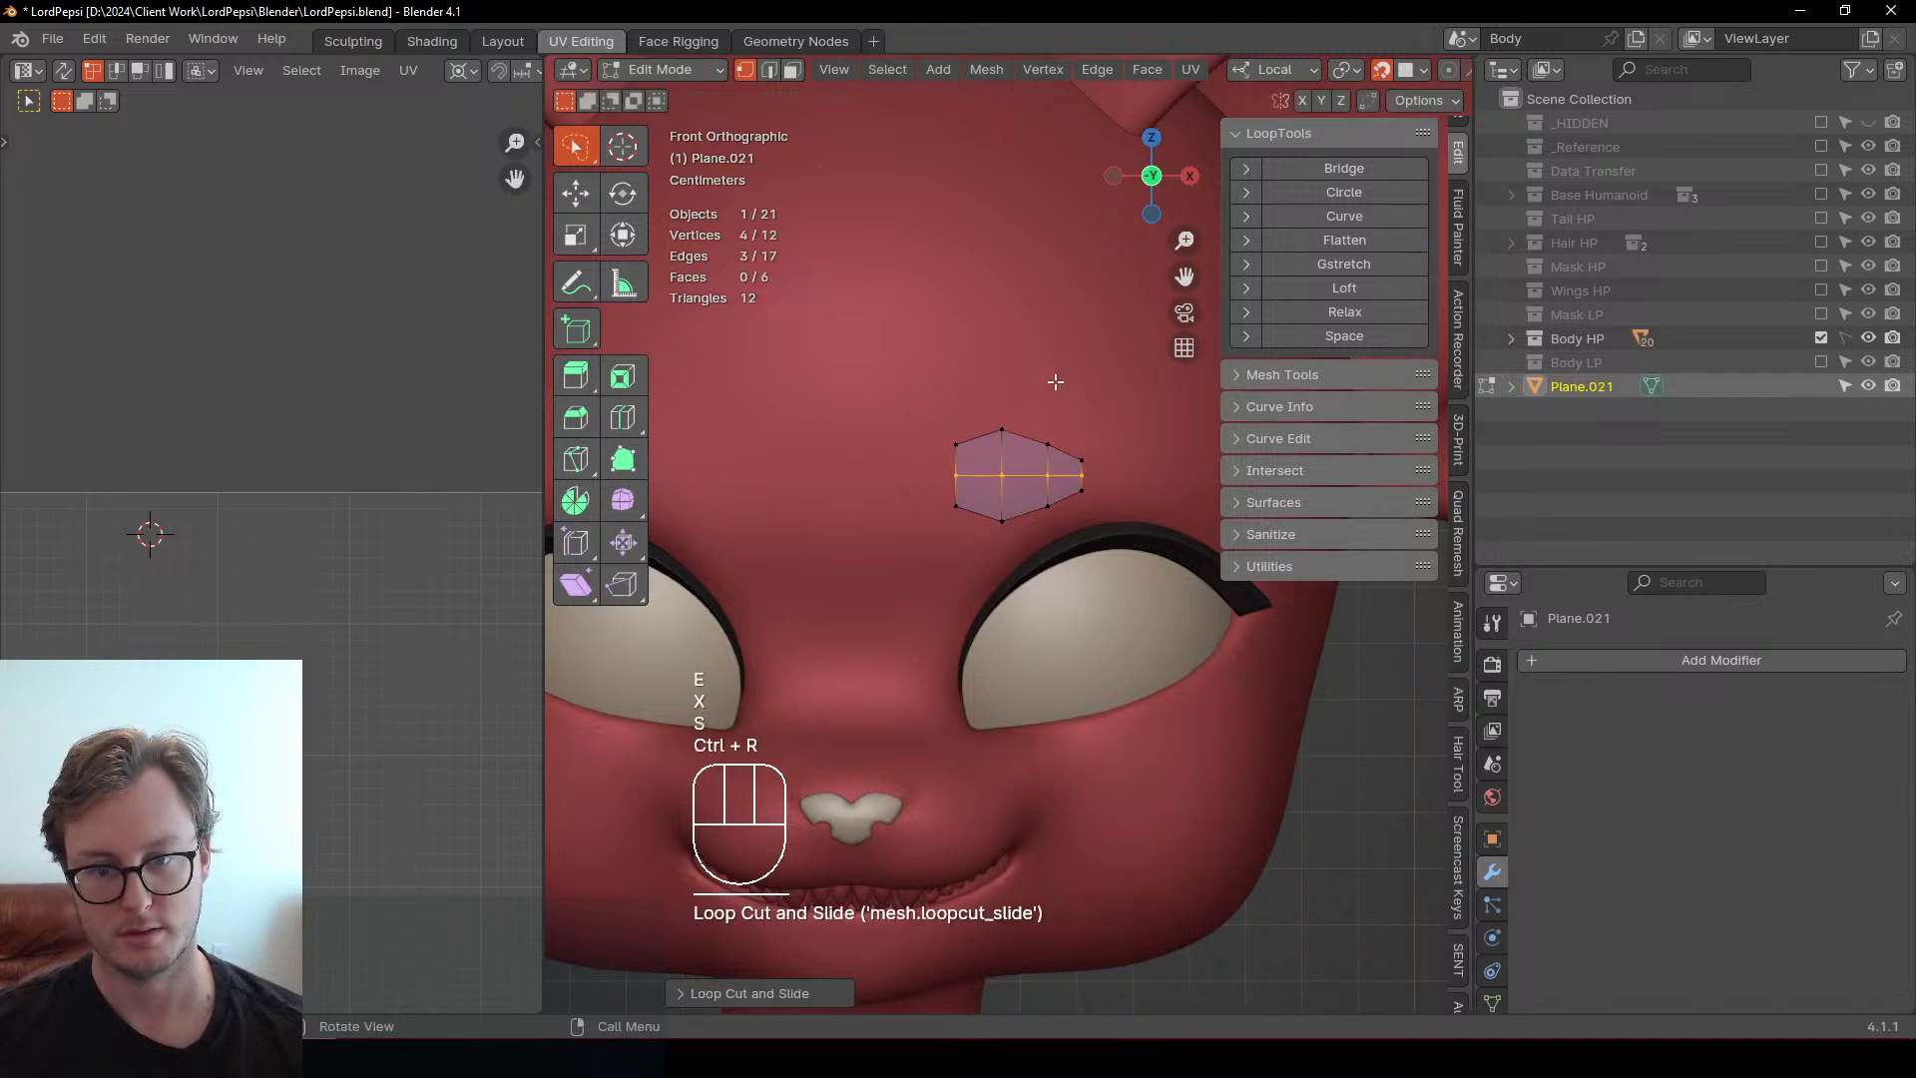
{"action": "key", "text": "s"}
{"action": "left_click", "coordinate": [1064, 357]}
Select the whole patch and rotate it so its tapered outer end points slightly upward
{"action": "middle_click_drag", "start_coordinate": [1064, 357], "coordinate": [1015, 409], "text": "shift"}
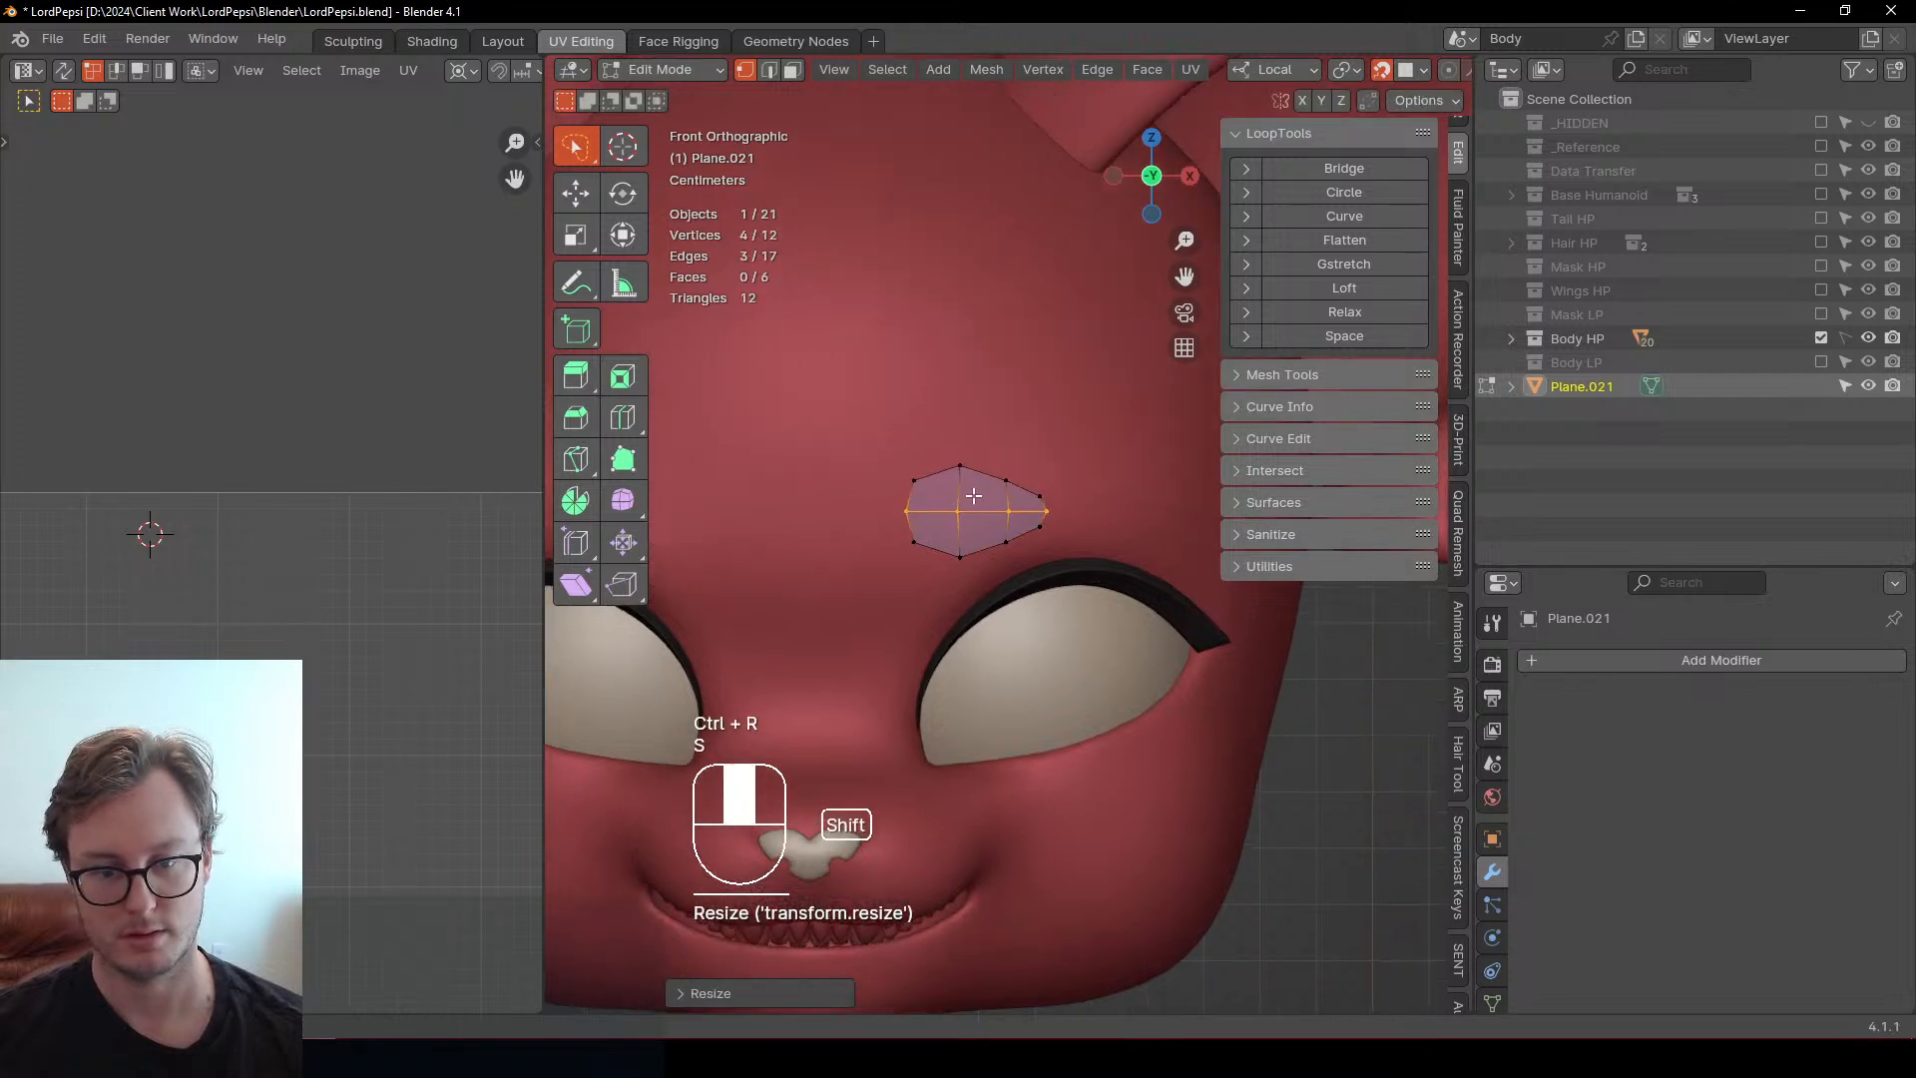
{"action": "key", "text": "a"}
{"action": "key", "text": "r"}
{"action": "left_click", "coordinate": [975, 547]}
{"action": "key", "text": "shift+Tab"}
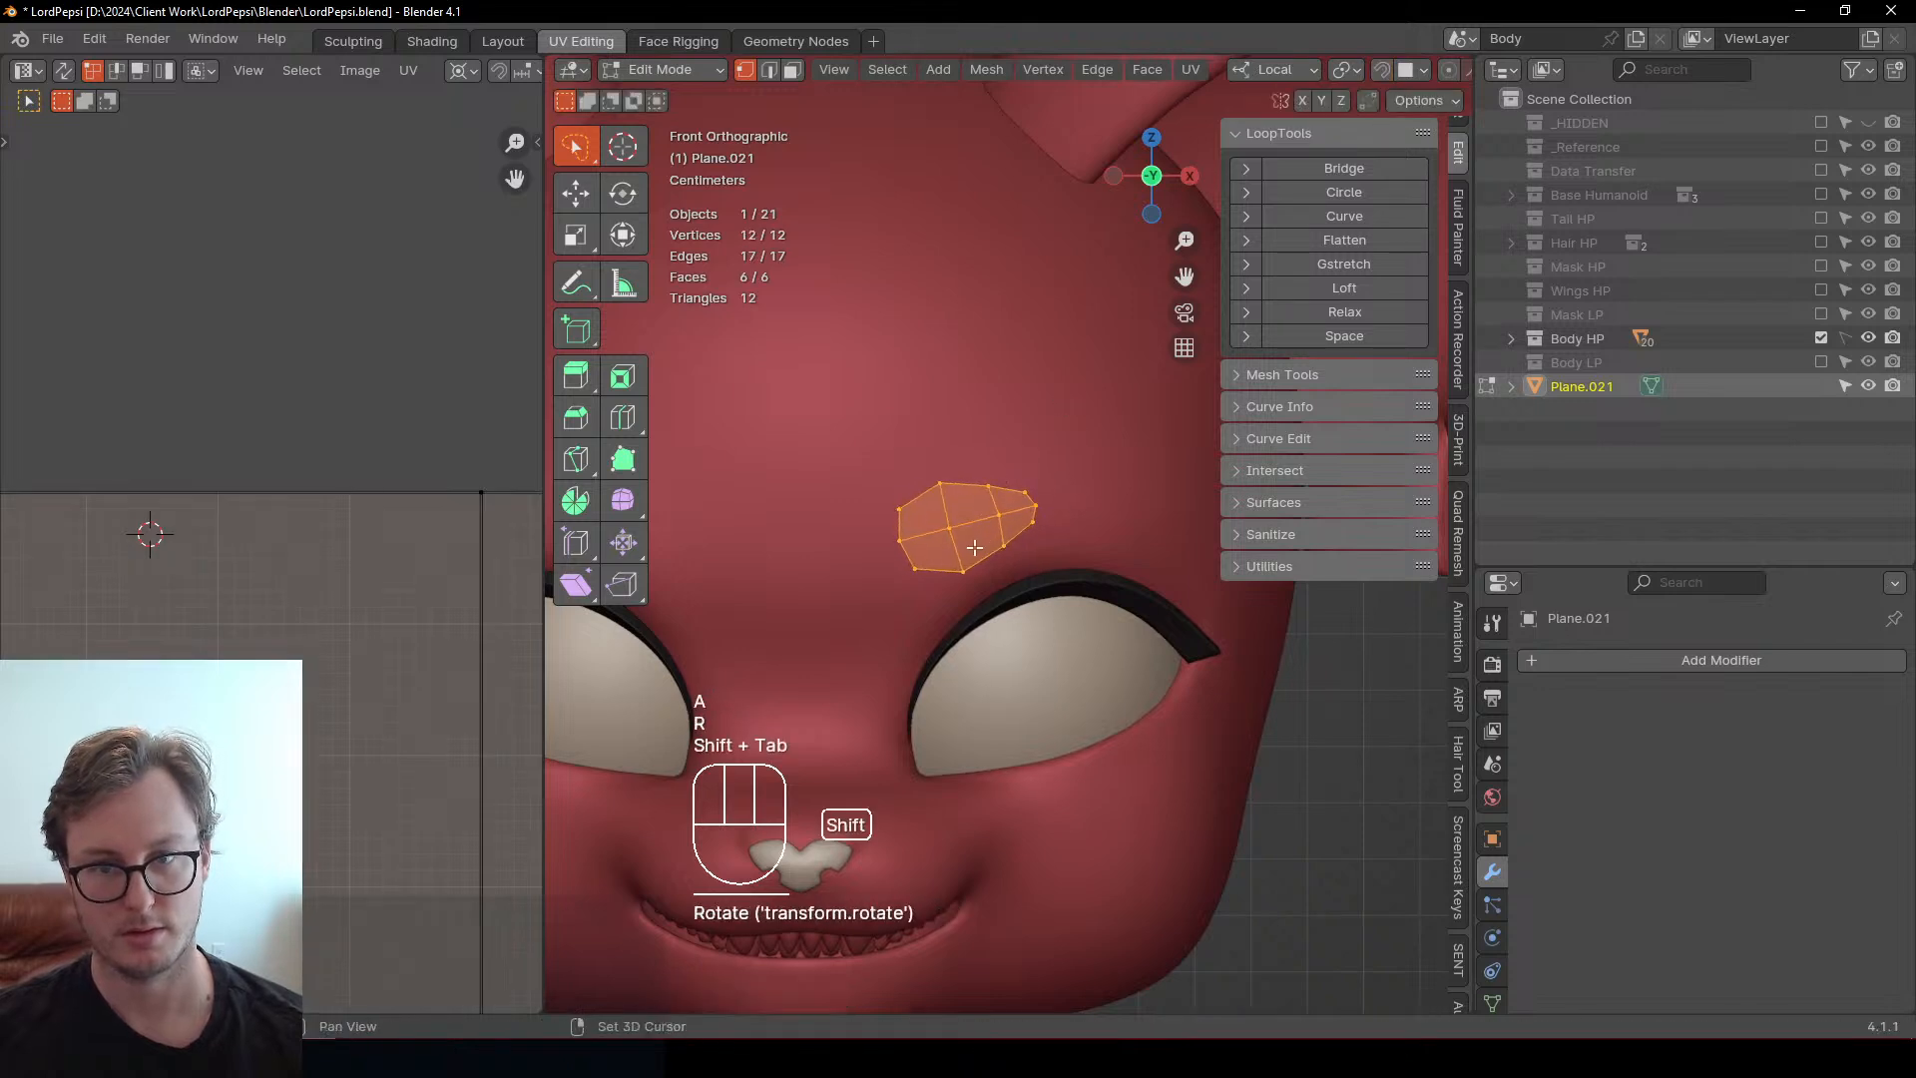
{"action": "key", "text": "shift+Tab"}
{"action": "left_click", "coordinate": [1400, 78]}
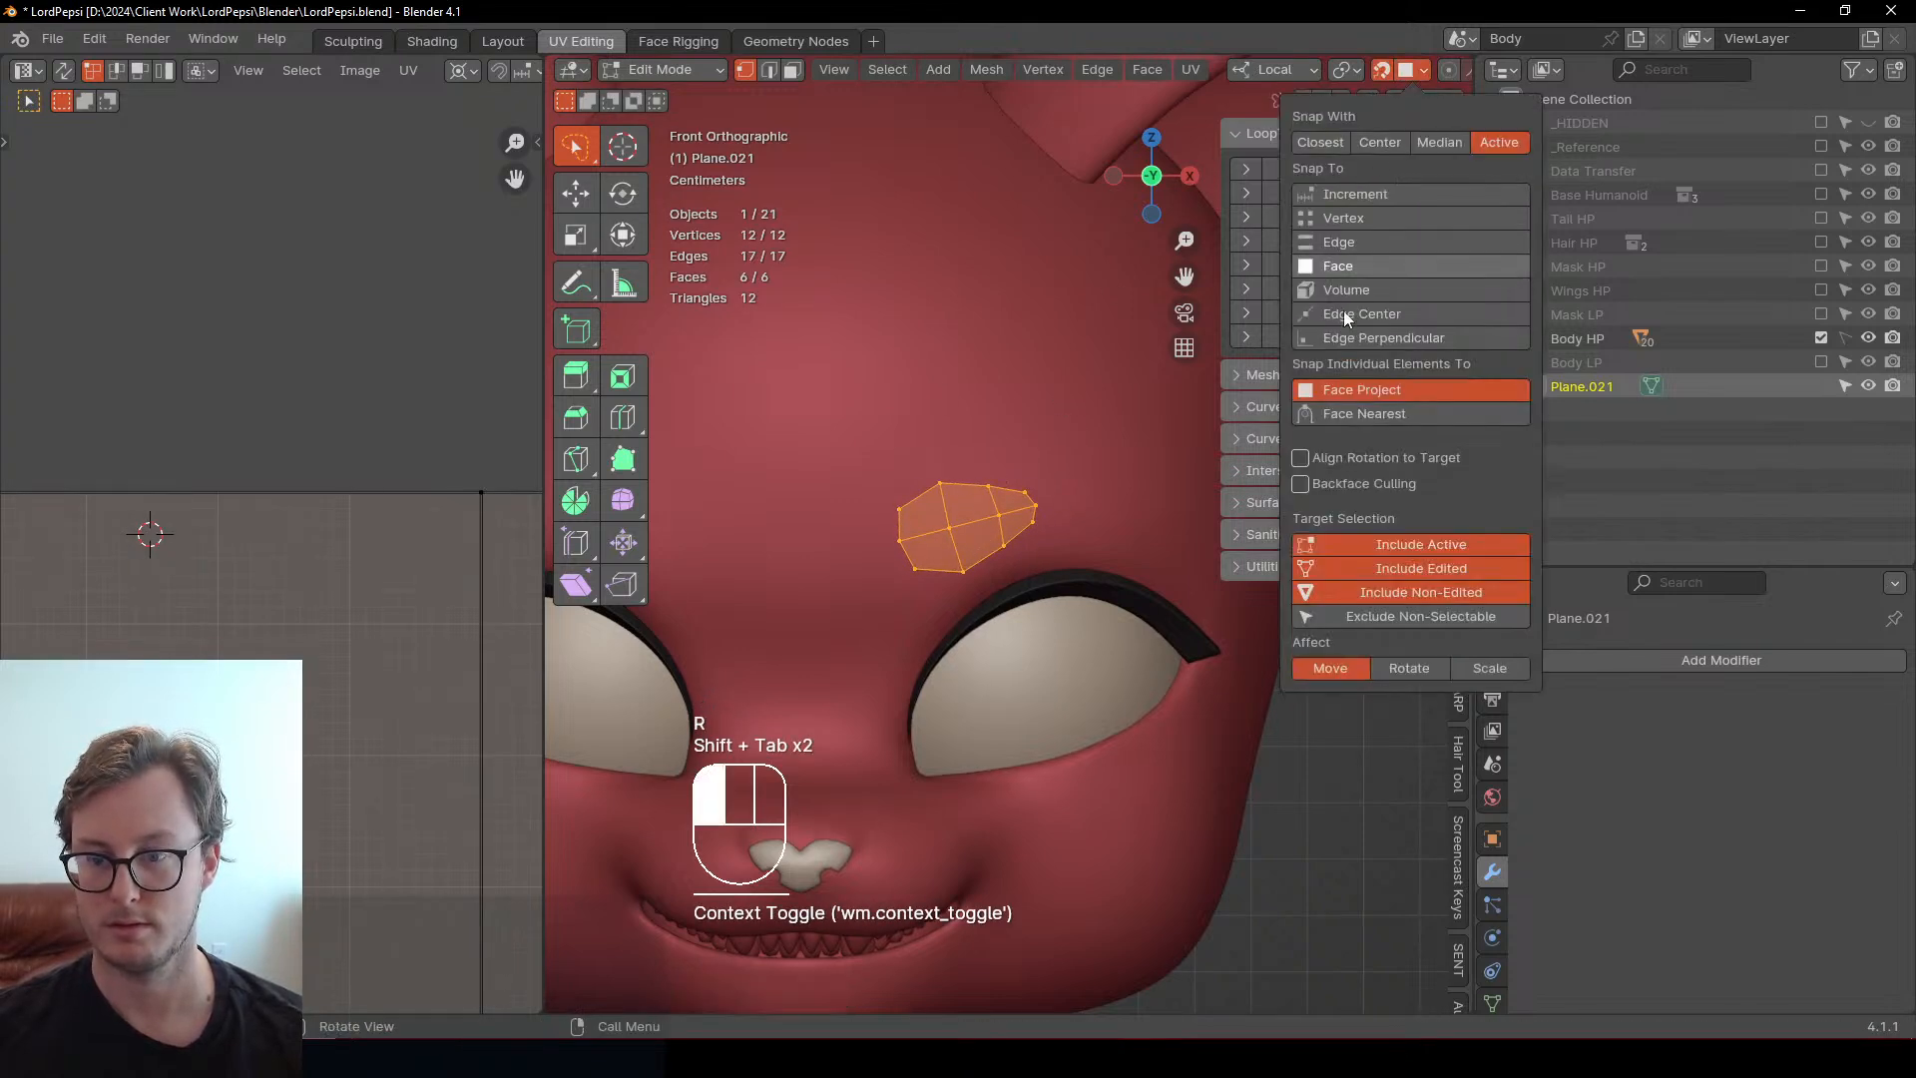
{"action": "left_click", "coordinate": [1367, 458]}
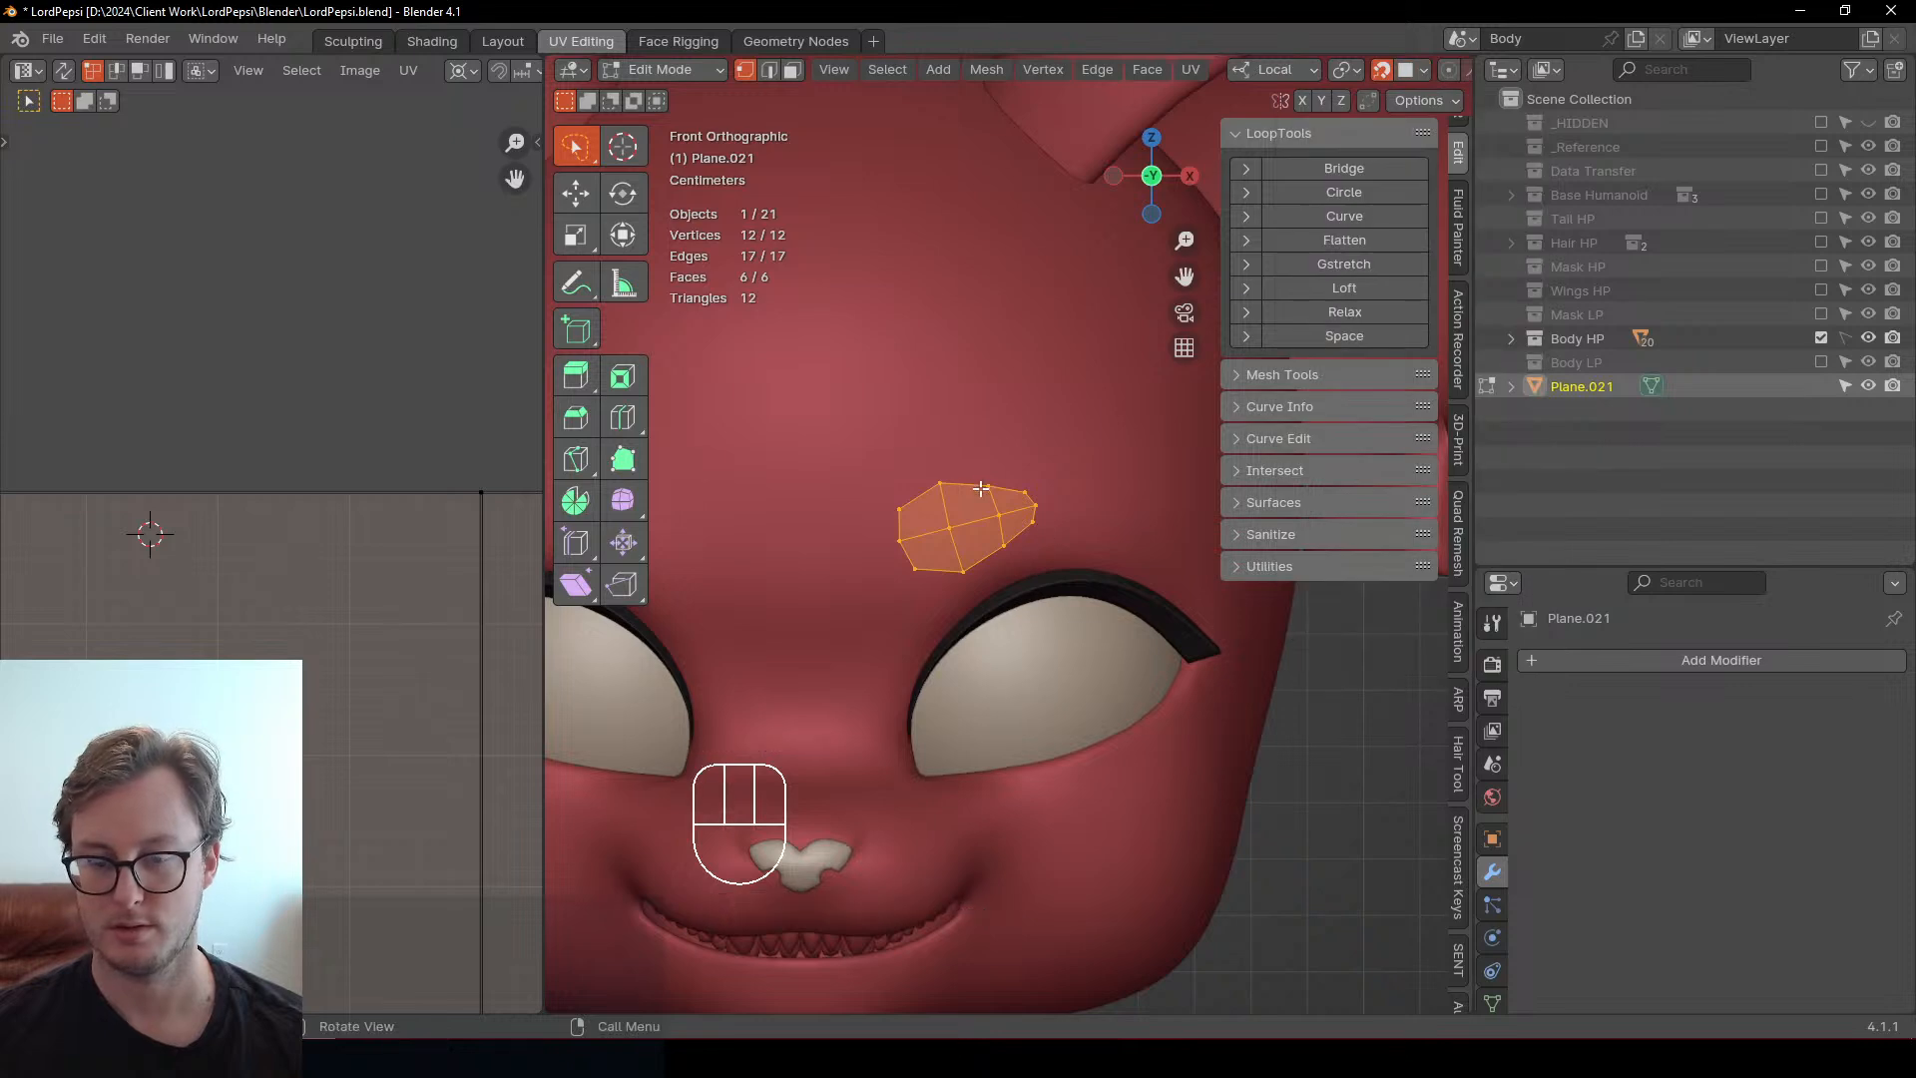
{"action": "left_click", "coordinate": [1399, 76]}
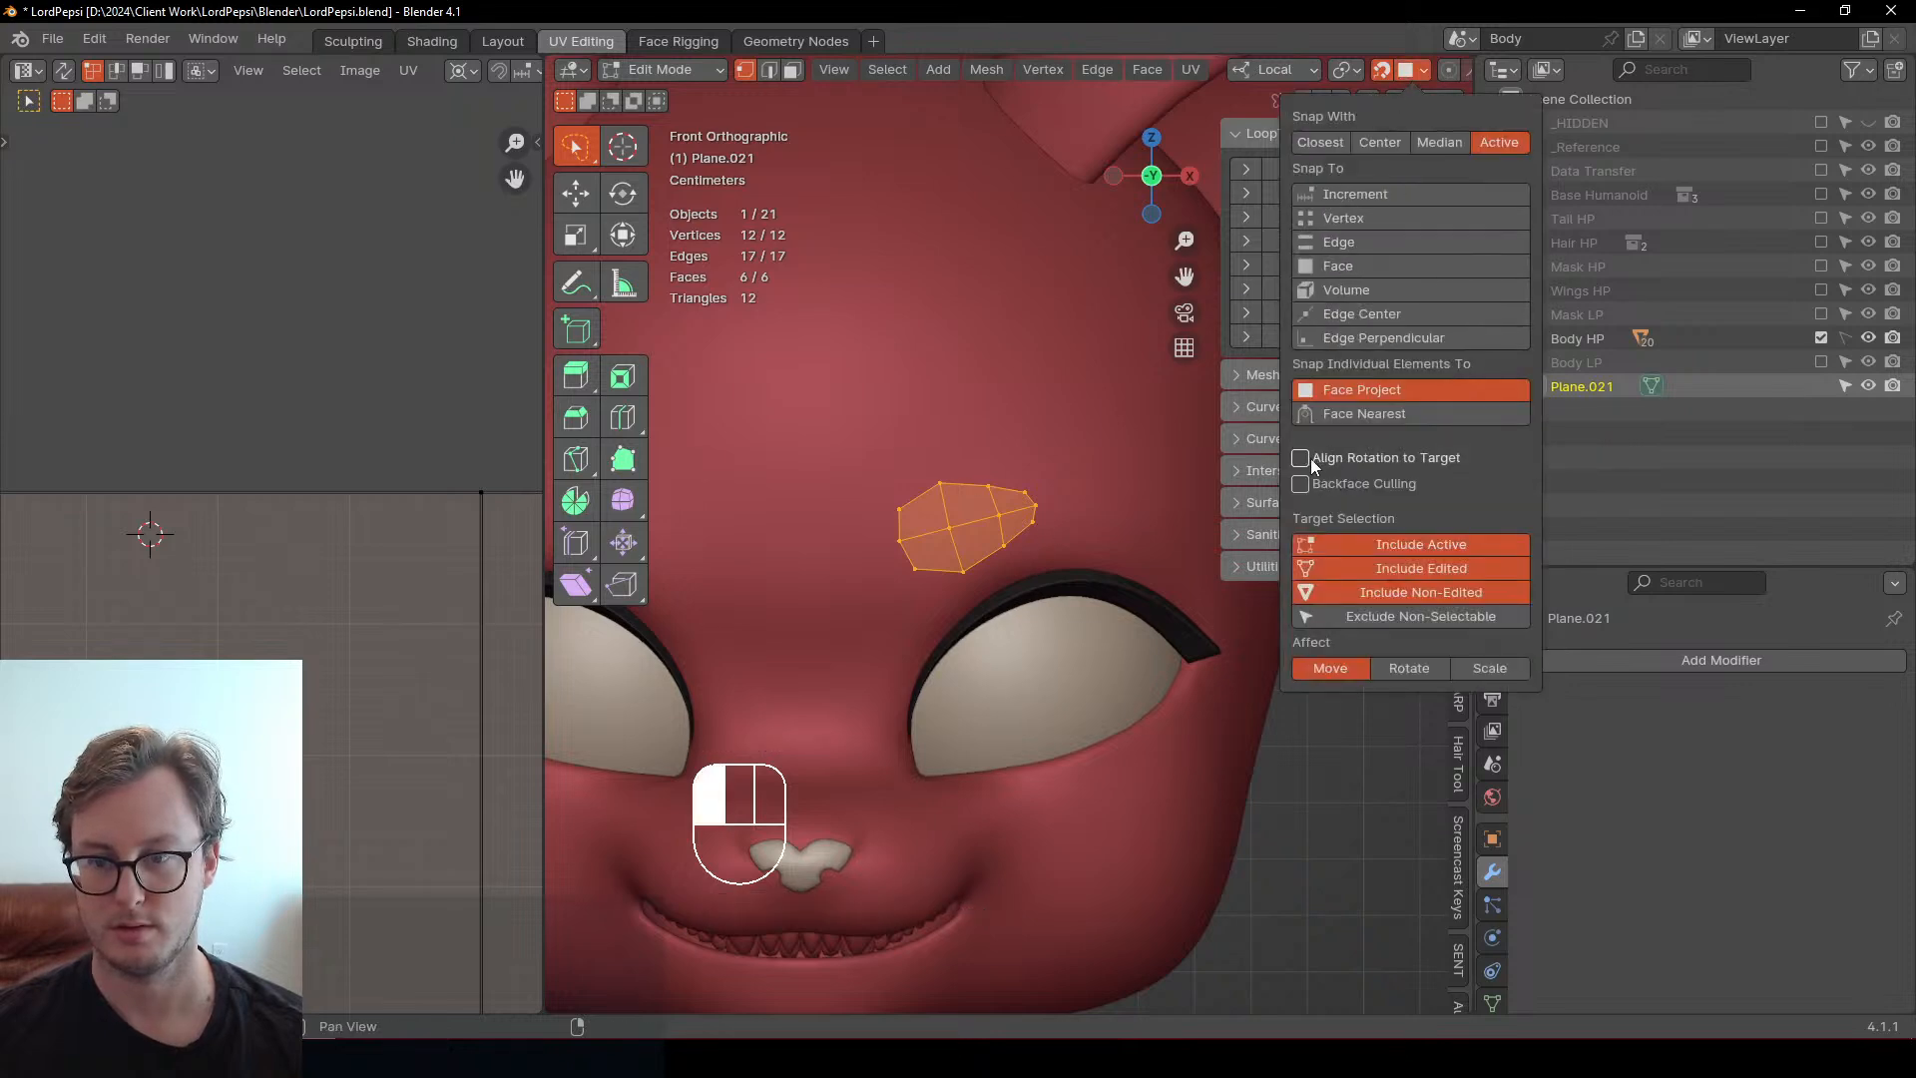
Project the patch onto the forehead surface and shift it slightly outward above the character's left eye
{"action": "key", "text": "g"}
{"action": "left_click", "coordinate": [976, 526]}
{"action": "scroll", "coordinate": [976, 526], "scroll_direction": "down", "scroll_amount": 2}
{"action": "key", "text": "g"}
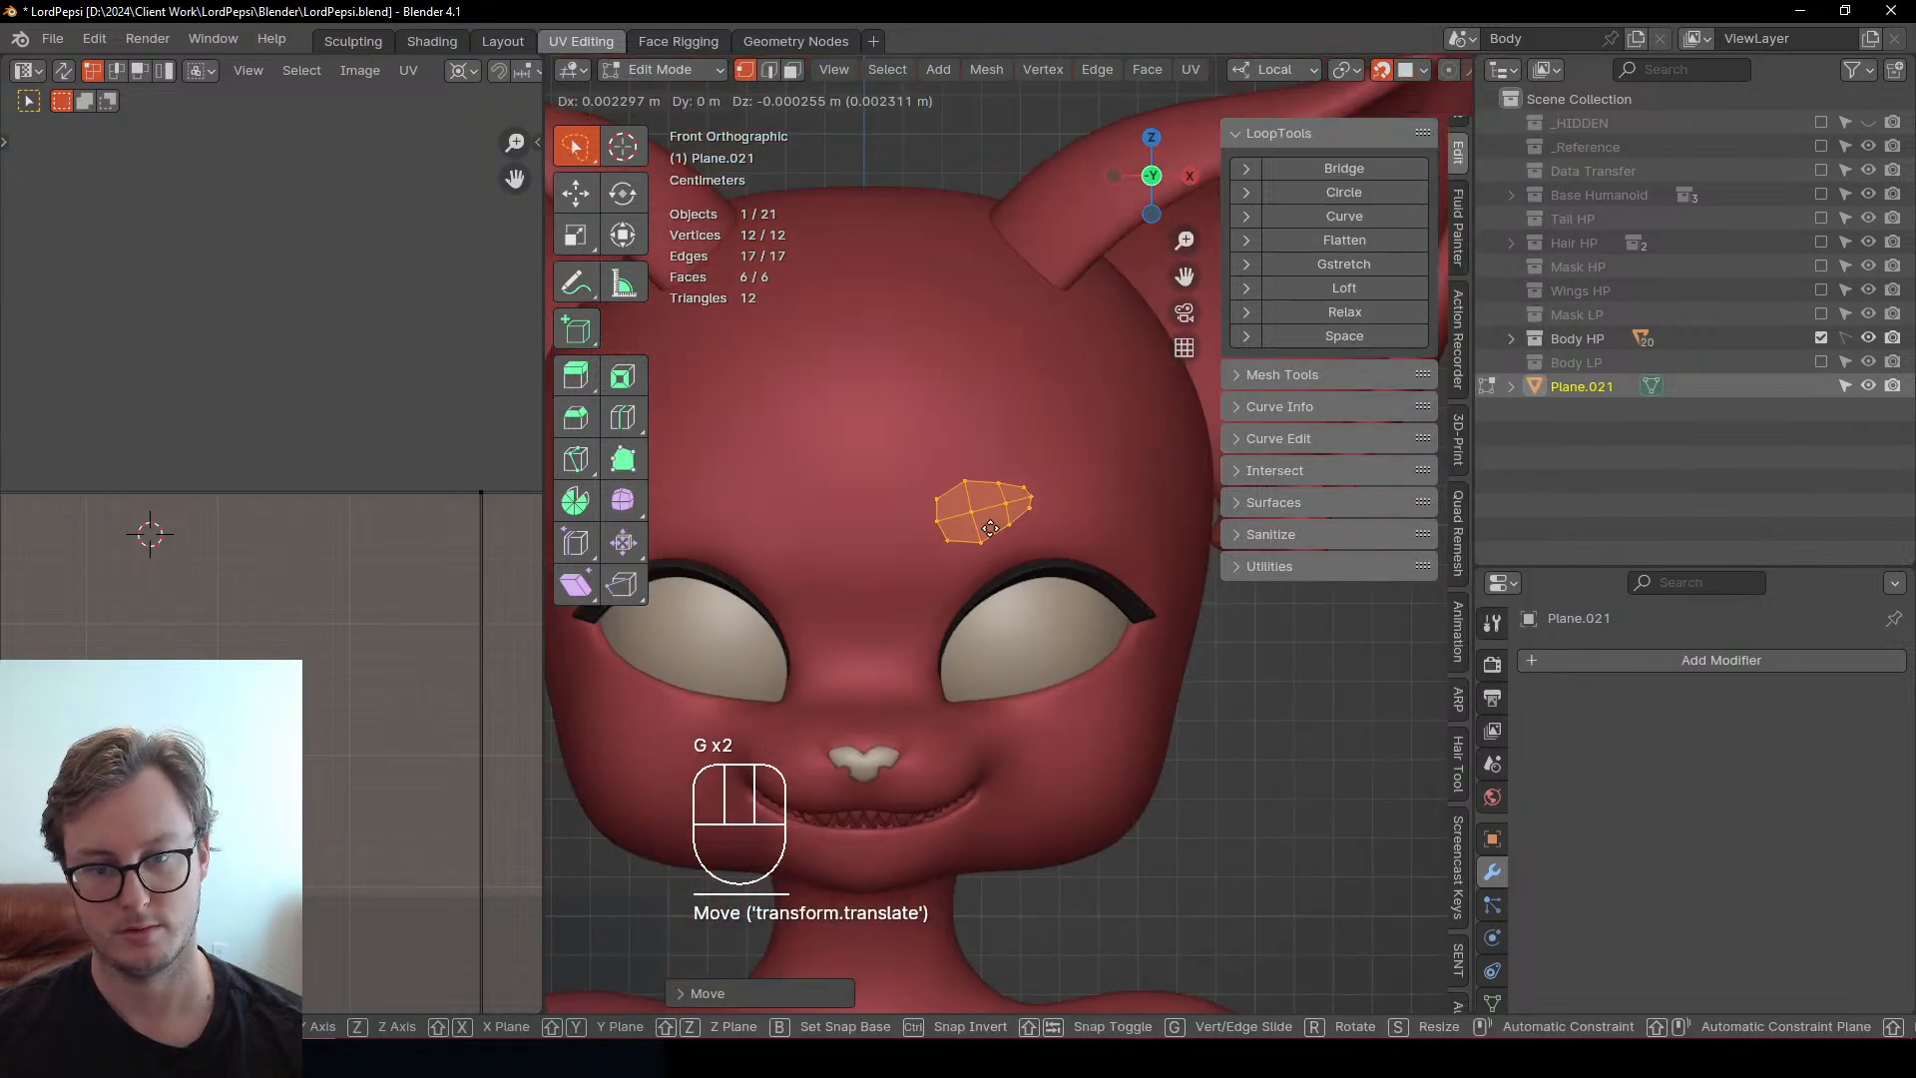
{"action": "left_click", "coordinate": [1011, 506]}
Rotate the patch slightly and flatten it along Z into a slimmer brow shape
{"action": "key", "text": "r"}
{"action": "left_click", "coordinate": [1047, 430]}
{"action": "key", "text": "s"}
{"action": "key", "text": "z"}
{"action": "left_click", "coordinate": [1033, 432]}
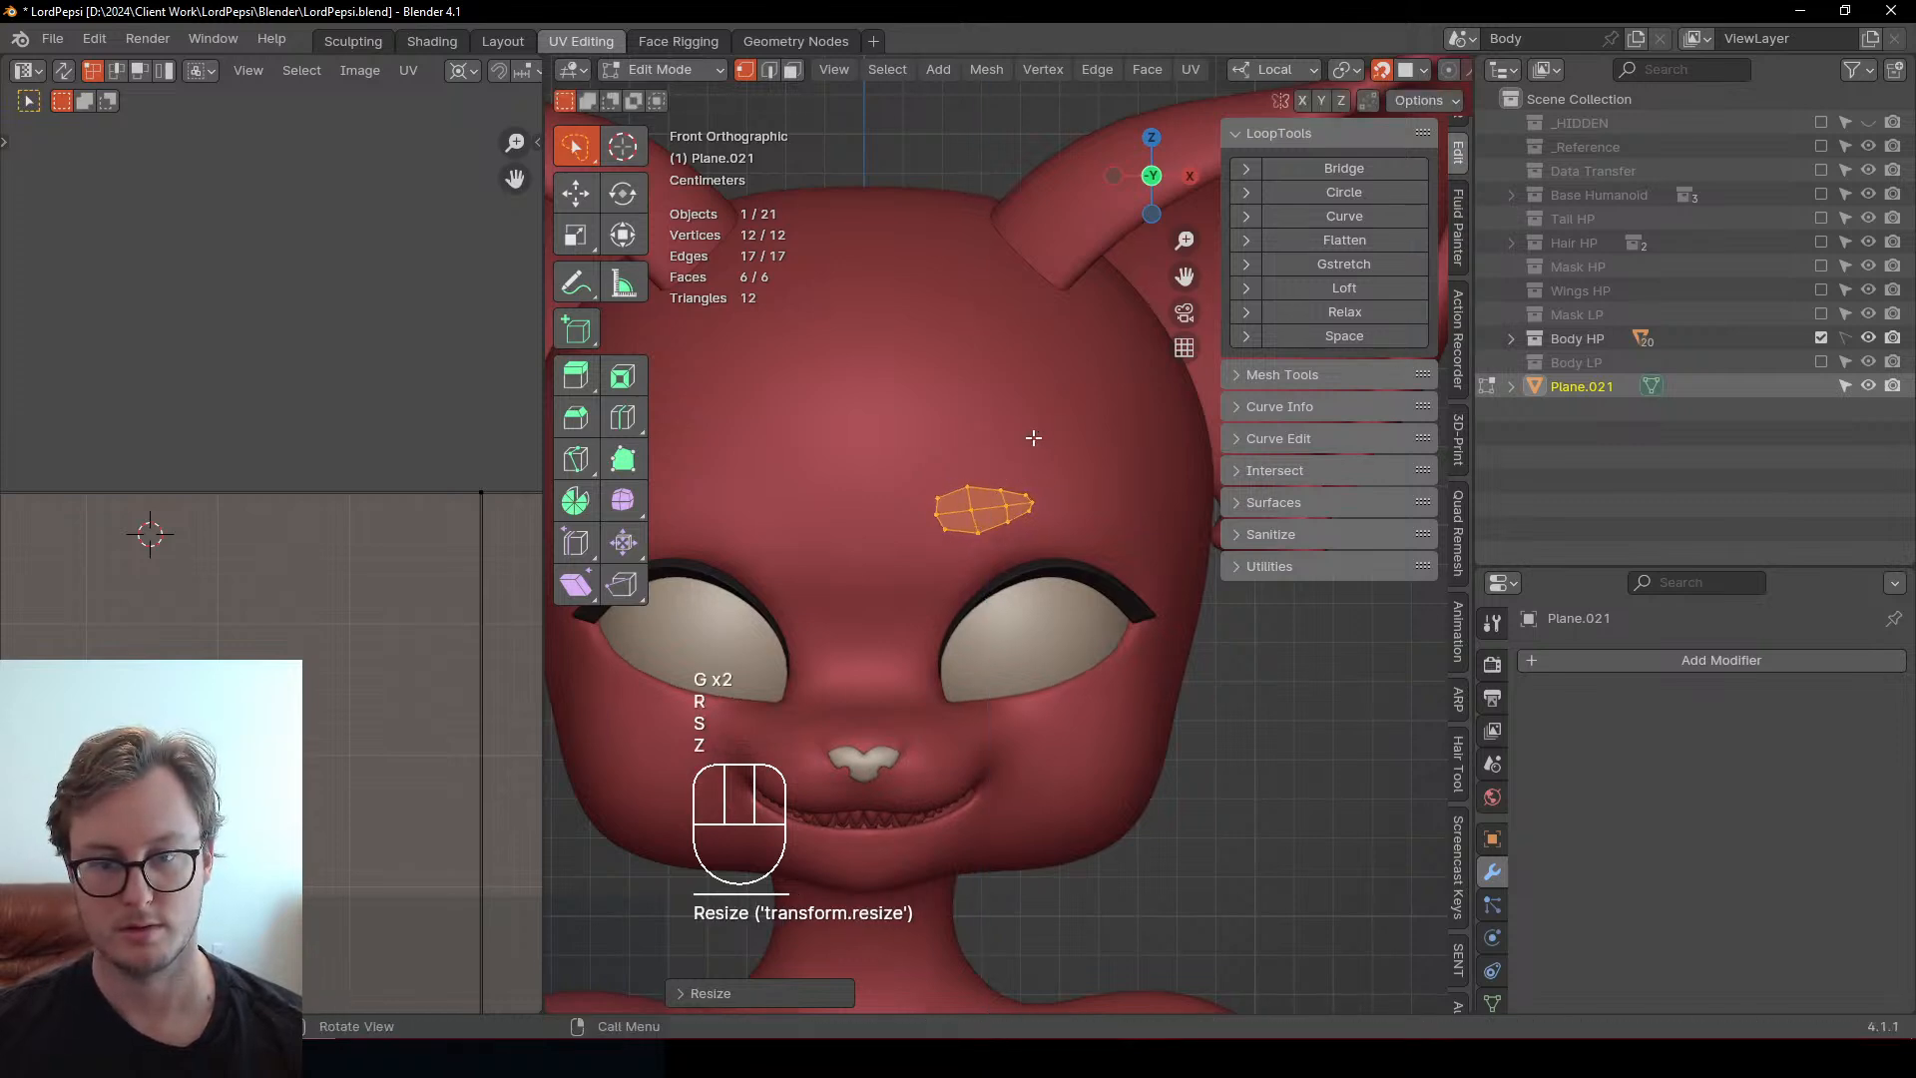
Undo the last flattening, rotate the brow patch level, and flatten it along Z into a slimmer shape
{"action": "key", "text": "ctrl+z"}
{"action": "key", "text": "r"}
{"action": "left_click", "coordinate": [1065, 419]}
{"action": "key", "text": "r"}
{"action": "left_click", "coordinate": [1060, 390]}
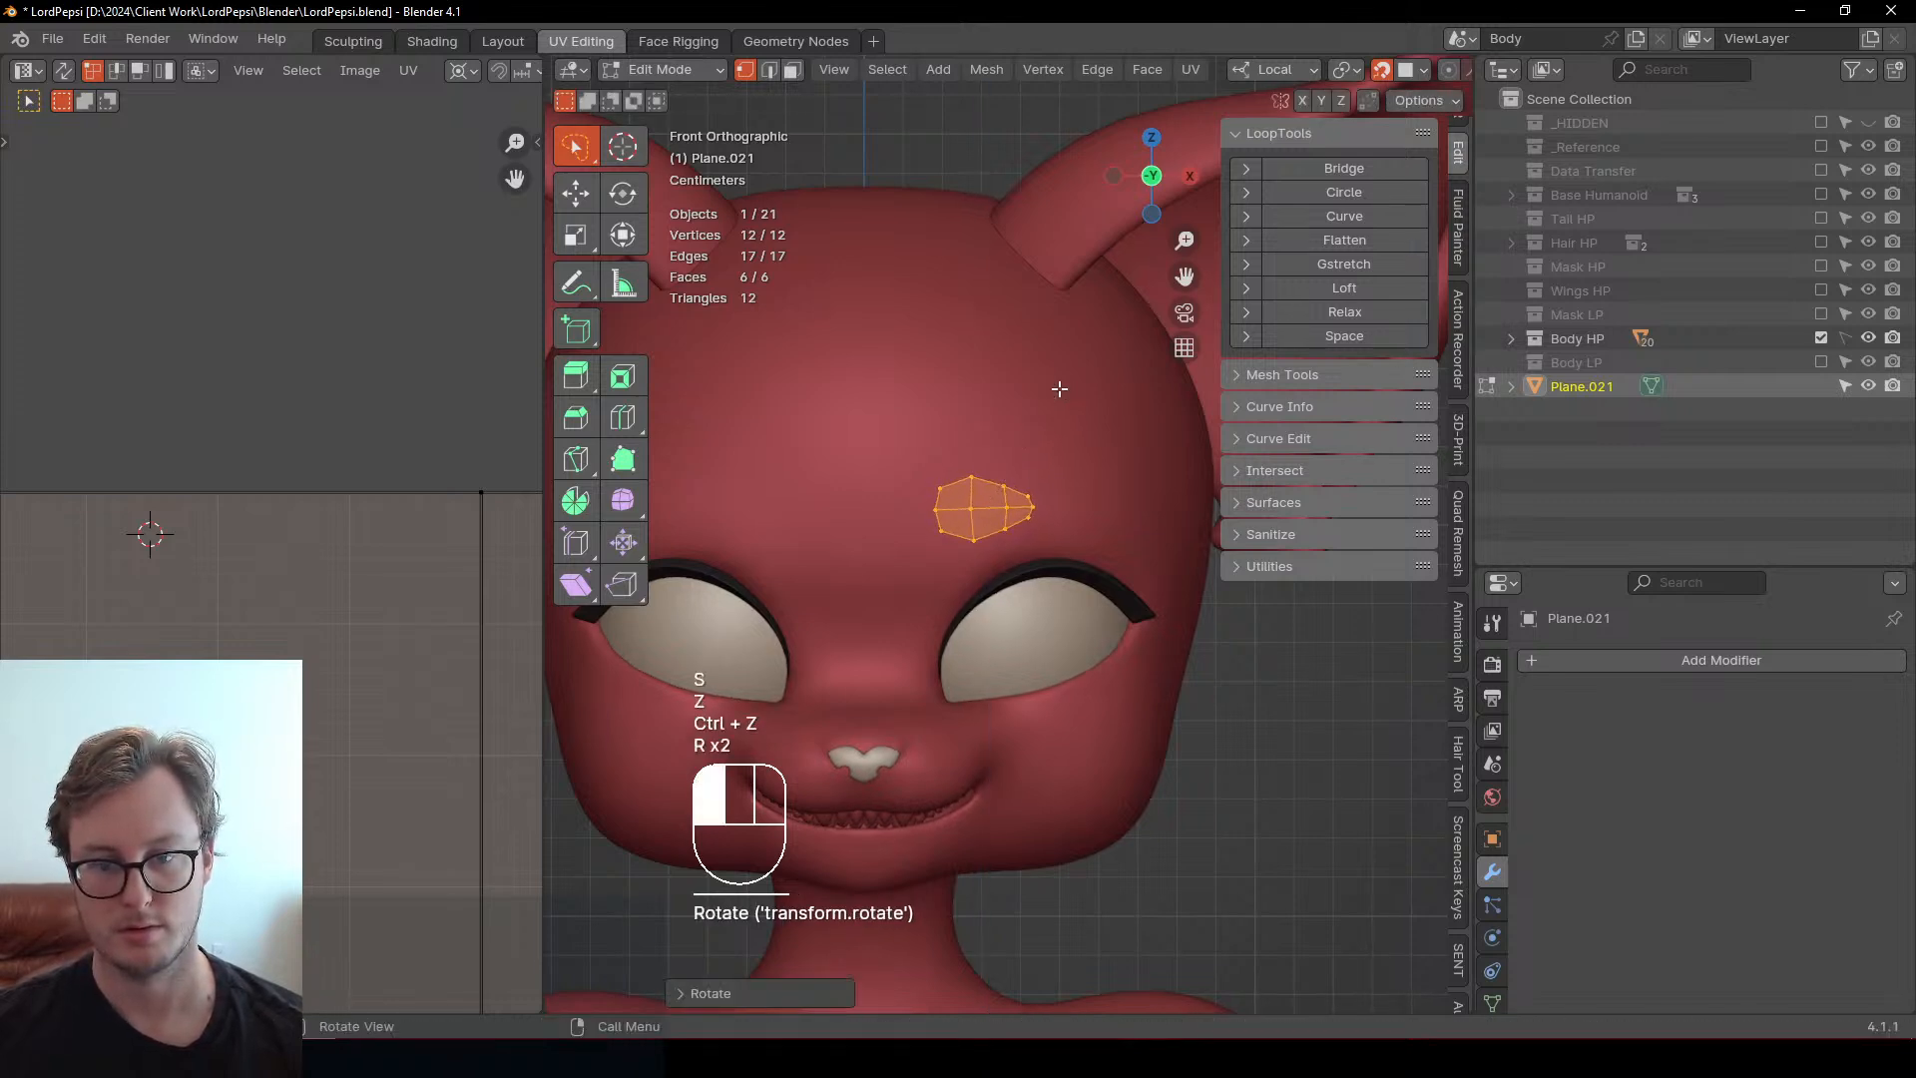
{"action": "key", "text": "s"}
{"action": "key", "text": "z"}
{"action": "left_click", "coordinate": [1047, 423]}
Rotate the patch so its tapered outer end points slightly upward and nudge it into place above the eye
{"action": "key", "text": "r"}
{"action": "left_click", "coordinate": [1051, 426]}
{"action": "key", "text": "g"}
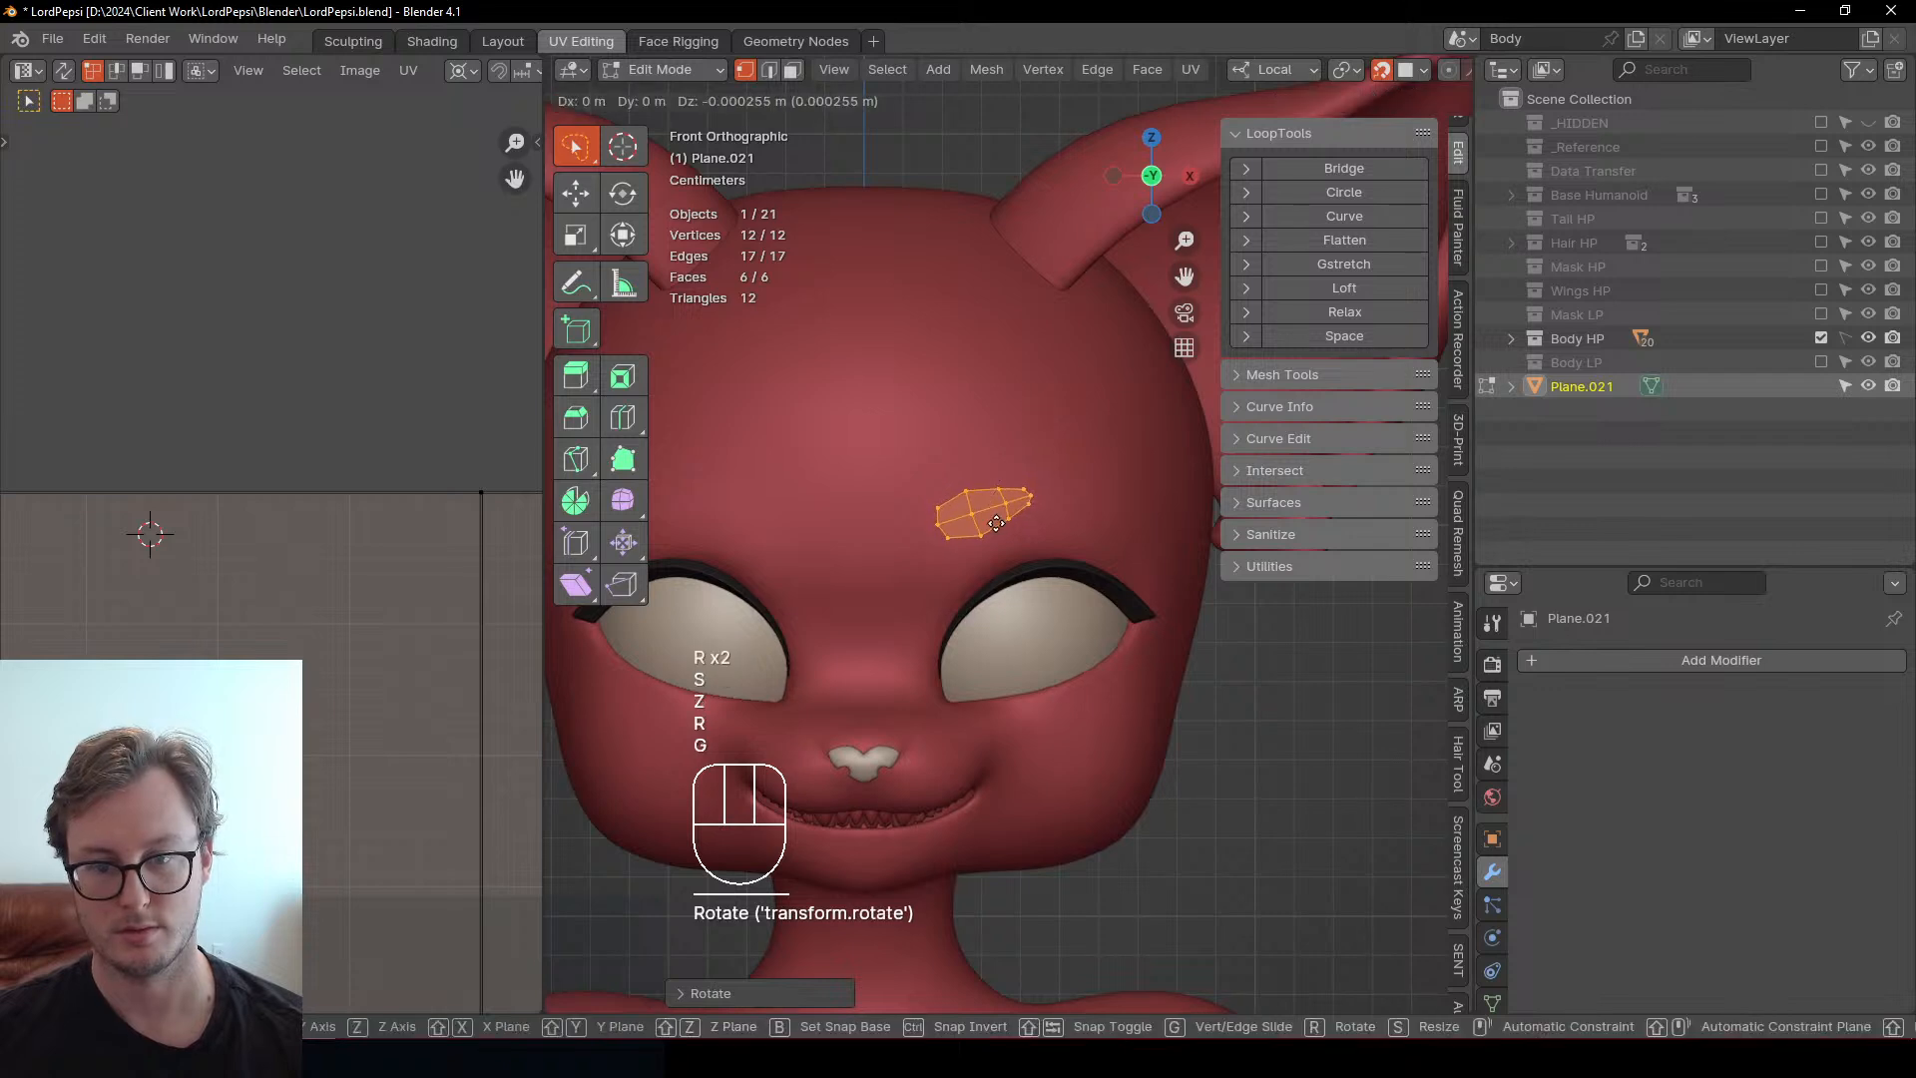
{"action": "left_click", "coordinate": [996, 521]}
Return to Object Mode and add a Subdivision Surface modifier to the brow patch
{"action": "key", "text": "Tab"}
{"action": "middle_click_drag", "start_coordinate": [996, 521], "coordinate": [1068, 619]}
{"action": "key", "text": "q"}
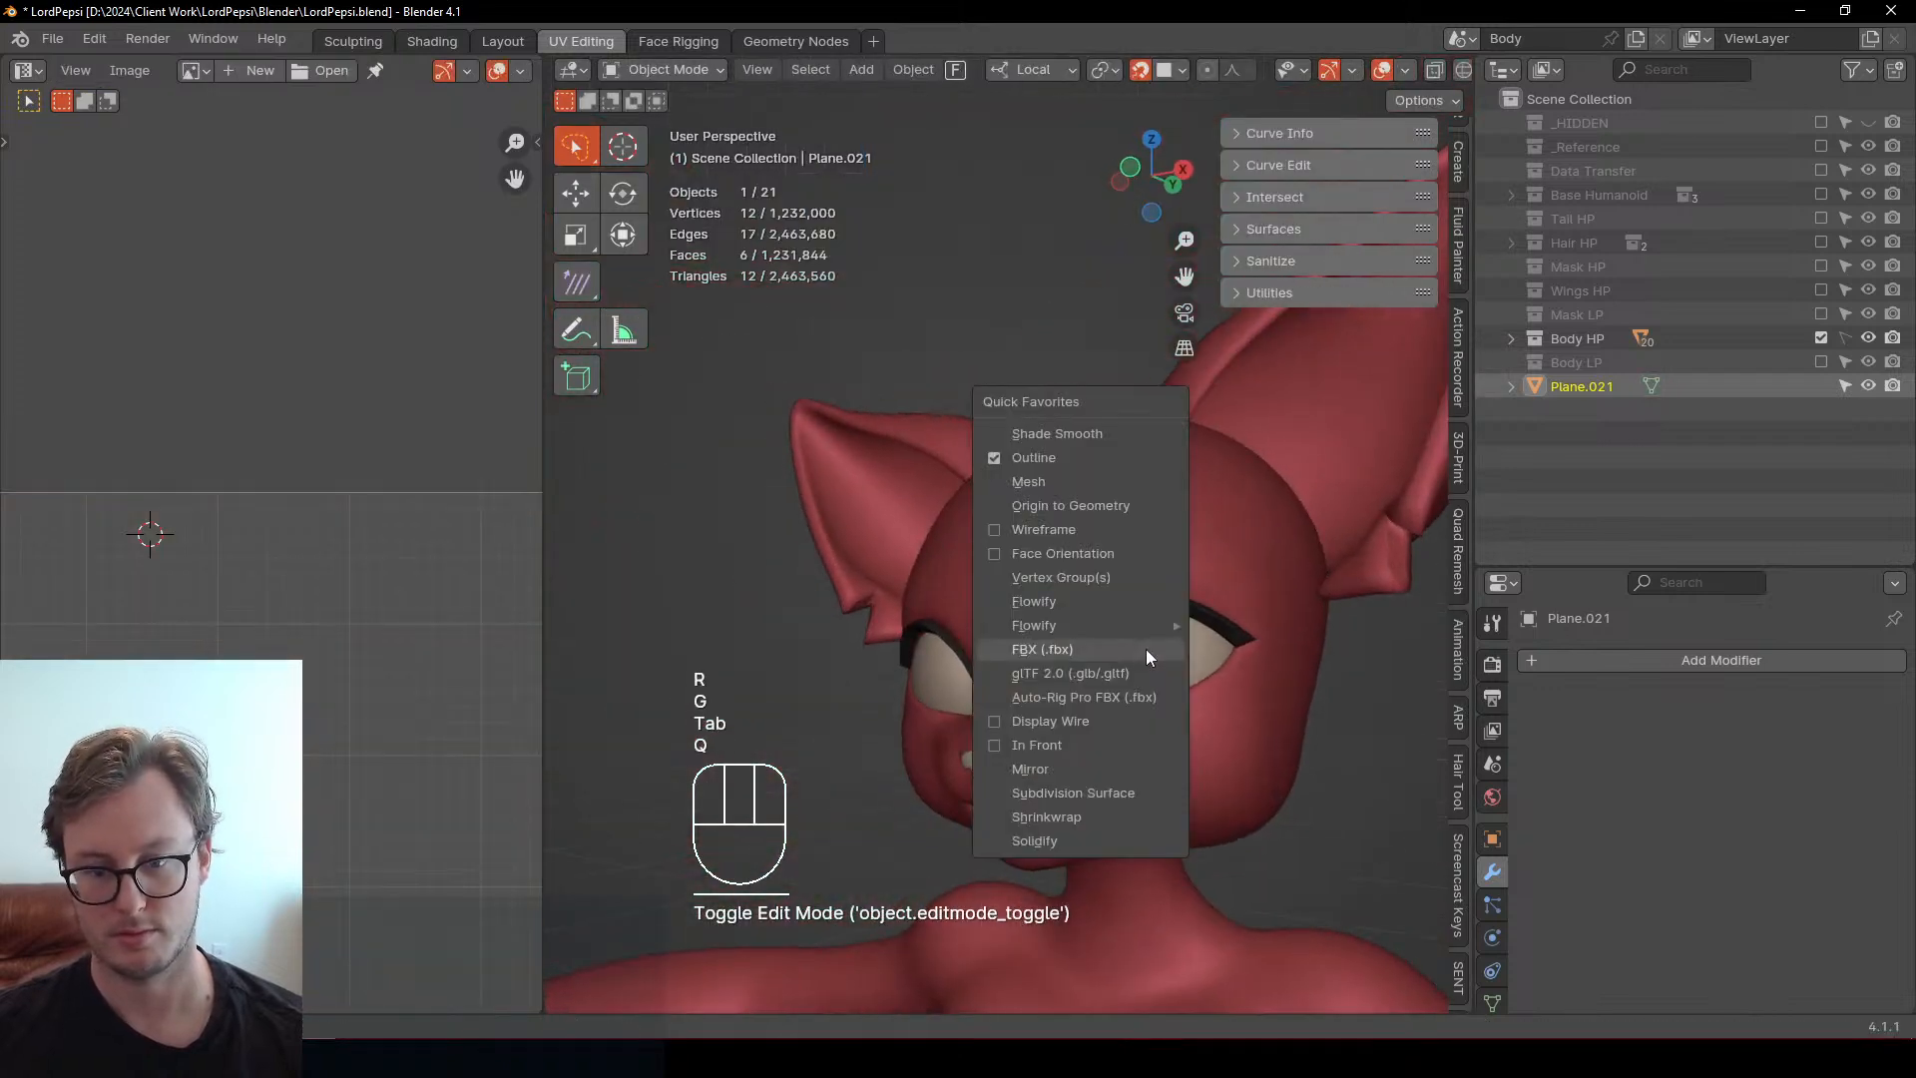
{"action": "left_click", "coordinate": [1772, 659]}
{"action": "mouse_move", "coordinate": [1681, 739]}
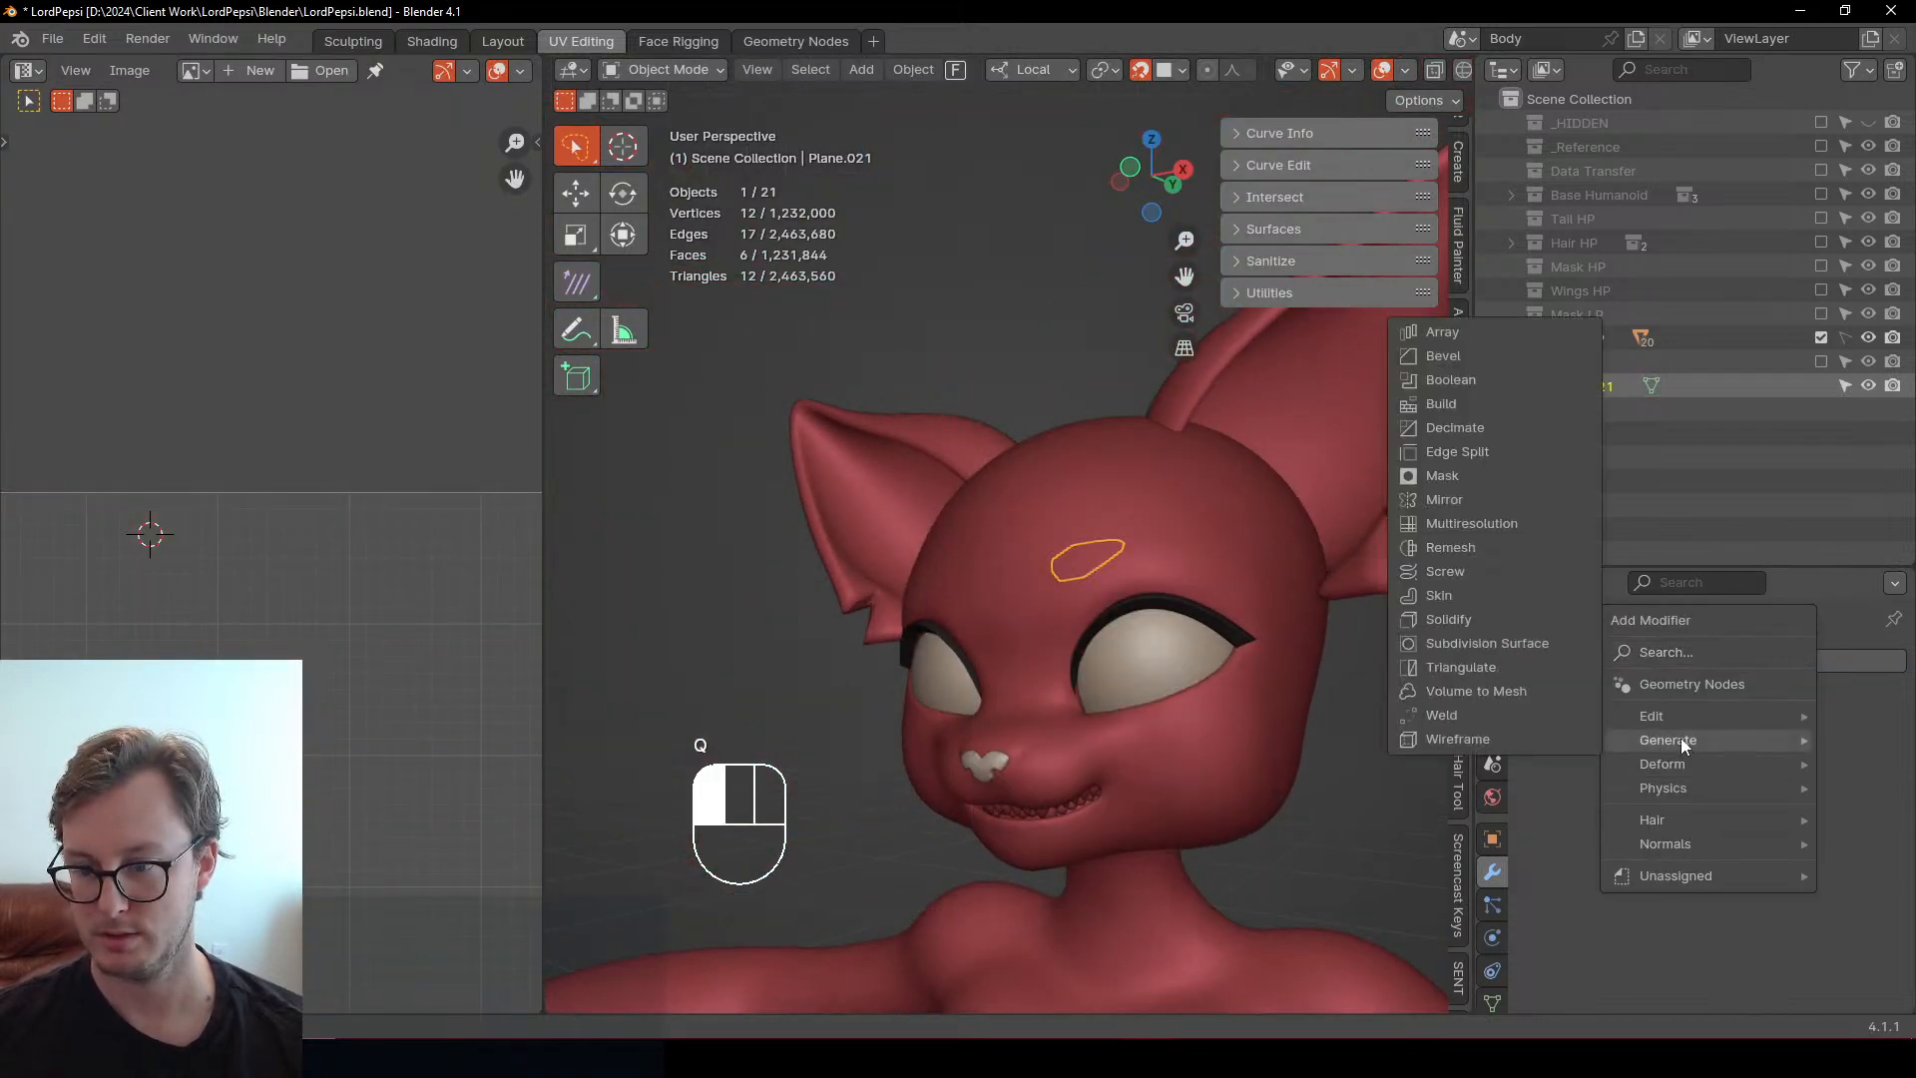
{"action": "left_click", "coordinate": [1487, 643]}
{"action": "key", "text": "KP_Decimal"}
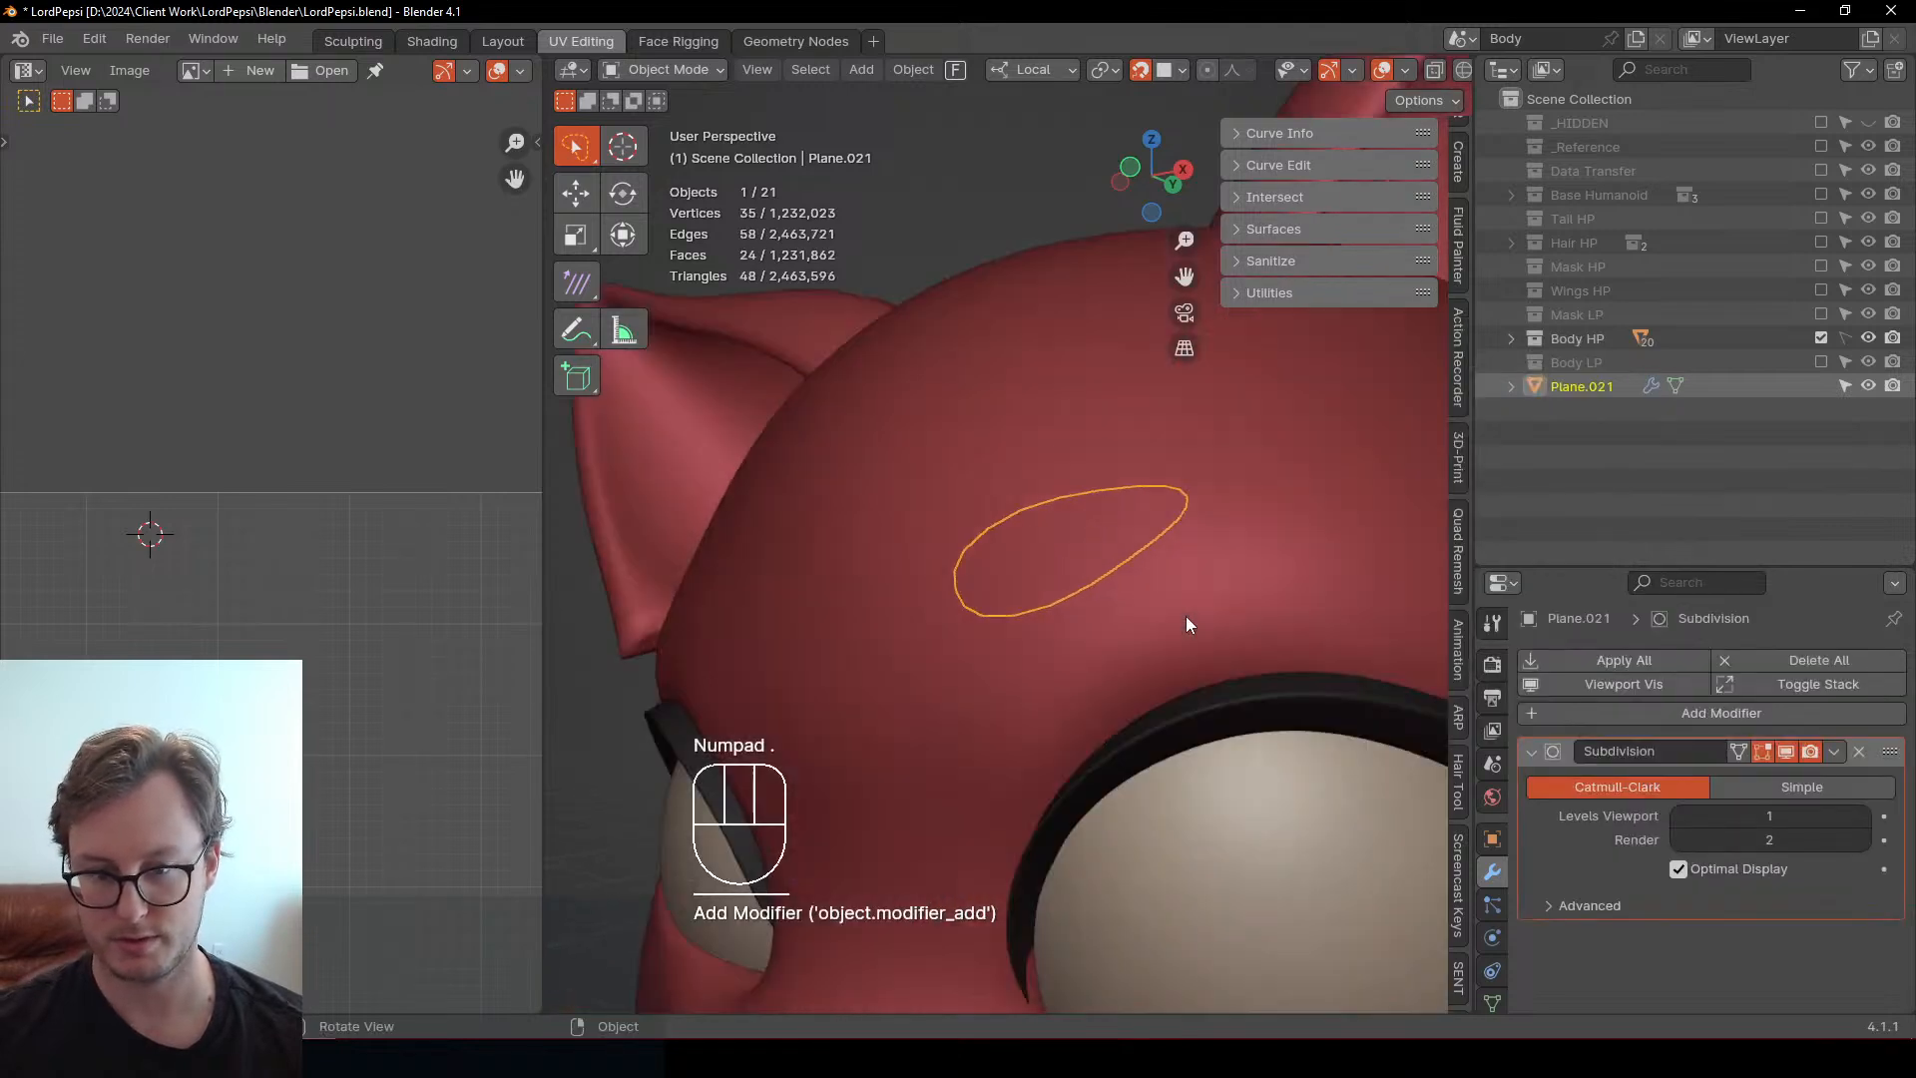
{"action": "scroll", "coordinate": [1038, 626], "scroll_direction": "down", "scroll_amount": 2}
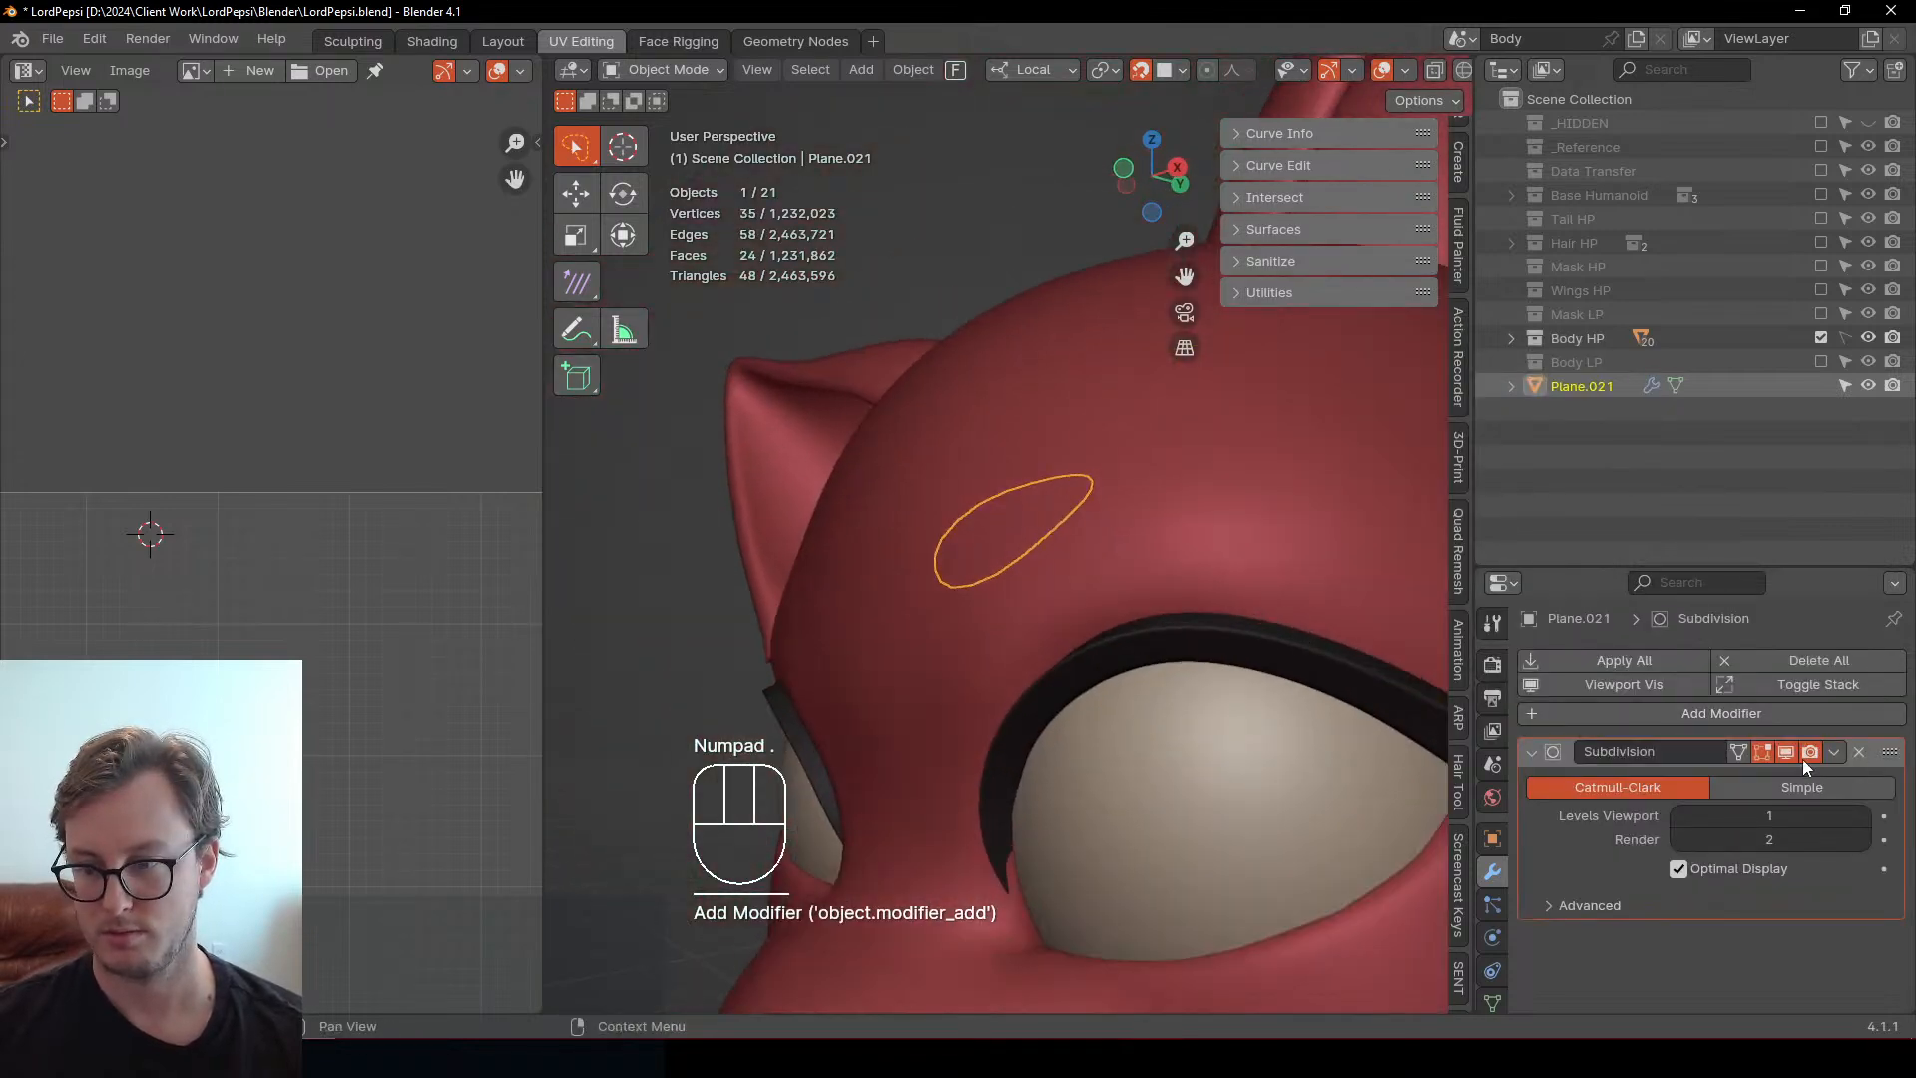
Add a Solidify modifier below the brow's Subdivision modifier
{"action": "left_click", "coordinate": [1745, 715]}
{"action": "mouse_move", "coordinate": [1746, 714]}
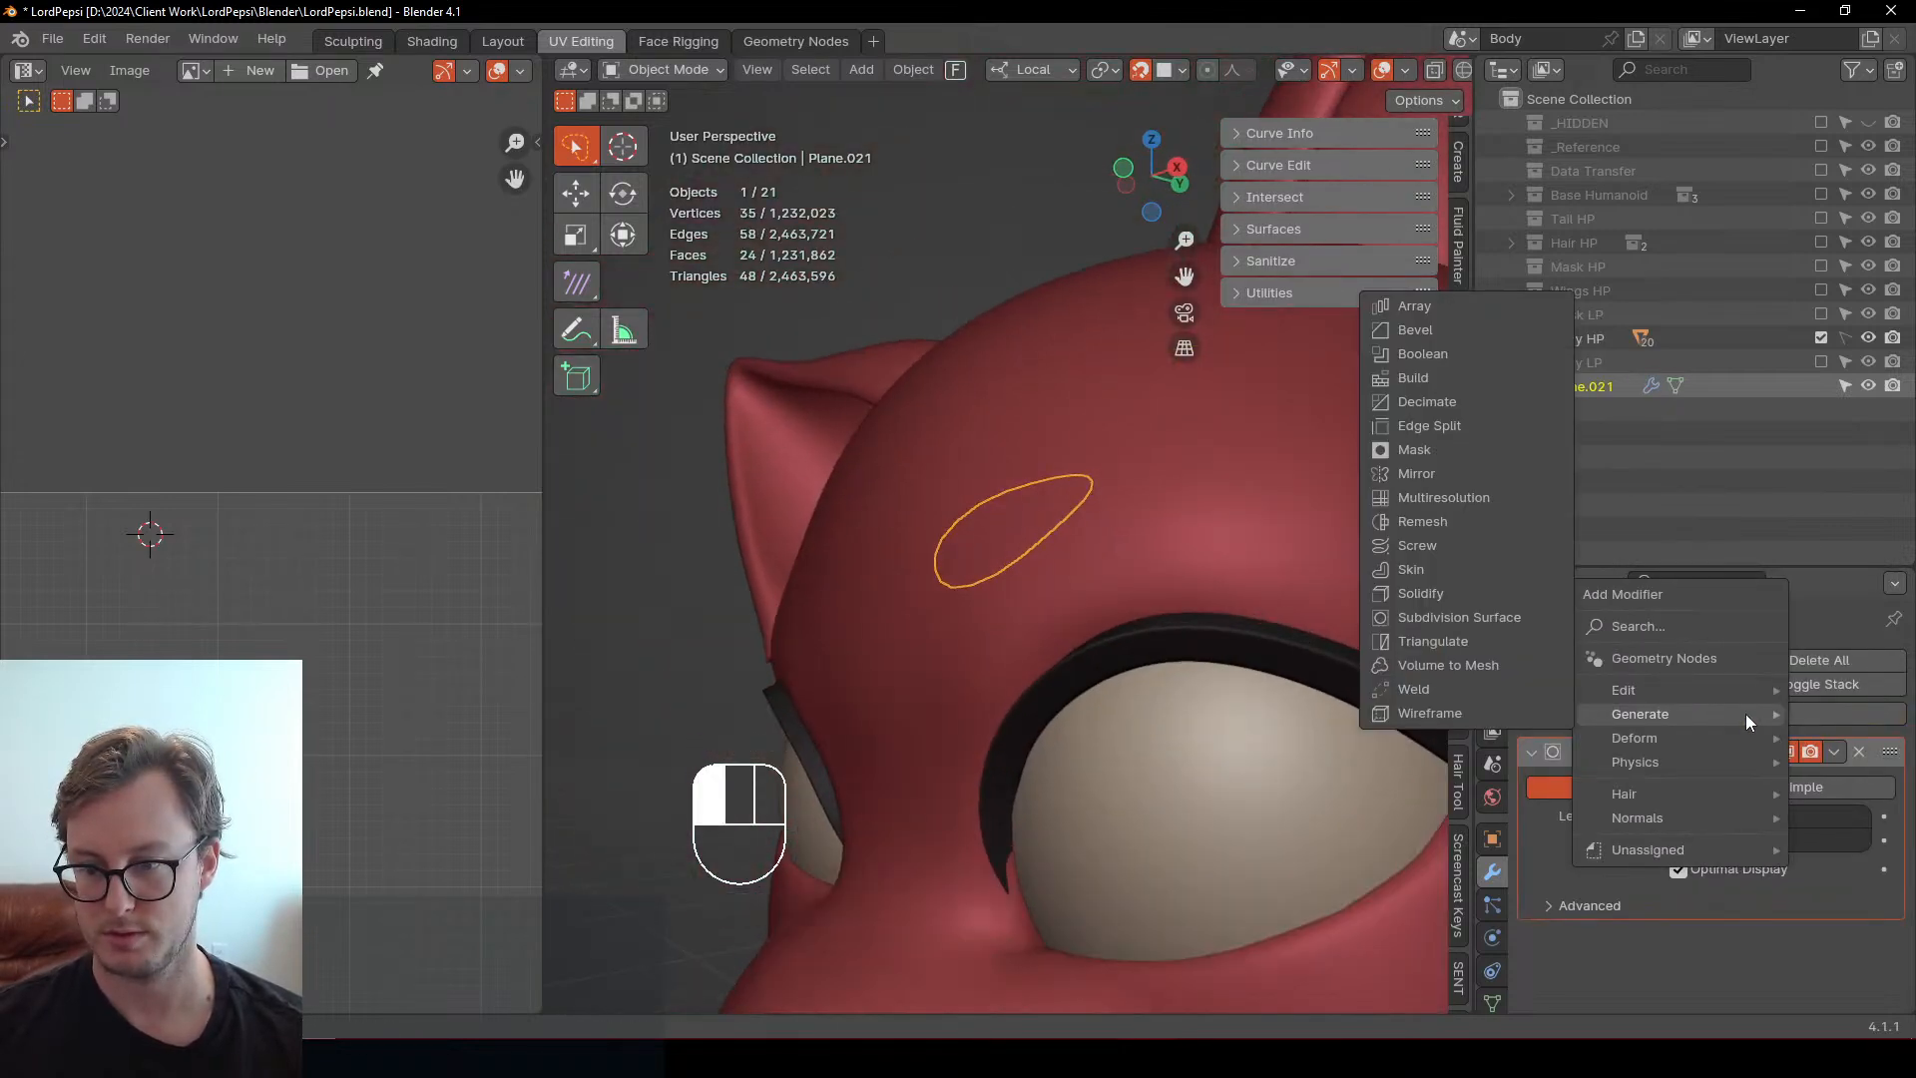
{"action": "left_click", "coordinate": [1465, 592]}
{"action": "scroll", "coordinate": [1748, 960], "scroll_direction": "down", "scroll_amount": 2}
Recalculate the normals of the whole patch and set the Solidify offset to 0.7537
{"action": "key", "text": "Tab"}
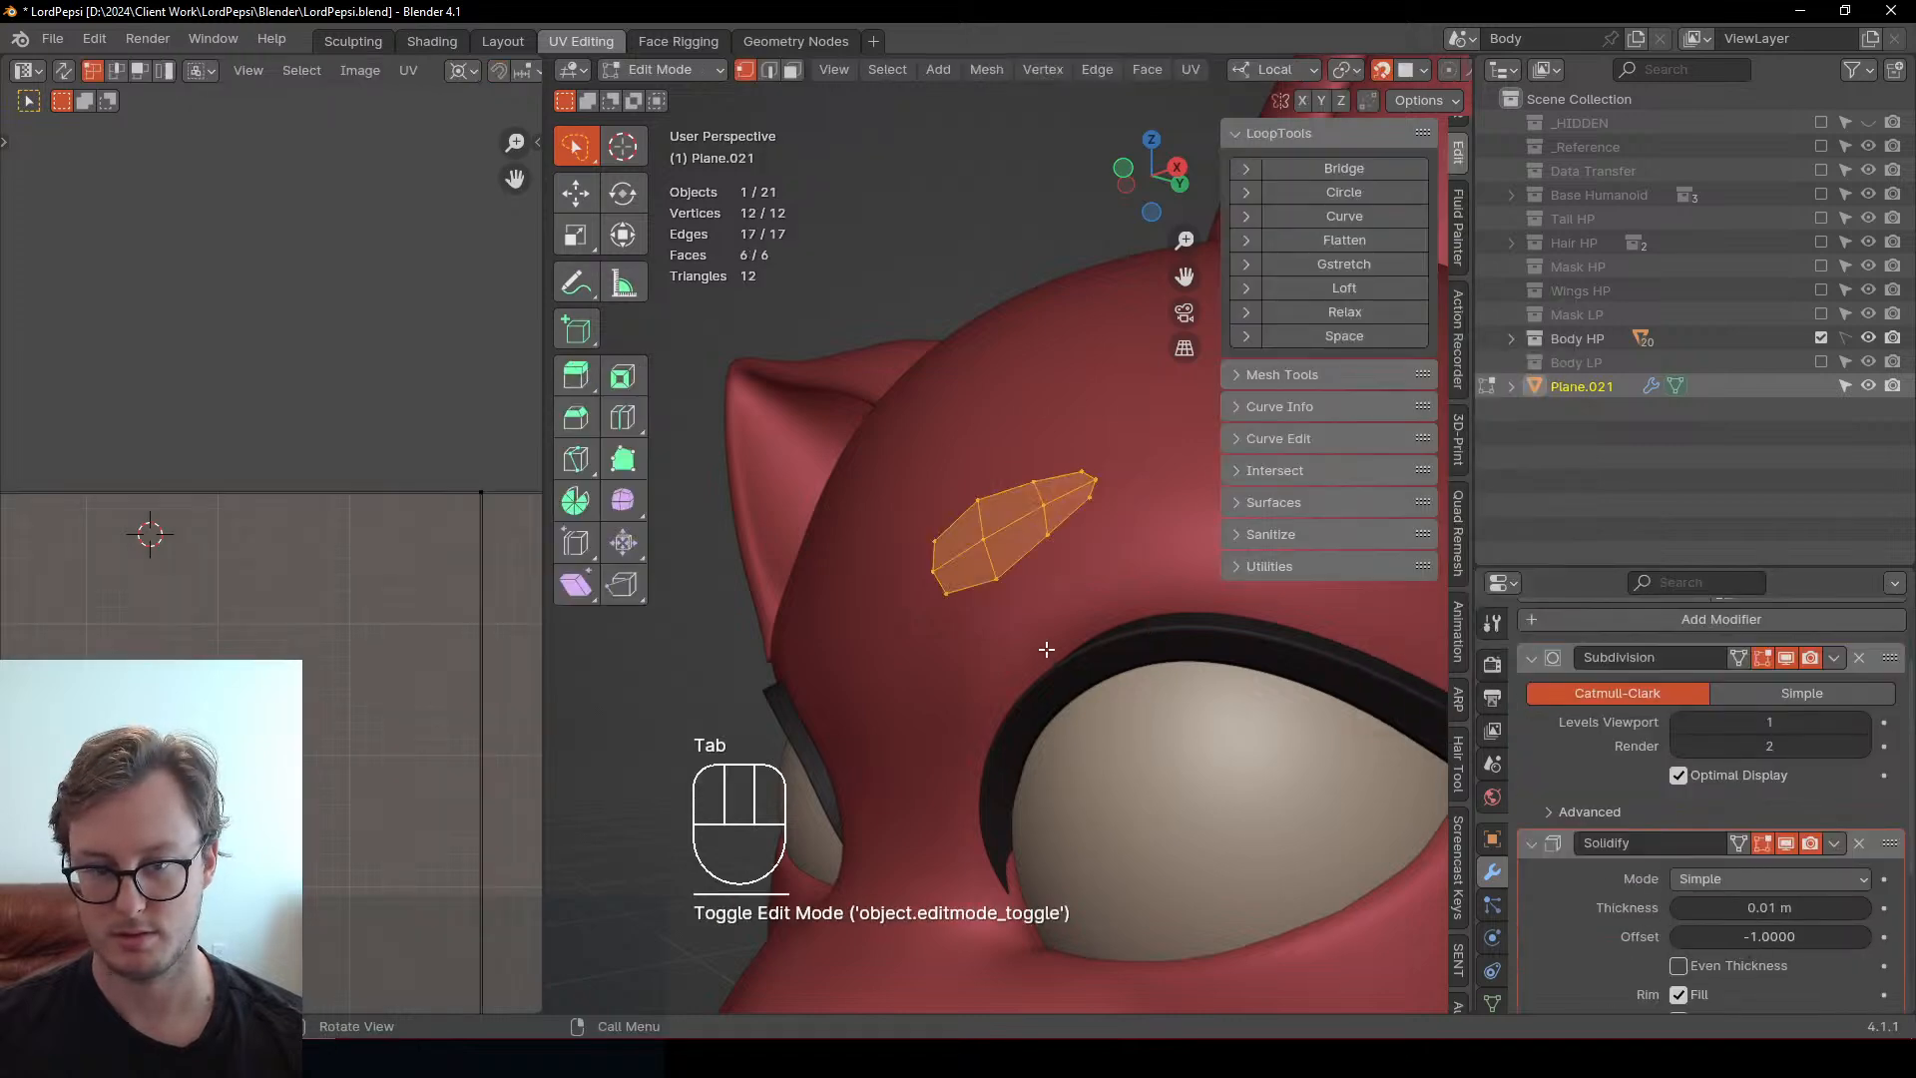
{"action": "key", "text": "a"}
{"action": "key", "text": "shift+n"}
{"action": "key", "text": "Tab"}
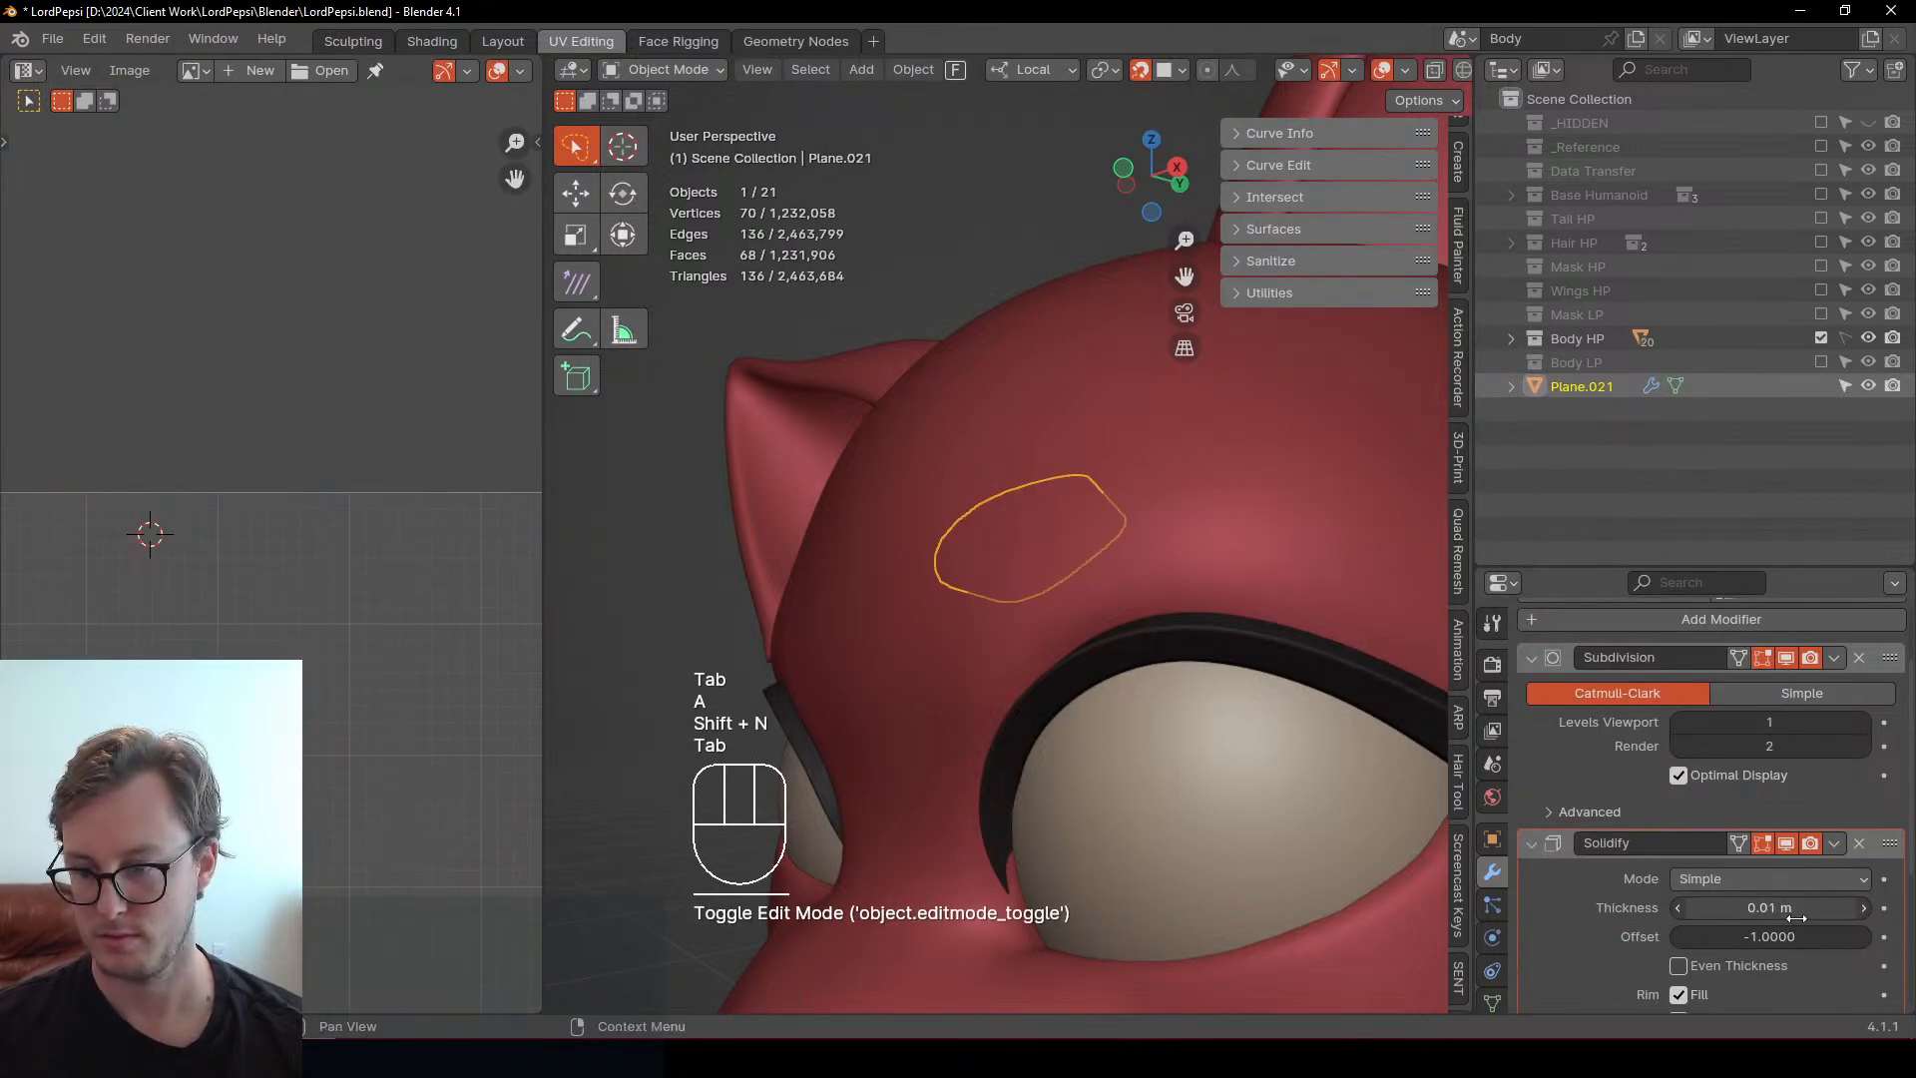
{"action": "mouse_move", "coordinate": [1784, 937]}
{"action": "left_mouse_down"}
{"action": "mouse_move", "coordinate": [1876, 937]}
{"action": "mouse_move", "coordinate": [1776, 936]}
{"action": "left_mouse_up"}
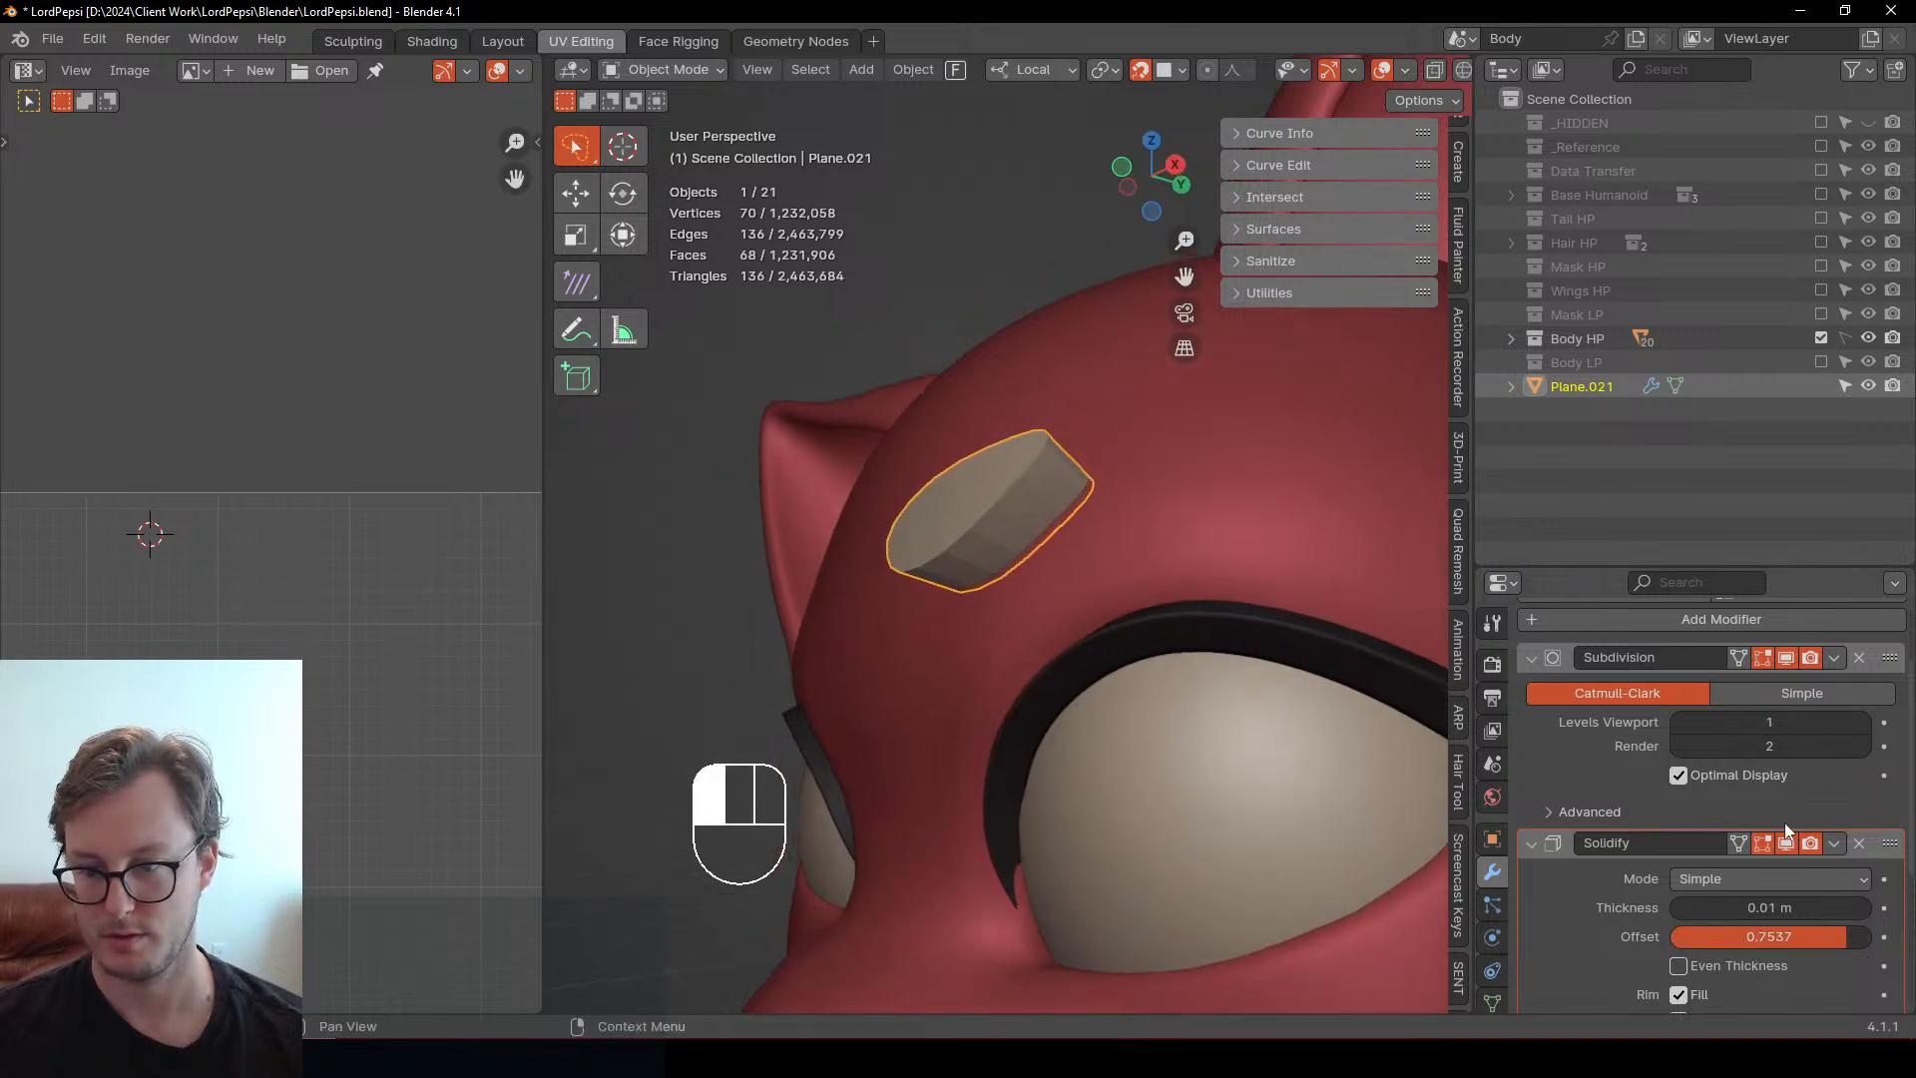
Add a second Subdivision Surface modifier after Solidify and shade the brow smooth
{"action": "left_click", "coordinate": [1532, 842]}
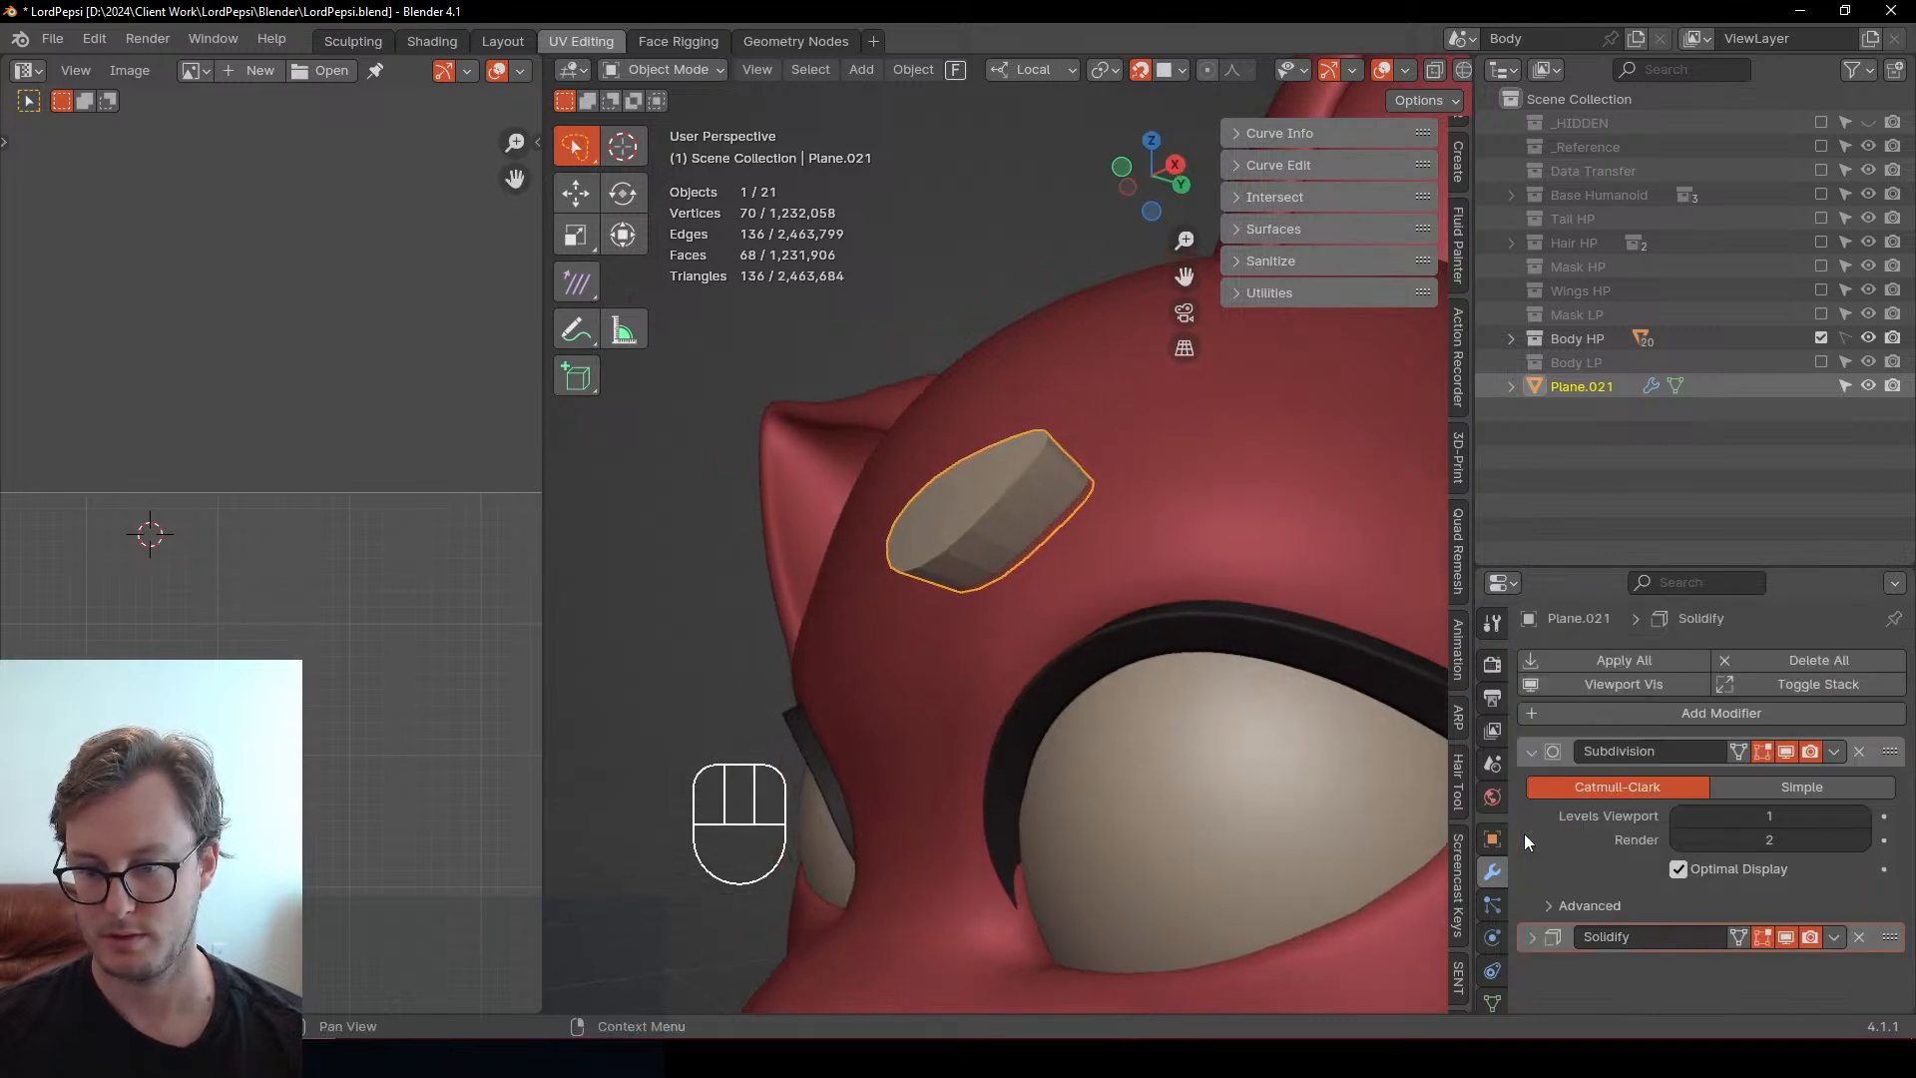
{"action": "left_click", "coordinate": [1530, 750]}
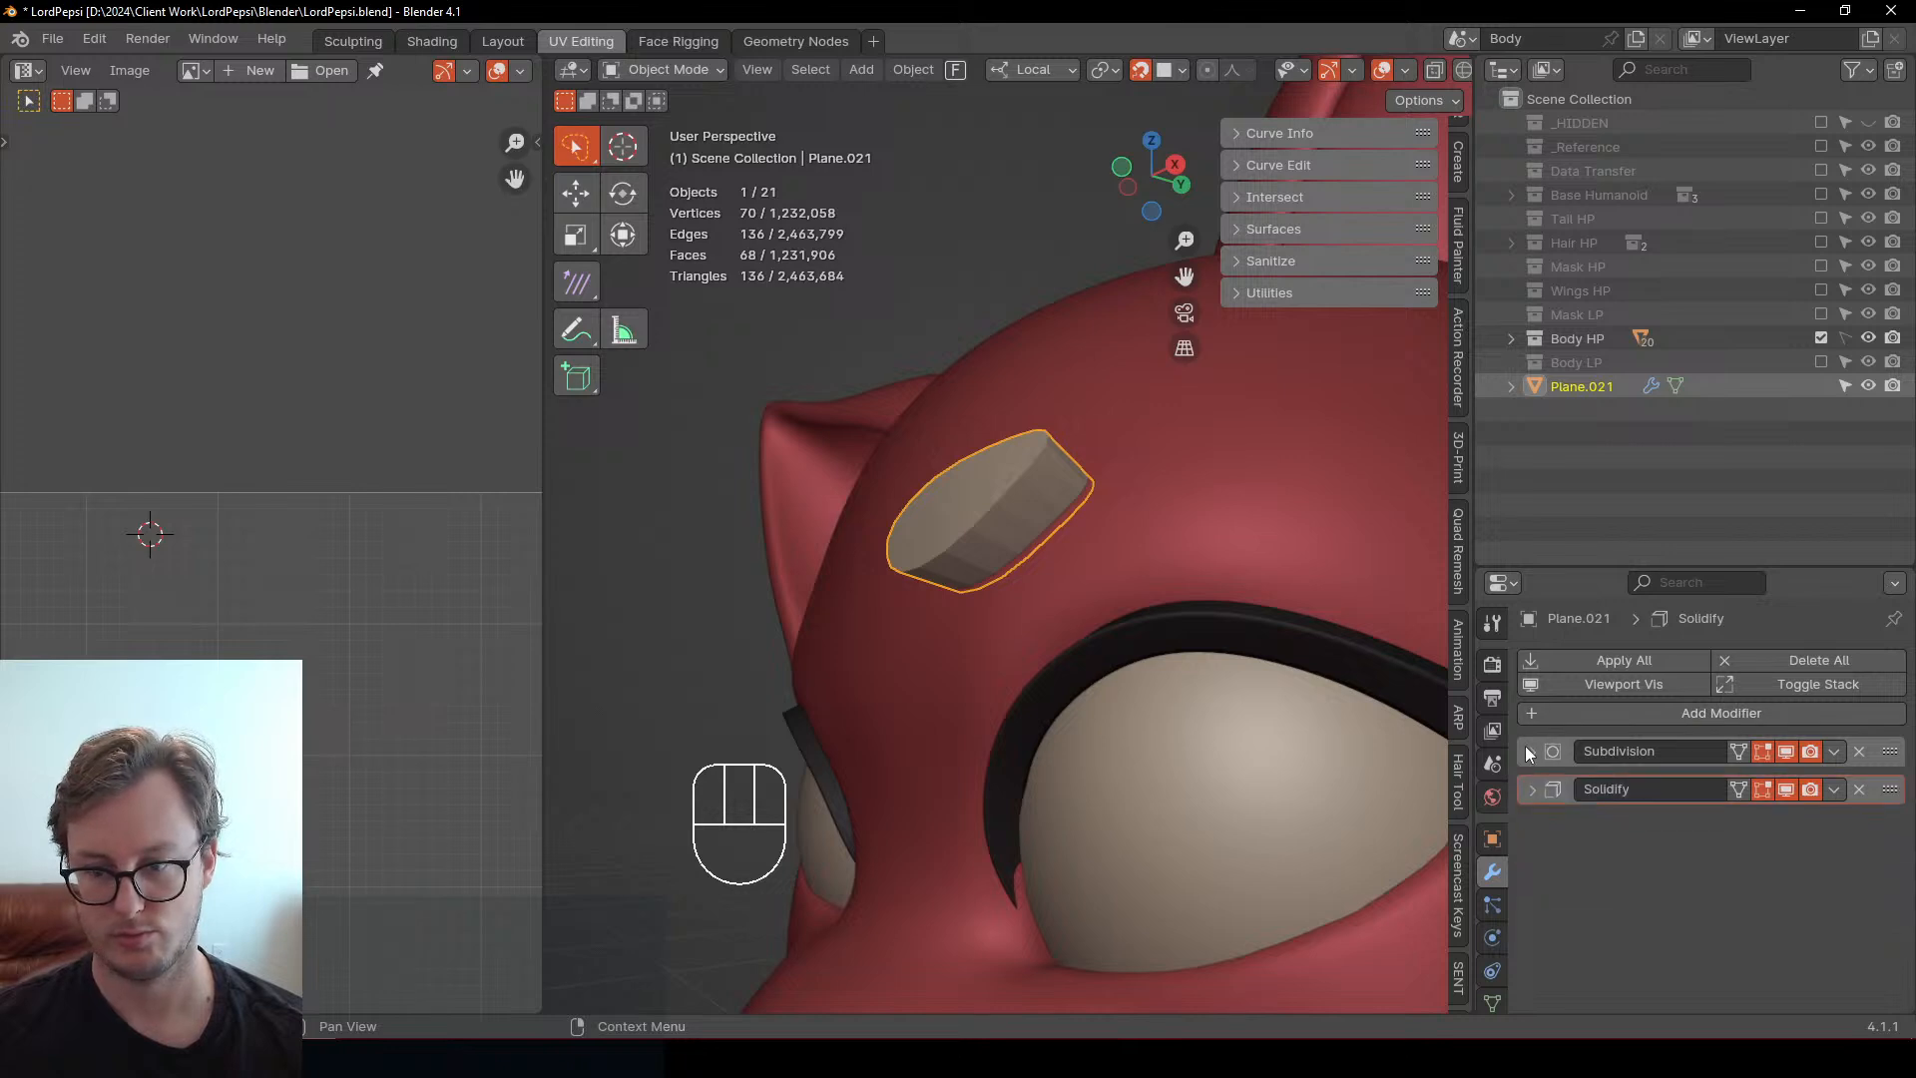
{"action": "left_click", "coordinate": [1621, 712]}
{"action": "mouse_move", "coordinate": [1616, 707]}
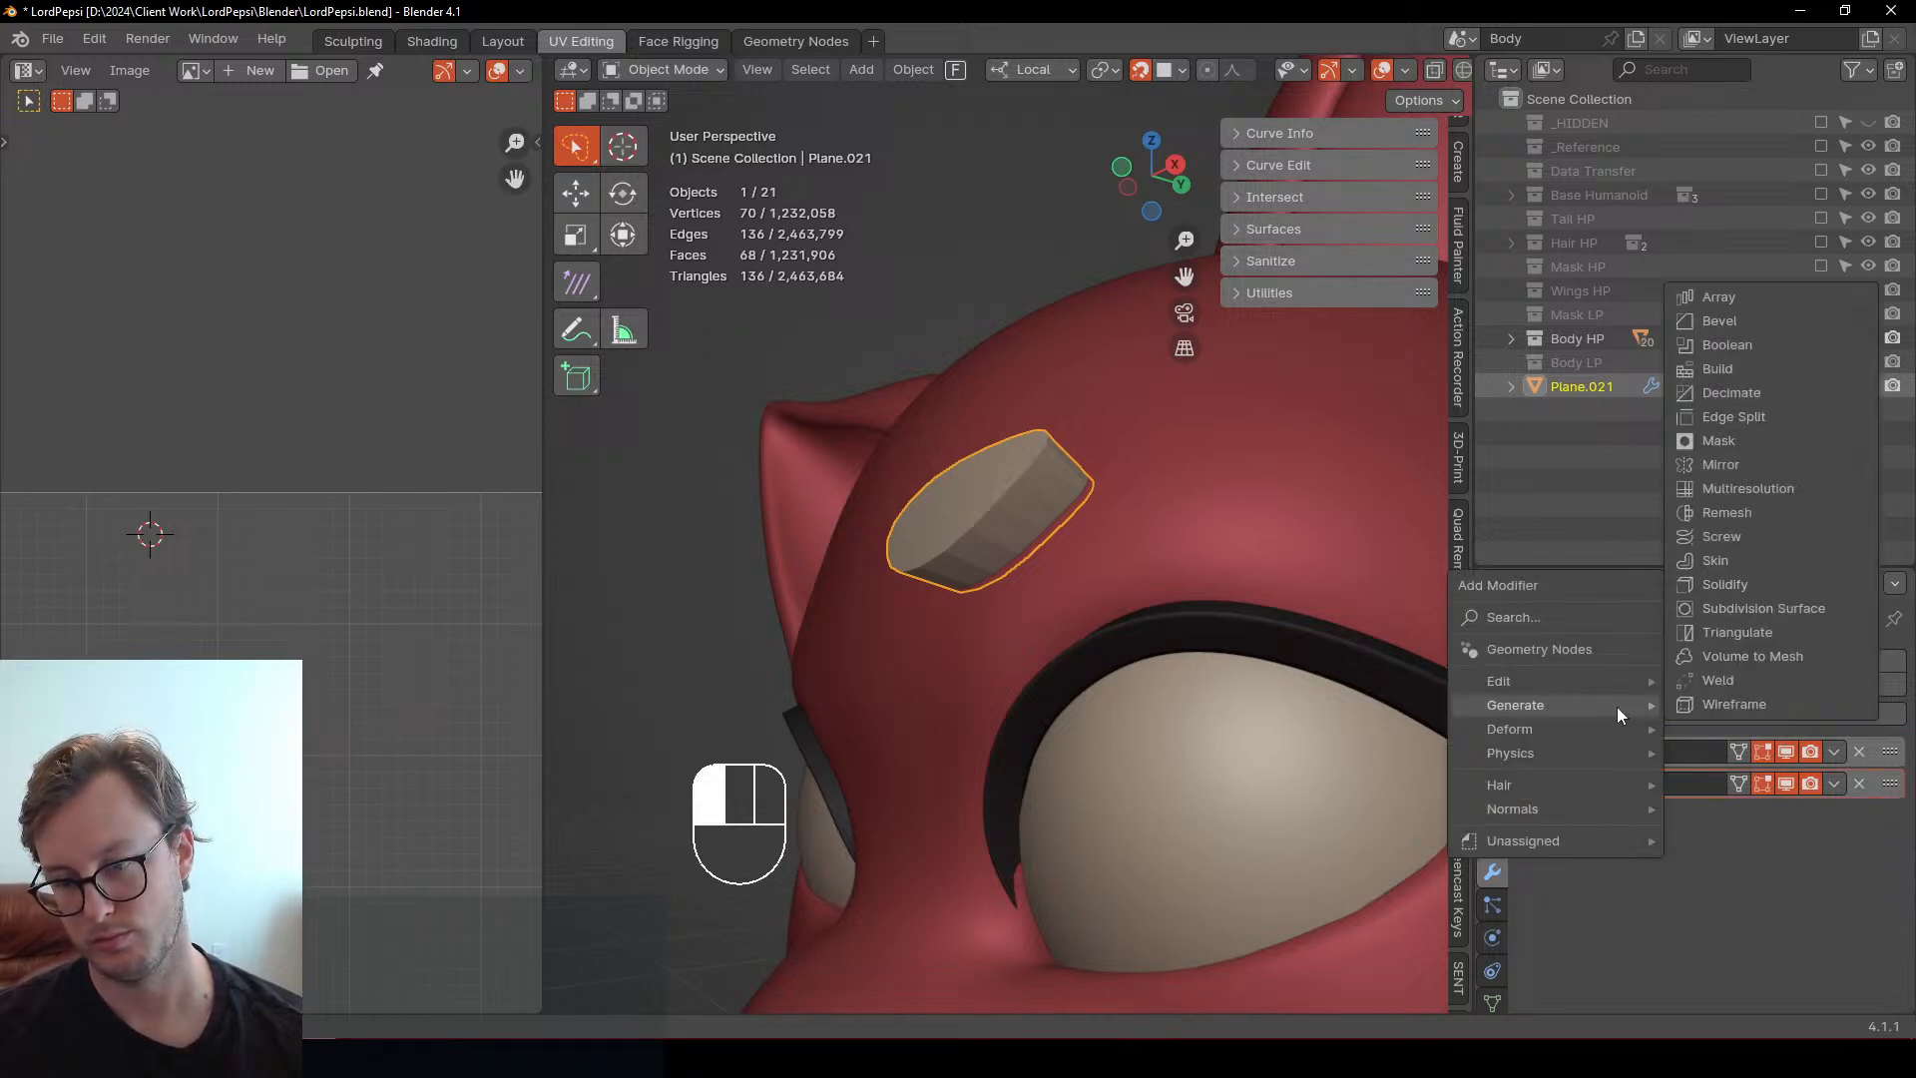
{"action": "left_click", "coordinate": [1733, 607]}
{"action": "middle_click_drag", "start_coordinate": [1180, 600], "coordinate": [1211, 595]}
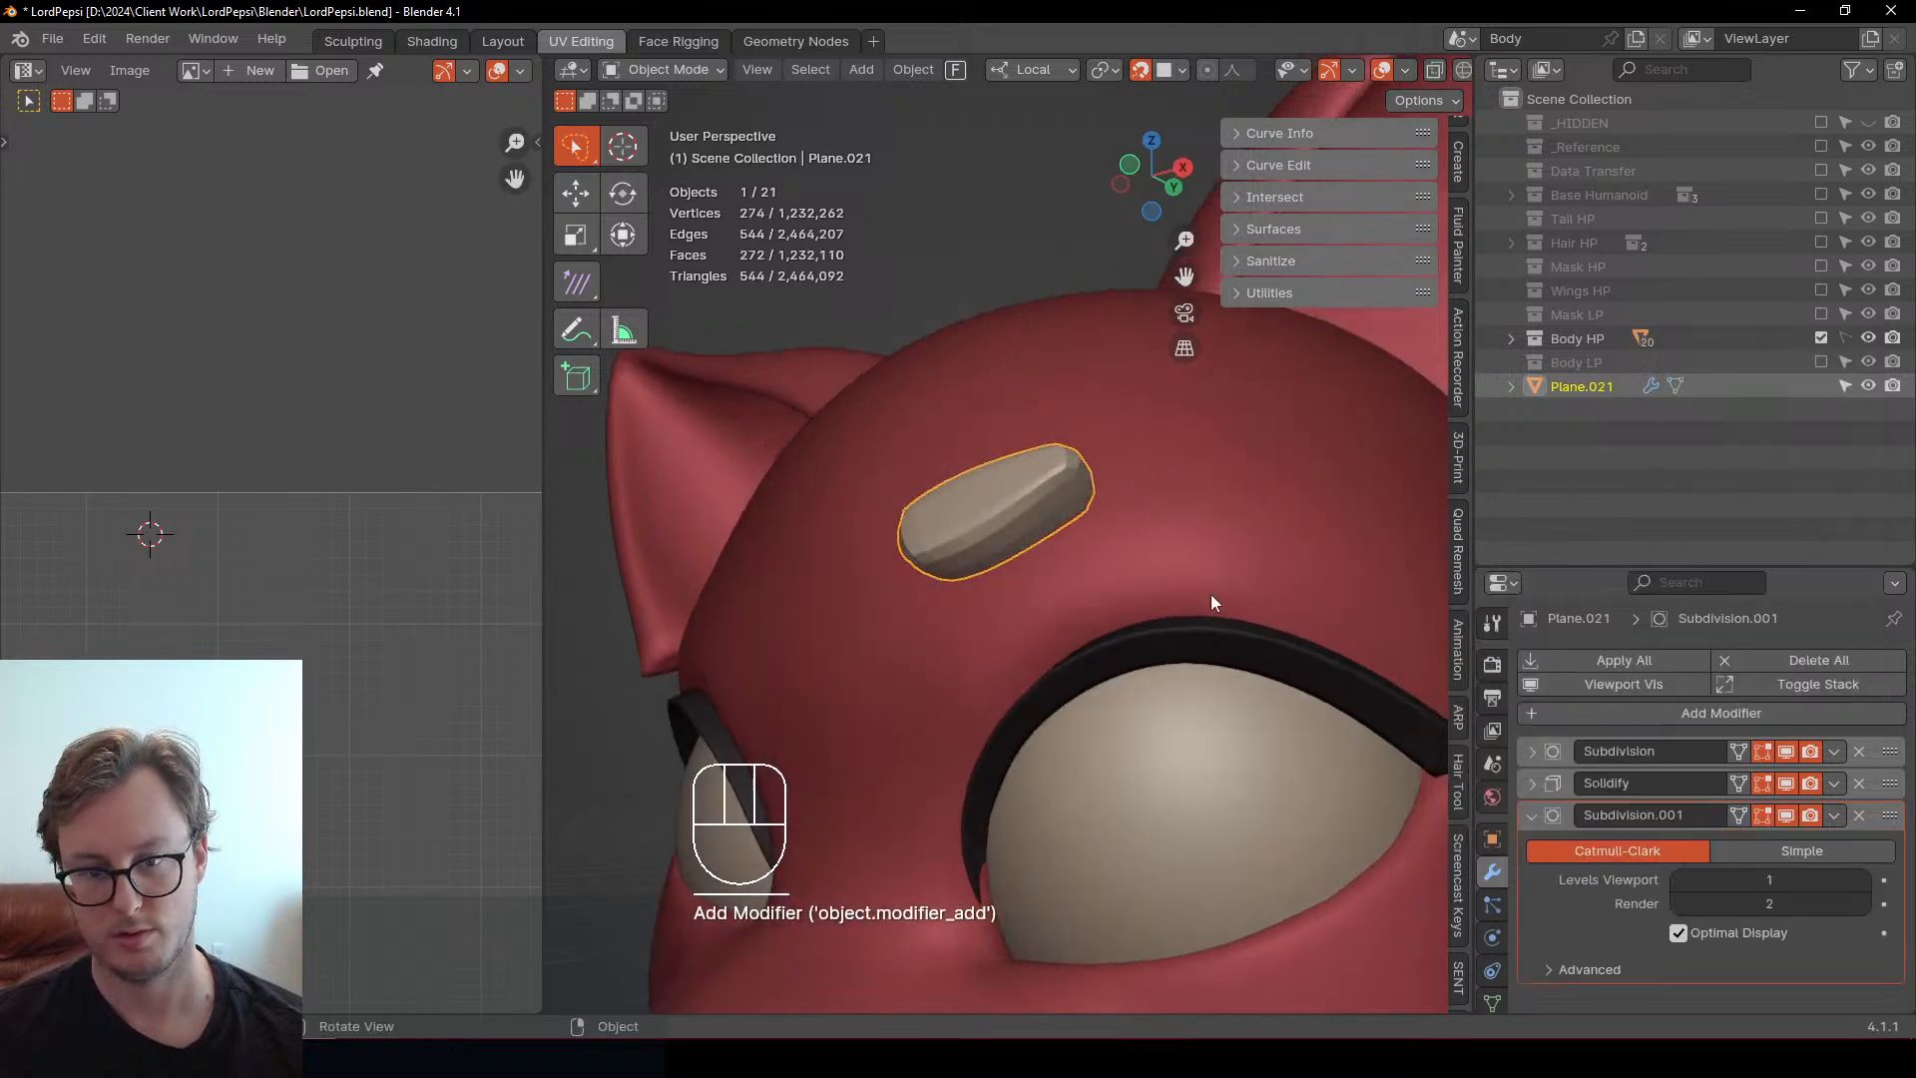
{"action": "right_click", "coordinate": [1010, 495]}
{"action": "left_click", "coordinate": [1010, 497]}
{"action": "middle_click_drag", "start_coordinate": [973, 535], "coordinate": [1625, 860]}
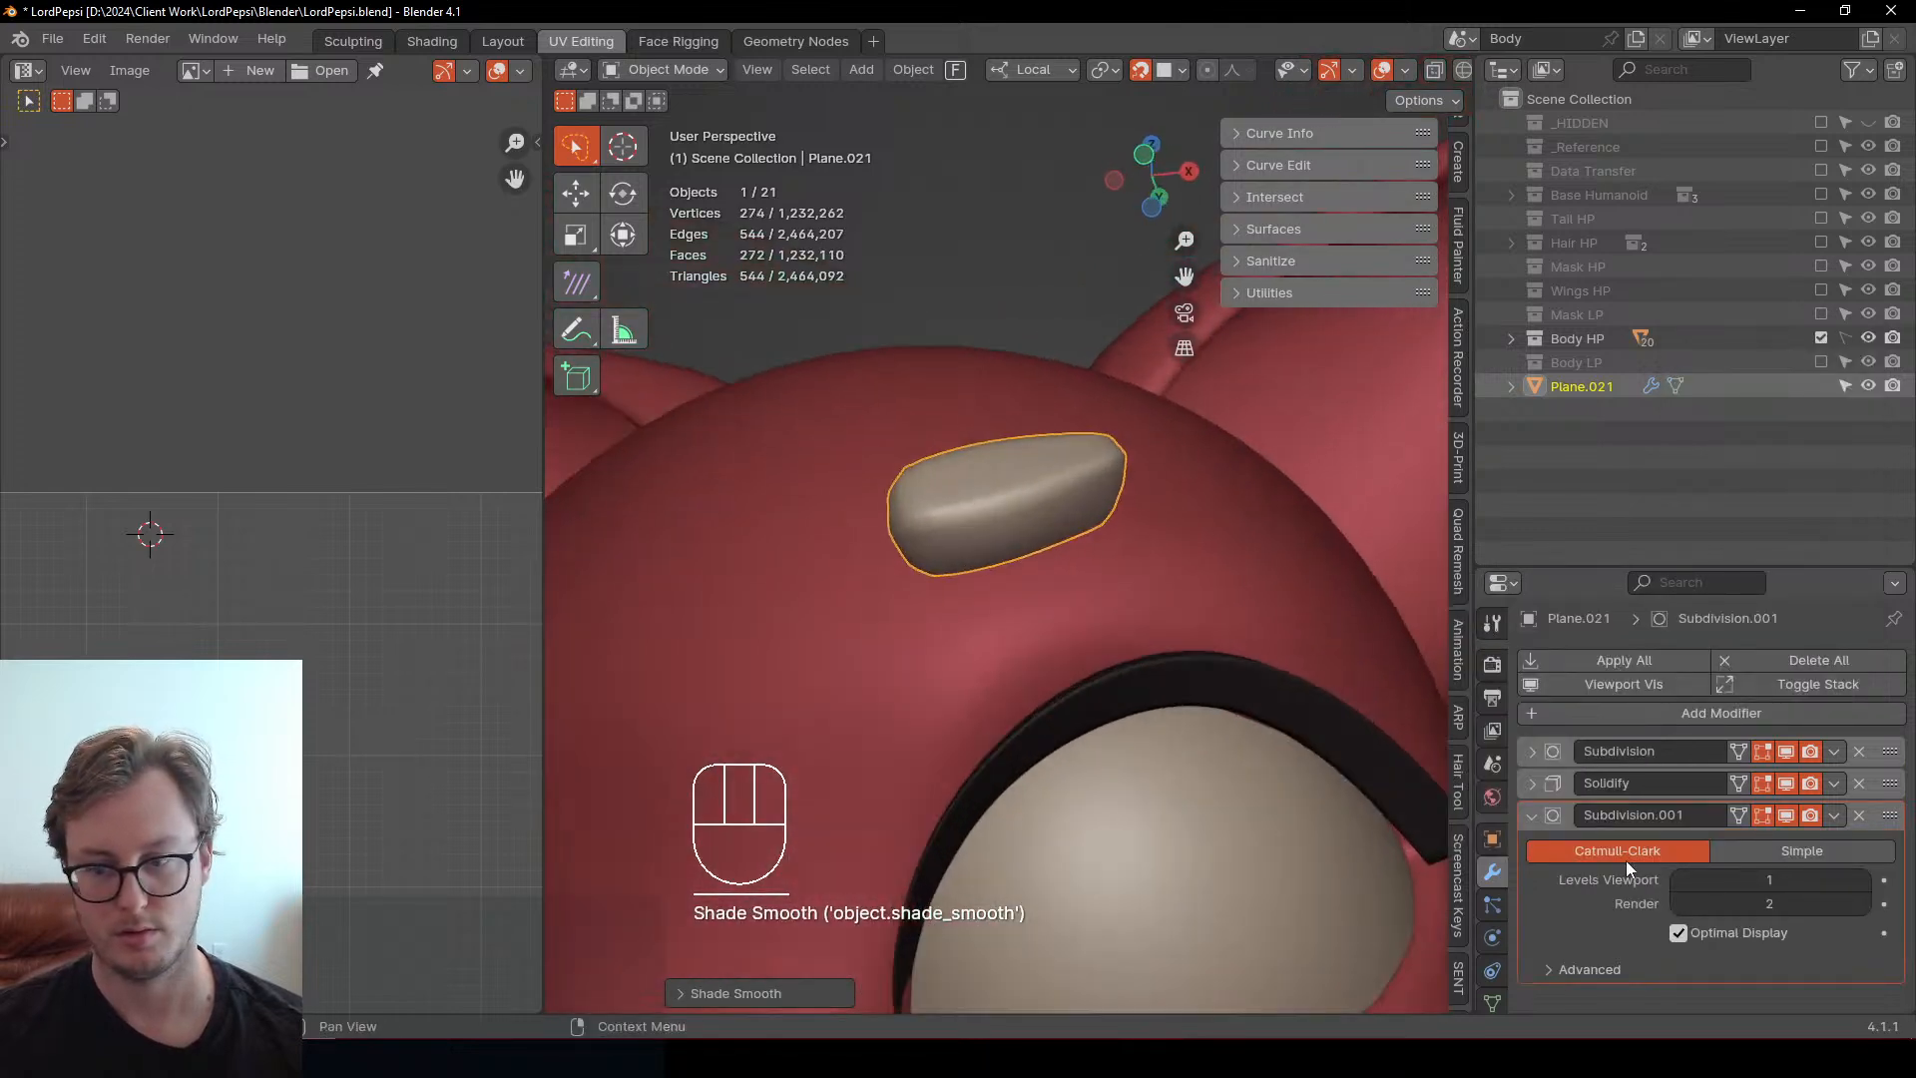
Set the brow's Solidify thickness to 0.006 m and its offset to 0.1655
{"action": "left_click", "coordinate": [1533, 783]}
{"action": "left_click_drag", "start_coordinate": [1698, 876], "coordinate": [1766, 876], "text": "shift"}
{"action": "middle_click_drag", "start_coordinate": [760, 534], "coordinate": [1016, 719]}
Add a Mirror modifier to the brow to create a matching one on the other side of the forehead
{"action": "key", "text": "q"}
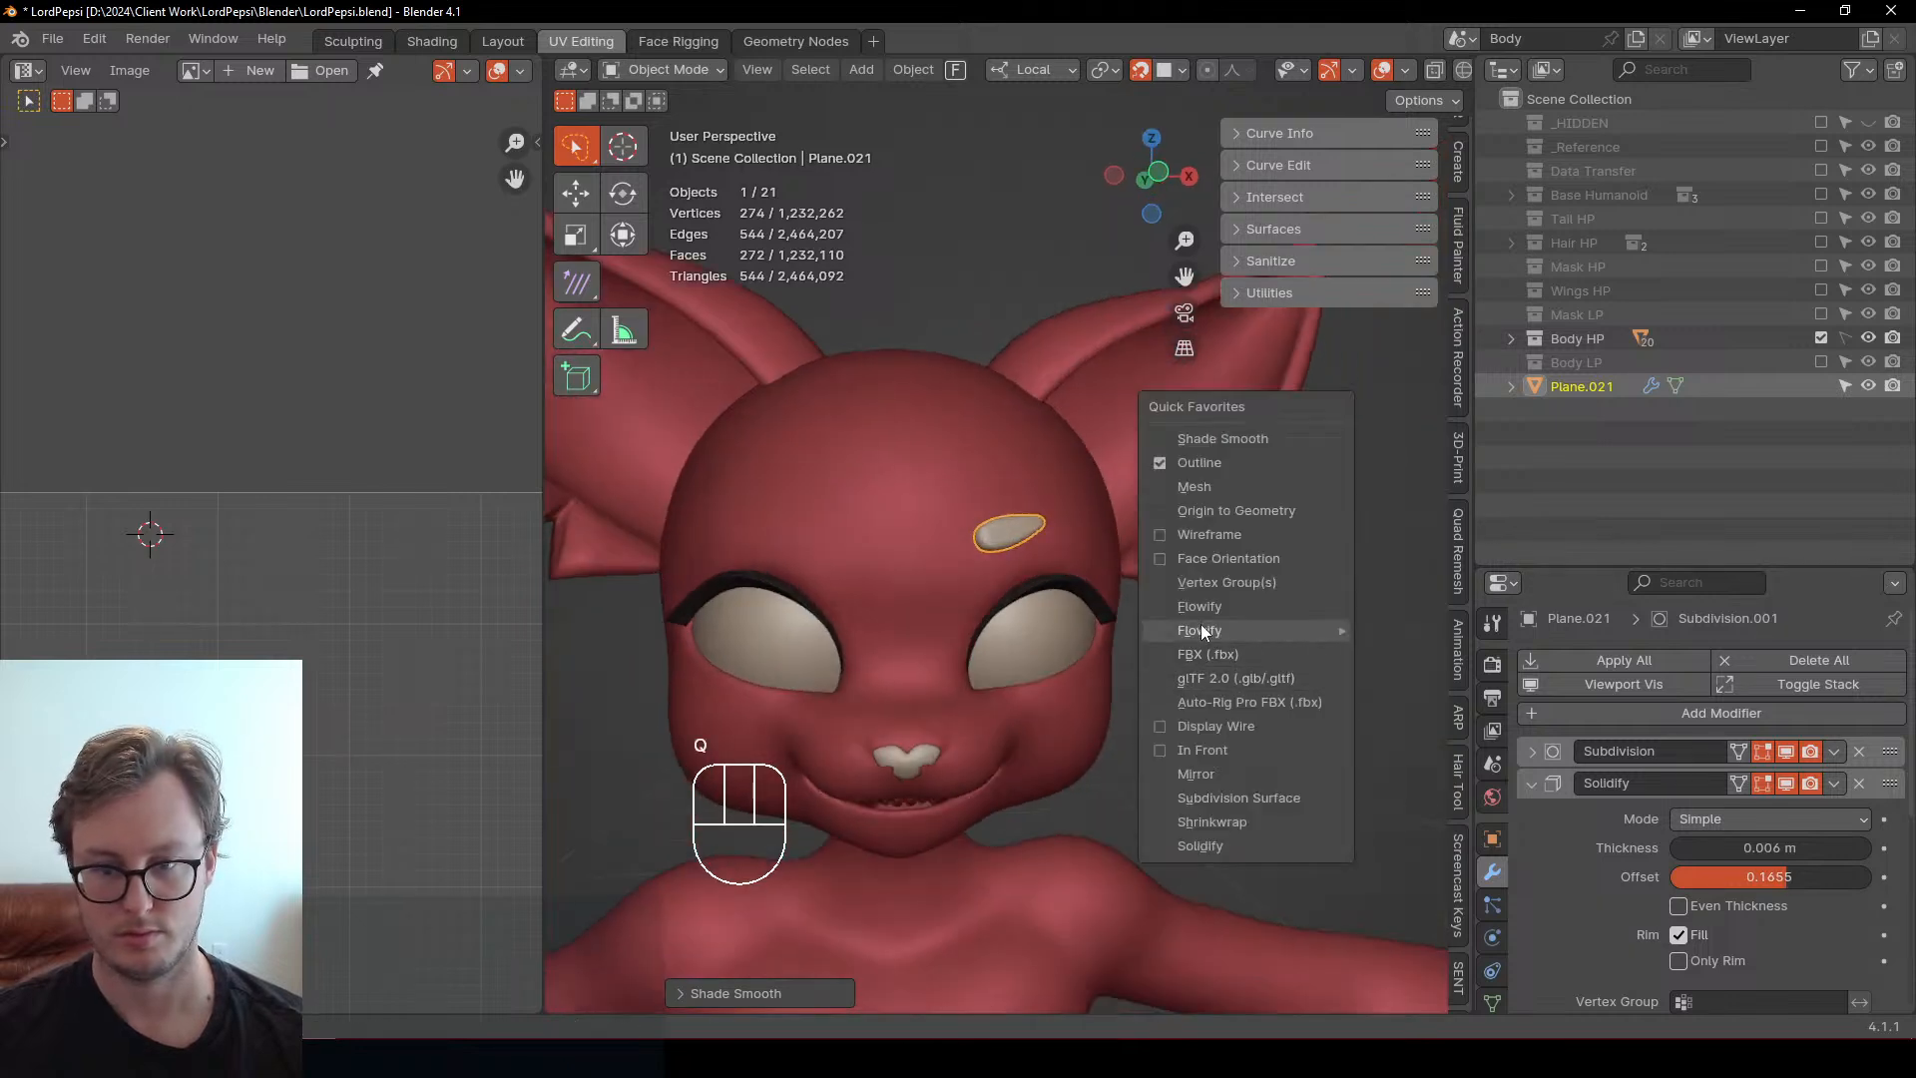
{"action": "left_click", "coordinate": [1200, 773]}
{"action": "left_click", "coordinate": [1237, 721]}
{"action": "middle_click_drag", "start_coordinate": [1237, 721], "coordinate": [1162, 692]}
{"action": "scroll", "coordinate": [1058, 651], "scroll_direction": "down", "scroll_amount": 4}
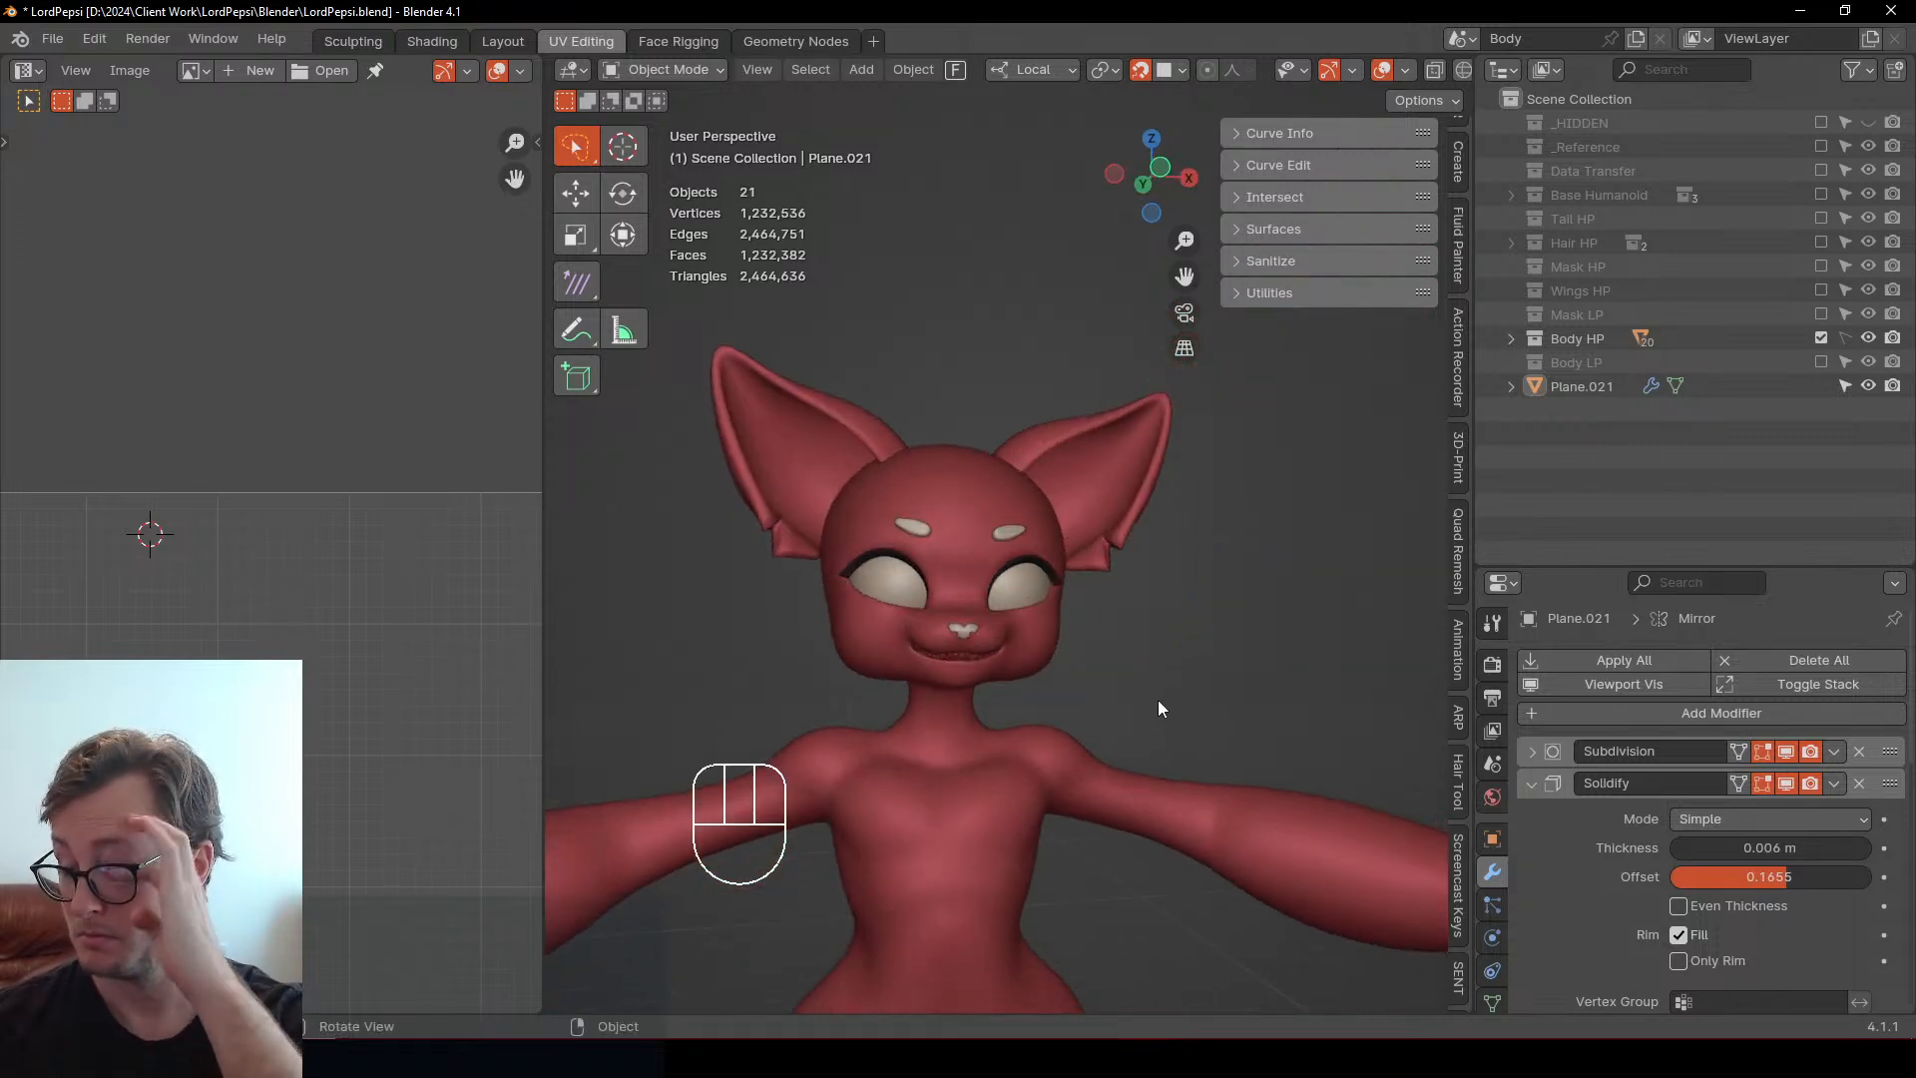
{"action": "scroll", "coordinate": [1137, 701], "scroll_direction": "up", "scroll_amount": 3}
{"action": "scroll", "coordinate": [1026, 543], "scroll_direction": "up", "scroll_amount": 2}
In front view, edit the brow mesh by moving it inward and tilting its outer end upward
{"action": "left_click", "coordinate": [1012, 537]}
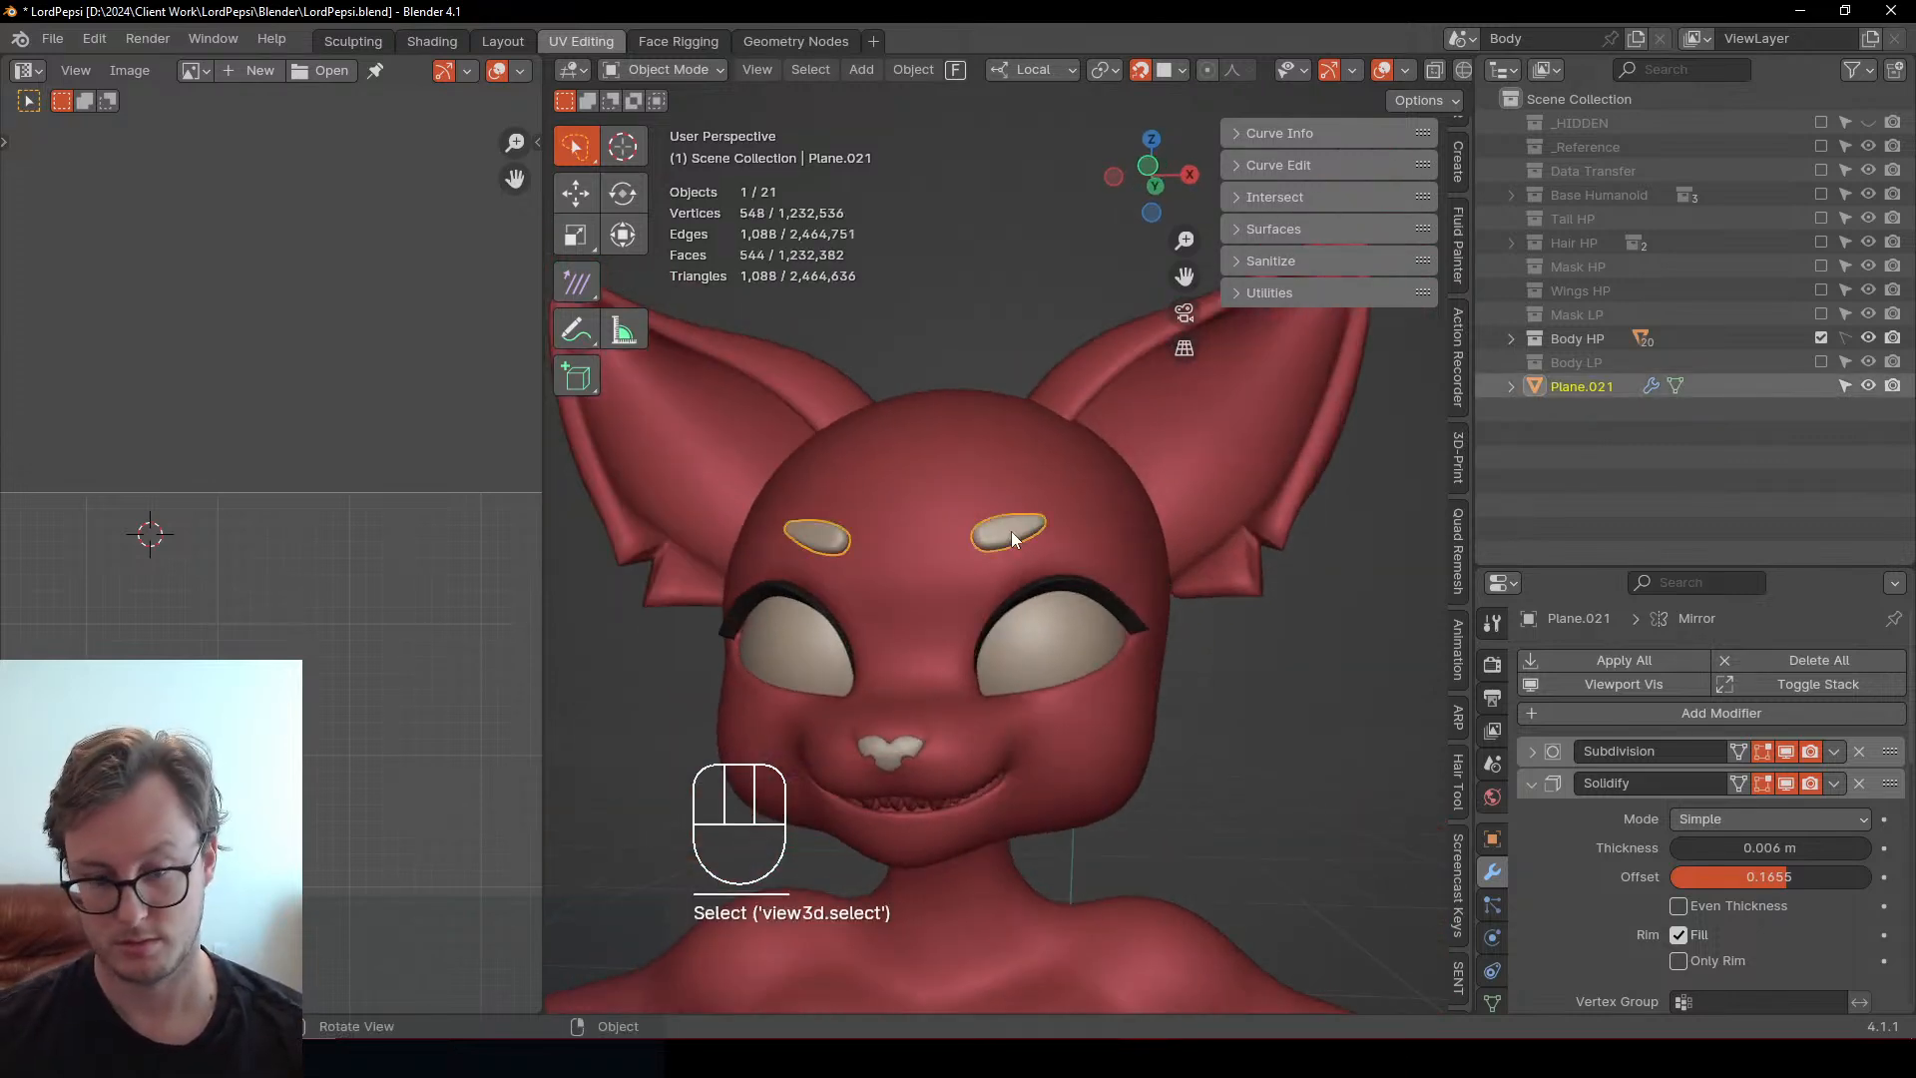
{"action": "key", "text": "KP_1"}
{"action": "key", "text": "Tab"}
{"action": "key", "text": "r"}
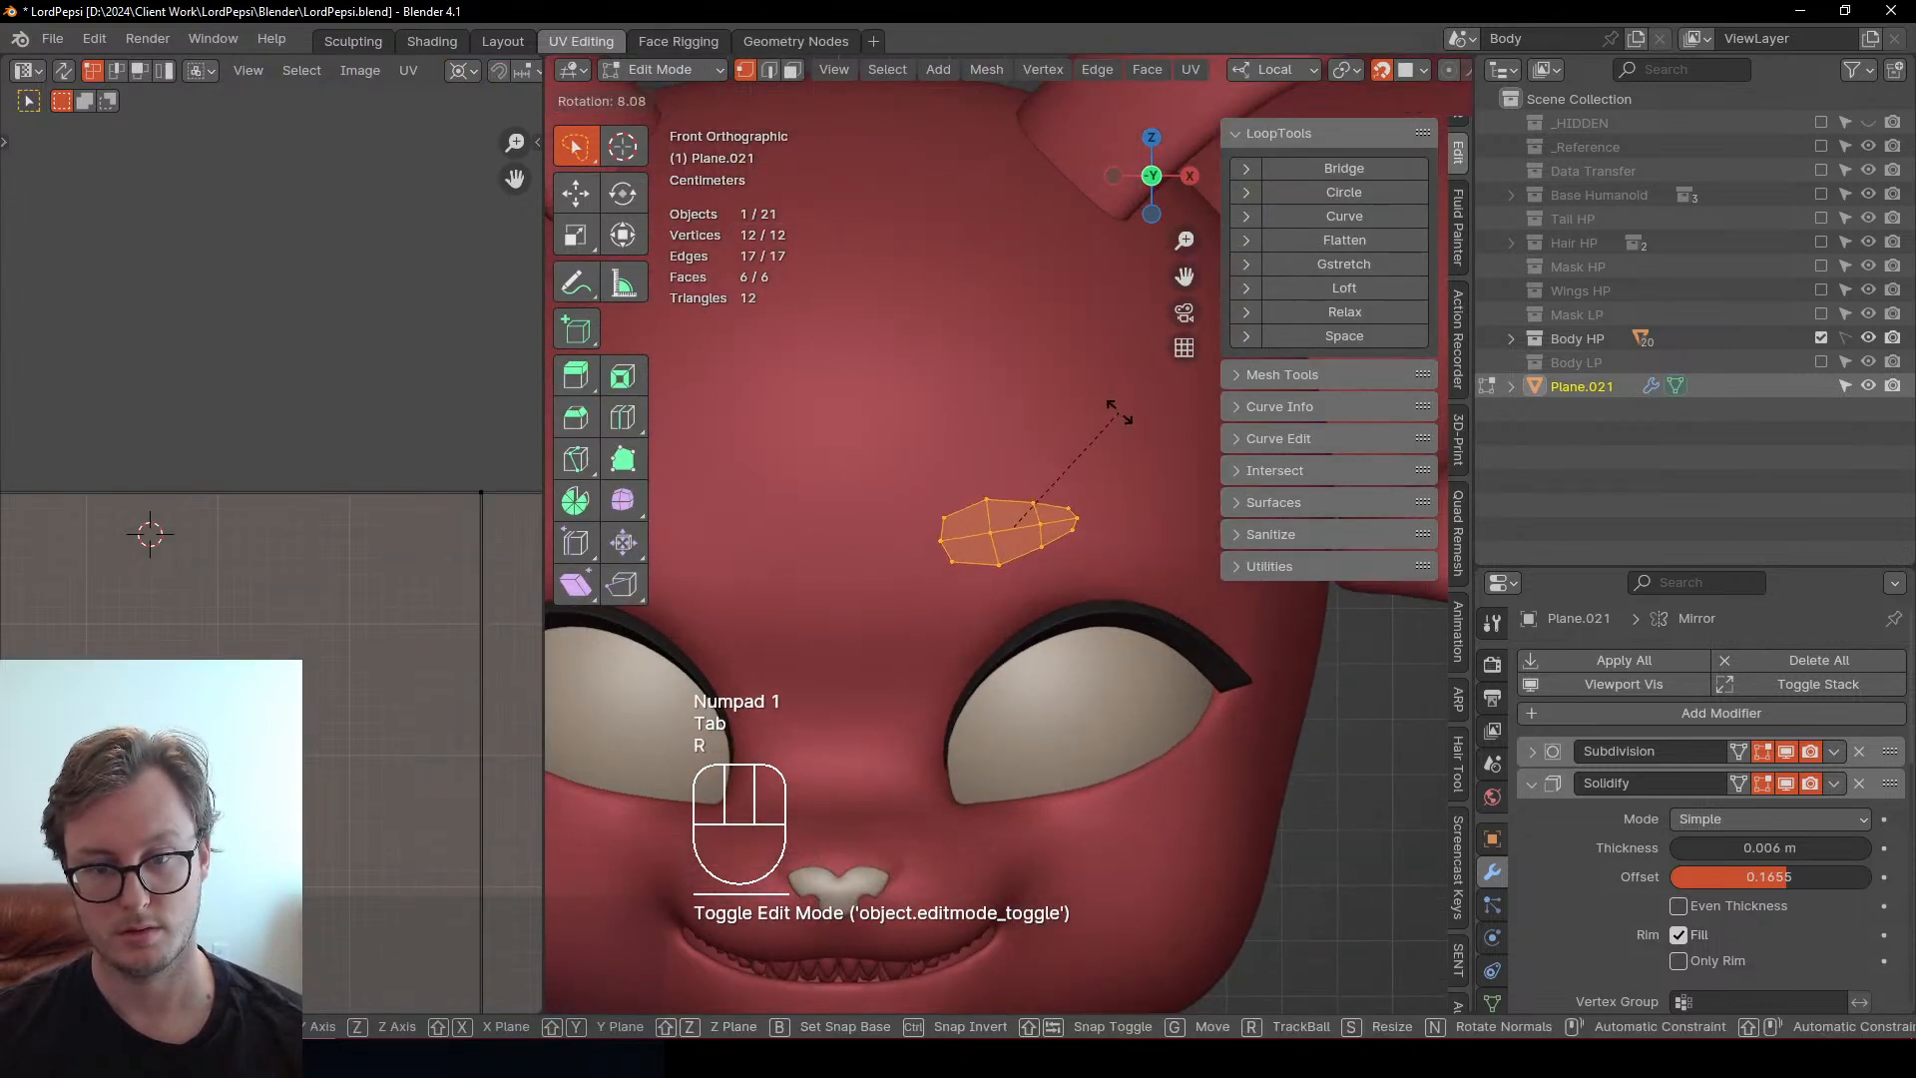
{"action": "left_click", "coordinate": [1110, 405]}
{"action": "key", "text": "g"}
{"action": "left_click", "coordinate": [1064, 429]}
{"action": "key", "text": "r"}
{"action": "left_click", "coordinate": [1044, 423]}
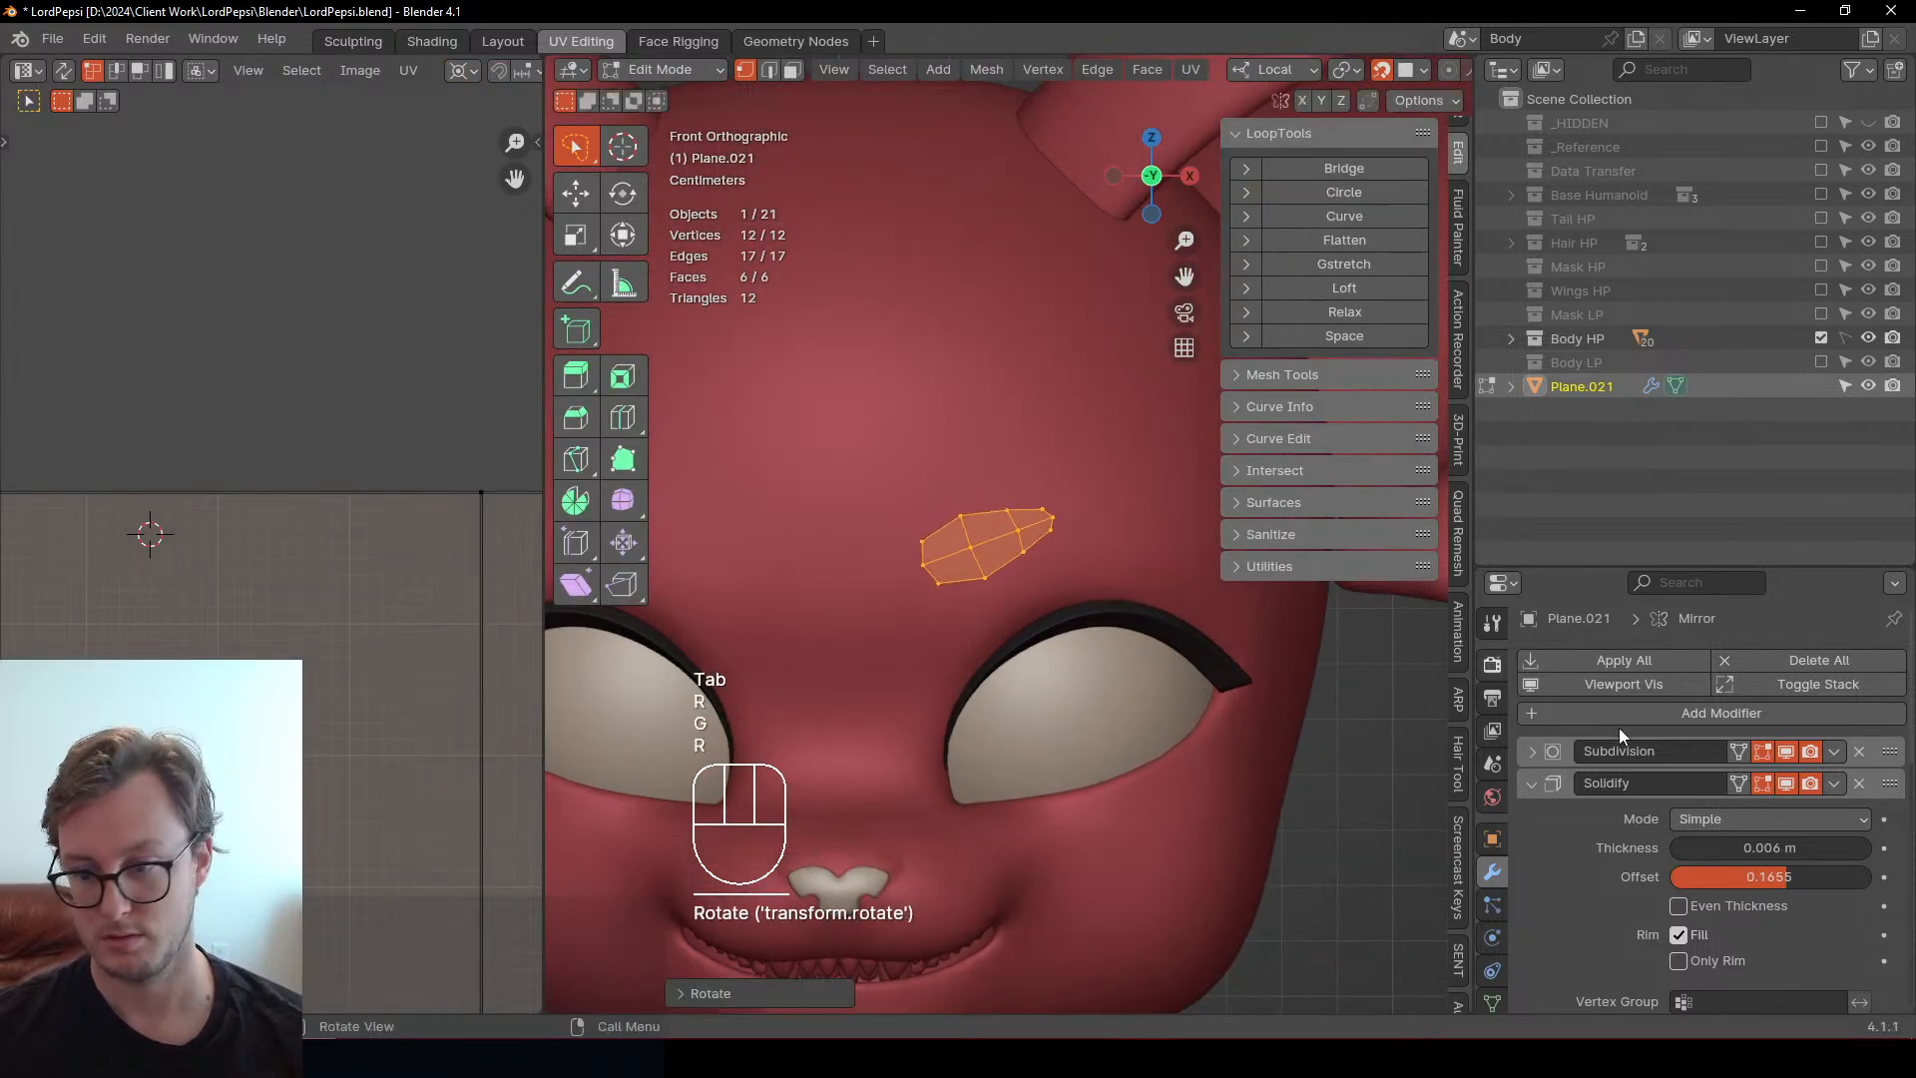
Enable the Mirror modifier's on-cage display so both brows show their final shape during mesh editing
{"action": "left_click", "coordinate": [1523, 785]}
{"action": "left_click", "coordinate": [1525, 785]}
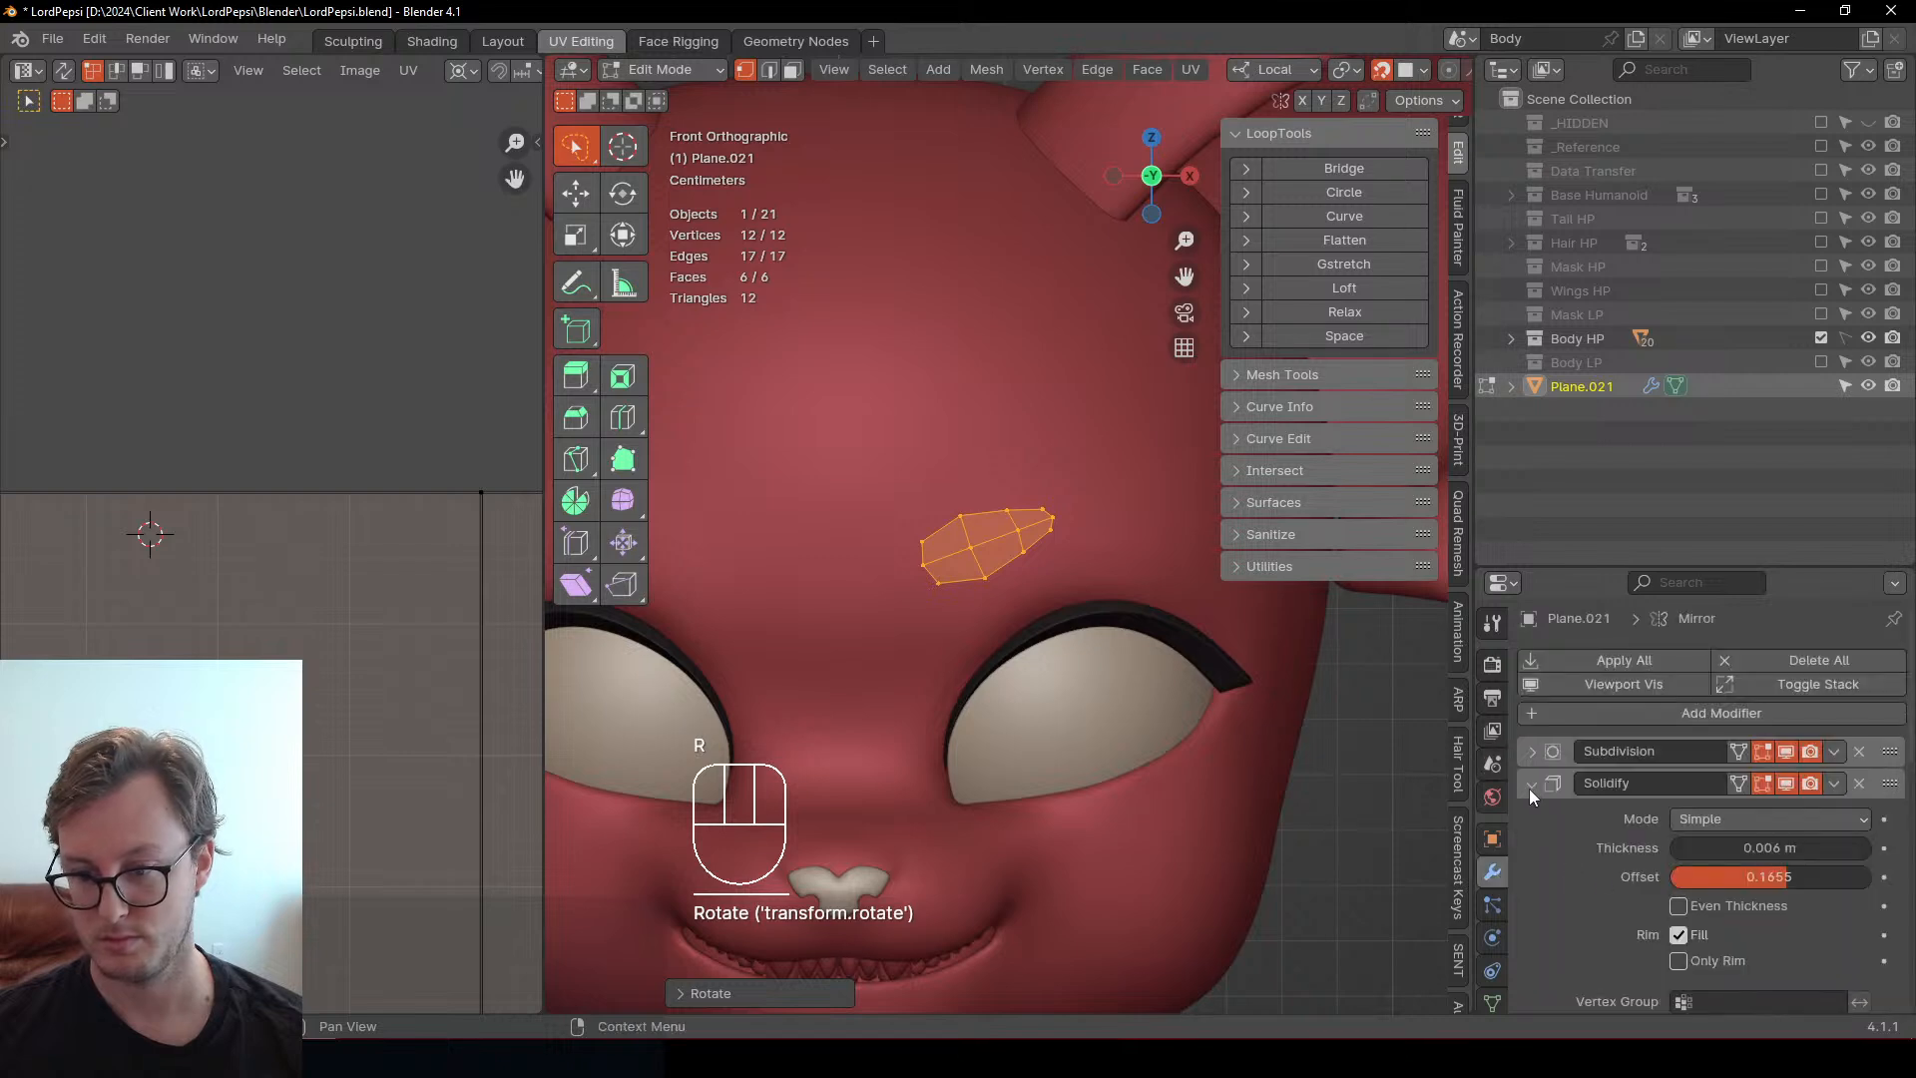
{"action": "left_click", "coordinate": [1530, 785]}
{"action": "left_click", "coordinate": [1529, 816]}
{"action": "left_click", "coordinate": [1737, 847]}
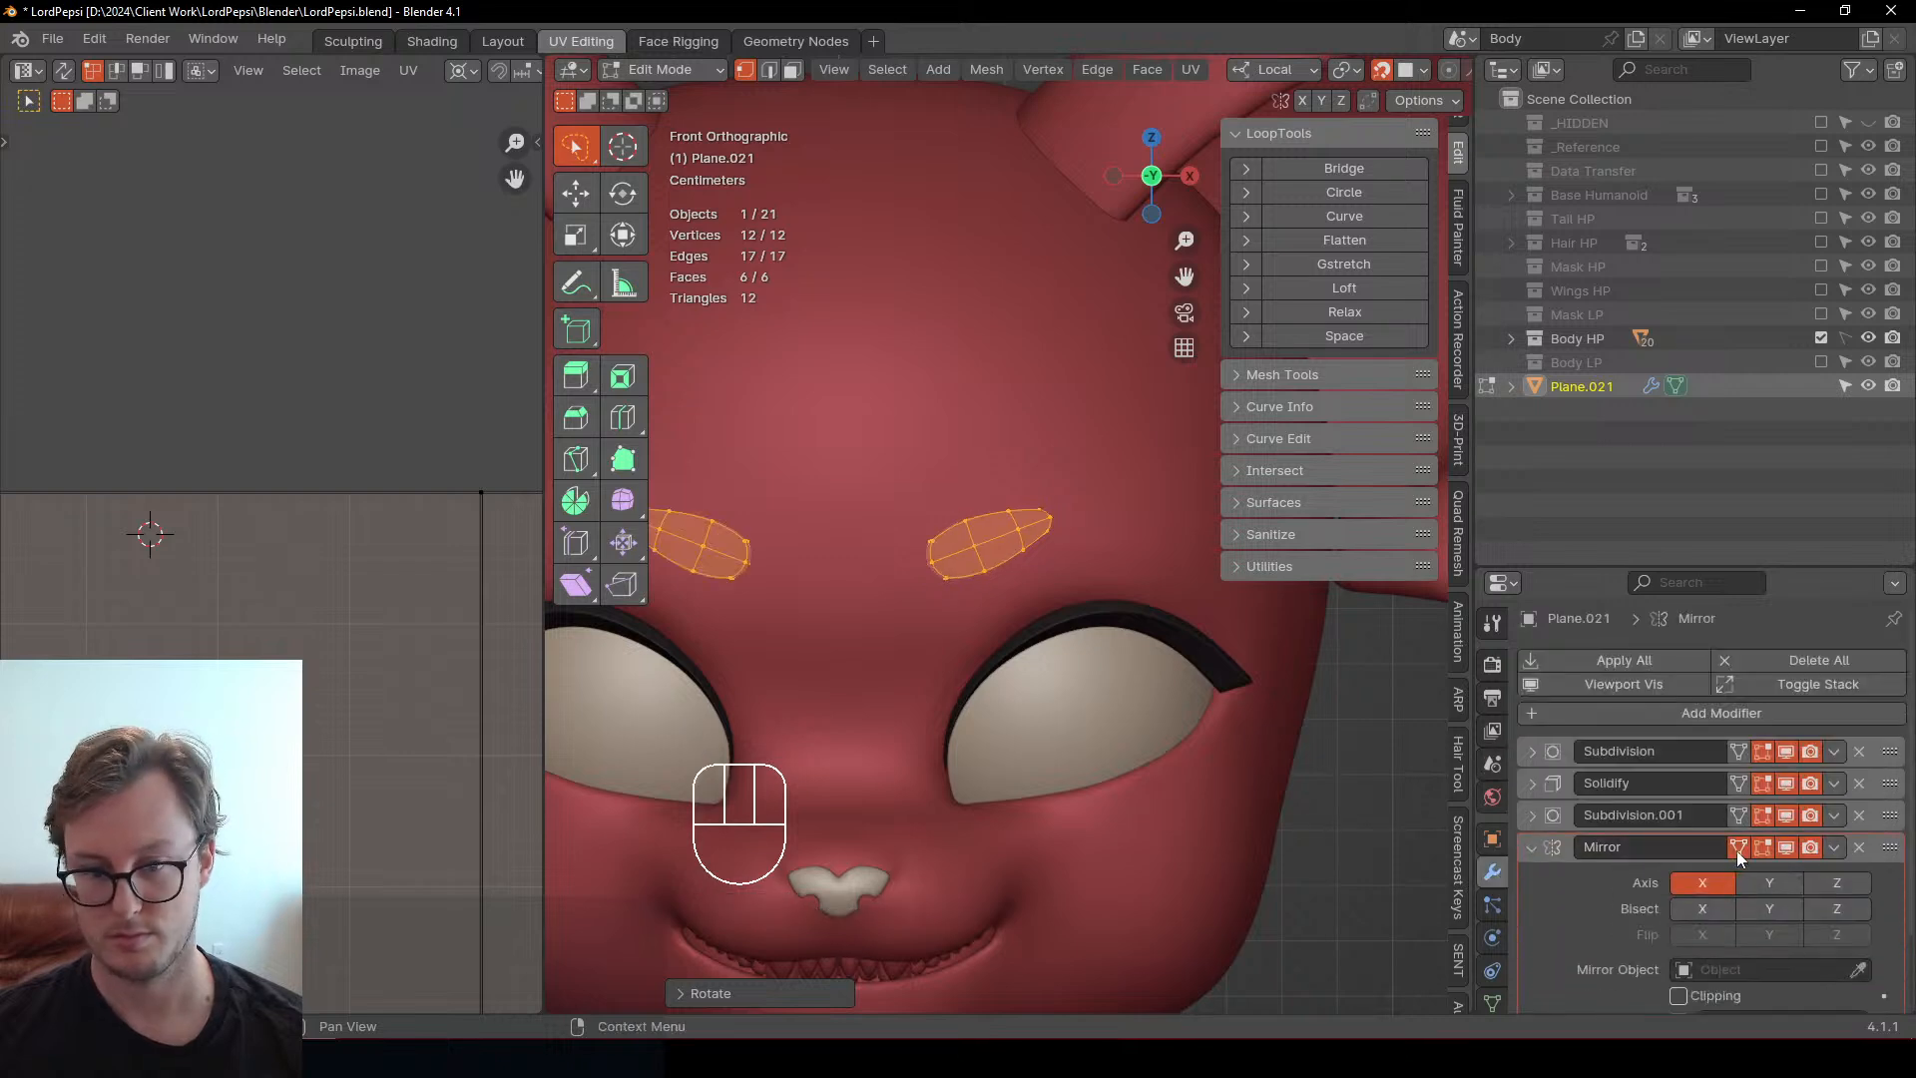
Reposition the brow above the eye and rotate it to a steeper angle with the outer end raised
{"action": "key", "text": "g"}
{"action": "middle_click_drag", "start_coordinate": [1027, 619], "coordinate": [979, 642], "text": "shift"}
{"action": "left_click", "coordinate": [1067, 618]}
{"action": "key", "text": "q"}
{"action": "middle_click_drag", "start_coordinate": [947, 866], "coordinate": [1107, 504]}
{"action": "key", "text": "r"}
{"action": "left_click", "coordinate": [1112, 504]}
{"action": "key", "text": "g"}
{"action": "left_click", "coordinate": [1102, 524]}
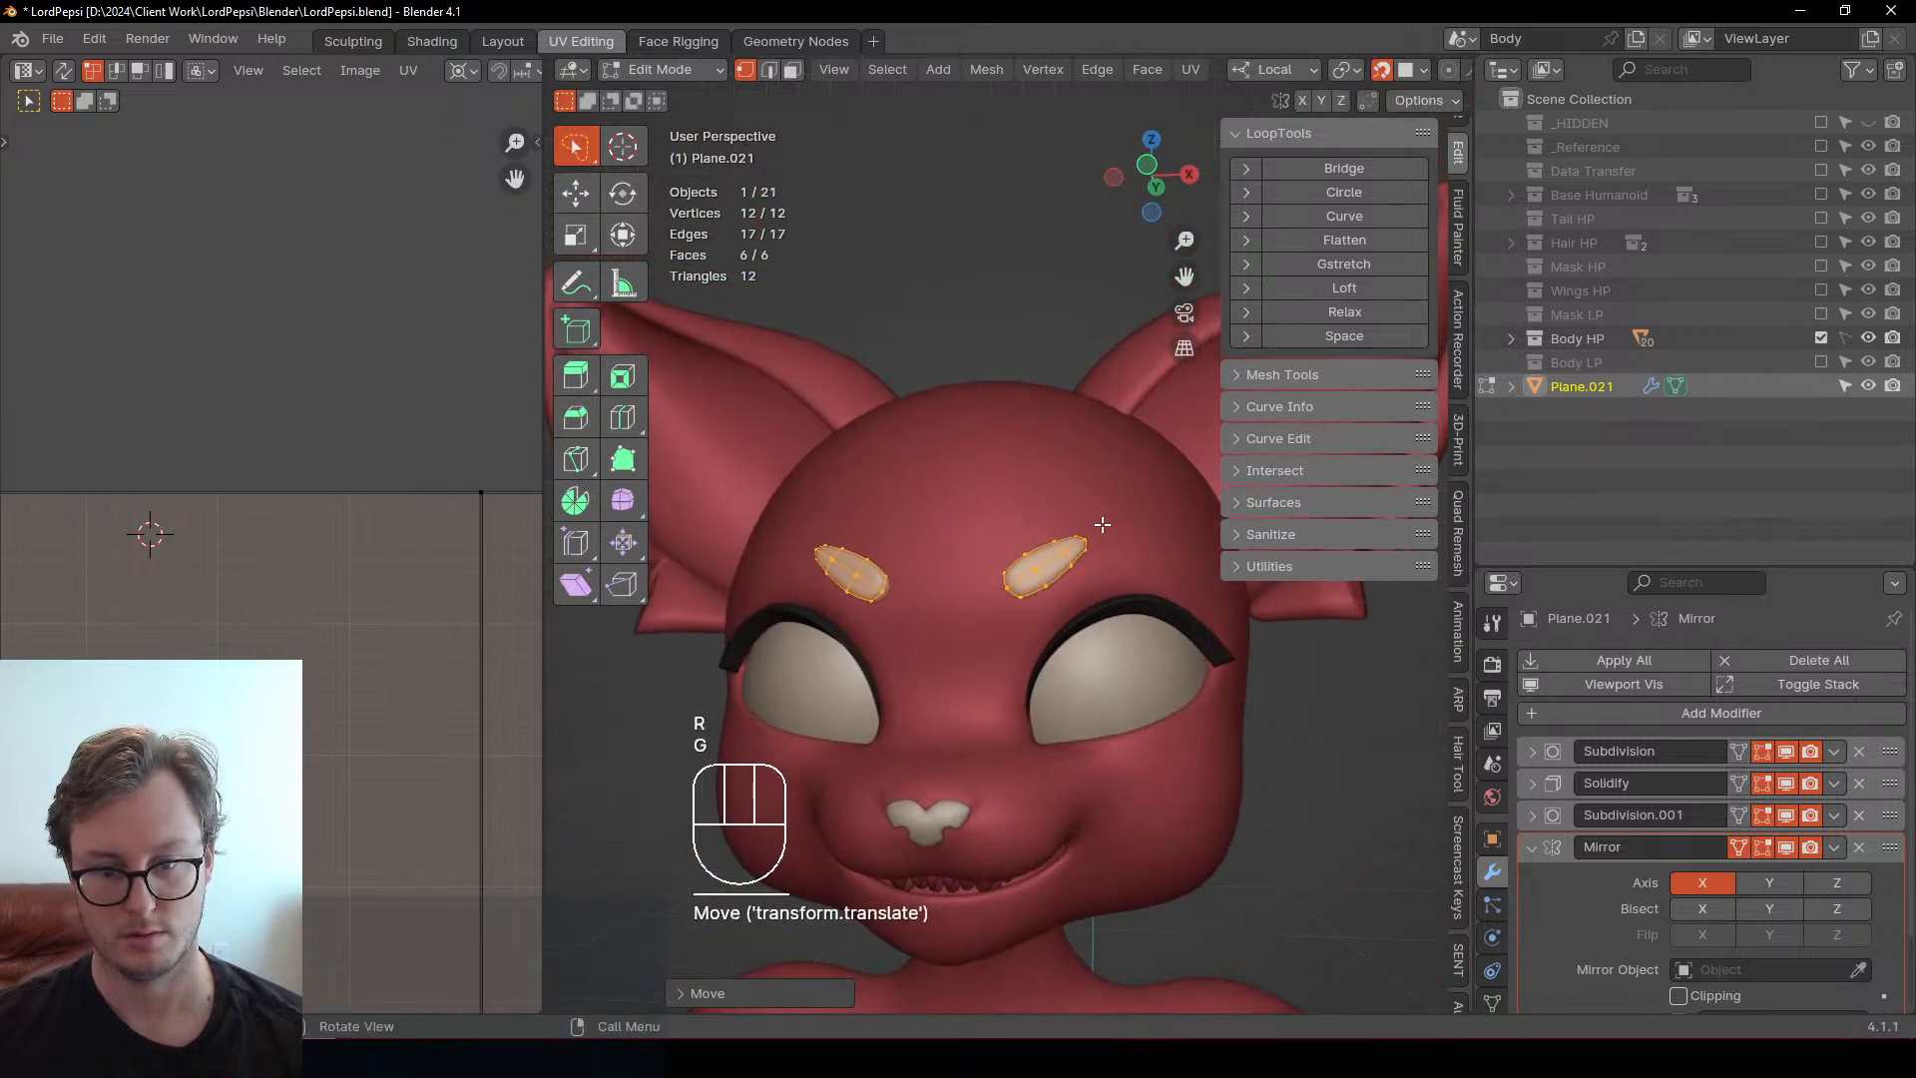
Rotate the brow back to a shallower angle and shift it slightly up the forehead
{"action": "key", "text": "r"}
{"action": "left_click", "coordinate": [1108, 534]}
{"action": "key", "text": "g"}
{"action": "left_click", "coordinate": [1074, 578]}
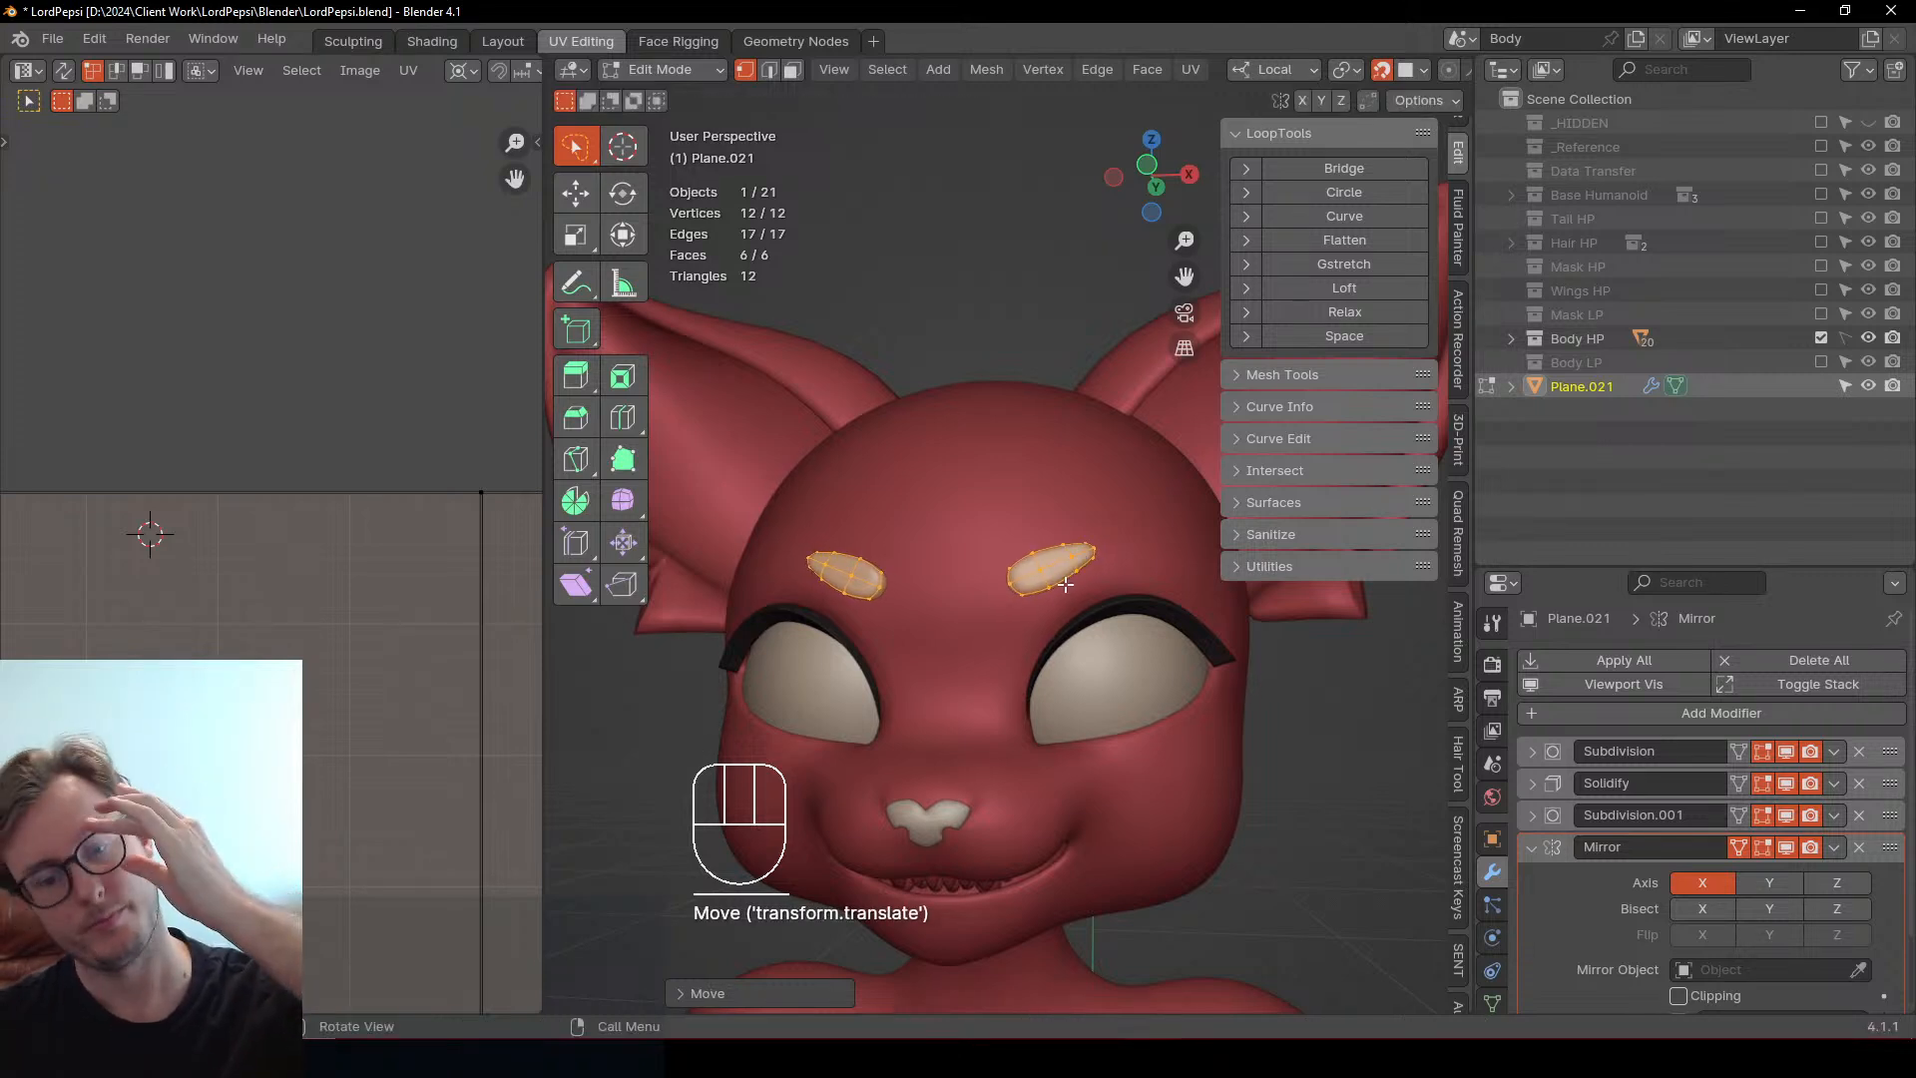
{"action": "middle_click_drag", "start_coordinate": [1065, 585], "coordinate": [1044, 551]}
{"action": "key", "text": "g"}
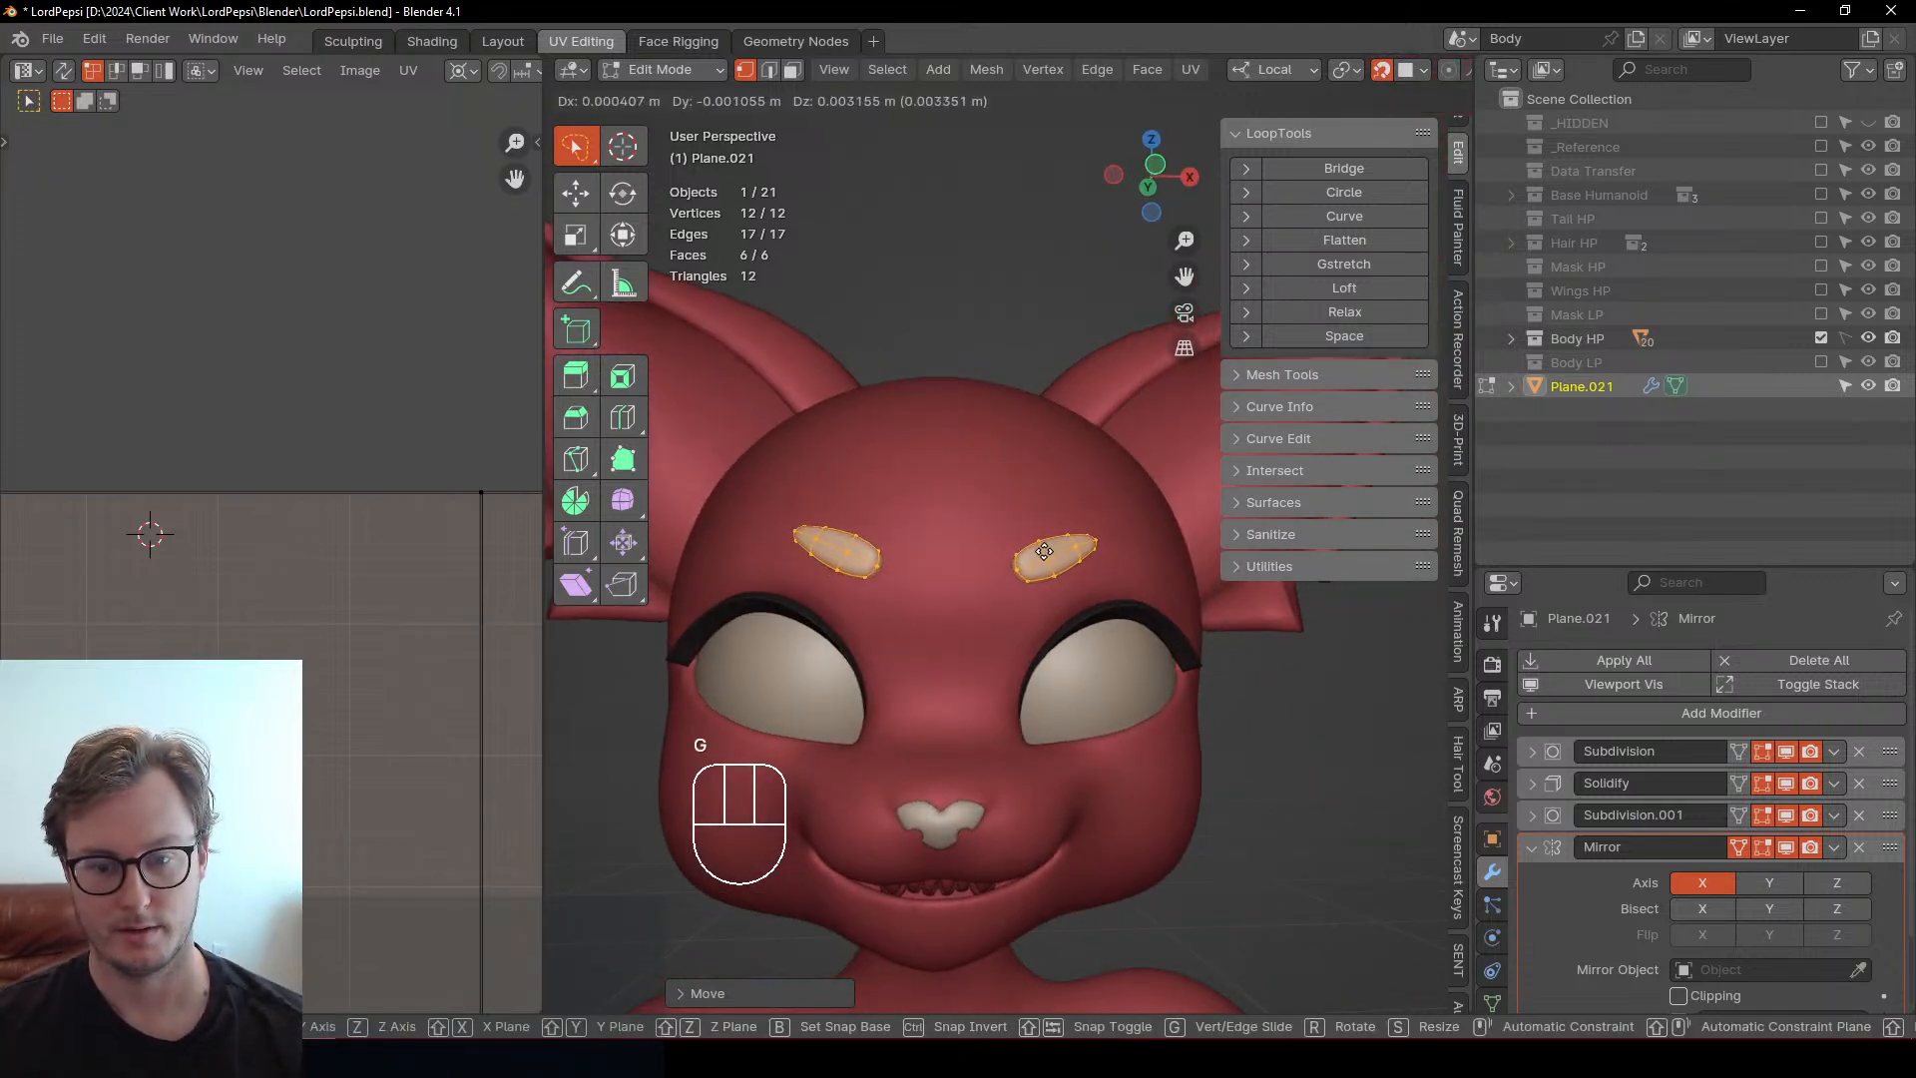
{"action": "left_click", "coordinate": [1043, 551]}
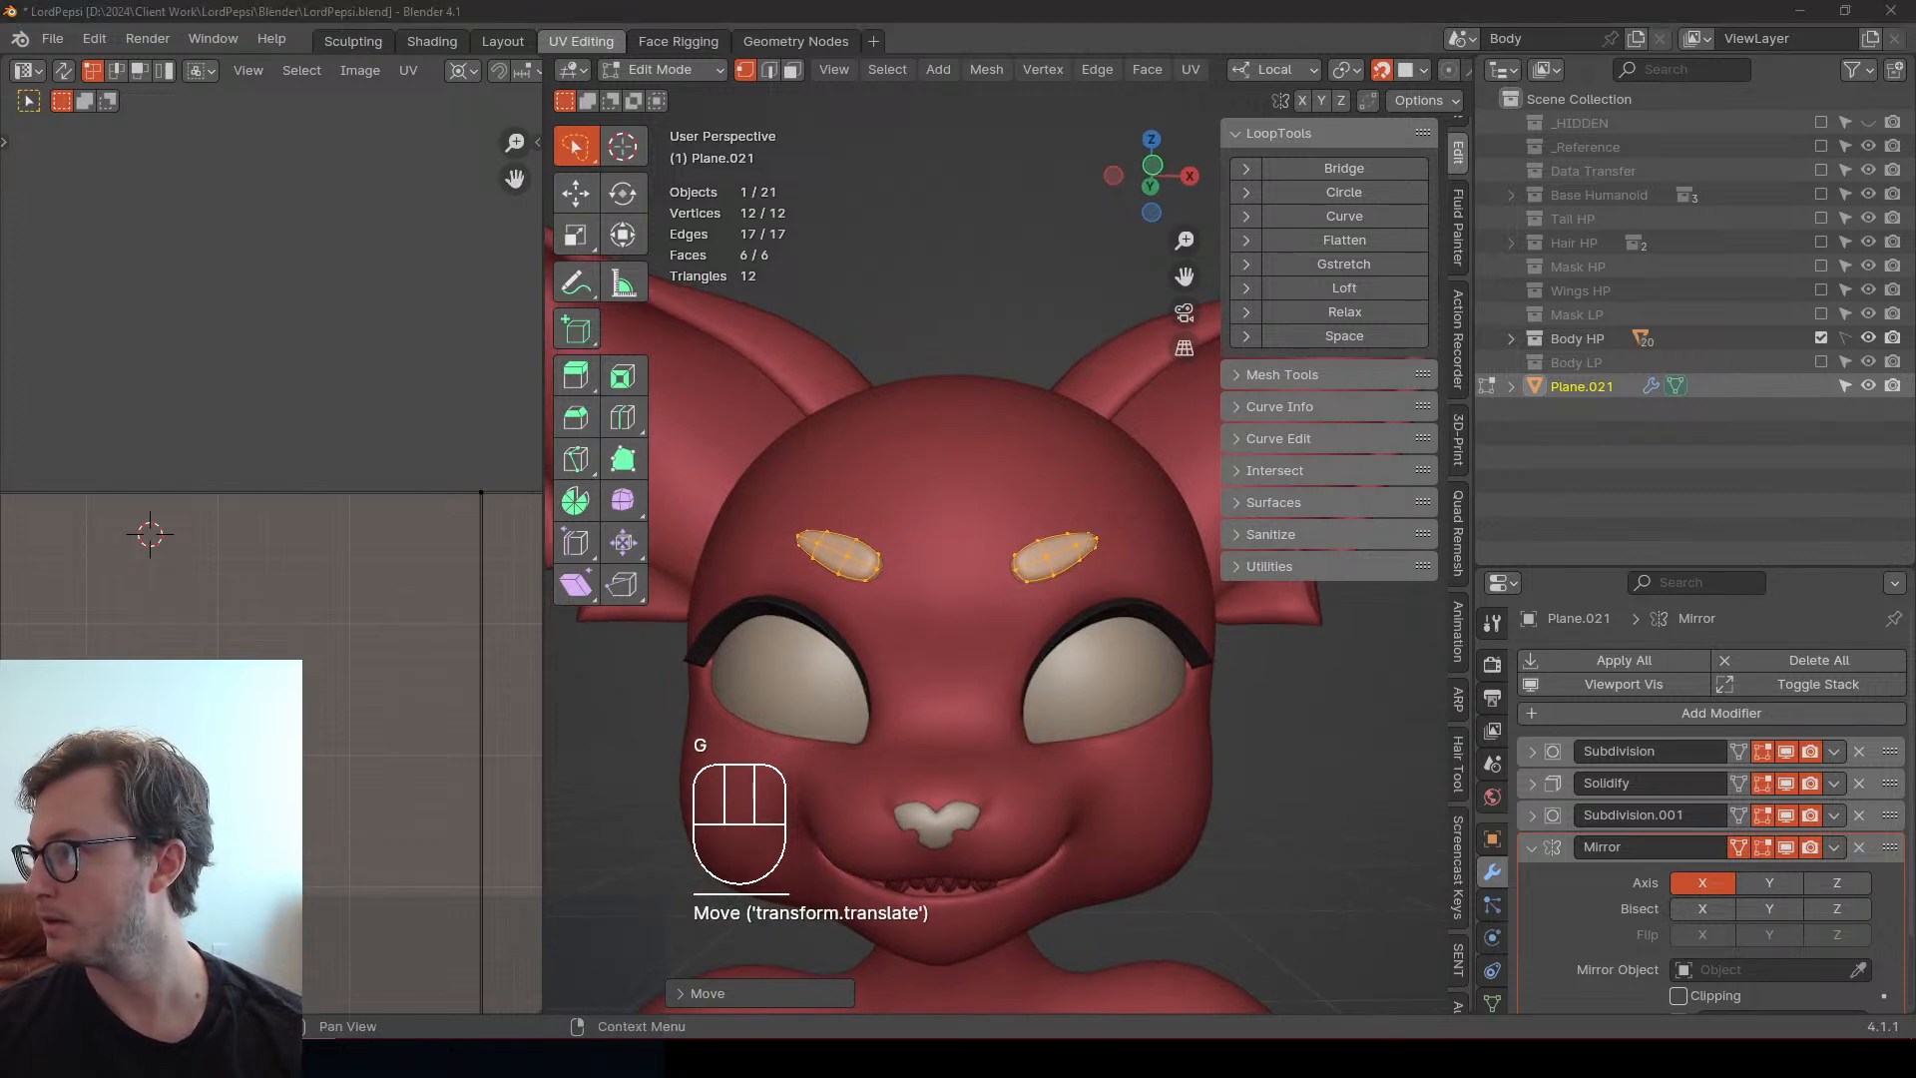
Rotate the brow until it lies nearly level
{"action": "scroll", "coordinate": [976, 654], "scroll_direction": "up", "scroll_amount": 4}
{"action": "key", "text": "r"}
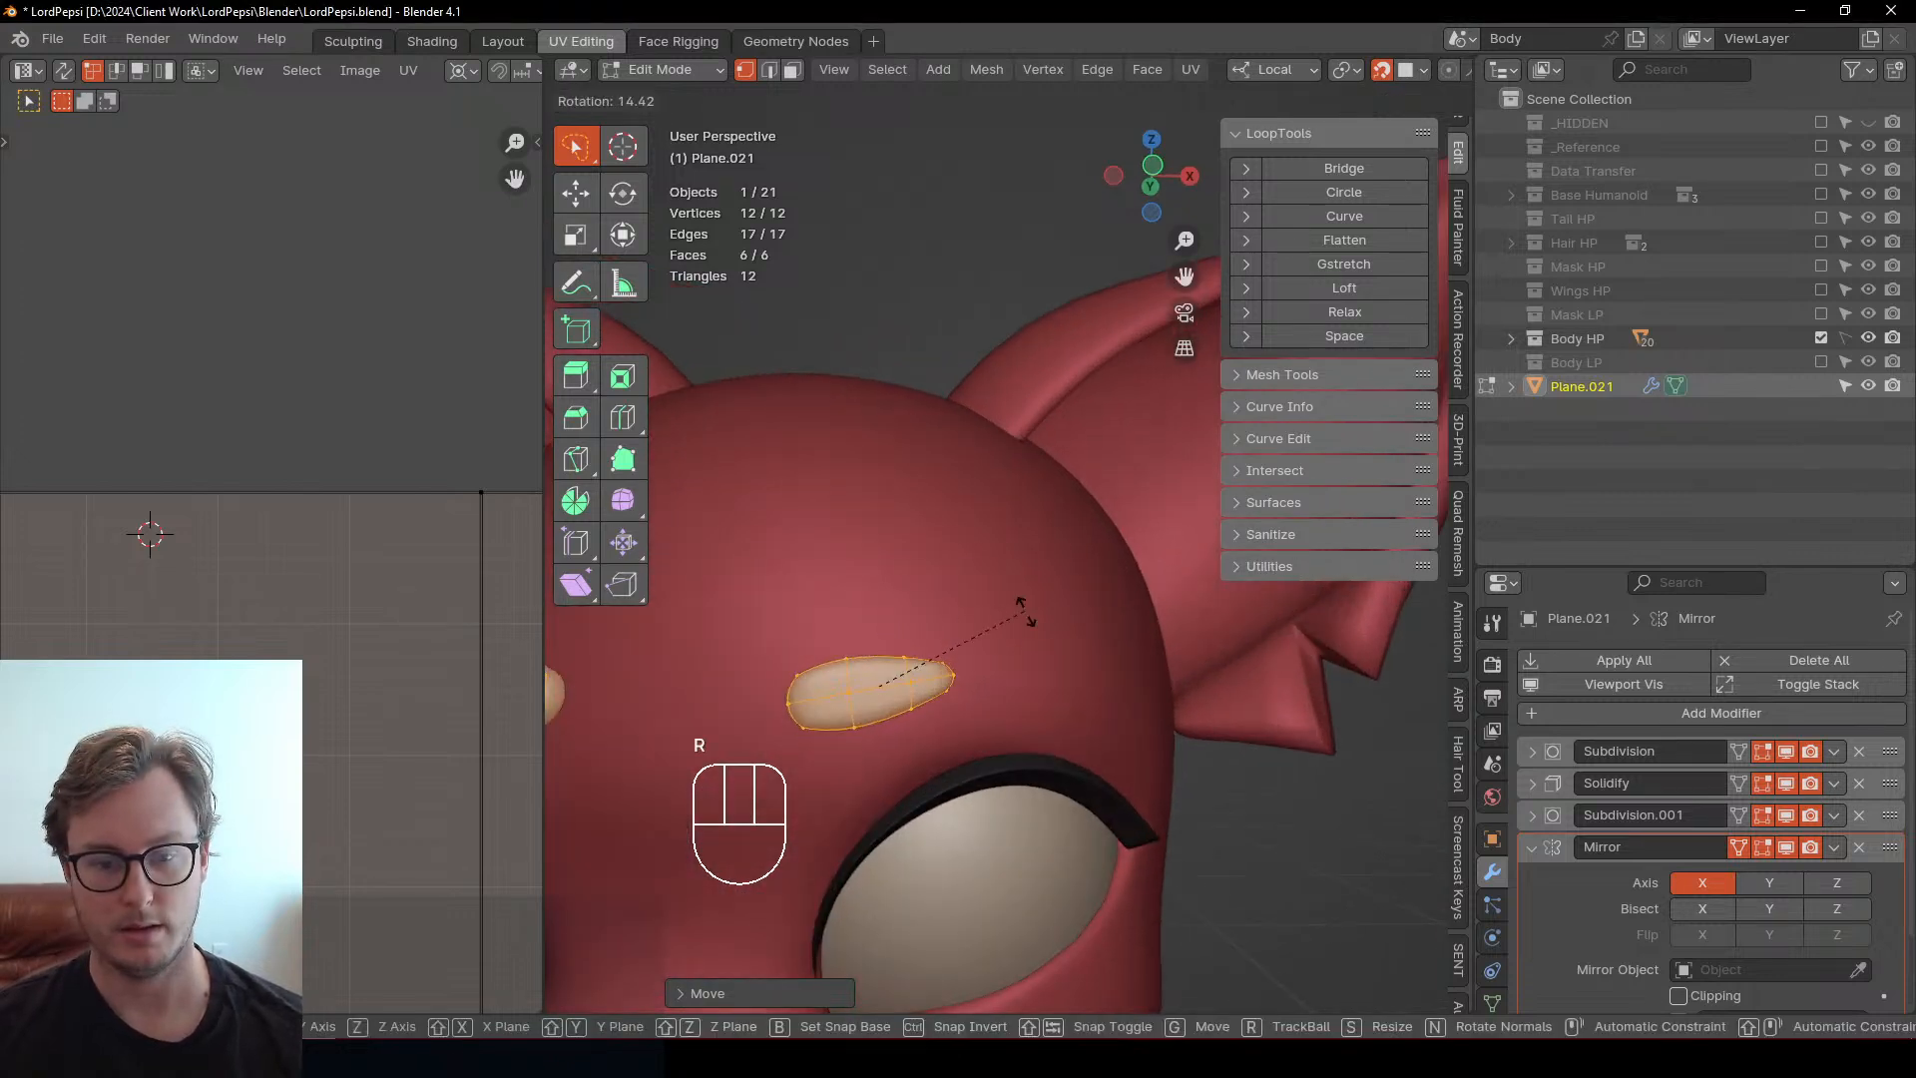
Try a longer, slimmer, tilted brow by scaling it along X and Z, rotating and moving it, and undo these transforms
{"action": "key", "text": "s"}
{"action": "key", "text": "x"}
{"action": "left_click", "coordinate": [1058, 616]}
{"action": "key", "text": "s"}
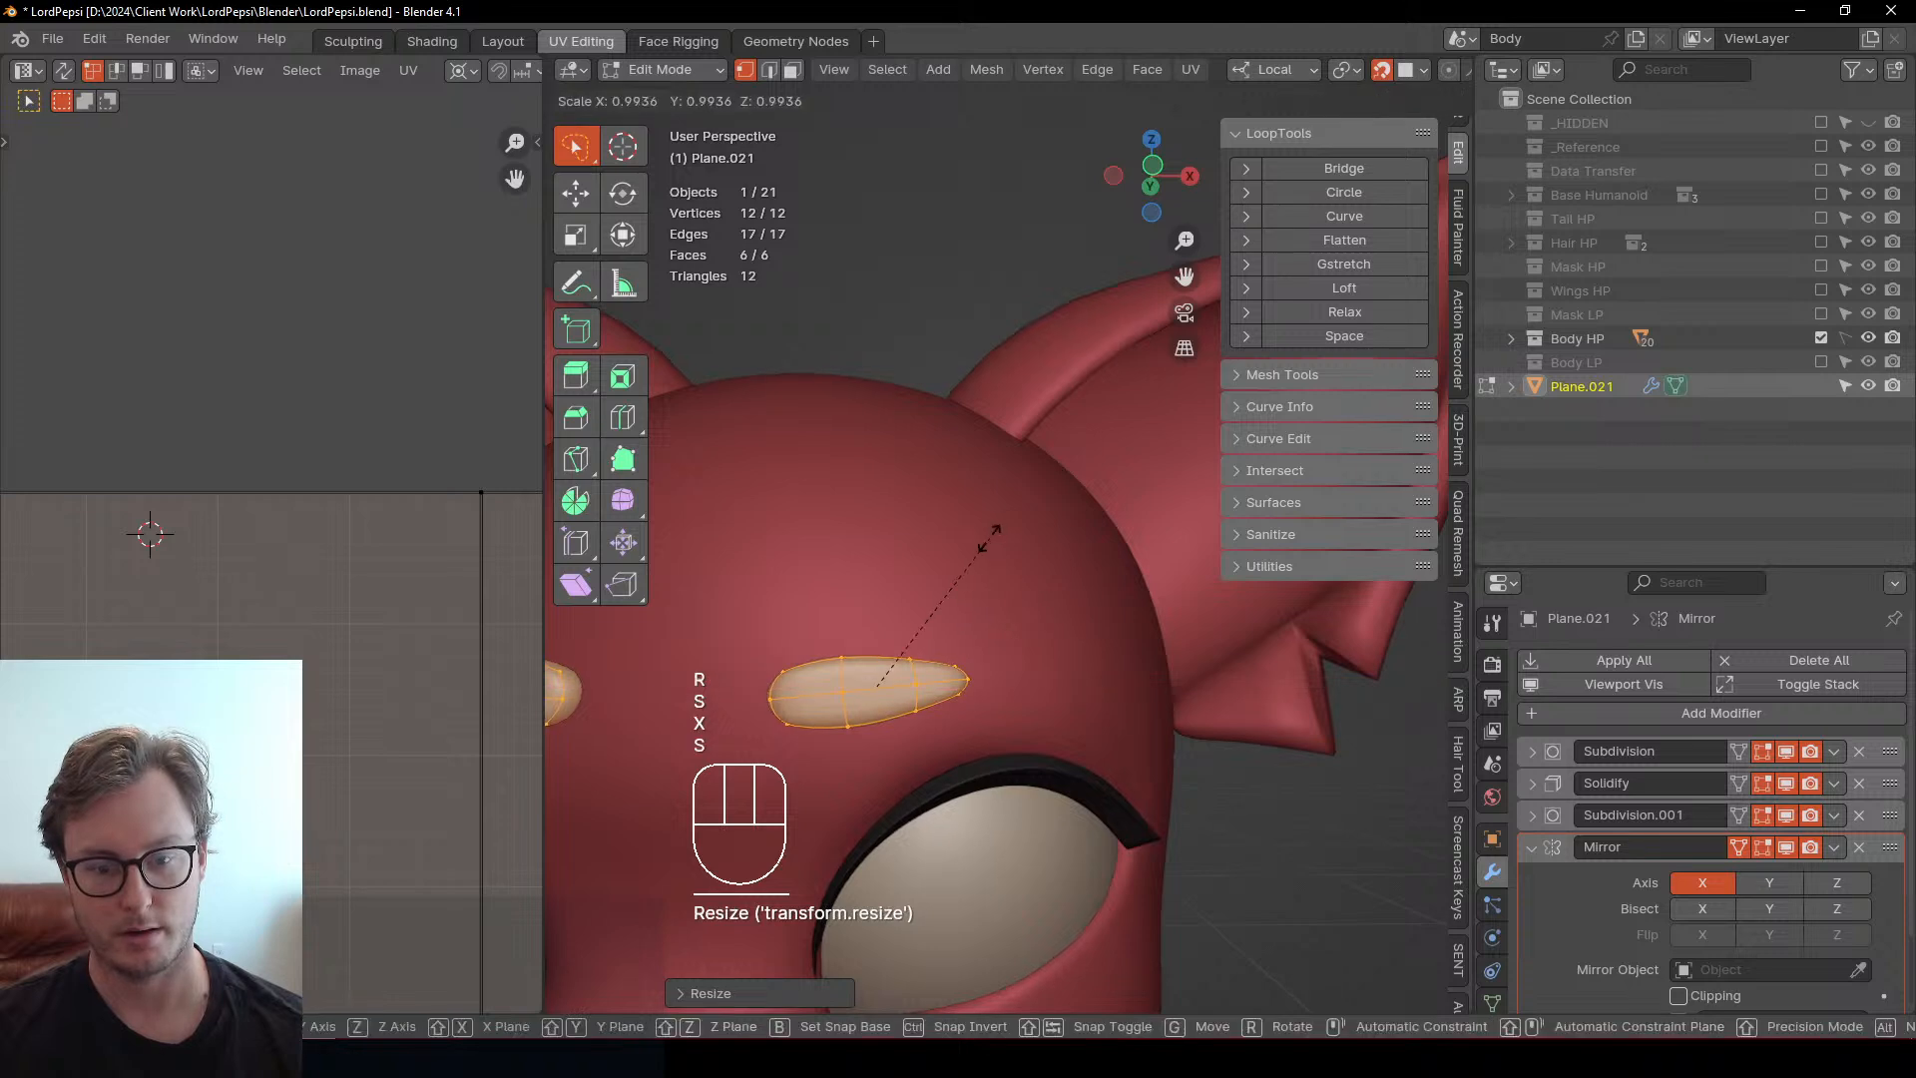
{"action": "key", "text": "z"}
{"action": "key", "text": "r"}
{"action": "left_click", "coordinate": [945, 592]}
{"action": "scroll", "coordinate": [998, 589], "scroll_direction": "down", "scroll_amount": 4}
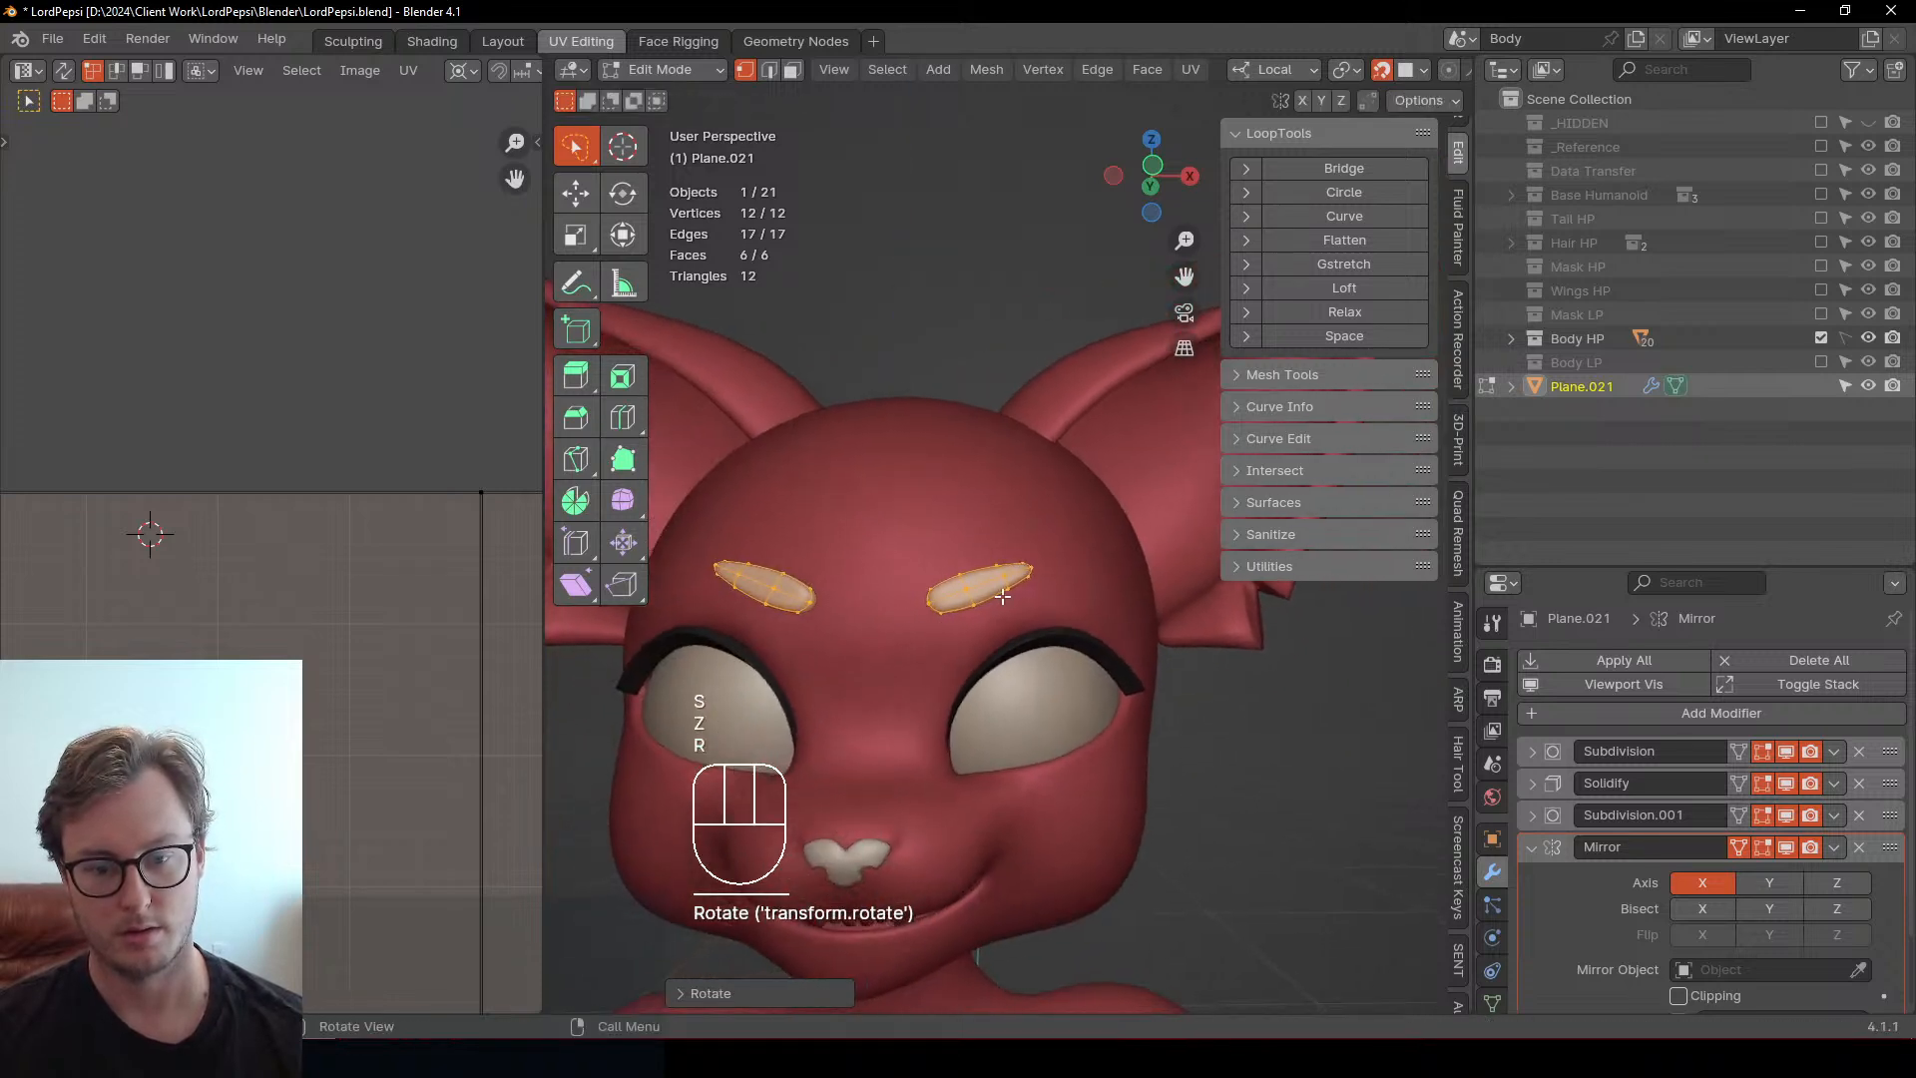
{"action": "key", "text": "g"}
{"action": "left_click", "coordinate": [1071, 568]}
{"action": "key", "text": "ctrl+z"}
{"action": "key", "text": "ctrl+z"}
{"action": "key", "text": "ctrl+z"}
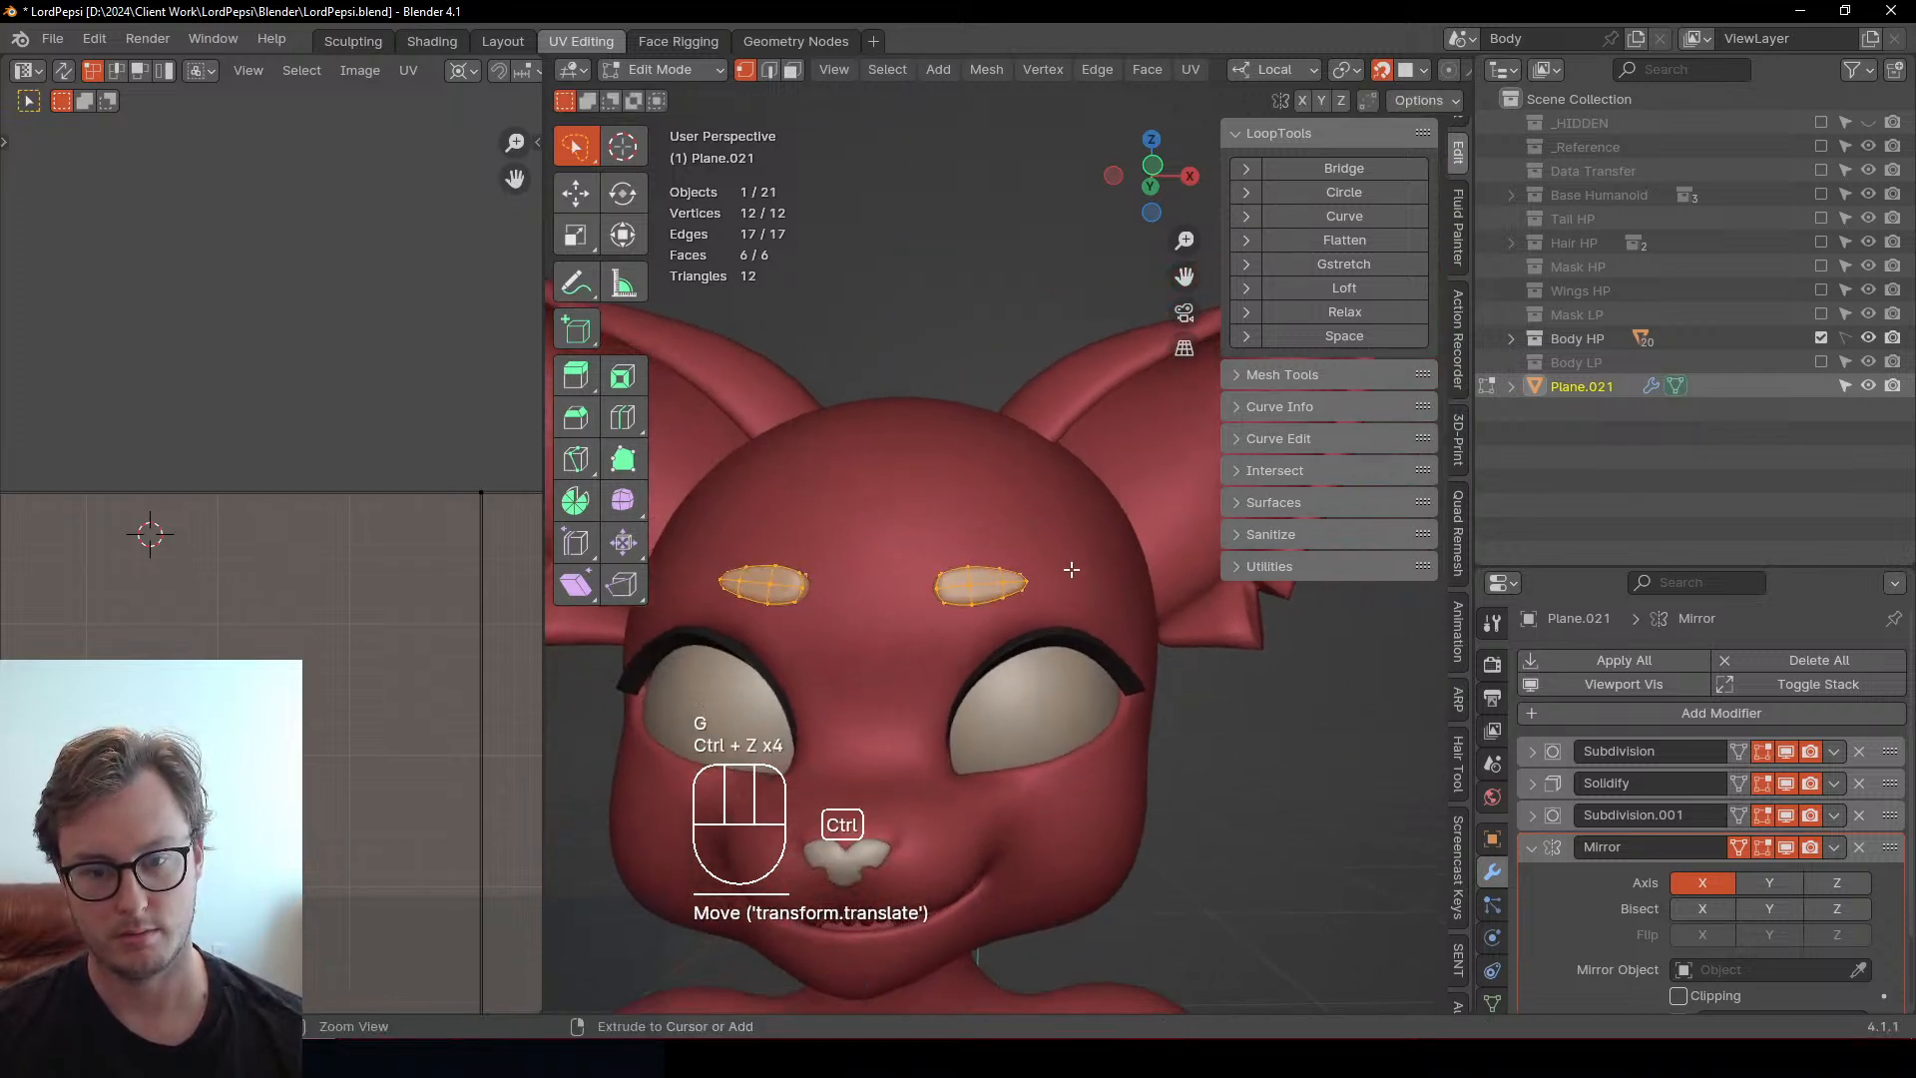
Move the nearly level brow slightly inward and down toward the eye
{"action": "key", "text": "g"}
{"action": "left_click", "coordinate": [1047, 588]}
{"action": "scroll", "coordinate": [1040, 604], "scroll_direction": "up", "scroll_amount": 5}
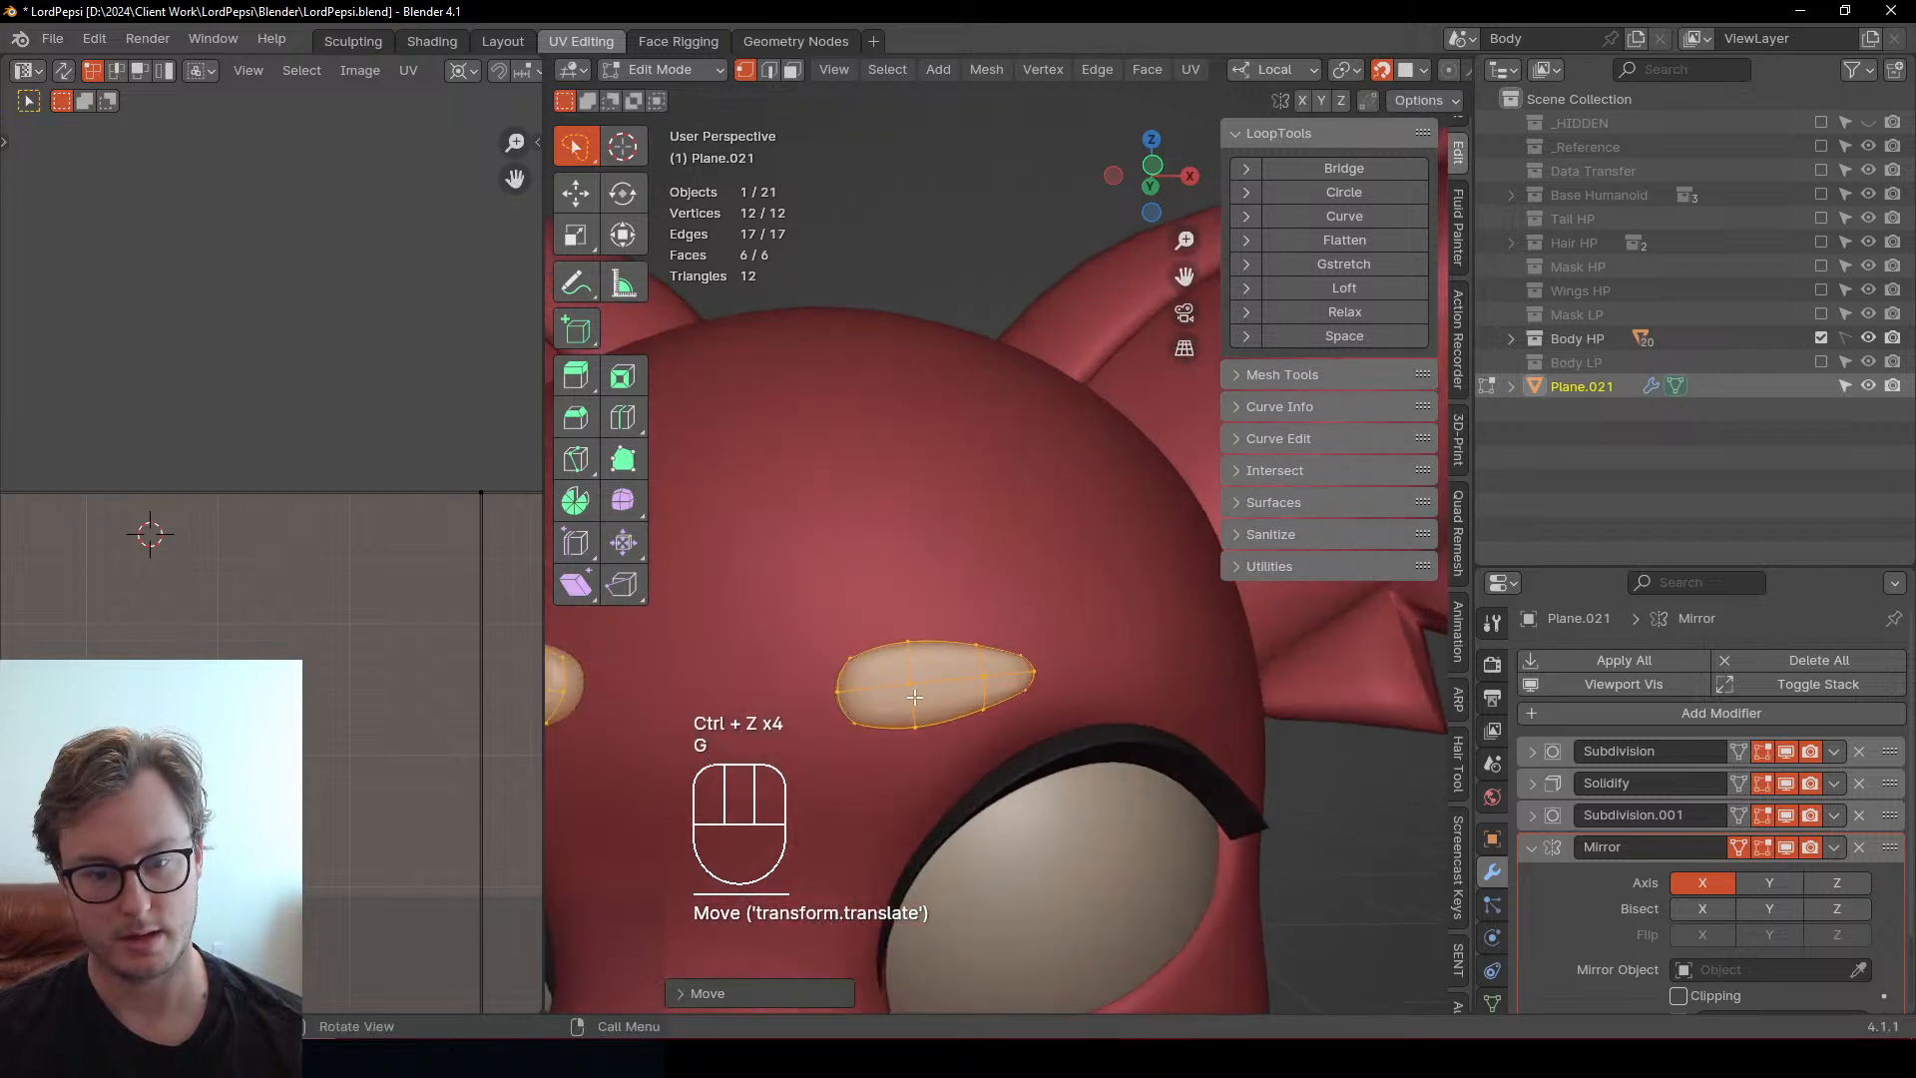
Try smoothing the brow's outer edge loop with LoopTools Relax and rescaling it, and undo the changes
{"action": "left_click", "coordinate": [933, 720], "text": "alt"}
{"action": "left_click", "coordinate": [1344, 312]}
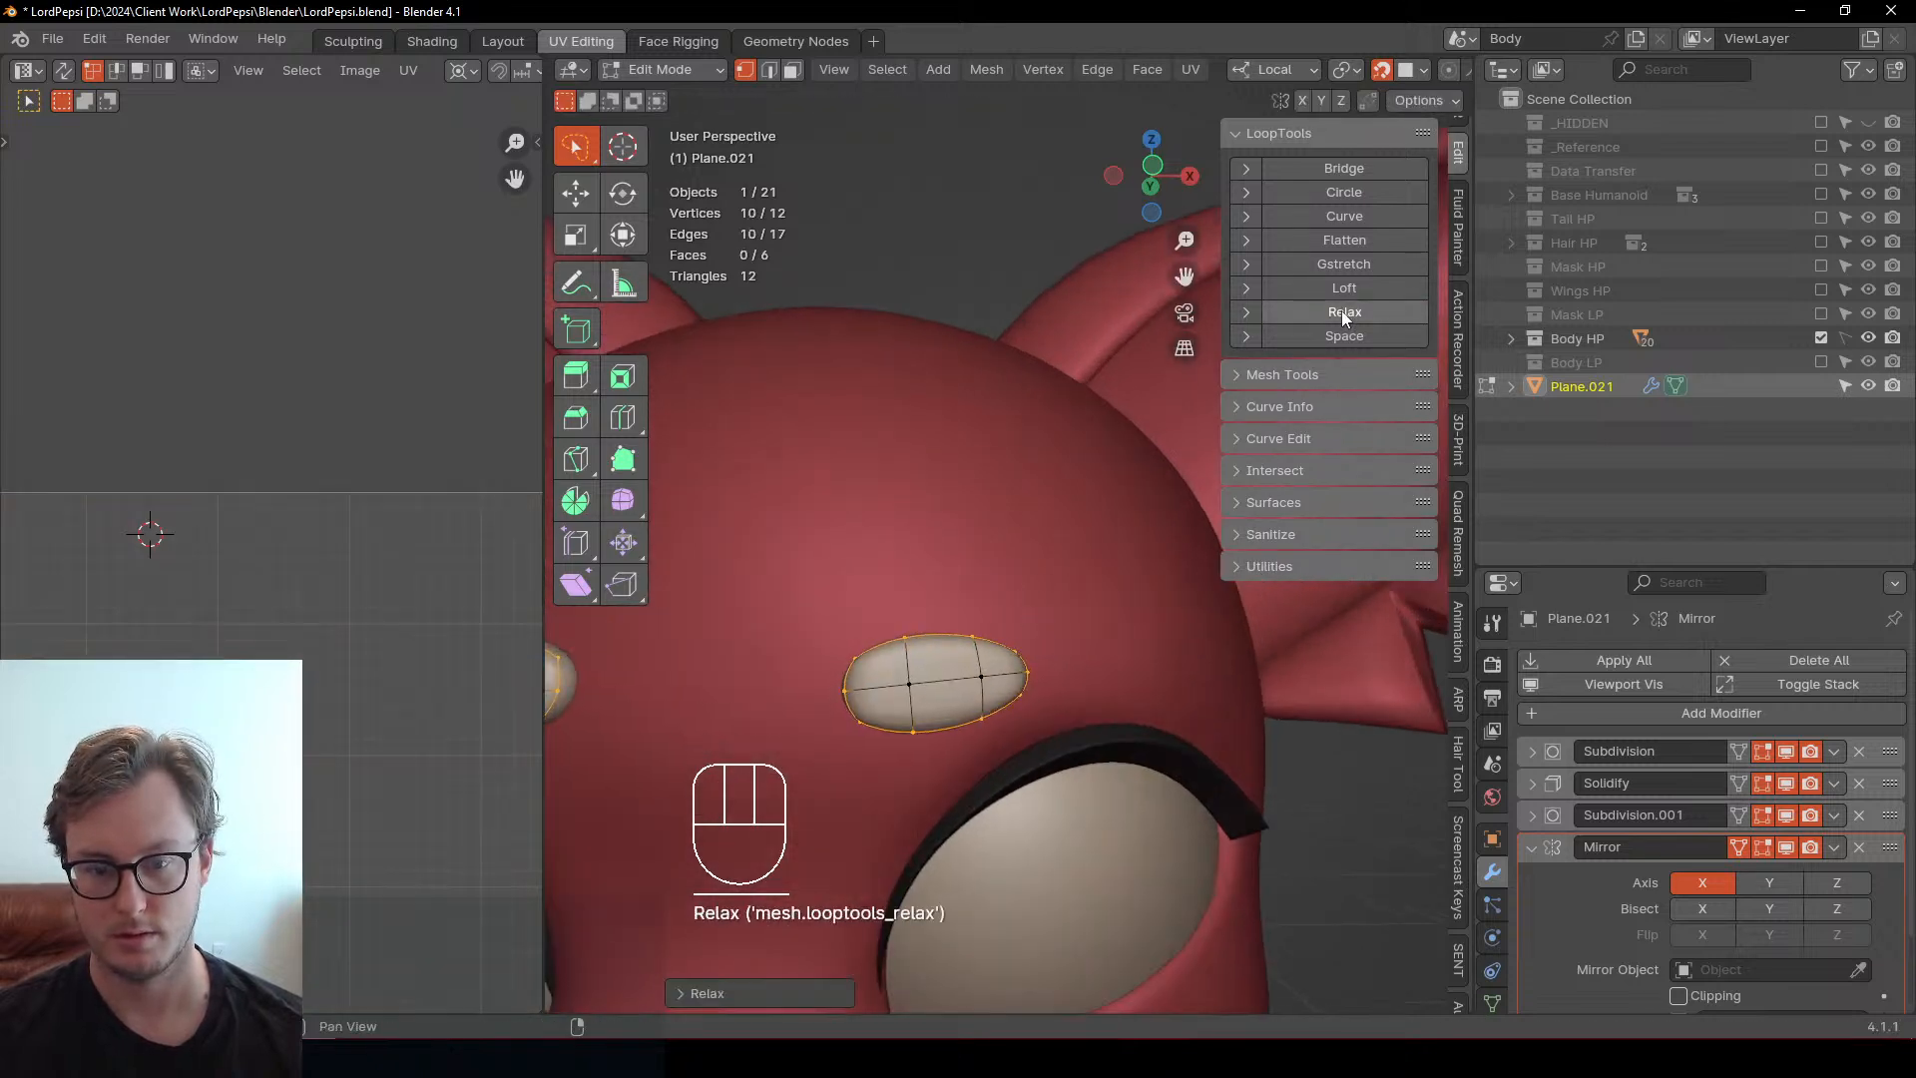
{"action": "key", "text": "s"}
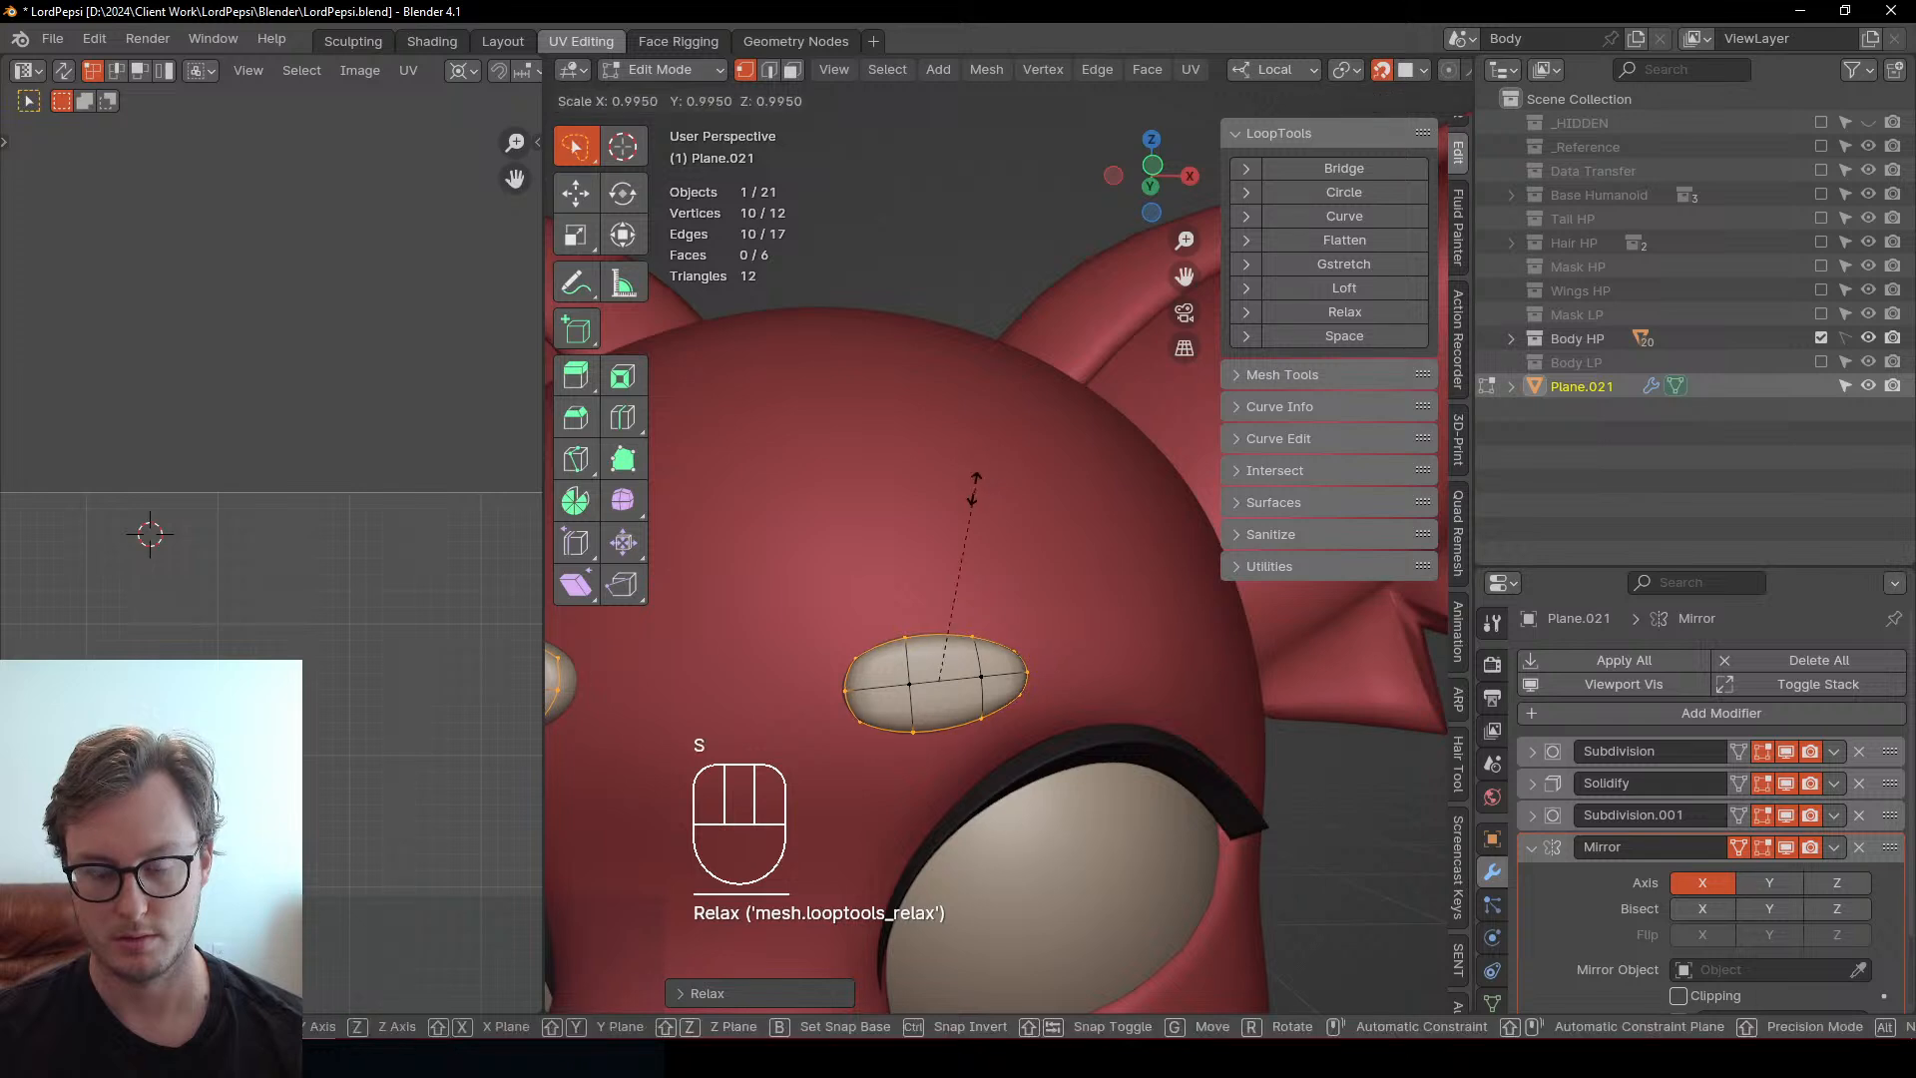
{"action": "left_click", "coordinate": [940, 644]}
{"action": "key", "text": "ctrl+z"}
{"action": "key", "text": "ctrl+z"}
{"action": "key", "text": "ctrl+z"}
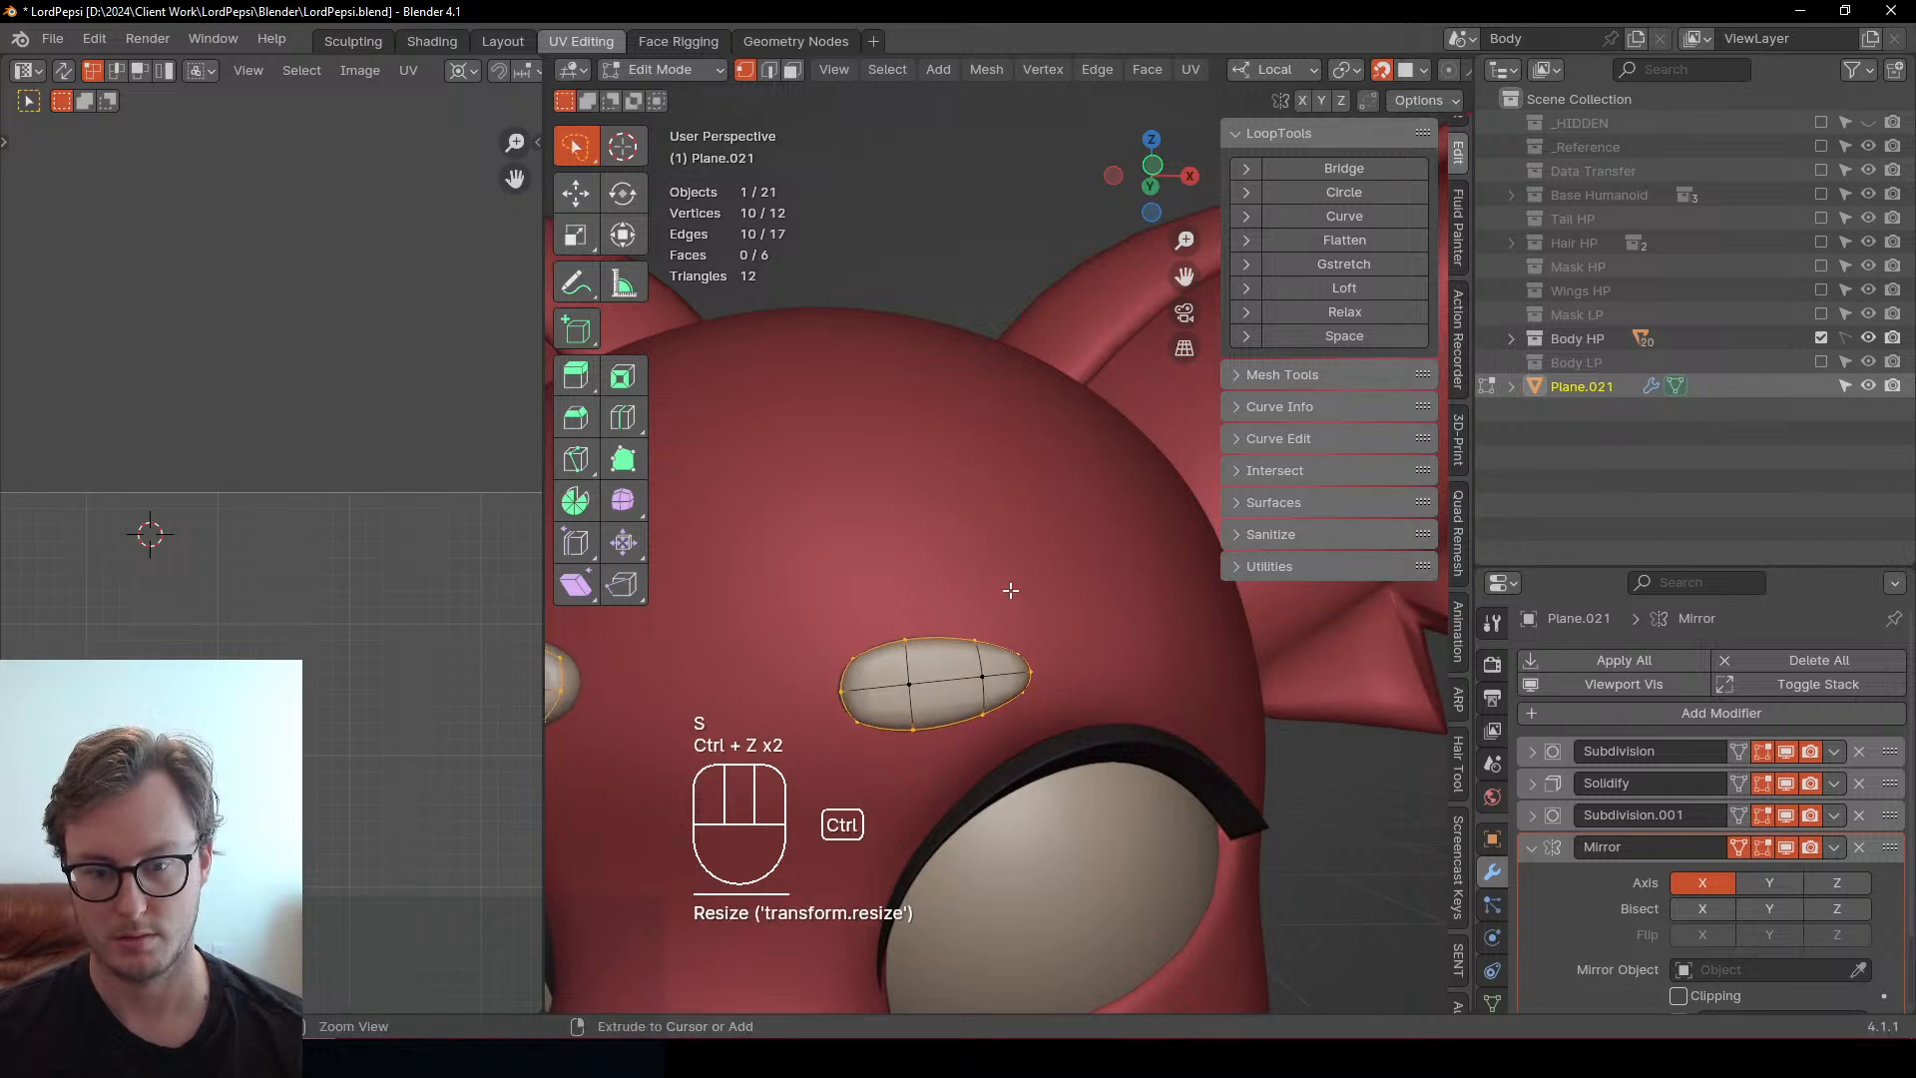
{"action": "left_click", "coordinate": [1325, 311]}
{"action": "key", "text": "ctrl+z"}
{"action": "key", "text": "ctrl+z"}
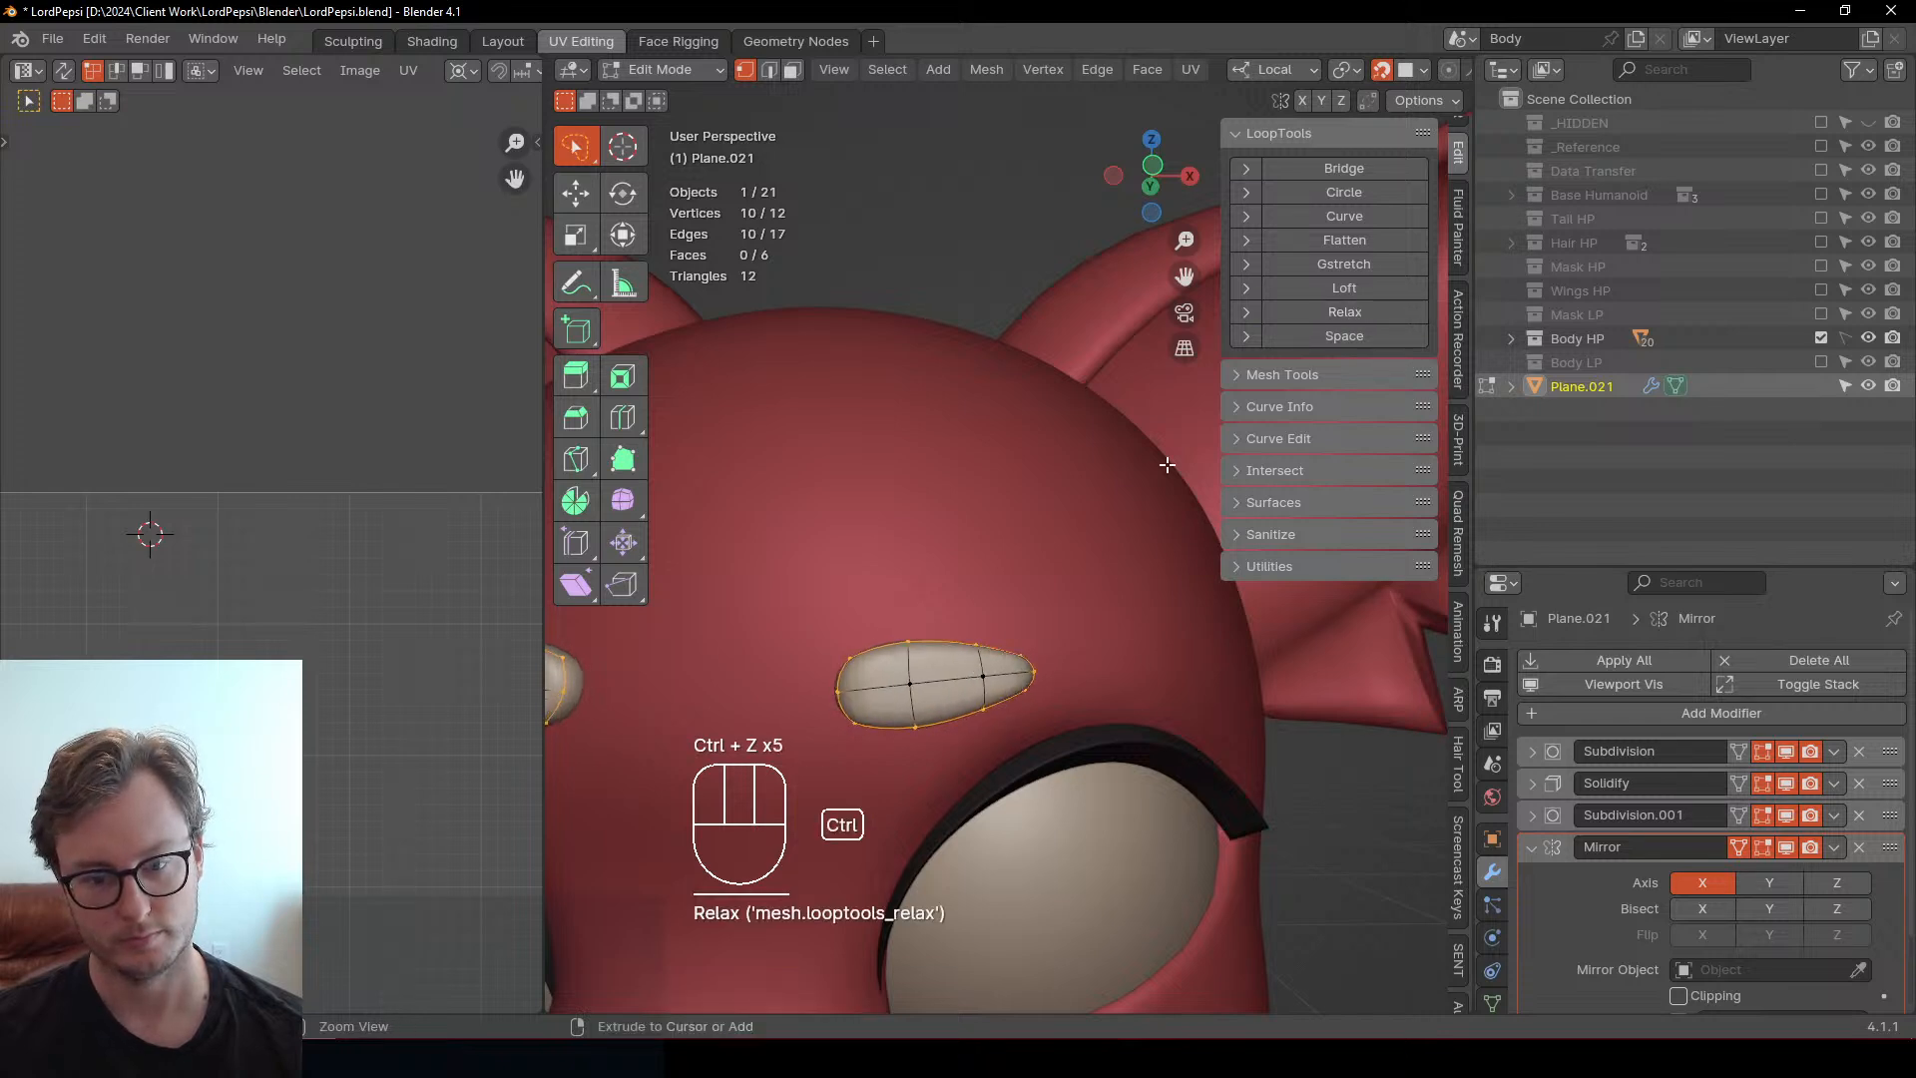
Relax the brow's outer edge loop with LoopTools and scale it slightly slimmer along local Z
{"action": "left_click", "coordinate": [1345, 313]}
{"action": "key", "text": "s"}
{"action": "key", "text": "z"}
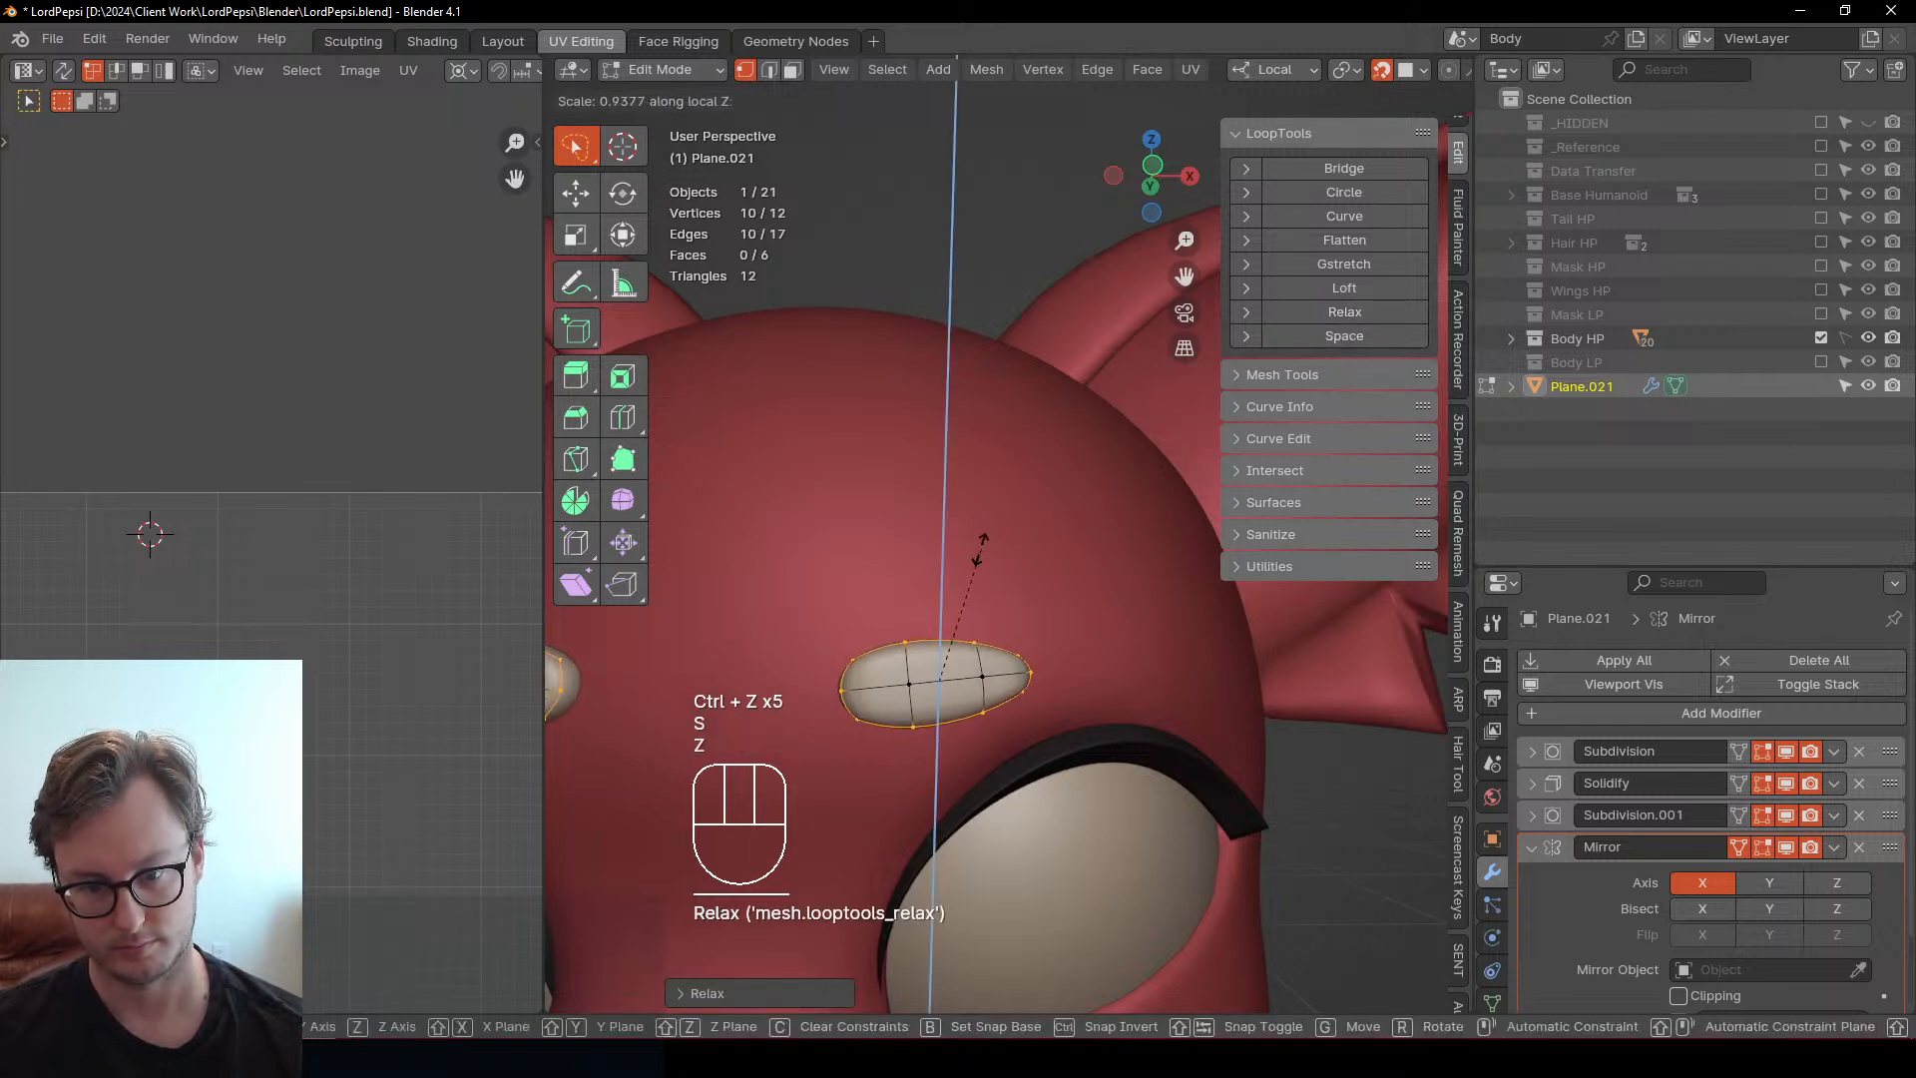
{"action": "left_click", "coordinate": [964, 608]}
Widen the brow near its inner end by spreading one upper and lower vertex, and shift them and the centre vertex inward
{"action": "scroll", "coordinate": [912, 684], "scroll_direction": "down", "scroll_amount": 1}
{"action": "left_click", "coordinate": [925, 621]}
{"action": "left_click", "coordinate": [931, 693], "text": "shift"}
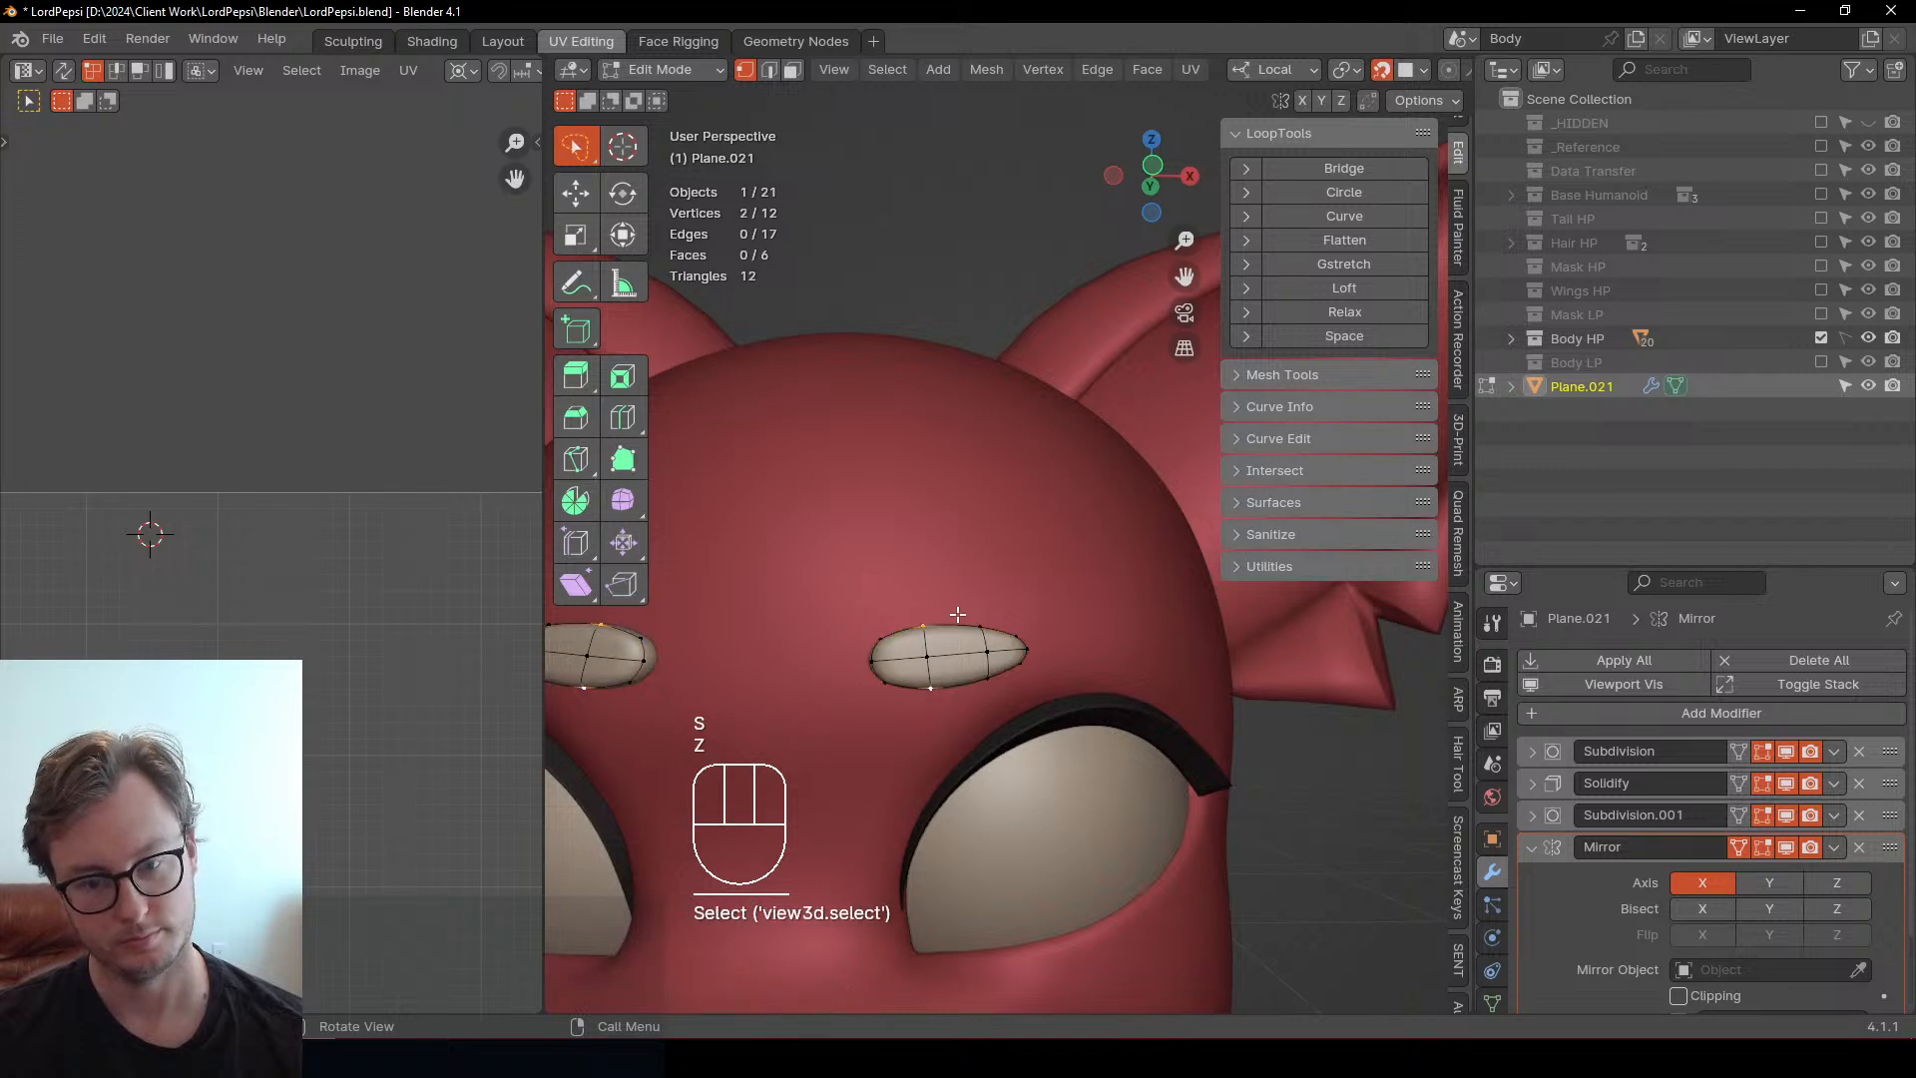
{"action": "key", "text": "s"}
{"action": "left_click", "coordinate": [955, 574]}
{"action": "key", "text": "g"}
{"action": "left_click", "coordinate": [942, 571]}
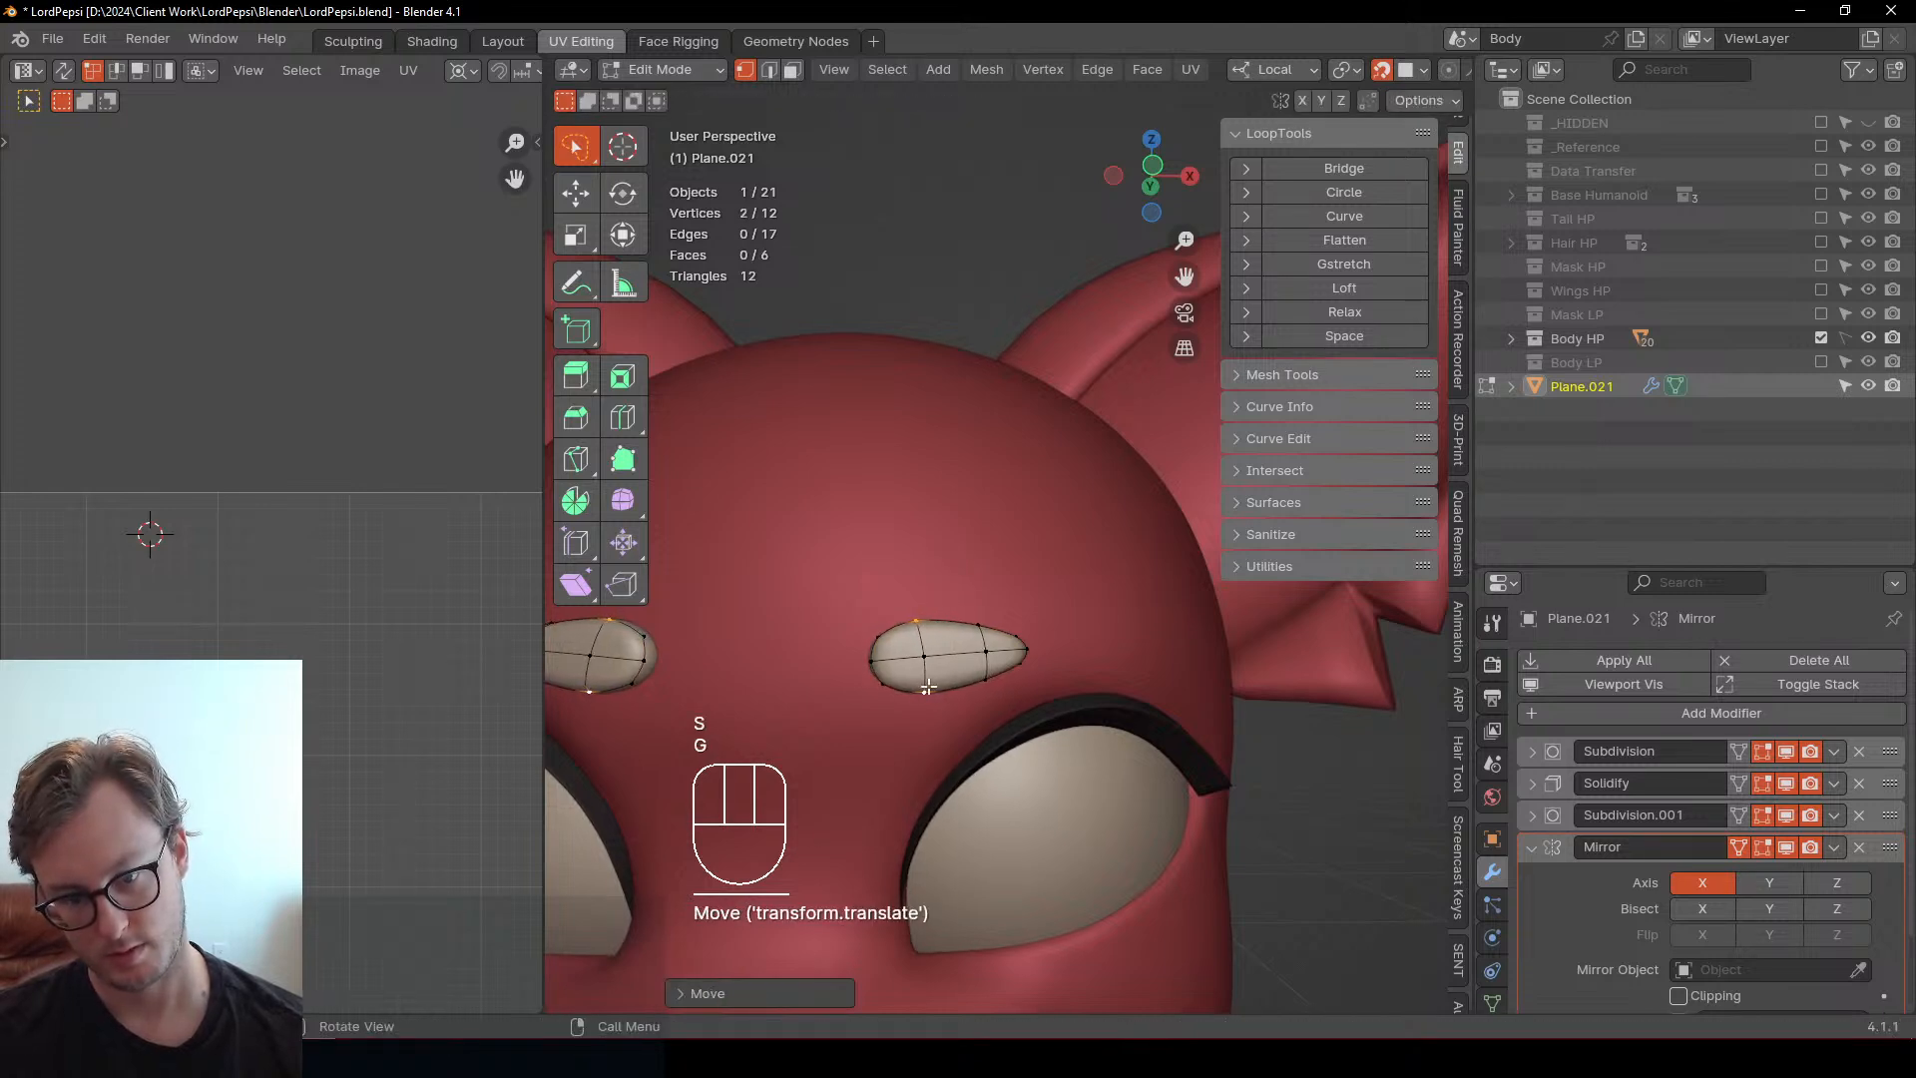
{"action": "left_click", "coordinate": [929, 660], "text": "shift"}
{"action": "key", "text": "g"}
{"action": "left_click", "coordinate": [921, 664]}
{"action": "left_click", "coordinate": [921, 663]}
Select the whole brow mesh, rotate it so its outer end tilts upward, and reposition it above the eye
{"action": "key", "text": "l"}
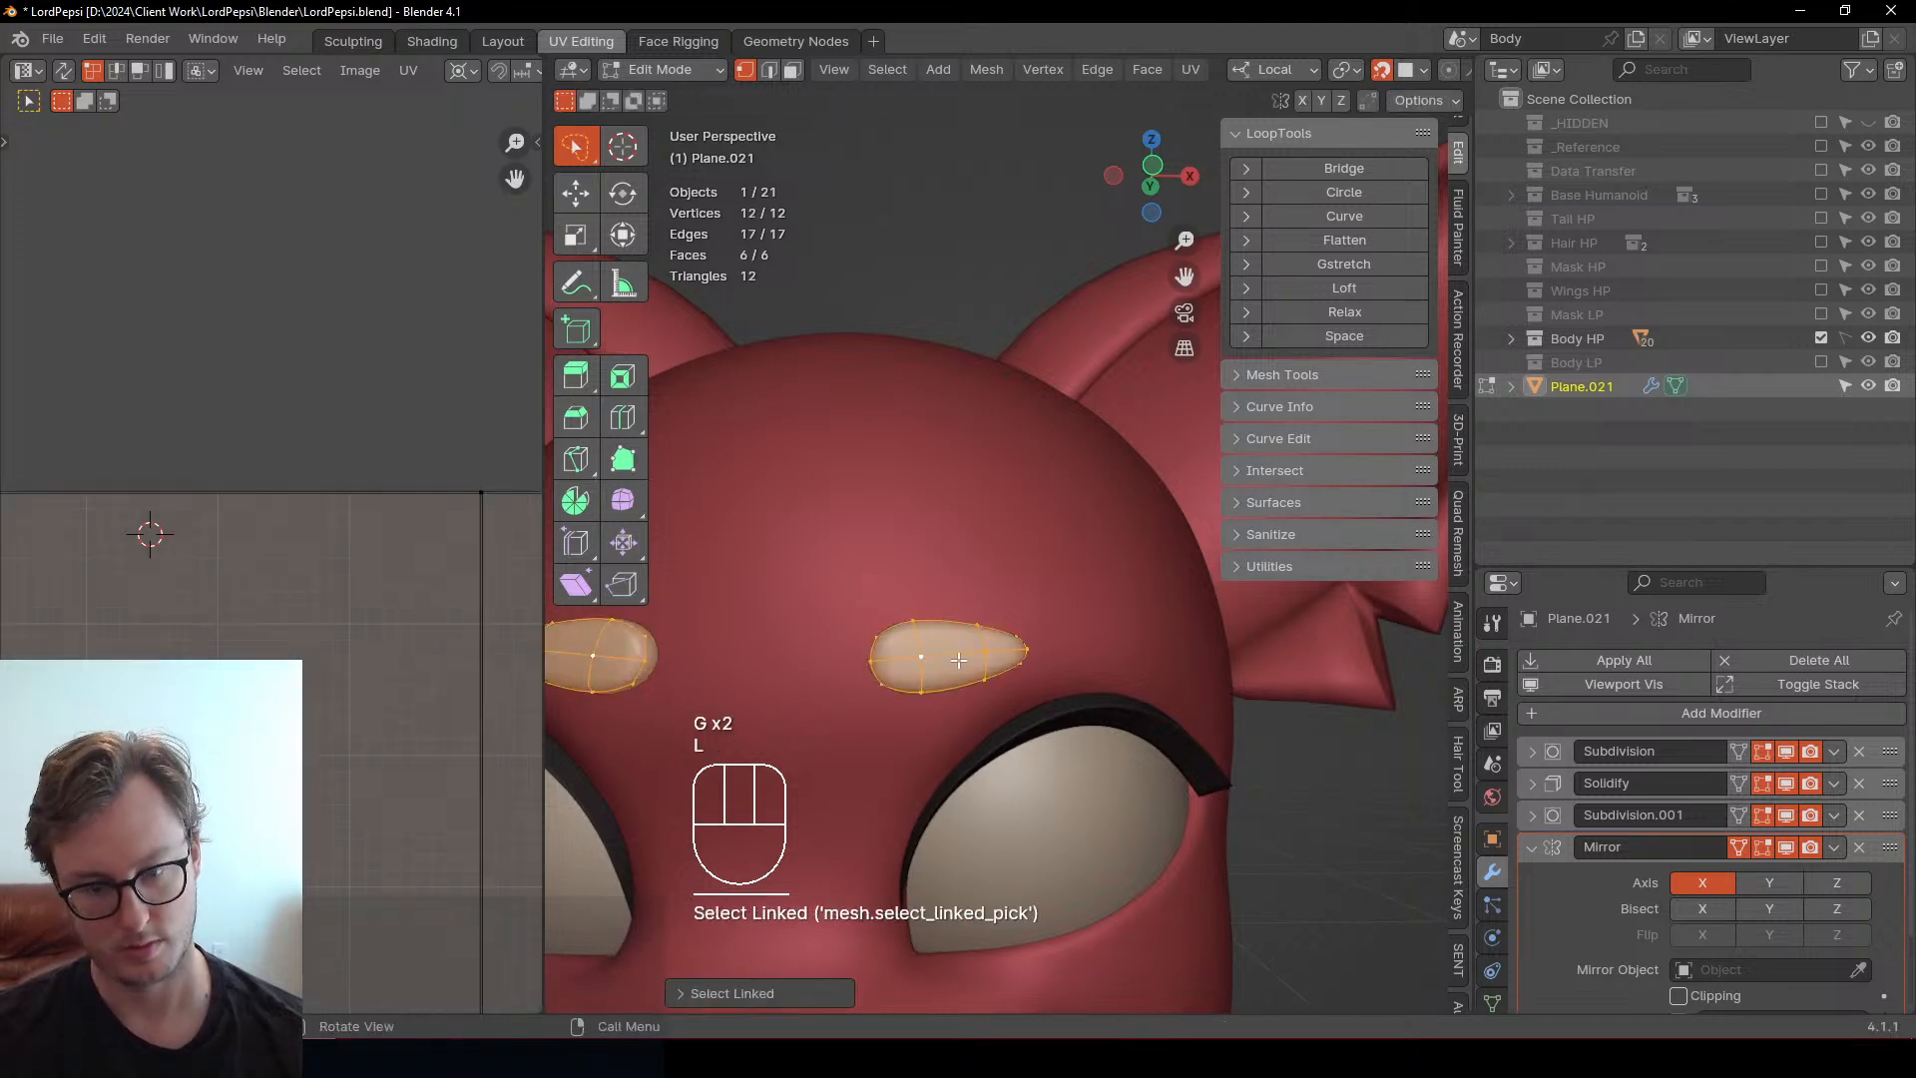
{"action": "key", "text": "g"}
{"action": "key", "text": "r"}
{"action": "left_click", "coordinate": [1098, 556]}
{"action": "key", "text": "g"}
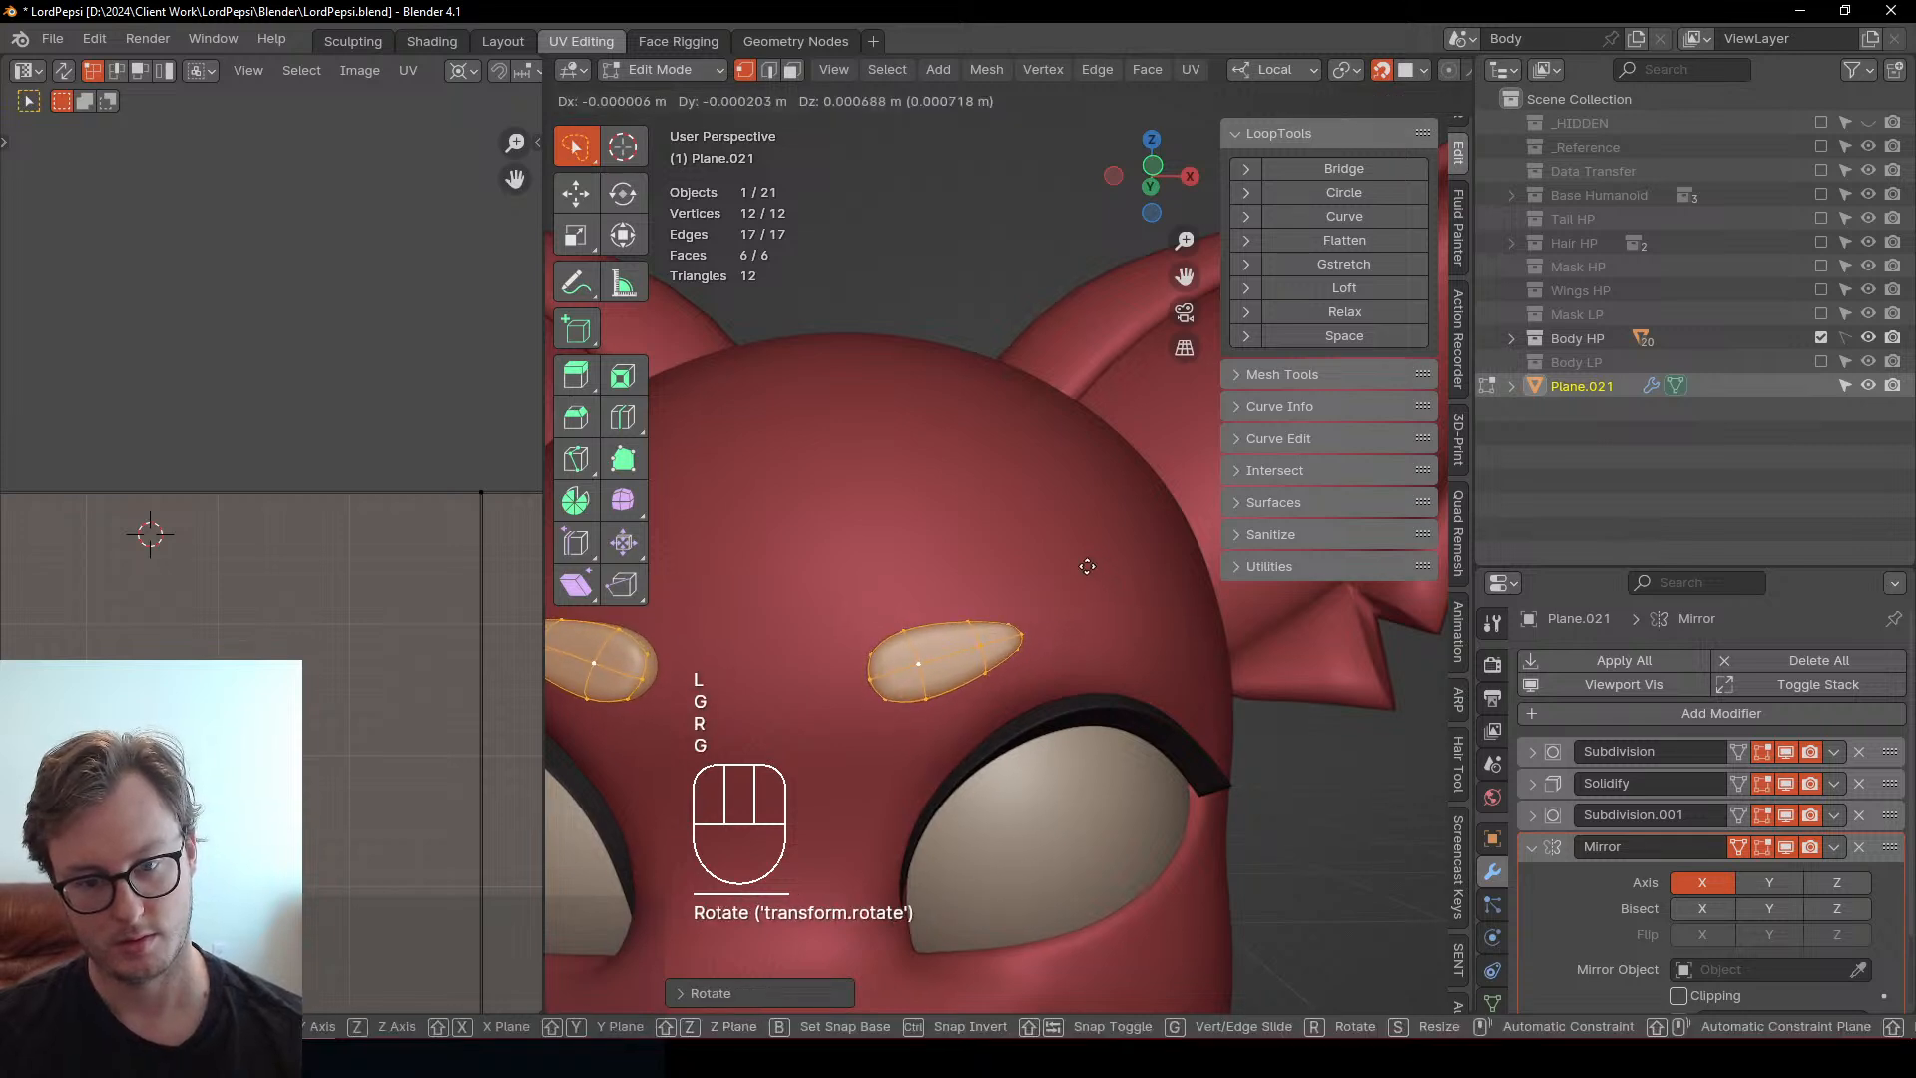
{"action": "left_click", "coordinate": [1095, 556]}
{"action": "key", "text": "g"}
{"action": "left_click", "coordinate": [1086, 542]}
{"action": "key", "text": "r"}
{"action": "left_click", "coordinate": [1068, 589]}
{"action": "key", "text": "g"}
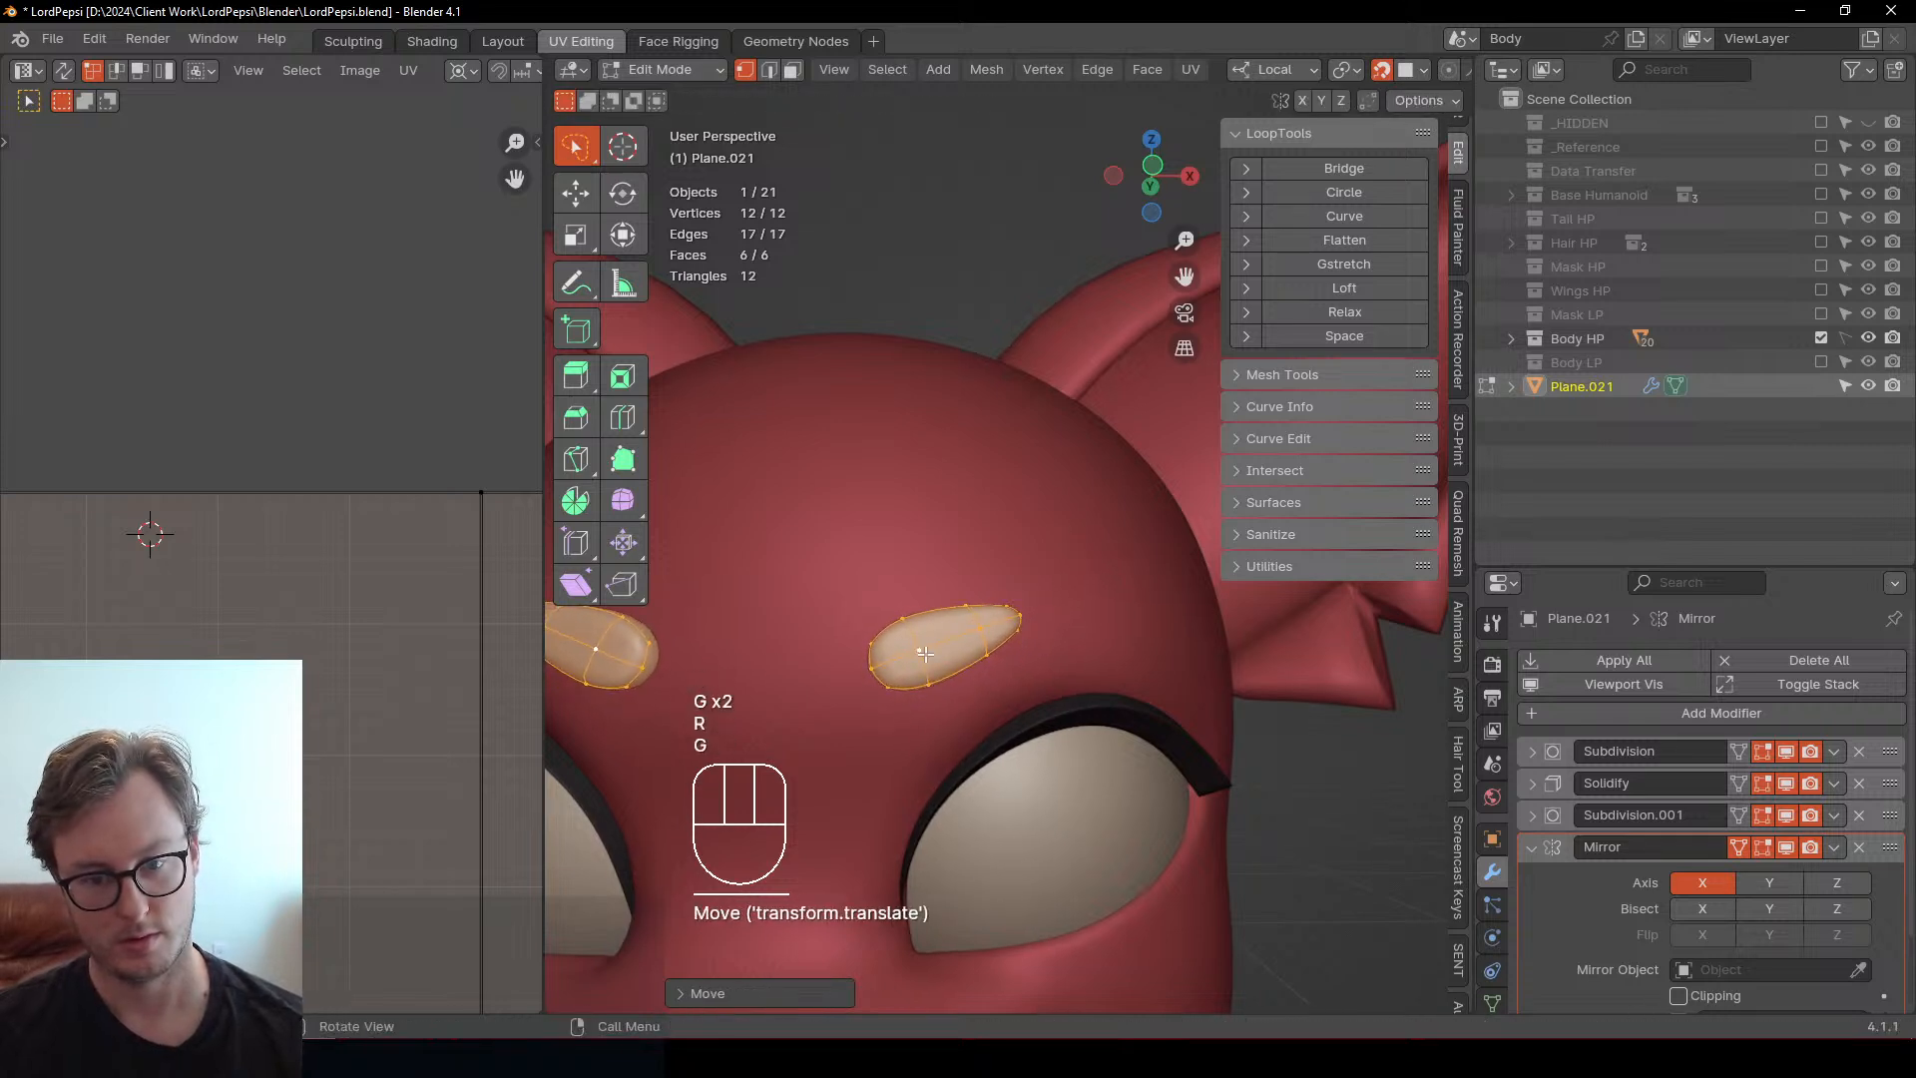
{"action": "left_click", "coordinate": [1033, 644]}
Check the brows against the whole face and nudge the brow mesh slightly sideways on the forehead
{"action": "key", "text": "Tab"}
{"action": "middle_click_drag", "start_coordinate": [1033, 644], "coordinate": [942, 650]}
{"action": "left_click", "coordinate": [1324, 806]}
{"action": "middle_click_drag", "start_coordinate": [1323, 806], "coordinate": [1003, 700]}
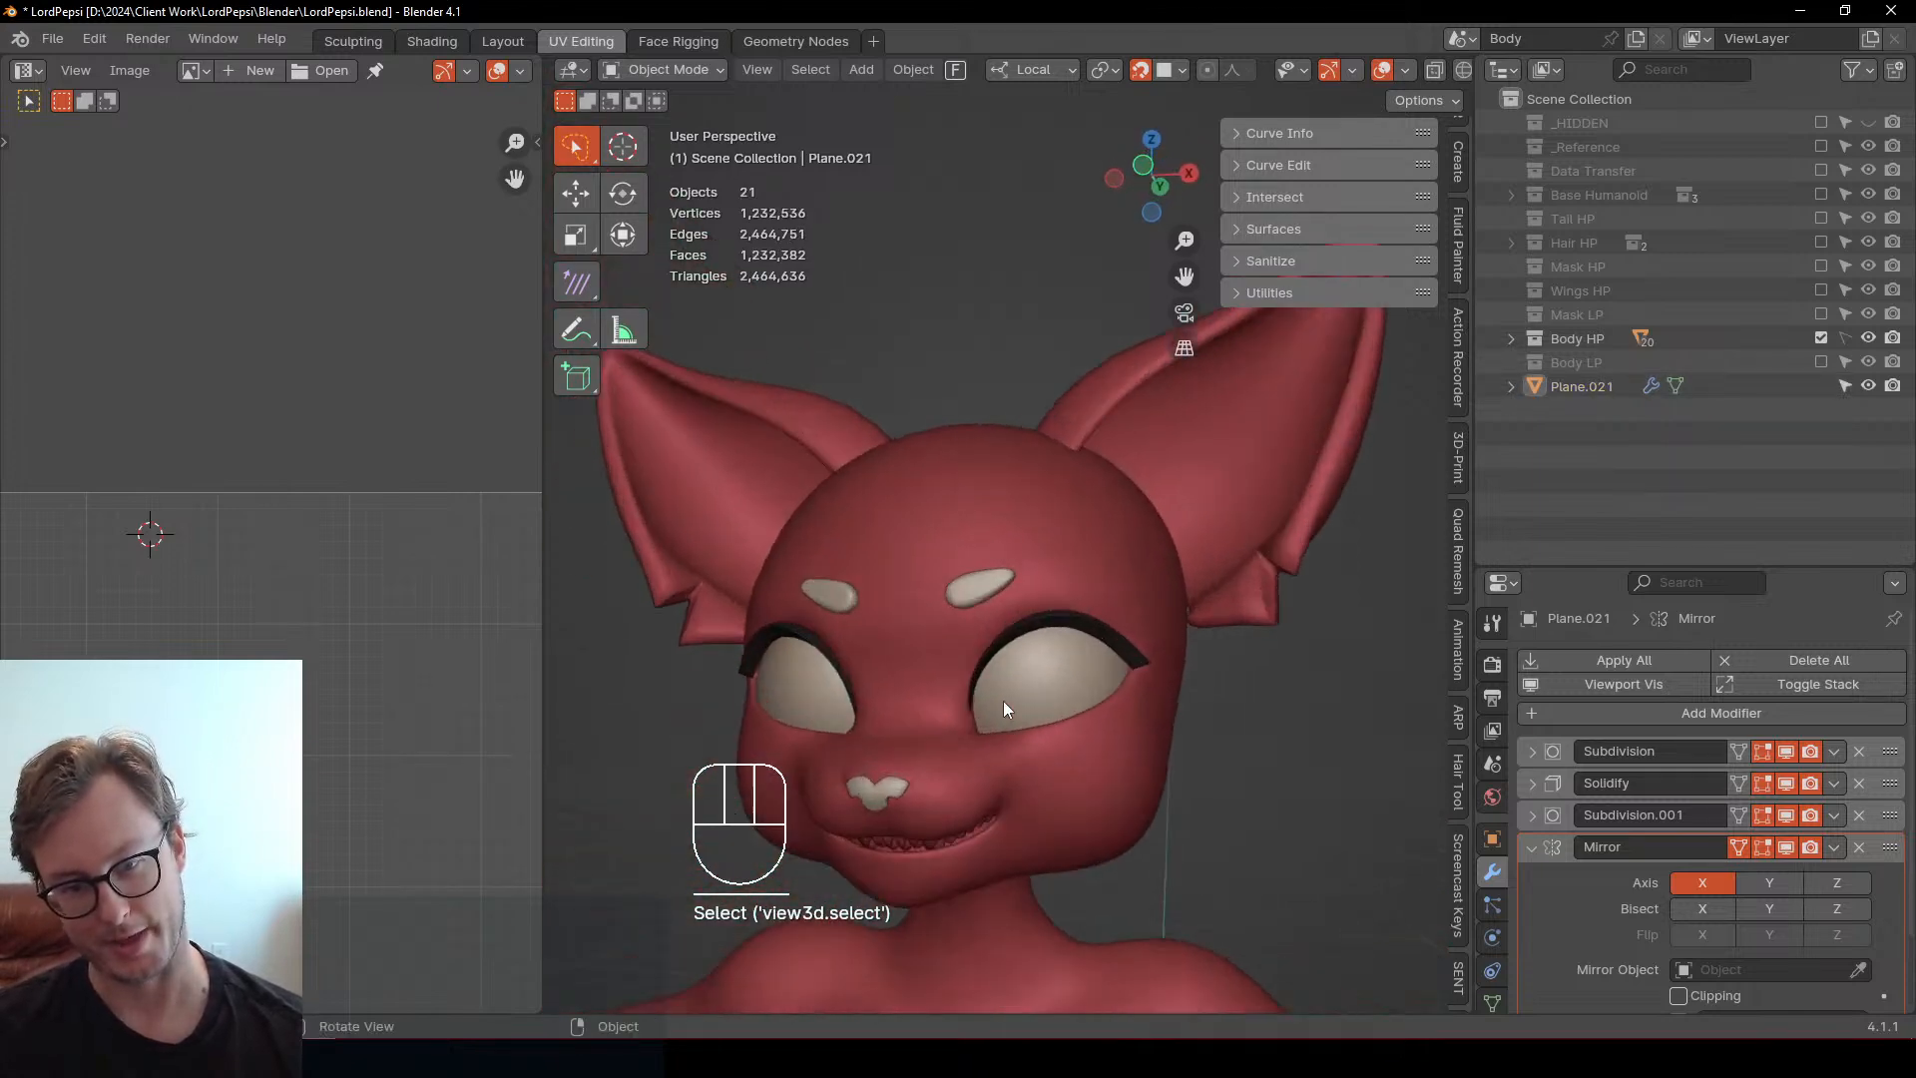
{"action": "scroll", "coordinate": [950, 691], "scroll_direction": "up", "scroll_amount": 3}
{"action": "left_click", "coordinate": [955, 655]}
{"action": "key", "text": "Tab"}
{"action": "key", "text": "g"}
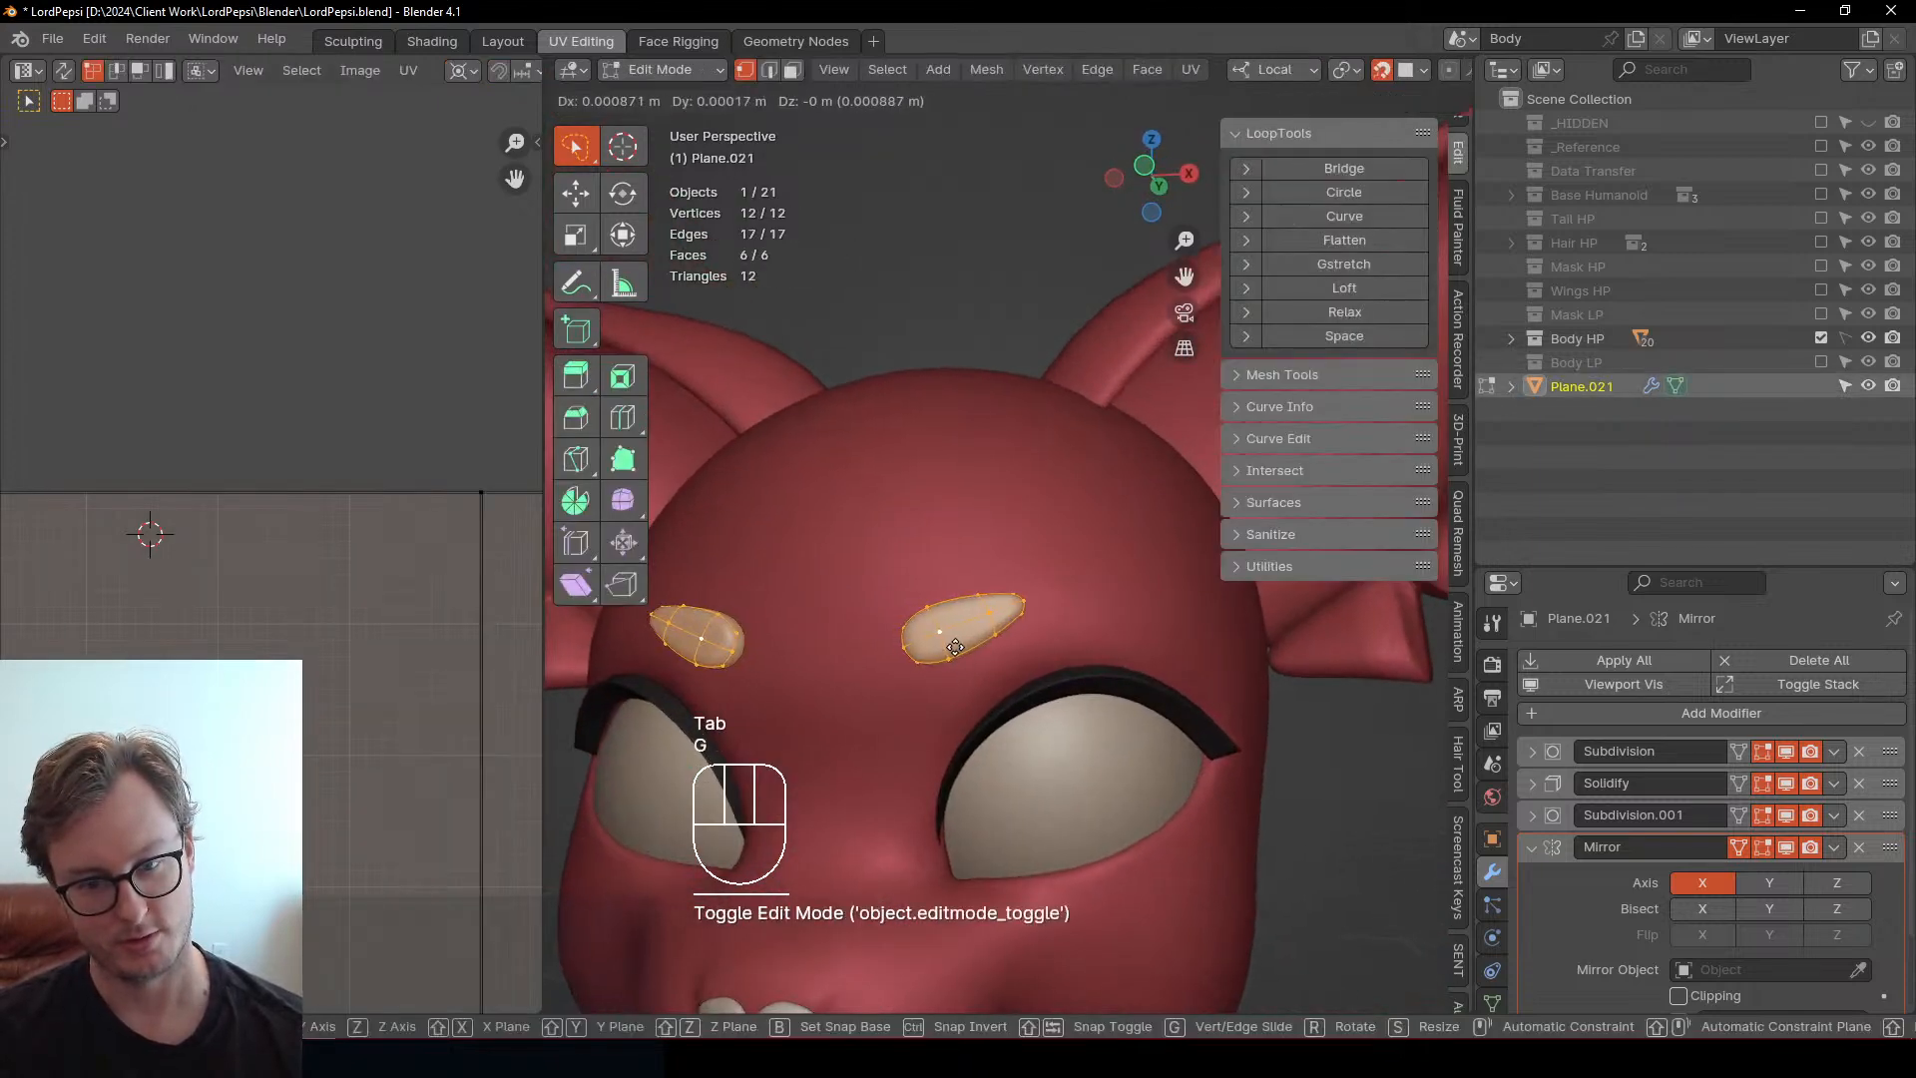
{"action": "left_click", "coordinate": [958, 653]}
{"action": "key", "text": "Tab"}
Try insetting the brow's faces and undo the inset
{"action": "scroll", "coordinate": [962, 653], "scroll_direction": "down", "scroll_amount": 3}
{"action": "mouse_move", "coordinate": [1020, 647]}
{"action": "middle_mouse_down"}
{"action": "mouse_move", "coordinate": [1169, 674]}
{"action": "mouse_move", "coordinate": [1018, 676]}
{"action": "mouse_move", "coordinate": [794, 584]}
{"action": "mouse_move", "coordinate": [966, 639]}
{"action": "mouse_move", "coordinate": [1013, 682]}
{"action": "middle_mouse_up"}
{"action": "scroll", "coordinate": [983, 650], "scroll_direction": "up", "scroll_amount": 2}
{"action": "key", "text": "Tab"}
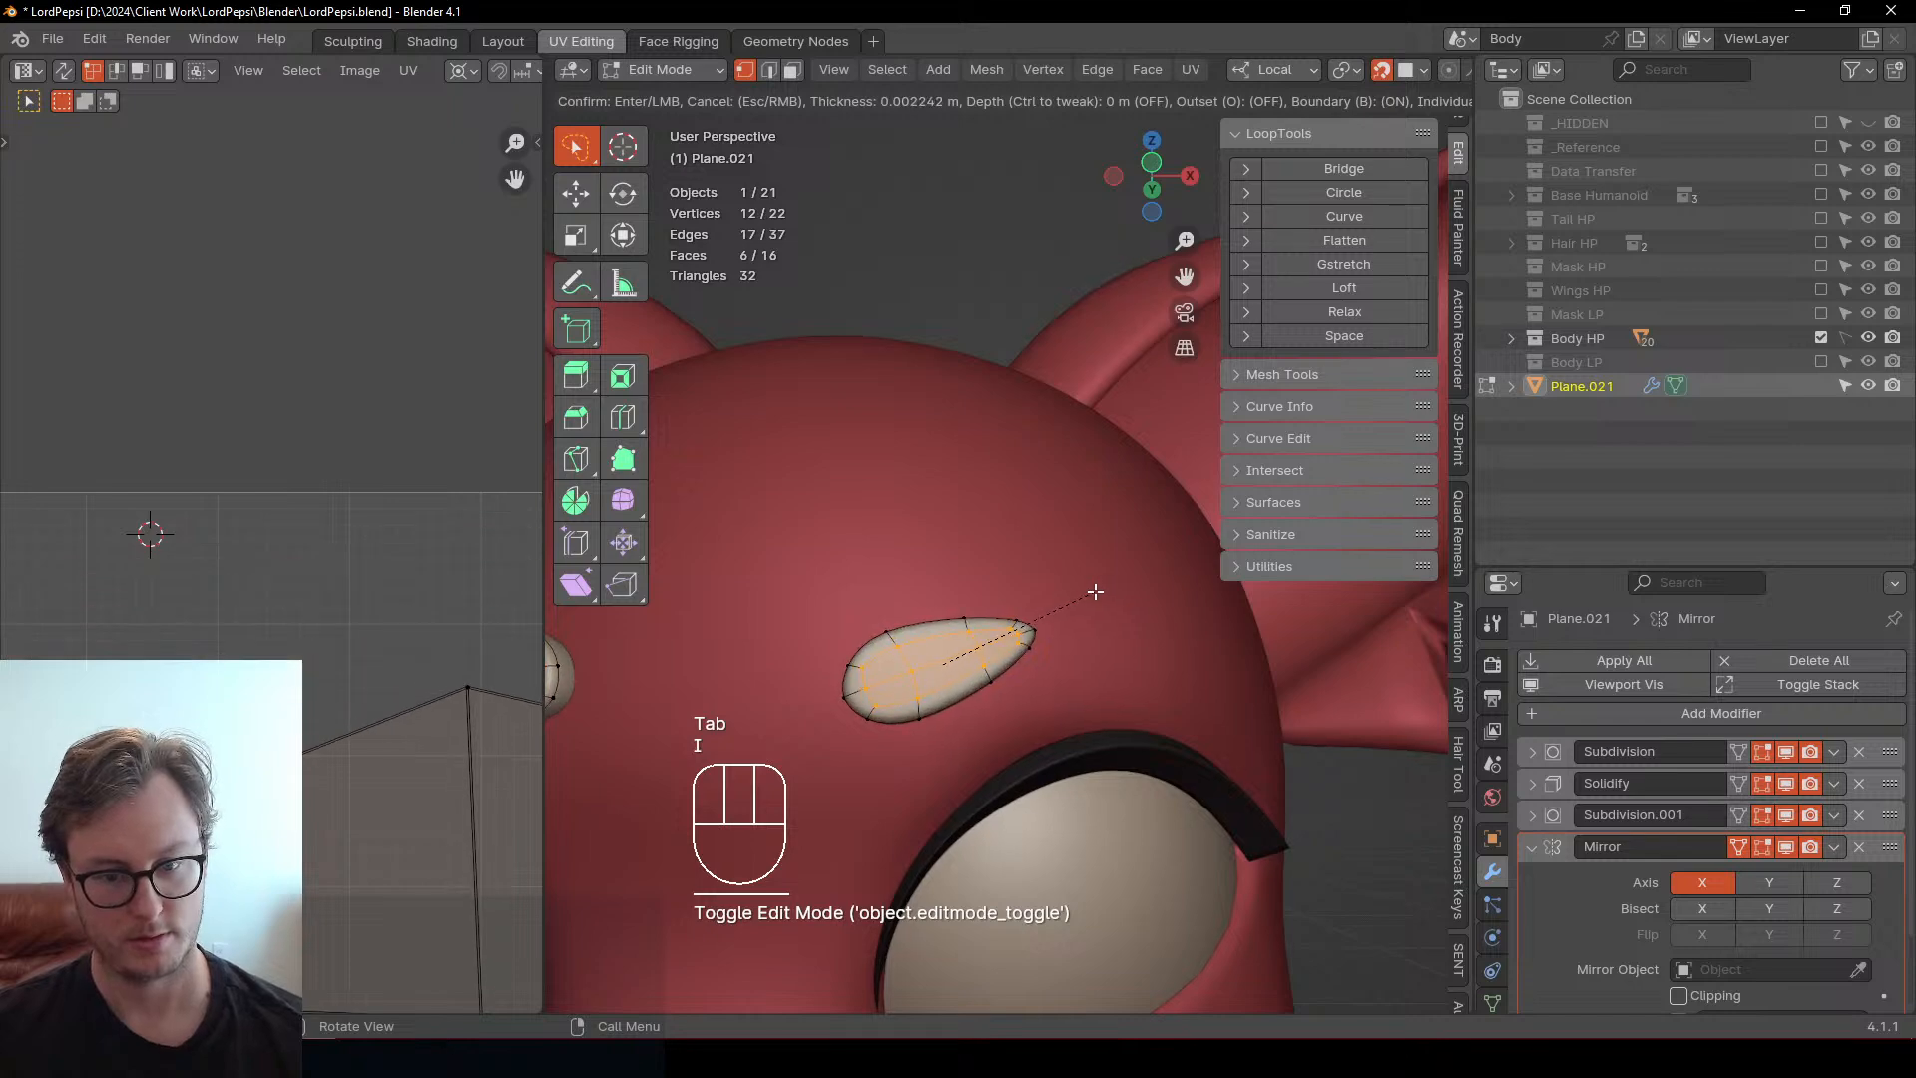
{"action": "key", "text": "i"}
{"action": "left_click", "coordinate": [1027, 589]}
{"action": "mouse_move", "coordinate": [1027, 590]}
{"action": "middle_mouse_down"}
{"action": "mouse_move", "coordinate": [979, 617]}
{"action": "mouse_move", "coordinate": [1206, 596]}
{"action": "mouse_move", "coordinate": [1054, 548]}
{"action": "mouse_move", "coordinate": [1032, 620]}
{"action": "mouse_move", "coordinate": [1056, 645]}
{"action": "mouse_move", "coordinate": [1013, 614]}
{"action": "middle_mouse_up"}
{"action": "key", "text": "shift+Tab"}
{"action": "scroll", "coordinate": [979, 618], "scroll_direction": "down", "scroll_amount": 4}
{"action": "key", "text": "Tab"}
{"action": "key", "text": "ctrl+z"}
{"action": "key", "text": "ctrl+z"}
{"action": "key", "text": "ctrl+z"}
Deselect the brows, check them on the full head and save LordPepsi.blend
{"action": "scroll", "coordinate": [1013, 615], "scroll_direction": "down", "scroll_amount": 5}
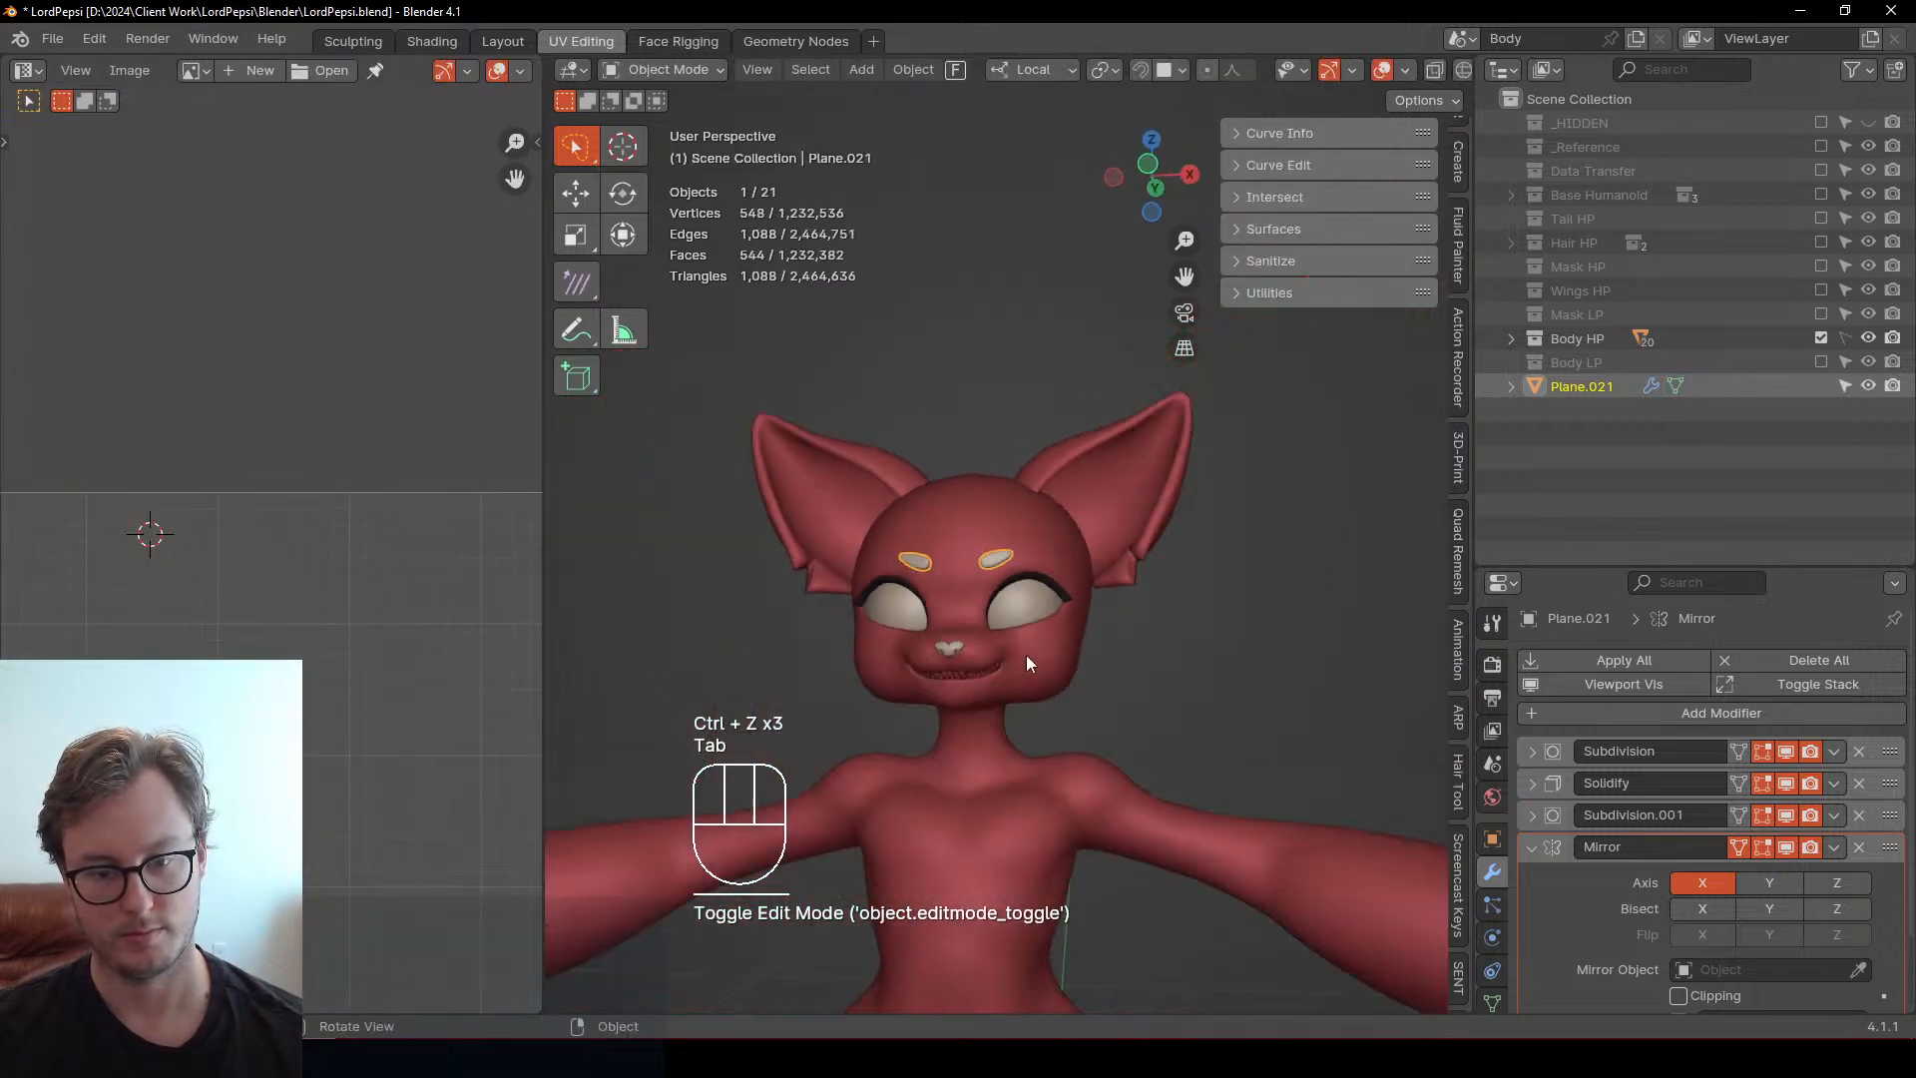
{"action": "left_click", "coordinate": [1166, 684]}
{"action": "middle_click_drag", "start_coordinate": [1166, 685], "coordinate": [946, 698]}
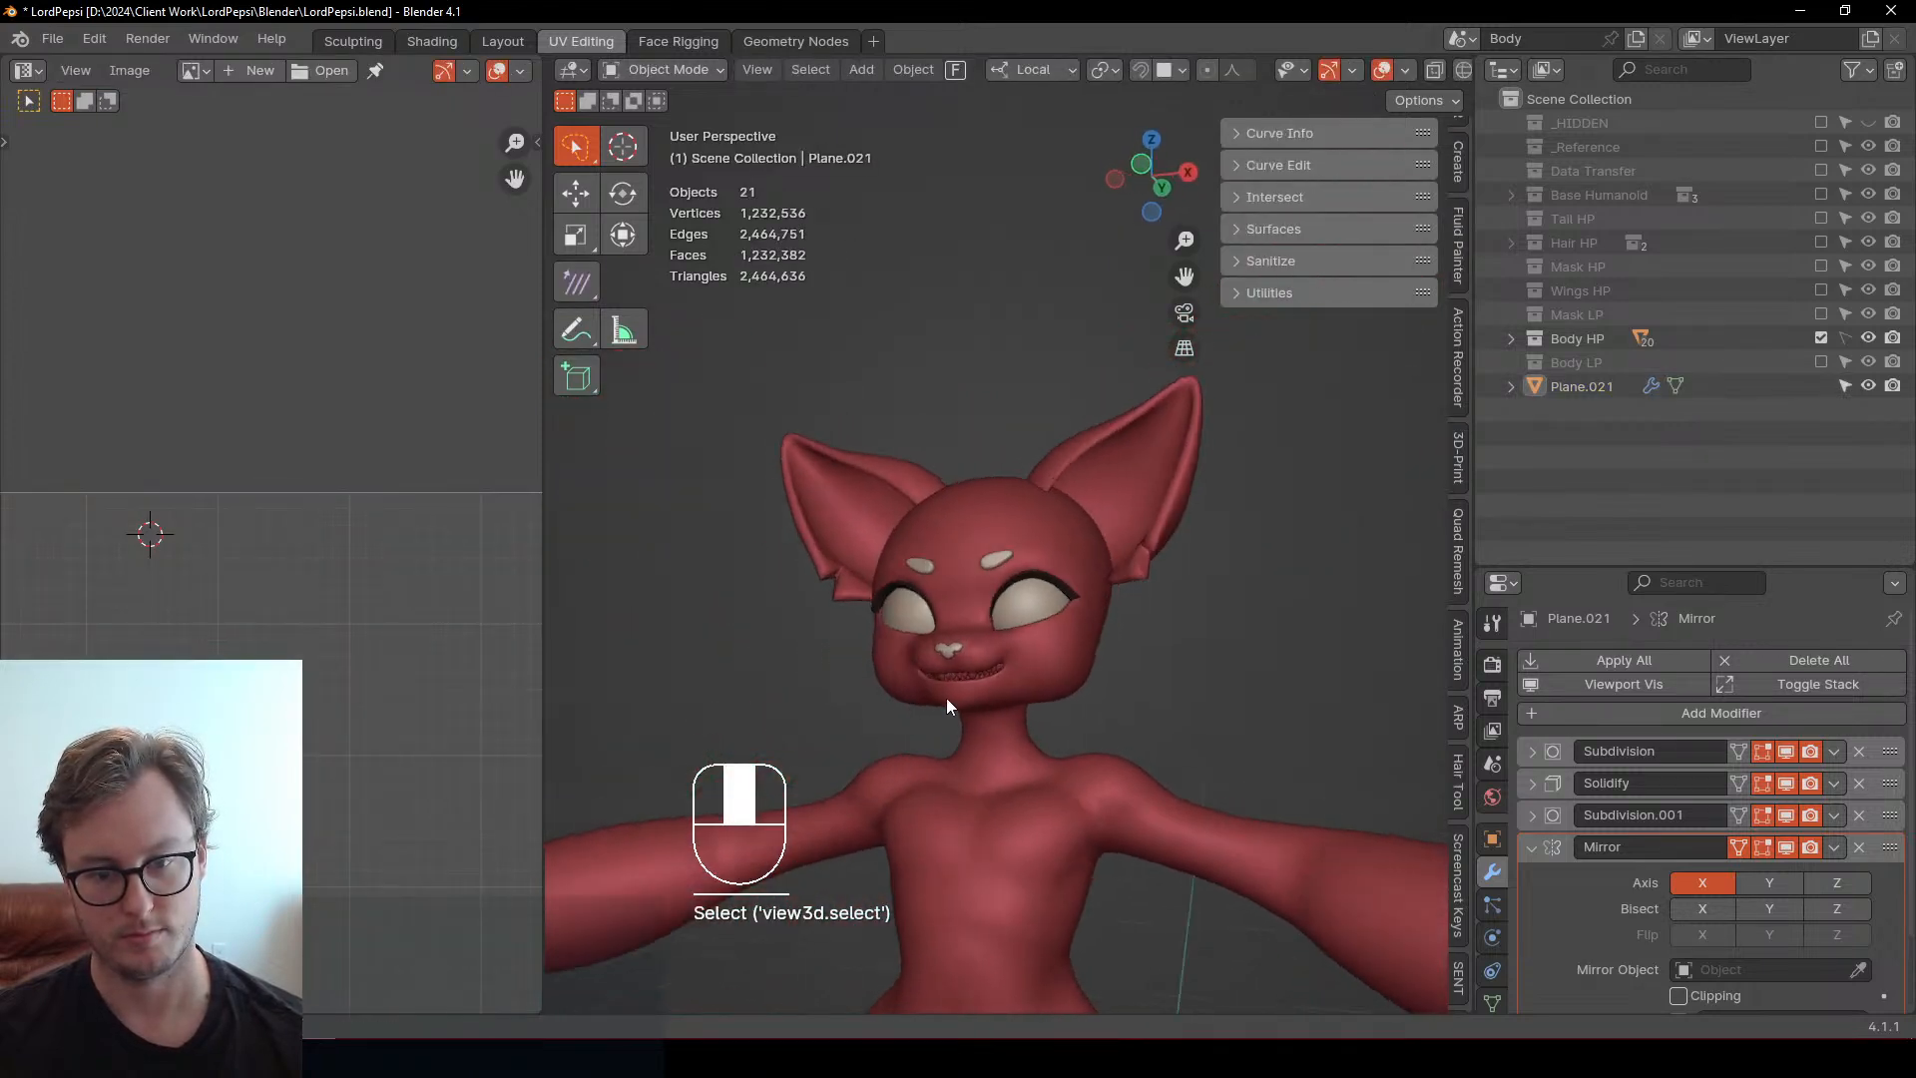
{"action": "scroll", "coordinate": [1006, 649], "scroll_direction": "up", "scroll_amount": 4}
{"action": "key", "text": "ctrl+s"}
{"action": "scroll", "coordinate": [962, 638], "scroll_direction": "up", "scroll_amount": 2}
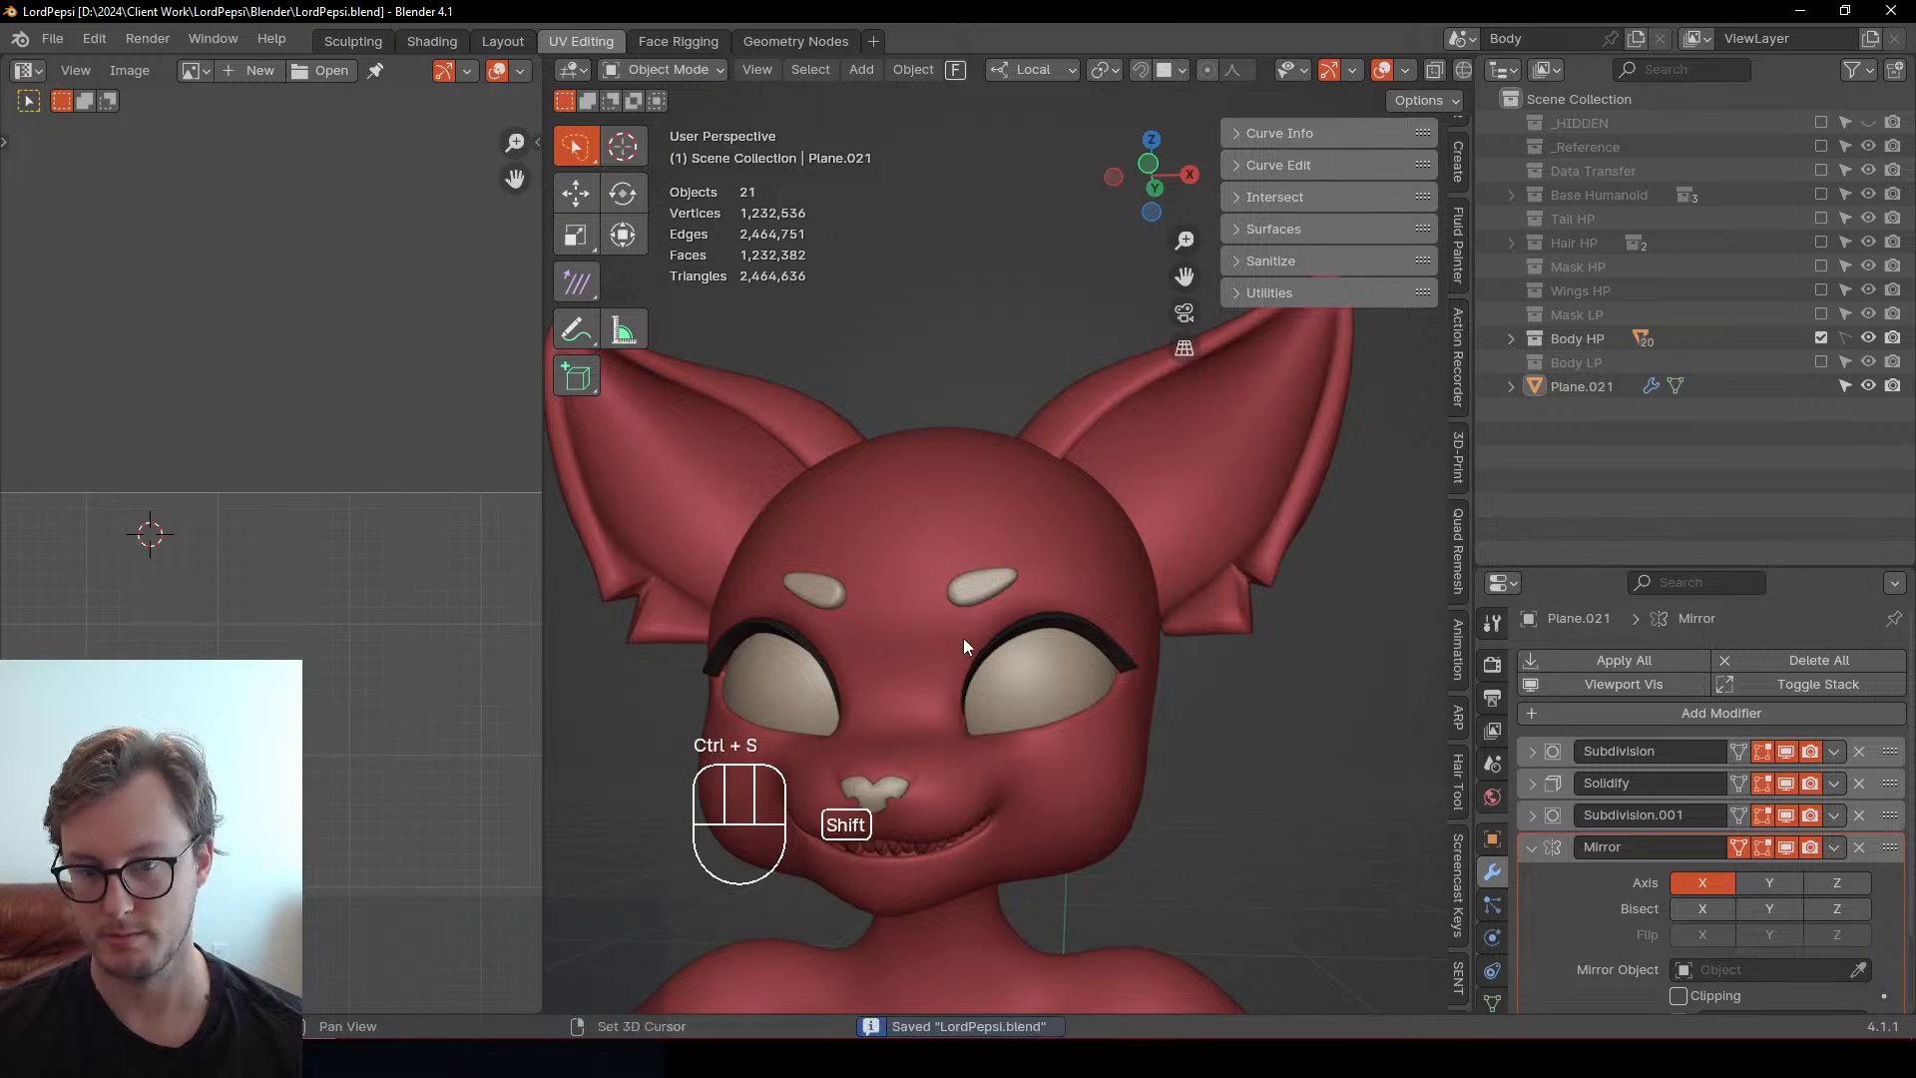
Apply all transforms to the brow object
{"action": "left_click", "coordinate": [967, 567]}
{"action": "scroll", "coordinate": [1010, 639], "scroll_direction": "up", "scroll_amount": 2}
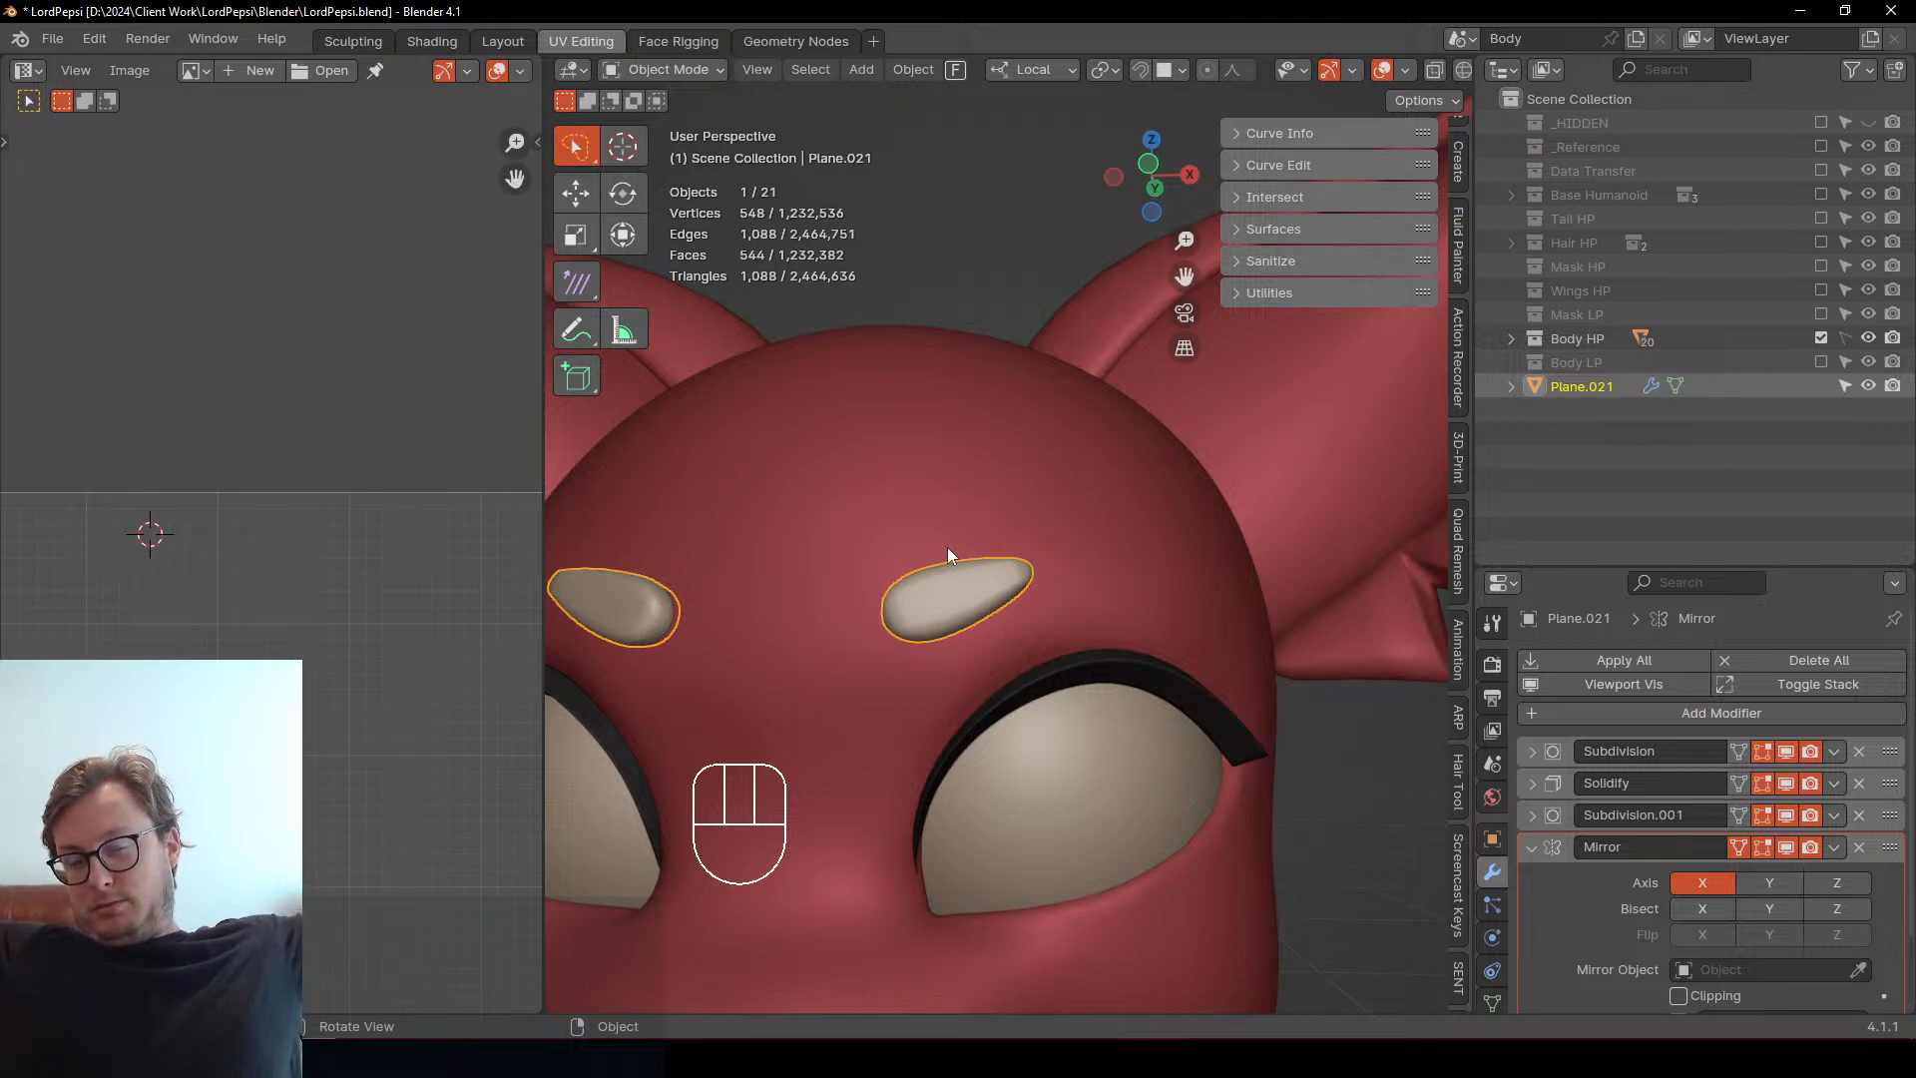
{"action": "key", "text": "ctrl+a"}
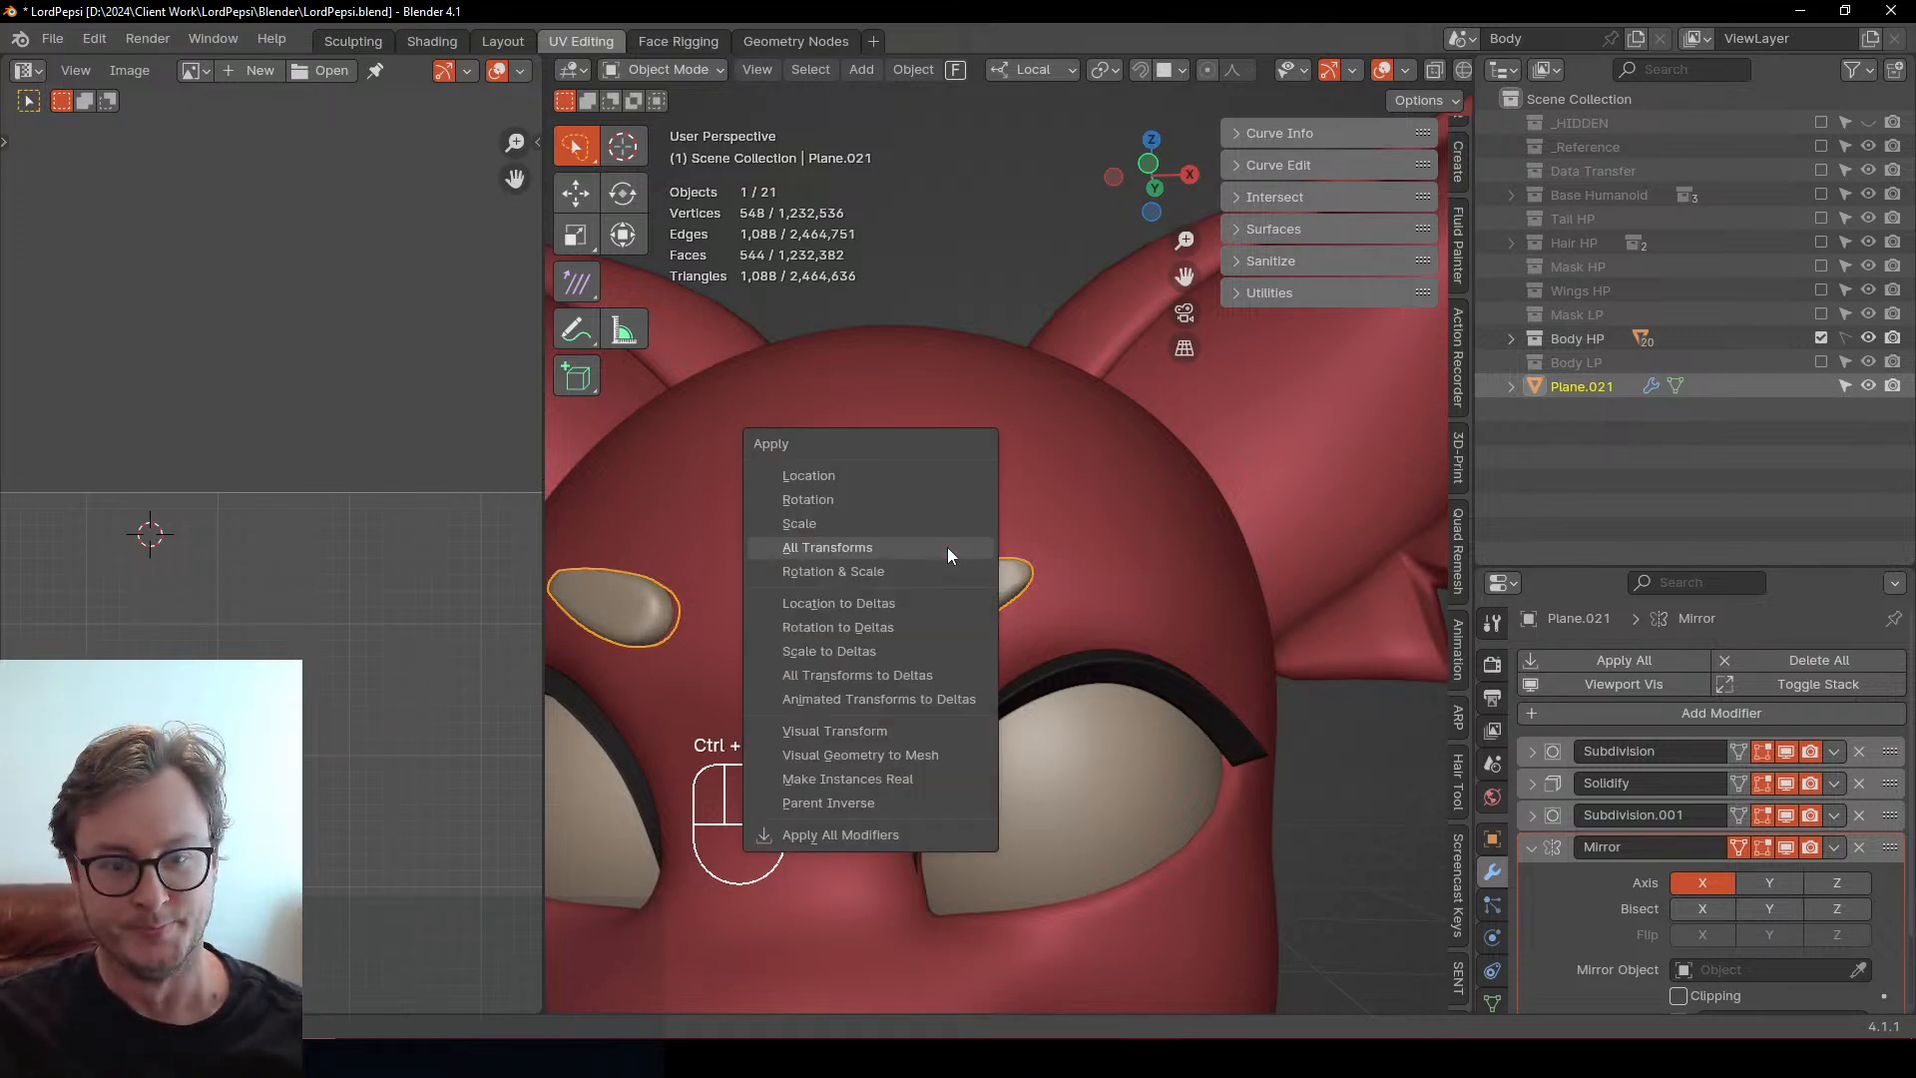
{"action": "left_click", "coordinate": [948, 546]}
{"action": "middle_click_drag", "start_coordinate": [948, 547], "coordinate": [978, 650]}
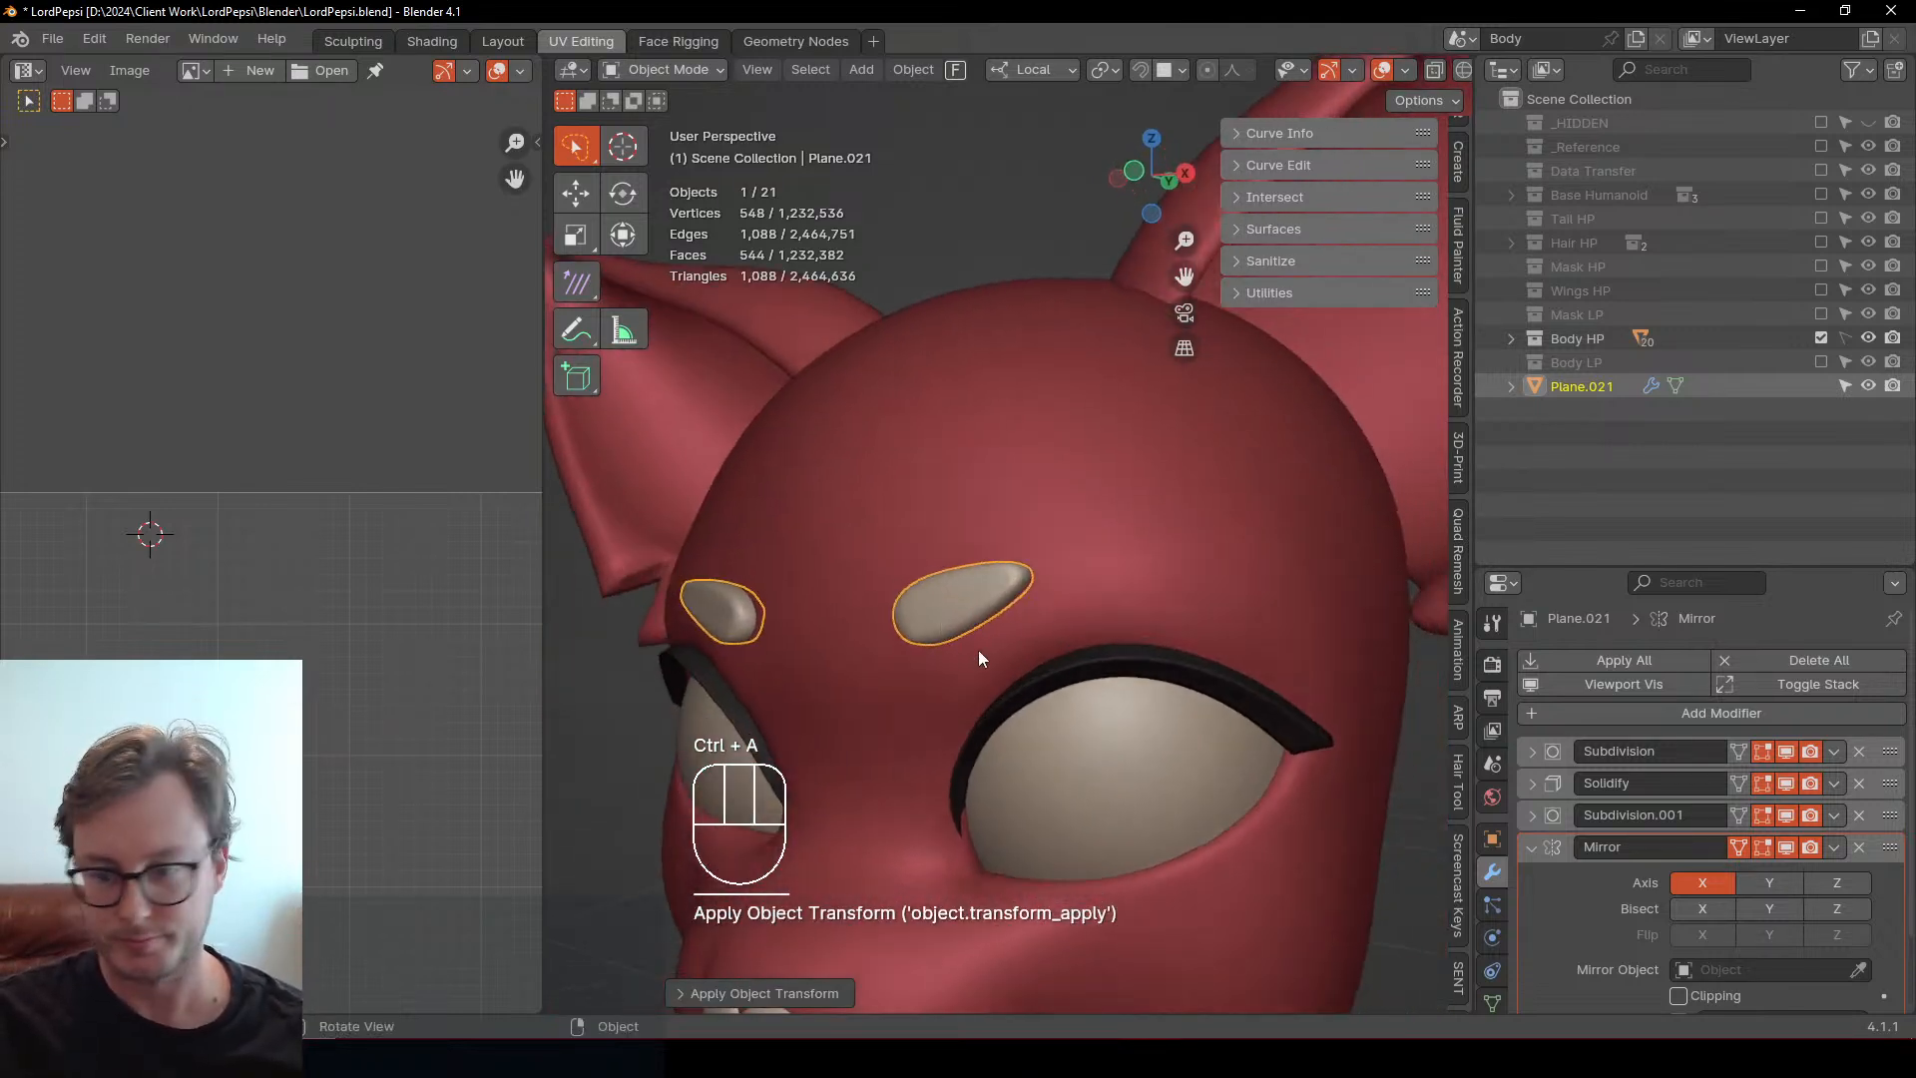
Collapse the Mirror modifier's settings and rename the brow object as Eyebrow HP
{"action": "left_click", "coordinate": [1532, 846]}
{"action": "left_click", "coordinate": [1572, 391]}
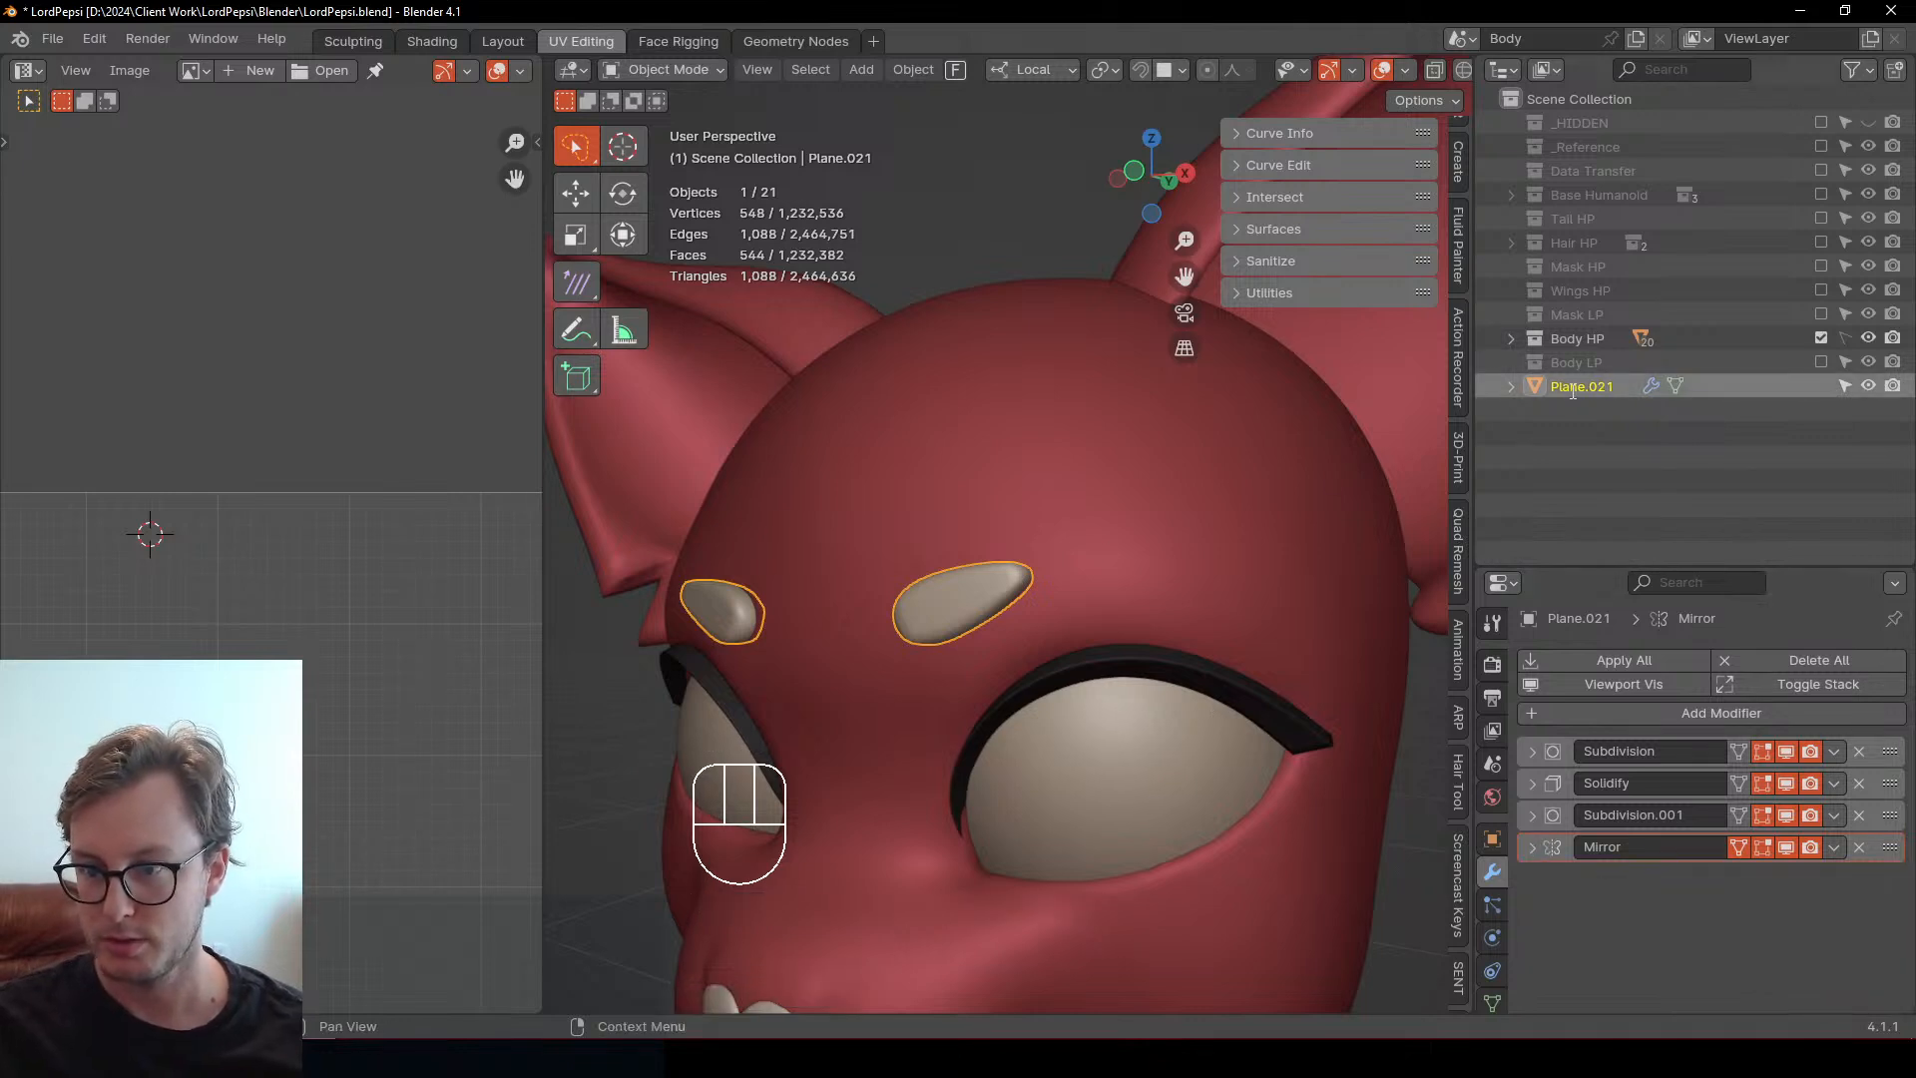
{"action": "double_click", "coordinate": [1573, 391]}
{"action": "type", "text": "Eyebrow H"}
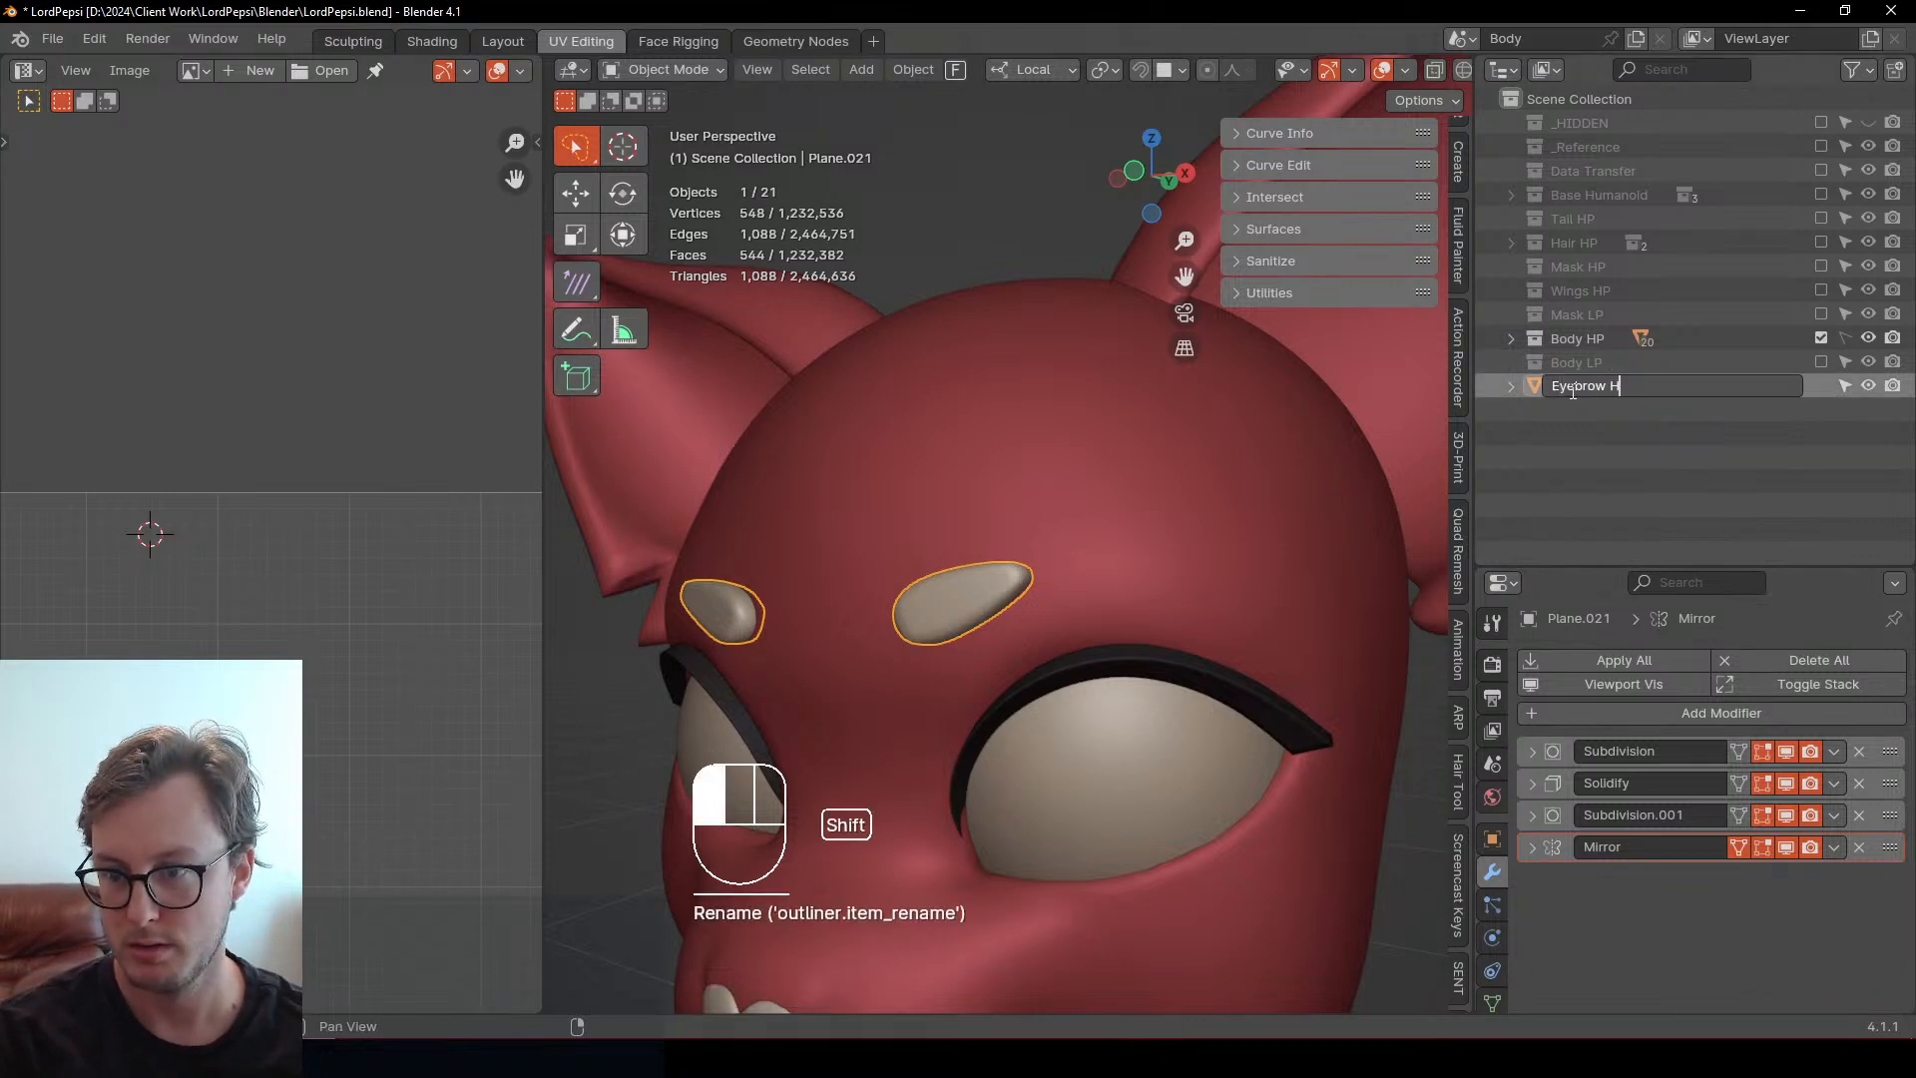
{"action": "type", "text": "P"}
{"action": "key", "text": "Return"}
Duplicate Eyebrow HP in place and move the duplicate to the Body HP collection
{"action": "key", "text": "shift+d"}
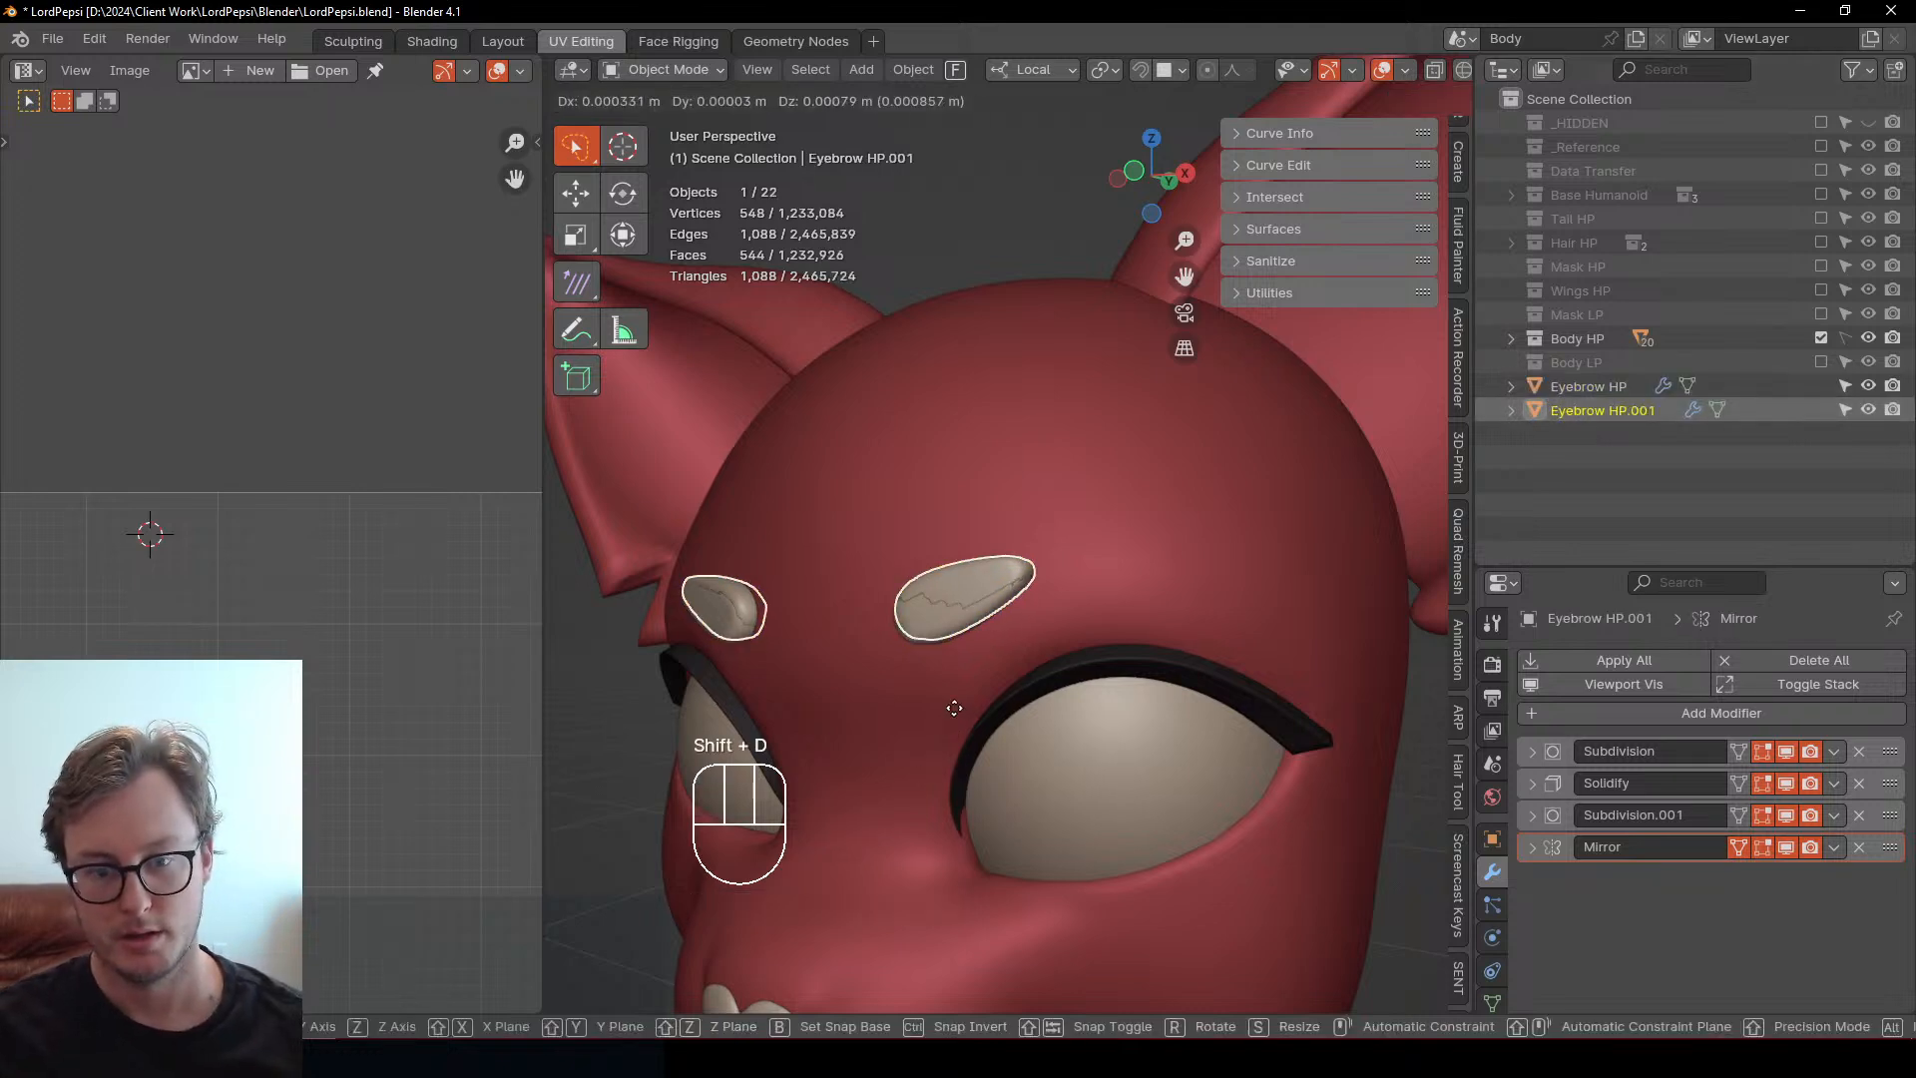
{"action": "right_click", "coordinate": [955, 710]}
{"action": "key", "text": "m"}
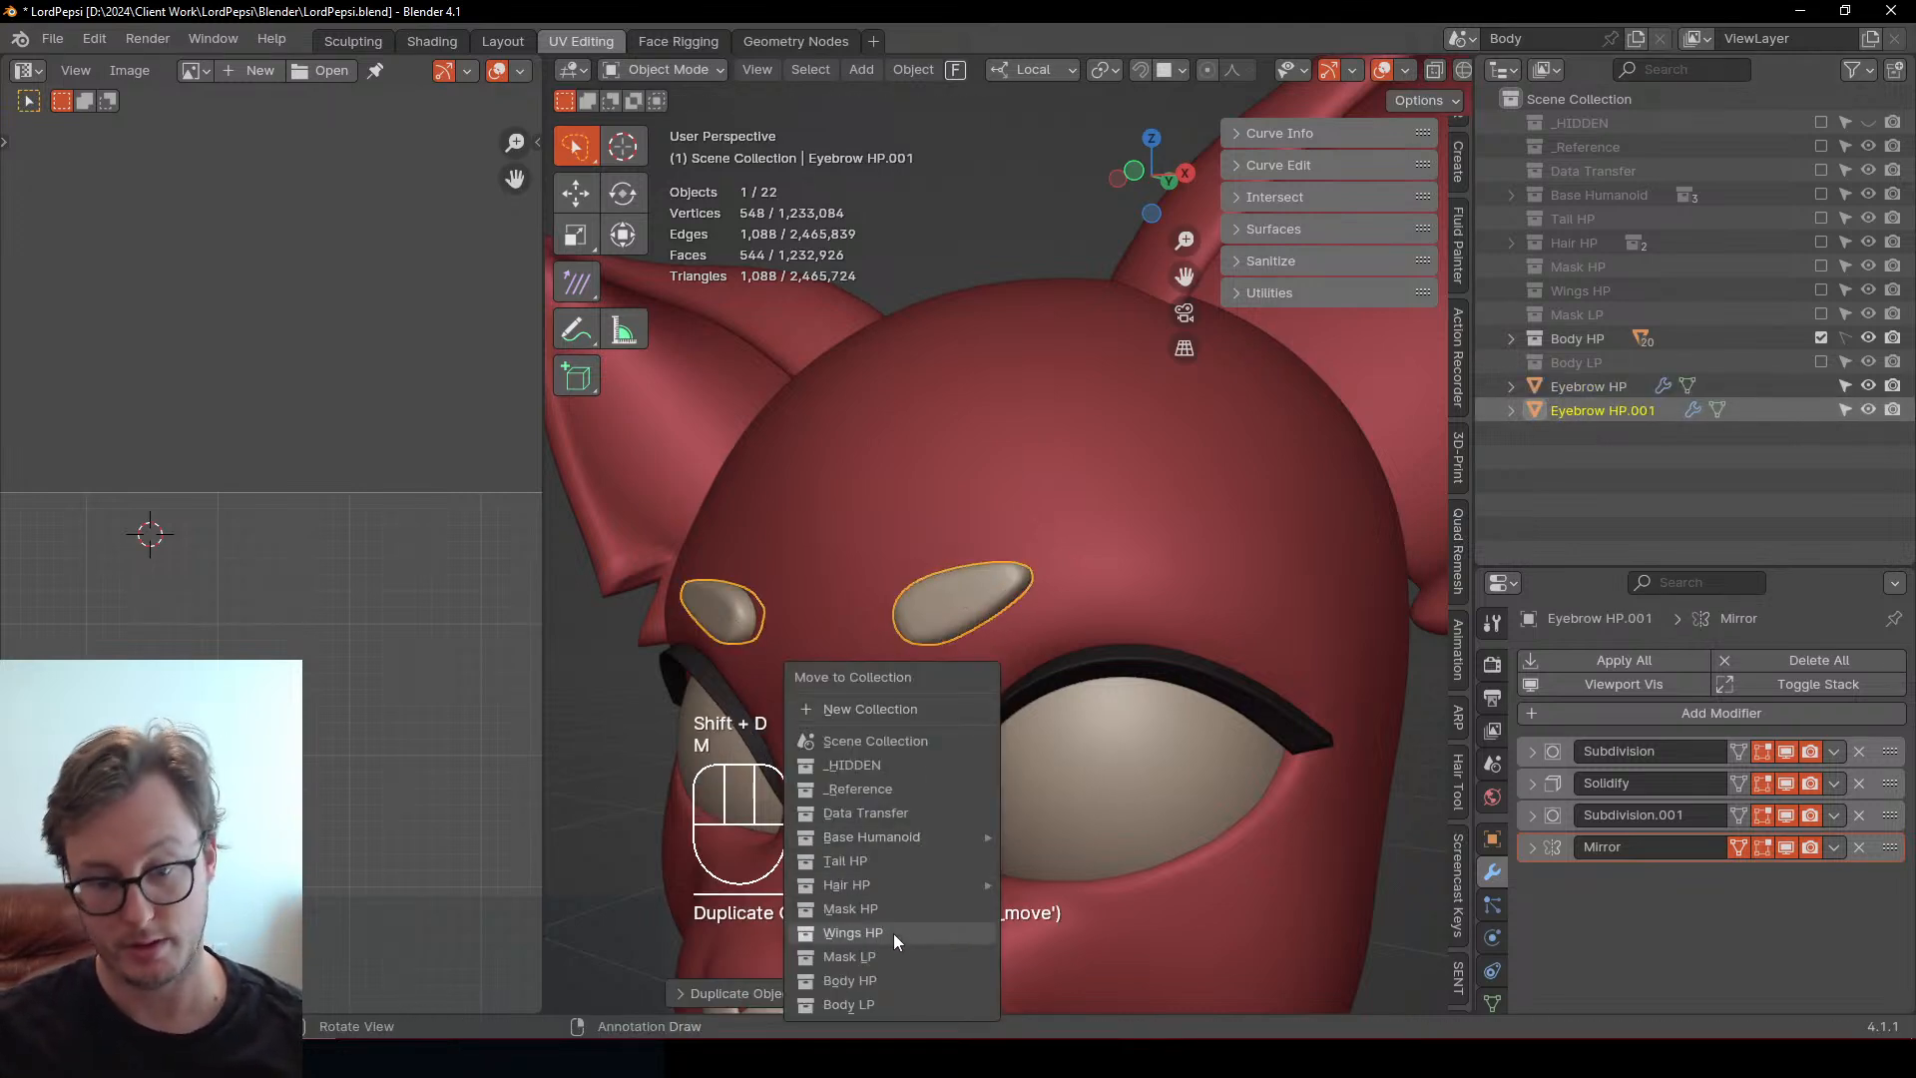
{"action": "left_click", "coordinate": [880, 978]}
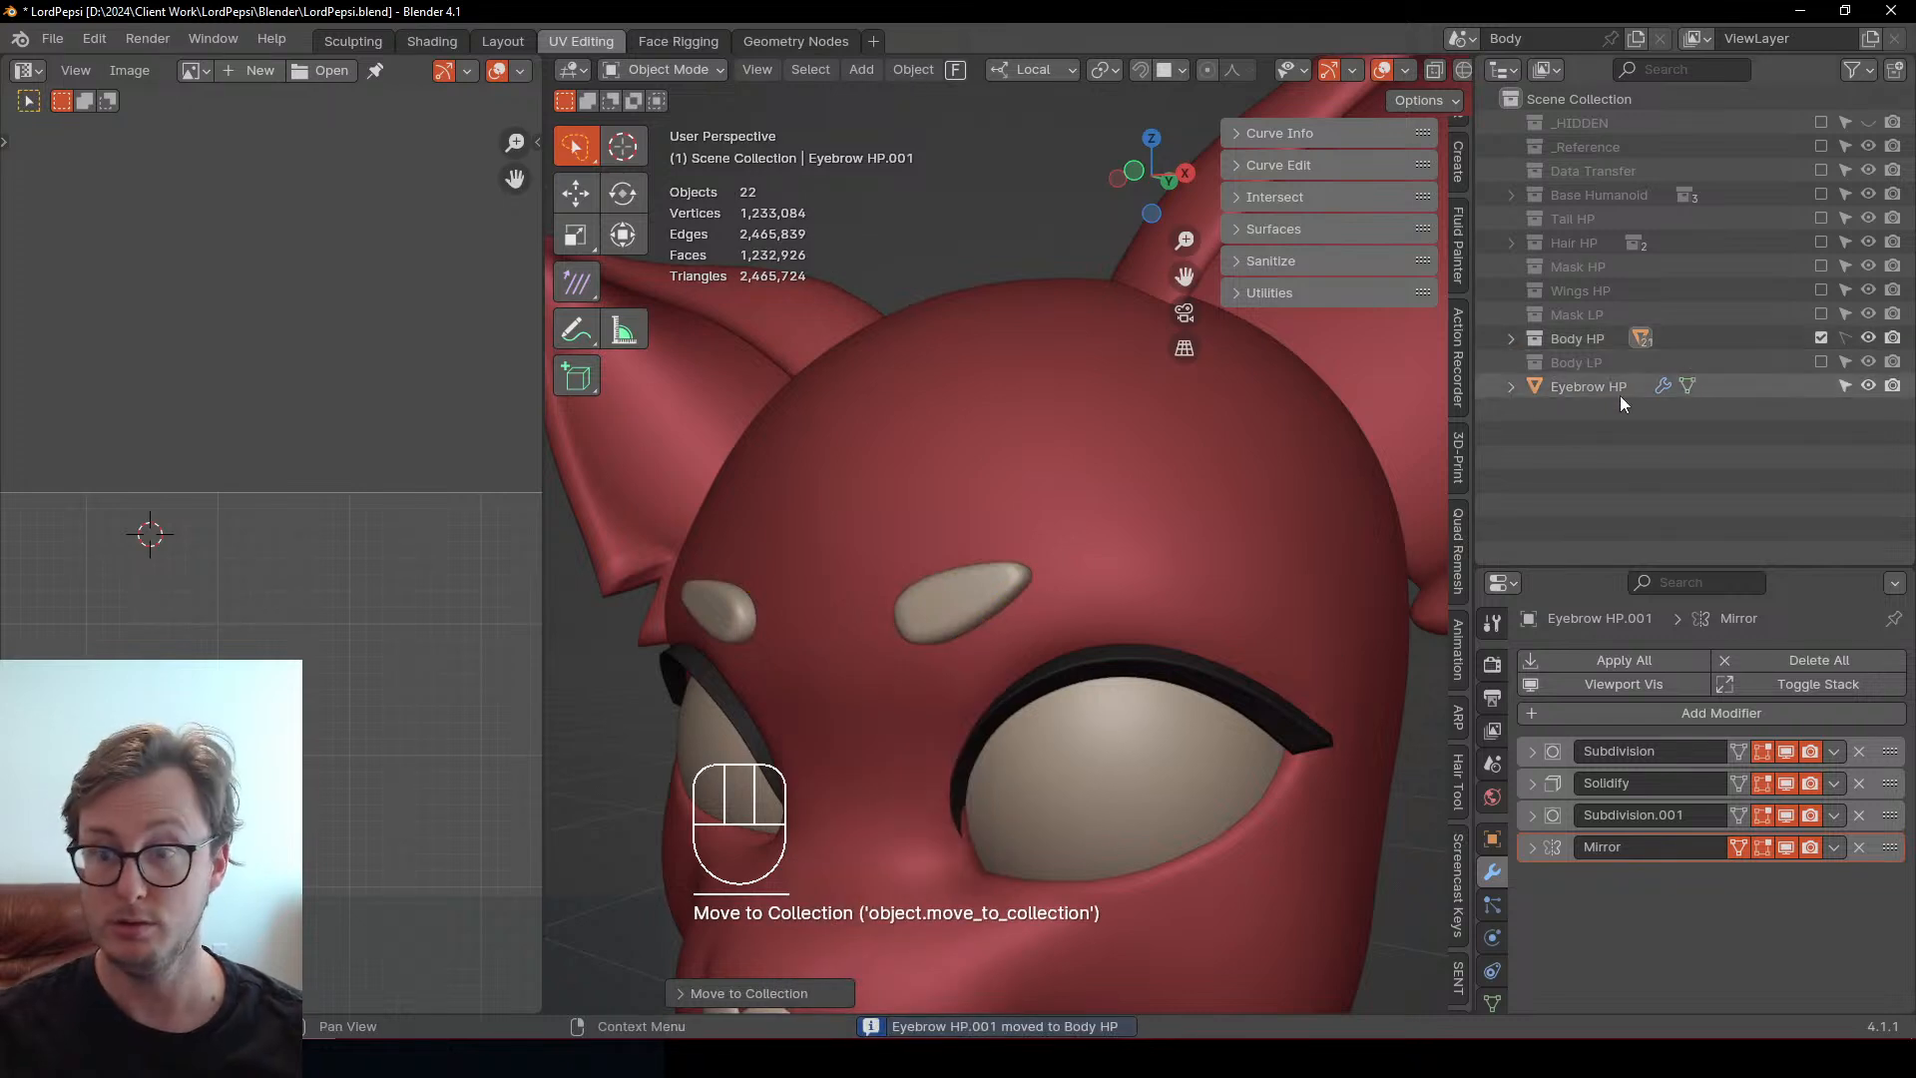
Exclude the Body HP collection from the view layer and include Body LP, keeping Eyebrow HP selected
{"action": "left_click", "coordinate": [1820, 338]}
{"action": "left_click", "coordinate": [1820, 361]}
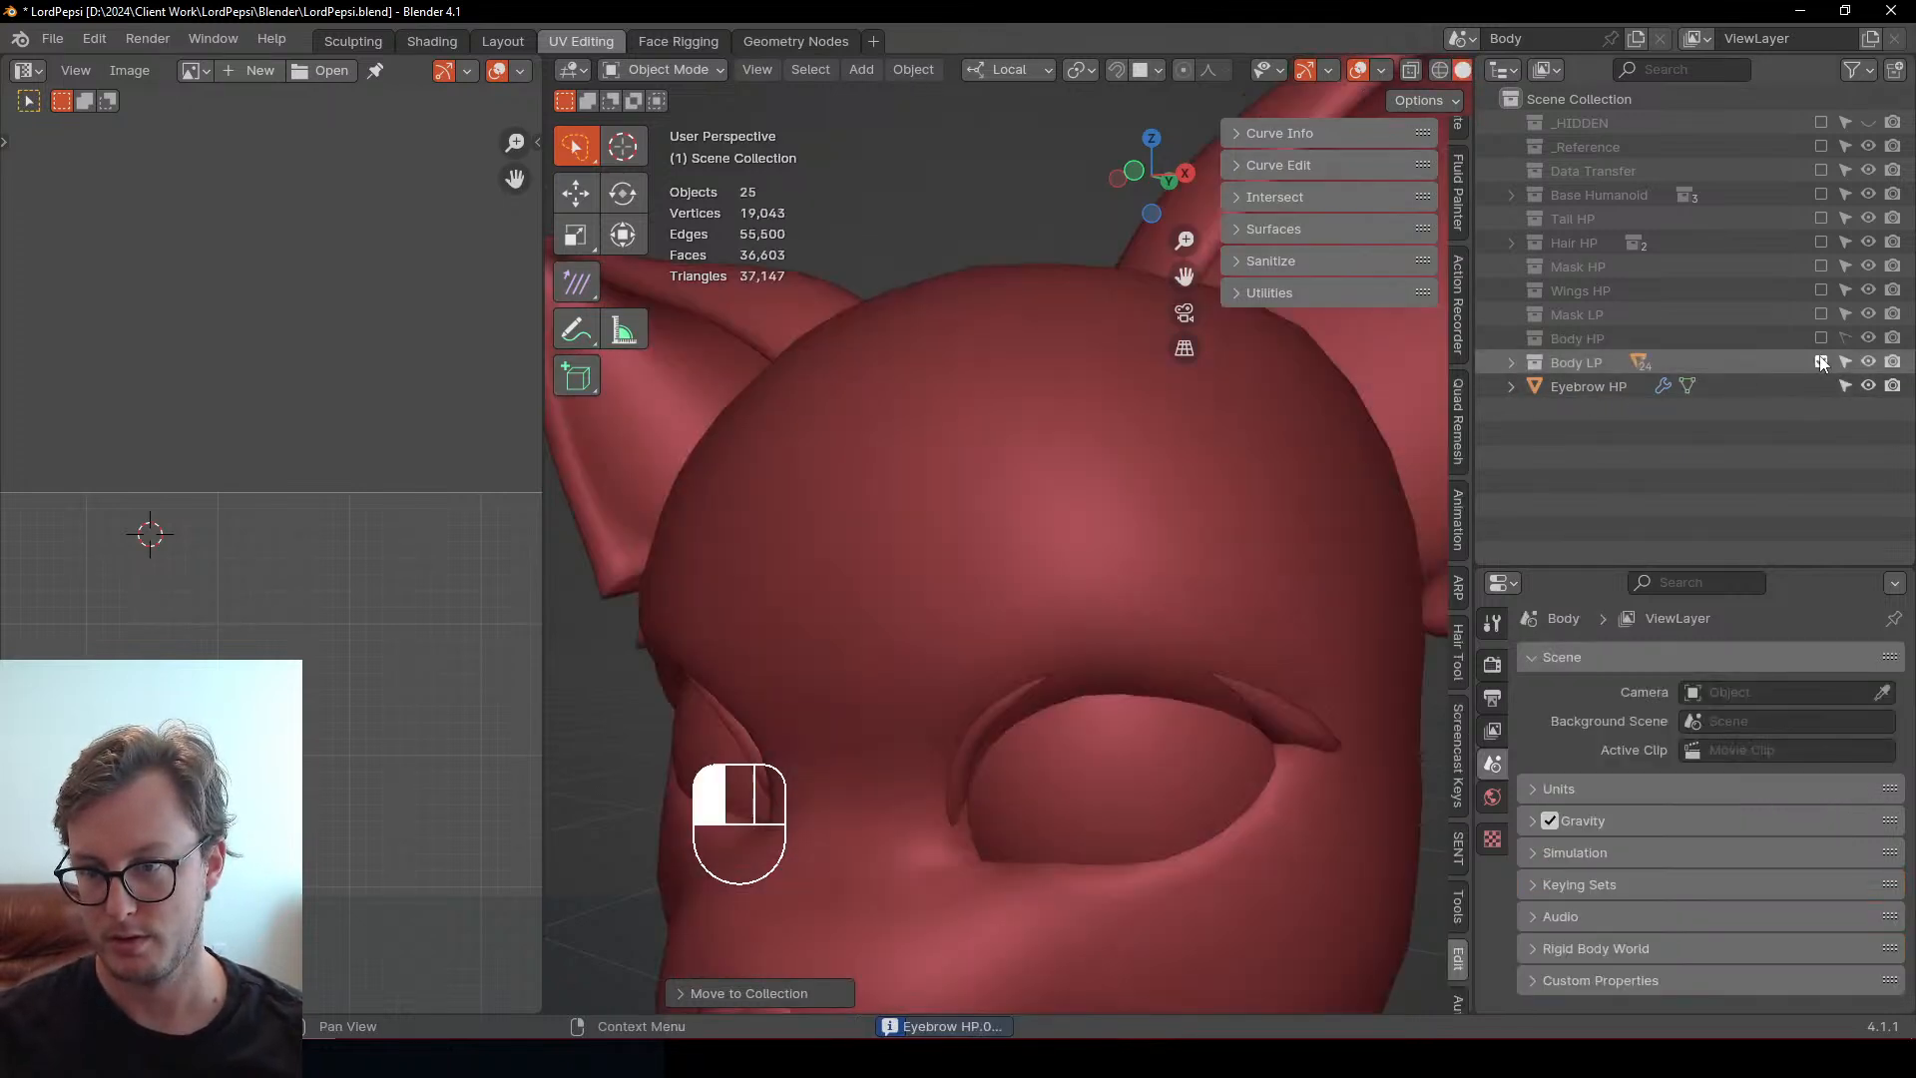
{"action": "left_click", "coordinate": [1582, 386]}
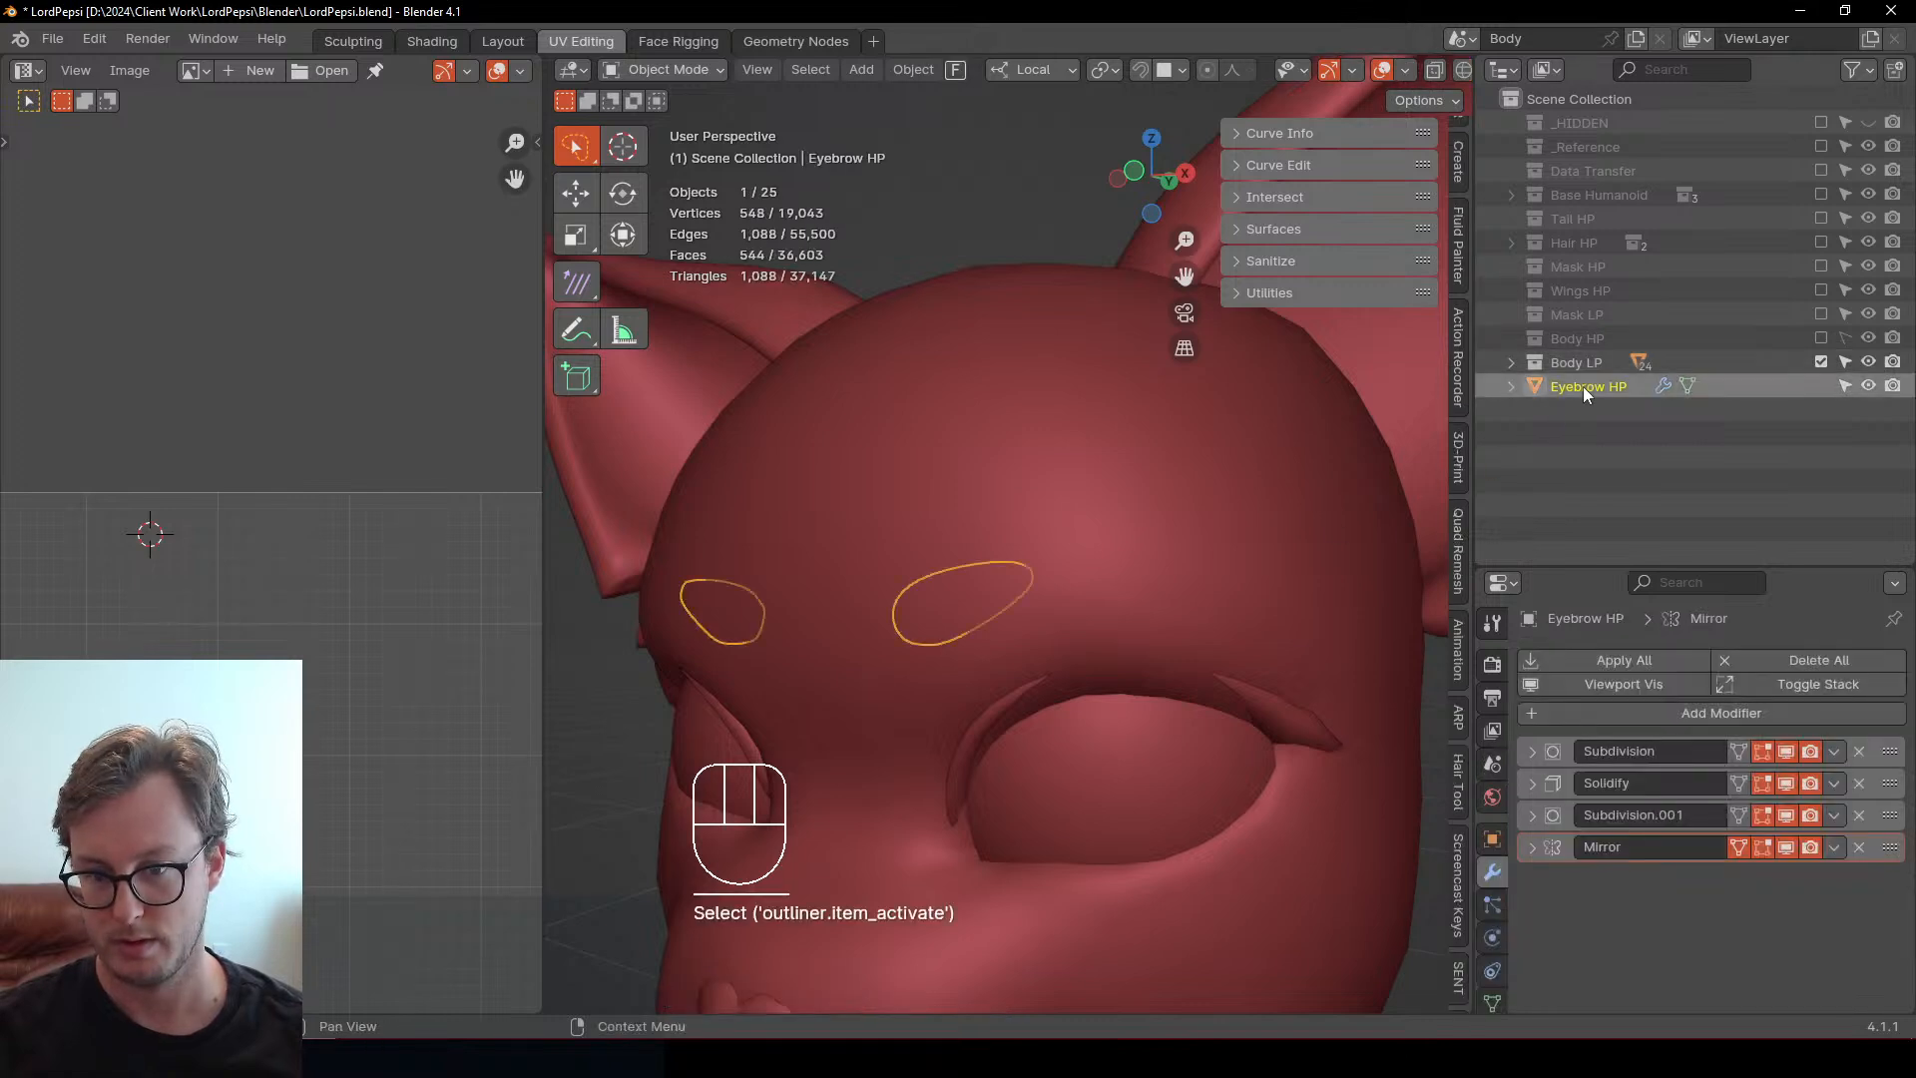
Disable the body's Displace modifier in the viewport and copy that setting to all visible objects
{"action": "left_click", "coordinate": [1176, 551]}
{"action": "key", "text": "a"}
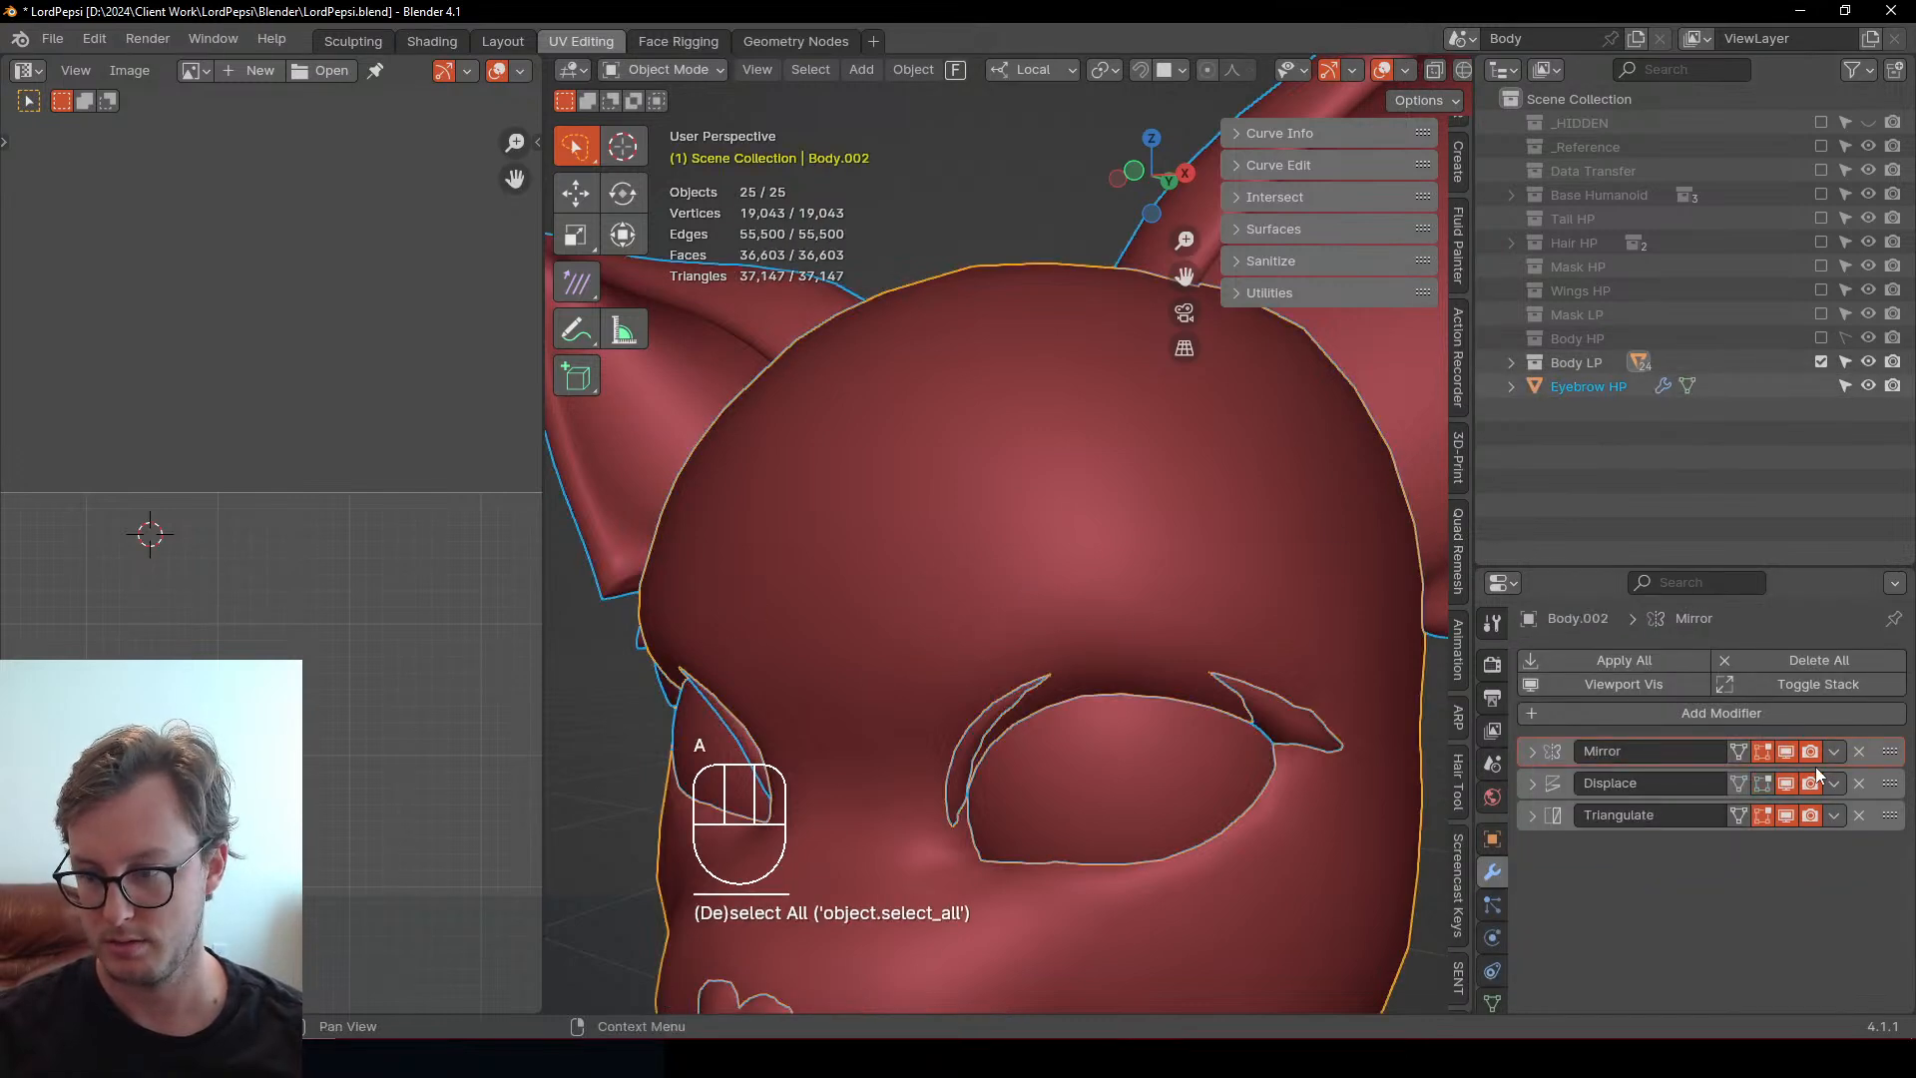
{"action": "left_click", "coordinate": [1786, 782]}
{"action": "right_click", "coordinate": [1786, 780]}
{"action": "left_click", "coordinate": [1698, 760]}
Copy the LordPepsi Body material from the low-poly body to the eyebrow and save the file
{"action": "left_click", "coordinate": [1020, 627]}
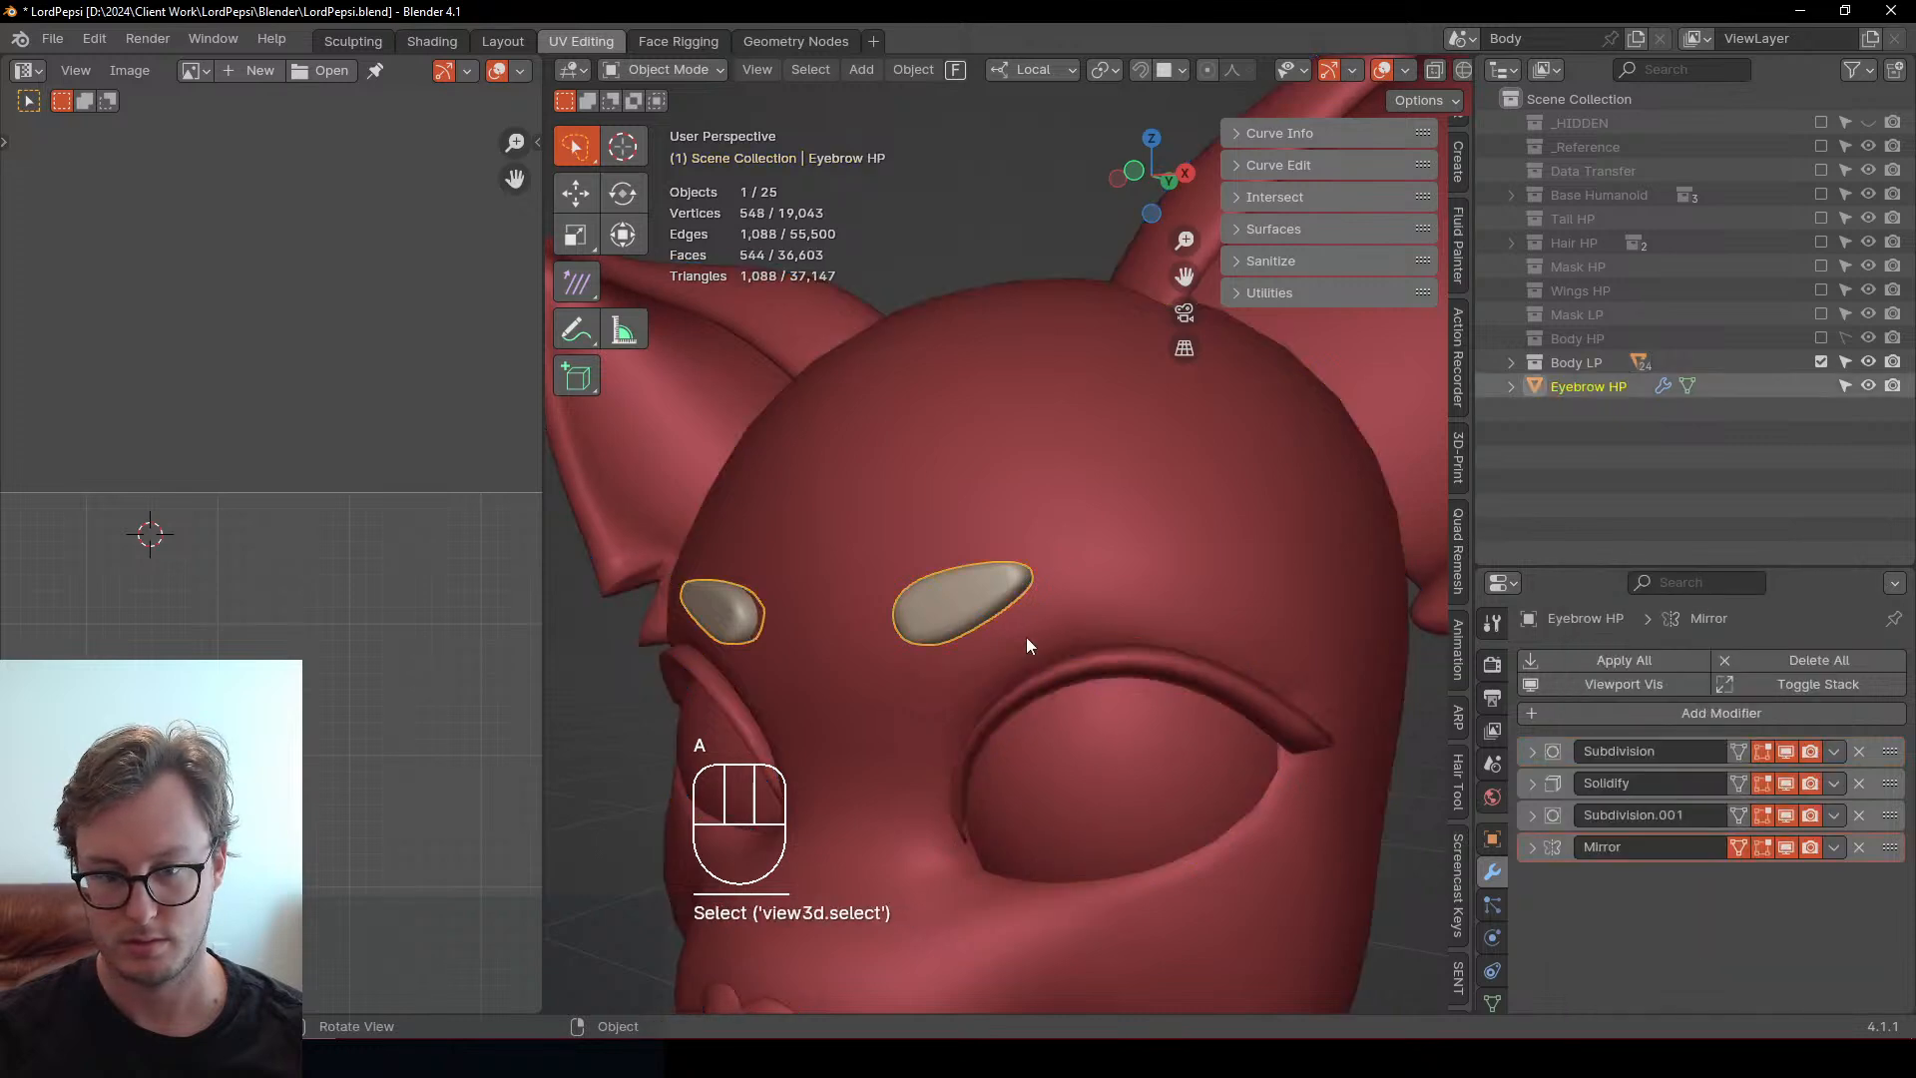
{"action": "middle_click_drag", "start_coordinate": [1026, 637], "coordinate": [1099, 676]}
{"action": "left_click", "coordinate": [1163, 559], "text": "shift"}
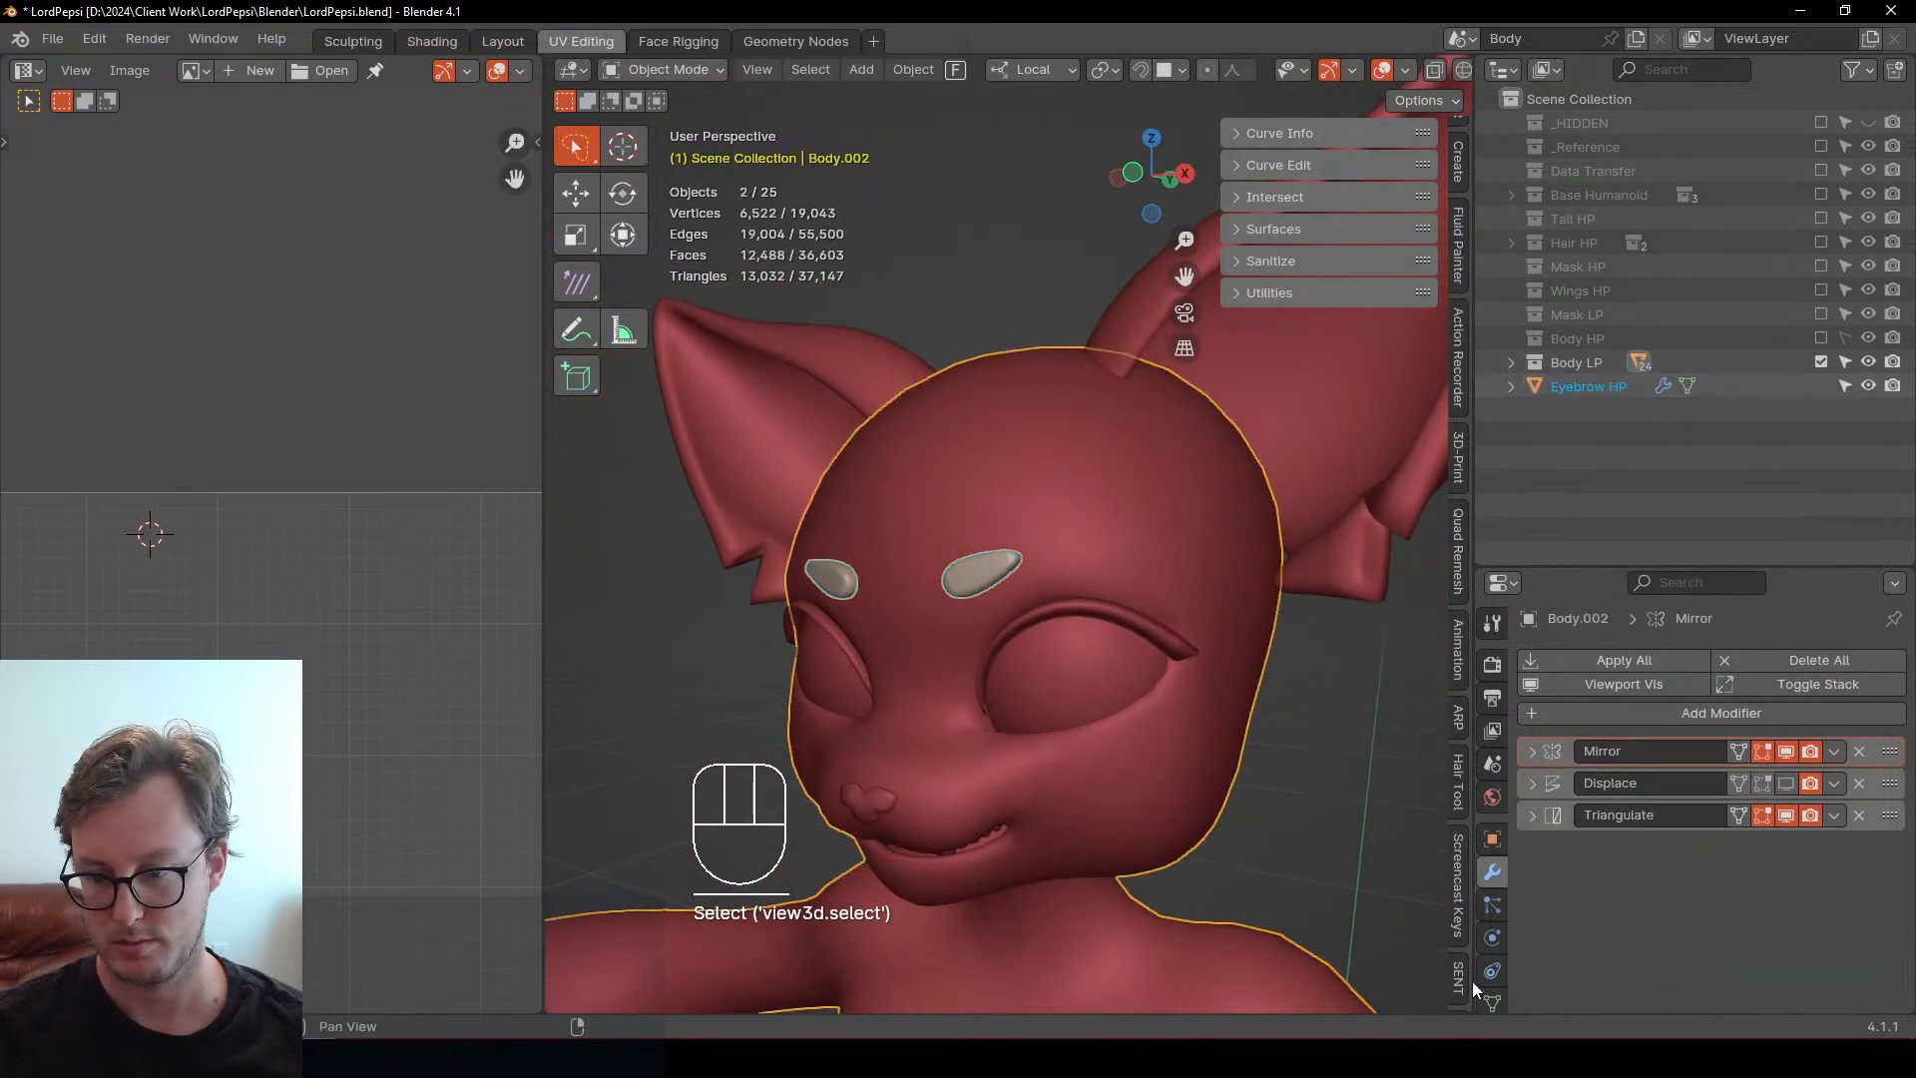
{"action": "left_click", "coordinate": [1492, 936]}
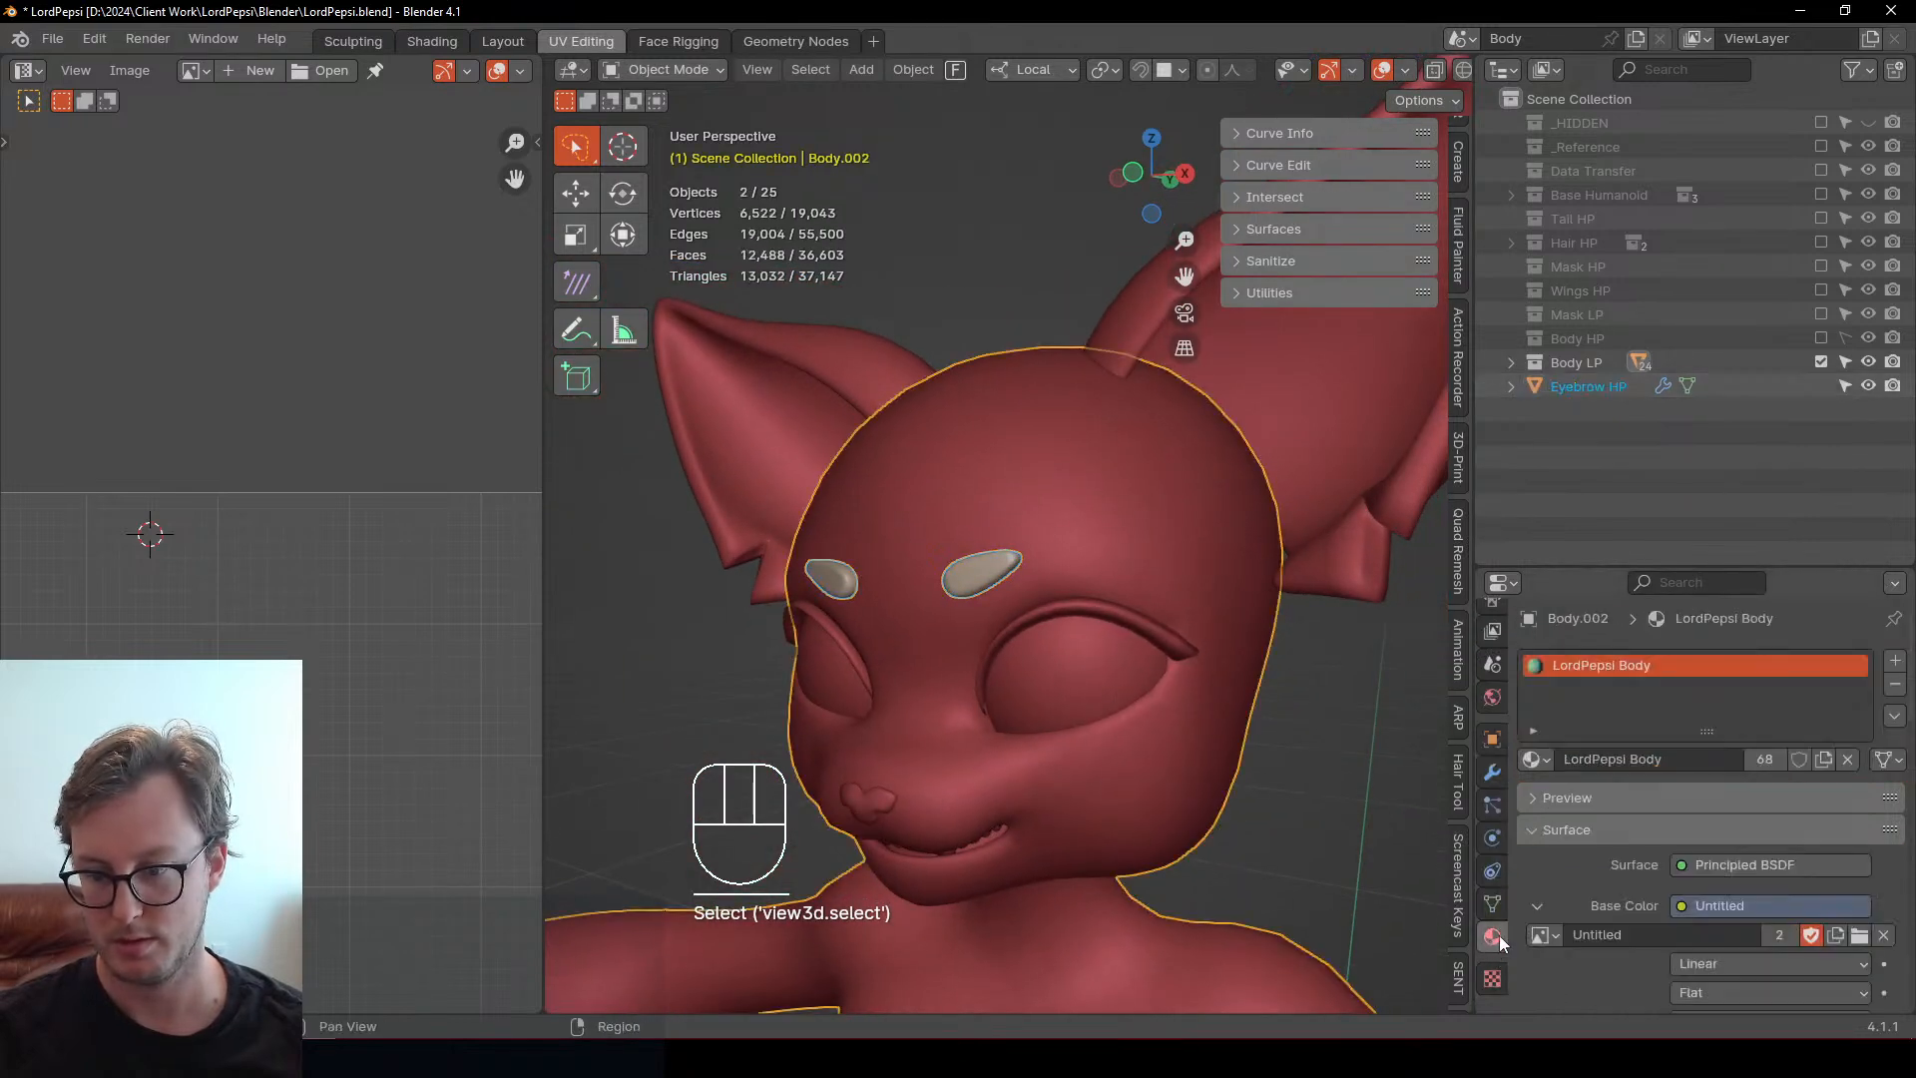
{"action": "left_click", "coordinate": [1894, 715]}
{"action": "left_click", "coordinate": [1802, 756]}
{"action": "middle_click_drag", "start_coordinate": [1024, 707], "coordinate": [992, 666]}
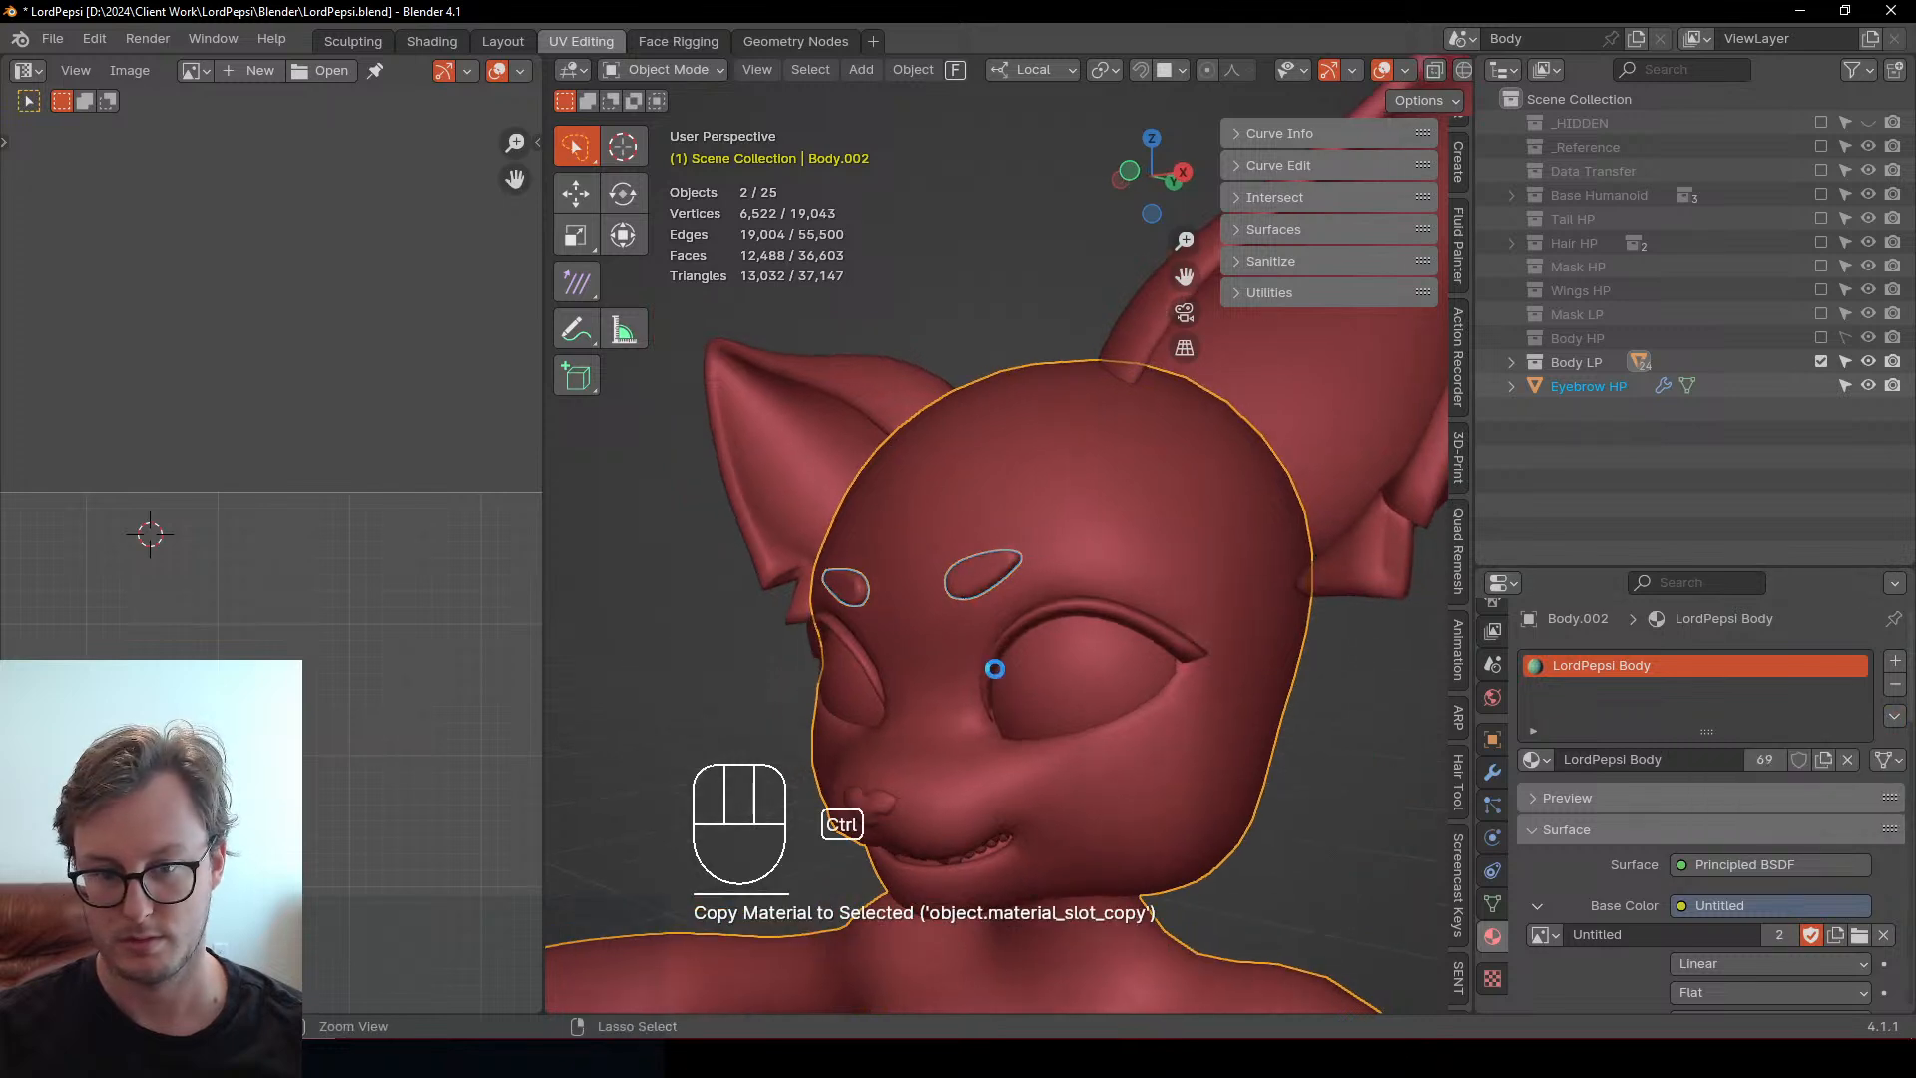
{"action": "key", "text": "ctrl+s"}
Apply the Subdivision, Solidify and Subdivision.001 modifiers on the Eyebrow HP object outside the collections, leaving Mirror unapplied
{"action": "left_click", "coordinate": [978, 584]}
{"action": "middle_click_drag", "start_coordinate": [978, 584], "coordinate": [1018, 599]}
{"action": "left_click", "coordinate": [1493, 771]}
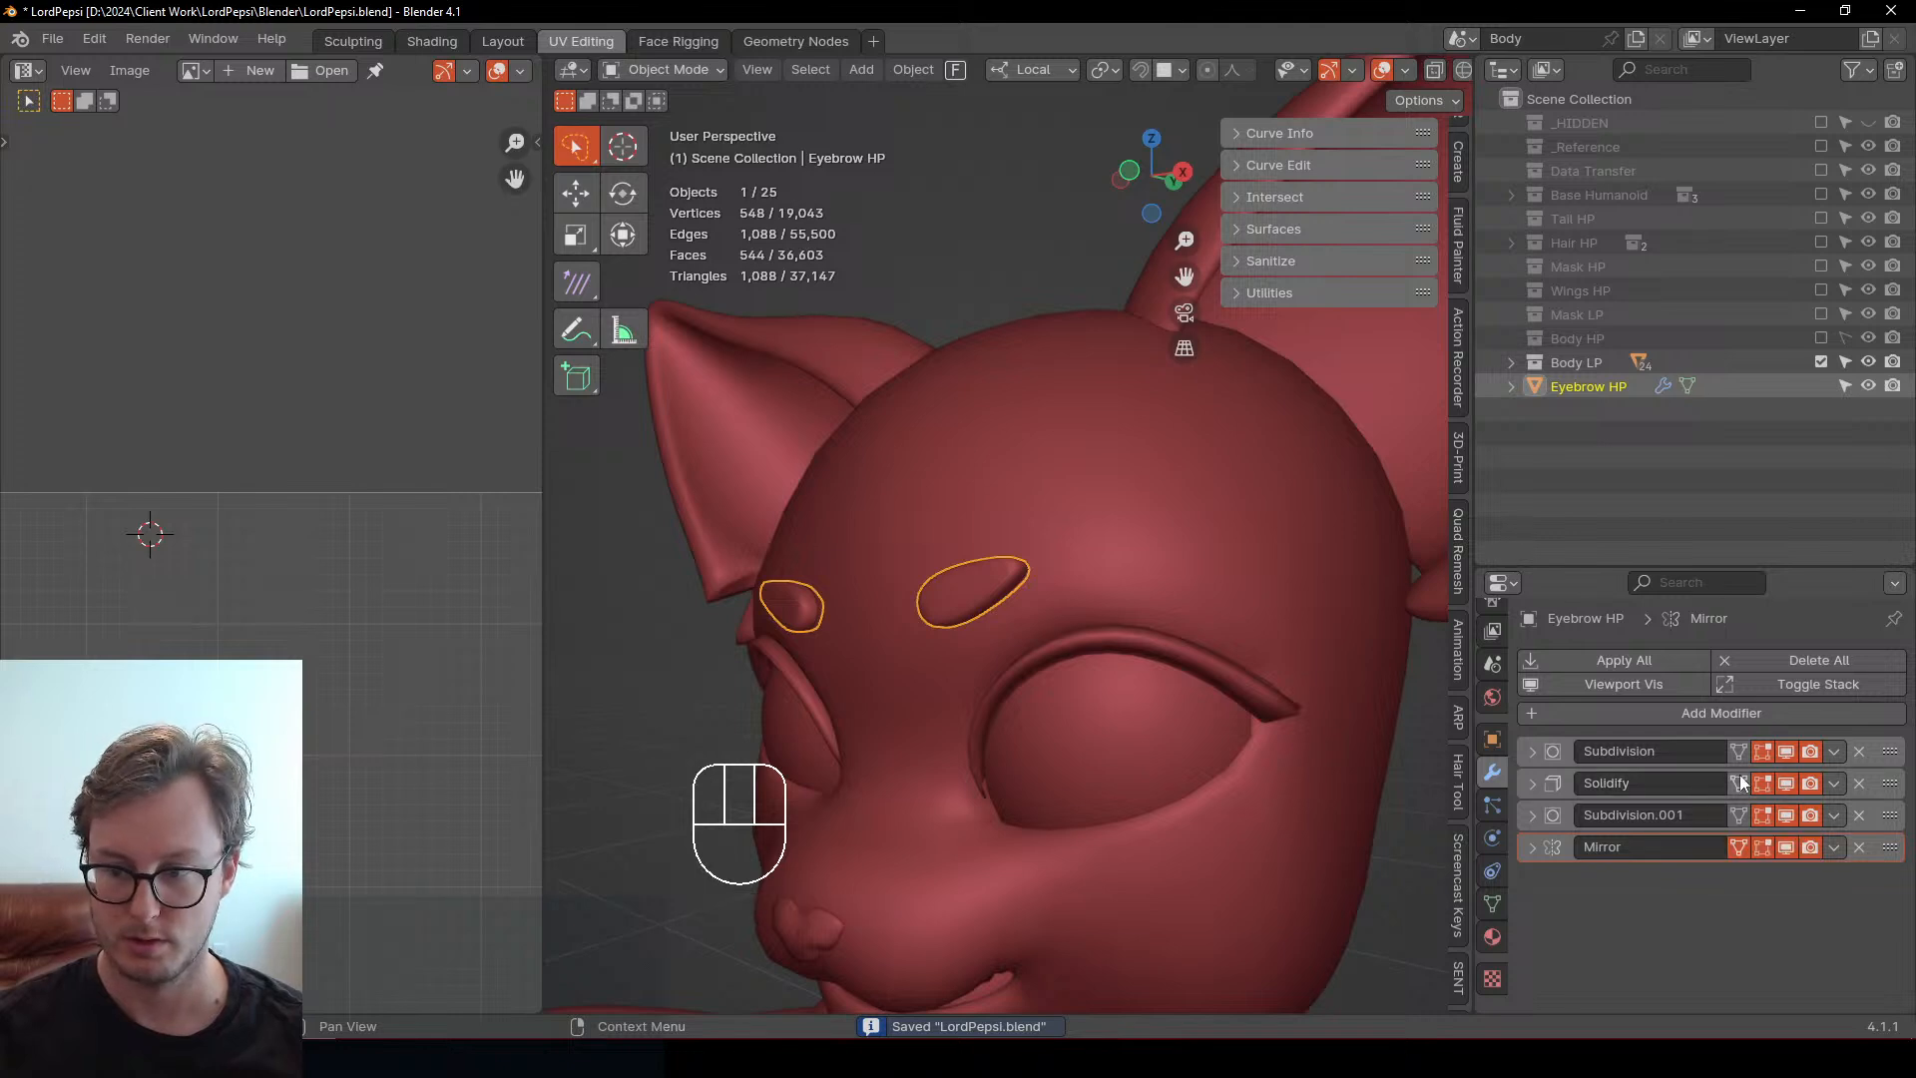
{"action": "left_click", "coordinate": [1834, 751]}
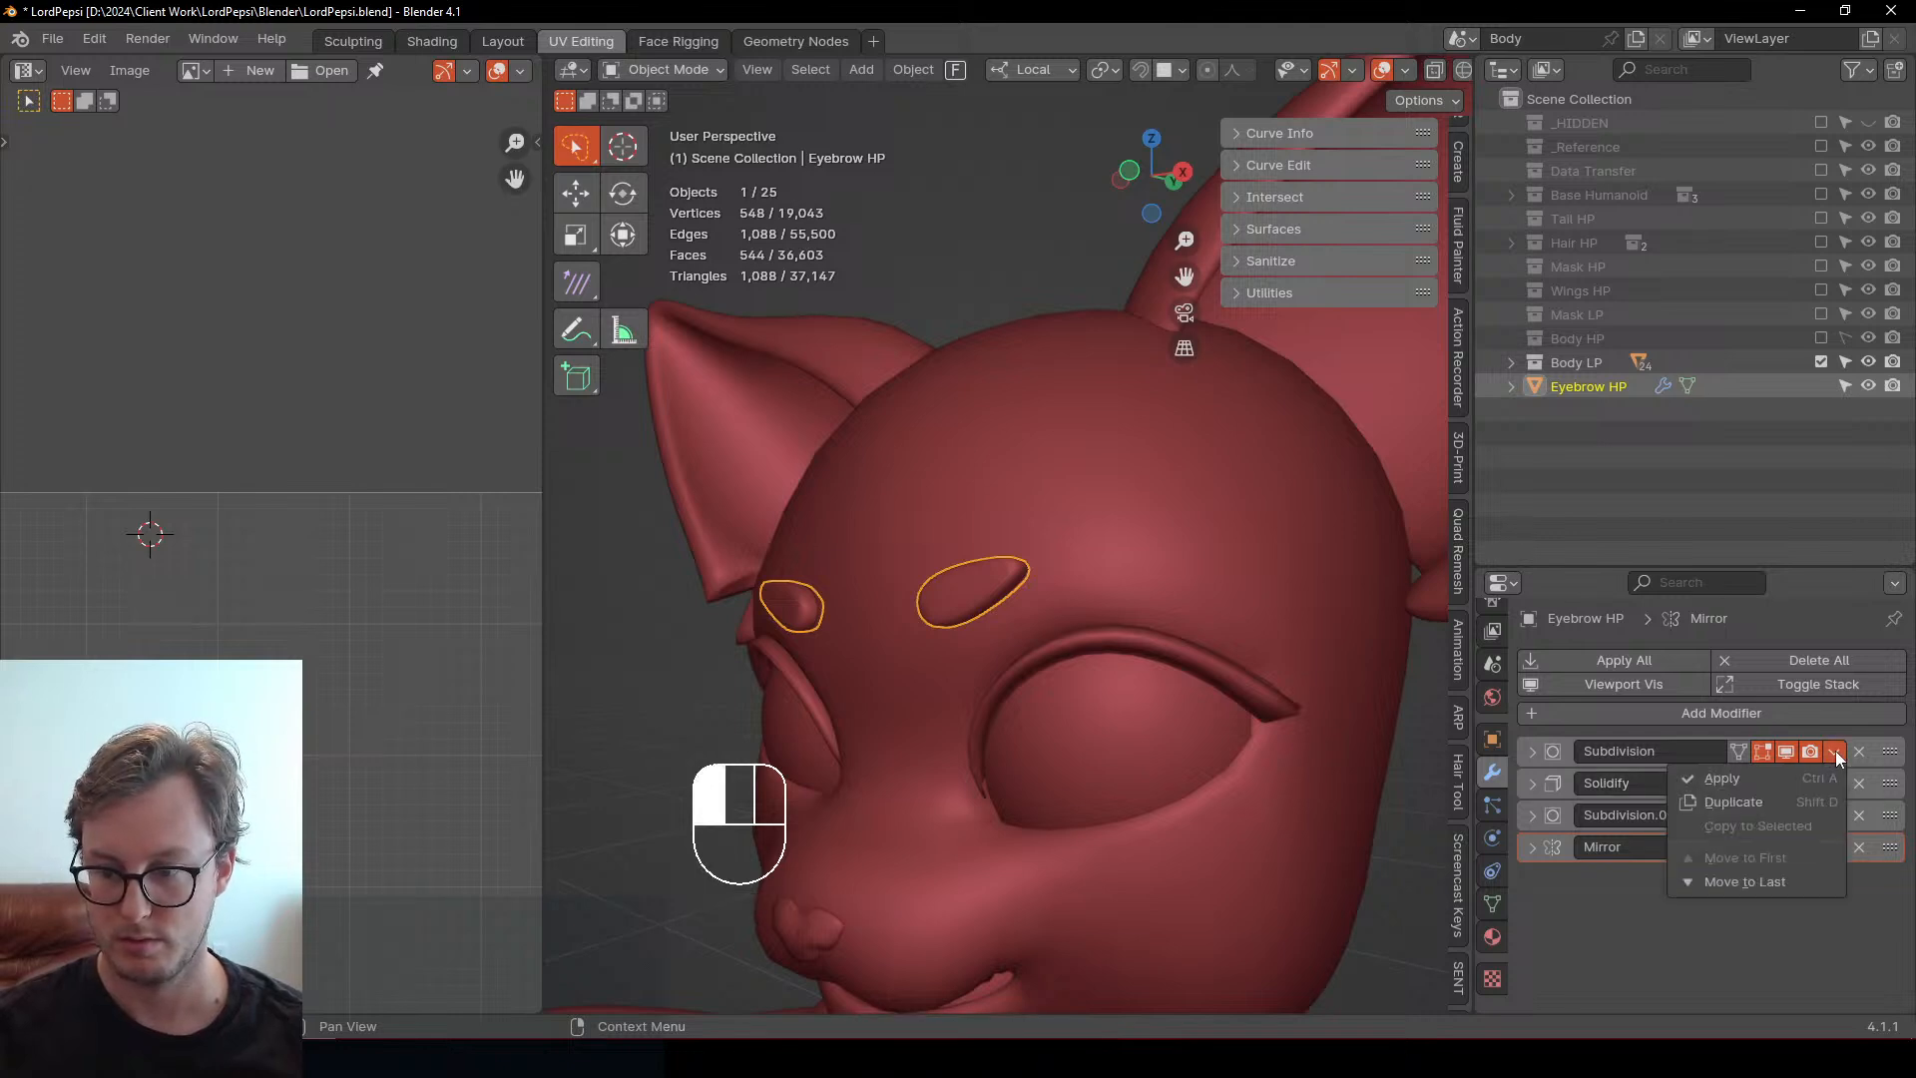
{"action": "left_click", "coordinate": [1787, 773]}
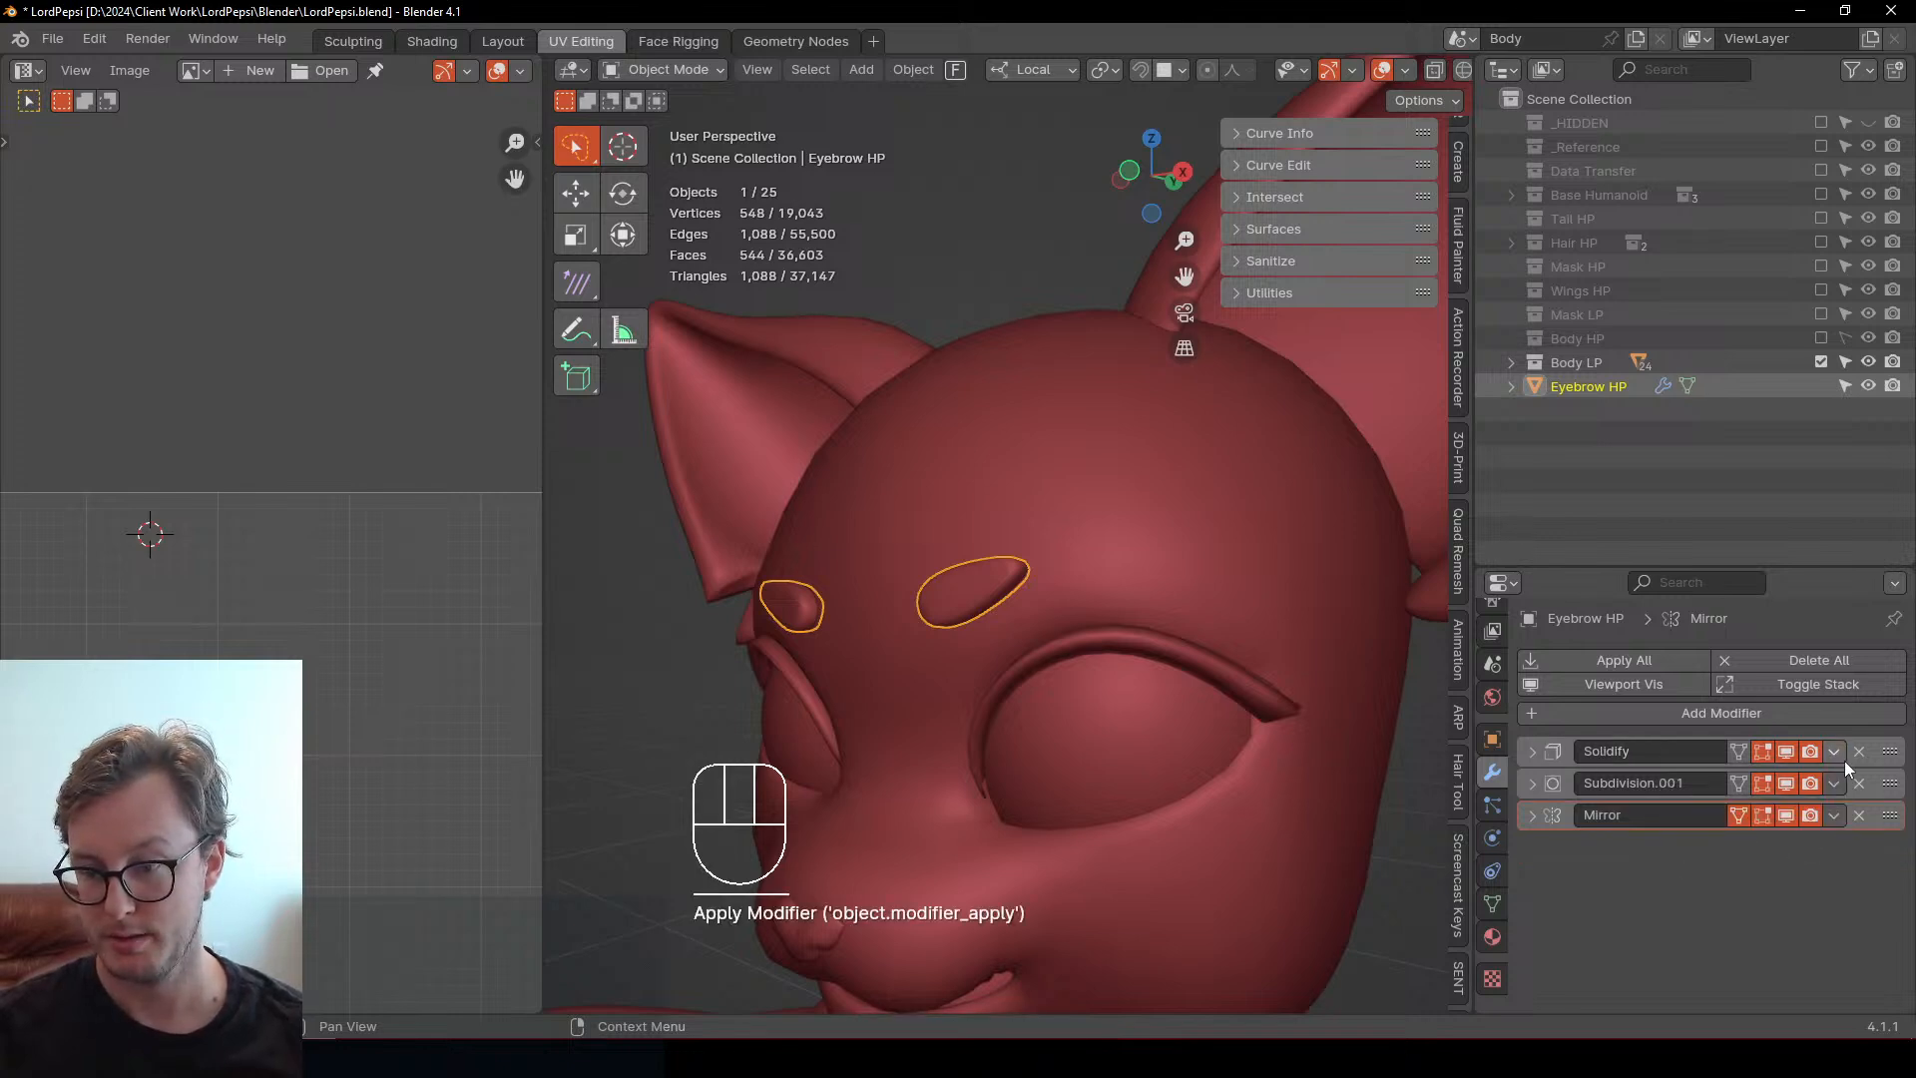
{"action": "left_click", "coordinate": [1834, 752]}
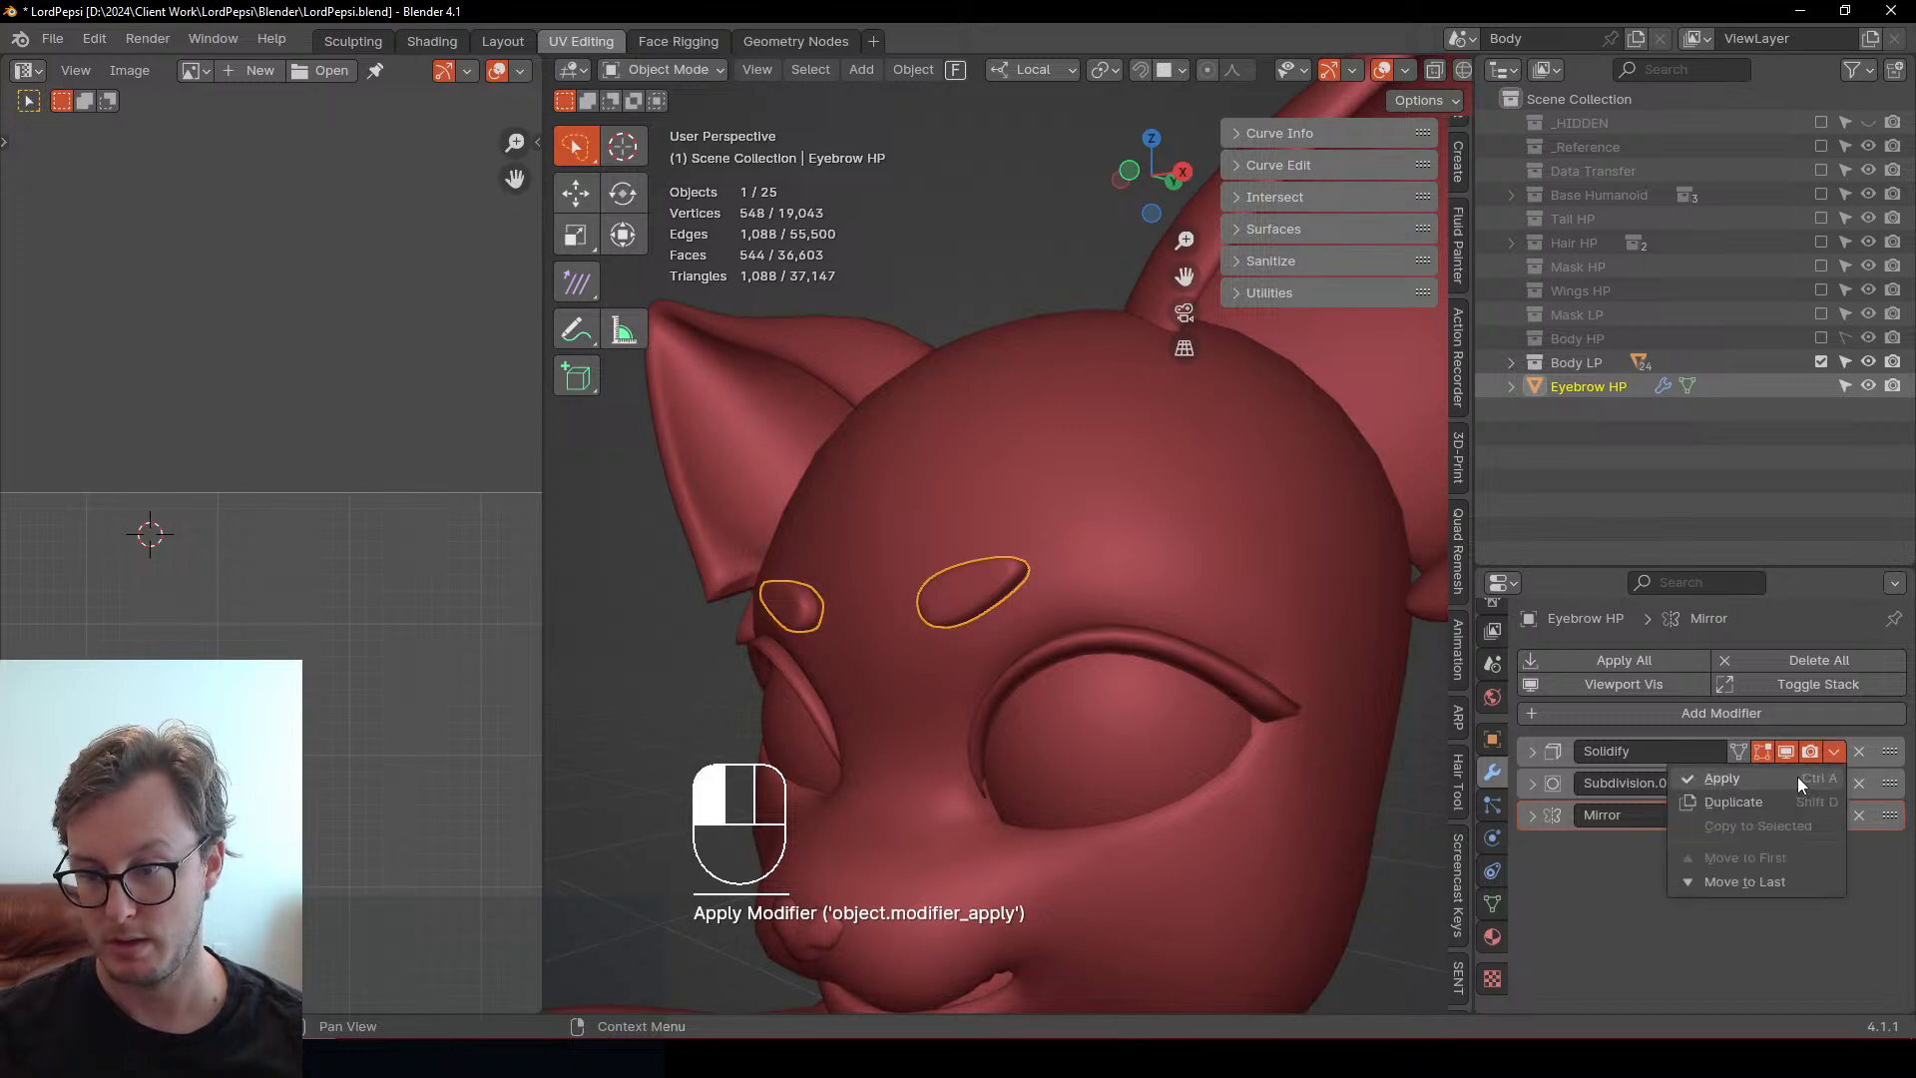
{"action": "left_click", "coordinate": [1798, 776]}
{"action": "left_click", "coordinate": [1834, 752]}
{"action": "left_click", "coordinate": [1726, 781]}
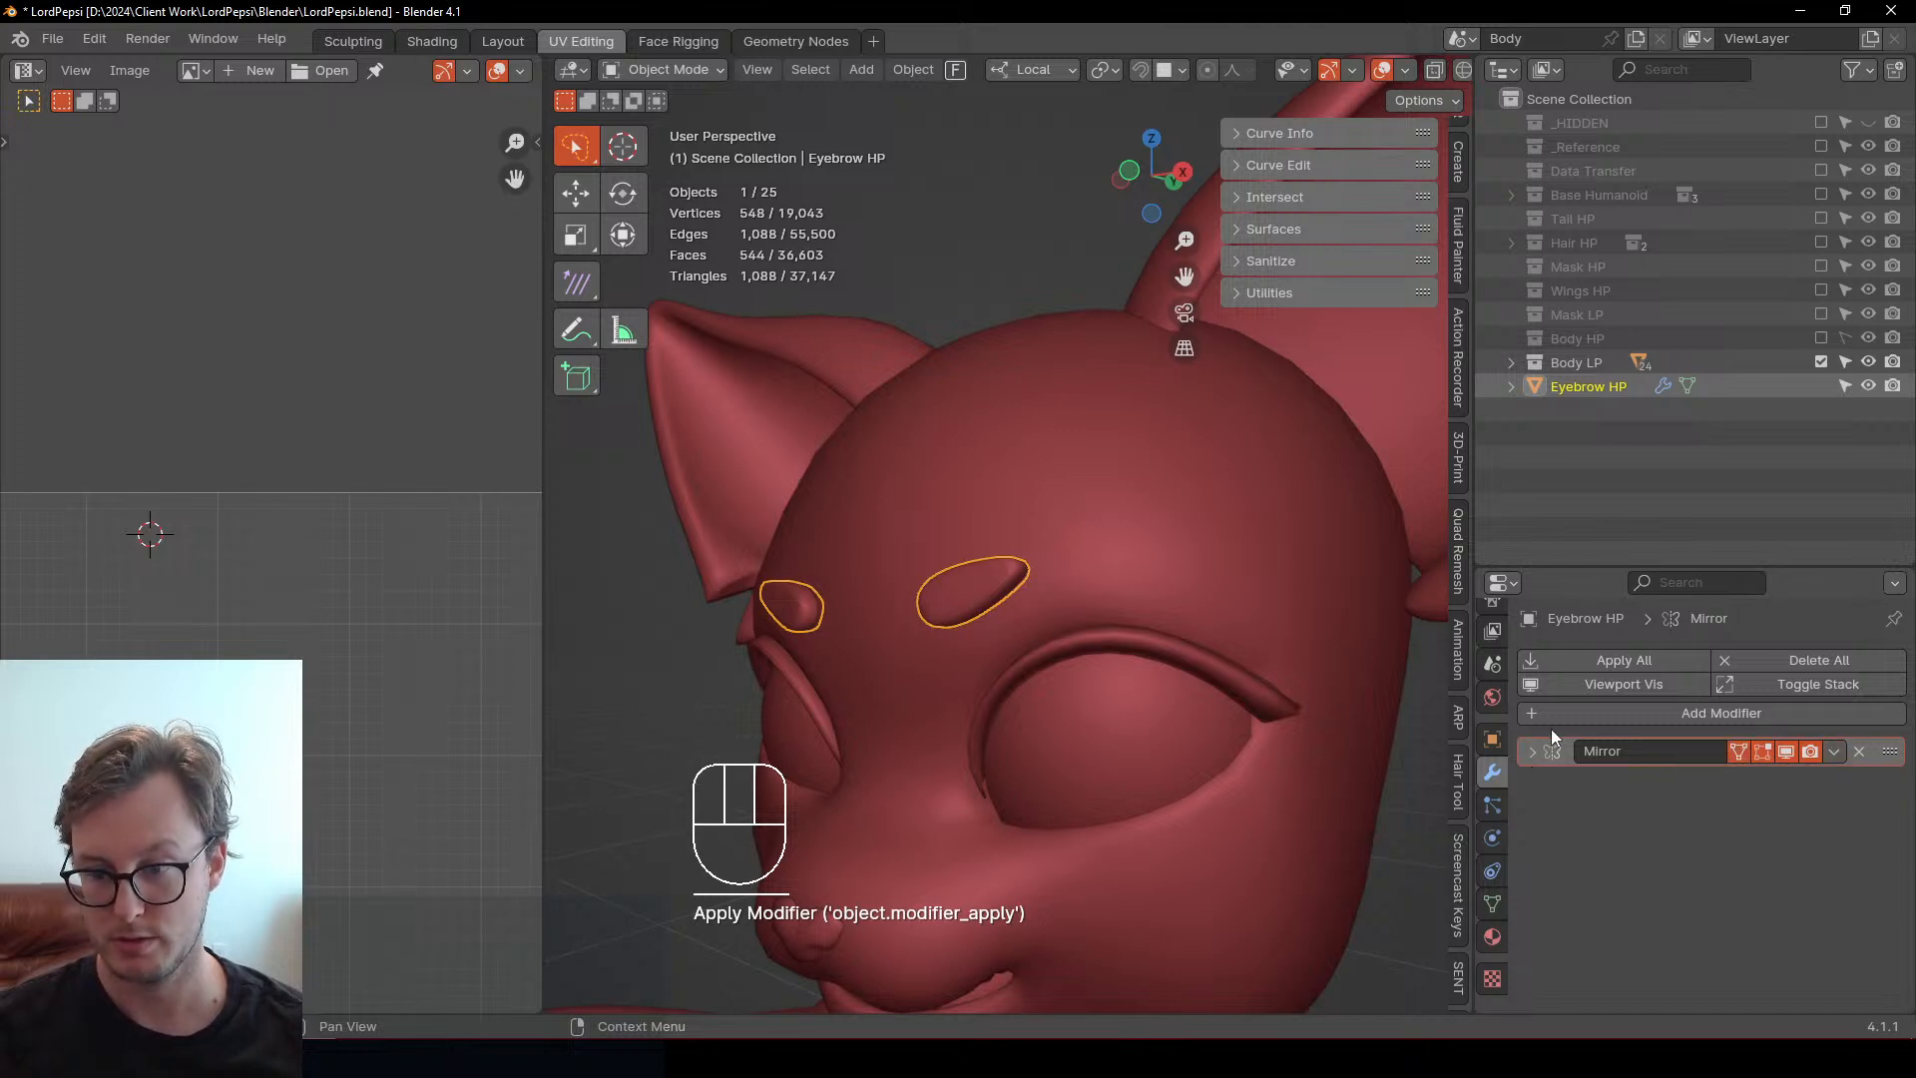
Move the eyebrow into the Body LP collection, and switch the view layer from Body LP to Body HP
{"action": "left_click_drag", "start_coordinate": [1808, 386], "coordinate": [1603, 364]}
{"action": "left_click", "coordinate": [1822, 362]}
{"action": "left_click", "coordinate": [1824, 337]}
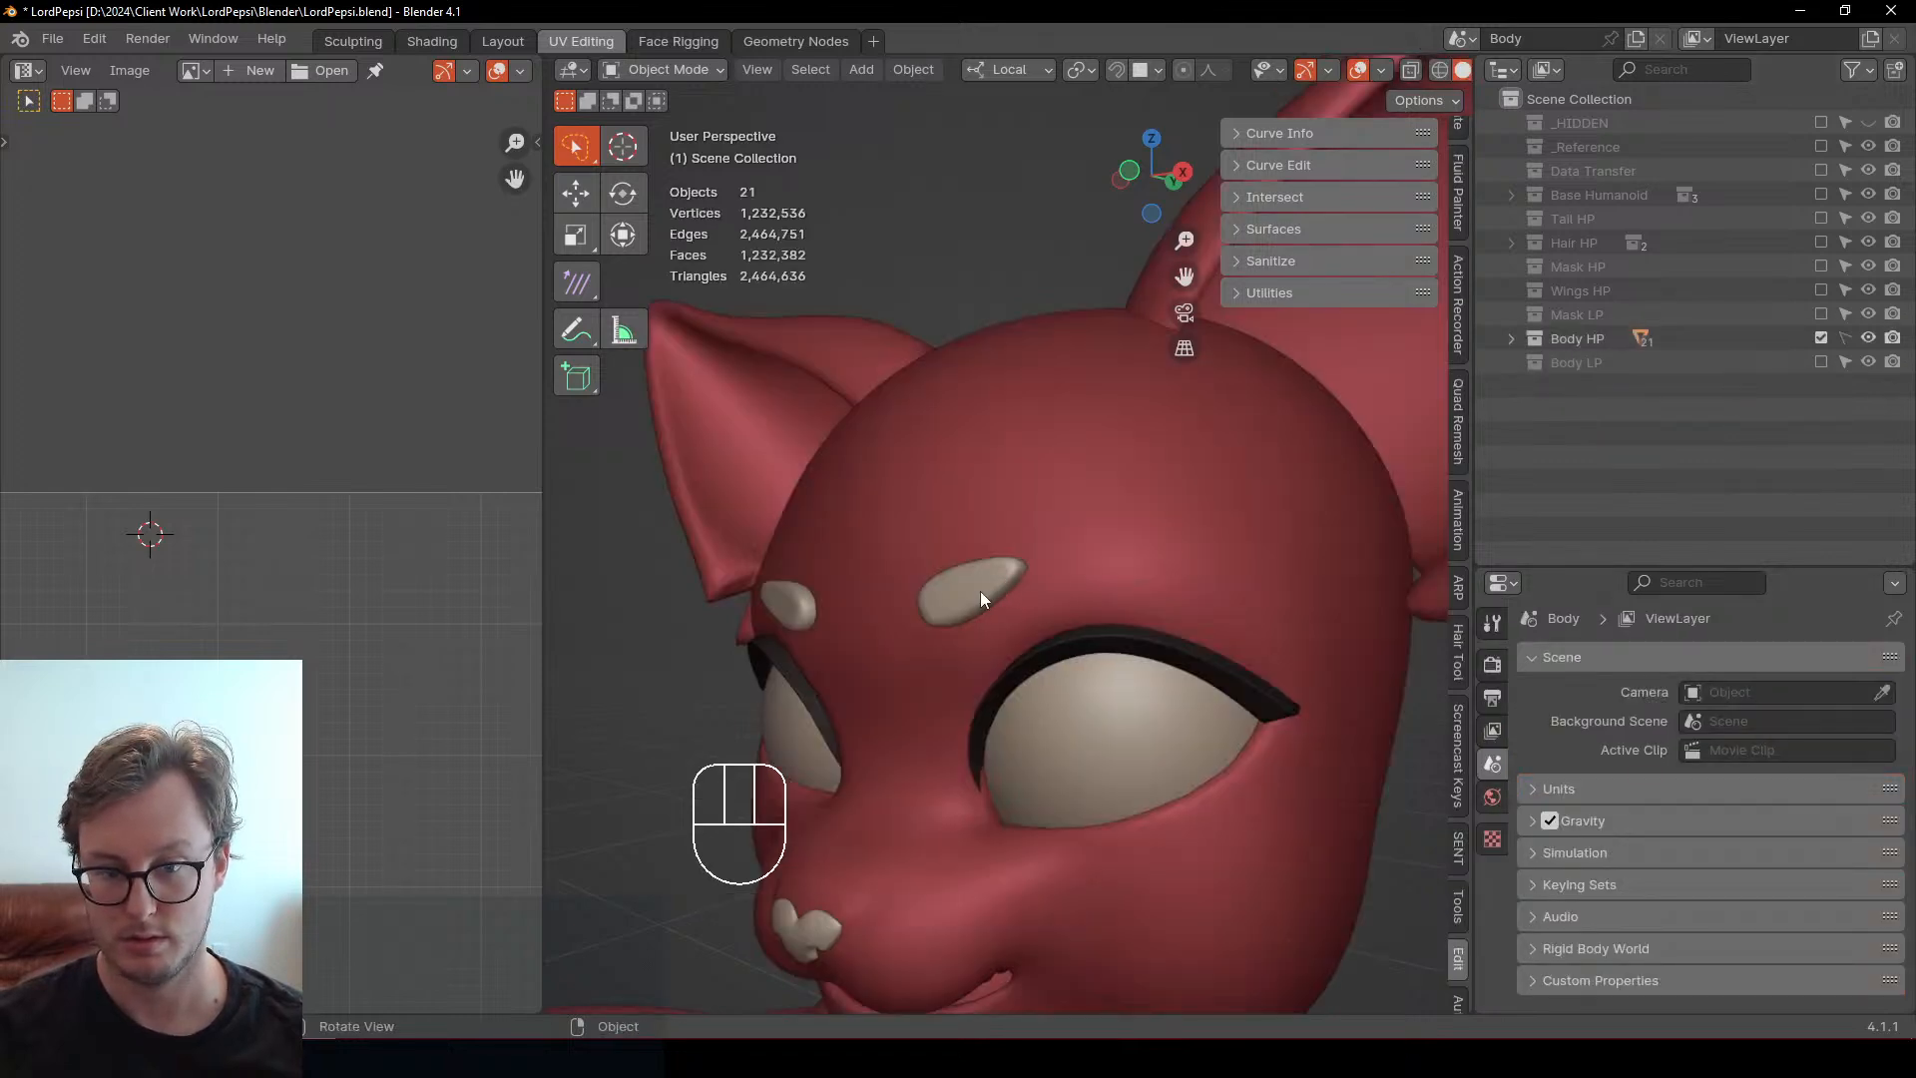
Make the Body HP collection selectable and set the high-poly eyebrow's Subdivision.001 viewport level to 3
{"action": "left_click", "coordinate": [1843, 338]}
{"action": "left_click", "coordinate": [952, 620]}
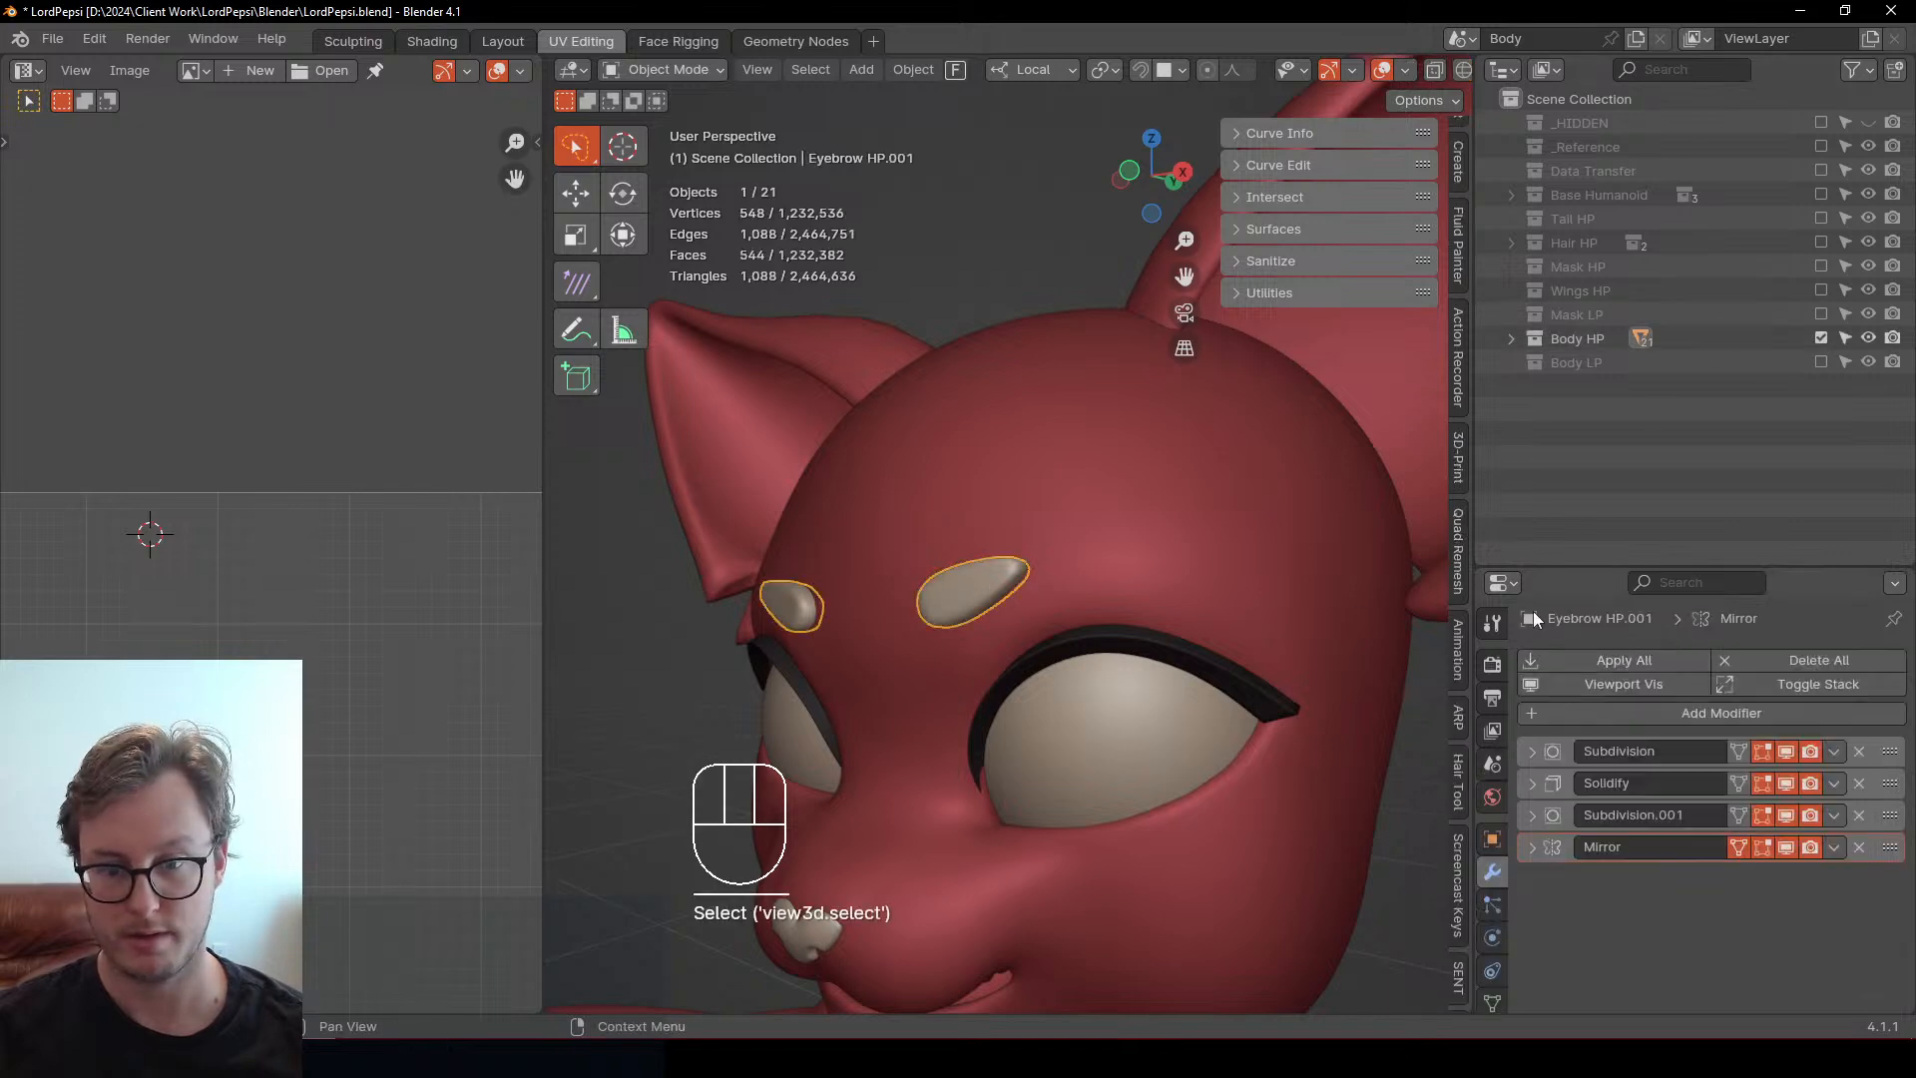
{"action": "left_click", "coordinate": [1534, 815]}
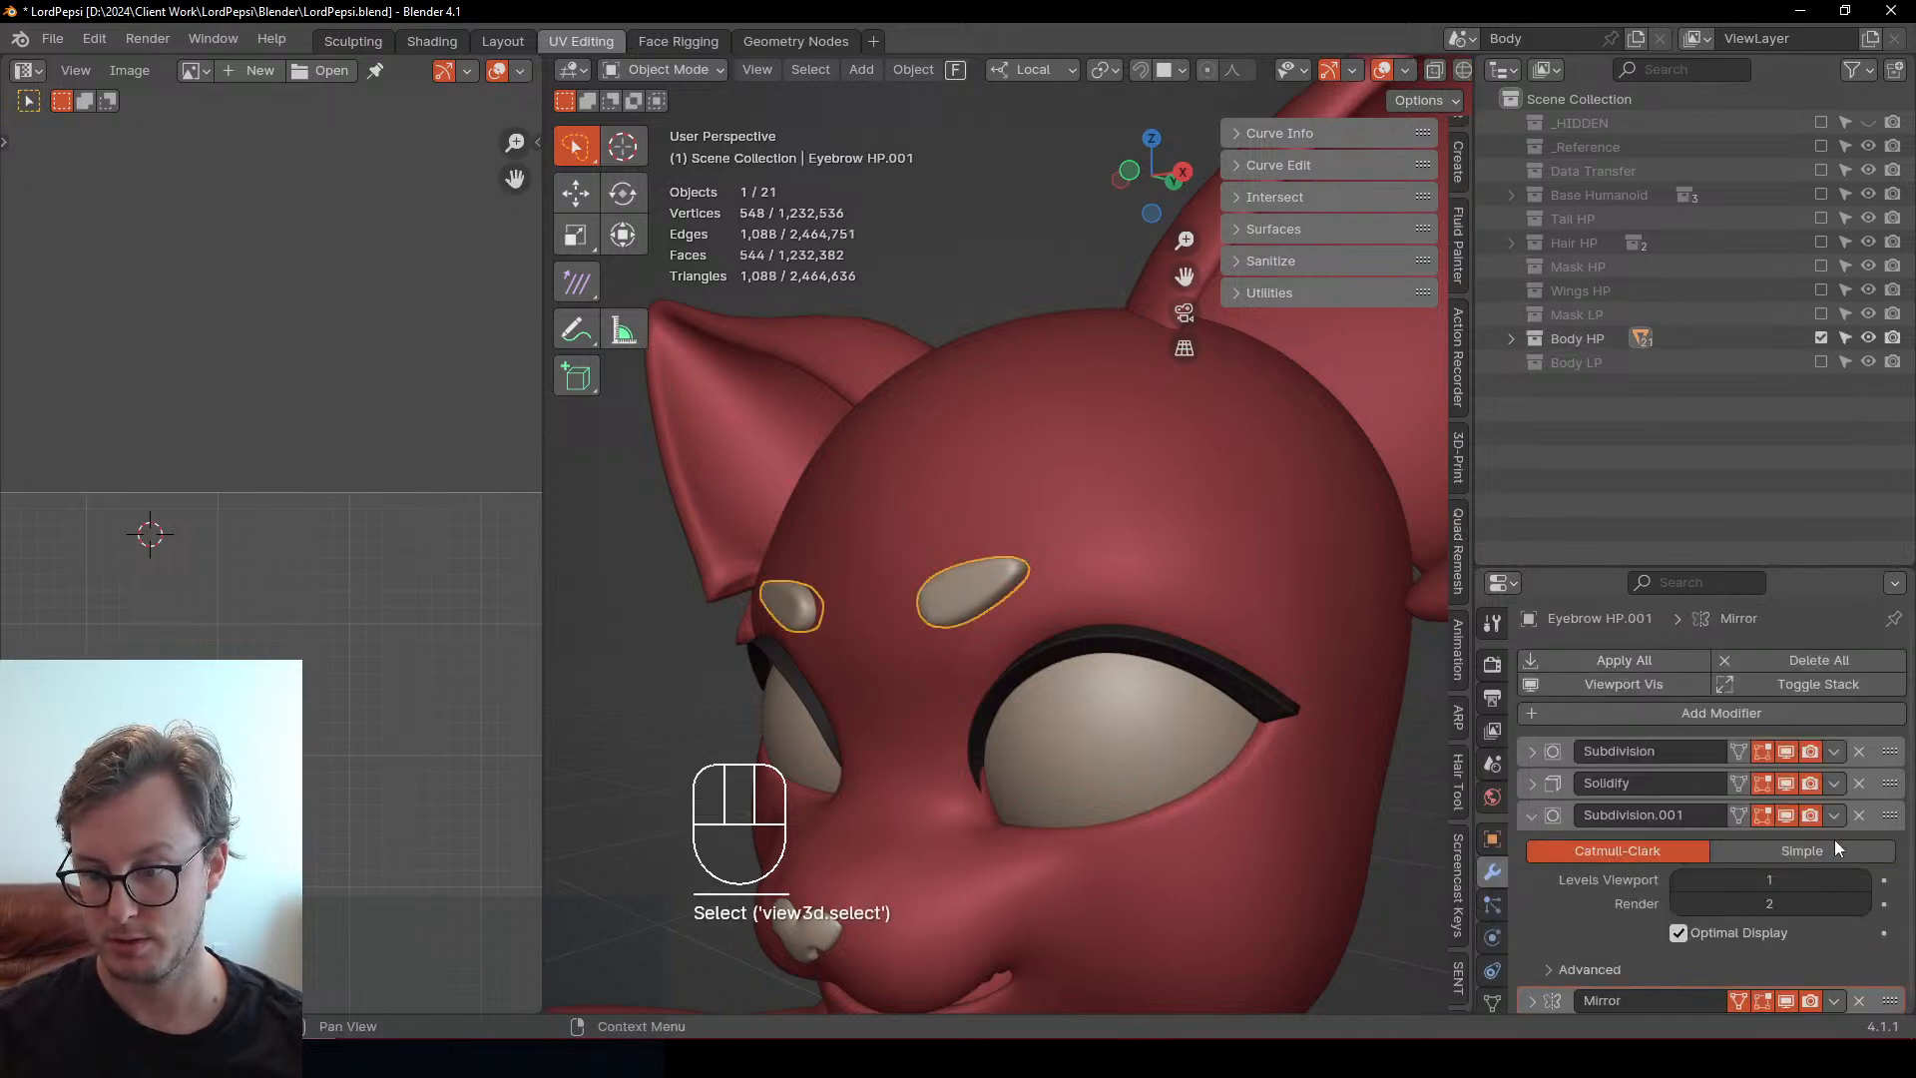
{"action": "left_click", "coordinate": [1863, 878]}
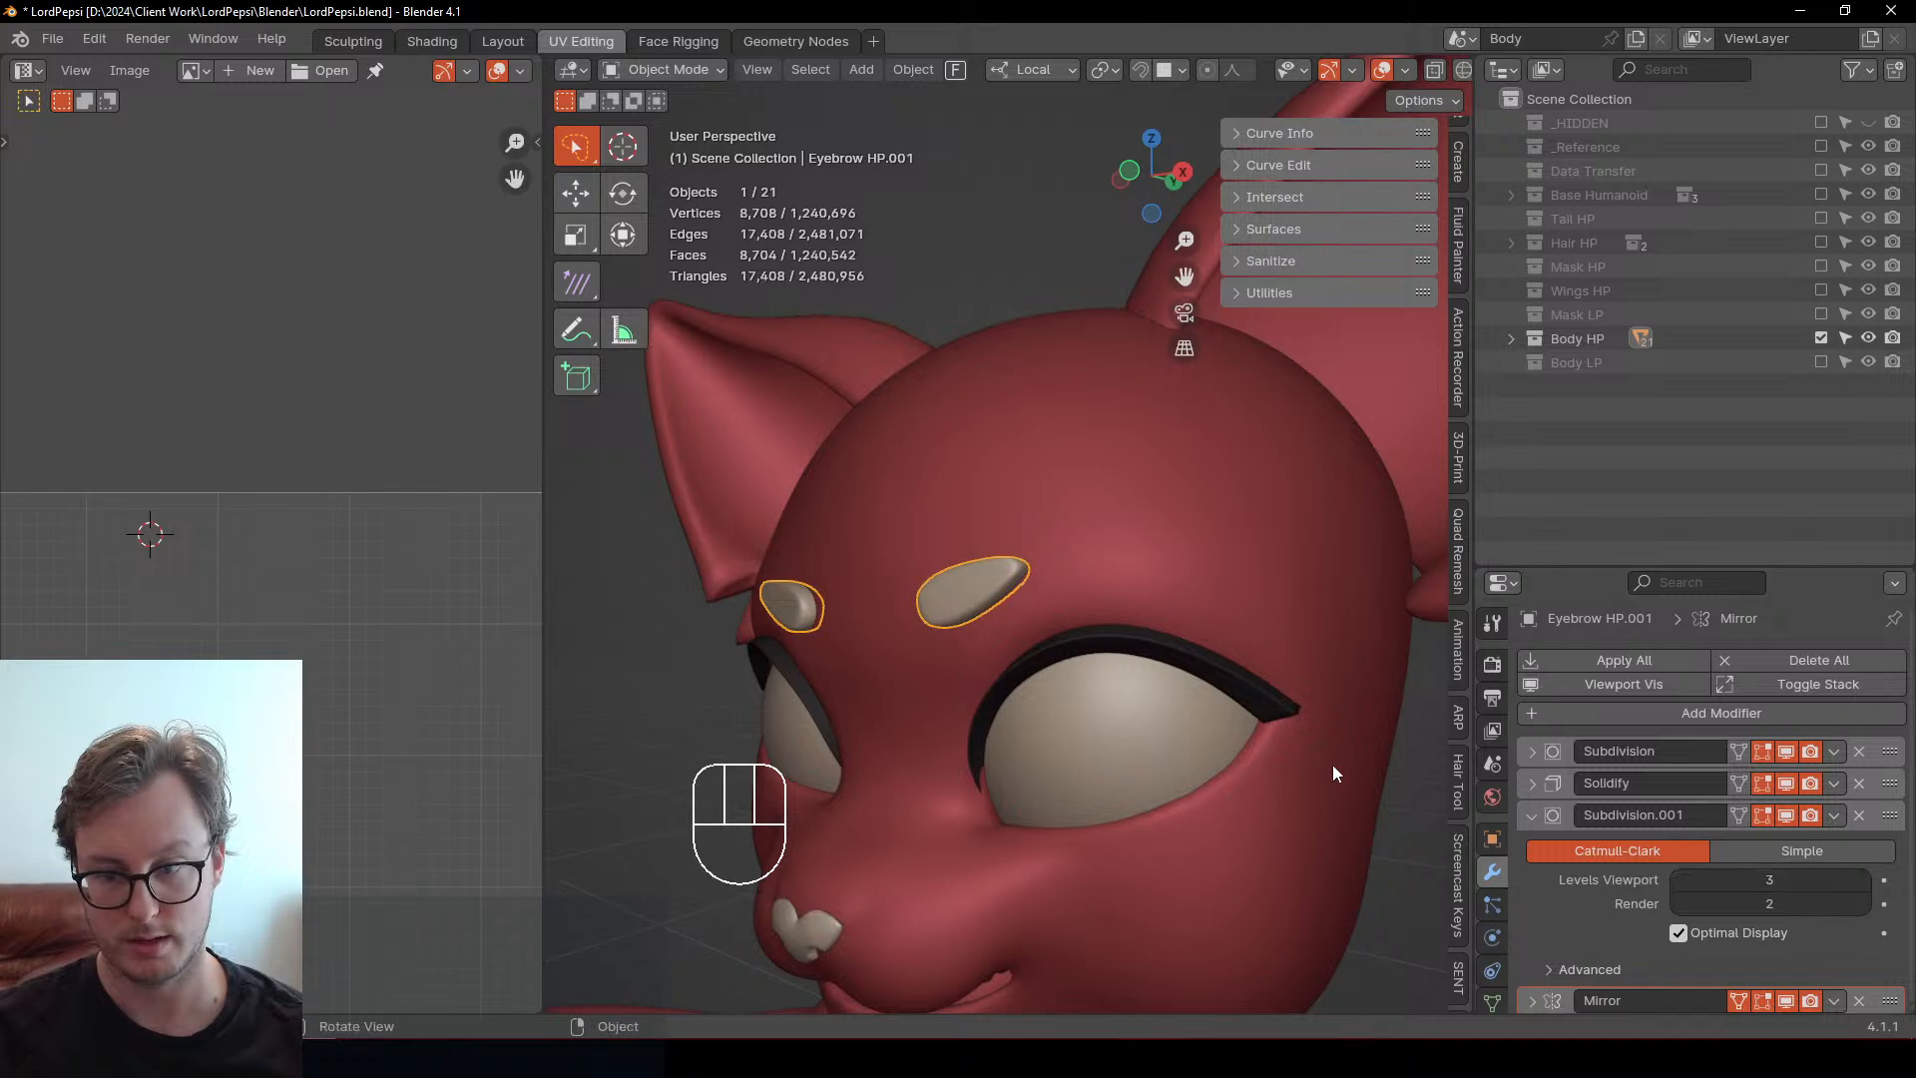
Set the high-poly eyebrow's first Subdivision modifier to viewport level 0 after trying level 2
{"action": "left_click", "coordinate": [1532, 750]}
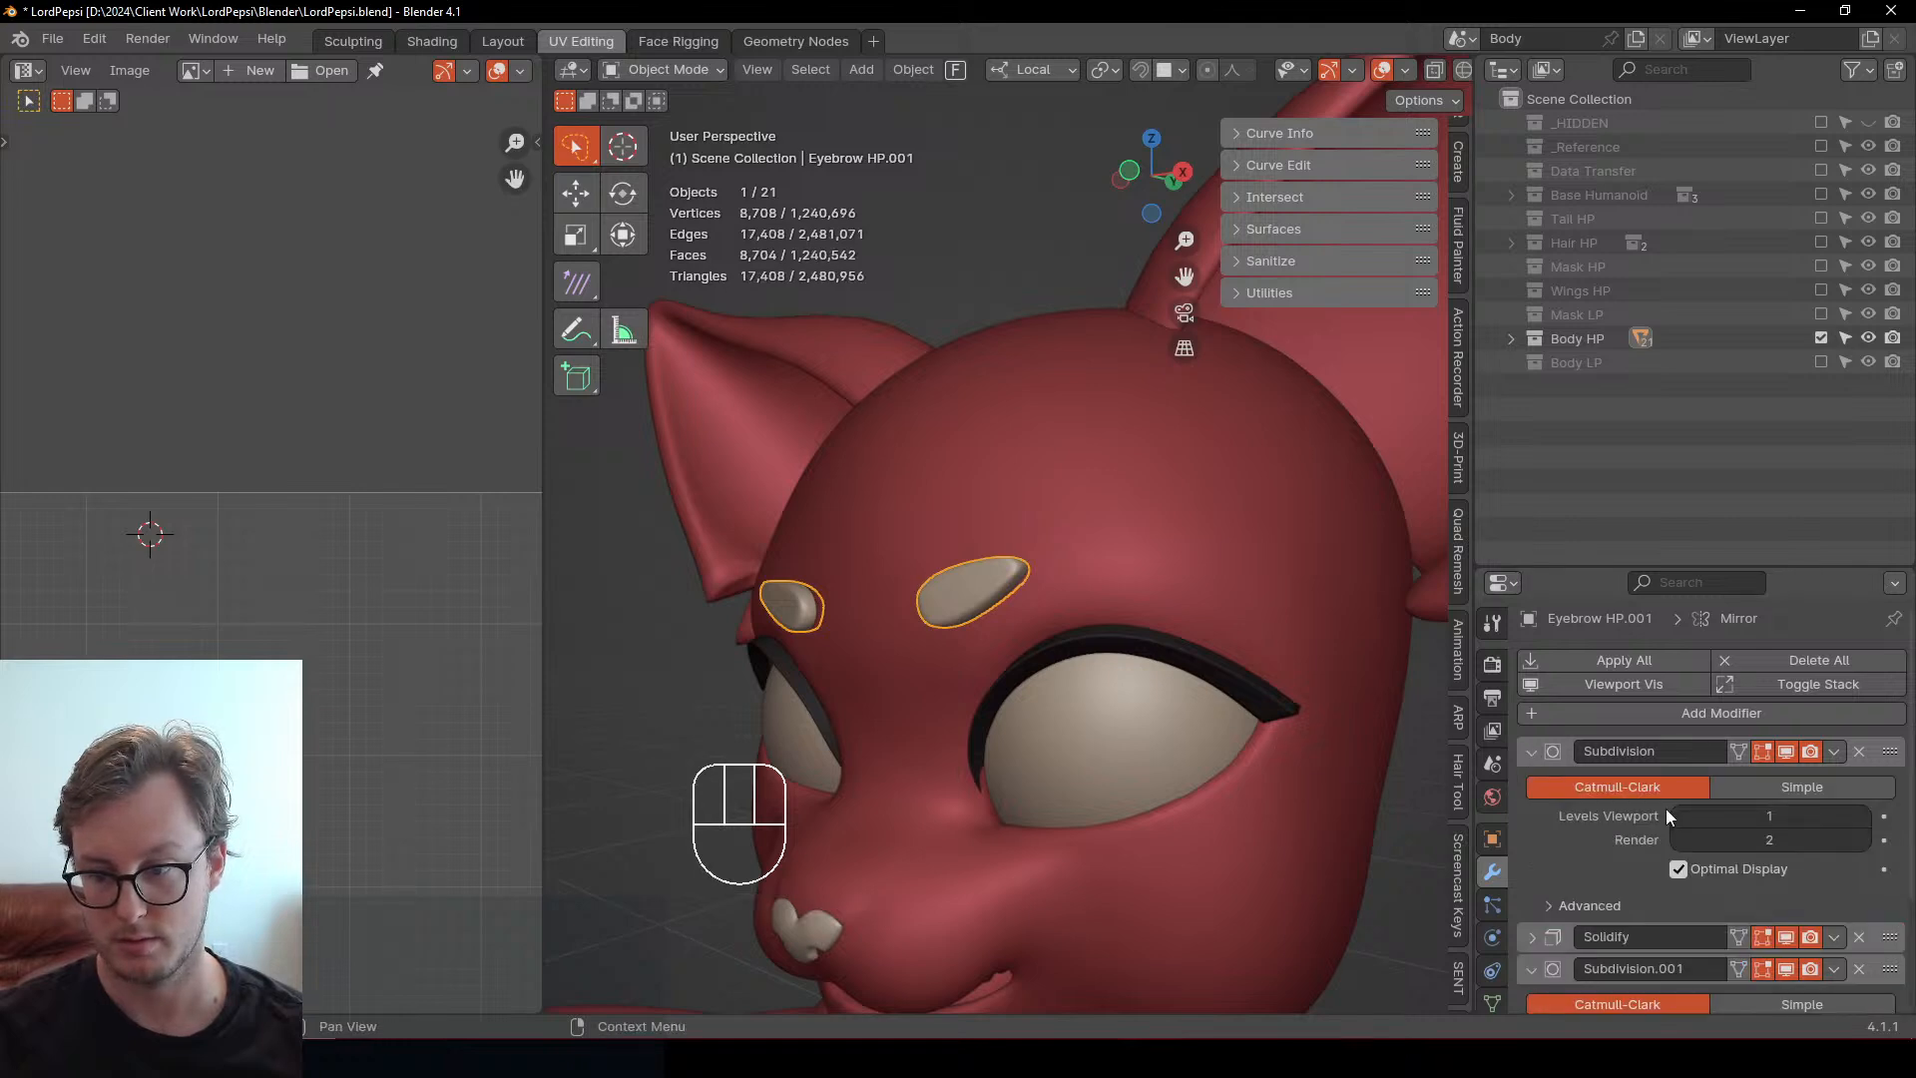
{"action": "left_click", "coordinate": [1863, 816]}
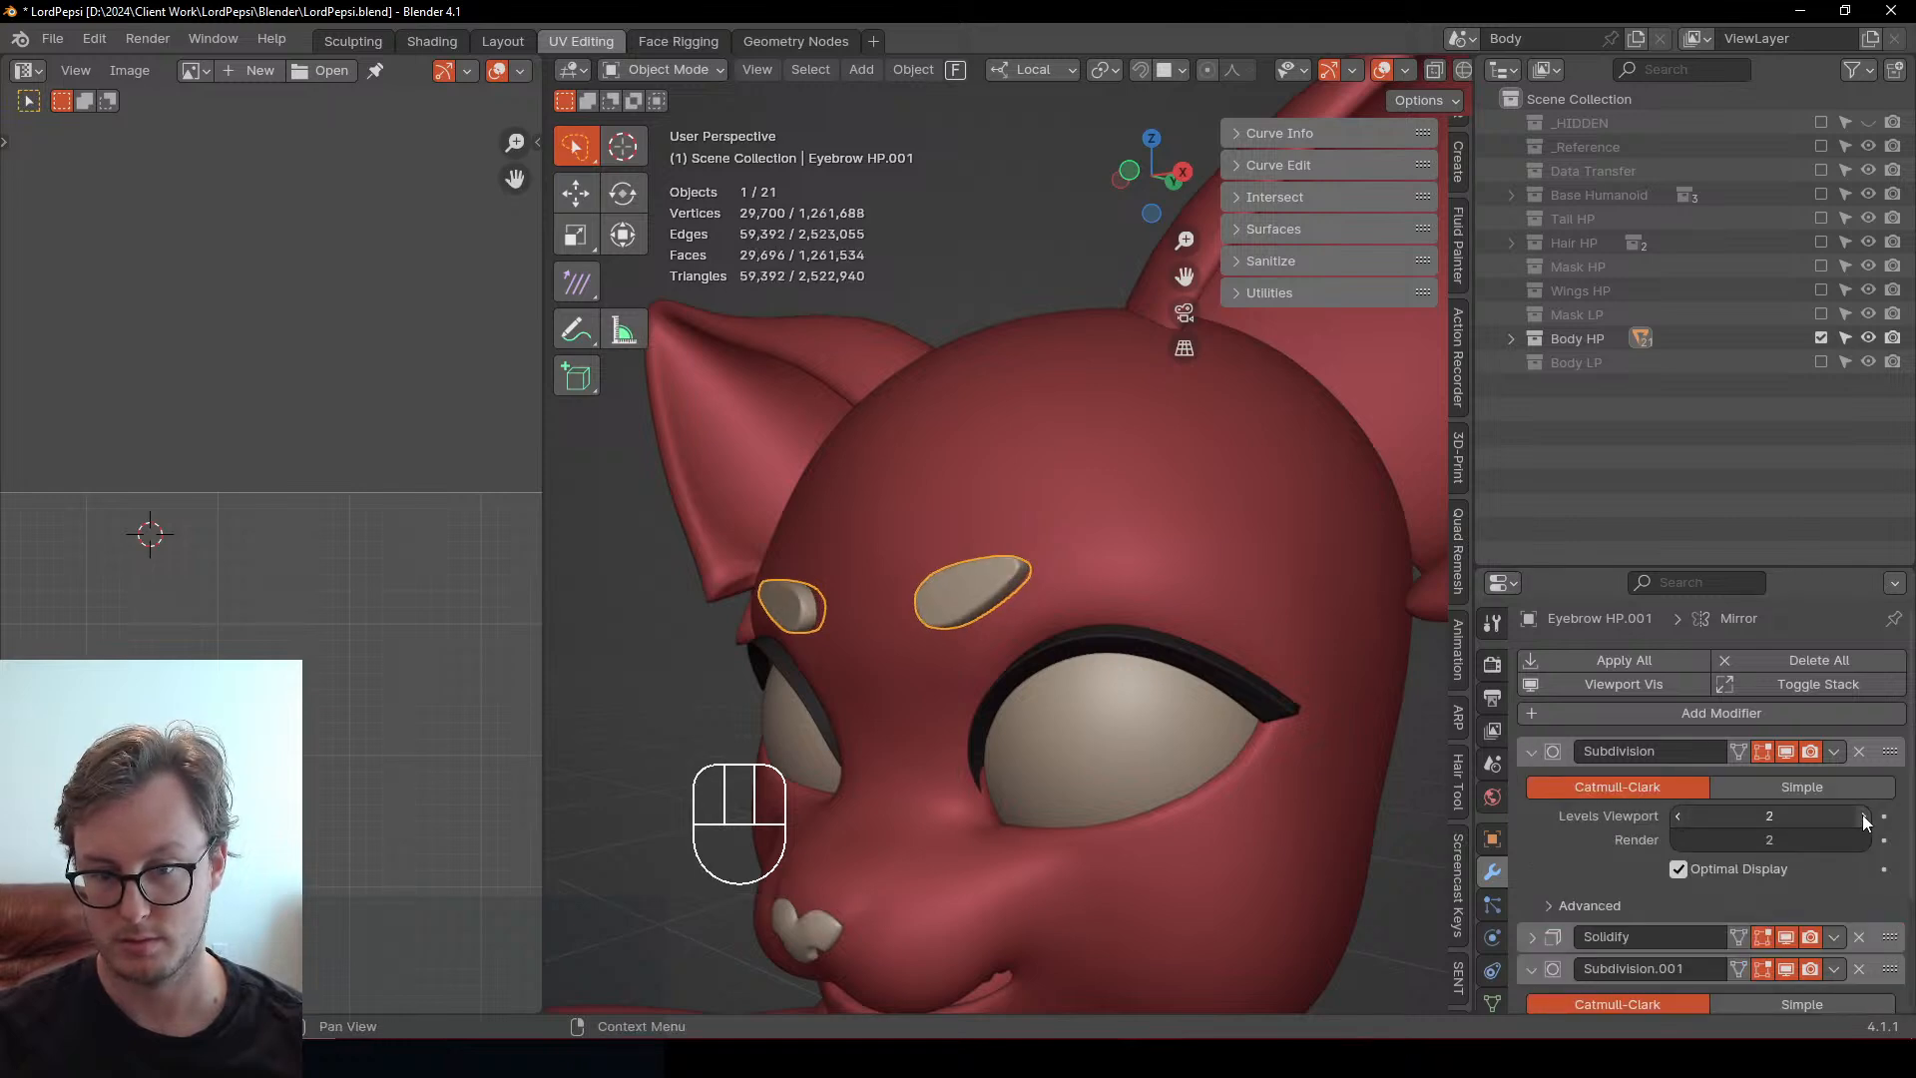
{"action": "left_click", "coordinate": [1677, 816]}
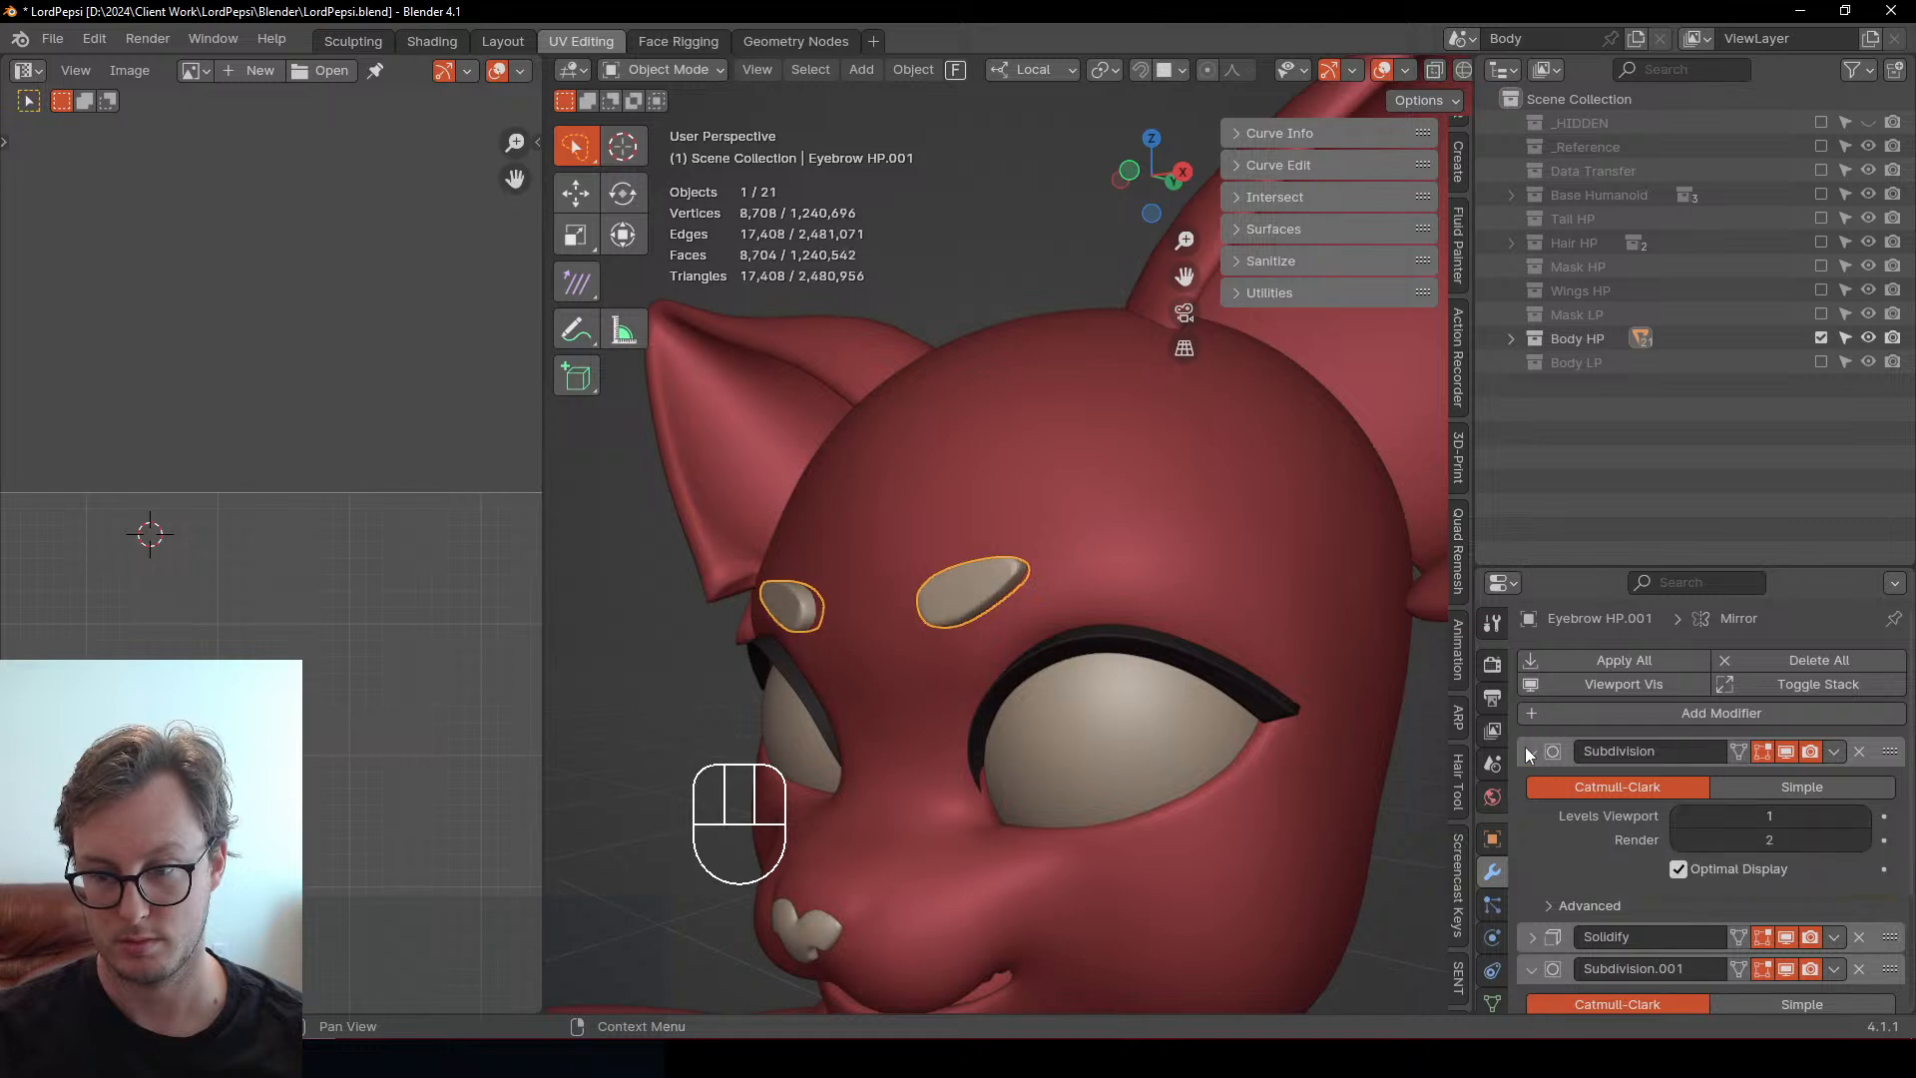
{"action": "left_click", "coordinate": [1677, 816]}
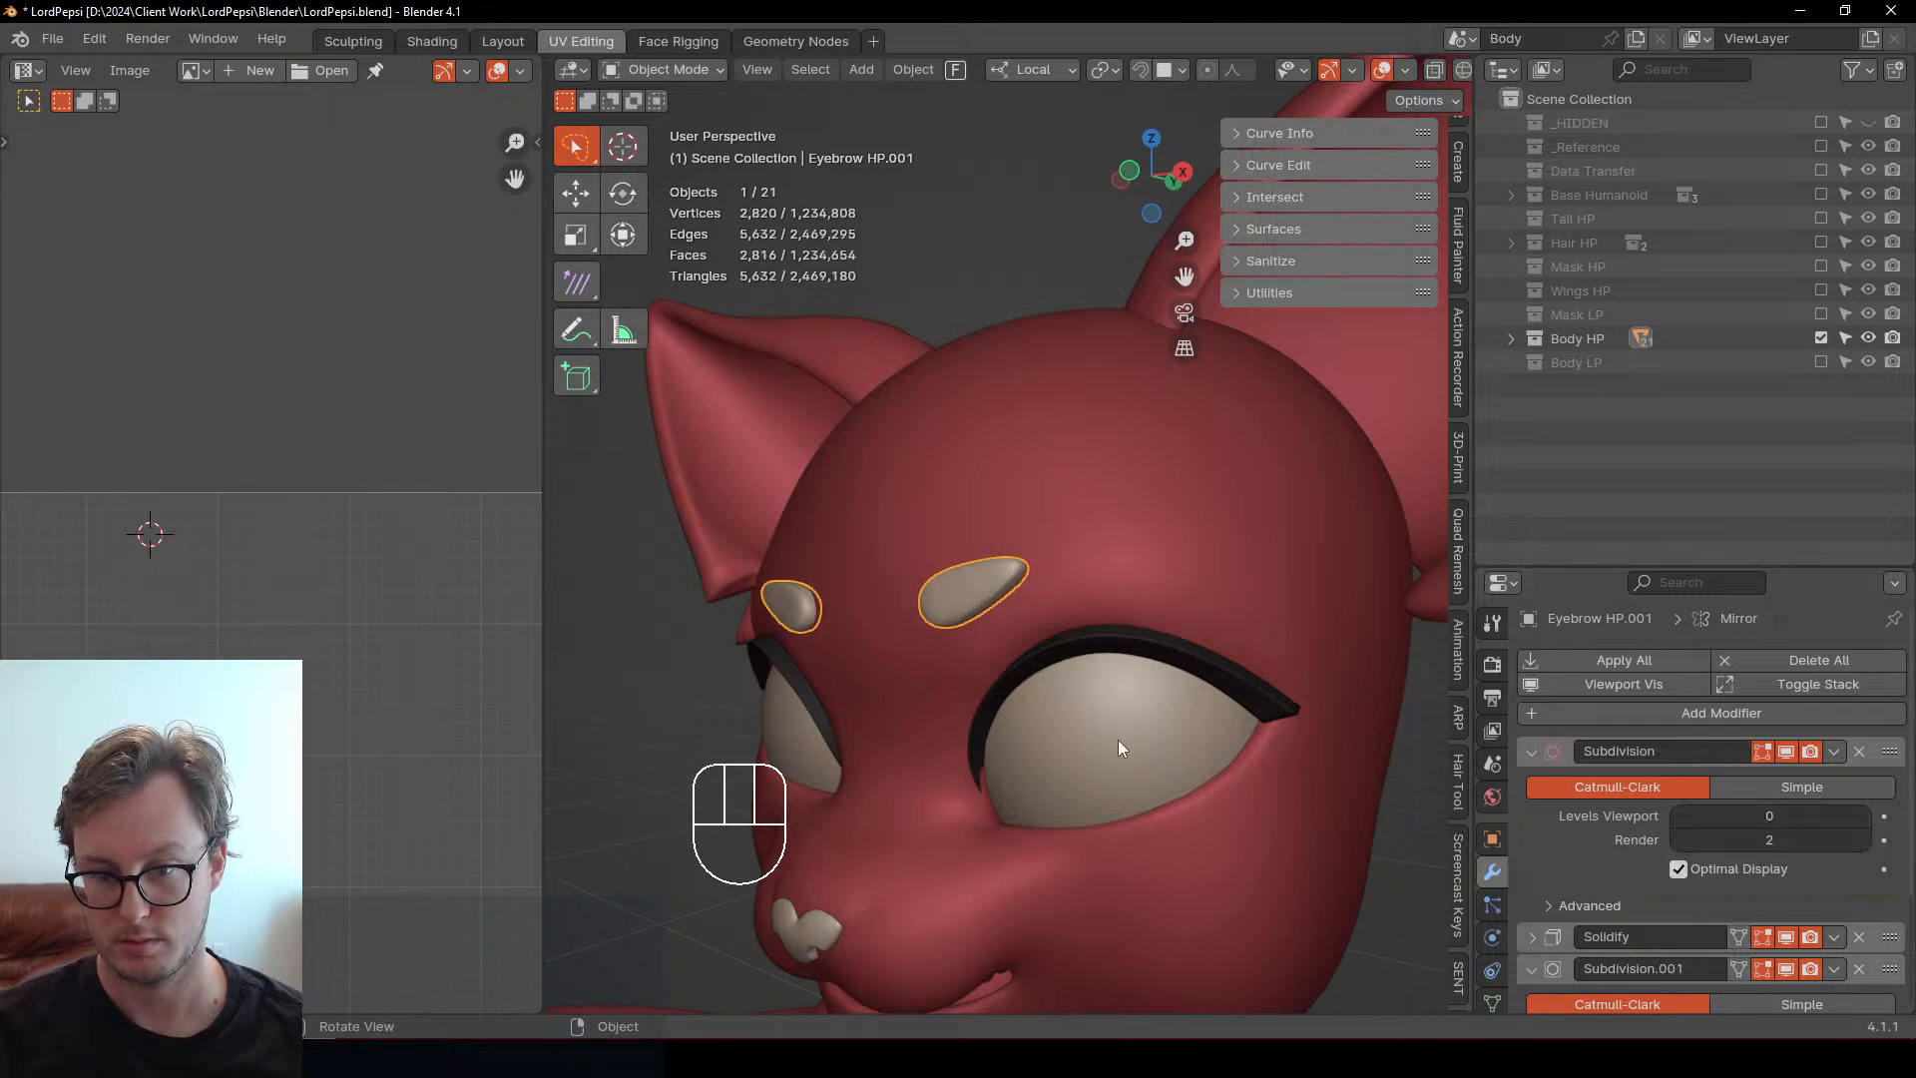
{"action": "scroll", "coordinate": [942, 636], "scroll_direction": "up", "scroll_amount": 2}
{"action": "middle_click_drag", "start_coordinate": [942, 637], "coordinate": [1148, 669]}
{"action": "left_click", "coordinate": [1529, 751]}
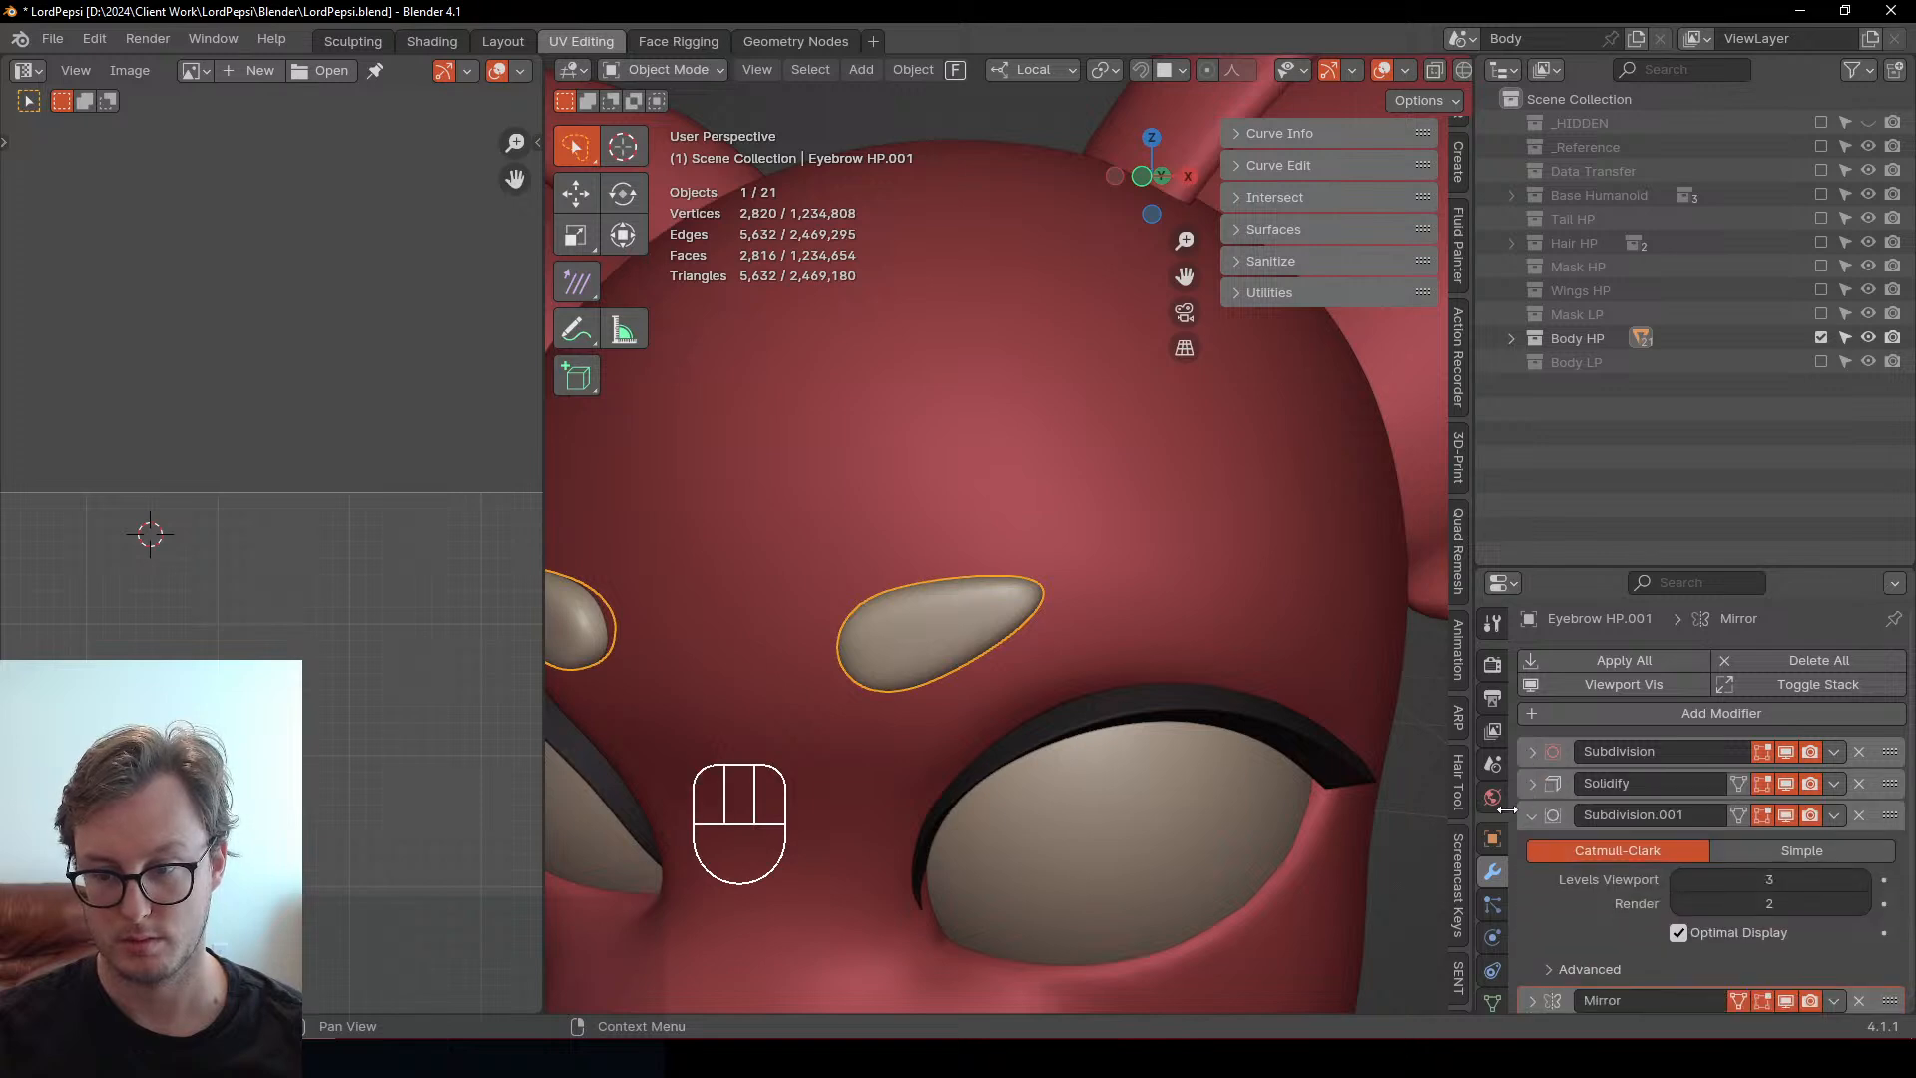
Raise the high-poly eyebrow's Subdivision.001 viewport level by one more and enable the Body LP collection alongside Body HP
{"action": "left_click", "coordinate": [1529, 816]}
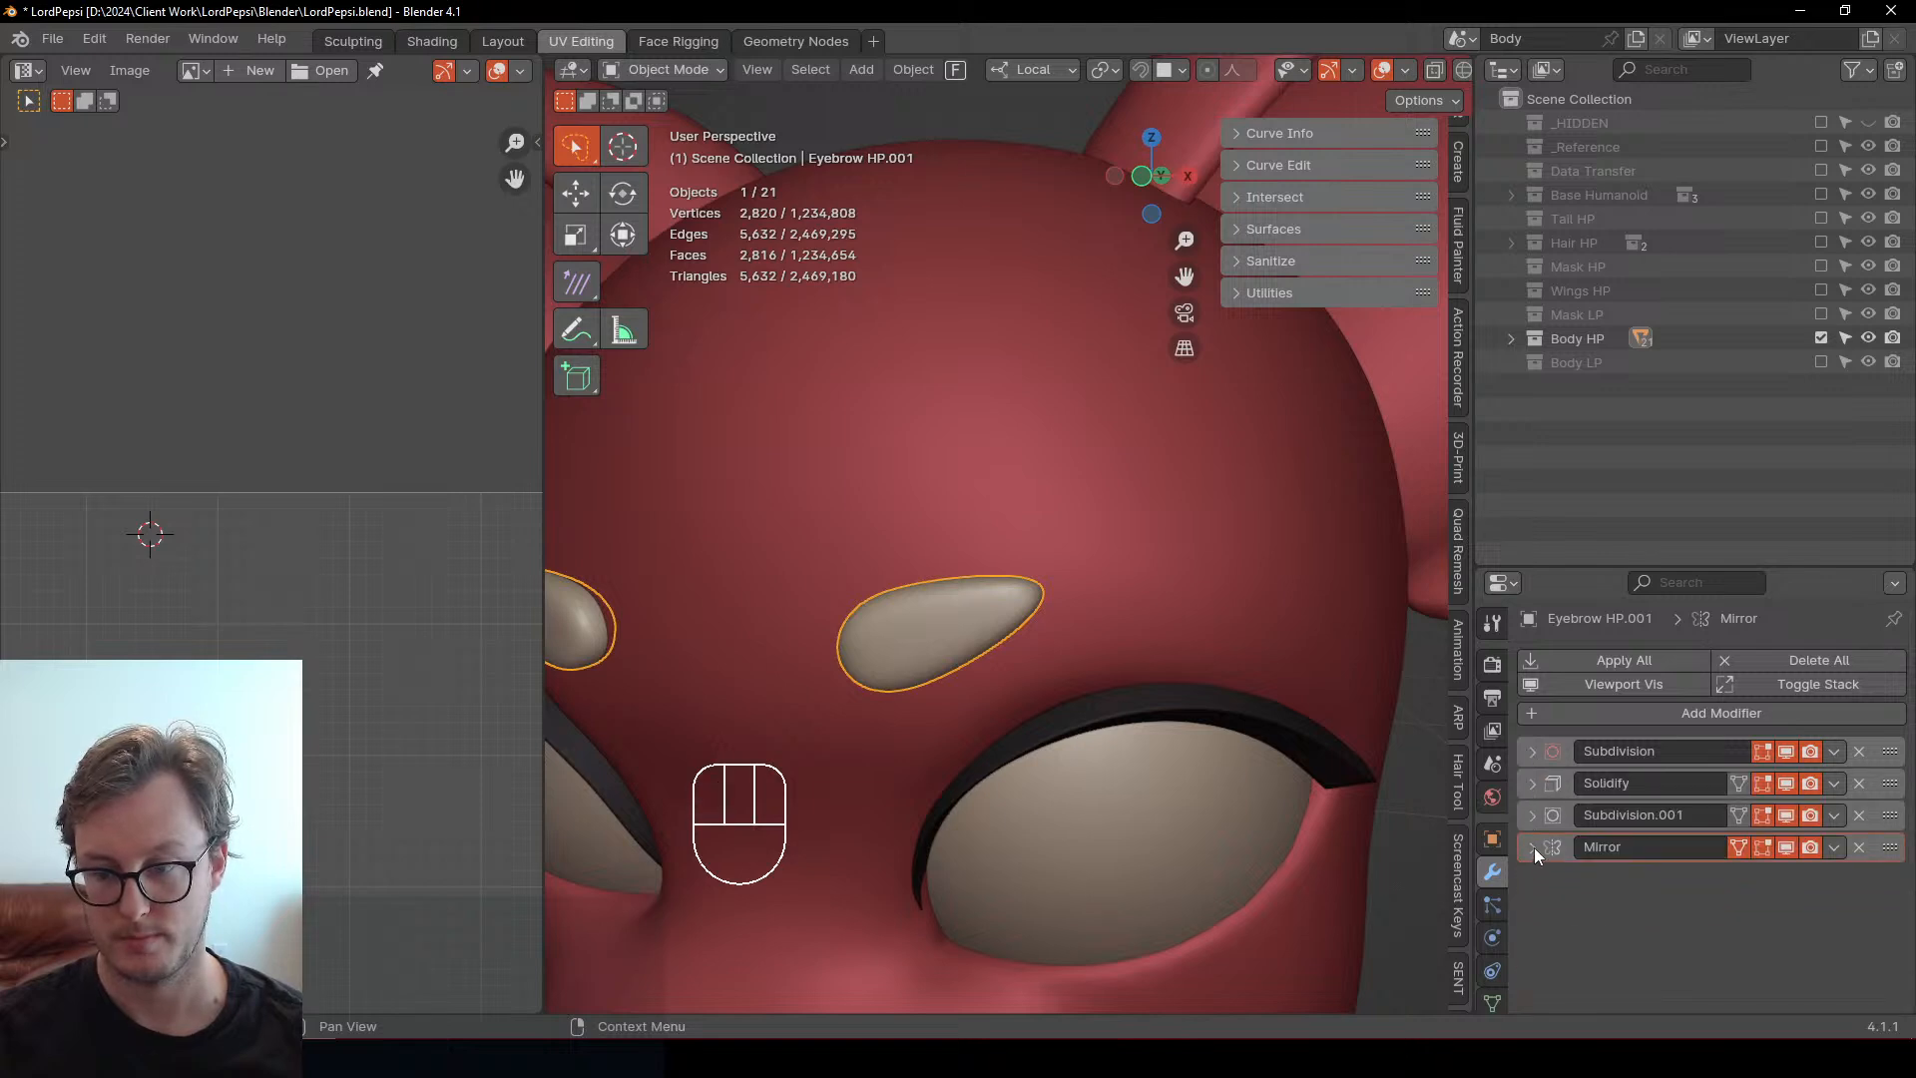
{"action": "left_click", "coordinate": [1528, 816]}
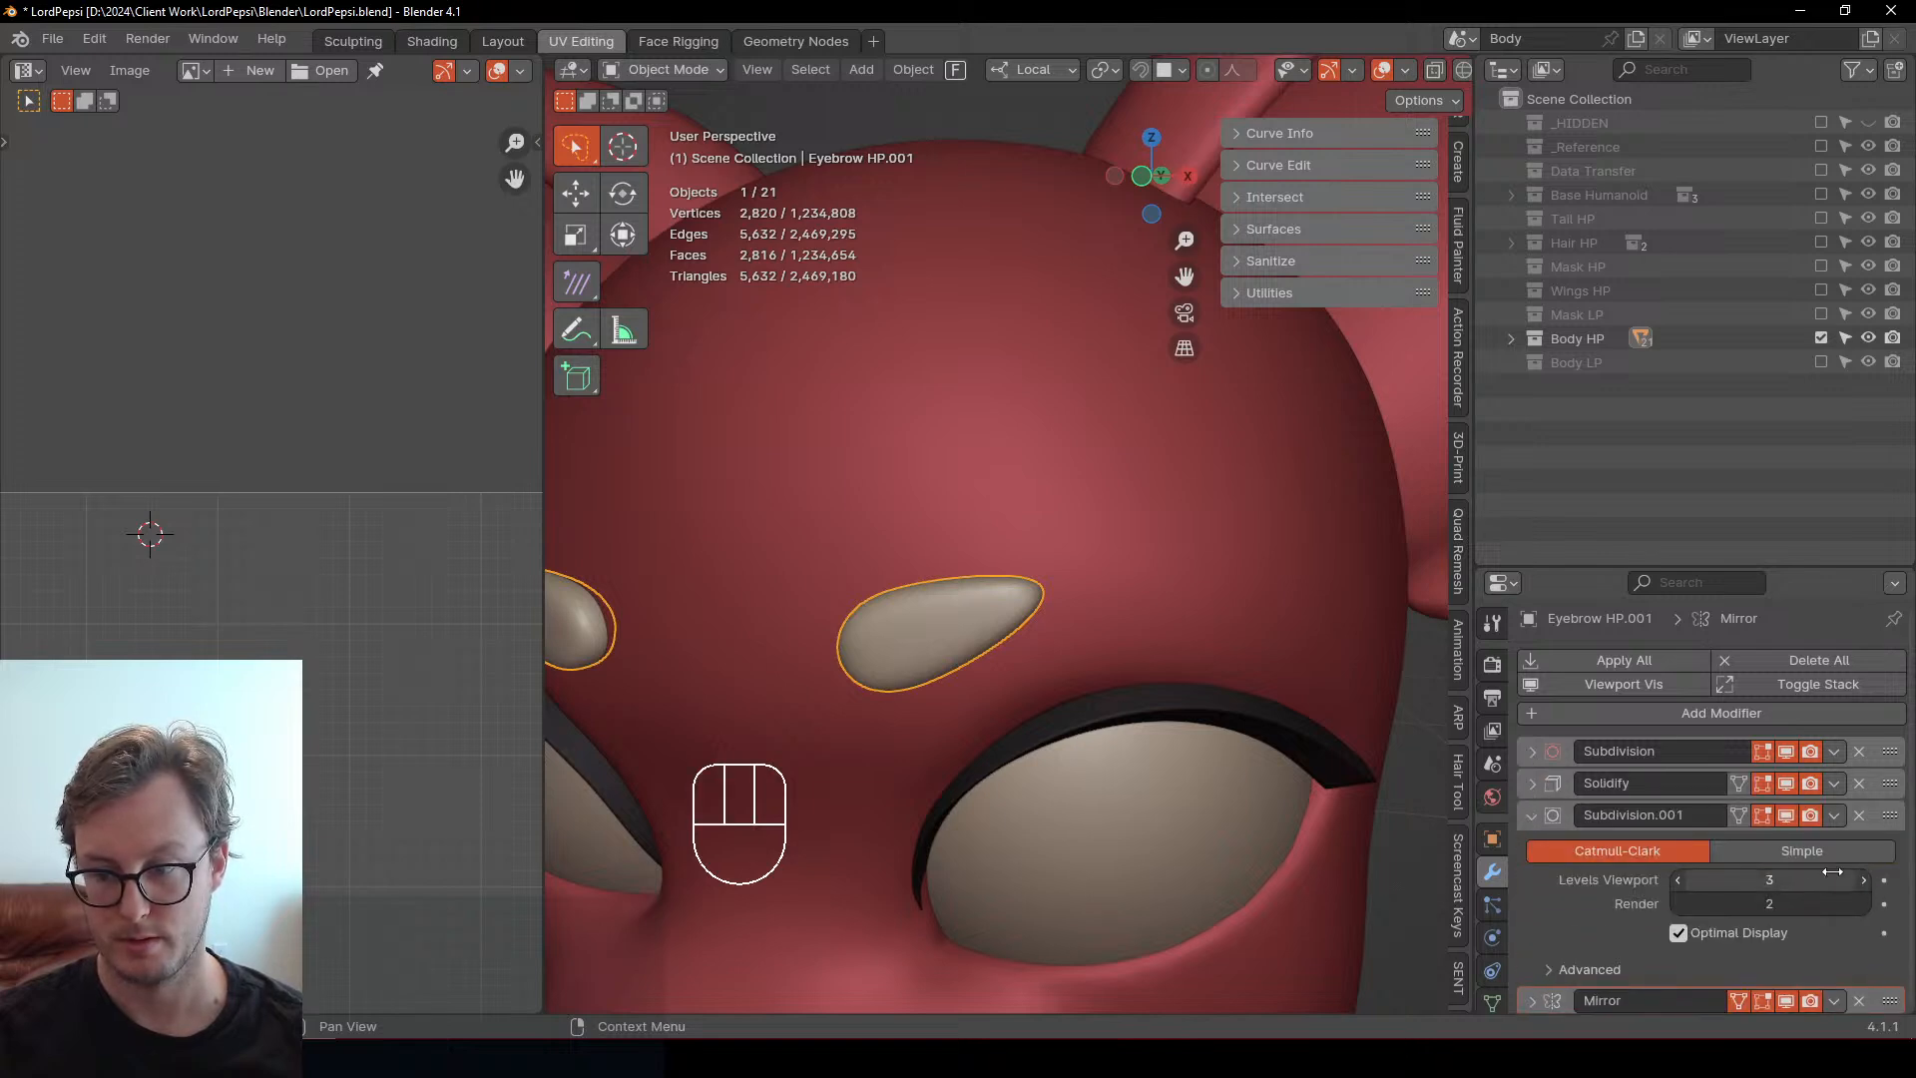
{"action": "left_click", "coordinate": [1862, 879]}
{"action": "left_click", "coordinate": [1530, 816]}
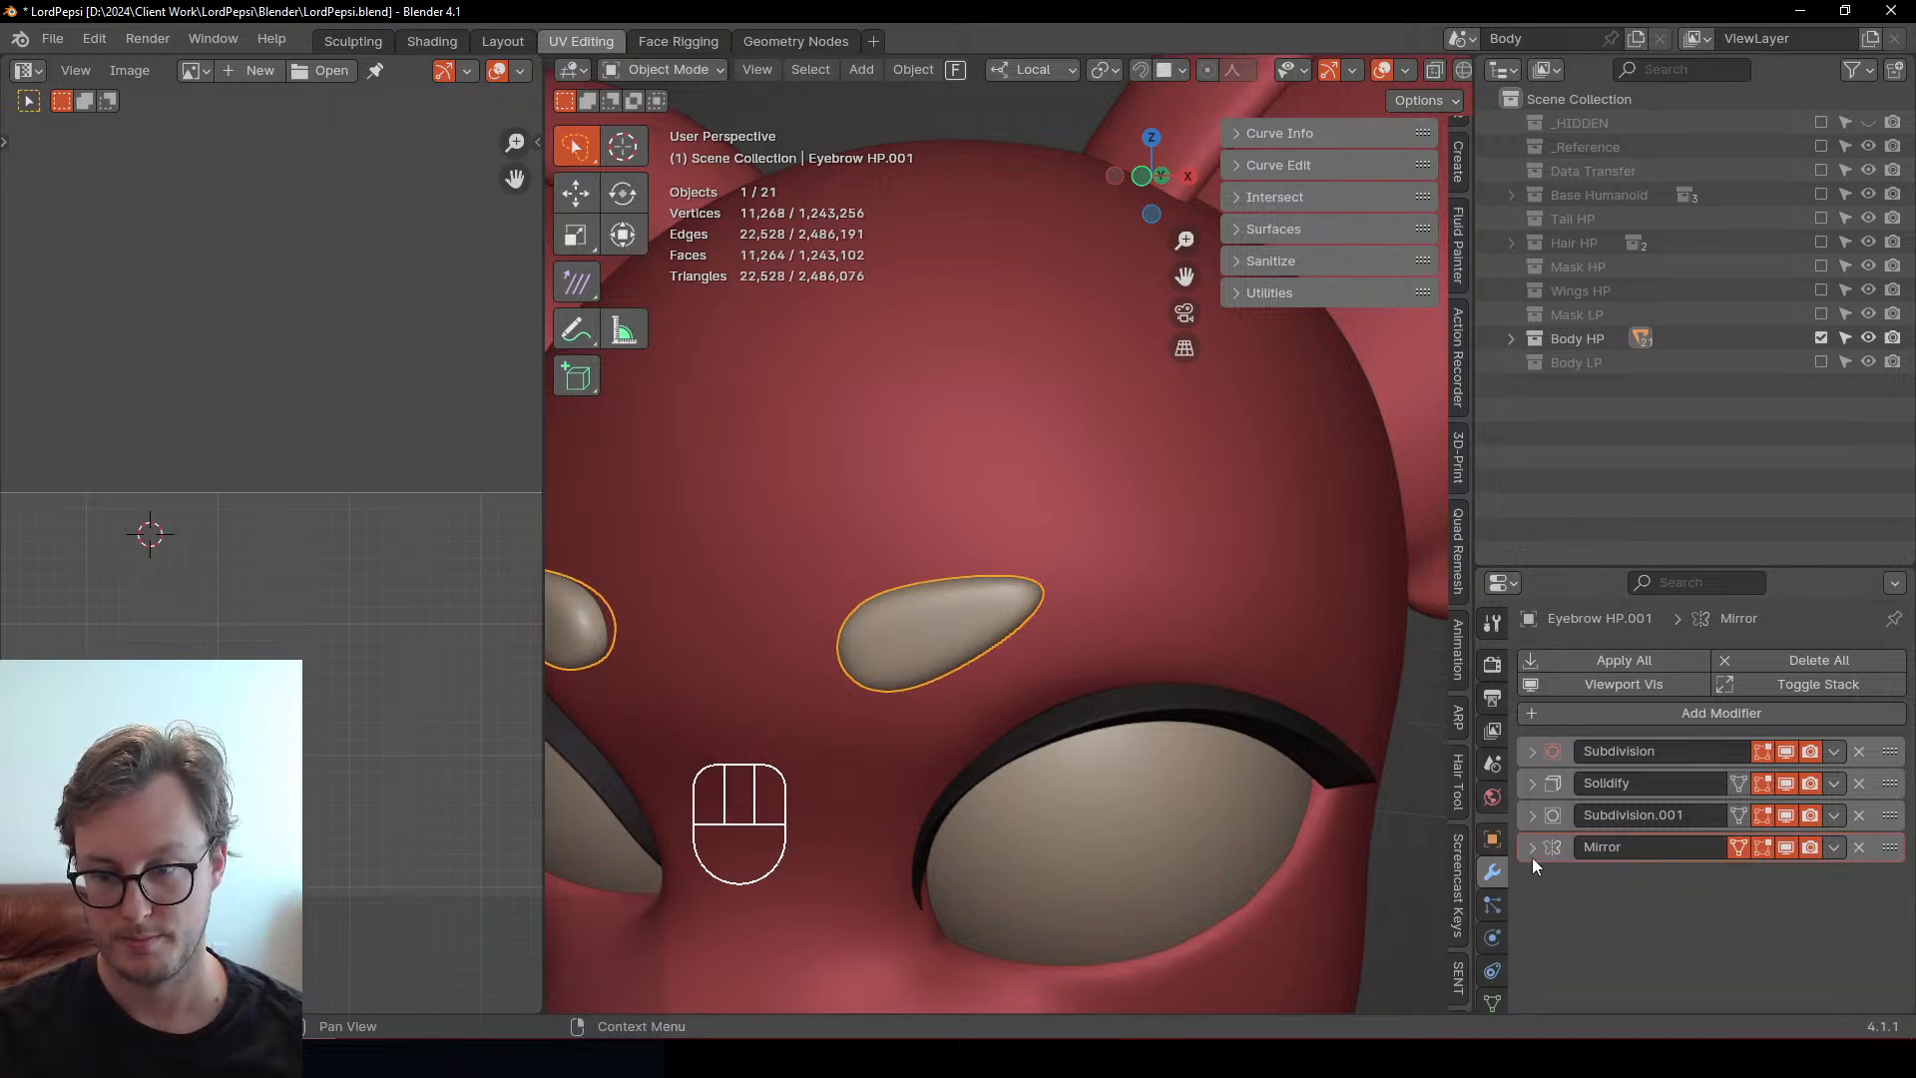
{"action": "left_click", "coordinate": [1531, 848]}
{"action": "left_click", "coordinate": [1534, 847]}
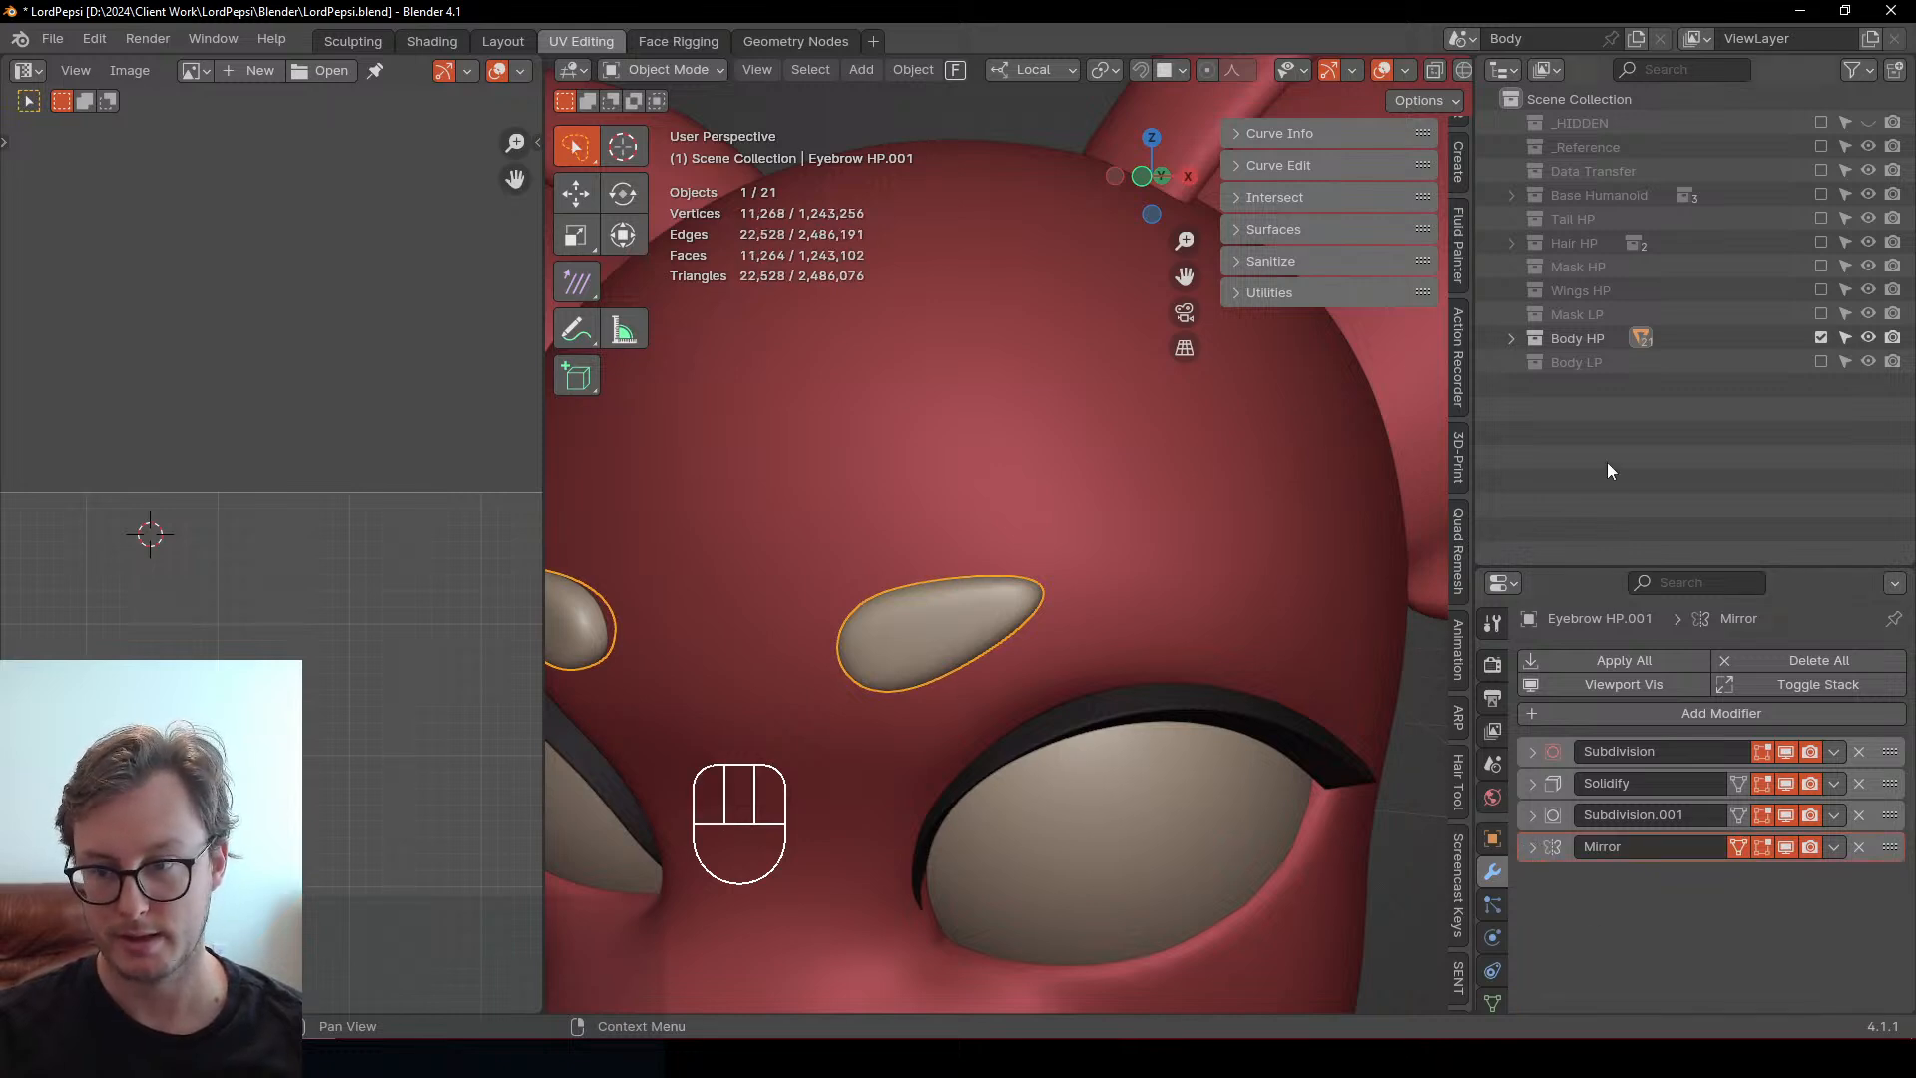
{"action": "left_click", "coordinate": [1822, 361]}
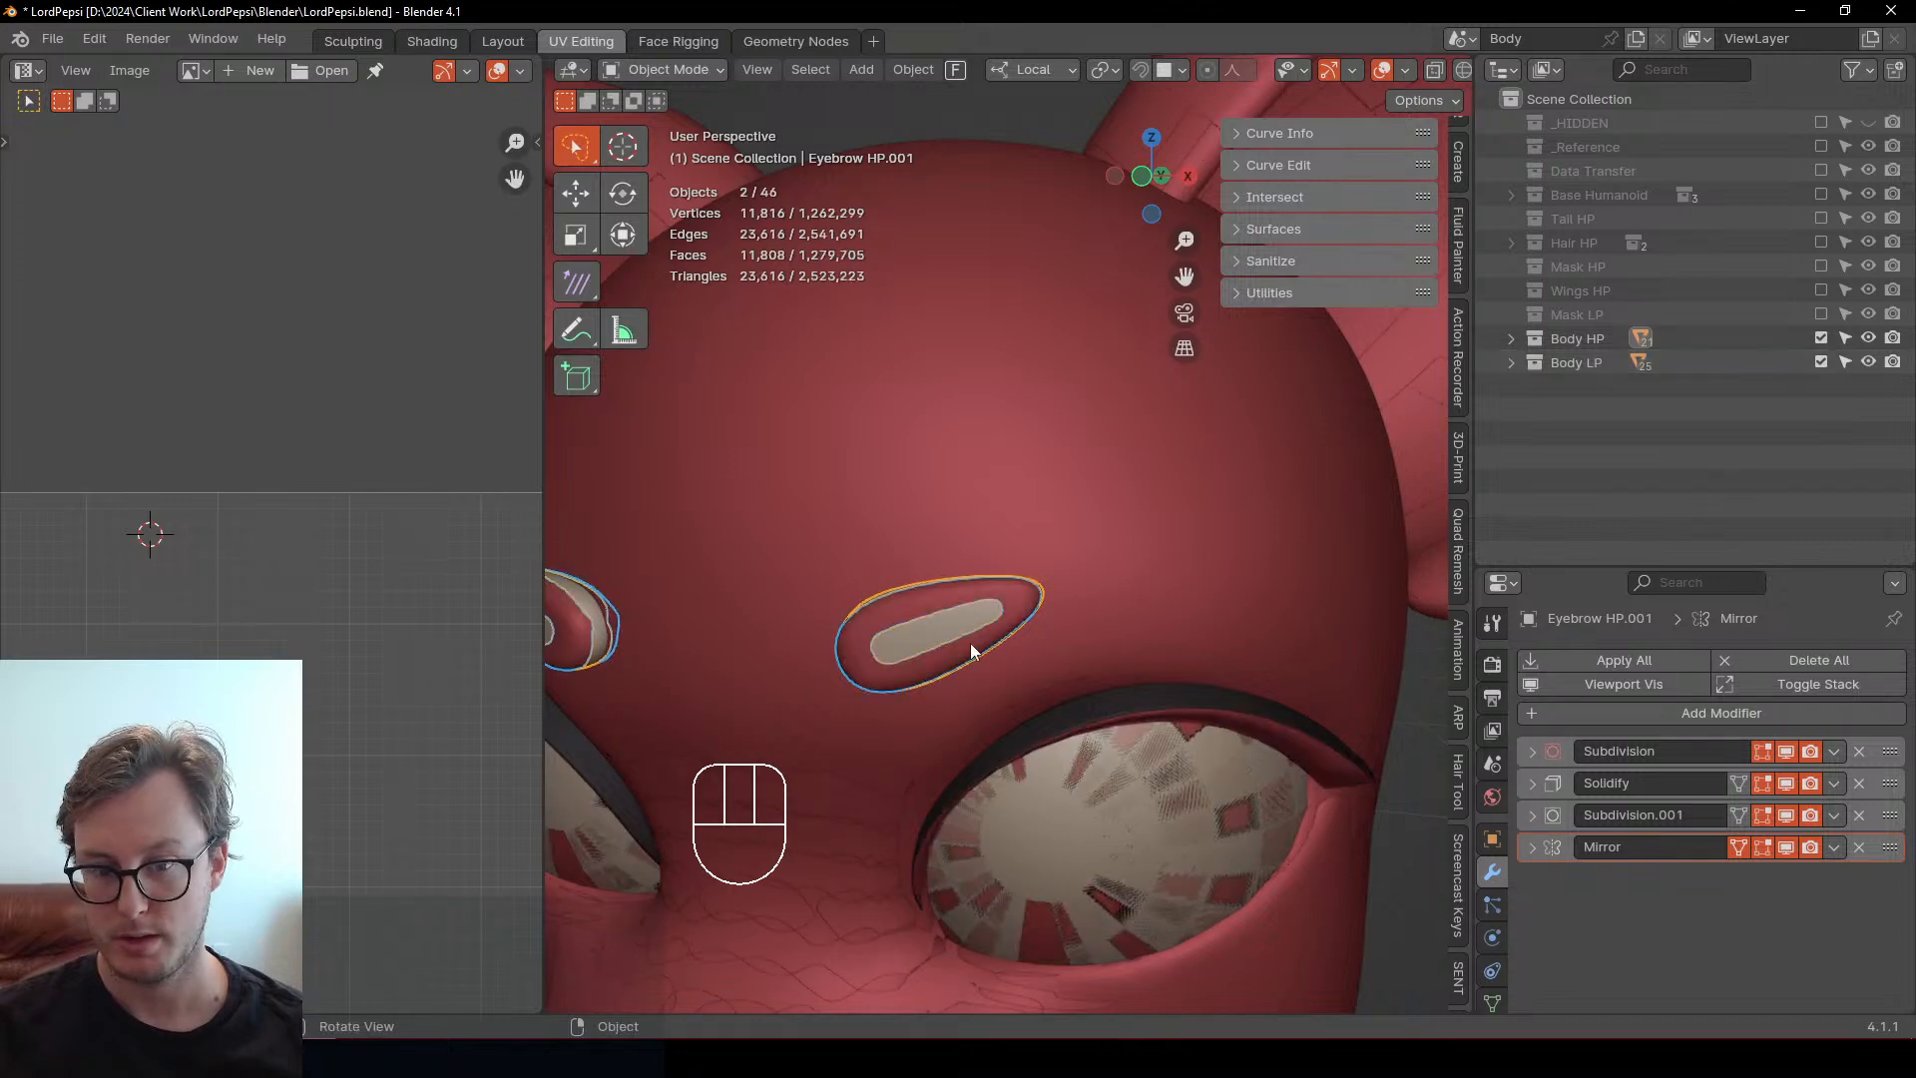
{"action": "key", "text": "Tab"}
{"action": "key", "text": "q"}
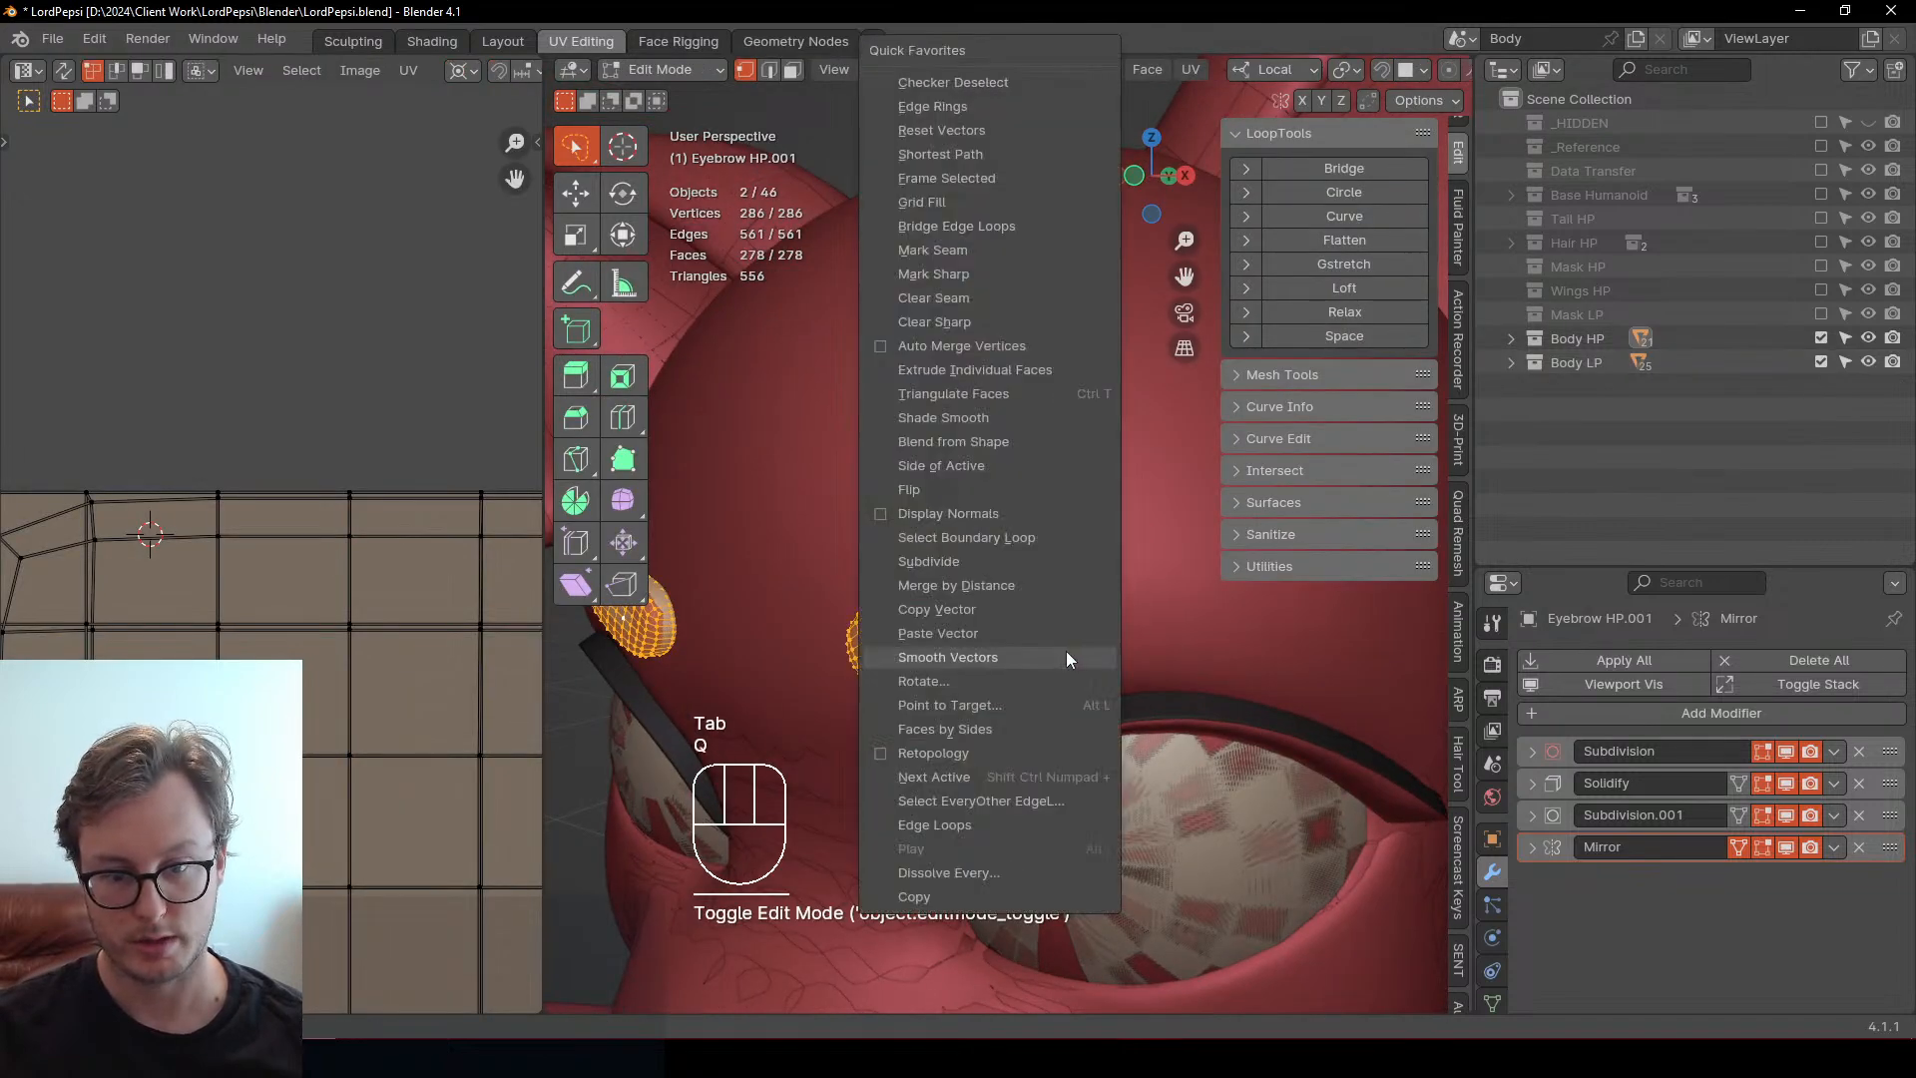
{"action": "key", "text": "Tab"}
{"action": "key", "text": "q"}
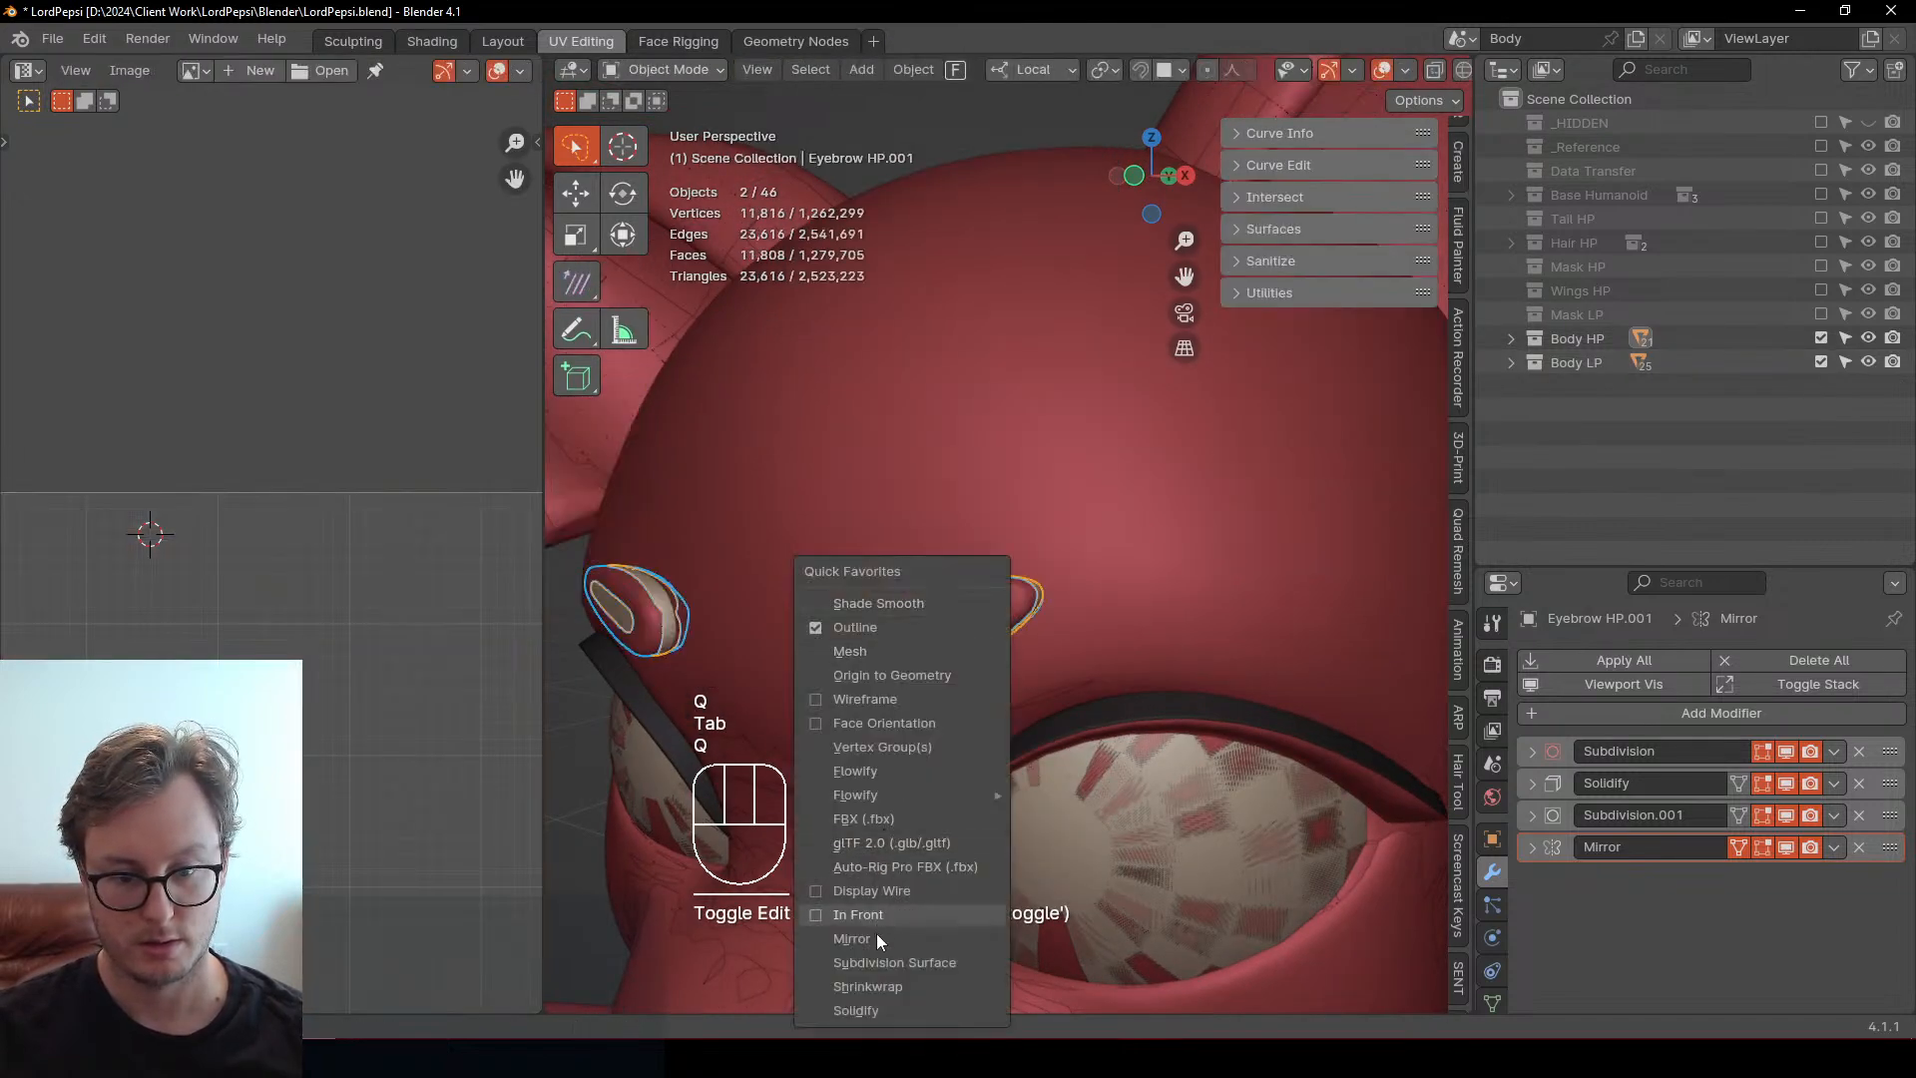
{"action": "left_click", "coordinate": [898, 986]}
{"action": "scroll", "coordinate": [1568, 883], "scroll_direction": "down", "scroll_amount": 1}
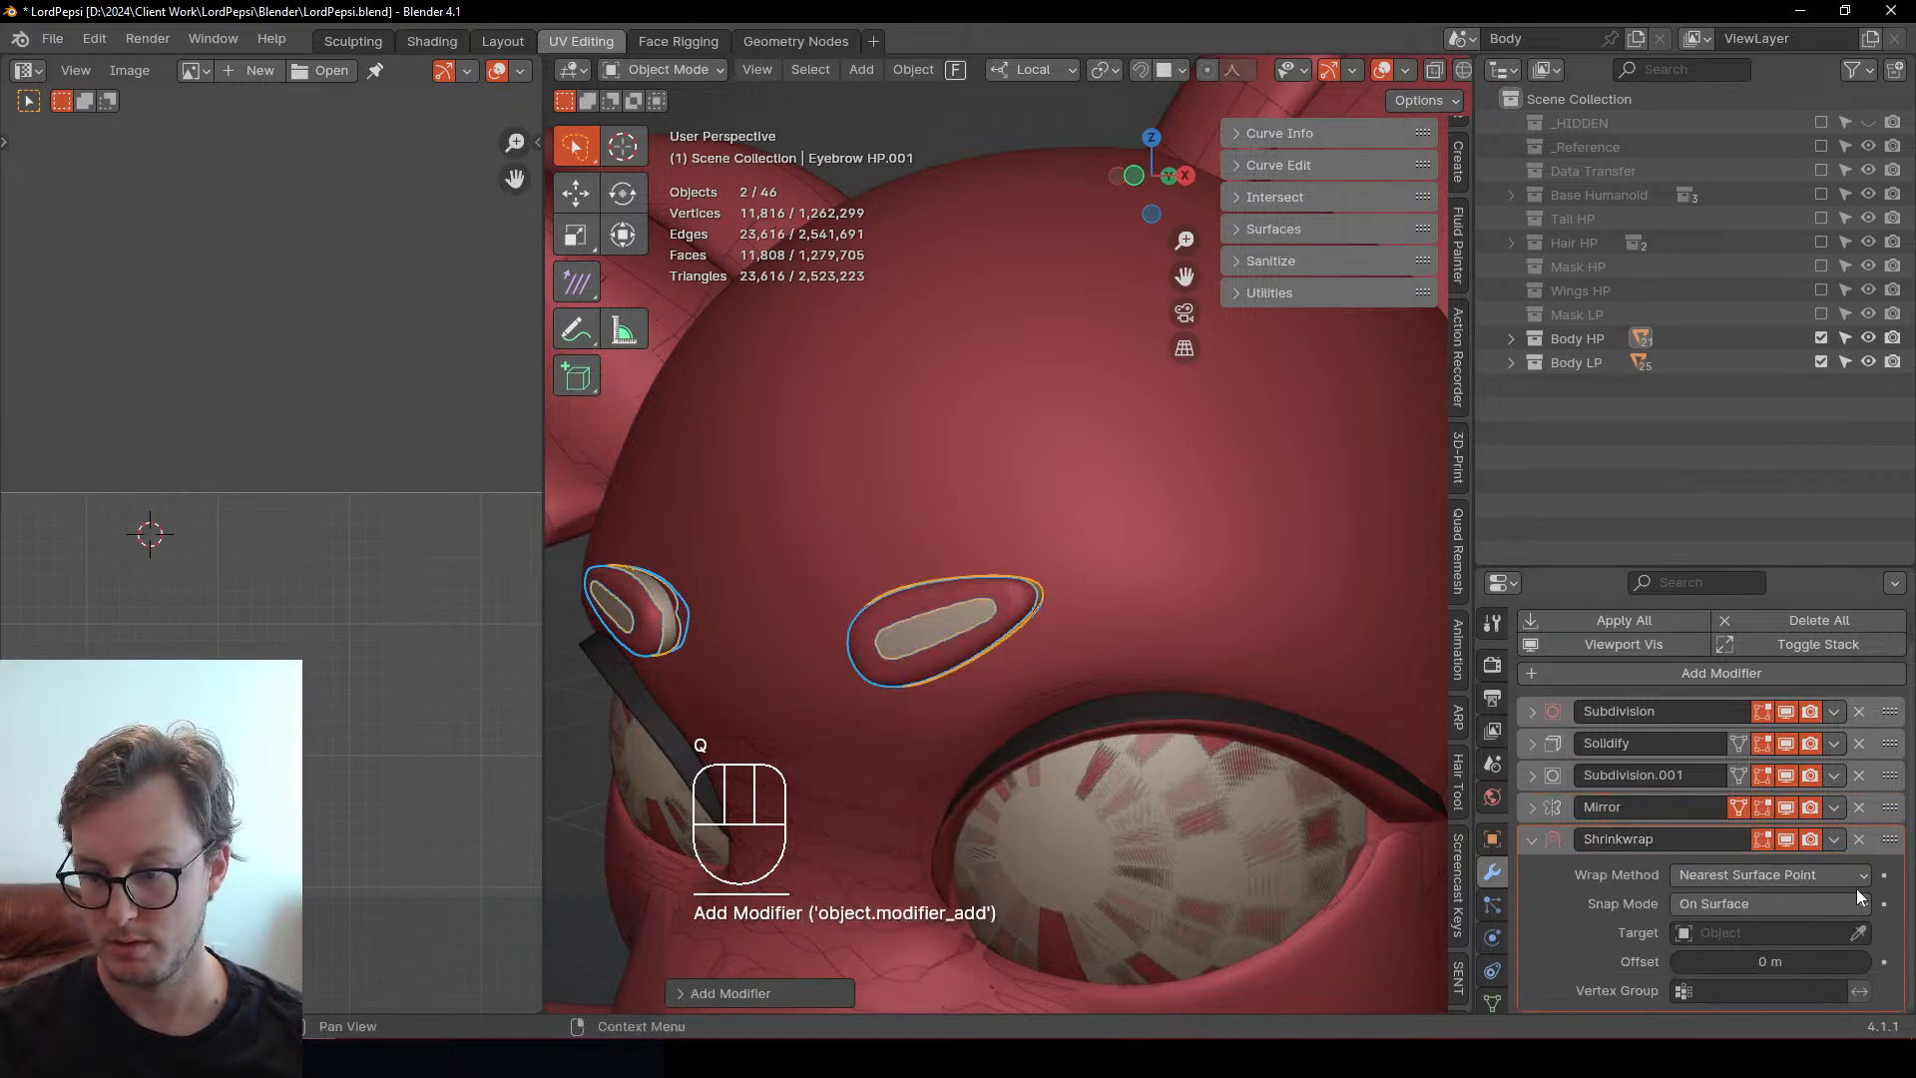
{"action": "left_click", "coordinate": [1757, 934]}
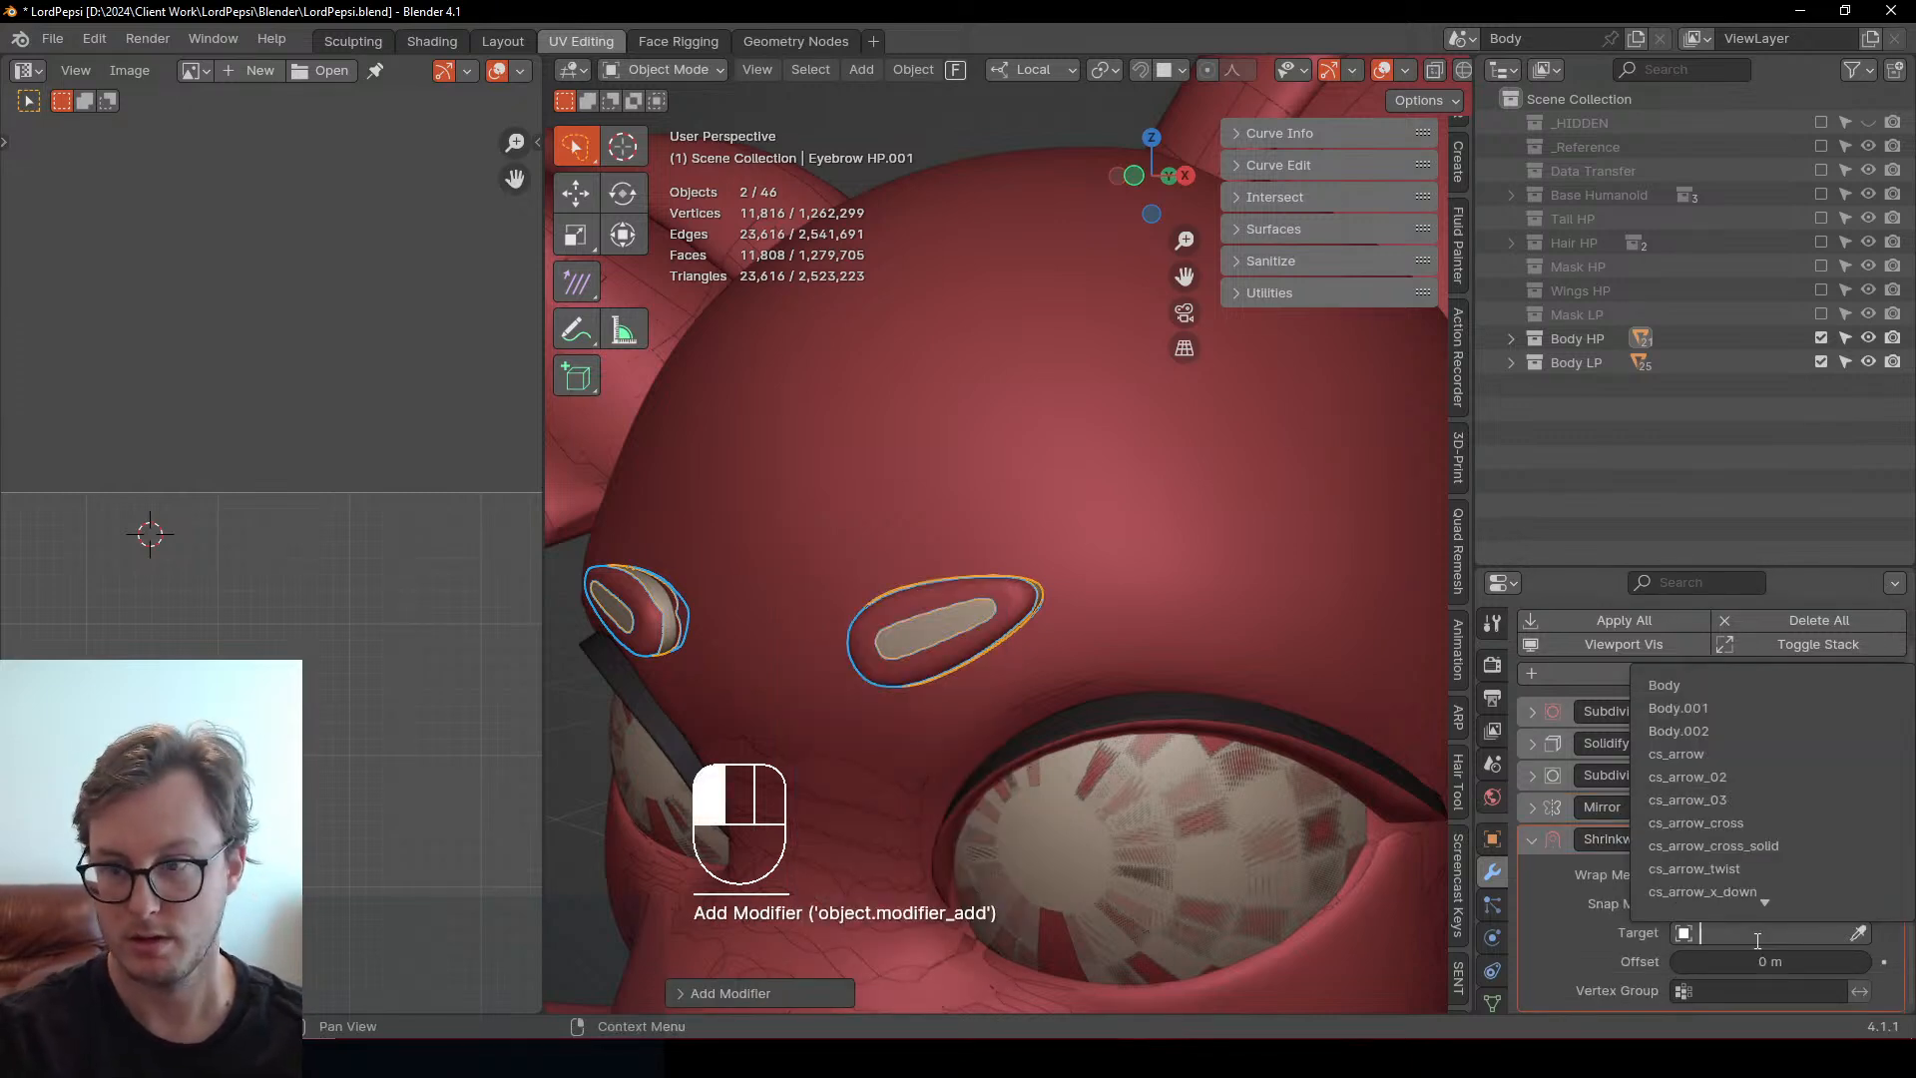
{"action": "key", "text": "Escape"}
{"action": "left_click", "coordinate": [1859, 840]}
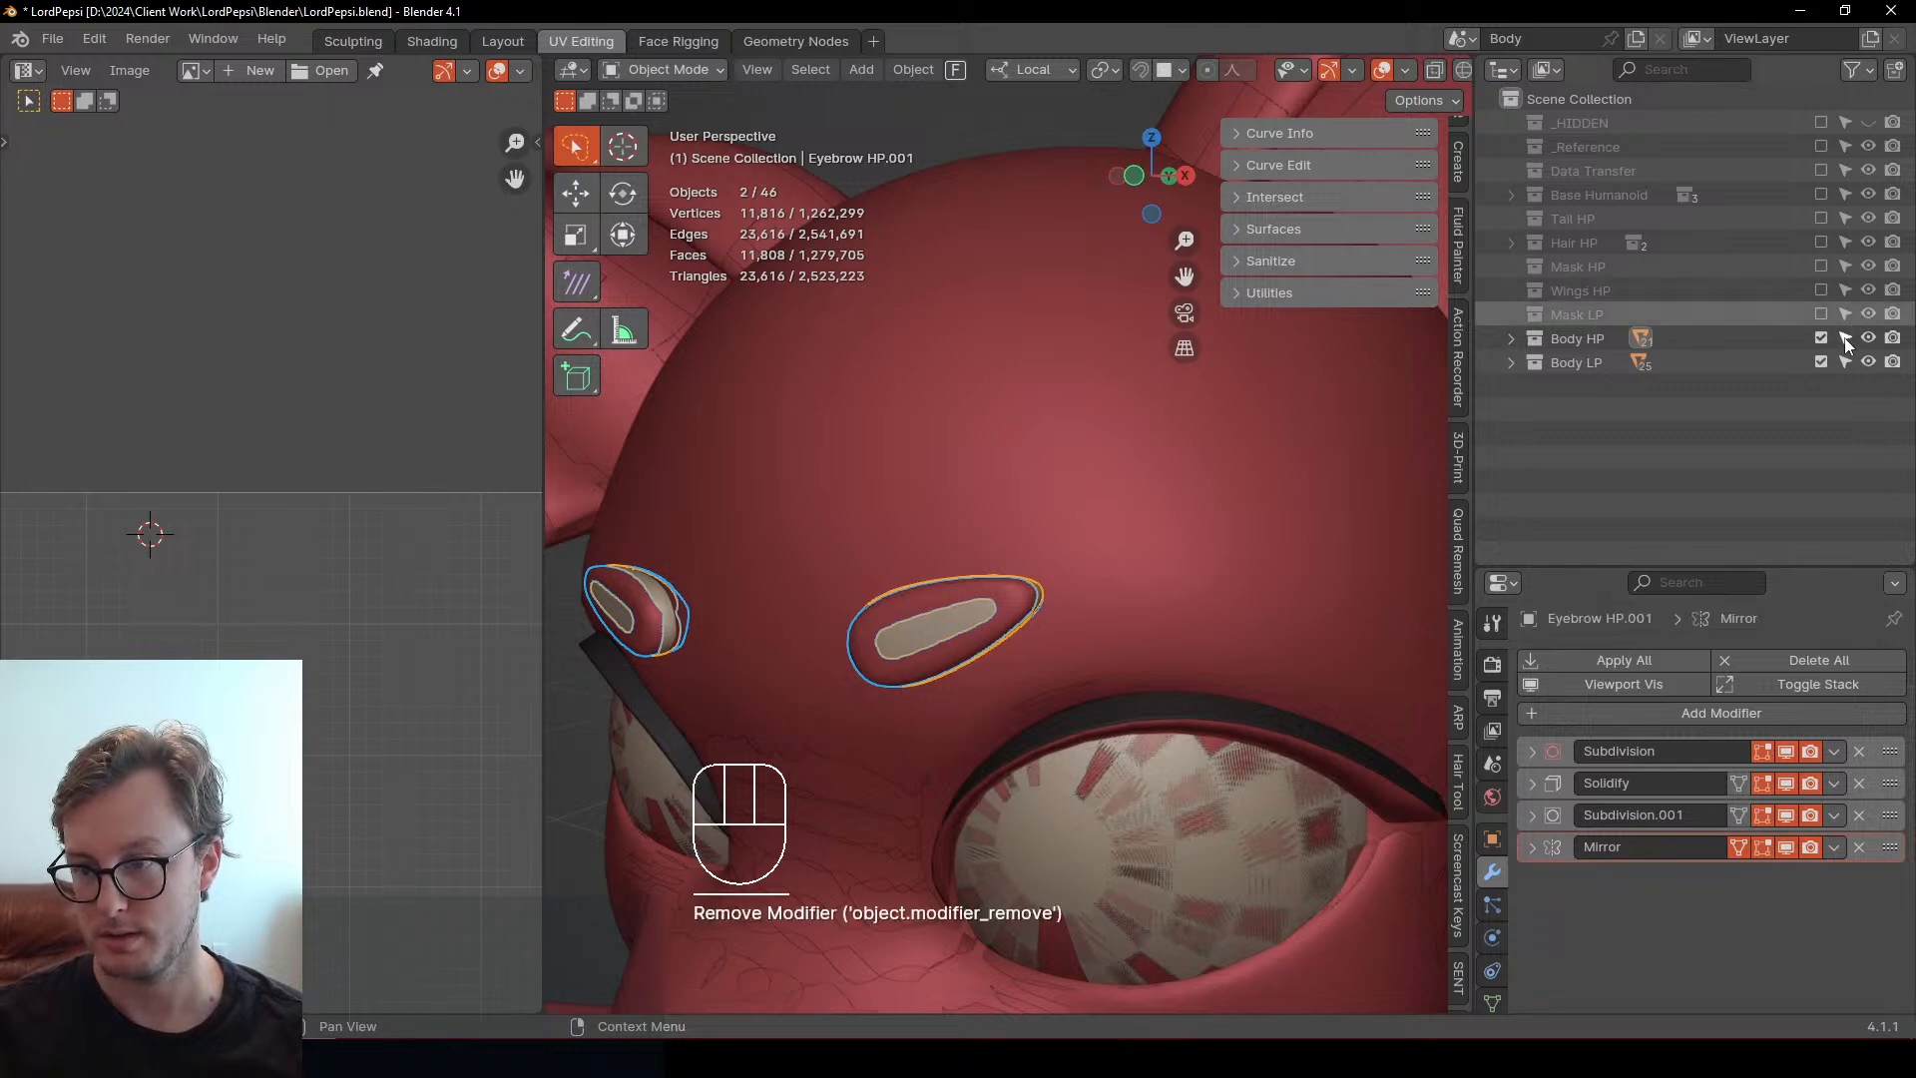
Make the Body HP collection unselectable, then add a Shrinkwrap modifier to the low-poly eyebrow and place it above Mirror
{"action": "left_click", "coordinate": [1845, 338]}
{"action": "left_click", "coordinate": [878, 666]}
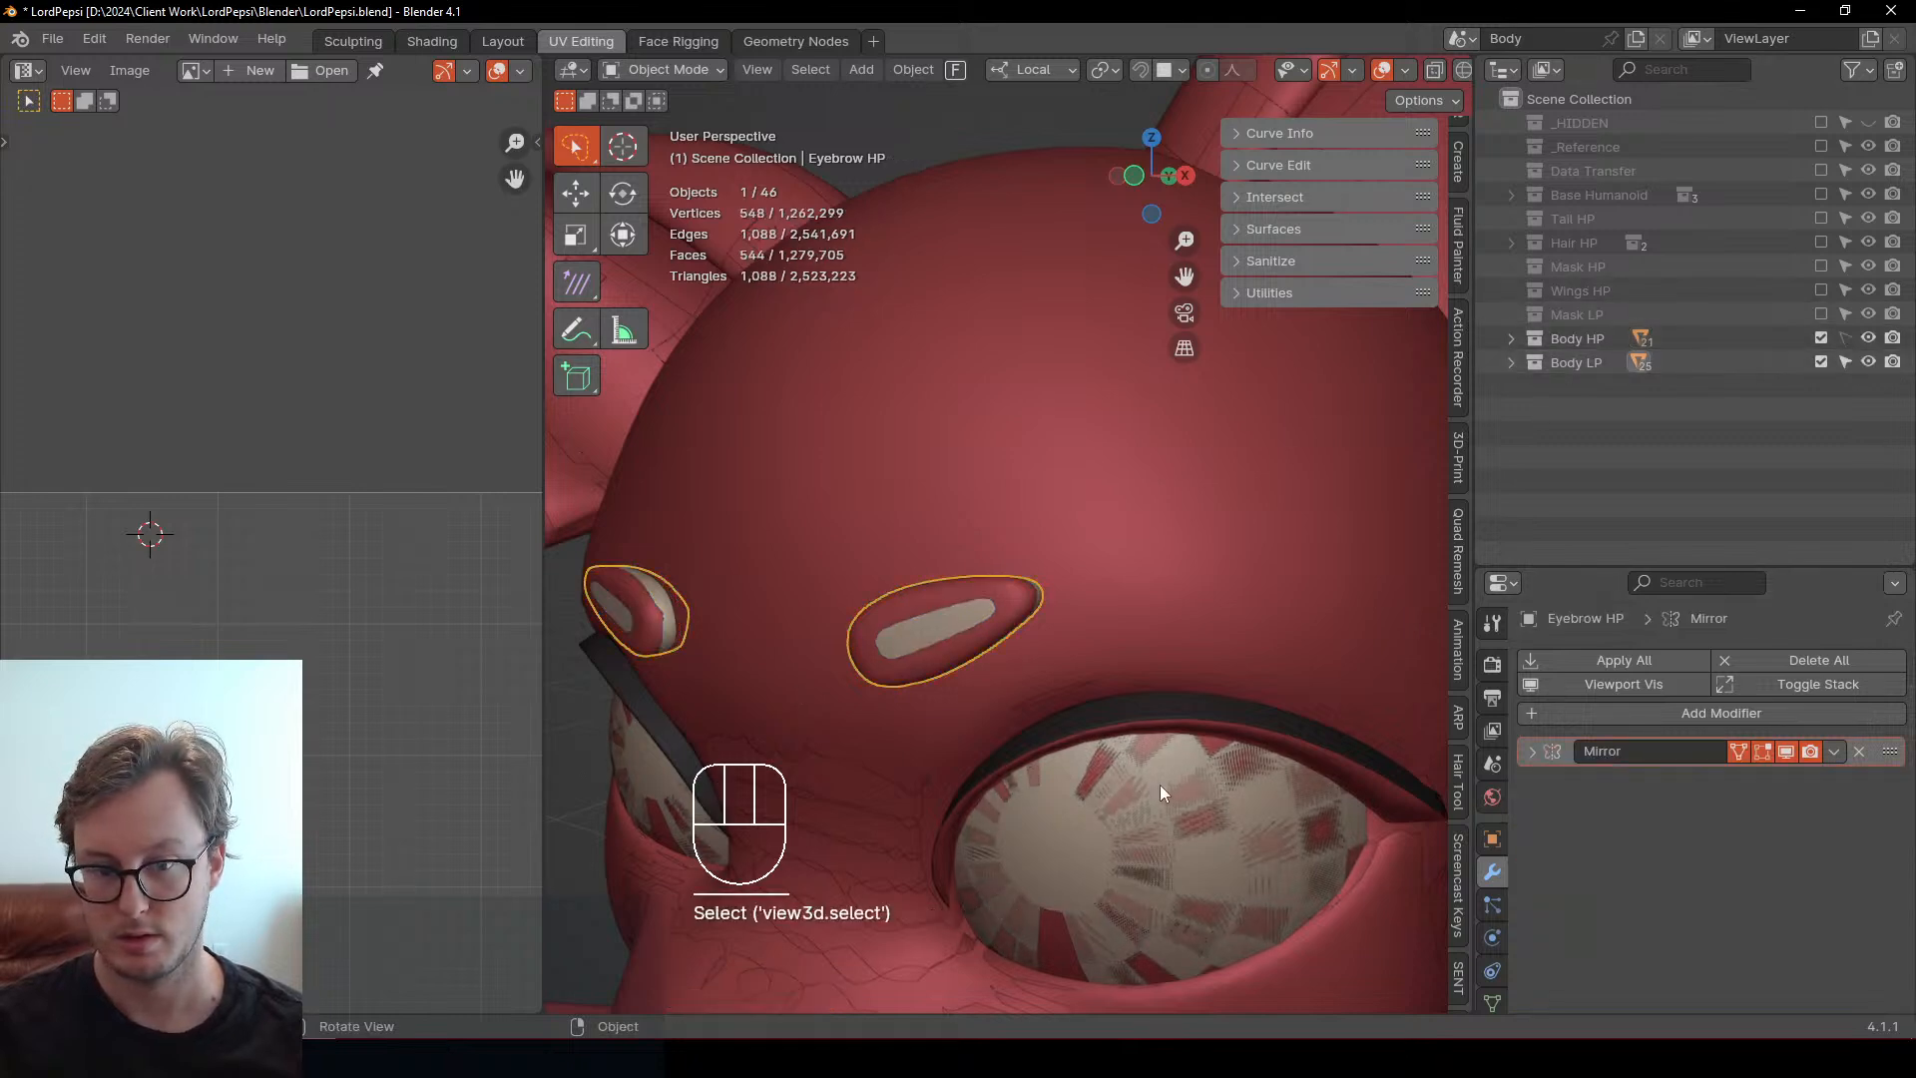
{"action": "key", "text": "q"}
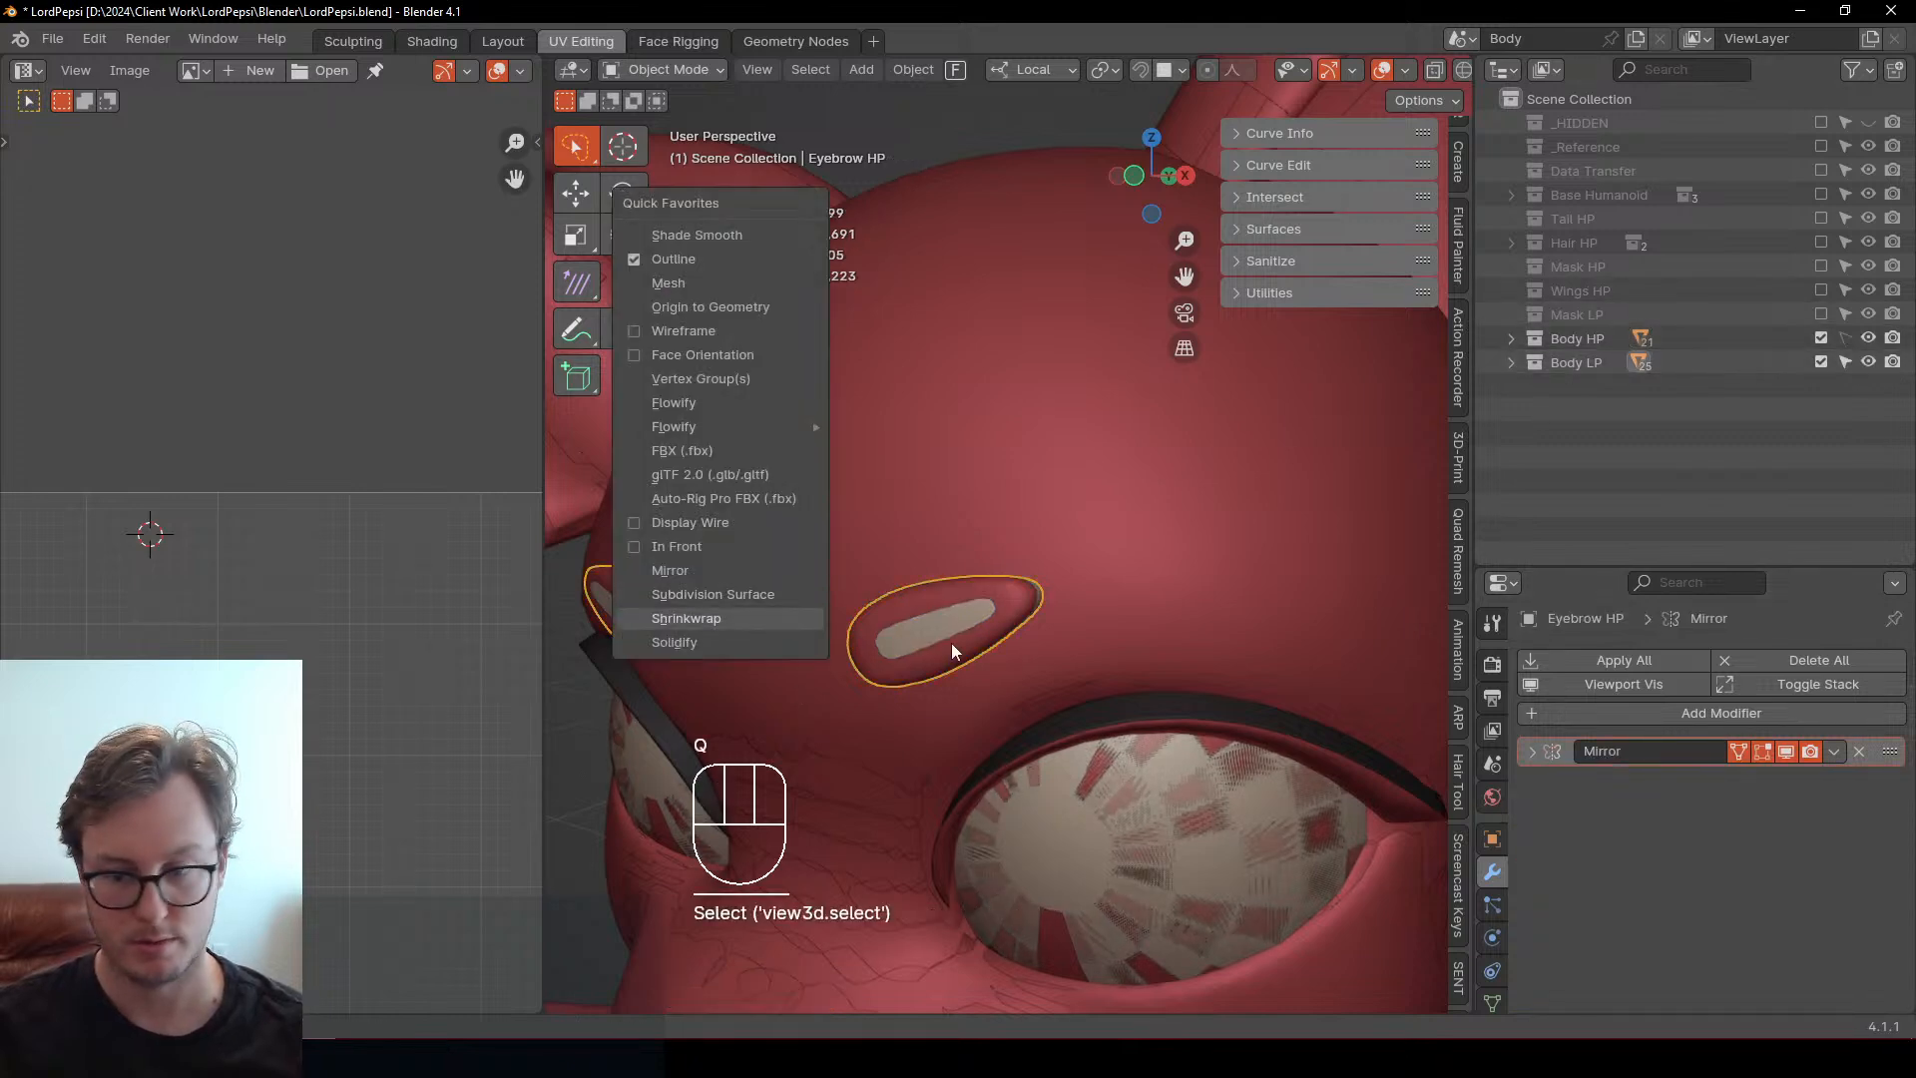
{"action": "left_click", "coordinate": [770, 620]}
{"action": "left_click", "coordinate": [1859, 782]}
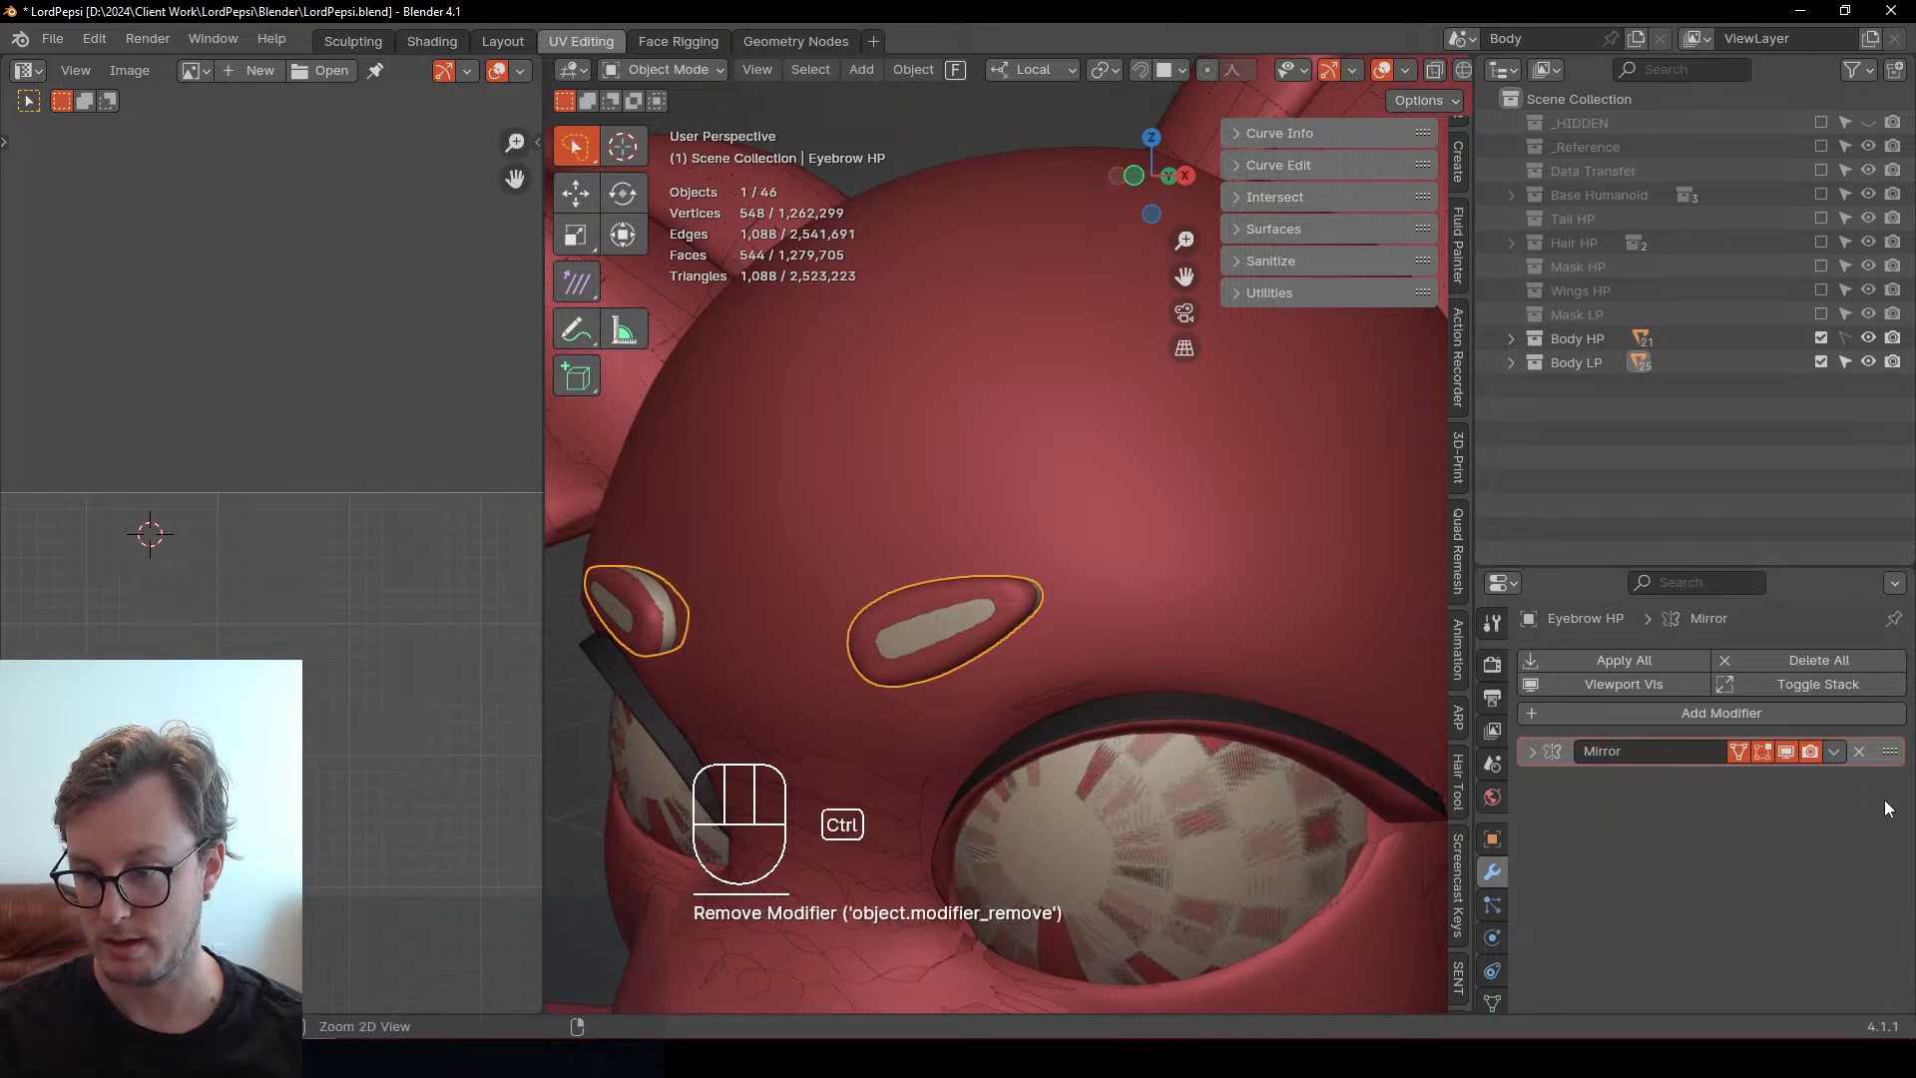
{"action": "key", "text": "ctrl+z"}
{"action": "left_click_drag", "start_coordinate": [1890, 783], "coordinate": [1876, 751]}
Set the Shrinkwrap target to Eyebrow HP.001 and apply the Shrinkwrap modifier to the low-poly eyebrow
{"action": "type", "text": "e"}
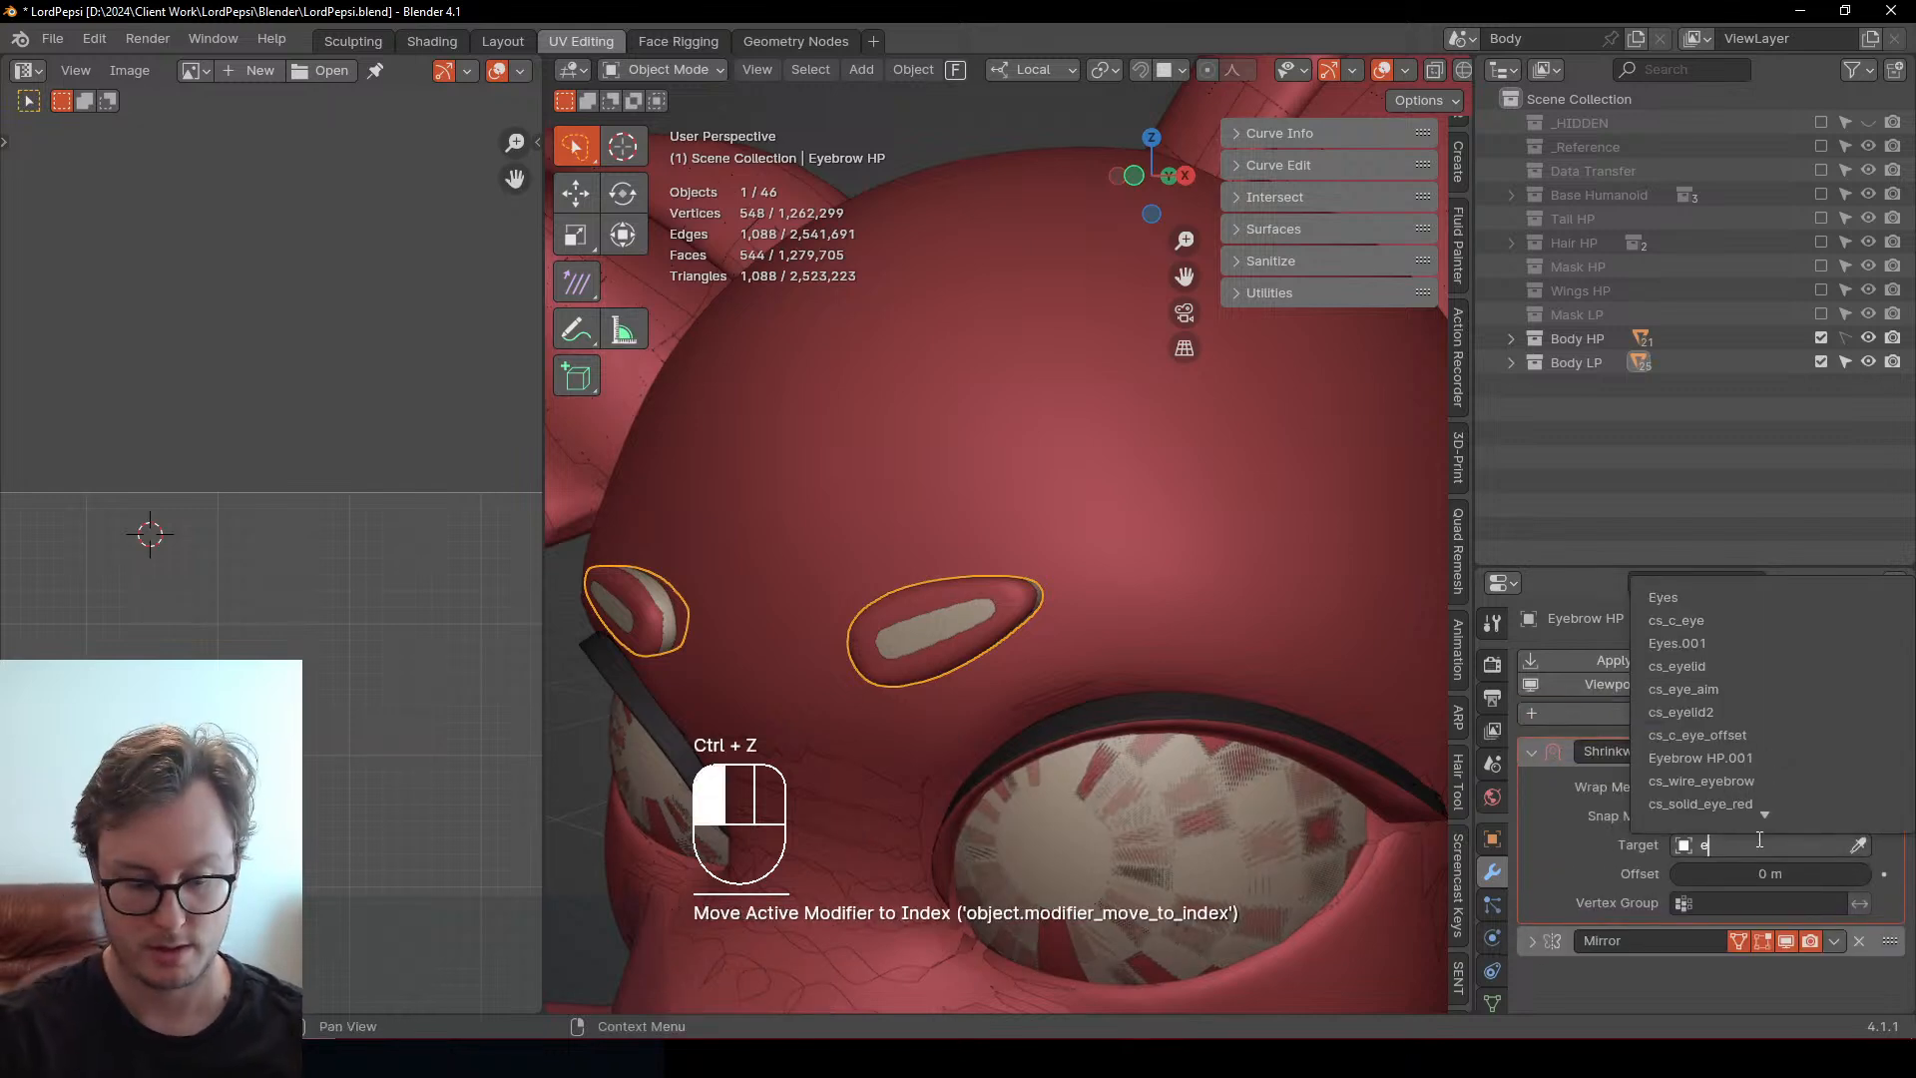
{"action": "type", "text": "yebrow"}
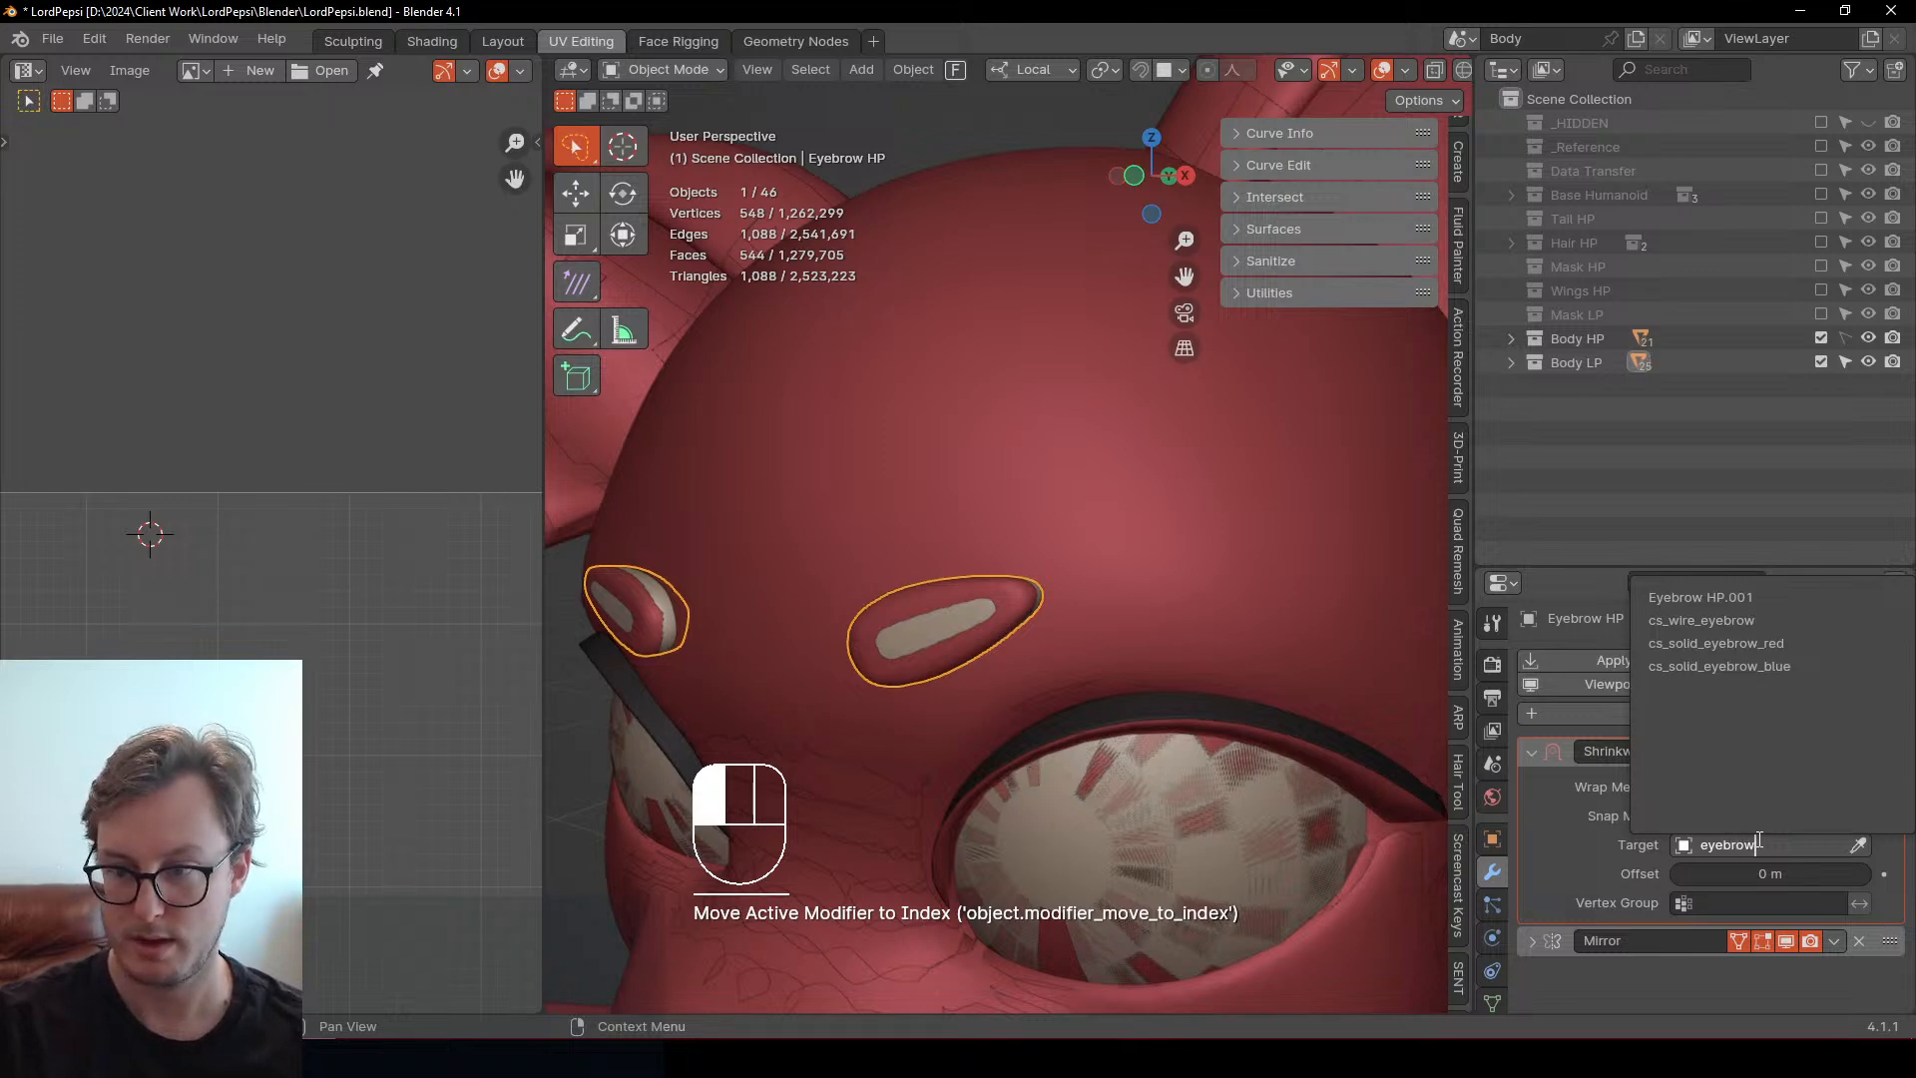
{"action": "key", "text": "Return"}
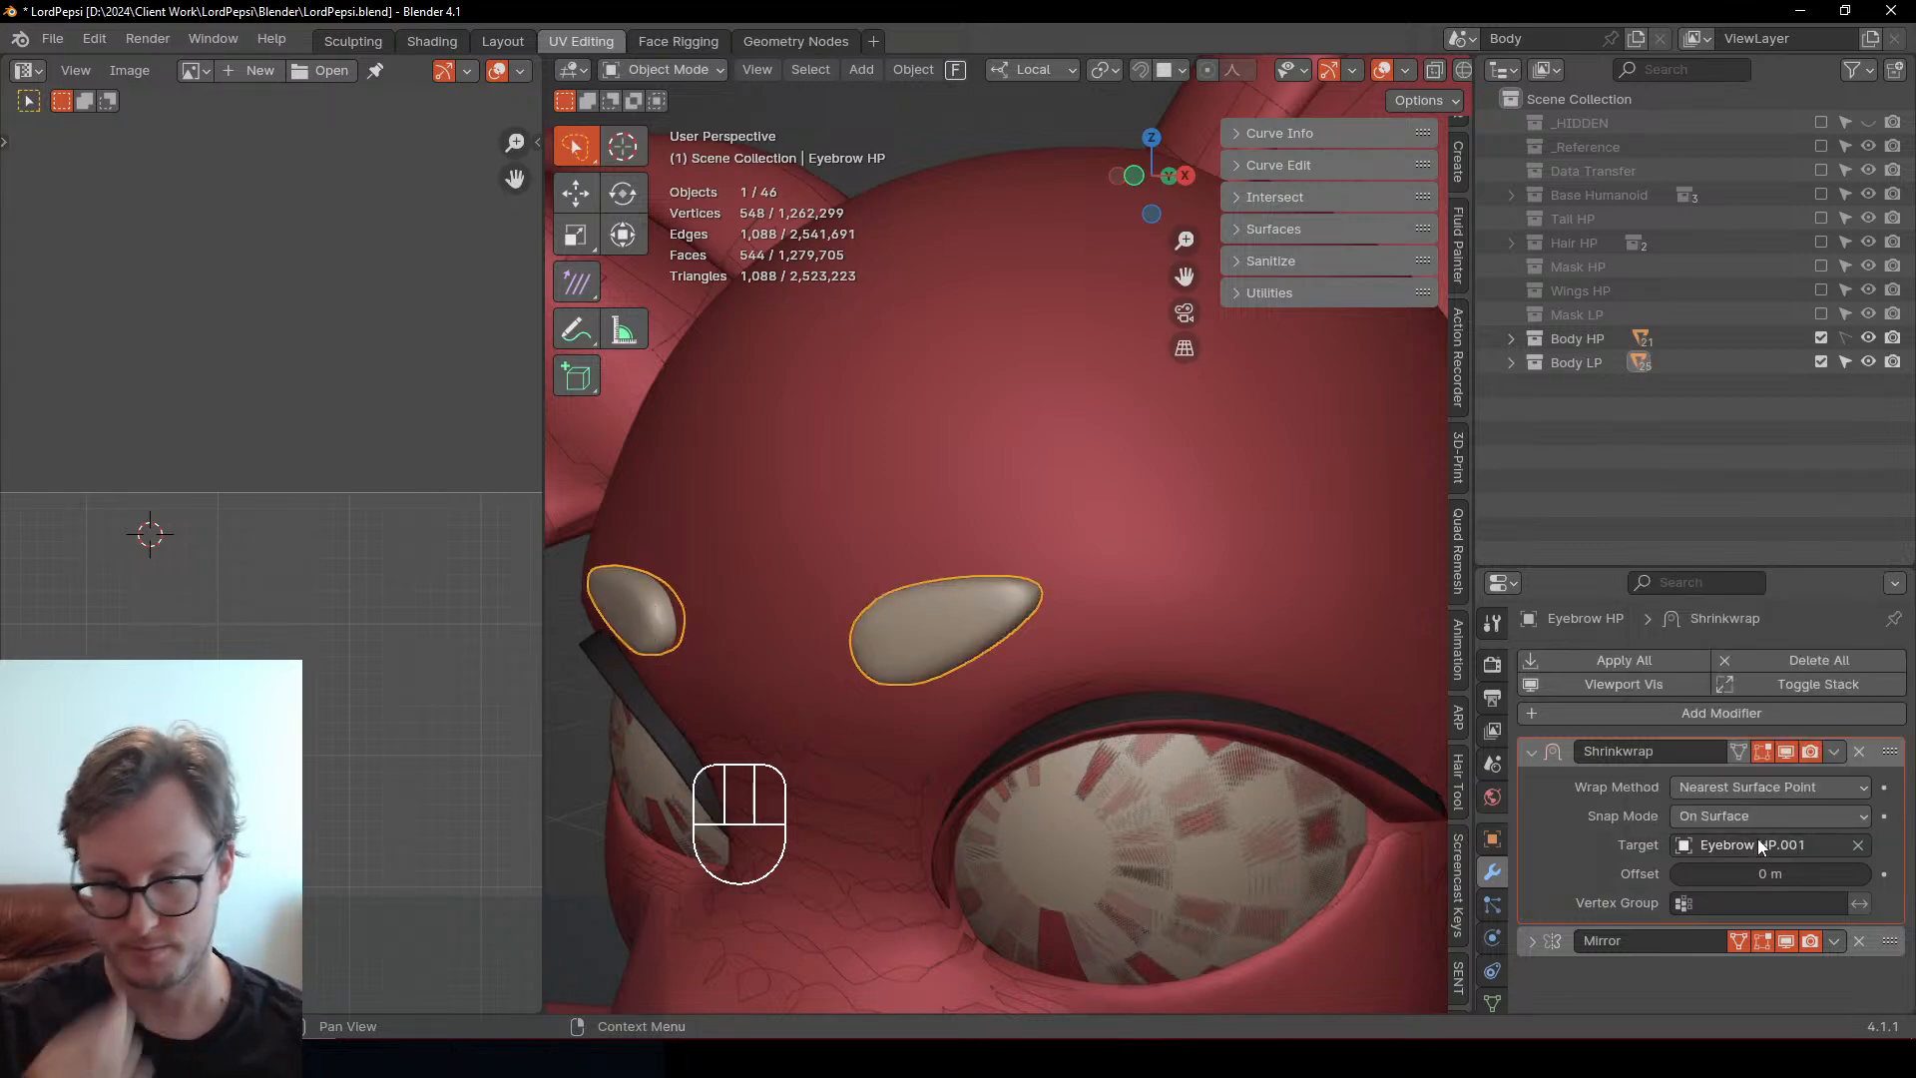
{"action": "middle_click_drag", "start_coordinate": [904, 552], "coordinate": [1347, 679]}
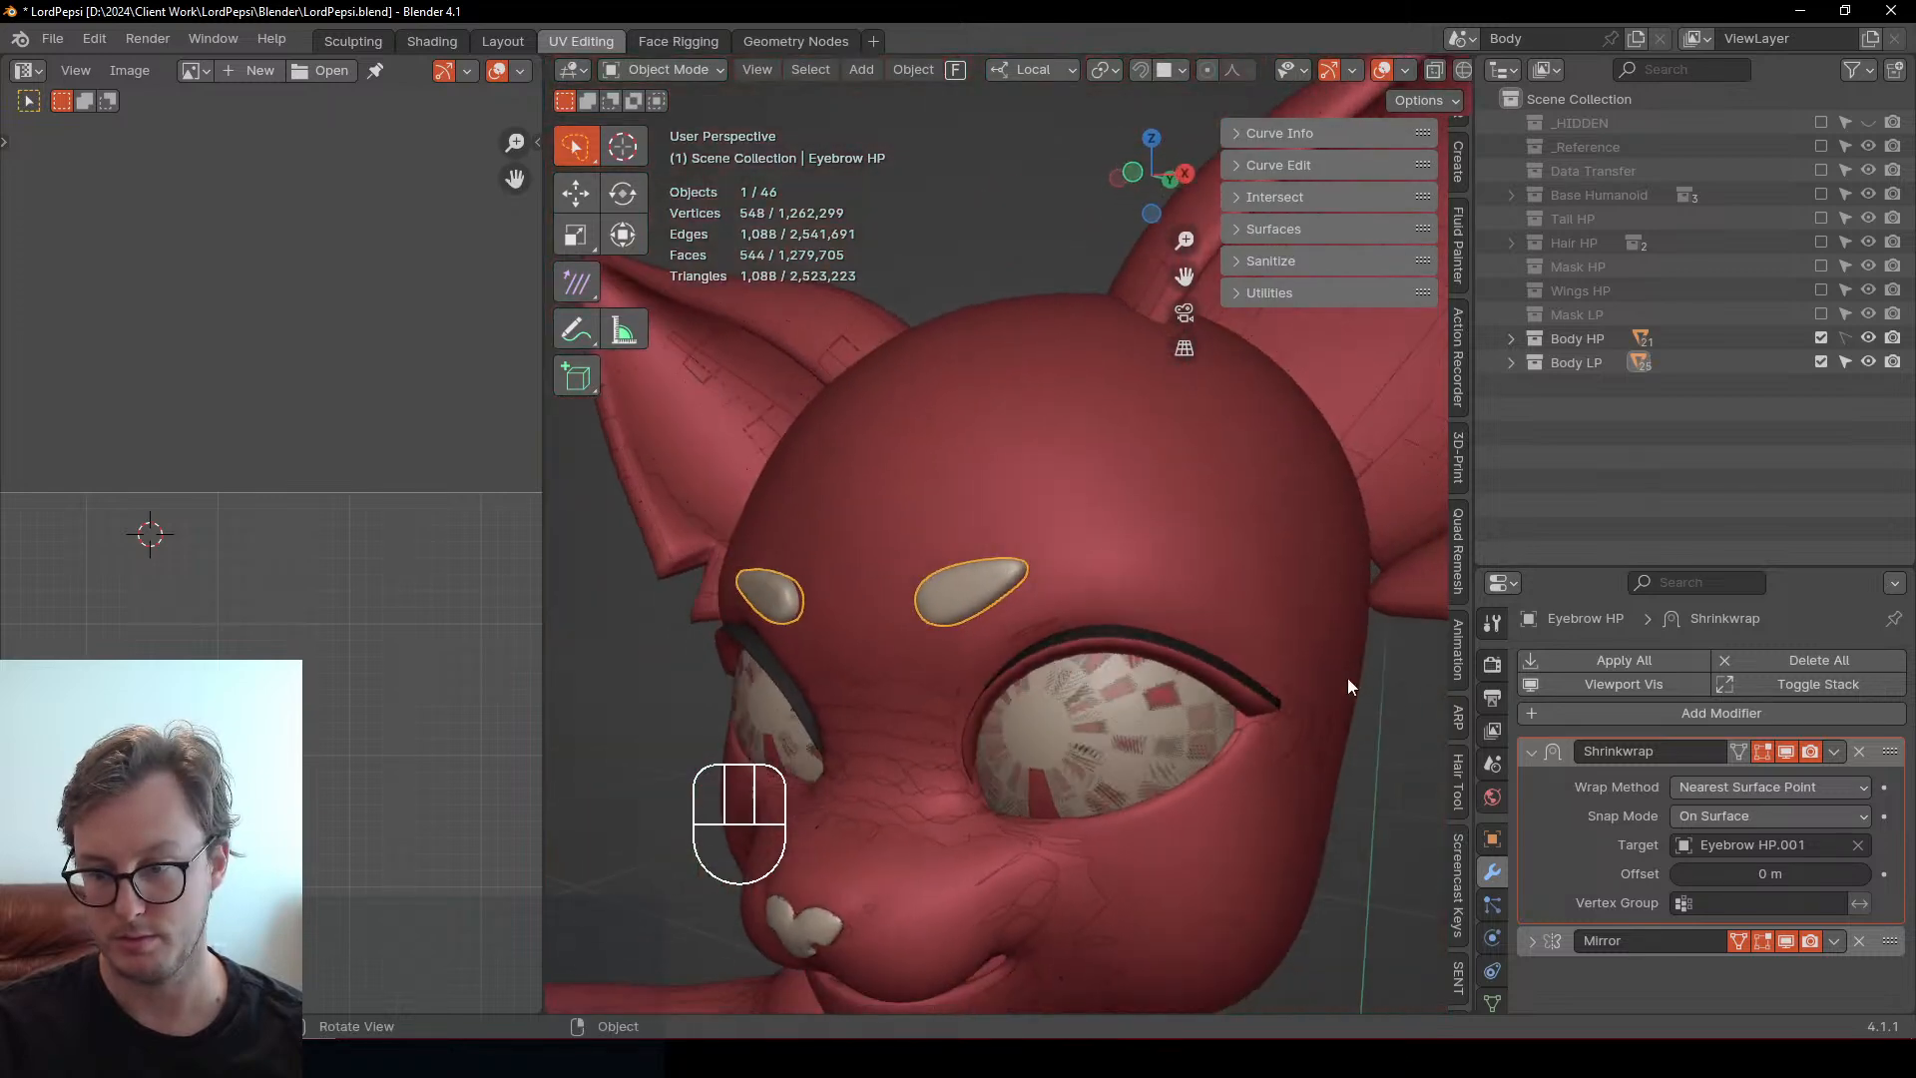
{"action": "left_click", "coordinate": [1834, 751]}
{"action": "left_click", "coordinate": [1788, 775]}
Isolate the low-poly eyebrow in local view and open its mesh for editing in edge select mode
{"action": "middle_click_drag", "start_coordinate": [938, 558], "coordinate": [886, 634]}
{"action": "key", "text": "/"}
{"action": "key", "text": "Tab"}
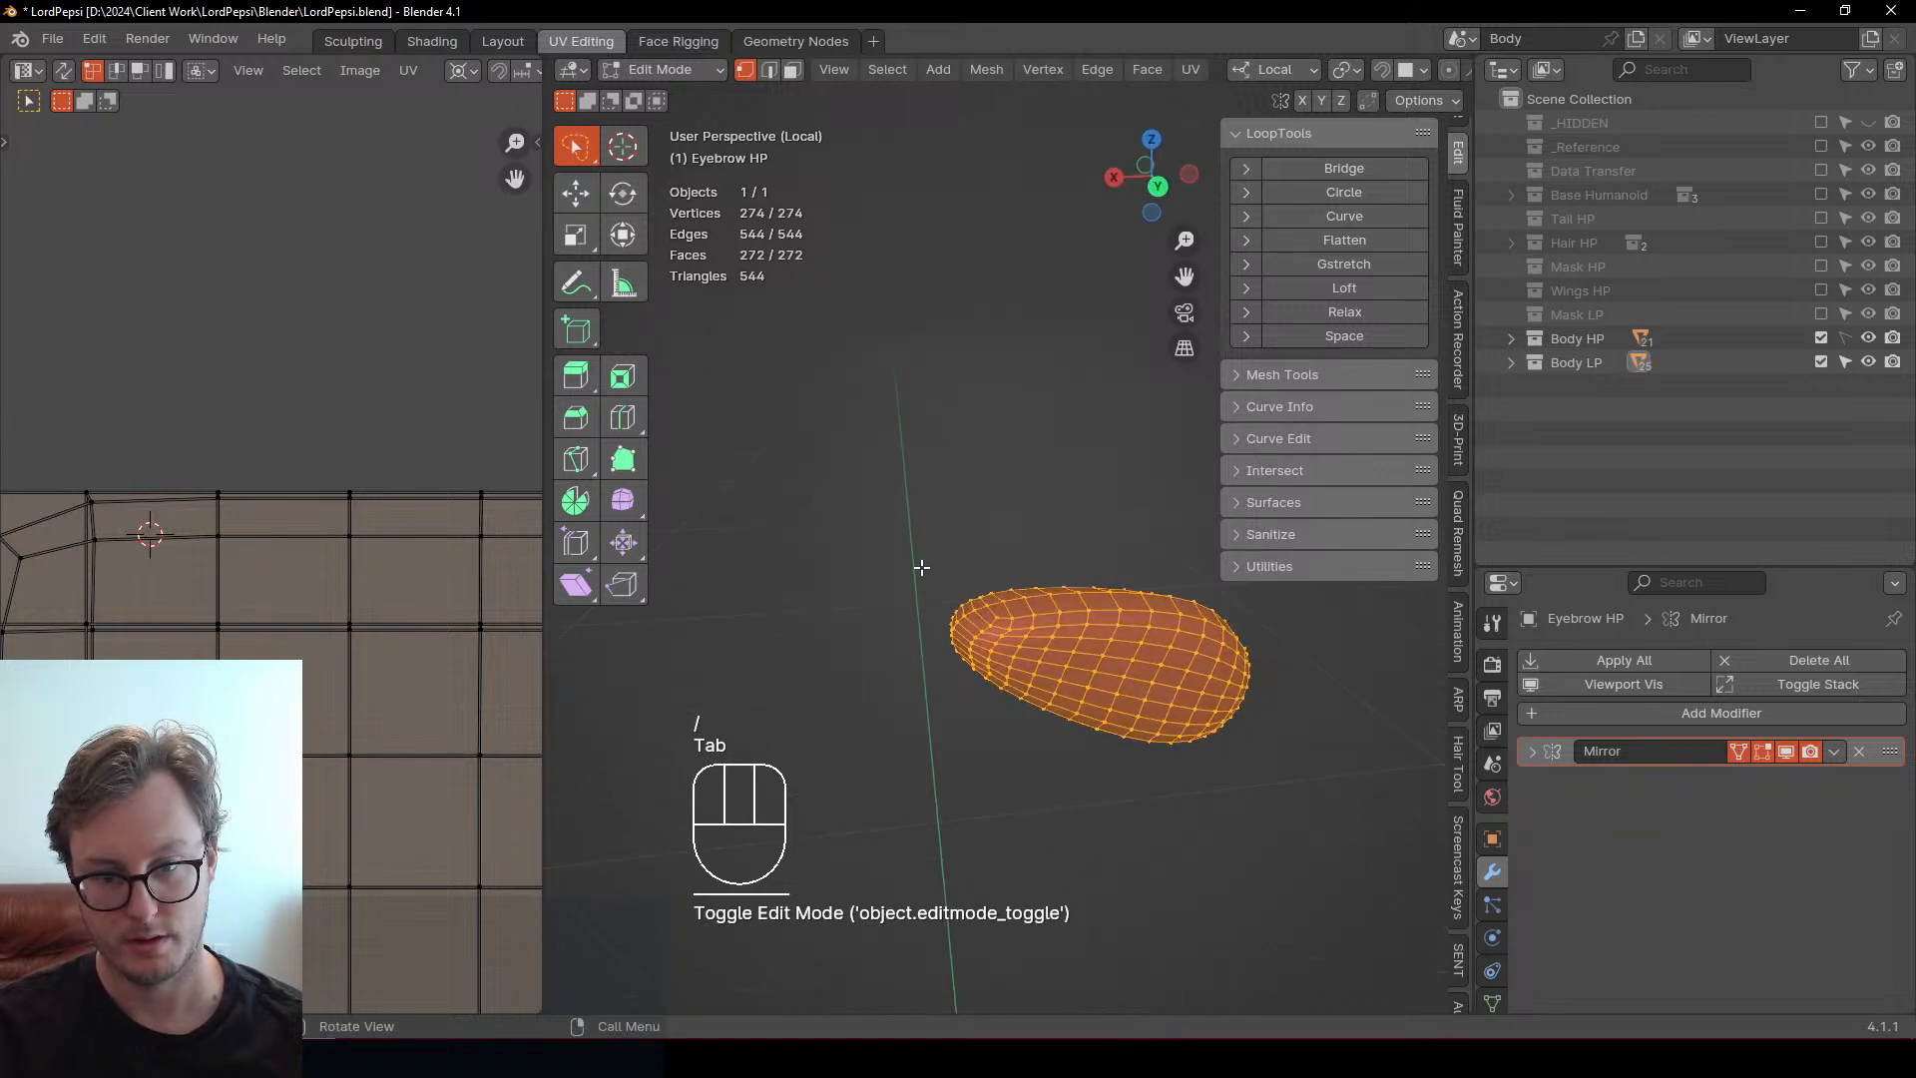
{"action": "middle_click_drag", "start_coordinate": [1036, 575], "coordinate": [966, 568], "text": "shift"}
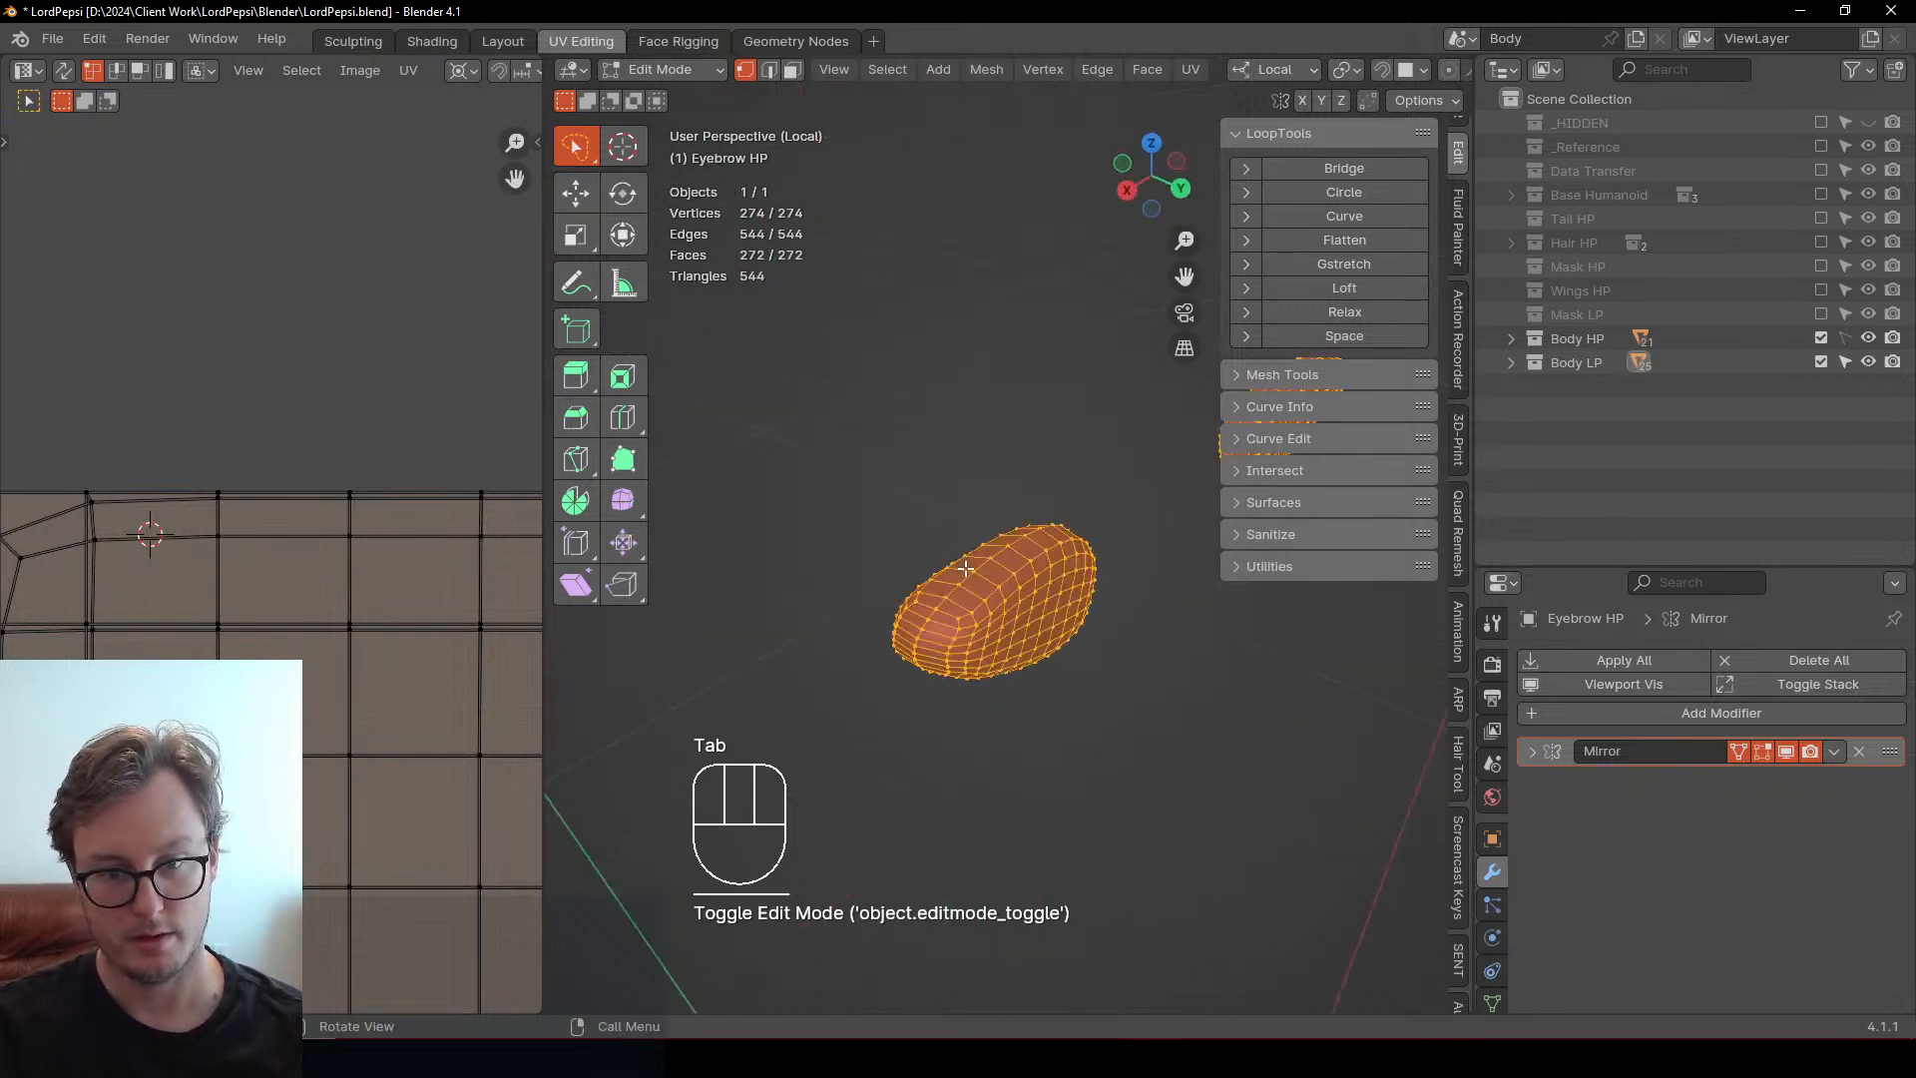
{"action": "left_click", "coordinate": [768, 70]}
{"action": "scroll", "coordinate": [926, 683], "scroll_direction": "up", "scroll_amount": 2}
Mark the edge loops across both ends and along the lower side of the low-poly eyebrow as UV seams
{"action": "left_click", "coordinate": [915, 671]}
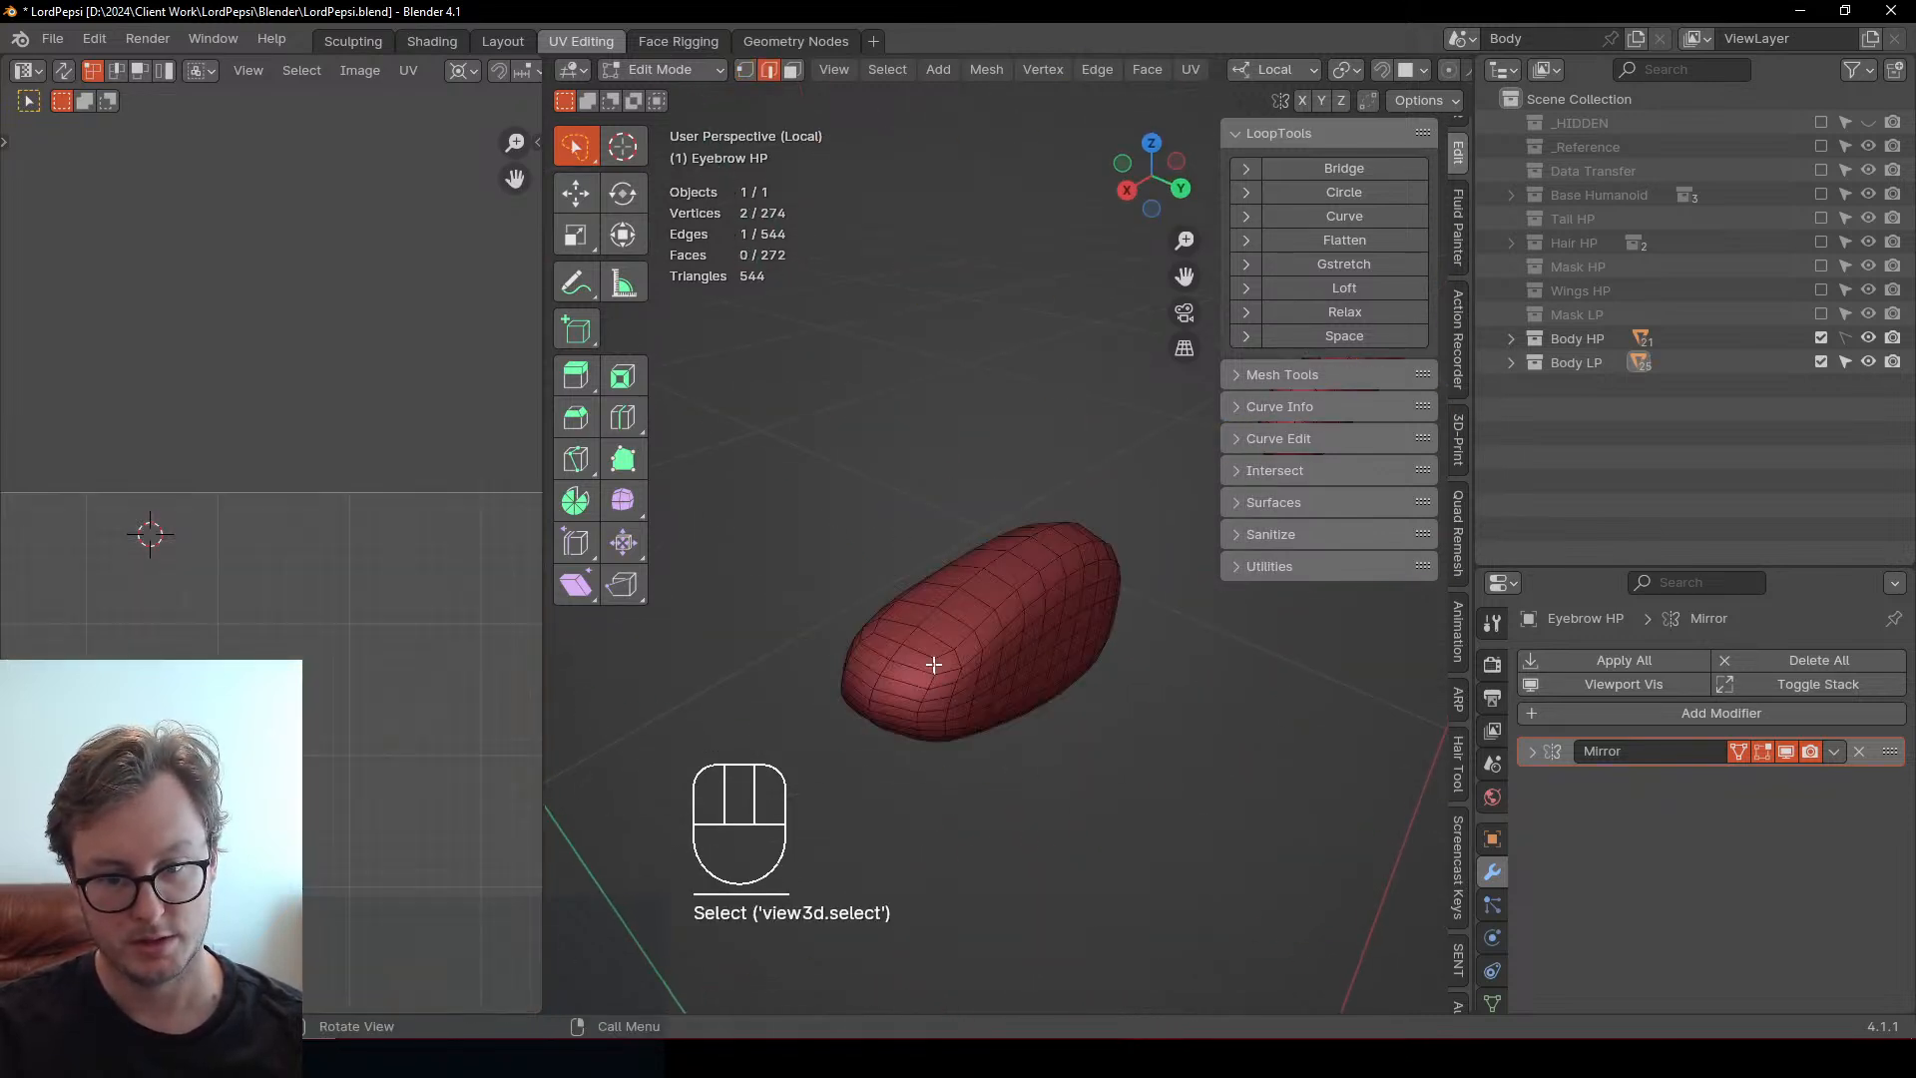
{"action": "left_click", "coordinate": [911, 672], "text": "alt"}
{"action": "middle_click_drag", "start_coordinate": [911, 671], "coordinate": [911, 698]}
{"action": "scroll", "coordinate": [773, 810], "scroll_direction": "up", "scroll_amount": 3}
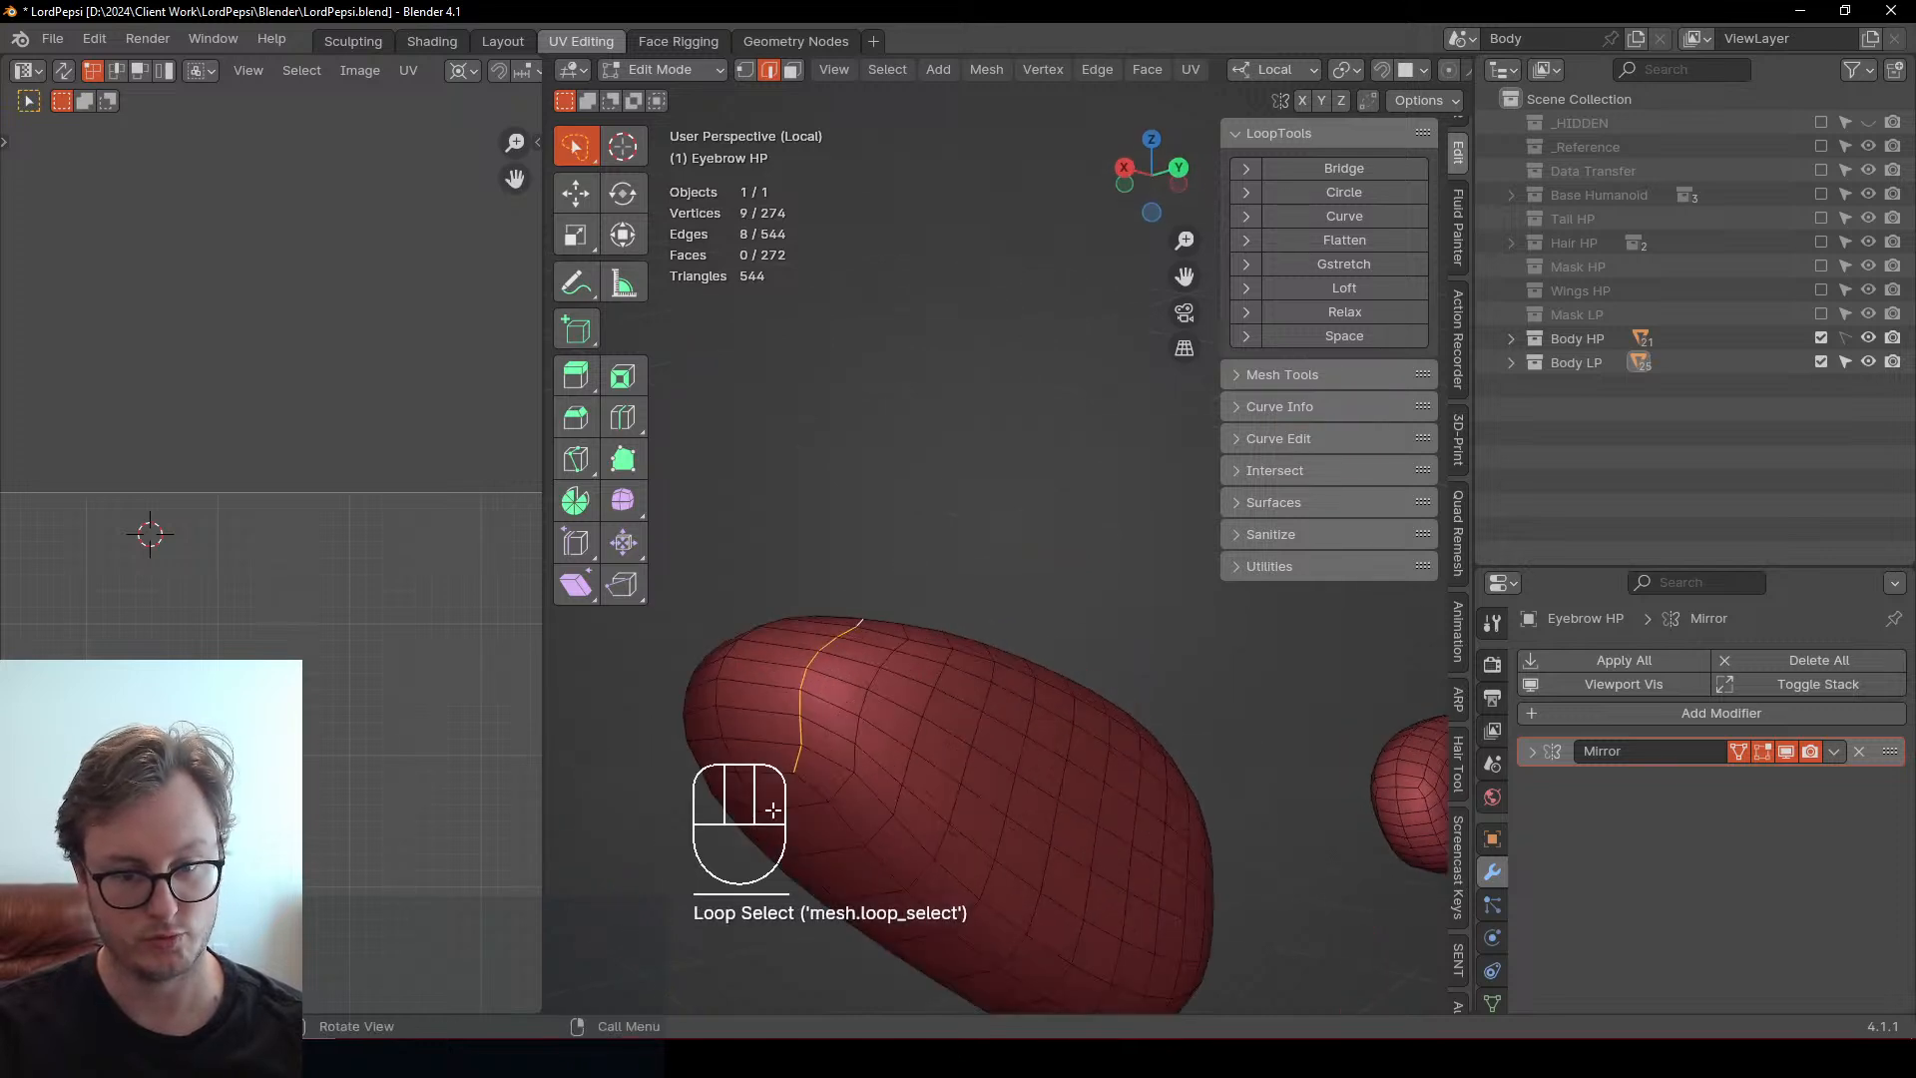
{"action": "left_click", "coordinate": [852, 818], "text": "alt+shift"}
{"action": "middle_click_drag", "start_coordinate": [781, 768], "coordinate": [928, 645]}
{"action": "left_click", "coordinate": [878, 714], "text": "alt+shift"}
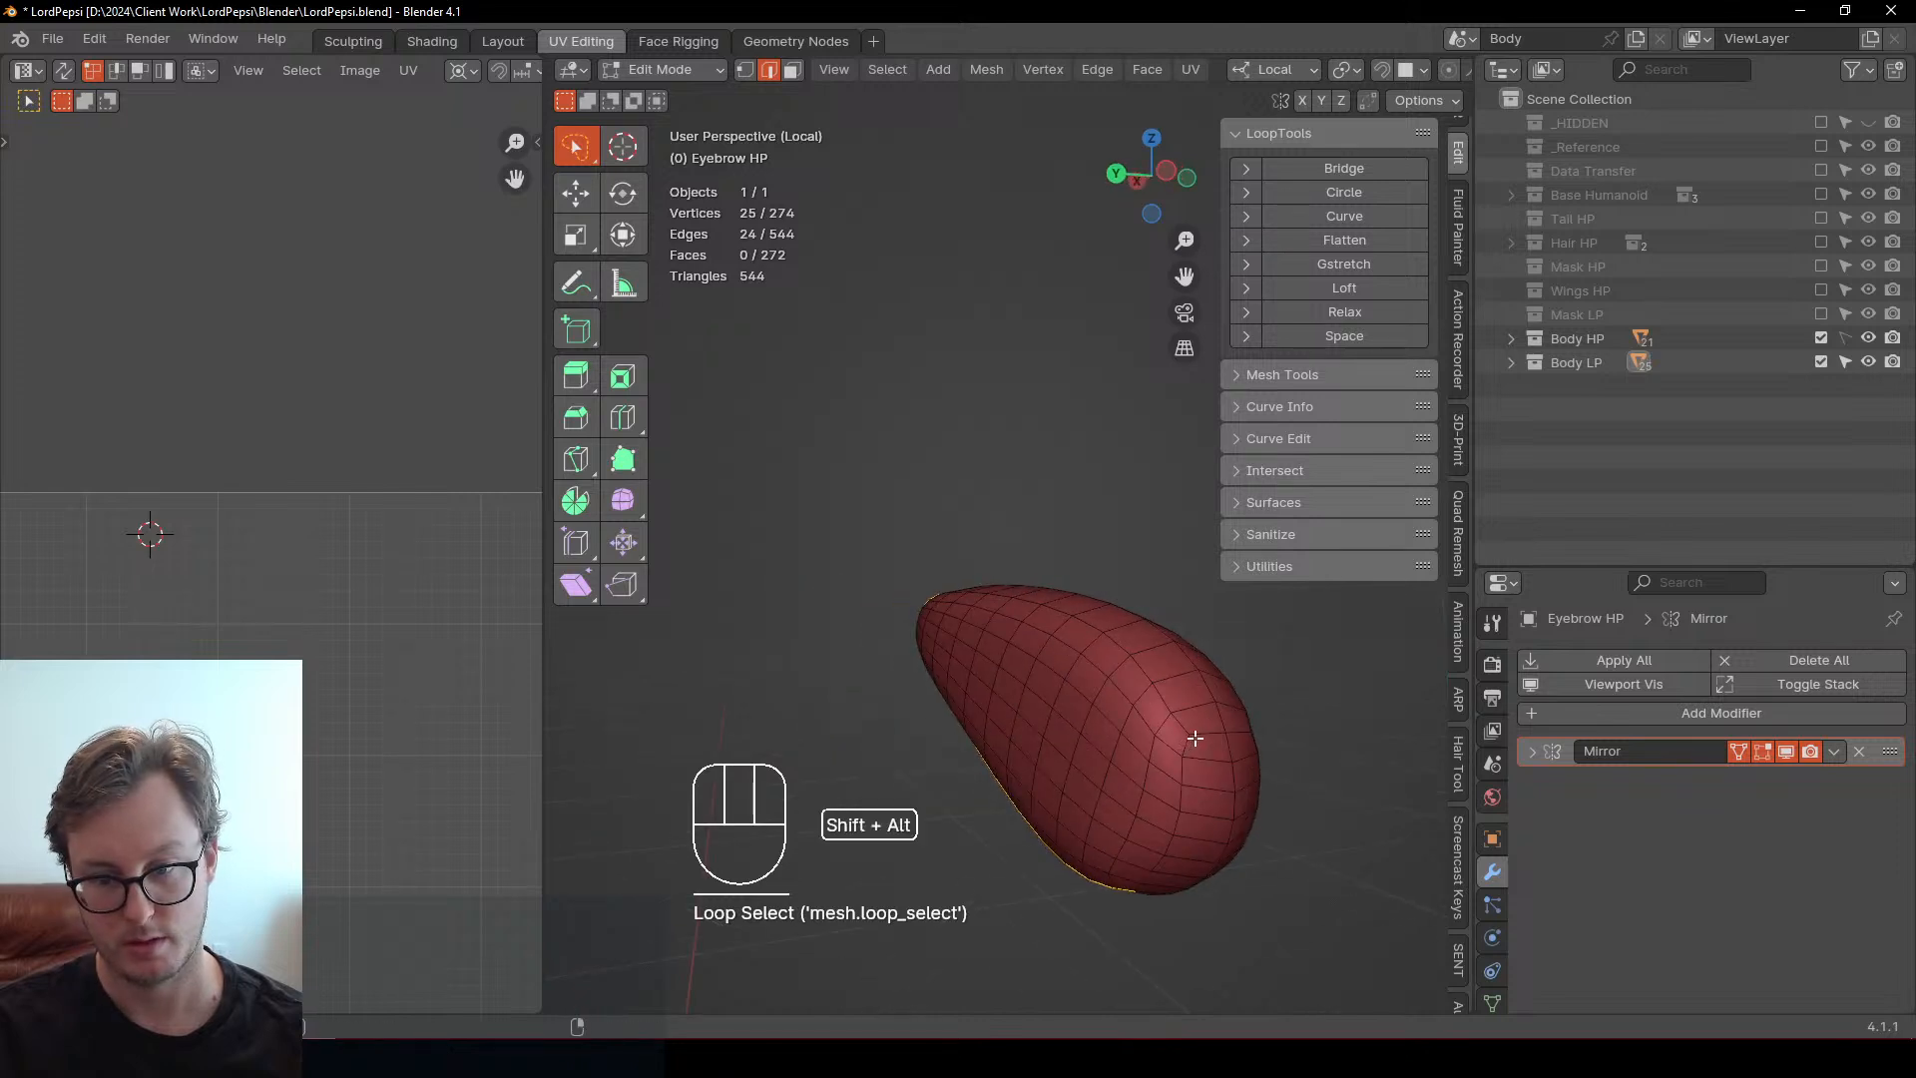
{"action": "left_click", "coordinate": [1194, 736], "text": "alt+shift"}
{"action": "mouse_move", "coordinate": [1178, 755]}
{"action": "middle_mouse_down"}
{"action": "mouse_move", "coordinate": [1158, 725]}
{"action": "mouse_move", "coordinate": [1191, 740]}
{"action": "middle_mouse_up"}
{"action": "left_click", "coordinate": [1197, 710], "text": "alt+shift"}
{"action": "key", "text": "q"}
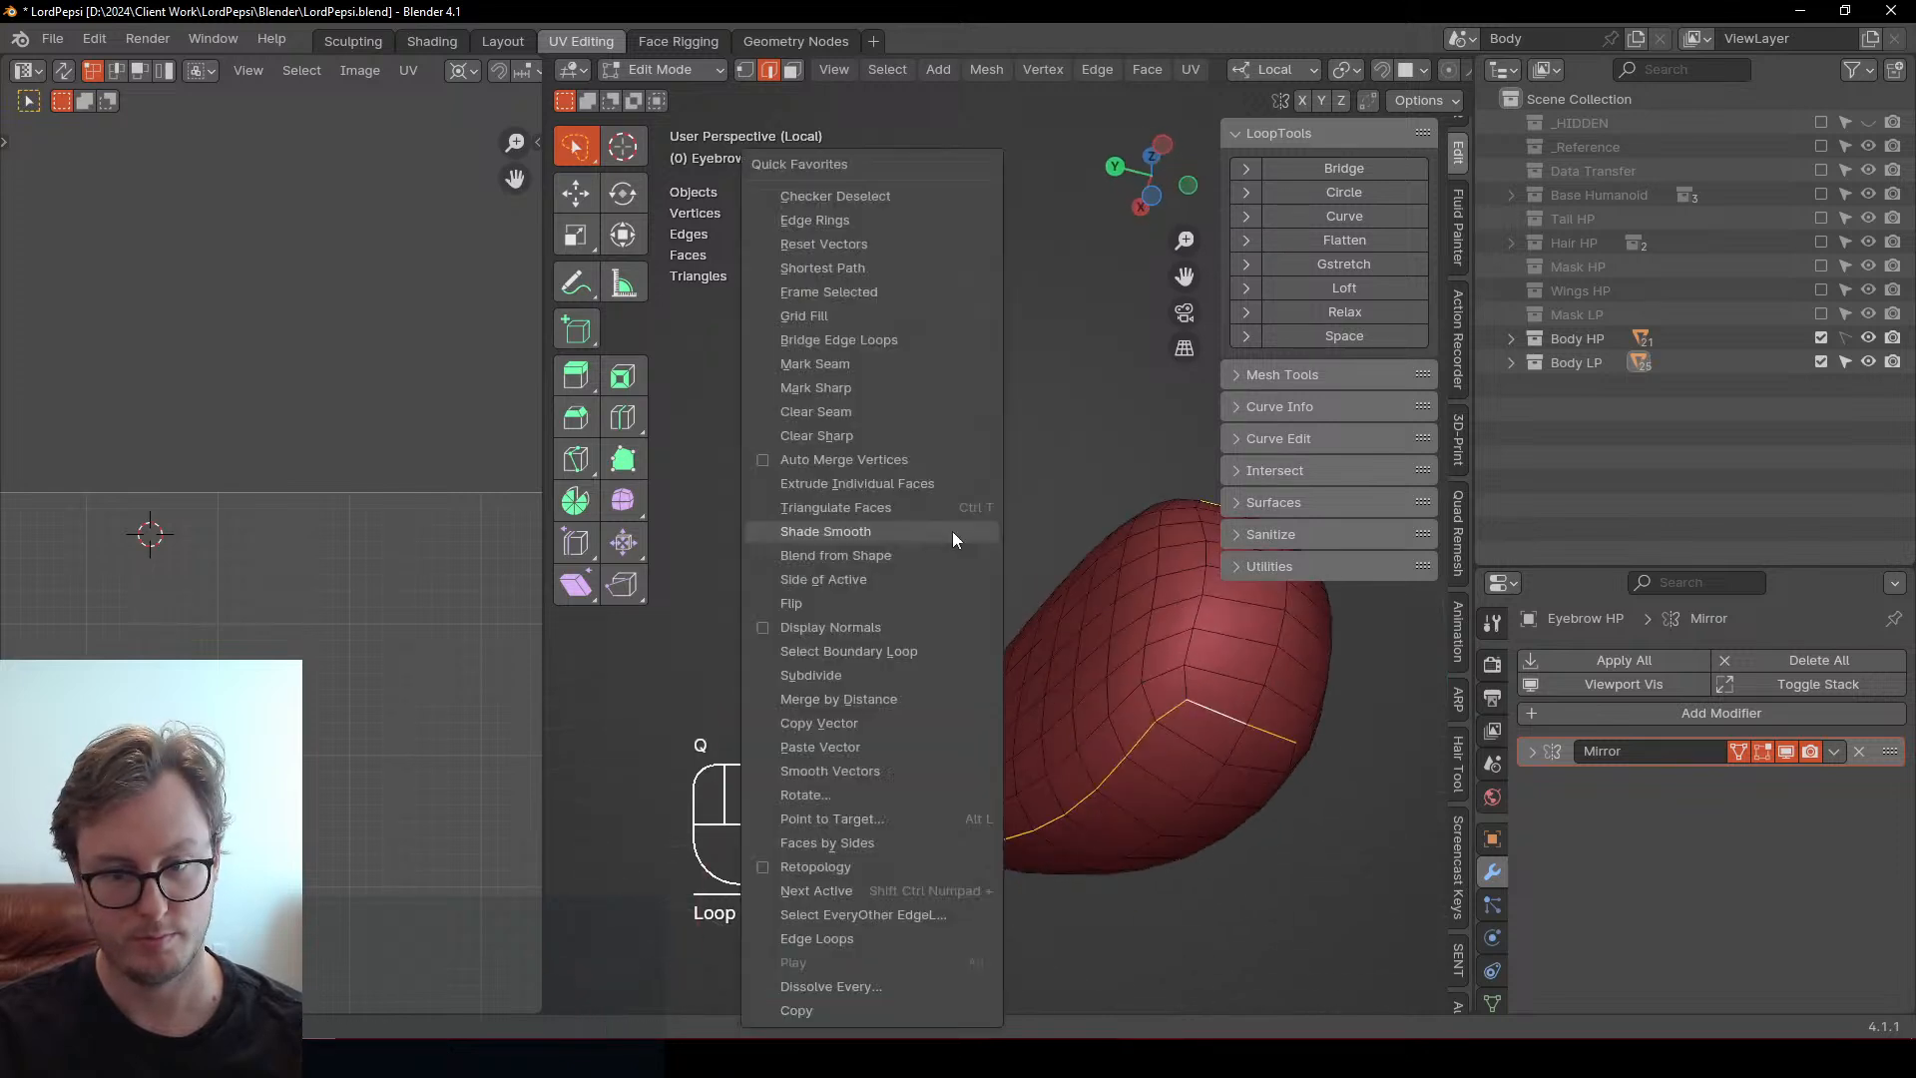
{"action": "left_click", "coordinate": [1207, 688], "text": "alt+shift"}
{"action": "key", "text": "q"}
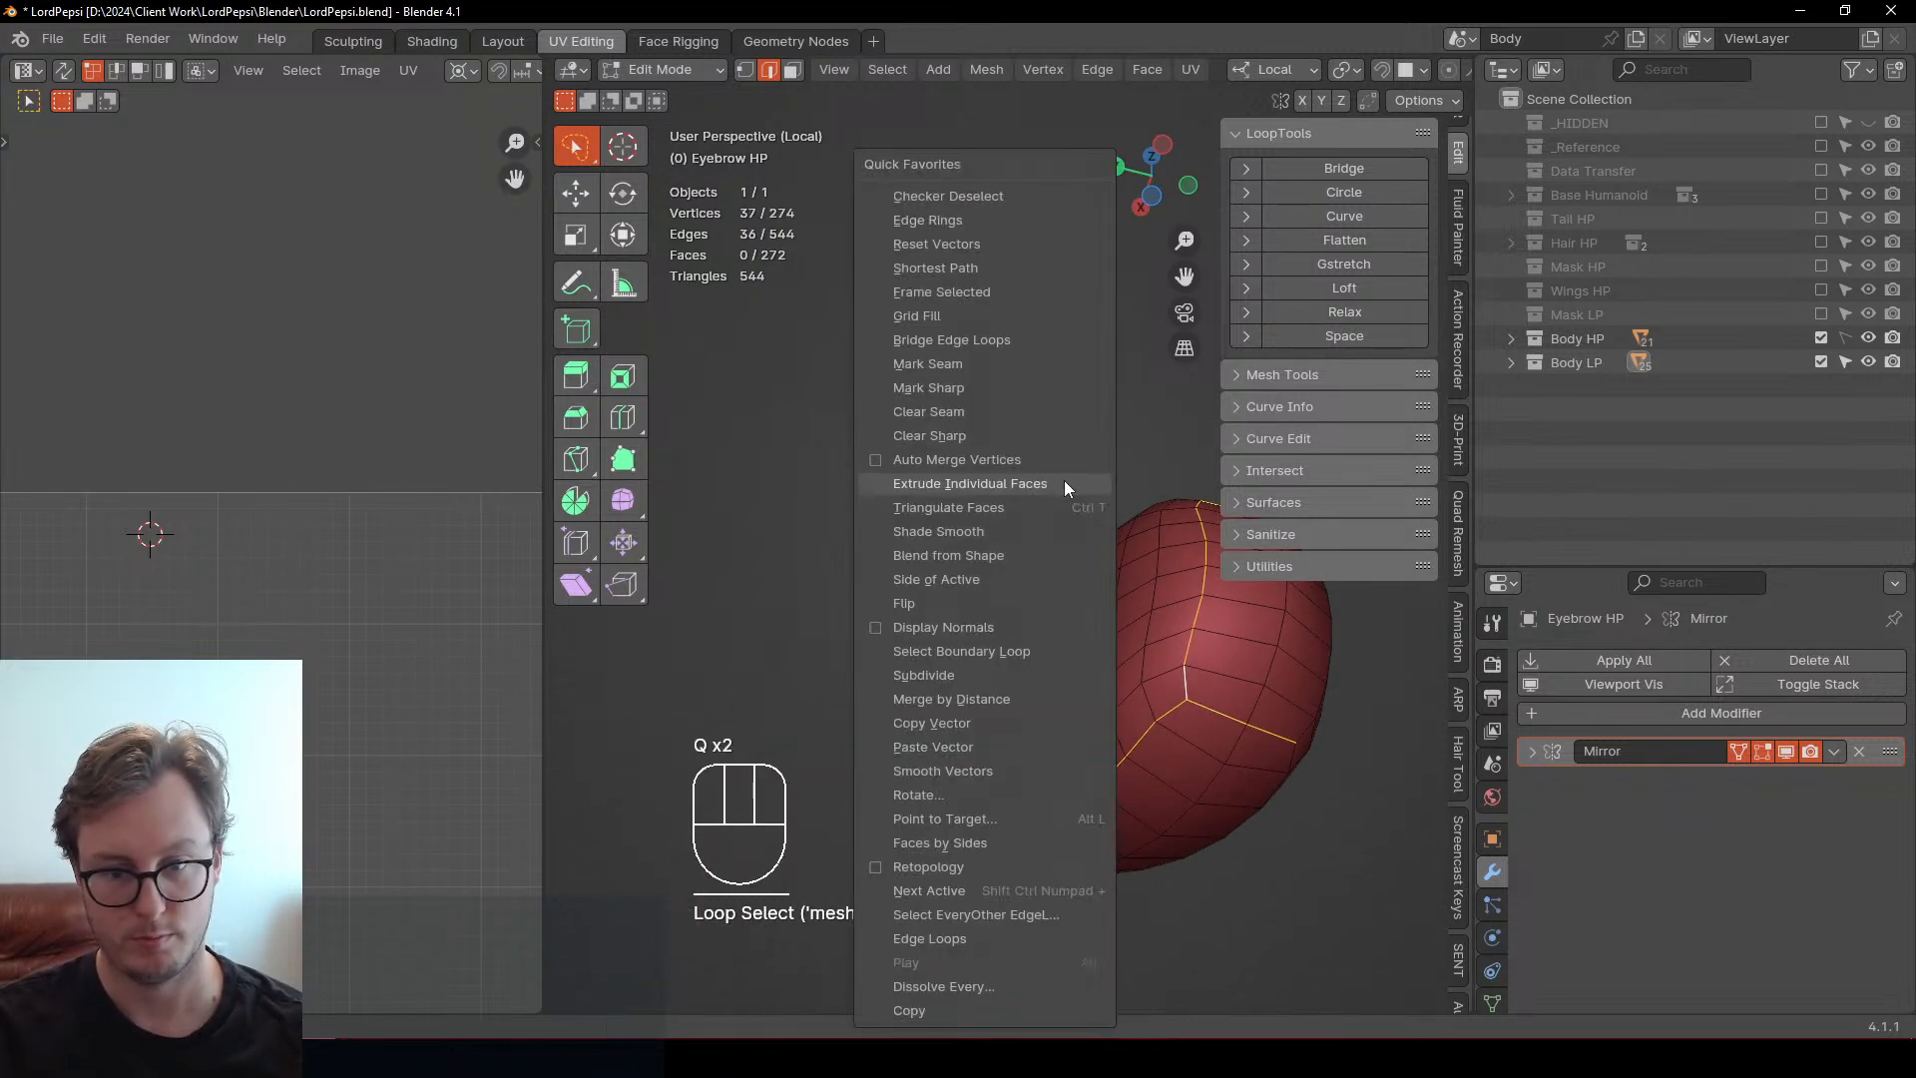
{"action": "left_click", "coordinate": [938, 395]}
Select the low-poly eyebrow's whole mesh and unwrap it along its seams
{"action": "middle_click_drag", "start_coordinate": [935, 395], "coordinate": [1001, 632]}
{"action": "left_click", "coordinate": [1000, 633]}
{"action": "key", "text": "l"}
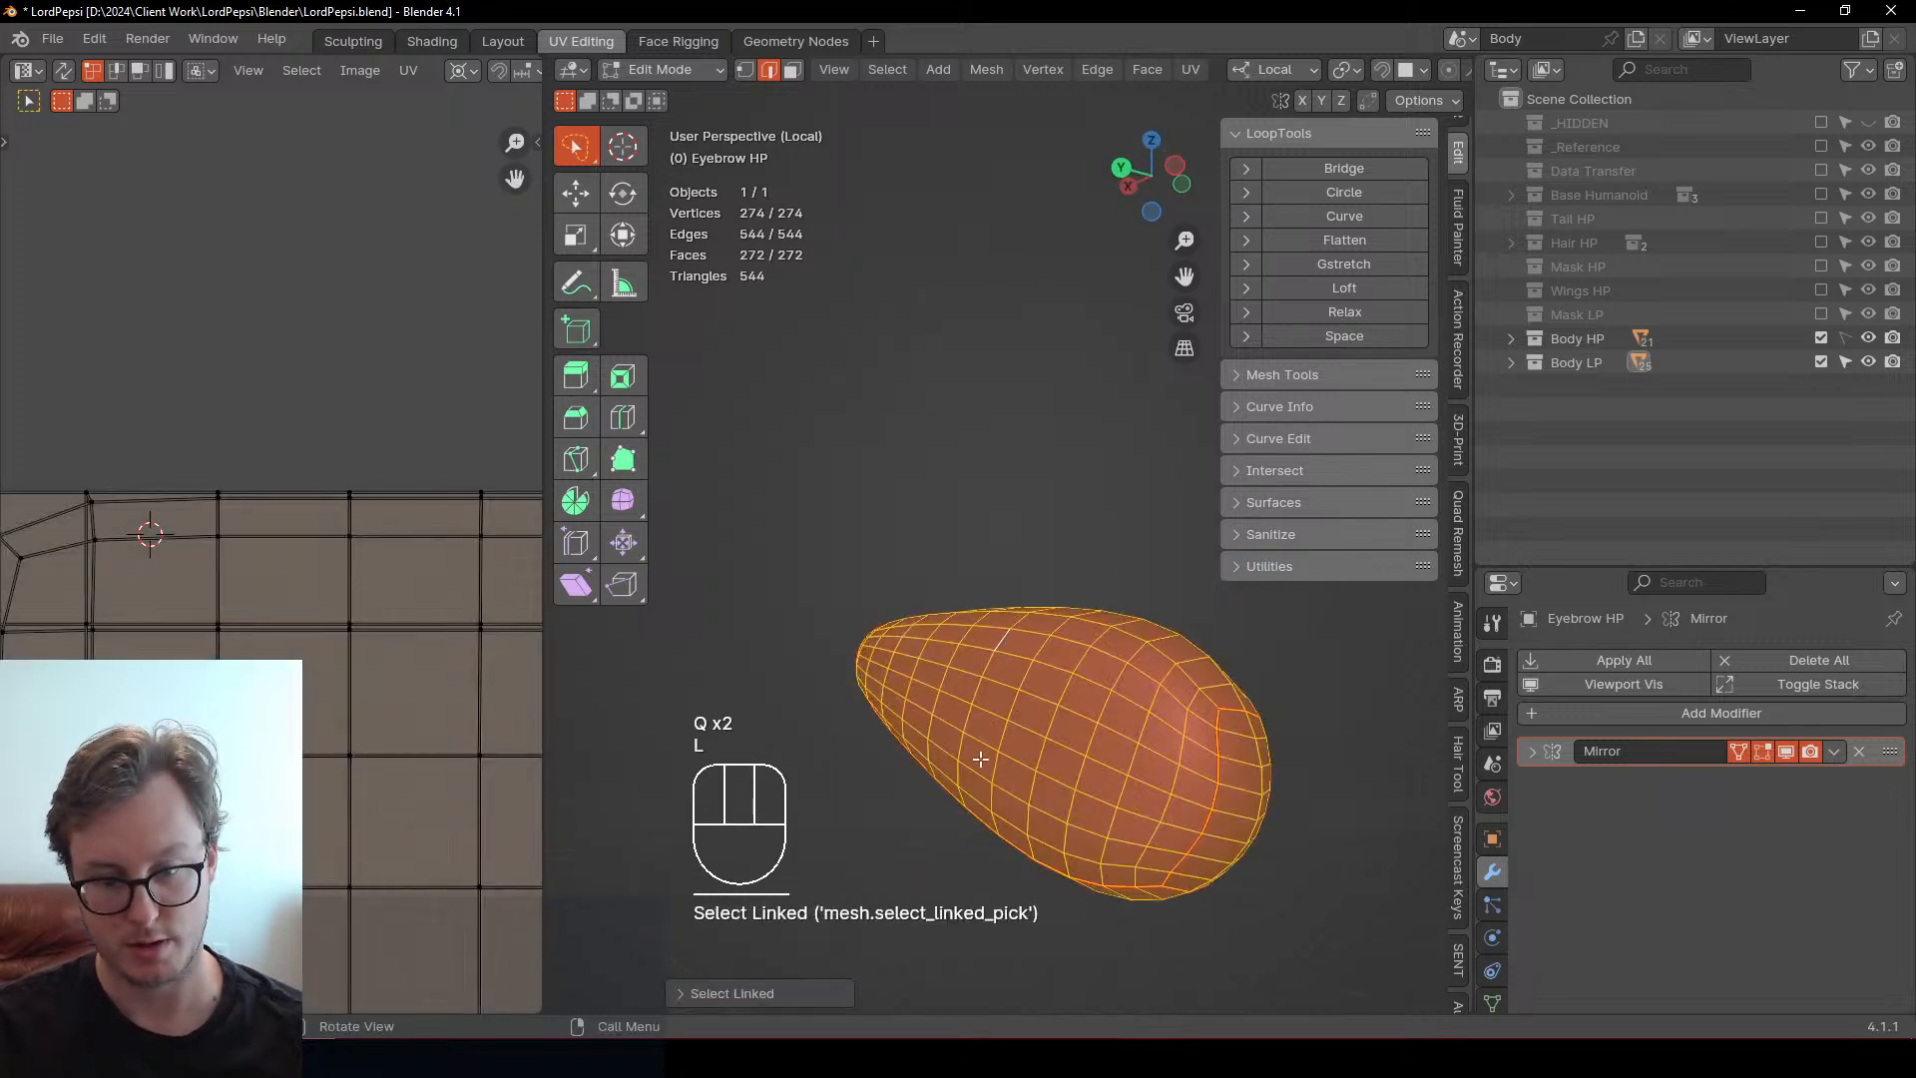
{"action": "key", "text": "a"}
{"action": "key", "text": "u"}
{"action": "key", "text": "u"}
Straighten all of the low-poly eyebrow's UVs into a rectangular grid
{"action": "scroll", "coordinate": [240, 552], "scroll_direction": "down", "scroll_amount": 5}
{"action": "key", "text": "a"}
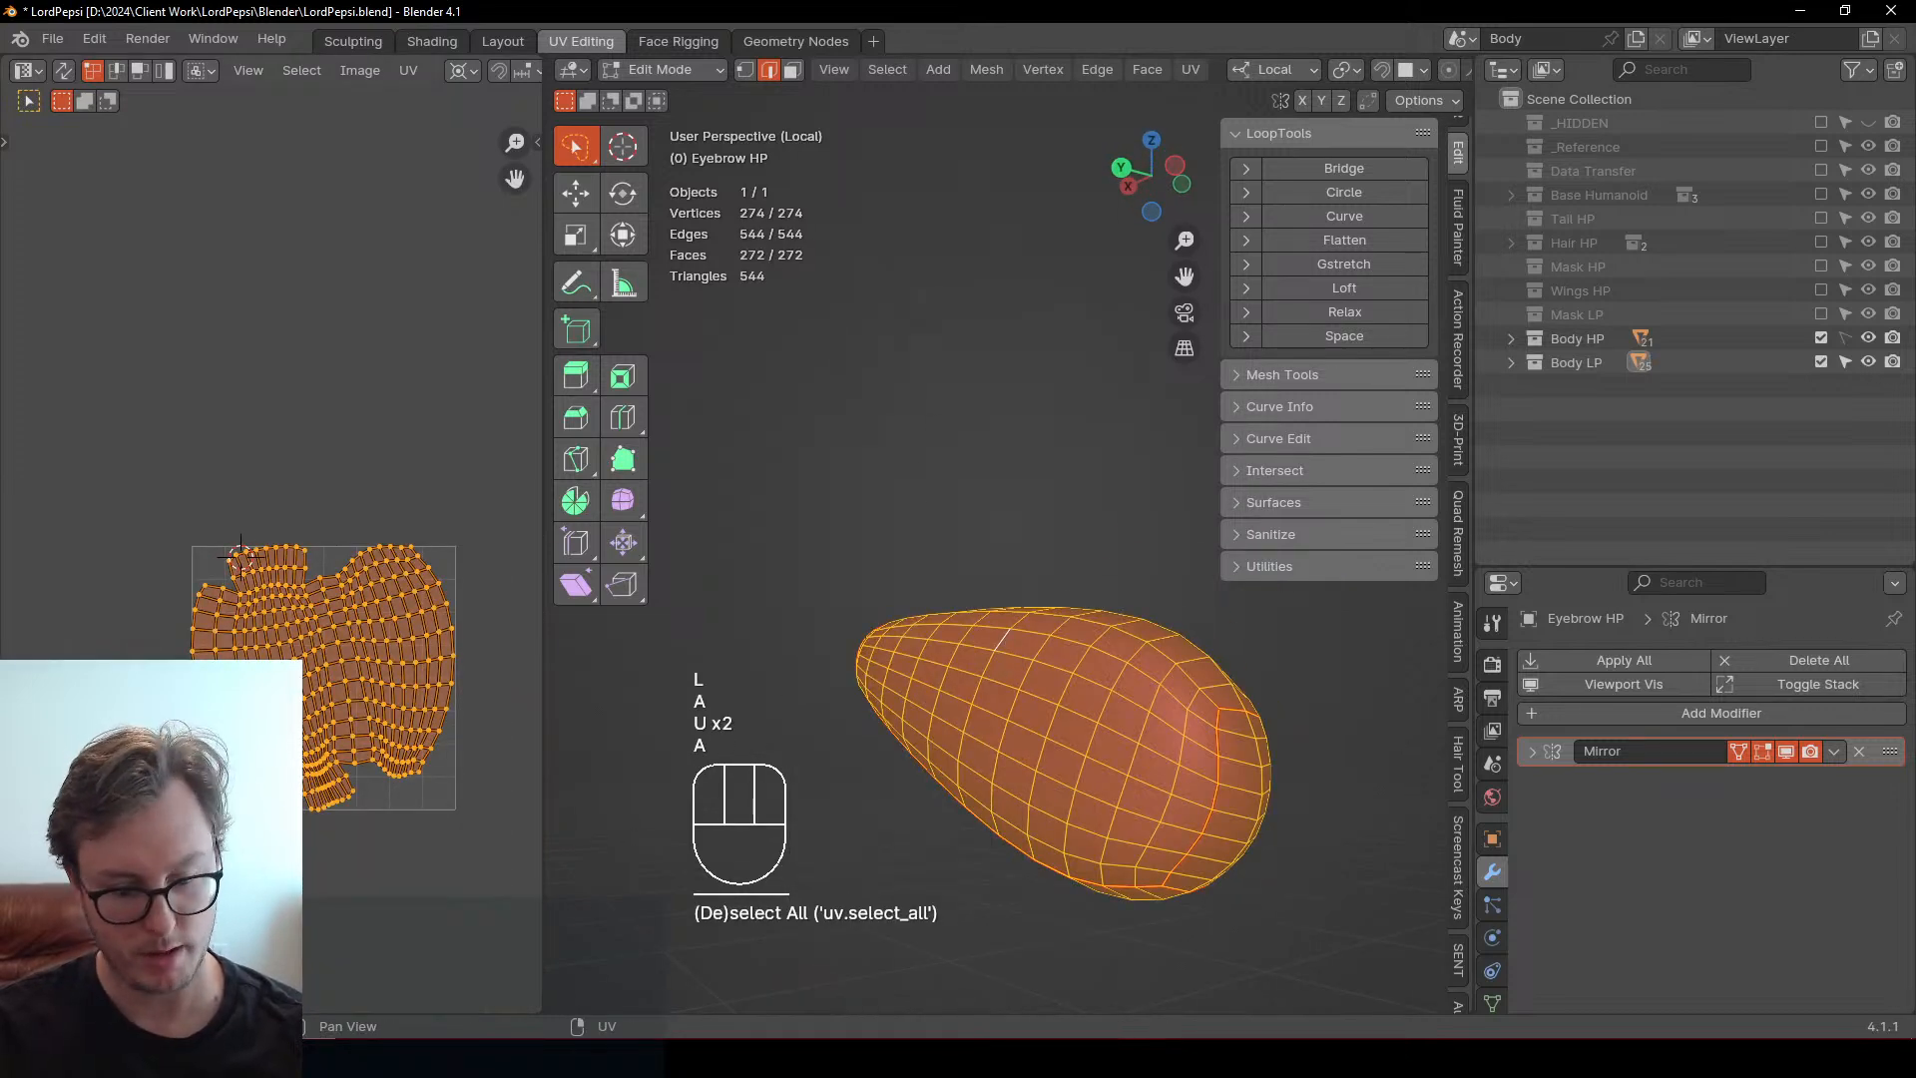
{"action": "key", "text": "p"}
{"action": "key", "text": "q"}
{"action": "left_click", "coordinate": [333, 673]}
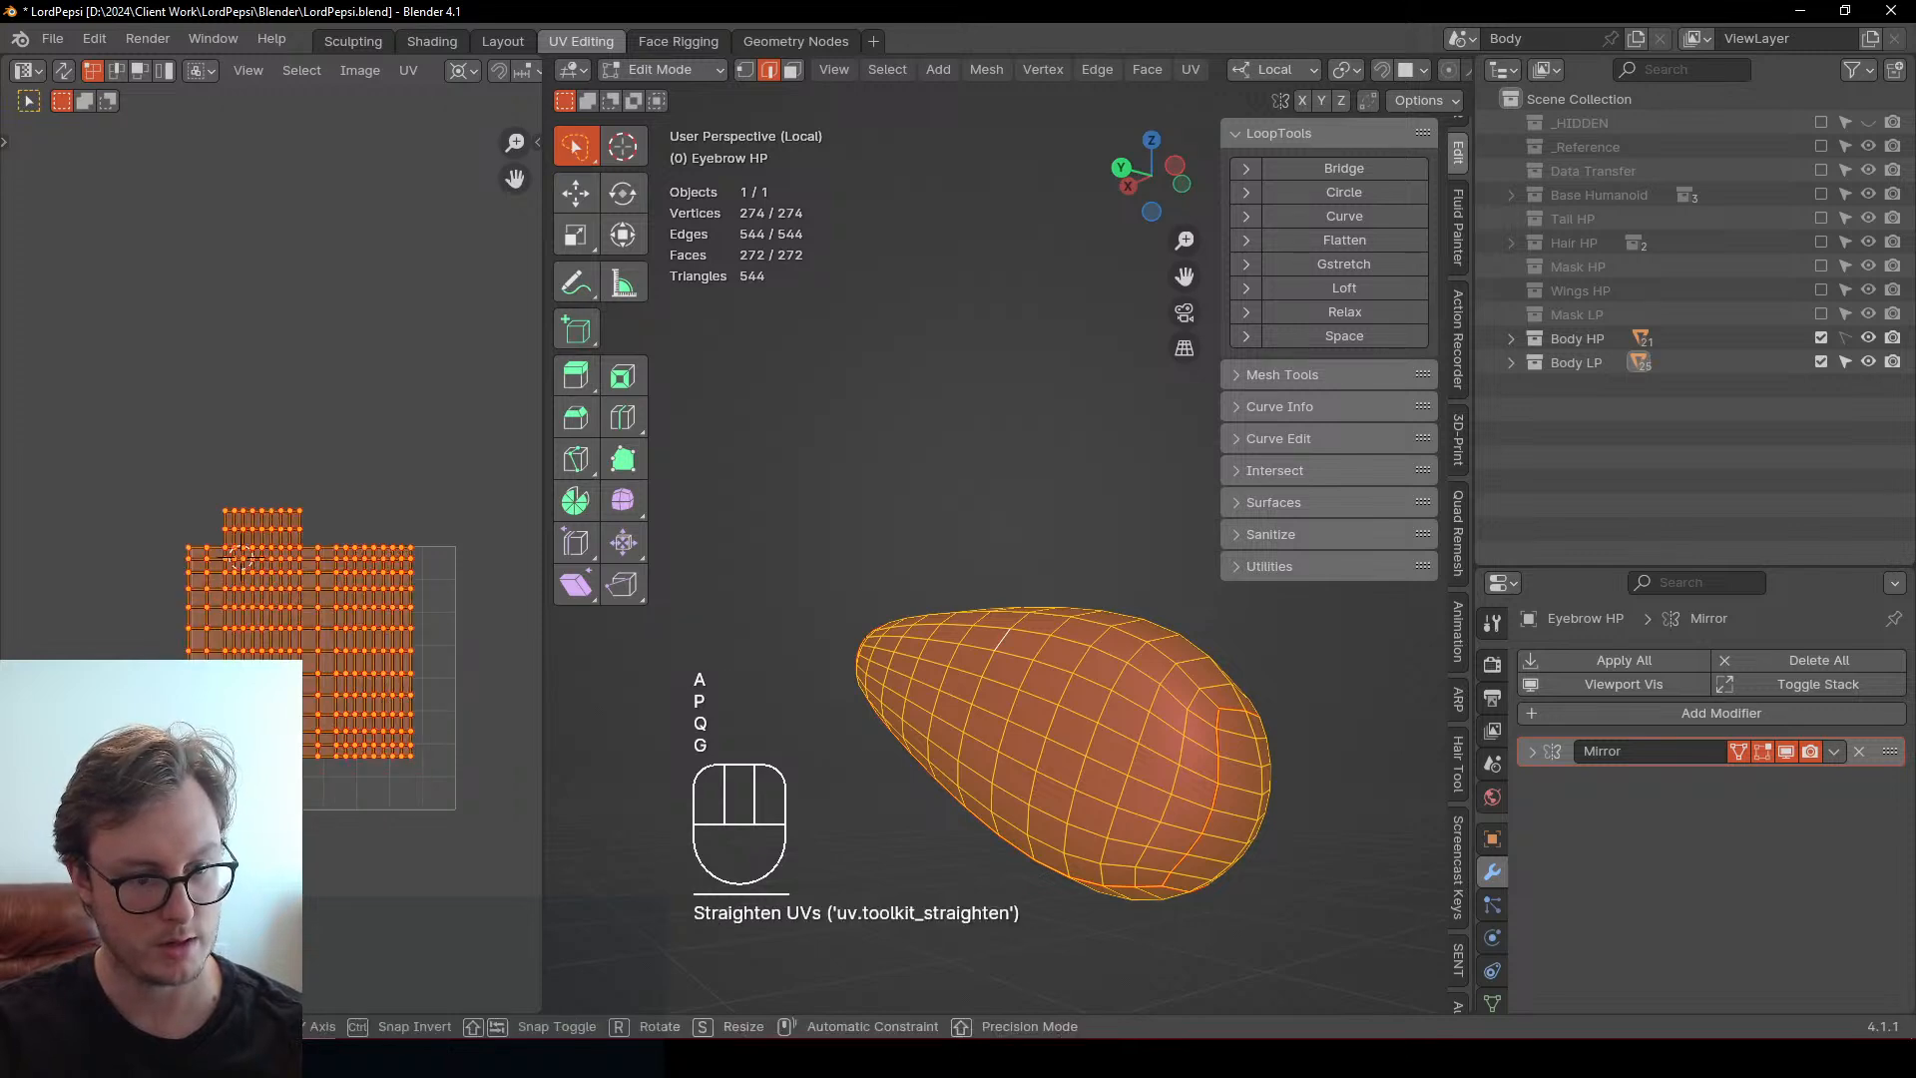
Scale down the low-poly eyebrow's whole UV island and move it outside the UV square, just beyond its right edge
{"action": "key", "text": "g"}
{"action": "key", "text": "s"}
{"action": "key", "text": "Escape"}
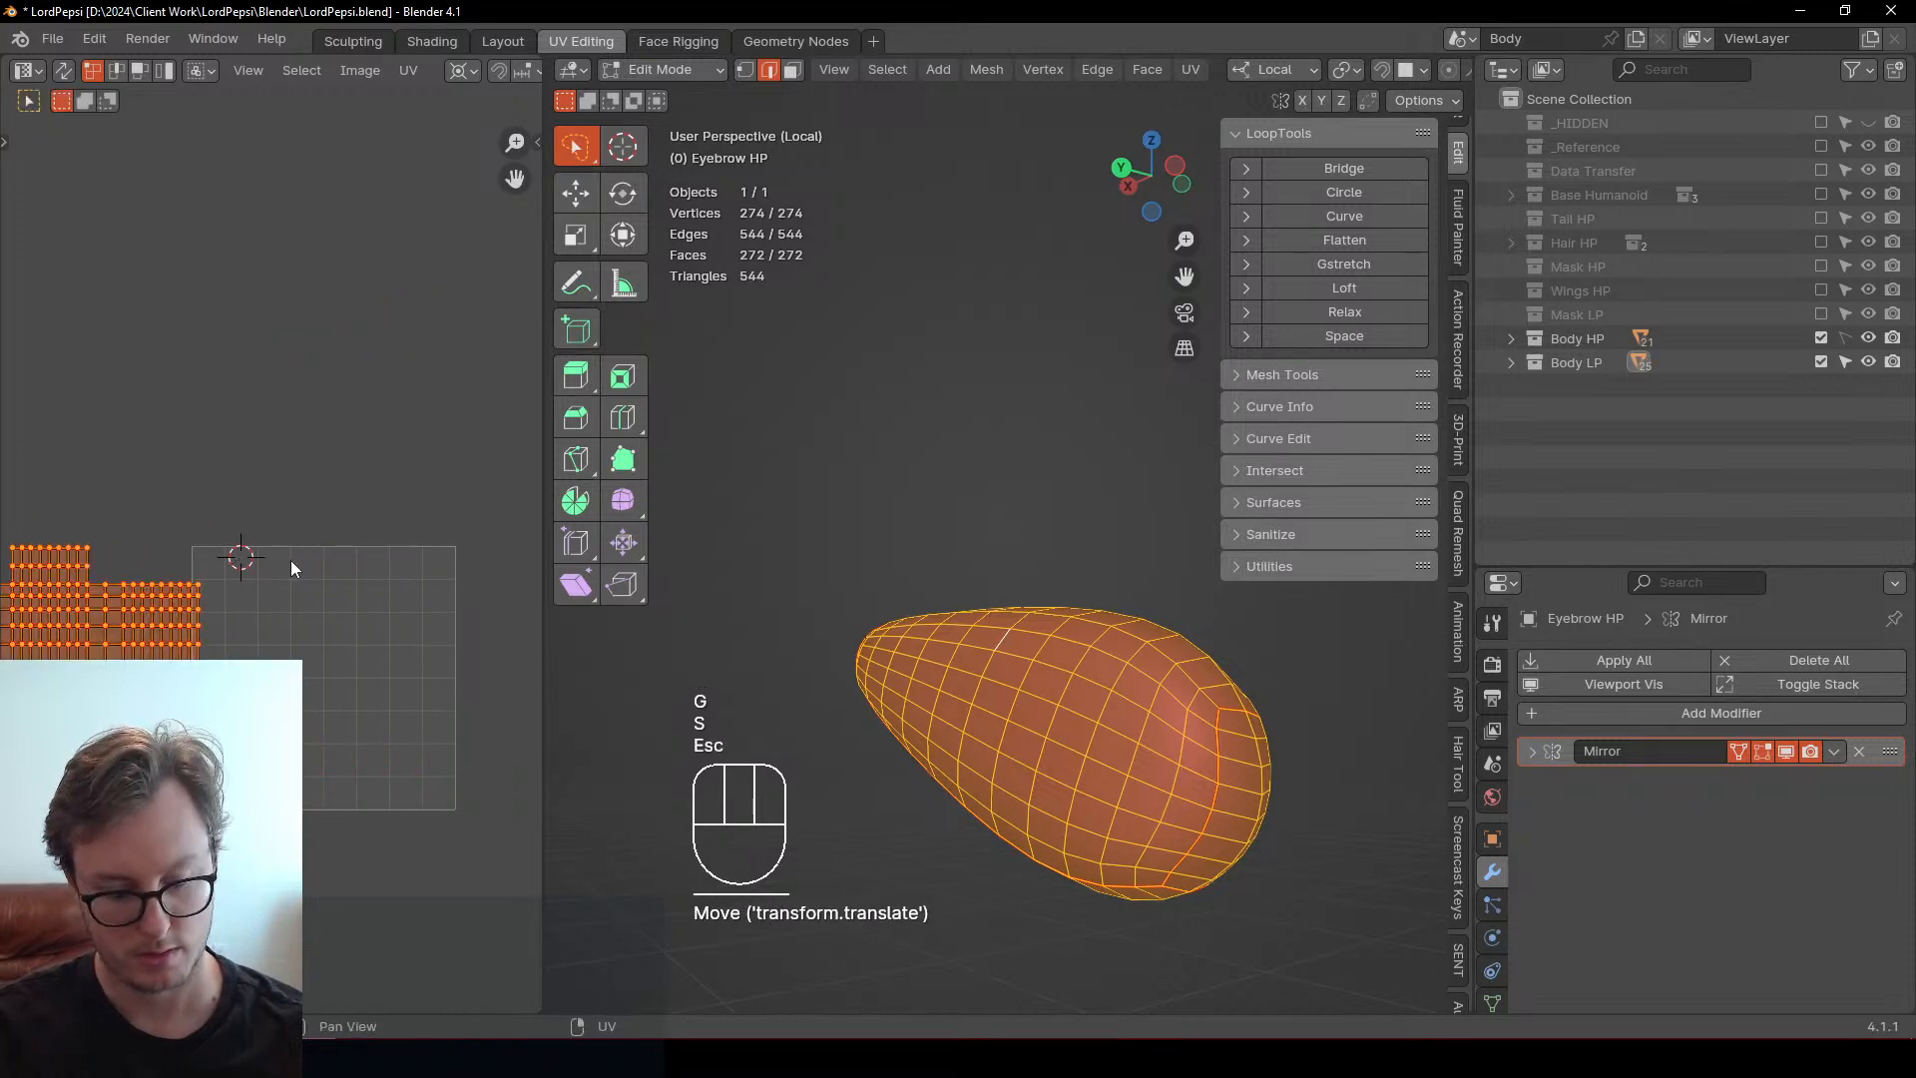
{"action": "key", "text": "period"}
{"action": "left_click", "coordinate": [290, 560]}
{"action": "key", "text": "s"}
{"action": "key", "text": "g"}
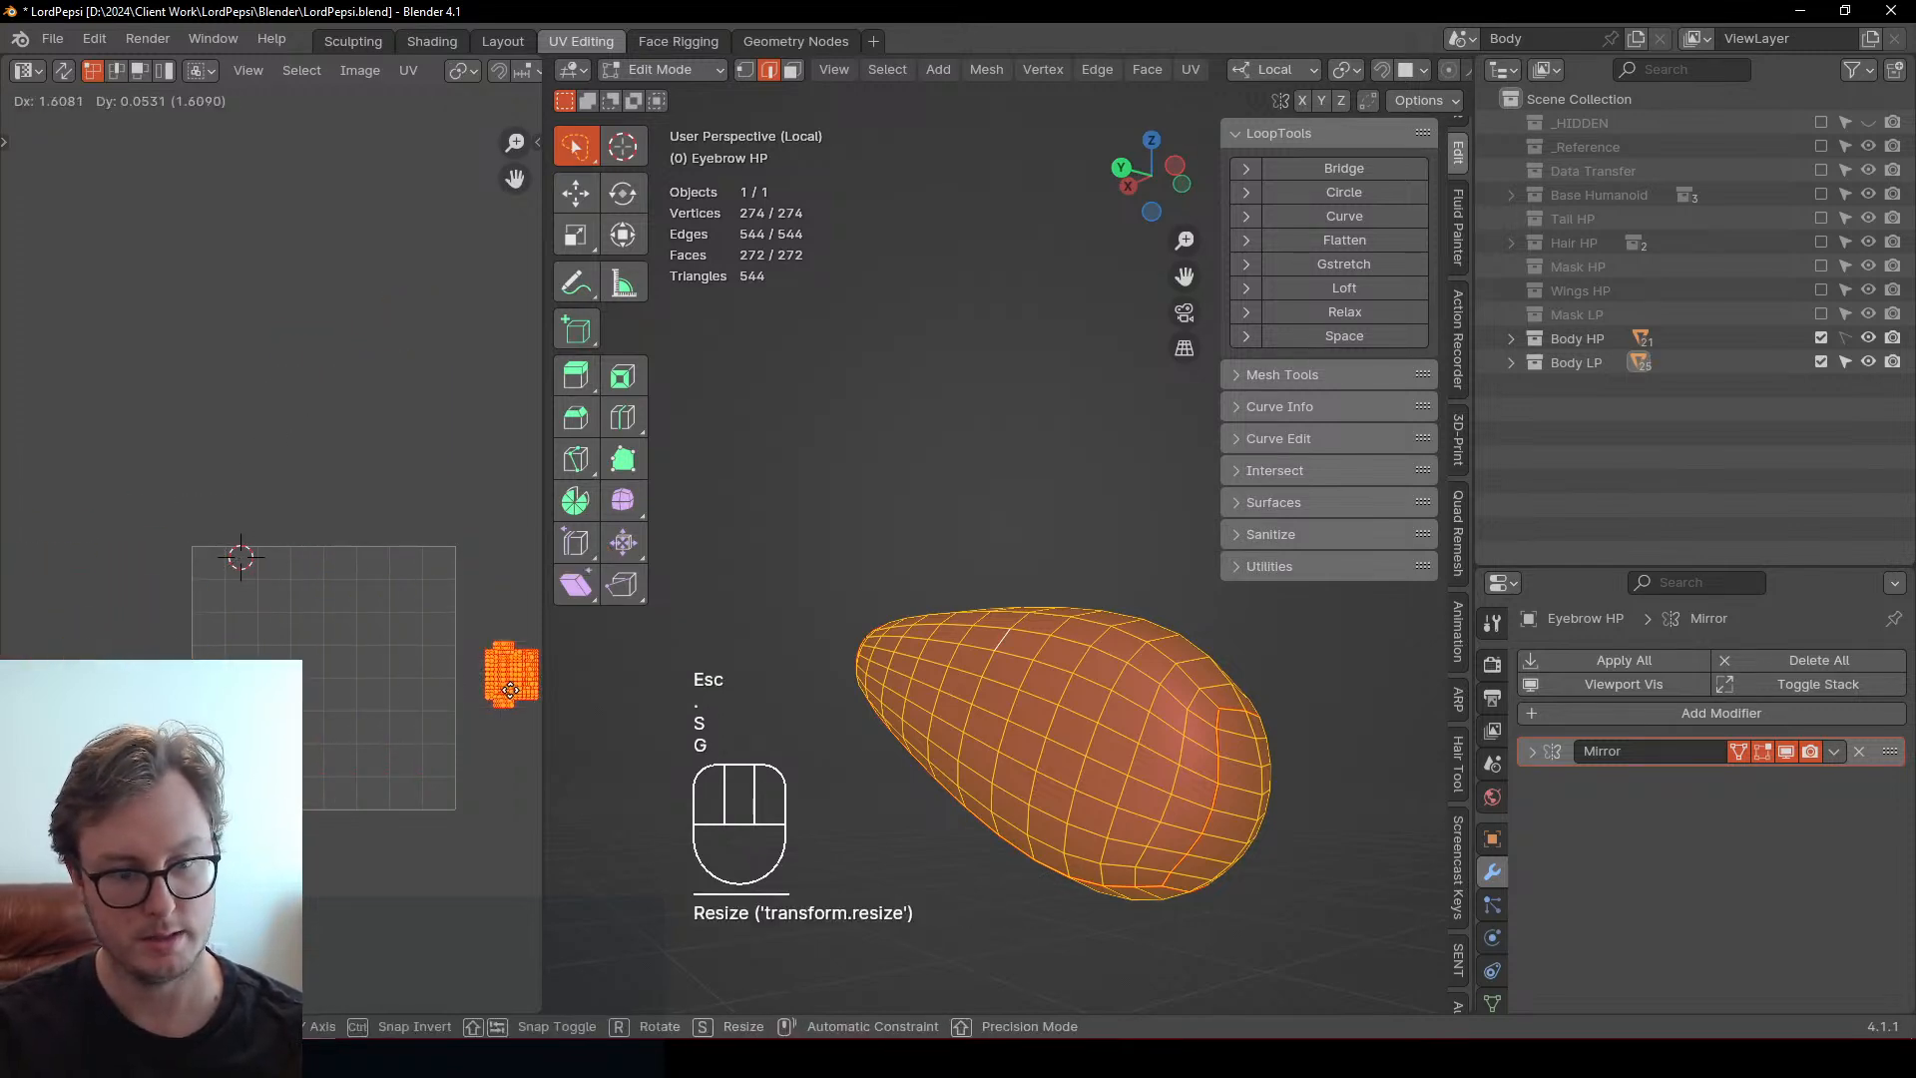
Return to object mode, leave local view to bring back the whole character, and save the file
{"action": "key", "text": "Tab"}
{"action": "key", "text": "slash"}
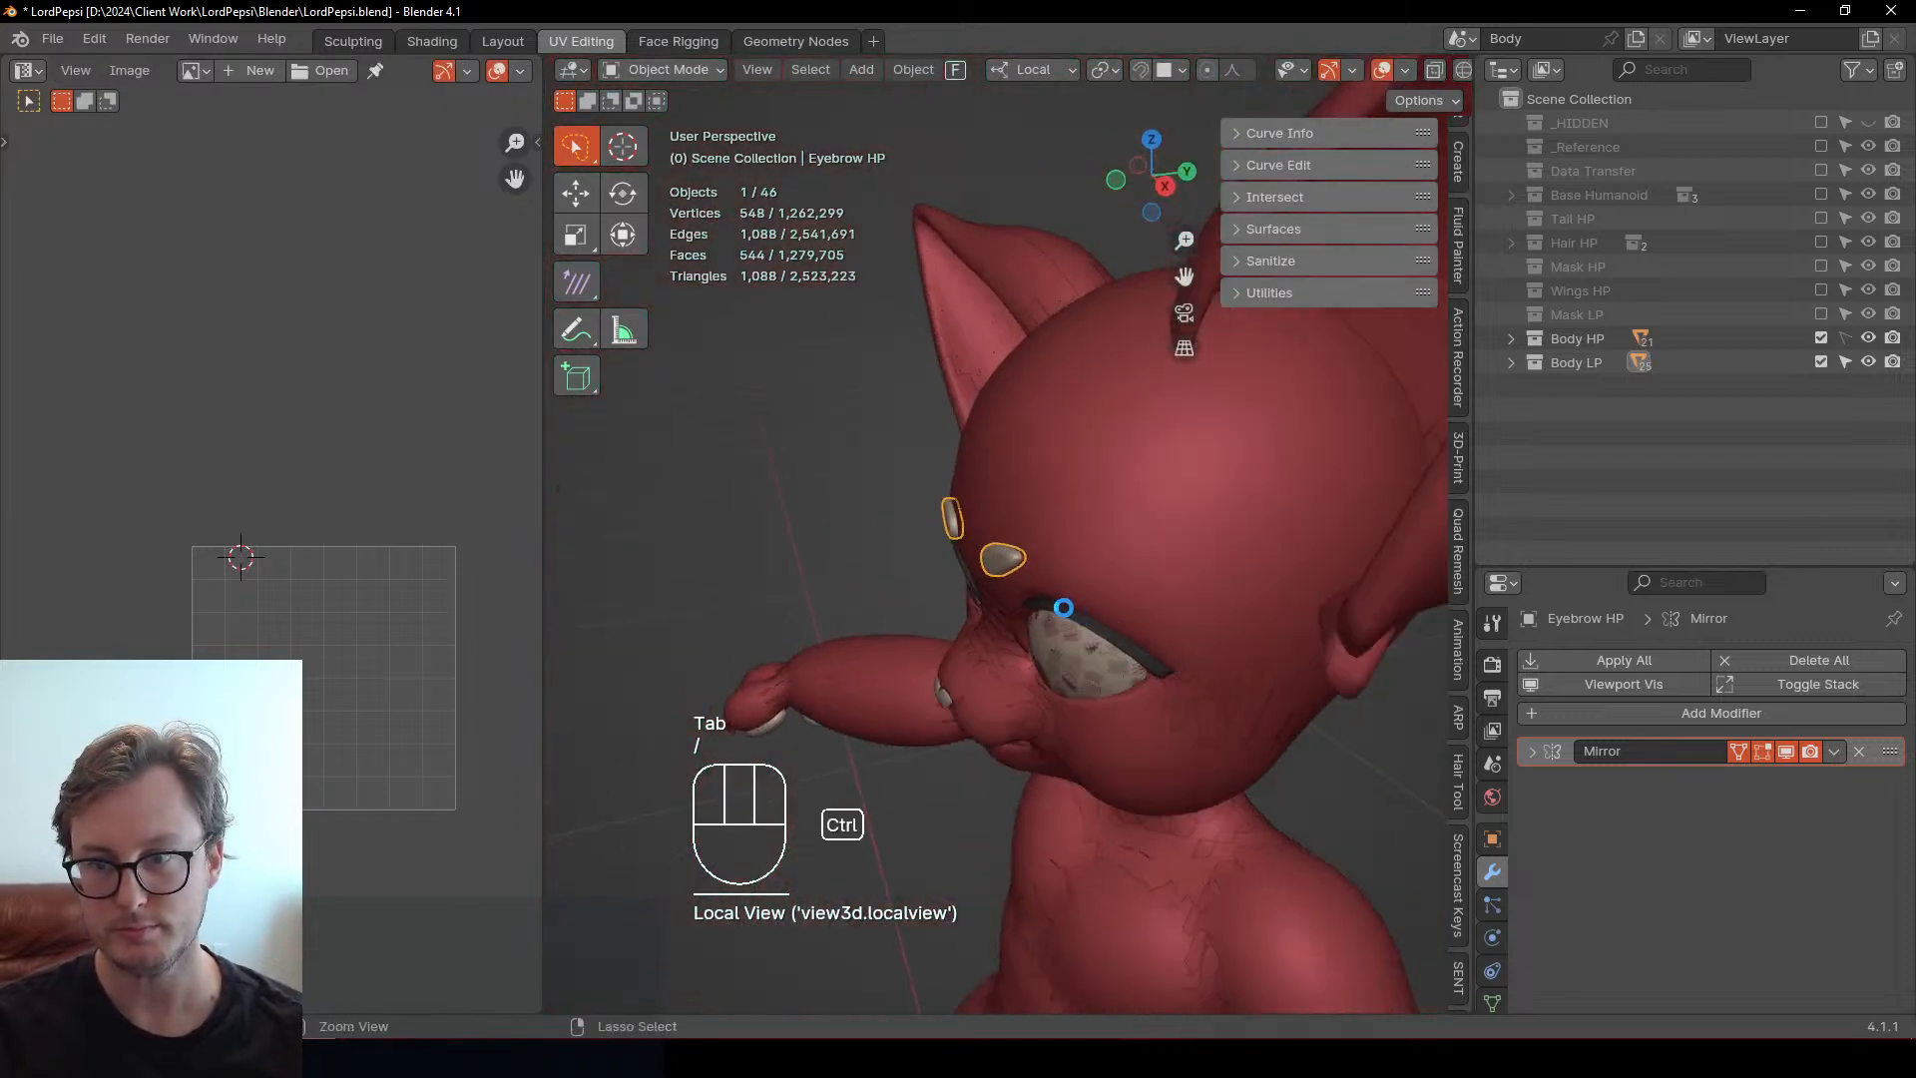
{"action": "key", "text": "ctrl+s"}
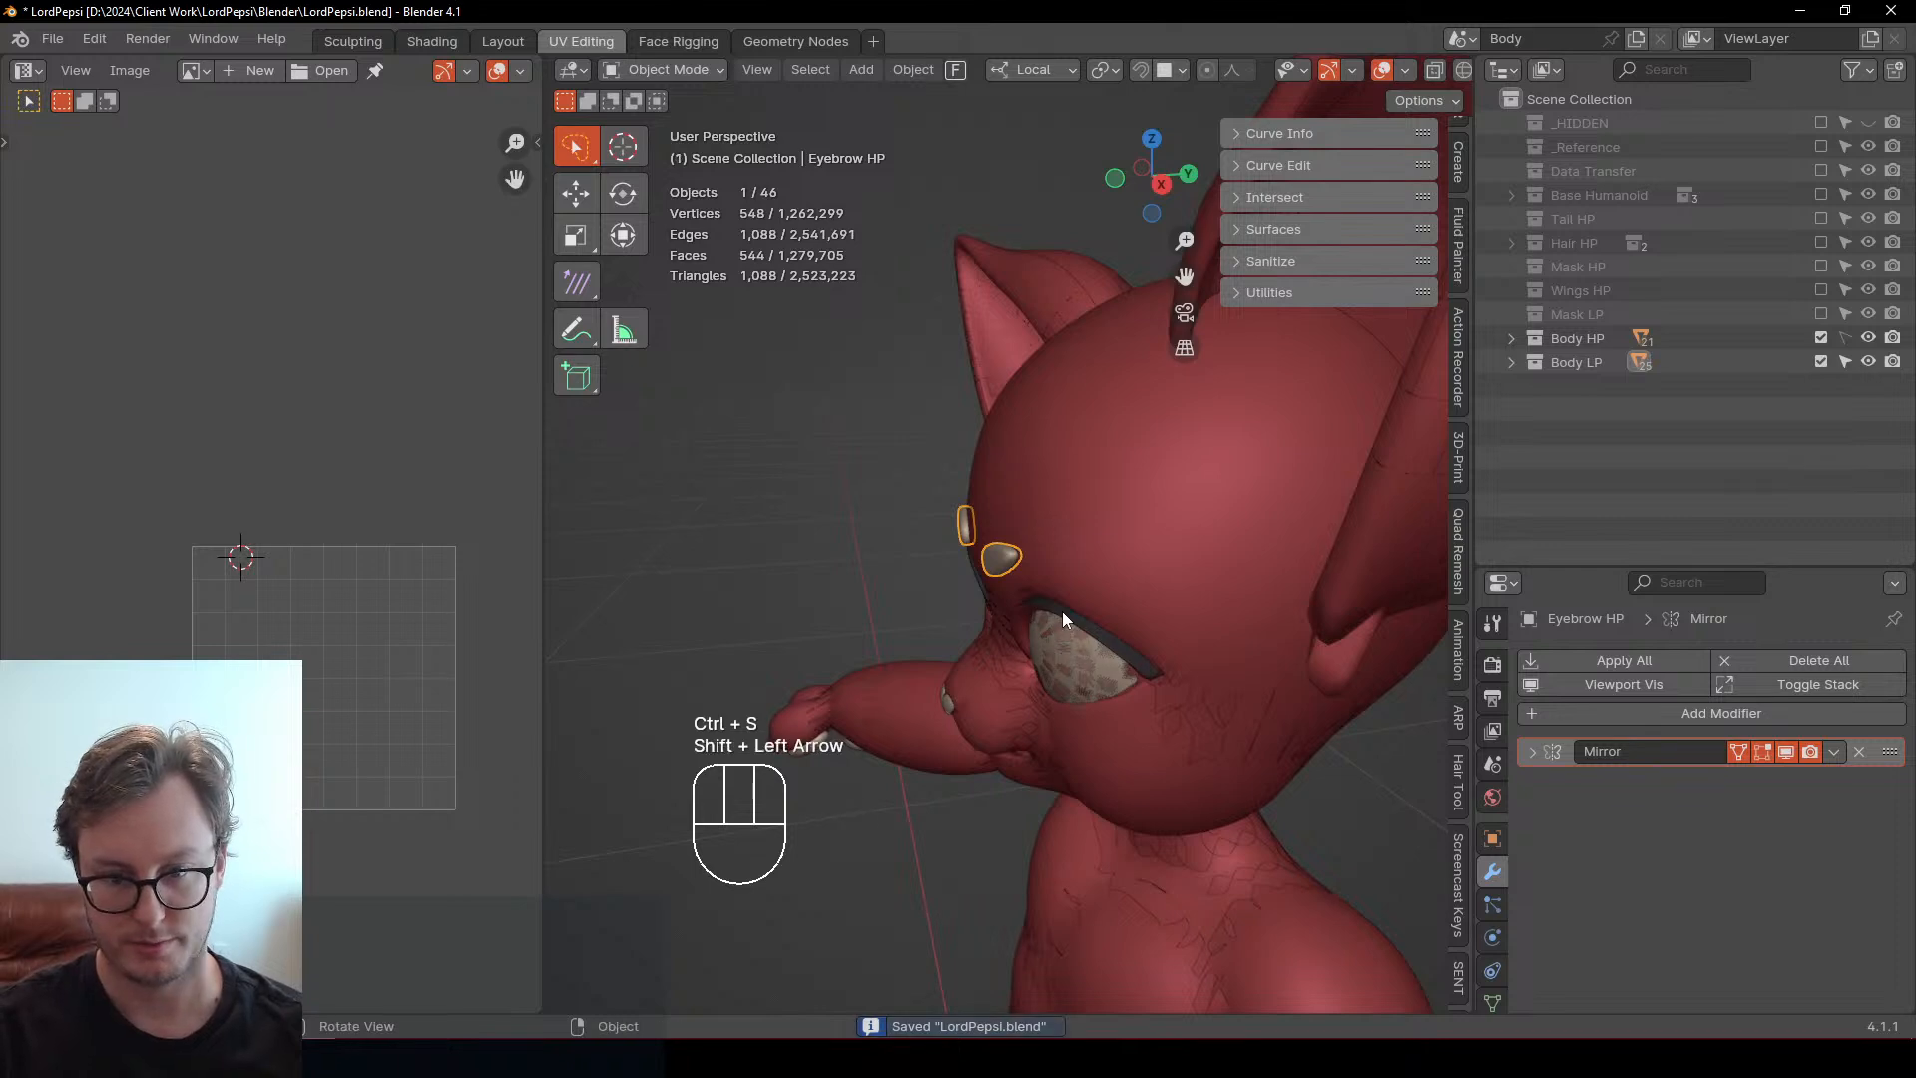
Keyframe both the high-poly and low-poly eyebrows on frame 1, and advance to frame 2 in the right orthographic view
{"action": "key", "text": "shift+Left"}
{"action": "mouse_move", "coordinate": [990, 613]}
{"action": "middle_mouse_down"}
{"action": "mouse_move", "coordinate": [954, 601]}
{"action": "mouse_move", "coordinate": [856, 639]}
{"action": "middle_mouse_up"}
{"action": "key", "text": "b"}
{"action": "left_click", "coordinate": [1851, 338]}
{"action": "key", "text": "b"}
{"action": "left_click_drag", "start_coordinate": [892, 578], "coordinate": [967, 662]}
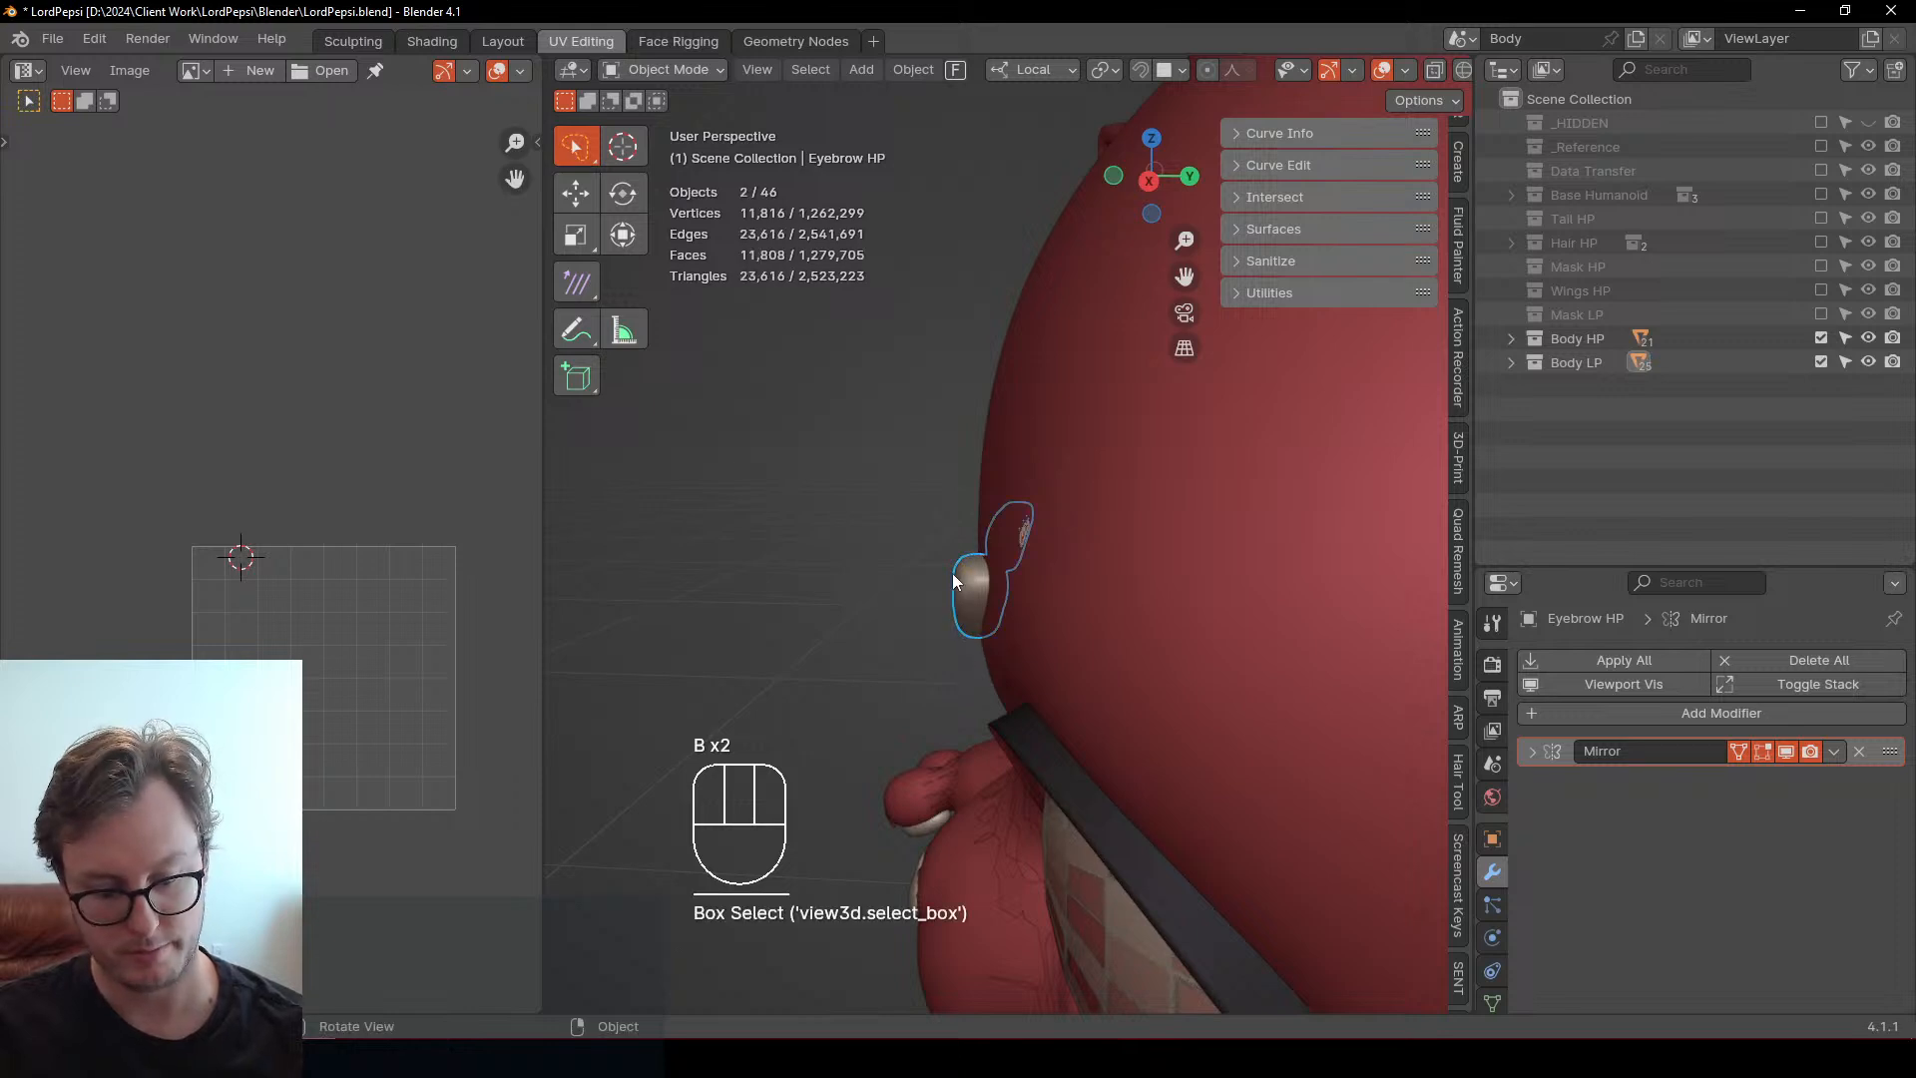
{"action": "key", "text": "i"}
{"action": "key", "text": "Right"}
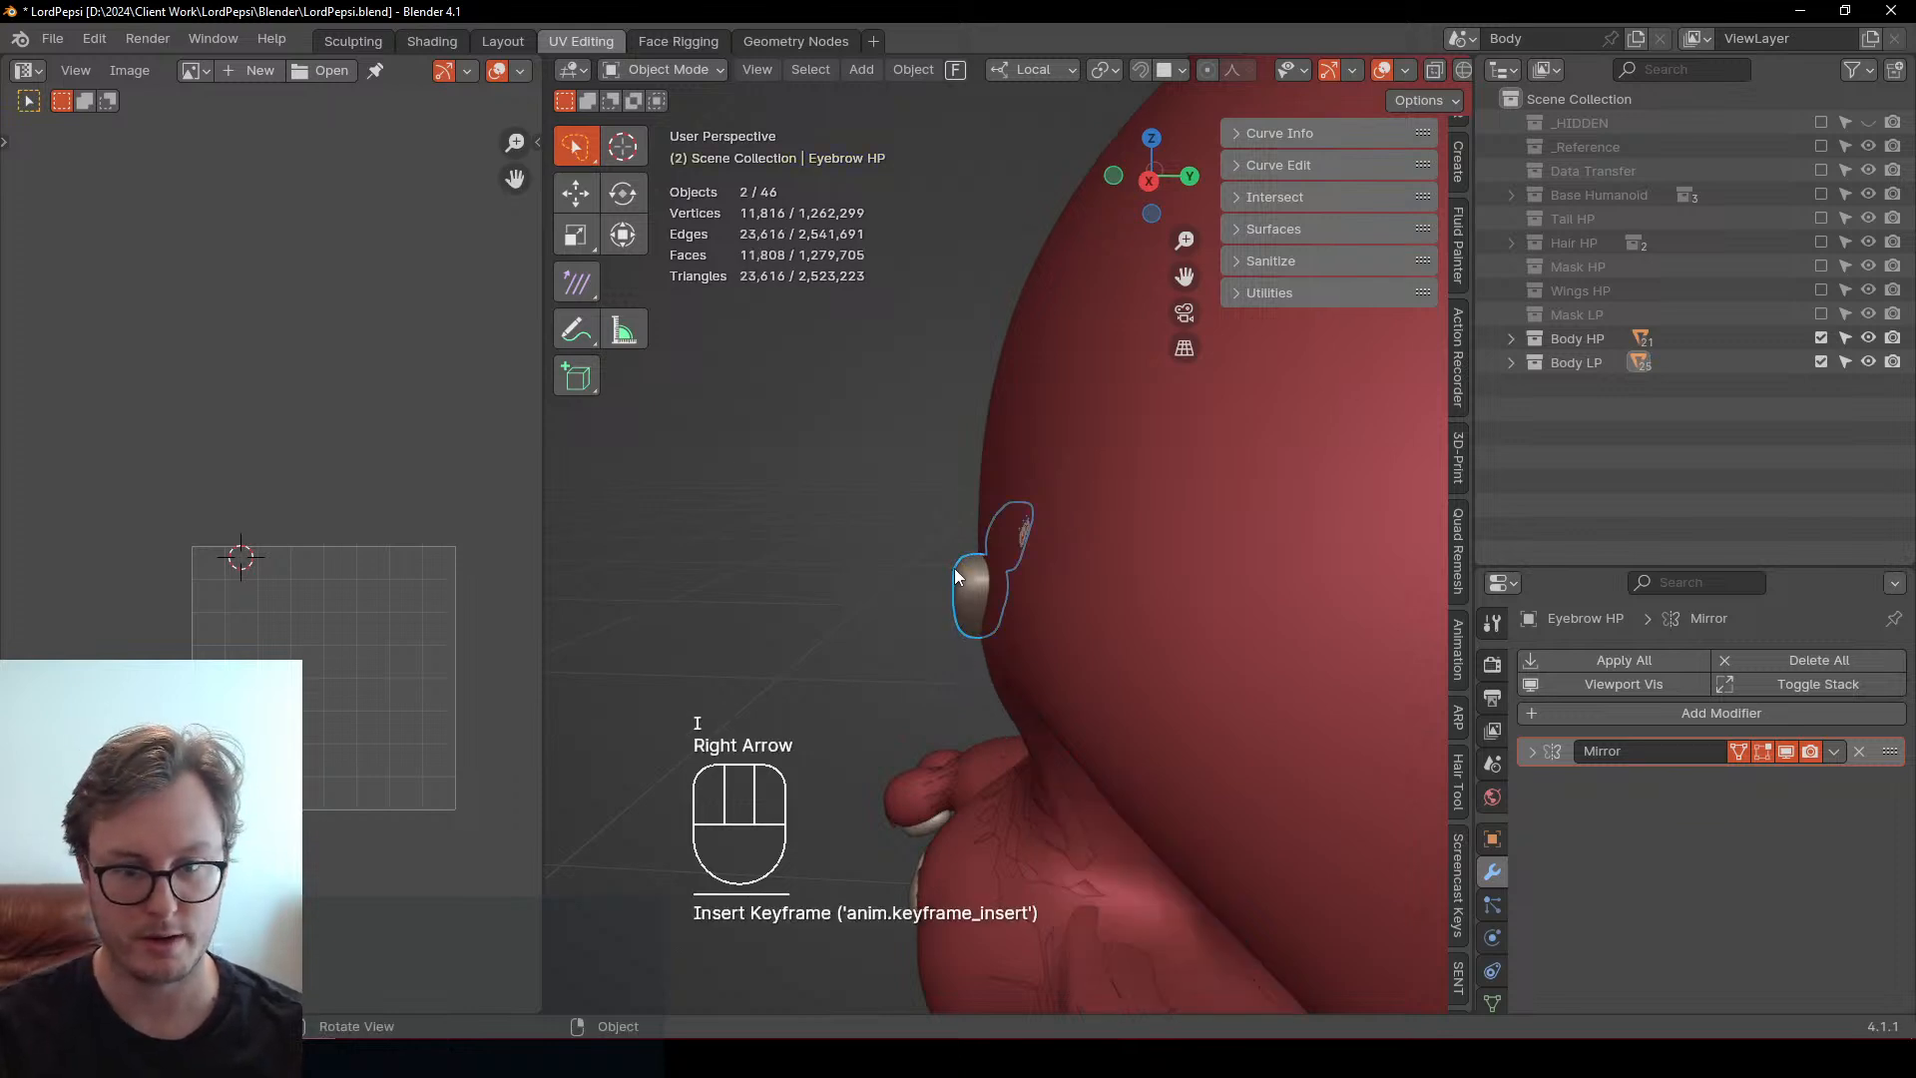
{"action": "key", "text": "KP_3"}
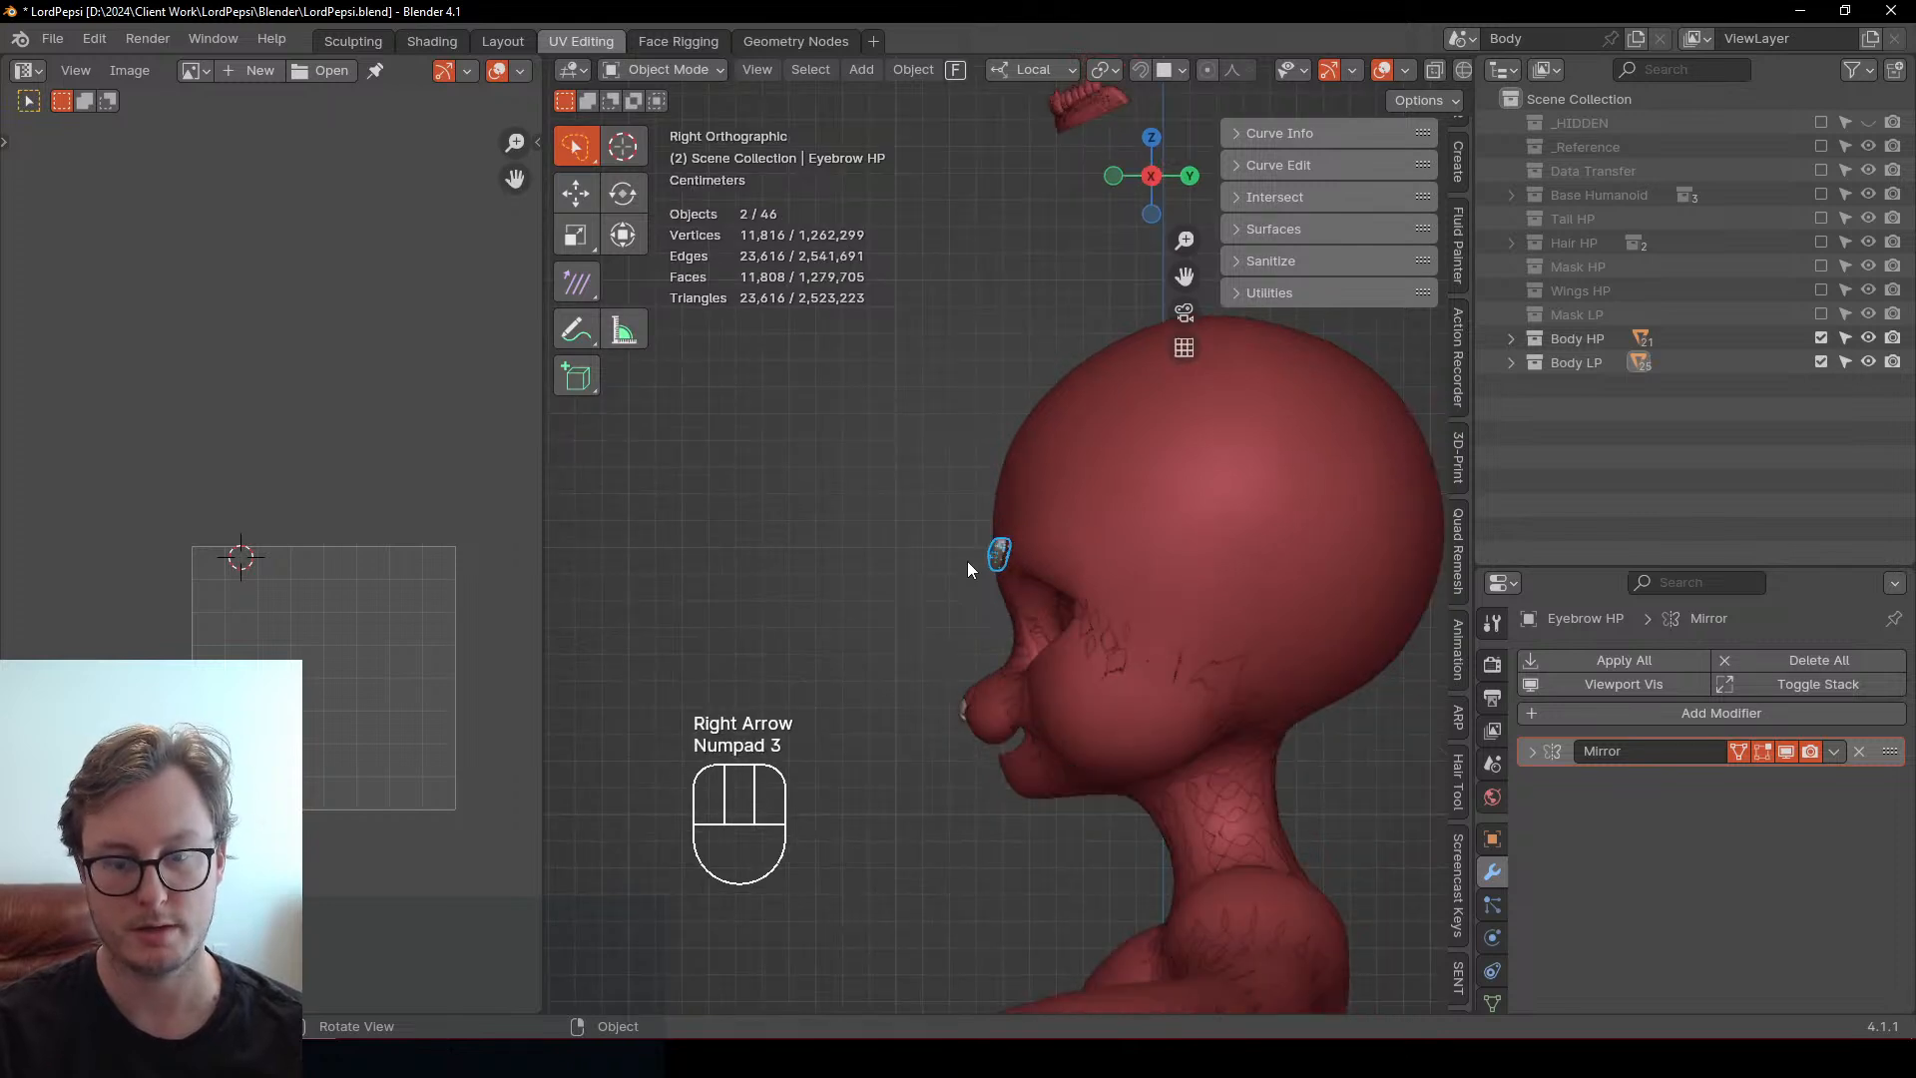
{"action": "scroll", "coordinate": [1058, 529], "scroll_direction": "down", "scroll_amount": 2}
{"action": "scroll", "coordinate": [1056, 530], "scroll_direction": "up", "scroll_amount": 5}
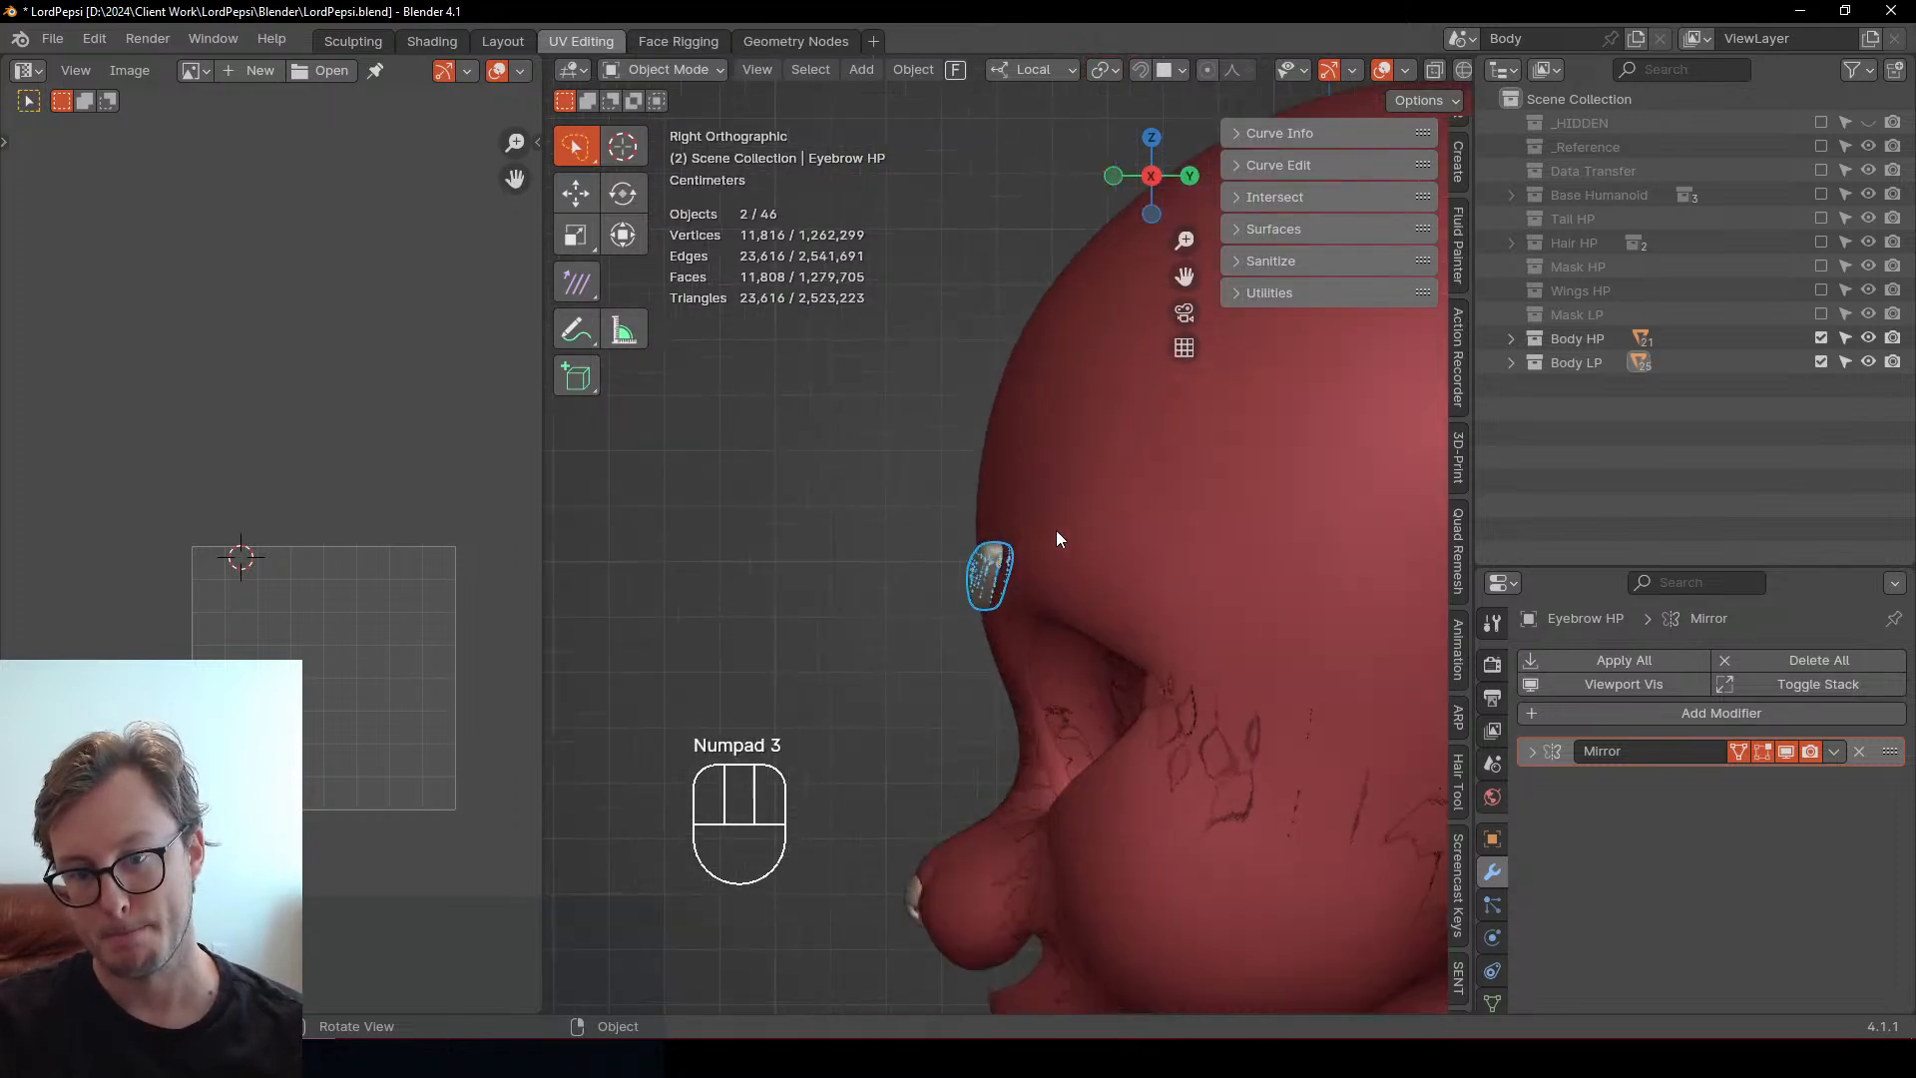
{"action": "key", "text": "g"}
{"action": "key", "text": "y"}
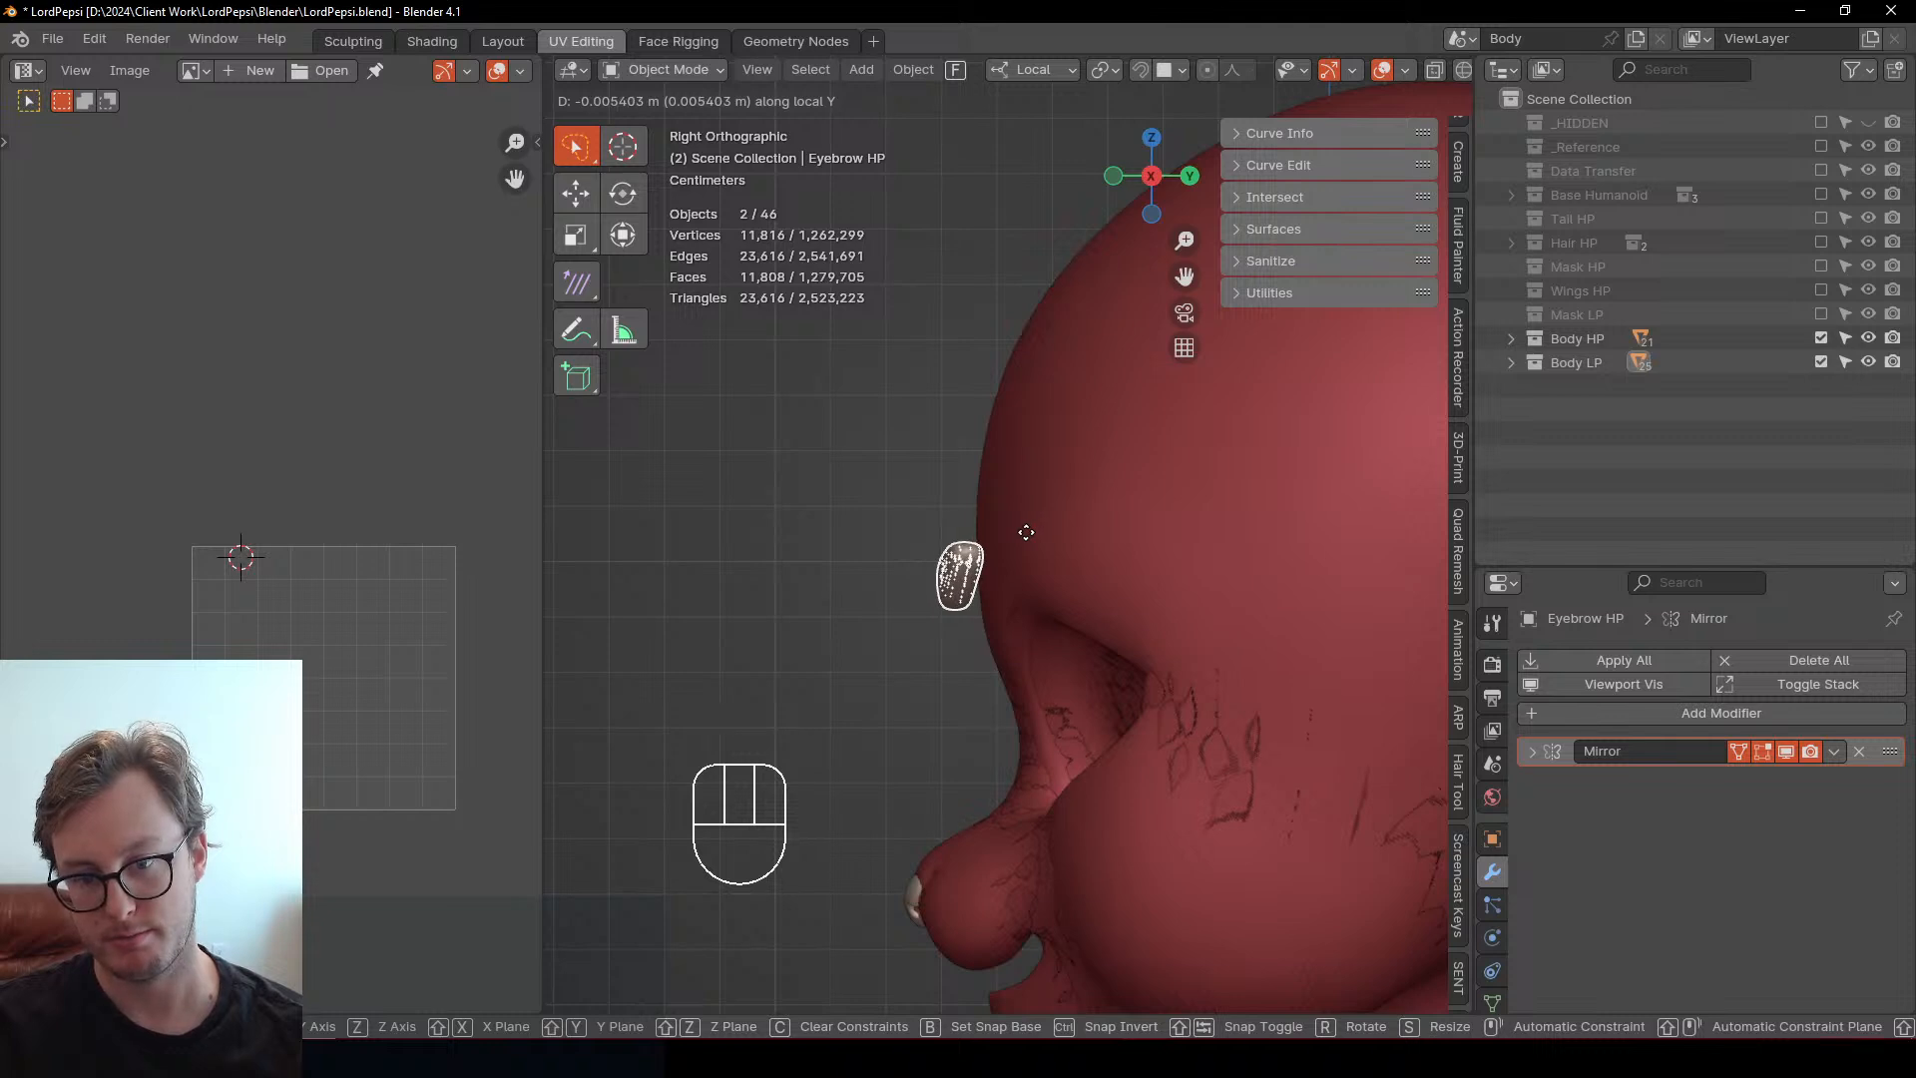
{"action": "key", "text": "Escape"}
Move both eyebrow versions up above the head, among the other exploded face parts, and keyframe them on frame 2
{"action": "scroll", "coordinate": [1026, 540], "scroll_direction": "down", "scroll_amount": 5}
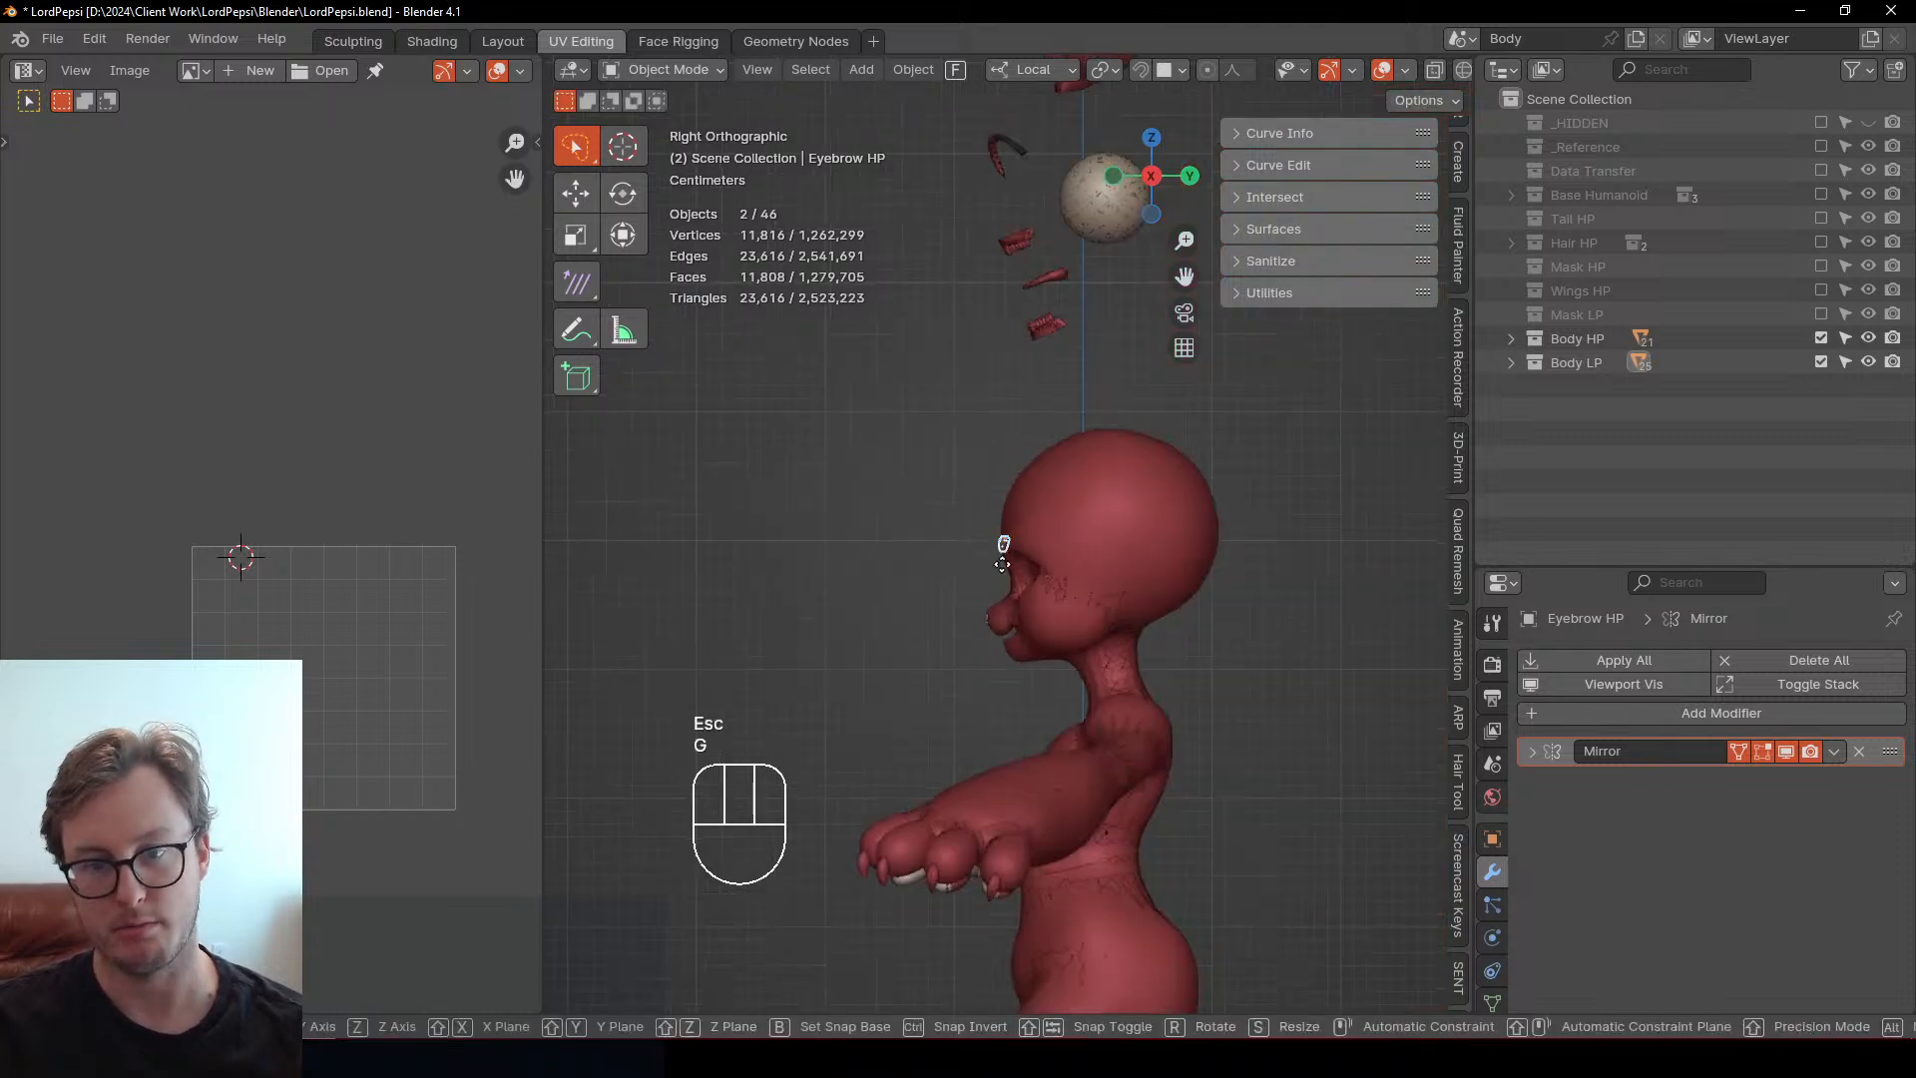
{"action": "key", "text": "g"}
{"action": "key", "text": "z"}
{"action": "scroll", "coordinate": [958, 421], "scroll_direction": "up", "scroll_amount": 3}
{"action": "key", "text": "g"}
{"action": "left_click", "coordinate": [922, 419]}
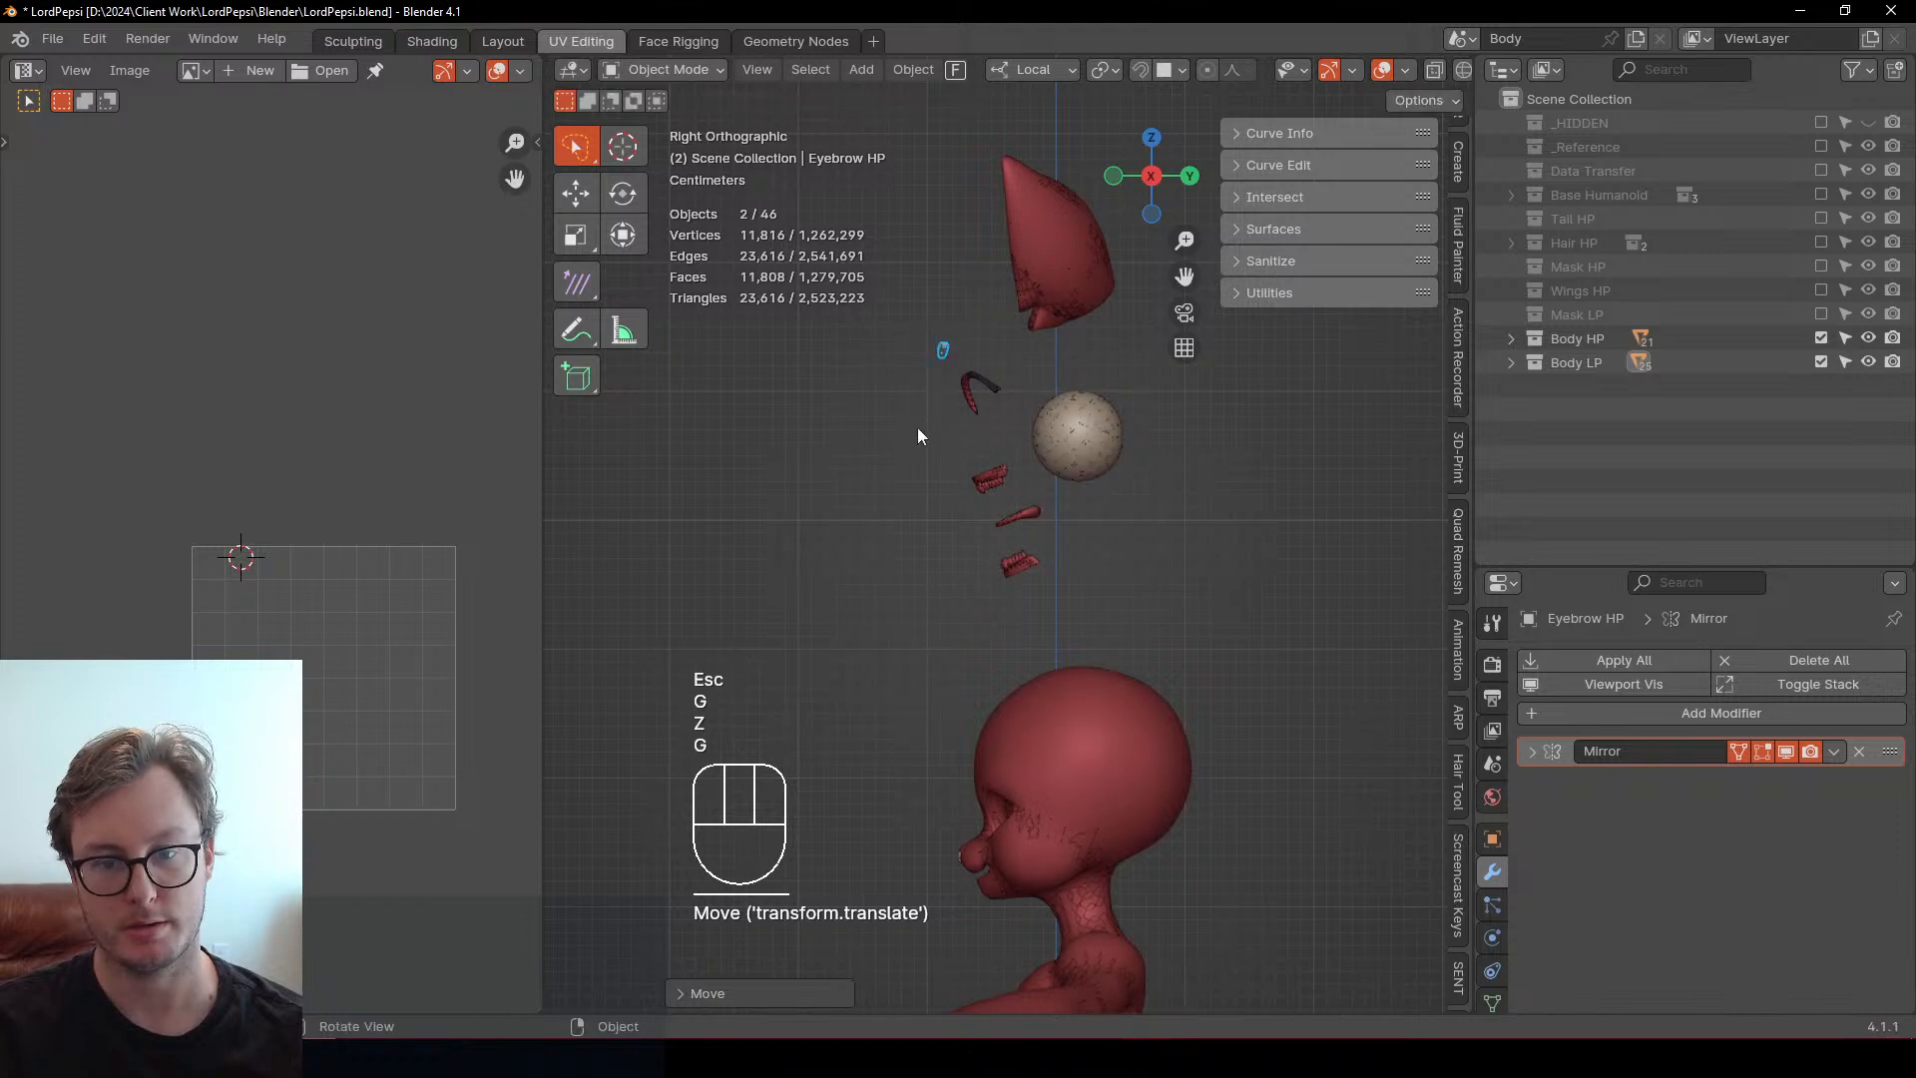
{"action": "middle_click_drag", "start_coordinate": [918, 427], "coordinate": [924, 439], "text": "shift"}
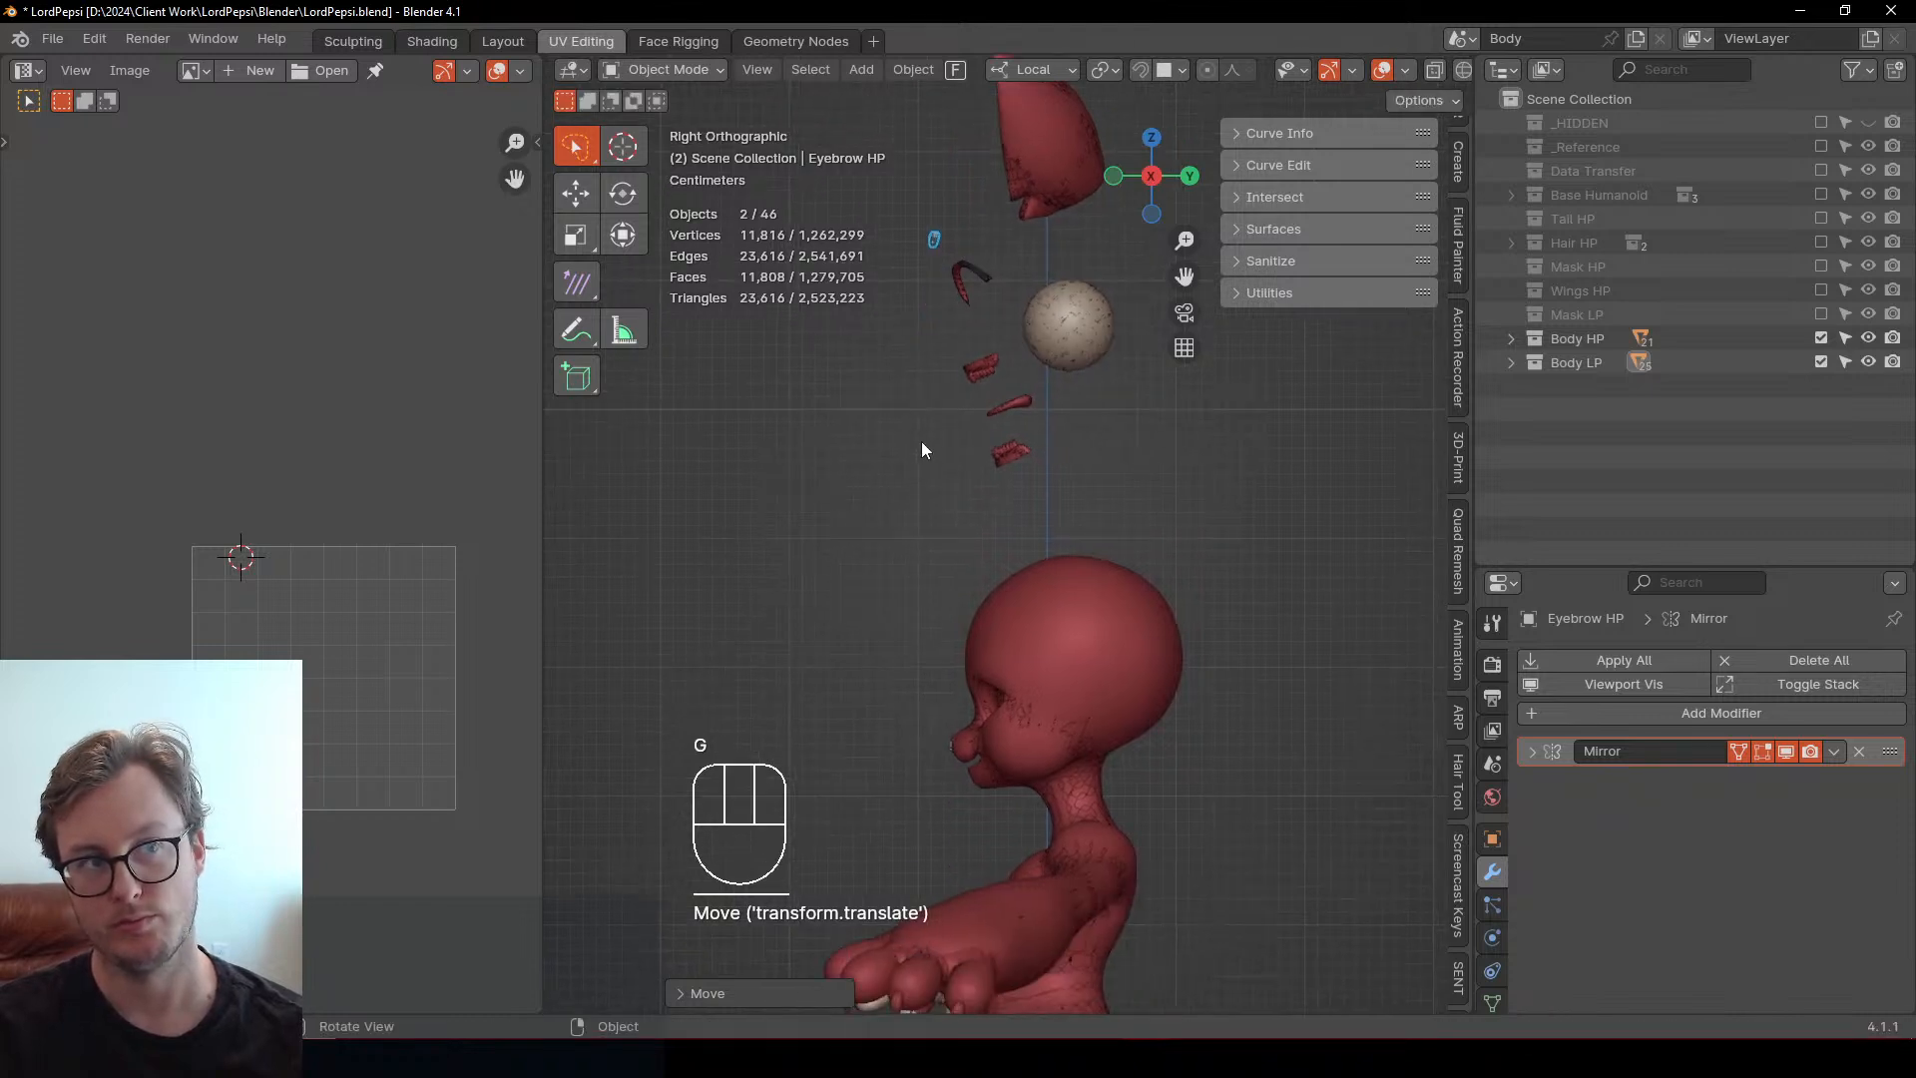
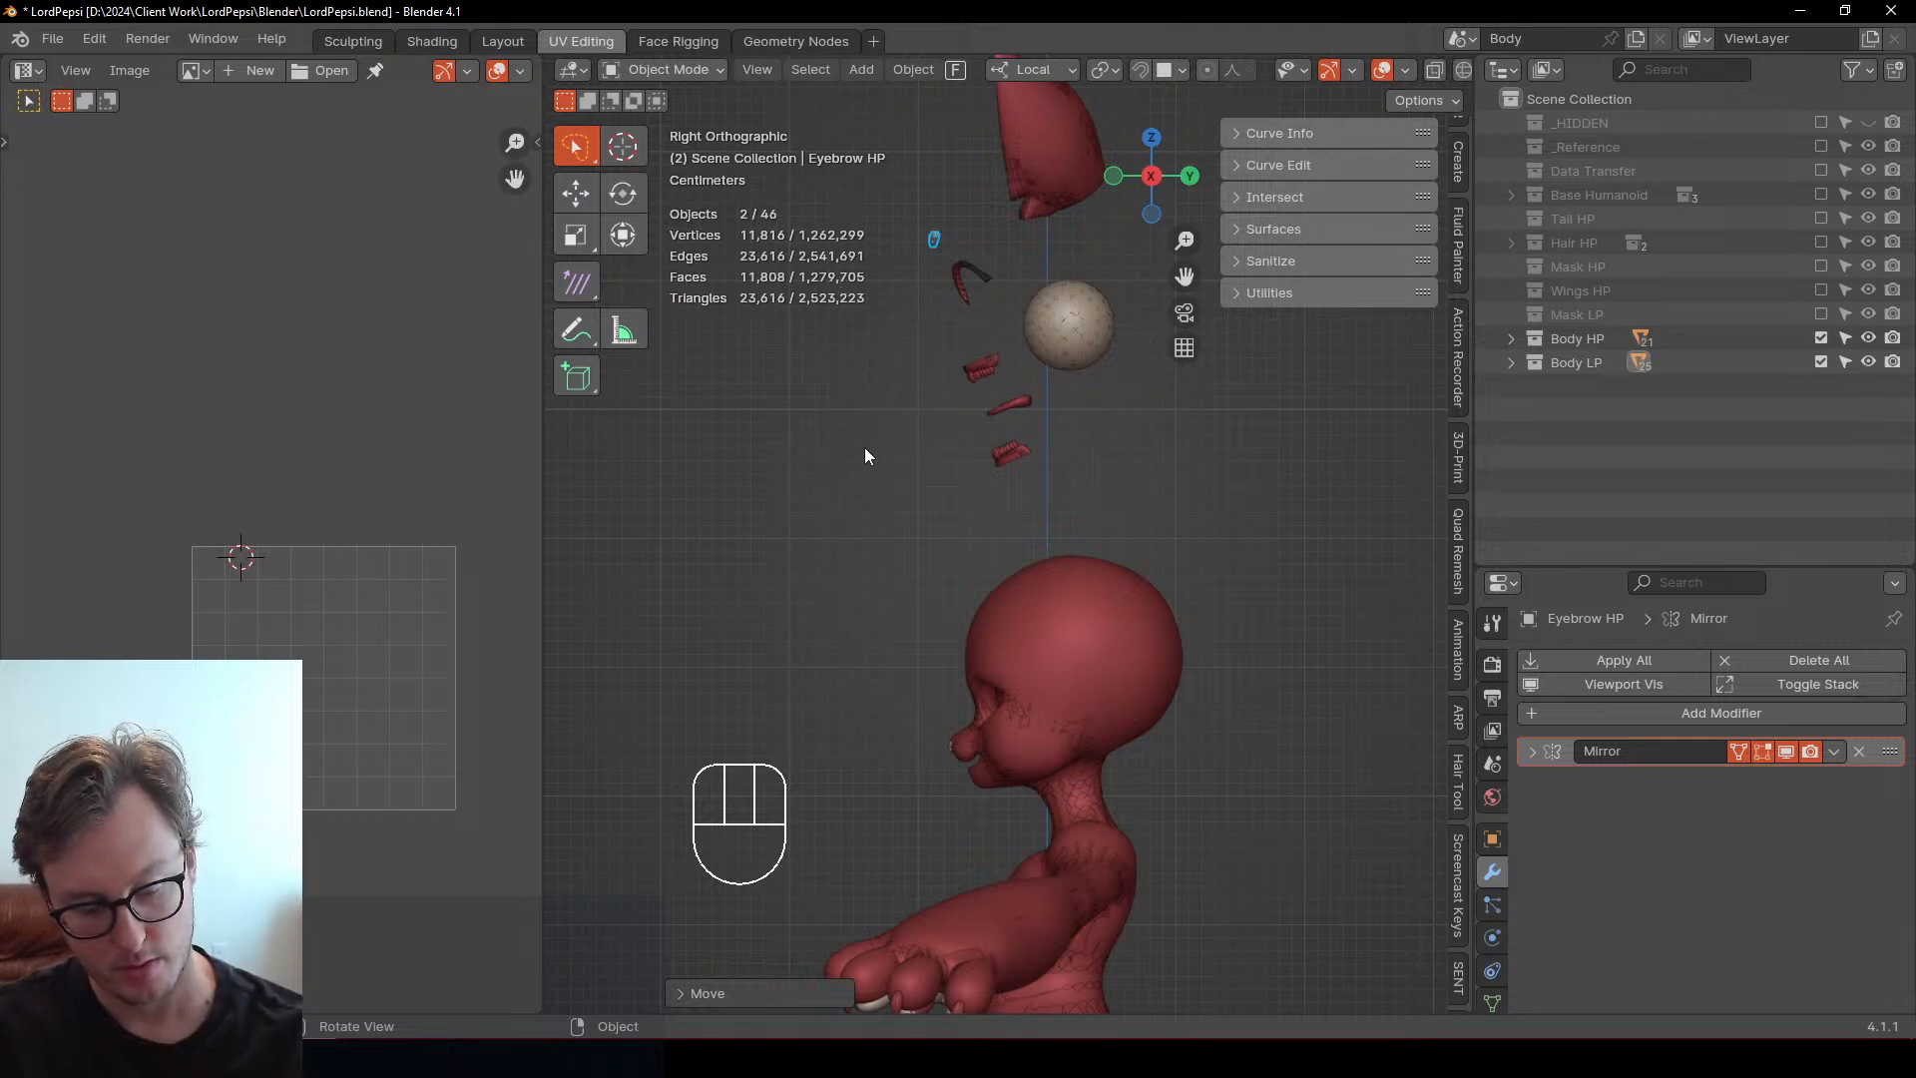
{"action": "key", "text": "i"}
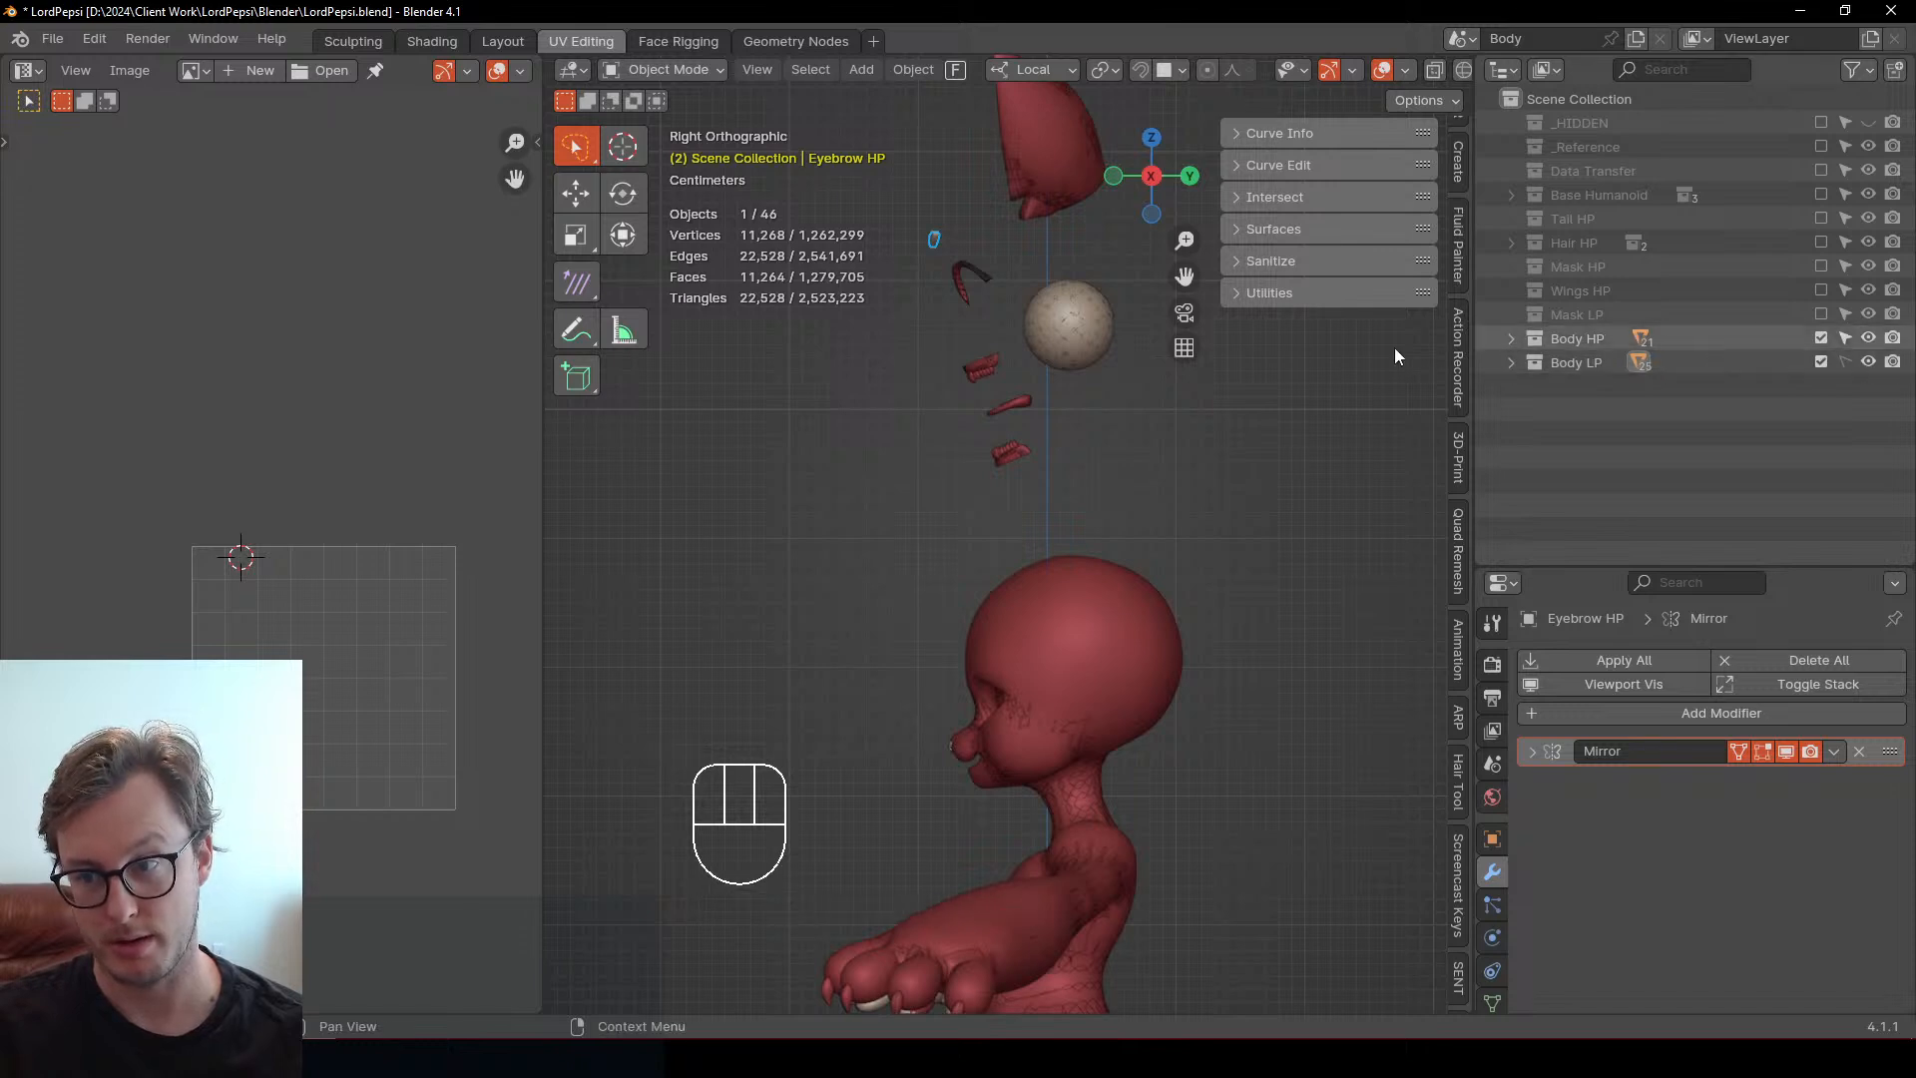
Duplicate the high-poly eyebrow, clear the copy's location to put it back on the face, keyframe it, and save the file
{"action": "left_click", "coordinate": [936, 246]}
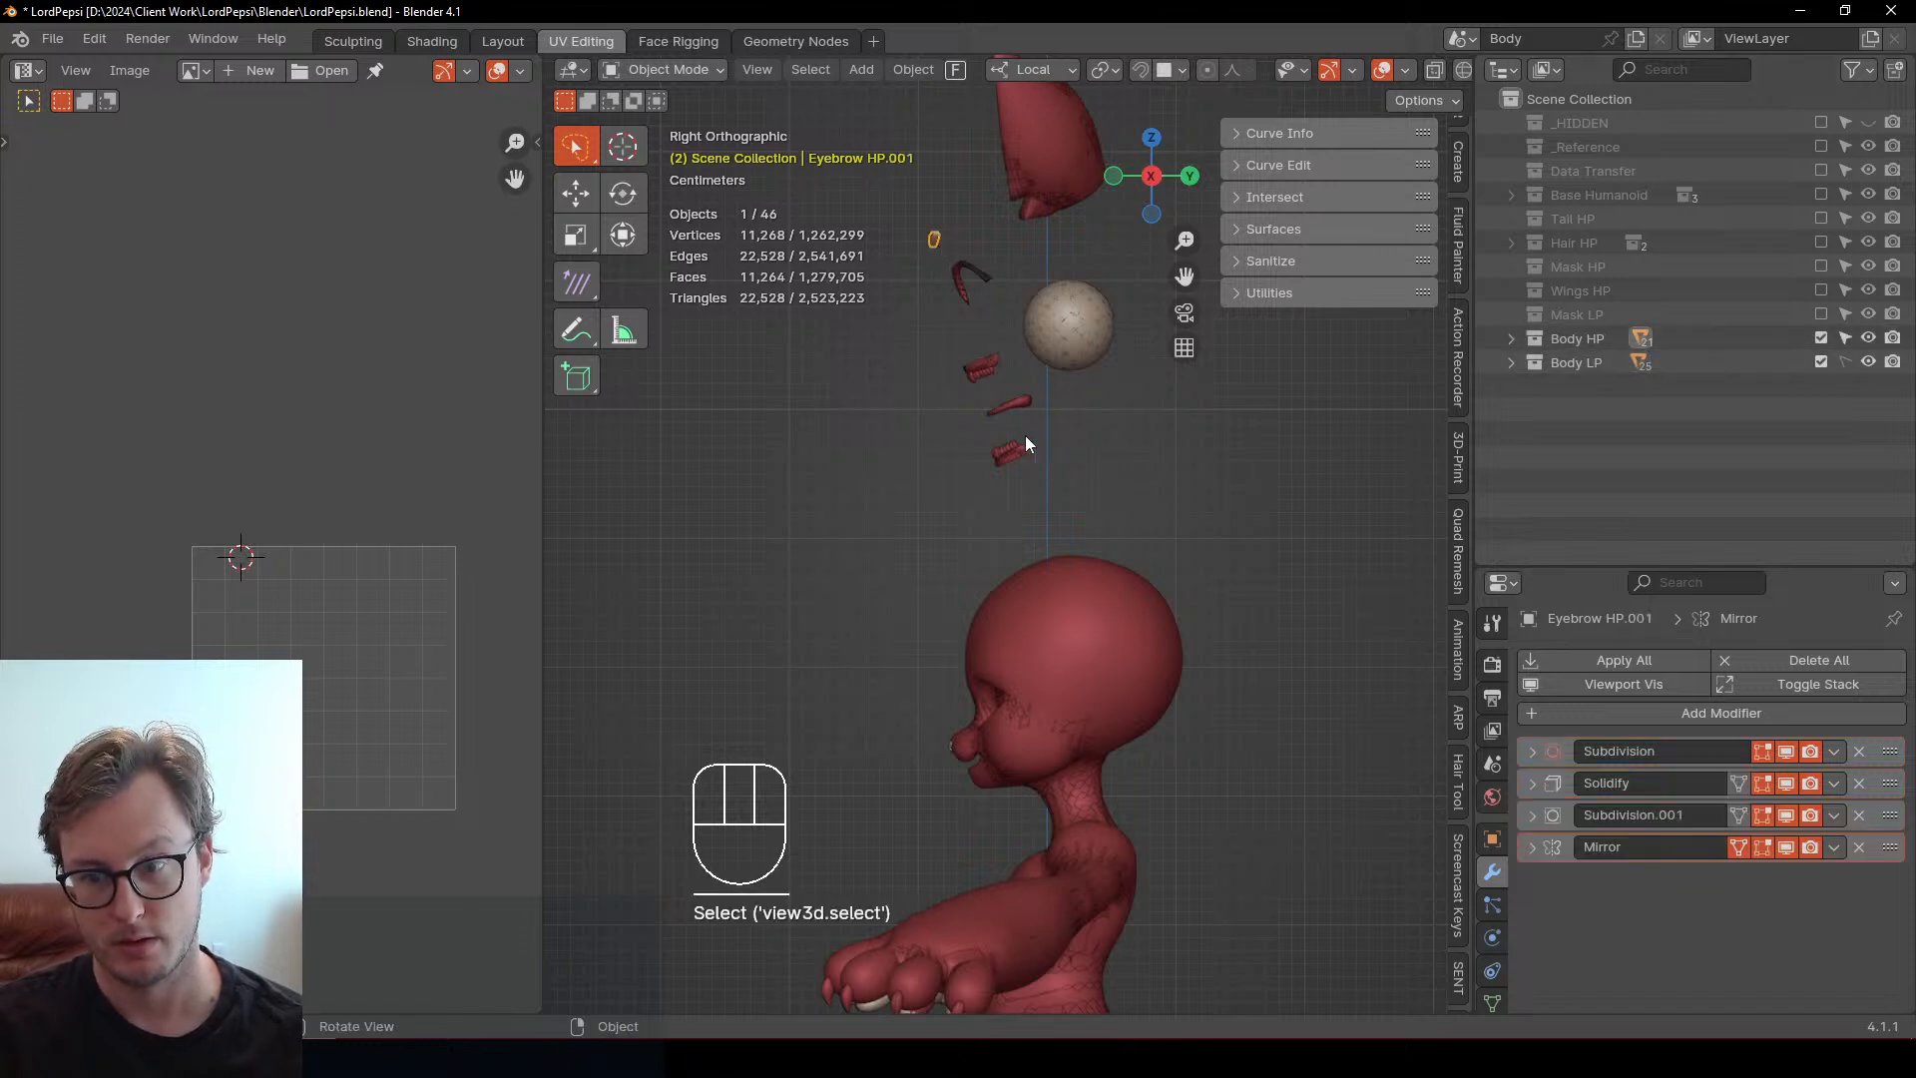
{"action": "key", "text": "shift+d"}
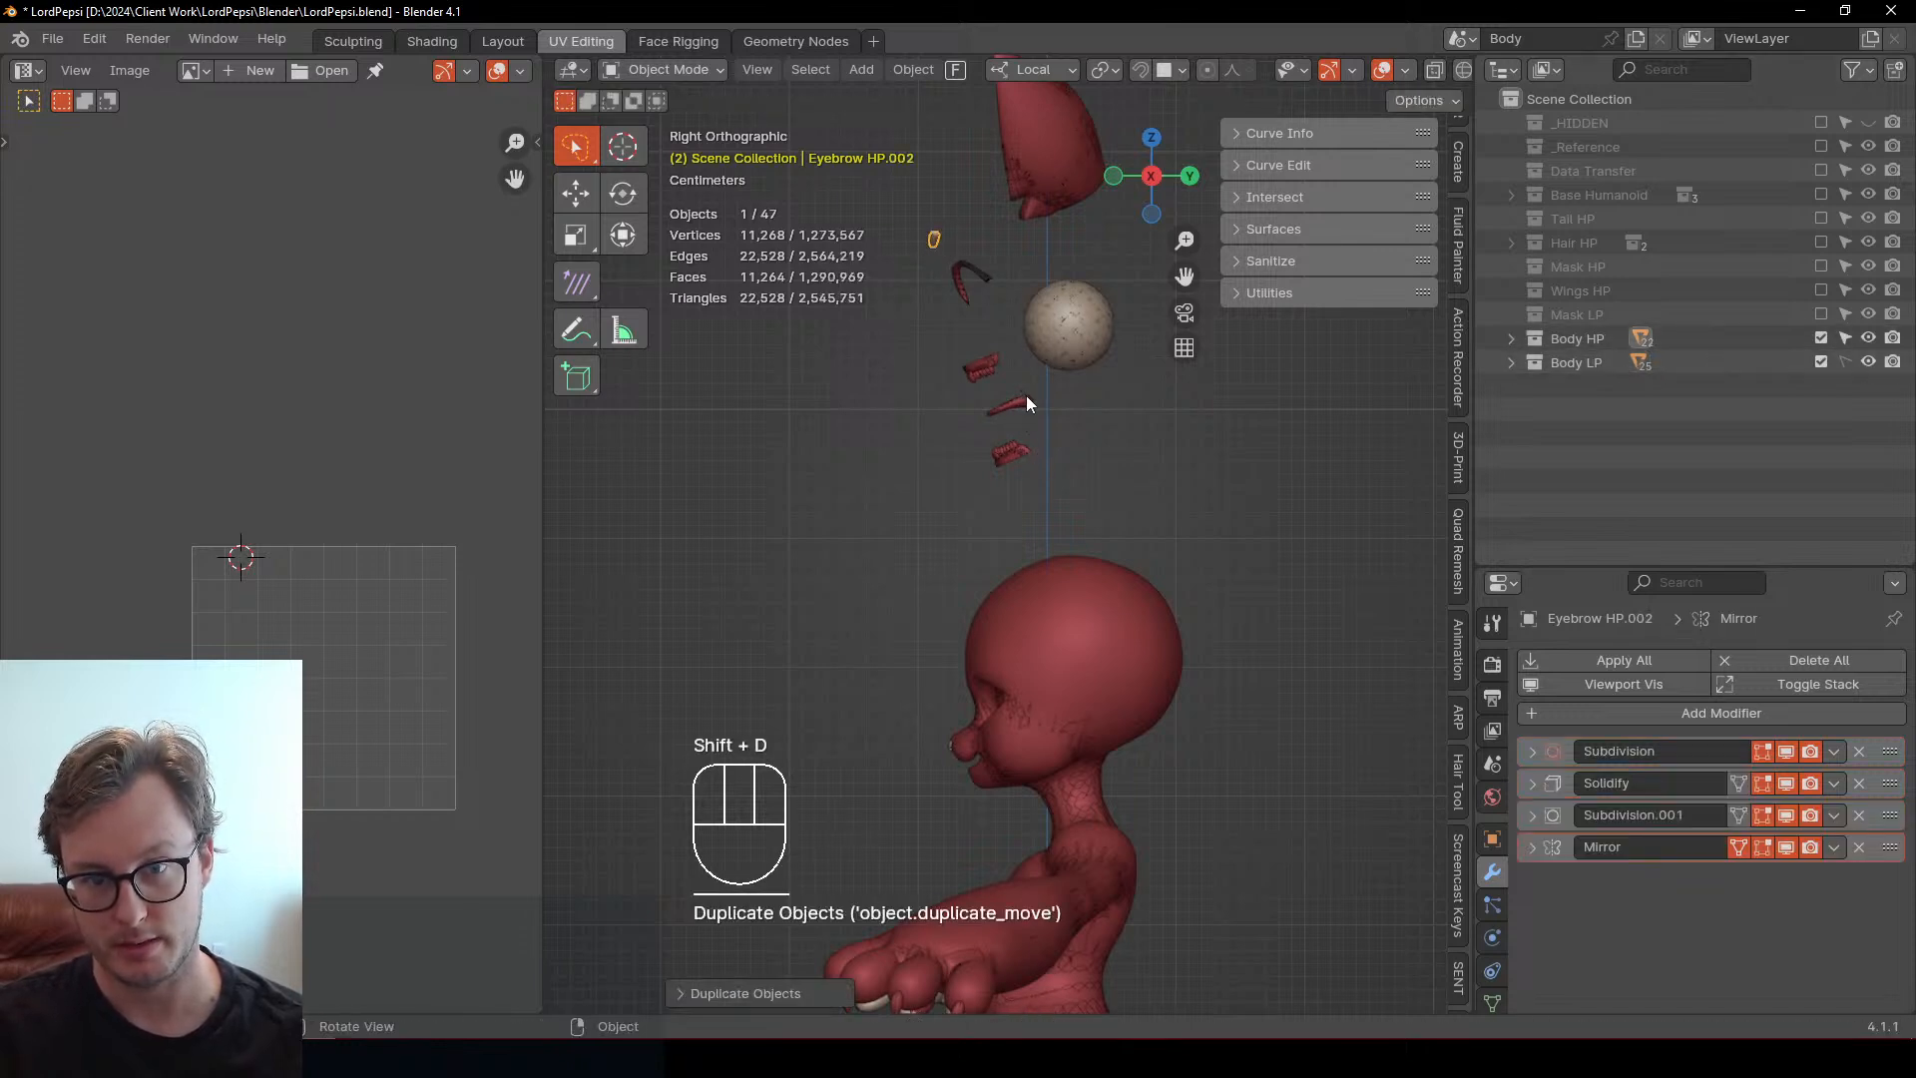
{"action": "key", "text": "alt+g"}
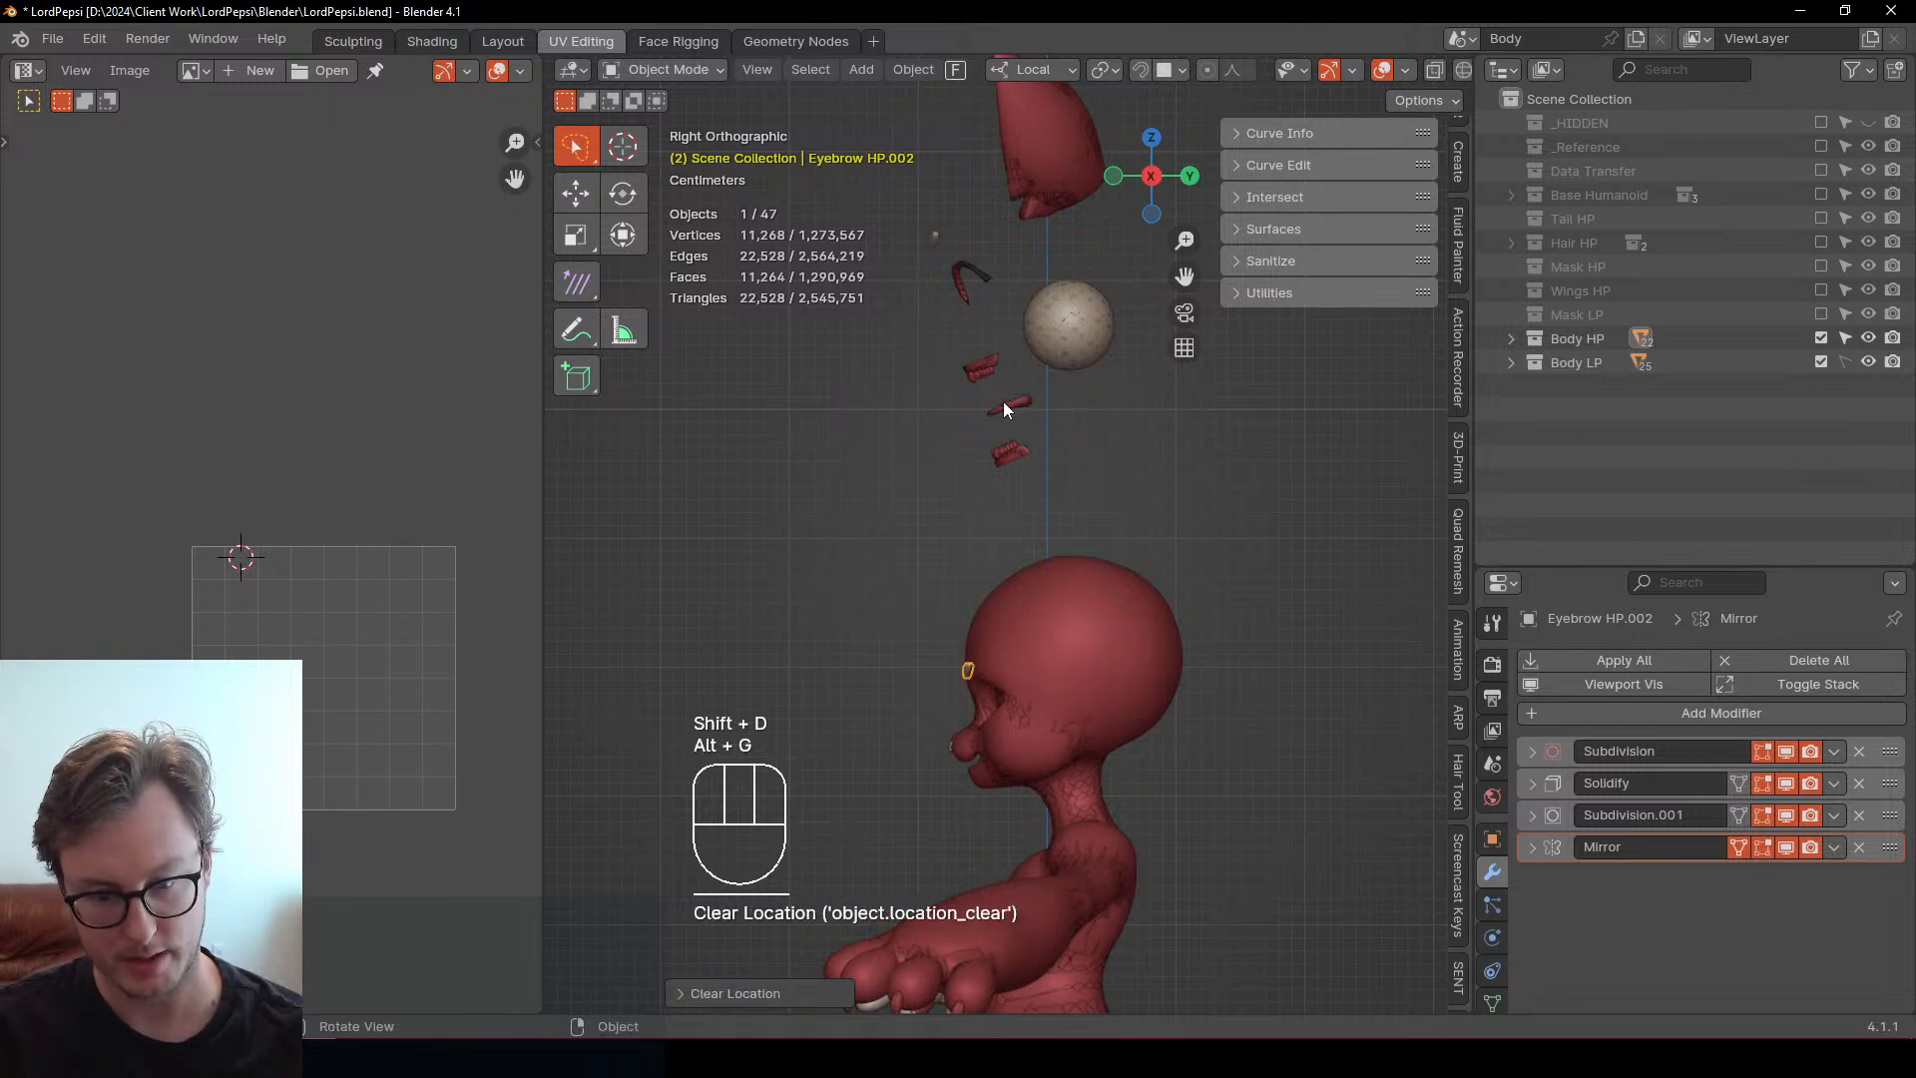
{"action": "key", "text": "i"}
{"action": "middle_click_drag", "start_coordinate": [1003, 401], "coordinate": [1144, 628]}
{"action": "middle_click_drag", "start_coordinate": [939, 513], "coordinate": [1383, 390]}
{"action": "key", "text": "ctrl+s"}
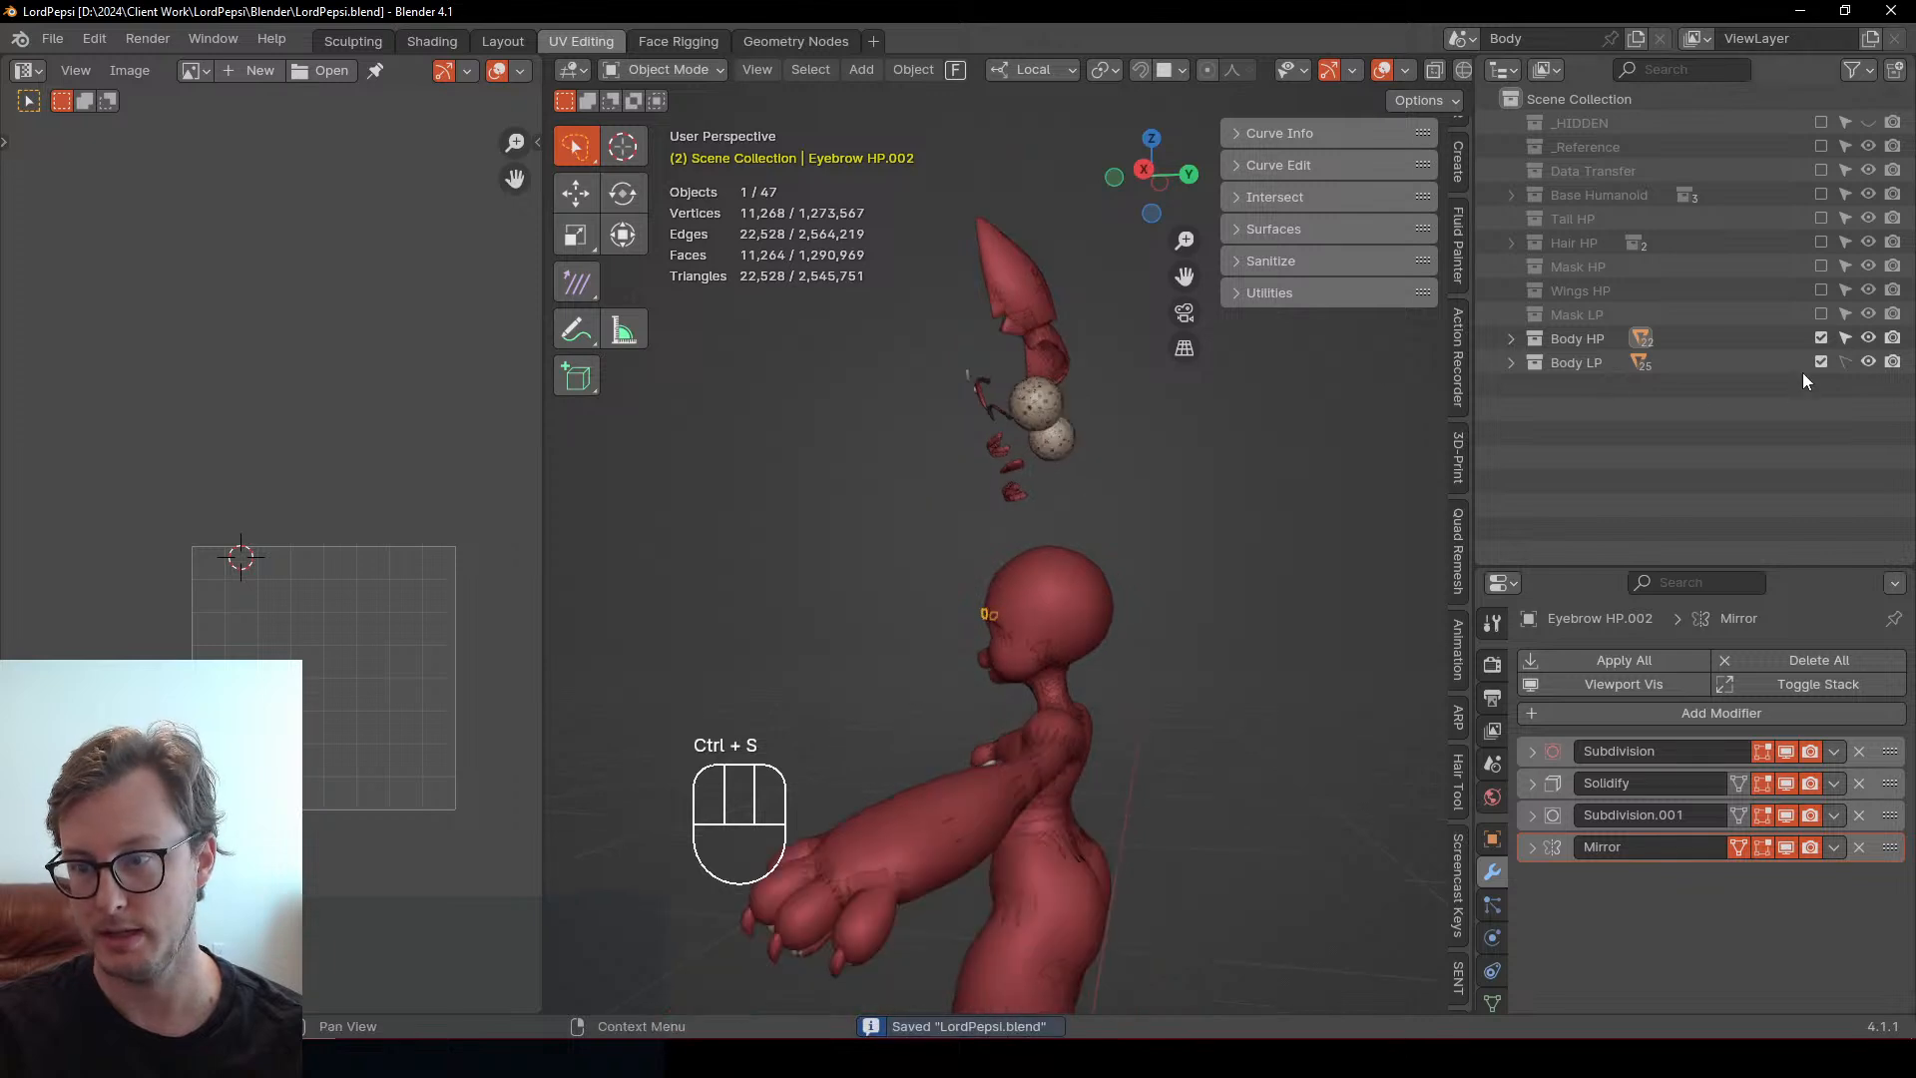
Make the Body HP collection unselectable so that only the low-poly parts can be picked
{"action": "left_click", "coordinate": [1845, 338]}
{"action": "scroll", "coordinate": [944, 453], "scroll_direction": "up", "scroll_amount": 4}
{"action": "middle_click_drag", "start_coordinate": [944, 453], "coordinate": [989, 481]}
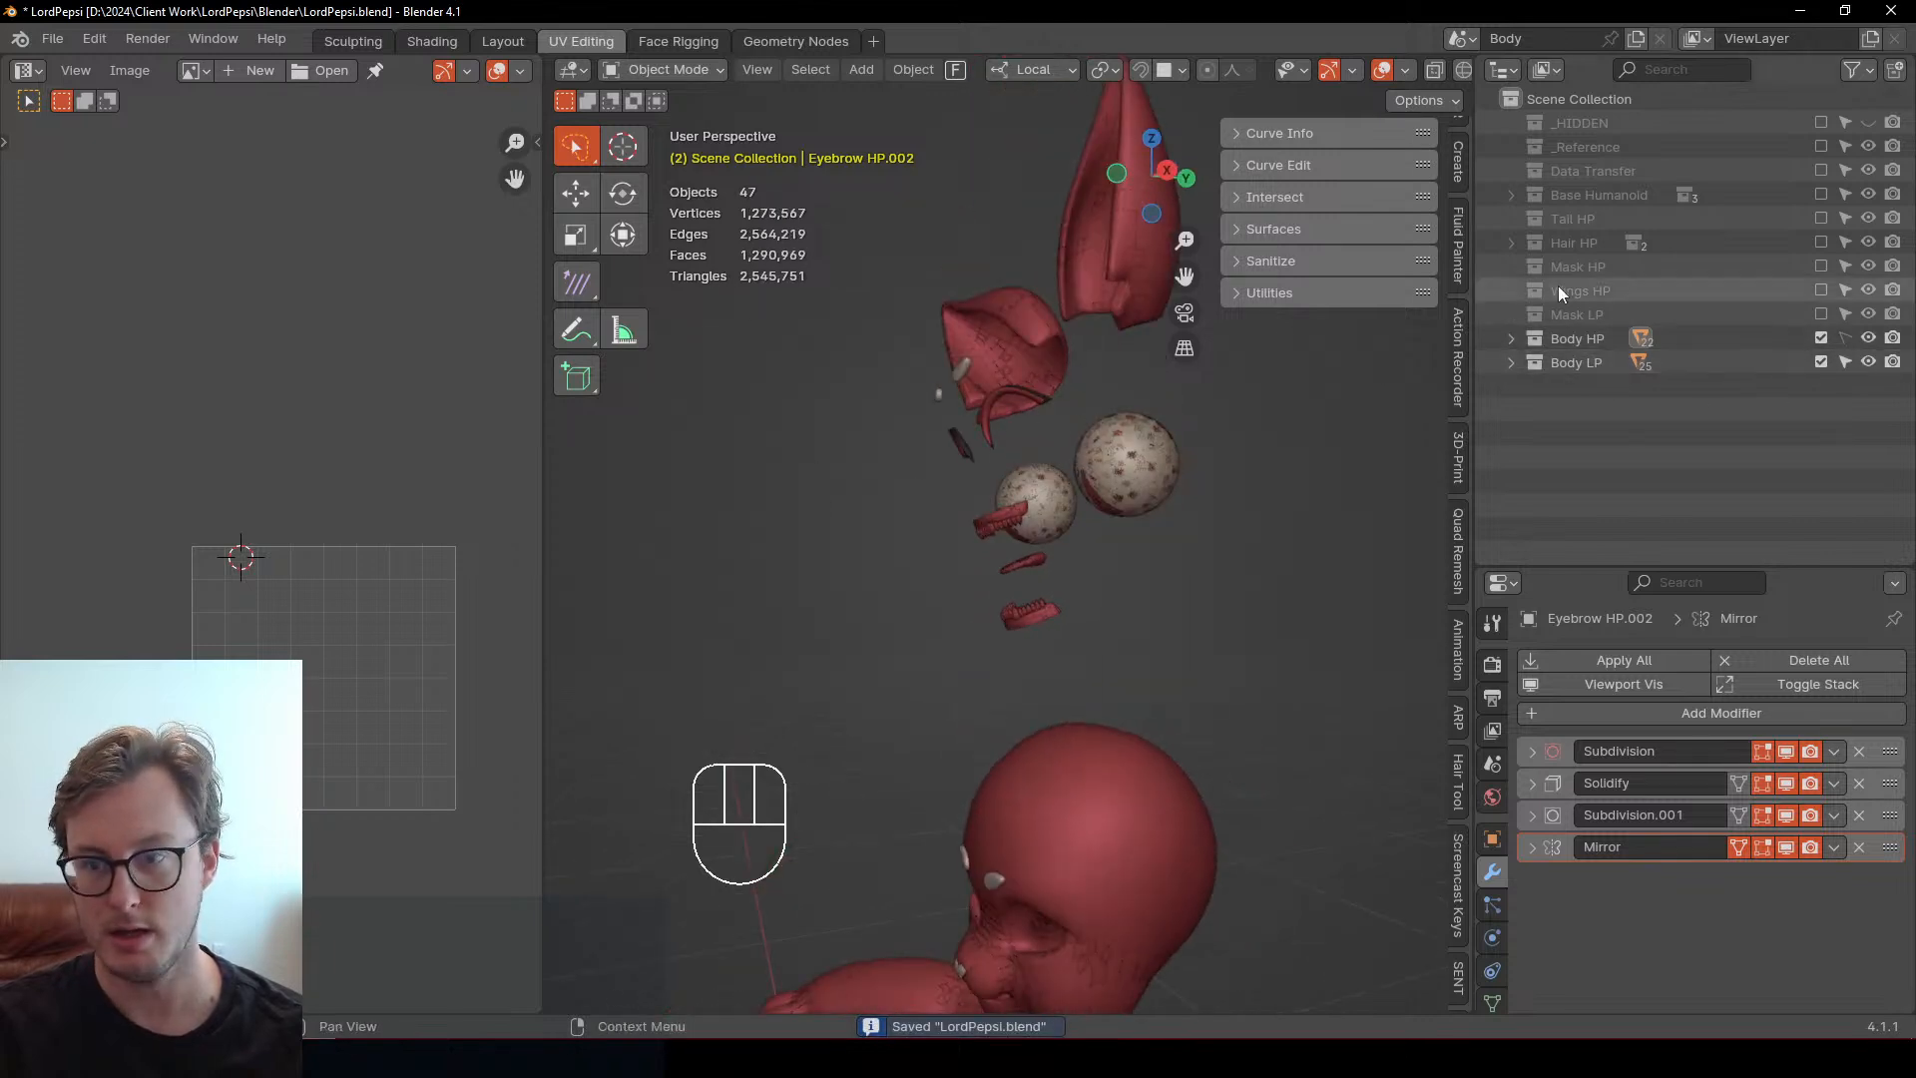
{"action": "scroll", "coordinate": [1009, 364], "scroll_direction": "up", "scroll_amount": 2}
Copy the Displace and Triangulate modifiers from the low-poly ears to the low-poly eyebrow
{"action": "left_click", "coordinate": [963, 319]}
{"action": "scroll", "coordinate": [1058, 342], "scroll_direction": "up", "scroll_amount": 2}
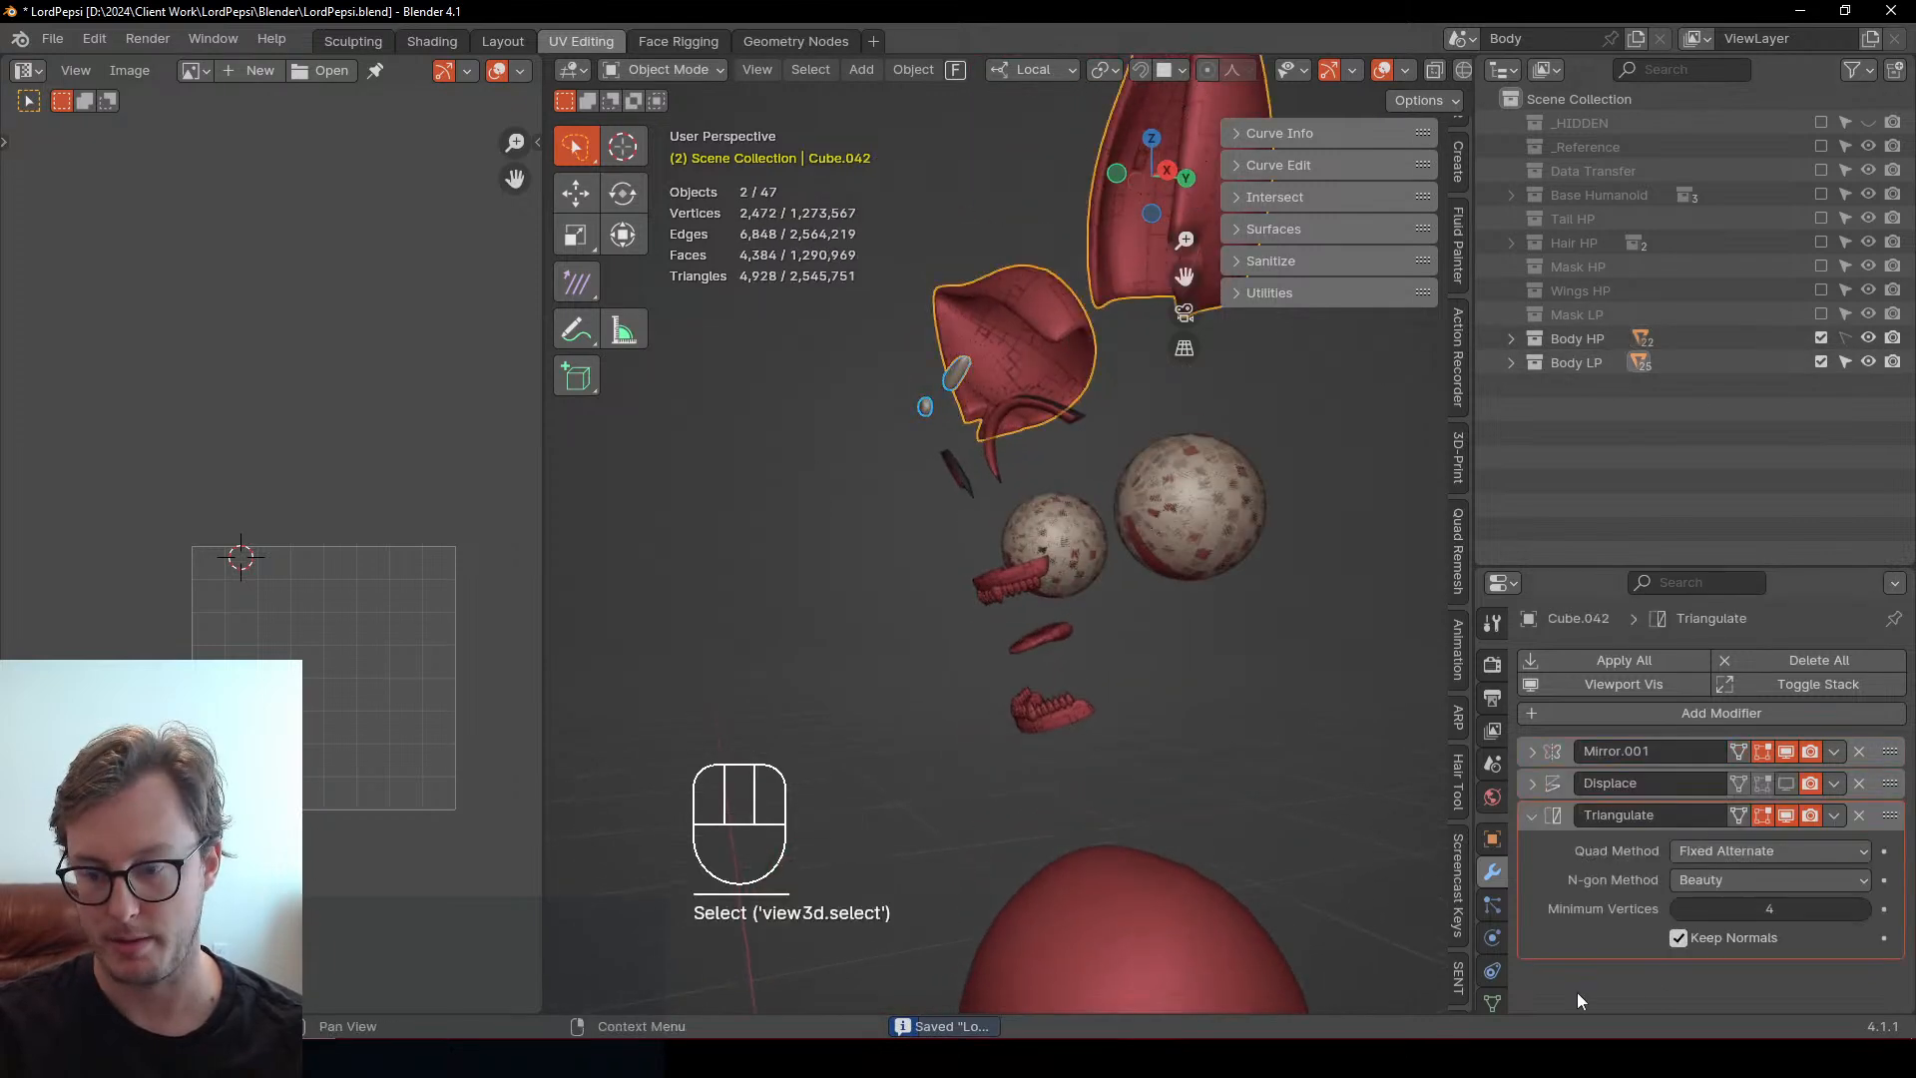
{"action": "scroll", "coordinate": [1488, 956], "scroll_direction": "down", "scroll_amount": 3}
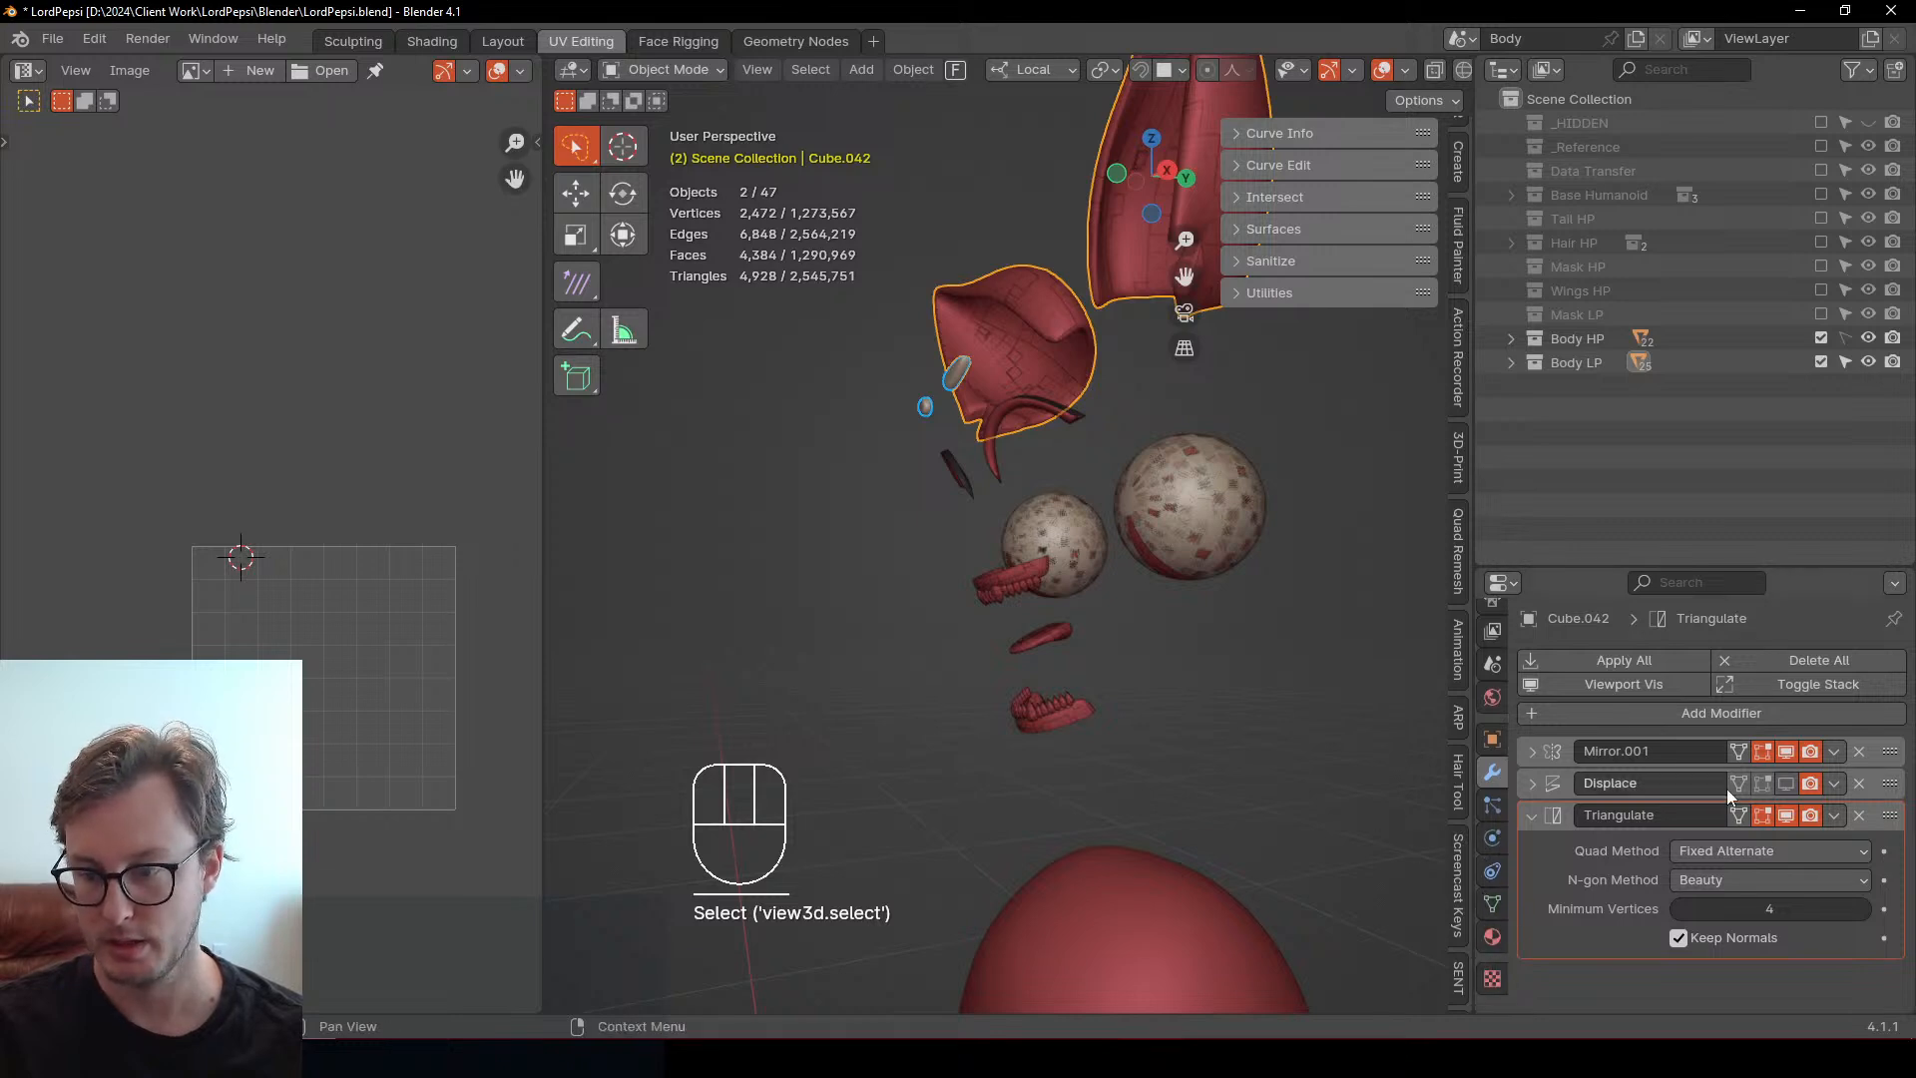
{"action": "left_click", "coordinate": [1836, 785]}
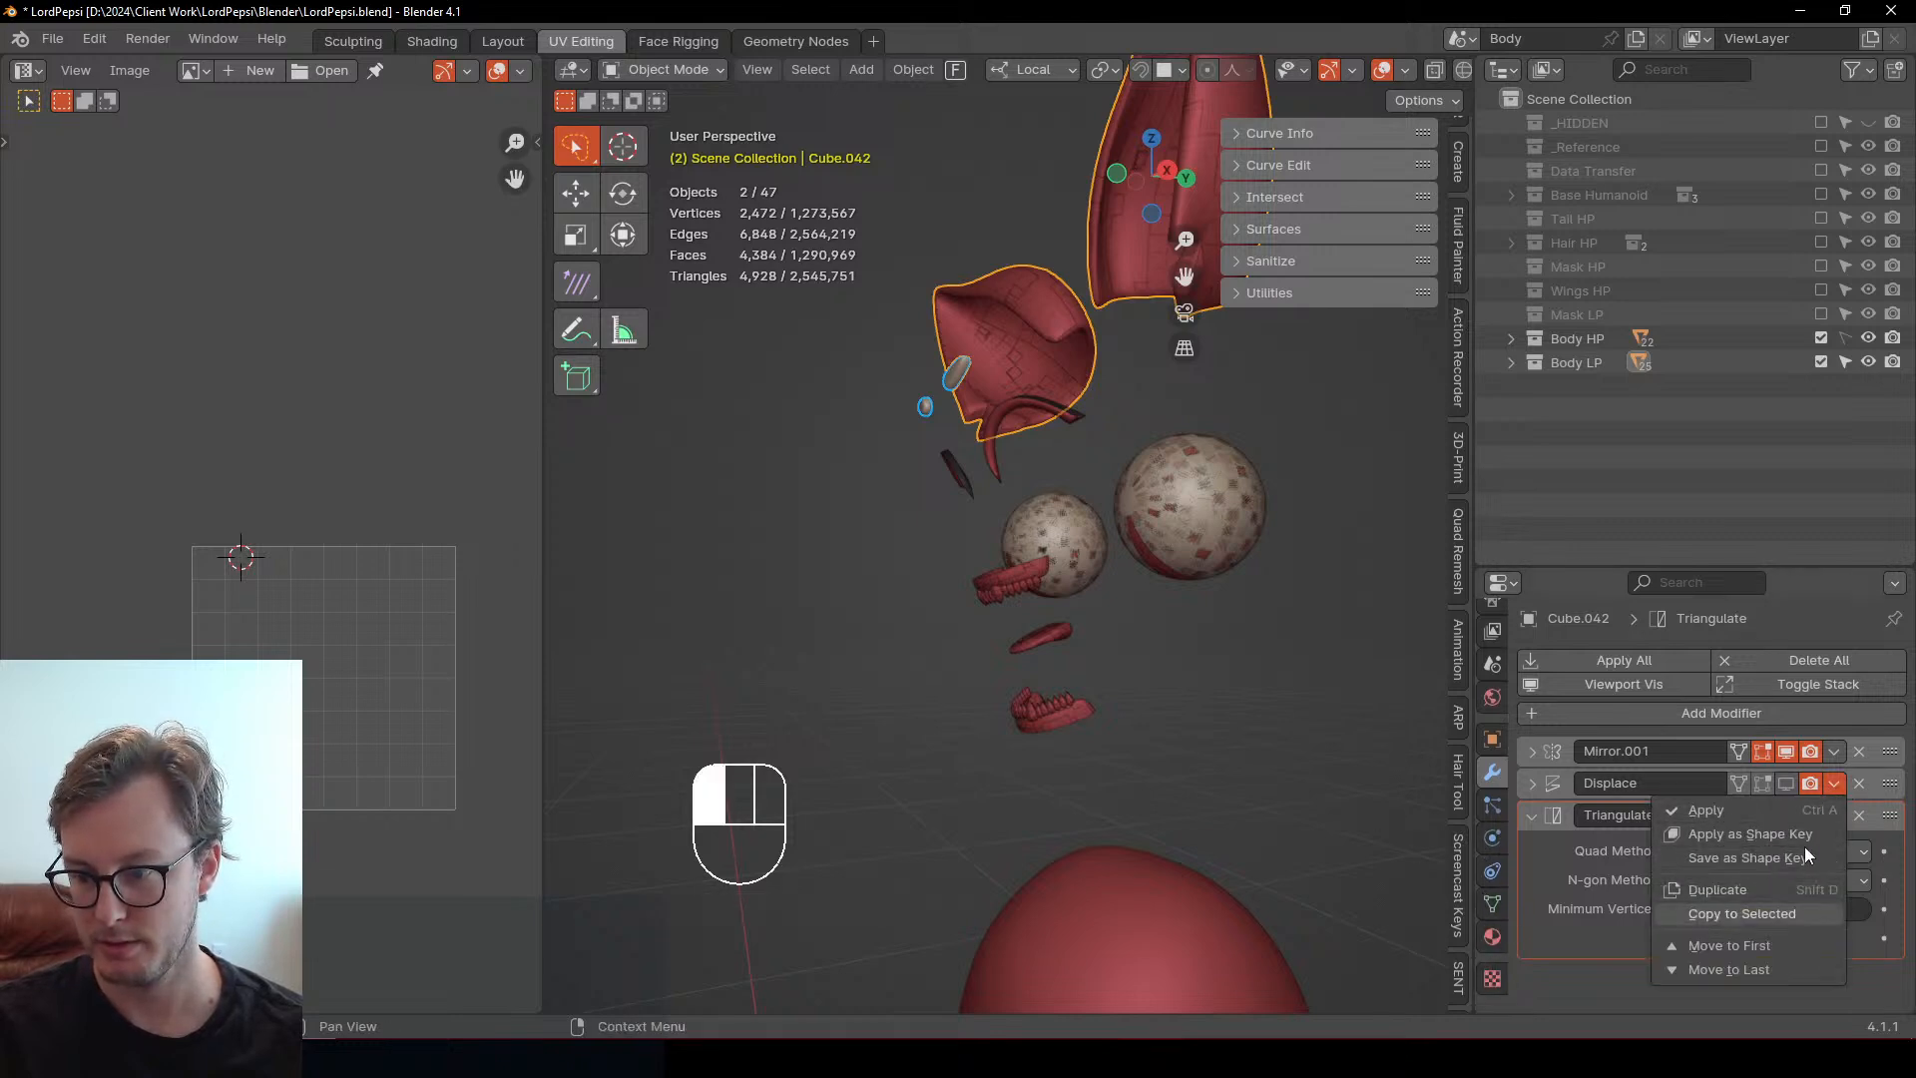
{"action": "left_click", "coordinate": [1741, 913]}
{"action": "left_click", "coordinate": [1834, 814]}
{"action": "left_click", "coordinate": [1741, 945]}
{"action": "middle_click_drag", "start_coordinate": [1335, 637], "coordinate": [1297, 673]}
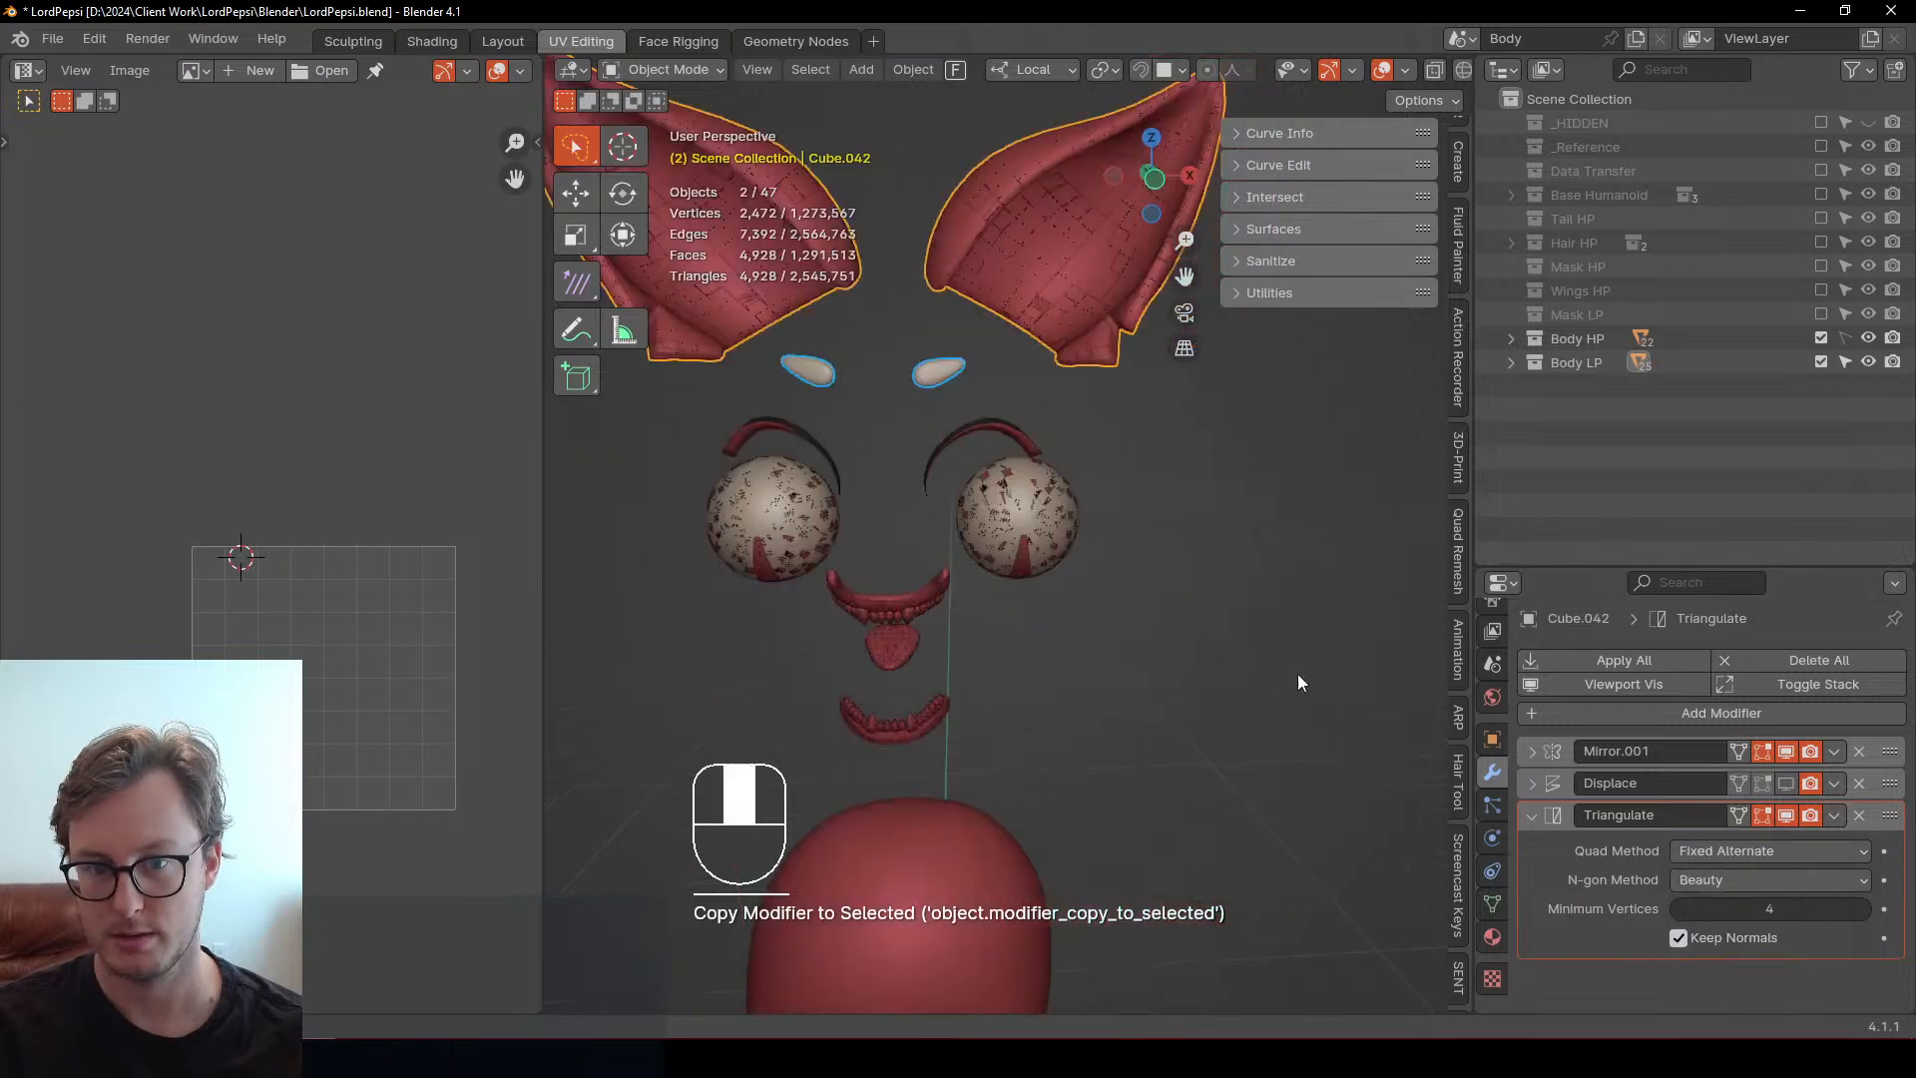
{"action": "scroll", "coordinate": [1154, 606], "scroll_direction": "up", "scroll_amount": 4}
{"action": "left_click", "coordinate": [1079, 519]}
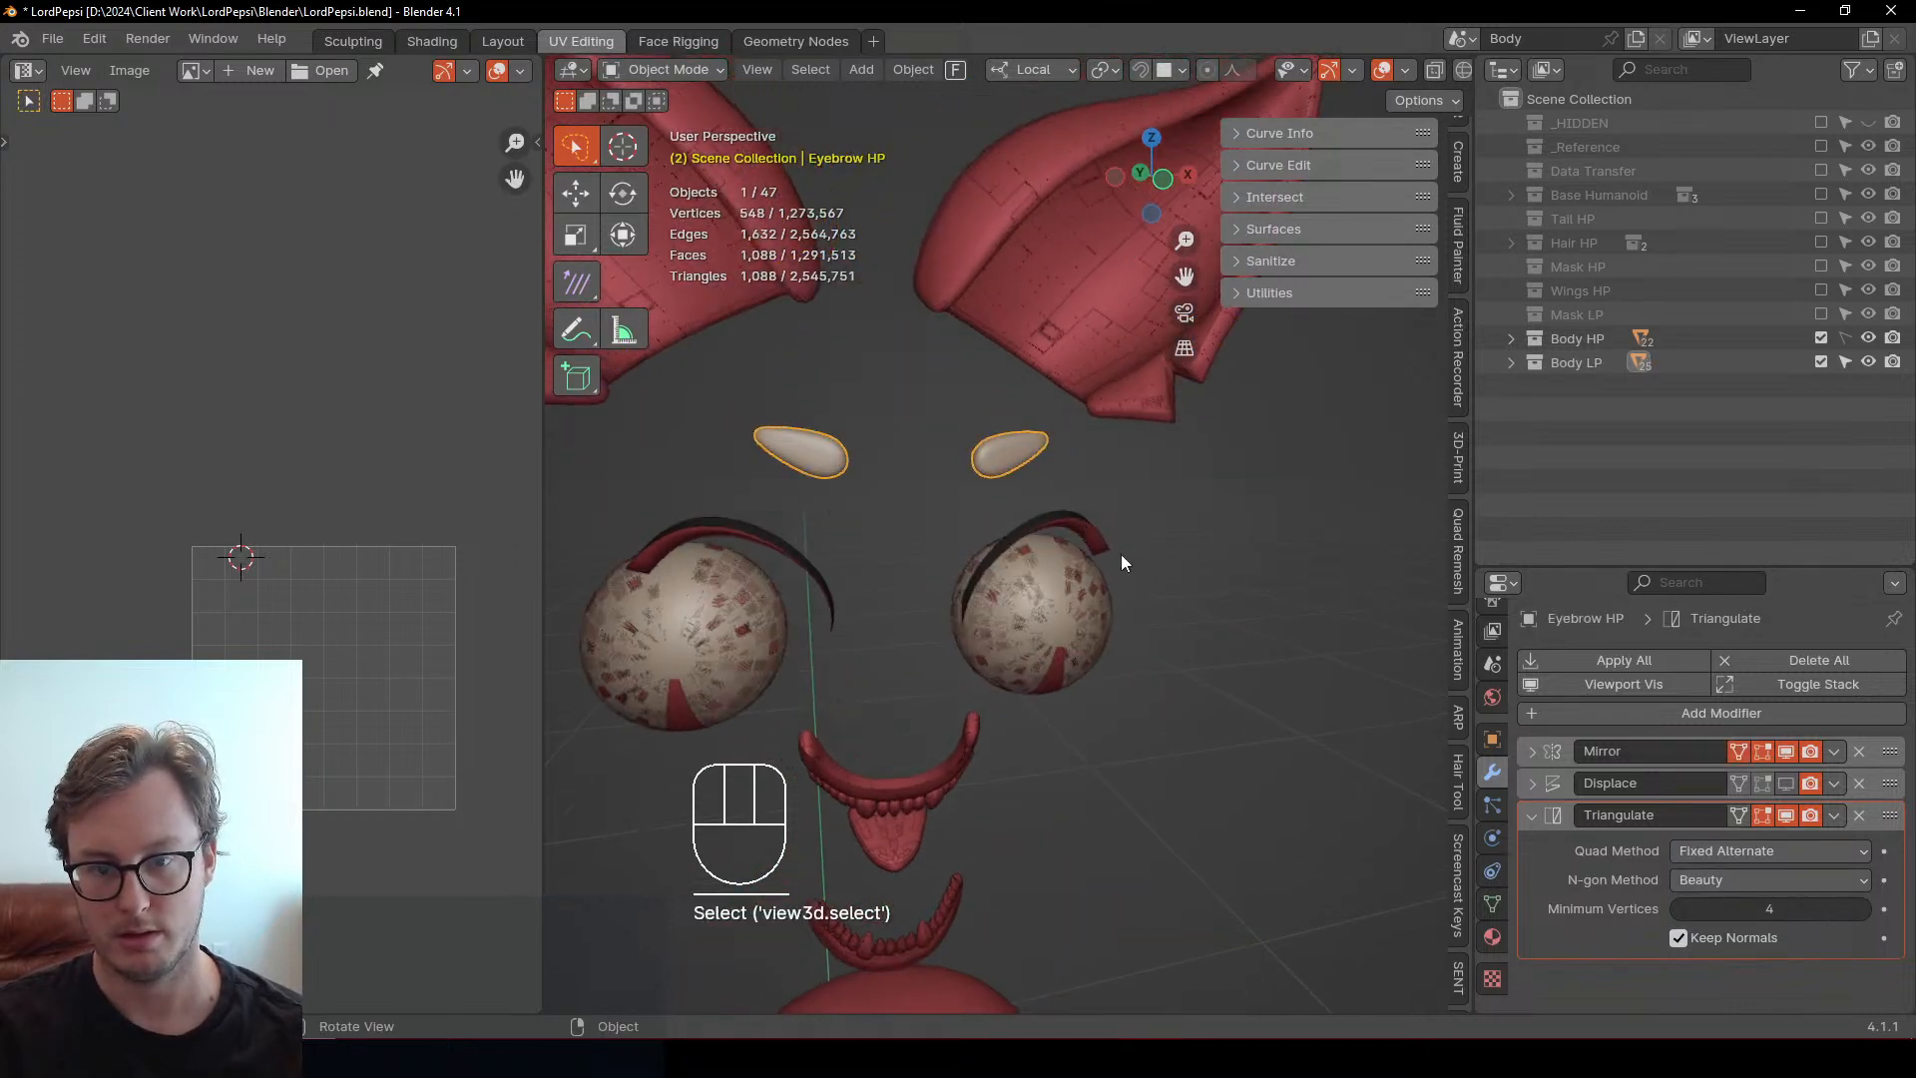
Transfer the ears' vertex groups to the low-poly eyebrow with Transfer Mesh Data, using Nearest Vertex mapping and creating missing data
{"action": "key", "text": "ctrl+z"}
{"action": "left_click", "coordinate": [913, 69]}
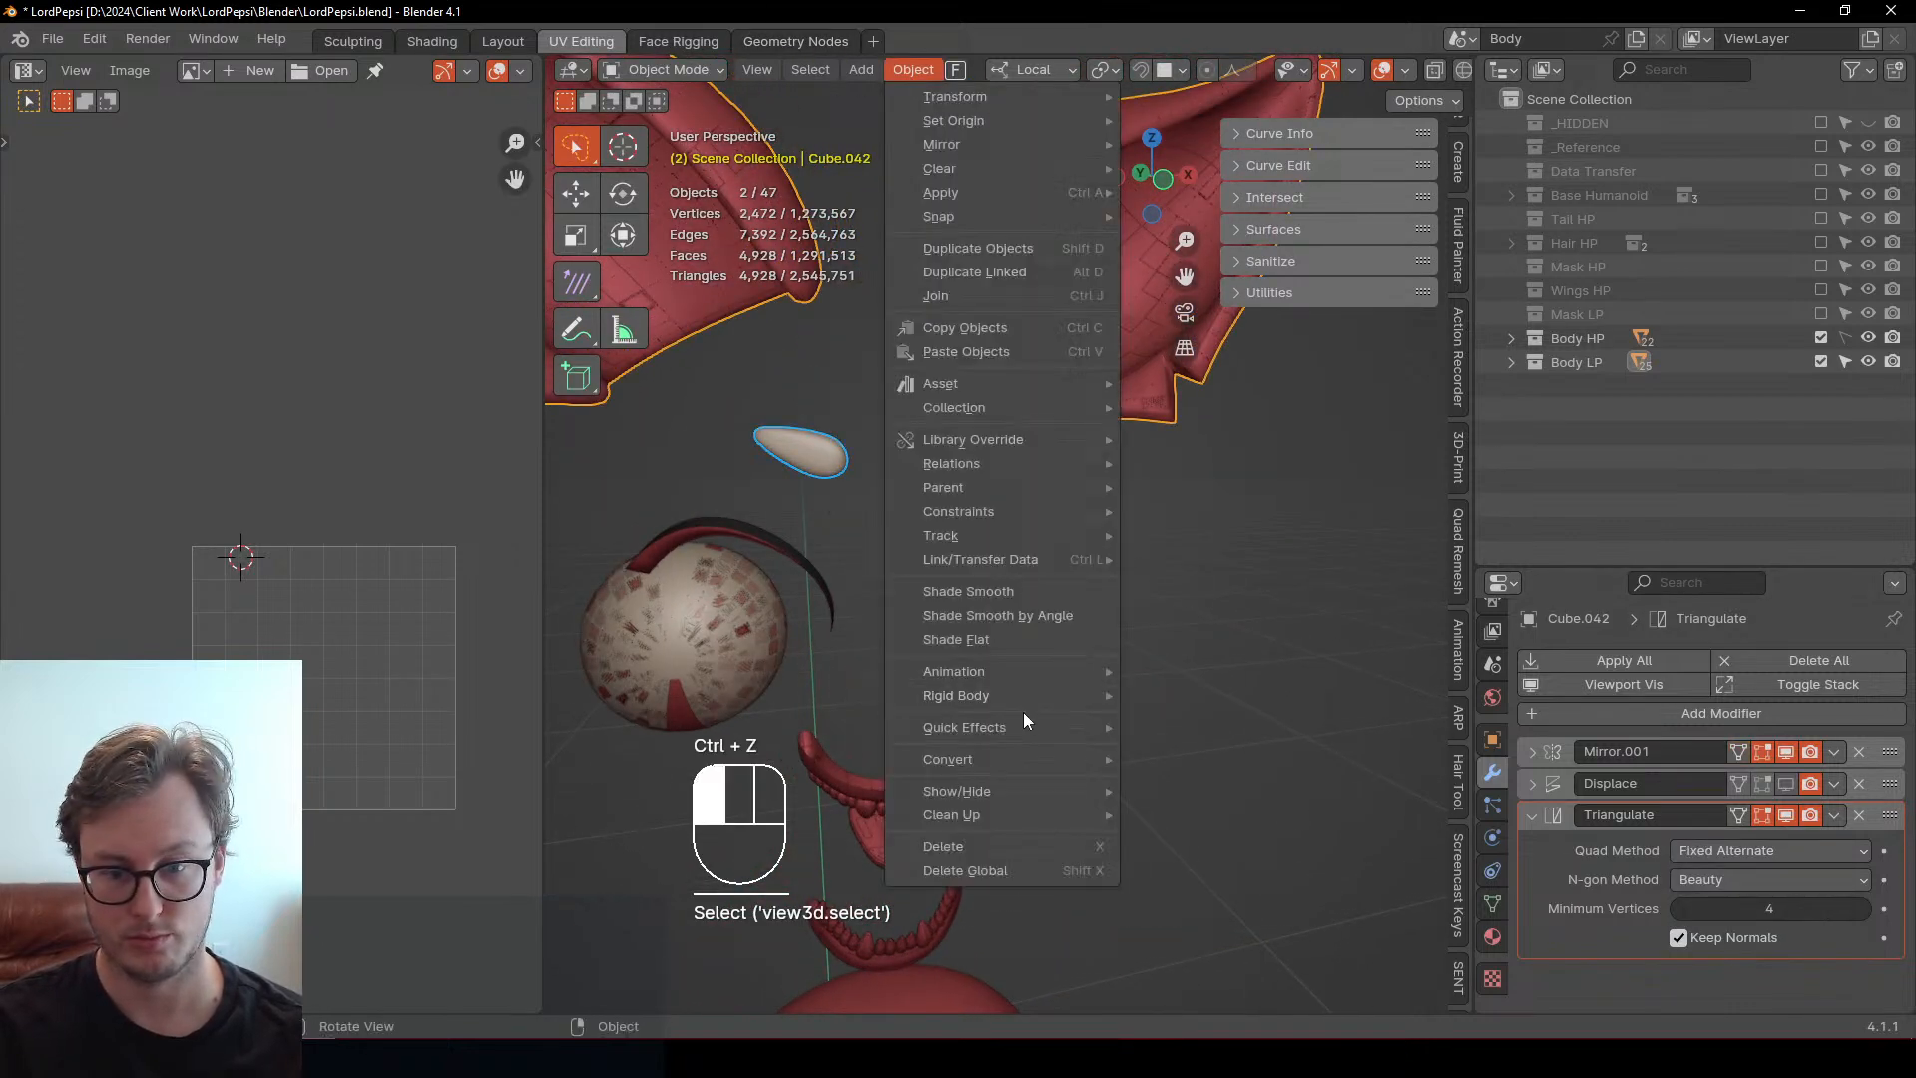
{"action": "mouse_move", "coordinate": [987, 565]}
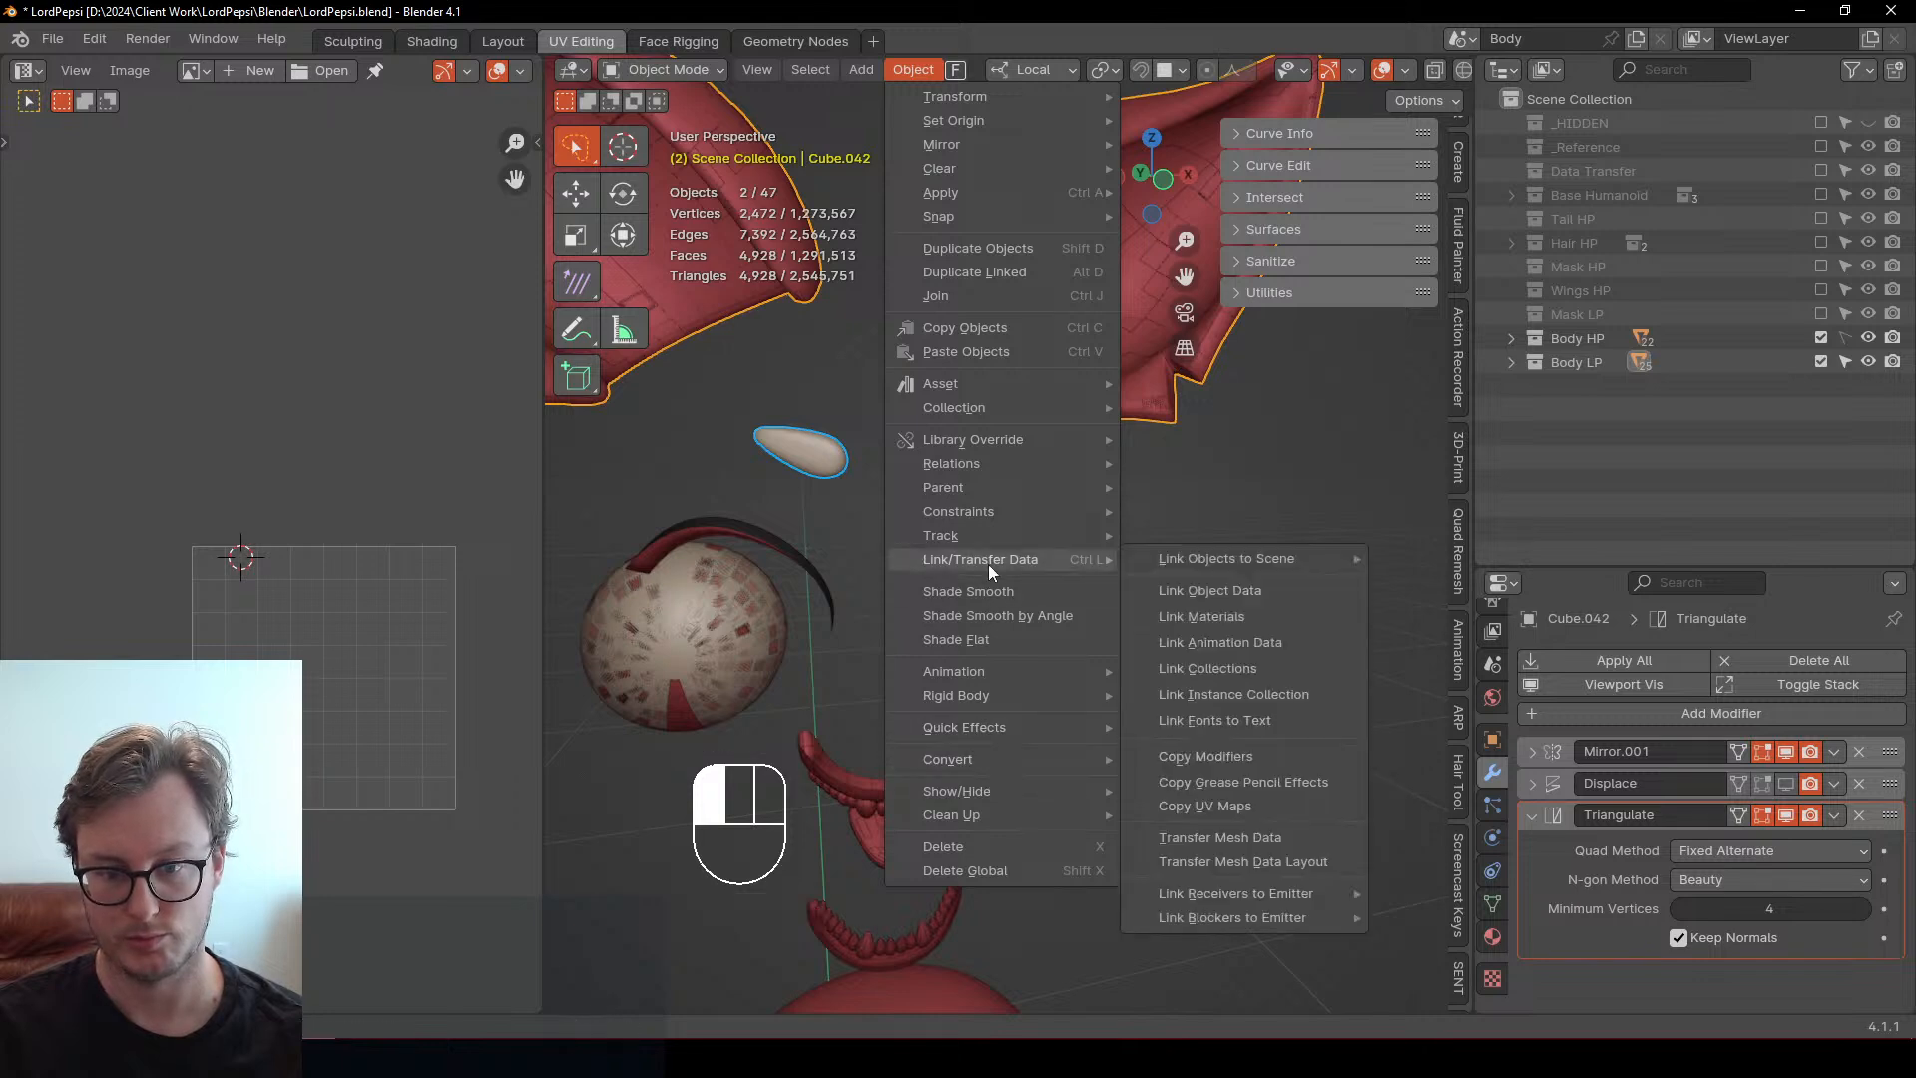
{"action": "left_click", "coordinate": [1212, 837]}
{"action": "left_click", "coordinate": [1187, 854]}
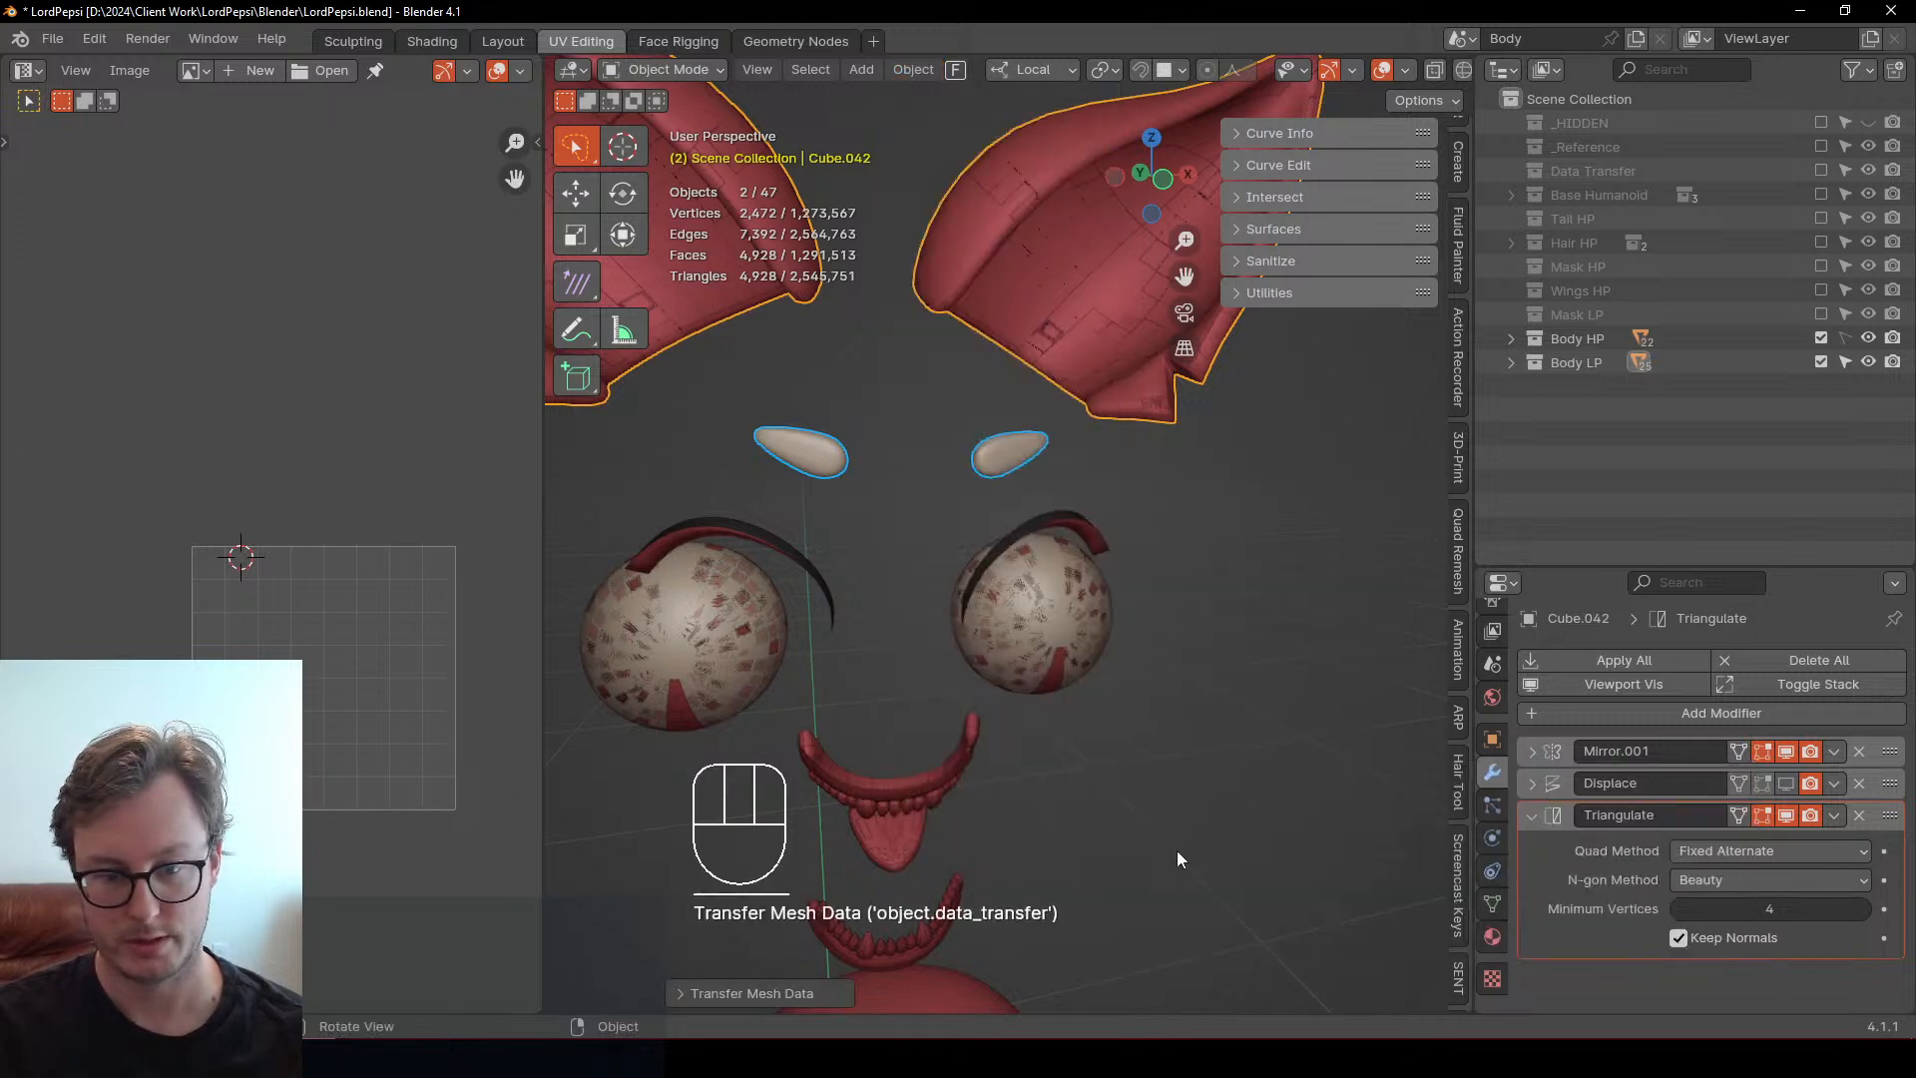
{"action": "left_click", "coordinate": [788, 994]}
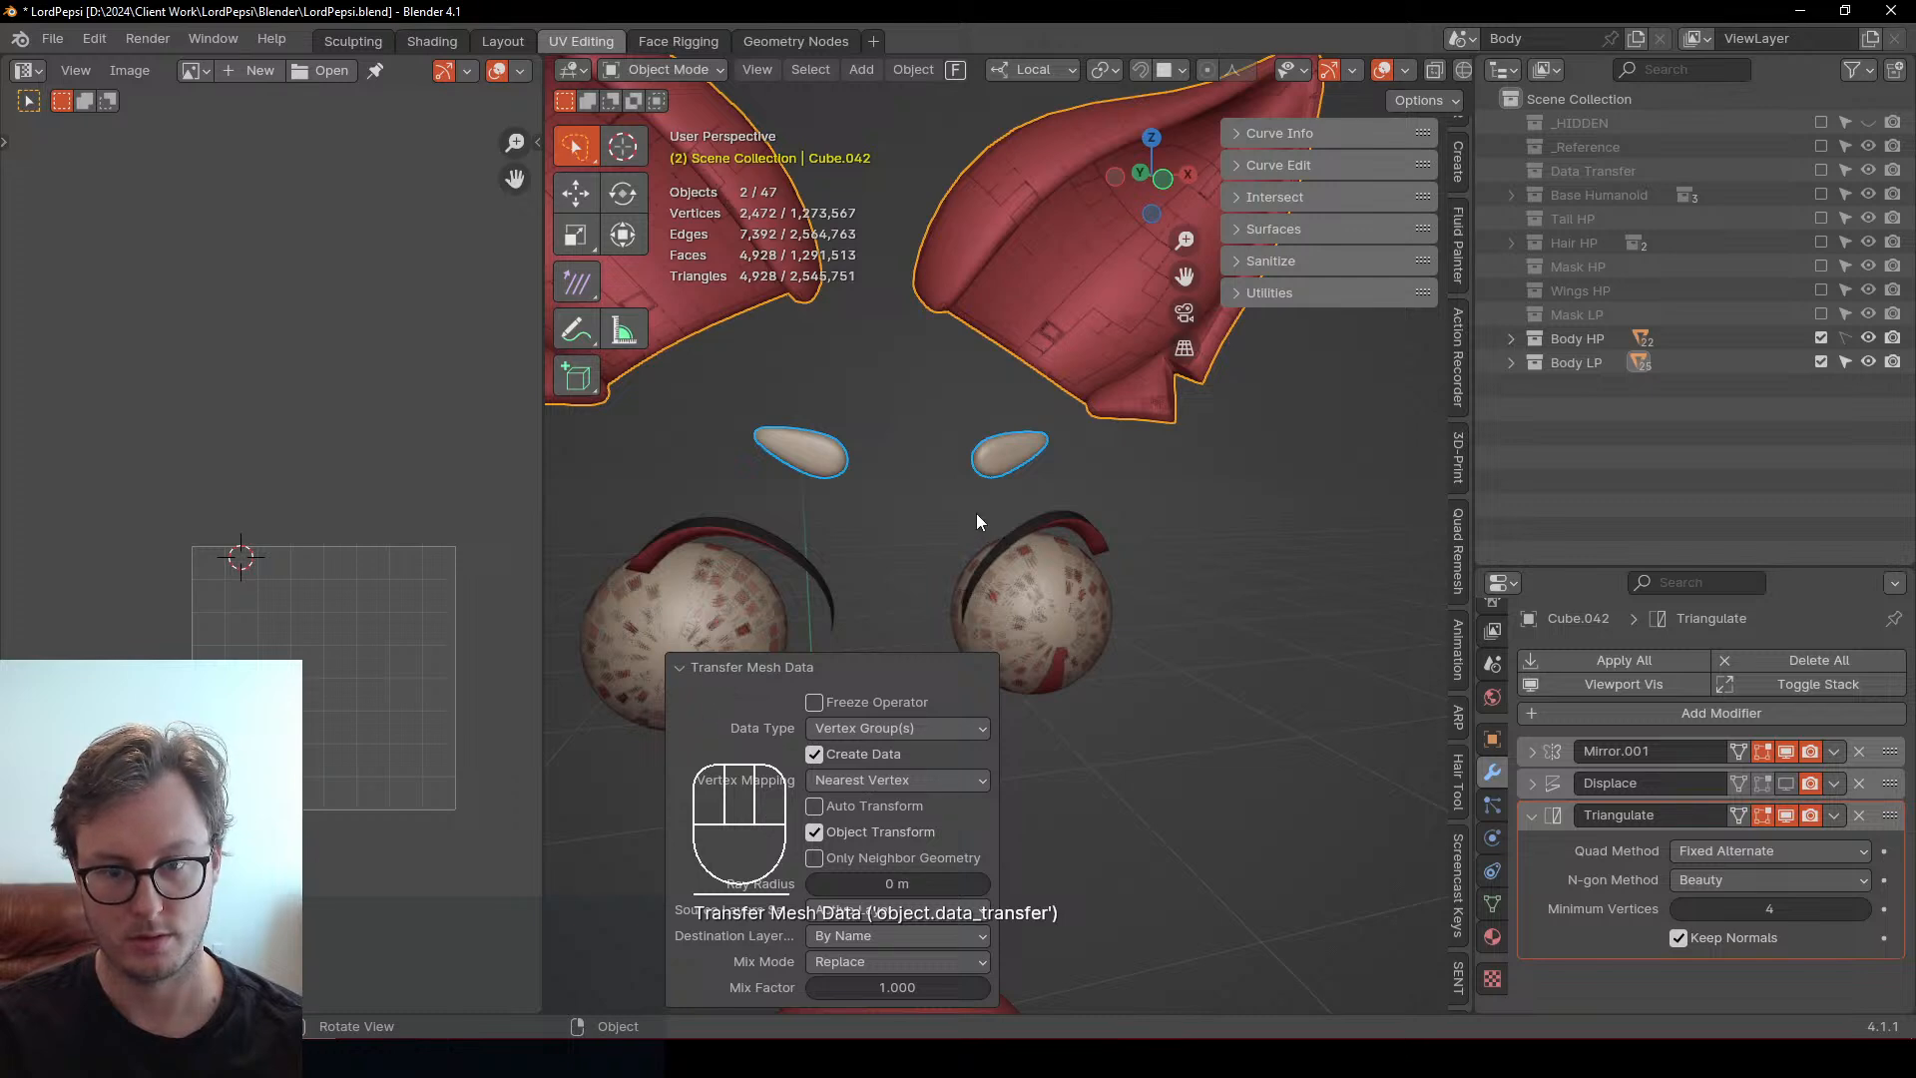
{"action": "left_click", "coordinate": [683, 666]}
Apply a weight gradient with weight 0.026 and strength 0.055 to the low-poly eyebrow's Displace vertex group in Weight Paint mode
{"action": "left_click", "coordinate": [1038, 463]}
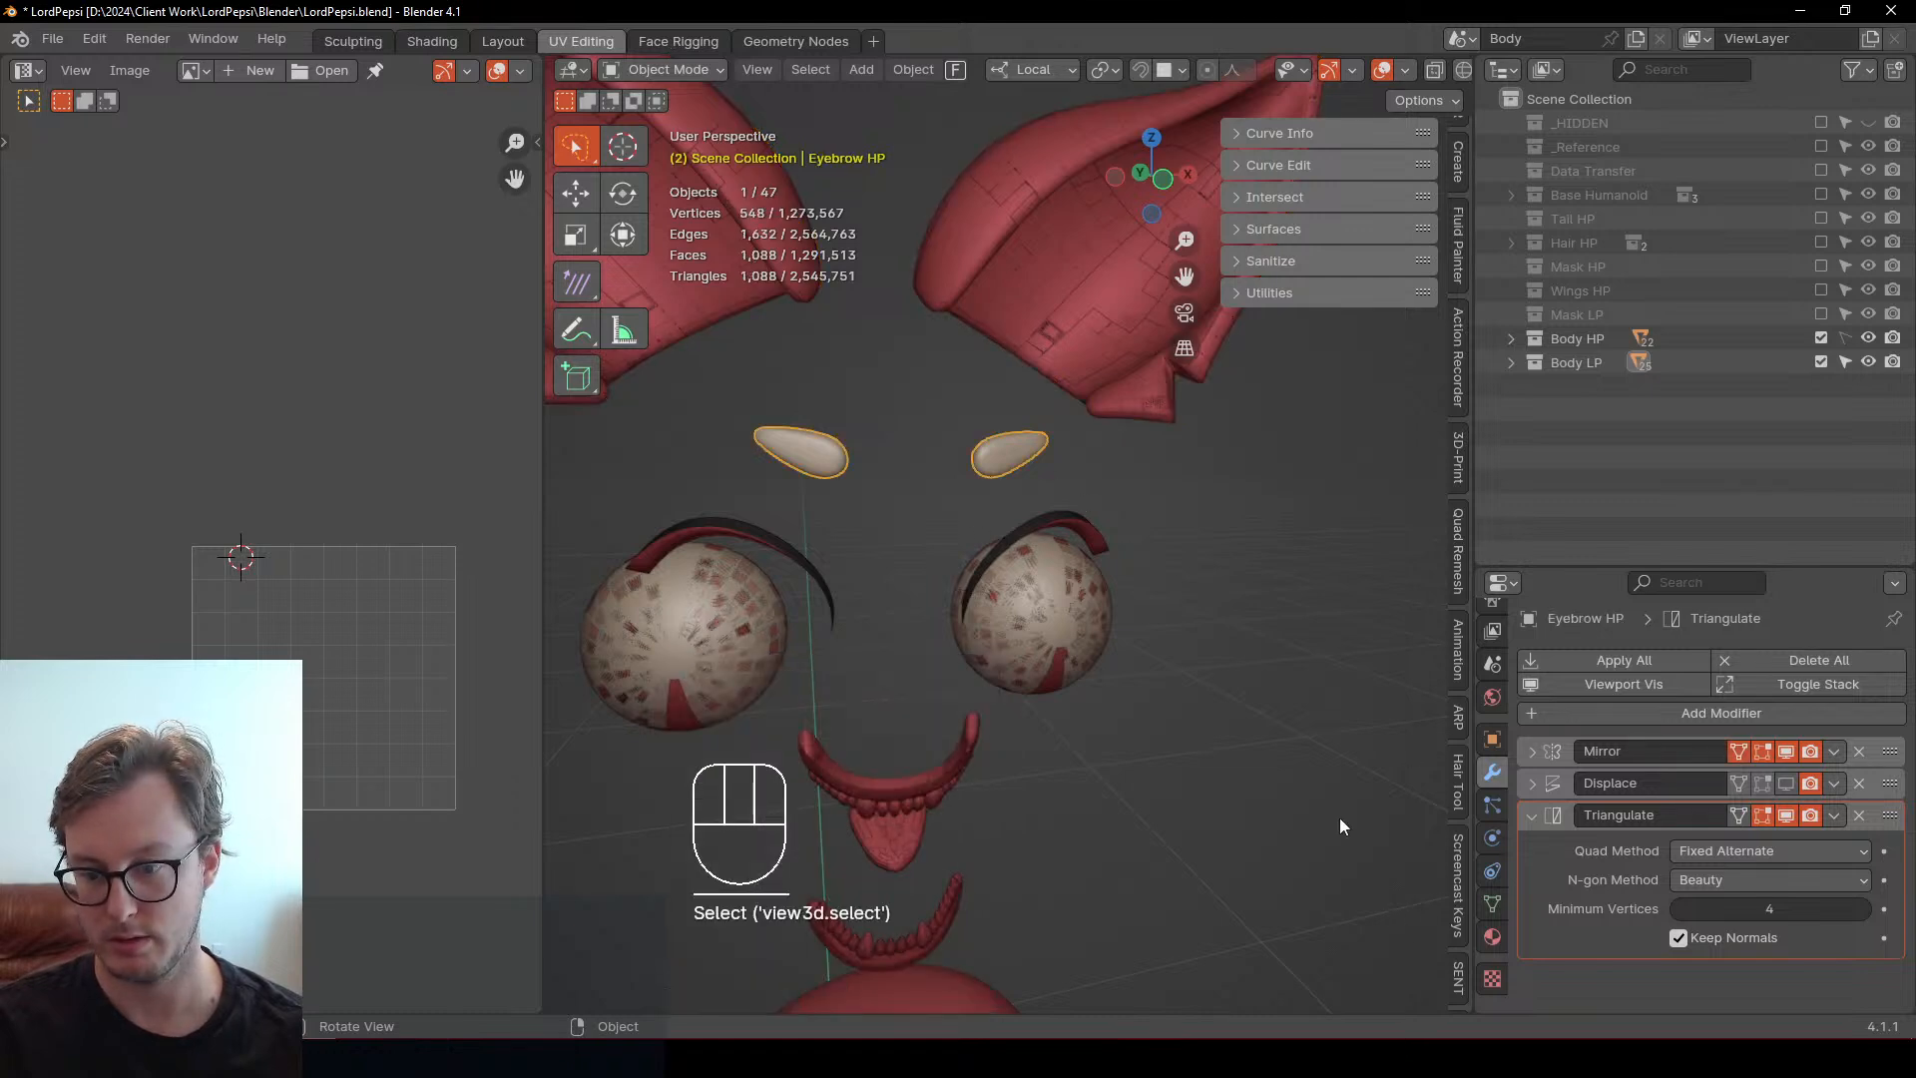
{"action": "key", "text": "ctrl+Tab"}
{"action": "left_click", "coordinate": [1491, 903]}
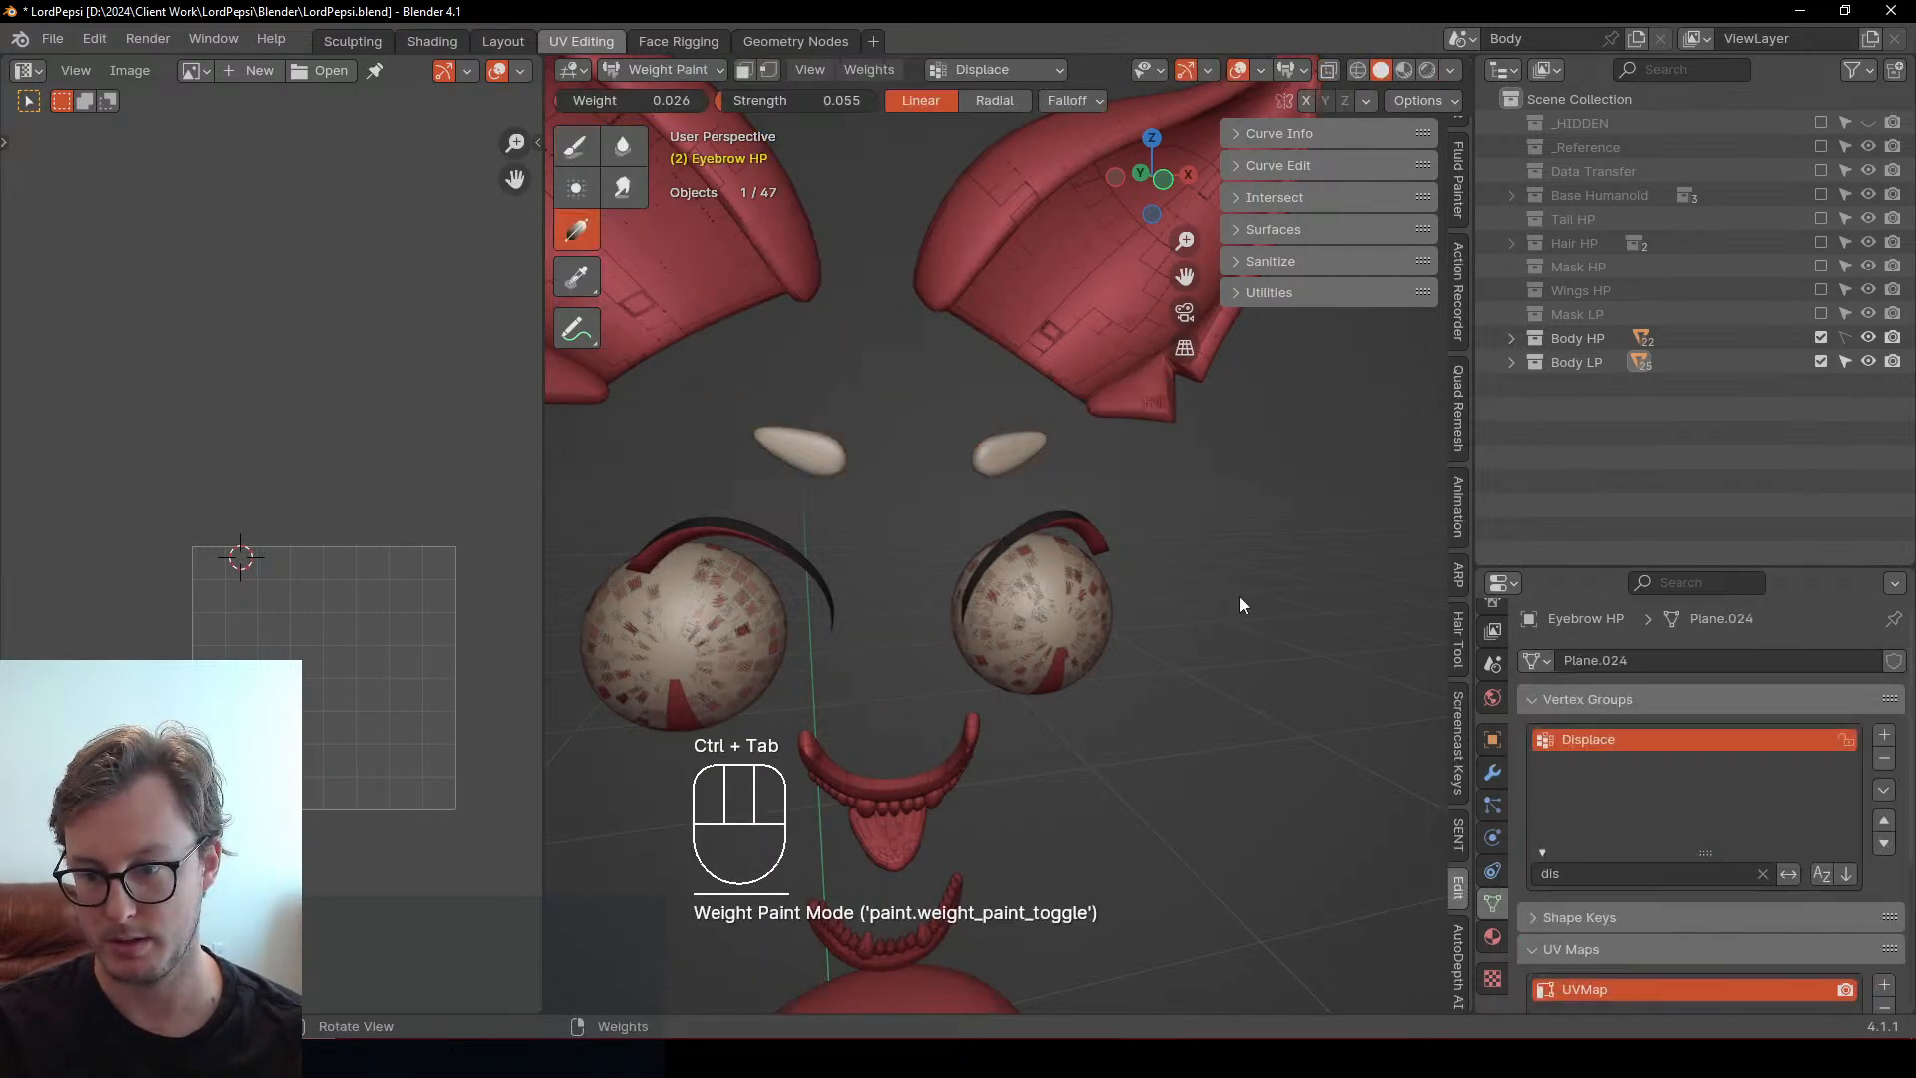
{"action": "left_click_drag", "start_coordinate": [1221, 598], "coordinate": [1281, 633]}
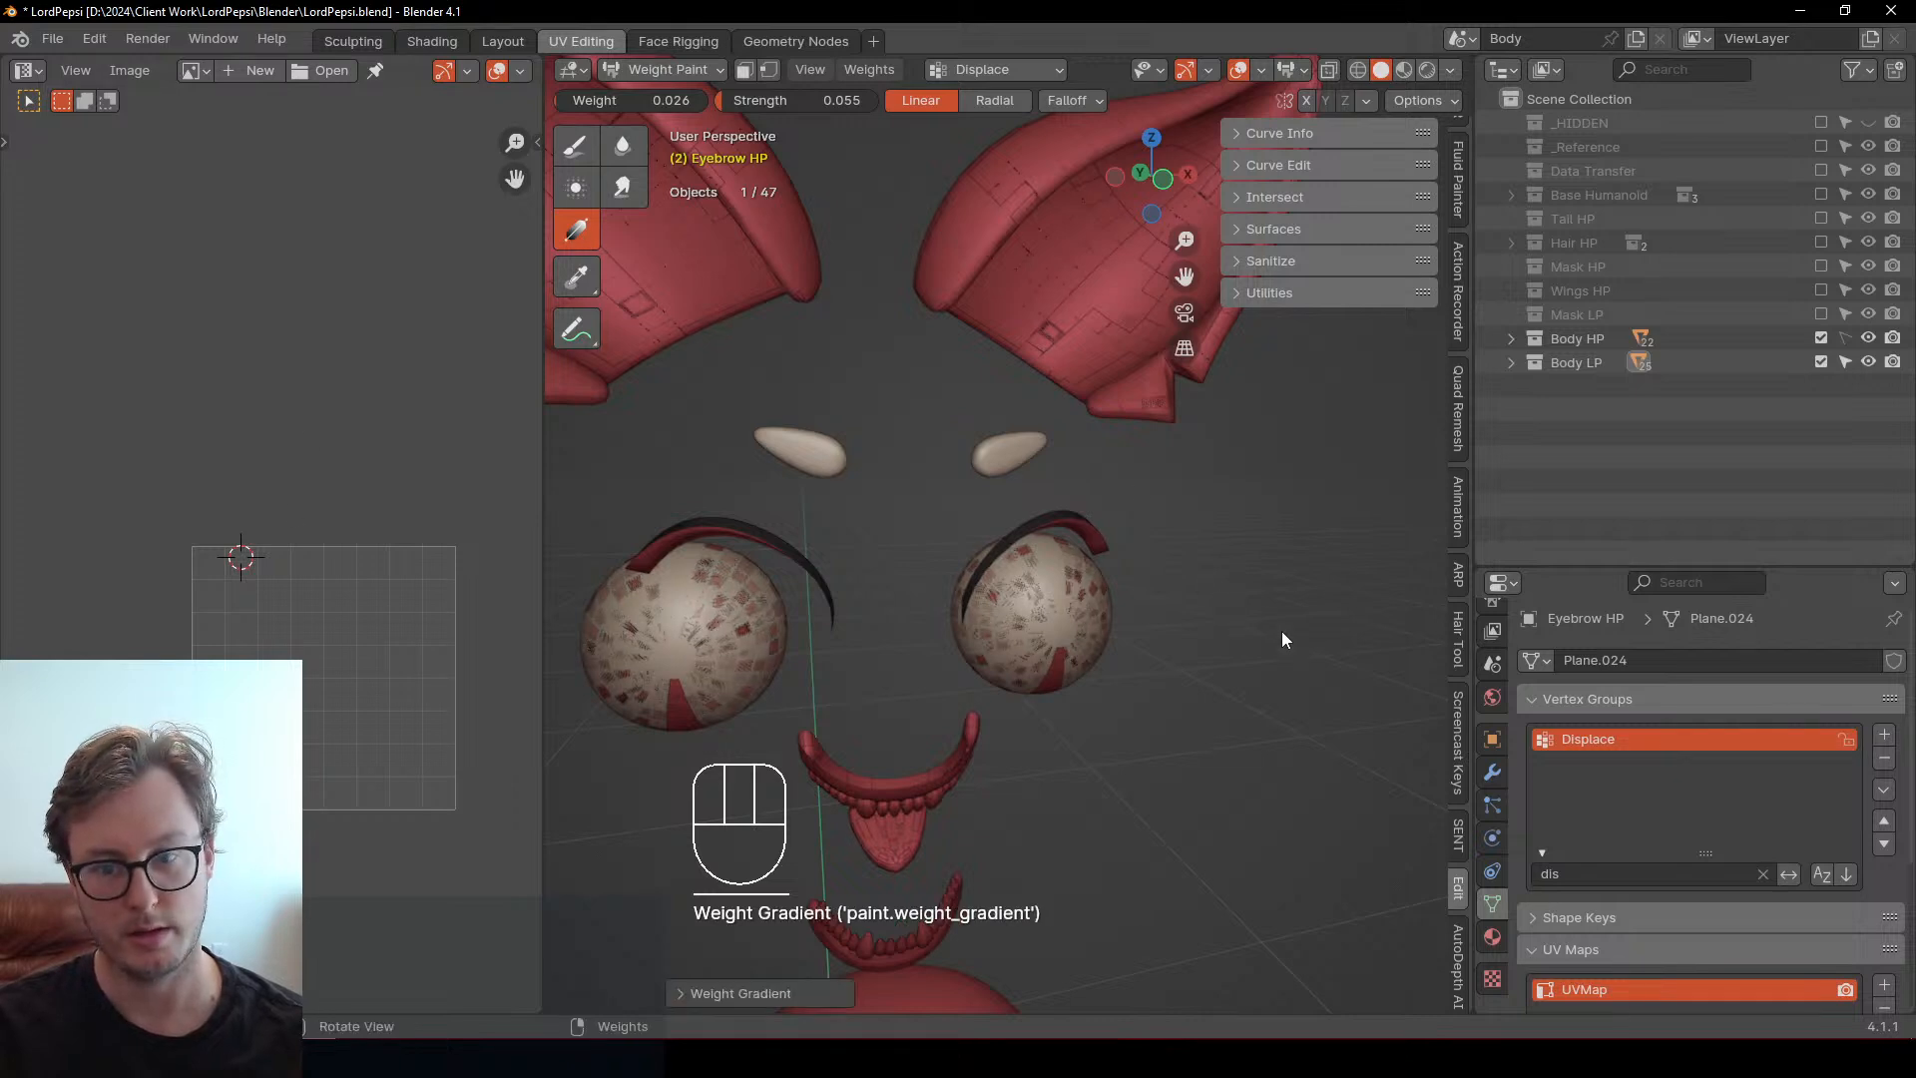
{"action": "key", "text": "ctrl+Tab"}
{"action": "left_click", "coordinate": [1492, 772]}
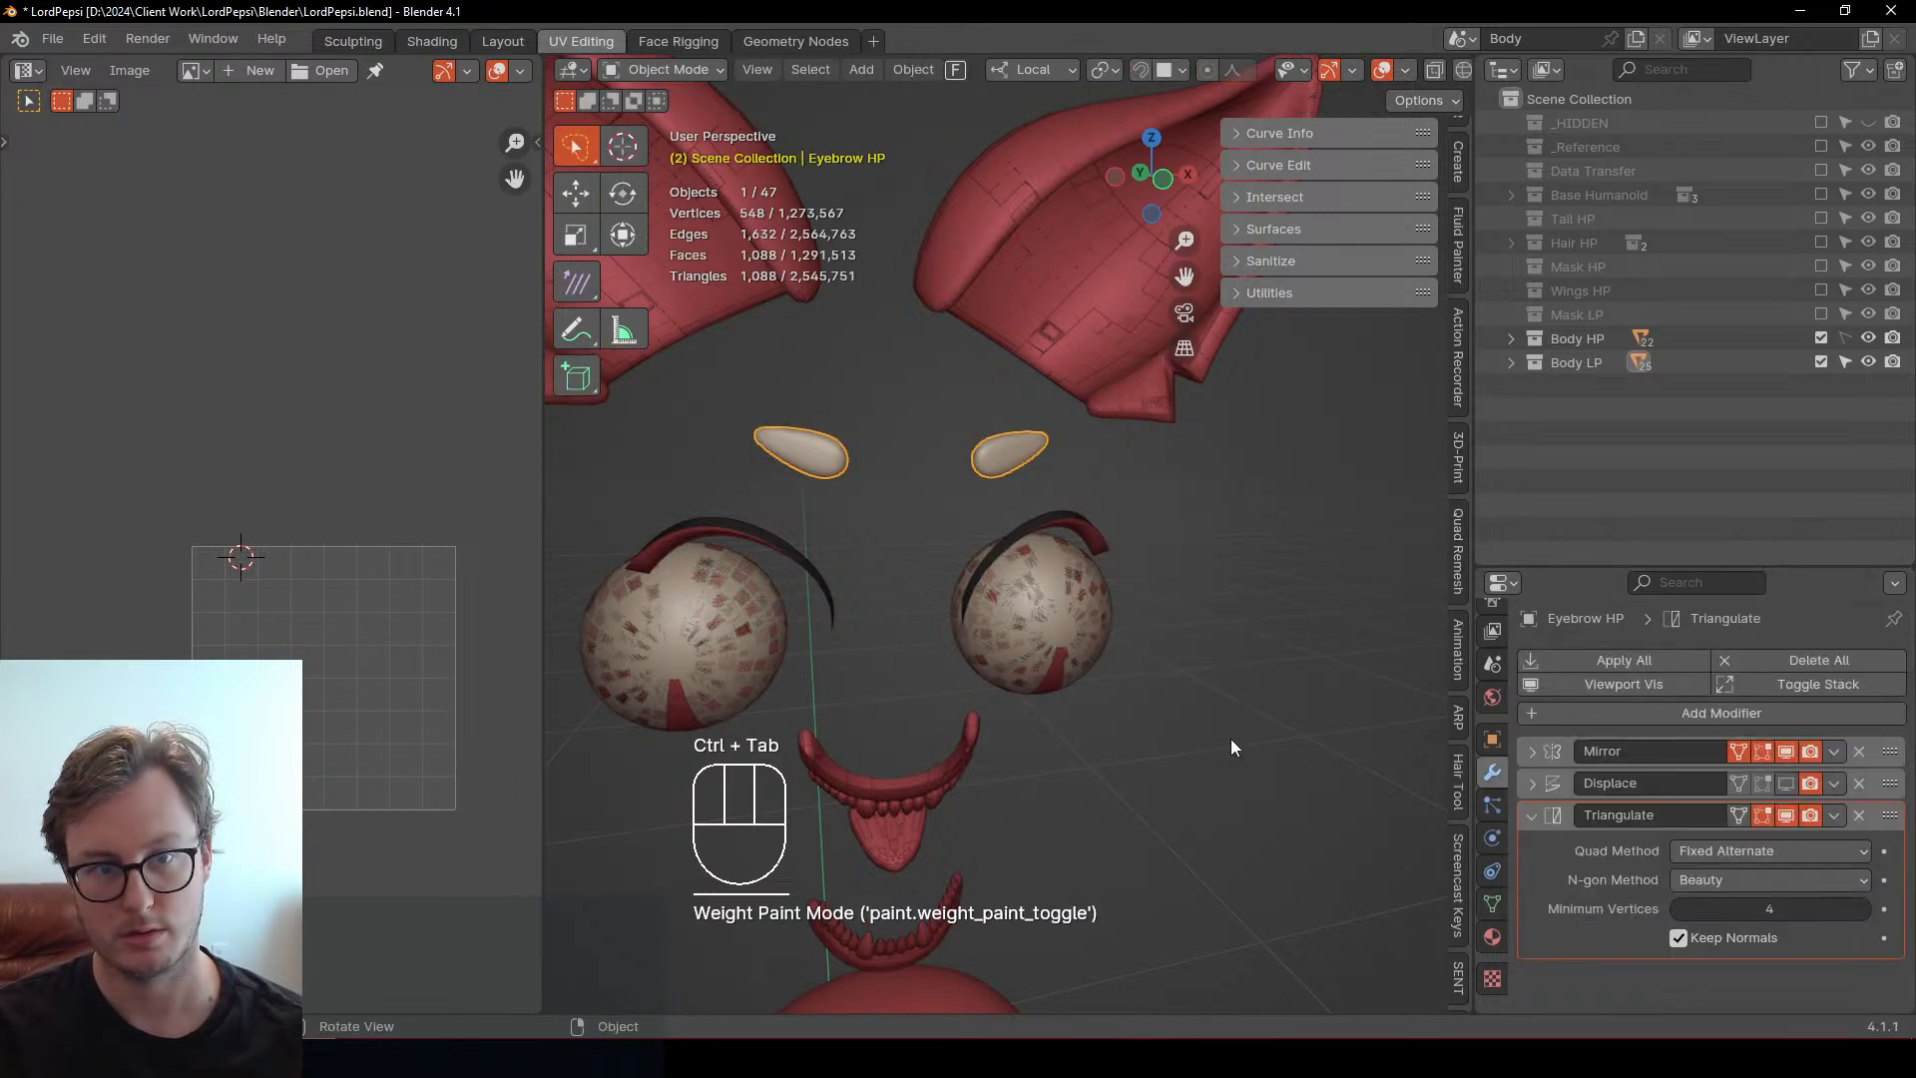
Turn on the eyebrow's Displace modifier in the viewport and copy that visibility setting to all low-poly body parts
{"action": "key", "text": "a"}
{"action": "right_click", "coordinate": [1781, 782]}
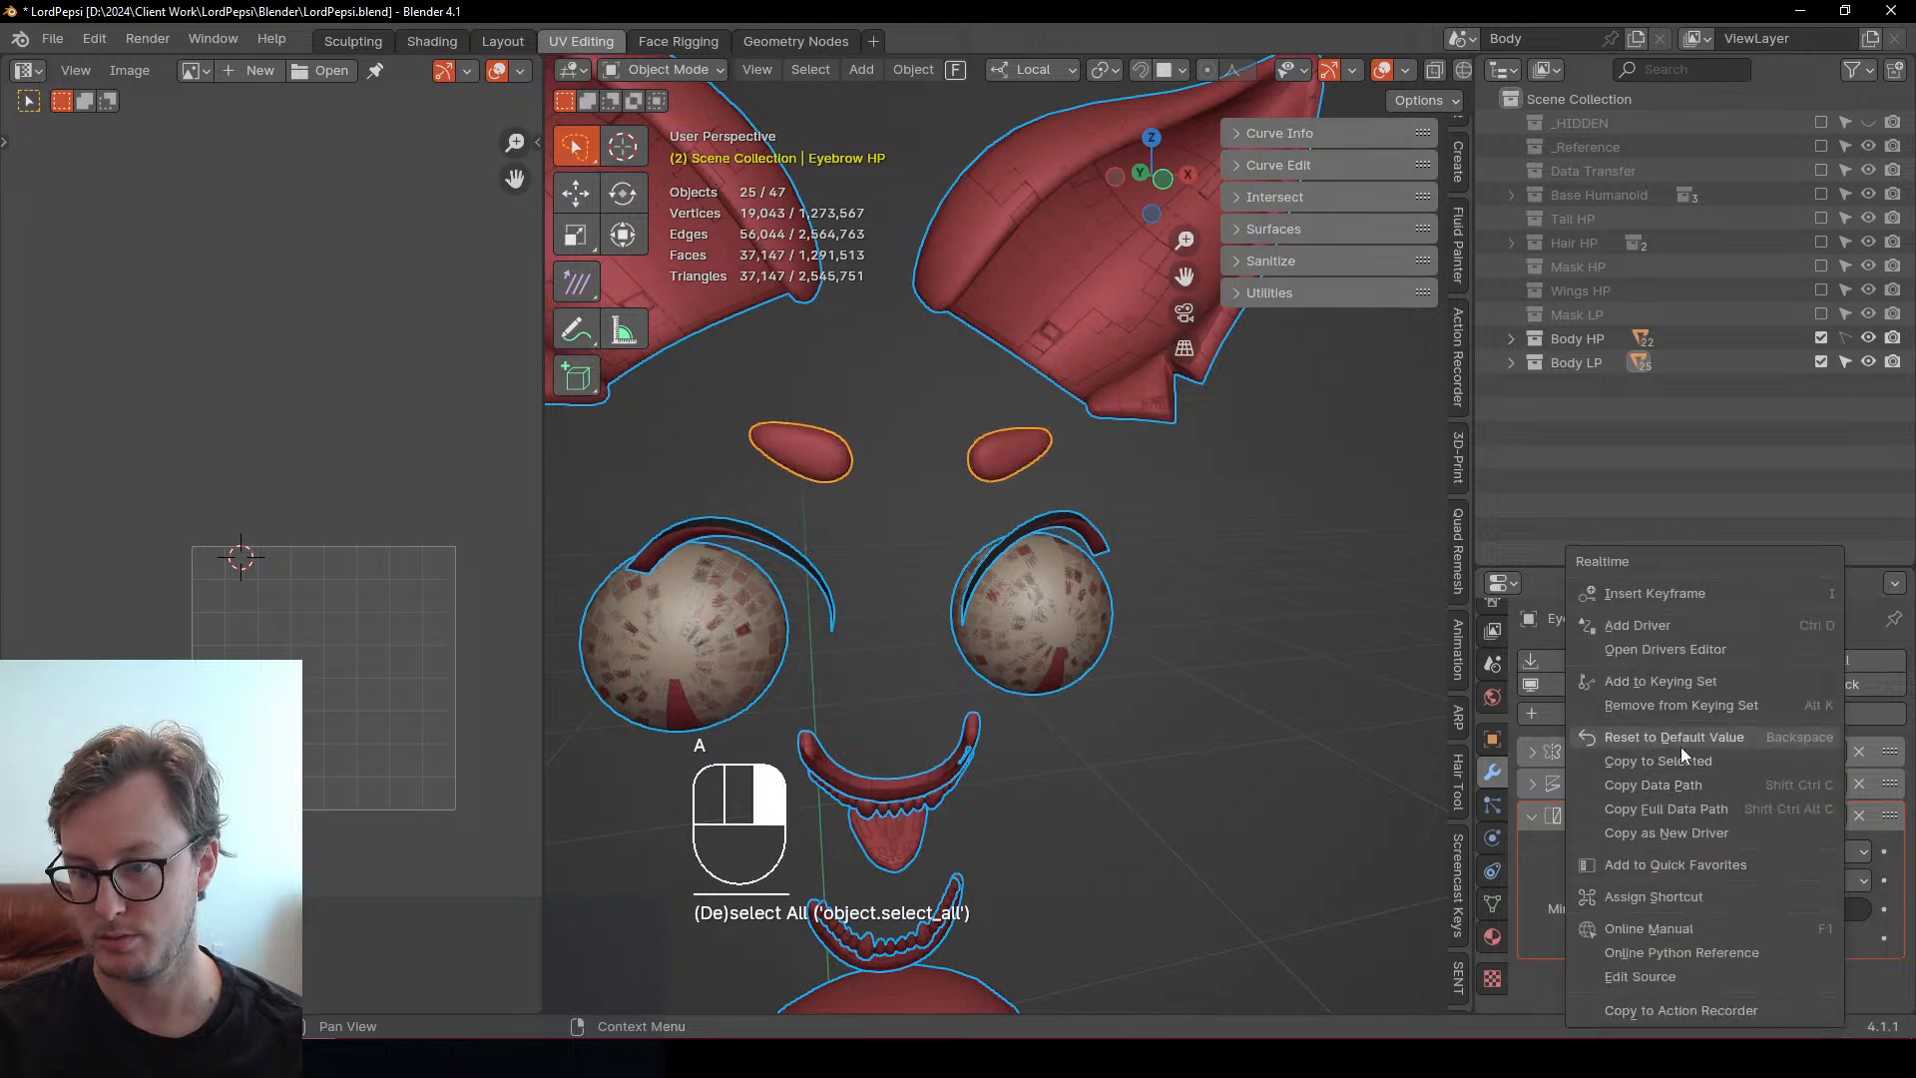
{"action": "left_click", "coordinate": [1680, 747]}
{"action": "key", "text": "ctrl+z"}
{"action": "right_click", "coordinate": [1794, 784]}
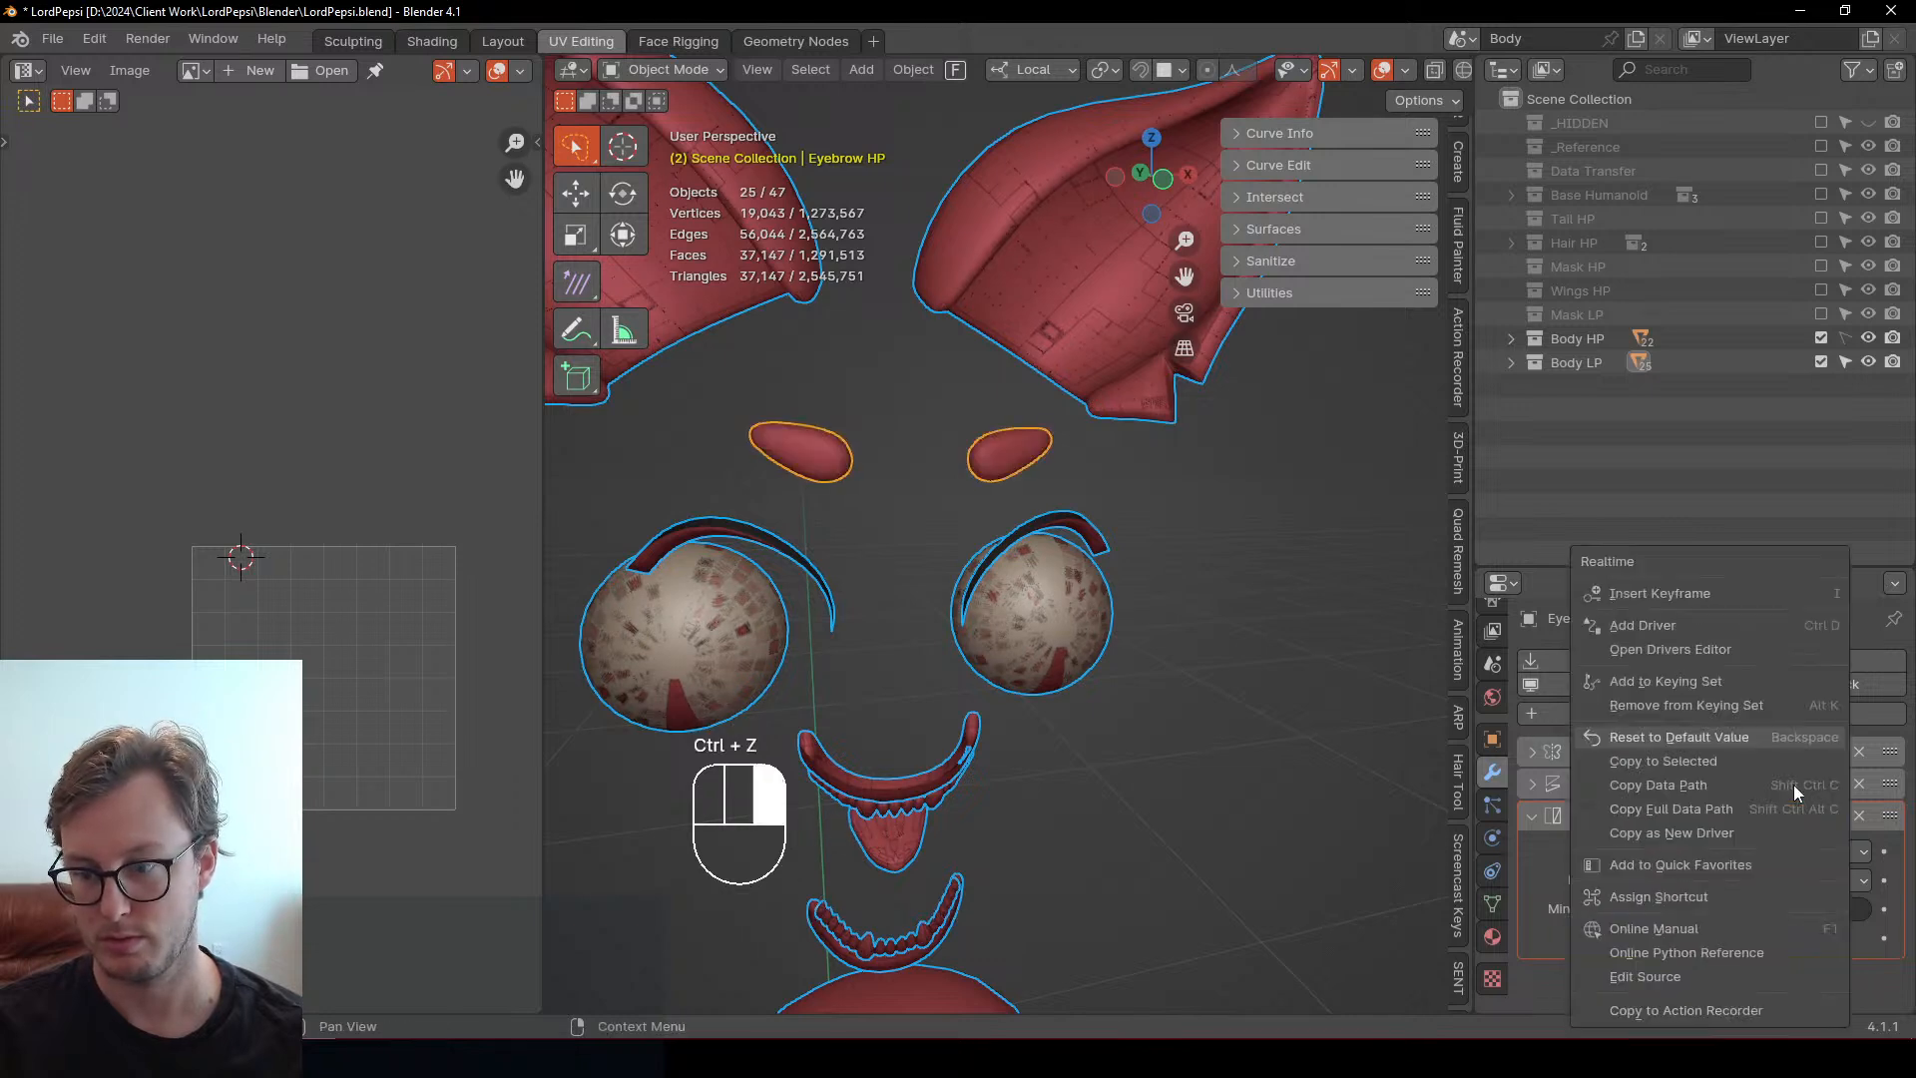
{"action": "left_click", "coordinate": [1712, 769]}
Examine from several sides how the displaced low-poly eyebrow encloses the high-poly one
{"action": "left_click", "coordinate": [996, 451]}
{"action": "mouse_move", "coordinate": [995, 451]}
{"action": "middle_mouse_down"}
{"action": "mouse_move", "coordinate": [993, 556]}
{"action": "mouse_move", "coordinate": [949, 564]}
{"action": "middle_mouse_up"}
{"action": "key", "text": "z"}
{"action": "mouse_move", "coordinate": [815, 489]}
{"action": "middle_mouse_down"}
{"action": "mouse_move", "coordinate": [1001, 594]}
{"action": "mouse_move", "coordinate": [1048, 599]}
{"action": "mouse_move", "coordinate": [979, 599]}
{"action": "middle_mouse_up"}
{"action": "key", "text": "z"}
{"action": "scroll", "coordinate": [1038, 659], "scroll_direction": "down", "scroll_amount": 6}
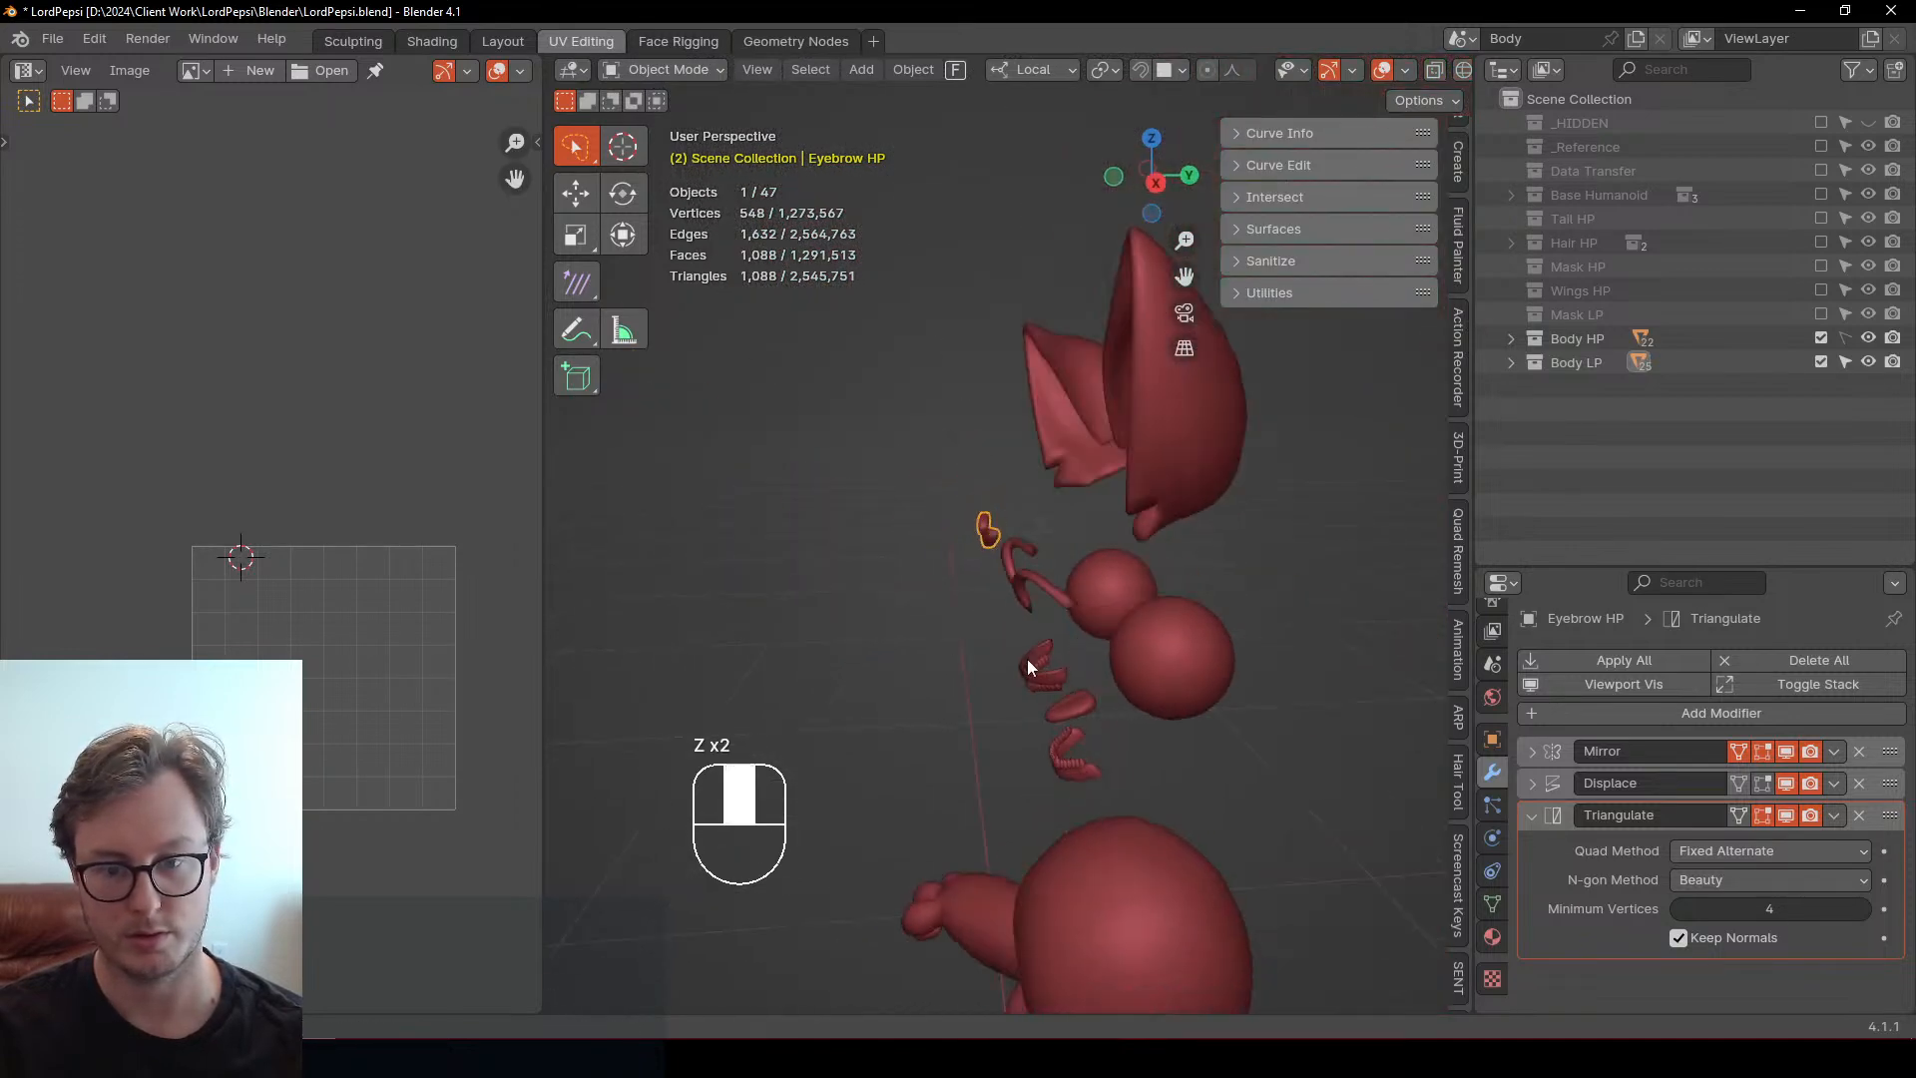
Show the UVs of all low-poly body parts together in Edit Mode, with the UV selection mode set to islands
{"action": "middle_click_drag", "start_coordinate": [1027, 658], "coordinate": [1121, 626]}
{"action": "scroll", "coordinate": [1122, 627], "scroll_direction": "down", "scroll_amount": 5}
{"action": "scroll", "coordinate": [1111, 637], "scroll_direction": "up", "scroll_amount": 3}
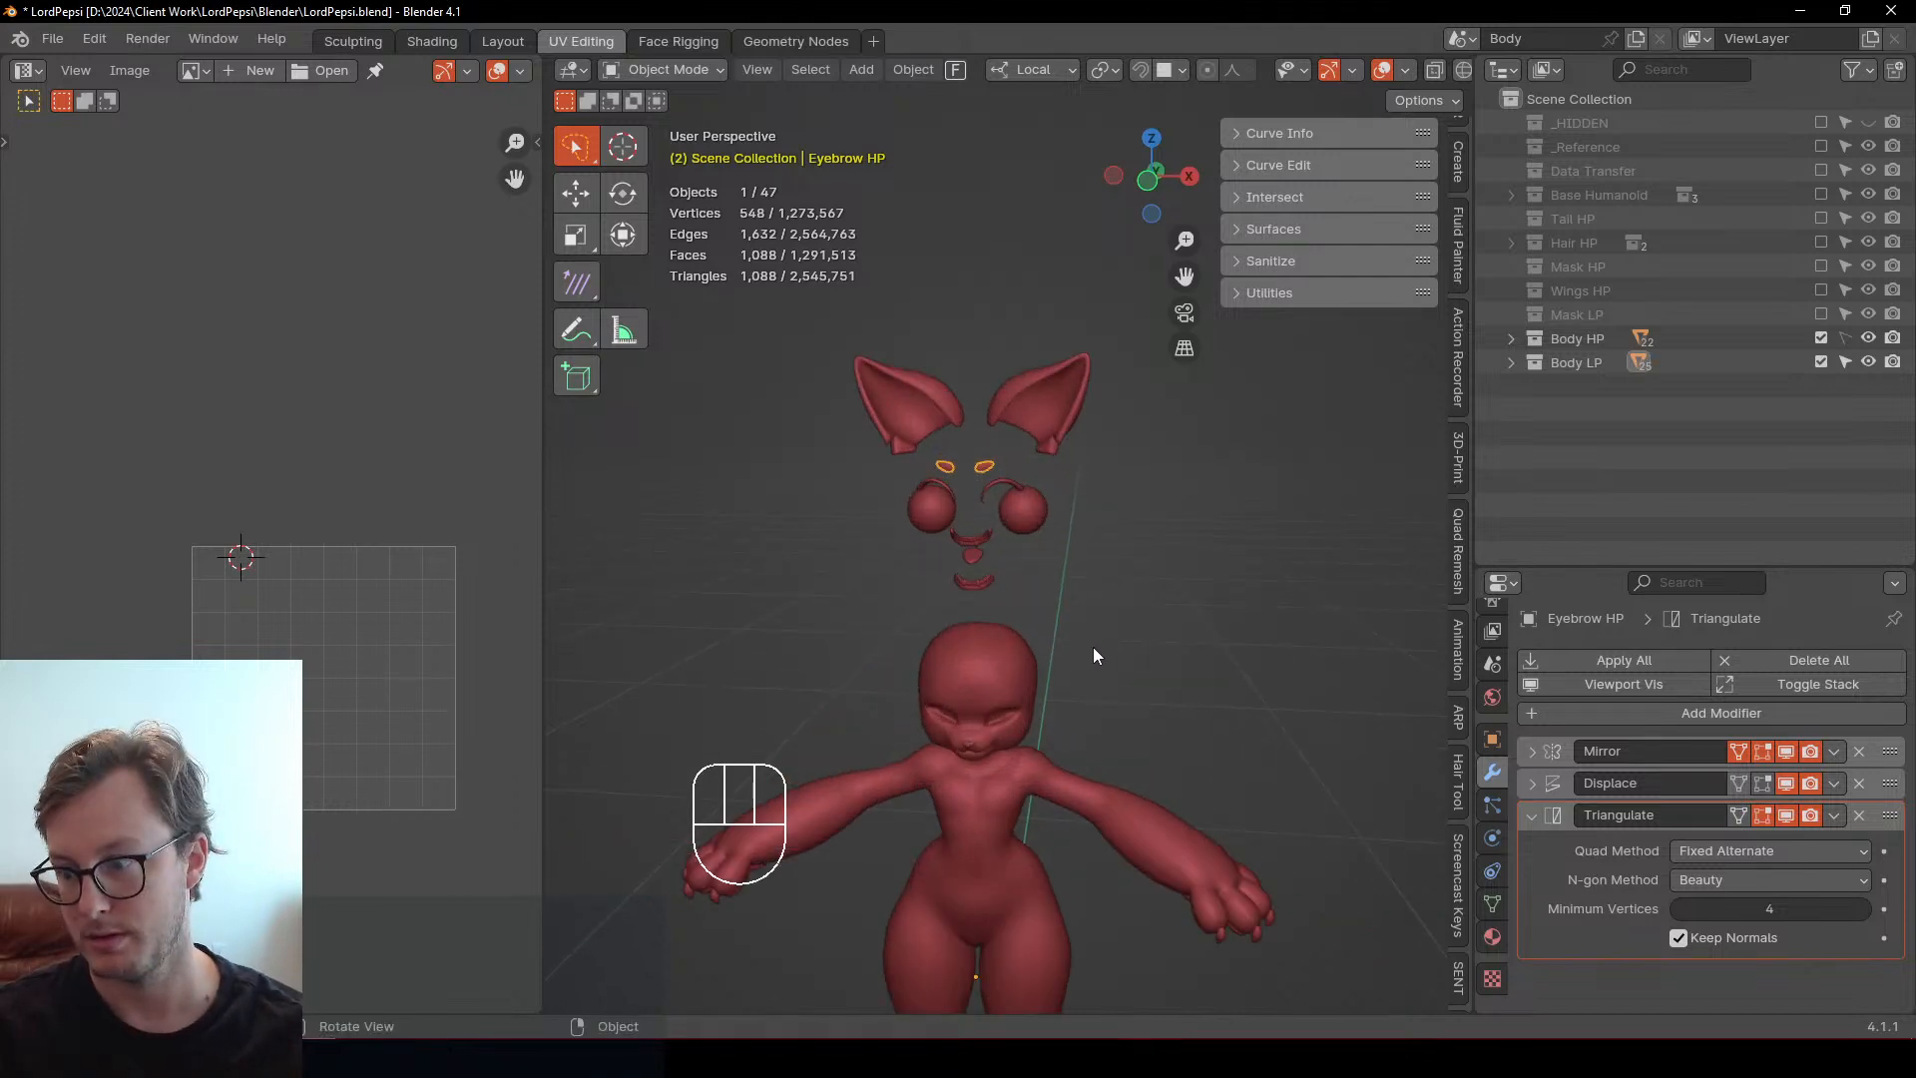
{"action": "key", "text": "a"}
{"action": "key", "text": "Tab"}
{"action": "key", "text": "a"}
{"action": "scroll", "coordinate": [998, 429], "scroll_direction": "up", "scroll_amount": 4}
{"action": "left_click", "coordinate": [993, 414]}
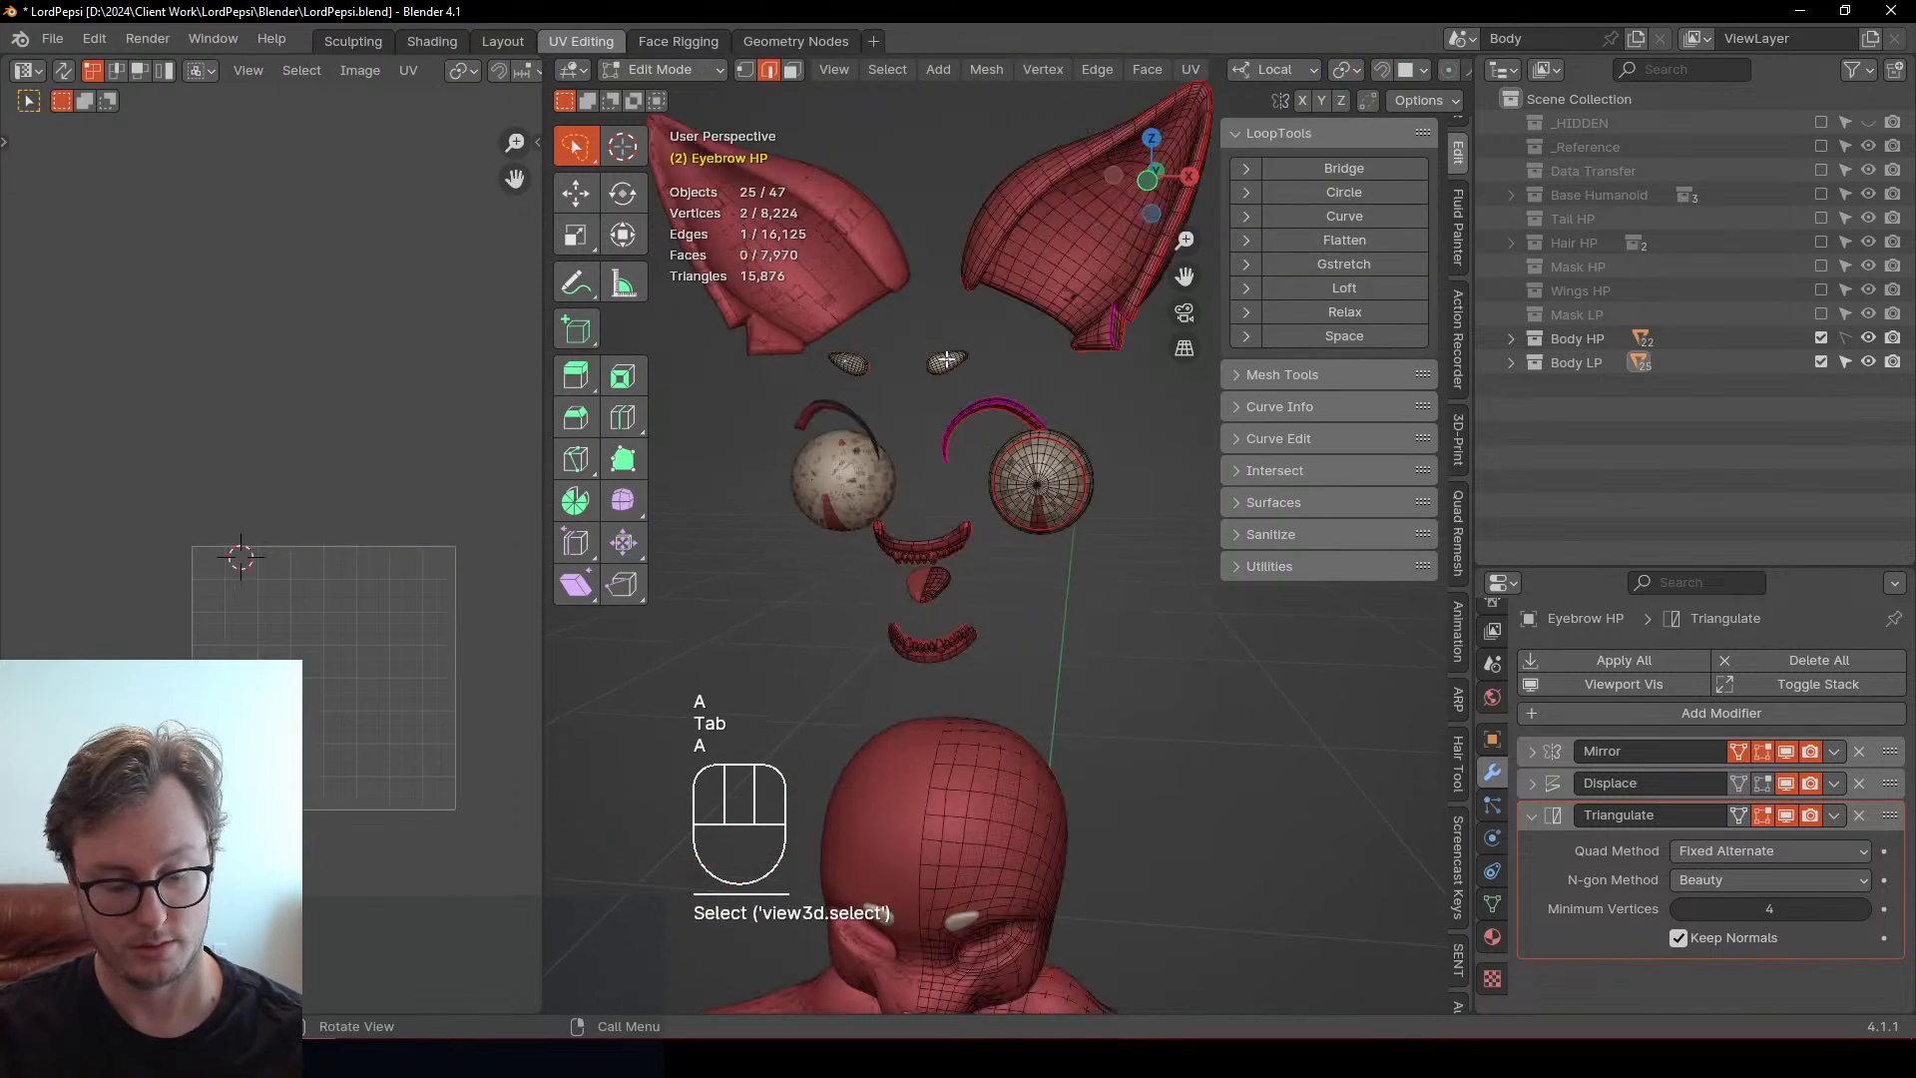
{"action": "key", "text": "l"}
{"action": "middle_click_drag", "start_coordinate": [315, 662], "coordinate": [272, 564], "text": "ctrl"}
{"action": "key", "text": "a"}
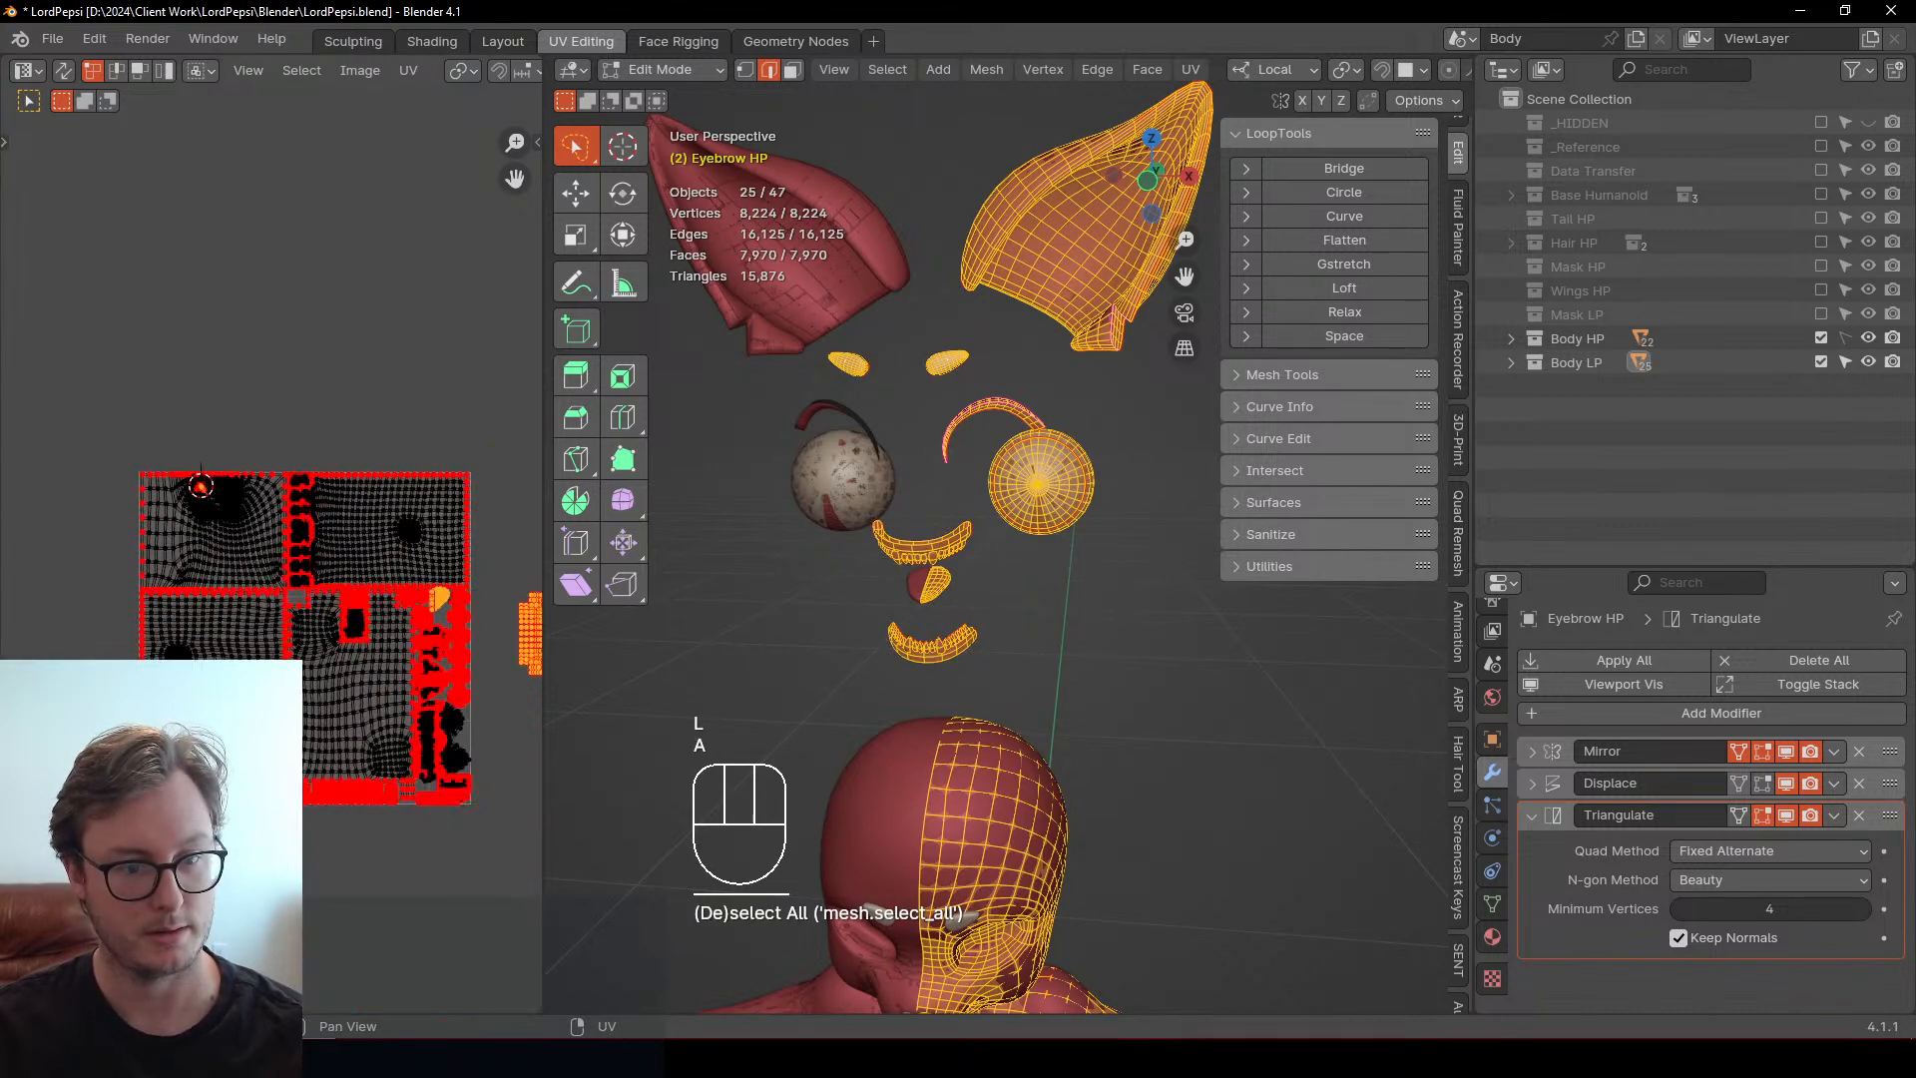
{"action": "left_click", "coordinate": [163, 70]}
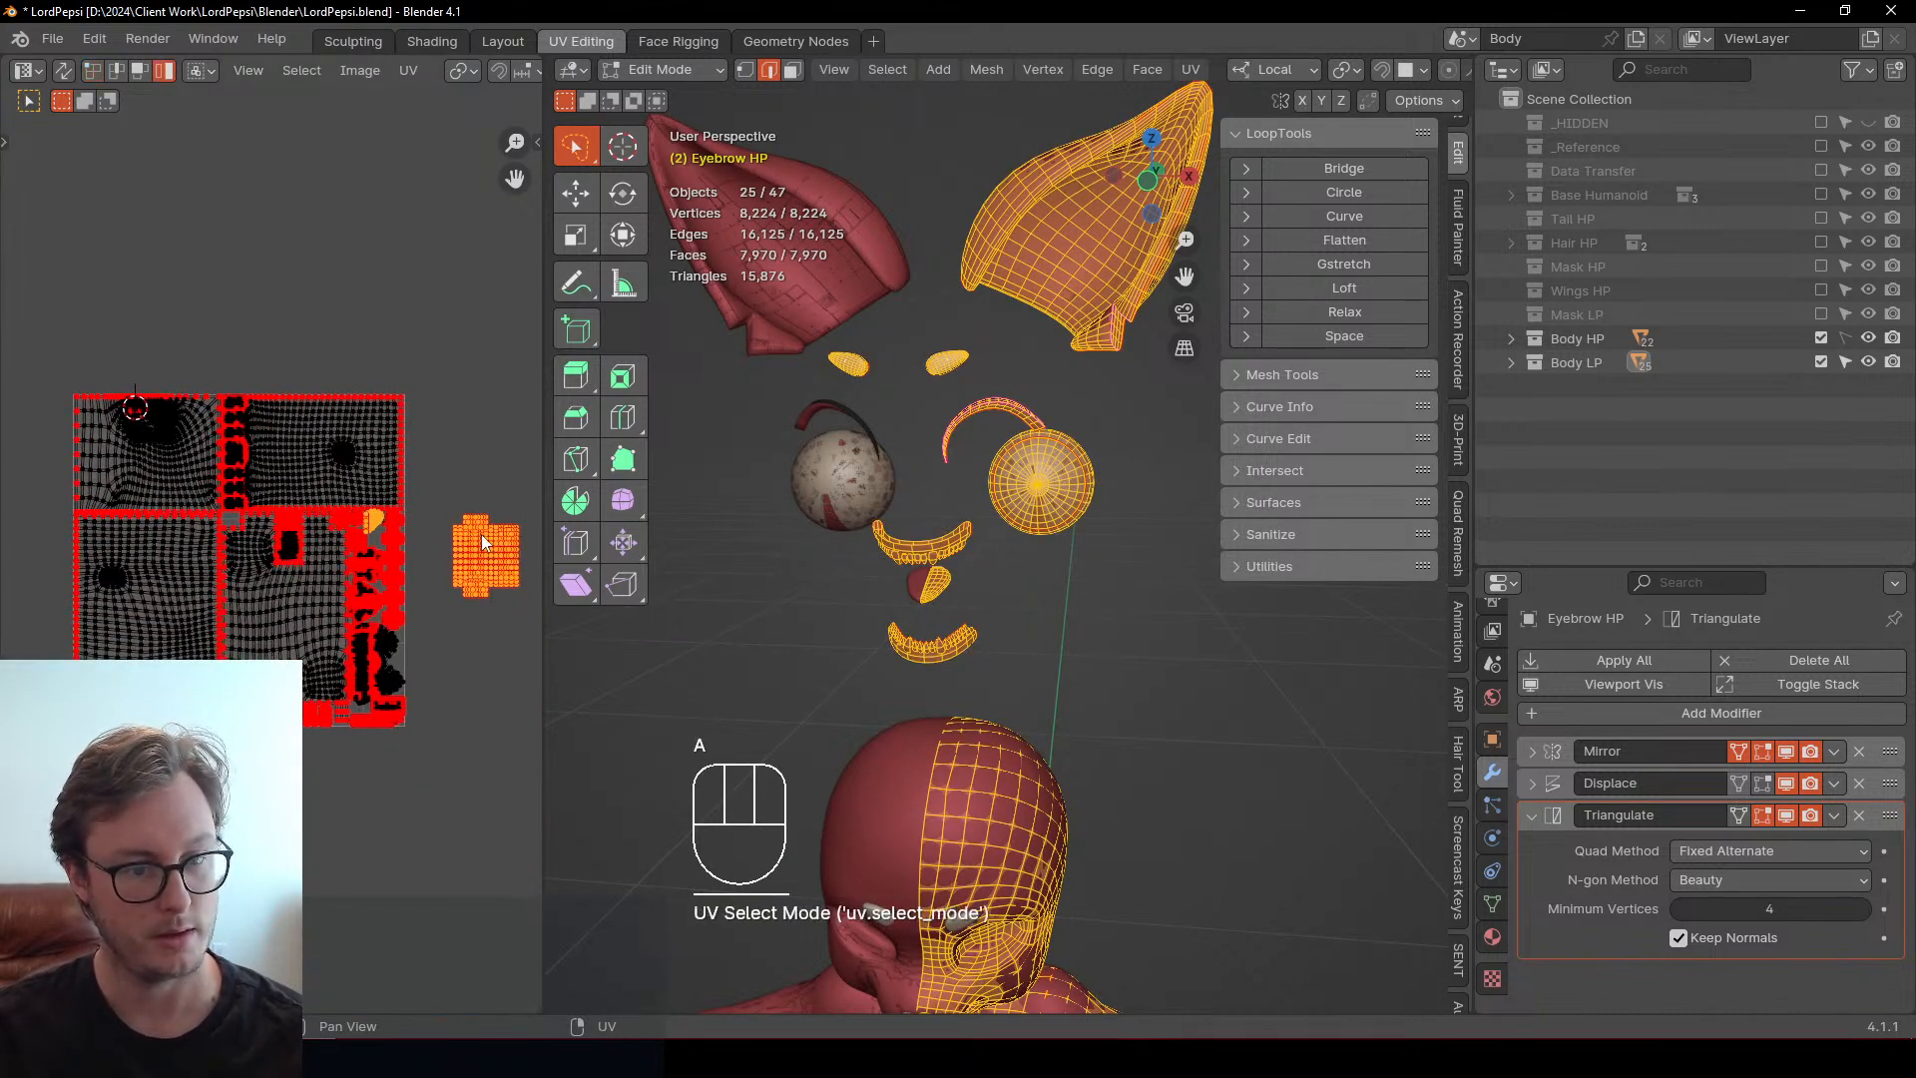
Move the eyebrow's UV island from outside the UV square in among the small islands and scale it down
{"action": "middle_click_drag", "start_coordinate": [481, 535], "coordinate": [488, 307], "text": "ctrl"}
{"action": "key", "text": "g"}
{"action": "left_click", "coordinate": [351, 435]}
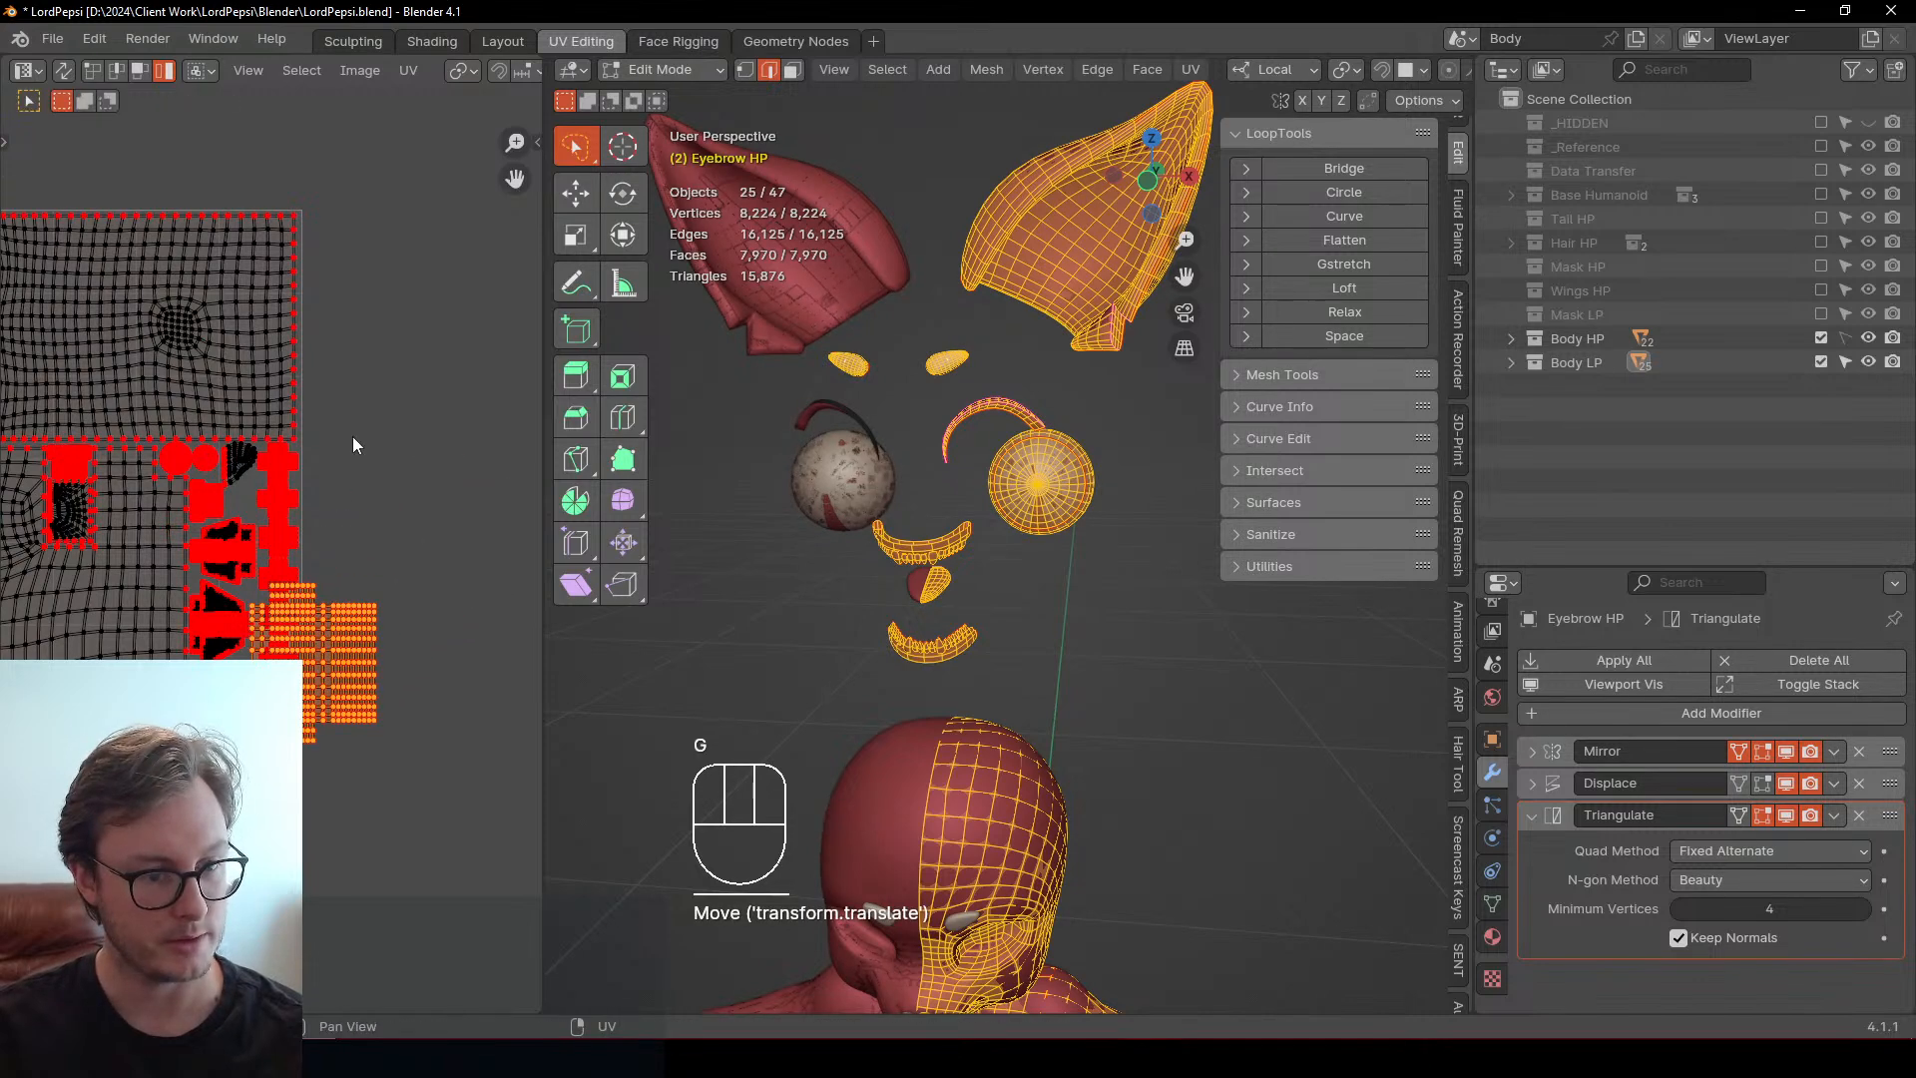
{"action": "key", "text": "s"}
{"action": "left_click", "coordinate": [304, 579]}
{"action": "key", "text": "g"}
{"action": "left_click", "coordinate": [219, 487]}
{"action": "middle_click_drag", "start_coordinate": [220, 486], "coordinate": [398, 573], "text": "ctrl"}
{"action": "key", "text": "s"}
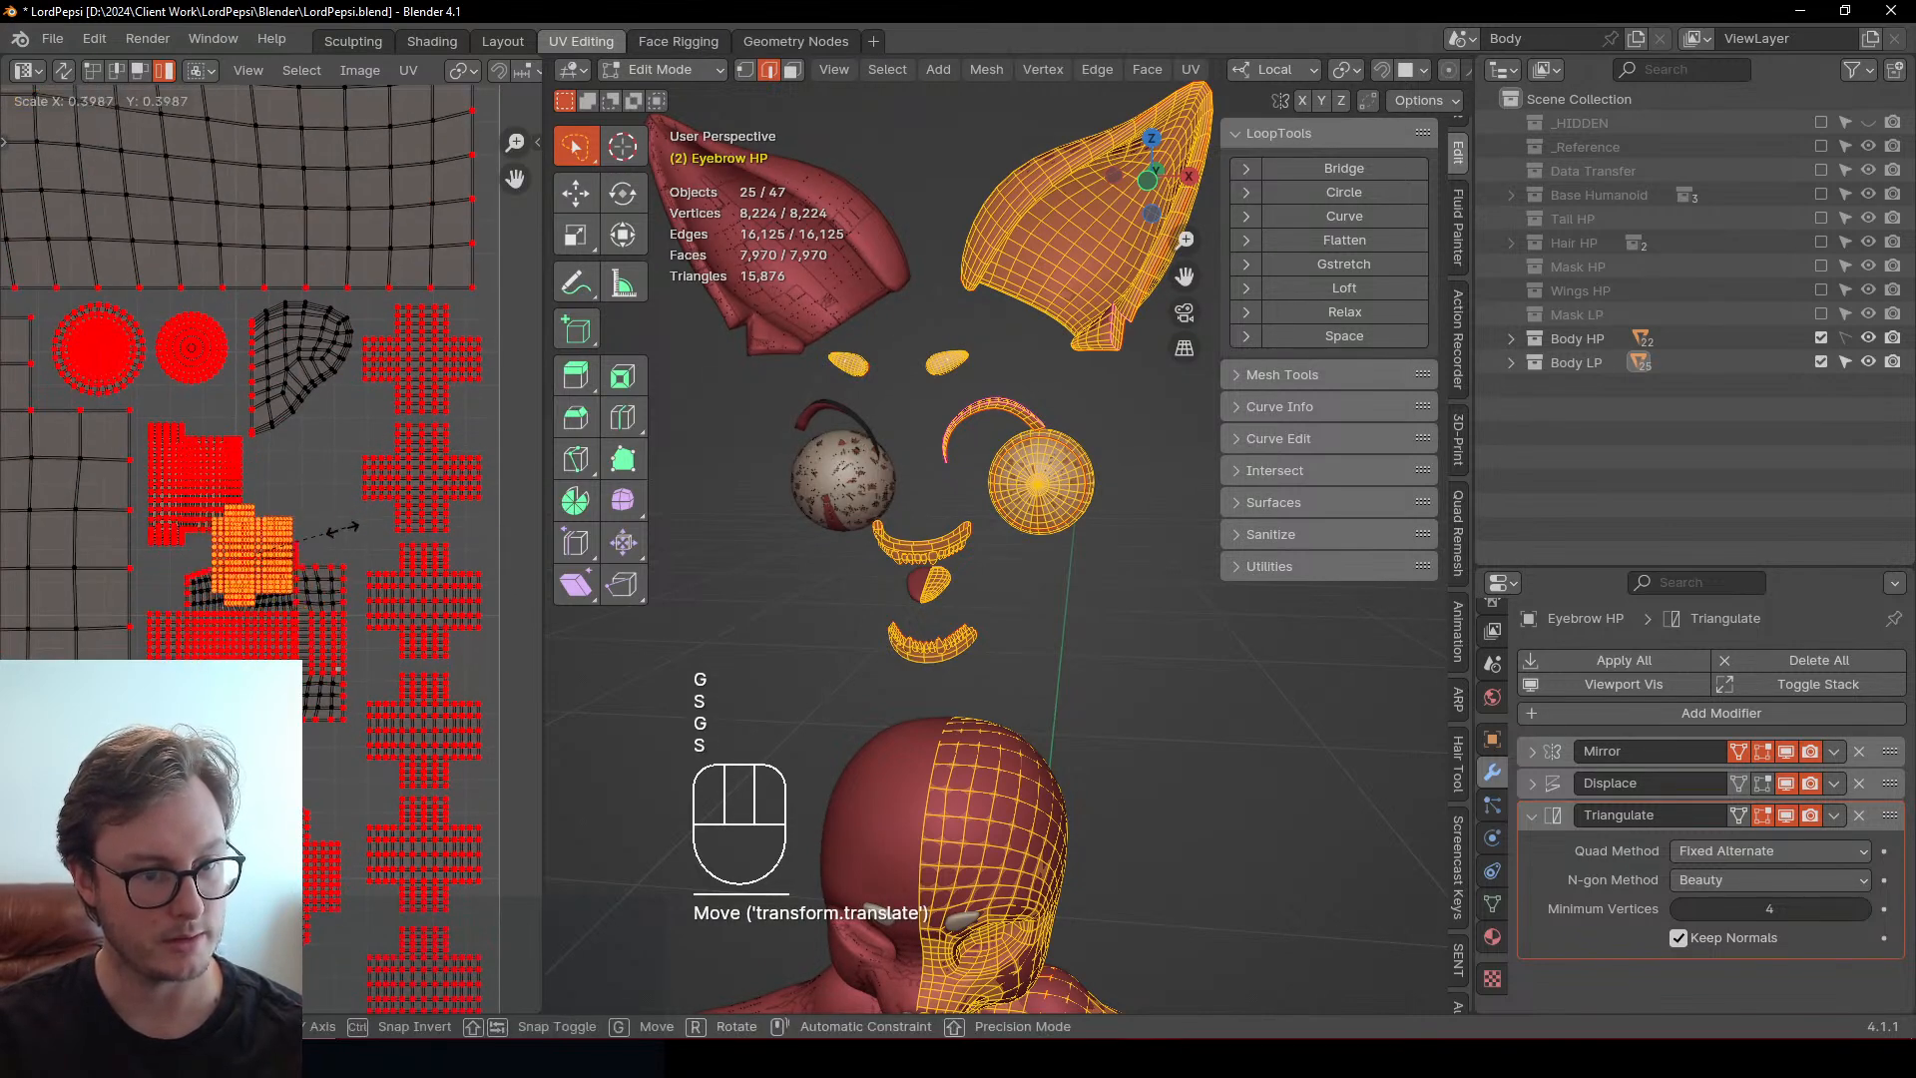
{"action": "left_click", "coordinate": [335, 531]}
Position the shrunken eyebrow UV island in the gap beneath the curved island, beside the column of cross-shaped islands
{"action": "key", "text": "g"}
{"action": "left_click", "coordinate": [312, 506]}
{"action": "middle_click_drag", "start_coordinate": [294, 499], "coordinate": [337, 527]}
{"action": "scroll", "coordinate": [338, 527], "scroll_direction": "up", "scroll_amount": 2}
{"action": "key", "text": "g"}
{"action": "left_click", "coordinate": [356, 516]}
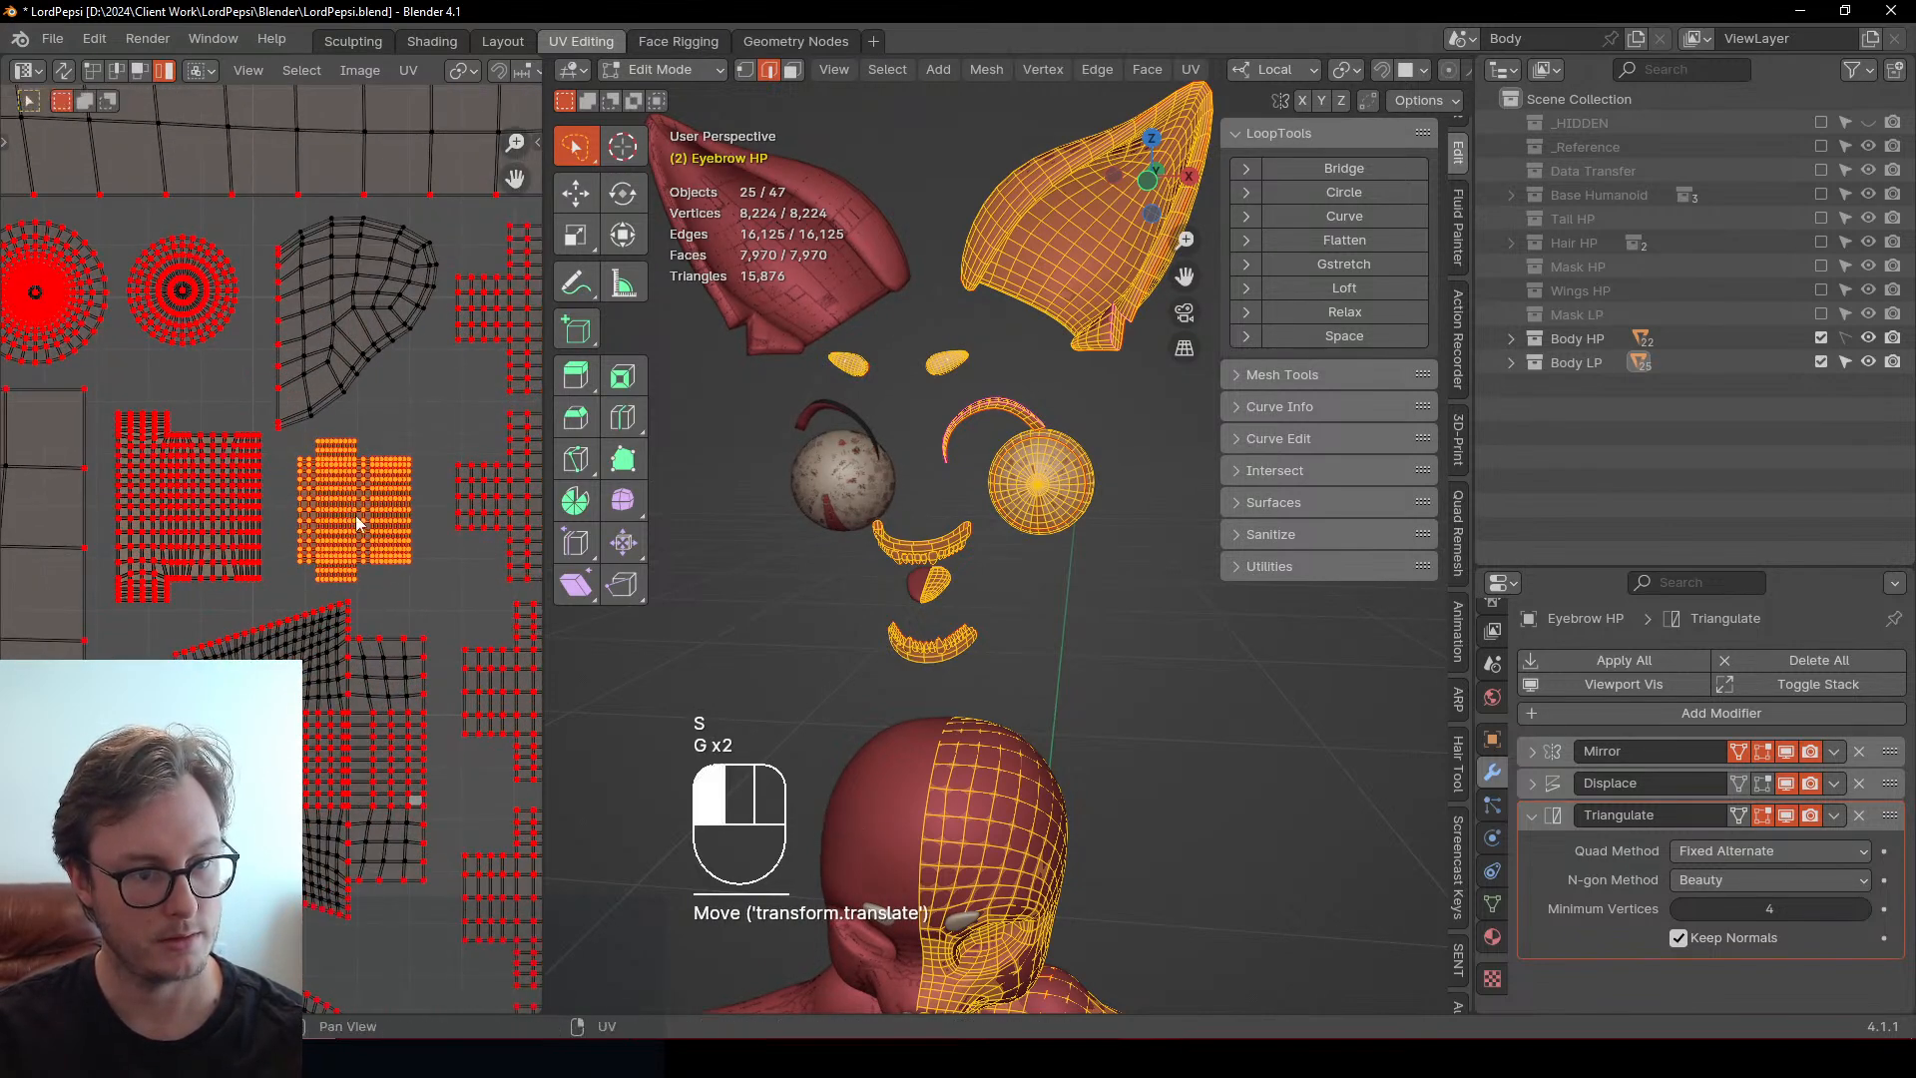
Rotate the eyebrow's UV island by 180 degrees, then rescale and shift it to fit its gap
{"action": "scroll", "coordinate": [356, 516], "scroll_direction": "down", "scroll_amount": 2}
{"action": "key", "text": "r"}
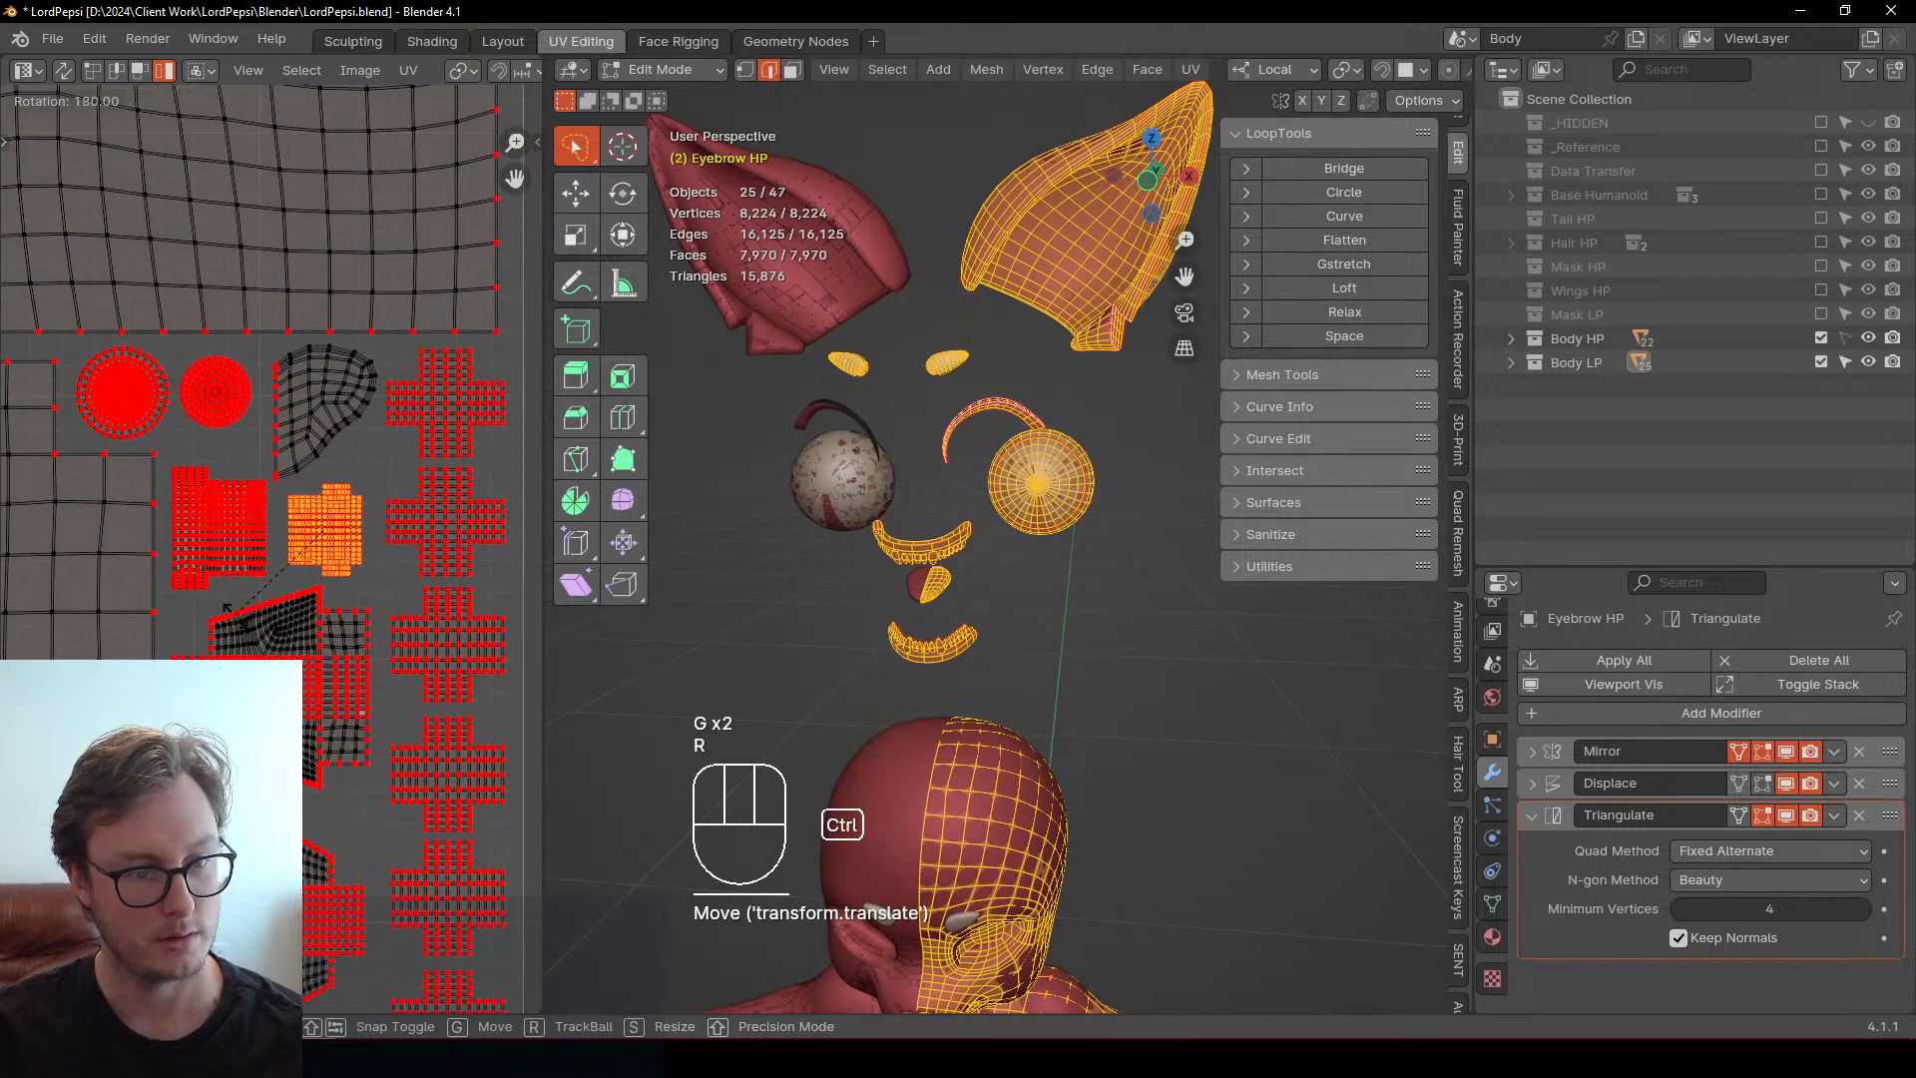
{"action": "left_click", "coordinate": [228, 609], "text": "ctrl"}
{"action": "middle_click_drag", "start_coordinate": [325, 505], "coordinate": [330, 573]}
{"action": "scroll", "coordinate": [330, 573], "scroll_direction": "up", "scroll_amount": 1}
{"action": "key", "text": "s"}
{"action": "left_click", "coordinate": [418, 469]}
{"action": "key", "text": "g"}
{"action": "left_click", "coordinate": [427, 460]}
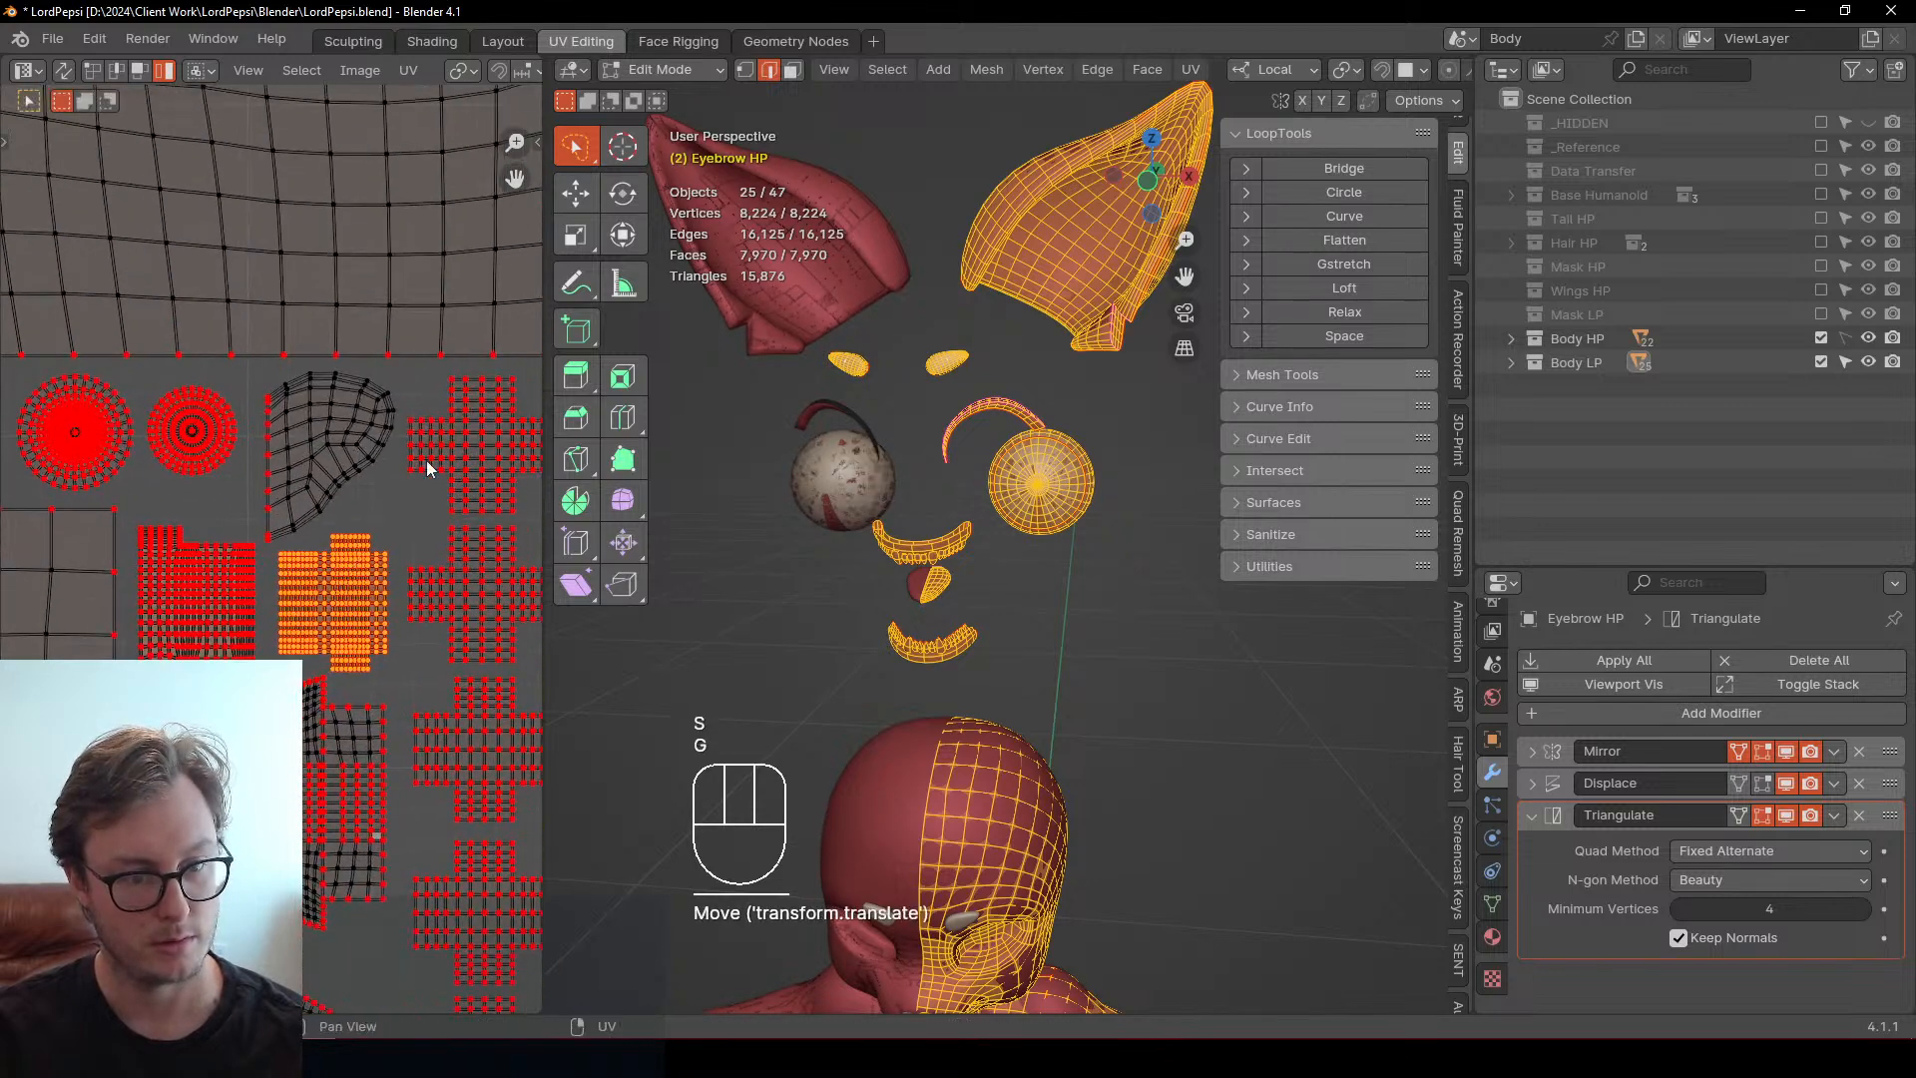
Fine-tune the scale and position of the eyebrow's UV island so it keeps clear of the neighbouring islands
{"action": "key", "text": "s"}
{"action": "left_click", "coordinate": [429, 457]}
{"action": "key", "text": "g"}
{"action": "left_click", "coordinate": [439, 441]}
{"action": "key", "text": "s"}
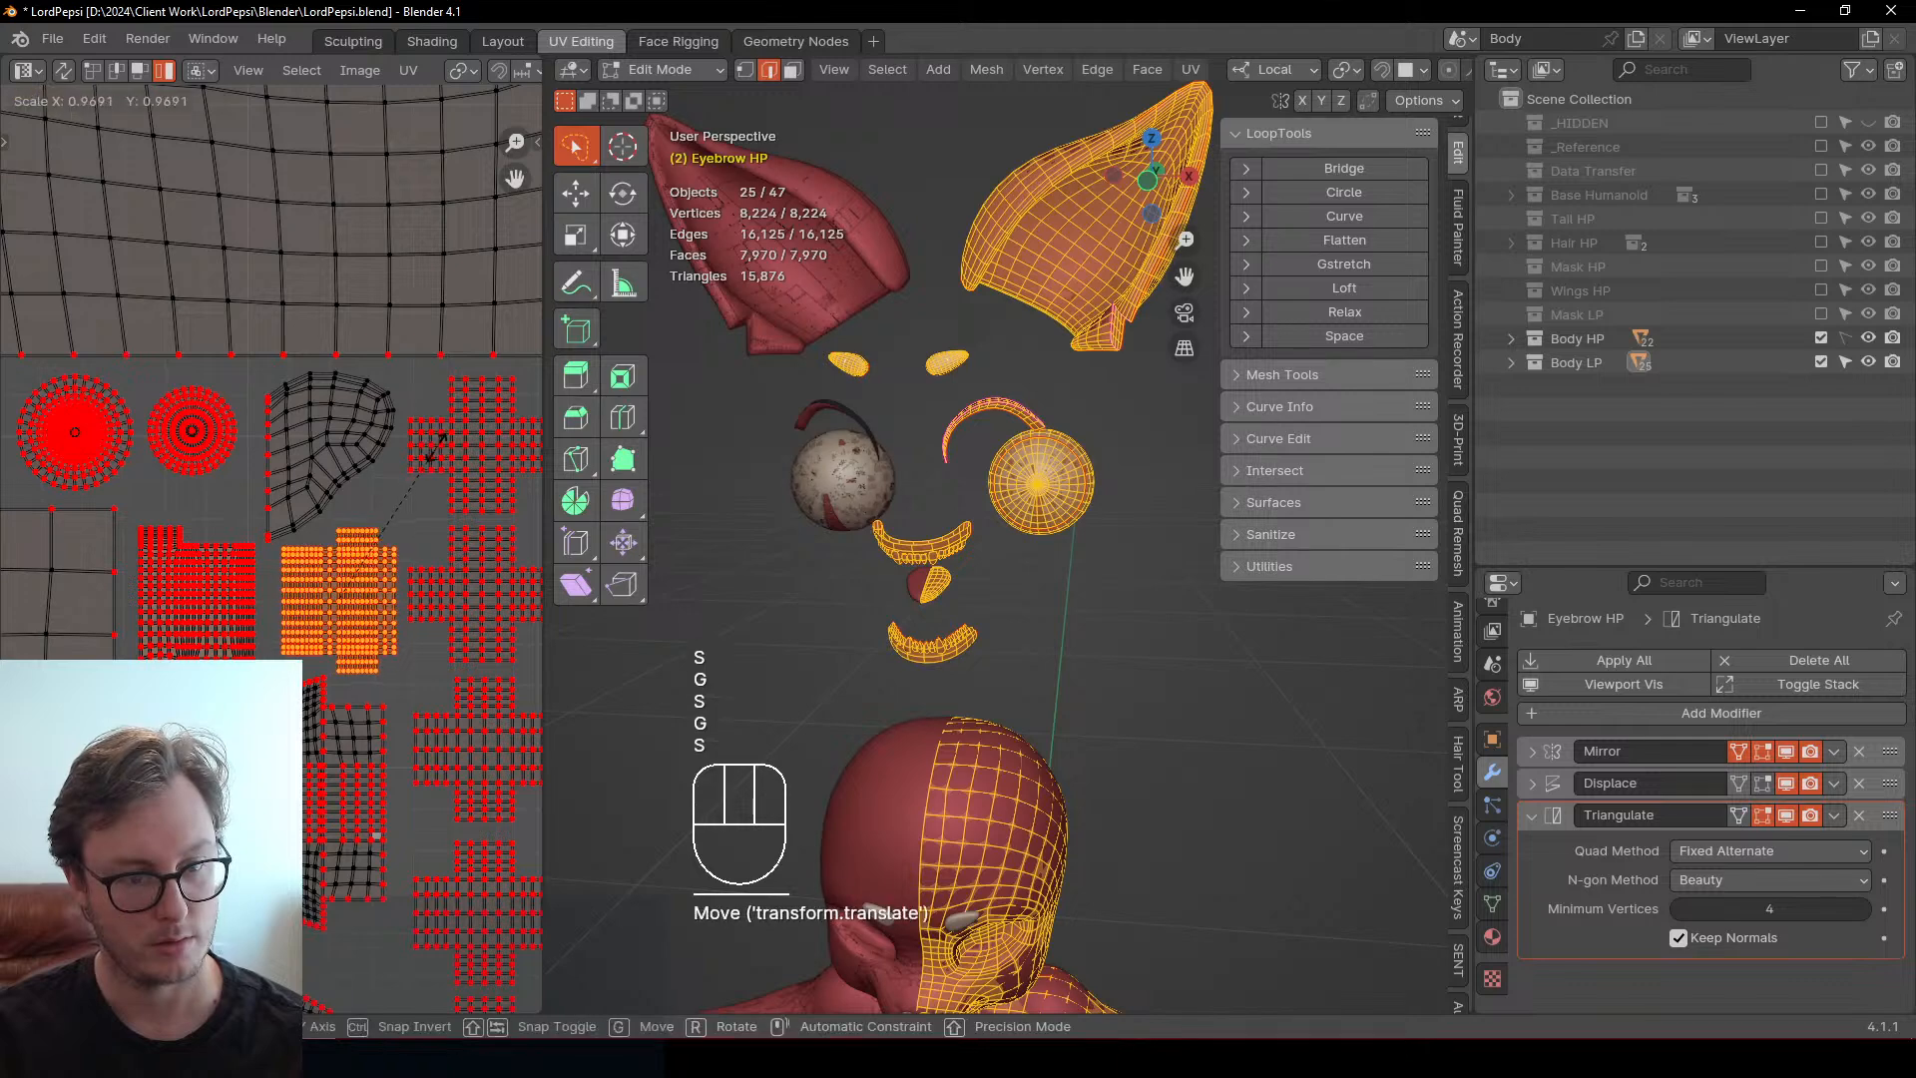
{"action": "left_click", "coordinate": [437, 447]}
{"action": "scroll", "coordinate": [417, 465], "scroll_direction": "down", "scroll_amount": 4}
{"action": "middle_click_drag", "start_coordinate": [339, 598], "coordinate": [288, 605], "text": "shift"}
{"action": "scroll", "coordinate": [287, 608], "scroll_direction": "up", "scroll_amount": 3}
{"action": "scroll", "coordinate": [280, 589], "scroll_direction": "down", "scroll_amount": 4}
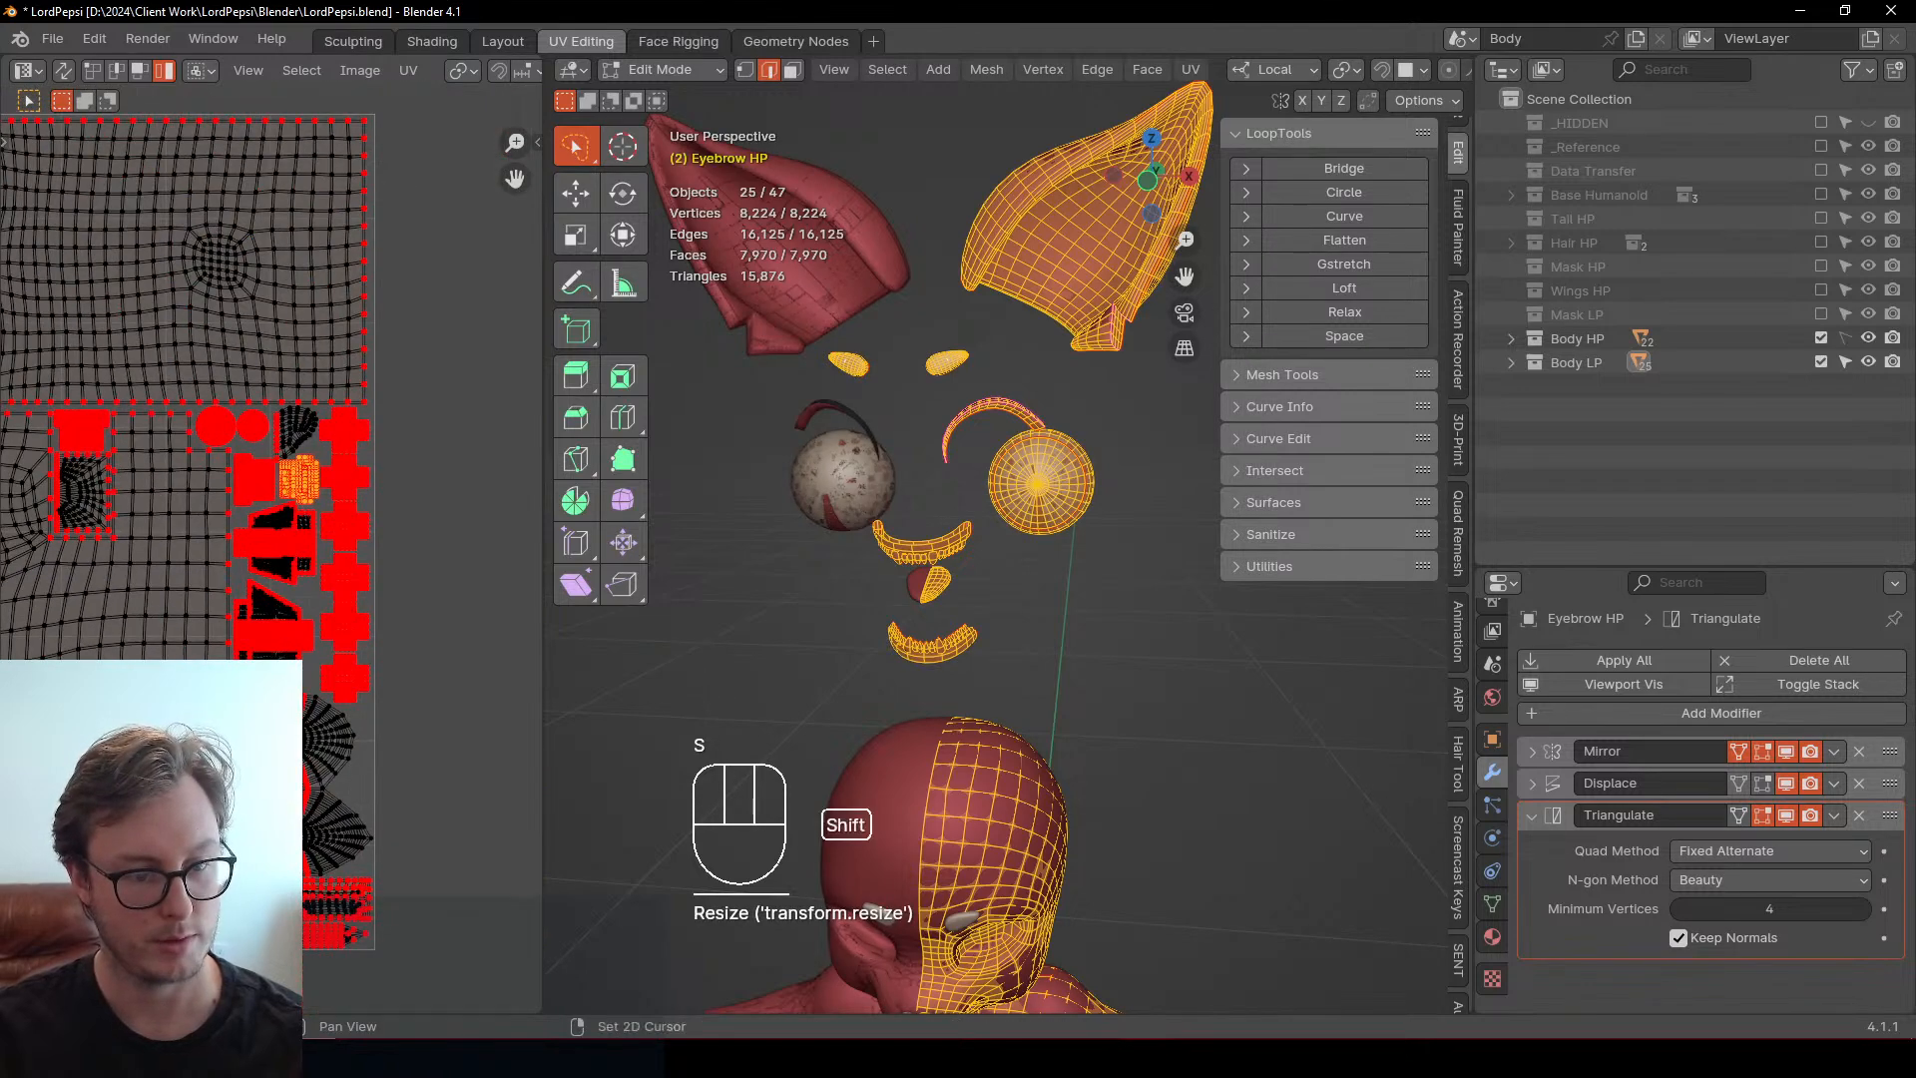
Shift the large UV island directly beneath the eyebrow's island slightly down along Y
{"action": "scroll", "coordinate": [295, 484], "scroll_direction": "up", "scroll_amount": 8}
{"action": "middle_click_drag", "start_coordinate": [292, 455], "coordinate": [290, 512]}
{"action": "left_click", "coordinate": [290, 512]}
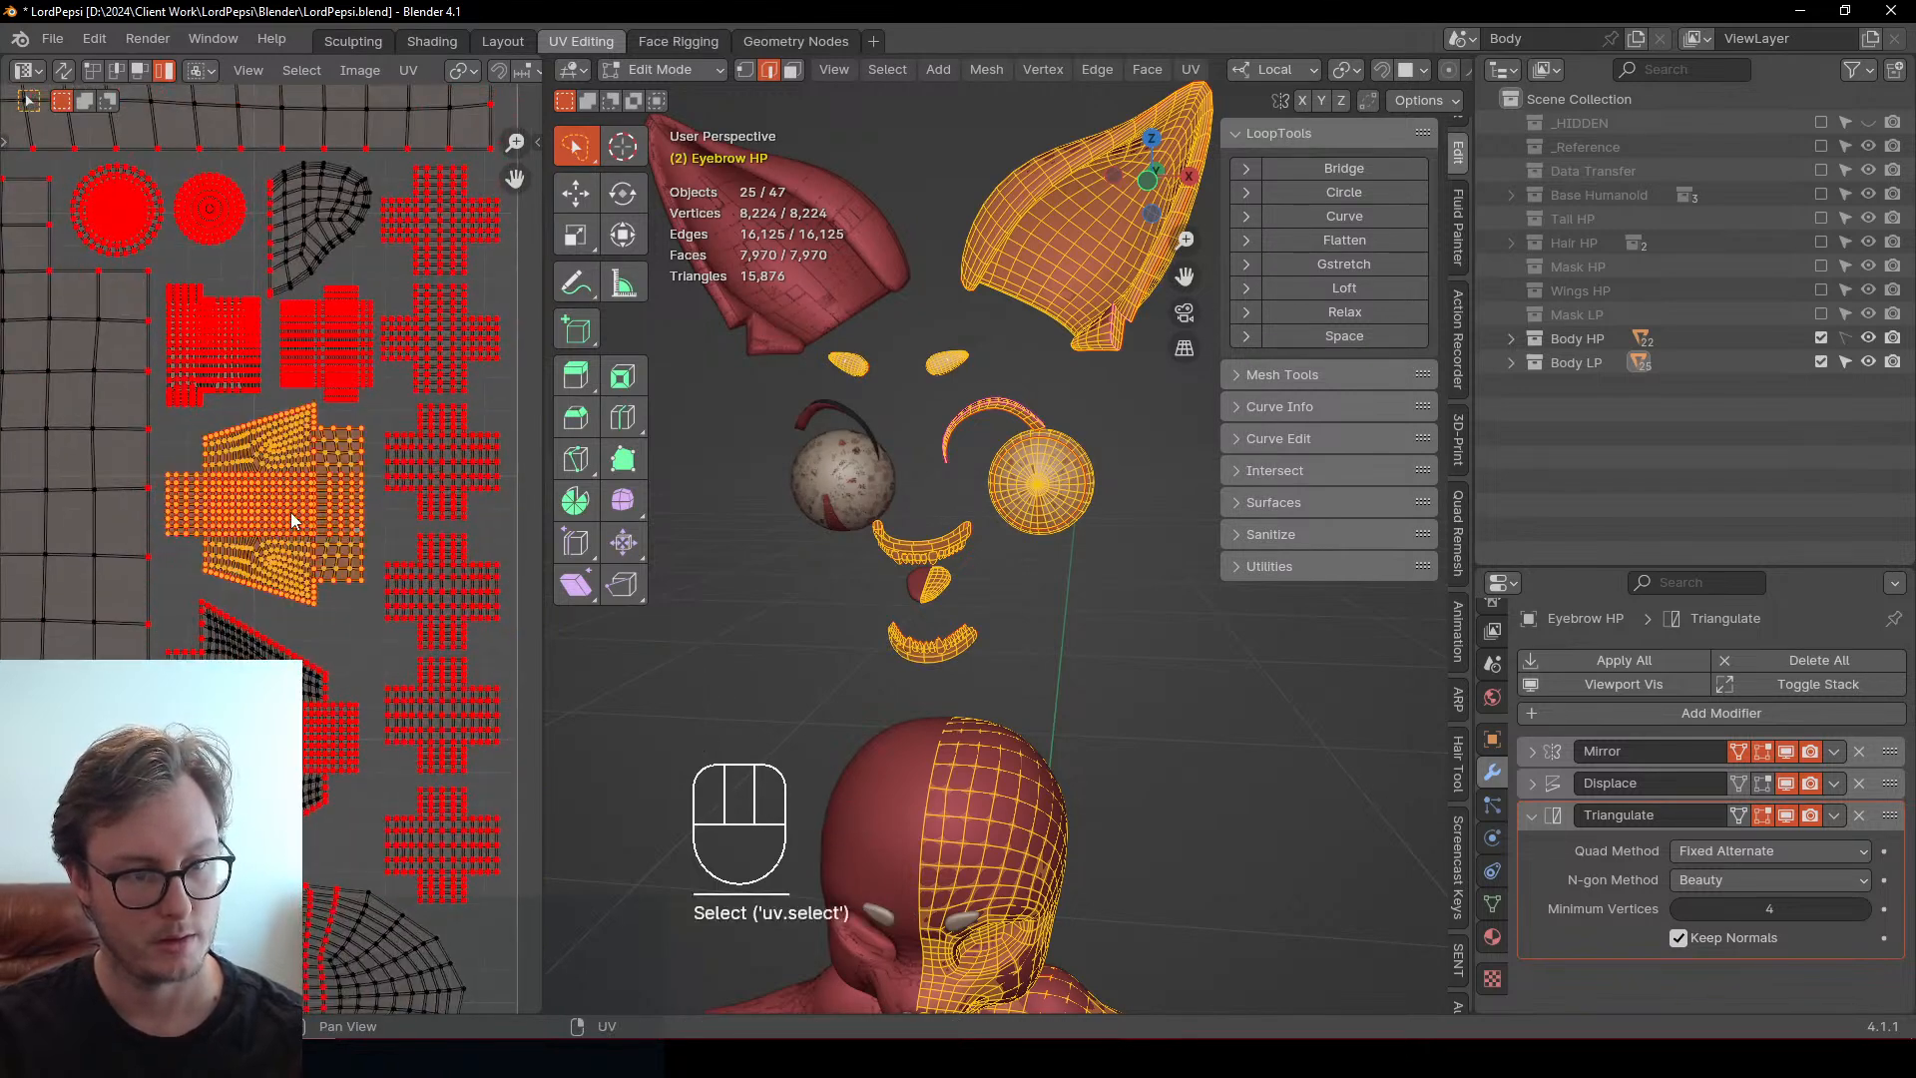
{"action": "key", "text": "g"}
{"action": "key", "text": "y"}
{"action": "left_click", "coordinate": [290, 525]}
Shift the eyebrow's UV island and its similar-sized left neighbour slightly down along Y to even out the spacing
{"action": "left_click", "coordinate": [215, 376]}
{"action": "key", "text": "b"}
{"action": "left_click_drag", "start_coordinate": [204, 360], "coordinate": [326, 410]}
{"action": "key", "text": "g"}
{"action": "key", "text": "y"}
{"action": "left_click", "coordinate": [329, 475]}
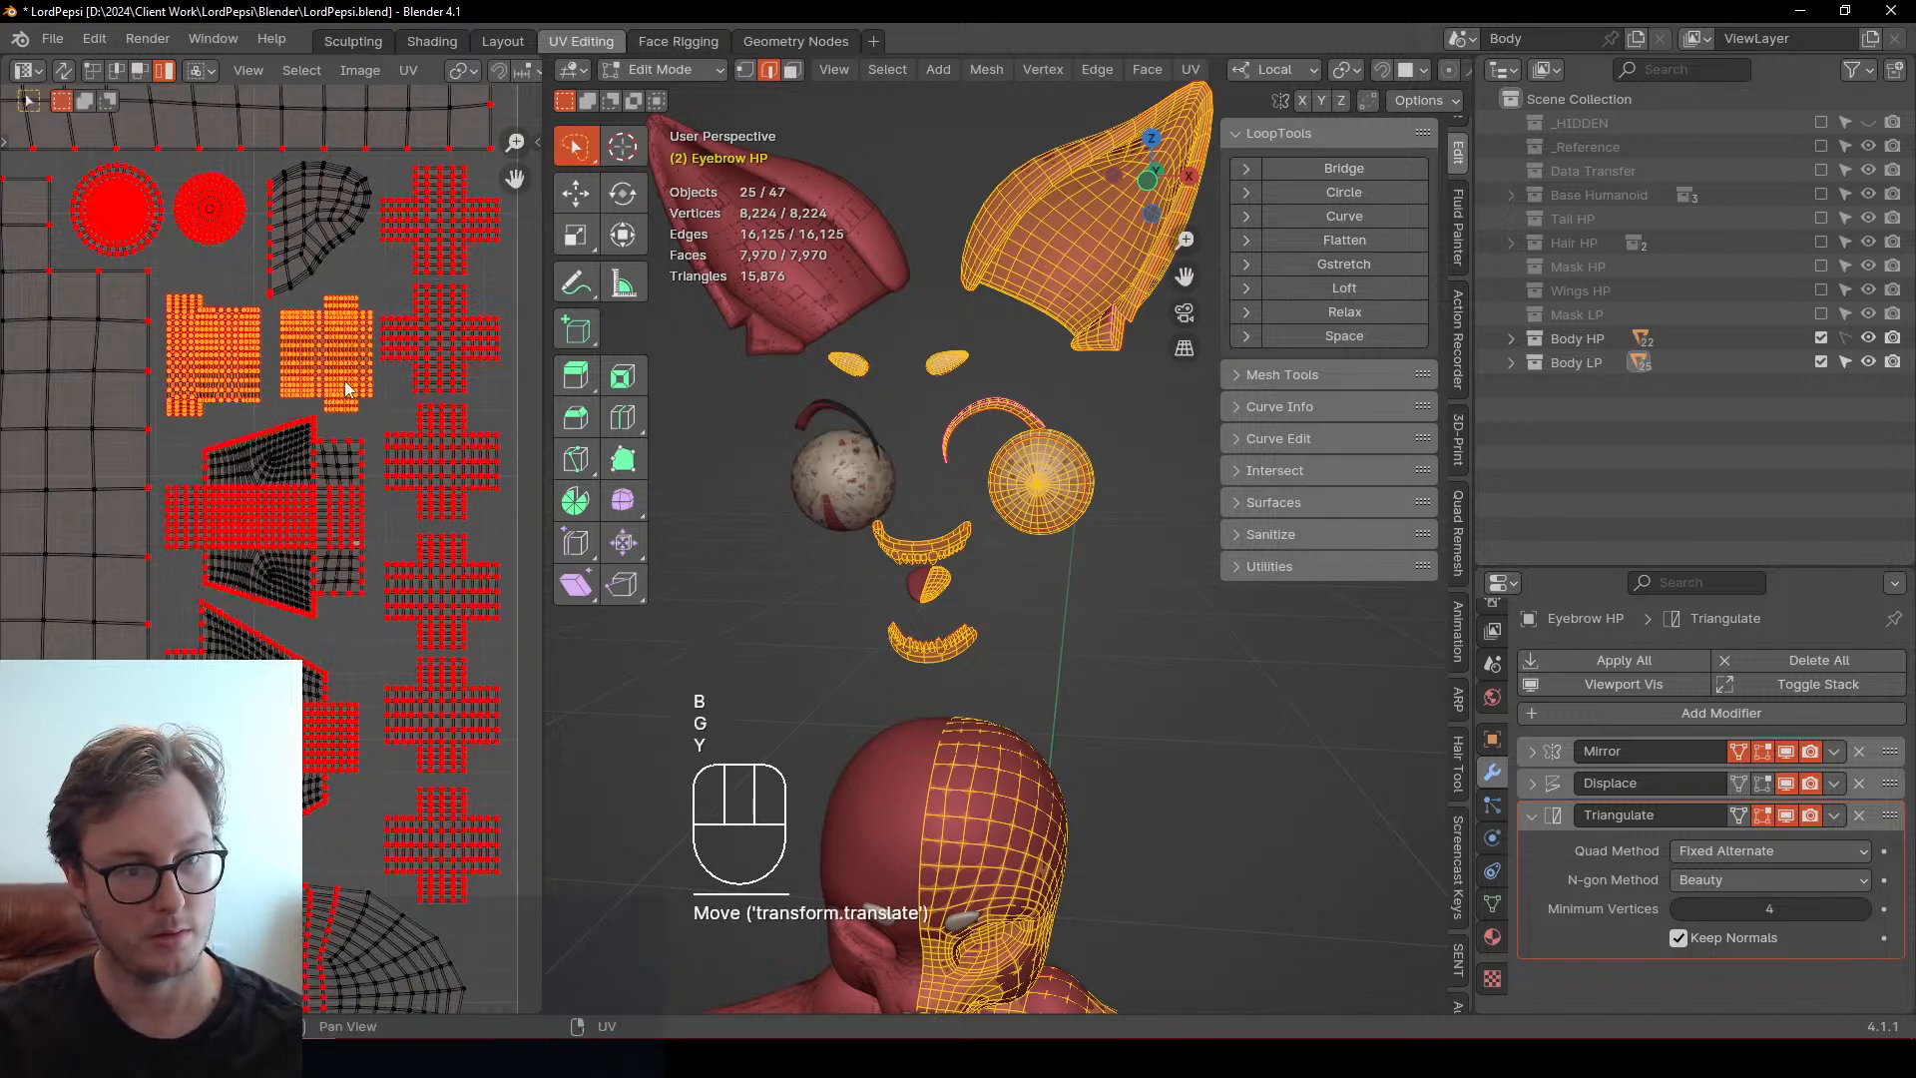
Shift the column of six cross-shaped UV islands slightly right along X, away from the eyebrow's island
{"action": "middle_click_drag", "start_coordinate": [344, 380], "coordinate": [350, 398], "text": "shift"}
{"action": "left_click", "coordinate": [400, 379]}
{"action": "key", "text": "b"}
{"action": "left_click_drag", "start_coordinate": [431, 192], "coordinate": [515, 859]}
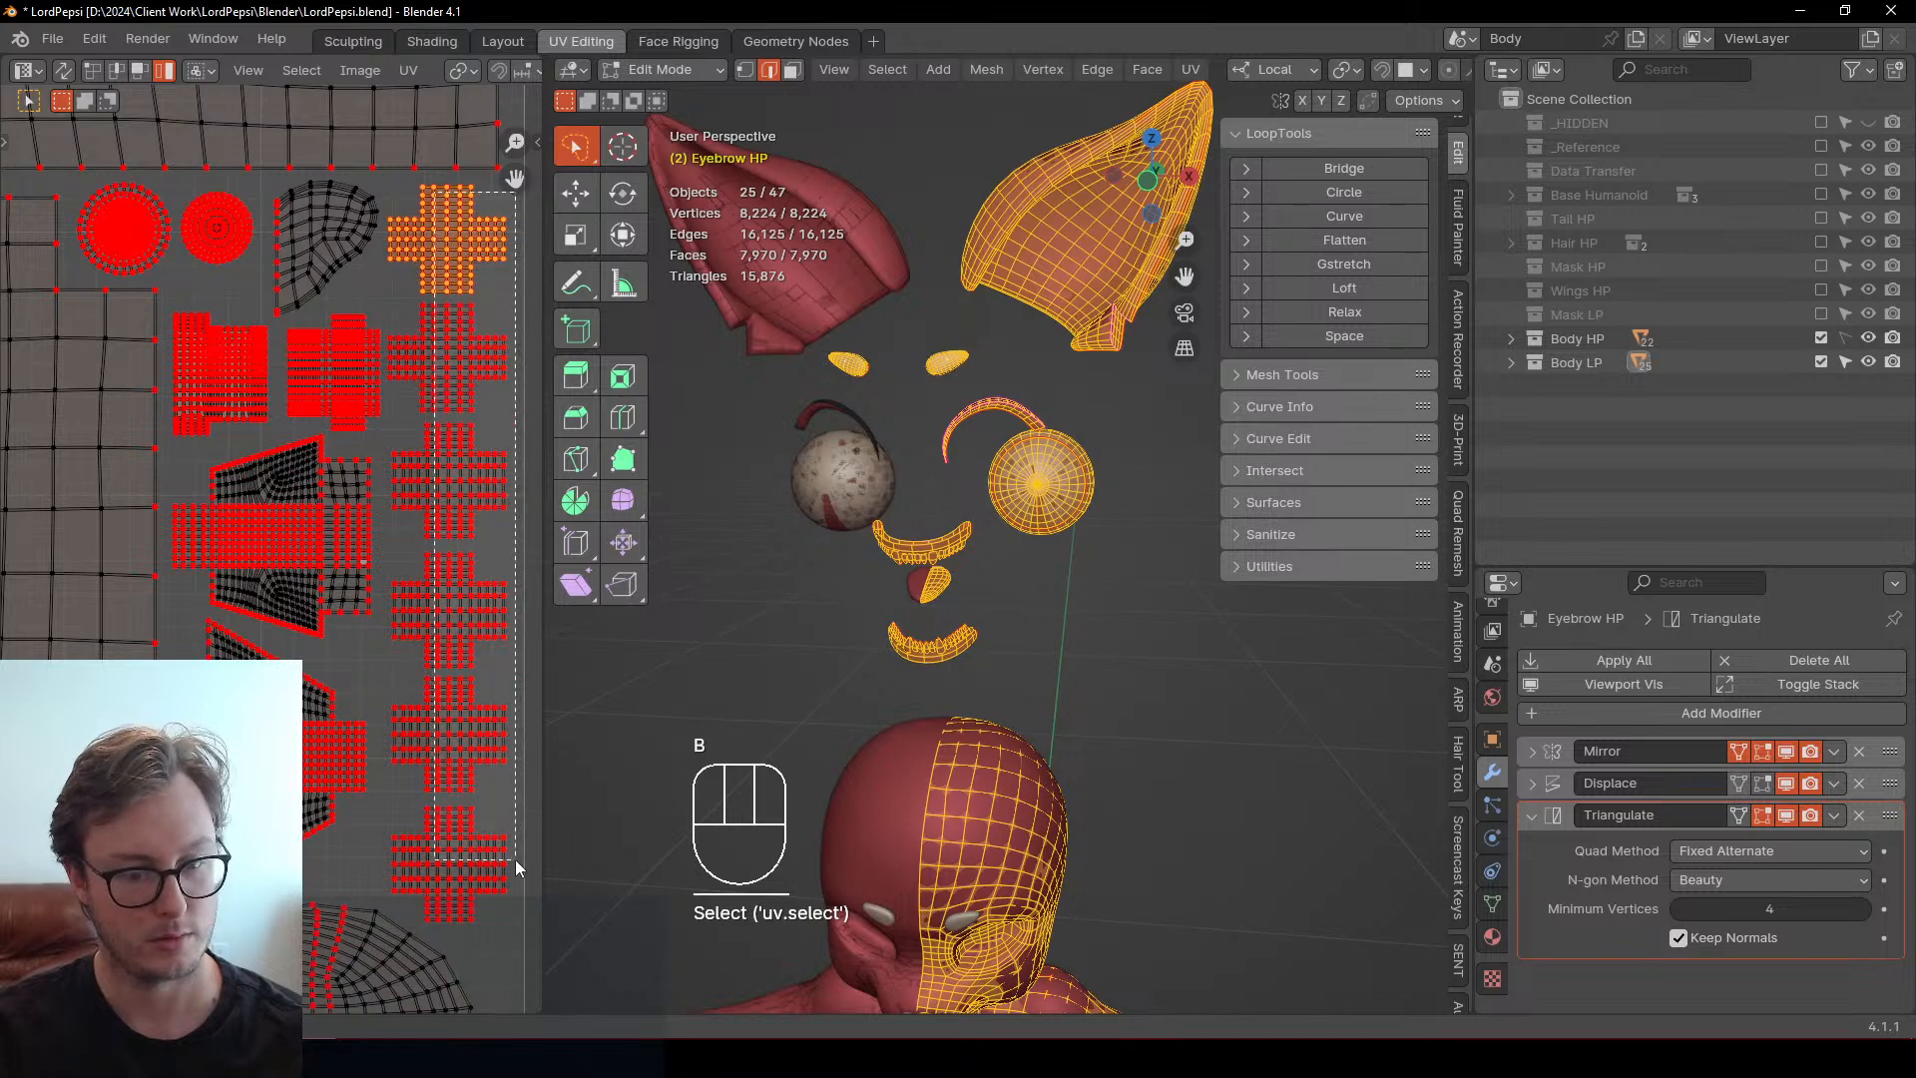
{"action": "key", "text": "g"}
{"action": "key", "text": "x"}
{"action": "left_click", "coordinate": [519, 859]}
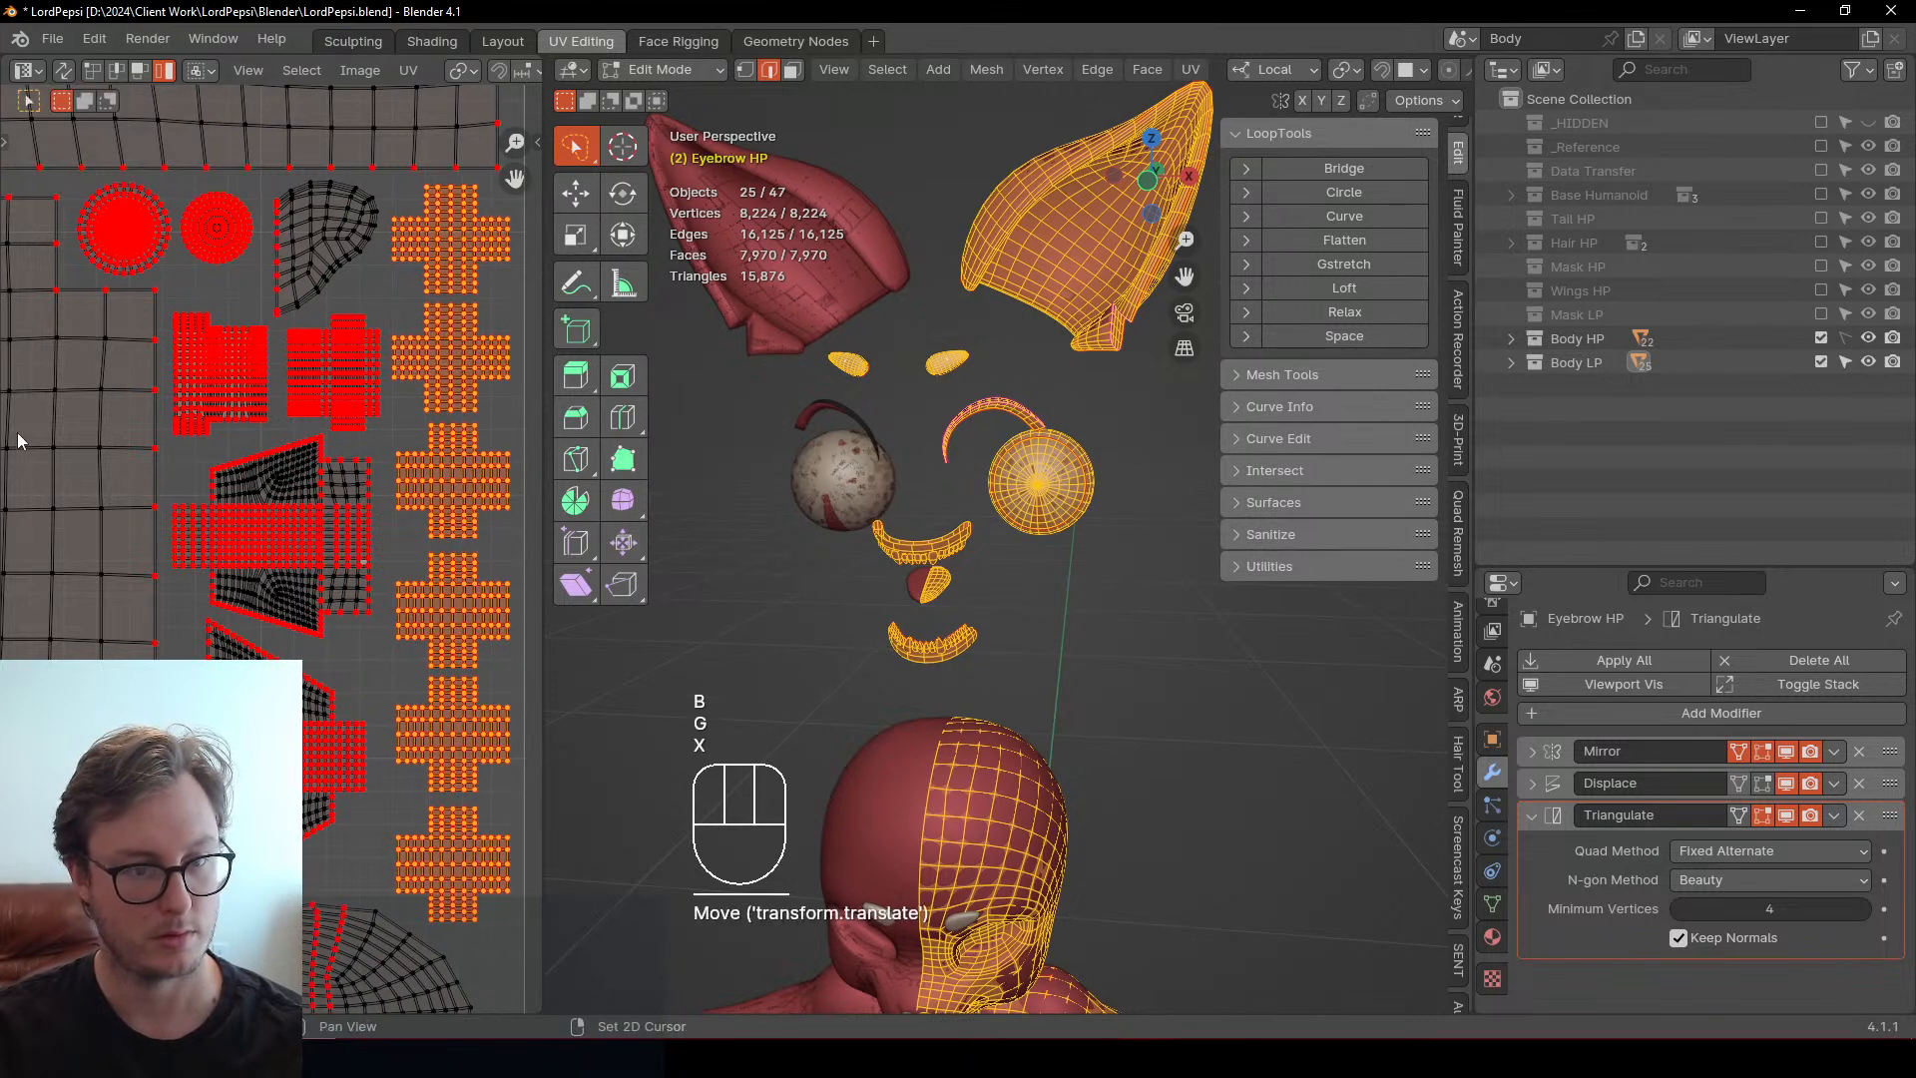
Narrow the UV Editor to enlarge the 3D viewport, return to Object Mode and save the file
{"action": "left_click", "coordinate": [317, 363]}
{"action": "middle_click_drag", "start_coordinate": [290, 259], "coordinate": [338, 358], "text": "shift"}
{"action": "scroll", "coordinate": [326, 369], "scroll_direction": "down", "scroll_amount": 4}
{"action": "middle_click_drag", "start_coordinate": [108, 639], "coordinate": [232, 469], "text": "shift"}
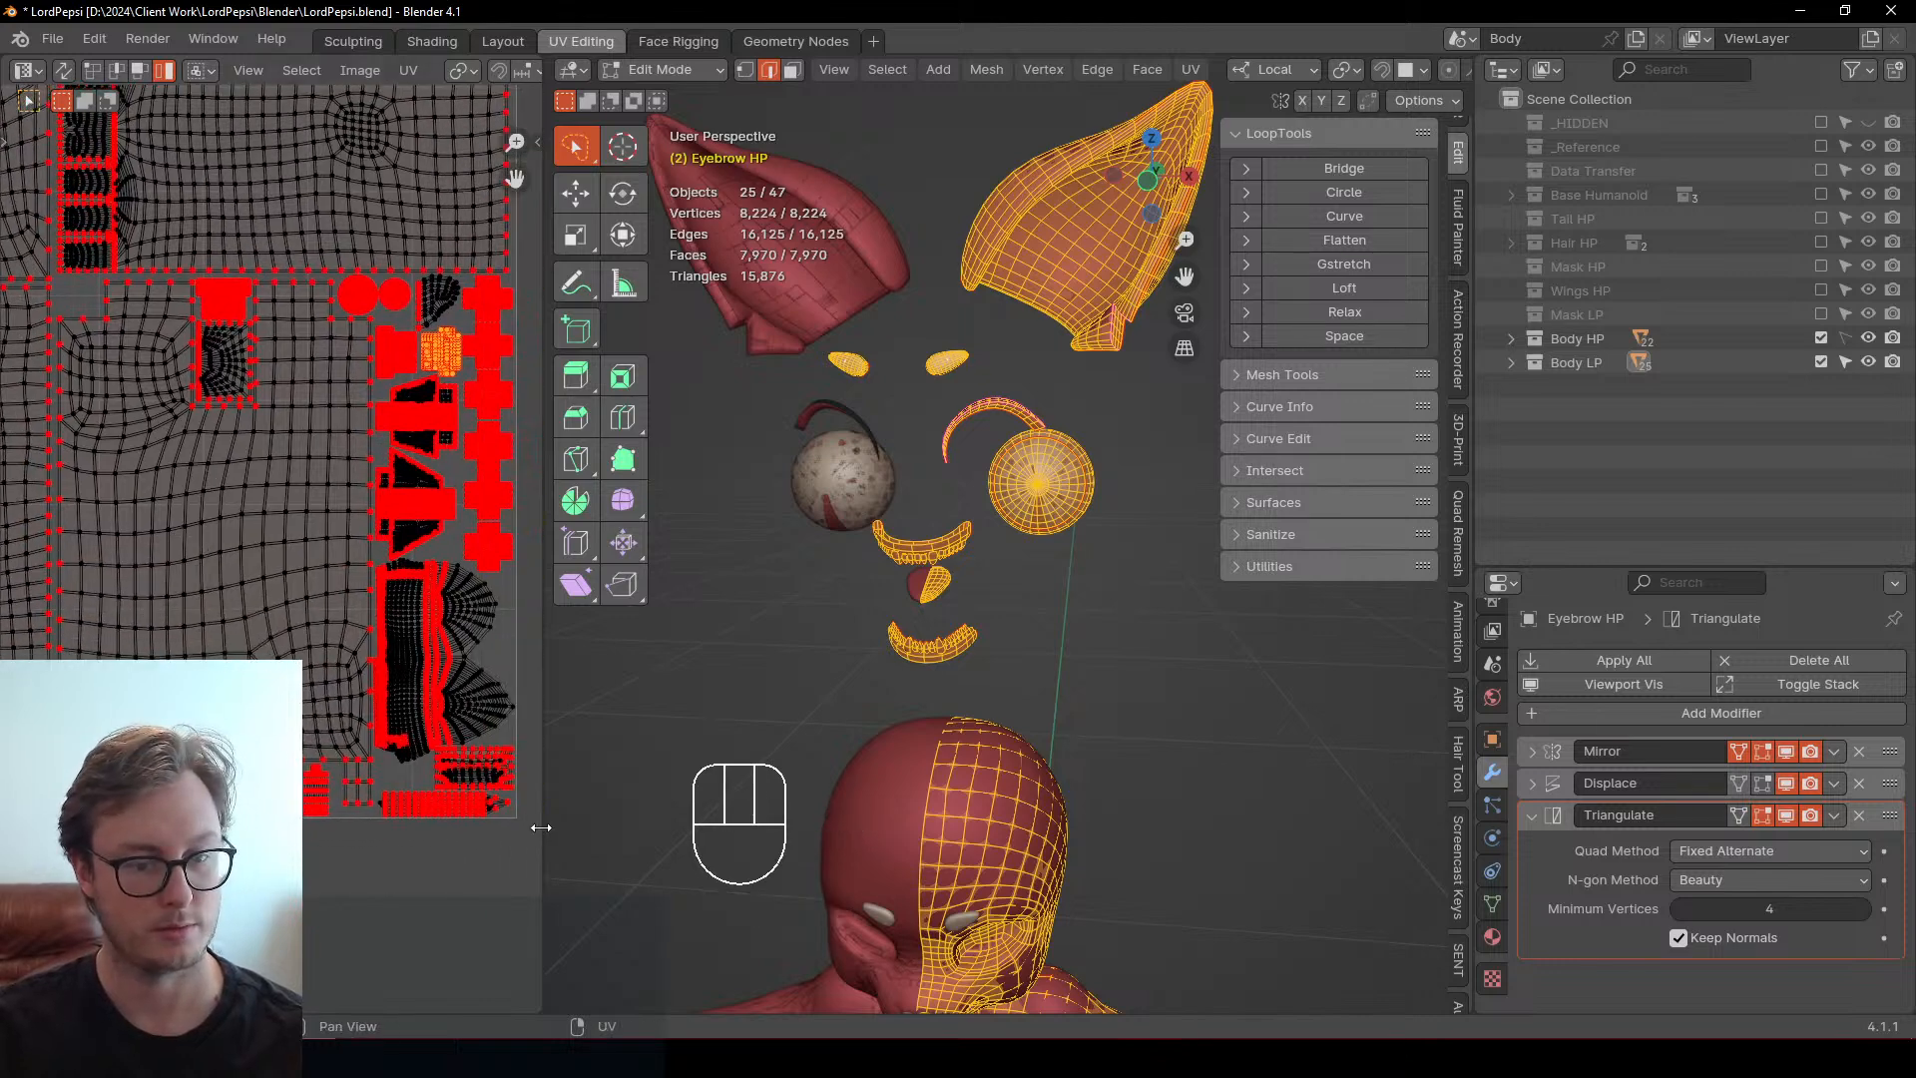
{"action": "left_click_drag", "start_coordinate": [541, 827], "coordinate": [33, 825]}
{"action": "scroll", "coordinate": [894, 625], "scroll_direction": "down", "scroll_amount": 4}
{"action": "key", "text": "Tab"}
{"action": "scroll", "coordinate": [848, 593], "scroll_direction": "up", "scroll_amount": 3}
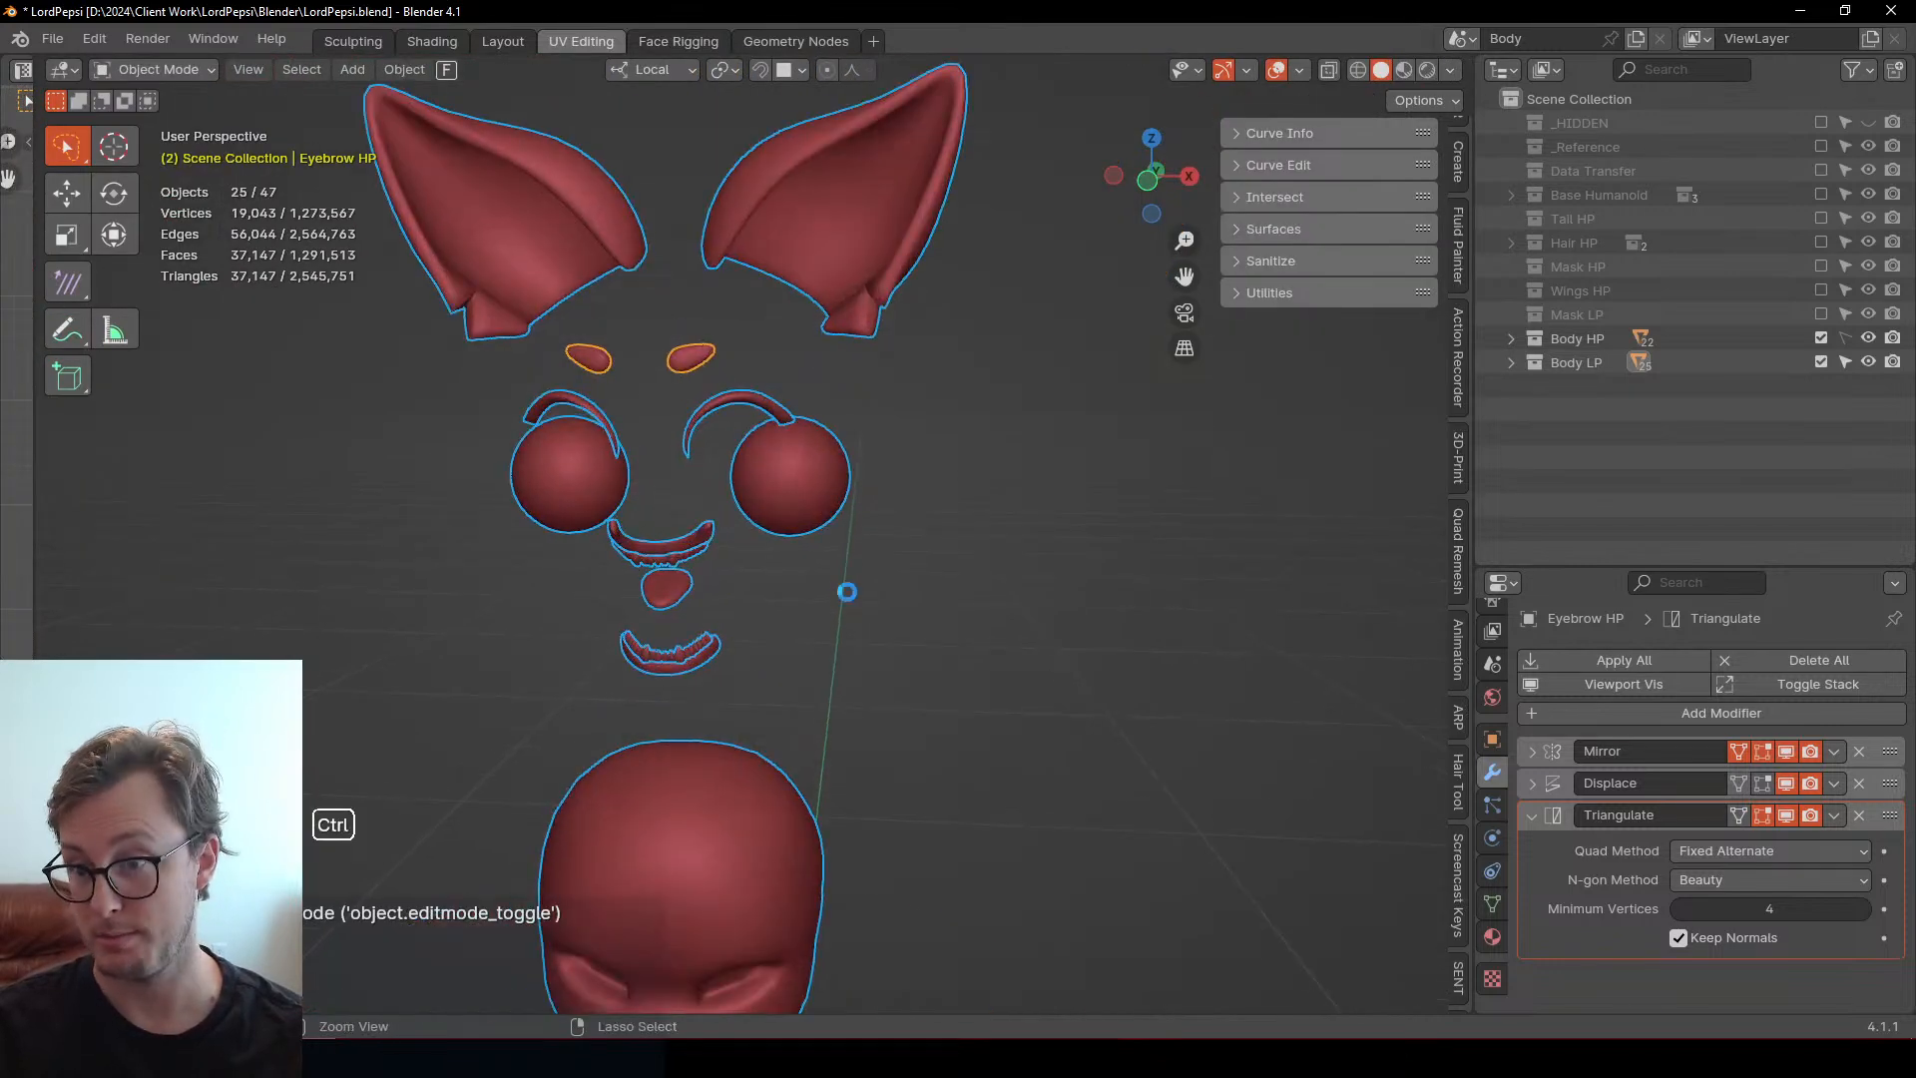
{"action": "key", "text": "ctrl+s"}
Exclude the Body HP collection and export the displaced low-poly parts as FBX over LordPepsi_Body_Cage.fbx
{"action": "left_click", "coordinate": [1821, 337]}
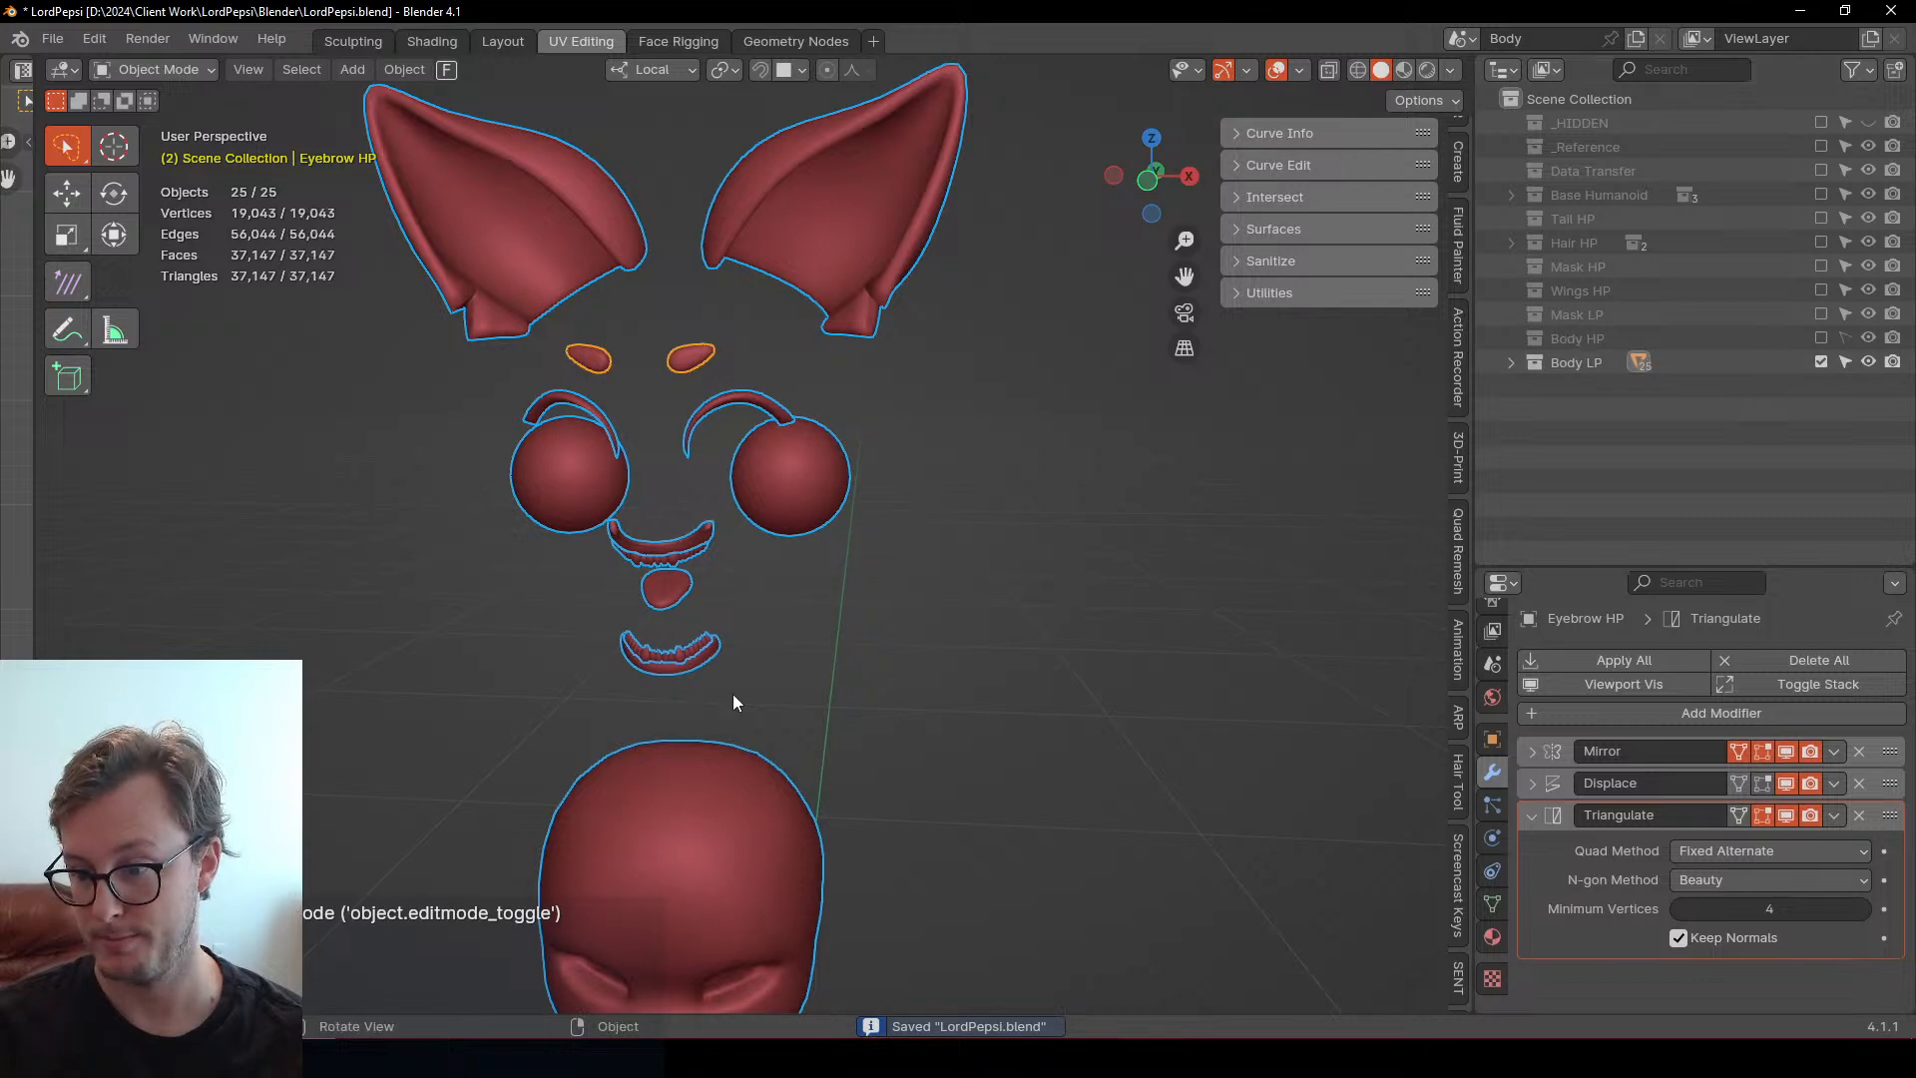
{"action": "scroll", "coordinate": [733, 700], "scroll_direction": "down", "scroll_amount": 4}
{"action": "key", "text": "q"}
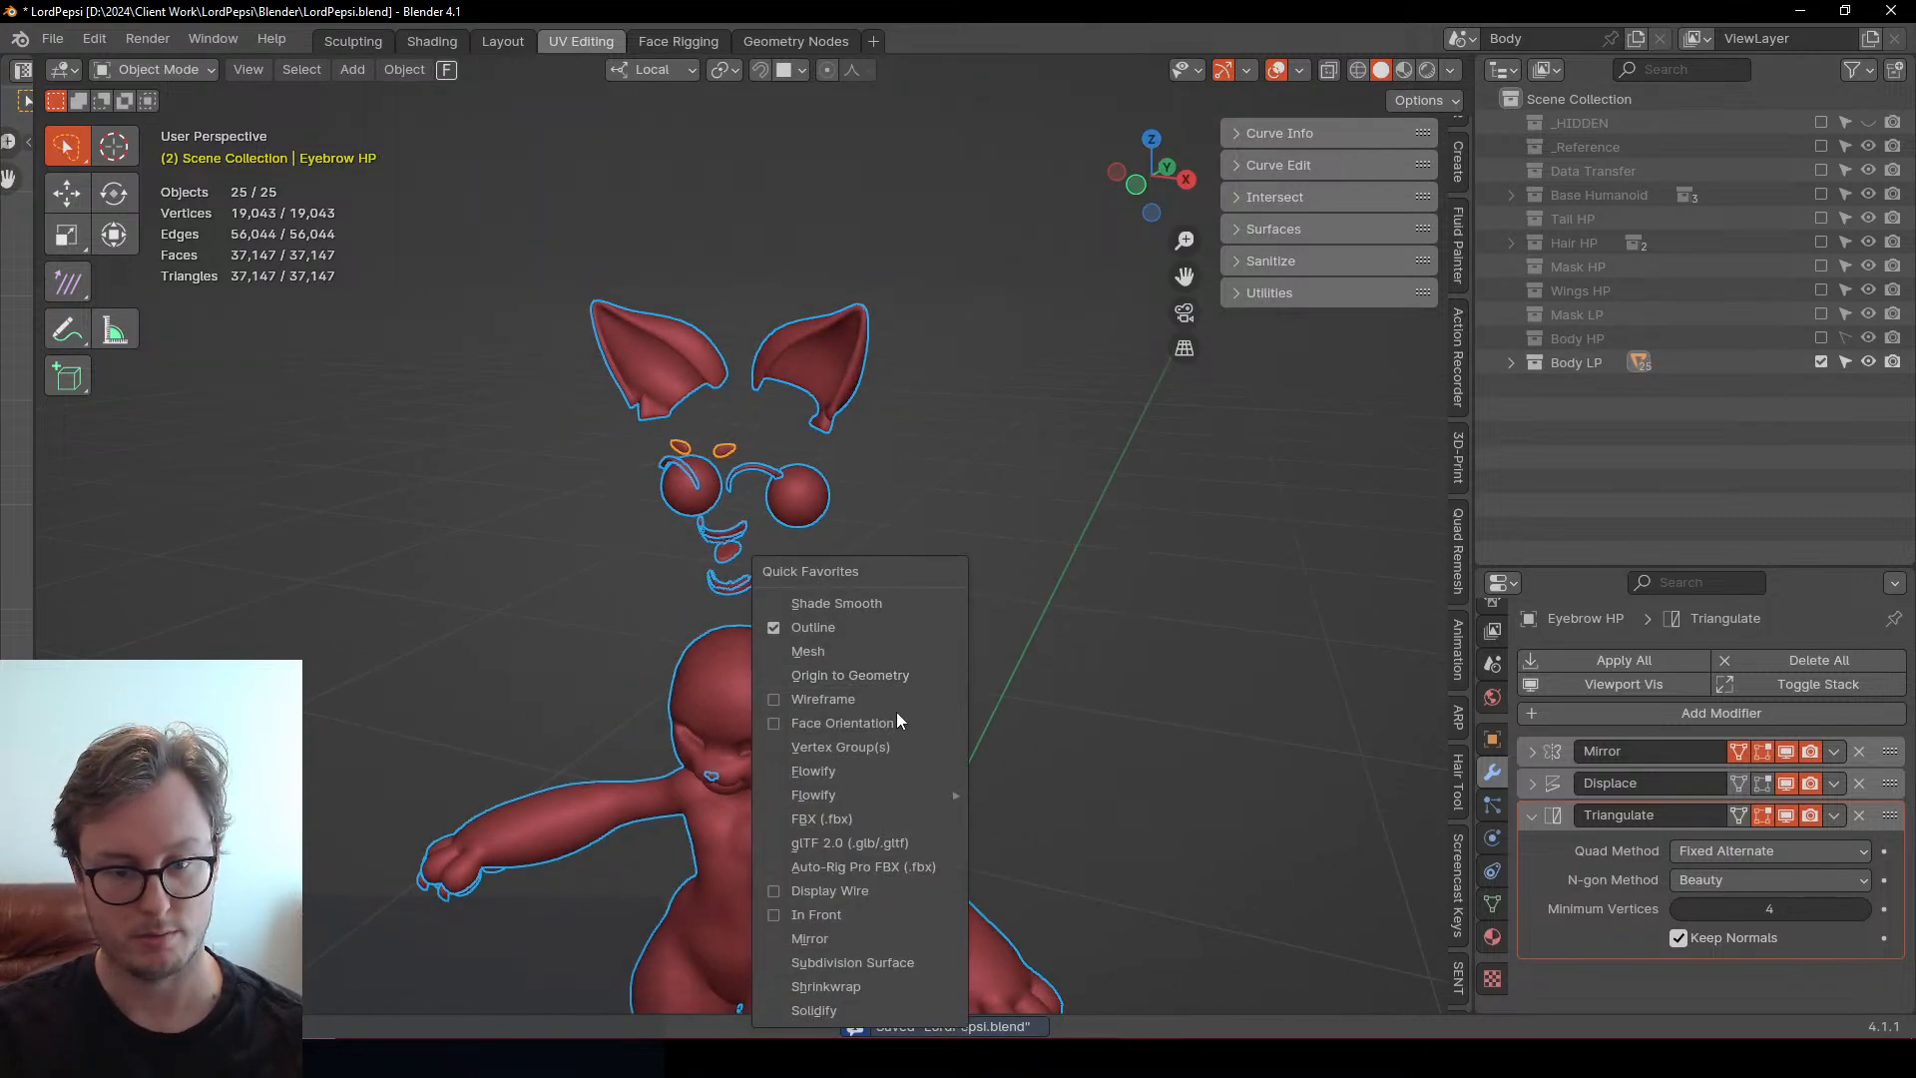
{"action": "left_click", "coordinate": [838, 828]}
{"action": "left_click", "coordinate": [702, 235]}
{"action": "left_click", "coordinate": [1342, 911]}
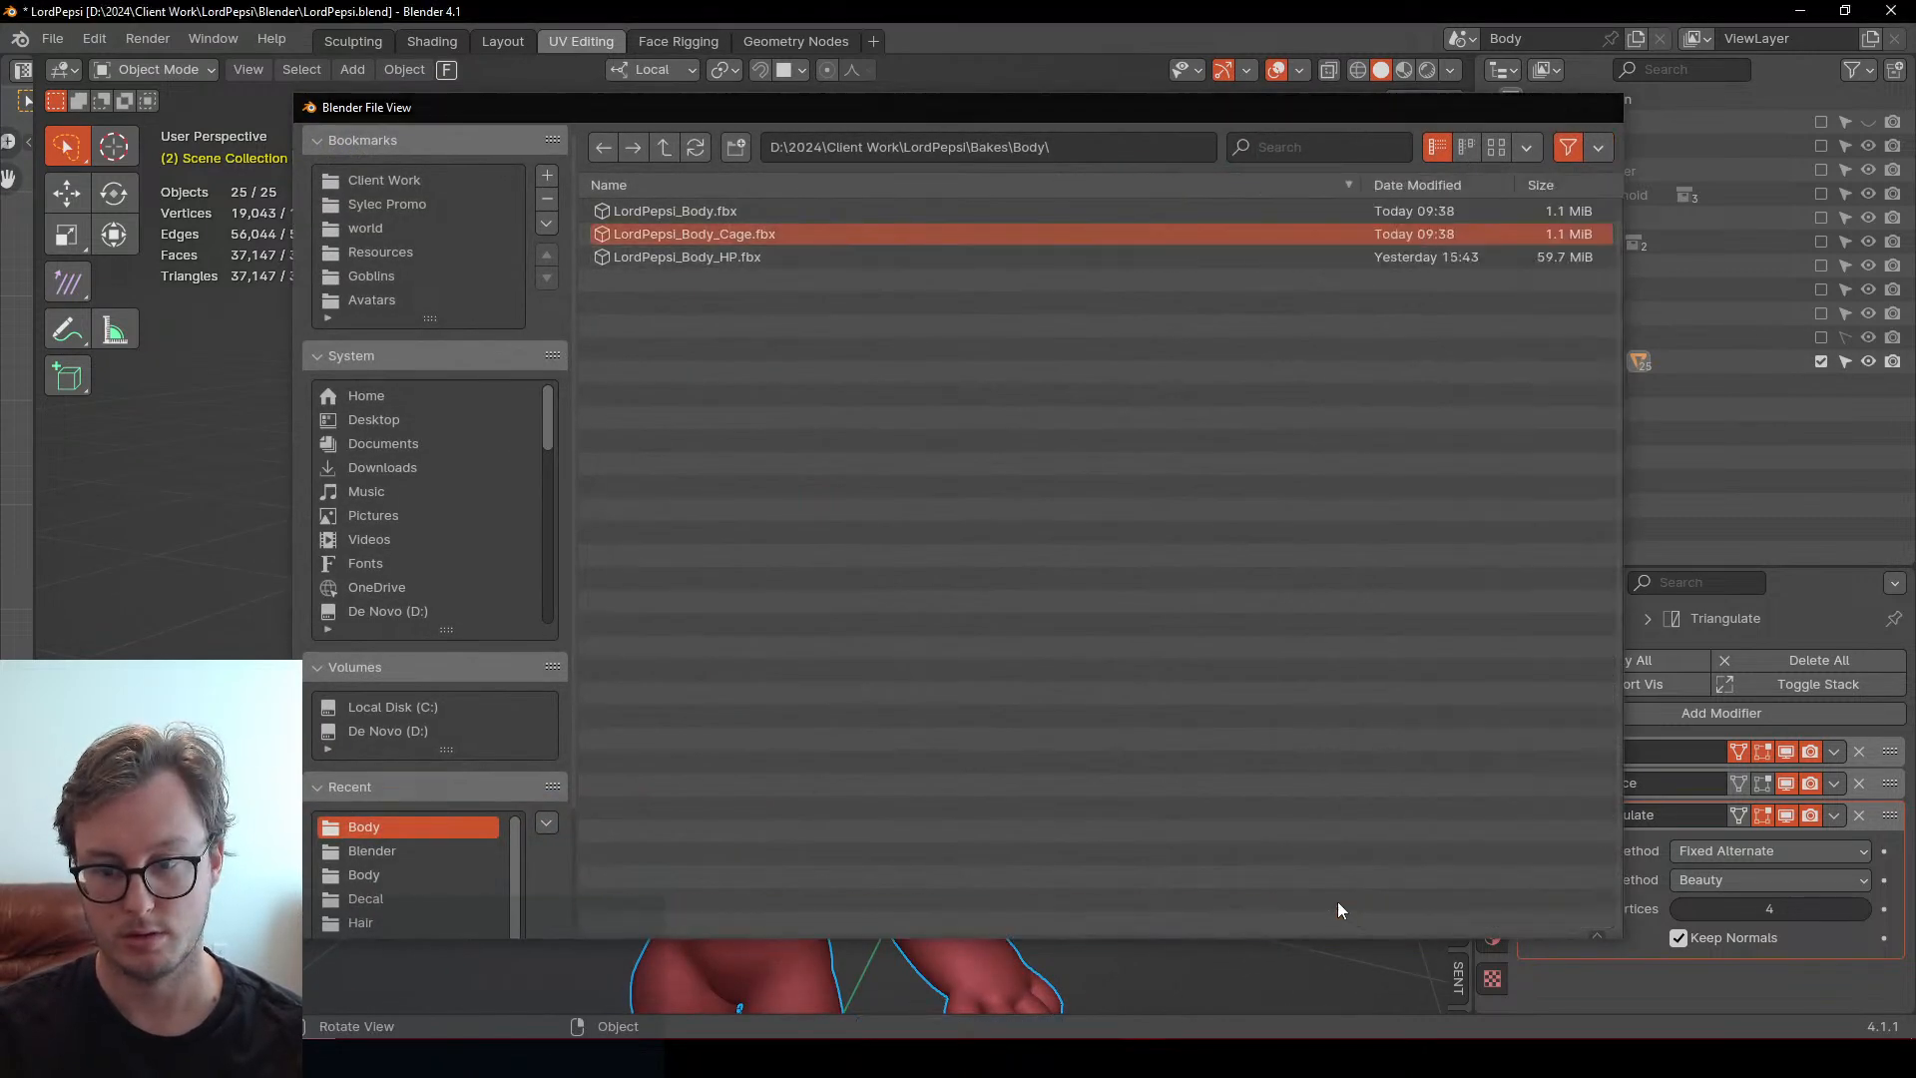
Save the file, then turn off the Displace modifier in the viewport for all selected low-poly parts
{"action": "key", "text": "ctrl+s"}
{"action": "right_click", "coordinate": [1786, 784]}
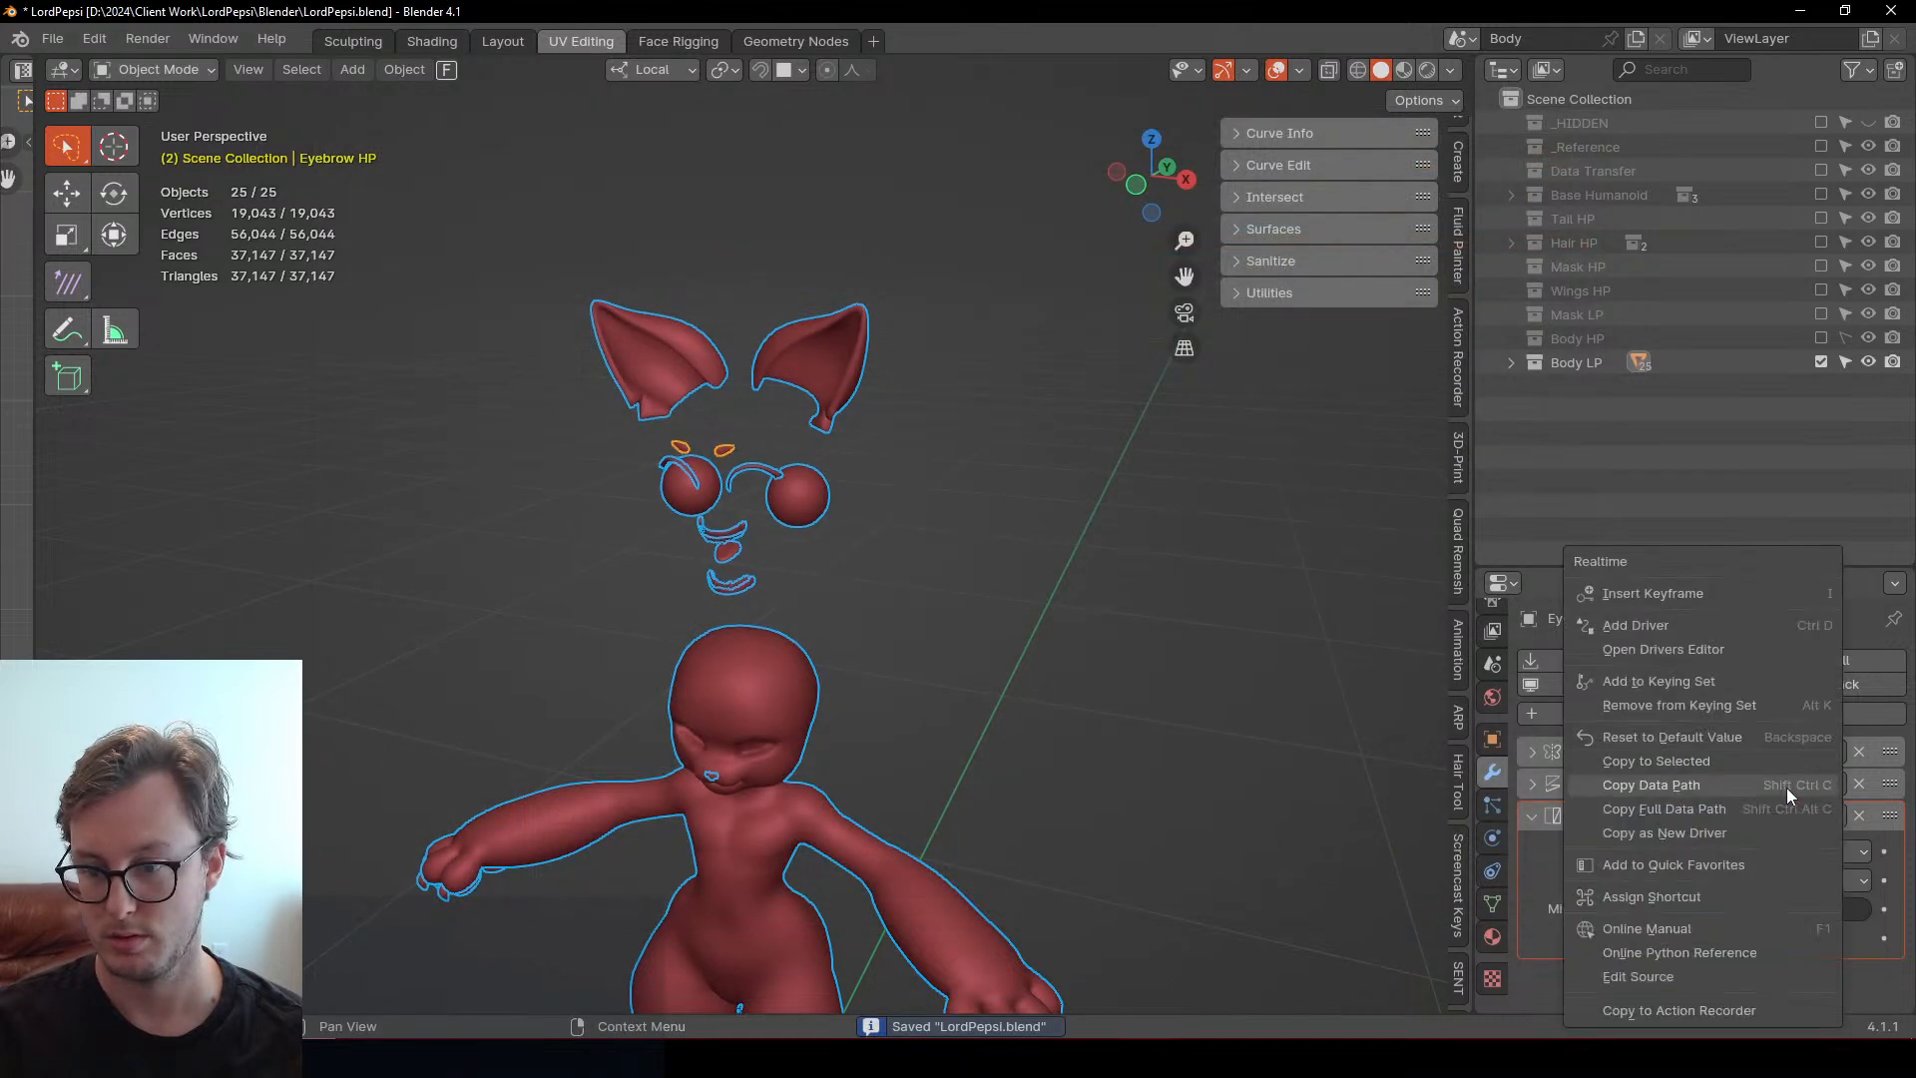
{"action": "left_click", "coordinate": [1745, 762]}
Export the undisplaced low-poly parts as FBX over LordPepsi_Body.fbx in the Bakes\Body folder
{"action": "key", "text": "q"}
{"action": "left_click", "coordinate": [961, 600]}
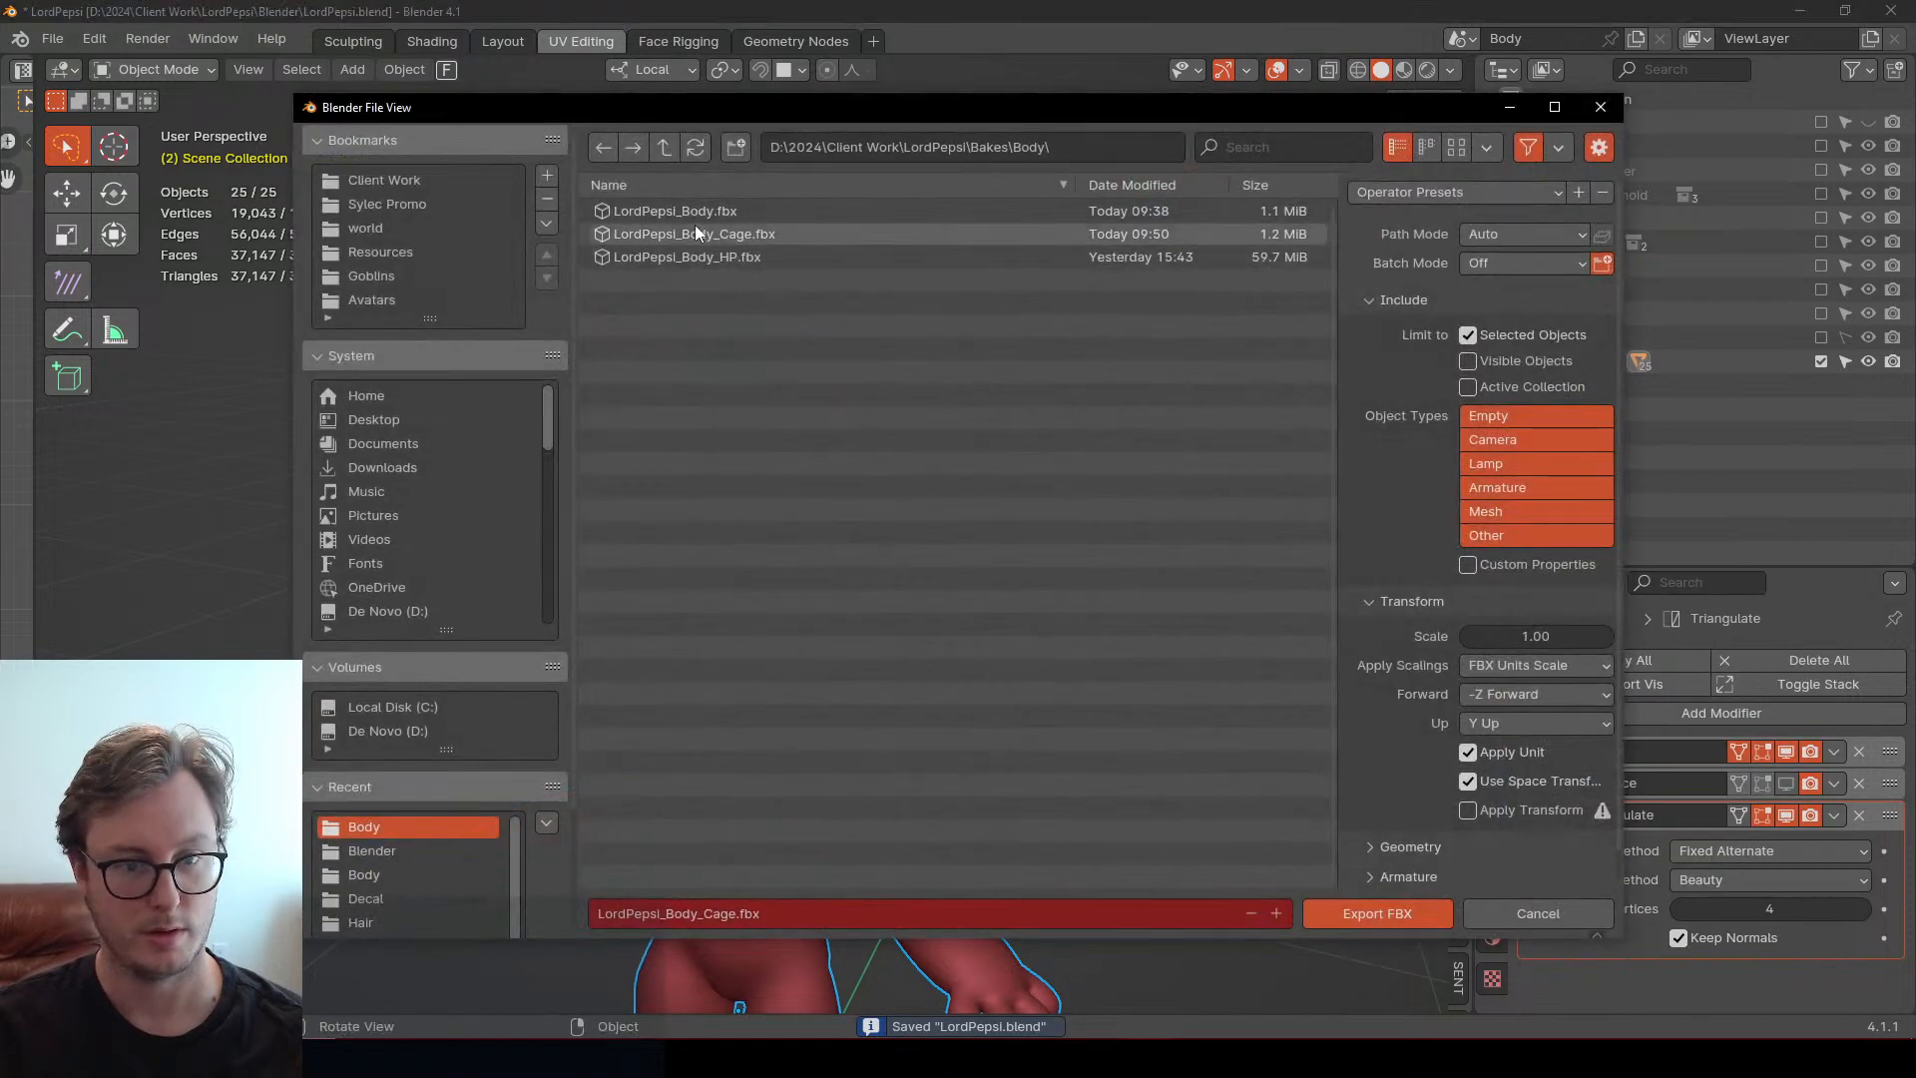
{"action": "left_click", "coordinate": [688, 211]}
{"action": "left_click", "coordinate": [1361, 913]}
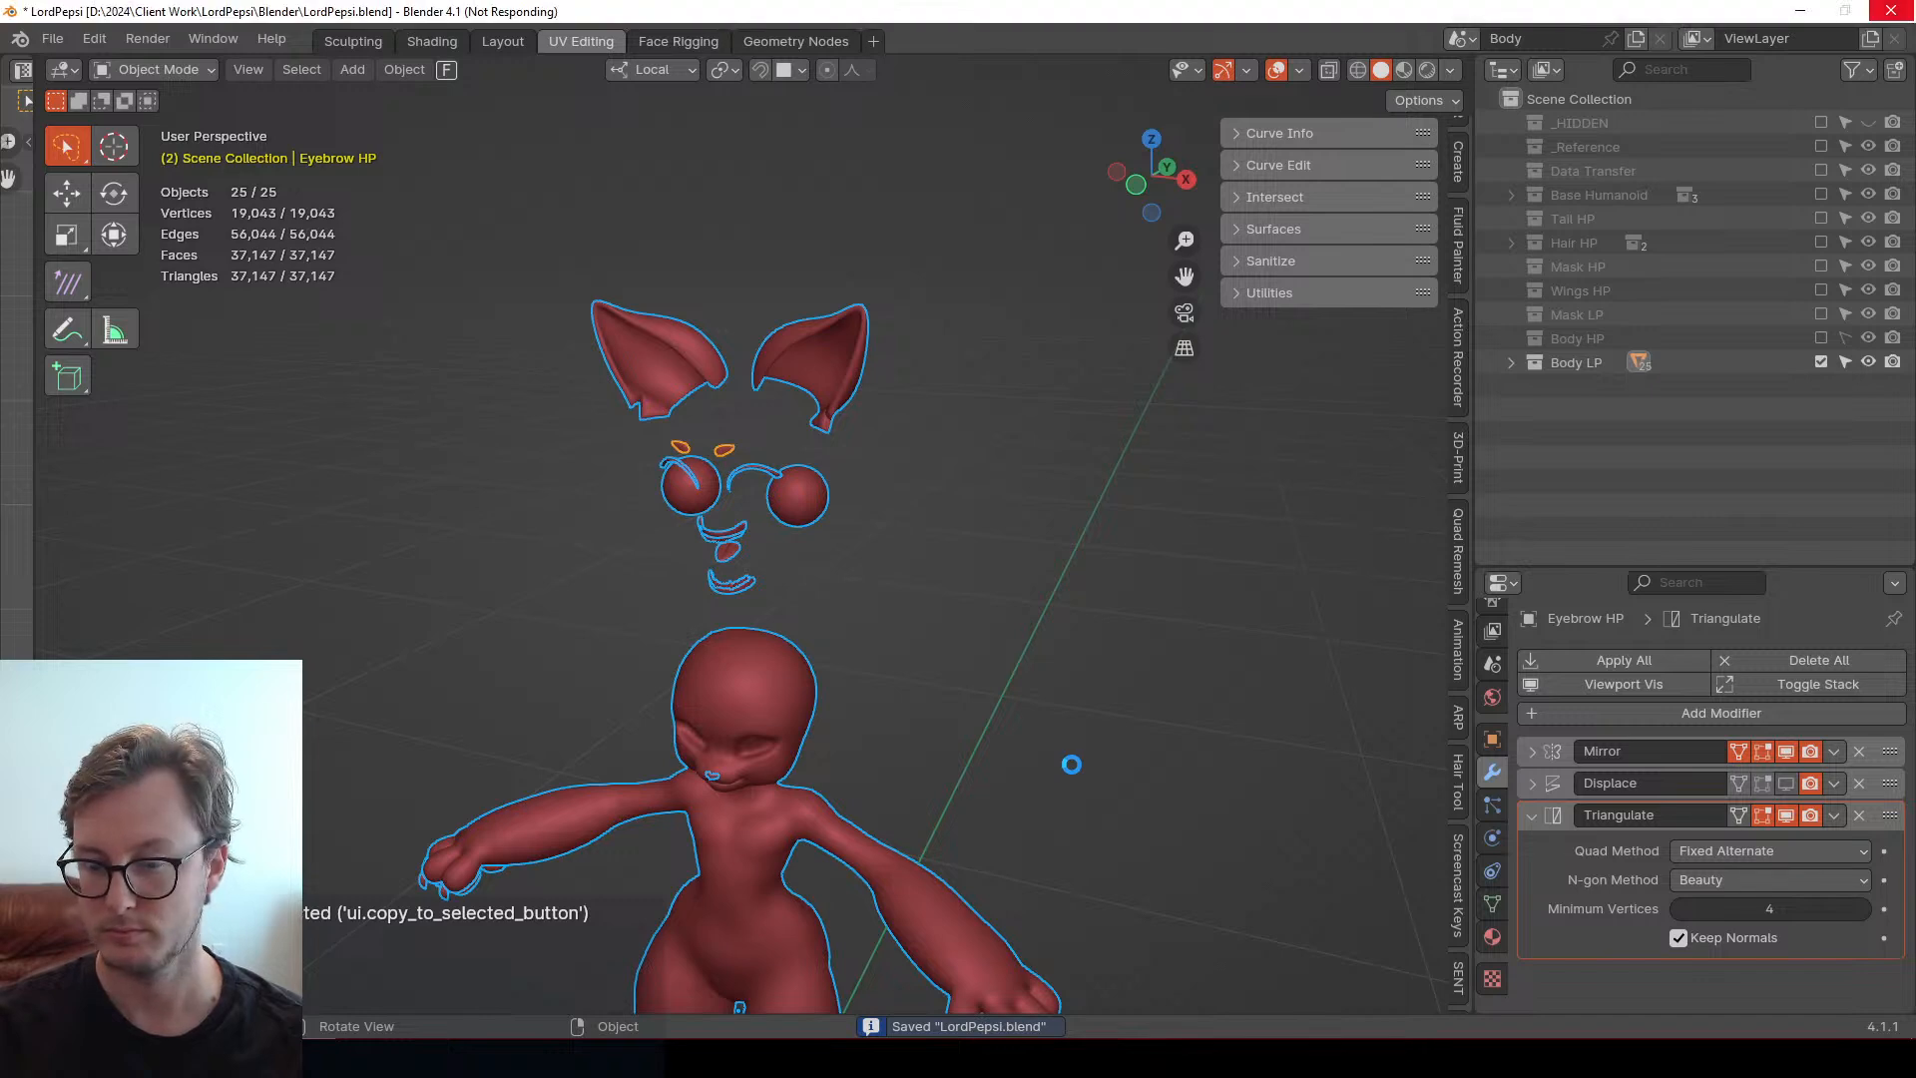
Reselect all low-poly parts in their exploded positions at frame 2 and export them again over LordPepsi_Body.fbx
{"action": "key", "text": "q"}
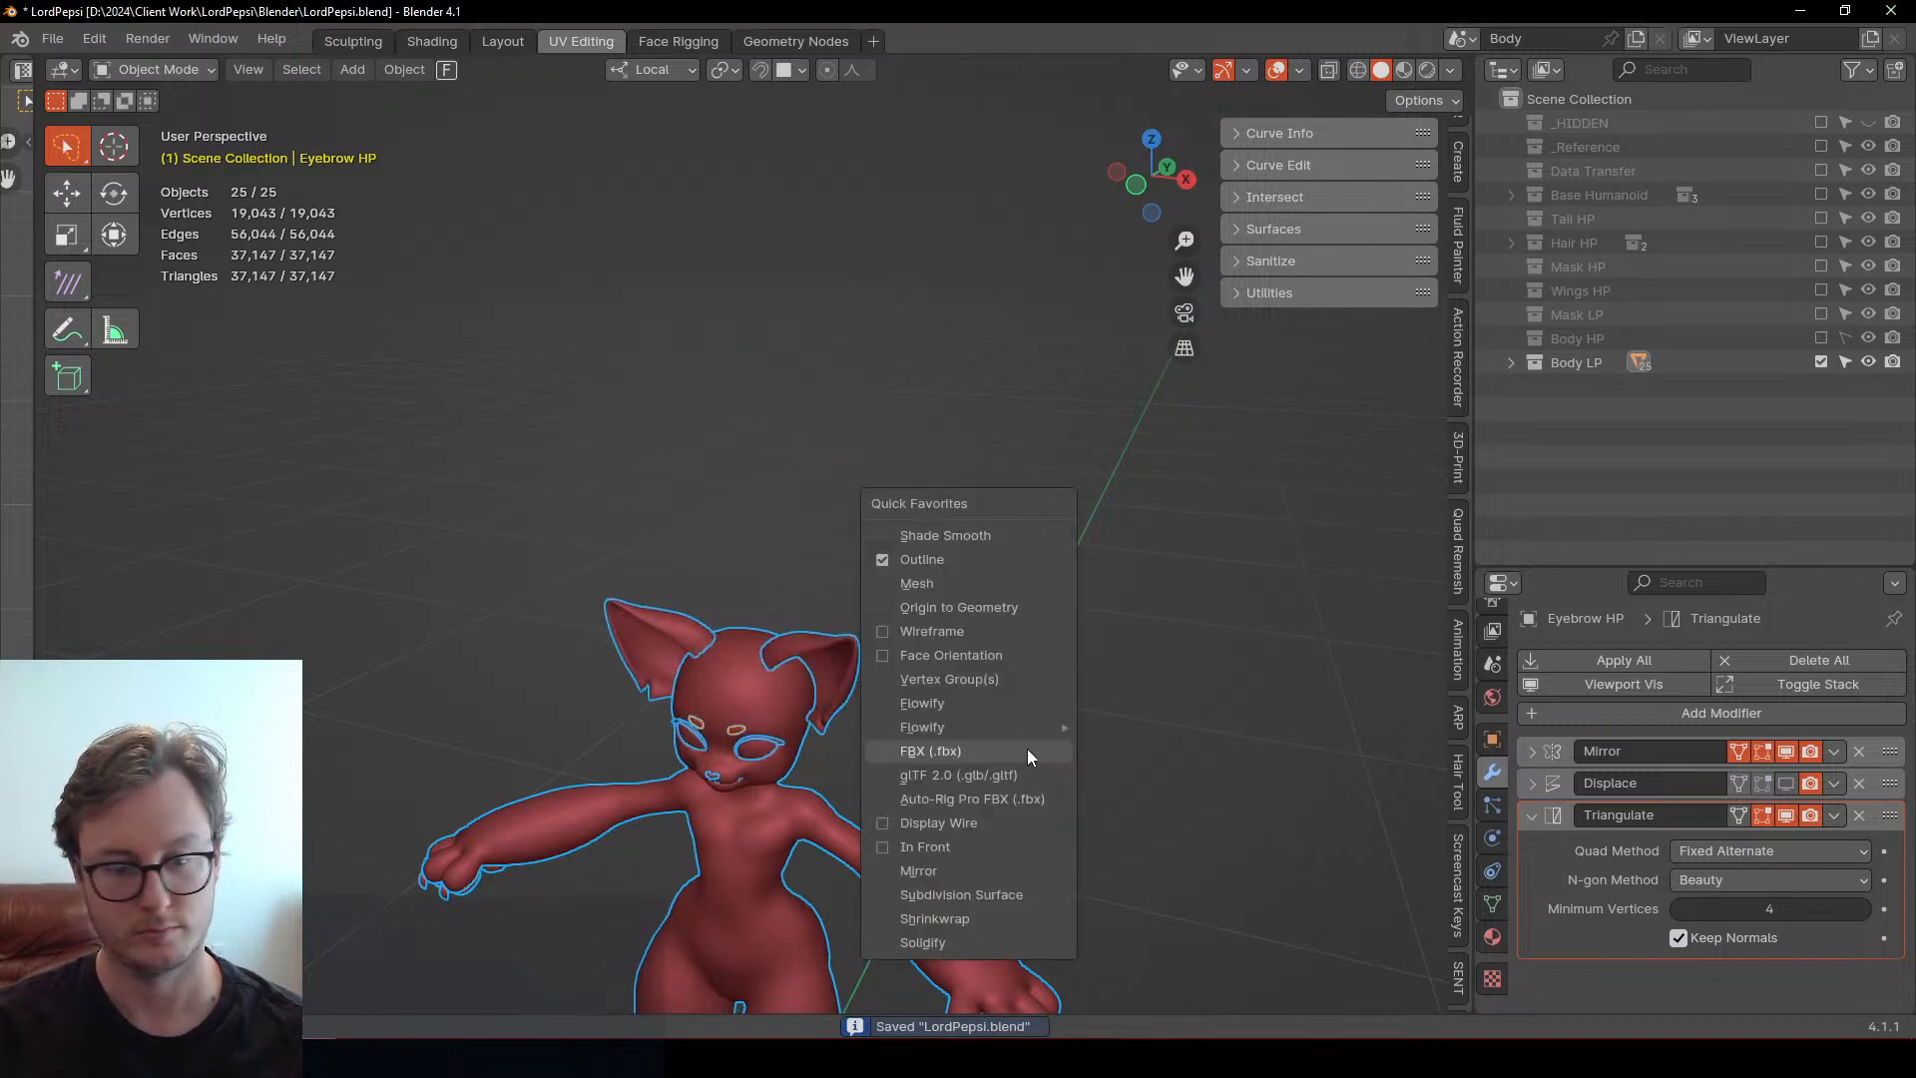
{"action": "key", "text": "alt+a"}
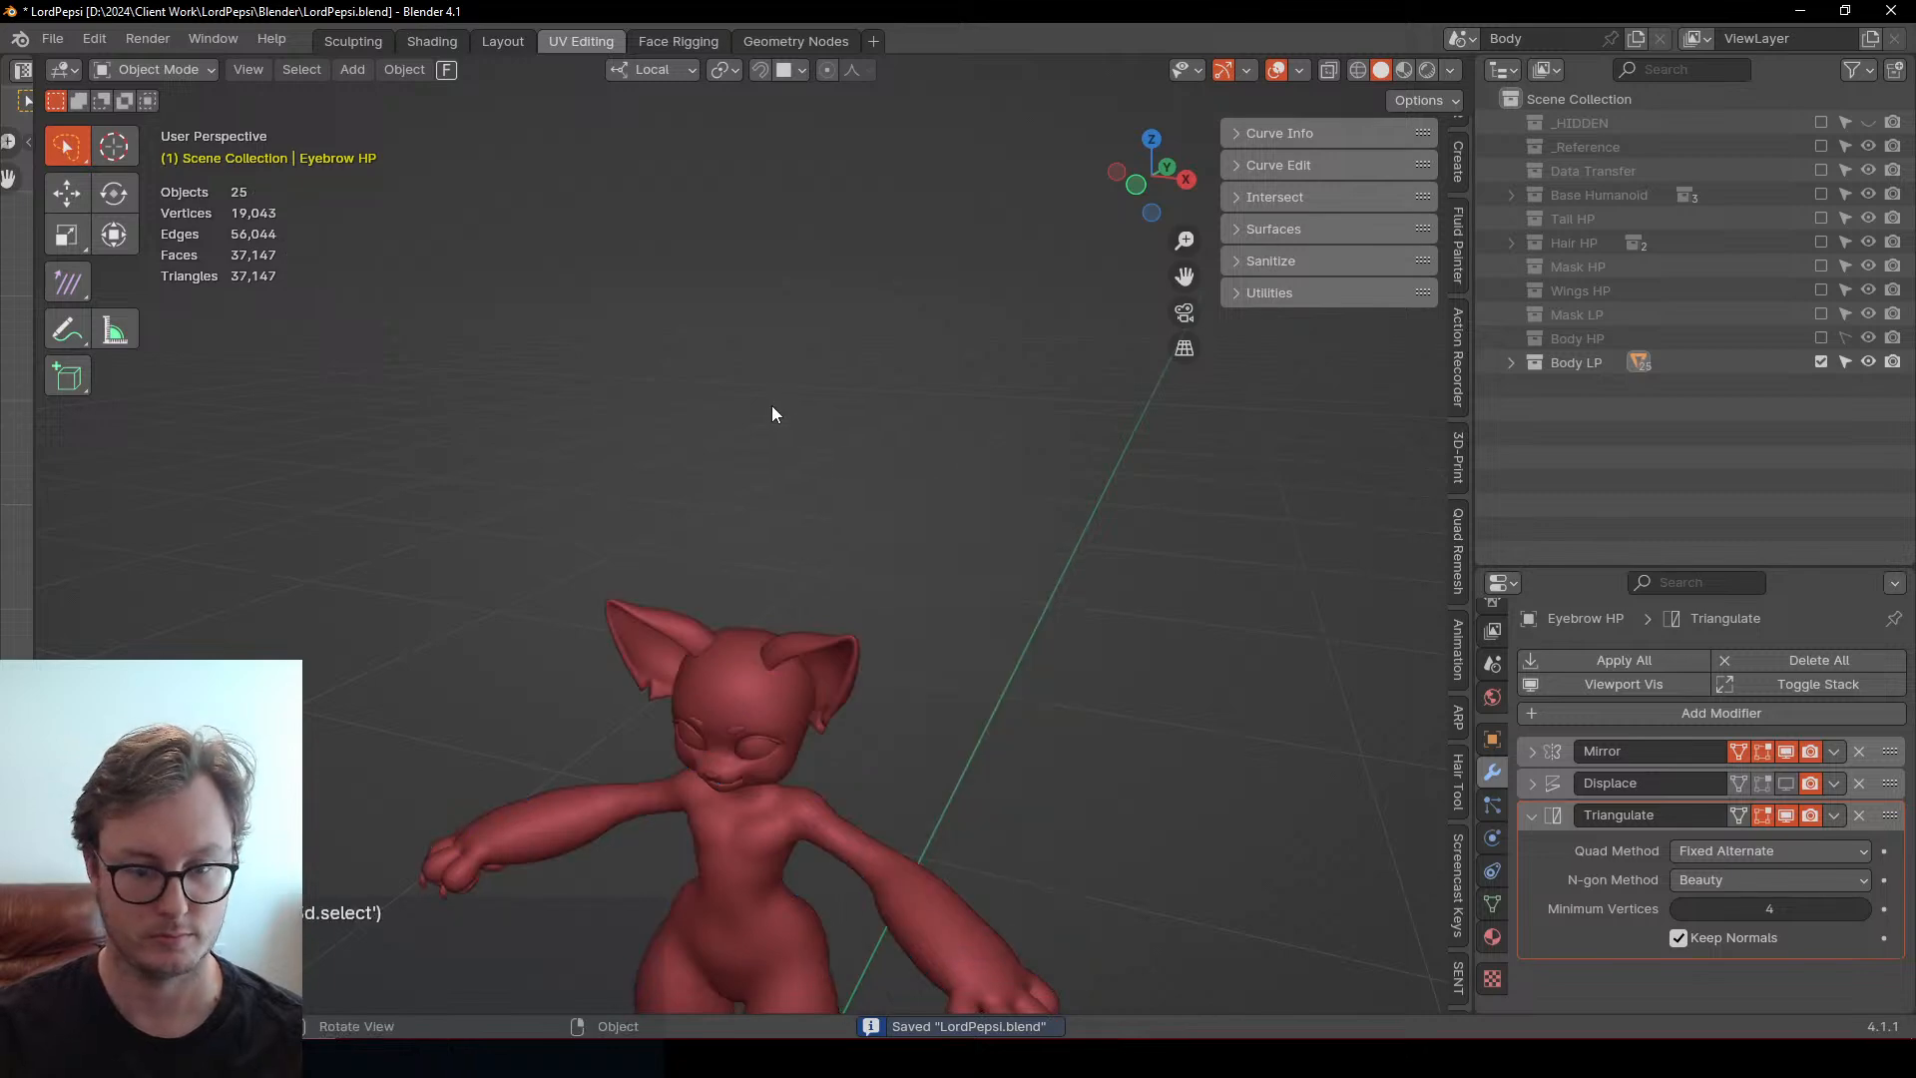
{"action": "key", "text": "a"}
{"action": "key", "text": "q"}
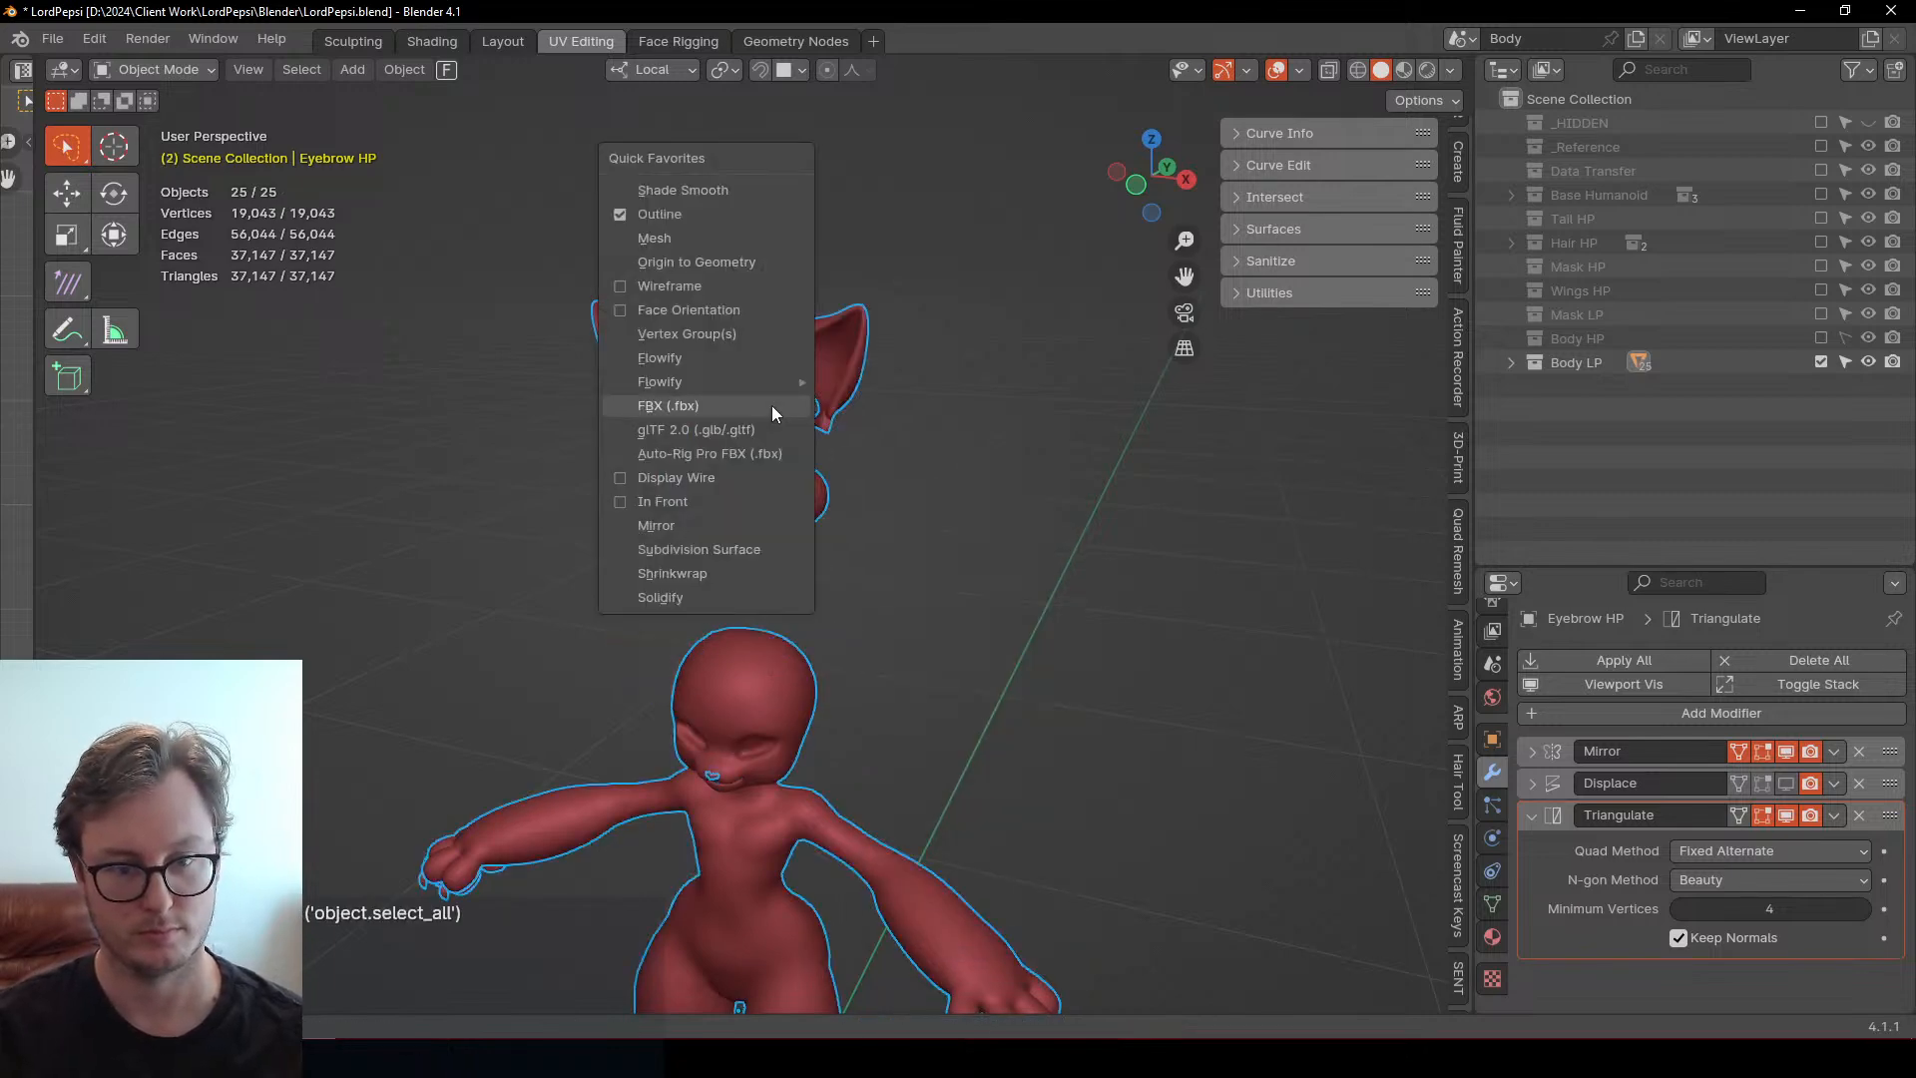
{"action": "left_click", "coordinate": [771, 405]}
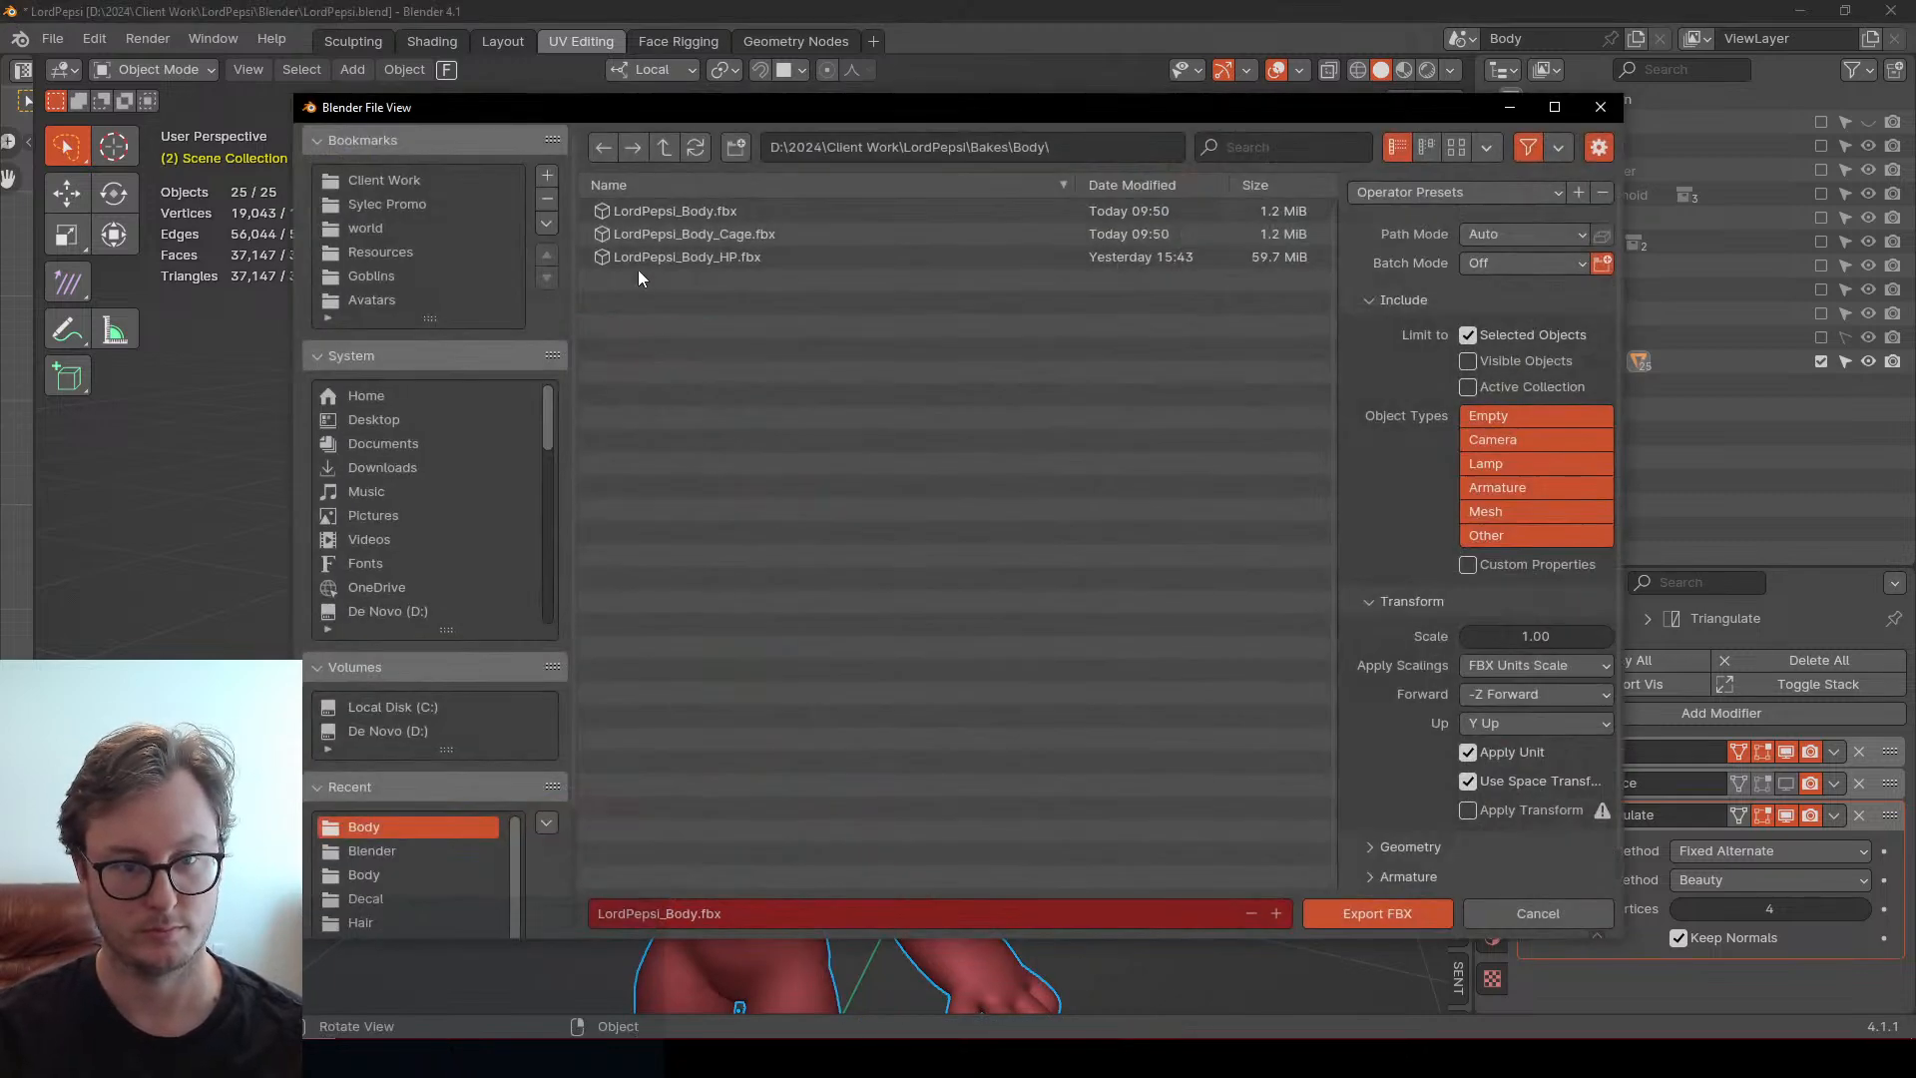
{"action": "double_click", "coordinate": [646, 207]}
Return to the assembled pose at frame 1, open the FBX export and look through the recent folders
{"action": "key", "text": "Left"}
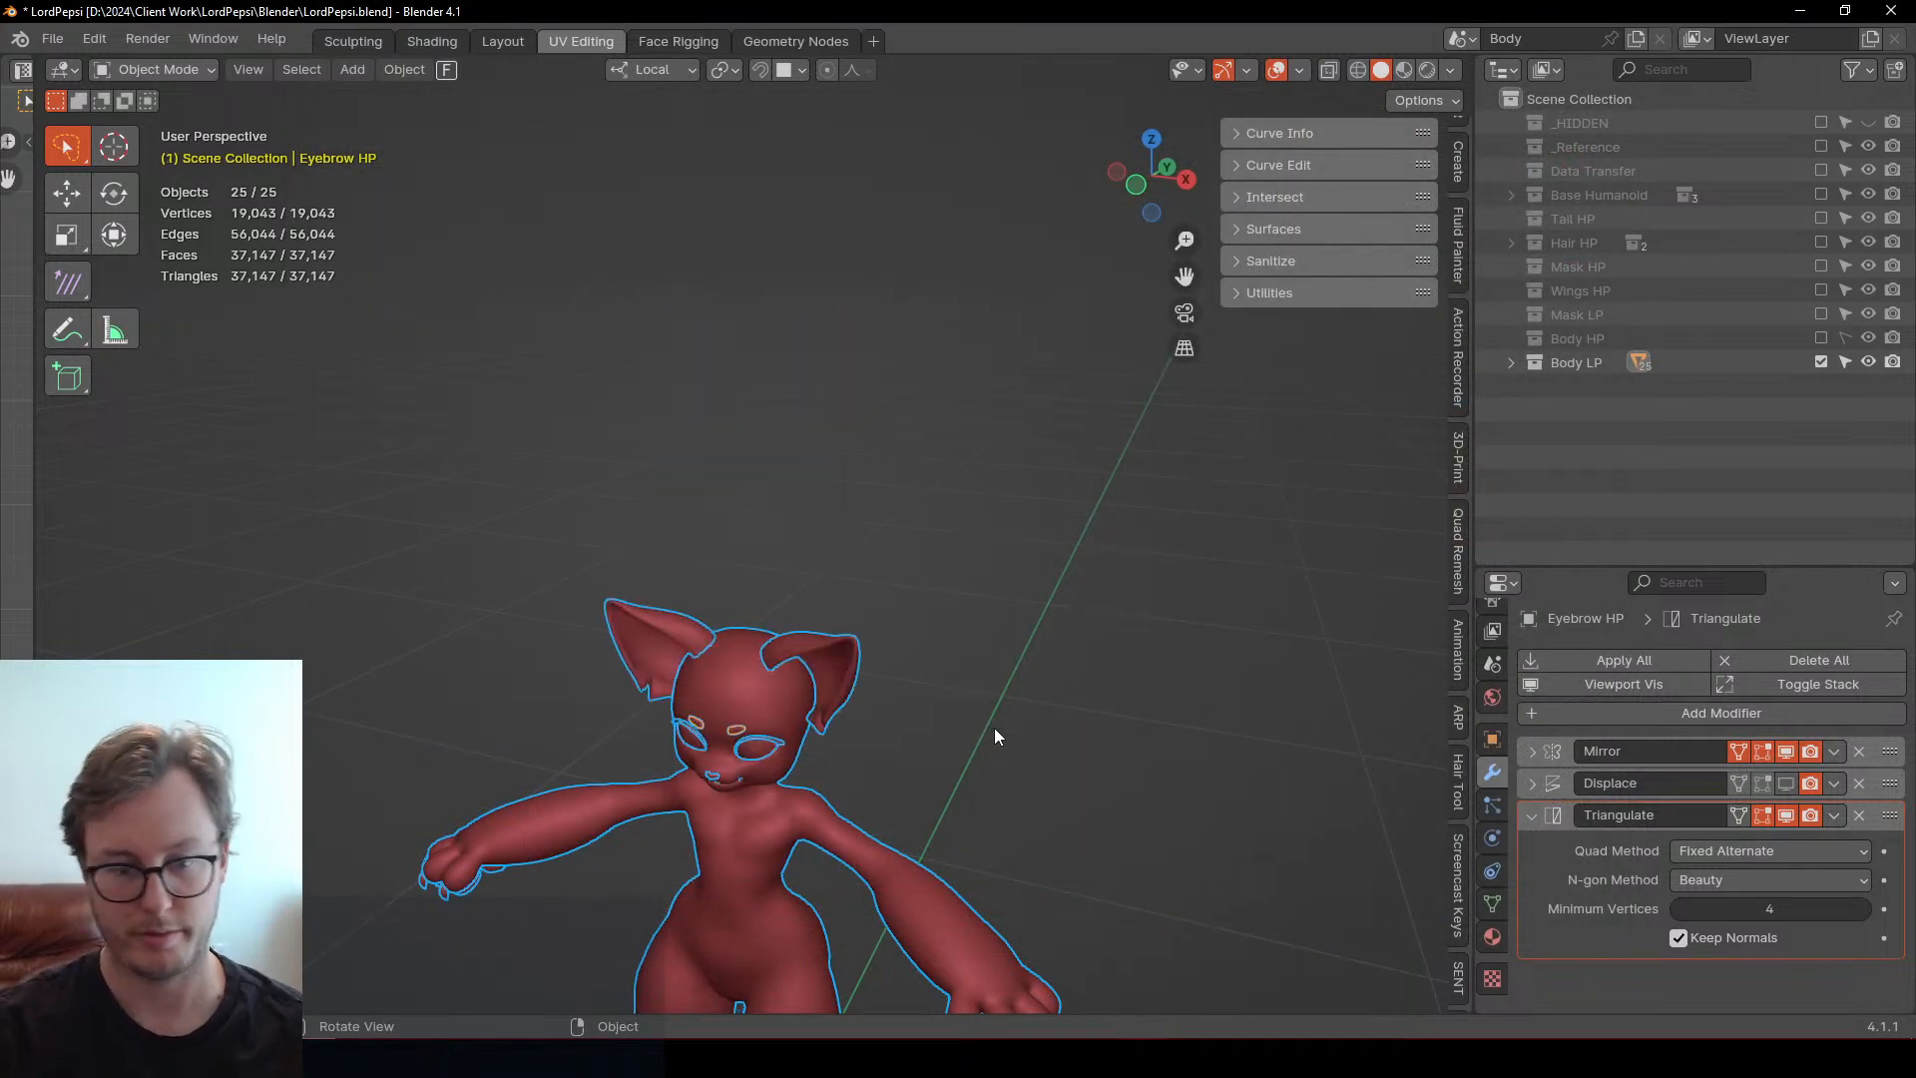
{"action": "key", "text": "q"}
{"action": "left_click", "coordinate": [994, 728]}
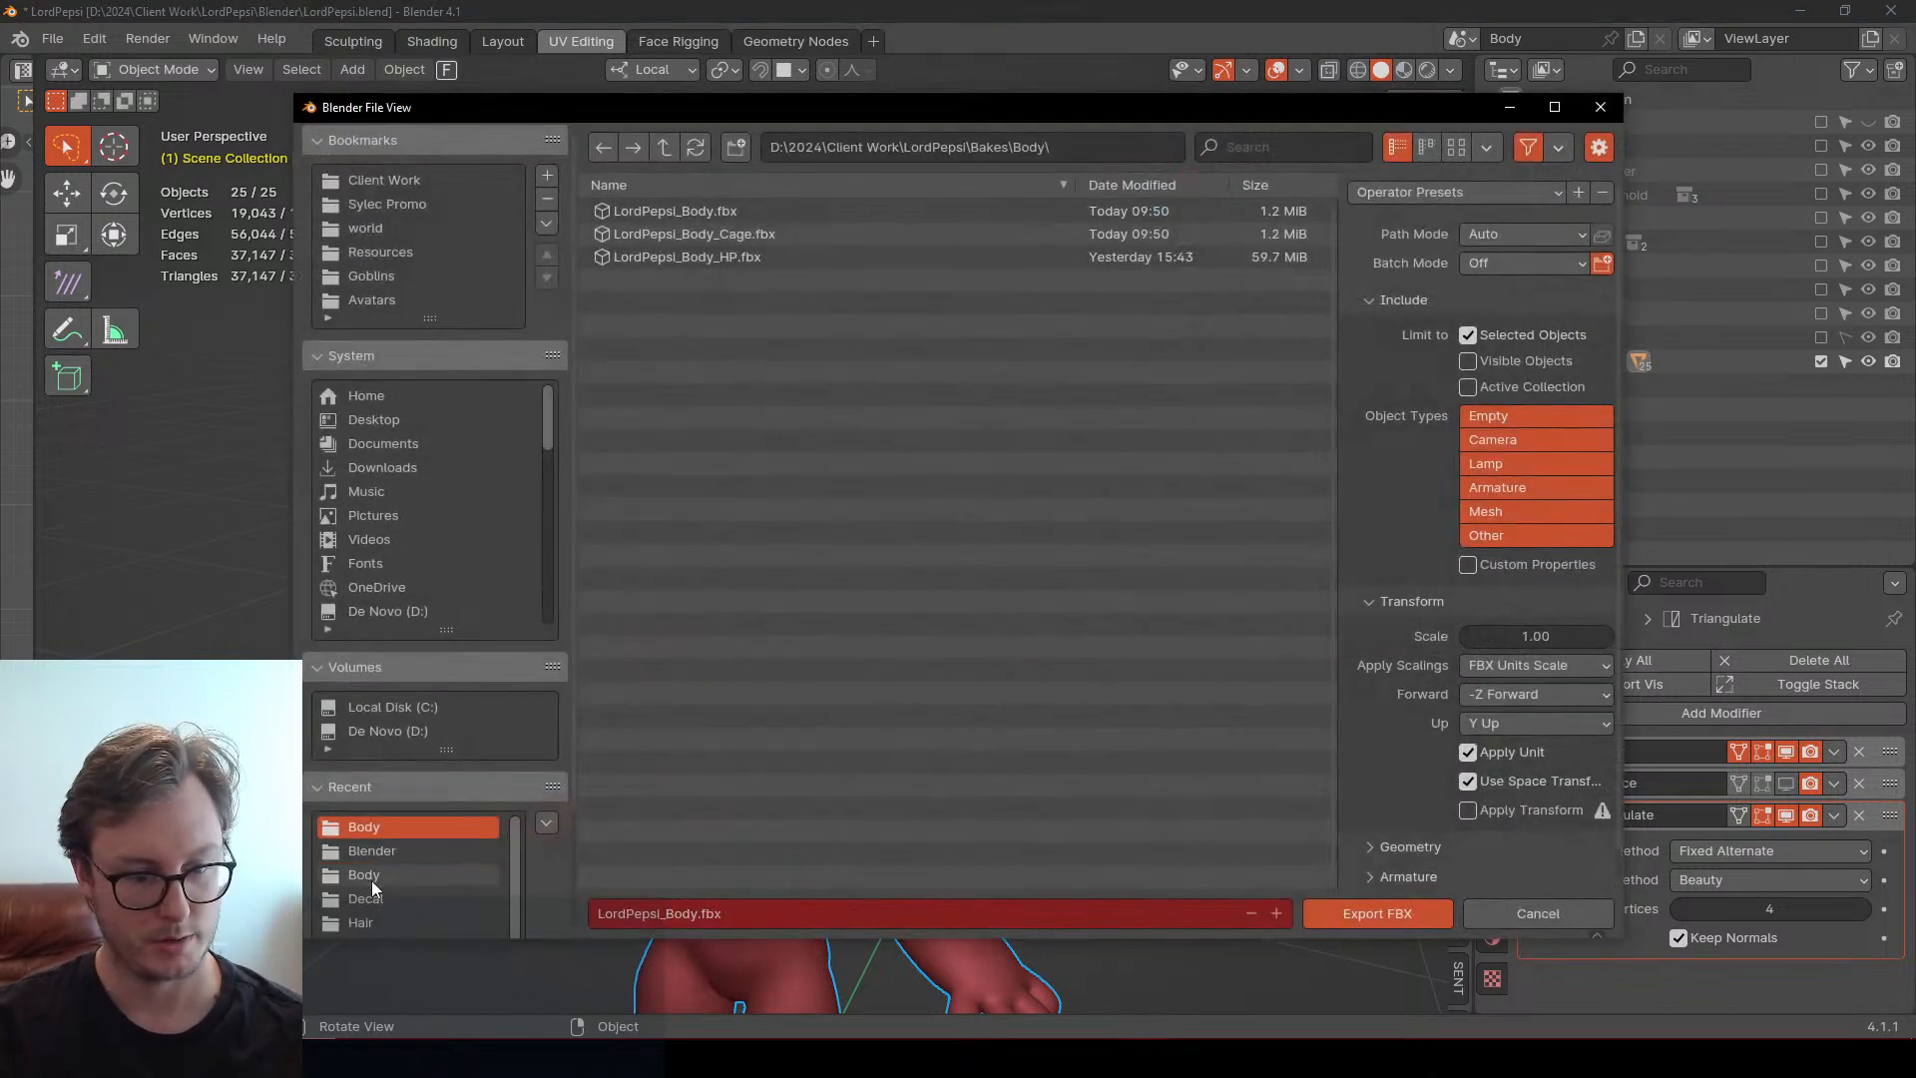
{"action": "scroll", "coordinate": [373, 886], "scroll_direction": "down", "scroll_amount": 1}
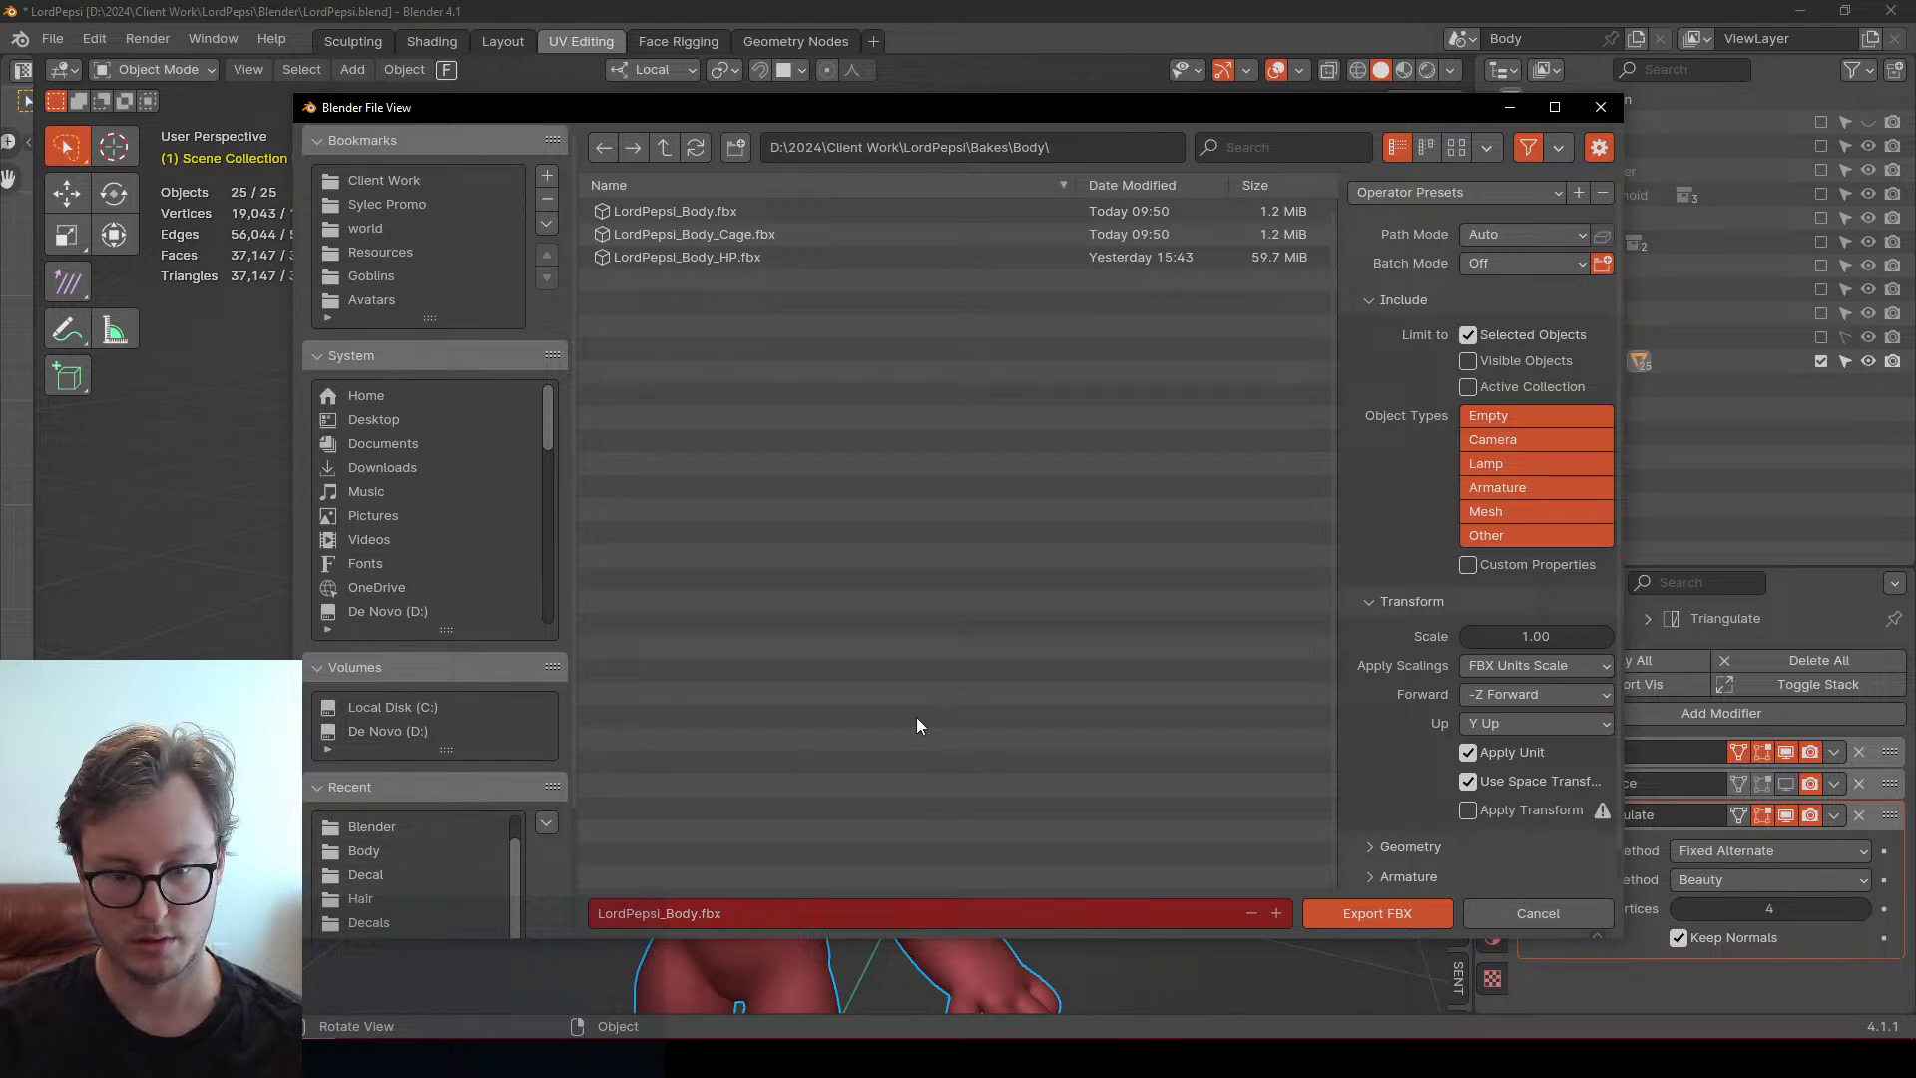
{"action": "scroll", "coordinate": [509, 434], "scroll_direction": "down", "scroll_amount": 3}
{"action": "scroll", "coordinate": [488, 846], "scroll_direction": "down", "scroll_amount": 1}
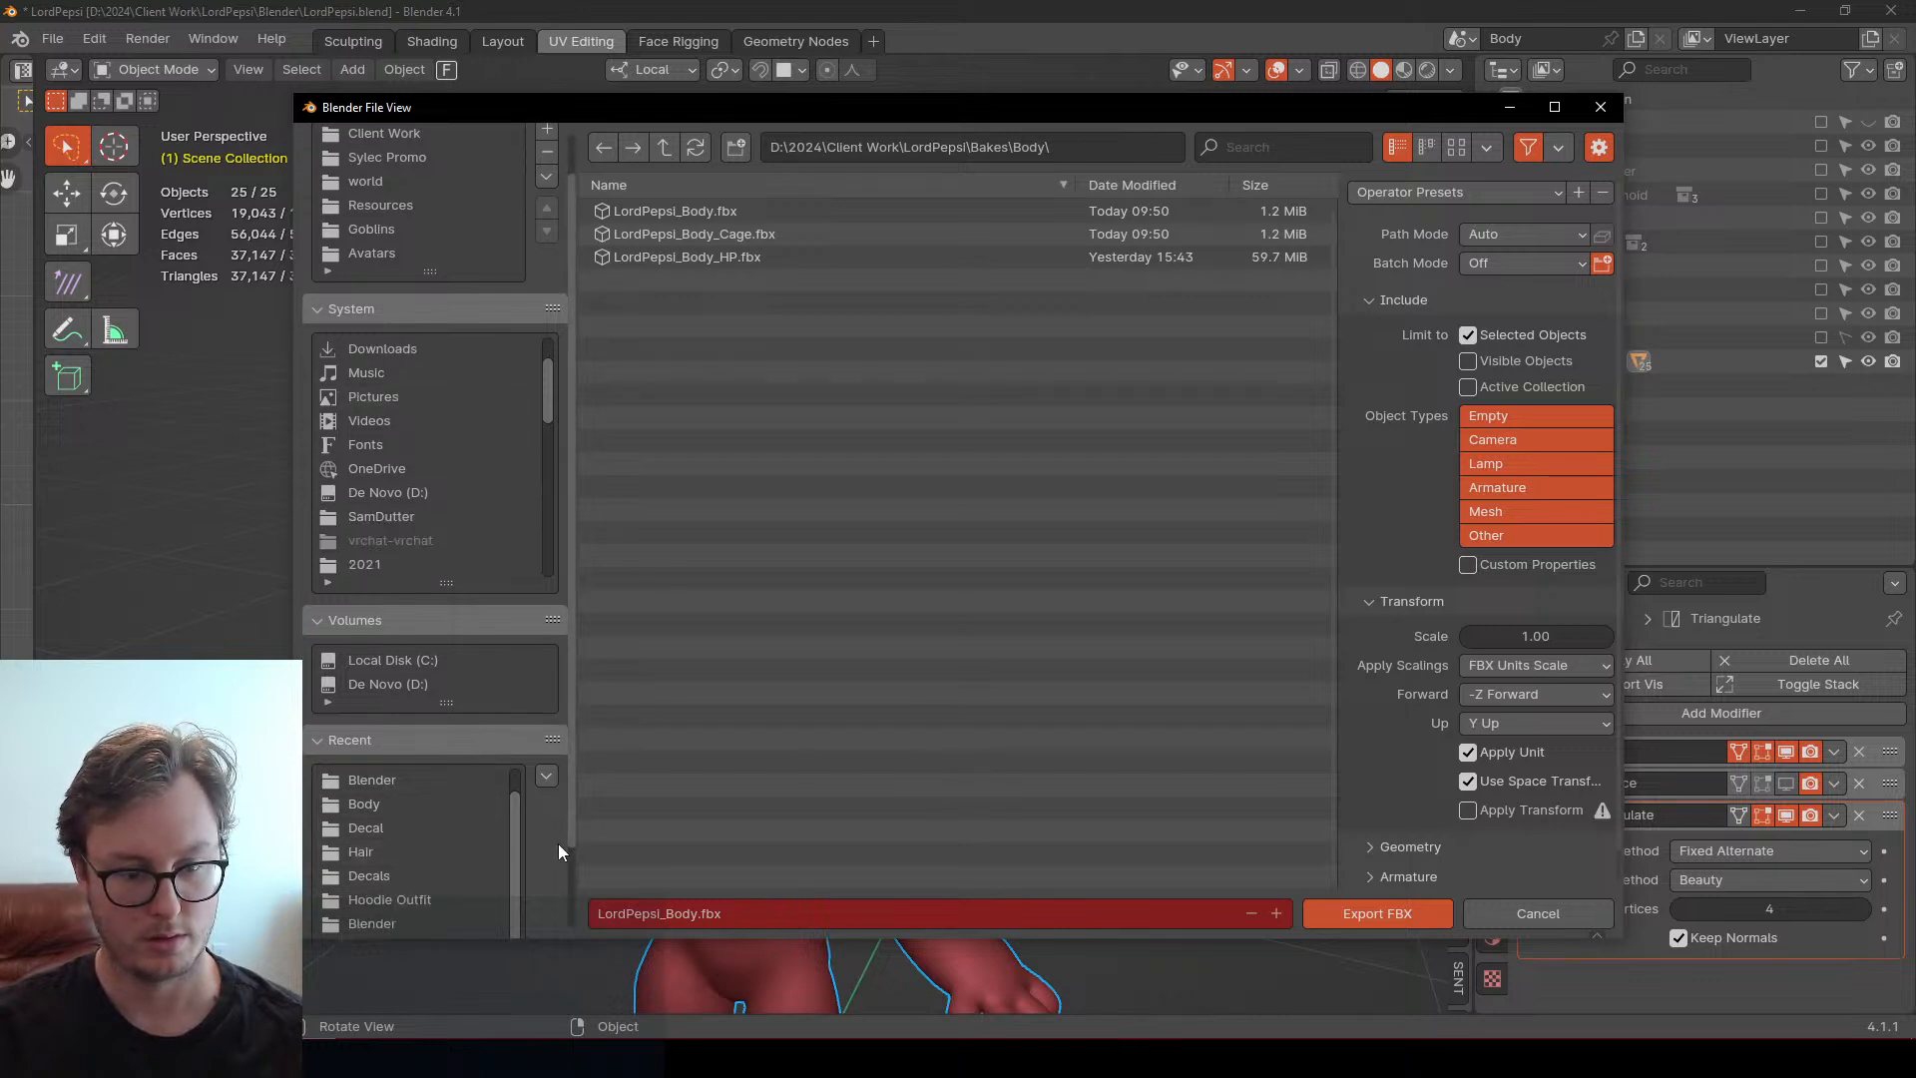
{"action": "scroll", "coordinate": [559, 842], "scroll_direction": "down", "scroll_amount": 2}
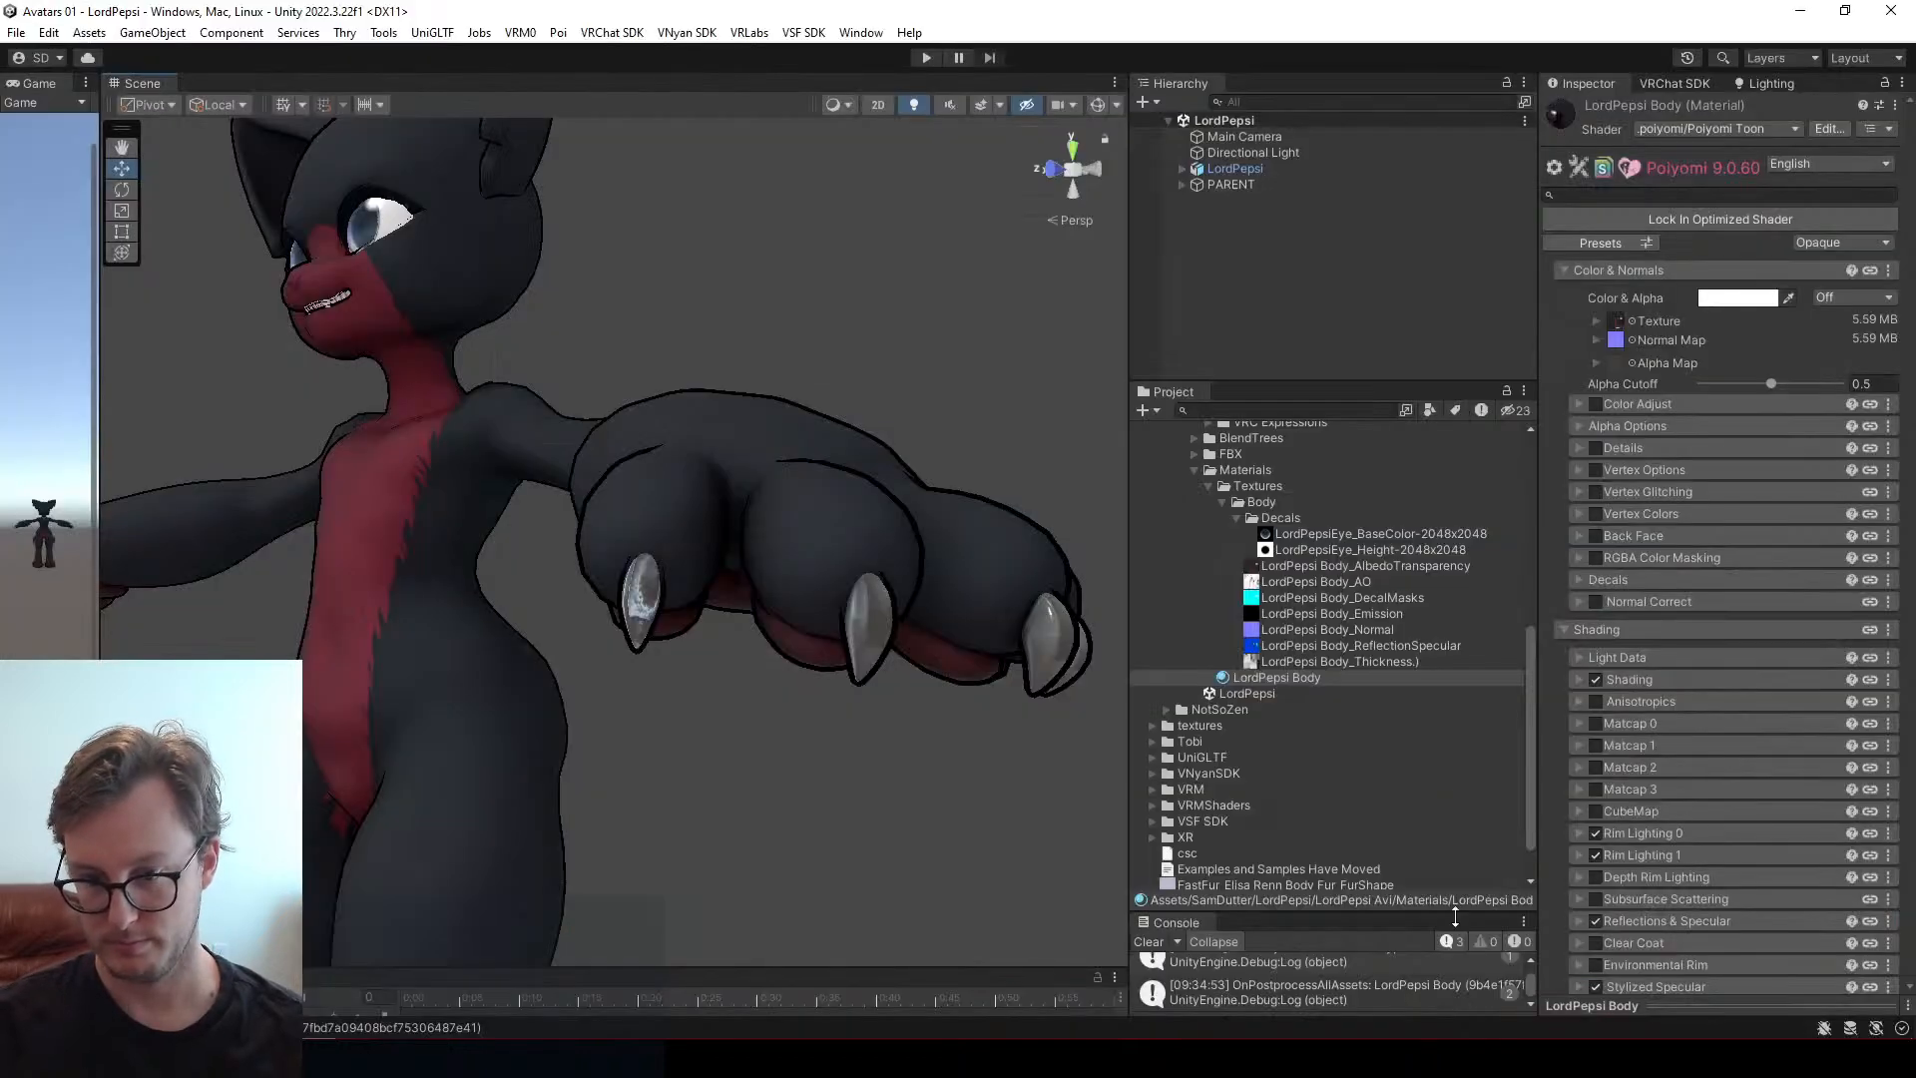
Switch to Unity, show the LordPepsi model from the FBX folder in File Explorer, copy its folder path and return to Blender's export
{"action": "left_click", "coordinate": [1194, 454]}
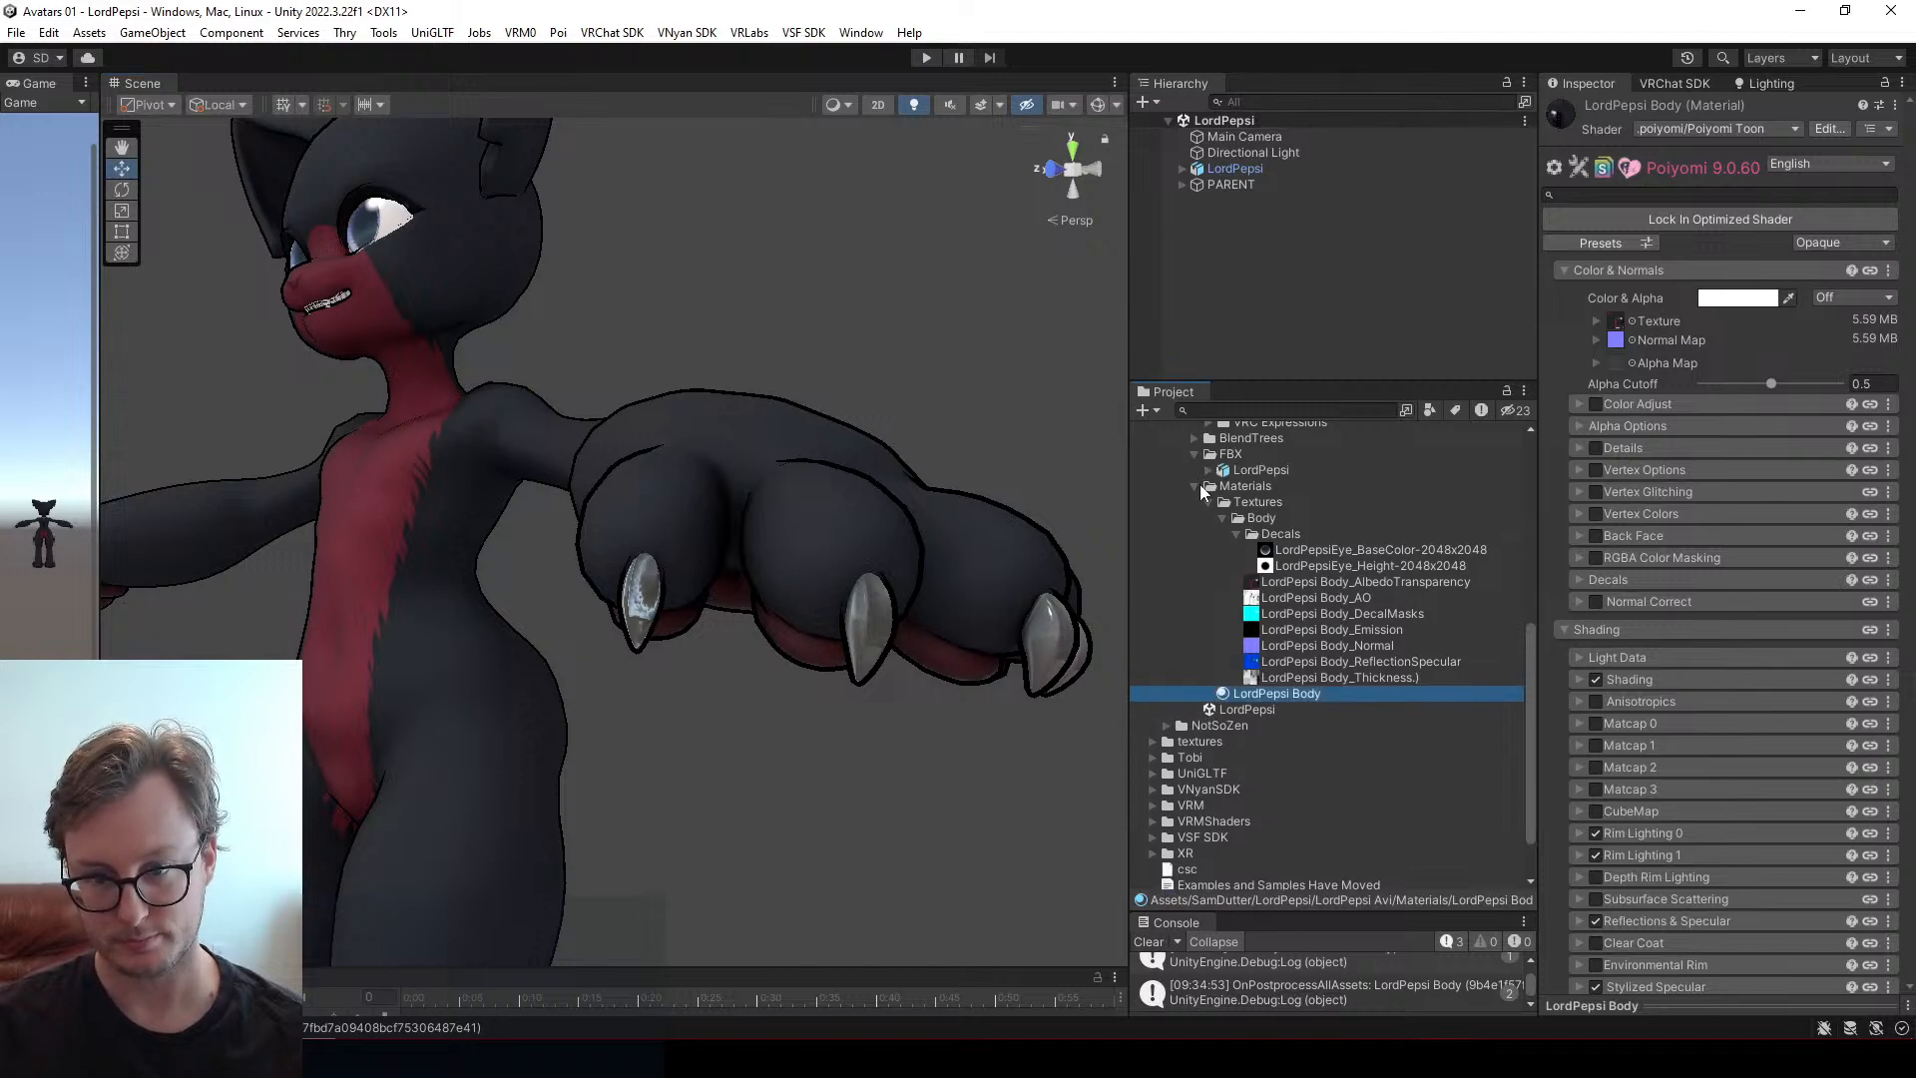
{"action": "left_click", "coordinate": [1233, 470]}
{"action": "right_click", "coordinate": [1277, 467]}
{"action": "left_click", "coordinate": [1347, 295]}
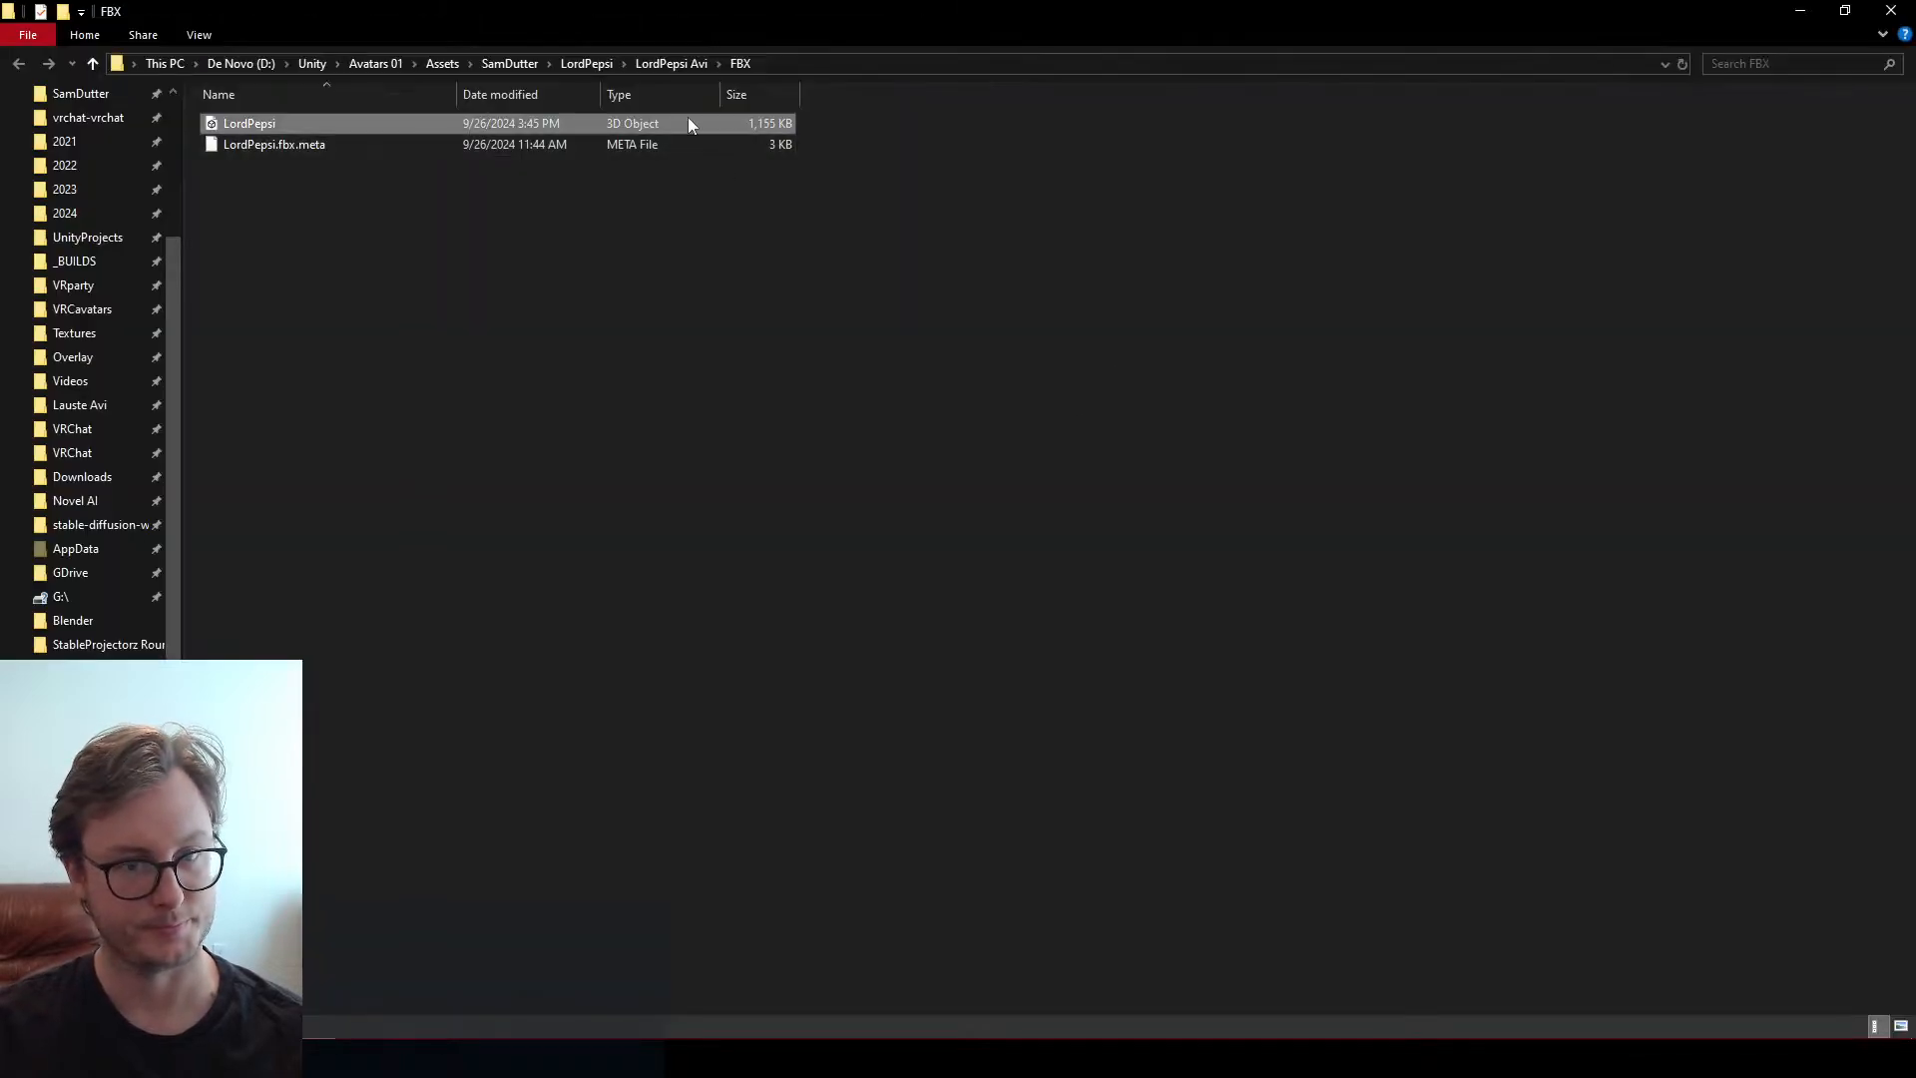
{"action": "left_click", "coordinate": [804, 64]}
{"action": "key", "text": "ctrl+c"}
{"action": "key", "text": "alt+Tab"}
{"action": "key", "text": "alt+Tab"}
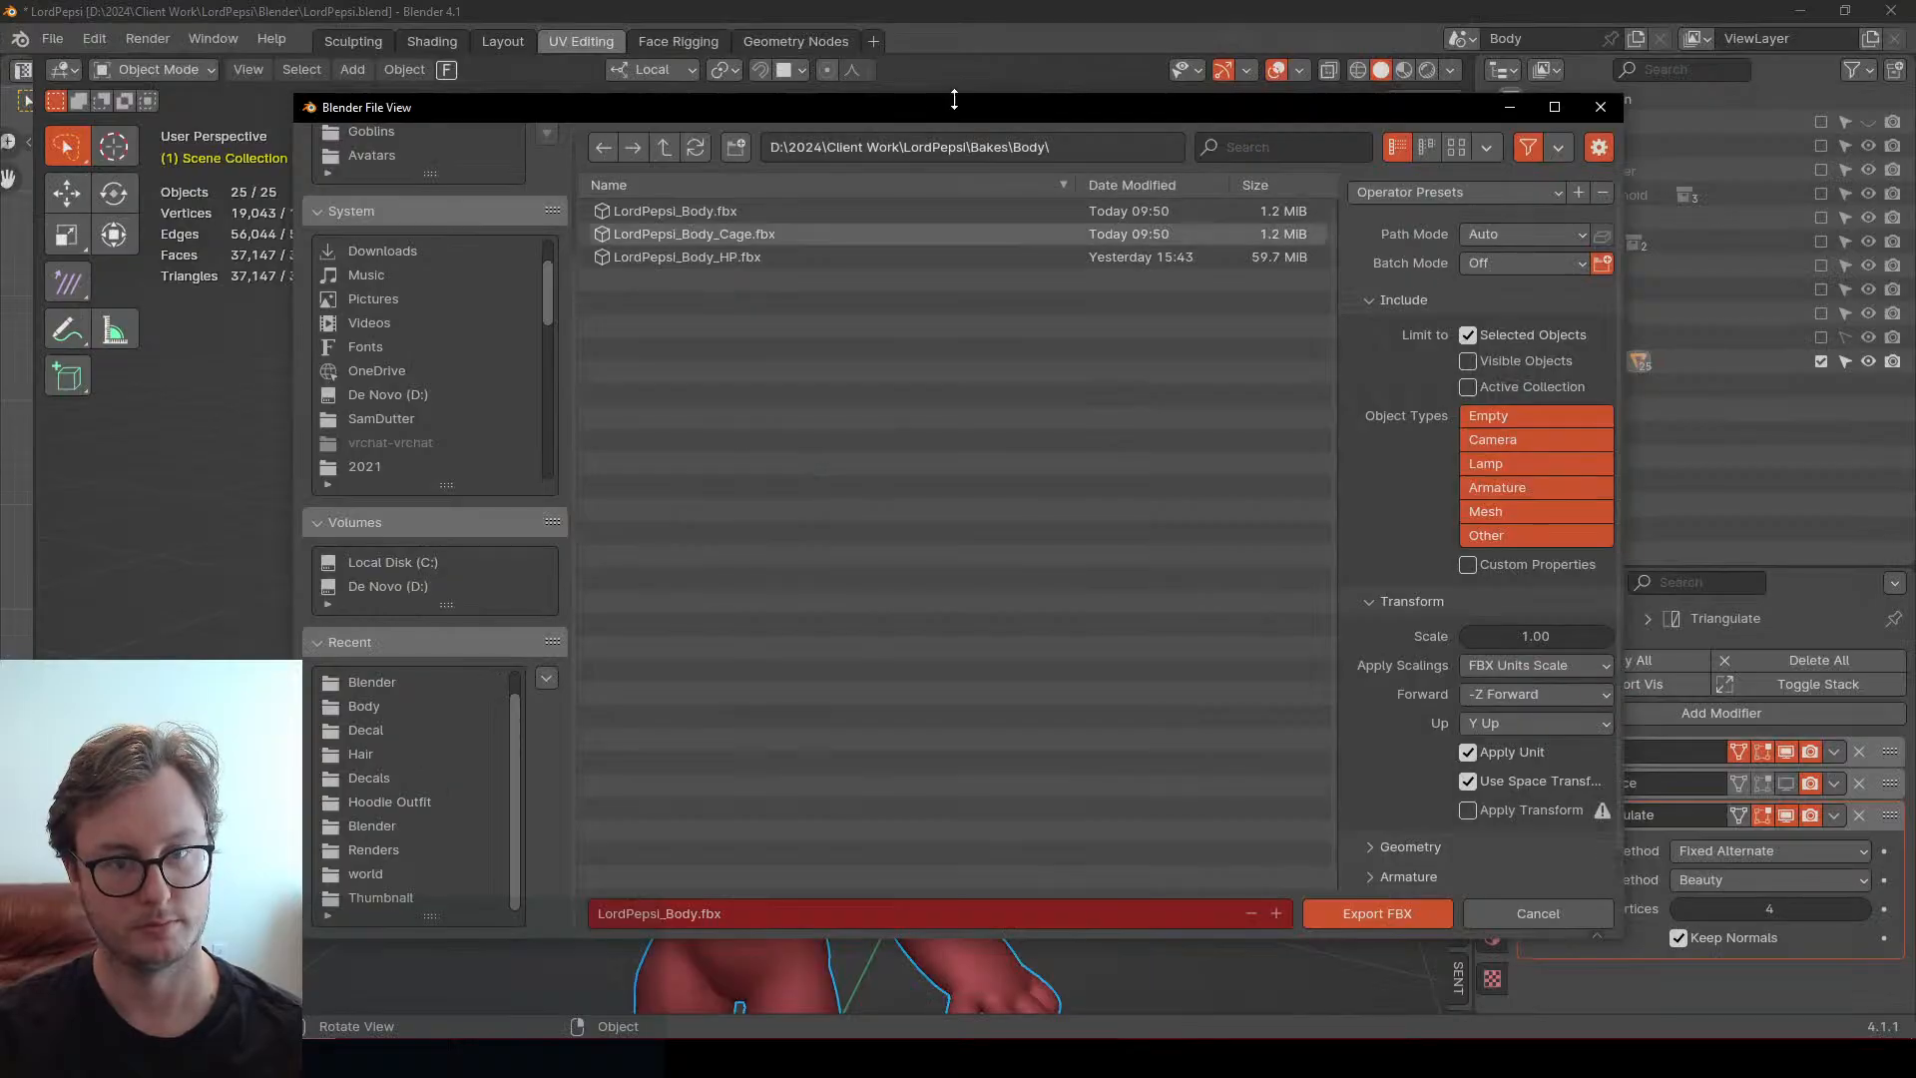
Export the assembled body over LordPepsi.fbx in the Unity project's FBX folder and save the Blender file
{"action": "left_click", "coordinate": [954, 147]}
{"action": "key", "text": "ctrl+v"}
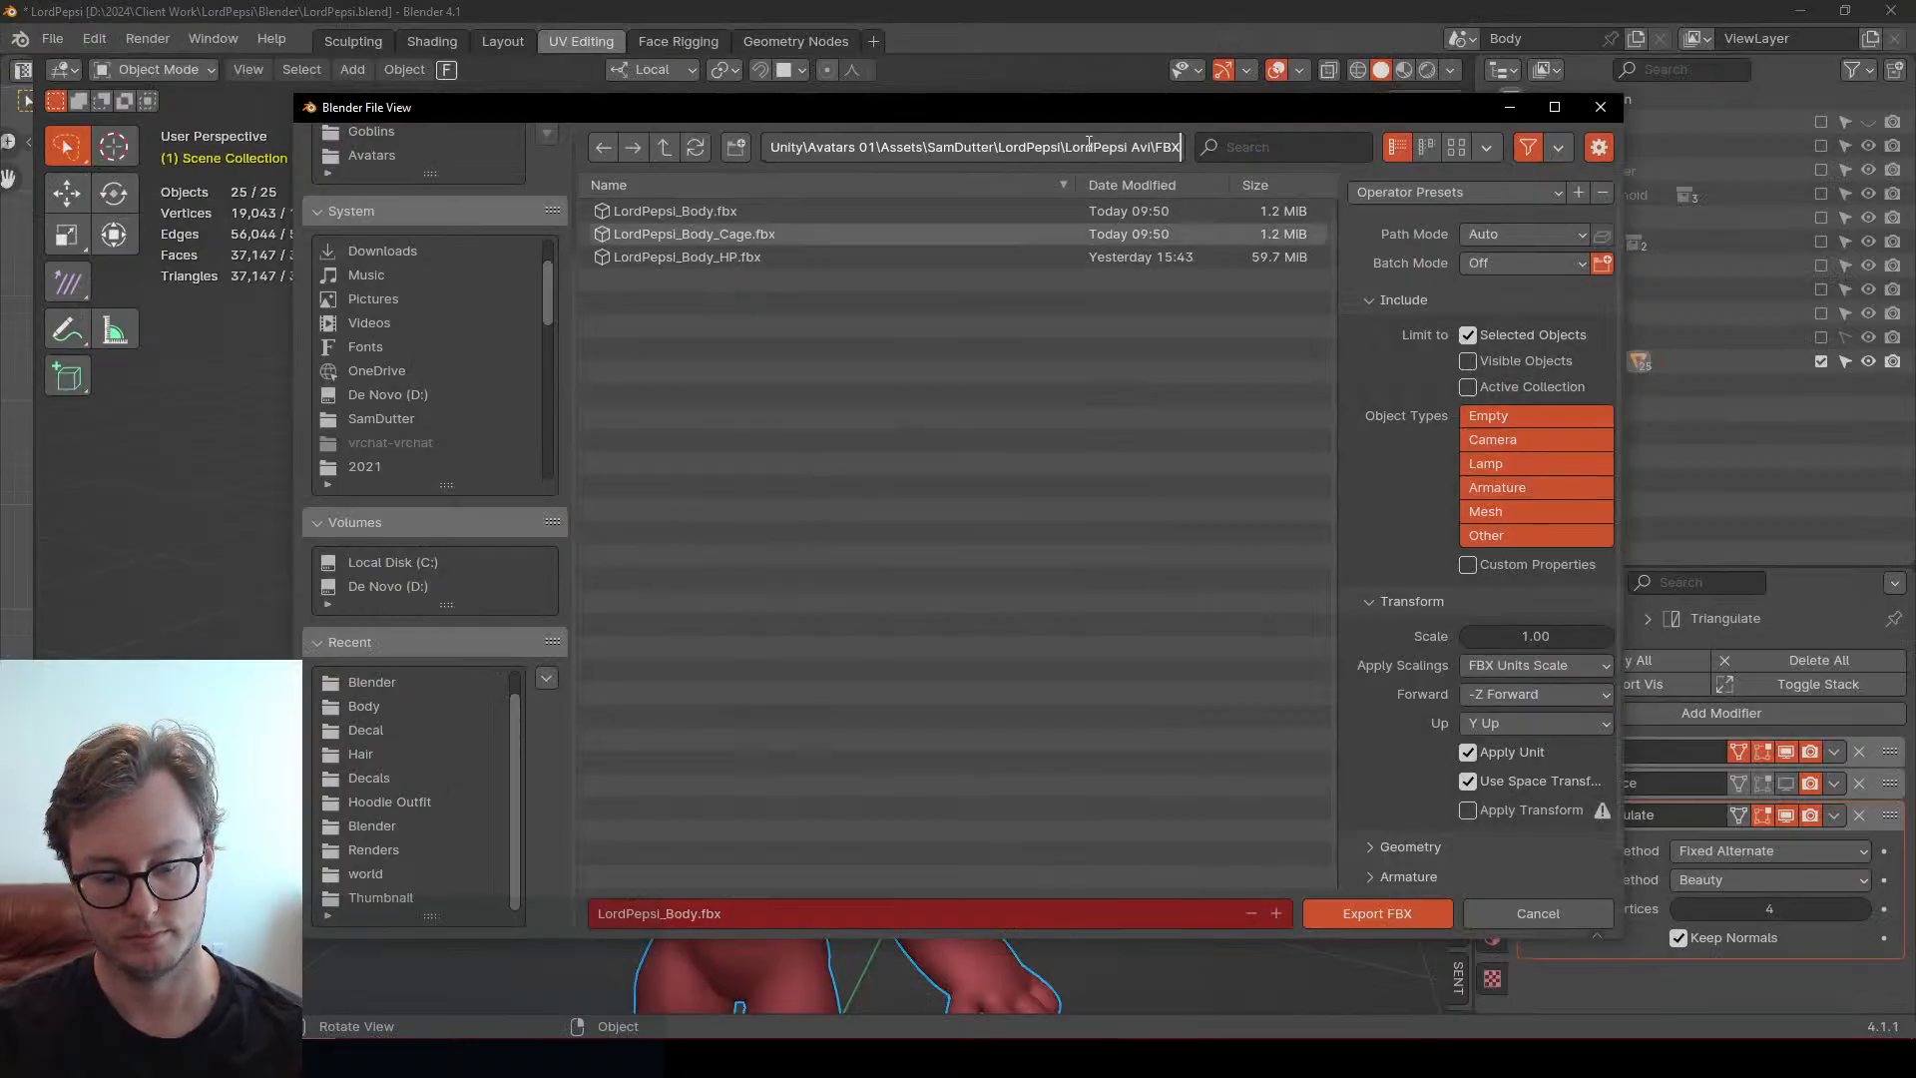
{"action": "key", "text": "Return"}
{"action": "left_click", "coordinate": [632, 219]}
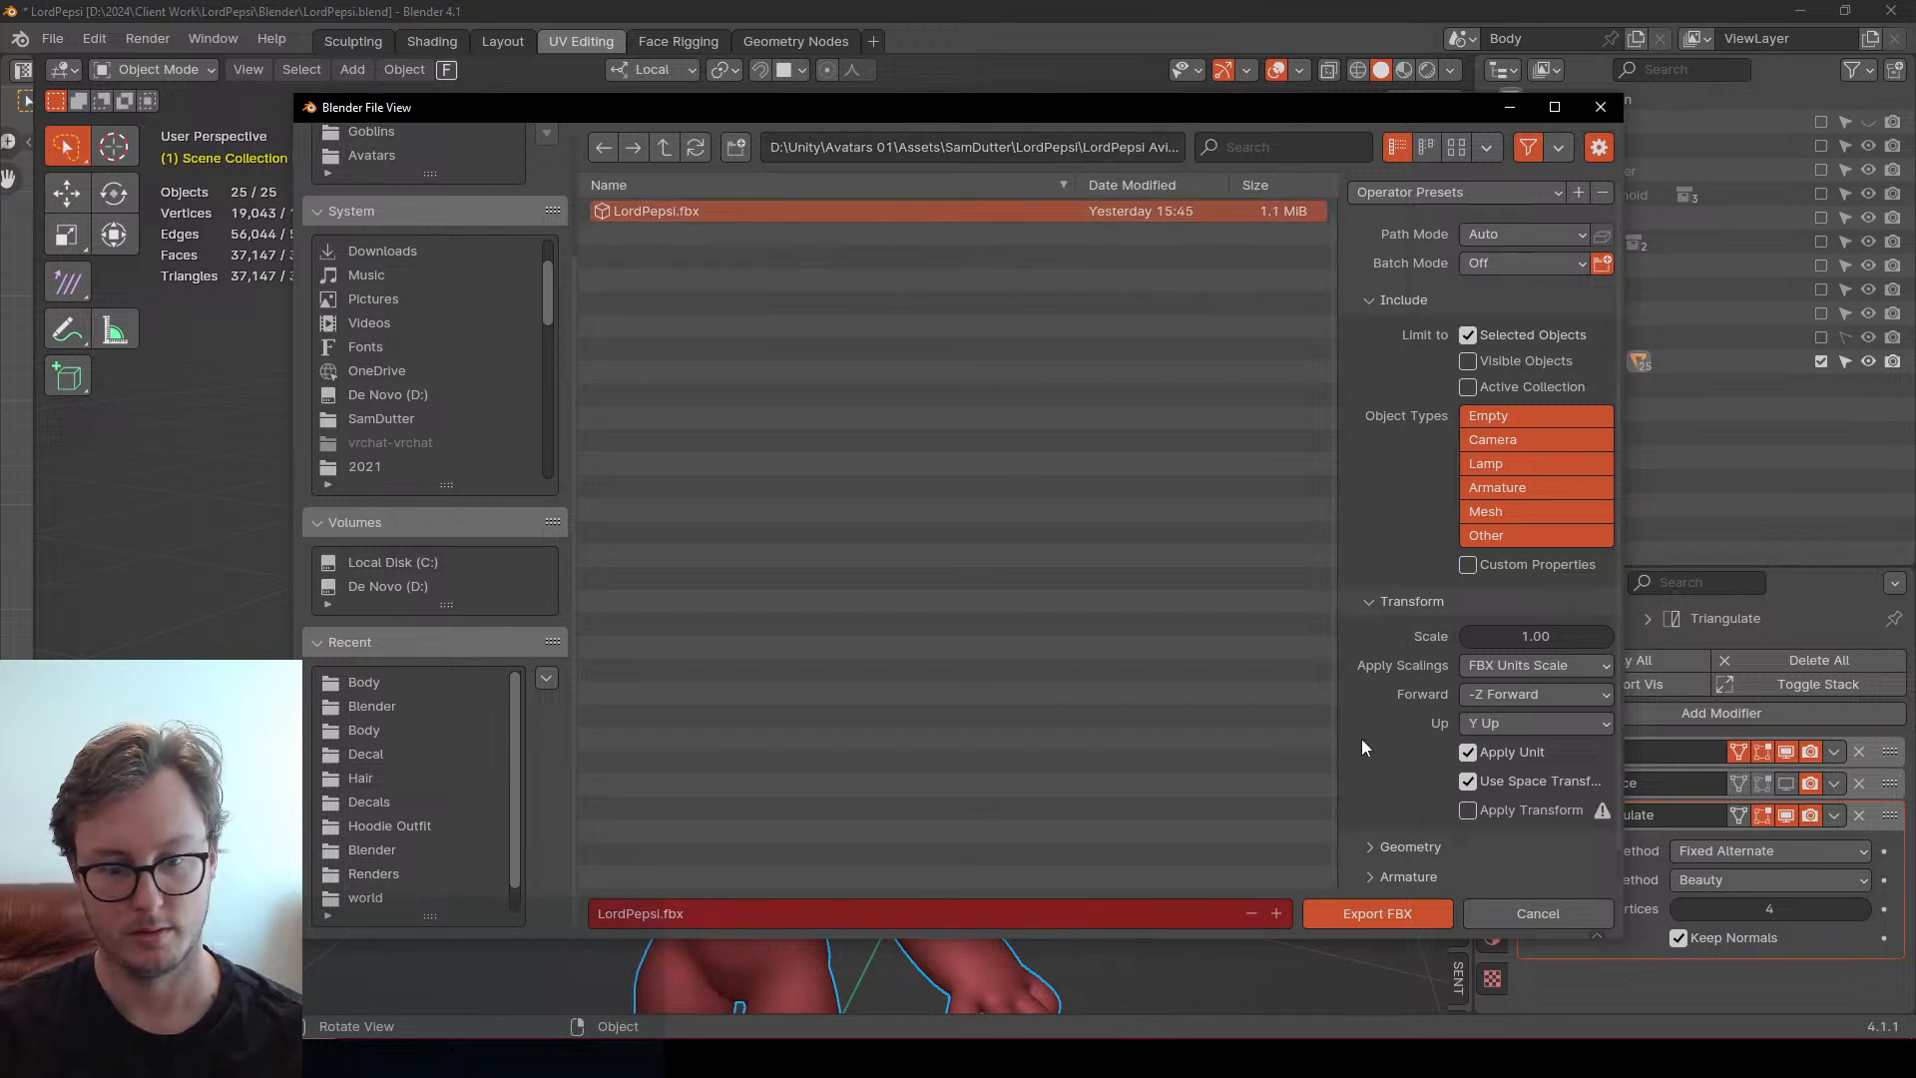
{"action": "left_click", "coordinate": [1375, 912]}
{"action": "key", "text": "ctrl+s"}
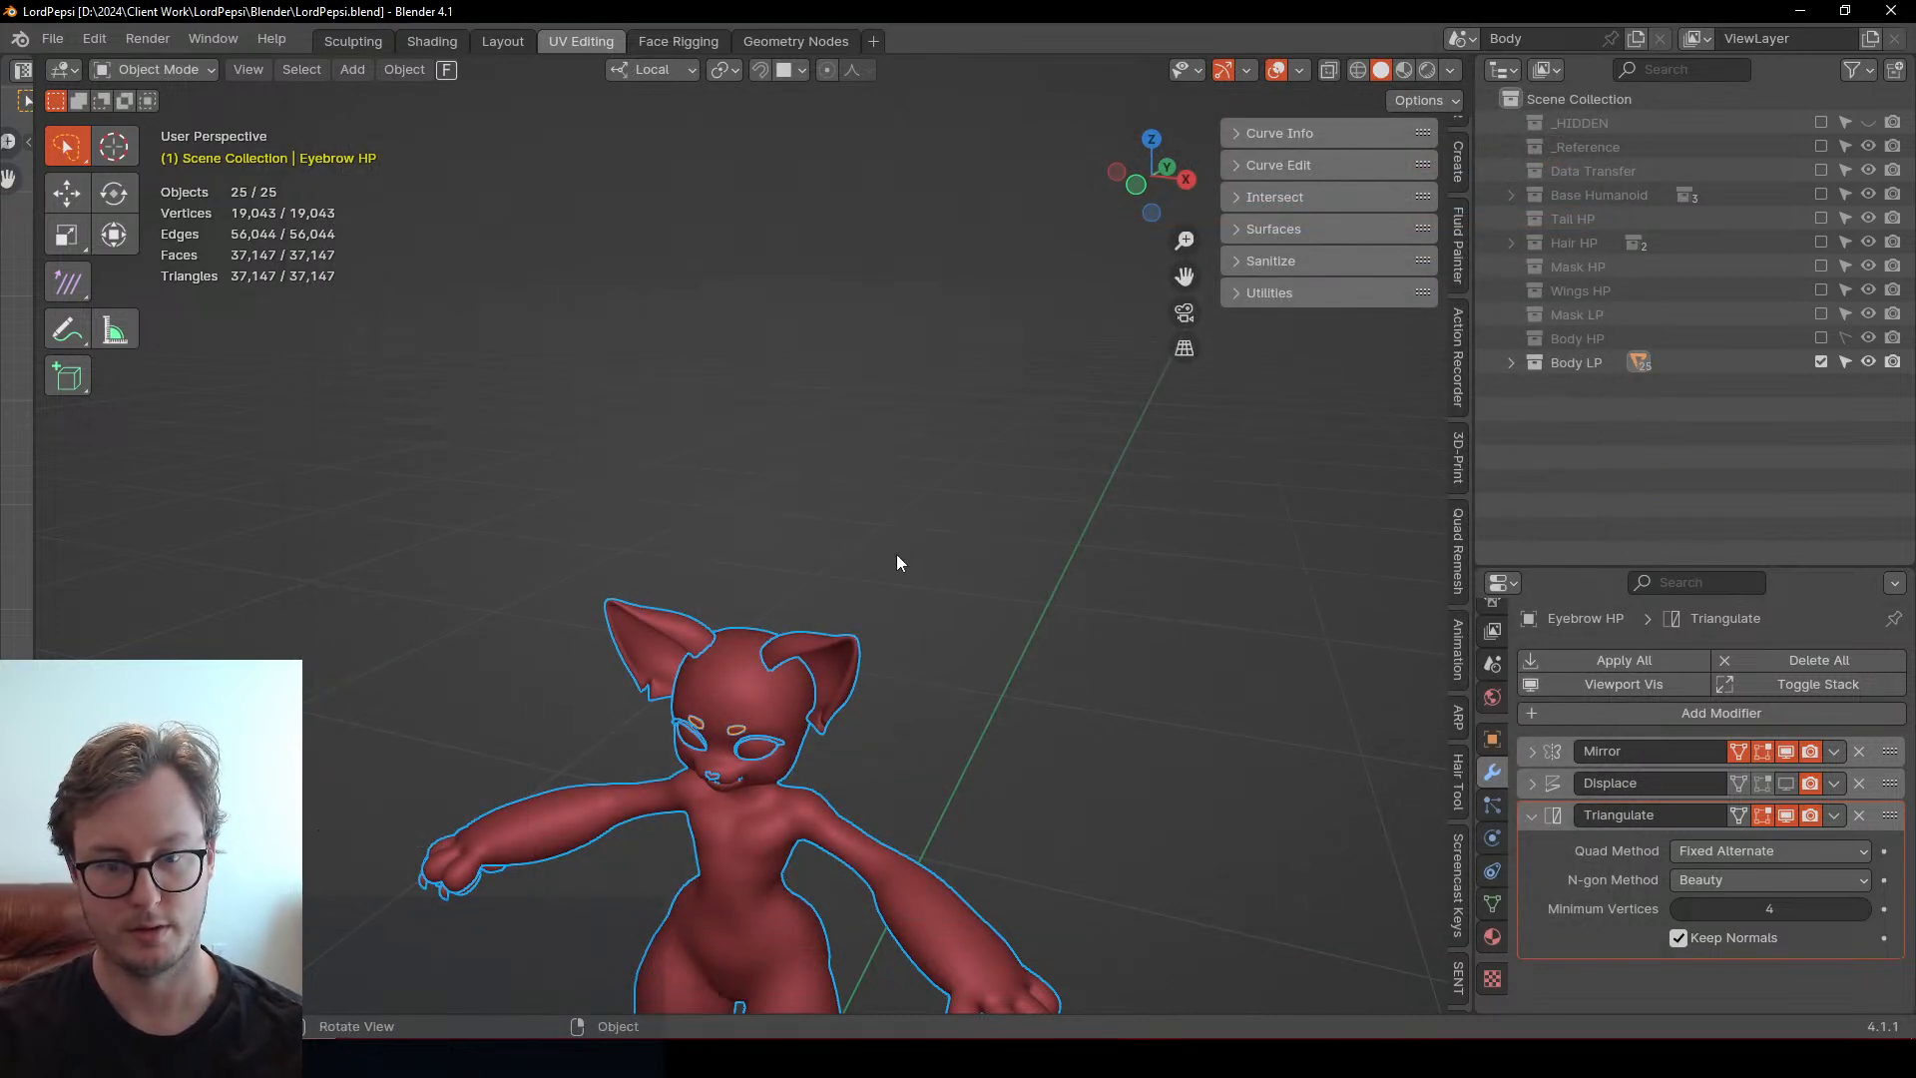
{"action": "key", "text": "alt+Tab"}
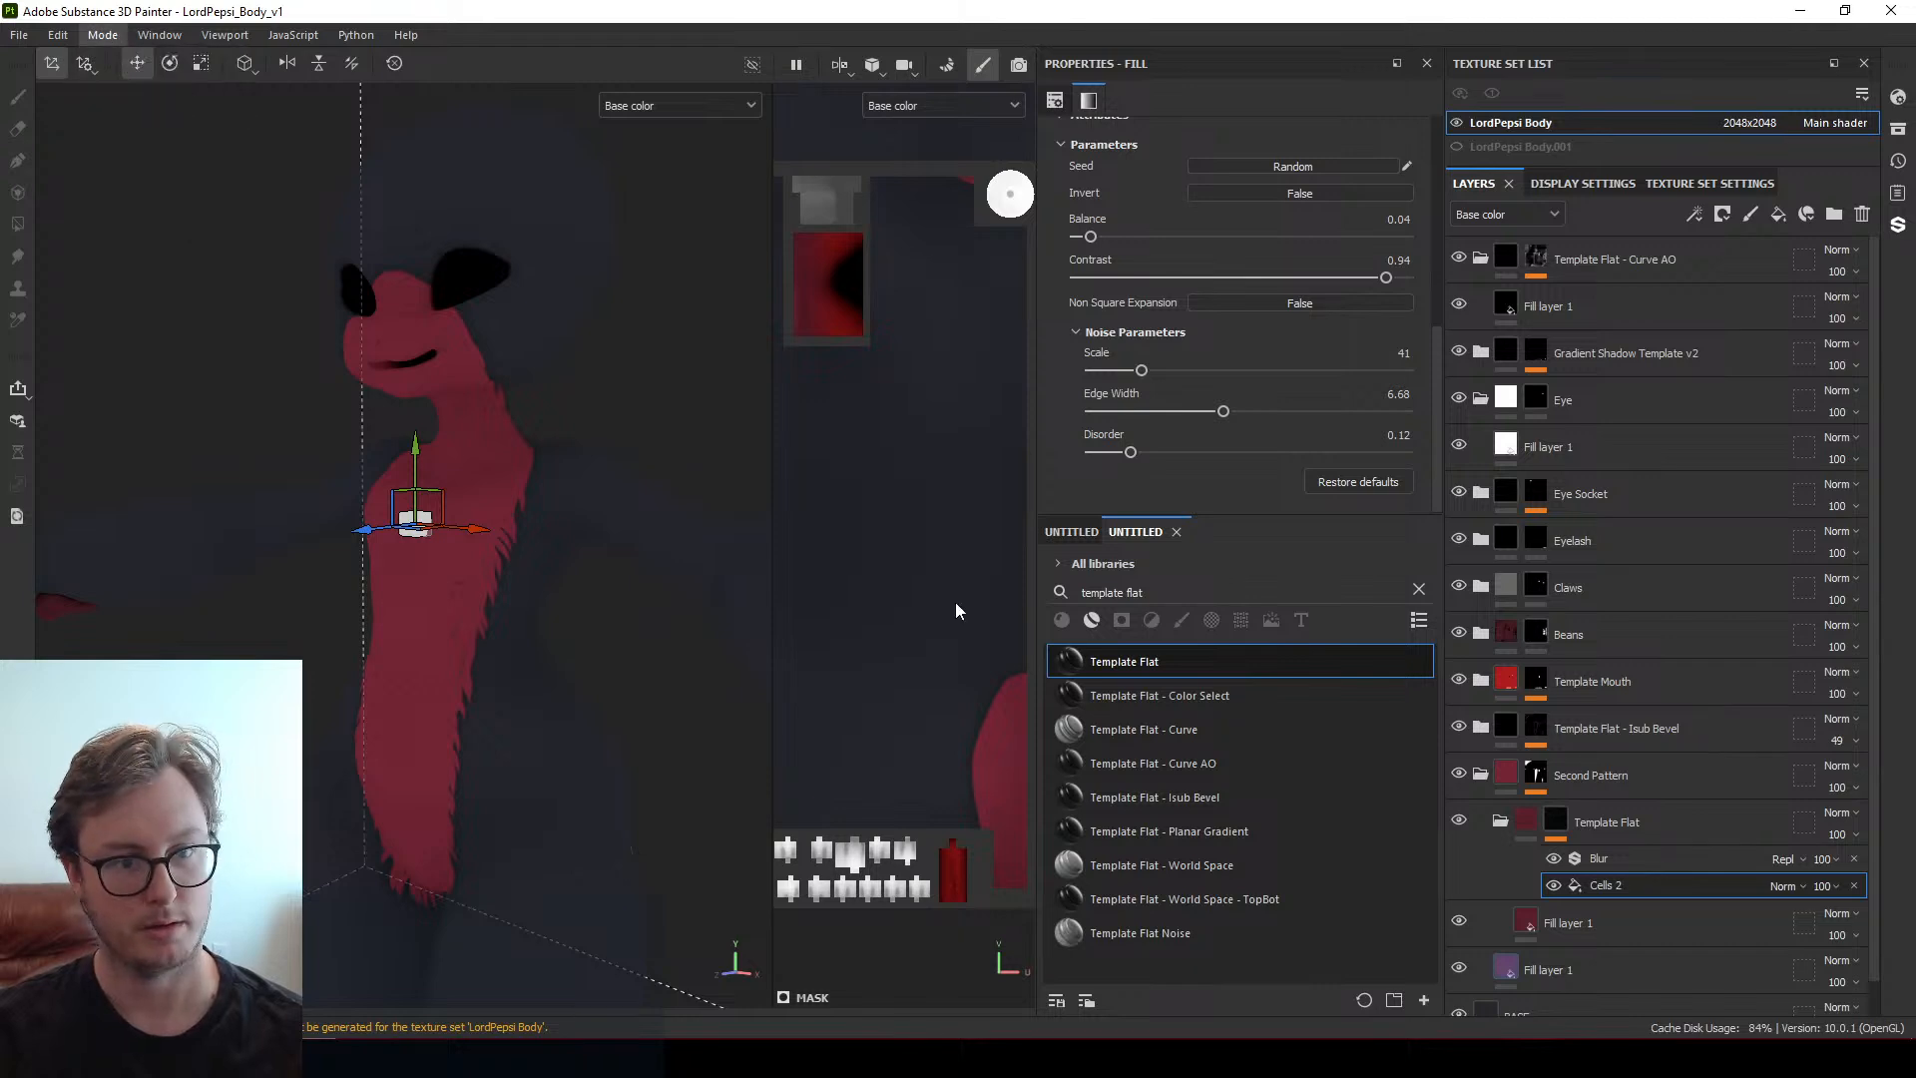
{"action": "key", "text": "ctrl+b"}
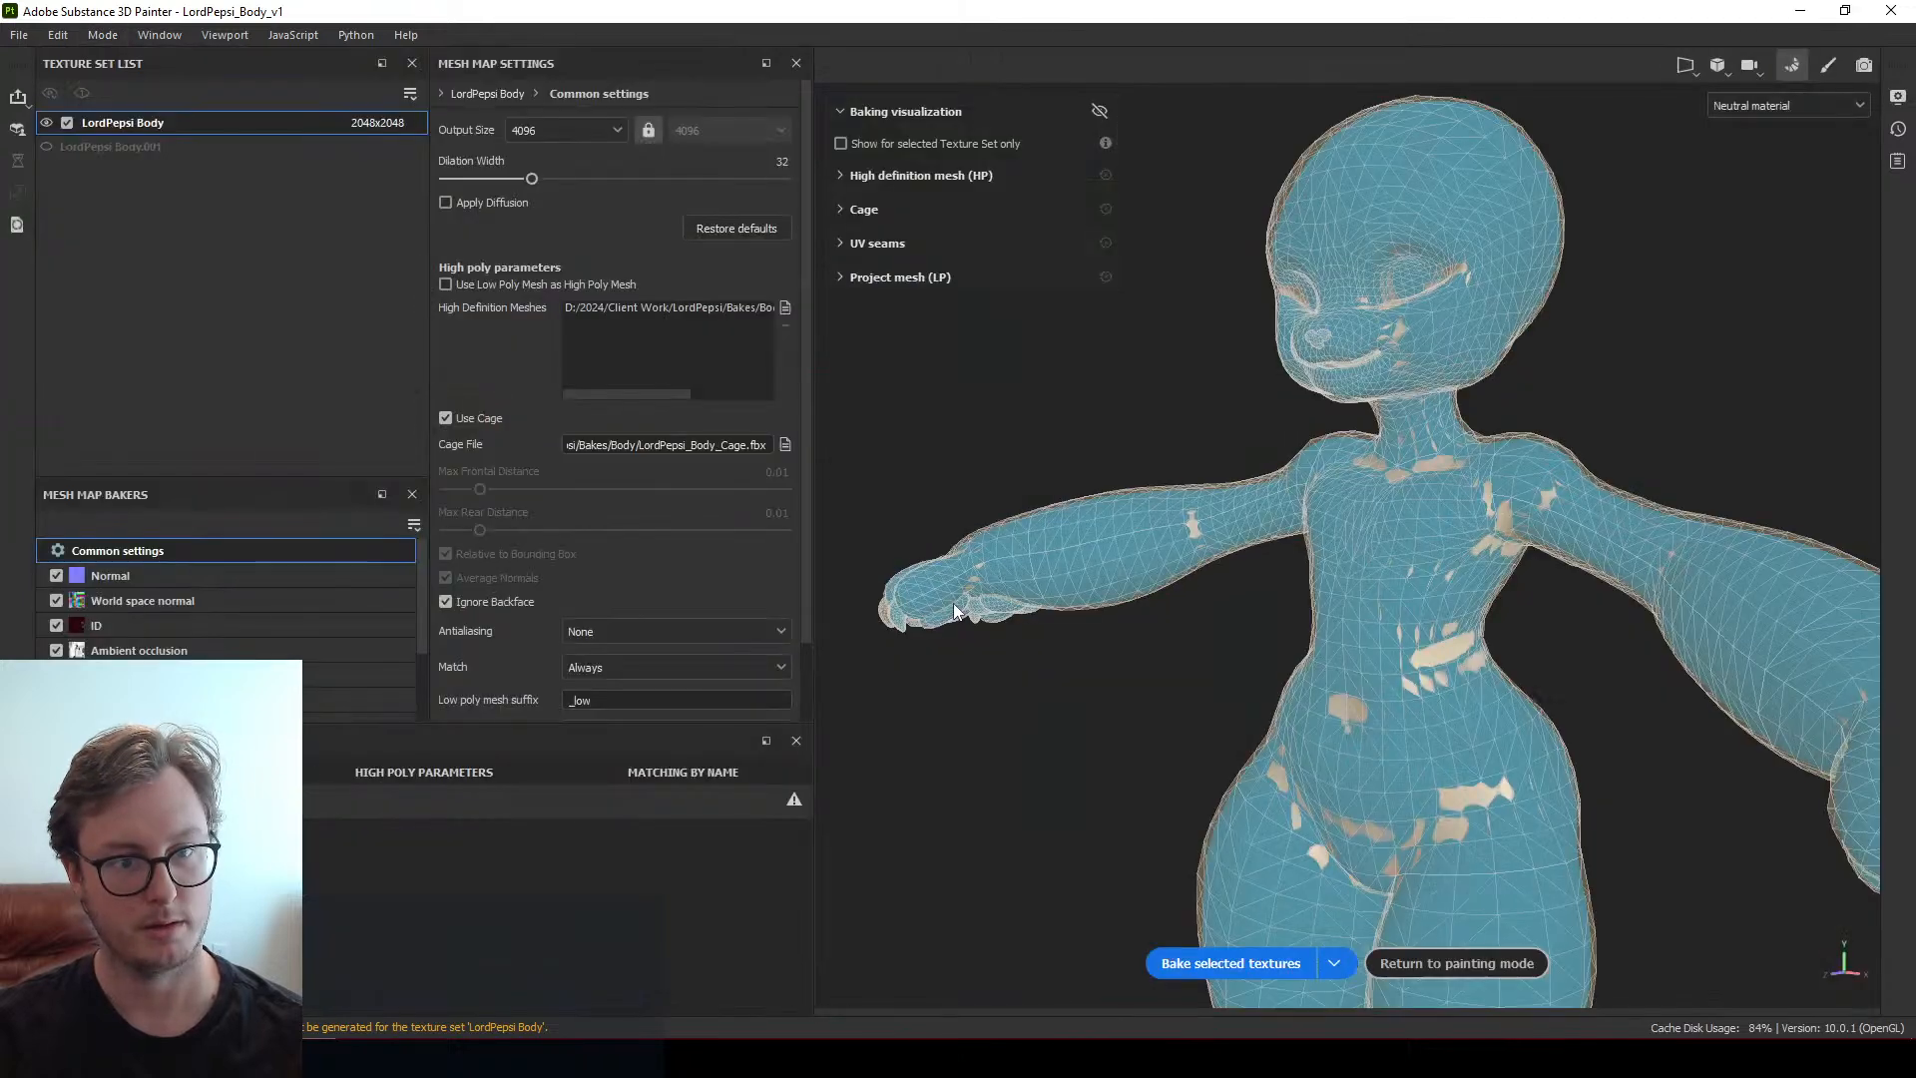
{"action": "left_click", "coordinate": [1214, 963]}
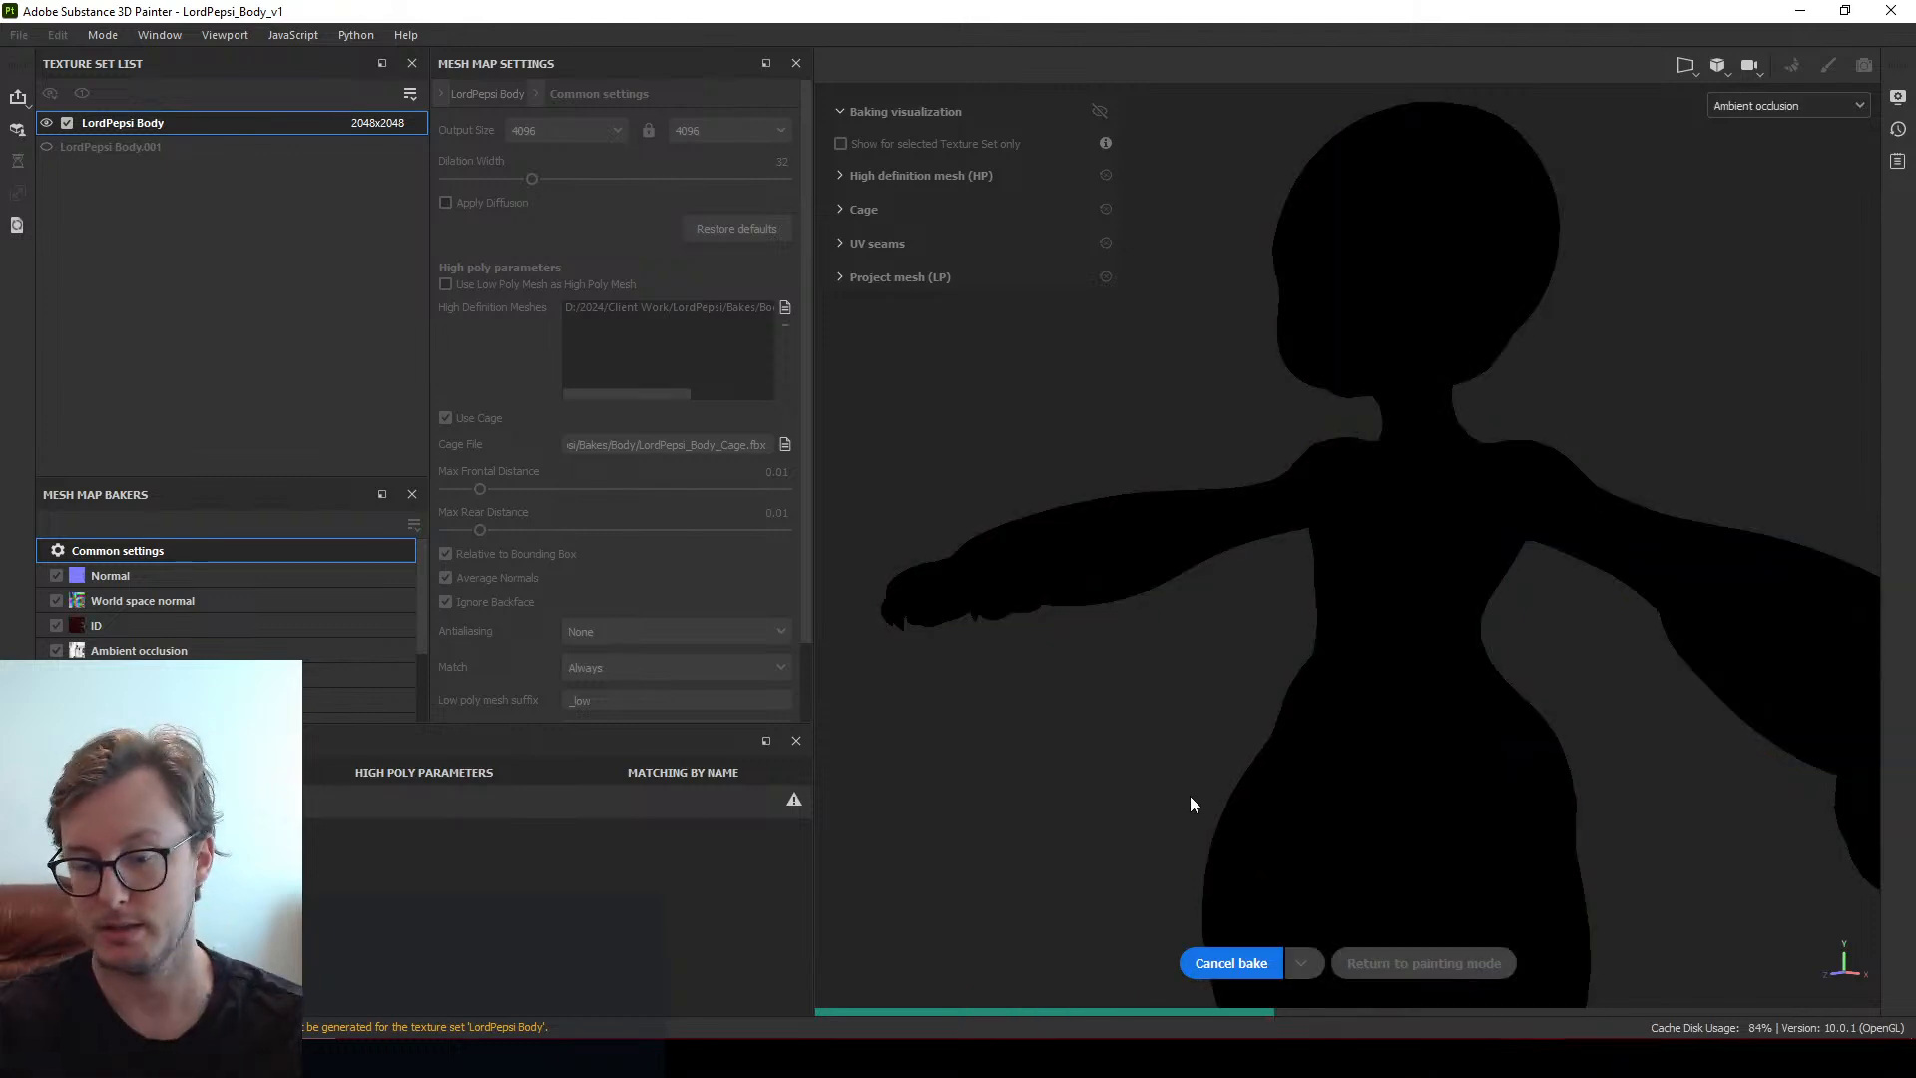
{"action": "left_click", "coordinate": [1265, 972]}
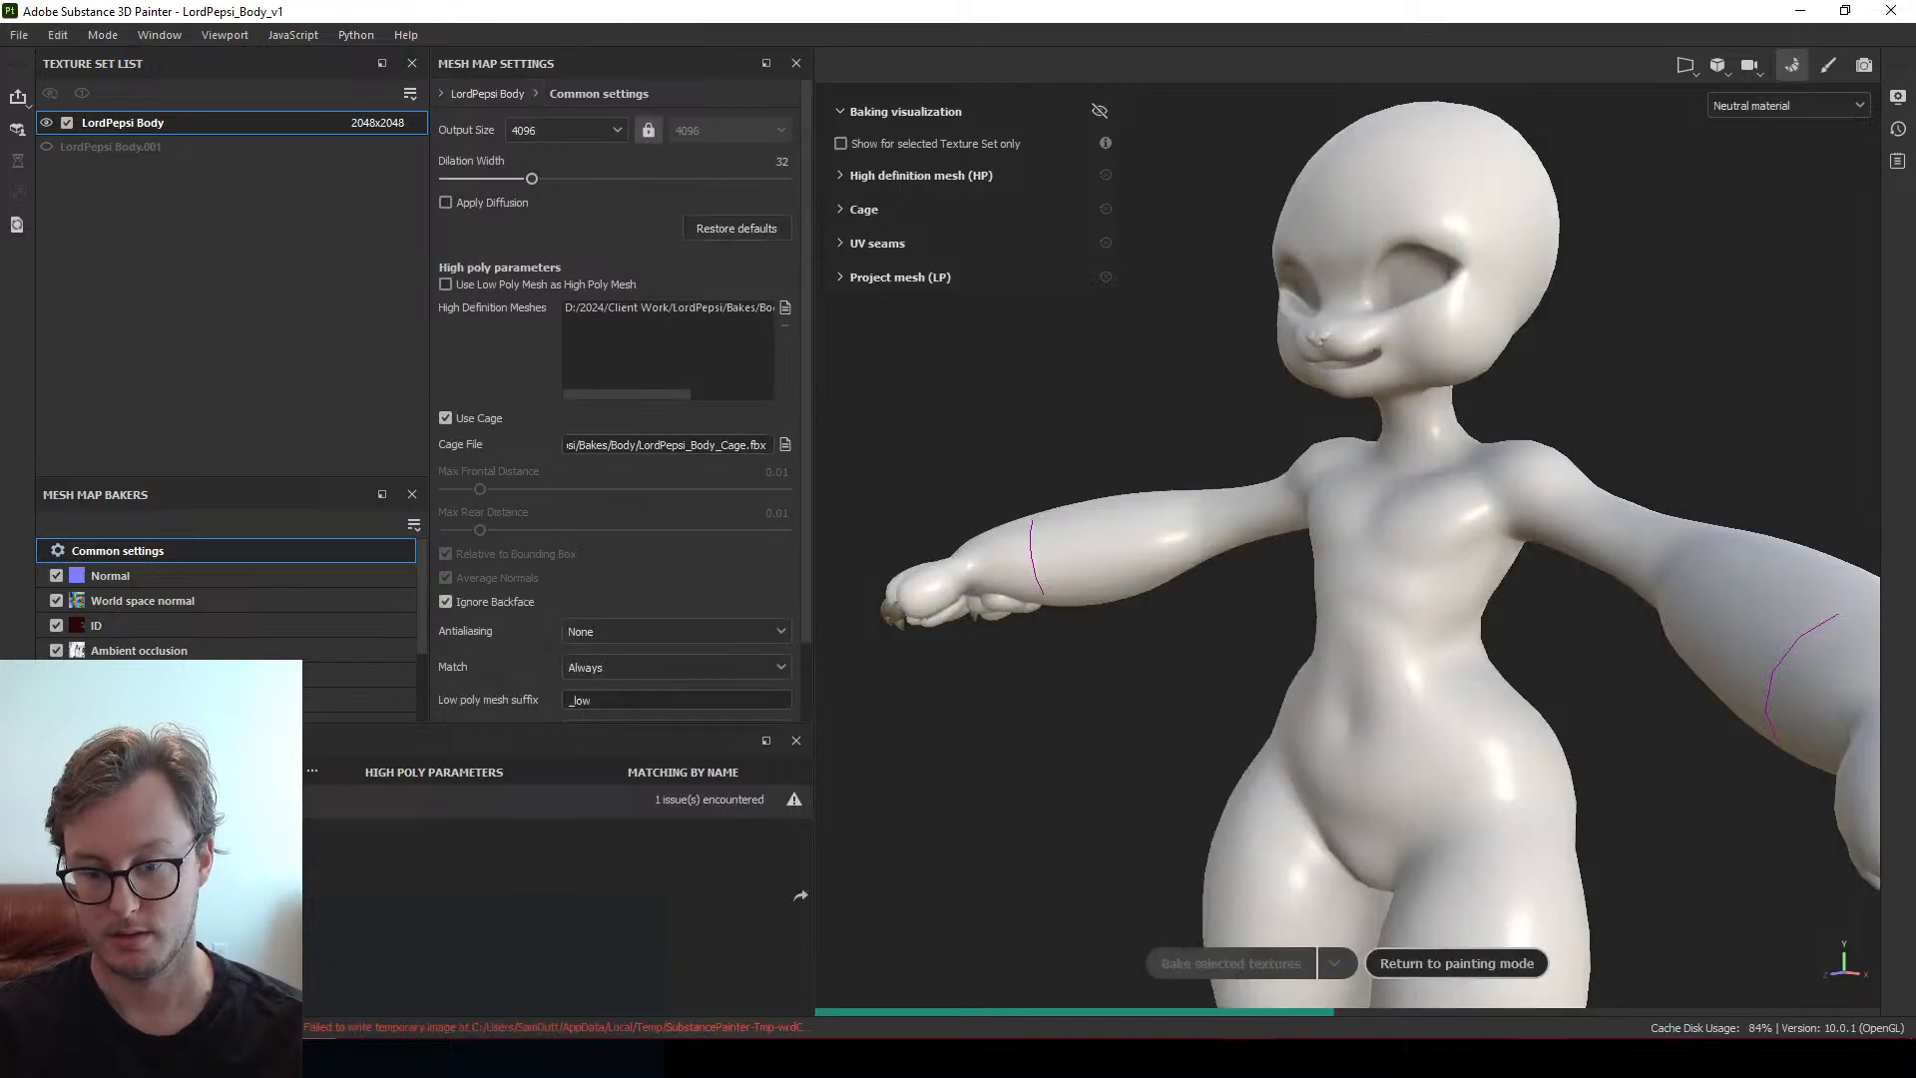
Switch to Blender, show only the Body HP collection, export all exploded parts at frame 2 over LordPepsi_Body_HP.fbx in Bakes\Body, and save
{"action": "key", "text": "alt+Tab"}
{"action": "left_click", "coordinate": [1822, 361]}
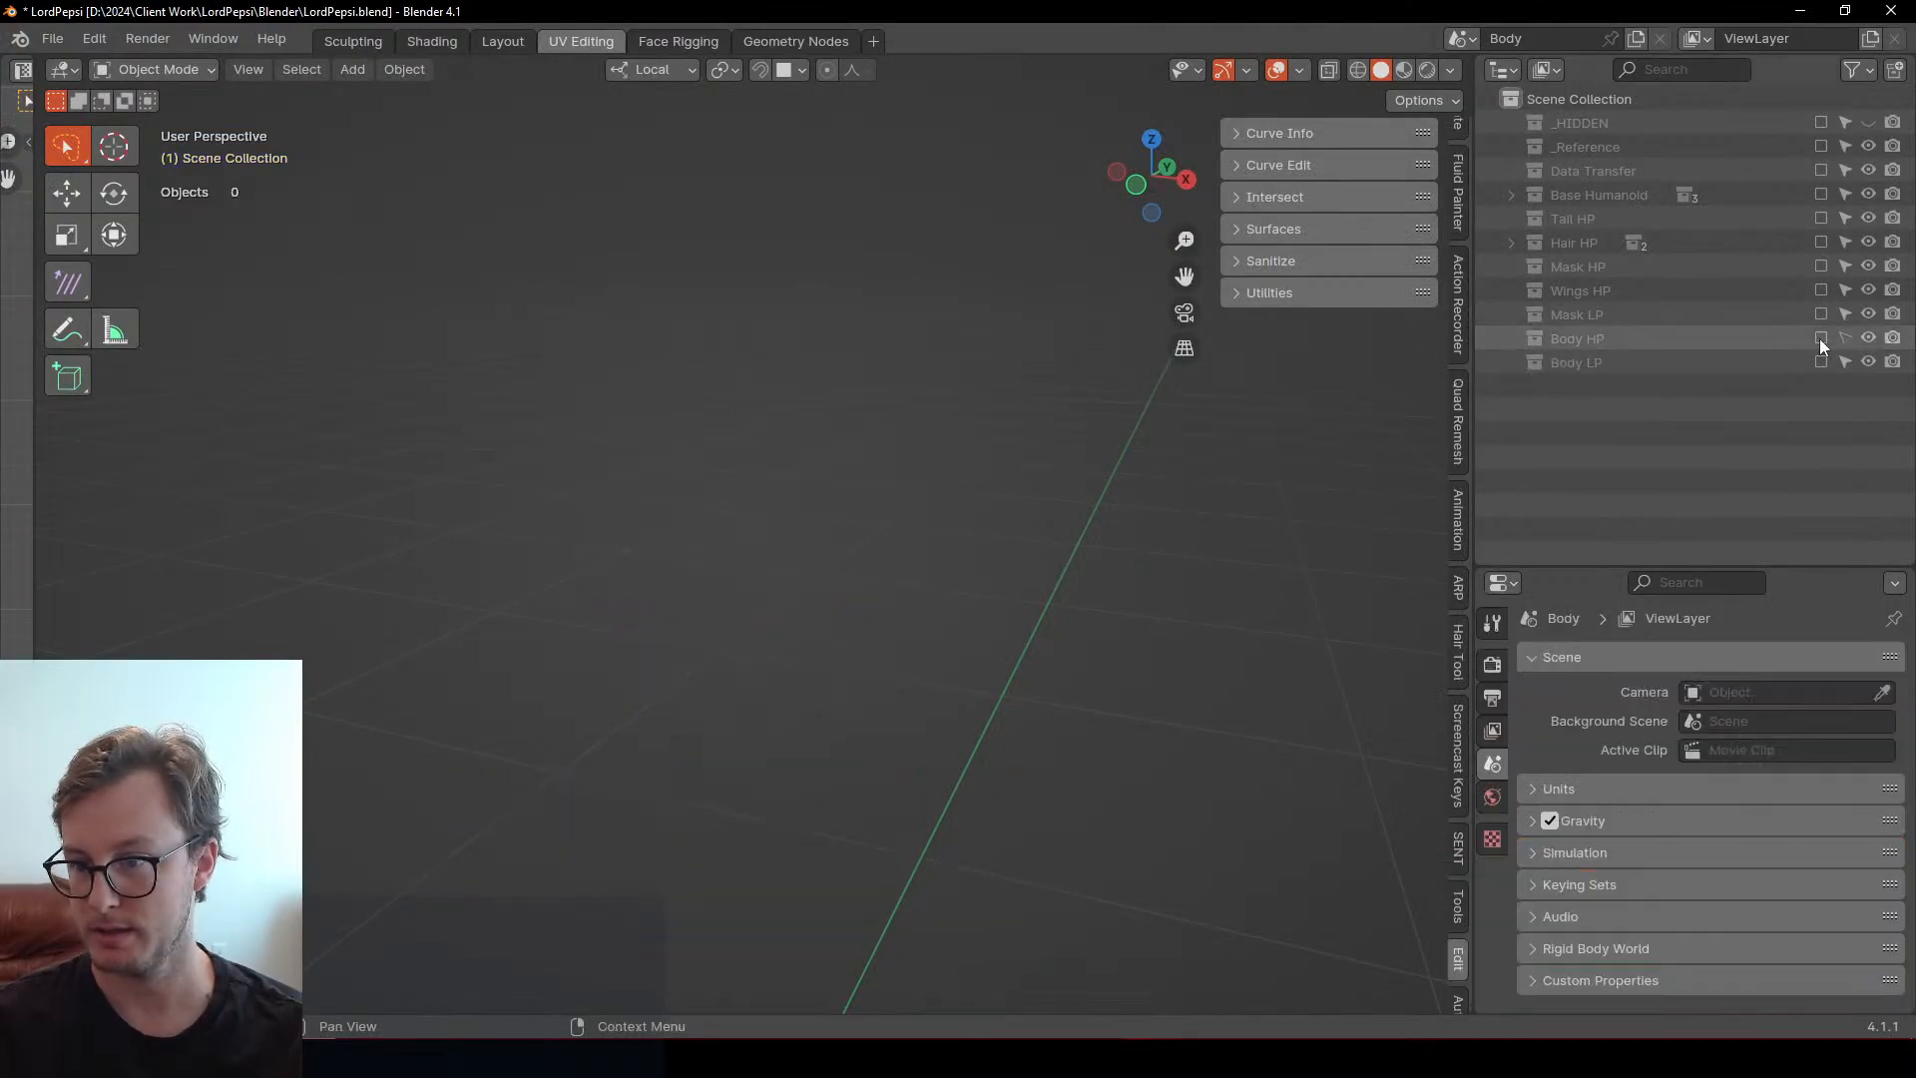
{"action": "left_click", "coordinate": [1821, 339]}
{"action": "key", "text": "a"}
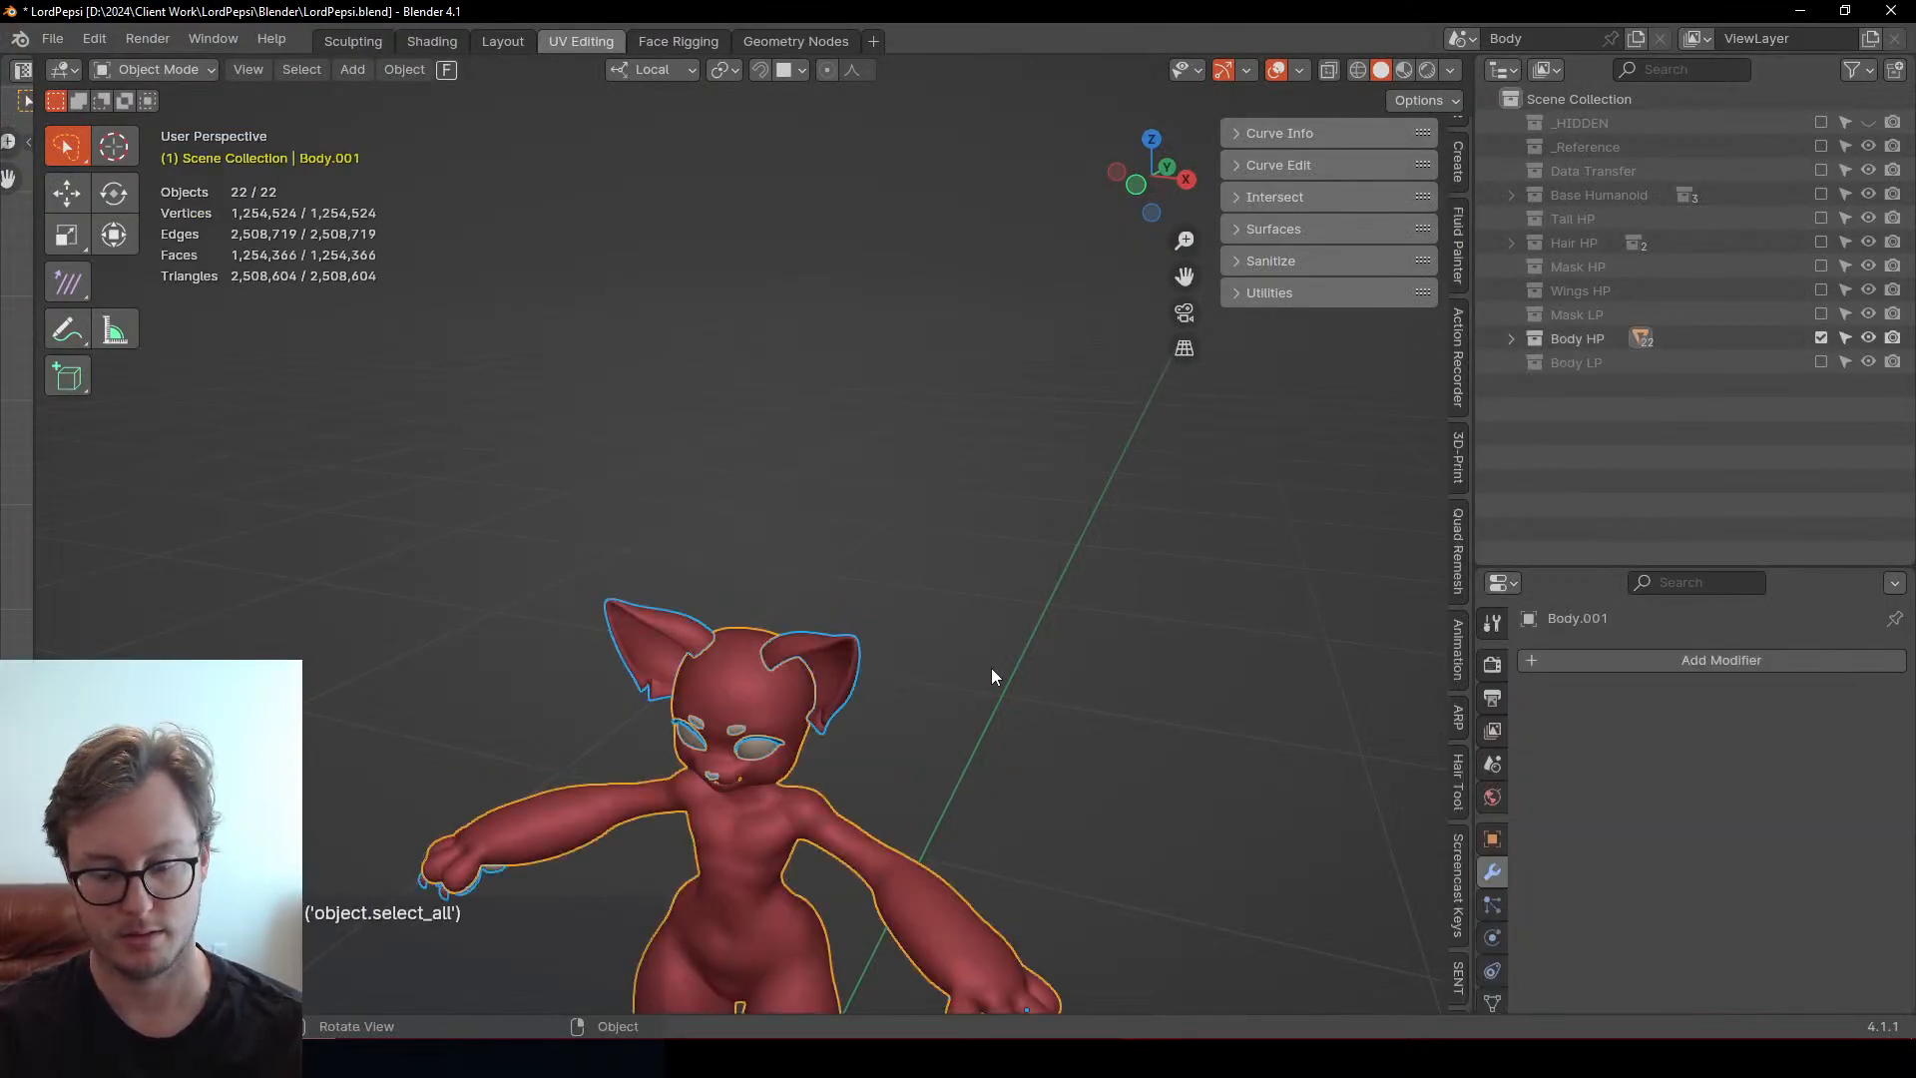
{"action": "right_click", "coordinate": [991, 667]}
{"action": "left_click", "coordinate": [991, 667]}
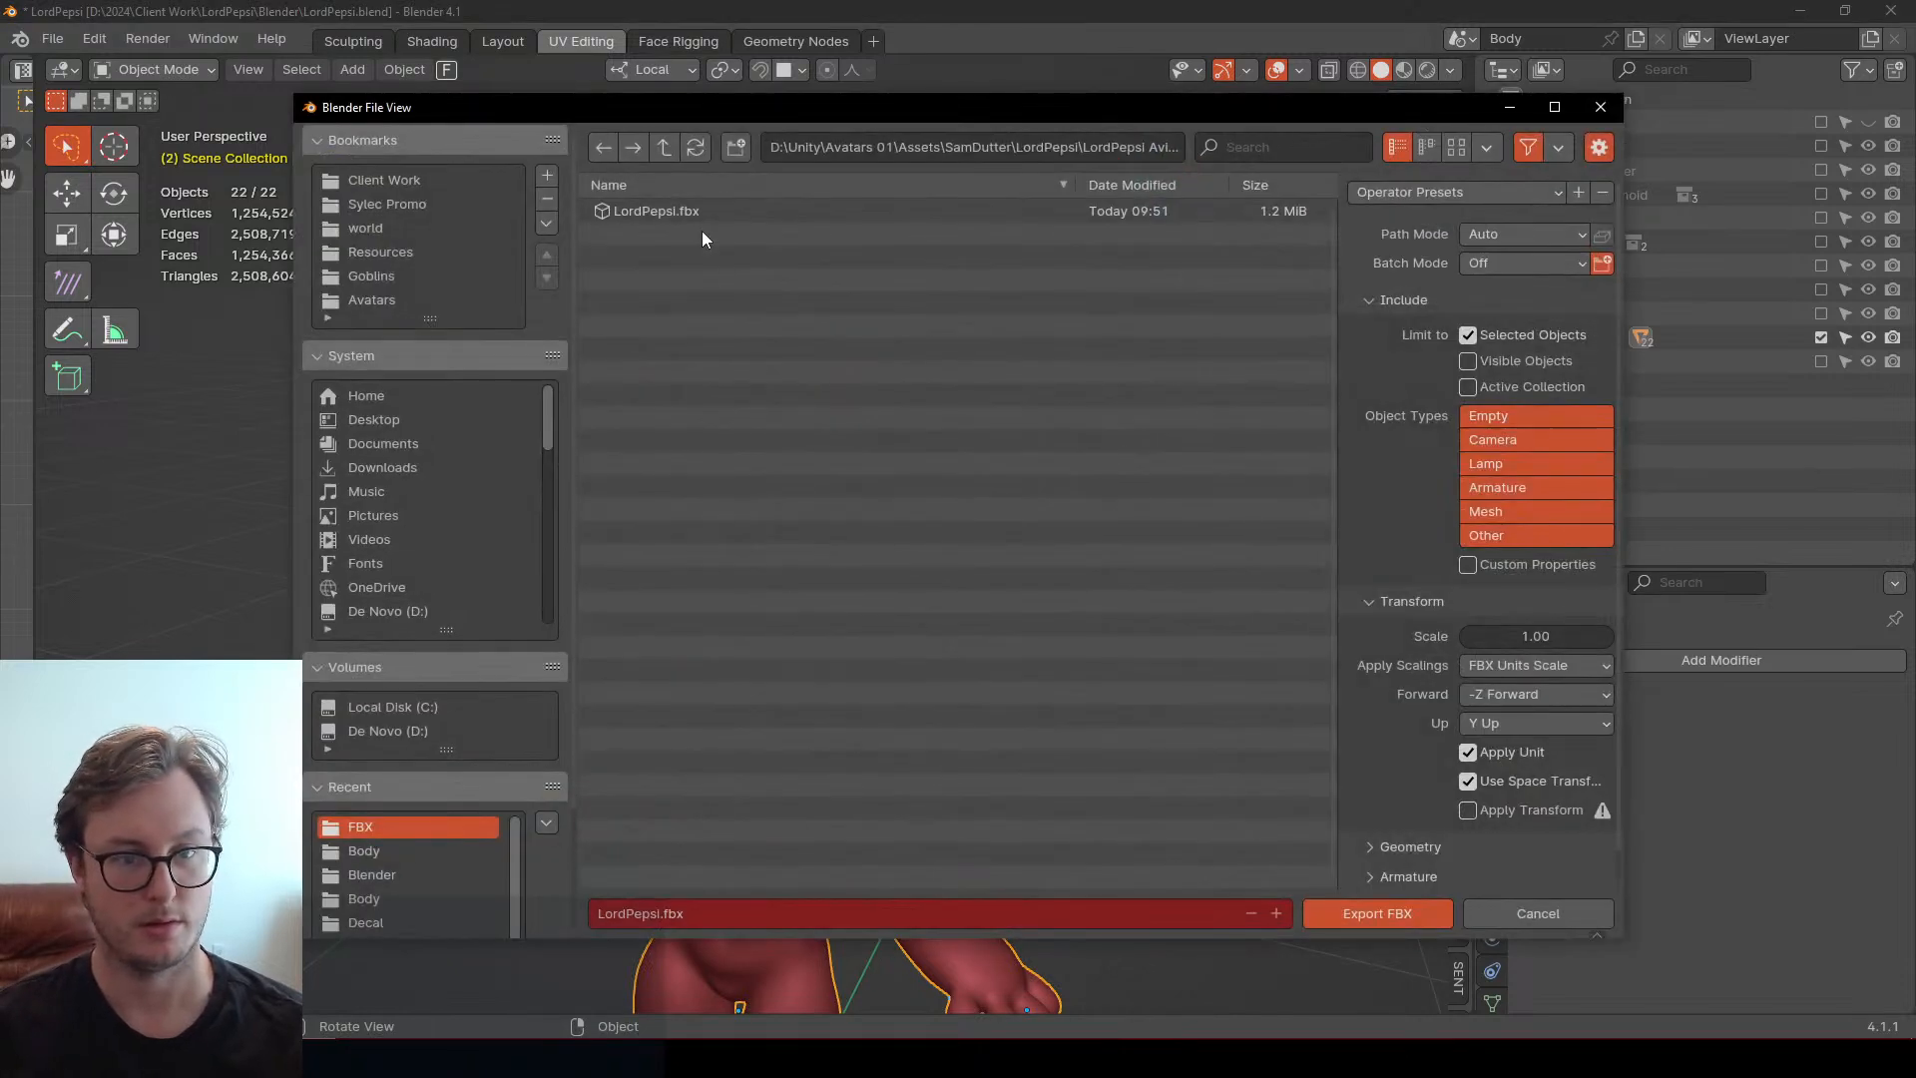
{"action": "left_click", "coordinate": [394, 850]}
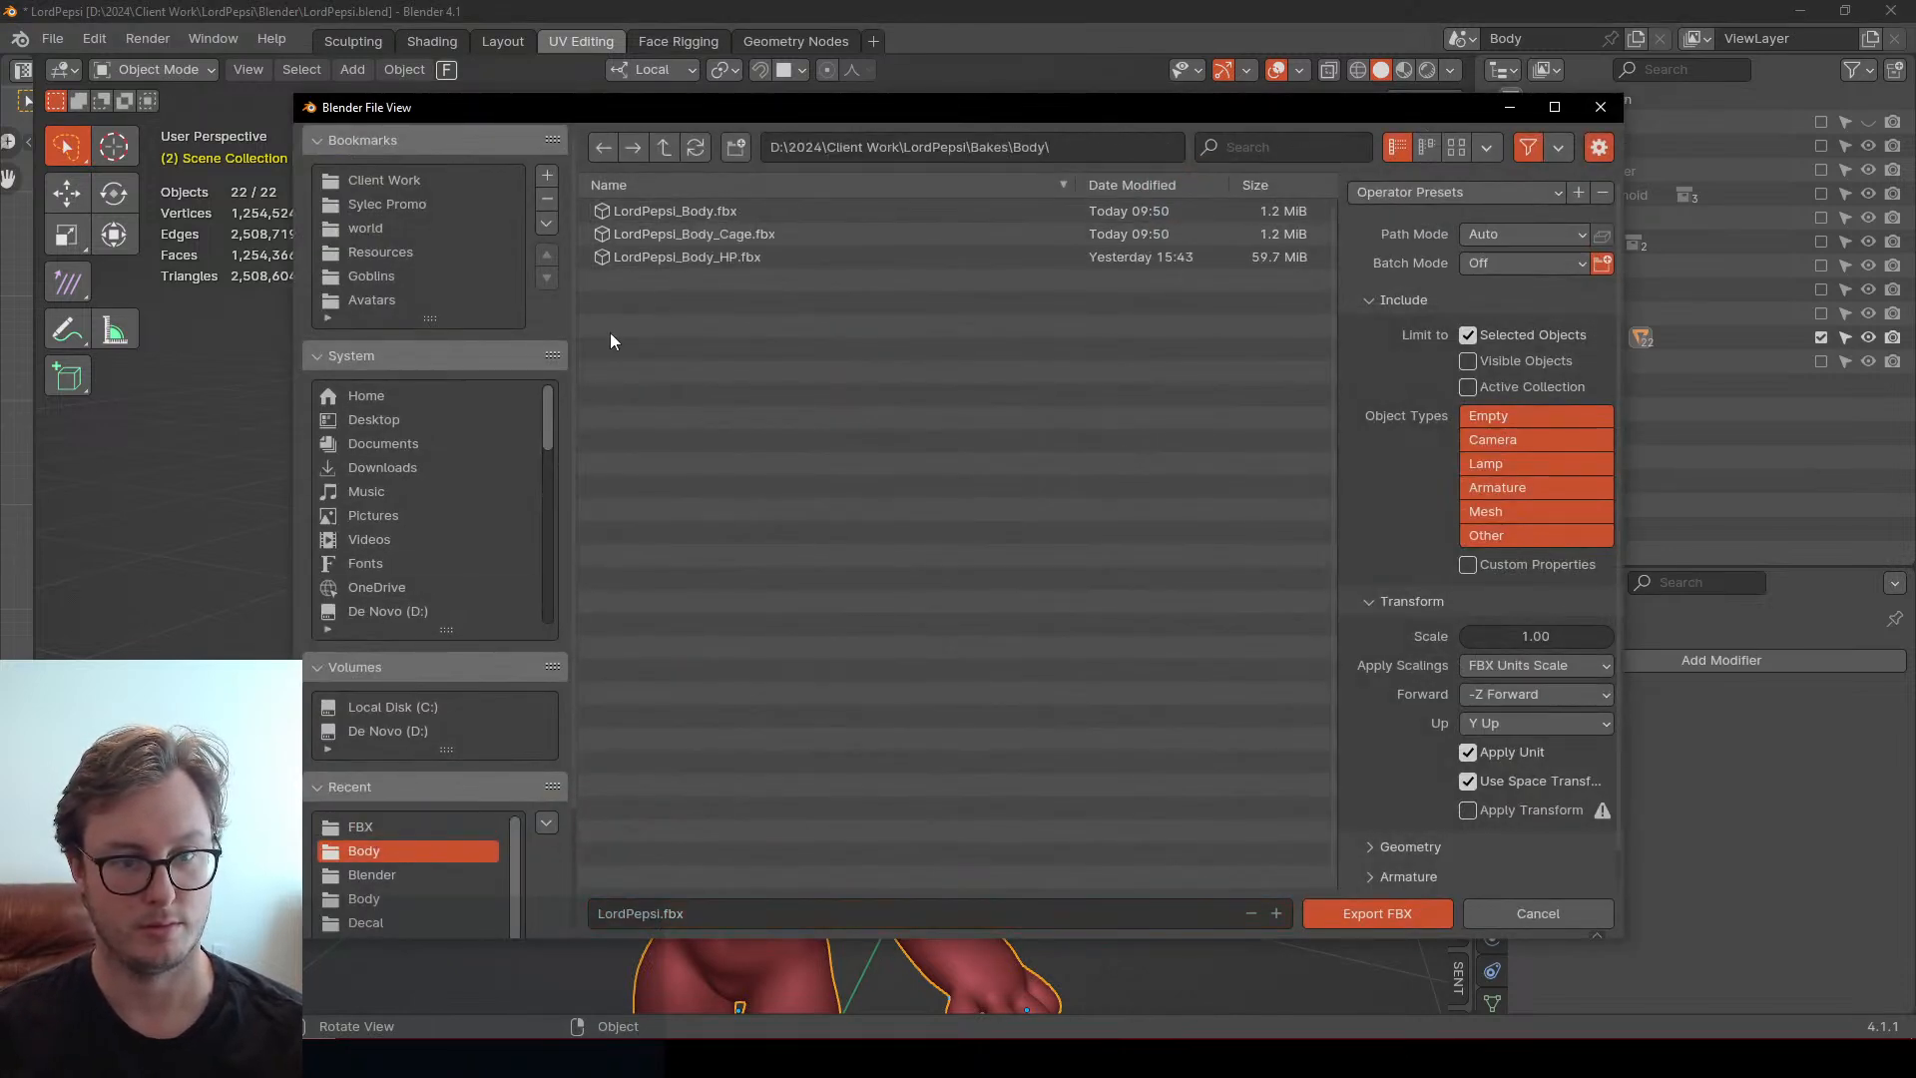
{"action": "left_click", "coordinate": [662, 256]}
{"action": "left_click", "coordinate": [1387, 912]}
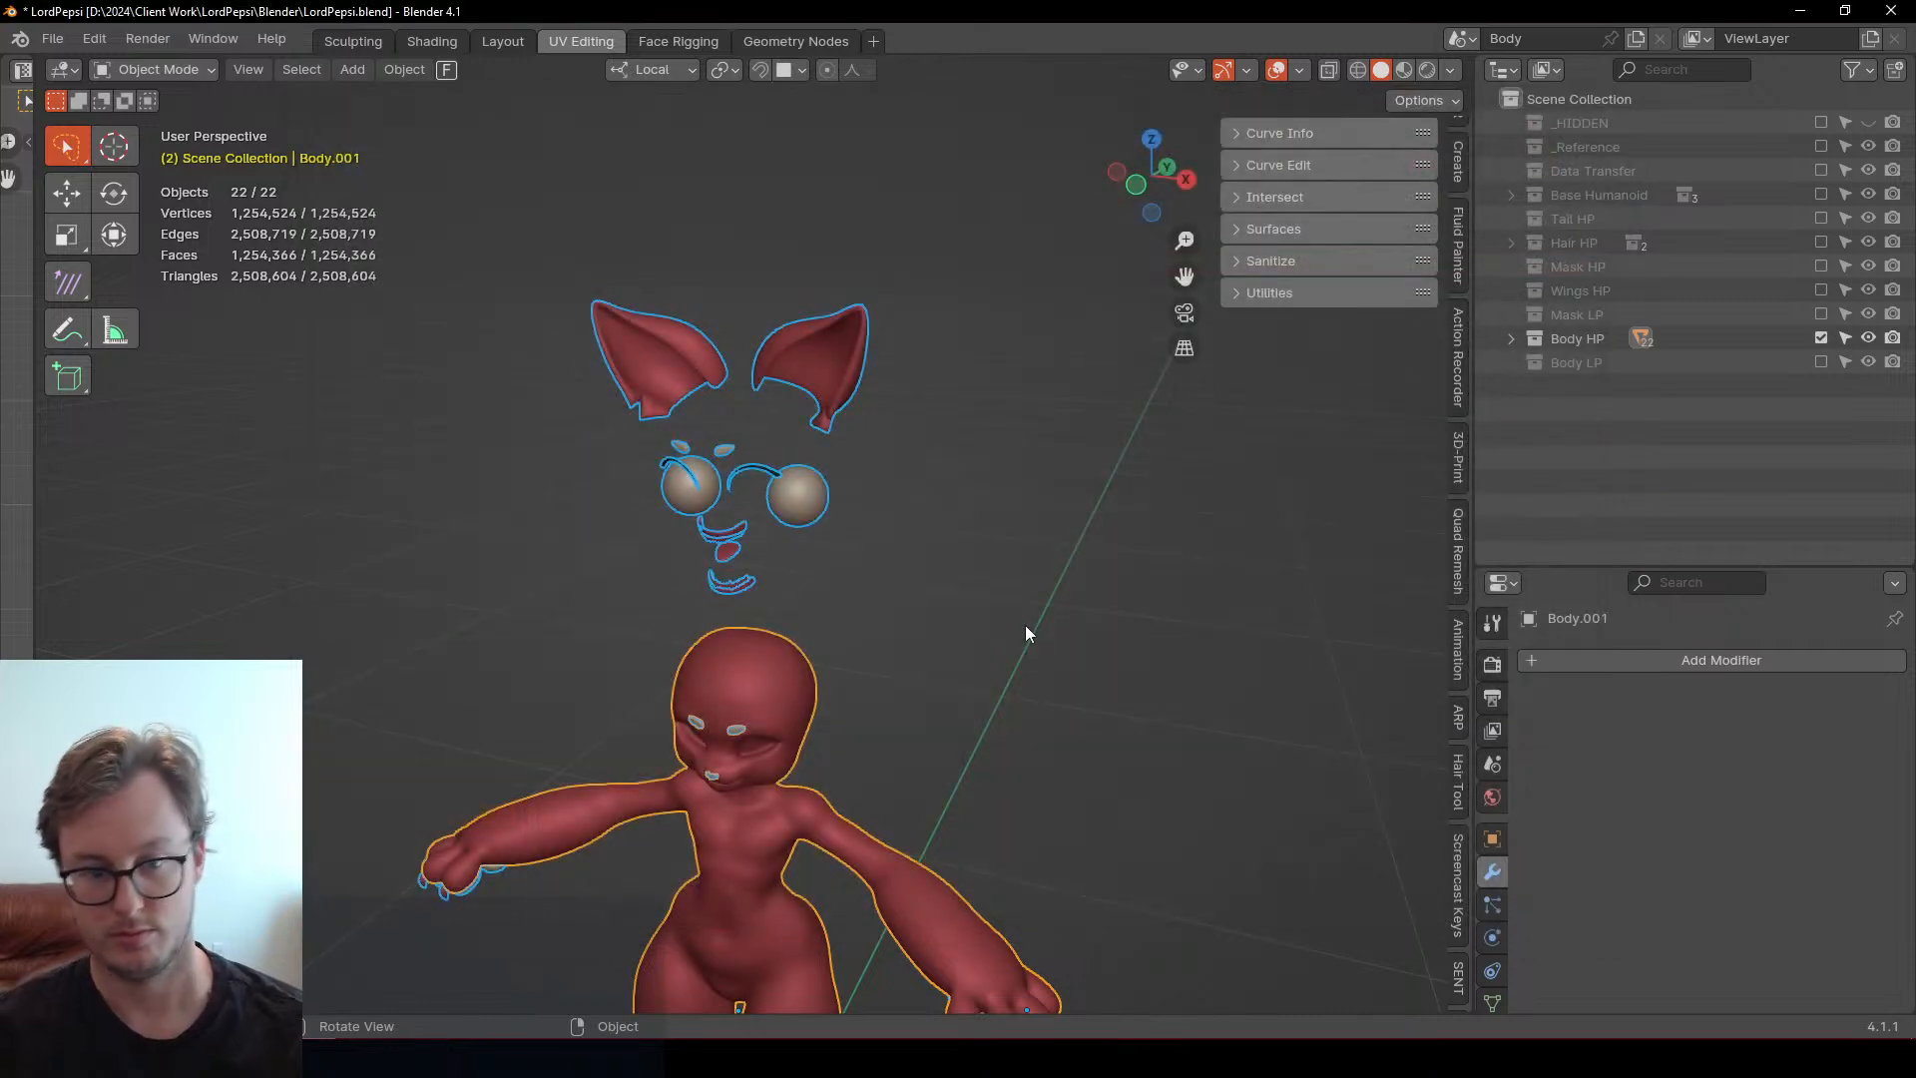
{"action": "key", "text": "ctrl+s"}
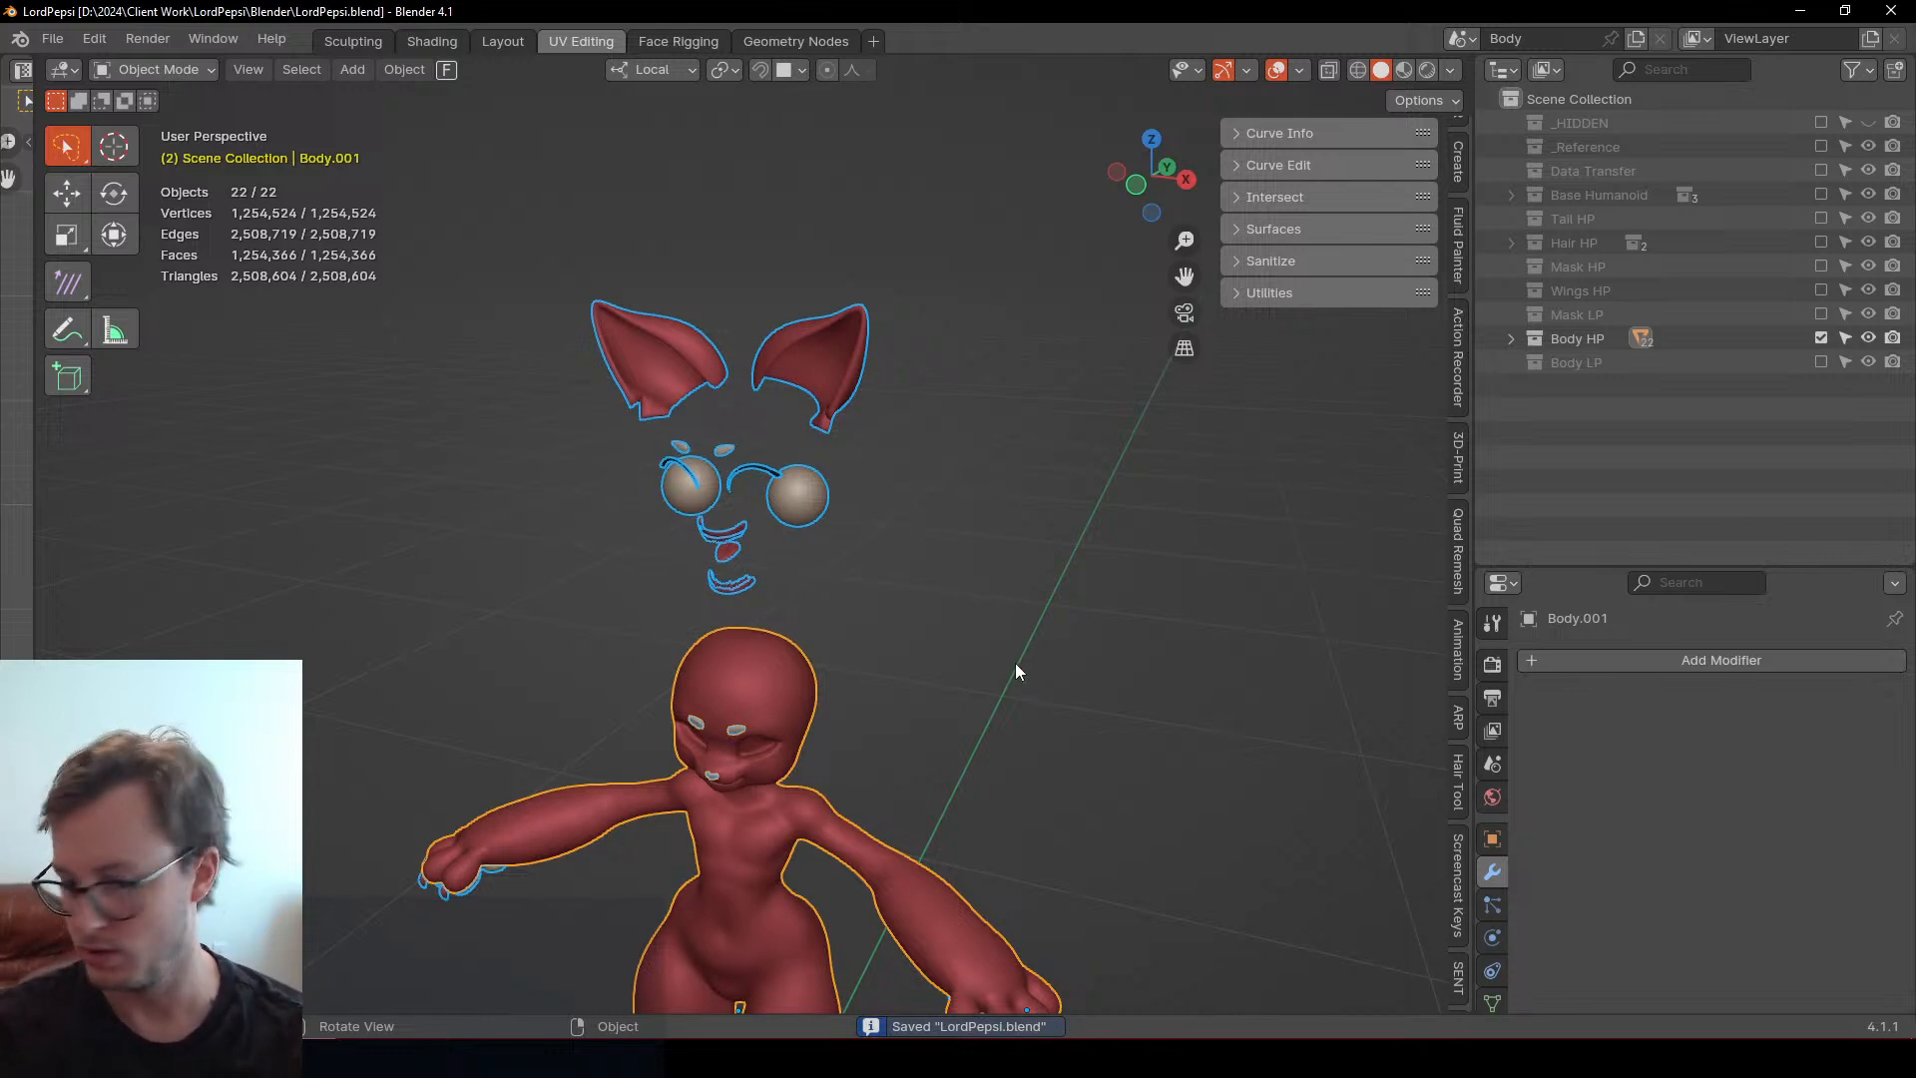
{"action": "middle_click_drag", "start_coordinate": [1024, 661], "coordinate": [1052, 583]}
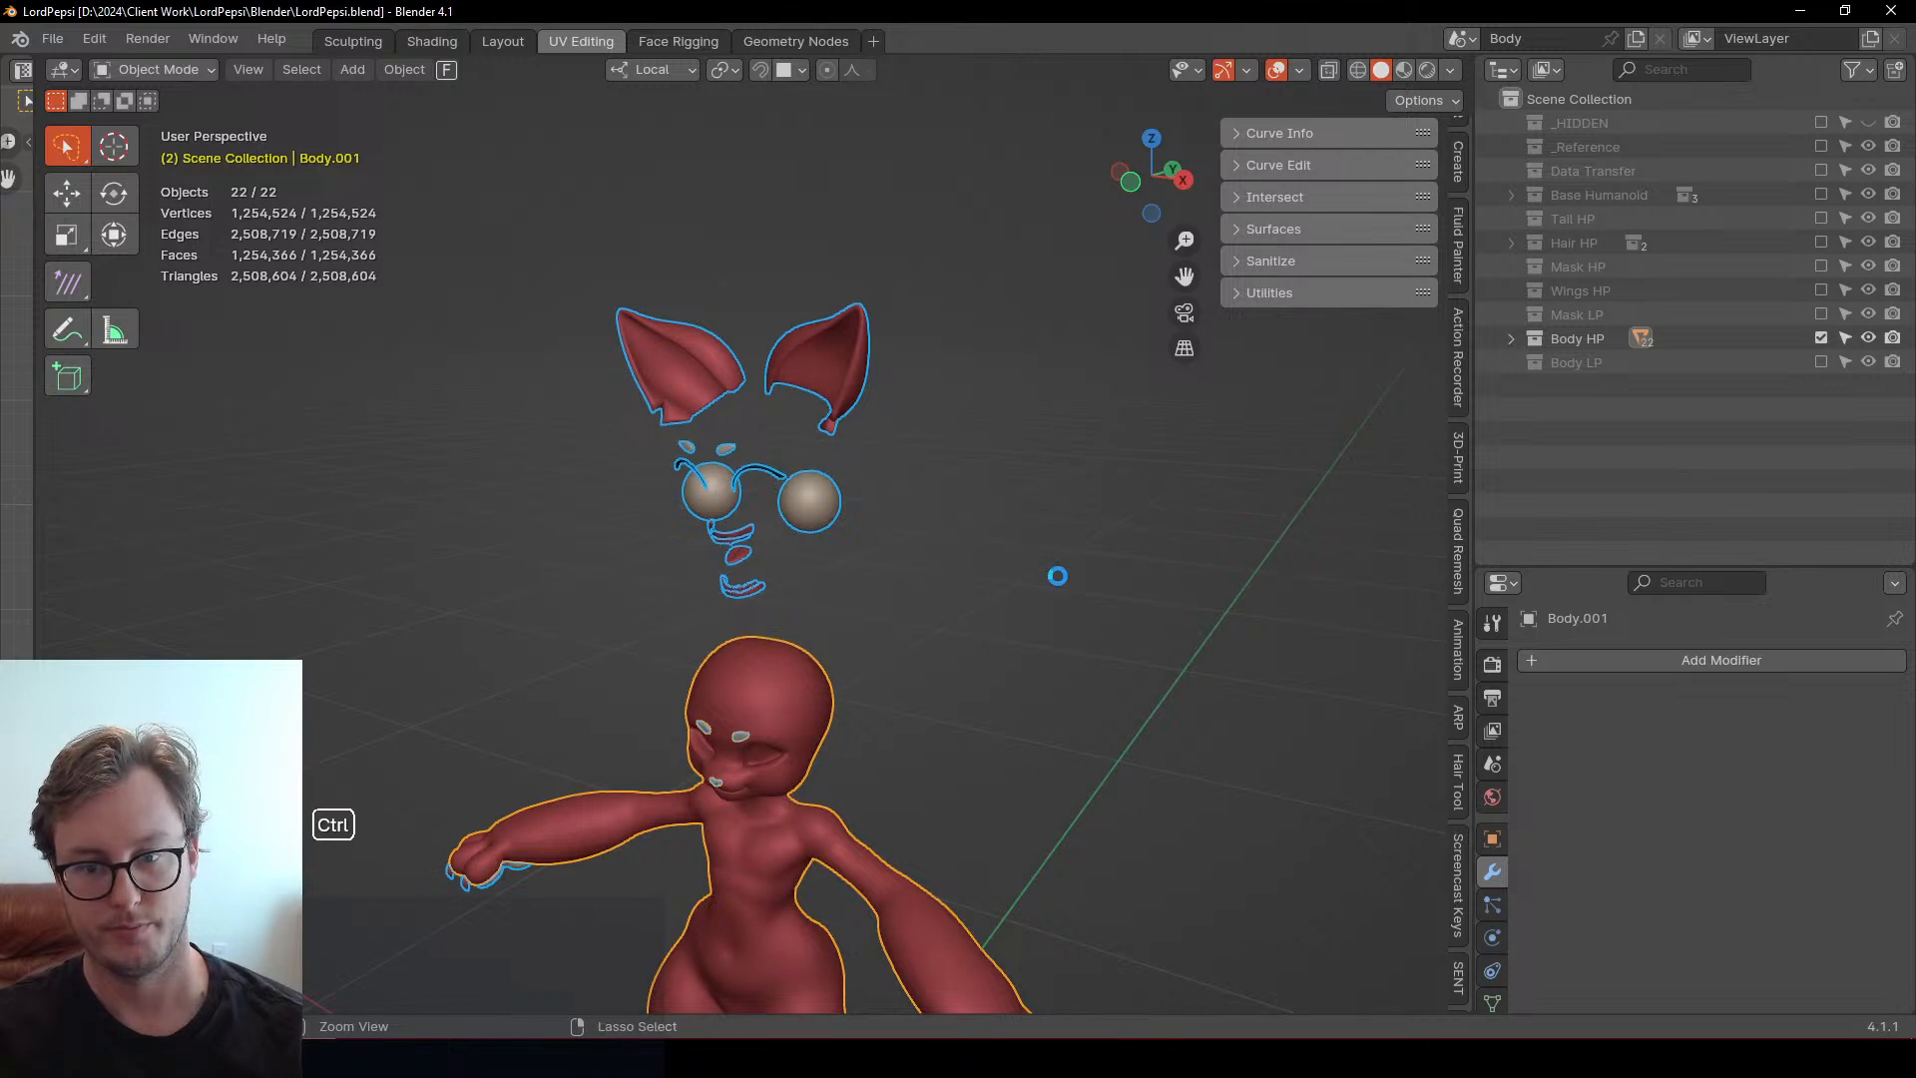
Switch to Substance 3D Painter and examine the cage coverage around the eyebrows and eyes in the baking view
{"action": "key", "text": "alt+Tab"}
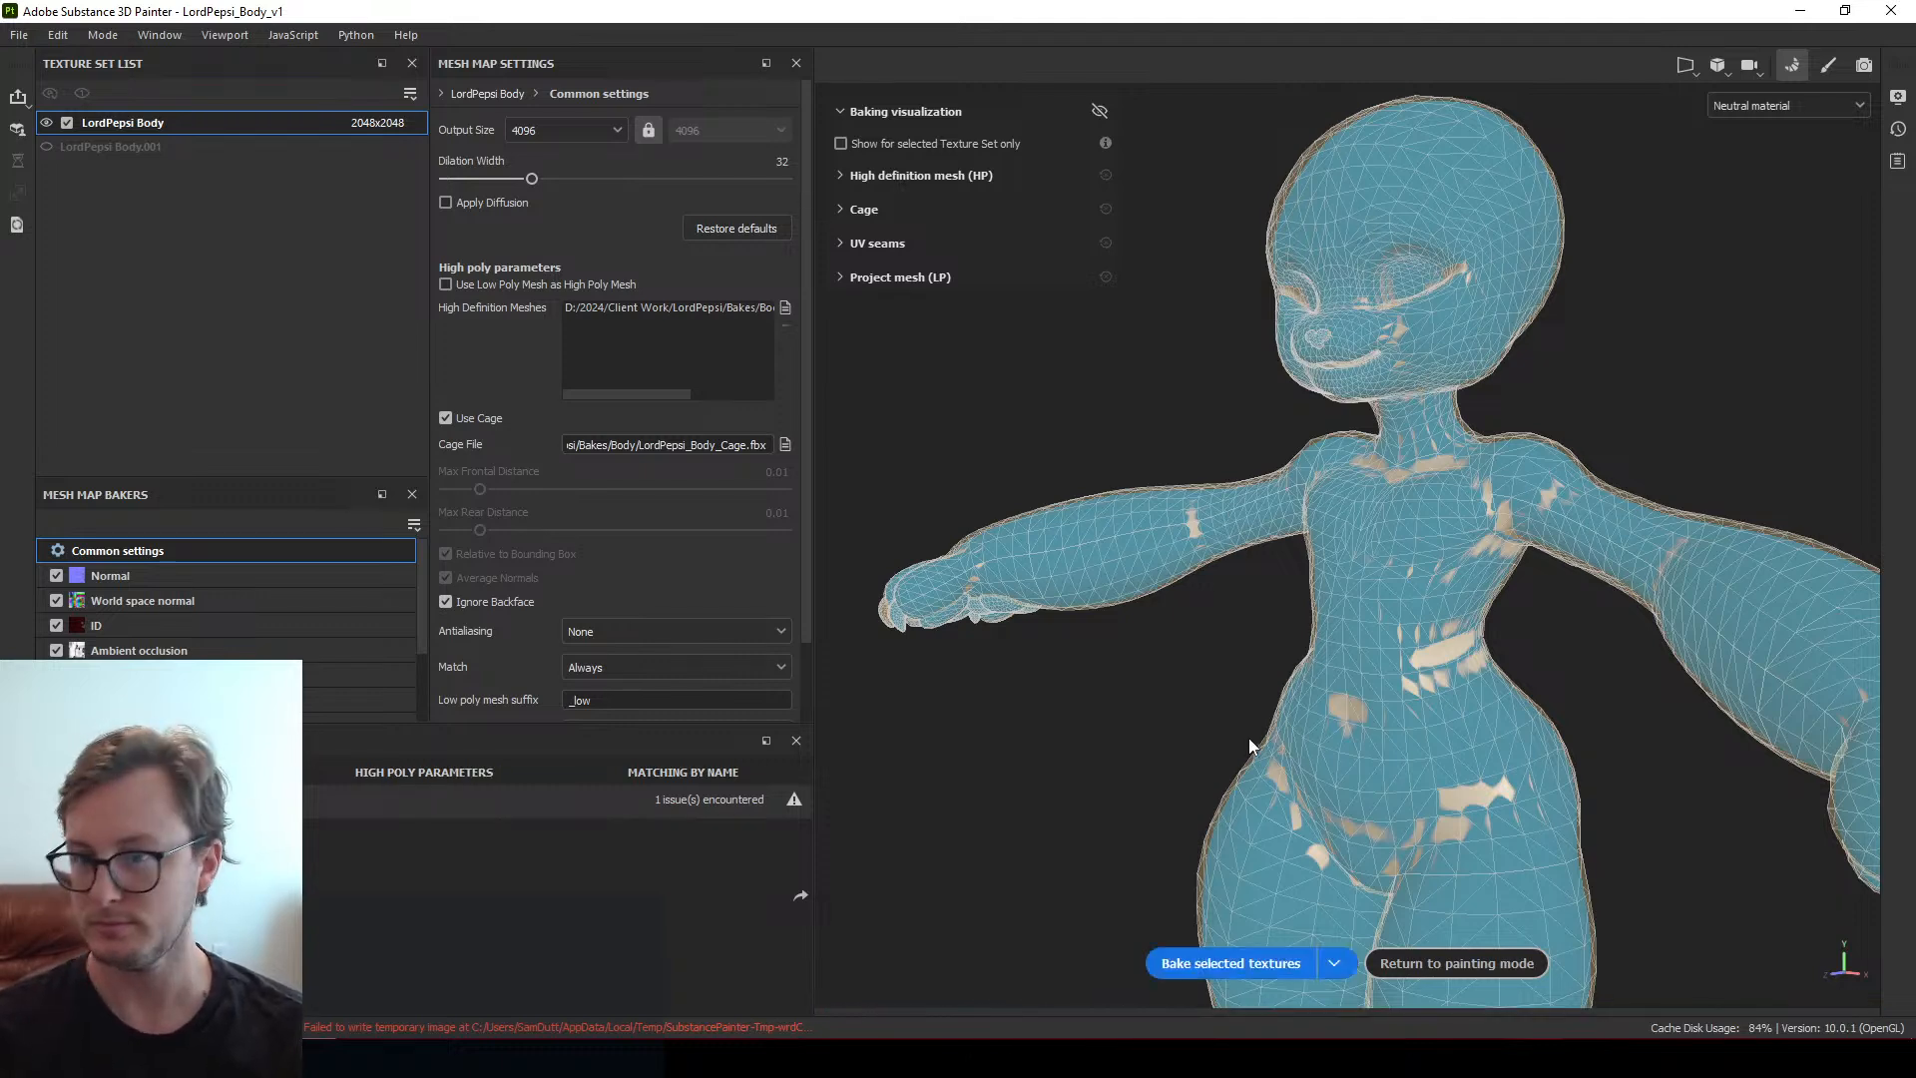
{"action": "key", "text": "ctrl+shift"}
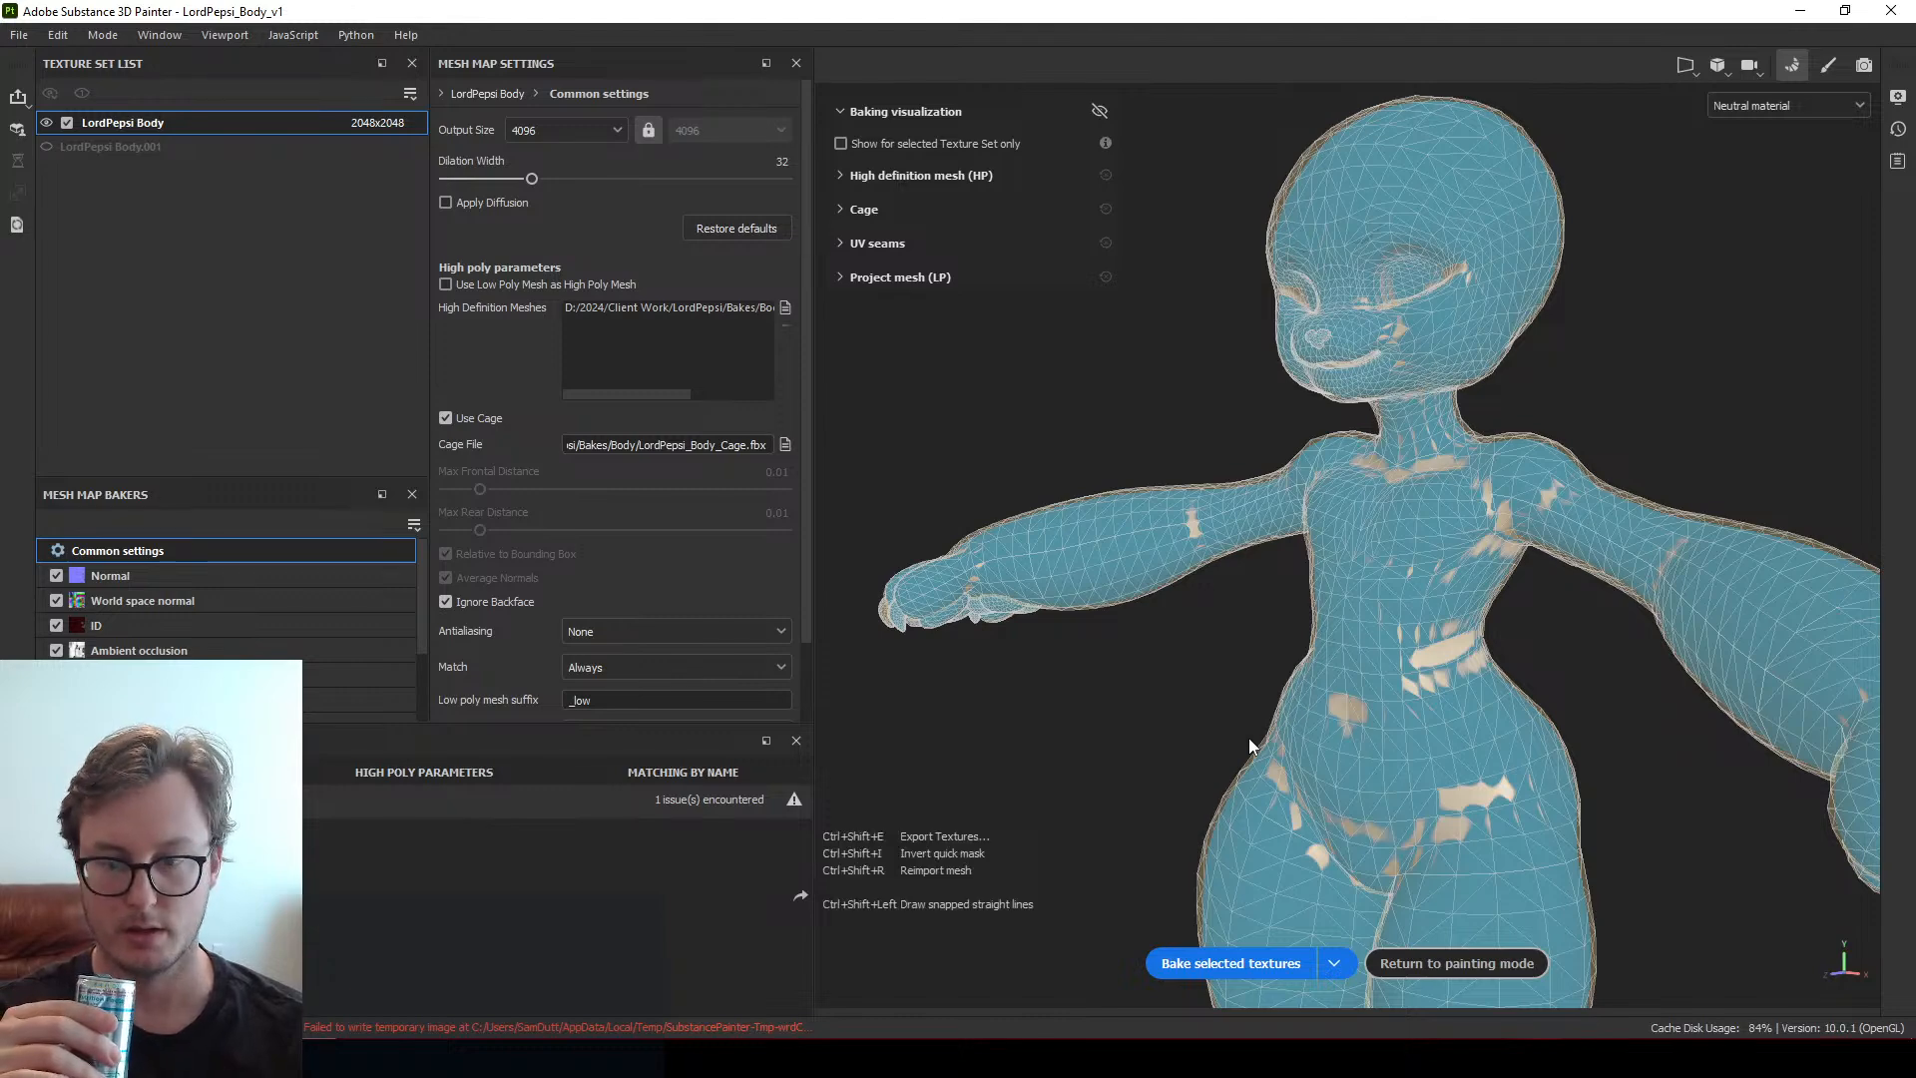
{"action": "key", "text": "ctrl+shift+e"}
{"action": "key", "text": "Escape"}
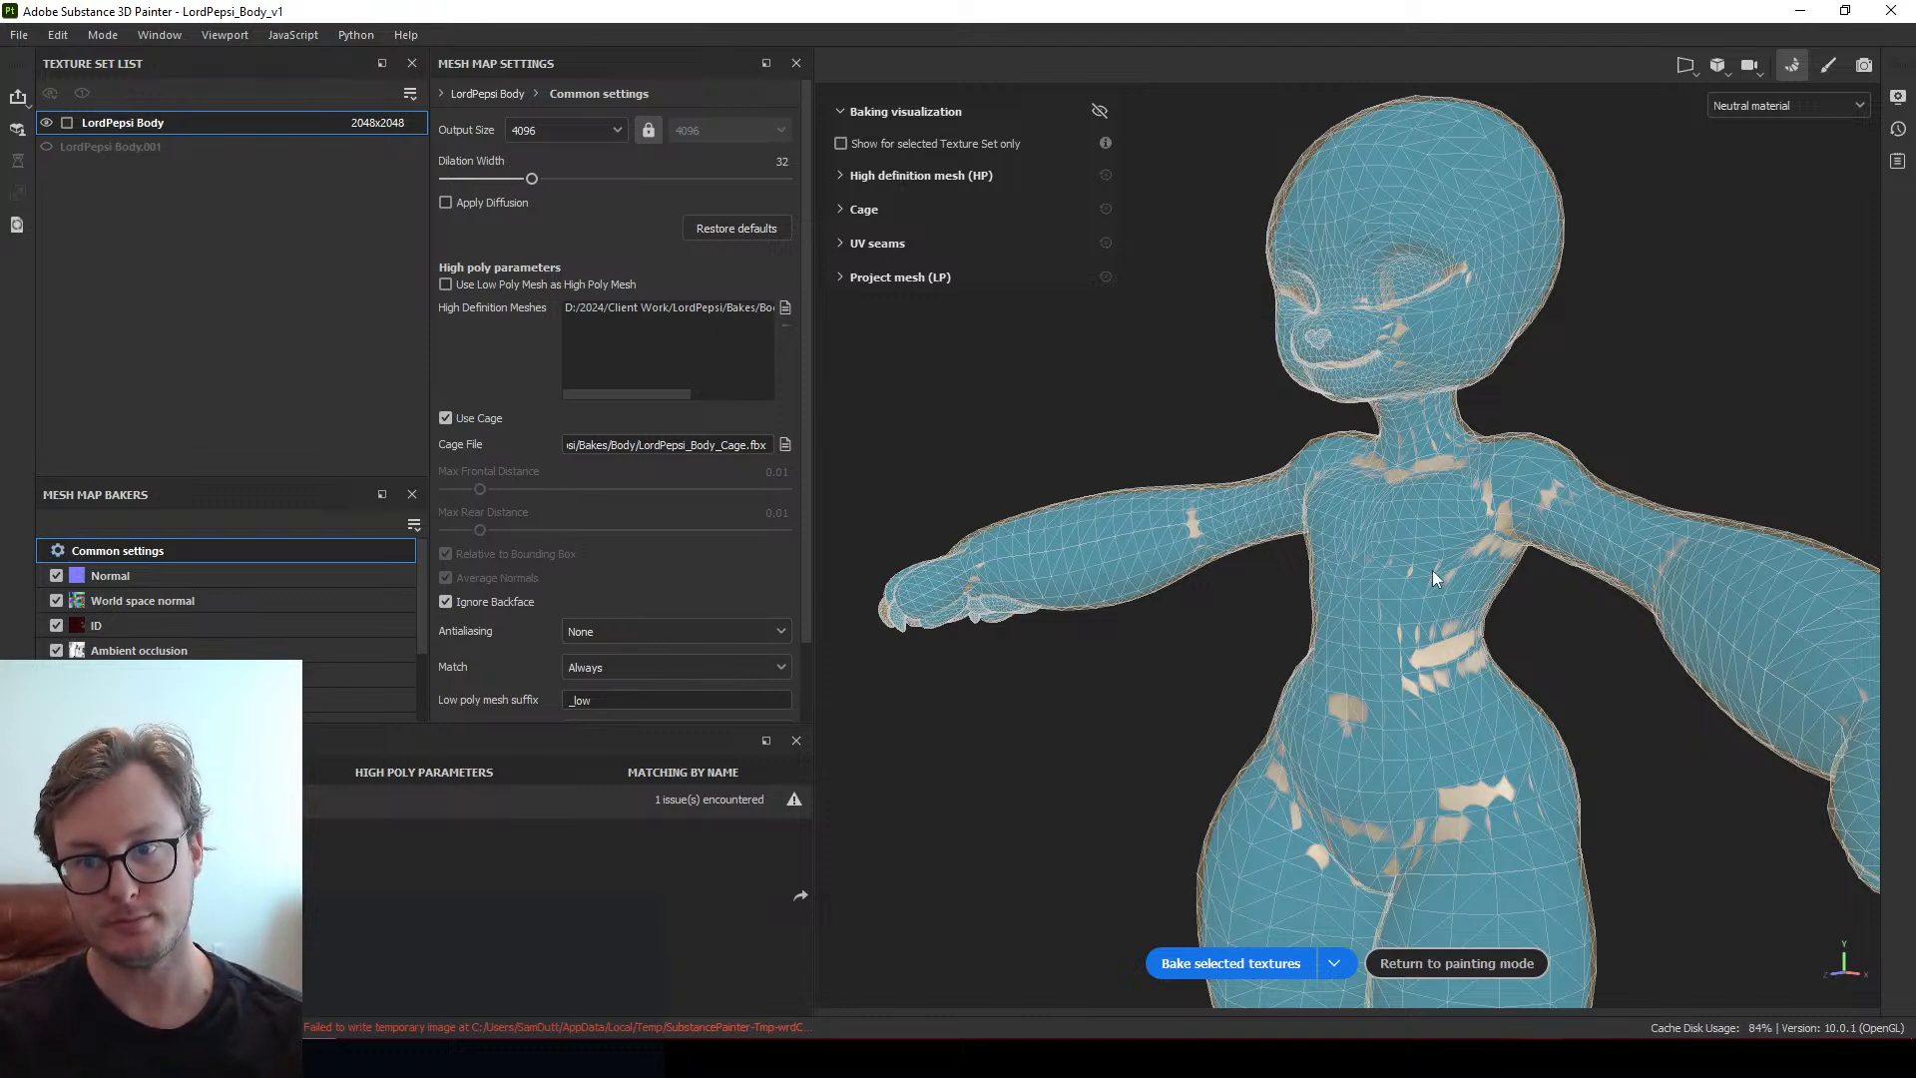
{"action": "left_click_drag", "start_coordinate": [1377, 483], "coordinate": [1347, 371], "text": "alt"}
{"action": "middle_click_drag", "start_coordinate": [1347, 372], "coordinate": [1373, 517], "text": "alt"}
{"action": "scroll", "coordinate": [1389, 464], "scroll_direction": "up", "scroll_amount": 5}
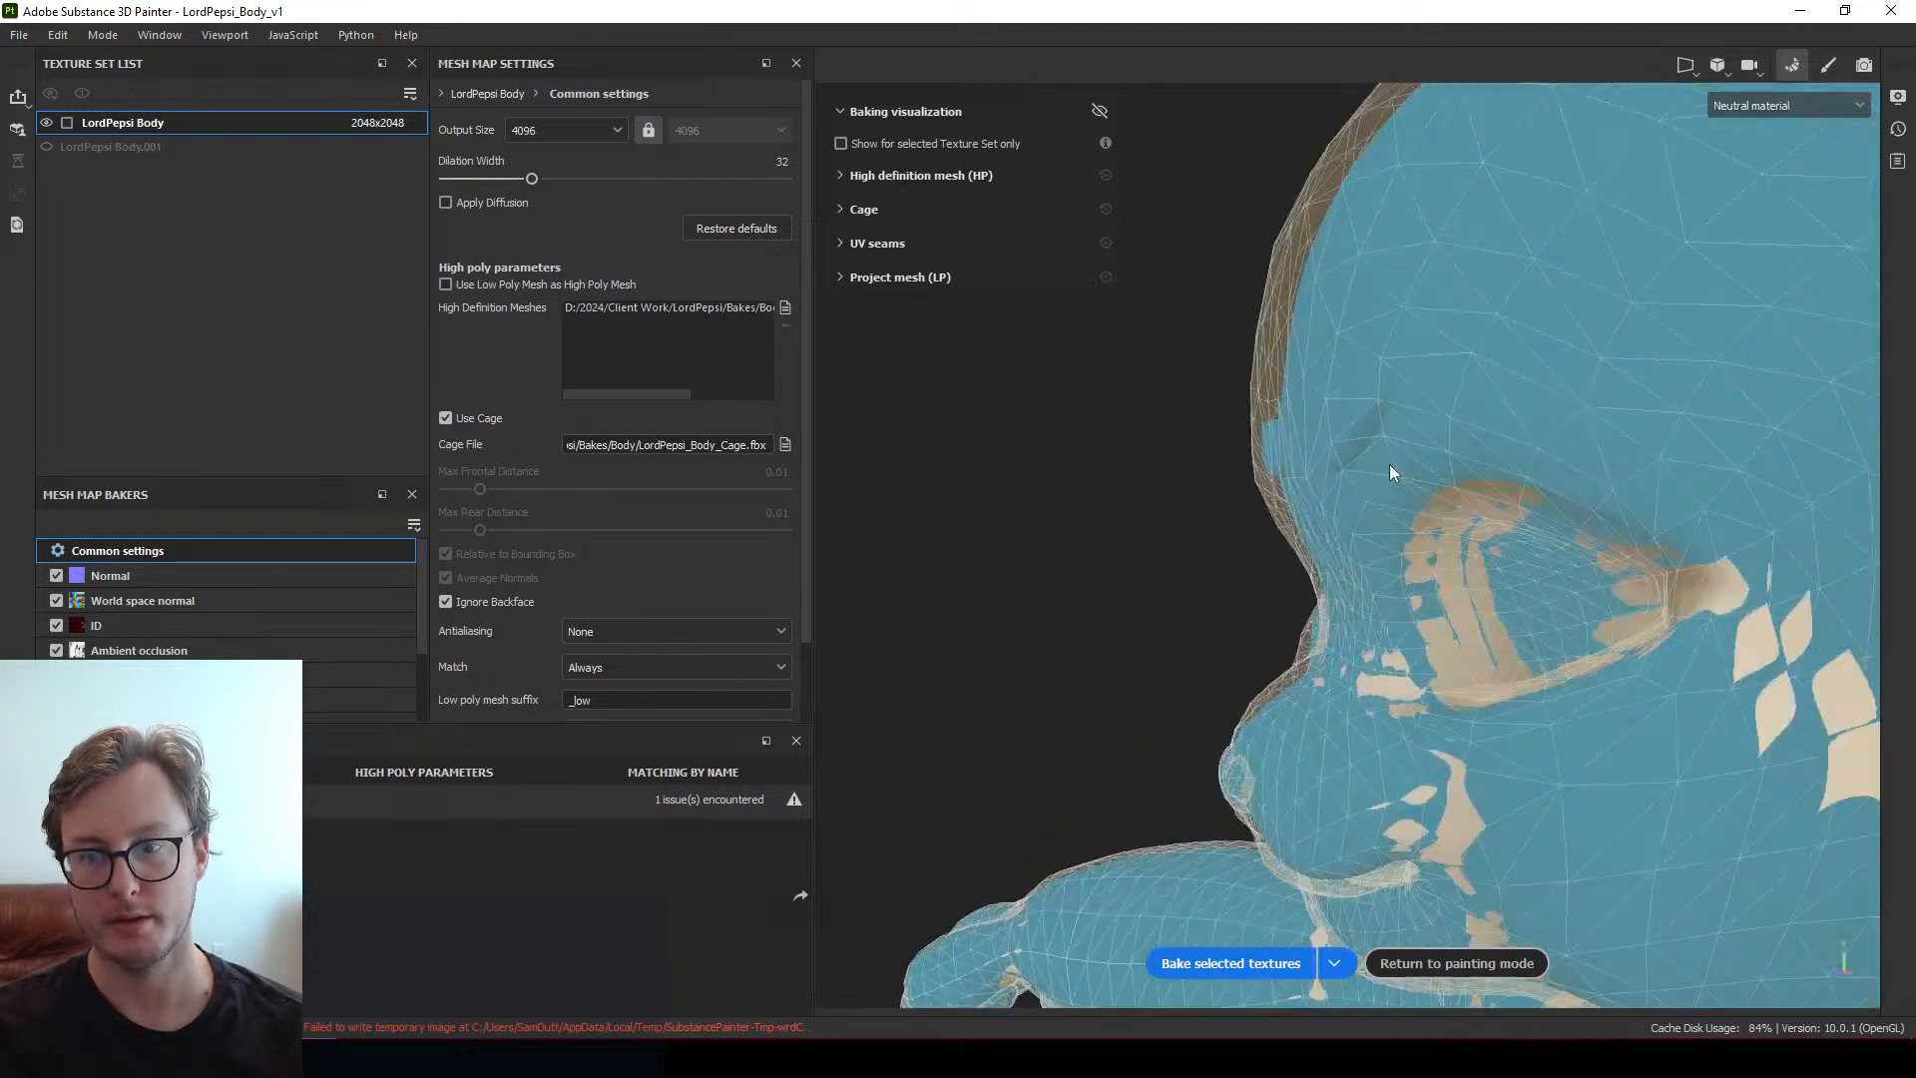
{"action": "left_click_drag", "start_coordinate": [1389, 464], "coordinate": [1308, 515], "text": "alt"}
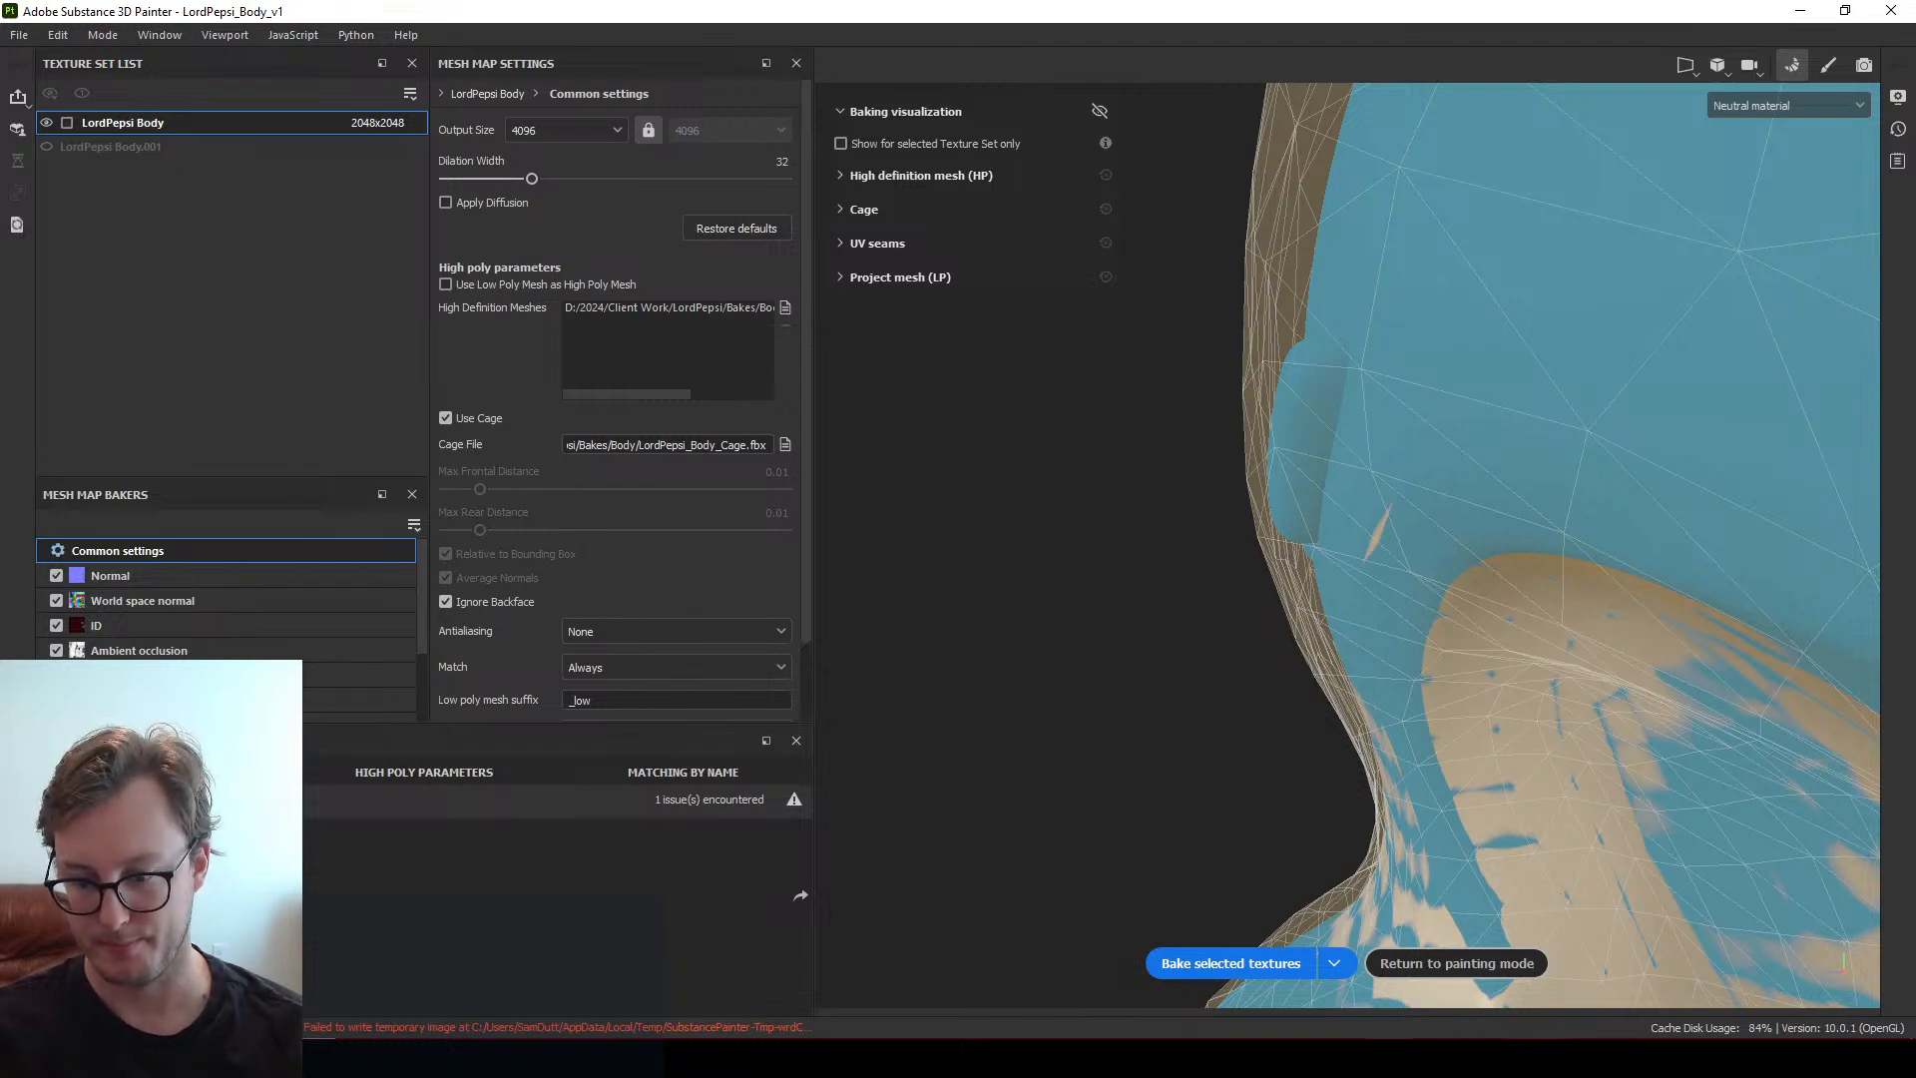
Back in Blender, make Body HP unselectable, show Body LP, and enable the Displace modifier's viewport display on all low-poly parts
{"action": "key", "text": "alt+Tab"}
{"action": "scroll", "coordinate": [1050, 525], "scroll_direction": "up", "scroll_amount": 3}
{"action": "middle_click_drag", "start_coordinate": [963, 744], "coordinate": [958, 391], "text": "shift"}
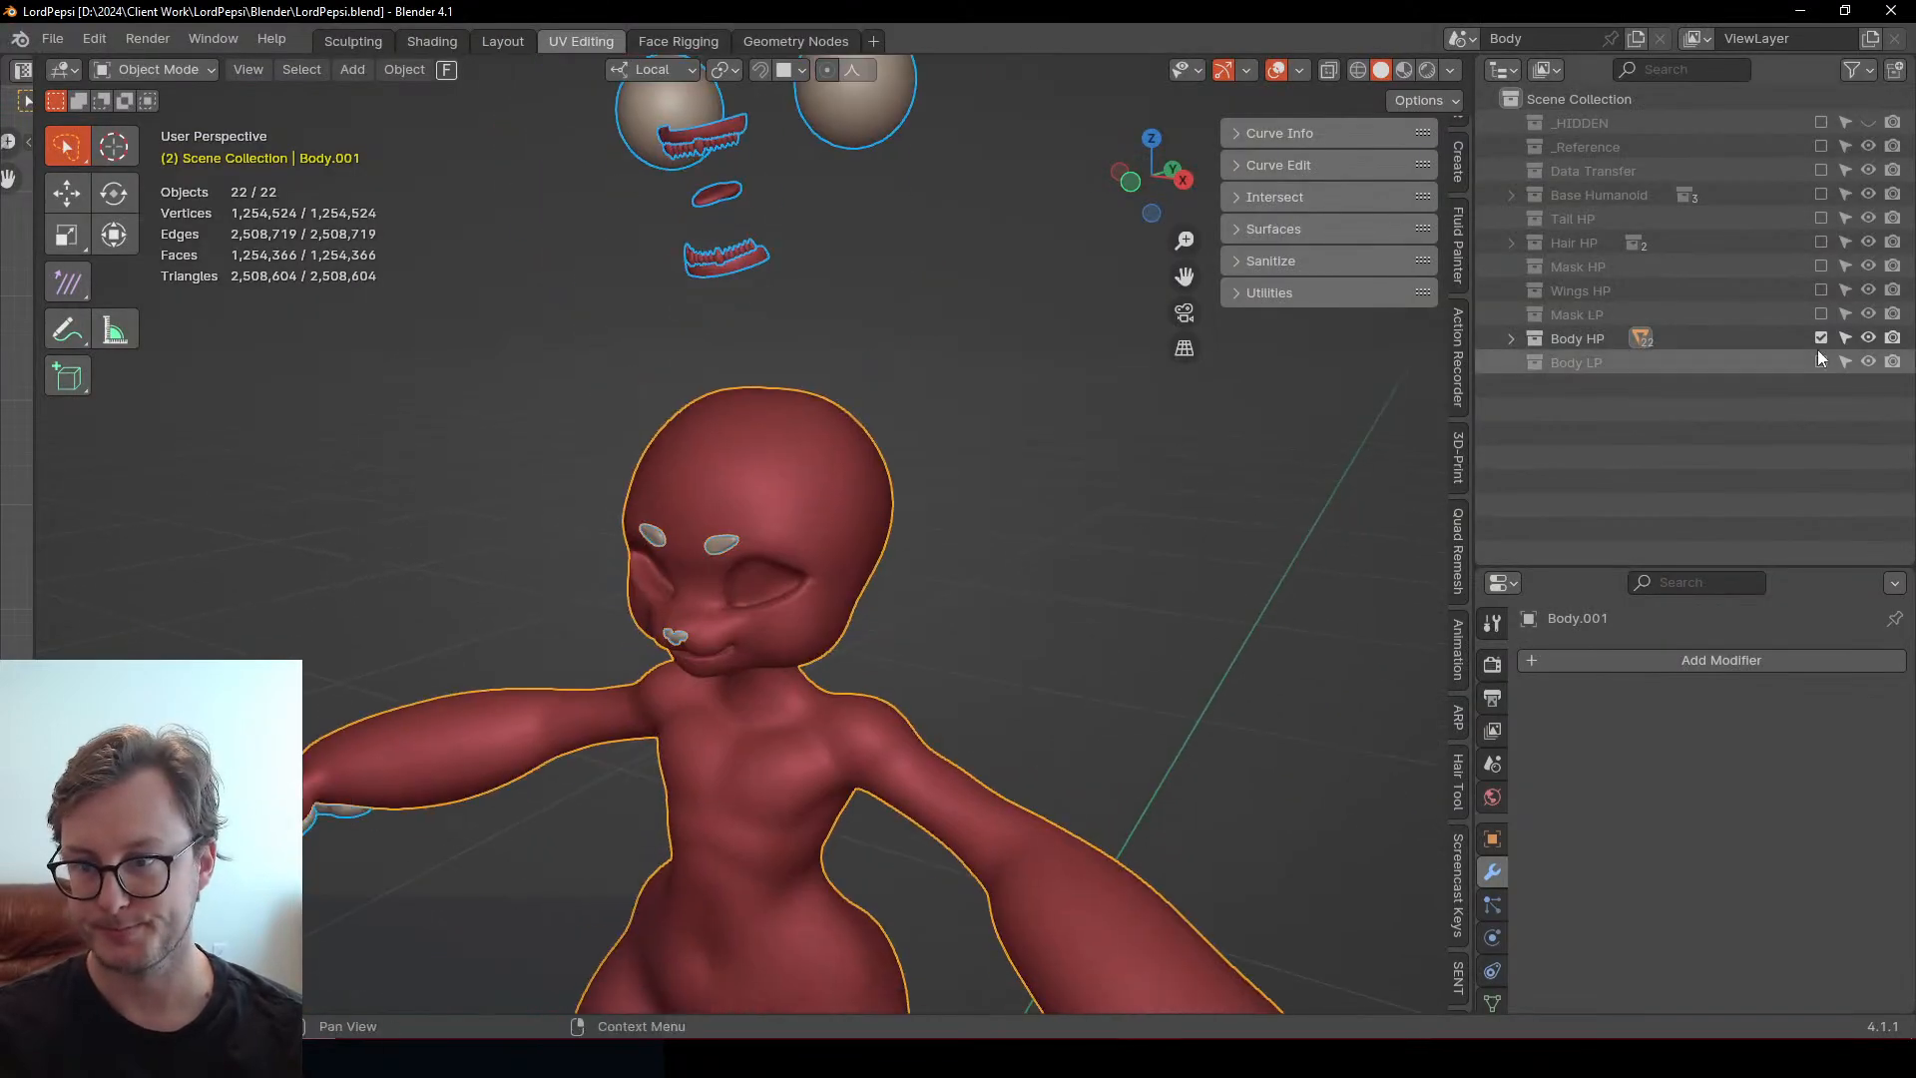
{"action": "left_click", "coordinate": [1843, 339]}
{"action": "left_click", "coordinate": [1821, 361]}
{"action": "left_click", "coordinate": [890, 493]}
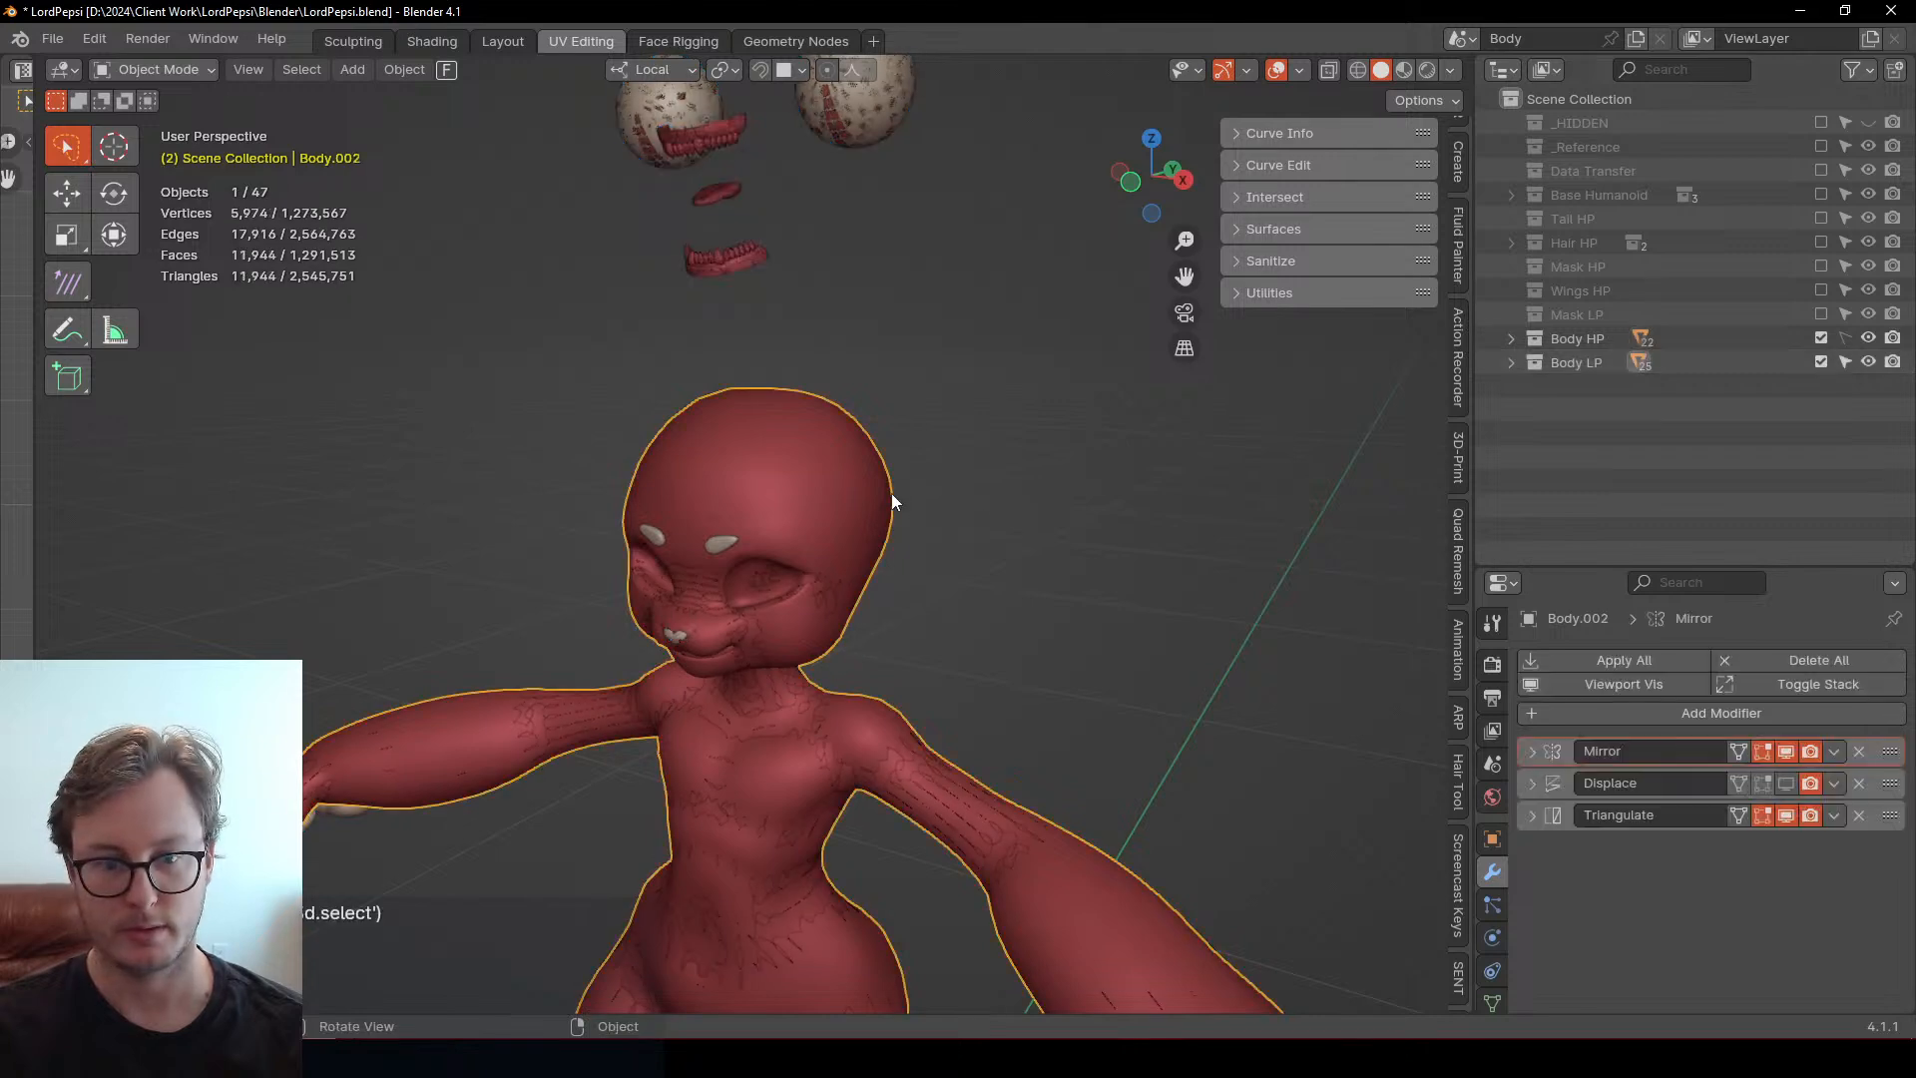
{"action": "key", "text": "a"}
{"action": "right_click", "coordinate": [1786, 783]}
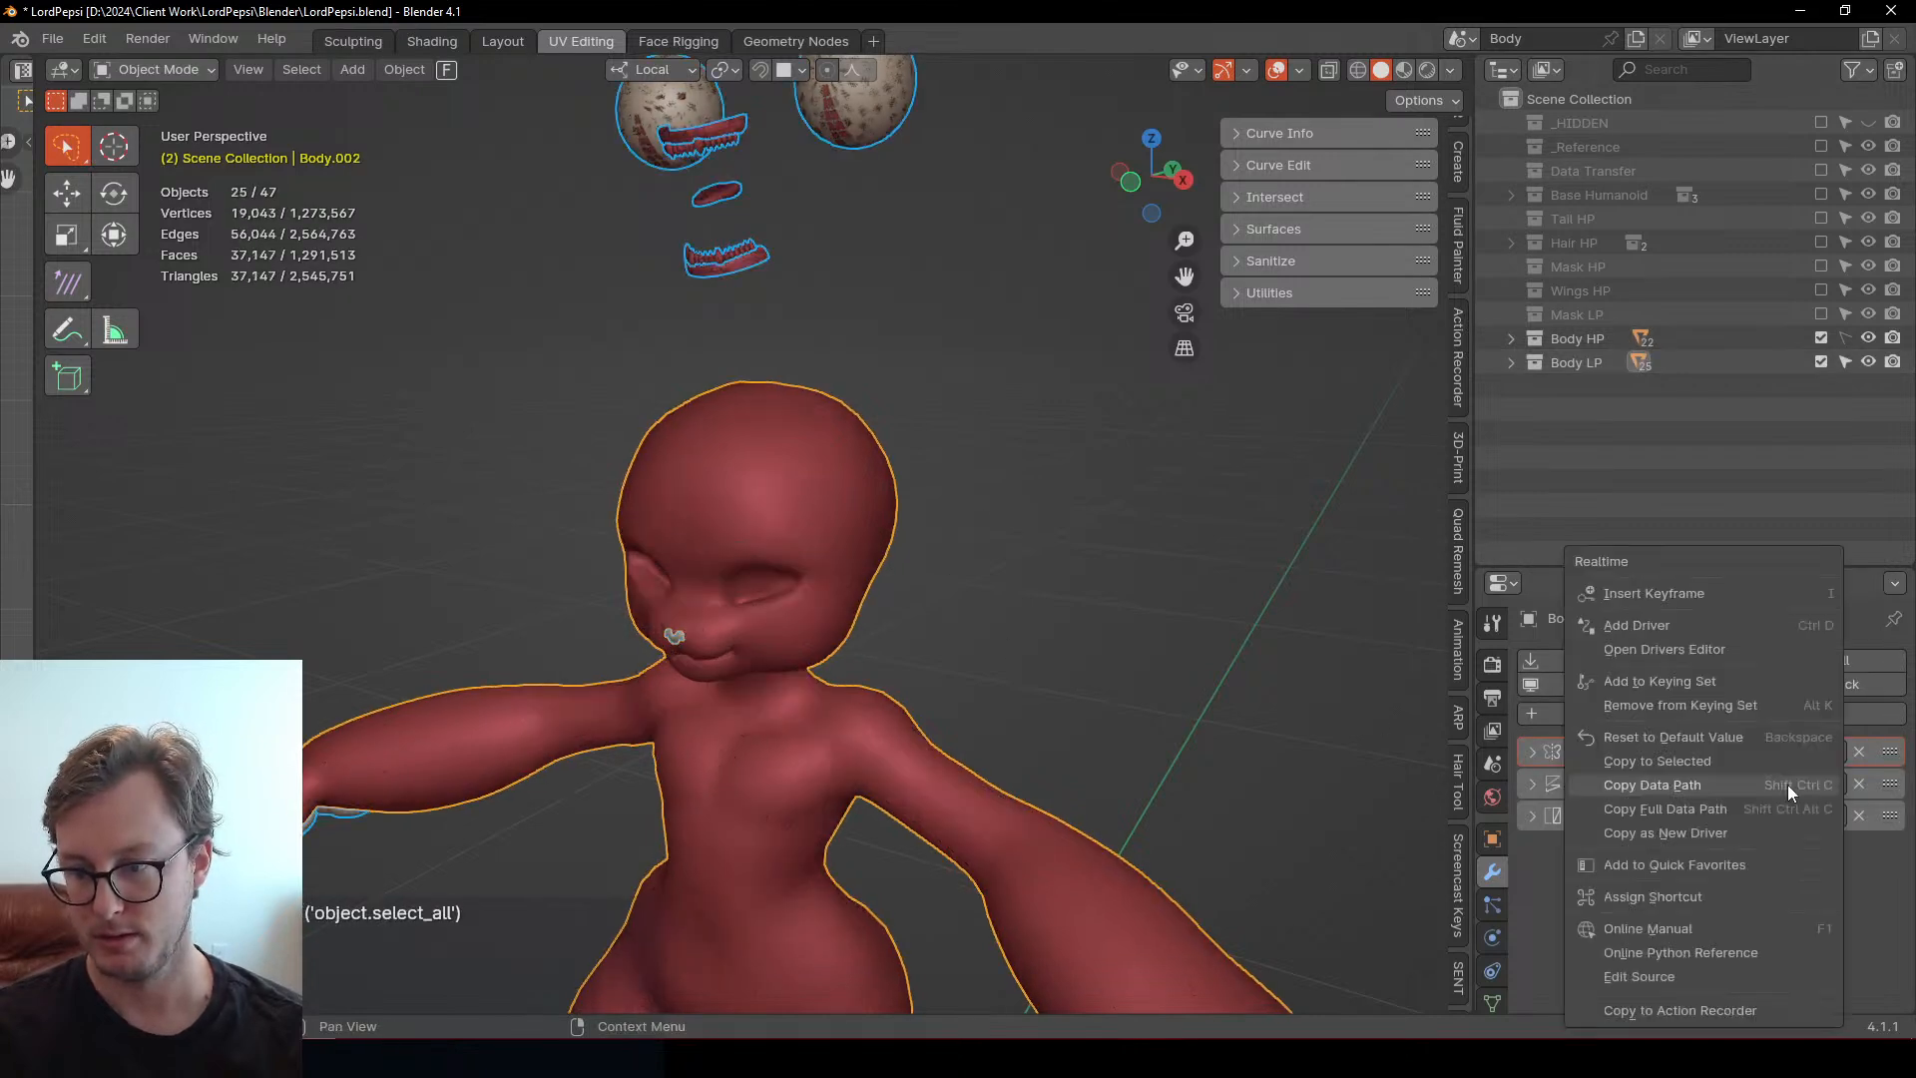
{"action": "left_click", "coordinate": [1682, 752]}
Weight-paint the low-poly body's Displace group around the eyebrows with weight 0 and strength 1
{"action": "left_click", "coordinate": [838, 512]}
{"action": "key", "text": "ctrl+Tab"}
{"action": "left_click", "coordinate": [679, 424]}
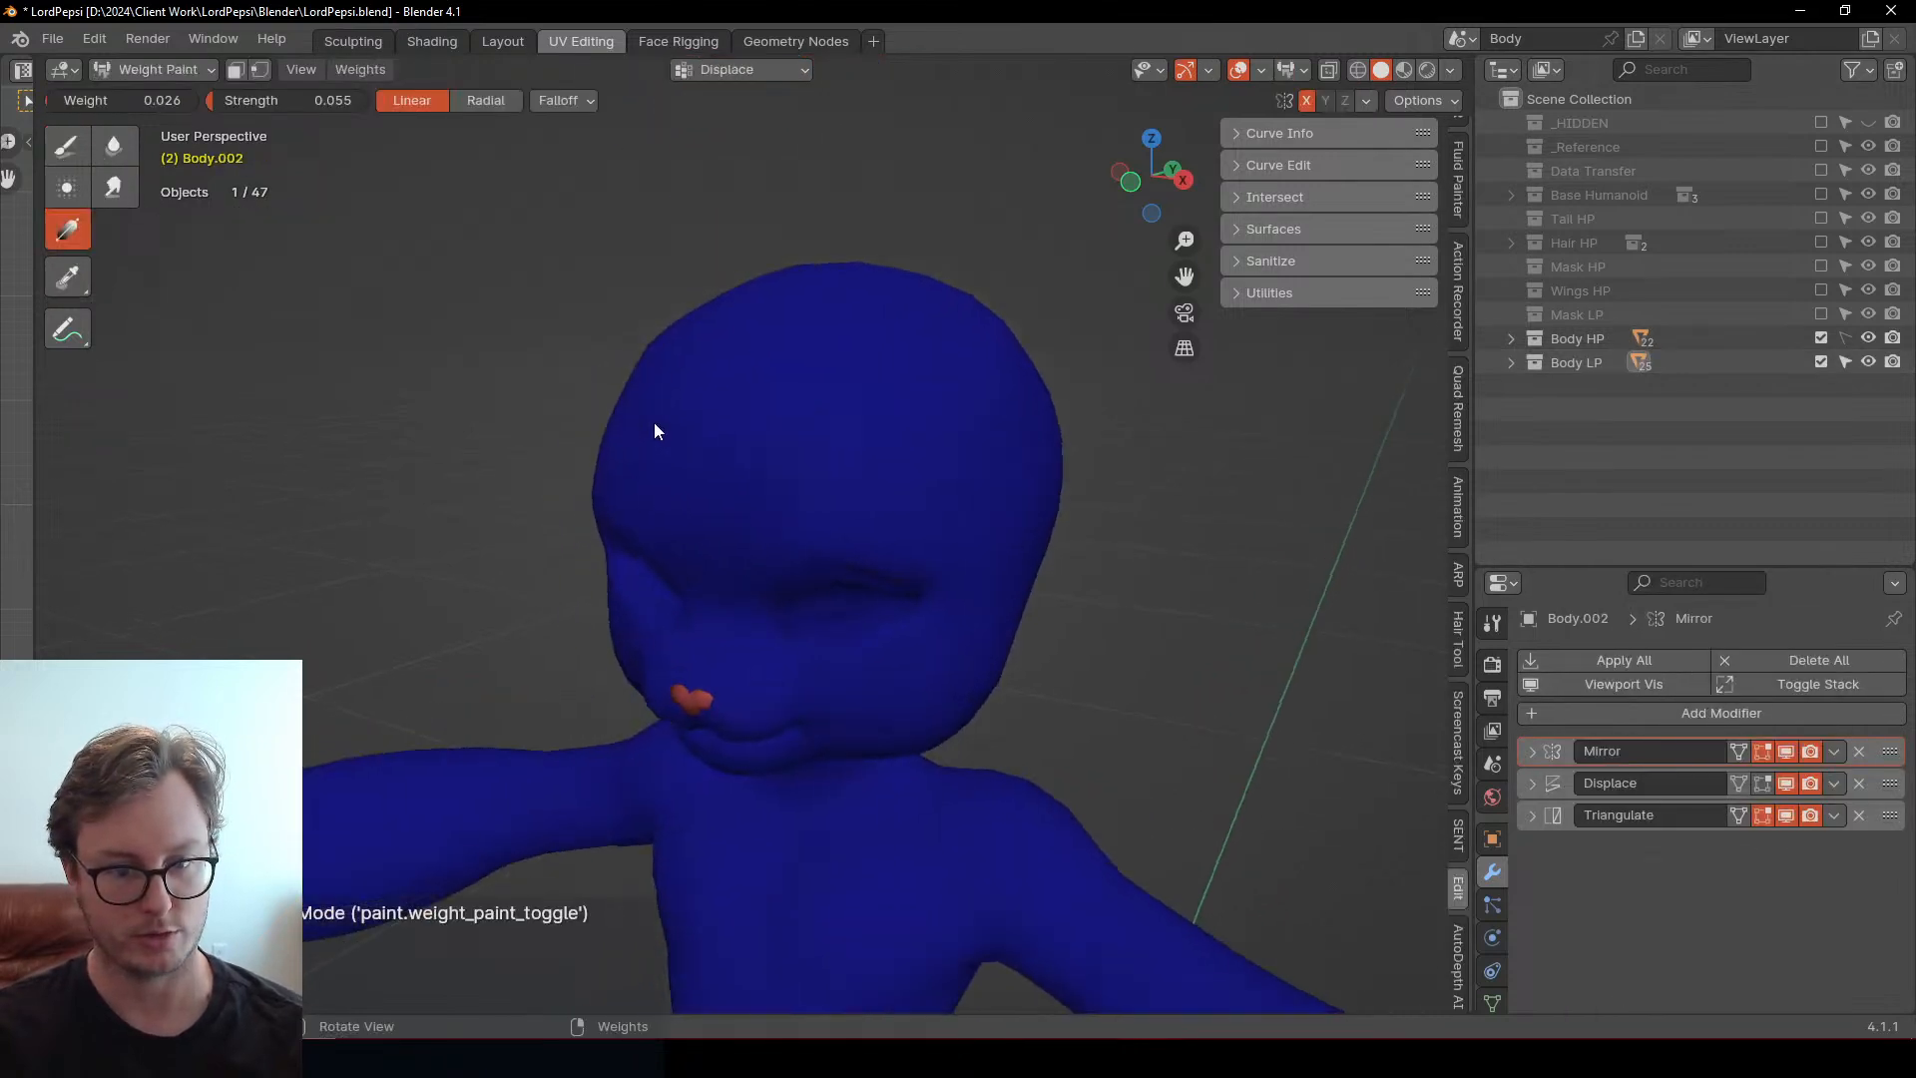
{"action": "left_click", "coordinate": [66, 145]}
{"action": "middle_click_drag", "start_coordinate": [705, 519], "coordinate": [714, 424]}
{"action": "left_click", "coordinate": [798, 648]}
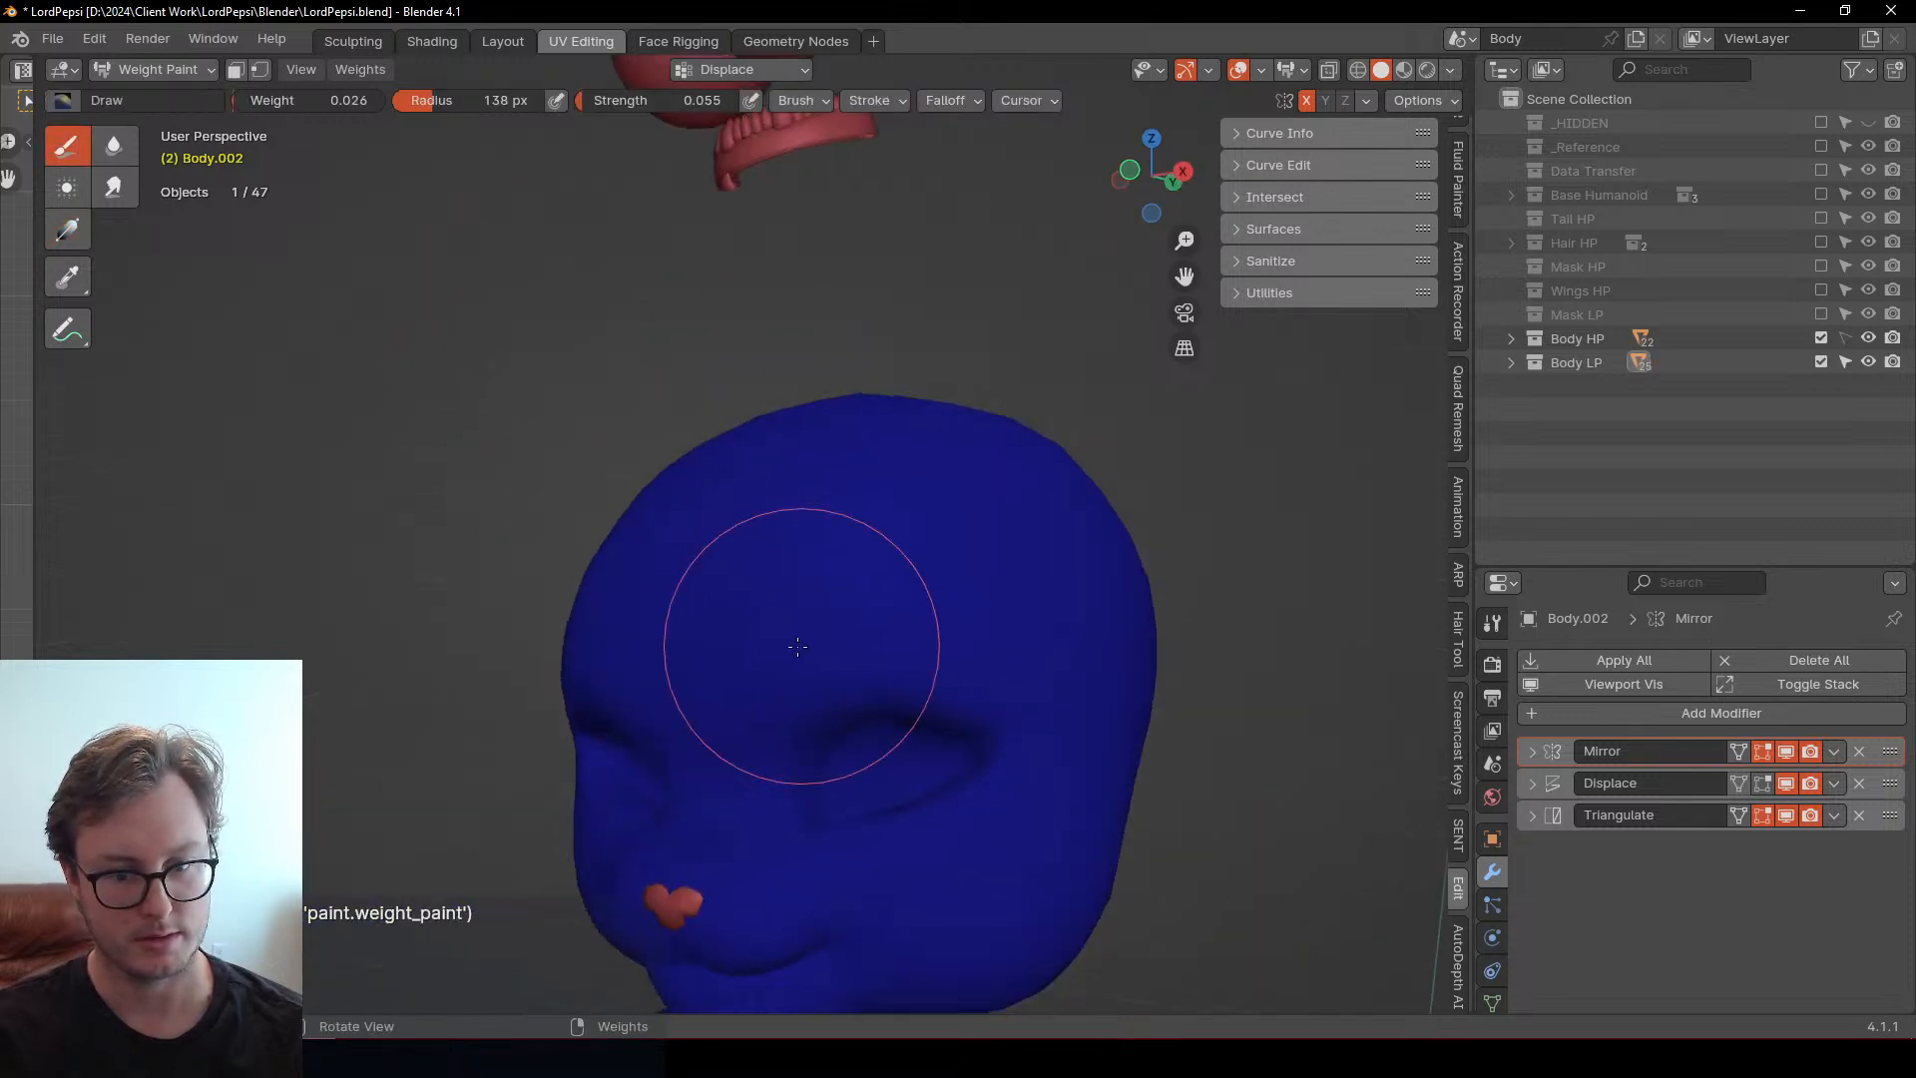
{"action": "left_click_drag", "start_coordinate": [283, 101], "coordinate": [236, 101]}
{"action": "left_click_drag", "start_coordinate": [621, 101], "coordinate": [778, 101]}
{"action": "middle_click_drag", "start_coordinate": [889, 614], "coordinate": [663, 663]}
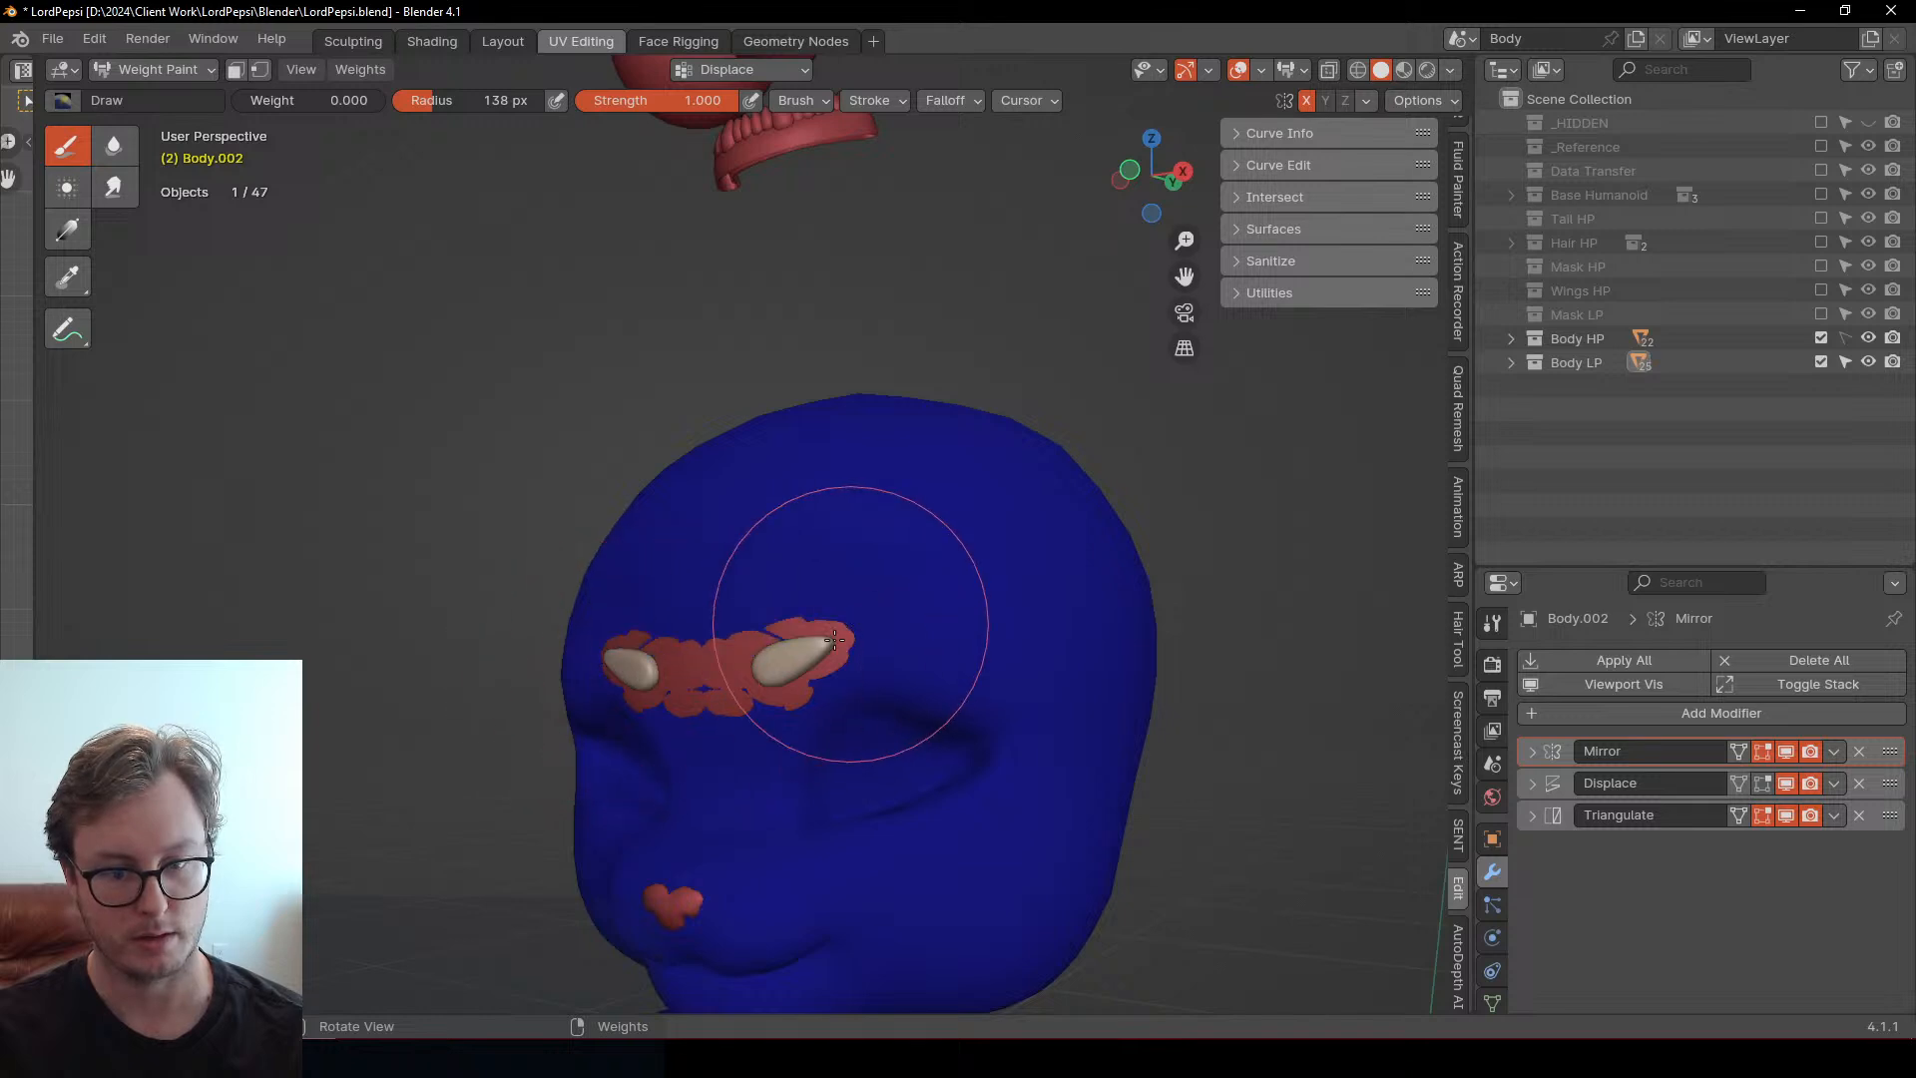
{"action": "scroll", "coordinate": [824, 526], "scroll_direction": "up", "scroll_amount": 3}
{"action": "middle_click_drag", "start_coordinate": [825, 526], "coordinate": [698, 499]}
Repaint the Displace weights around the eyebrows with weight 0.003, raised to 0.008 at strength 0.014, to cover the surrounding high-poly skin
{"action": "left_click_drag", "start_coordinate": [315, 100], "coordinate": [321, 101], "text": "ctrl"}
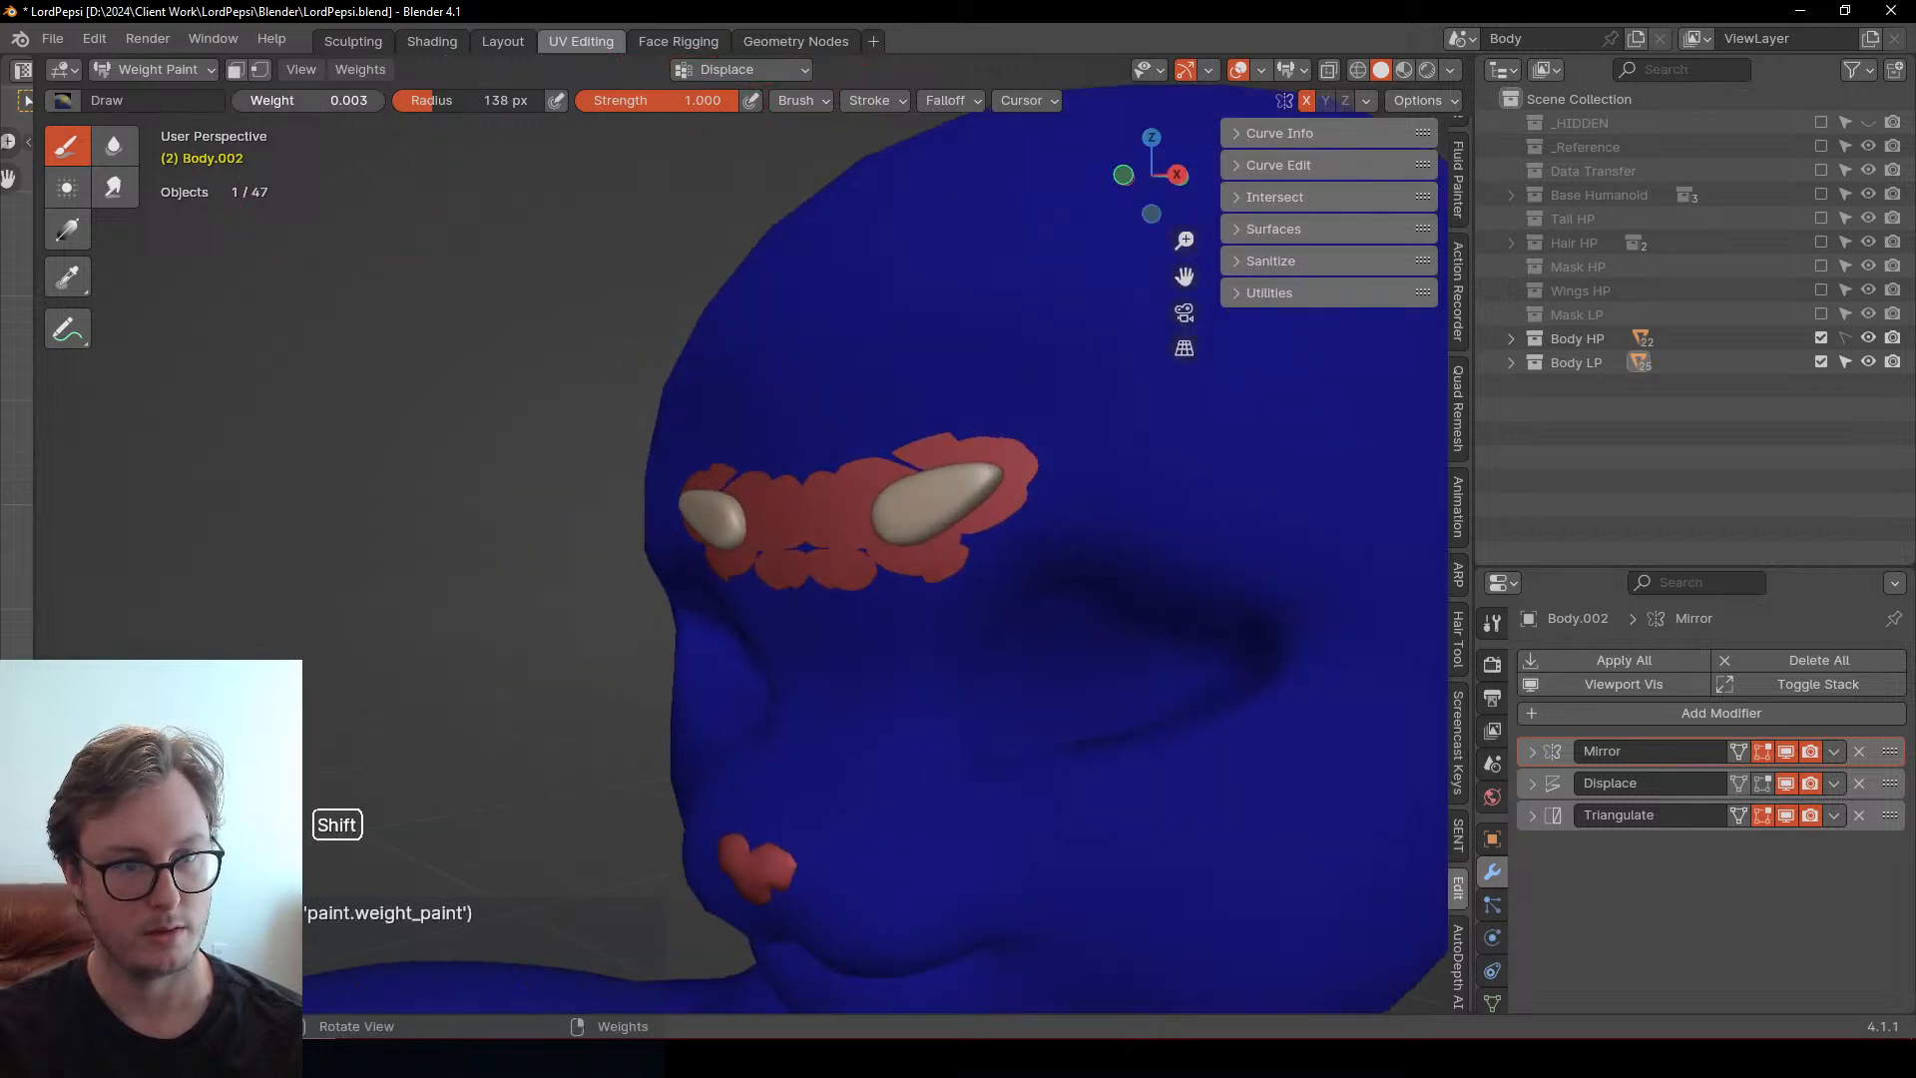
{"action": "mouse_move", "coordinate": [698, 101]}
{"action": "left_mouse_down", "text": "ctrl"}
{"action": "mouse_move", "coordinate": [727, 83]}
{"action": "mouse_move", "coordinate": [598, 100]}
{"action": "left_mouse_up", "text": "ctrl"}
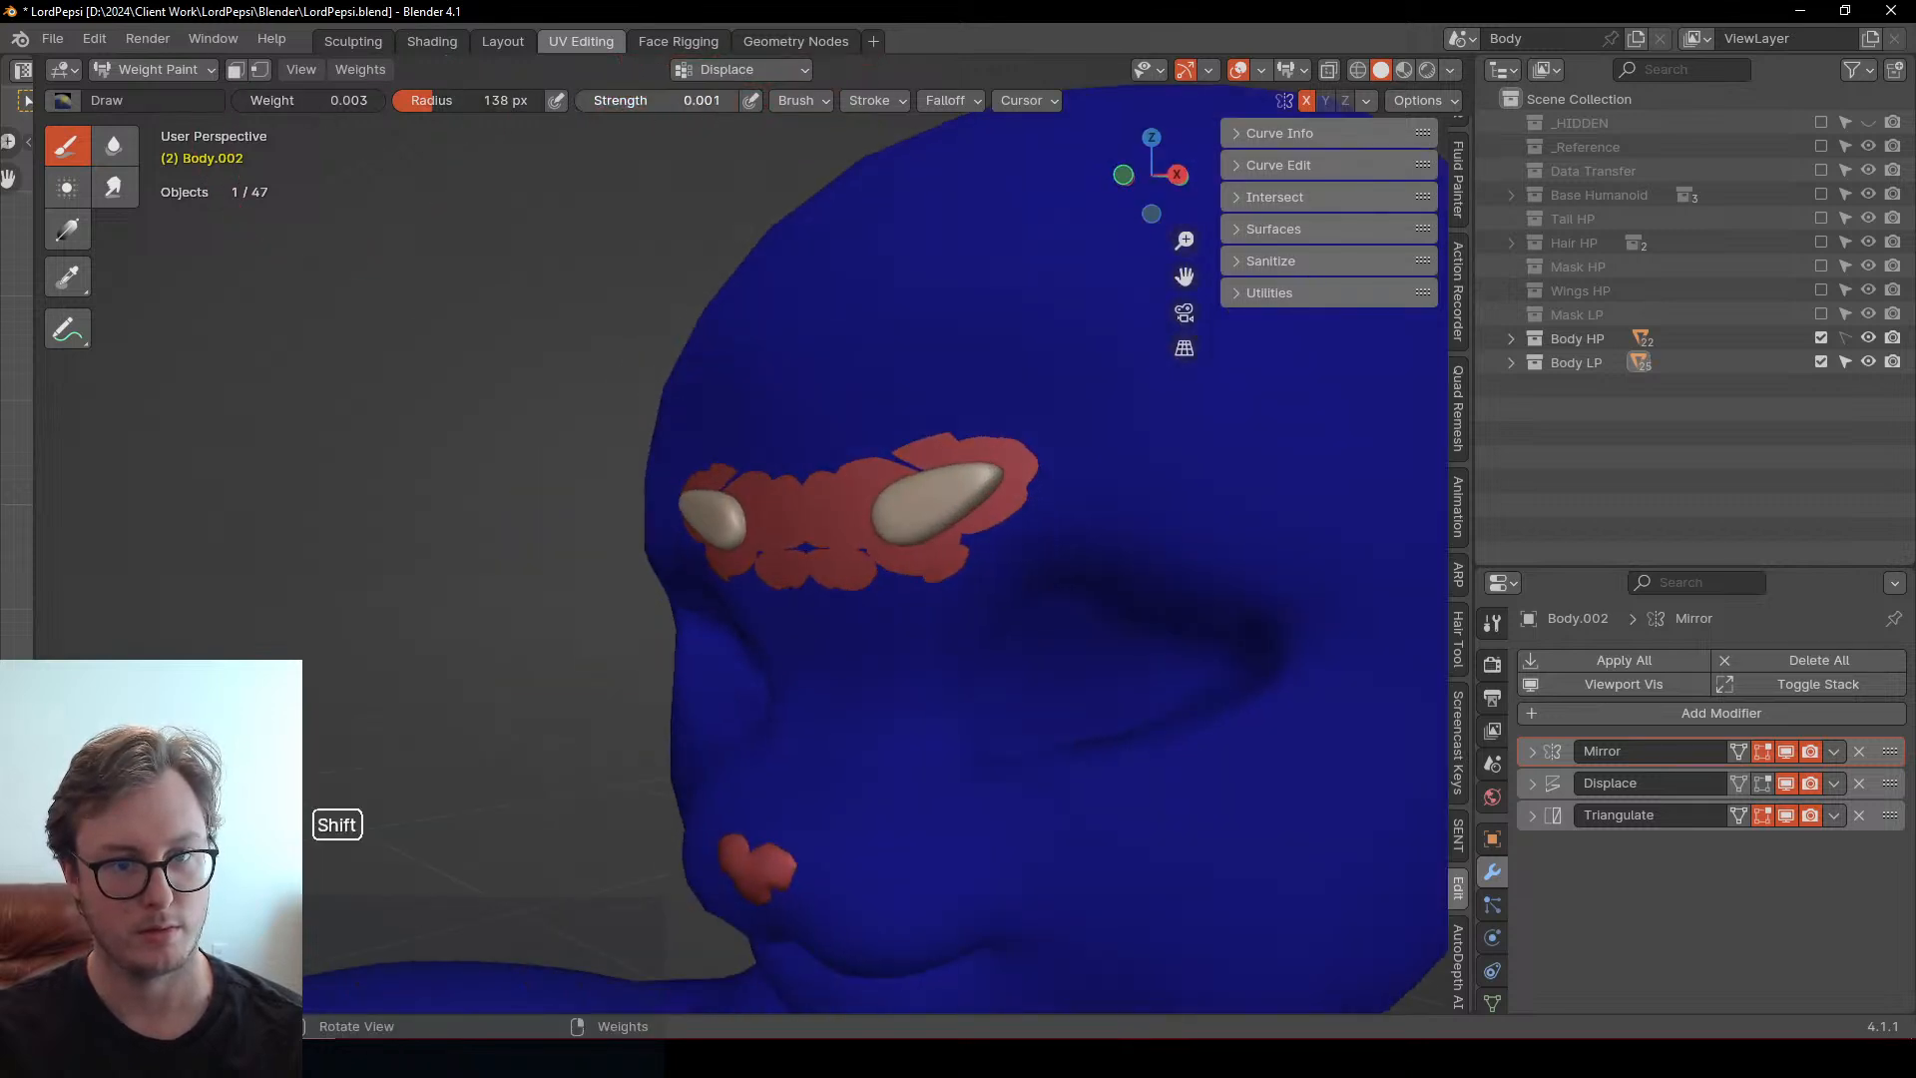
{"action": "scroll", "coordinate": [971, 548], "scroll_direction": "up", "scroll_amount": 1}
{"action": "mouse_move", "coordinate": [971, 548]}
{"action": "left_mouse_down"}
{"action": "mouse_move", "coordinate": [937, 582]}
{"action": "mouse_move", "coordinate": [1038, 420]}
{"action": "left_mouse_up"}
{"action": "left_click_drag", "start_coordinate": [671, 103], "coordinate": [689, 104], "text": "ctrl"}
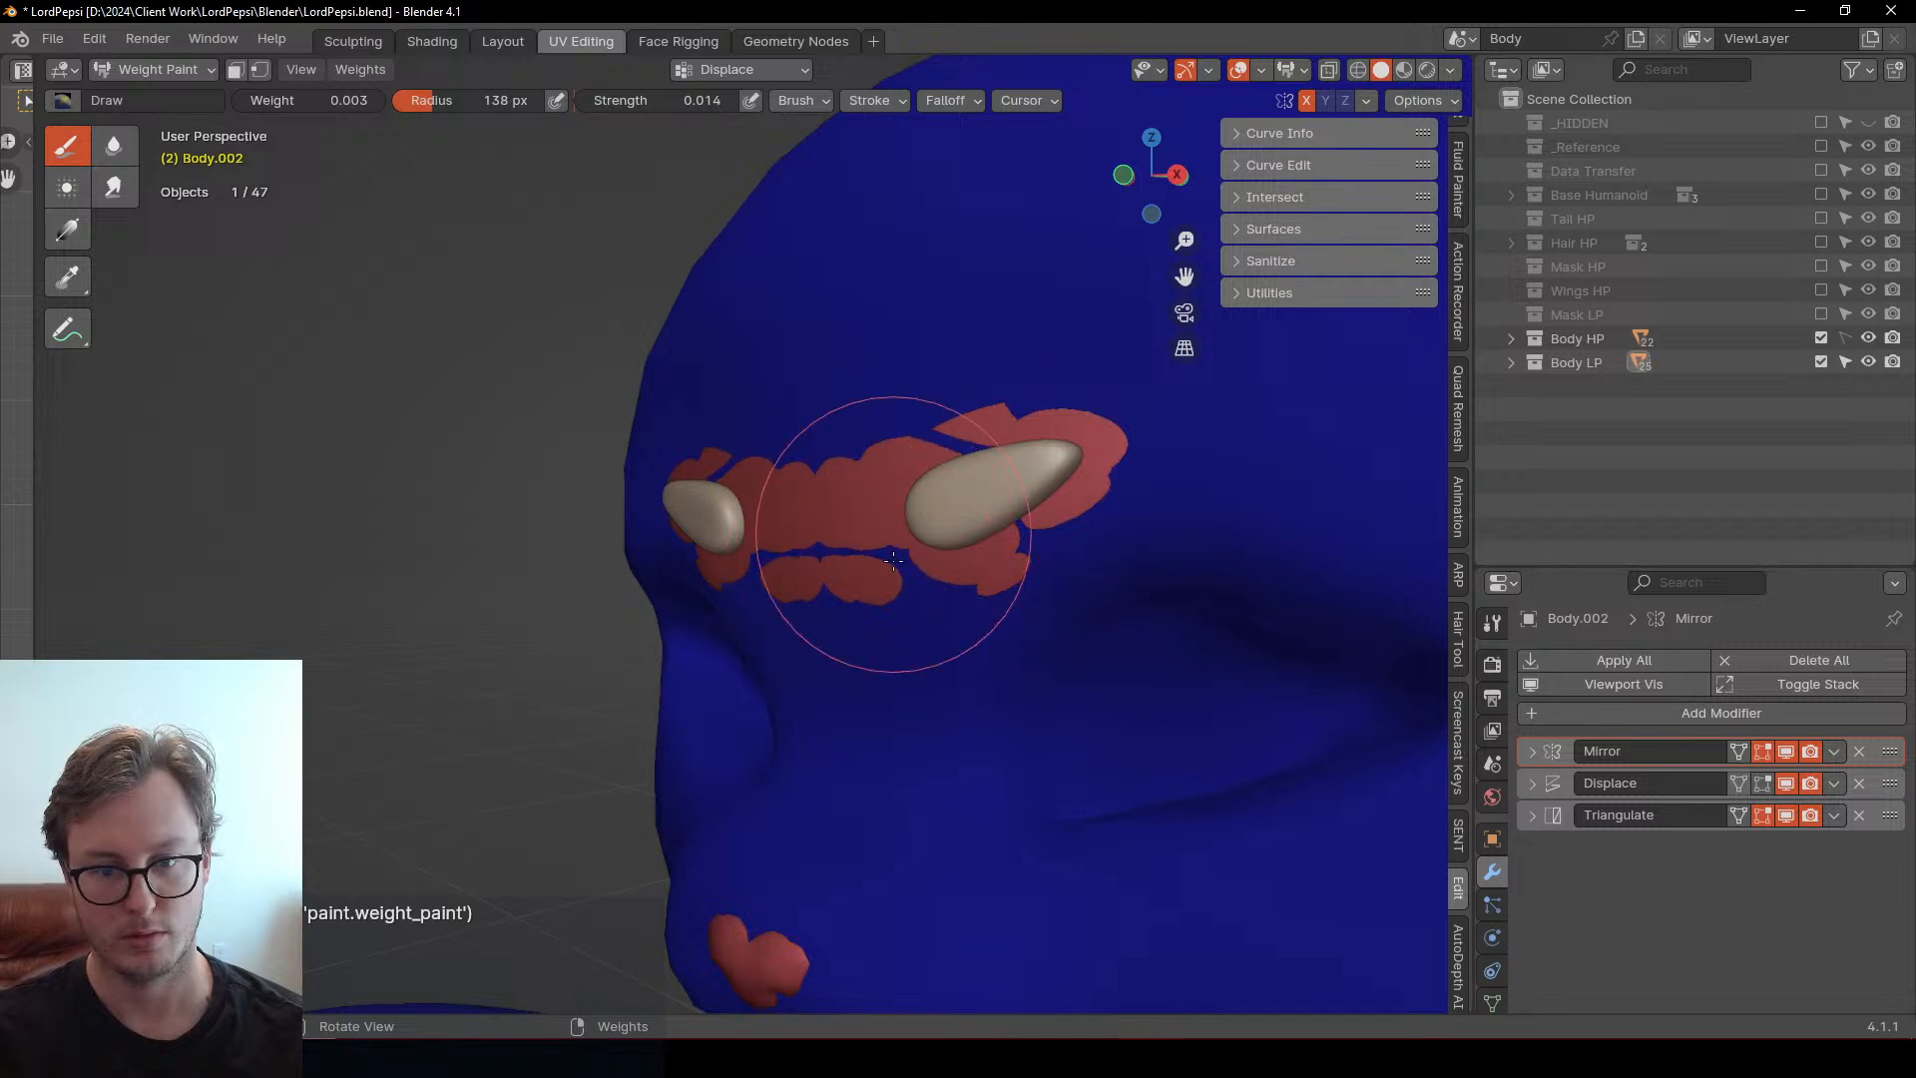
{"action": "left_click_drag", "start_coordinate": [277, 103], "coordinate": [290, 103], "text": "shift"}
{"action": "mouse_move", "coordinate": [984, 423]}
{"action": "left_mouse_down"}
{"action": "mouse_move", "coordinate": [993, 505]}
{"action": "mouse_move", "coordinate": [885, 482]}
{"action": "mouse_move", "coordinate": [851, 526]}
{"action": "mouse_move", "coordinate": [877, 548]}
{"action": "mouse_move", "coordinate": [941, 539]}
{"action": "mouse_move", "coordinate": [1119, 429]}
{"action": "mouse_move", "coordinate": [1027, 470]}
{"action": "mouse_move", "coordinate": [1005, 549]}
{"action": "mouse_move", "coordinate": [898, 517]}
{"action": "mouse_move", "coordinate": [868, 555]}
{"action": "mouse_move", "coordinate": [874, 594]}
{"action": "mouse_move", "coordinate": [855, 593]}
{"action": "mouse_move", "coordinate": [982, 544]}
{"action": "left_mouse_up"}
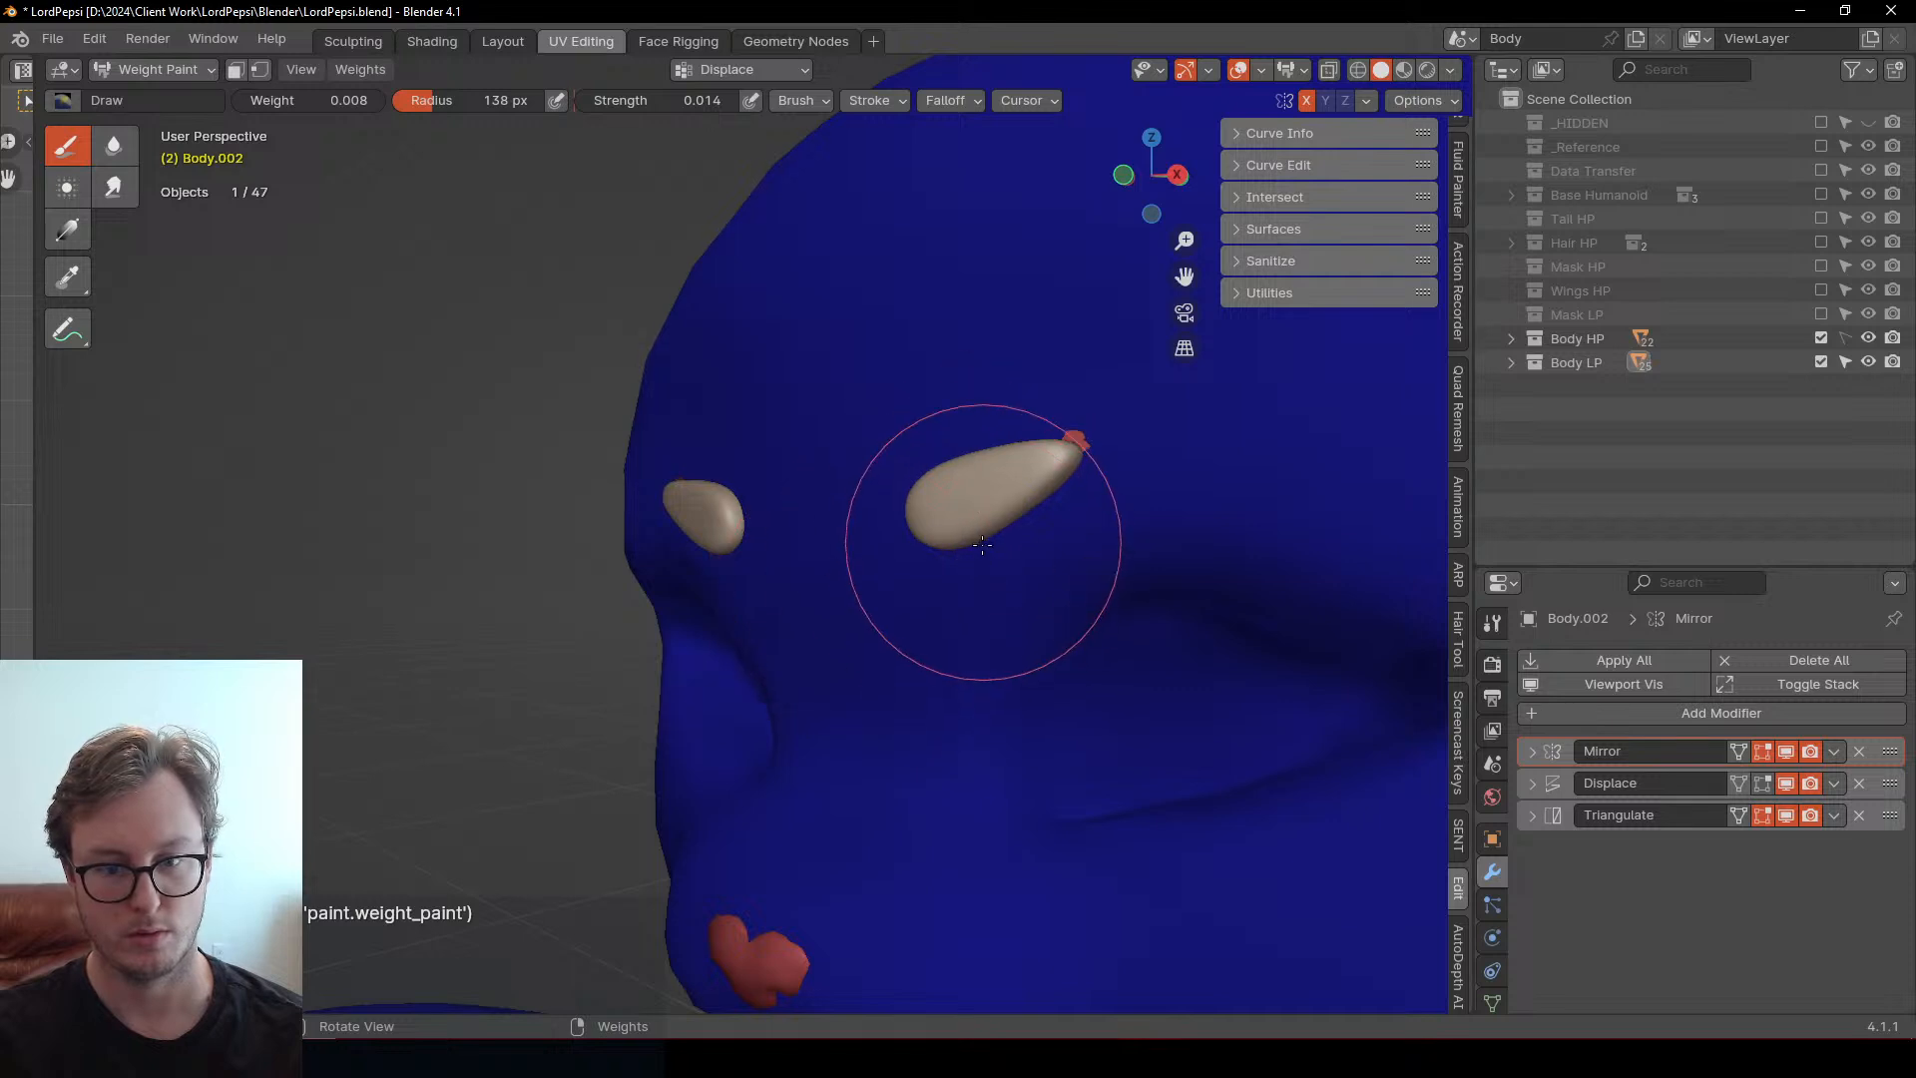
Return the body to Object Mode, save the file and inspect the cage around the eyebrows from several sides
{"action": "scroll", "coordinate": [996, 492], "scroll_direction": "down", "scroll_amount": 4}
{"action": "middle_click_drag", "start_coordinate": [1035, 440], "coordinate": [1001, 612]}
{"action": "scroll", "coordinate": [1001, 611], "scroll_direction": "down", "scroll_amount": 2}
{"action": "key", "text": "ctrl+Tab"}
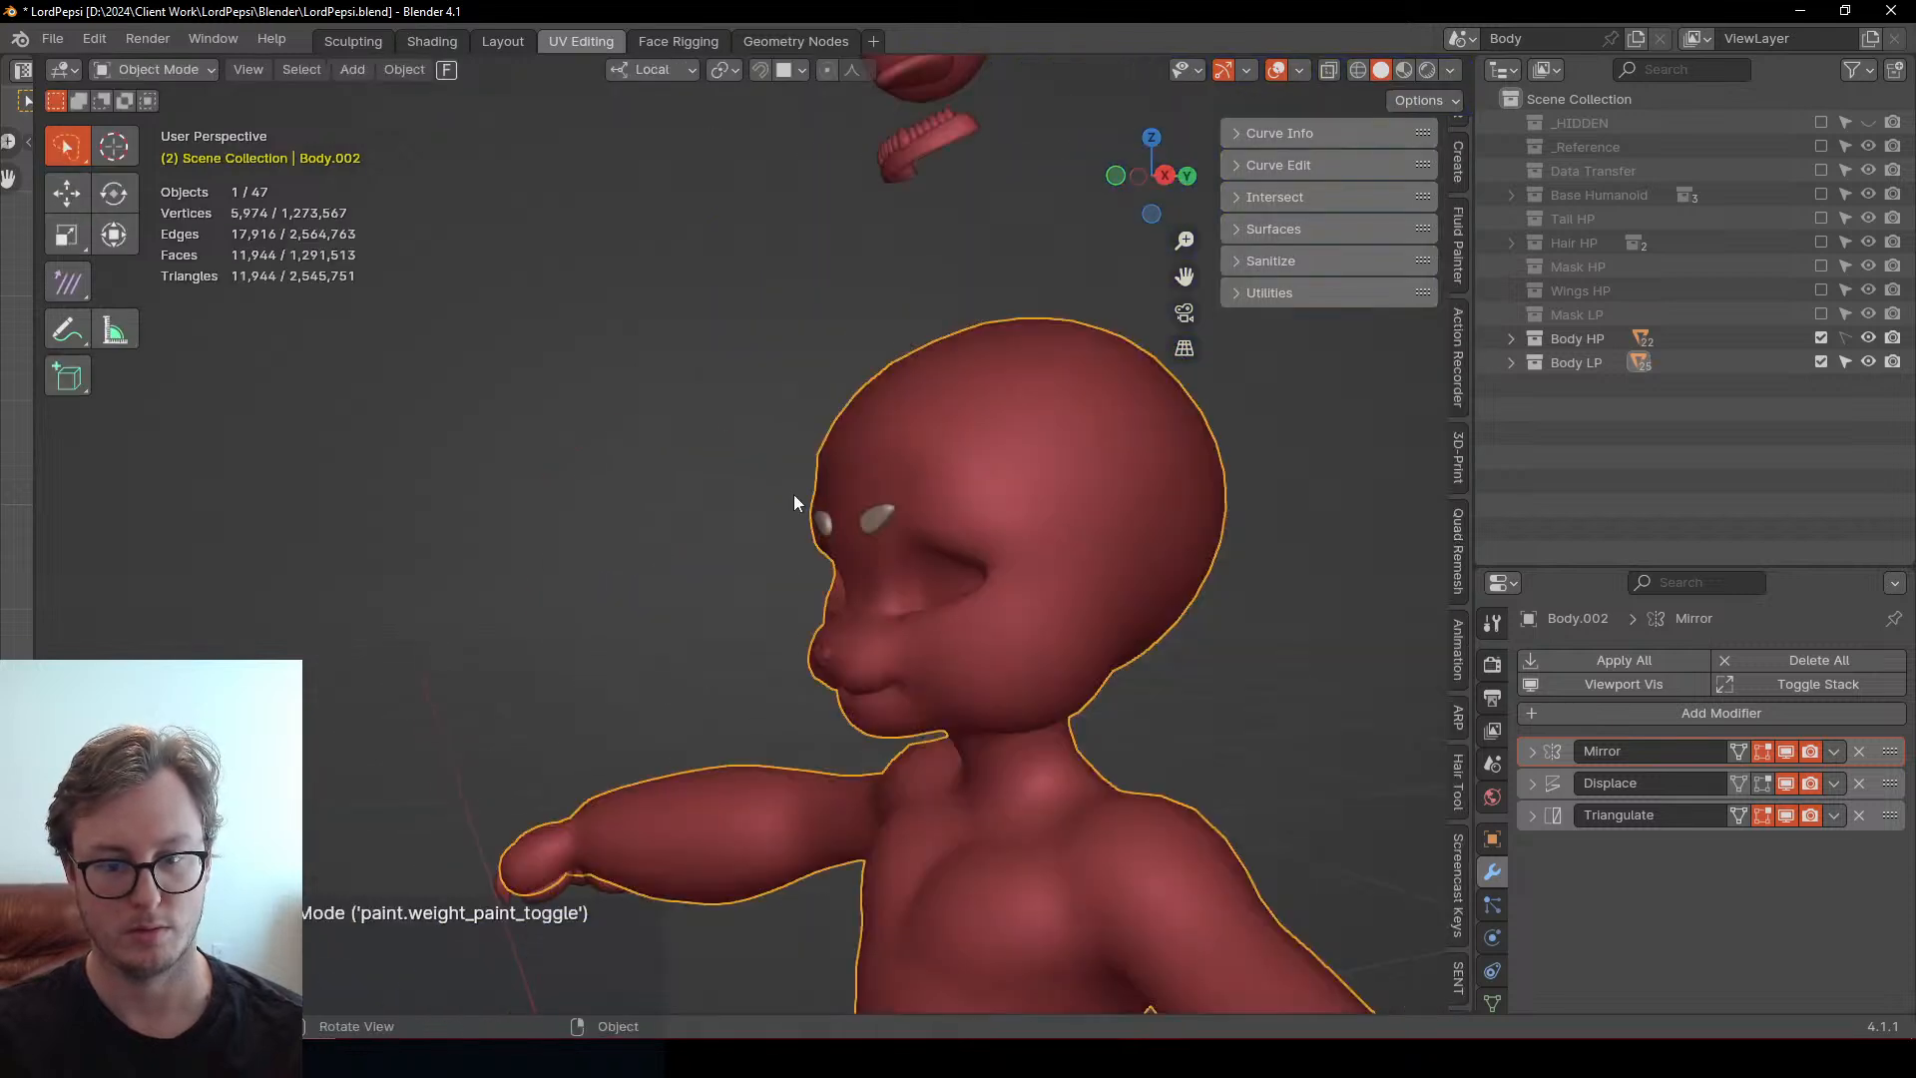
{"action": "middle_click_drag", "start_coordinate": [793, 494], "coordinate": [958, 530]}
{"action": "key", "text": "ctrl+s"}
{"action": "scroll", "coordinate": [949, 494], "scroll_direction": "down", "scroll_amount": 4}
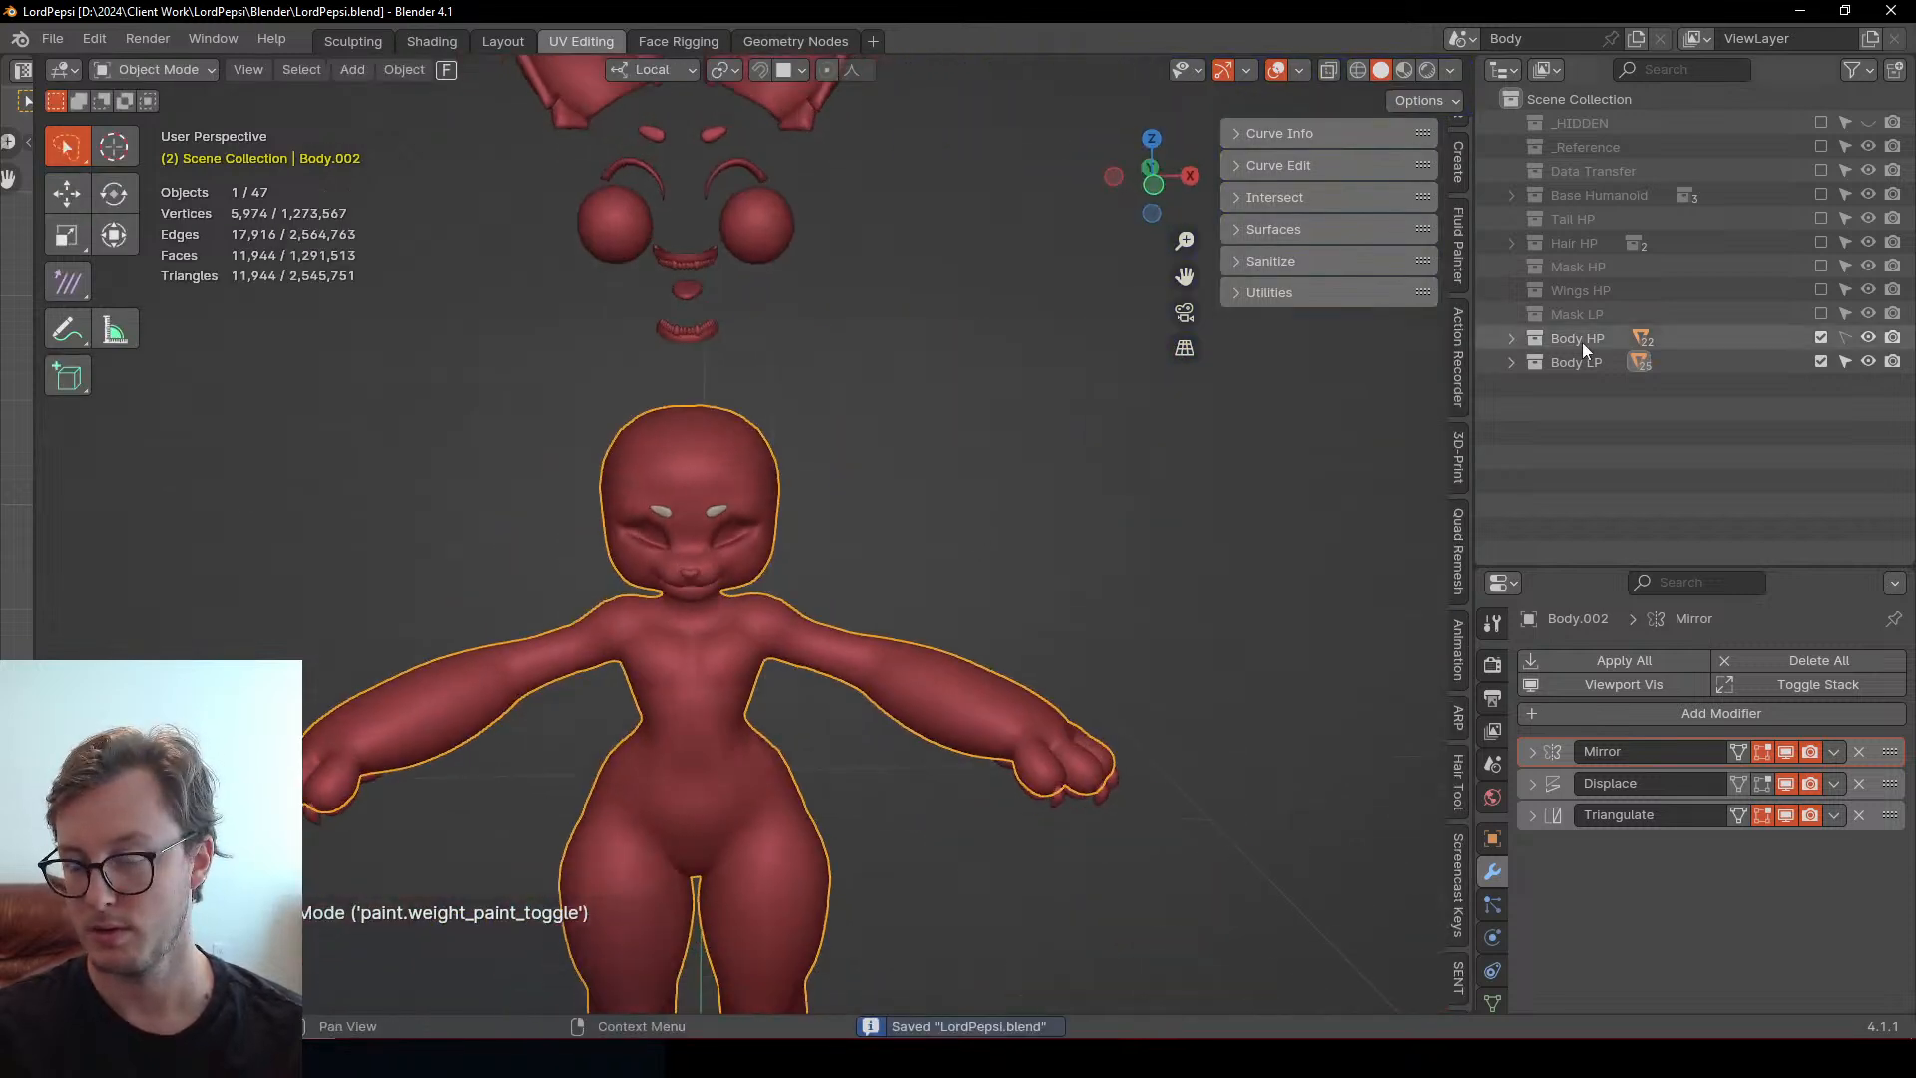
{"action": "mouse_move", "coordinate": [697, 565]}
{"action": "middle_mouse_down"}
{"action": "mouse_move", "coordinate": [898, 553]}
{"action": "mouse_move", "coordinate": [710, 545]}
{"action": "middle_mouse_up"}
{"action": "scroll", "coordinate": [711, 544], "scroll_direction": "up", "scroll_amount": 3}
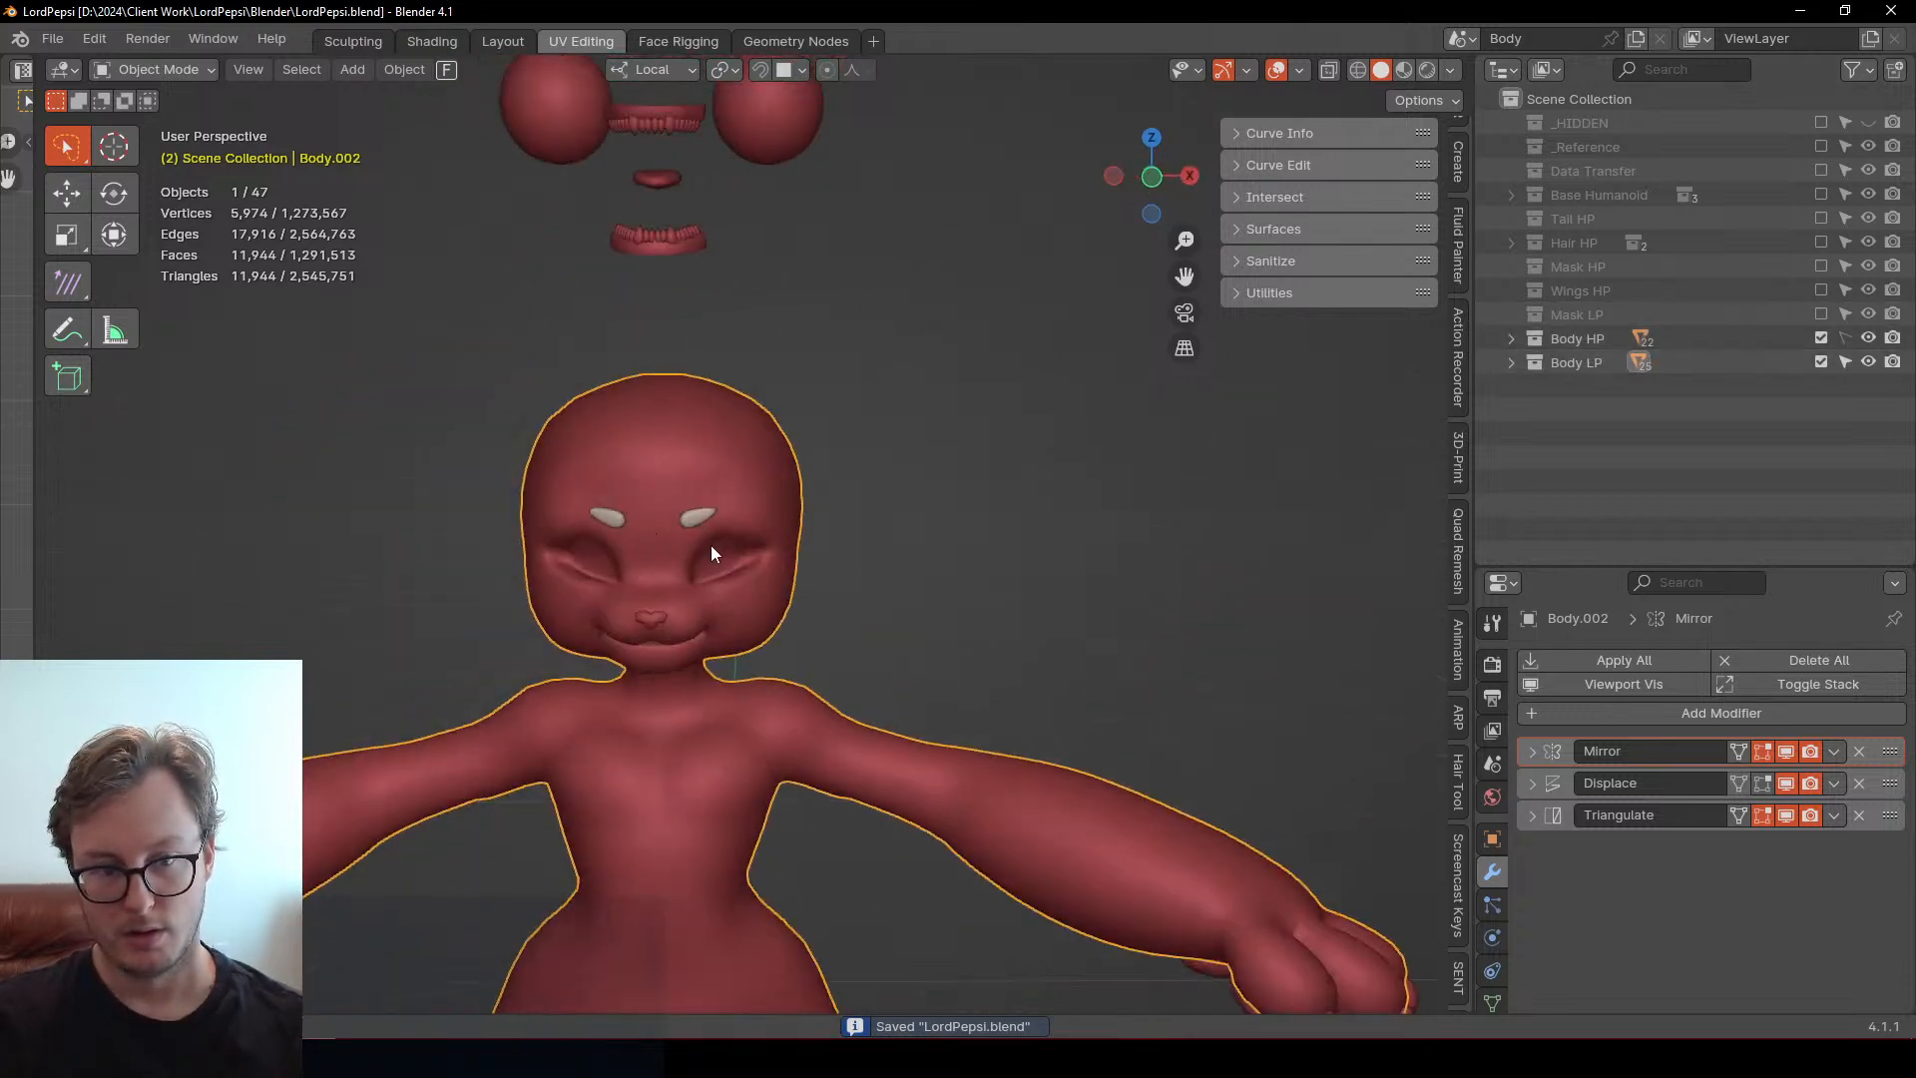
{"action": "scroll", "coordinate": [711, 545], "scroll_direction": "down", "scroll_amount": 3}
{"action": "middle_click_drag", "start_coordinate": [500, 624], "coordinate": [1571, 421]}
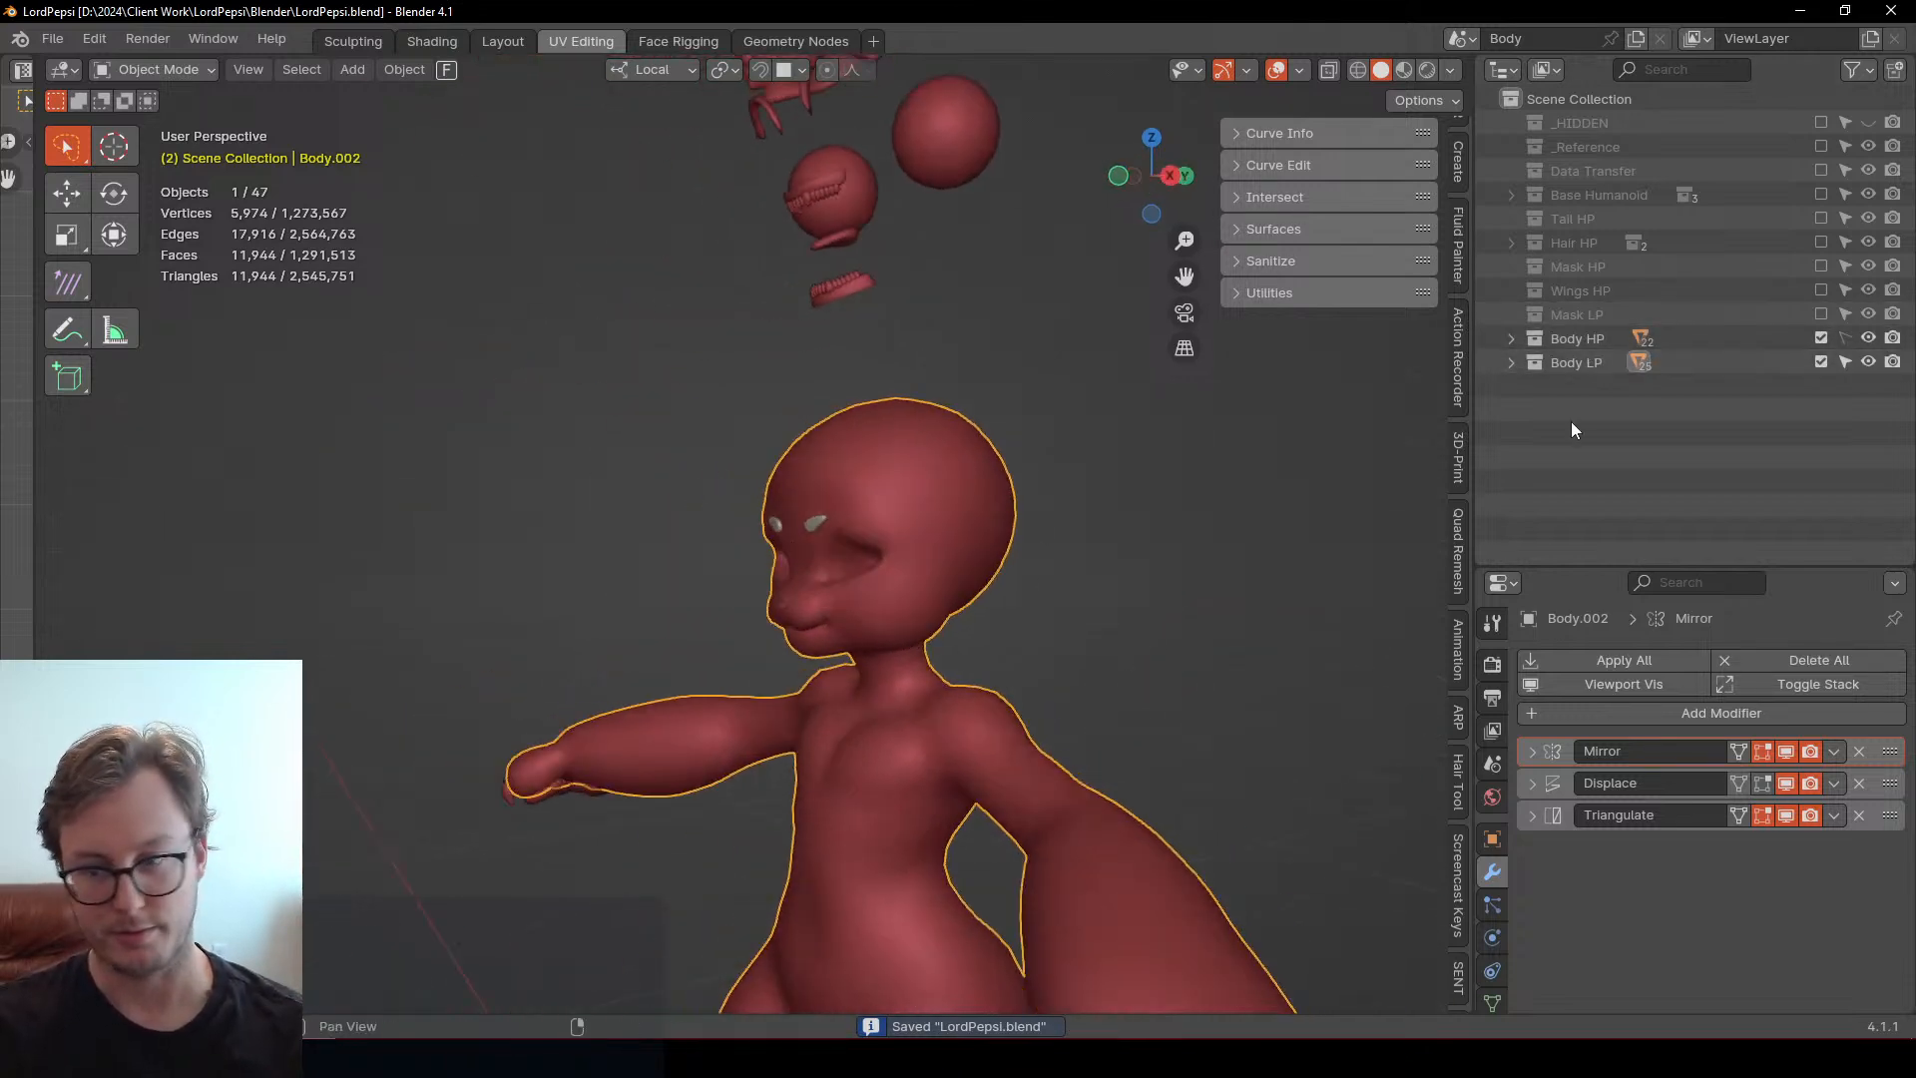
Exclude the Body HP collection, export all low-poly body parts over LordPepsi_Body_Cage.fbx, and save the Blender file
{"action": "left_click", "coordinate": [1821, 338]}
{"action": "middle_click_drag", "start_coordinate": [1098, 559], "coordinate": [962, 636]}
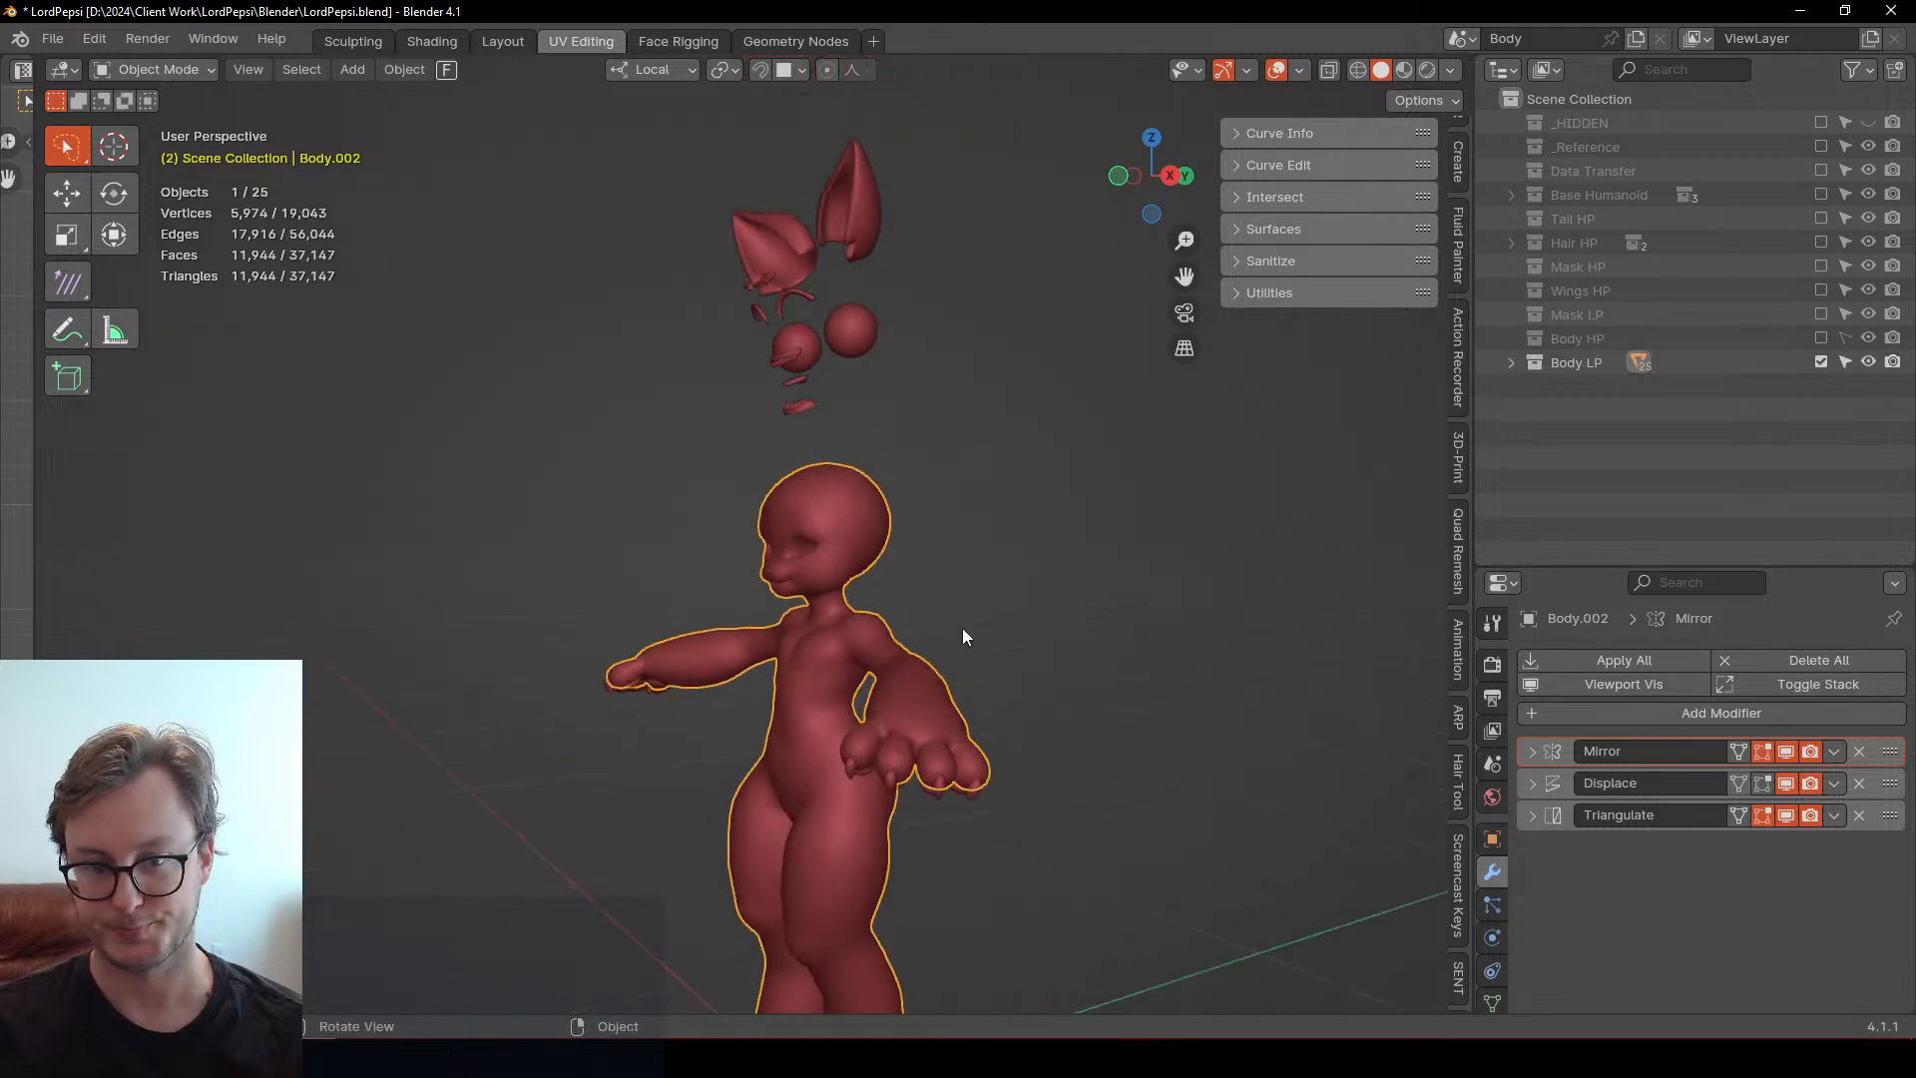
{"action": "key", "text": "a"}
{"action": "key", "text": "ctrl+e"}
{"action": "left_click", "coordinate": [962, 631]}
{"action": "left_click", "coordinate": [685, 236]}
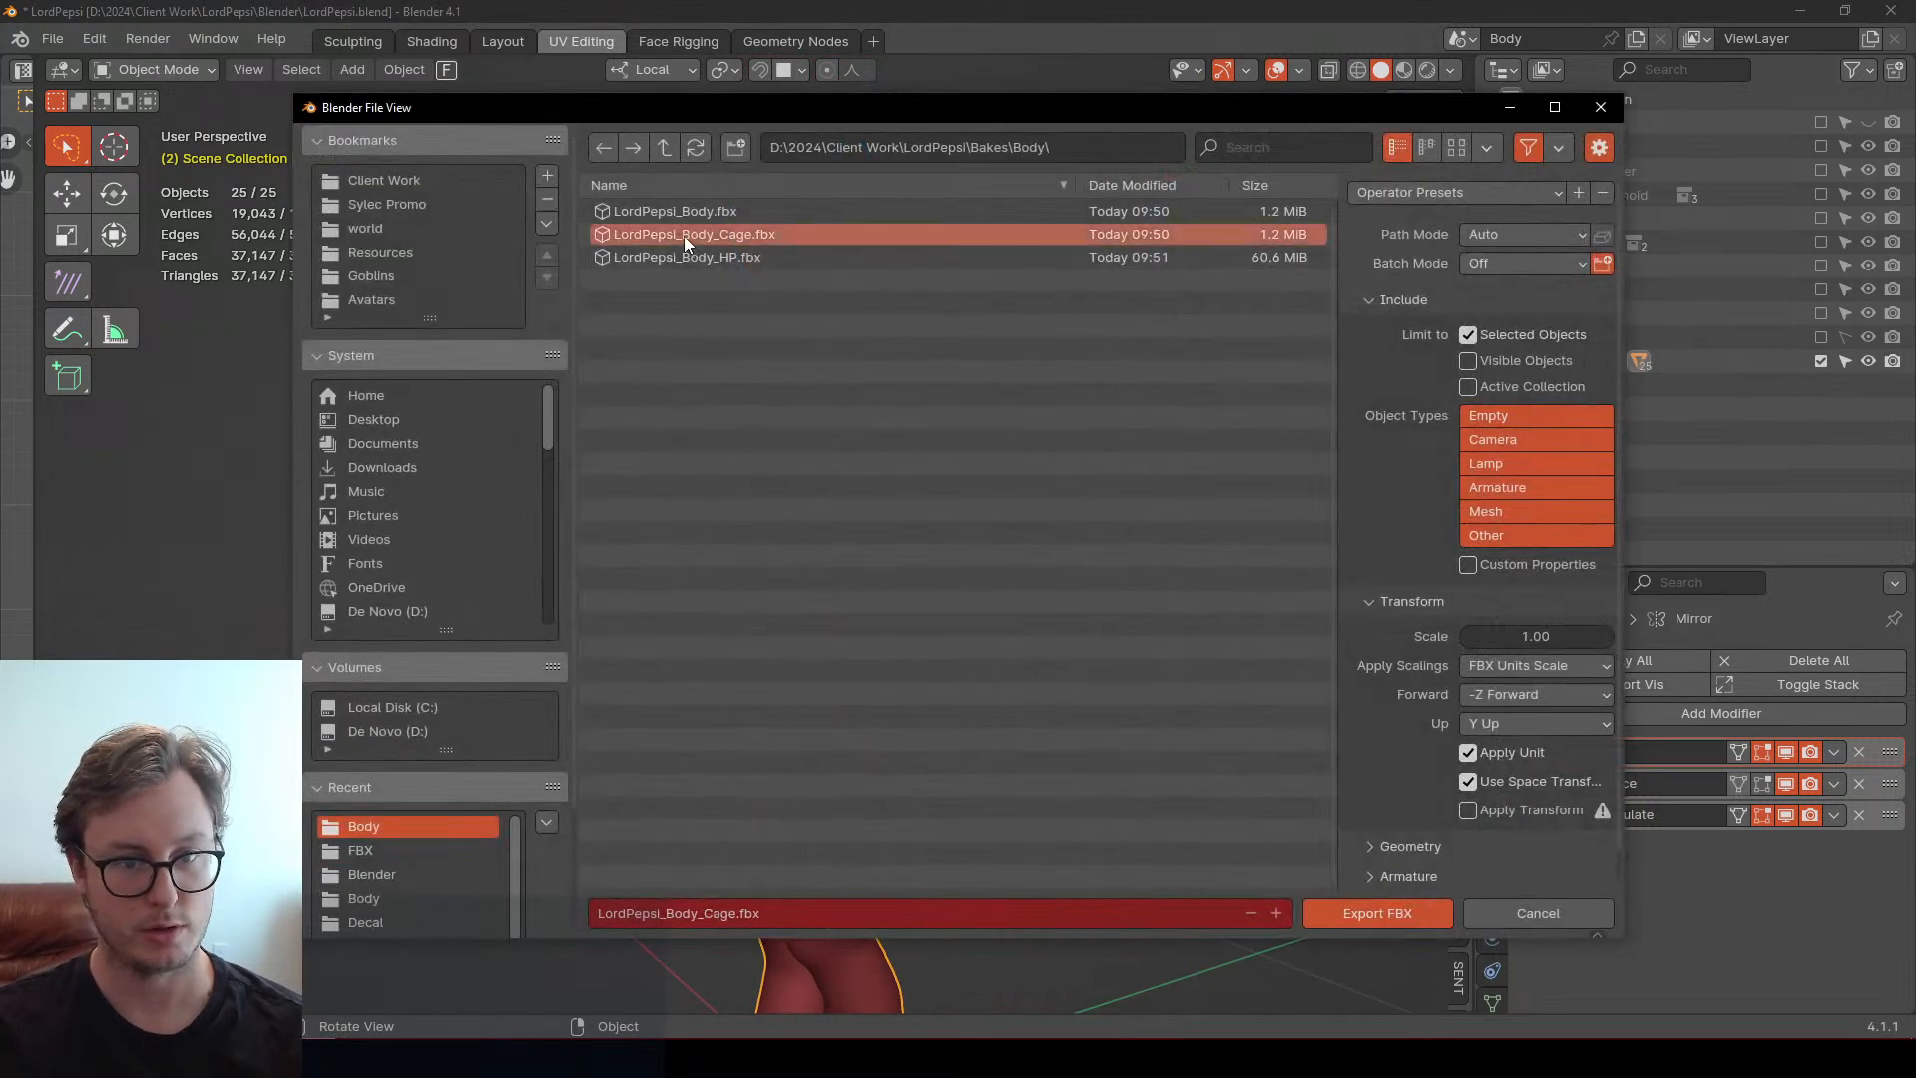
{"action": "left_click", "coordinate": [1327, 913]}
{"action": "key", "text": "ctrl+s"}
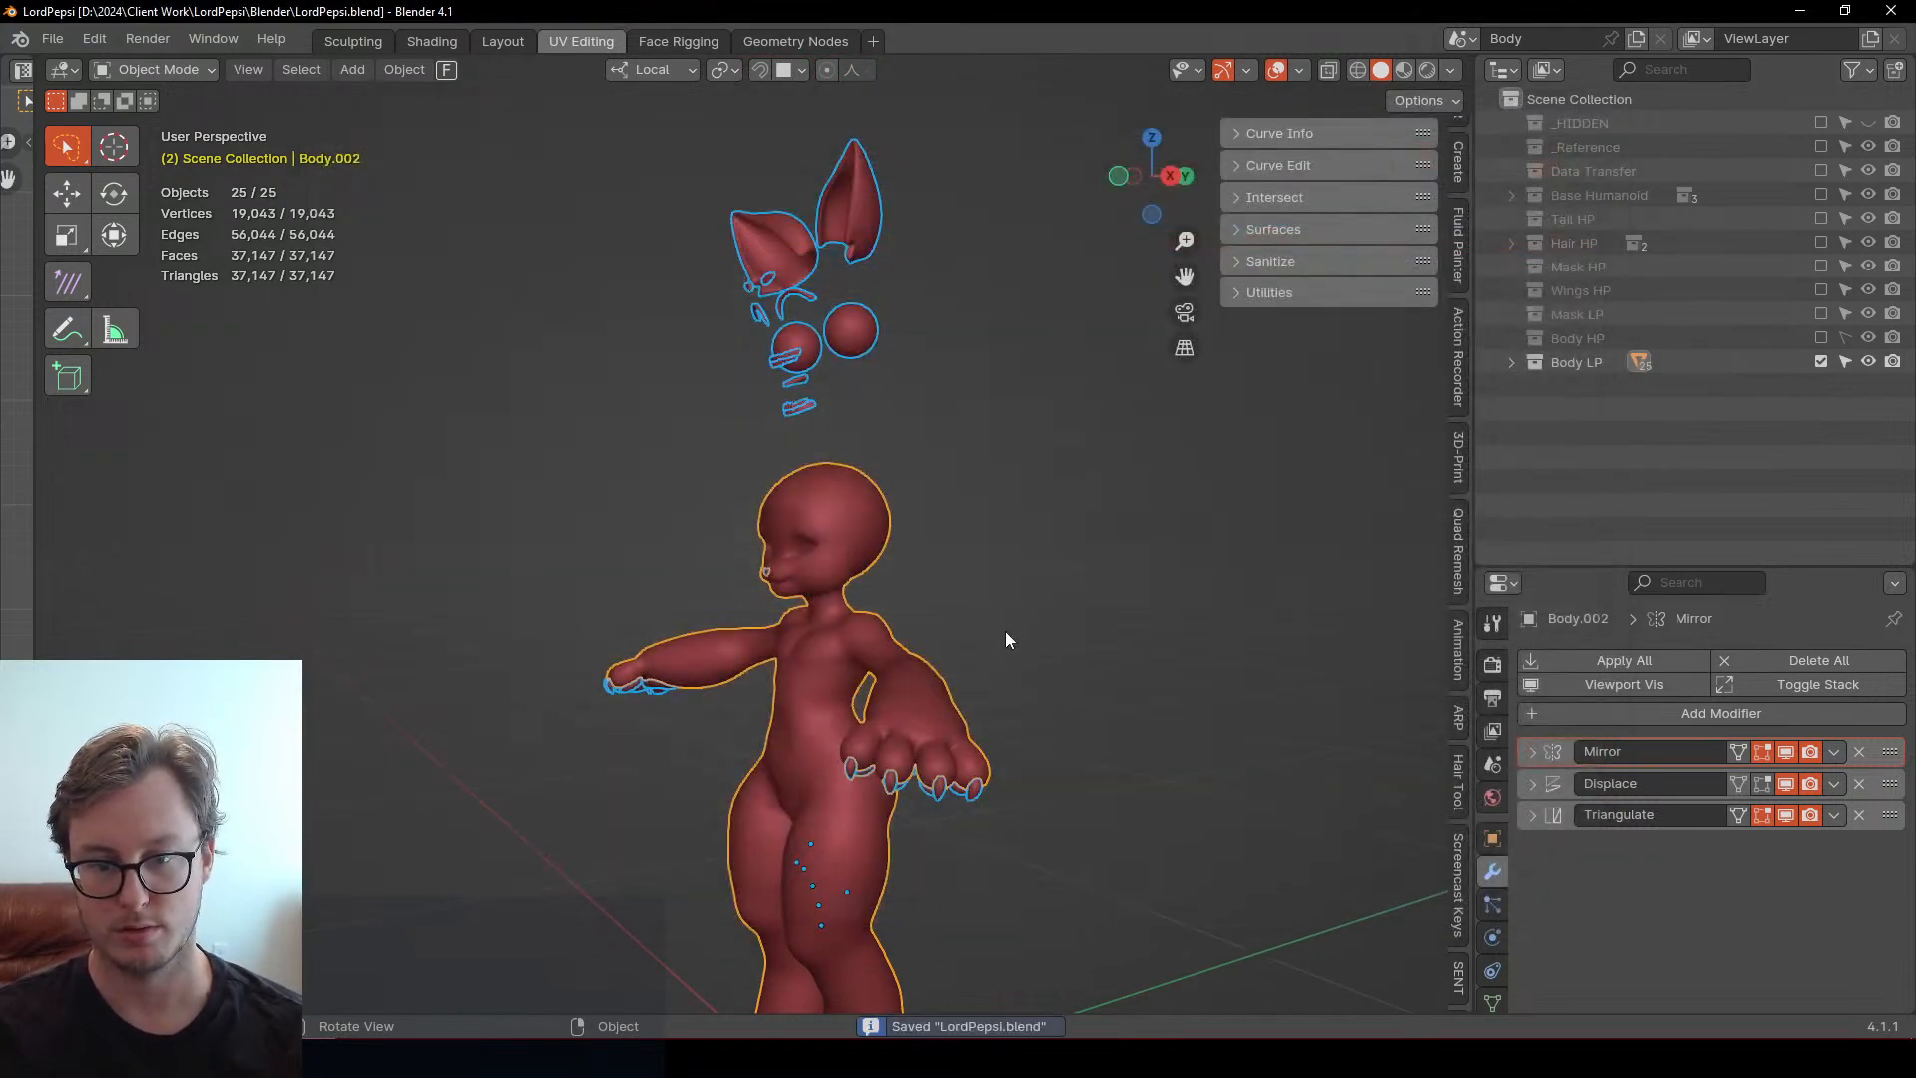
Switch to Substance 3D Painter, check the updated cage around the head, and bake the selected mesh maps
{"action": "key", "text": "alt+Tab"}
{"action": "scroll", "coordinate": [1032, 536], "scroll_direction": "down", "scroll_amount": 5}
{"action": "left_click_drag", "start_coordinate": [1138, 461], "coordinate": [1491, 484], "text": "alt"}
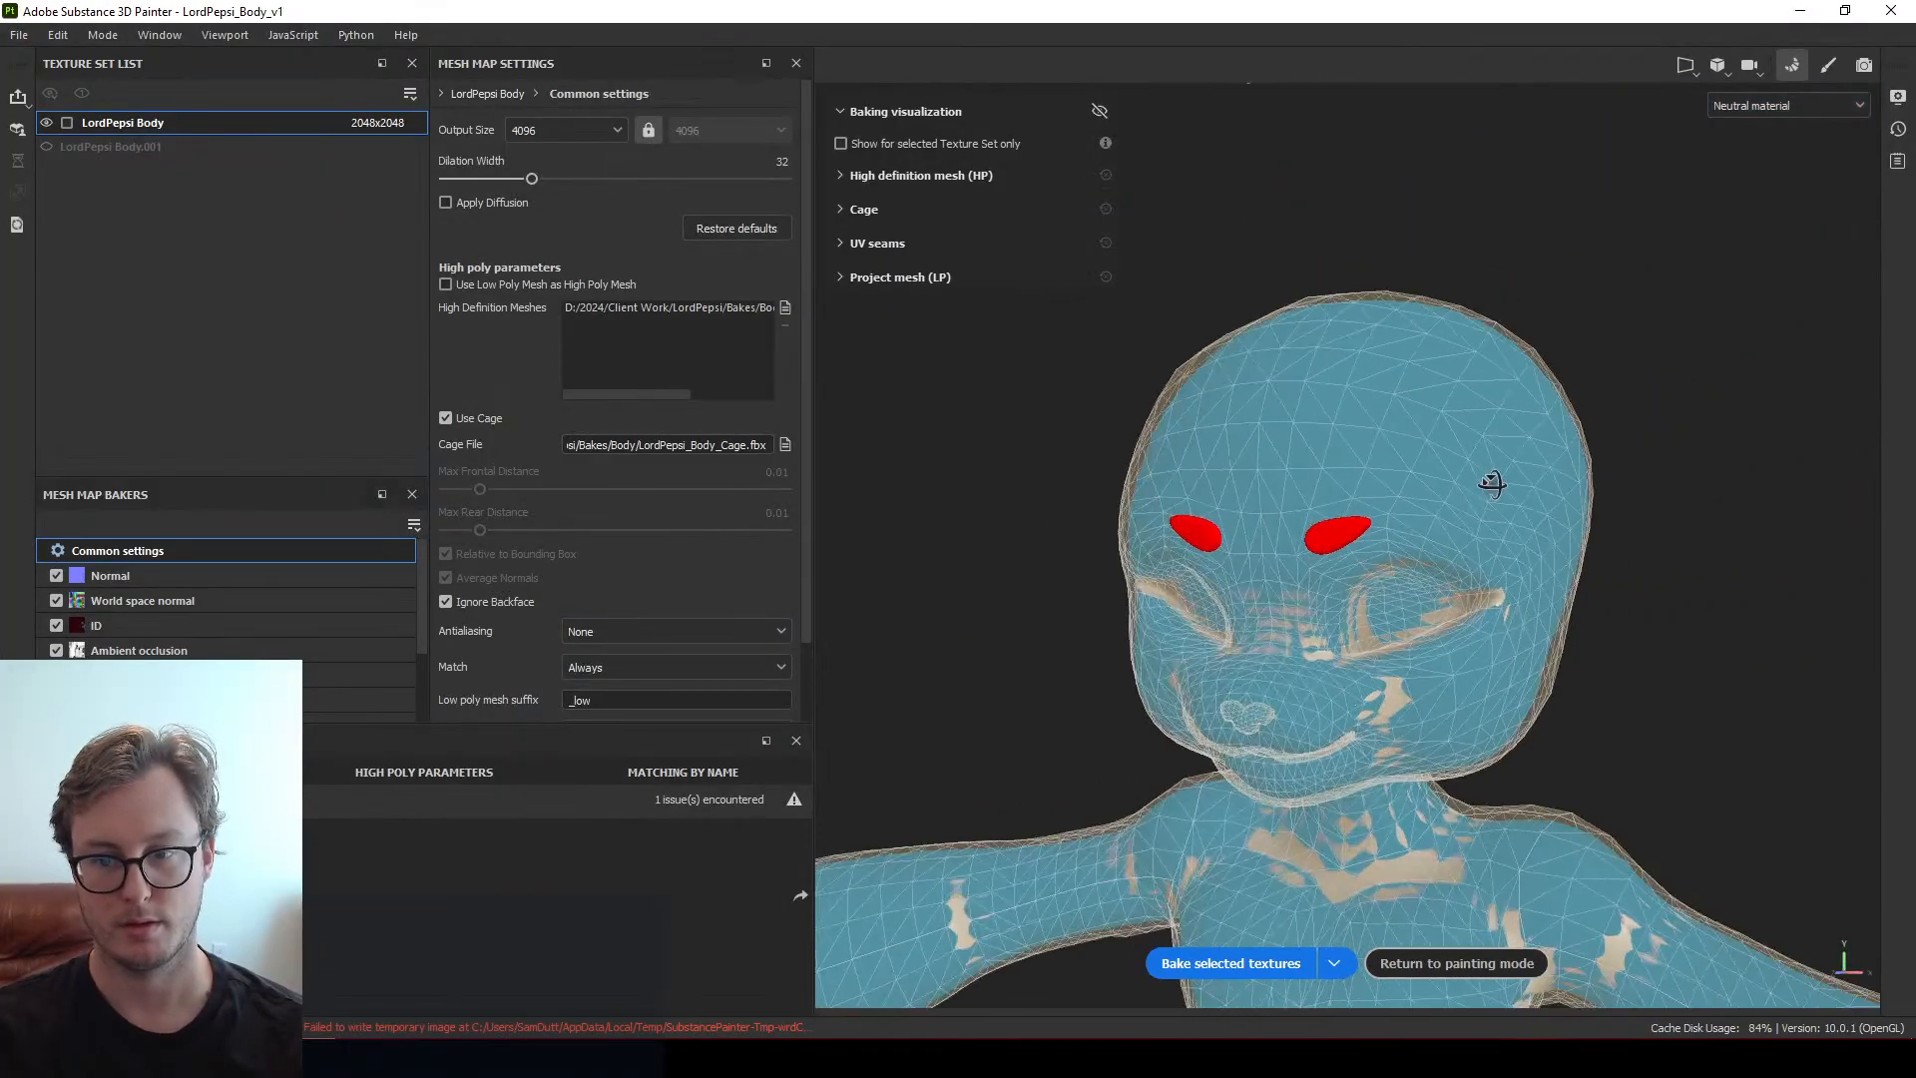
{"action": "left_click", "coordinate": [1172, 964]}
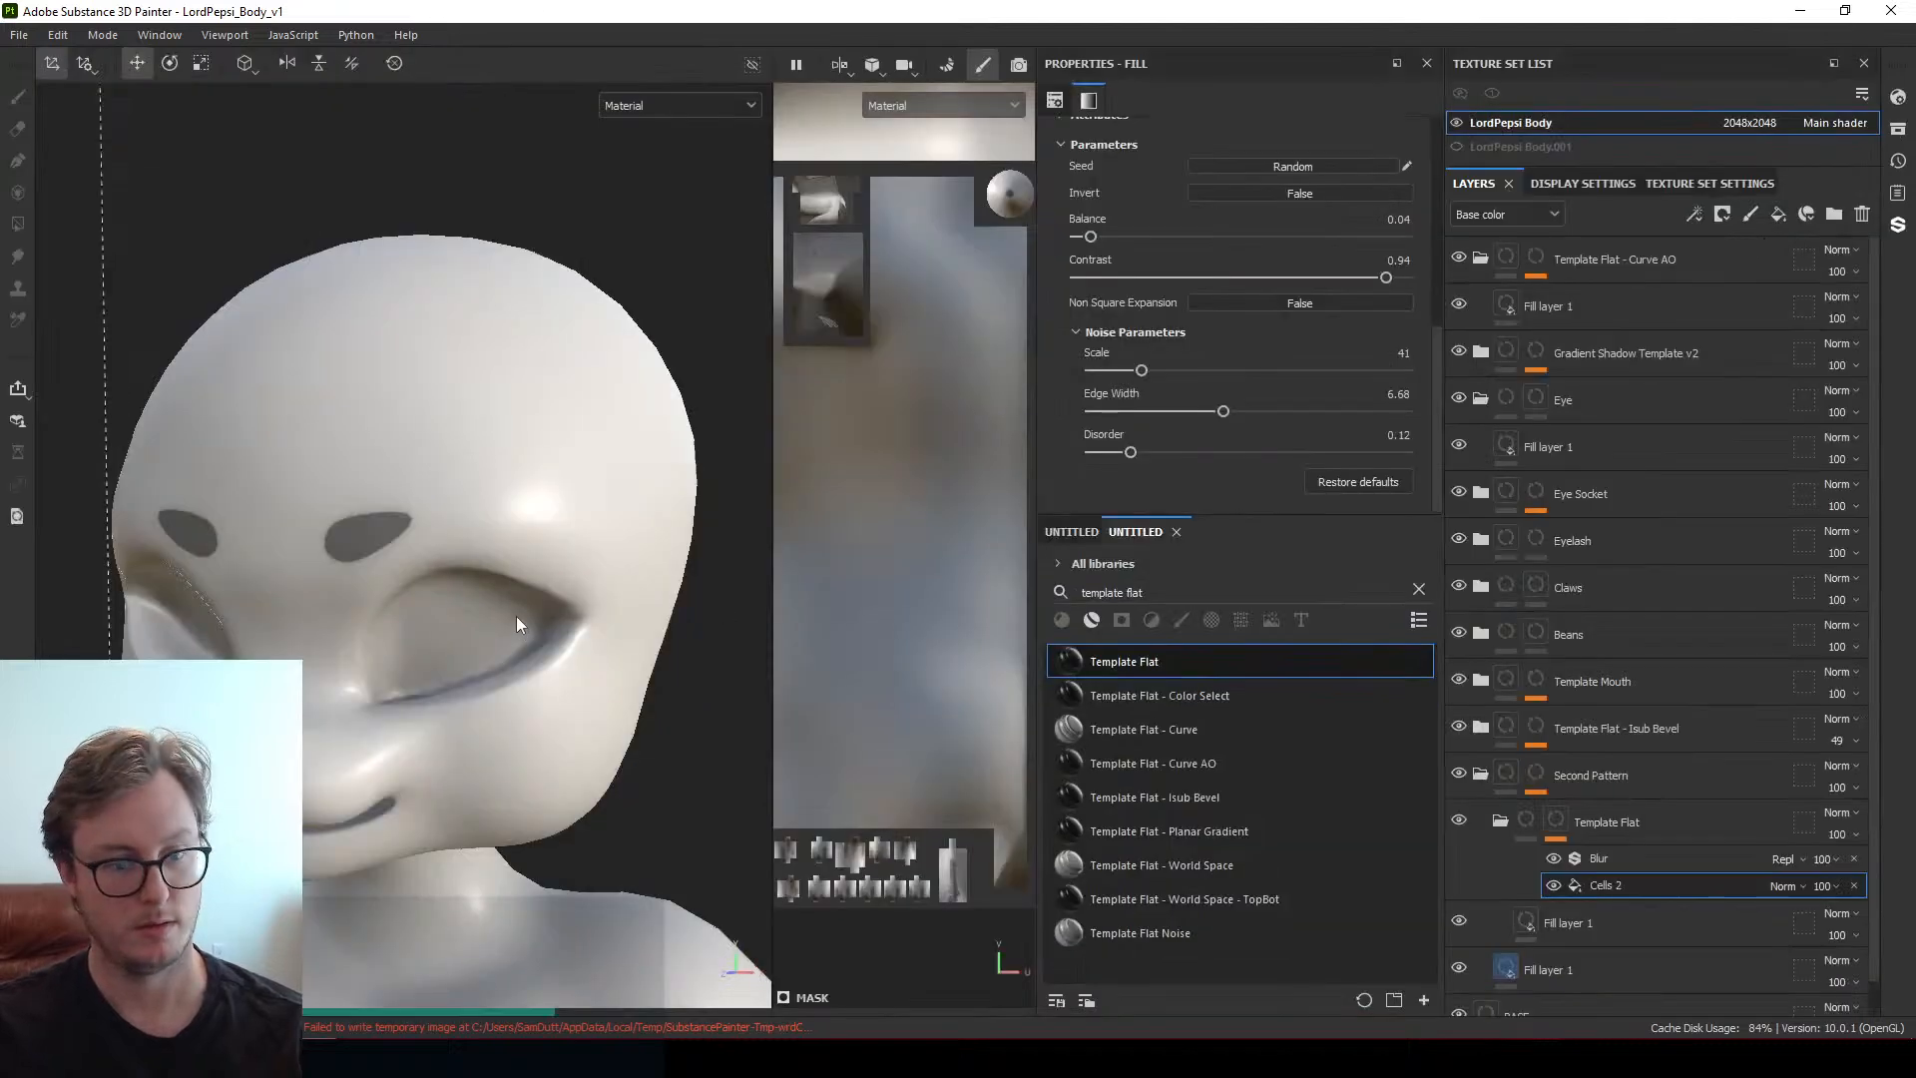
{"action": "mouse_move", "coordinate": [517, 615]}
{"action": "left_mouse_down", "text": "alt"}
{"action": "mouse_move", "coordinate": [473, 523]}
{"action": "mouse_move", "coordinate": [536, 554]}
{"action": "mouse_move", "coordinate": [727, 555]}
{"action": "mouse_move", "coordinate": [559, 539]}
{"action": "mouse_move", "coordinate": [479, 559]}
{"action": "mouse_move", "coordinate": [511, 326]}
{"action": "mouse_move", "coordinate": [488, 560]}
{"action": "mouse_move", "coordinate": [506, 390]}
{"action": "mouse_move", "coordinate": [256, 543]}
{"action": "mouse_move", "coordinate": [376, 415]}
{"action": "left_mouse_up", "text": "alt"}
{"action": "scroll", "coordinate": [511, 325], "scroll_direction": "down", "scroll_amount": 4}
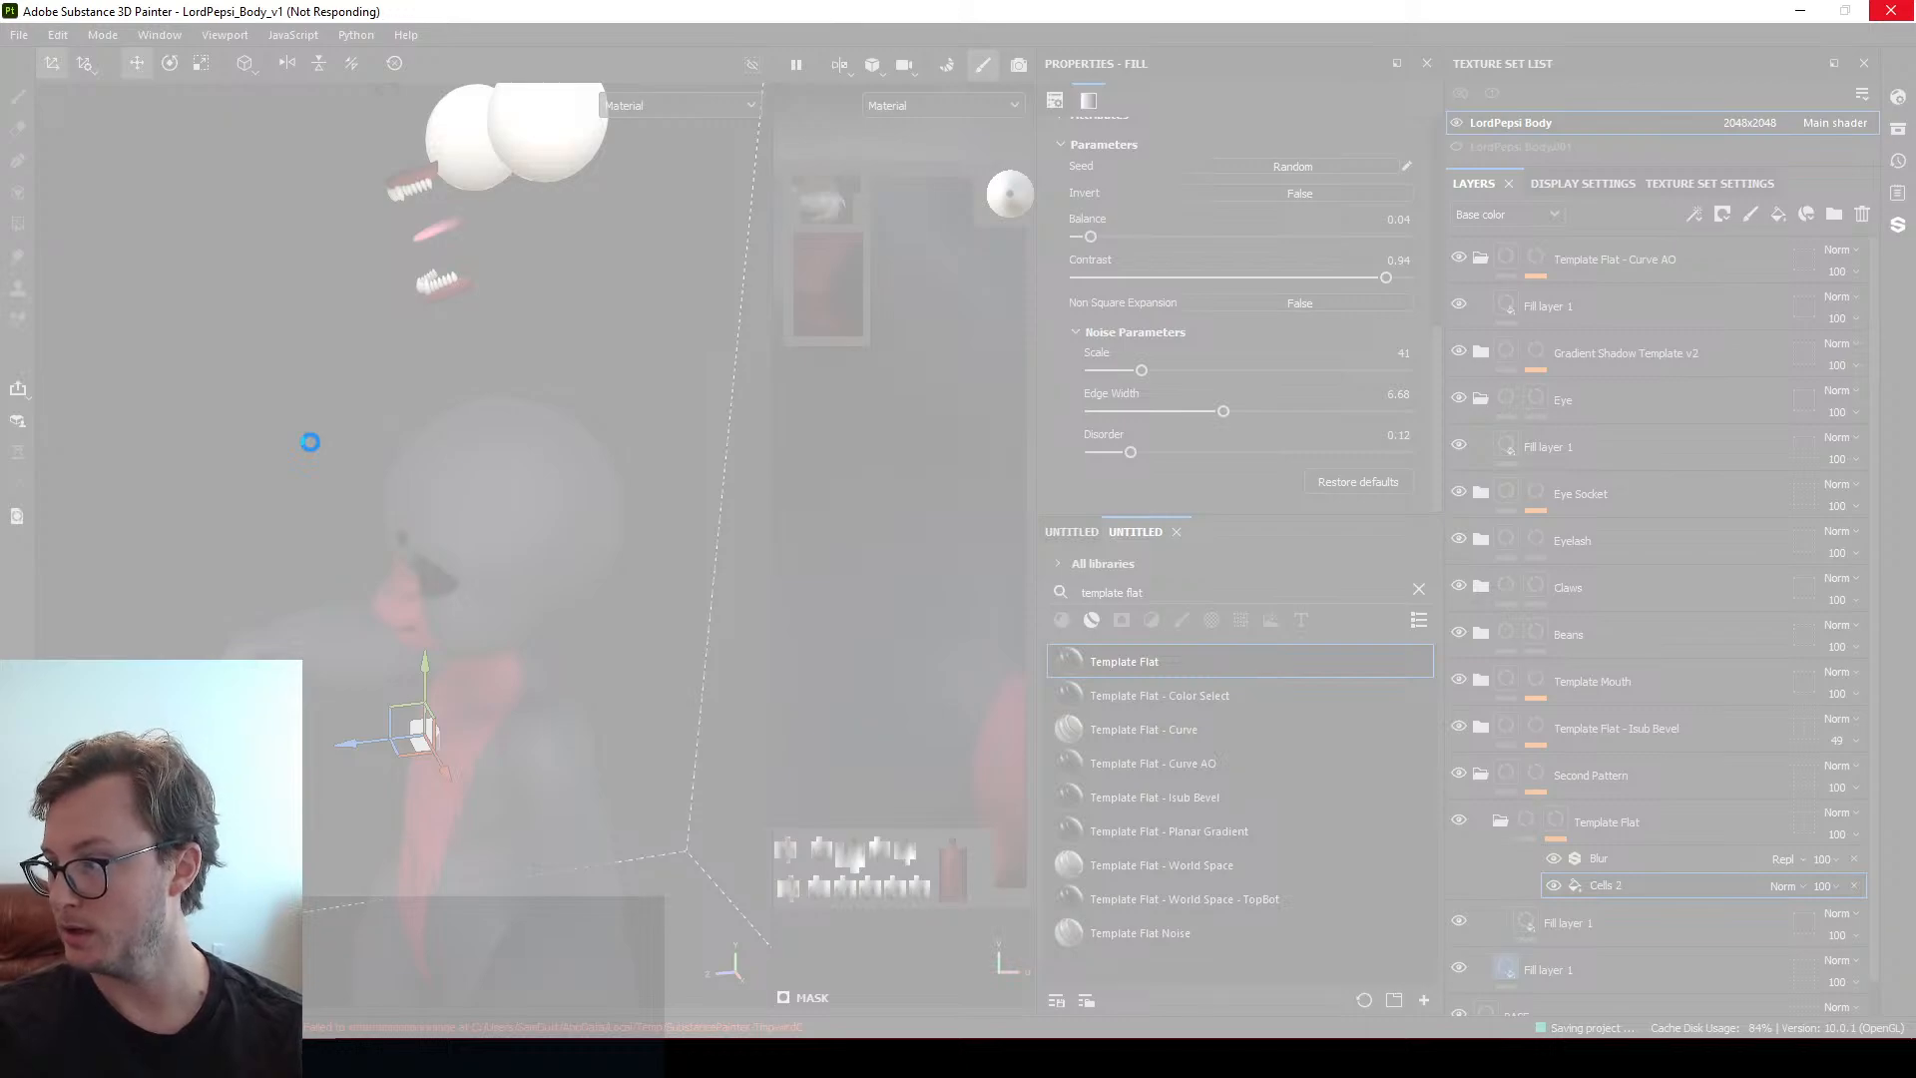
Export the LordPepsi Body textures as 4096x4096 8-bit PNG files and save the export settings
{"action": "key", "text": "ctrl+shift+e"}
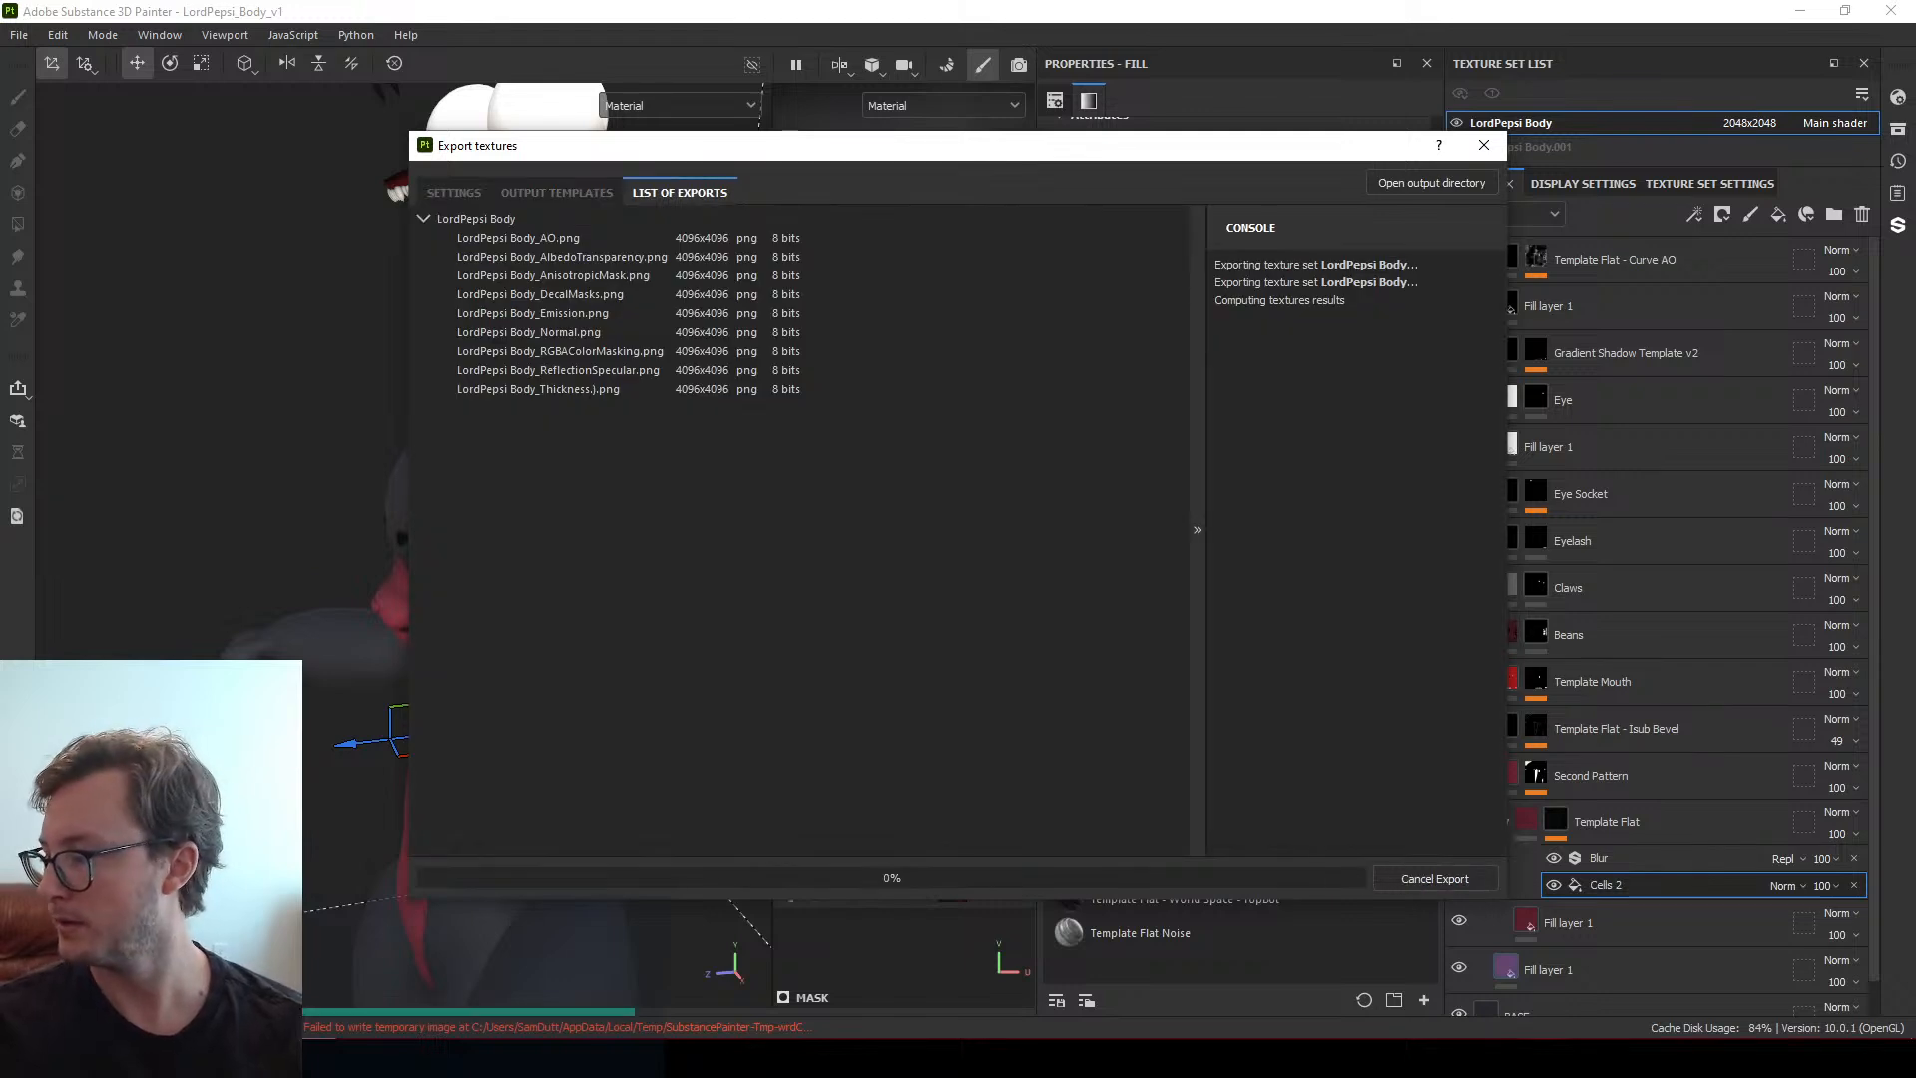
{"action": "left_click", "coordinate": [1739, 1058]}
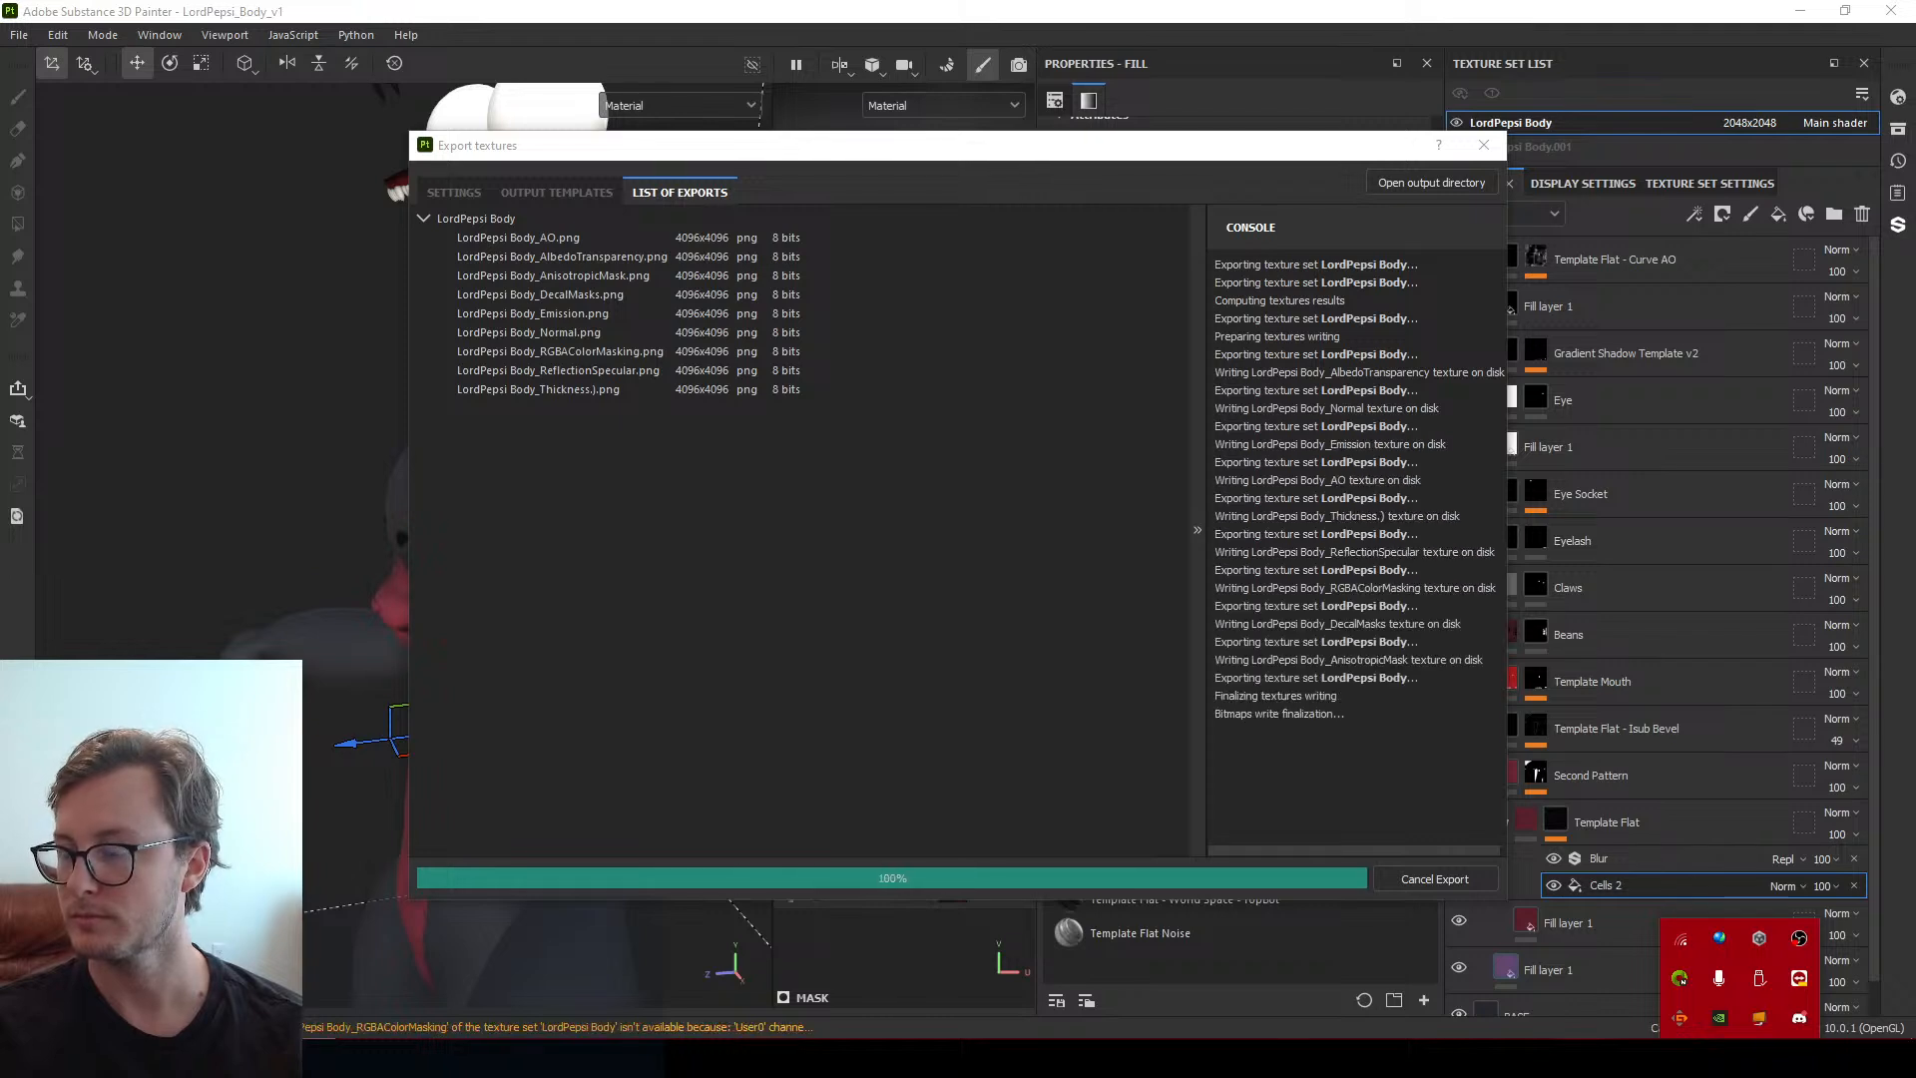
{"action": "left_click", "coordinate": [1739, 1058]}
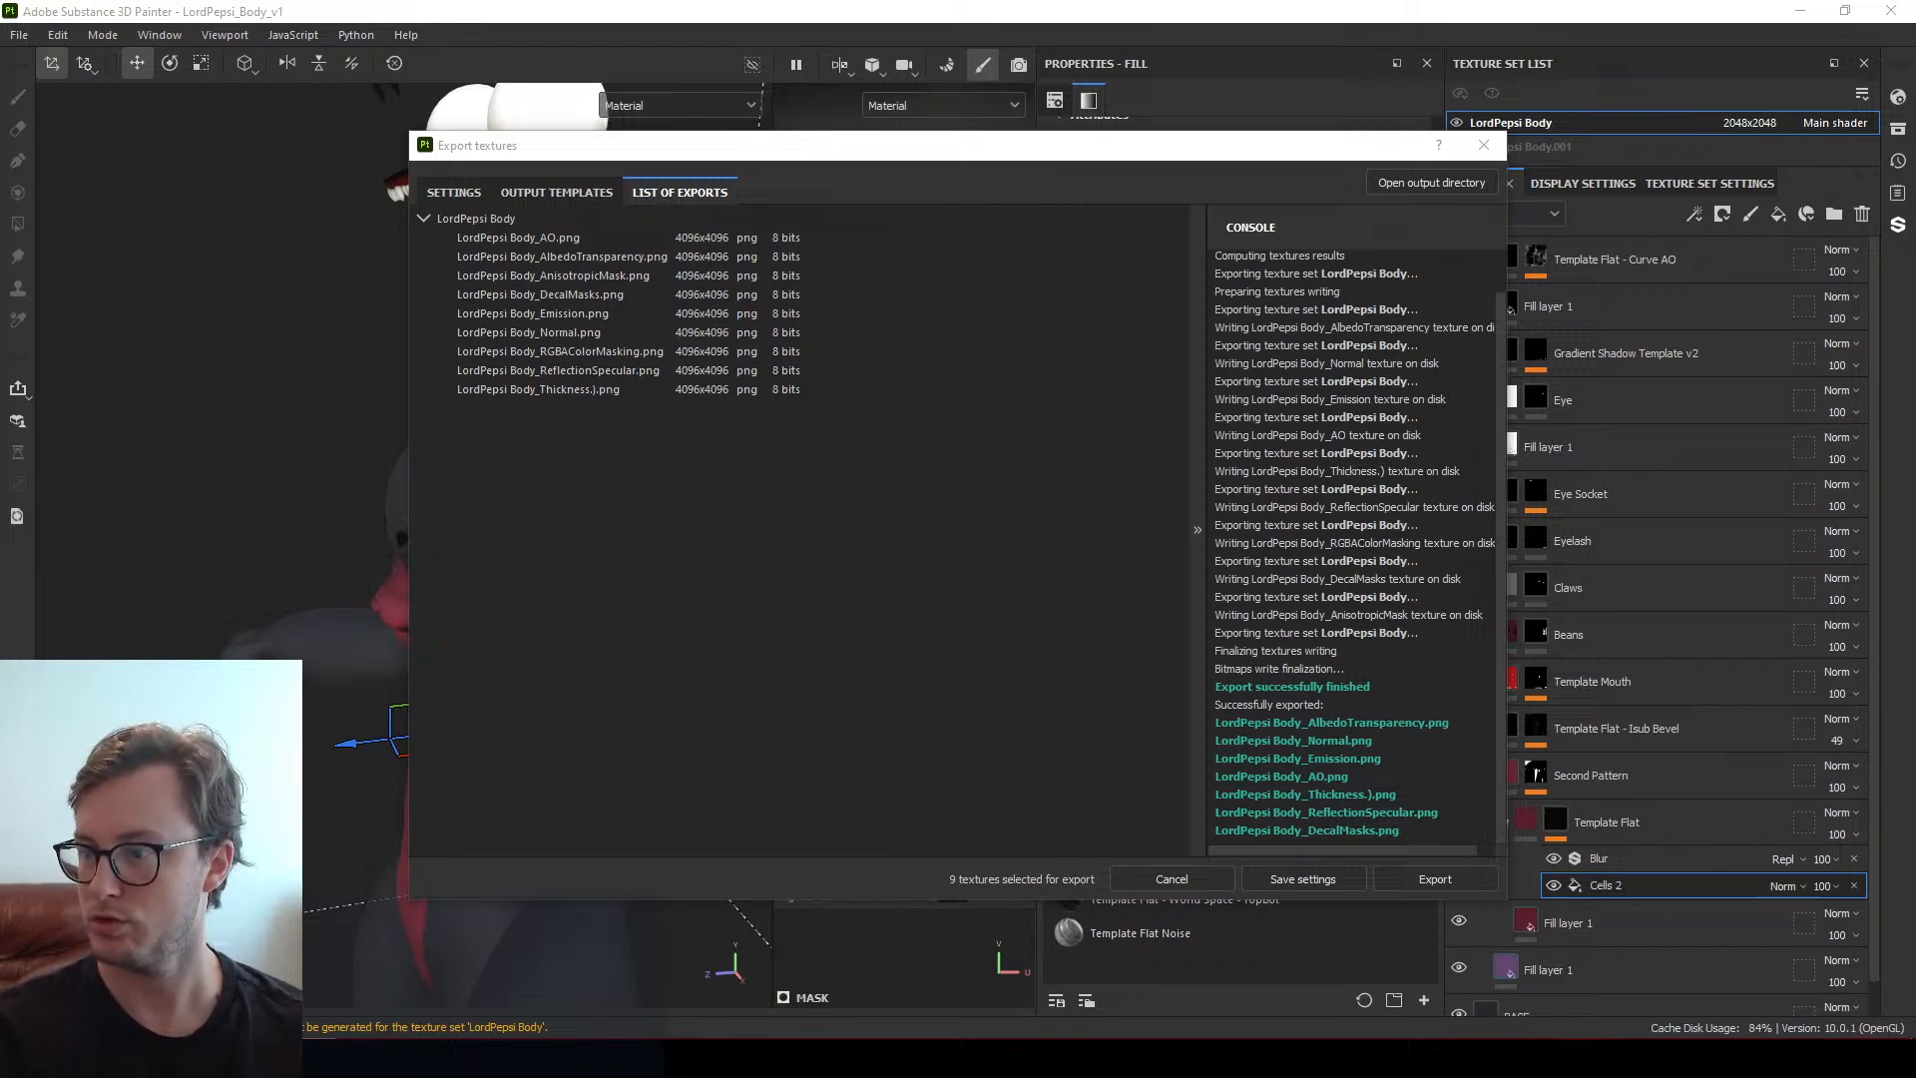
{"action": "left_click", "coordinate": [1337, 887]}
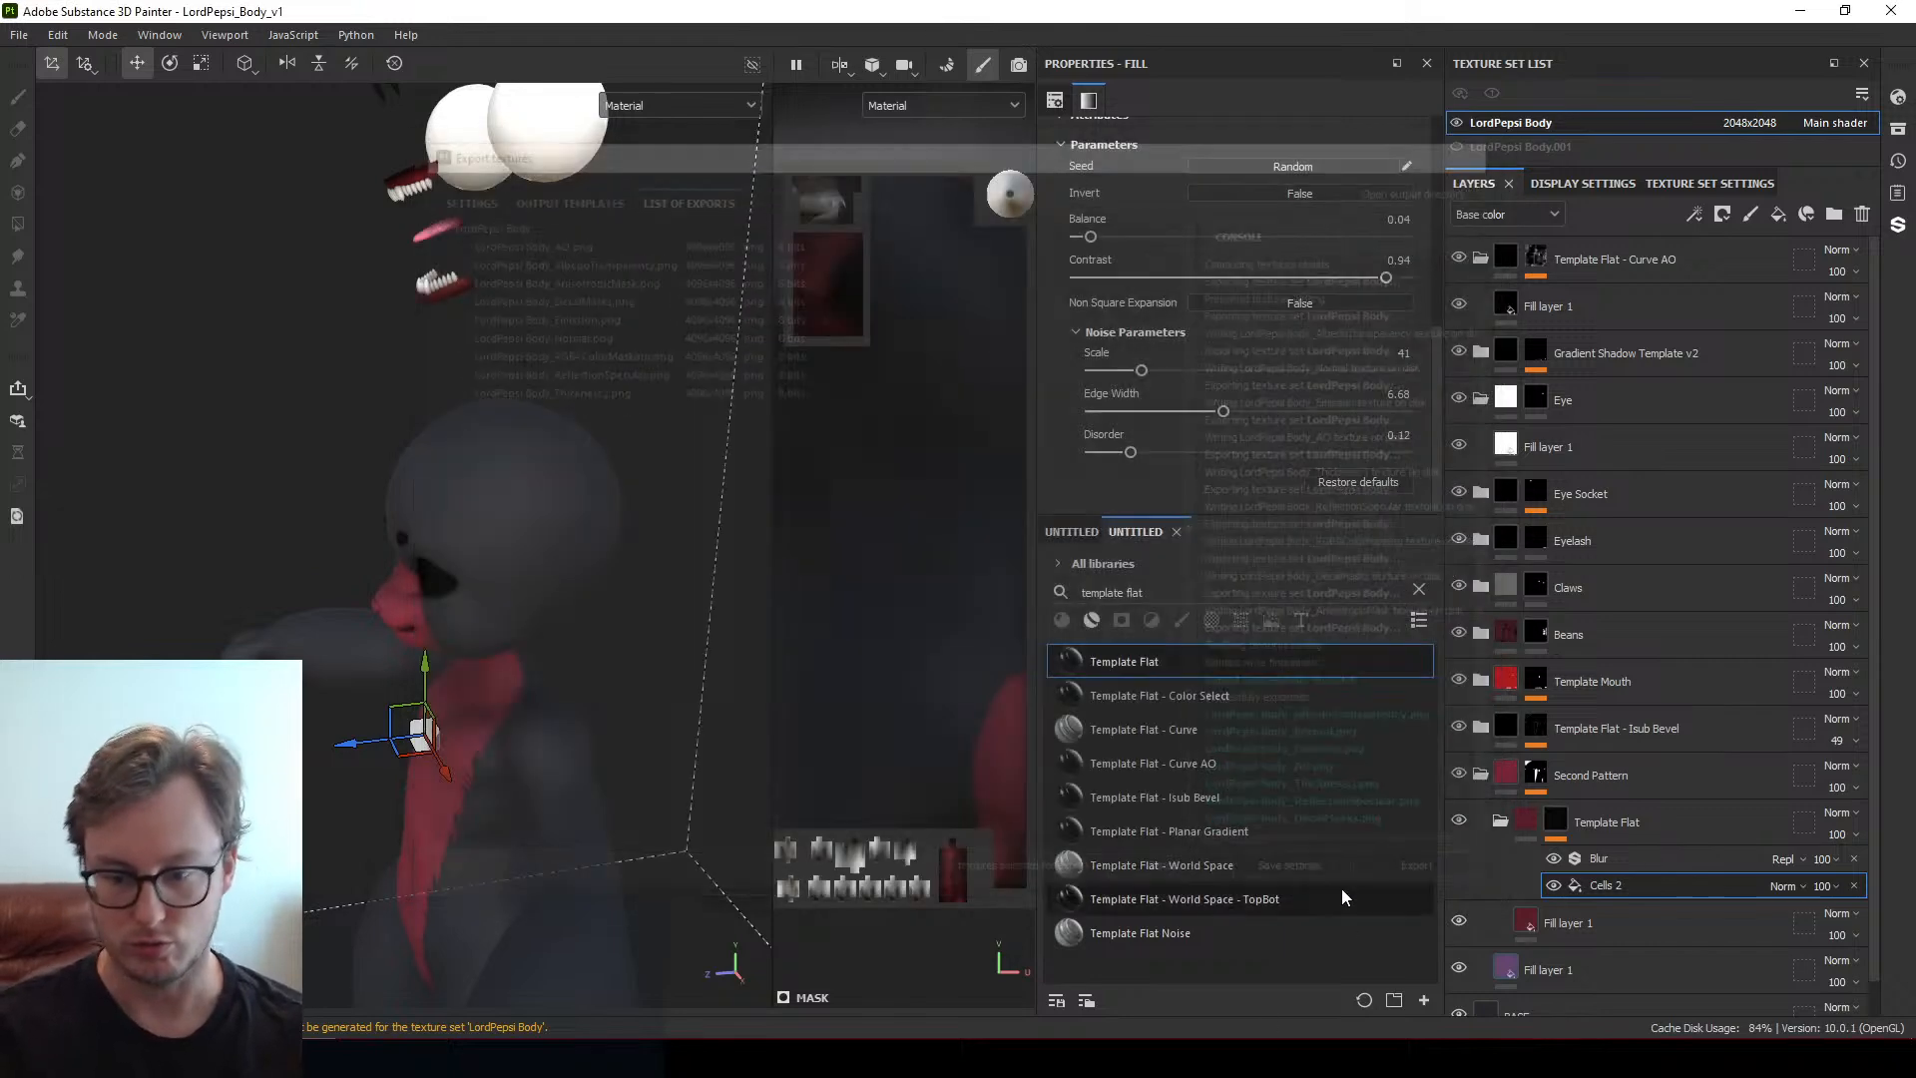
Switch to Unity and examine the reimported textures on the avatar's eyebrows, face and body
{"action": "key", "text": "alt+Tab"}
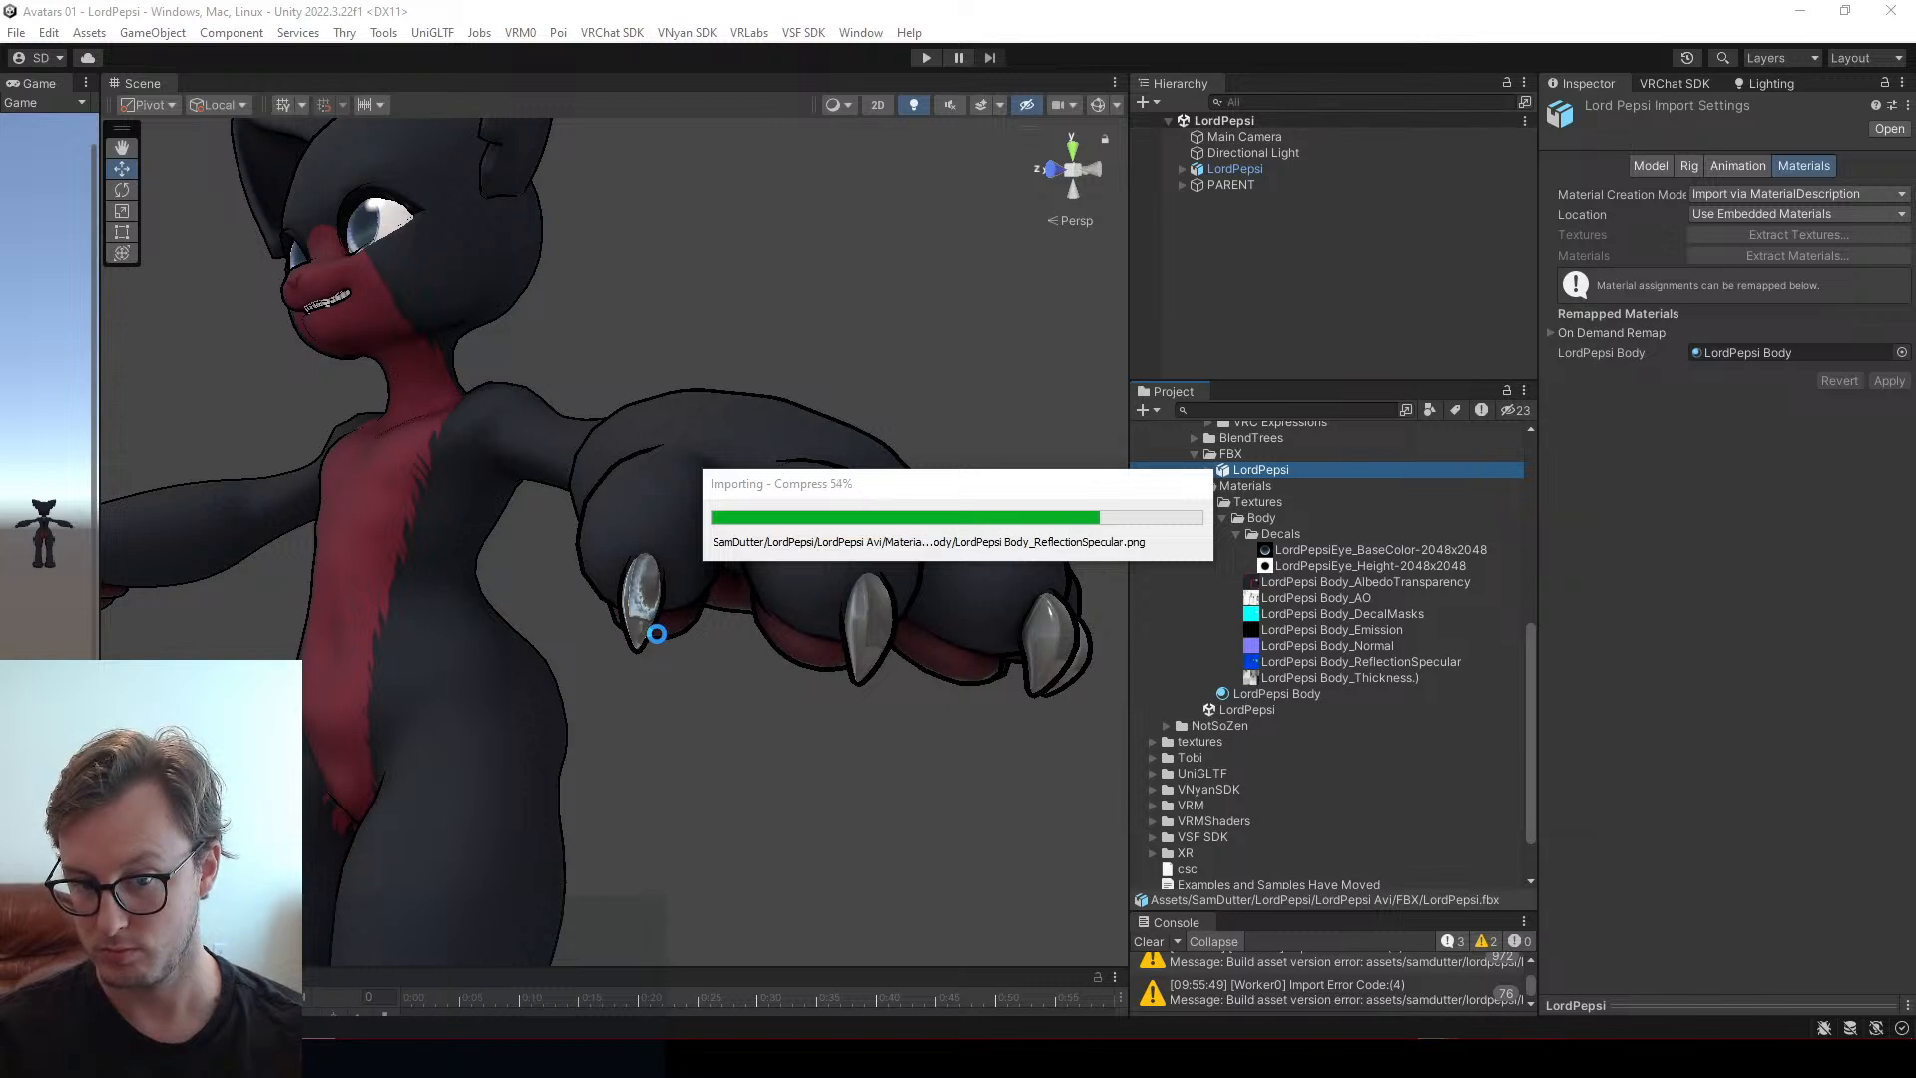
{"action": "left_click_drag", "start_coordinate": [656, 633], "coordinate": [692, 554], "text": "alt"}
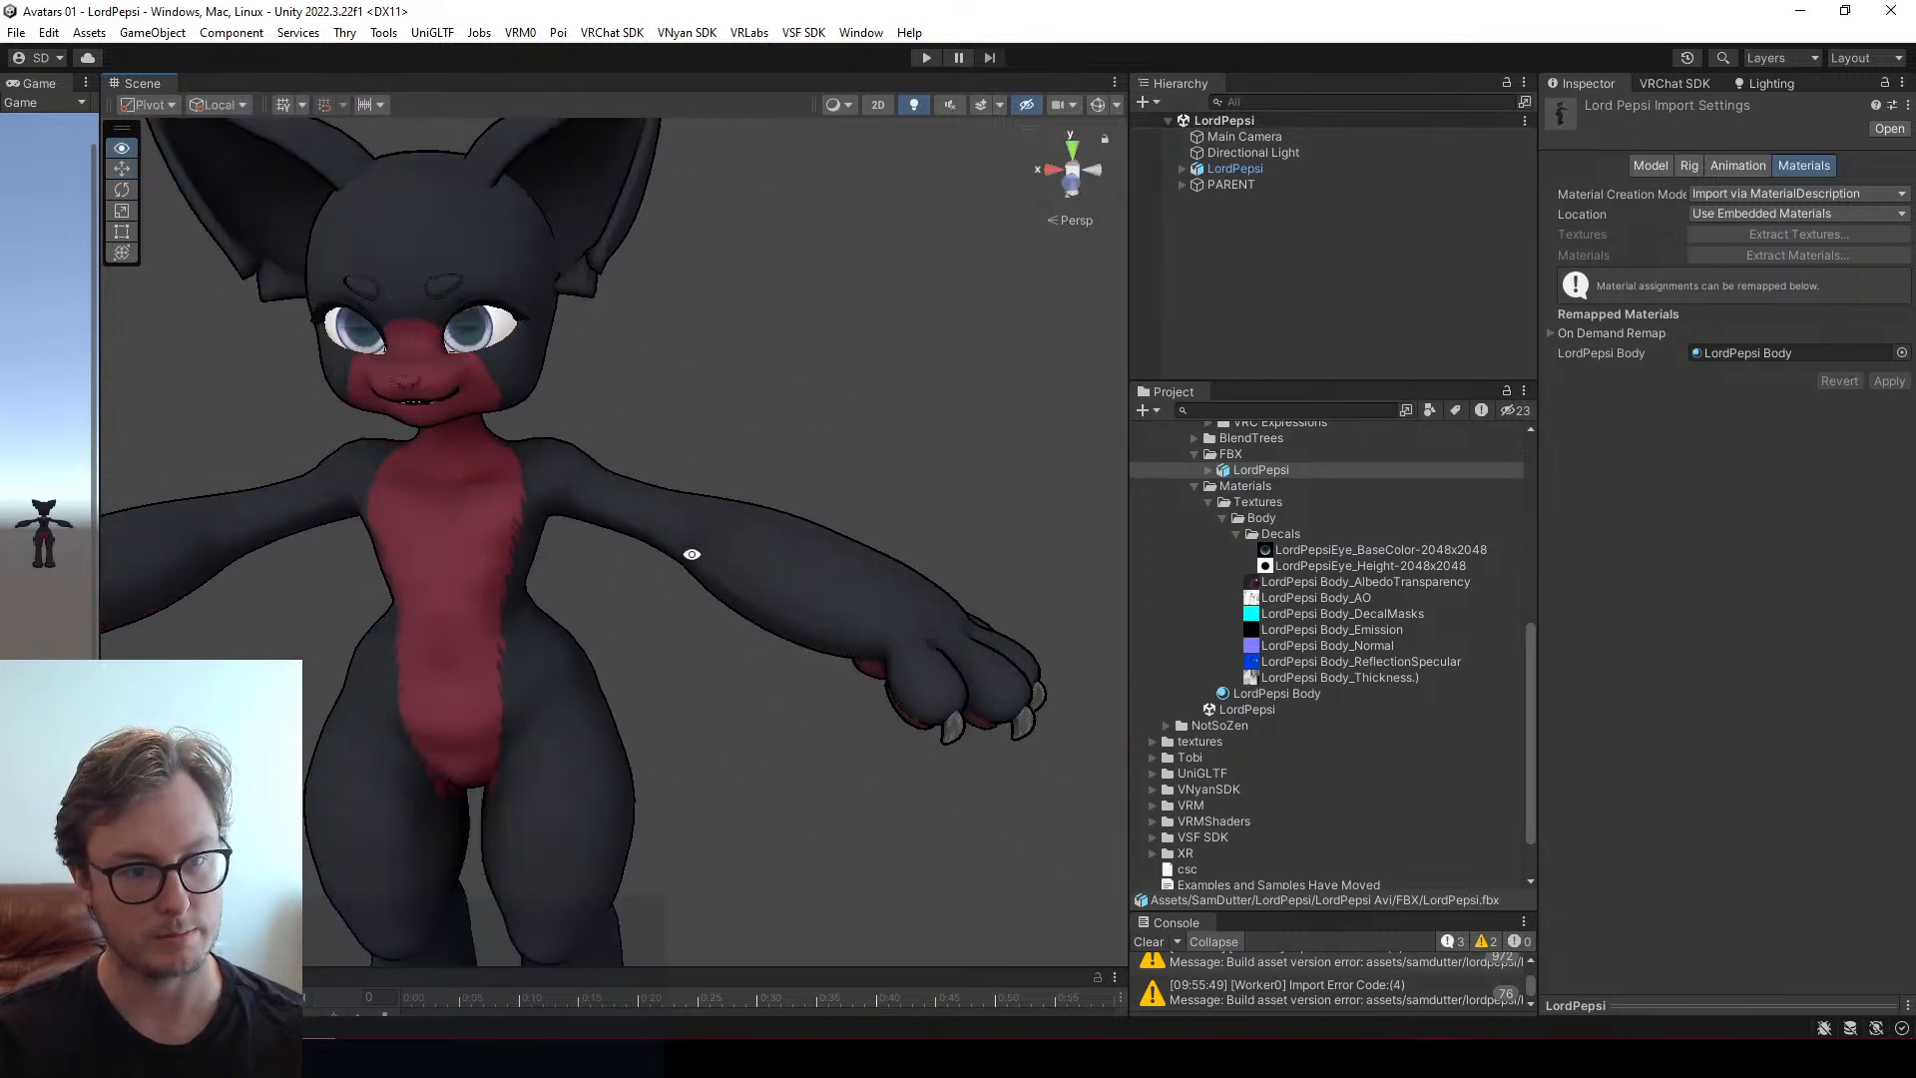
{"action": "scroll", "coordinate": [691, 554], "scroll_direction": "up", "scroll_amount": 10}
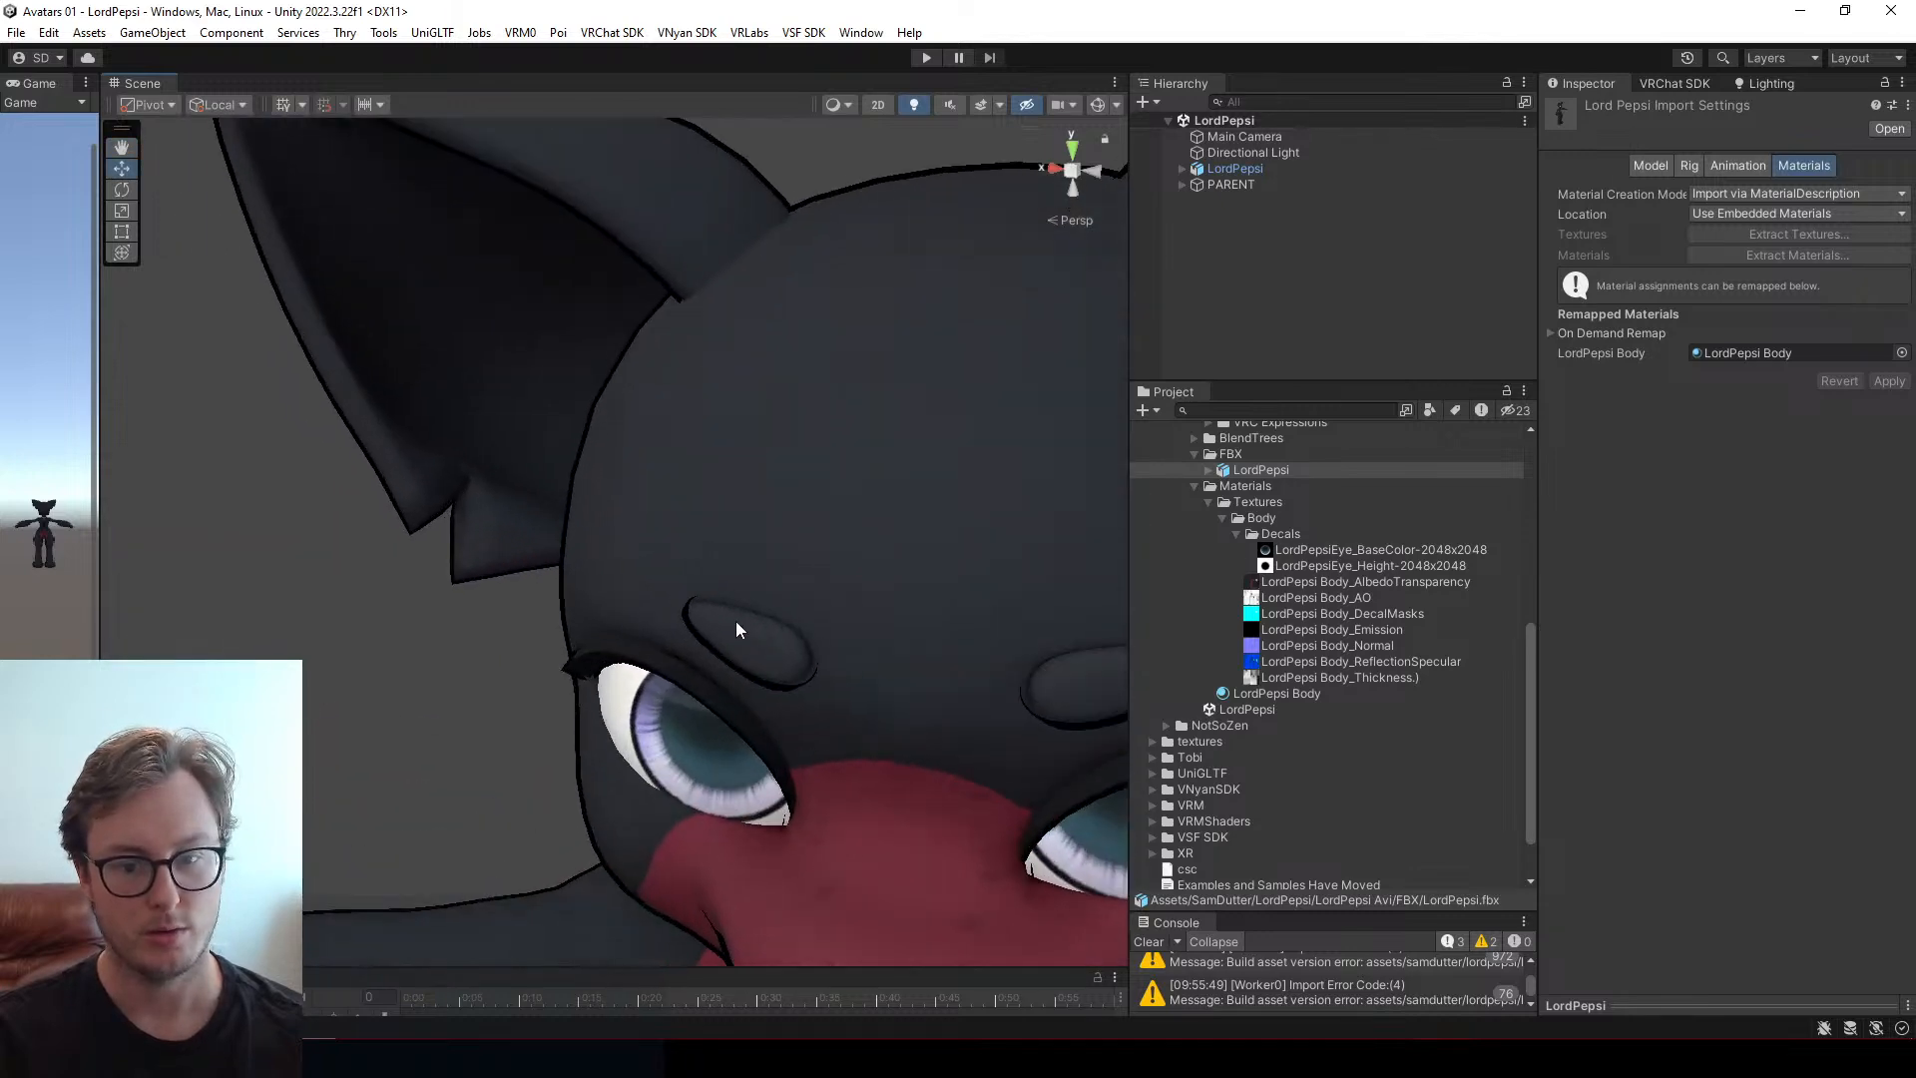
{"action": "scroll", "coordinate": [734, 625], "scroll_direction": "up", "scroll_amount": 8}
{"action": "left_click_drag", "start_coordinate": [632, 579], "coordinate": [746, 565], "text": "alt"}
{"action": "scroll", "coordinate": [659, 544], "scroll_direction": "down", "scroll_amount": 10}
{"action": "scroll", "coordinate": [766, 512], "scroll_direction": "down", "scroll_amount": 5}
{"action": "left_click", "coordinate": [853, 547]}
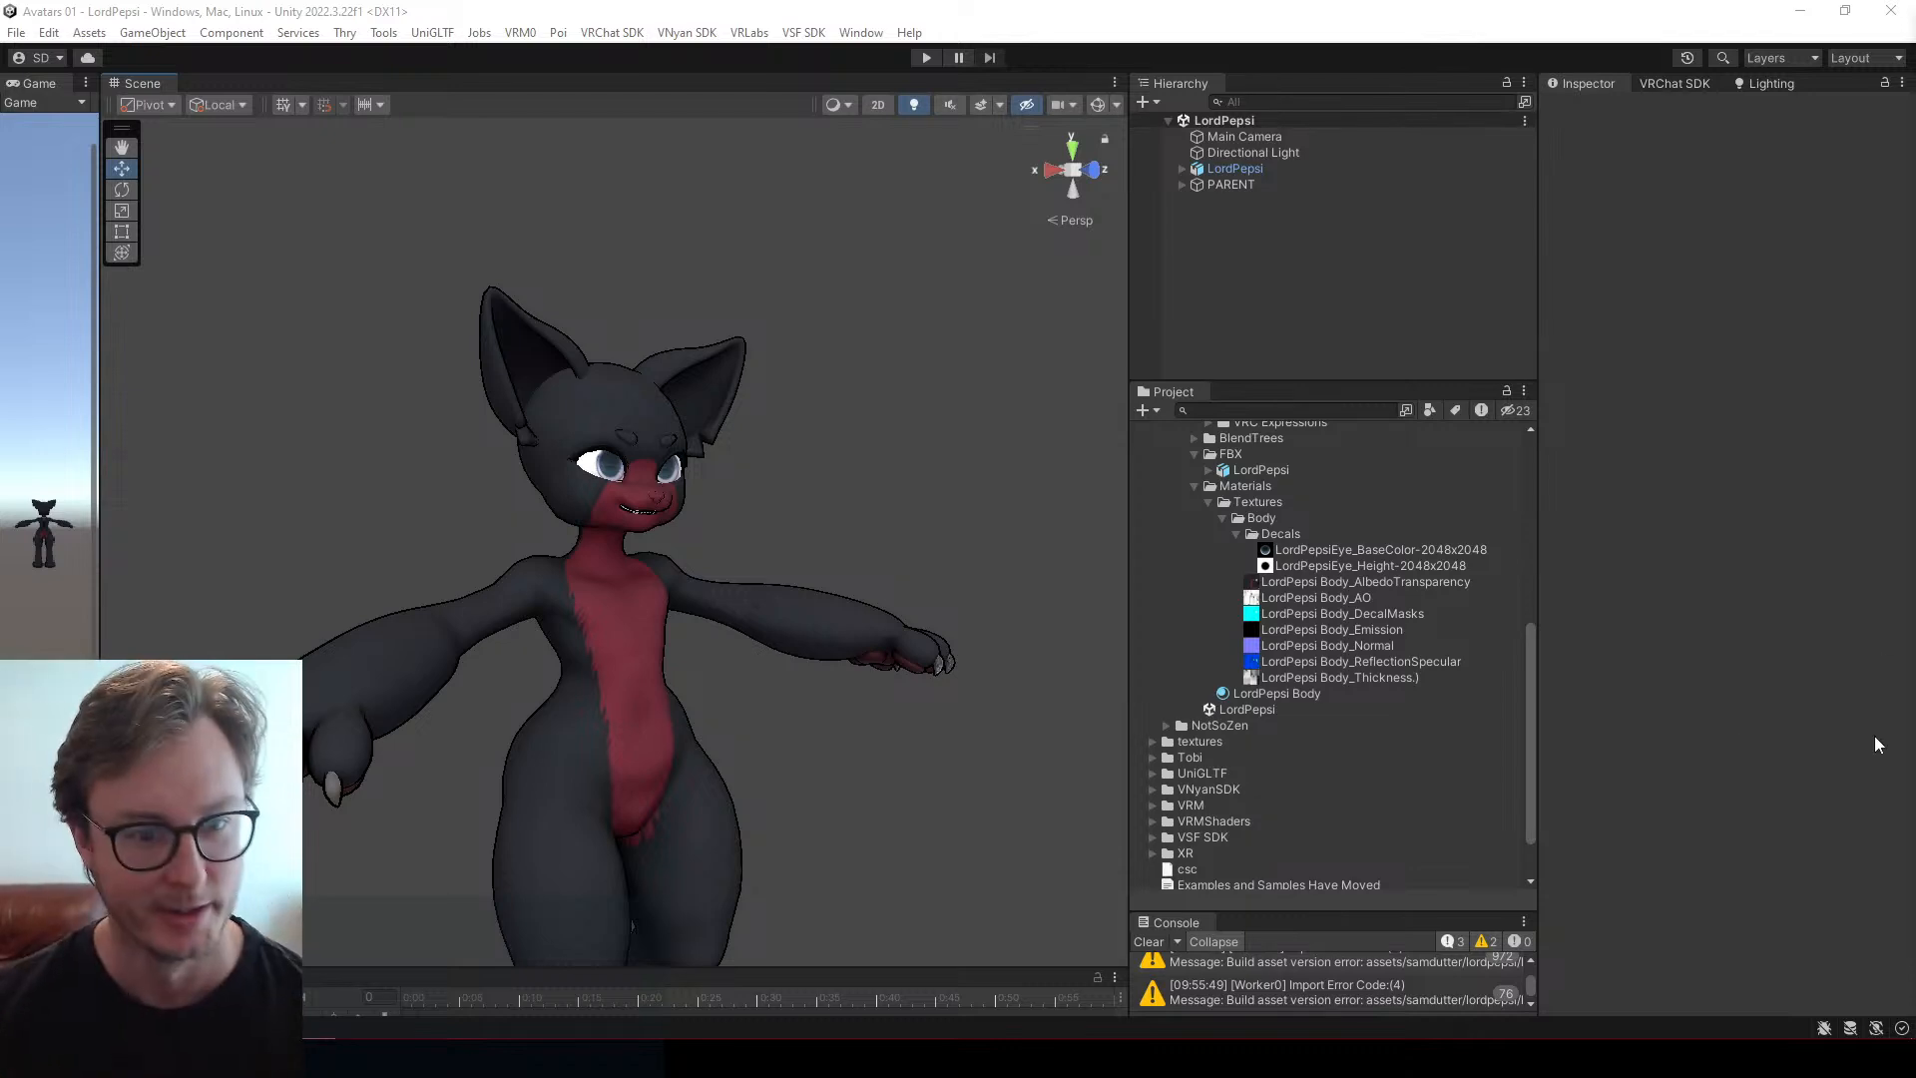
{"action": "scroll", "coordinate": [703, 536], "scroll_direction": "up", "scroll_amount": 10}
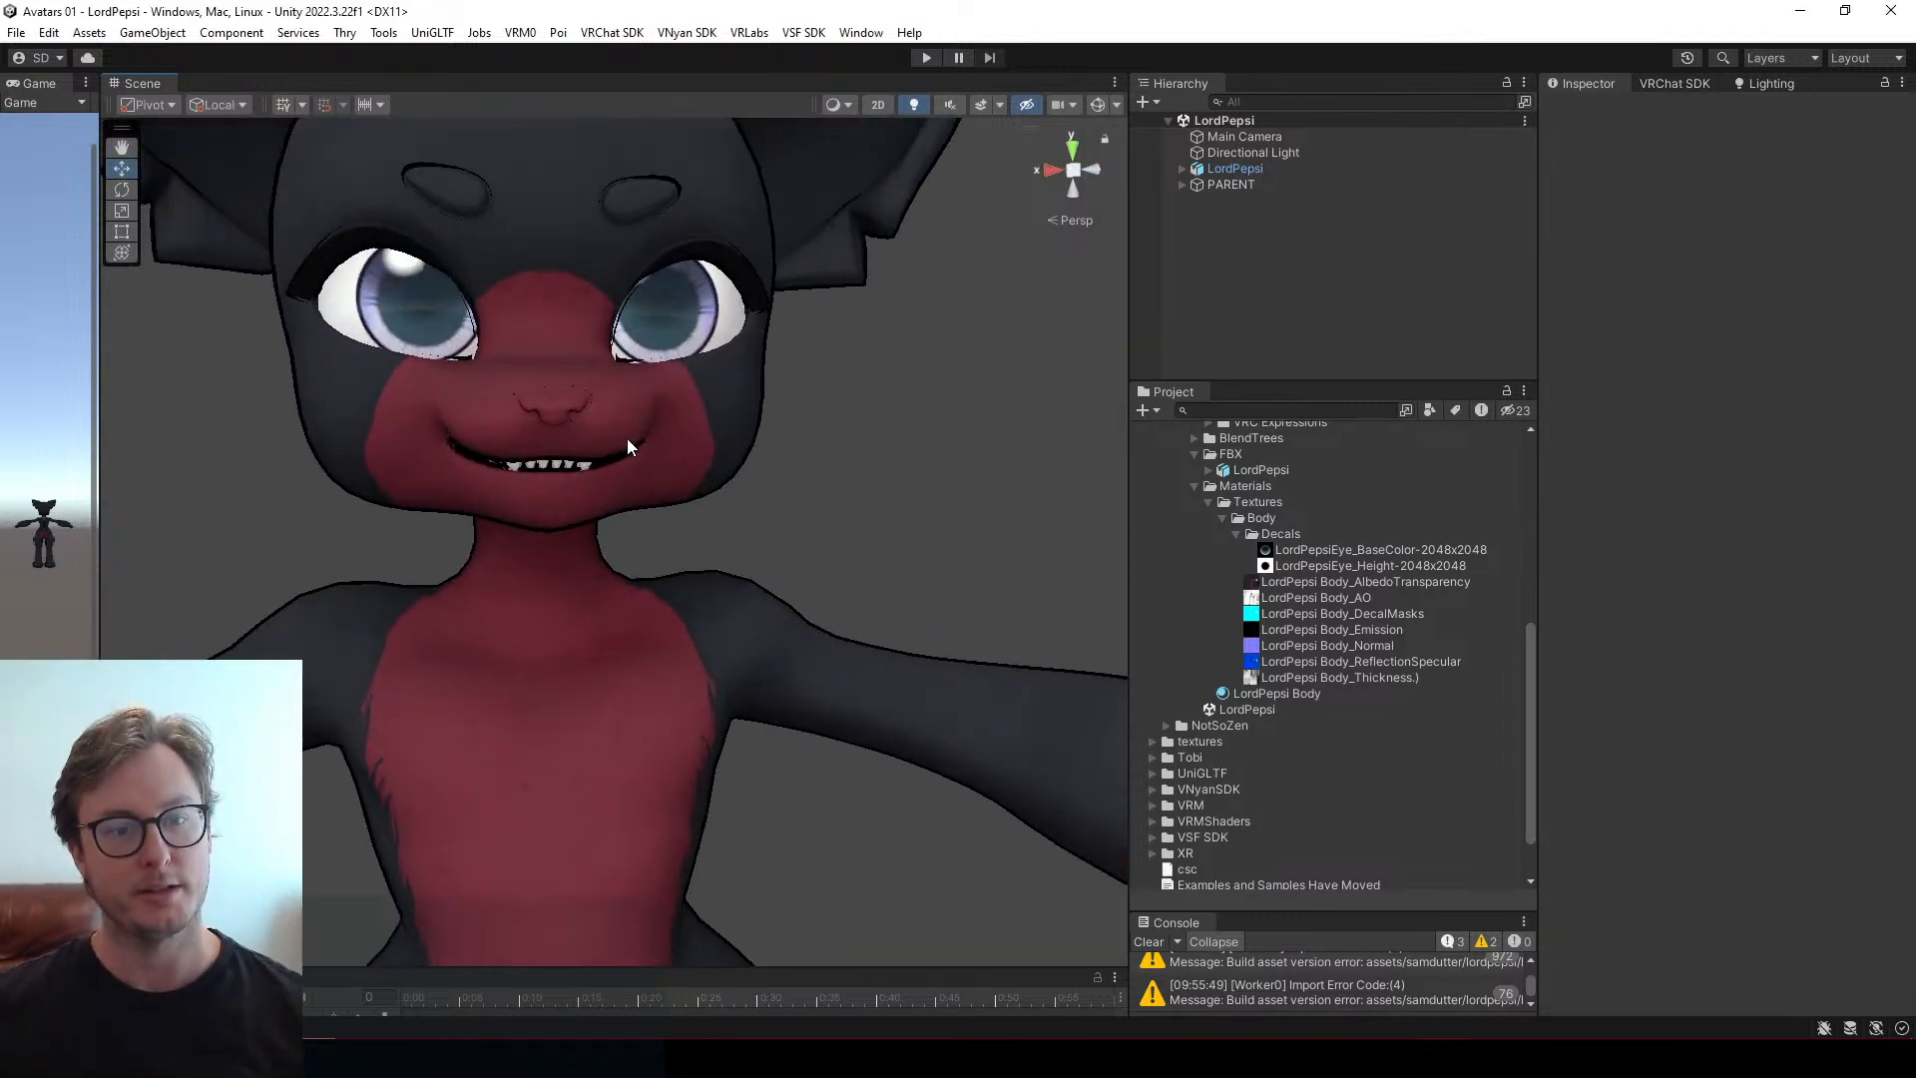
{"action": "scroll", "coordinate": [582, 641], "scroll_direction": "up", "scroll_amount": 3}
{"action": "middle_click_drag", "start_coordinate": [543, 679], "coordinate": [607, 615]}
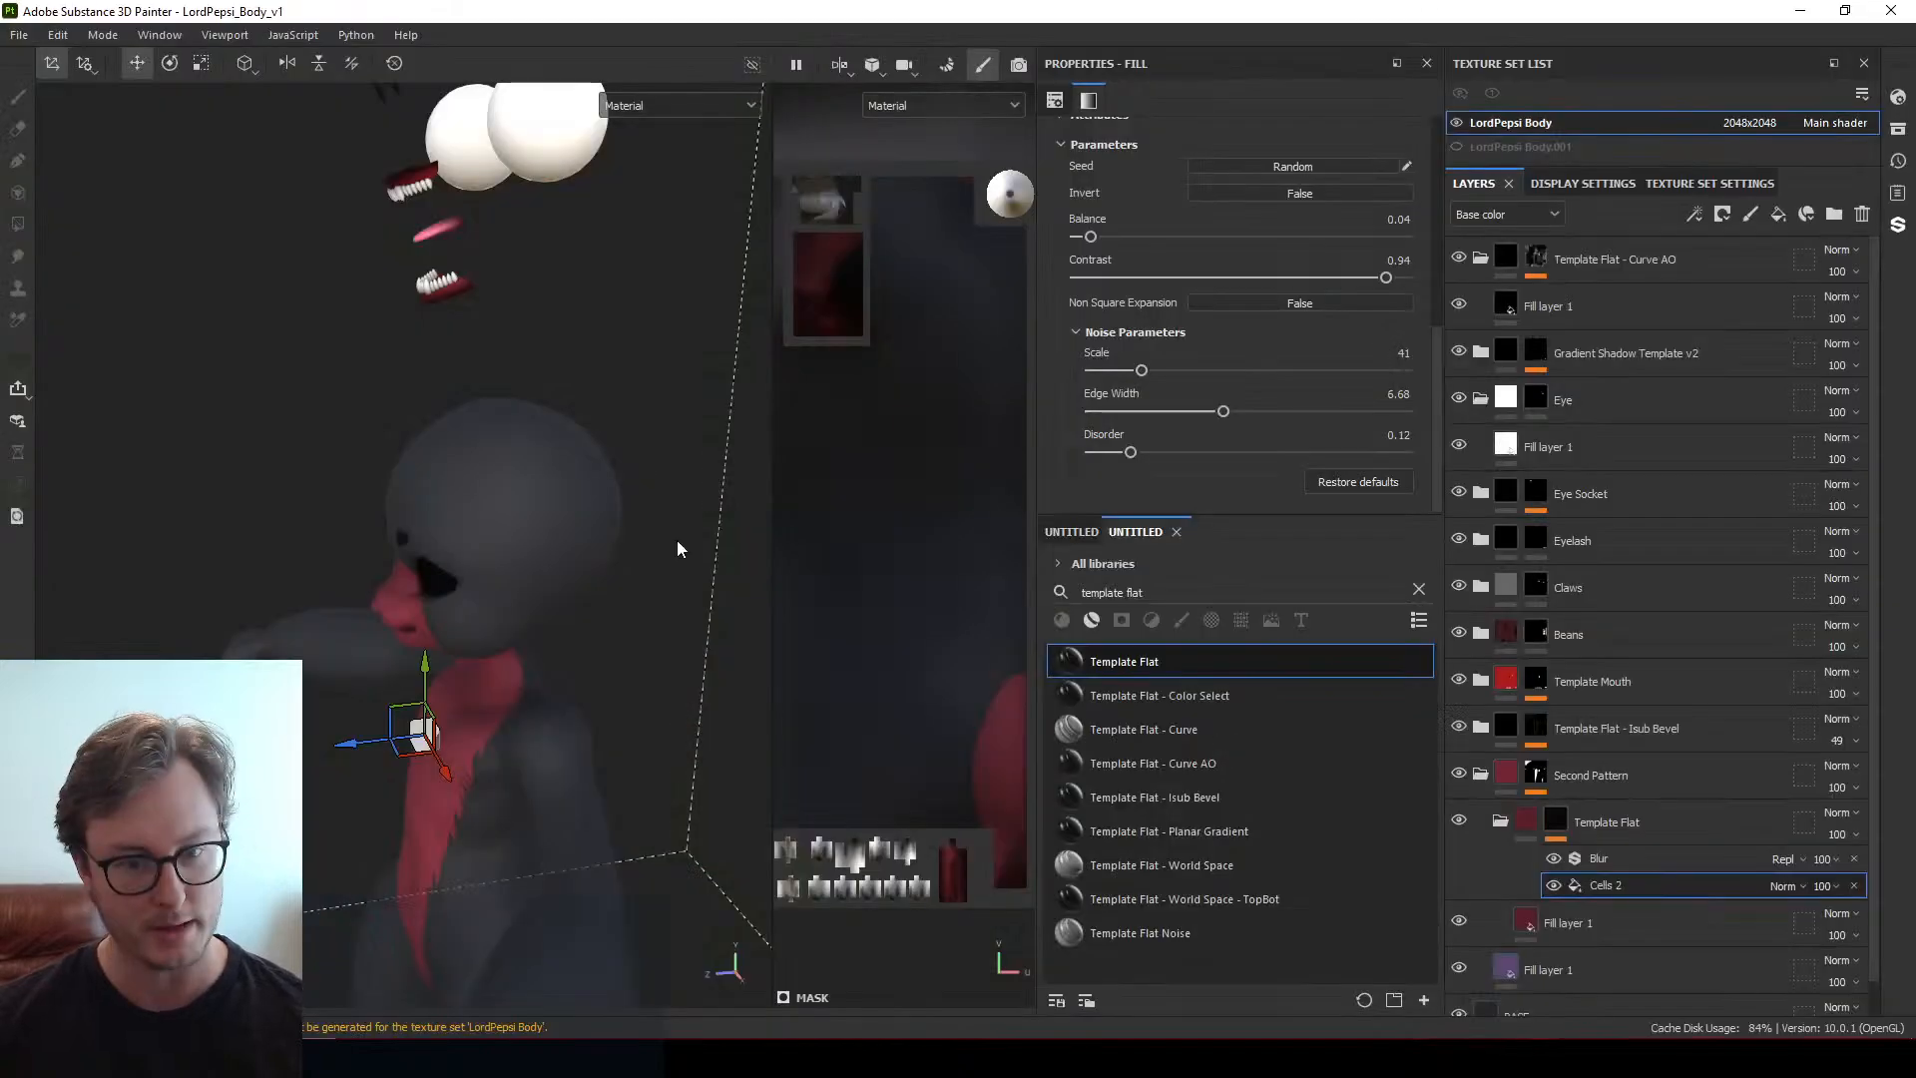
Back in Substance 3D Painter, open the UNITY_Poiyomi v10 export template for editing and add a grayscale output map
{"action": "left_click", "coordinate": [58, 35]}
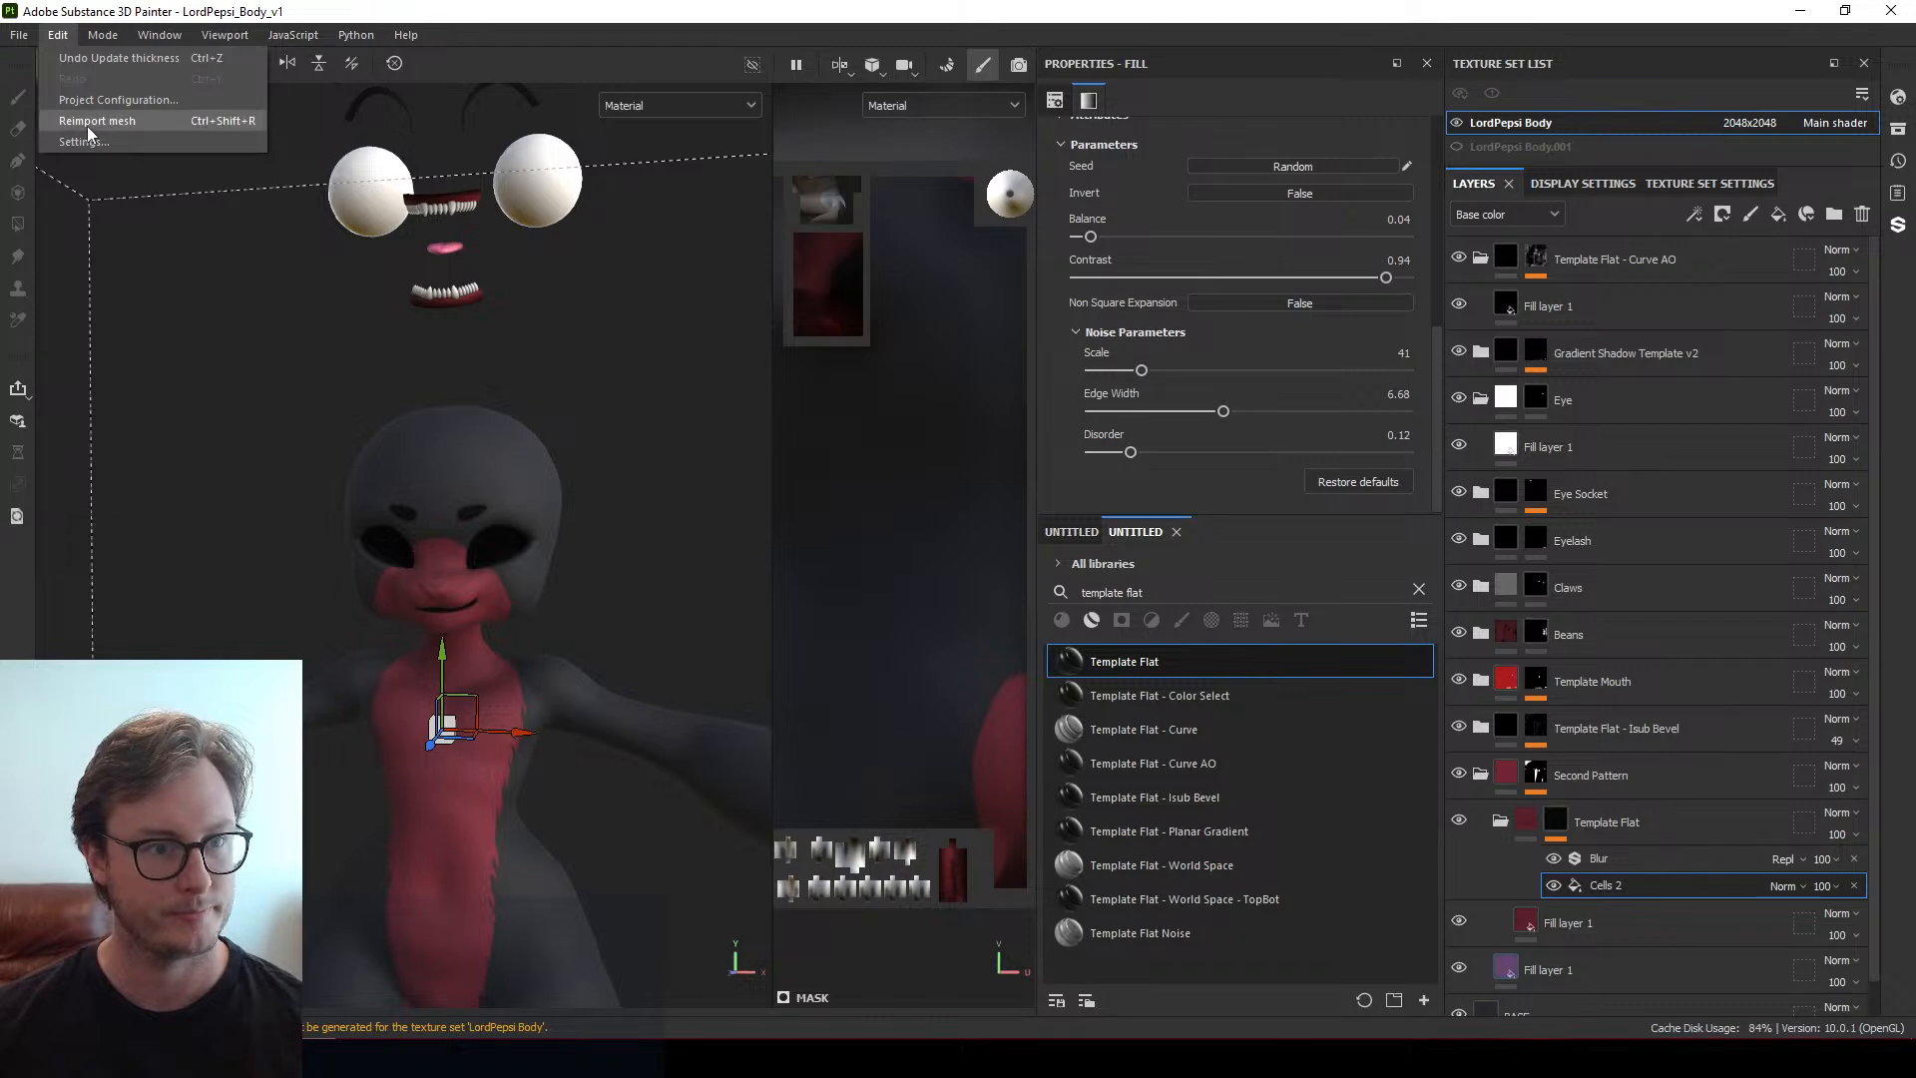
{"action": "mouse_move", "coordinate": [102, 43]}
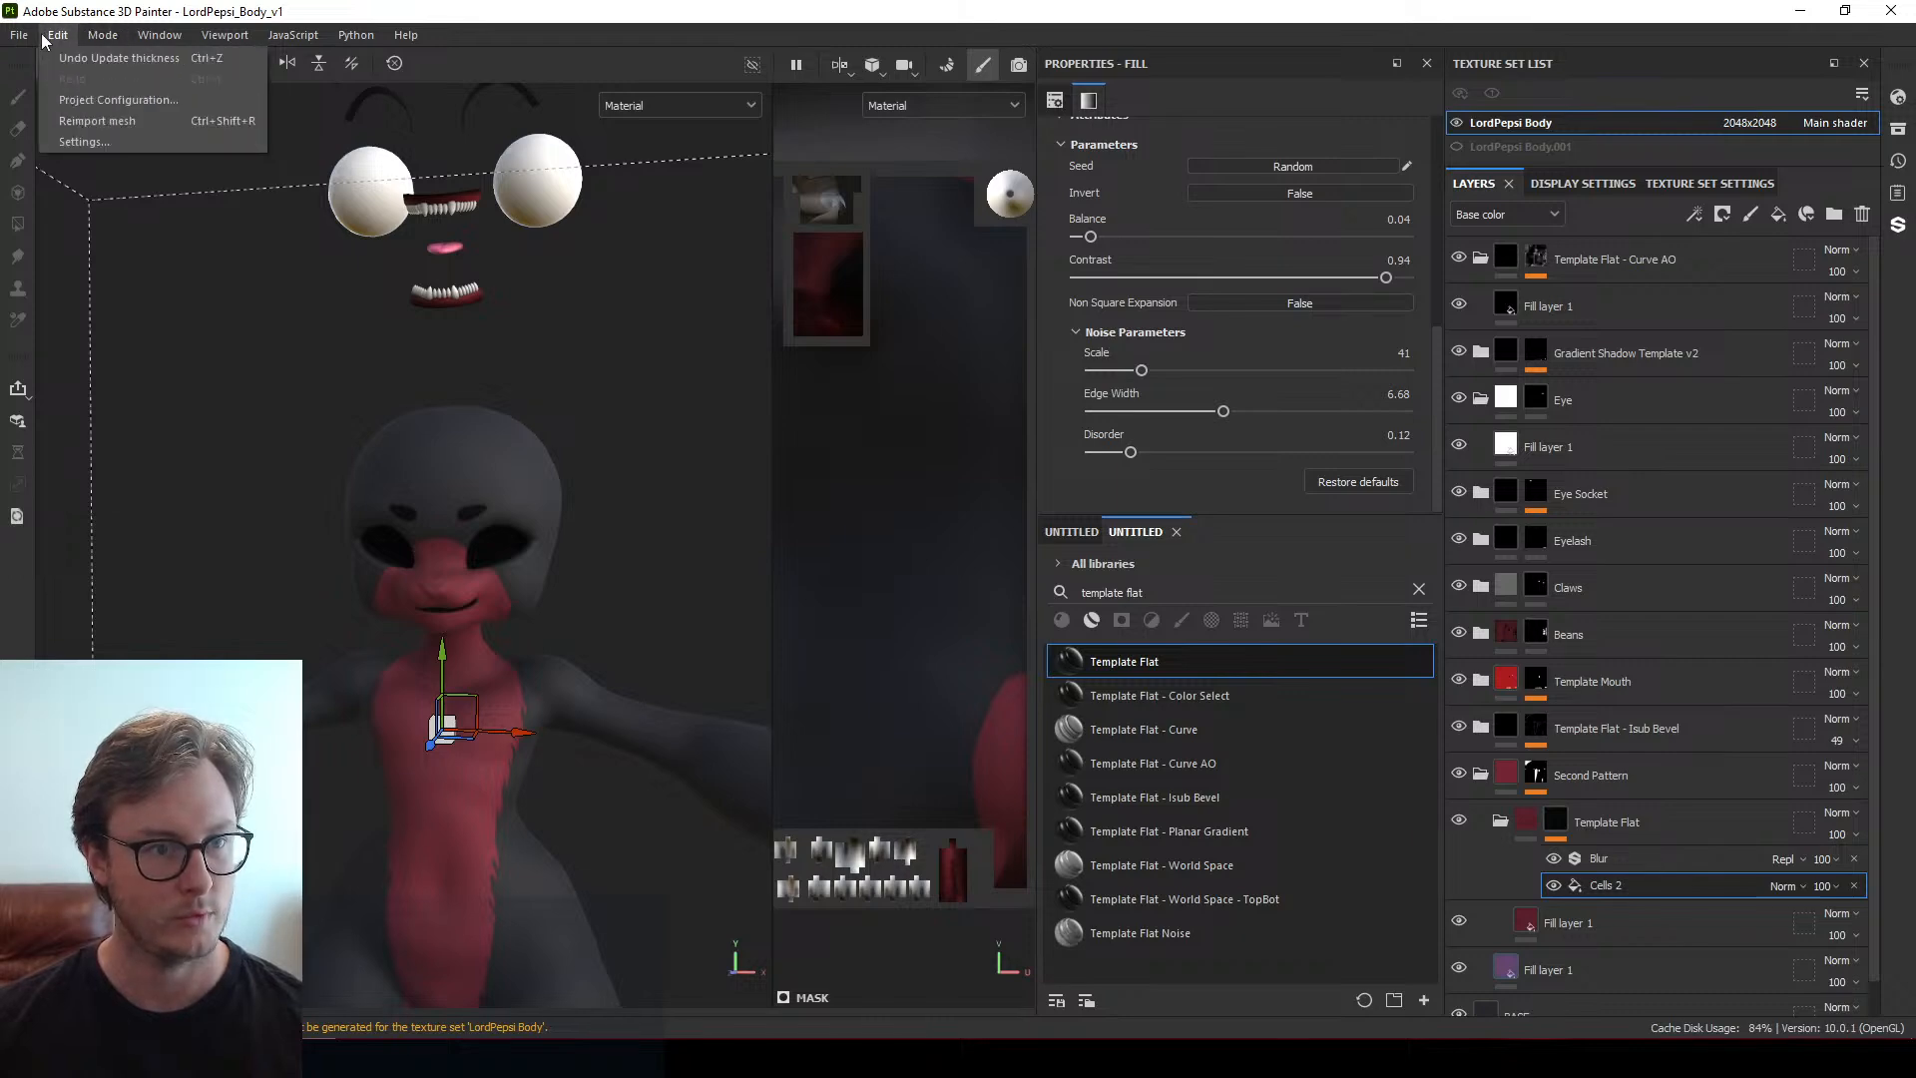
{"action": "mouse_move", "coordinate": [18, 42]}
{"action": "left_click", "coordinate": [62, 327]}
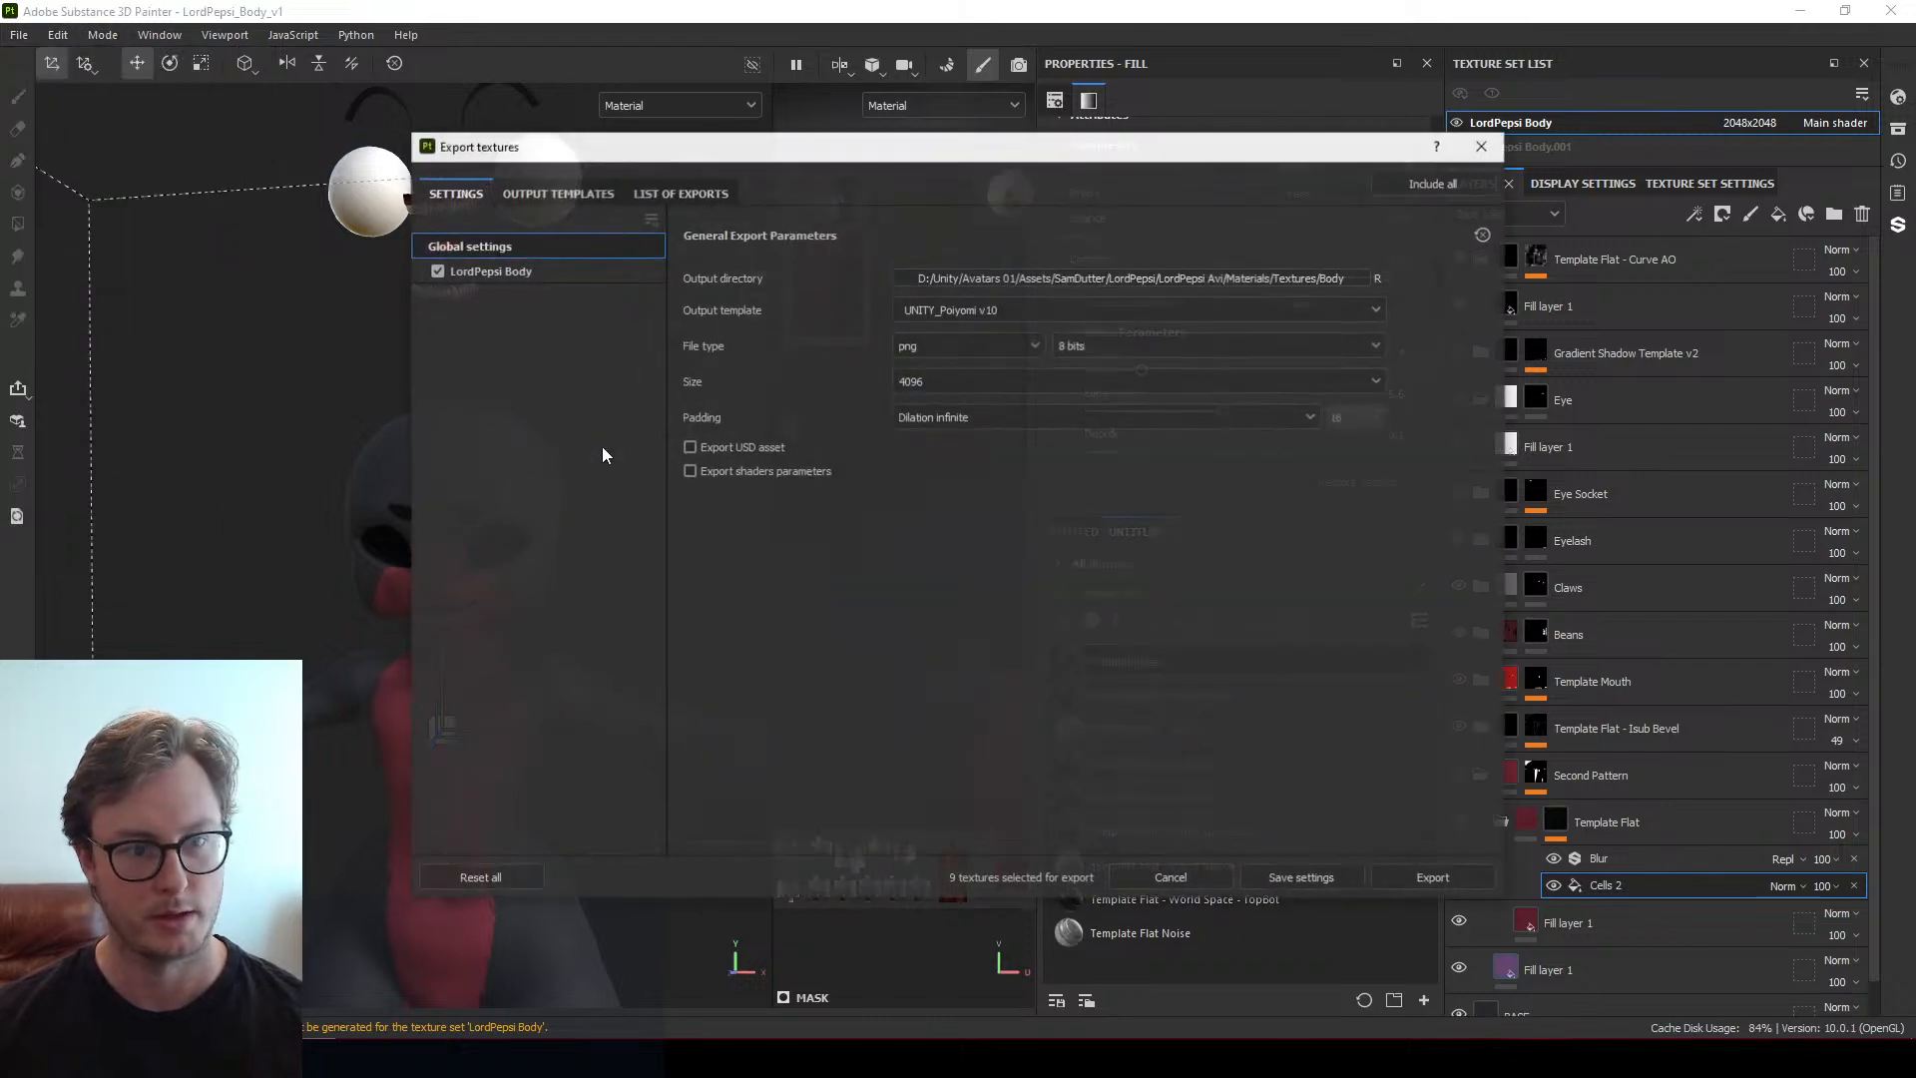
{"action": "left_click", "coordinate": [549, 193]}
{"action": "scroll", "coordinate": [509, 519], "scroll_direction": "down", "scroll_amount": 8}
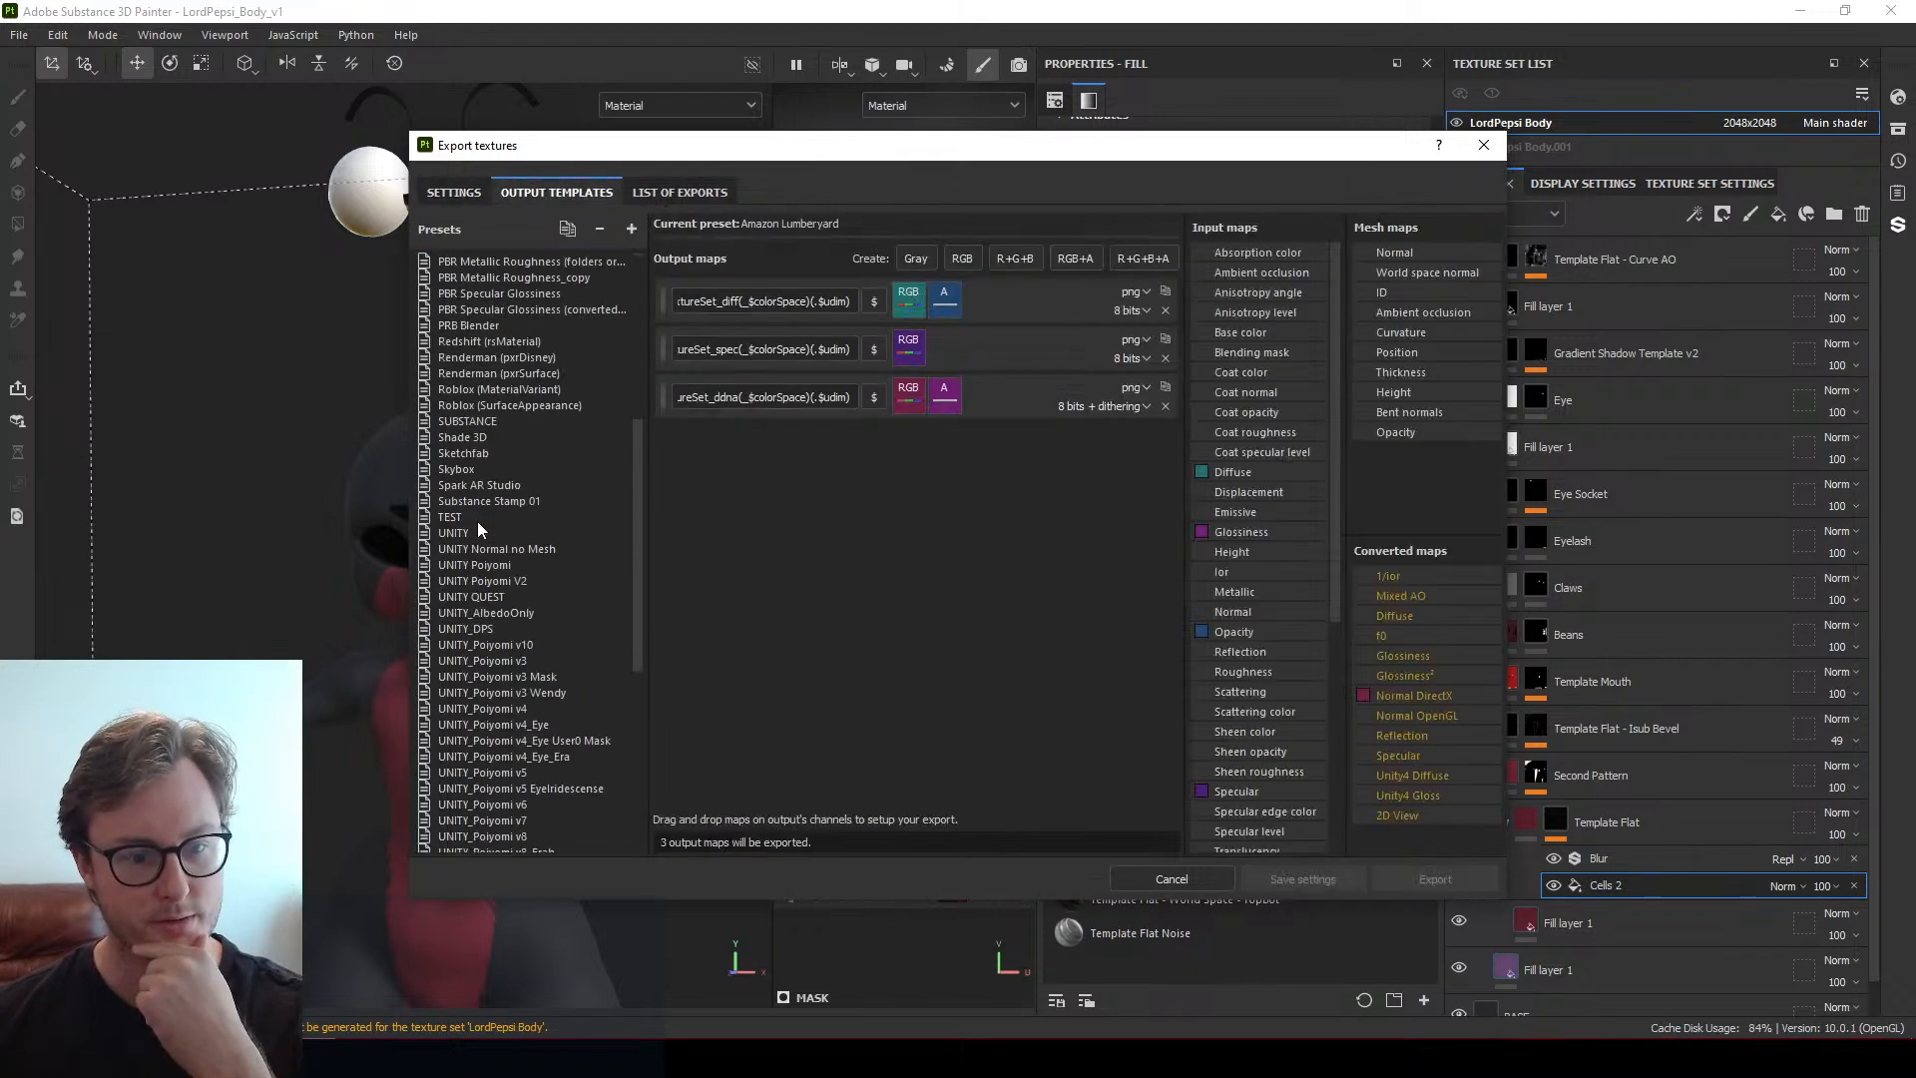
{"action": "left_click", "coordinate": [507, 644]}
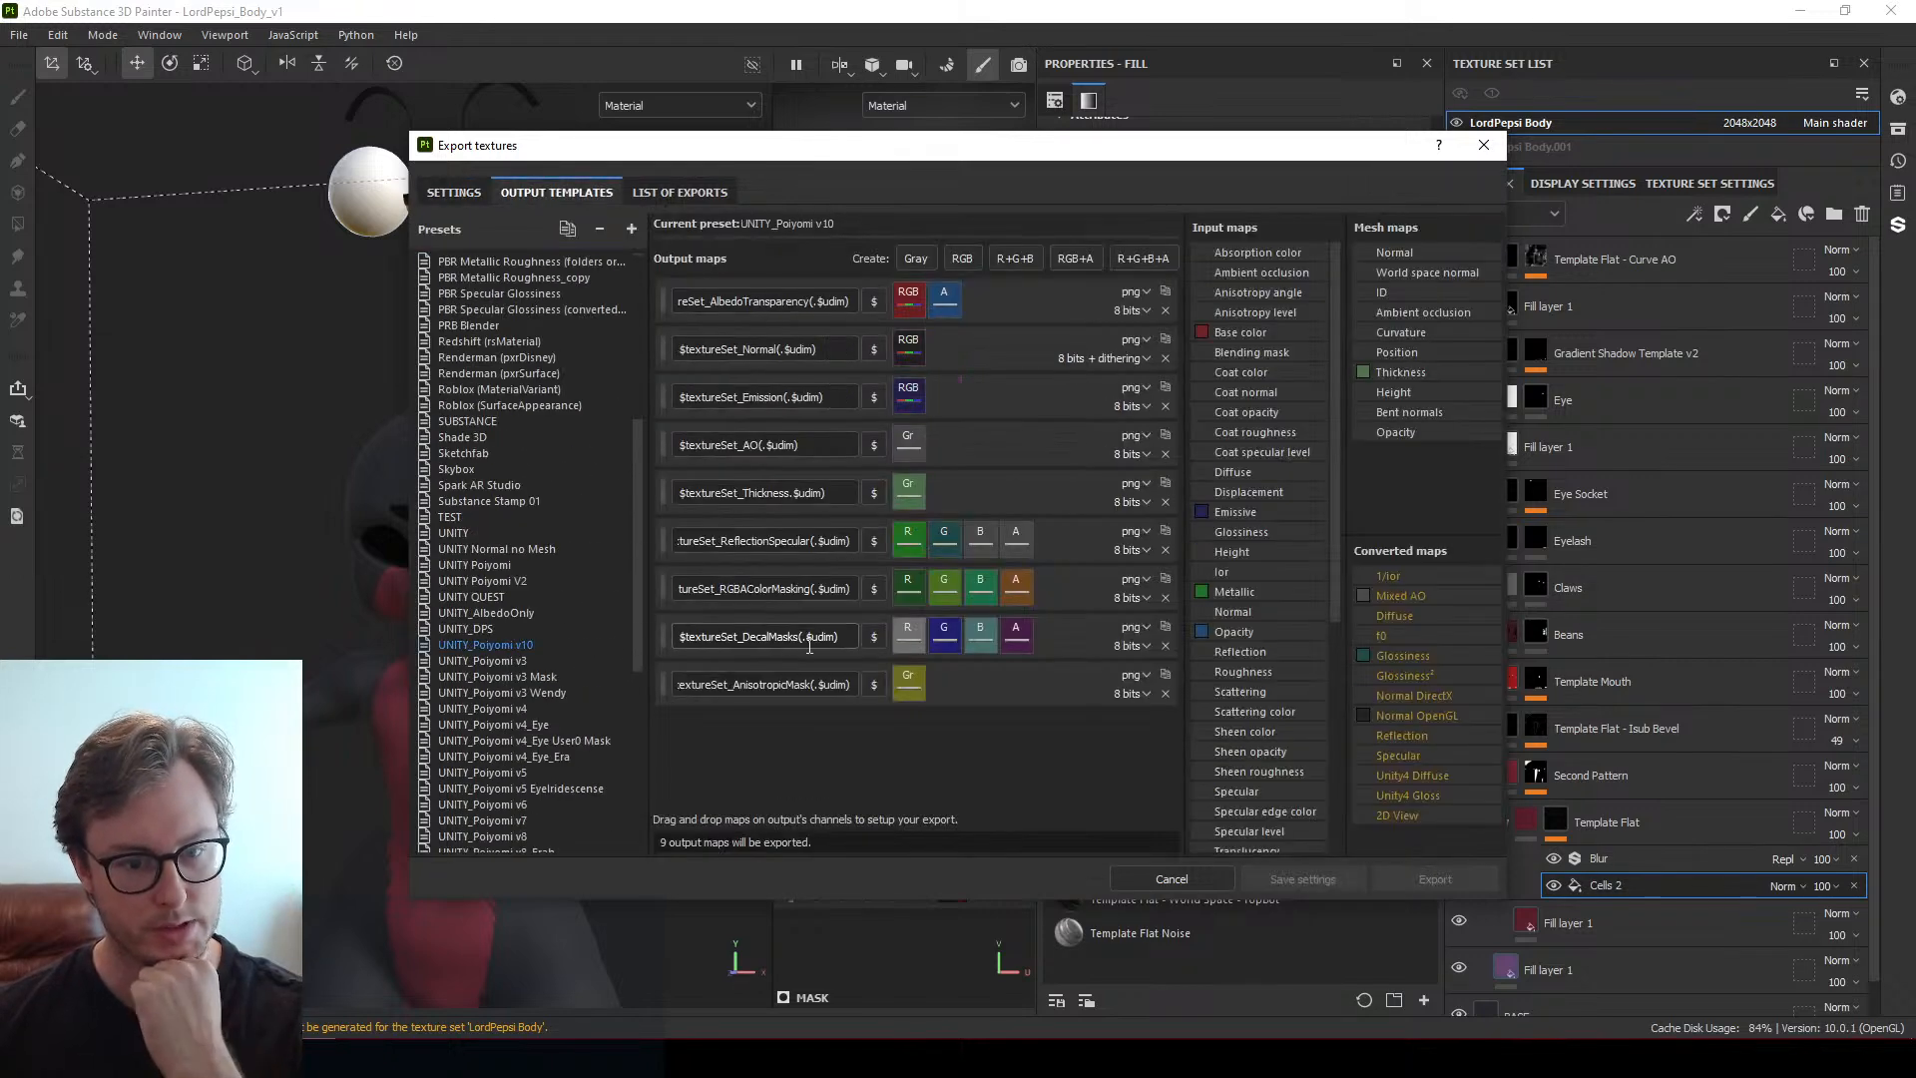
{"action": "left_click", "coordinate": [918, 262]}
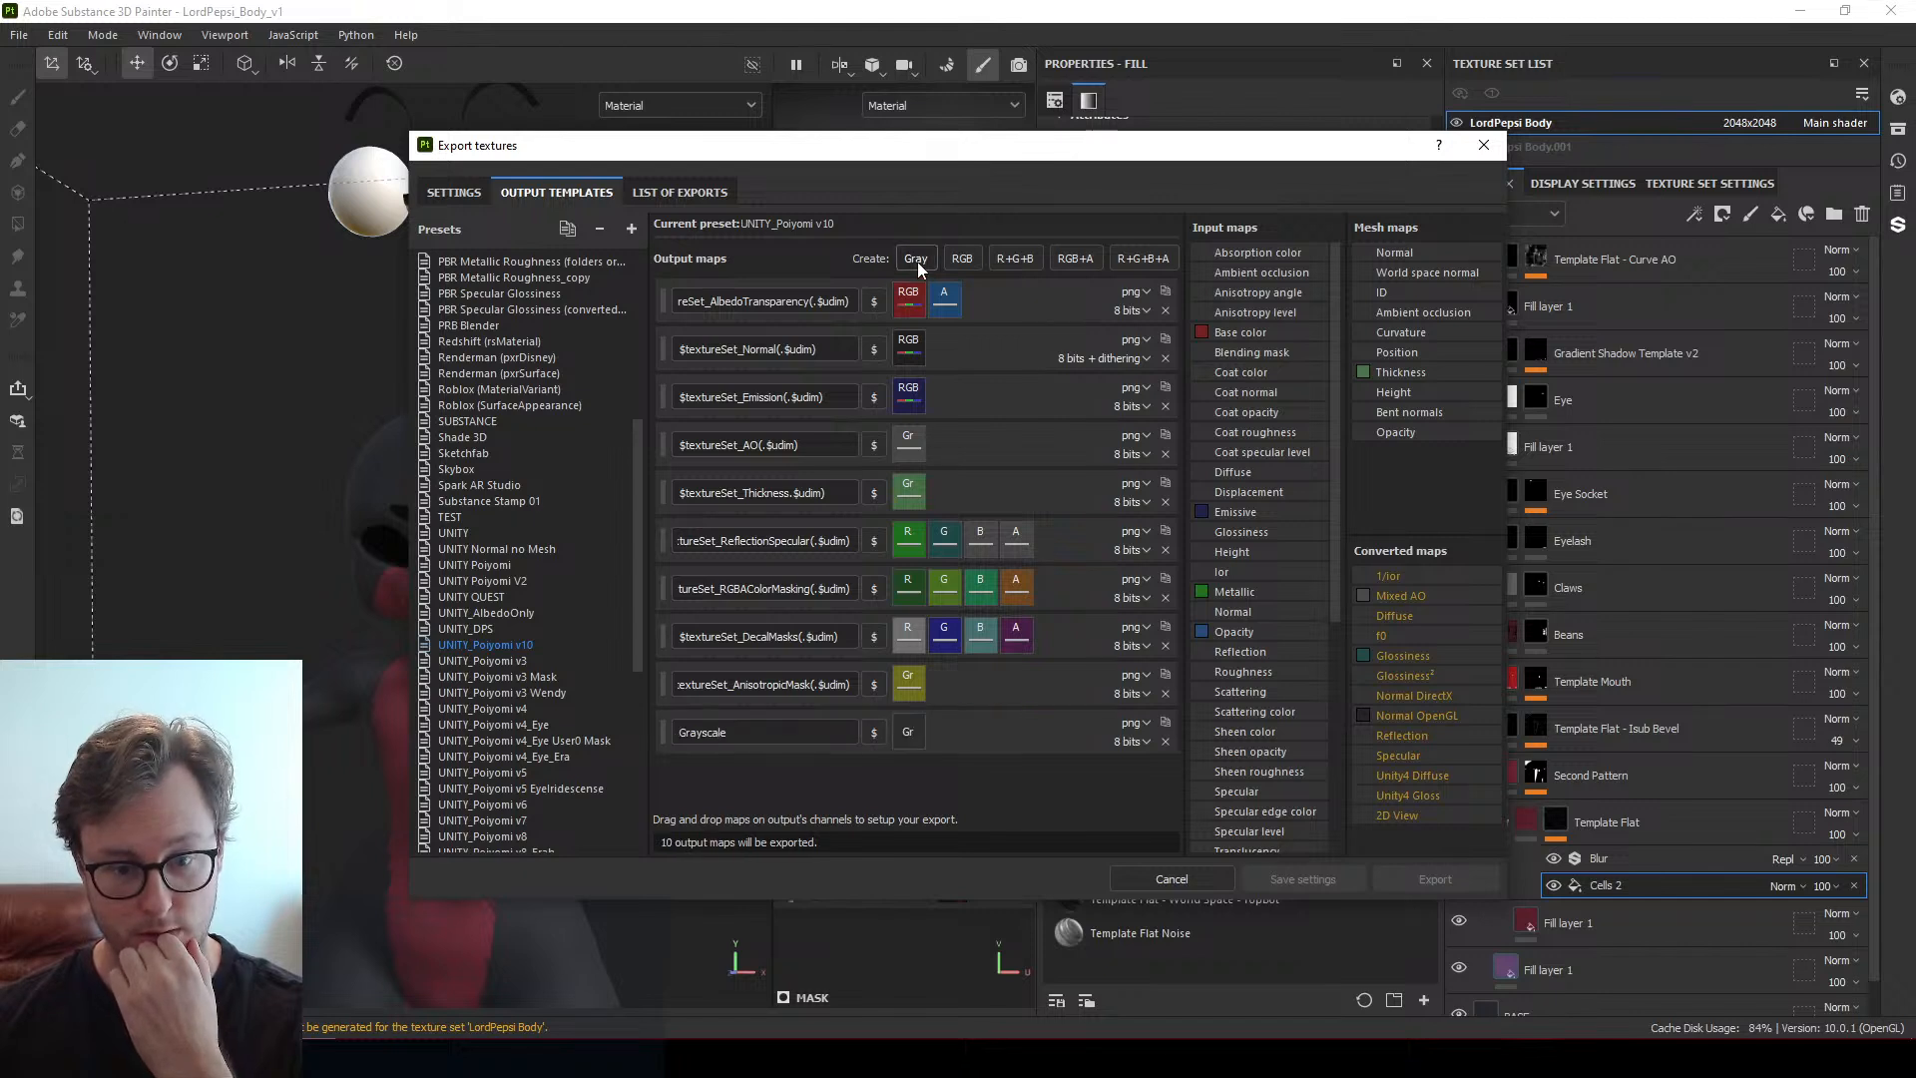
Copy the AnisotropicMask output map's name and remove the Thickness output map from the template
{"action": "left_click", "coordinate": [810, 689]}
{"action": "key", "text": "ctrl+a"}
{"action": "key", "text": "ctrl+c"}
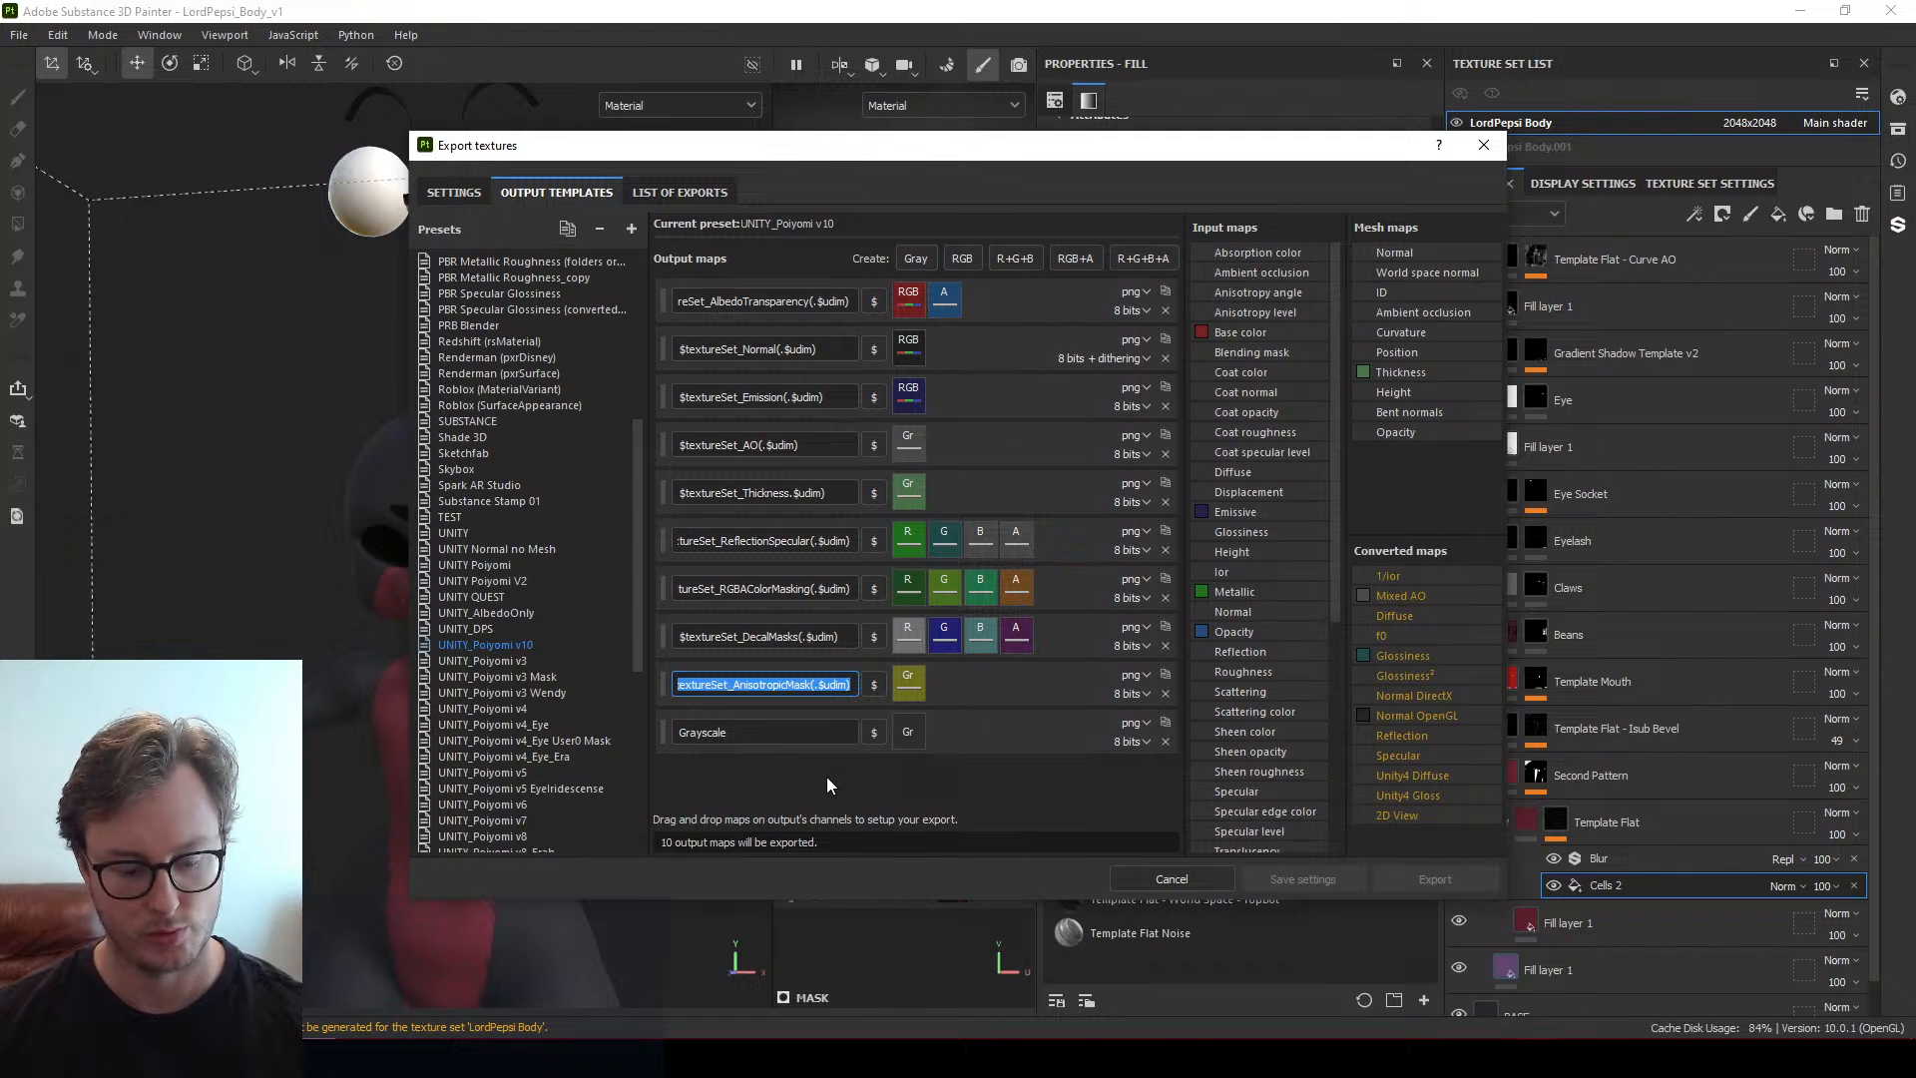
{"action": "left_click", "coordinate": [795, 734]}
{"action": "key", "text": "ctrl+a"}
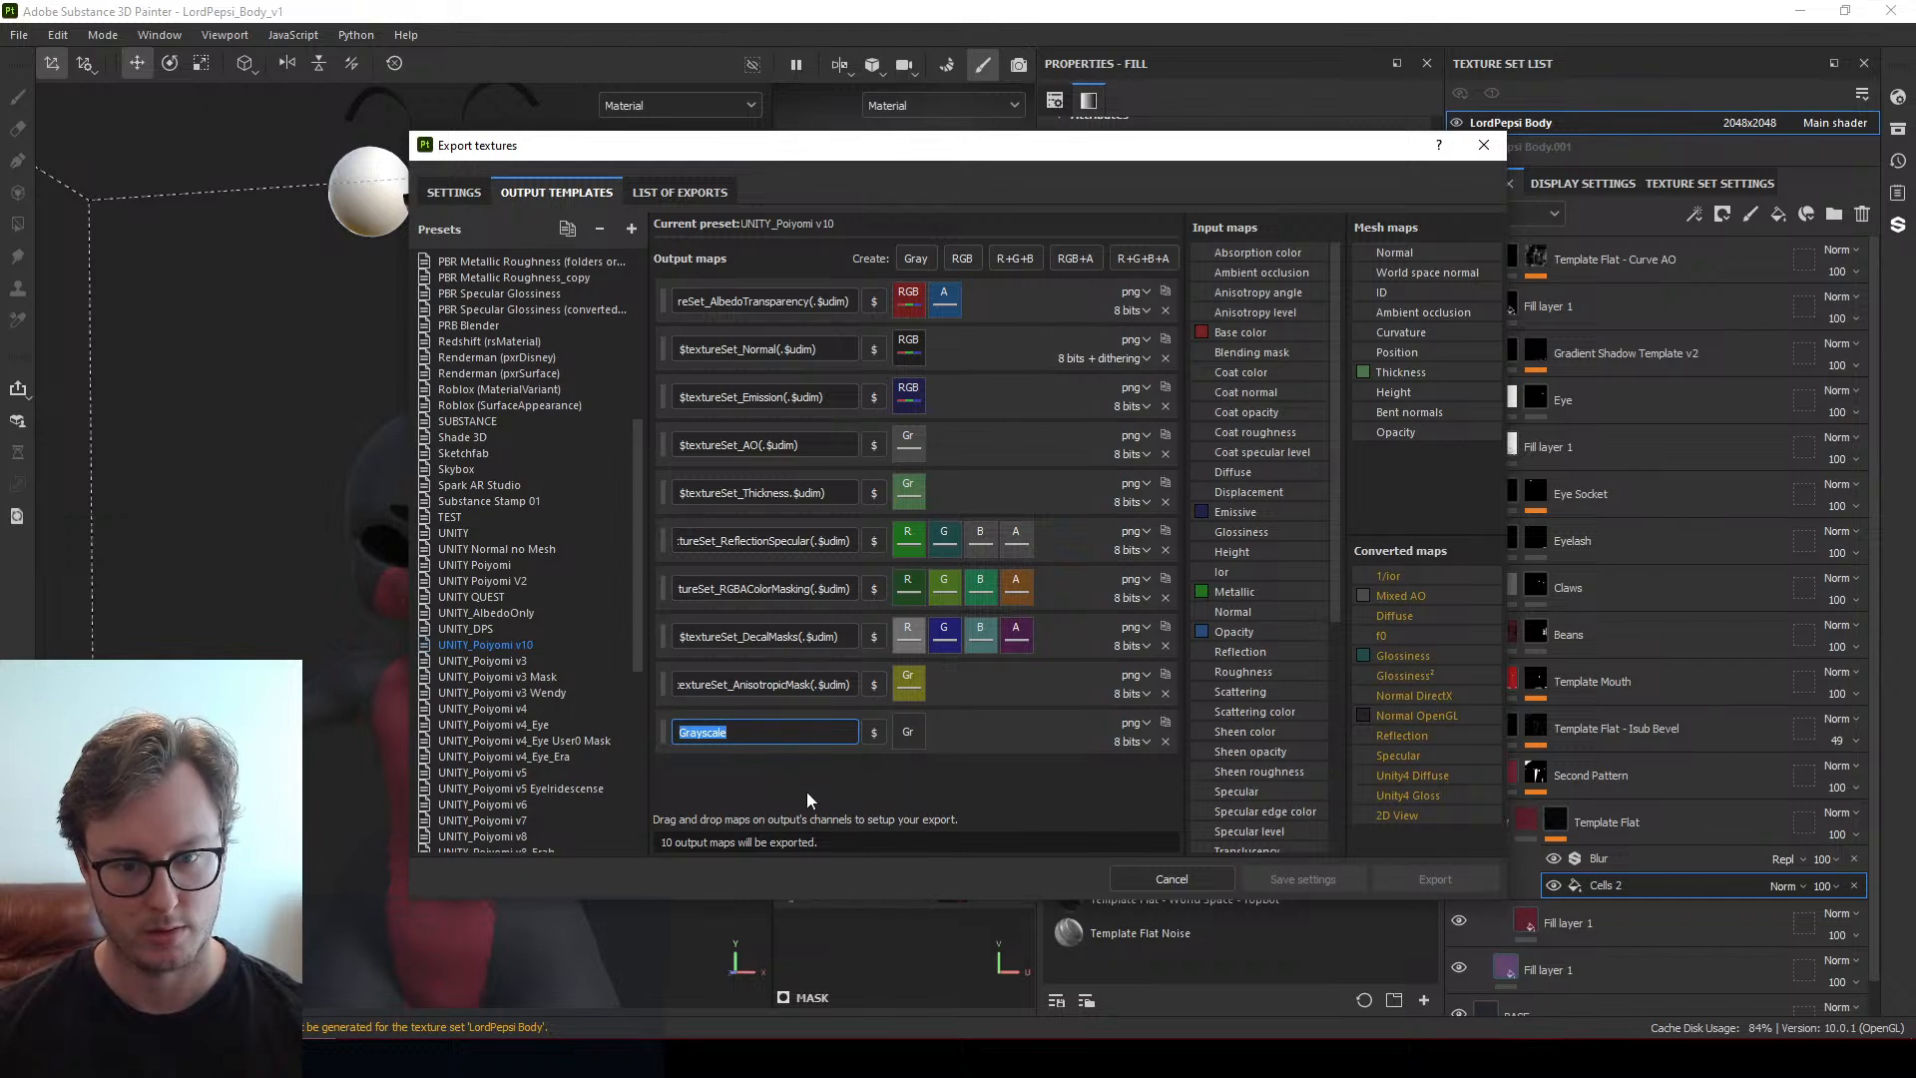
{"action": "left_click", "coordinate": [1165, 502]}
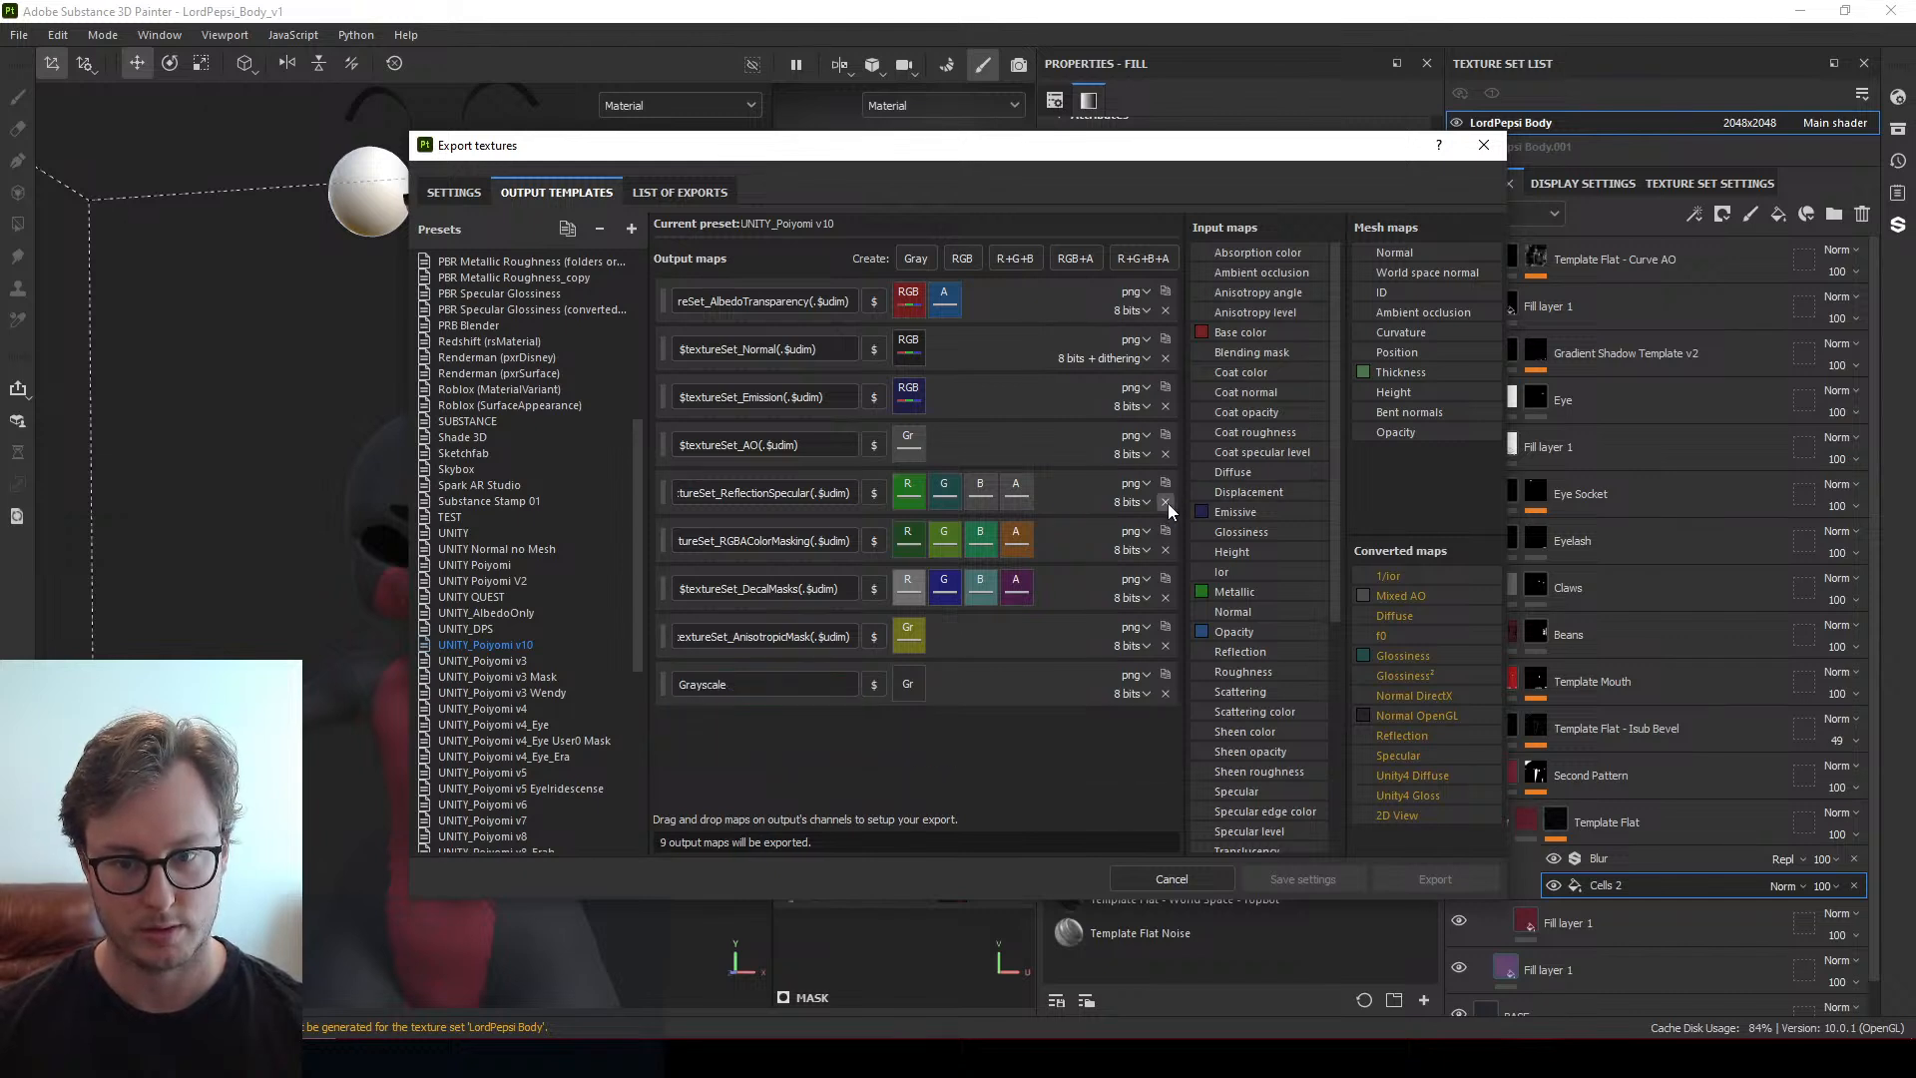
Rename the new grayscale output map $textureSet_OutlineMask(.$udim), based on the copied name
{"action": "left_click", "coordinate": [778, 684]}
{"action": "key", "text": "ctrl+a"}
{"action": "key", "text": "ctrl+v"}
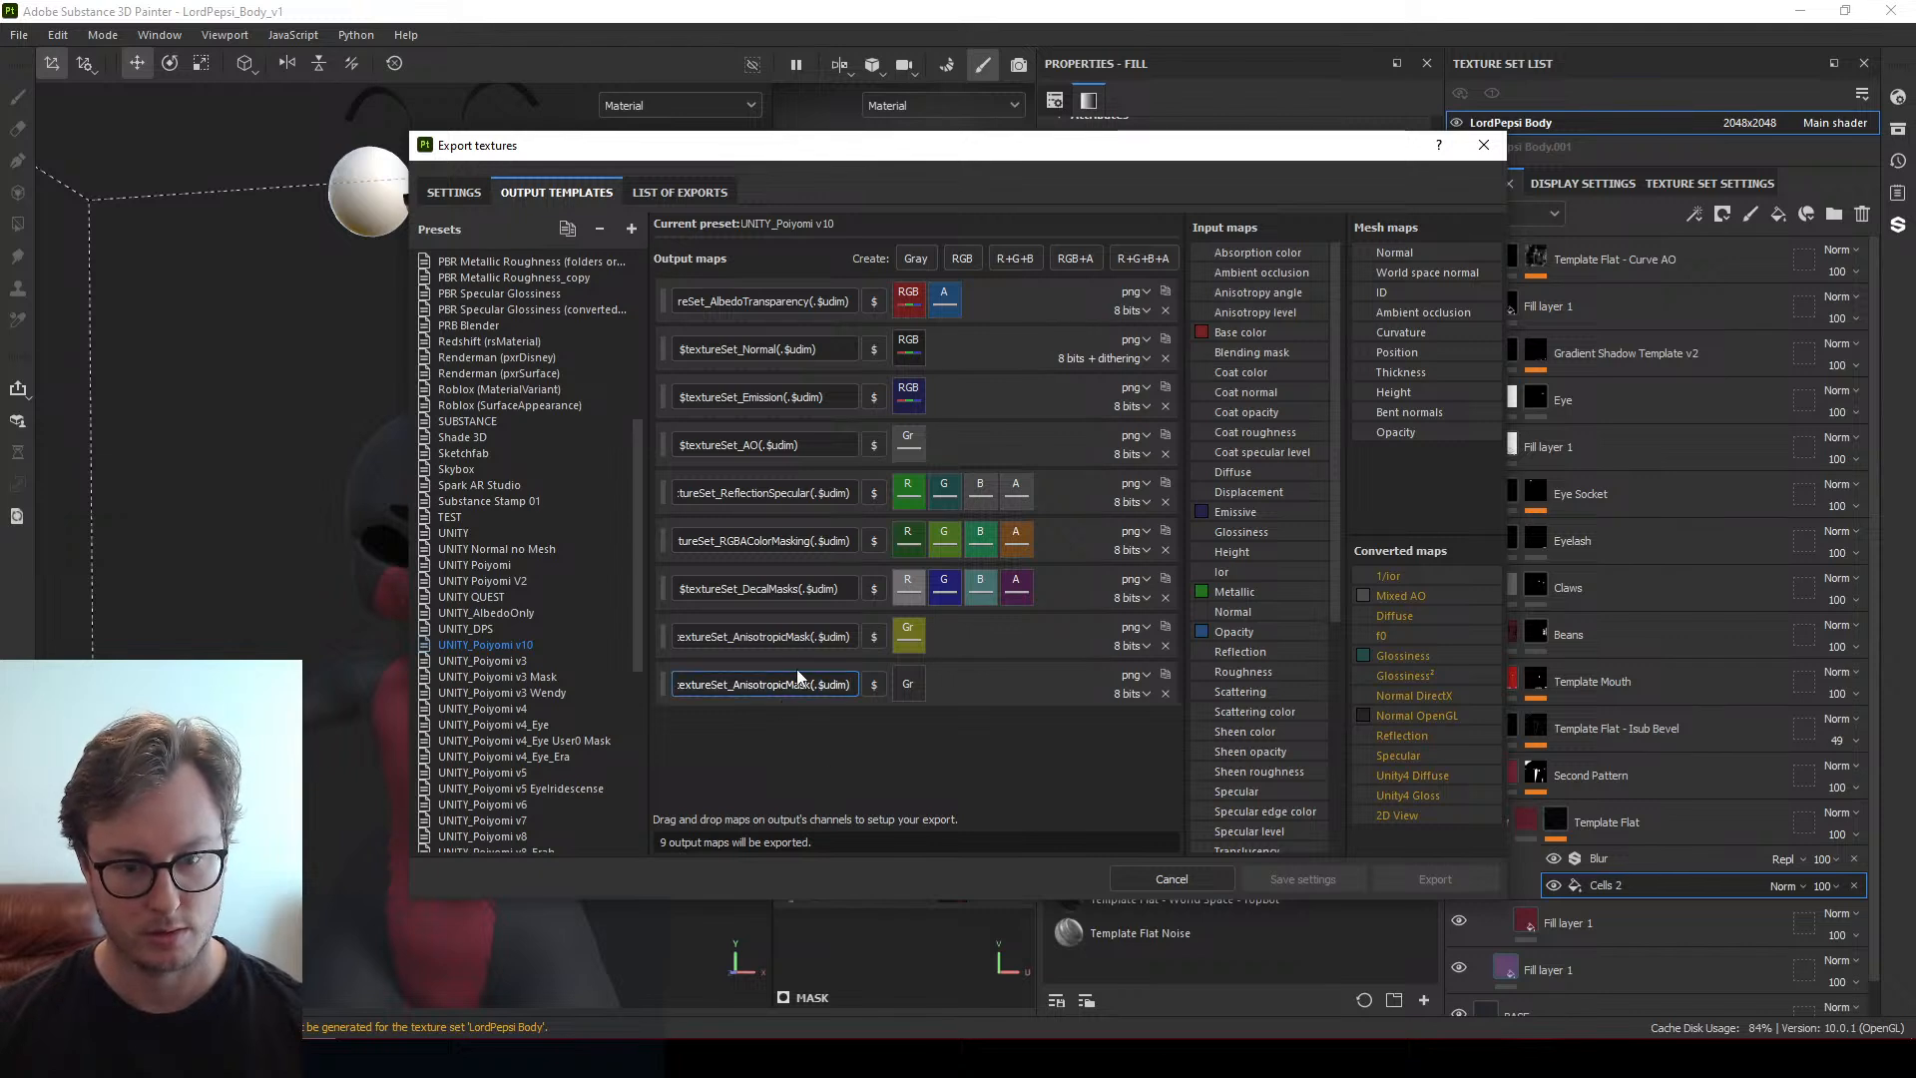
{"action": "key", "text": "BackSpace"}
{"action": "key", "text": "BackSpace"}
{"action": "key", "text": "BackSpace"}
{"action": "key", "text": "BackSpace"}
{"action": "key", "text": "BackSpace"}
{"action": "key", "text": "BackSpace"}
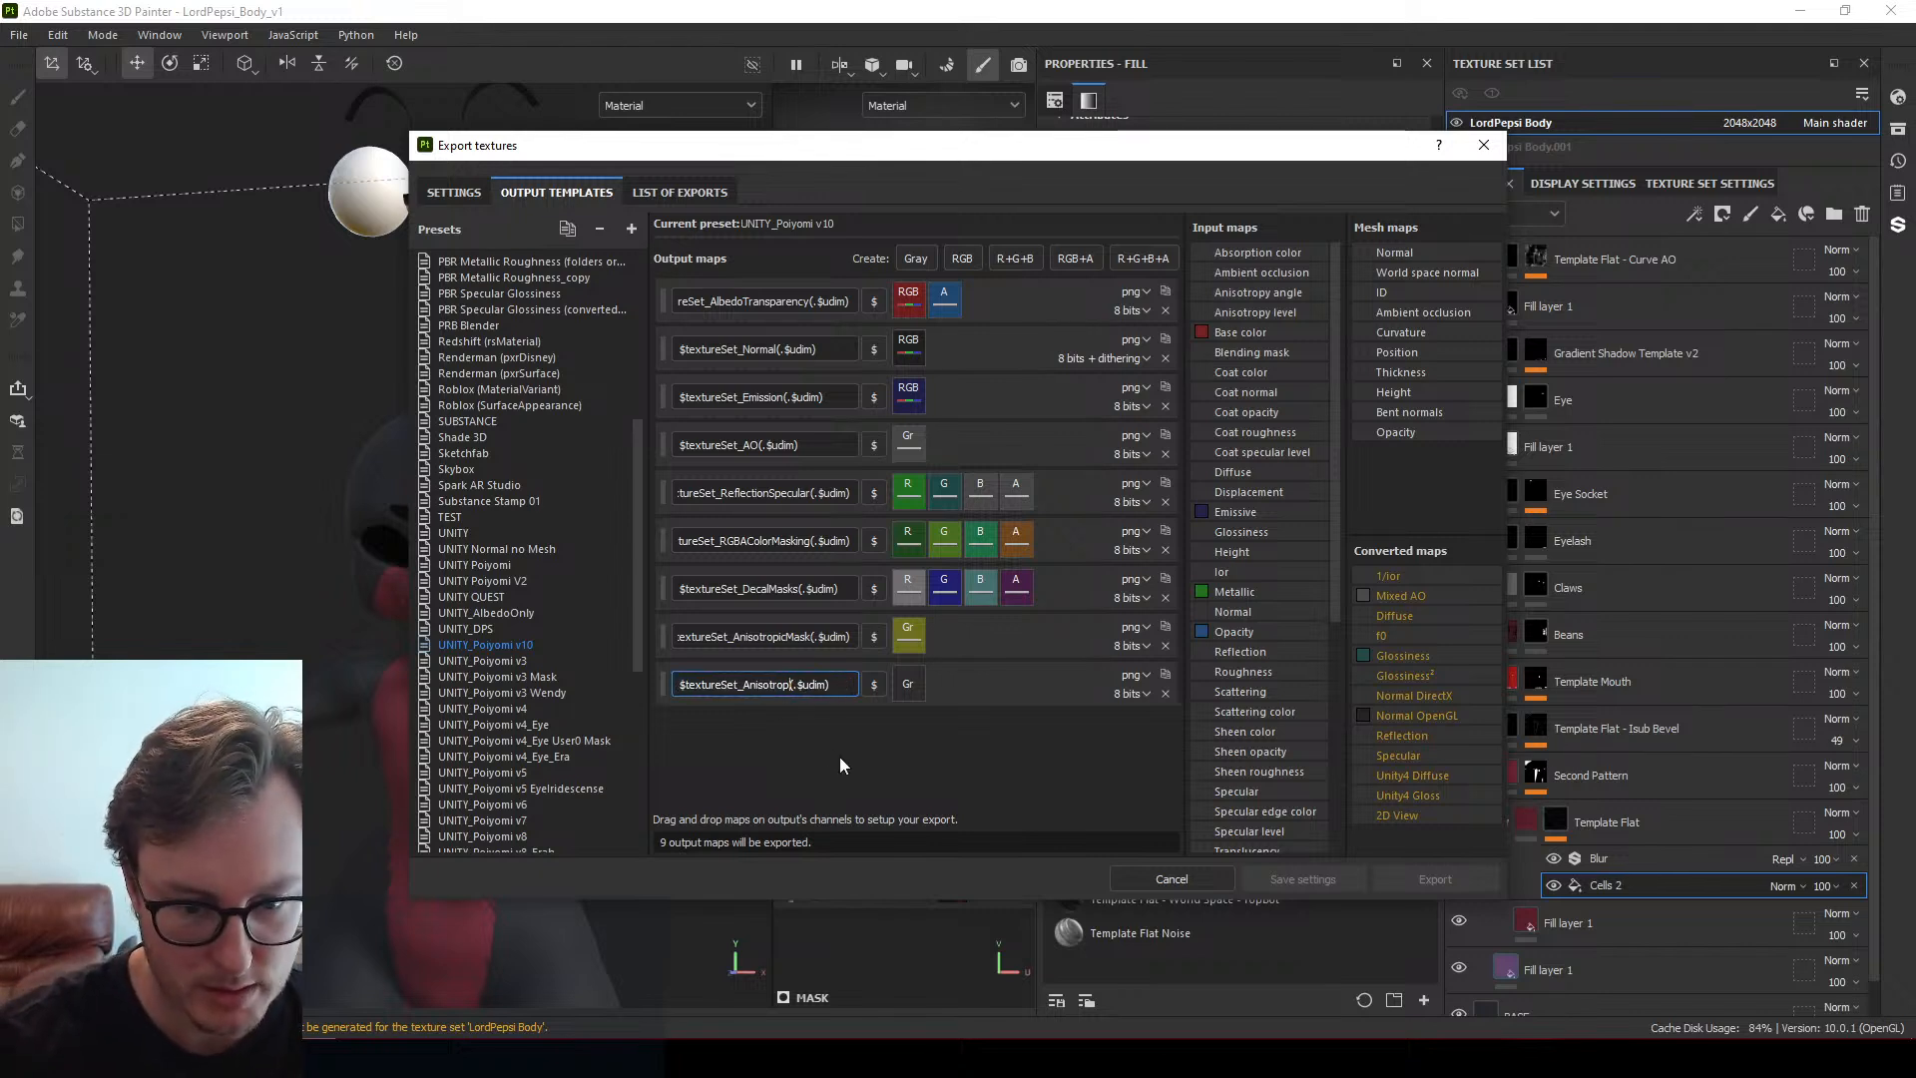
{"action": "key", "text": "BackSpace"}
{"action": "key", "text": "BackSpace"}
{"action": "key", "text": "BackSpace"}
{"action": "key", "text": "BackSpace"}
{"action": "key", "text": "BackSpace"}
{"action": "key", "text": "BackSpace"}
{"action": "key", "text": "BackSpace"}
{"action": "key", "text": "BackSpace"}
{"action": "key", "text": "BackSpace"}
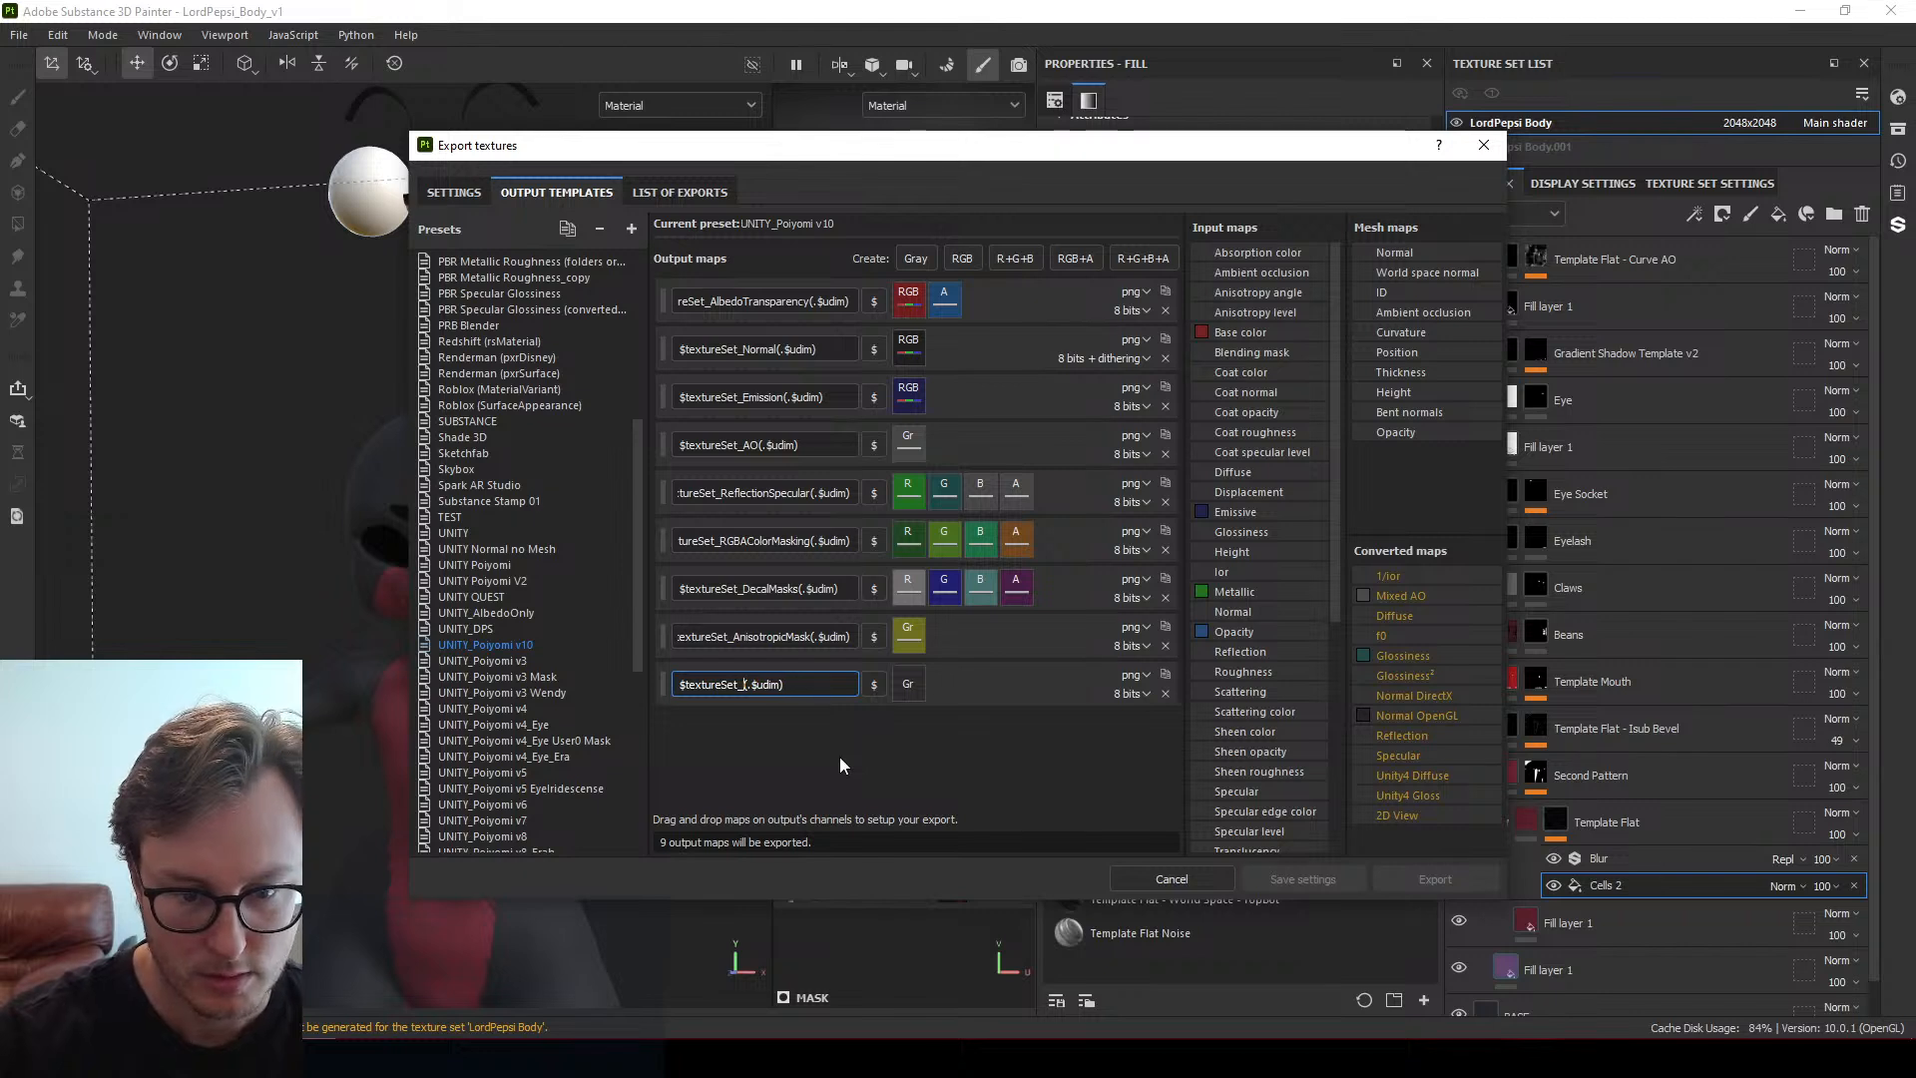
{"action": "type", "text": "OutlineM"}
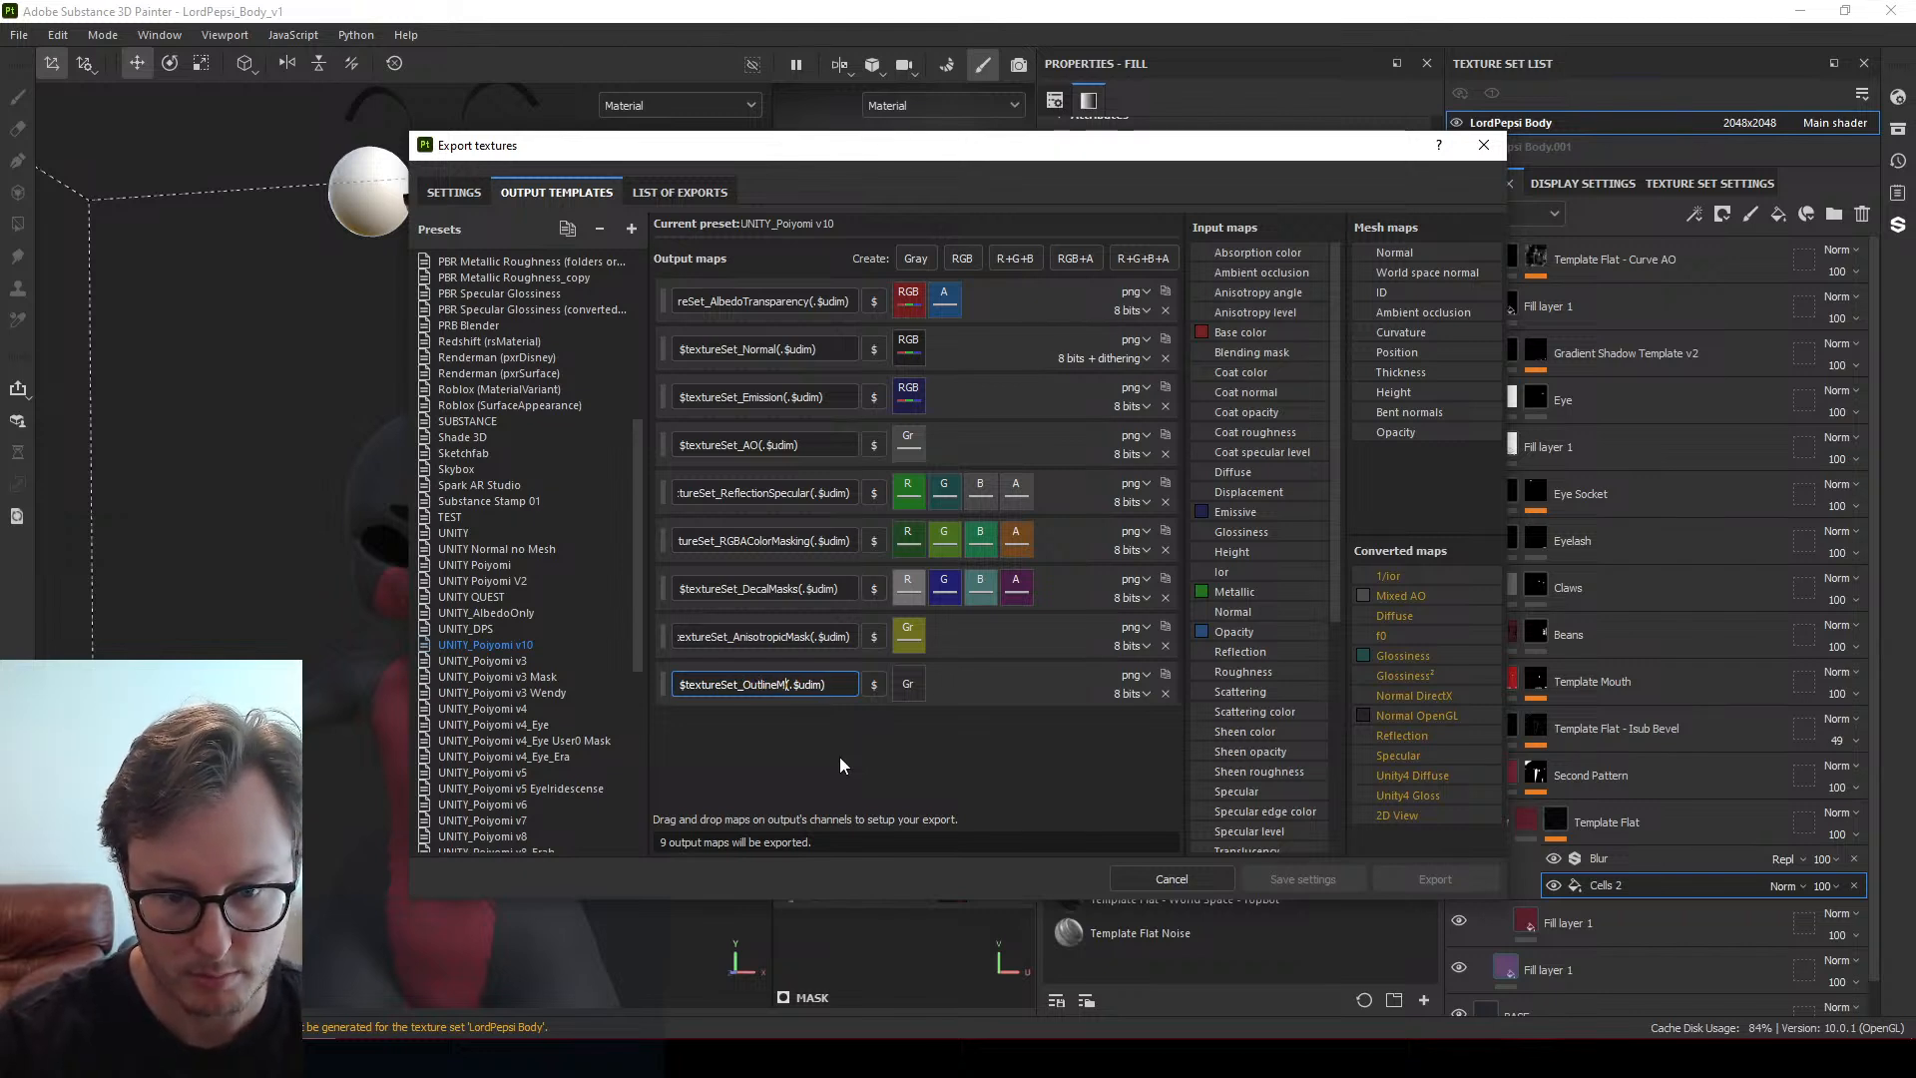
{"action": "type", "text": "ask"}
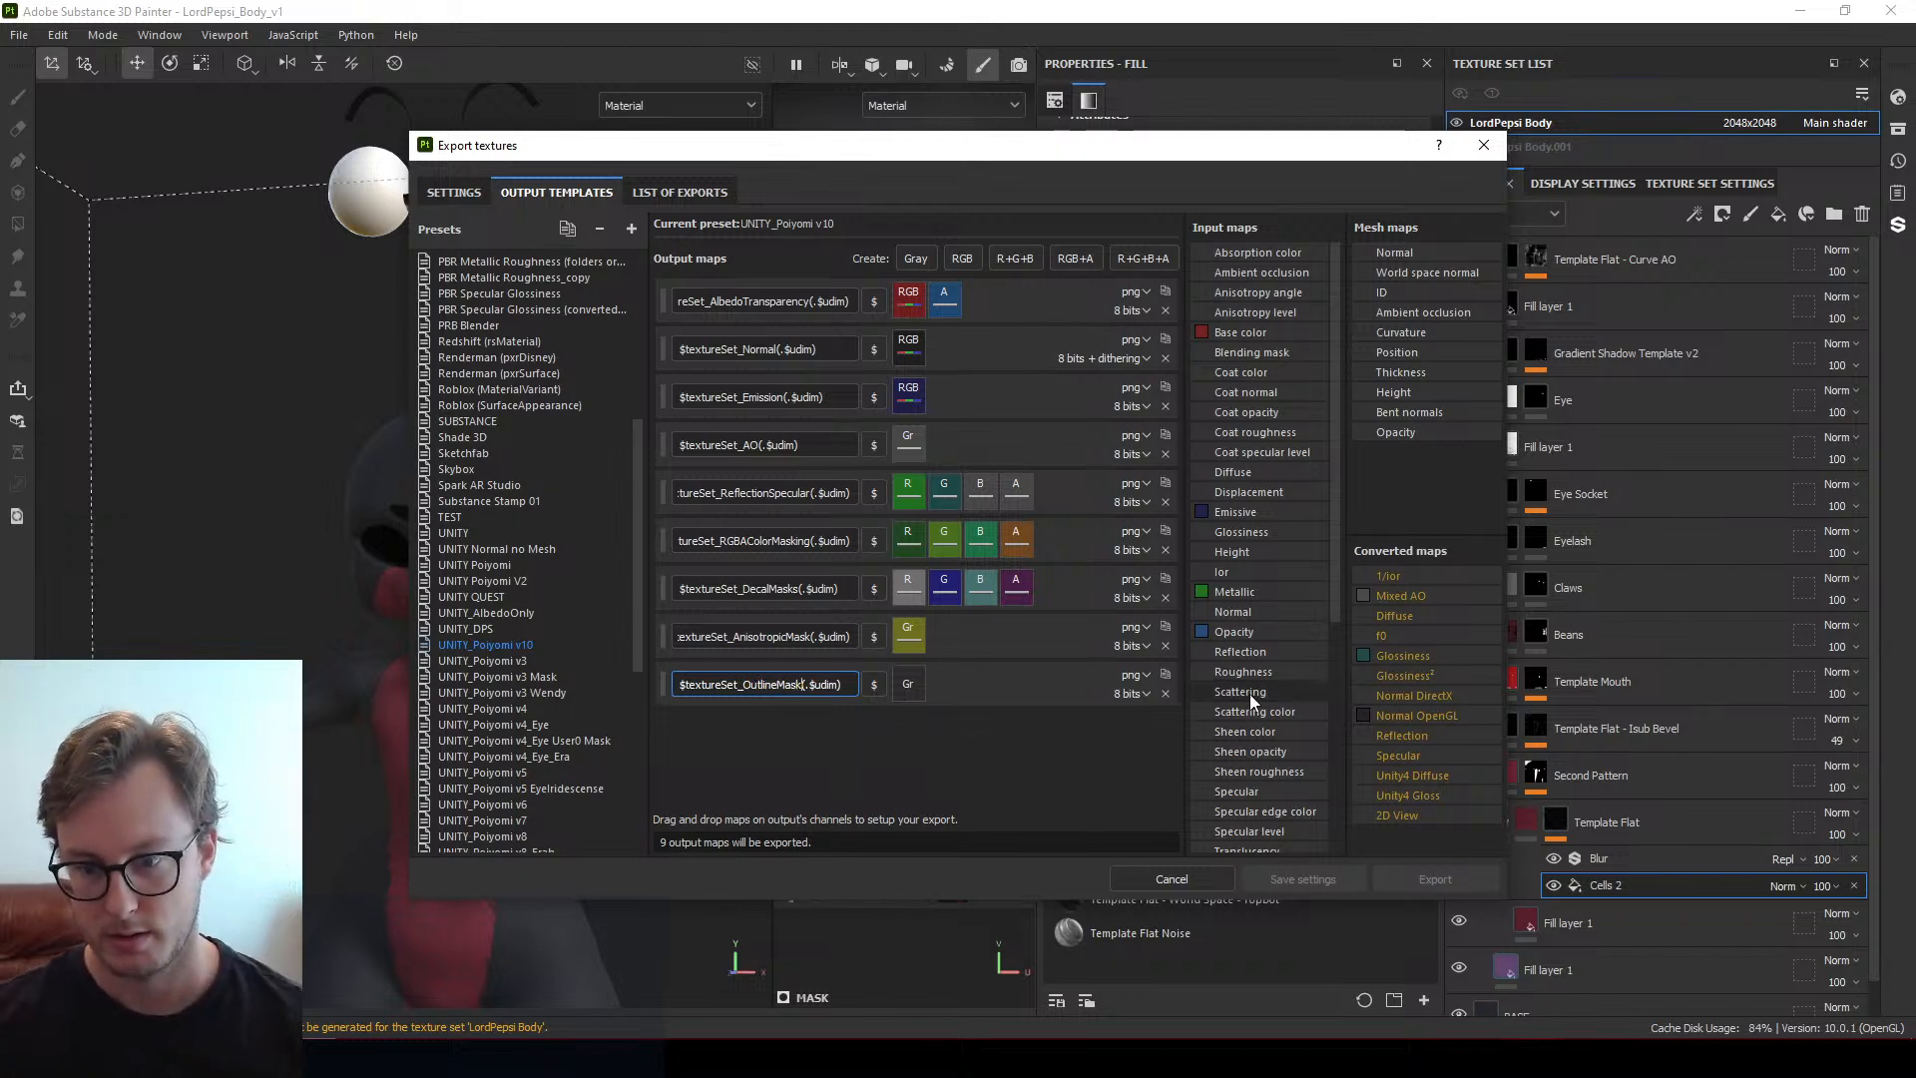
Assign User9's gray channel to the OutlineMask map and export the LordPepsi Body textures with the edited template
{"action": "scroll", "coordinate": [1249, 693], "scroll_direction": "down", "scroll_amount": 6}
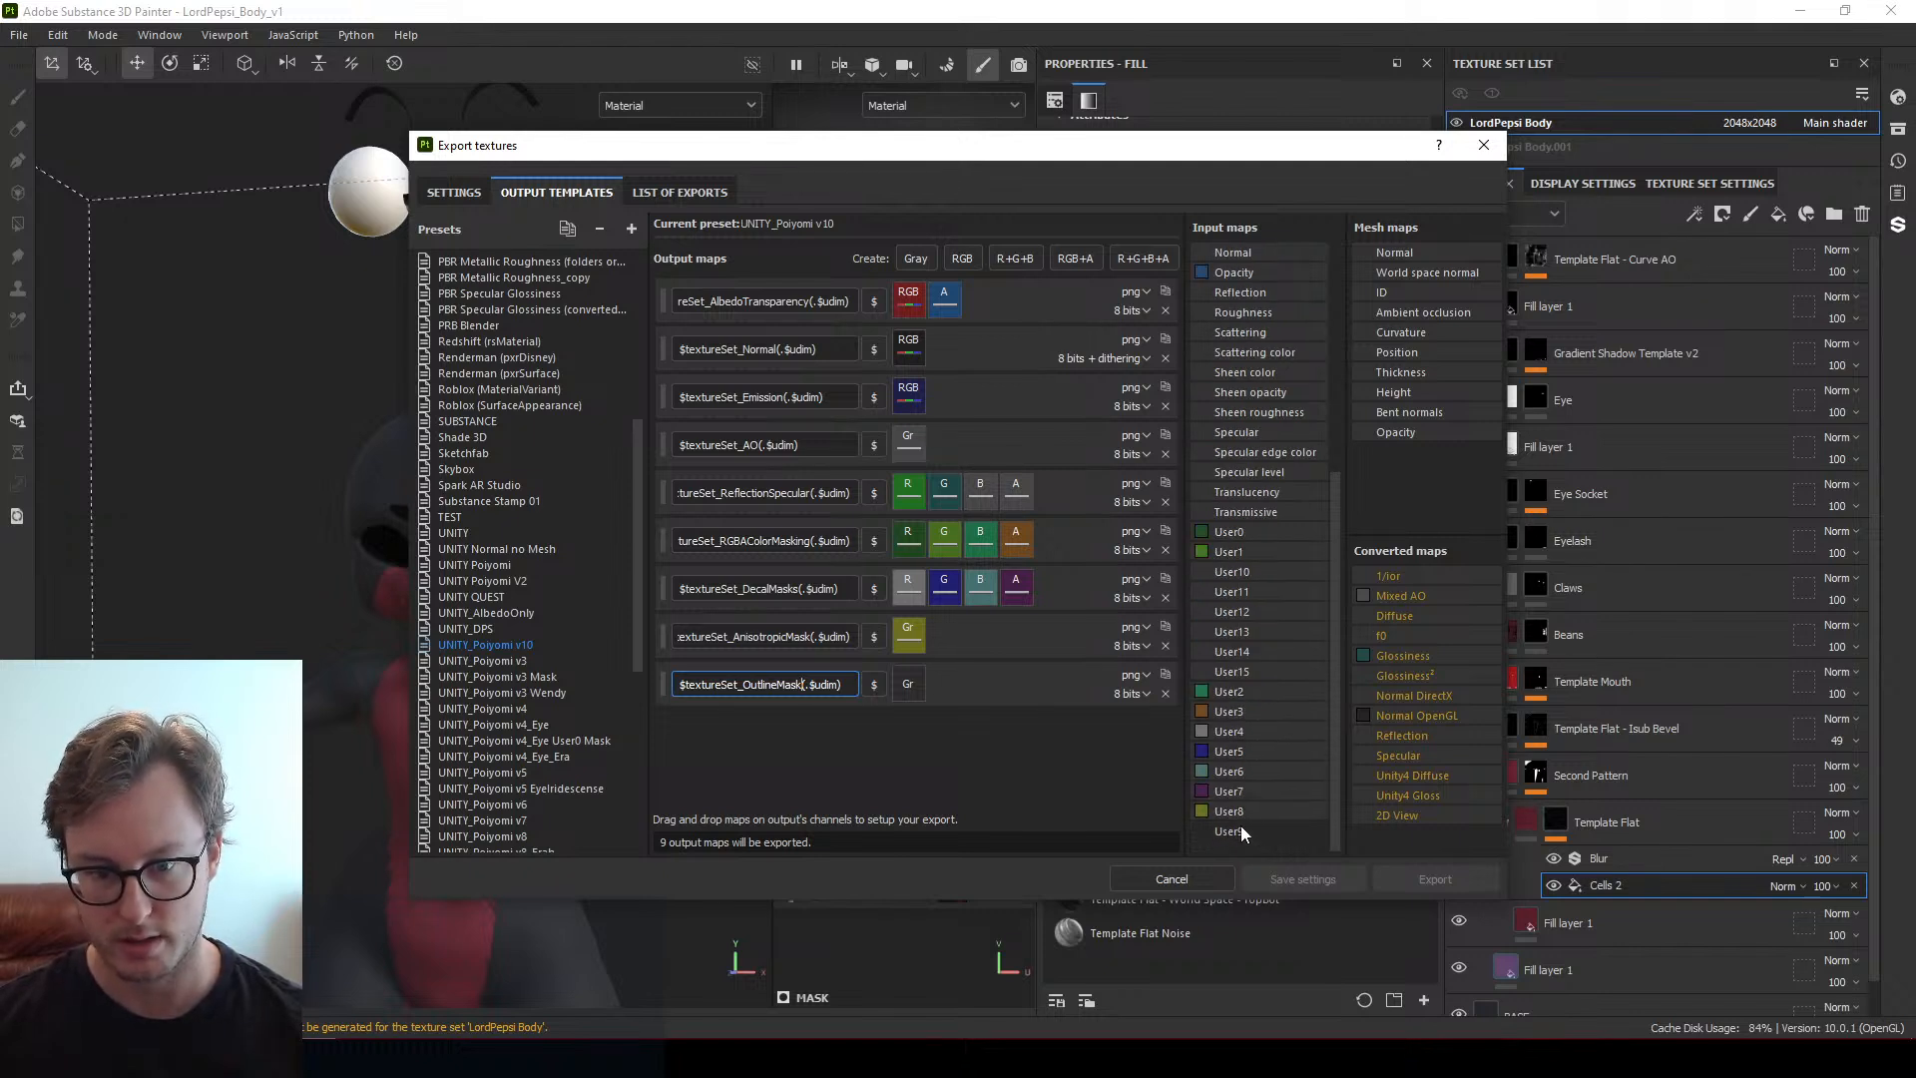
{"action": "left_click_drag", "start_coordinate": [1241, 824], "coordinate": [913, 689]}
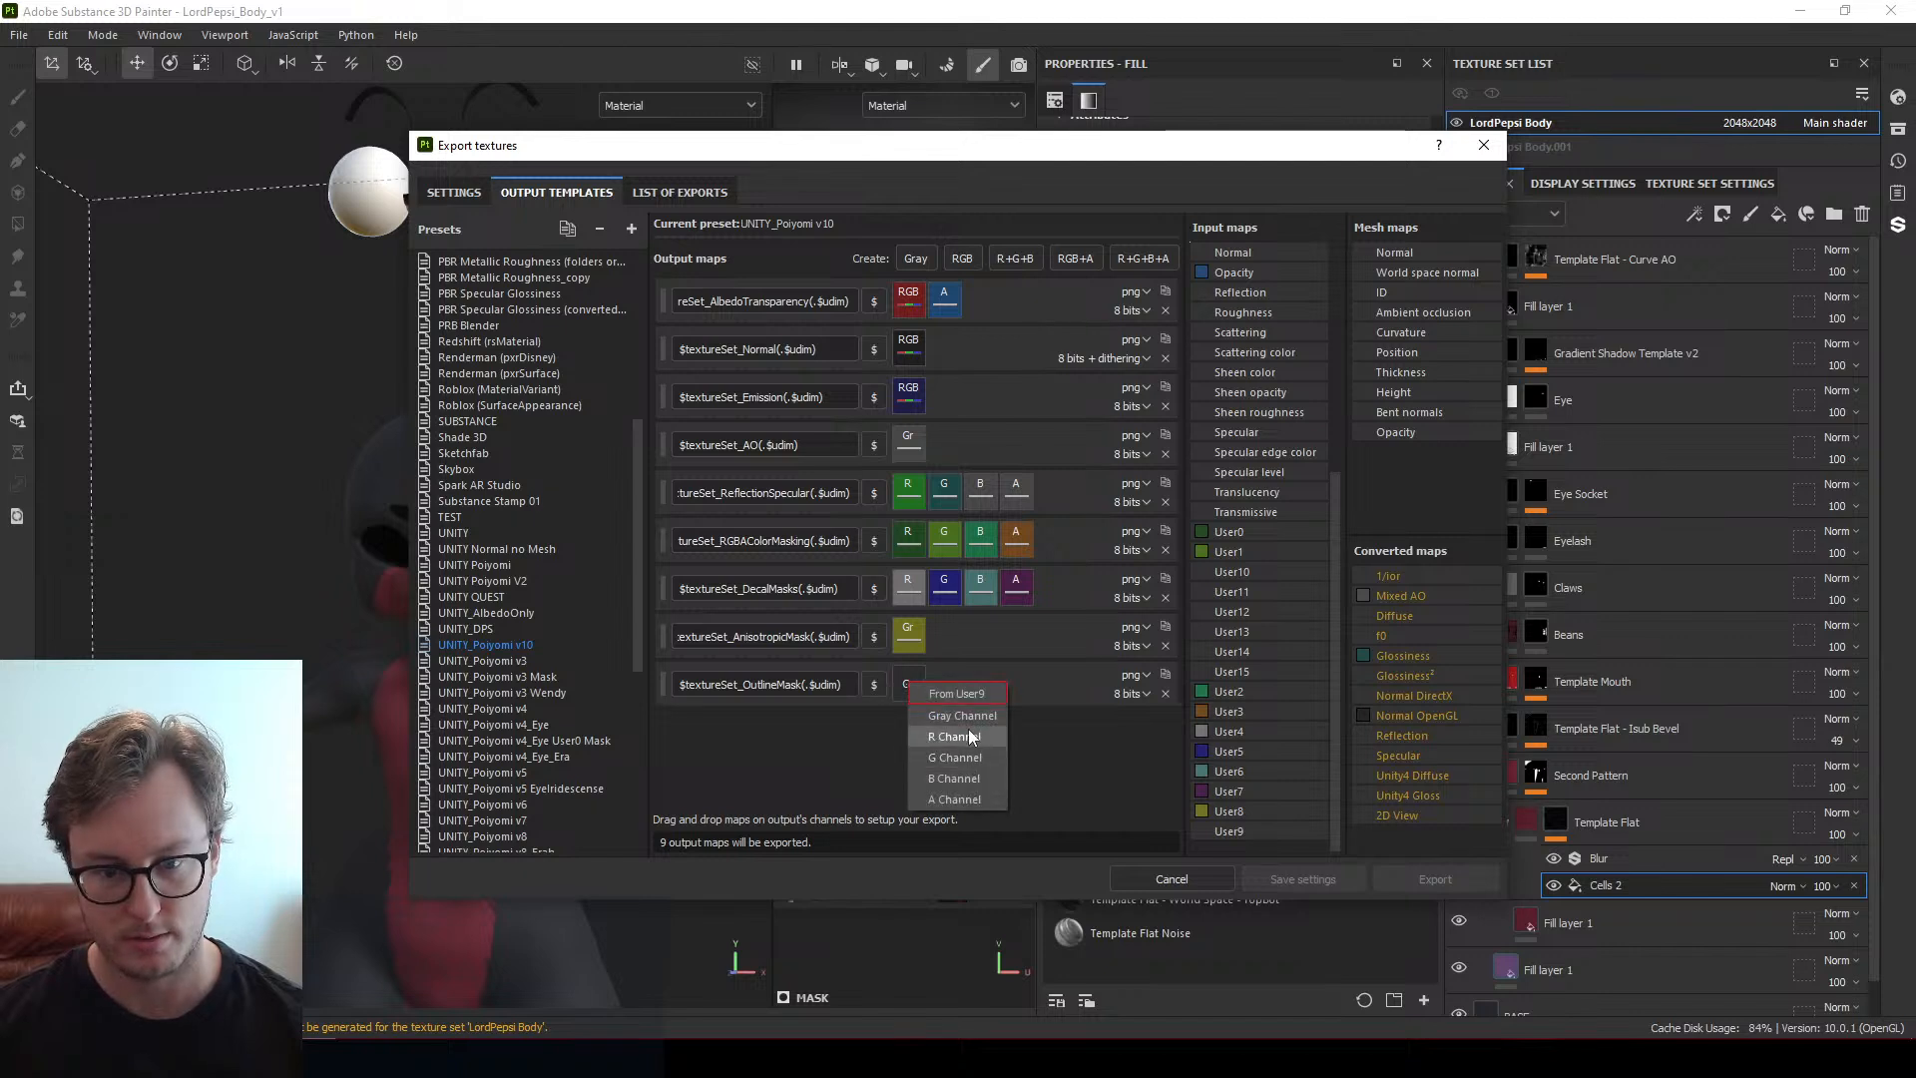
{"action": "left_click", "coordinate": [964, 715]}
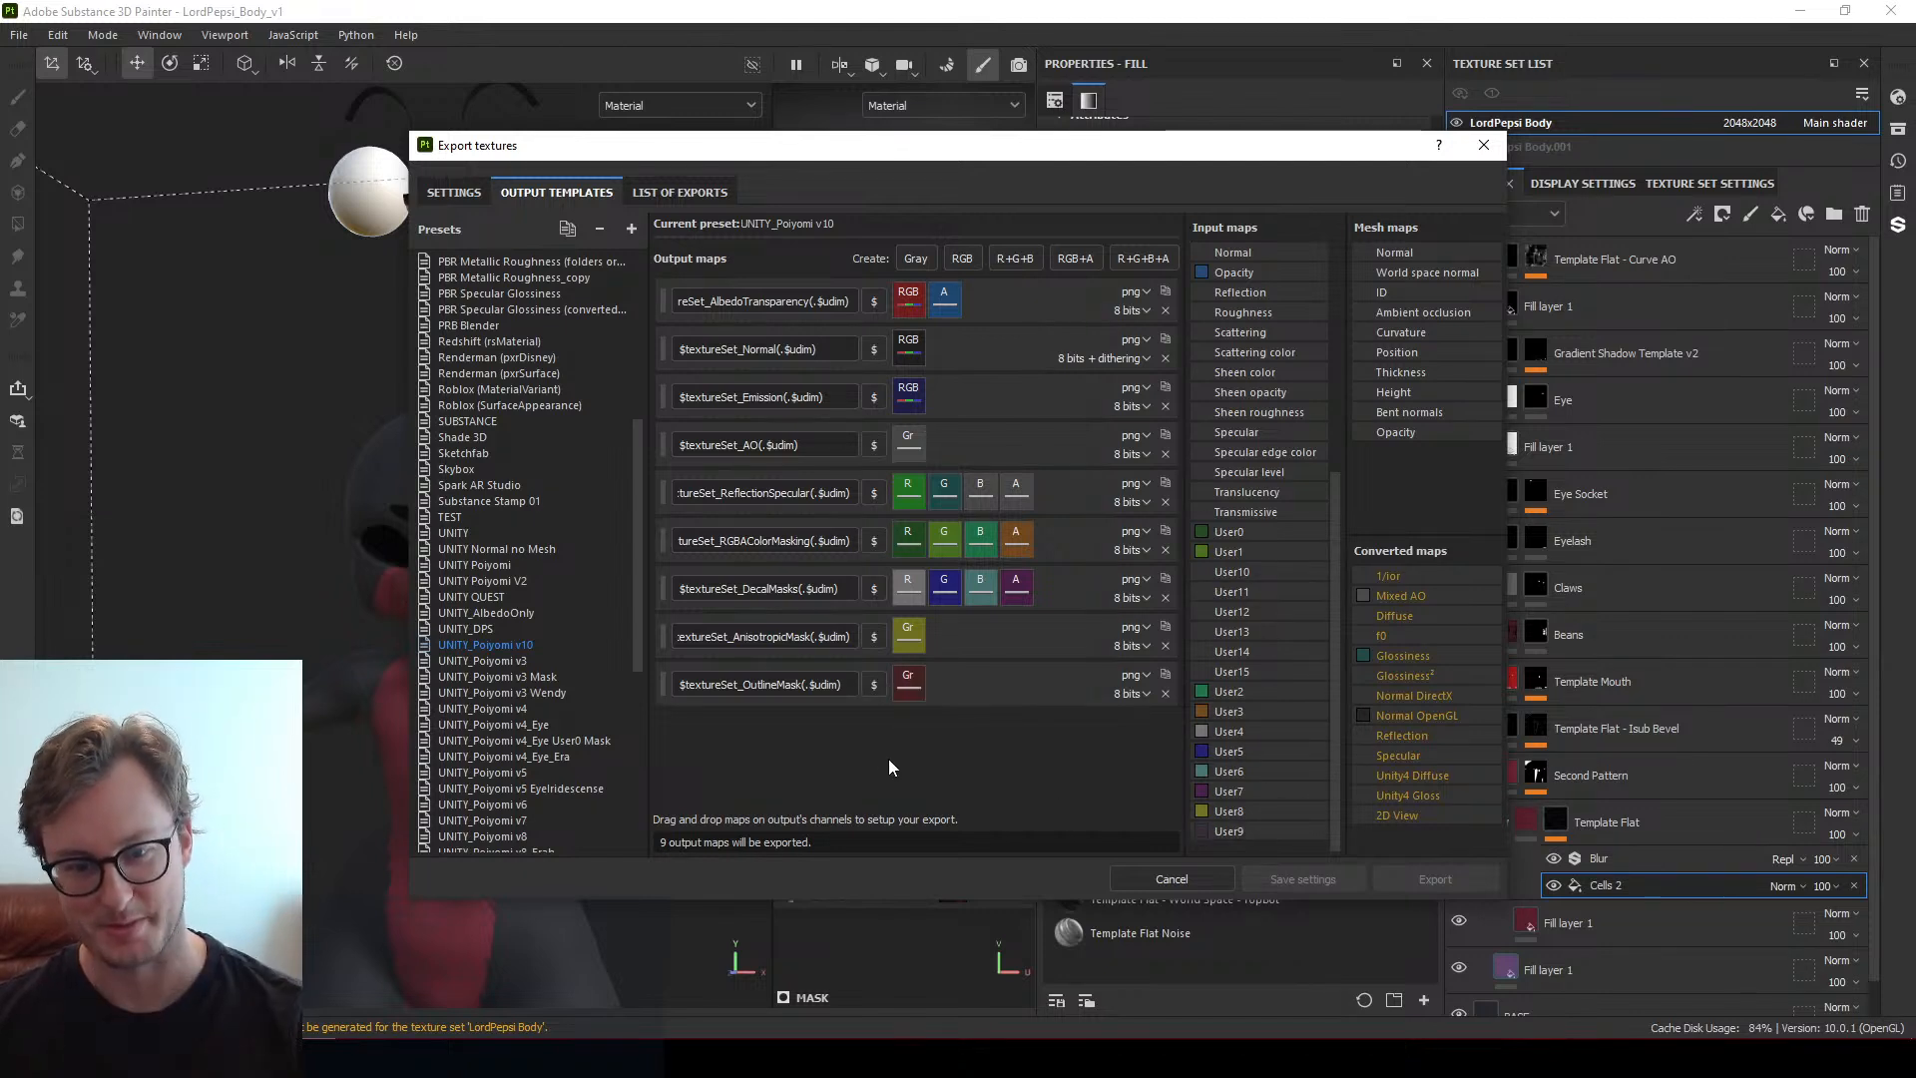
{"action": "left_click", "coordinate": [474, 194]}
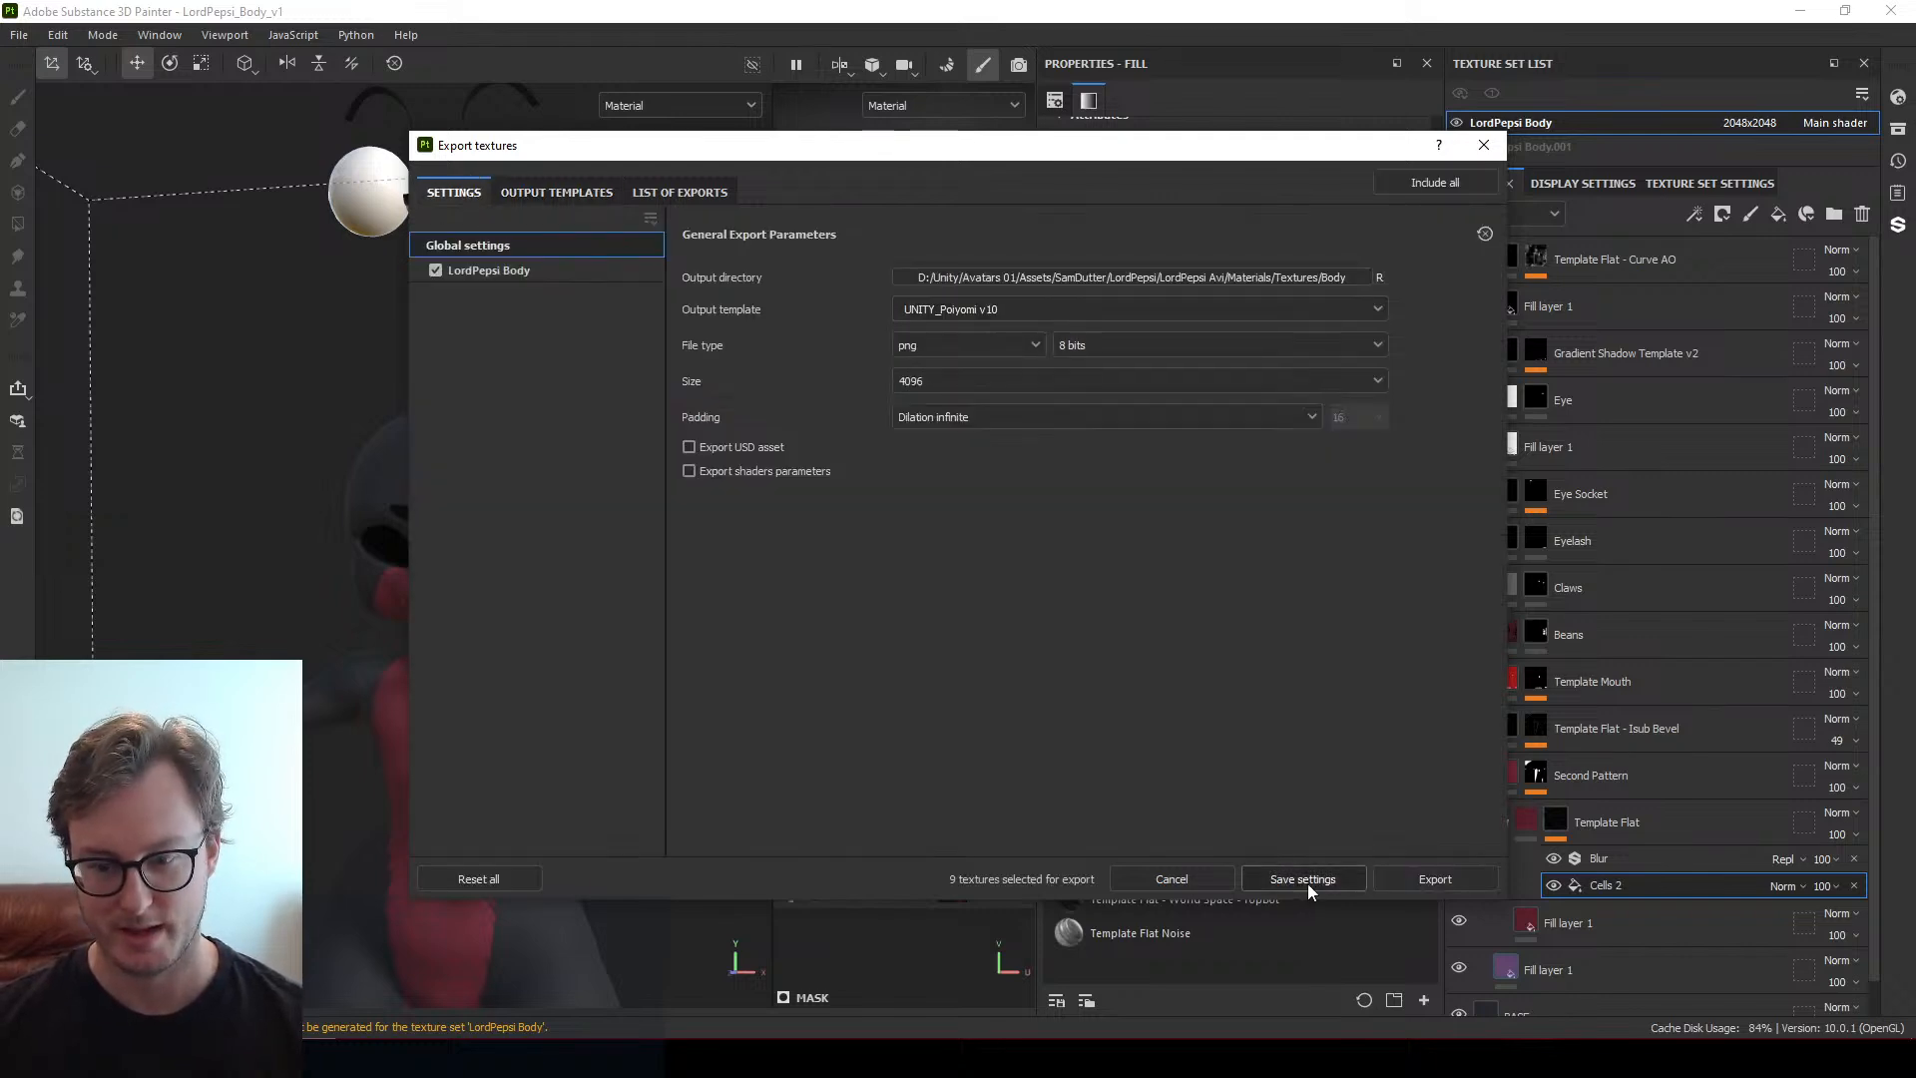
{"action": "left_click", "coordinate": [1405, 875]}
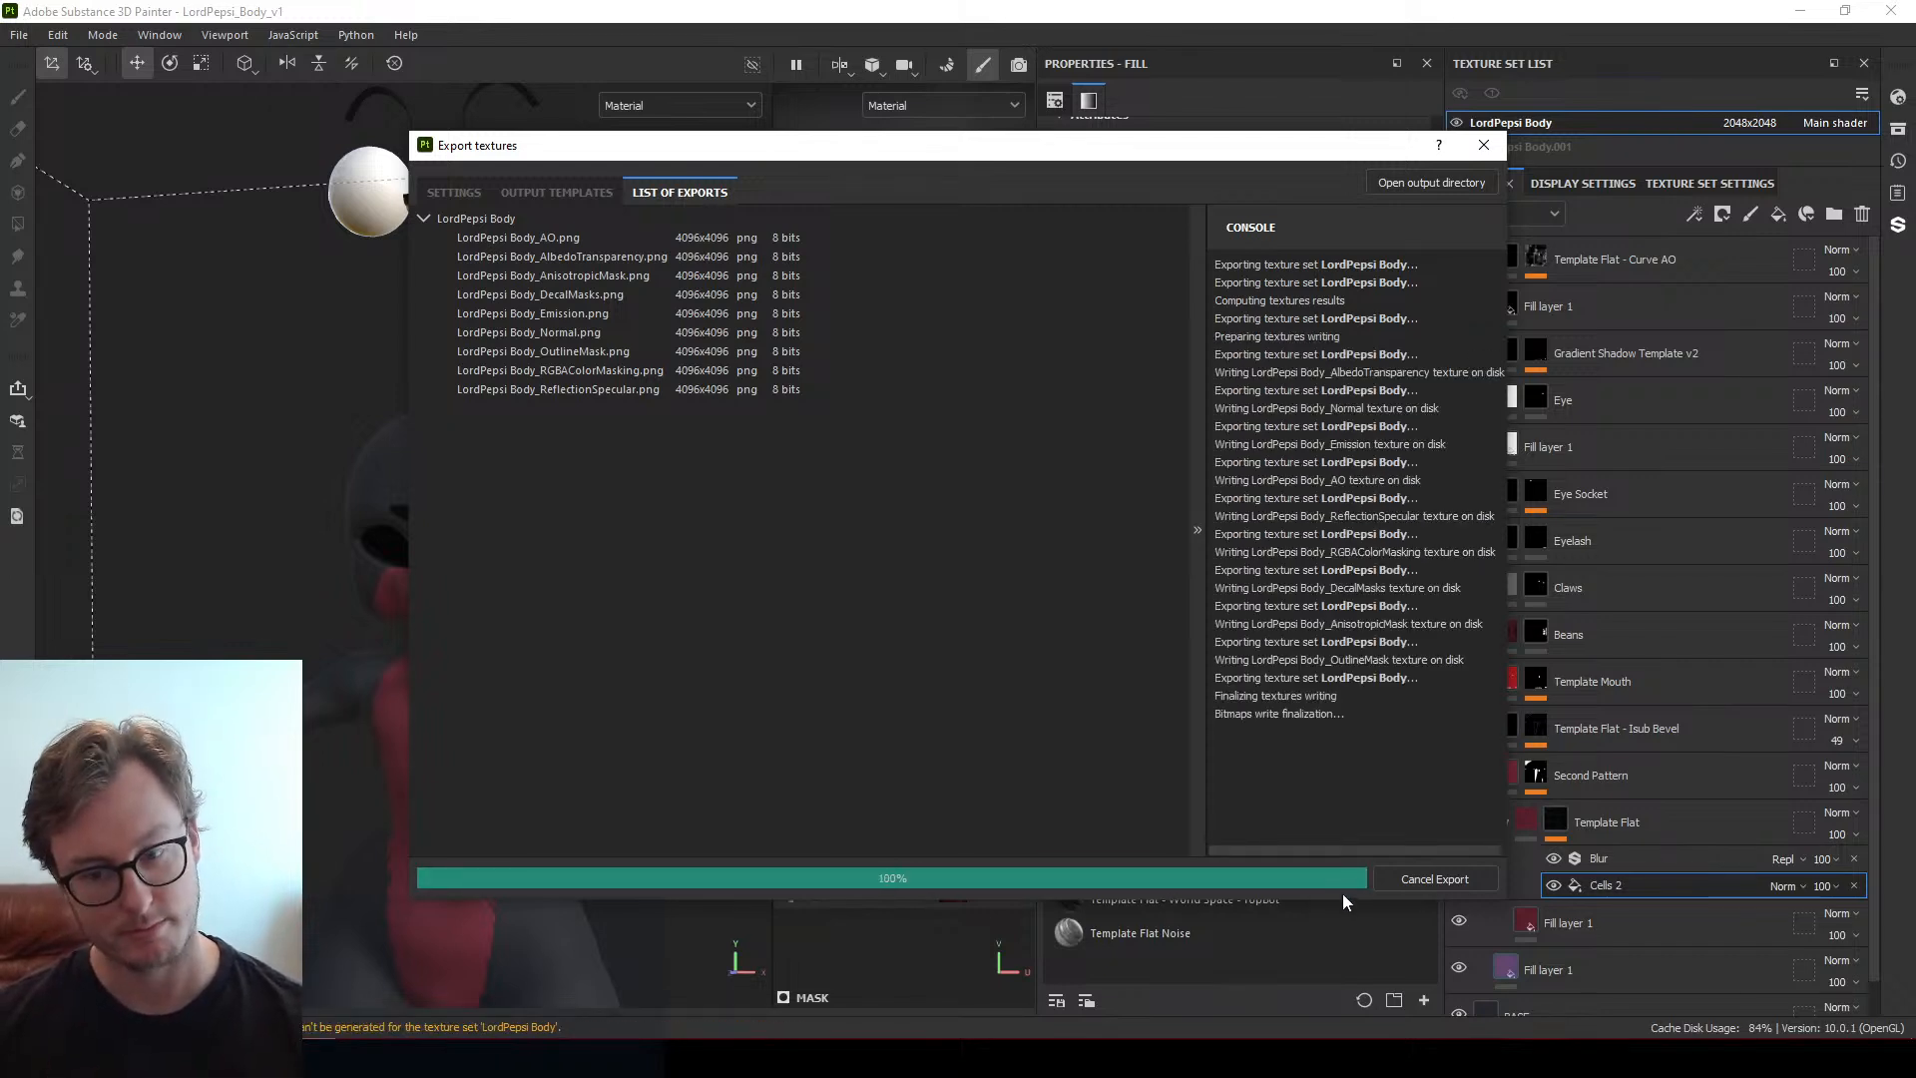
Close the finished texture export and add the User9 channel to the LordPepsi Body texture set
{"action": "left_click", "coordinate": [1301, 876]}
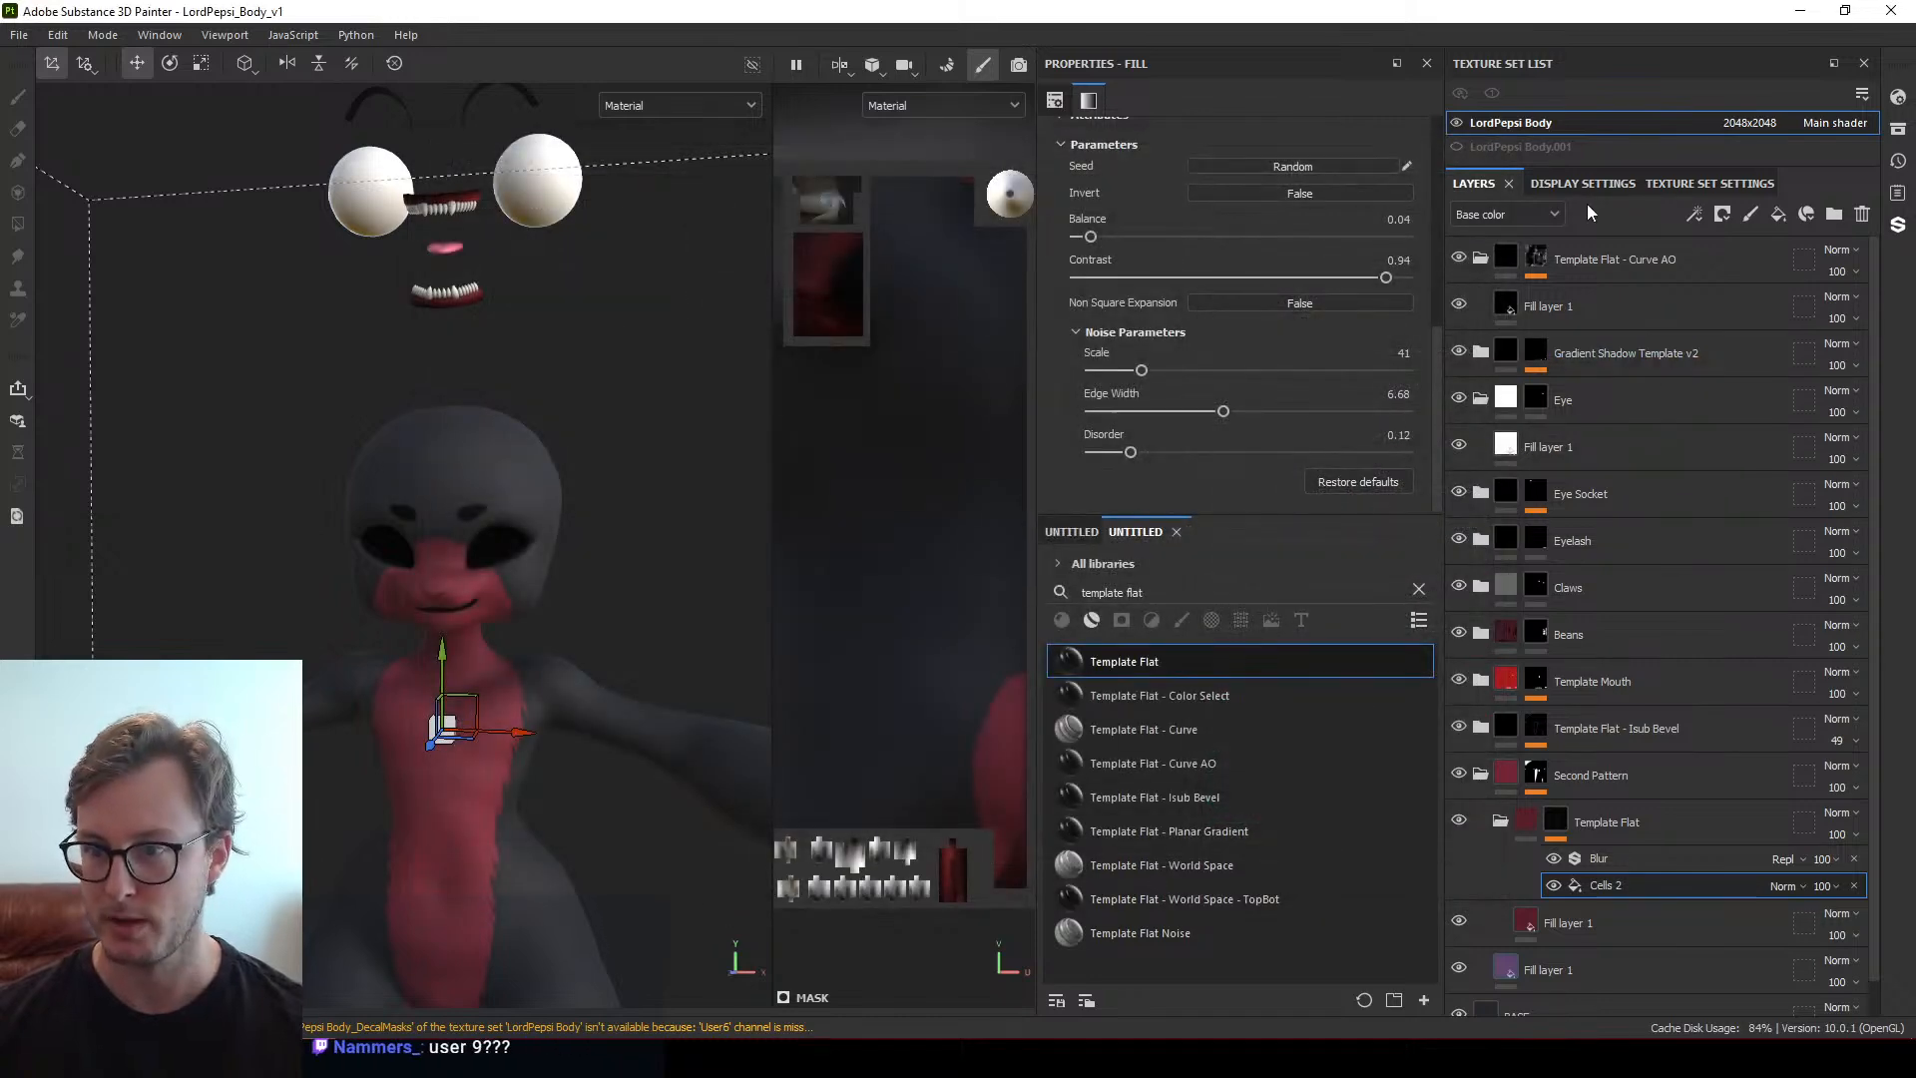
{"action": "left_click", "coordinate": [1667, 182]}
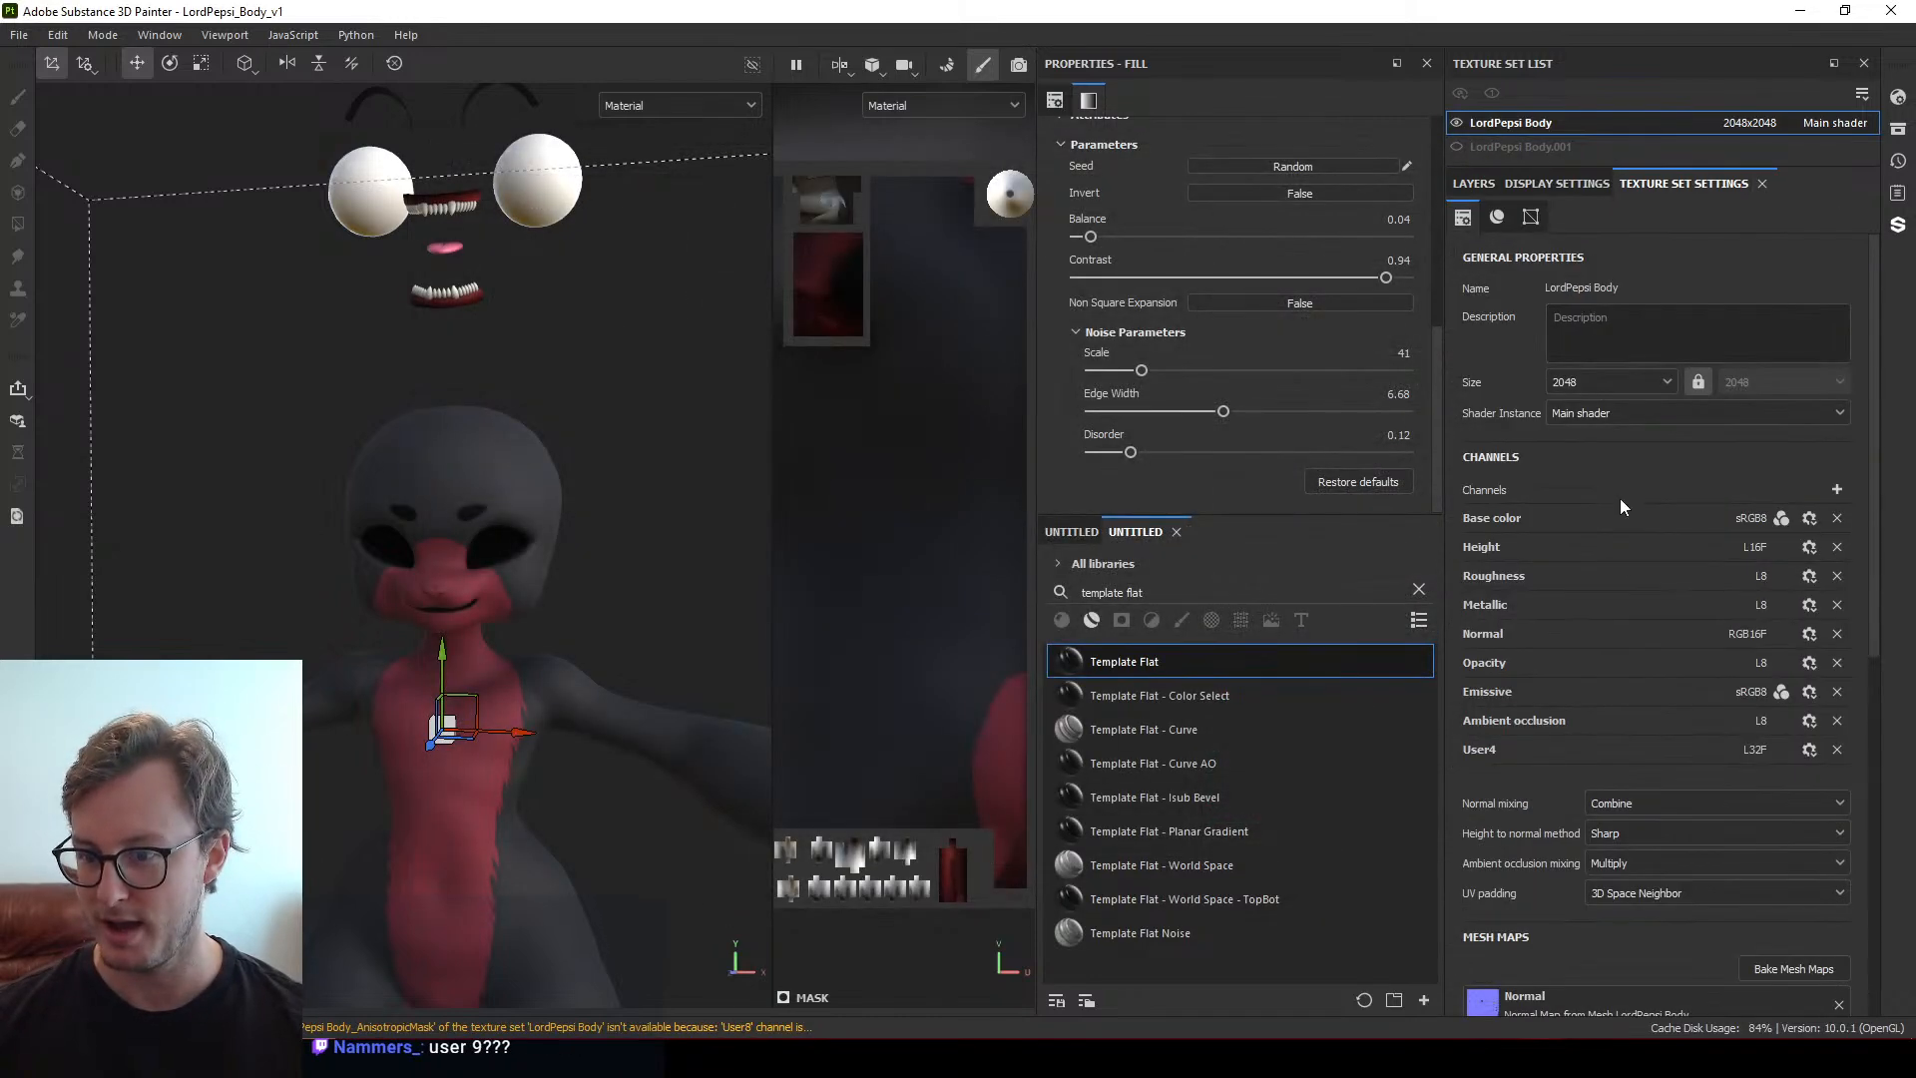
{"action": "scroll", "coordinate": [1643, 590], "scroll_direction": "down", "scroll_amount": 5}
{"action": "scroll", "coordinate": [1656, 604], "scroll_direction": "up", "scroll_amount": 3}
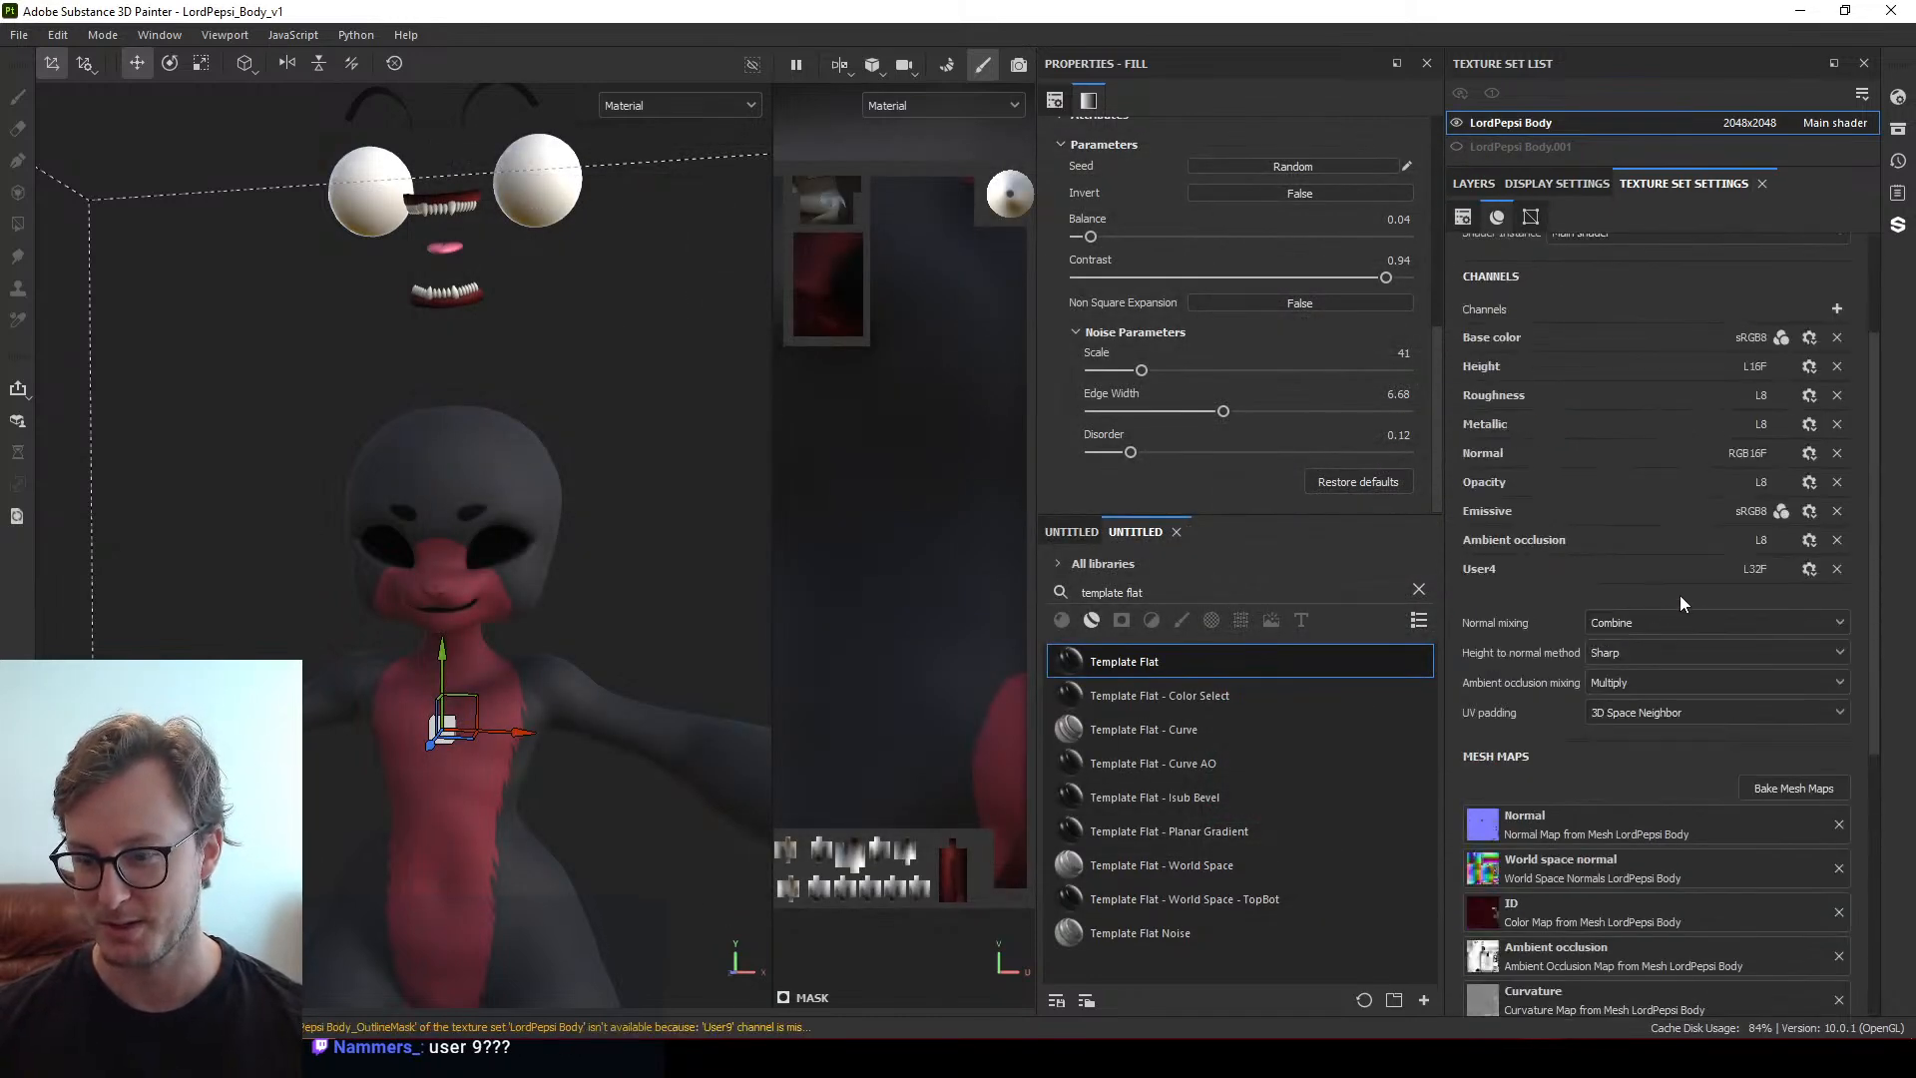
{"action": "scroll", "coordinate": [1682, 577], "scroll_direction": "up", "scroll_amount": 2}
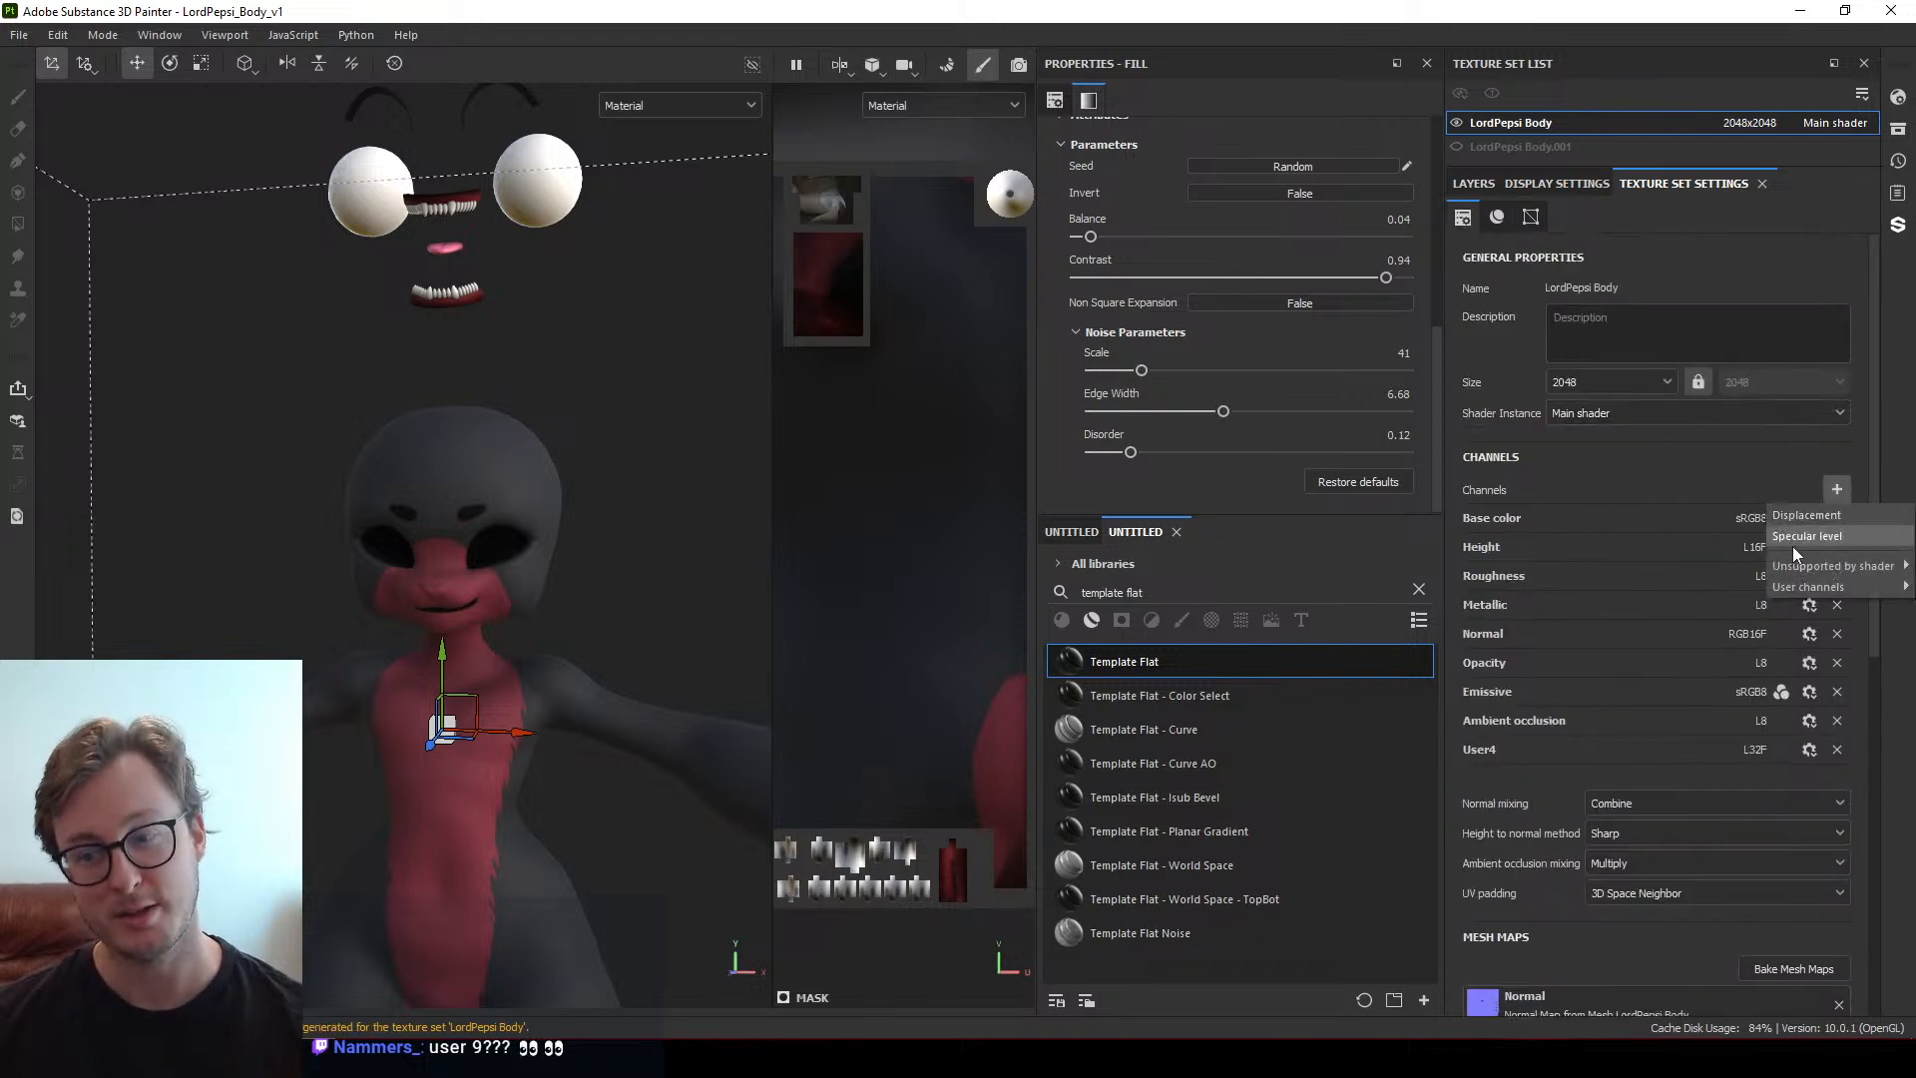
{"action": "mouse_move", "coordinate": [1792, 584]}
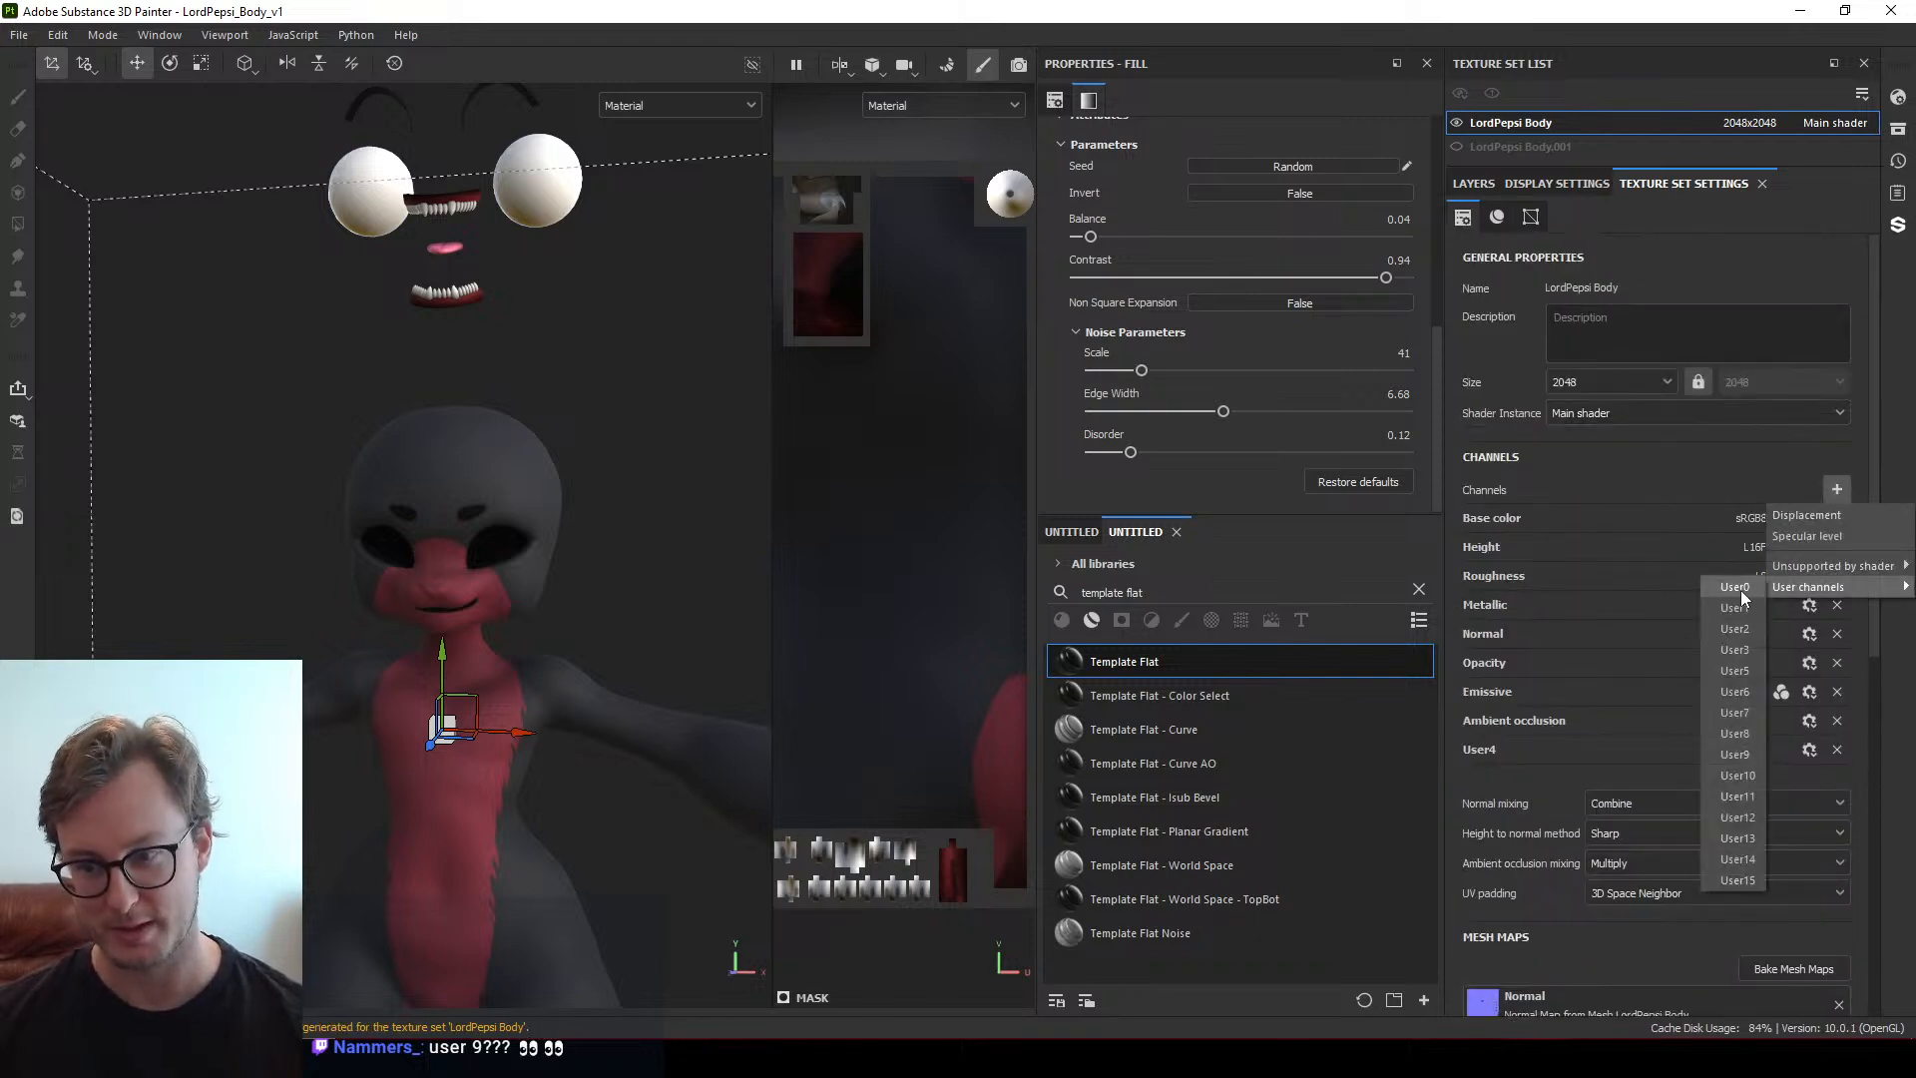
{"action": "left_click", "coordinate": [1733, 755]}
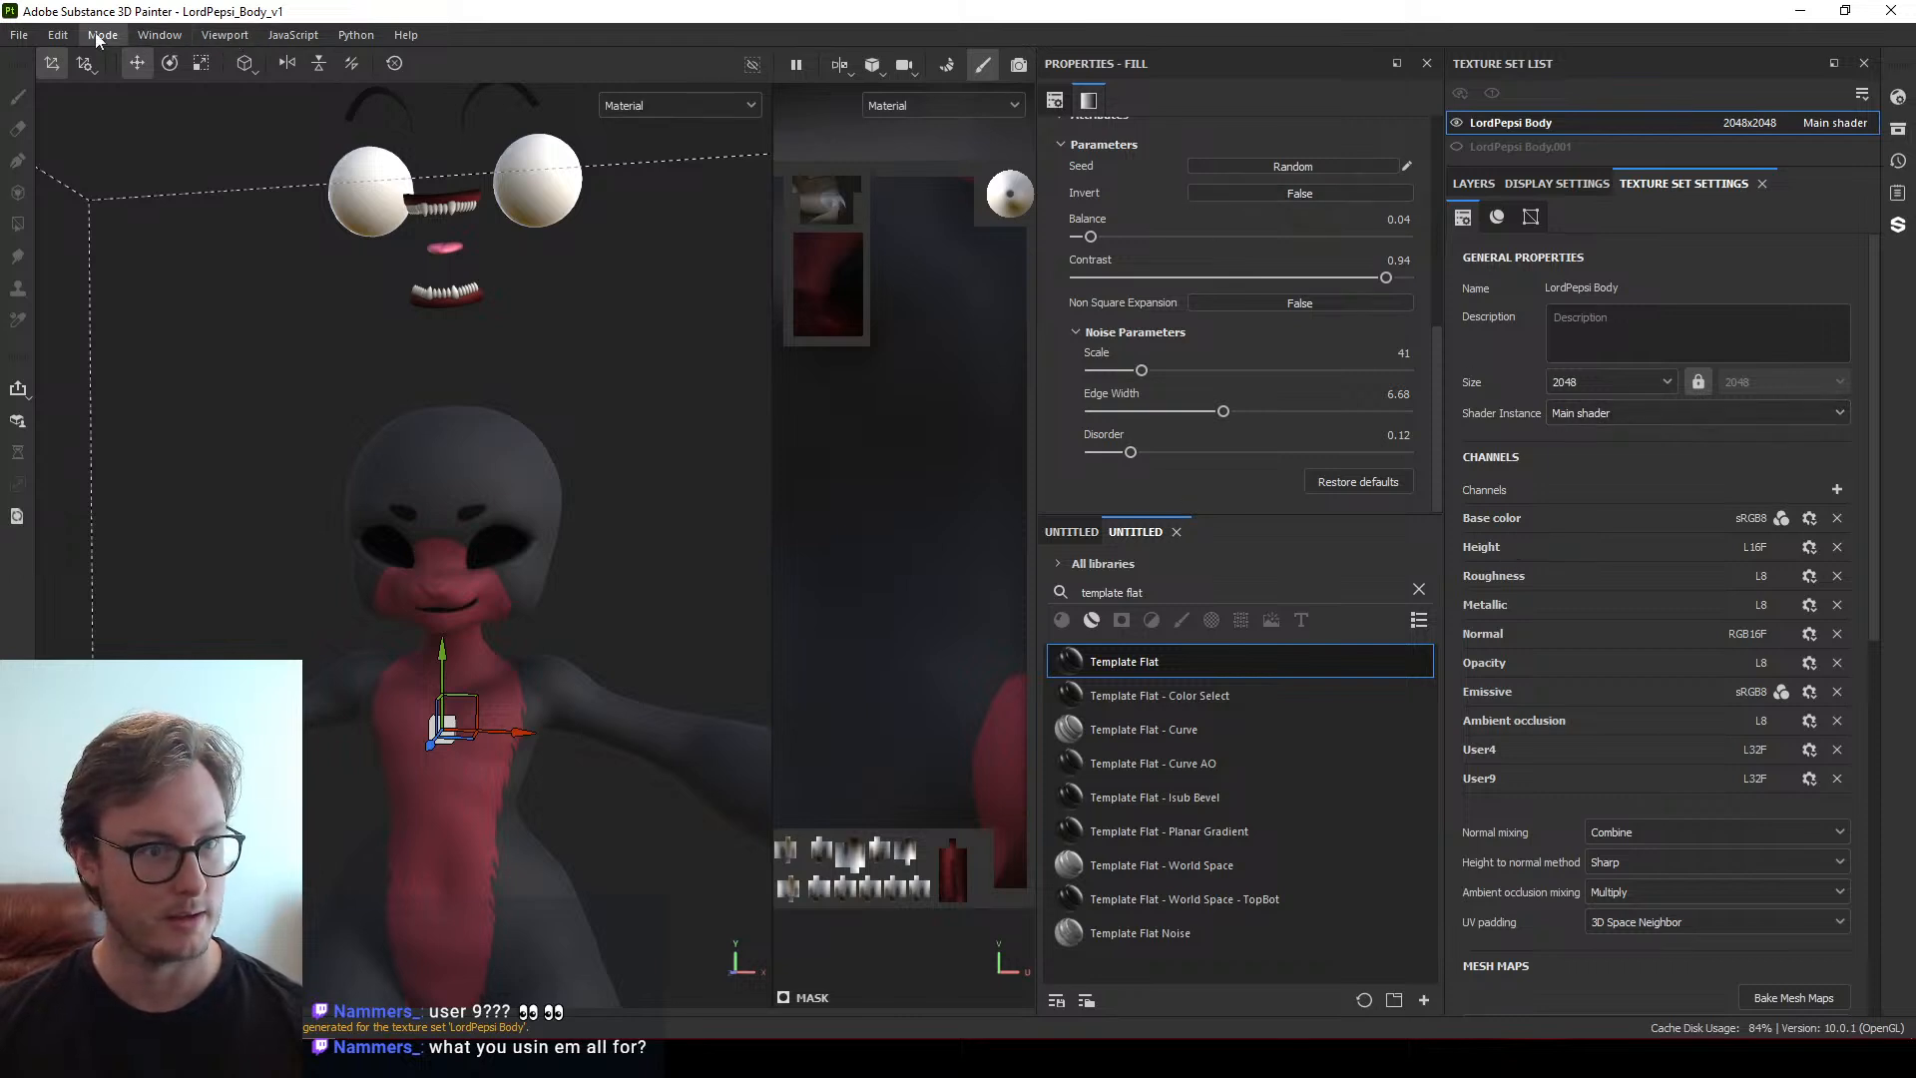
Open the export output templates, and in Unity examine the LordPepsi Body material's Reflections & Specular packed map channels
{"action": "left_click", "coordinate": [20, 35]}
{"action": "left_click", "coordinate": [69, 324]}
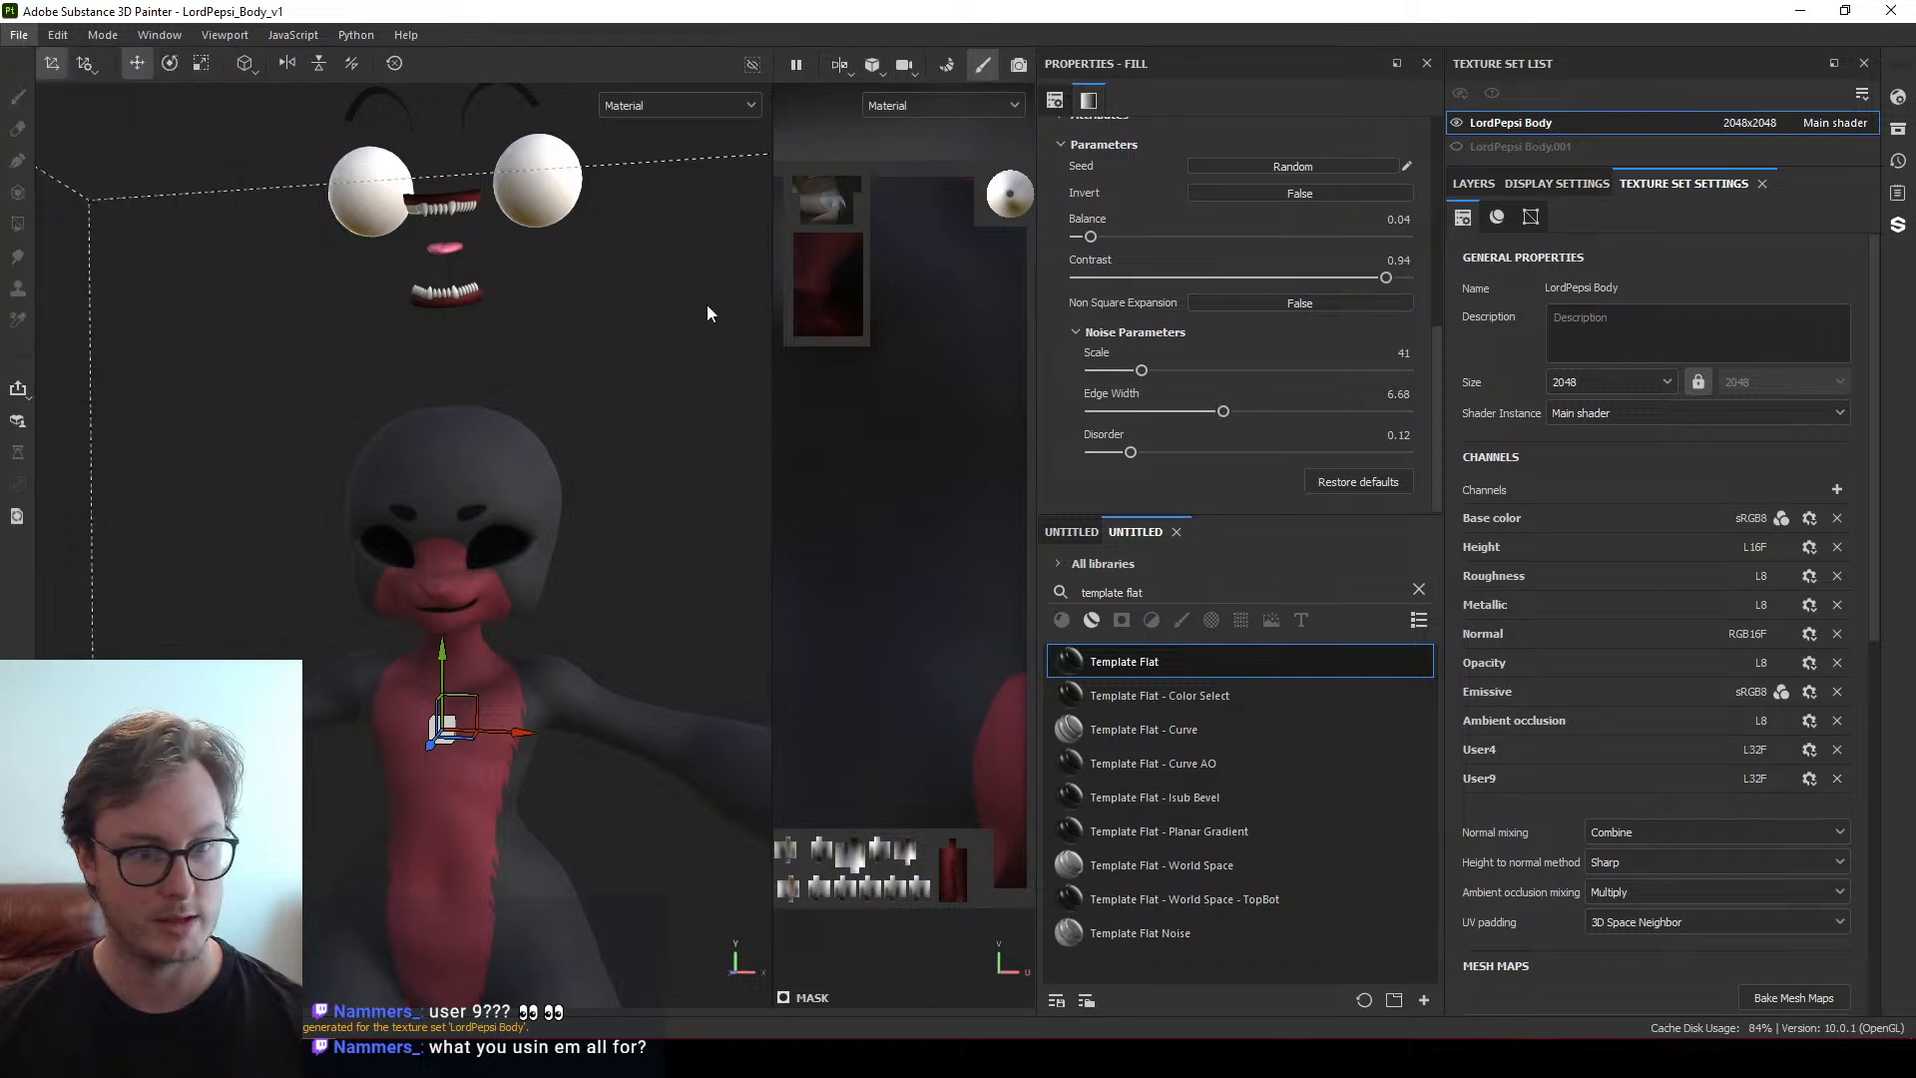
{"action": "left_click", "coordinate": [587, 193]}
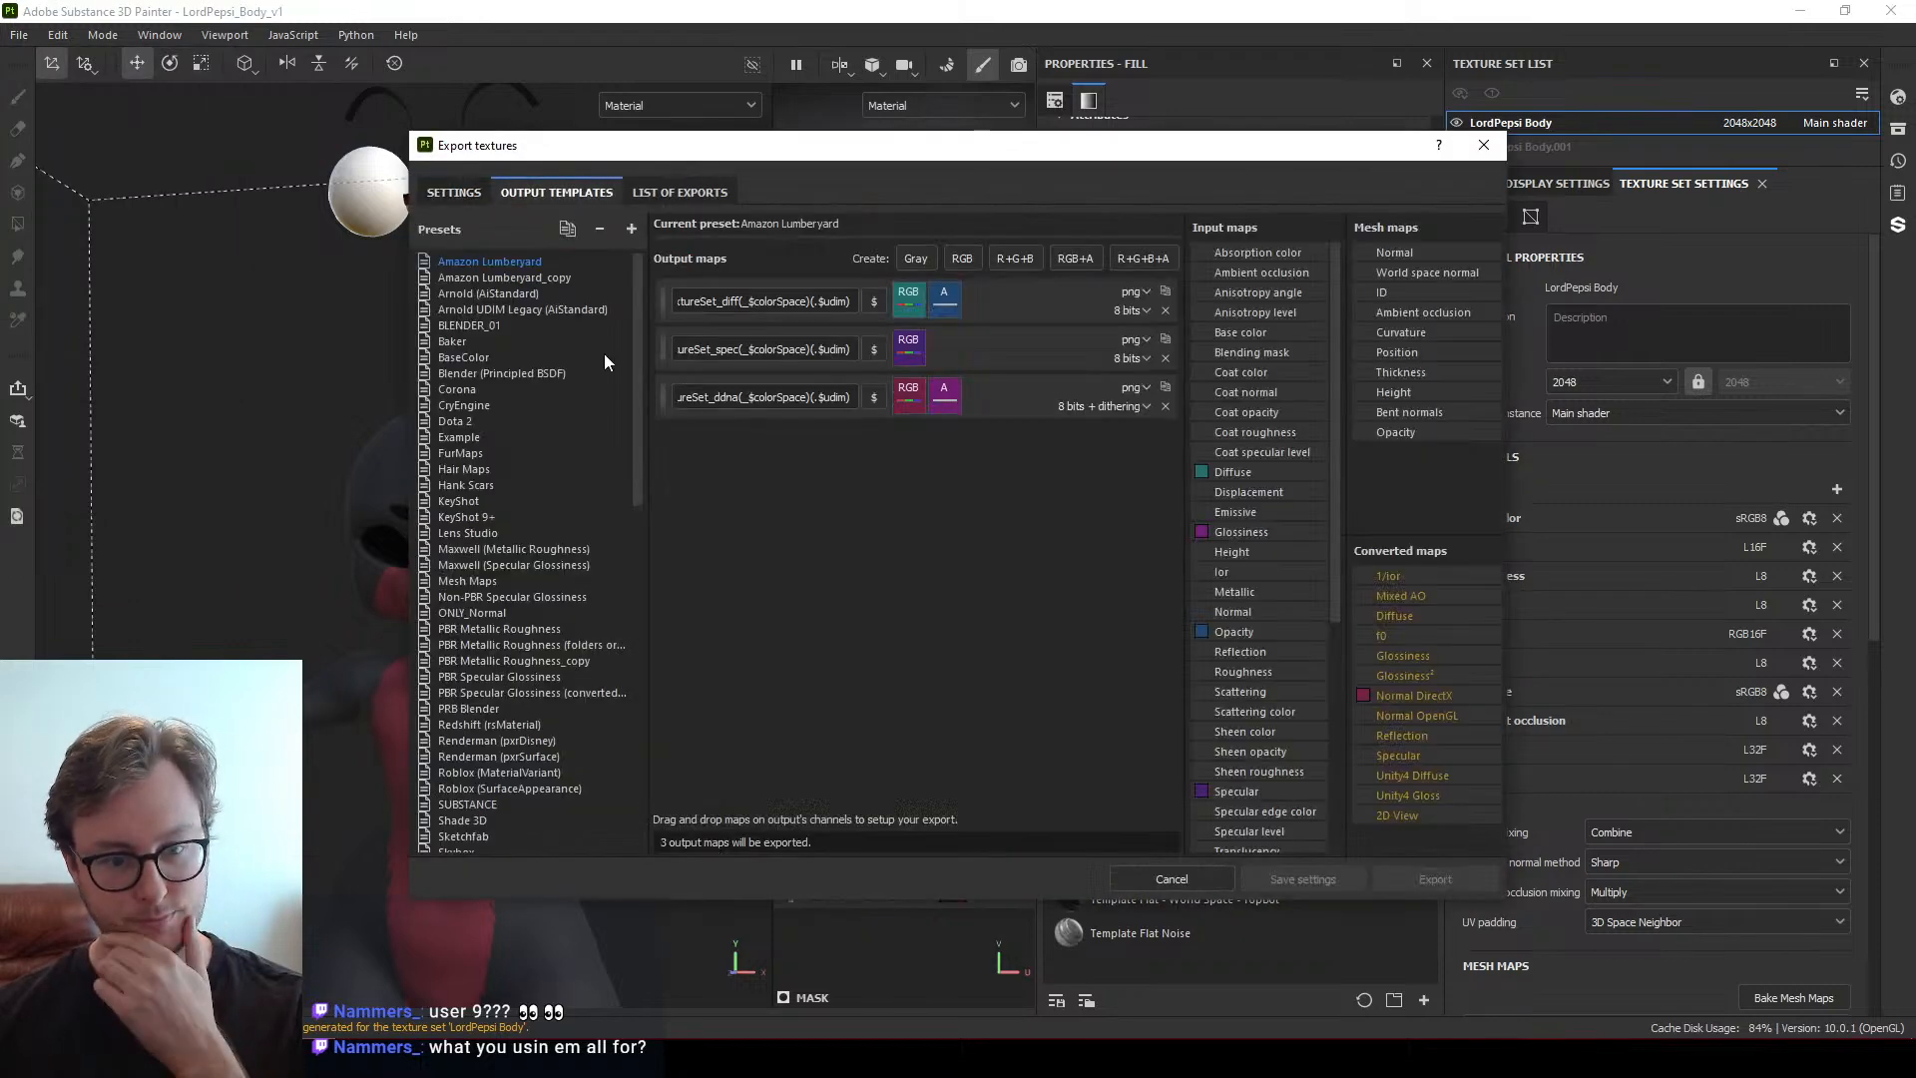
{"action": "key", "text": "alt+Tab"}
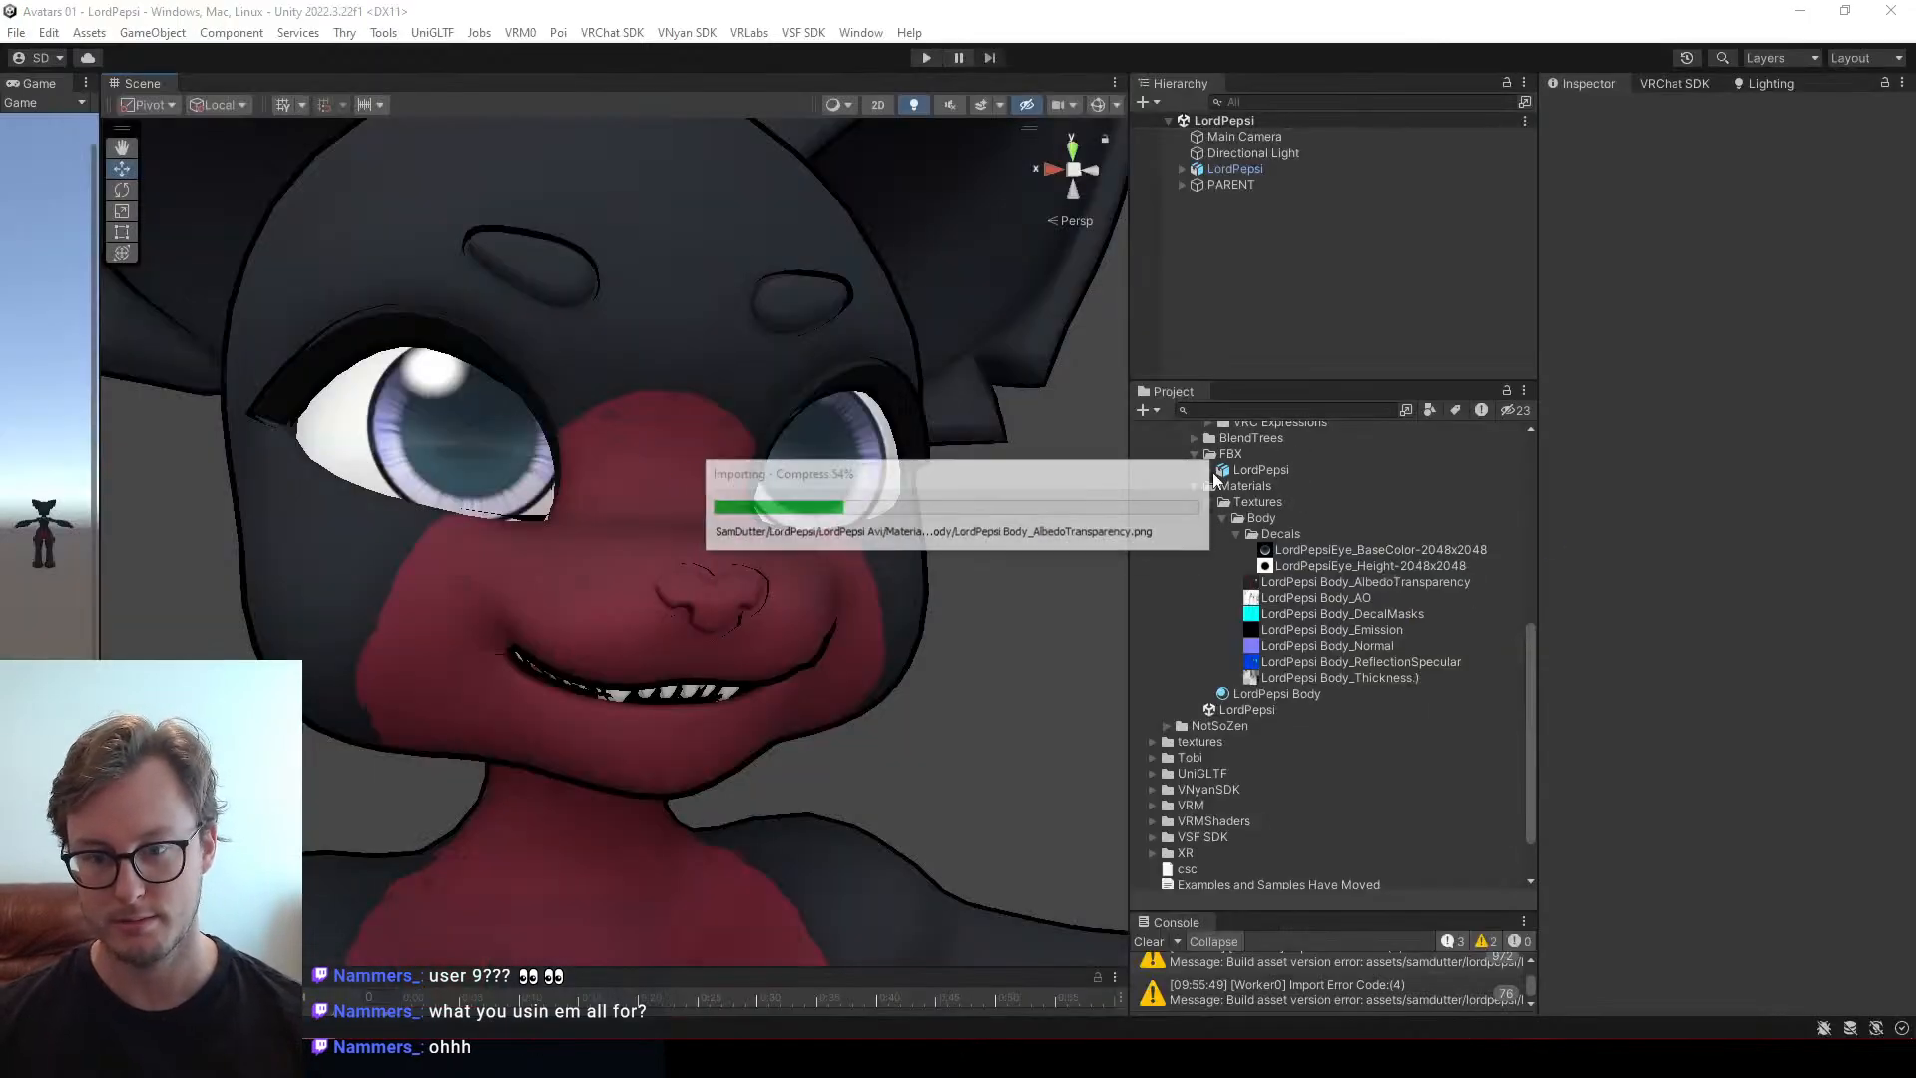
{"action": "left_click", "coordinate": [1228, 692]}
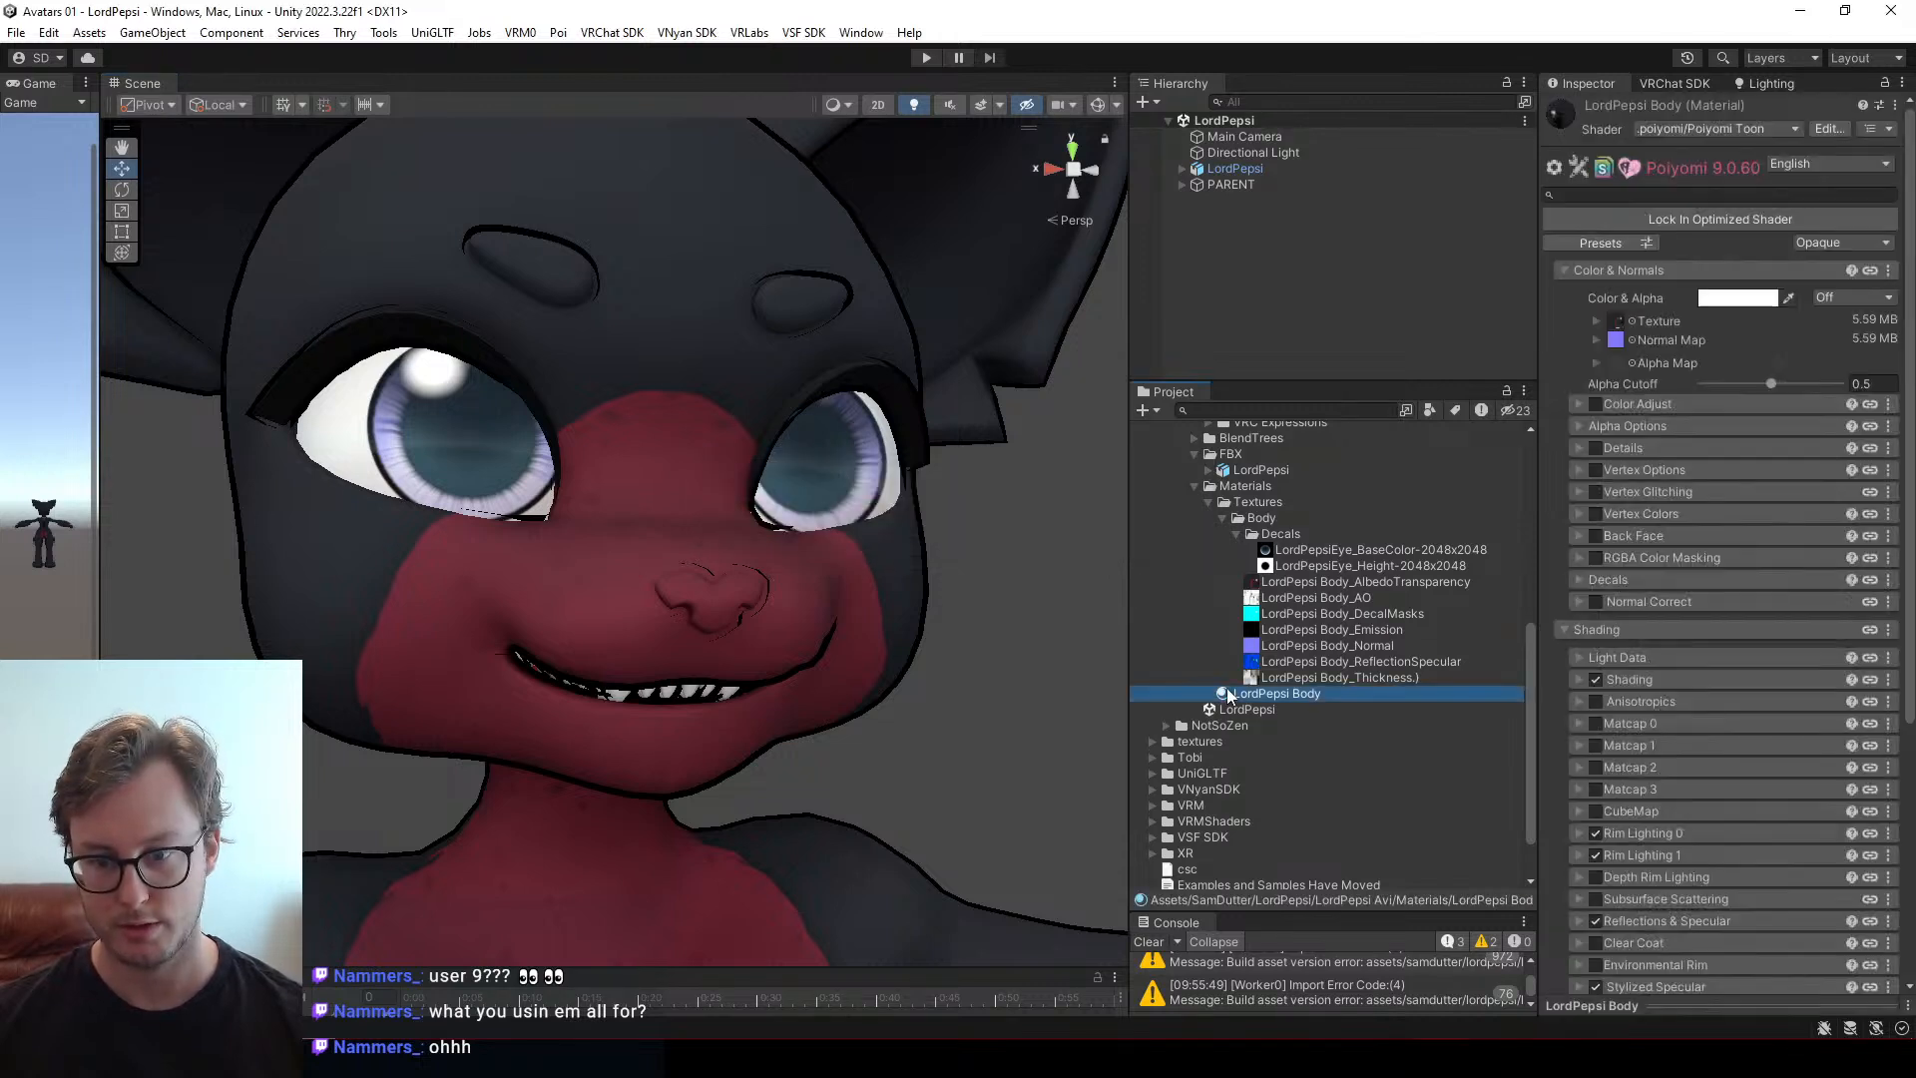
{"action": "scroll", "coordinate": [1696, 674], "scroll_direction": "down", "scroll_amount": 5}
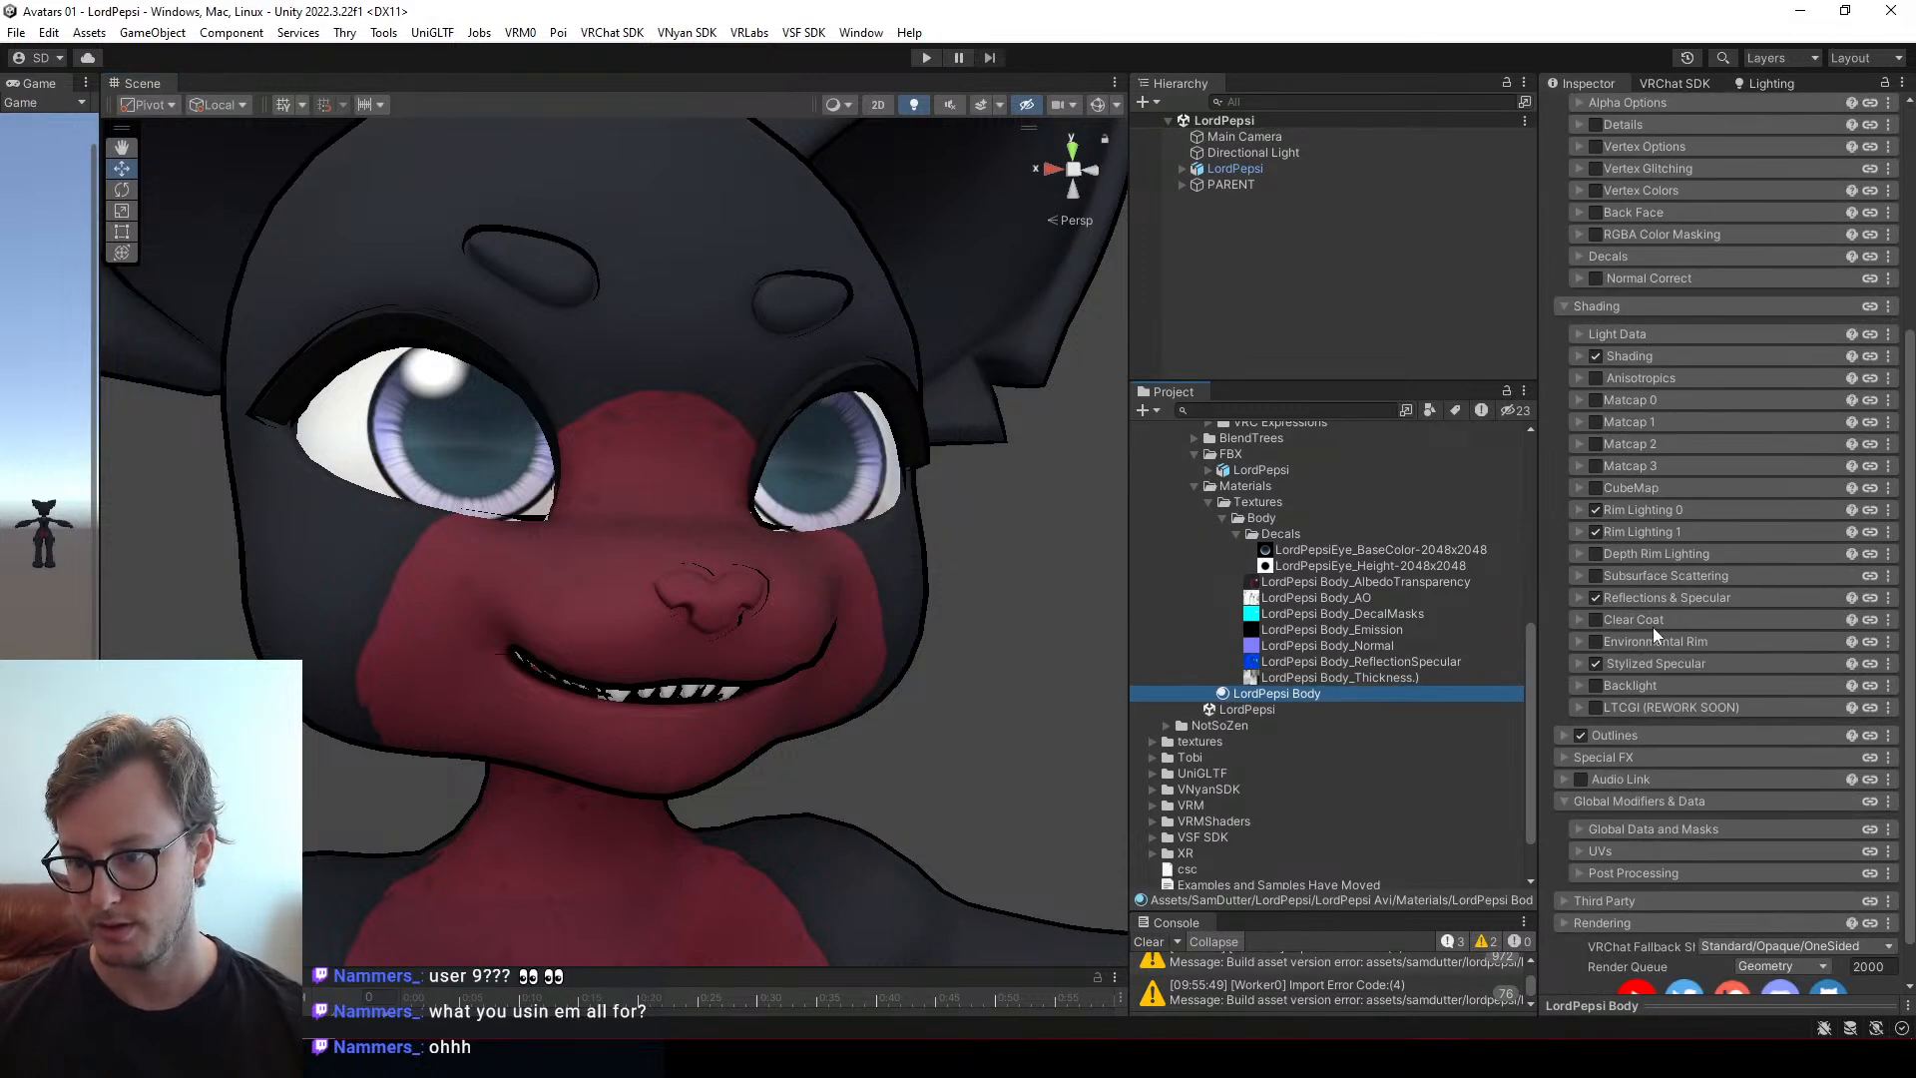
{"action": "left_click", "coordinate": [1665, 597]}
{"action": "scroll", "coordinate": [1674, 658], "scroll_direction": "down", "scroll_amount": 3}
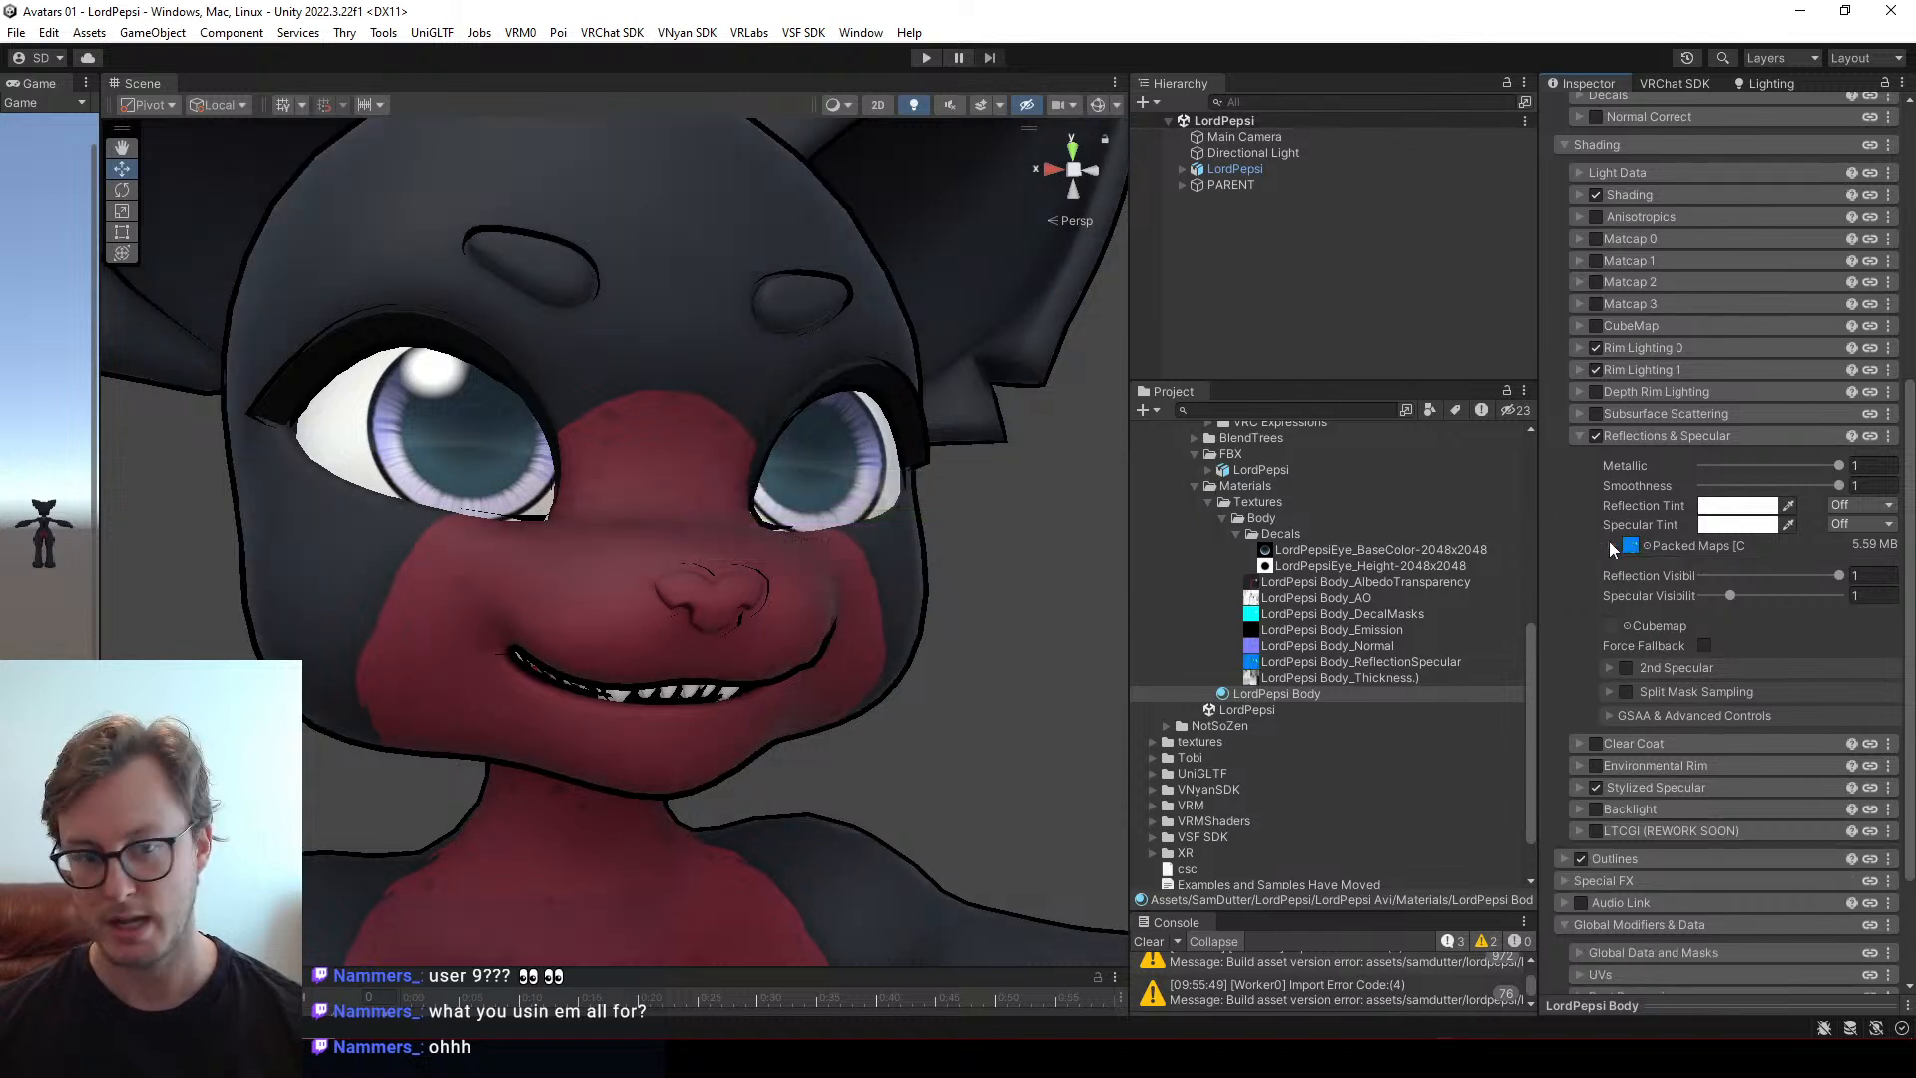
{"action": "left_click", "coordinate": [1609, 546]}
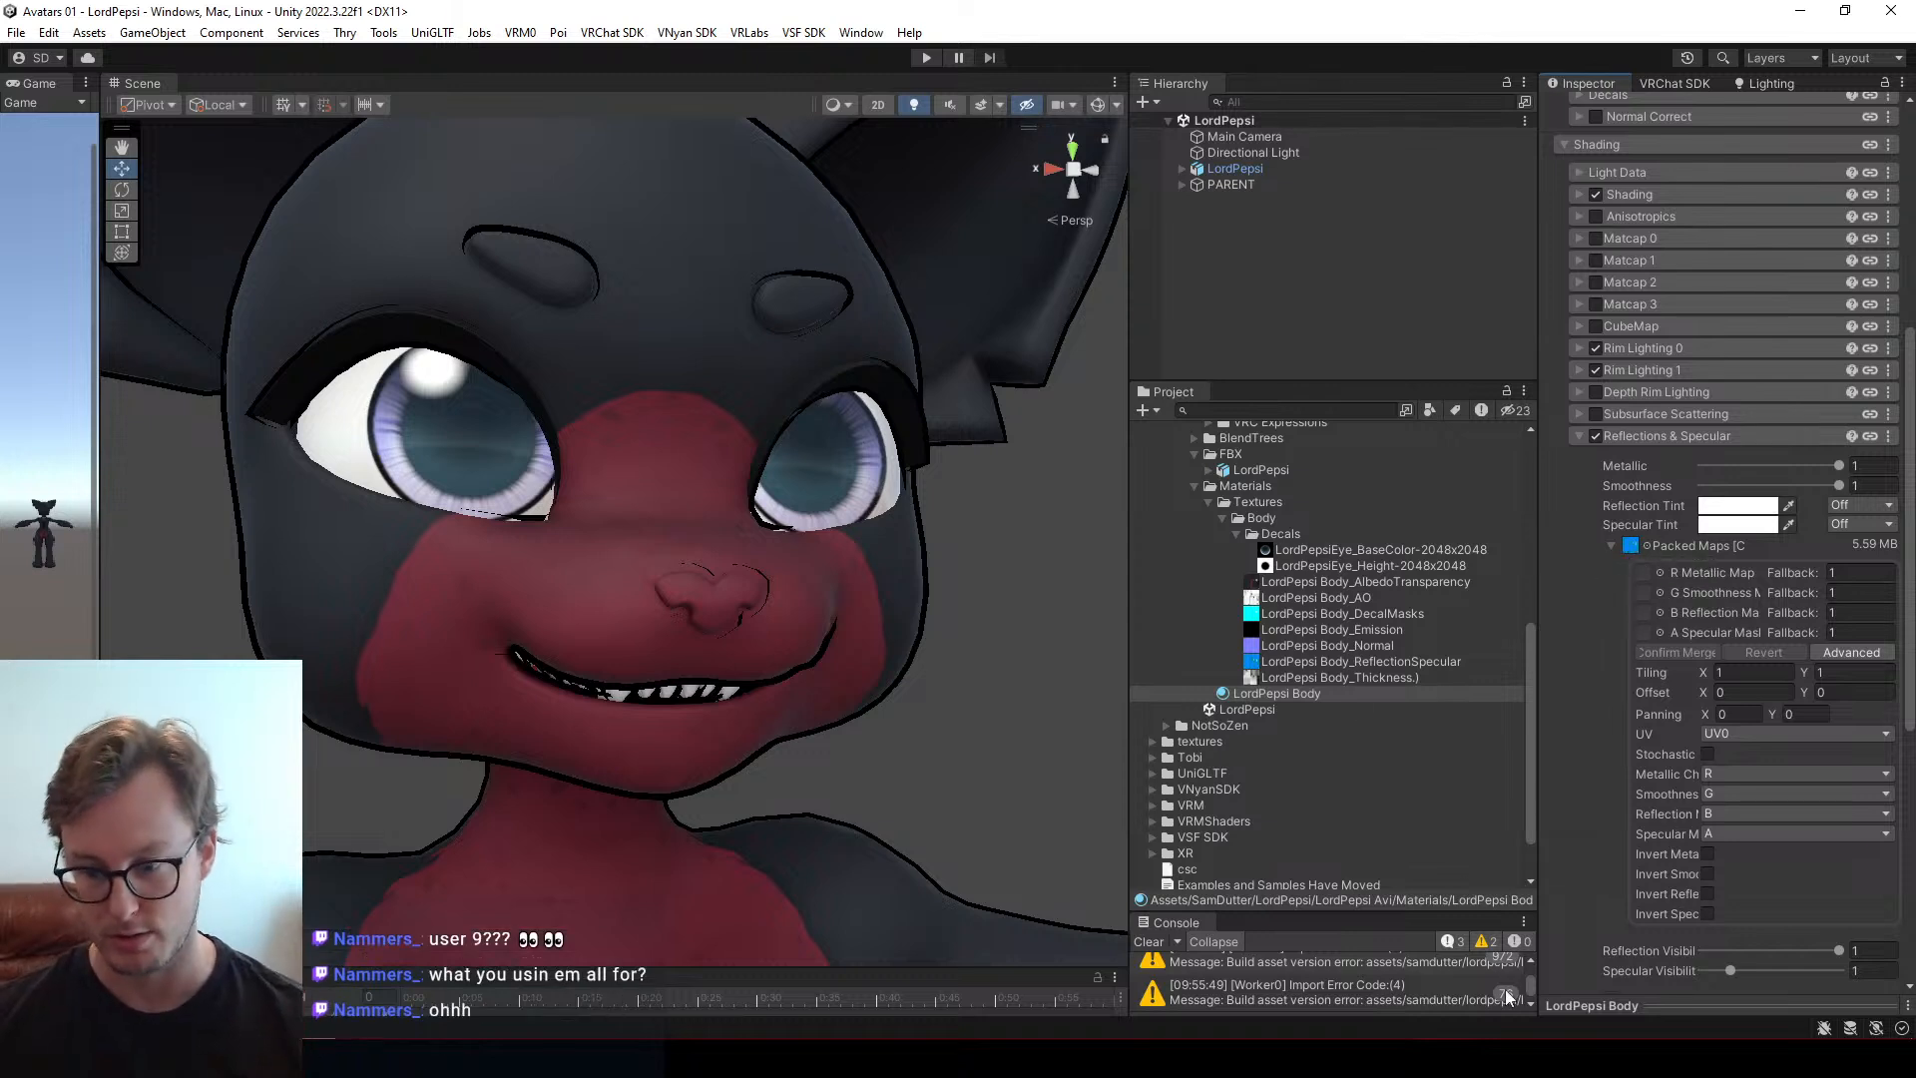
Back in Substance 3D Painter, review the UNITY_Poiyomi v10 template's channel assignments and close the export window
{"action": "mouse_move", "coordinate": [1537, 1058]}
{"action": "left_click", "coordinate": [1536, 958]}
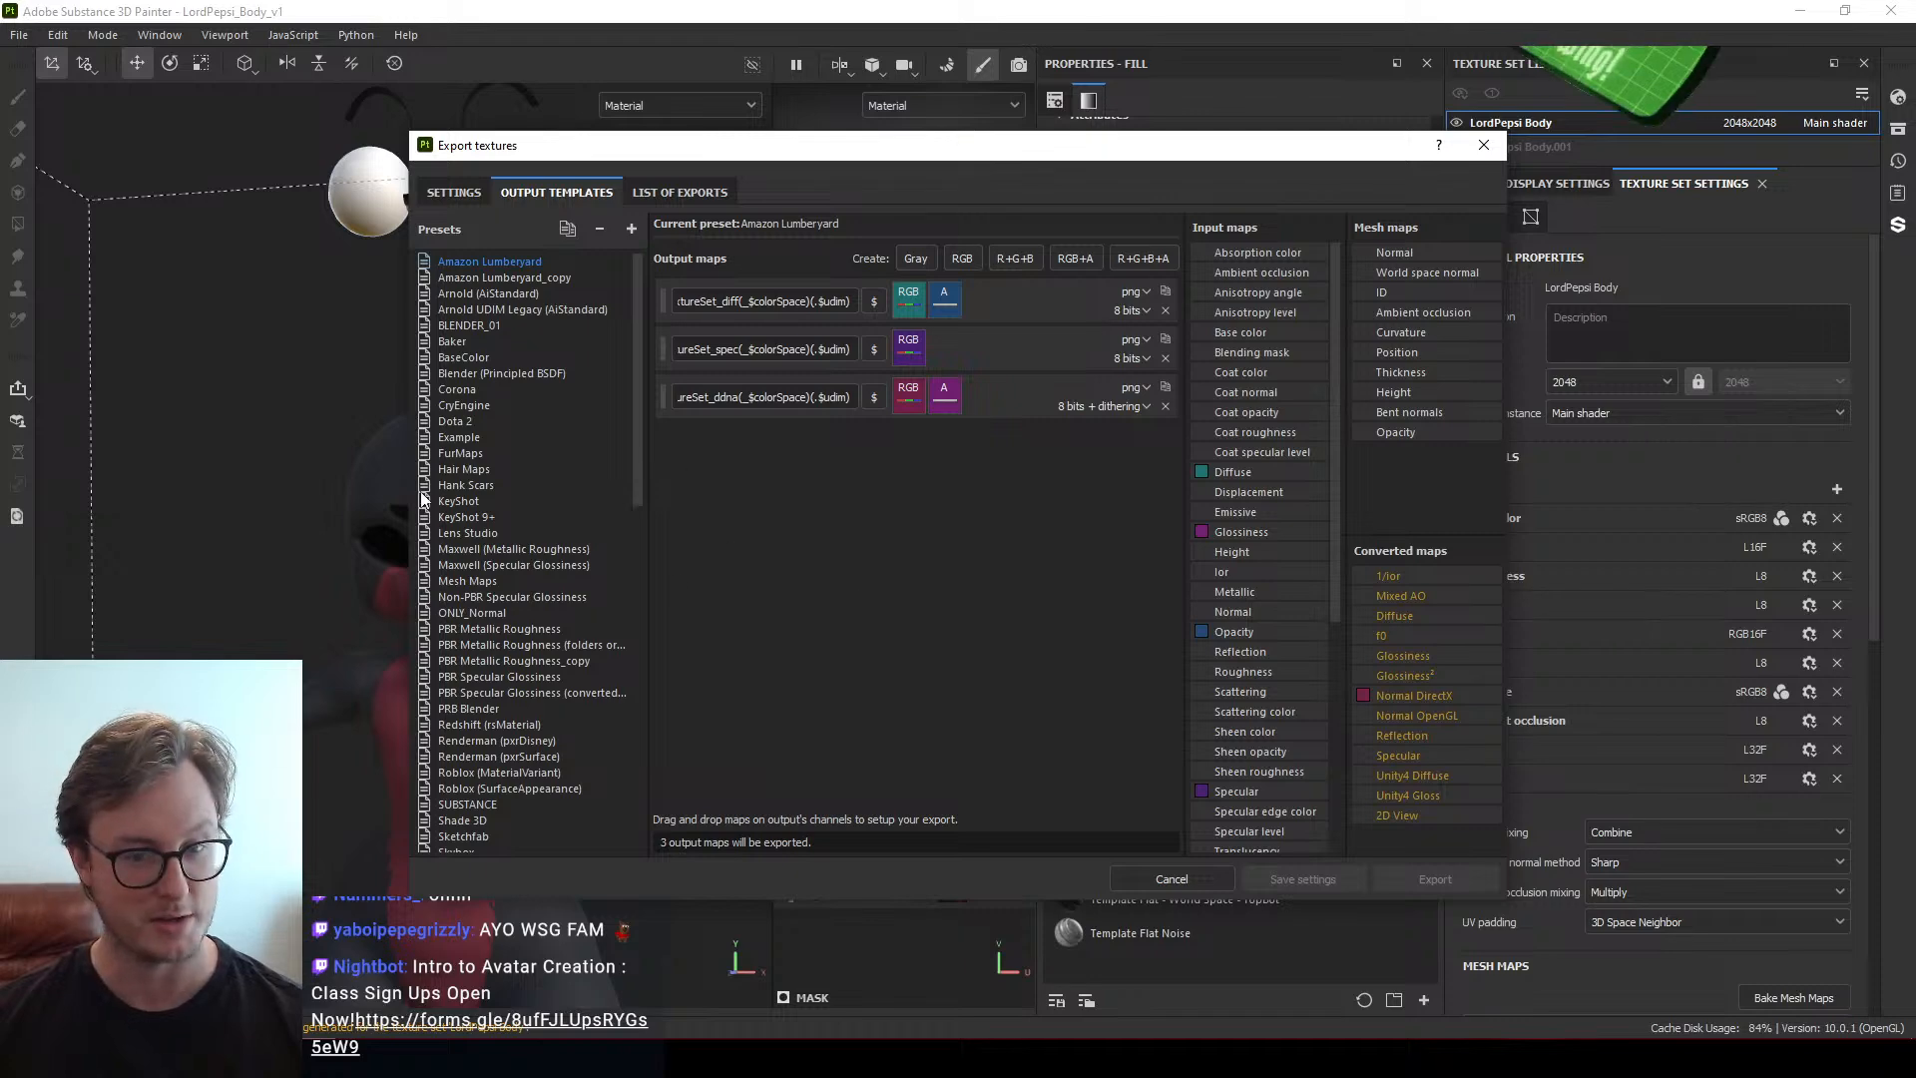
{"action": "scroll", "coordinate": [509, 539], "scroll_direction": "down", "scroll_amount": 8}
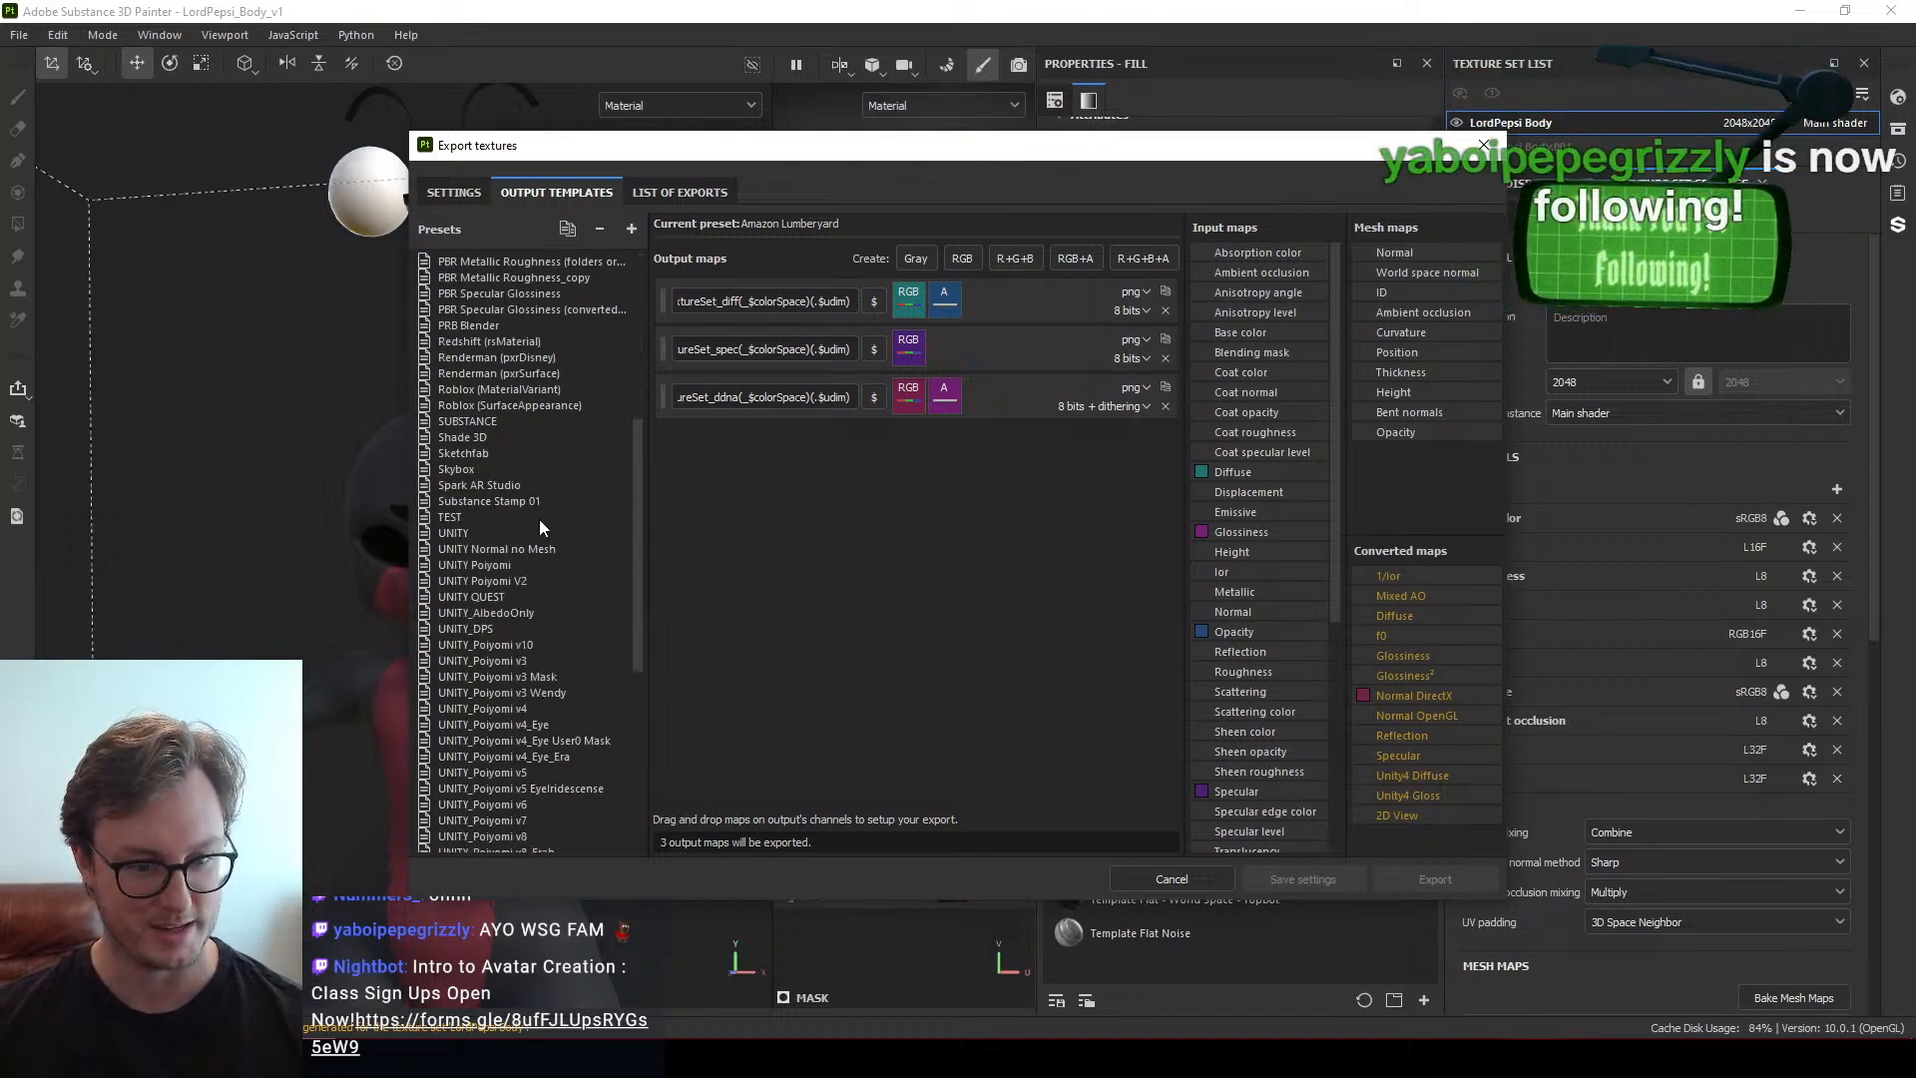
{"action": "left_click", "coordinate": [535, 646]}
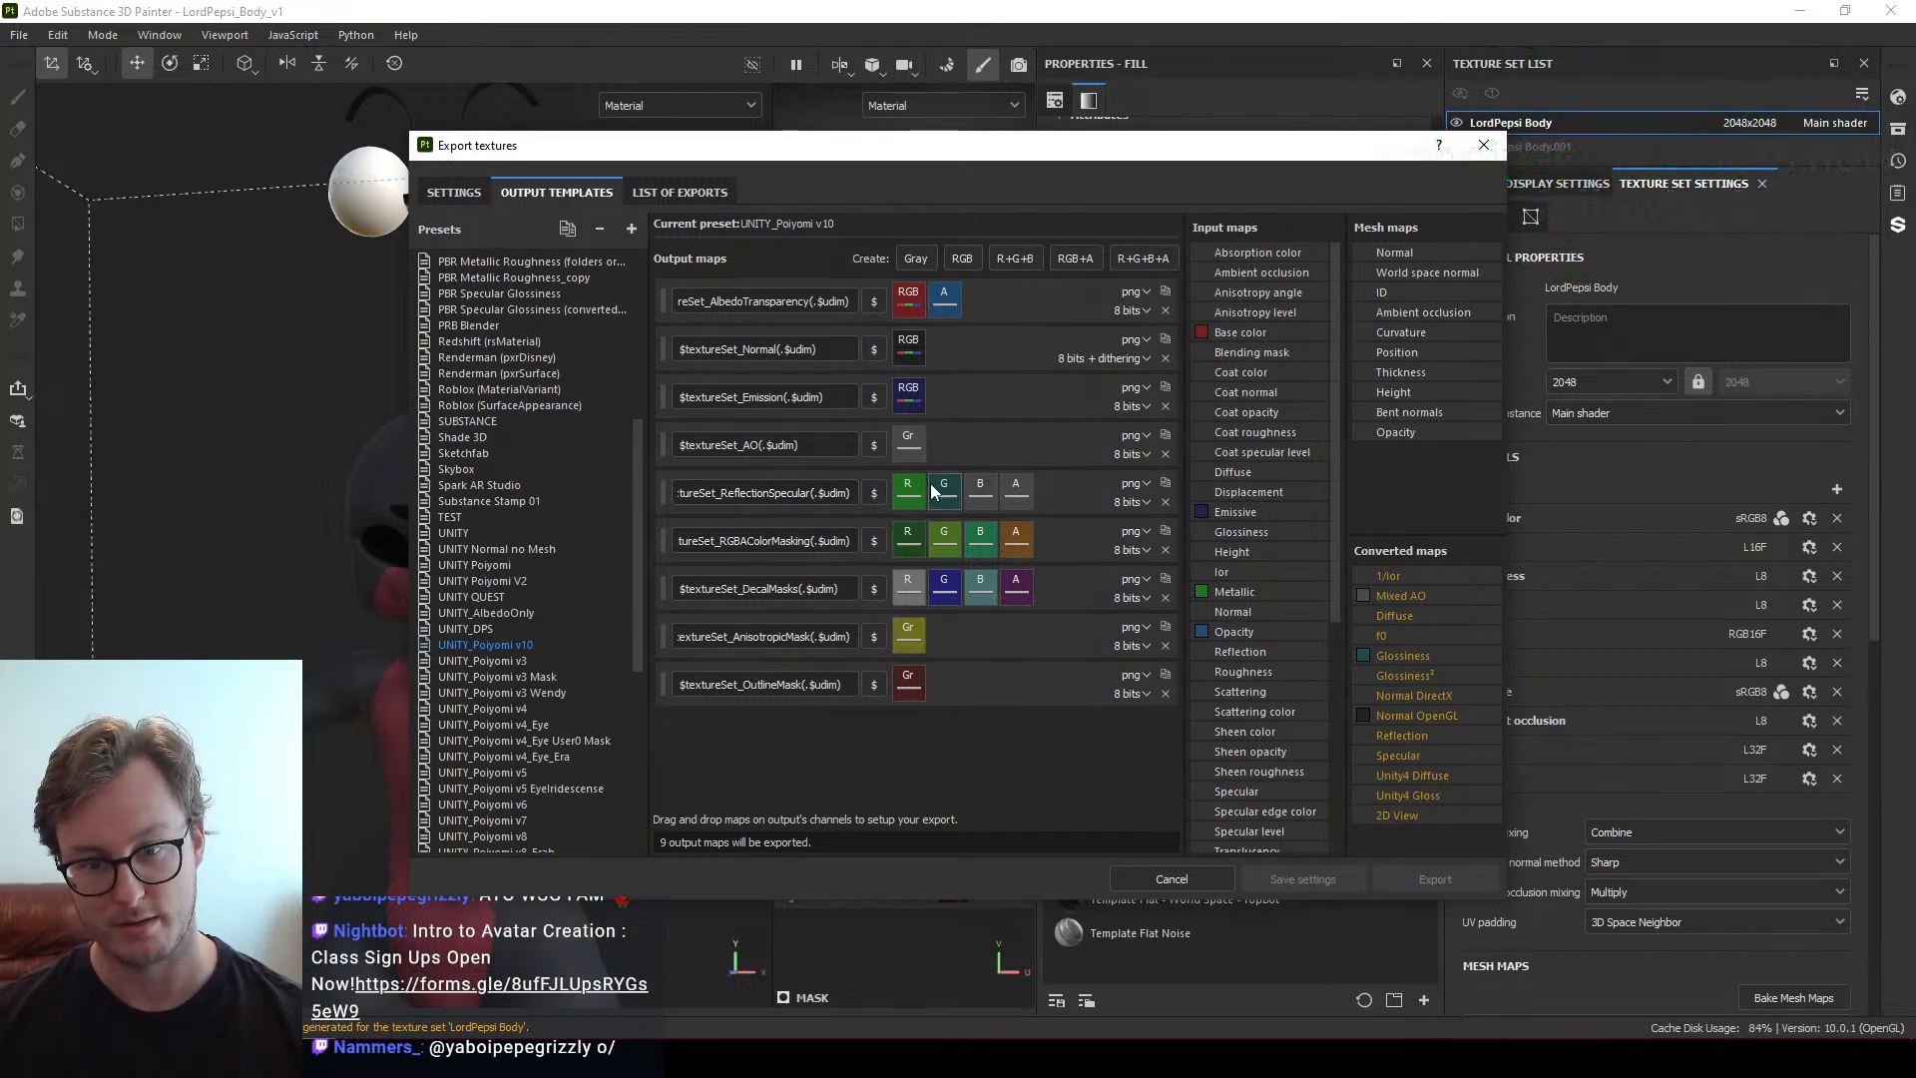
{"action": "scroll", "coordinate": [1225, 591], "scroll_direction": "down", "scroll_amount": 6}
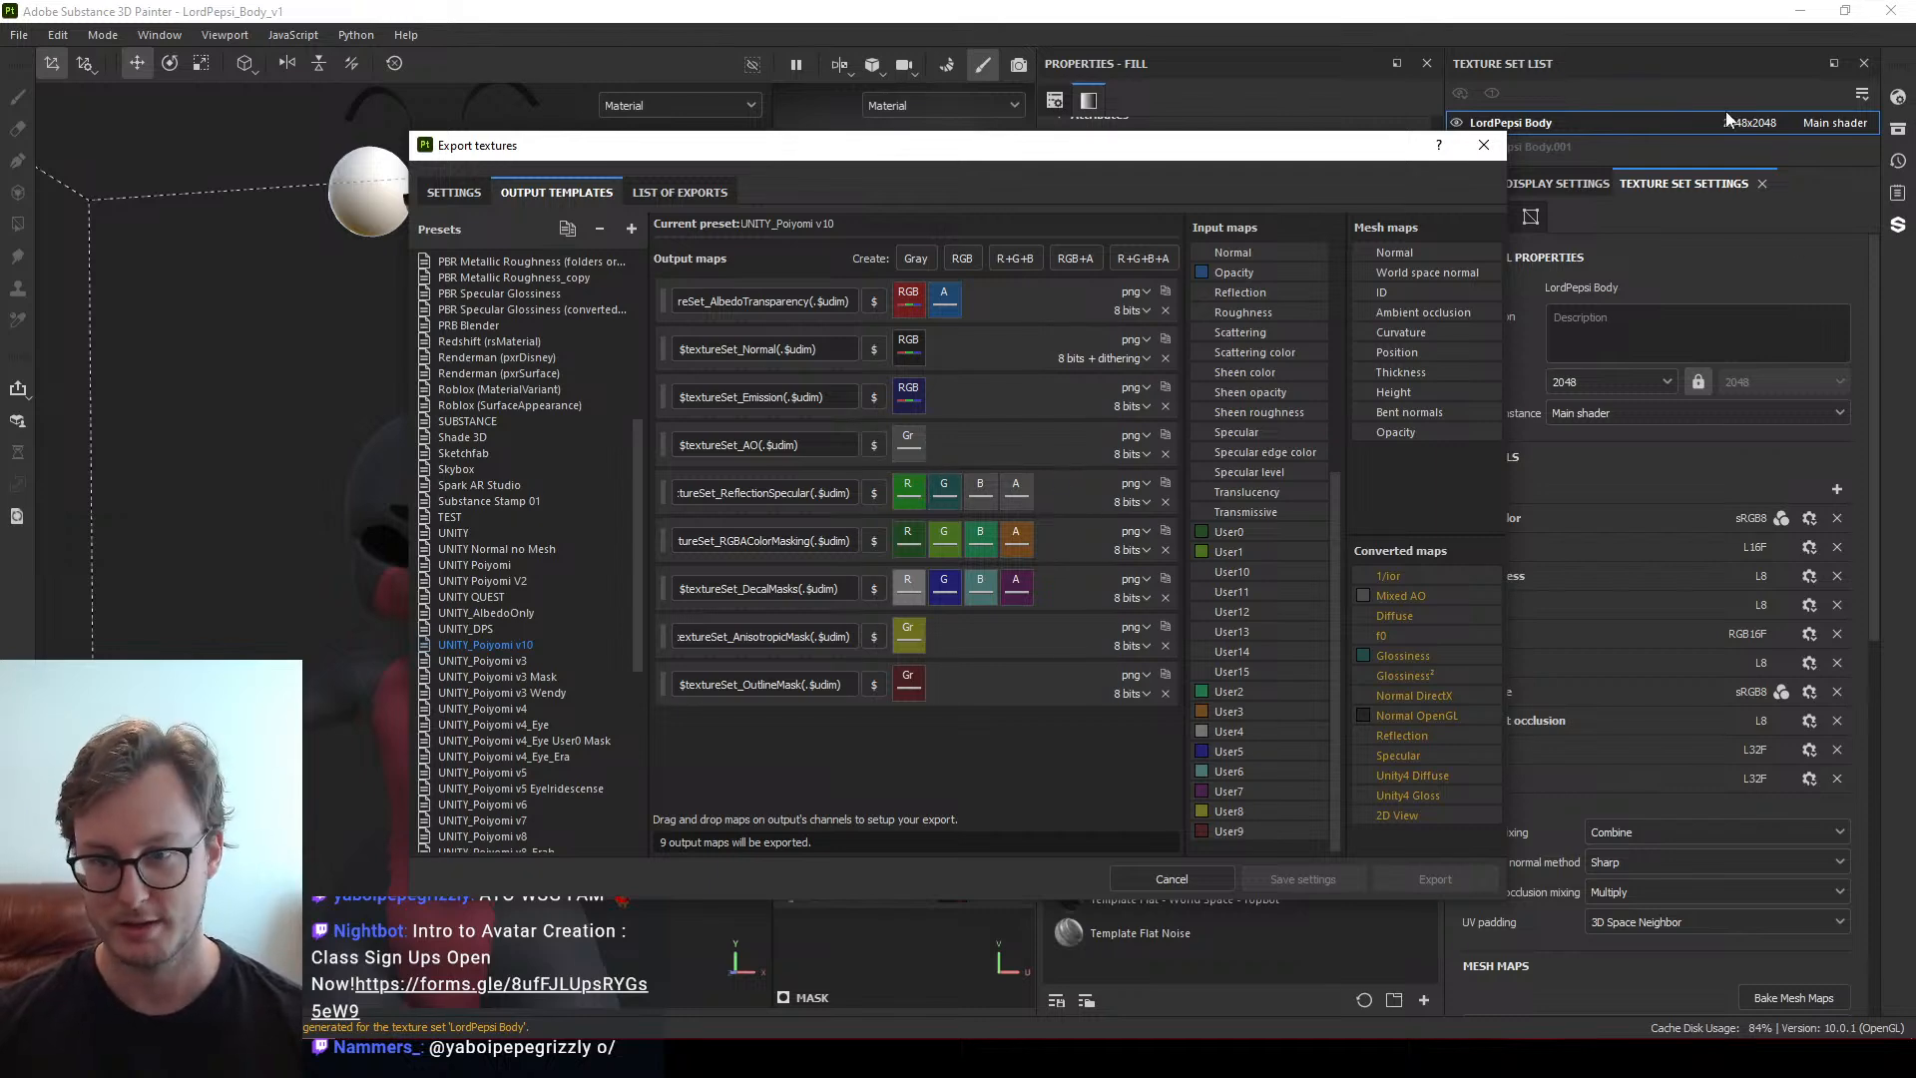
{"action": "left_click", "coordinate": [1484, 145]}
Switch to Unity and inspect the outlines on the avatar's face up close
{"action": "key", "text": "alt+Tab"}
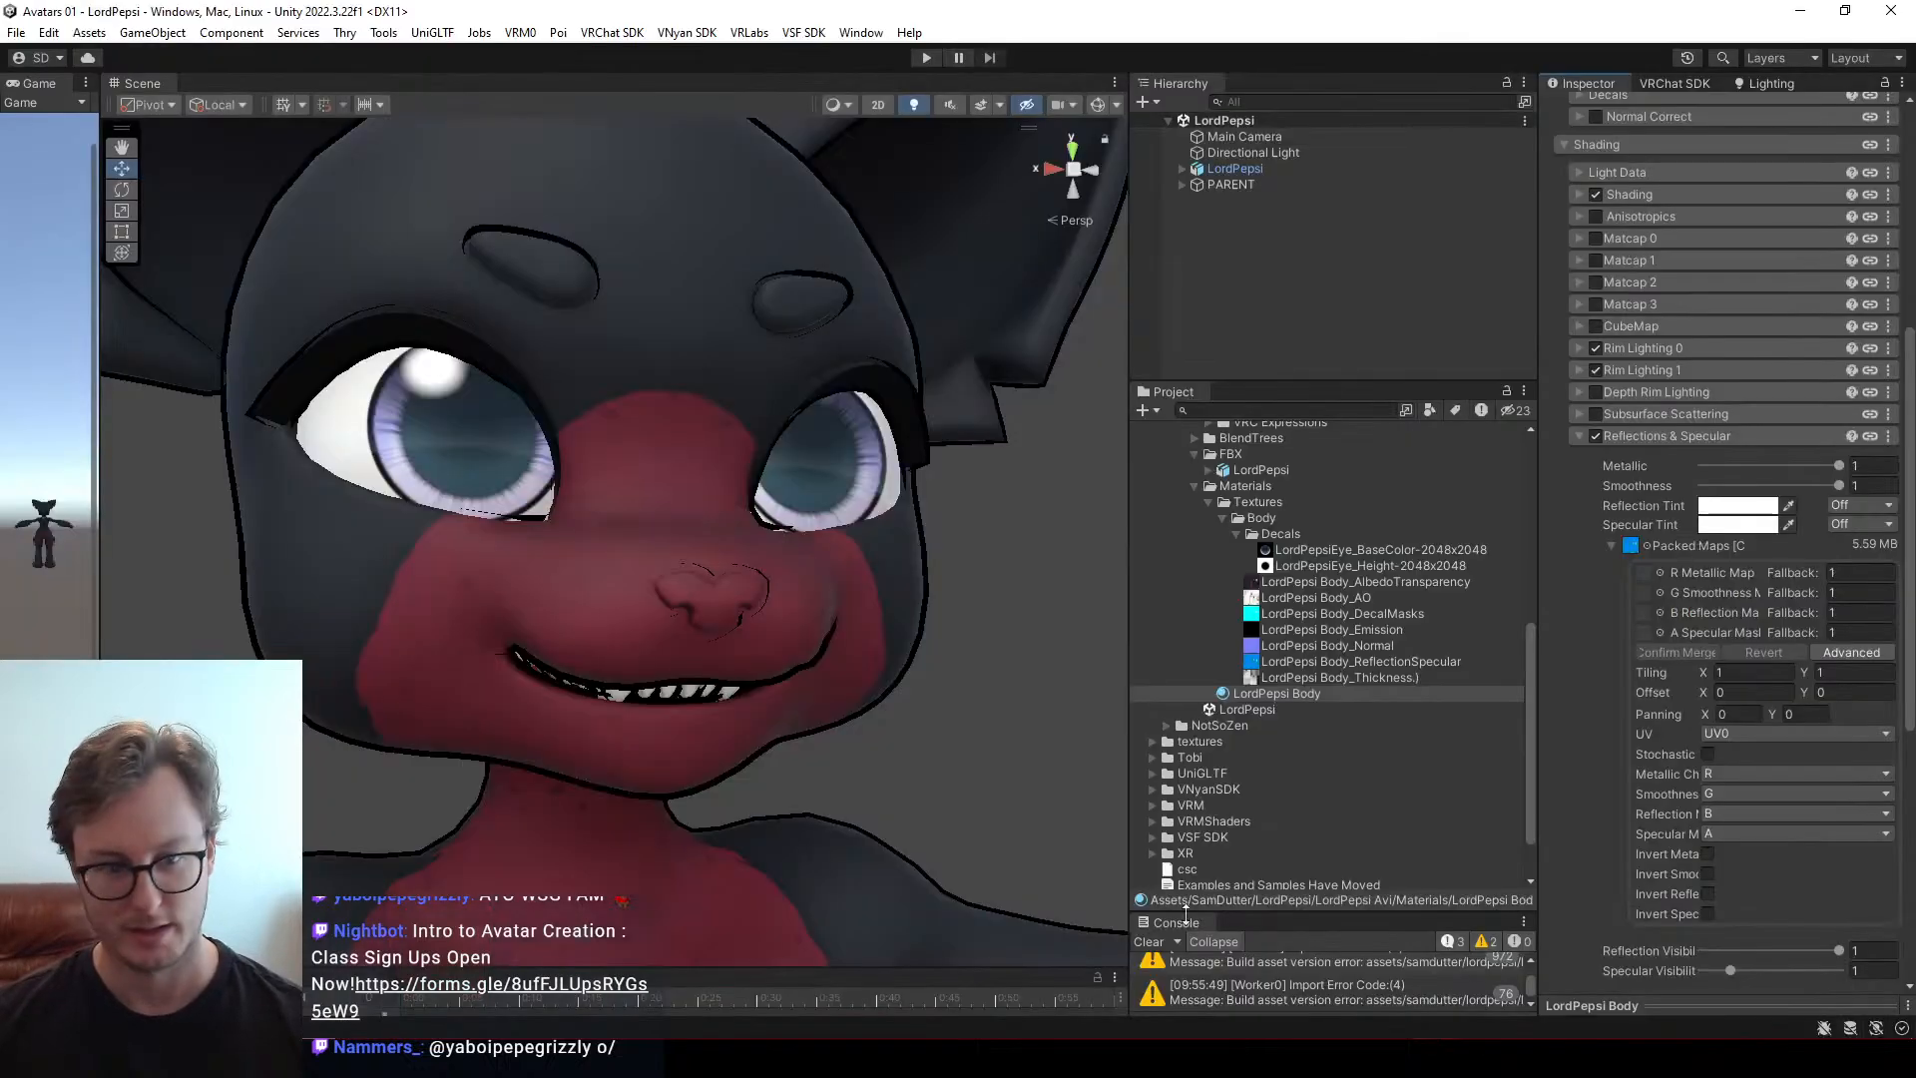
{"action": "scroll", "coordinate": [651, 597], "scroll_direction": "down", "scroll_amount": 5}
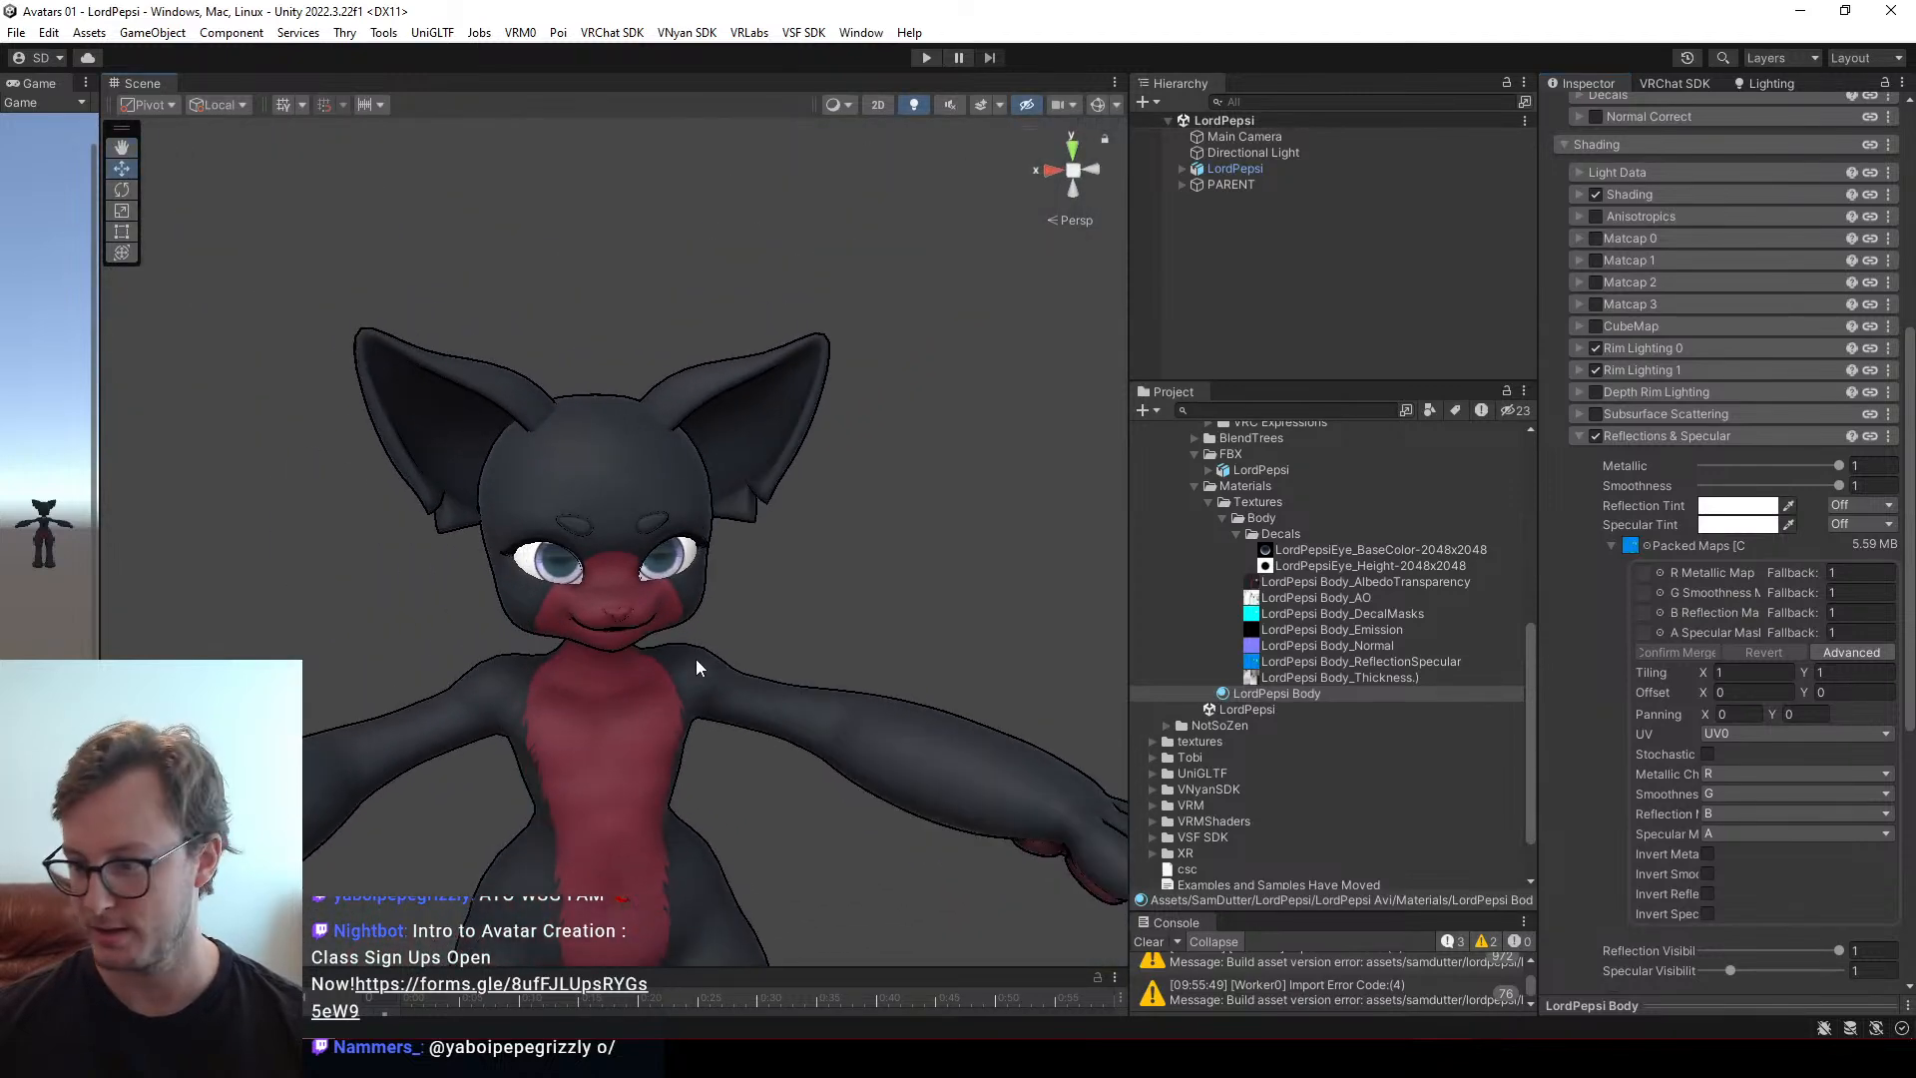
{"action": "mouse_move", "coordinate": [697, 662]}
{"action": "left_mouse_down", "text": "alt"}
{"action": "mouse_move", "coordinate": [495, 552]}
{"action": "mouse_move", "coordinate": [661, 536]}
{"action": "mouse_move", "coordinate": [704, 626]}
{"action": "left_mouse_up", "text": "alt"}
{"action": "scroll", "coordinate": [661, 535], "scroll_direction": "up", "scroll_amount": 5}
{"action": "scroll", "coordinate": [704, 627], "scroll_direction": "up", "scroll_amount": 3}
{"action": "middle_click_drag", "start_coordinate": [704, 626], "coordinate": [689, 589]}
{"action": "left_click_drag", "start_coordinate": [689, 588], "coordinate": [808, 507], "text": "alt"}
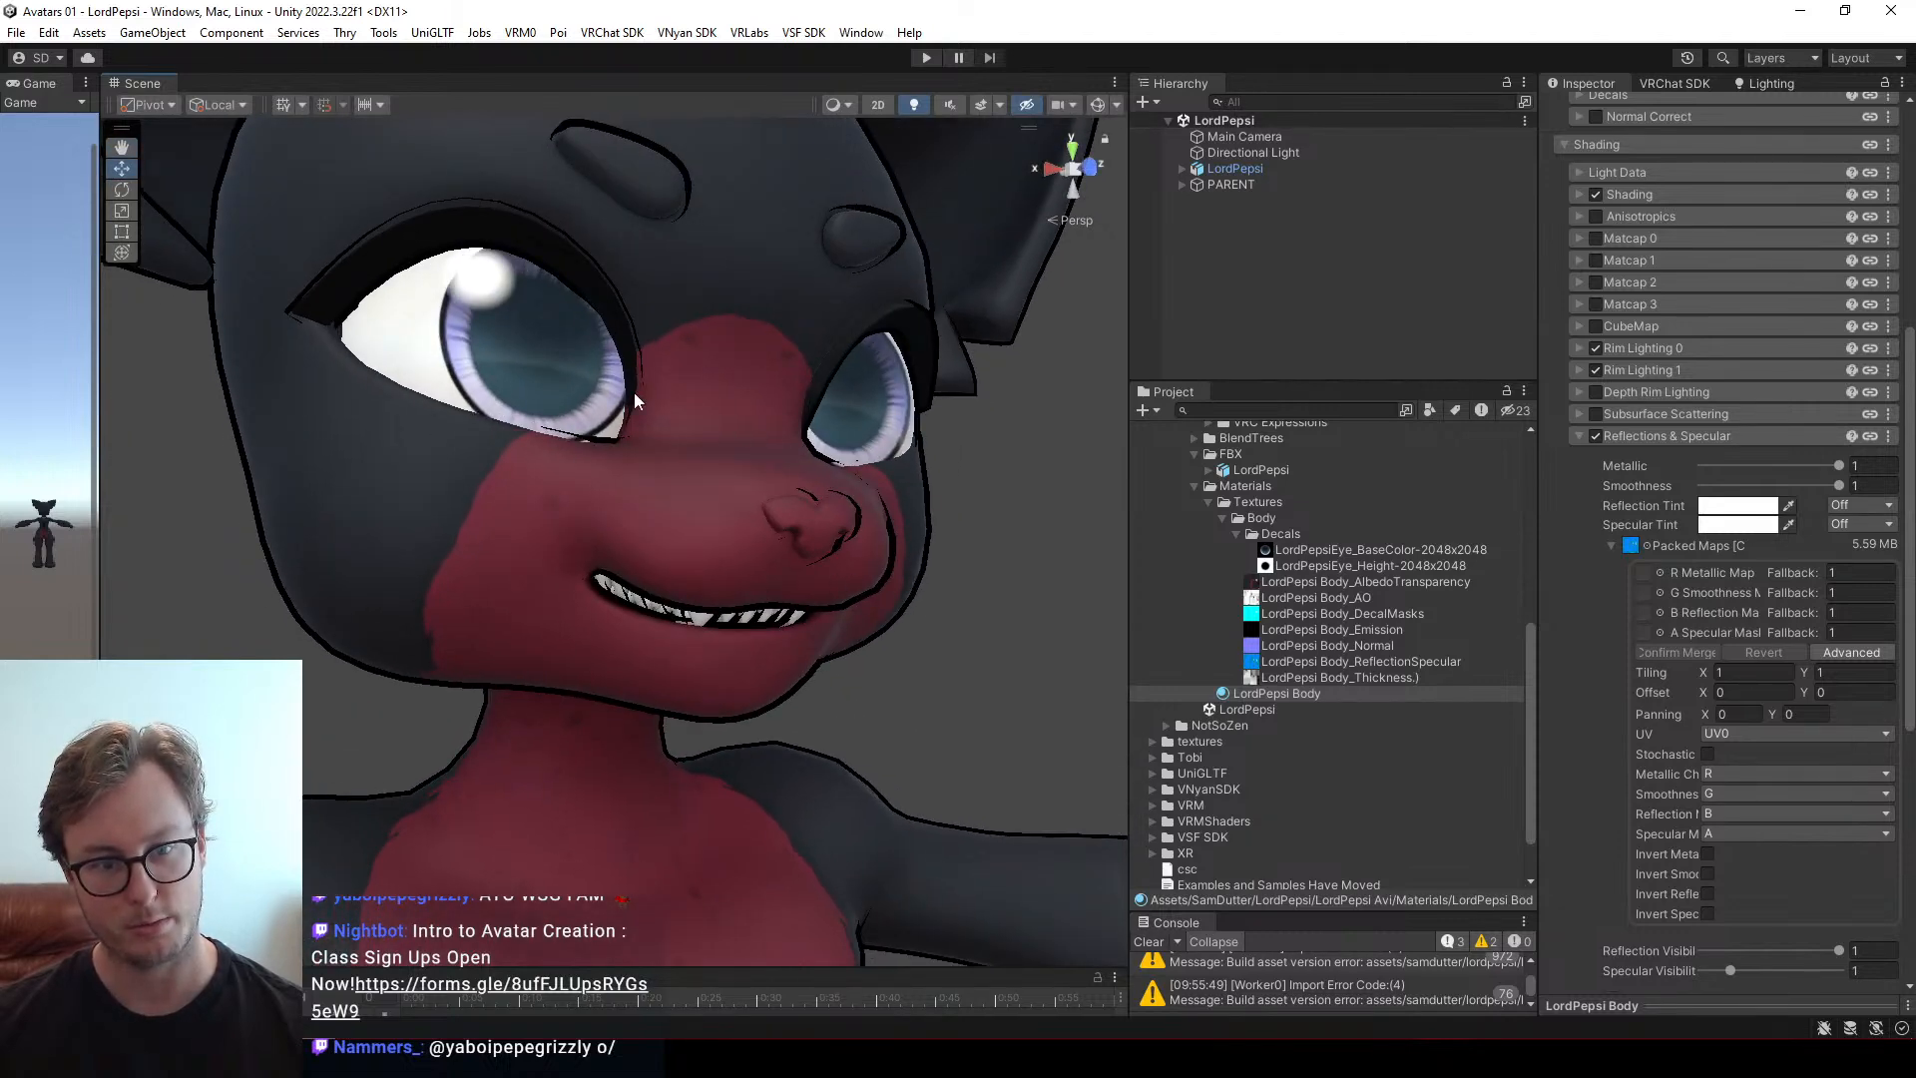
Back in Substance 3D Painter, set the BASE fill layer's User9 value to 1
{"action": "key", "text": "alt+Tab"}
{"action": "scroll", "coordinate": [645, 648], "scroll_direction": "up", "scroll_amount": 5}
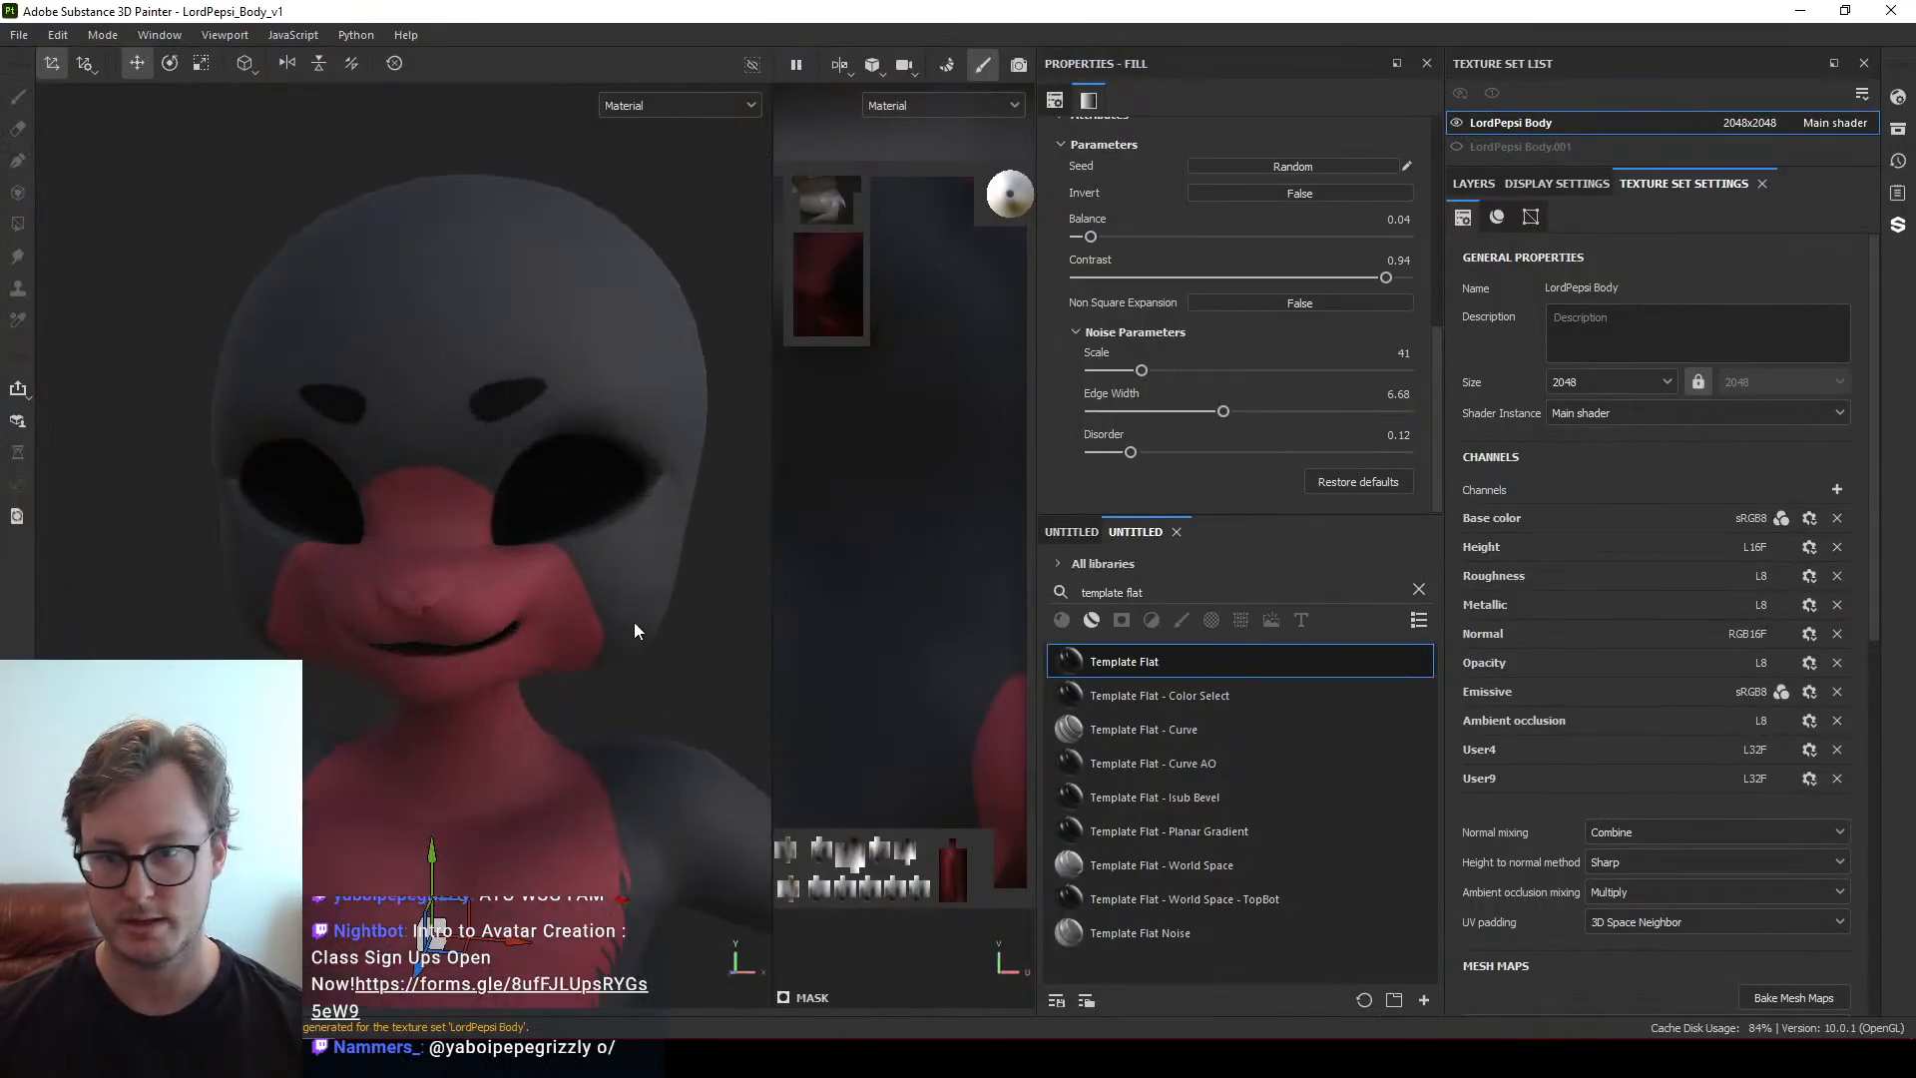
{"action": "left_click", "coordinate": [1474, 183]}
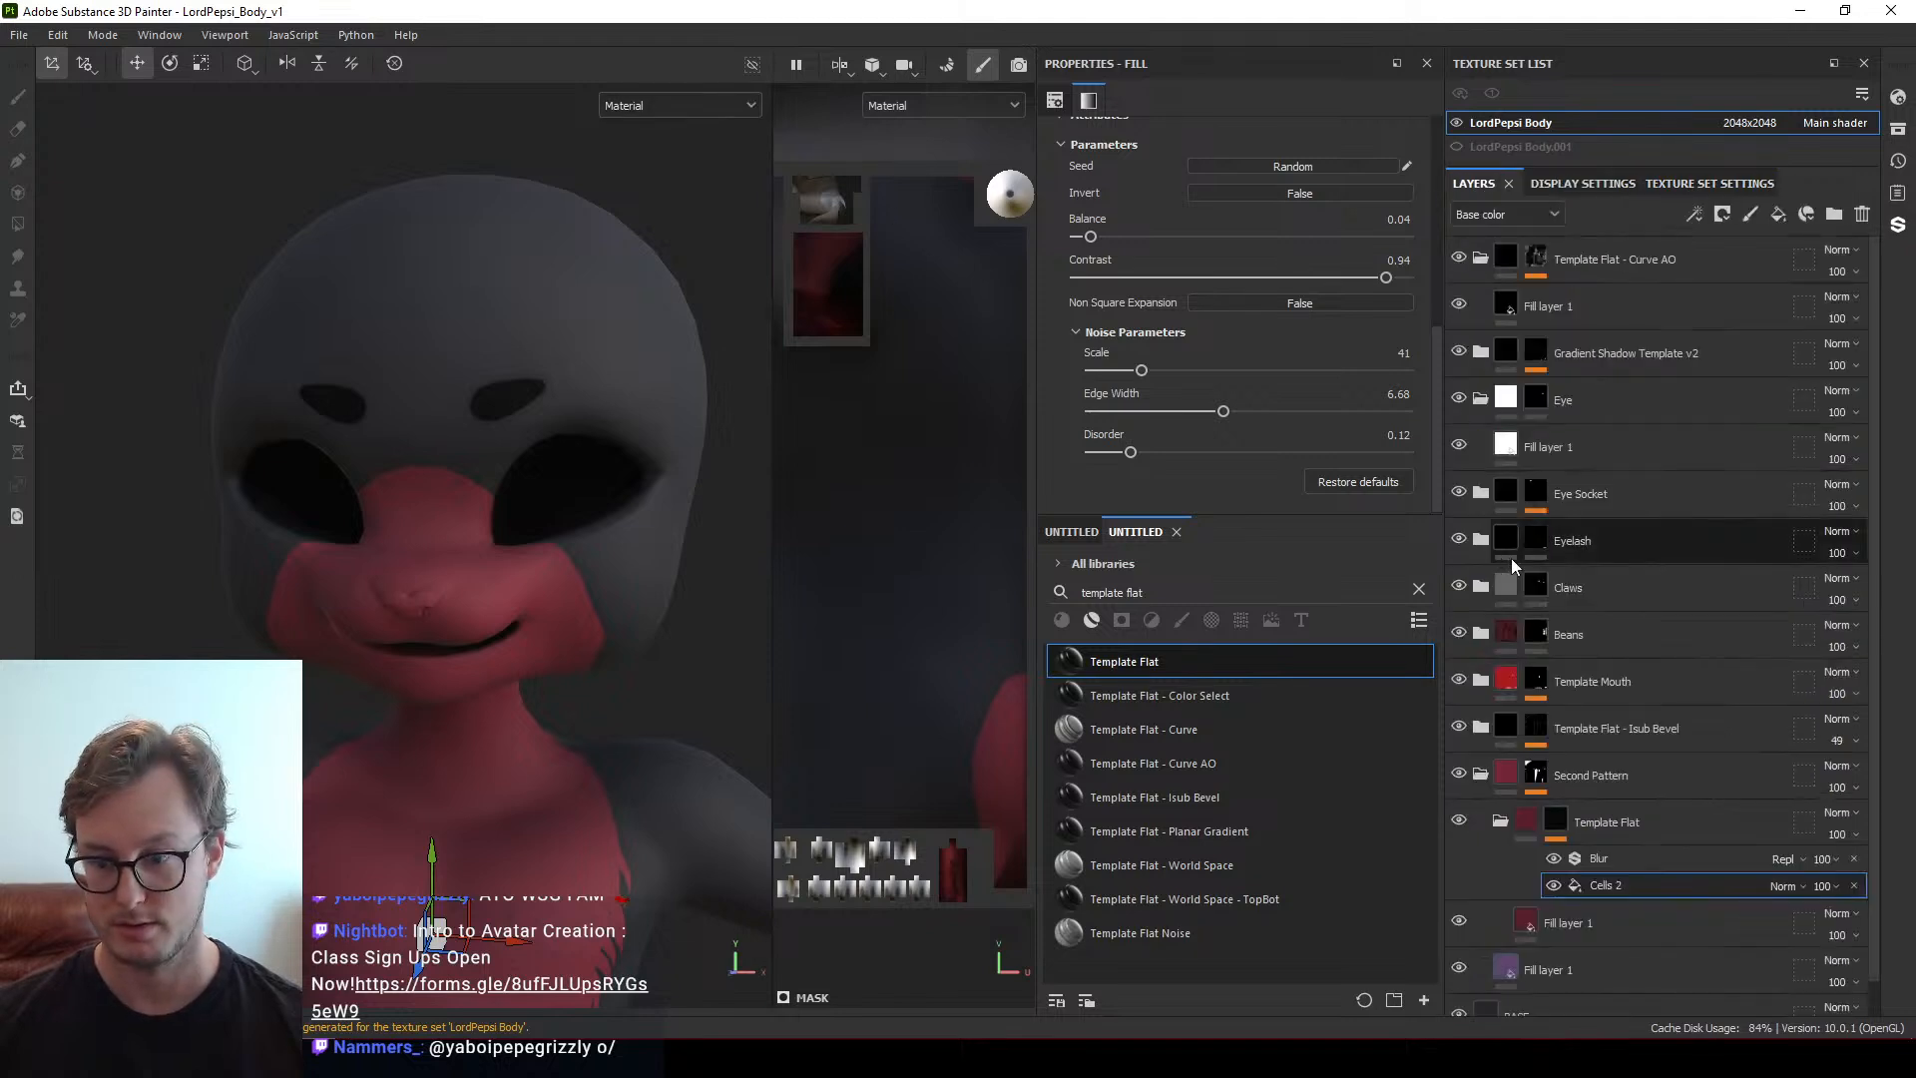
{"action": "scroll", "coordinate": [1511, 559], "scroll_direction": "down", "scroll_amount": 2}
{"action": "left_click", "coordinate": [1517, 982]}
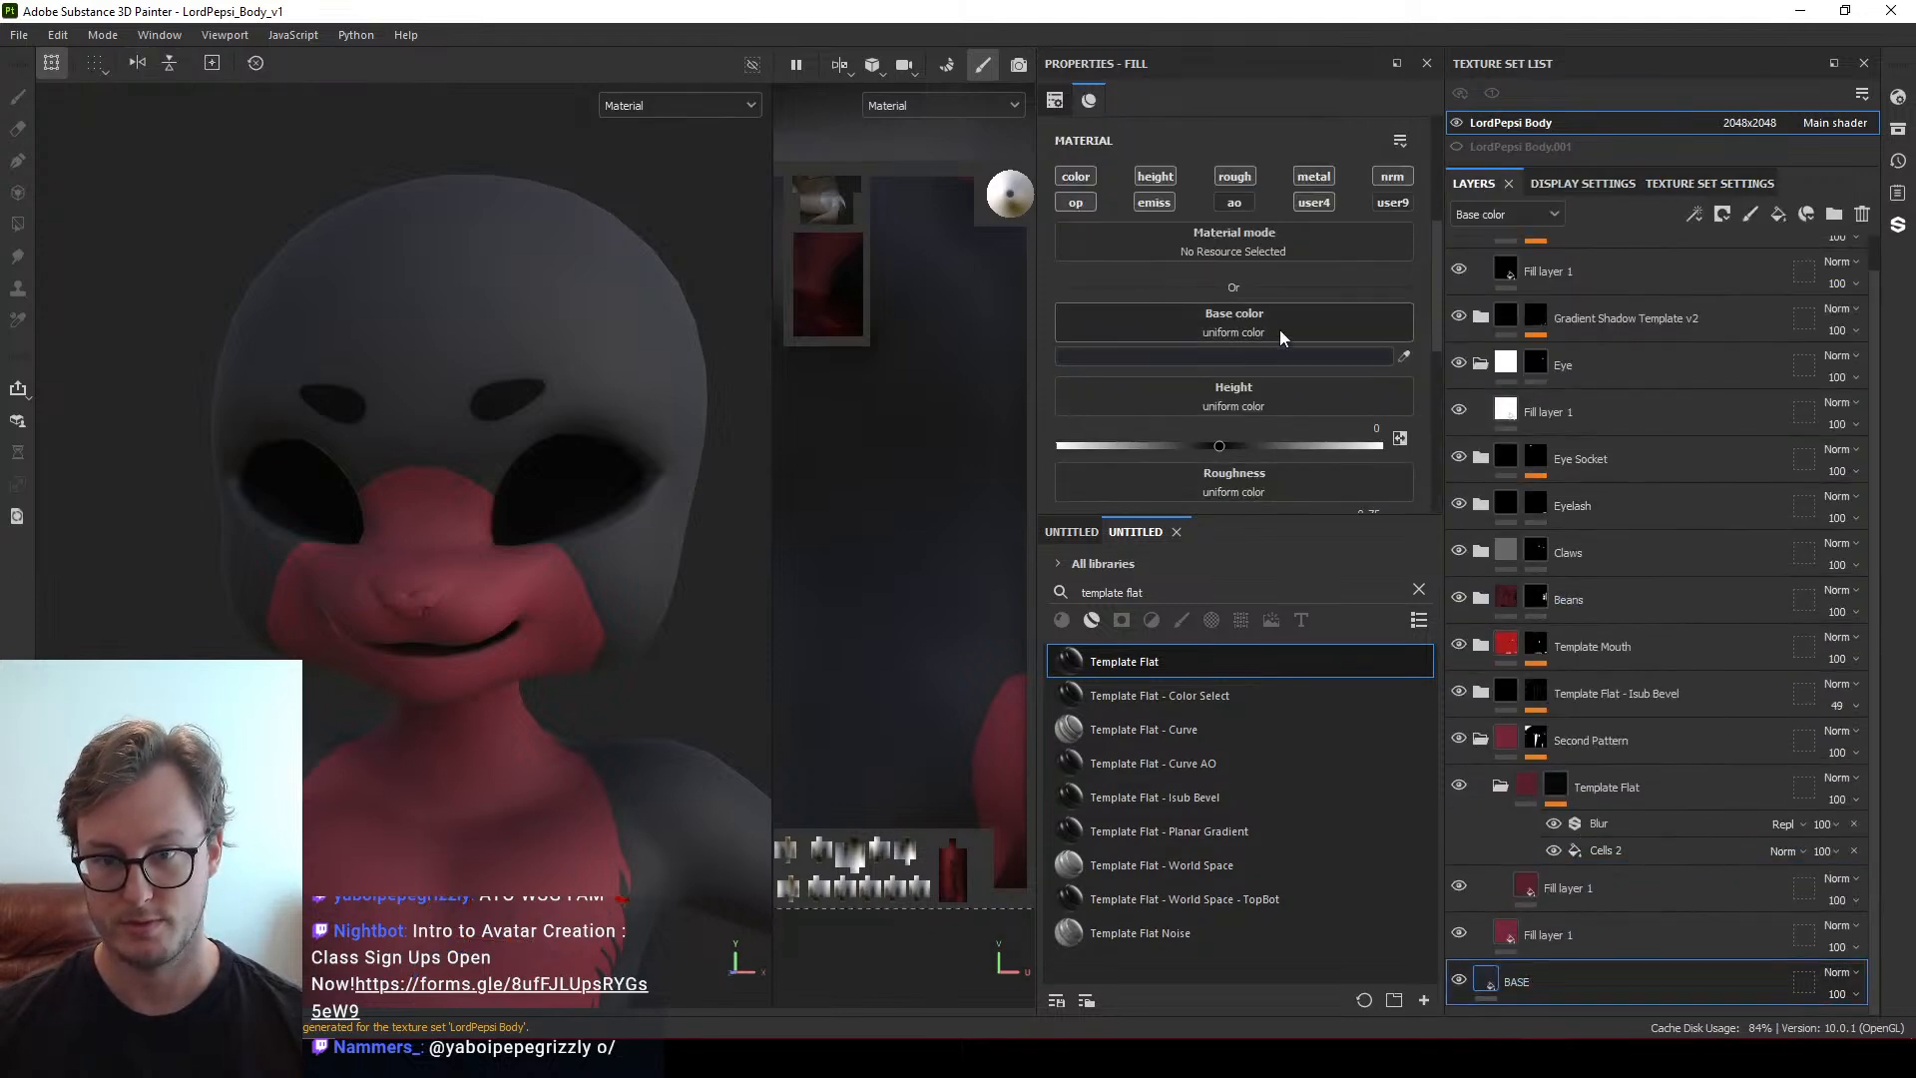
{"action": "scroll", "coordinate": [1297, 379], "scroll_direction": "down", "scroll_amount": 5}
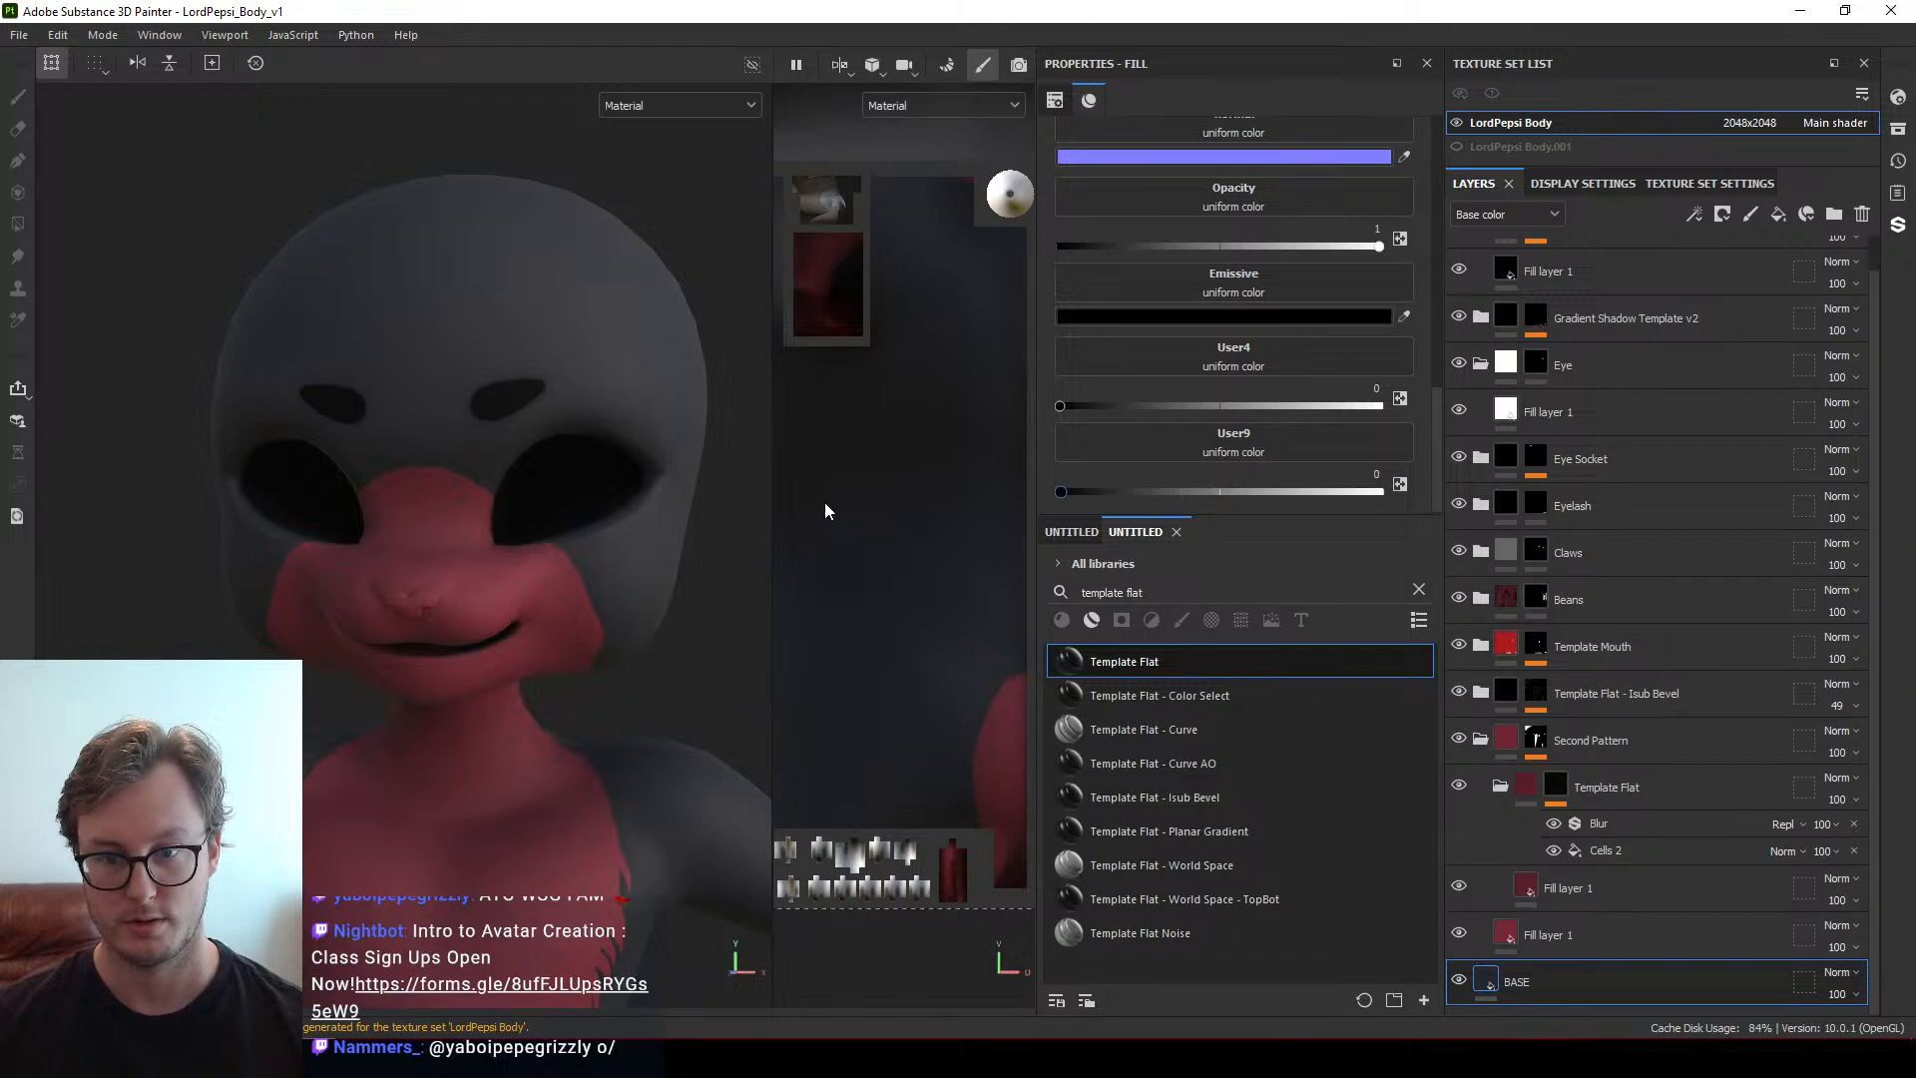
Show only the User9 channel in the viewport and check it across the whole model
{"action": "left_click", "coordinate": [684, 106]}
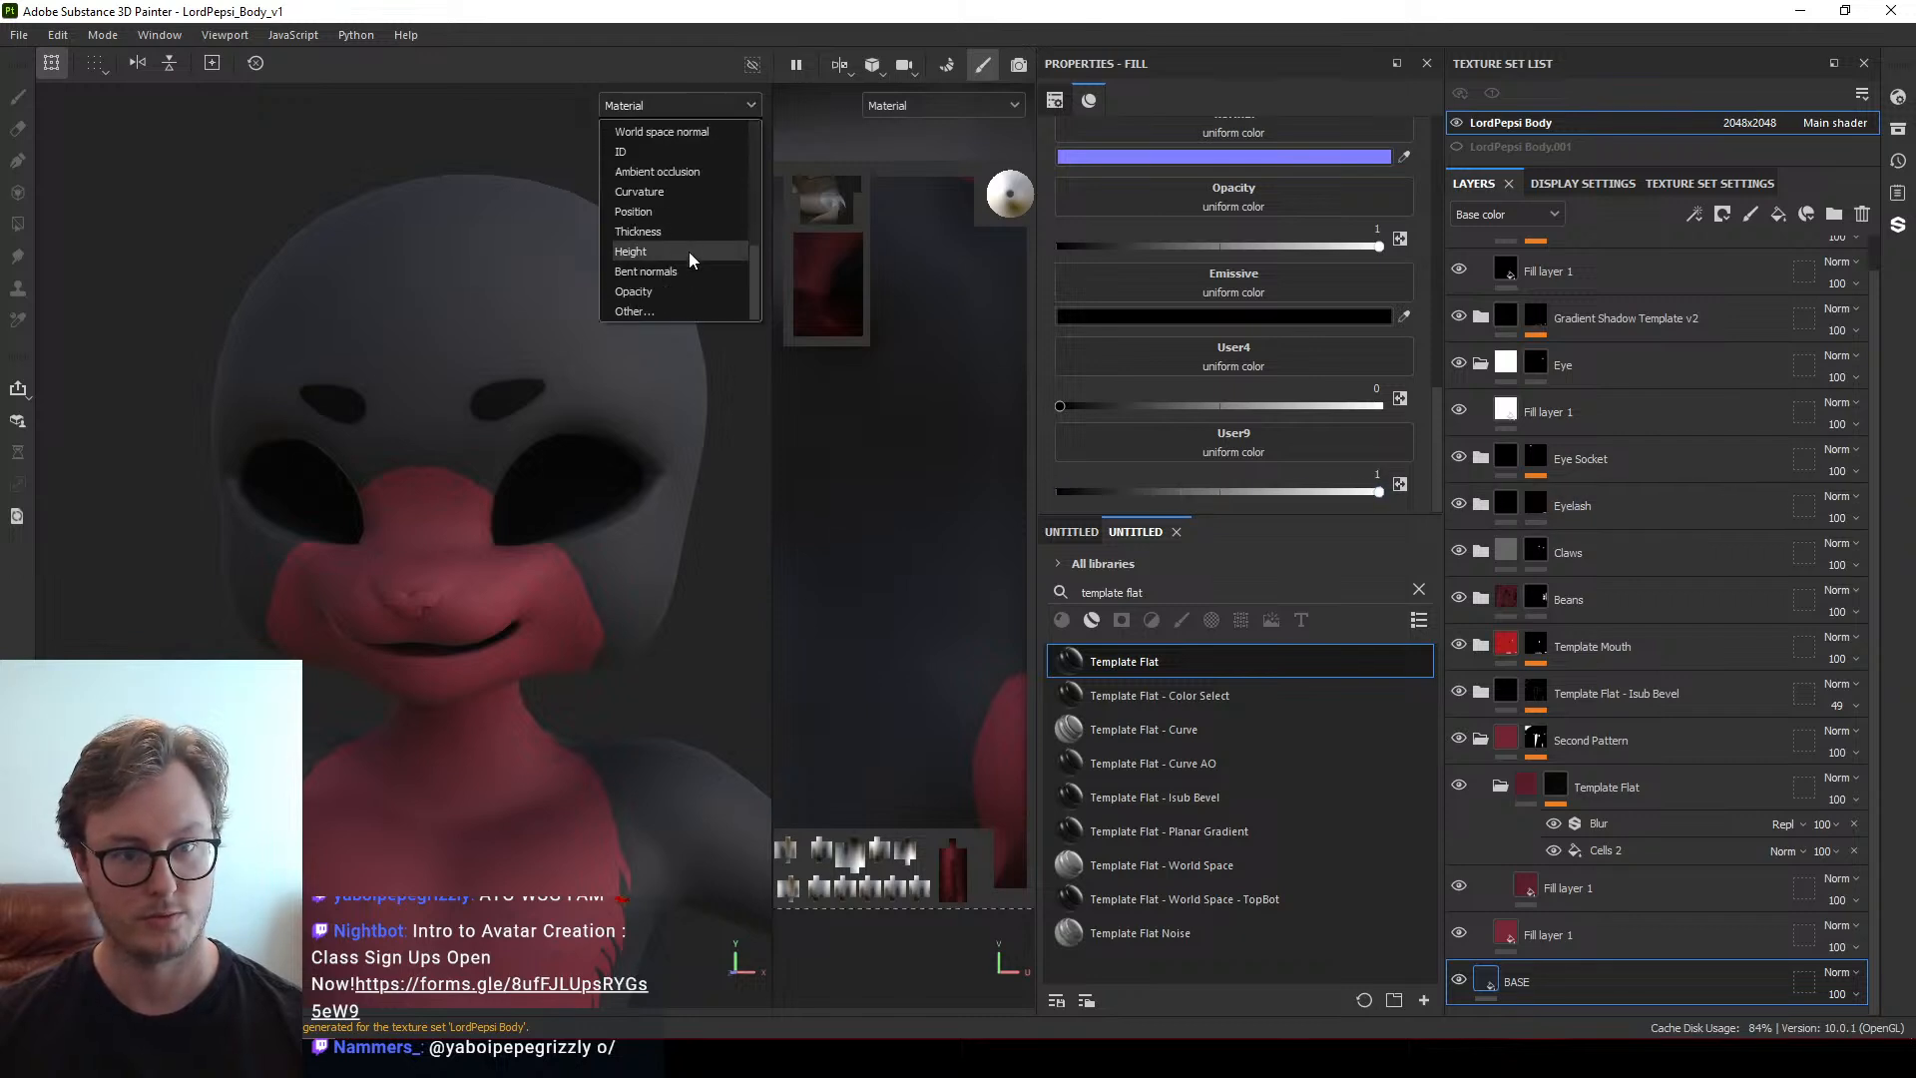
{"action": "scroll", "coordinate": [688, 252], "scroll_direction": "down", "scroll_amount": 3}
{"action": "left_click", "coordinate": [649, 166]}
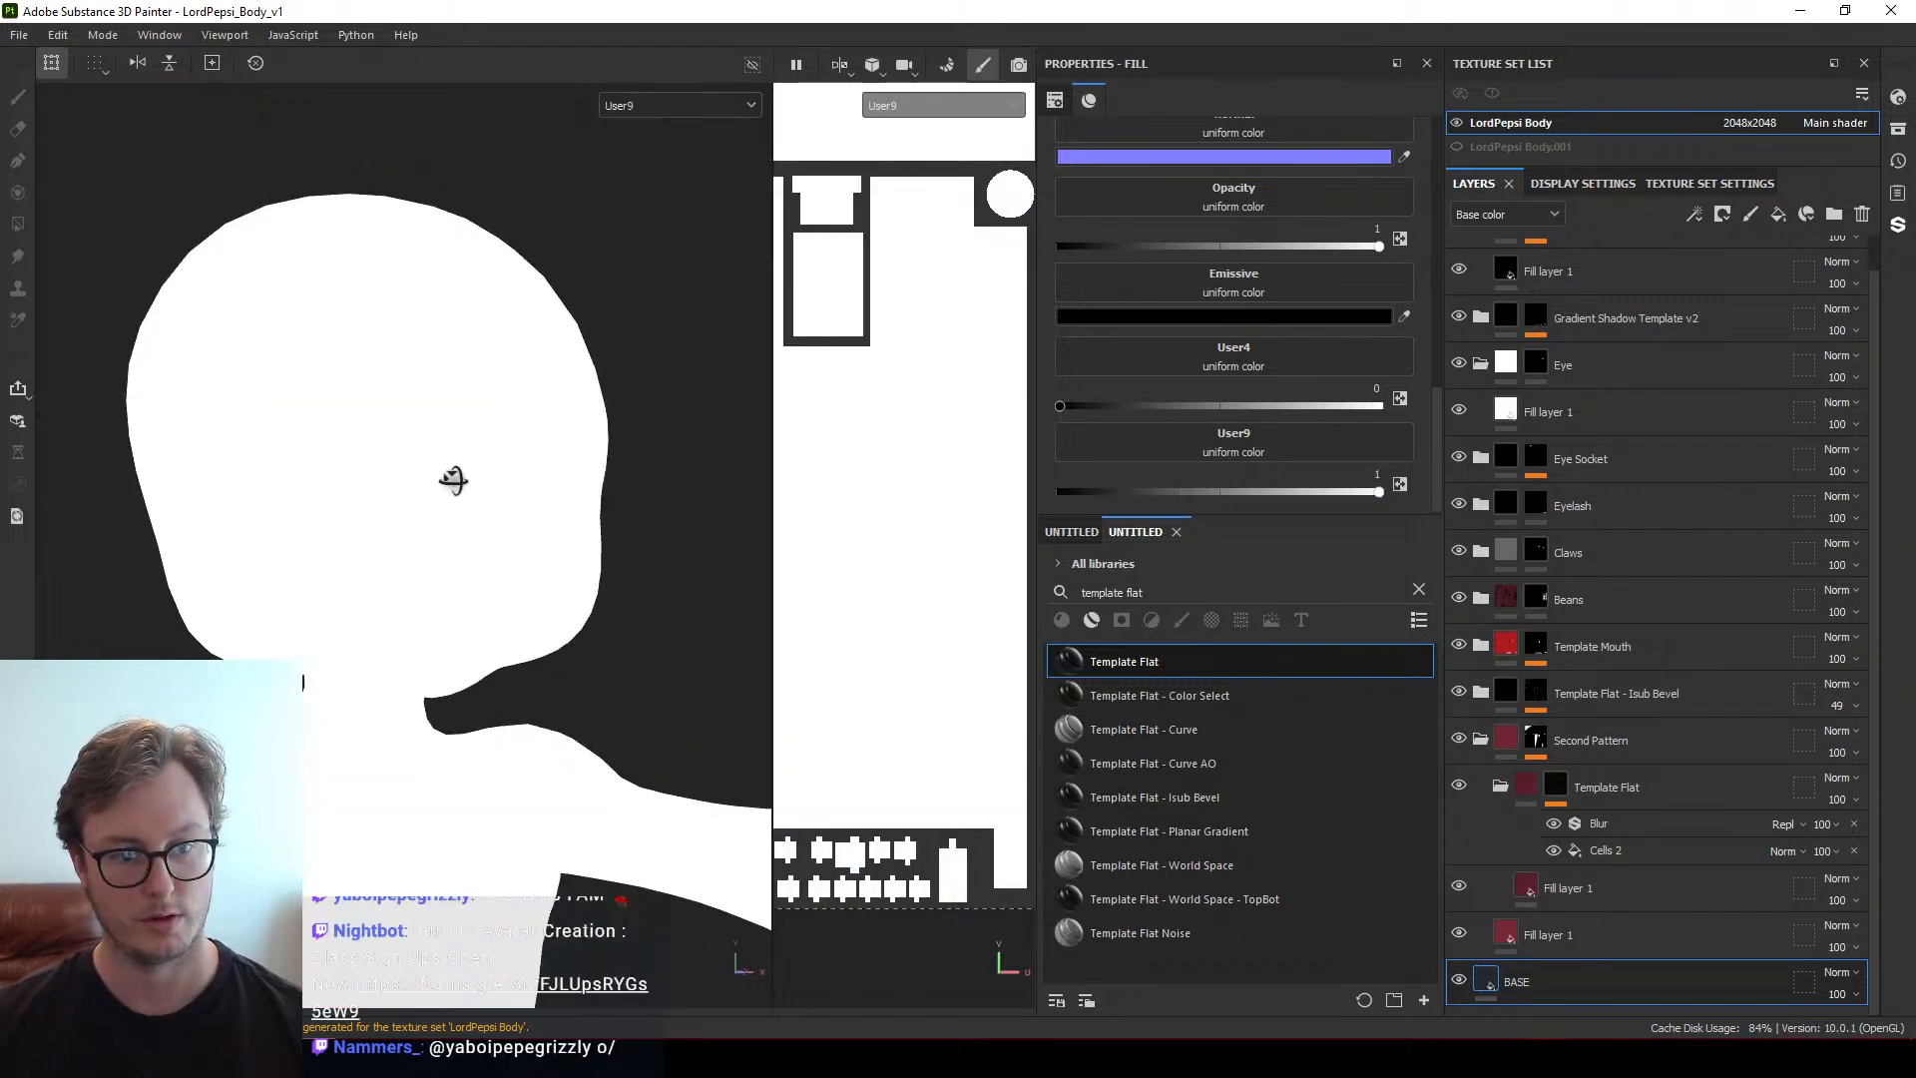
{"action": "scroll", "coordinate": [453, 479], "scroll_direction": "down", "scroll_amount": 10}
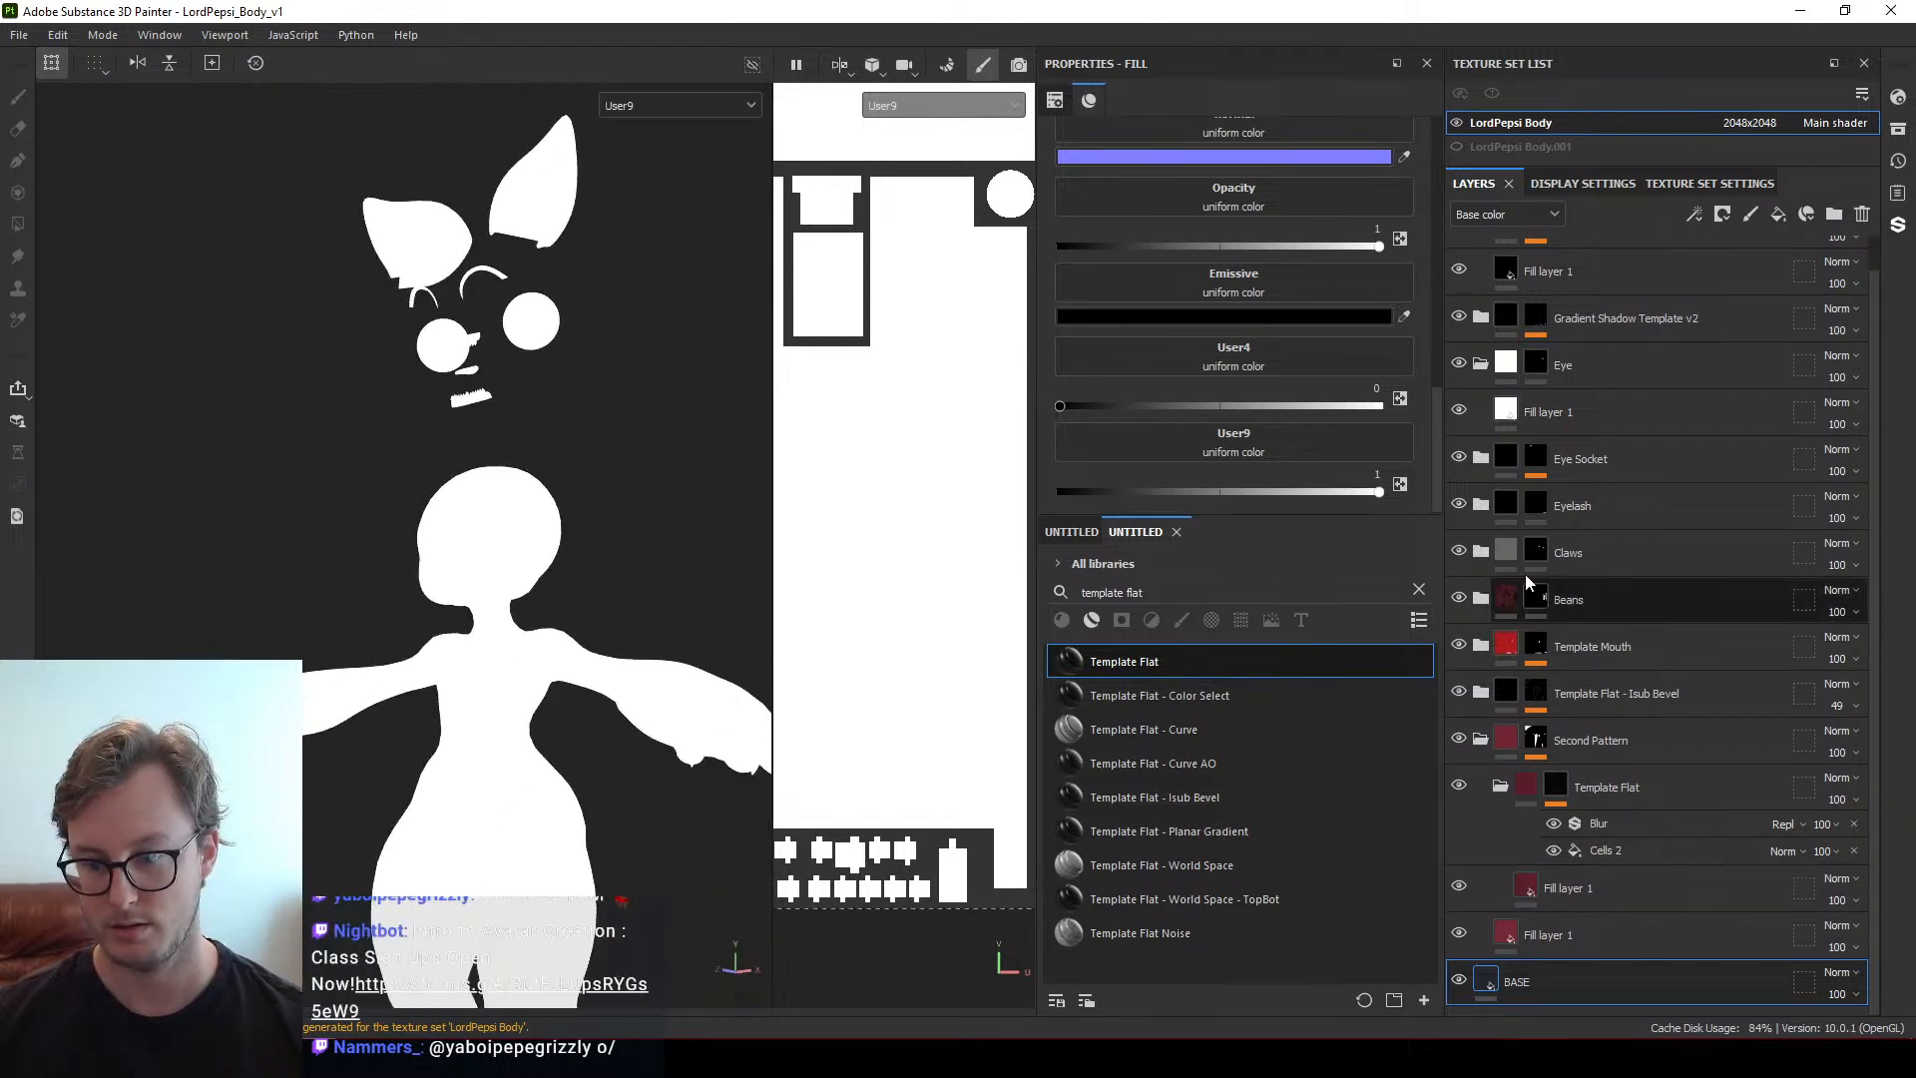
Add the Template Flat smart material above all layers and rename its folder Outline Mask
{"action": "scroll", "coordinate": [1524, 572], "scroll_direction": "up", "scroll_amount": 2}
{"action": "left_click", "coordinate": [1480, 261]}
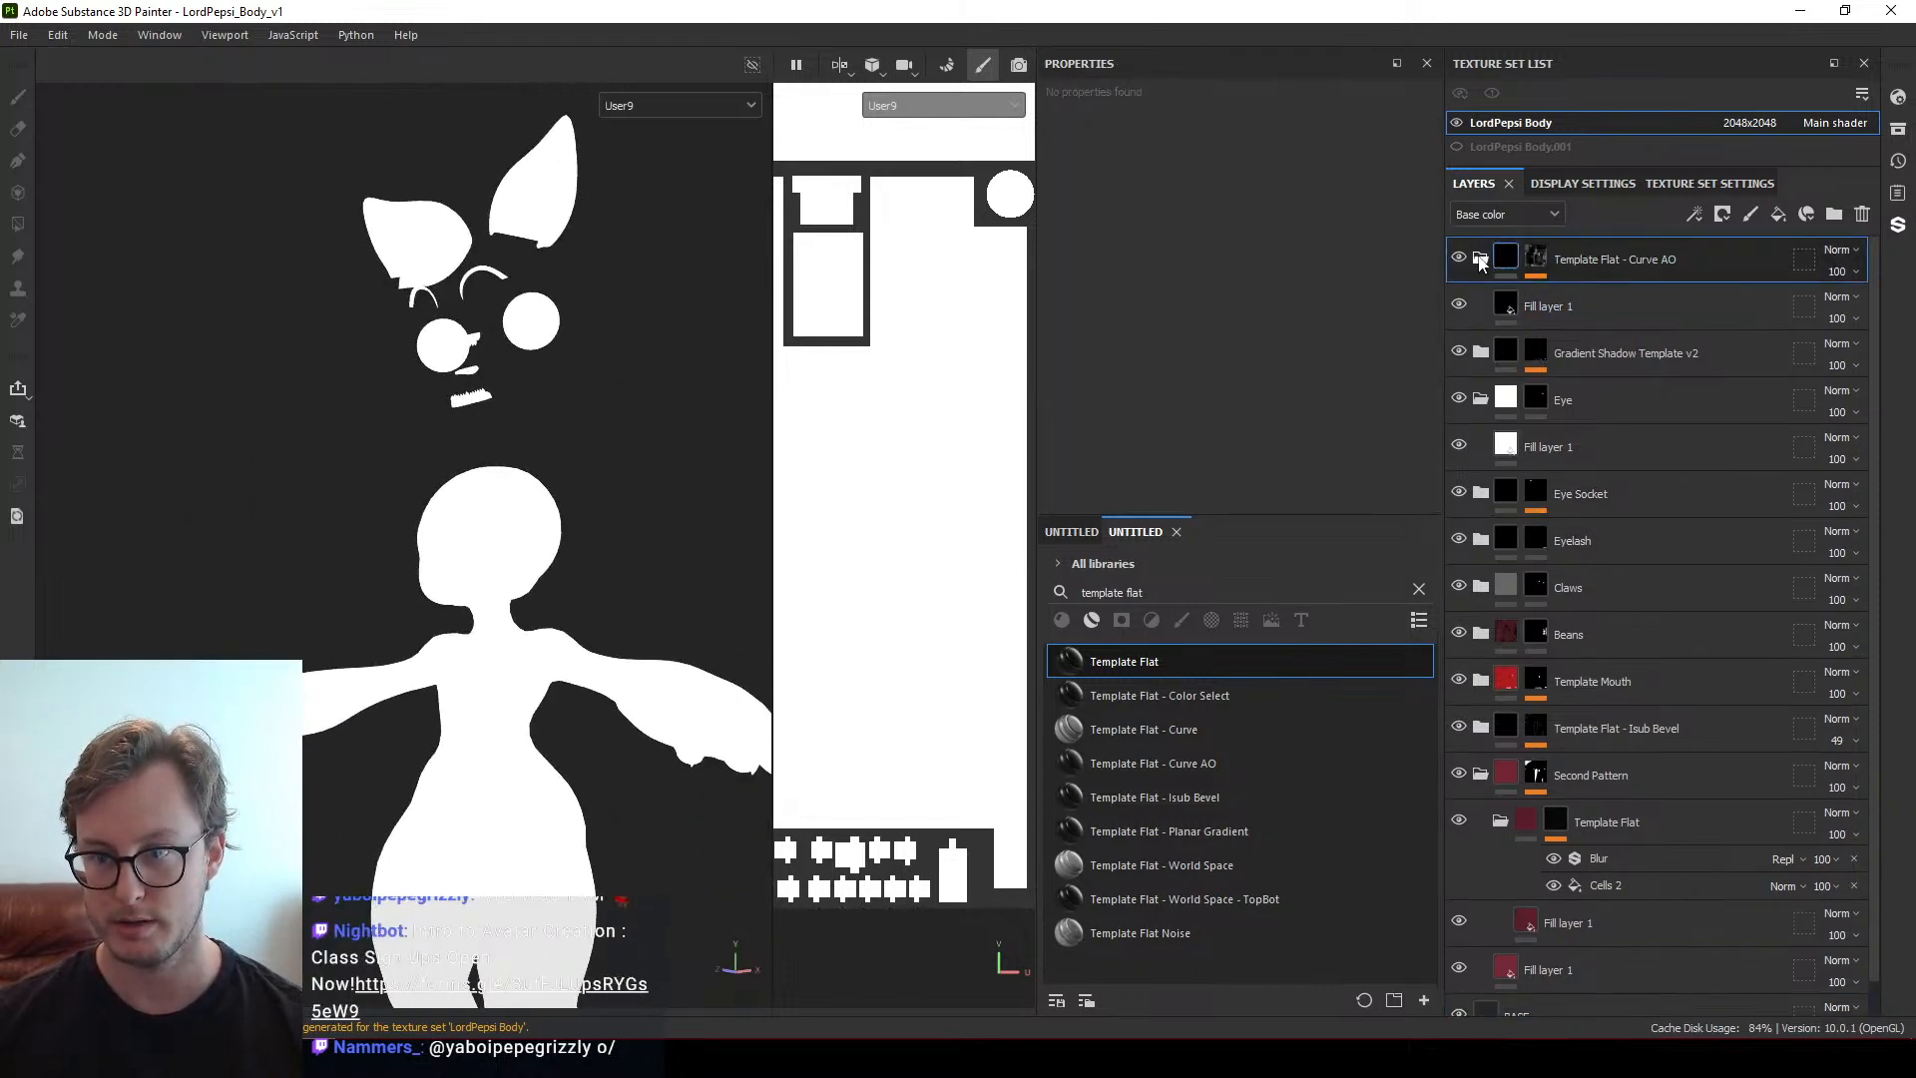
{"action": "left_click_drag", "start_coordinate": [1236, 670], "coordinate": [1674, 239]}
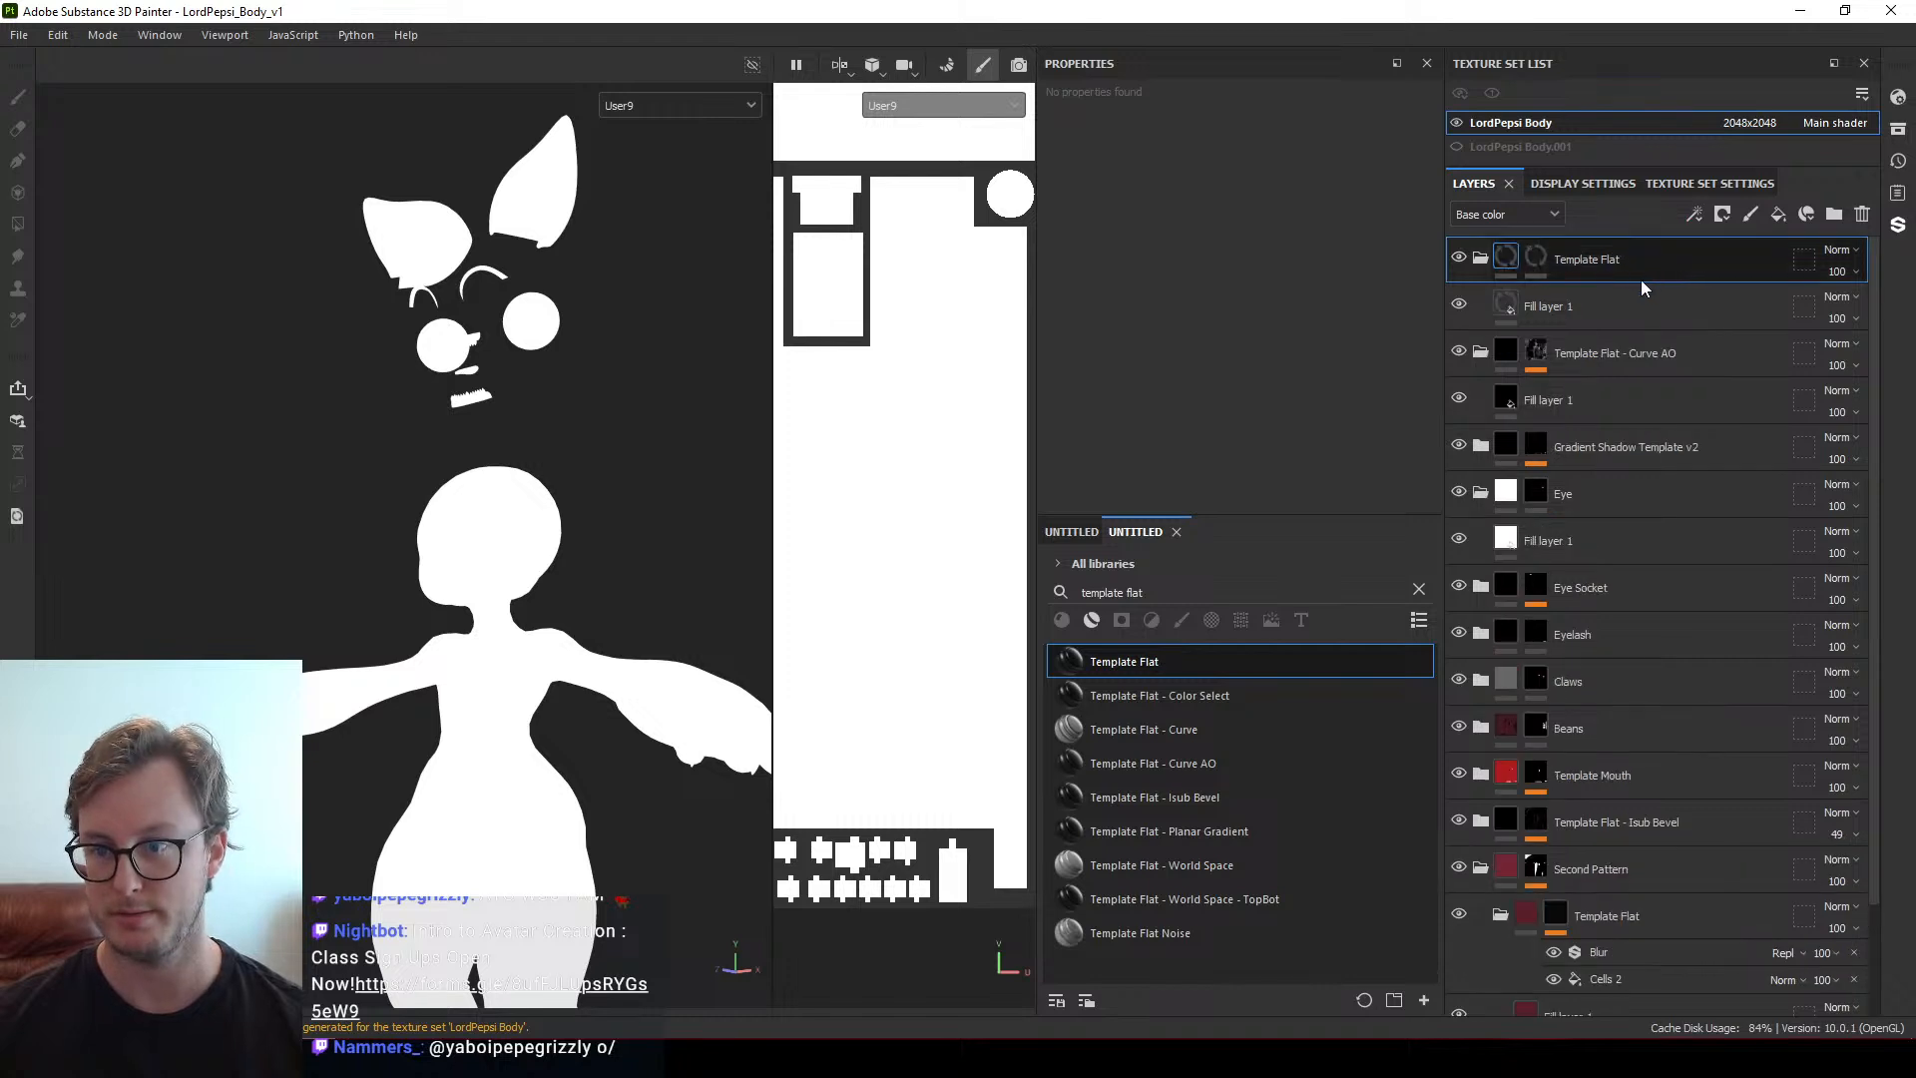
{"action": "double_click", "coordinate": [1618, 262]}
{"action": "type", "text": "Outl"}
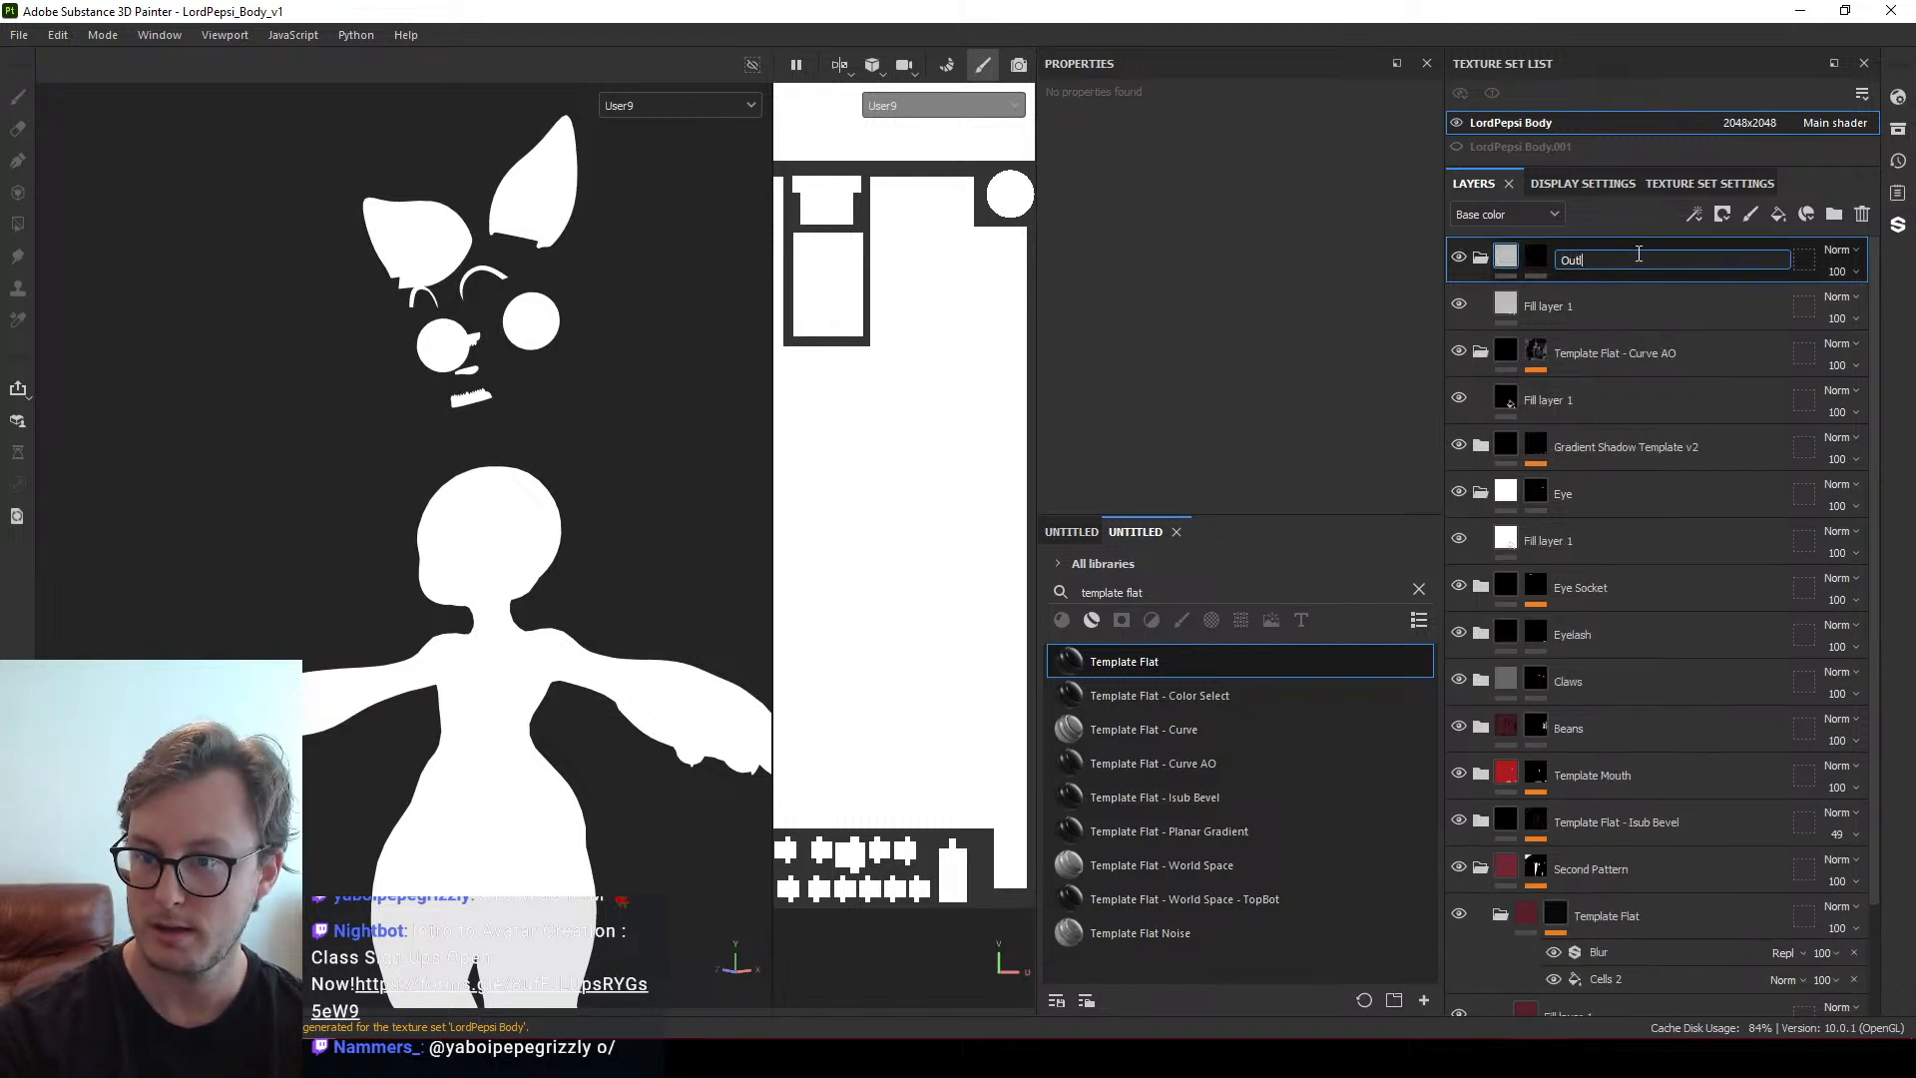
{"action": "type", "text": "ine Mask"}
{"action": "key", "text": "Return"}
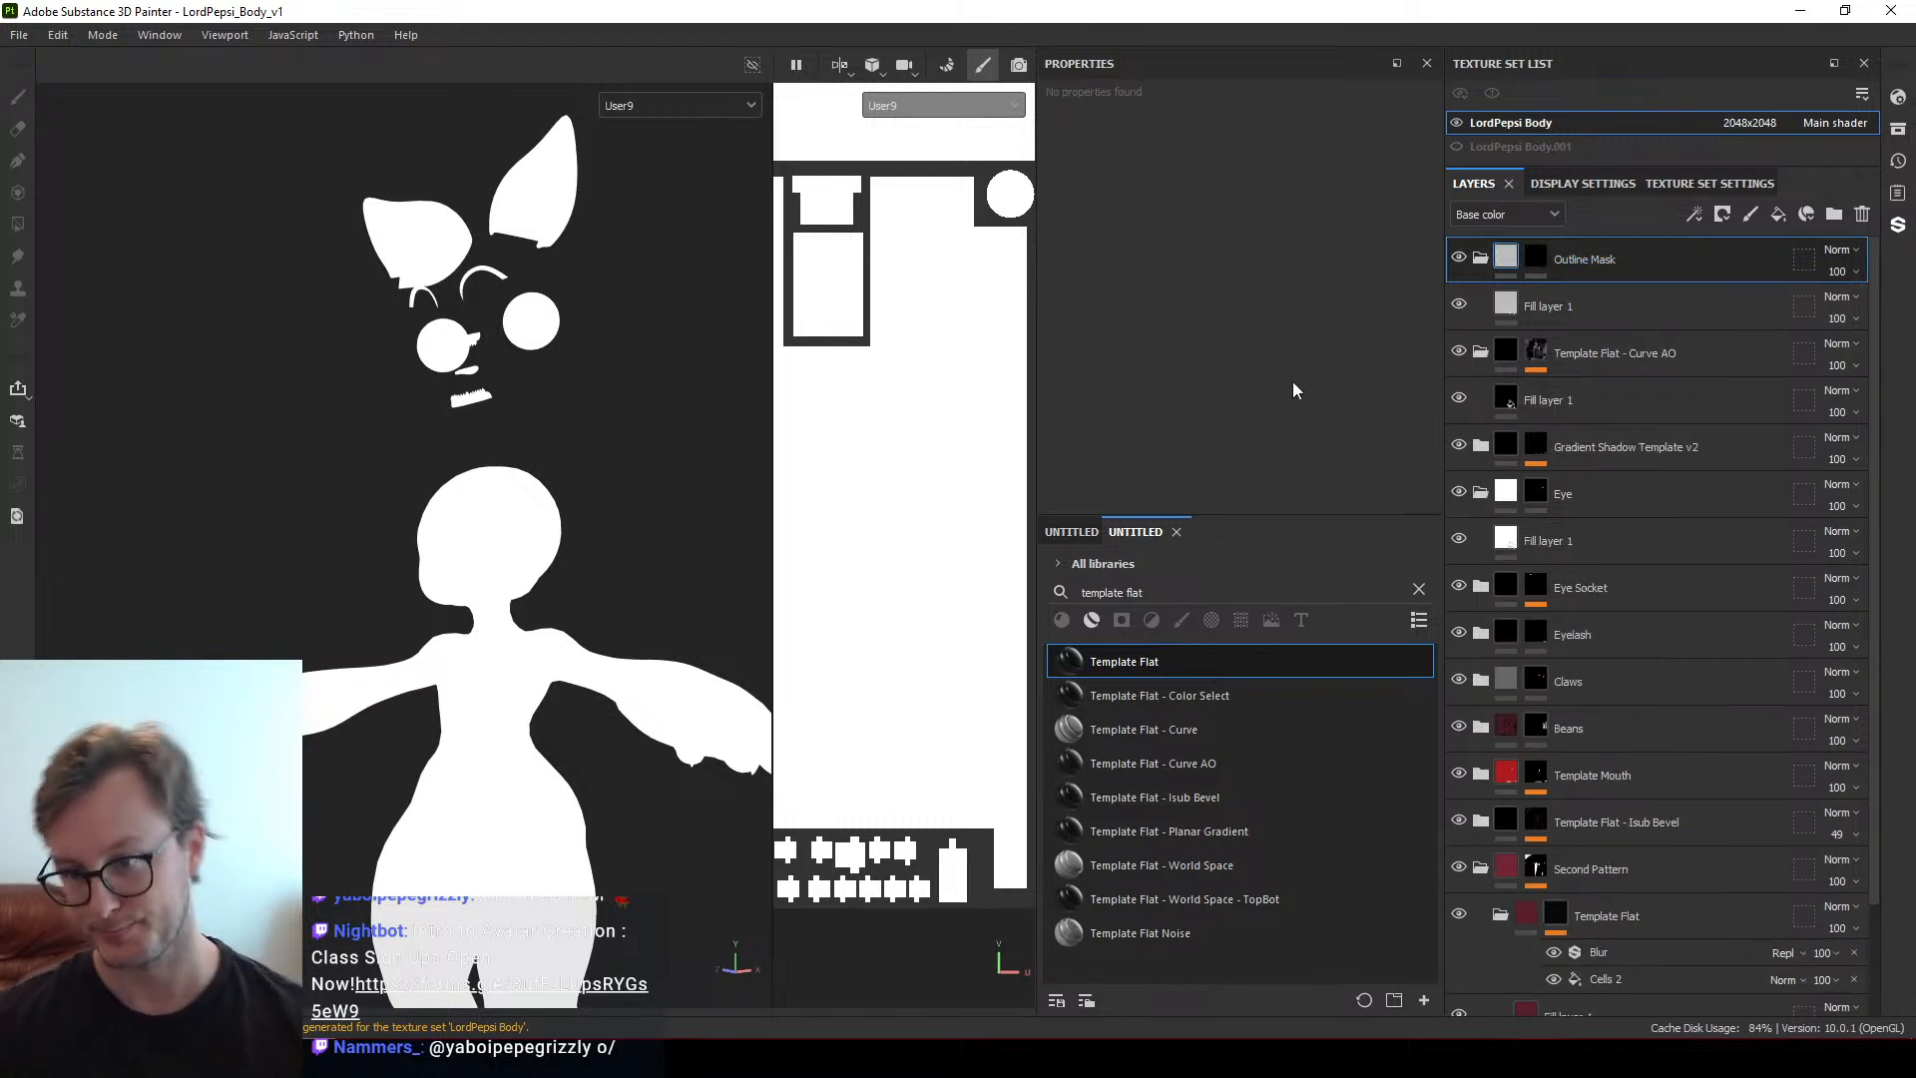
Limit the Outline Mask folder's fill layer to the User9 channel and add a paint effect to the folder's mask
{"action": "left_click", "coordinate": [1515, 309]}
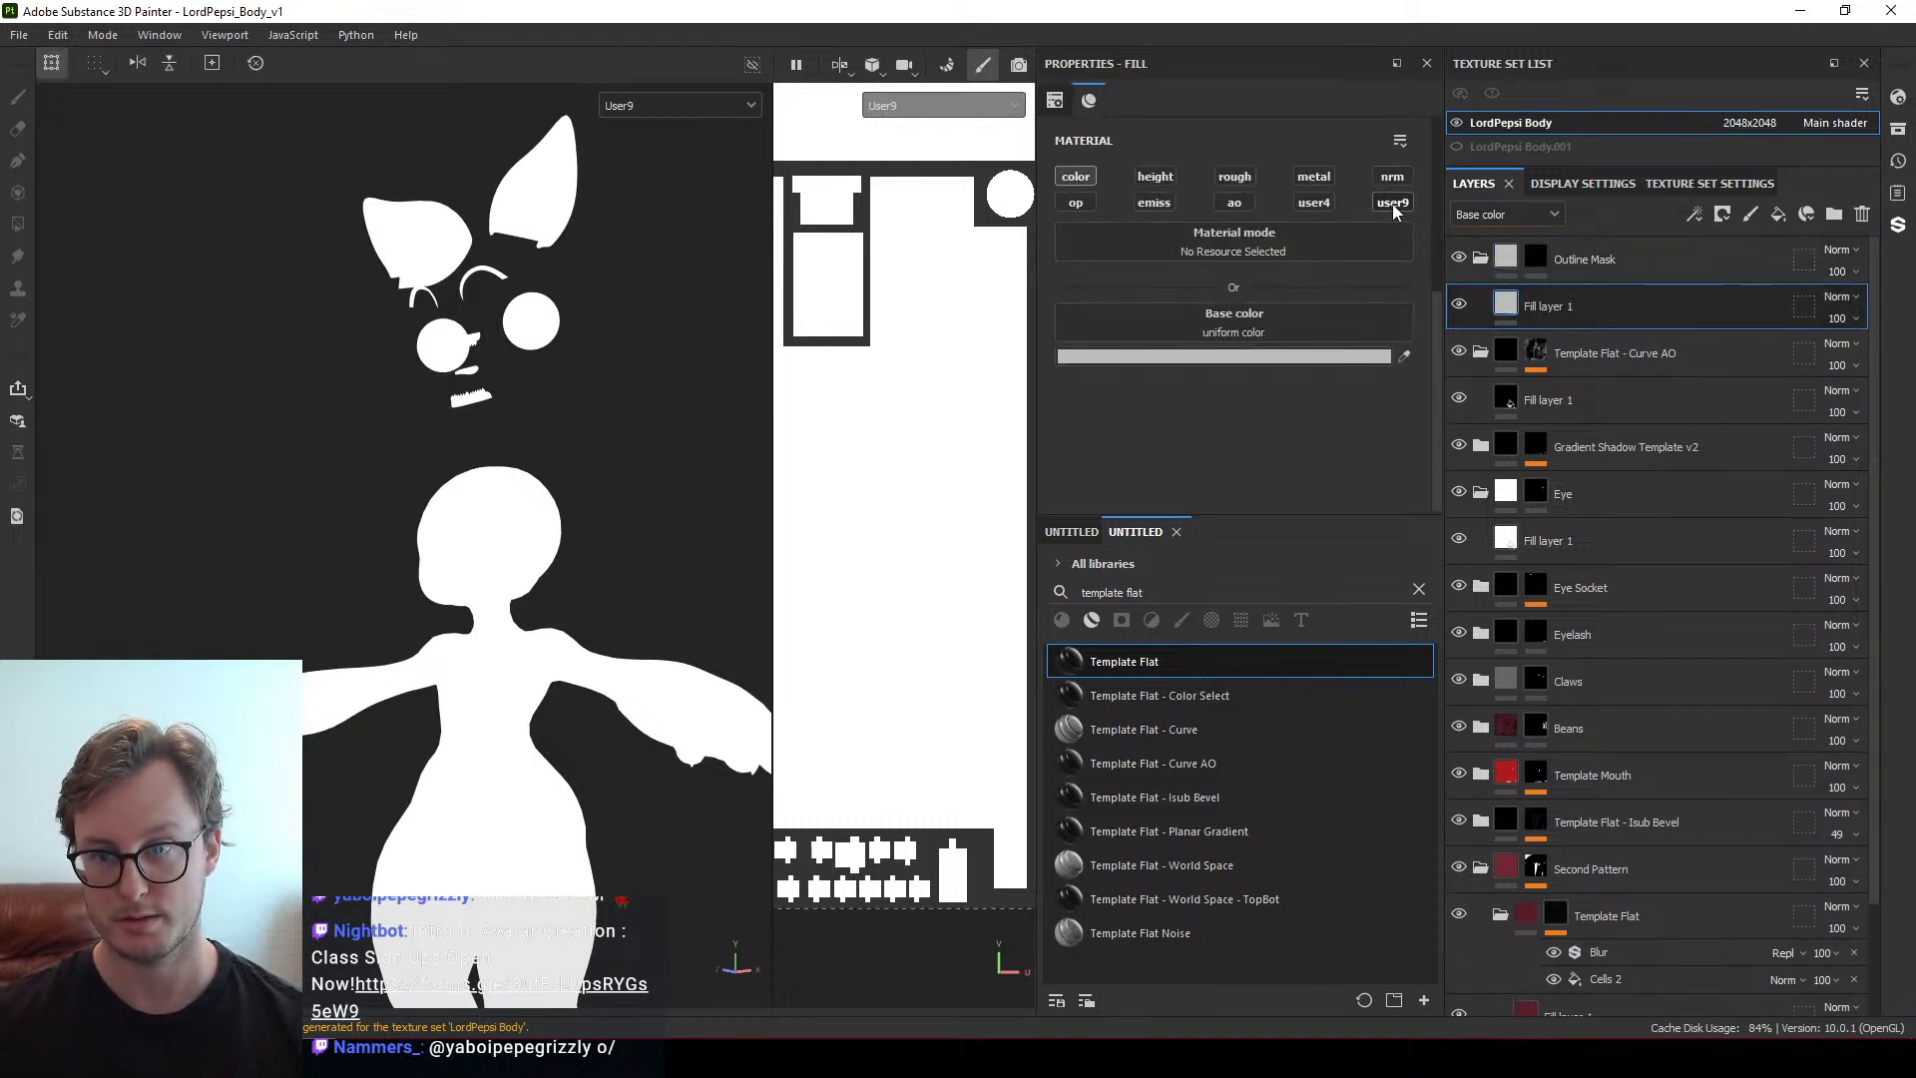
{"action": "left_click", "coordinate": [1533, 256]}
{"action": "right_click", "coordinate": [1537, 259]}
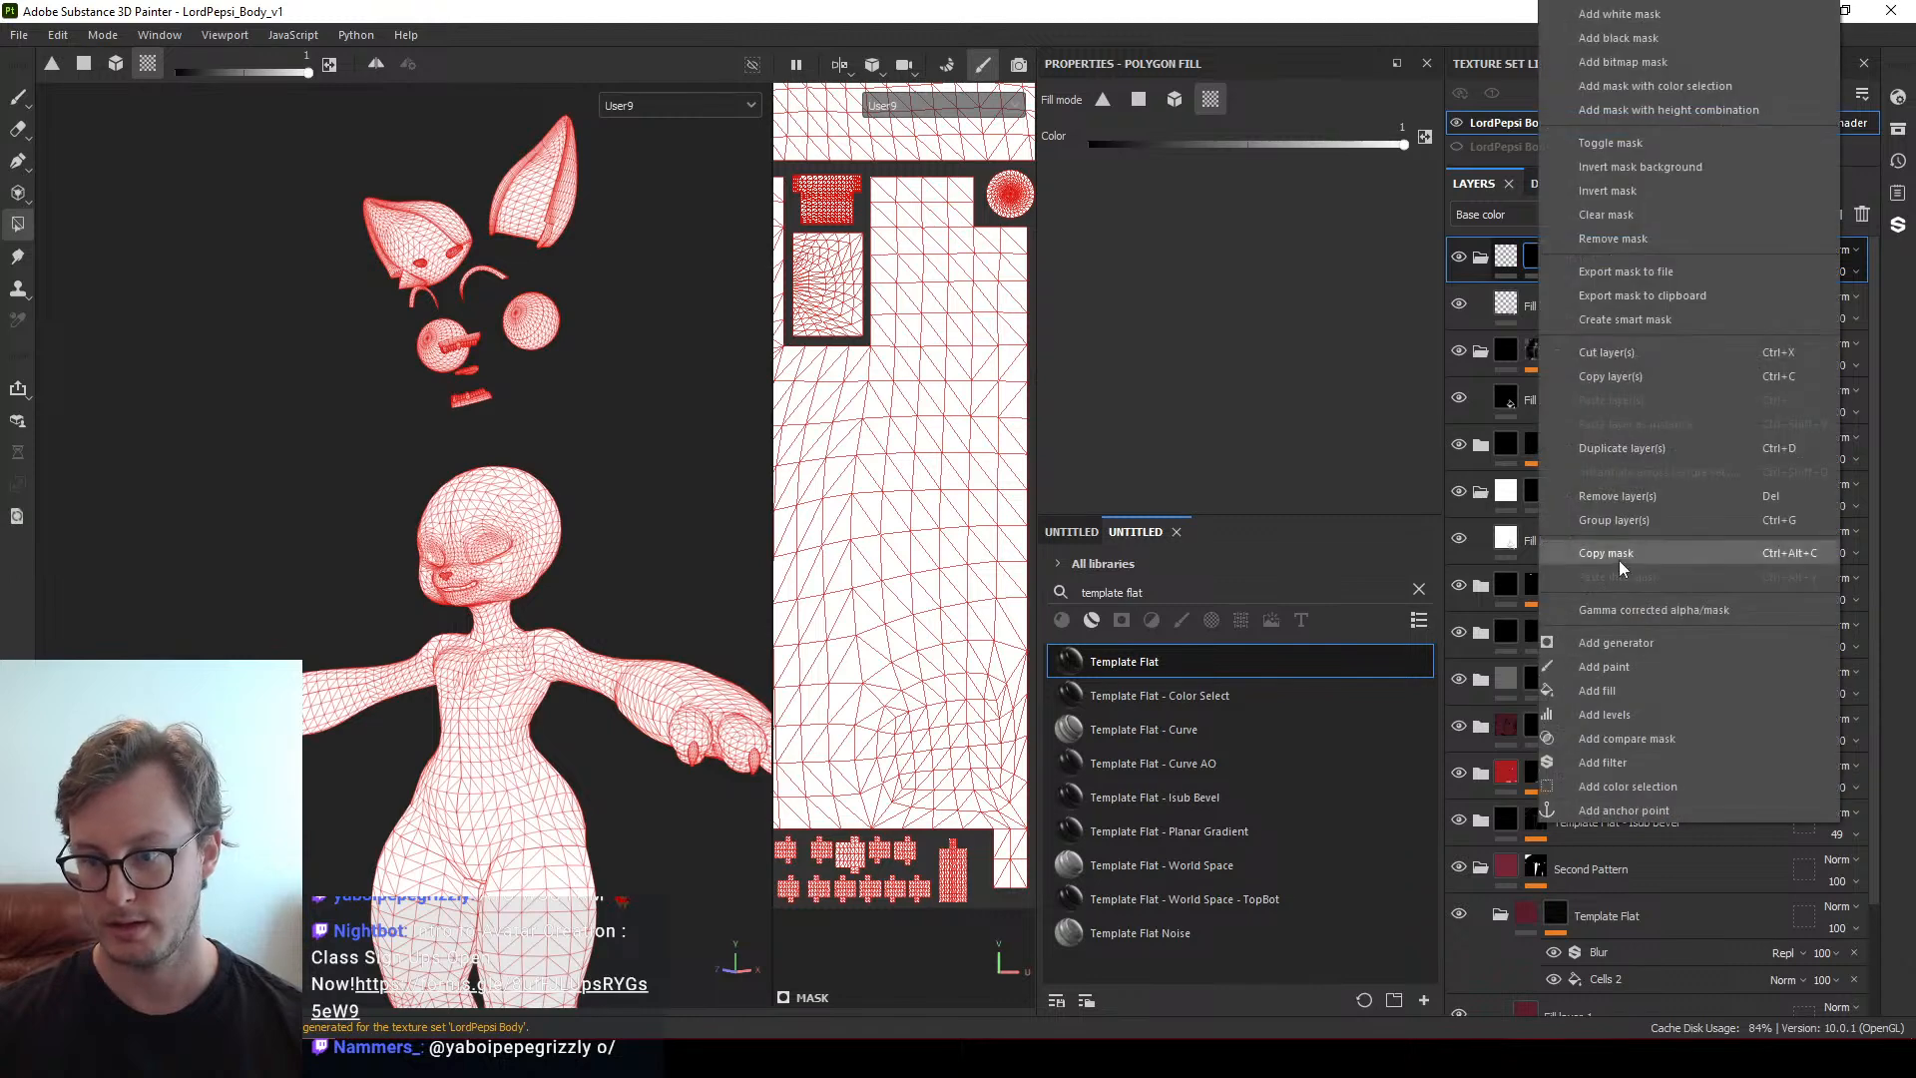
{"action": "left_click", "coordinate": [1626, 663]}
{"action": "left_click_drag", "start_coordinate": [408, 460], "coordinate": [398, 377], "text": "alt"}
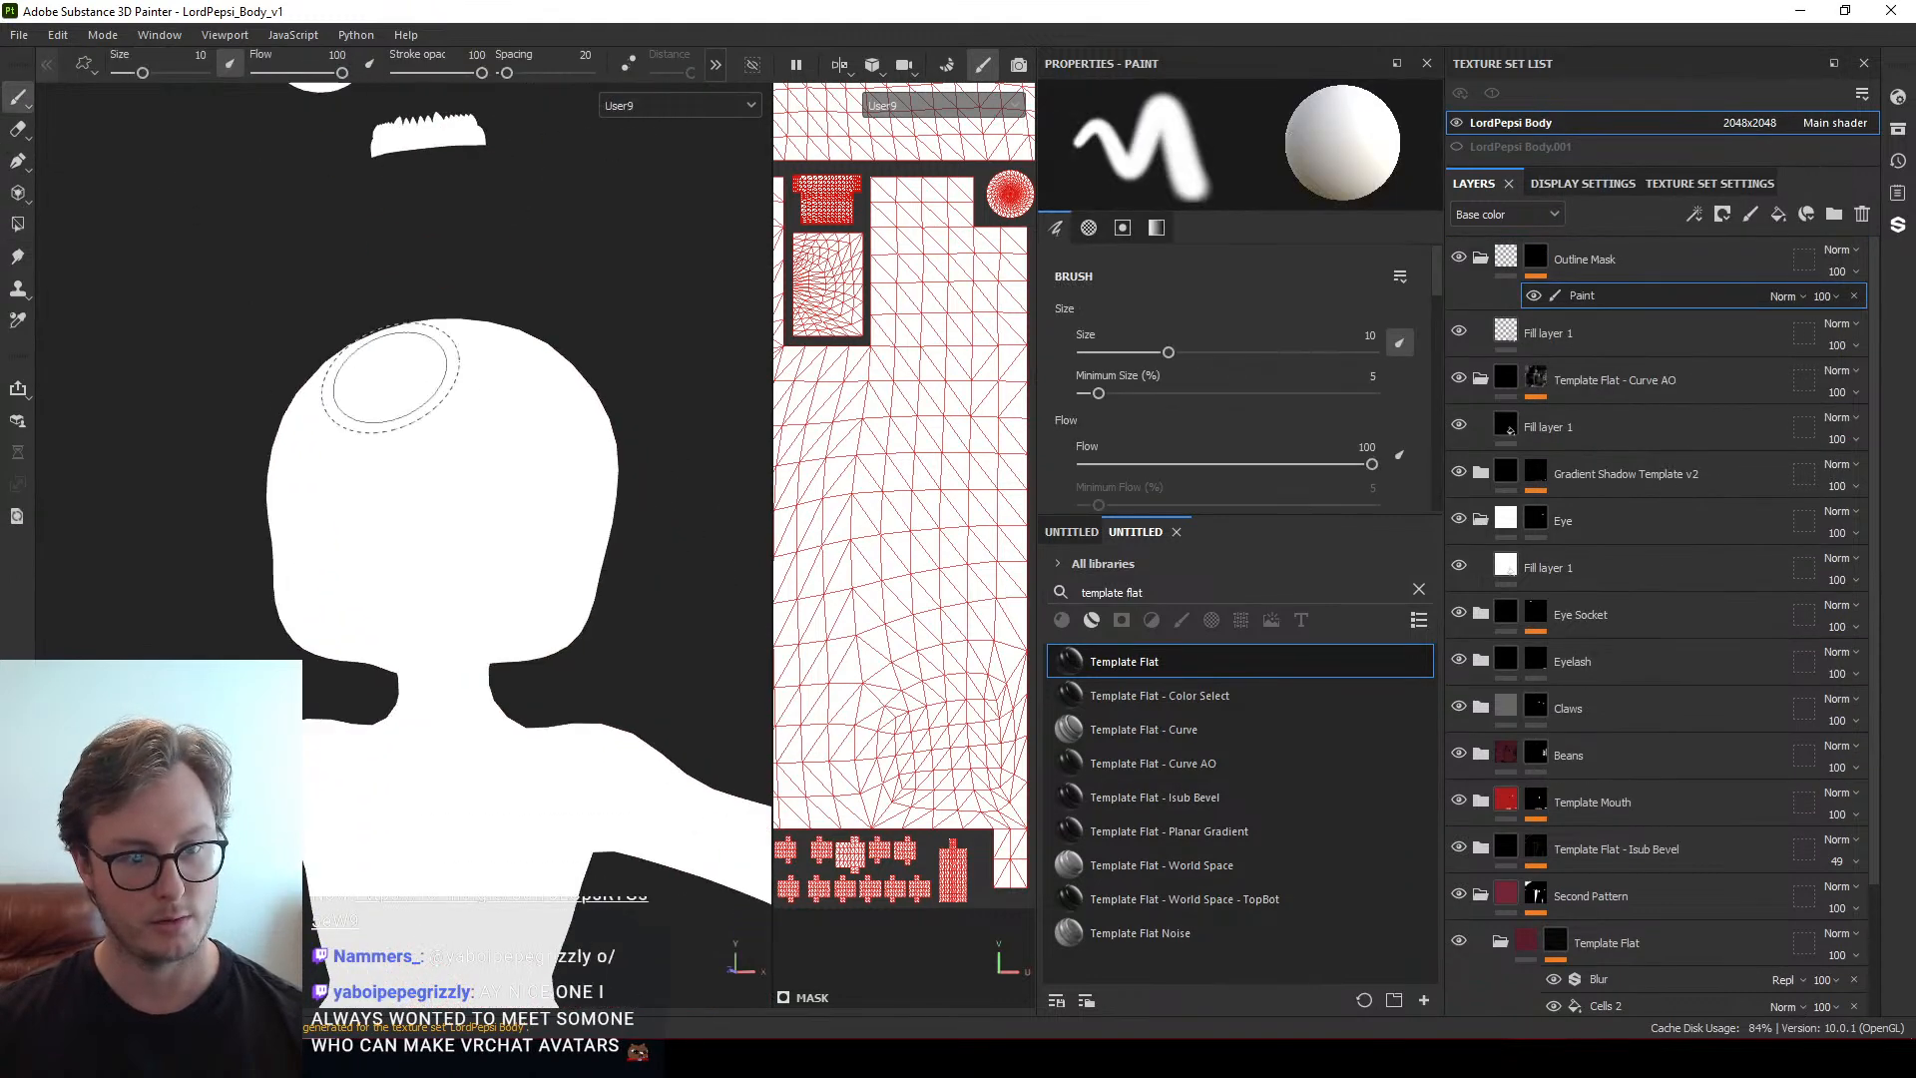
{"action": "scroll", "coordinate": [398, 369], "scroll_direction": "up", "scroll_amount": 3}
{"action": "scroll", "coordinate": [401, 360], "scroll_direction": "down", "scroll_amount": 3}
{"action": "middle_click_drag", "start_coordinate": [429, 317], "coordinate": [449, 518], "text": "alt"}
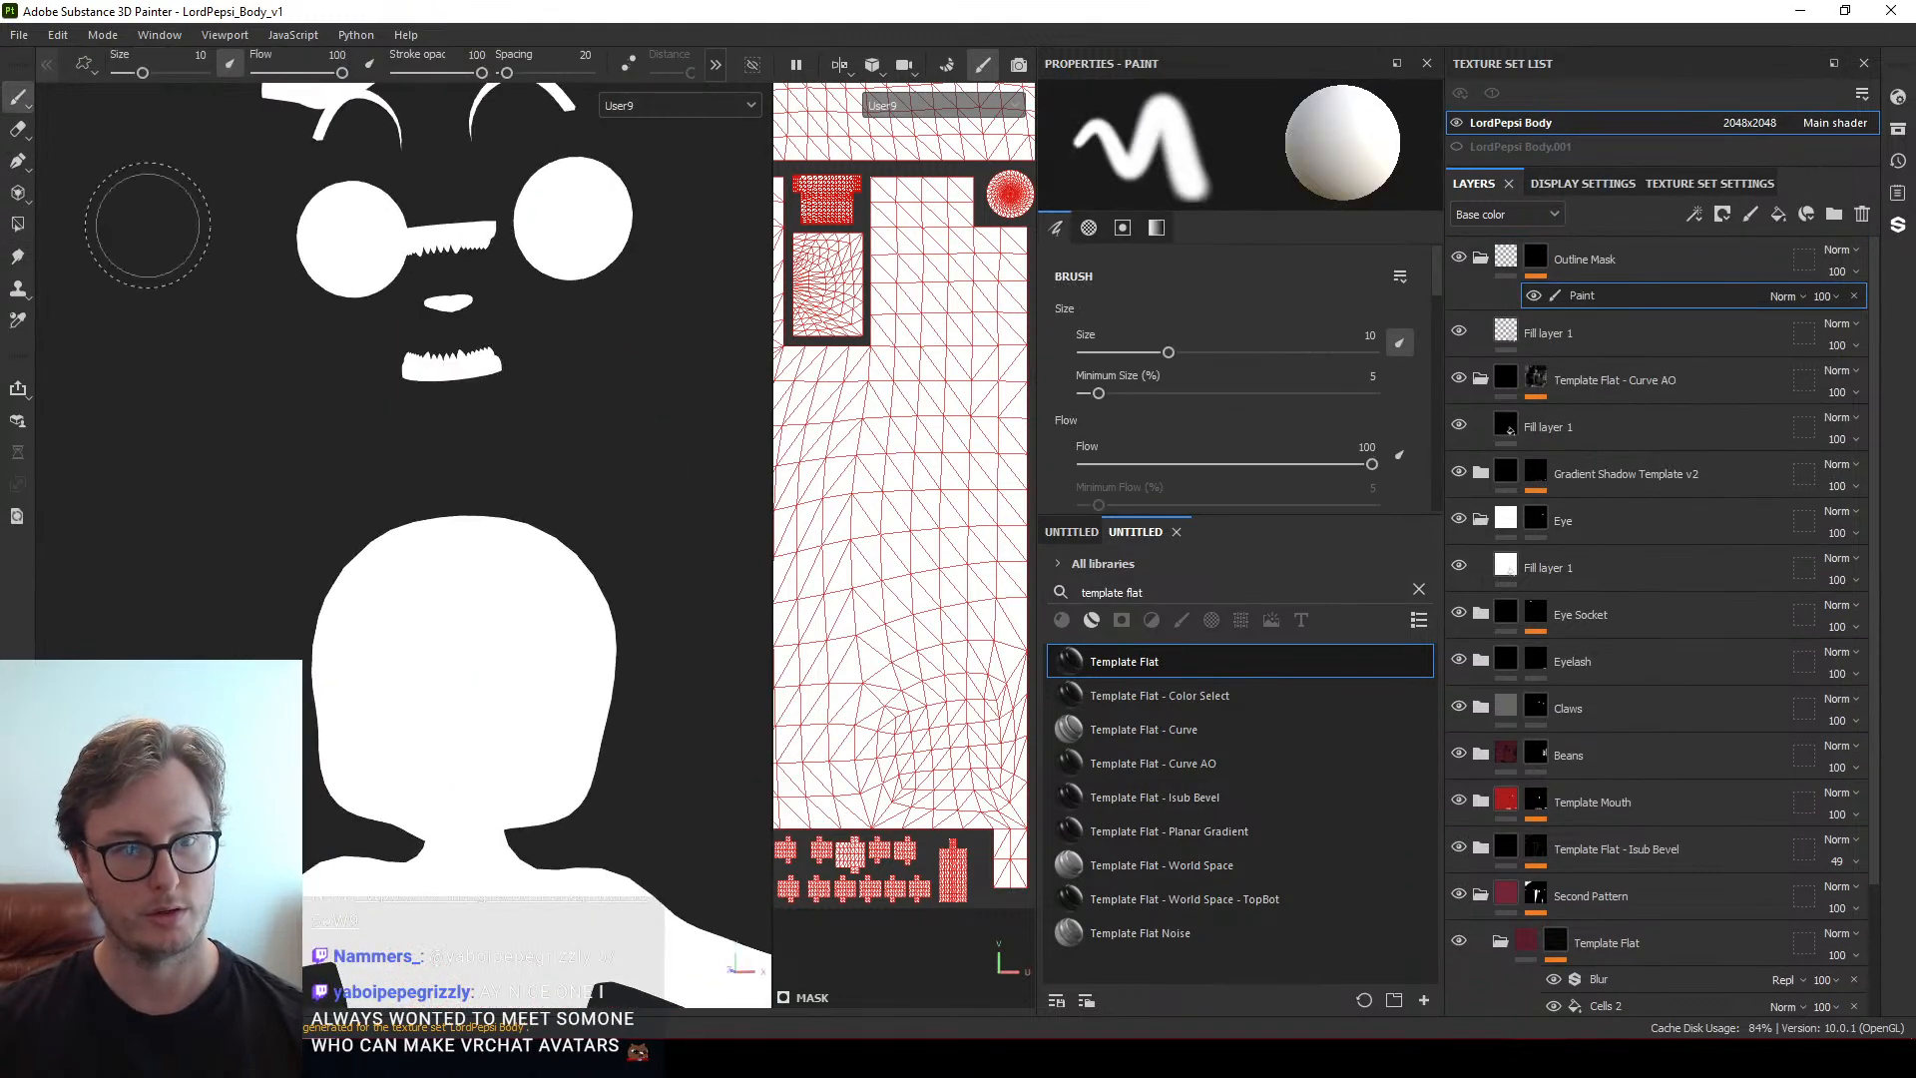
Use Polygon Fill at about 0.46 grayscale to fill the lower teeth, tongue and upper teeth in the Outline Mask
{"action": "left_click", "coordinate": [17, 224]}
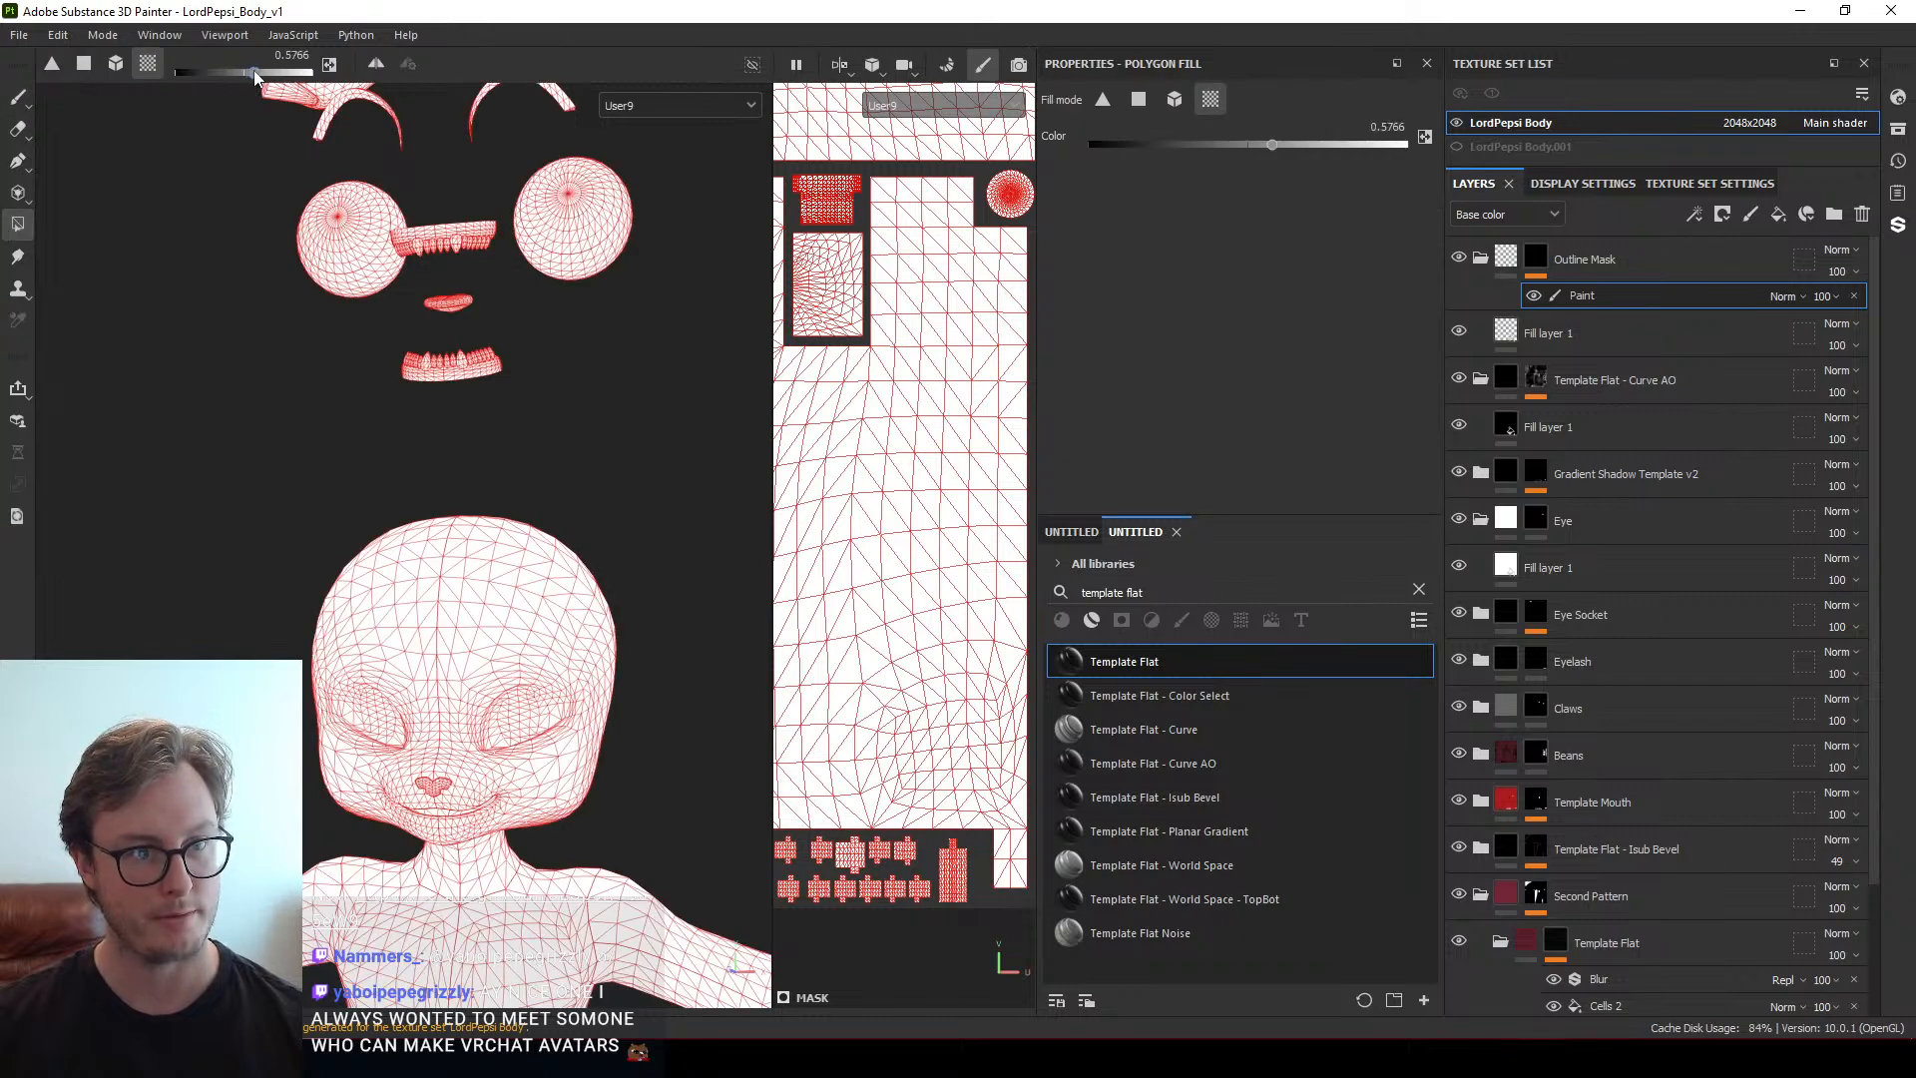
{"action": "left_click_drag", "start_coordinate": [246, 70], "coordinate": [215, 78]}
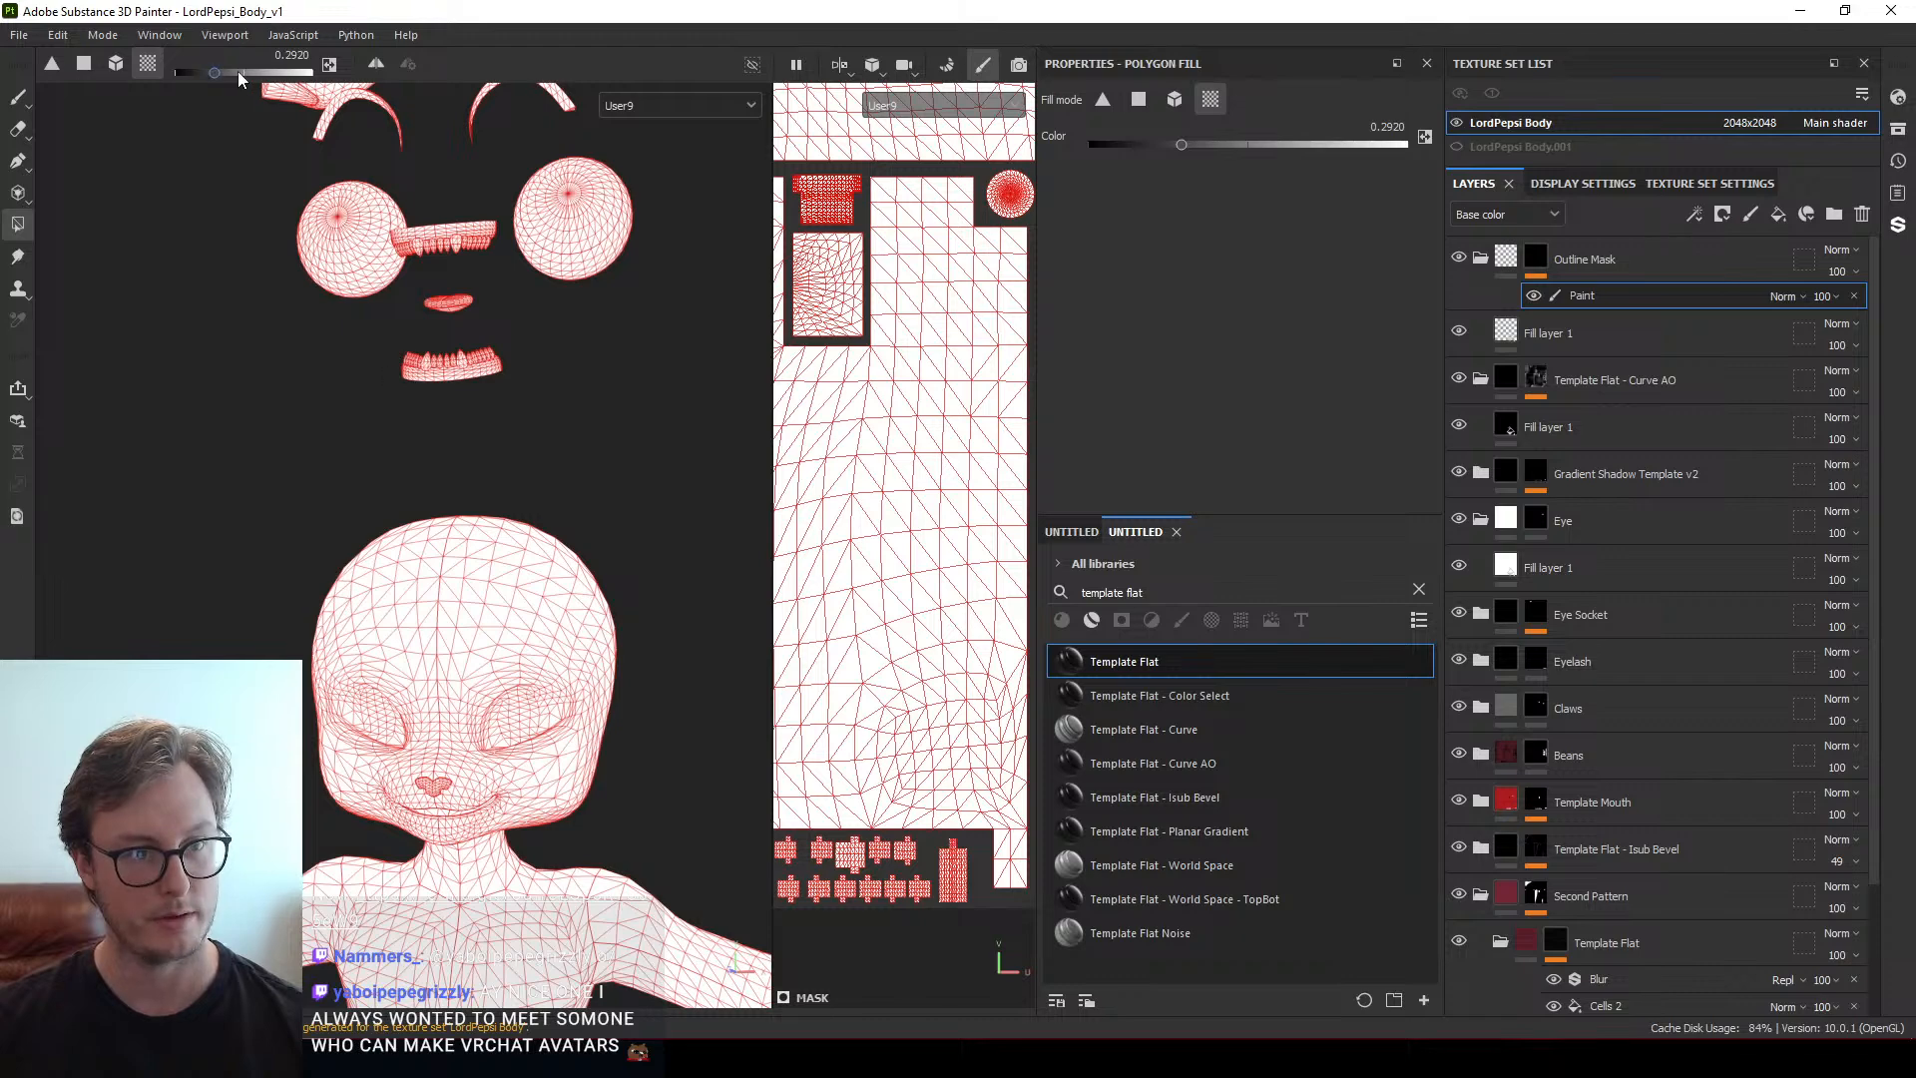
{"action": "middle_click_drag", "start_coordinate": [356, 344], "coordinate": [429, 447], "text": "alt"}
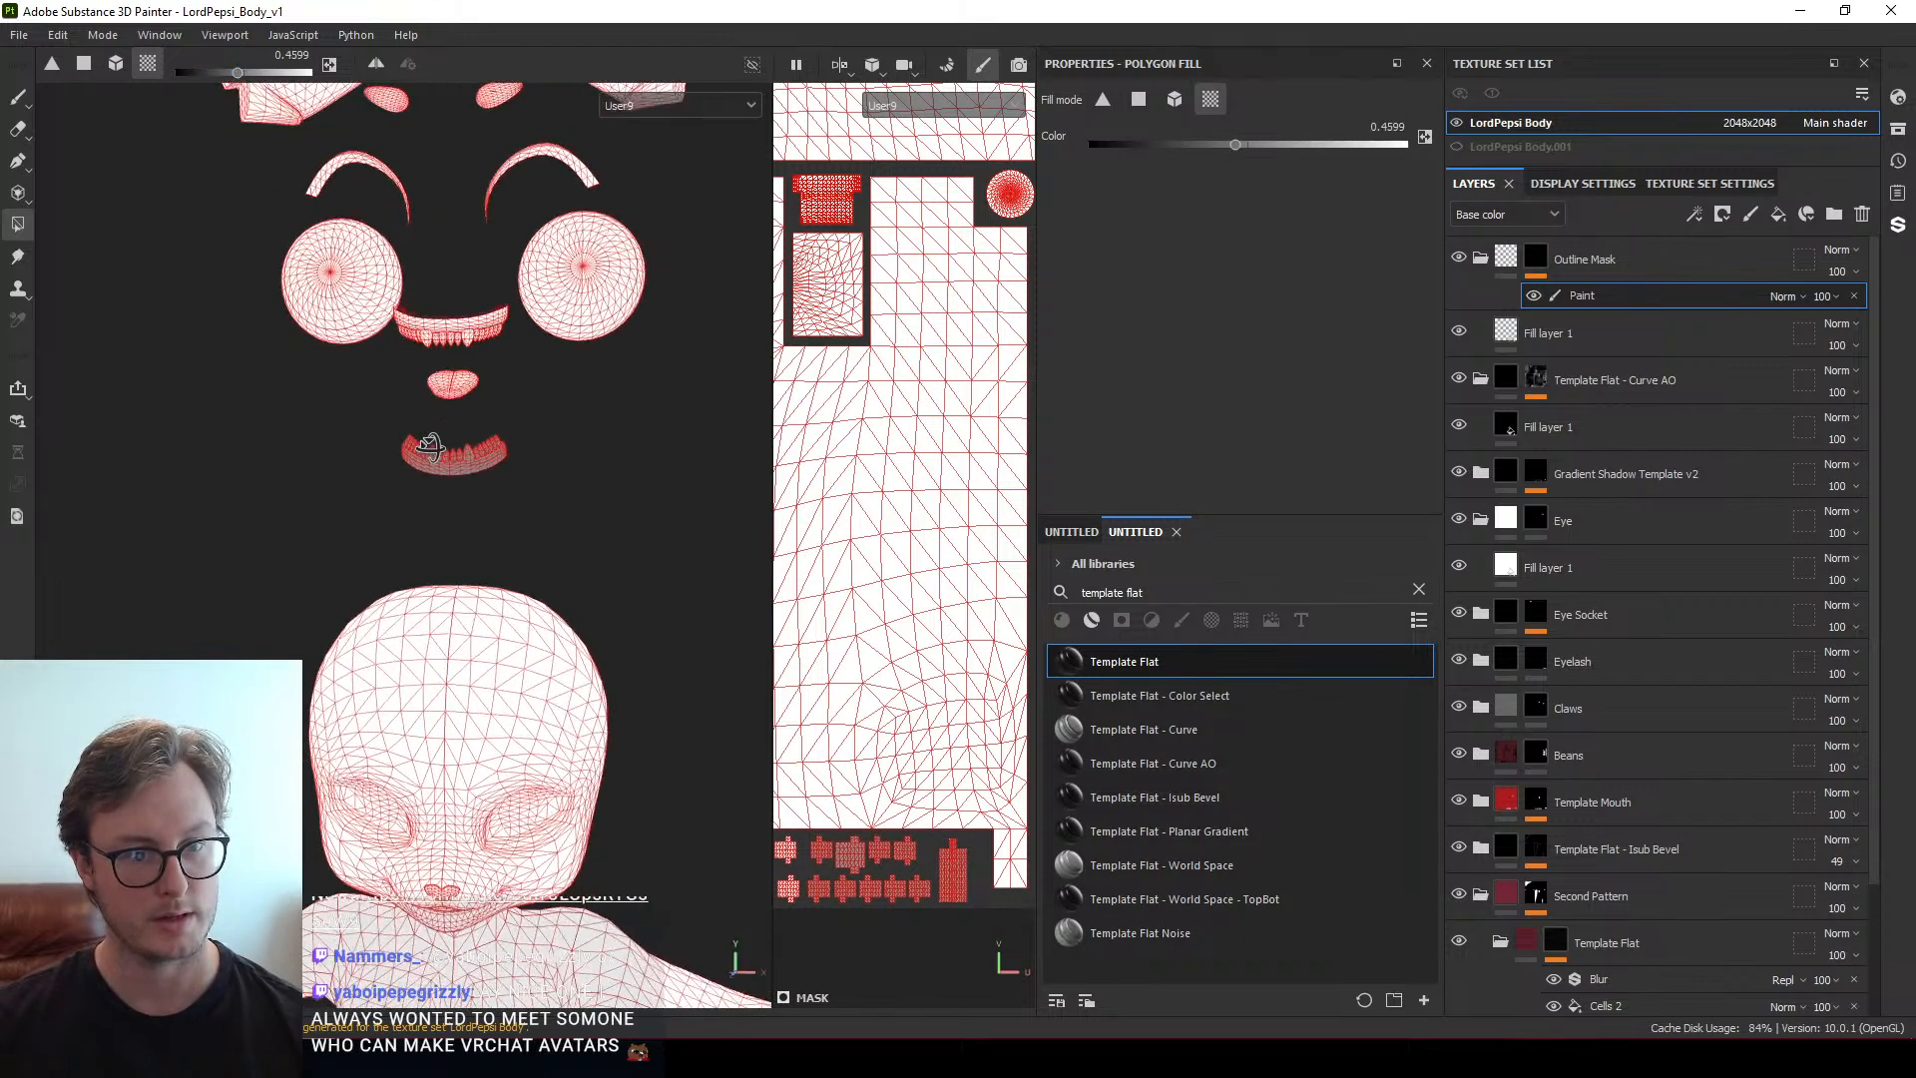
{"action": "left_click_drag", "start_coordinate": [401, 306], "coordinate": [463, 328]}
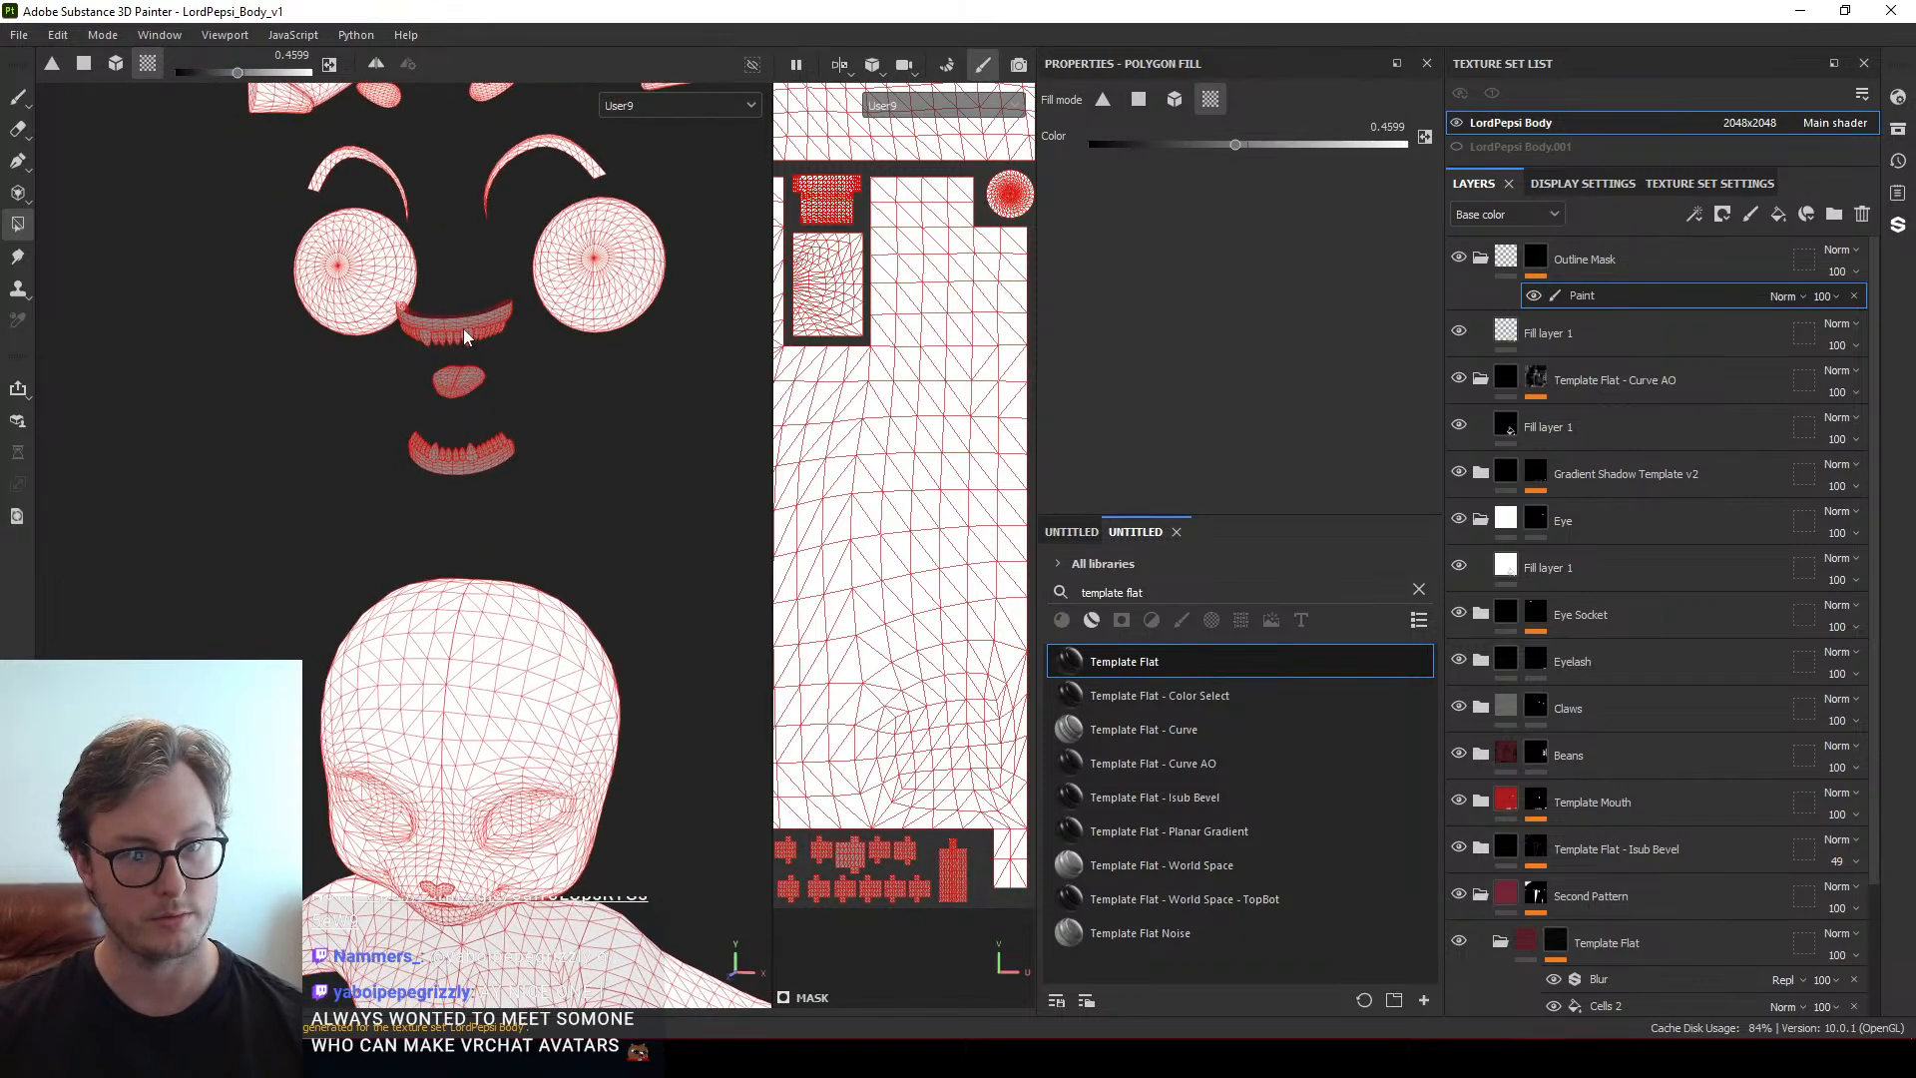
Fill both eyeballs, the eyelashes and the small eyebrow pieces with the same gray in the Outline Mask
{"action": "middle_click_drag", "start_coordinate": [462, 327], "coordinate": [423, 448], "text": "alt"}
{"action": "left_click_drag", "start_coordinate": [503, 376], "coordinate": [597, 435]}
{"action": "left_click_drag", "start_coordinate": [529, 309], "coordinate": [502, 286]}
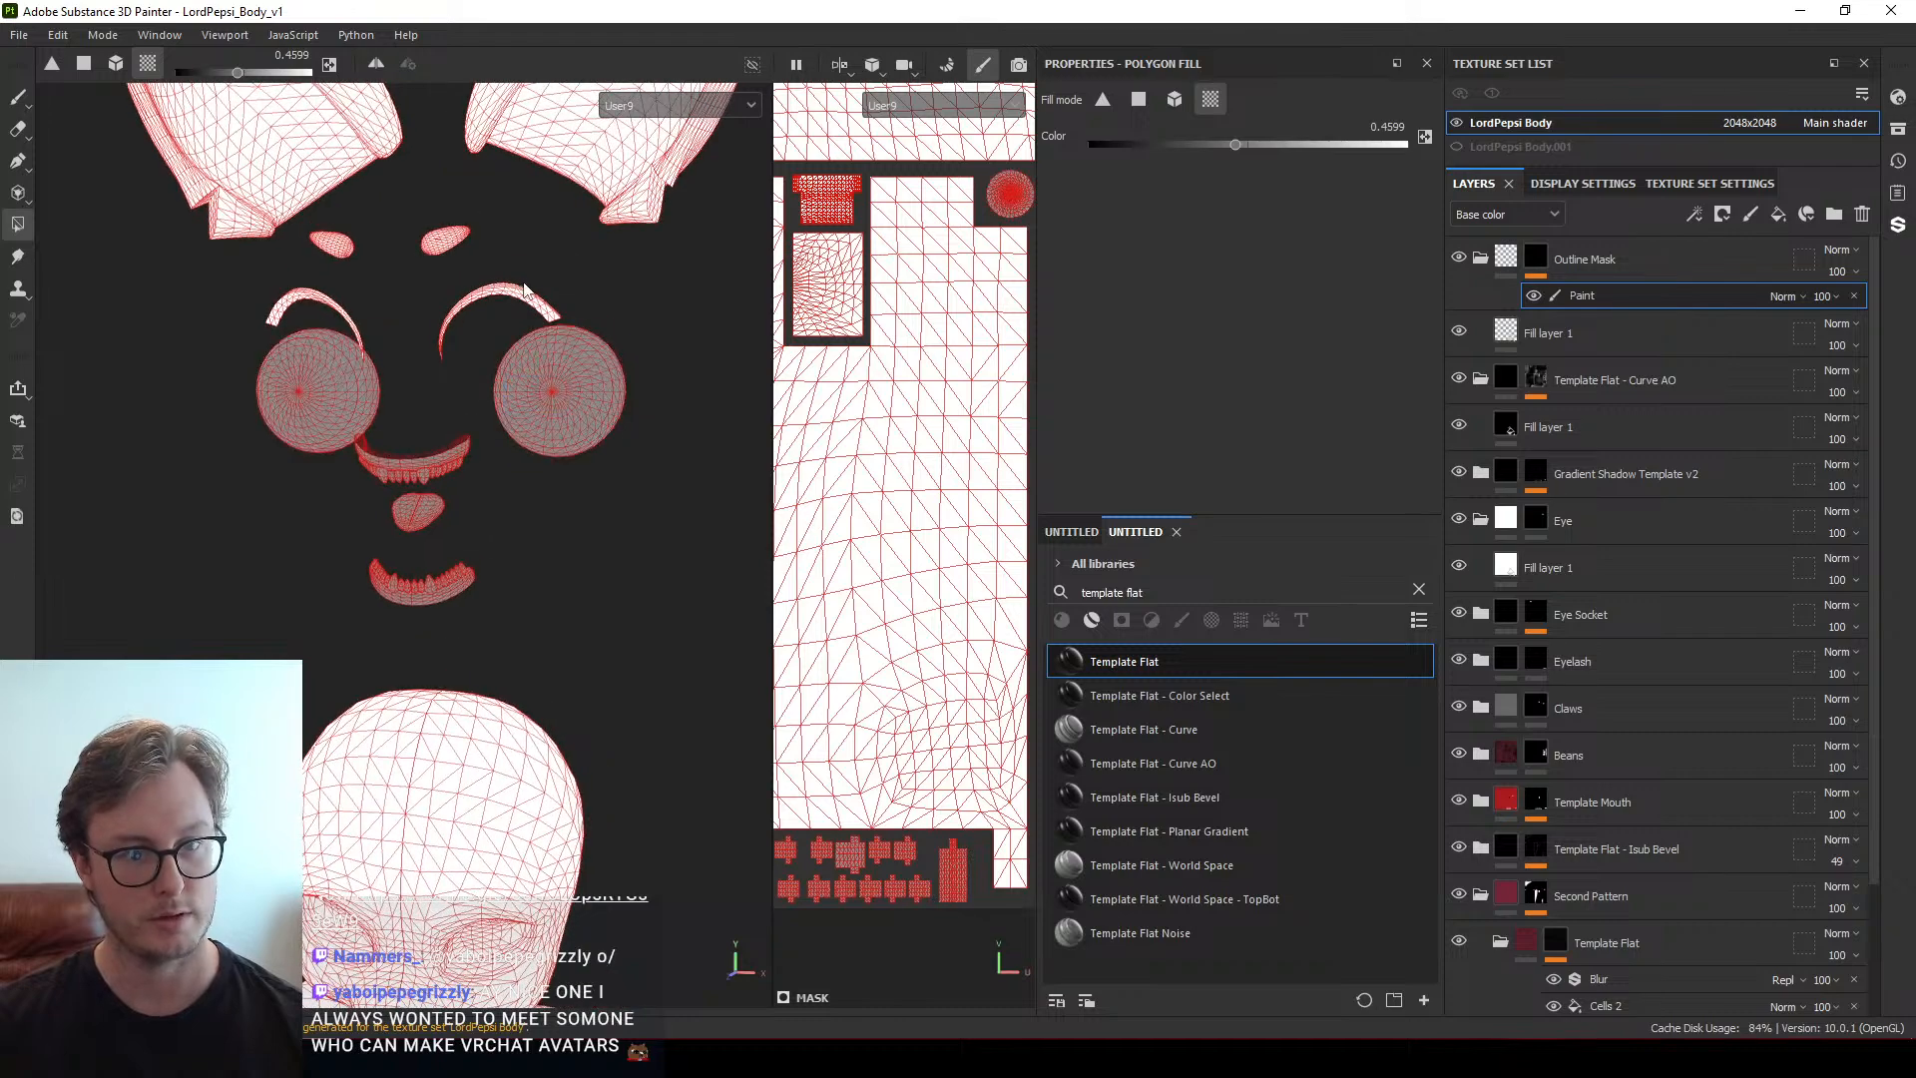
{"action": "left_click_drag", "start_coordinate": [407, 235], "coordinate": [432, 266]}
Fill the nose tip with the same gray in the Outline Mask, working from the side of the head
{"action": "scroll", "coordinate": [465, 343], "scroll_direction": "down", "scroll_amount": 4}
{"action": "left_click_drag", "start_coordinate": [465, 351], "coordinate": [458, 499], "text": "alt"}
{"action": "scroll", "coordinate": [458, 499], "scroll_direction": "up", "scroll_amount": 3}
{"action": "middle_click_drag", "start_coordinate": [469, 504], "coordinate": [428, 458], "text": "alt"}
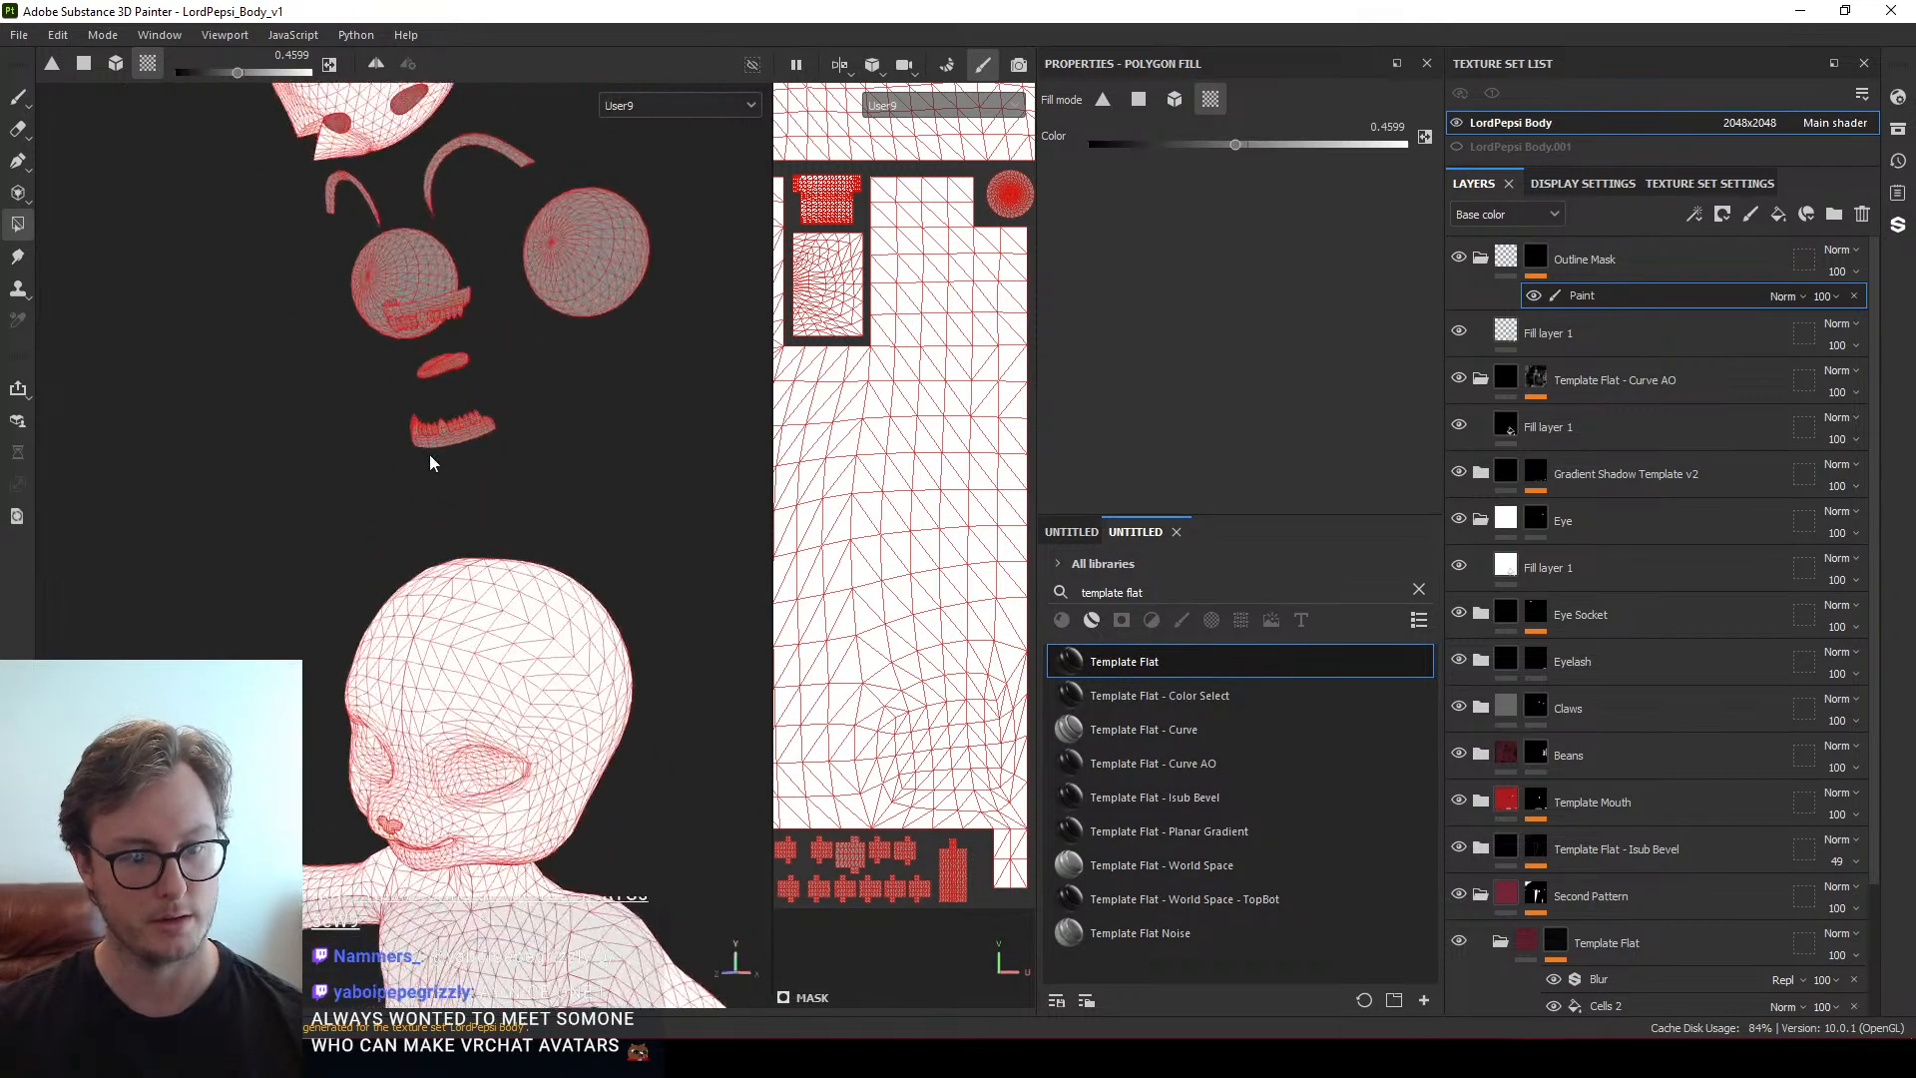
{"action": "left_click_drag", "start_coordinate": [428, 458], "coordinate": [424, 564], "text": "alt"}
{"action": "scroll", "coordinate": [424, 564], "scroll_direction": "up", "scroll_amount": 3}
{"action": "left_click_drag", "start_coordinate": [68, 554], "coordinate": [430, 599], "text": "alt"}
{"action": "scroll", "coordinate": [431, 598], "scroll_direction": "up", "scroll_amount": 6}
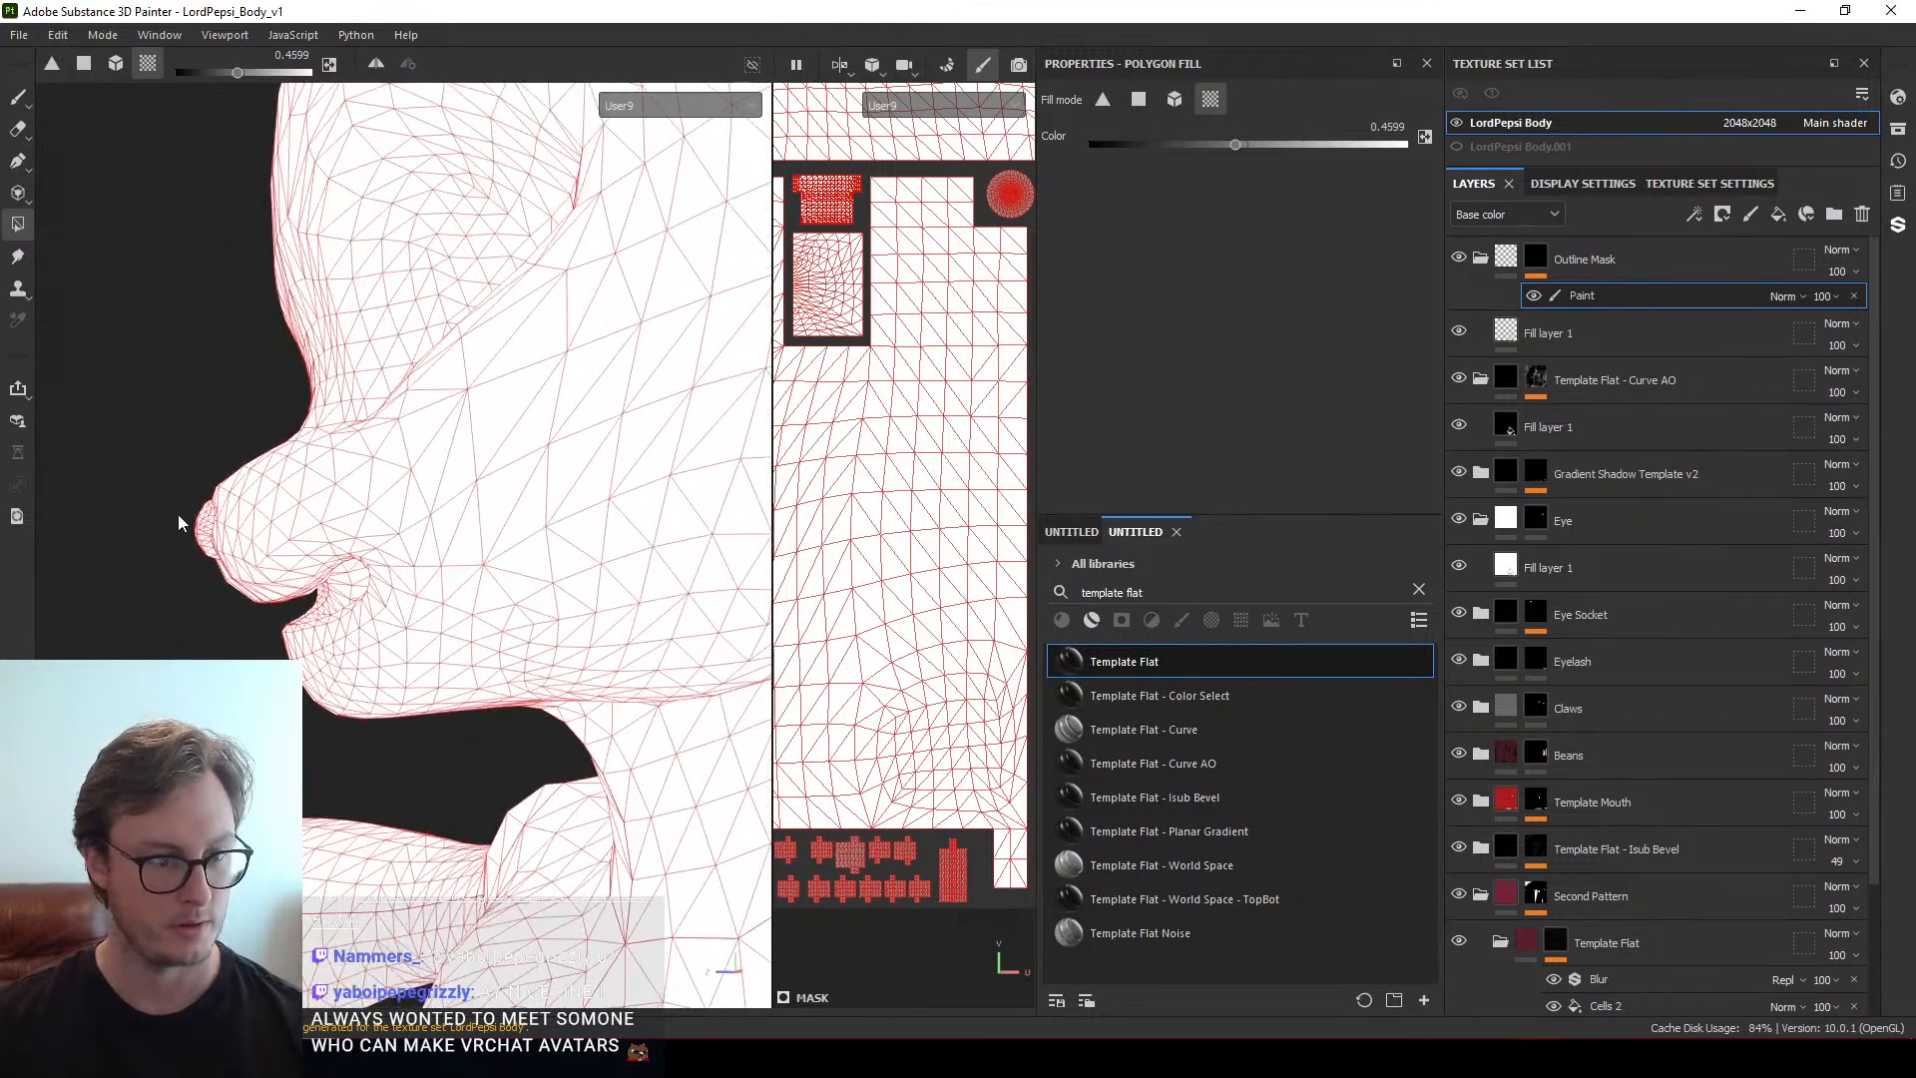
{"action": "left_click_drag", "start_coordinate": [158, 536], "coordinate": [212, 609]}
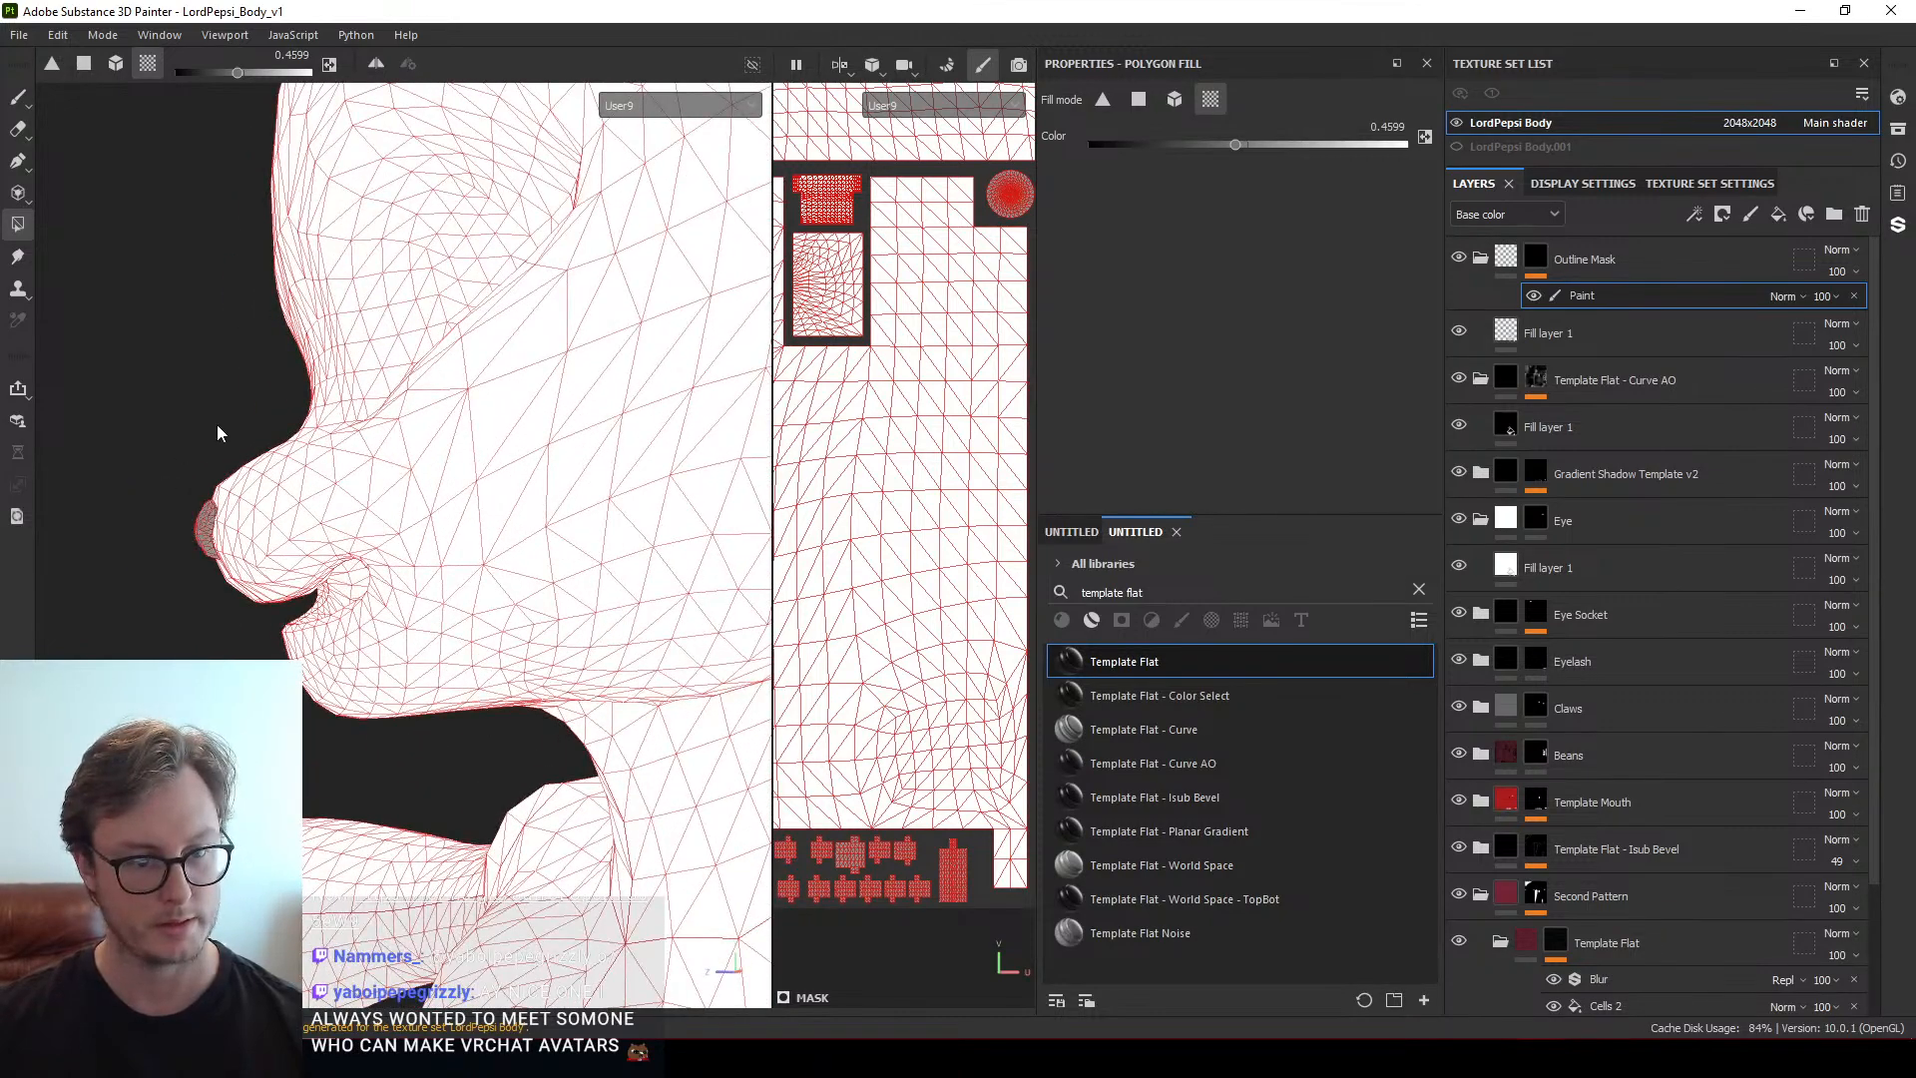
{"action": "scroll", "coordinate": [221, 434], "scroll_direction": "down", "scroll_amount": 2}
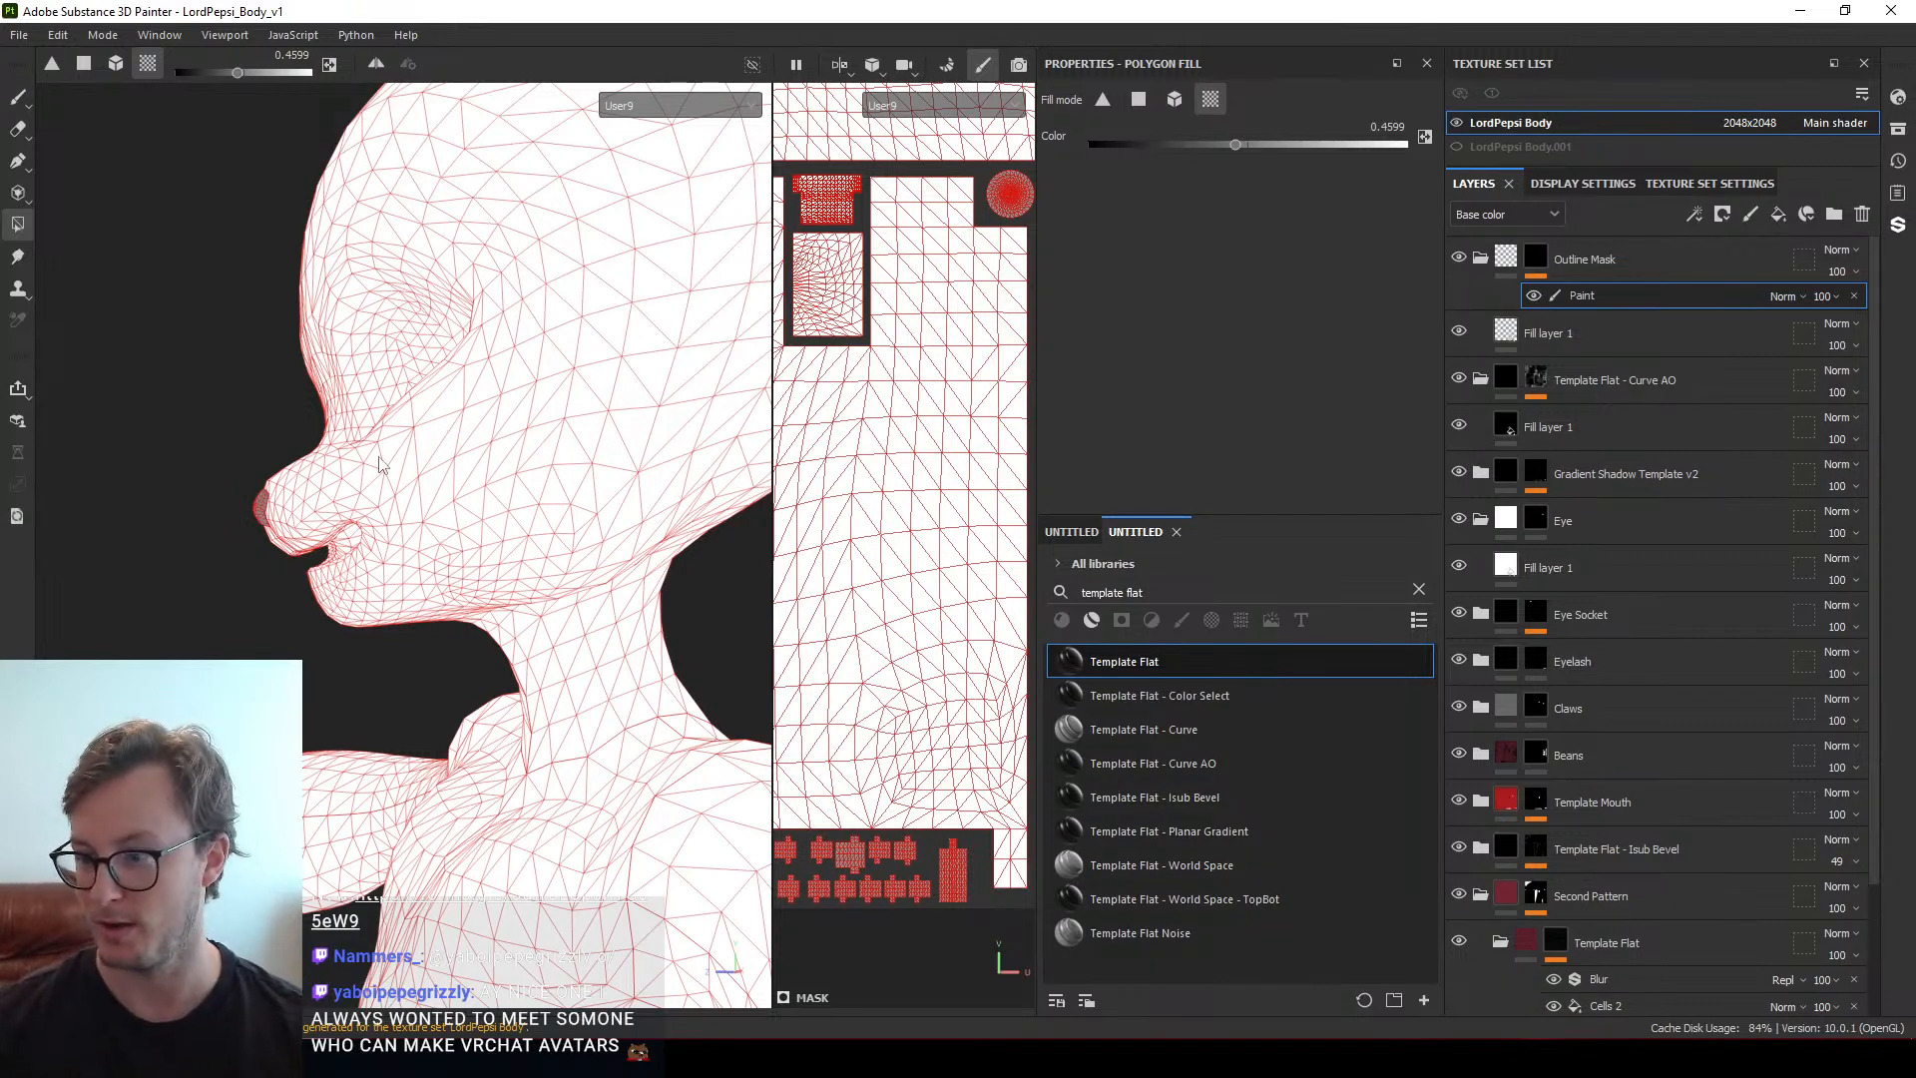
{"action": "left_click", "coordinate": [19, 35]}
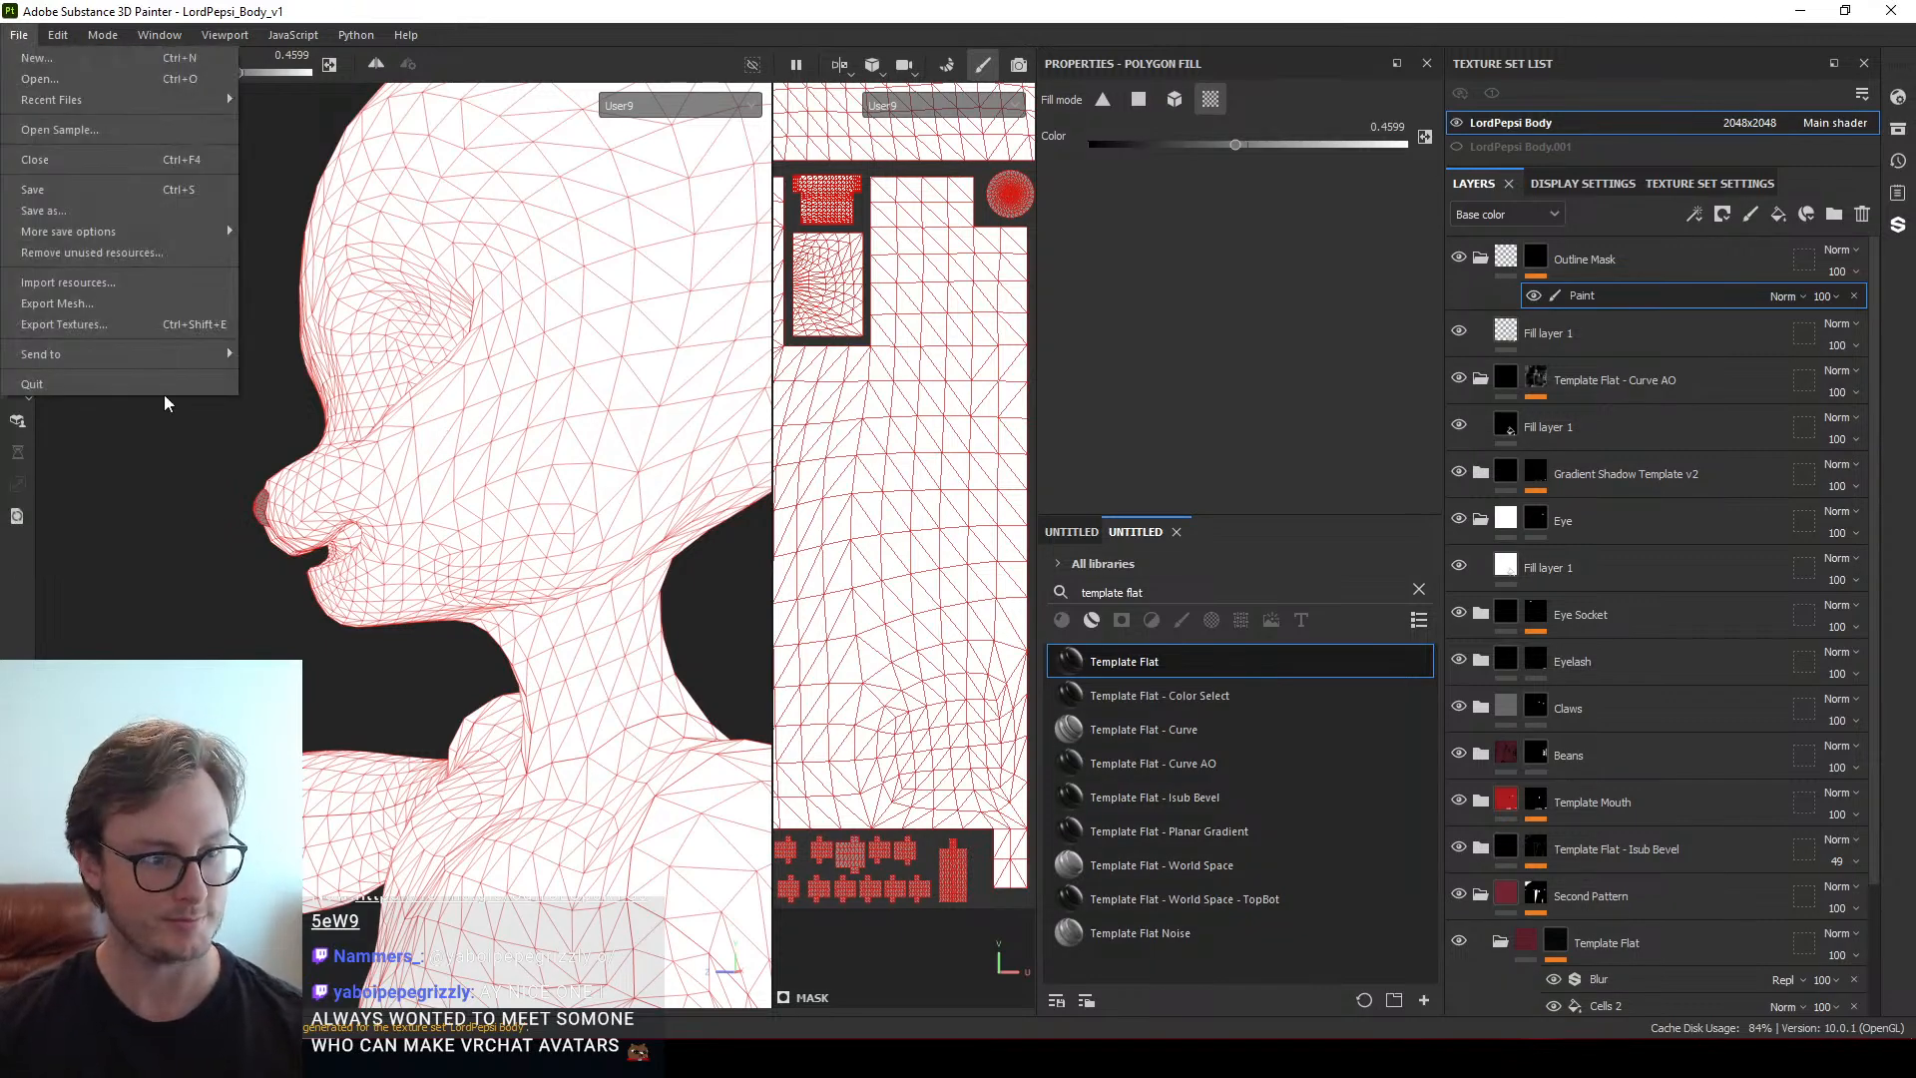
{"action": "left_click", "coordinate": [120, 333]}
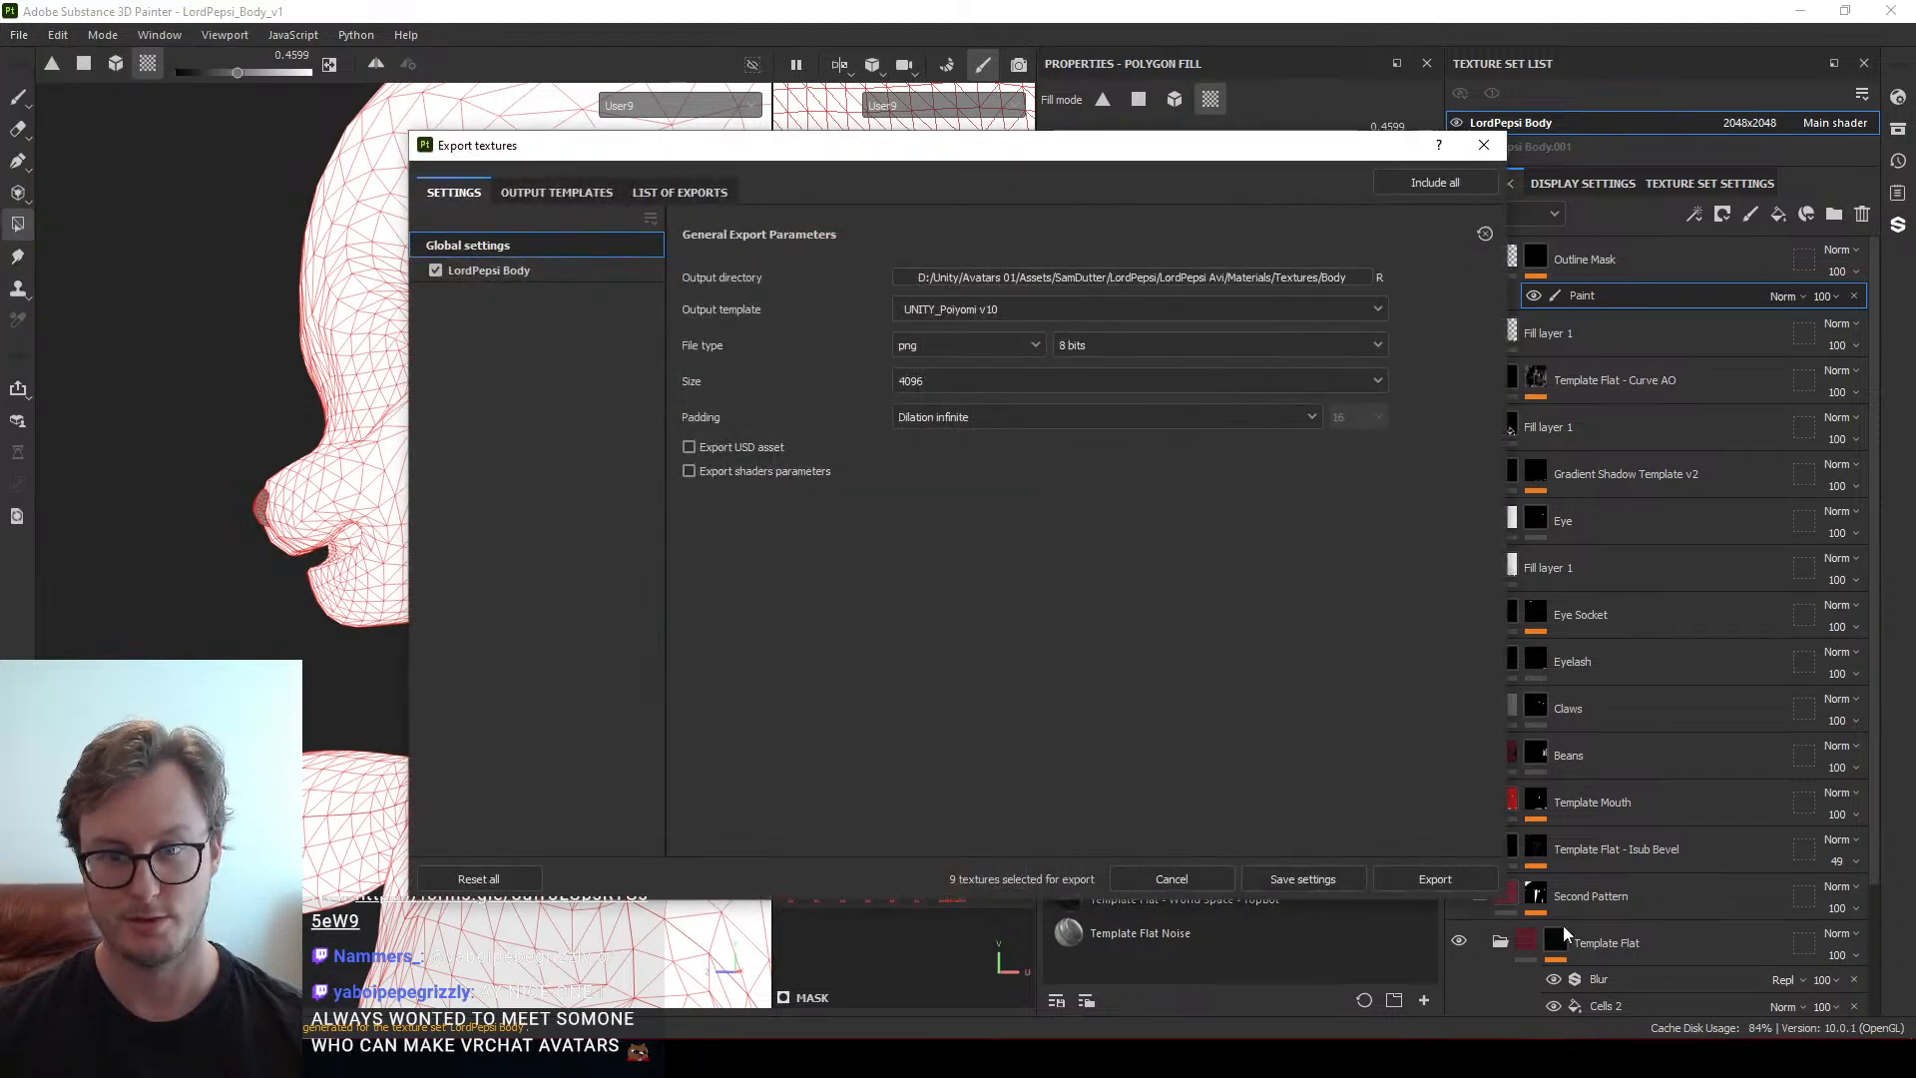
{"action": "key", "text": "Escape"}
Fill the claws with the same gray in the Outline Mask
{"action": "scroll", "coordinate": [303, 615], "scroll_direction": "down", "scroll_amount": 8}
{"action": "left_click_drag", "start_coordinate": [304, 615], "coordinate": [411, 803], "text": "alt"}
{"action": "scroll", "coordinate": [473, 695], "scroll_direction": "up", "scroll_amount": 5}
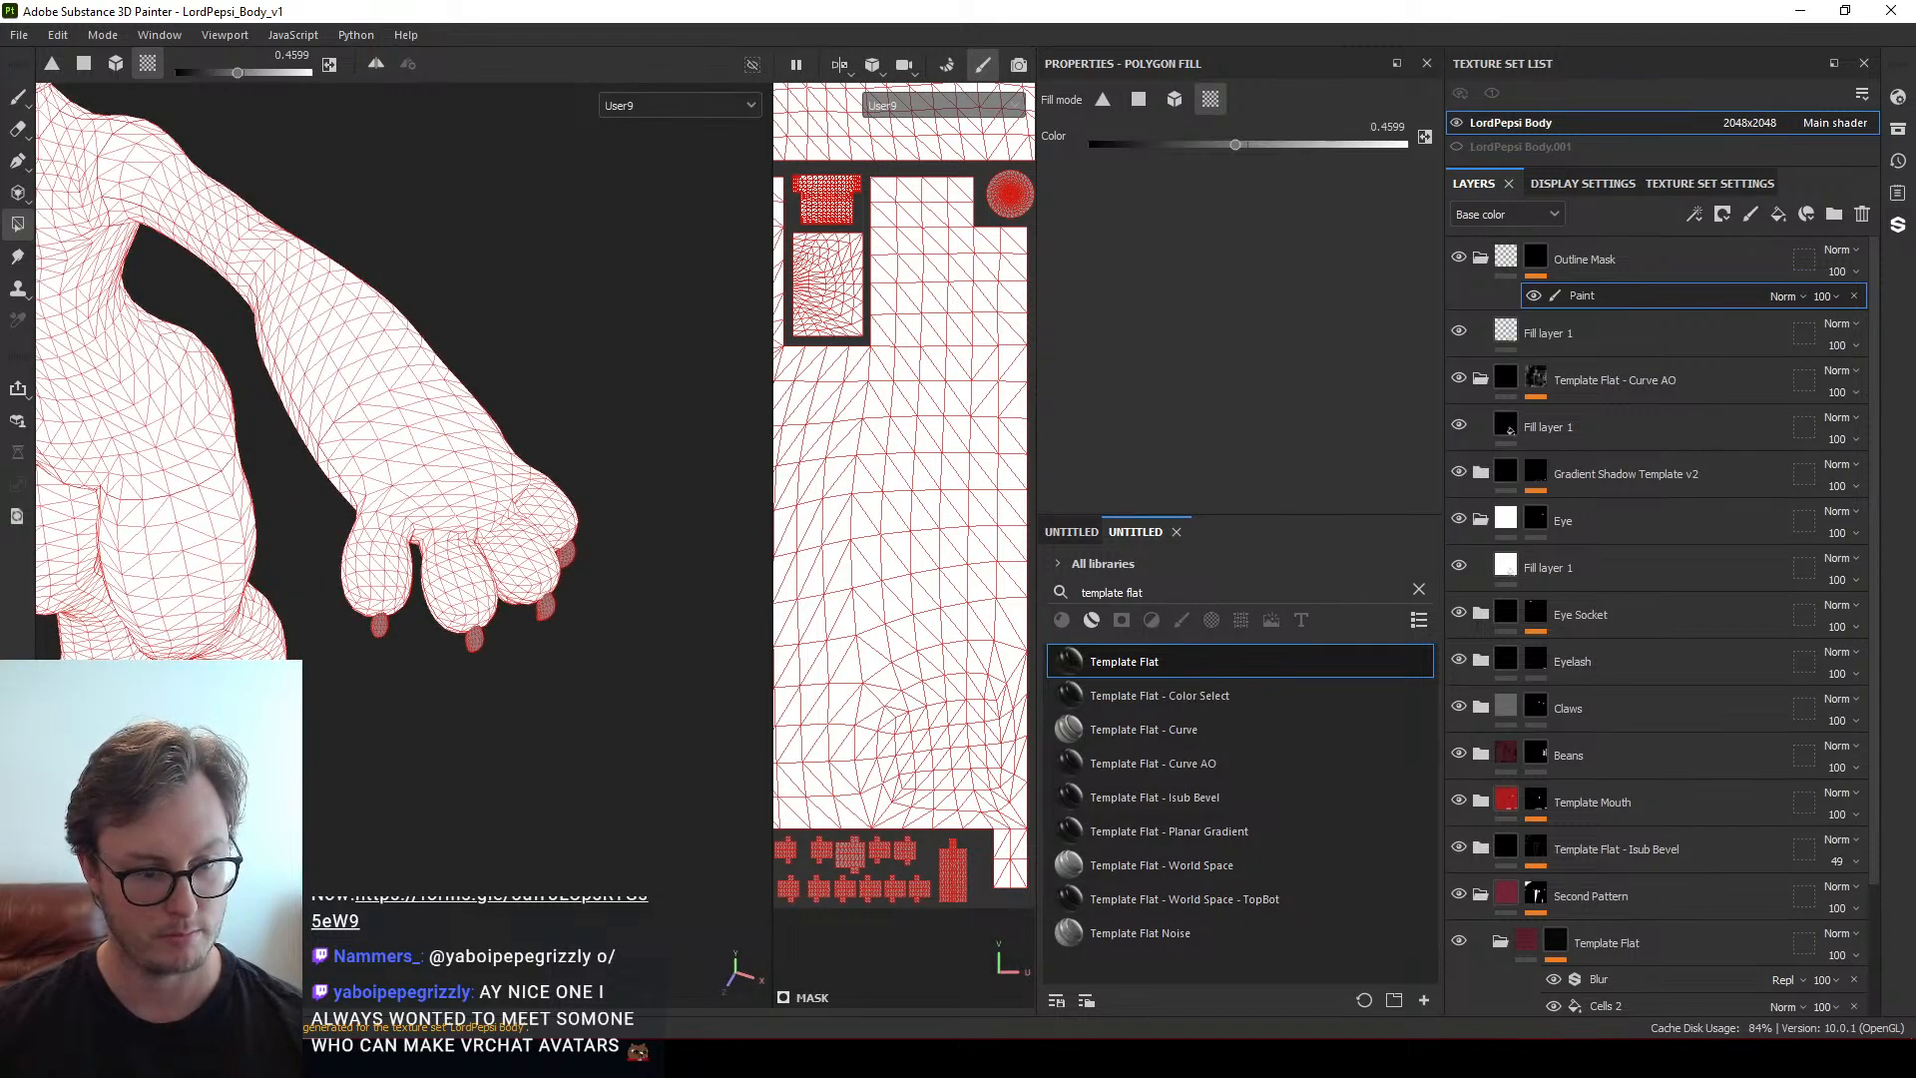
{"action": "scroll", "coordinate": [320, 753], "scroll_direction": "down", "scroll_amount": 4}
{"action": "left_click_drag", "start_coordinate": [320, 753], "coordinate": [488, 624], "text": "alt"}
{"action": "scroll", "coordinate": [488, 625], "scroll_direction": "up", "scroll_amount": 6}
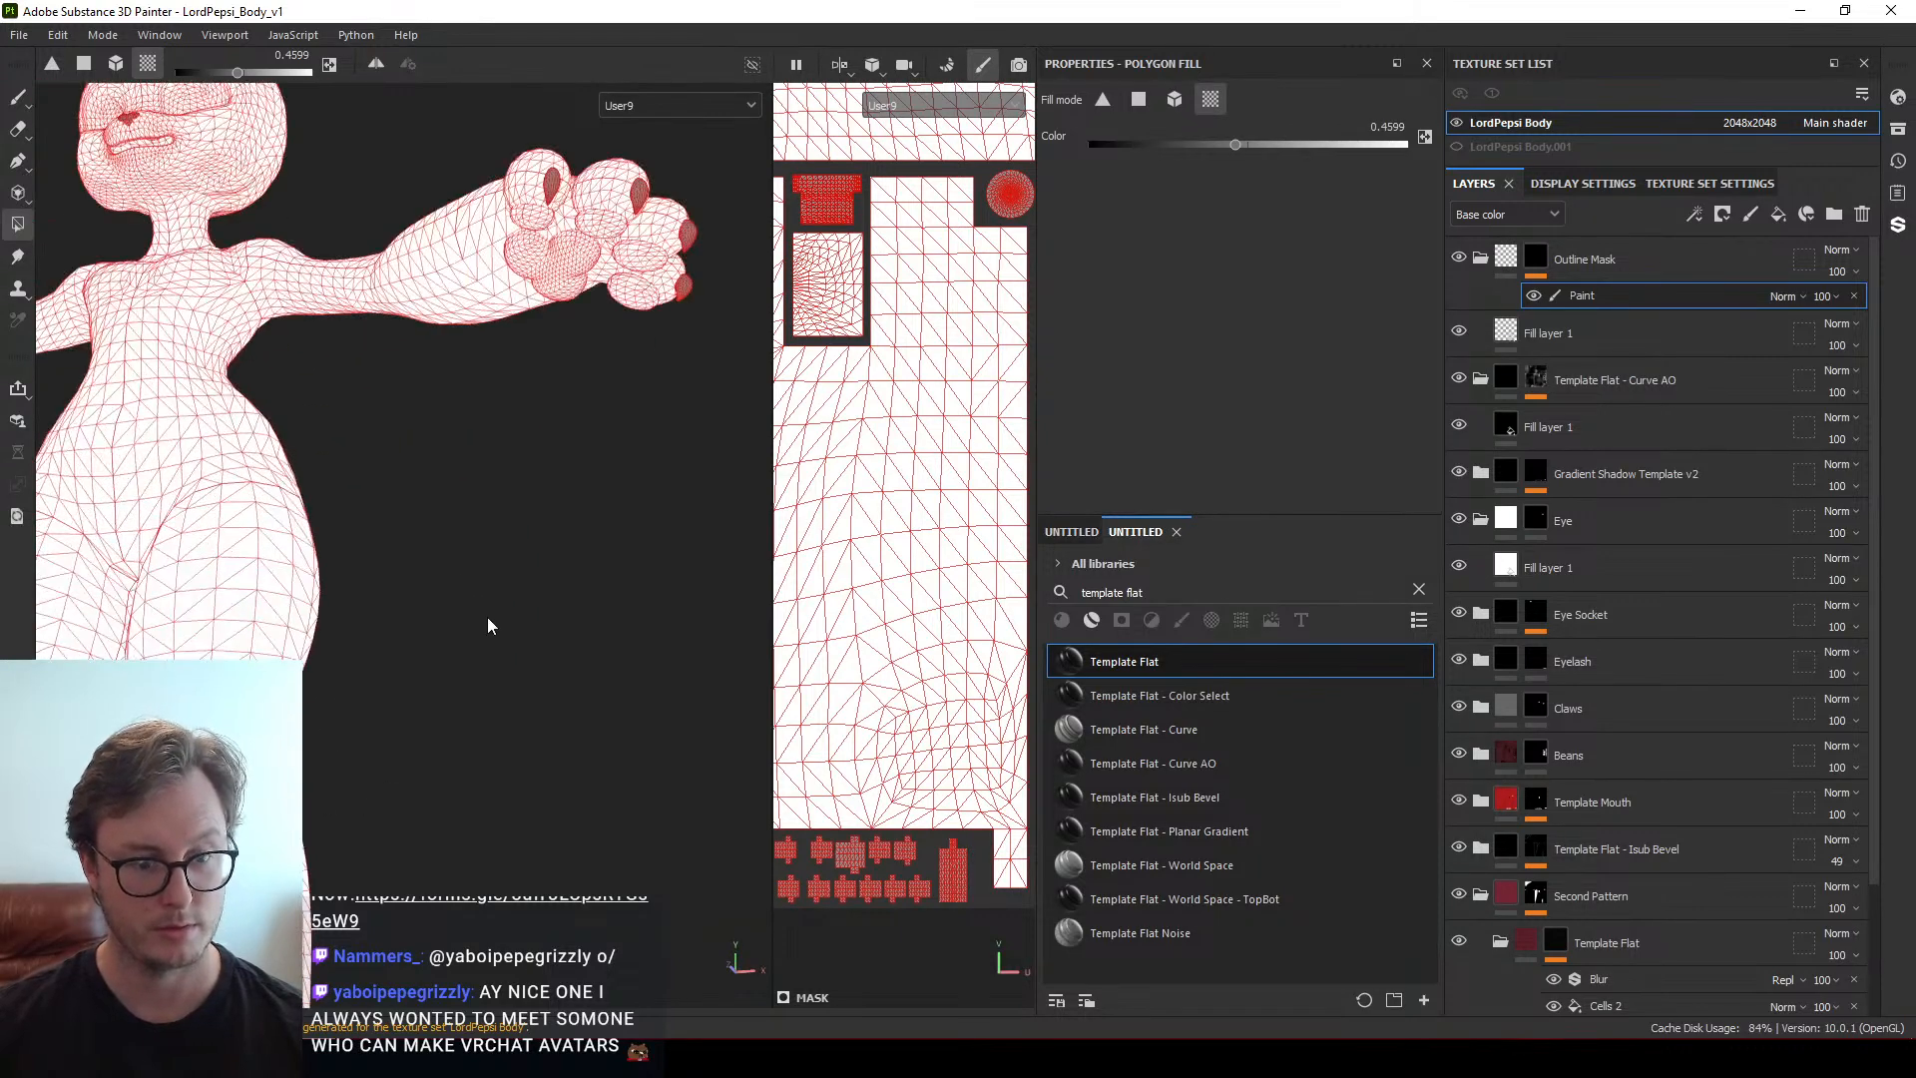
Fill the paw pads on the palms and fingers of both hands with the same gray in the Outline Mask
{"action": "middle_click_drag", "start_coordinate": [582, 399], "coordinate": [329, 561], "text": "alt"}
{"action": "left_click_drag", "start_coordinate": [329, 561], "coordinate": [299, 607], "text": "alt"}
{"action": "left_click_drag", "start_coordinate": [416, 585], "coordinate": [561, 531], "text": "alt"}
{"action": "right_click_drag", "start_coordinate": [562, 532], "coordinate": [535, 565], "text": "alt"}
{"action": "left_click_drag", "start_coordinate": [535, 565], "coordinate": [499, 559], "text": "alt"}
{"action": "left_click_drag", "start_coordinate": [313, 555], "coordinate": [590, 574]}
{"action": "right_click_drag", "start_coordinate": [591, 574], "coordinate": [516, 414], "text": "alt"}
{"action": "middle_click_drag", "start_coordinate": [529, 279], "coordinate": [504, 558], "text": "alt"}
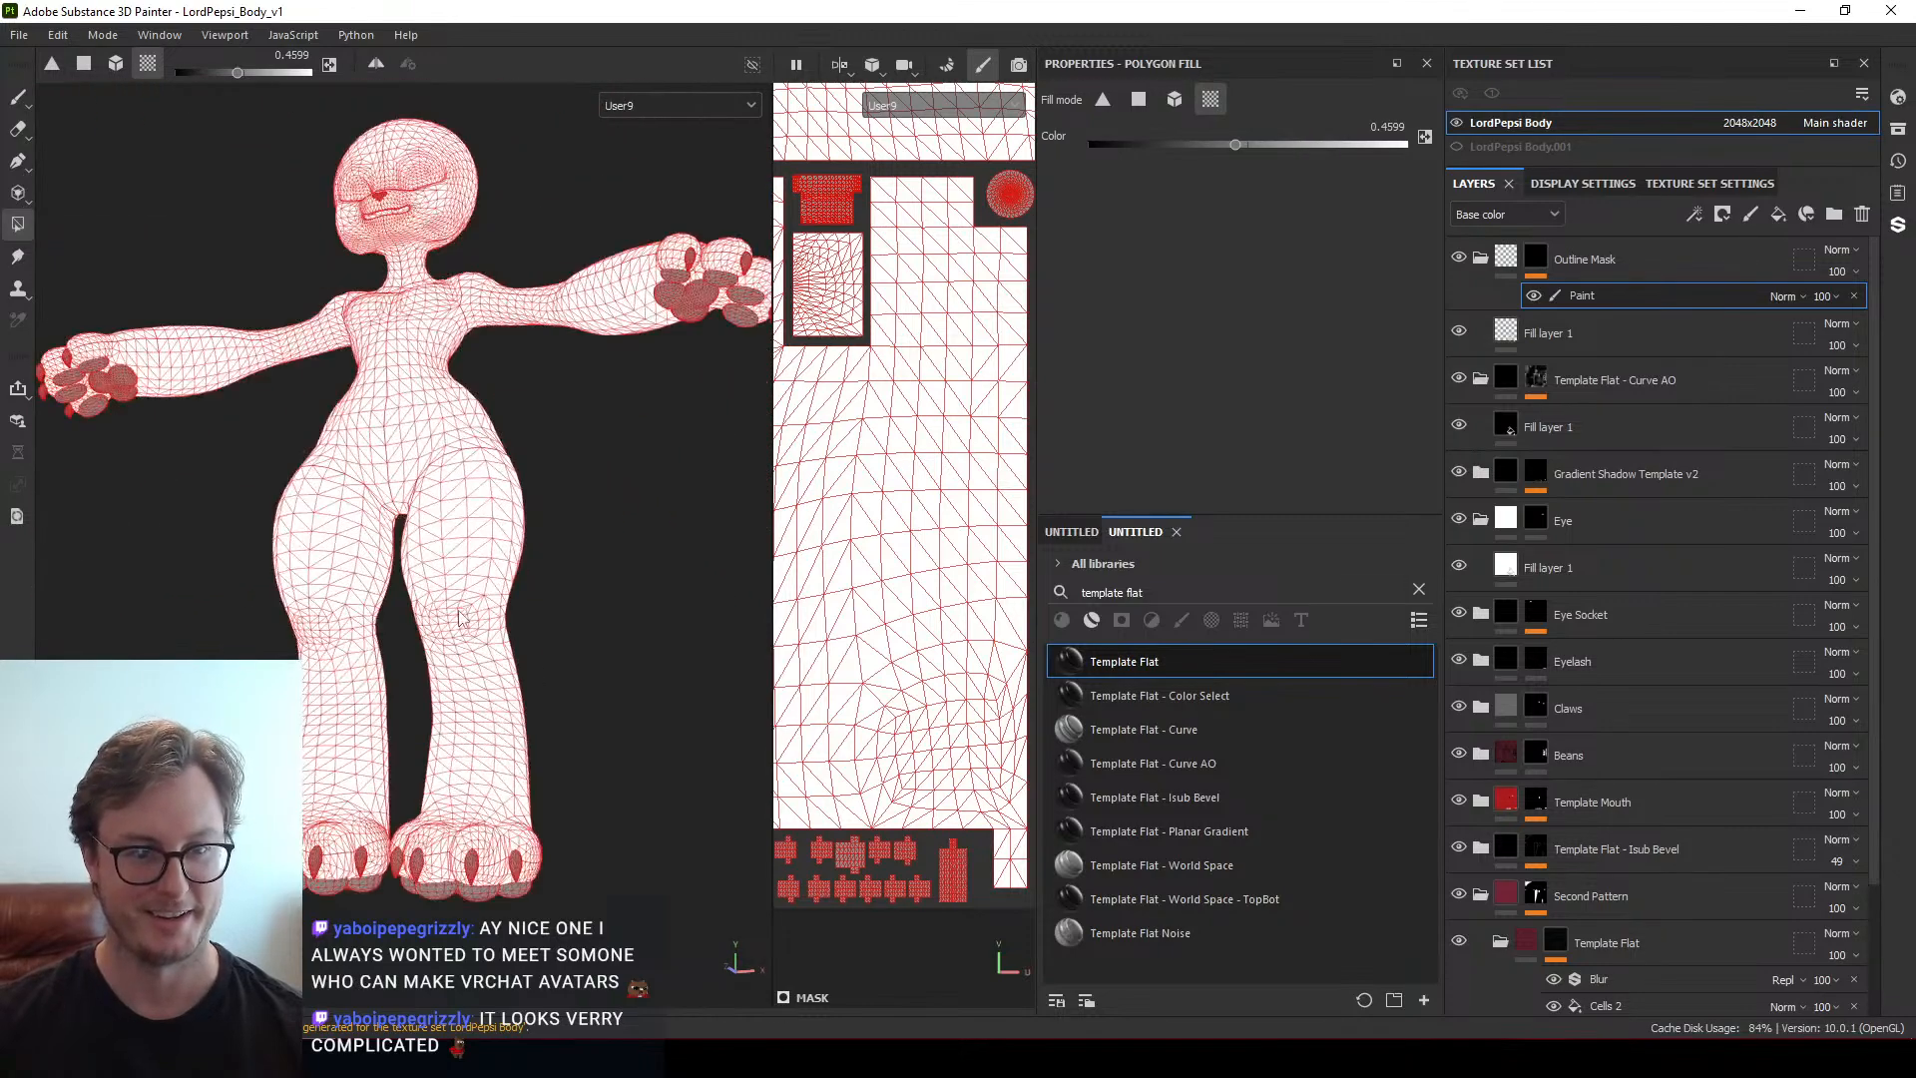
Examine the head, ears and separated face parts to check which pieces carry the gray mask fill
{"action": "left_click_drag", "start_coordinate": [489, 299], "coordinate": [471, 360], "text": "alt"}
{"action": "middle_click_drag", "start_coordinate": [469, 259], "coordinate": [464, 439], "text": "alt"}
{"action": "left_click_drag", "start_coordinate": [464, 447], "coordinate": [445, 481], "text": "alt"}
{"action": "right_click_drag", "start_coordinate": [445, 481], "coordinate": [529, 569], "text": "alt"}
{"action": "left_click_drag", "start_coordinate": [529, 569], "coordinate": [400, 519], "text": "alt"}
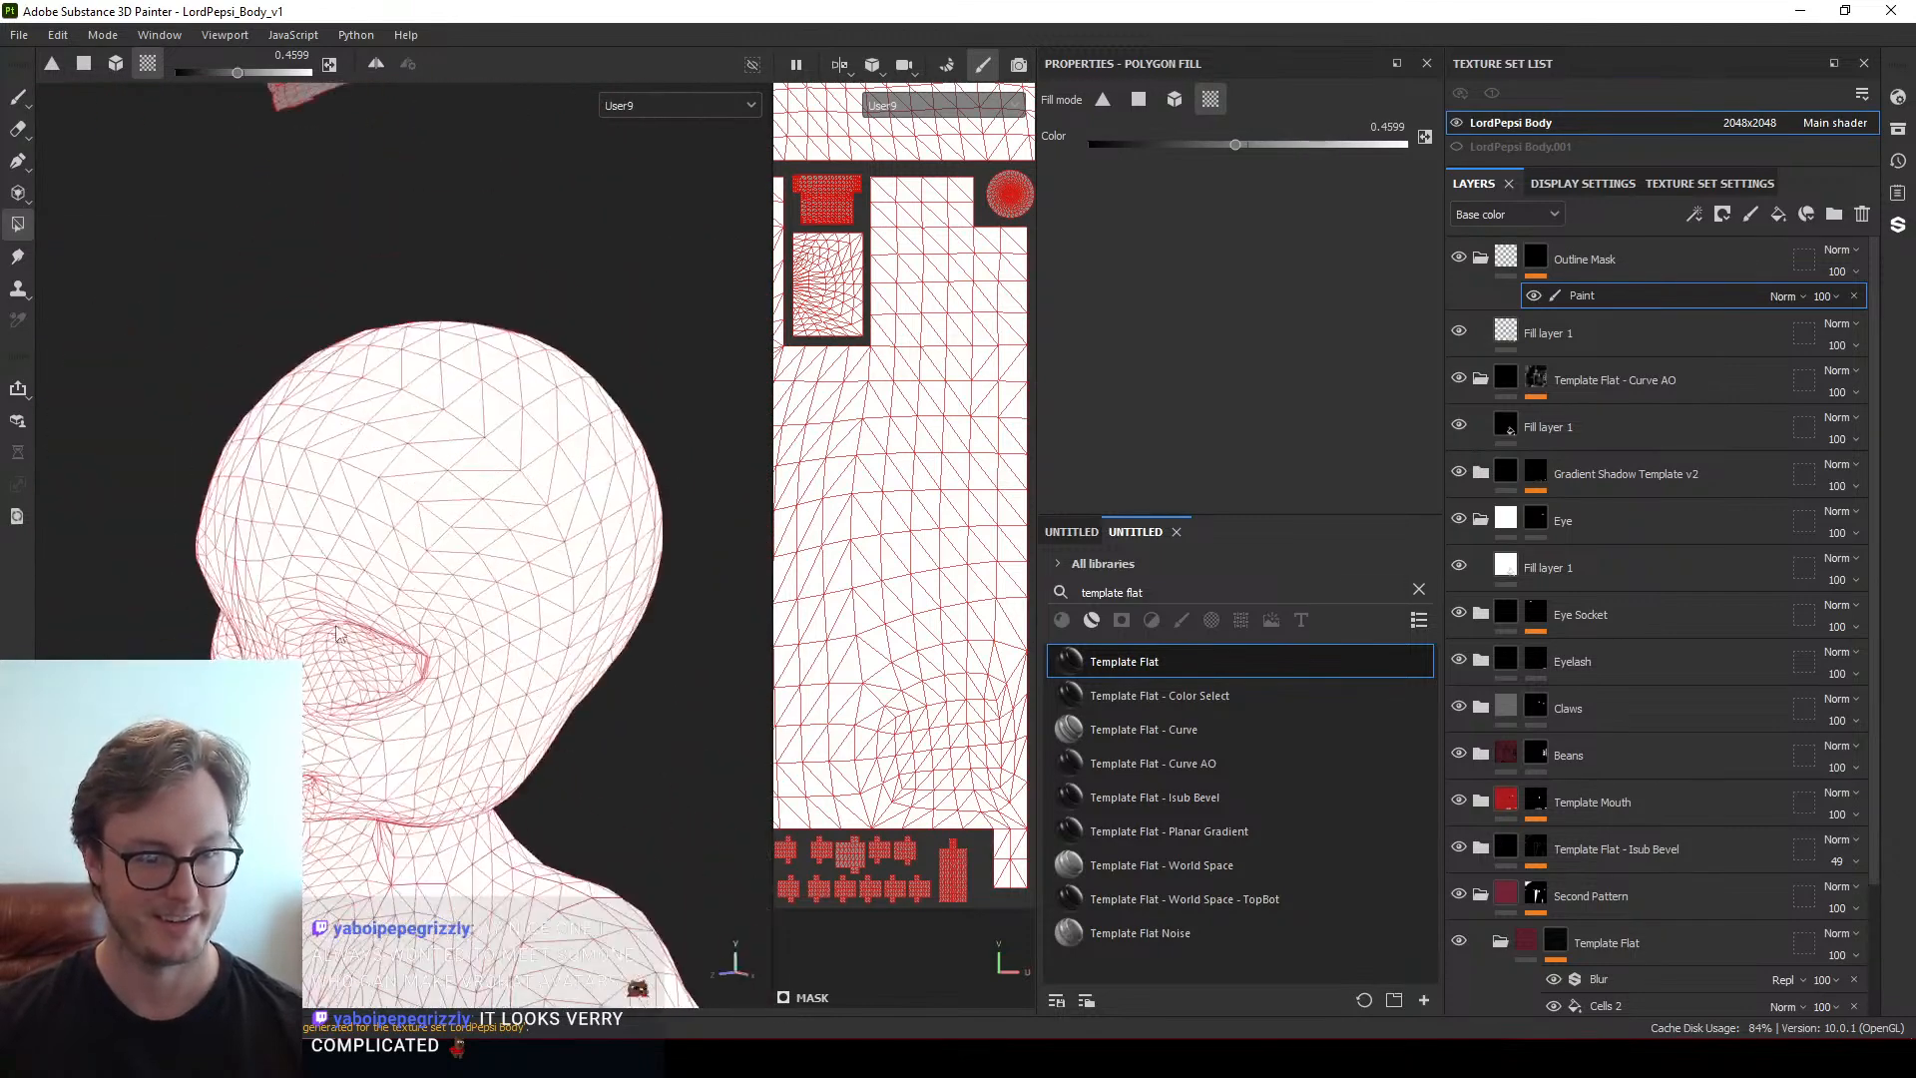
{"action": "middle_click_drag", "start_coordinate": [379, 329], "coordinate": [445, 664], "text": "alt"}
{"action": "middle_click_drag", "start_coordinate": [437, 239], "coordinate": [437, 501], "text": "alt"}
{"action": "left_click_drag", "start_coordinate": [437, 489], "coordinate": [479, 419], "text": "alt"}
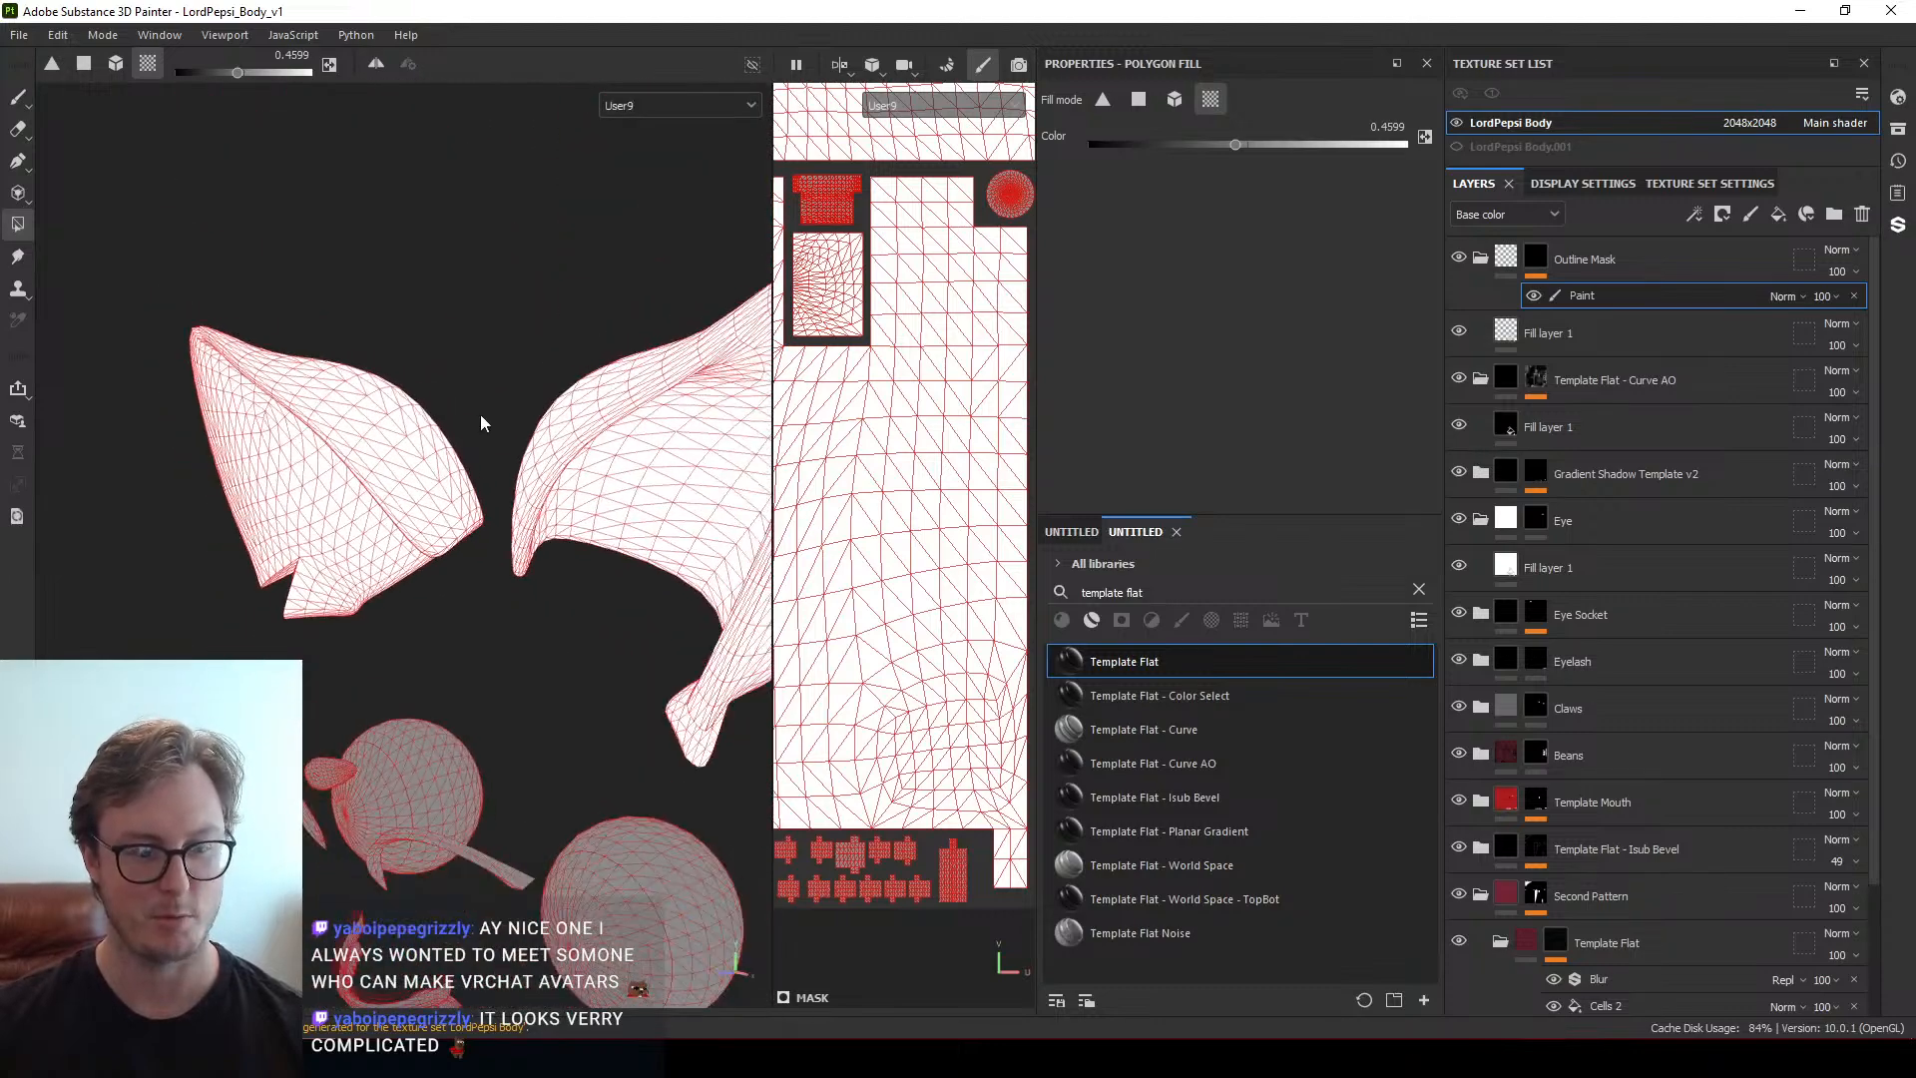
{"action": "right_click_drag", "start_coordinate": [479, 419], "coordinate": [461, 349], "text": "alt"}
{"action": "middle_click_drag", "start_coordinate": [461, 350], "coordinate": [441, 171], "text": "alt"}
{"action": "right_click_drag", "start_coordinate": [442, 172], "coordinate": [529, 290], "text": "alt"}
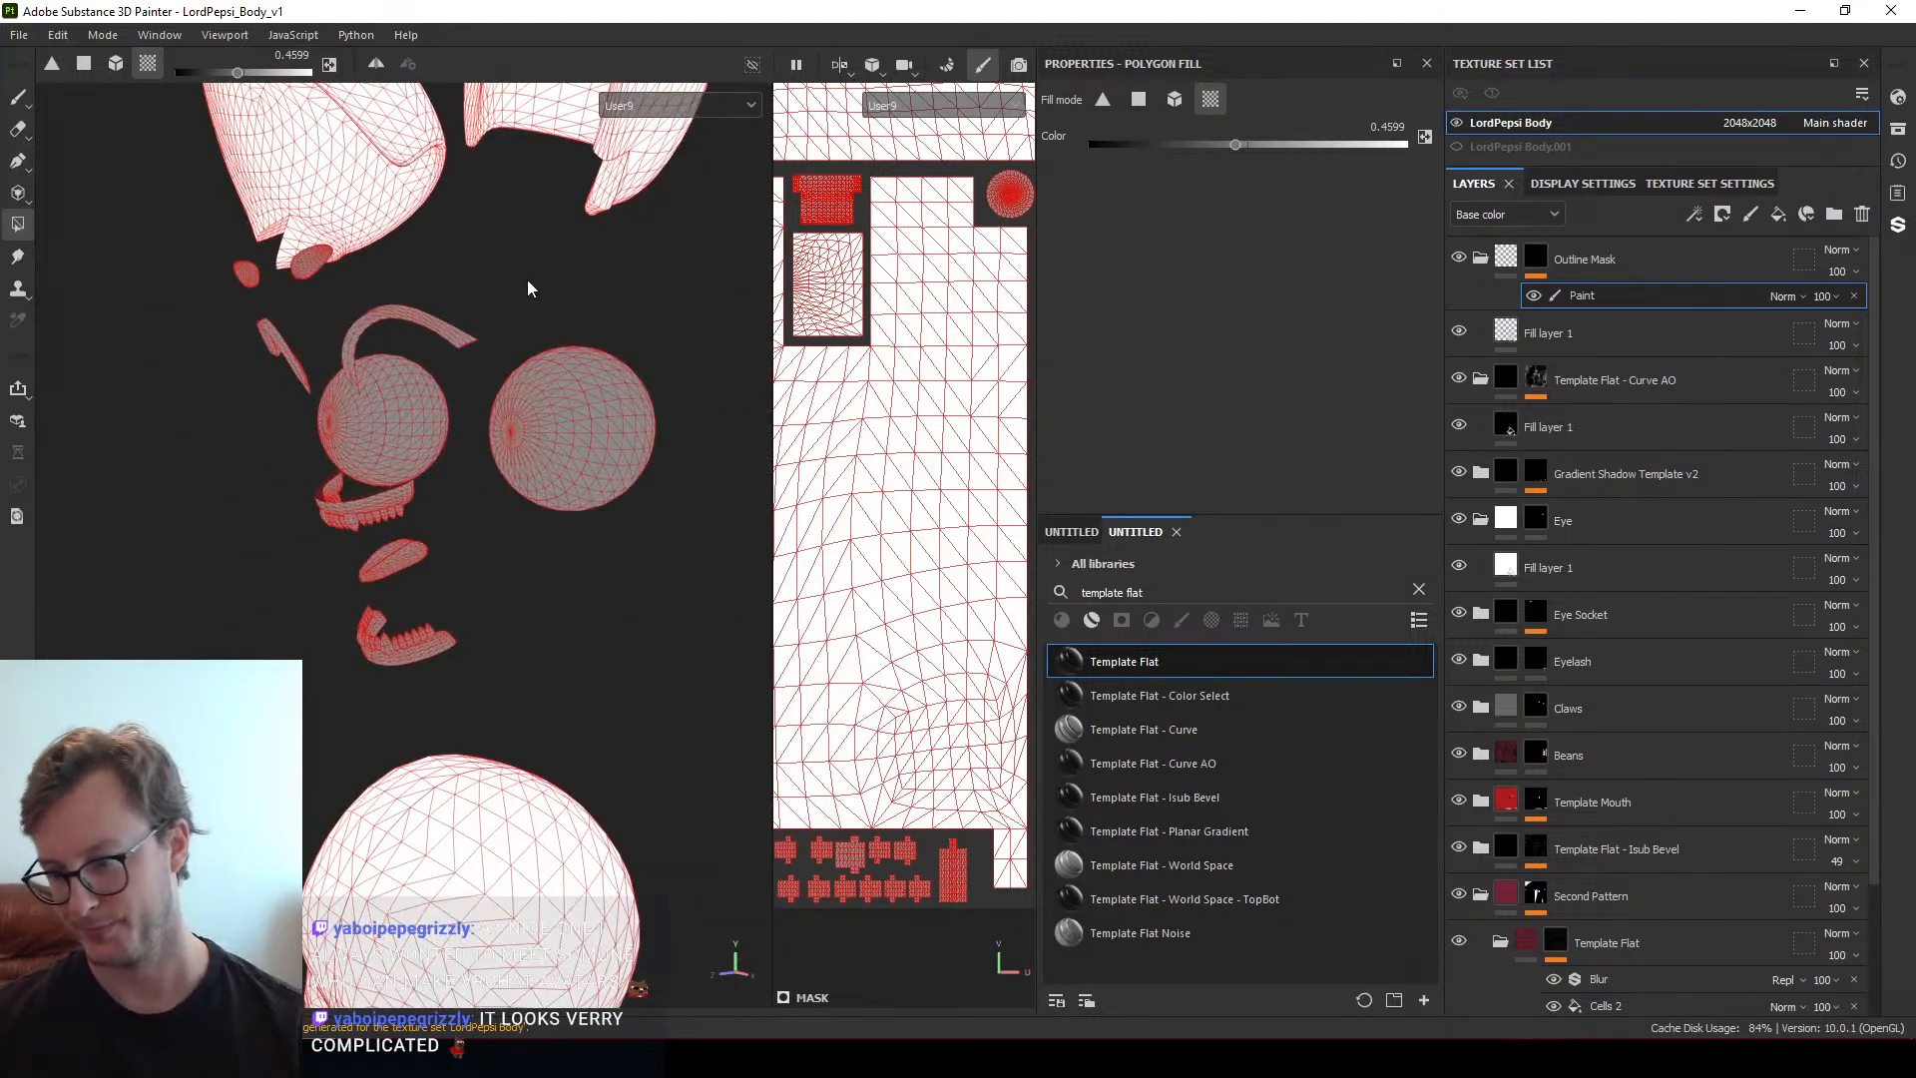
Export the LordPepsi Body textures as 8-bit PNGs at 4096 with the UNITY_Poiyomi v10 template, and save the export settings
{"action": "left_click", "coordinate": [19, 34]}
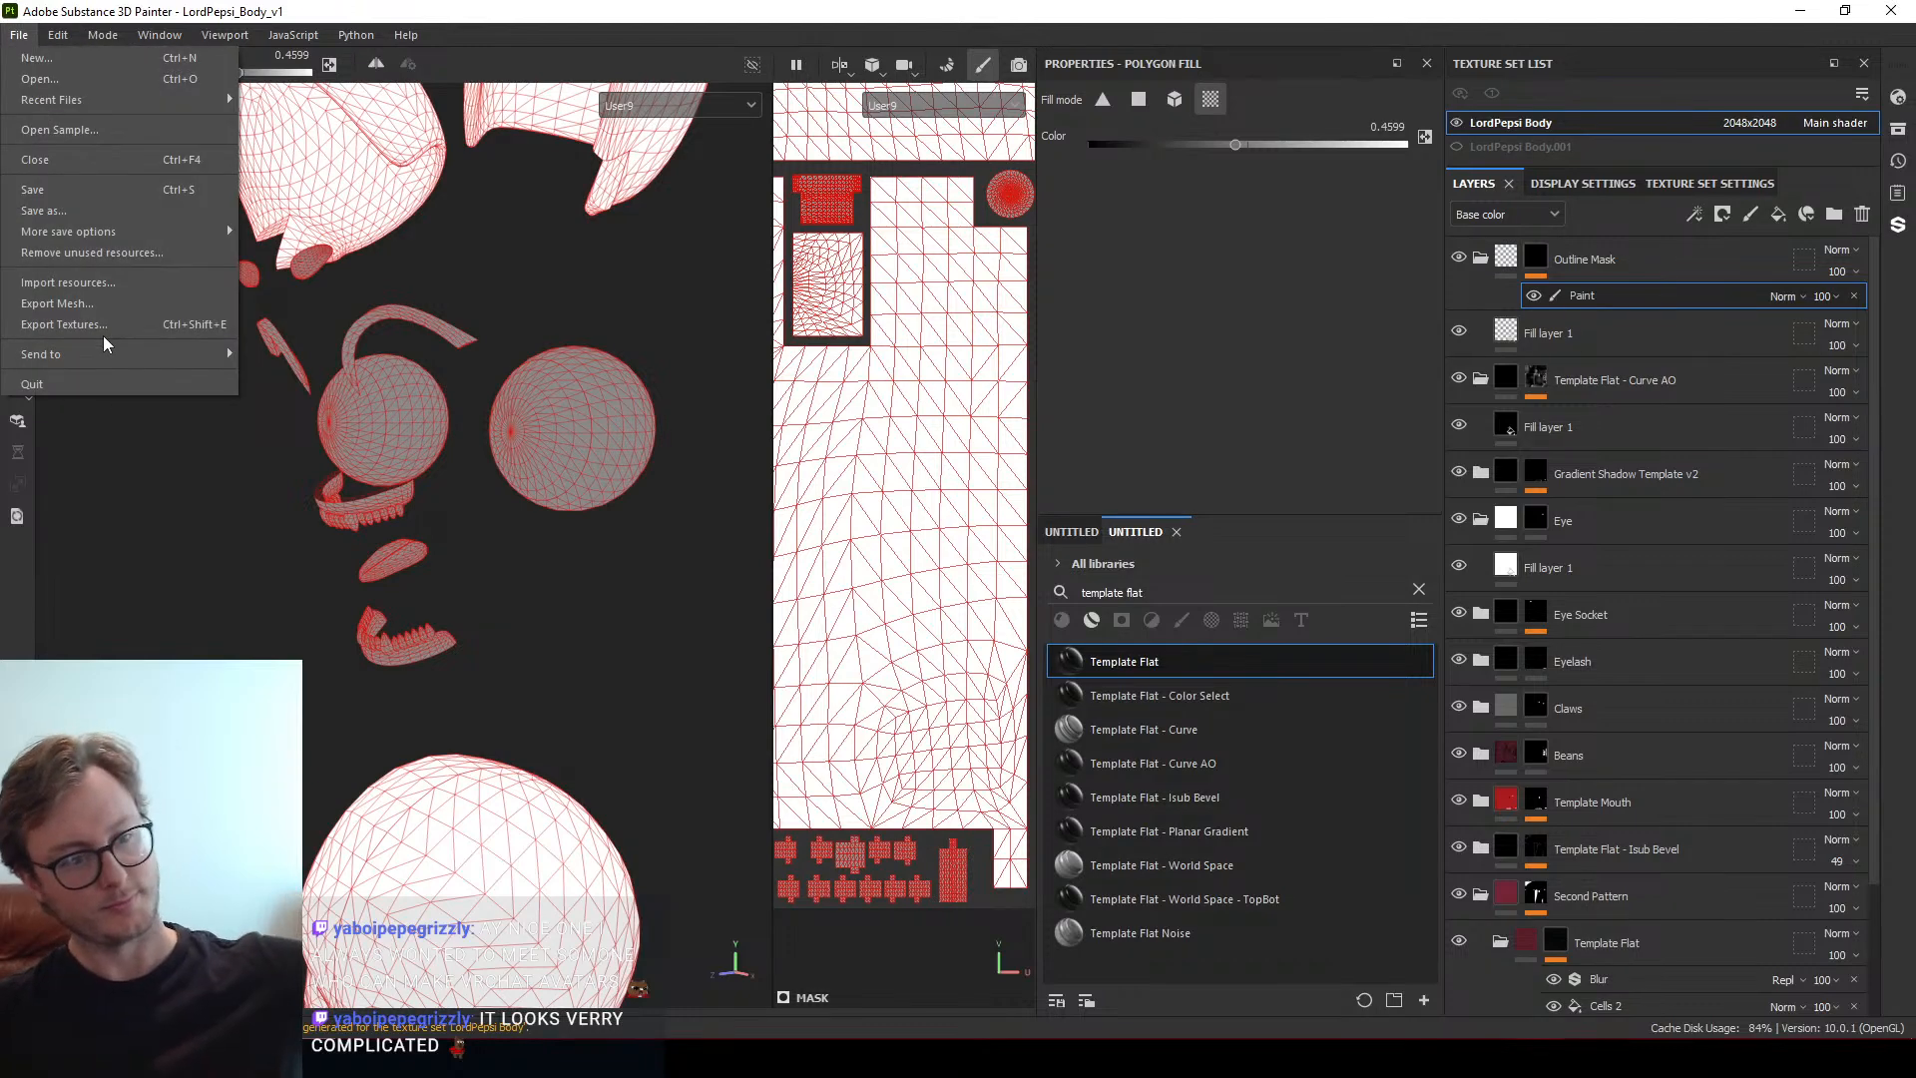
{"action": "left_click", "coordinate": [99, 337]}
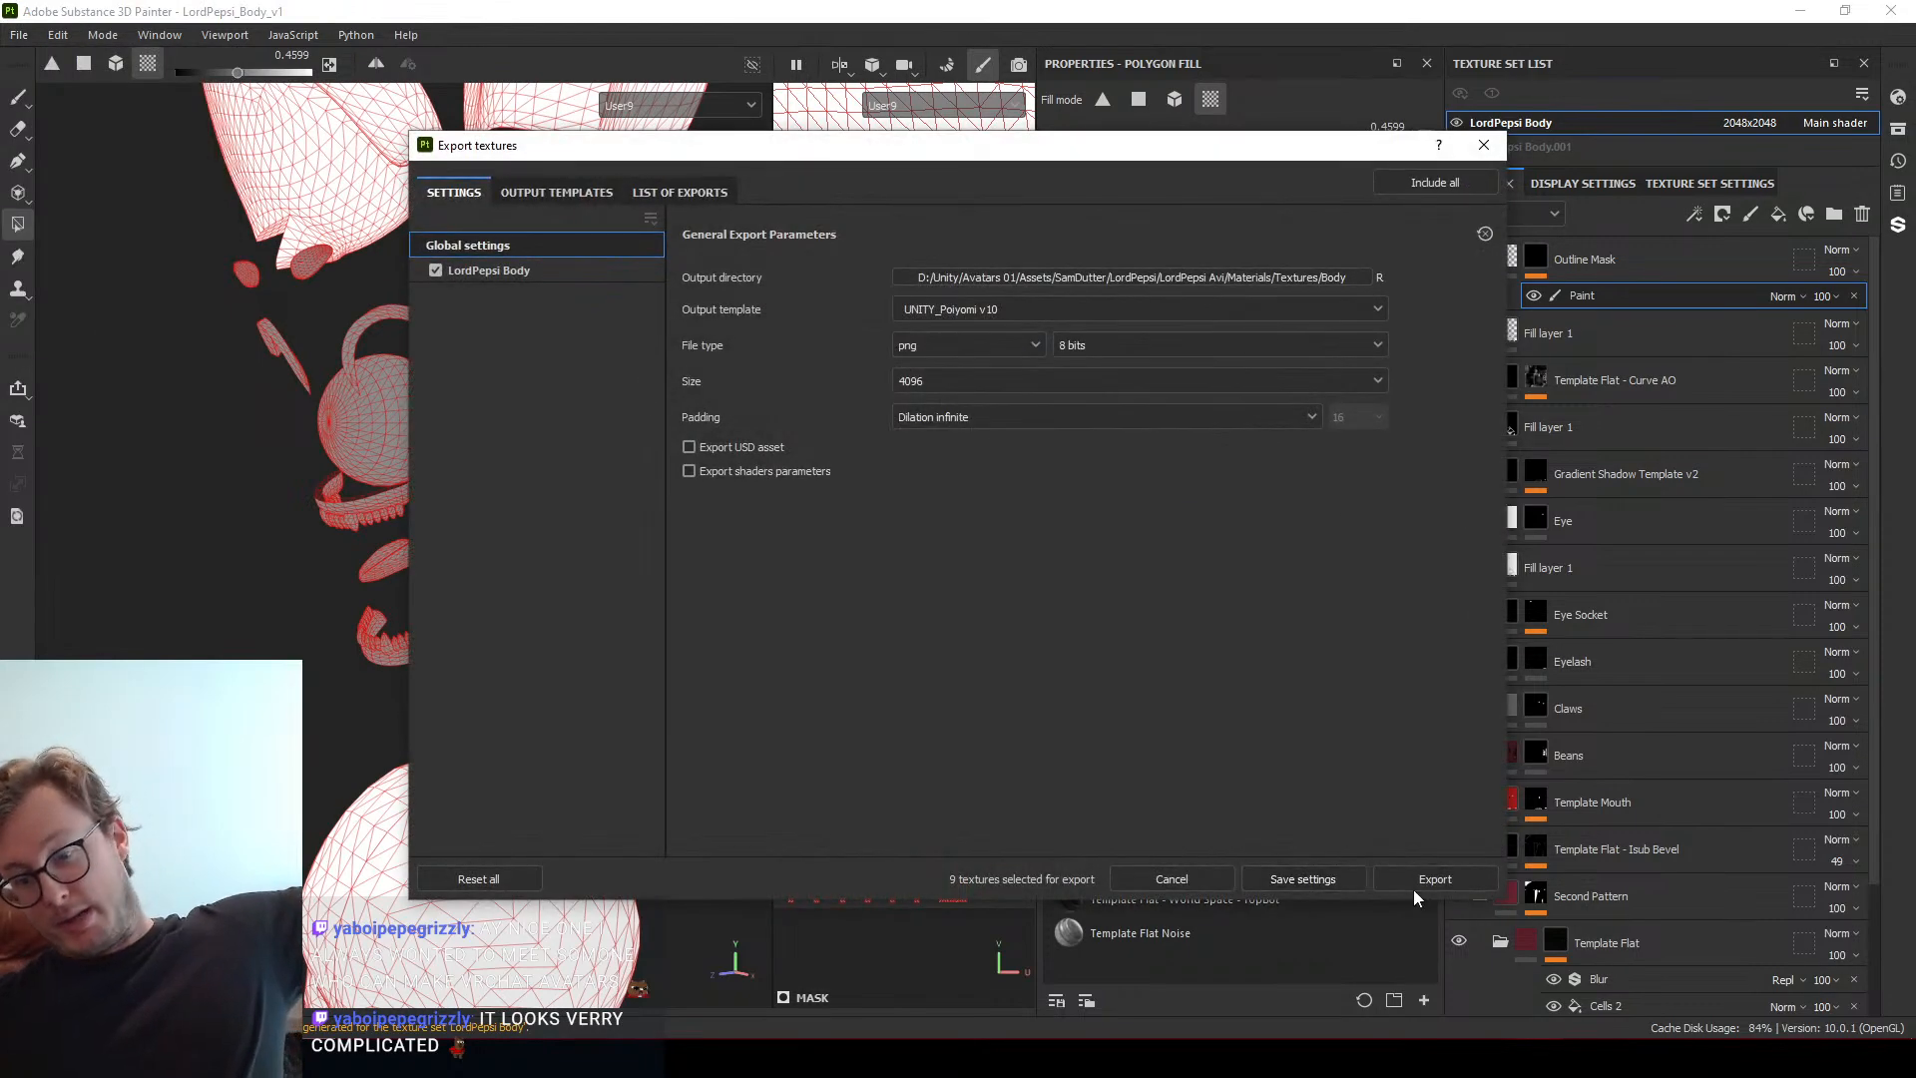
{"action": "left_click", "coordinate": [1411, 889]}
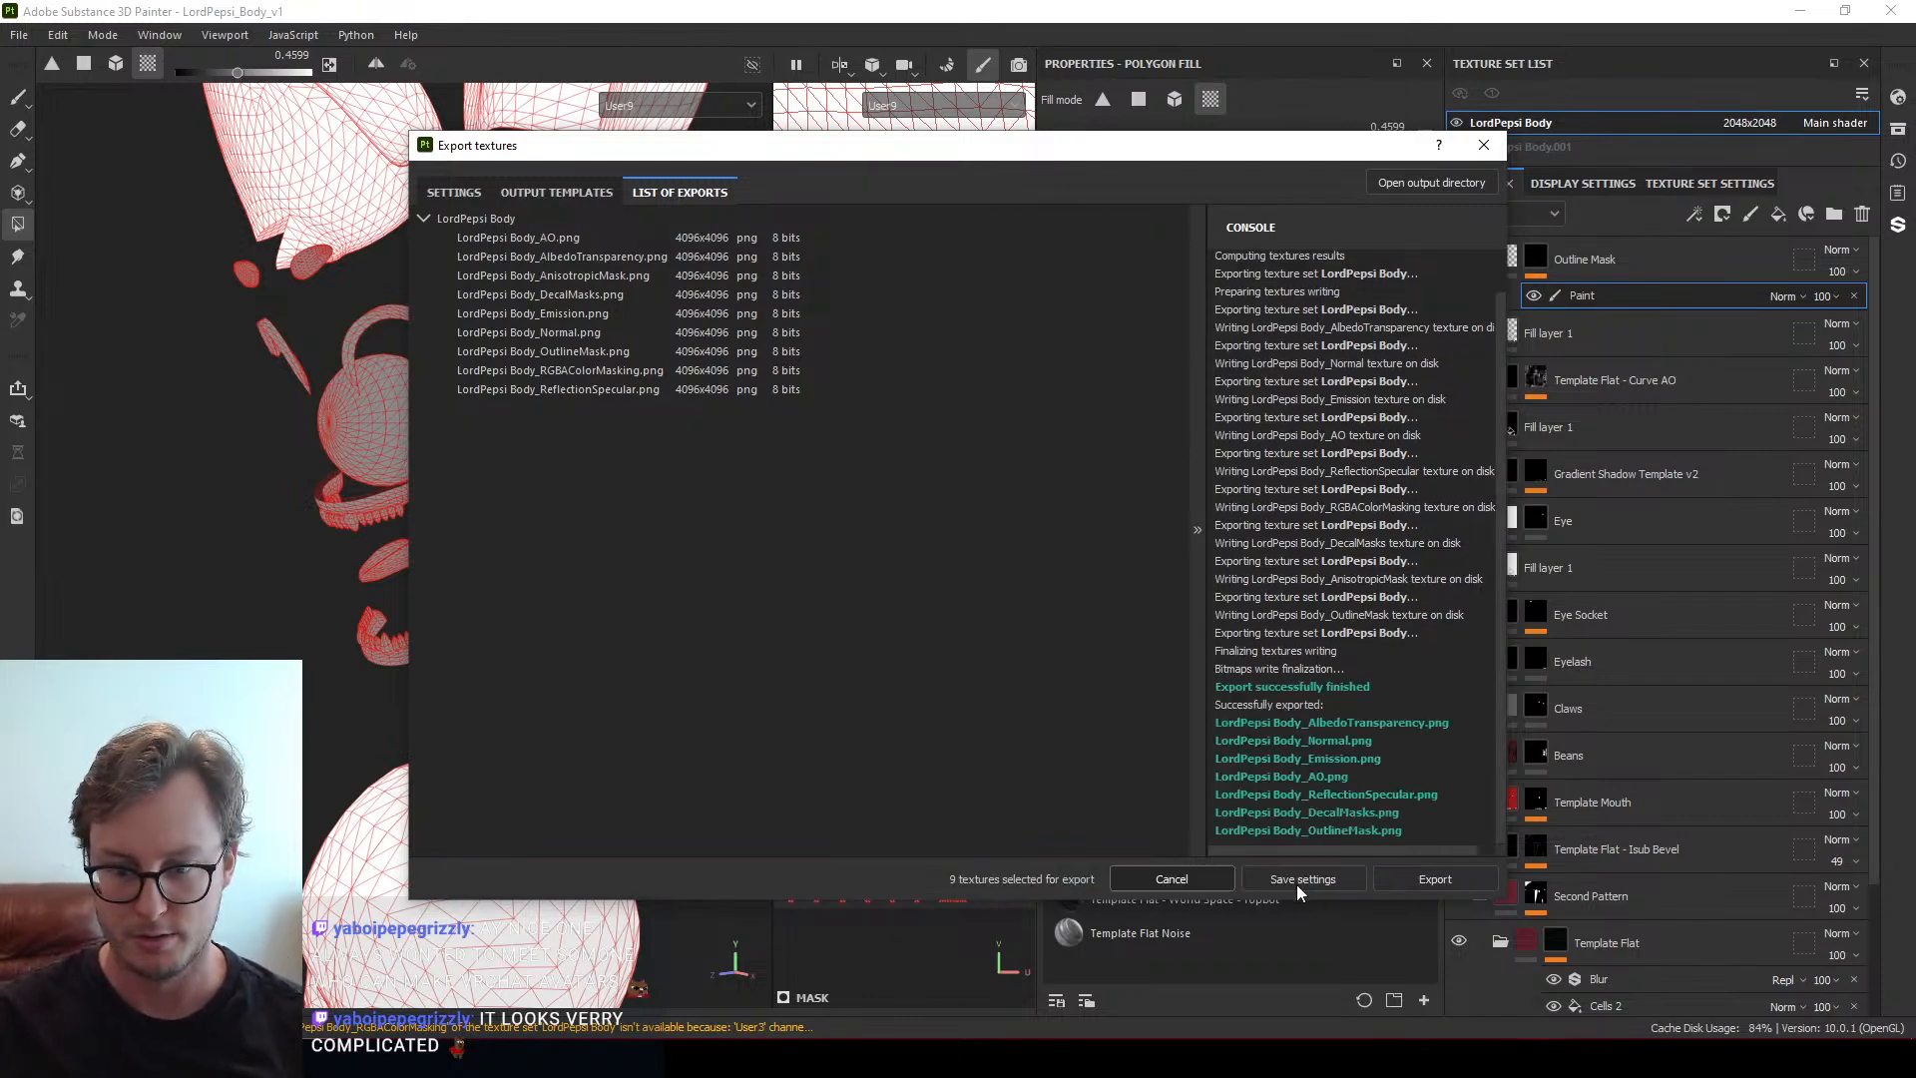
{"action": "left_click", "coordinate": [1296, 884]}
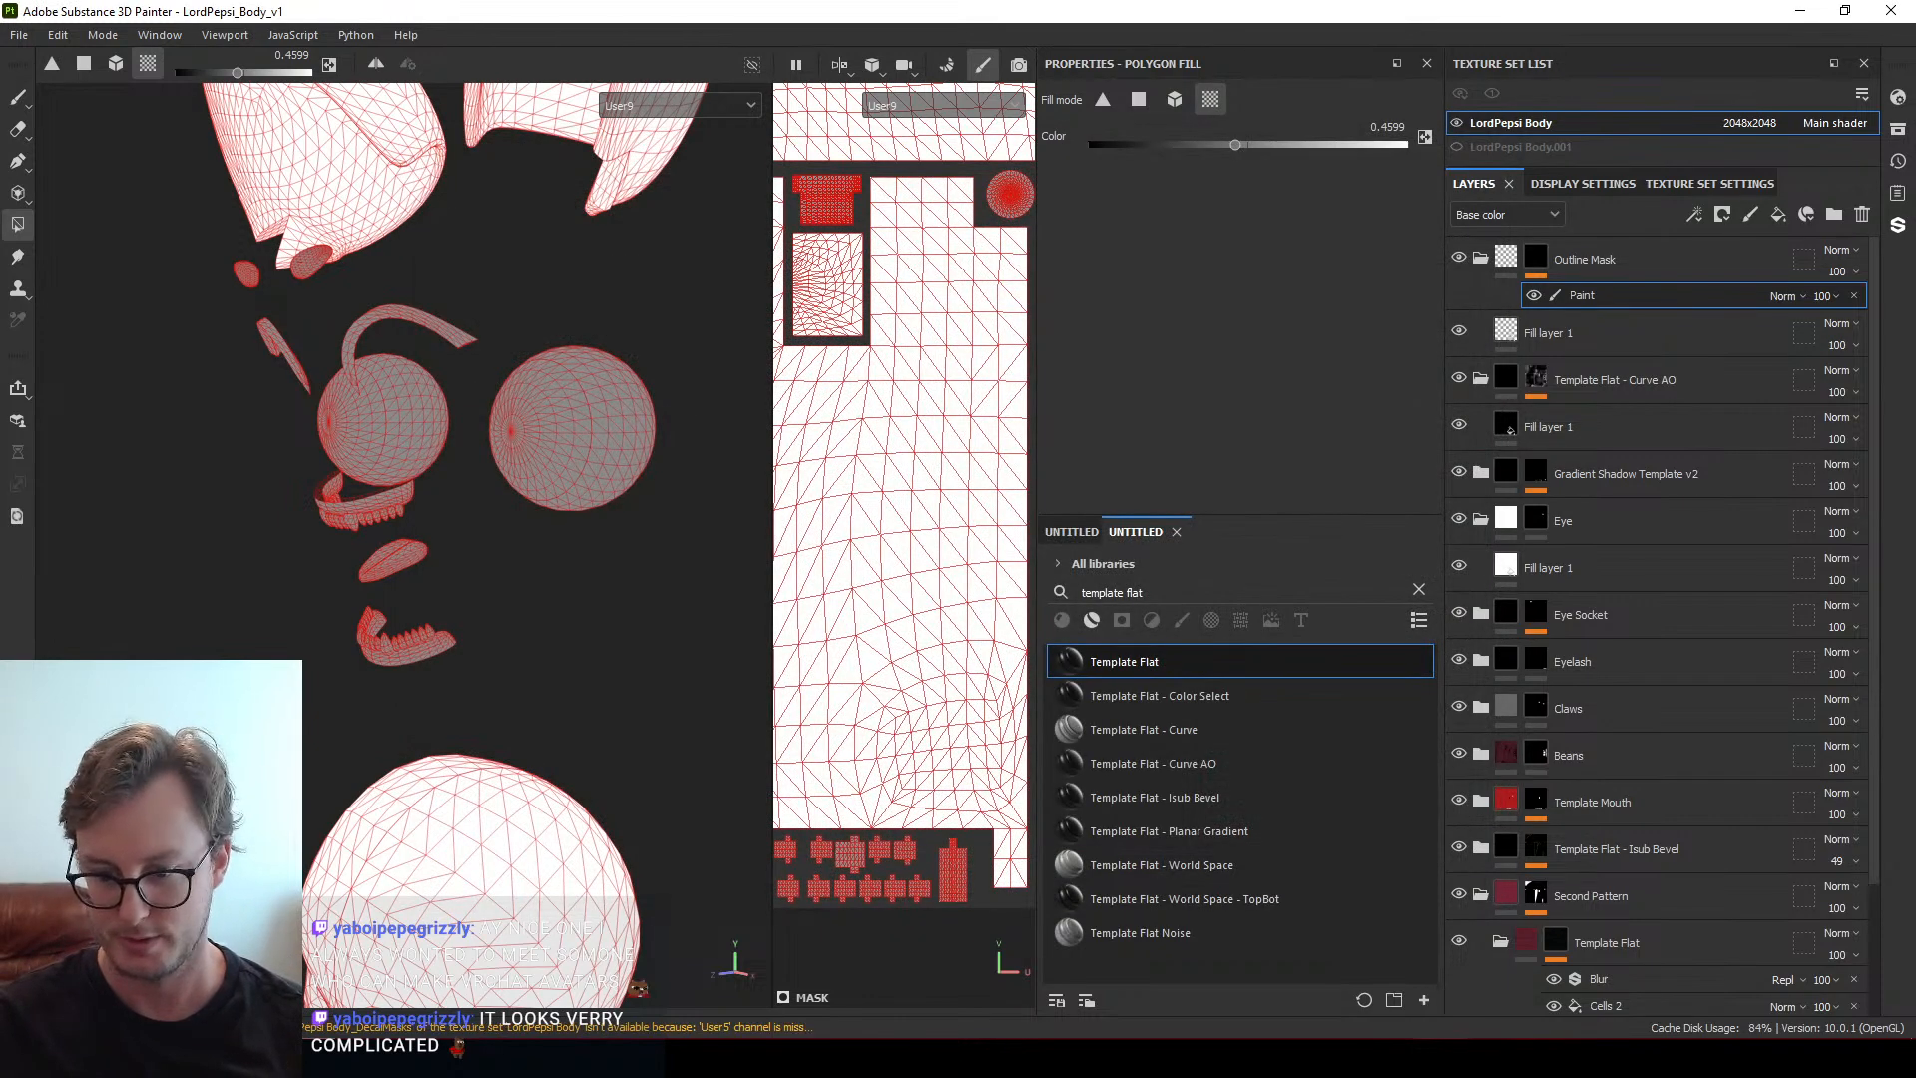
Switch to Unity, assign LordPepsi Body_OutlineMask as the body material's outline size mask, and check the outlines around the nose and mouth
{"action": "key", "text": "alt+Tab"}
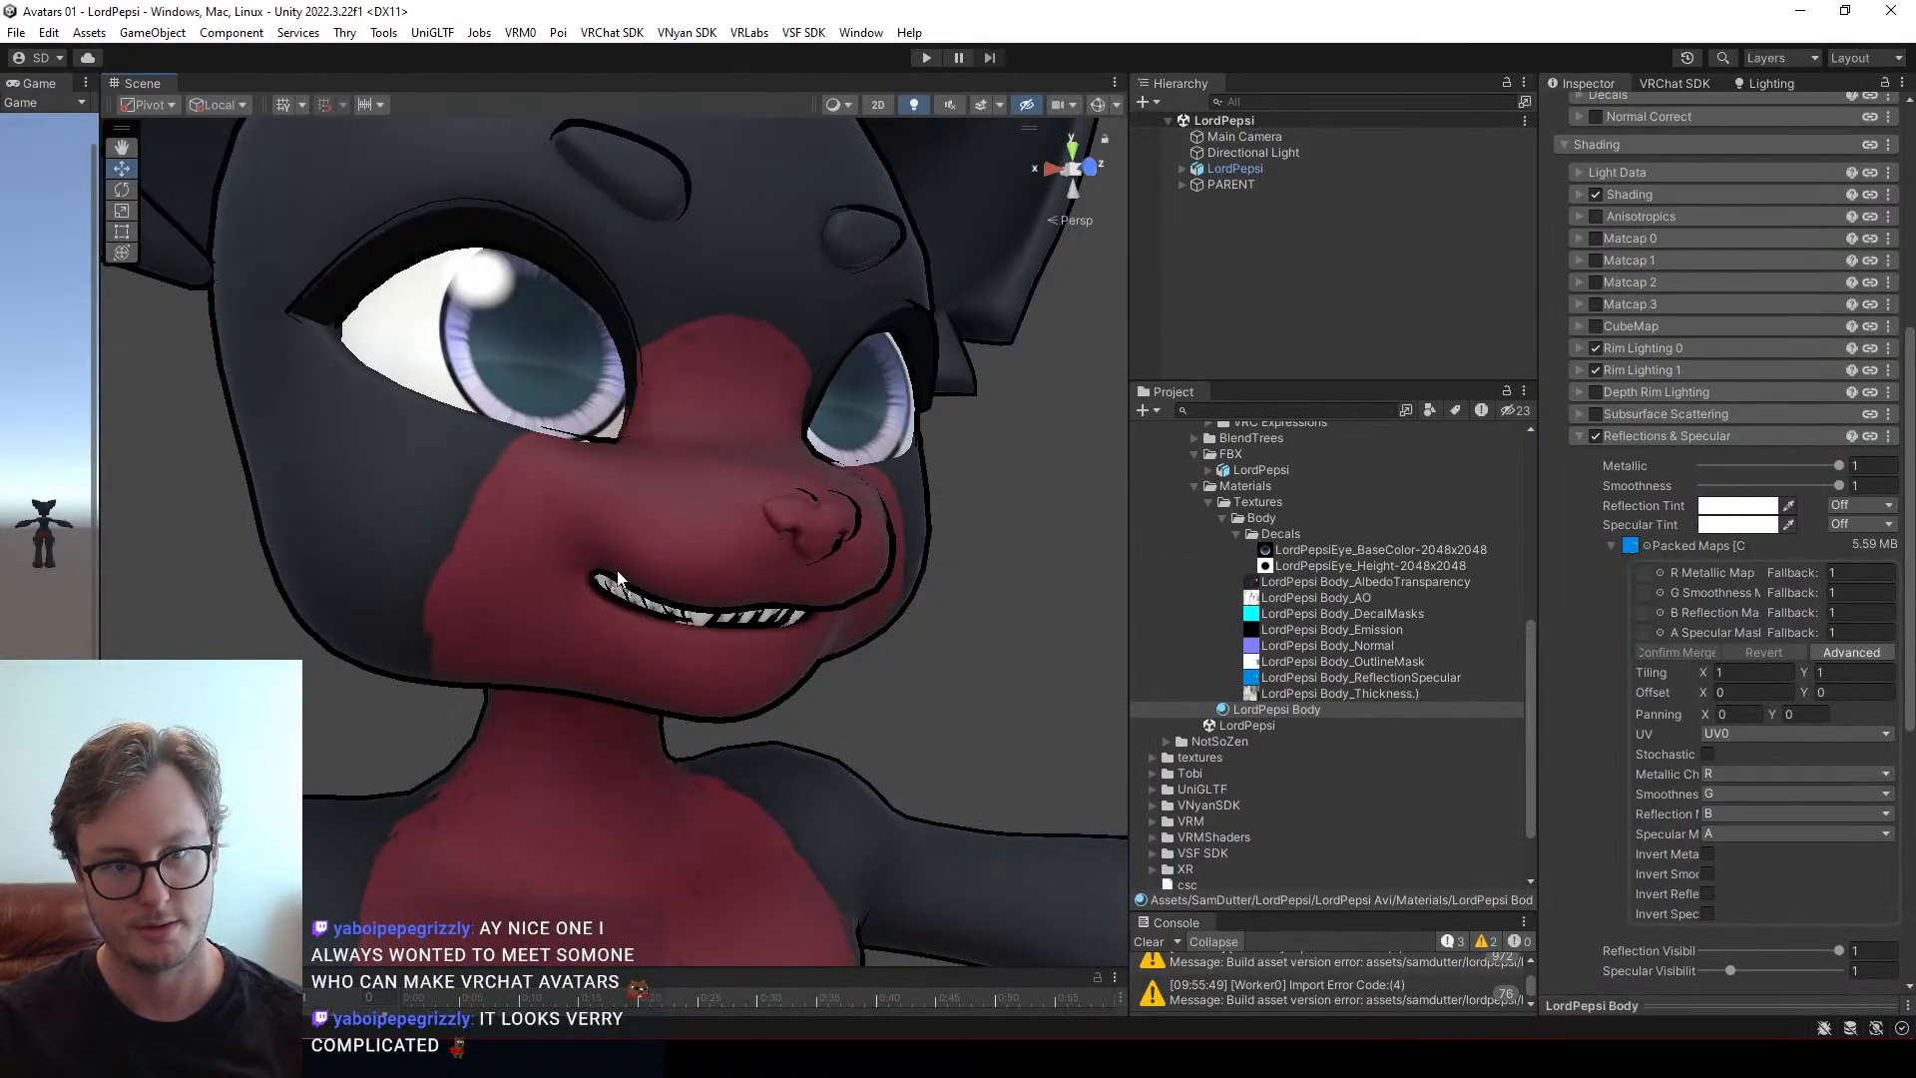
{"action": "left_click", "coordinate": [1658, 439]}
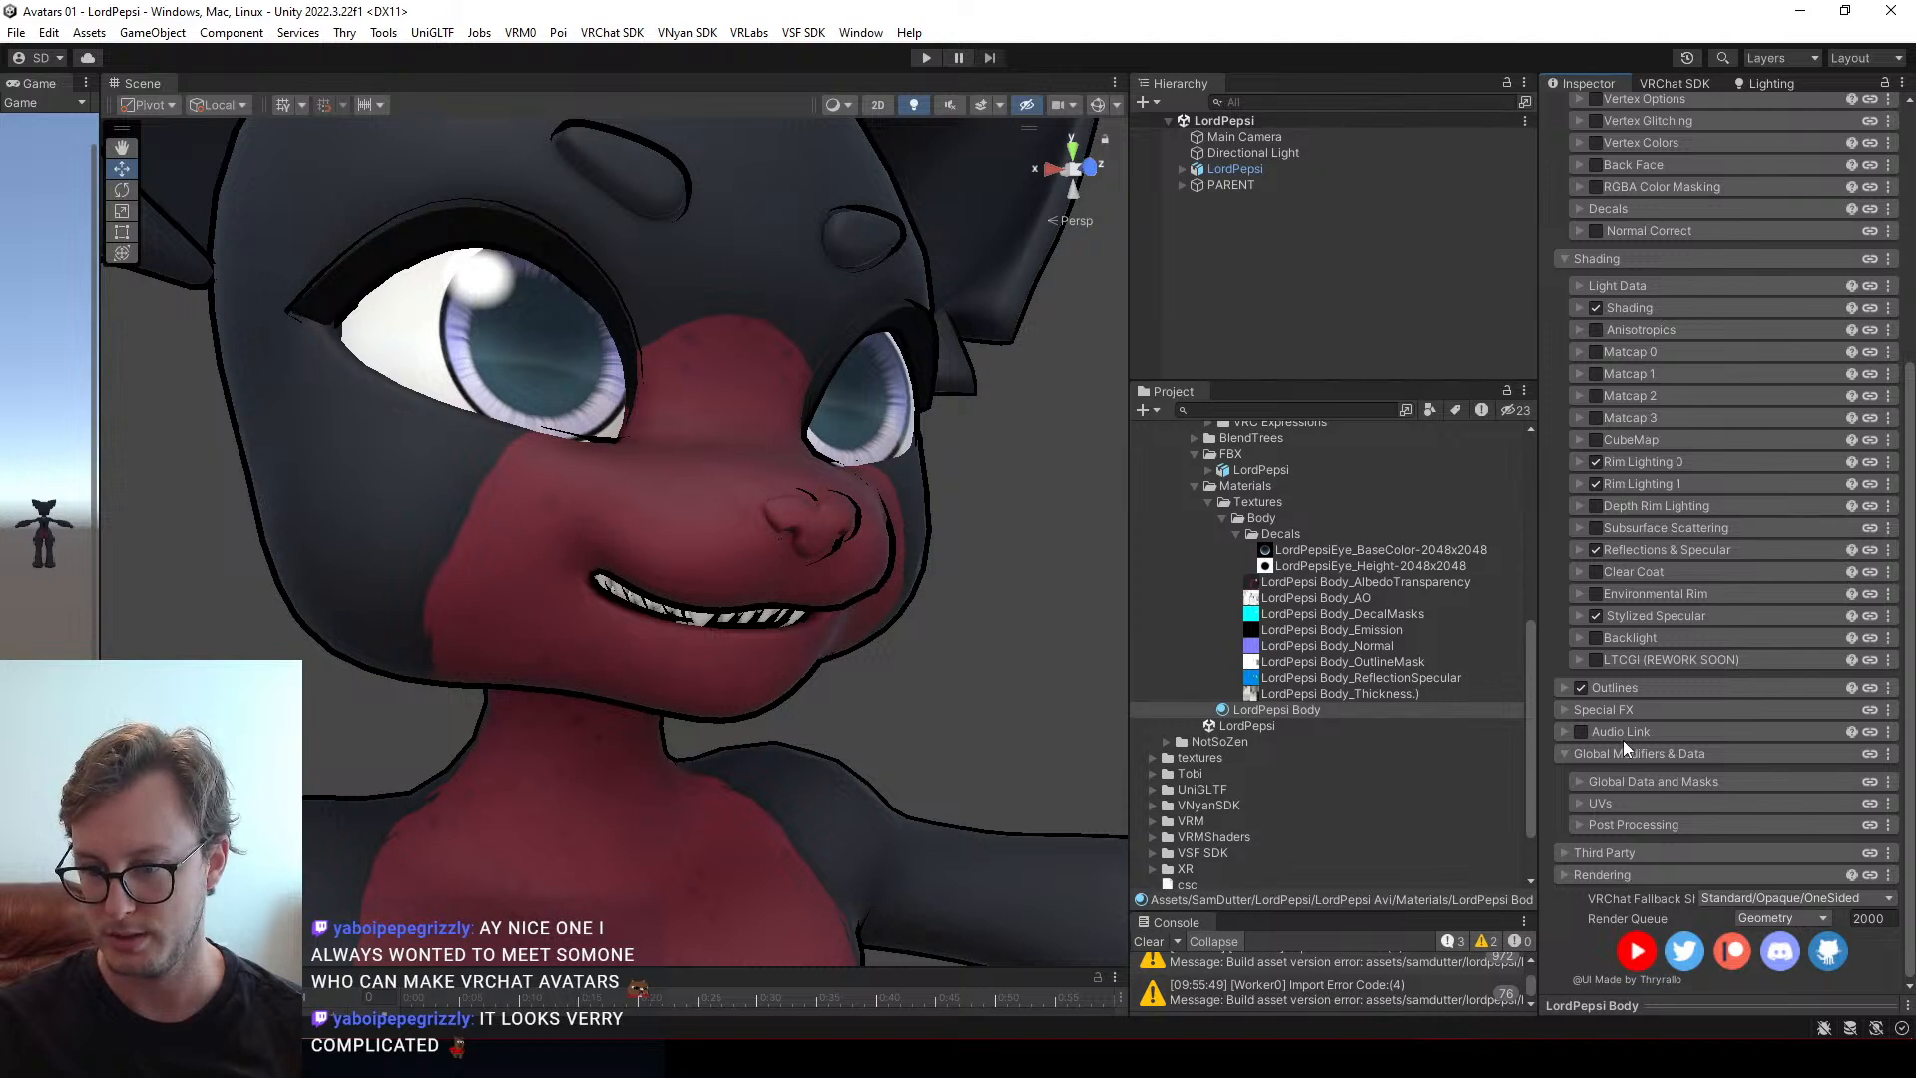
{"action": "left_click", "coordinate": [1627, 689]}
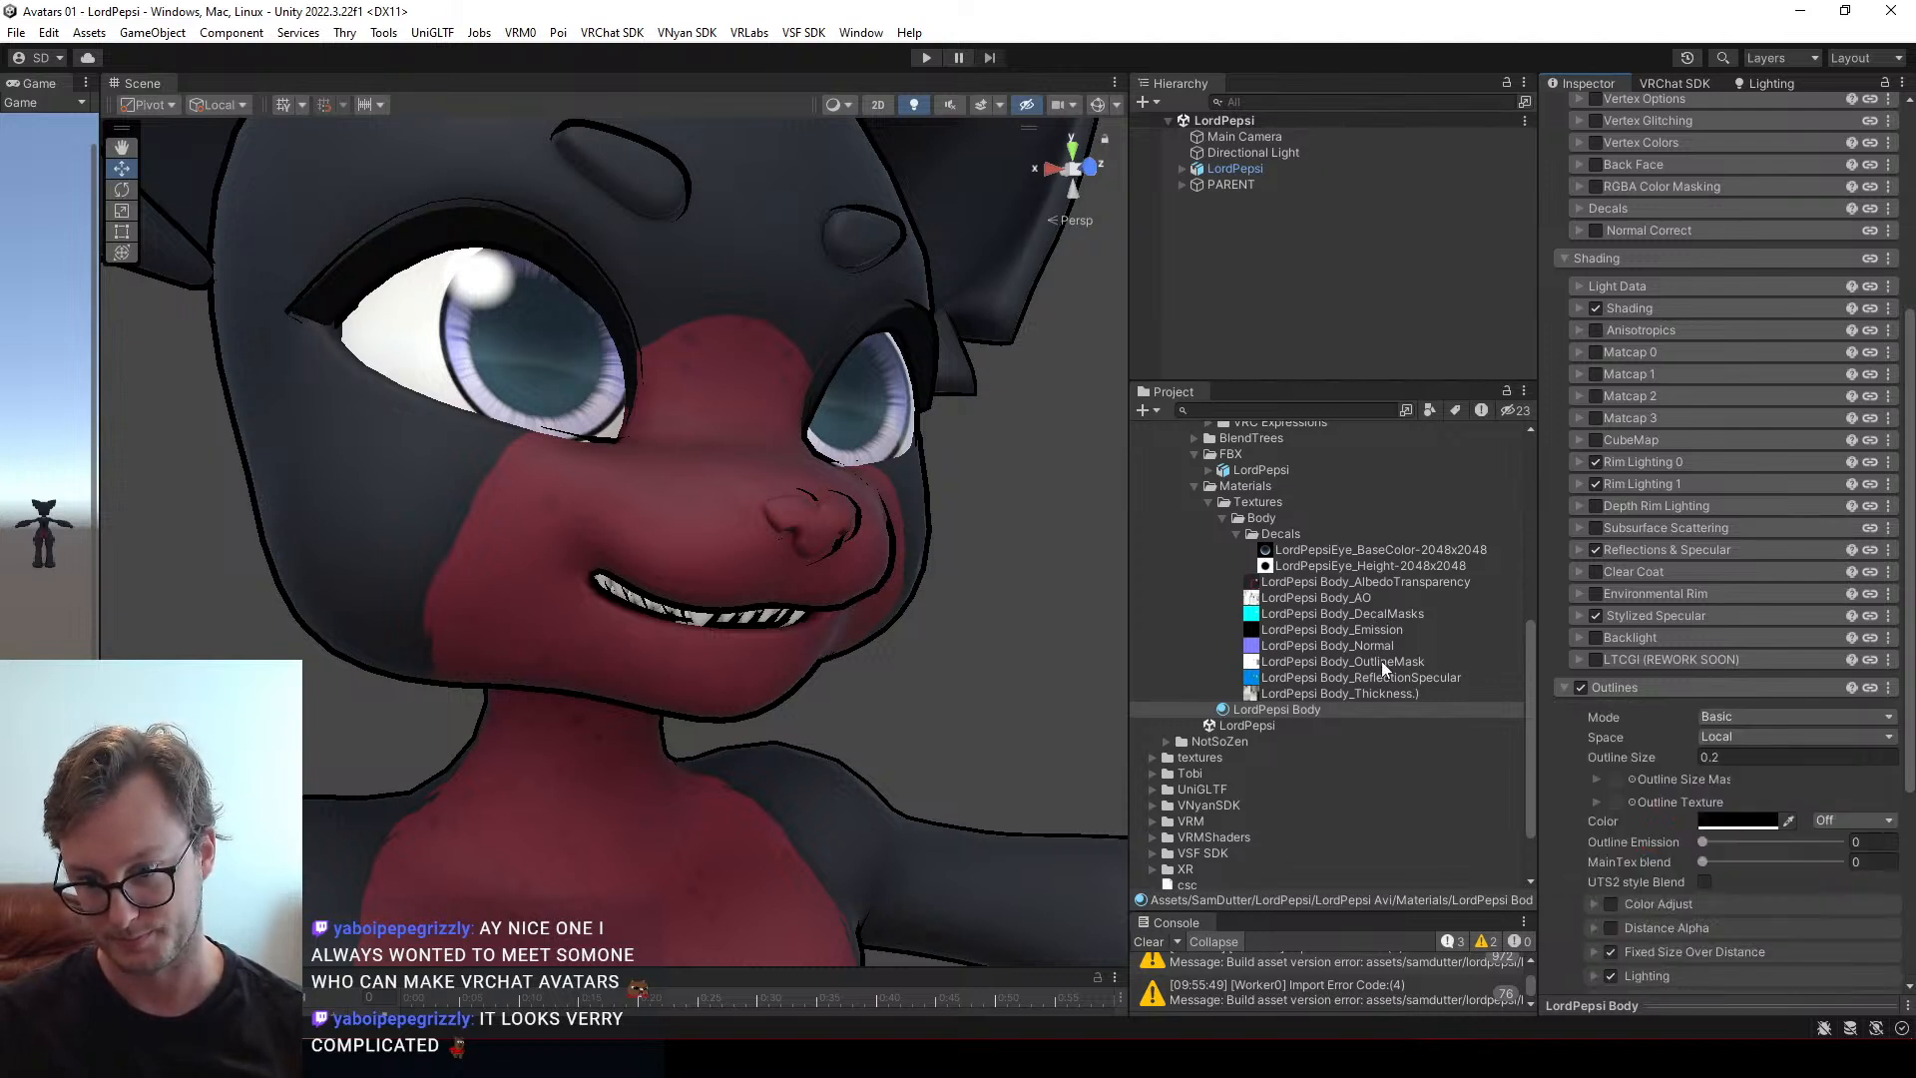
{"action": "left_click_drag", "start_coordinate": [1381, 661], "coordinate": [1617, 784]}
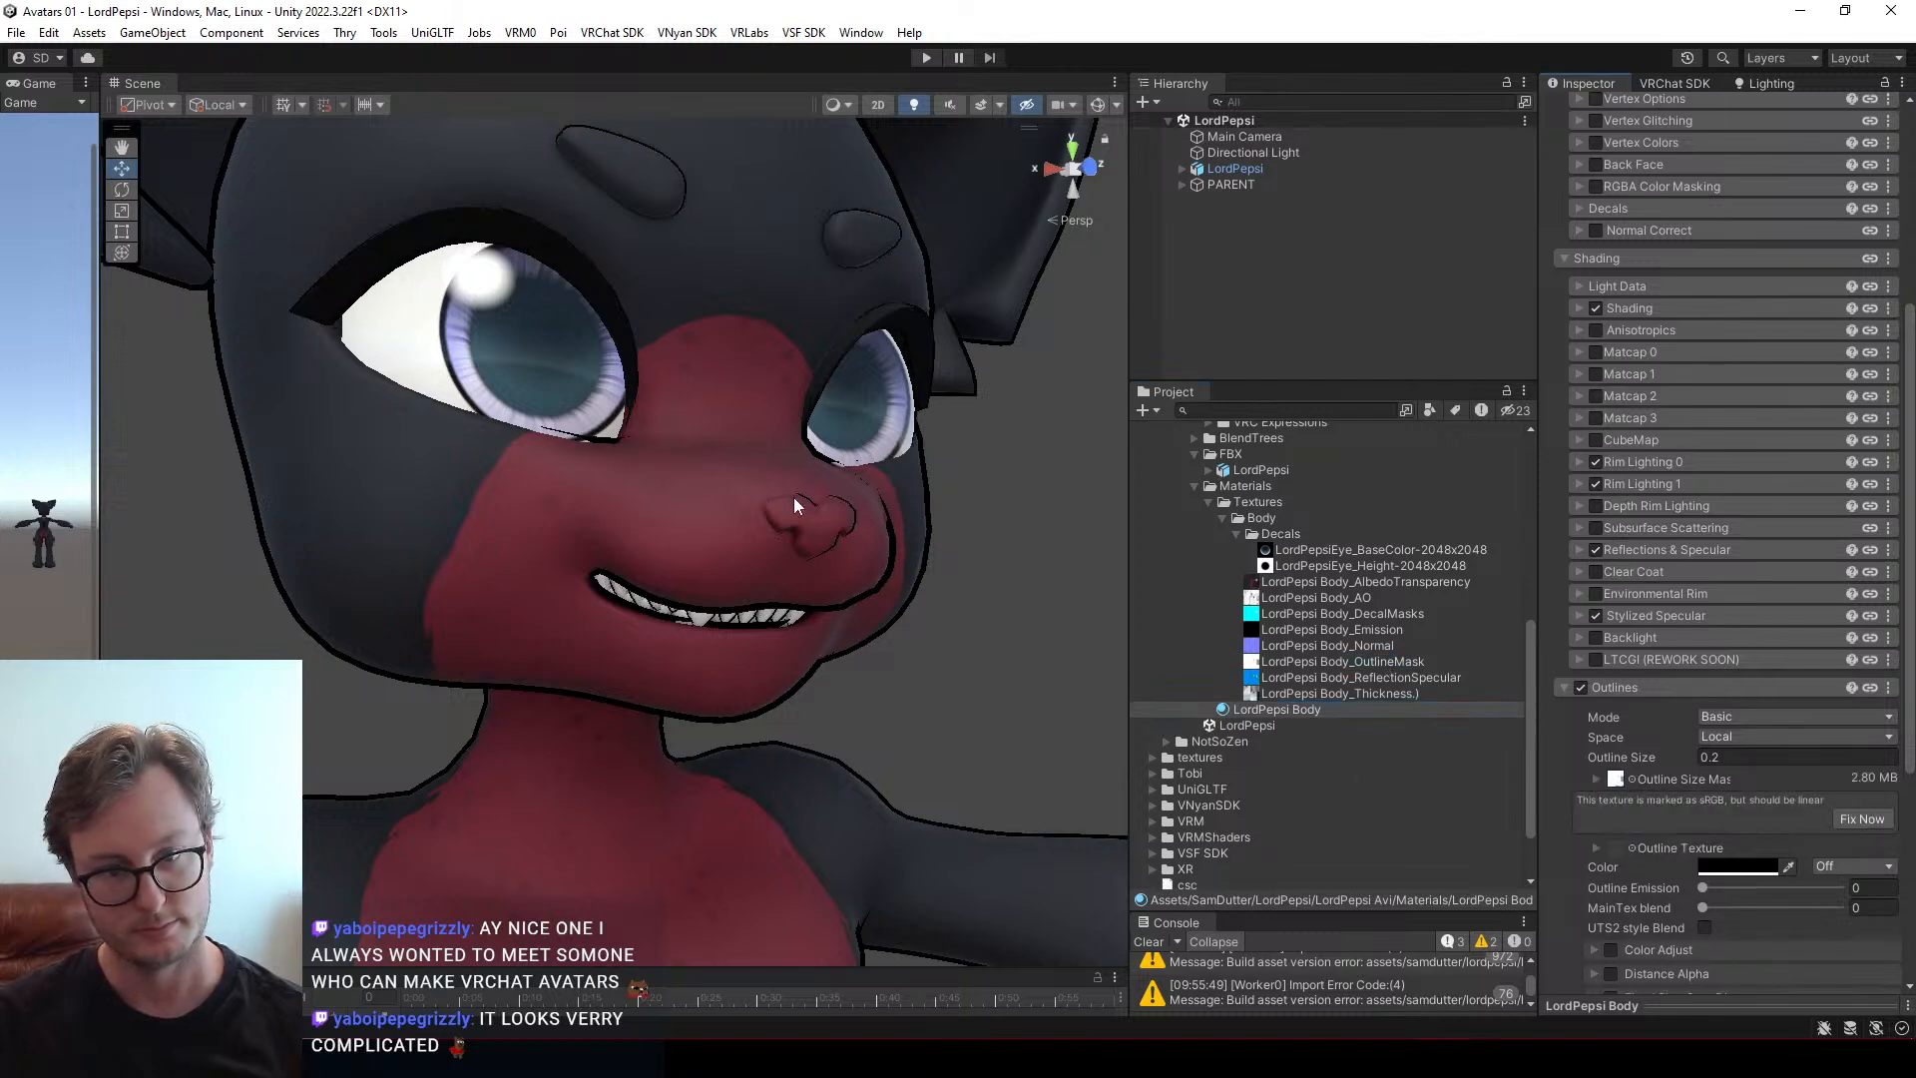
{"action": "mouse_move", "coordinate": [793, 497]}
{"action": "left_mouse_down", "text": "alt"}
{"action": "mouse_move", "coordinate": [618, 529]}
{"action": "mouse_move", "coordinate": [774, 487]}
{"action": "left_mouse_up", "text": "alt"}
{"action": "scroll", "coordinate": [773, 499], "scroll_direction": "up", "scroll_amount": 10}
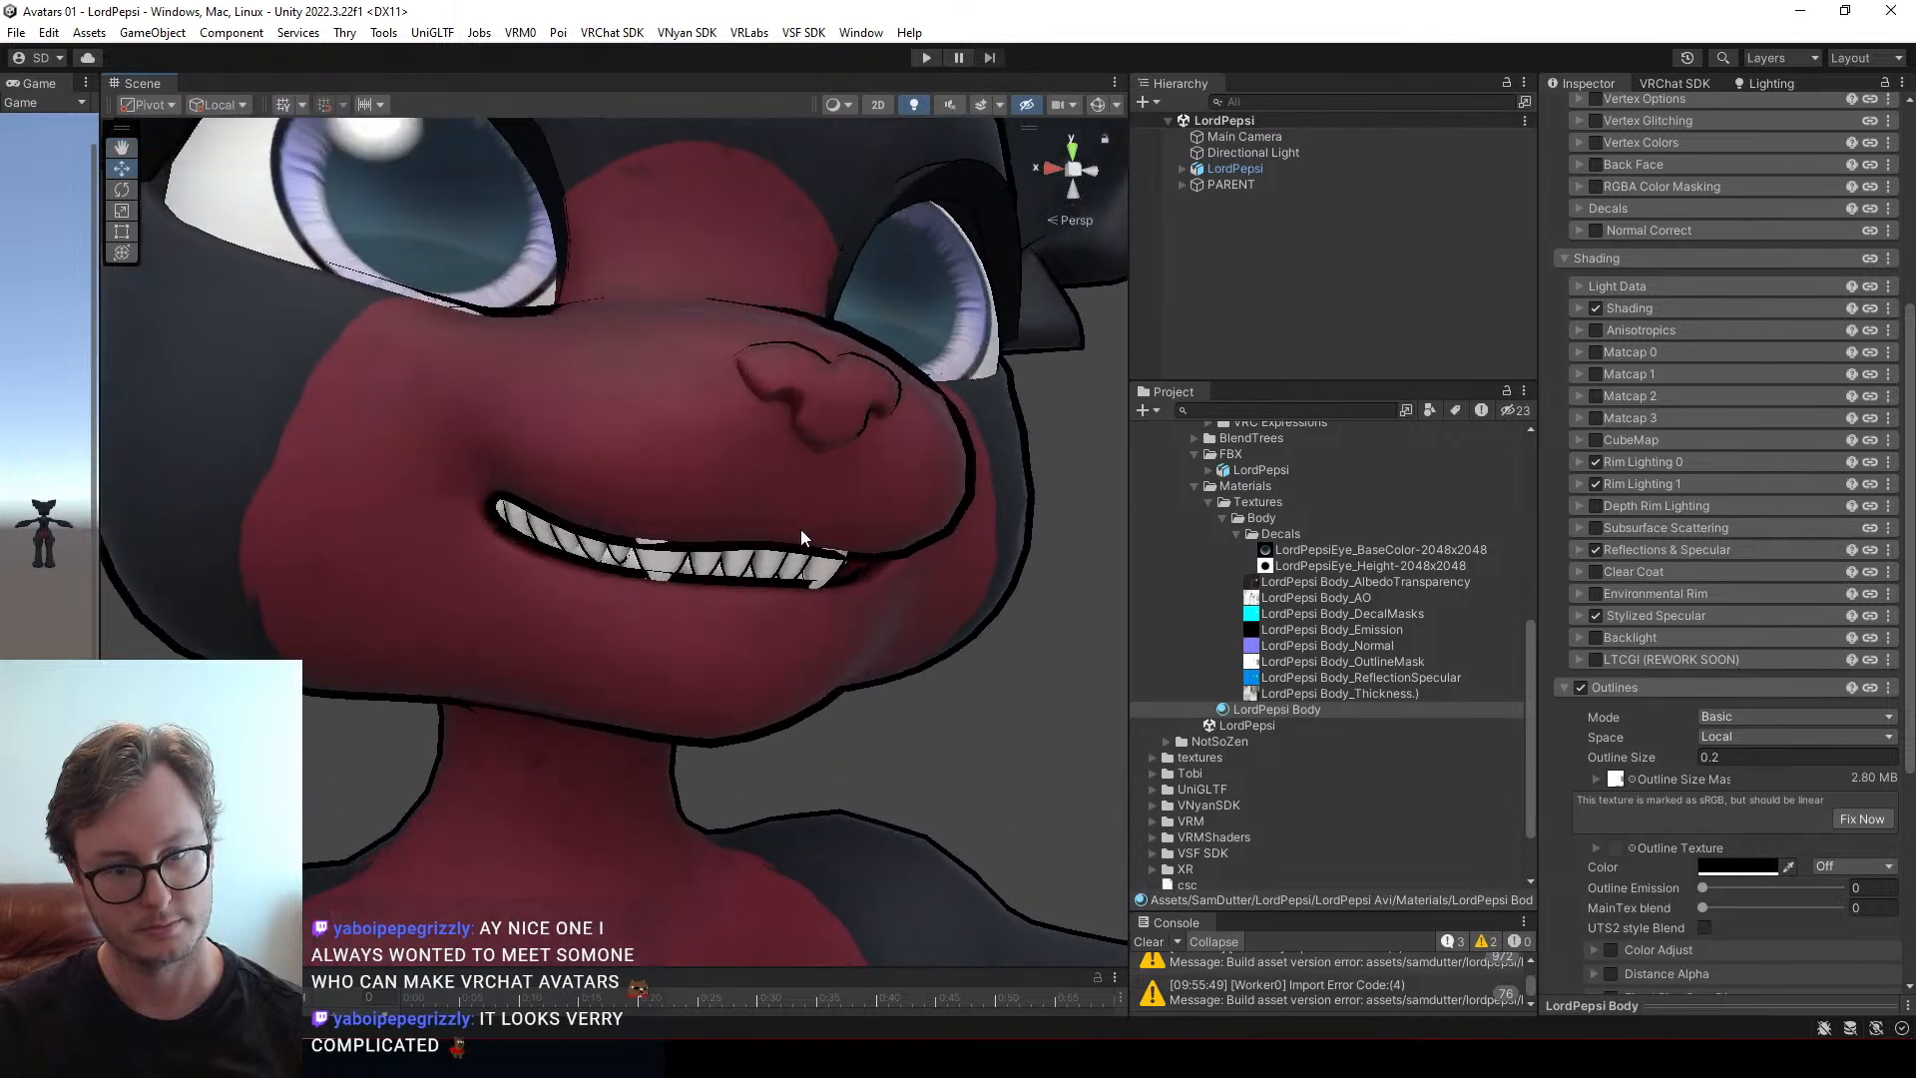
{"action": "scroll", "coordinate": [555, 504], "scroll_direction": "down", "scroll_amount": 8}
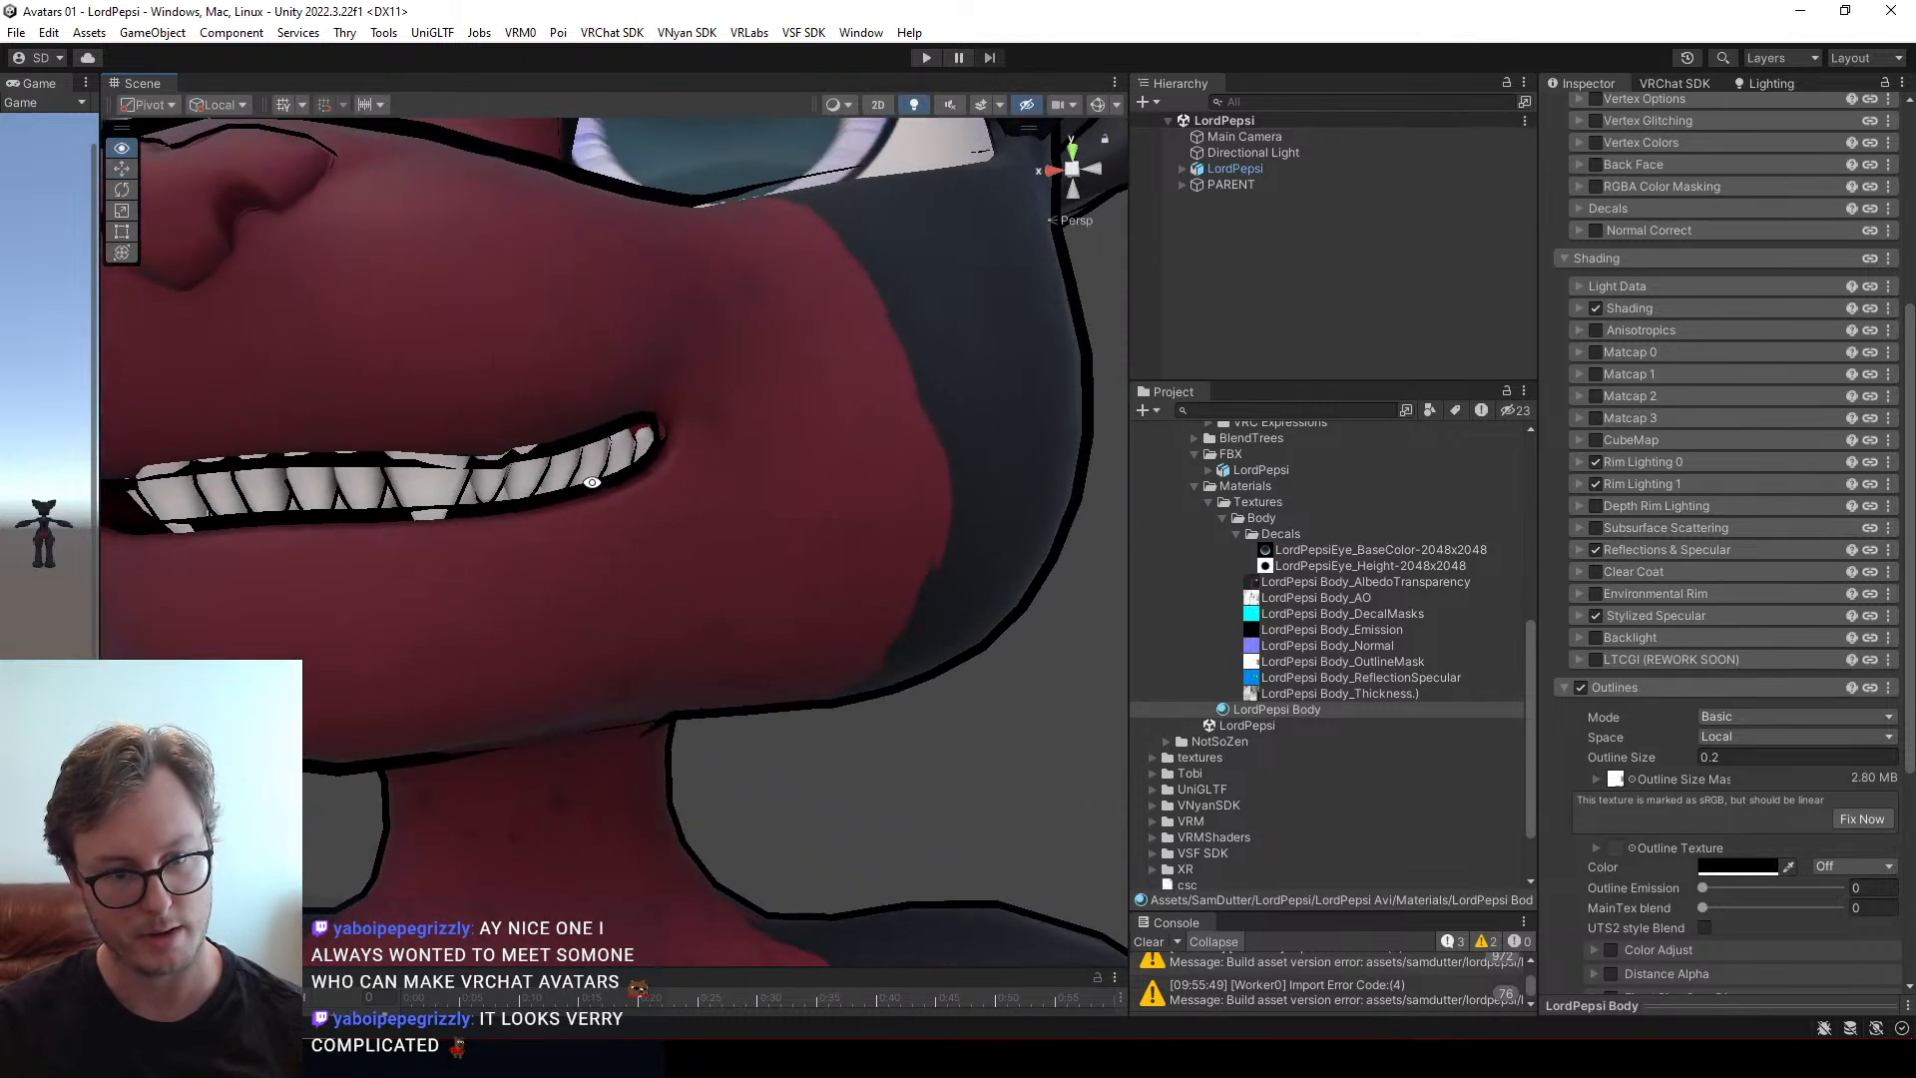
{"action": "mouse_move", "coordinate": [555, 504]}
{"action": "left_mouse_down", "text": "alt"}
{"action": "mouse_move", "coordinate": [582, 513]}
{"action": "mouse_move", "coordinate": [552, 564]}
{"action": "mouse_move", "coordinate": [665, 381]}
{"action": "mouse_move", "coordinate": [687, 537]}
{"action": "mouse_move", "coordinate": [649, 543]}
{"action": "mouse_move", "coordinate": [675, 511]}
{"action": "left_mouse_up", "text": "alt"}
Back in Substance 3D Painter, rename the Outline Mask's paint effect as Selection and add a second paint effect named Face Paint
{"action": "key", "text": "alt+Tab"}
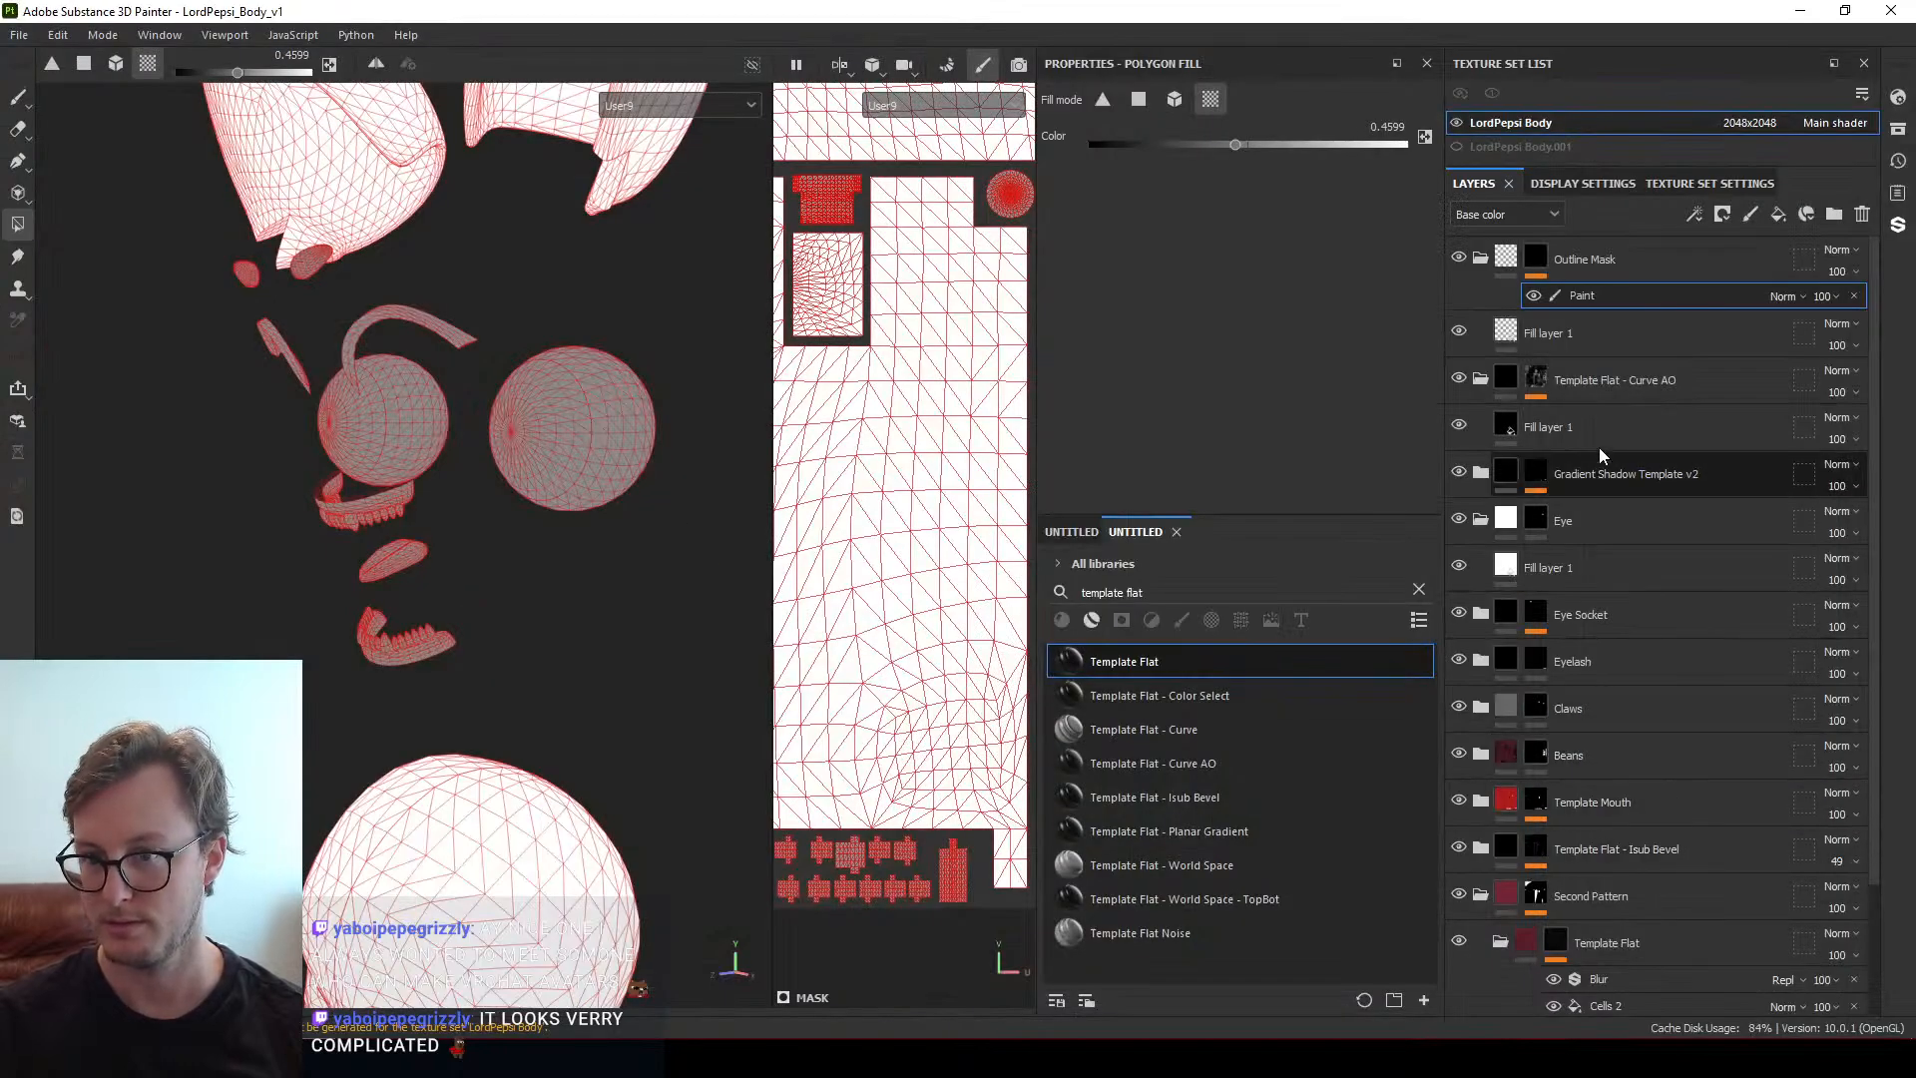
{"action": "double_click", "coordinate": [1584, 295]}
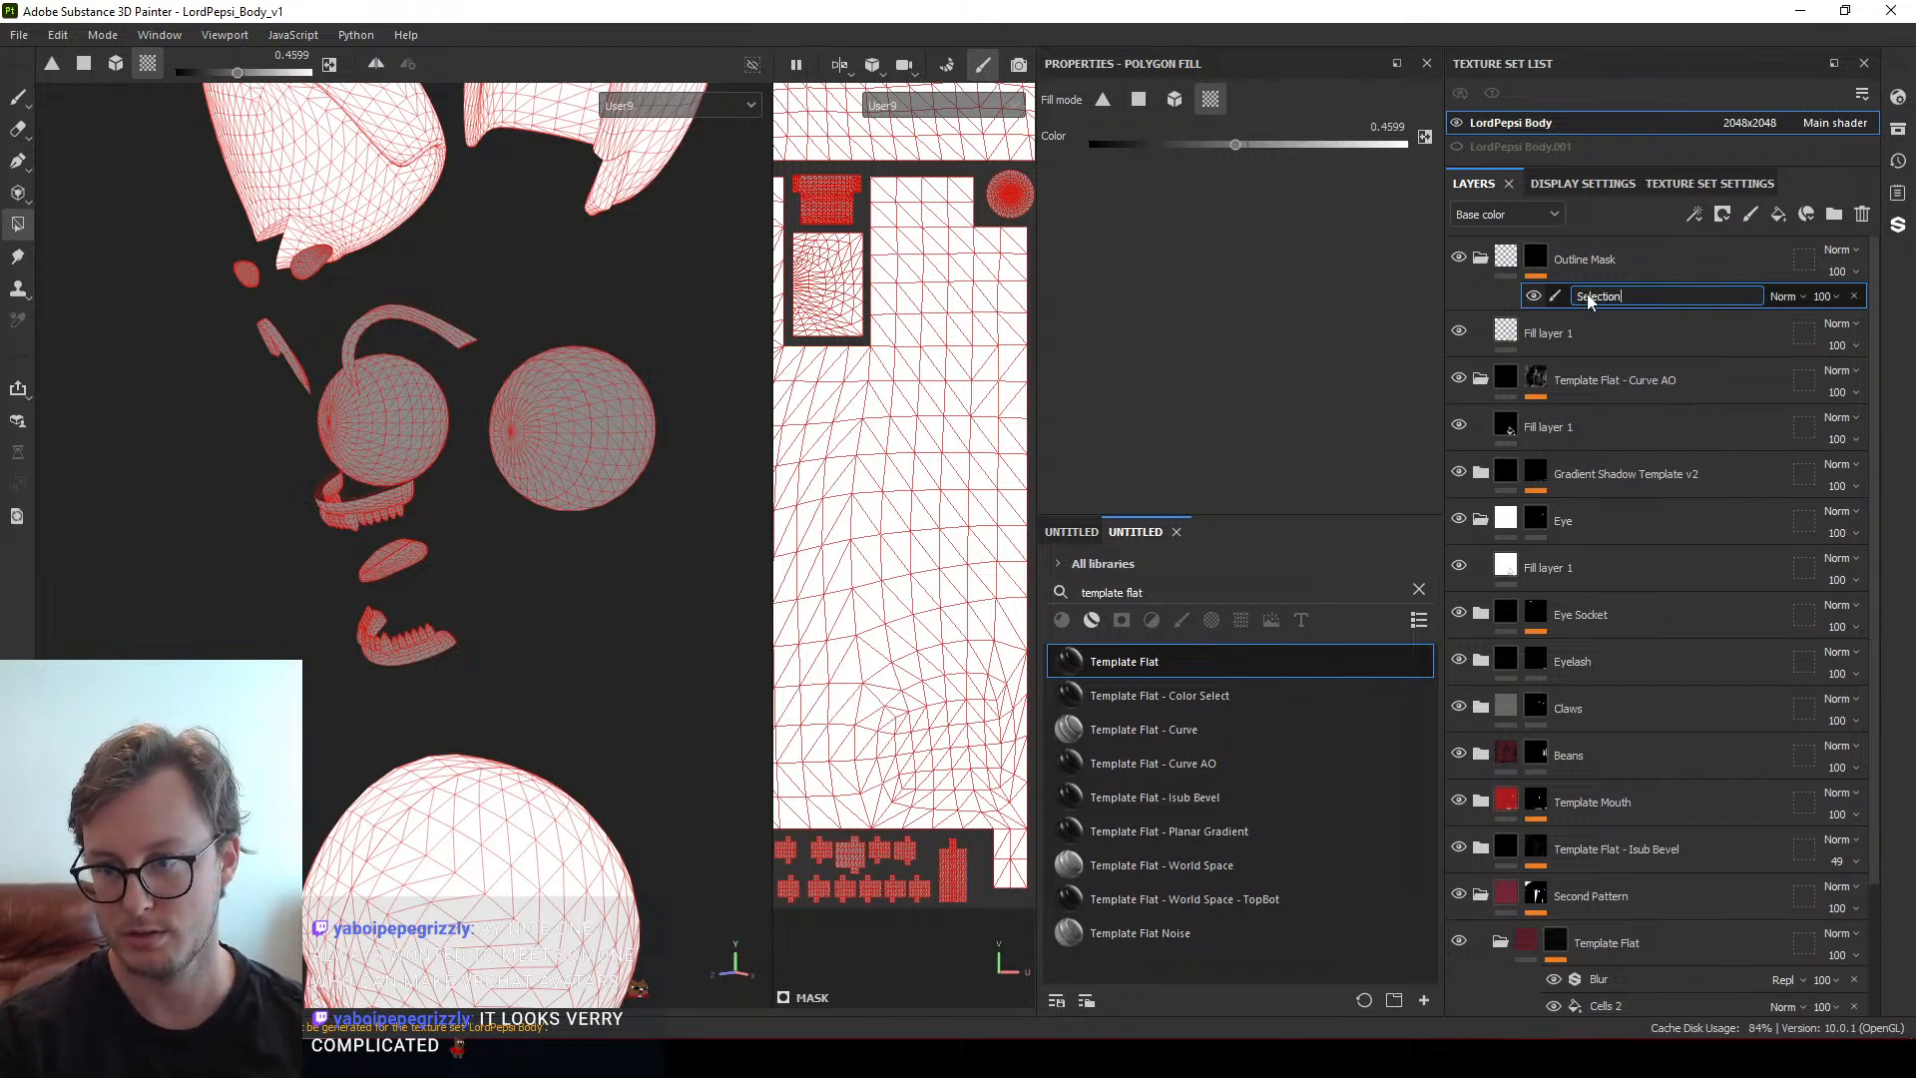
{"action": "key", "text": "Return"}
{"action": "right_click", "coordinate": [1586, 296]}
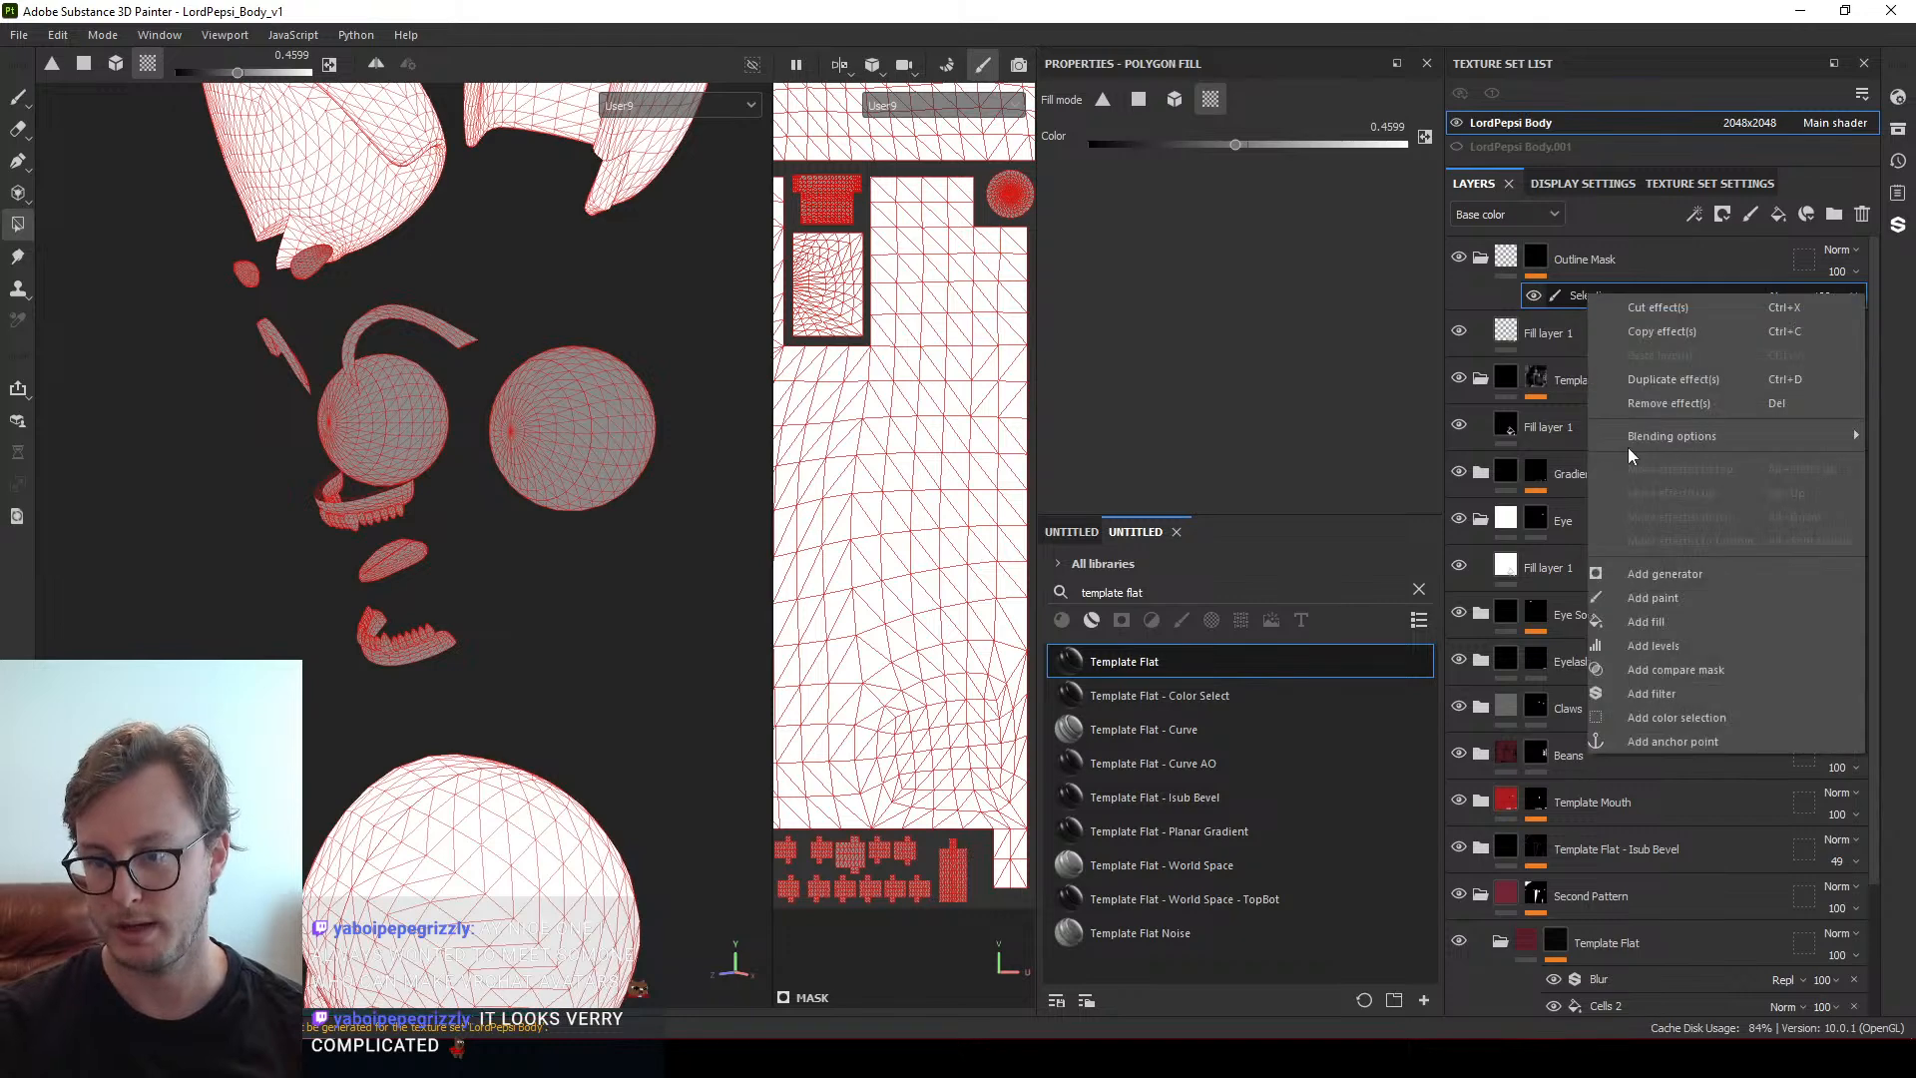
{"action": "left_click", "coordinate": [1637, 599]}
{"action": "double_click", "coordinate": [1589, 295]}
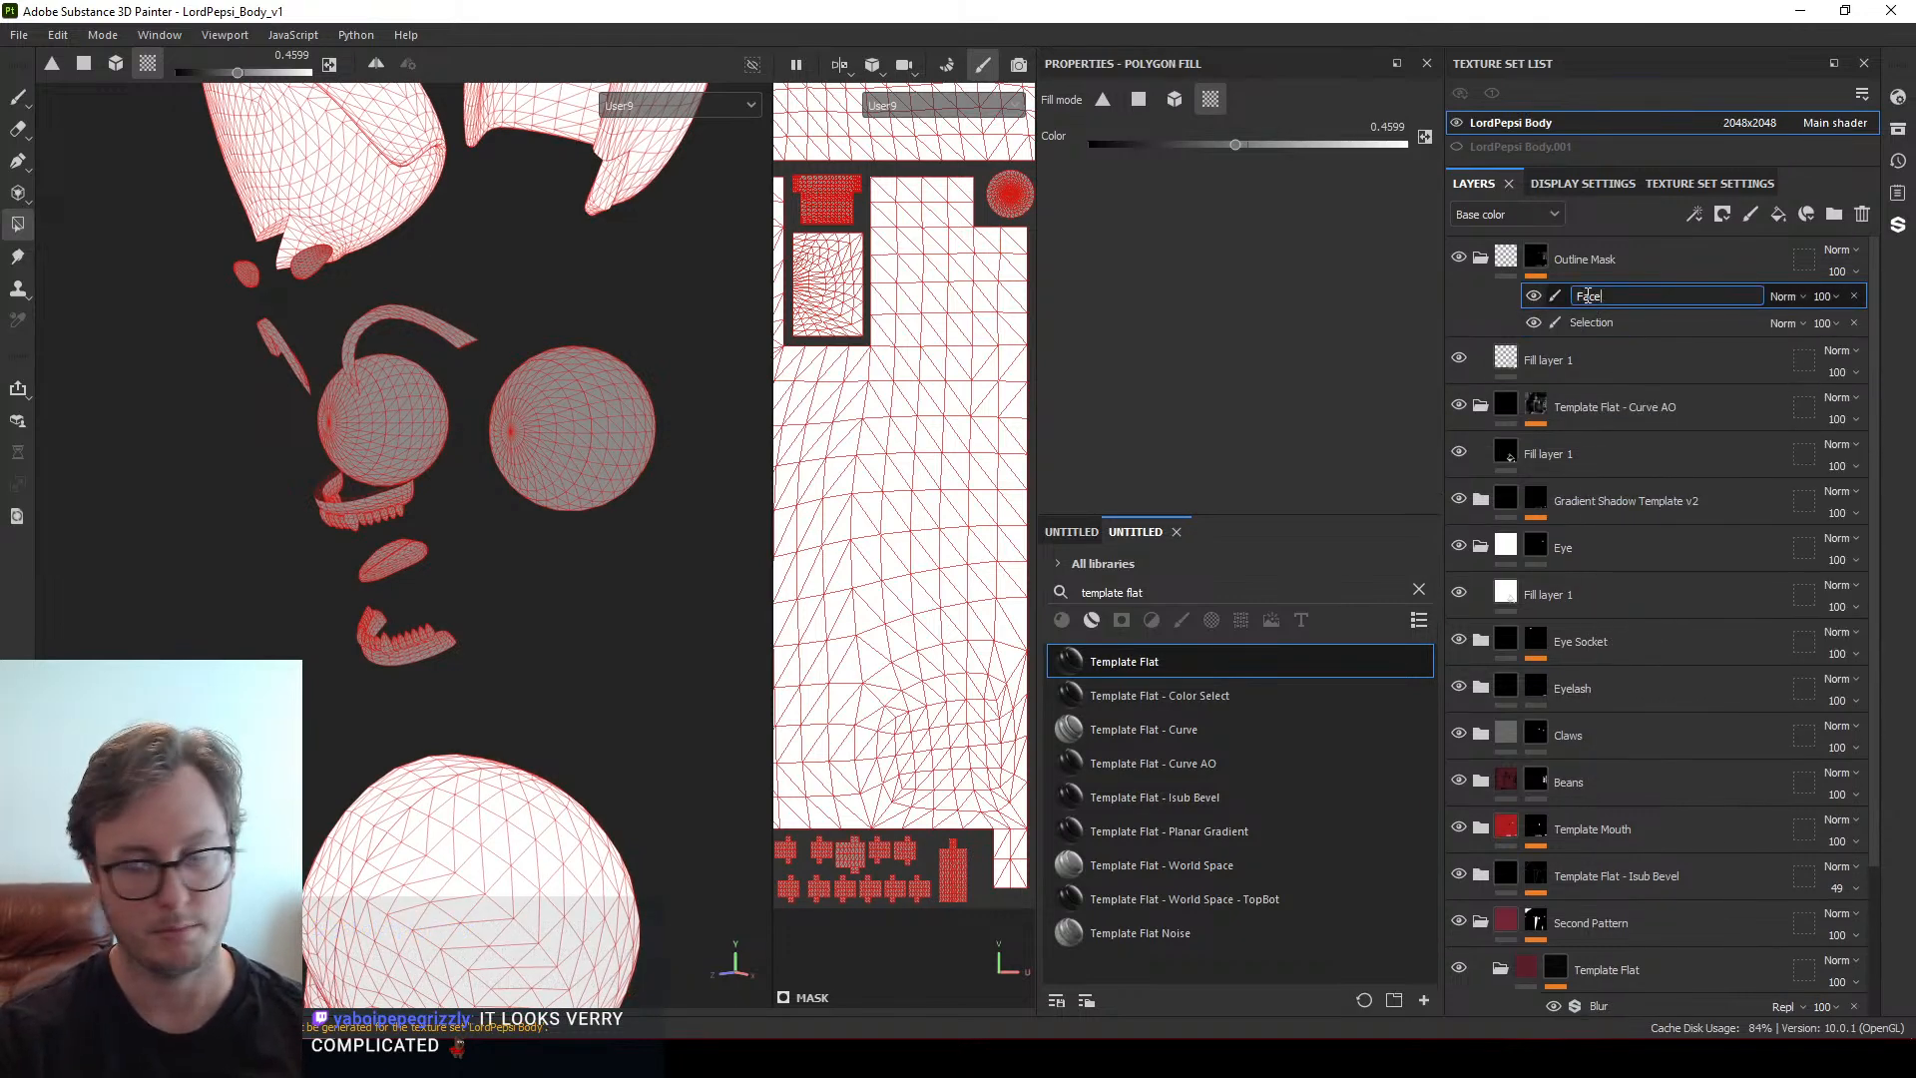
{"action": "key", "text": "Return"}
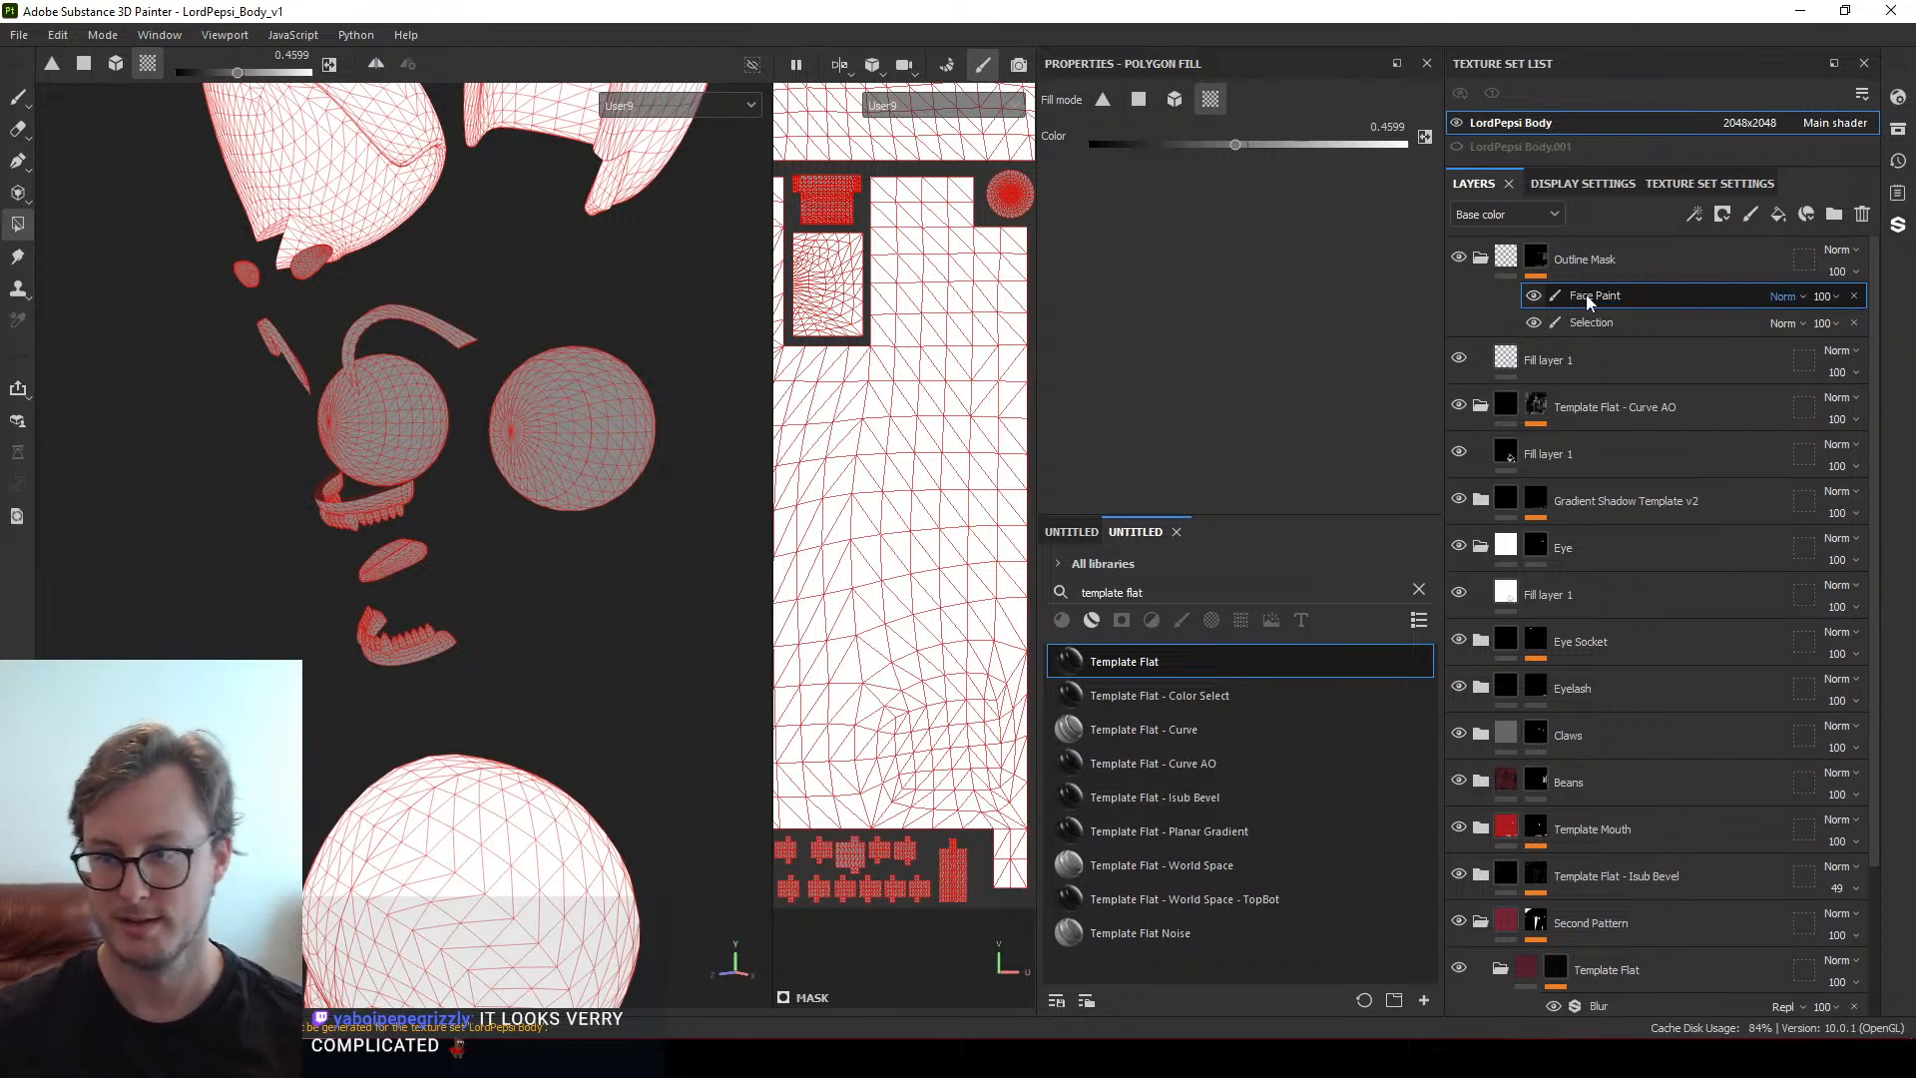
Move the Face Paint effect below Selection and set the paint brush size to 4.68
{"action": "left_click", "coordinate": [18, 97]}
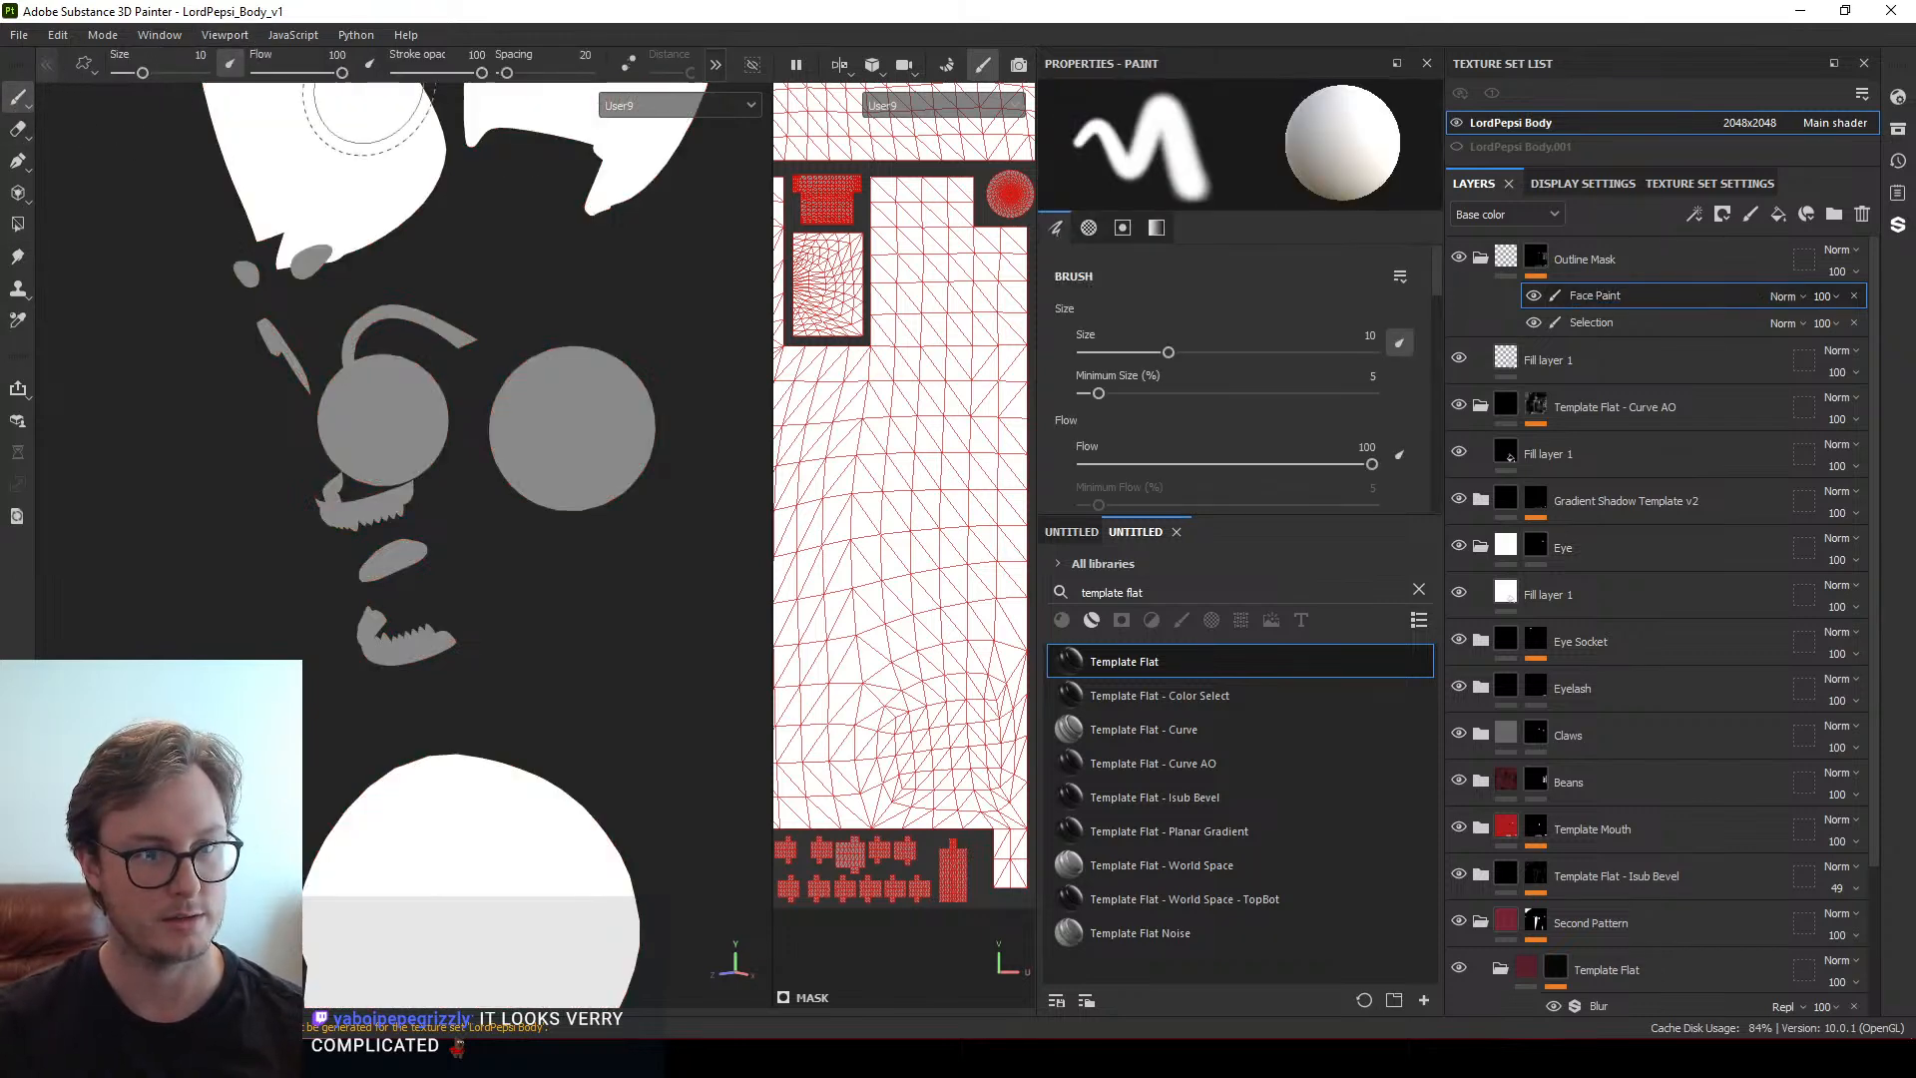
{"action": "scroll", "coordinate": [401, 584], "scroll_direction": "up", "scroll_amount": 6}
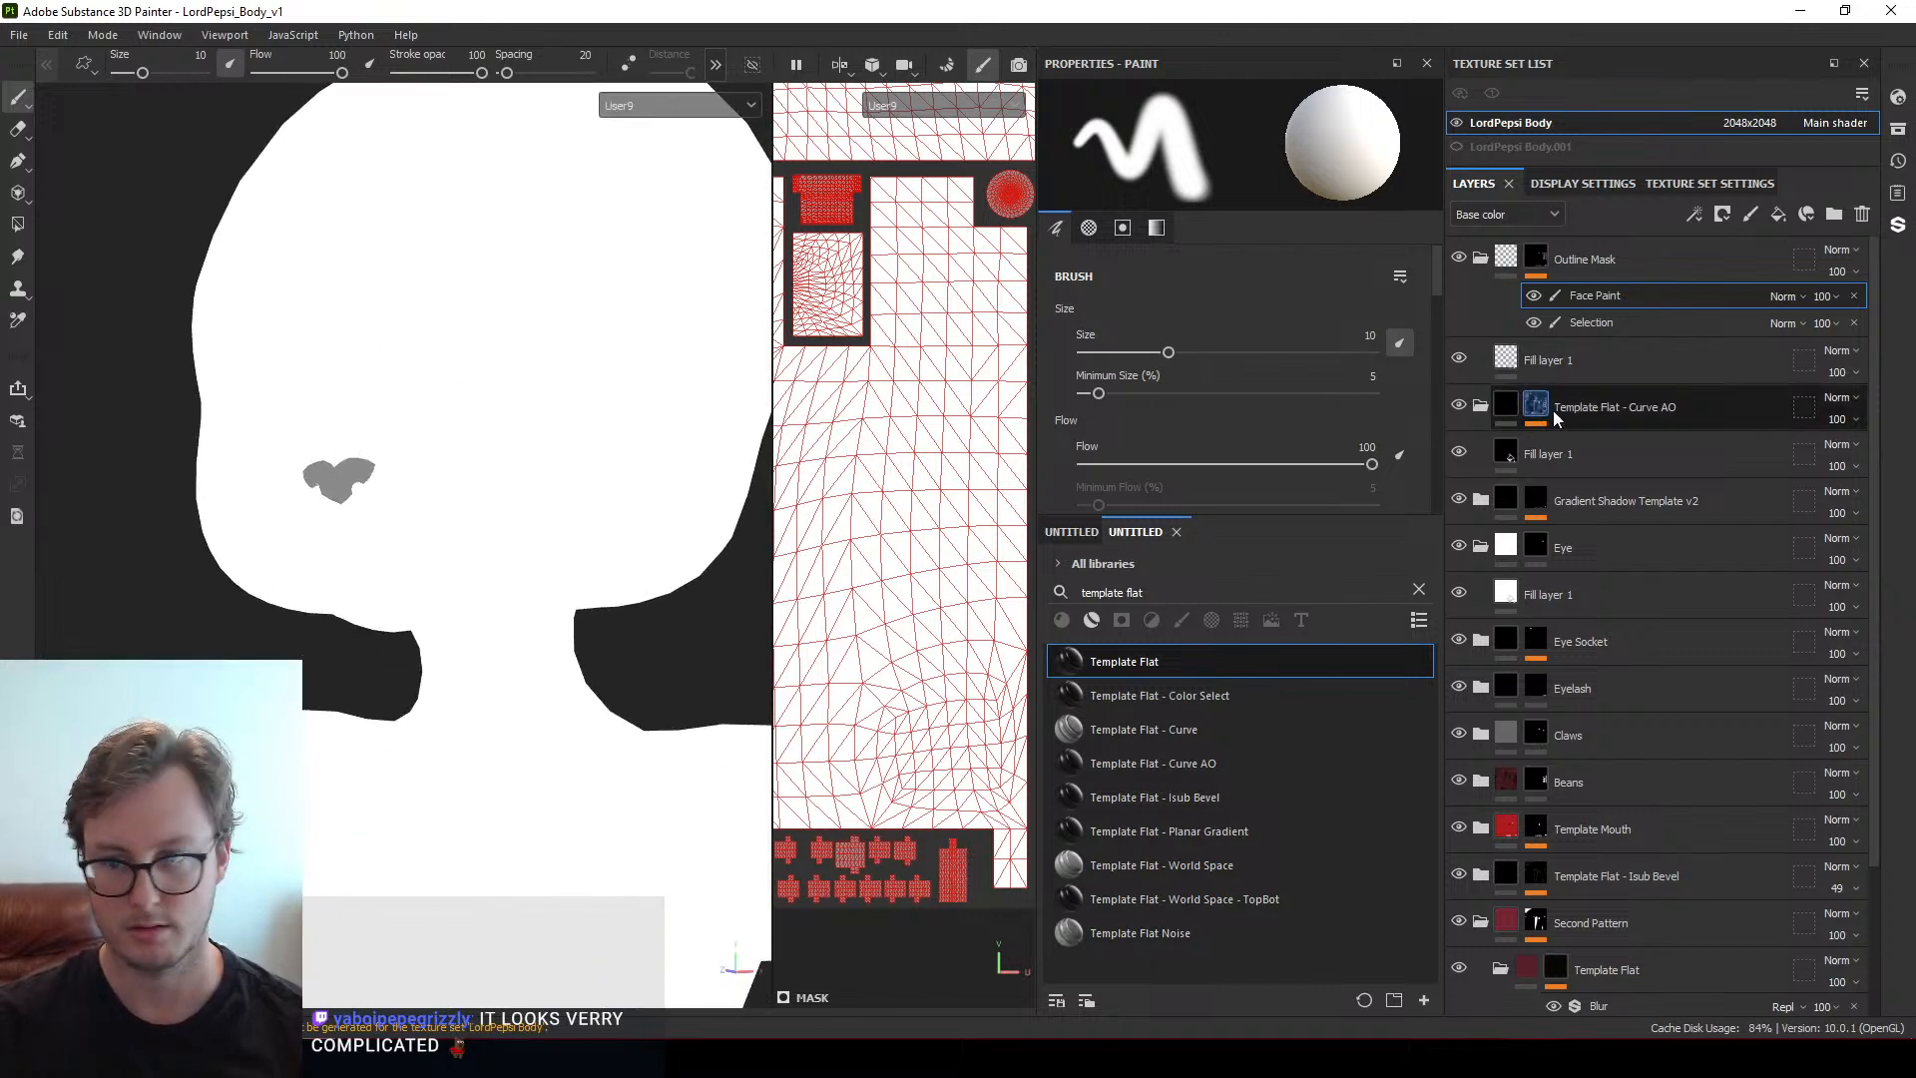
{"action": "left_click_drag", "start_coordinate": [1584, 302], "coordinate": [1595, 326]}
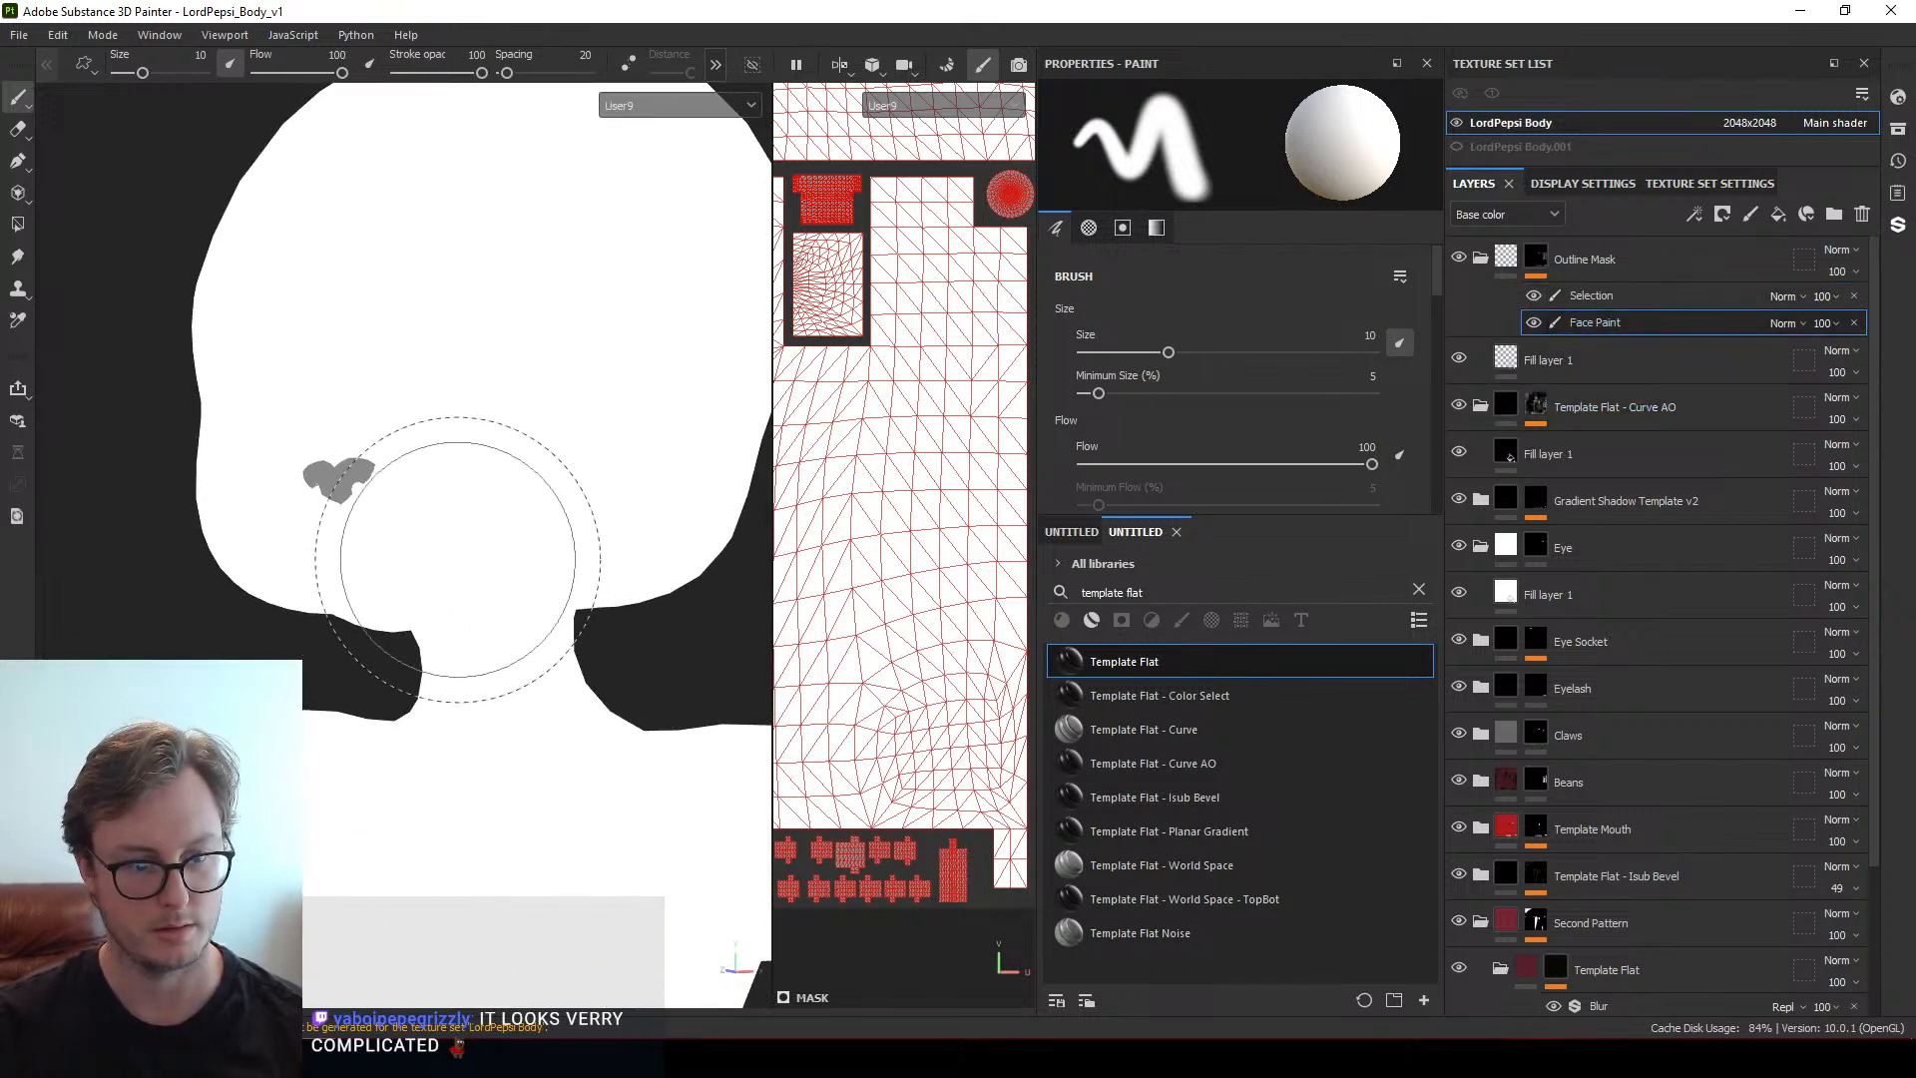
{"action": "right_click_drag", "start_coordinate": [466, 559], "coordinate": [387, 539], "text": "ctrl"}
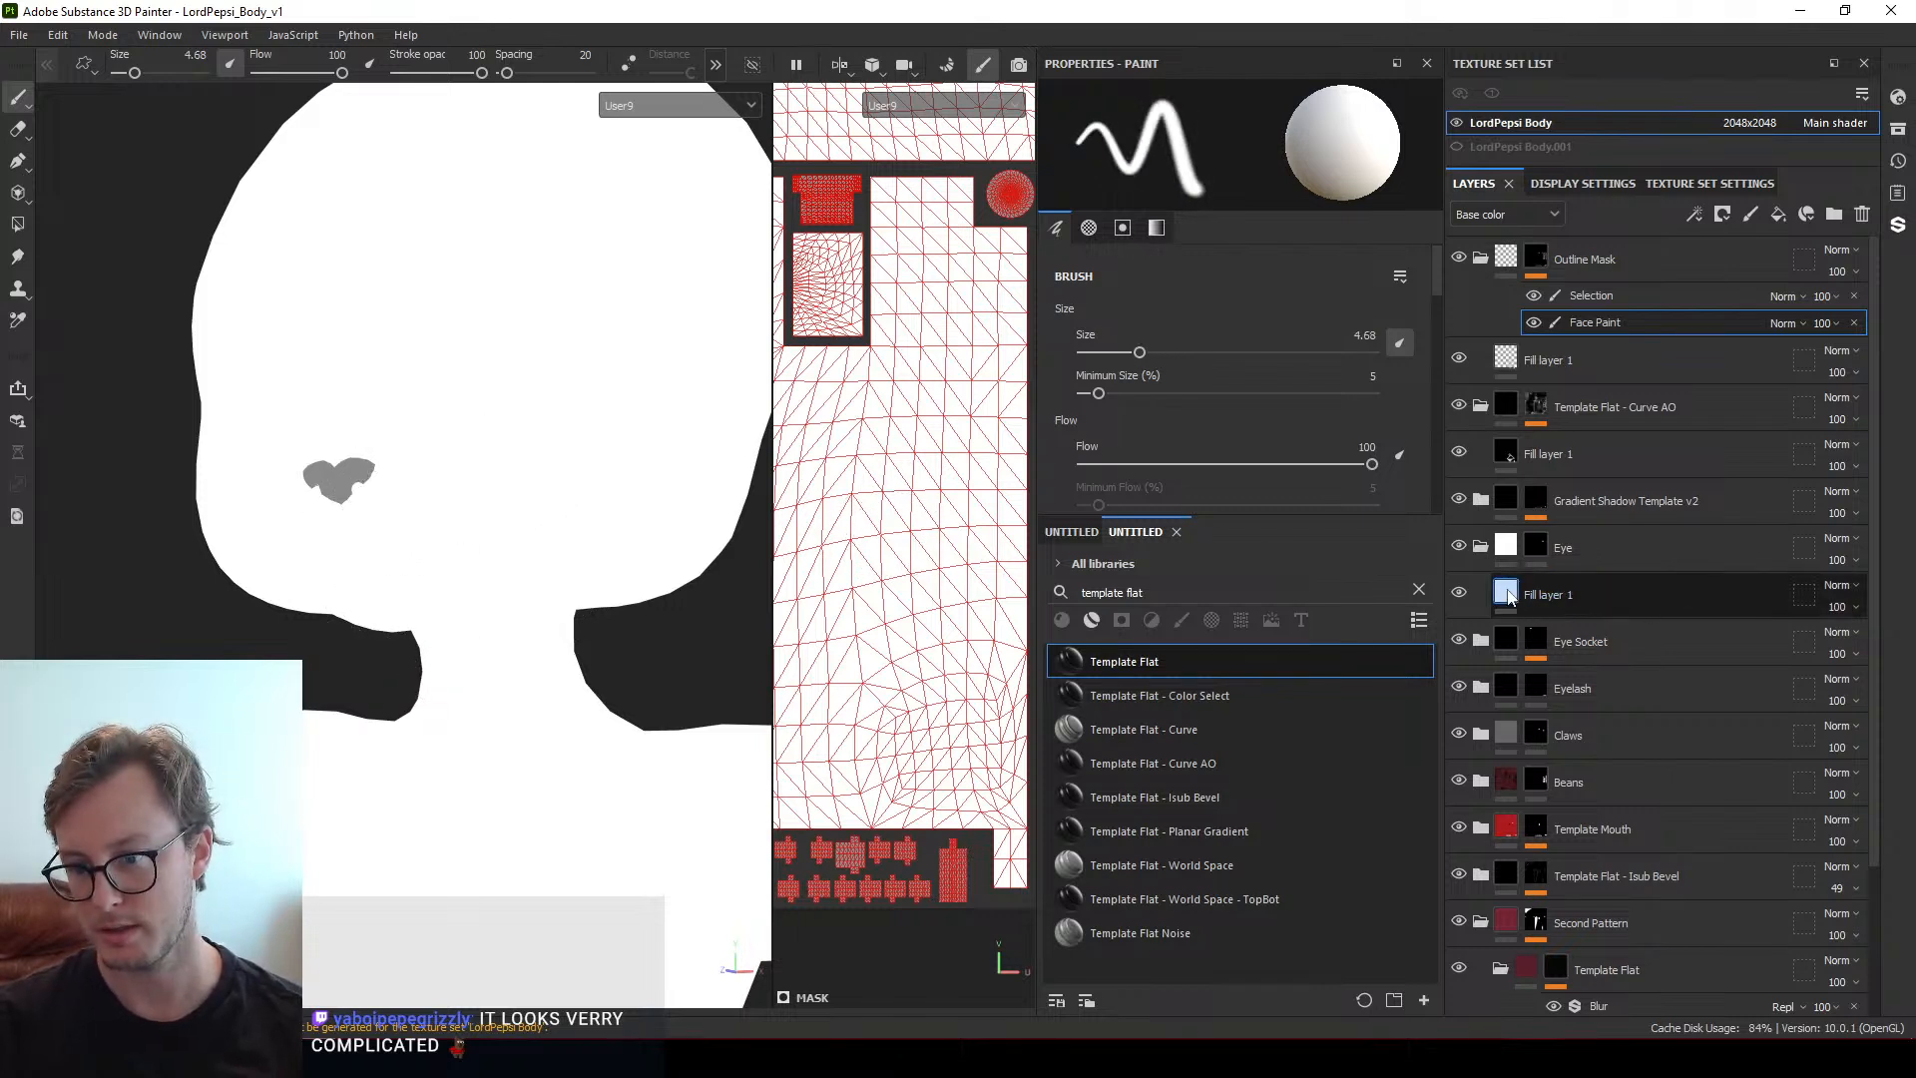
Set the User9 value of the Eye Socket folder's fill layer to 0.4557
{"action": "left_click", "coordinate": [1480, 641]}
{"action": "left_click", "coordinate": [1507, 686]}
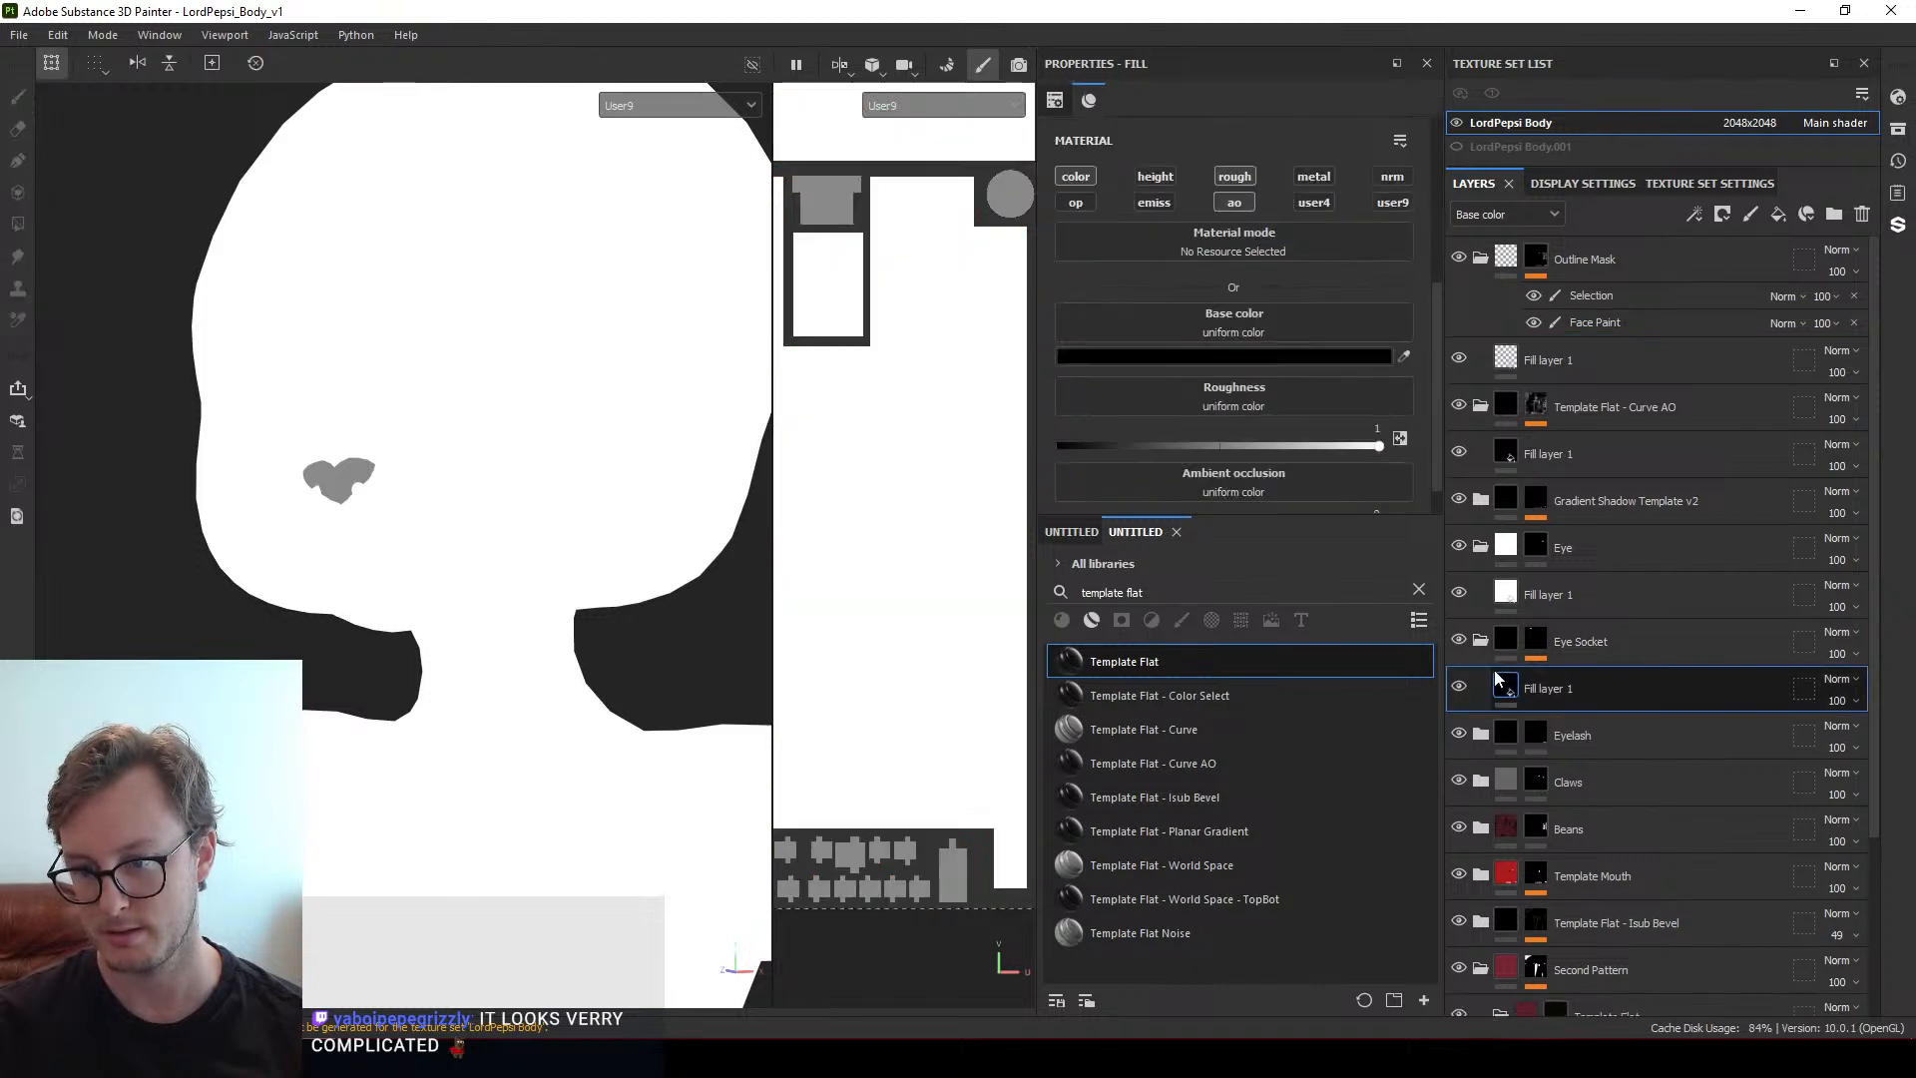
{"action": "scroll", "coordinate": [1332, 313], "scroll_direction": "down", "scroll_amount": 3}
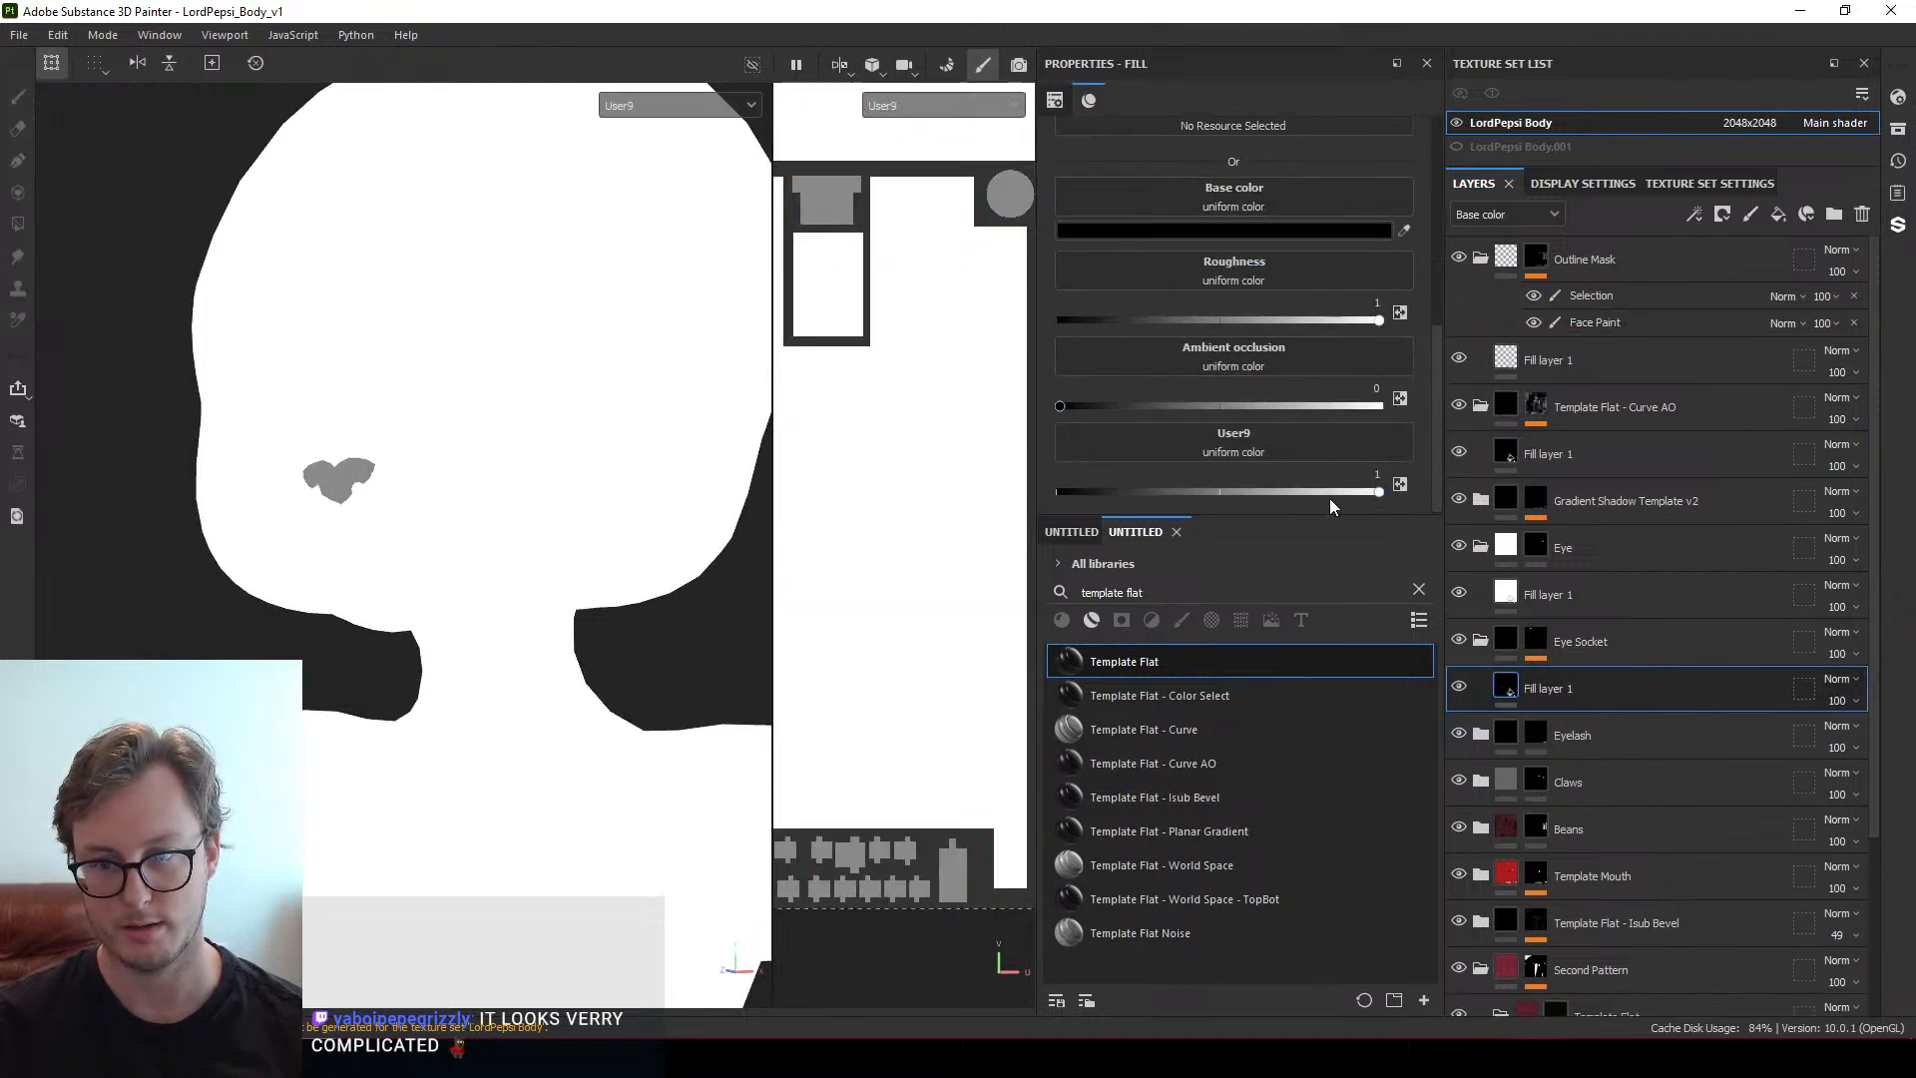
{"action": "left_click_drag", "start_coordinate": [1329, 493], "coordinate": [1205, 503]}
Disable the user9 channel on the fill layer of the Teeth folder inside Template Mouth
{"action": "scroll", "coordinate": [1561, 699], "scroll_direction": "down", "scroll_amount": 5}
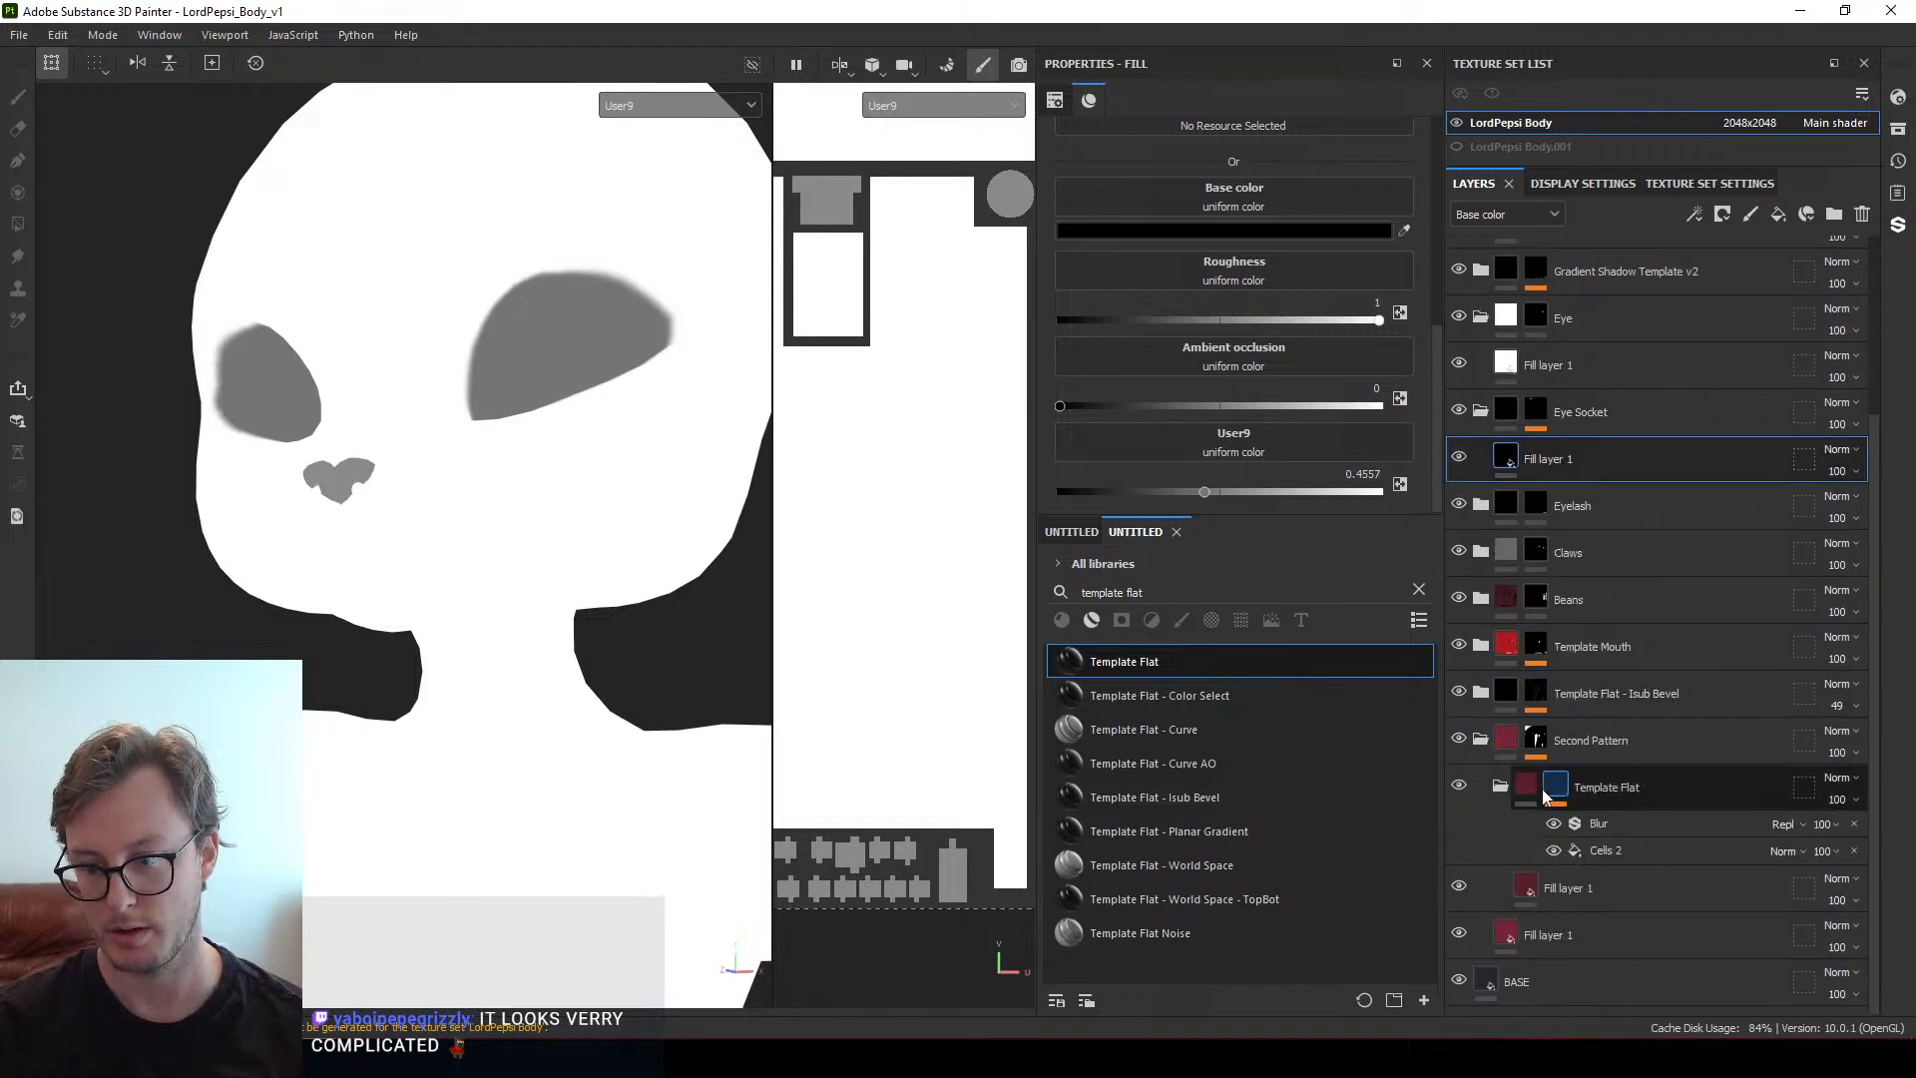
{"action": "left_click", "coordinate": [1481, 645]}
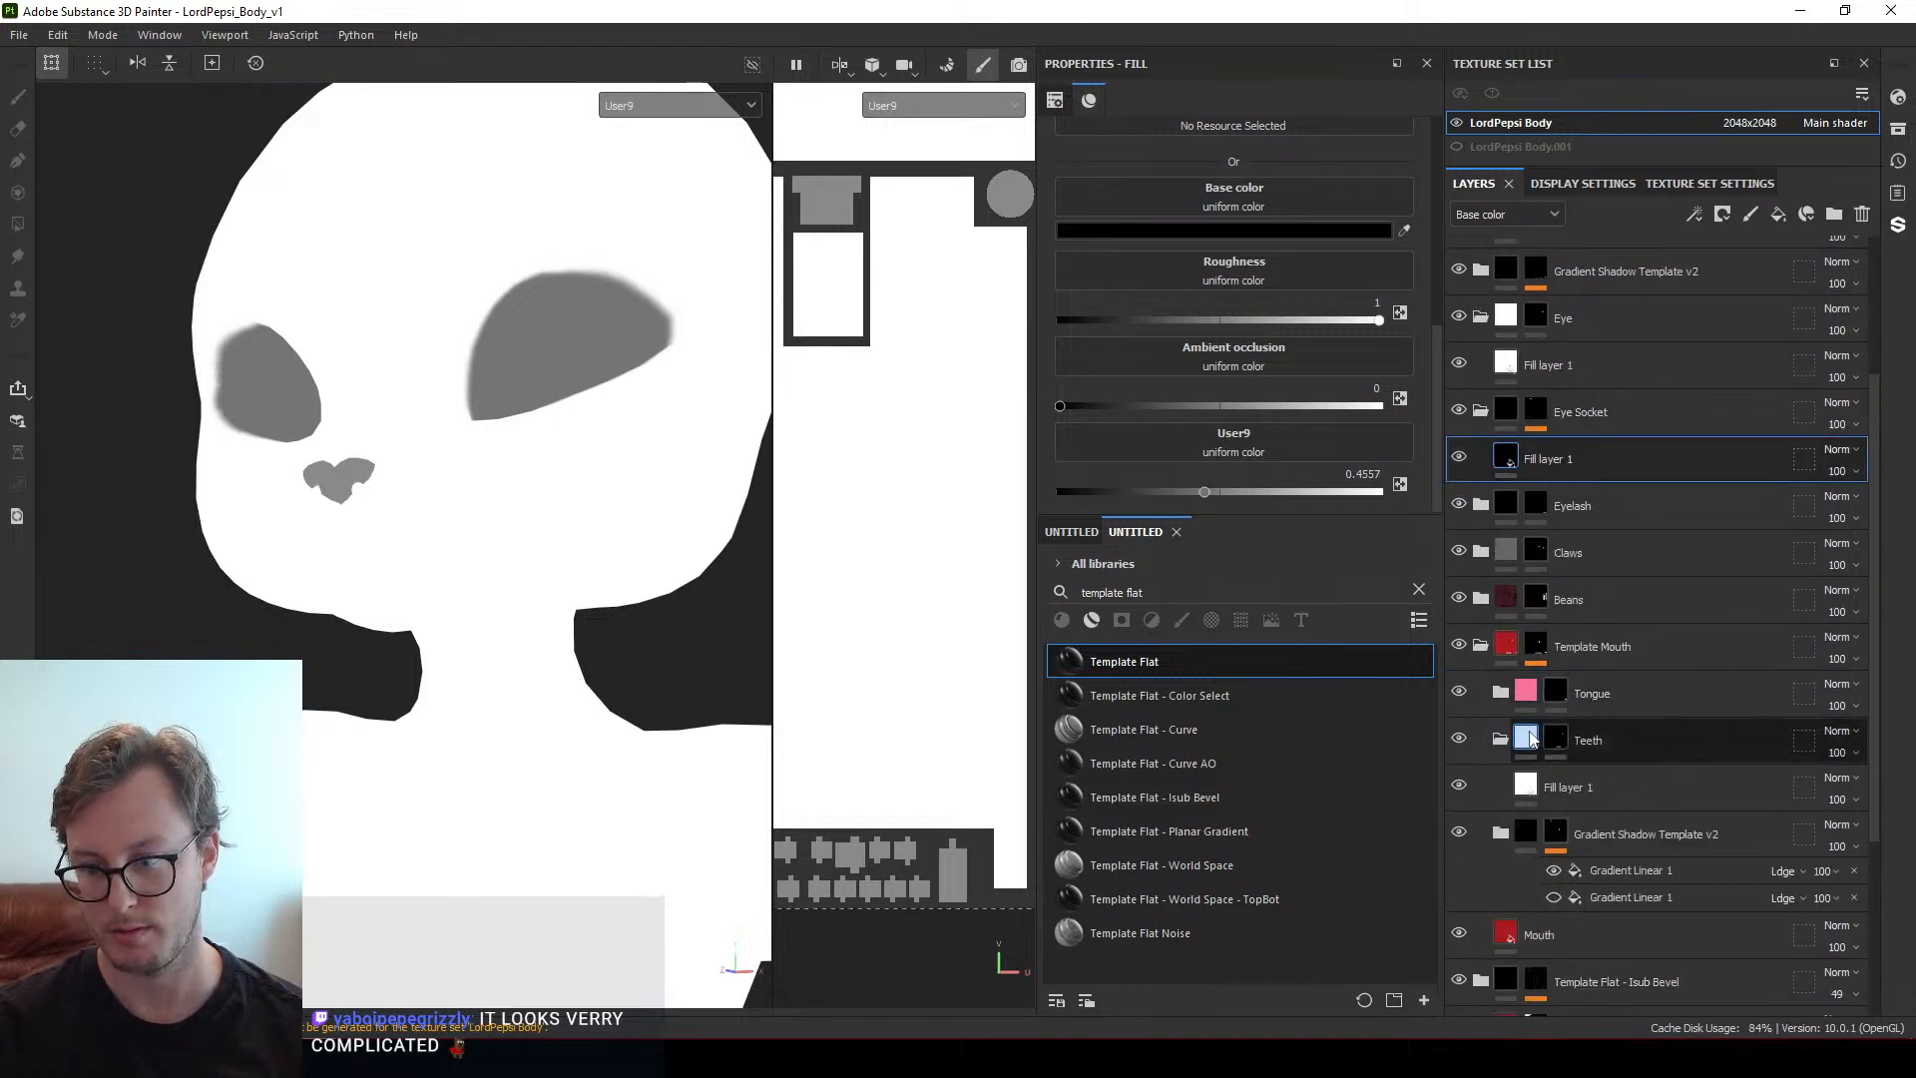
{"action": "left_click", "coordinate": [1525, 788]}
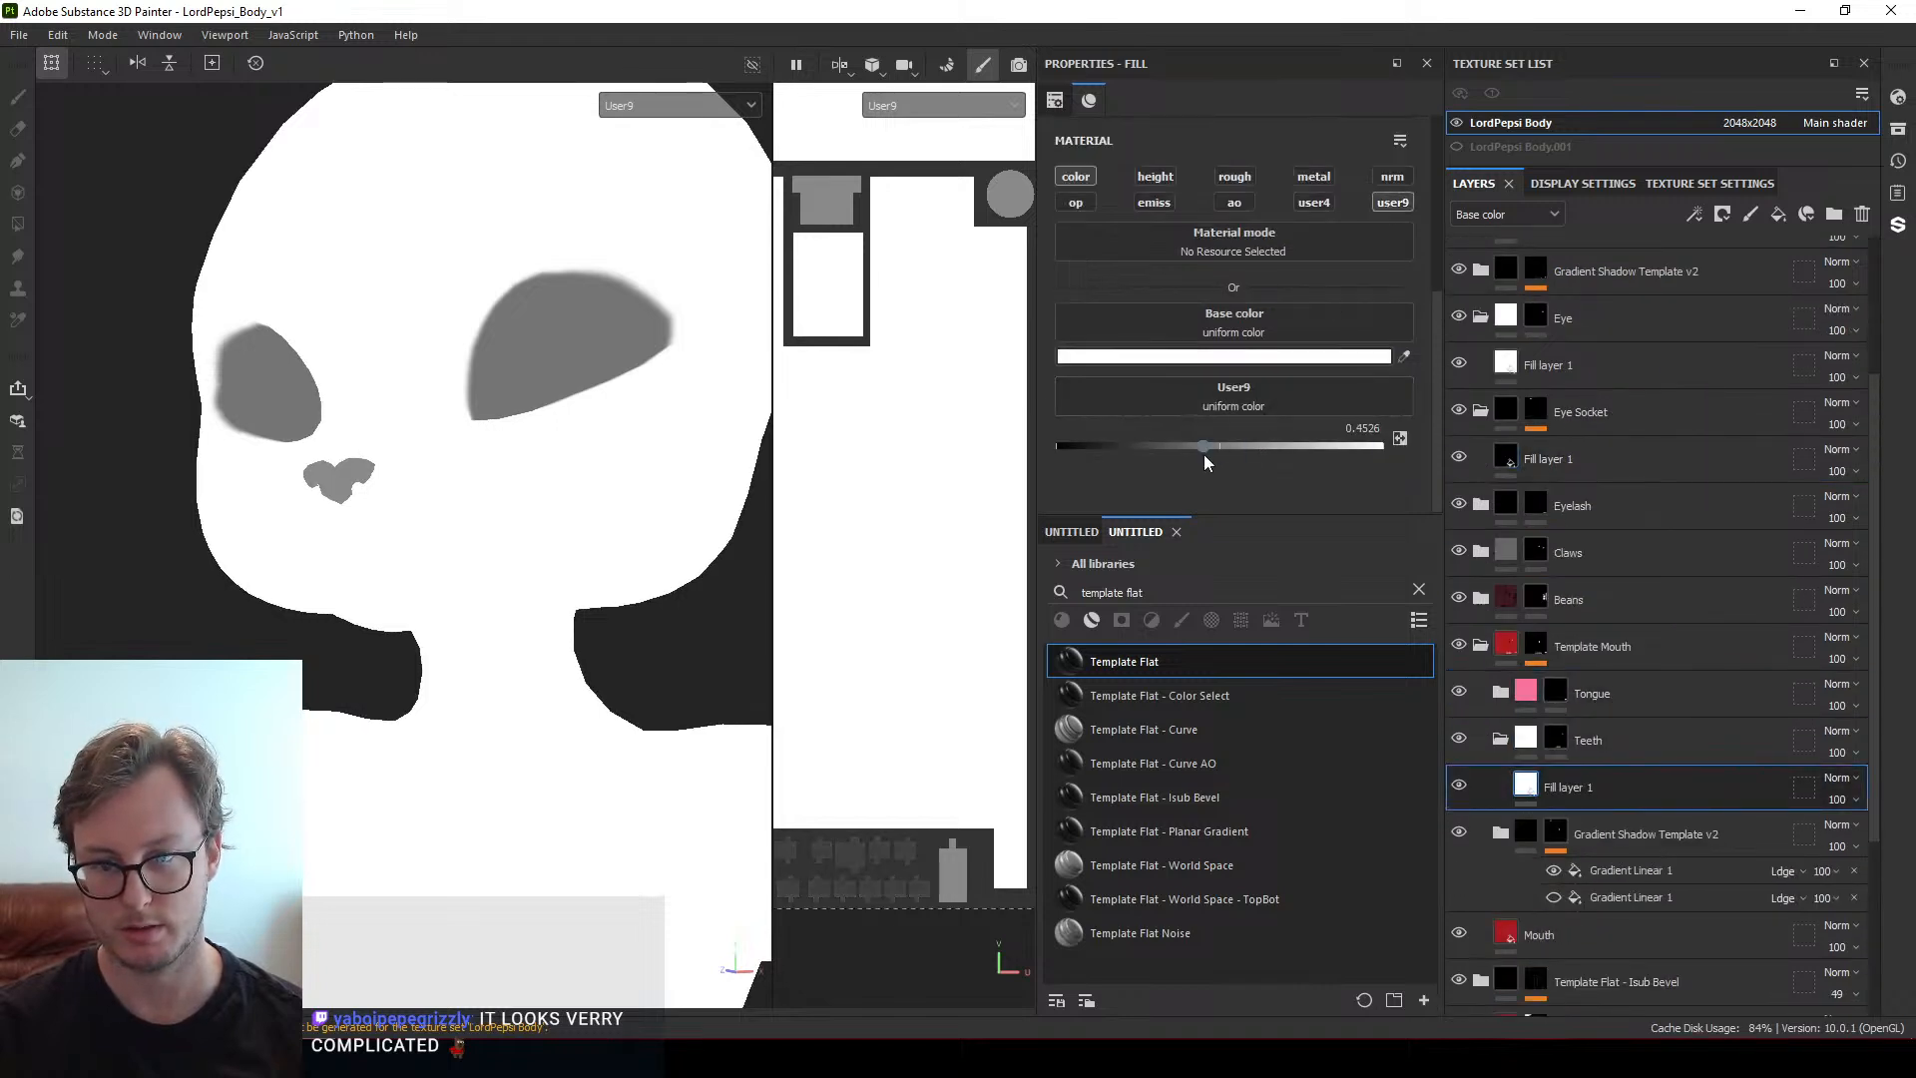
{"action": "left_click_drag", "start_coordinate": [1204, 454], "coordinate": [1383, 451]}
{"action": "left_click", "coordinate": [1398, 208]}
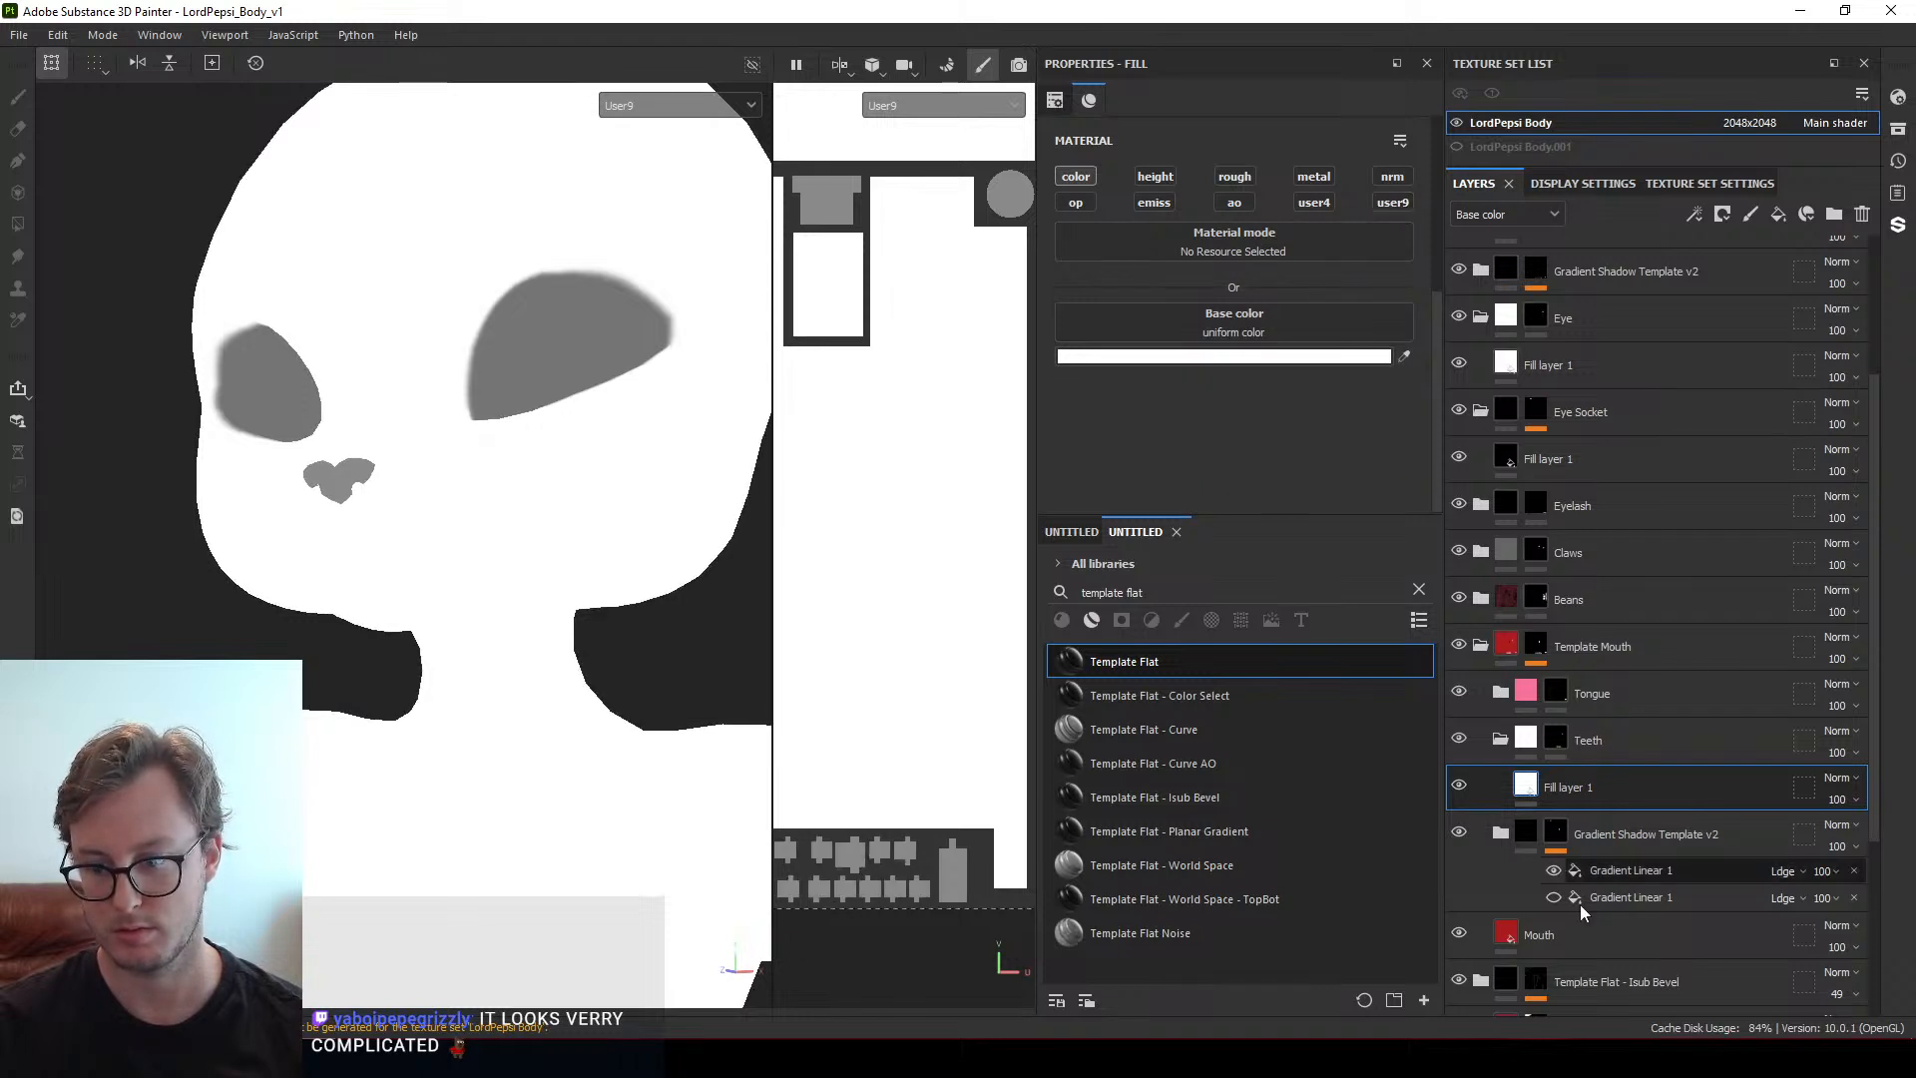
Set the User9 value of the Mouth fill layer in Template Mouth to 0.4985
{"action": "left_click", "coordinate": [1507, 934]}
{"action": "scroll", "coordinate": [1251, 471], "scroll_direction": "down", "scroll_amount": 5}
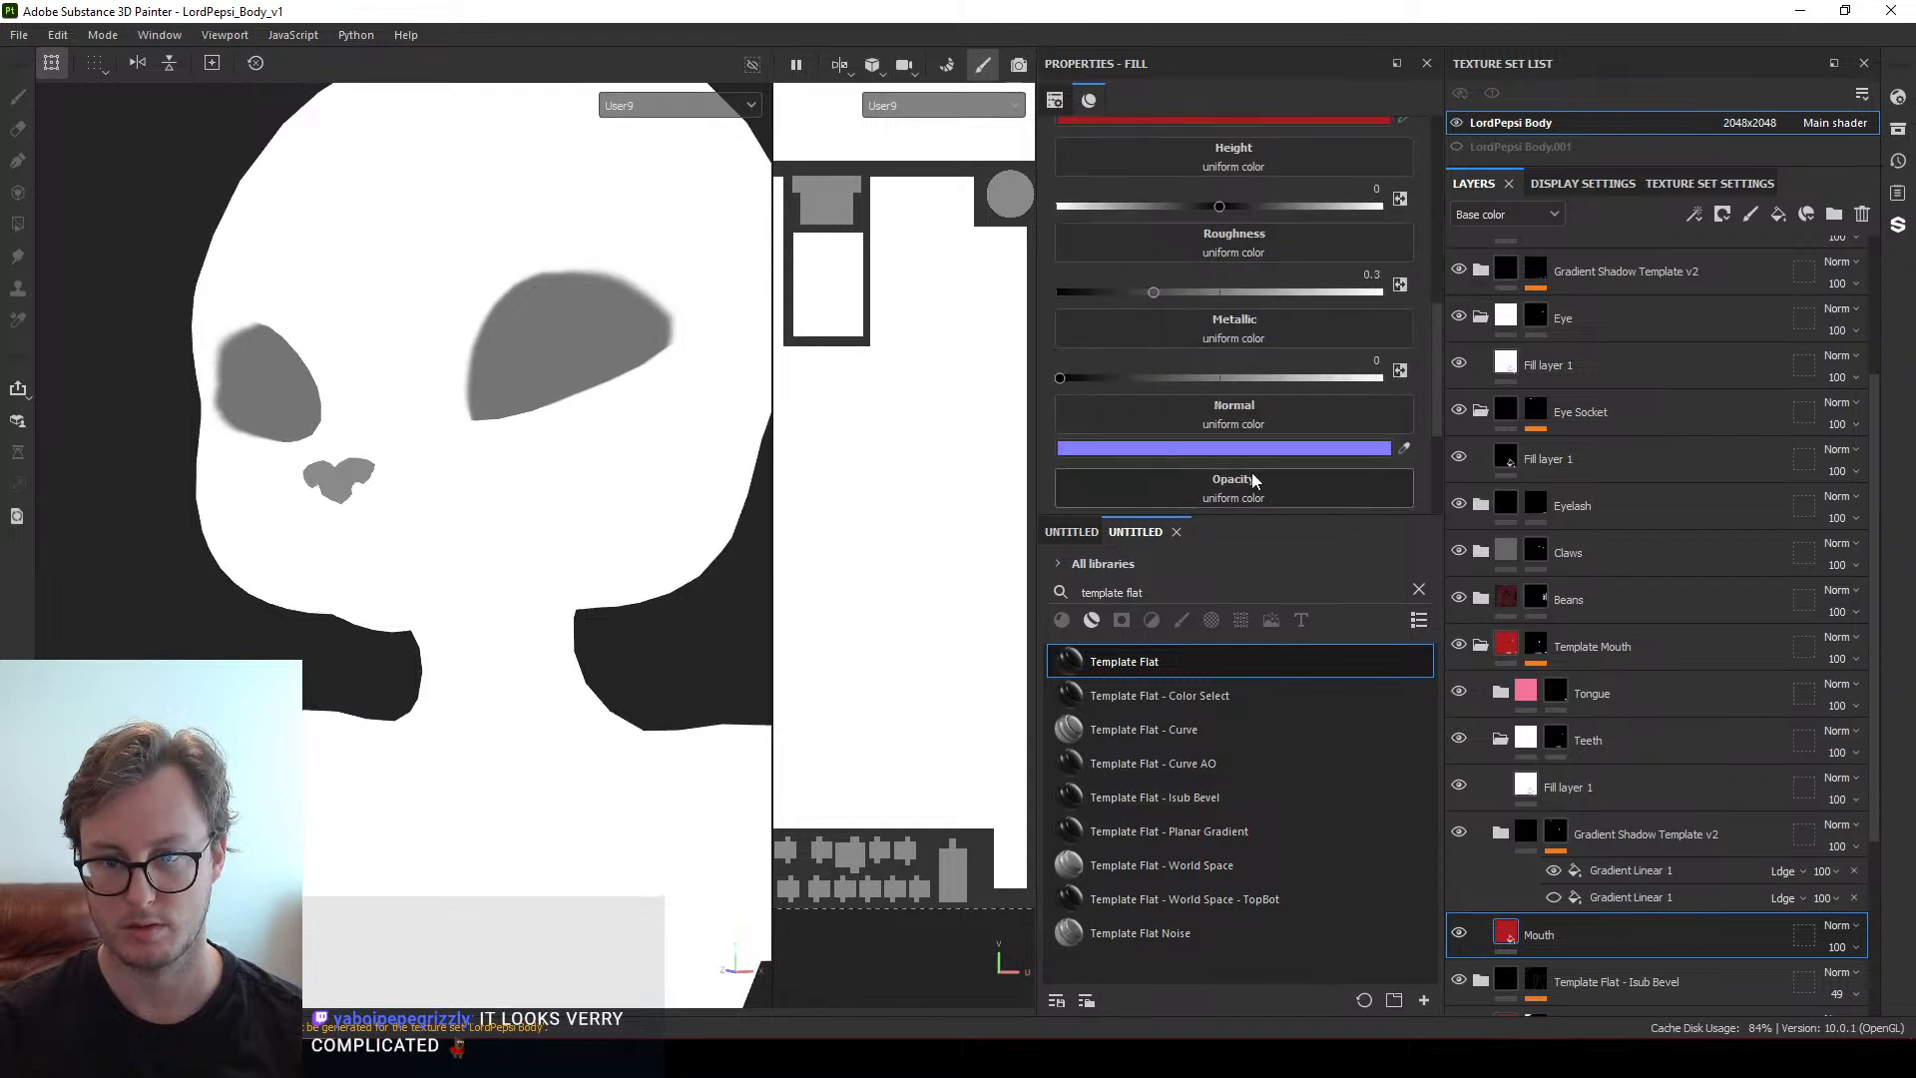
{"action": "left_click_drag", "start_coordinate": [1343, 493], "coordinate": [1217, 493]}
On the Face Paint effect, brush a broad black area around the mouth and undo the last stroke
{"action": "scroll", "coordinate": [548, 509], "scroll_direction": "down", "scroll_amount": 5}
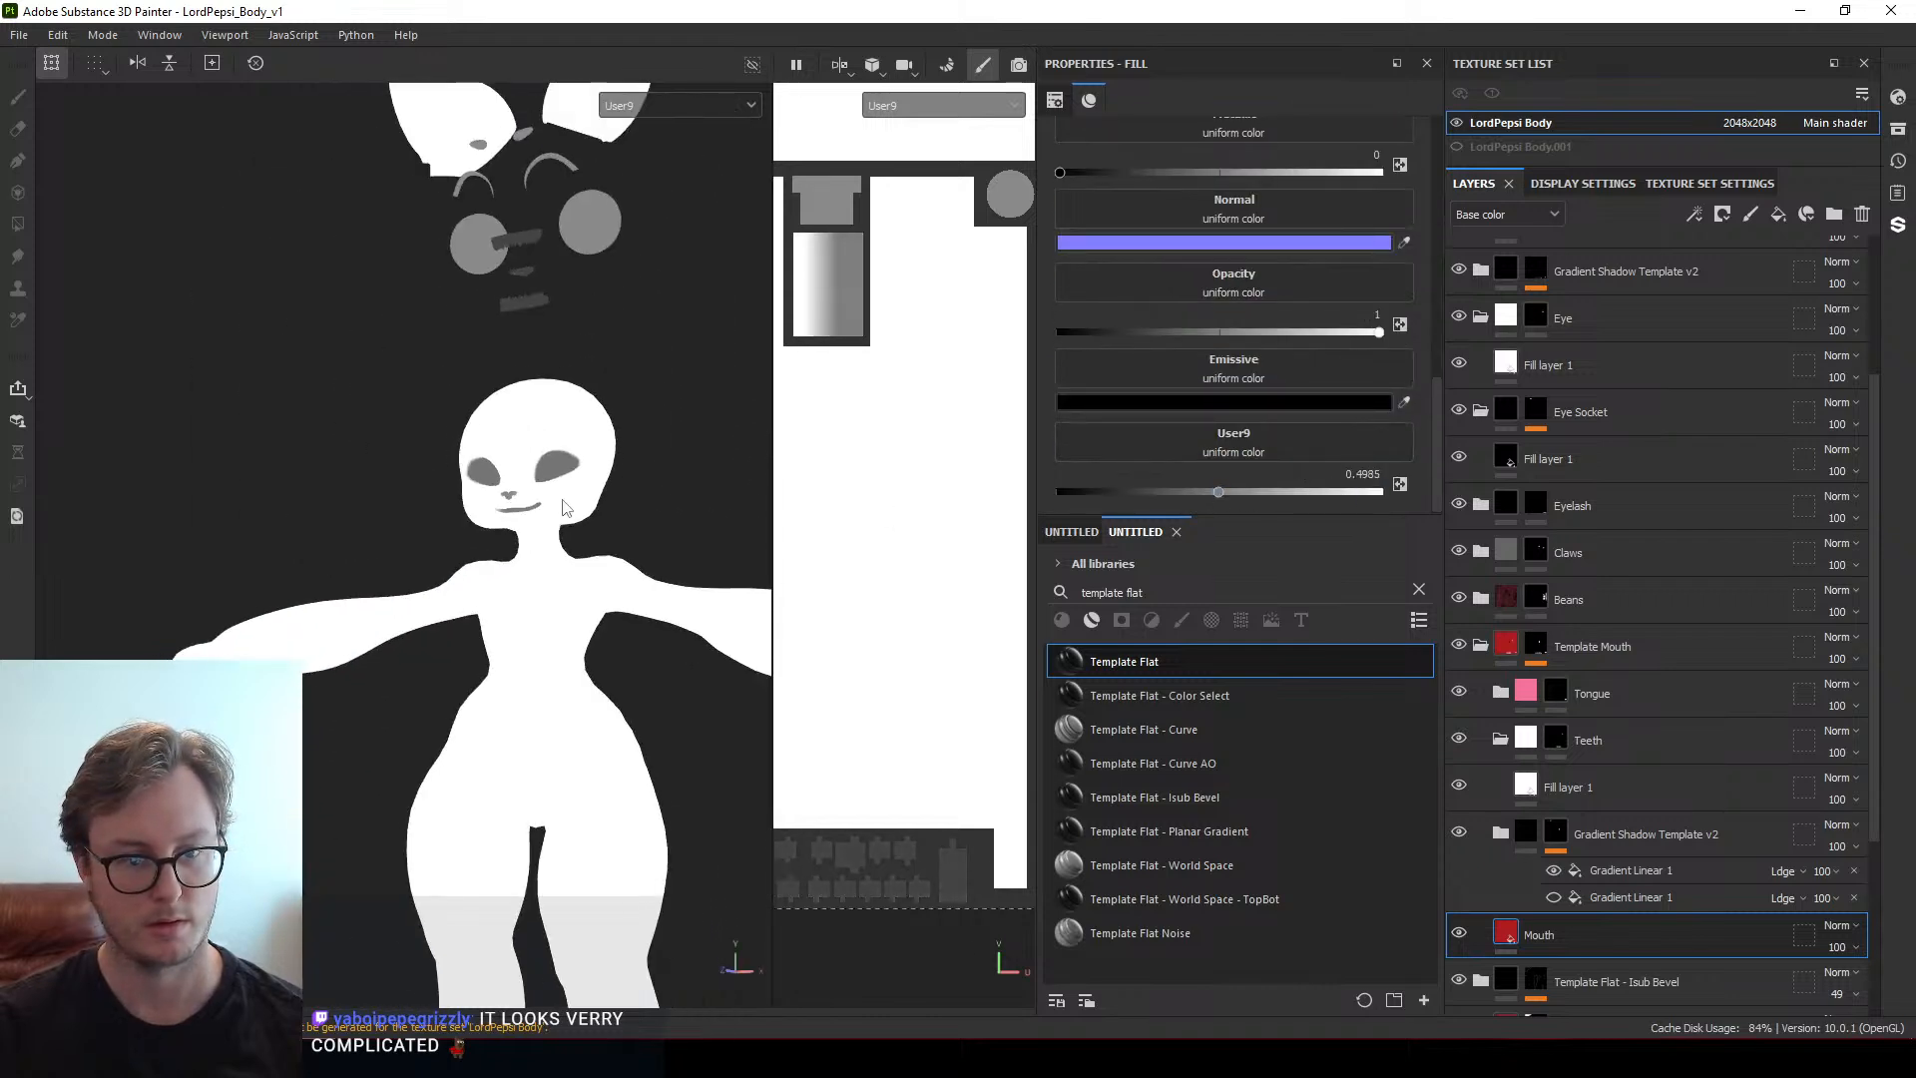
{"action": "left_click_drag", "start_coordinate": [548, 509], "coordinate": [675, 488], "text": "alt"}
{"action": "scroll", "coordinate": [675, 488], "scroll_direction": "up", "scroll_amount": 10}
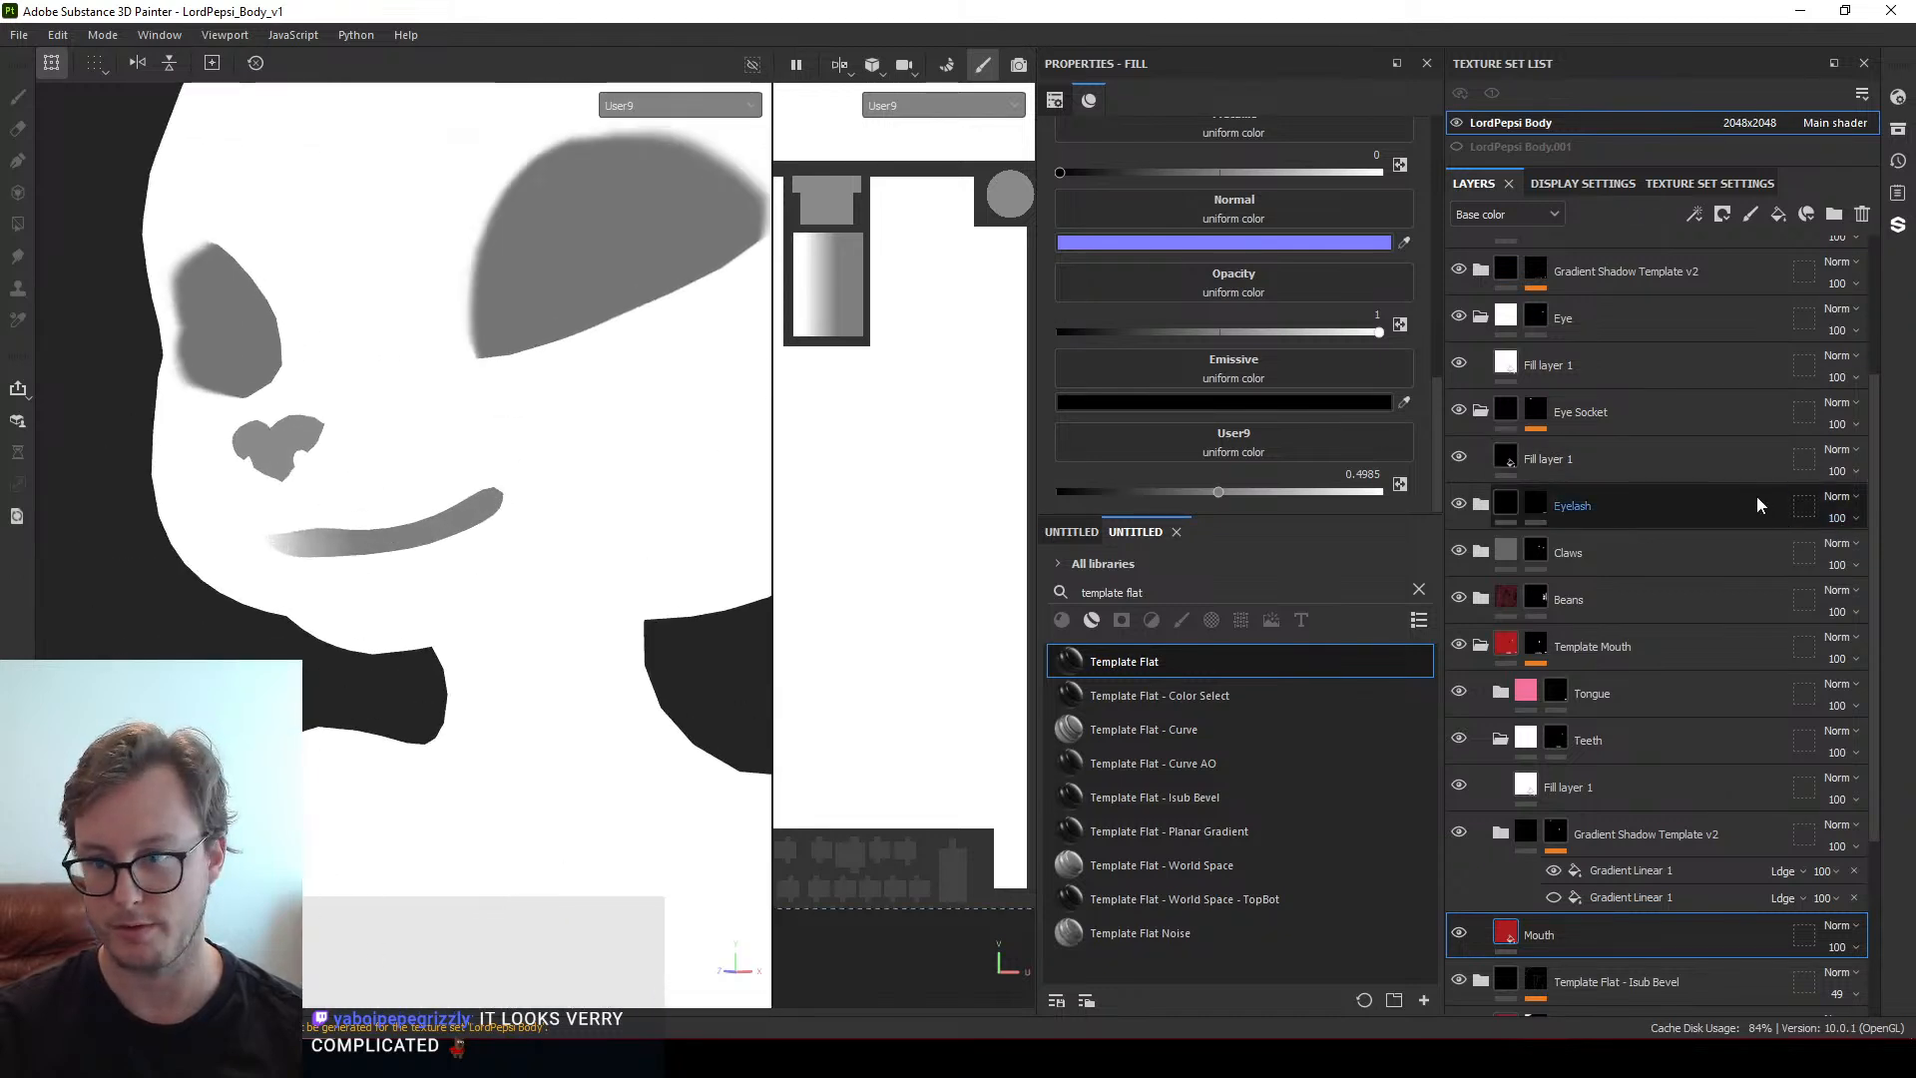
{"action": "scroll", "coordinate": [1758, 505], "scroll_direction": "up", "scroll_amount": 5}
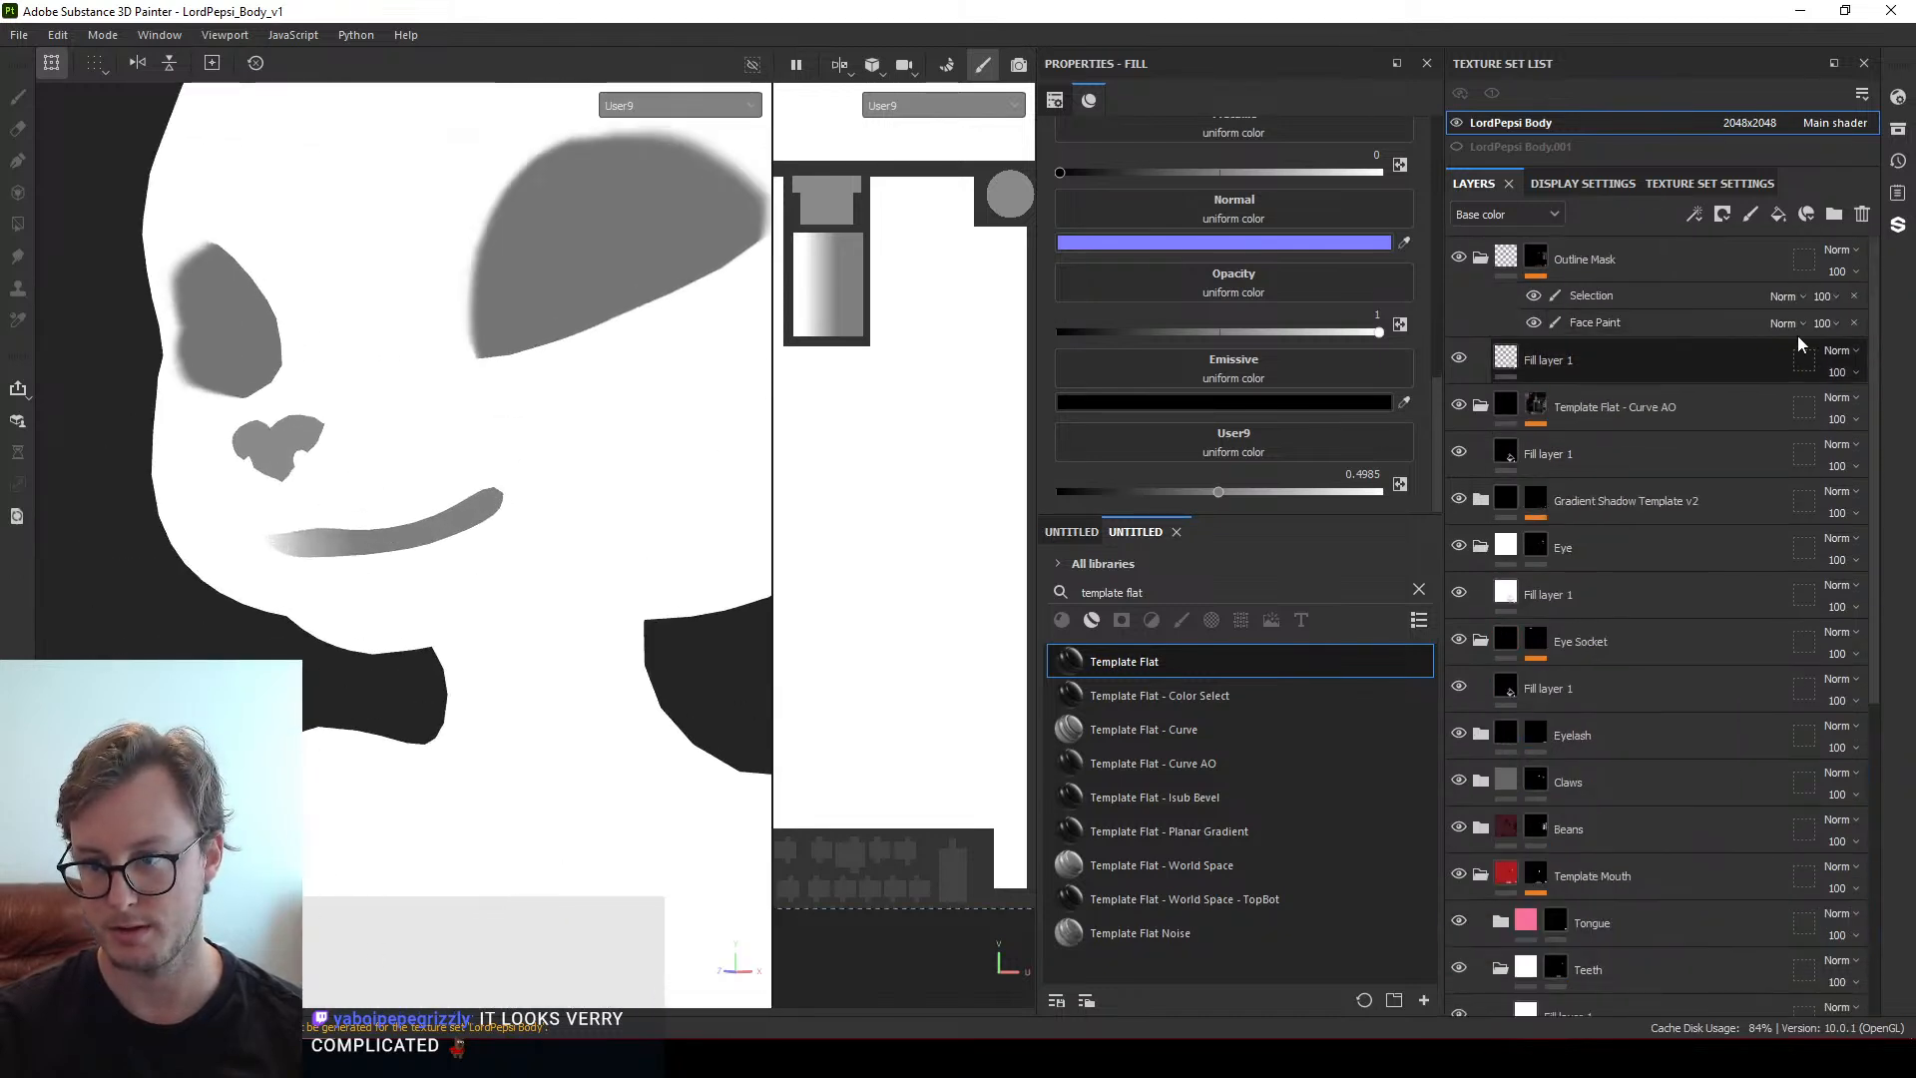
{"action": "left_click", "coordinate": [1661, 323]}
{"action": "scroll", "coordinate": [312, 541], "scroll_direction": "up", "scroll_amount": 3}
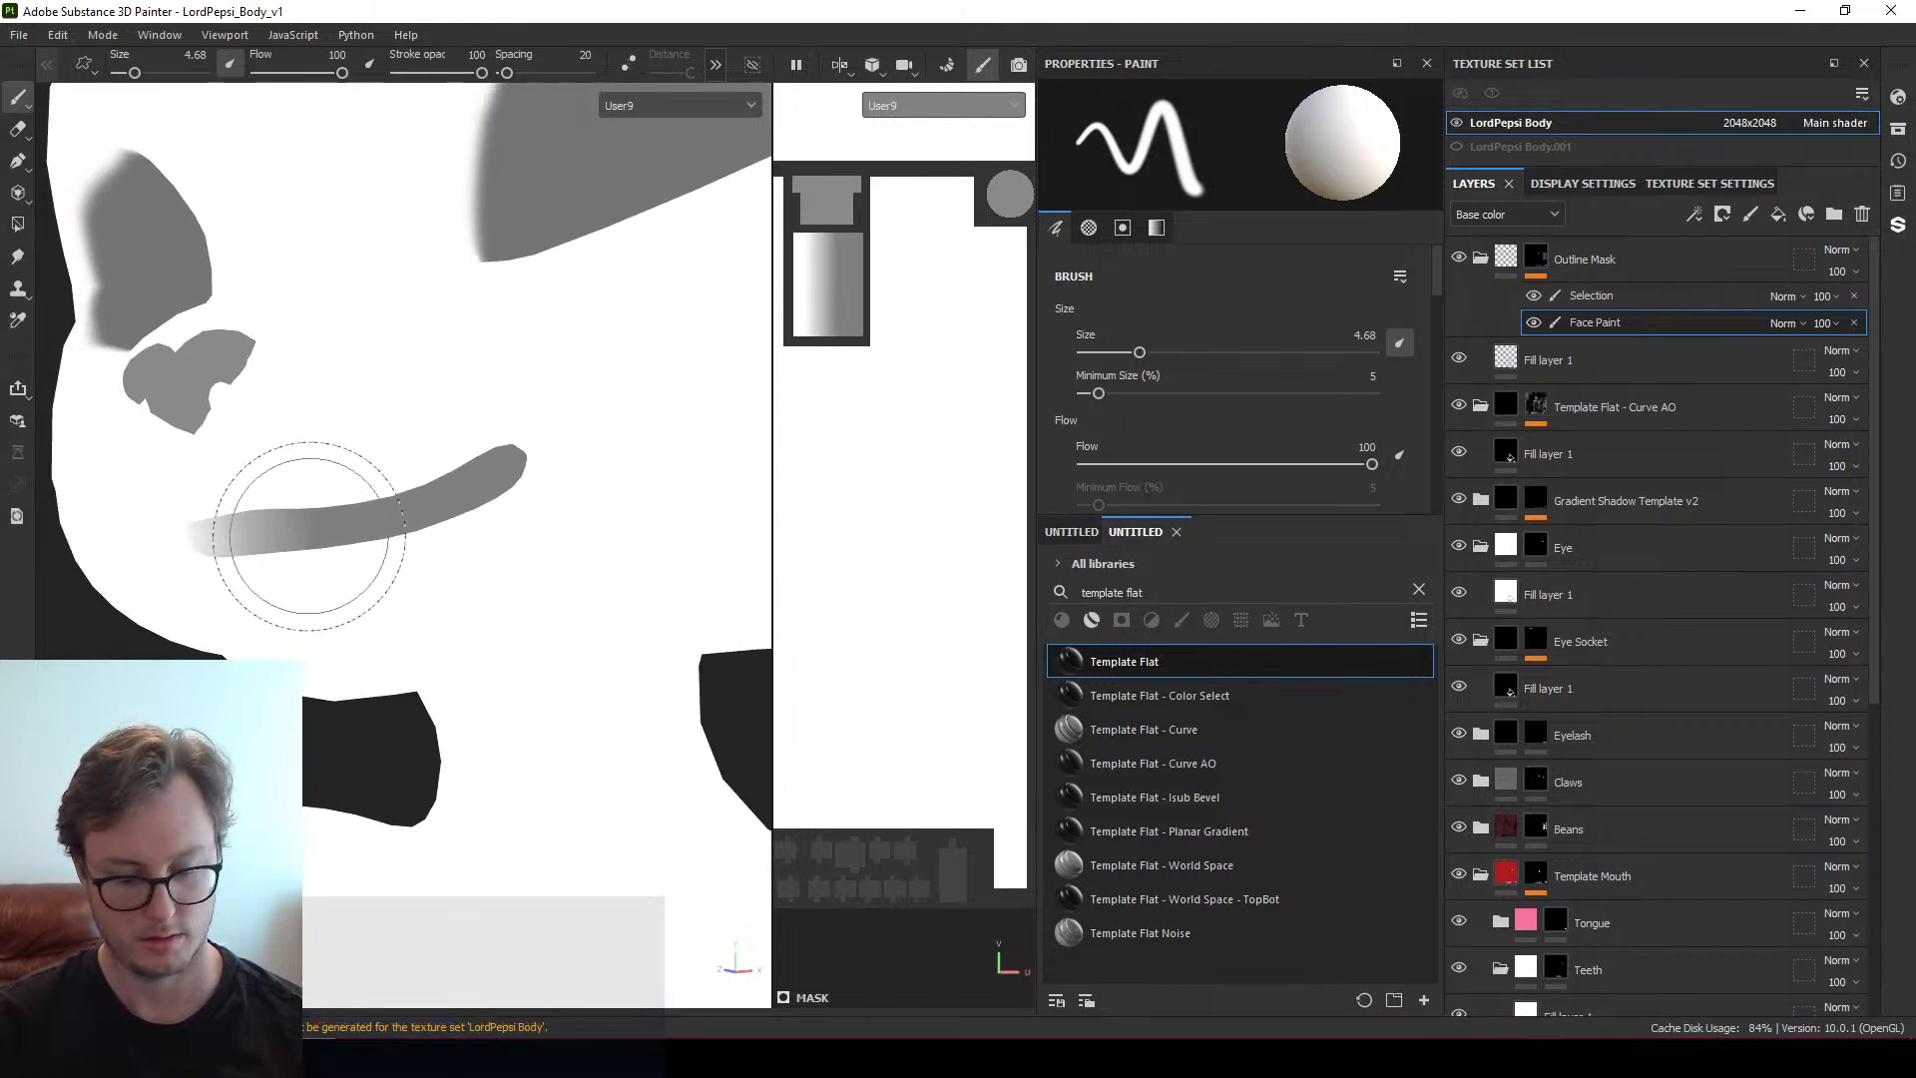
{"action": "scroll", "coordinate": [339, 519], "scroll_direction": "down", "scroll_amount": 6}
{"action": "scroll", "coordinate": [343, 532], "scroll_direction": "up", "scroll_amount": 5}
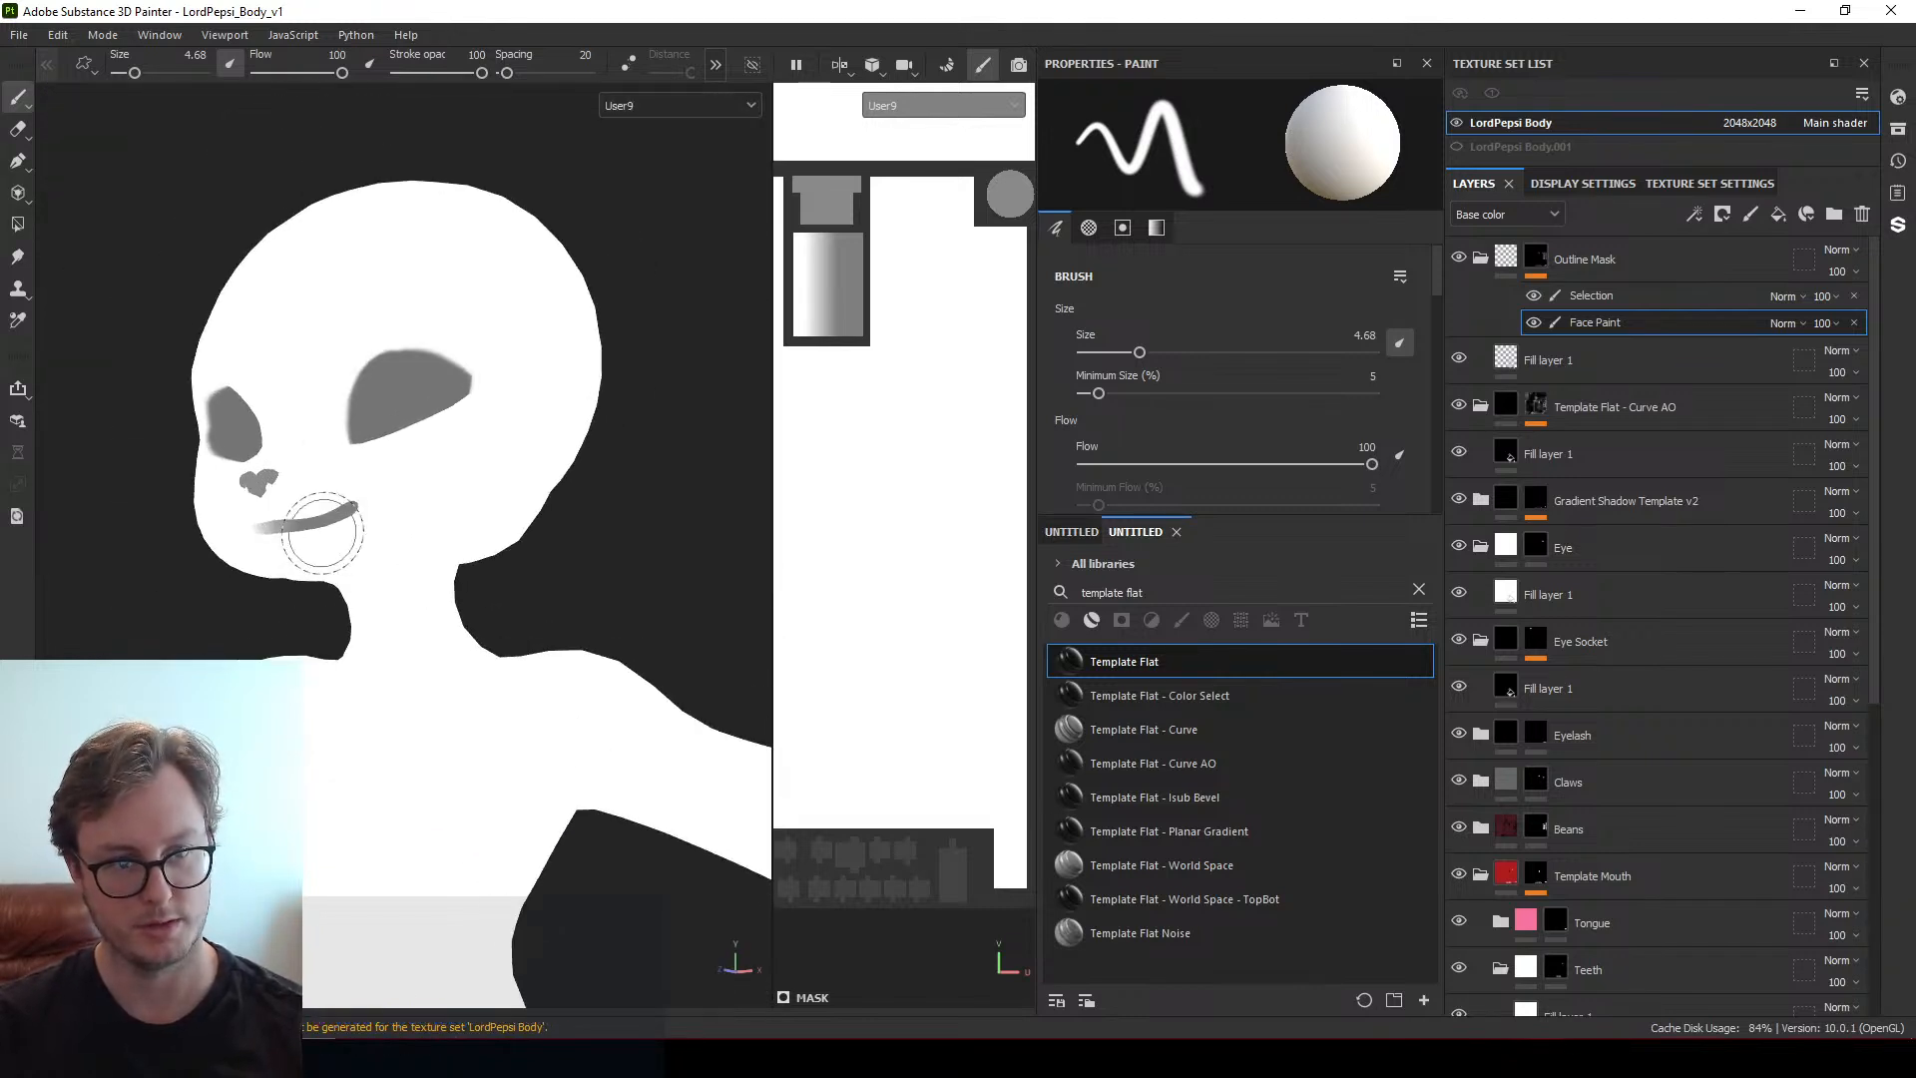
{"action": "mouse_move", "coordinate": [343, 479]}
{"action": "left_mouse_down"}
{"action": "mouse_move", "coordinate": [300, 494]}
{"action": "mouse_move", "coordinate": [413, 449]}
{"action": "mouse_move", "coordinate": [110, 469]}
{"action": "mouse_move", "coordinate": [399, 439]}
{"action": "mouse_move", "coordinate": [429, 507]}
{"action": "left_mouse_up"}
{"action": "key", "text": "ctrl+z"}
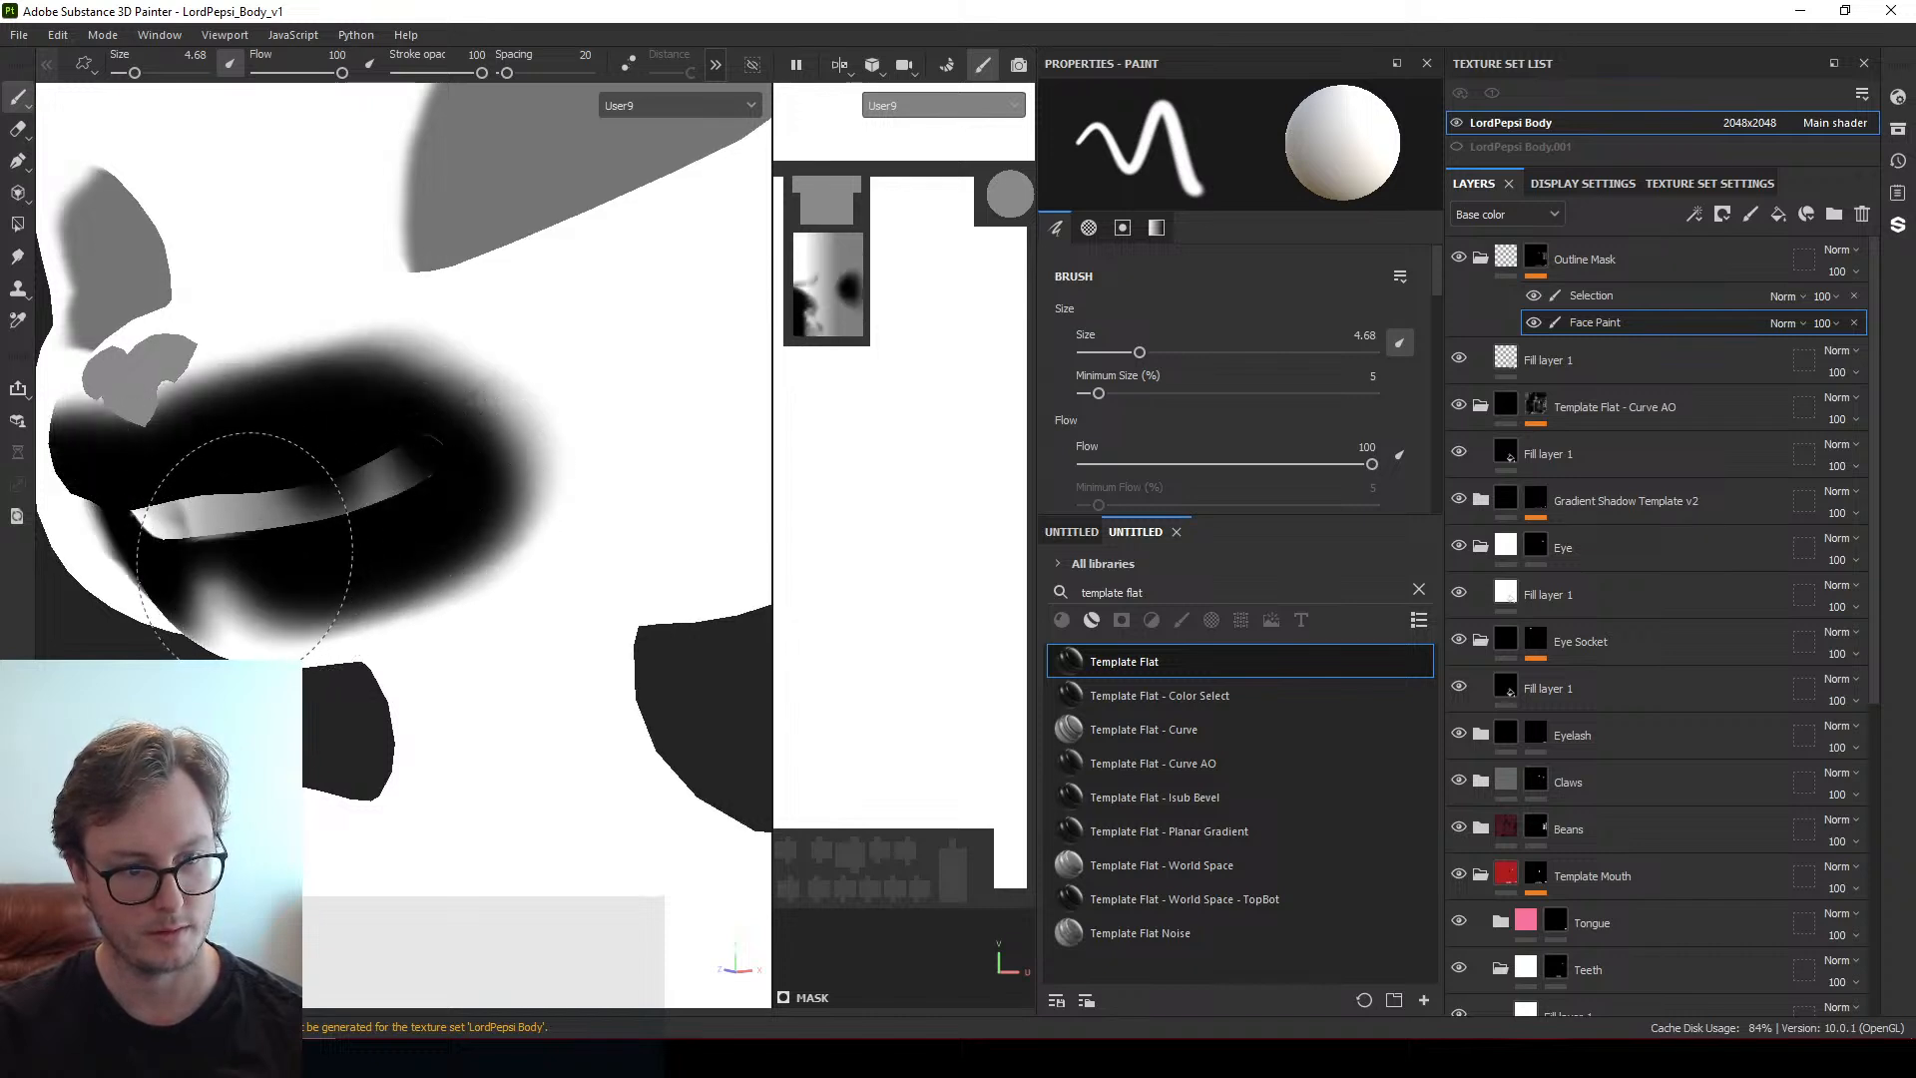
With a brush size of 0.93, paint black around the mouth corner and along the lower lip on the Face Paint effect
{"action": "left_click_drag", "start_coordinate": [213, 547], "coordinate": [384, 538], "text": "alt"}
{"action": "scroll", "coordinate": [599, 511], "scroll_direction": "up", "scroll_amount": 4}
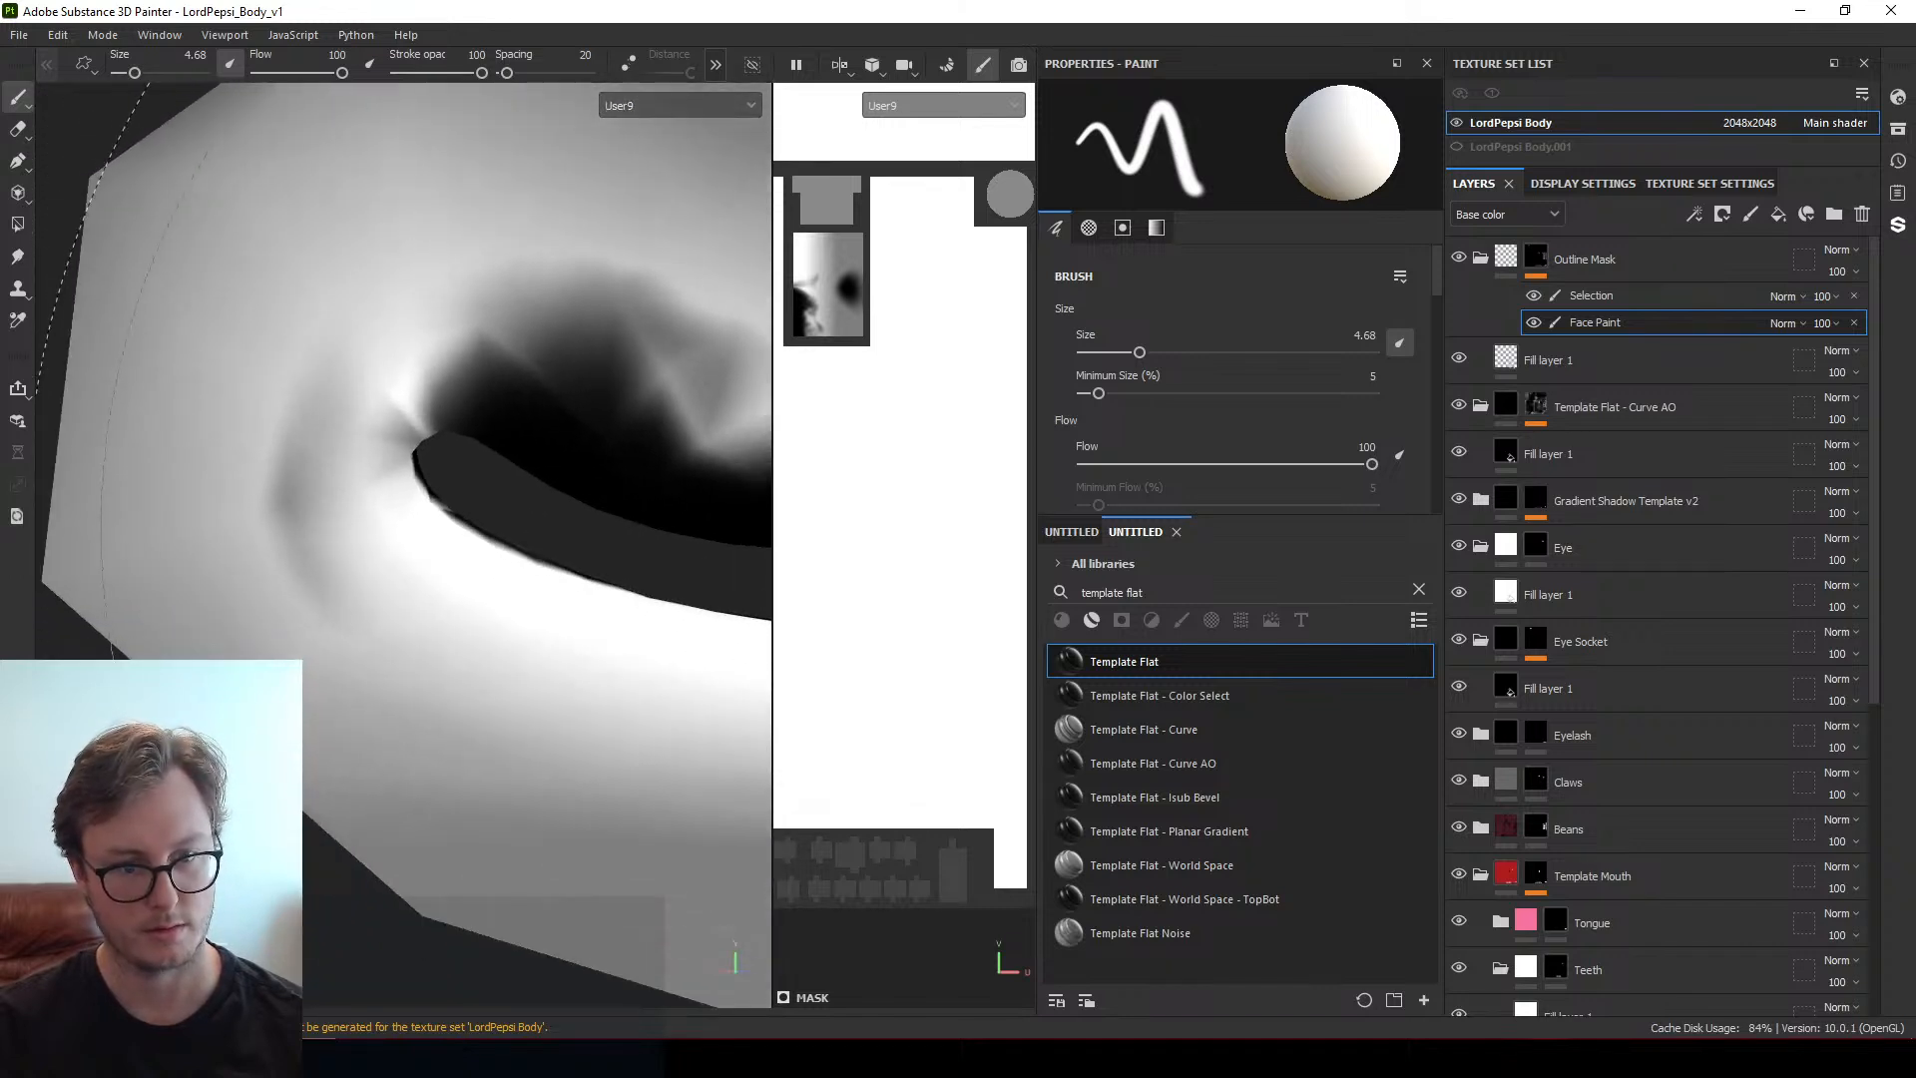
{"action": "scroll", "coordinate": [384, 539], "scroll_direction": "up", "scroll_amount": 1}
{"action": "right_click_drag", "start_coordinate": [386, 522], "coordinate": [279, 522], "text": "ctrl"}
{"action": "mouse_move", "coordinate": [445, 518]}
{"action": "left_mouse_down", "text": "alt"}
{"action": "mouse_move", "coordinate": [416, 548]}
{"action": "mouse_move", "coordinate": [261, 543]}
{"action": "mouse_move", "coordinate": [449, 535]}
{"action": "mouse_move", "coordinate": [308, 569]}
{"action": "mouse_move", "coordinate": [393, 517]}
{"action": "mouse_move", "coordinate": [417, 537]}
{"action": "left_mouse_up", "text": "alt"}
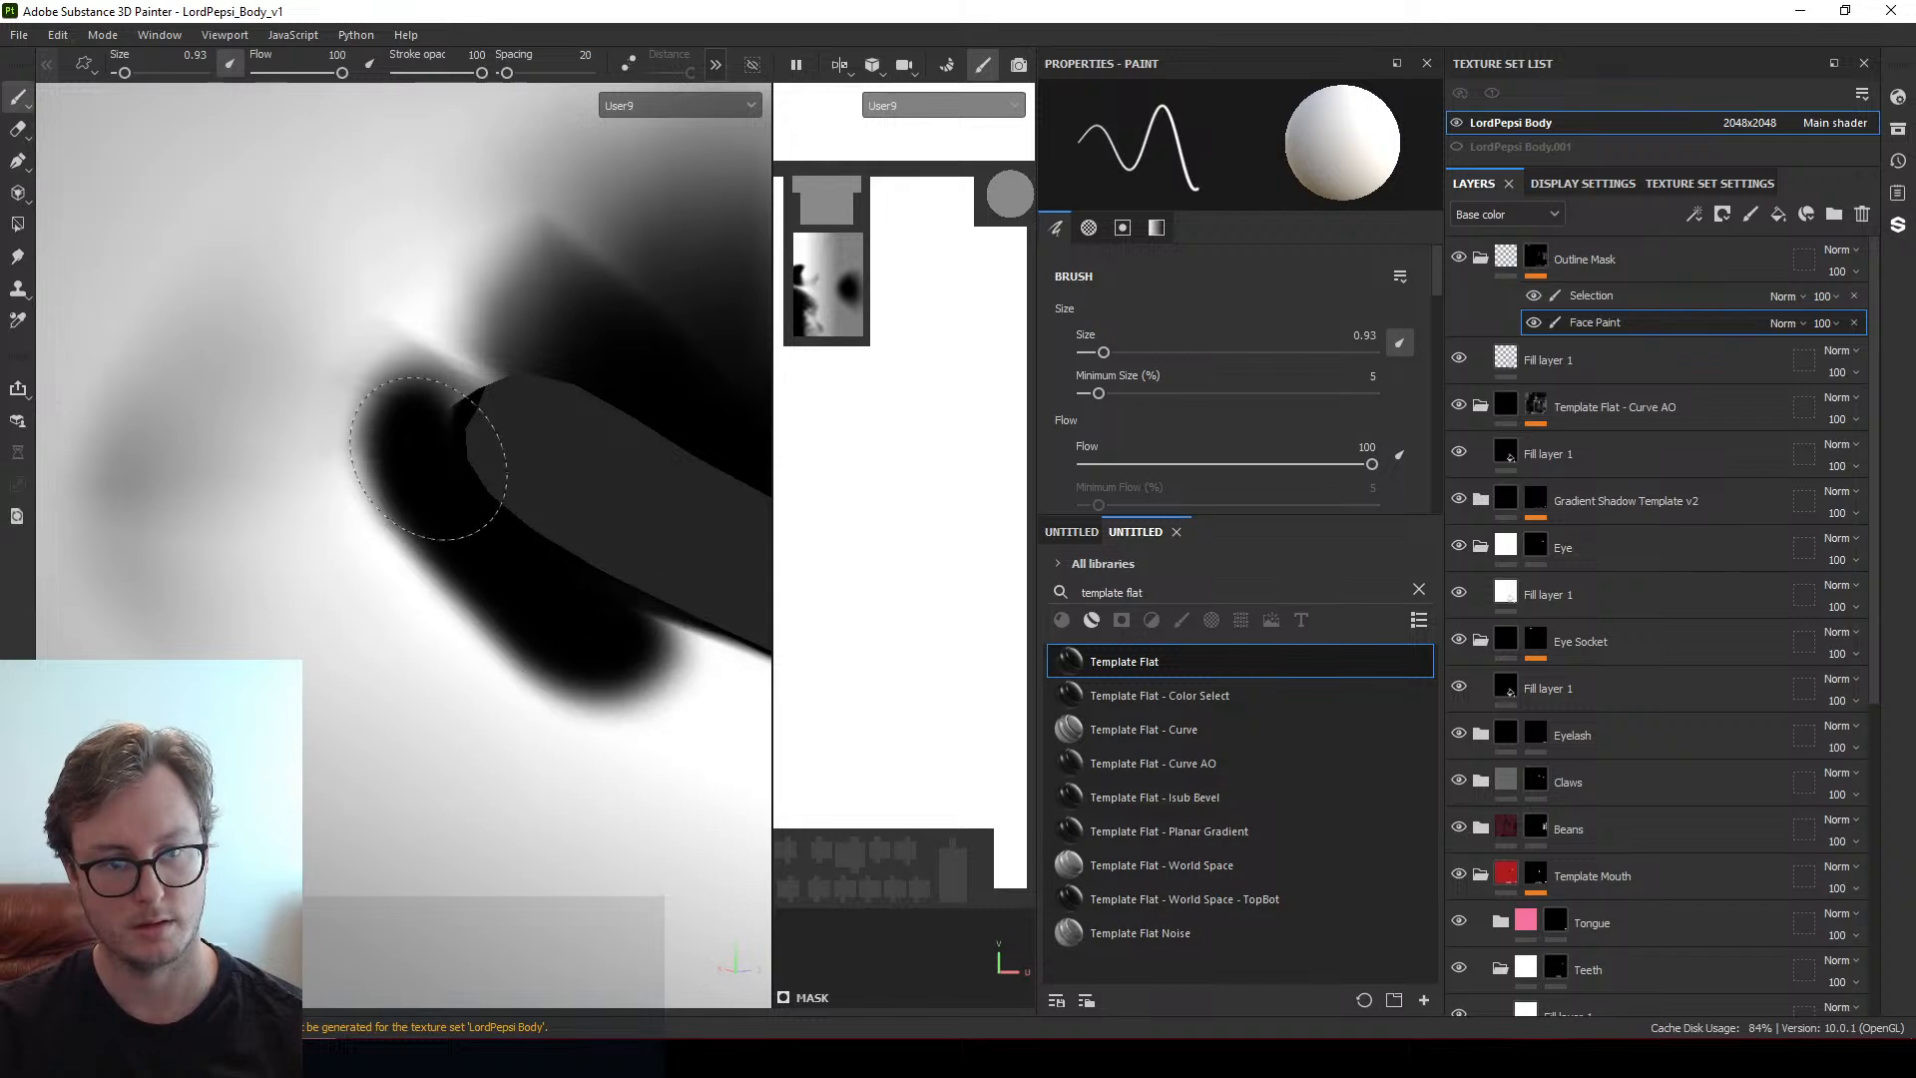
{"action": "mouse_move", "coordinate": [598, 662]}
{"action": "left_mouse_down", "text": "alt"}
{"action": "mouse_move", "coordinate": [556, 320]}
{"action": "mouse_move", "coordinate": [401, 376]}
{"action": "mouse_move", "coordinate": [449, 397]}
{"action": "mouse_move", "coordinate": [309, 528]}
{"action": "left_mouse_up", "text": "alt"}
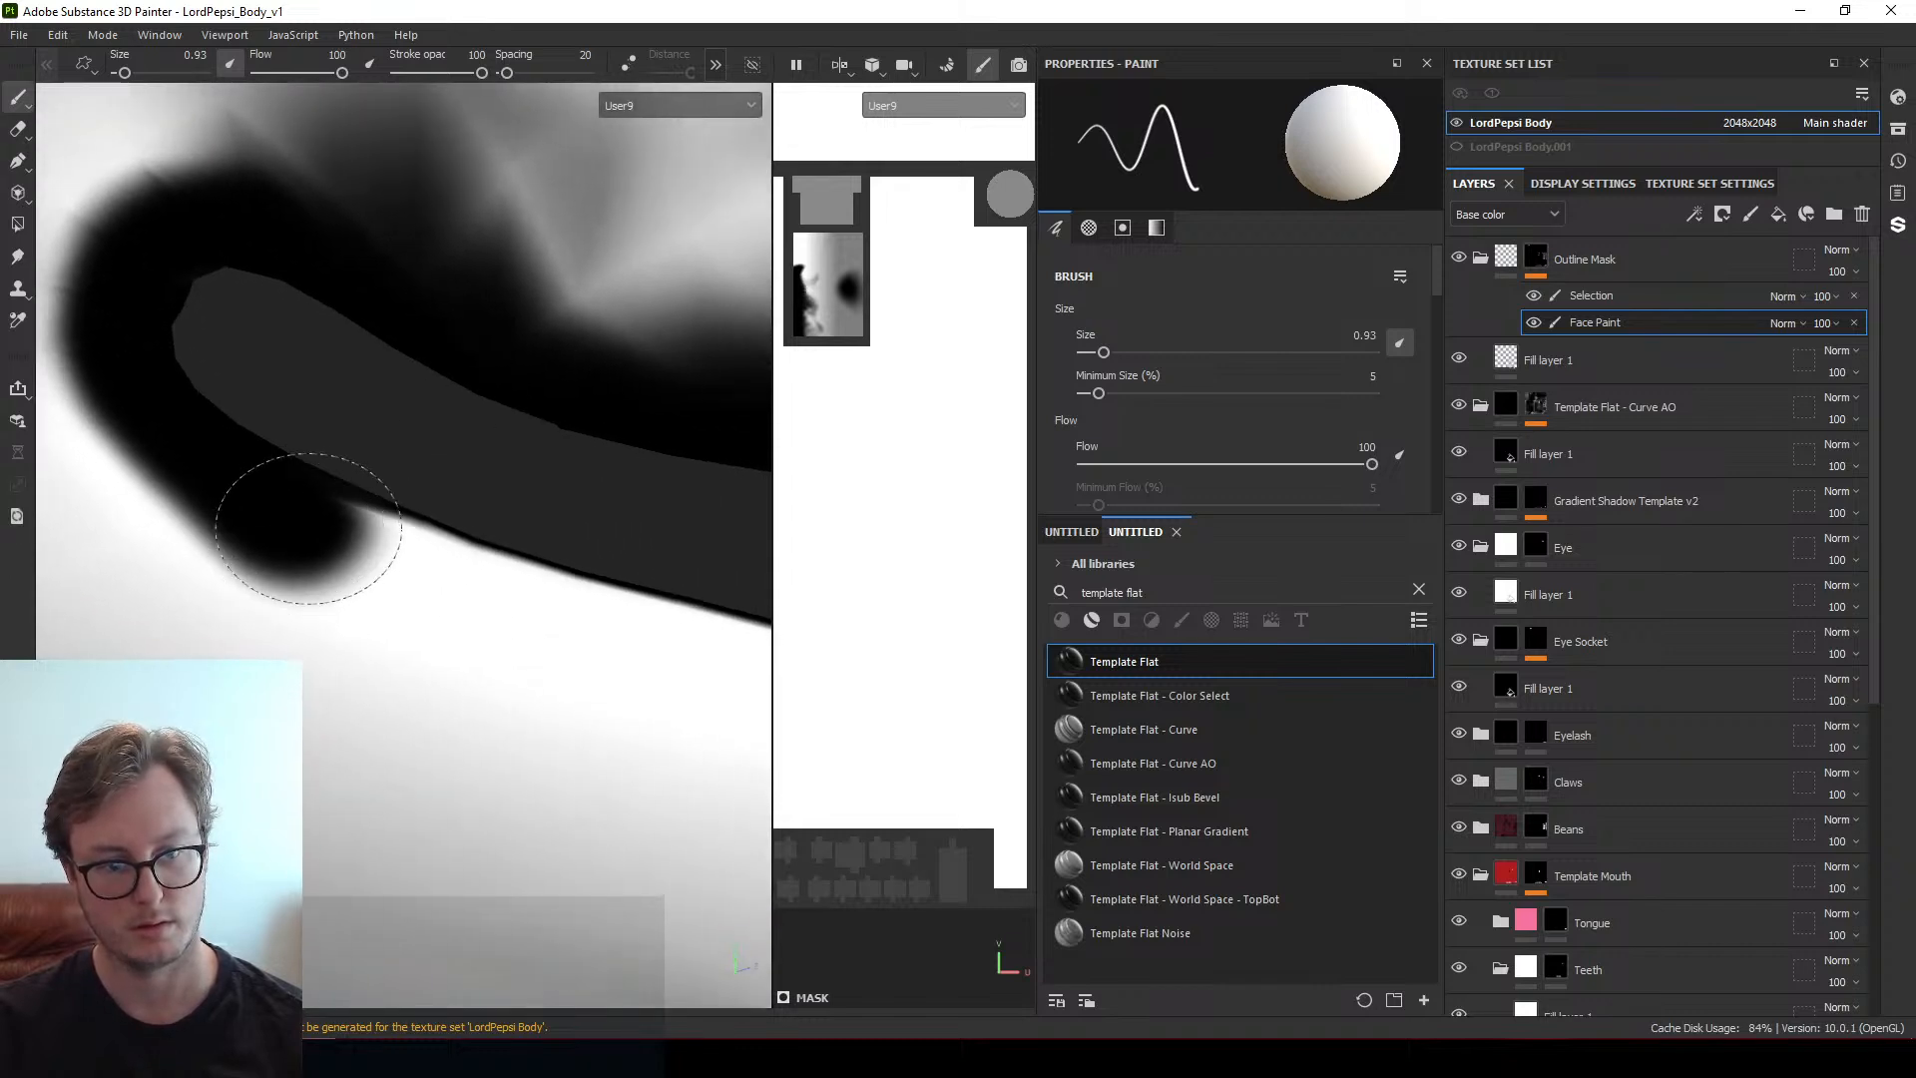
{"action": "mouse_move", "coordinate": [543, 613]}
{"action": "left_mouse_down"}
{"action": "mouse_move", "coordinate": [641, 642]}
{"action": "mouse_move", "coordinate": [539, 590]}
{"action": "left_mouse_up"}
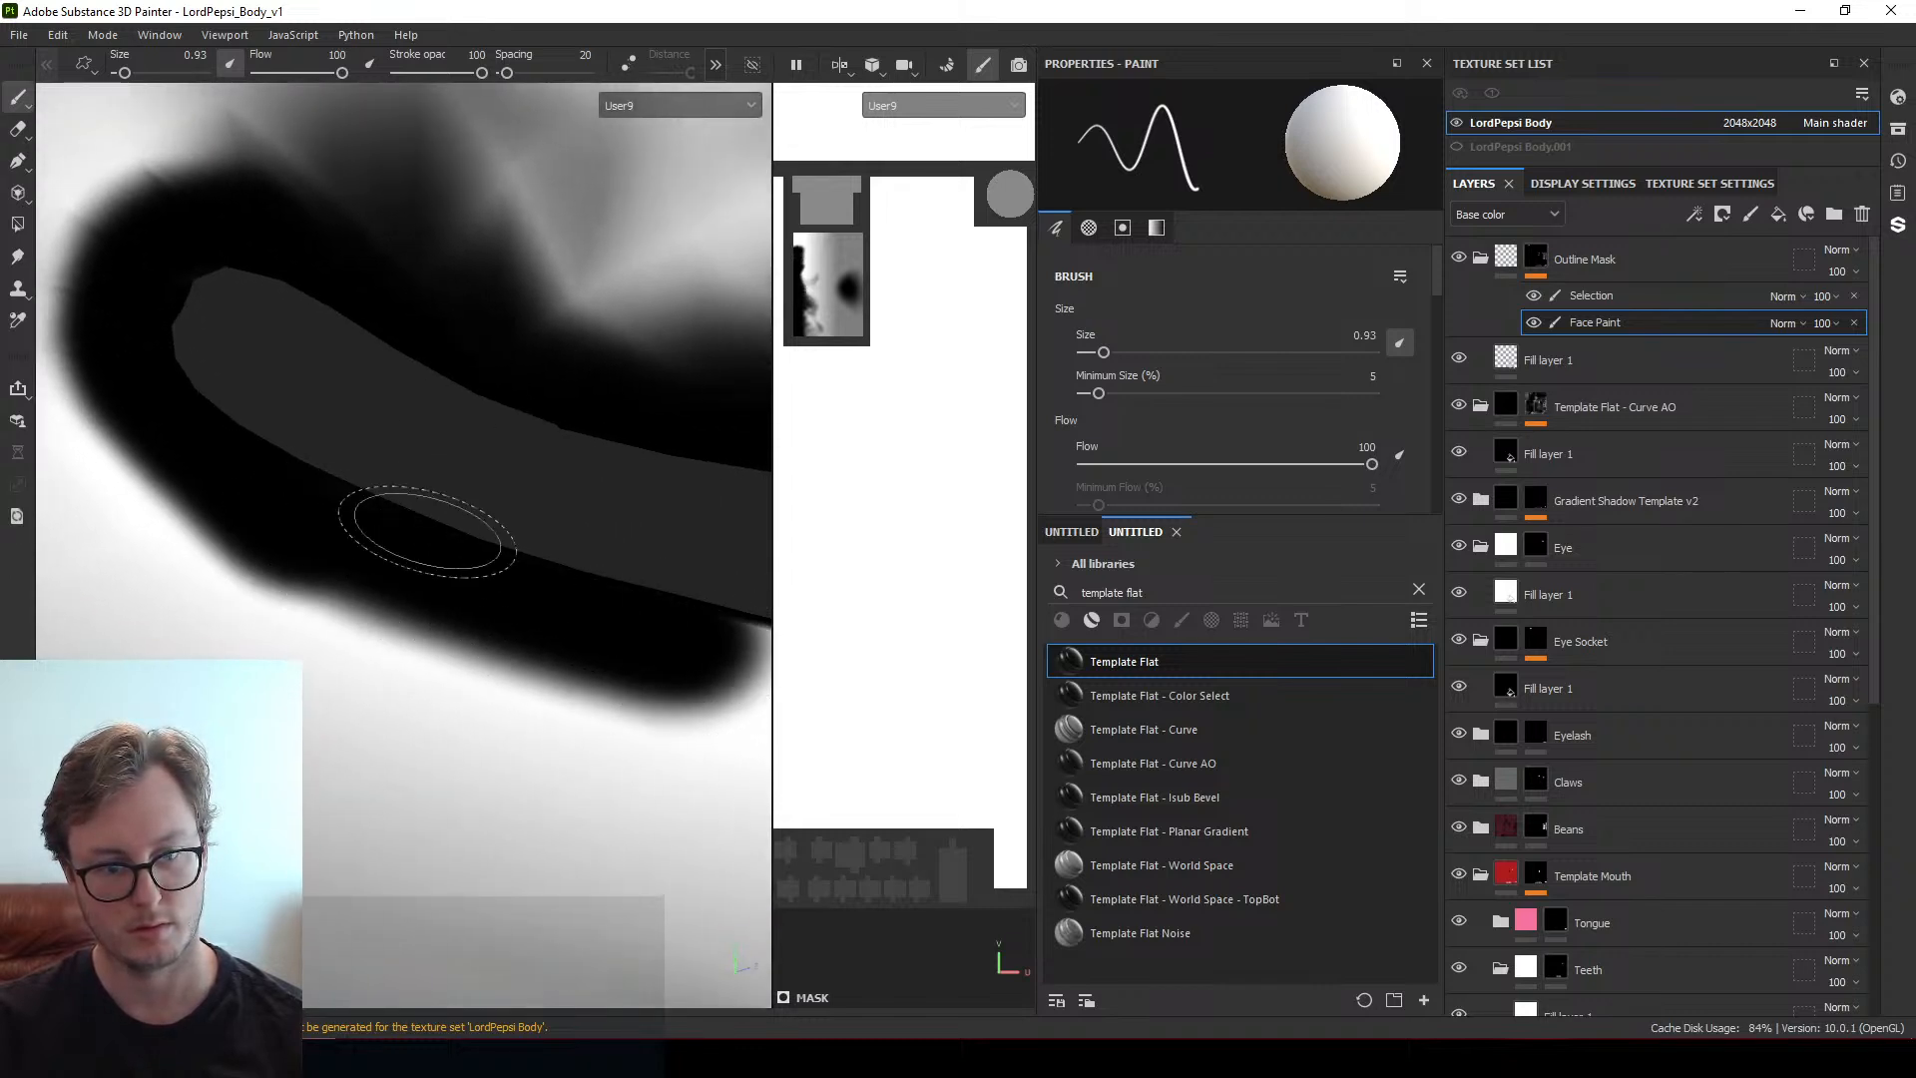
{"action": "mouse_move", "coordinate": [427, 529]}
{"action": "left_mouse_down", "text": "alt"}
{"action": "mouse_move", "coordinate": [557, 621]}
{"action": "mouse_move", "coordinate": [539, 598]}
{"action": "mouse_move", "coordinate": [496, 620]}
{"action": "mouse_move", "coordinate": [556, 555]}
{"action": "left_mouse_up", "text": "alt"}
{"action": "mouse_move", "coordinate": [218, 569]}
{"action": "left_mouse_down", "text": "alt"}
{"action": "mouse_move", "coordinate": [385, 428]}
{"action": "mouse_move", "coordinate": [257, 376]}
{"action": "mouse_move", "coordinate": [475, 406]}
{"action": "mouse_move", "coordinate": [530, 521]}
{"action": "mouse_move", "coordinate": [448, 380]}
{"action": "mouse_move", "coordinate": [513, 453]}
{"action": "mouse_move", "coordinate": [479, 429]}
{"action": "left_mouse_up", "text": "alt"}
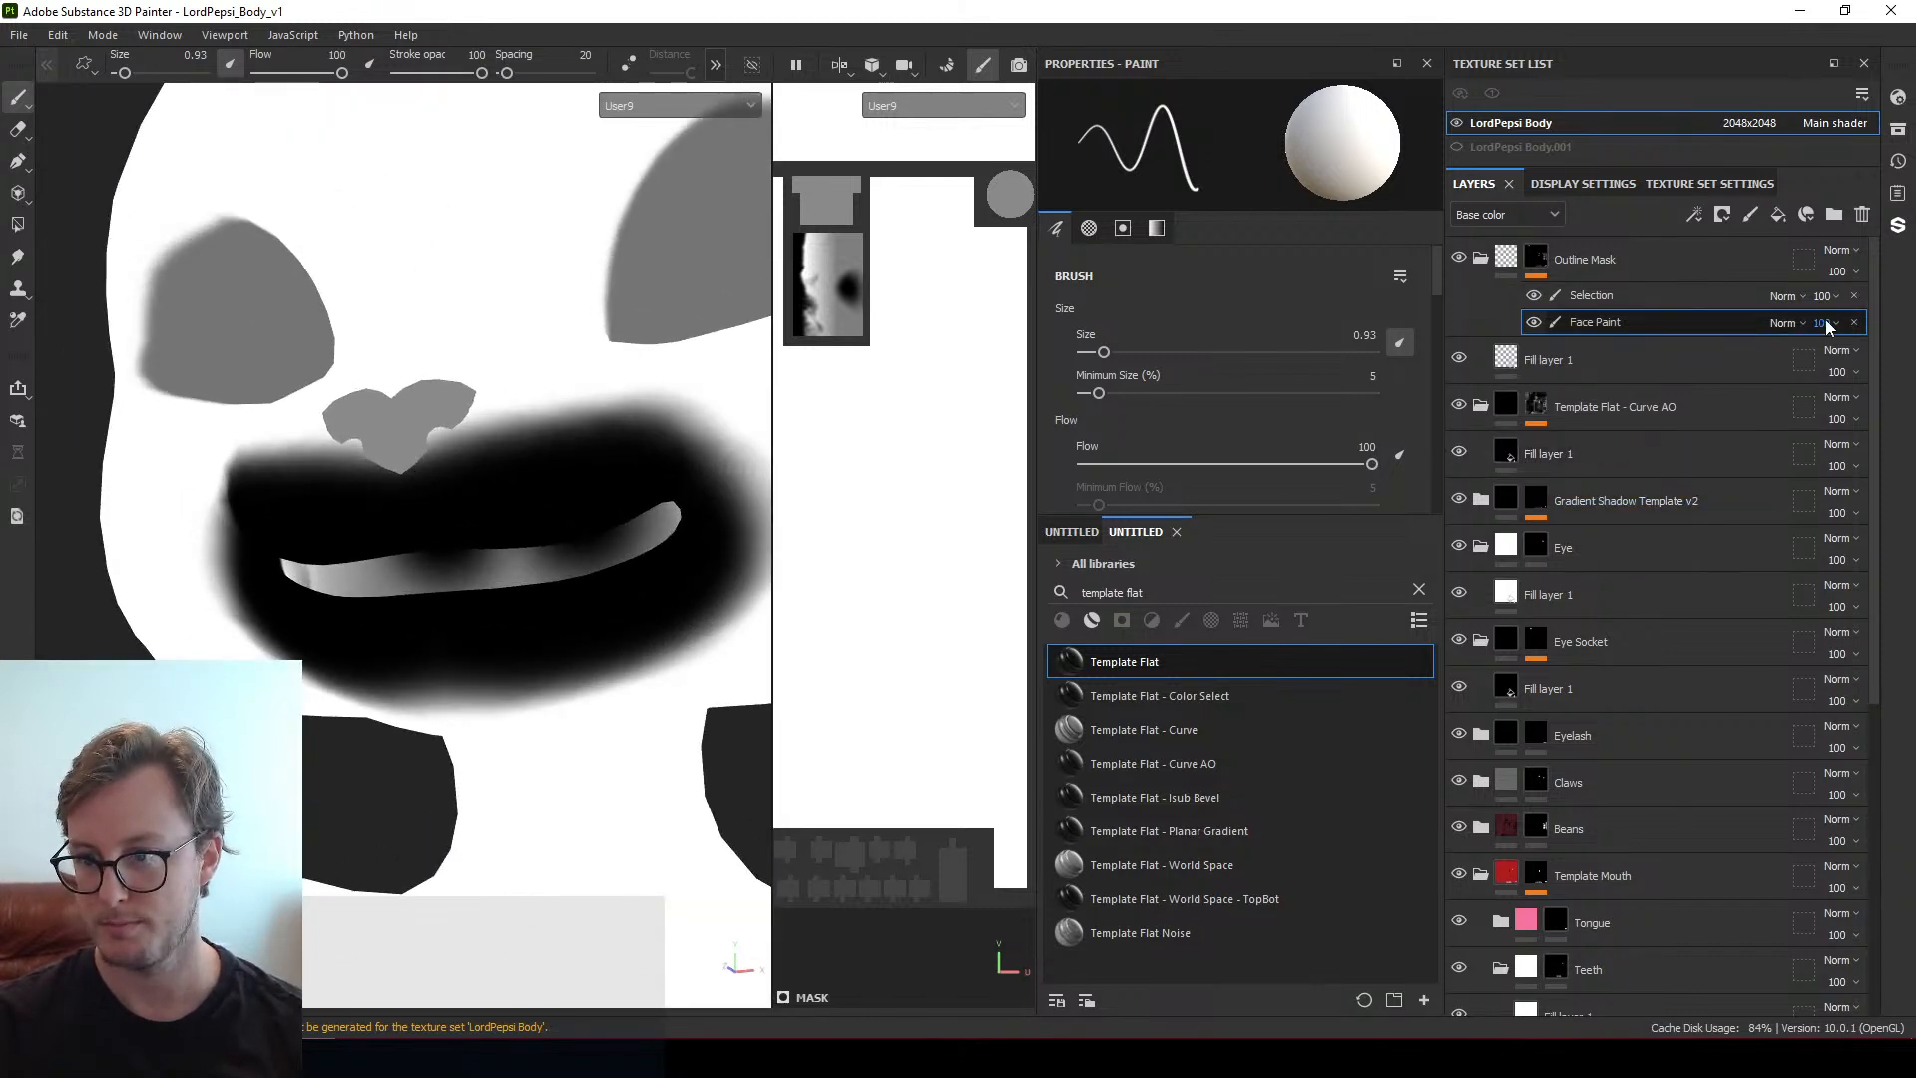
Set the Face Paint effect's opacity to 50 and add a Blur filter above it with an intensity of 1.92
{"action": "left_click_drag", "start_coordinate": [1849, 356], "coordinate": [1856, 362]}
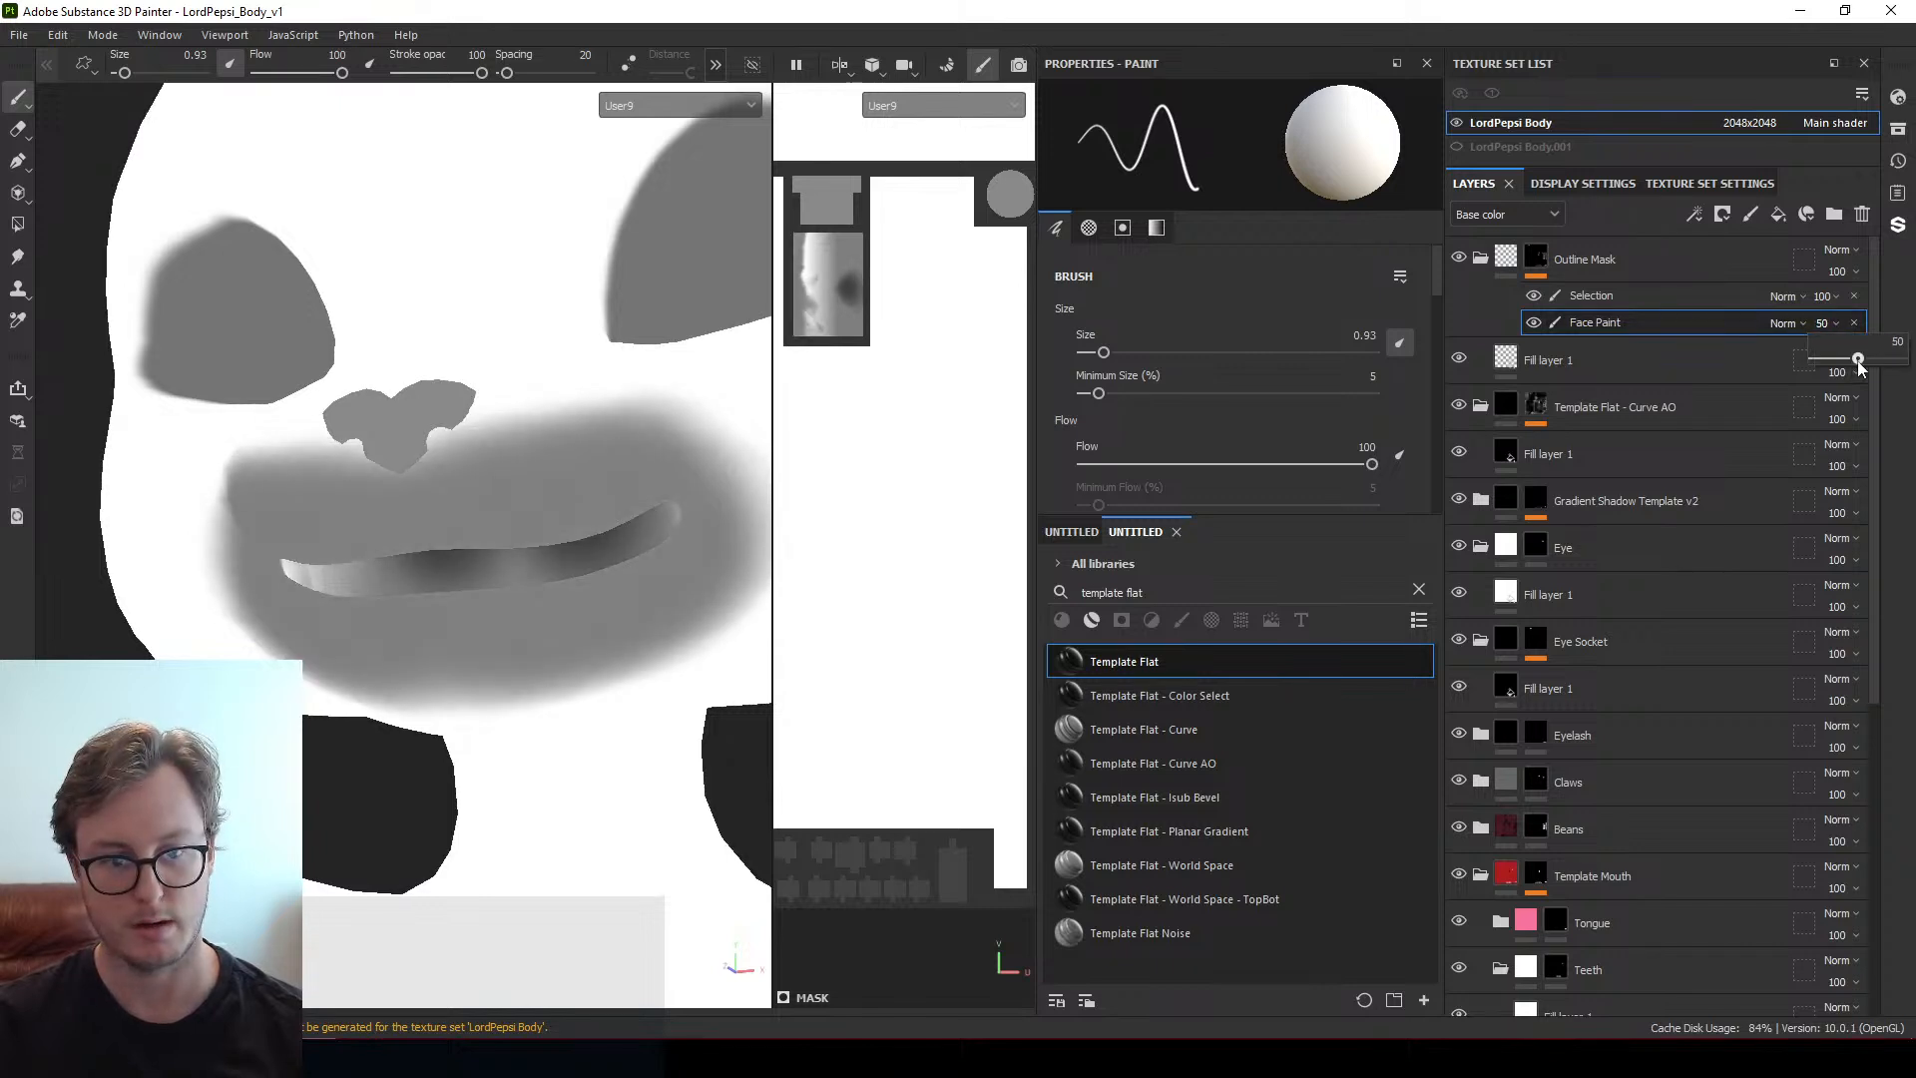
{"action": "right_click", "coordinate": [1624, 320]}
{"action": "left_click", "coordinate": [1672, 644]}
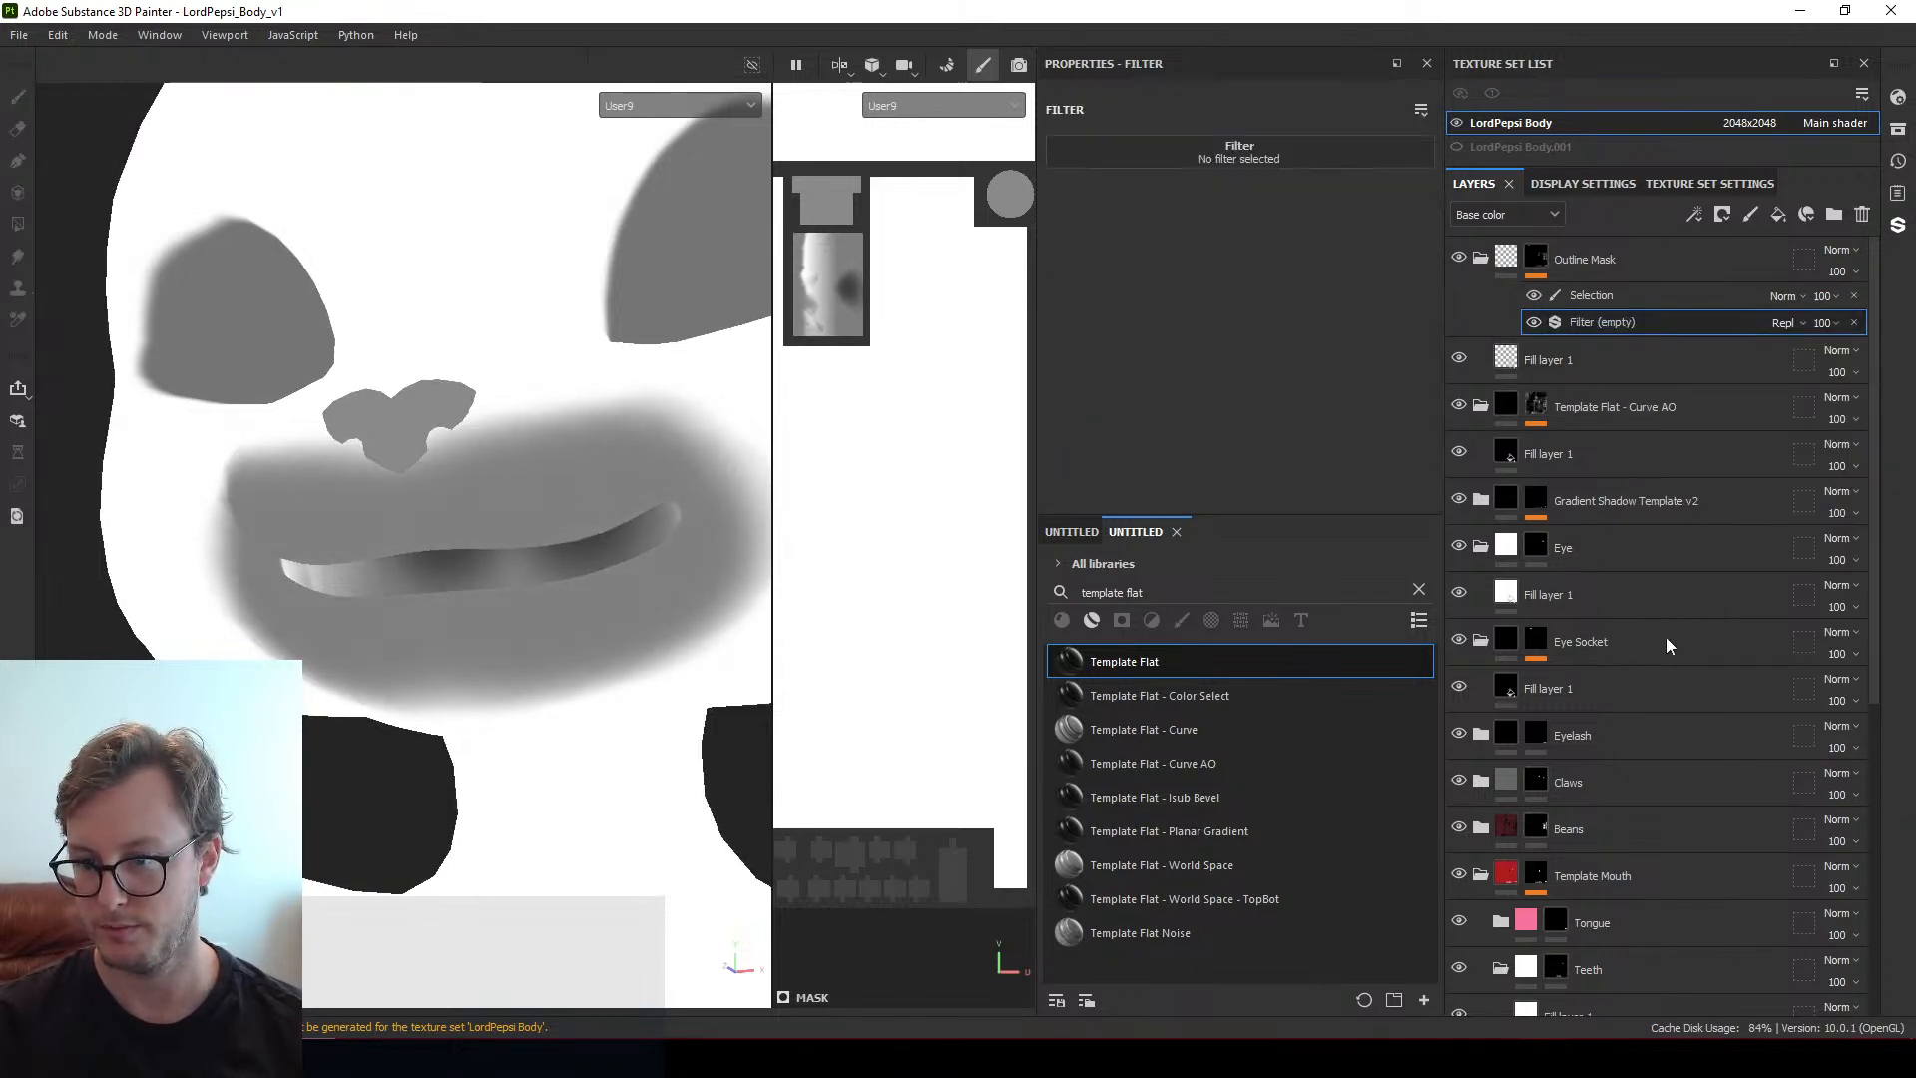
{"action": "left_click", "coordinate": [1357, 158]}
{"action": "left_click", "coordinate": [1571, 252]}
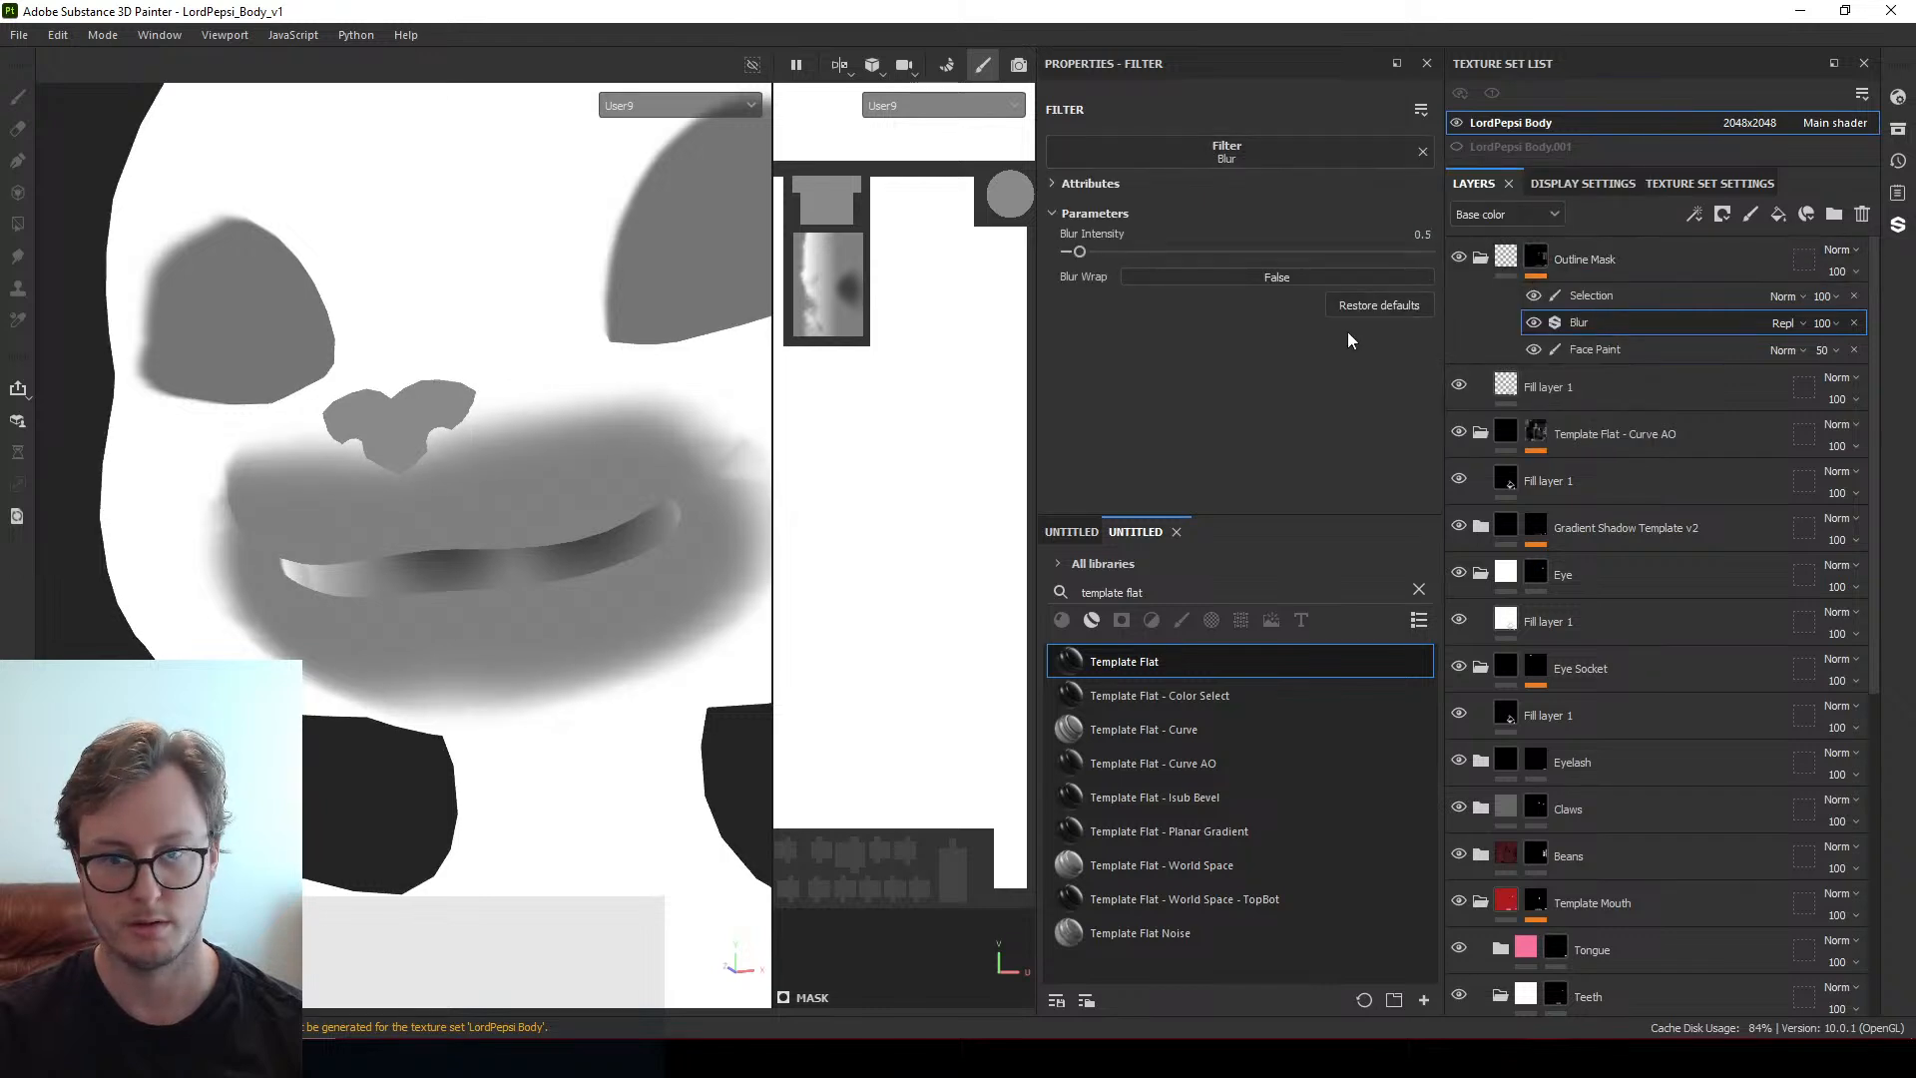
{"action": "left_click_drag", "start_coordinate": [1092, 250], "coordinate": [1105, 253]}
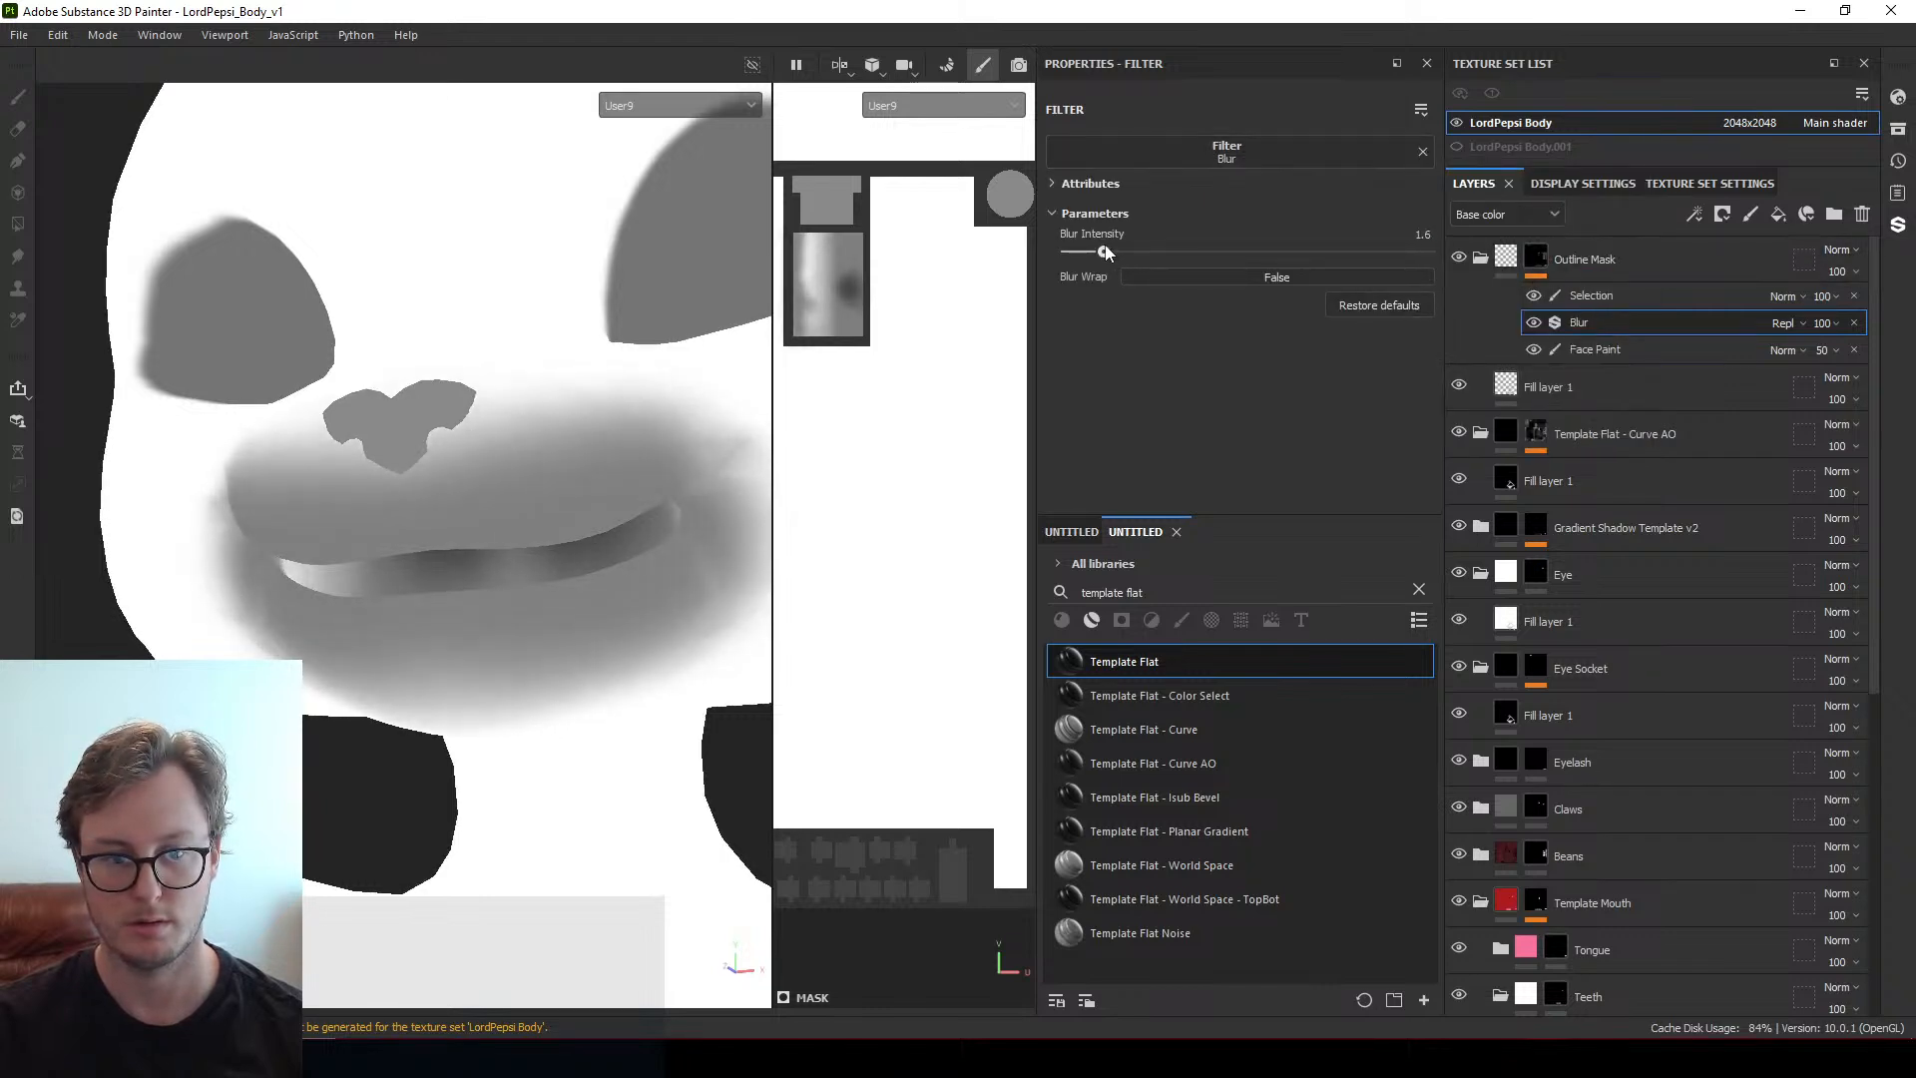
{"action": "scroll", "coordinate": [445, 495], "scroll_direction": "down", "scroll_amount": 3}
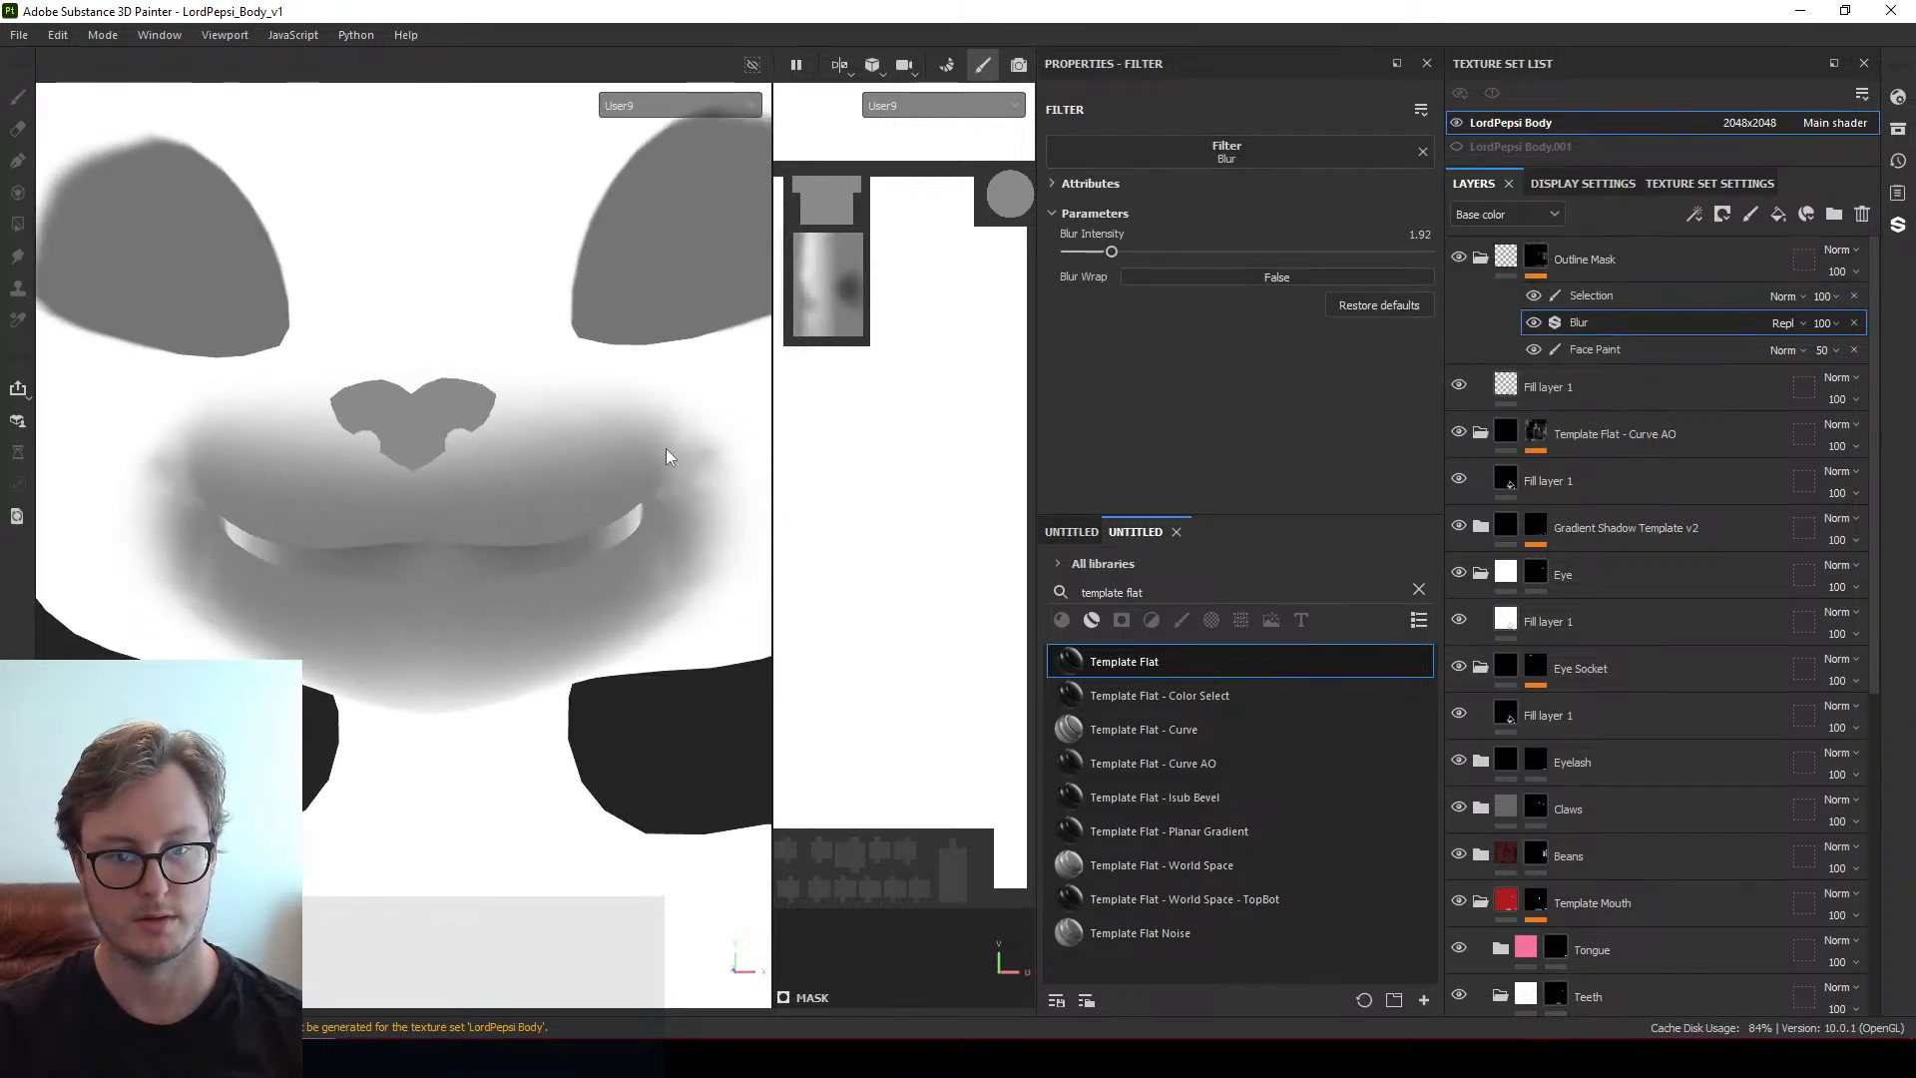
On the Face Paint effect, brush over the nose and around both eyes with a brush size of 3.13
{"action": "left_click", "coordinate": [1603, 340]}
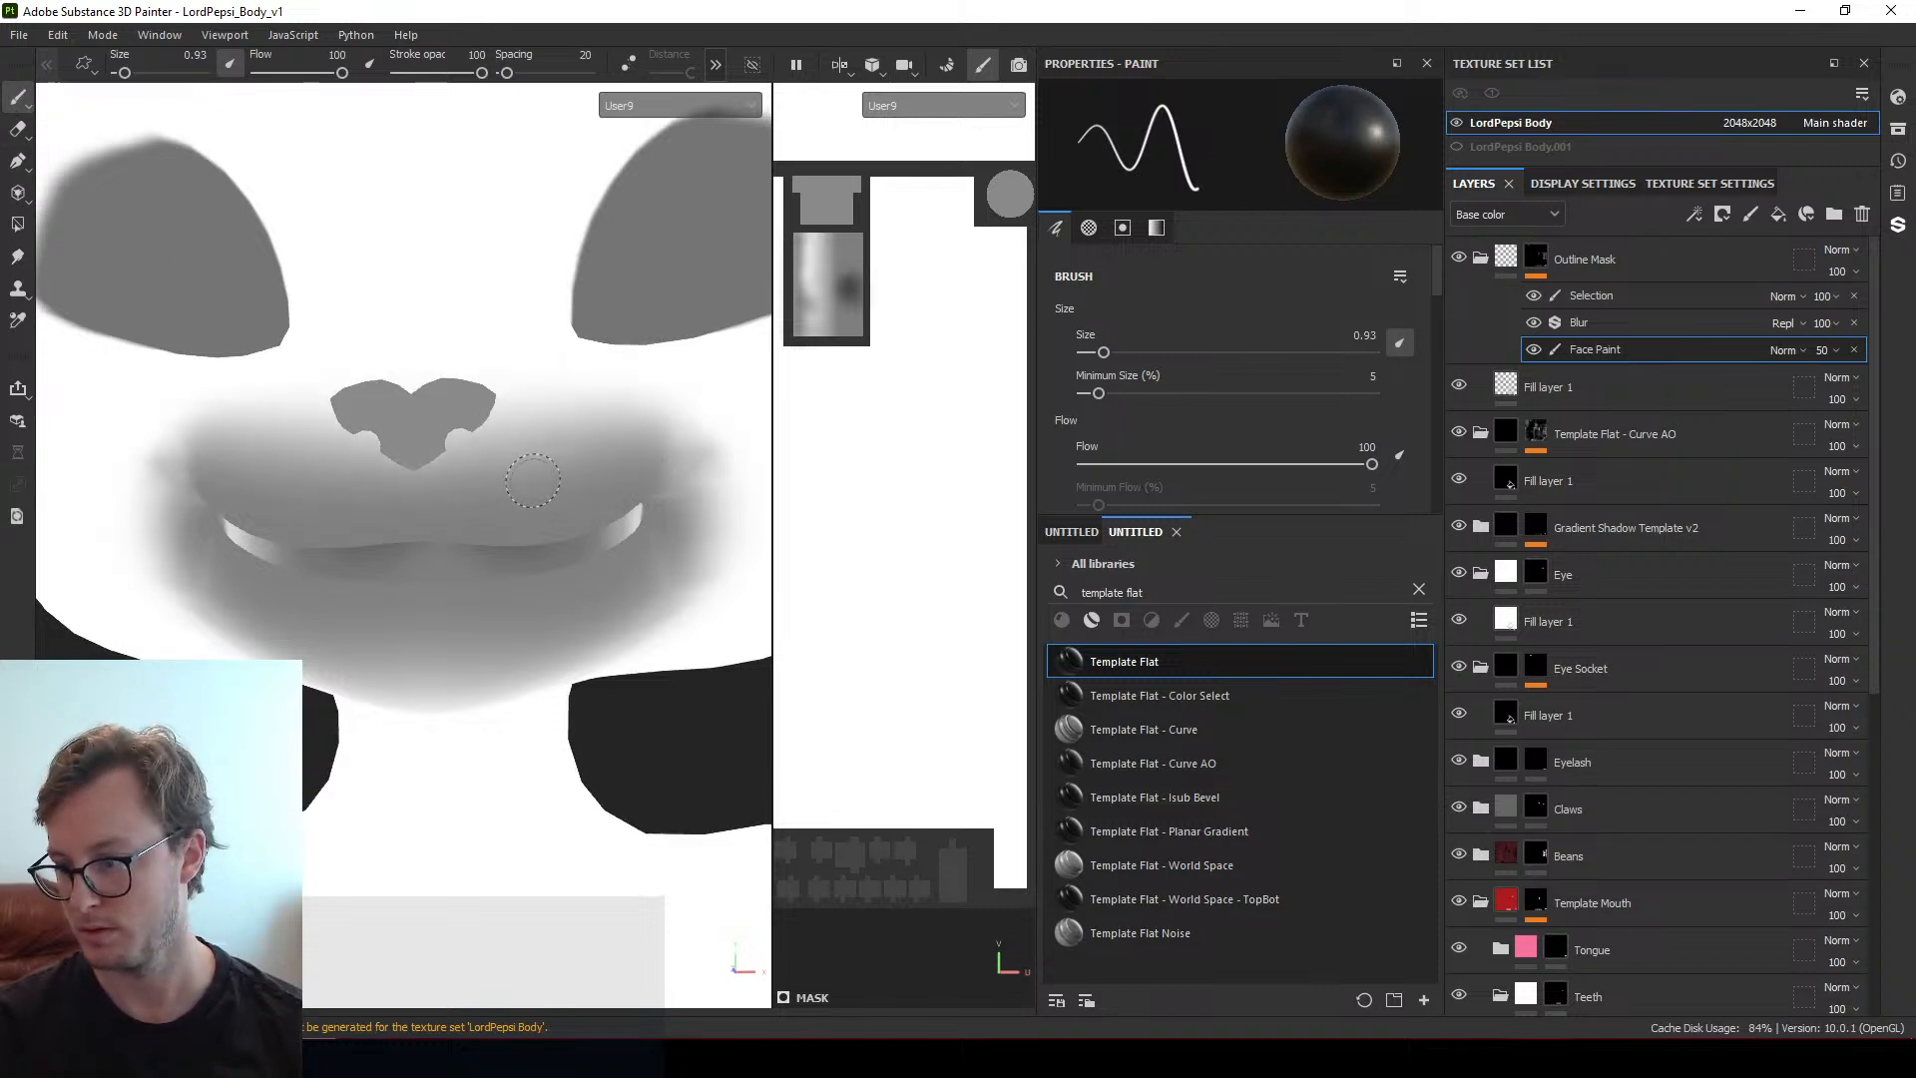
{"action": "right_click_drag", "start_coordinate": [439, 417], "coordinate": [543, 417], "text": "ctrl"}
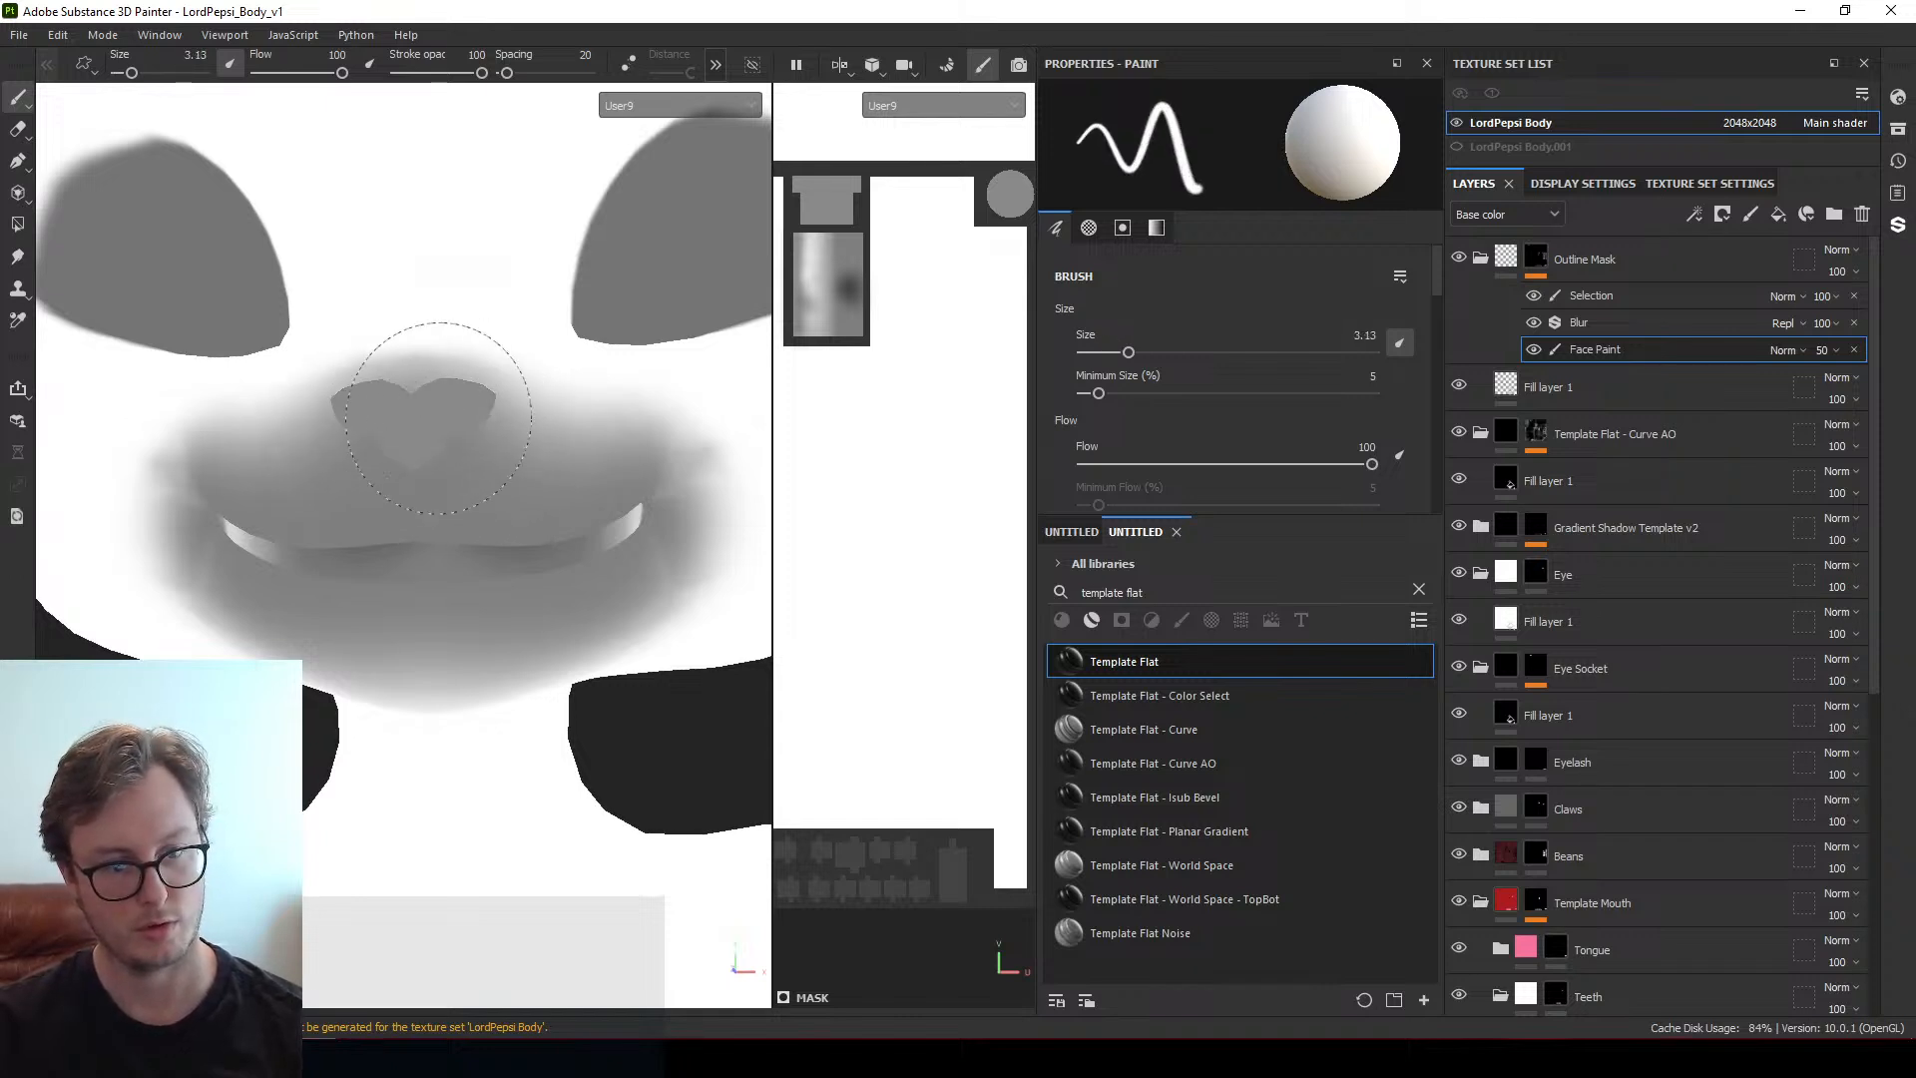
{"action": "left_click_drag", "start_coordinate": [439, 417], "coordinate": [524, 424]}
{"action": "left_click_drag", "start_coordinate": [454, 548], "coordinate": [507, 499], "text": "alt"}
{"action": "mouse_move", "coordinate": [529, 419]}
{"action": "left_mouse_down"}
{"action": "mouse_move", "coordinate": [554, 417]}
{"action": "mouse_move", "coordinate": [402, 415]}
{"action": "mouse_move", "coordinate": [469, 399]}
{"action": "mouse_move", "coordinate": [505, 333]}
{"action": "mouse_move", "coordinate": [352, 505]}
{"action": "left_mouse_up"}
{"action": "left_click_drag", "start_coordinate": [516, 572], "coordinate": [596, 549]}
{"action": "left_click_drag", "start_coordinate": [429, 588], "coordinate": [444, 529], "text": "alt"}
{"action": "mouse_move", "coordinate": [580, 574]}
{"action": "left_mouse_down"}
{"action": "mouse_move", "coordinate": [625, 555]}
{"action": "mouse_move", "coordinate": [623, 459]}
{"action": "mouse_move", "coordinate": [544, 391]}
{"action": "mouse_move", "coordinate": [559, 368]}
{"action": "mouse_move", "coordinate": [391, 327]}
{"action": "mouse_move", "coordinate": [548, 331]}
{"action": "mouse_move", "coordinate": [556, 500]}
{"action": "mouse_move", "coordinate": [489, 469]}
{"action": "mouse_move", "coordinate": [462, 350]}
{"action": "mouse_move", "coordinate": [449, 406]}
{"action": "mouse_move", "coordinate": [489, 318]}
{"action": "mouse_move", "coordinate": [563, 300]}
{"action": "mouse_move", "coordinate": [654, 353]}
{"action": "mouse_move", "coordinate": [604, 439]}
{"action": "mouse_move", "coordinate": [464, 464]}
{"action": "mouse_move", "coordinate": [487, 519]}
{"action": "left_mouse_up"}
{"action": "mouse_move", "coordinate": [451, 451]}
{"action": "left_mouse_down"}
{"action": "mouse_move", "coordinate": [529, 489]}
{"action": "mouse_move", "coordinate": [419, 474]}
{"action": "mouse_move", "coordinate": [351, 413]}
{"action": "mouse_move", "coordinate": [459, 330]}
{"action": "mouse_move", "coordinate": [538, 379]}
{"action": "mouse_move", "coordinate": [547, 414]}
{"action": "mouse_move", "coordinate": [689, 430]}
{"action": "mouse_move", "coordinate": [504, 449]}
{"action": "mouse_move", "coordinate": [544, 465]}
{"action": "left_mouse_up"}
{"action": "scroll", "coordinate": [559, 469], "scroll_direction": "down", "scroll_amount": 8}
{"action": "middle_click_drag", "start_coordinate": [603, 471], "coordinate": [567, 410], "text": "alt"}
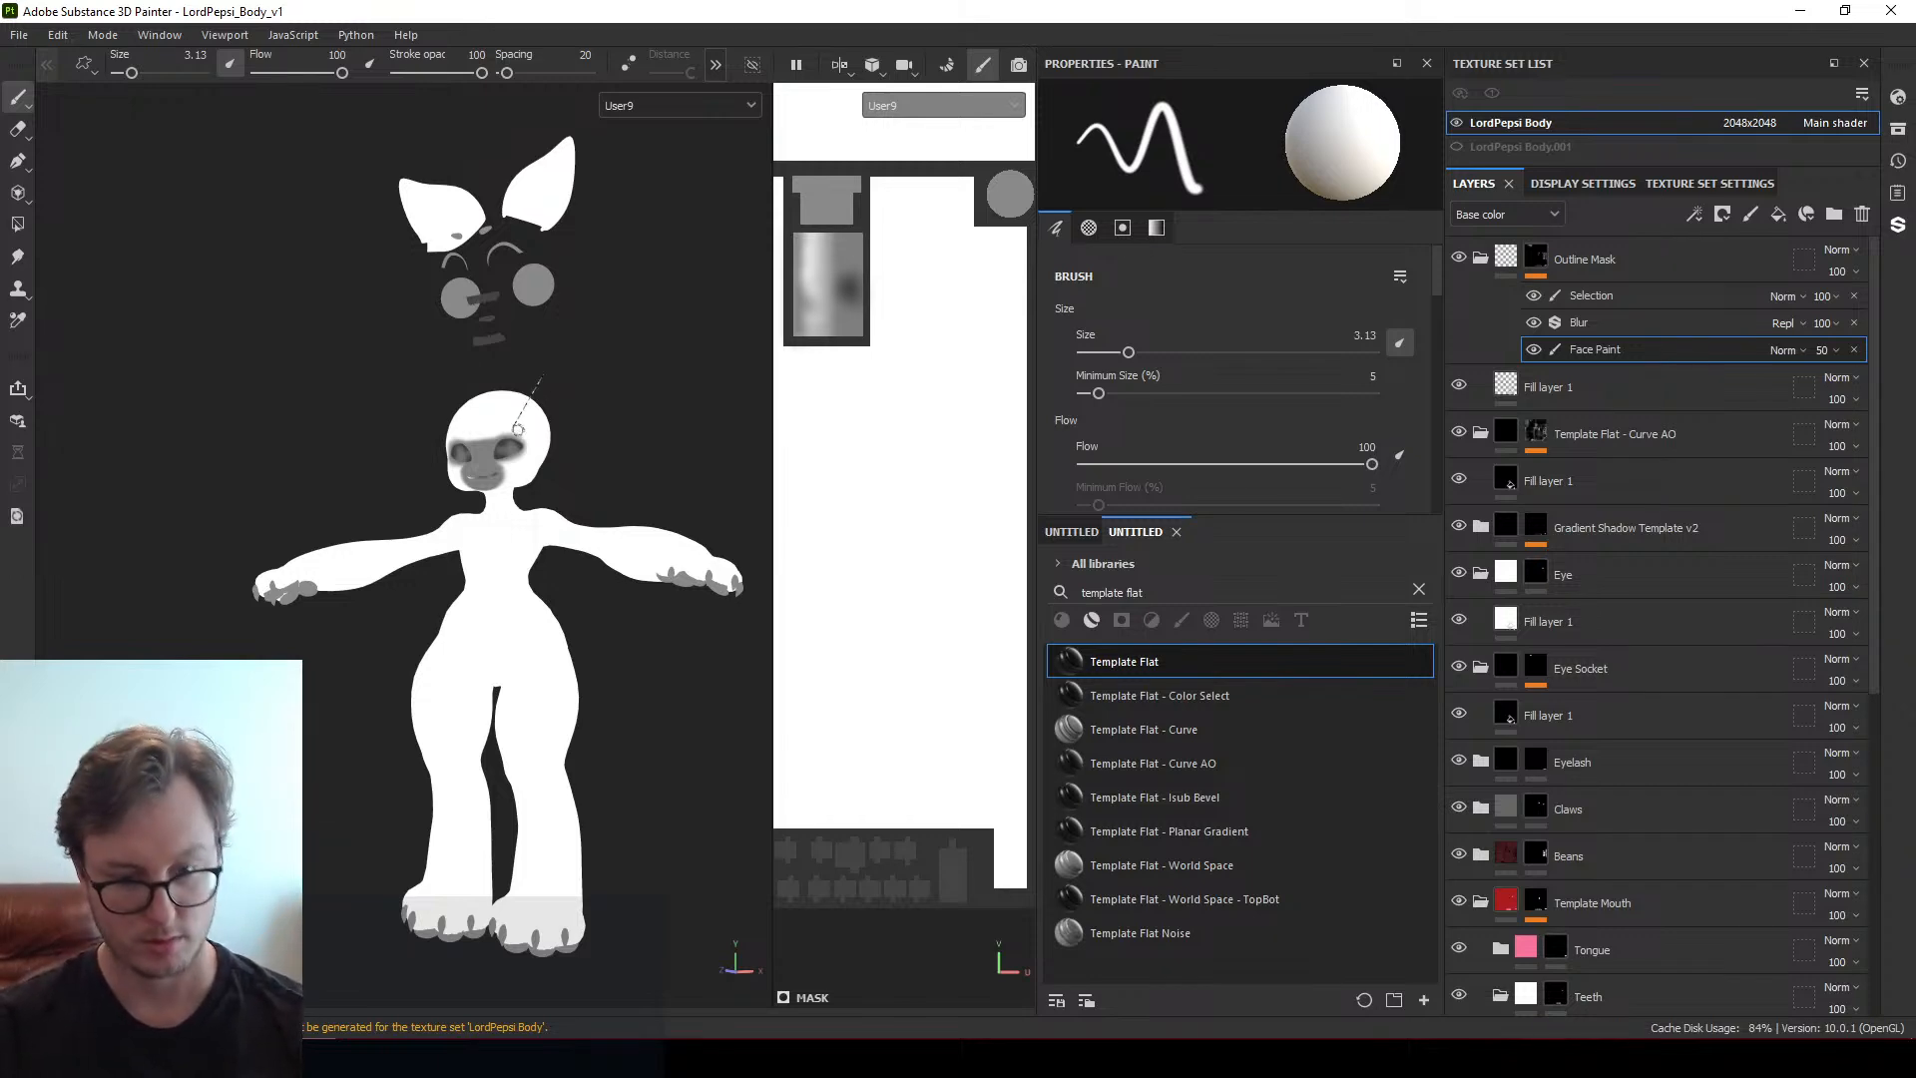
Export the LordPepsi Body textures and save the export settings
{"action": "key", "text": "ctrl+shift+e"}
{"action": "left_click", "coordinate": [1437, 878]}
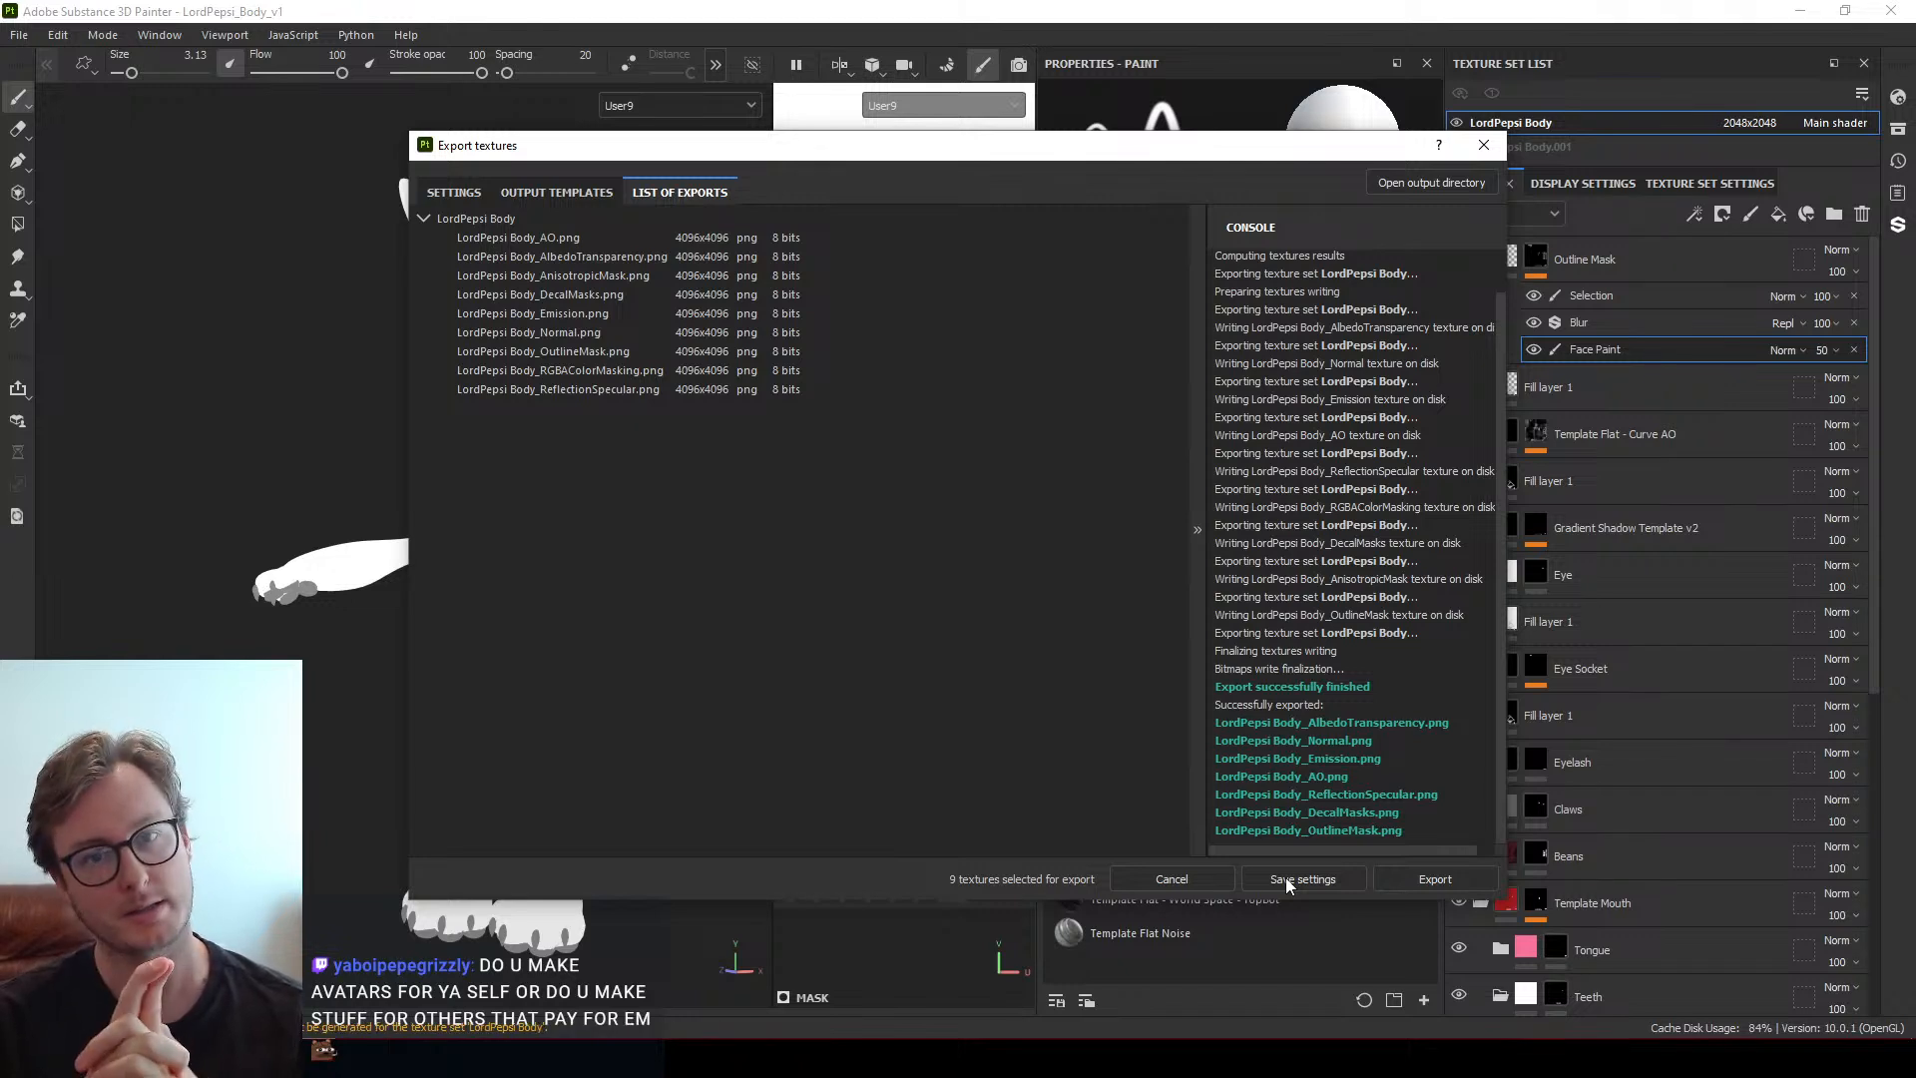
{"action": "left_click", "coordinate": [1285, 877]}
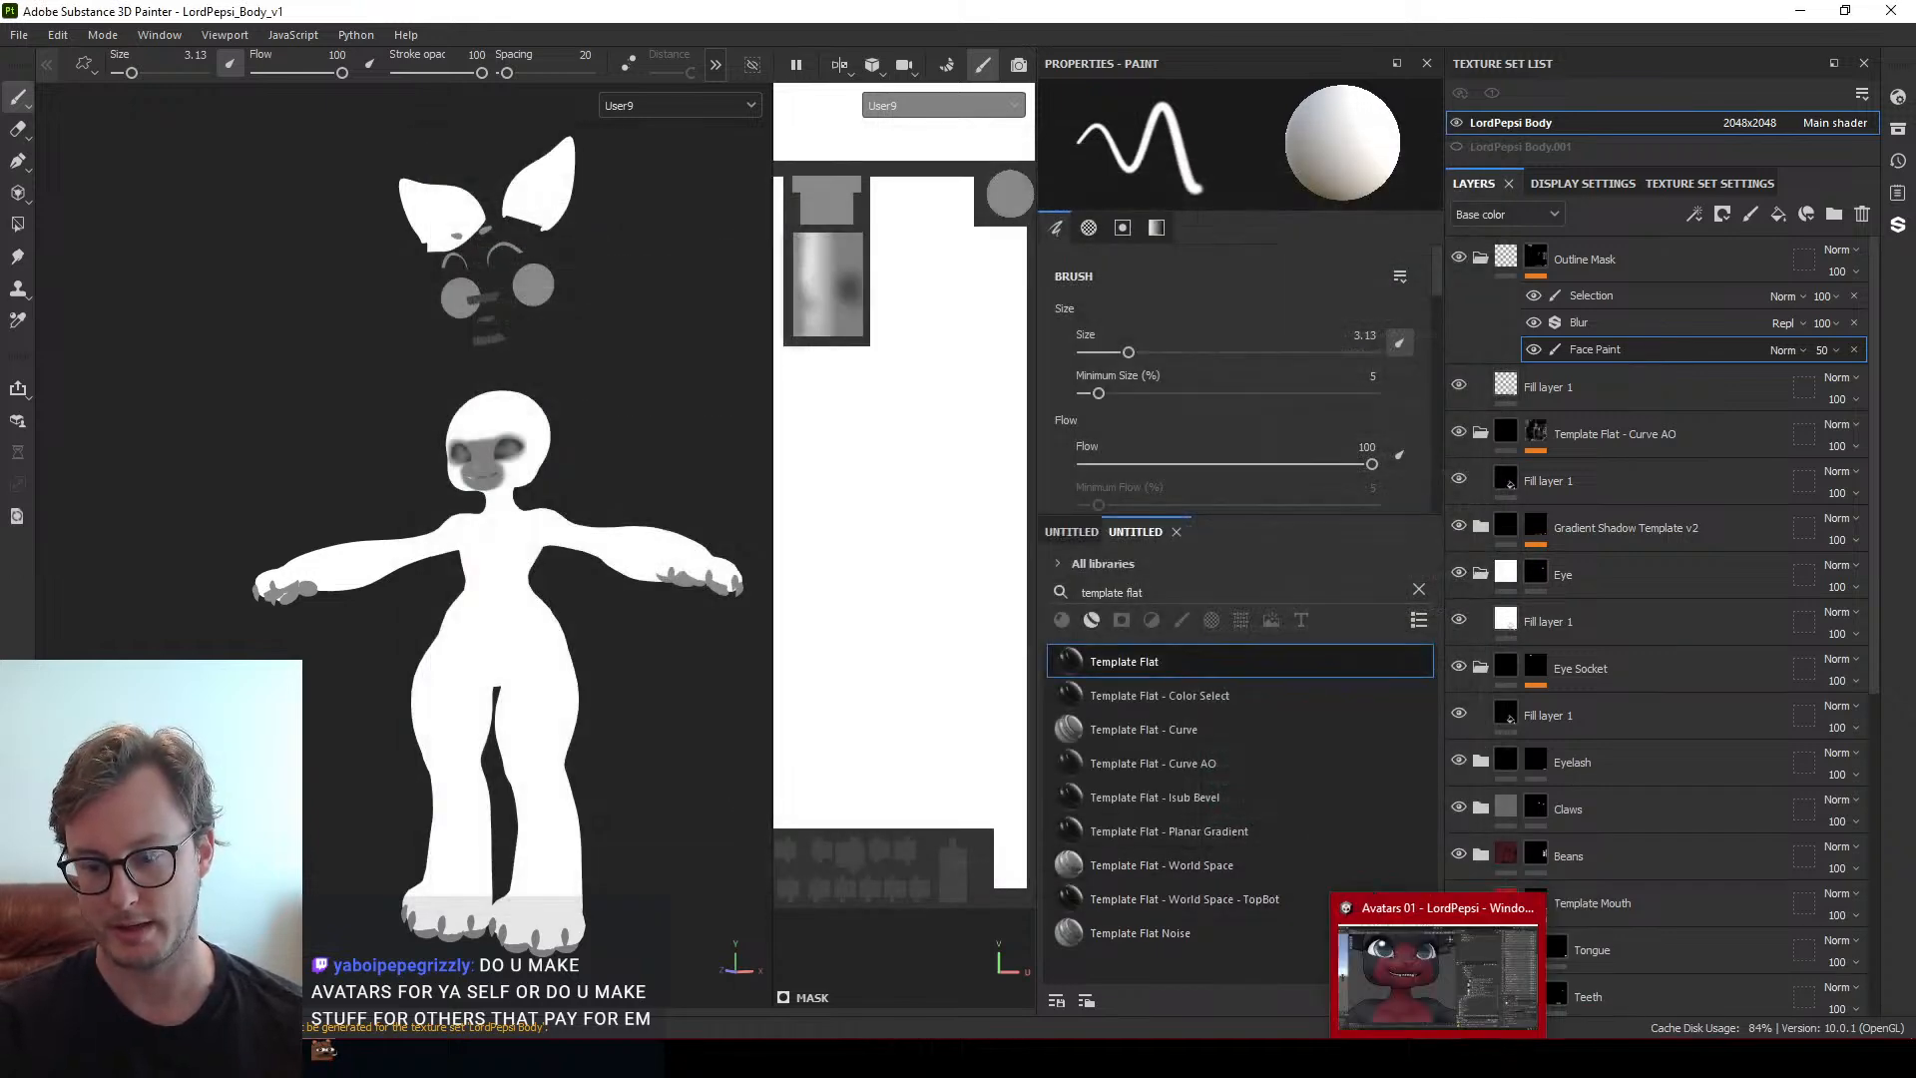
Switch to the LordPepsi project in Unity and examine the outlines around the mouth, nose and teeth
{"action": "left_click", "coordinate": [1491, 962]}
{"action": "left_click_drag", "start_coordinate": [584, 561], "coordinate": [596, 628], "text": "alt"}
{"action": "left_click_drag", "start_coordinate": [653, 686], "coordinate": [824, 633], "text": "alt"}
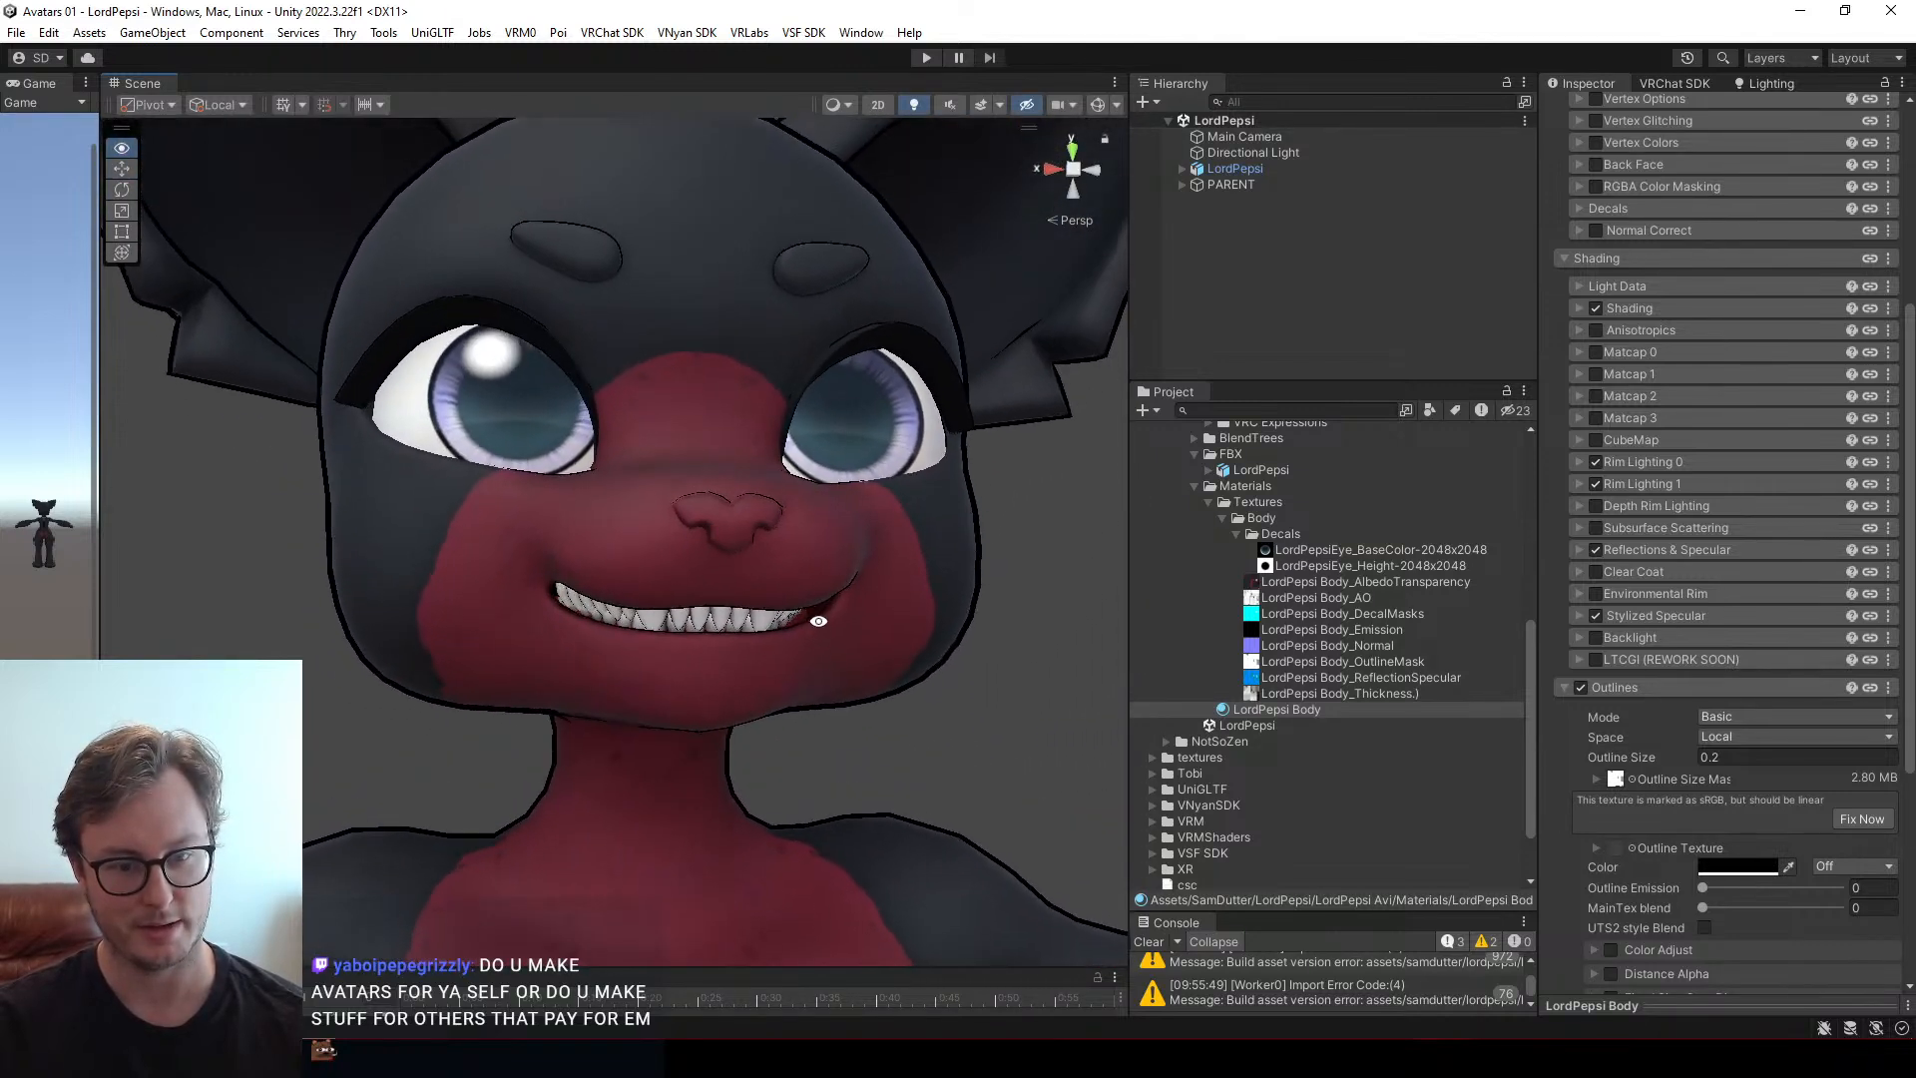
{"action": "scroll", "coordinate": [819, 630], "scroll_direction": "up", "scroll_amount": 6}
{"action": "scroll", "coordinate": [754, 541], "scroll_direction": "down", "scroll_amount": 10}
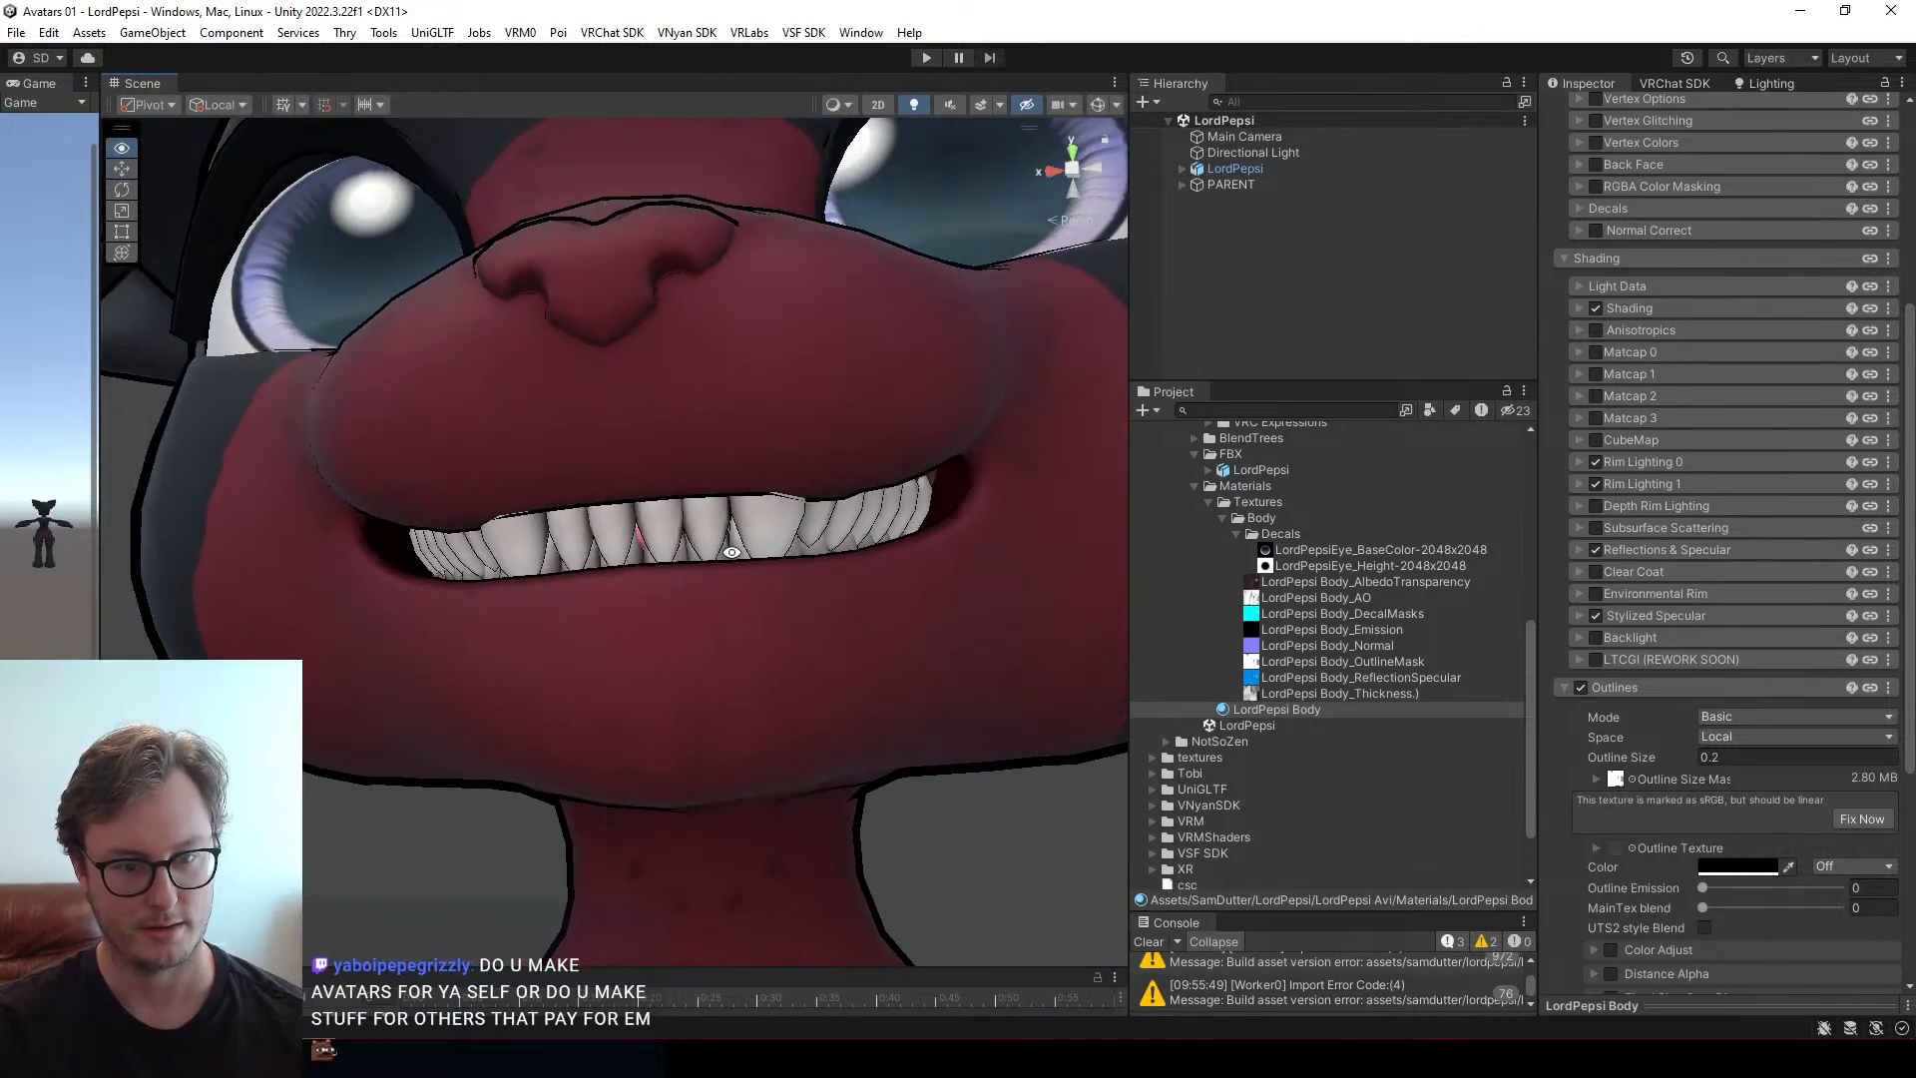
{"action": "mouse_move", "coordinate": [713, 691]}
{"action": "left_mouse_down", "text": "alt"}
{"action": "mouse_move", "coordinate": [829, 611]}
{"action": "mouse_move", "coordinate": [599, 675]}
{"action": "mouse_move", "coordinate": [745, 599]}
{"action": "mouse_move", "coordinate": [710, 569]}
{"action": "left_mouse_up", "text": "alt"}
Return to Substance 3D Painter, set the Face Paint effect's opacity to 26 and save the project
{"action": "key", "text": "alt+Tab"}
{"action": "left_click", "coordinate": [1662, 349]}
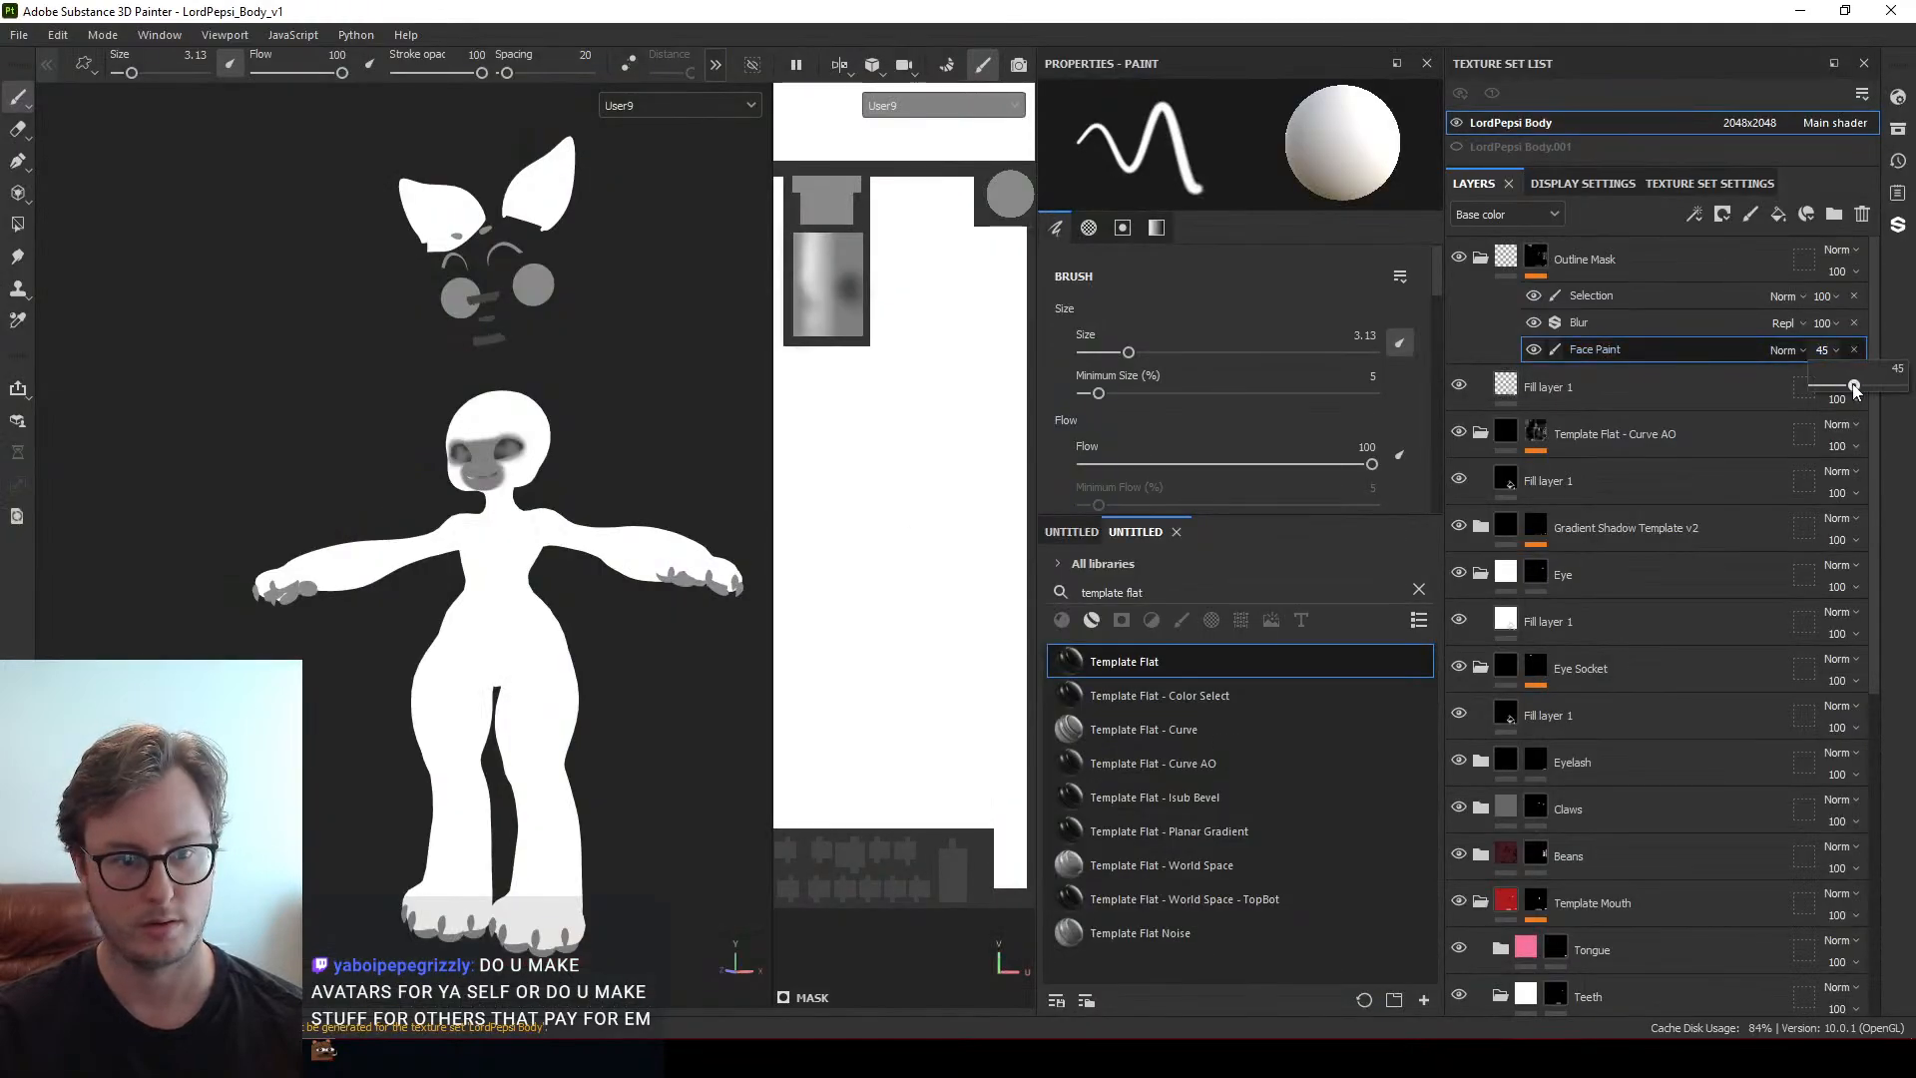
{"action": "left_click_drag", "start_coordinate": [1854, 387], "coordinate": [1843, 389]}
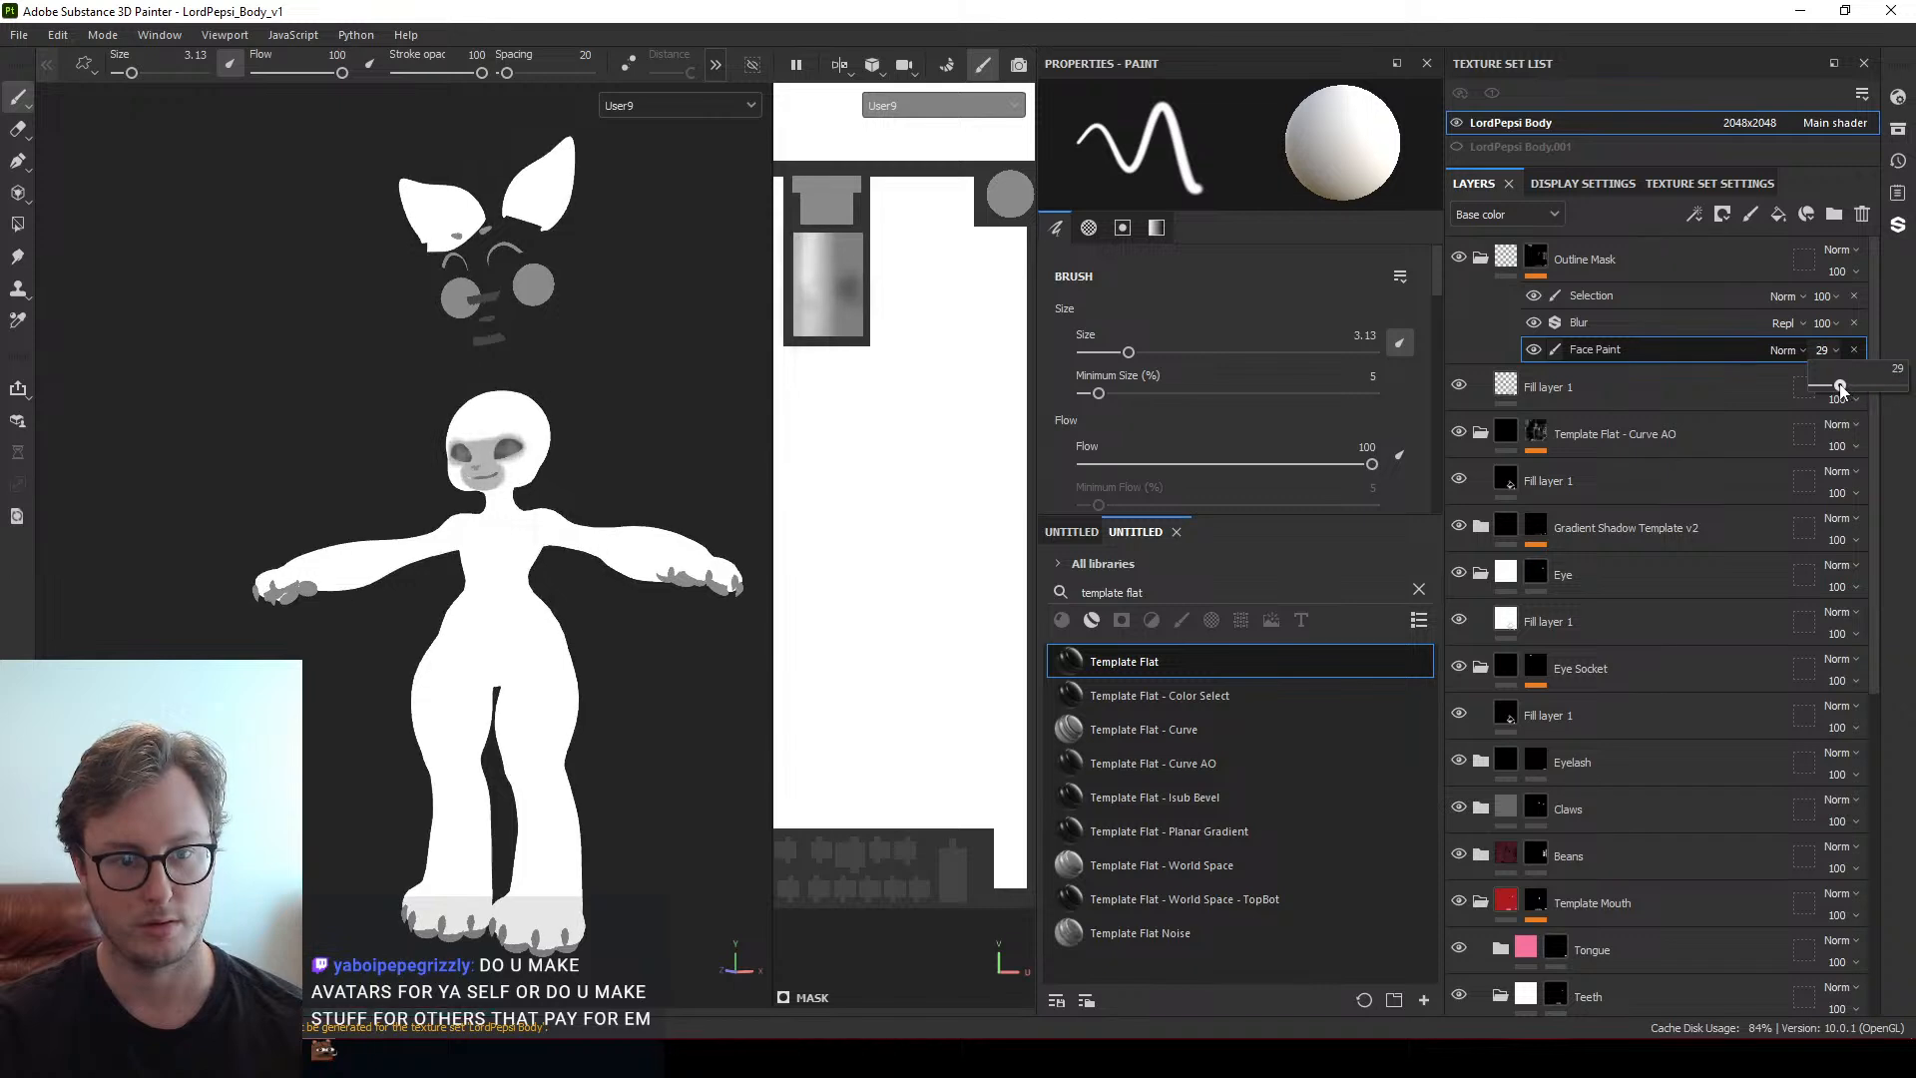
{"action": "key", "text": "ctrl+s"}
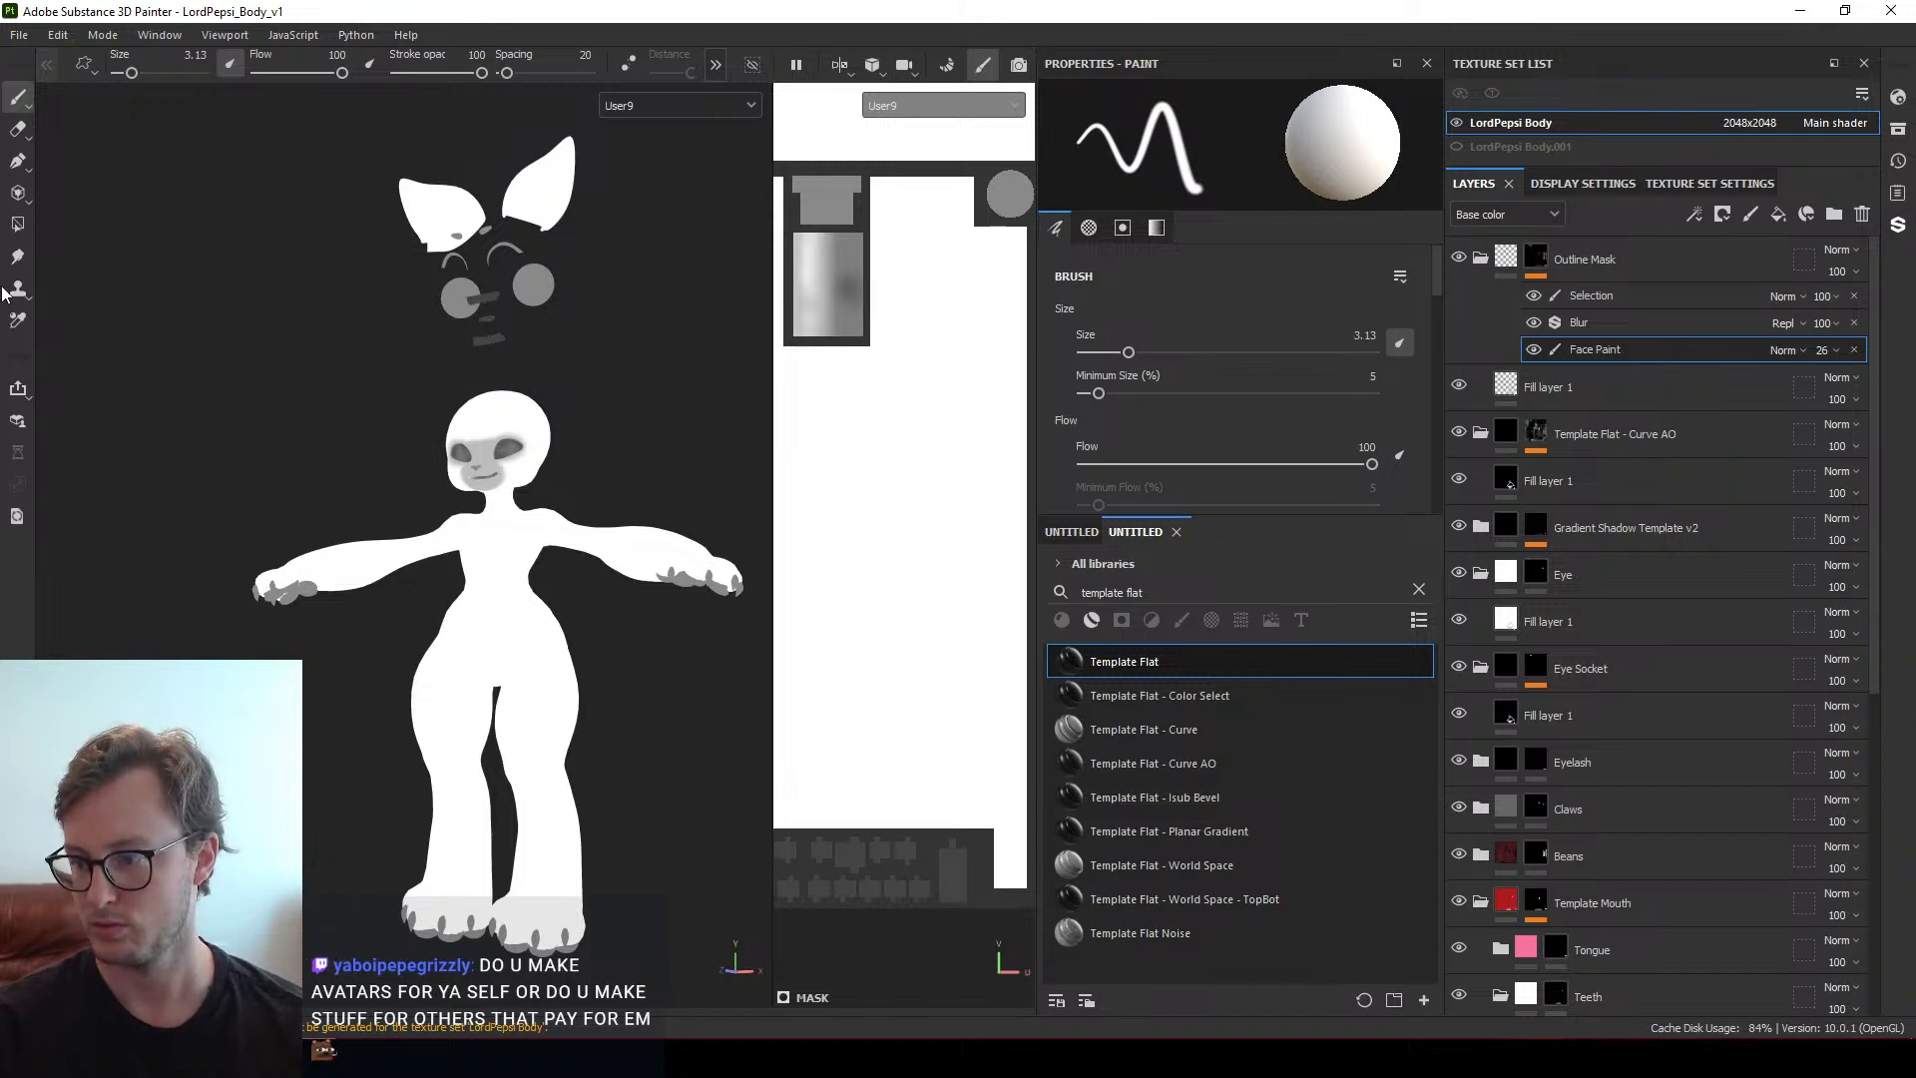
Export the LordPepsi Body textures again with the softened face paint and save the export settings
{"action": "left_click", "coordinate": [22, 35]}
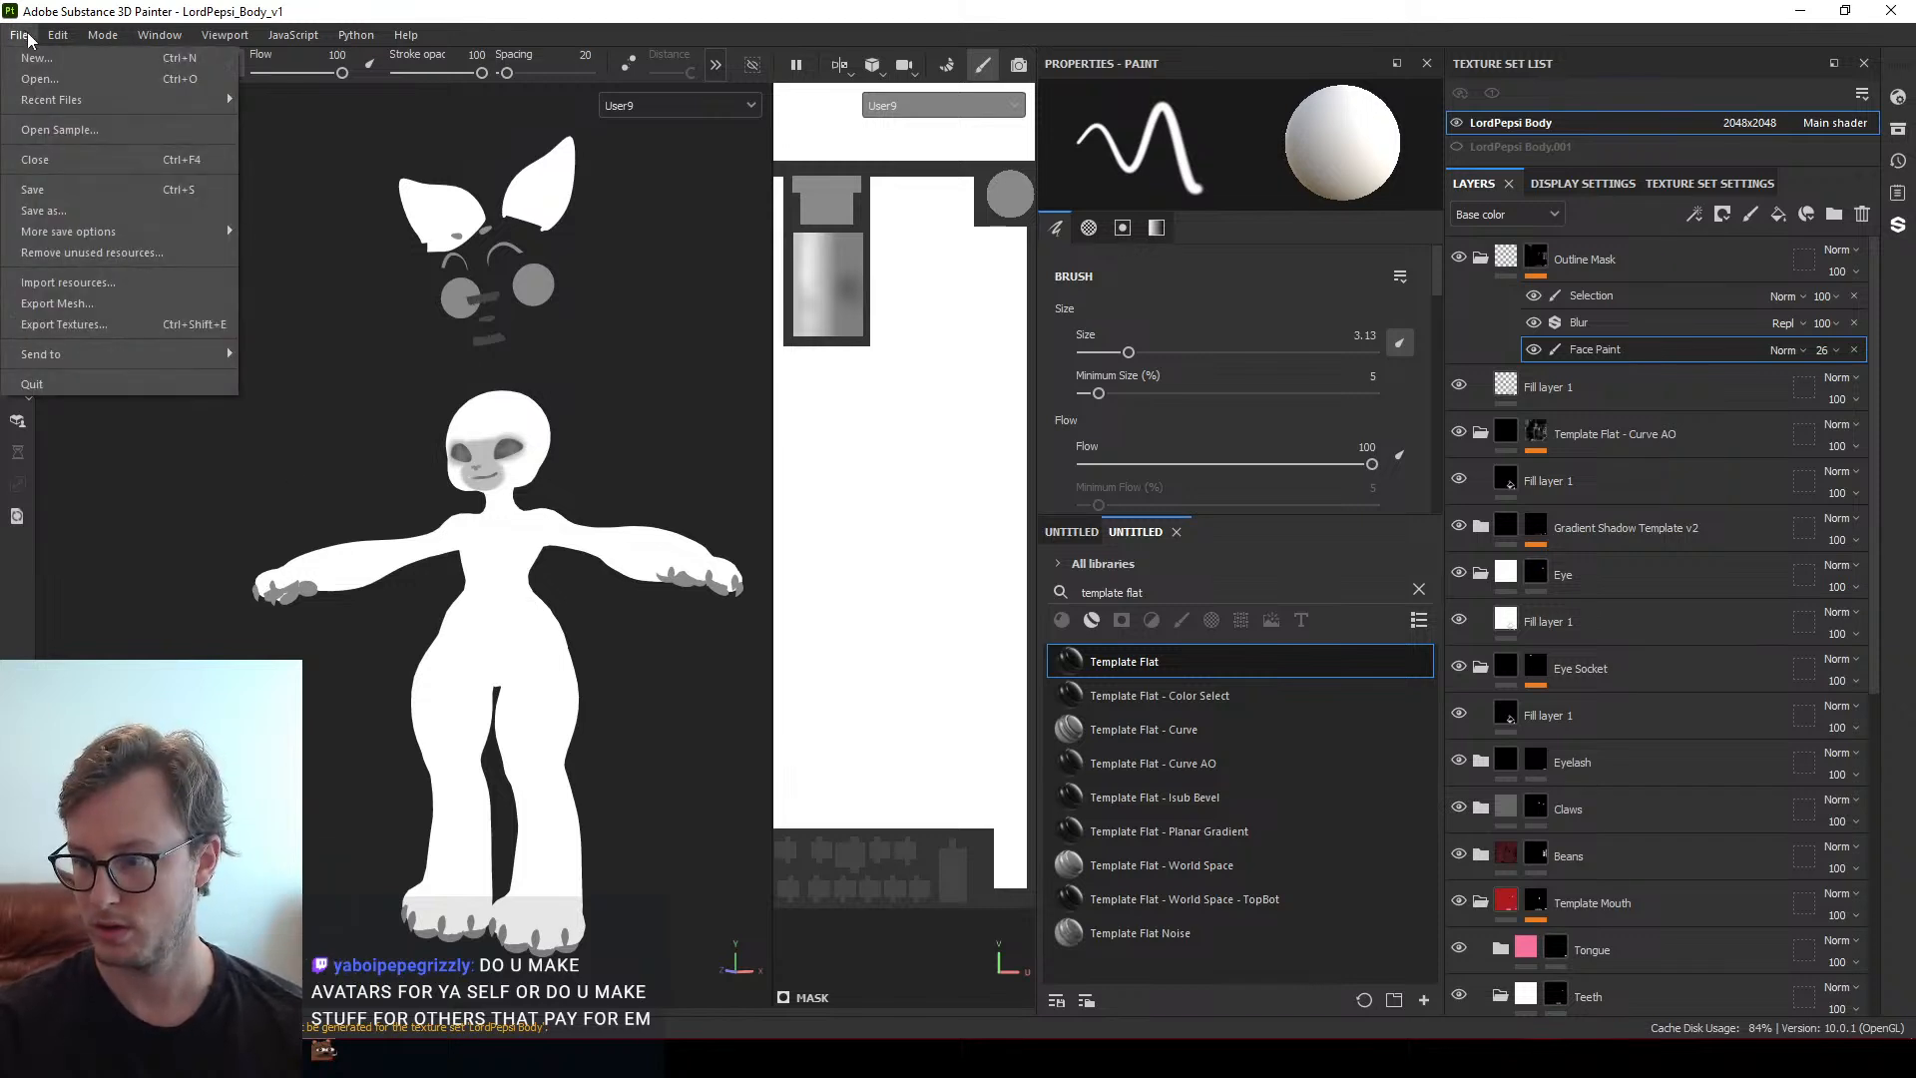
{"action": "left_click", "coordinate": [64, 325]}
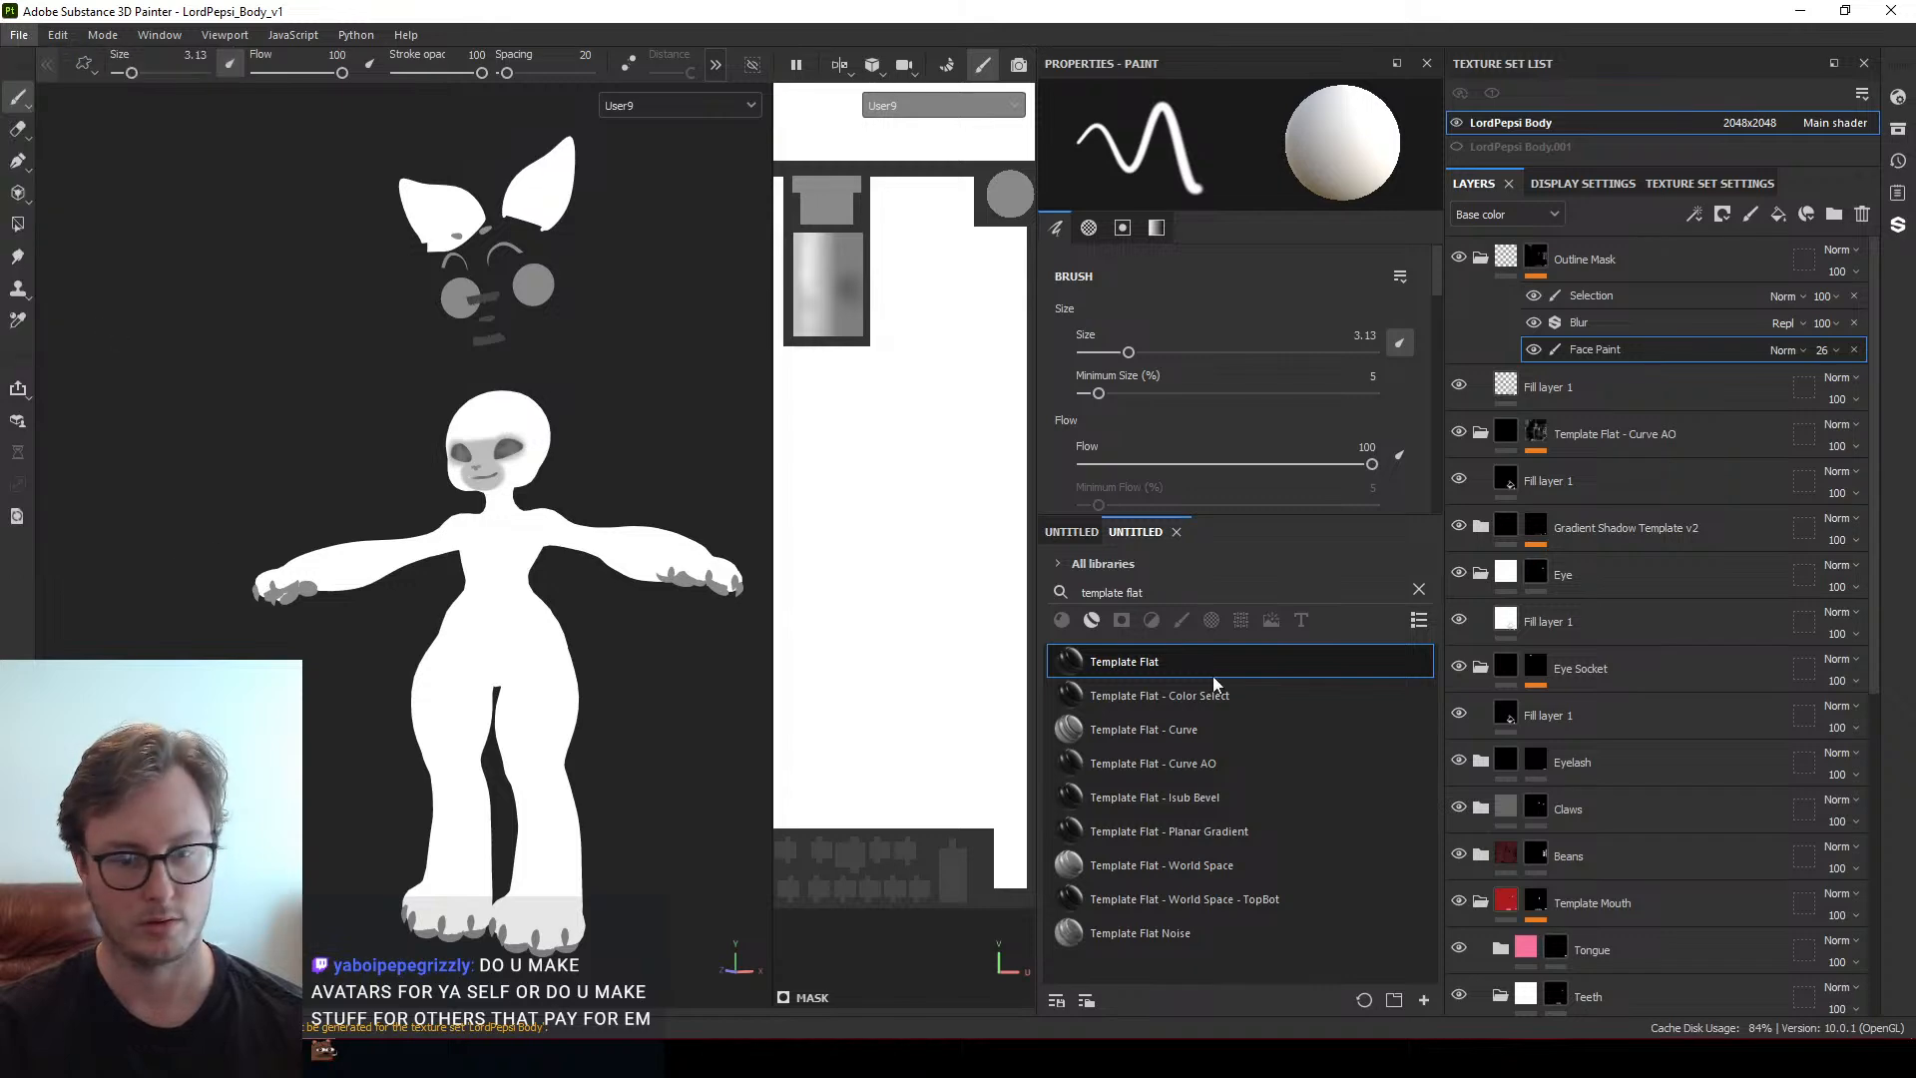
{"action": "left_click", "coordinate": [1427, 881]}
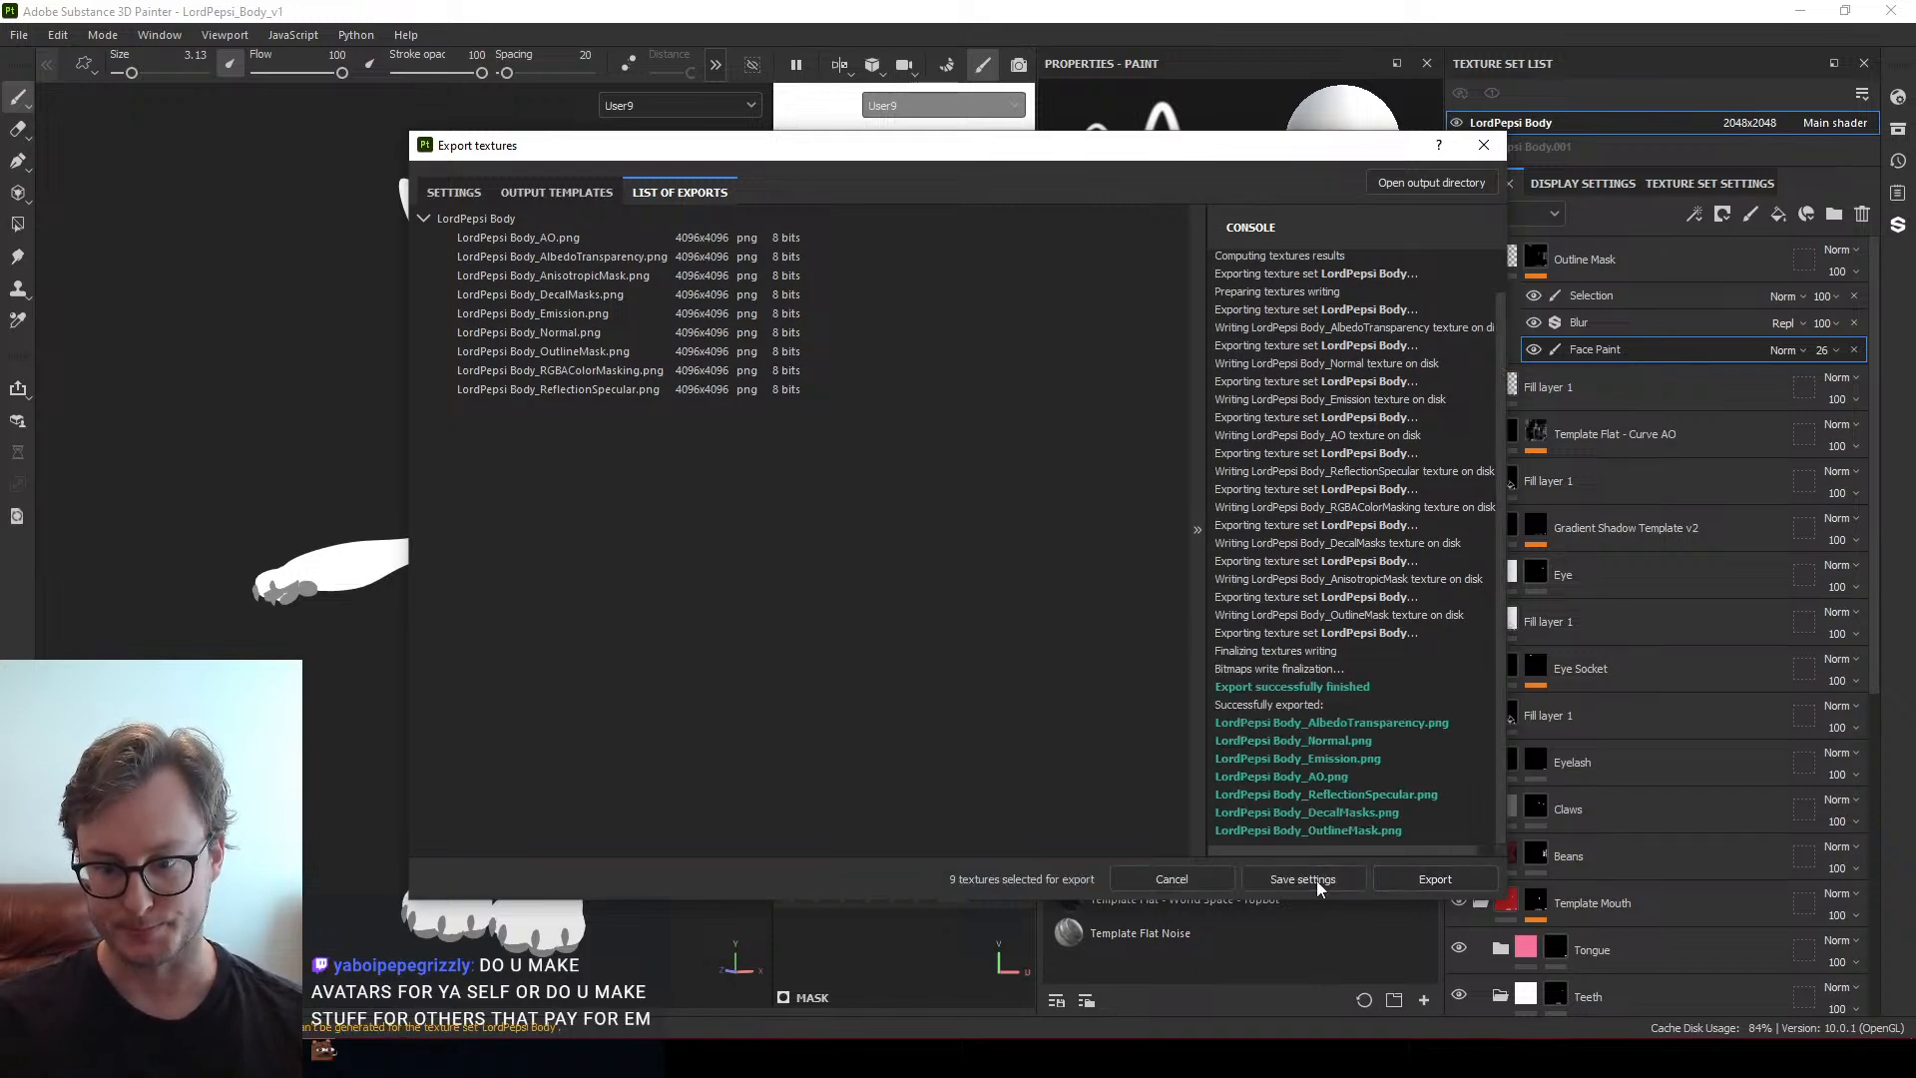
{"action": "left_click", "coordinate": [1315, 880]}
Switch to Unity and examine the avatar's outlines on the face, mouth, head and body from several angles and distances
{"action": "key", "text": "alt+Tab"}
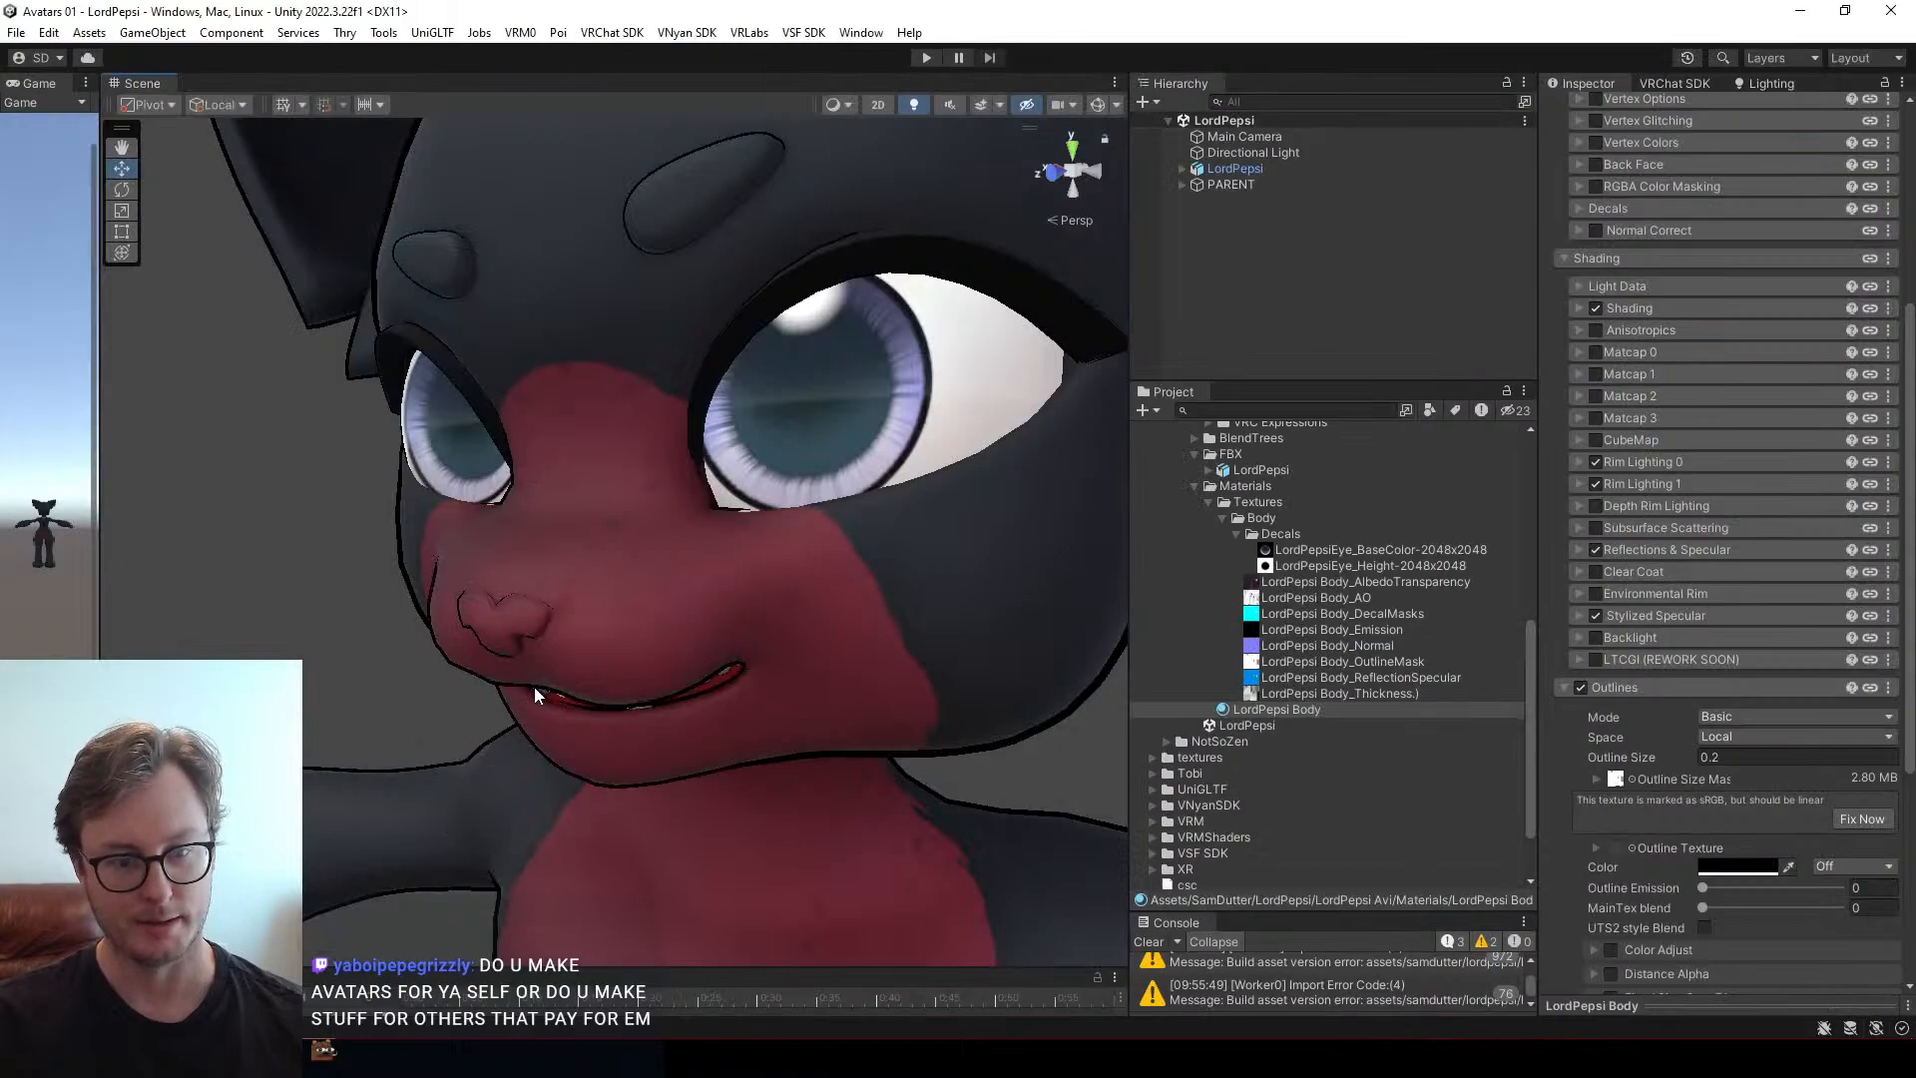
{"action": "mouse_move", "coordinate": [535, 686]}
{"action": "left_mouse_down", "text": "alt"}
{"action": "mouse_move", "coordinate": [650, 492]}
{"action": "mouse_move", "coordinate": [860, 663]}
{"action": "left_mouse_up", "text": "alt"}
{"action": "scroll", "coordinate": [515, 567], "scroll_direction": "up", "scroll_amount": 6}
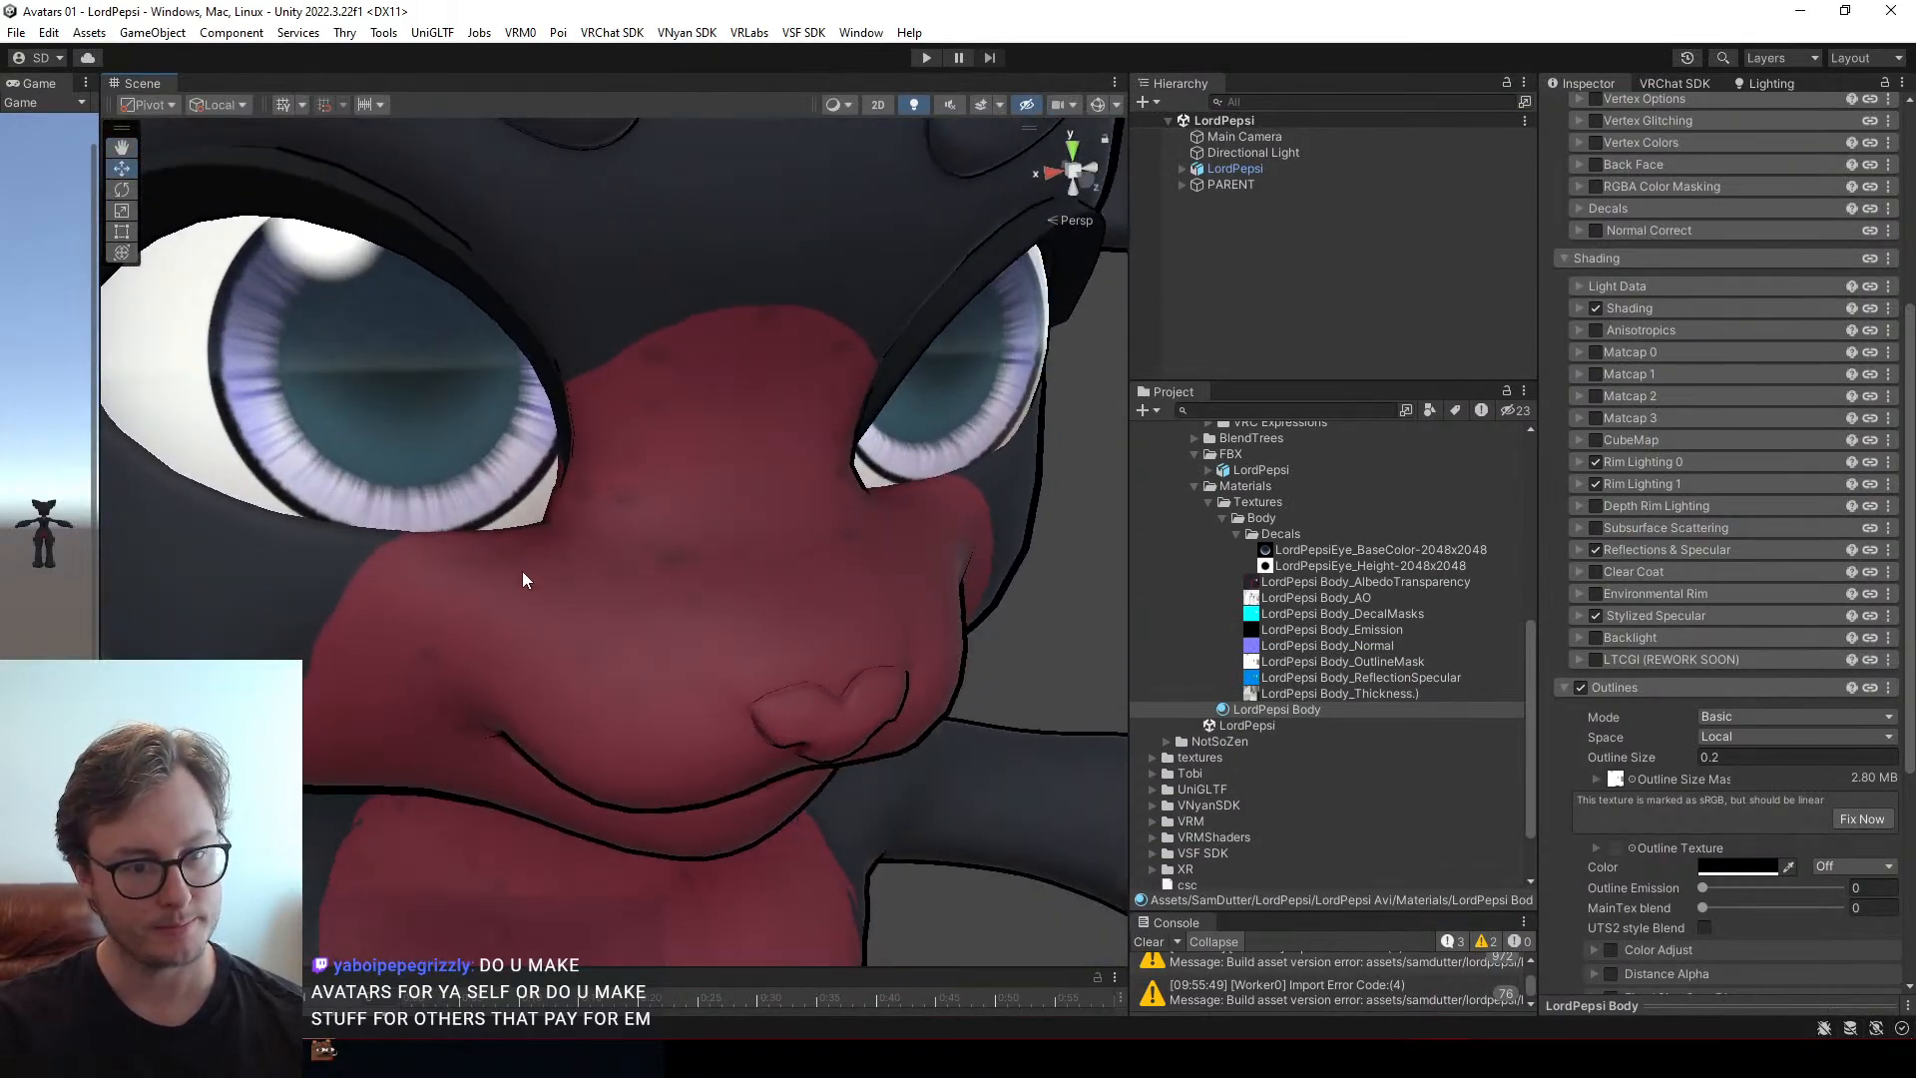
{"action": "left_click_drag", "start_coordinate": [522, 569], "coordinate": [821, 569], "text": "alt"}
{"action": "scroll", "coordinate": [577, 437], "scroll_direction": "down", "scroll_amount": 5}
{"action": "scroll", "coordinate": [584, 439], "scroll_direction": "down", "scroll_amount": 3}
{"action": "scroll", "coordinate": [651, 519], "scroll_direction": "down", "scroll_amount": 3}
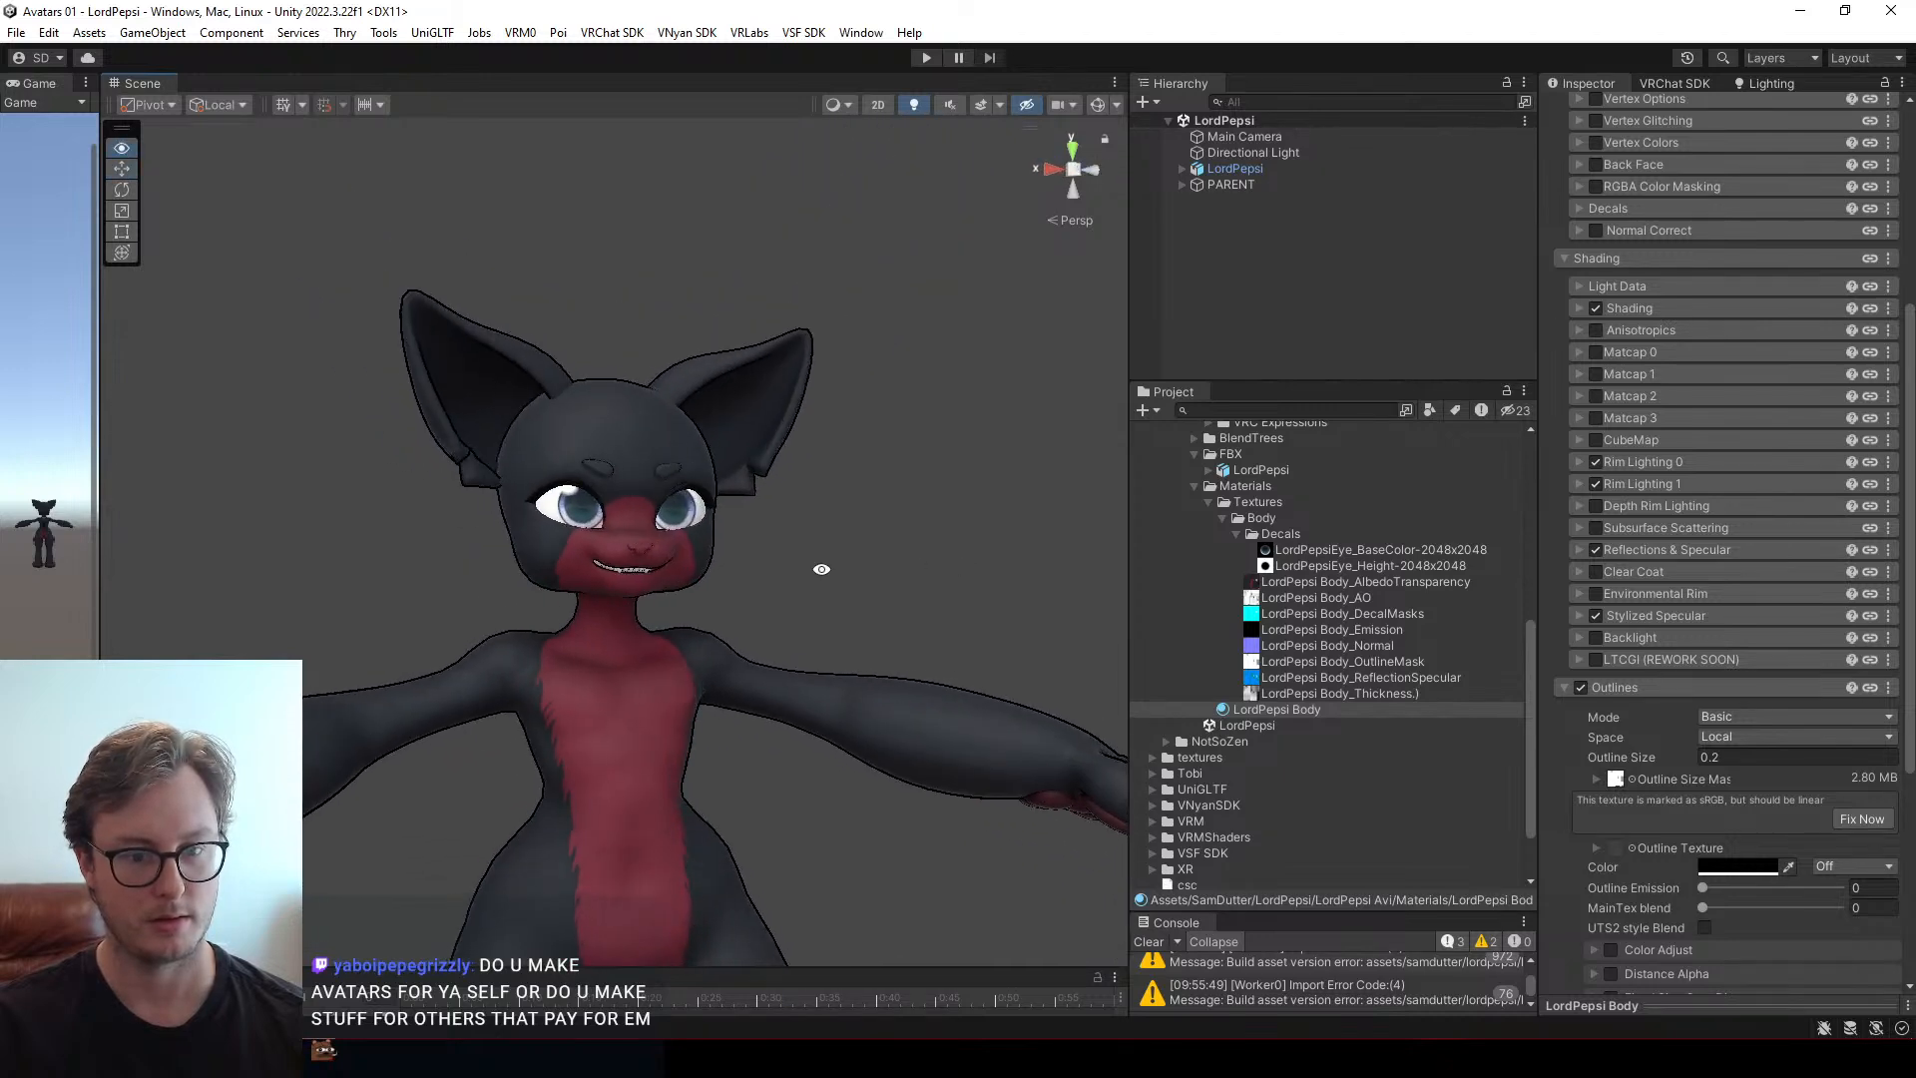
{"action": "scroll", "coordinate": [821, 569], "scroll_direction": "up", "scroll_amount": 5}
{"action": "left_click_drag", "start_coordinate": [679, 645], "coordinate": [585, 523], "text": "alt"}
{"action": "scroll", "coordinate": [705, 483], "scroll_direction": "down", "scroll_amount": 5}
{"action": "middle_click_drag", "start_coordinate": [577, 598], "coordinate": [686, 452]}
{"action": "scroll", "coordinate": [539, 554], "scroll_direction": "up", "scroll_amount": 5}
{"action": "left_click_drag", "start_coordinate": [538, 555], "coordinate": [685, 685], "text": "alt"}
{"action": "scroll", "coordinate": [559, 656], "scroll_direction": "down", "scroll_amount": 3}
{"action": "scroll", "coordinate": [685, 685], "scroll_direction": "up", "scroll_amount": 3}
{"action": "middle_click_drag", "start_coordinate": [671, 715], "coordinate": [458, 369]}
{"action": "scroll", "coordinate": [621, 643], "scroll_direction": "down", "scroll_amount": 3}
{"action": "middle_click_drag", "start_coordinate": [639, 479], "coordinate": [630, 878]}
{"action": "middle_click_drag", "start_coordinate": [638, 439], "coordinate": [652, 713]}
{"action": "scroll", "coordinate": [657, 559], "scroll_direction": "up", "scroll_amount": 2}
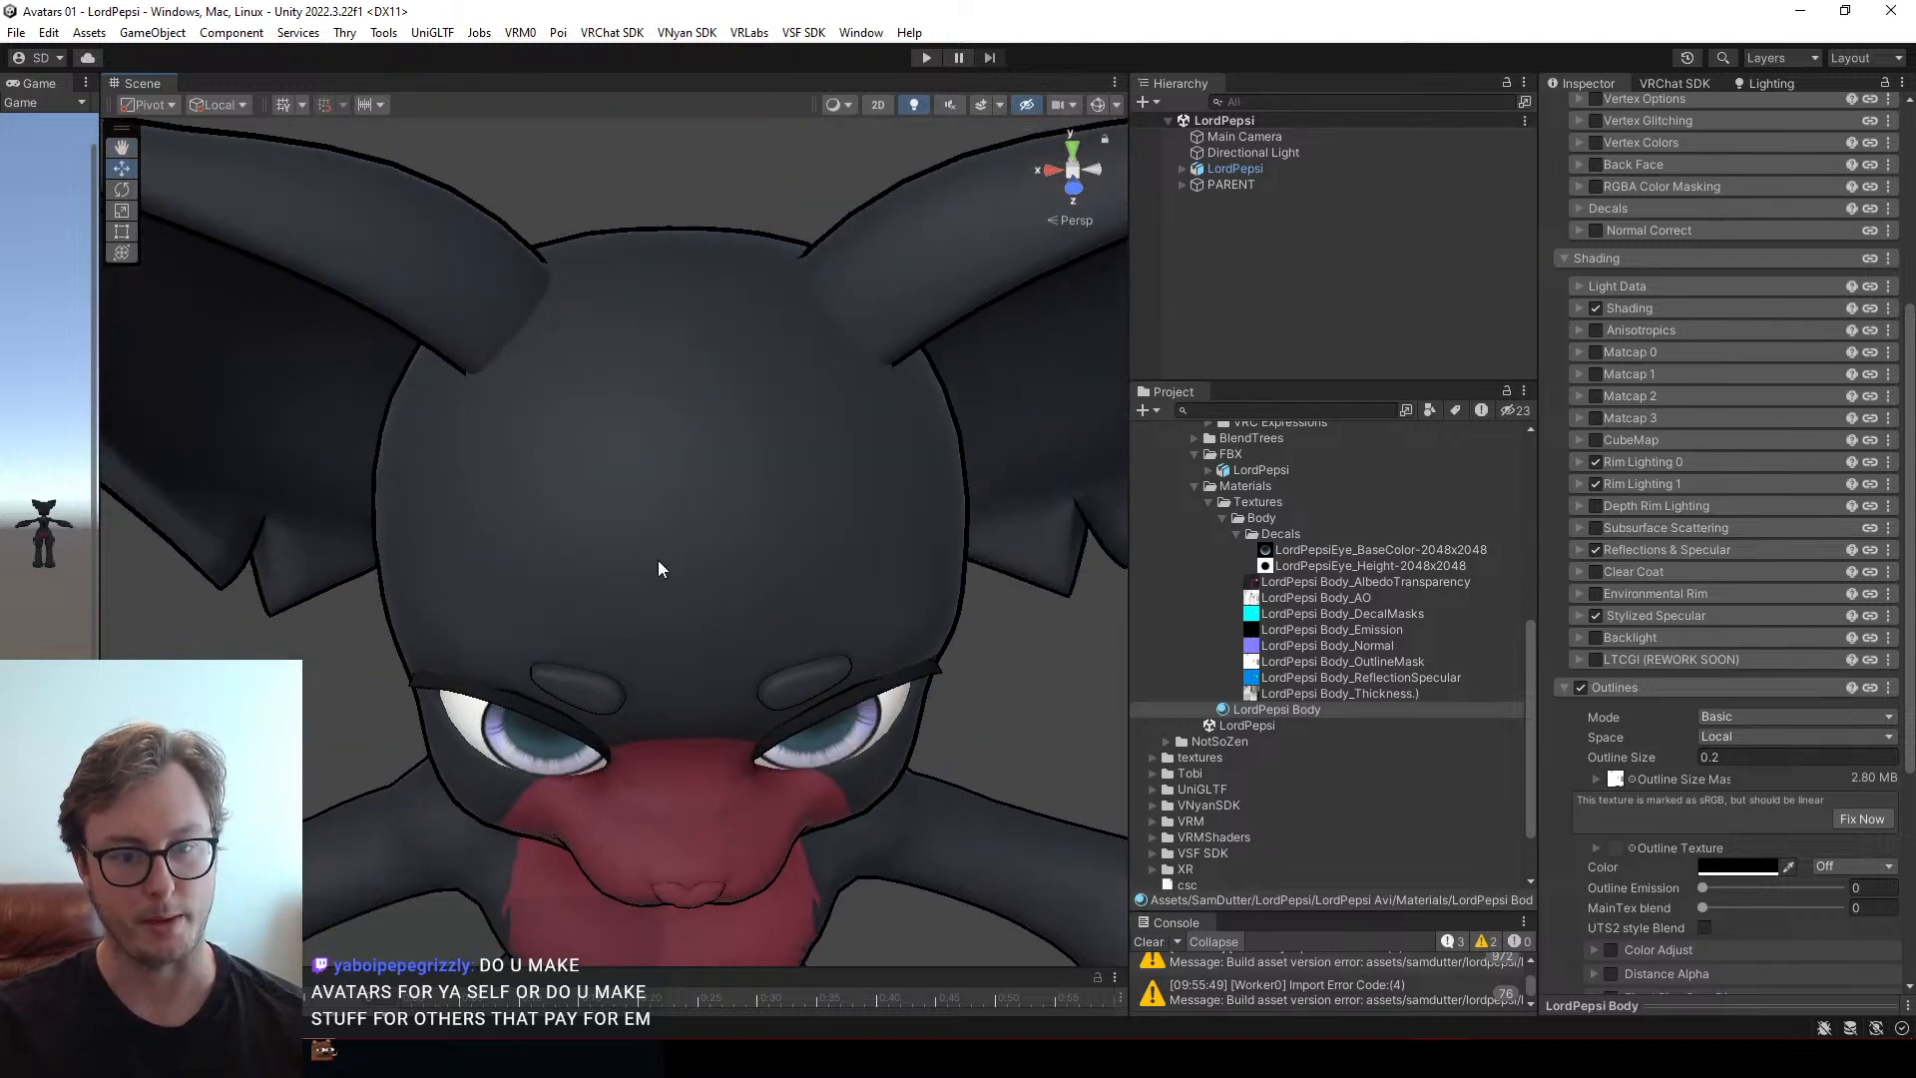
Return to Substance 3D Painter and set the opacity of the Outline Mask's Selection effect to 77
{"action": "key", "text": "alt+Tab"}
{"action": "scroll", "coordinate": [449, 548], "scroll_direction": "up", "scroll_amount": 2}
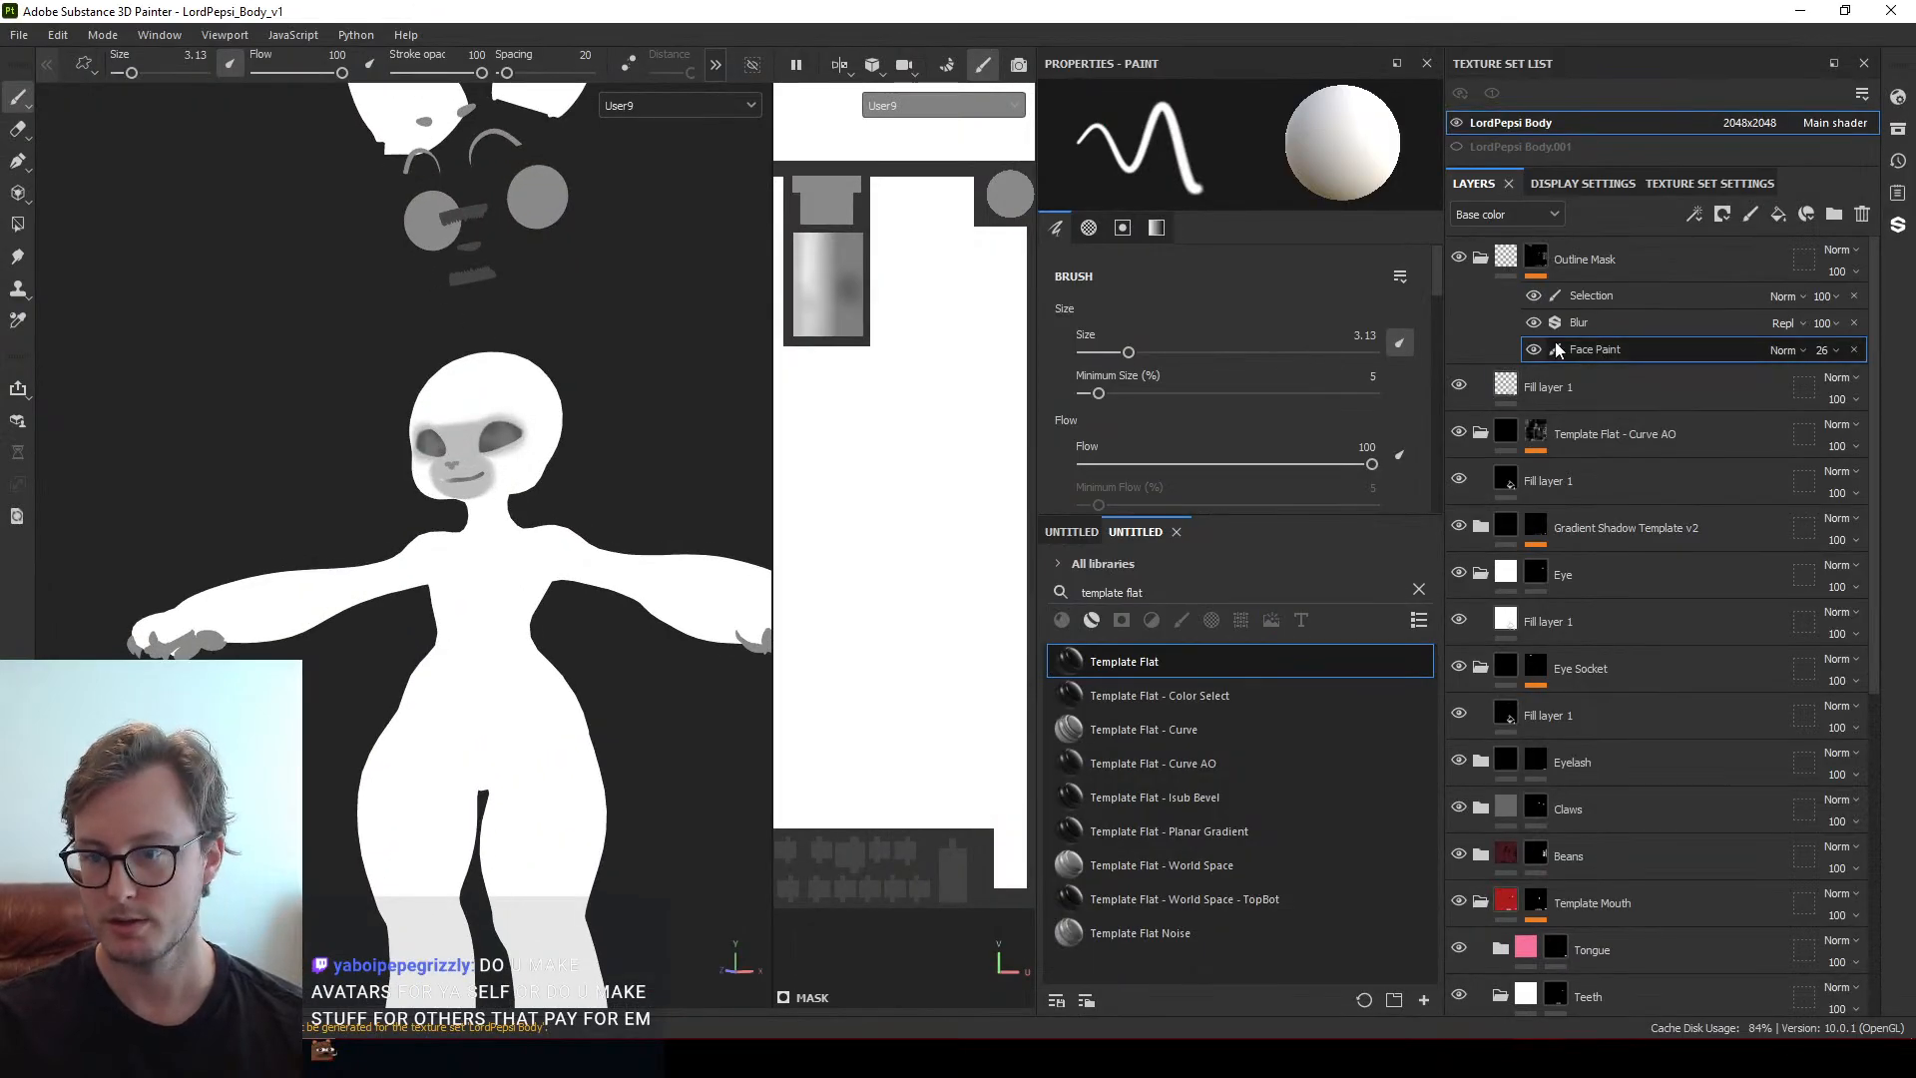
{"action": "left_click", "coordinate": [1830, 306]}
{"action": "left_click_drag", "start_coordinate": [1899, 334], "coordinate": [1880, 334]}
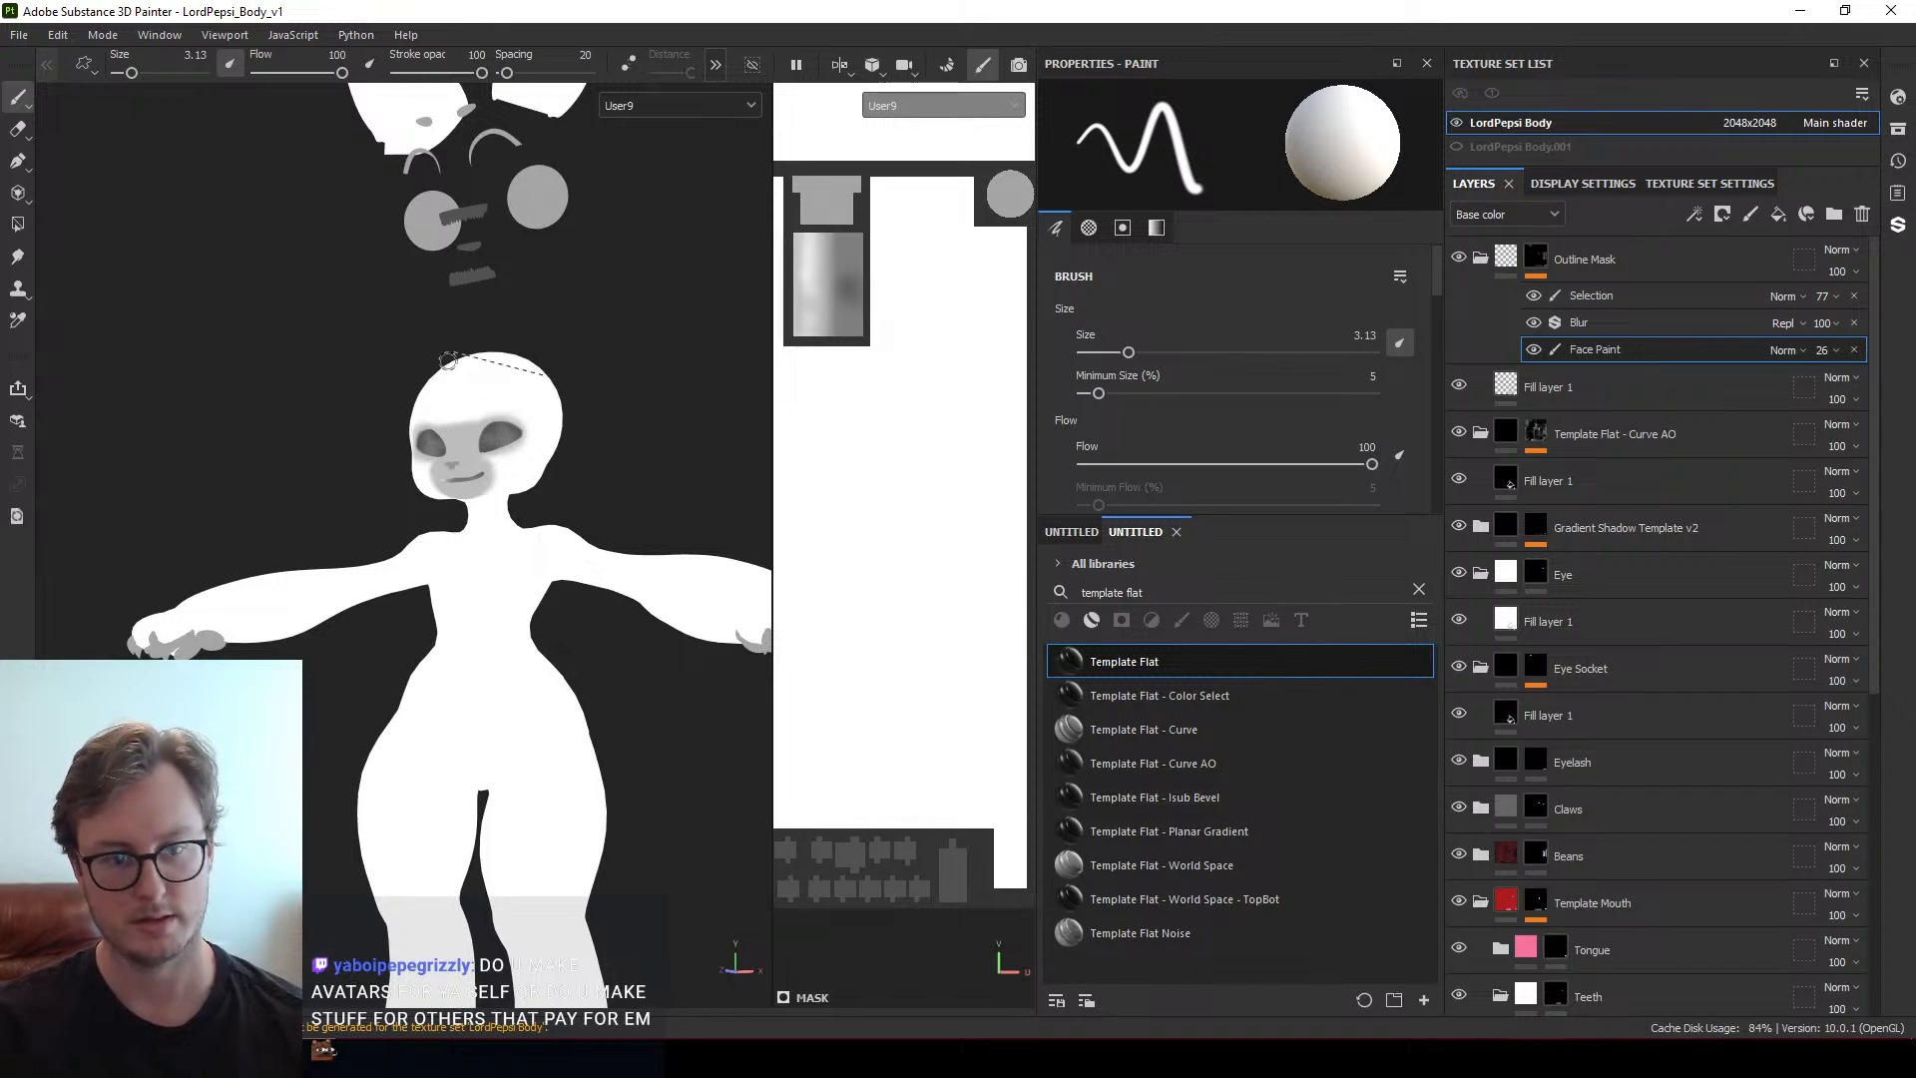
Re-export the LordPepsi Body textures with the adjusted Selection effect and save the export settings
{"action": "key", "text": "ctrl+shift+e"}
{"action": "left_click", "coordinate": [1441, 877]}
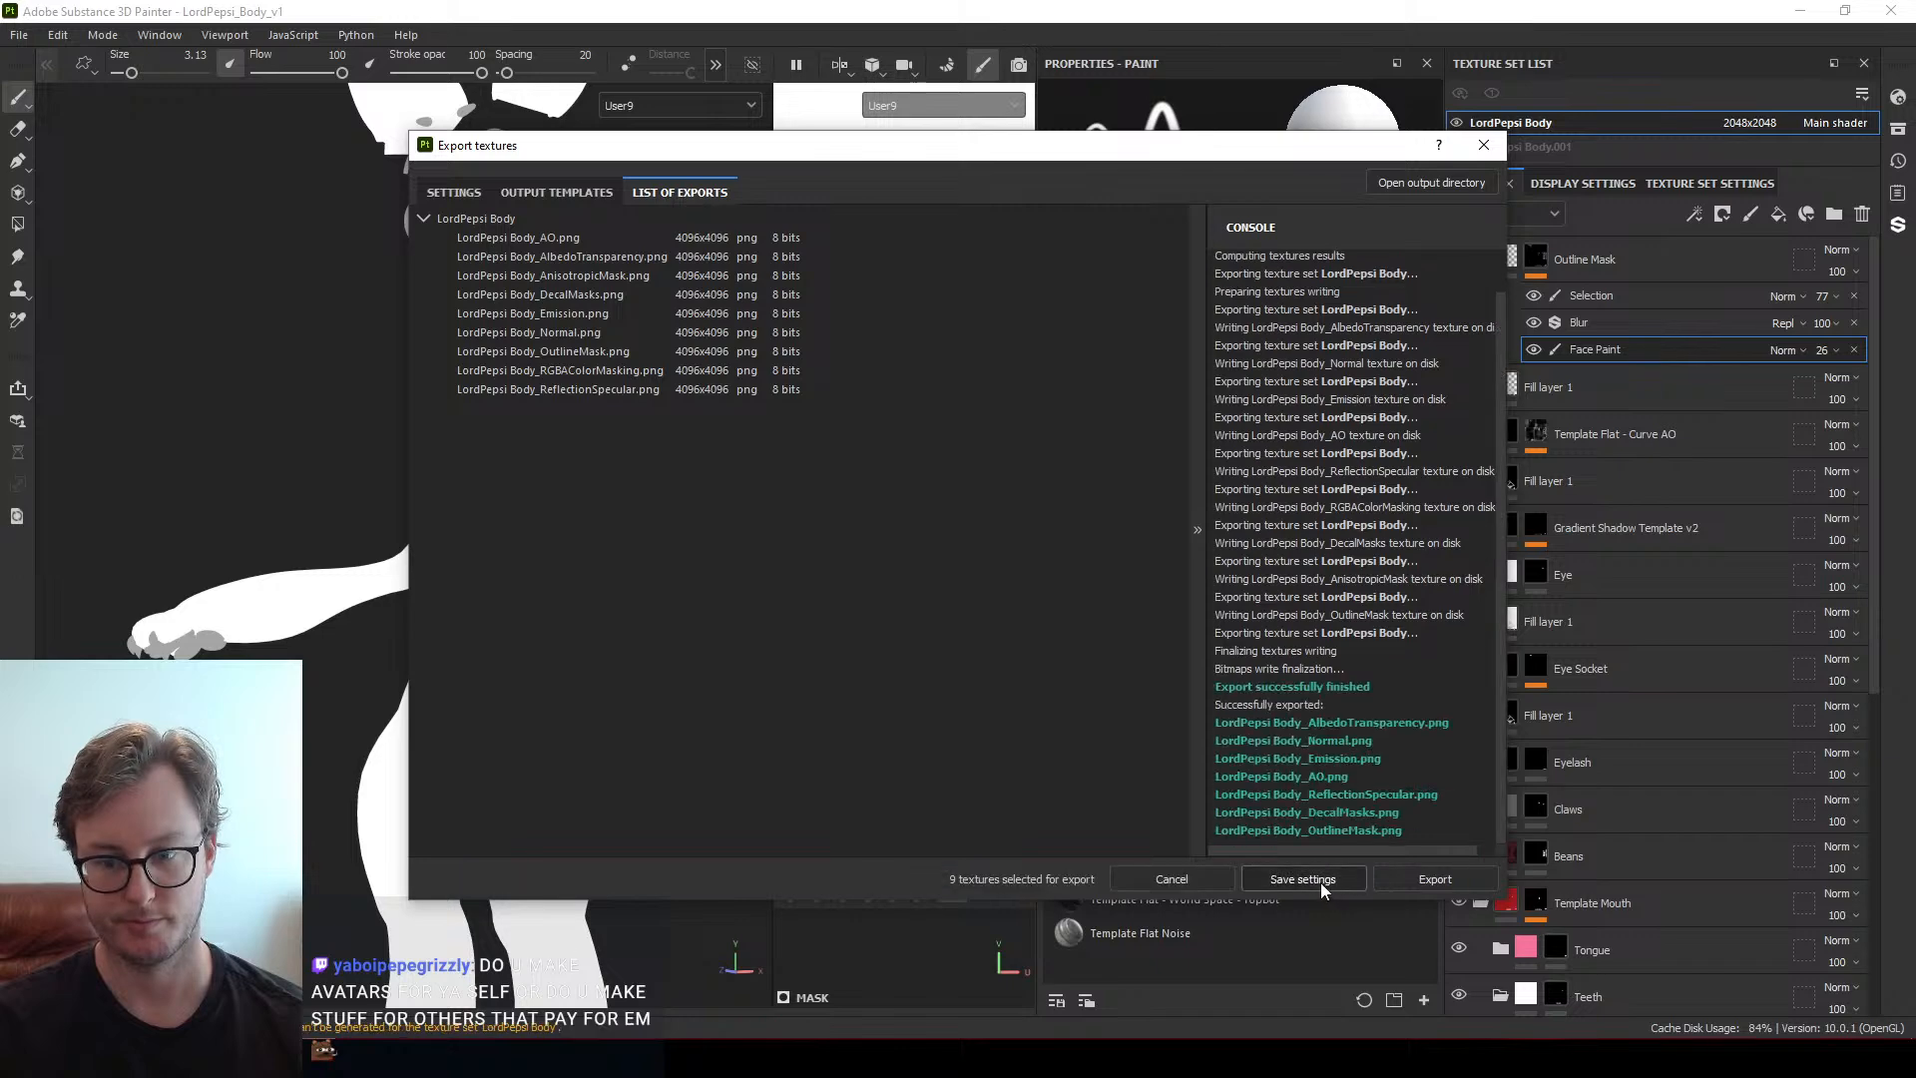
{"action": "left_click", "coordinate": [1317, 881]}
Switch to Unity and check the updated outlines on the avatar's whole body and on its head
{"action": "key", "text": "alt+Tab"}
{"action": "left_click_drag", "start_coordinate": [543, 679], "coordinate": [756, 536], "text": "alt"}
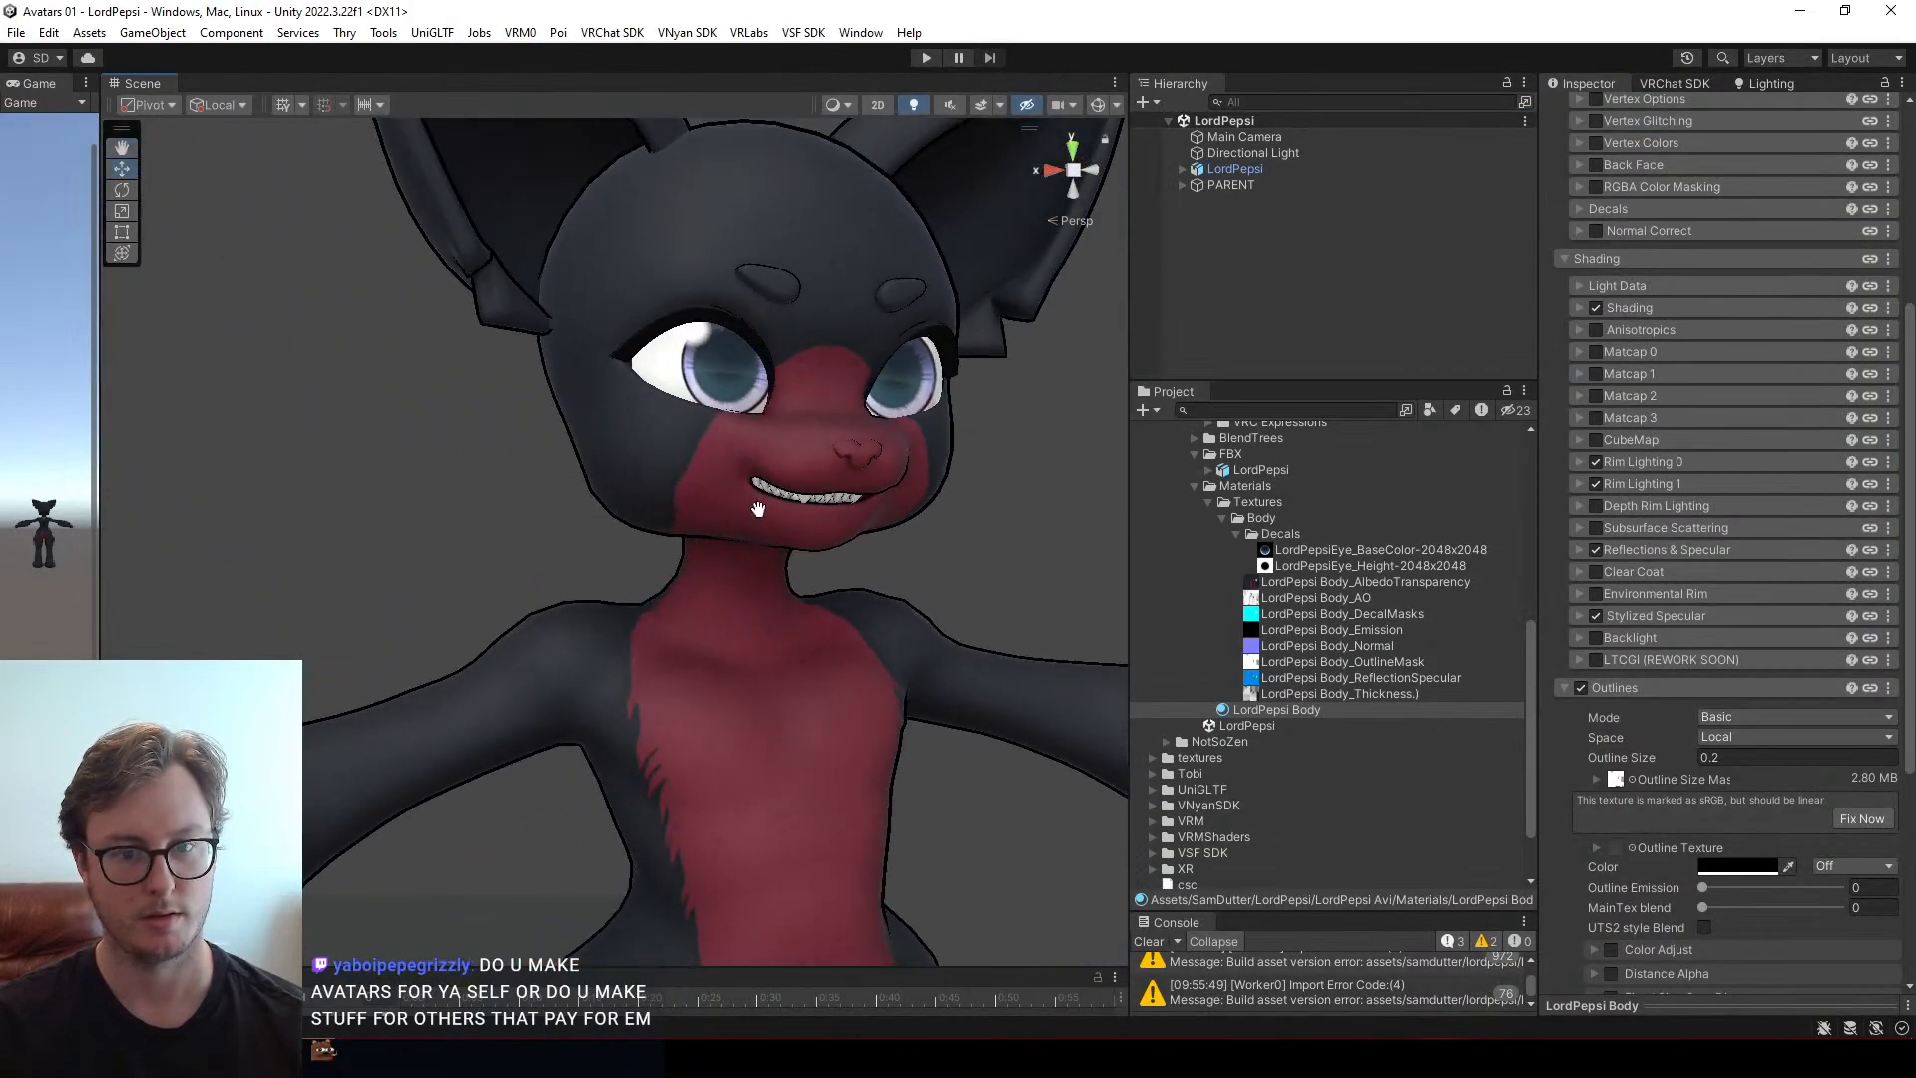
{"action": "scroll", "coordinate": [758, 509], "scroll_direction": "down", "scroll_amount": 10}
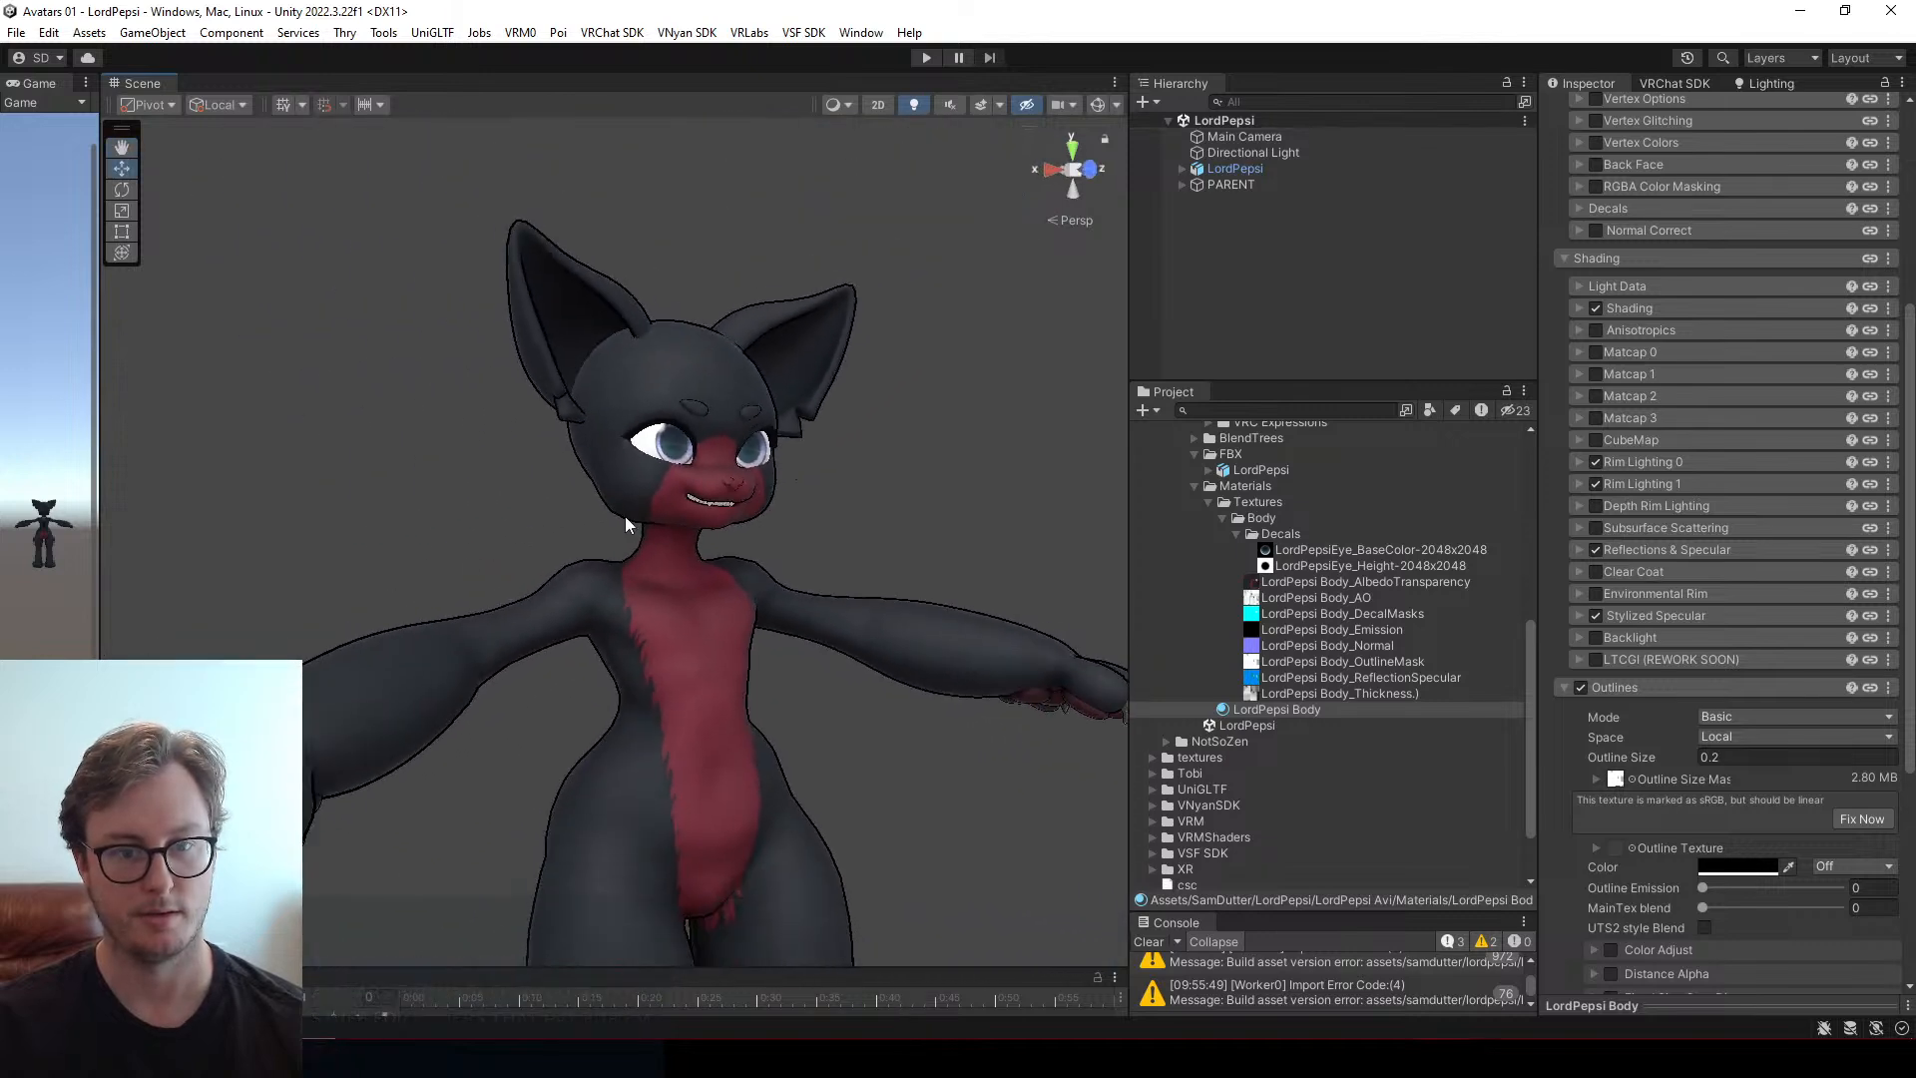
{"action": "left_click_drag", "start_coordinate": [625, 517], "coordinate": [904, 701], "text": "alt"}
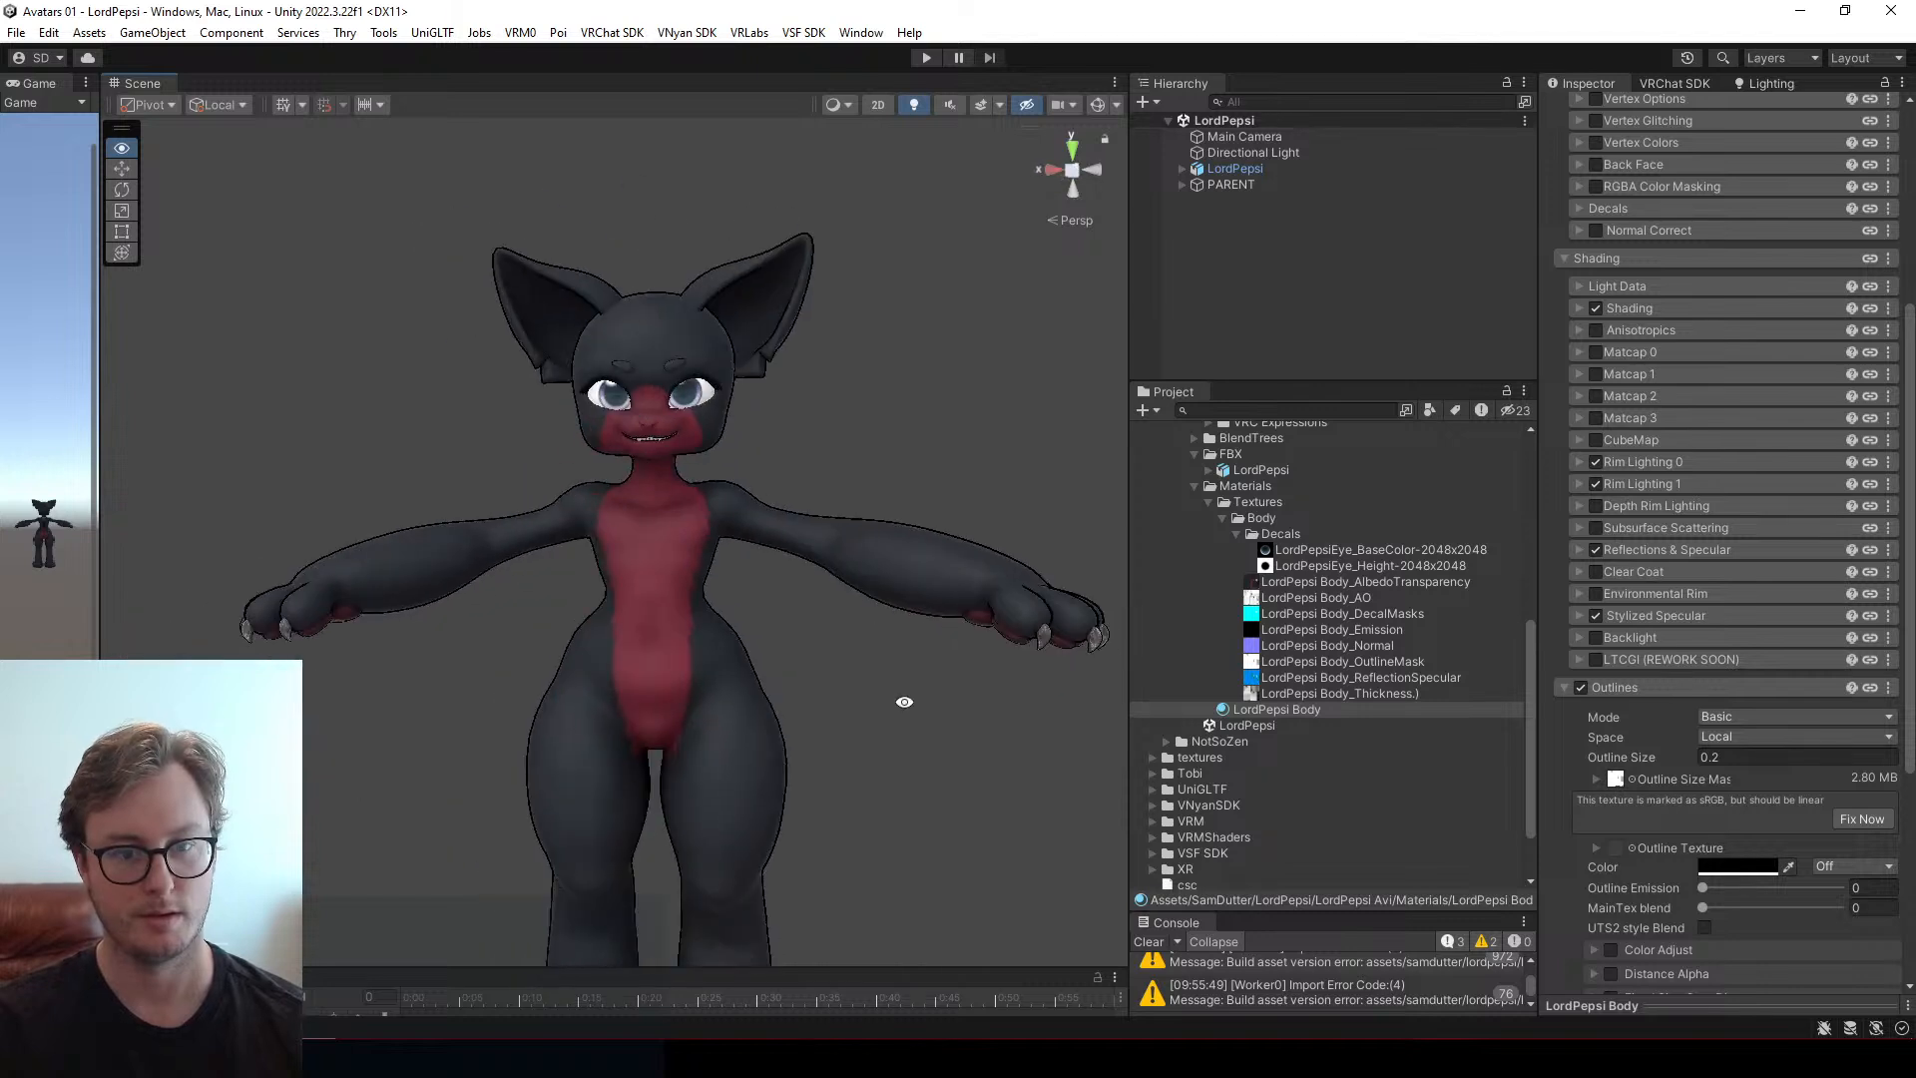
{"action": "left_click_drag", "start_coordinate": [796, 637], "coordinate": [760, 463], "text": "alt"}
{"action": "scroll", "coordinate": [629, 682], "scroll_direction": "up", "scroll_amount": 3}
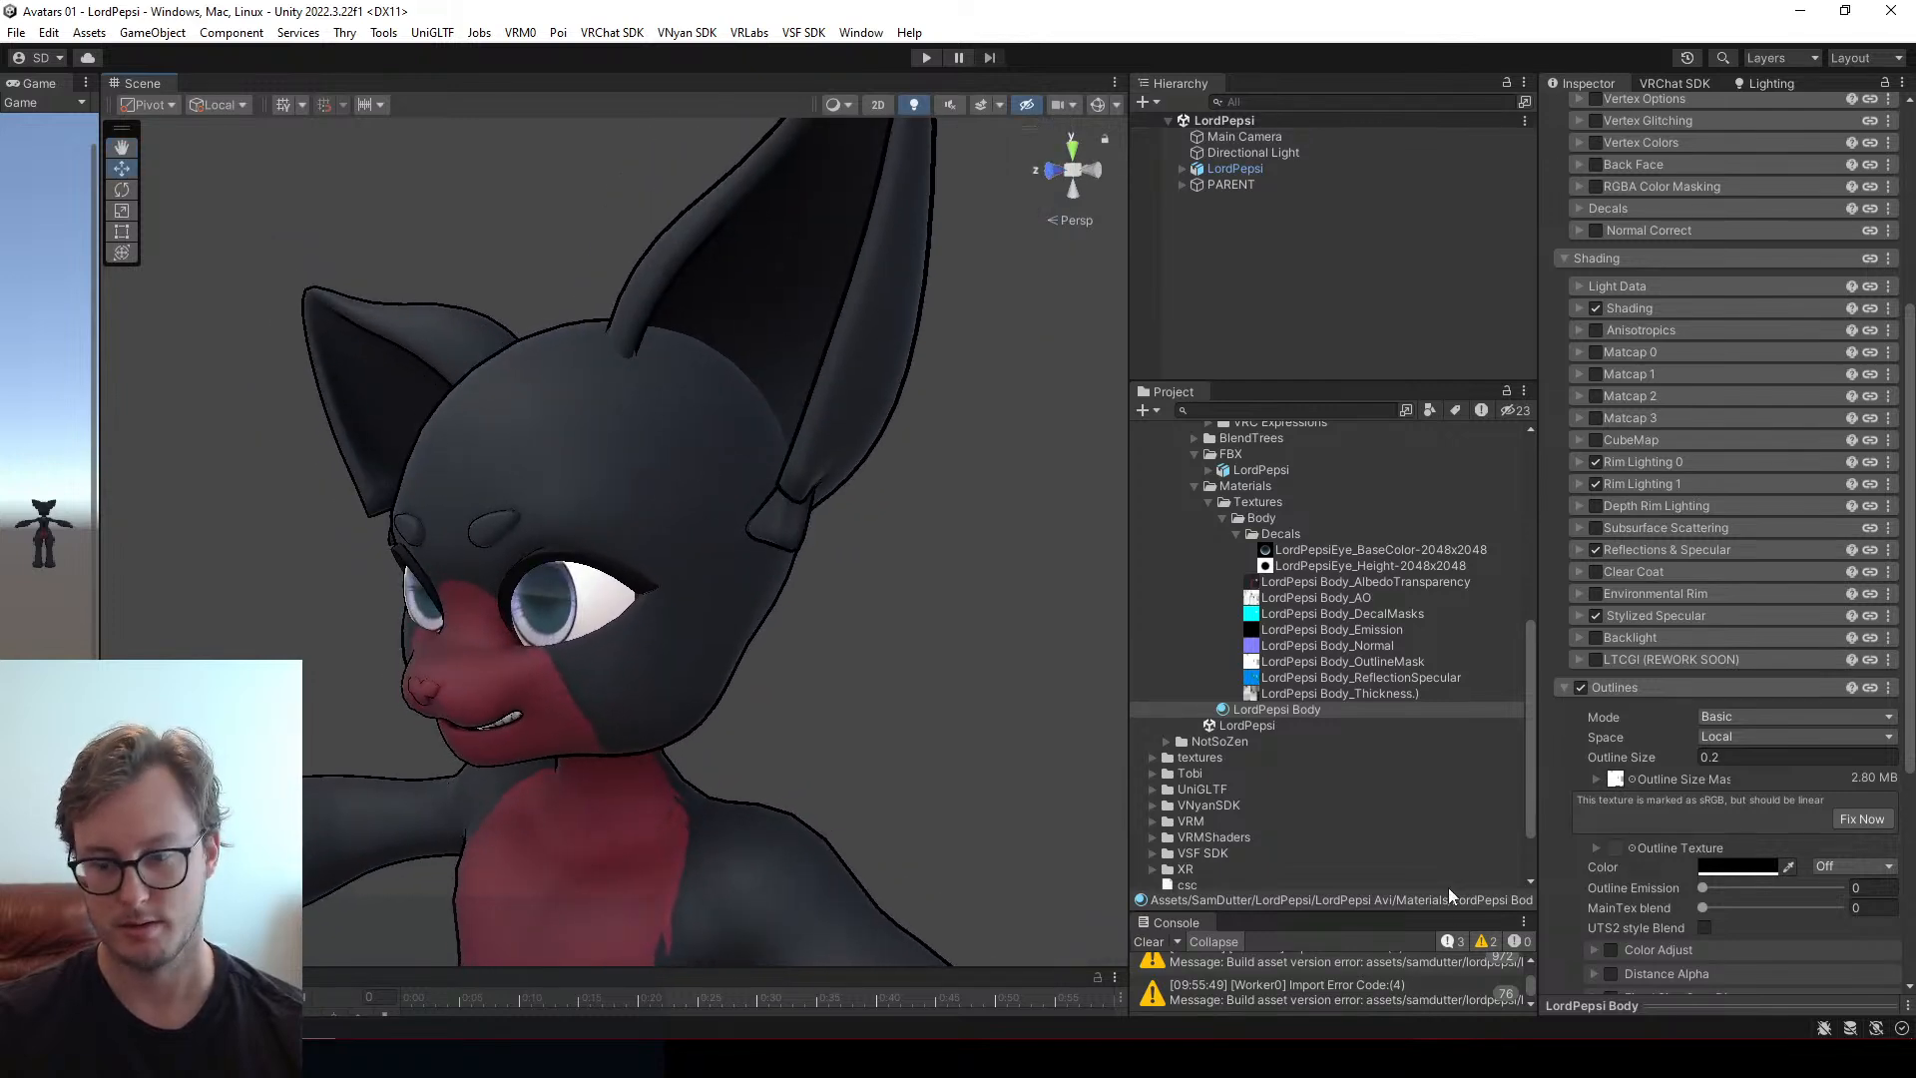
Switch to Blender and show the Body HP collection in place of Body LP
{"action": "key", "text": "alt+Tab"}
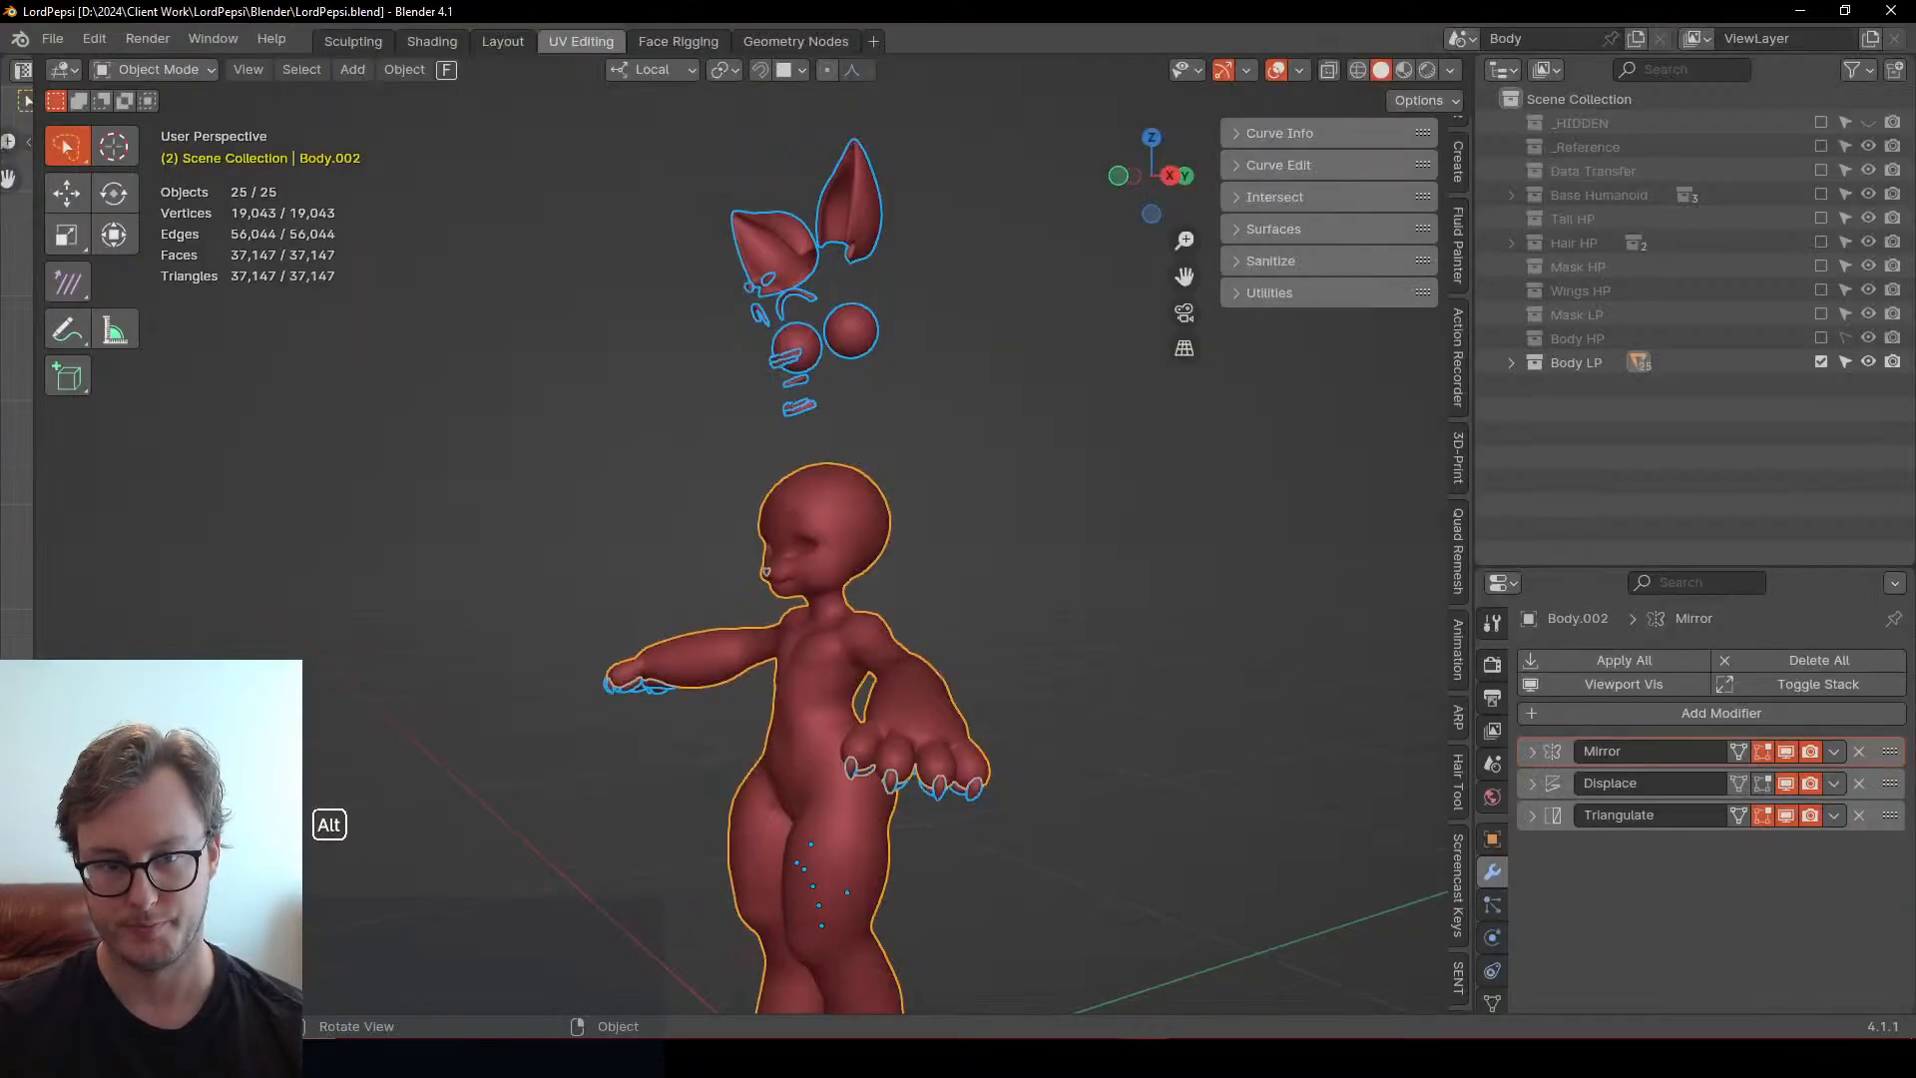
{"action": "left_click", "coordinate": [1821, 363]}
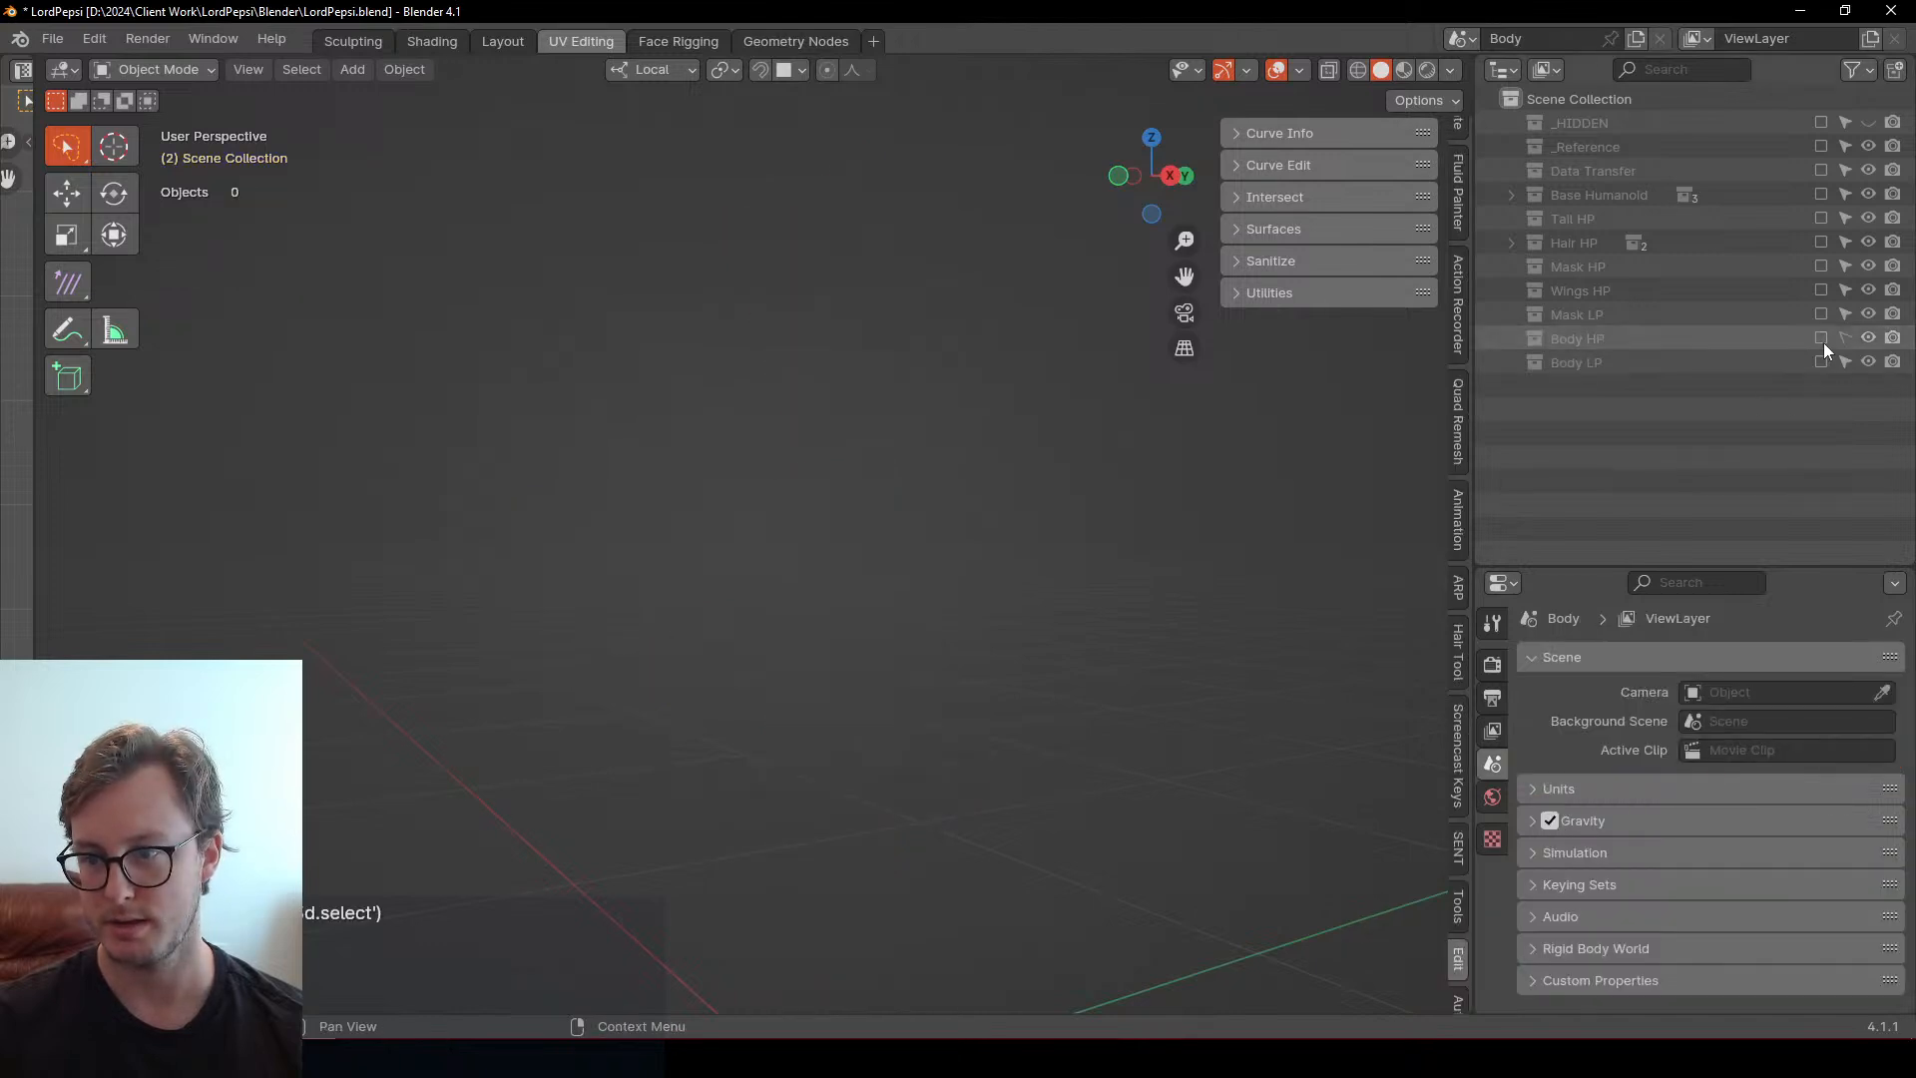
{"action": "left_click", "coordinate": [1821, 338]}
Duplicate the high-poly ears in place and keyframe the duplicate on the head with its location cleared
{"action": "left_click", "coordinate": [860, 225]}
{"action": "key", "text": "shift+d"}
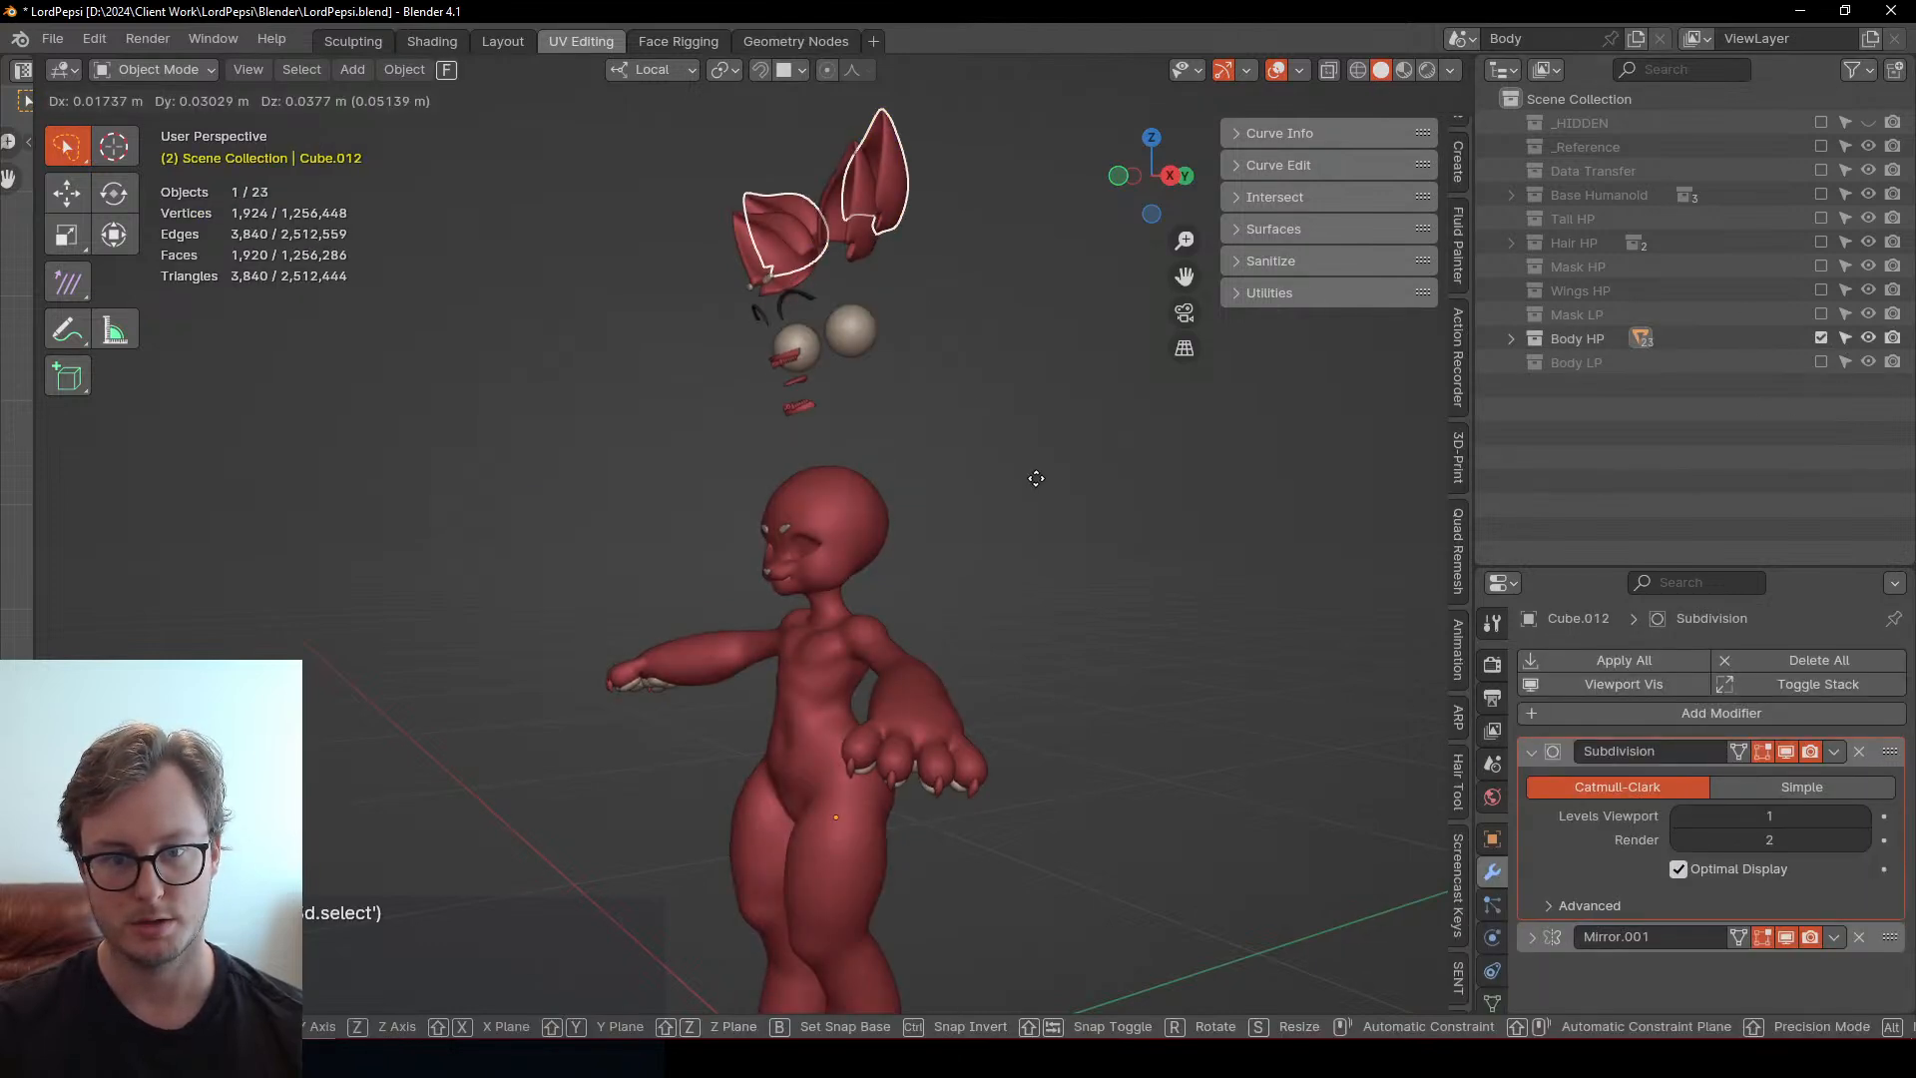
{"action": "right_click", "coordinate": [1036, 487]}
{"action": "key", "text": "shift+Left"}
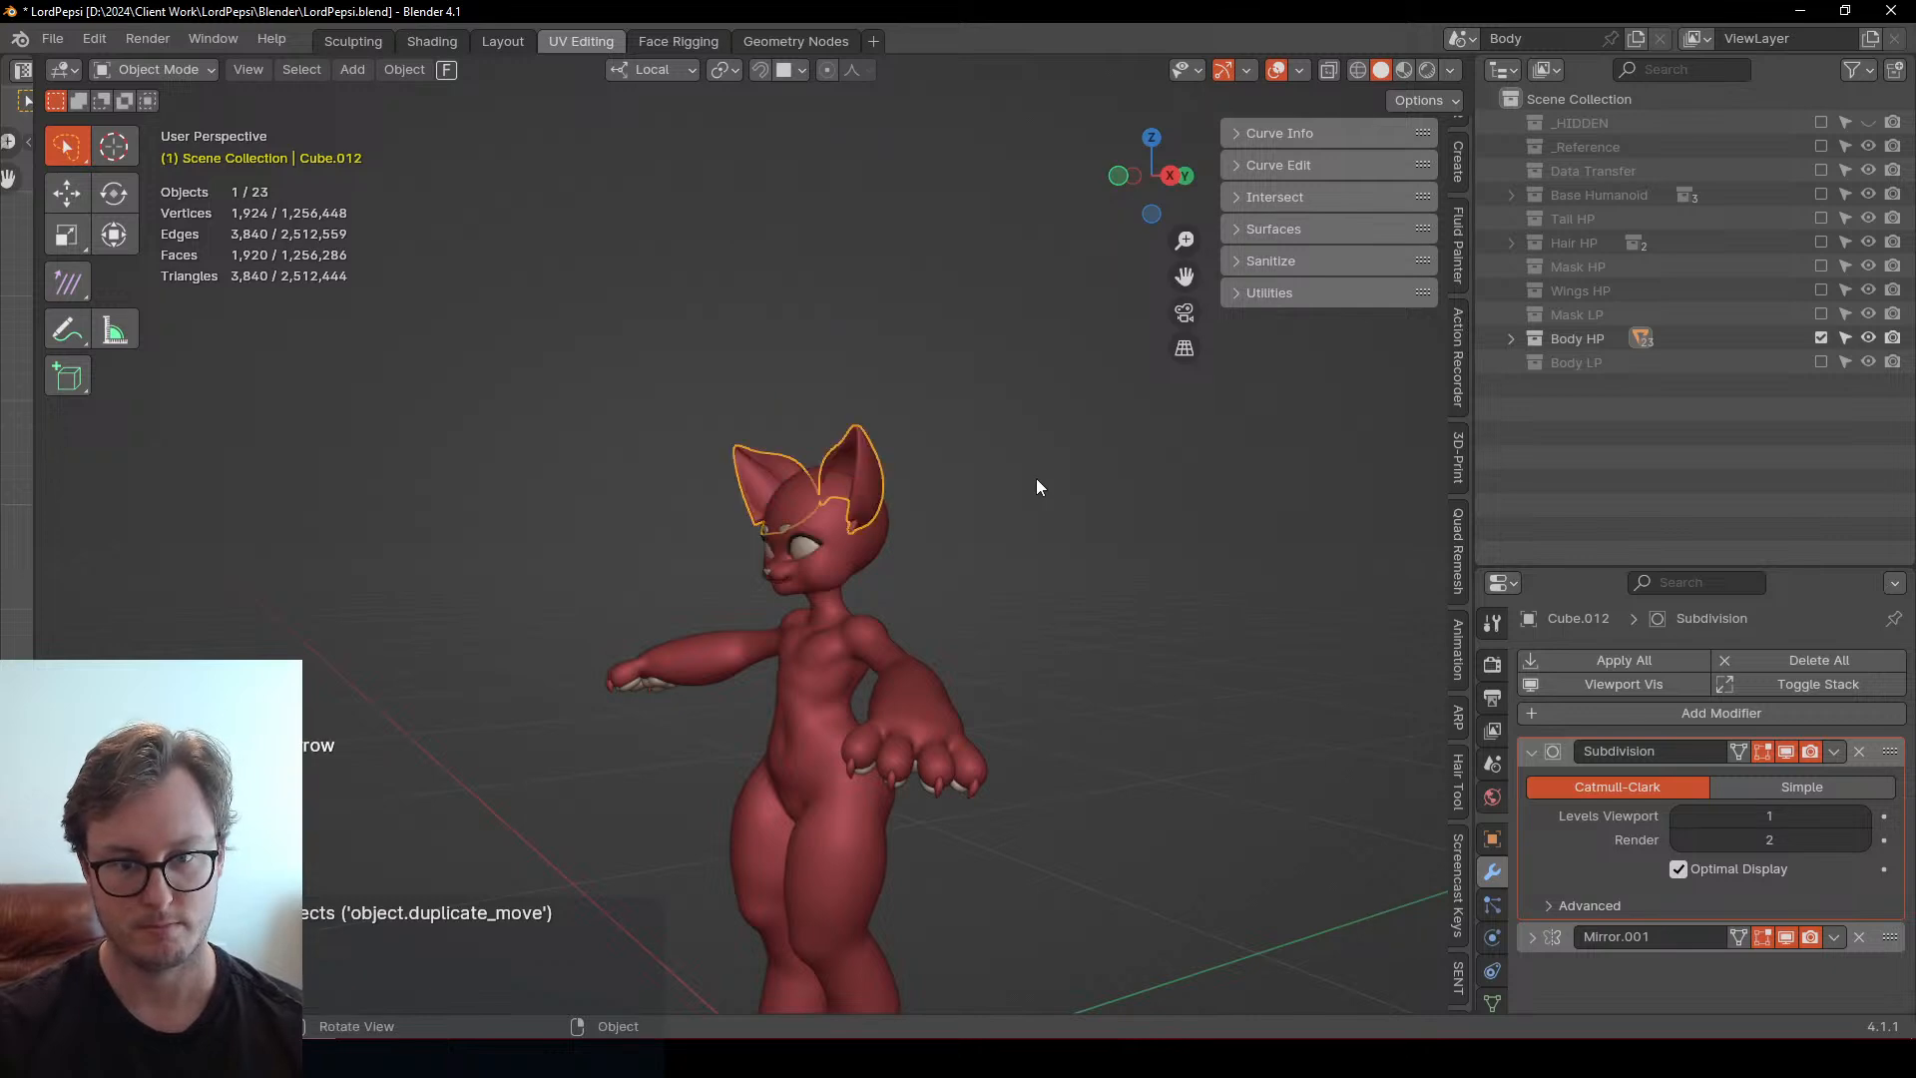
{"action": "key", "text": "Right"}
{"action": "key", "text": "alt+g"}
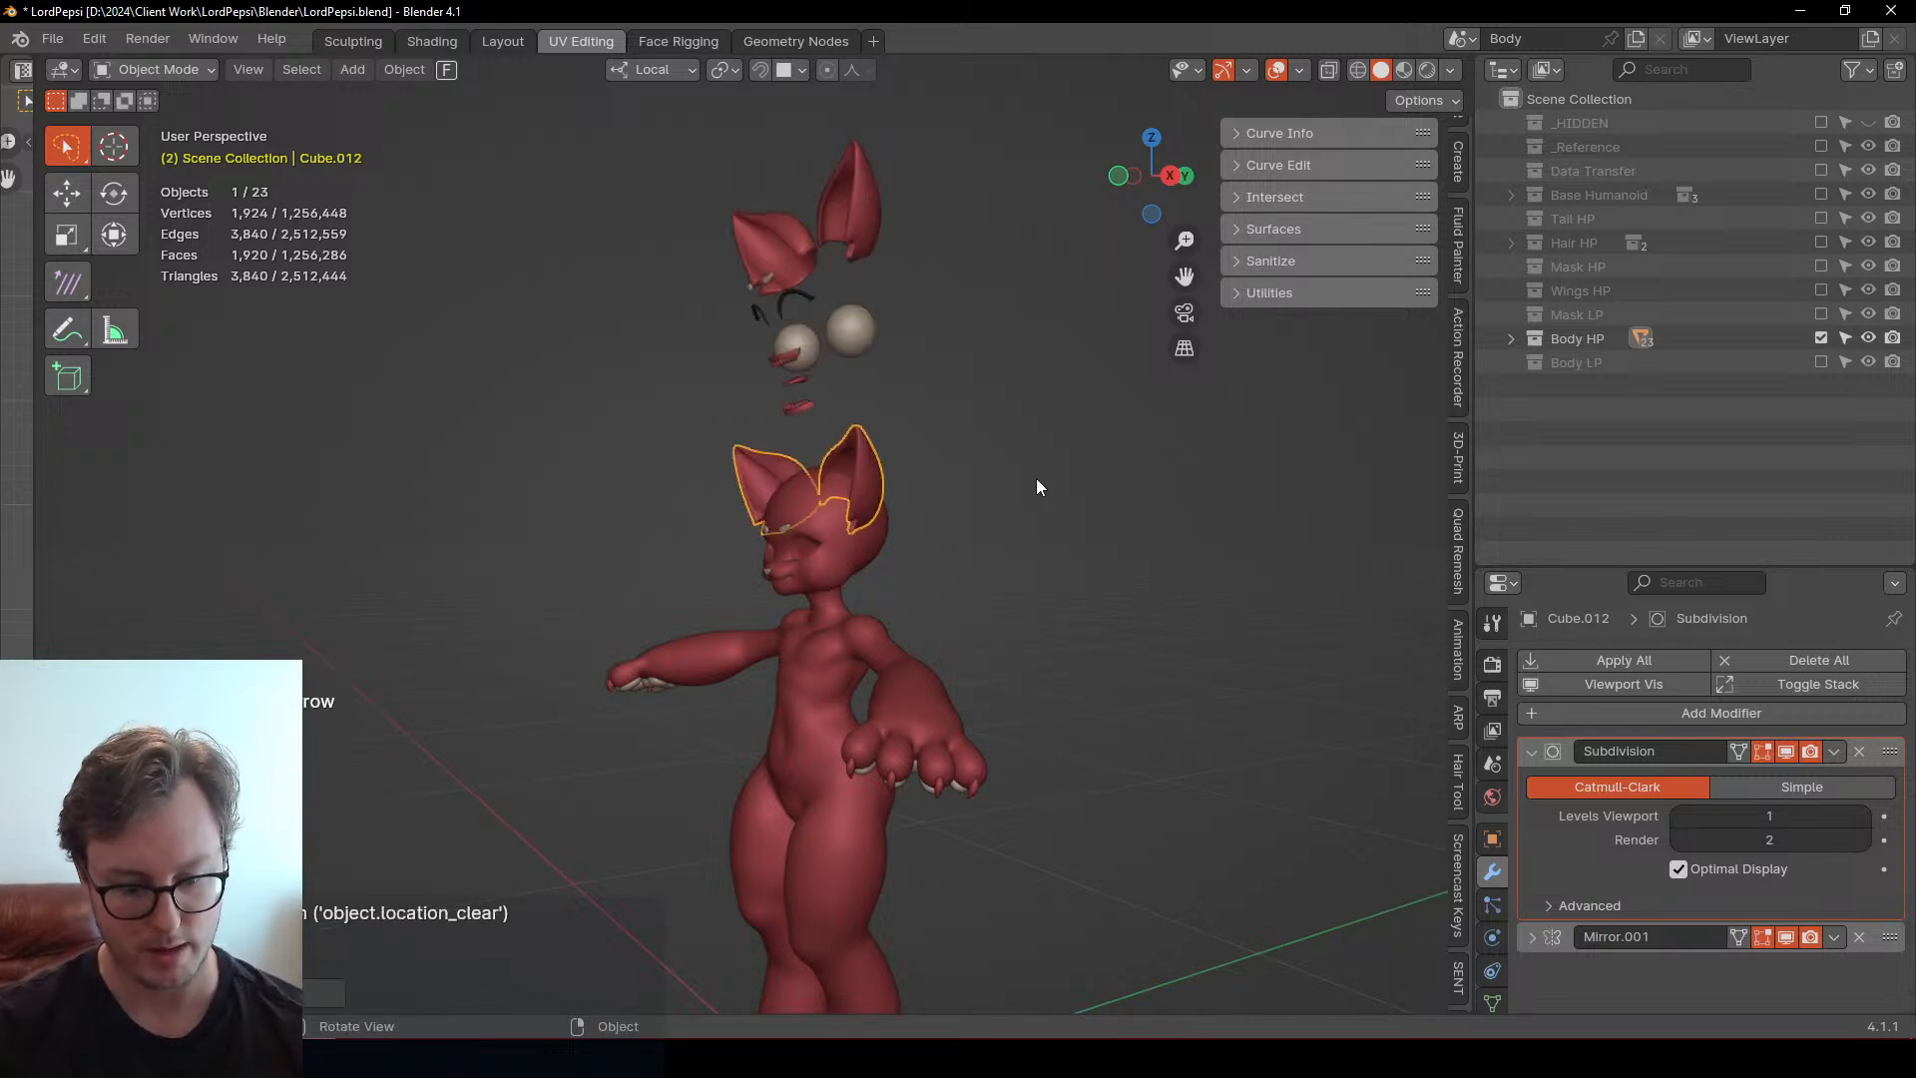
{"action": "key", "text": "i"}
{"action": "middle_click_drag", "start_coordinate": [979, 483], "coordinate": [1052, 536]}
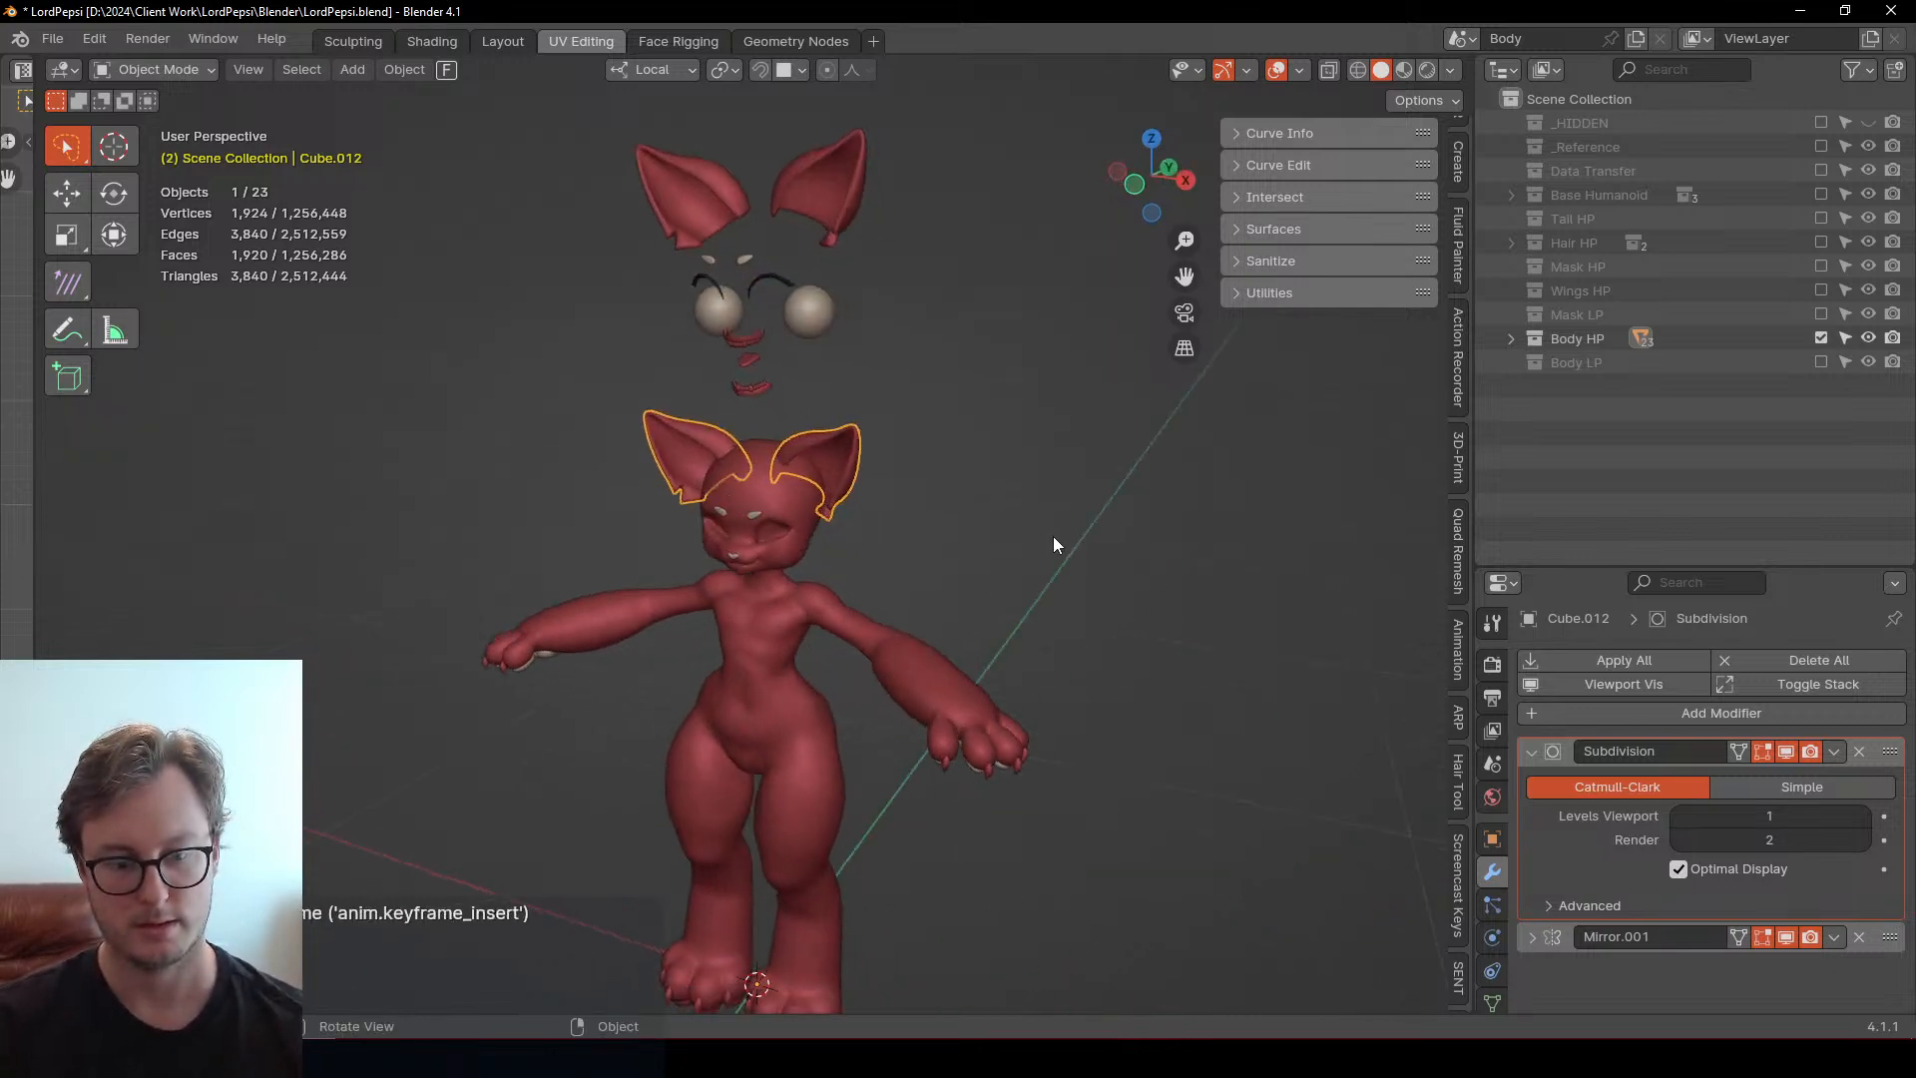
Save the file and export all high-poly body objects as FBX, overwriting LordPepsi_Body_HP.fbx
{"action": "key", "text": "ctrl+s"}
{"action": "key", "text": "a"}
{"action": "key", "text": "q"}
{"action": "left_click", "coordinate": [1059, 556]}
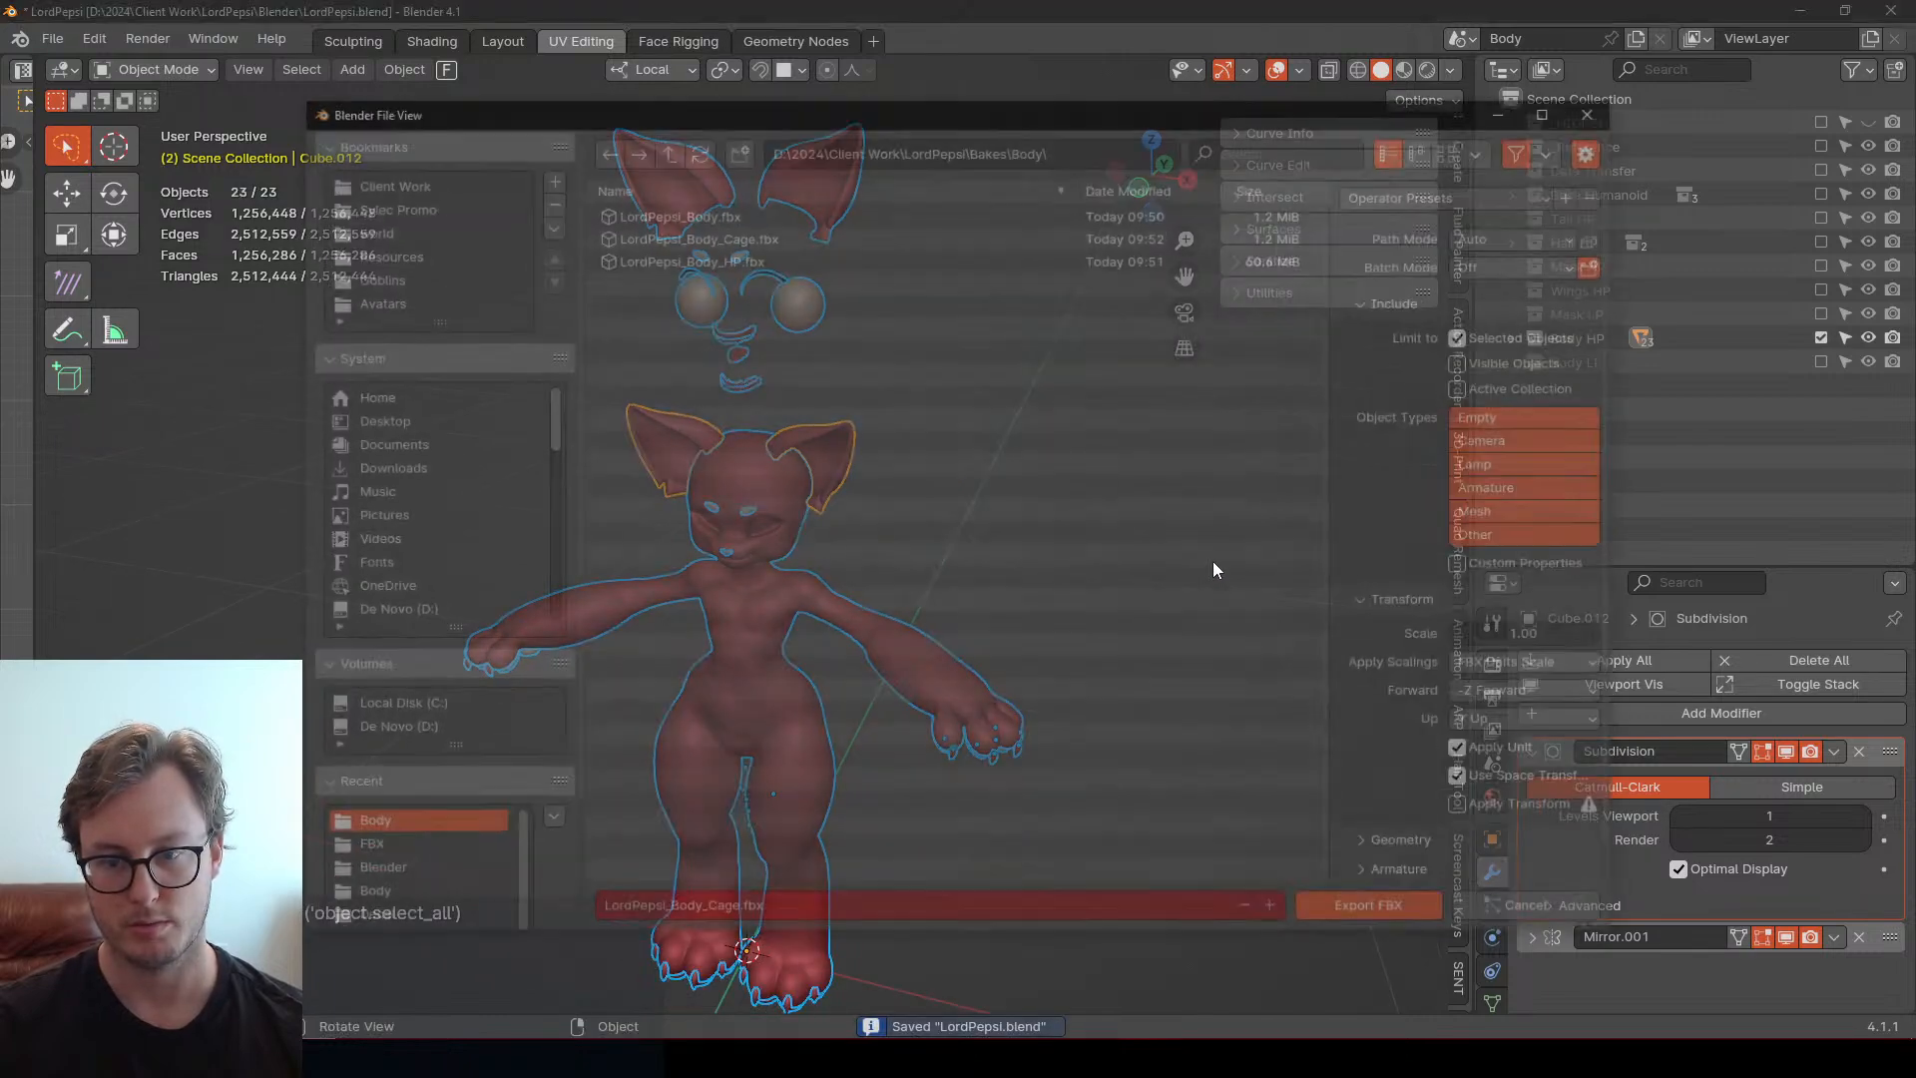
{"action": "left_click", "coordinate": [742, 257]}
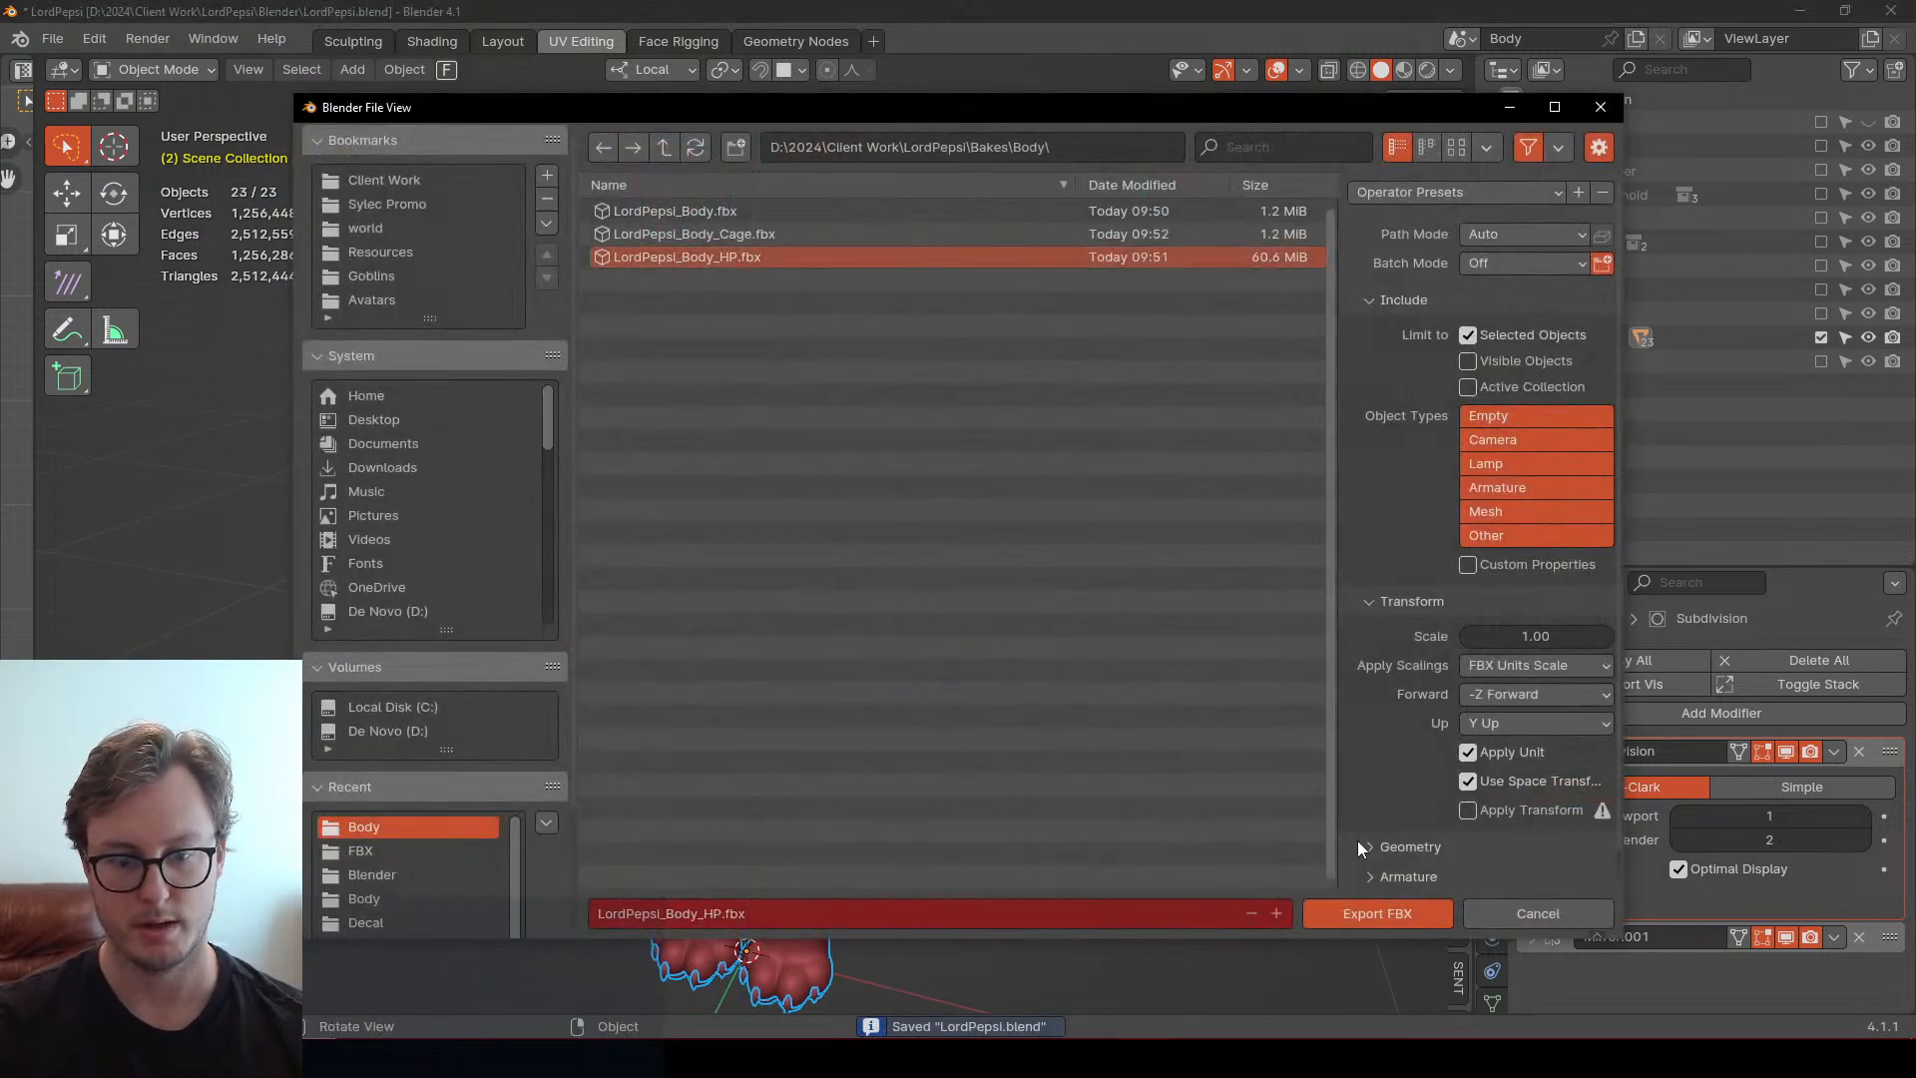
{"action": "left_click", "coordinate": [1369, 908]}
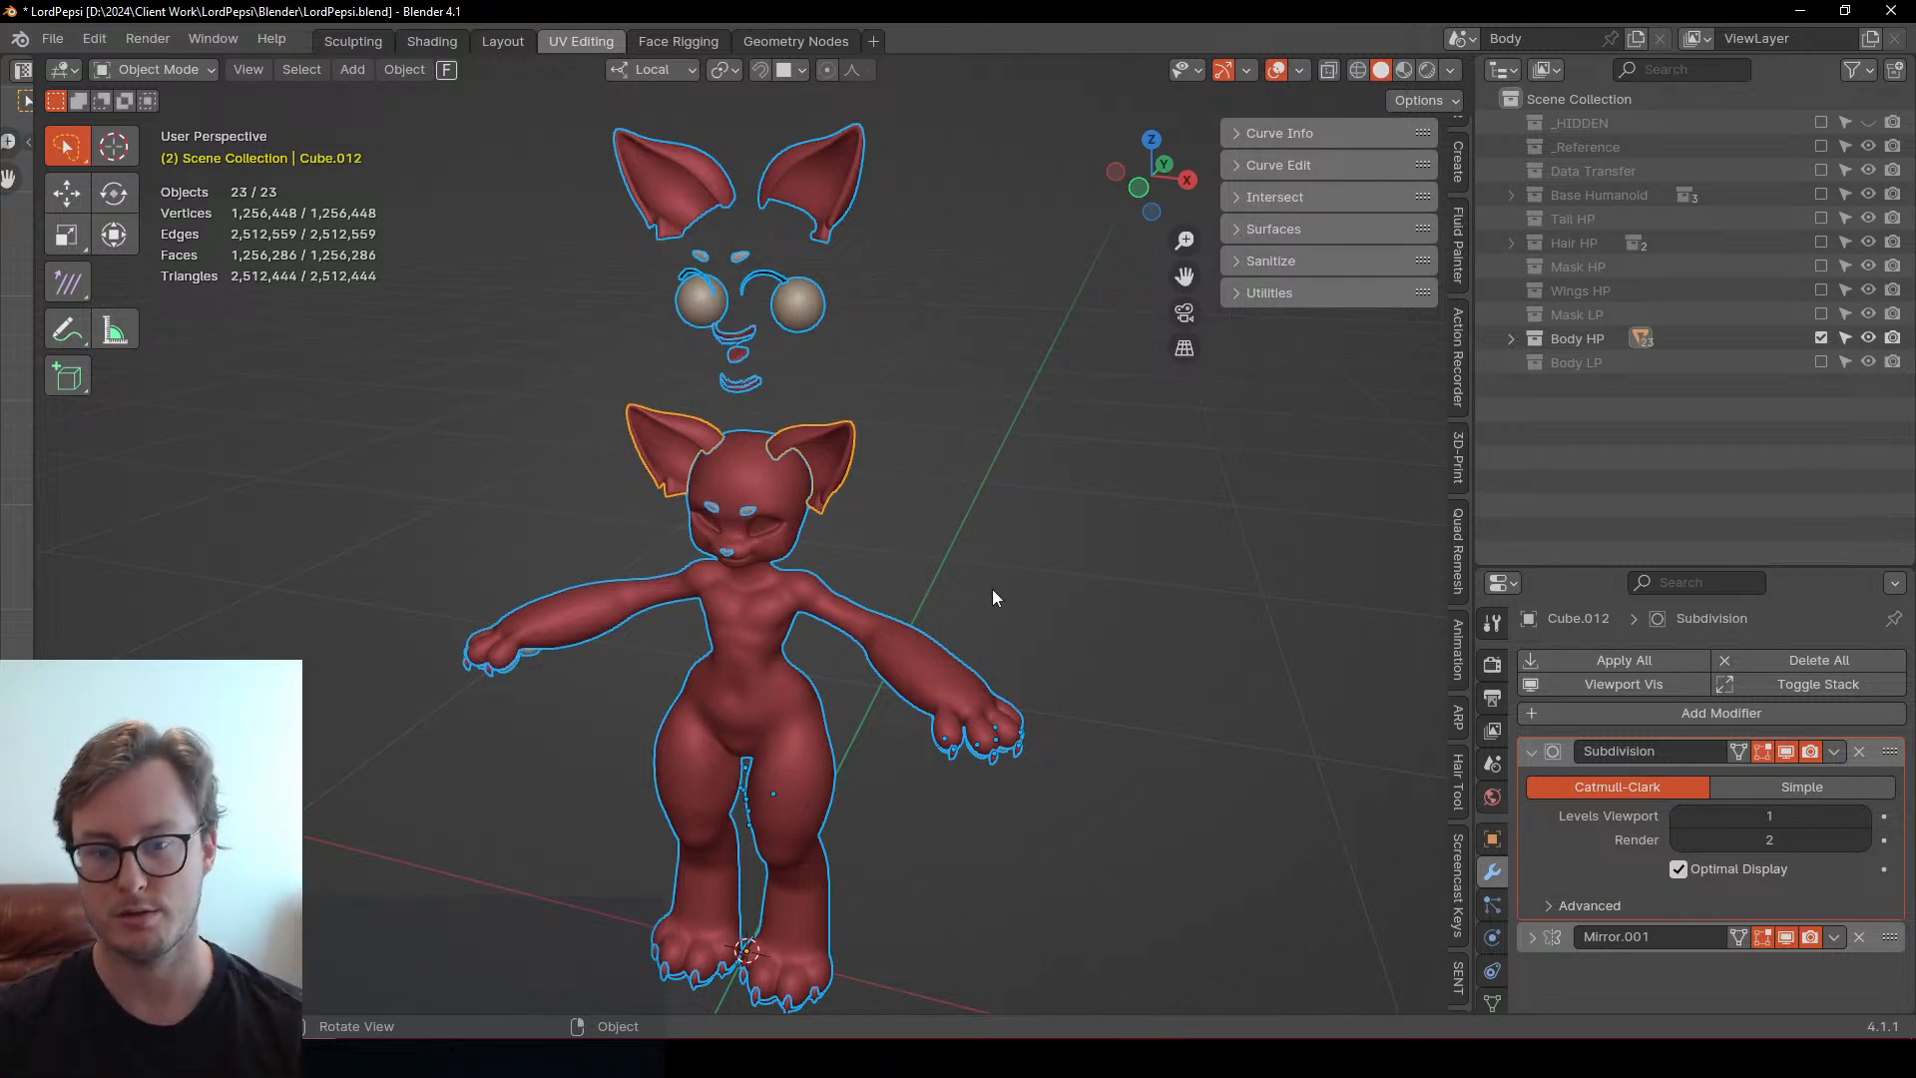
Switch to Substance 3D Painter, rebake the LordPepsi Body mesh maps from the updated high-poly mesh, and return to painting mode
{"action": "key", "text": "alt+Tab"}
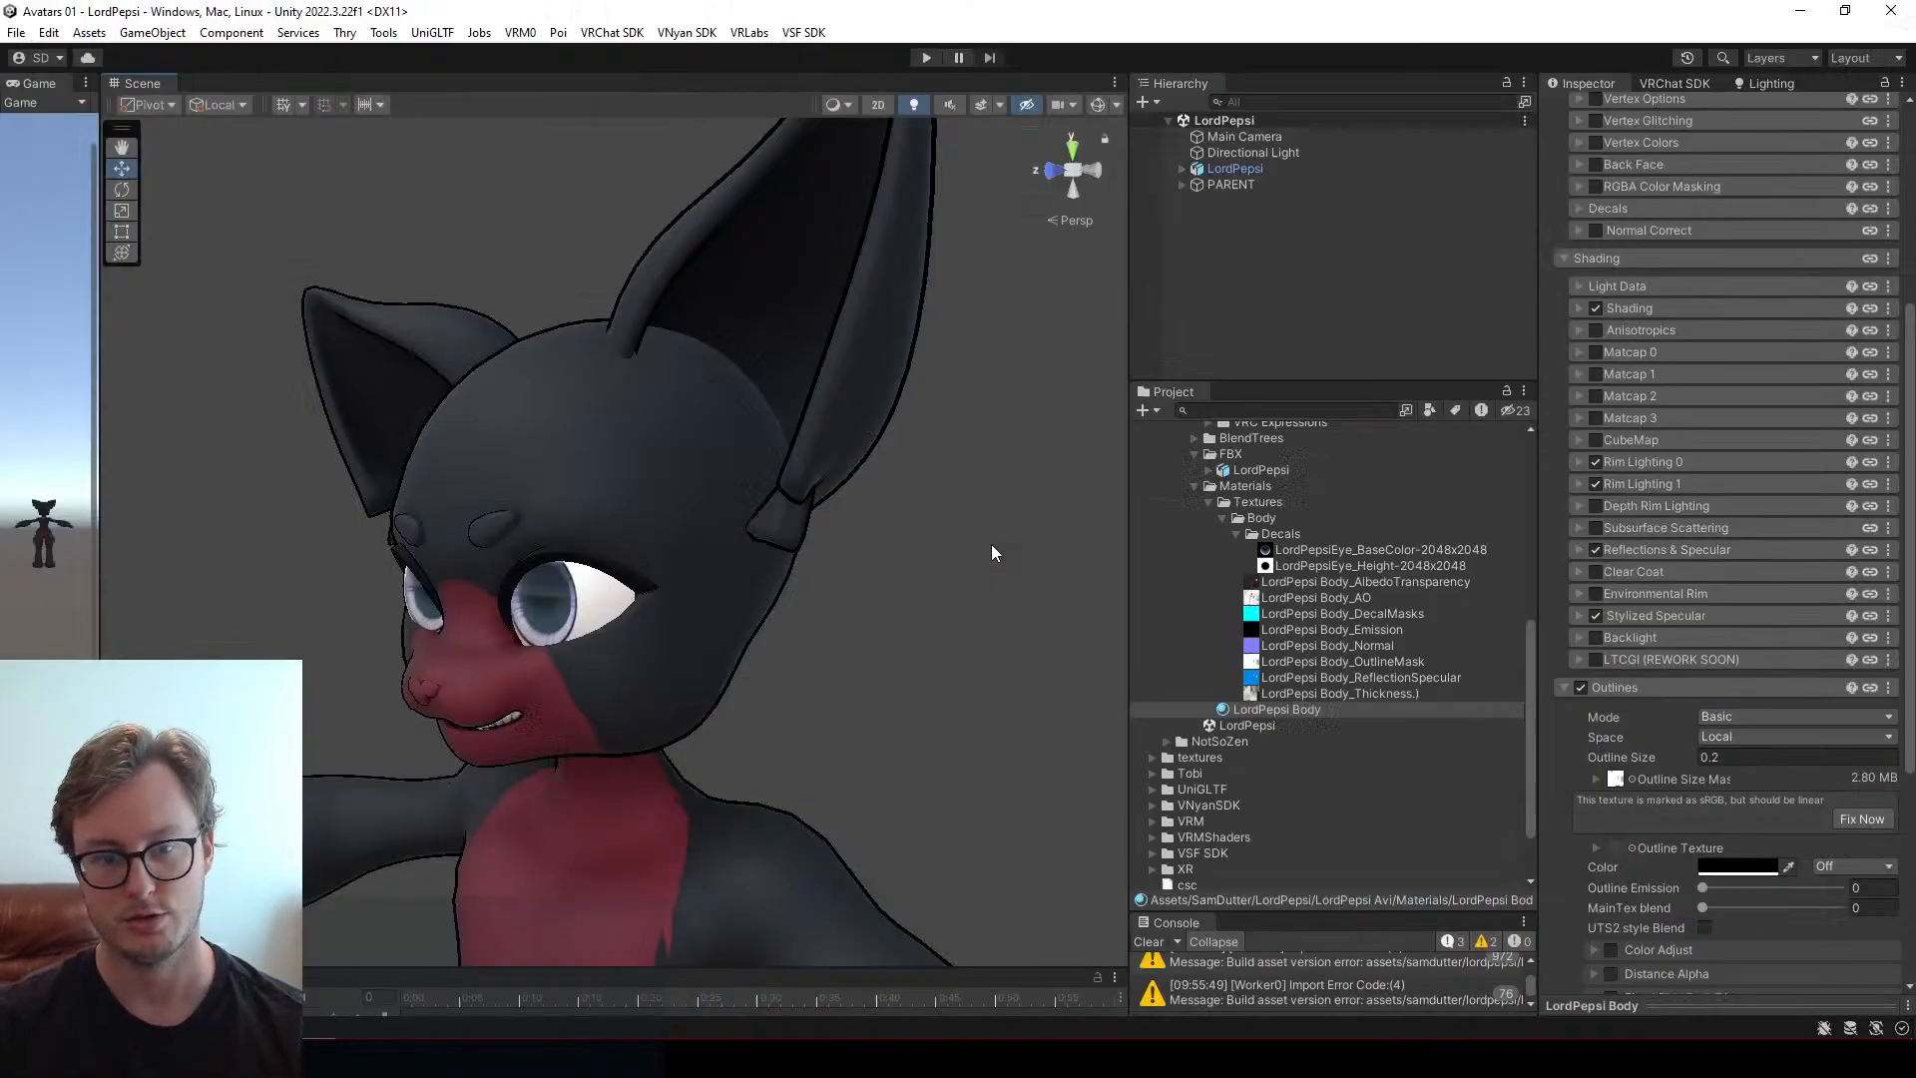
{"action": "key", "text": "alt+Tab"}
{"action": "key", "text": "alt+Tab"}
{"action": "key", "text": "Tab"}
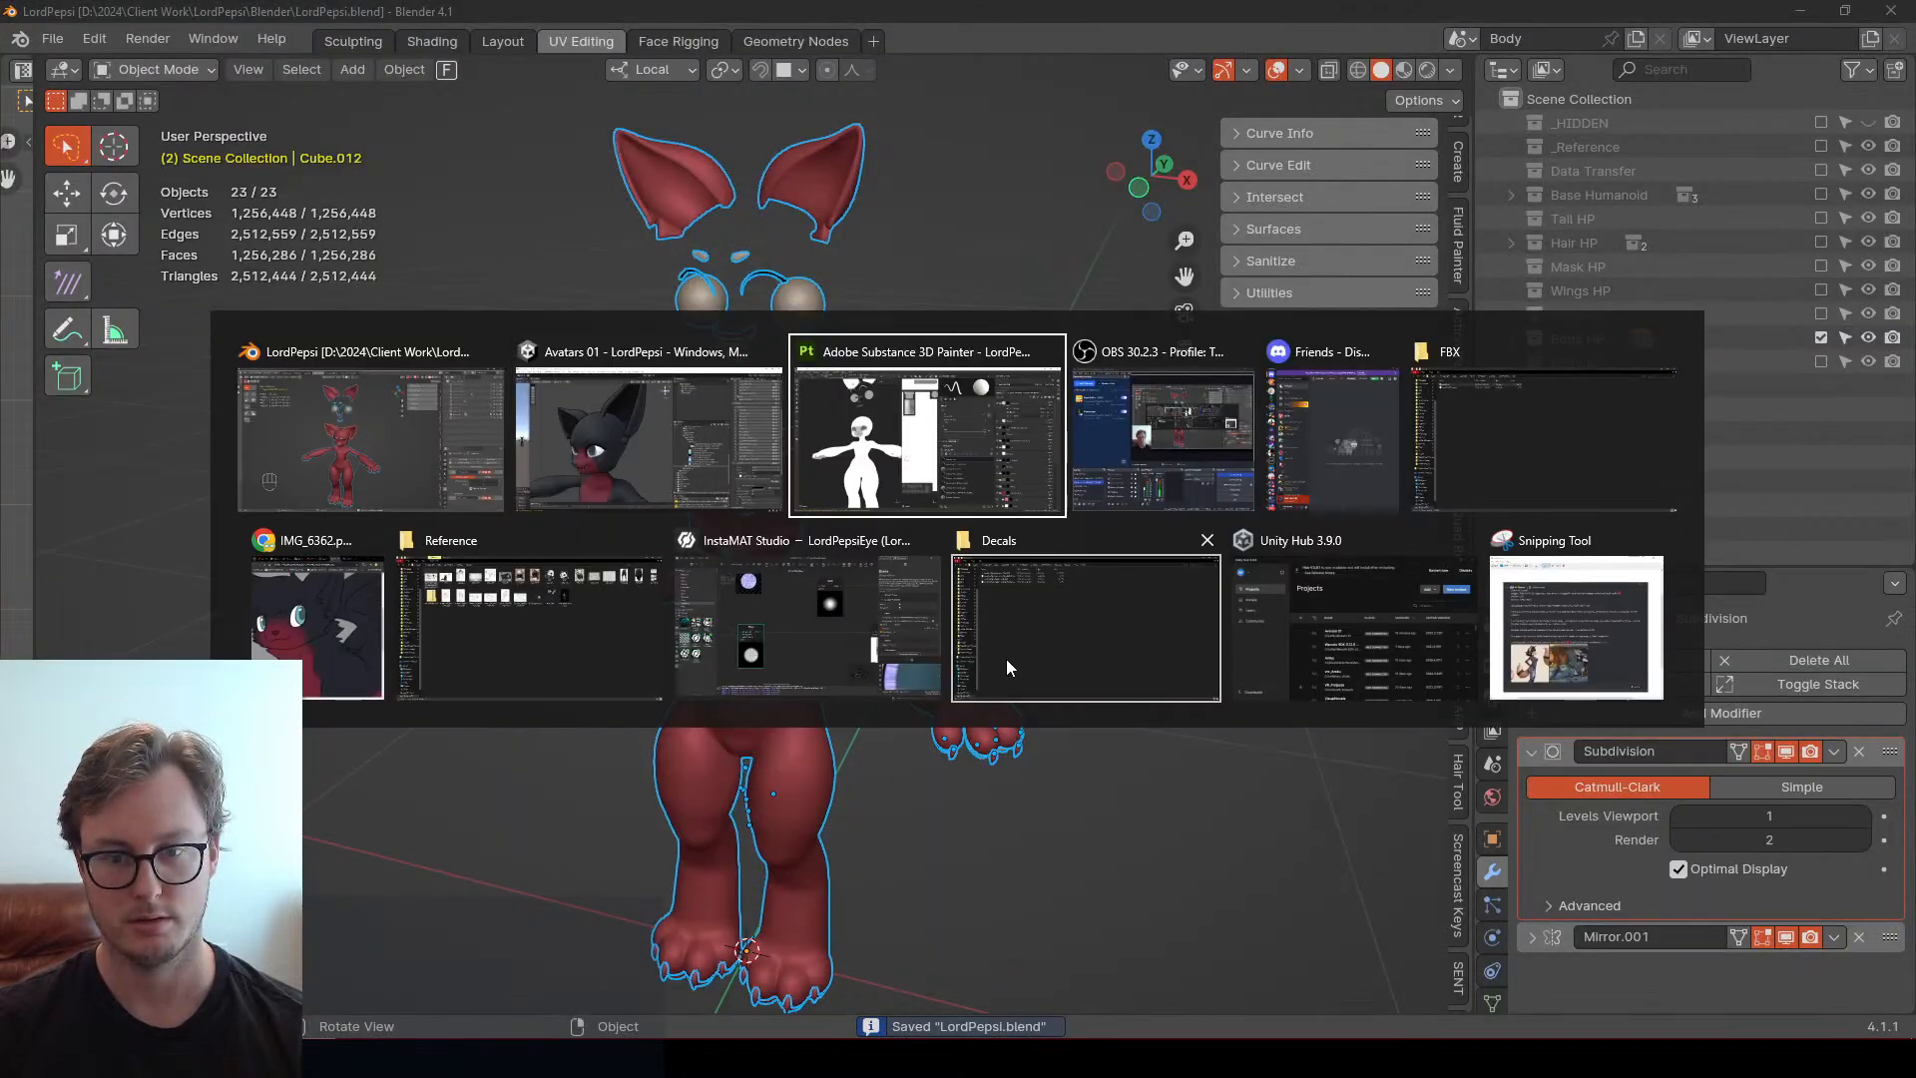
{"action": "left_click", "coordinate": [104, 35]}
{"action": "left_click", "coordinate": [150, 75]}
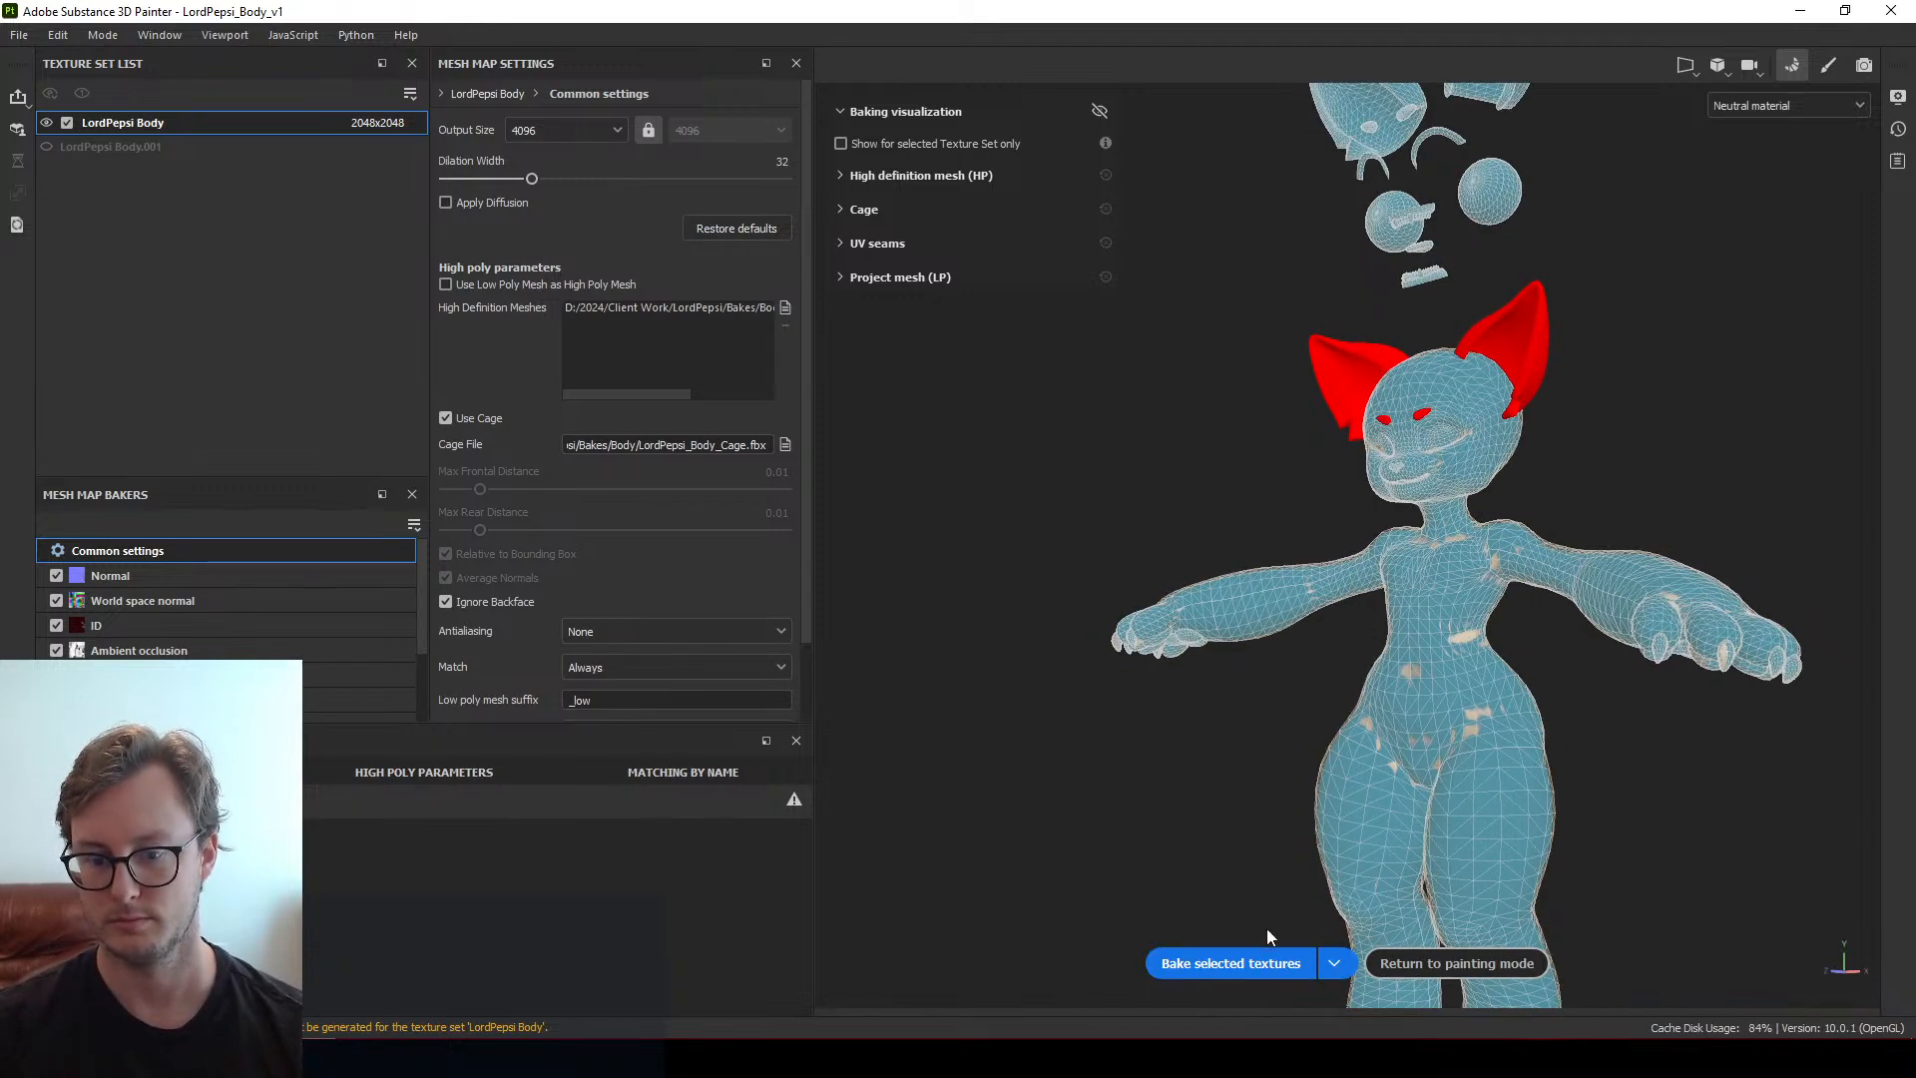
{"action": "left_click", "coordinate": [1247, 960]}
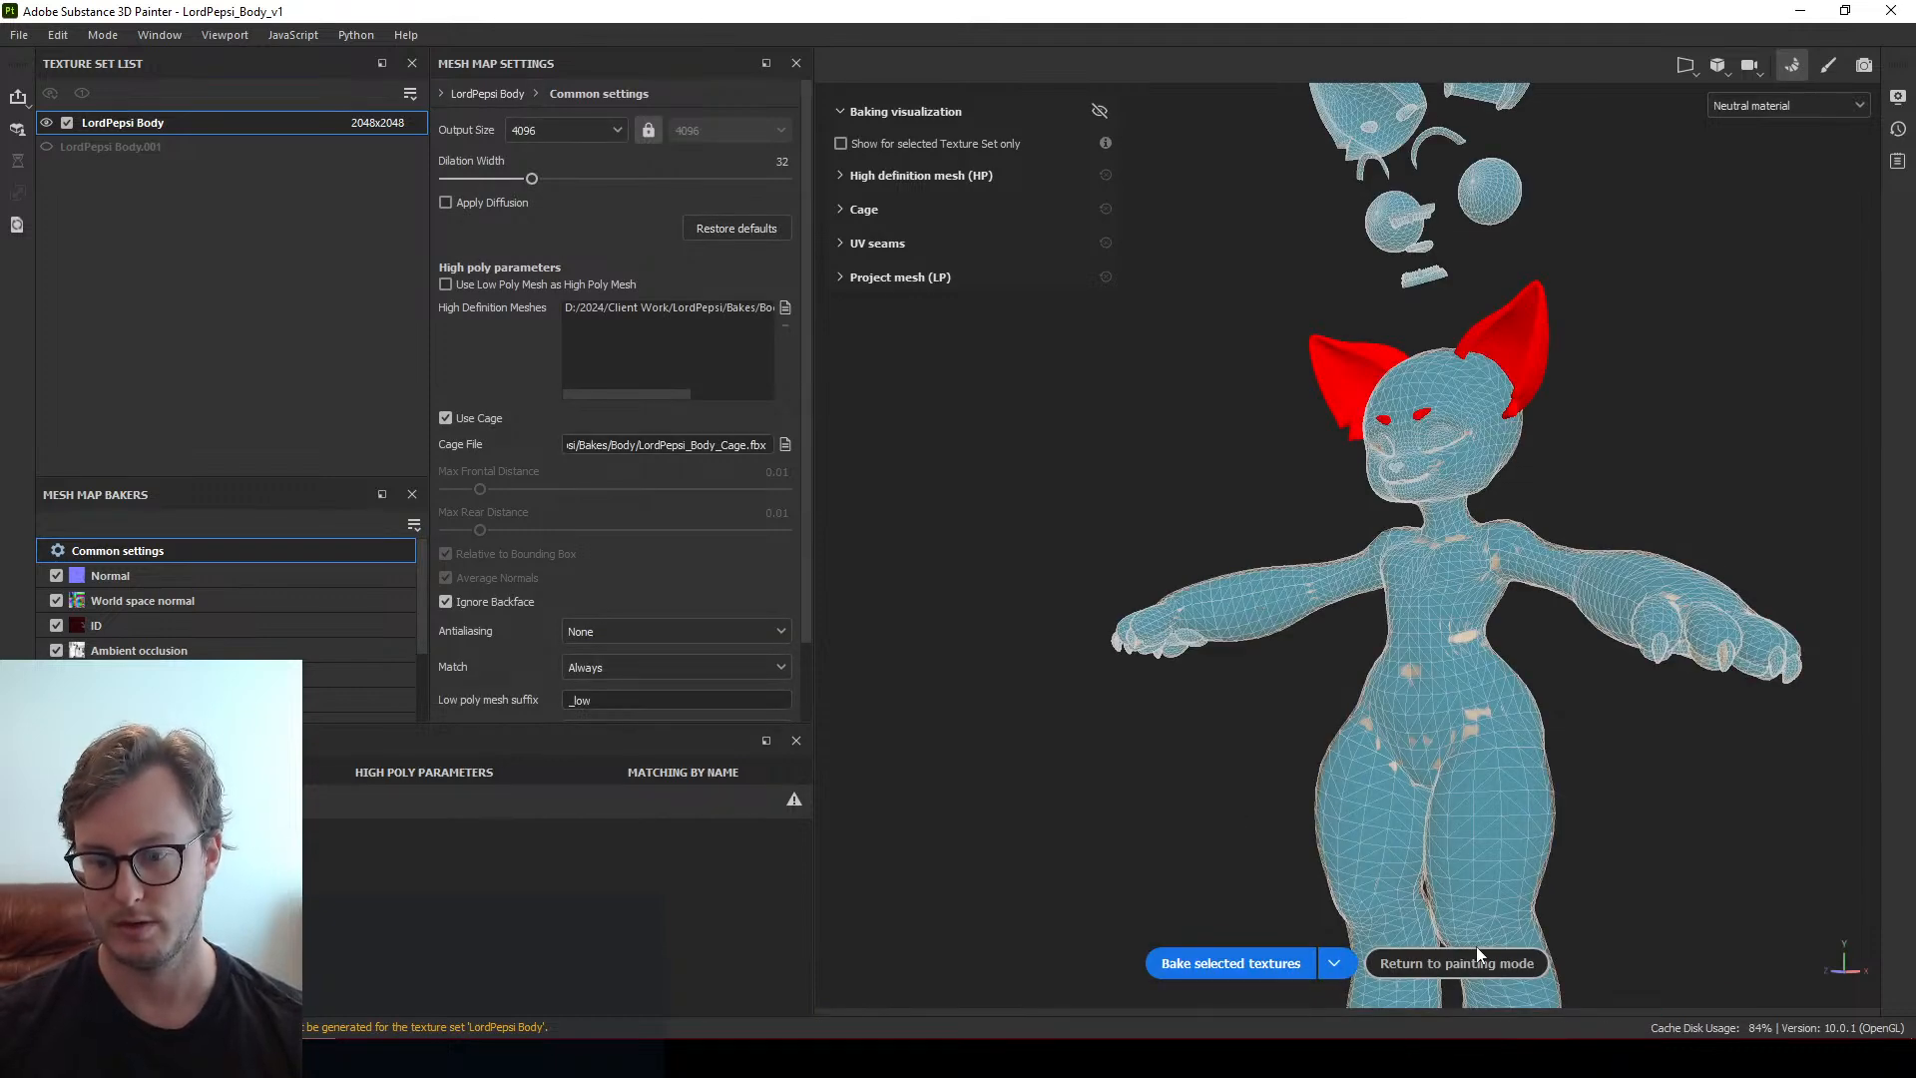
{"action": "left_click", "coordinate": [1479, 964]}
Re-export the LordPepsi Body textures with the rebaked mesh maps and save the export settings
{"action": "key", "text": "alt+Tab"}
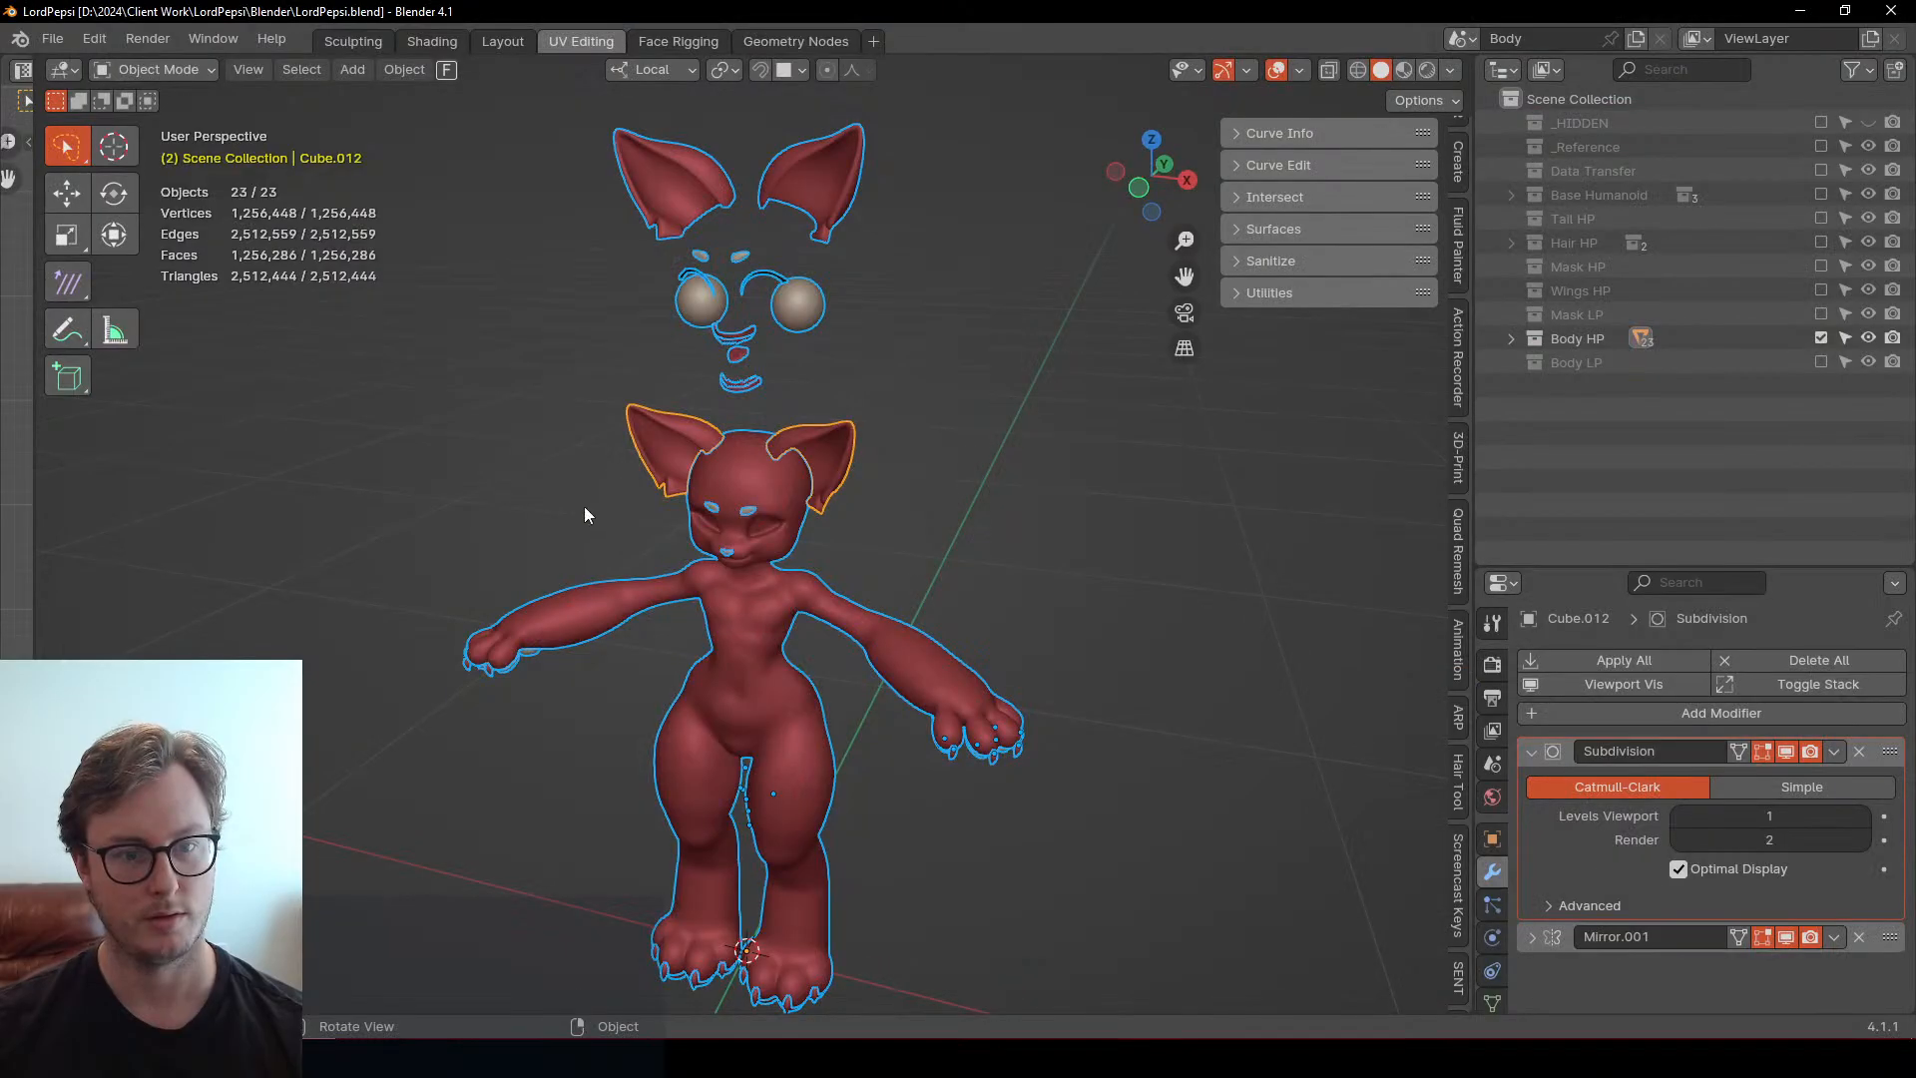
{"action": "key", "text": "alt+Tab"}
{"action": "key", "text": "Tab"}
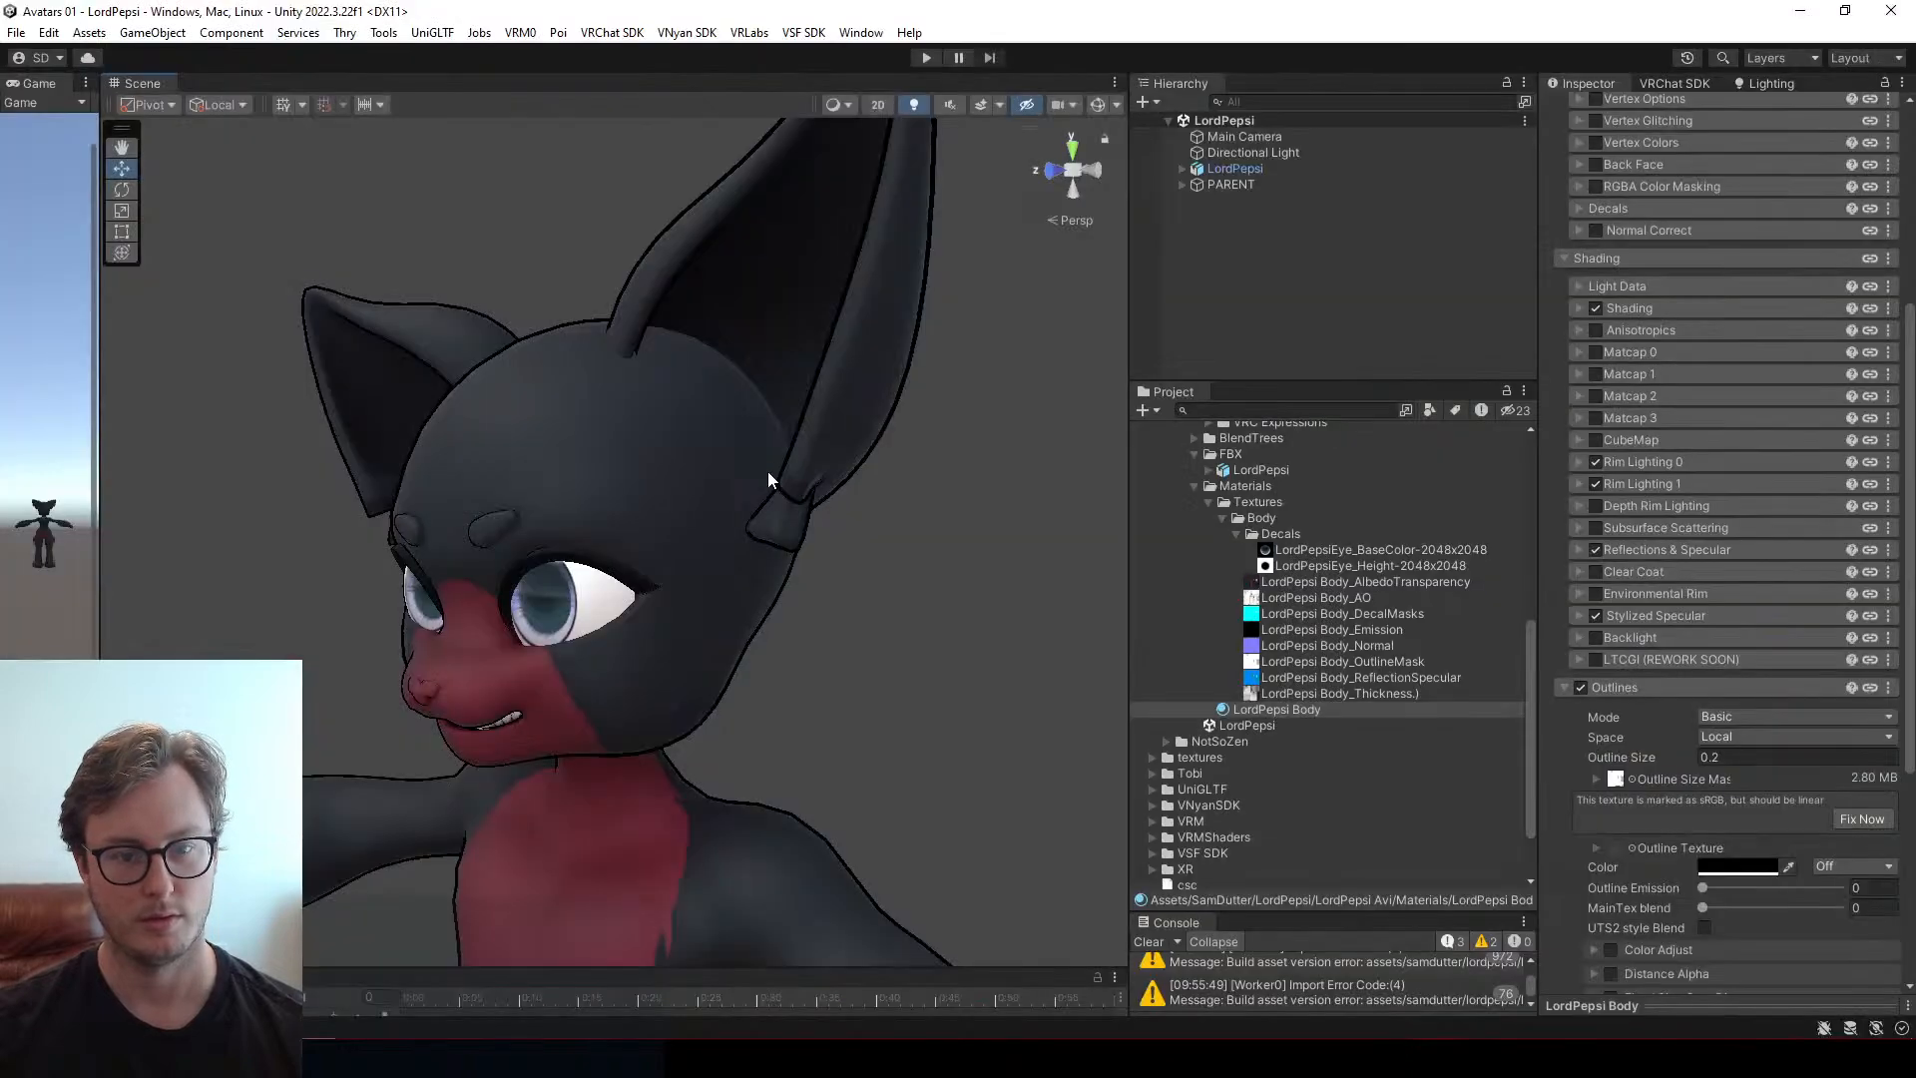
{"action": "key", "text": "alt+Tab"}
{"action": "key", "text": "alt+Tab"}
{"action": "key", "text": "Tab"}
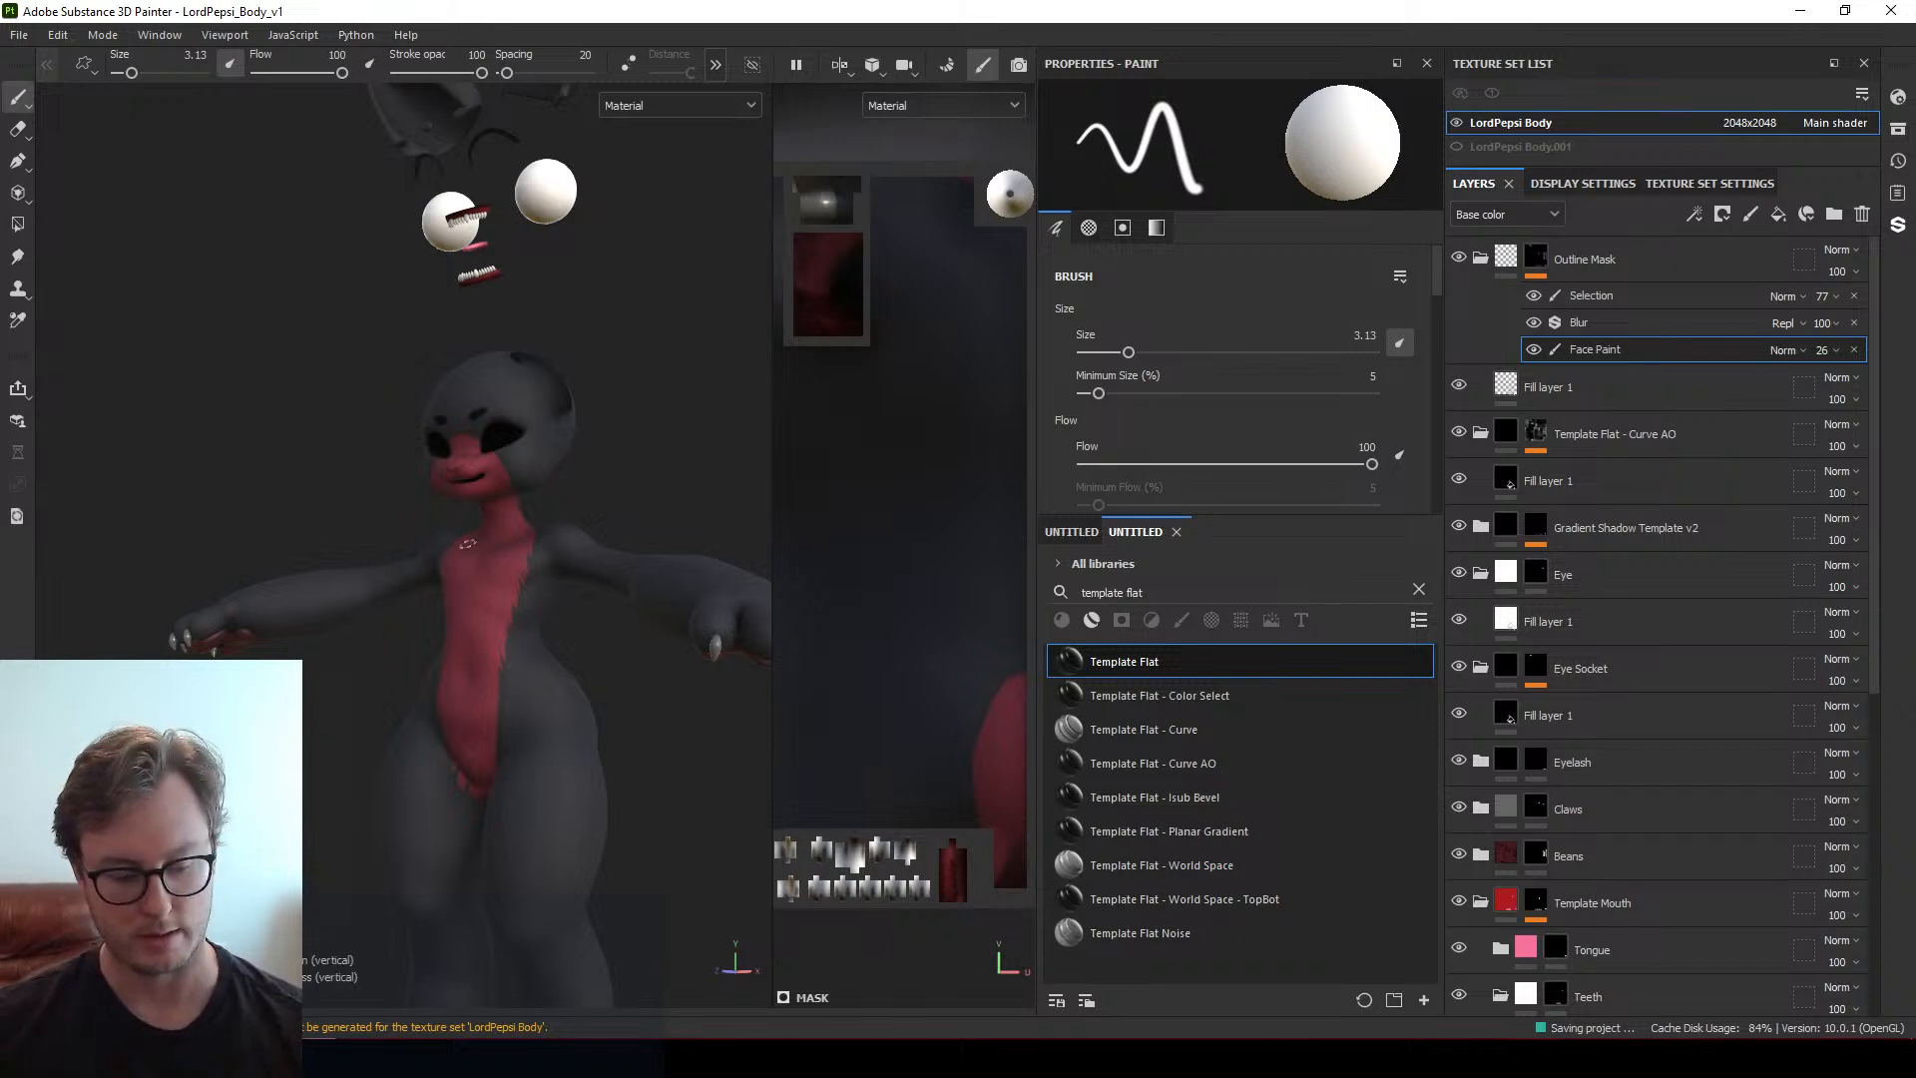
{"action": "key", "text": "ctrl+shift+e"}
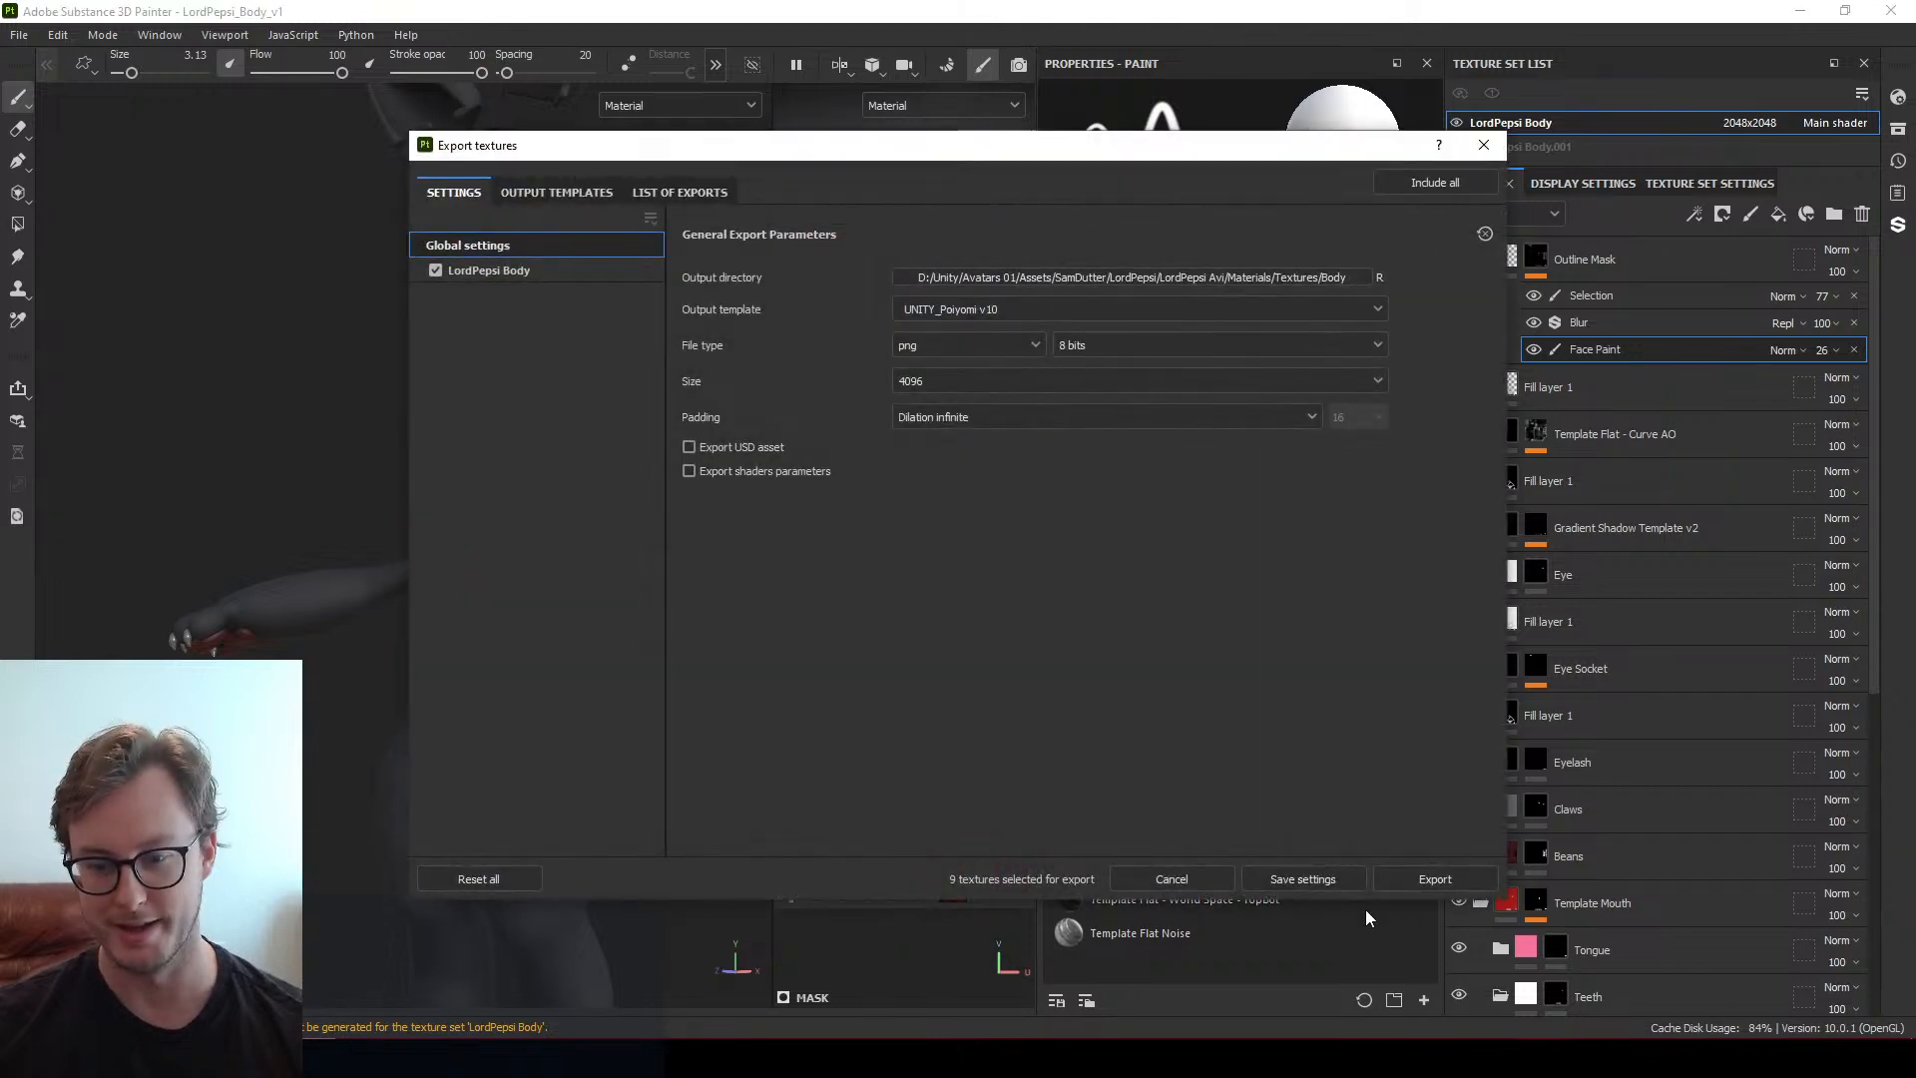
{"action": "left_click", "coordinate": [1381, 881]}
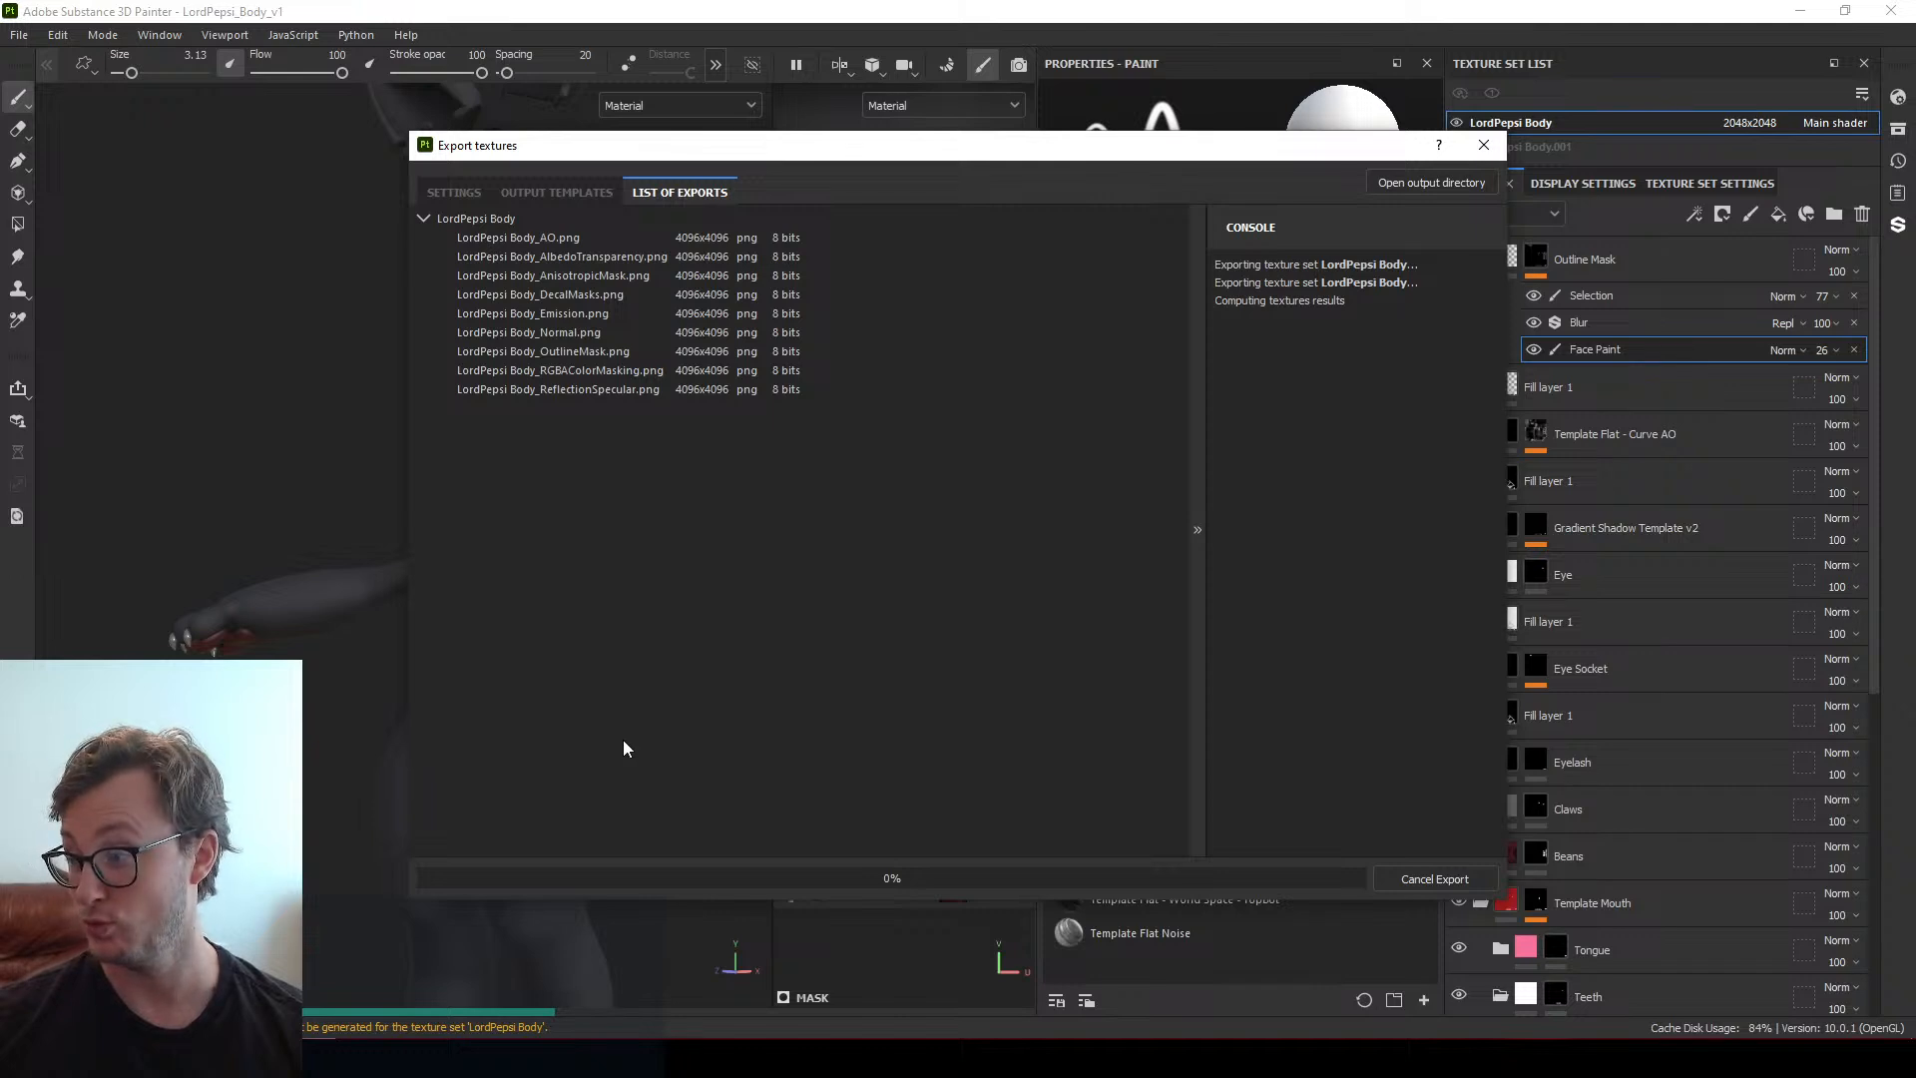
{"action": "left_click", "coordinate": [1320, 877]}
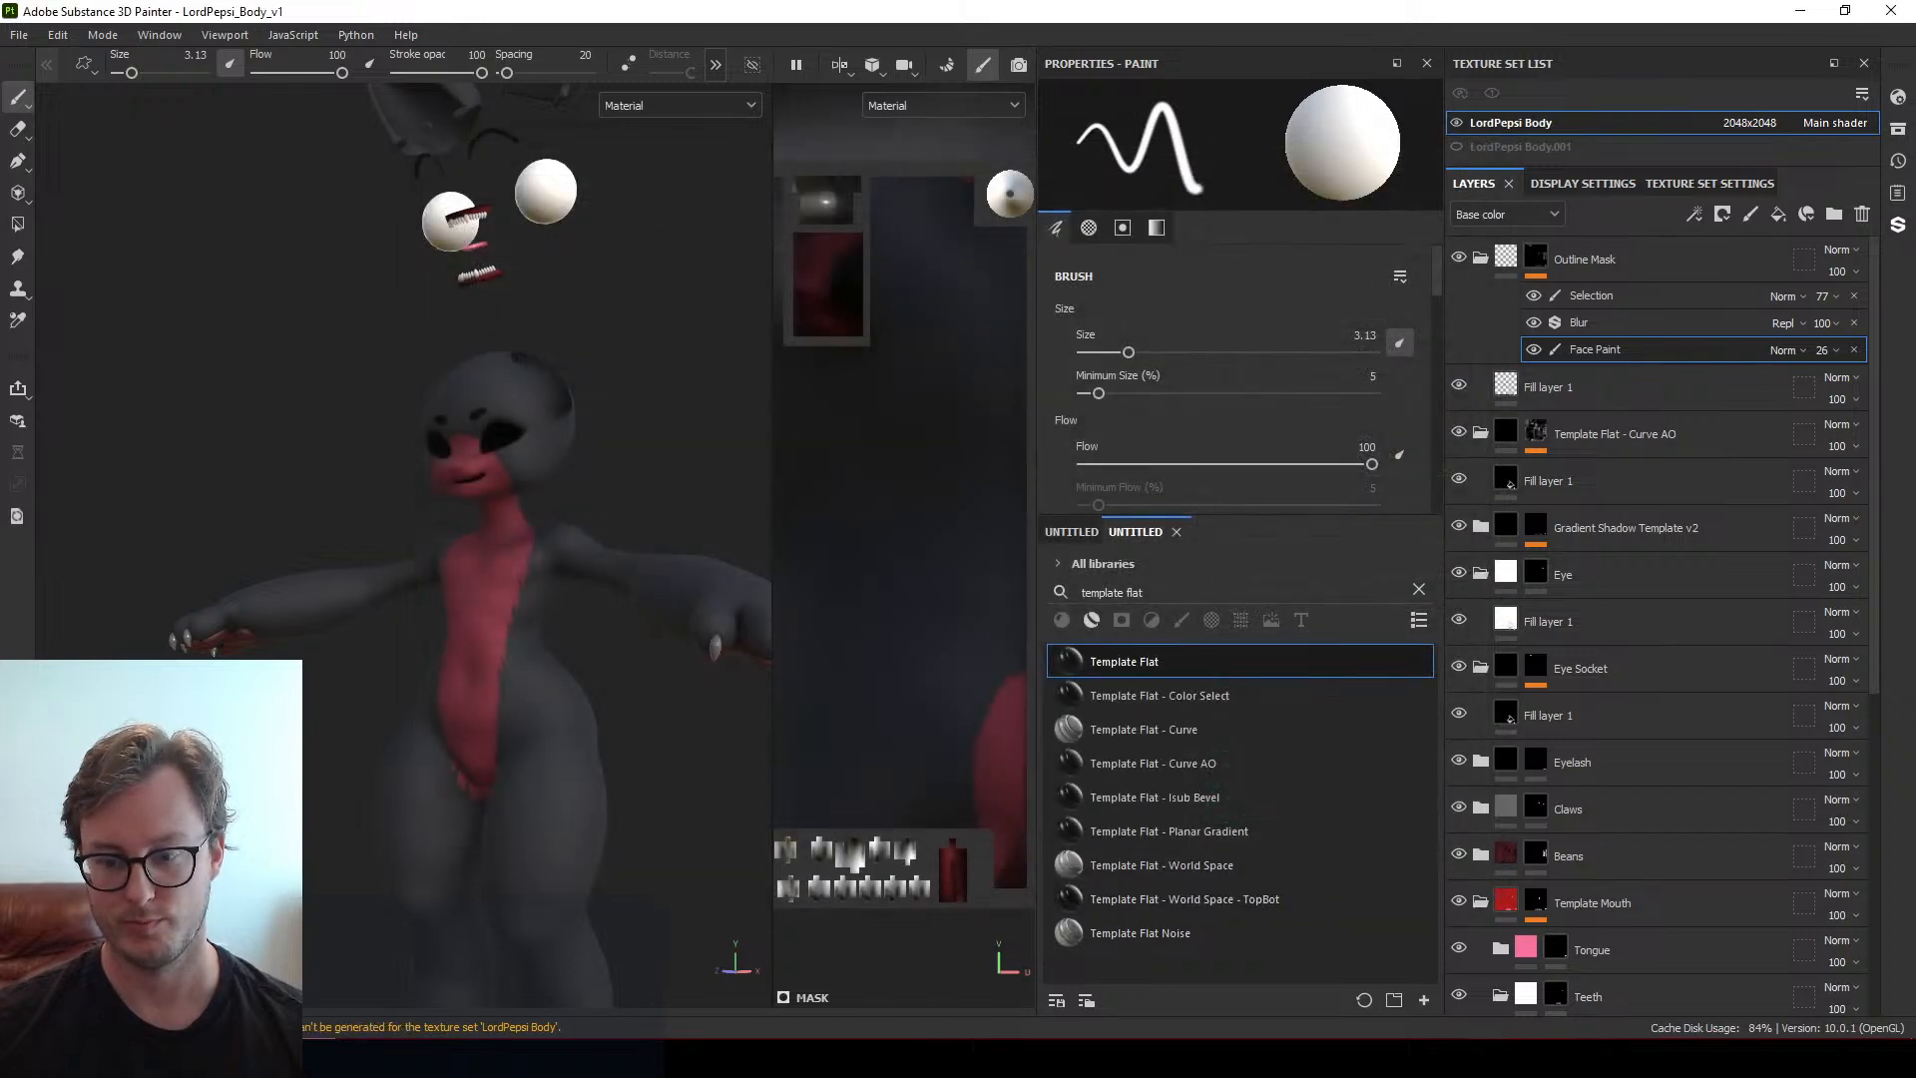
Switch to Unity and examine the updated textures on the avatar's head, ears and body from several angles and distances
{"action": "key", "text": "alt+Tab"}
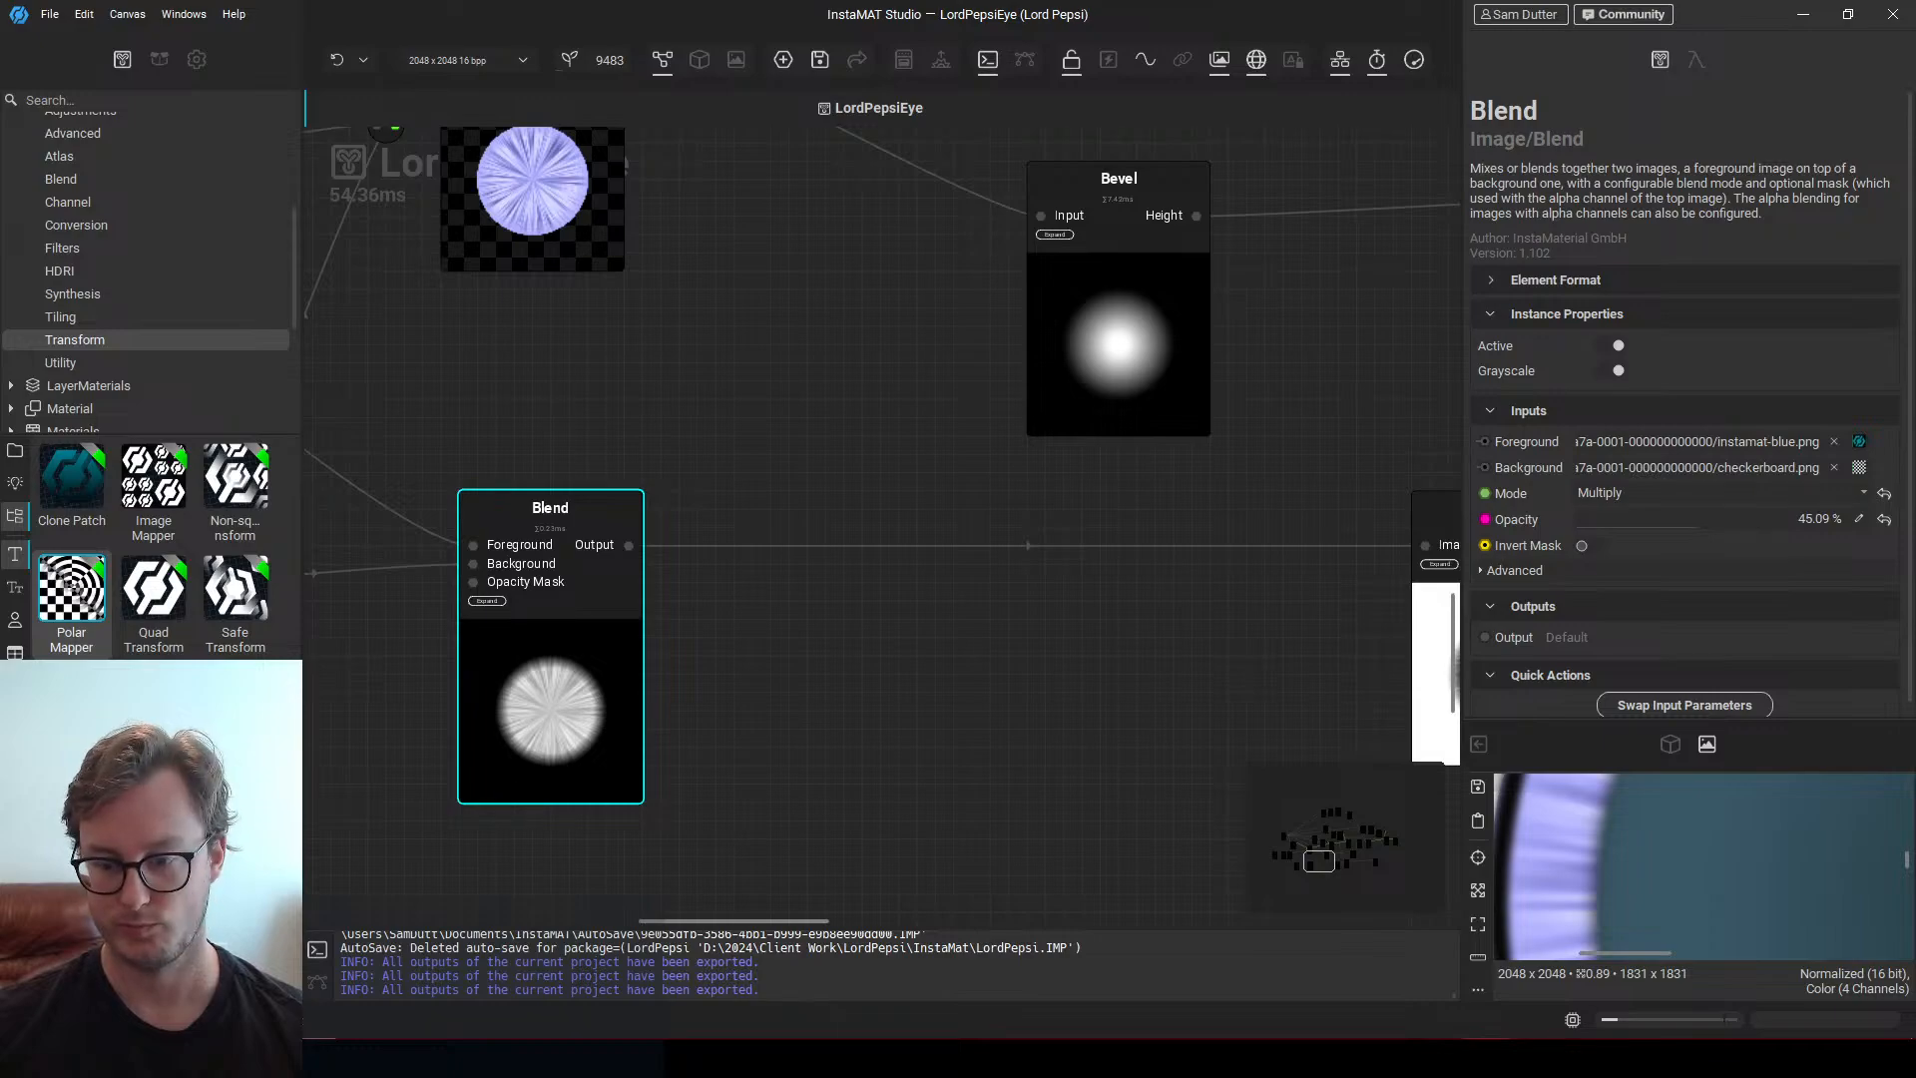
{"action": "key", "text": "alt+Tab"}
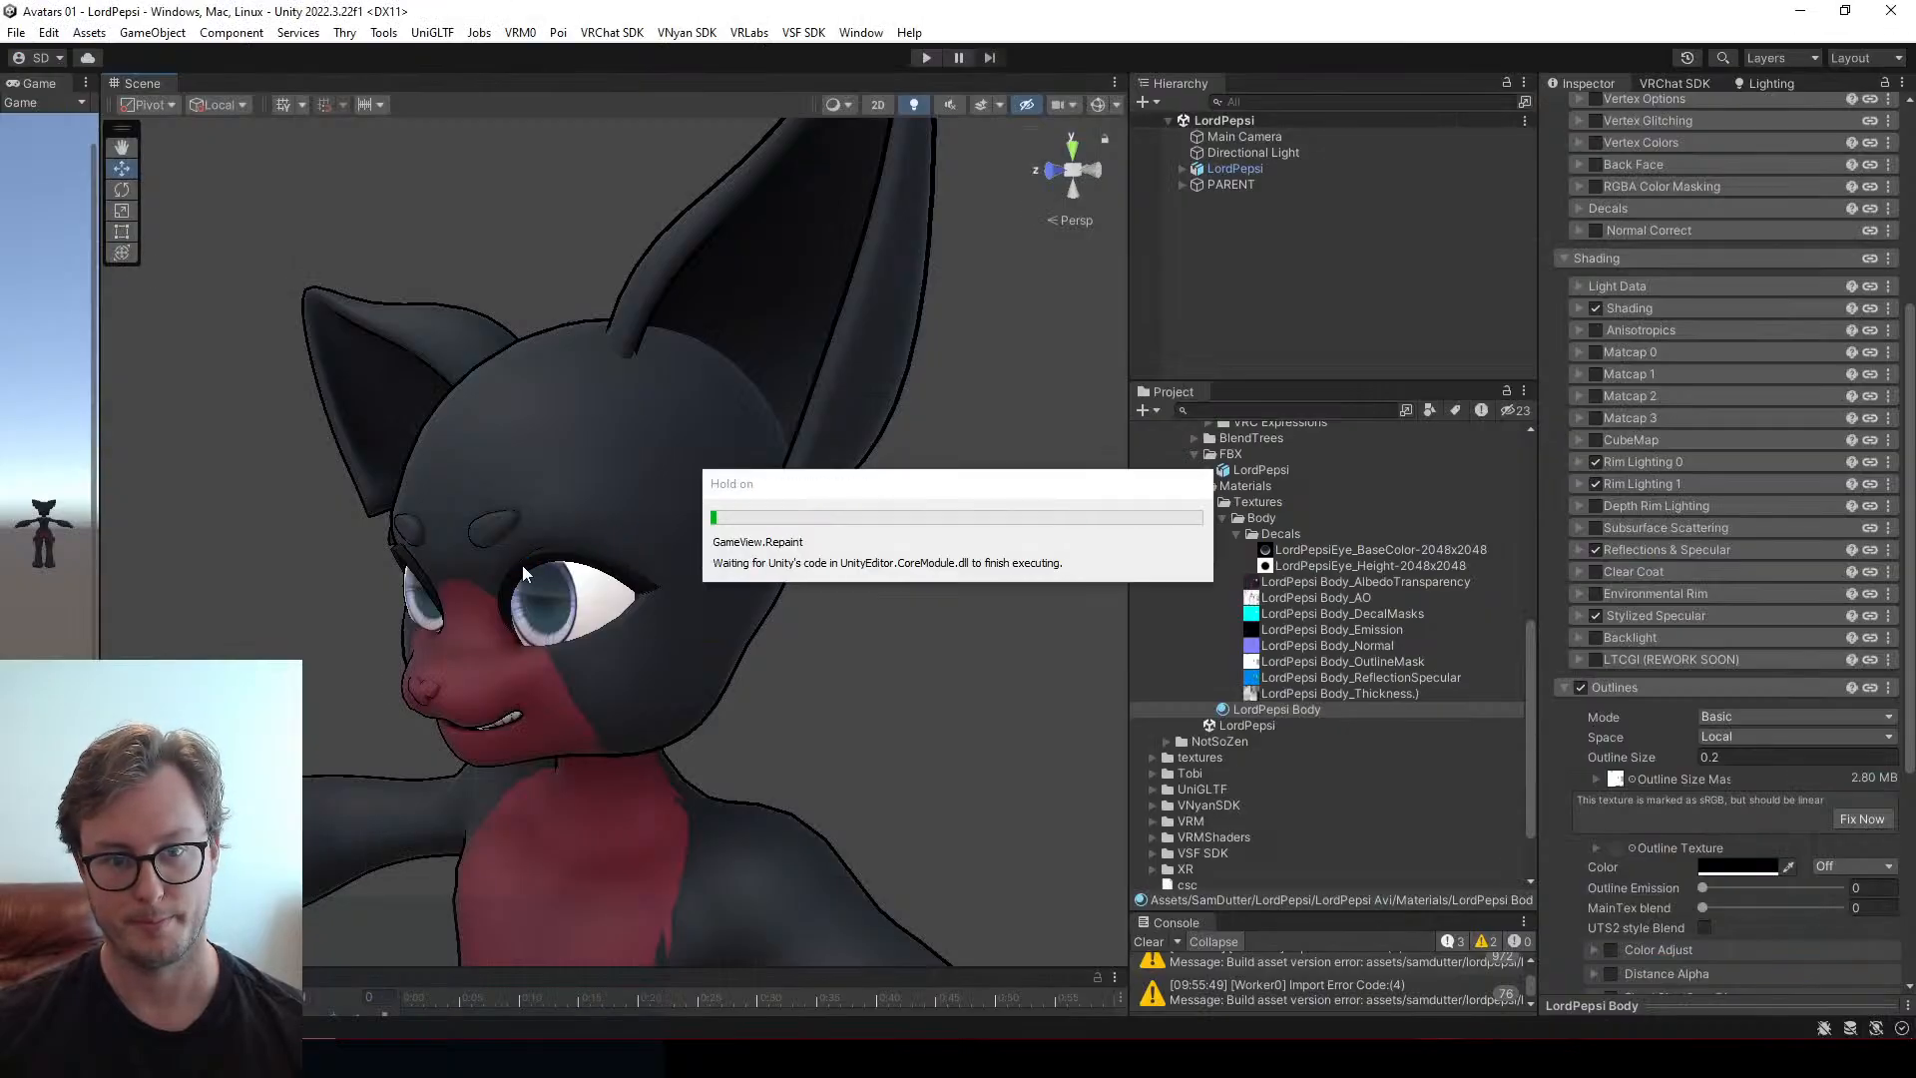
{"action": "left_click_drag", "start_coordinate": [521, 564], "coordinate": [737, 424], "text": "alt"}
{"action": "scroll", "coordinate": [921, 443], "scroll_direction": "down", "scroll_amount": 5}
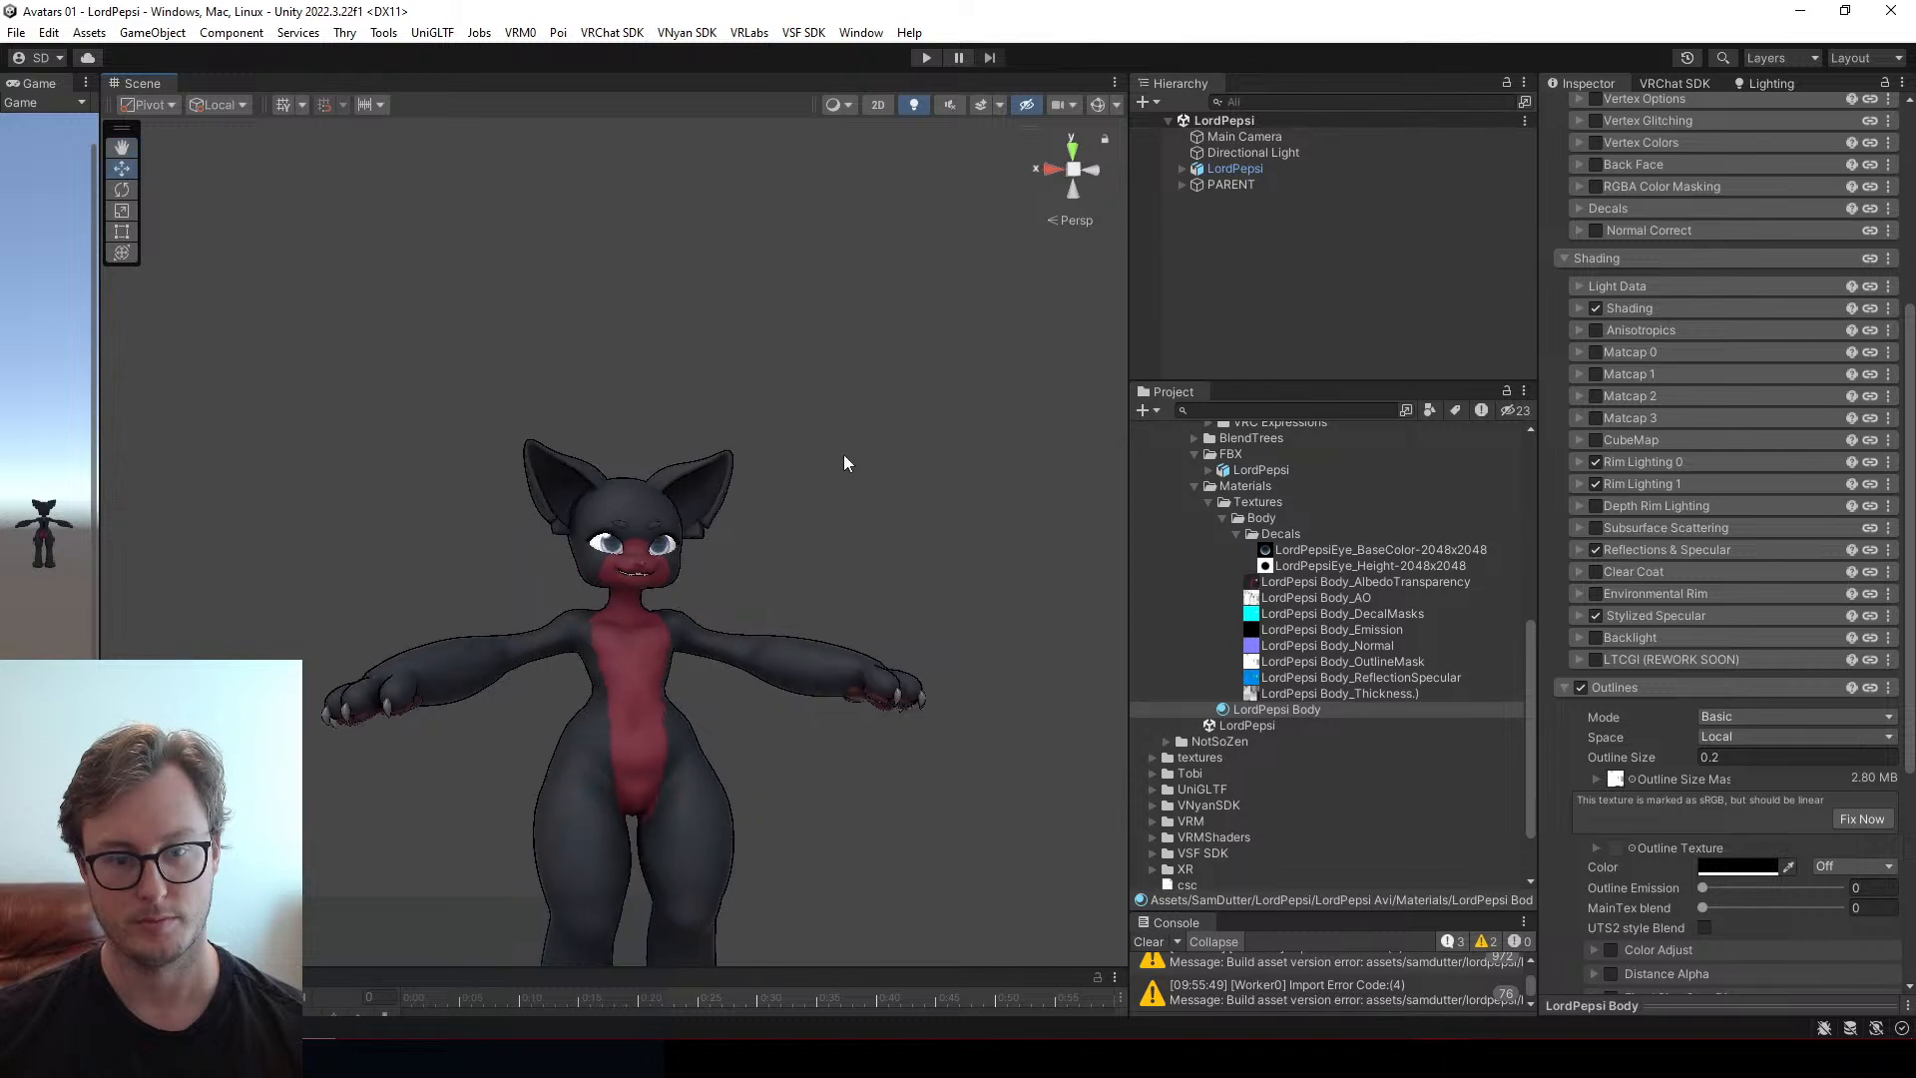
{"action": "scroll", "coordinate": [846, 463], "scroll_direction": "up", "scroll_amount": 3}
{"action": "left_click_drag", "start_coordinate": [851, 463], "coordinate": [696, 472], "text": "alt"}
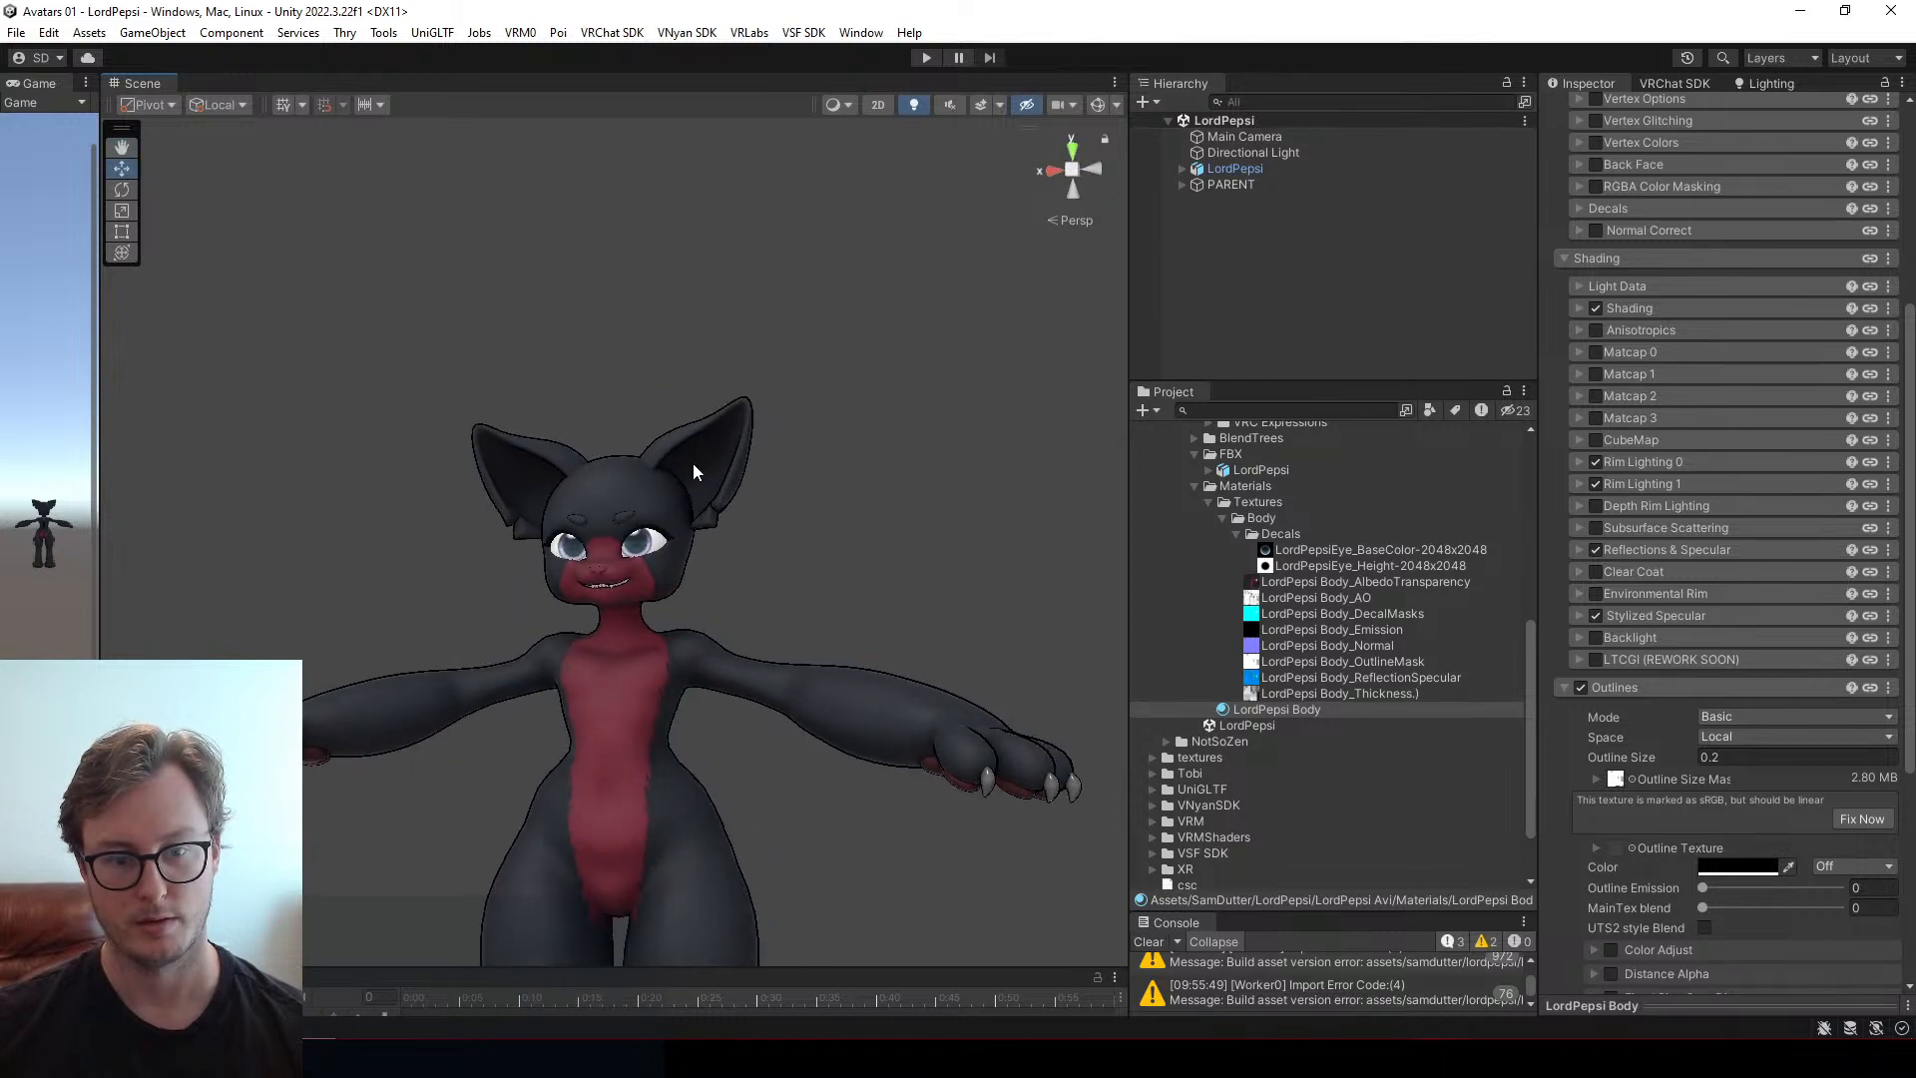
{"action": "scroll", "coordinate": [704, 504], "scroll_direction": "down", "scroll_amount": 2}
{"action": "left_click_drag", "start_coordinate": [710, 539], "coordinate": [470, 586], "text": "alt"}
{"action": "scroll", "coordinate": [447, 524], "scroll_direction": "up", "scroll_amount": 6}
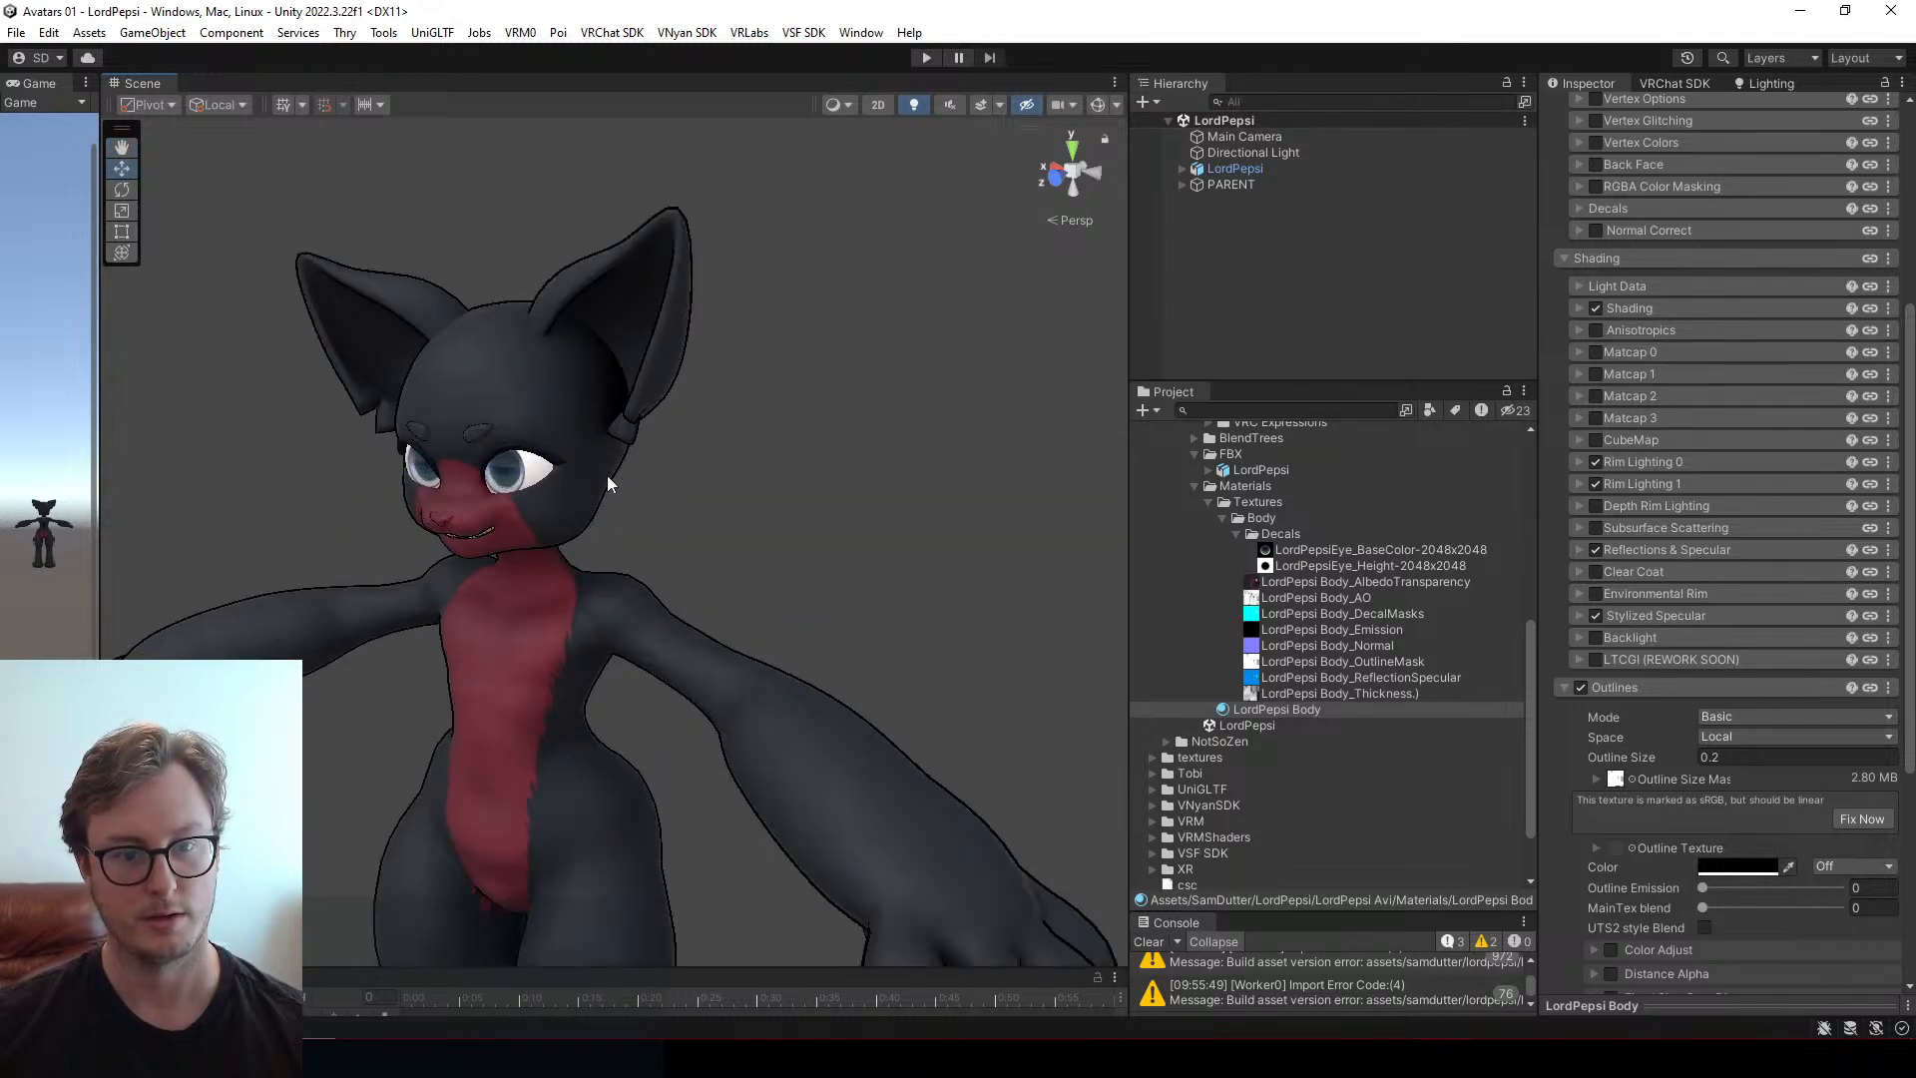
{"action": "left_click_drag", "start_coordinate": [606, 475], "coordinate": [782, 541], "text": "alt"}
{"action": "scroll", "coordinate": [777, 543], "scroll_direction": "up", "scroll_amount": 3}
{"action": "scroll", "coordinate": [676, 441], "scroll_direction": "up", "scroll_amount": 1}
Return to Blender and delete the duplicated ears from the high-poly head
{"action": "key", "text": "alt+Tab"}
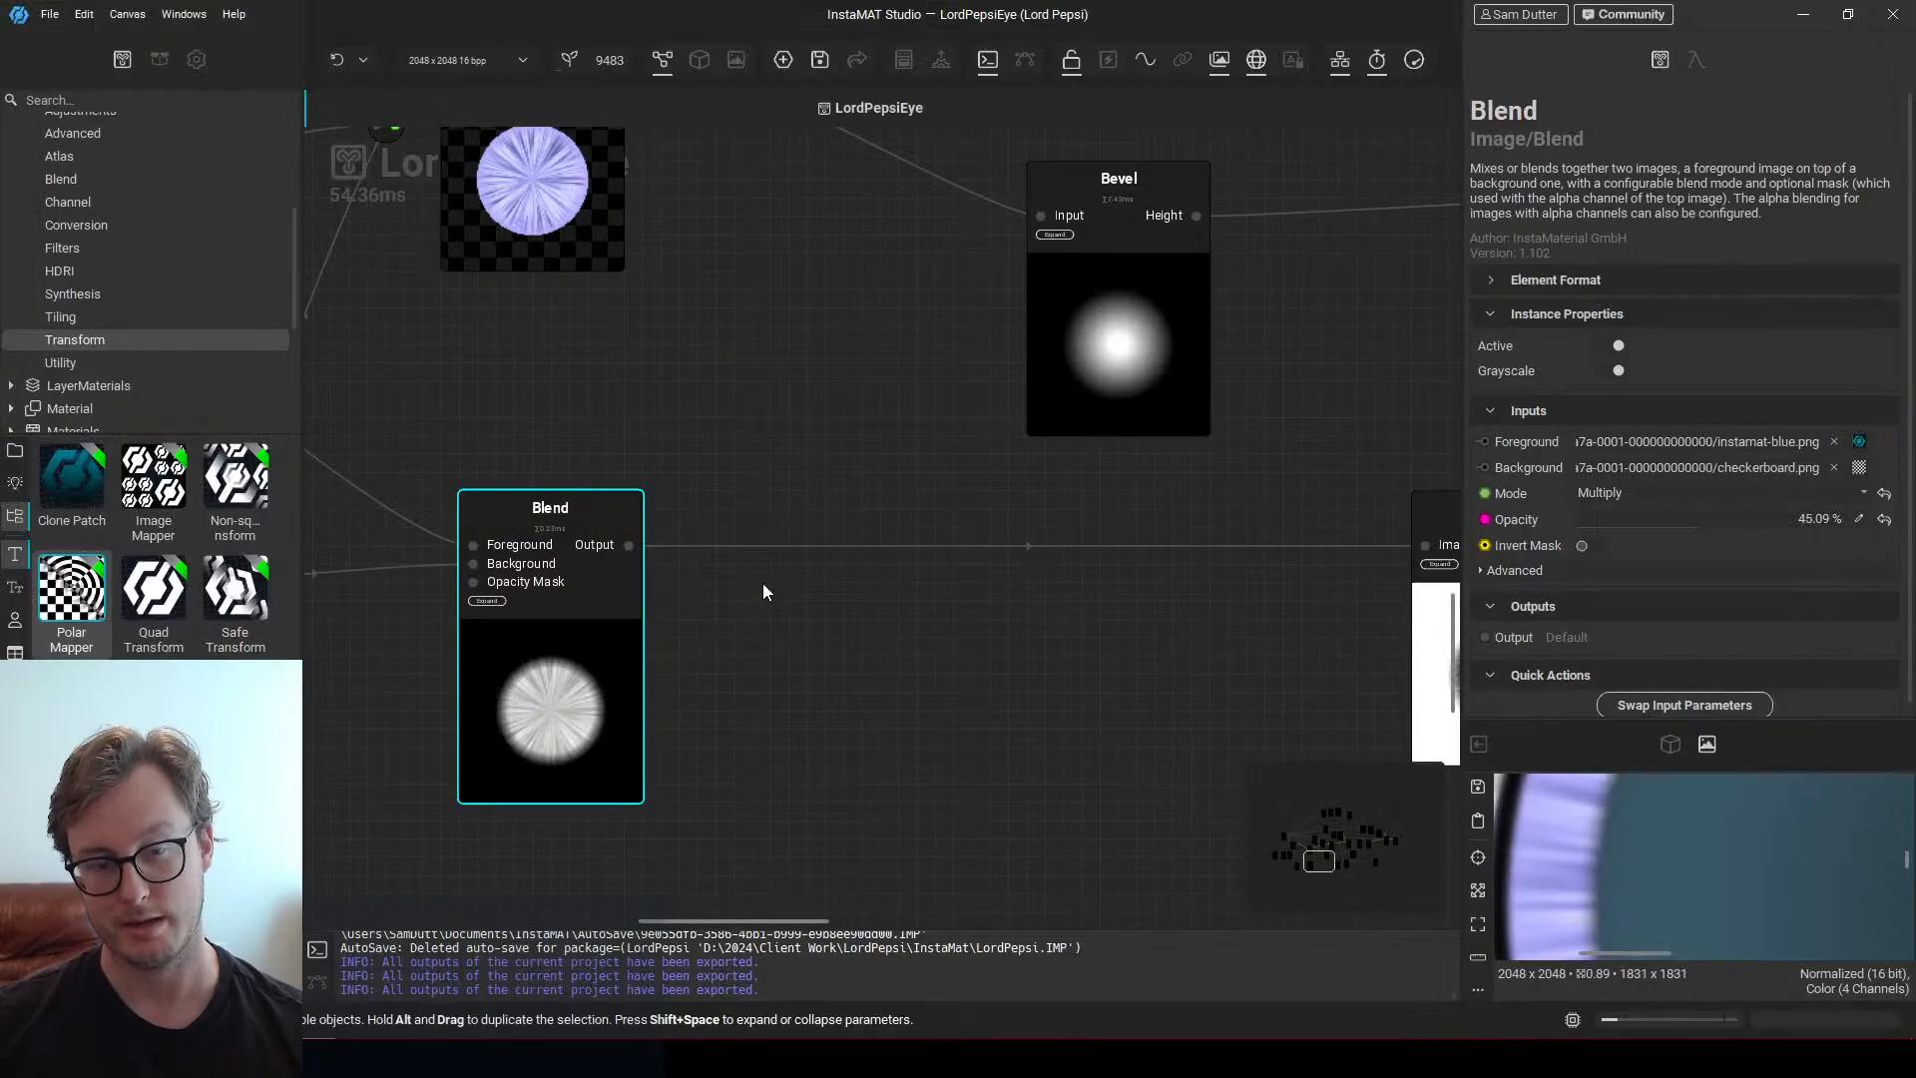
{"action": "key", "text": "alt+Tab"}
{"action": "key", "text": "alt+Tab"}
{"action": "key", "text": "alt+Tab"}
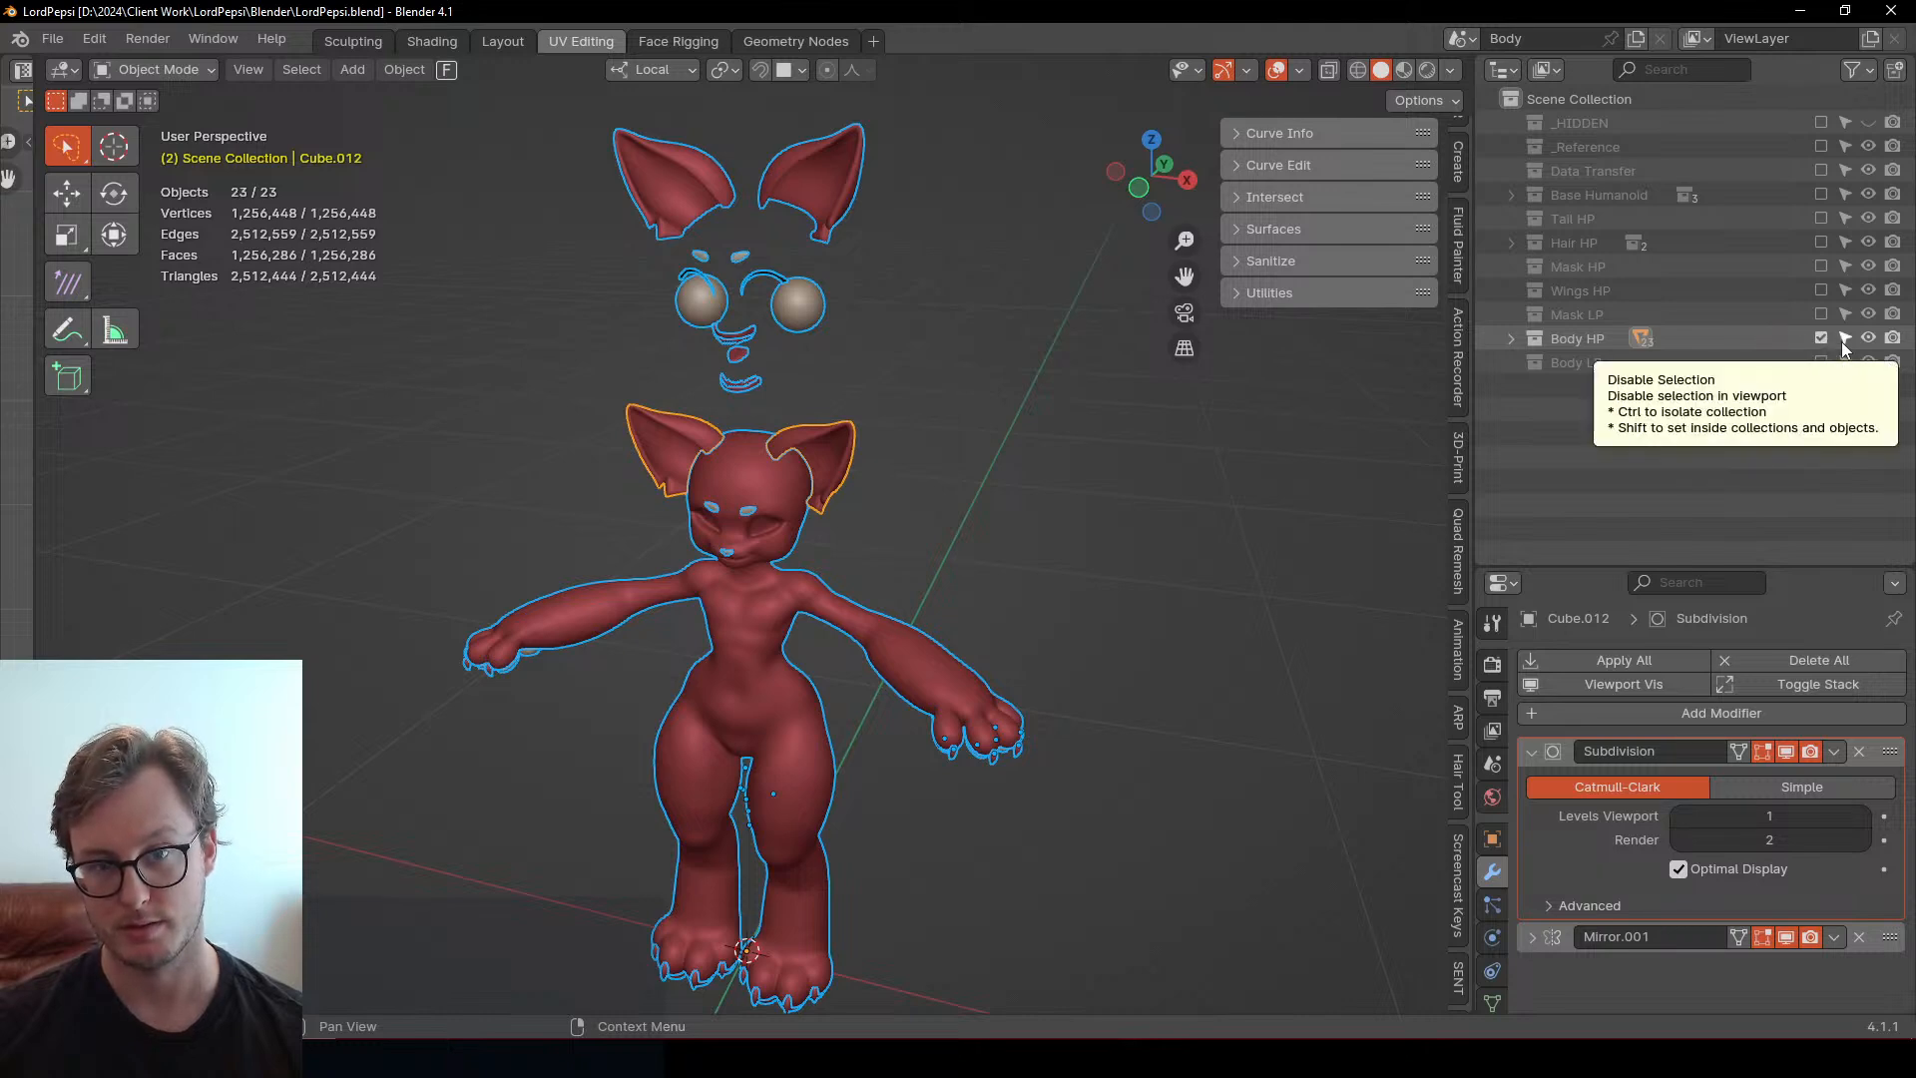
{"action": "left_click", "coordinate": [814, 433]}
{"action": "key", "text": "x"}
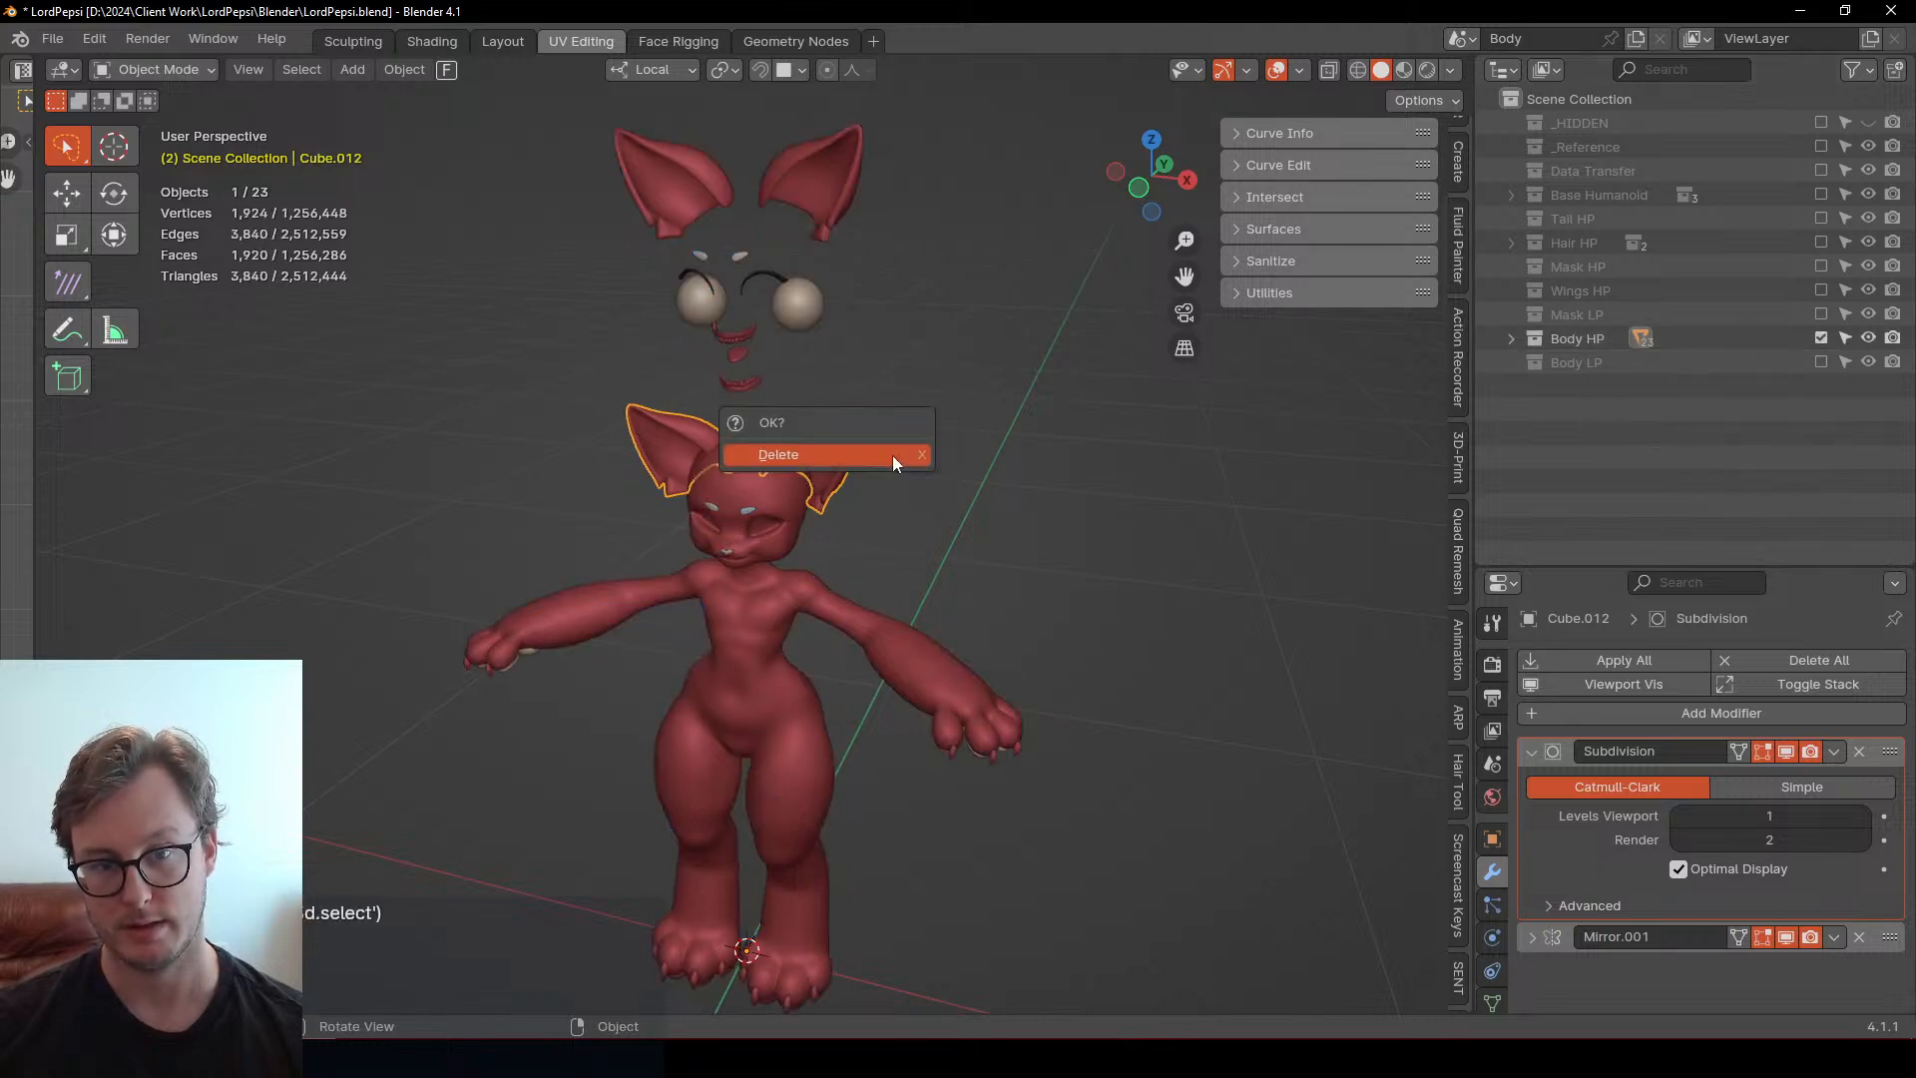
{"action": "left_click", "coordinate": [892, 455]}
Clear the location of the original ears in both the Body HP and Body LP collections and keyframe them on the head
{"action": "left_click", "coordinate": [840, 223]}
{"action": "key", "text": "alt+g"}
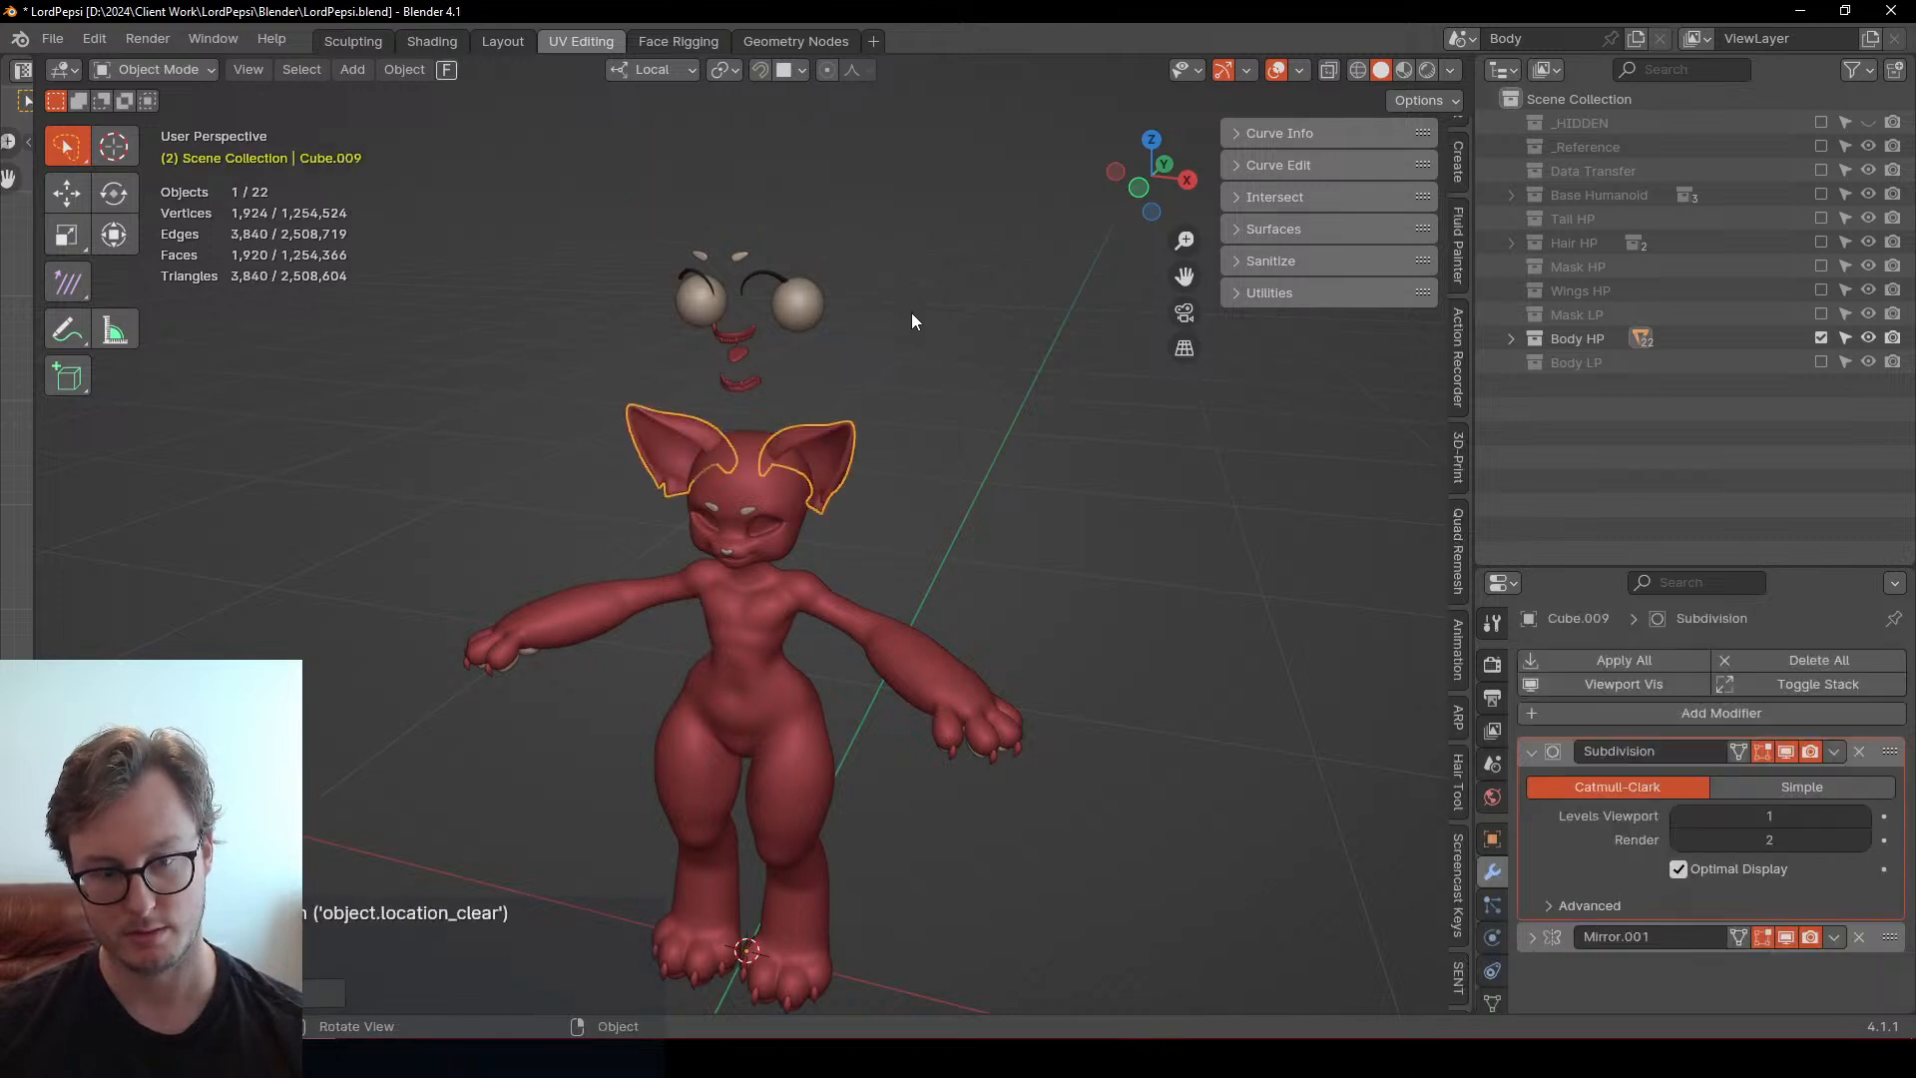
{"action": "left_click", "coordinate": [1822, 338]}
{"action": "left_click", "coordinate": [1822, 362]}
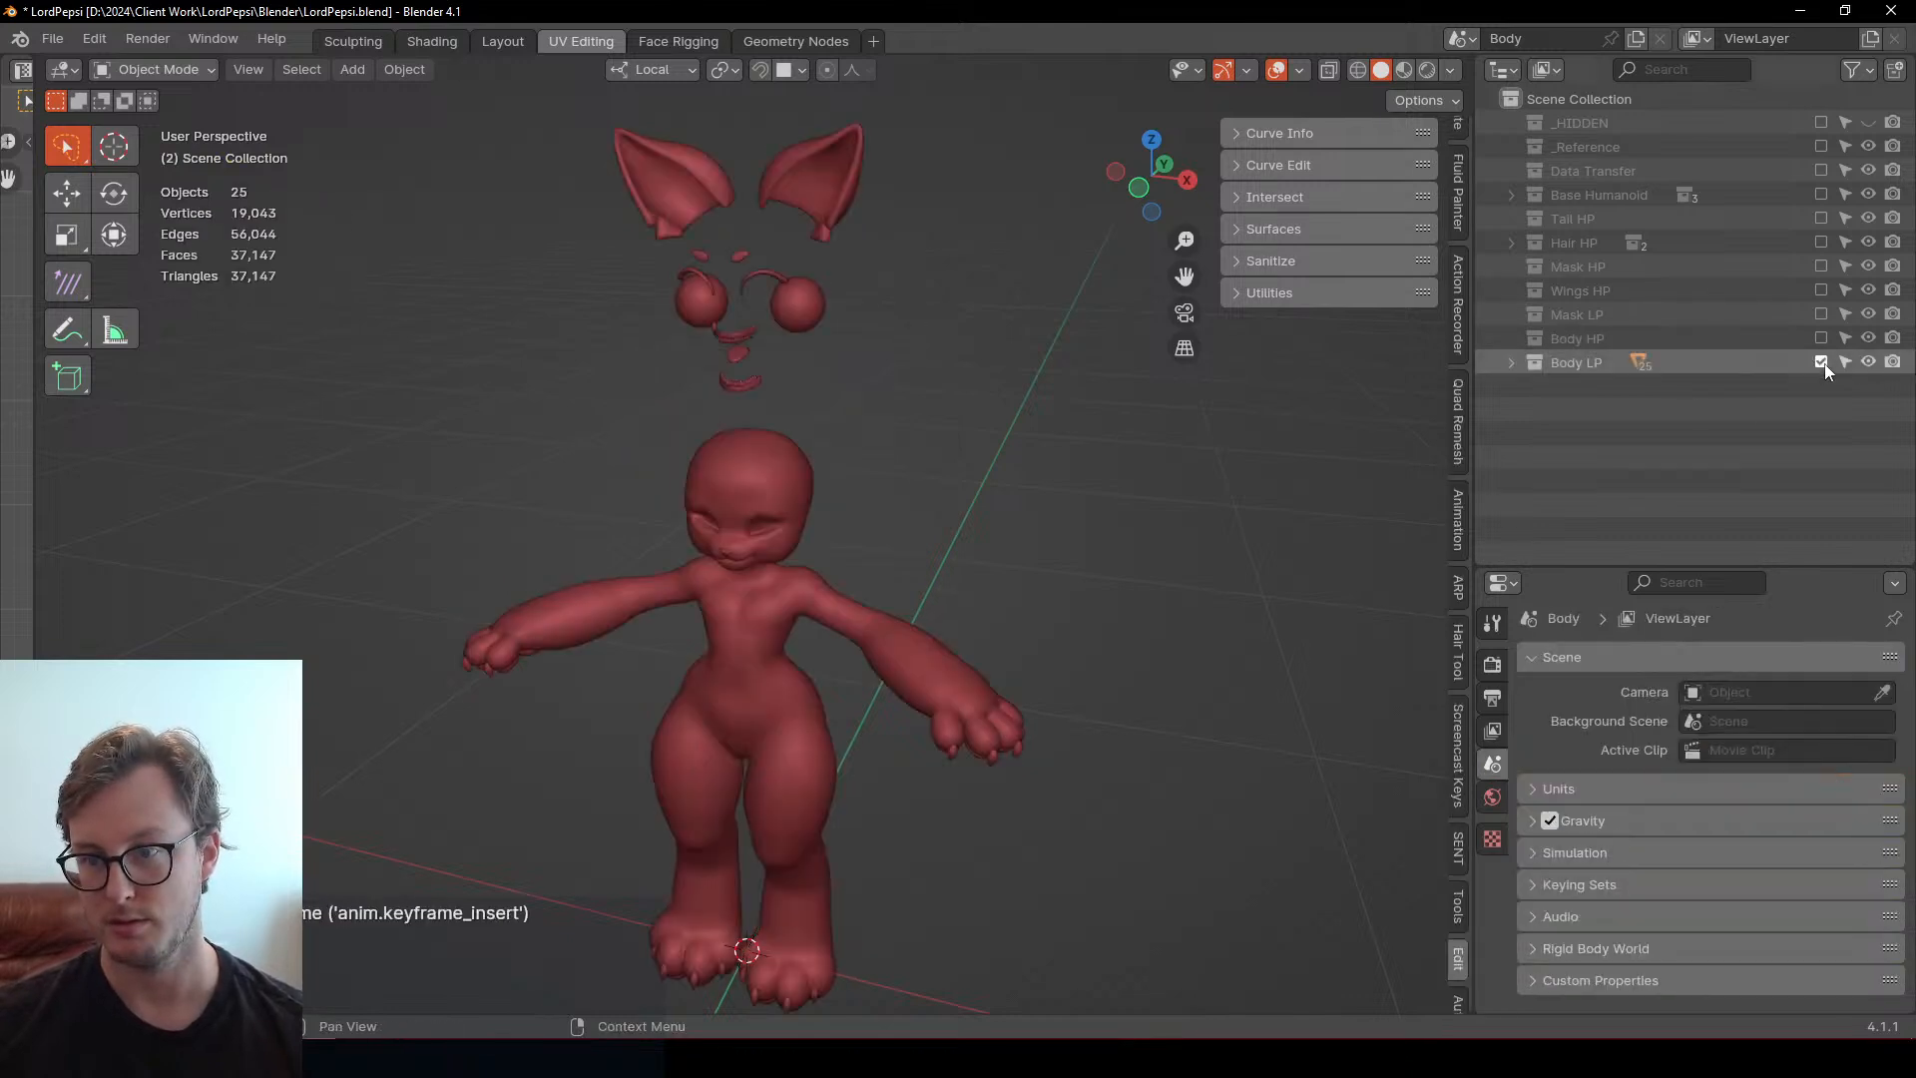
{"action": "left_click", "coordinate": [855, 168]}
{"action": "key", "text": "alt+g"}
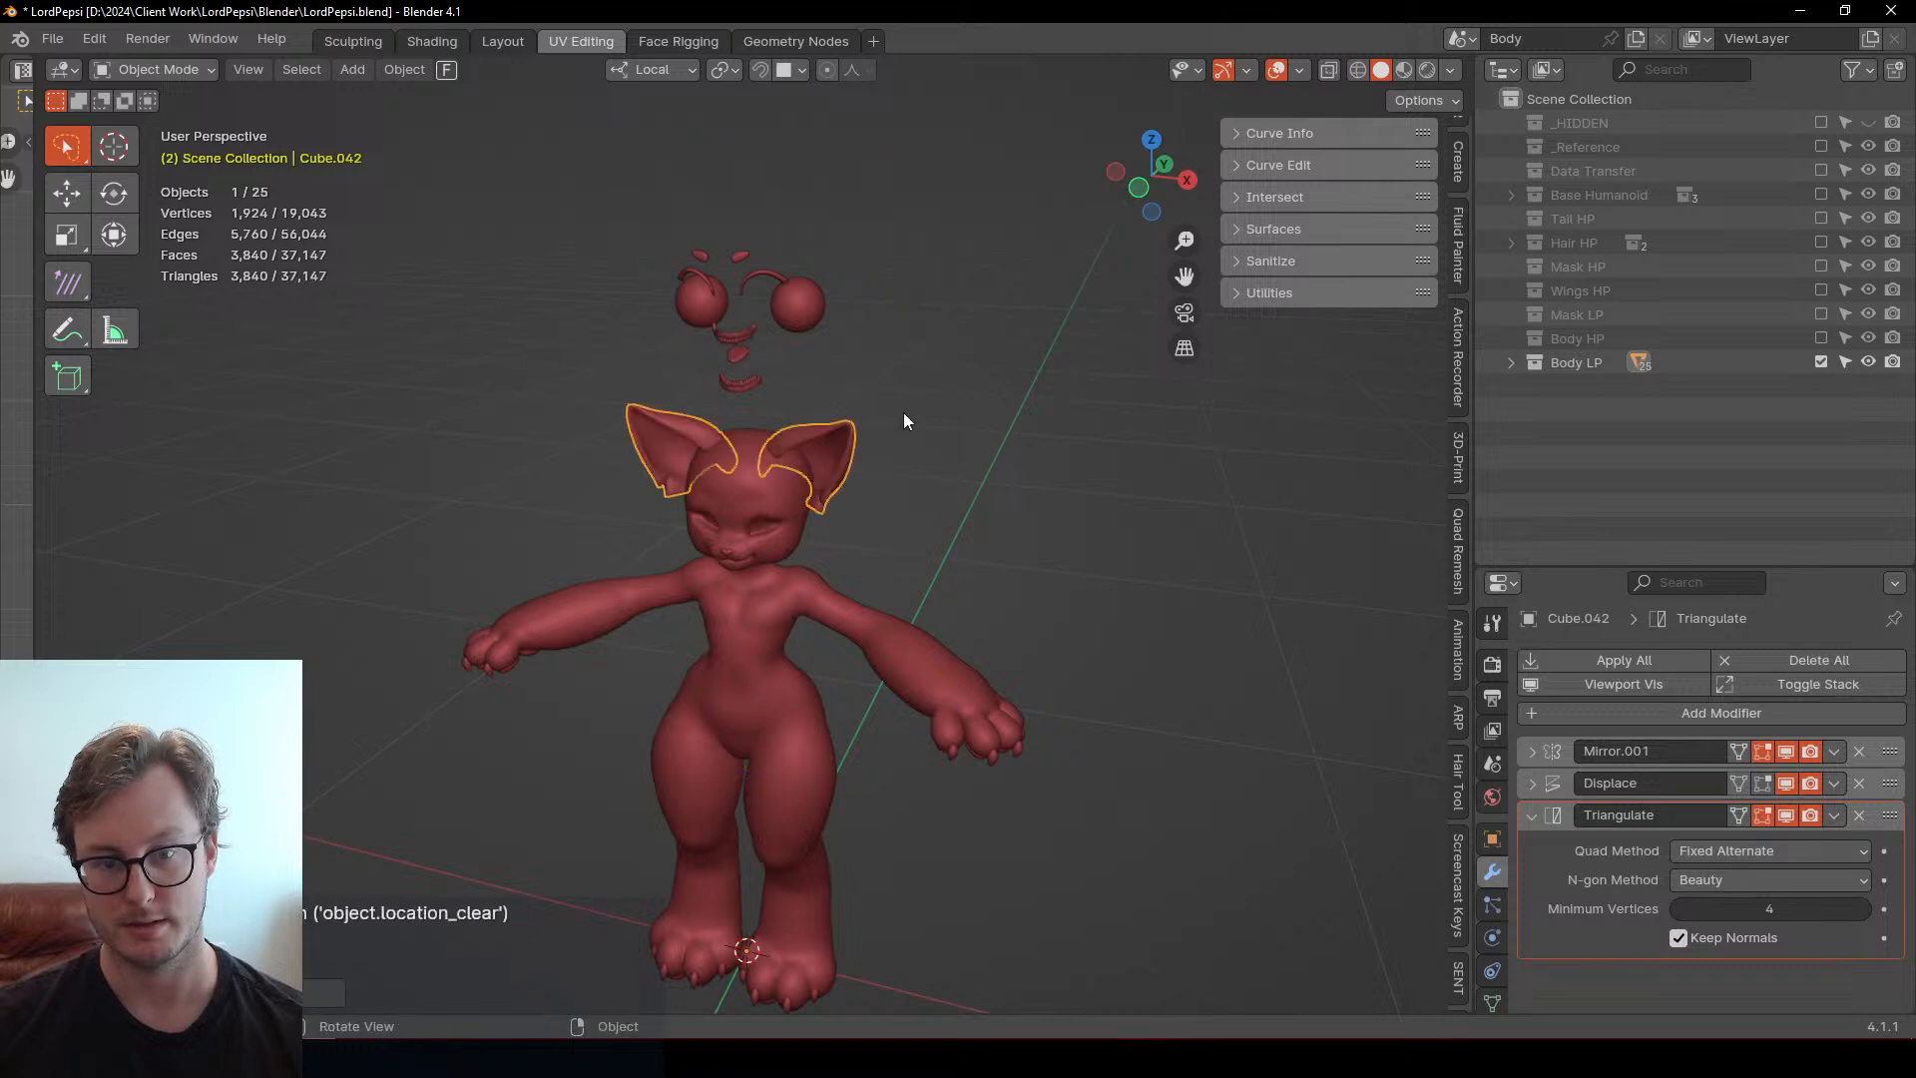
{"action": "key", "text": "i"}
Show the Body HP collection together with Body LP and enter Weight Paint mode on the low-poly ears
{"action": "scroll", "coordinate": [902, 417], "scroll_direction": "up", "scroll_amount": 6}
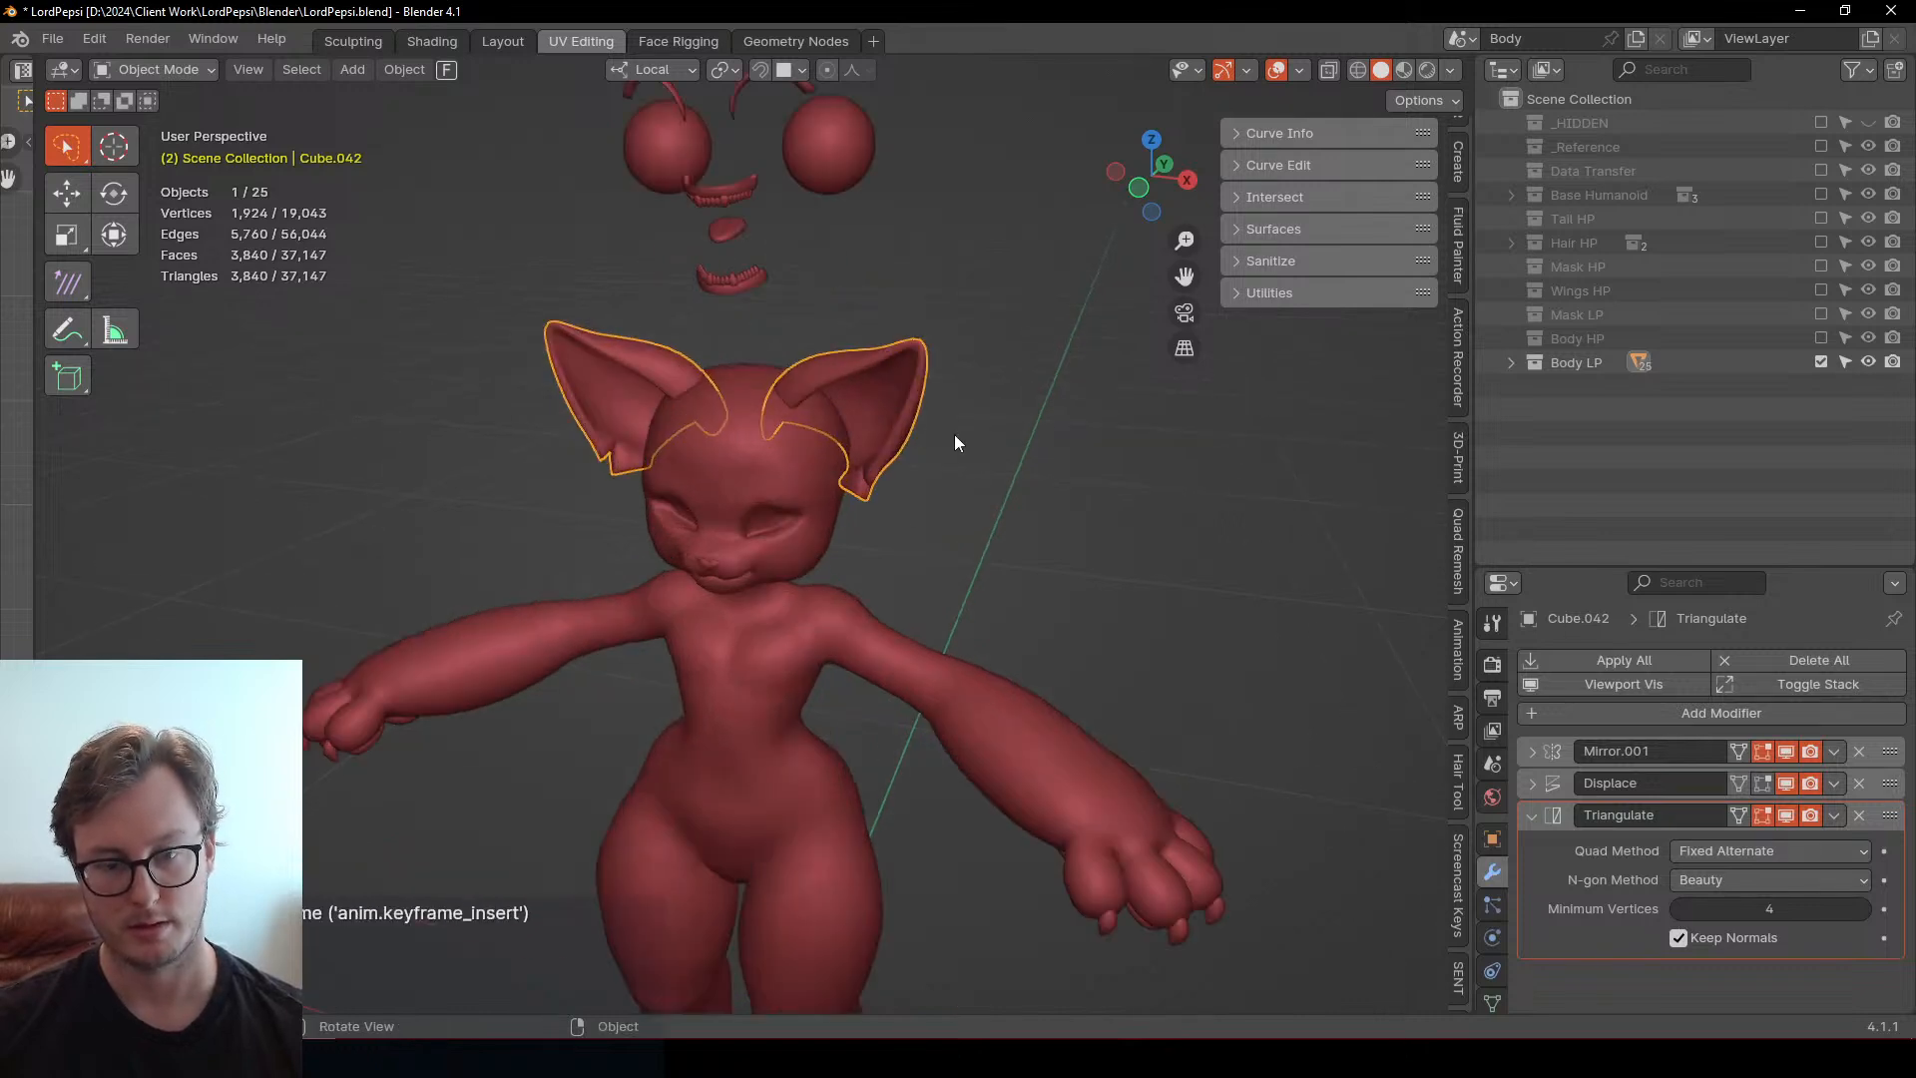
{"action": "scroll", "coordinate": [1069, 499], "scroll_direction": "up", "scroll_amount": 1}
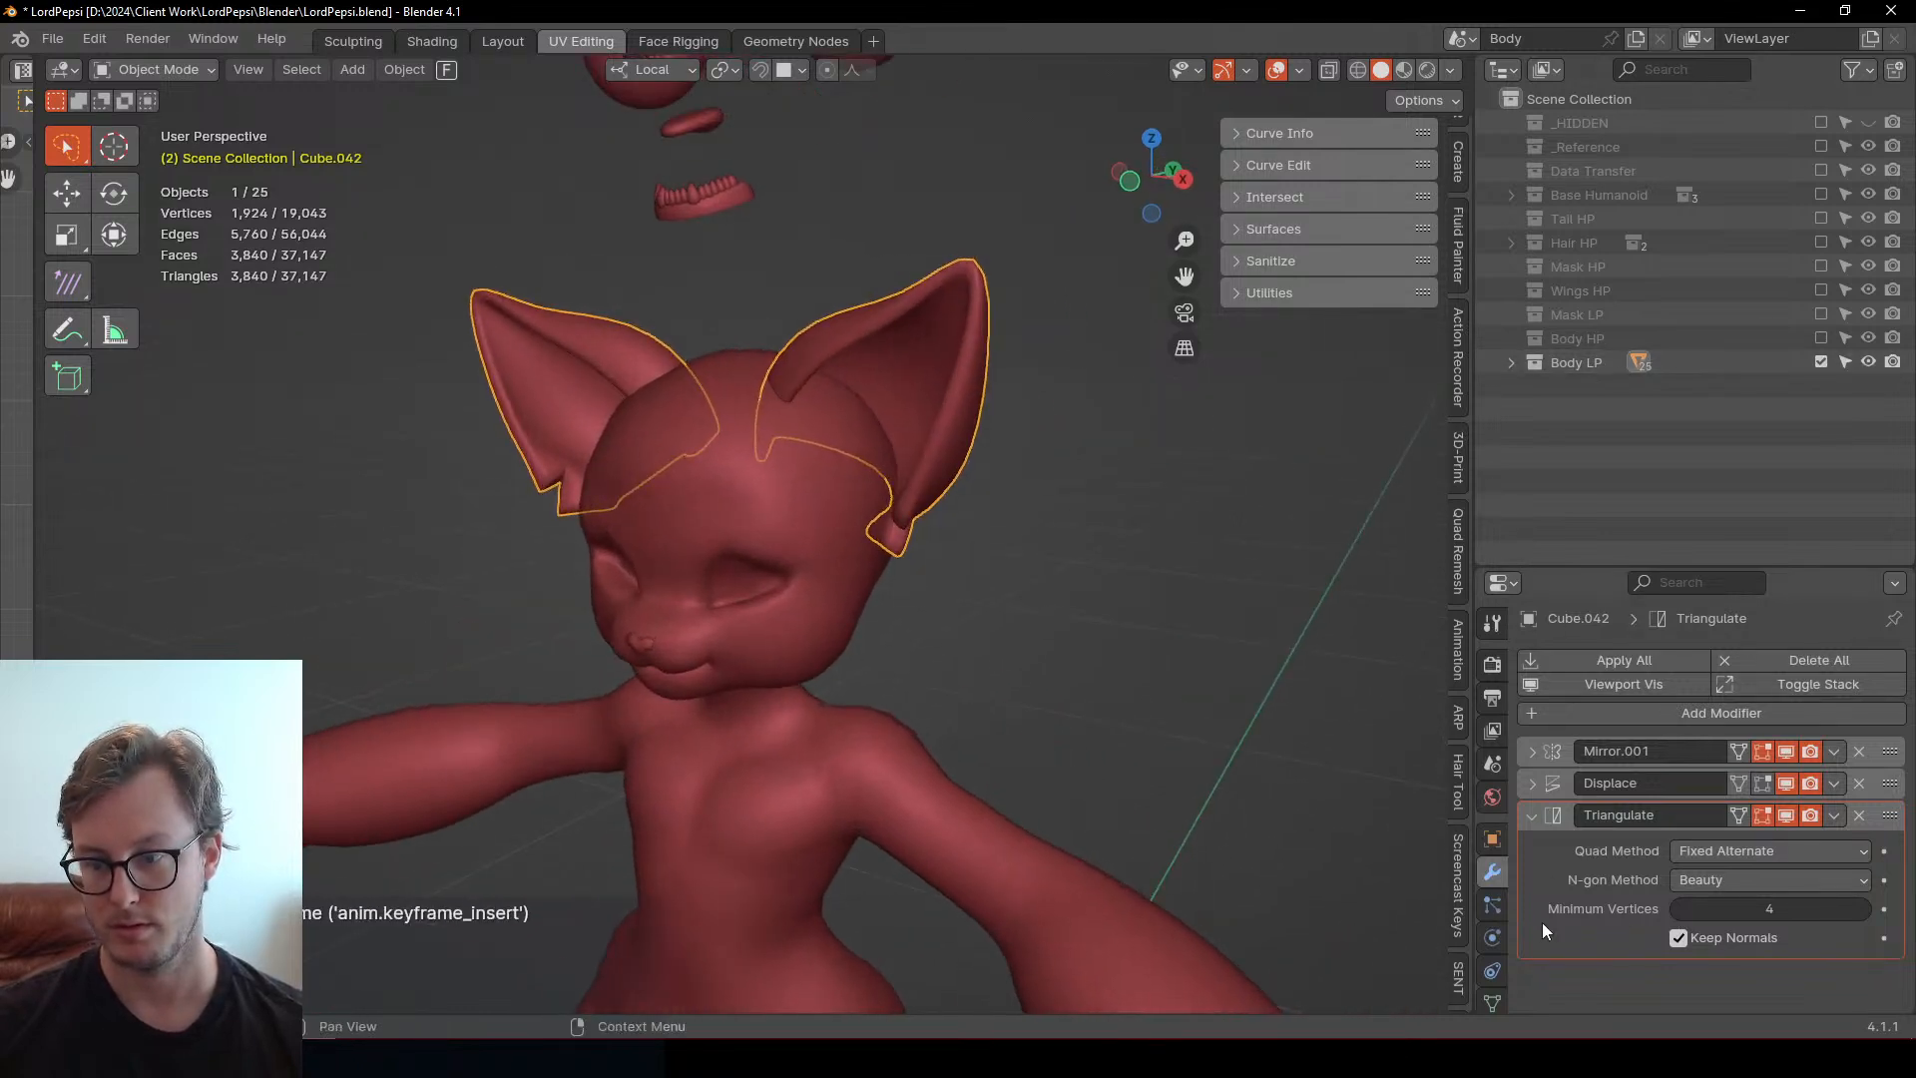
{"action": "scroll", "coordinate": [930, 560], "scroll_direction": "up", "scroll_amount": 4}
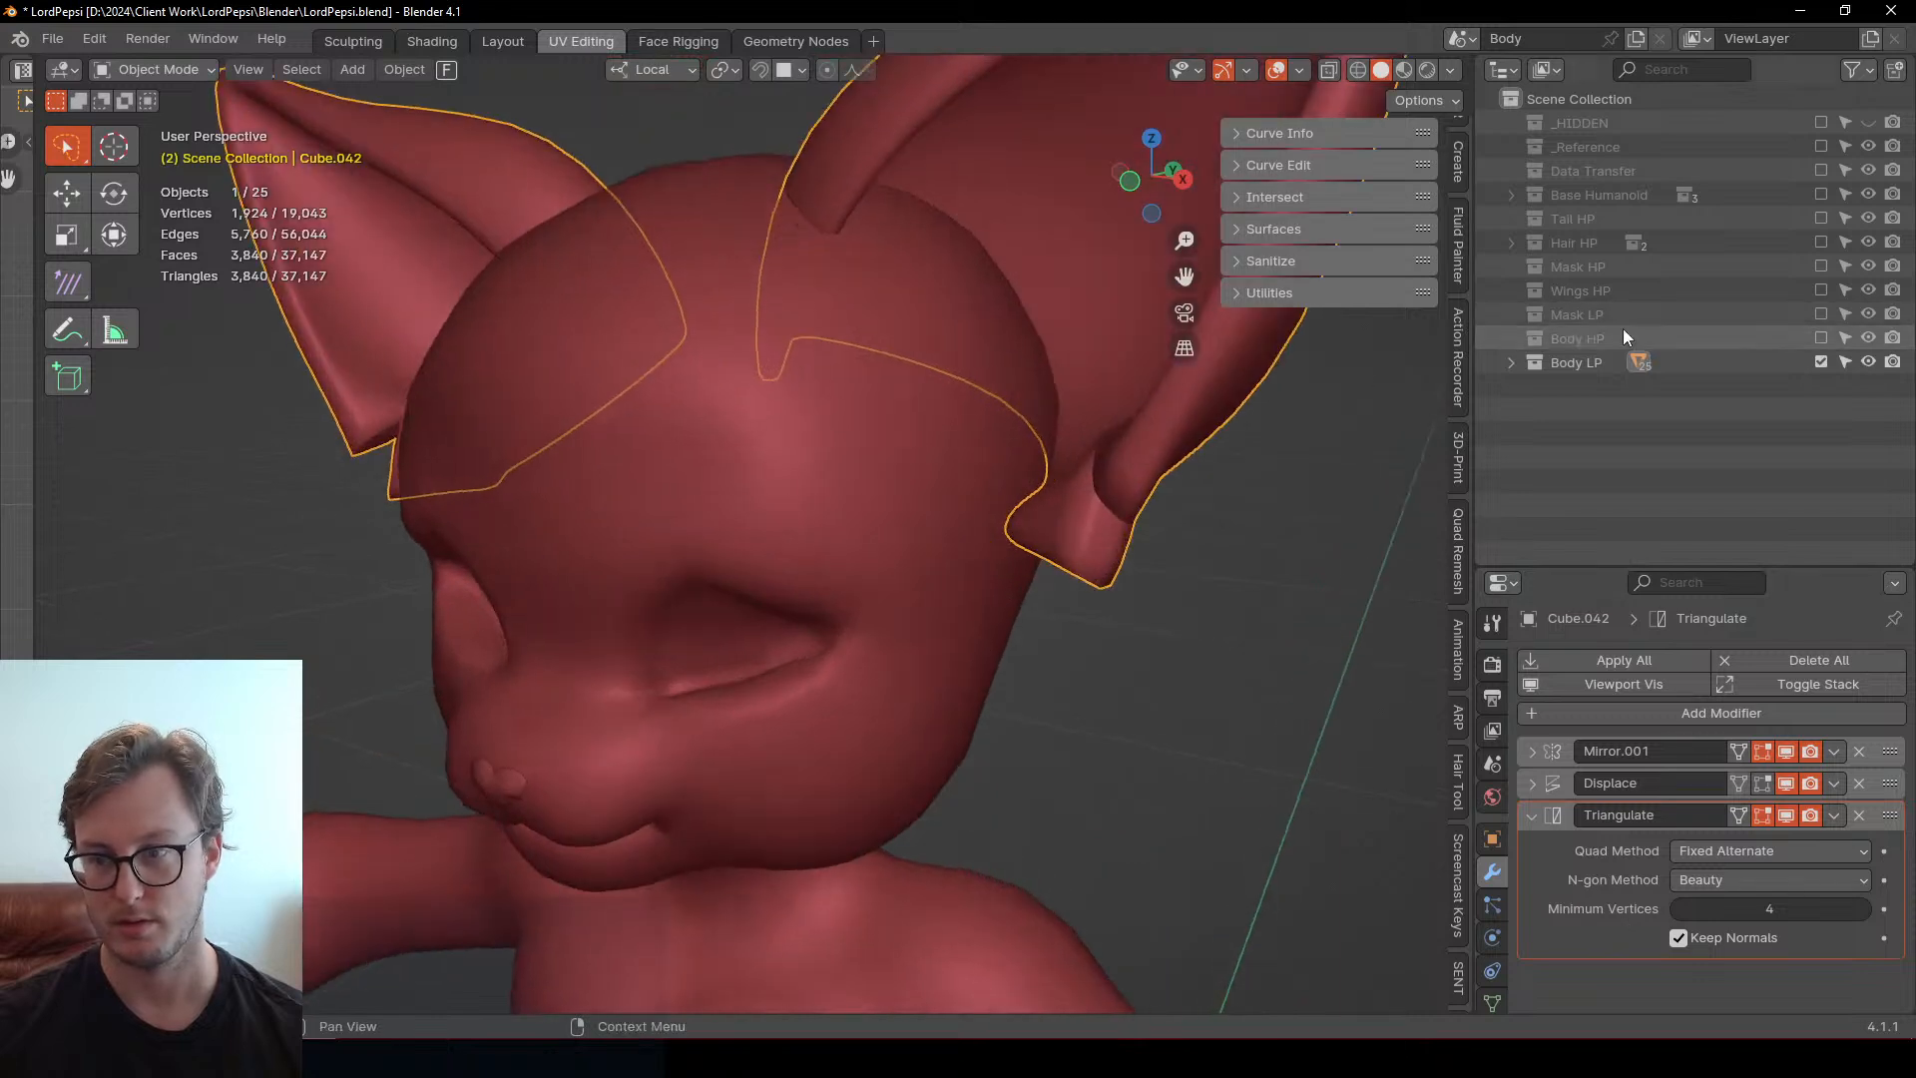
{"action": "left_click", "coordinate": [1822, 337]}
{"action": "key", "text": "ctrl+Tab"}
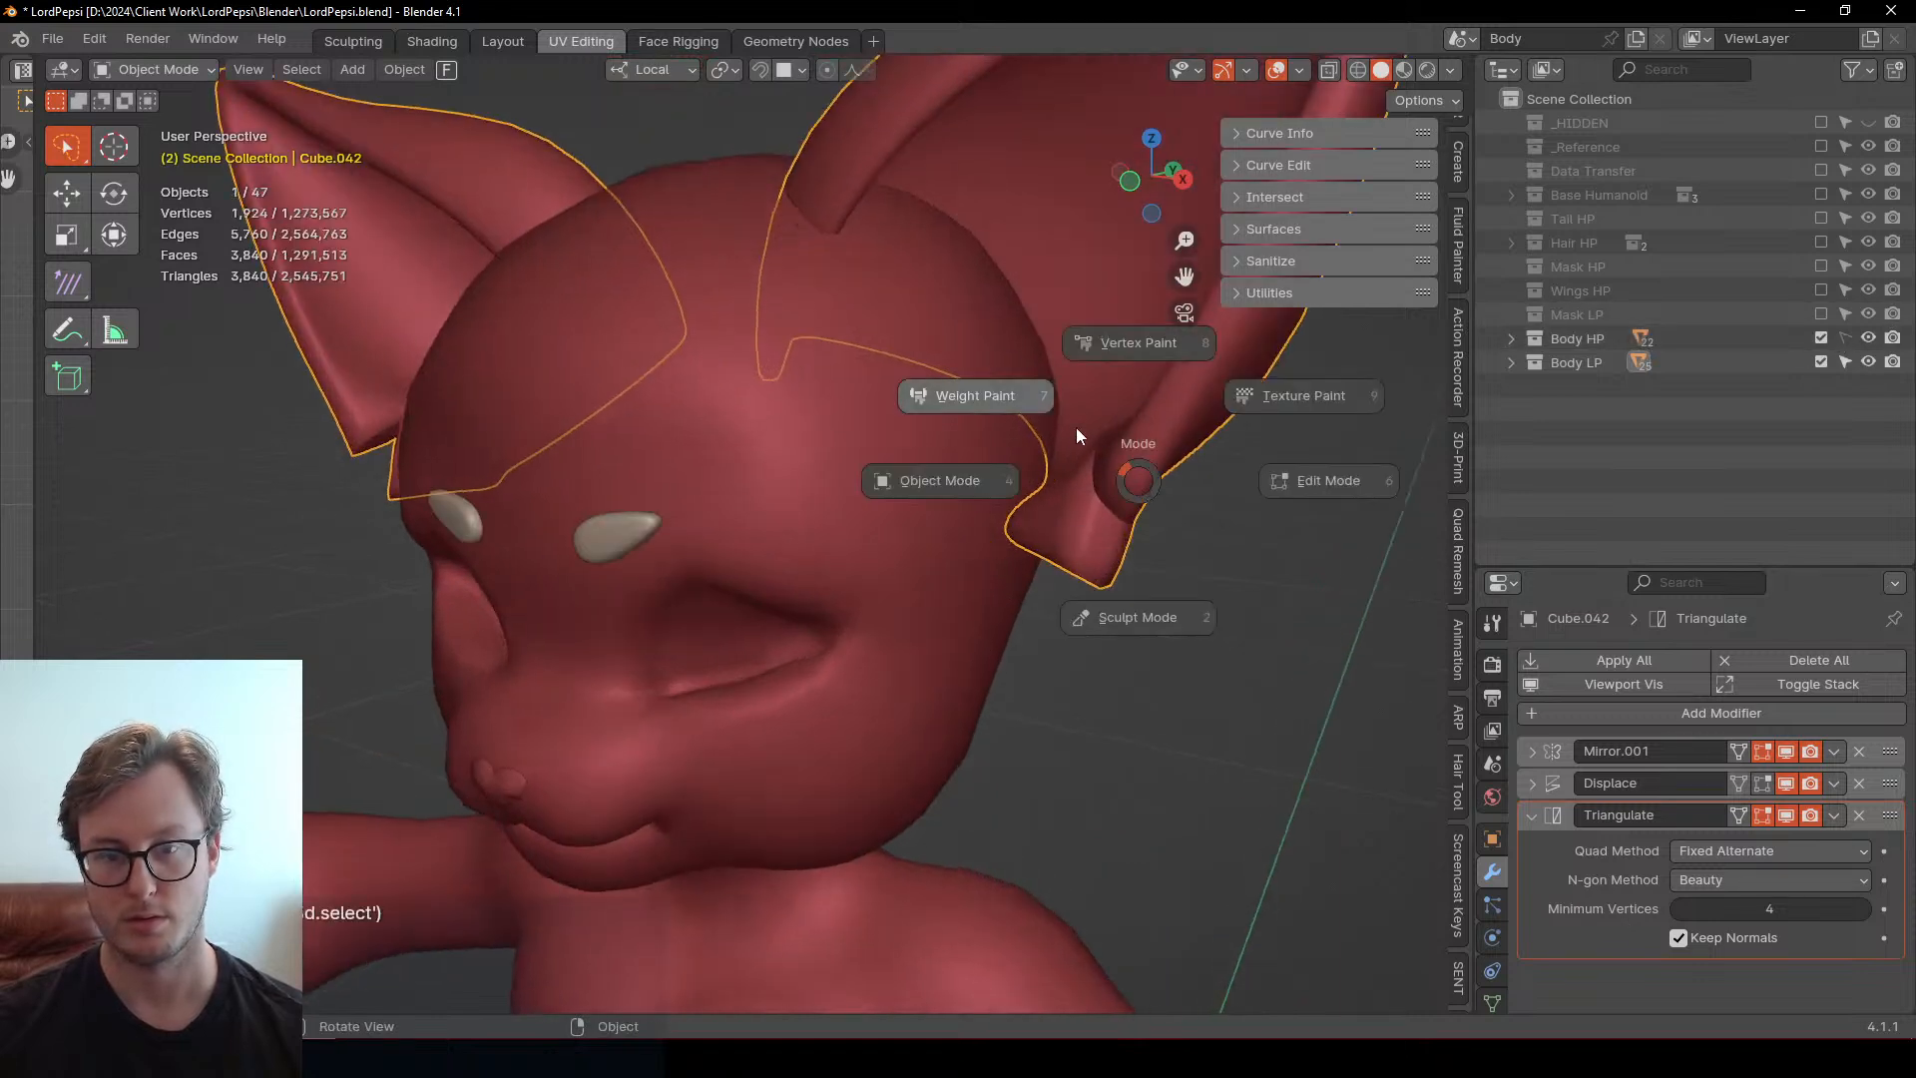
{"action": "left_click", "coordinate": [984, 398]}
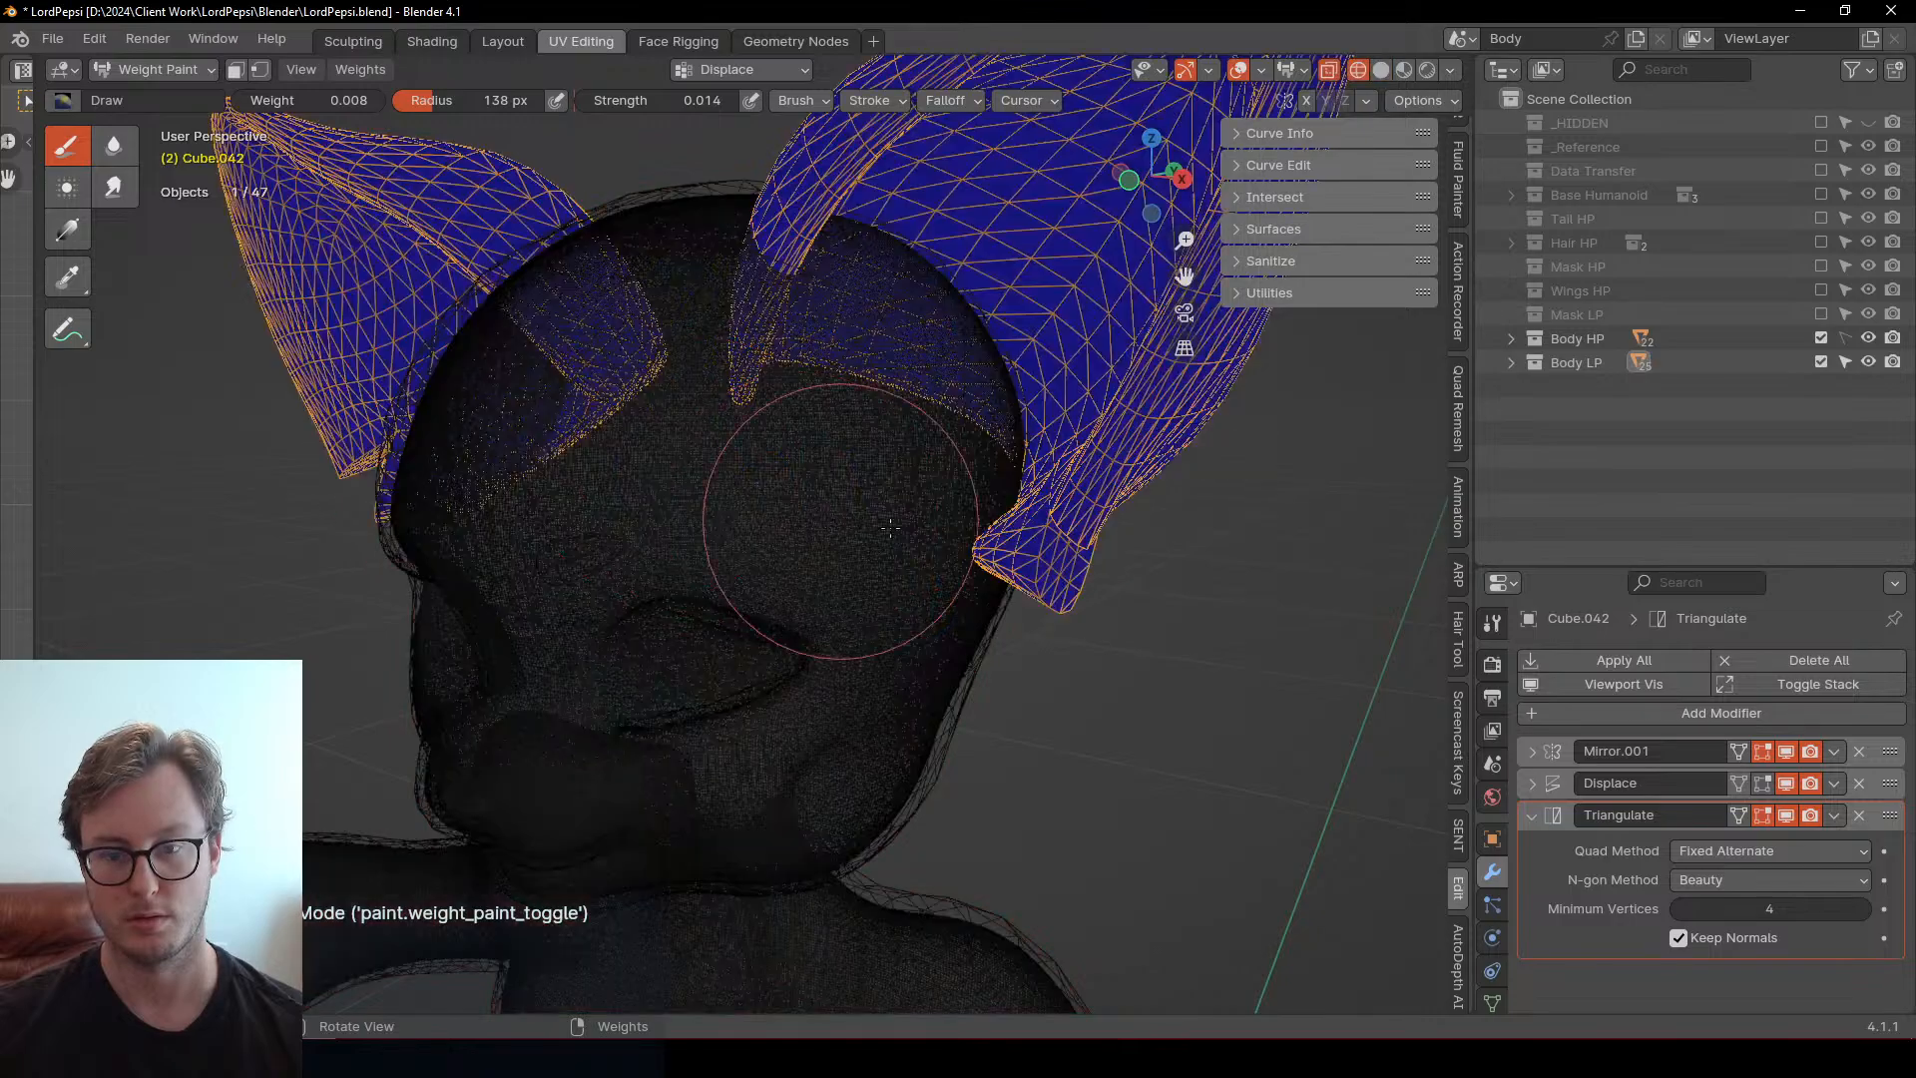
Leave Weight Paint for Object Mode, display the whole model in solid shading and save the Blender file
{"action": "mouse_move", "coordinate": [890, 526]}
{"action": "middle_mouse_down"}
{"action": "mouse_move", "coordinate": [924, 706]}
{"action": "mouse_move", "coordinate": [936, 649]}
{"action": "mouse_move", "coordinate": [878, 587]}
{"action": "middle_mouse_up"}
{"action": "key", "text": "ctrl+Tab"}
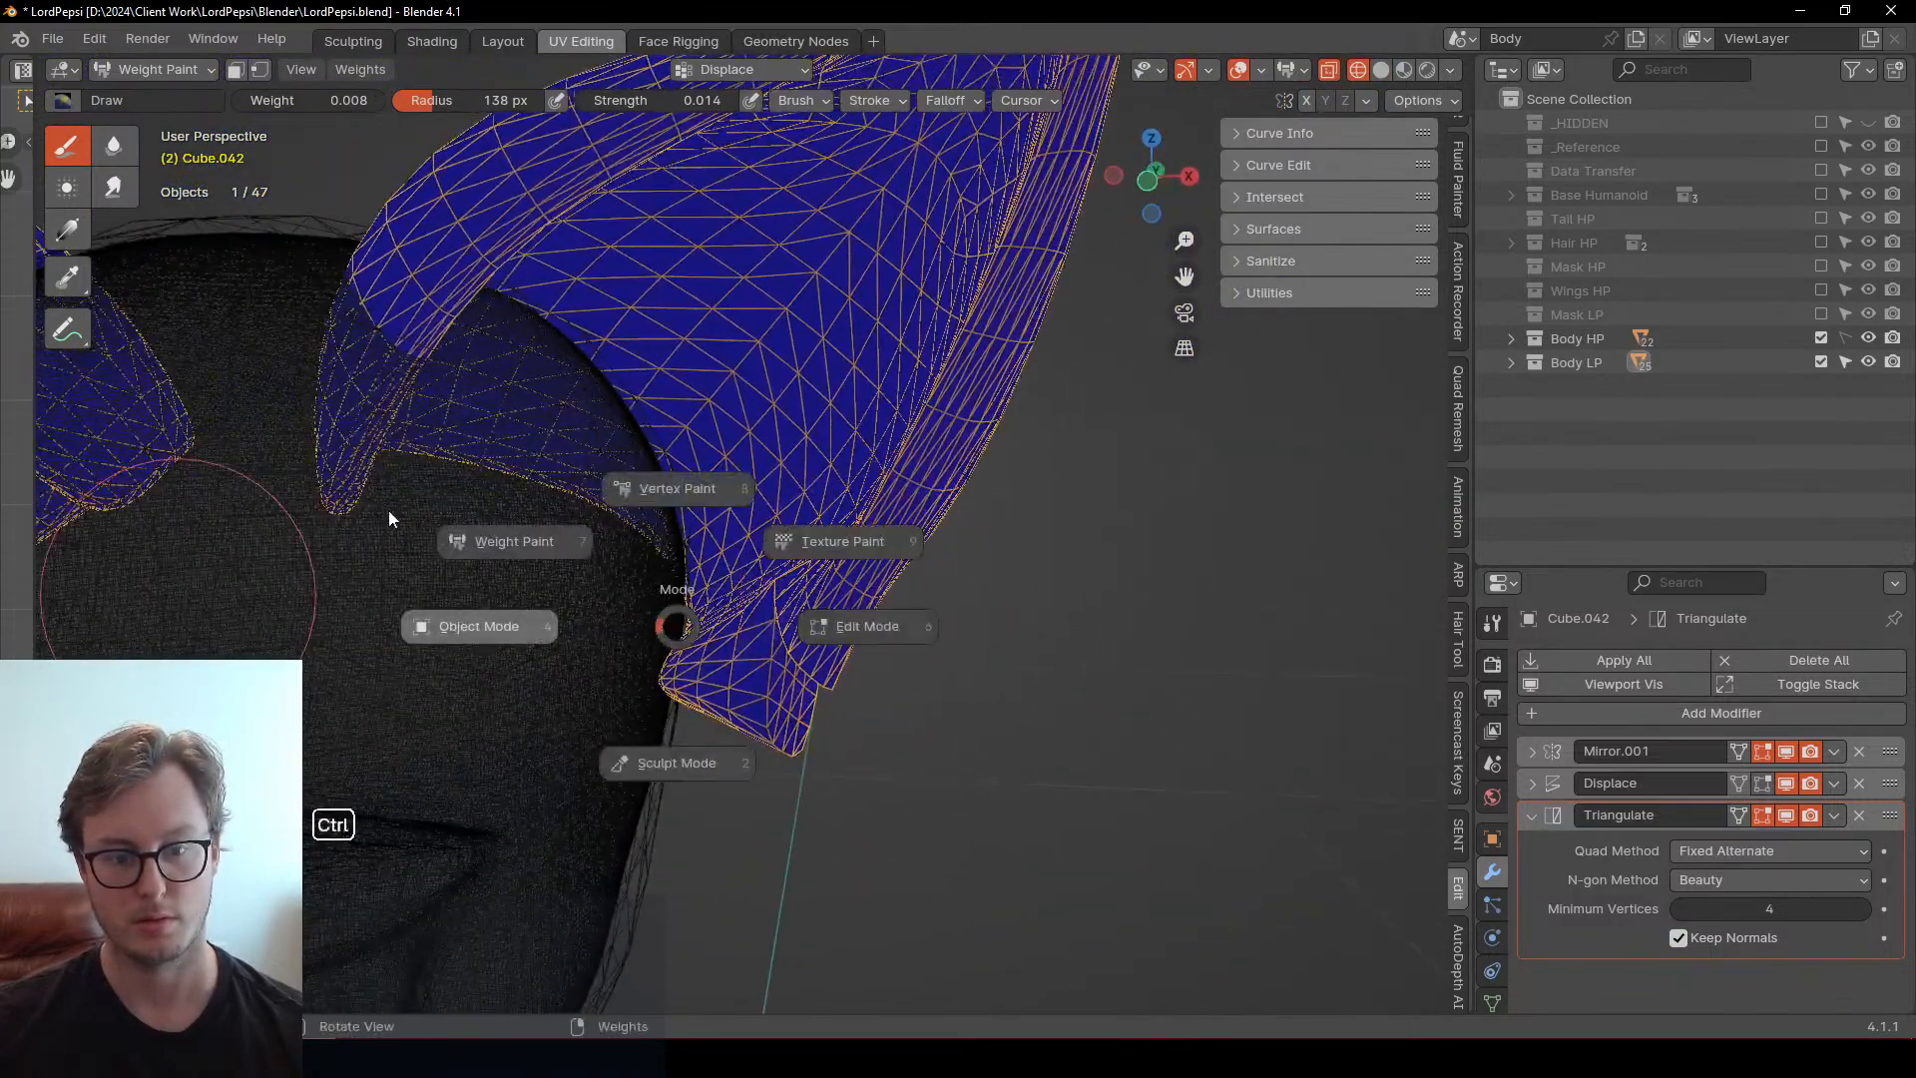
{"action": "left_click", "coordinate": [387, 511]}
{"action": "scroll", "coordinate": [672, 560], "scroll_direction": "down", "scroll_amount": 7}
{"action": "key", "text": "z"}
{"action": "left_click", "coordinate": [884, 536]}
{"action": "scroll", "coordinate": [868, 539], "scroll_direction": "down", "scroll_amount": 4}
{"action": "key", "text": "ctrl+s"}
{"action": "scroll", "coordinate": [875, 539], "scroll_direction": "down", "scroll_amount": 3}
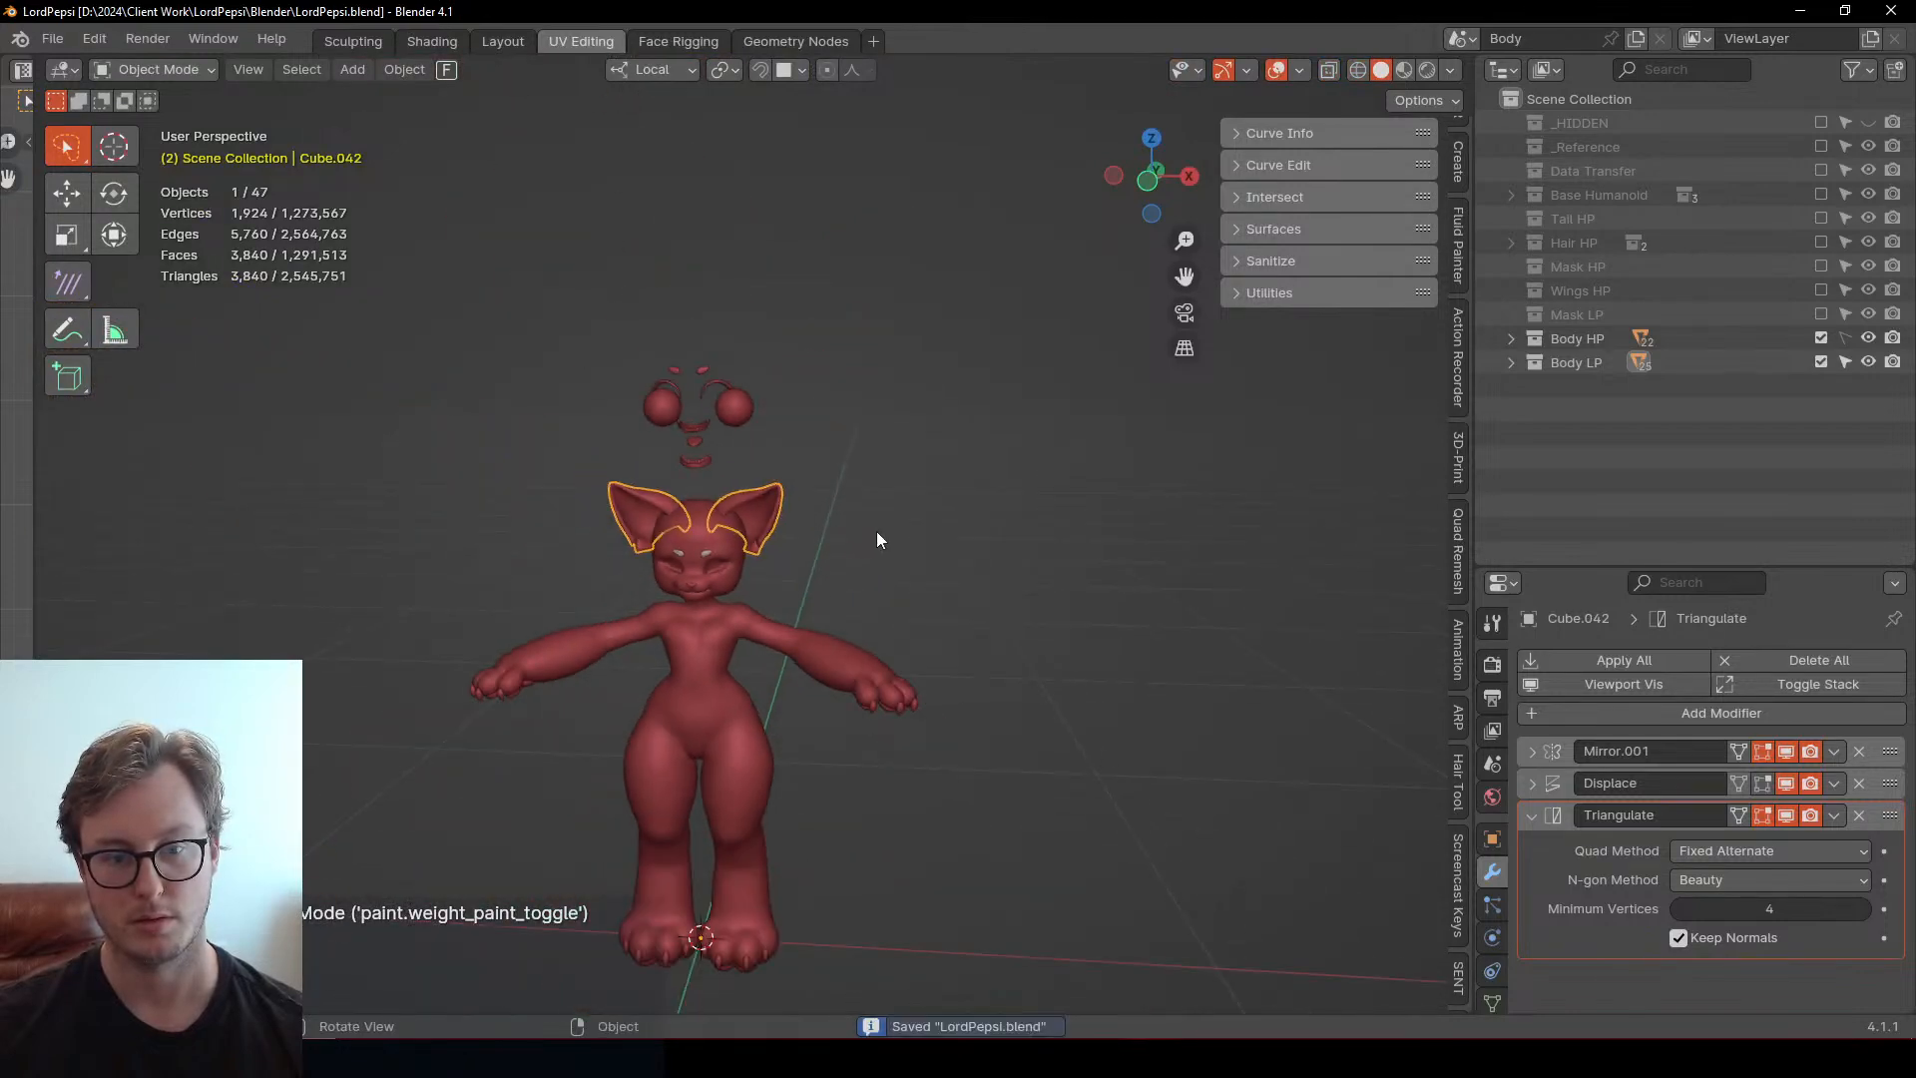
Select all low-poly parts, copy the enabled Displace viewport visibility to them and export them over LordPepsi_Body_Cage.fbx
{"action": "key", "text": "a"}
{"action": "key", "text": "q"}
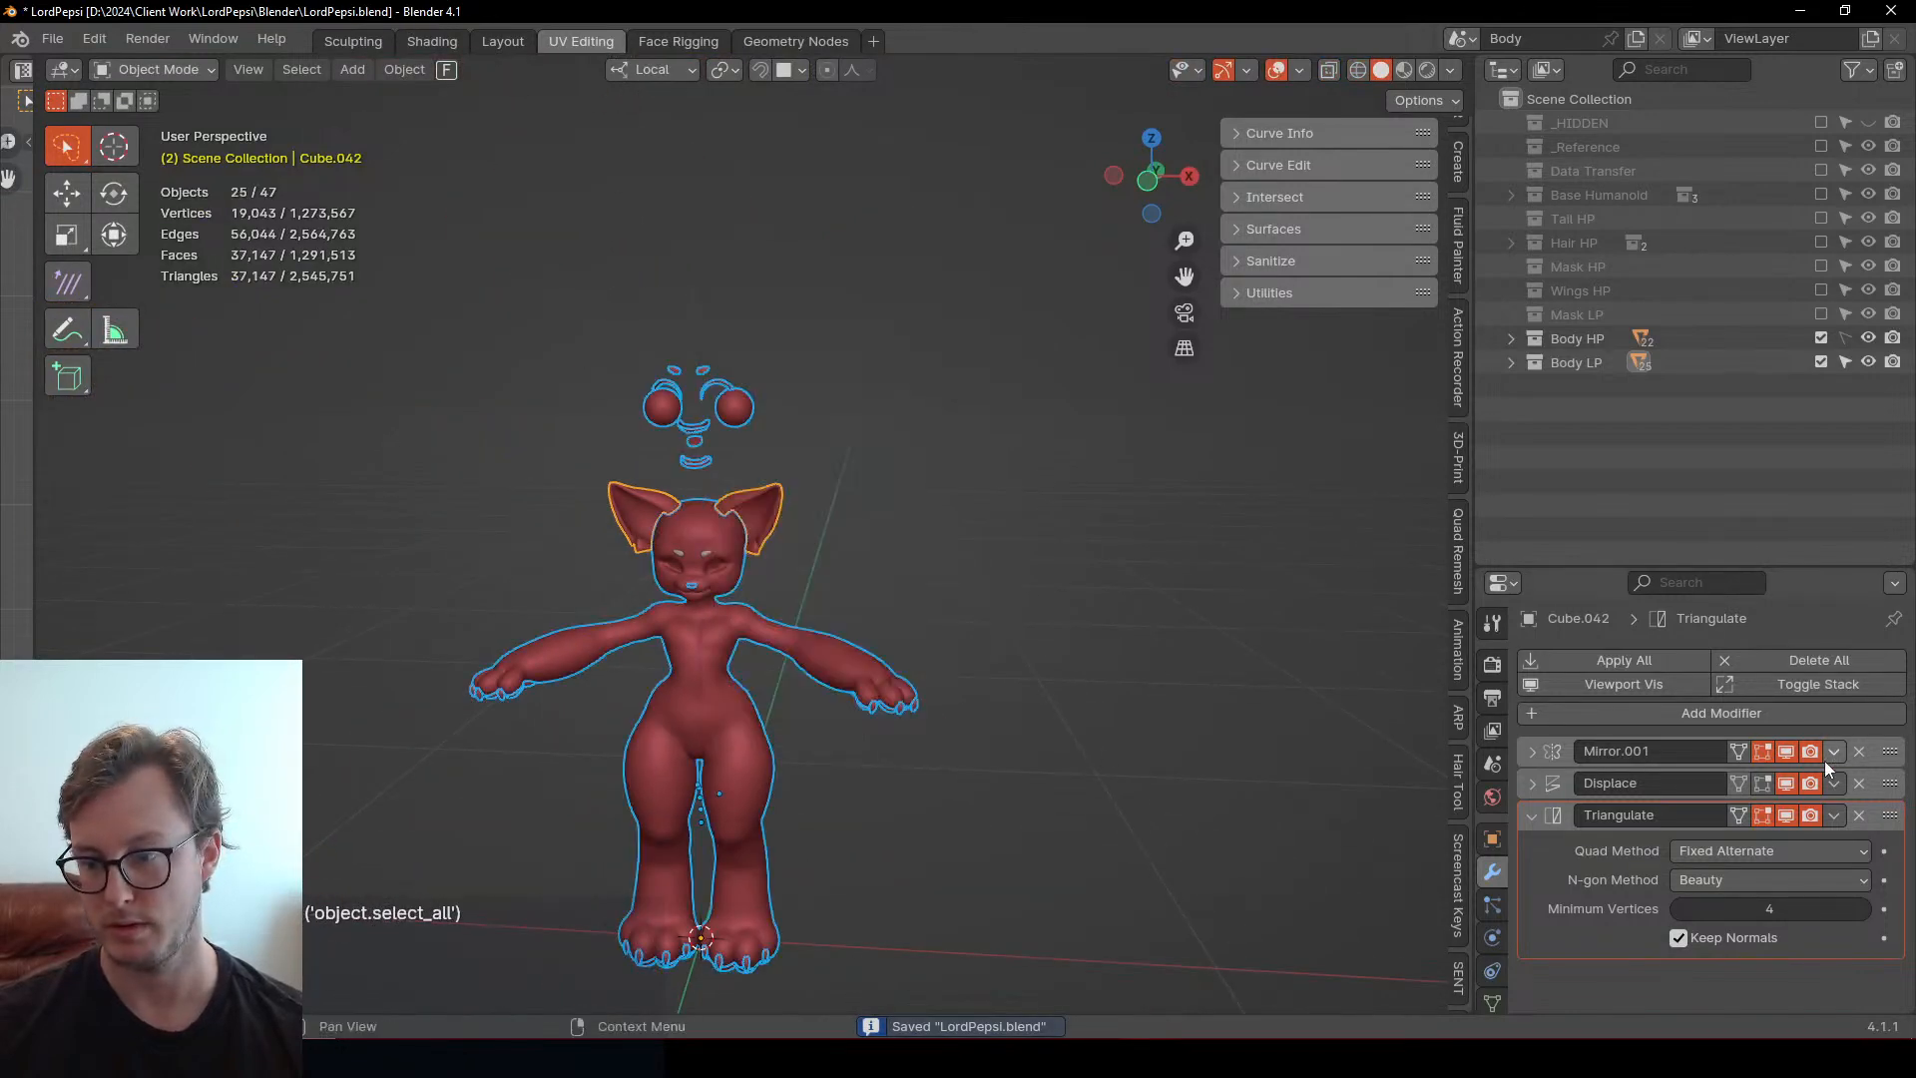
{"action": "right_click", "coordinate": [1786, 784]}
{"action": "left_click", "coordinate": [1762, 763]}
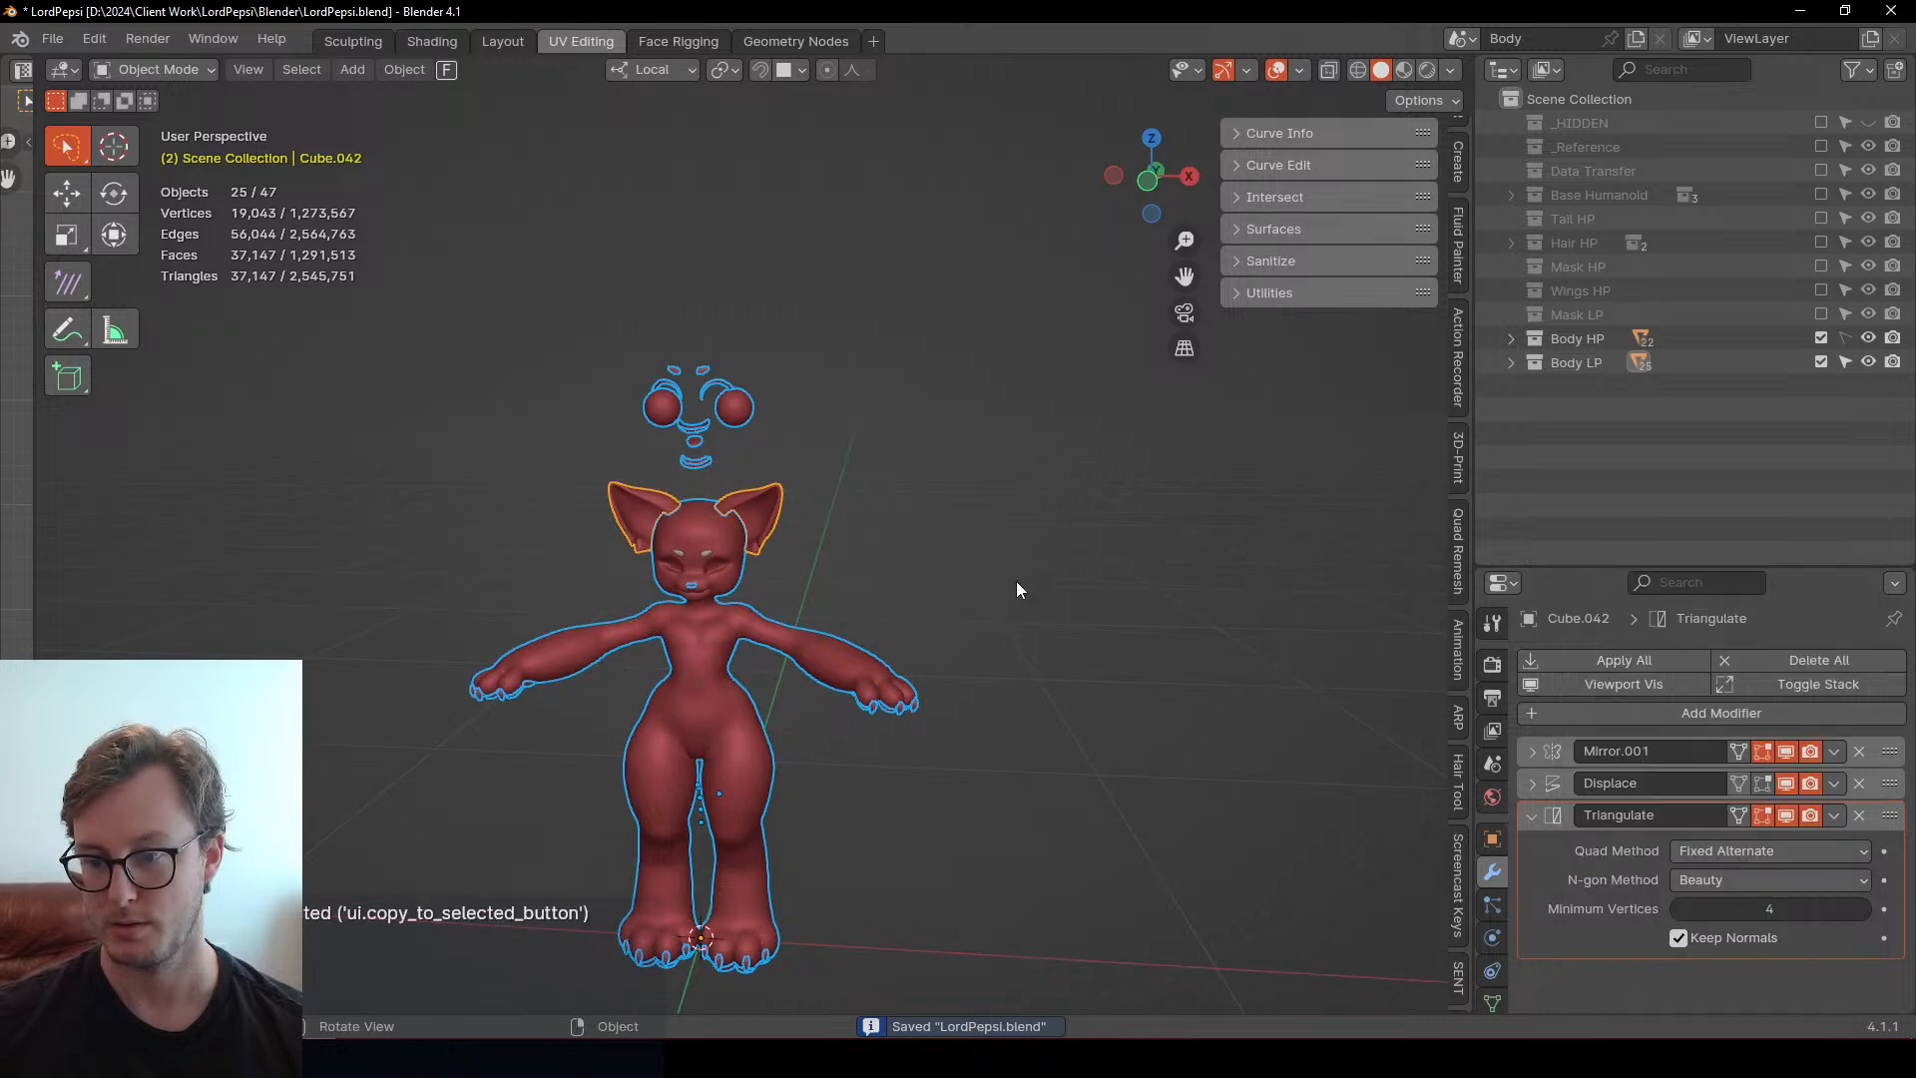
{"action": "key", "text": "q"}
{"action": "left_click", "coordinate": [1016, 581]}
{"action": "left_click", "coordinate": [685, 235]}
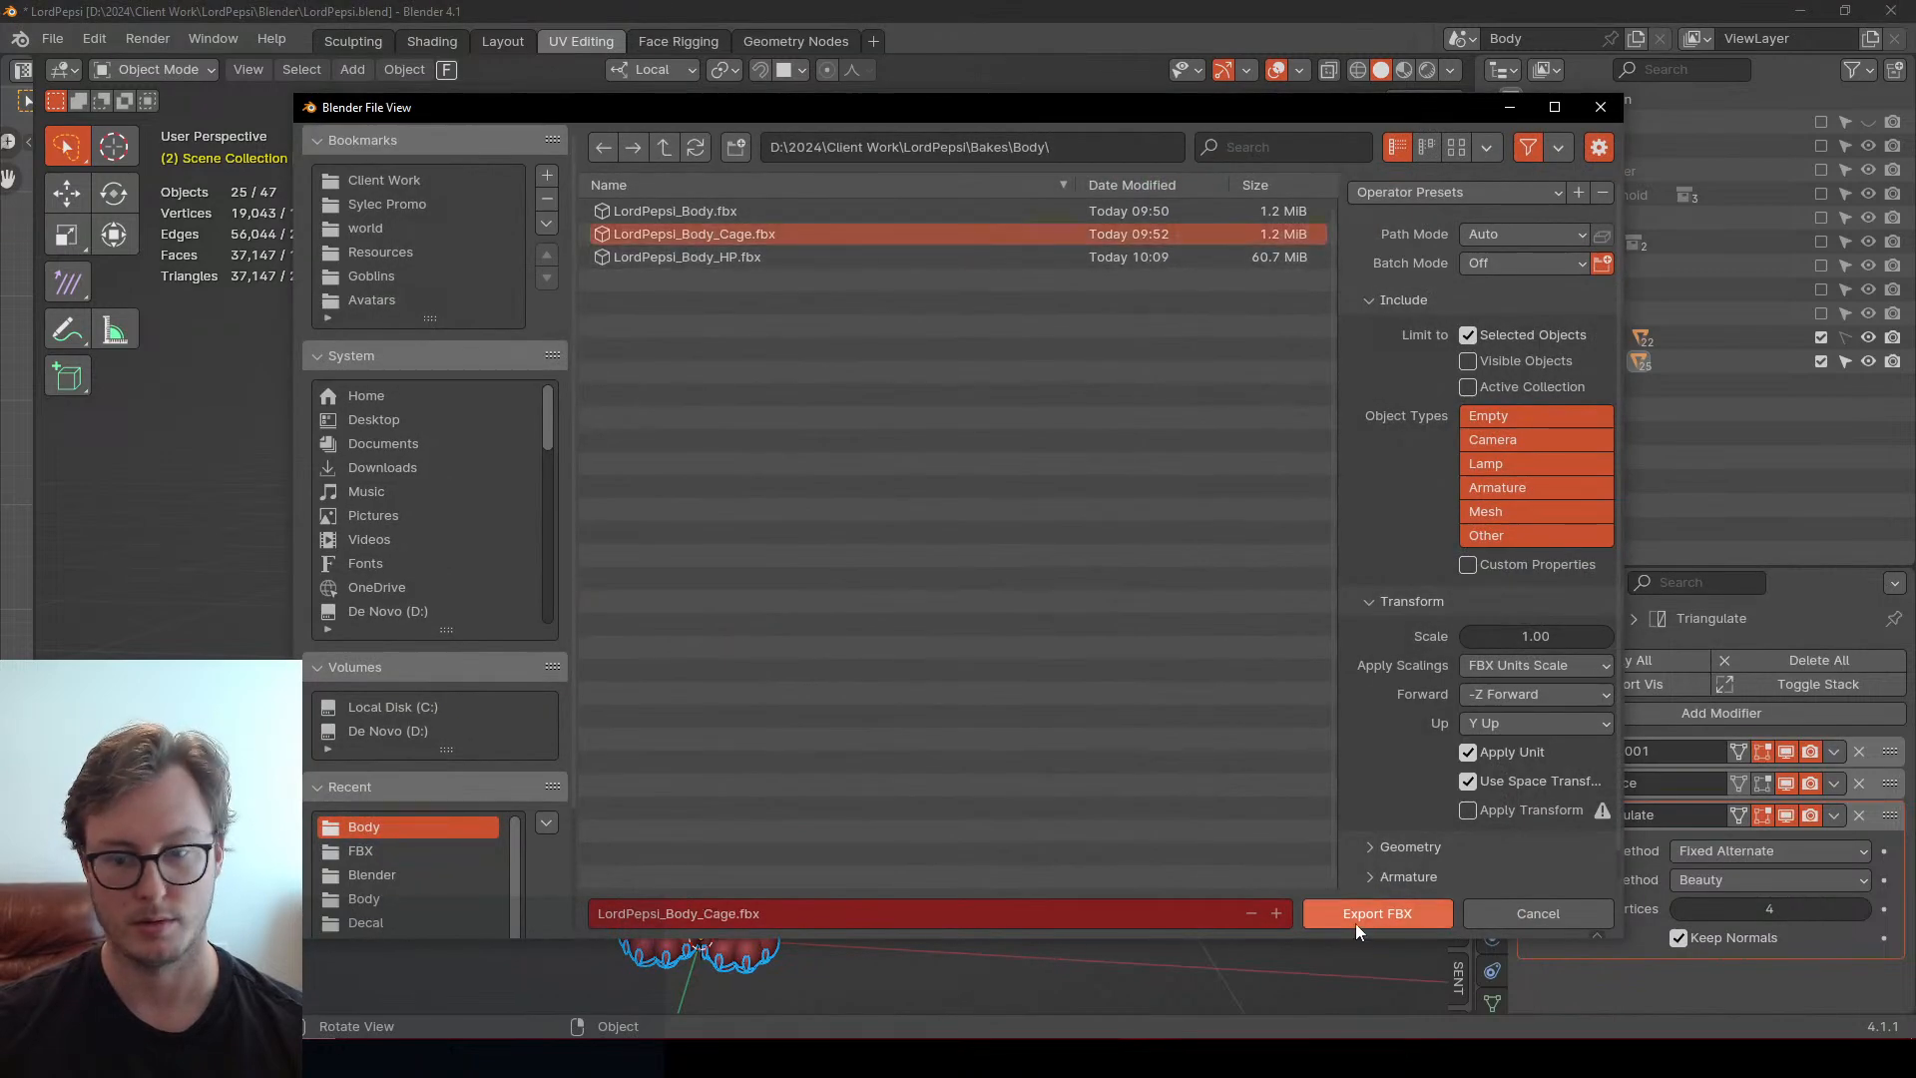
{"action": "left_click", "coordinate": [1363, 914]}
Turn off Displace viewport visibility on all selected low-poly parts and export them over LordPepsi_Body.fbx
{"action": "right_click", "coordinate": [1788, 785]}
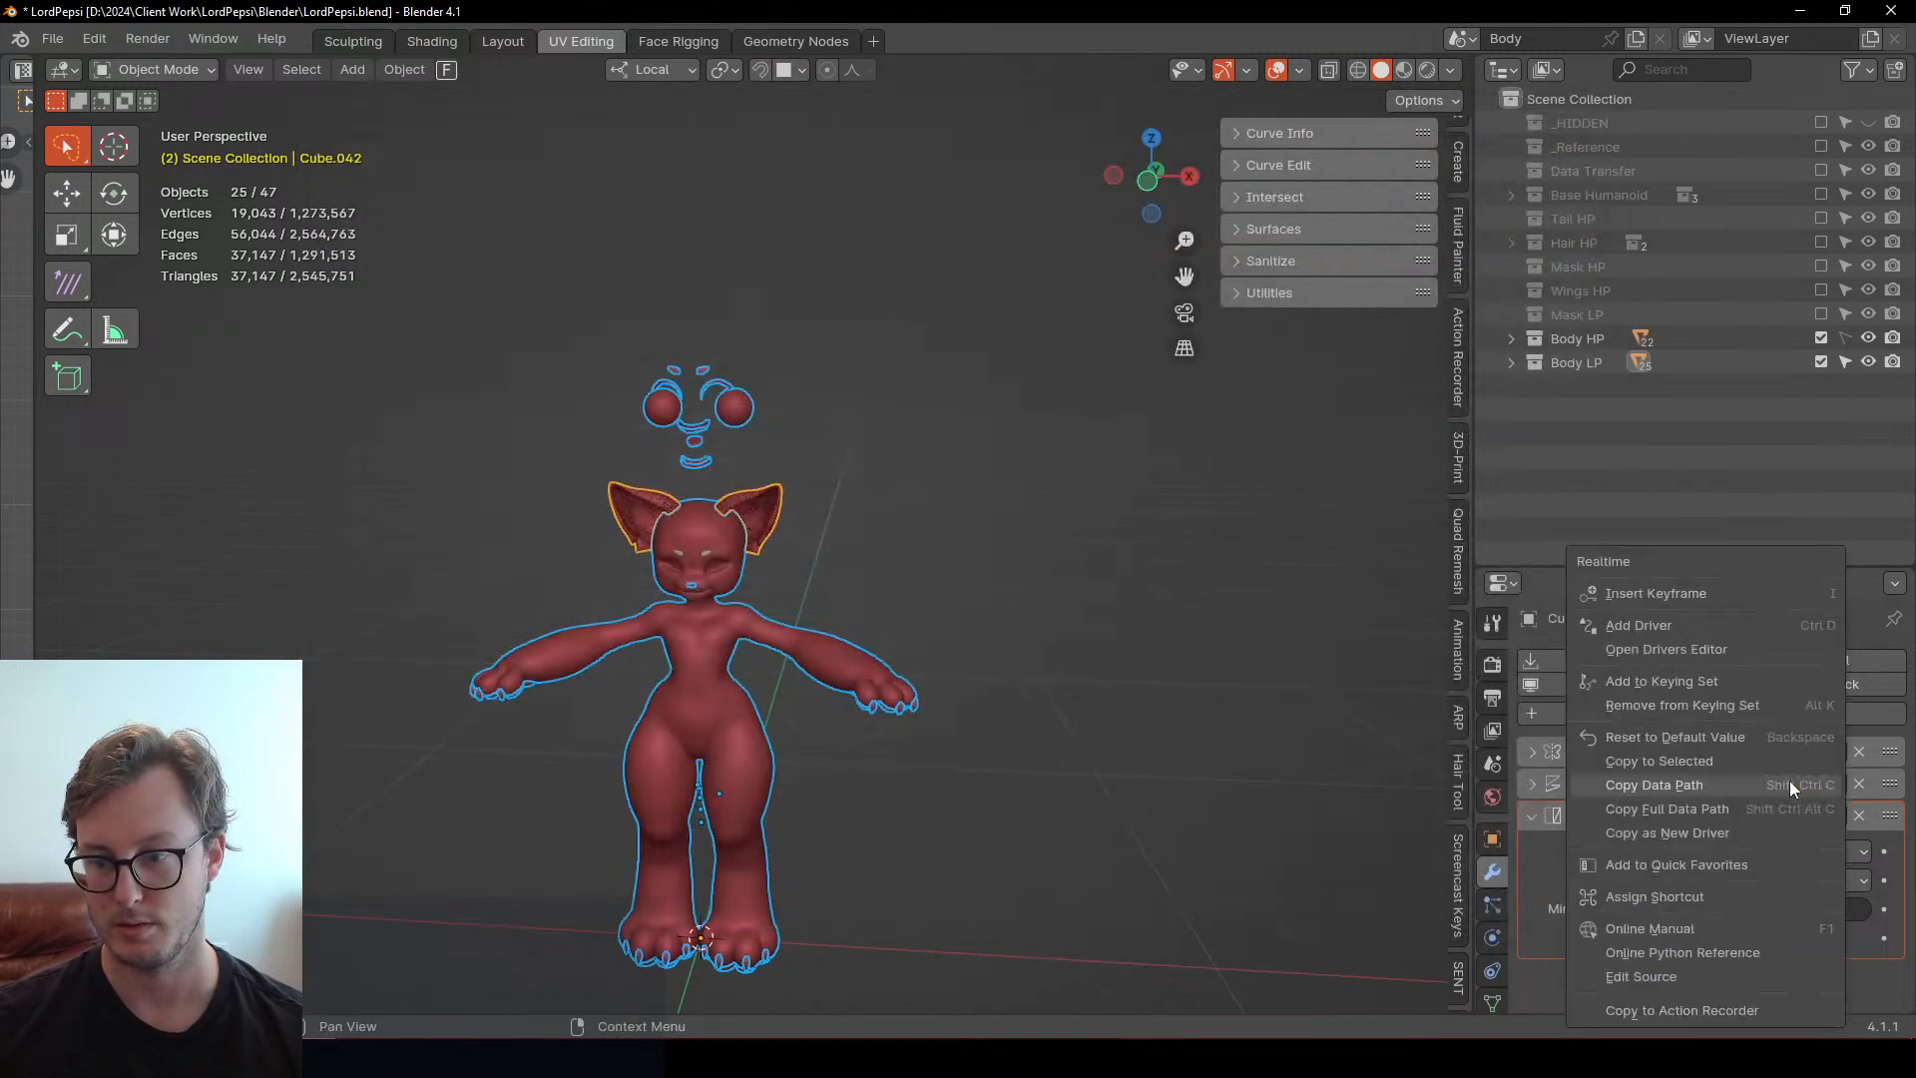
{"action": "left_click", "coordinate": [1752, 763]}
{"action": "key", "text": "q"}
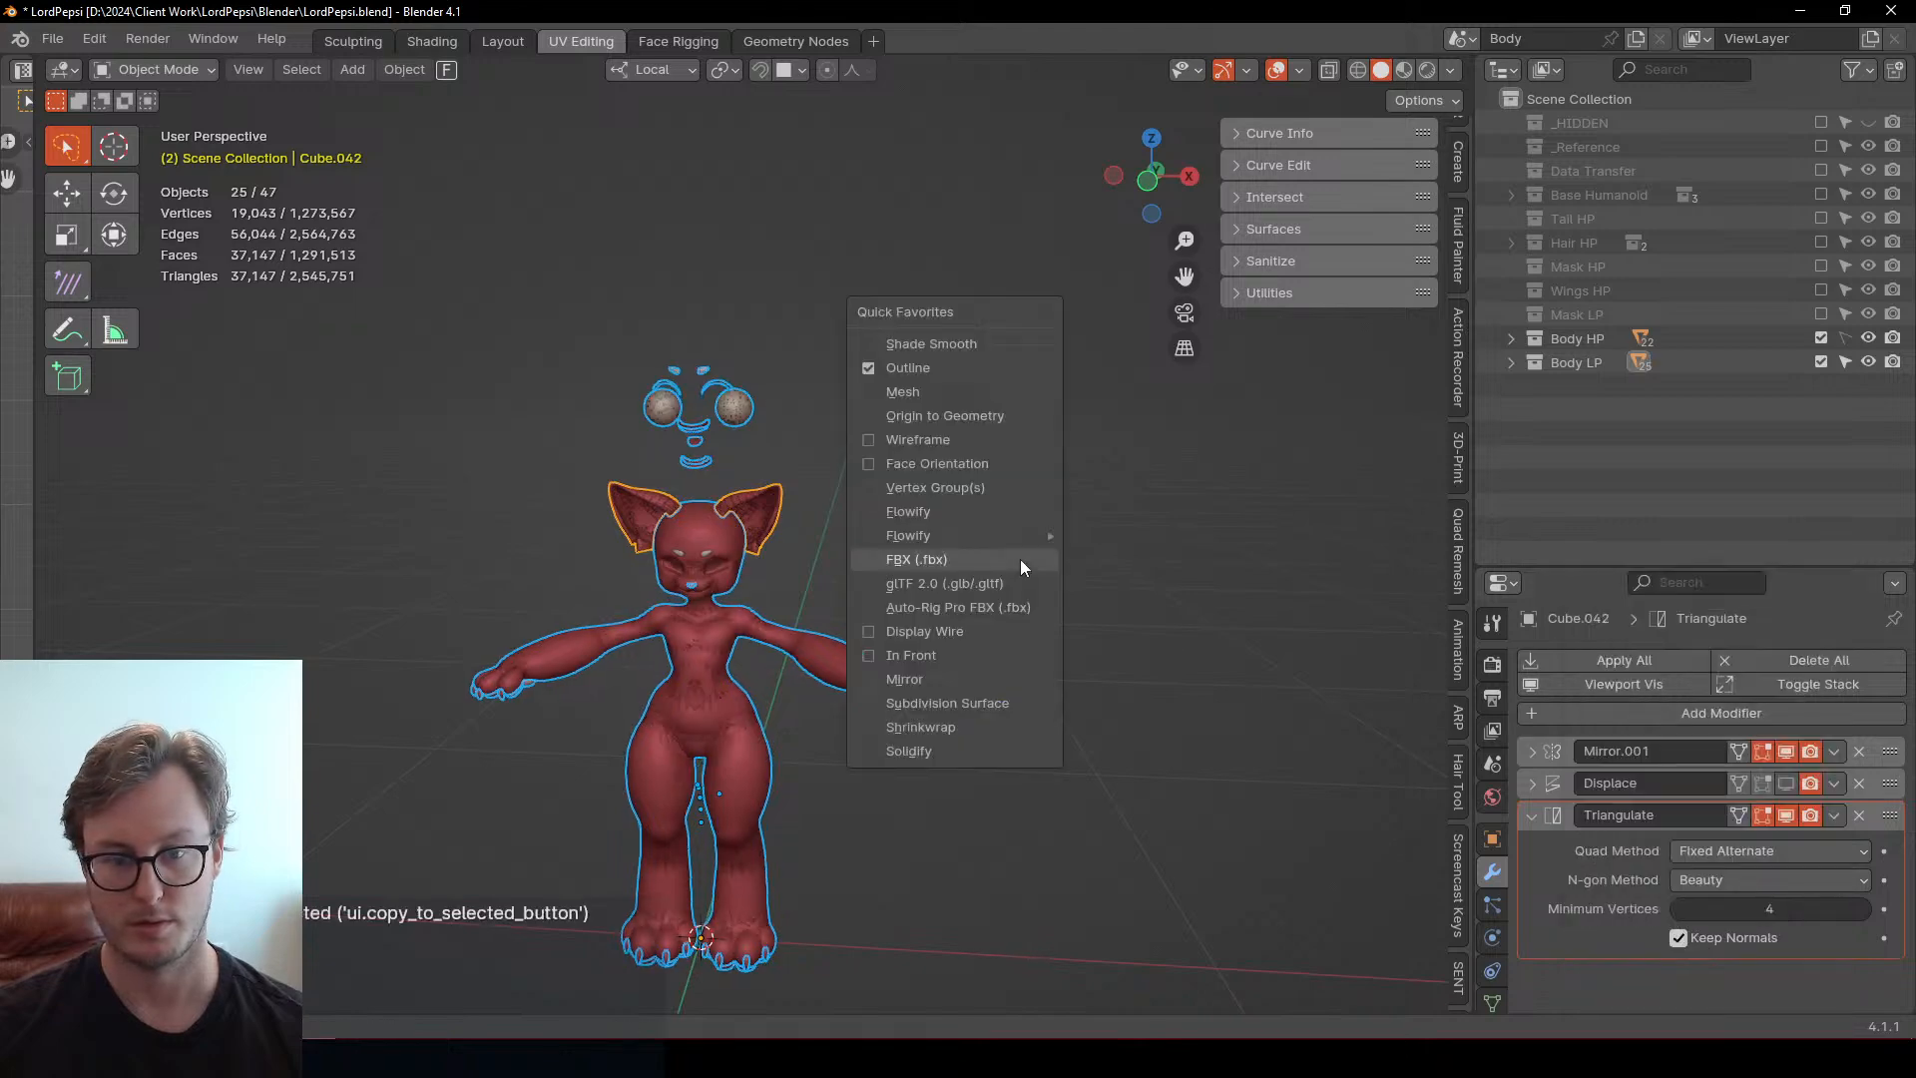
{"action": "left_click", "coordinate": [1020, 558]}
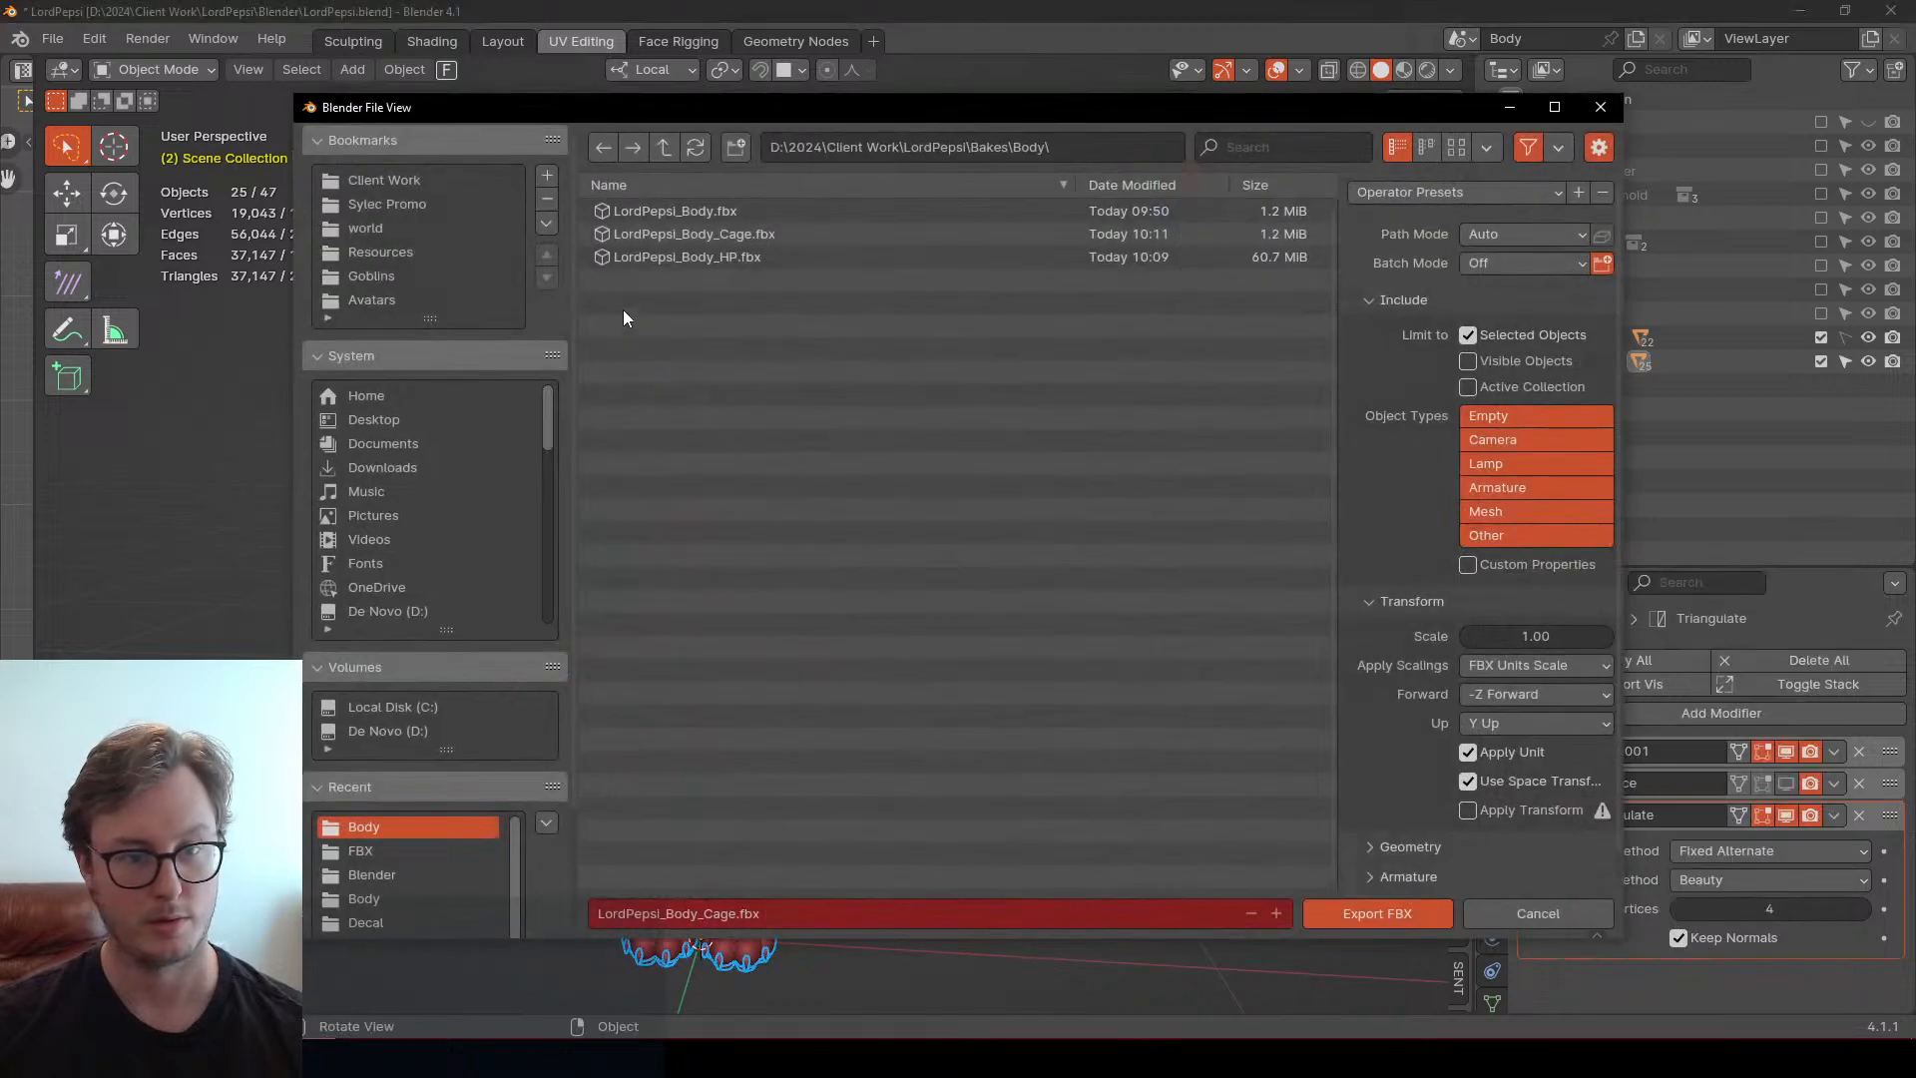
{"action": "left_click", "coordinate": [648, 216]}
{"action": "left_click", "coordinate": [1377, 913]}
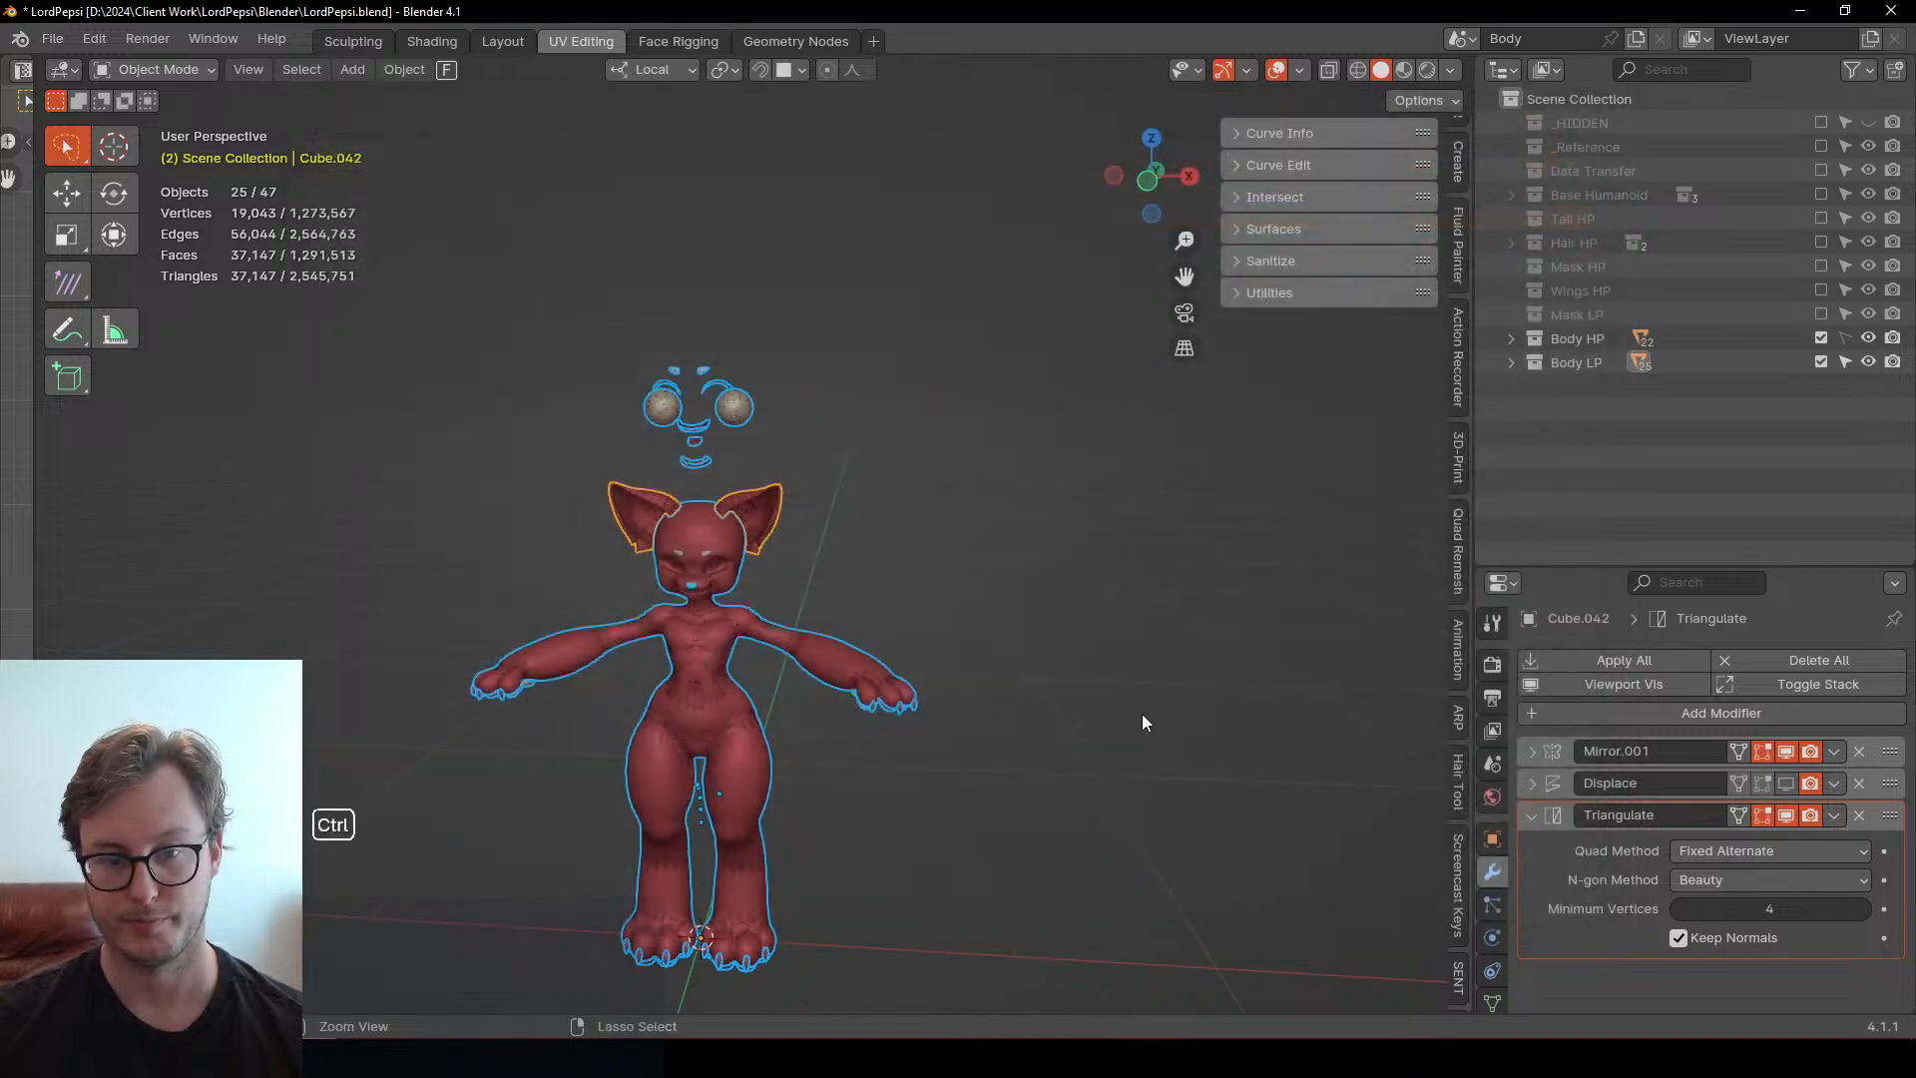
Switch to Substance 3D Painter, bake the mesh maps for the LordPepsi Body texture set and return to painting mode
{"action": "key", "text": "alt+Tab"}
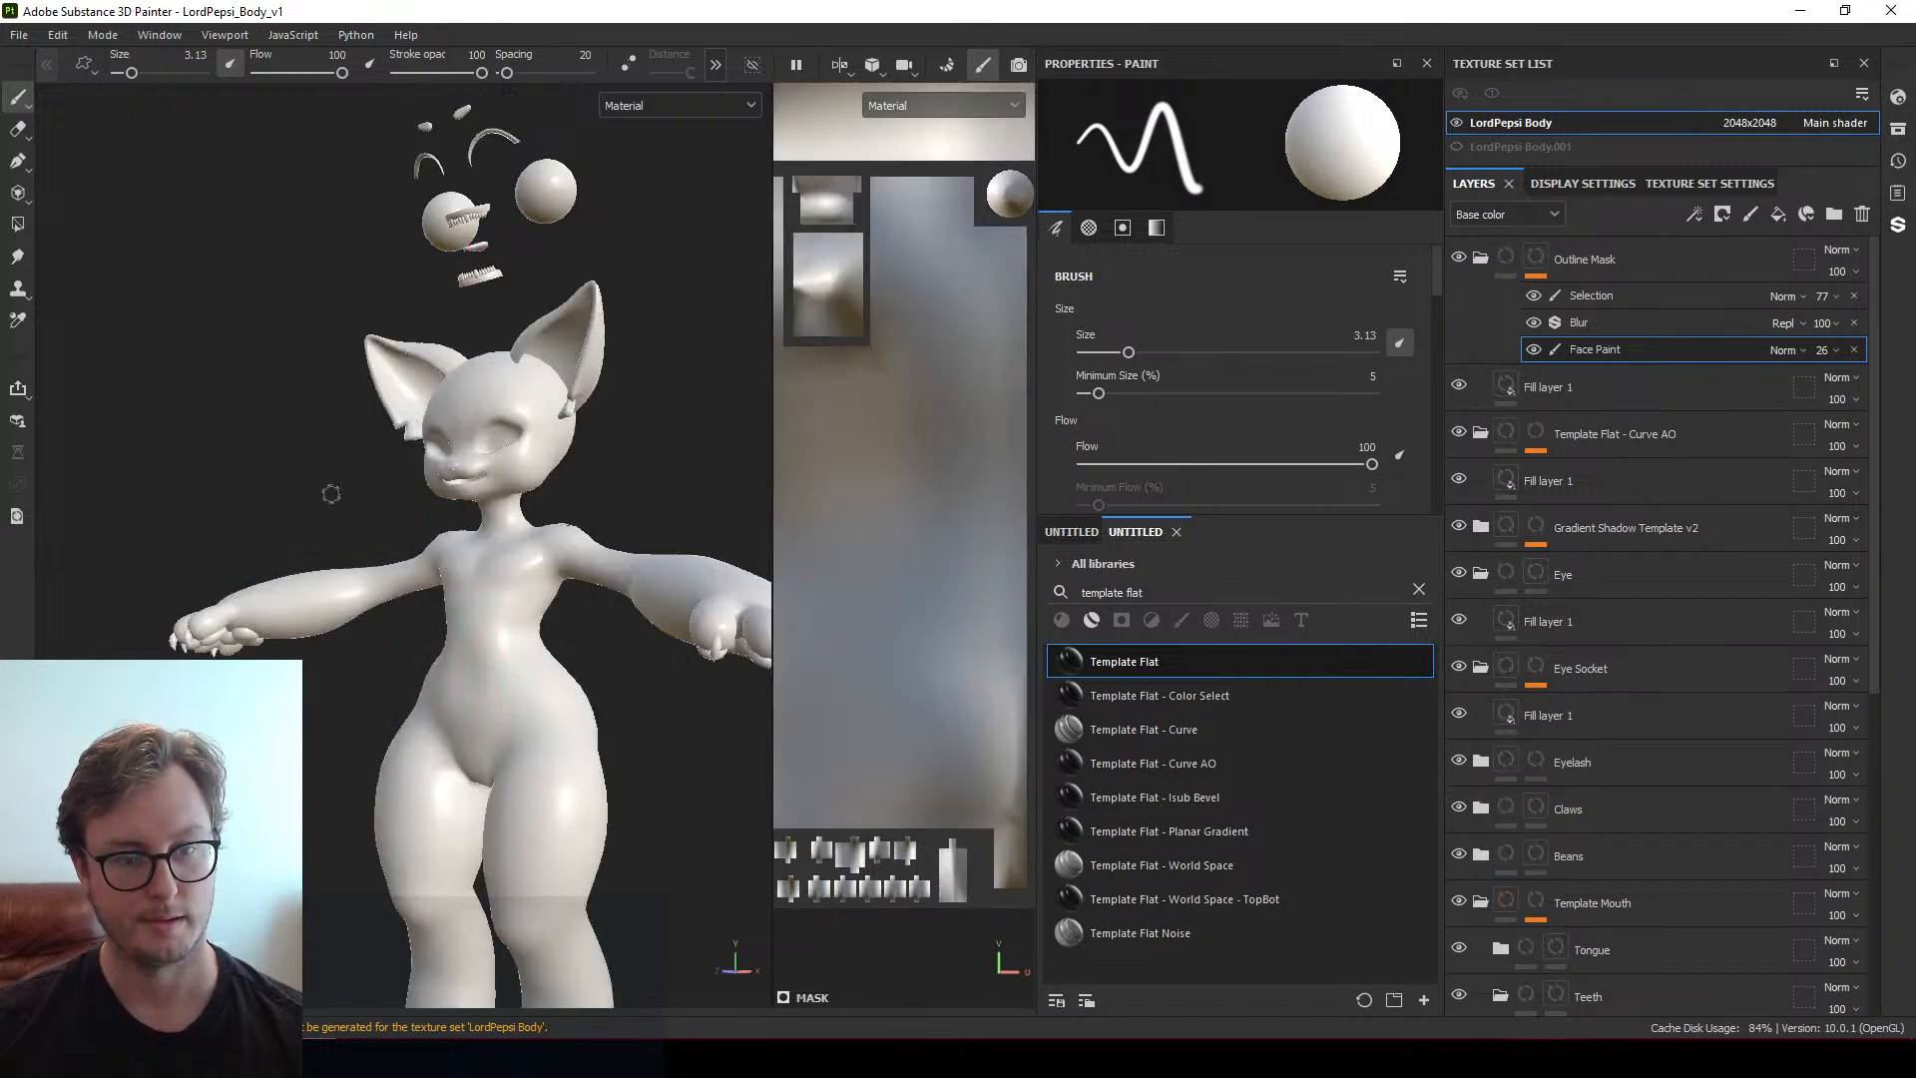
{"action": "left_click", "coordinate": [103, 36]}
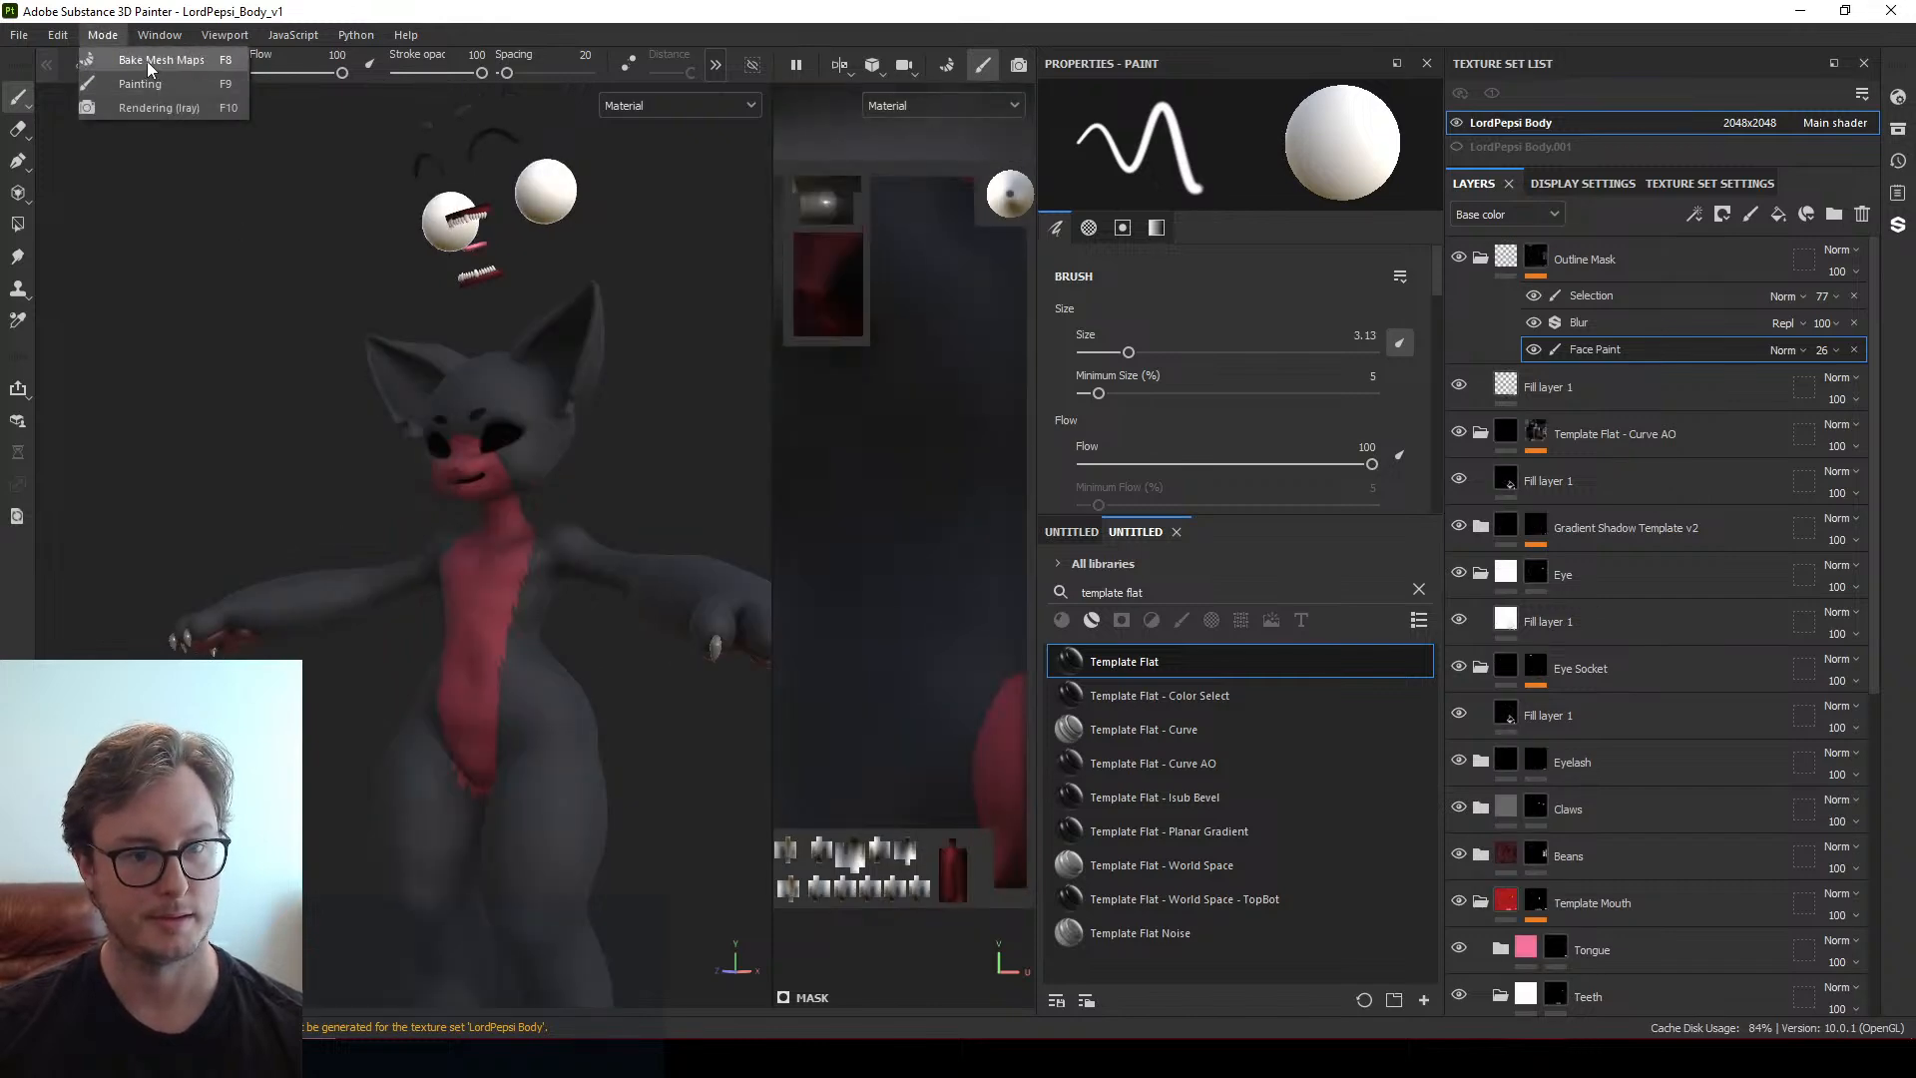
{"action": "left_click", "coordinate": [149, 60]}
{"action": "left_click", "coordinate": [1212, 961]}
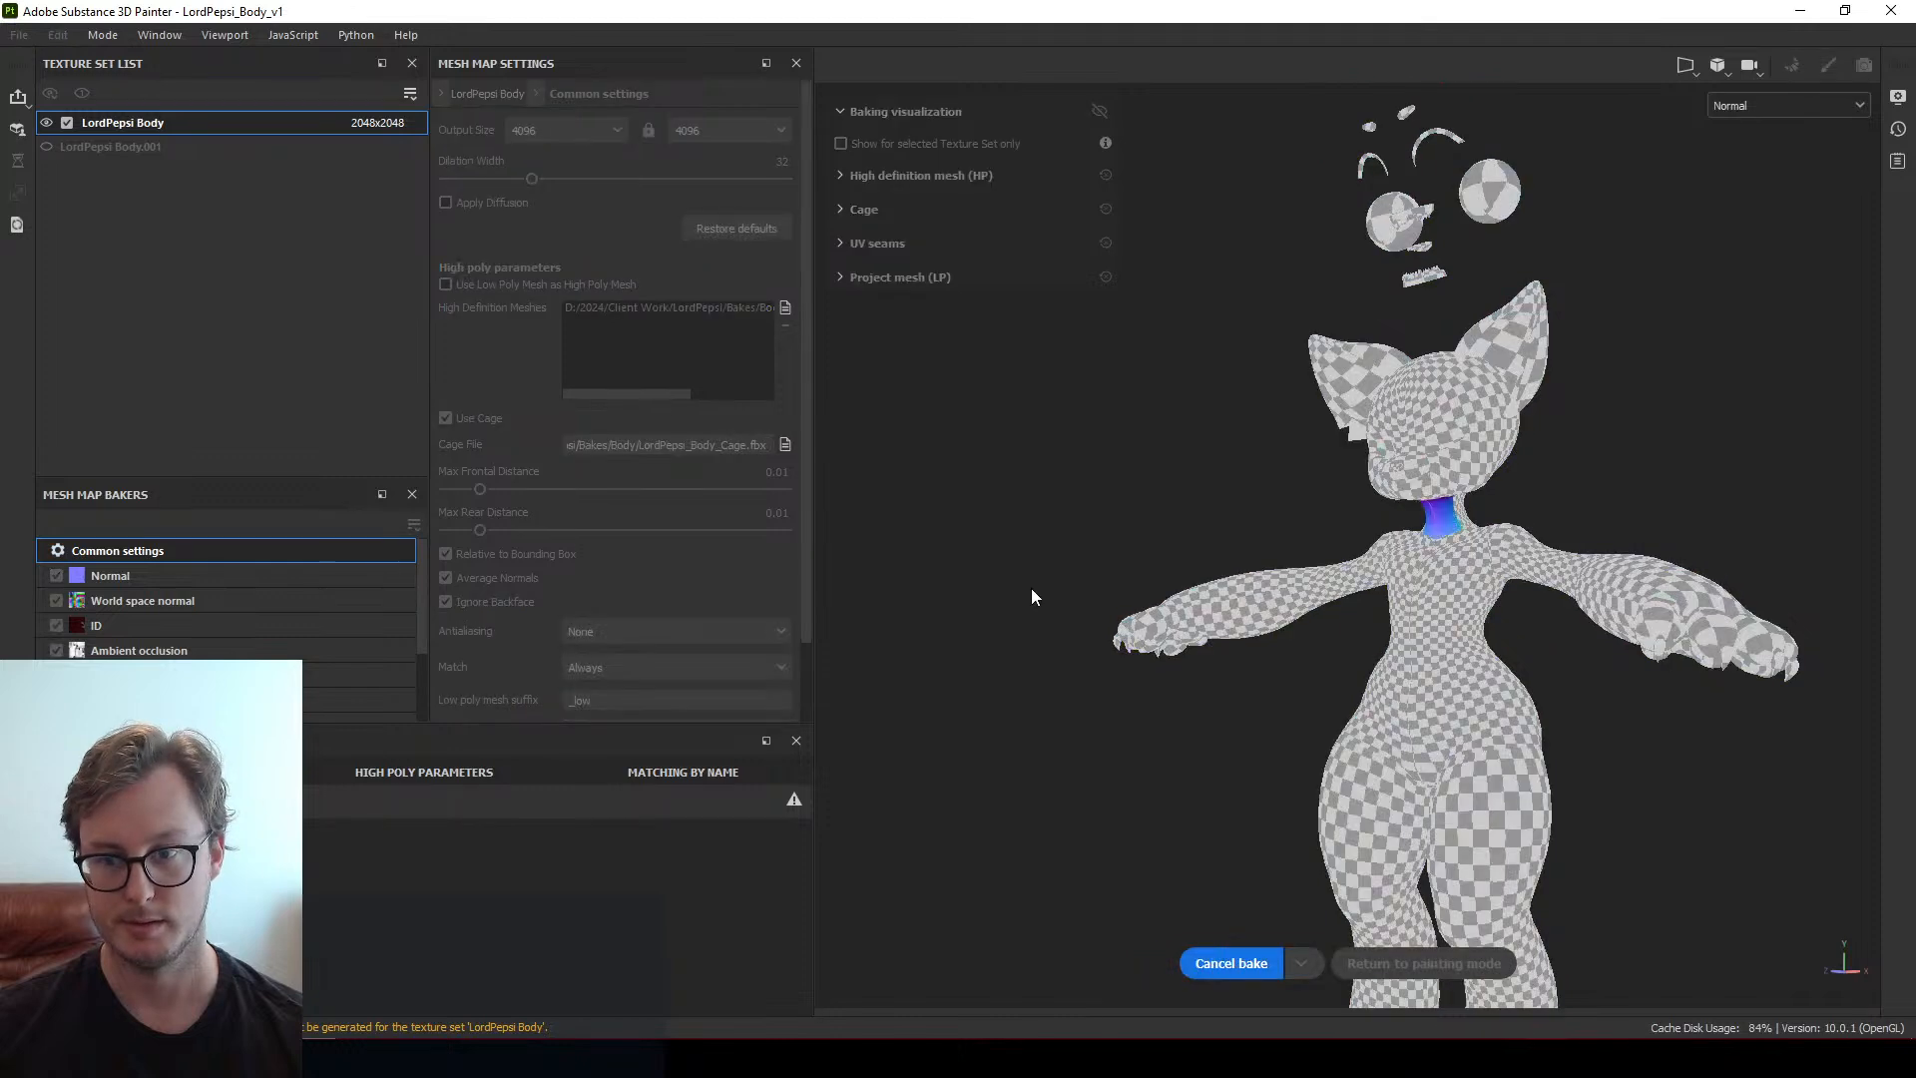
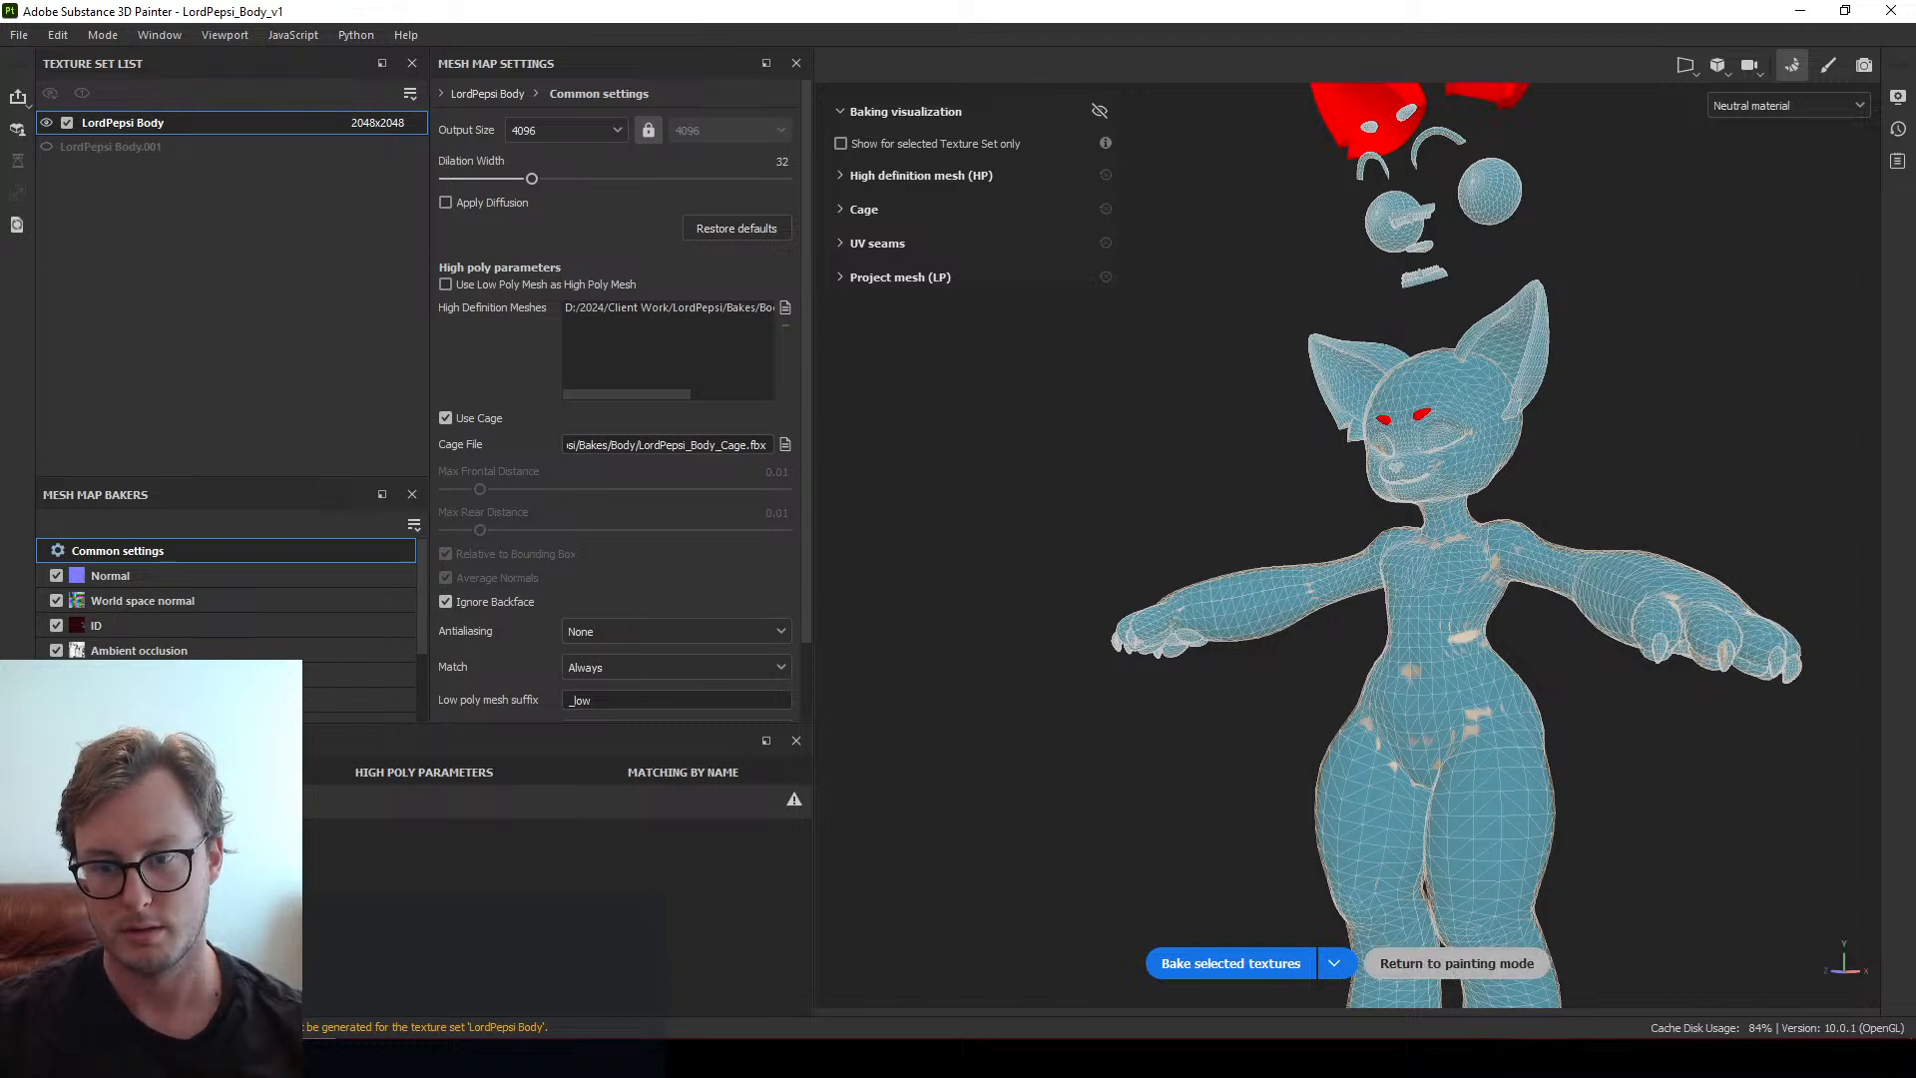
{"action": "left_click", "coordinate": [1456, 963]}
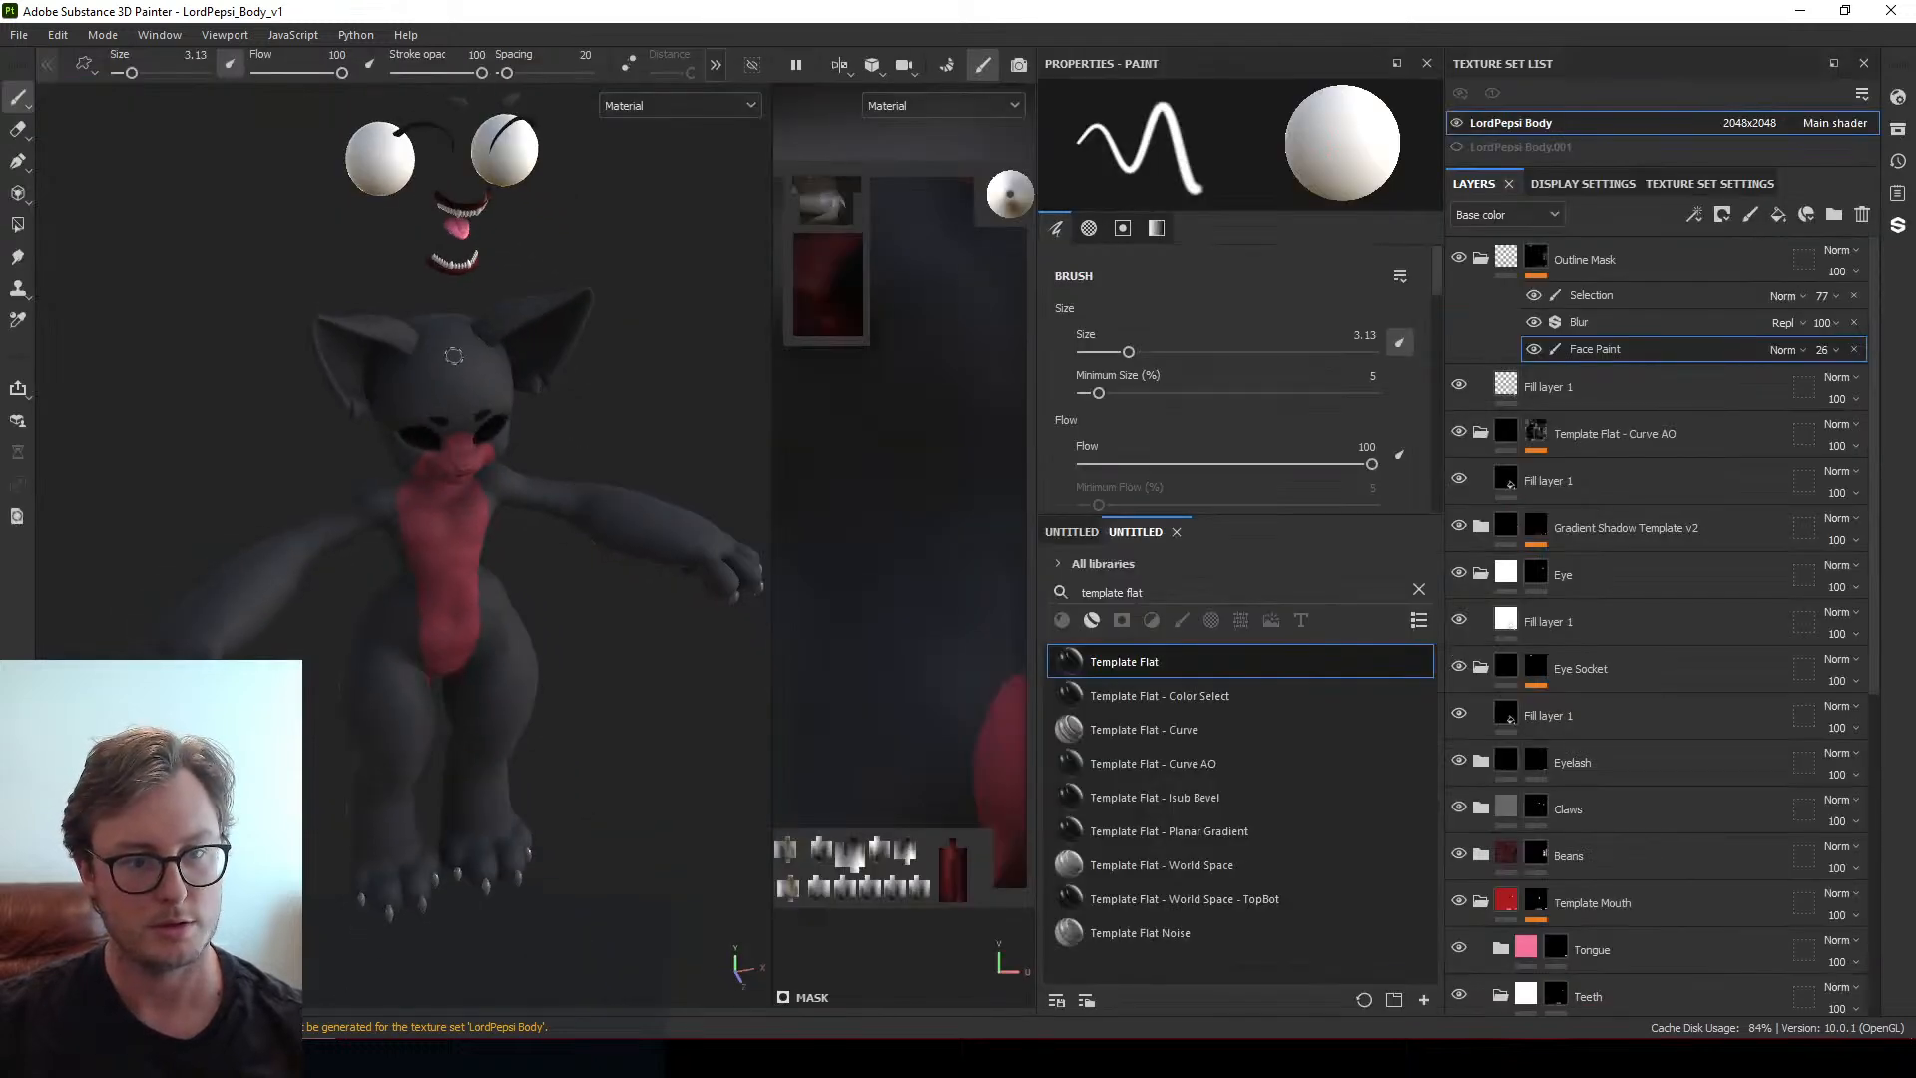
Examine the rebaked shading around the head and ears in Substance 3D Painter from several angles
{"action": "middle_click_drag", "start_coordinate": [454, 357], "coordinate": [458, 505], "text": "alt"}
{"action": "scroll", "coordinate": [458, 505], "scroll_direction": "up", "scroll_amount": 5}
{"action": "left_click_drag", "start_coordinate": [458, 505], "coordinate": [392, 370], "text": "alt"}
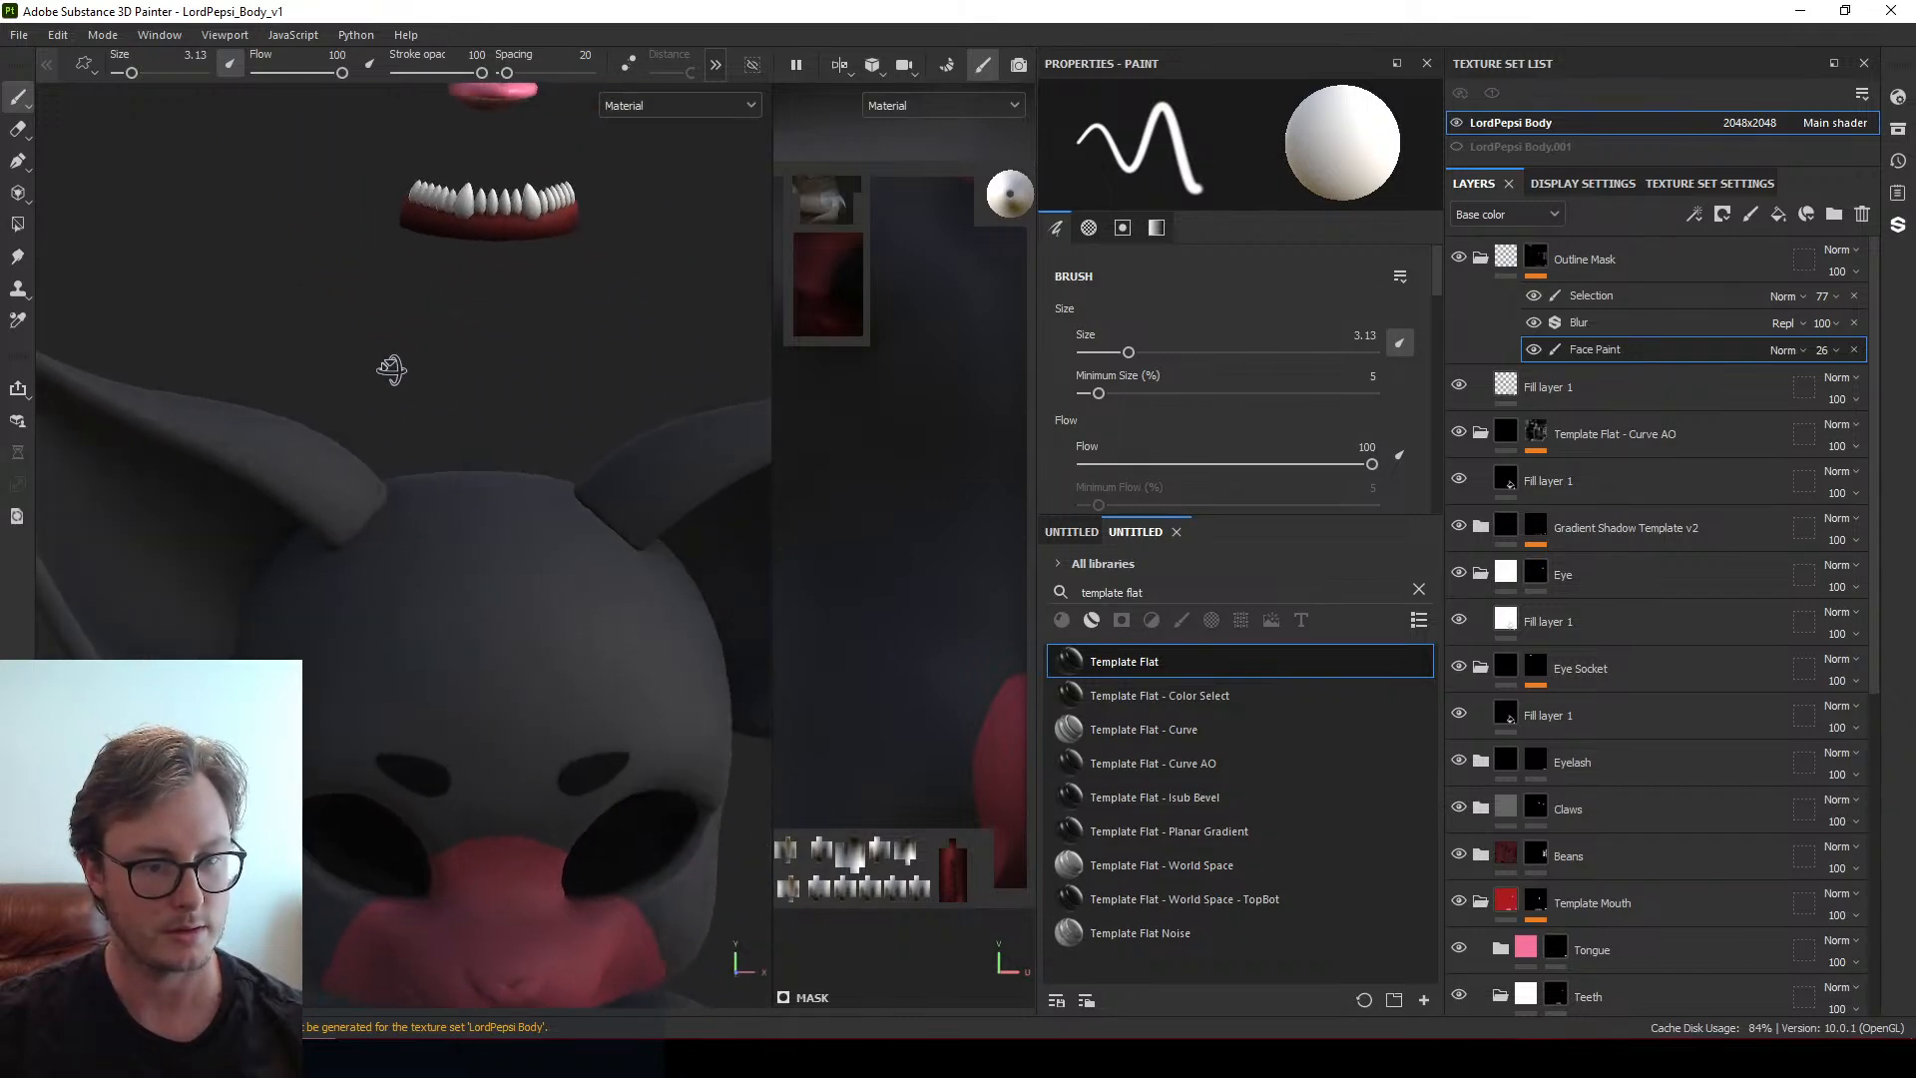
{"action": "scroll", "coordinate": [392, 371], "scroll_direction": "down", "scroll_amount": 5}
{"action": "key", "text": "alt+Tab"}
{"action": "key", "text": "alt+Tab"}
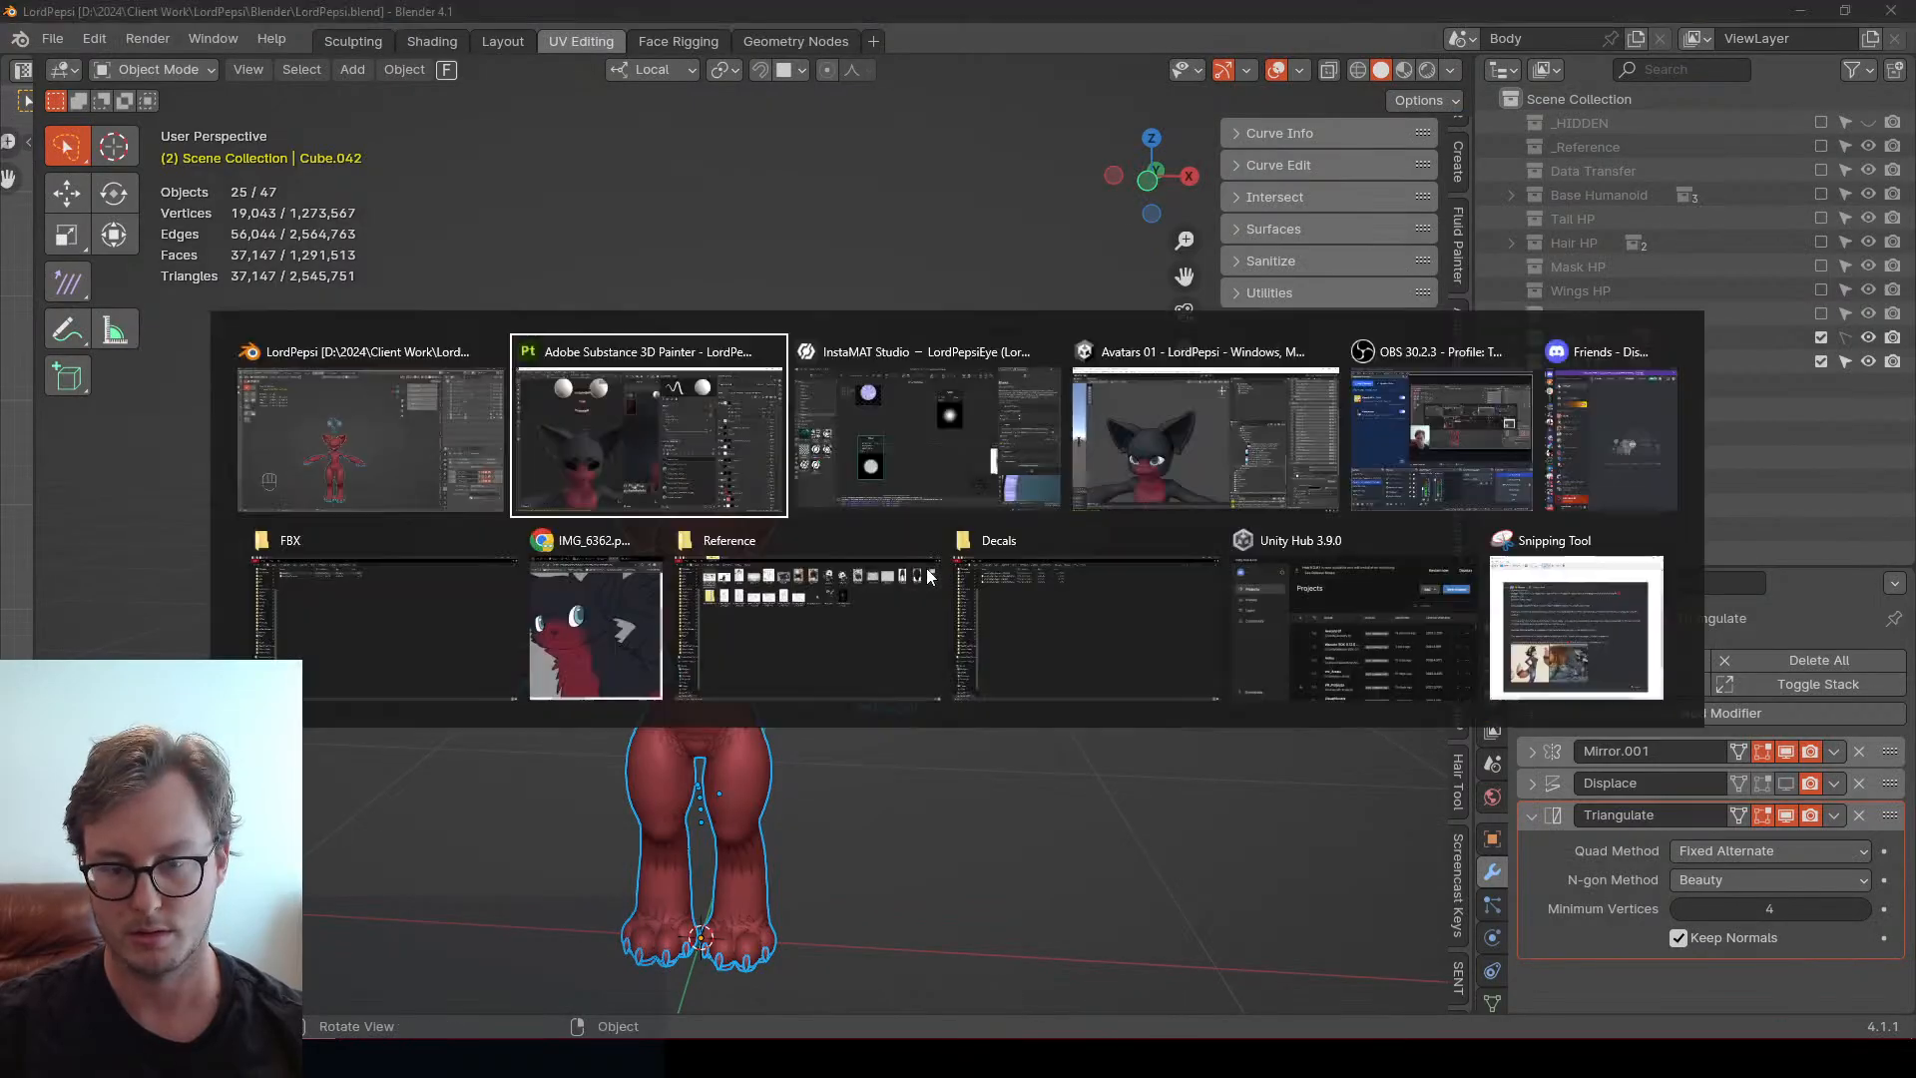
{"action": "key", "text": "alt+Tab"}
{"action": "key", "text": "alt+Tab"}
{"action": "key", "text": "alt+Tab"}
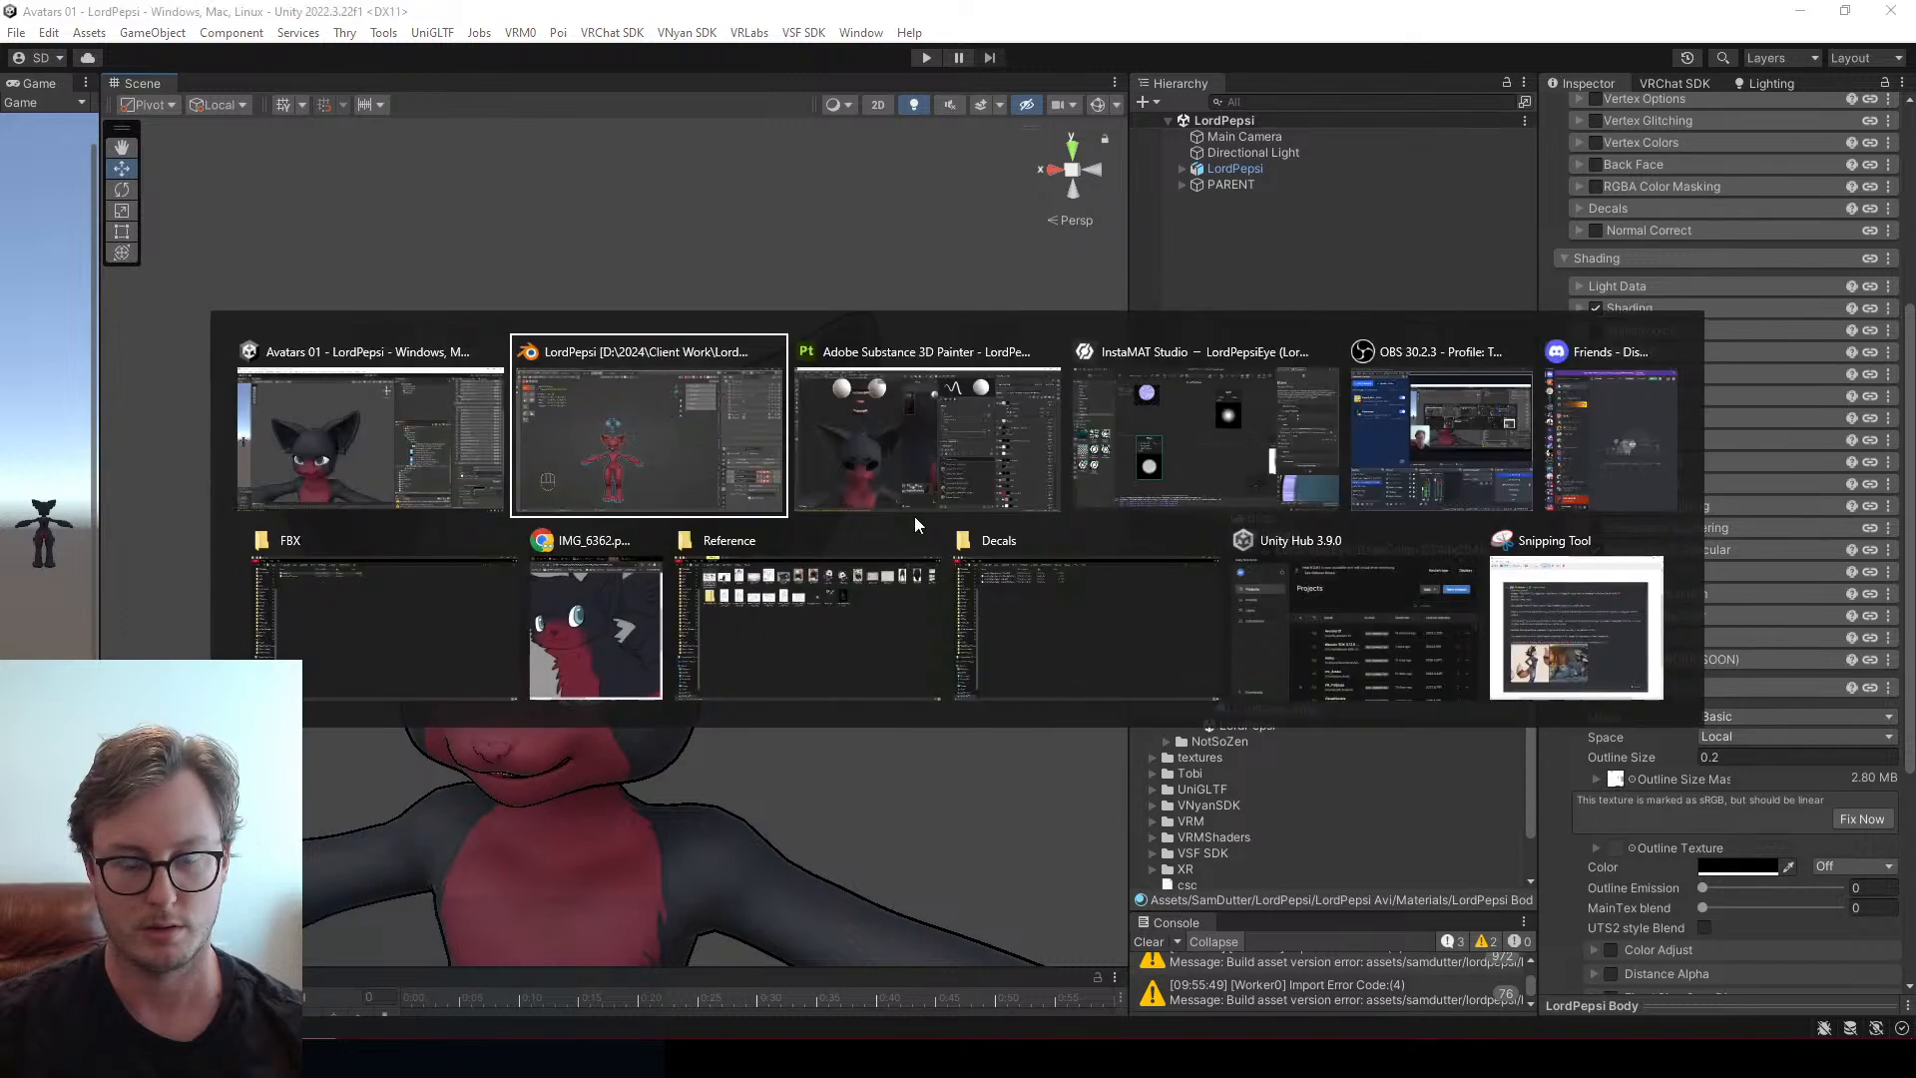
{"action": "left_click", "coordinate": [882, 469]}
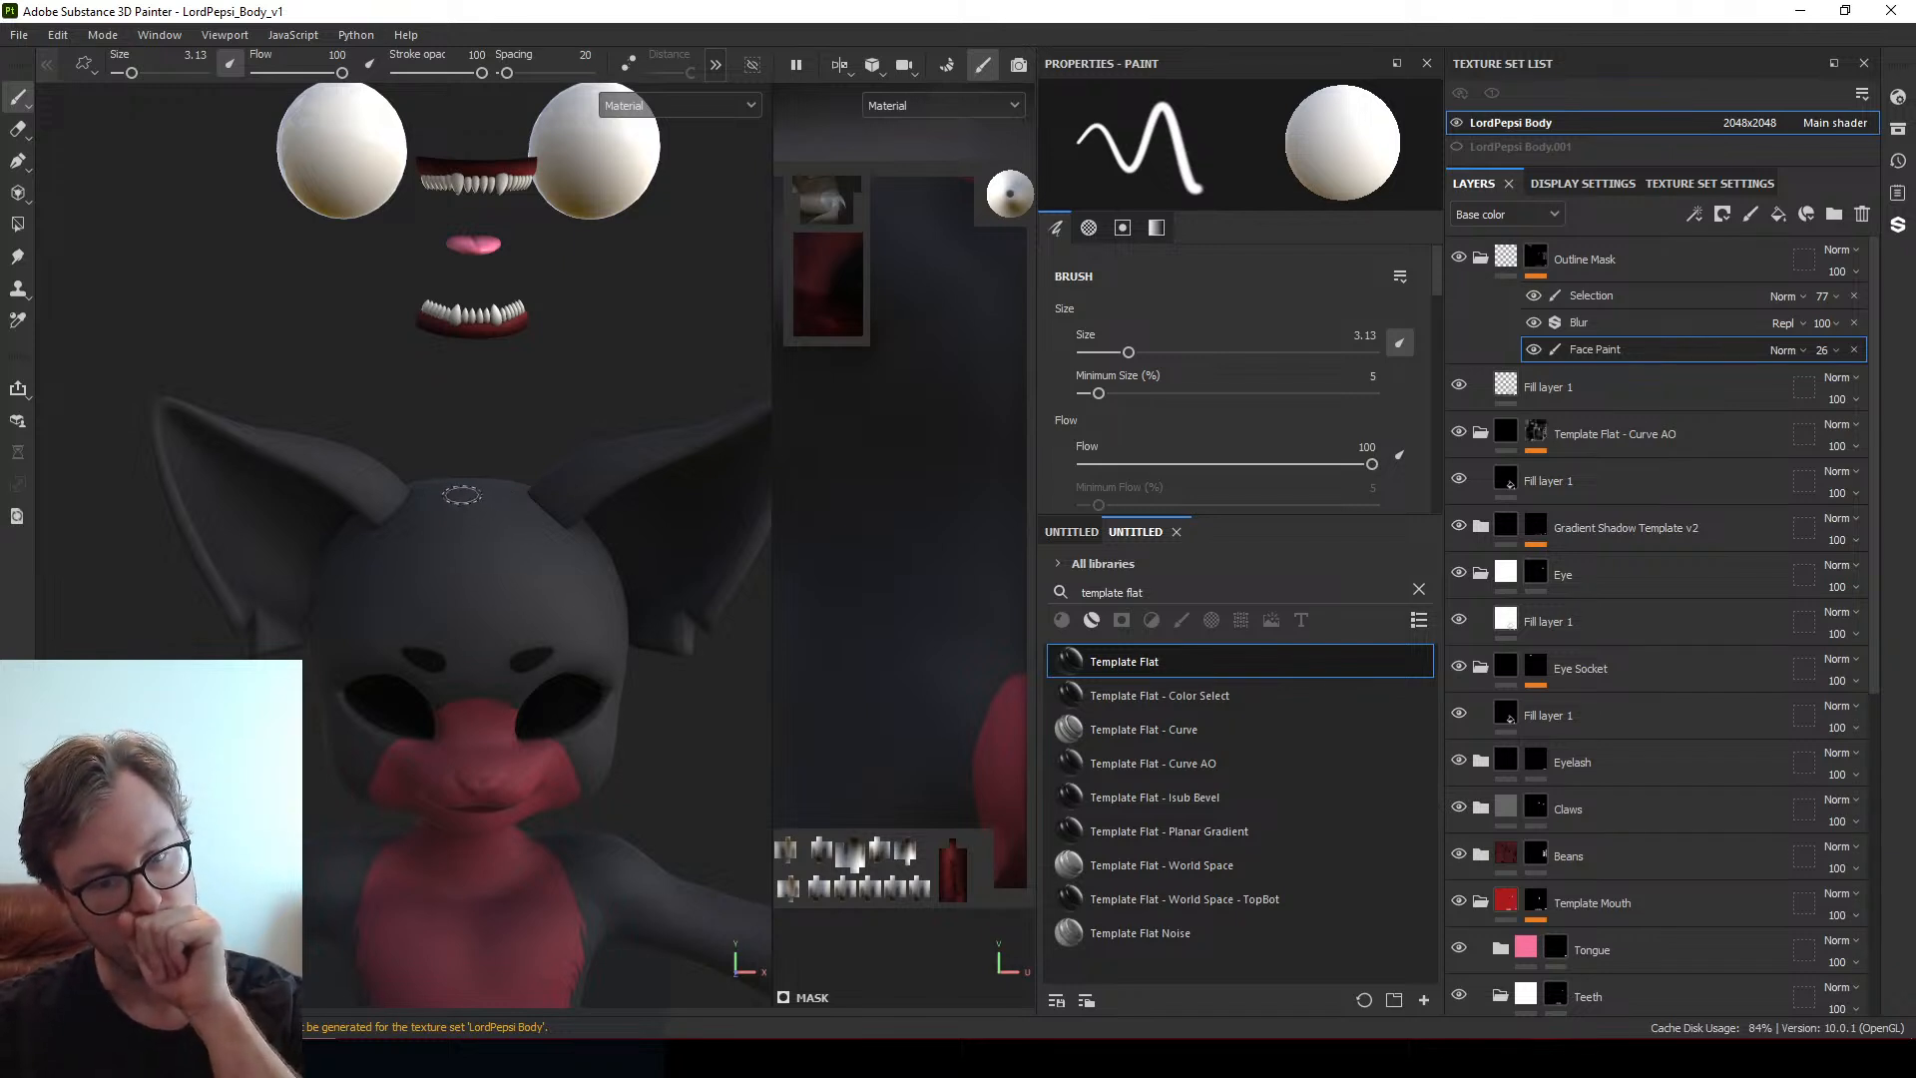
{"action": "mouse_move", "coordinate": [449, 527]}
{"action": "left_mouse_down", "text": "alt"}
{"action": "mouse_move", "coordinate": [290, 479]}
{"action": "mouse_move", "coordinate": [310, 499]}
{"action": "left_mouse_up", "text": "alt"}
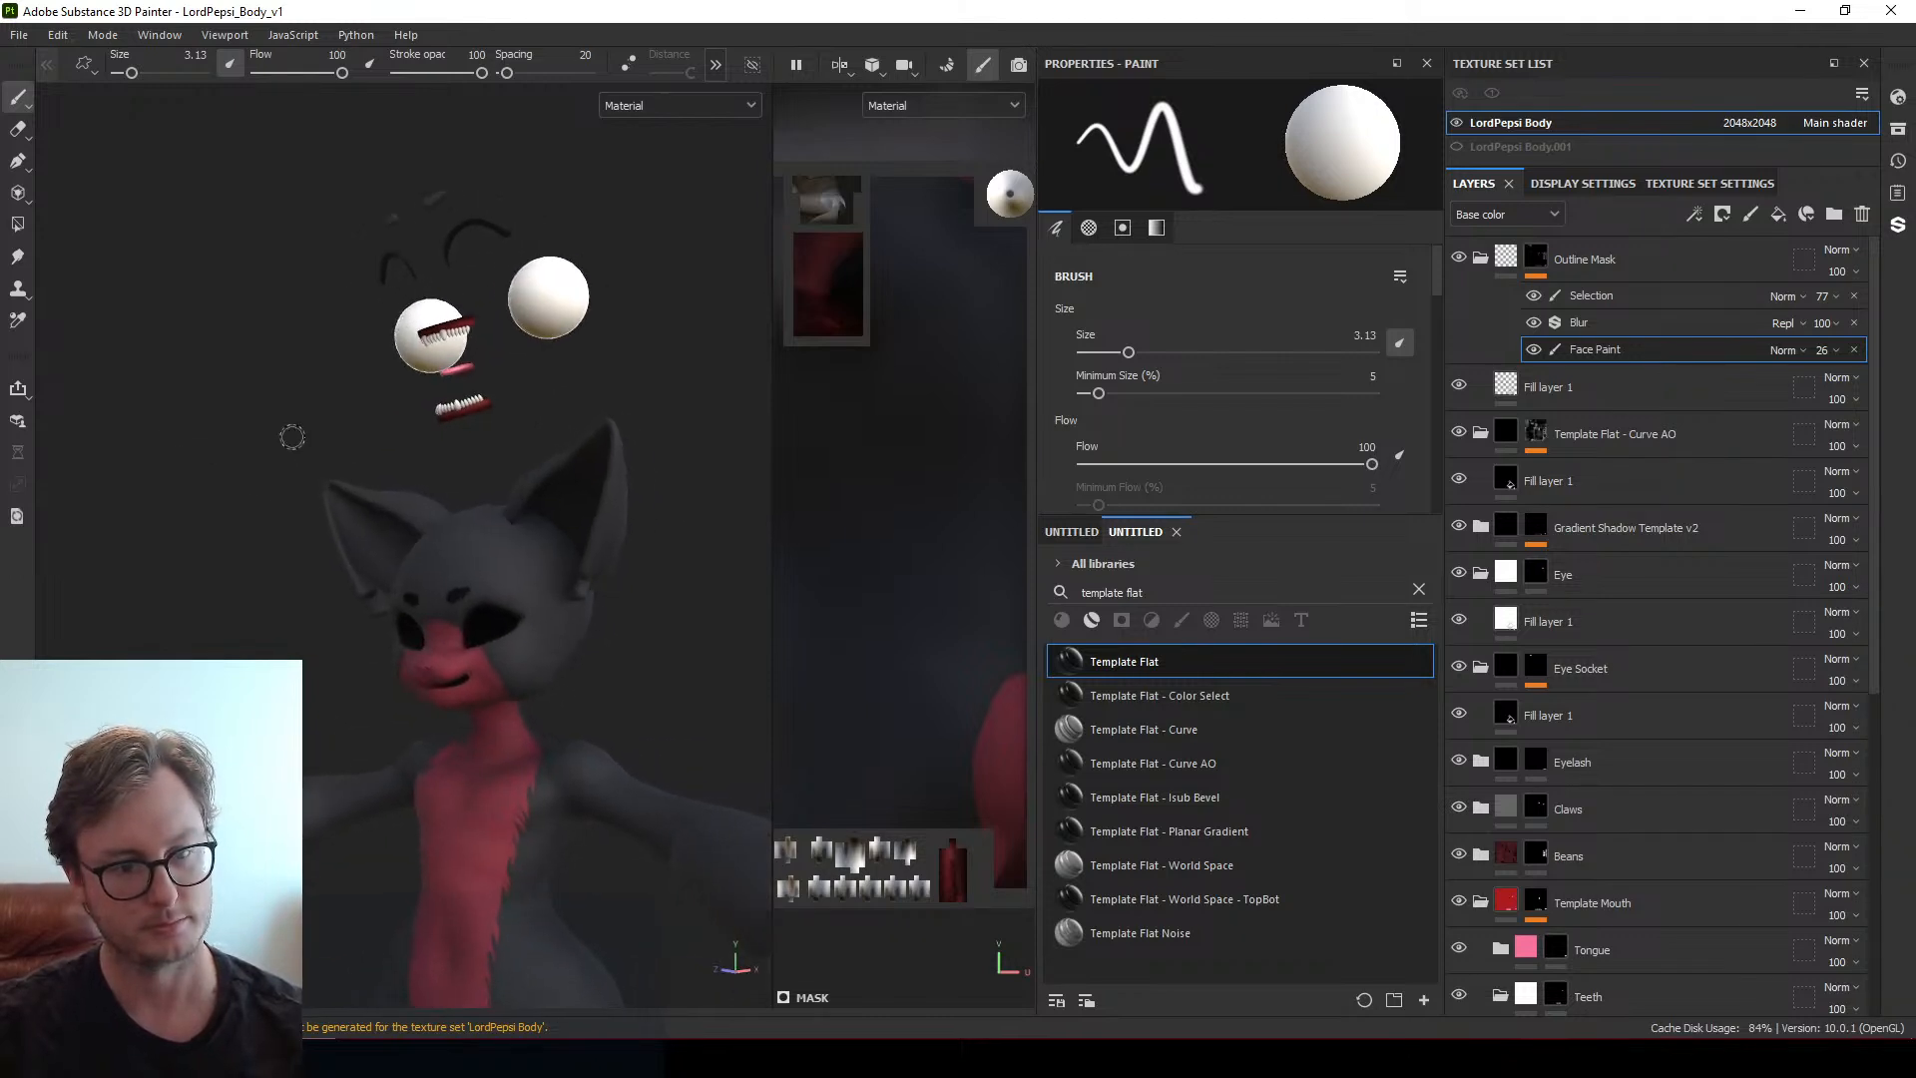
{"action": "mouse_move", "coordinate": [229, 380]}
{"action": "left_mouse_down", "text": "alt"}
{"action": "mouse_move", "coordinate": [417, 462]}
{"action": "mouse_move", "coordinate": [347, 440]}
{"action": "mouse_move", "coordinate": [333, 411]}
{"action": "left_mouse_up", "text": "alt"}
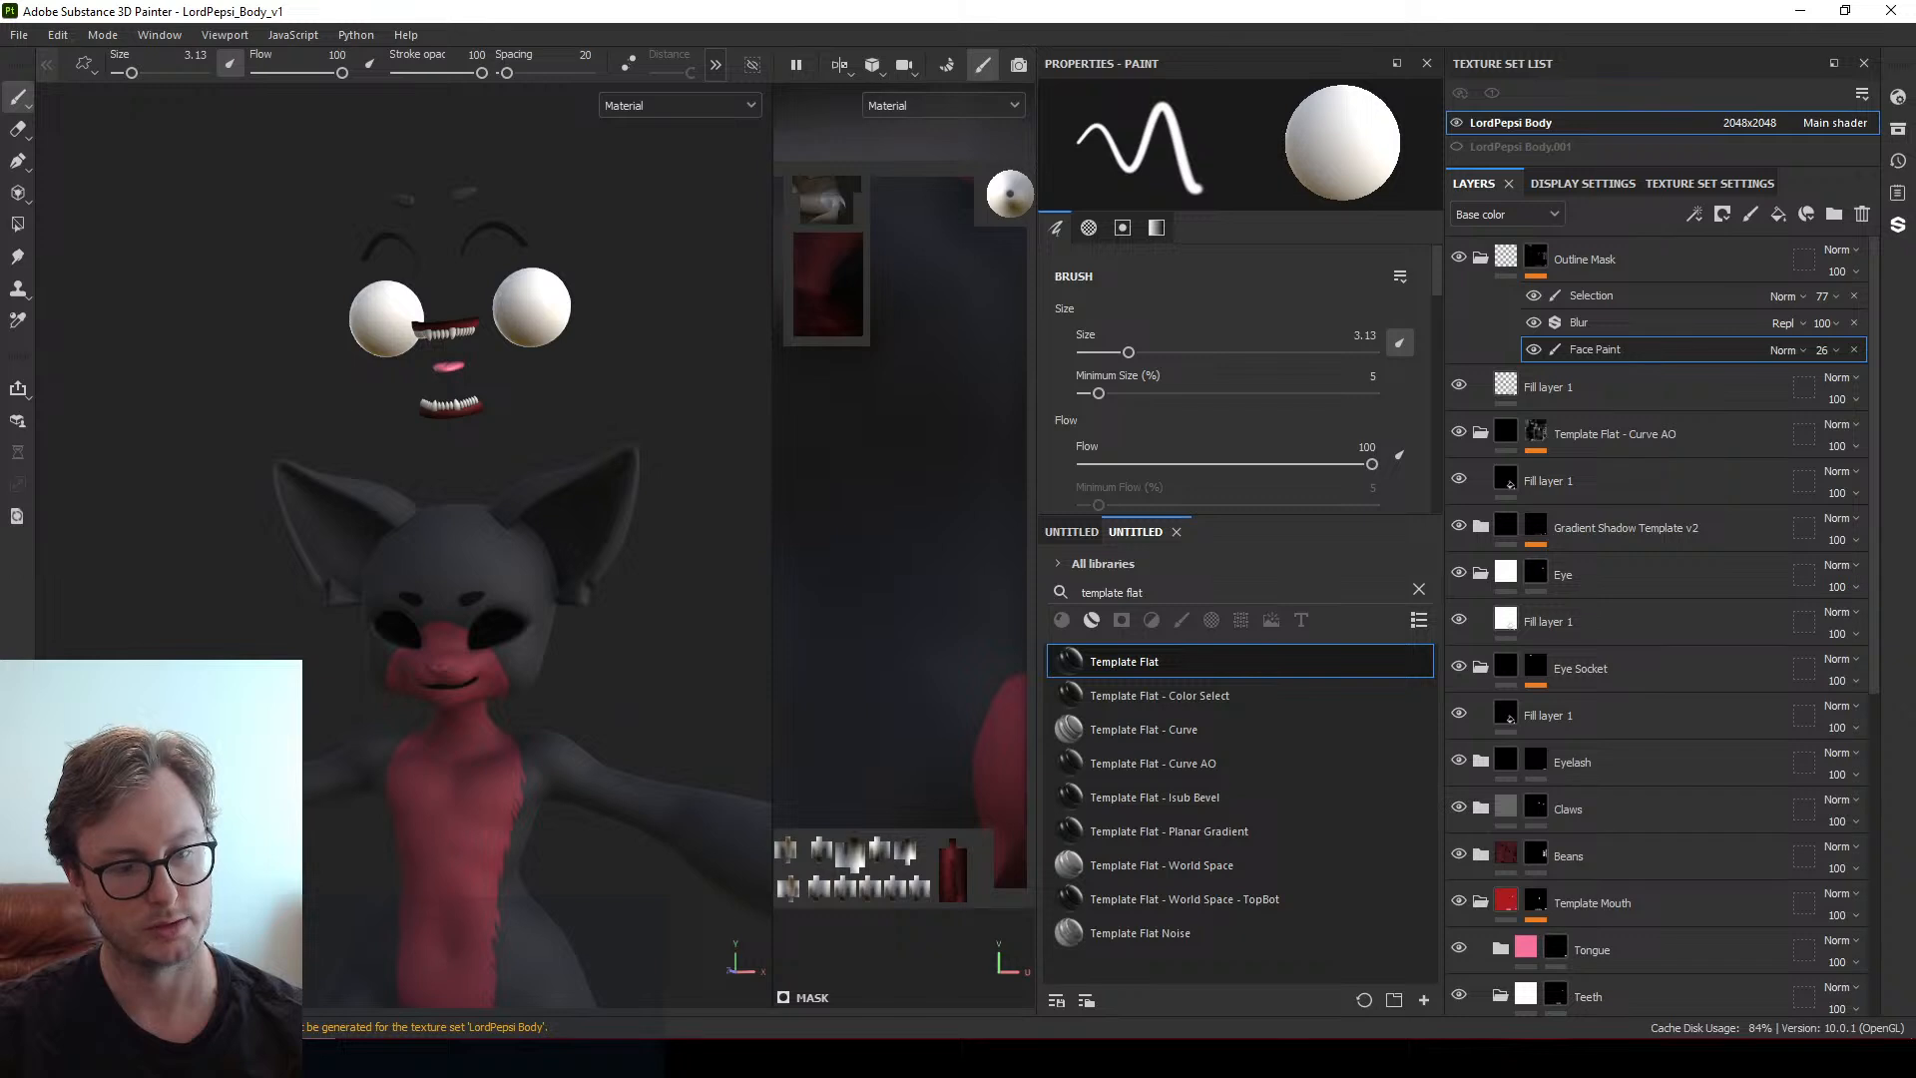
Save the LordPepsi_Body_v1 project in Substance 3D Painter
{"action": "left_click", "coordinate": [19, 35]}
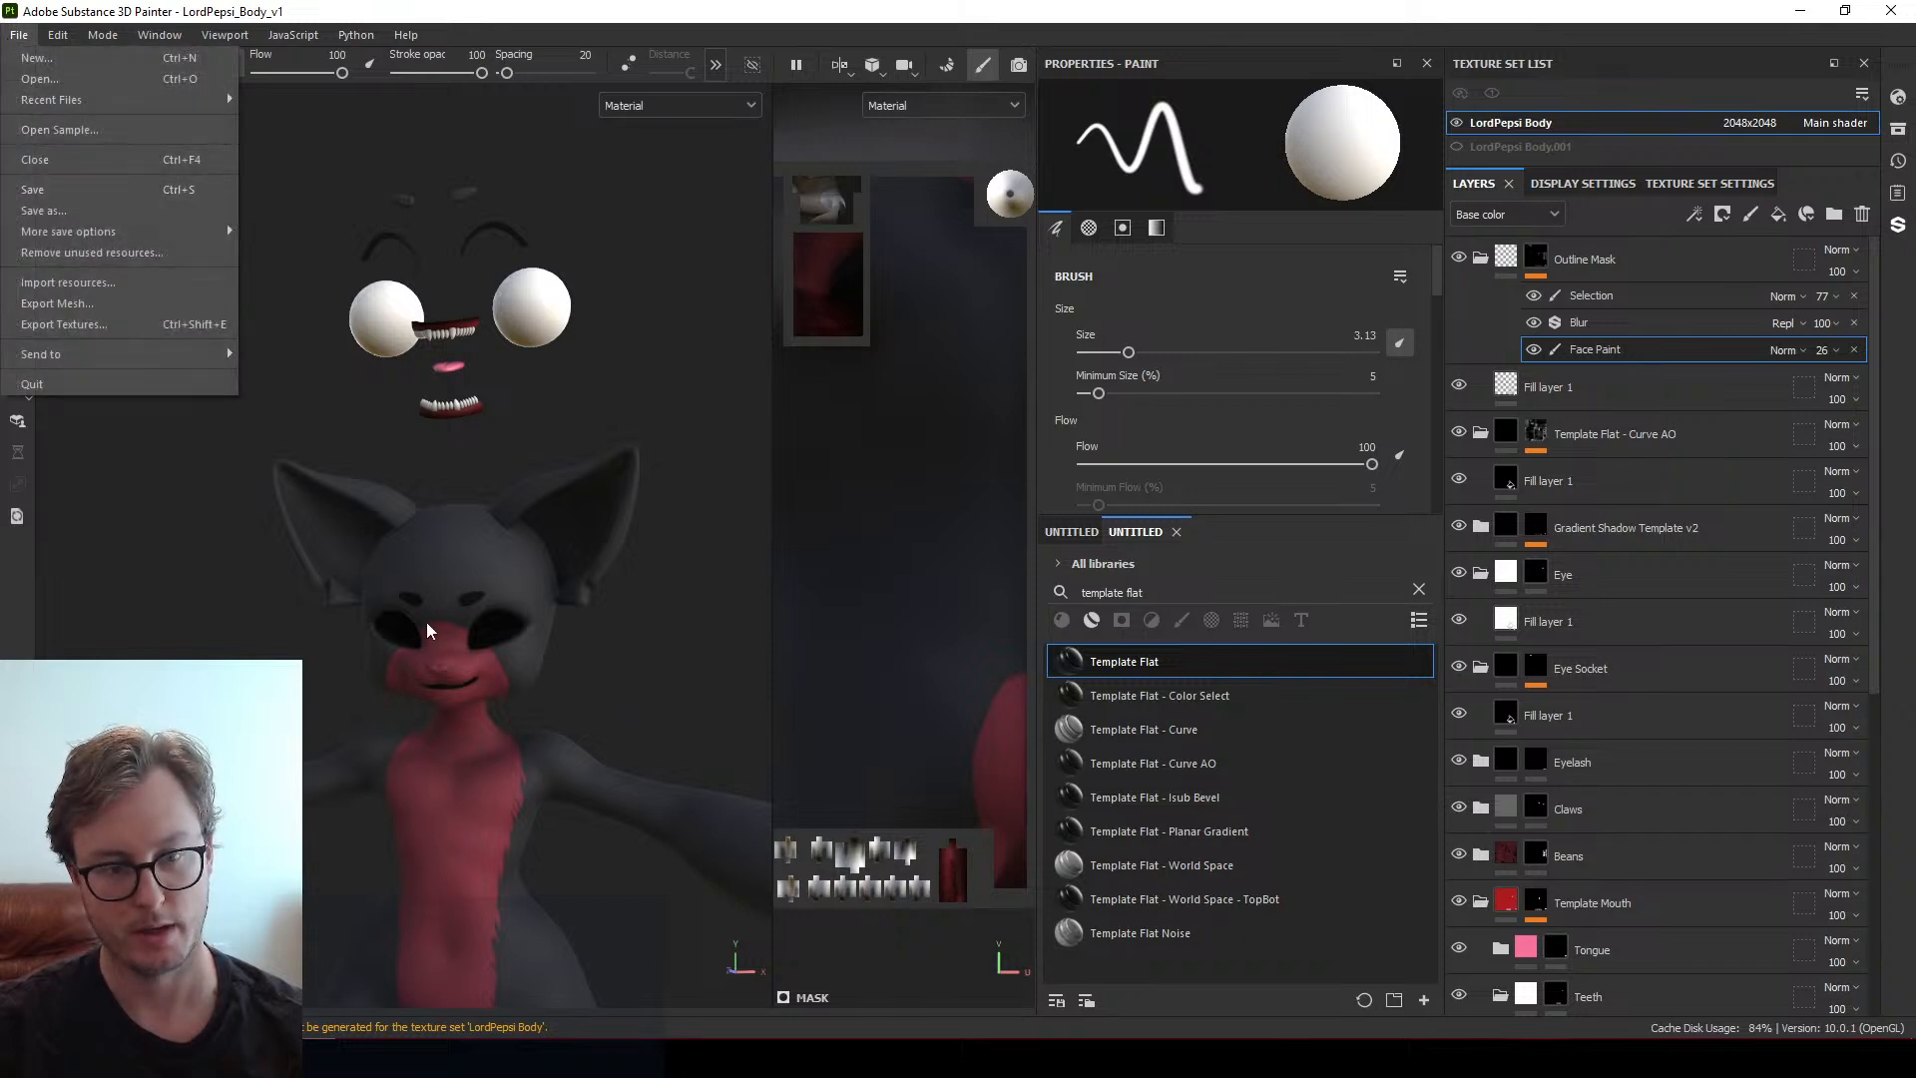
{"action": "left_click", "coordinate": [82, 195]}
Switch to Blender, exclude the Body LP collection from the view layer and disable its selection
{"action": "key", "text": "alt+Tab"}
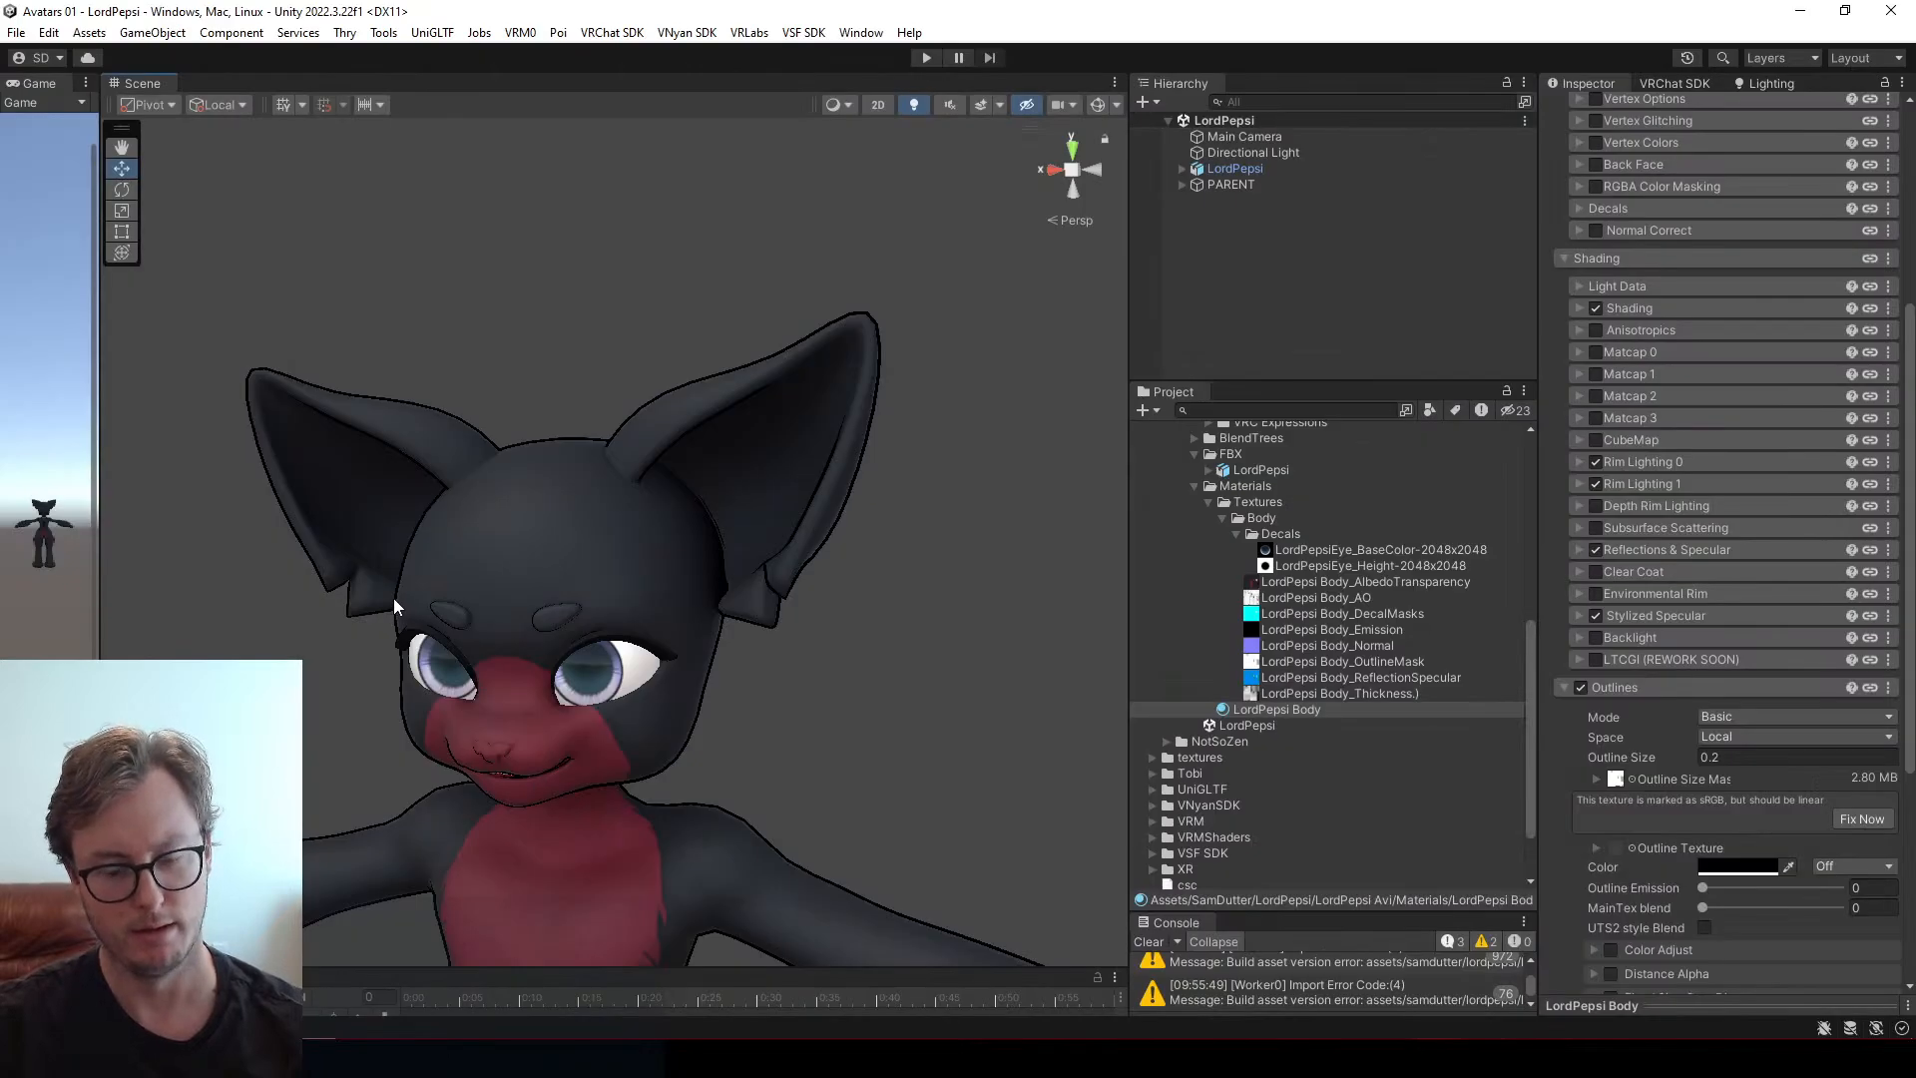
{"action": "key", "text": "alt+Tab"}
{"action": "key", "text": "alt+Tab"}
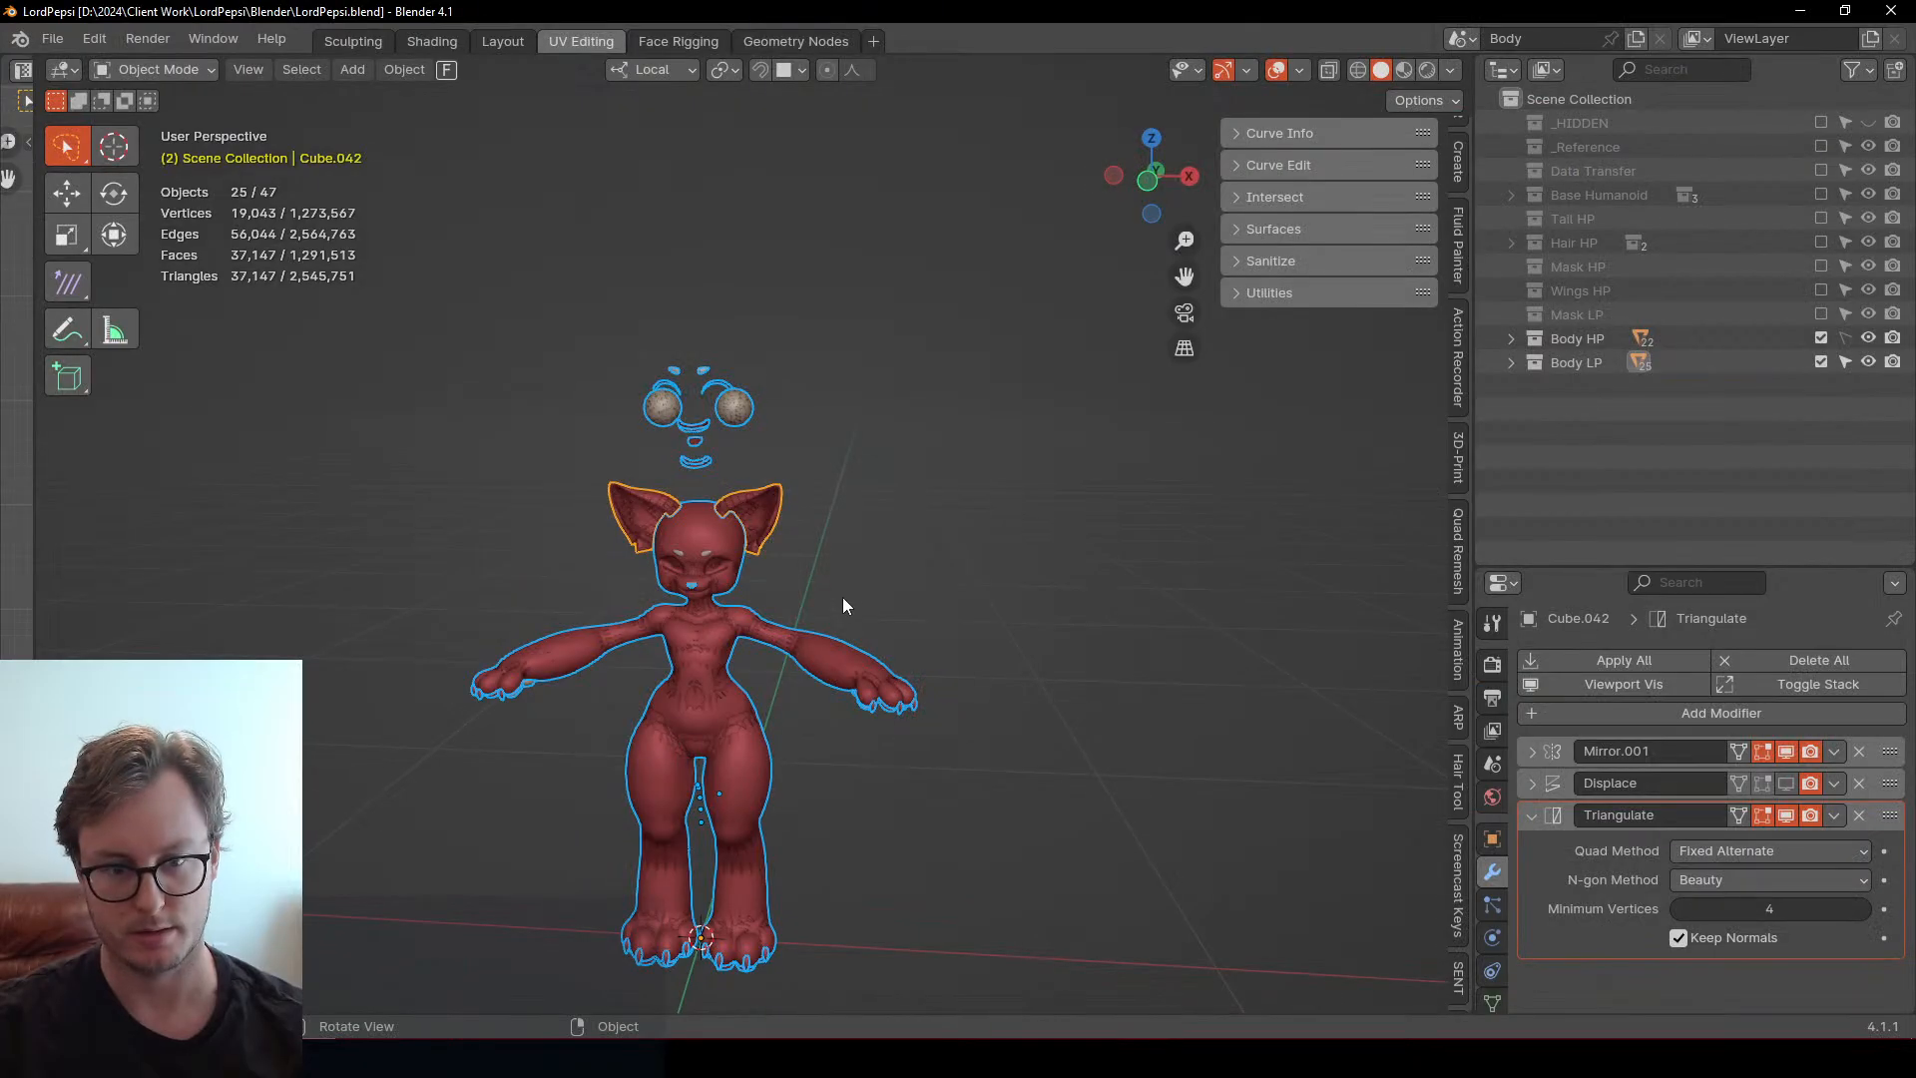
{"action": "key", "text": "Left"}
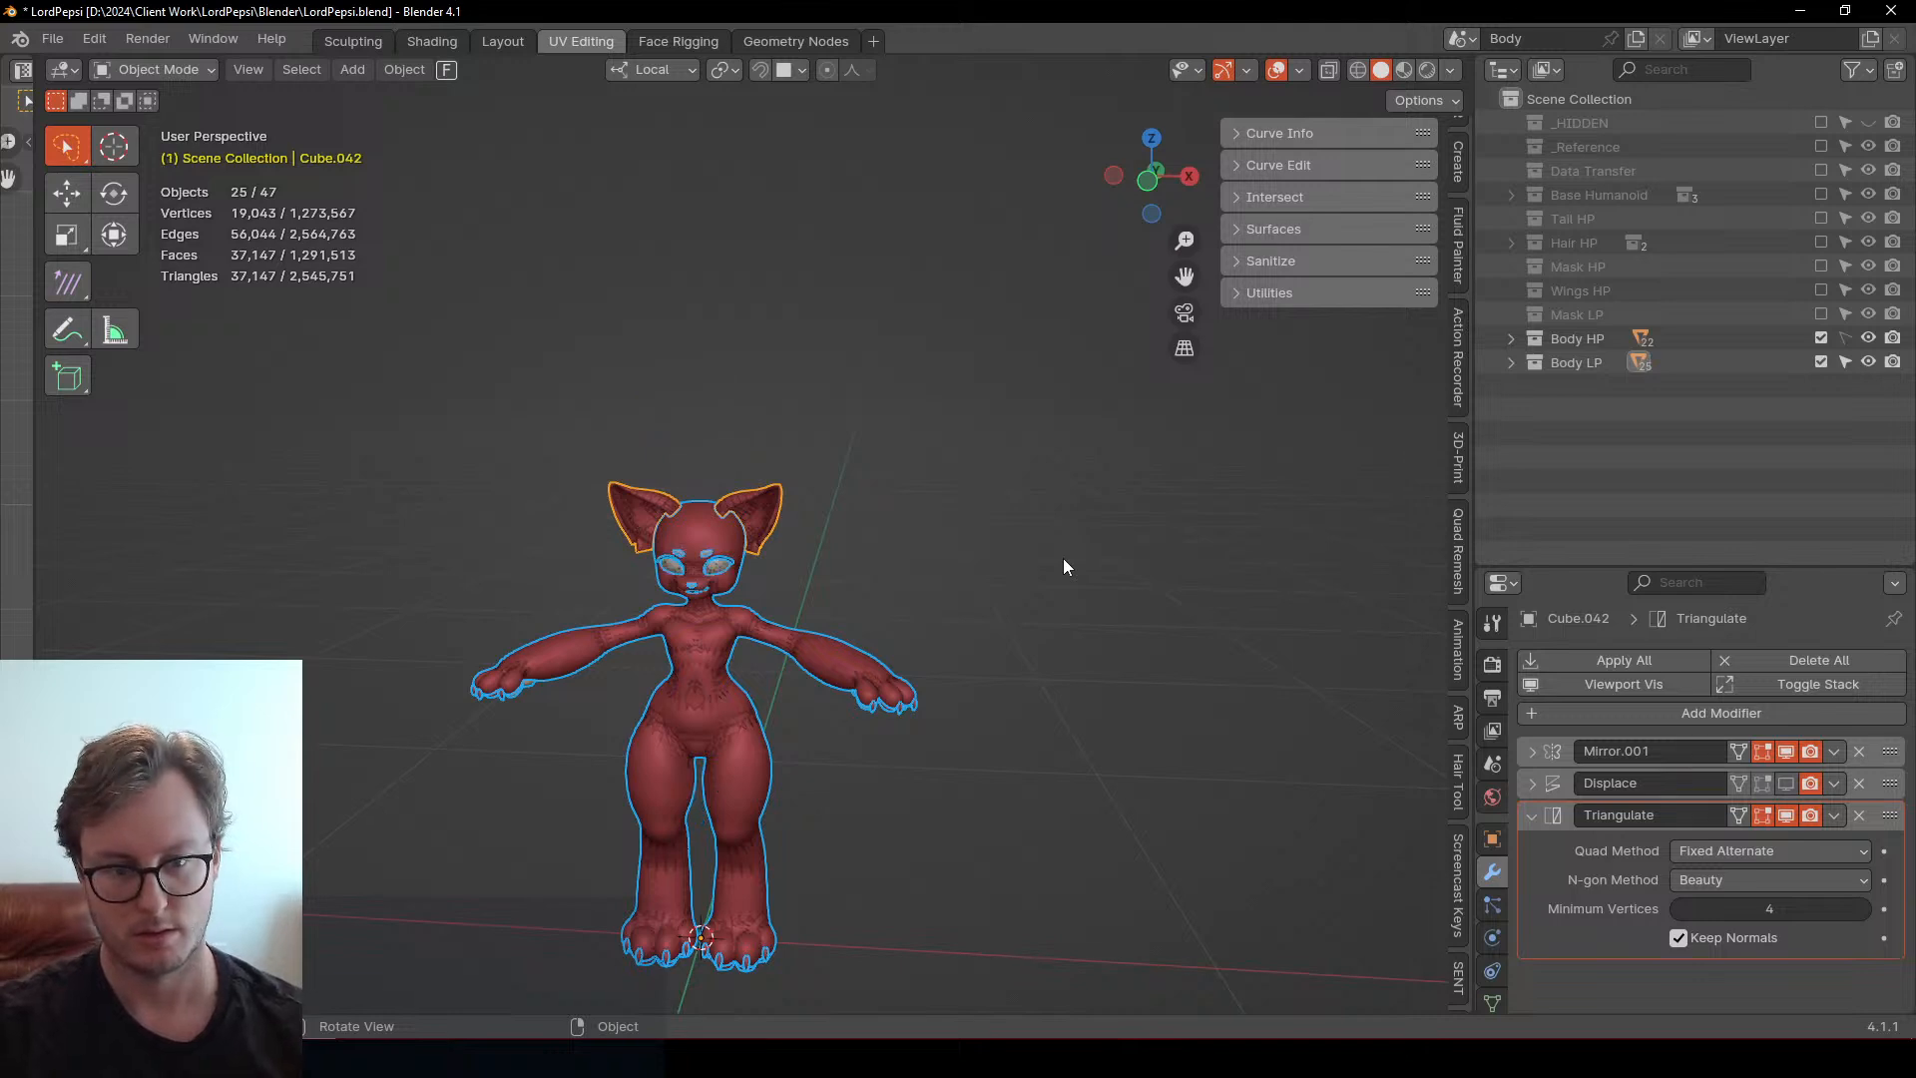
{"action": "key", "text": "Right"}
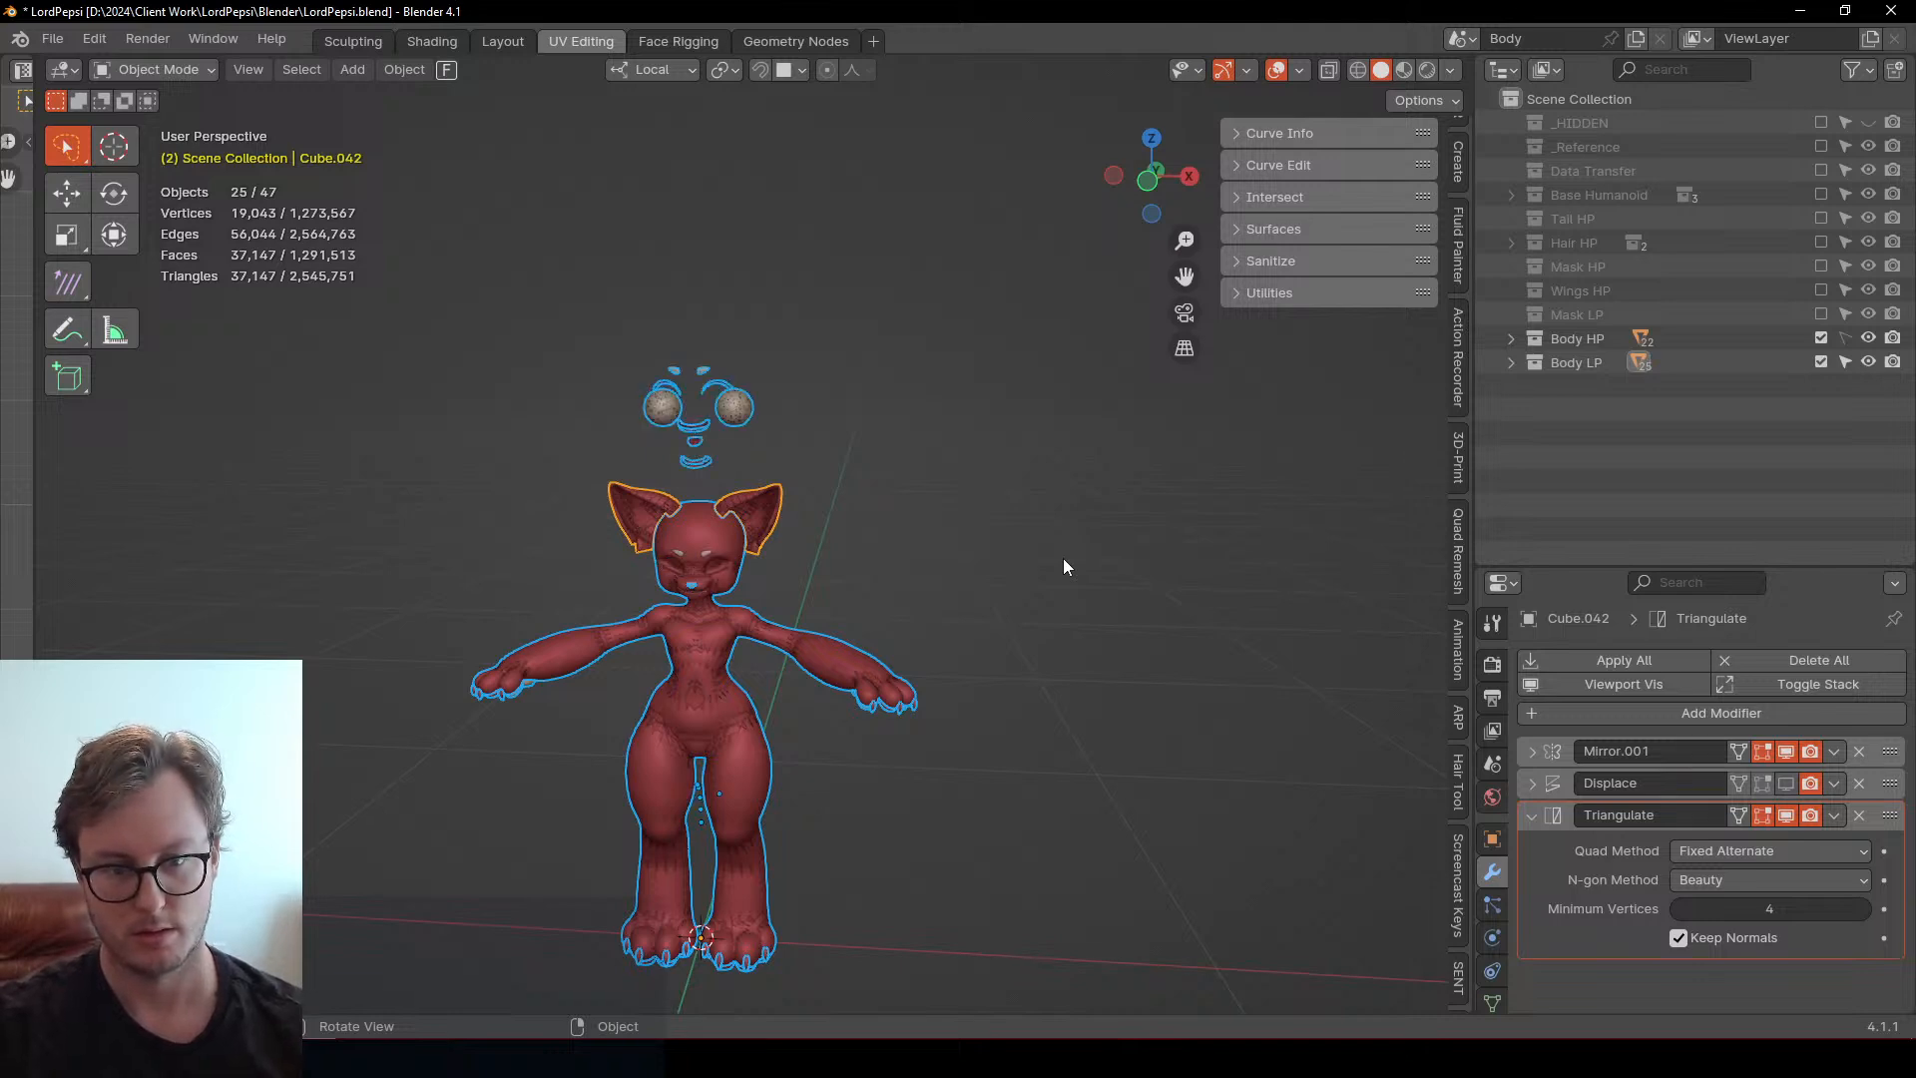
{"action": "left_click", "coordinate": [1821, 361]}
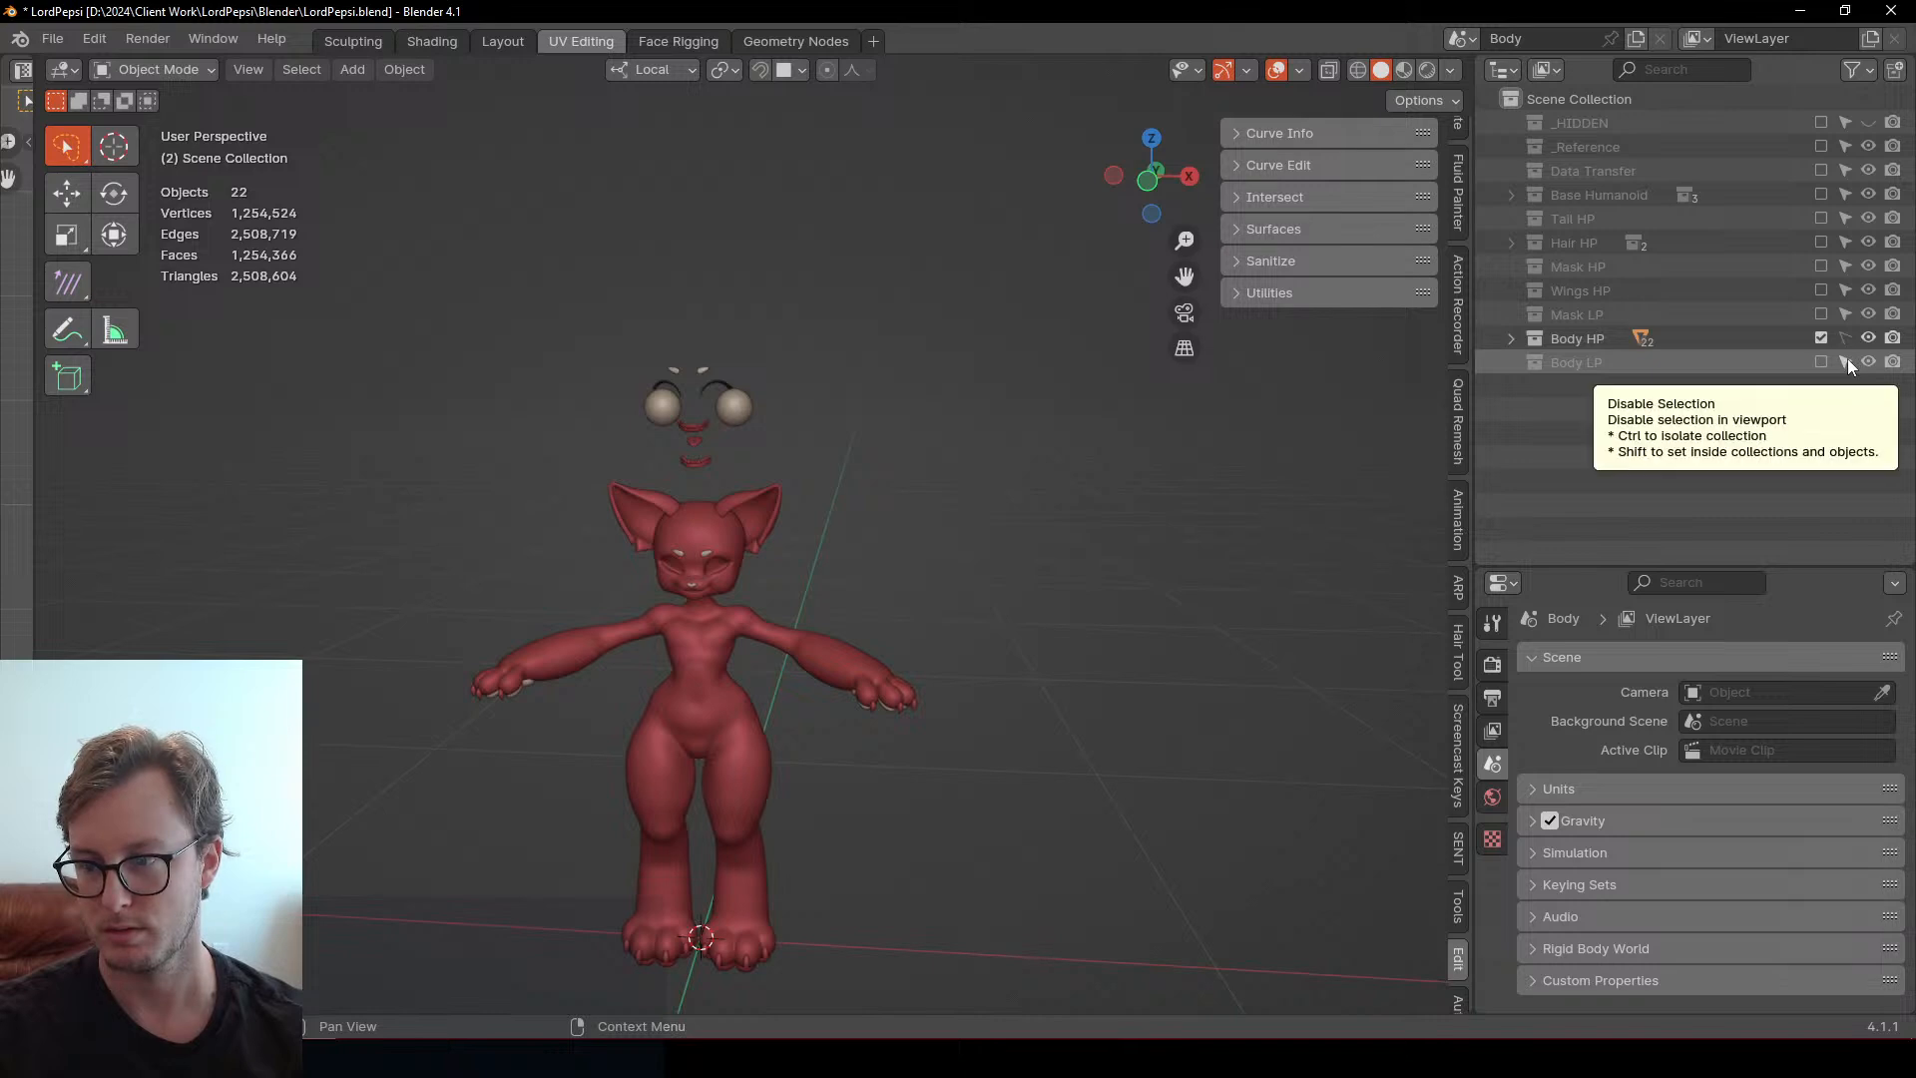
{"action": "left_click", "coordinate": [1846, 361]}
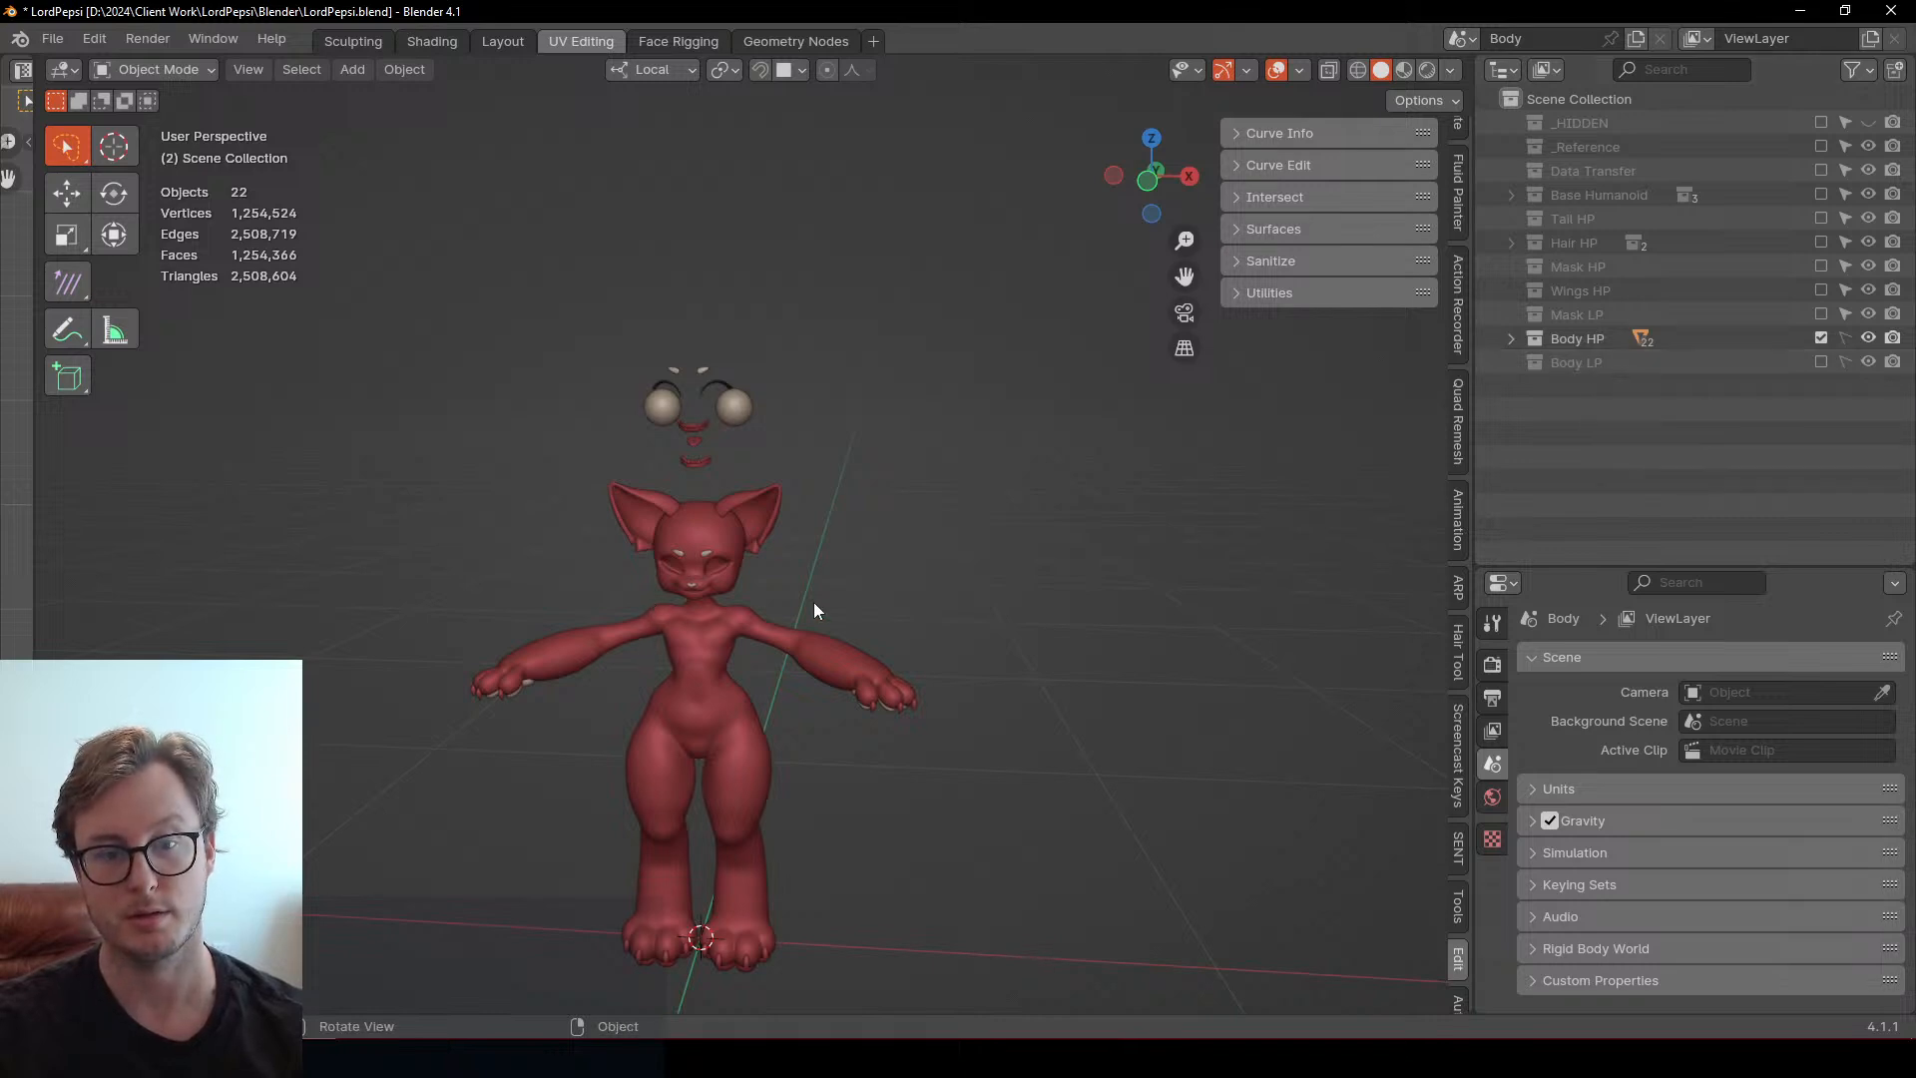
Return to Substance 3D Painter, export the LordPepsi Body textures as 4096 PNGs with the UNITY_Poiyomi v10 template and save the export settings
{"action": "key", "text": "alt+Tab"}
{"action": "left_click_drag", "start_coordinate": [506, 506], "coordinate": [444, 549], "text": "alt"}
{"action": "right_click_drag", "start_coordinate": [444, 549], "coordinate": [524, 538], "text": "alt"}
{"action": "left_click_drag", "start_coordinate": [524, 539], "coordinate": [688, 791], "text": "alt"}
{"action": "key", "text": "f"}
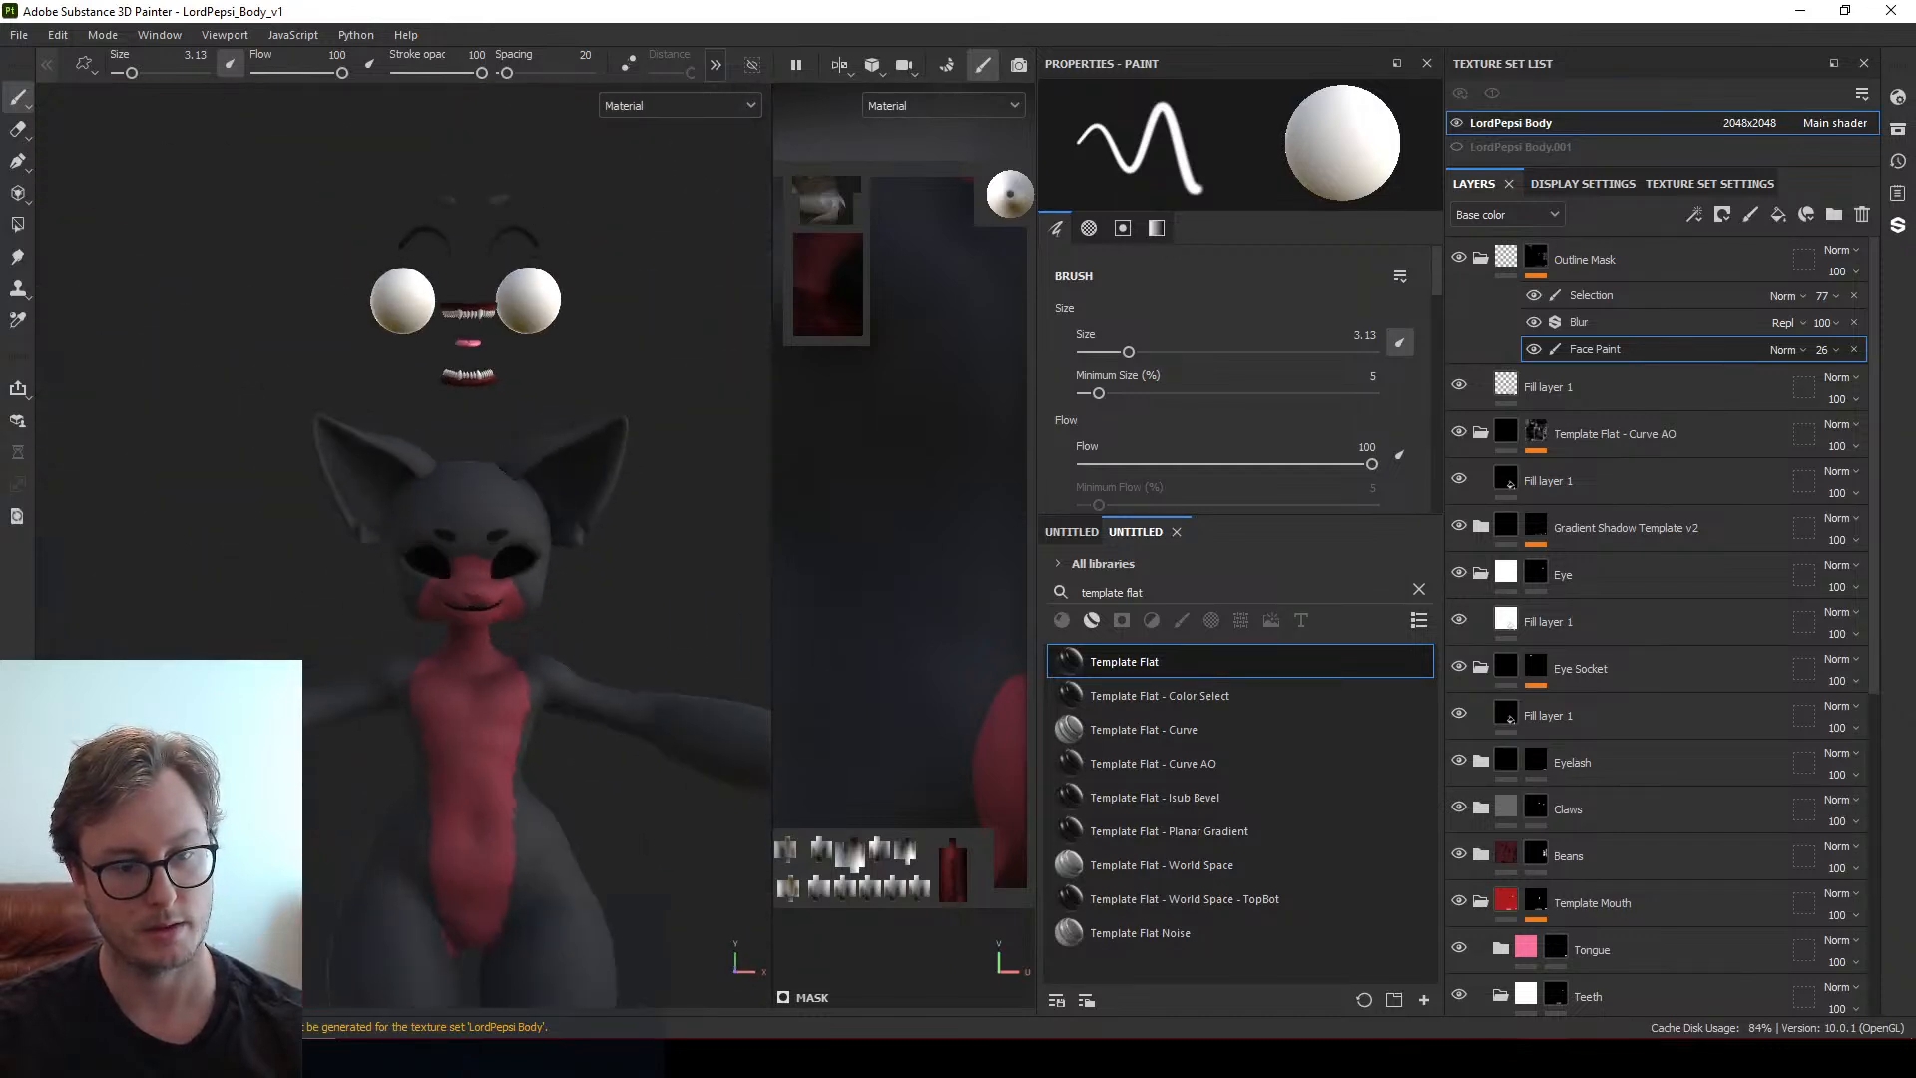
{"action": "key", "text": "ctrl+shift+e"}
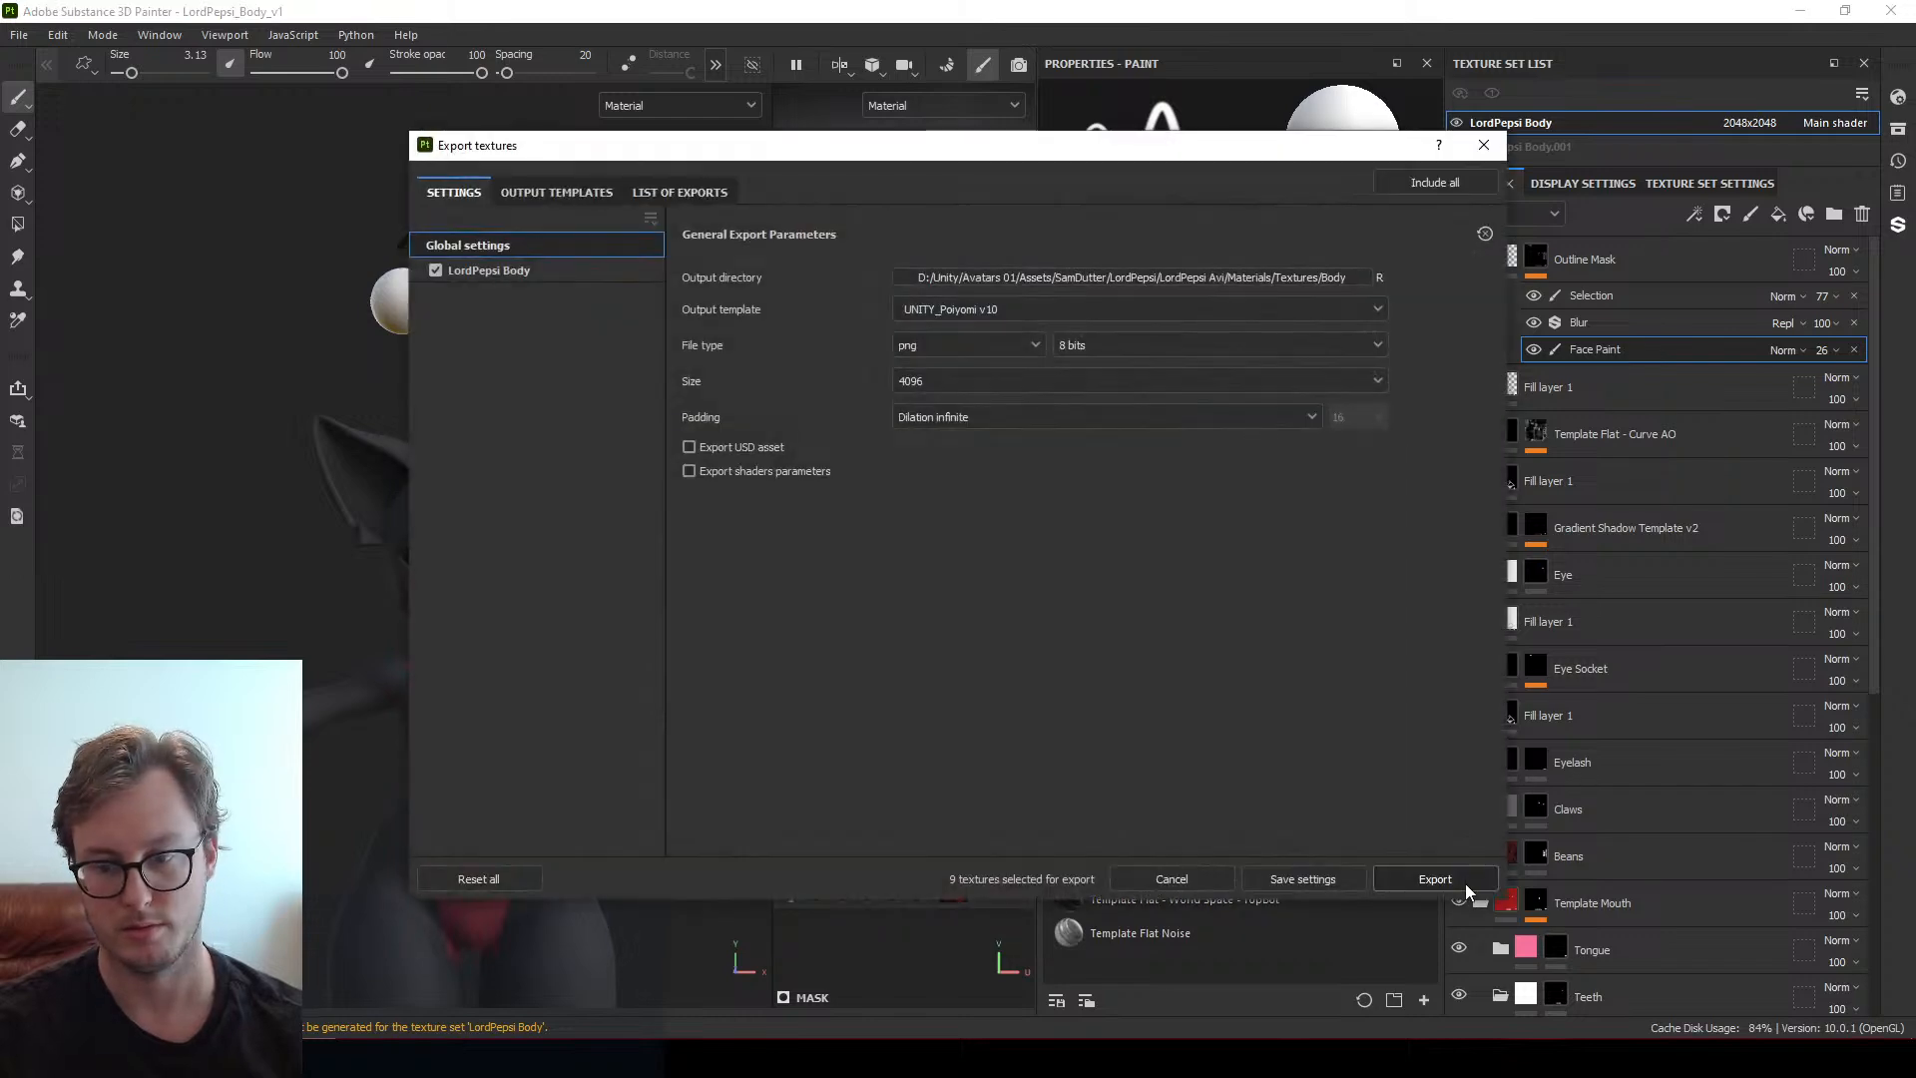
{"action": "left_click", "coordinate": [1457, 878]}
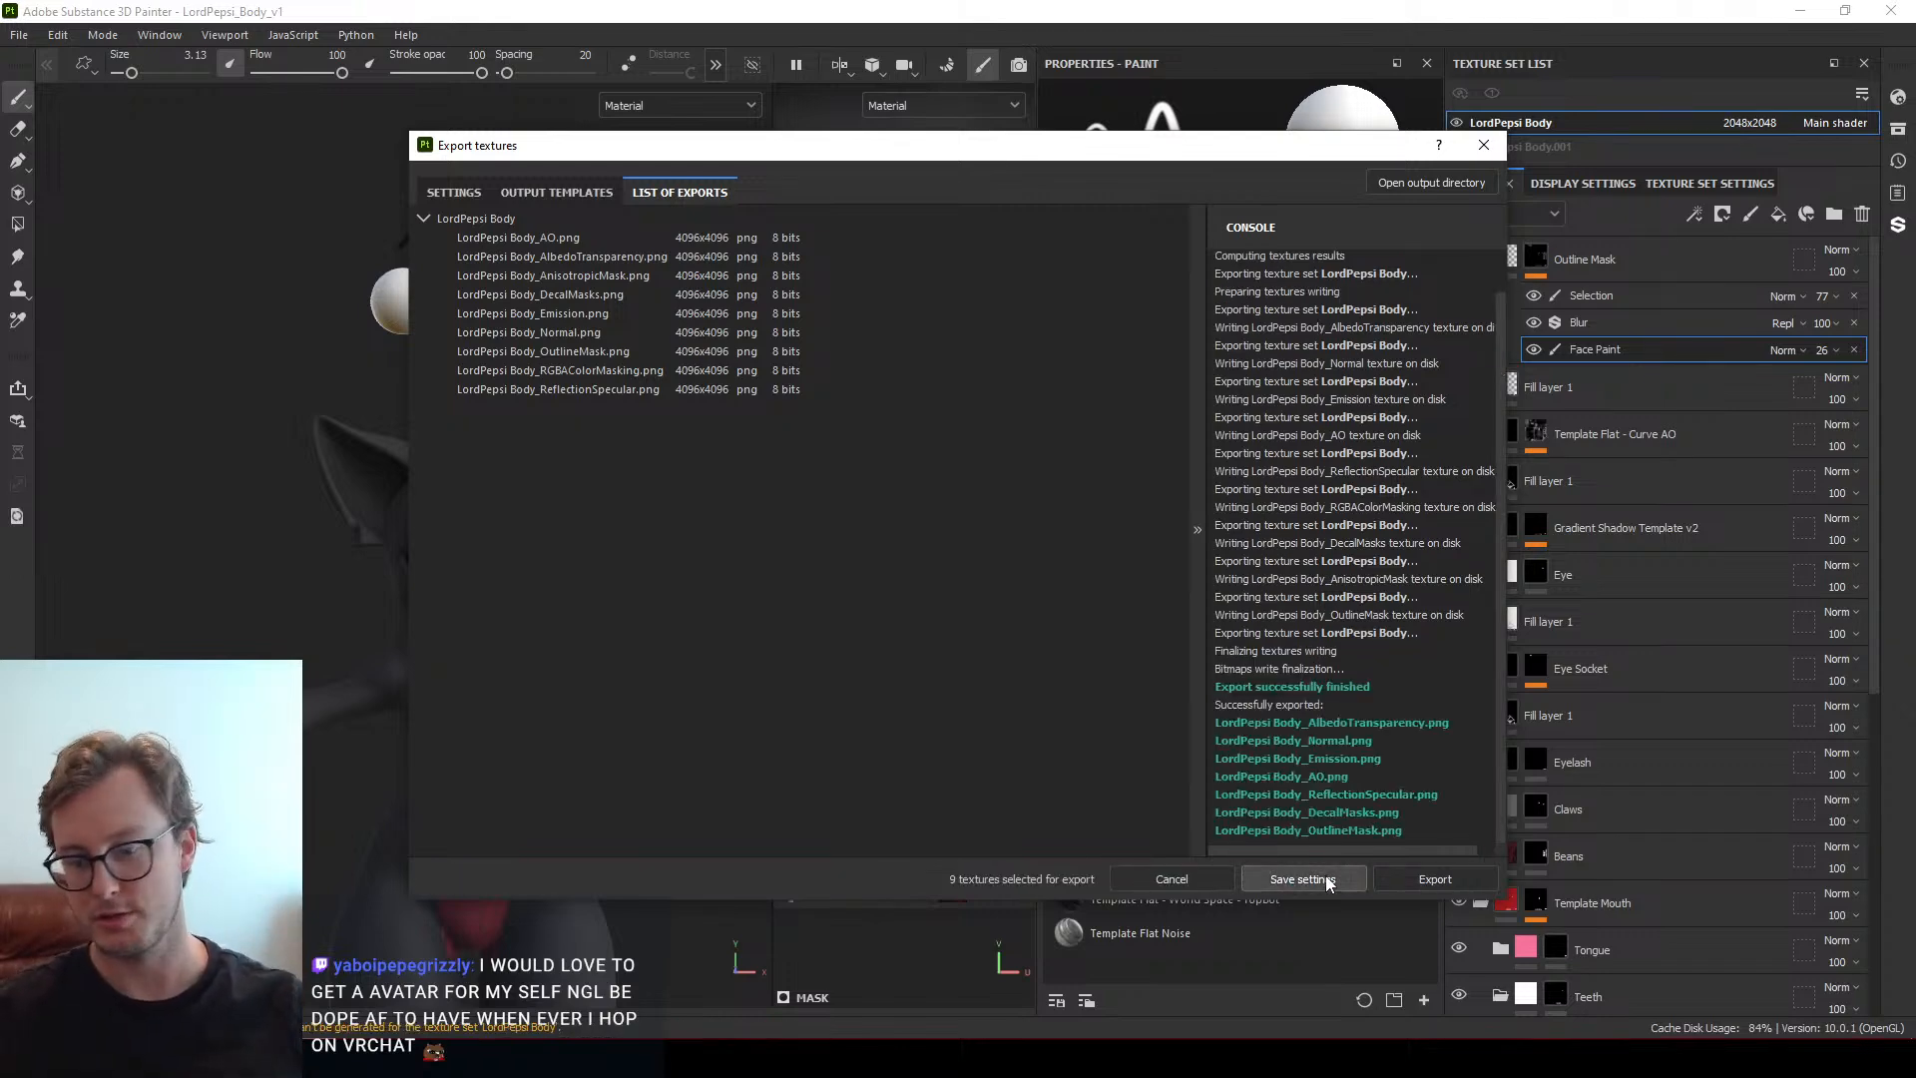
{"action": "left_click", "coordinate": [1298, 879]}
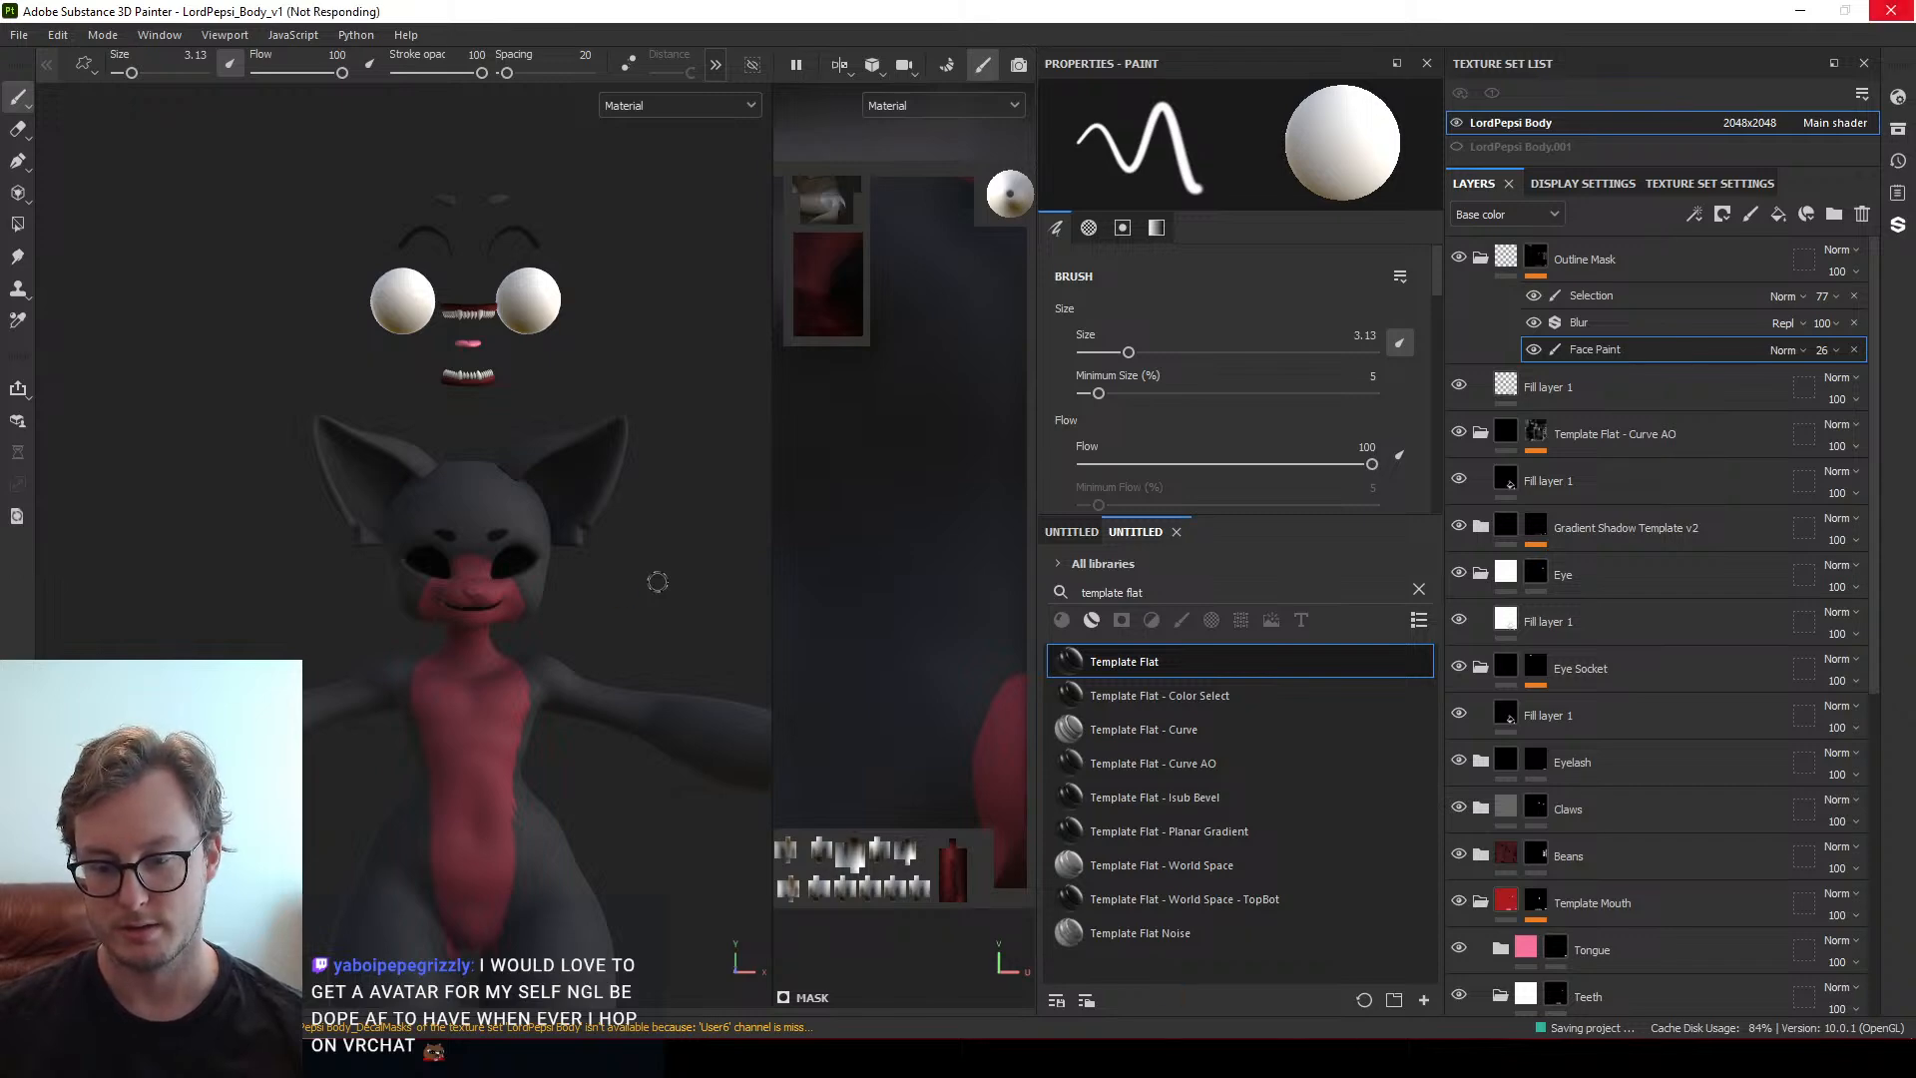
Switch to Unity and examine the avatar's head, ears and body with the re-exported textures from several angles
{"action": "key", "text": "alt+Tab"}
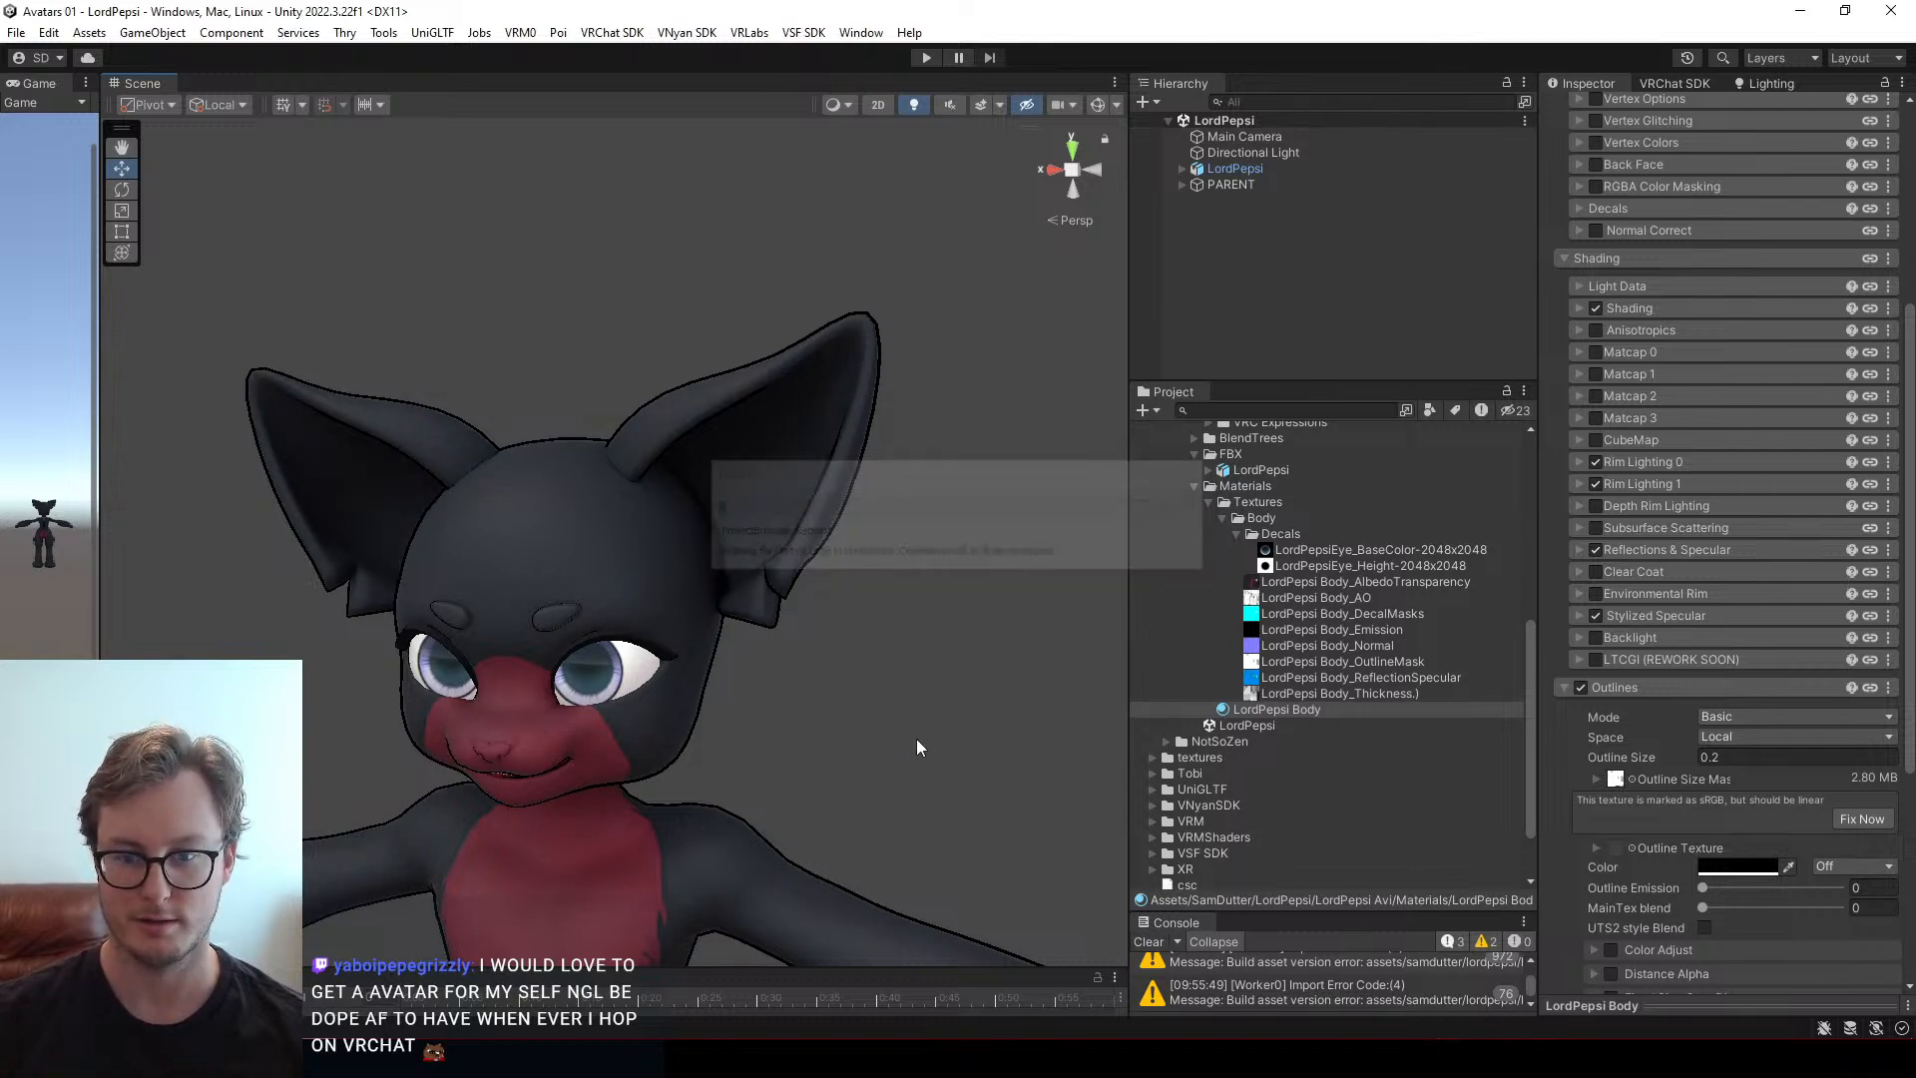
{"action": "scroll", "coordinate": [886, 656], "scroll_direction": "down", "scroll_amount": 4}
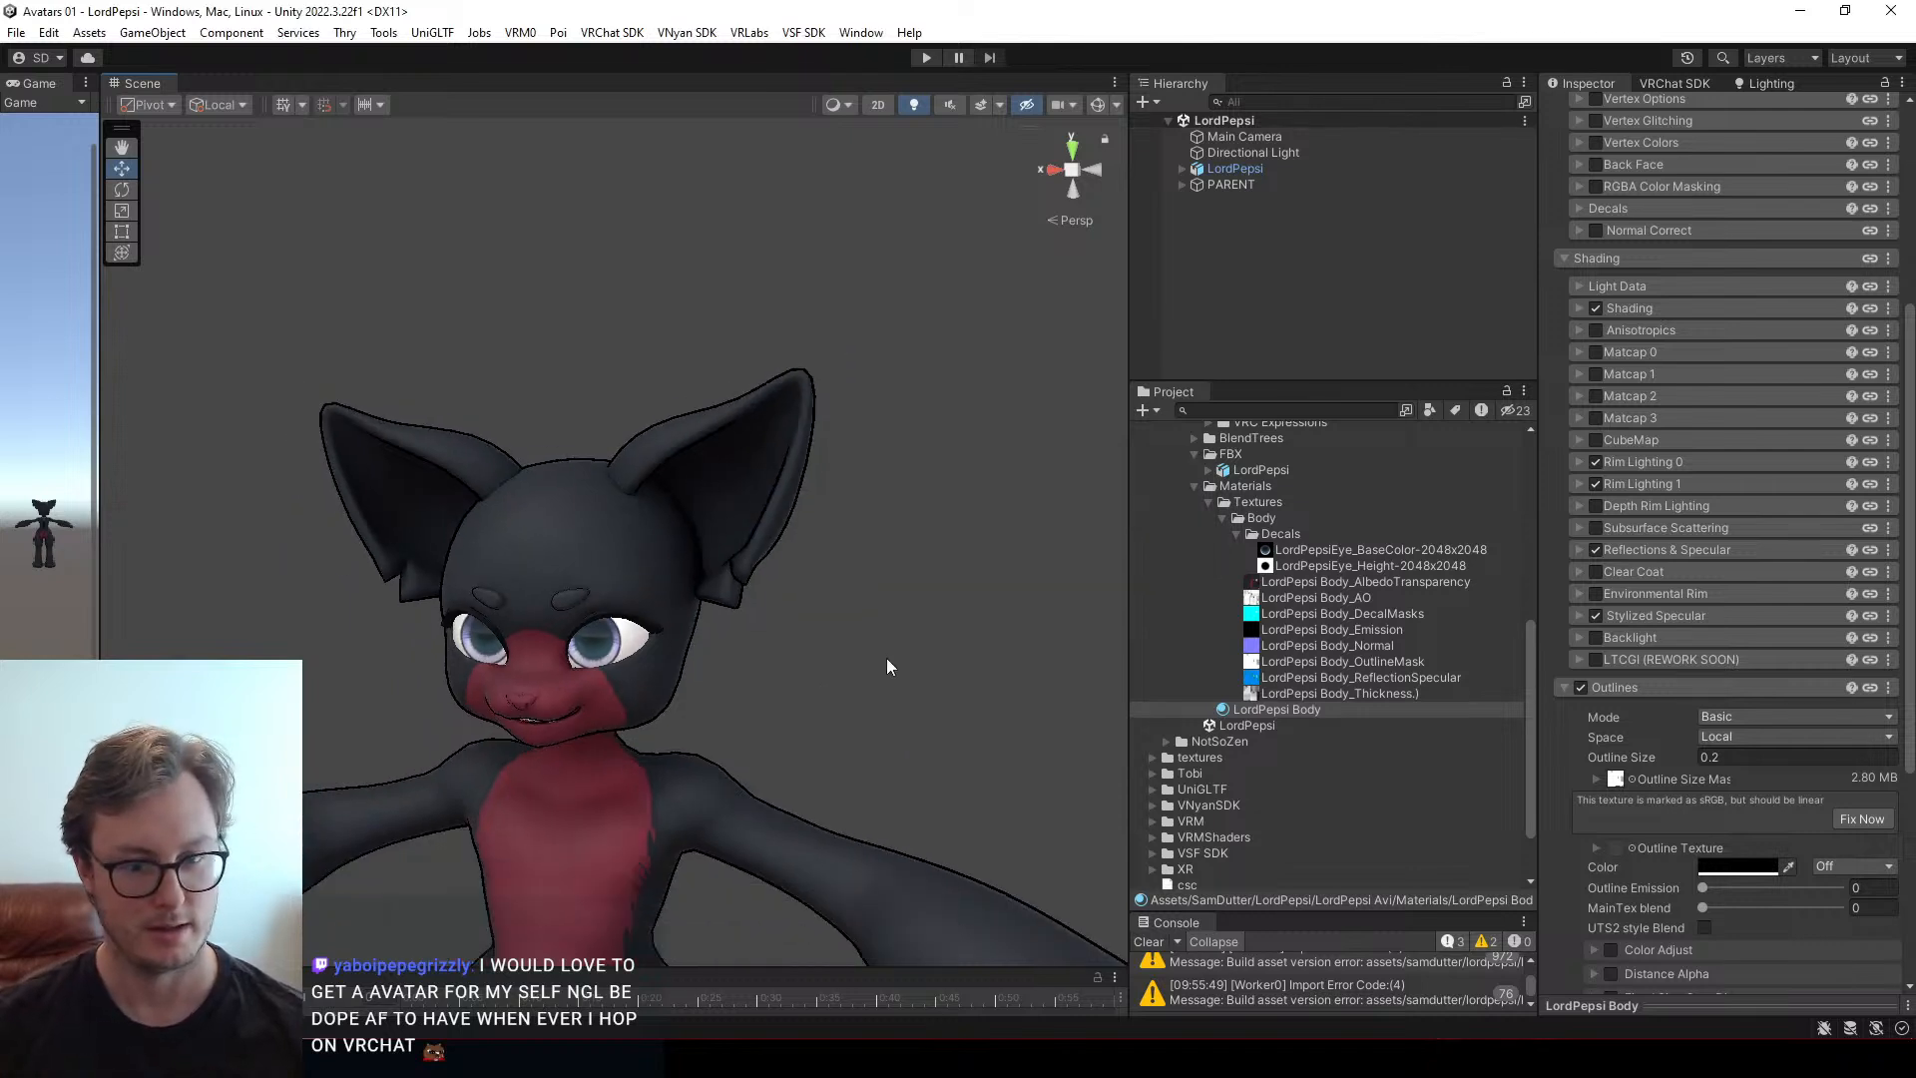
{"action": "left_click_drag", "start_coordinate": [886, 657], "coordinate": [60, 663], "text": "alt"}
{"action": "middle_click_drag", "start_coordinate": [491, 556], "coordinate": [518, 602]}
{"action": "left_click_drag", "start_coordinate": [649, 638], "coordinate": [424, 660], "text": "alt"}
{"action": "scroll", "coordinate": [637, 599], "scroll_direction": "up", "scroll_amount": 4}
{"action": "left_click_drag", "start_coordinate": [636, 599], "coordinate": [758, 544], "text": "alt"}
{"action": "scroll", "coordinate": [467, 477], "scroll_direction": "down", "scroll_amount": 3}
{"action": "middle_click_drag", "start_coordinate": [758, 544], "coordinate": [584, 540]}
{"action": "left_click_drag", "start_coordinate": [583, 540], "coordinate": [838, 539], "text": "alt"}
{"action": "scroll", "coordinate": [836, 544], "scroll_direction": "up", "scroll_amount": 5}
{"action": "middle_click_drag", "start_coordinate": [786, 395], "coordinate": [774, 552]}
{"action": "left_click_drag", "start_coordinate": [774, 552], "coordinate": [770, 588], "text": "alt"}
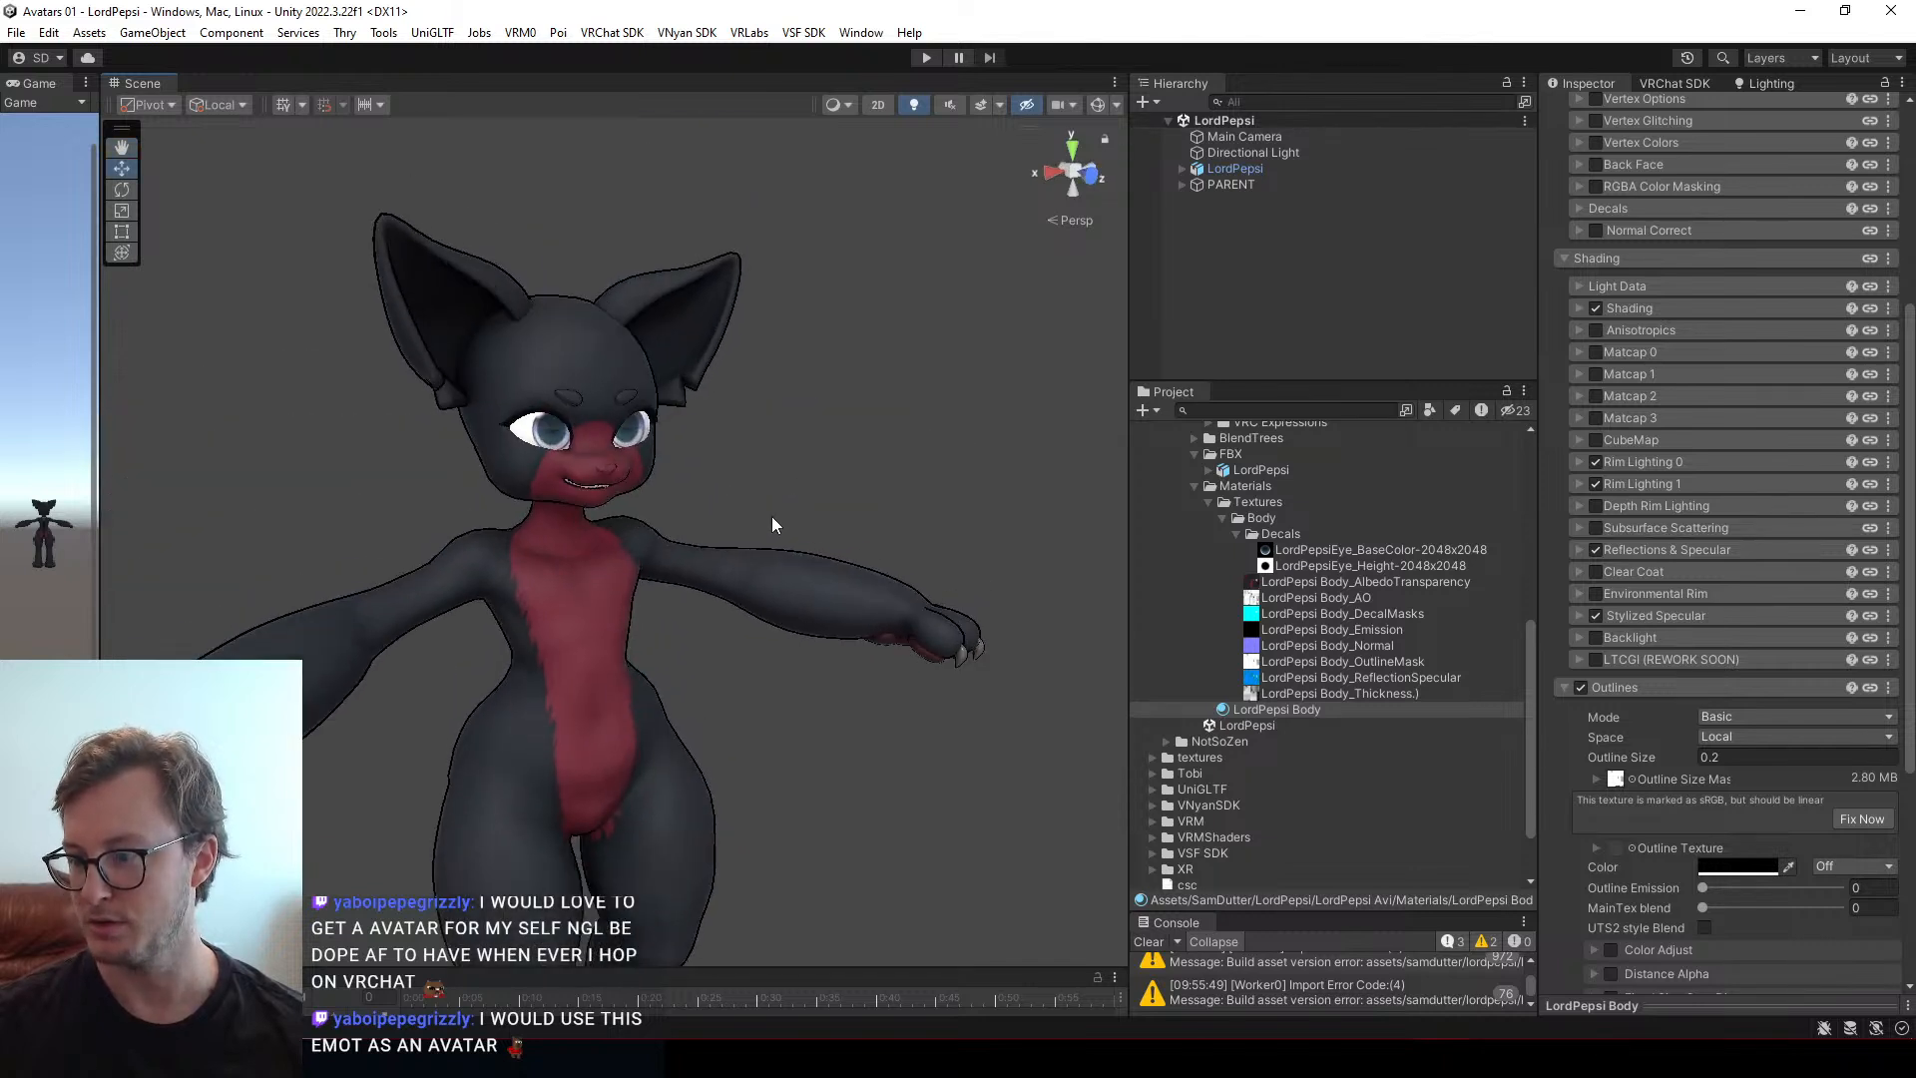
{"action": "middle_click_drag", "start_coordinate": [766, 446], "coordinate": [787, 502]}
{"action": "scroll", "coordinate": [792, 506], "scroll_direction": "up", "scroll_amount": 3}
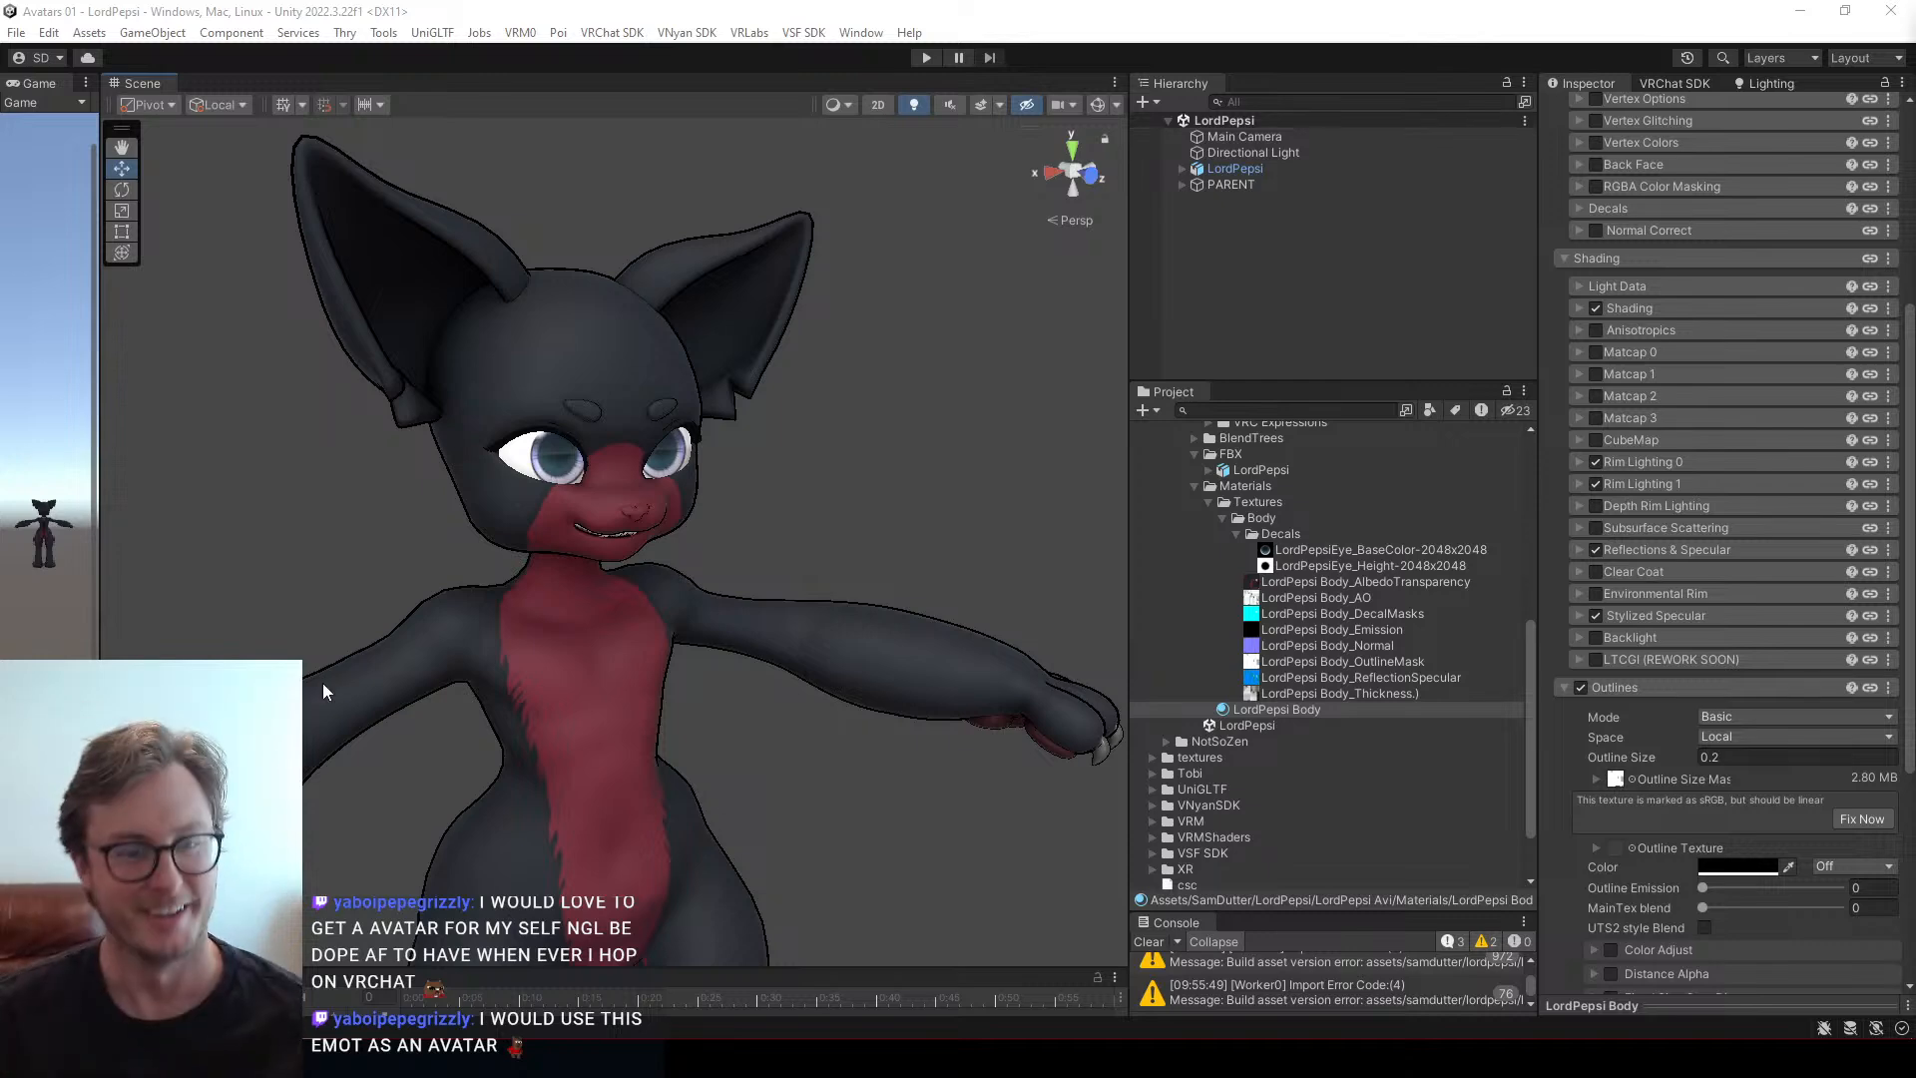
Examine the avatar's eyes, head and body with the new textures up close and from several angles
{"action": "left_click", "coordinate": [796, 500]}
{"action": "left_click_drag", "start_coordinate": [796, 500], "coordinate": [745, 543], "text": "alt"}
{"action": "scroll", "coordinate": [681, 575], "scroll_direction": "up", "scroll_amount": 4}
{"action": "scroll", "coordinate": [745, 547], "scroll_direction": "up", "scroll_amount": 5}
{"action": "left_click_drag", "start_coordinate": [717, 618], "coordinate": [872, 685], "text": "alt"}
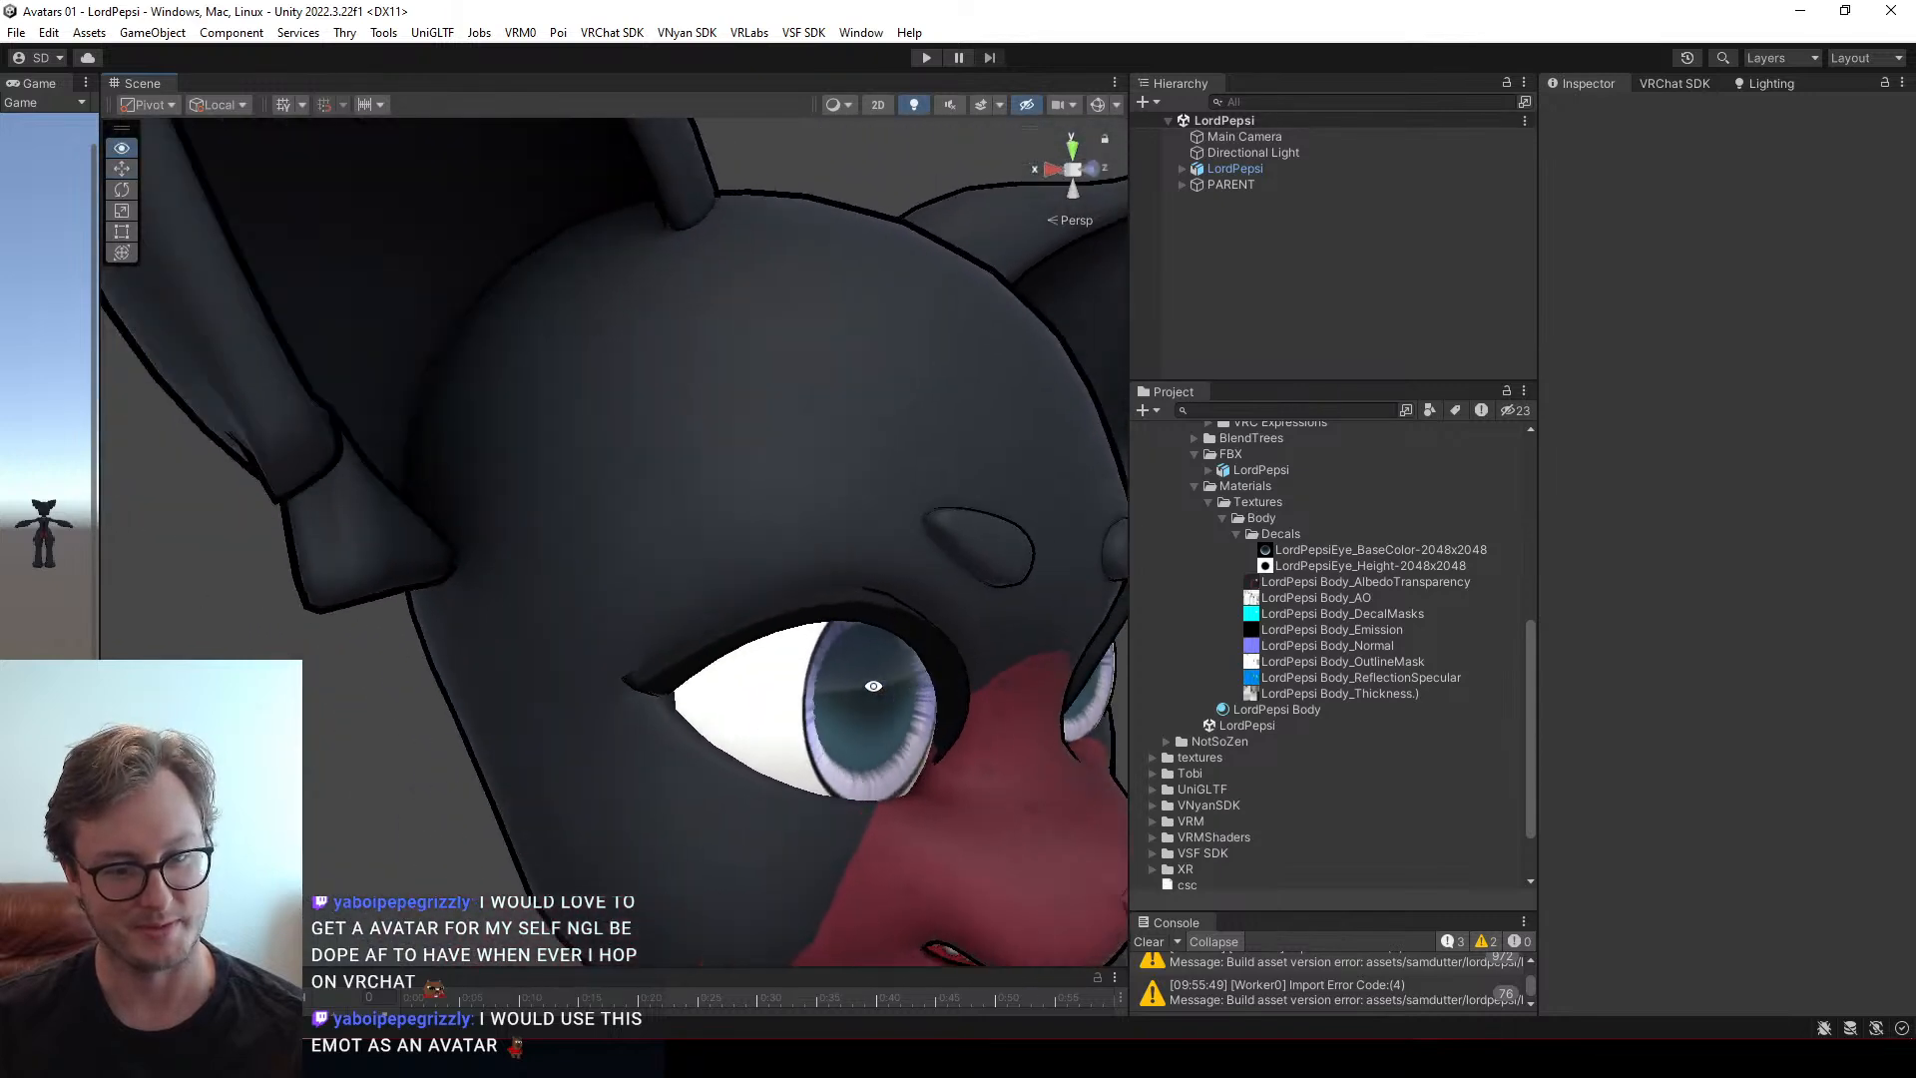
{"action": "middle_click_drag", "start_coordinate": [872, 685], "coordinate": [581, 485]}
{"action": "scroll", "coordinate": [639, 467], "scroll_direction": "down", "scroll_amount": 7}
{"action": "left_click_drag", "start_coordinate": [654, 522], "coordinate": [719, 494], "text": "alt"}
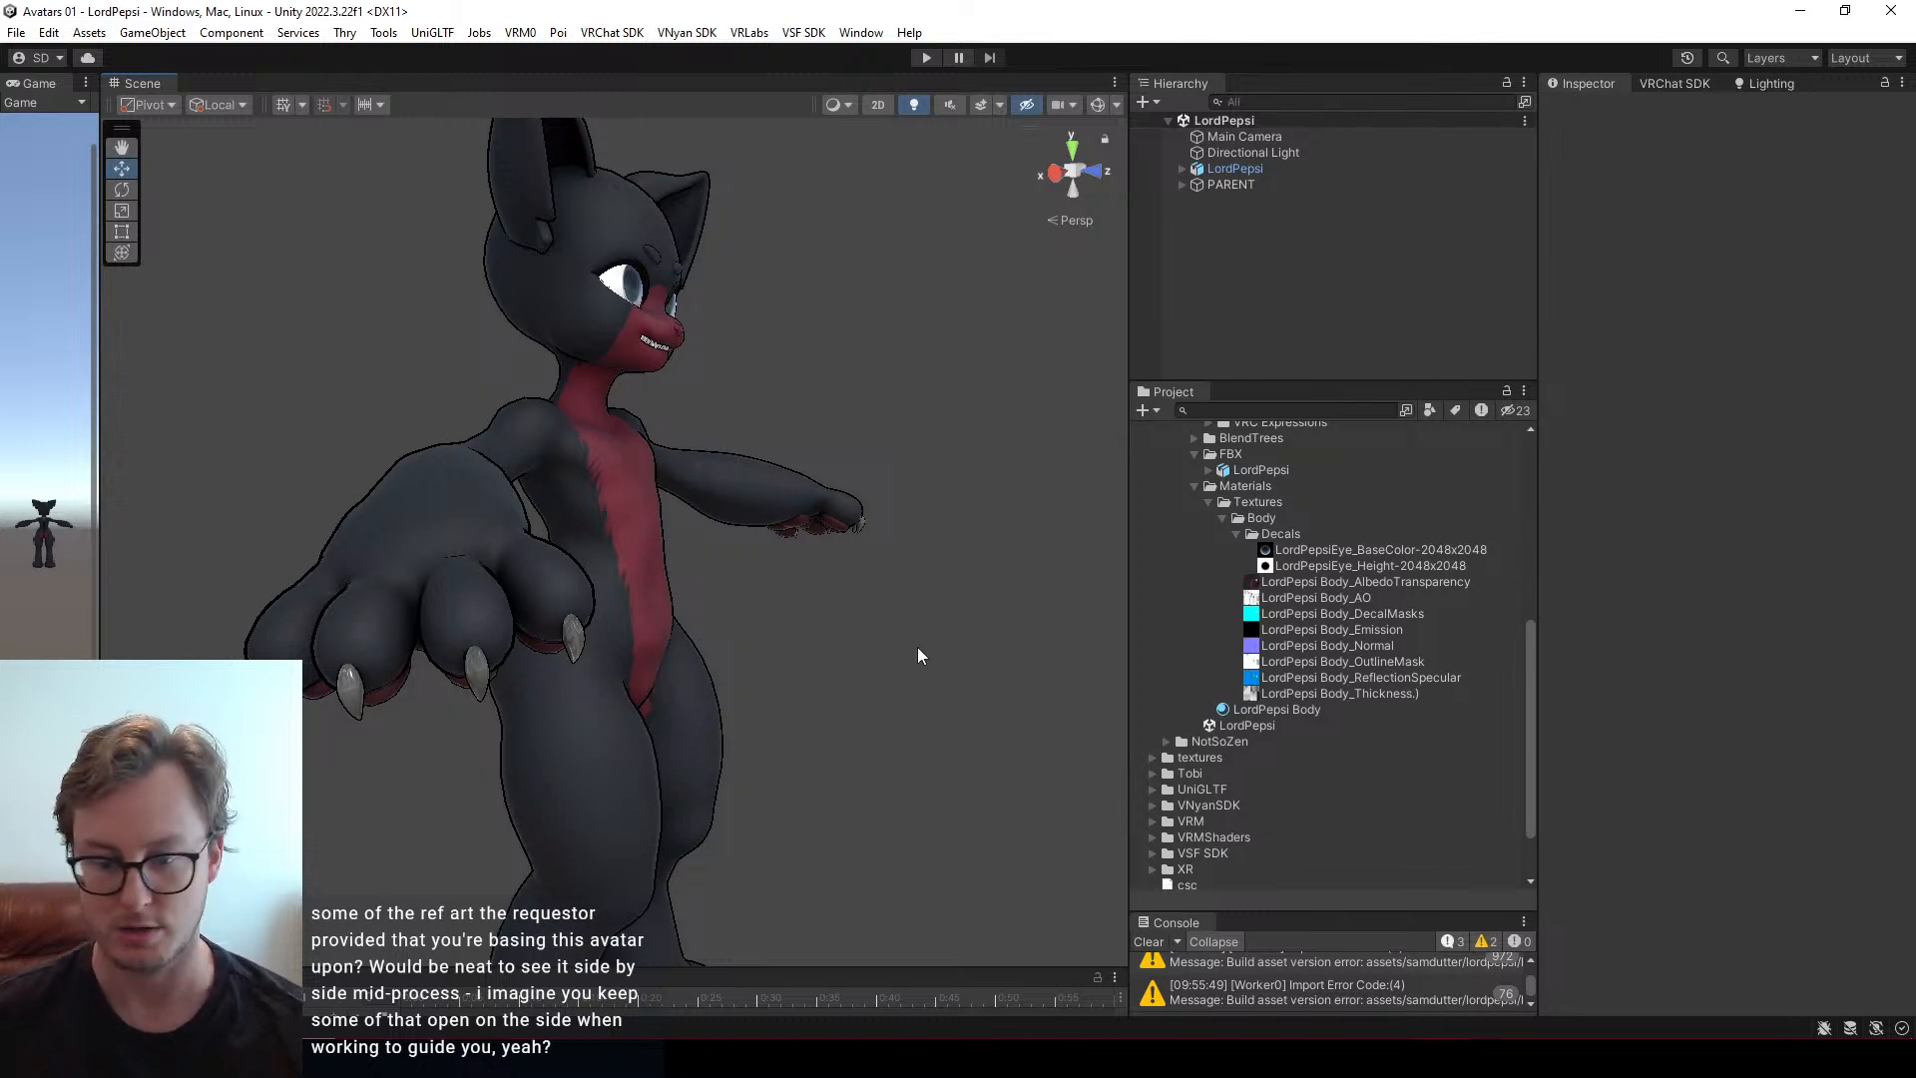
Switch to Blender and save the LordPepsi file
{"action": "key", "text": "alt+Tab"}
{"action": "middle_click_drag", "start_coordinate": [818, 595], "coordinate": [886, 612]}
{"action": "key", "text": "ctrl+s"}
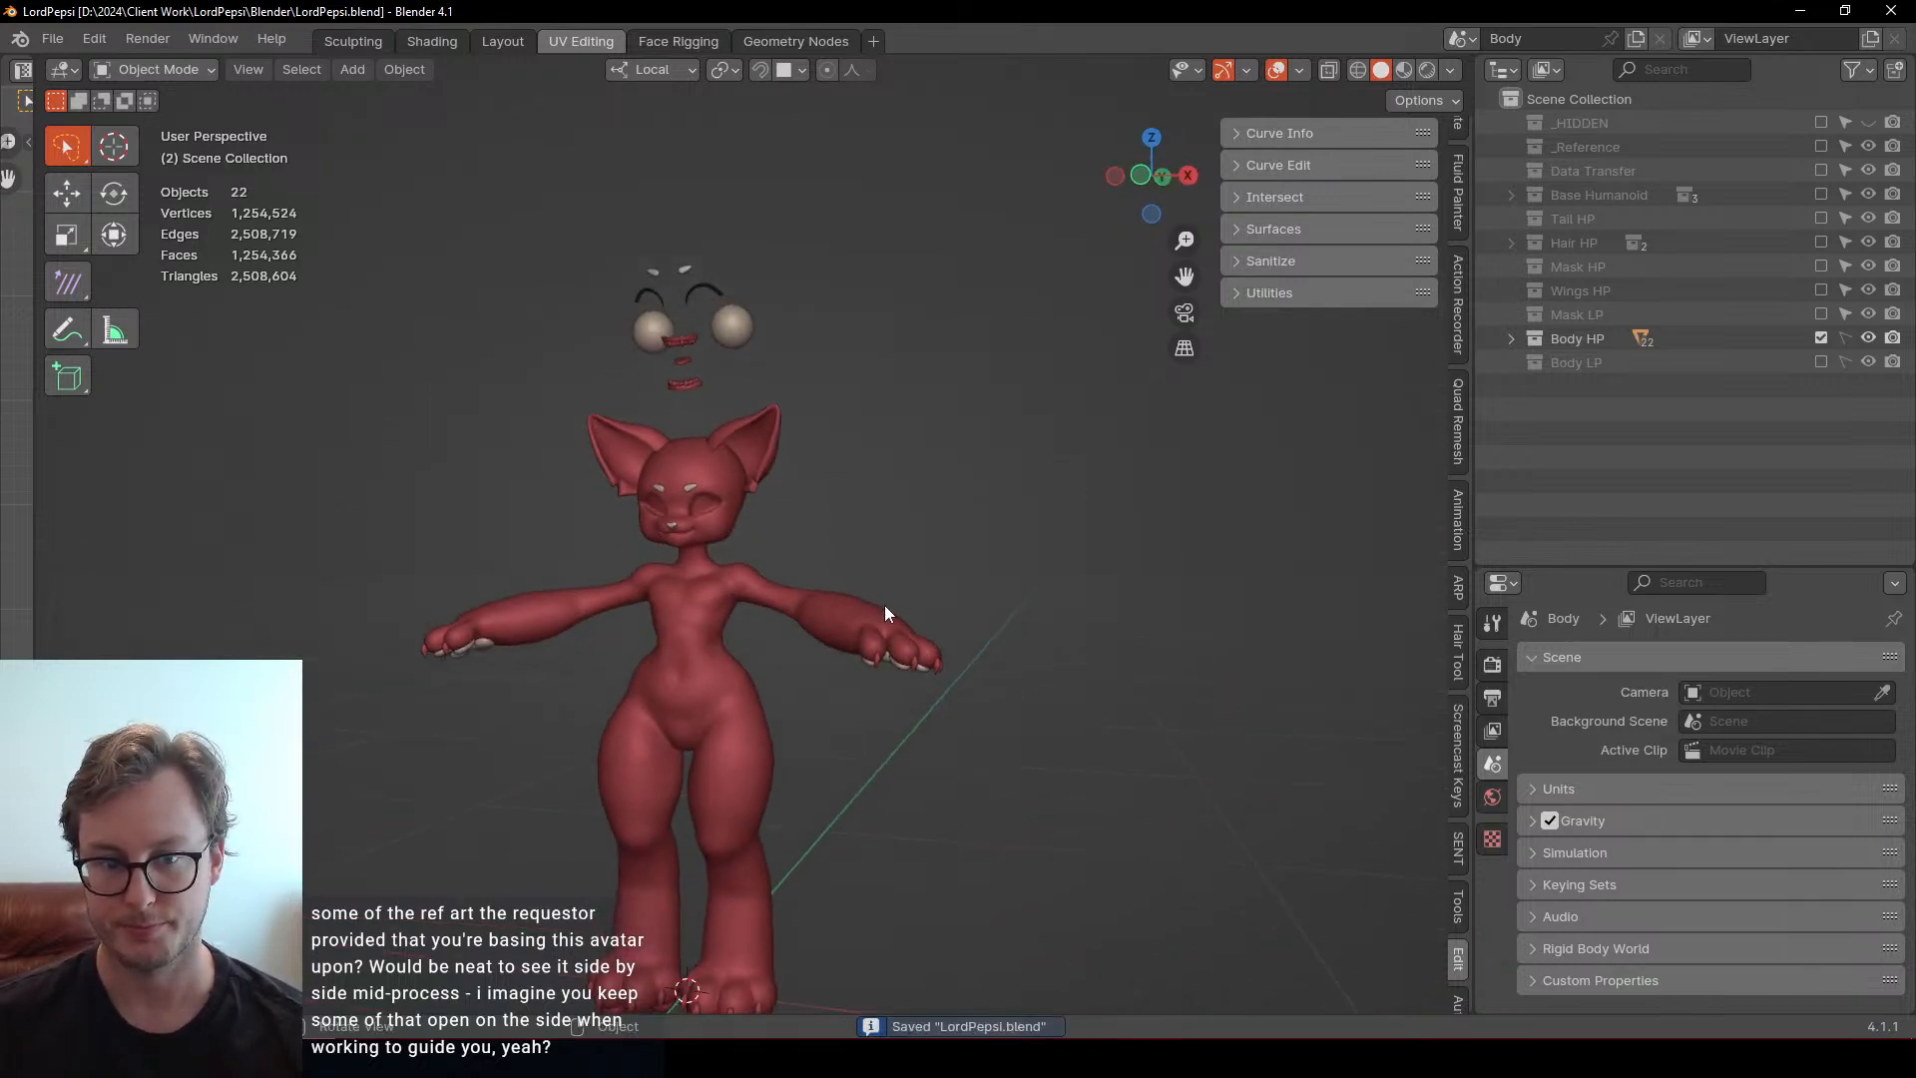
Include the _Reference collection in the view layer and examine the character reference artwork beside the model
{"action": "left_click", "coordinate": [1821, 147]}
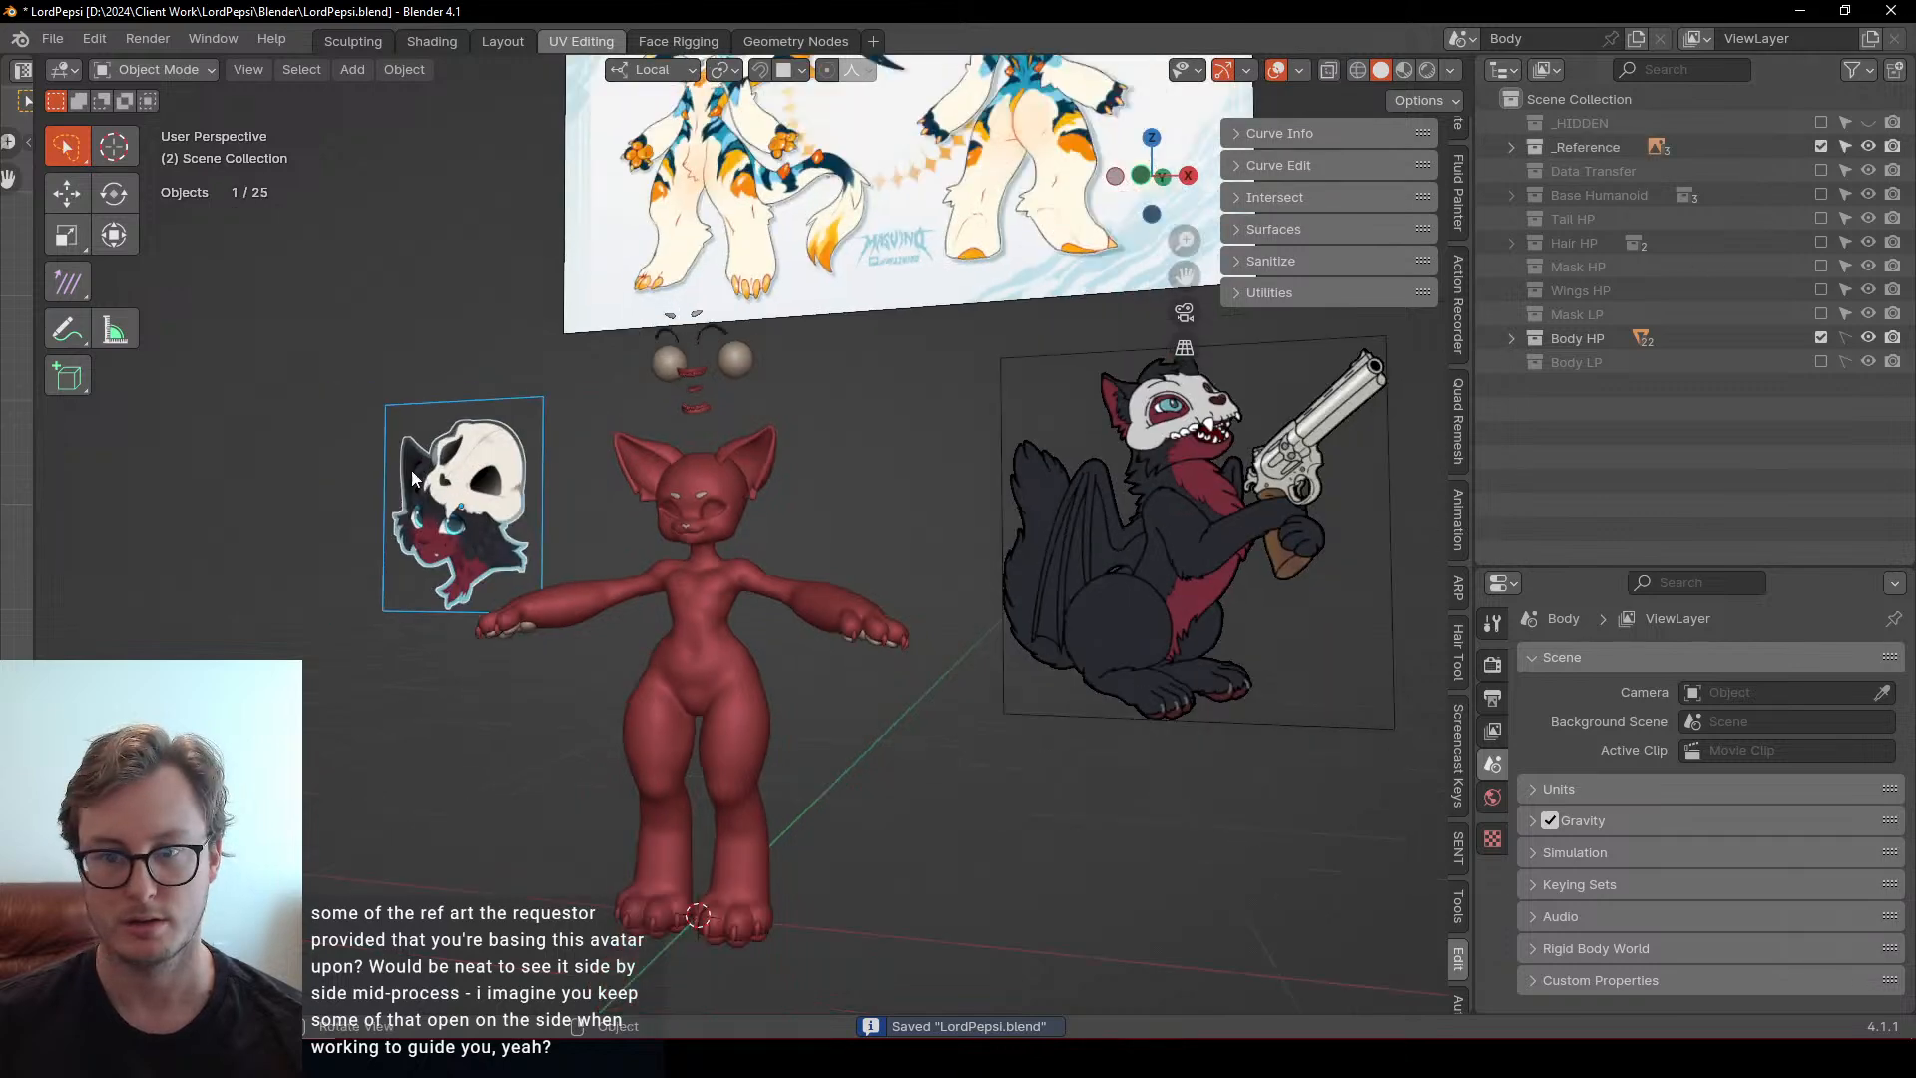
{"action": "mouse_move", "coordinate": [699, 449]}
{"action": "middle_mouse_down"}
{"action": "mouse_move", "coordinate": [667, 433]}
{"action": "mouse_move", "coordinate": [726, 429]}
{"action": "middle_mouse_up"}
{"action": "scroll", "coordinate": [1050, 542], "scroll_direction": "up", "scroll_amount": 3}
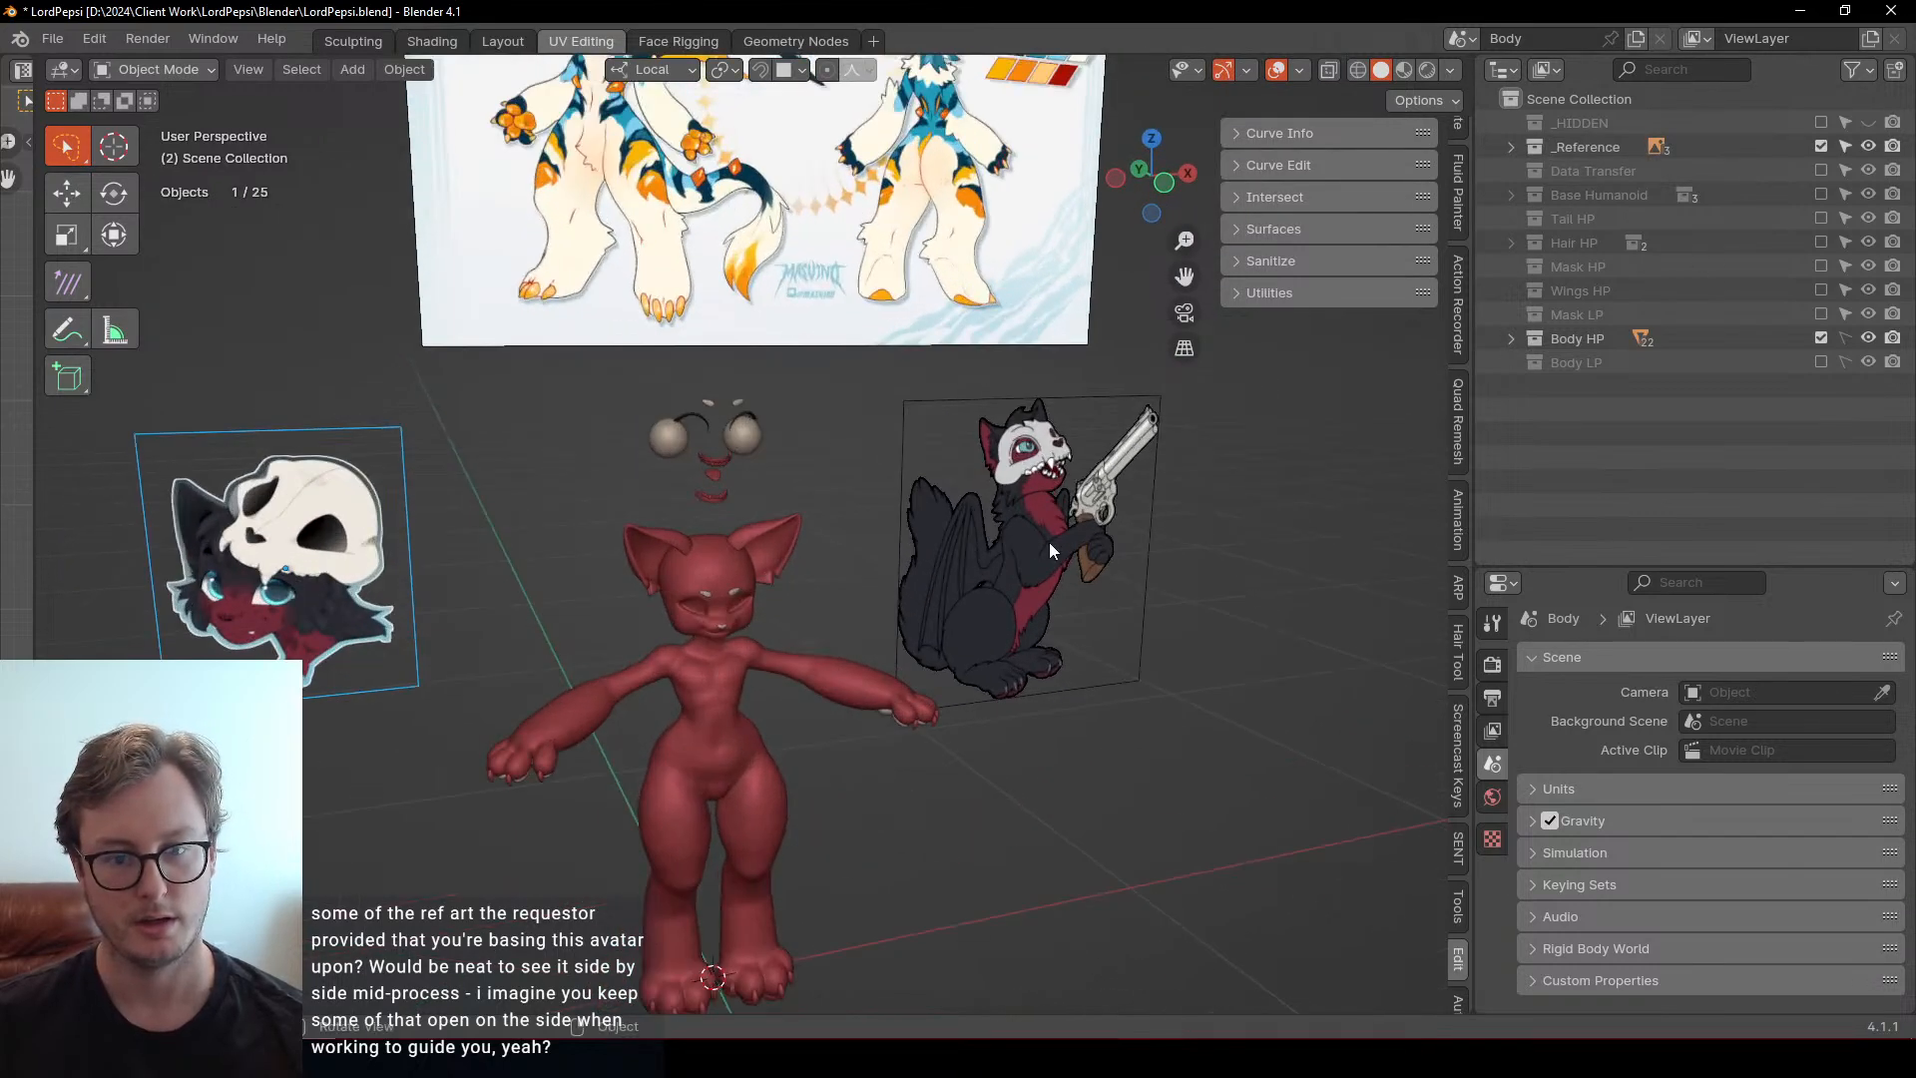
{"action": "left_click", "coordinate": [1068, 554]}
{"action": "key", "text": "KP_Decimal"}
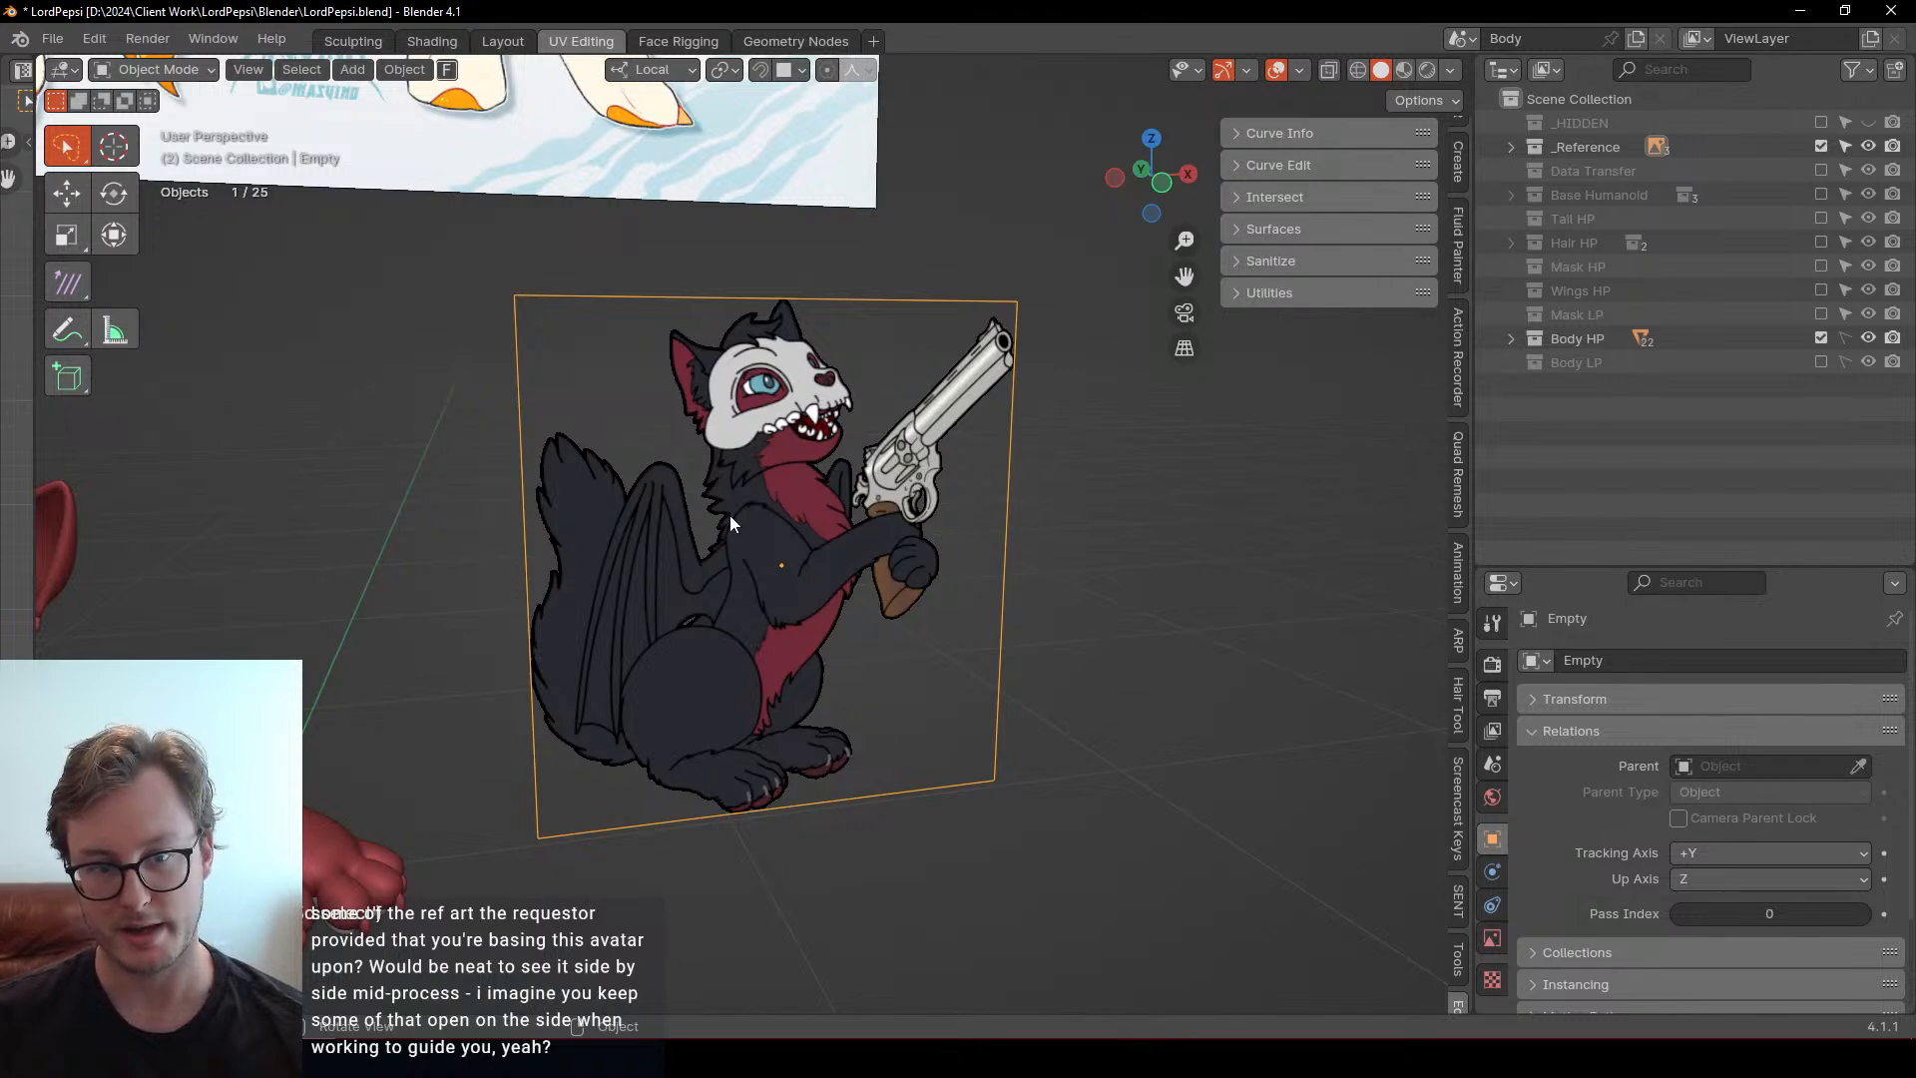
{"action": "scroll", "coordinate": [728, 515], "scroll_direction": "up", "scroll_amount": 10, "text": "shift"}
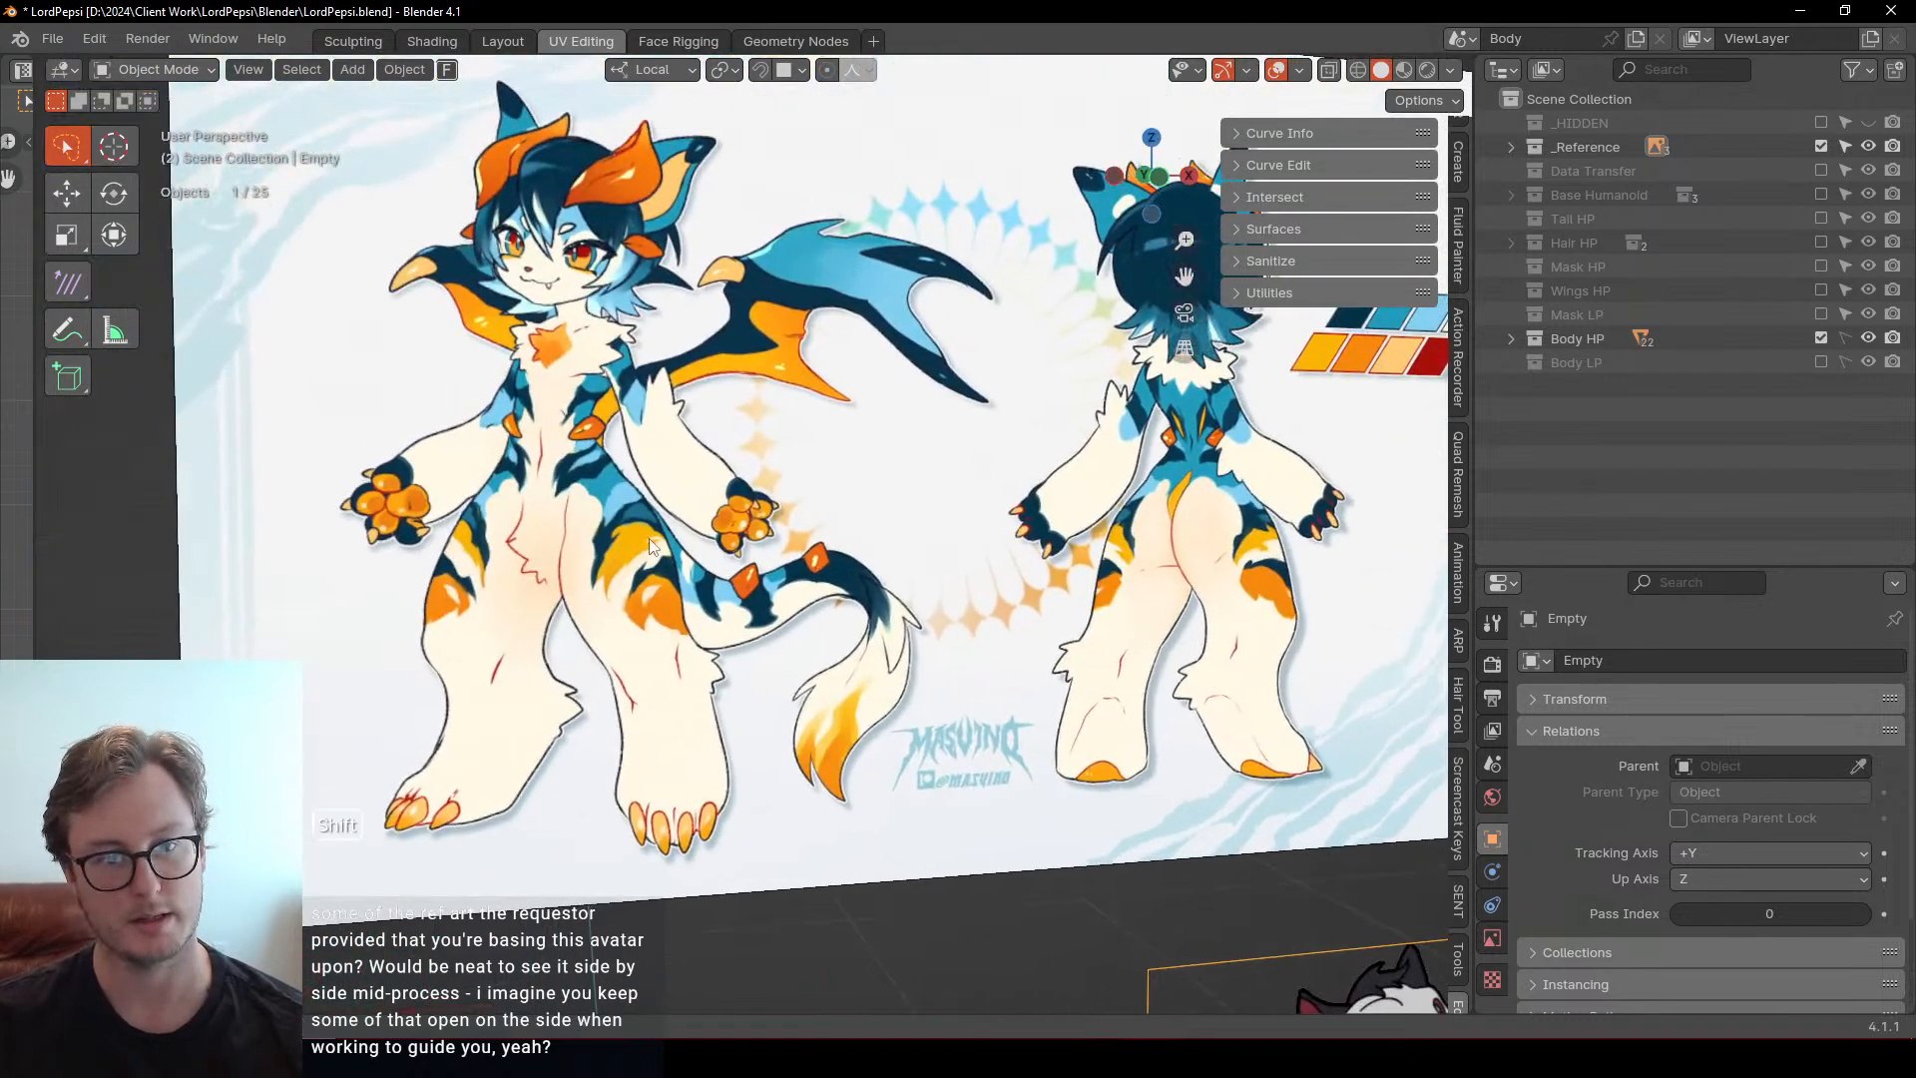
{"action": "middle_click_drag", "start_coordinate": [648, 537], "coordinate": [449, 426]}
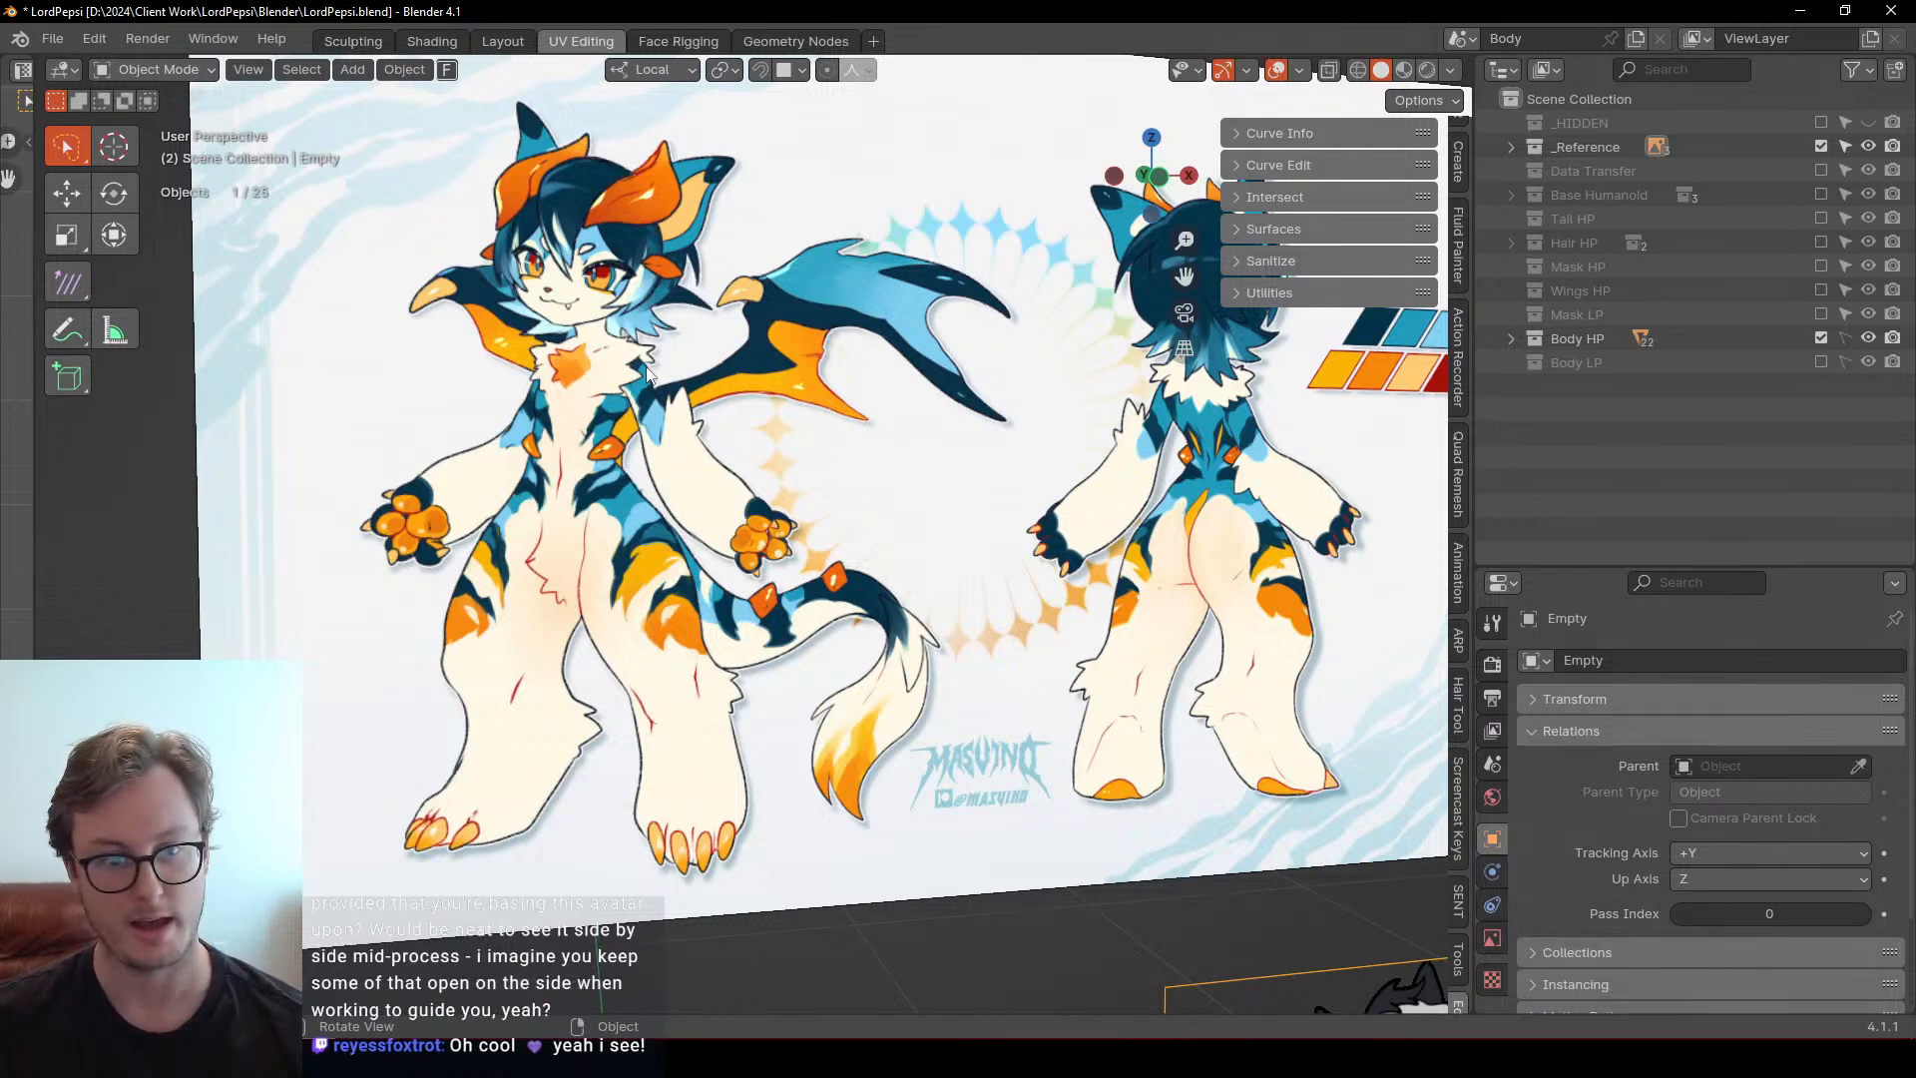
{"action": "scroll", "coordinate": [647, 368], "scroll_direction": "down", "scroll_amount": 6}
{"action": "middle_click_drag", "start_coordinate": [814, 527], "coordinate": [748, 514]}
{"action": "scroll", "coordinate": [748, 514], "scroll_direction": "up", "scroll_amount": 3}
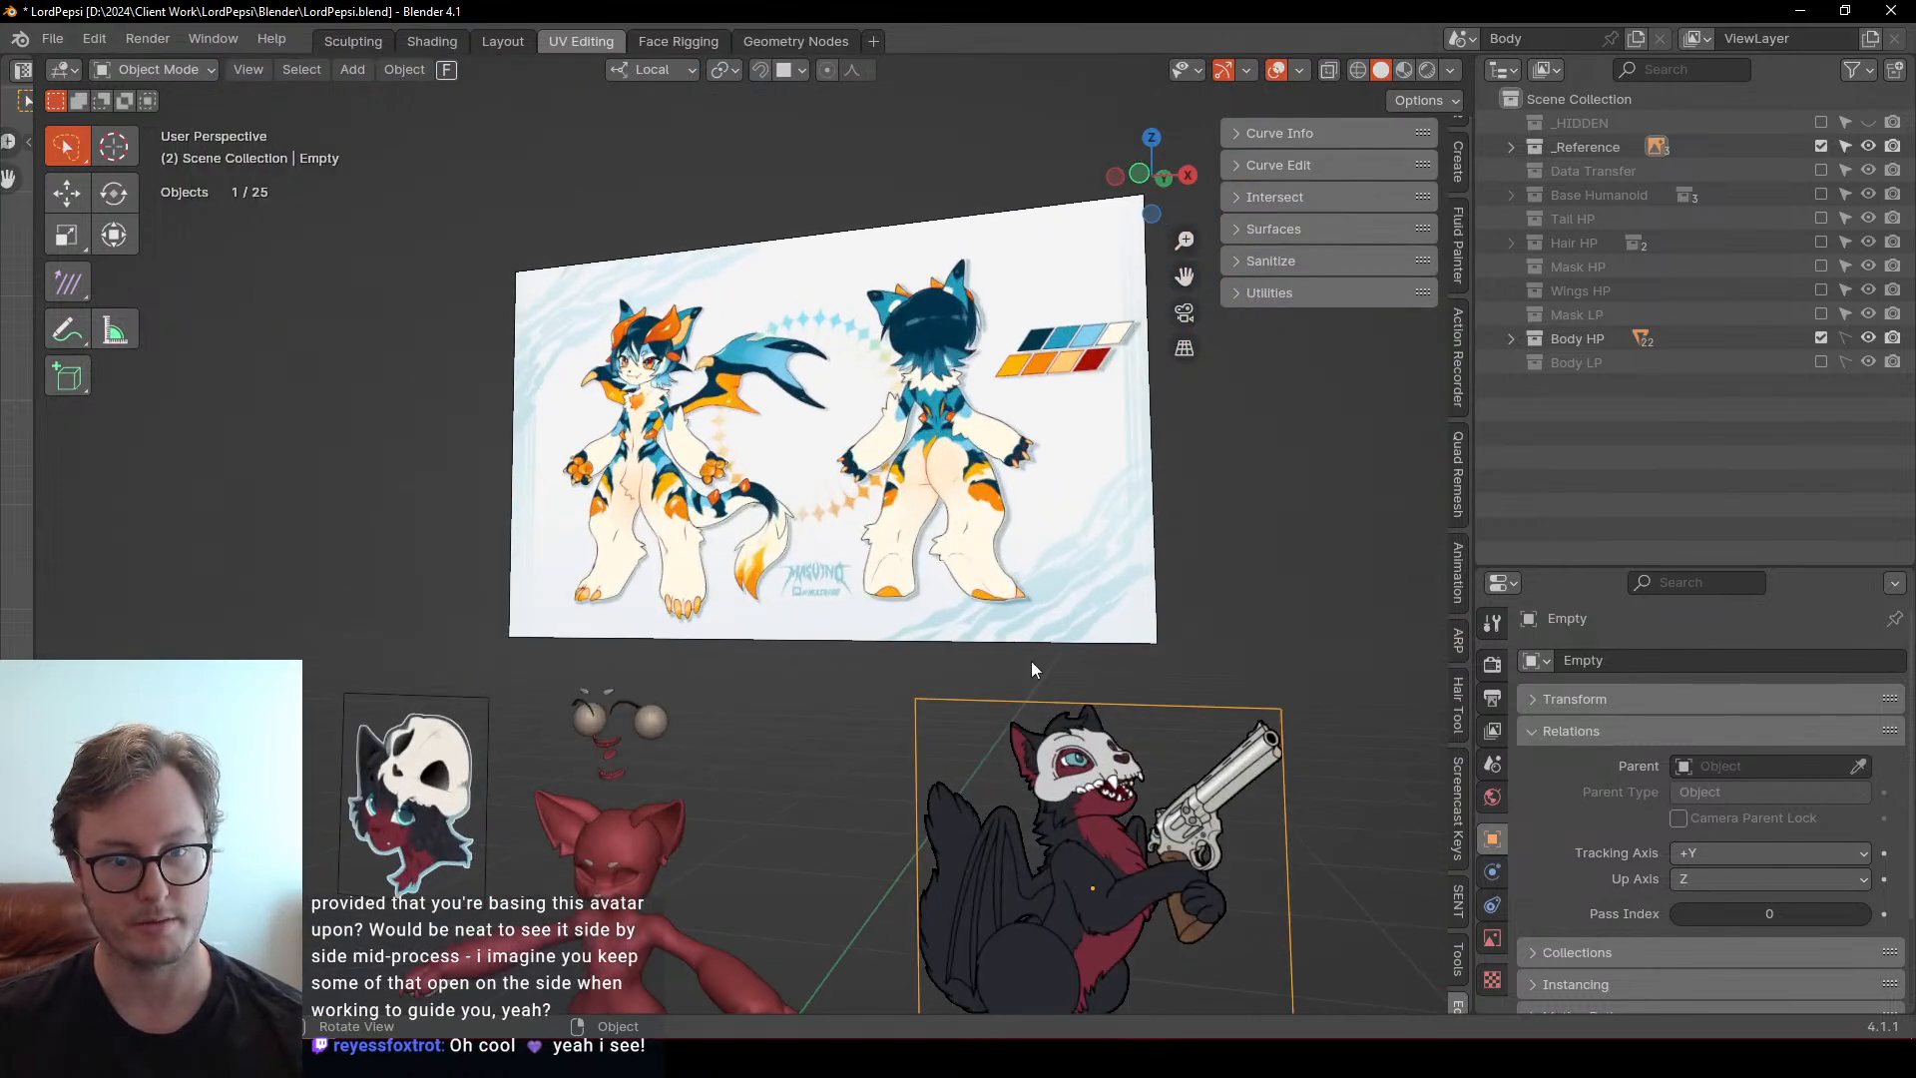
{"action": "middle_click_drag", "start_coordinate": [1008, 658], "coordinate": [895, 446], "text": "shift"}
{"action": "middle_click_drag", "start_coordinate": [883, 554], "coordinate": [947, 597]}
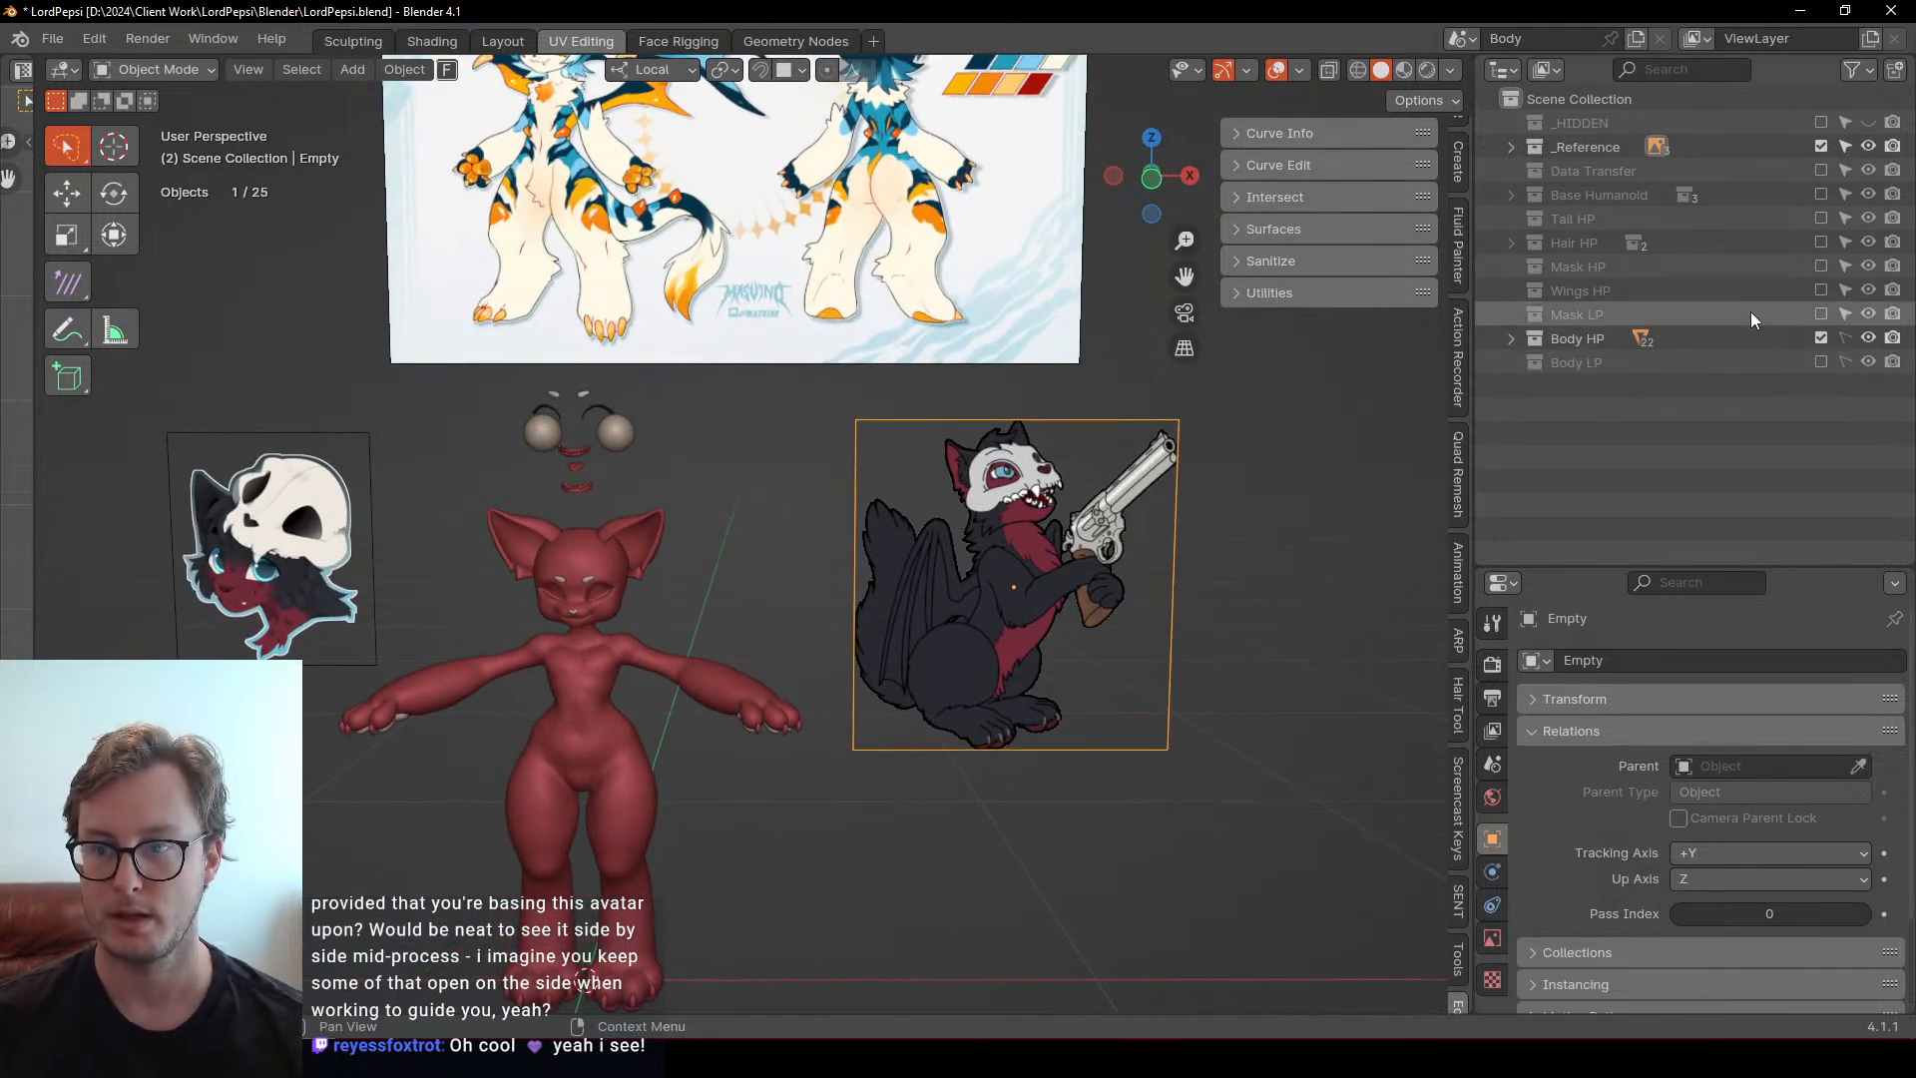
Include the Wings HP and Tail HP collections in the view layer and inspect the wings and tail on the body
{"action": "left_click", "coordinate": [1820, 291]}
{"action": "left_click", "coordinate": [1818, 219]}
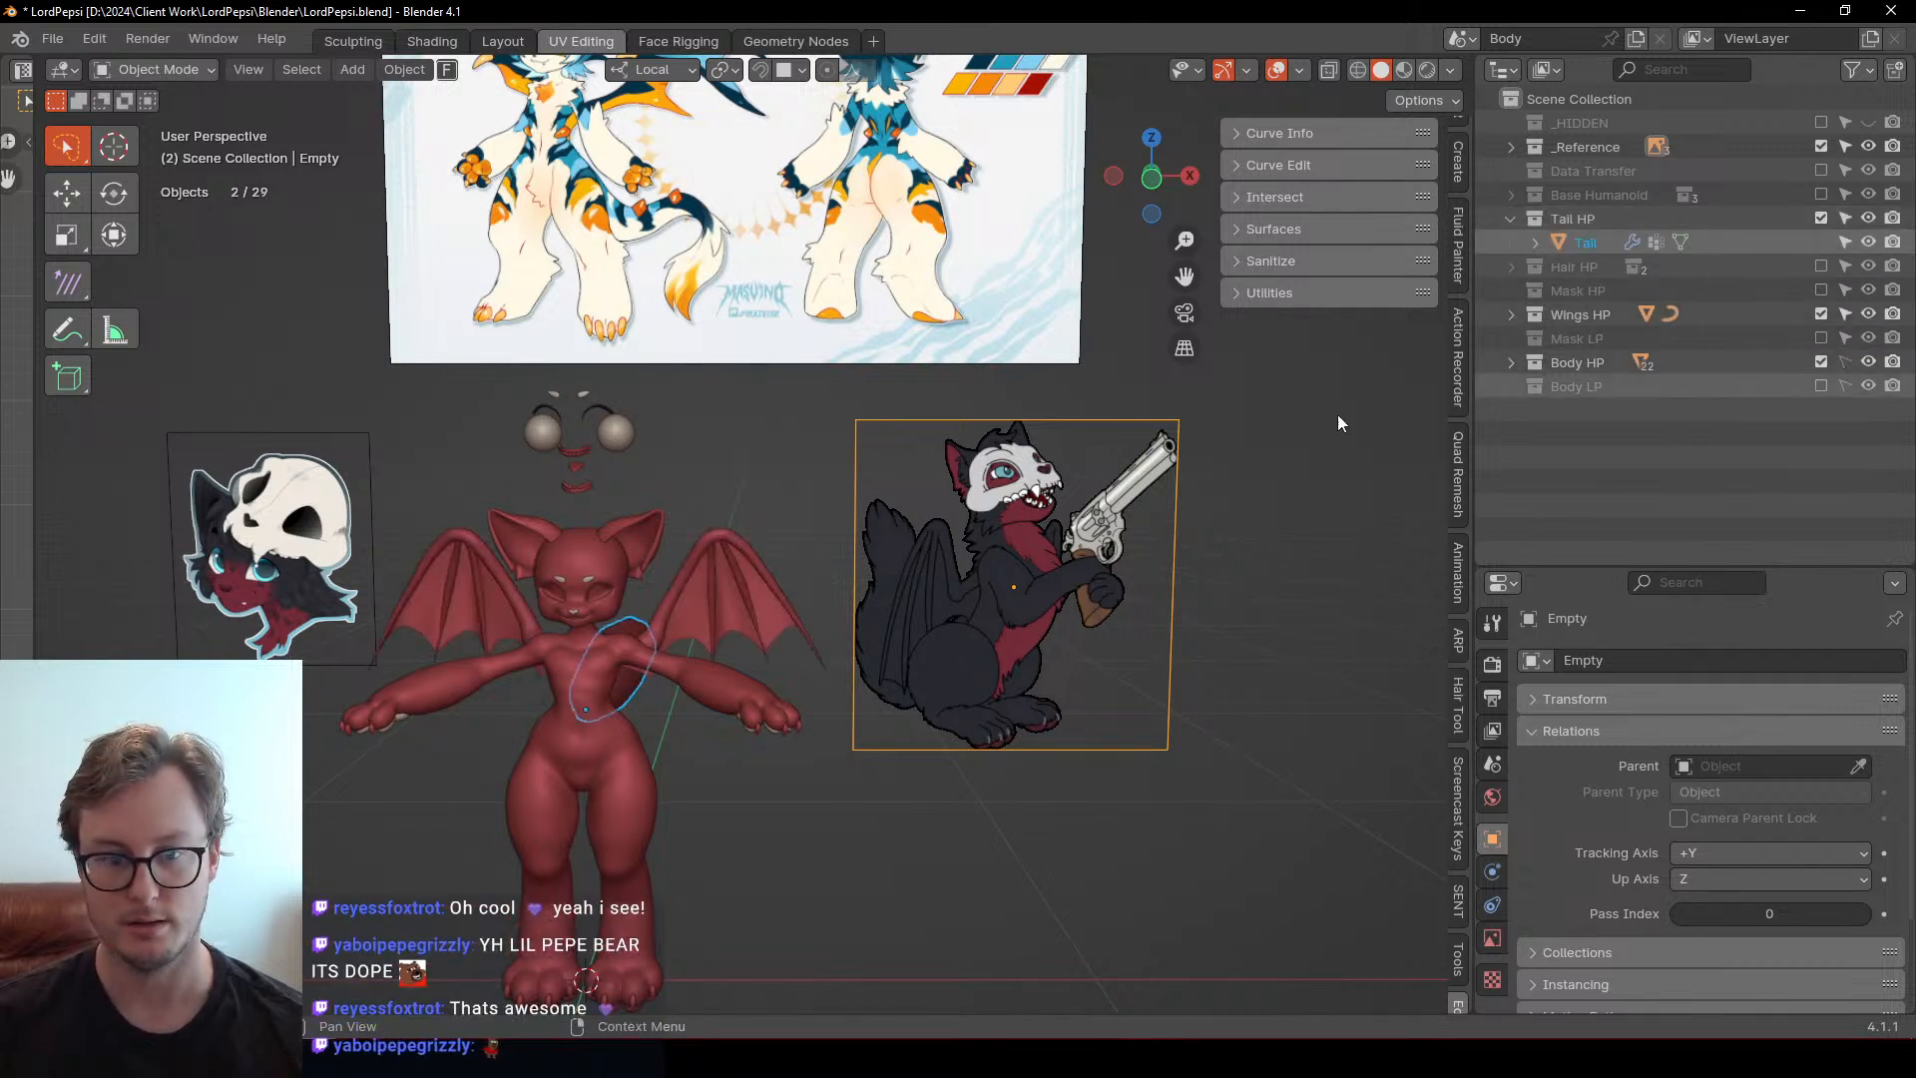
{"action": "middle_click_drag", "start_coordinate": [1337, 415], "coordinate": [691, 537]}
{"action": "scroll", "coordinate": [649, 539], "scroll_direction": "up", "scroll_amount": 8}
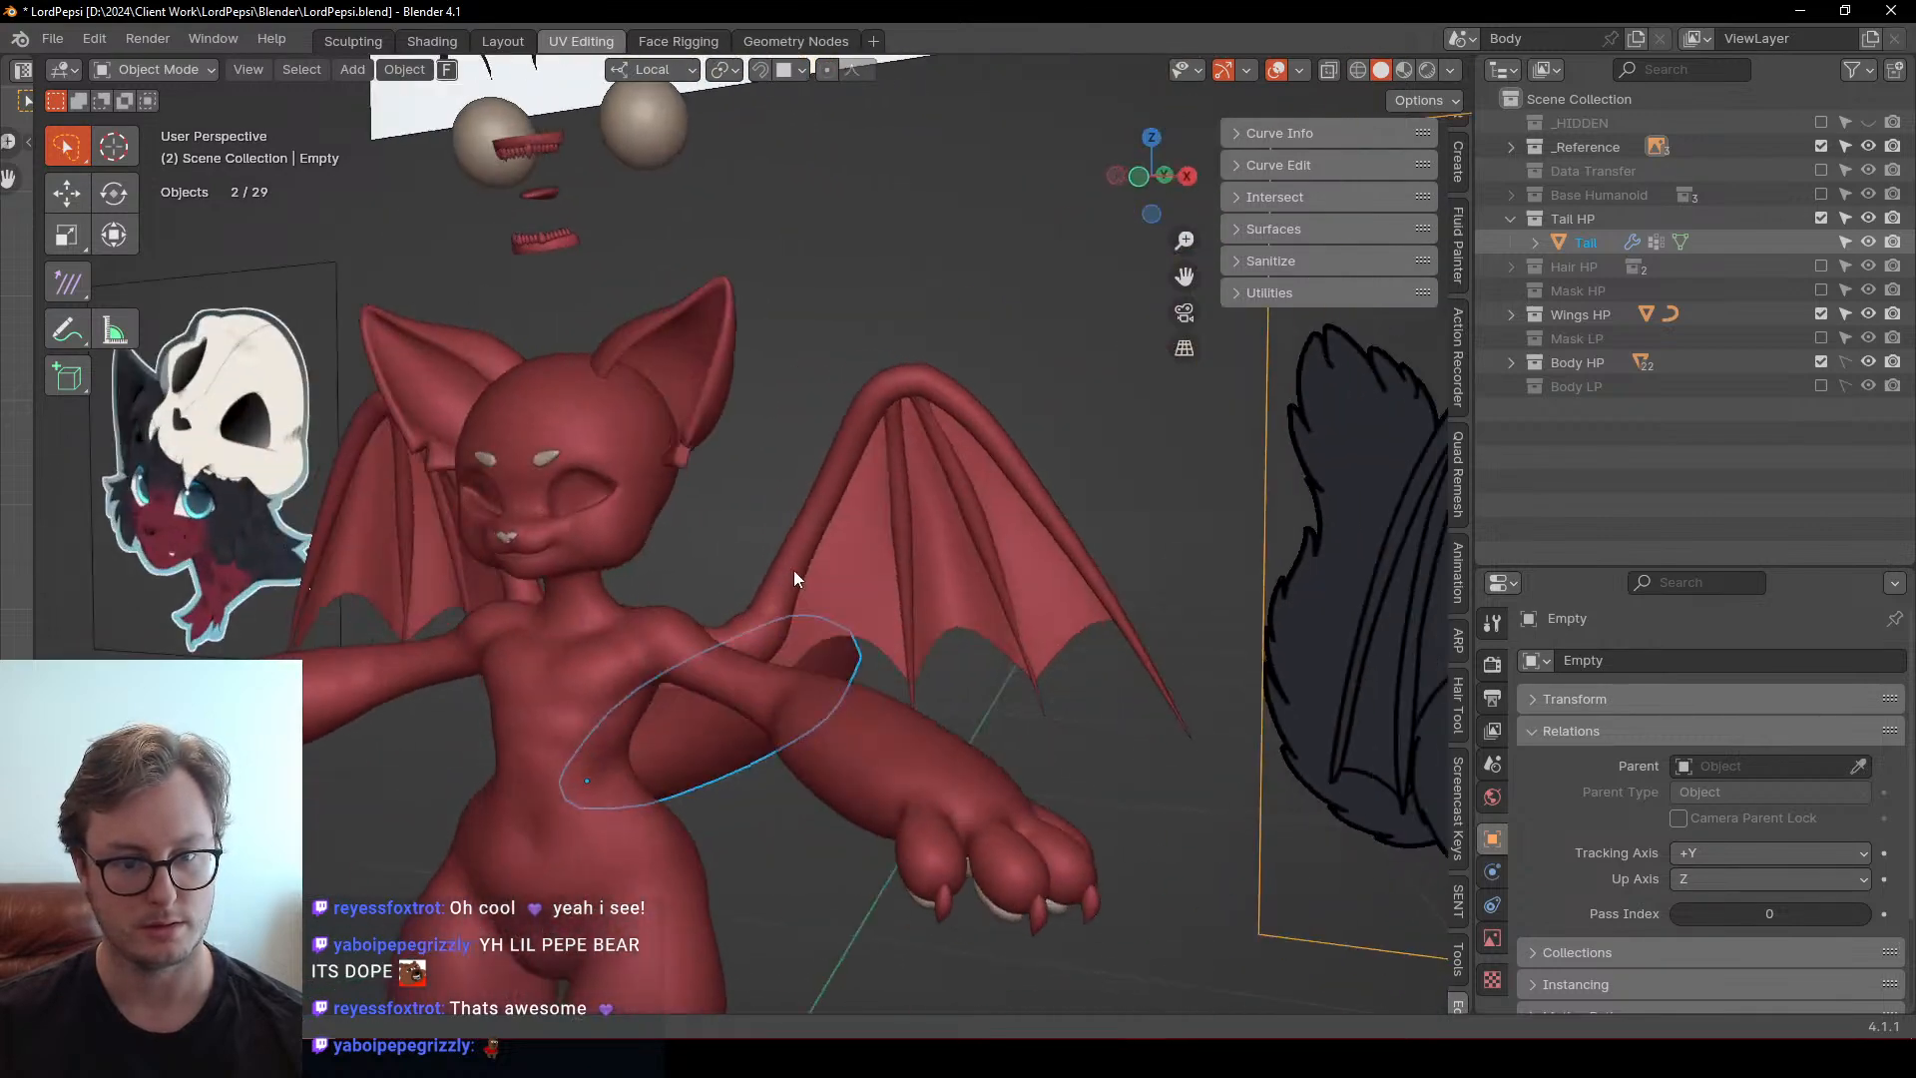
{"action": "middle_click_drag", "start_coordinate": [908, 567], "coordinate": [787, 585]}
{"action": "scroll", "coordinate": [787, 585], "scroll_direction": "down", "scroll_amount": 3}
{"action": "scroll", "coordinate": [690, 511], "scroll_direction": "down", "scroll_amount": 3}
{"action": "middle_click_drag", "start_coordinate": [691, 511], "coordinate": [758, 564]}
{"action": "scroll", "coordinate": [699, 582], "scroll_direction": "up", "scroll_amount": 5}
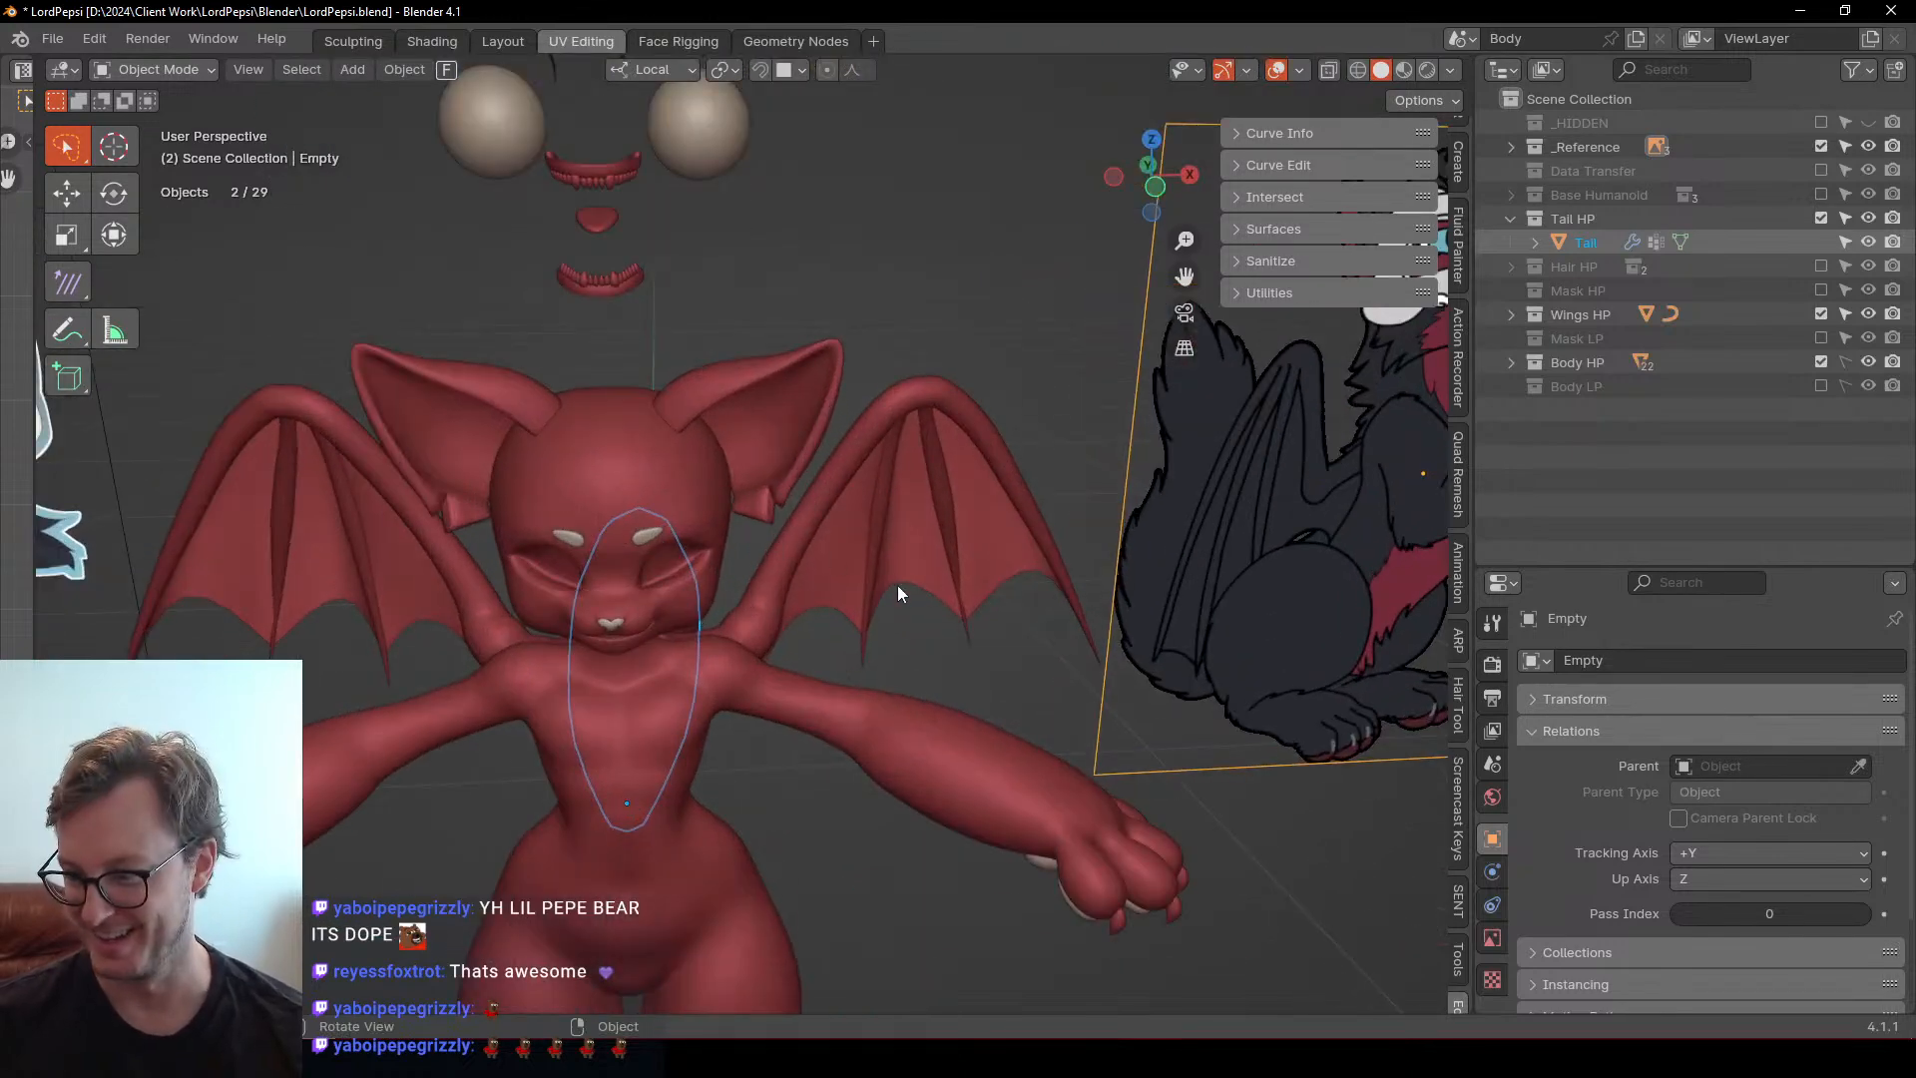
{"action": "middle_click_drag", "start_coordinate": [896, 585], "coordinate": [1190, 422]}
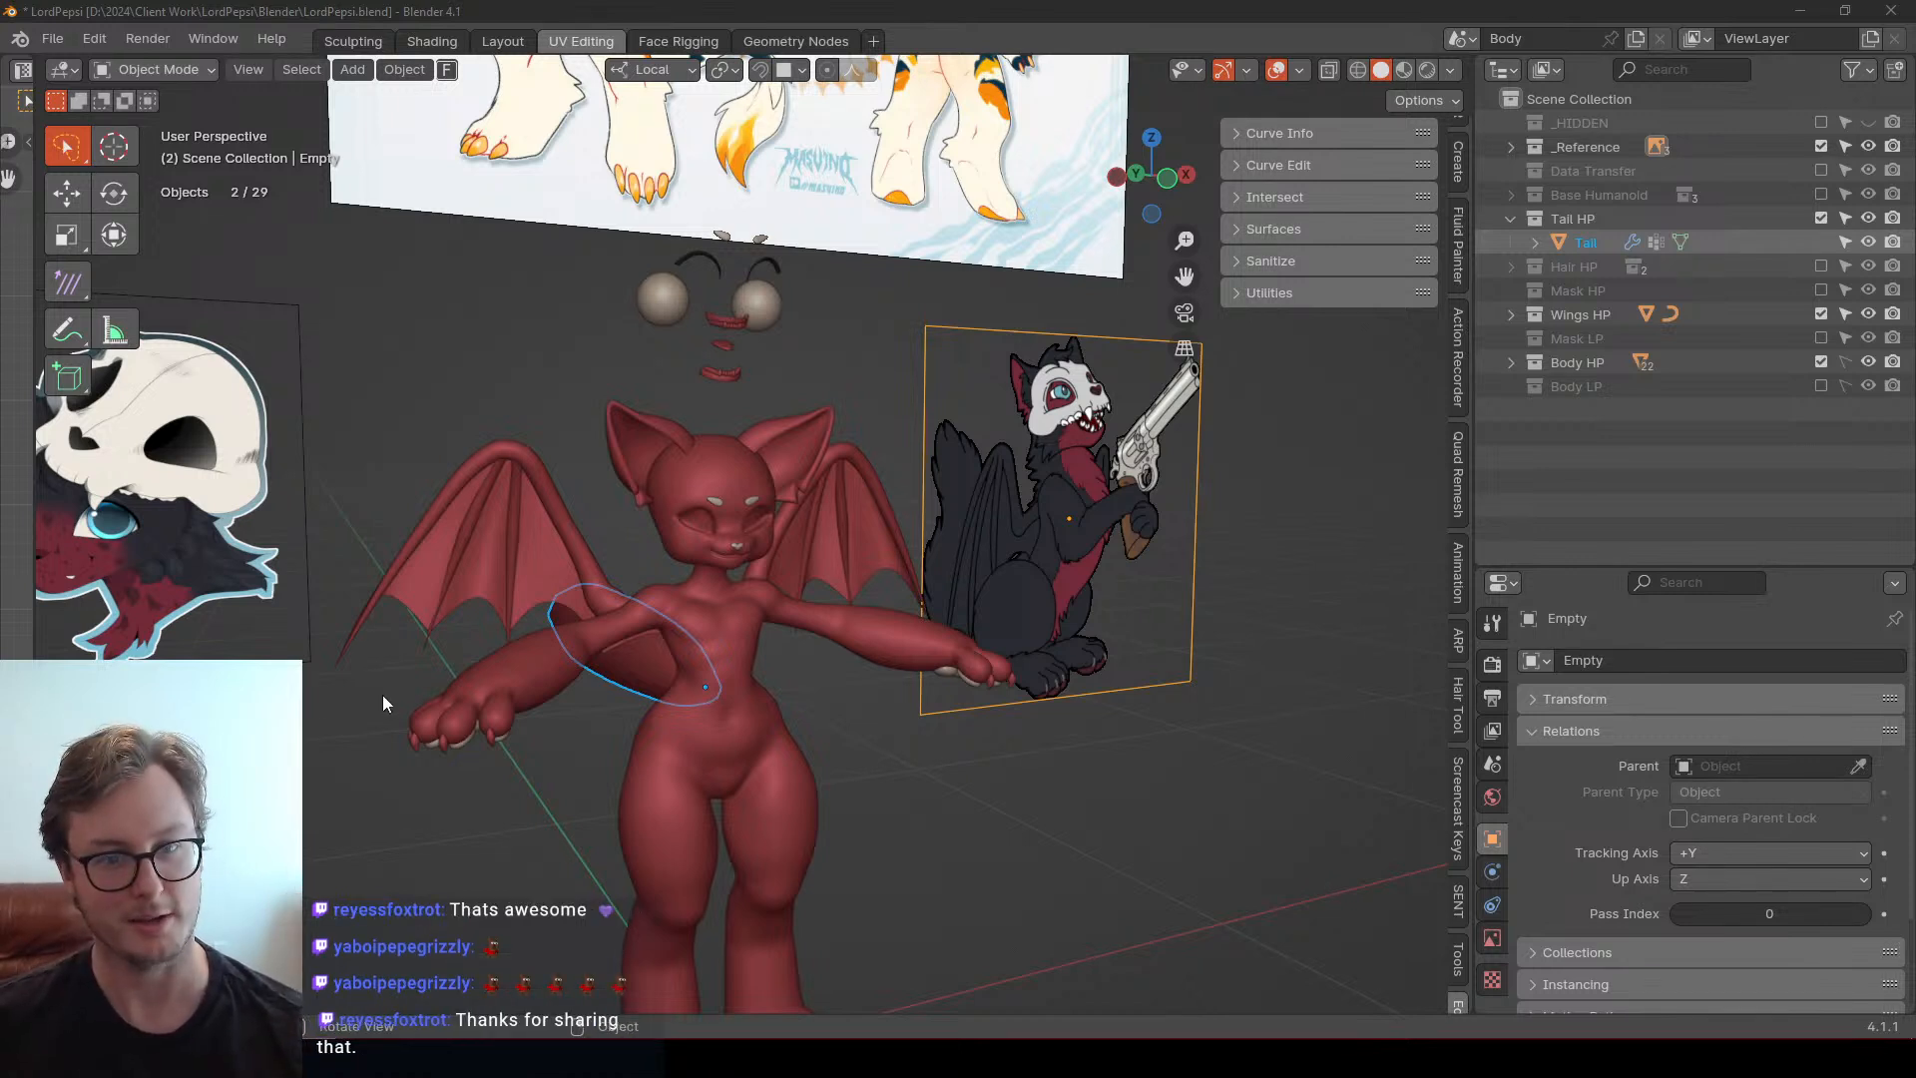
Compare the winged body with the reference images and examine the wing mesh from several angles
{"action": "left_click", "coordinate": [1022, 862]}
{"action": "middle_click_drag", "start_coordinate": [1027, 836], "coordinate": [886, 639]}
{"action": "scroll", "coordinate": [886, 570], "scroll_direction": "down", "scroll_amount": 4}
{"action": "middle_click_drag", "start_coordinate": [886, 571], "coordinate": [798, 544]}
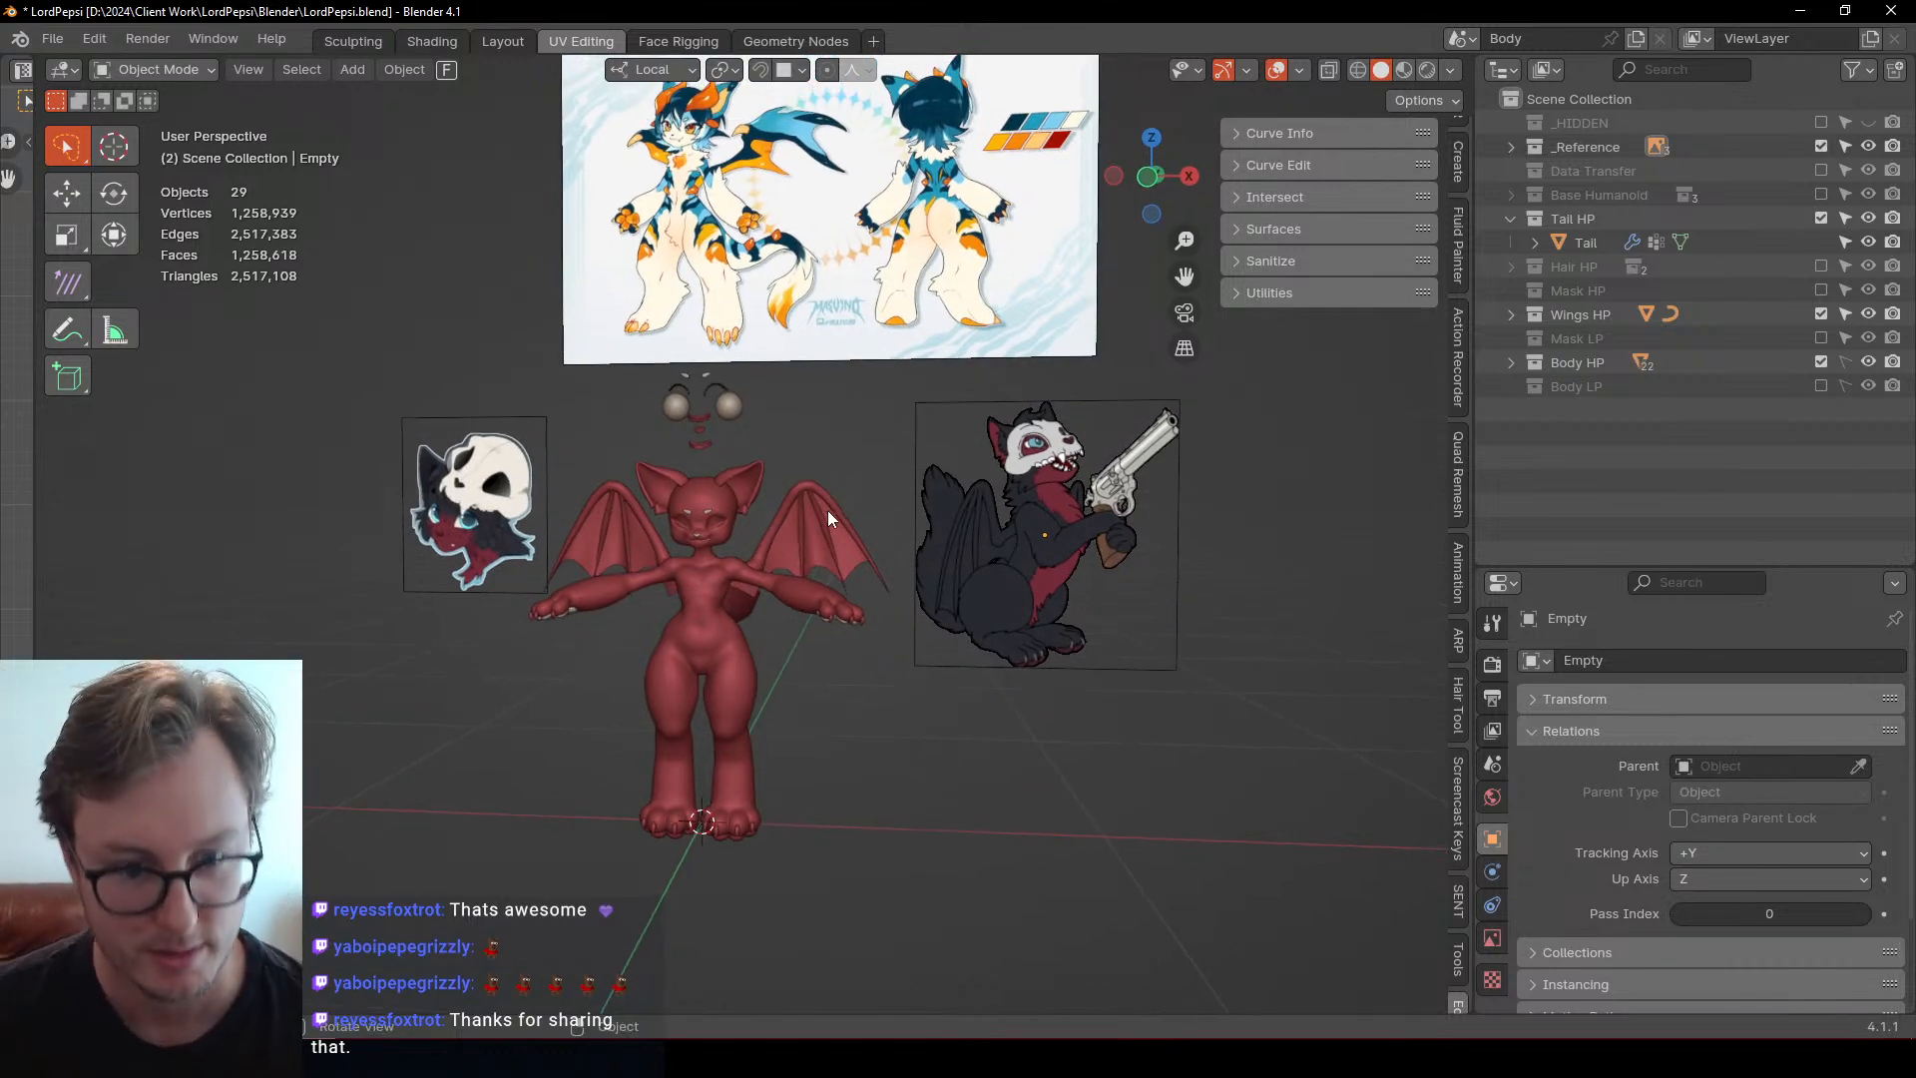
{"action": "scroll", "coordinate": [828, 514], "scroll_direction": "up", "scroll_amount": 2}
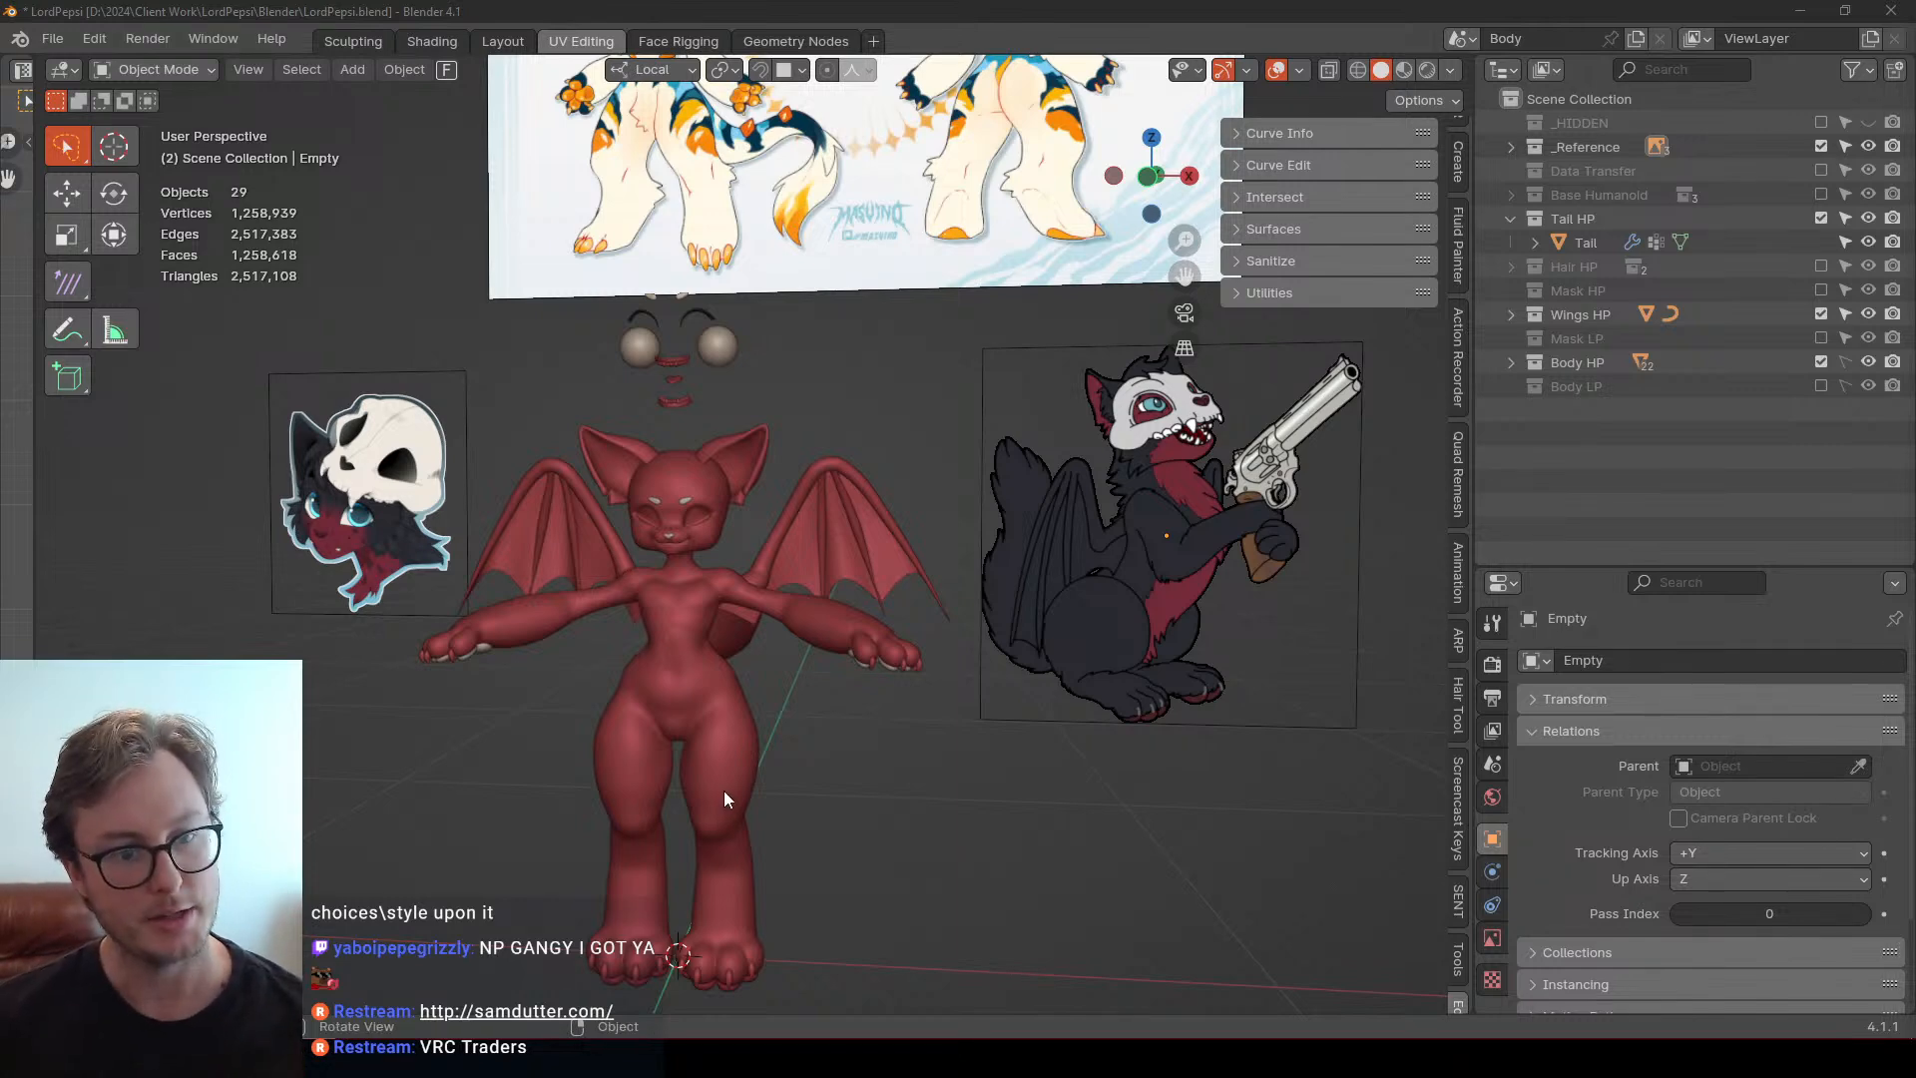
{"action": "scroll", "coordinate": [848, 724], "scroll_direction": "up", "scroll_amount": 4}
{"action": "middle_click_drag", "start_coordinate": [848, 724], "coordinate": [780, 719]}
{"action": "middle_click_drag", "start_coordinate": [860, 654], "coordinate": [789, 627]}
{"action": "scroll", "coordinate": [517, 702], "scroll_direction": "up", "scroll_amount": 3}
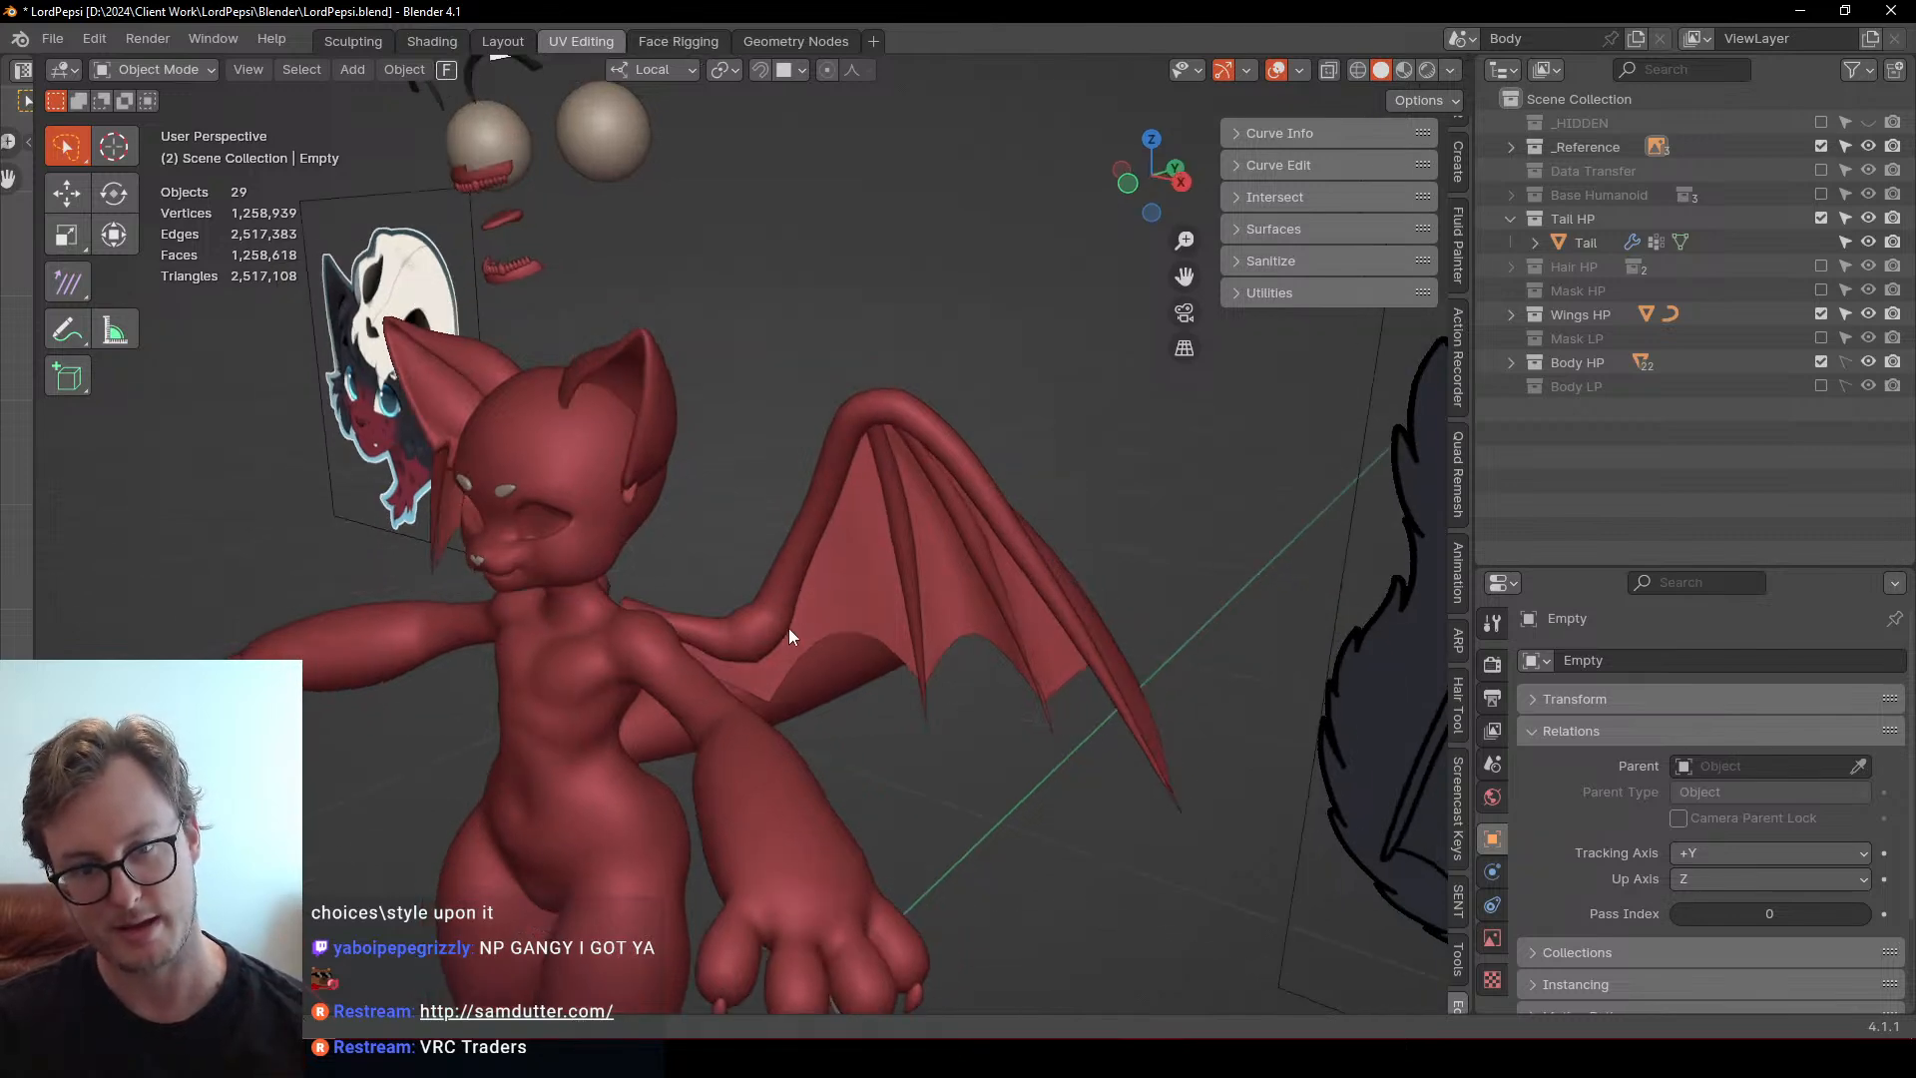
{"action": "left_click", "coordinate": [874, 445]}
{"action": "middle_click_drag", "start_coordinate": [770, 441], "coordinate": [816, 574]}
{"action": "middle_click_drag", "start_coordinate": [784, 625], "coordinate": [988, 589]}
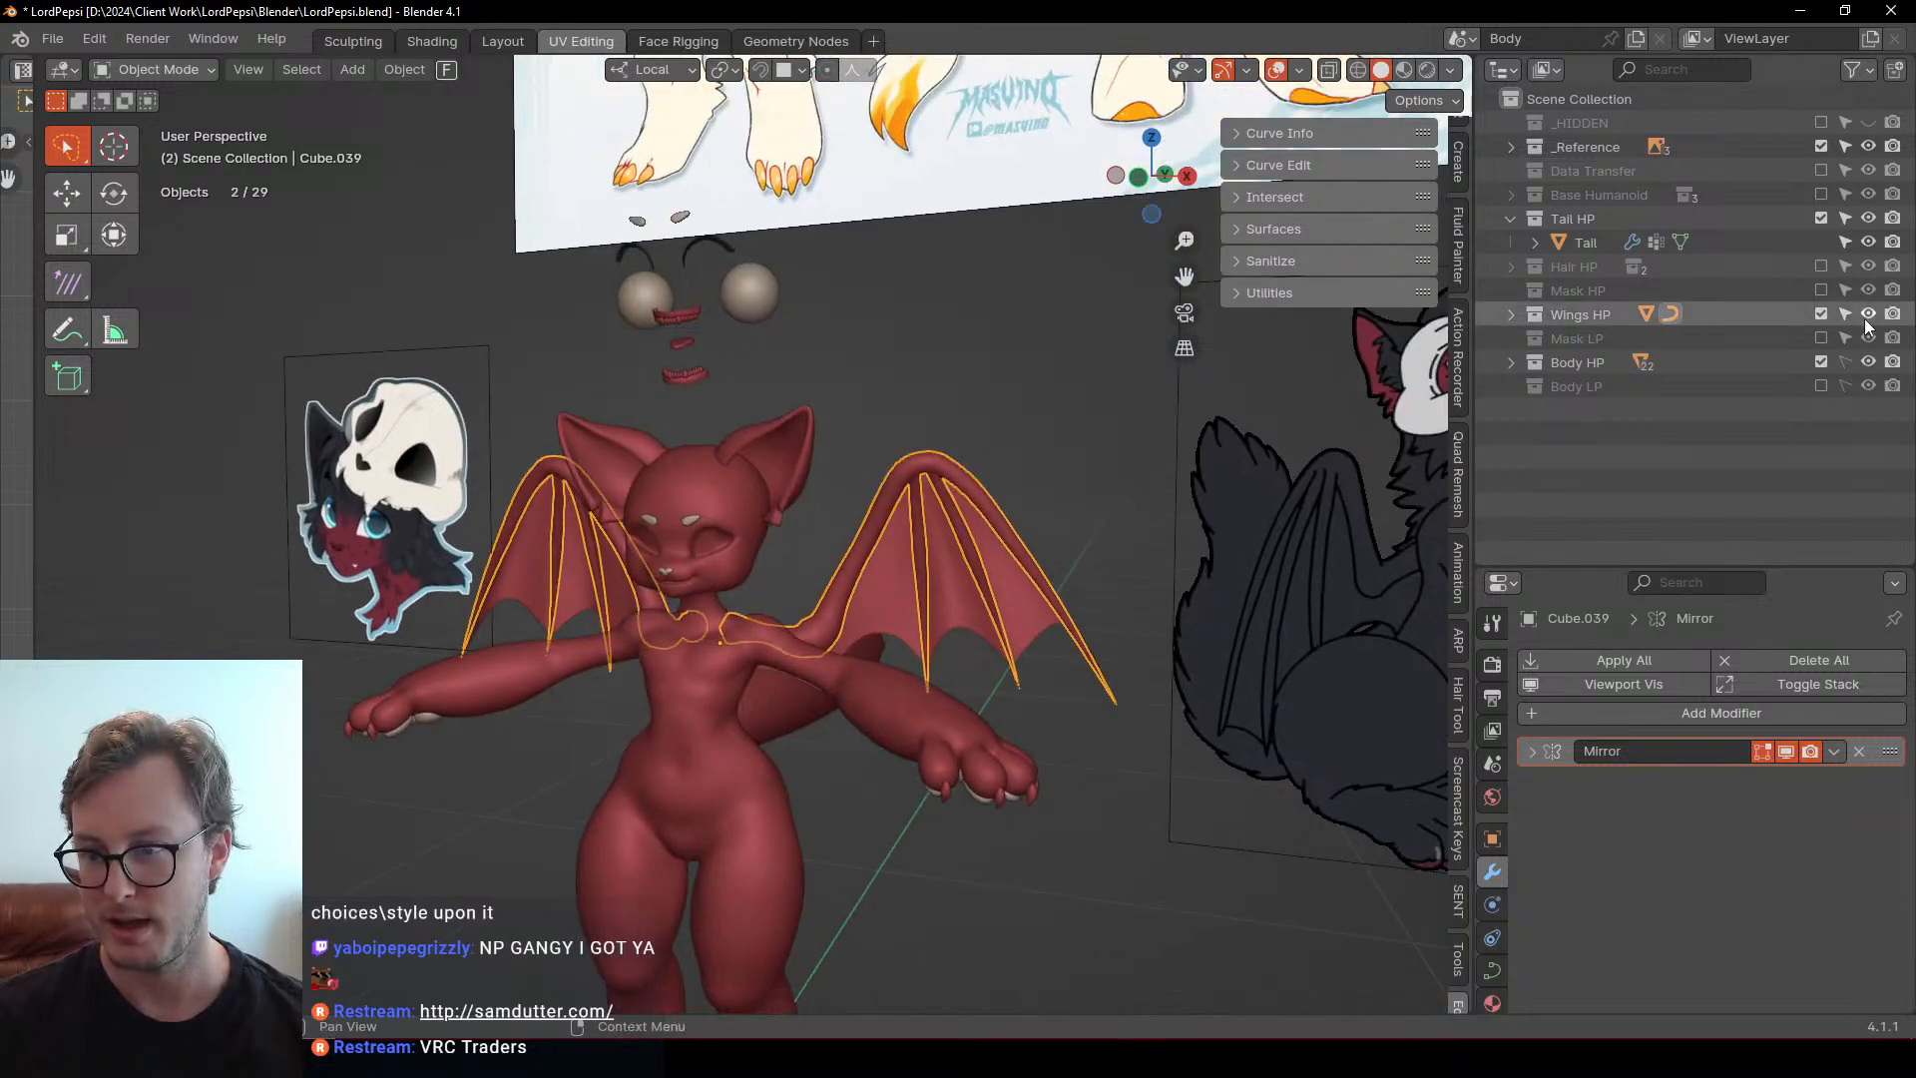
Exclude the Wings HP, Body HP and Tail HP collections from the view layer
{"action": "left_click", "coordinate": [1820, 314]}
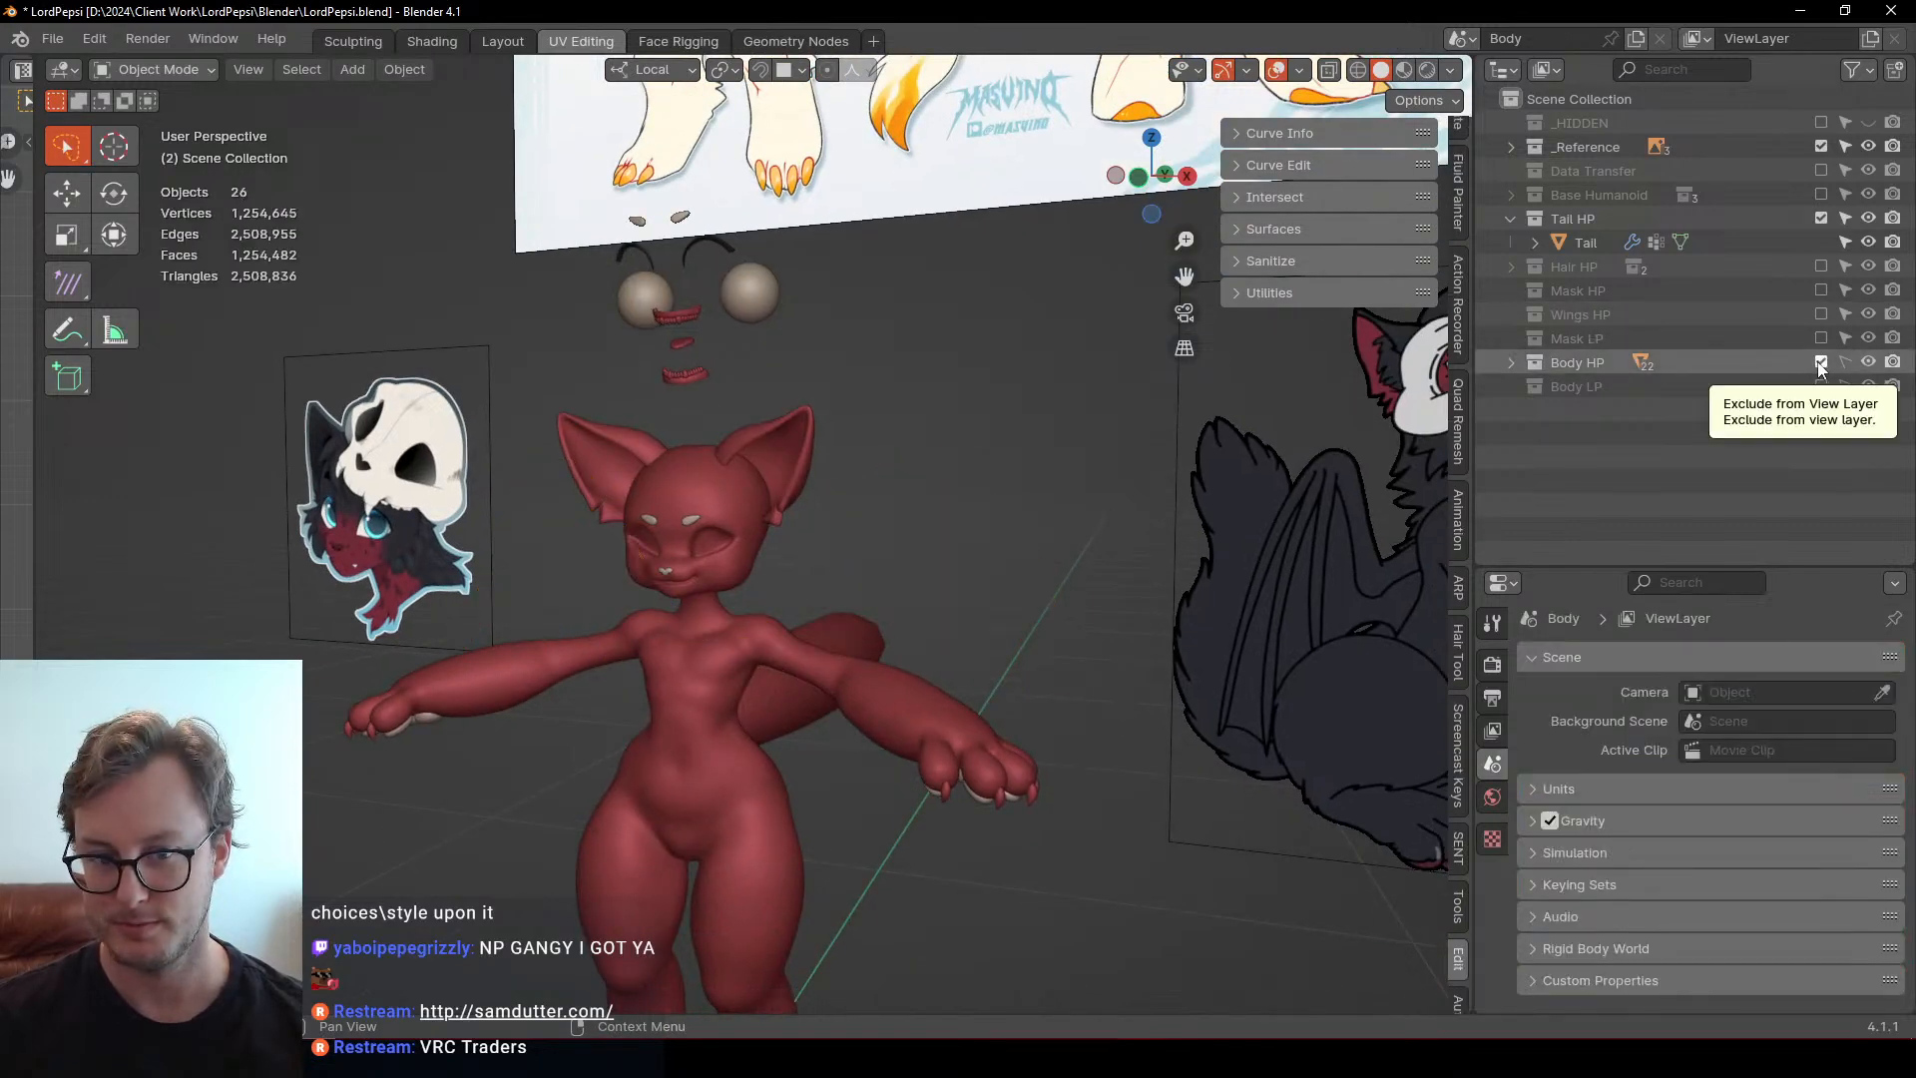
{"action": "left_click", "coordinate": [1820, 362]}
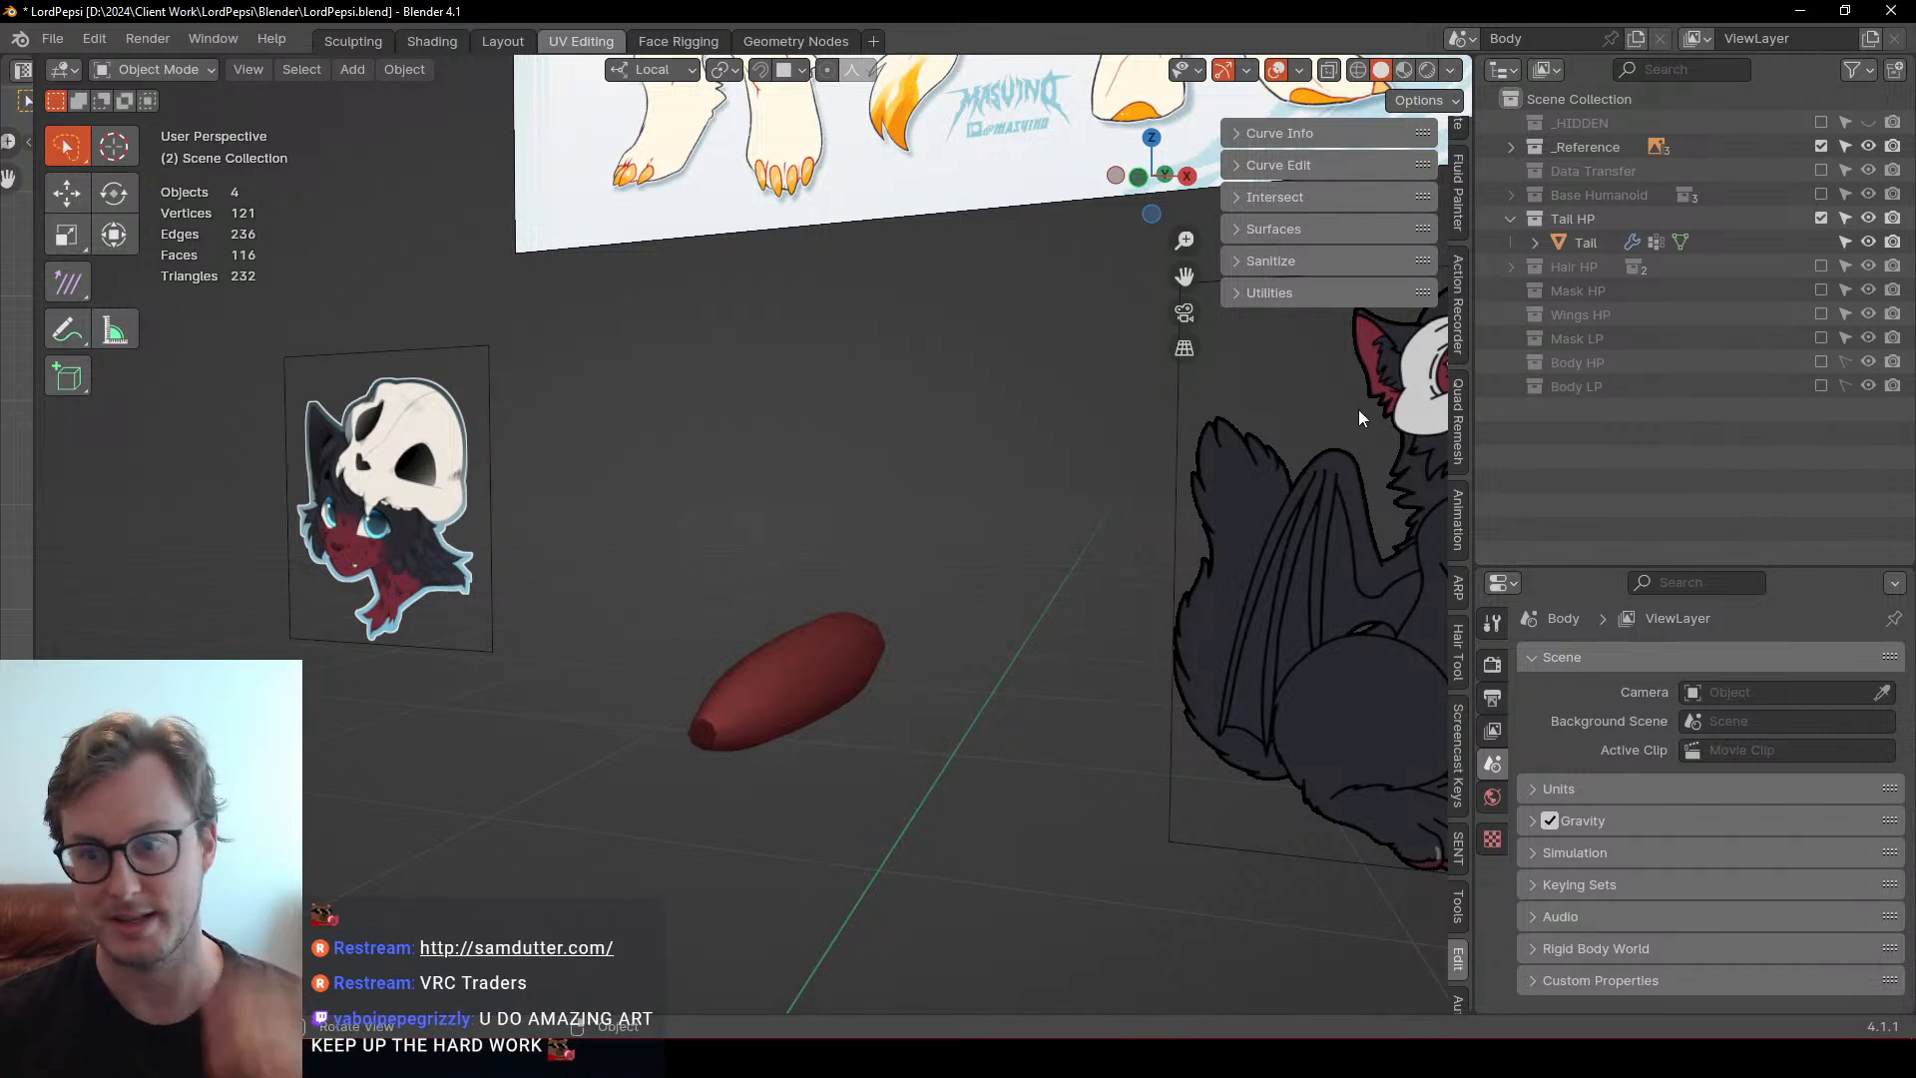
{"action": "scroll", "coordinate": [733, 427], "scroll_direction": "down", "scroll_amount": 5}
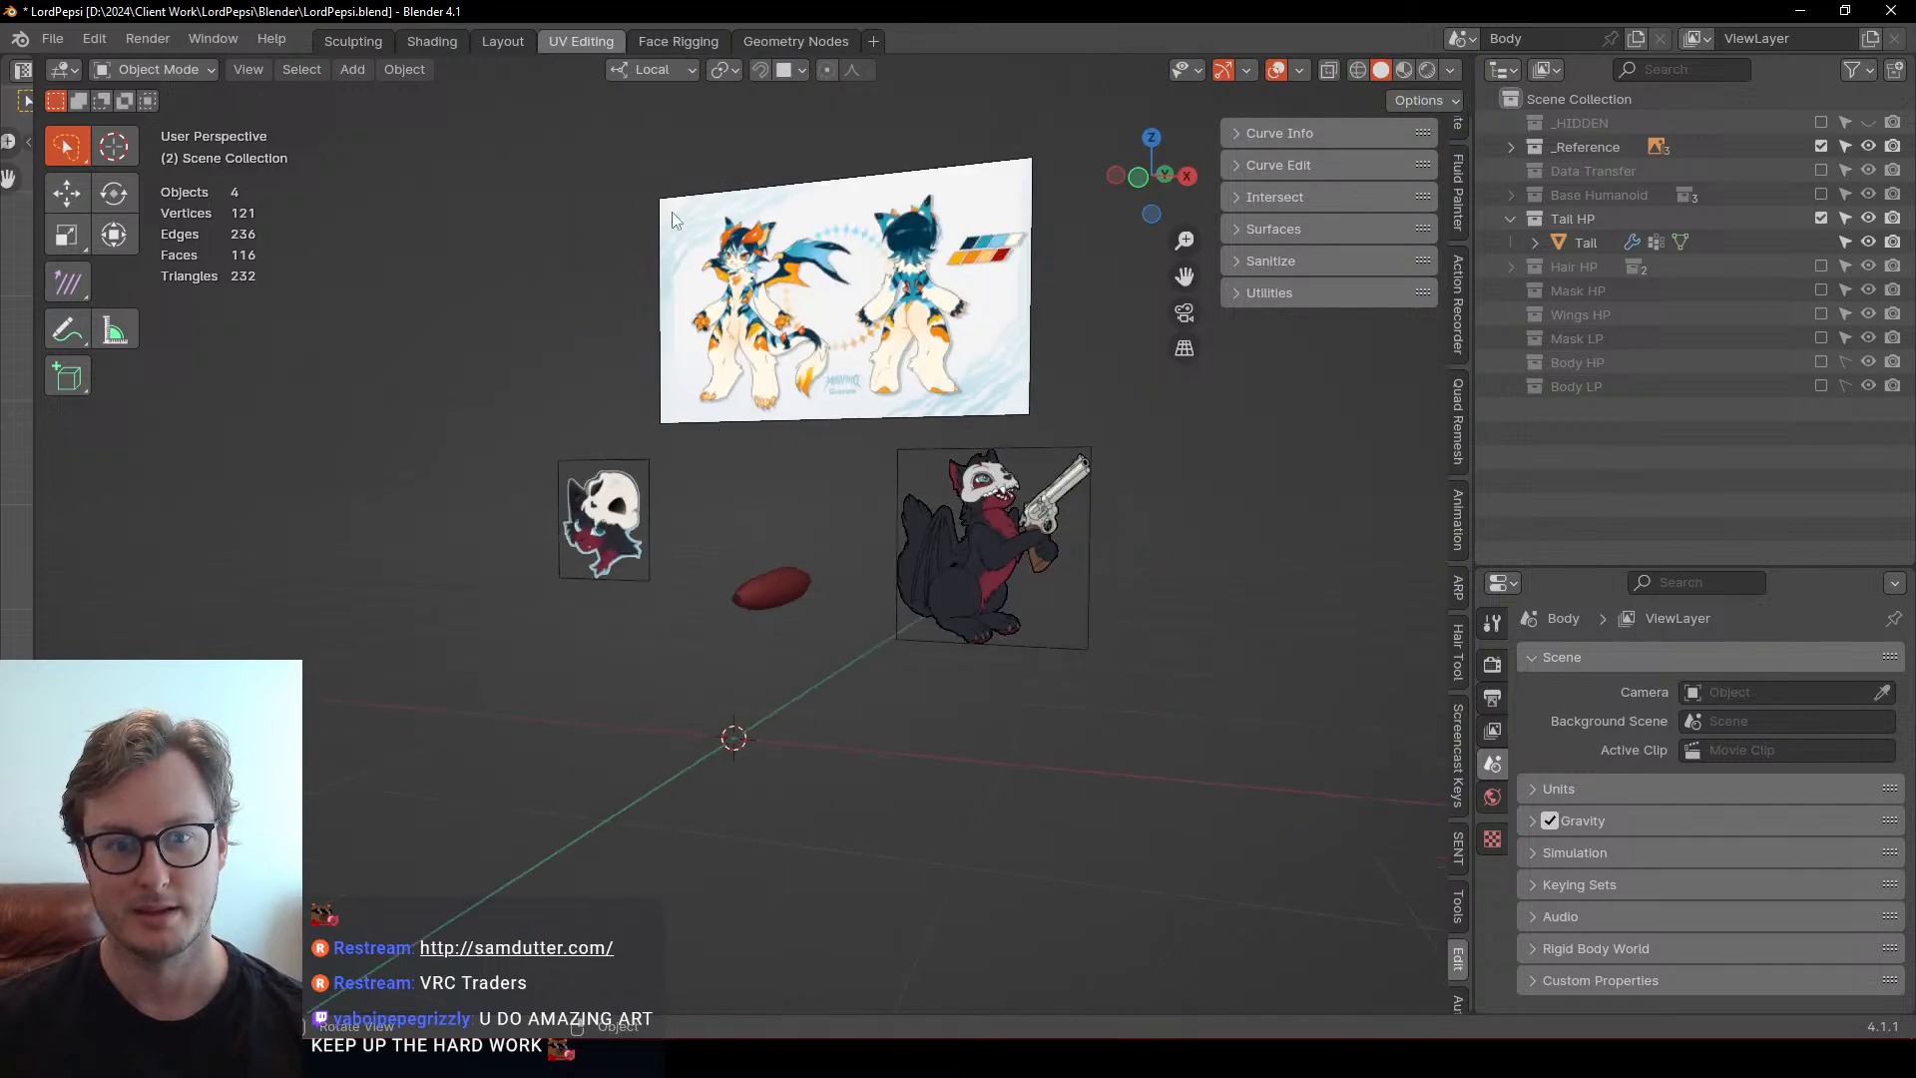
{"action": "scroll", "coordinate": [788, 610], "scroll_direction": "up", "scroll_amount": 3}
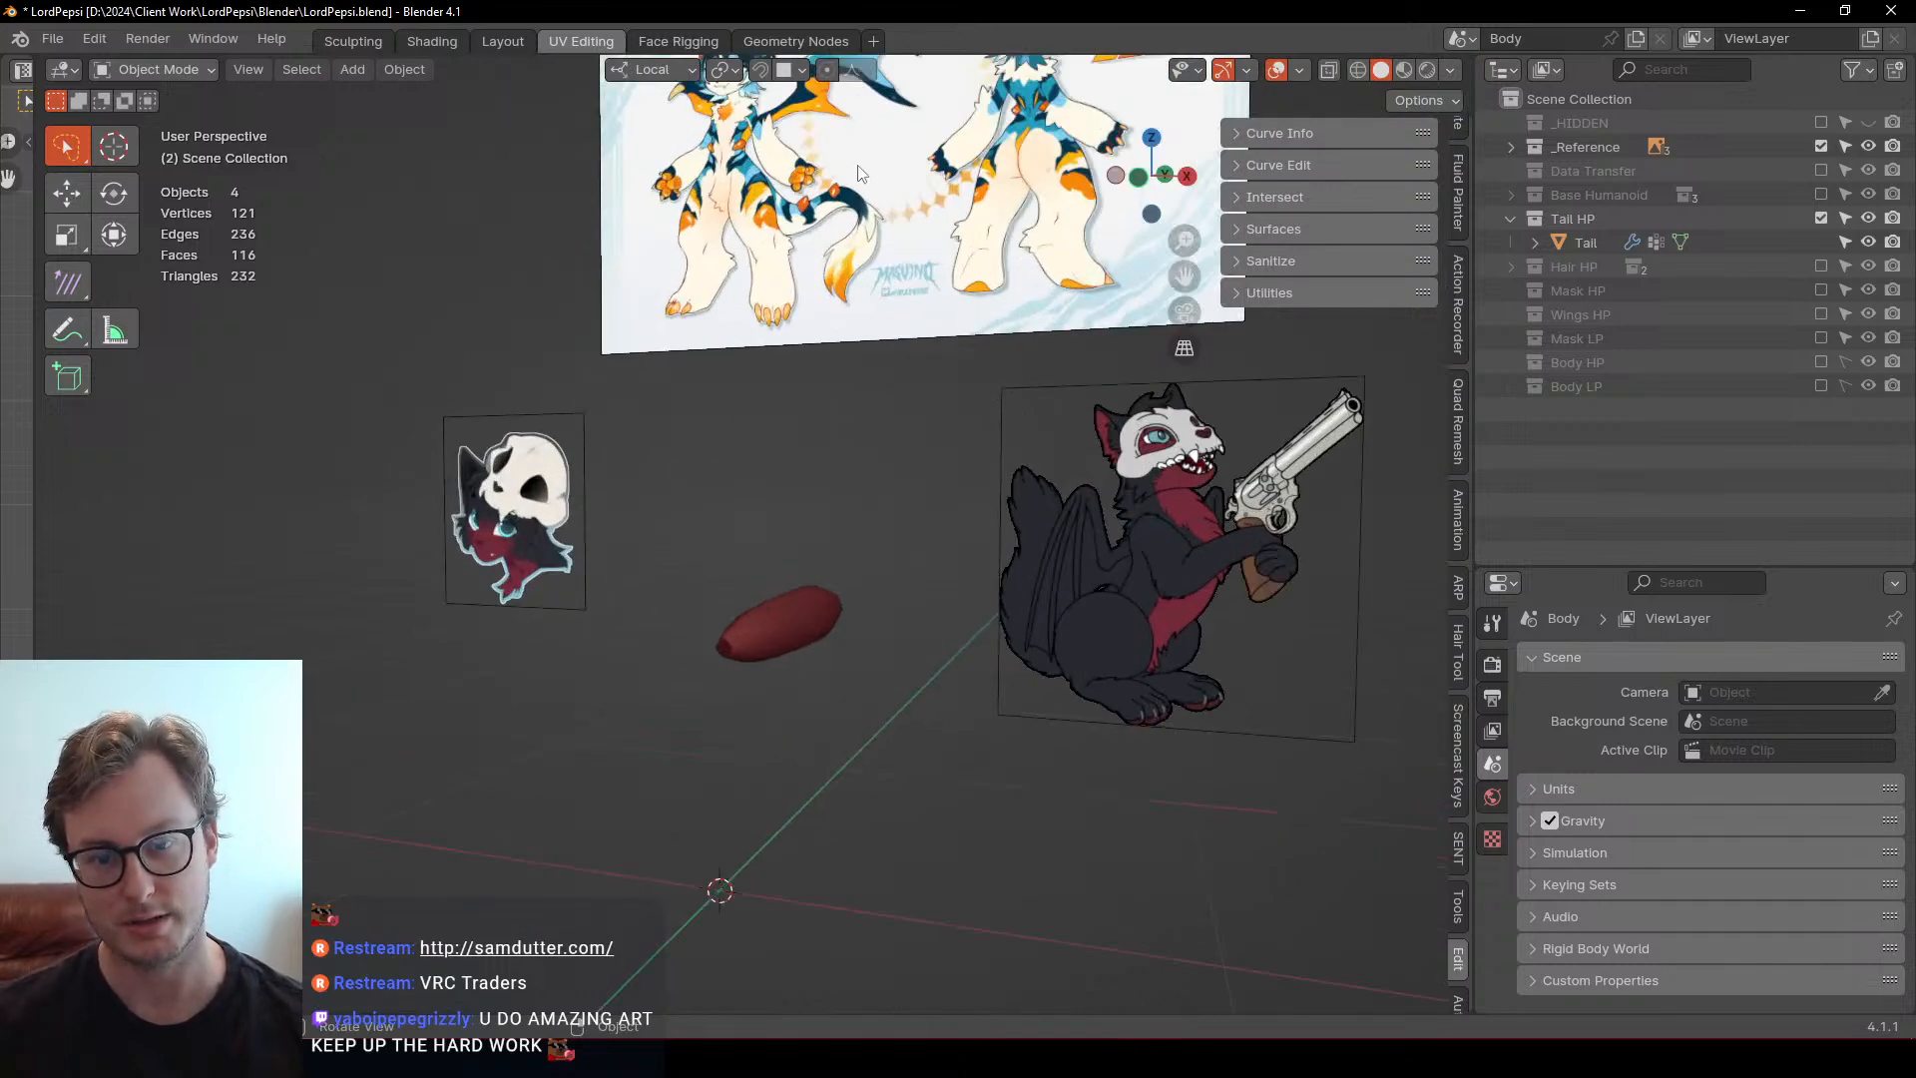
{"action": "scroll", "coordinate": [936, 640], "scroll_direction": "up", "scroll_amount": 2}
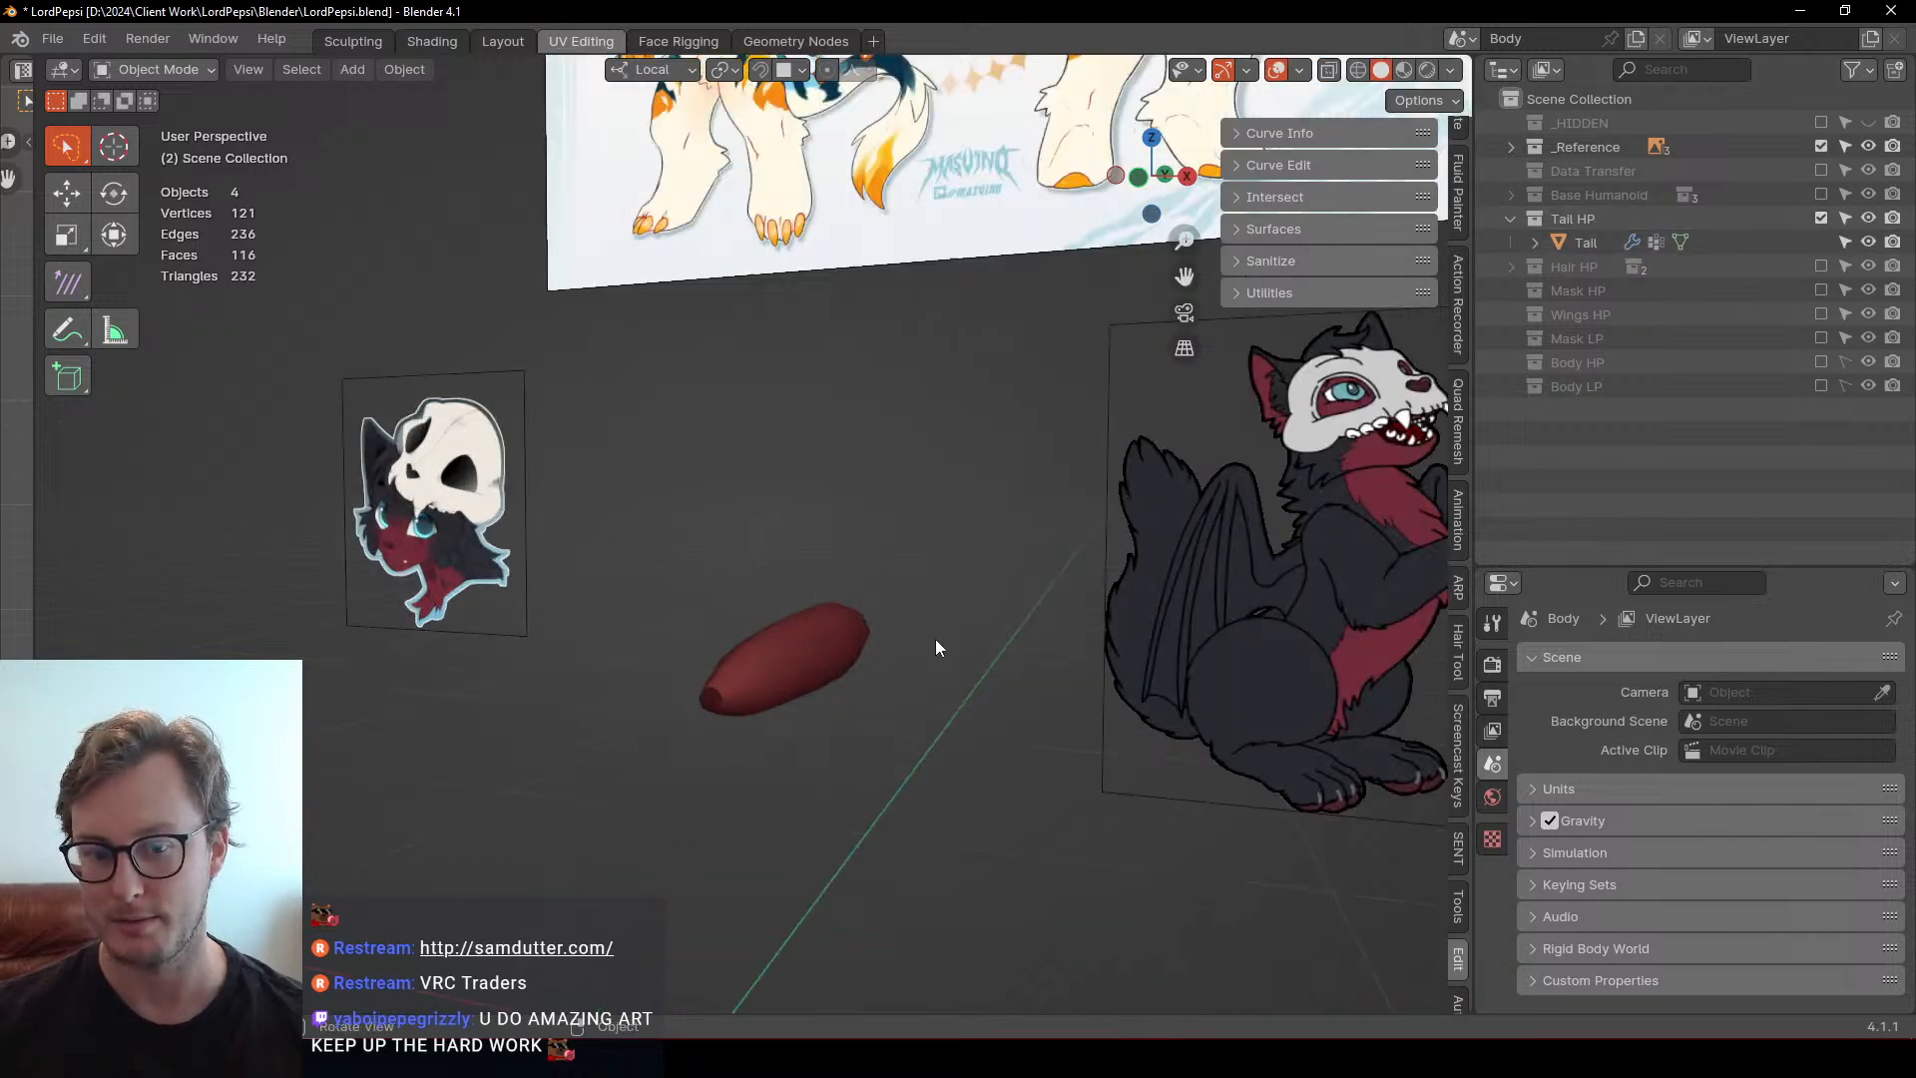
{"action": "middle_click_drag", "start_coordinate": [936, 646], "coordinate": [795, 712]}
{"action": "left_click", "coordinate": [851, 620]}
{"action": "middle_click_drag", "start_coordinate": [979, 654], "coordinate": [898, 611]}
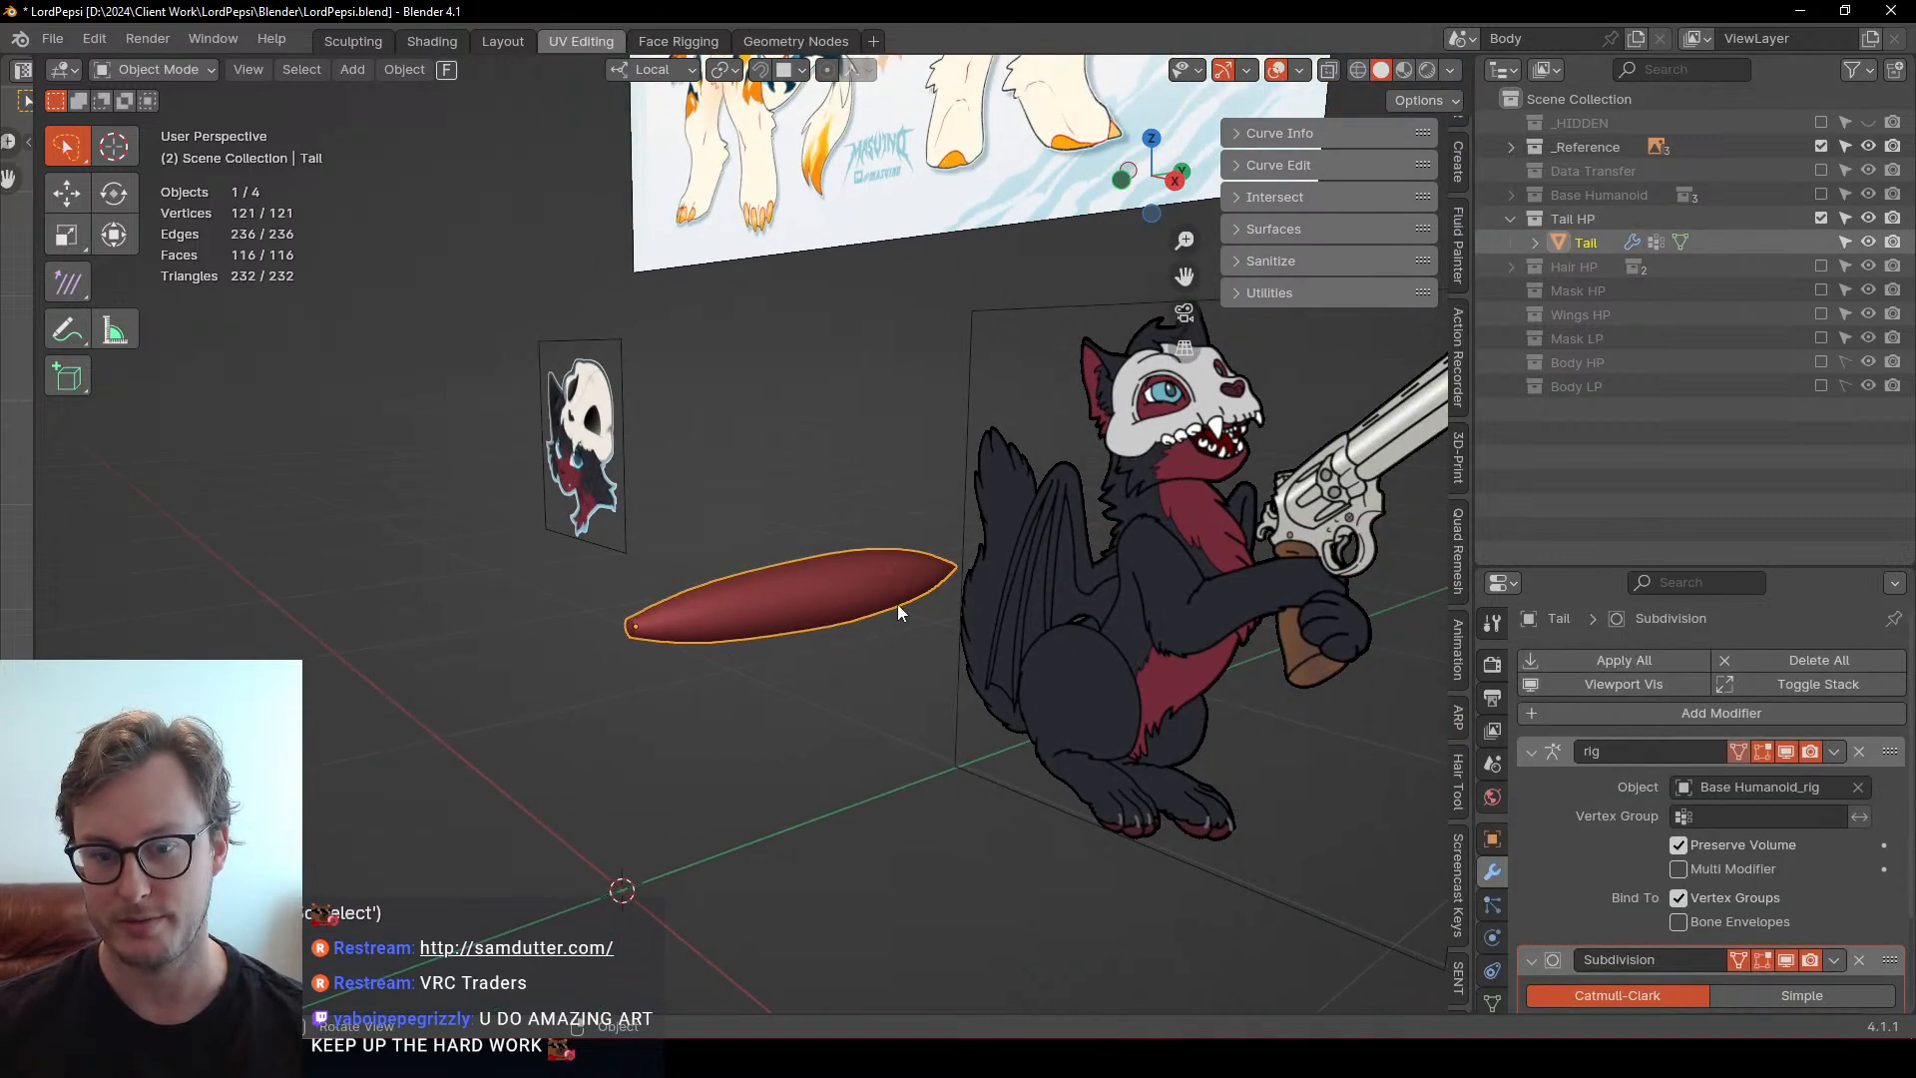
{"action": "left_click", "coordinate": [1822, 216]}
{"action": "middle_click_drag", "start_coordinate": [815, 517], "coordinate": [898, 499]}
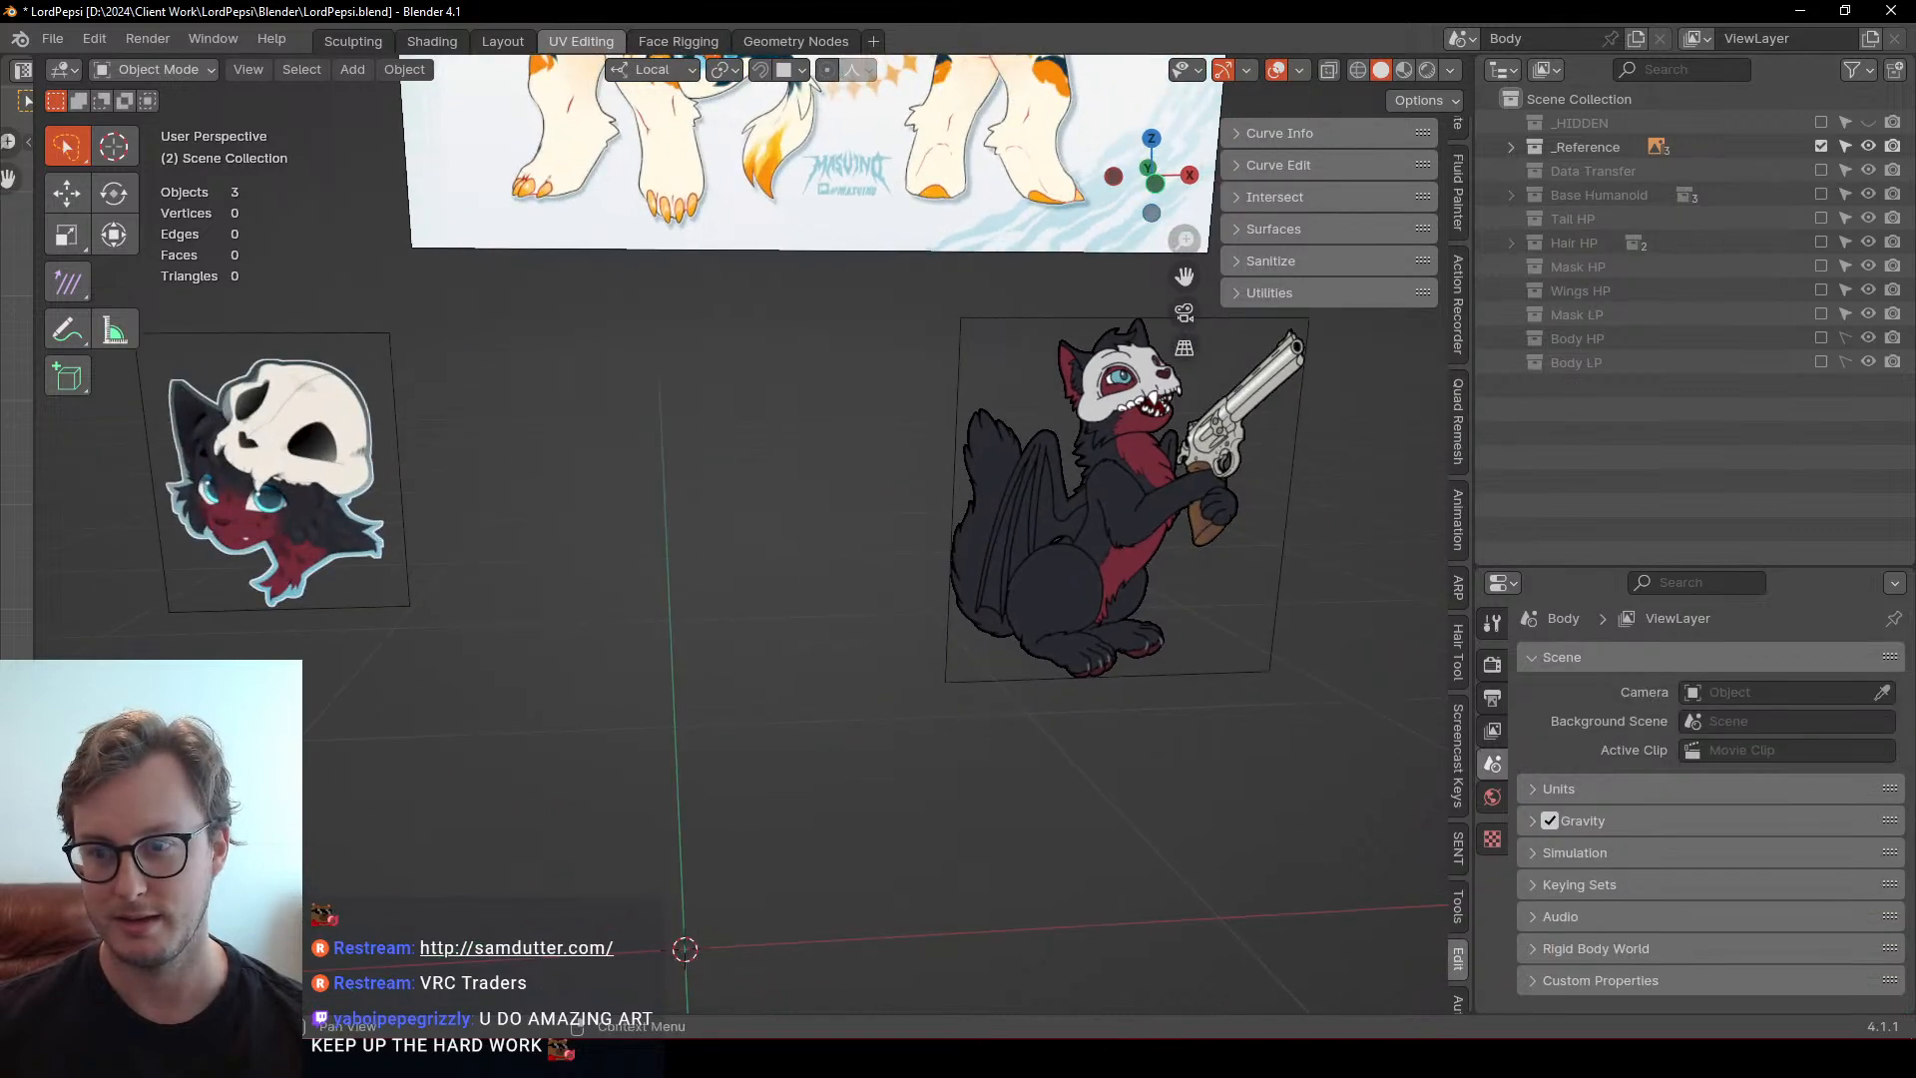
Include the Mask HP collection in the view layer and move it below Wings HP, directly above Mask LP
{"action": "left_click", "coordinate": [1822, 266]}
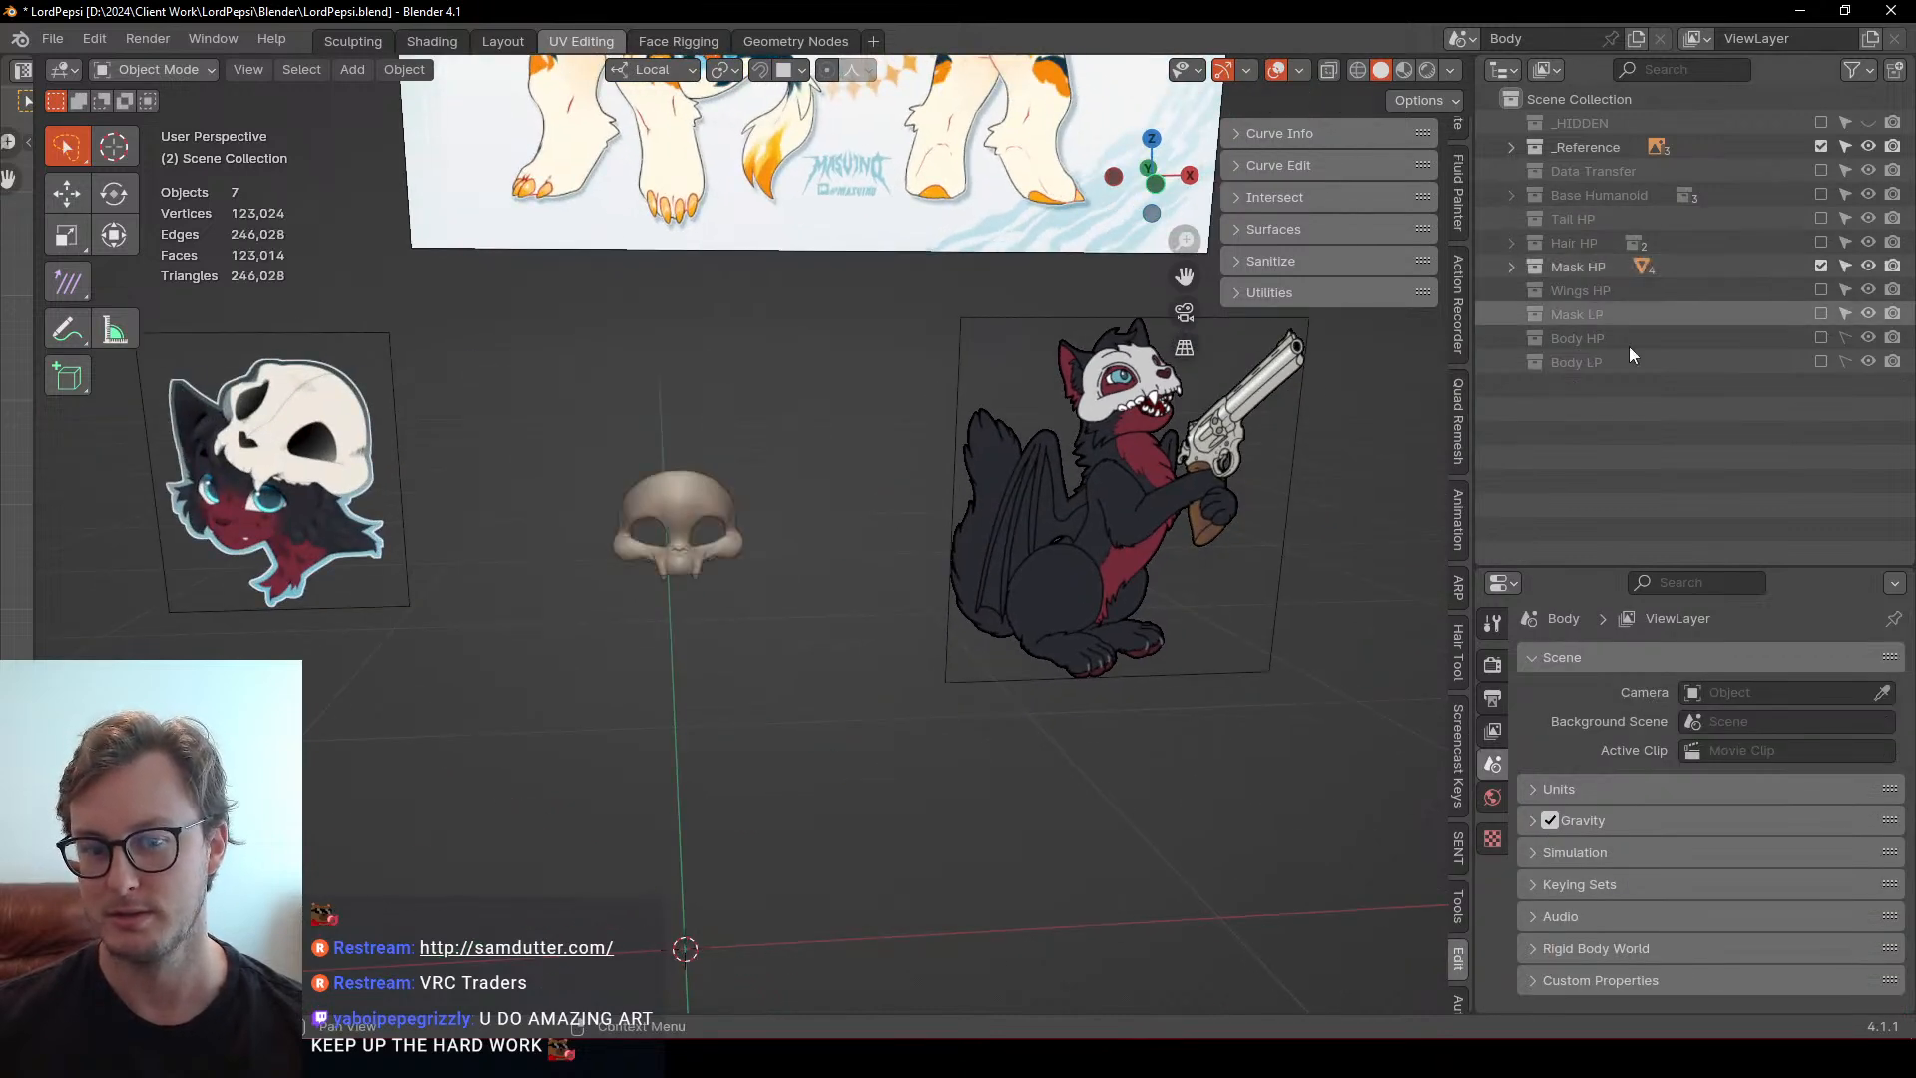
{"action": "scroll", "coordinate": [728, 597], "scroll_direction": "up", "scroll_amount": 4}
{"action": "left_click", "coordinate": [619, 451]}
{"action": "middle_click_drag", "start_coordinate": [619, 451], "coordinate": [612, 422]}
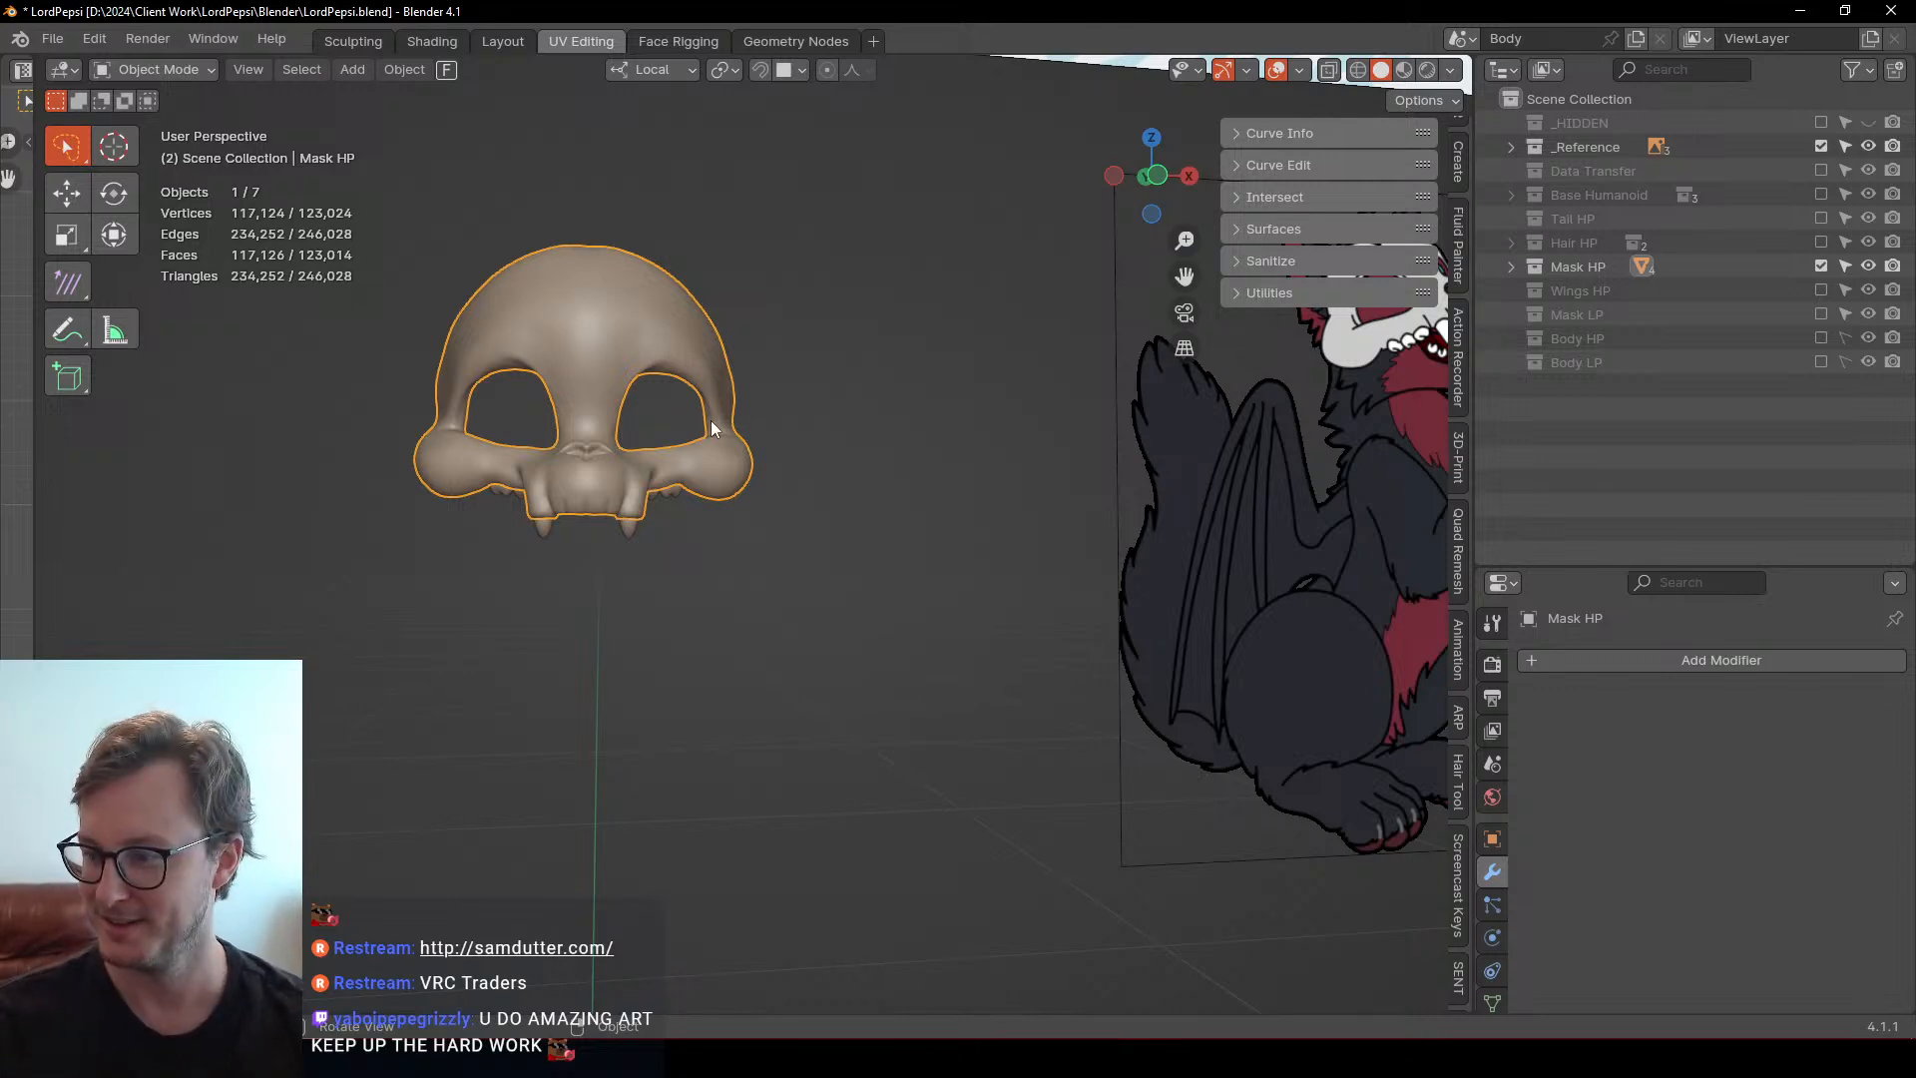
{"action": "middle_click_drag", "start_coordinate": [626, 426], "coordinate": [843, 529]}
{"action": "scroll", "coordinate": [810, 509], "scroll_direction": "up", "scroll_amount": 3}
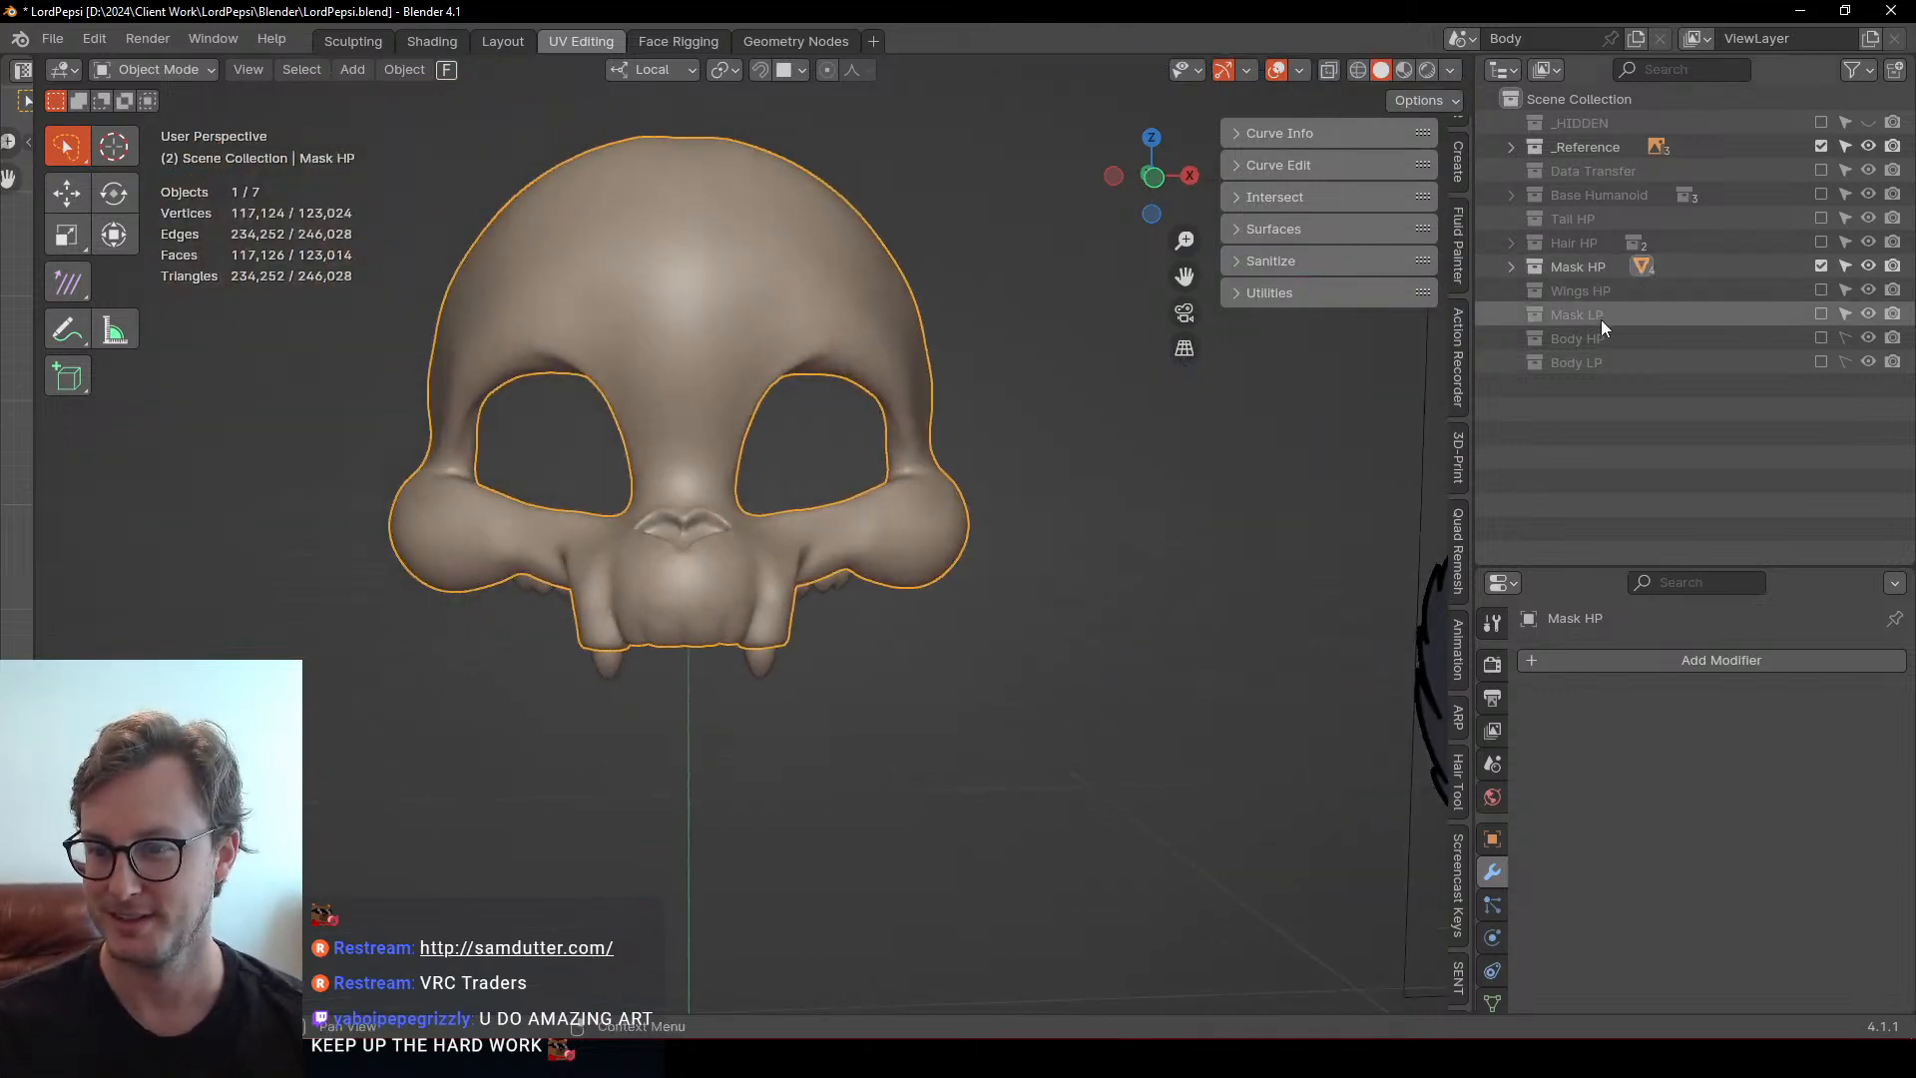
{"action": "left_click_drag", "start_coordinate": [1577, 269], "coordinate": [1587, 300]}
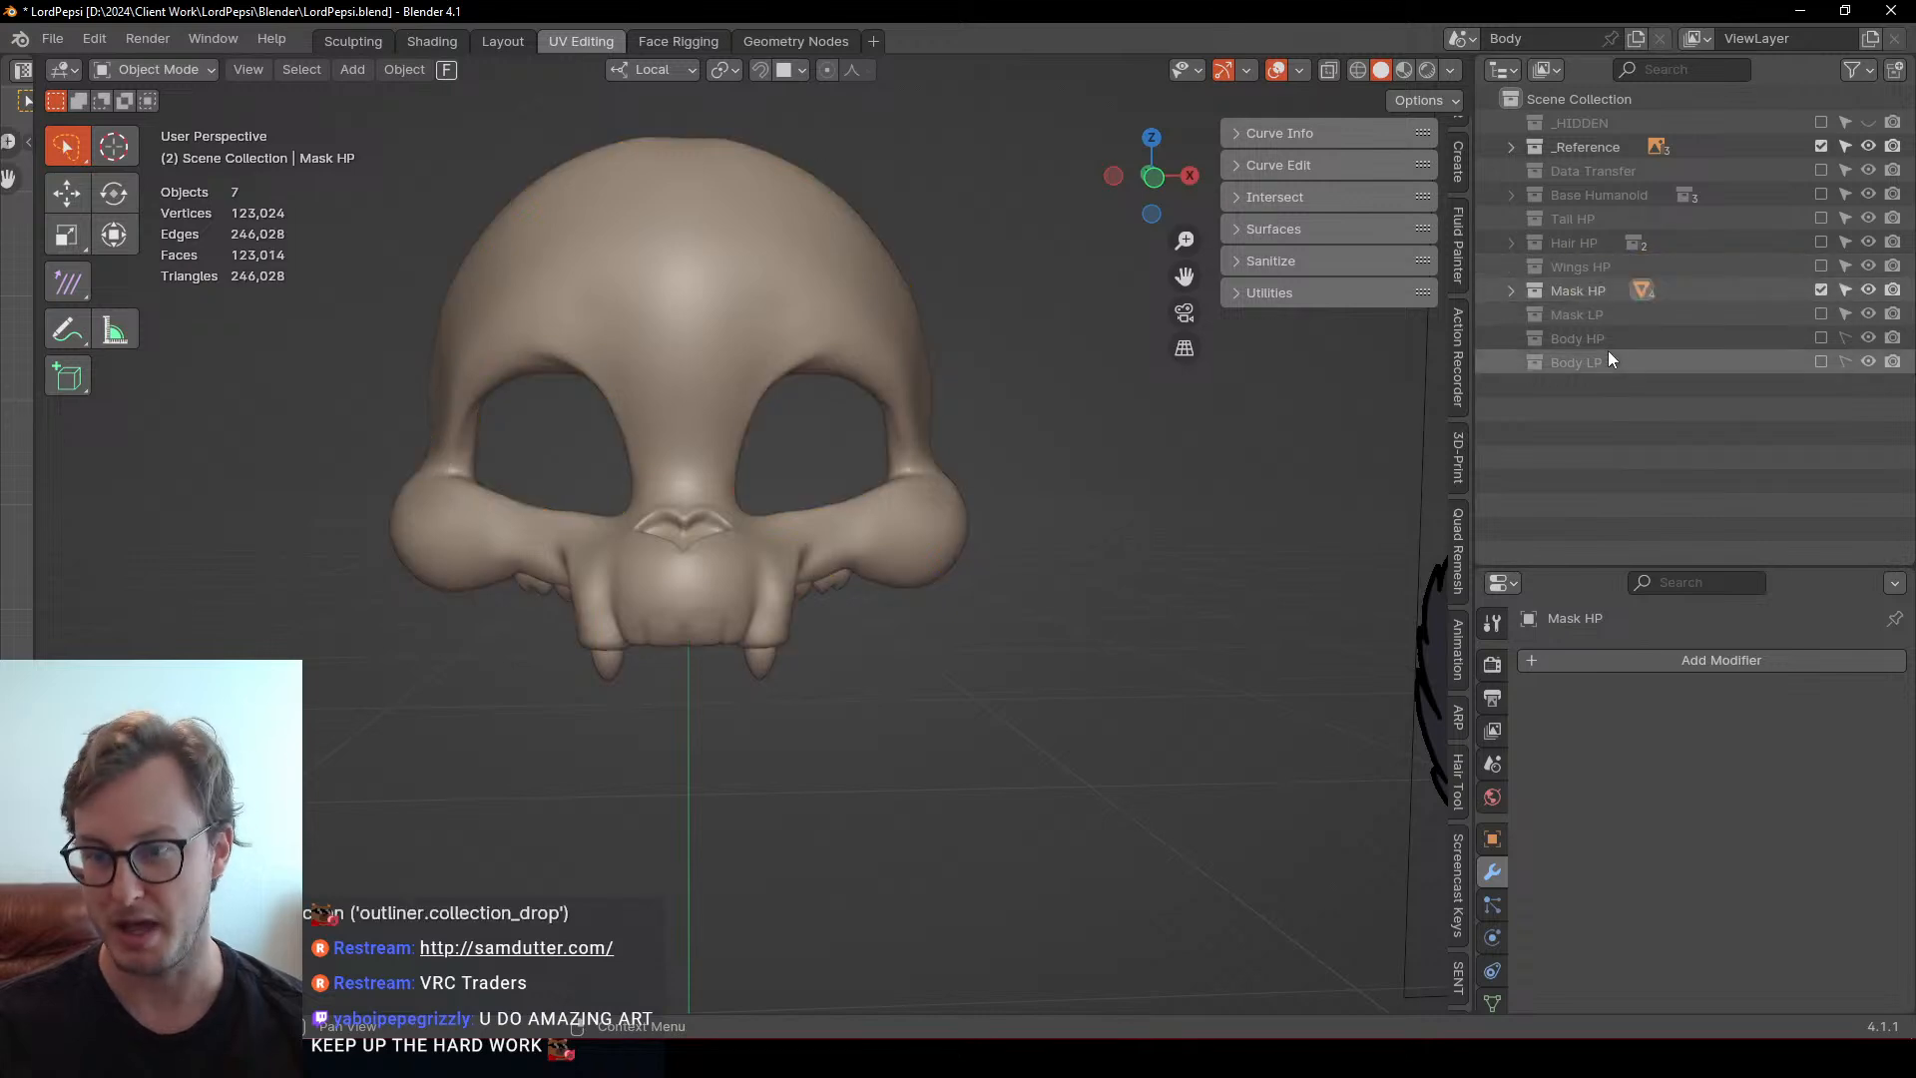
{"action": "scroll", "coordinate": [913, 465], "scroll_direction": "down", "scroll_amount": 5}
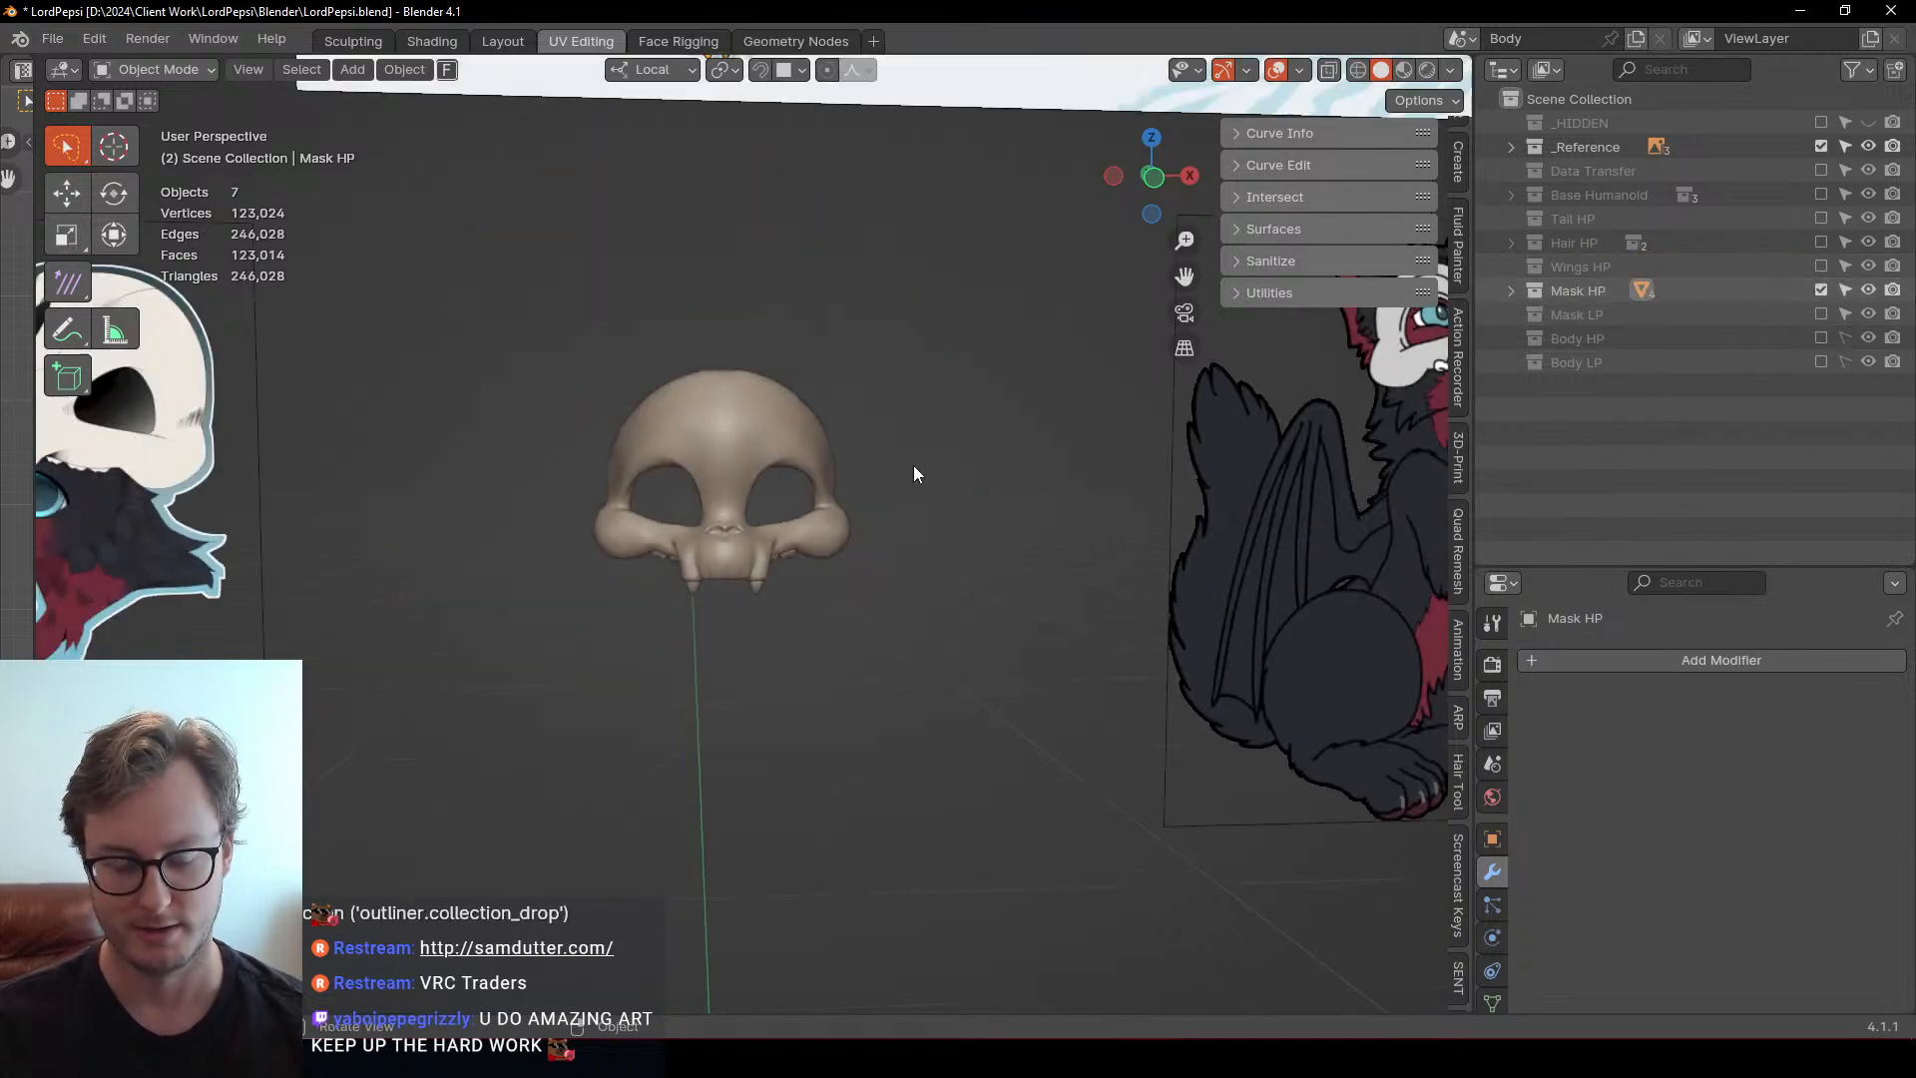
{"action": "scroll", "coordinate": [1097, 429], "scroll_direction": "up", "scroll_amount": 5}
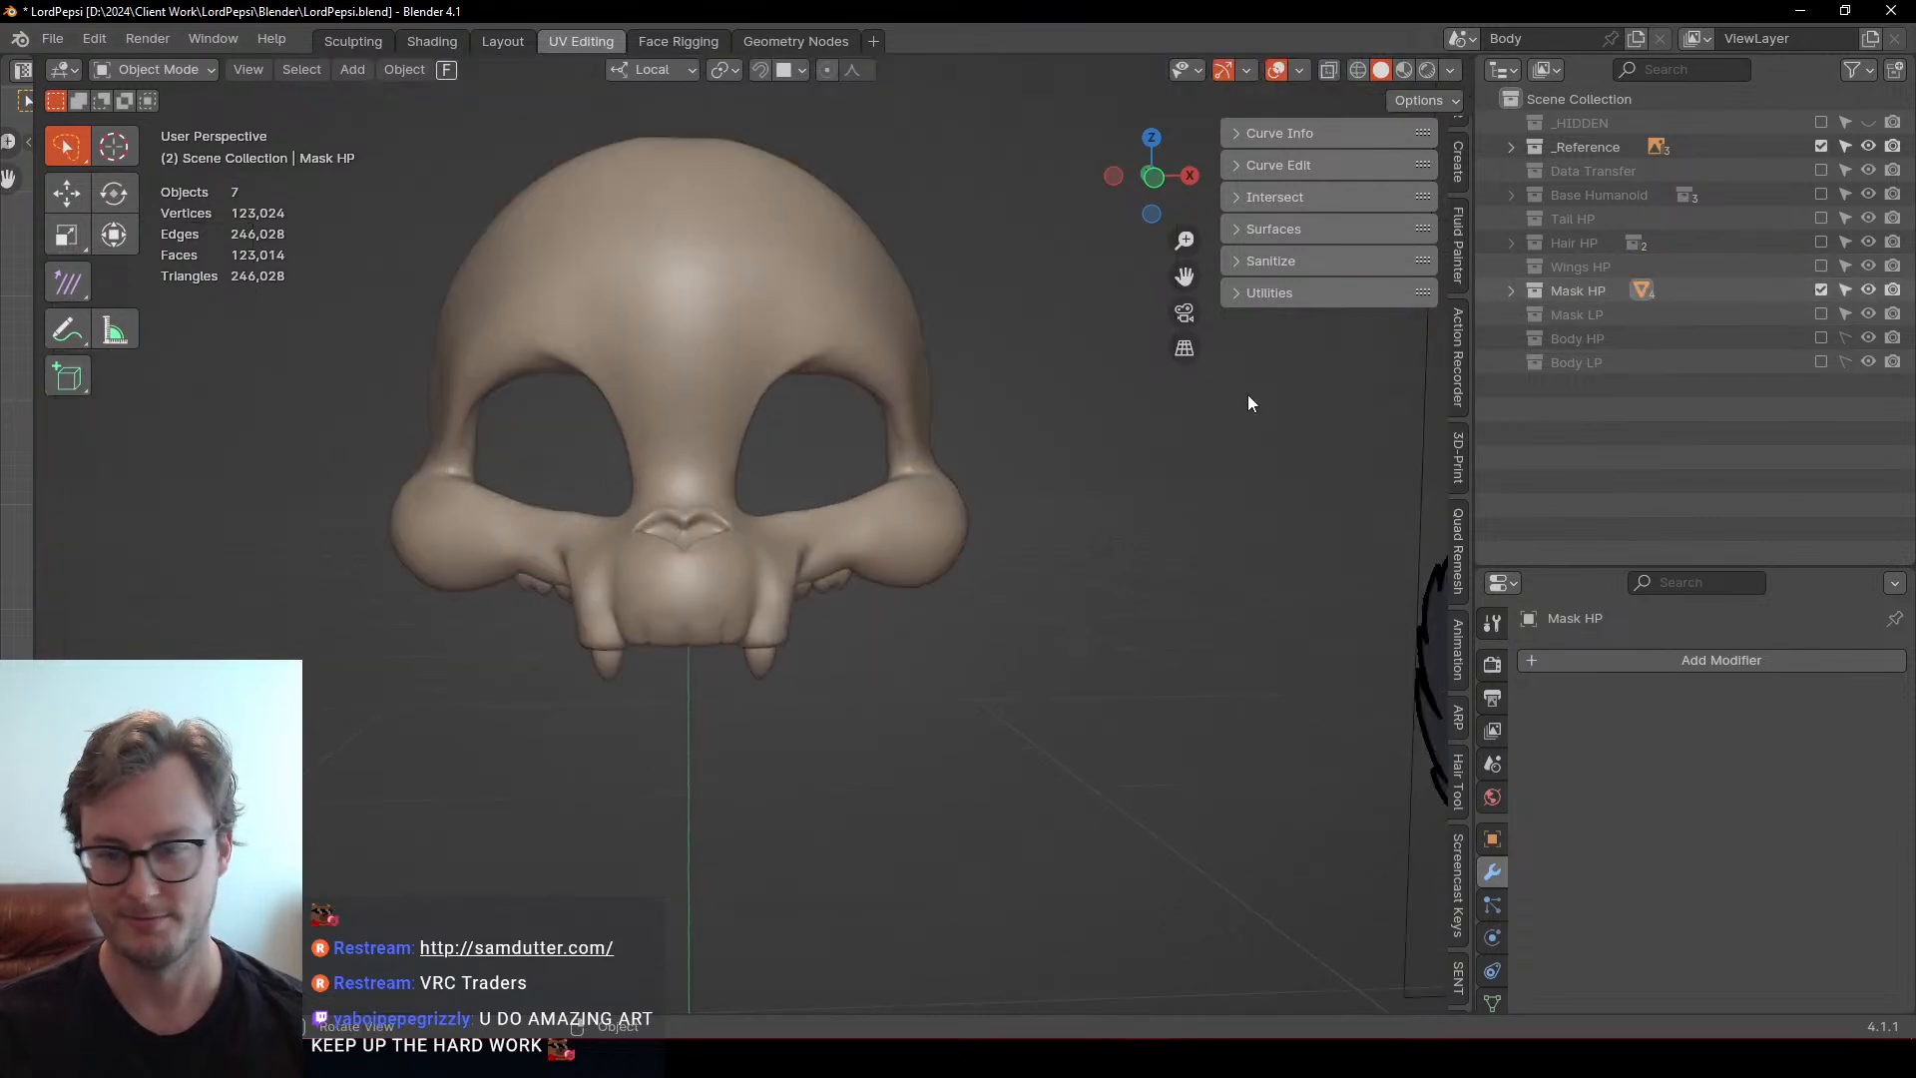
Include the Mask LP collection in the view layer and save the file
{"action": "left_click", "coordinate": [1820, 314]}
{"action": "middle_click_drag", "start_coordinate": [657, 399], "coordinate": [768, 530]}
{"action": "key", "text": "ctrl+s"}
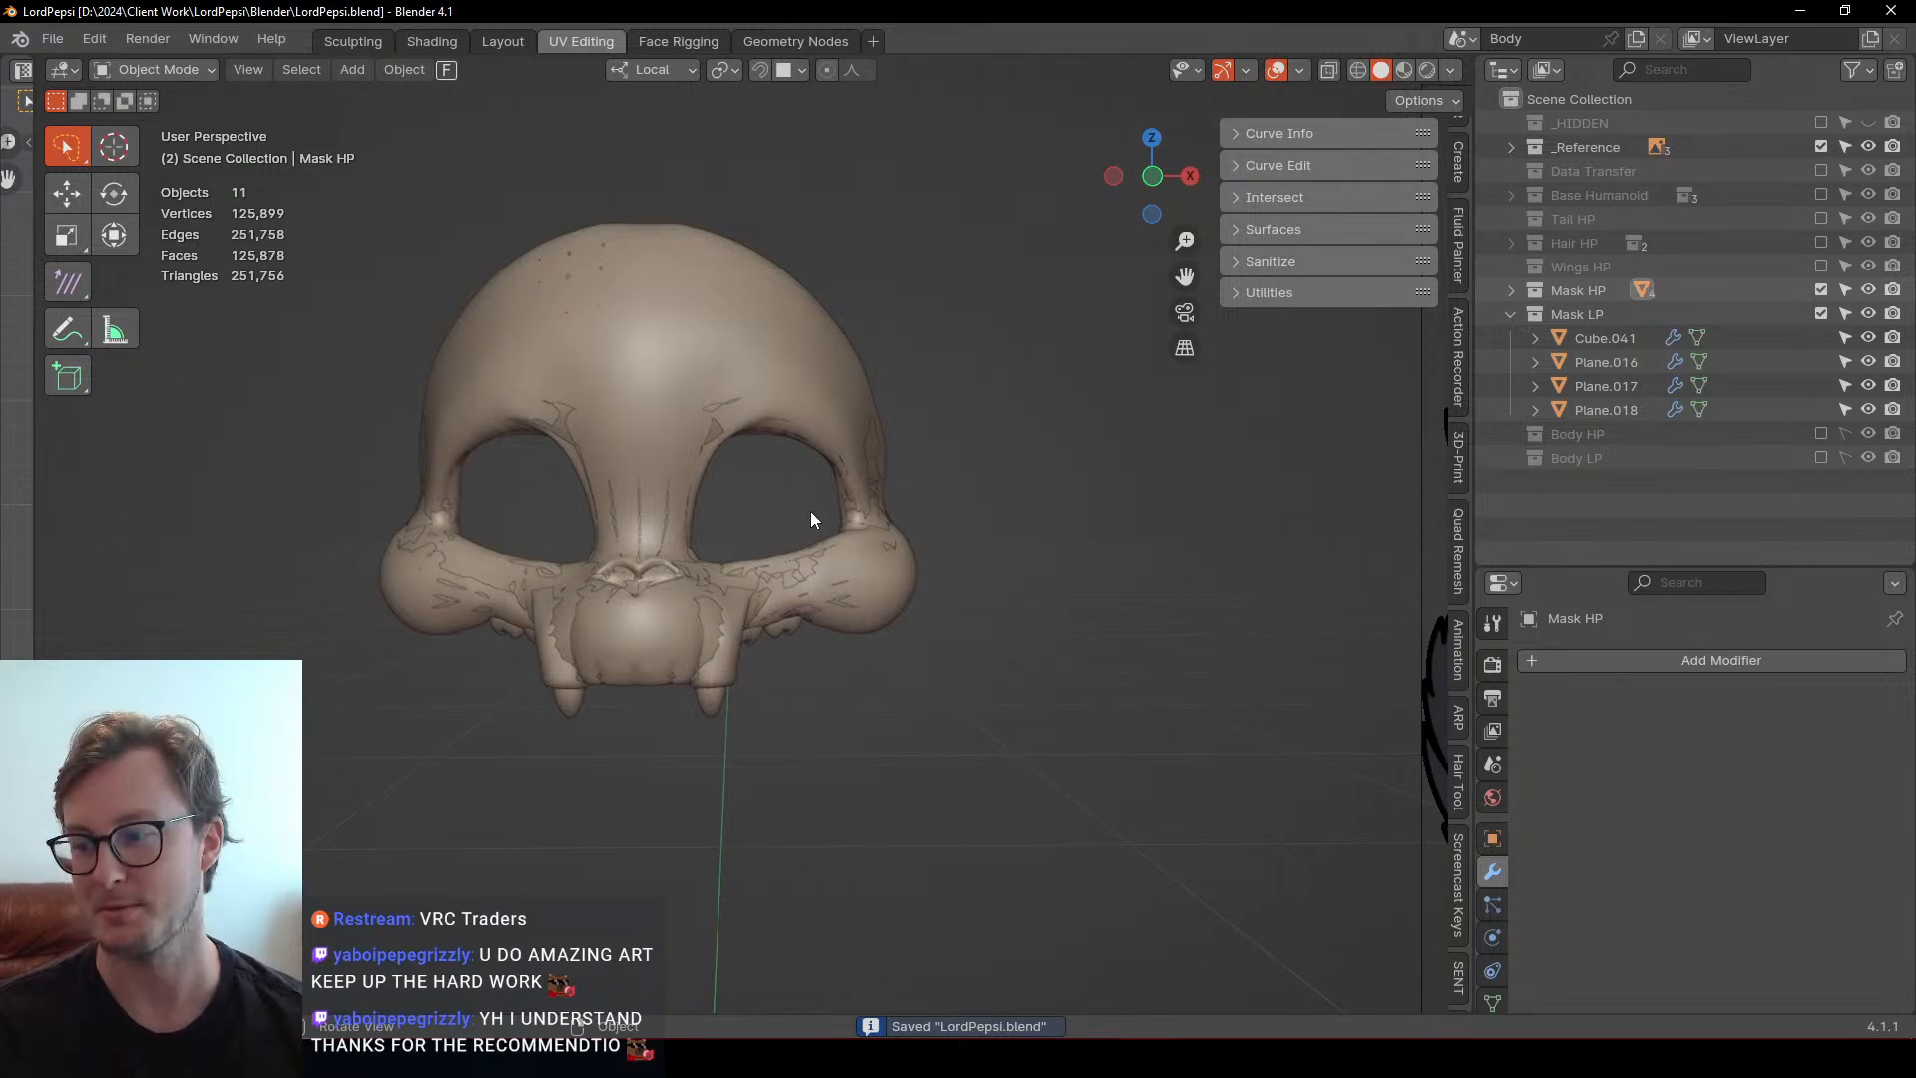
Disable selection of the Mask HP collection and exclude the _Reference collection from the view layer
{"action": "left_click", "coordinate": [650, 409]}
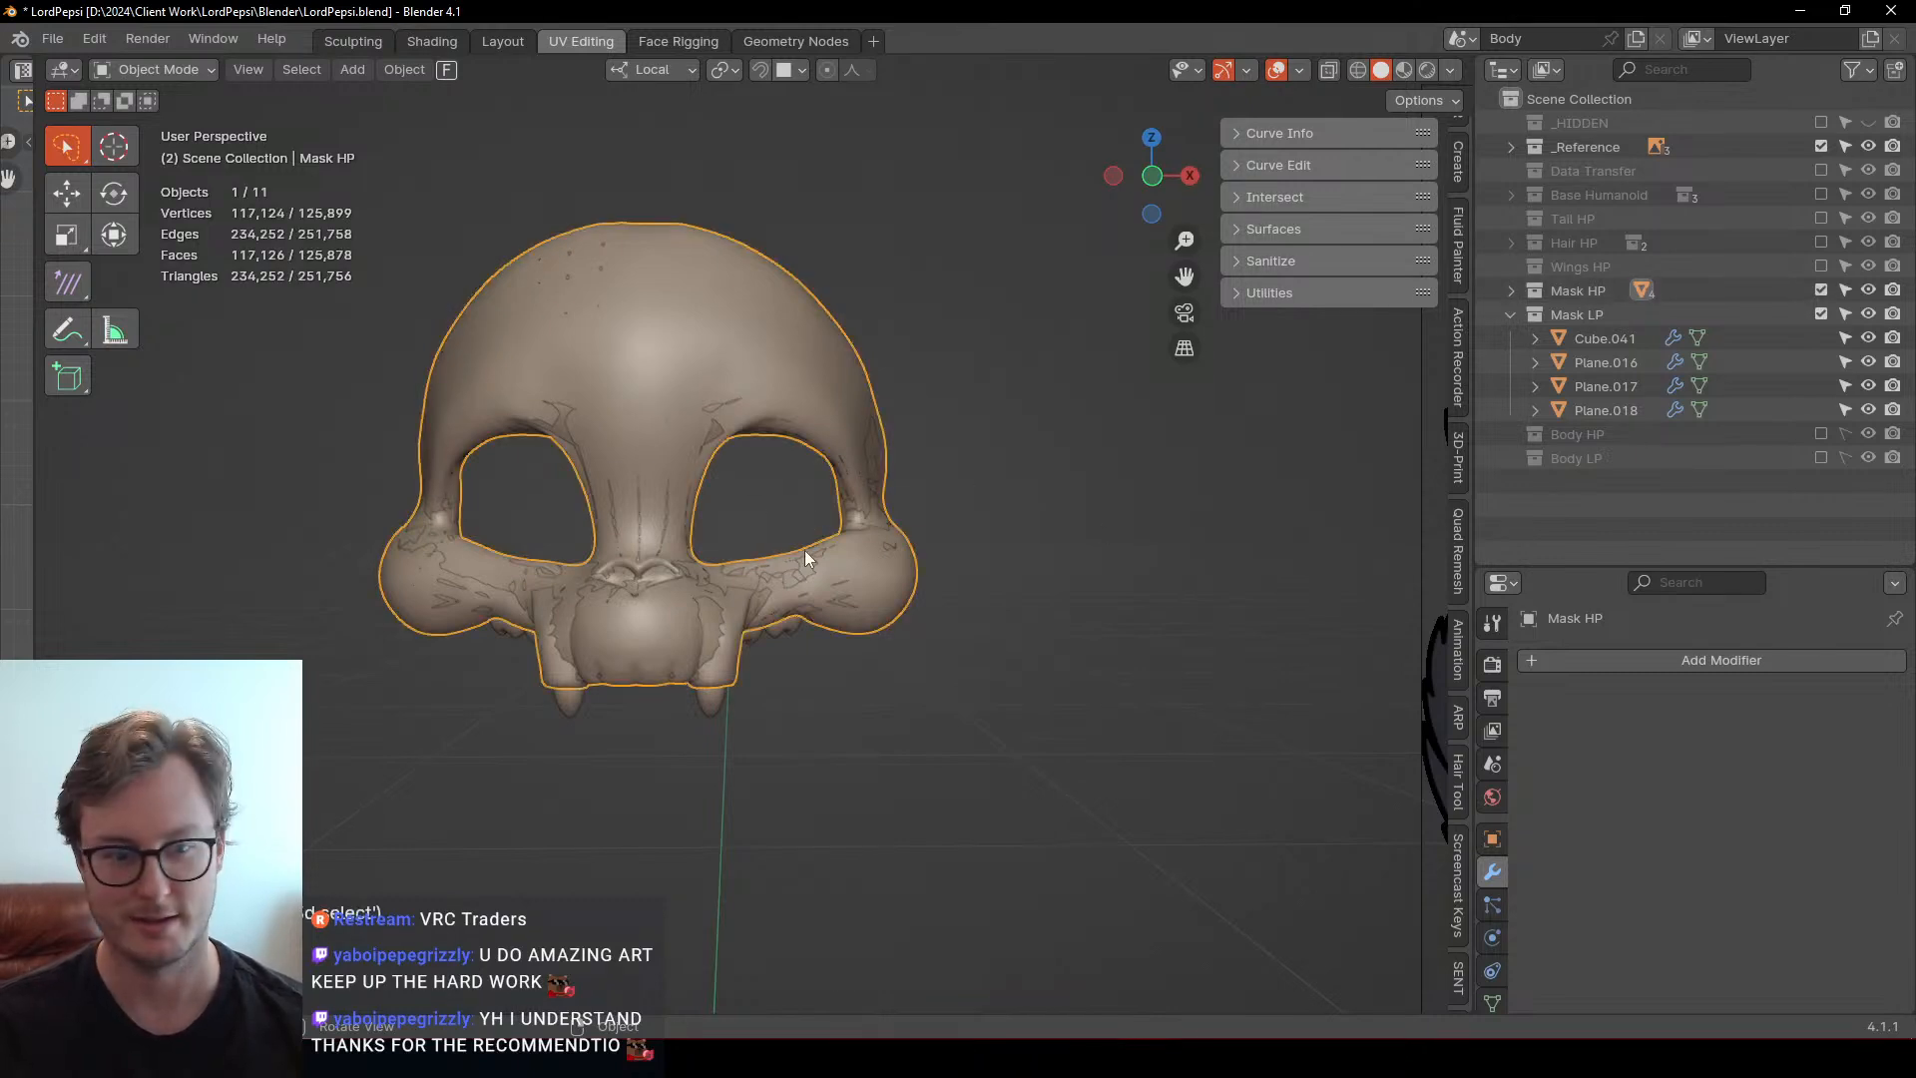
{"action": "key", "text": "KP_Decimal"}
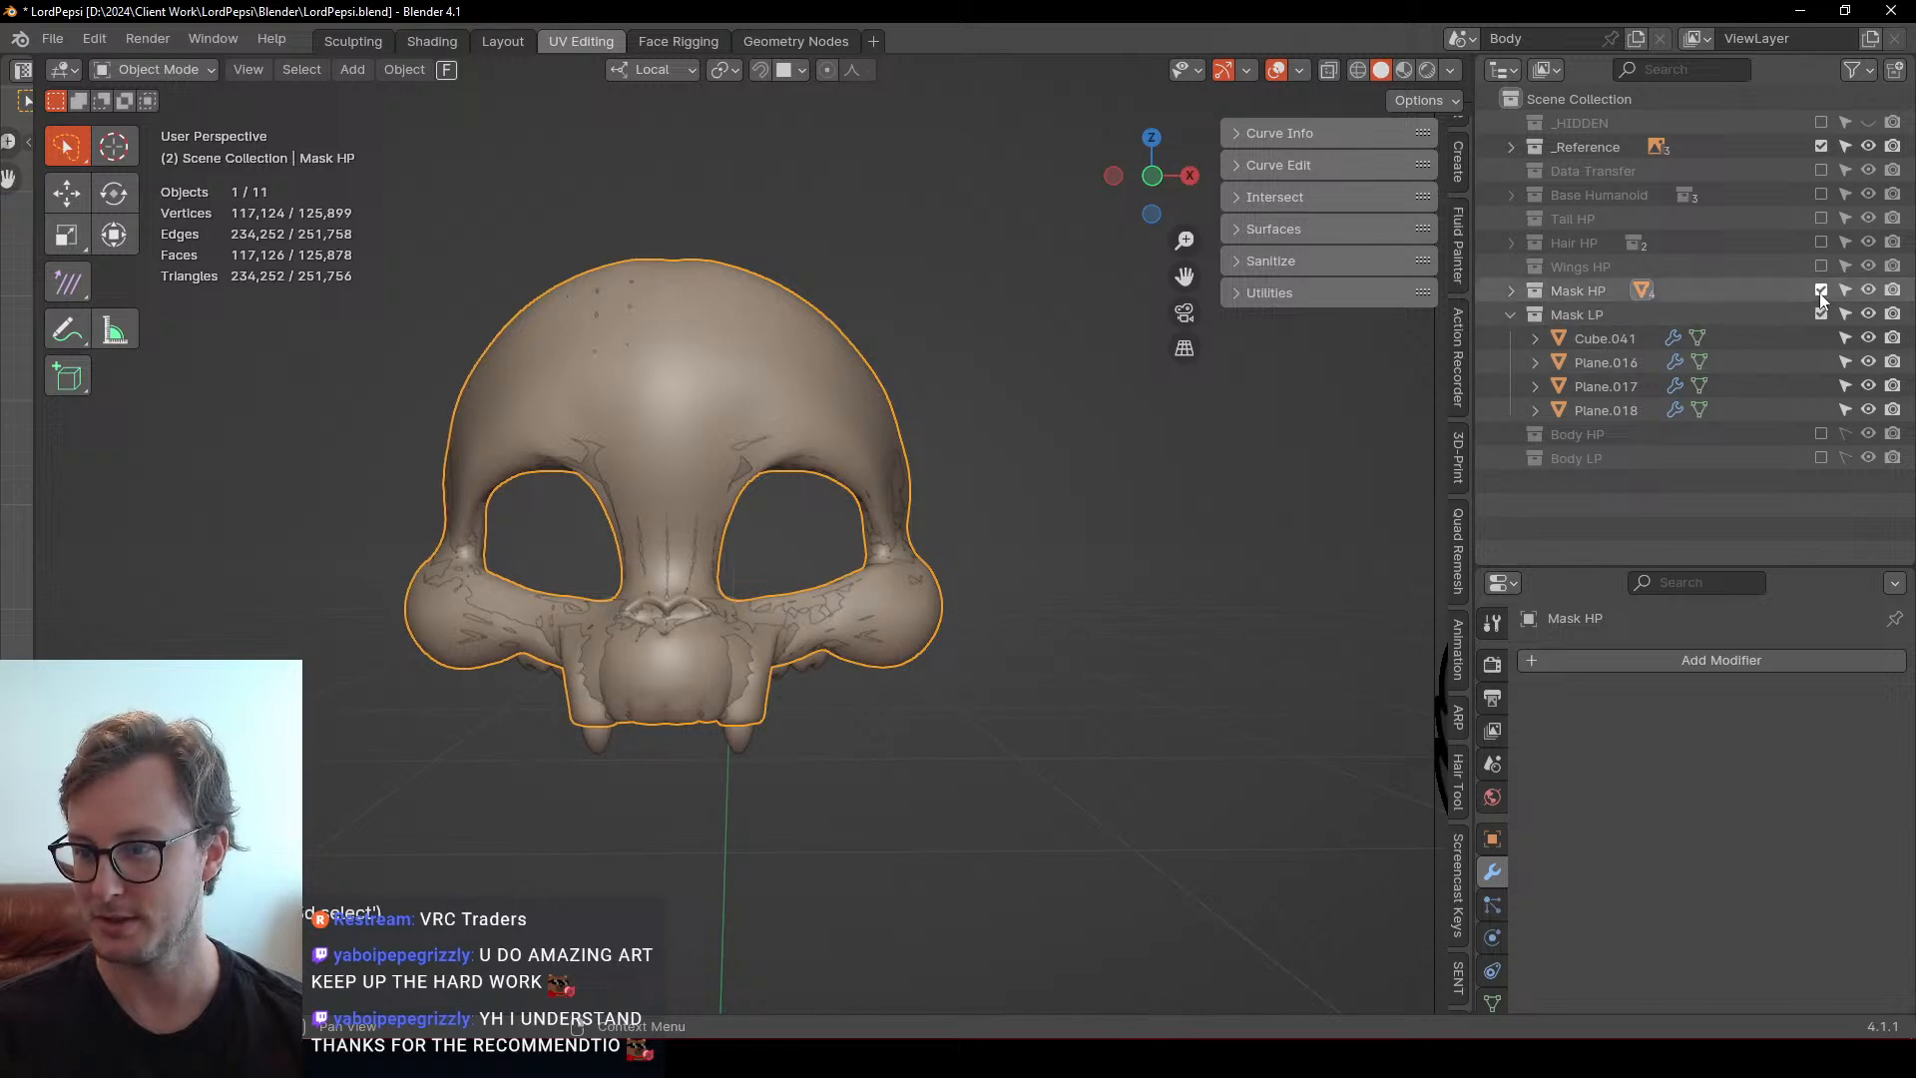
{"action": "left_click", "coordinate": [1844, 290]}
{"action": "left_click", "coordinate": [1821, 146]}
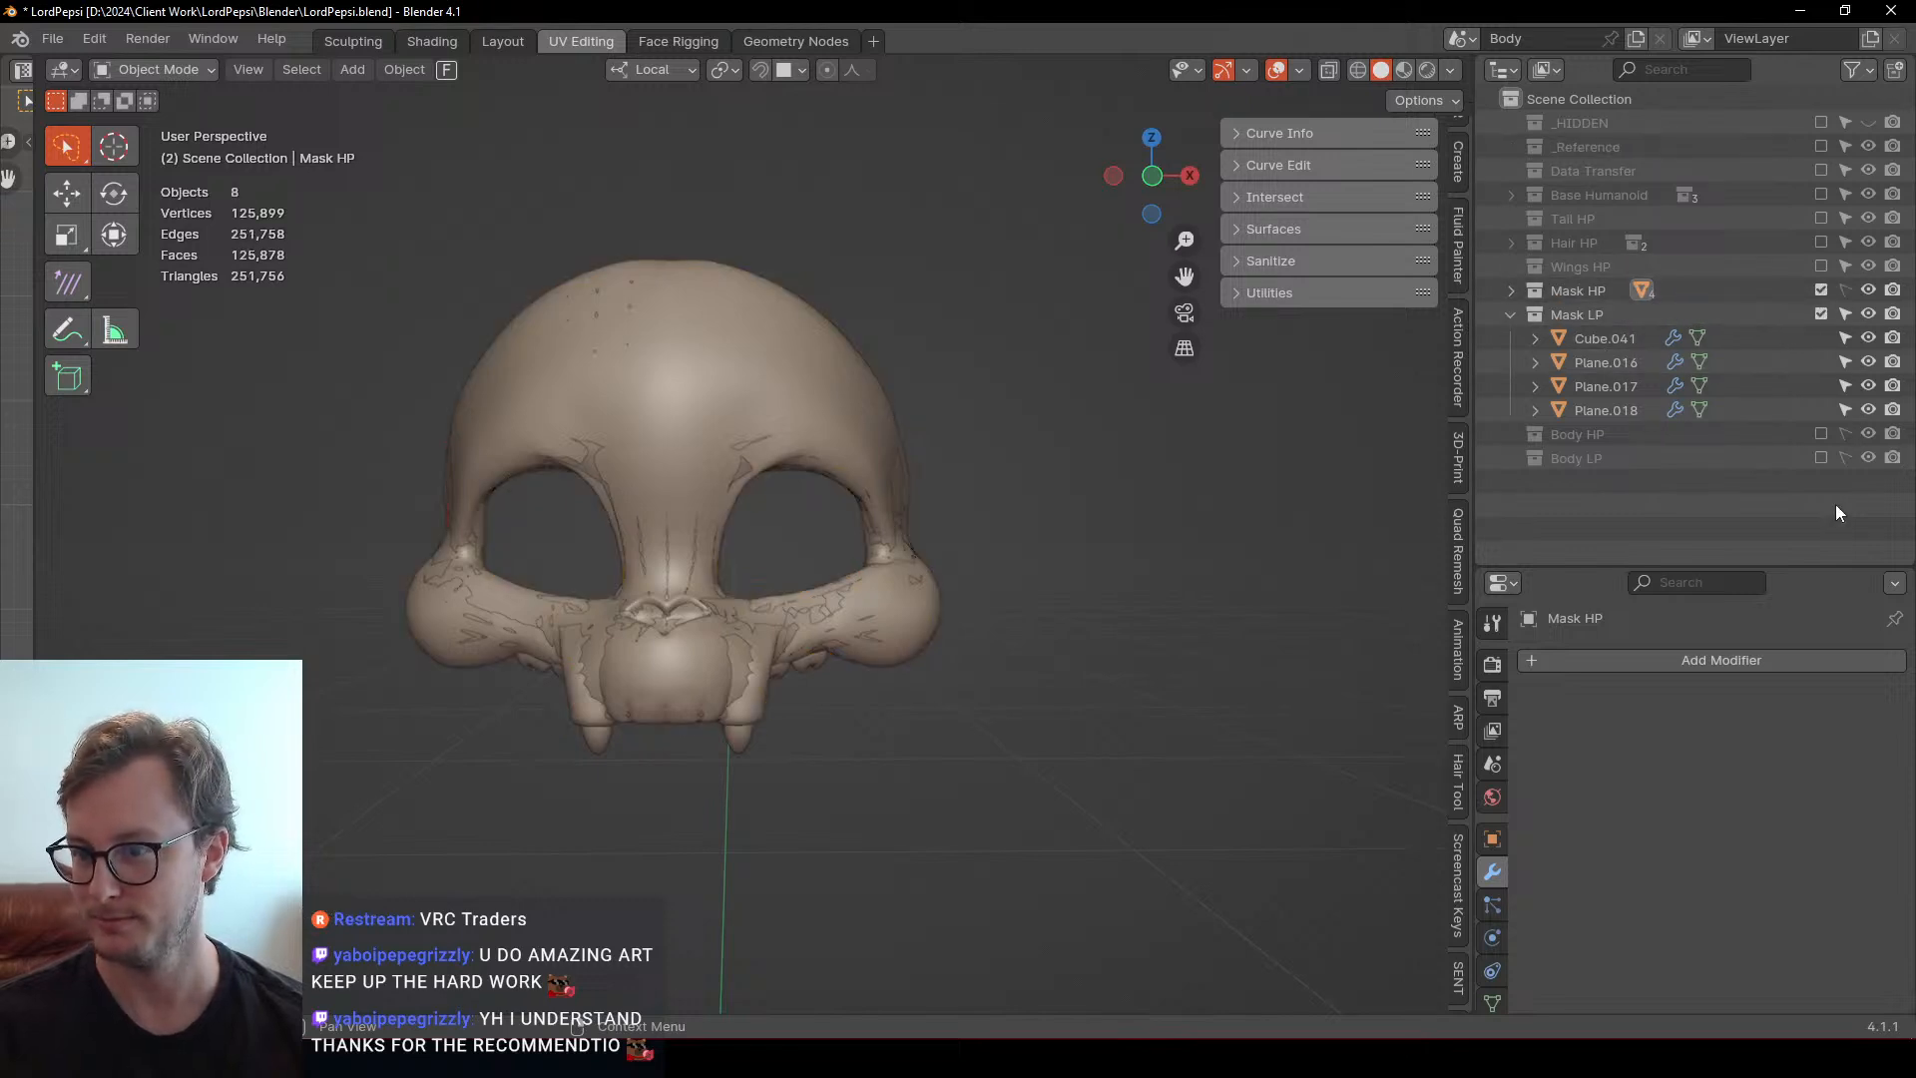
Apply the Shrinkwrap modifier on the low-poly skull mask mesh, Plane.016
{"action": "left_click", "coordinate": [725, 476]}
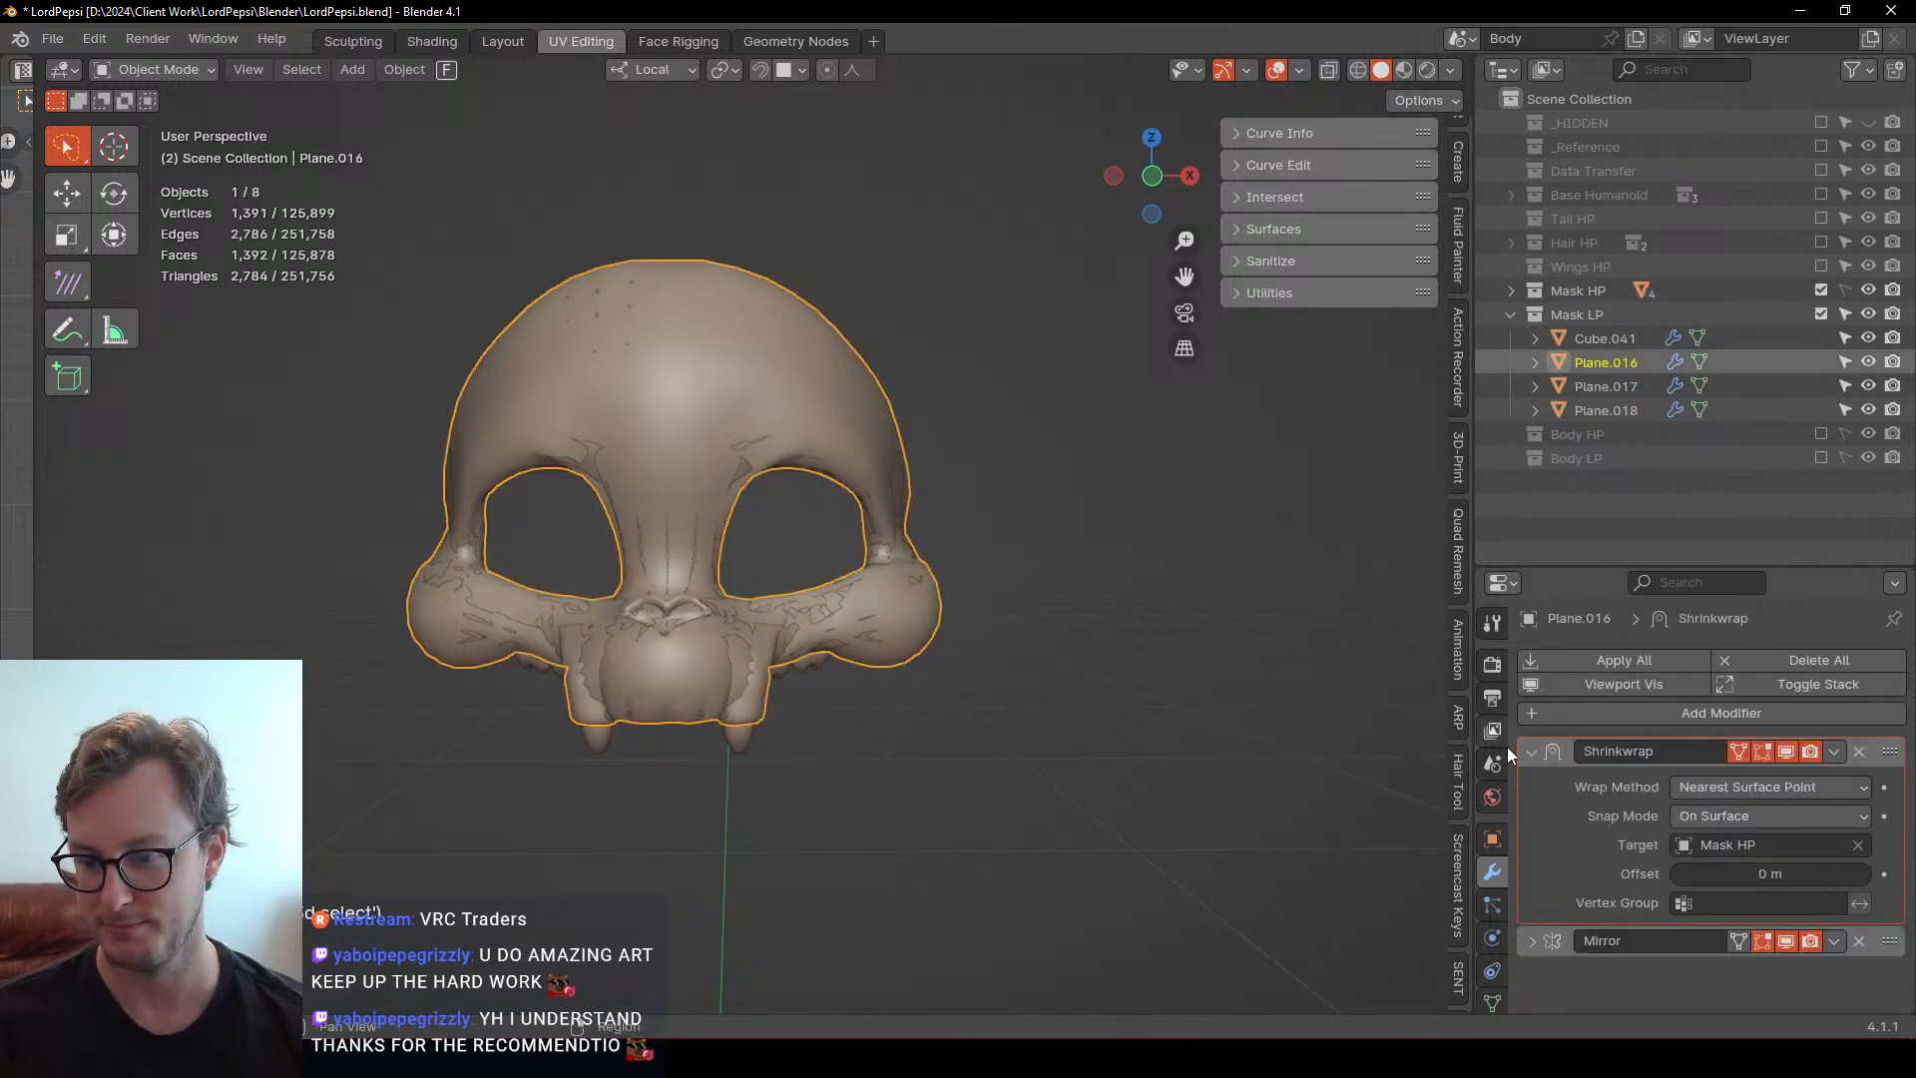
{"action": "left_click", "coordinate": [1833, 751]}
{"action": "left_click", "coordinate": [1706, 777]}
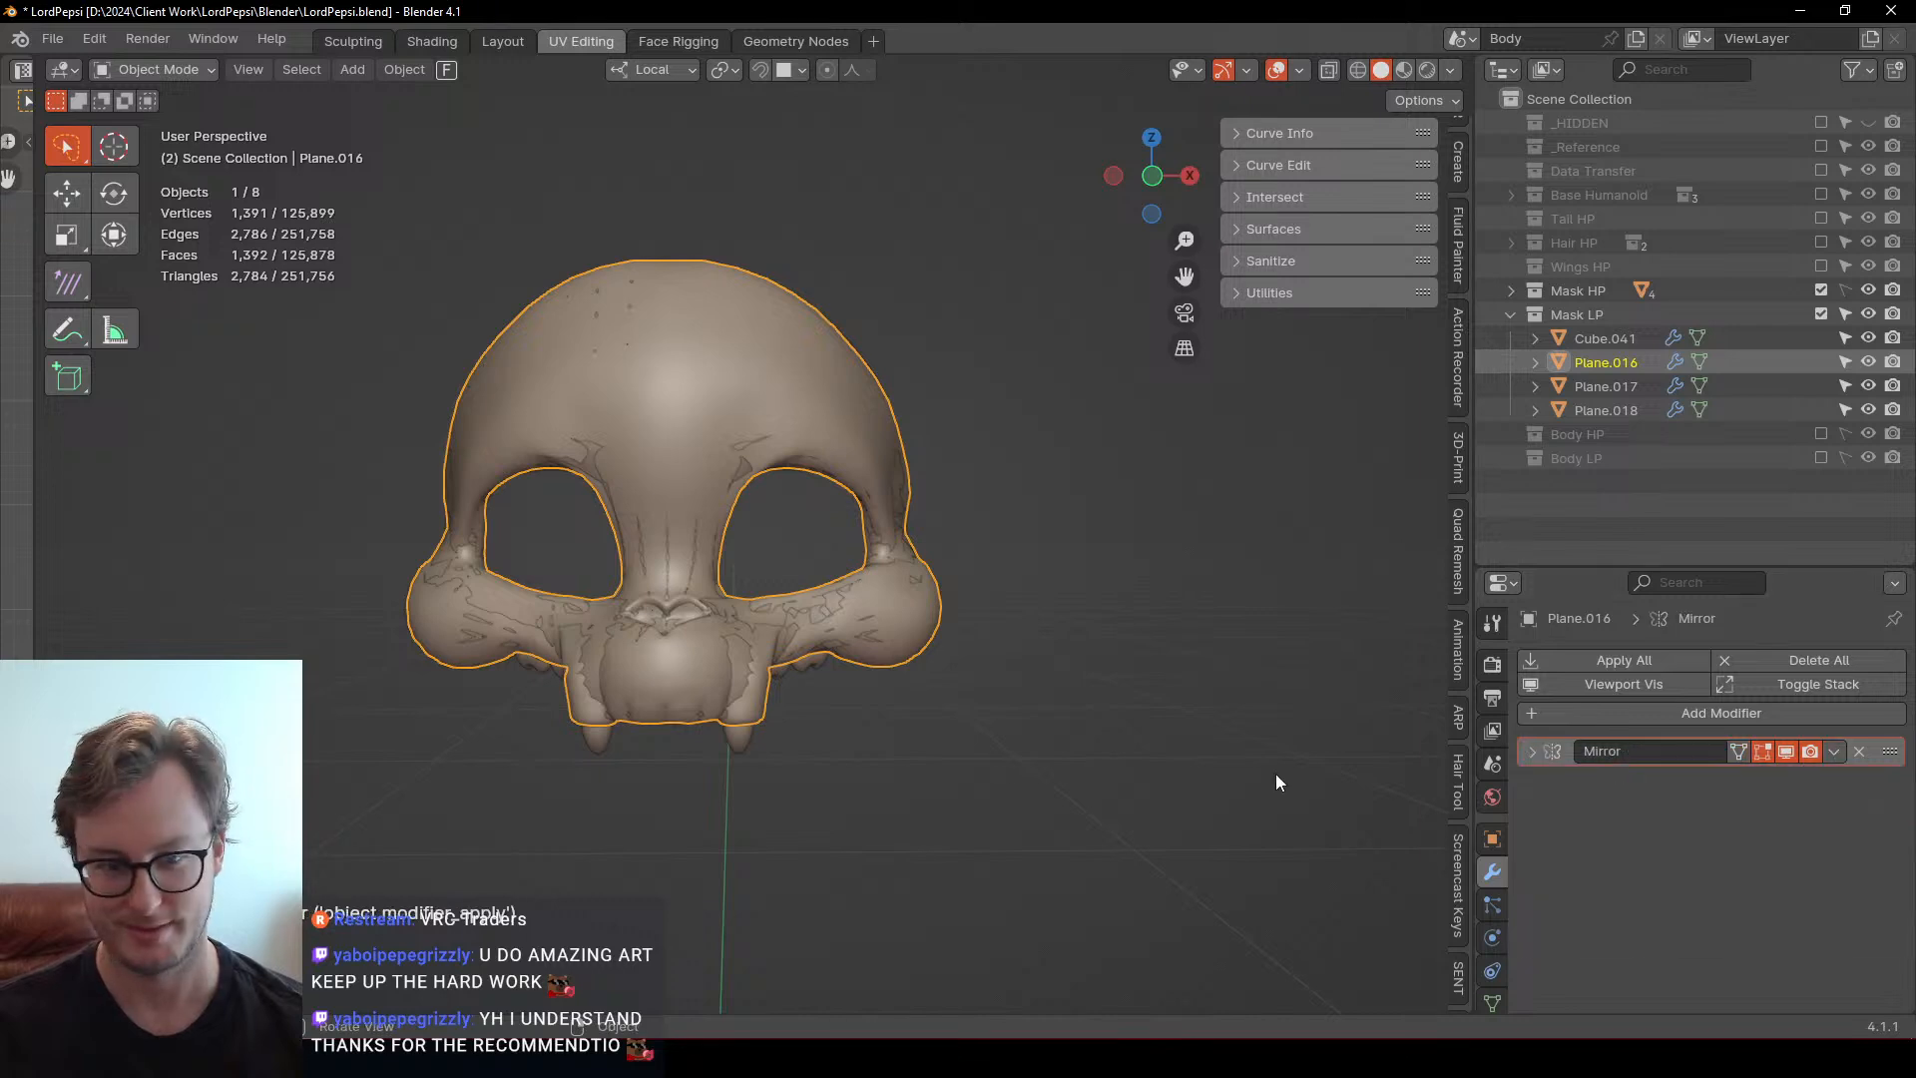
{"action": "middle_click_drag", "start_coordinate": [799, 685], "coordinate": [996, 685]}
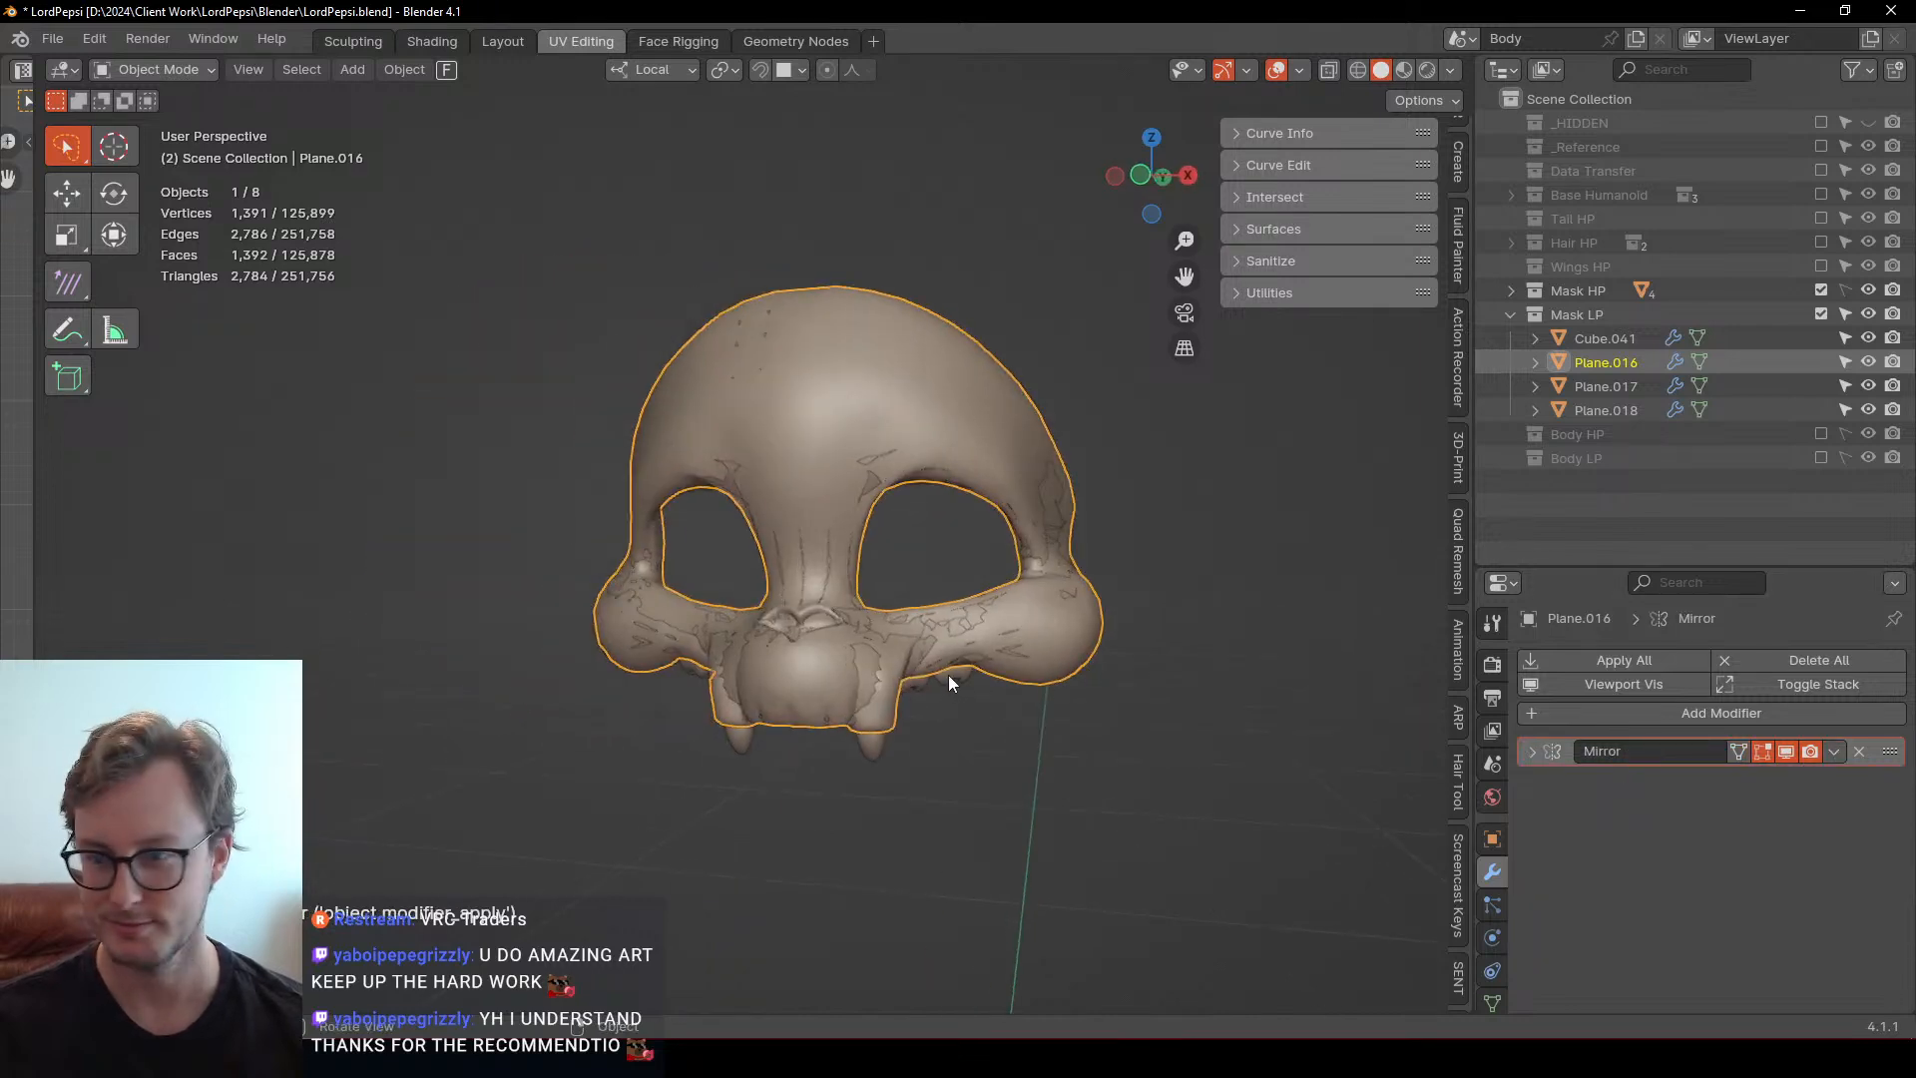
Add a Triangulate modifier to the low-poly mask with its quad method set to Fixed Alternate
{"action": "left_click", "coordinate": [1639, 713]}
{"action": "mouse_move", "coordinate": [1634, 737]}
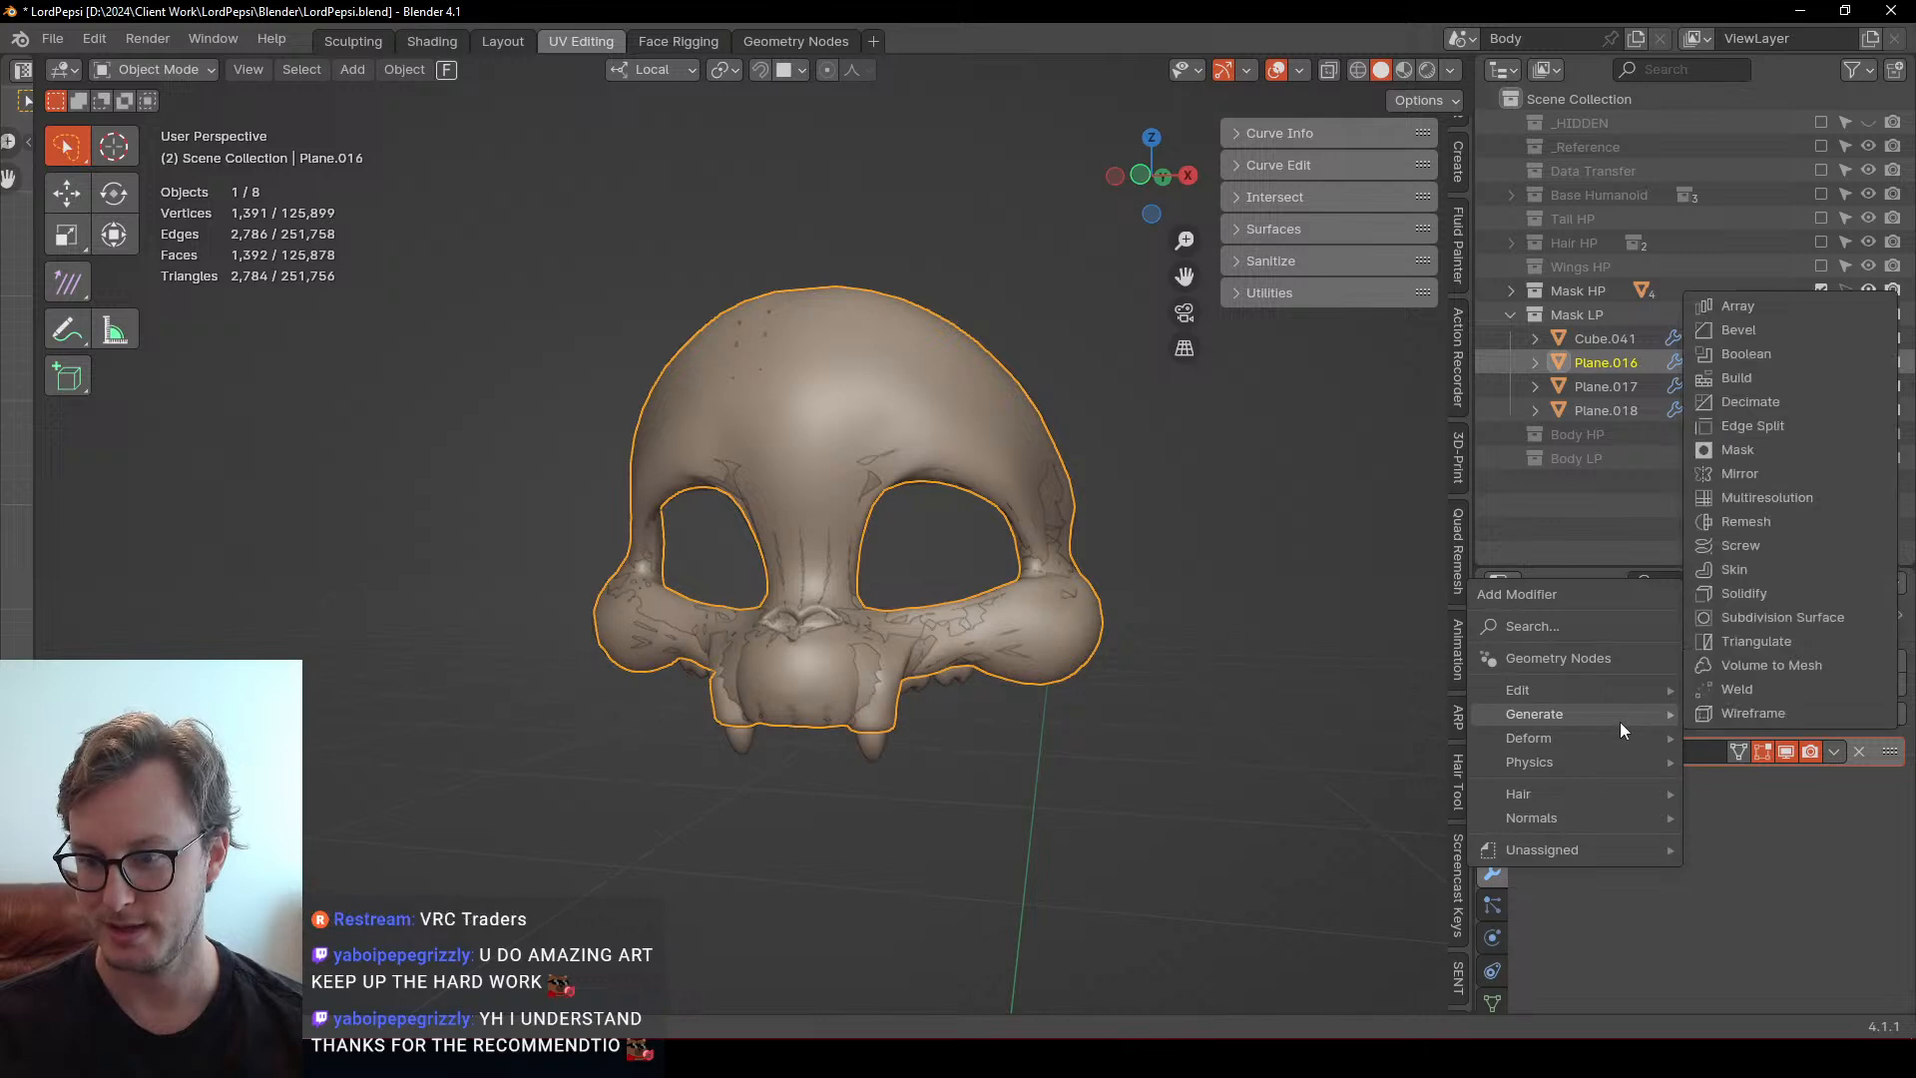
{"action": "mouse_move", "coordinate": [1590, 715]}
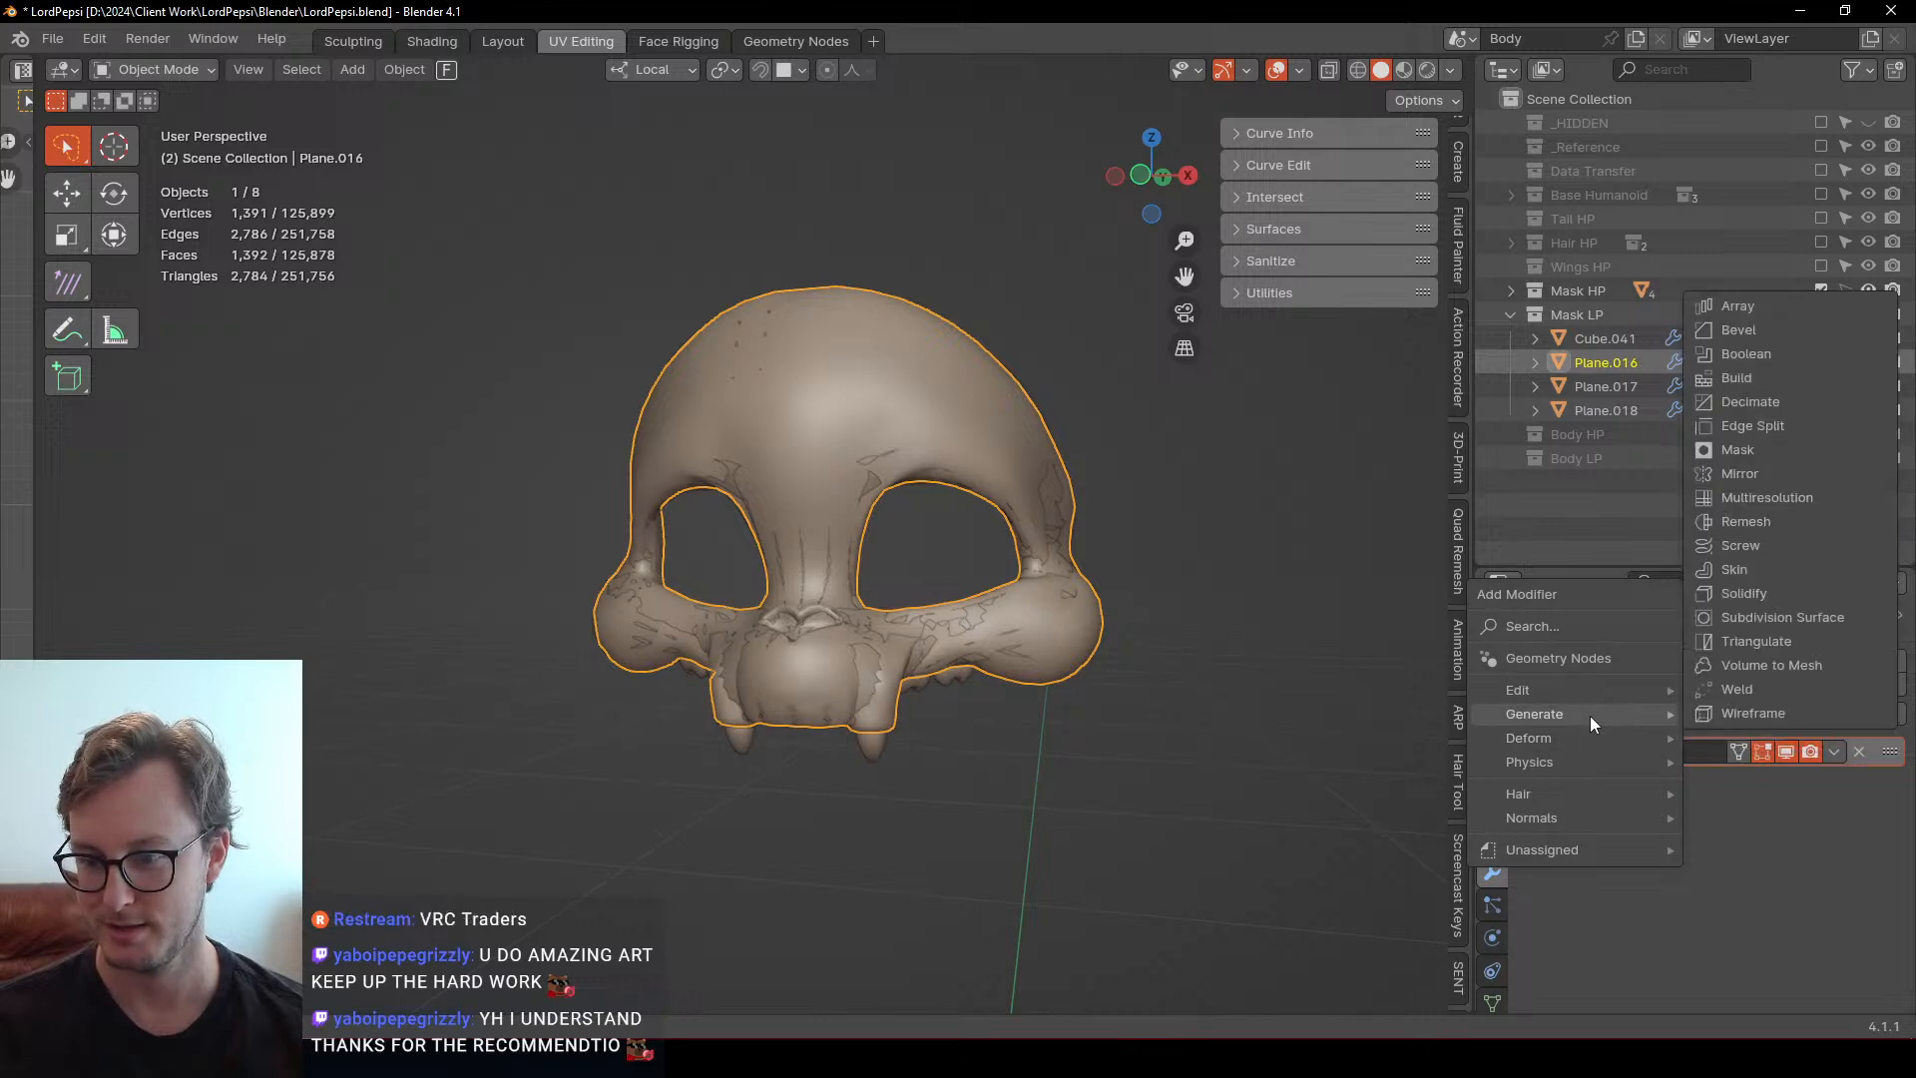
{"action": "left_click", "coordinate": [1776, 723]}
{"action": "left_click", "coordinate": [1721, 814]}
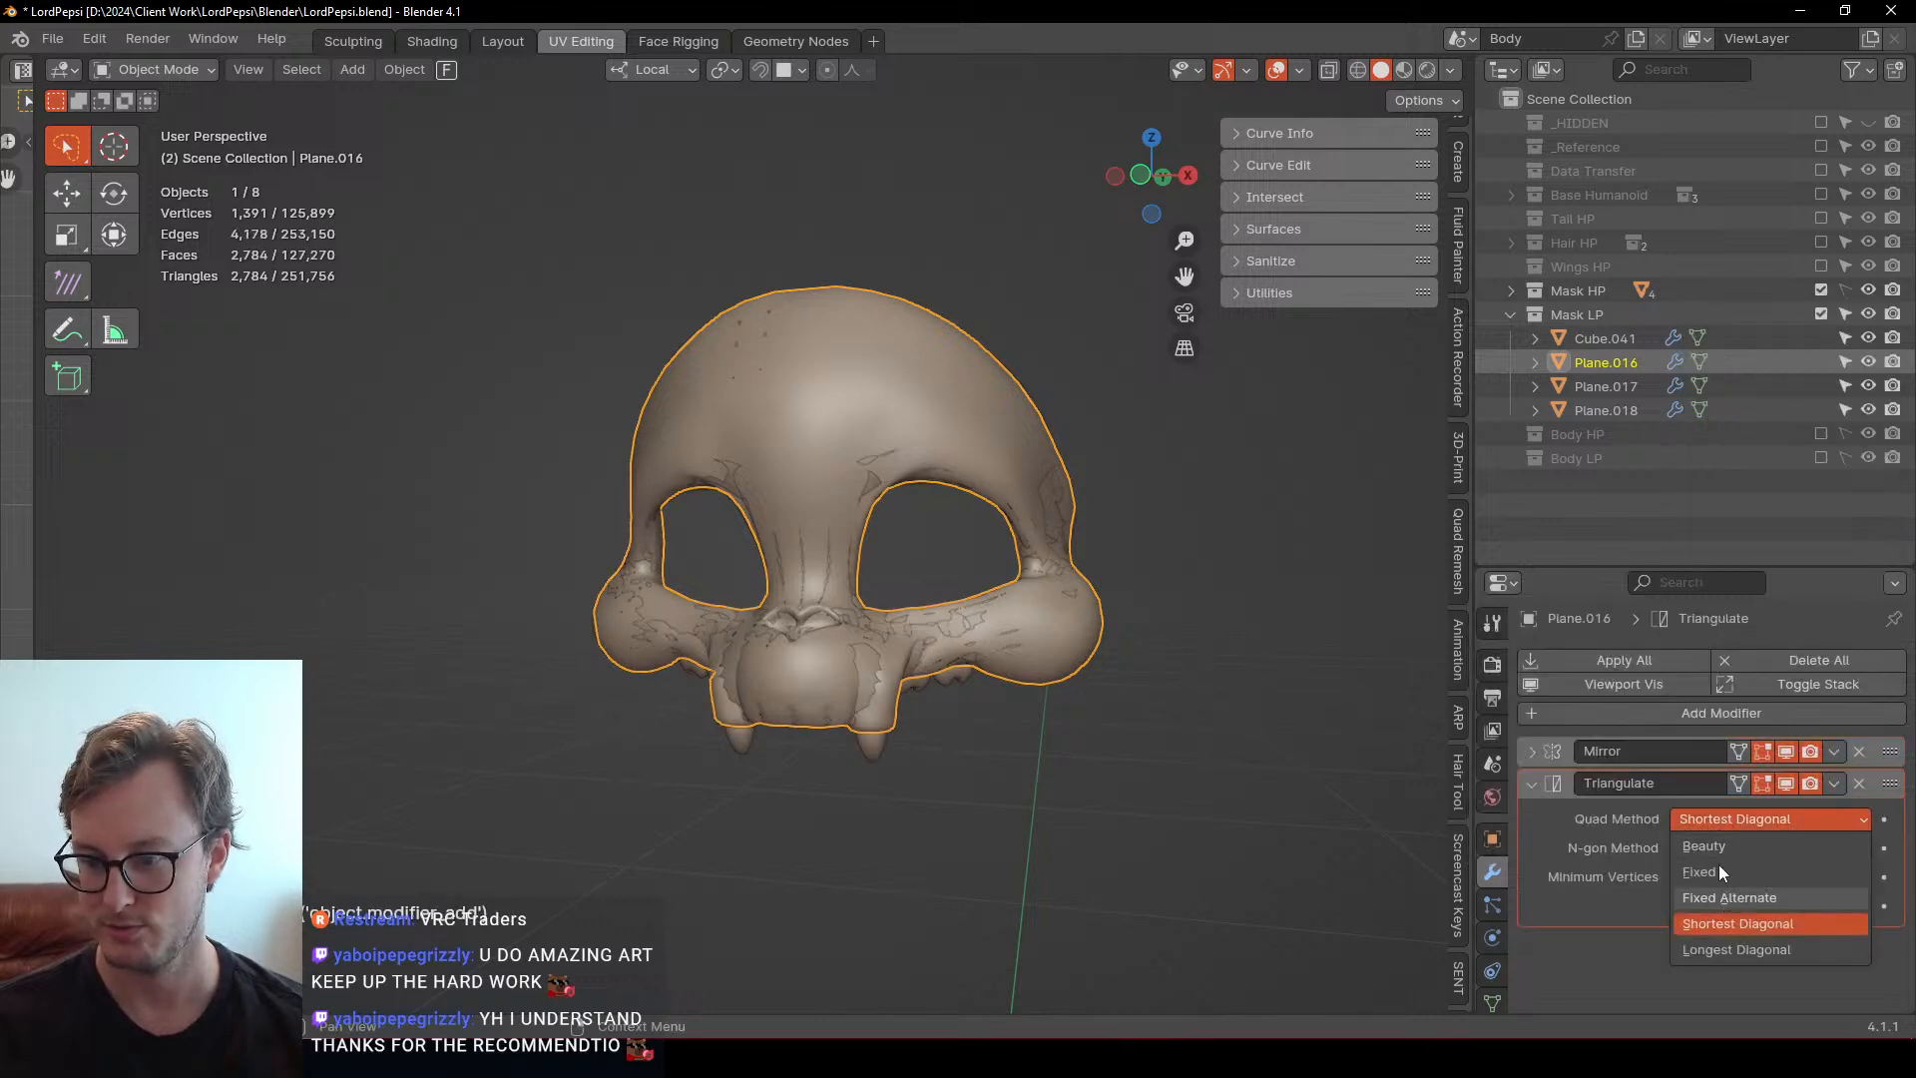
{"action": "left_click", "coordinate": [1718, 866]}
Add a Displace modifier to the low-poly mask below the Triangulate modifier
{"action": "left_click", "coordinate": [1679, 716]}
{"action": "mouse_move", "coordinate": [1608, 712]}
{"action": "mouse_move", "coordinate": [1548, 740]}
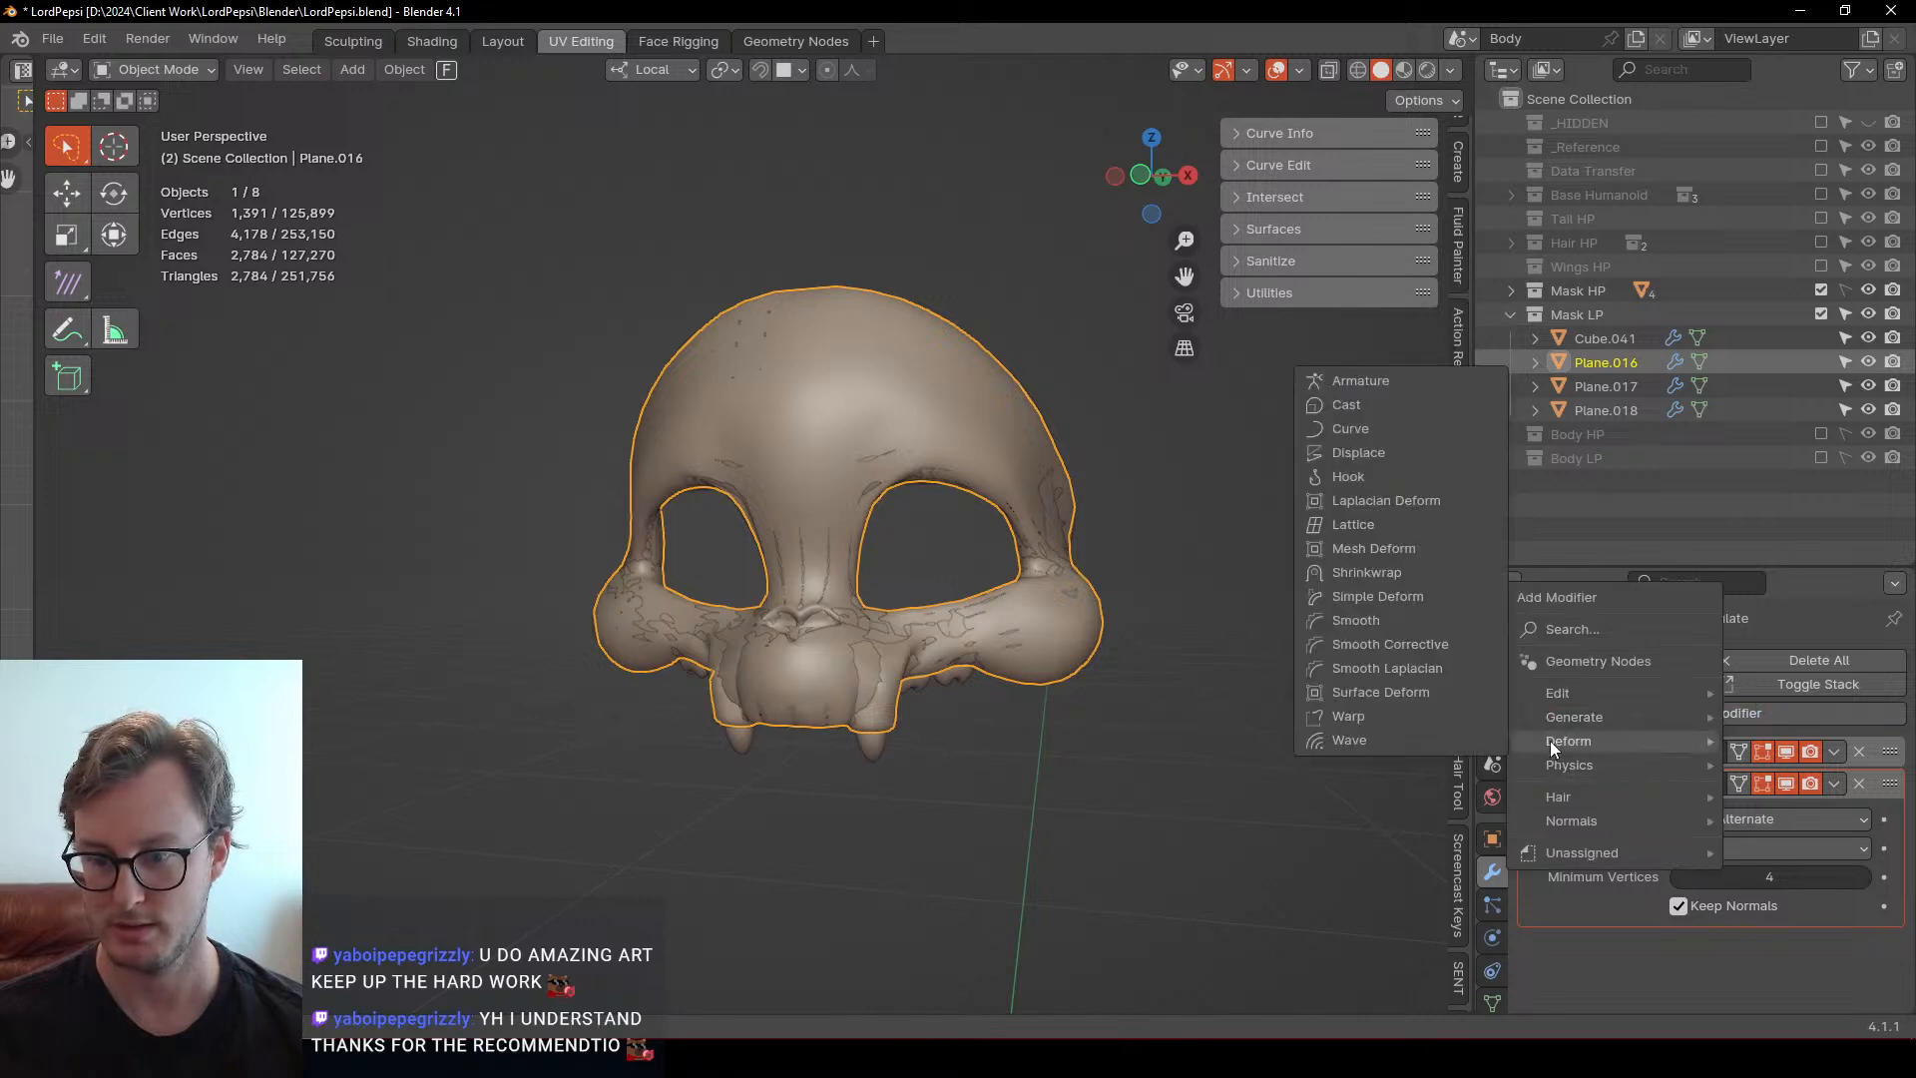
{"action": "left_click", "coordinate": [1368, 455]}
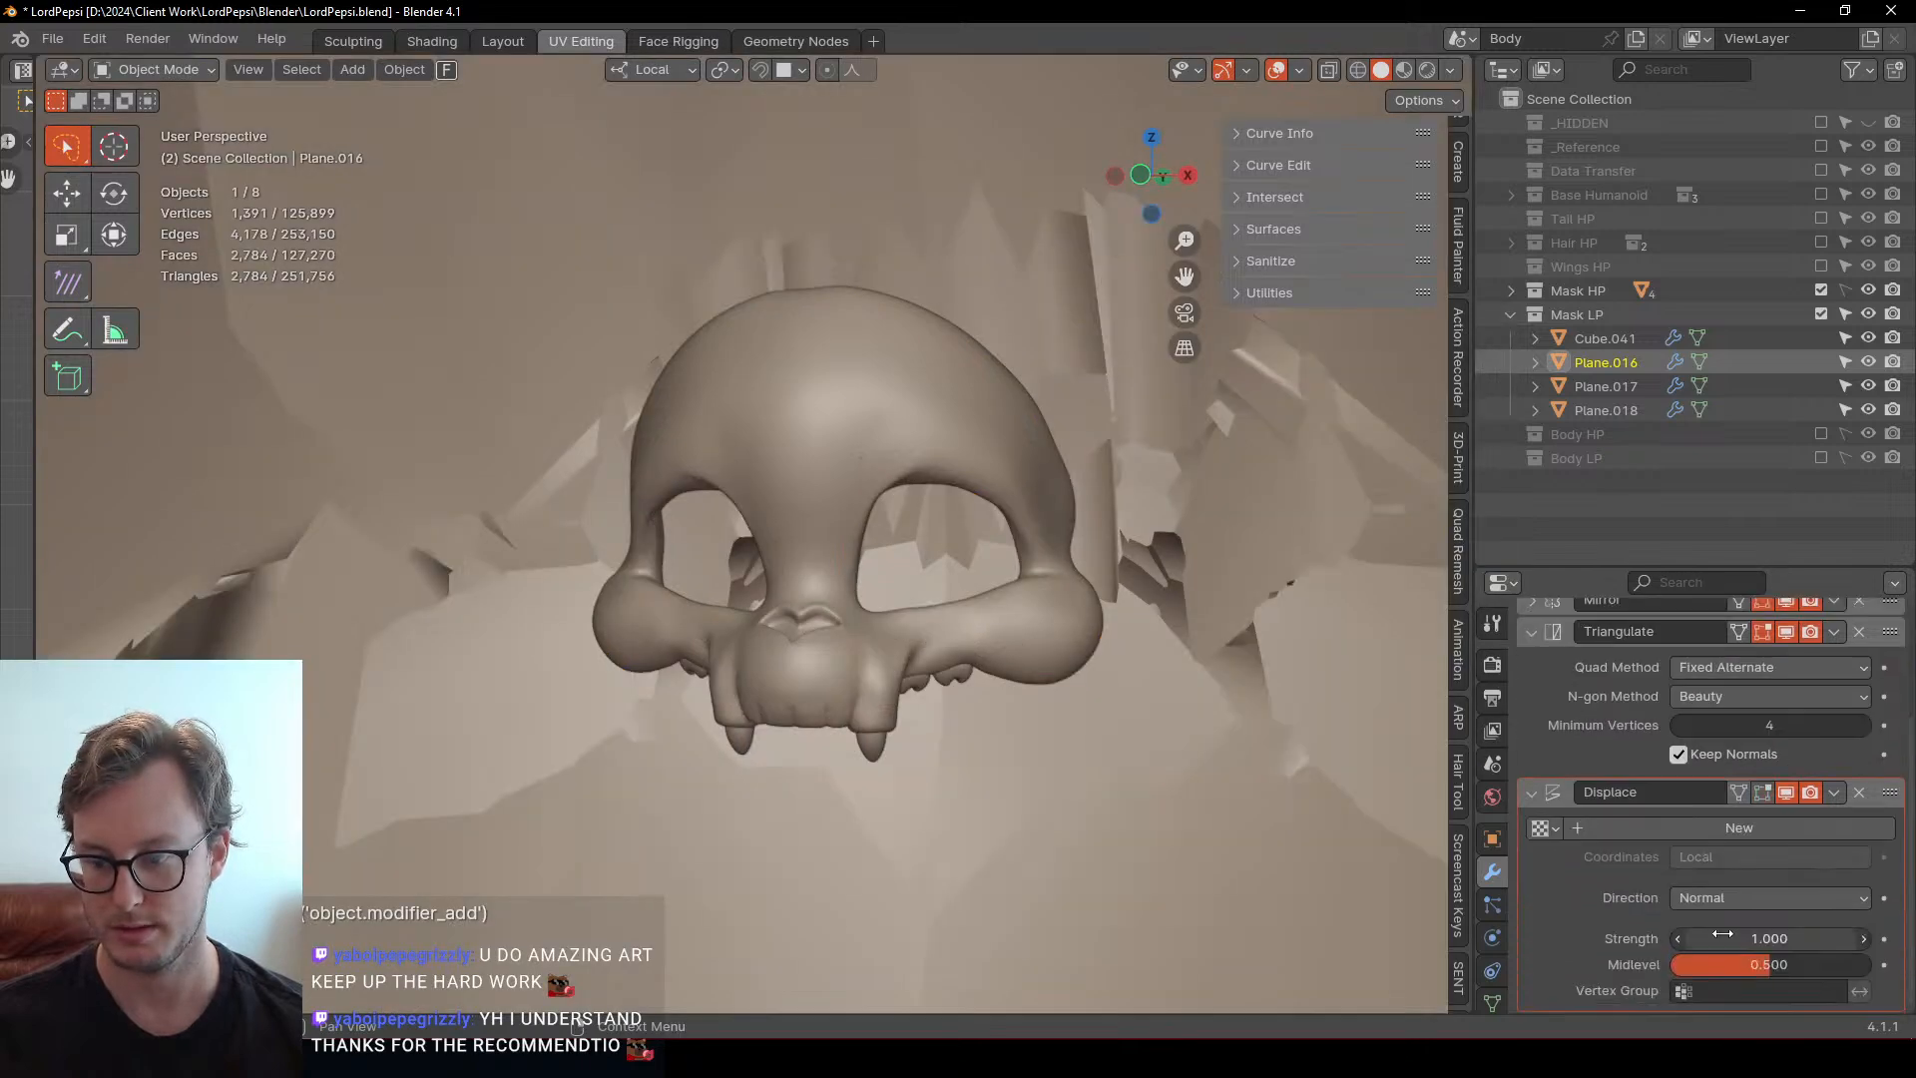
Clear the vertex group filter on the mask mesh and add a new vertex group named Displace
{"action": "left_click", "coordinate": [1496, 1000]}
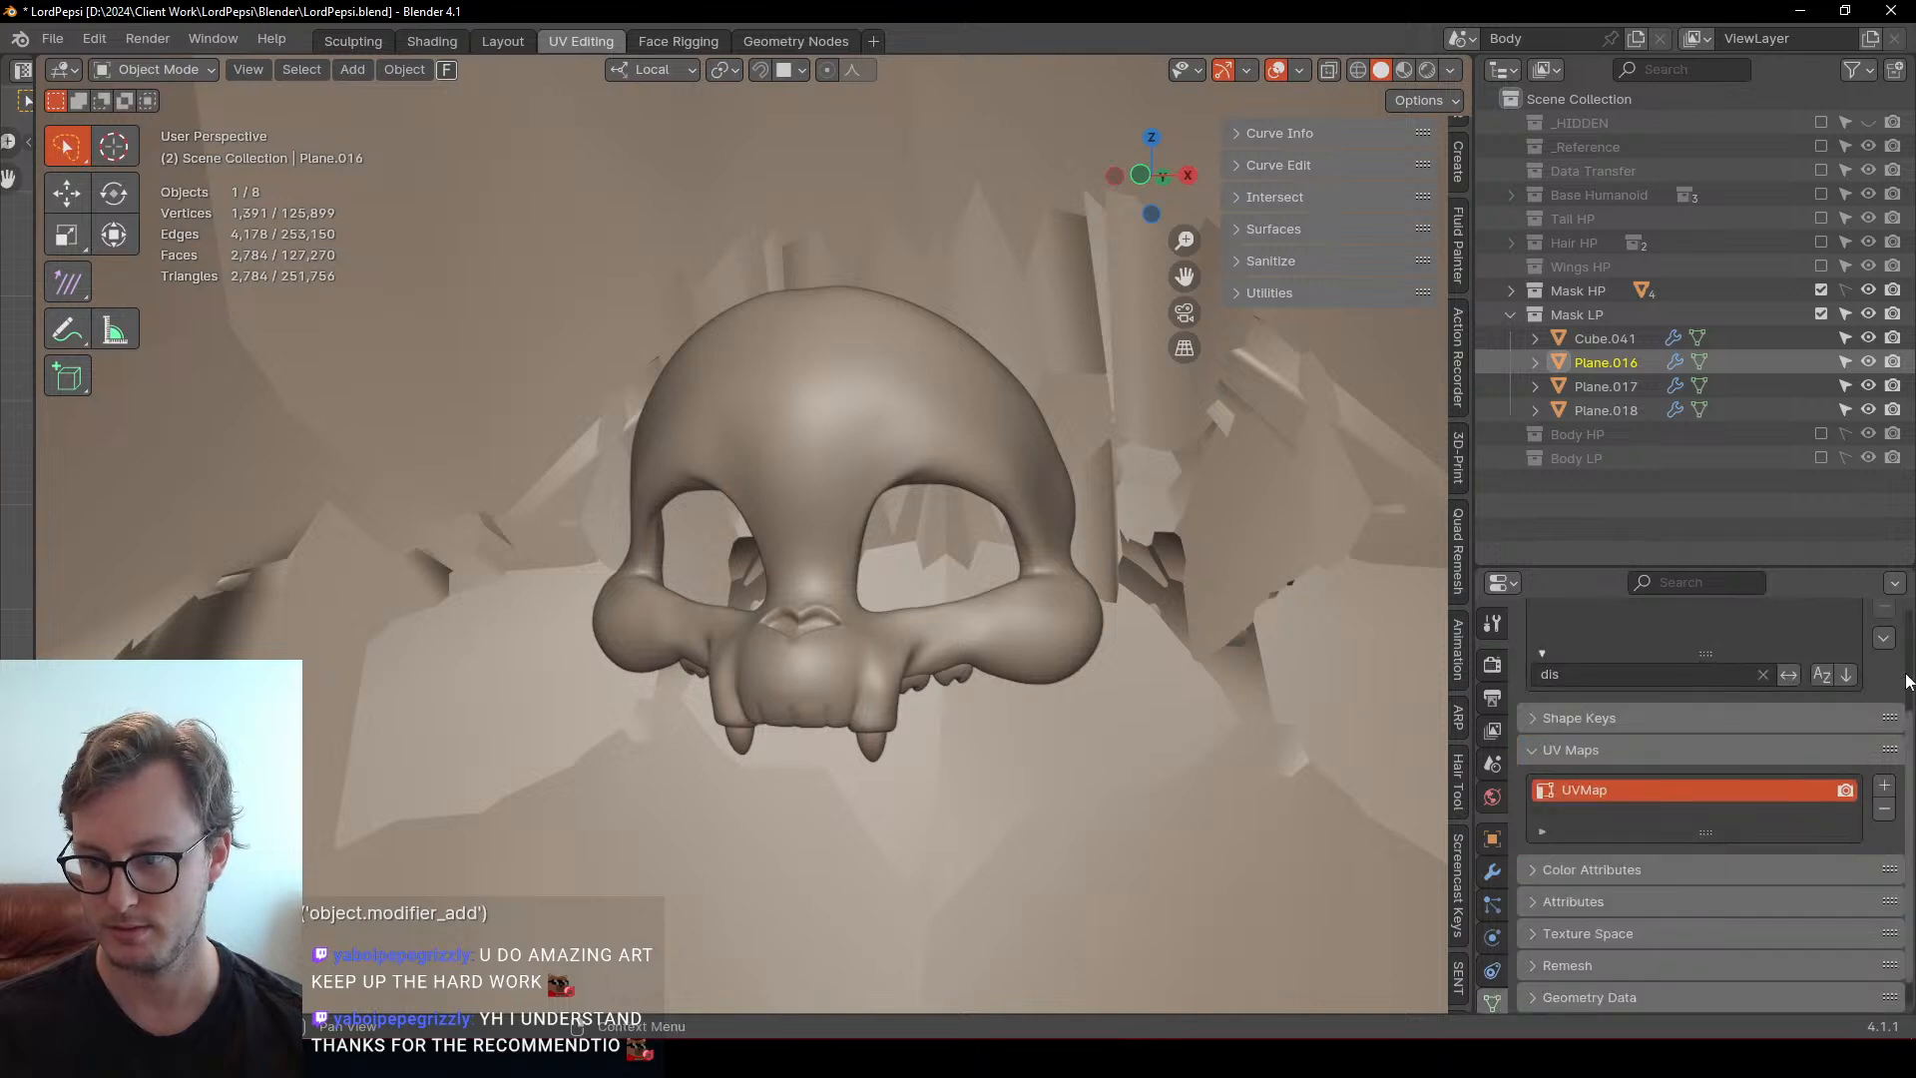
{"action": "left_click", "coordinate": [1763, 769]}
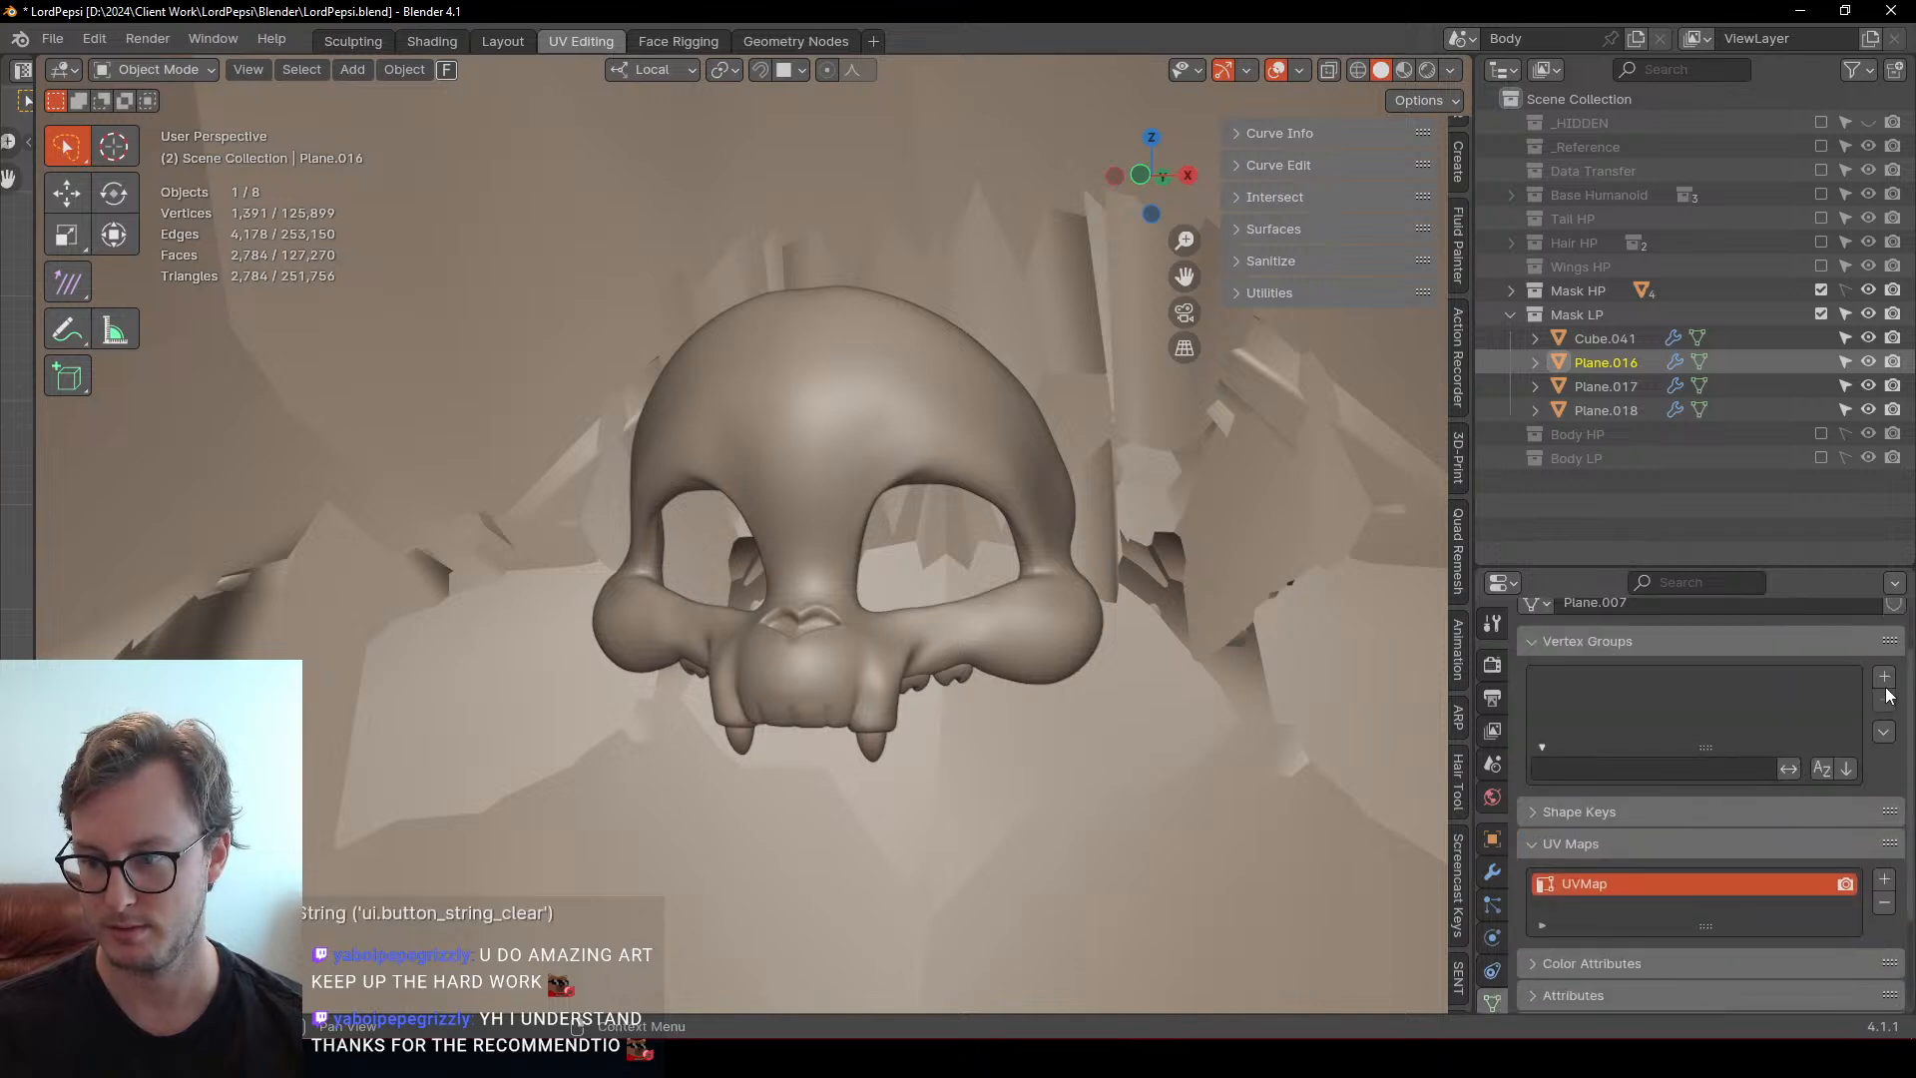
{"action": "left_click", "coordinate": [1884, 677]}
{"action": "double_click", "coordinate": [1606, 681]}
{"action": "type", "text": "Displace"}
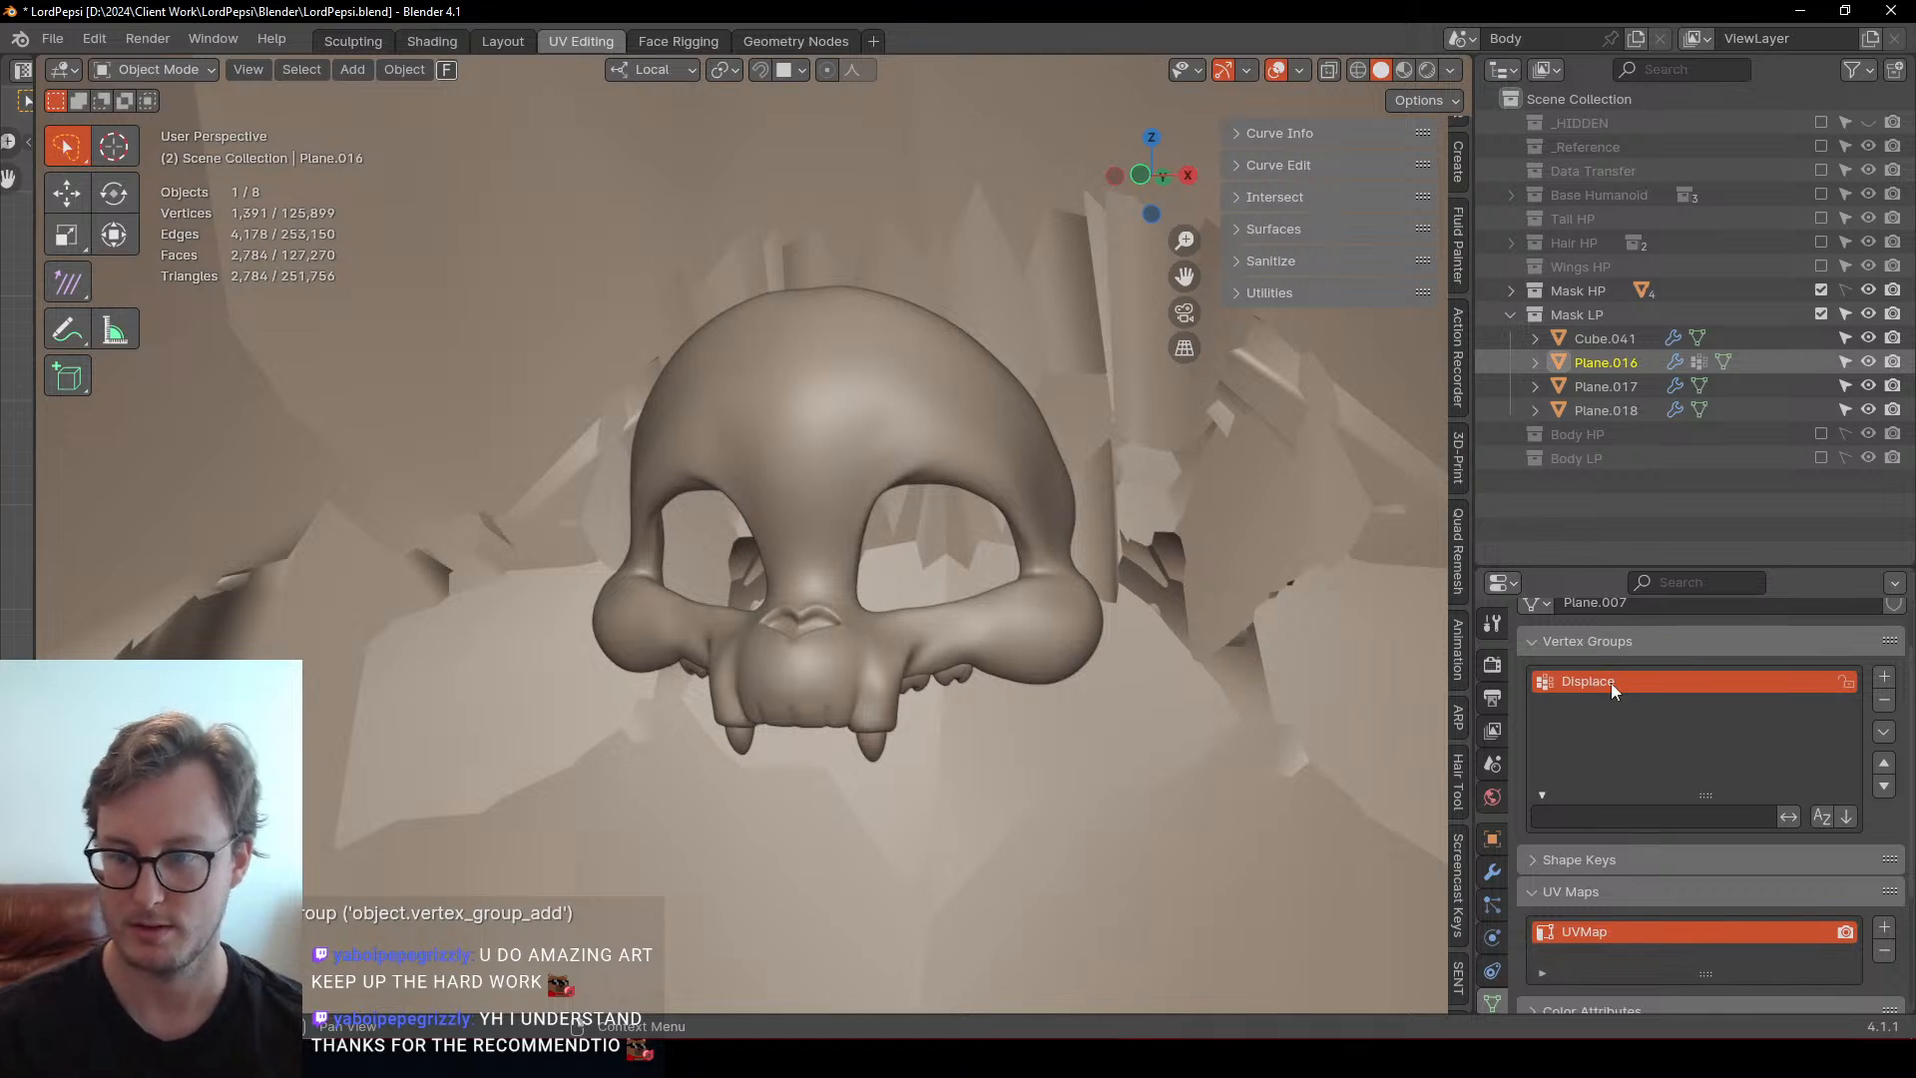
Assign the Displace vertex group to the mask's Displace modifier
{"action": "left_click", "coordinate": [1494, 868]}
{"action": "scroll", "coordinate": [1712, 950], "scroll_direction": "down", "scroll_amount": 3}
{"action": "left_click", "coordinate": [1756, 990]}
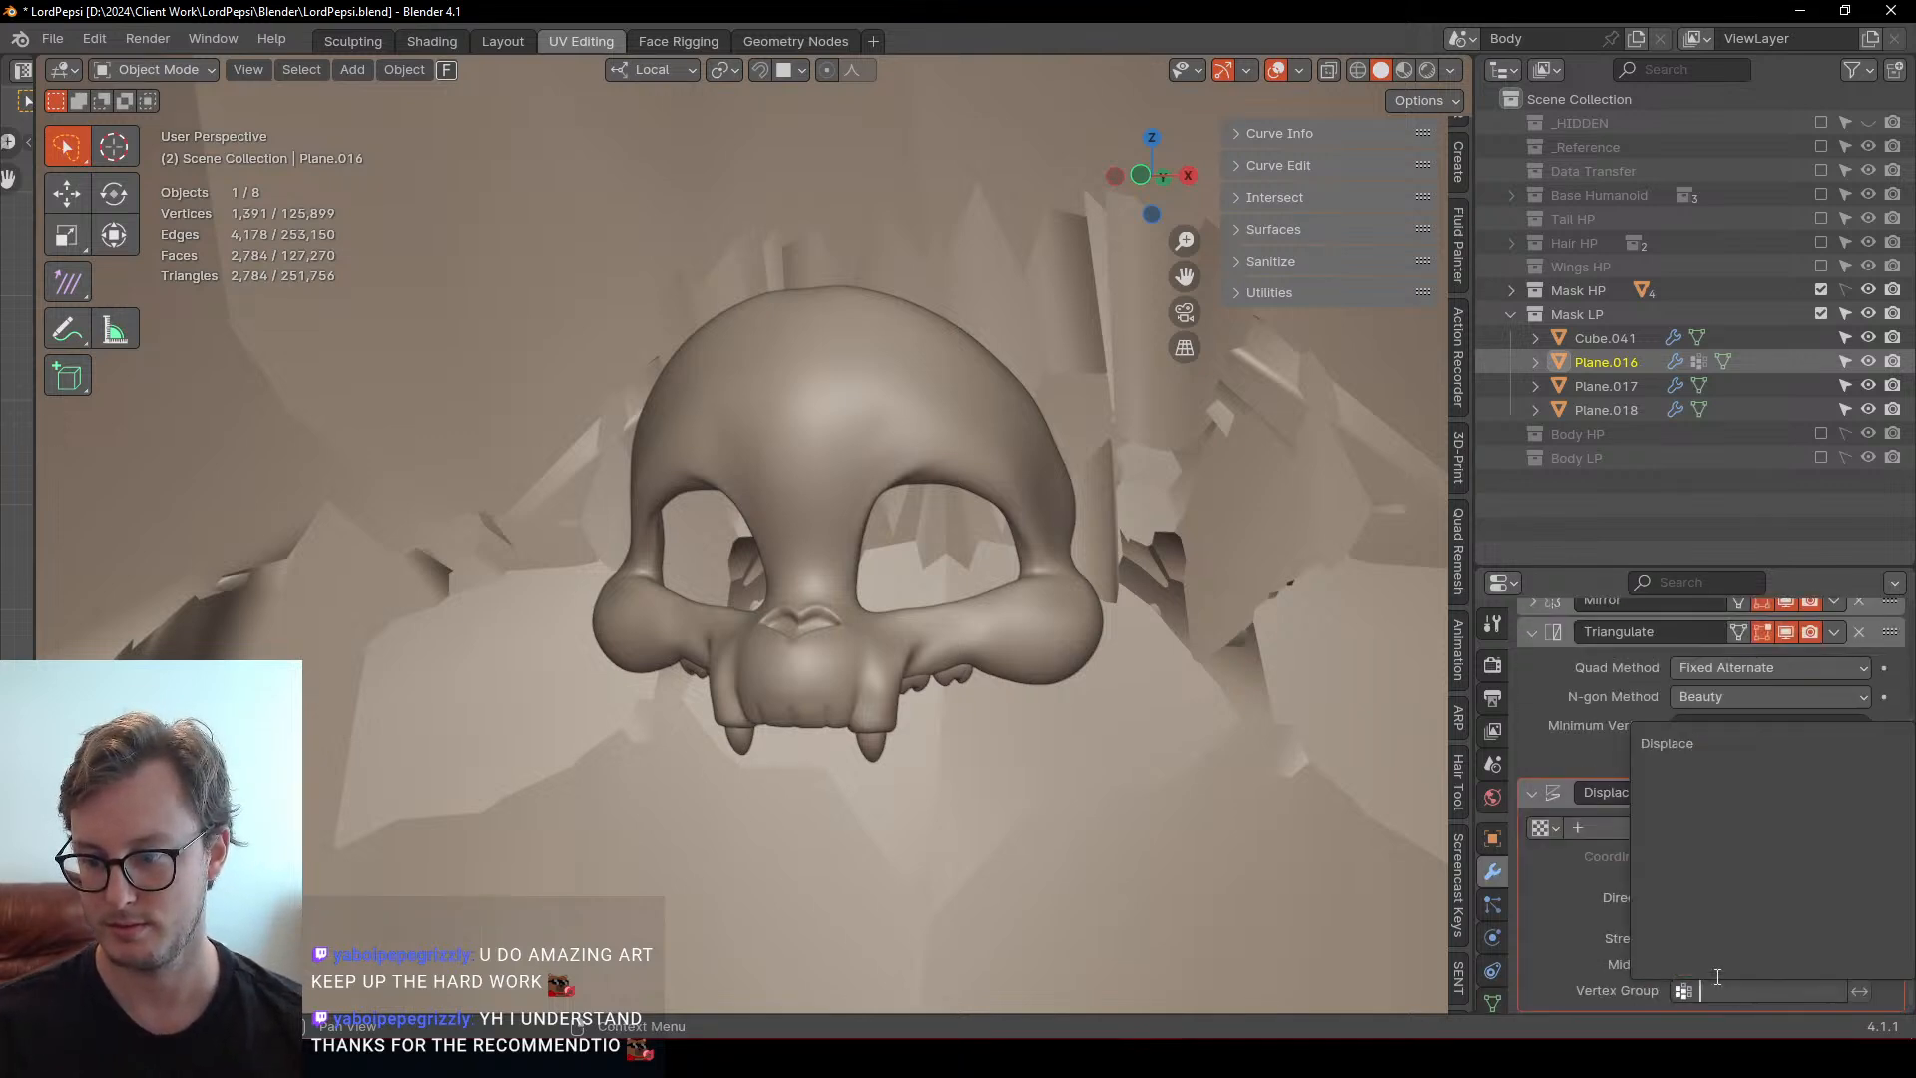
{"action": "left_click", "coordinate": [1681, 751]}
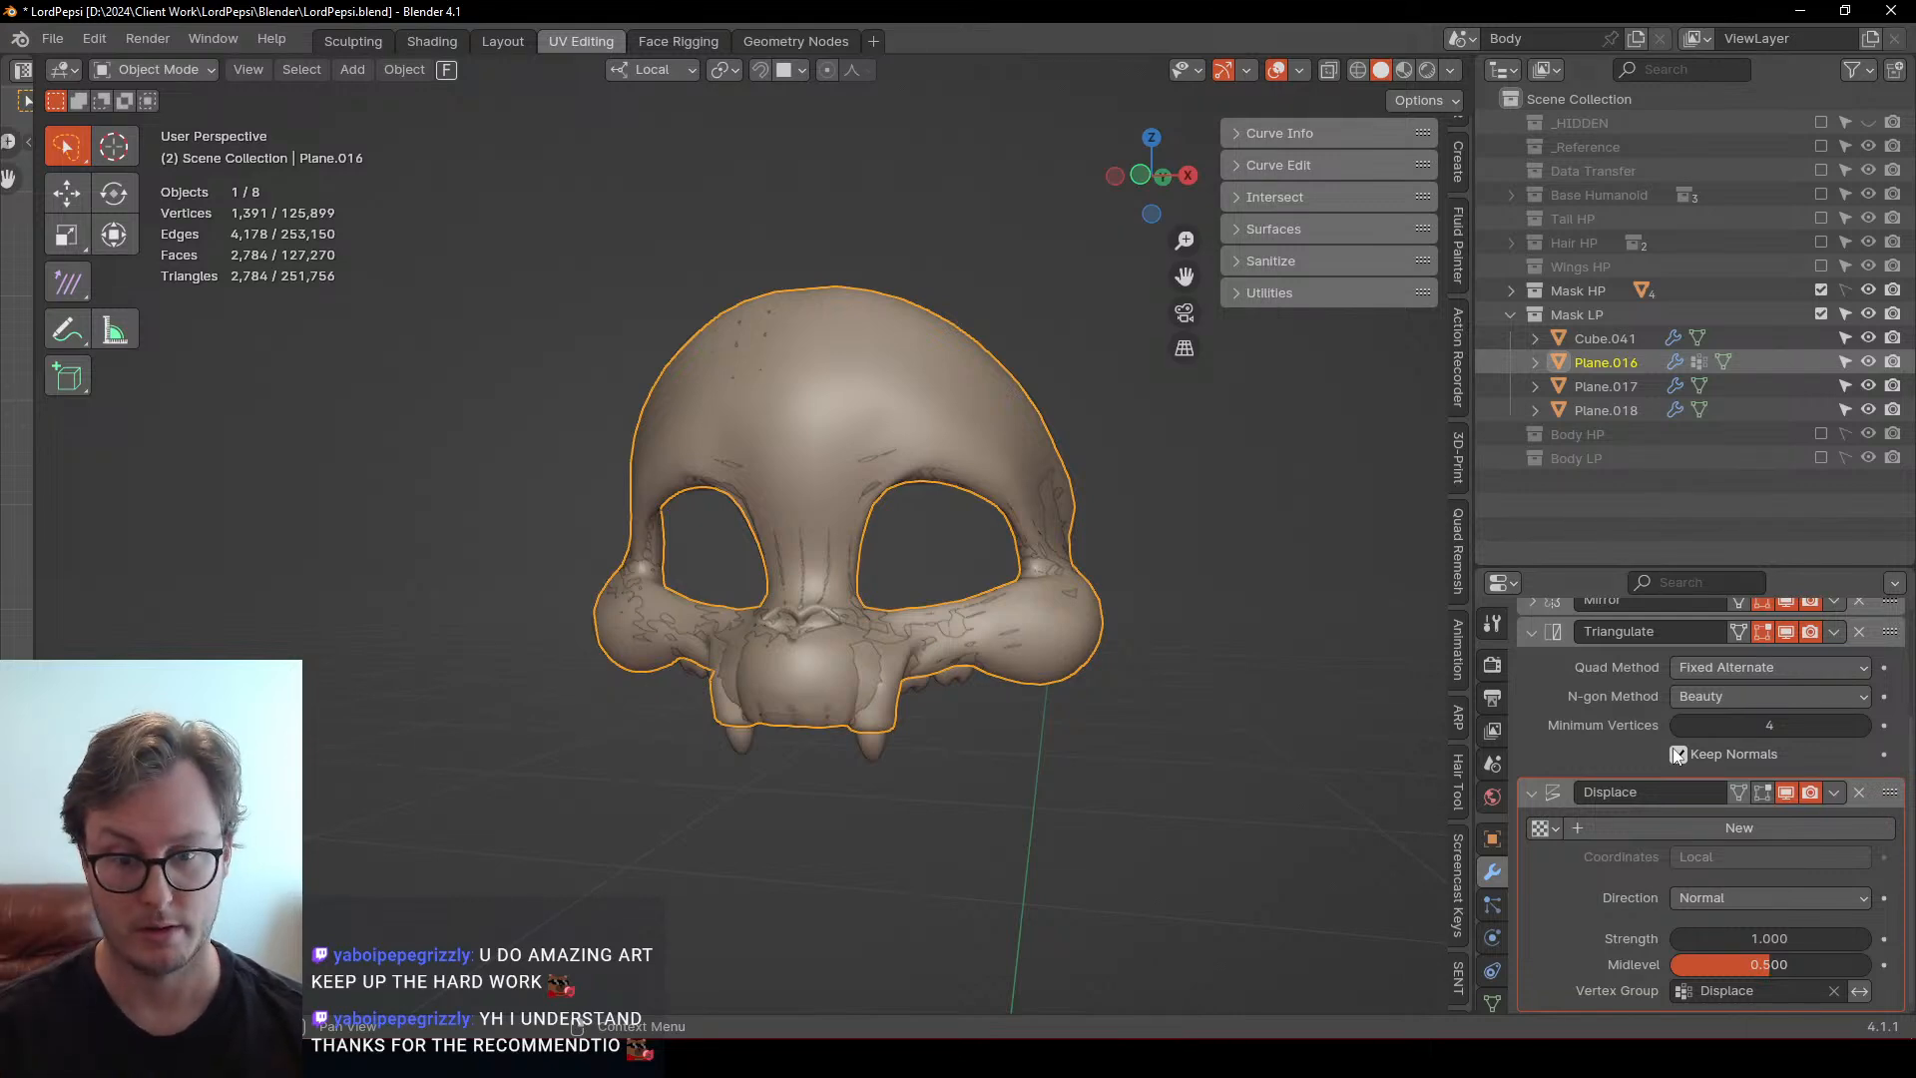
Weight paint the mask's Displace group with a linear gradient at weight 0.008 and strength 0.014, repeating it ten times to build up weight
{"action": "scroll", "coordinate": [1020, 684], "scroll_direction": "up", "scroll_amount": 3}
{"action": "key", "text": "ctrl+Tab"}
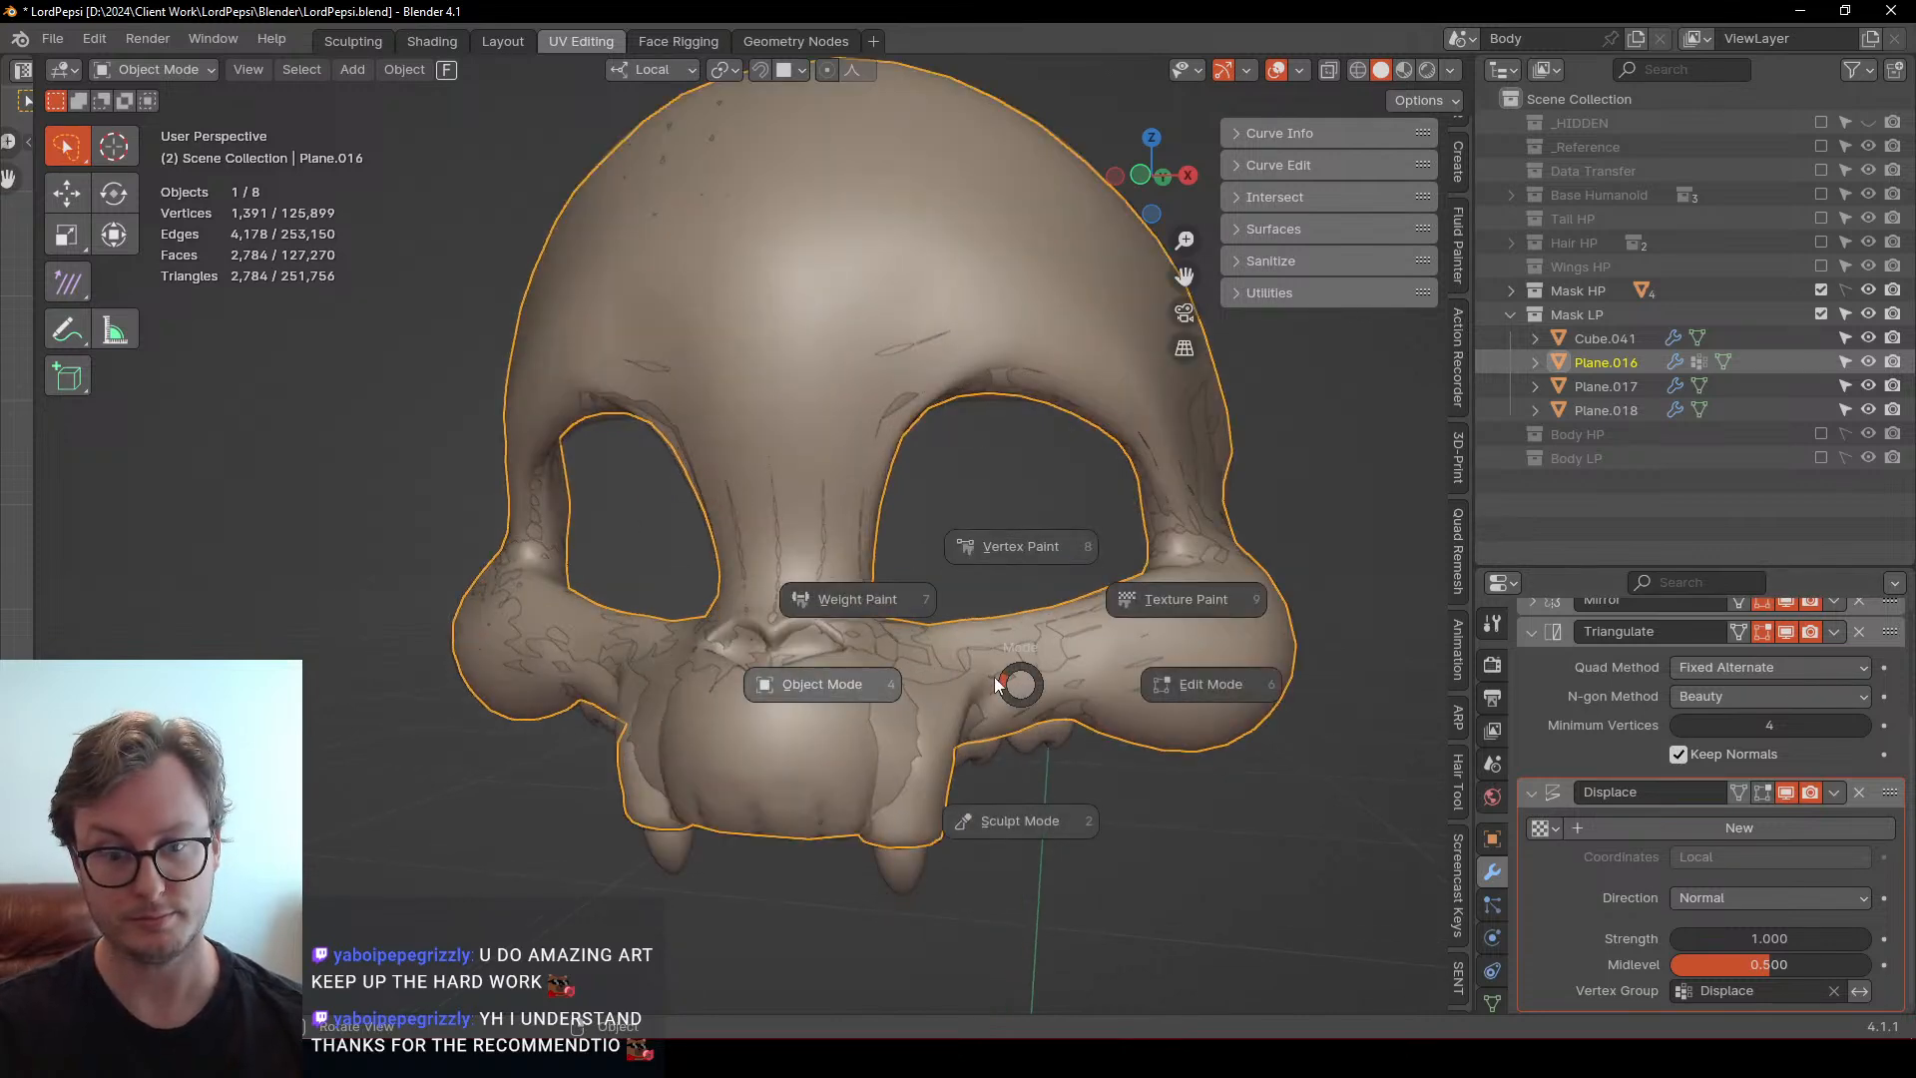
{"action": "left_click", "coordinate": [901, 607]}
{"action": "left_click", "coordinate": [62, 233]}
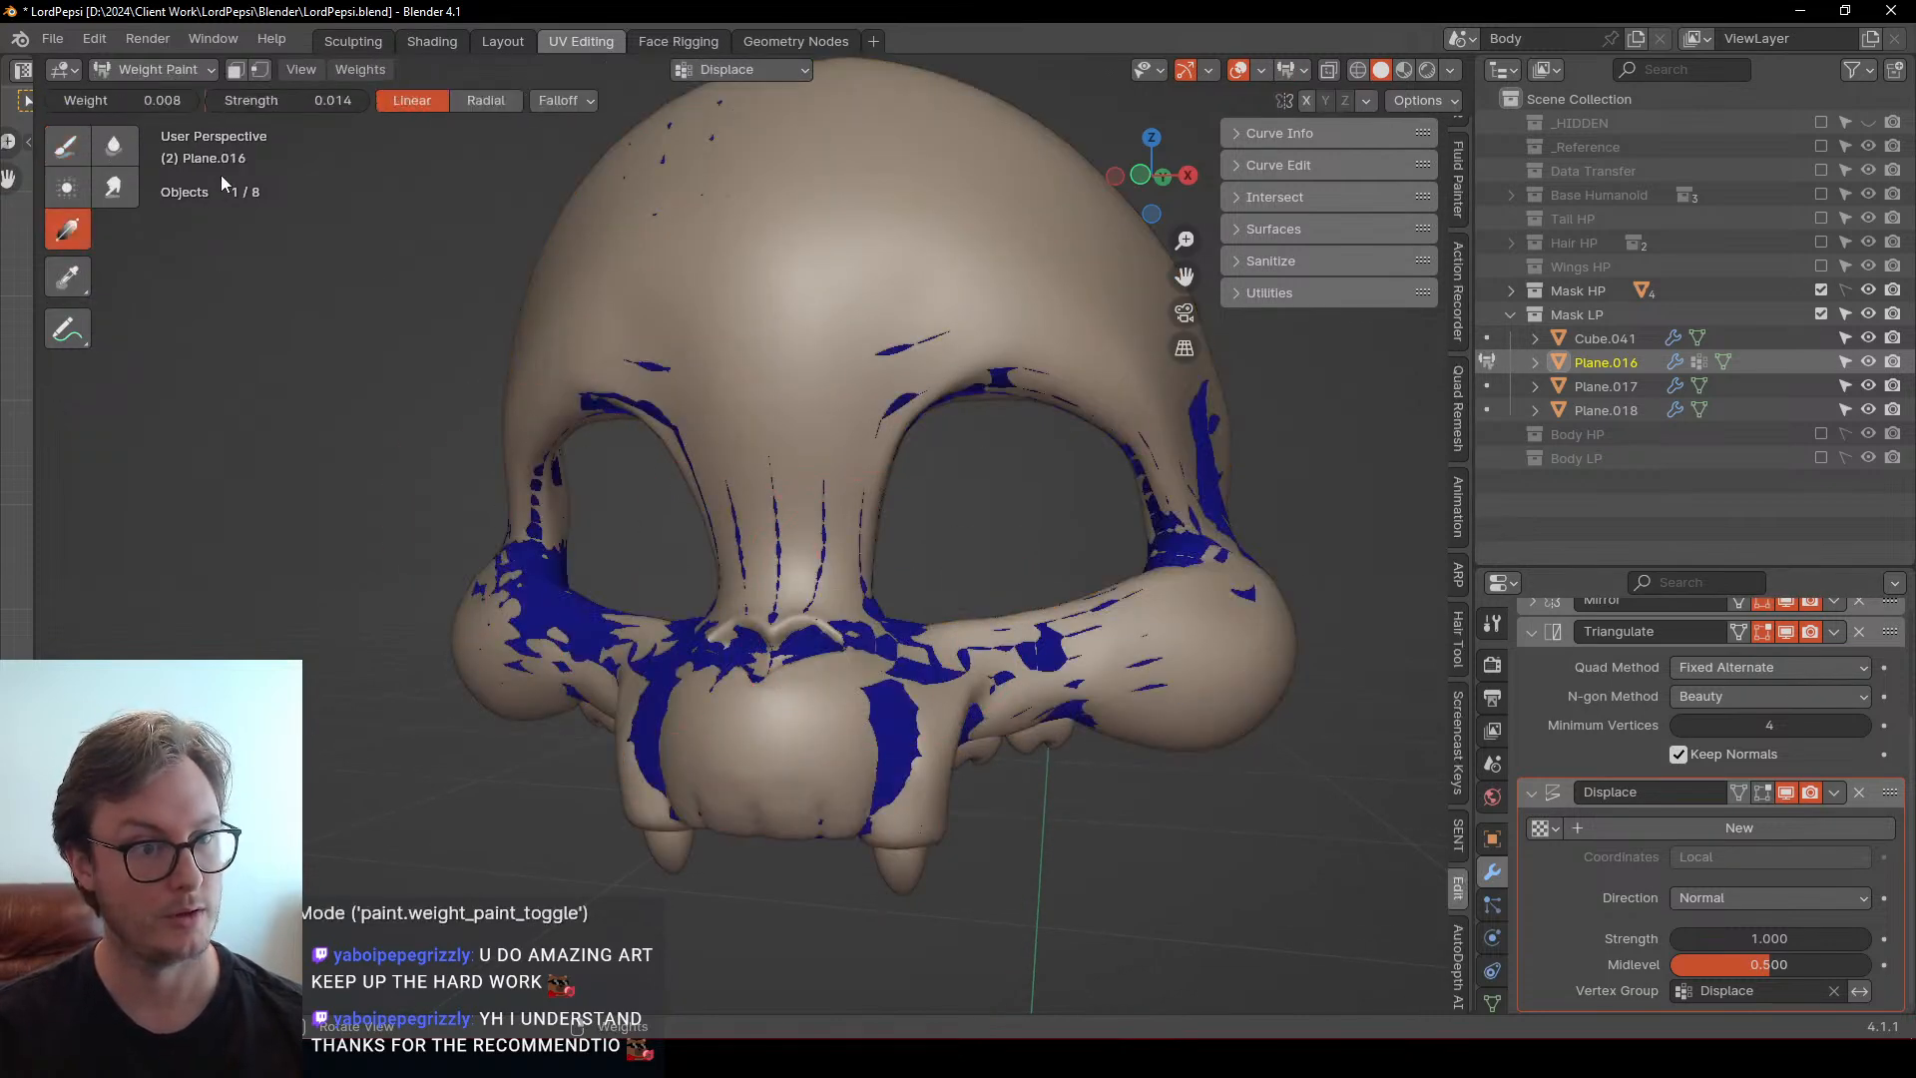
{"action": "left_click_drag", "start_coordinate": [380, 399], "coordinate": [340, 399]}
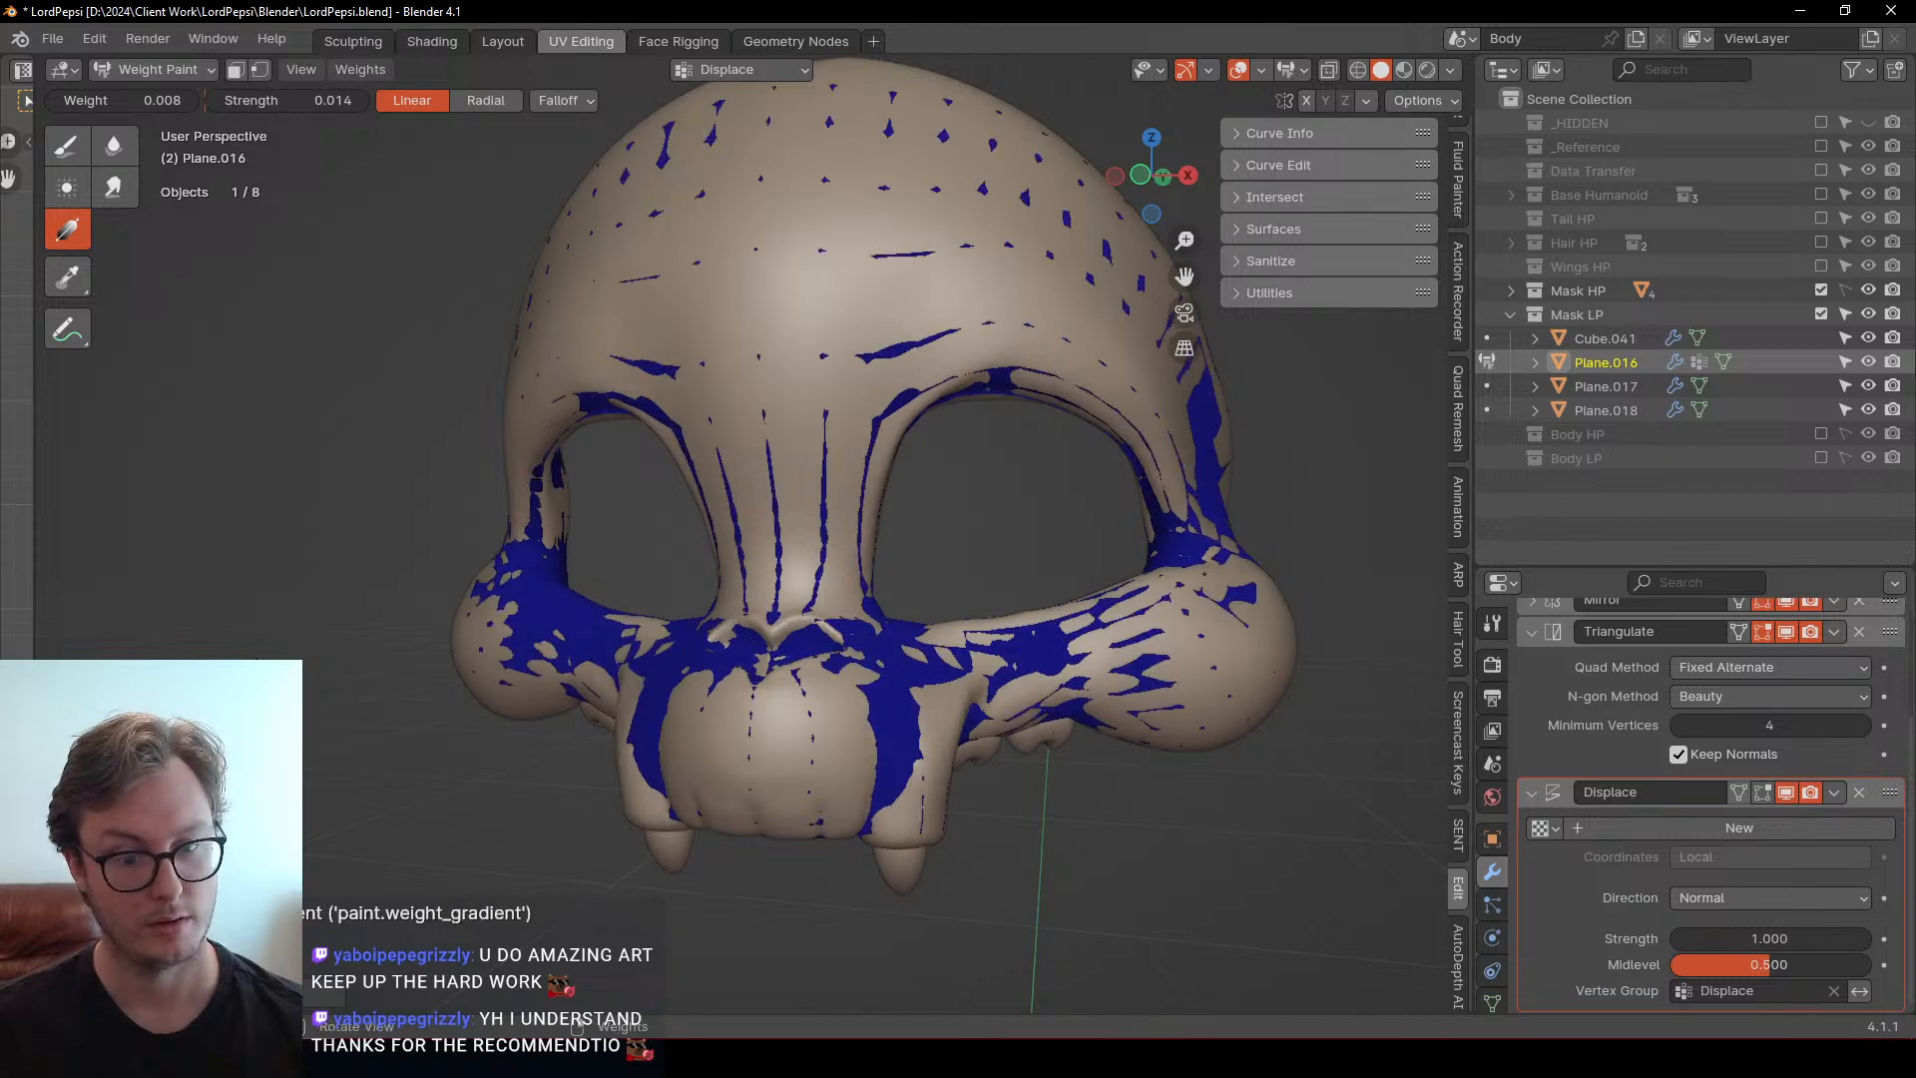
{"action": "key", "text": "shift+r"}
{"action": "key", "text": "shift+r"}
{"action": "key", "text": "shift+r"}
{"action": "key", "text": "shift+r"}
{"action": "key", "text": "shift+r"}
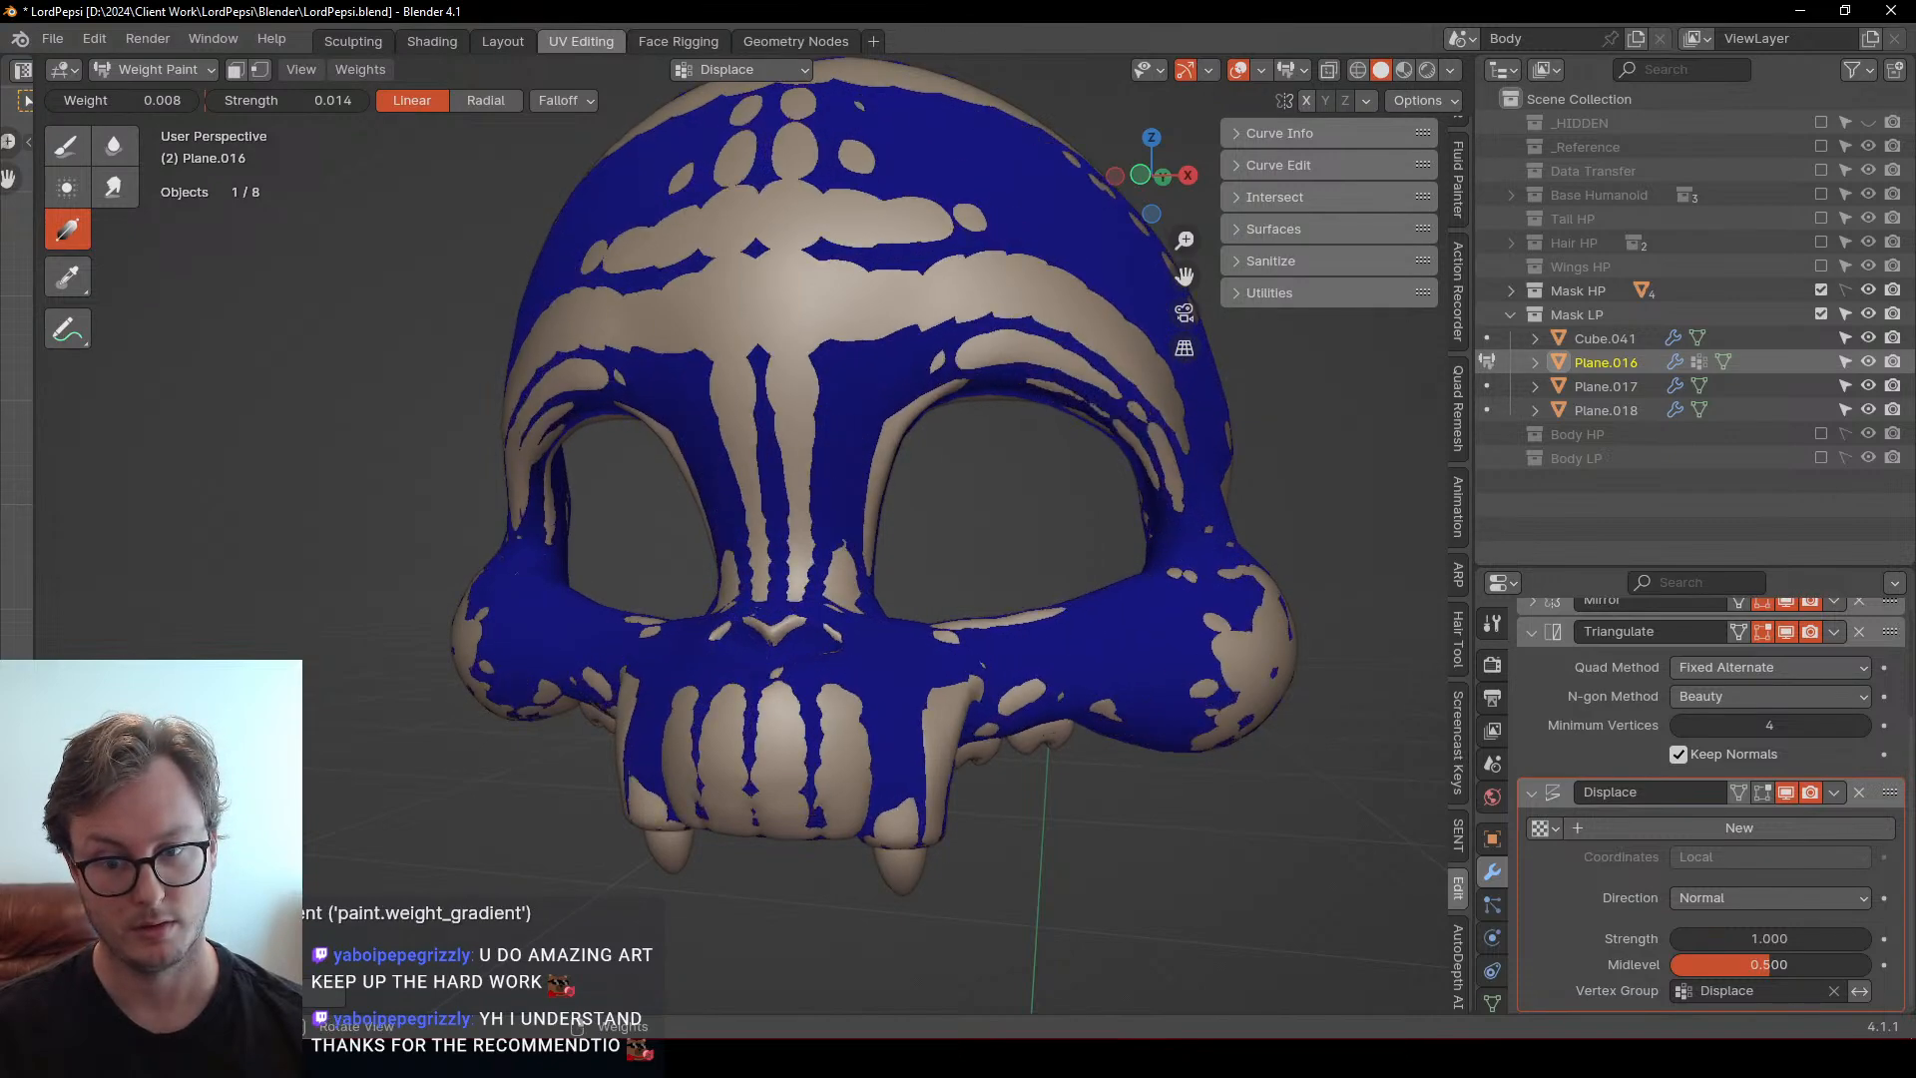
{"action": "key", "text": "shift+r"}
{"action": "key", "text": "shift+r"}
{"action": "key", "text": "shift+r"}
{"action": "key", "text": "shift+r"}
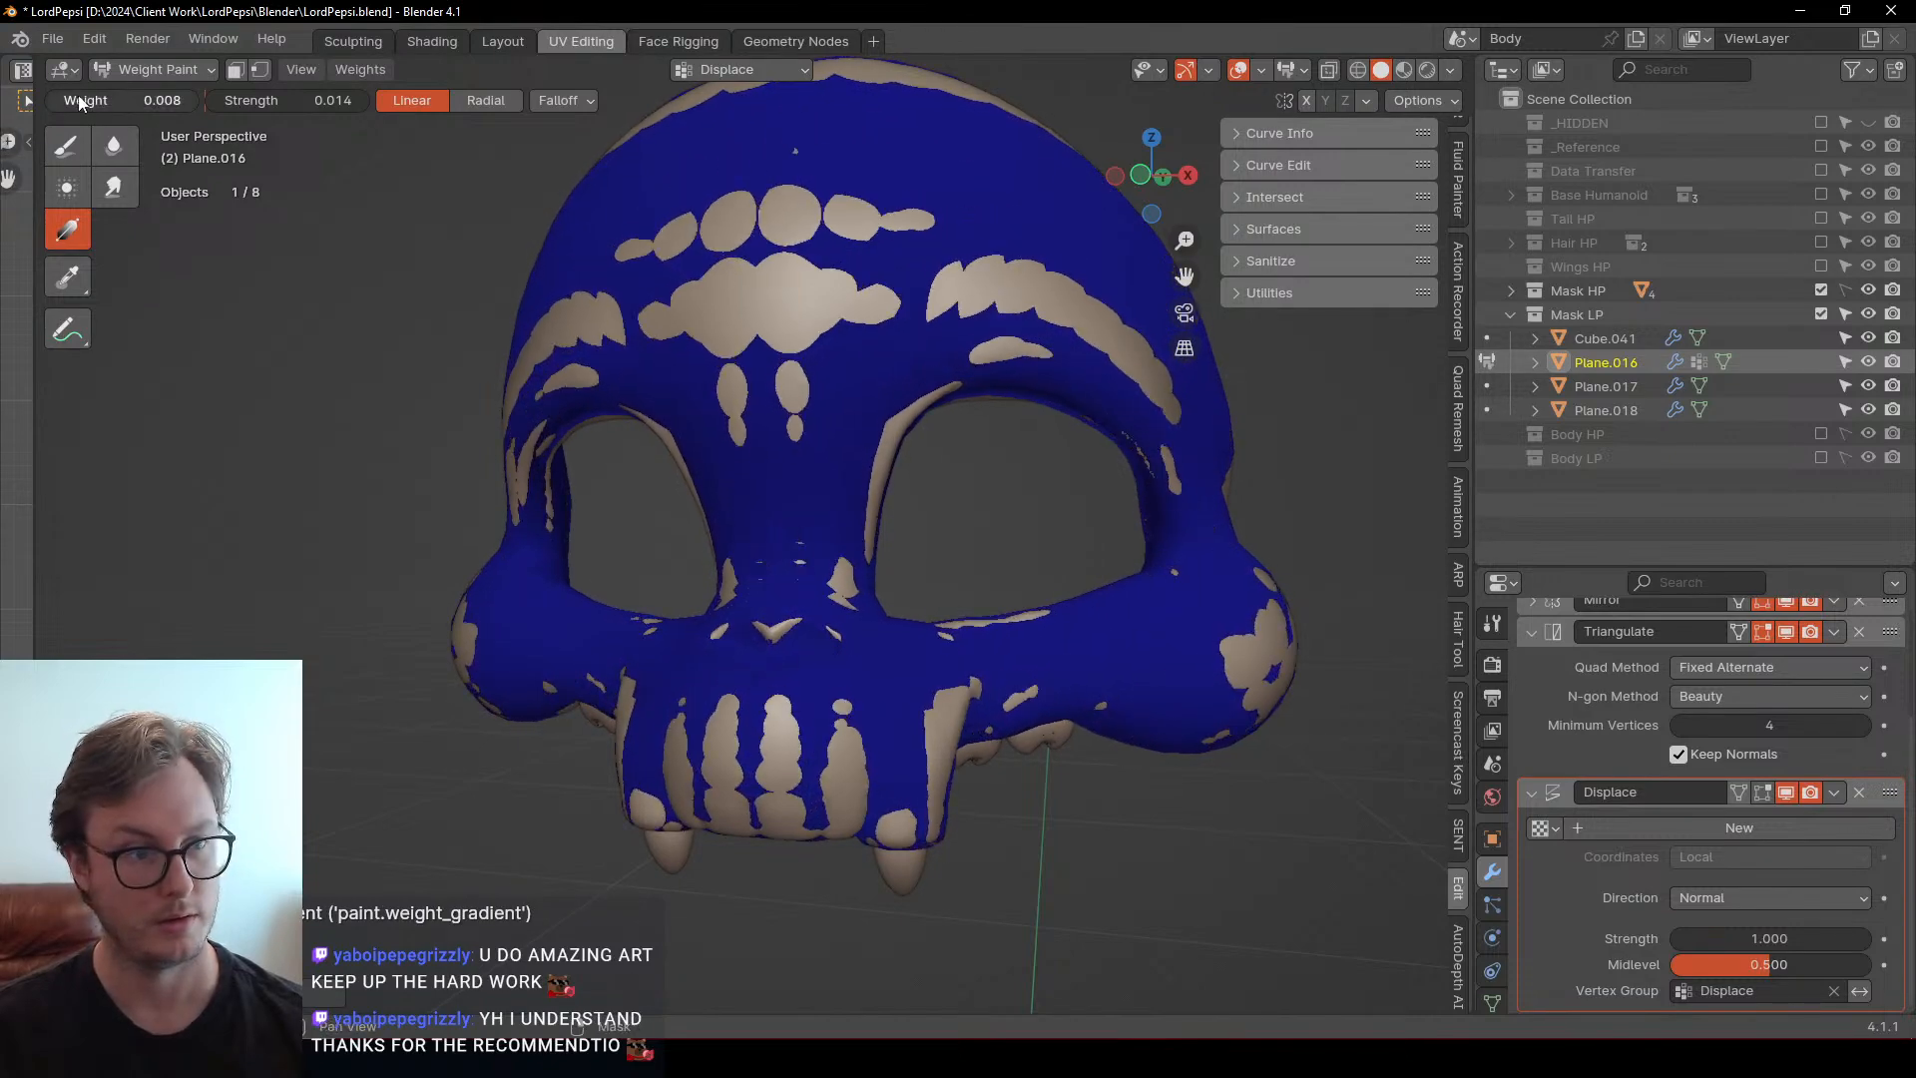
Paint extra weight between the brows and eye sockets with the Draw brush at strength 0.020
{"action": "left_click", "coordinate": [67, 144]}
{"action": "left_click", "coordinate": [774, 159]}
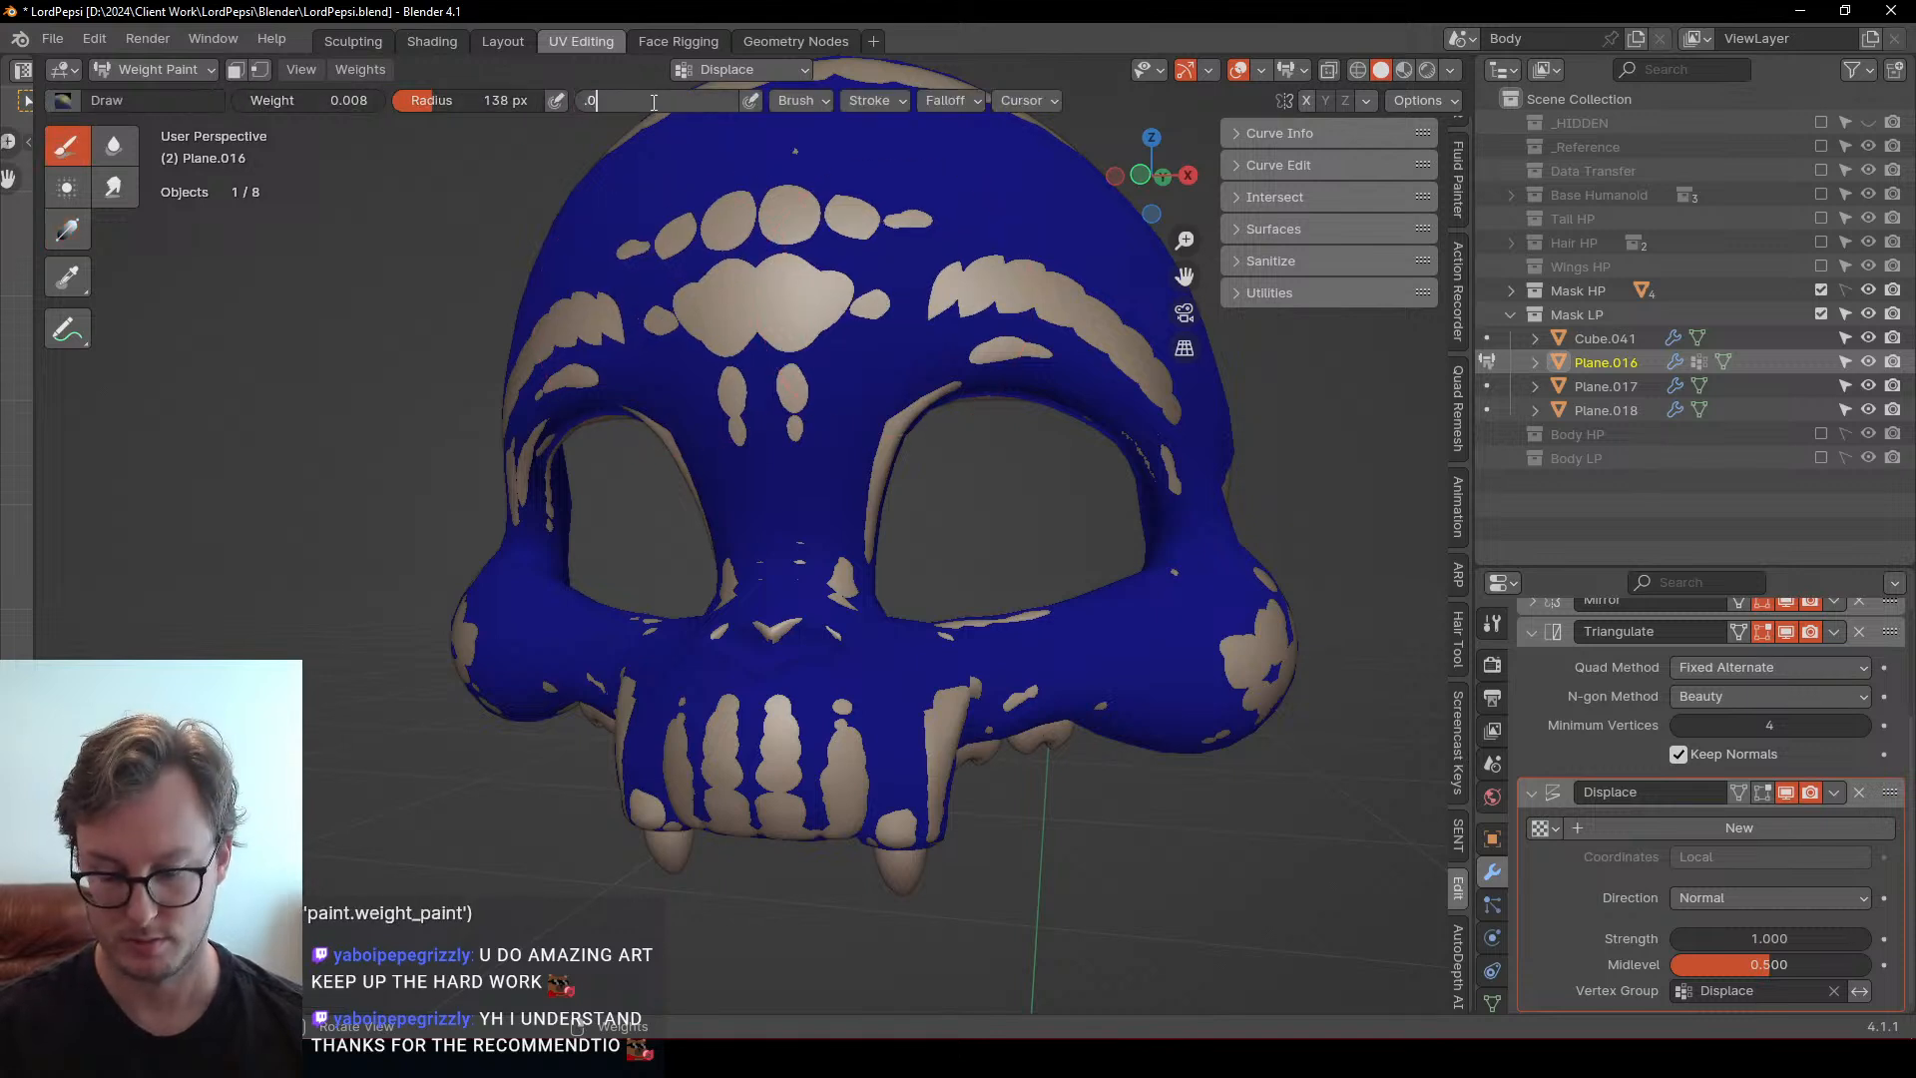
{"action": "mouse_move", "coordinate": [737, 279]}
{"action": "left_mouse_down"}
{"action": "mouse_move", "coordinate": [795, 386]}
{"action": "mouse_move", "coordinate": [941, 232]}
{"action": "mouse_move", "coordinate": [805, 219]}
{"action": "mouse_move", "coordinate": [812, 342]}
{"action": "mouse_move", "coordinate": [877, 428]}
{"action": "mouse_move", "coordinate": [1055, 296]}
{"action": "mouse_move", "coordinate": [877, 163]}
{"action": "mouse_move", "coordinate": [770, 223]}
{"action": "mouse_move", "coordinate": [852, 271]}
{"action": "mouse_move", "coordinate": [791, 320]}
{"action": "mouse_move", "coordinate": [919, 428]}
{"action": "mouse_move", "coordinate": [898, 449]}
{"action": "left_mouse_up"}
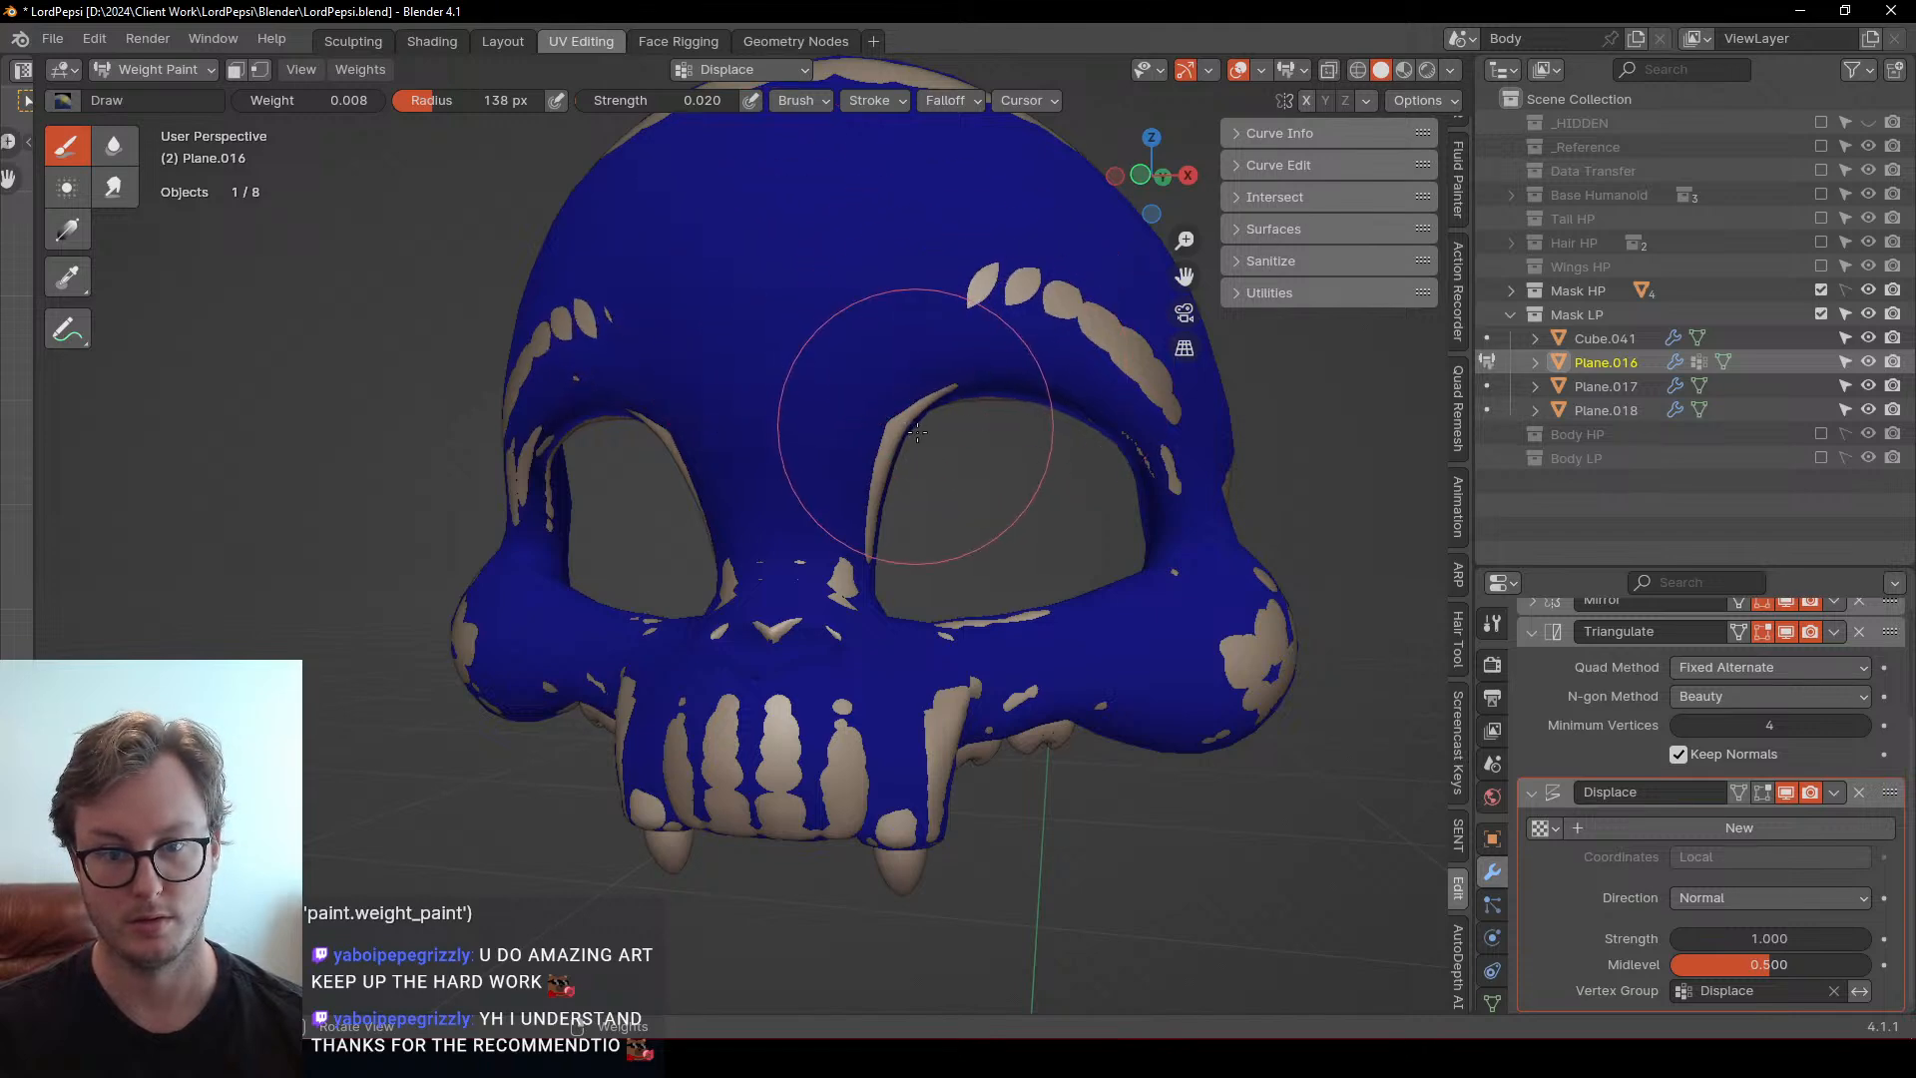
Reduce the Draw brush radius to 64 px for weight painting around the mask's nose
{"action": "middle_click_drag", "start_coordinate": [898, 449], "coordinate": [634, 480]}
{"action": "middle_click_drag", "start_coordinate": [470, 577], "coordinate": [642, 578]}
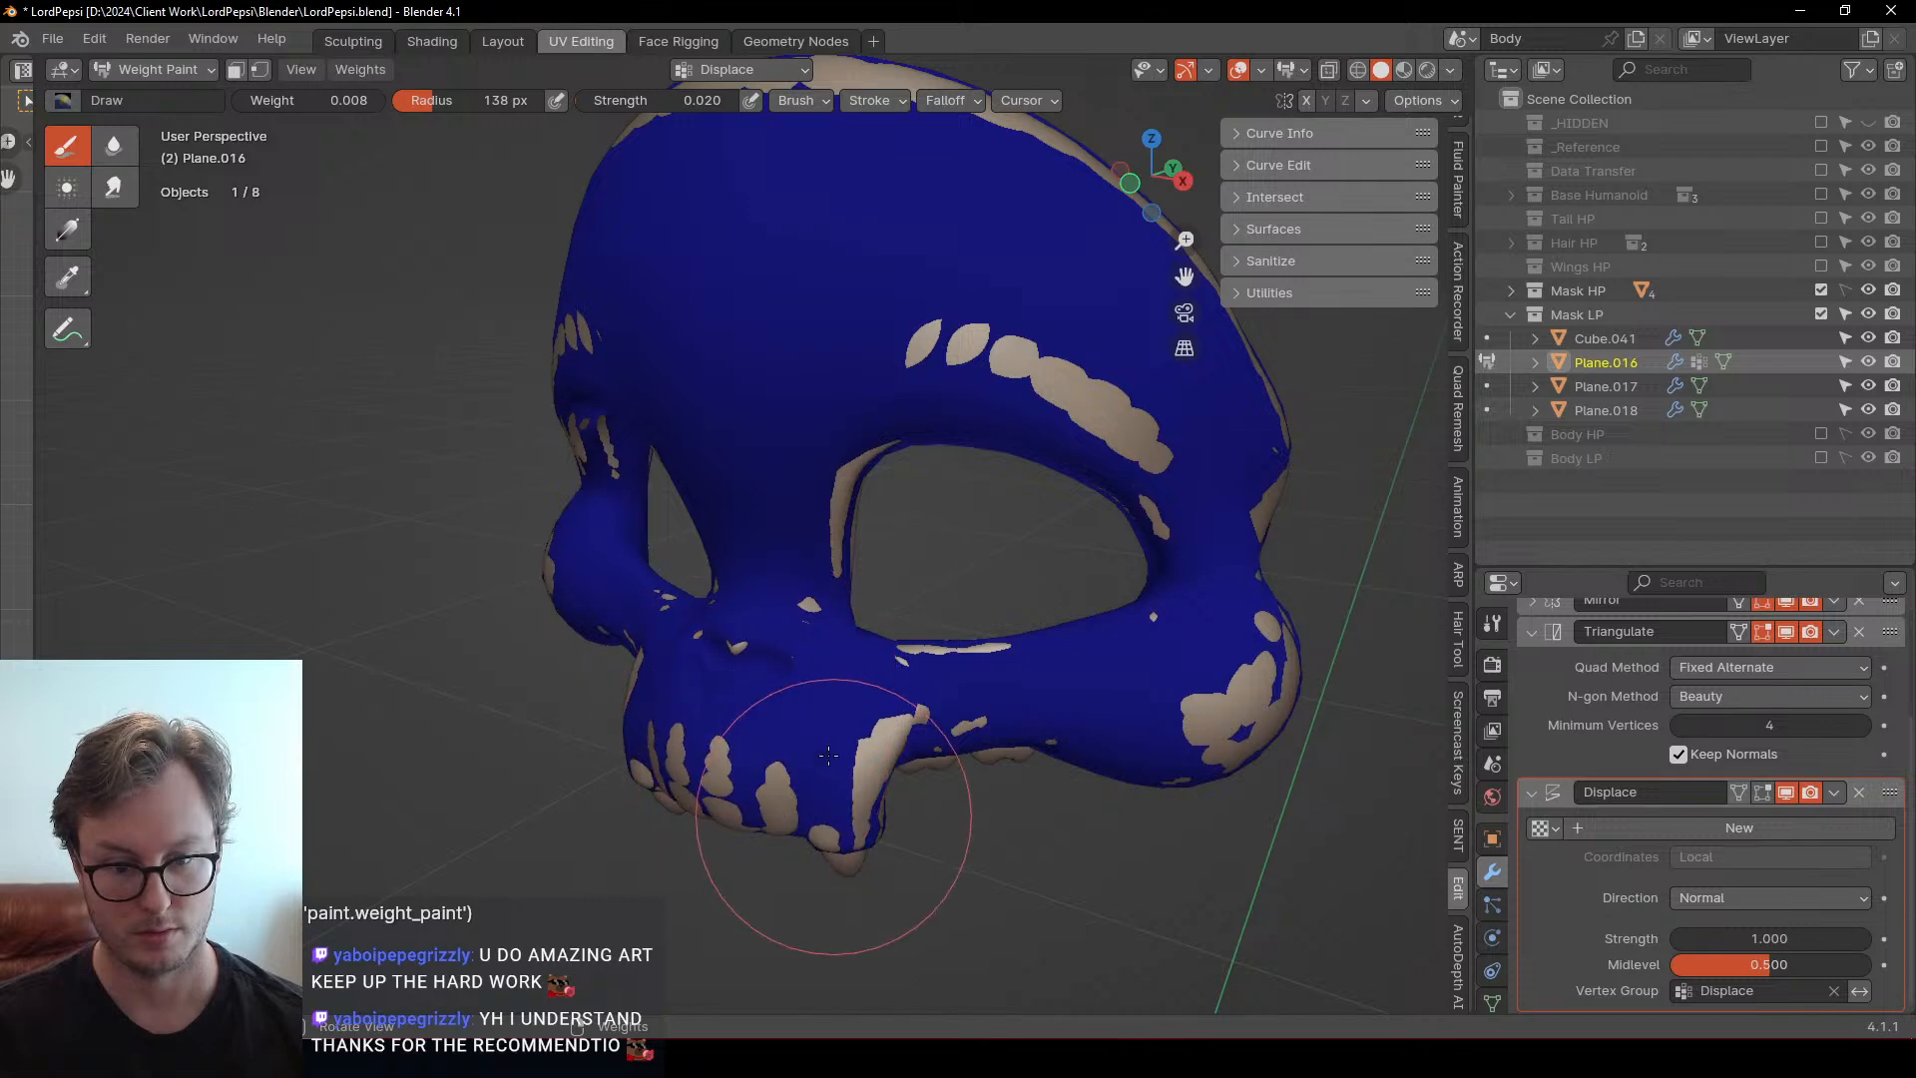
{"action": "scroll", "coordinate": [781, 738], "scroll_direction": "up", "scroll_amount": 10}
{"action": "scroll", "coordinate": [781, 735], "scroll_direction": "down", "scroll_amount": 8}
{"action": "key", "text": "bracketleft"}
{"action": "key", "text": "bracketleft"}
{"action": "key", "text": "bracketleft"}
{"action": "key", "text": "bracketleft"}
{"action": "key", "text": "bracketleft"}
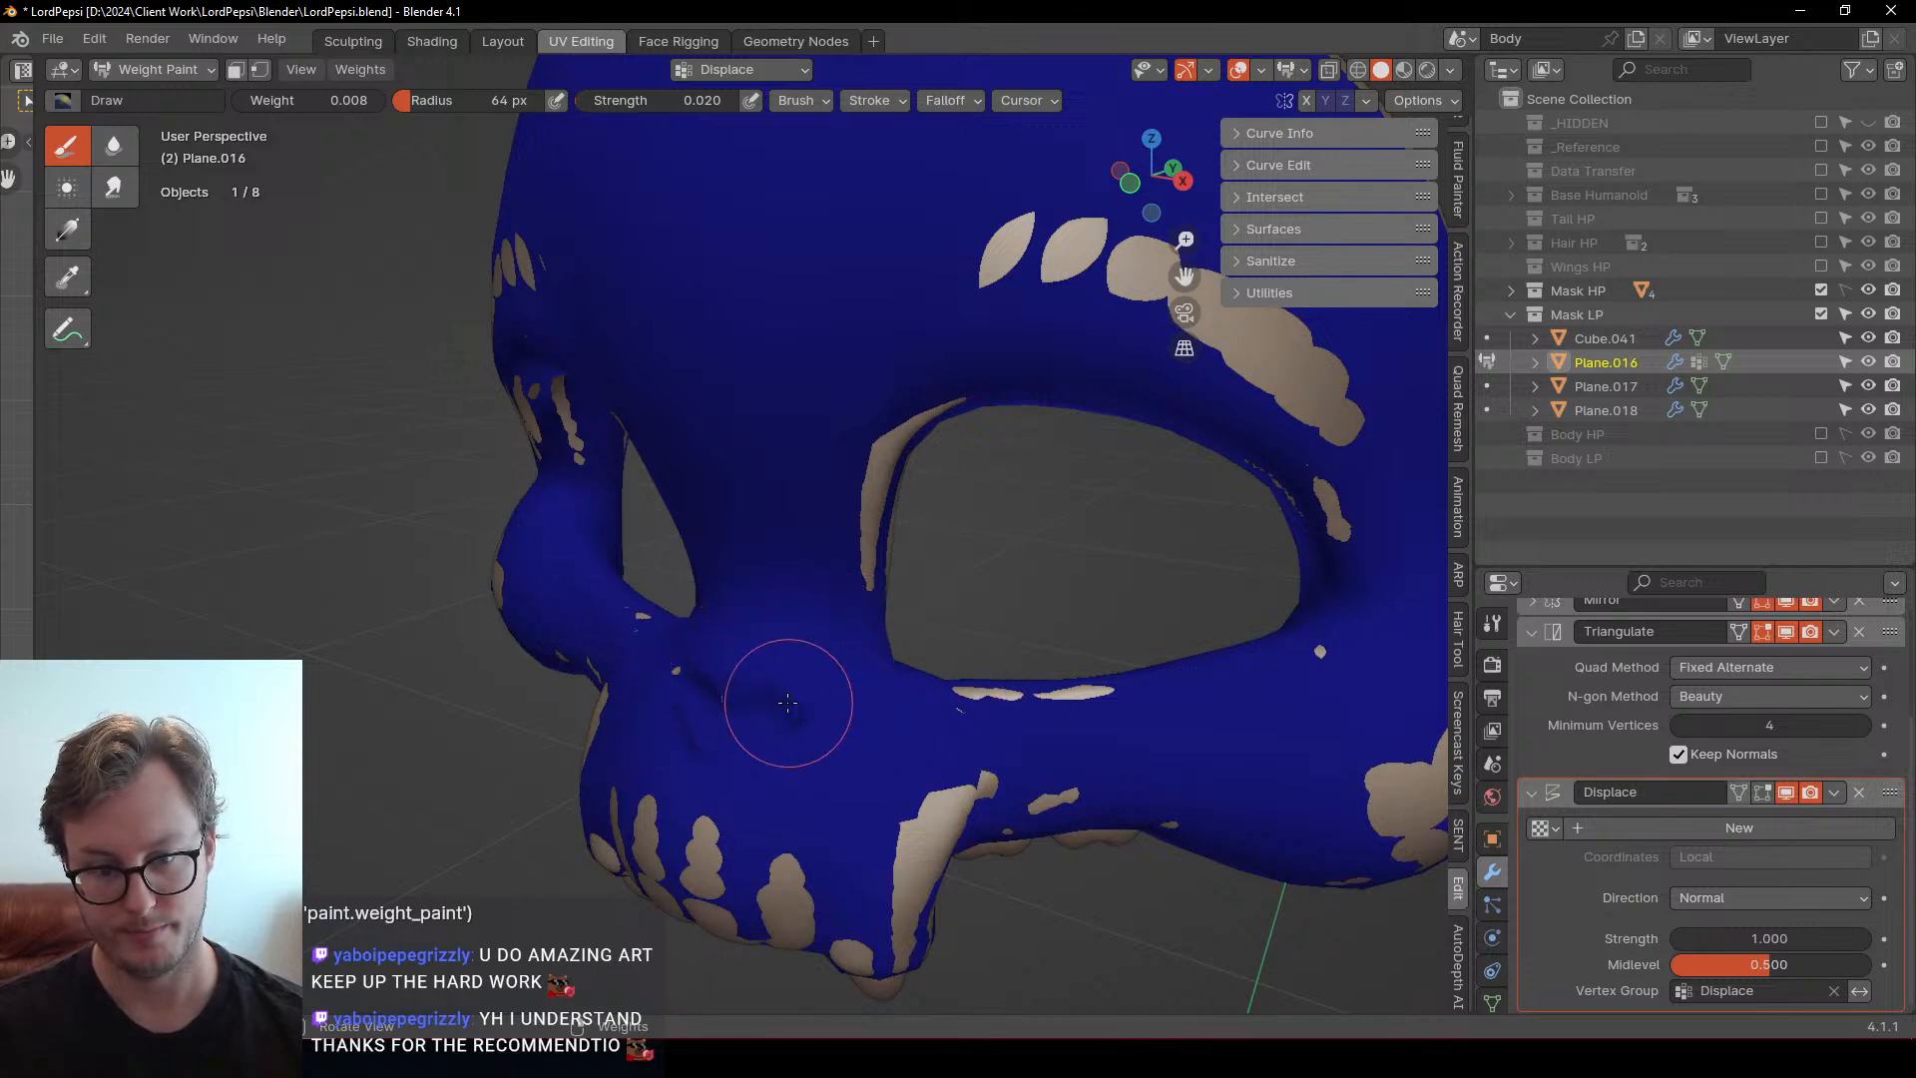
{"action": "middle_click_drag", "start_coordinate": [741, 669], "coordinate": [928, 628]}
Add the mask's vertical centre edge loop to the mesh selection and scale the selection to 0 along X
{"action": "key", "text": "Tab"}
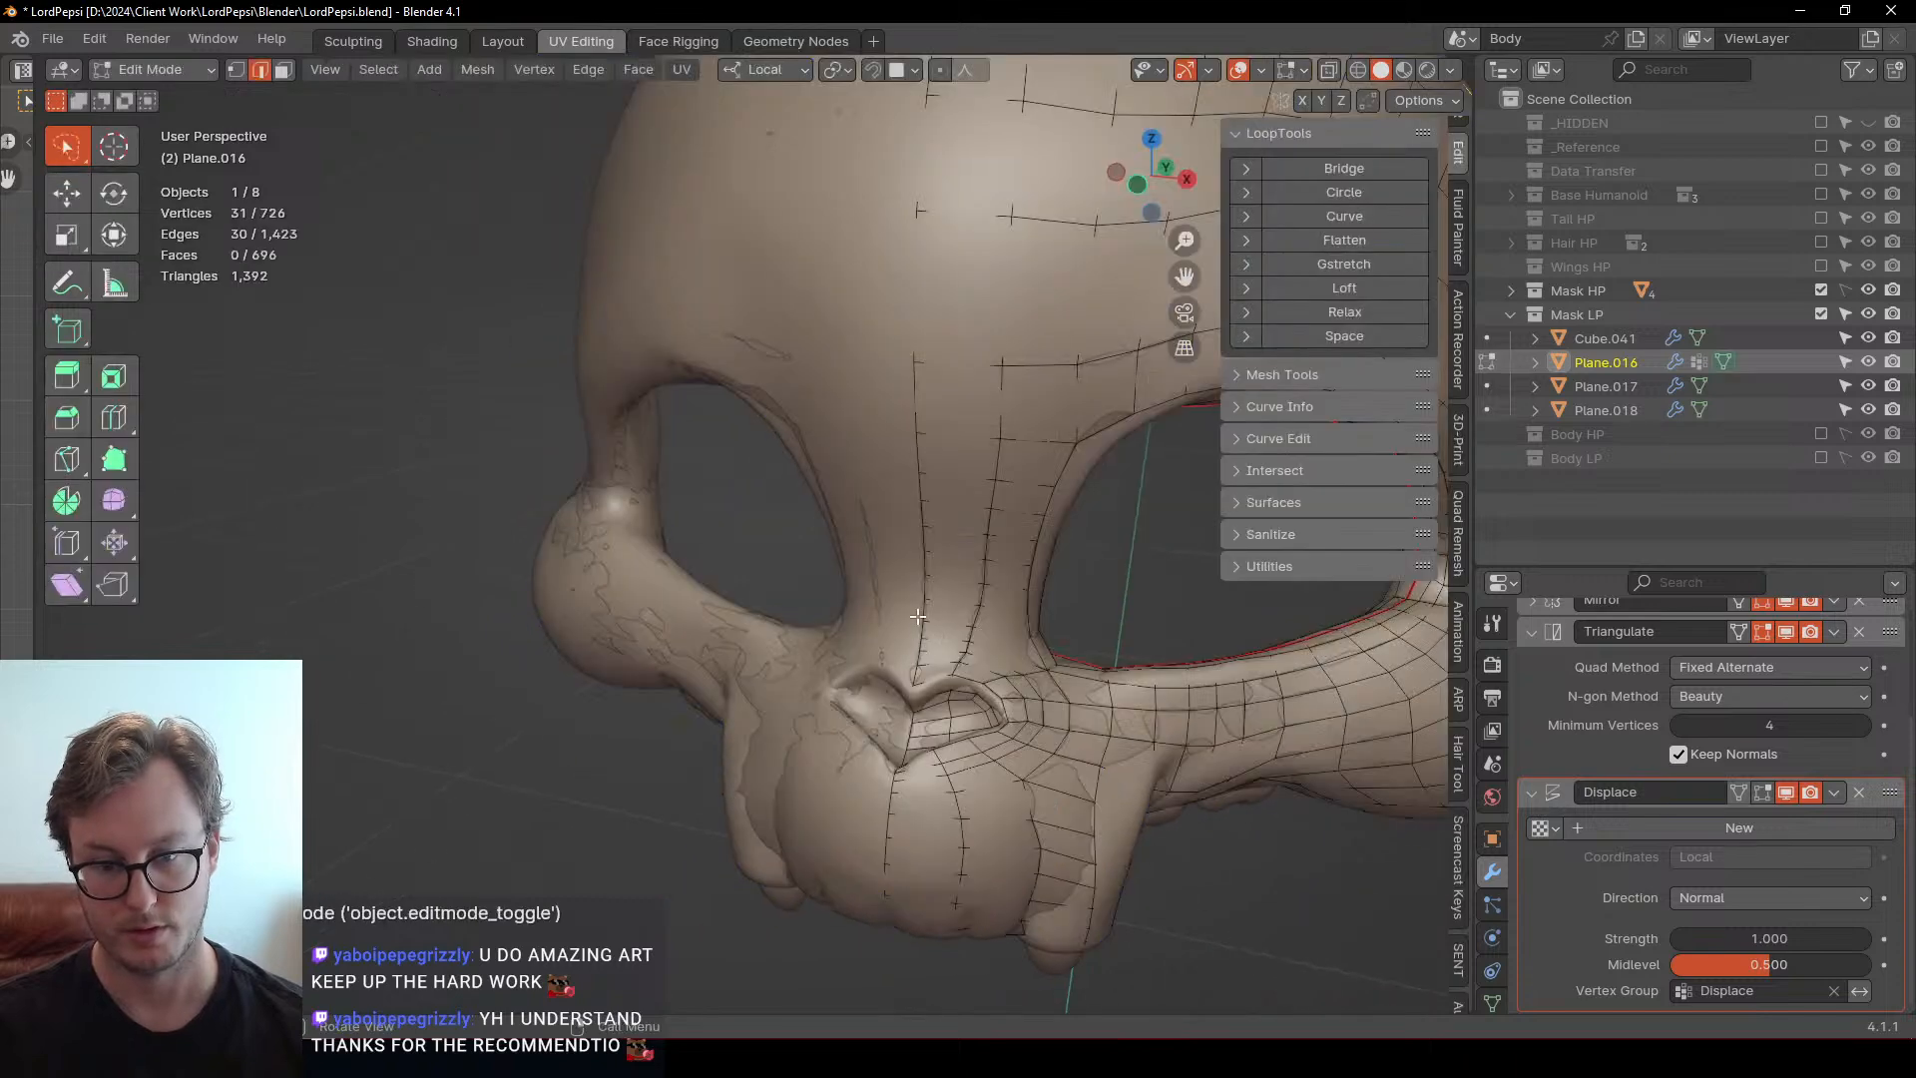
{"action": "left_click", "coordinate": [918, 617], "text": "alt+shift"}
{"action": "key", "text": "period"}
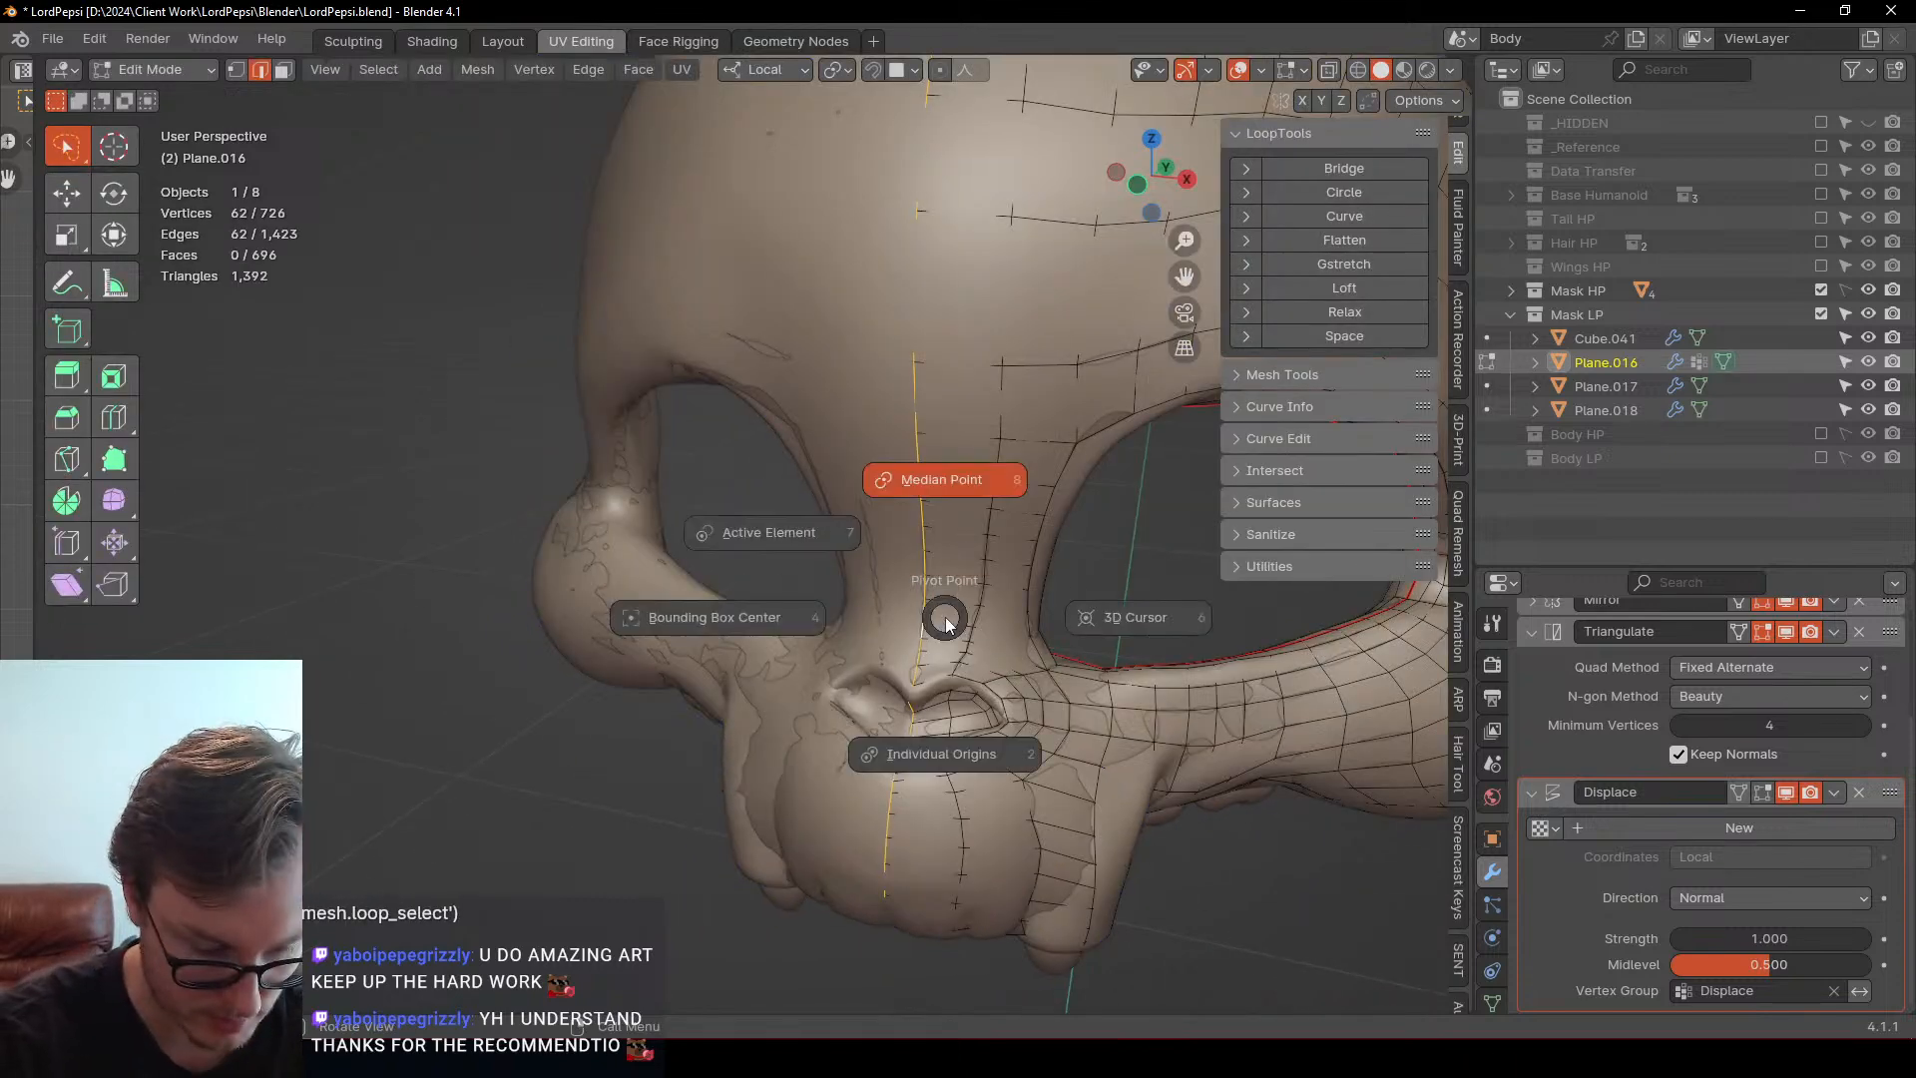
{"action": "key", "text": "s"}
{"action": "key", "text": "x"}
{"action": "key", "text": "0"}
{"action": "key", "text": "Return"}
{"action": "key", "text": "Tab"}
Paint Displace weight over the front of the snout at weight 0.008 and strength 0.020
{"action": "middle_click_drag", "start_coordinate": [943, 616], "coordinate": [633, 499]}
{"action": "mouse_move", "coordinate": [633, 499]}
{"action": "left_mouse_down"}
{"action": "mouse_move", "coordinate": [612, 663]}
{"action": "mouse_move", "coordinate": [620, 603]}
{"action": "left_mouse_up"}
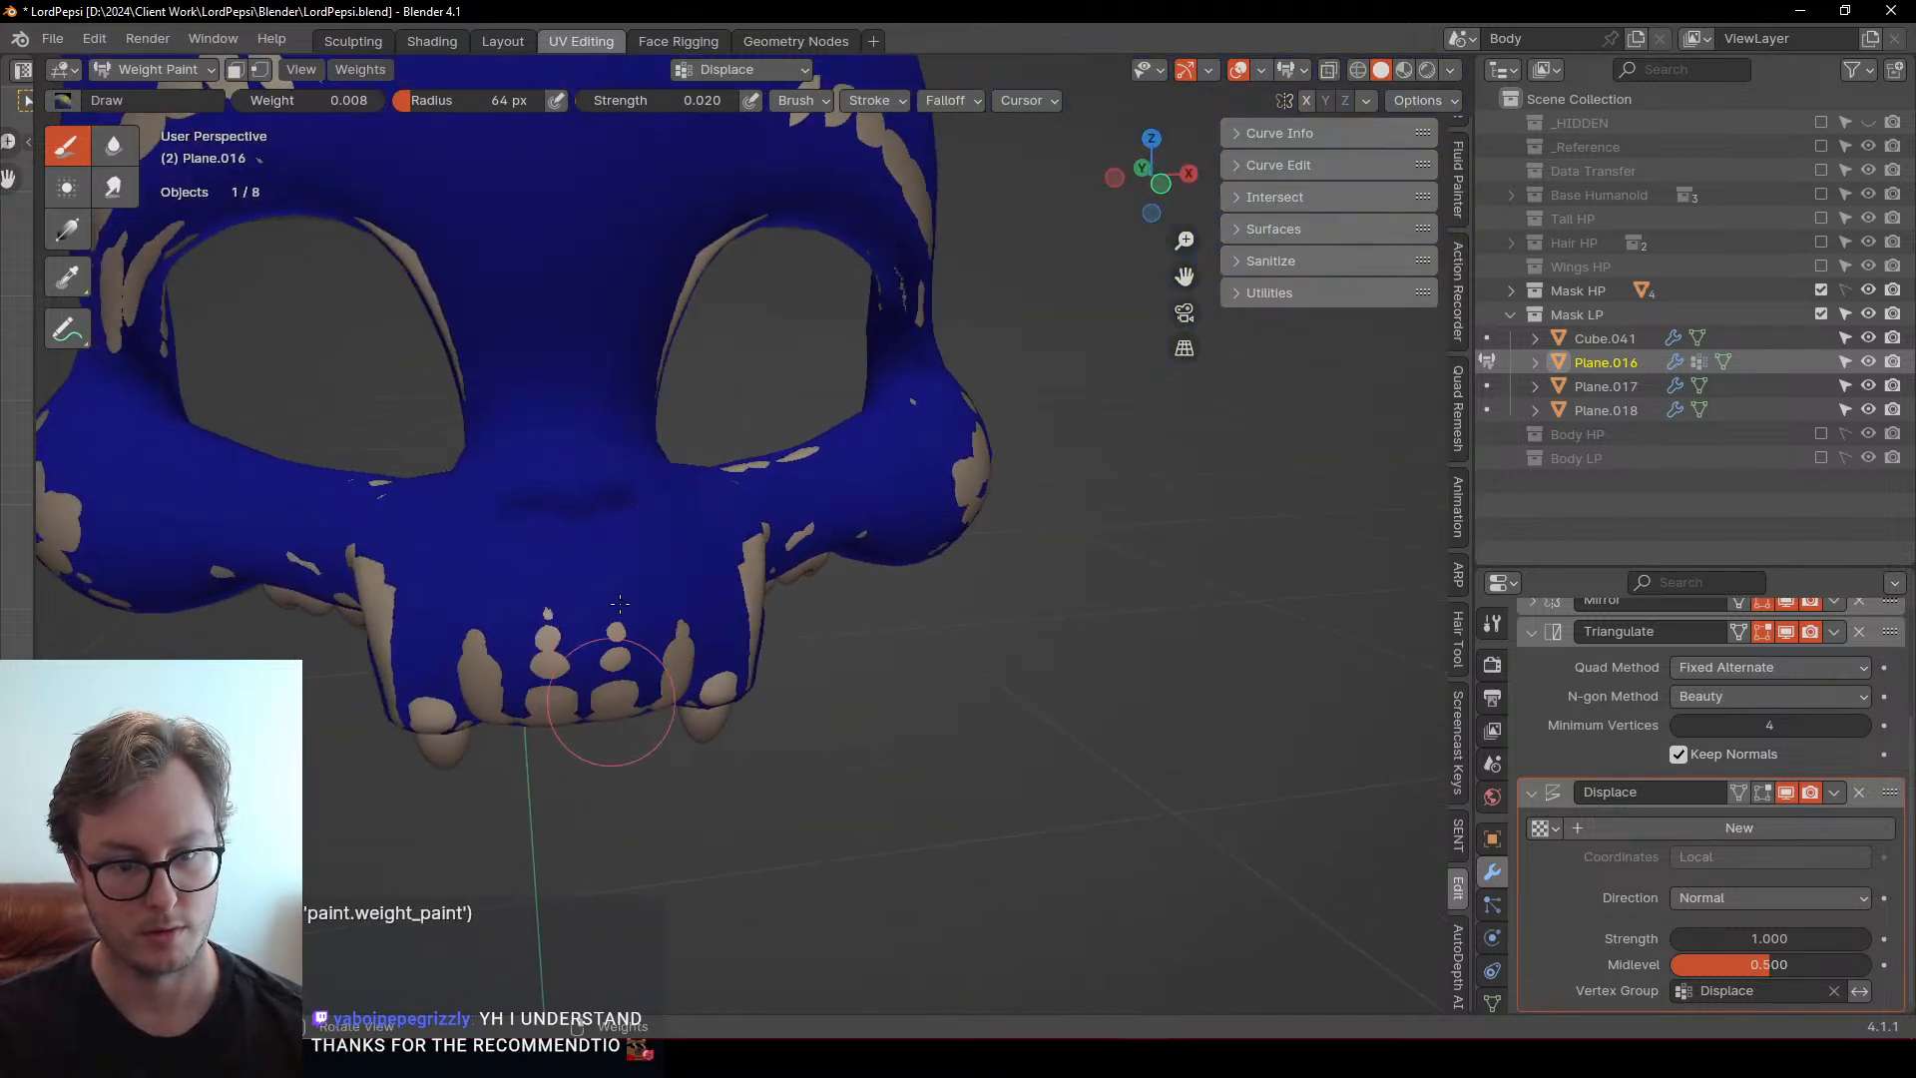
{"action": "left_click_drag", "start_coordinate": [620, 681], "coordinate": [639, 686]}
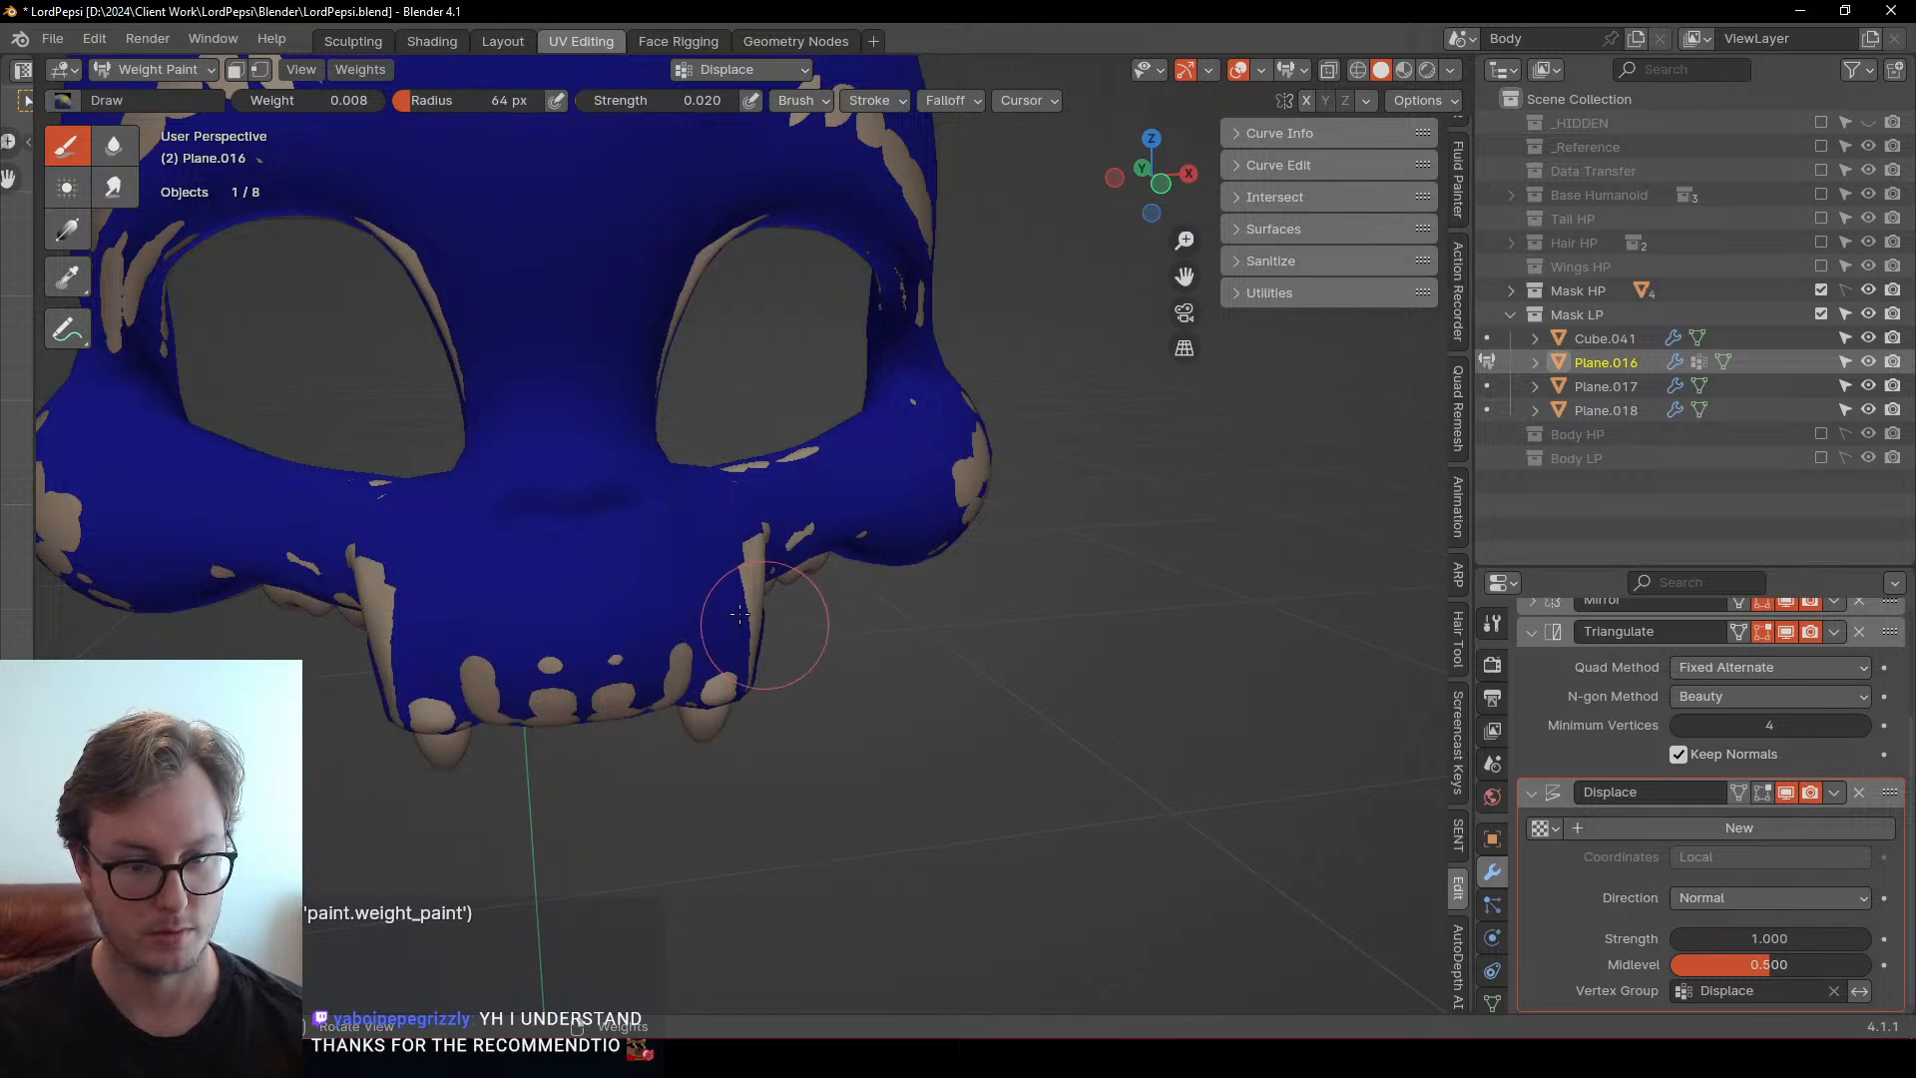
Set the brush weight to 0.016 and paint the snout's lower edge and the area around the fangs
{"action": "mouse_move", "coordinate": [740, 613]}
{"action": "middle_mouse_down"}
{"action": "mouse_move", "coordinate": [552, 493]}
{"action": "mouse_move", "coordinate": [630, 559]}
{"action": "middle_mouse_up"}
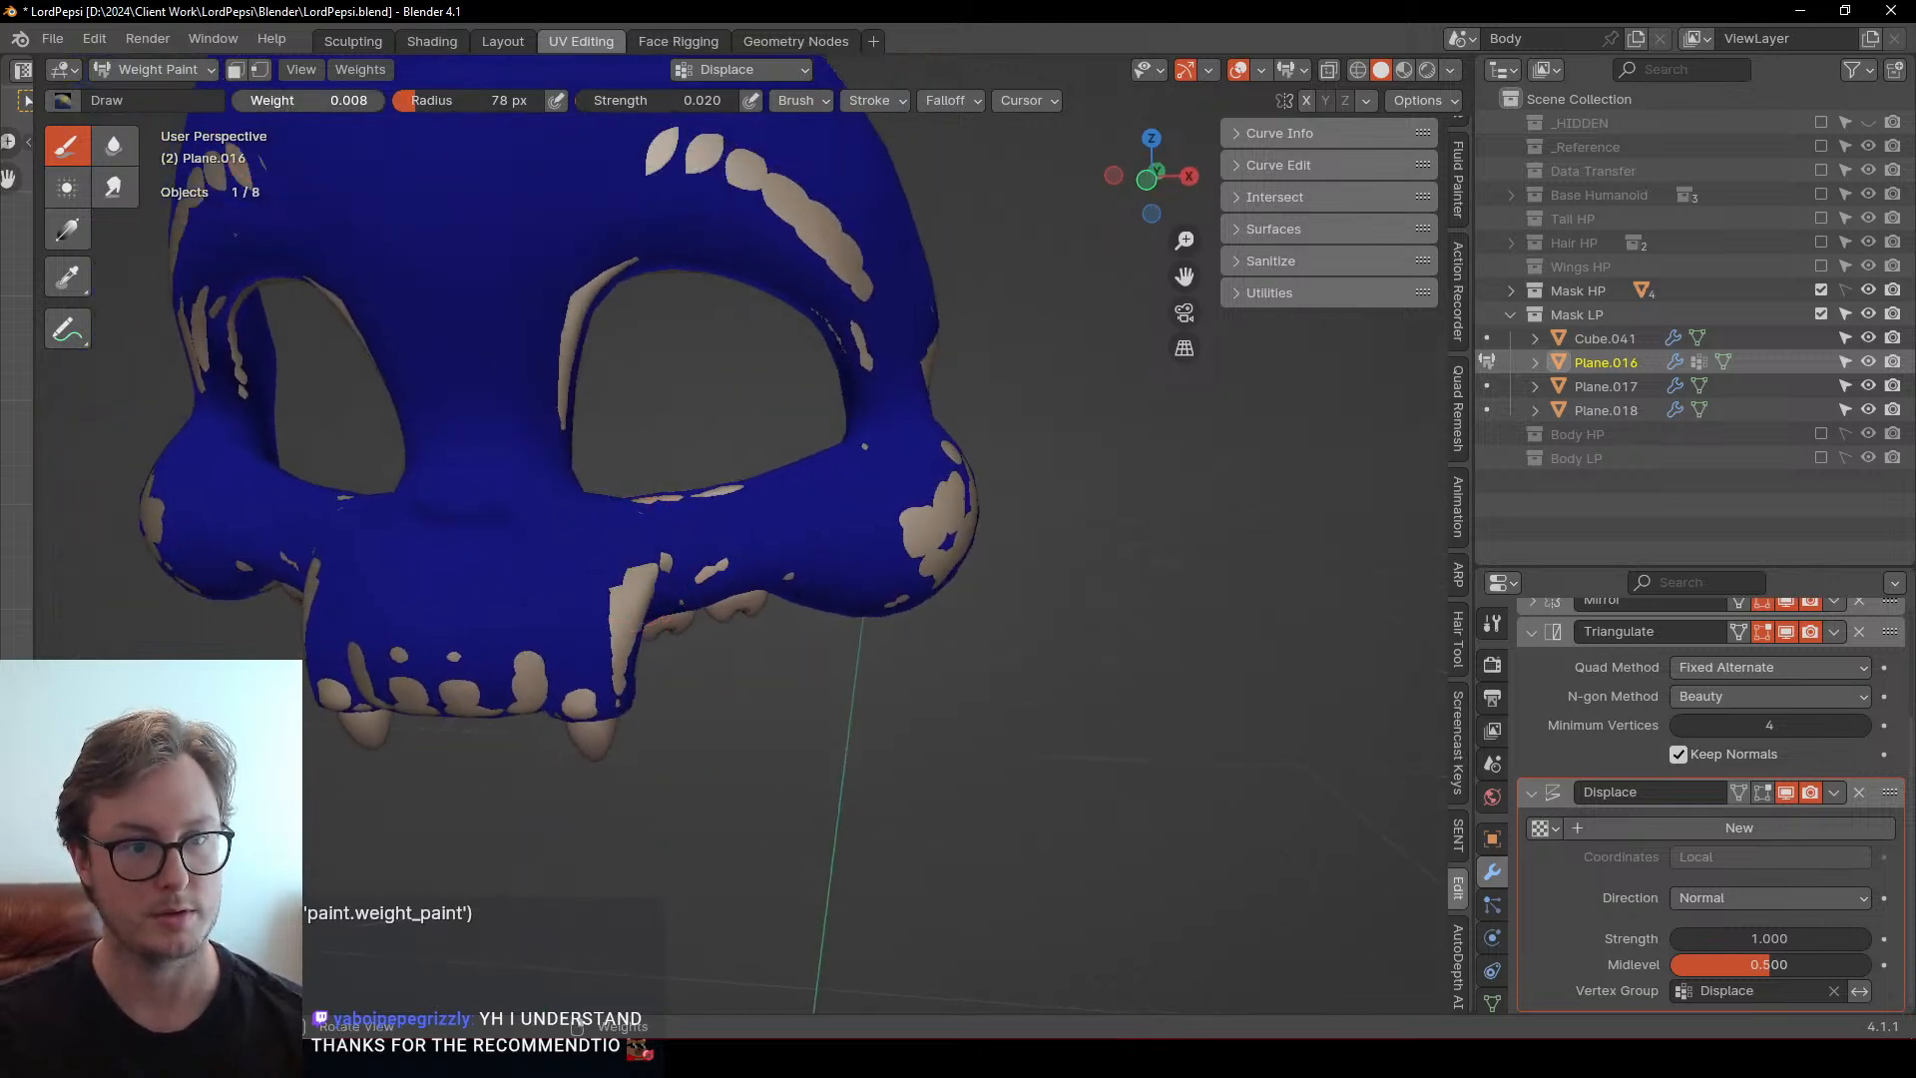
{"action": "left_click", "coordinate": [300, 102]}
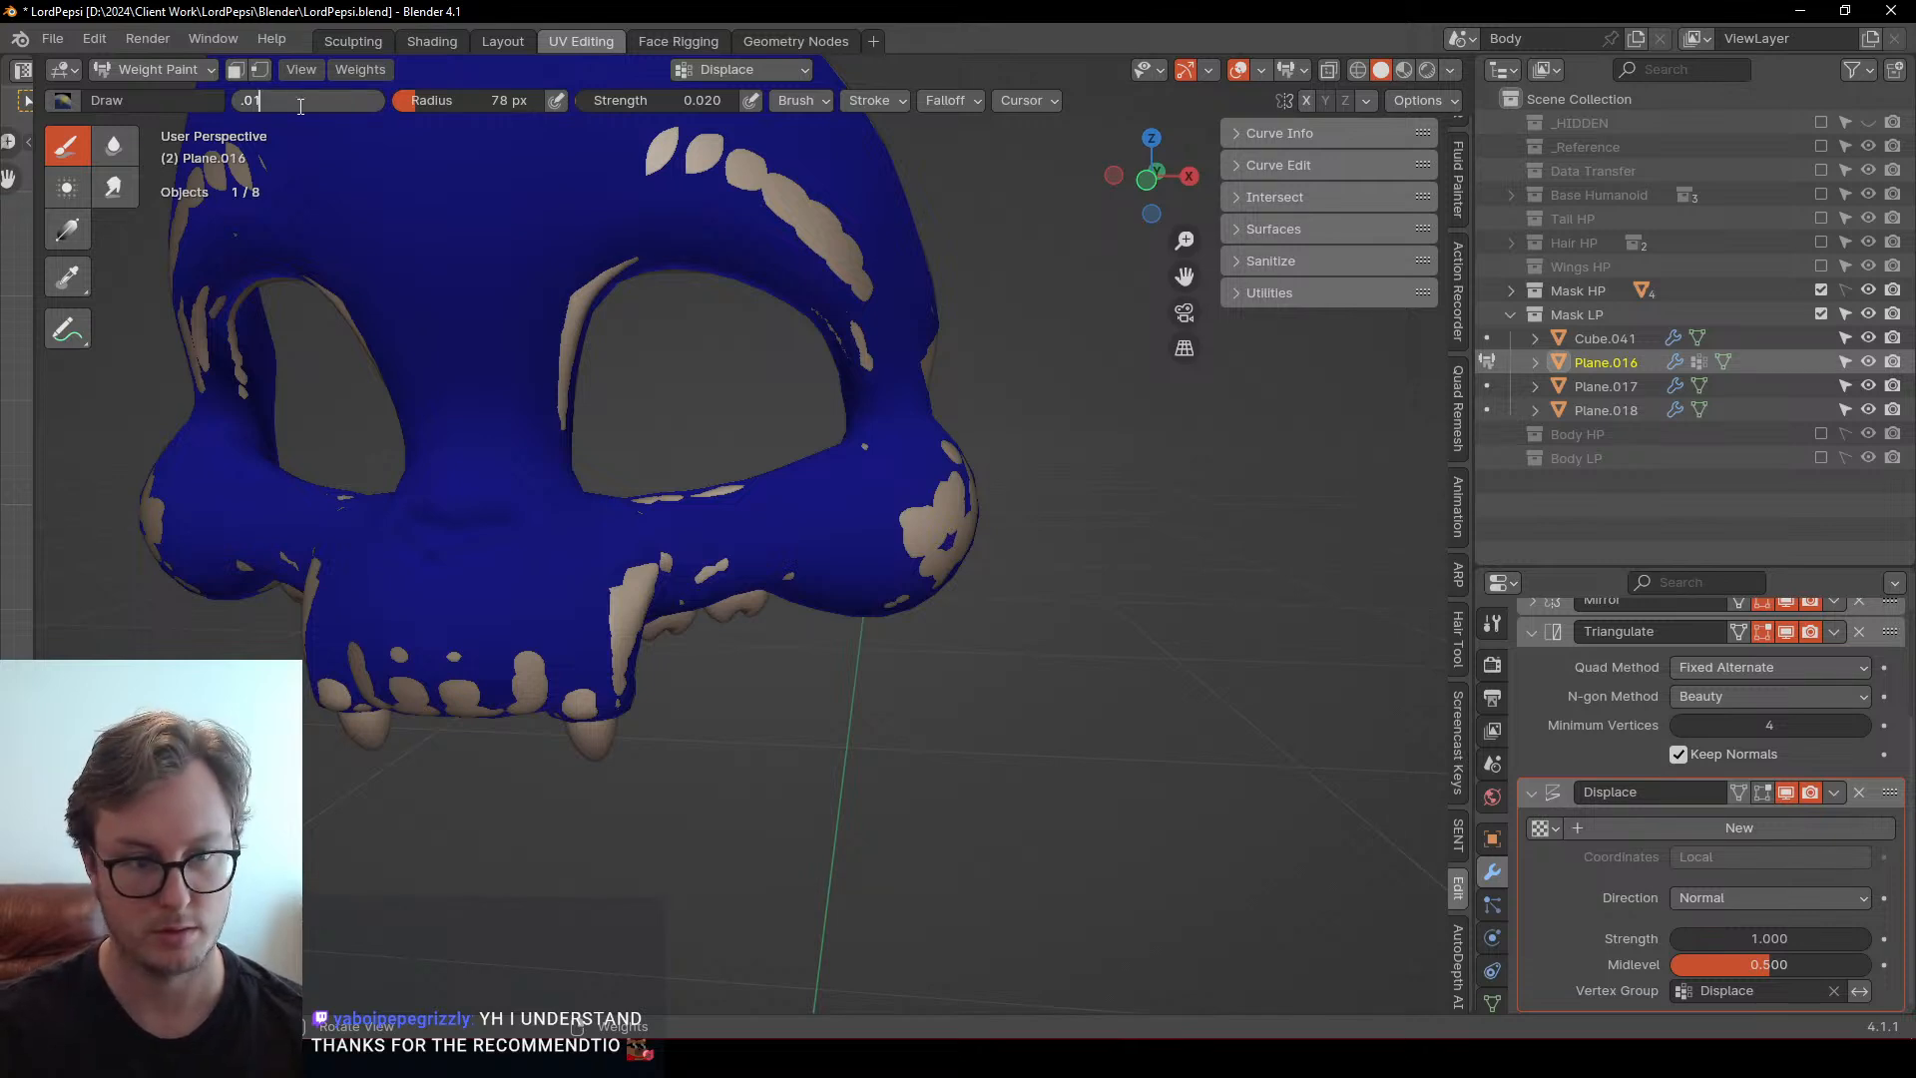
{"action": "mouse_move", "coordinate": [578, 782]}
{"action": "left_mouse_down"}
{"action": "mouse_move", "coordinate": [632, 632]}
{"action": "mouse_move", "coordinate": [607, 633]}
{"action": "mouse_move", "coordinate": [647, 580]}
{"action": "mouse_move", "coordinate": [547, 681]}
{"action": "mouse_move", "coordinate": [499, 674]}
{"action": "mouse_move", "coordinate": [491, 696]}
{"action": "mouse_move", "coordinate": [589, 706]}
{"action": "mouse_move", "coordinate": [521, 715]}
{"action": "left_mouse_up"}
{"action": "mouse_move", "coordinate": [520, 716]}
{"action": "middle_mouse_down"}
{"action": "mouse_move", "coordinate": [568, 521]}
{"action": "mouse_move", "coordinate": [609, 584]}
{"action": "middle_mouse_up"}
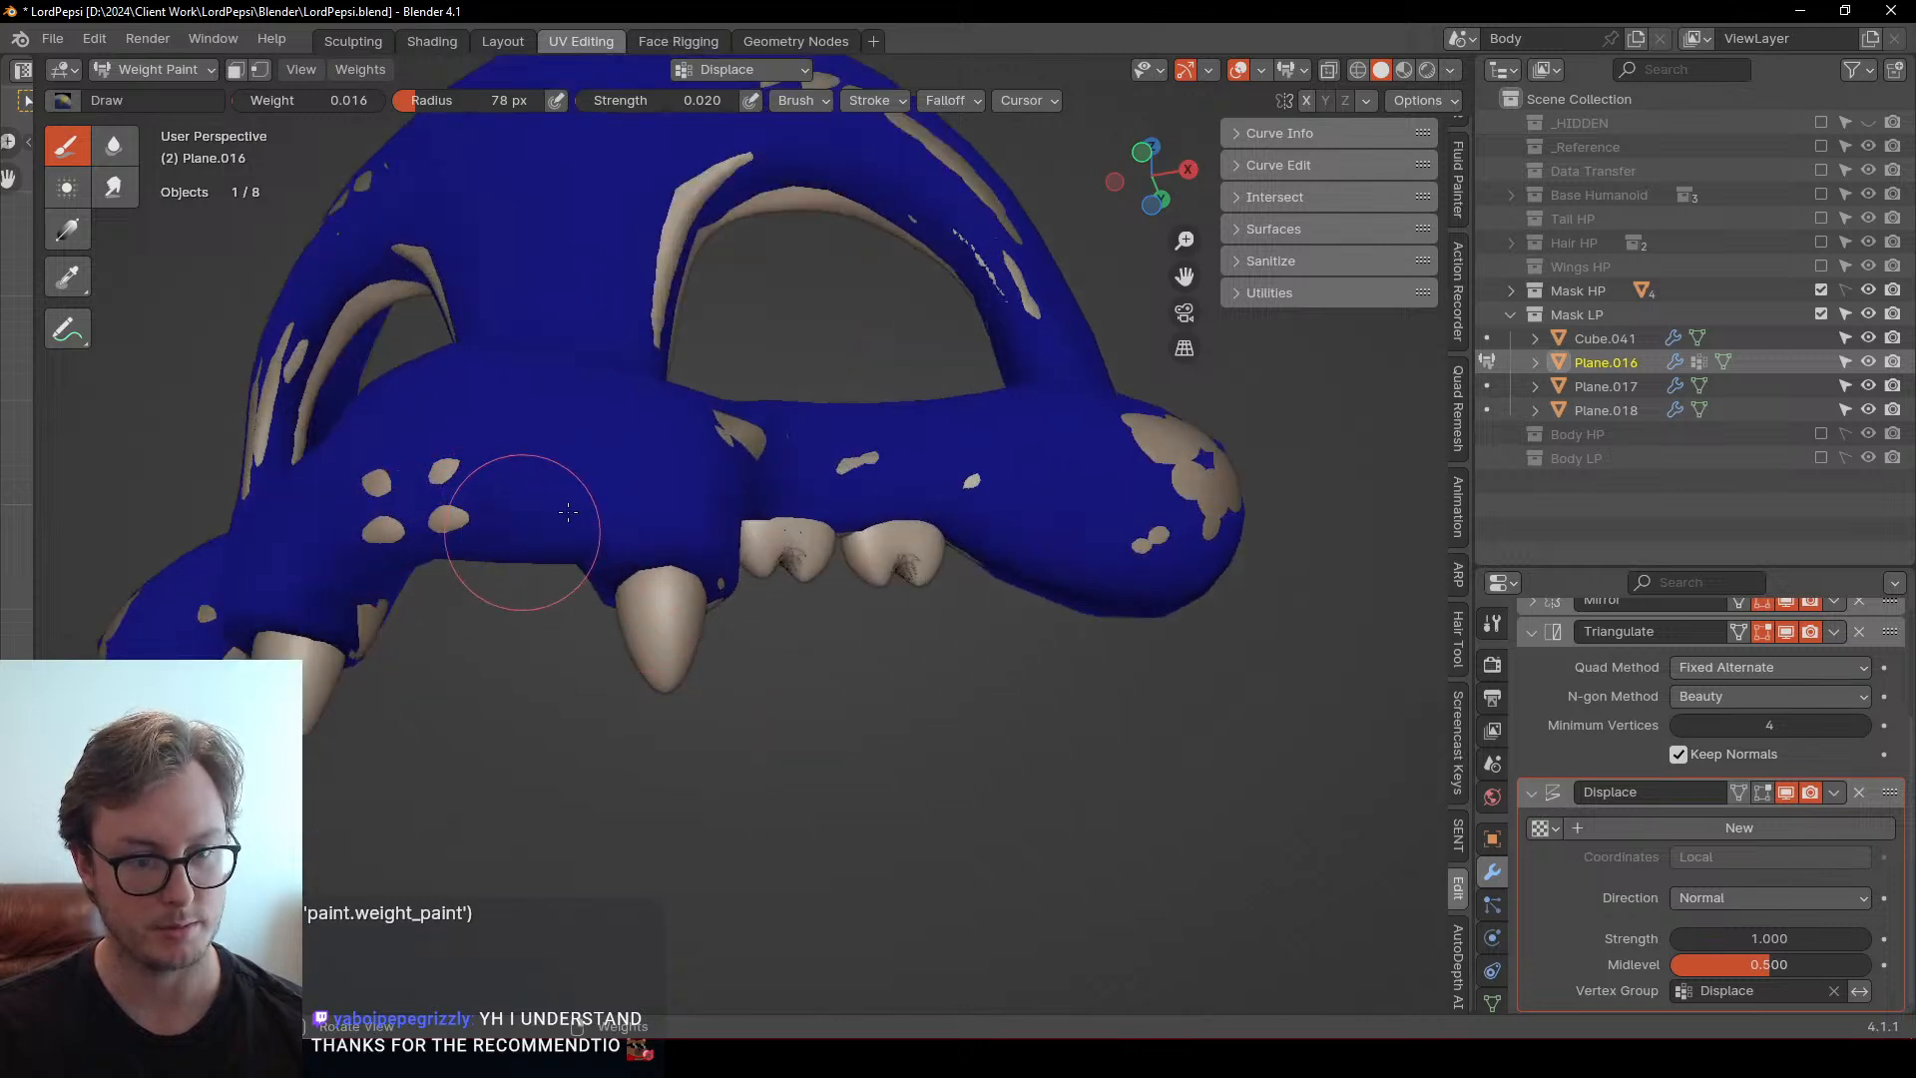
{"action": "mouse_move", "coordinate": [568, 511]}
{"action": "left_mouse_down"}
{"action": "mouse_move", "coordinate": [406, 513]}
{"action": "mouse_move", "coordinate": [427, 492]}
{"action": "left_mouse_up"}
{"action": "middle_click_drag", "start_coordinate": [427, 492], "coordinate": [514, 494]}
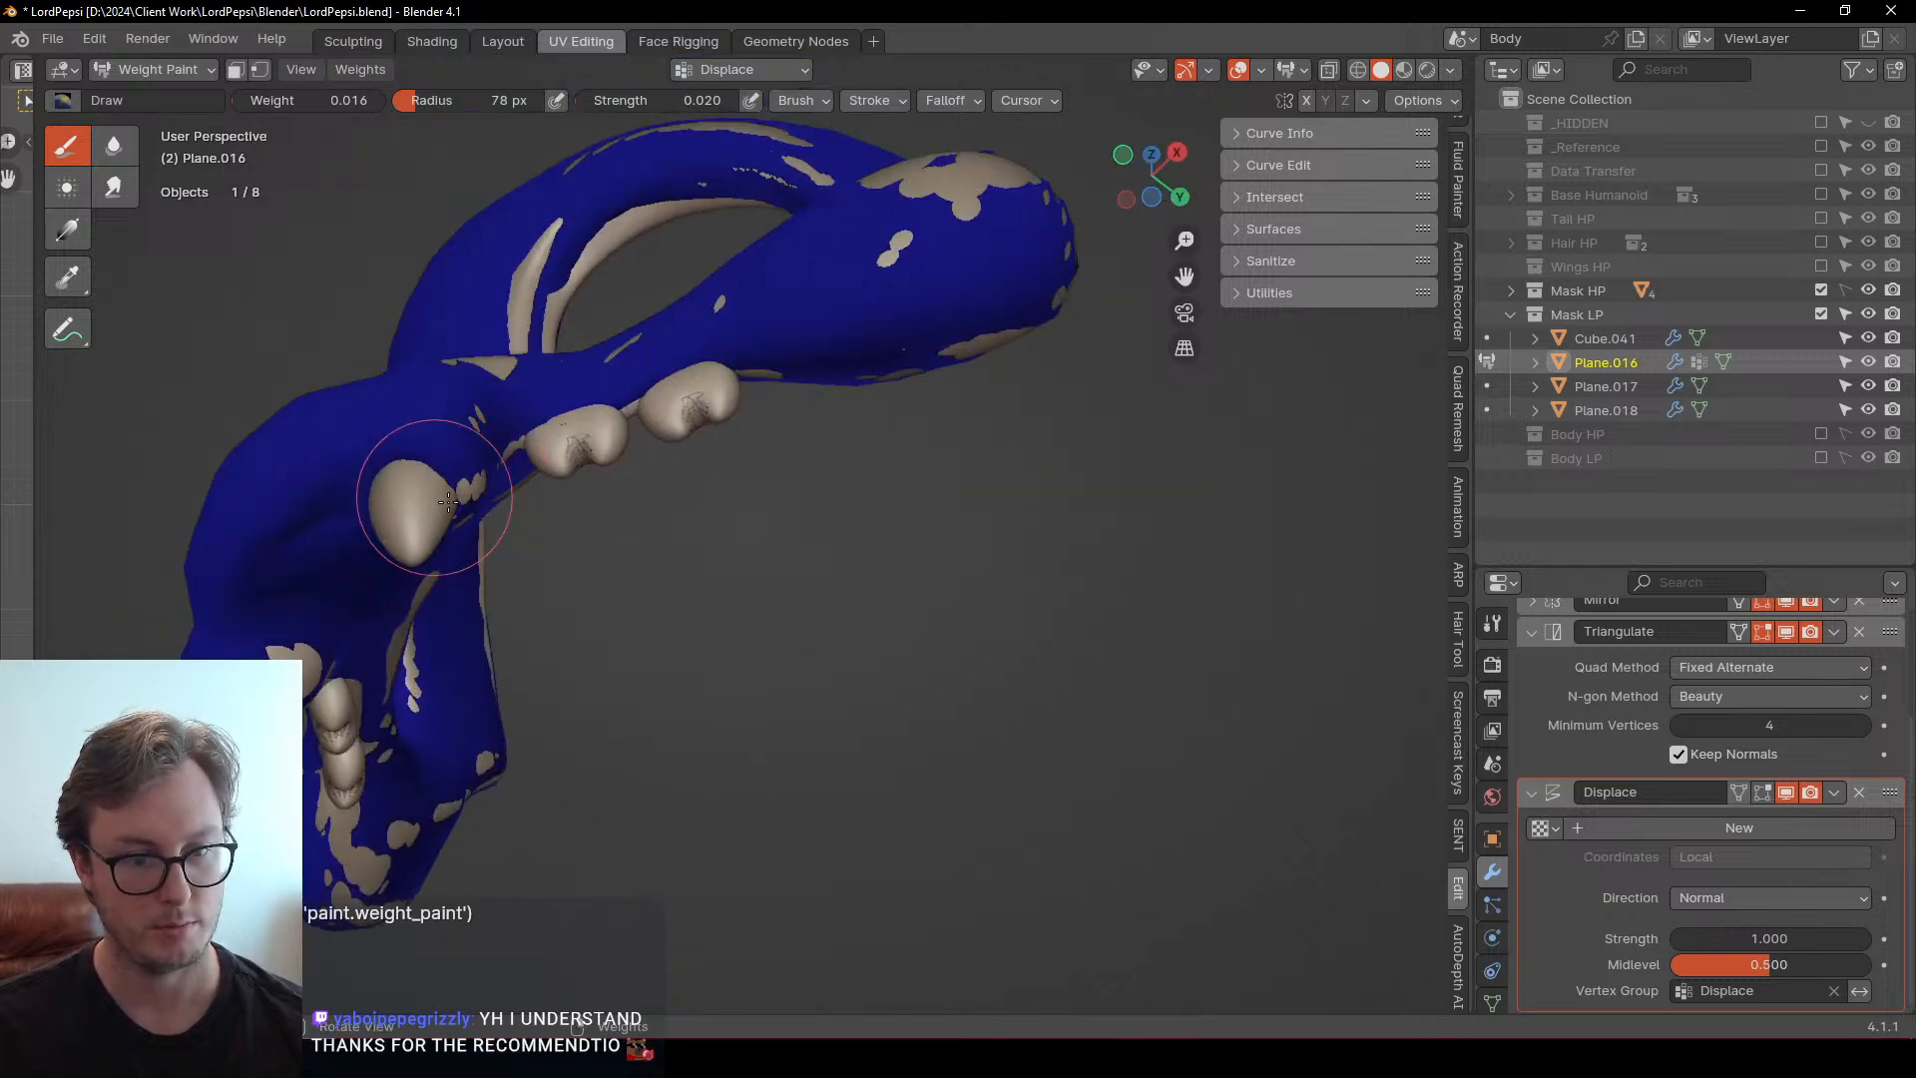
{"action": "left_click_drag", "start_coordinate": [449, 502], "coordinate": [481, 478]}
Paint Displace weight on the mask's inner side, covering the palate, outer rim and cheek edge
{"action": "mouse_move", "coordinate": [498, 465]}
{"action": "middle_mouse_down"}
{"action": "mouse_move", "coordinate": [429, 415]}
{"action": "mouse_move", "coordinate": [479, 256]}
{"action": "mouse_move", "coordinate": [633, 342]}
{"action": "middle_mouse_up"}
{"action": "mouse_move", "coordinate": [631, 313]}
{"action": "left_mouse_down"}
{"action": "mouse_move", "coordinate": [689, 377]}
{"action": "mouse_move", "coordinate": [785, 372]}
{"action": "mouse_move", "coordinate": [770, 416]}
{"action": "mouse_move", "coordinate": [658, 454]}
{"action": "mouse_move", "coordinate": [722, 457]}
{"action": "mouse_move", "coordinate": [662, 535]}
{"action": "mouse_move", "coordinate": [806, 554]}
{"action": "mouse_move", "coordinate": [857, 531]}
{"action": "mouse_move", "coordinate": [803, 707]}
{"action": "left_mouse_up"}
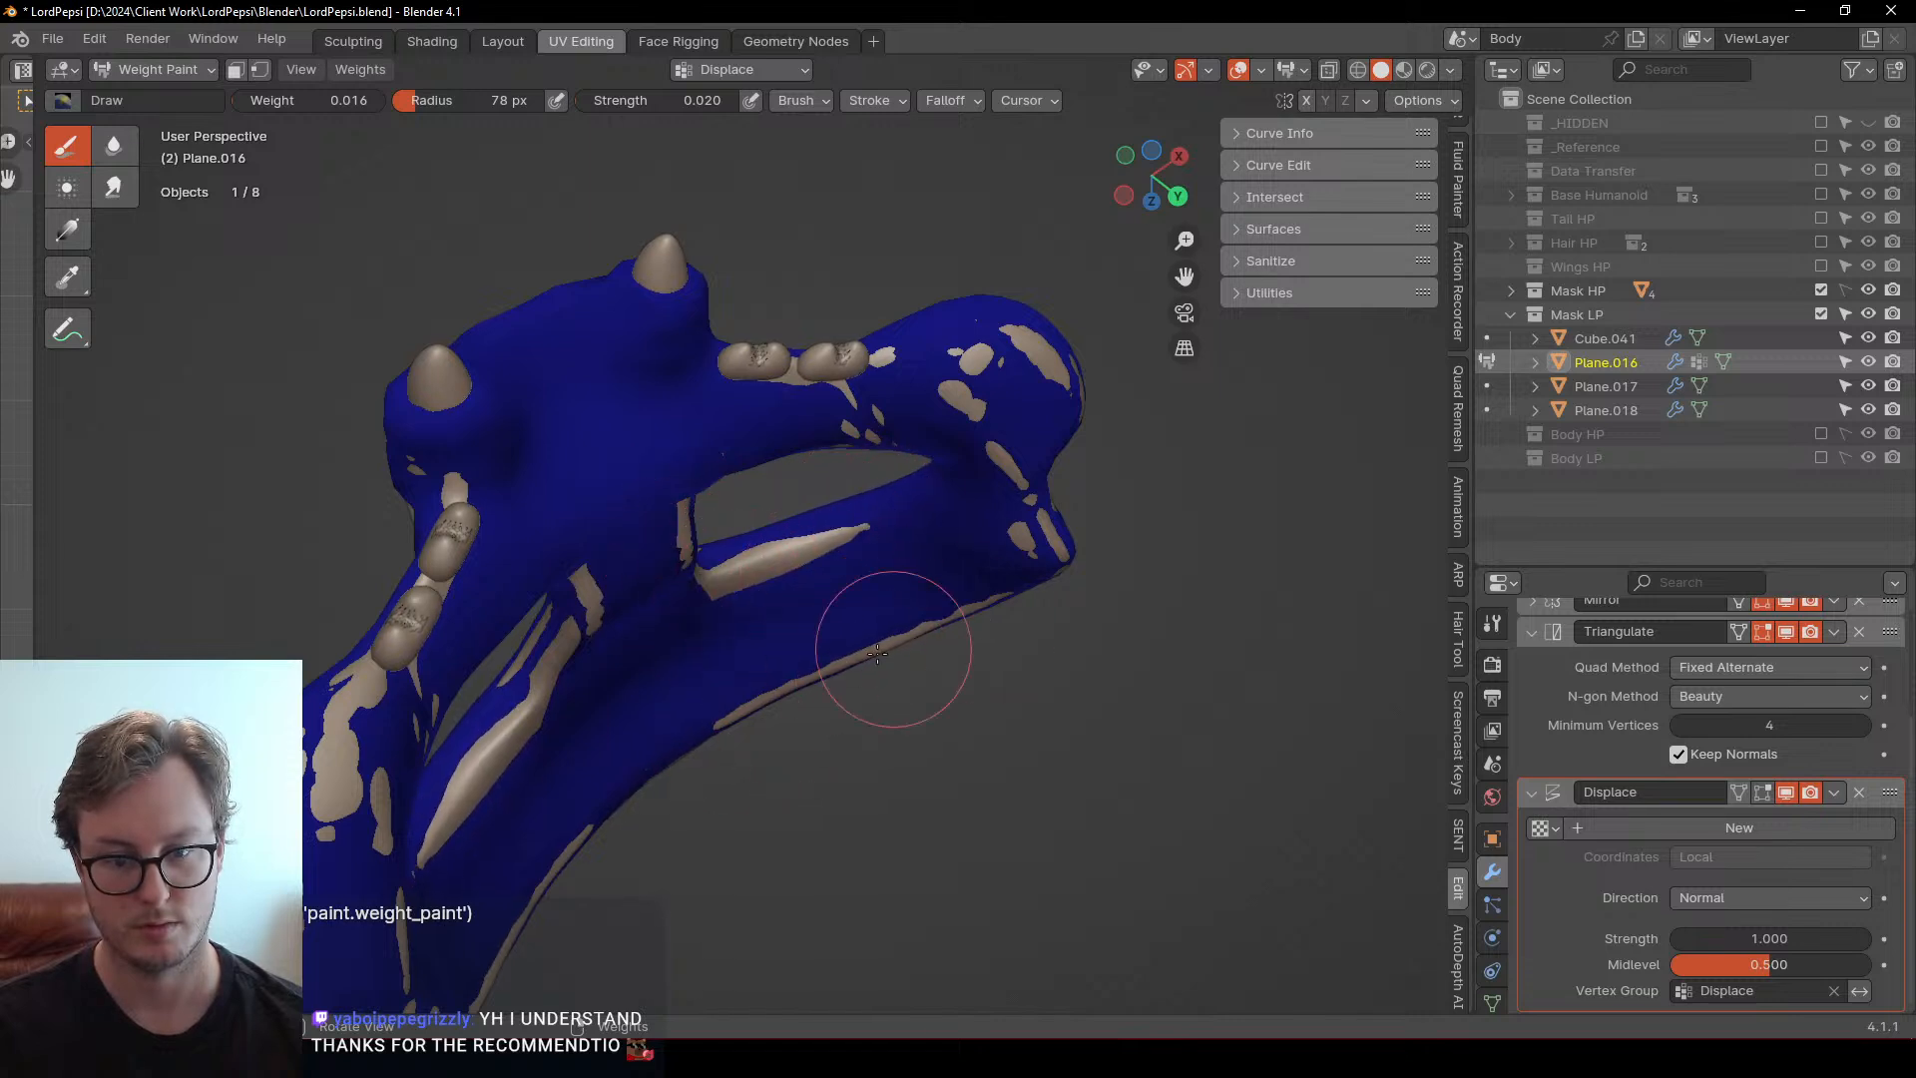
{"action": "left_click_drag", "start_coordinate": [877, 654], "coordinate": [773, 695]}
{"action": "mouse_move", "coordinate": [1042, 551]}
{"action": "left_mouse_down"}
{"action": "mouse_move", "coordinate": [963, 419]}
{"action": "mouse_move", "coordinate": [973, 364]}
{"action": "mouse_move", "coordinate": [1043, 402]}
{"action": "left_mouse_up"}
Paint Displace weight on the inside of the nose bridge and along the cheek and temple edge
{"action": "mouse_move", "coordinate": [1042, 402]}
{"action": "middle_mouse_down"}
{"action": "mouse_move", "coordinate": [782, 429]}
{"action": "mouse_move", "coordinate": [1018, 312]}
{"action": "mouse_move", "coordinate": [938, 559]}
{"action": "middle_mouse_up"}
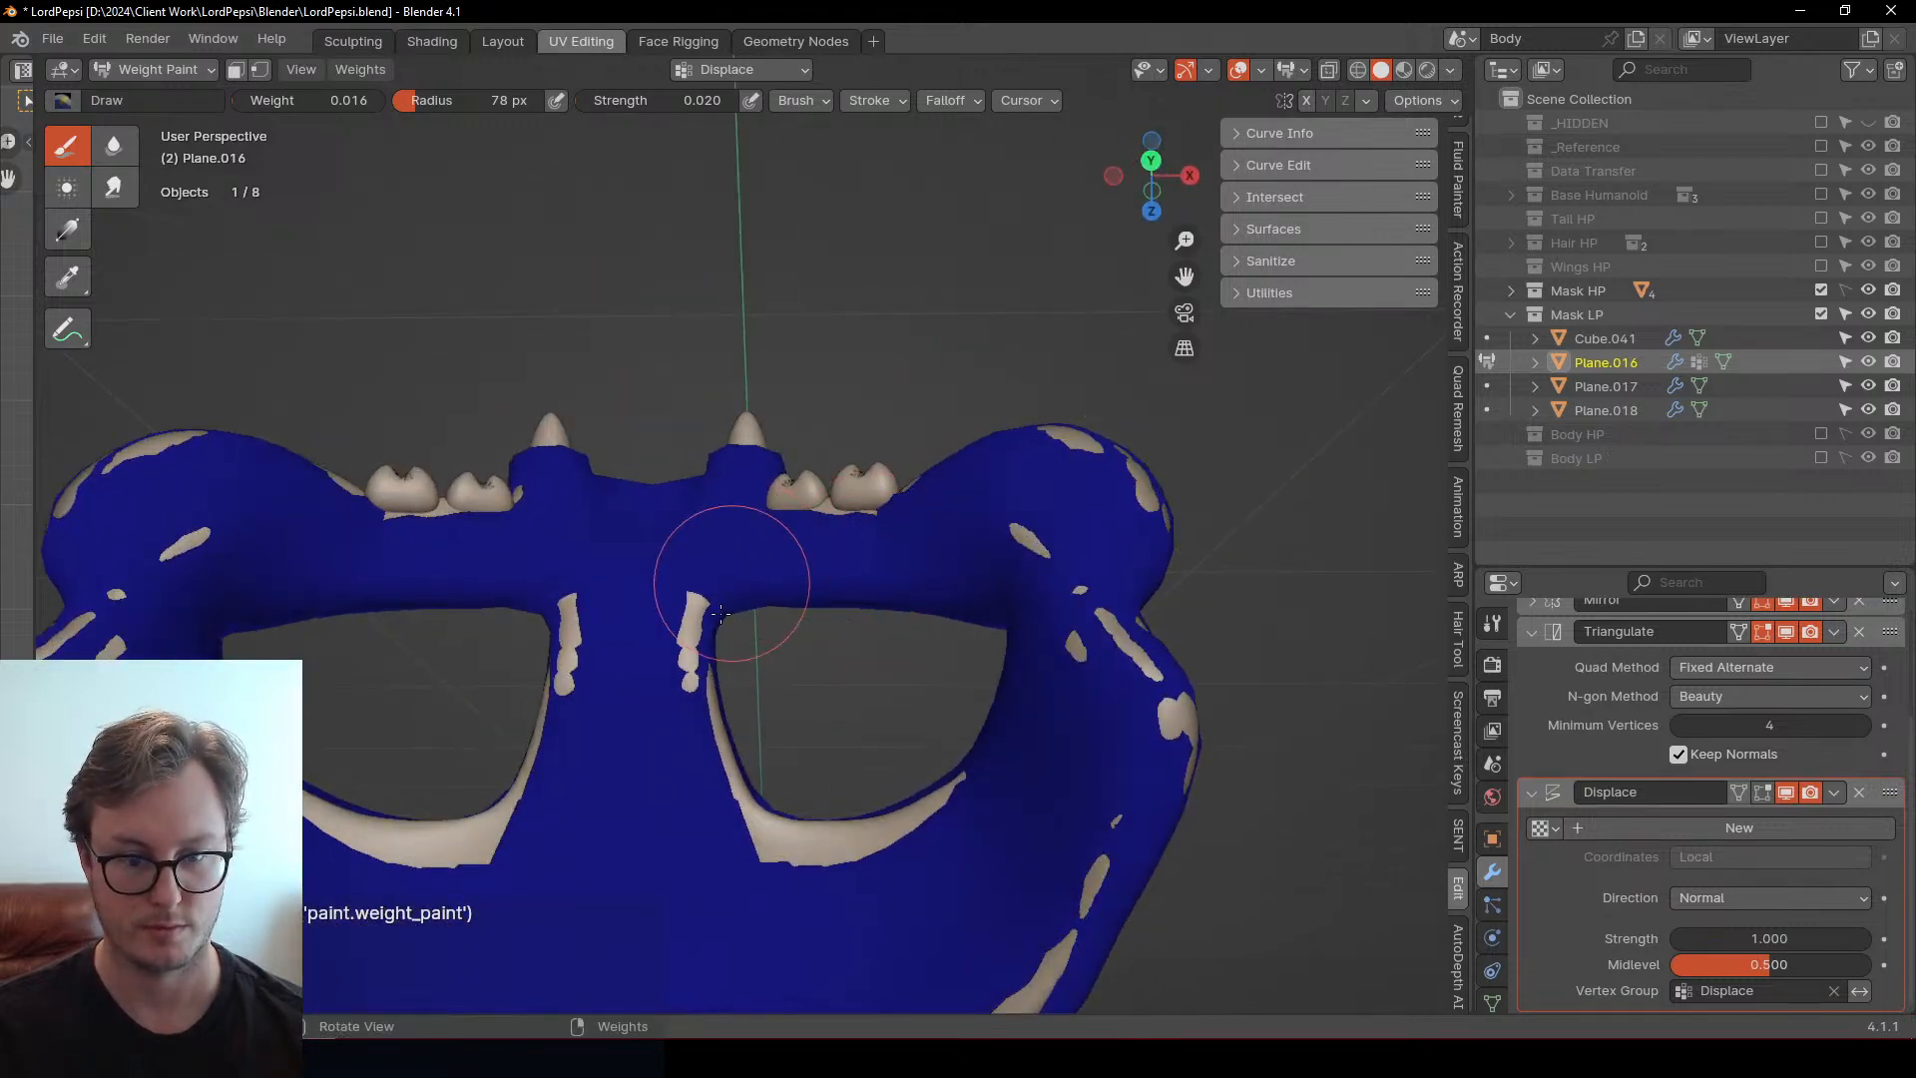
{"action": "left_click_drag", "start_coordinate": [722, 613], "coordinate": [687, 638]}
{"action": "mouse_move", "coordinate": [712, 628]}
{"action": "middle_mouse_down"}
{"action": "mouse_move", "coordinate": [807, 609]}
{"action": "mouse_move", "coordinate": [1135, 813]}
{"action": "mouse_move", "coordinate": [1079, 620]}
{"action": "mouse_move", "coordinate": [1140, 468]}
{"action": "mouse_move", "coordinate": [1038, 483]}
{"action": "middle_mouse_up"}
{"action": "mouse_move", "coordinate": [1038, 483]}
{"action": "left_mouse_down"}
{"action": "mouse_move", "coordinate": [1009, 402]}
{"action": "mouse_move", "coordinate": [1068, 492]}
{"action": "mouse_move", "coordinate": [1151, 516]}
{"action": "mouse_move", "coordinate": [1154, 642]}
{"action": "left_mouse_up"}
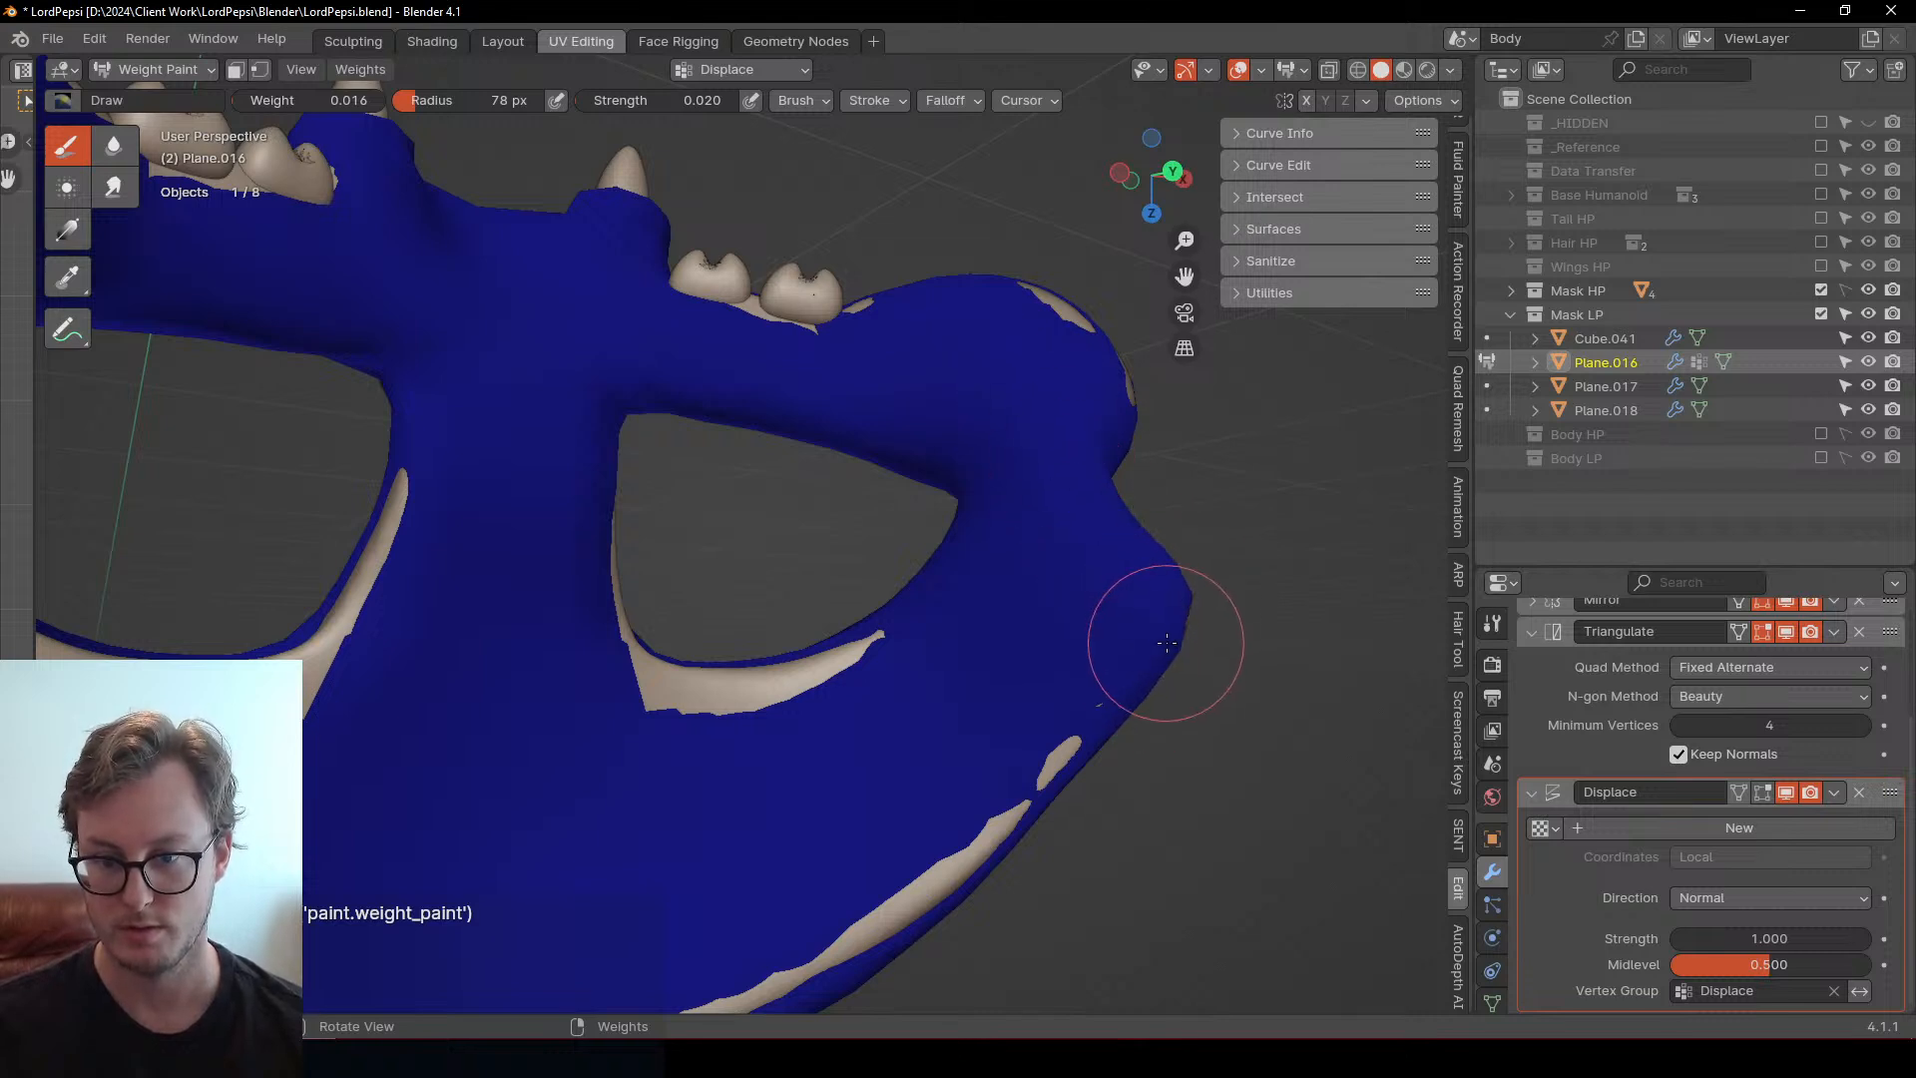
Paint Displace weight along the mask's inner cheek edge and the inner rims of both eye sockets at weight 0.016
{"action": "middle_click_drag", "start_coordinate": [1154, 641], "coordinate": [1103, 479], "text": "shift"}
{"action": "mouse_move", "coordinate": [1104, 479]}
{"action": "left_mouse_down"}
{"action": "mouse_move", "coordinate": [924, 711]}
{"action": "mouse_move", "coordinate": [949, 667]}
{"action": "mouse_move", "coordinate": [578, 898]}
{"action": "mouse_move", "coordinate": [505, 907]}
{"action": "mouse_move", "coordinate": [812, 761]}
{"action": "mouse_move", "coordinate": [744, 823]}
{"action": "mouse_move", "coordinate": [868, 710]}
{"action": "mouse_move", "coordinate": [917, 708]}
{"action": "mouse_move", "coordinate": [1081, 611]}
{"action": "mouse_move", "coordinate": [975, 675]}
{"action": "mouse_move", "coordinate": [1011, 644]}
{"action": "mouse_move", "coordinate": [868, 699]}
{"action": "mouse_move", "coordinate": [848, 728]}
{"action": "mouse_move", "coordinate": [926, 681]}
{"action": "left_mouse_up"}
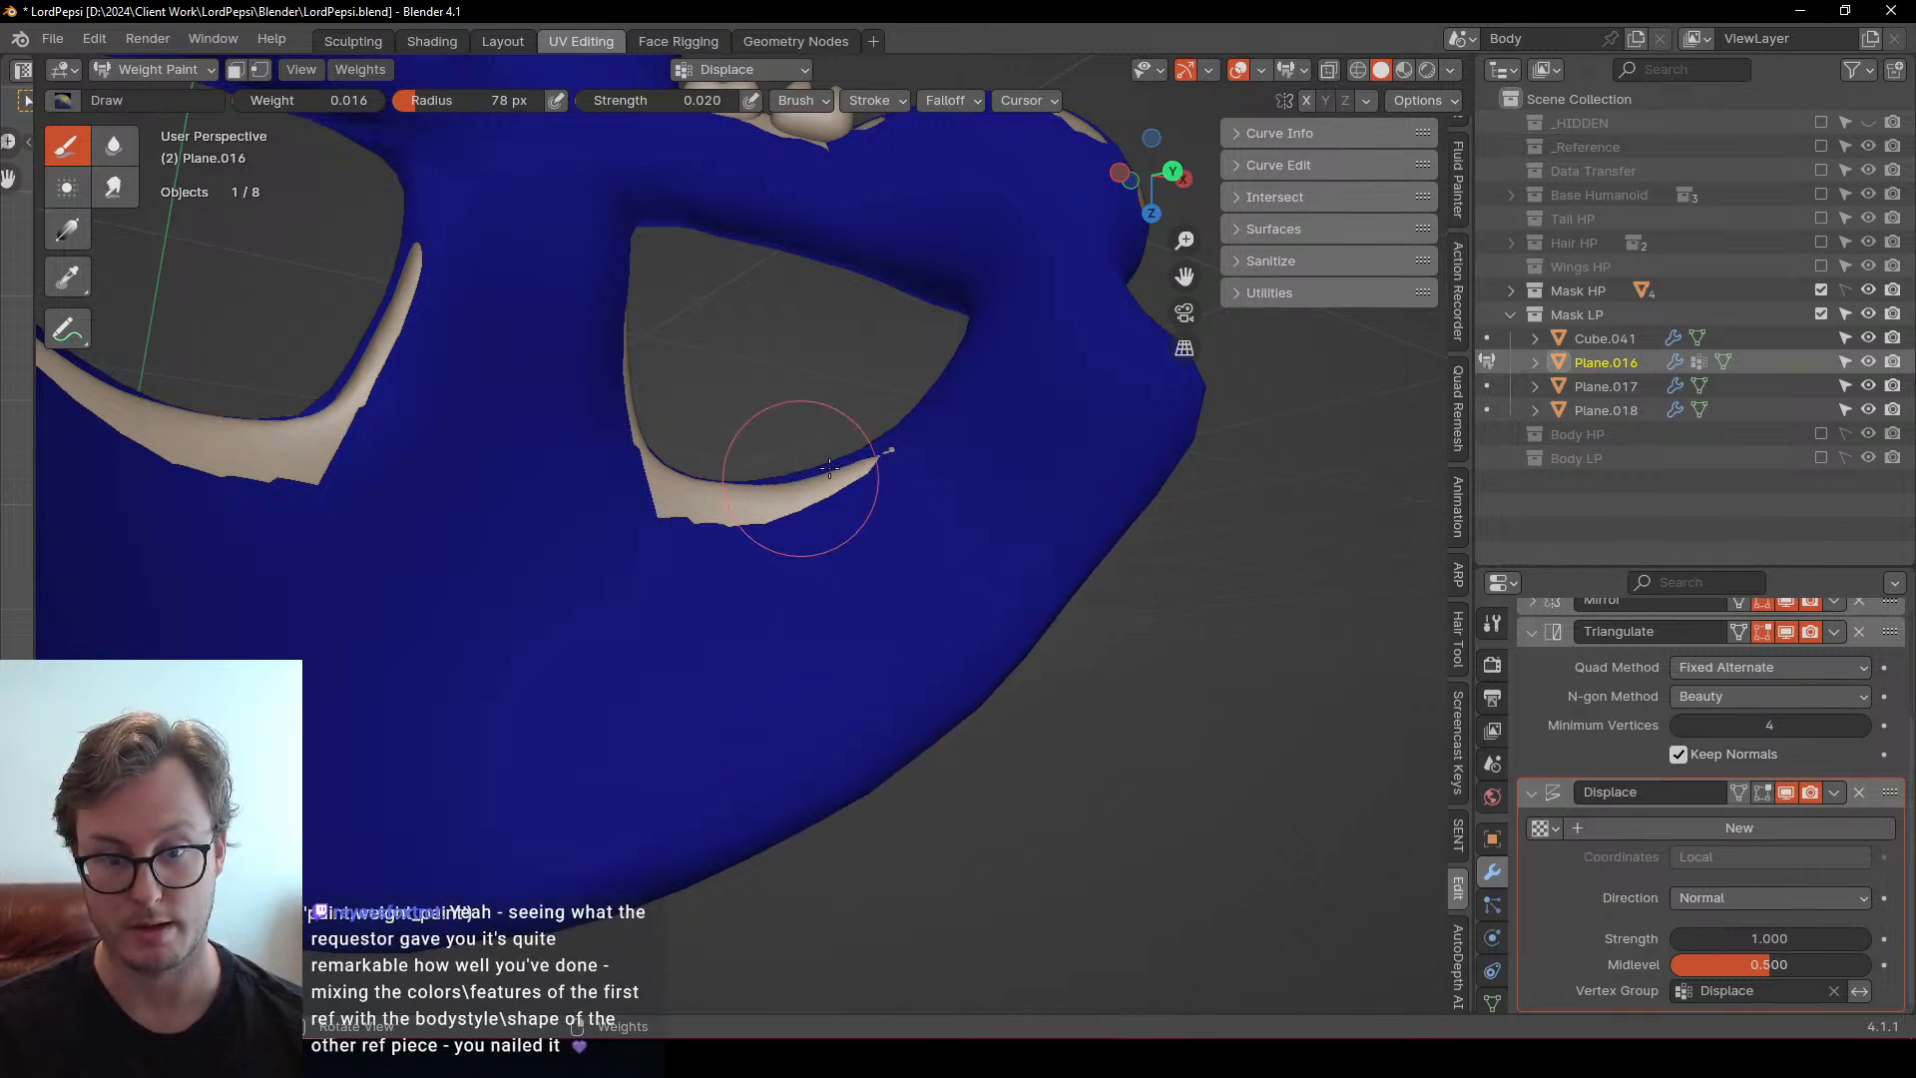
{"action": "mouse_move", "coordinate": [883, 452]}
{"action": "left_mouse_down"}
{"action": "mouse_move", "coordinate": [911, 455]}
{"action": "mouse_move", "coordinate": [828, 481]}
{"action": "left_mouse_up"}
{"action": "middle_click_drag", "start_coordinate": [689, 492], "coordinate": [633, 508]}
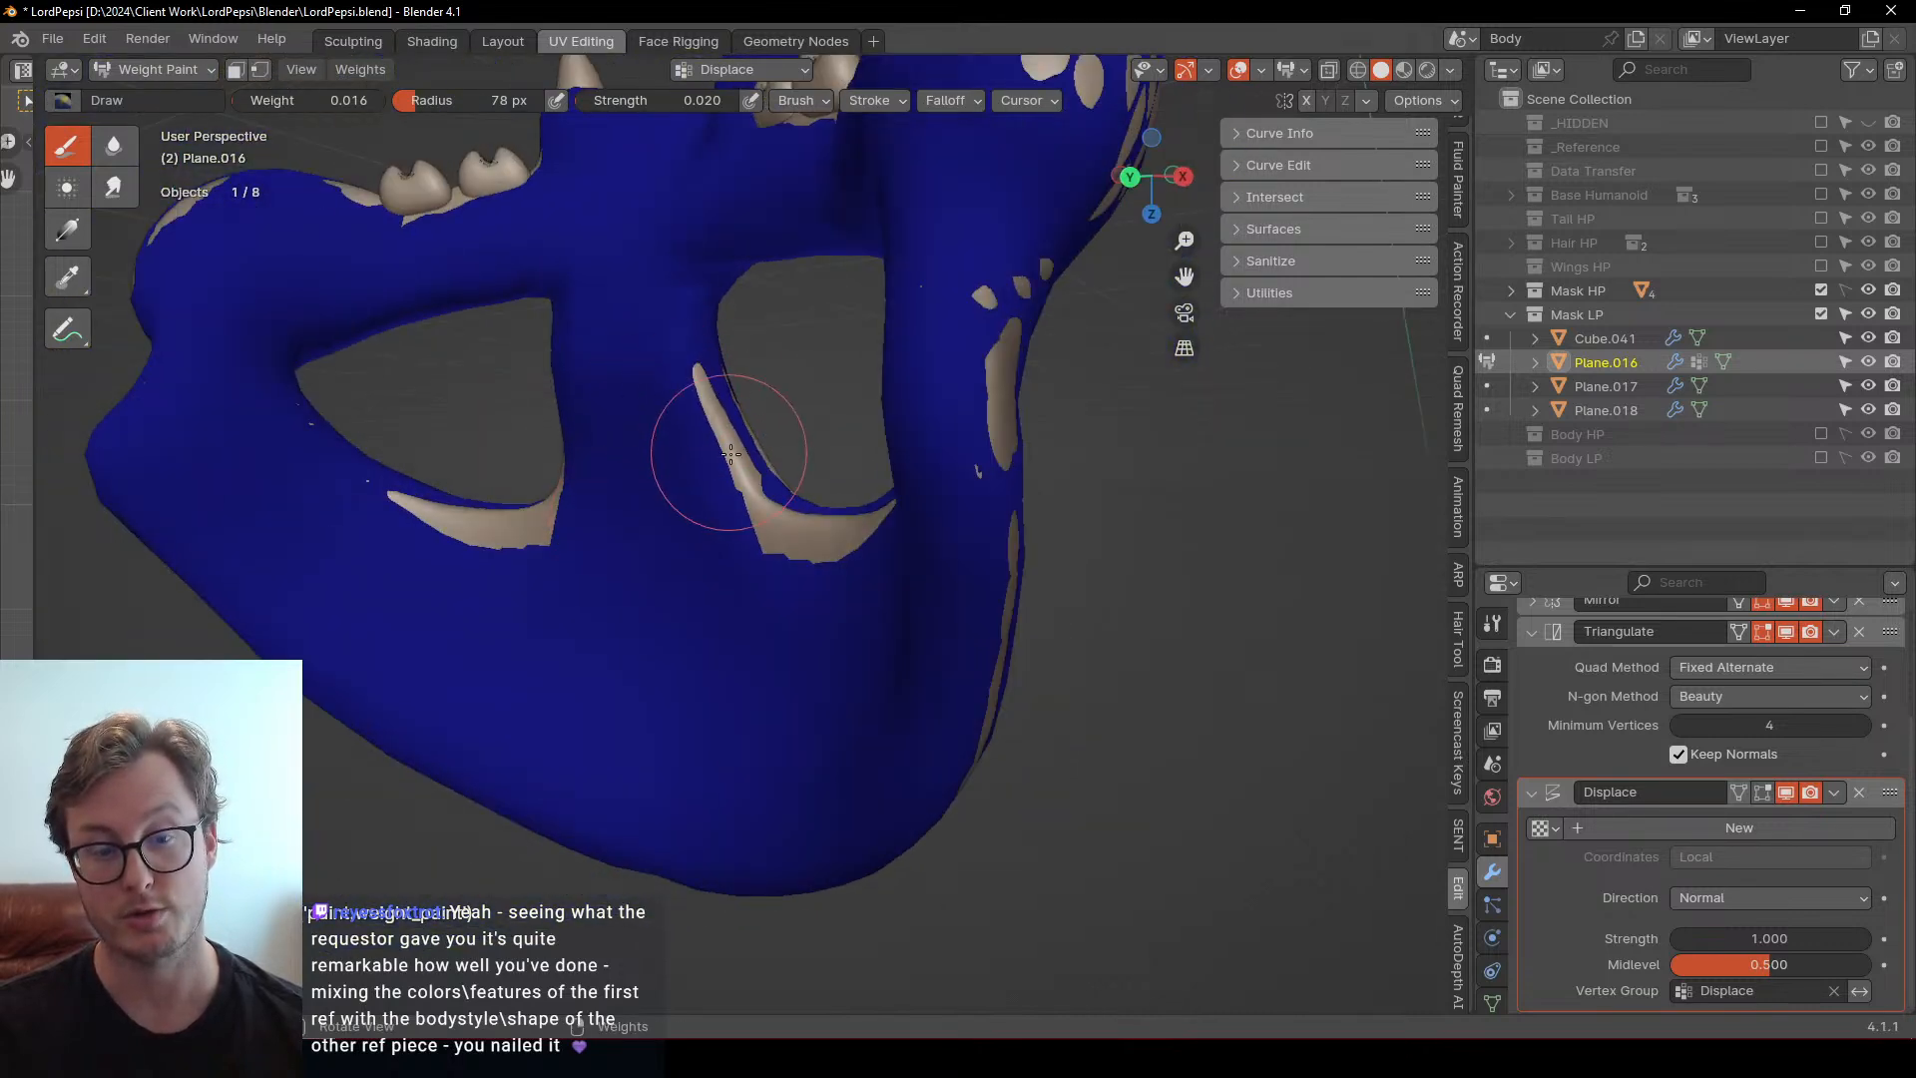
{"action": "mouse_move", "coordinate": [736, 467]}
{"action": "left_mouse_down"}
{"action": "mouse_move", "coordinate": [710, 451]}
{"action": "mouse_move", "coordinate": [726, 469]}
{"action": "mouse_move", "coordinate": [718, 401]}
{"action": "left_mouse_up"}
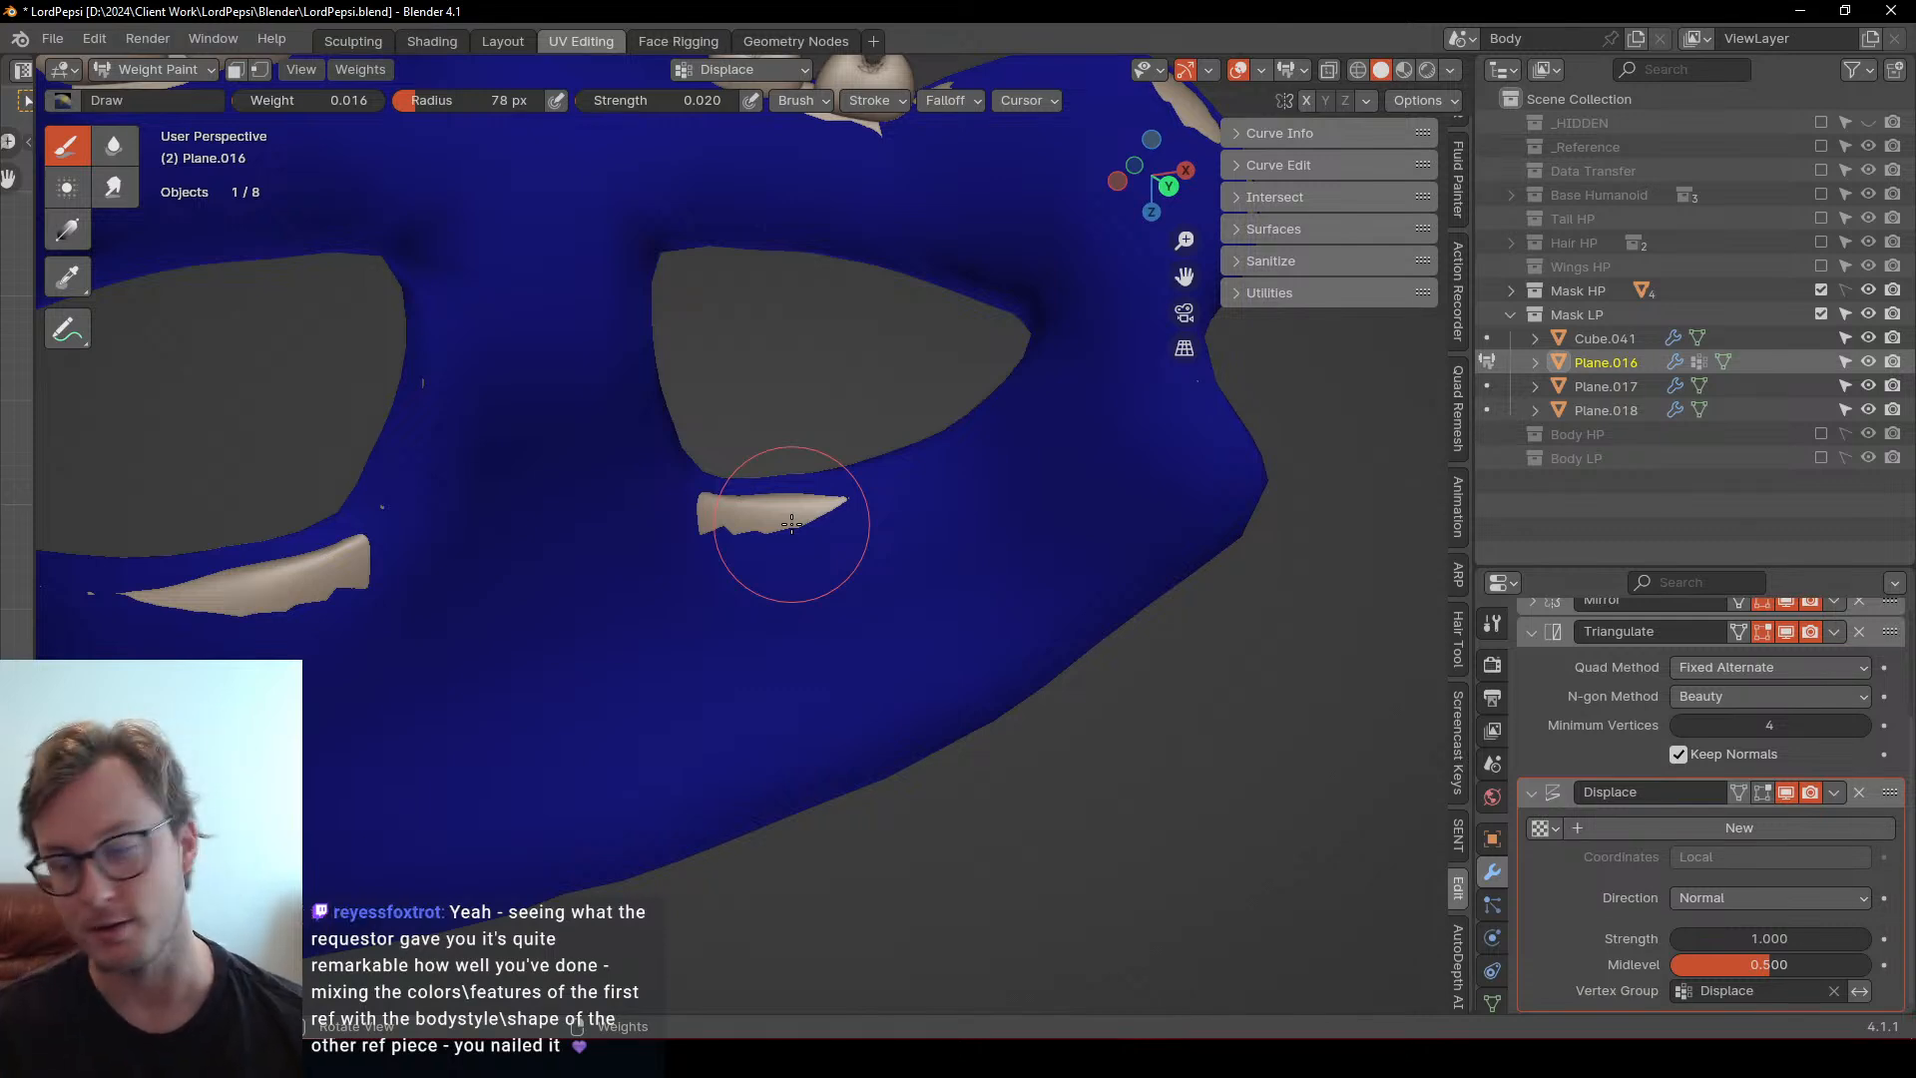
{"action": "middle_click_drag", "start_coordinate": [833, 498], "coordinate": [825, 564], "text": "shift"}
{"action": "scroll", "coordinate": [826, 565], "scroll_direction": "up", "scroll_amount": 2}
{"action": "mouse_move", "coordinate": [688, 571]}
{"action": "middle_mouse_down"}
{"action": "mouse_move", "coordinate": [619, 539]}
{"action": "mouse_move", "coordinate": [646, 563]}
{"action": "mouse_move", "coordinate": [642, 598]}
{"action": "mouse_move", "coordinate": [673, 594]}
{"action": "middle_mouse_up"}
{"action": "scroll", "coordinate": [662, 599], "scroll_direction": "down", "scroll_amount": 5}
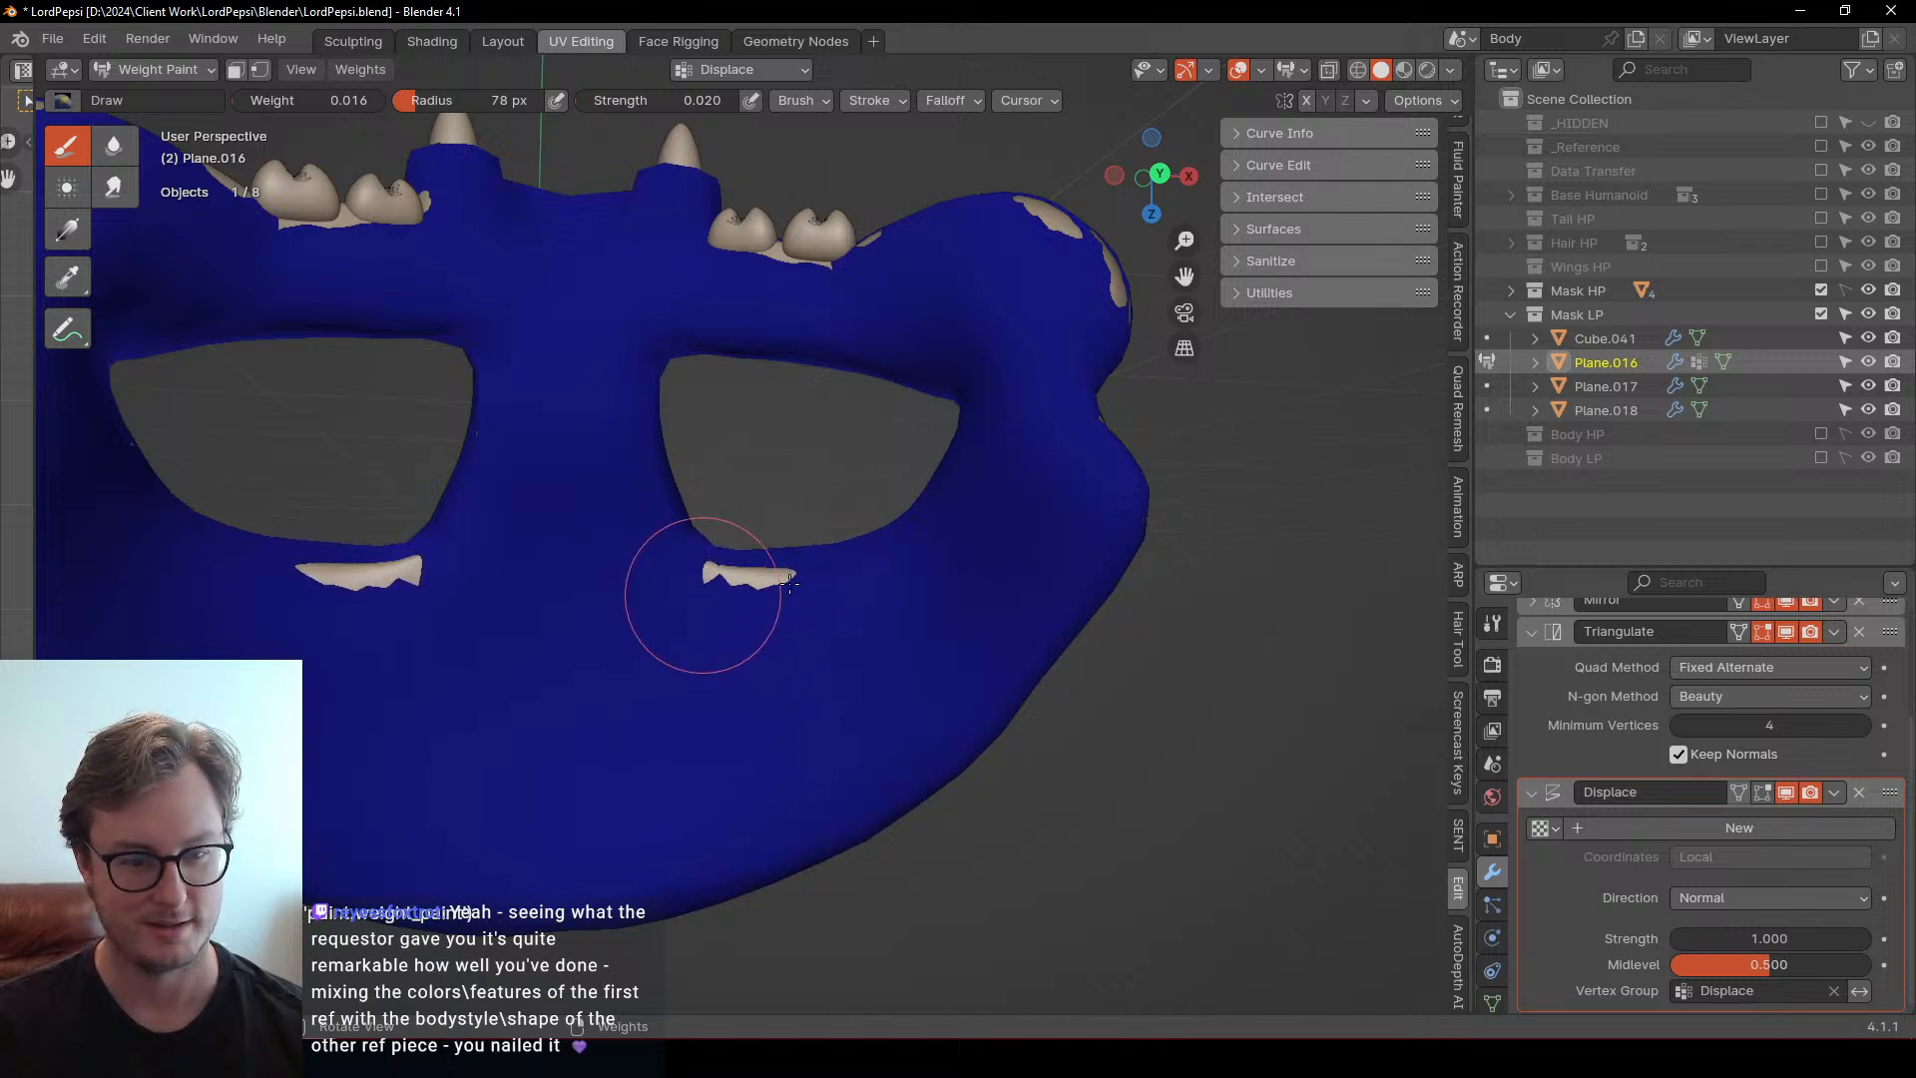
Paint Displace weight along the mask's outer forehead rim and up to the temple
{"action": "middle_click_drag", "start_coordinate": [790, 584], "coordinate": [845, 465]}
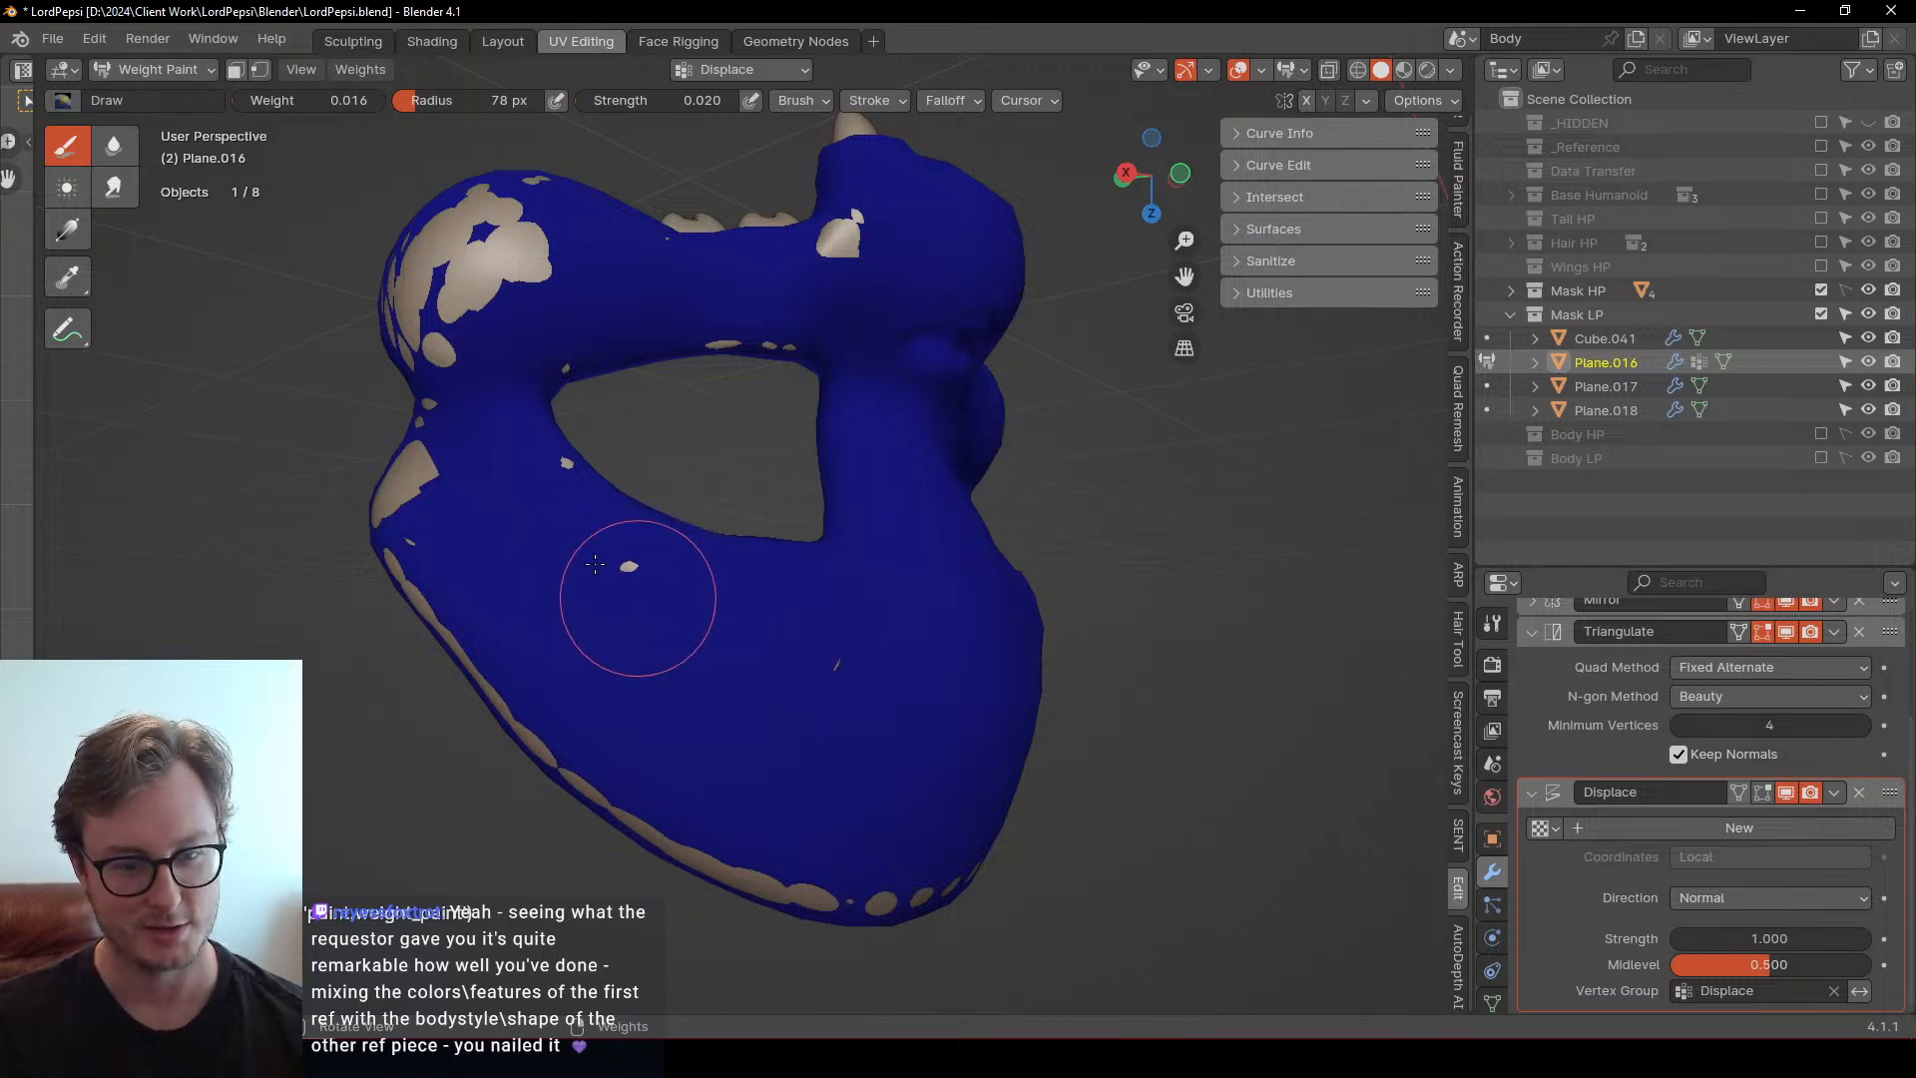
{"action": "middle_click_drag", "start_coordinate": [839, 674], "coordinate": [612, 655]}
{"action": "mouse_move", "coordinate": [672, 719]}
{"action": "left_mouse_down"}
{"action": "mouse_move", "coordinate": [761, 757]}
{"action": "mouse_move", "coordinate": [769, 812]}
{"action": "mouse_move", "coordinate": [599, 633]}
{"action": "mouse_move", "coordinate": [459, 429]}
{"action": "mouse_move", "coordinate": [444, 444]}
{"action": "left_mouse_up"}
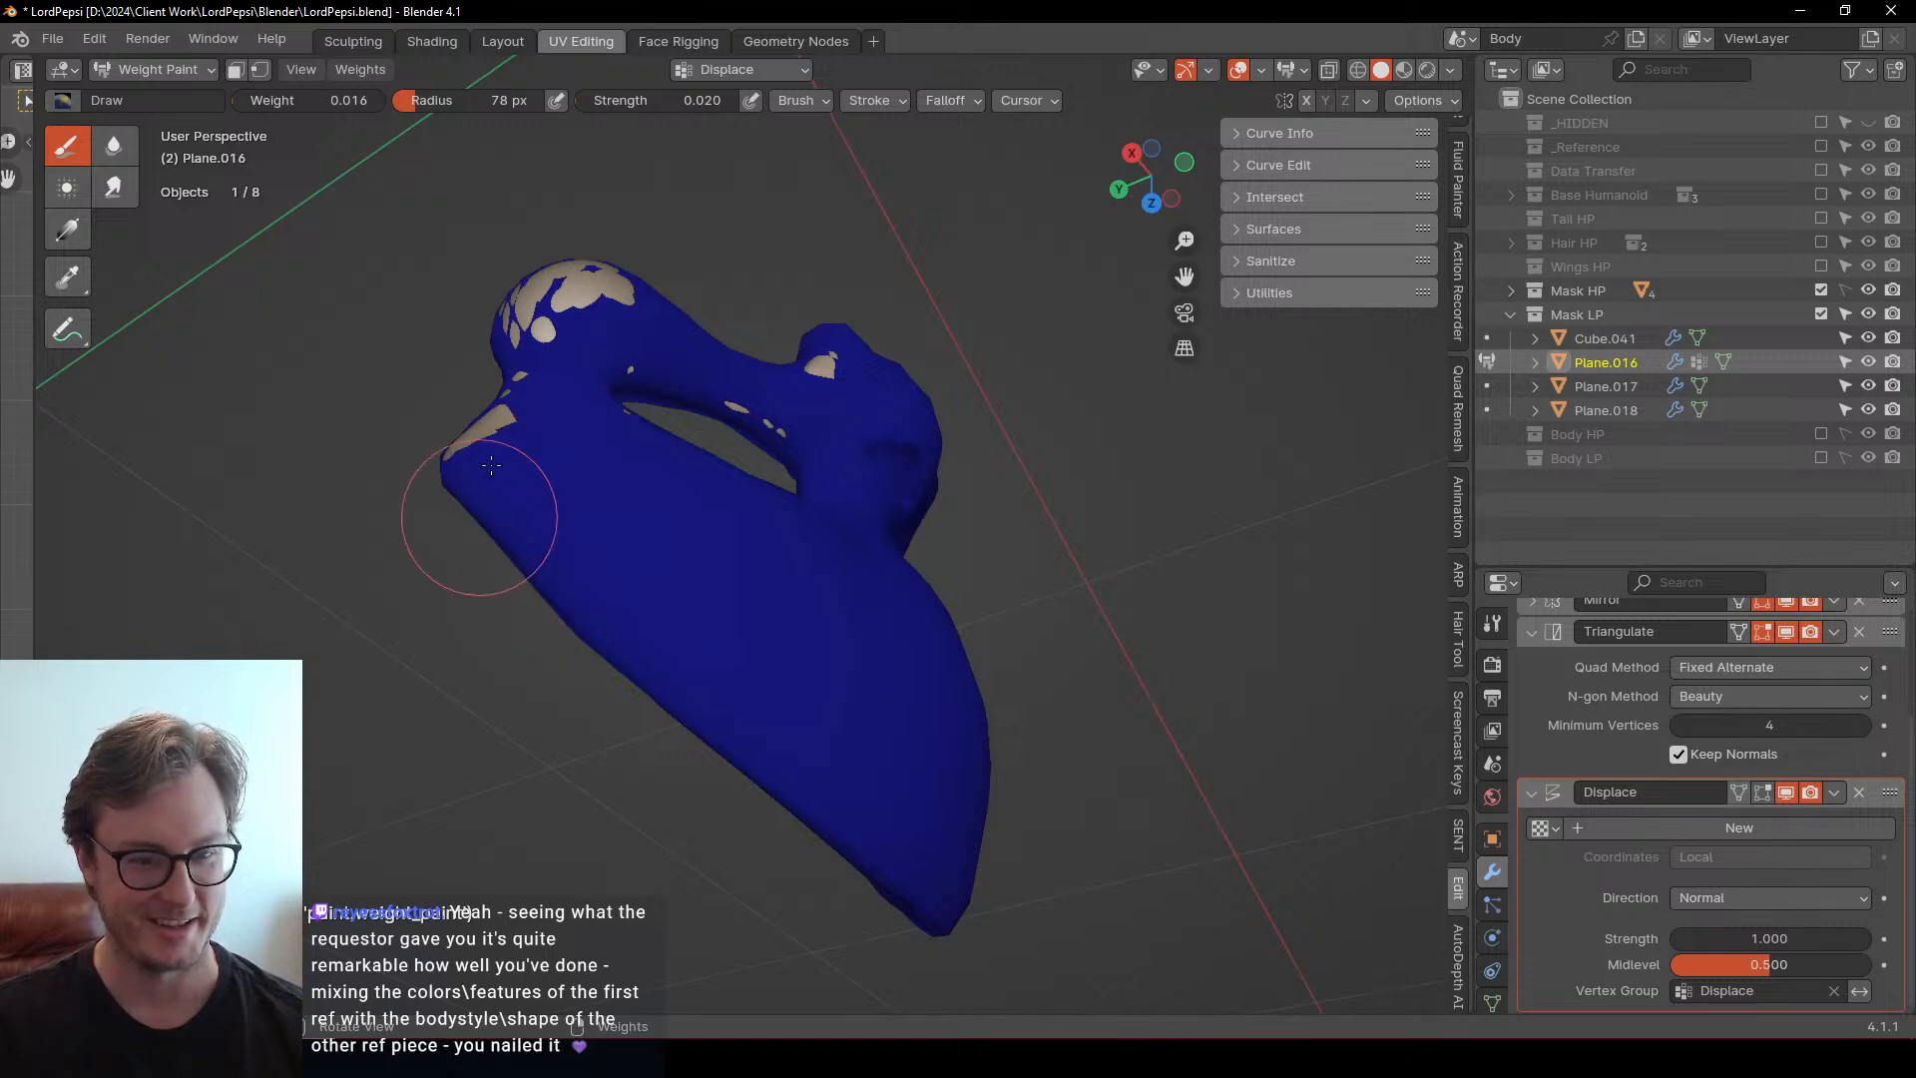
{"action": "middle_click_drag", "start_coordinate": [444, 444], "coordinate": [663, 599]}
{"action": "mouse_move", "coordinate": [718, 493]}
{"action": "left_mouse_down"}
{"action": "mouse_move", "coordinate": [658, 539]}
{"action": "mouse_move", "coordinate": [650, 514]}
{"action": "mouse_move", "coordinate": [643, 554]}
{"action": "mouse_move", "coordinate": [688, 518]}
{"action": "mouse_move", "coordinate": [670, 516]}
{"action": "left_mouse_up"}
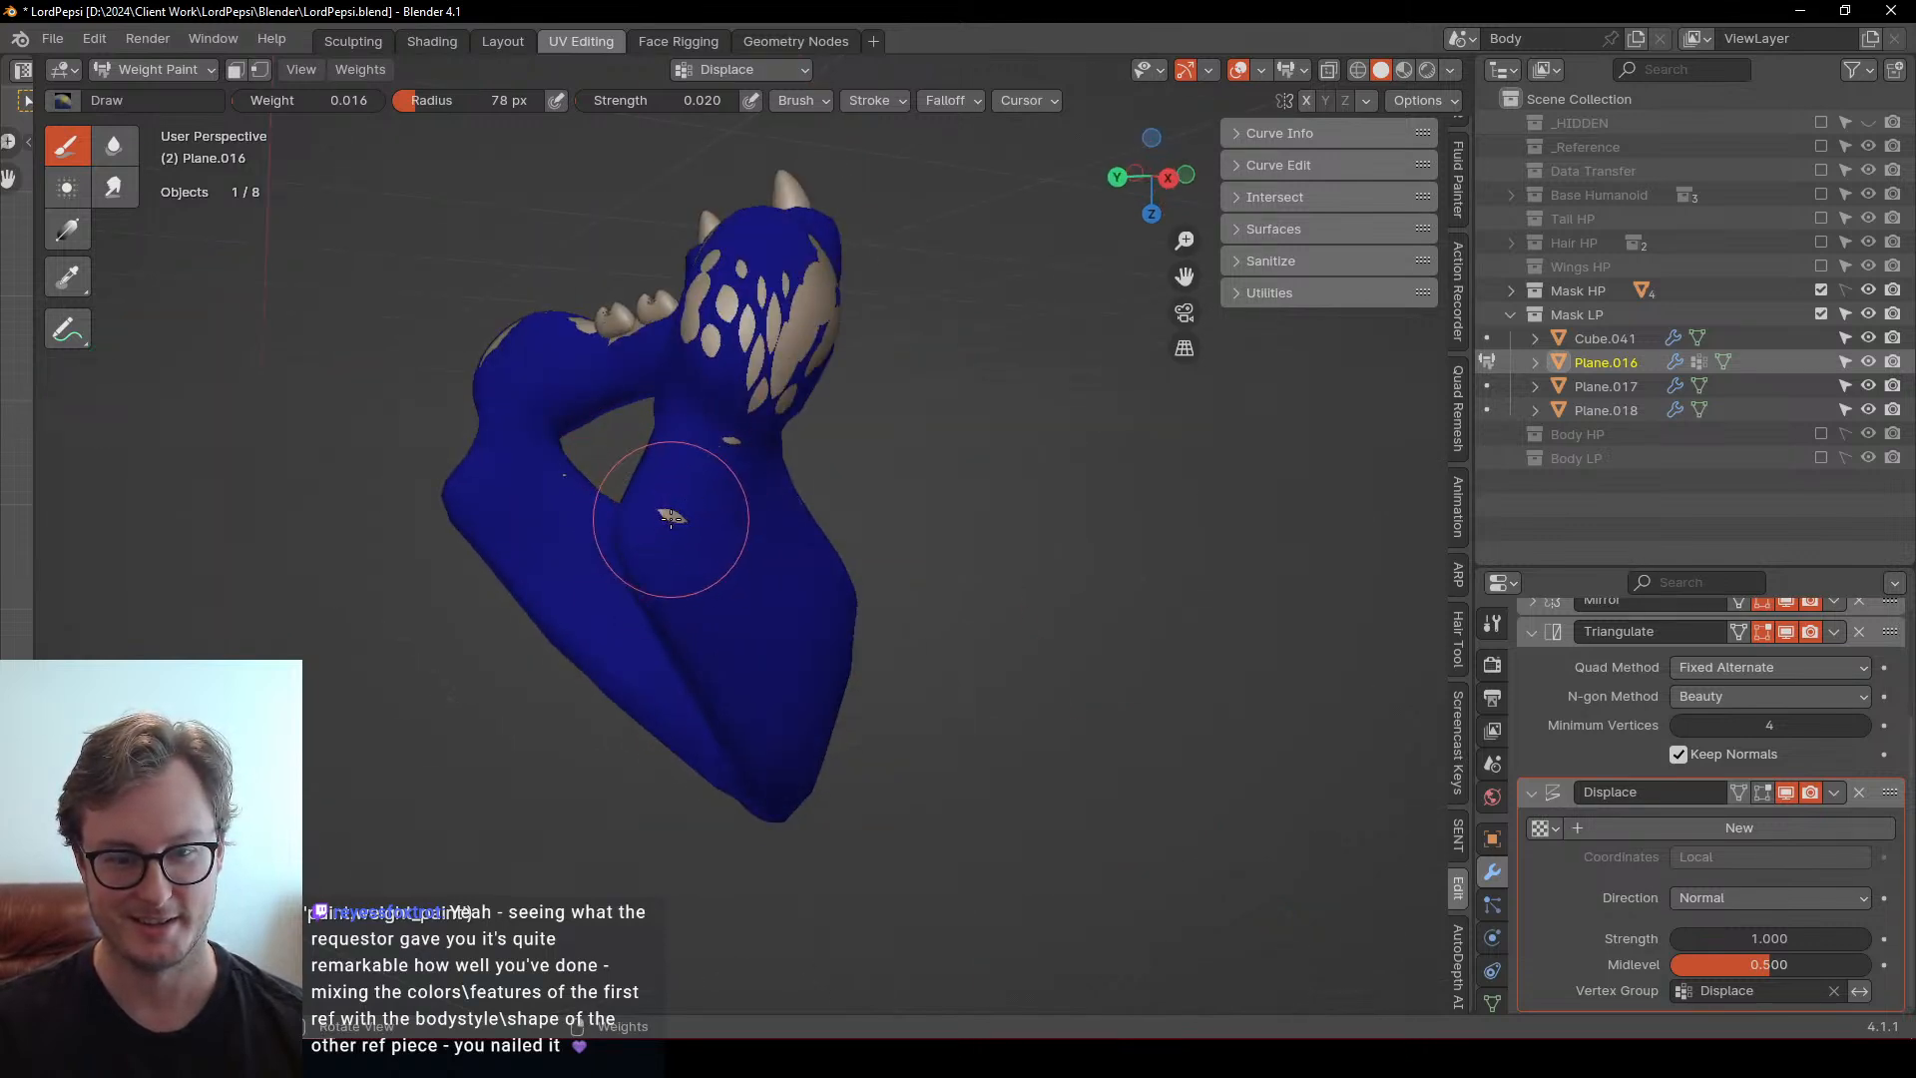
Paint Displace weight over the side and inner face of the rounded cheek lobe
{"action": "middle_click_drag", "start_coordinate": [669, 523], "coordinate": [611, 398]}
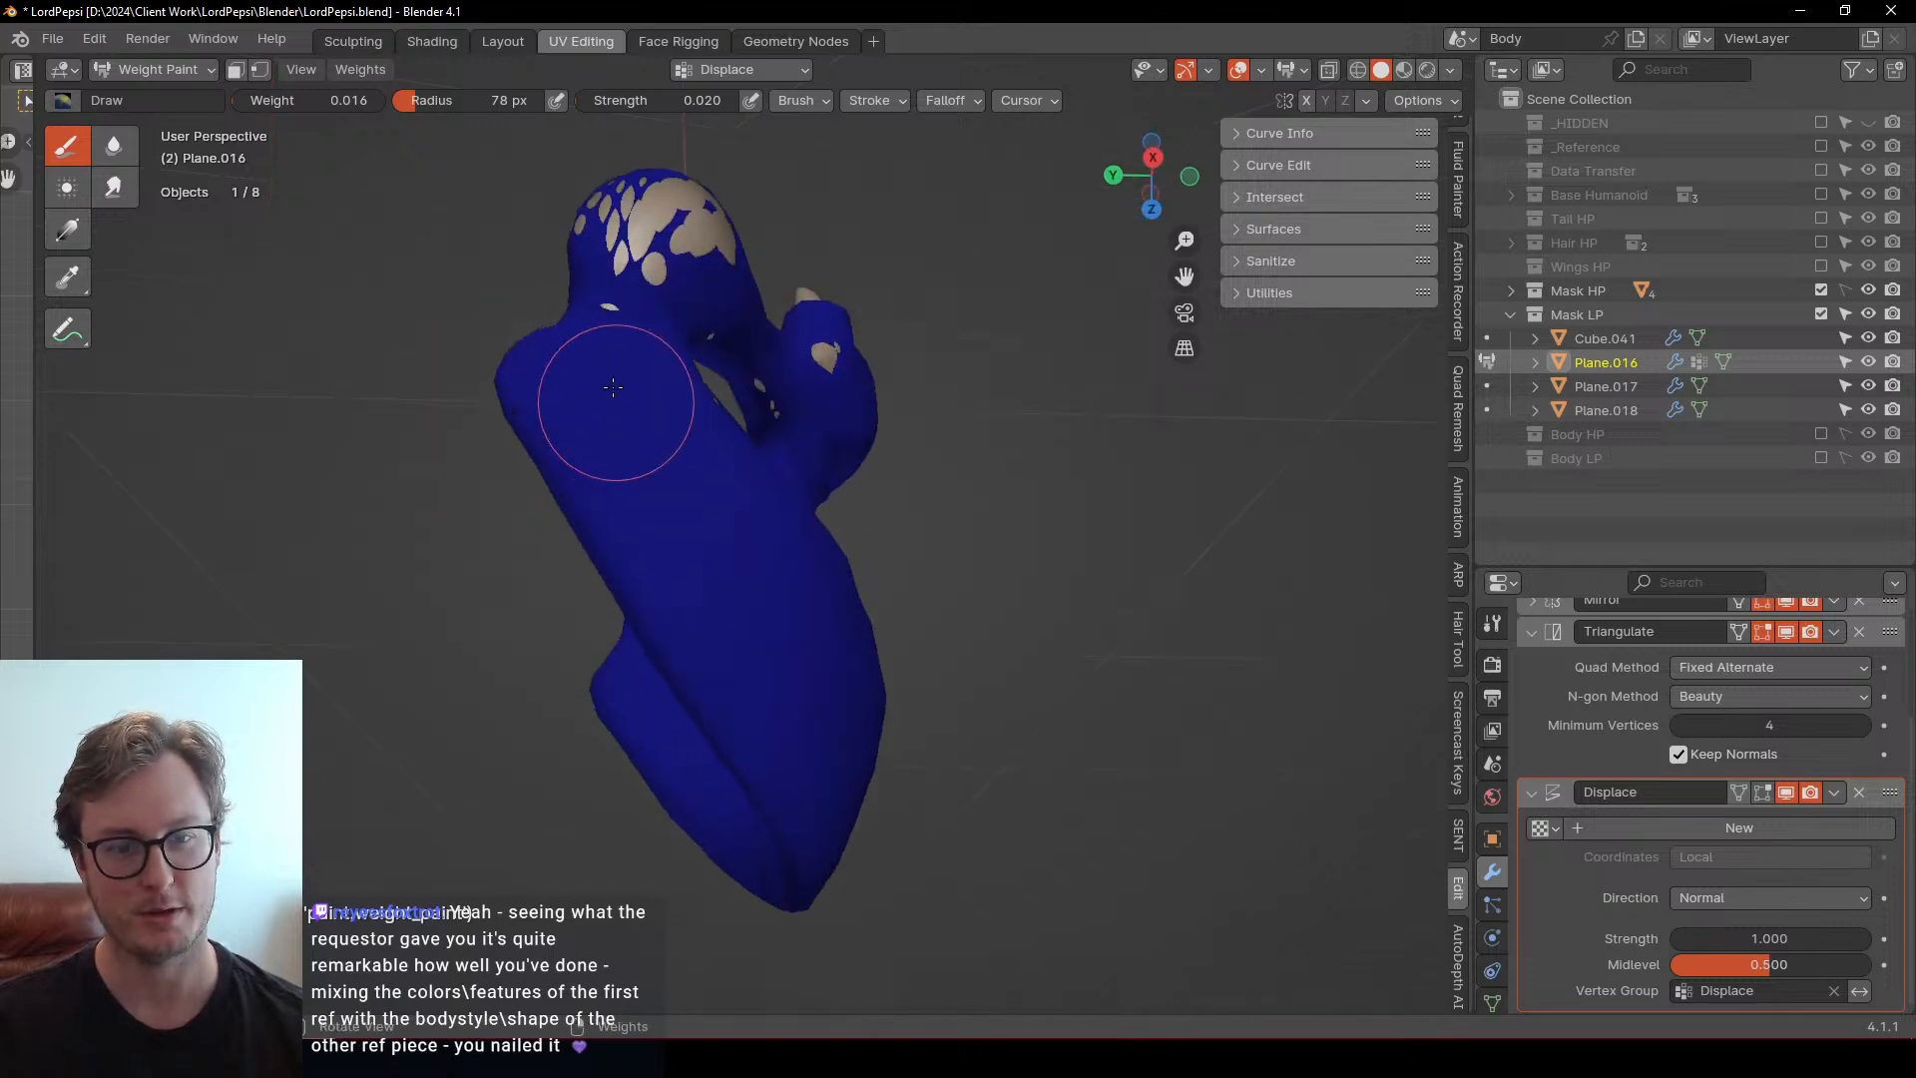
{"action": "middle_click_drag", "start_coordinate": [636, 196], "coordinate": [599, 256]}
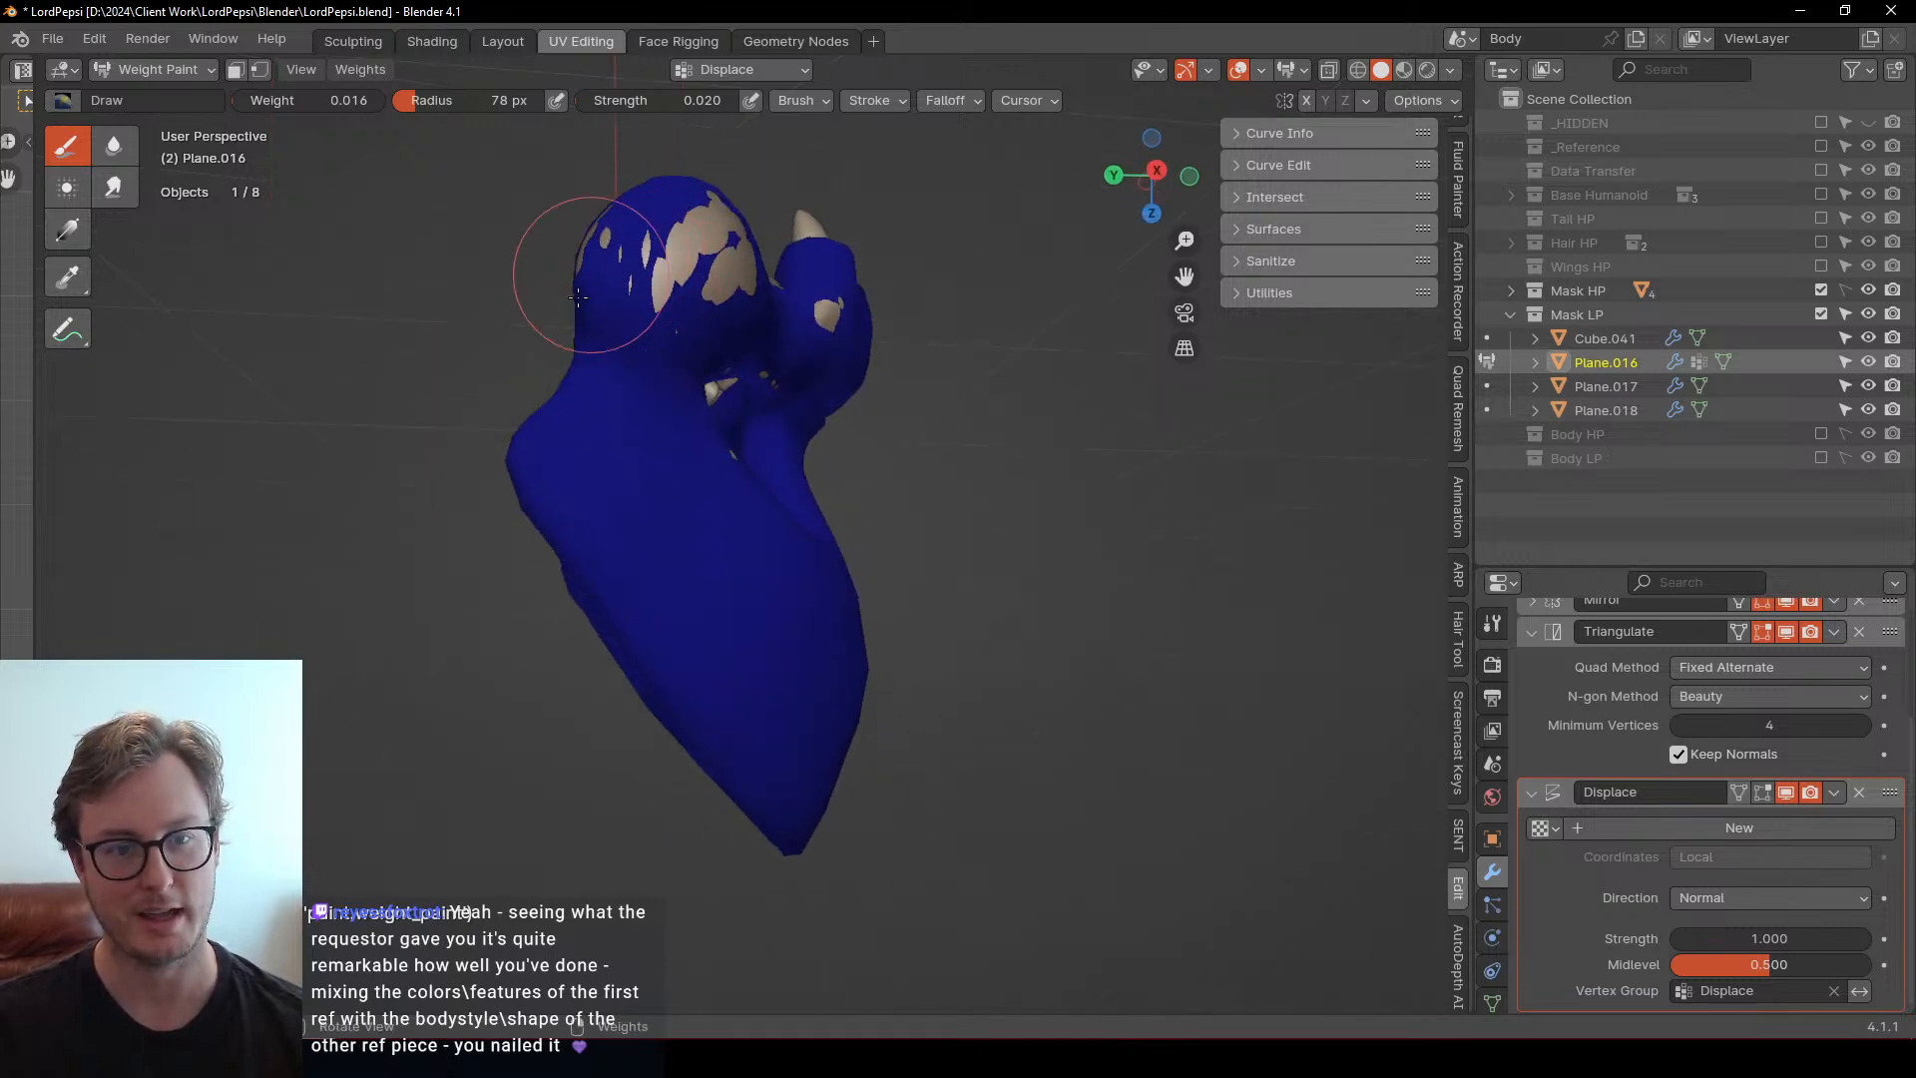
{"action": "left_click_drag", "start_coordinate": [598, 257], "coordinate": [663, 299]}
{"action": "mouse_move", "coordinate": [663, 300]}
{"action": "middle_mouse_down"}
{"action": "mouse_move", "coordinate": [846, 400]}
{"action": "mouse_move", "coordinate": [1002, 371]}
{"action": "middle_mouse_up"}
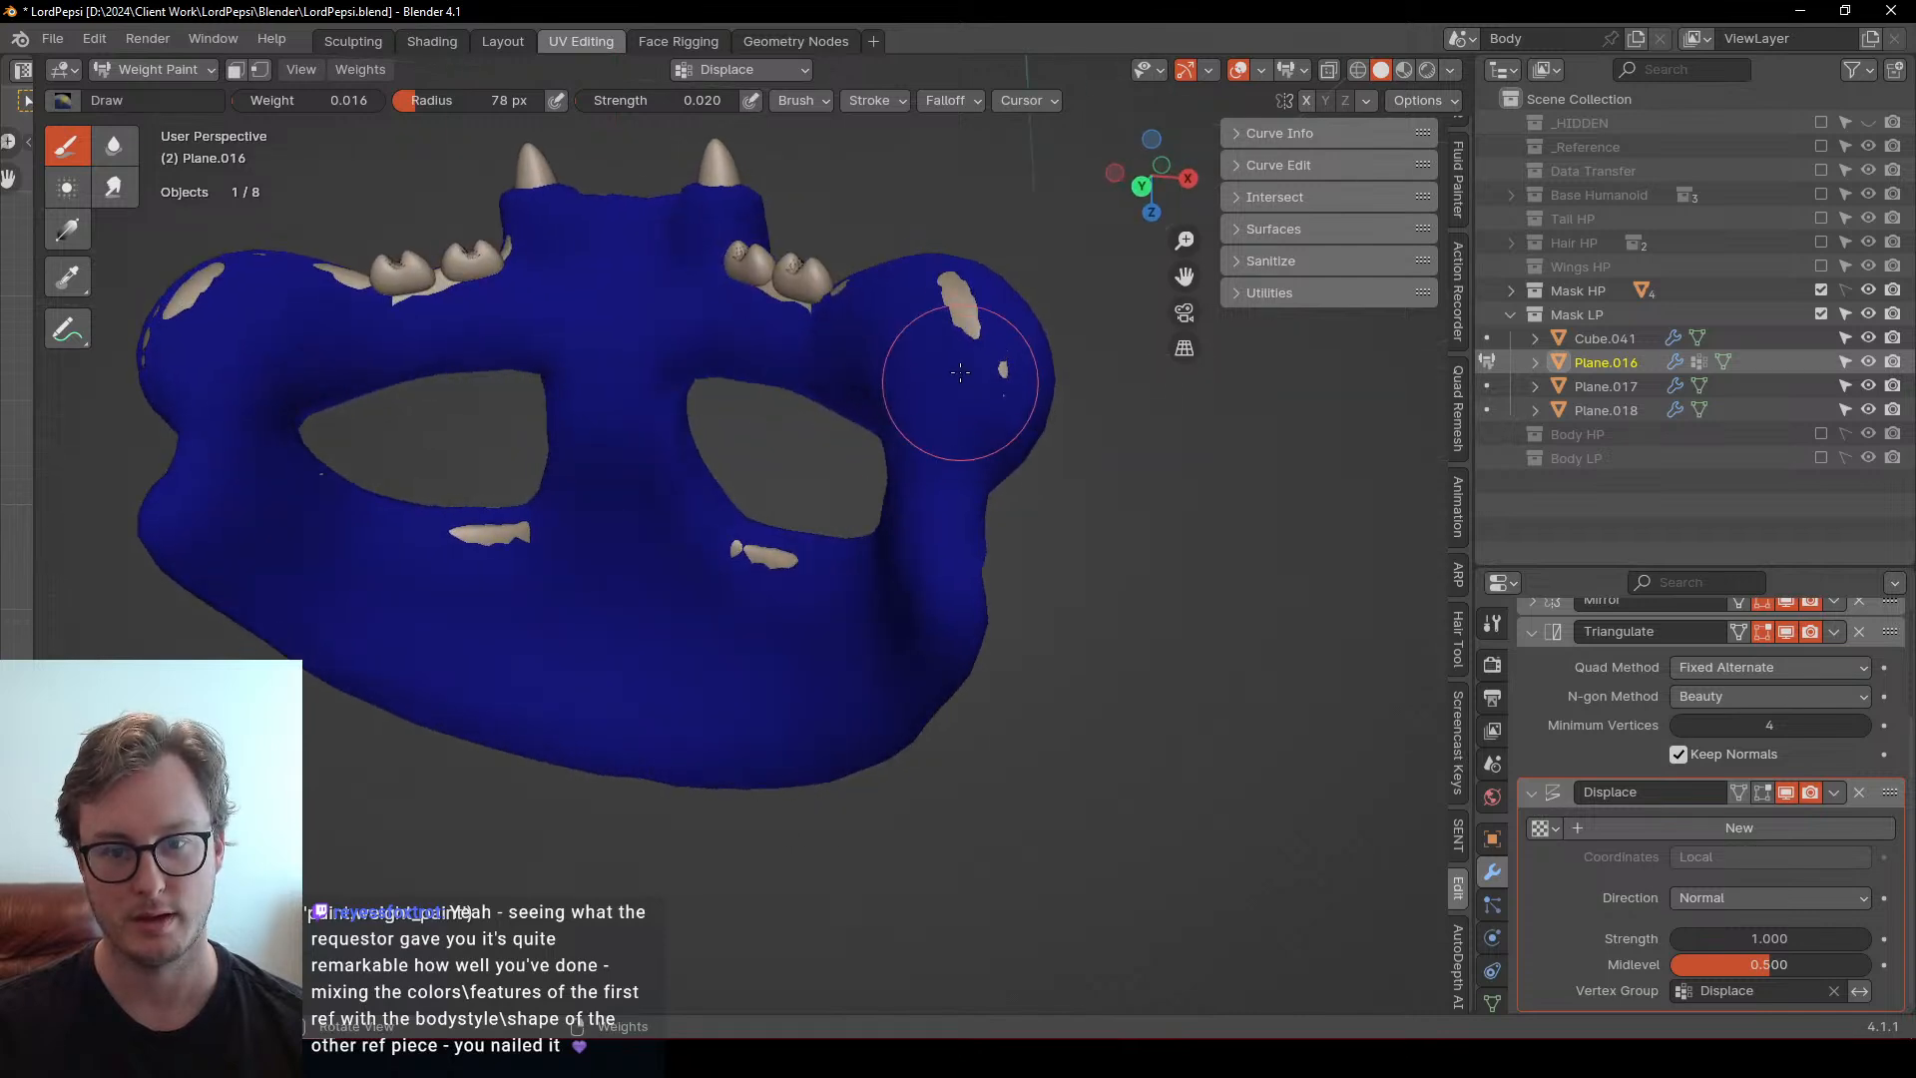
{"action": "left_click_drag", "start_coordinate": [1002, 371], "coordinate": [961, 299]}
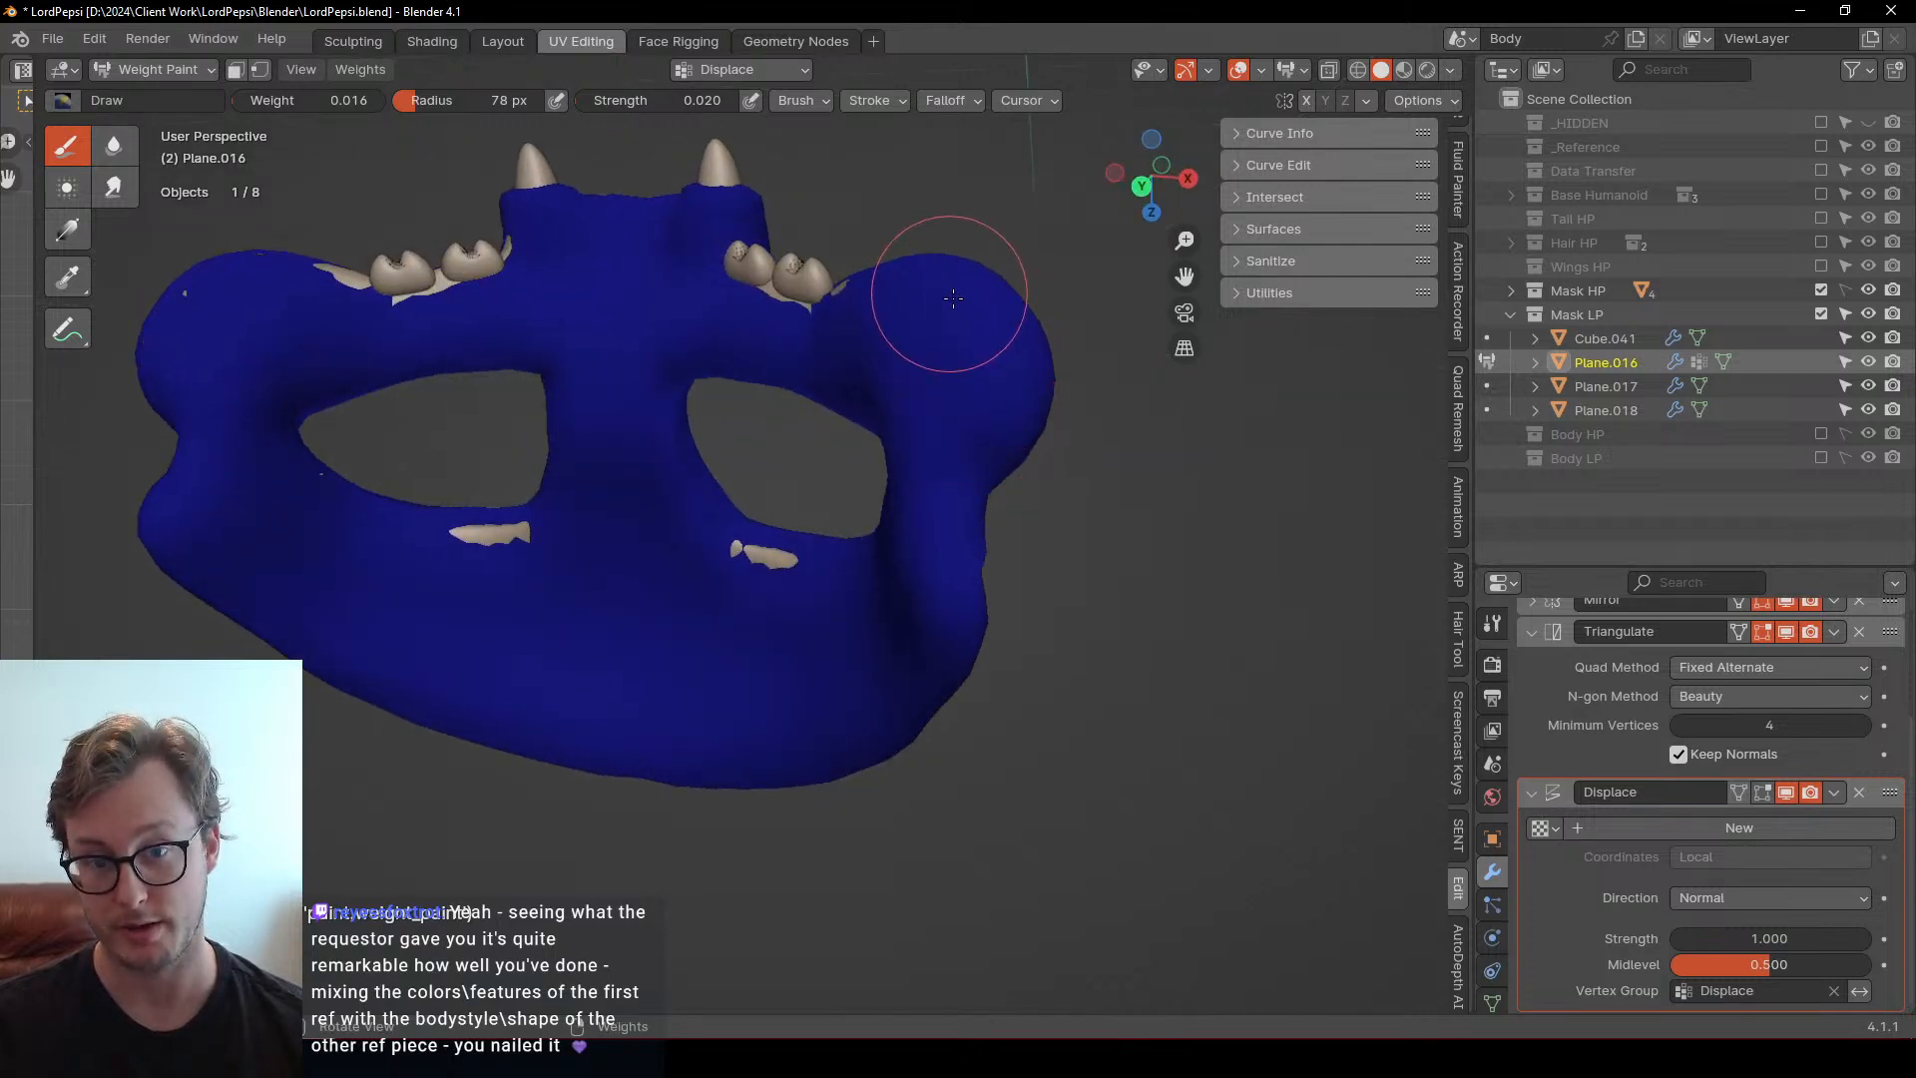
Paint Displace weight over the remaining gaps on the outer front of the rounded cheek lobe
{"action": "middle_click_drag", "start_coordinate": [949, 309], "coordinate": [758, 383]}
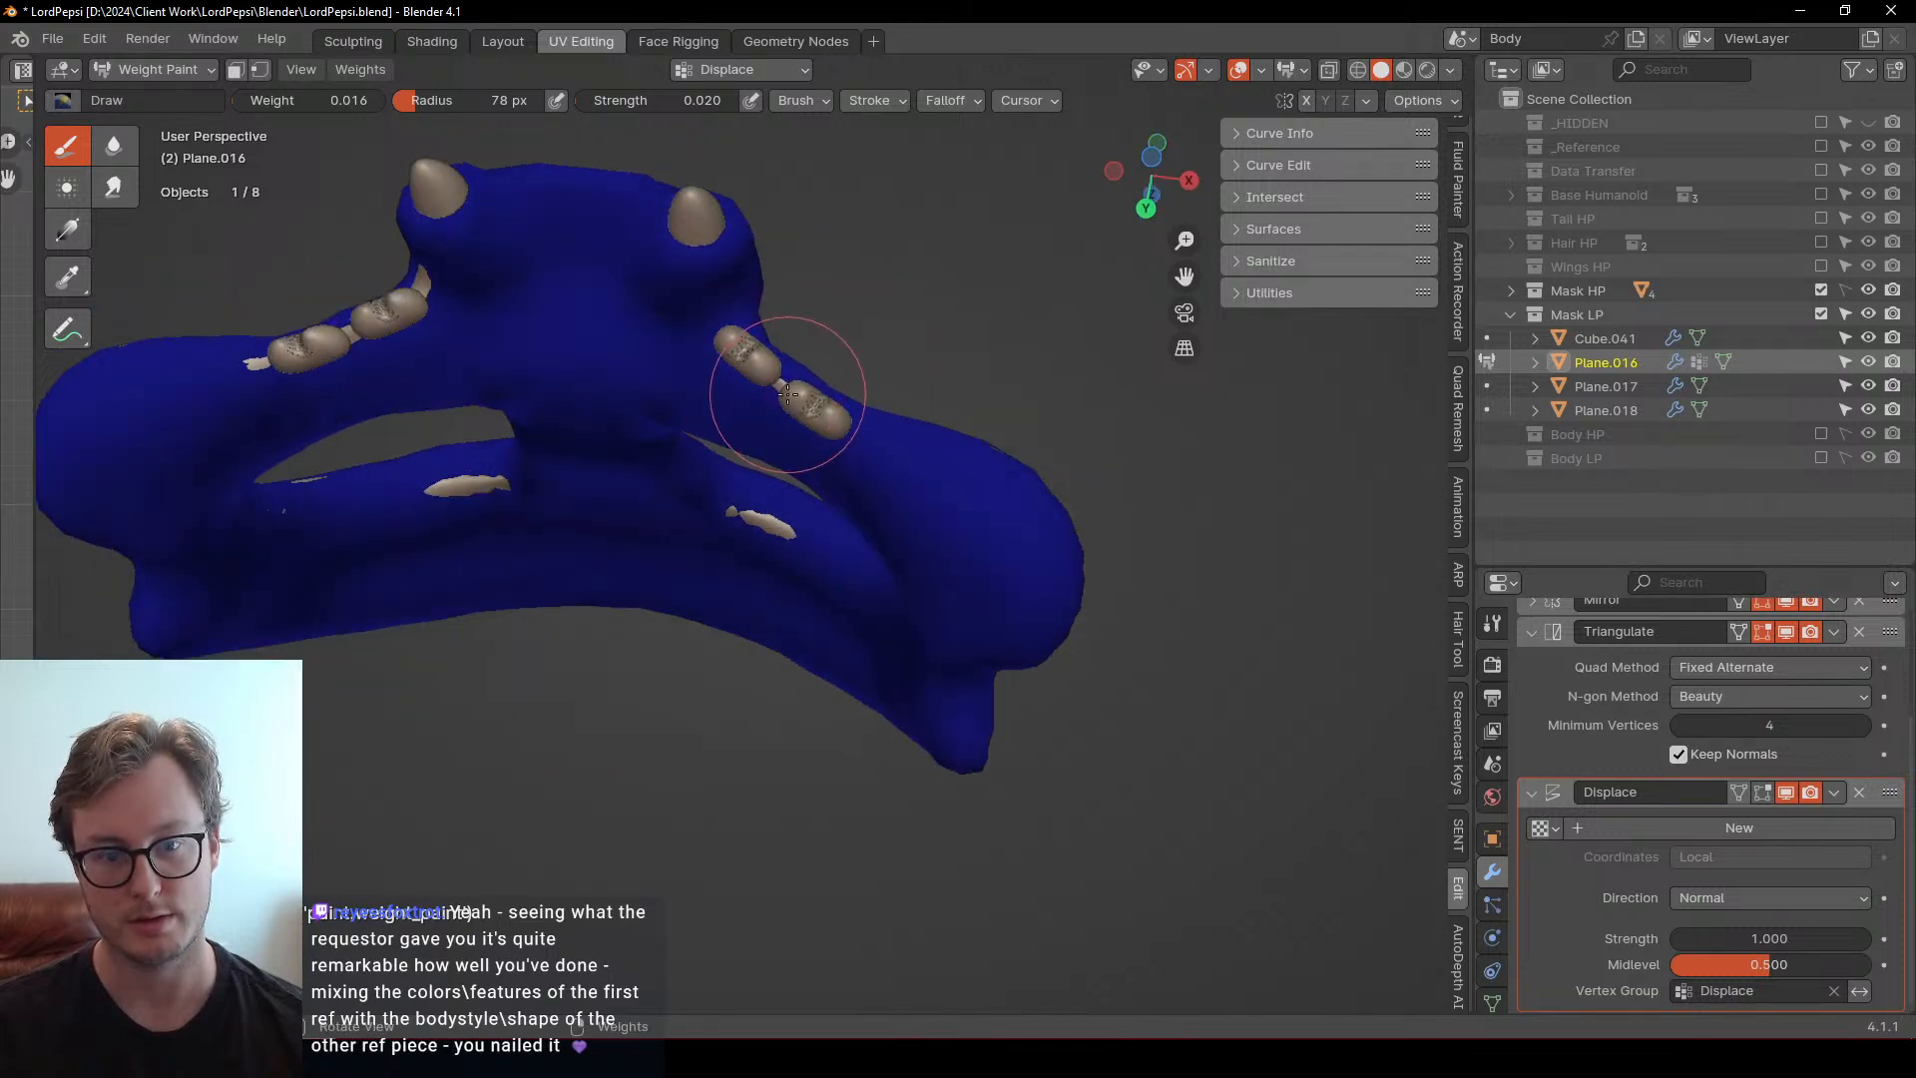
{"action": "middle_click_drag", "start_coordinate": [803, 426], "coordinate": [577, 285]}
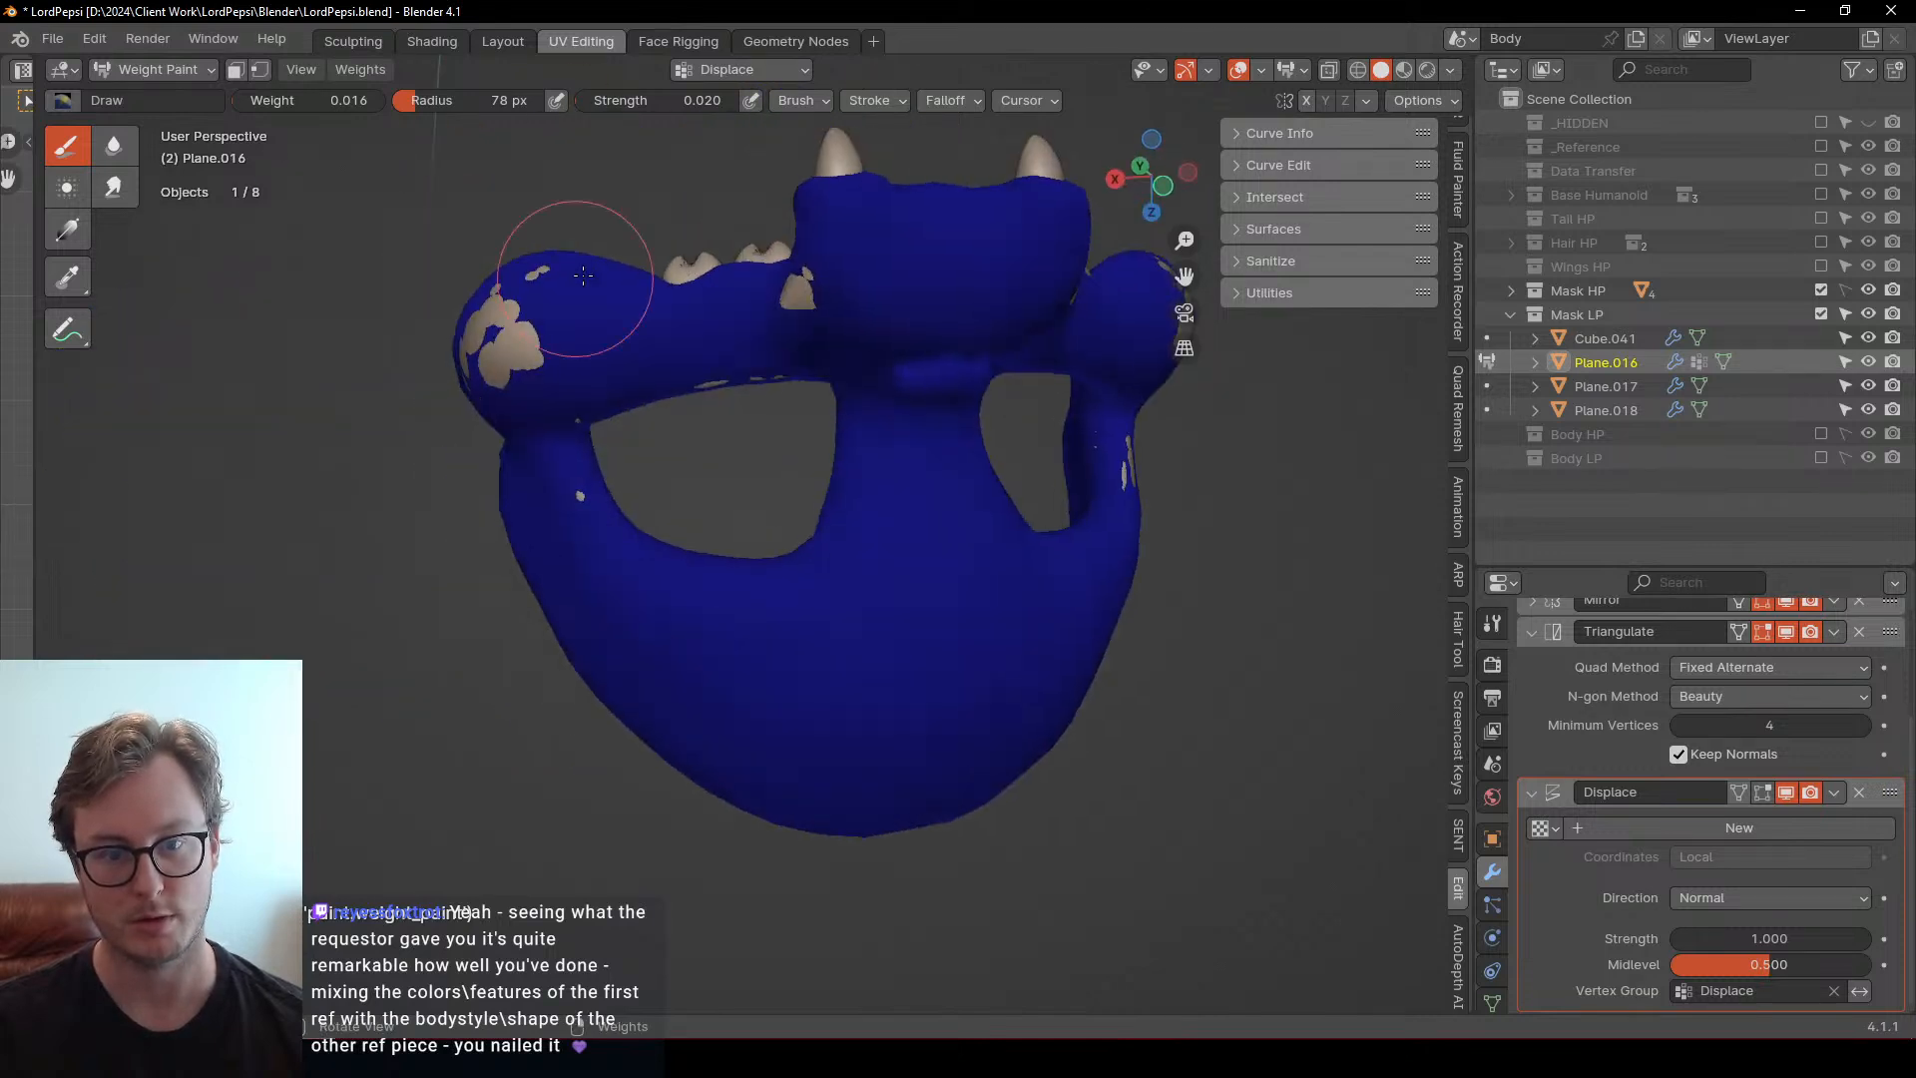
{"action": "middle_click_drag", "start_coordinate": [782, 291], "coordinate": [725, 222]}
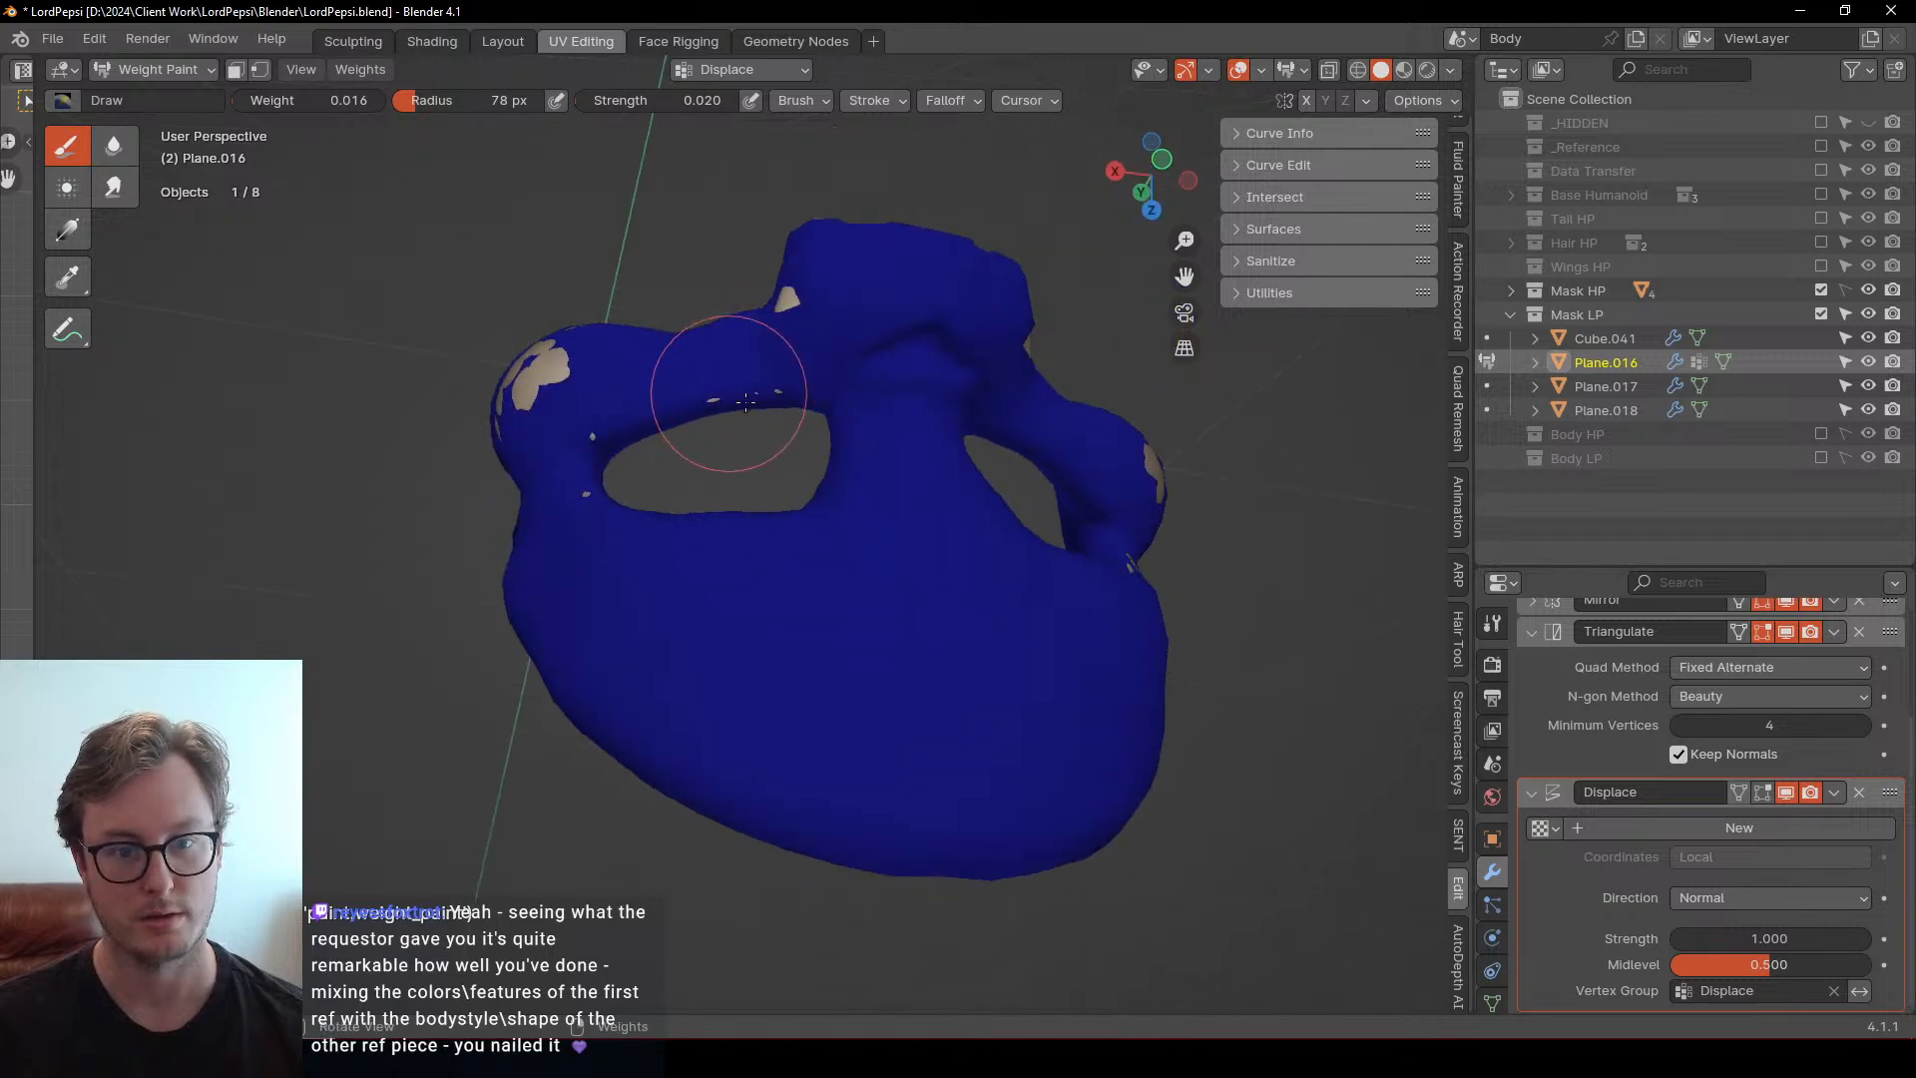
{"action": "middle_click_drag", "start_coordinate": [535, 393], "coordinate": [576, 342]}
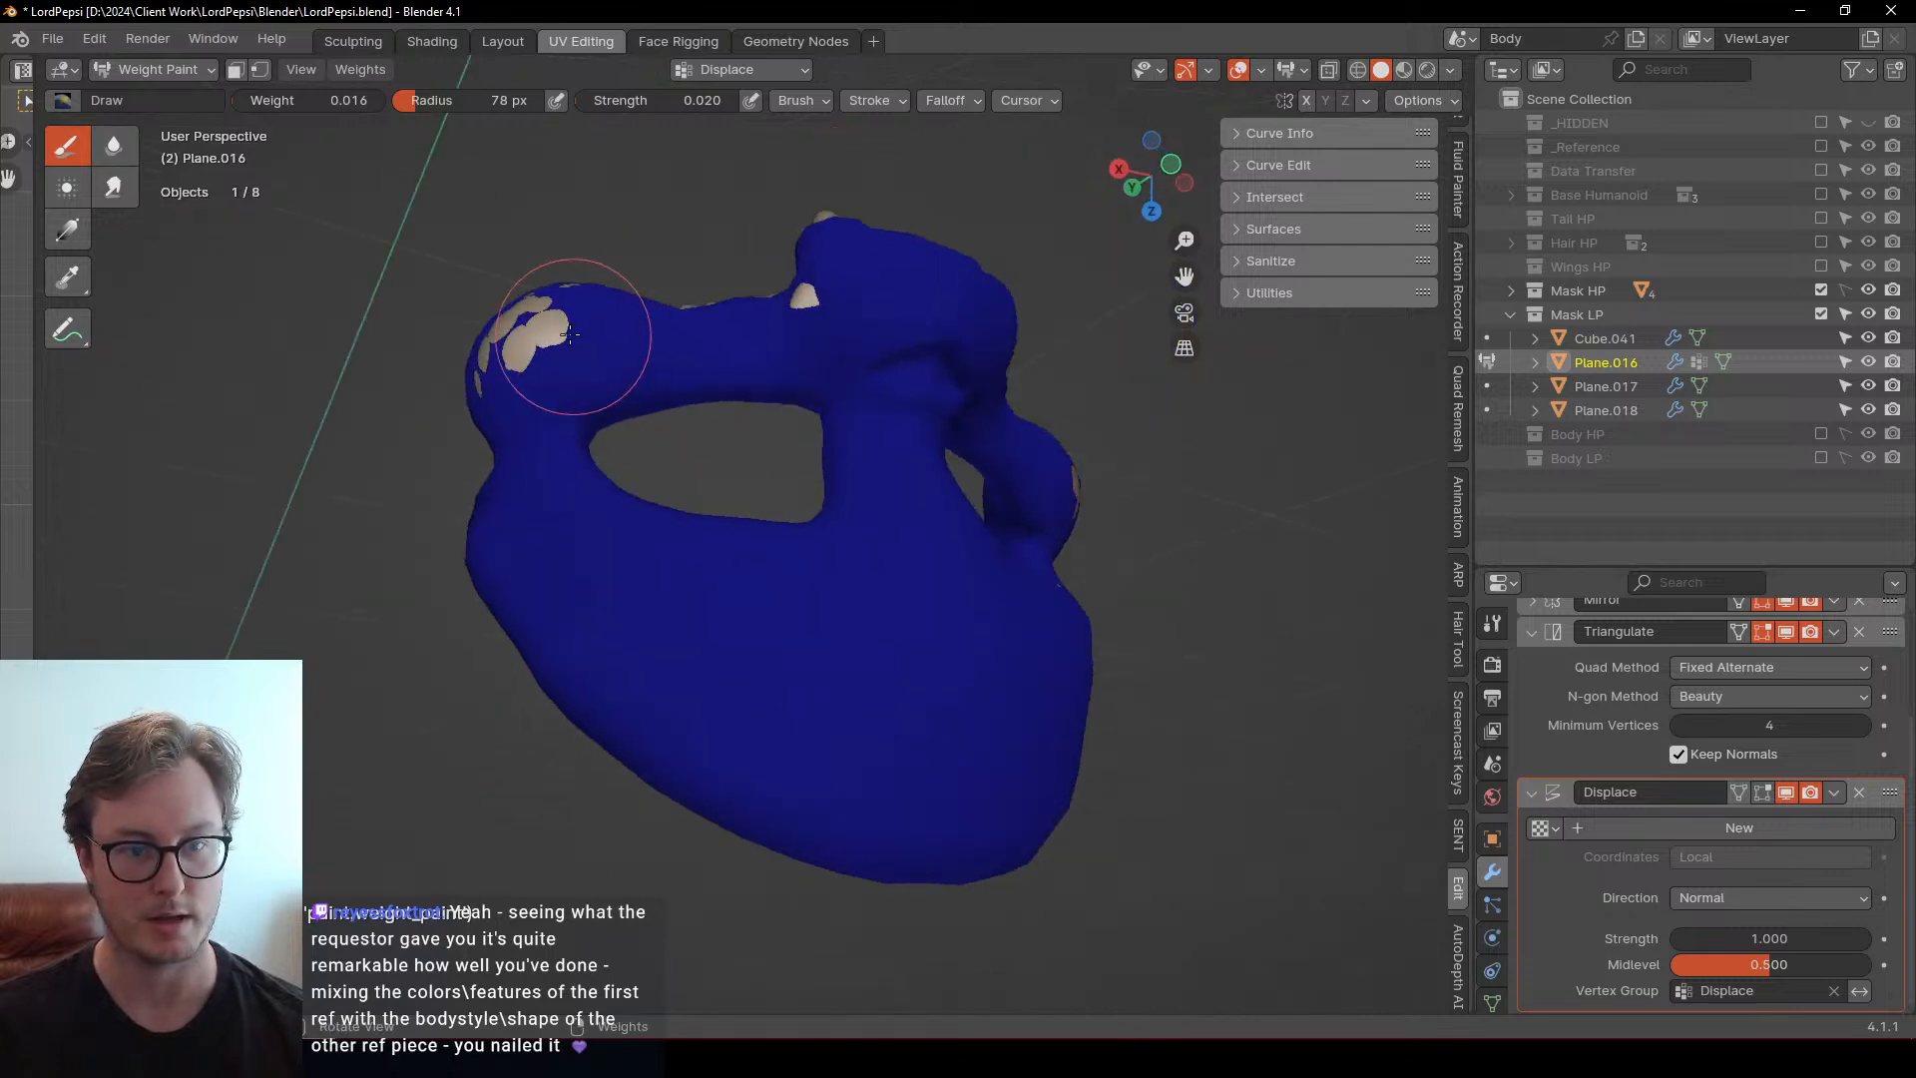
{"action": "middle_click_drag", "start_coordinate": [467, 365], "coordinate": [556, 300]}
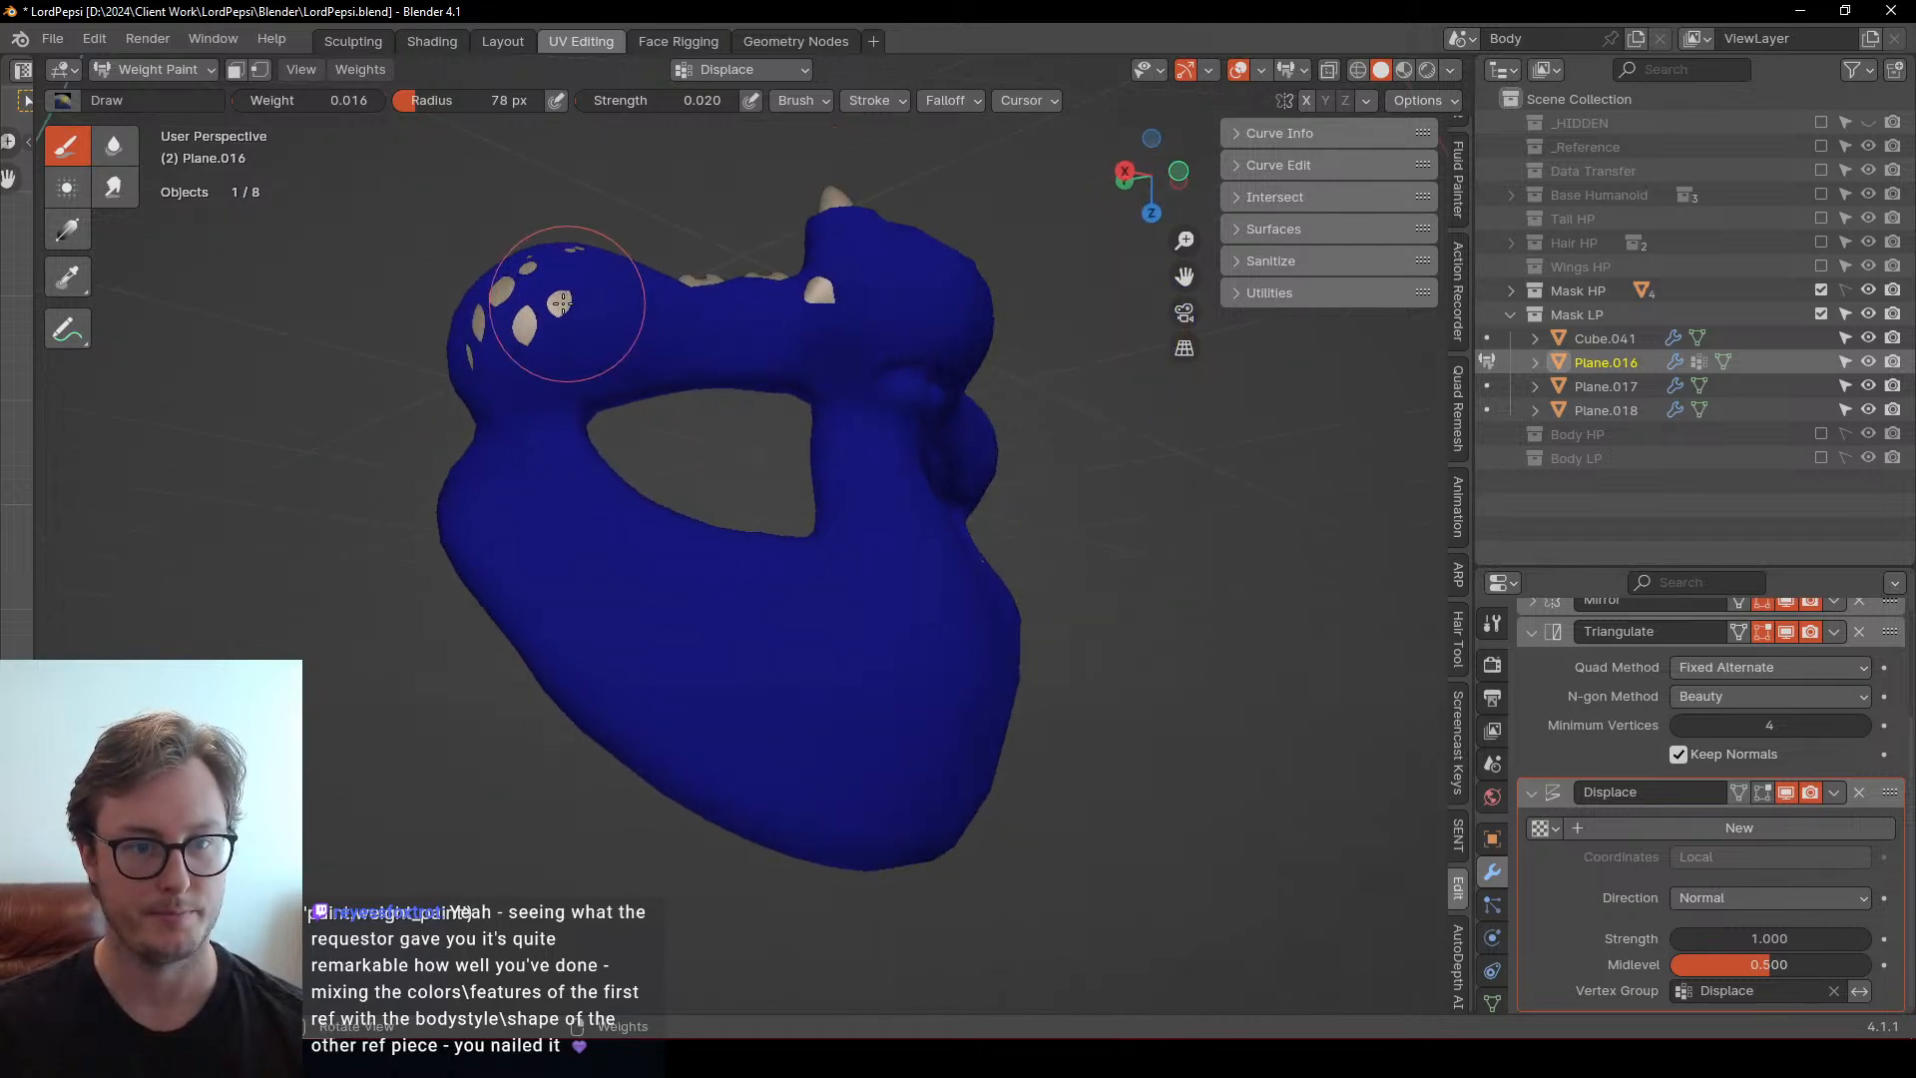
{"action": "mouse_move", "coordinate": [544, 317]}
{"action": "left_mouse_down"}
{"action": "mouse_move", "coordinate": [462, 342]}
{"action": "mouse_move", "coordinate": [484, 322]}
{"action": "left_mouse_up"}
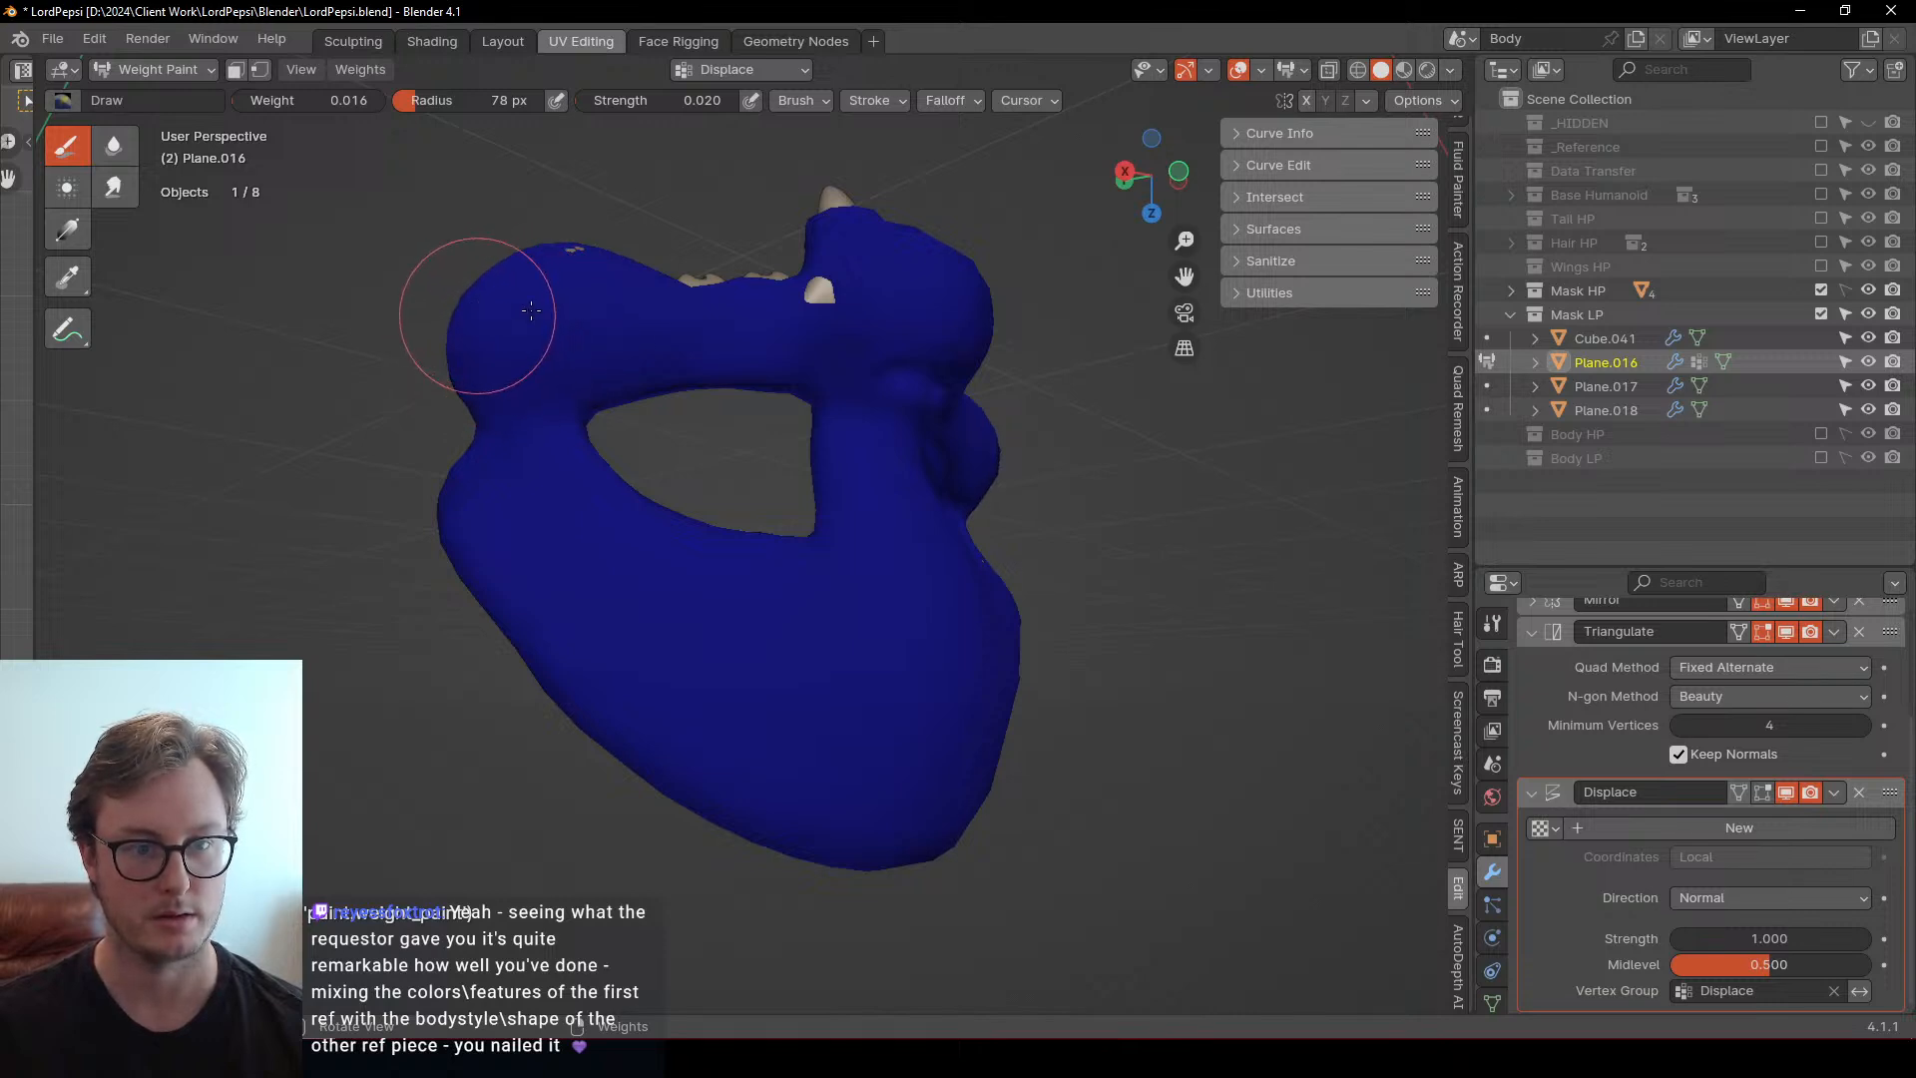
Paint Displace weight over the gap beside the snout near the fang and the leftover spots around the eye sockets
{"action": "scroll", "coordinate": [731, 320], "scroll_direction": "up", "scroll_amount": 3}
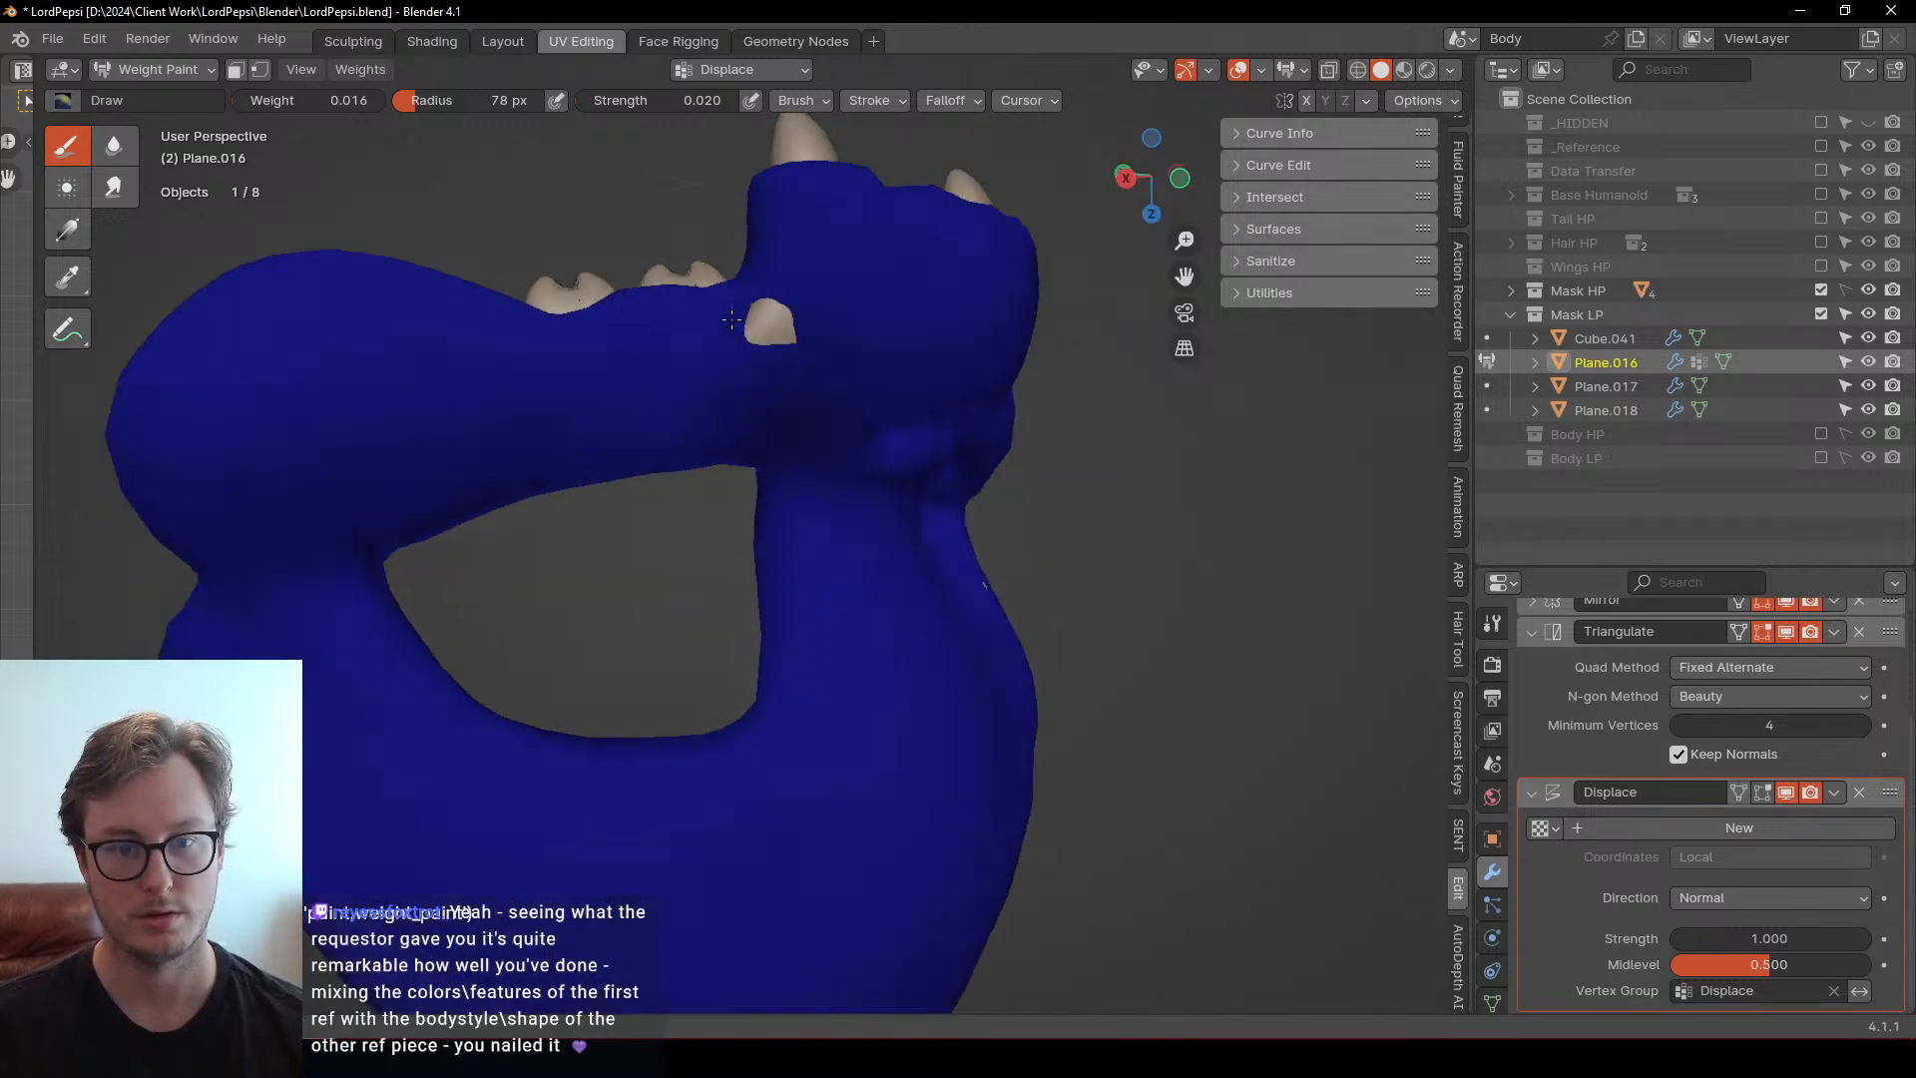
{"action": "middle_click_drag", "start_coordinate": [731, 319], "coordinate": [774, 294]}
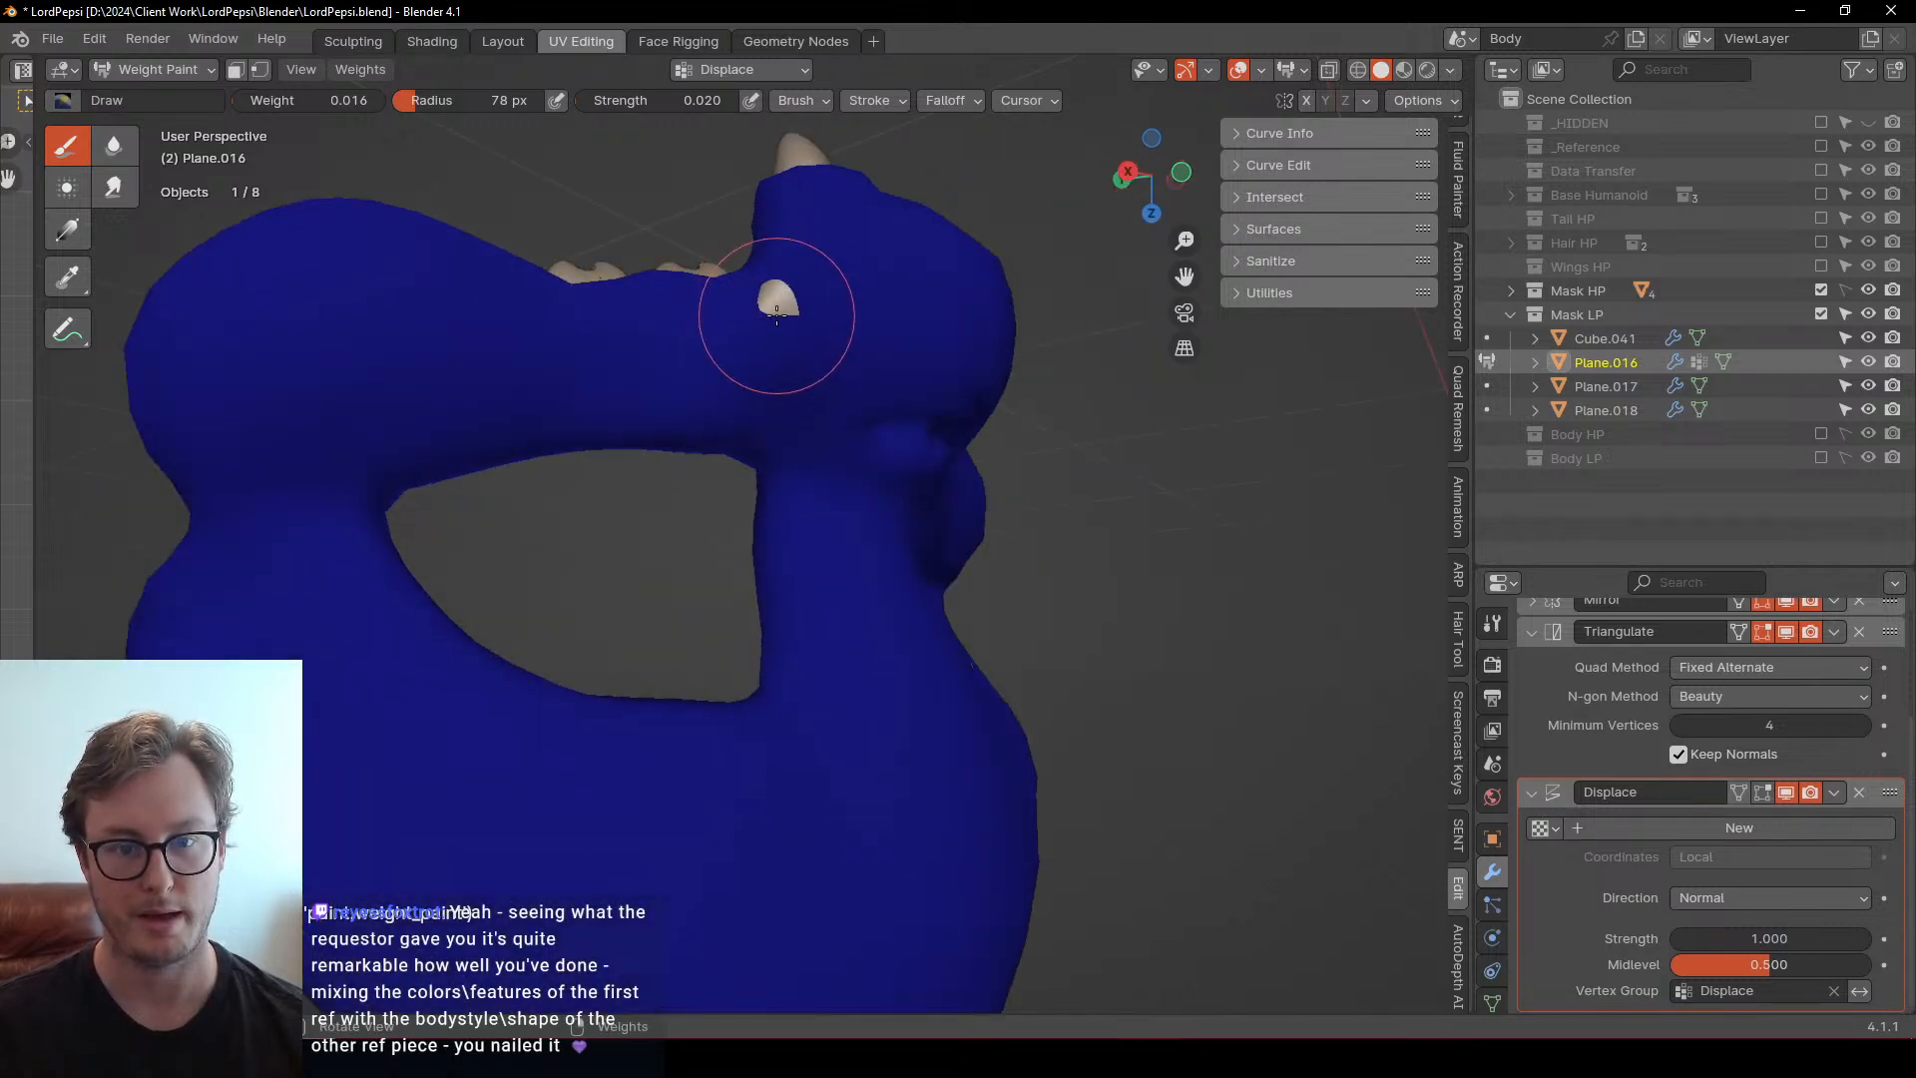
{"action": "scroll", "coordinate": [778, 319], "scroll_direction": "down", "scroll_amount": 3}
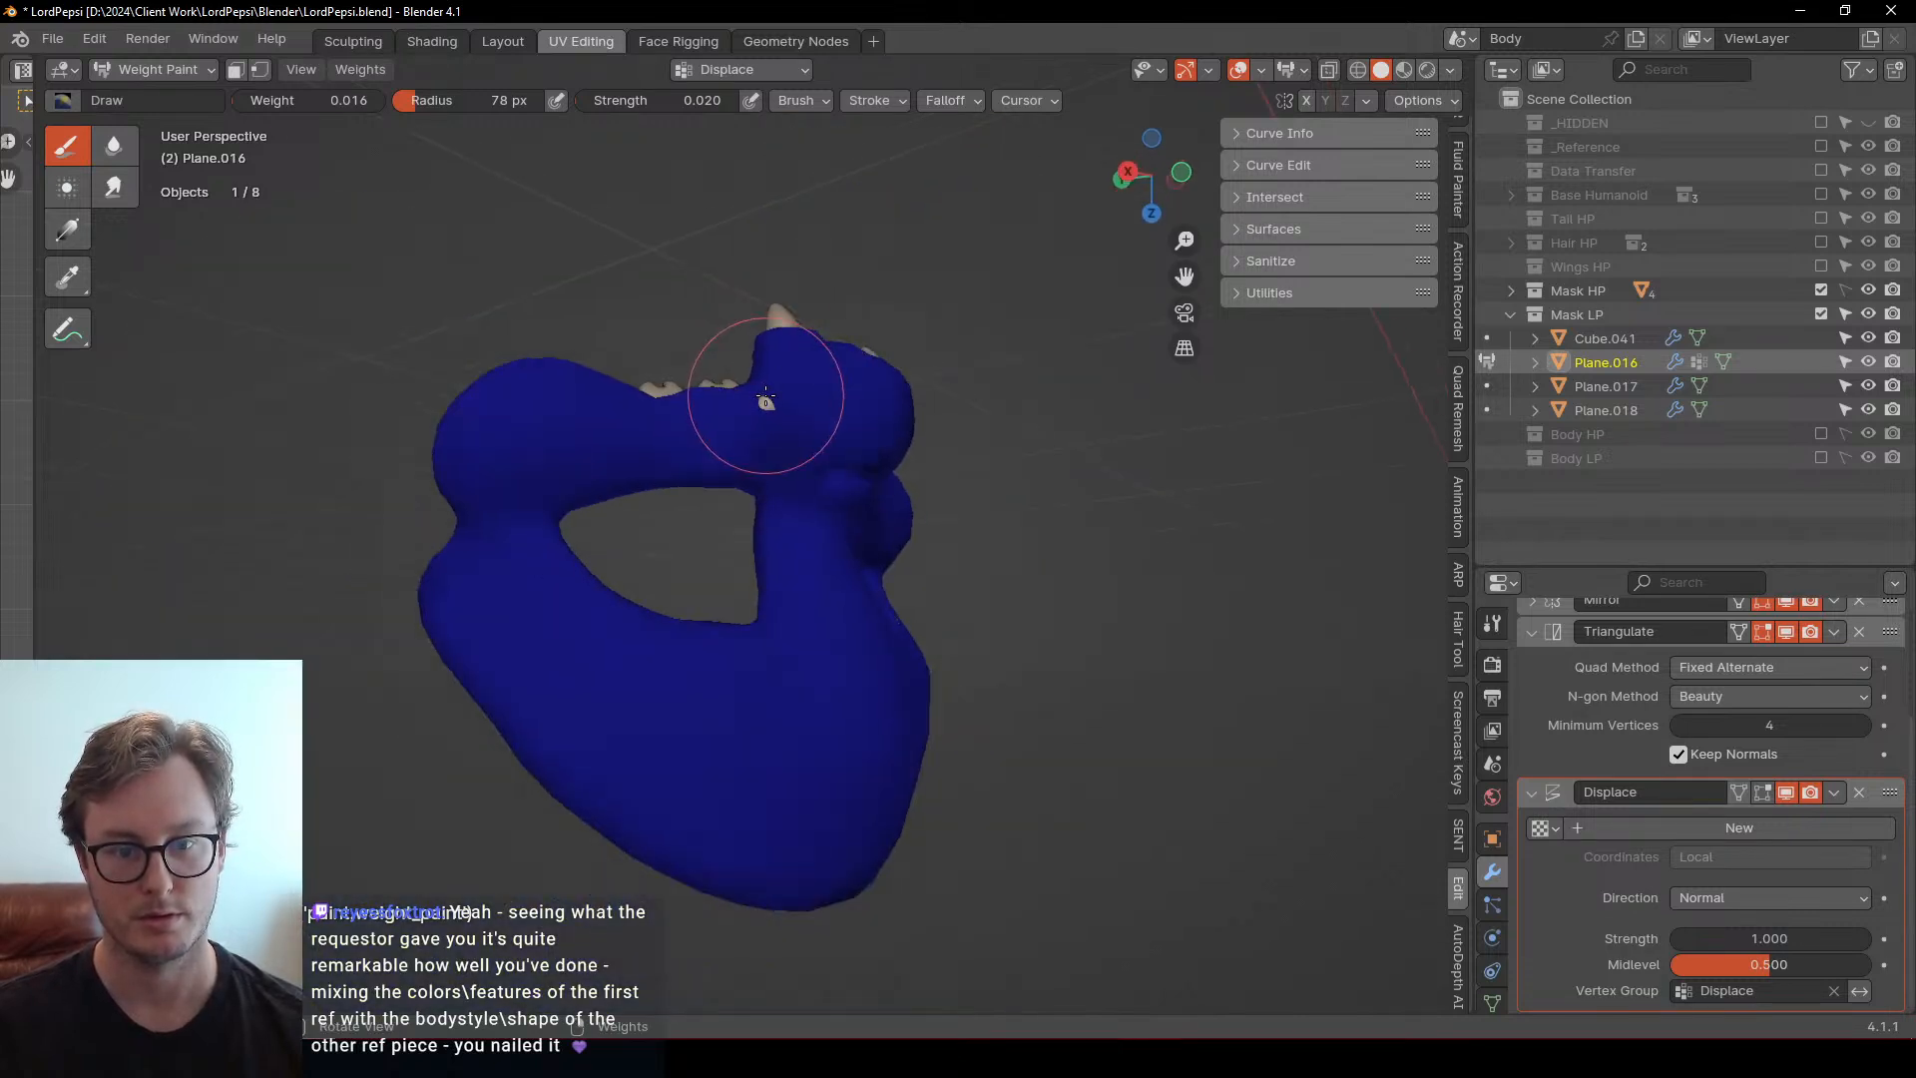
{"action": "scroll", "coordinate": [769, 401], "scroll_direction": "up", "scroll_amount": 3}
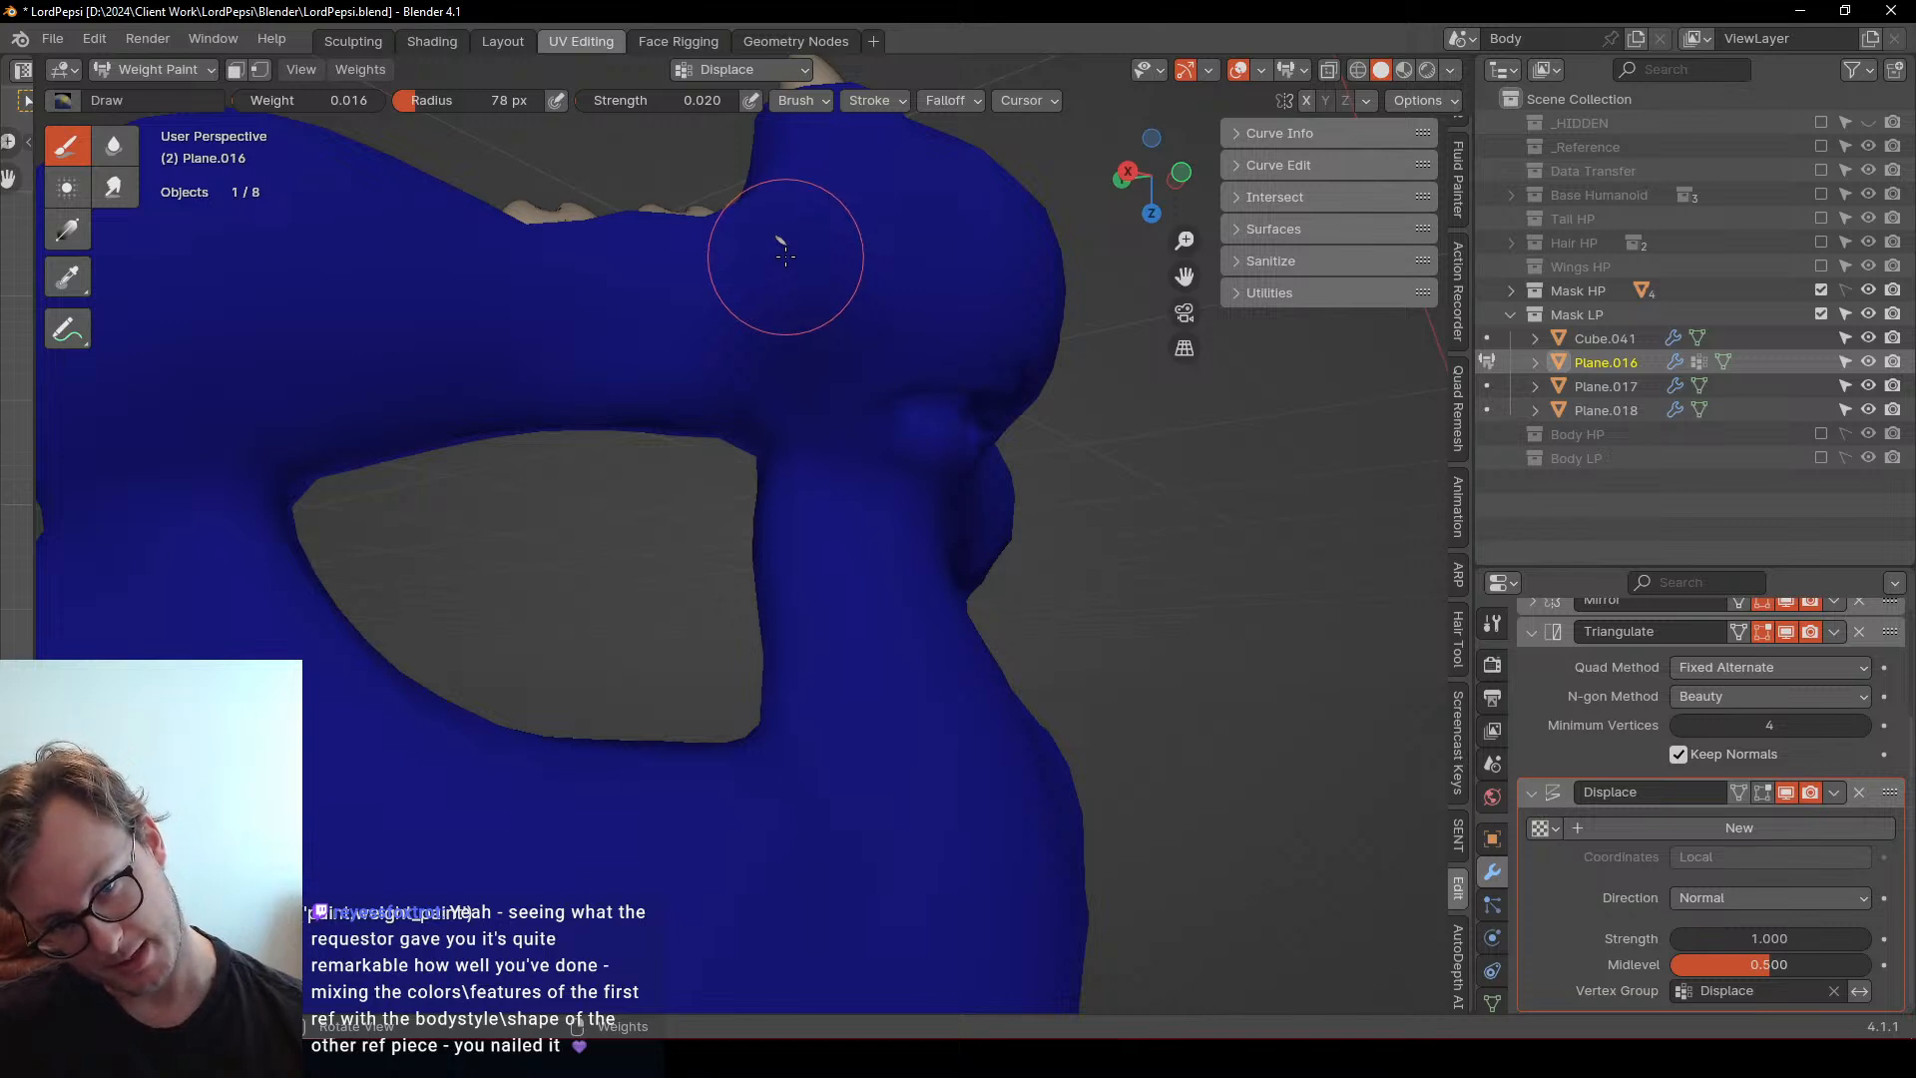
{"action": "scroll", "coordinate": [785, 257], "scroll_direction": "down", "scroll_amount": 5}
{"action": "mouse_move", "coordinate": [786, 256]}
{"action": "middle_mouse_down"}
{"action": "mouse_move", "coordinate": [662, 376]}
{"action": "mouse_move", "coordinate": [949, 500]}
{"action": "mouse_move", "coordinate": [978, 605]}
{"action": "middle_mouse_up"}
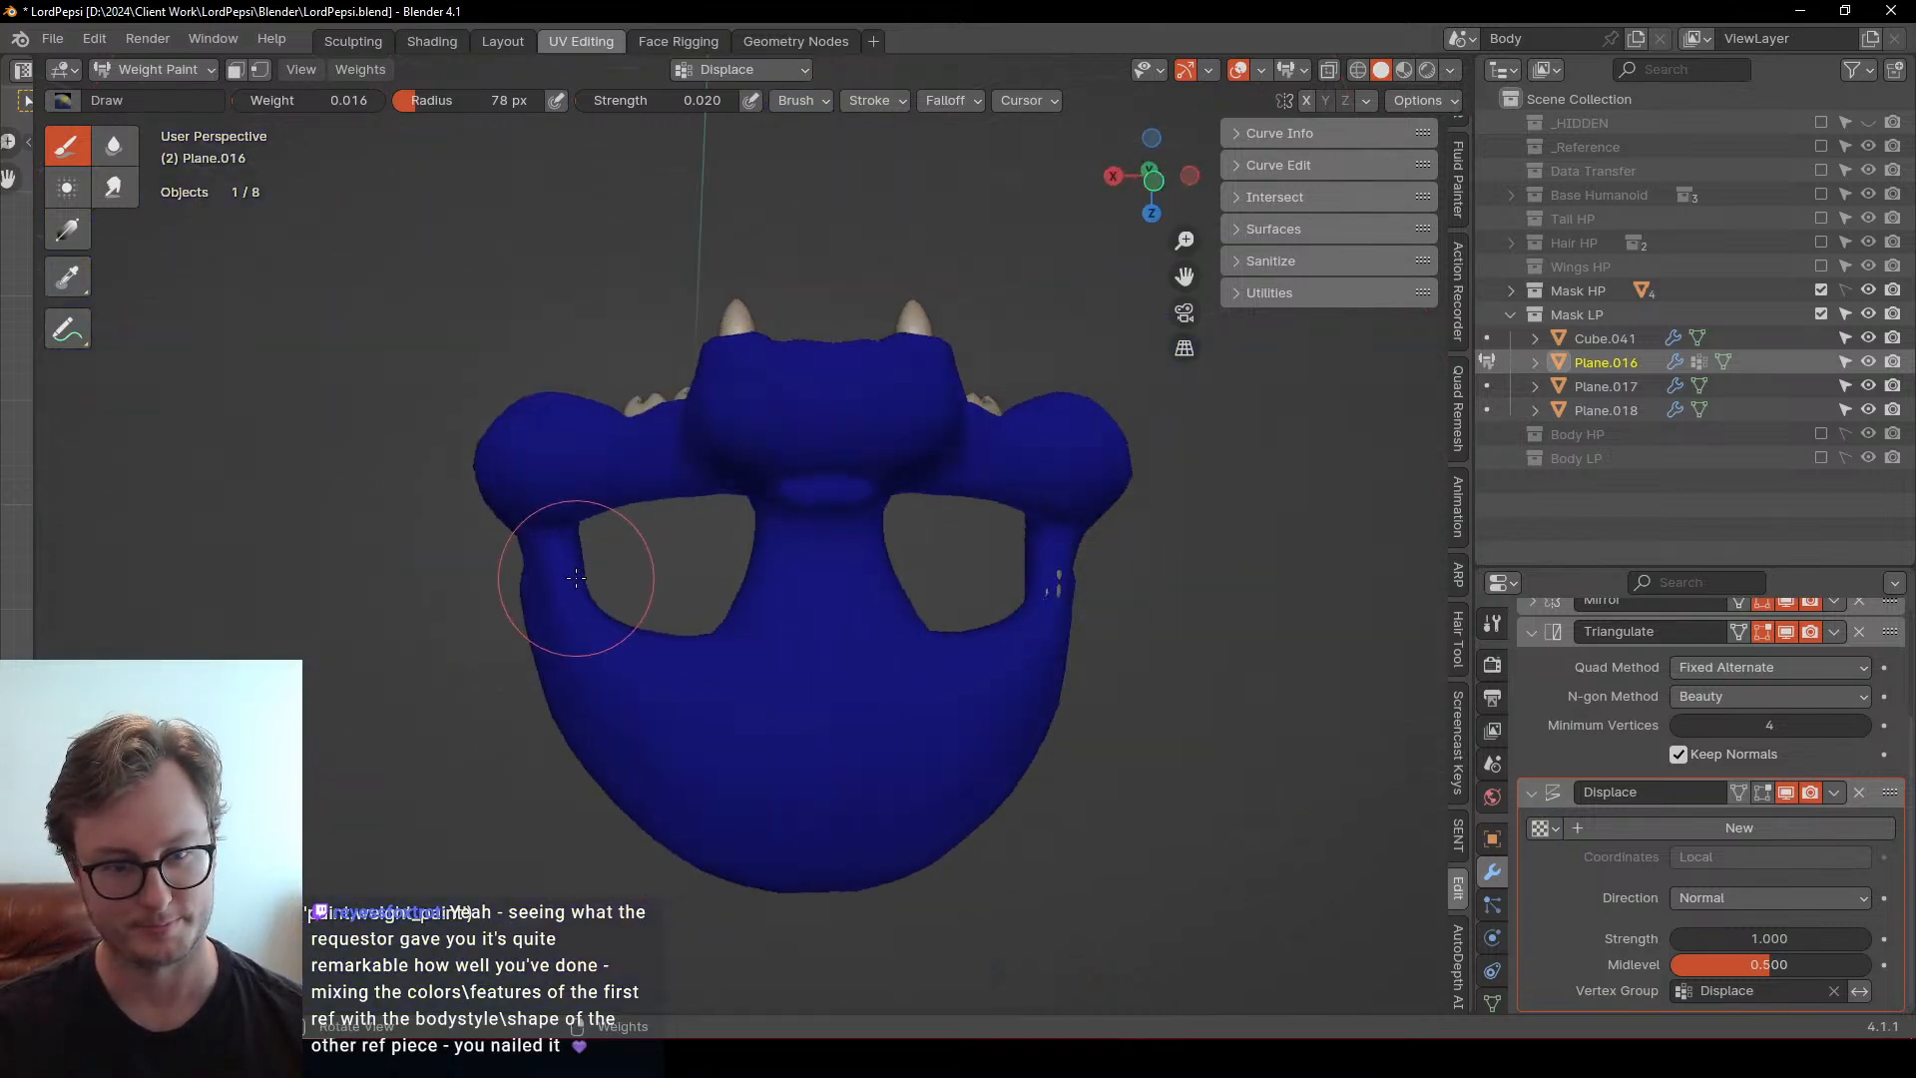
{"action": "mouse_move", "coordinate": [568, 597]}
{"action": "middle_mouse_down"}
{"action": "mouse_move", "coordinate": [848, 619]}
{"action": "mouse_move", "coordinate": [801, 602]}
{"action": "mouse_move", "coordinate": [849, 480]}
{"action": "mouse_move", "coordinate": [843, 543]}
{"action": "mouse_move", "coordinate": [797, 434]}
{"action": "mouse_move", "coordinate": [843, 609]}
{"action": "mouse_move", "coordinate": [812, 647]}
{"action": "mouse_move", "coordinate": [827, 583]}
{"action": "middle_mouse_up"}
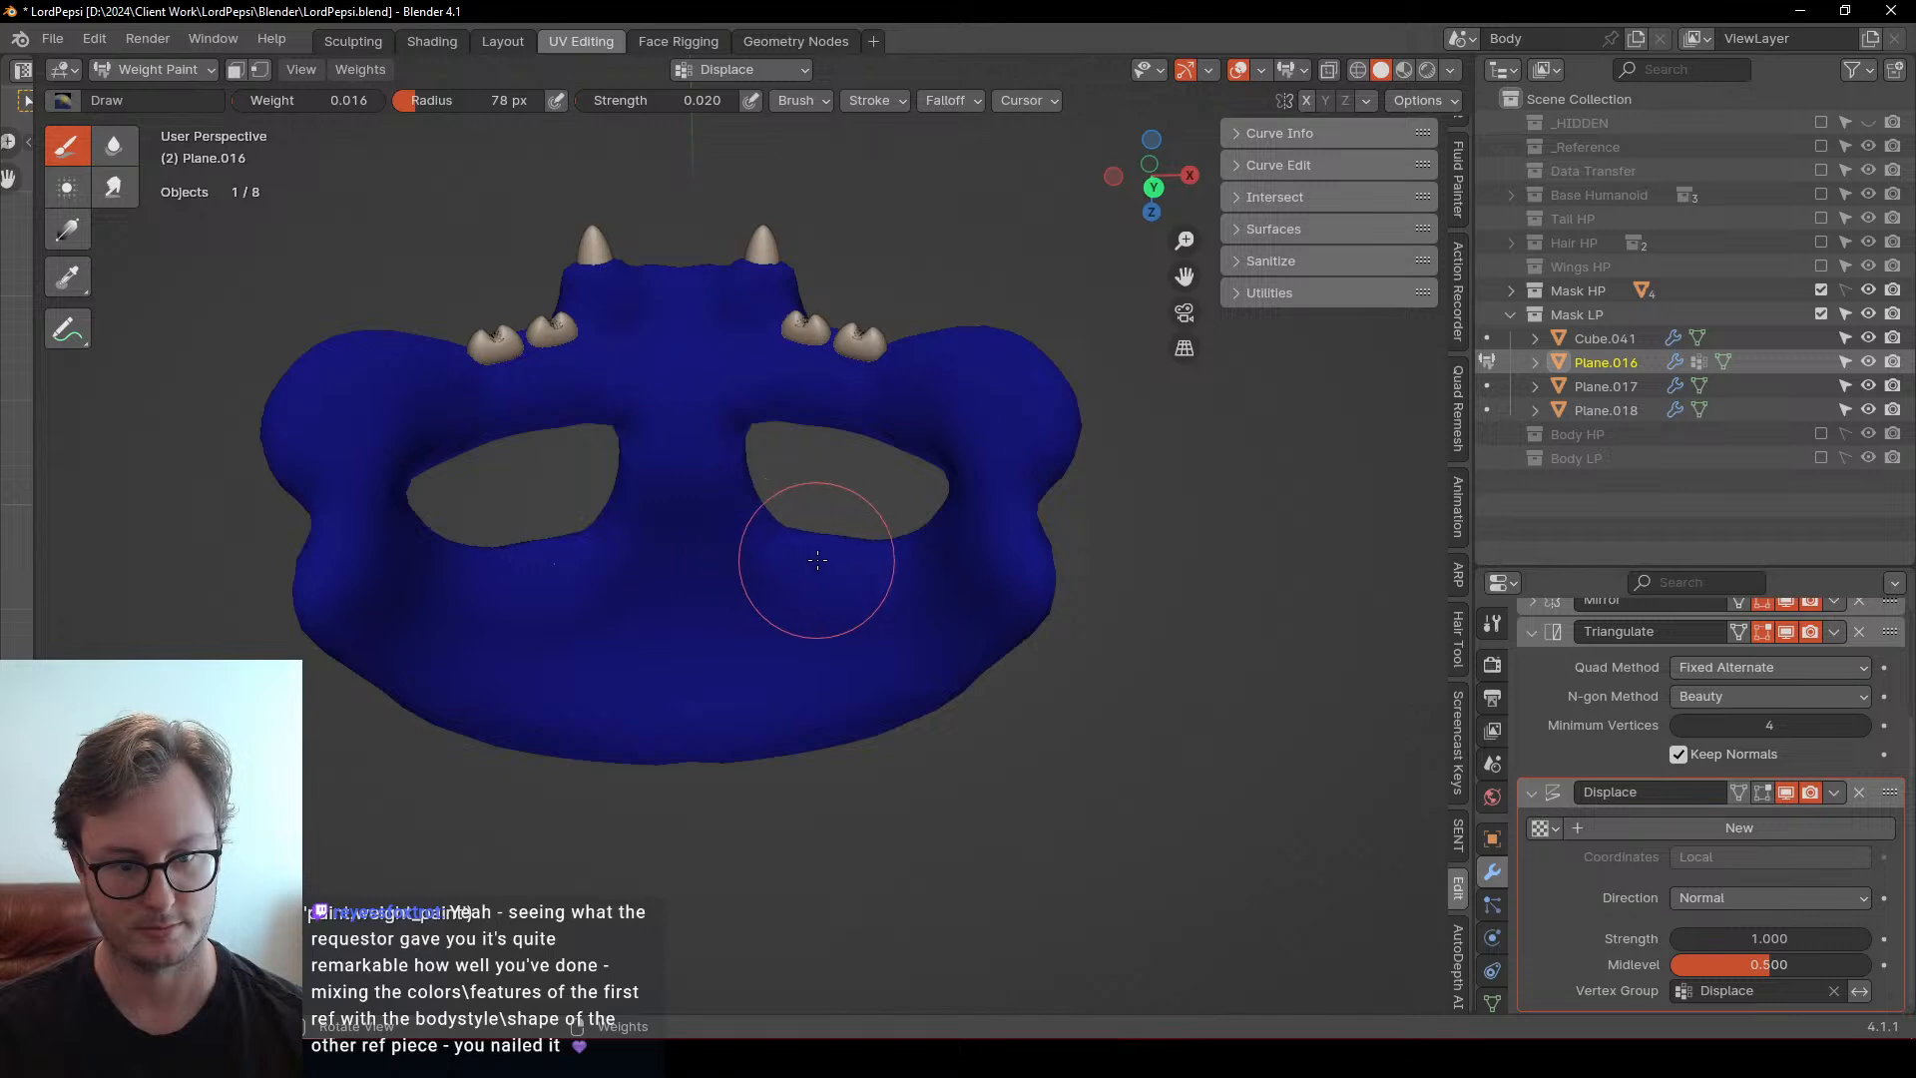
In Object Mode, select all low-poly mask objects and copy Plane.016's Triangulate and Displace modifiers to them
{"action": "mouse_move", "coordinate": [824, 560]}
{"action": "middle_mouse_down"}
{"action": "mouse_move", "coordinate": [814, 599]}
{"action": "mouse_move", "coordinate": [684, 639]}
{"action": "mouse_move", "coordinate": [799, 586]}
{"action": "mouse_move", "coordinate": [811, 637]}
{"action": "mouse_move", "coordinate": [877, 505]}
{"action": "mouse_move", "coordinate": [842, 705]}
{"action": "mouse_move", "coordinate": [975, 500]}
{"action": "middle_mouse_up"}
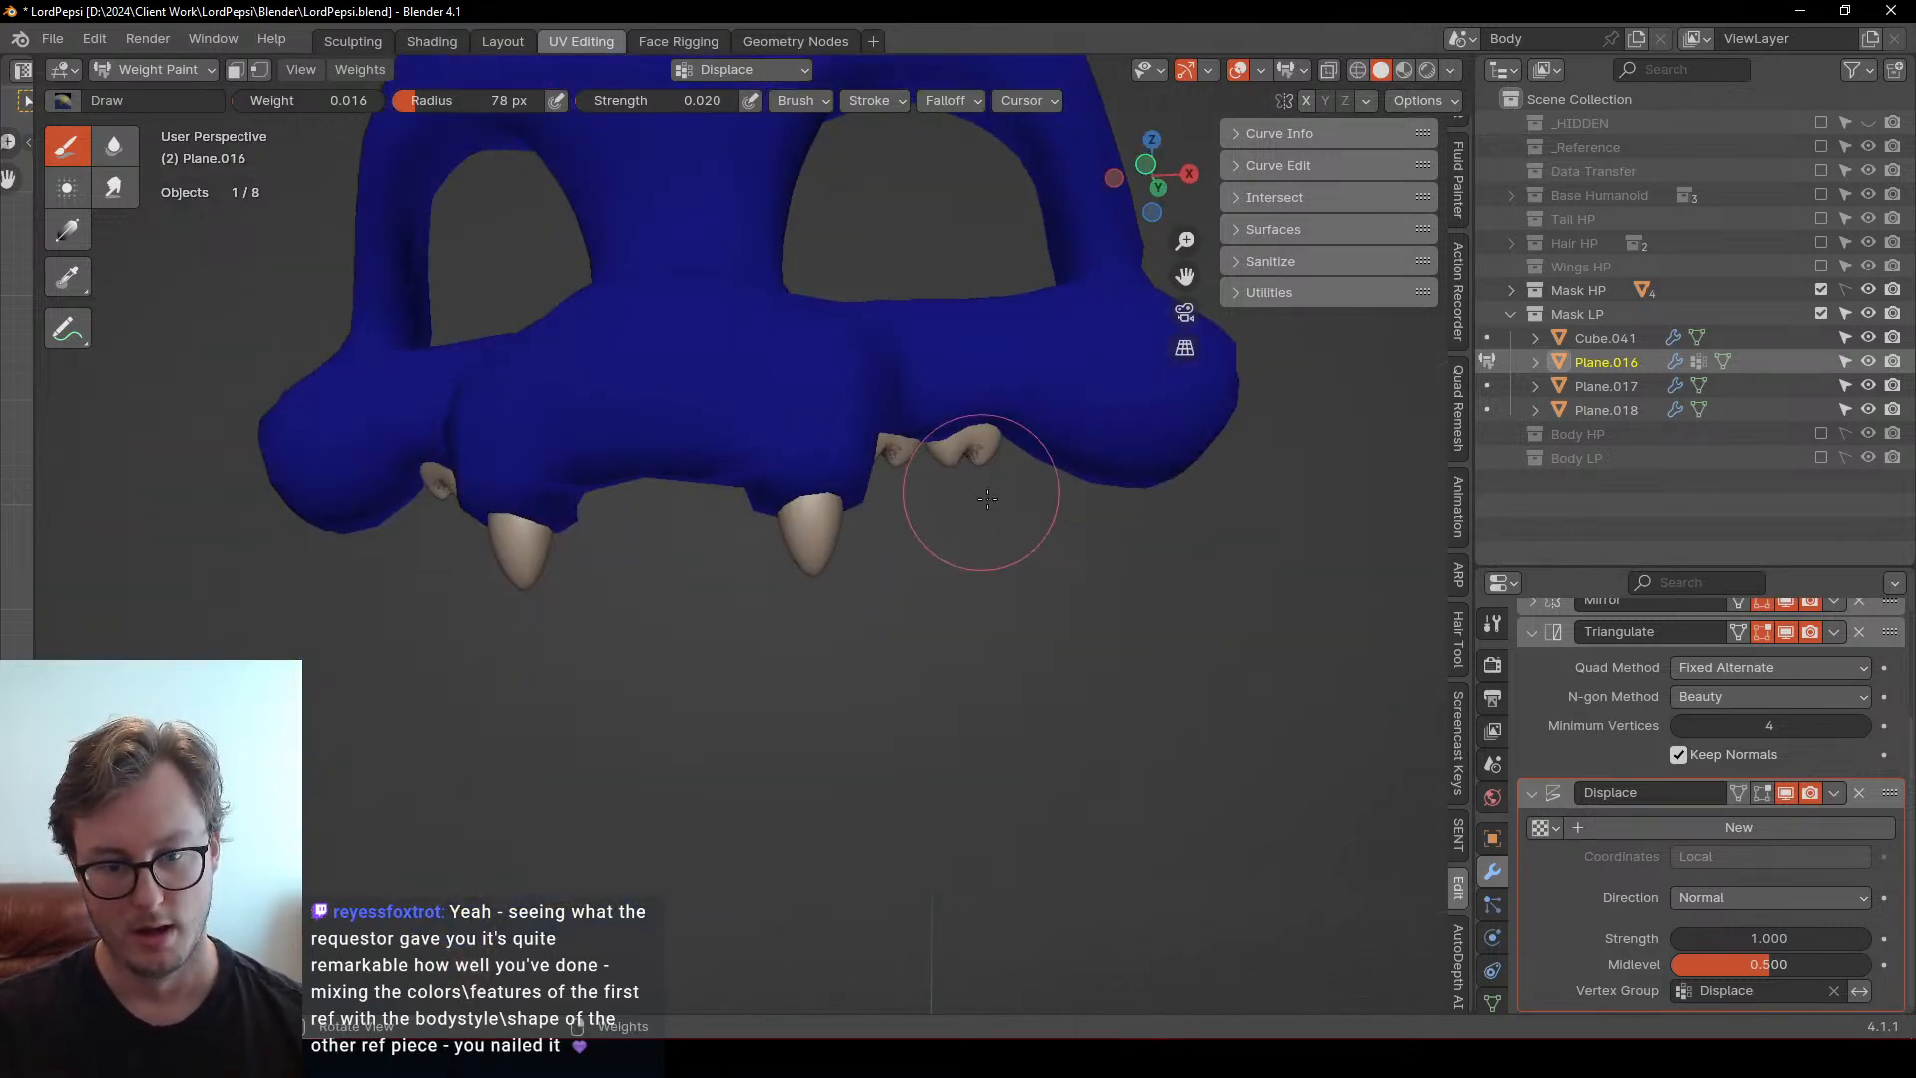
{"action": "key", "text": "ctrl+Tab"}
{"action": "left_click", "coordinate": [838, 480]}
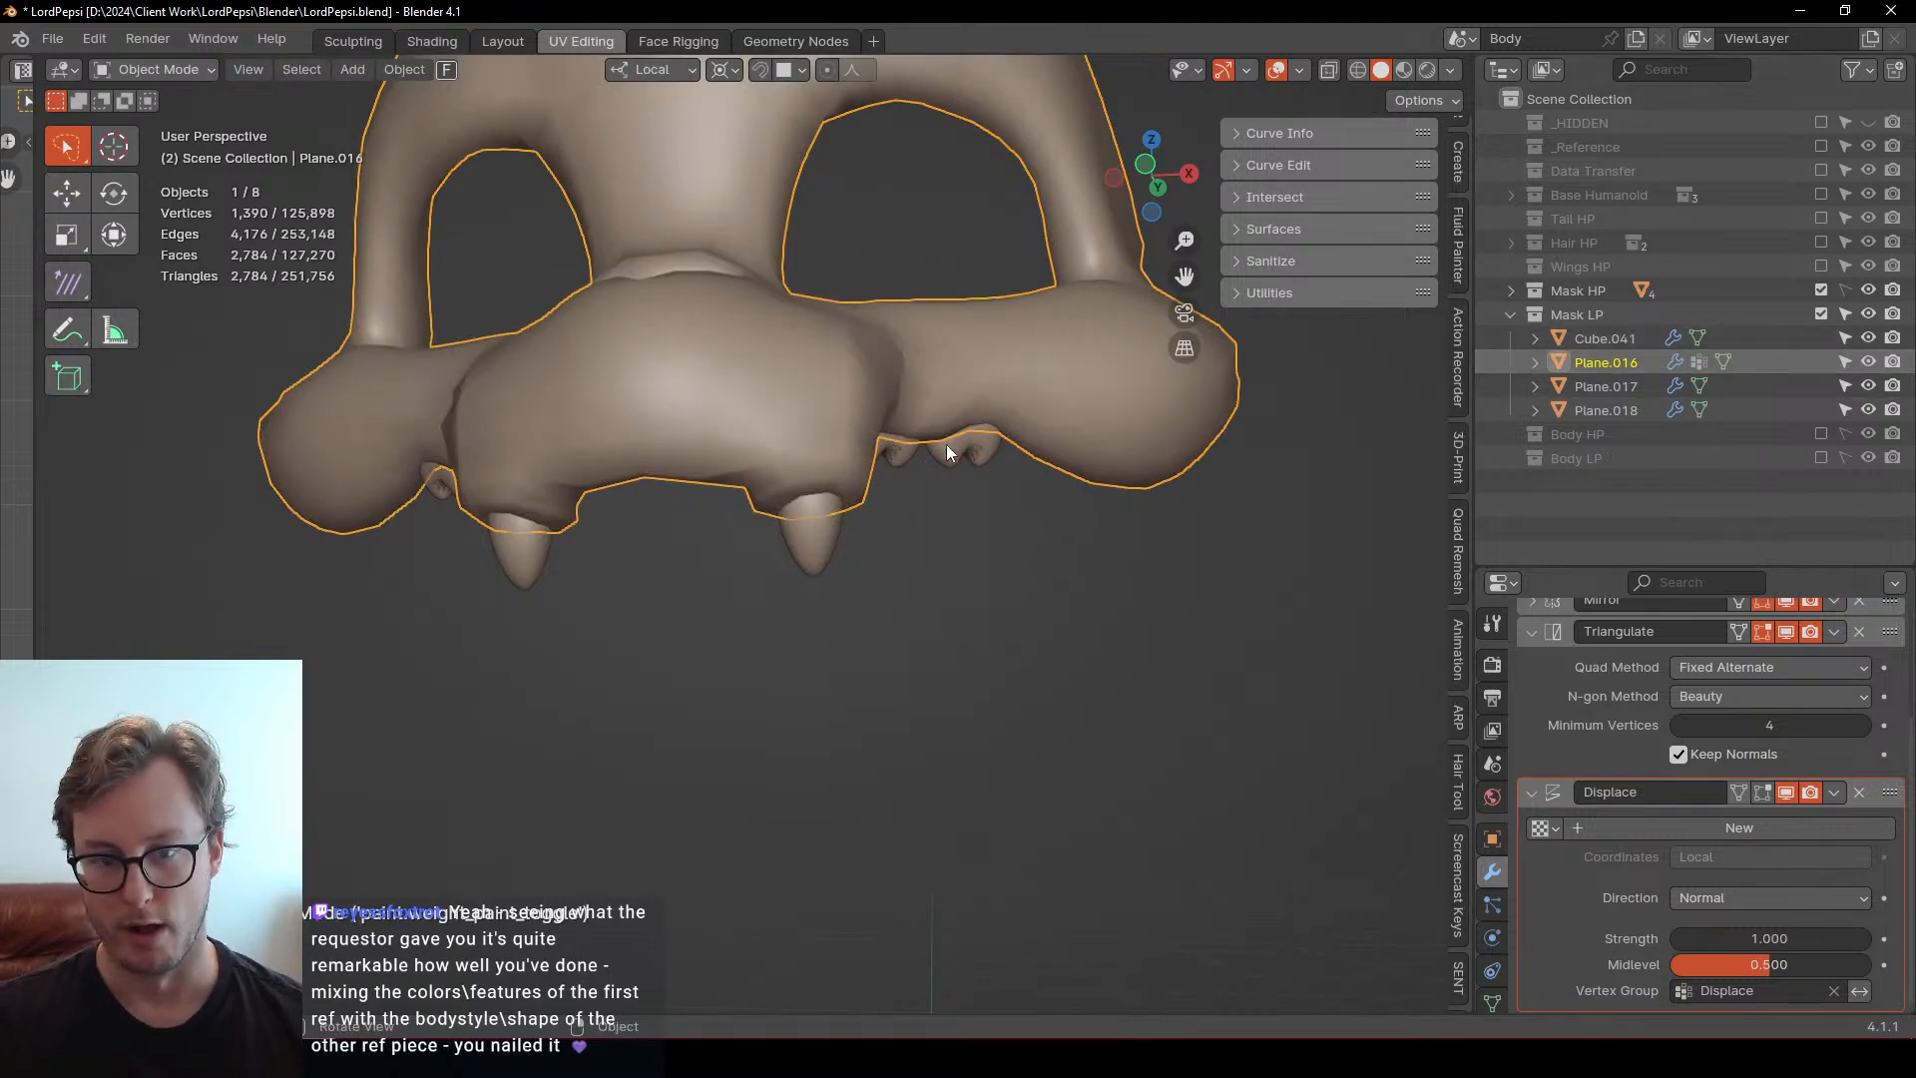
{"action": "key", "text": "a"}
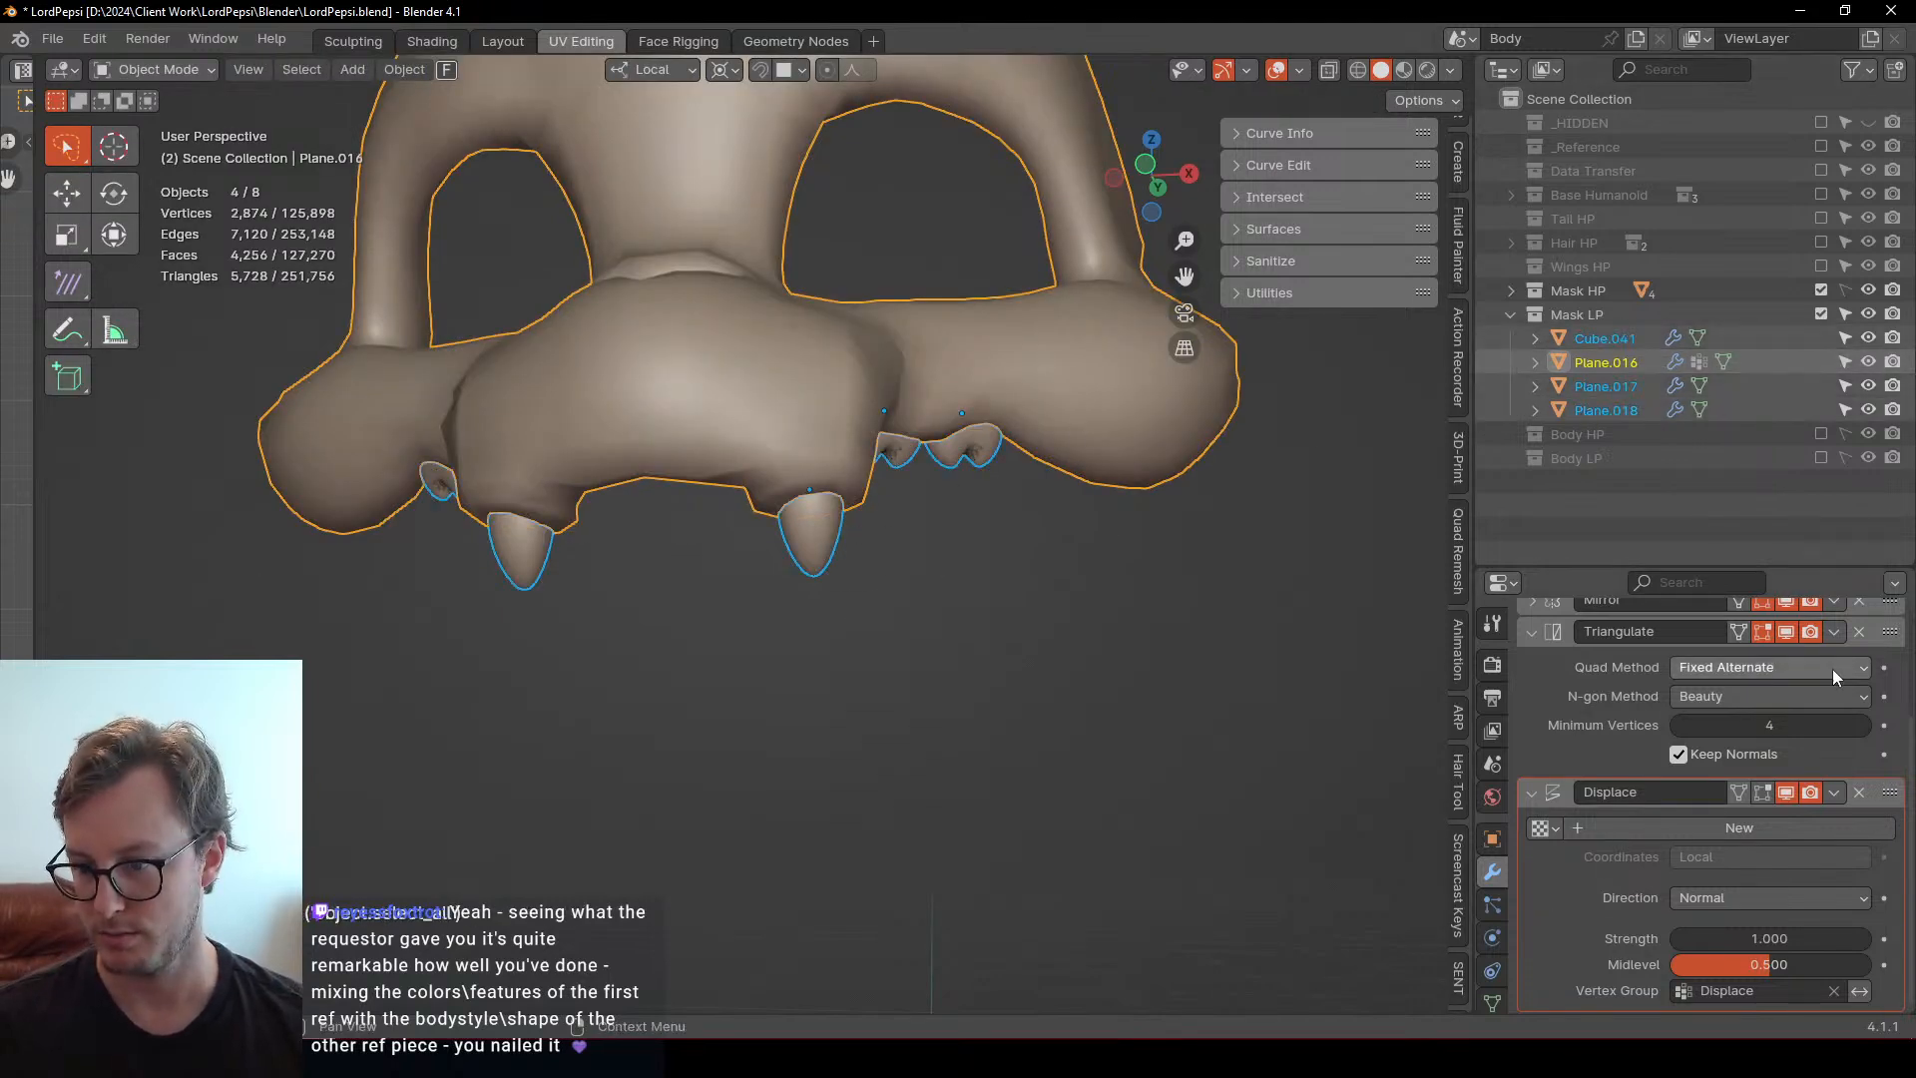
{"action": "left_click", "coordinate": [1836, 632]}
{"action": "left_click", "coordinate": [1782, 718]}
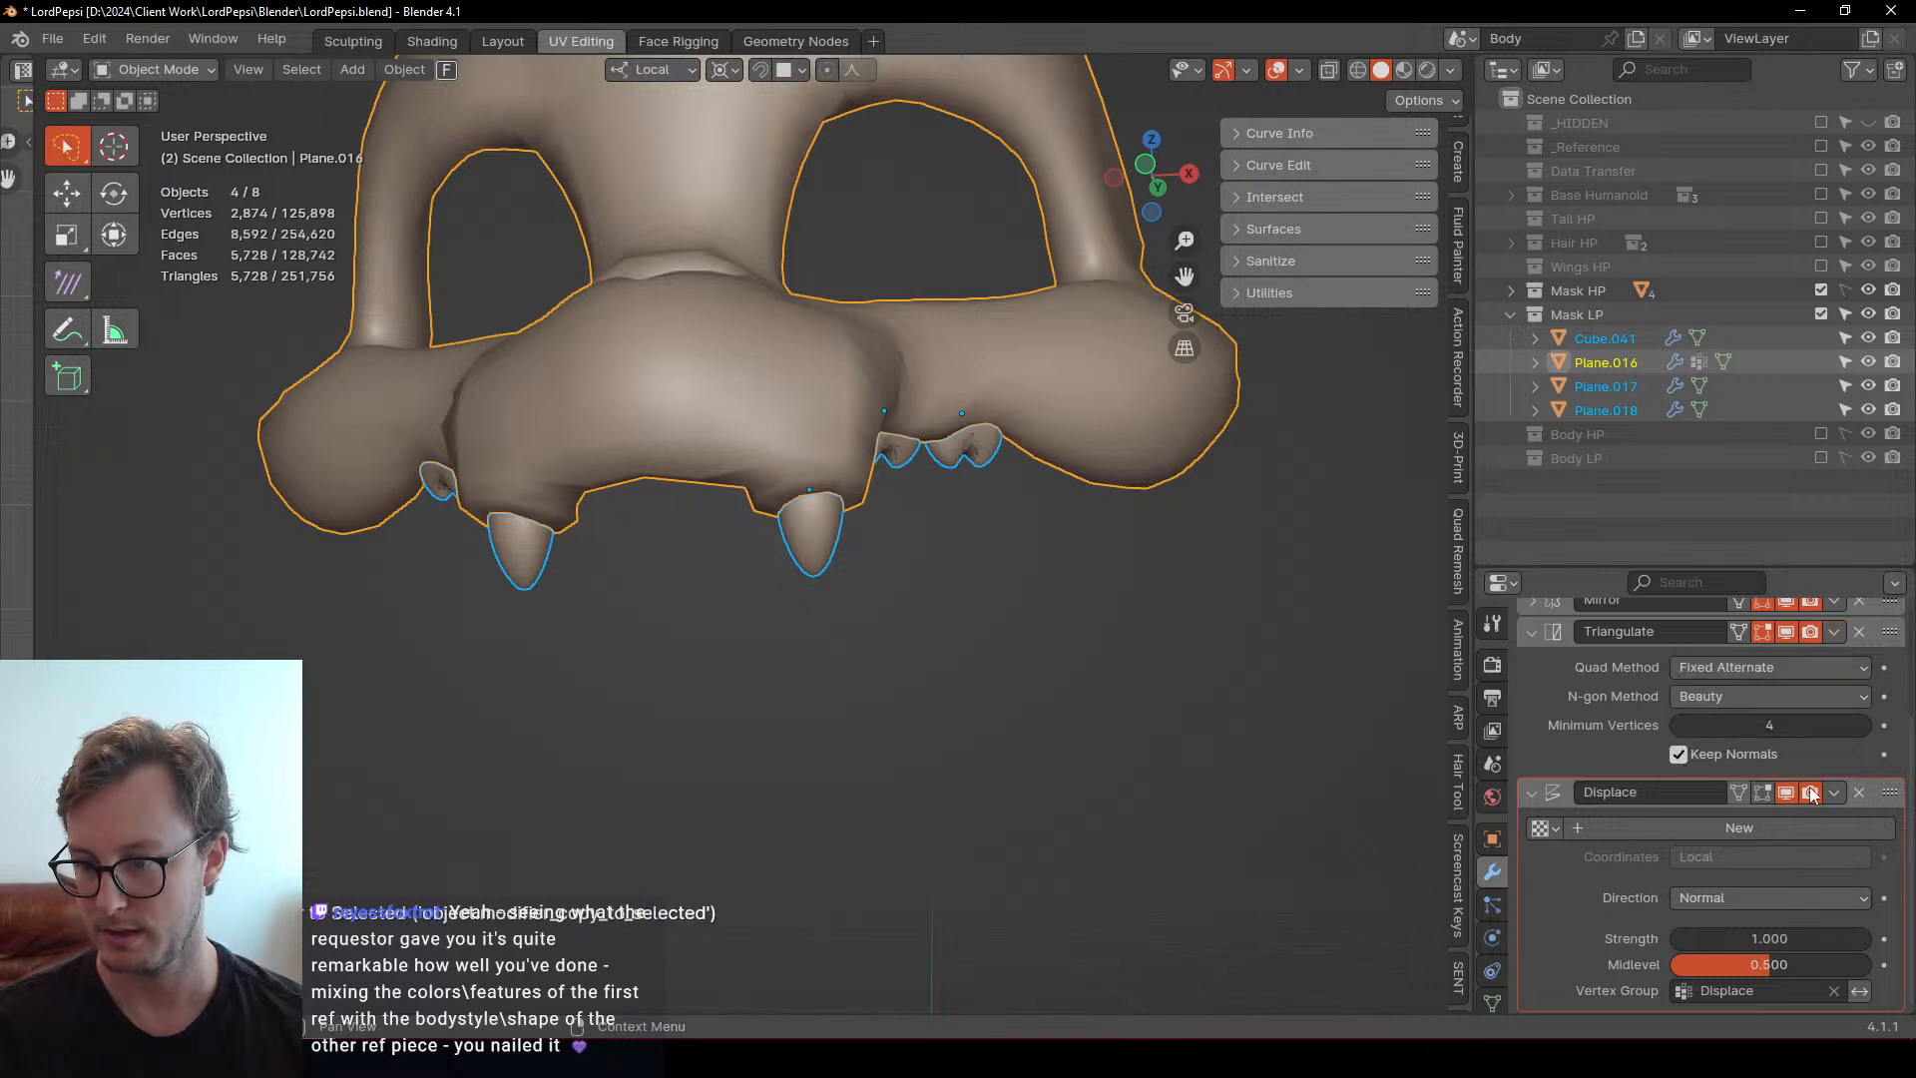
{"action": "left_click", "coordinate": [1832, 794]}
{"action": "left_click", "coordinate": [1741, 922]}
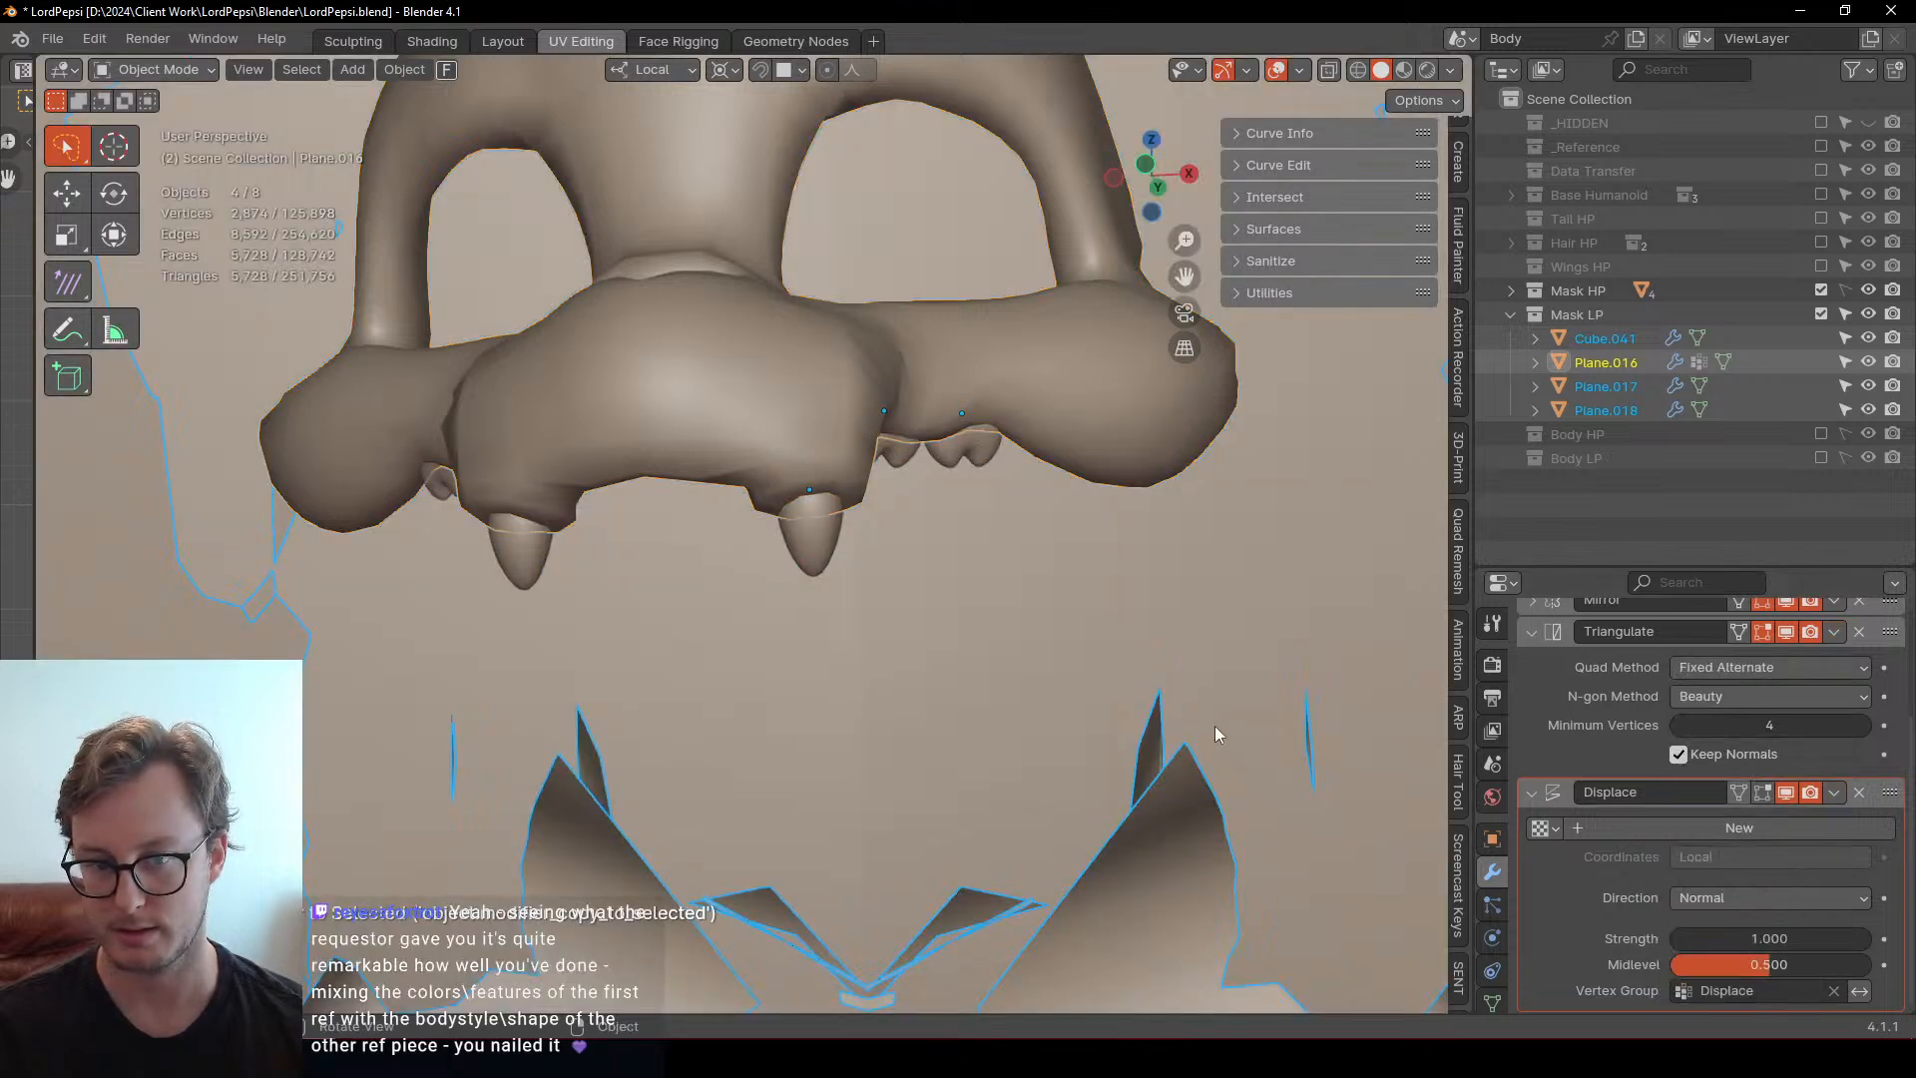
Transfer the vertex group mesh data from Plane.016 to the selected low-poly fangs and teeth
{"action": "left_click", "coordinate": [393, 69]}
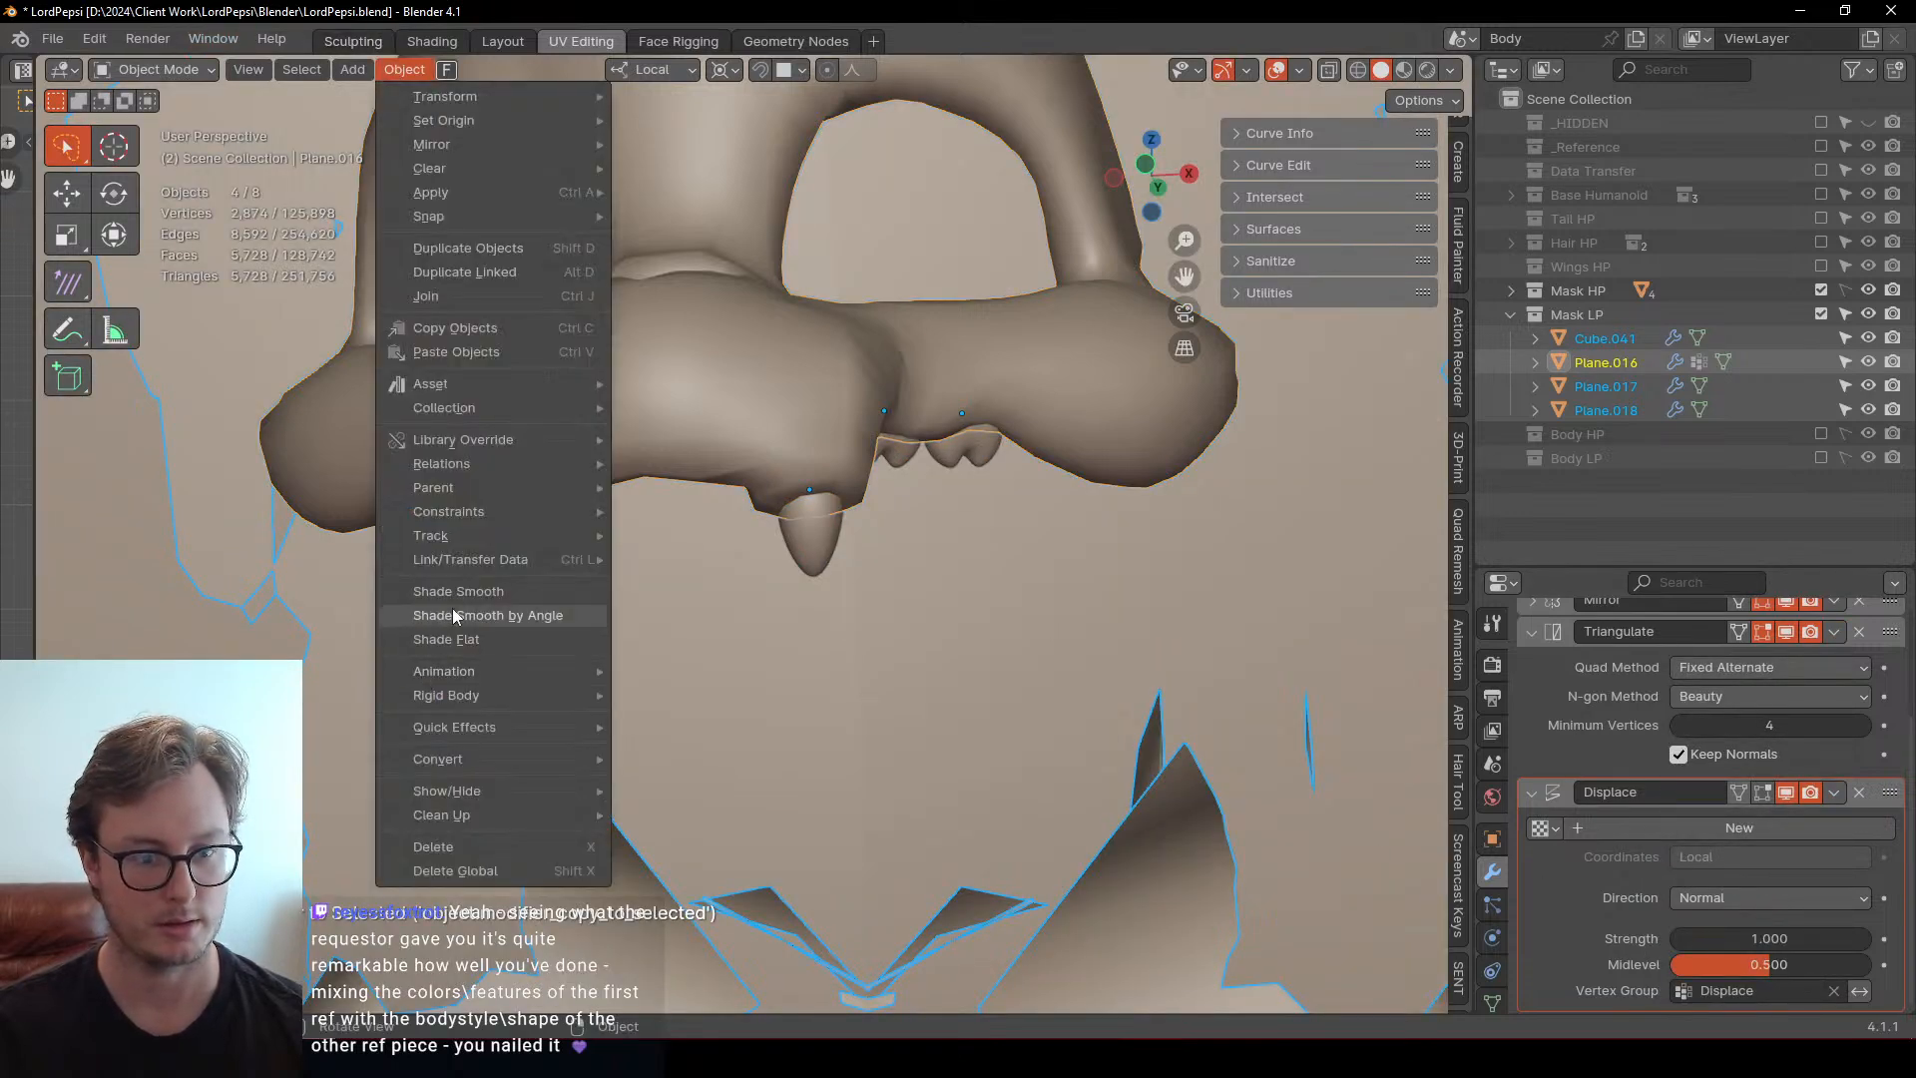
{"action": "mouse_move", "coordinate": [477, 565]}
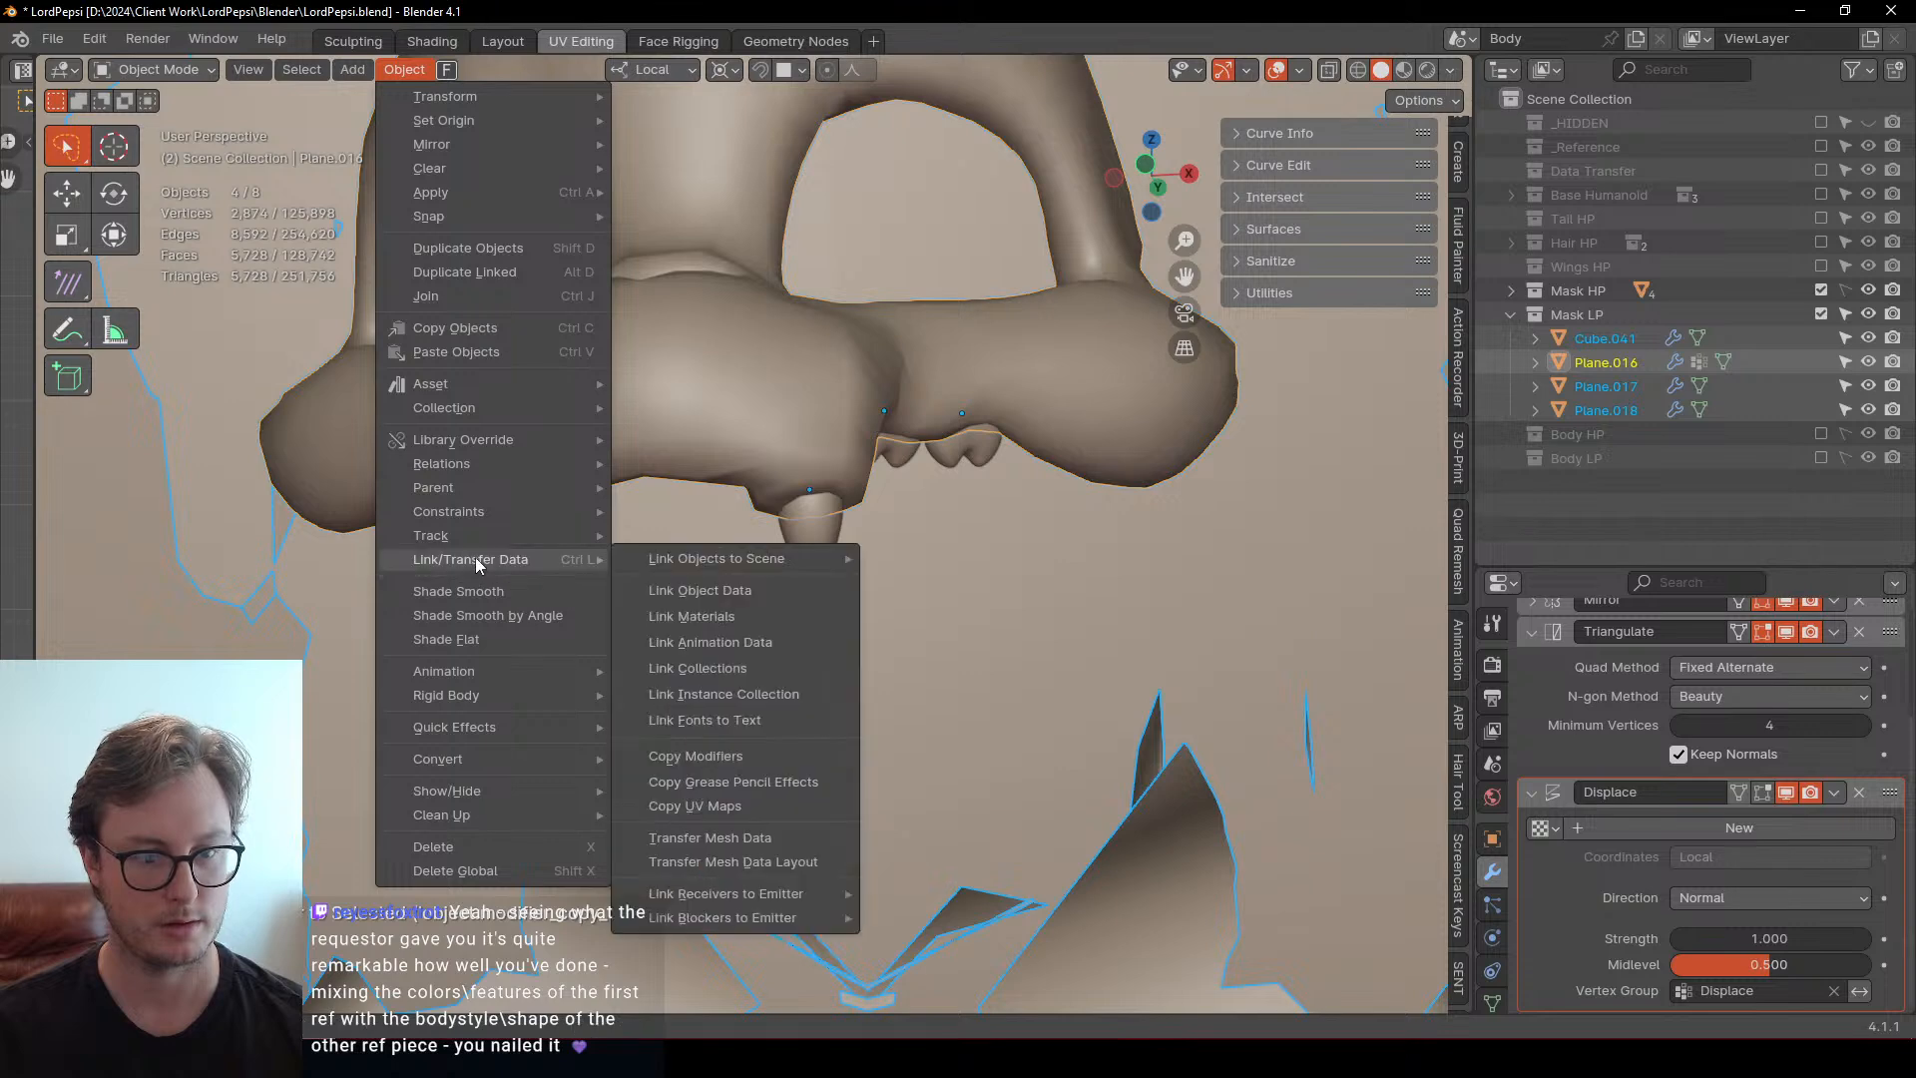
{"action": "left_click", "coordinate": [712, 839]}
{"action": "left_click", "coordinate": [703, 842]}
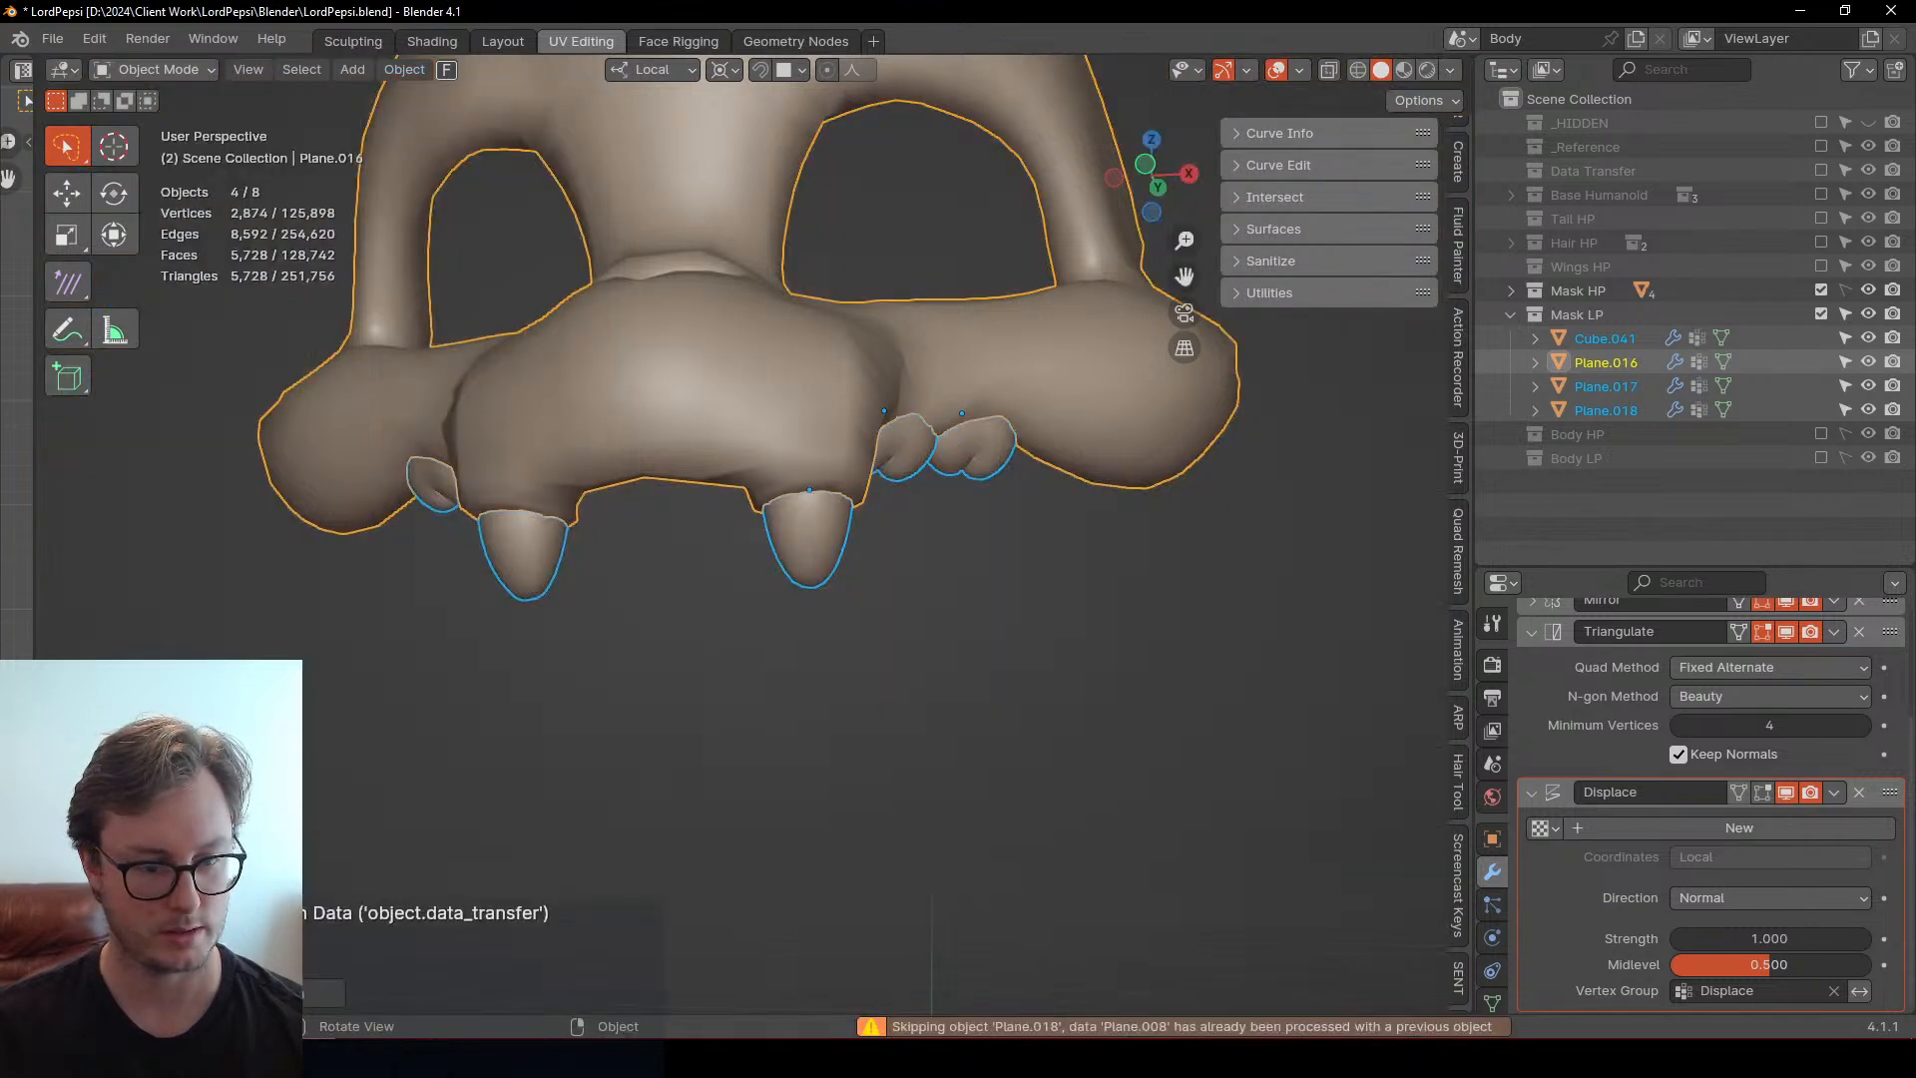
Enter Weight Paint mode on the low-poly fangs with the Gradient tool and wireframe shading
{"action": "left_click", "coordinate": [872, 536]}
{"action": "key", "text": "ctrl+Tab"}
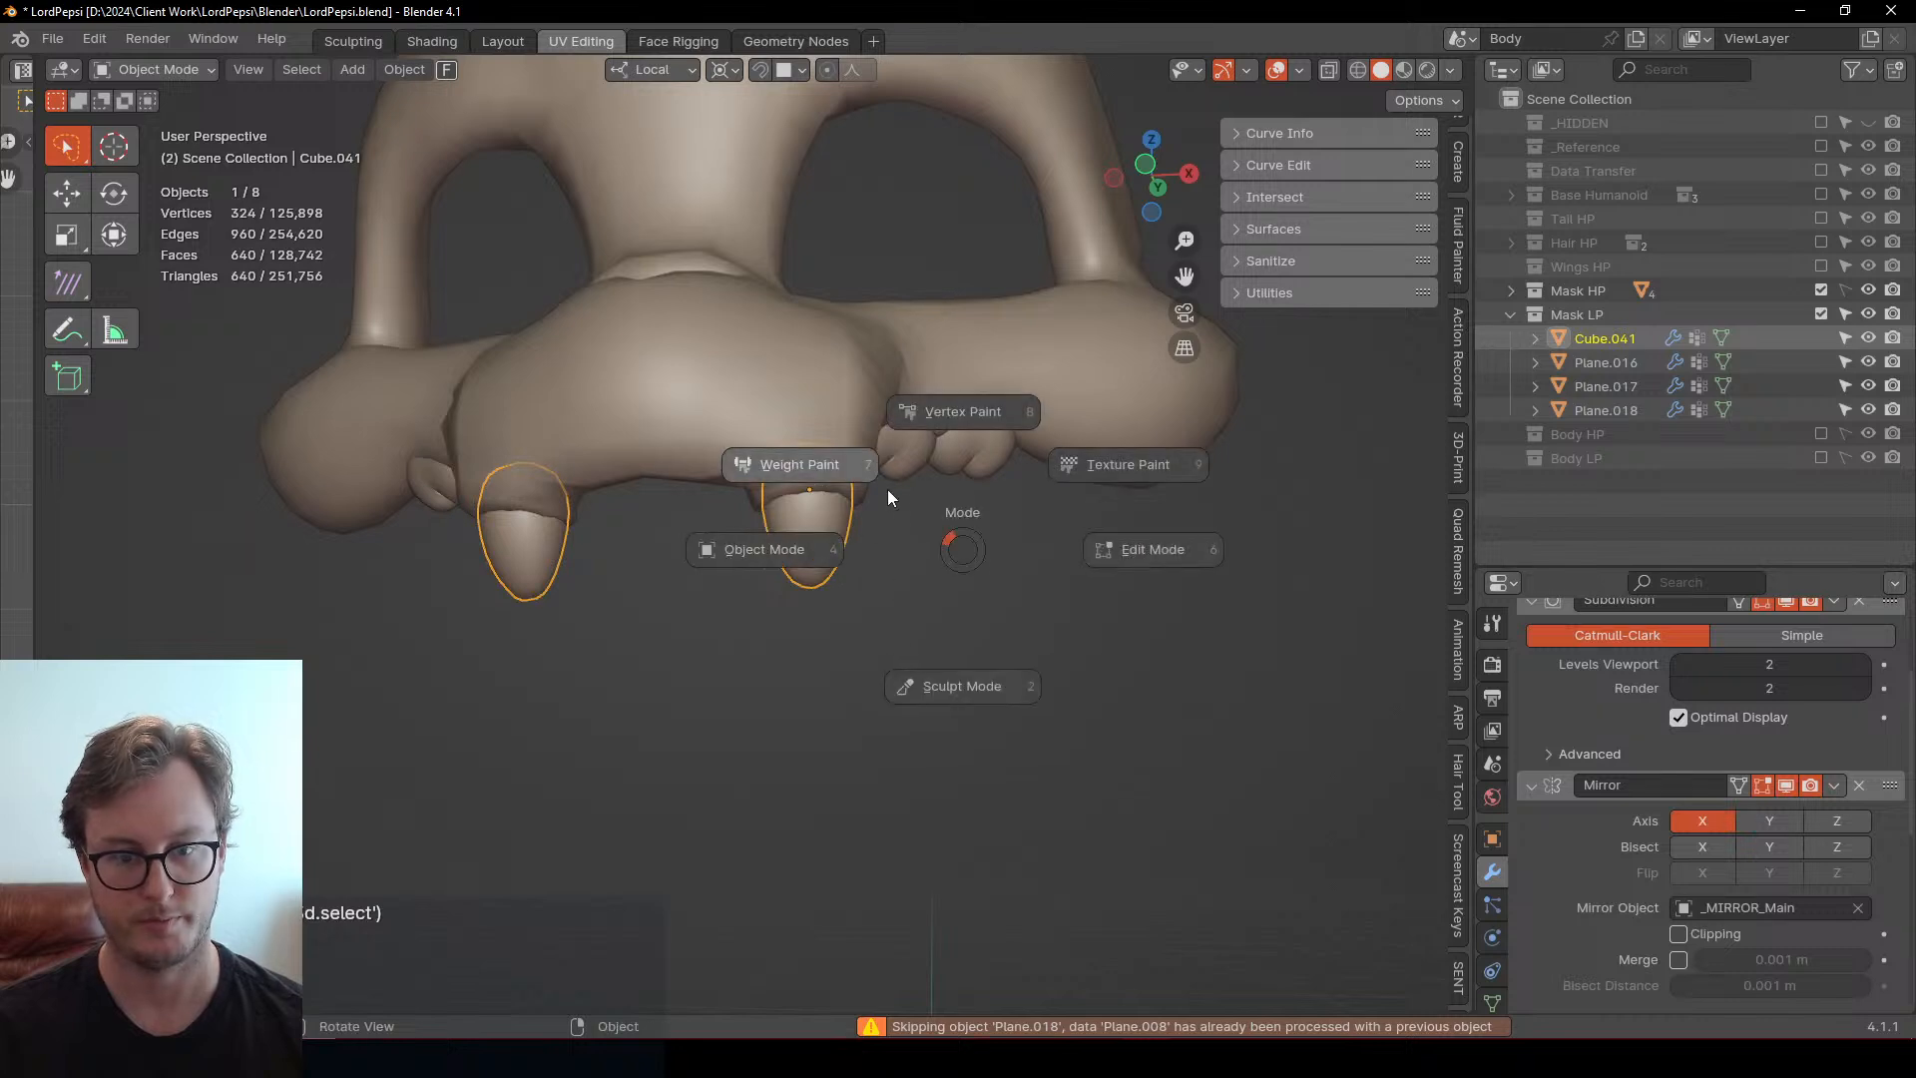
{"action": "left_click", "coordinate": [867, 490]}
{"action": "left_click", "coordinate": [70, 231]}
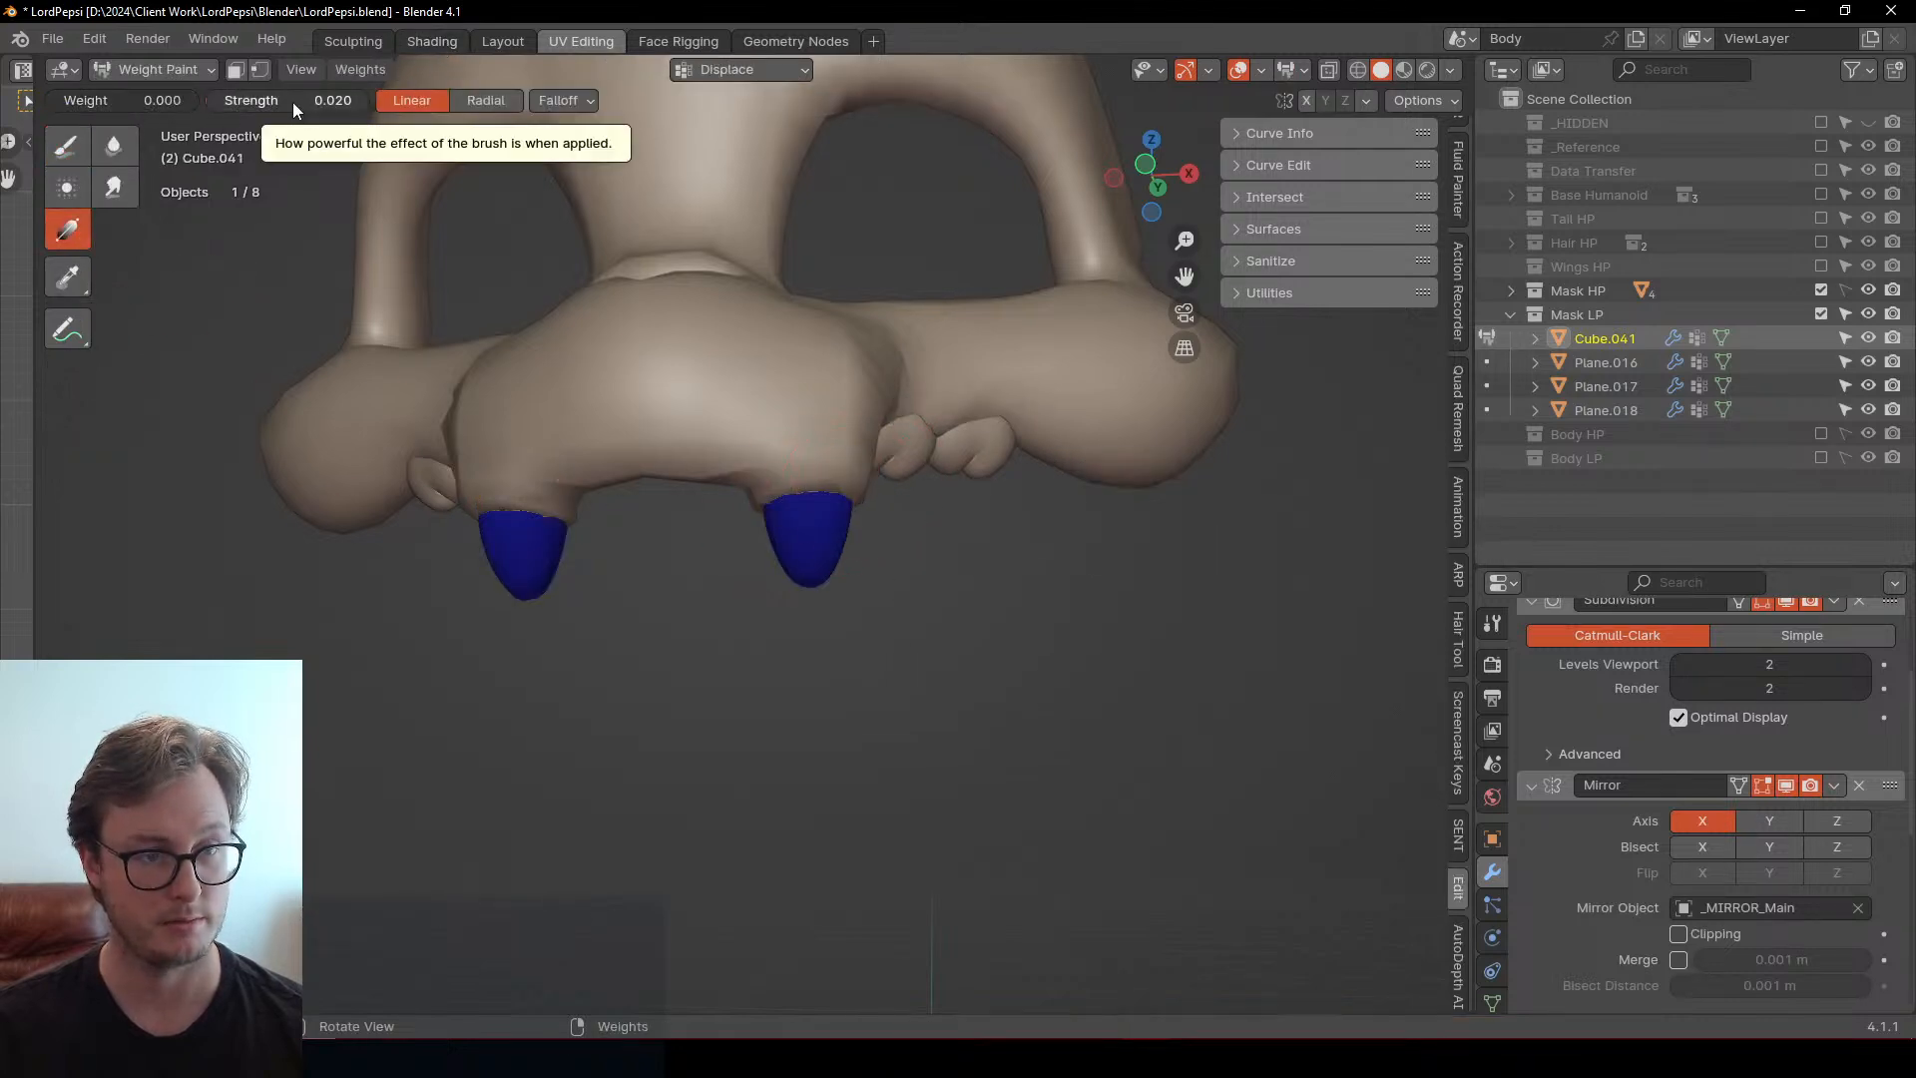
{"action": "key", "text": "z"}
{"action": "left_click", "coordinate": [774, 572]}
{"action": "scroll", "coordinate": [778, 579], "scroll_direction": "up", "scroll_amount": 5}
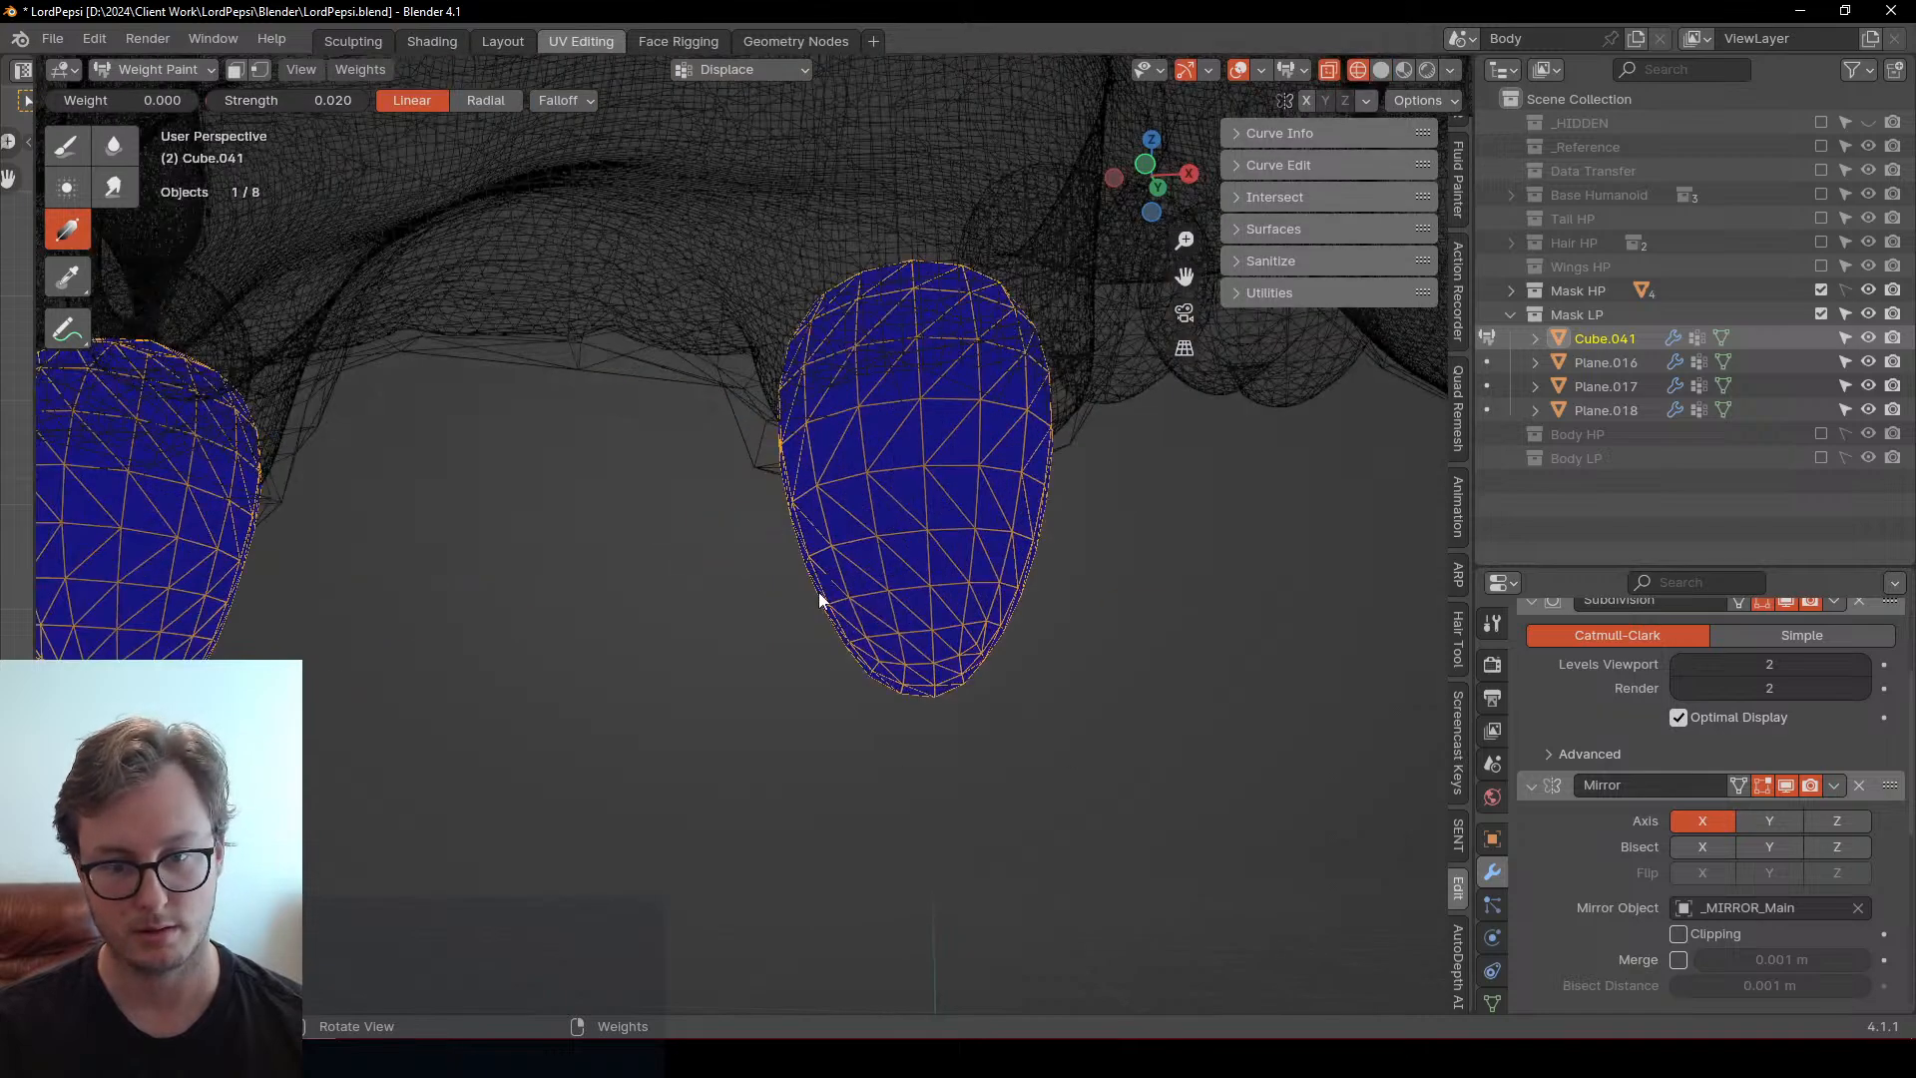
{"action": "middle_click_drag", "start_coordinate": [818, 590], "coordinate": [780, 605]}
{"action": "scroll", "coordinate": [898, 563], "scroll_direction": "down", "scroll_amount": 5}
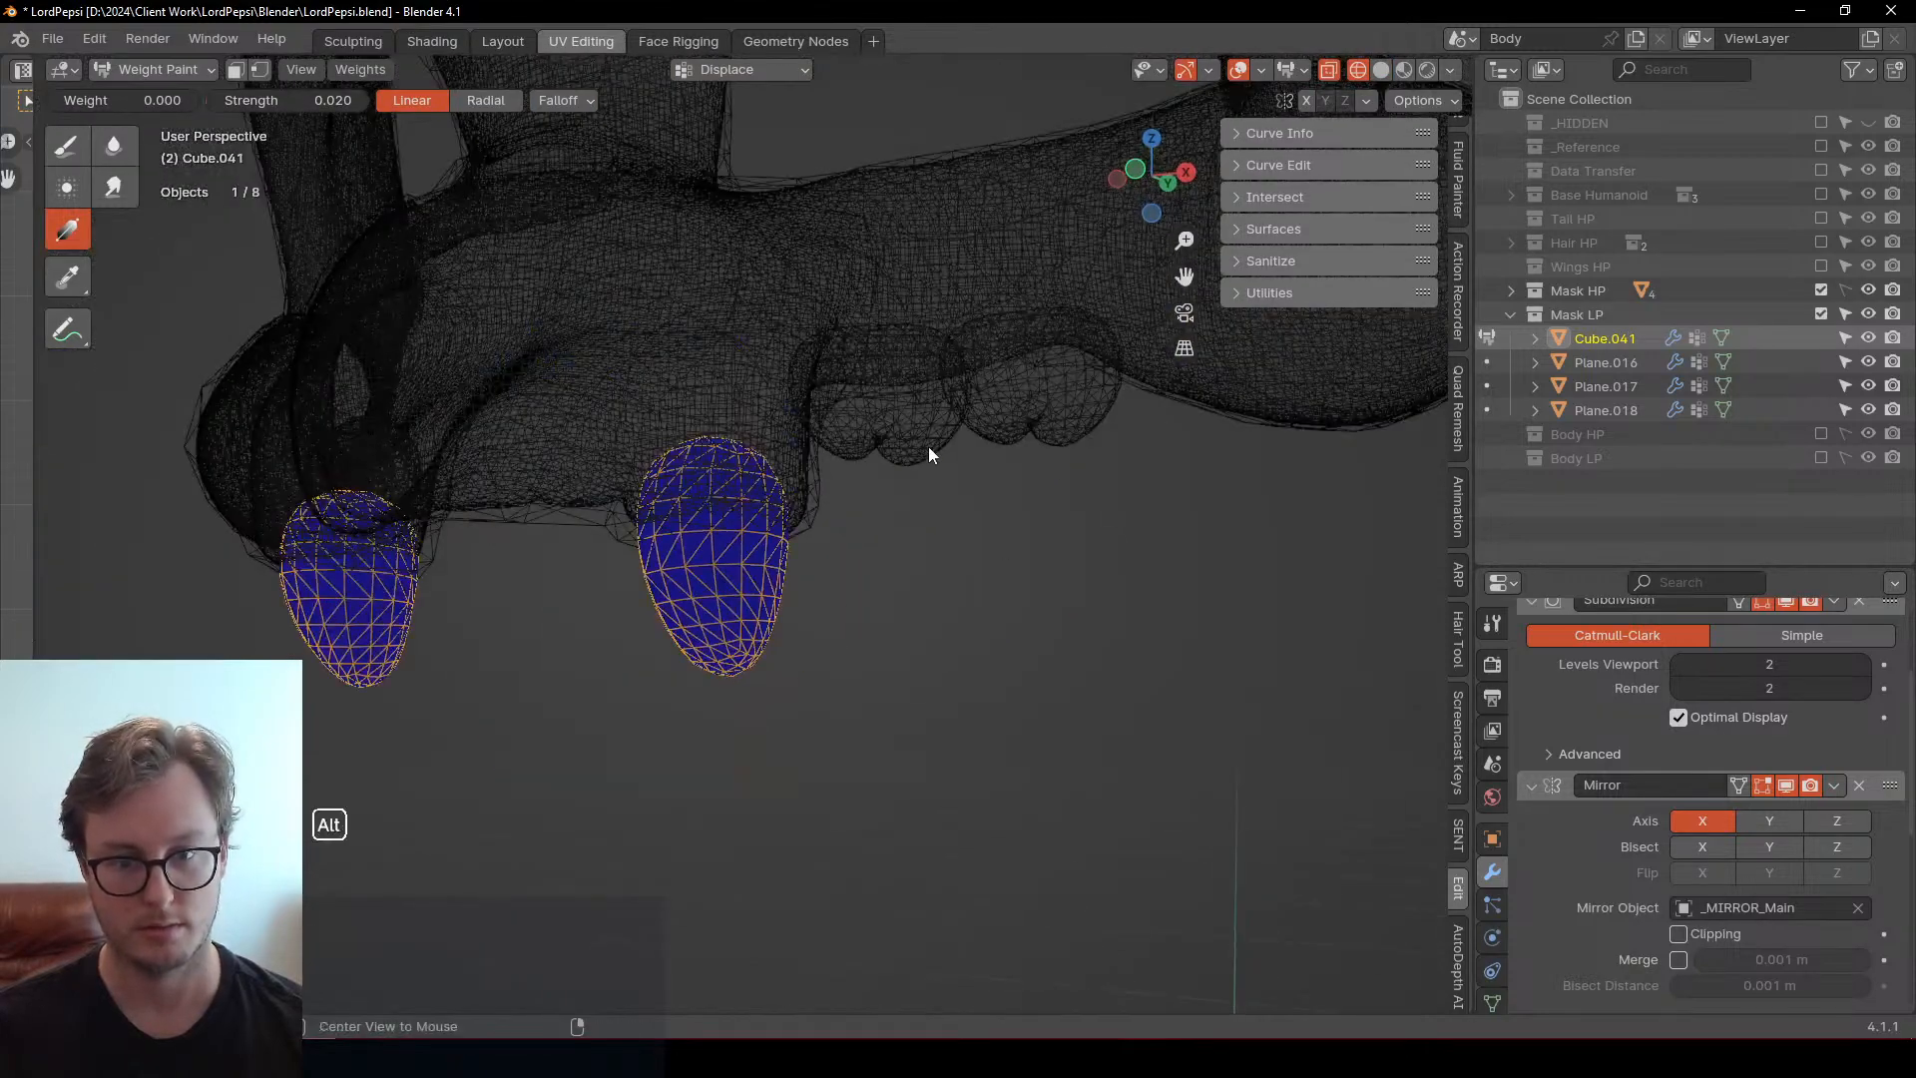
Apply a Displace weight gradient at weight 0.000 and strength 1.000 to the low-poly fangs and inner teeth
{"action": "key", "text": "alt+q"}
{"action": "middle_click_drag", "start_coordinate": [889, 544], "coordinate": [870, 562]}
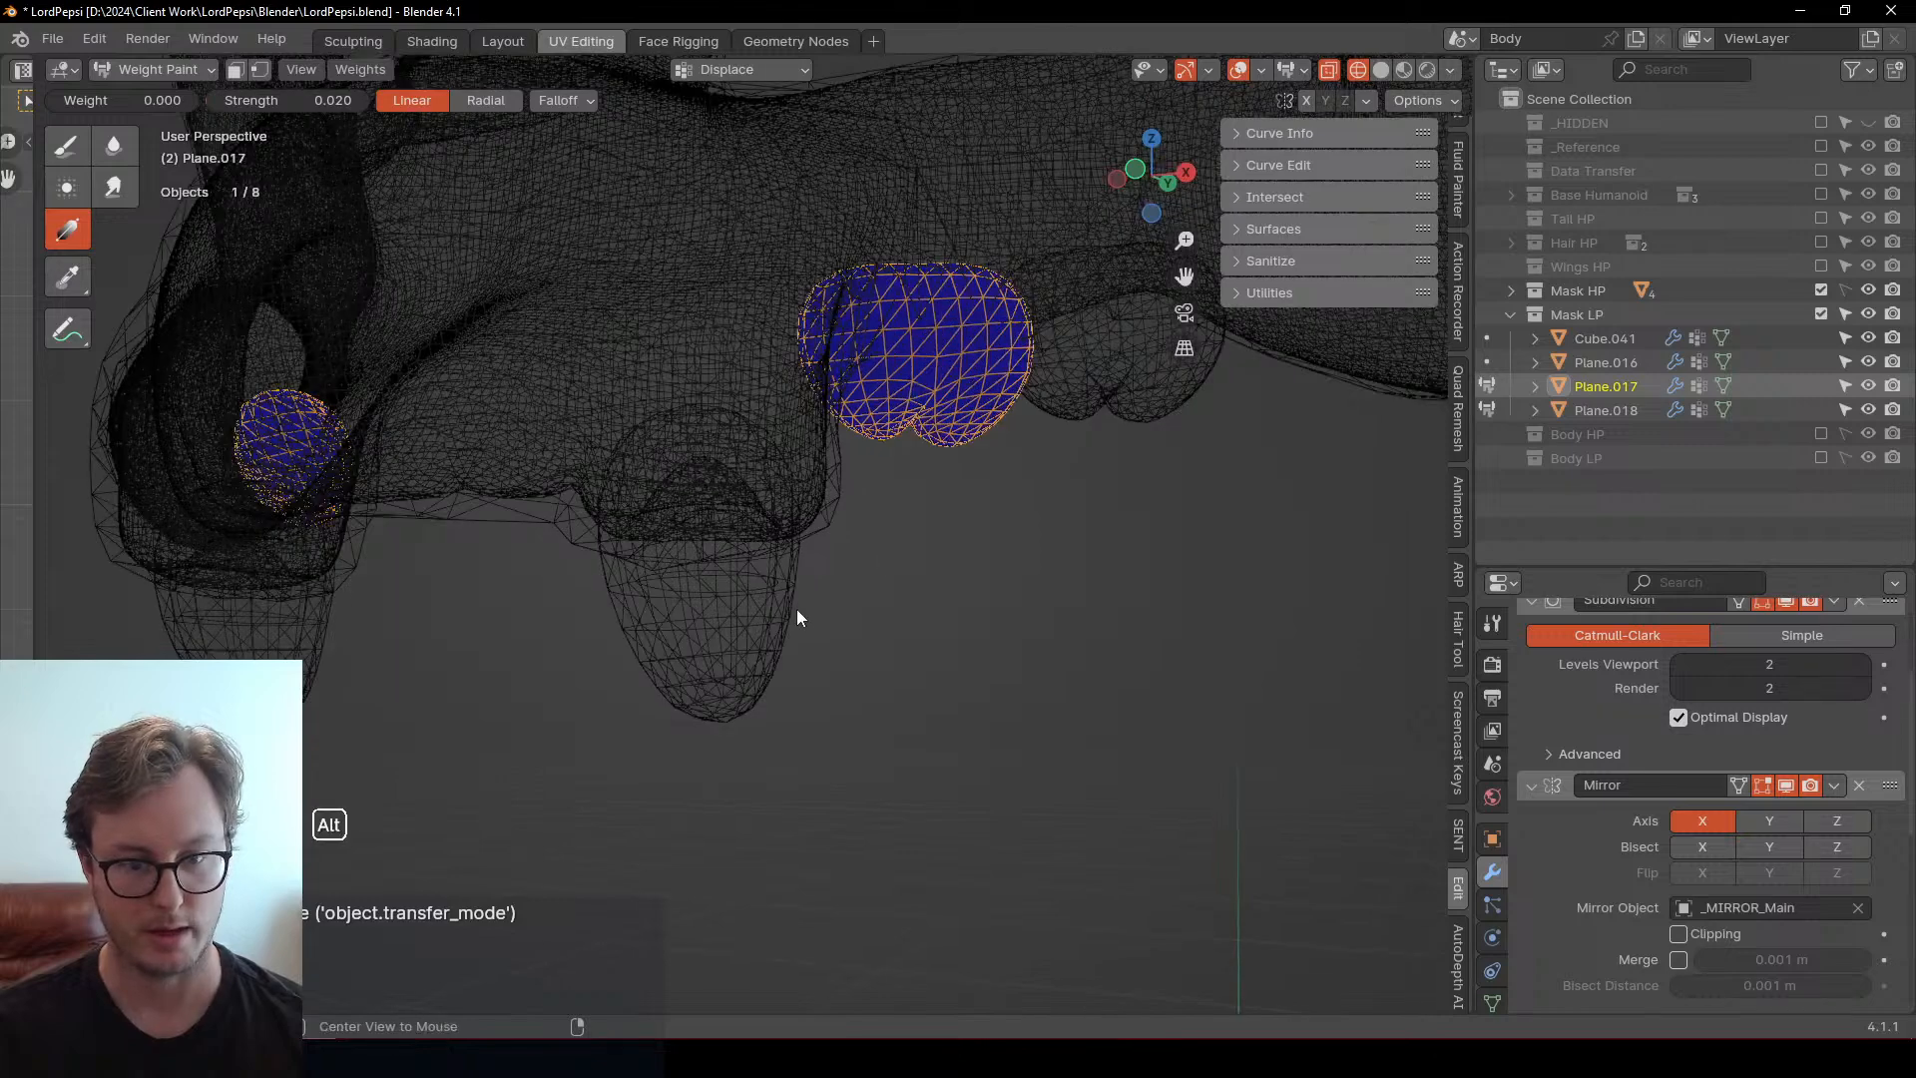
{"action": "key", "text": "alt+q"}
{"action": "left_click_drag", "start_coordinate": [835, 633], "coordinate": [902, 660]}
{"action": "left_click_drag", "start_coordinate": [241, 107], "coordinate": [403, 108]}
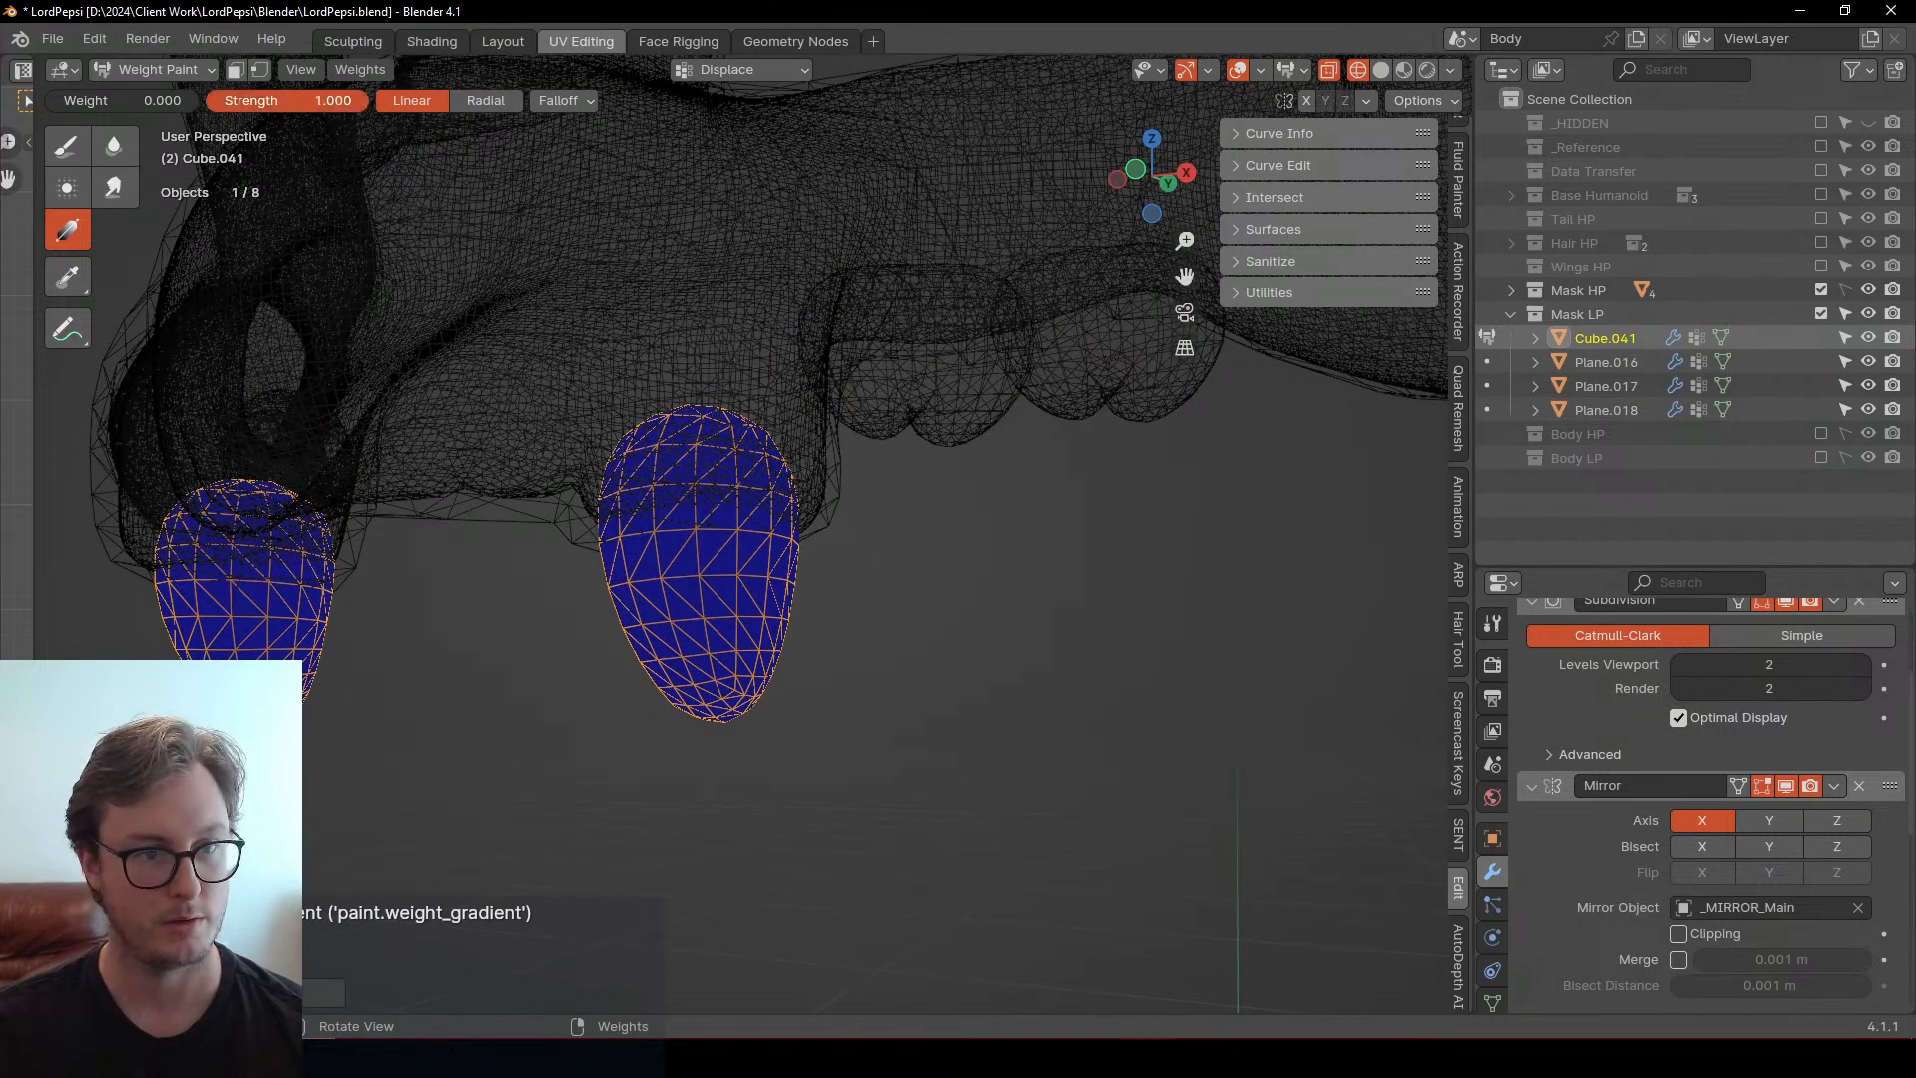
{"action": "key", "text": "alt+q"}
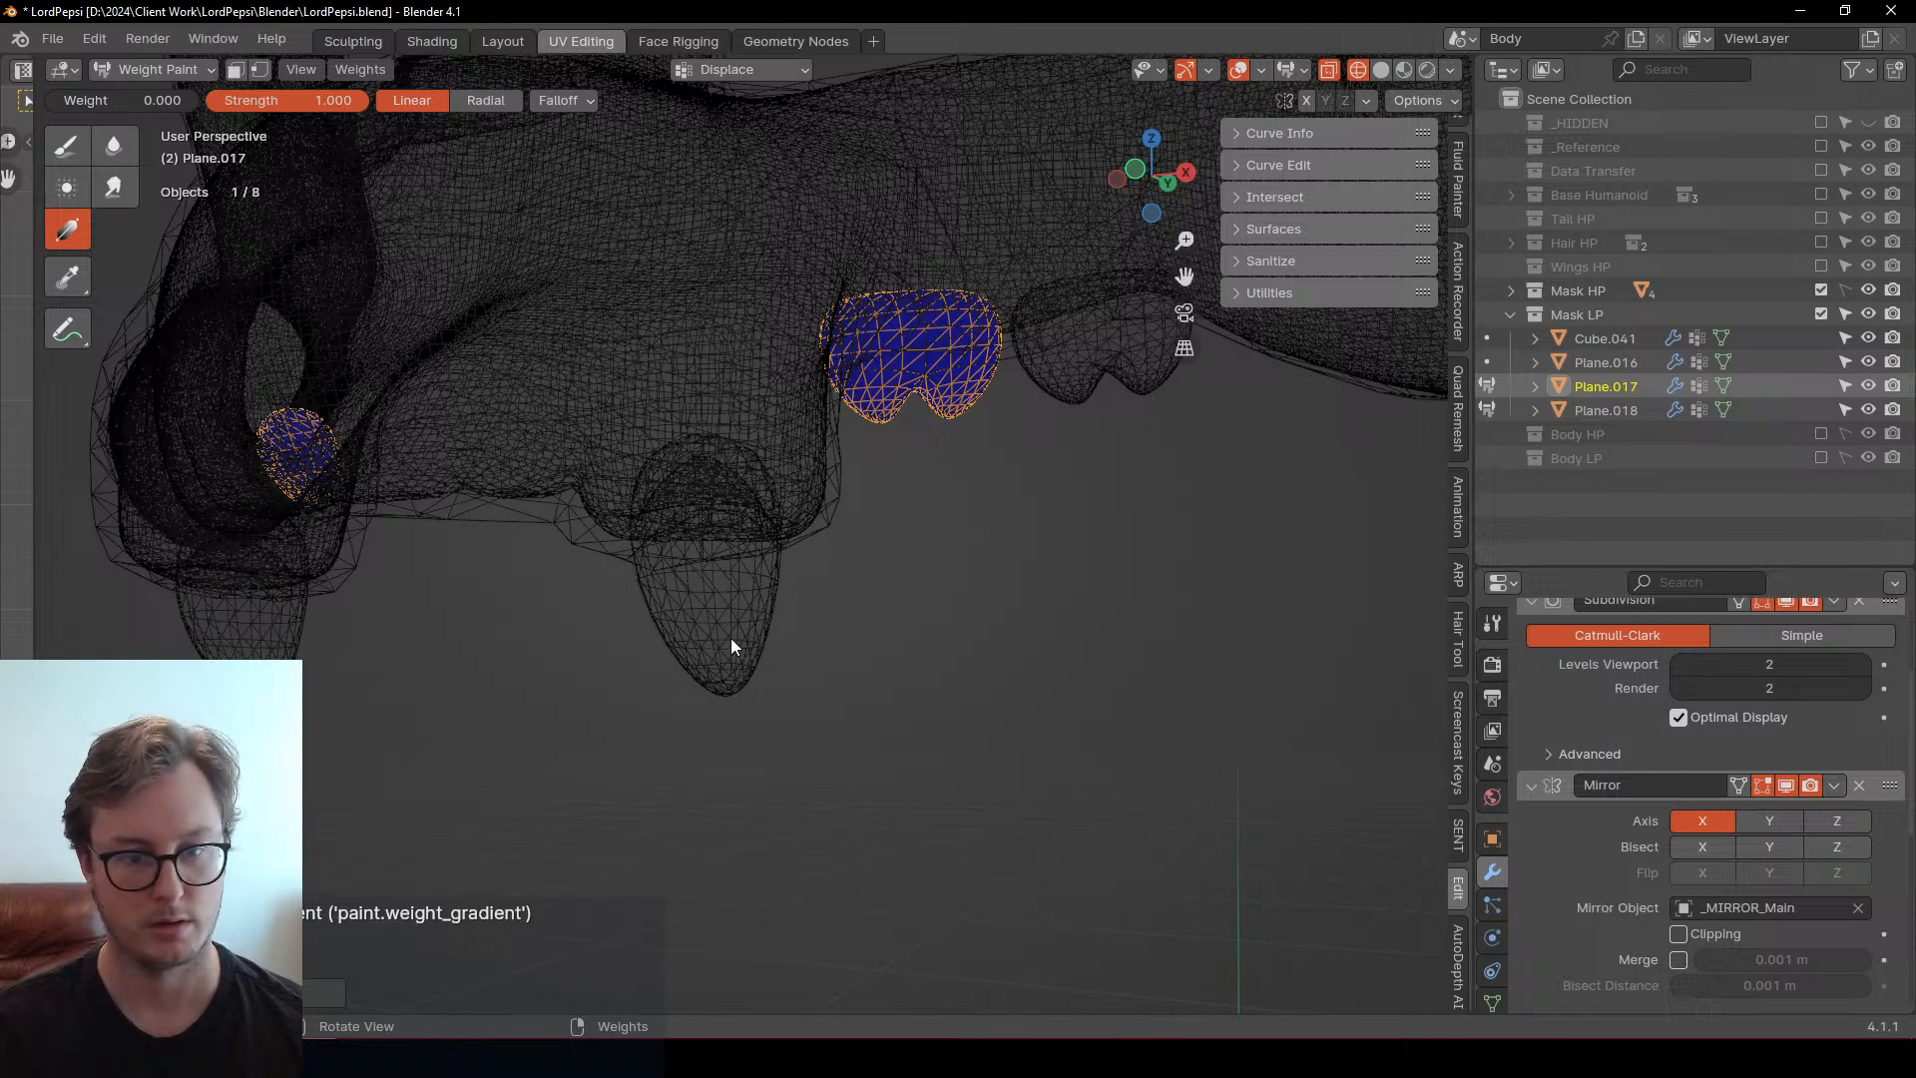
{"action": "key", "text": "alt+q"}
Set the brush weight and strength to 0.020 and apply a Displace weight gradient to the fangs
{"action": "left_click", "coordinate": [67, 145]}
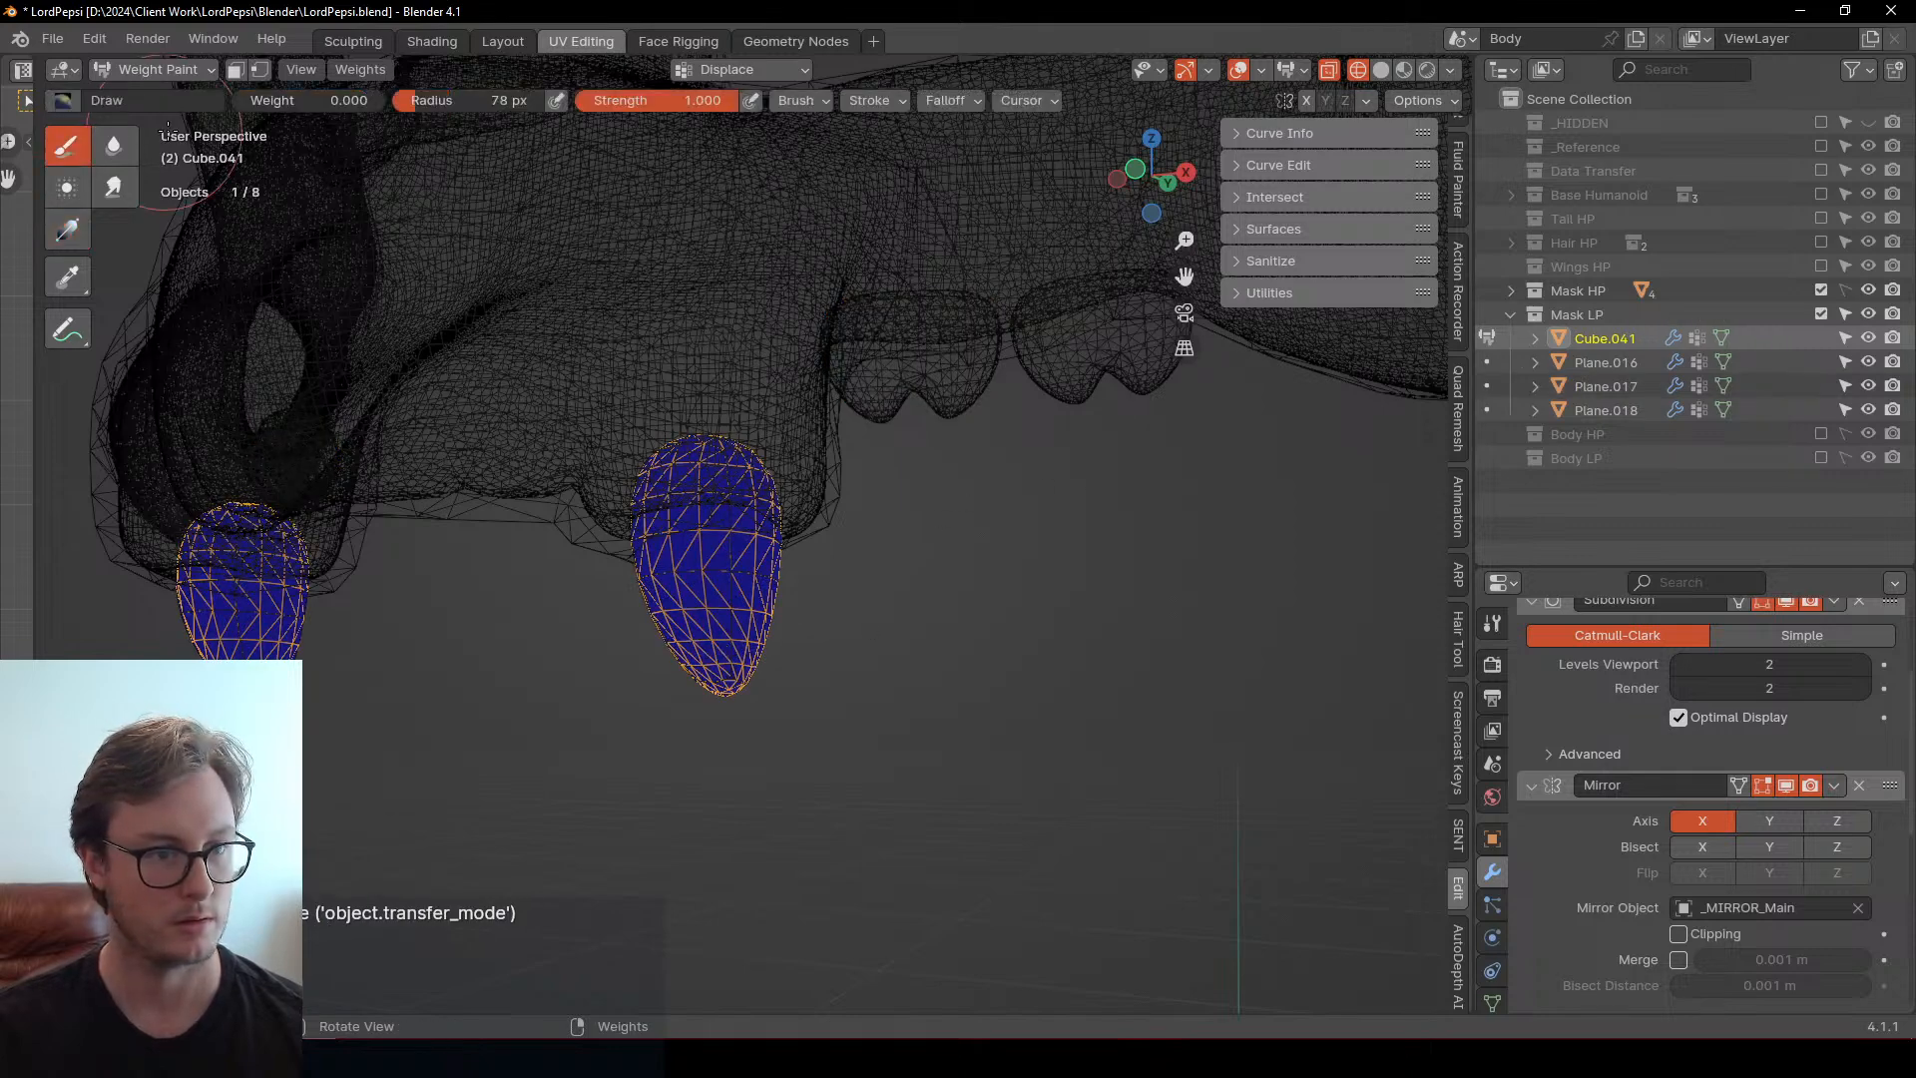
{"action": "middle_click_drag", "start_coordinate": [166, 137], "coordinate": [229, 110]}
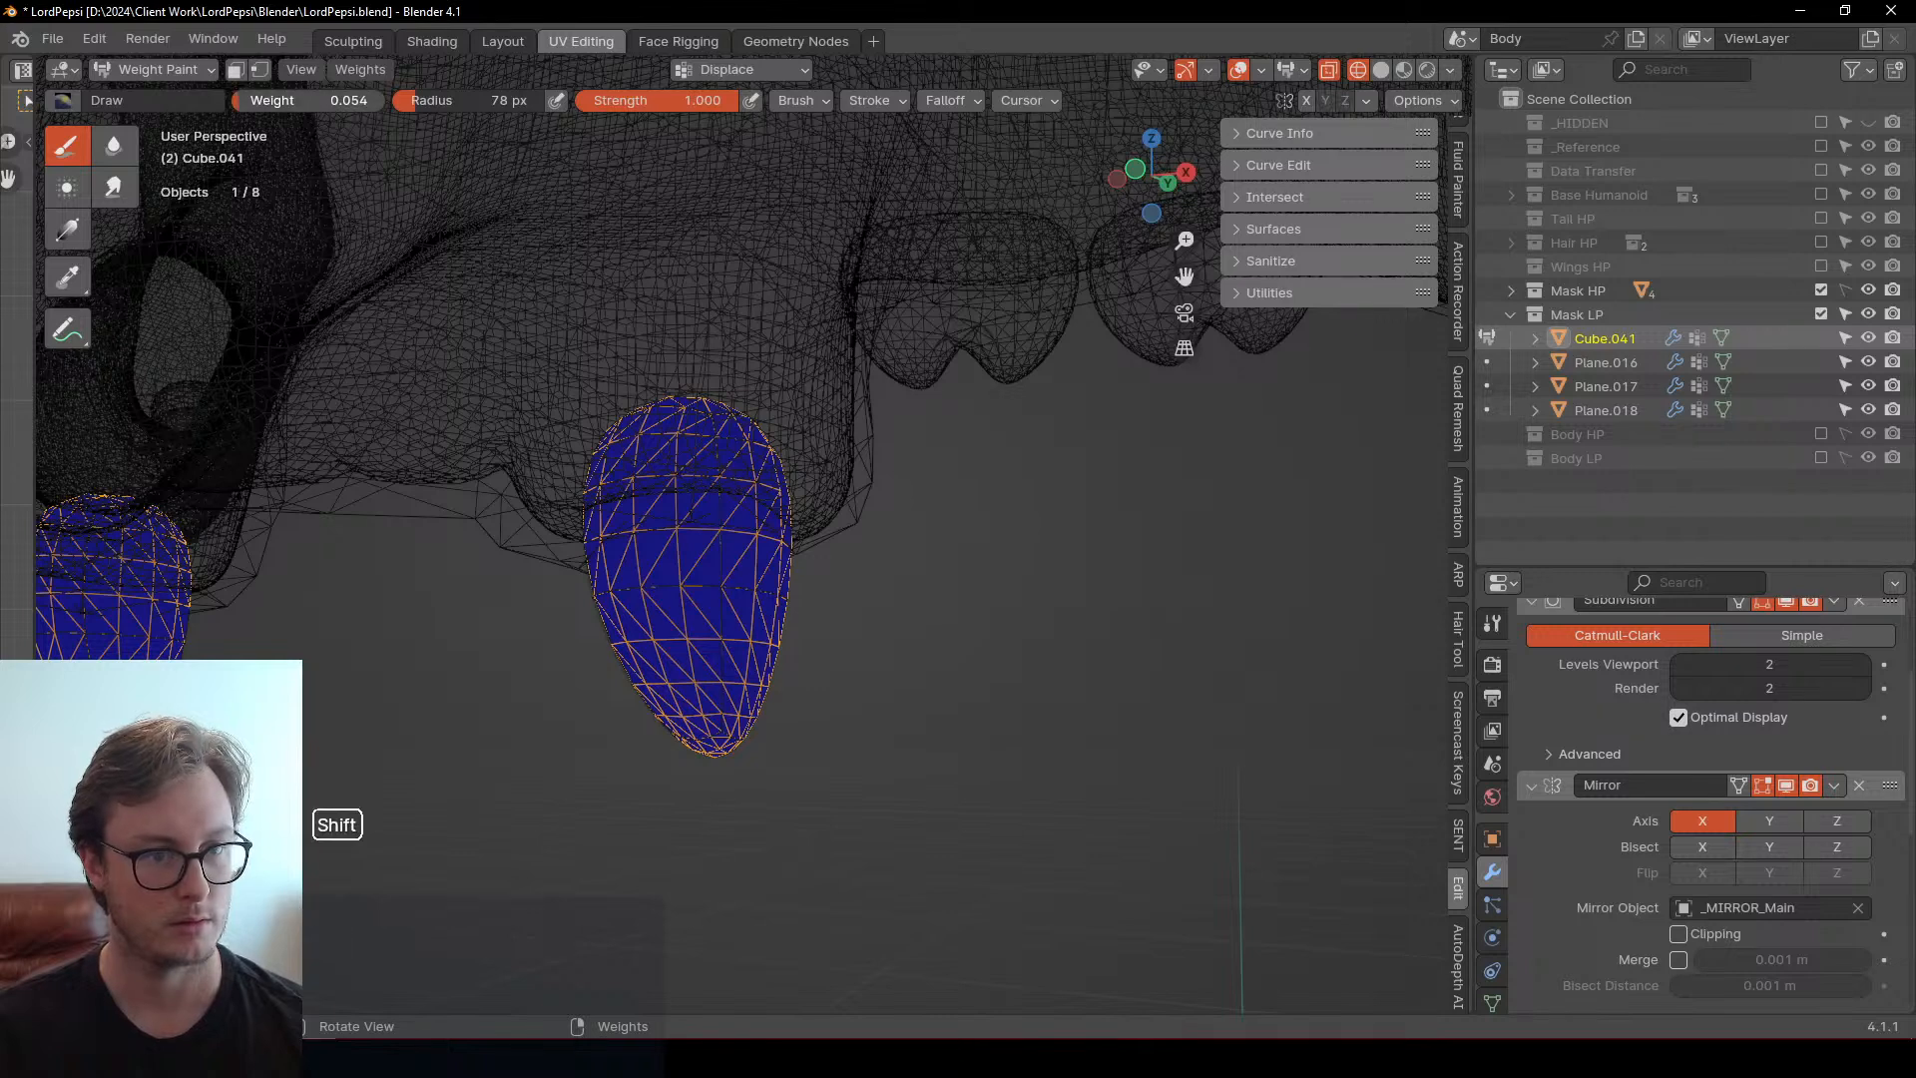
{"action": "left_click_drag", "start_coordinate": [299, 101], "coordinate": [301, 101], "text": "shift"}
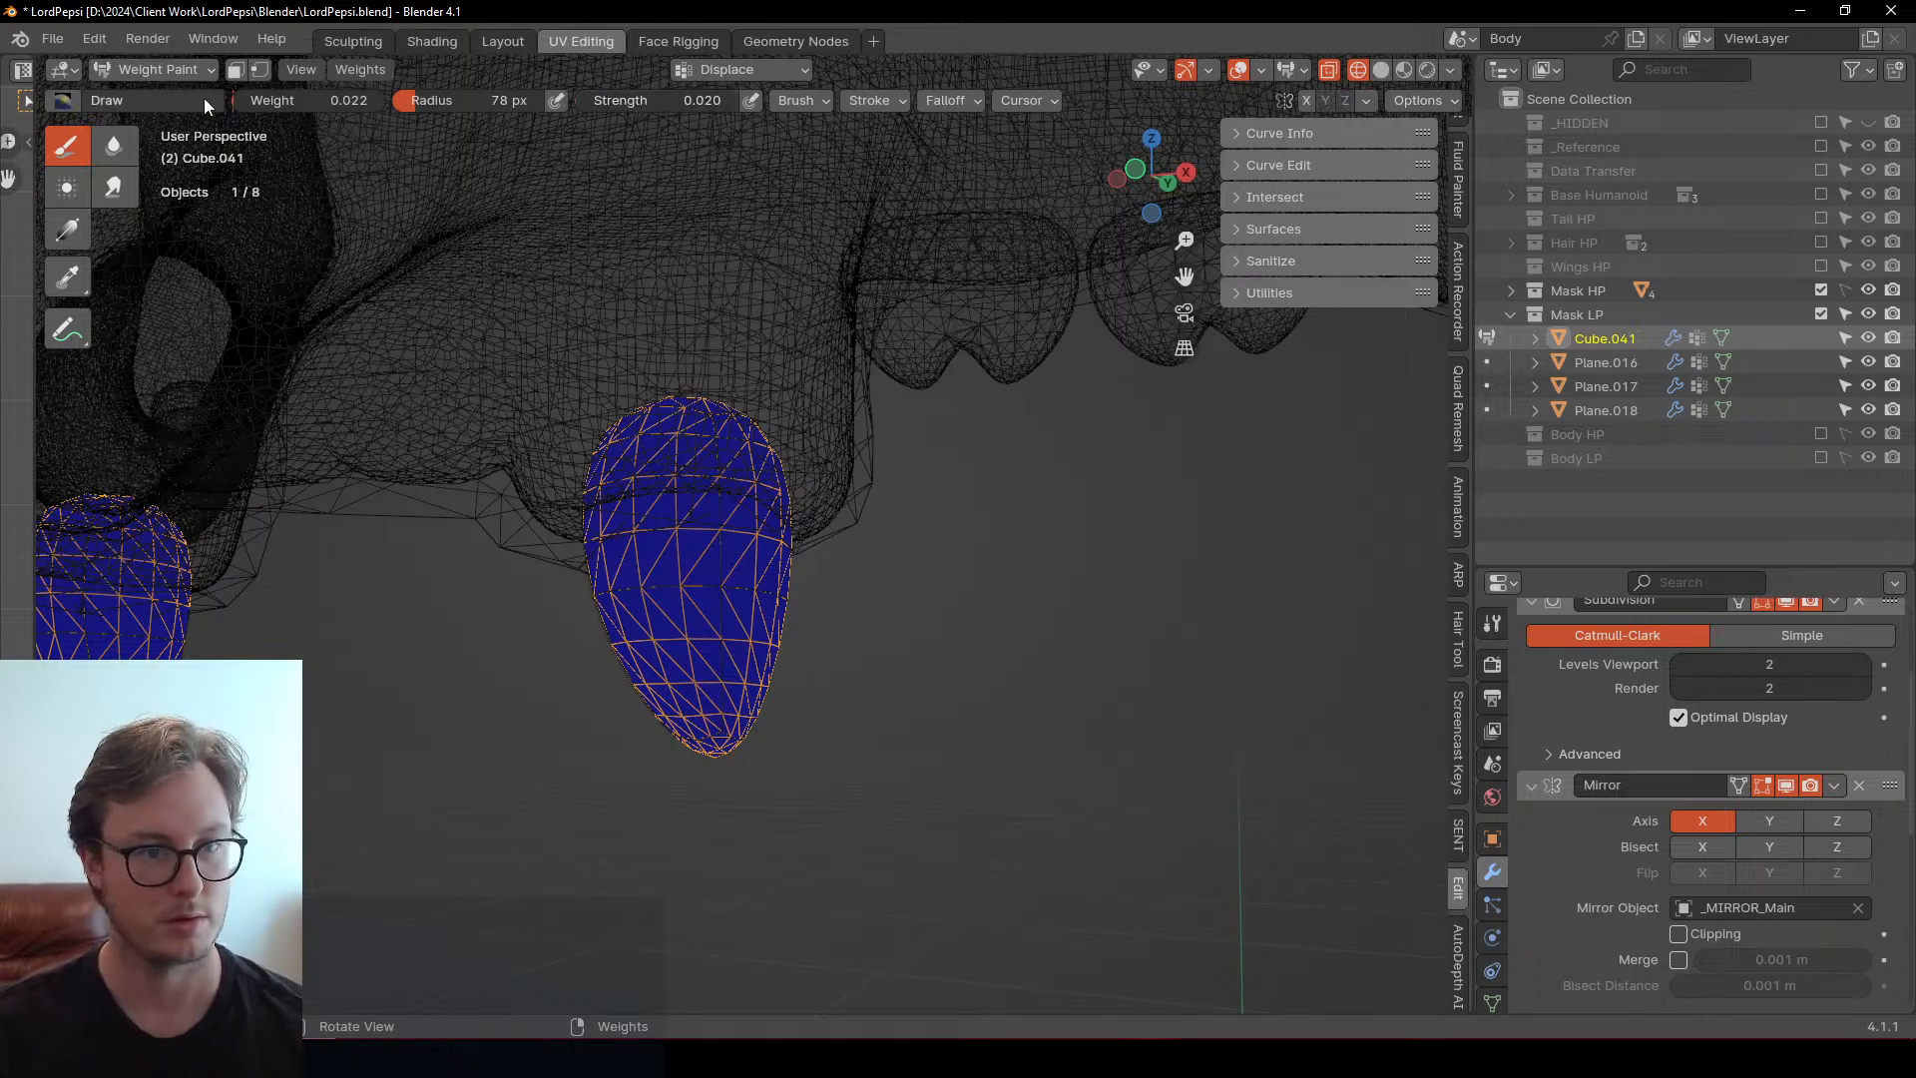
{"action": "left_click", "coordinate": [302, 100]}
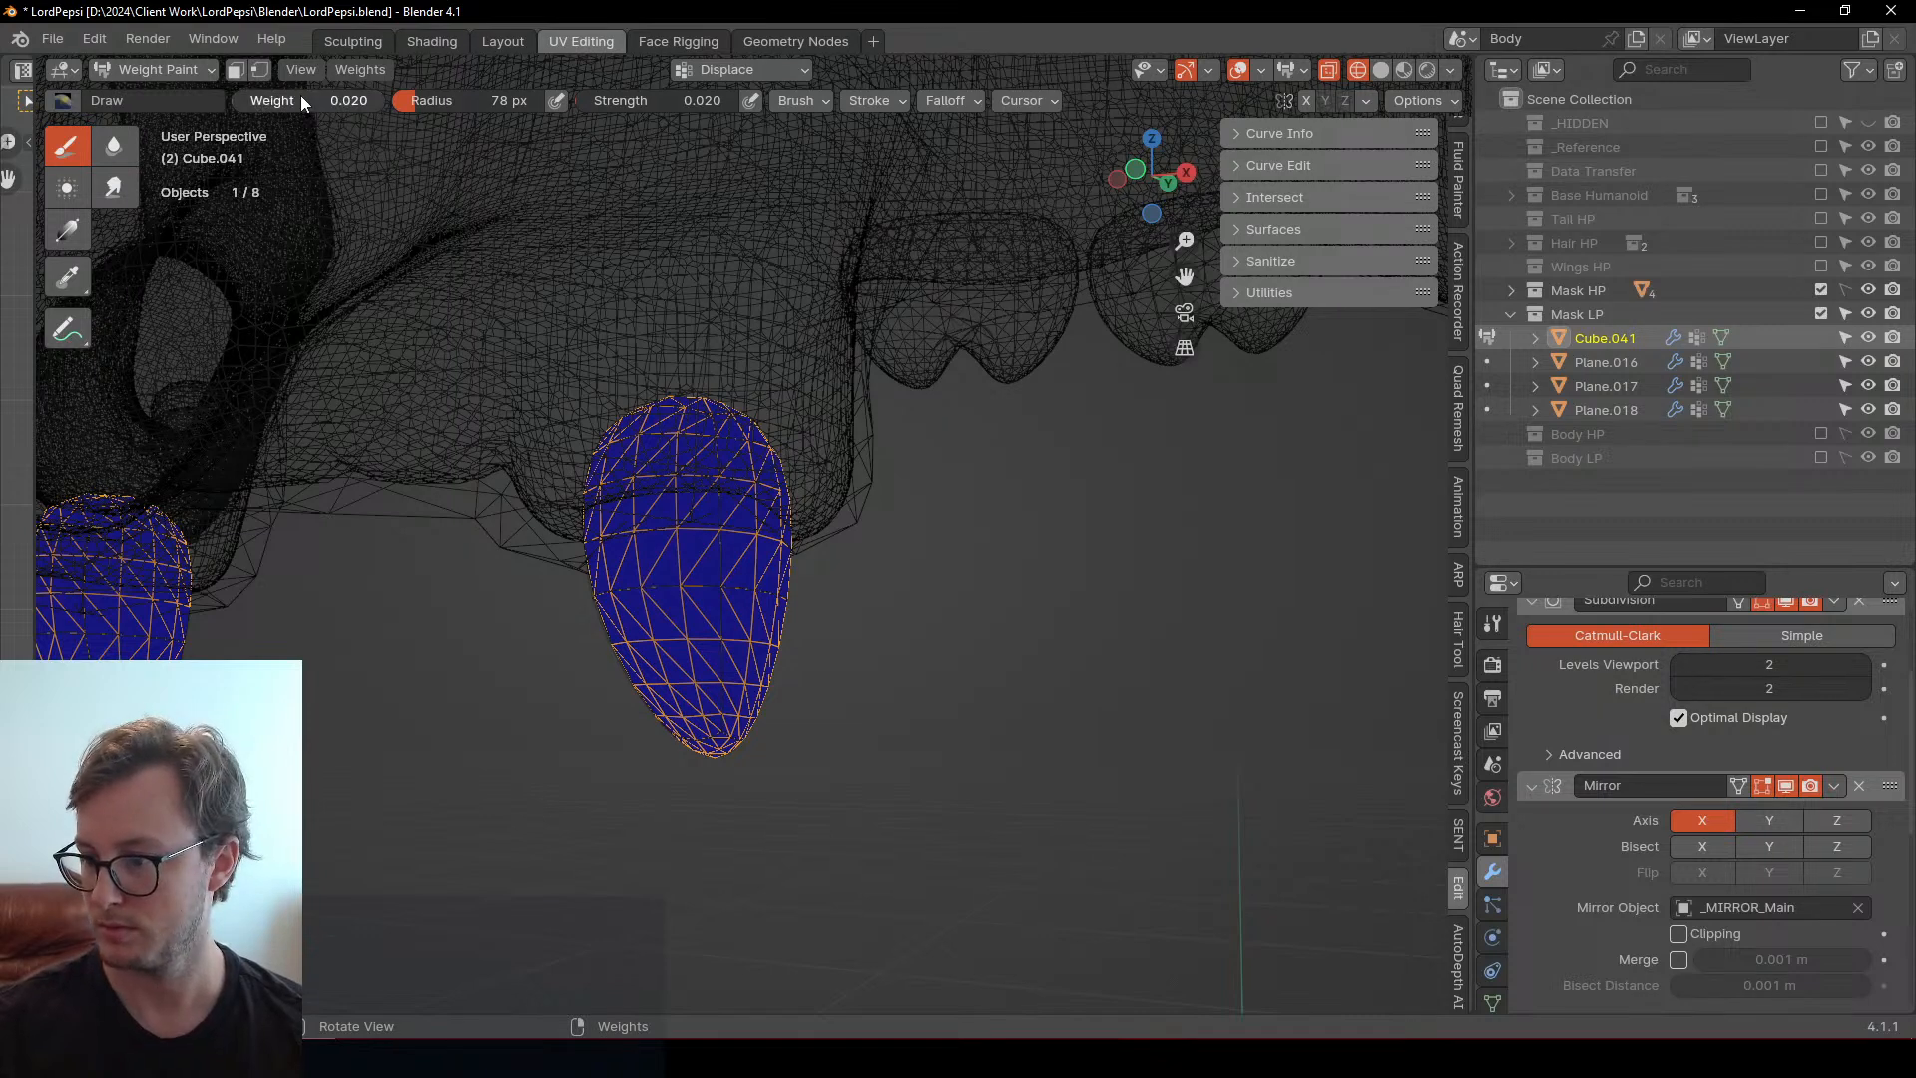
{"action": "left_click", "coordinate": [68, 232]}
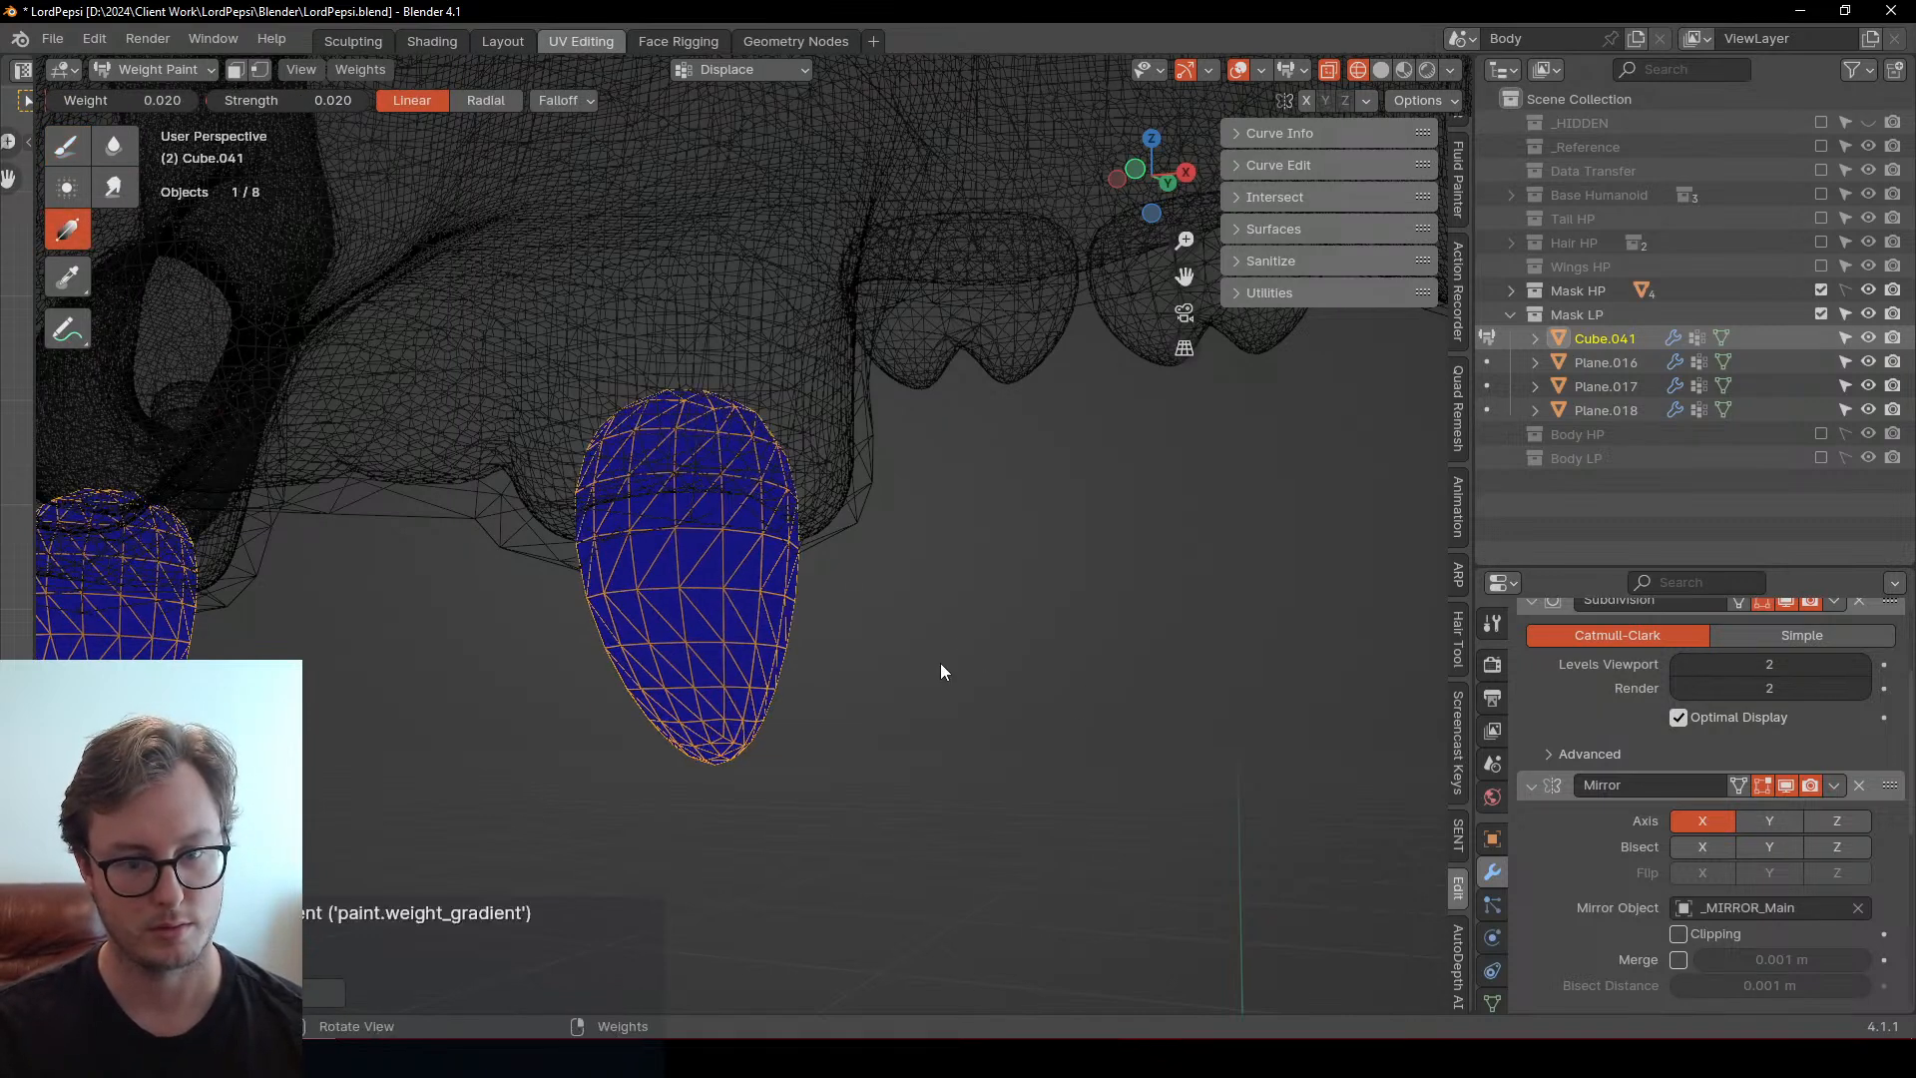
In solid shading, apply the 0.020 Displace weight gradient to the low-poly teeth, then return to Object Mode
{"action": "key", "text": "shift+z"}
{"action": "mouse_move", "coordinate": [978, 640]}
{"action": "middle_mouse_down"}
{"action": "mouse_move", "coordinate": [936, 395]}
{"action": "mouse_move", "coordinate": [826, 529]}
{"action": "middle_mouse_up"}
{"action": "scroll", "coordinate": [789, 519], "scroll_direction": "up", "scroll_amount": 3}
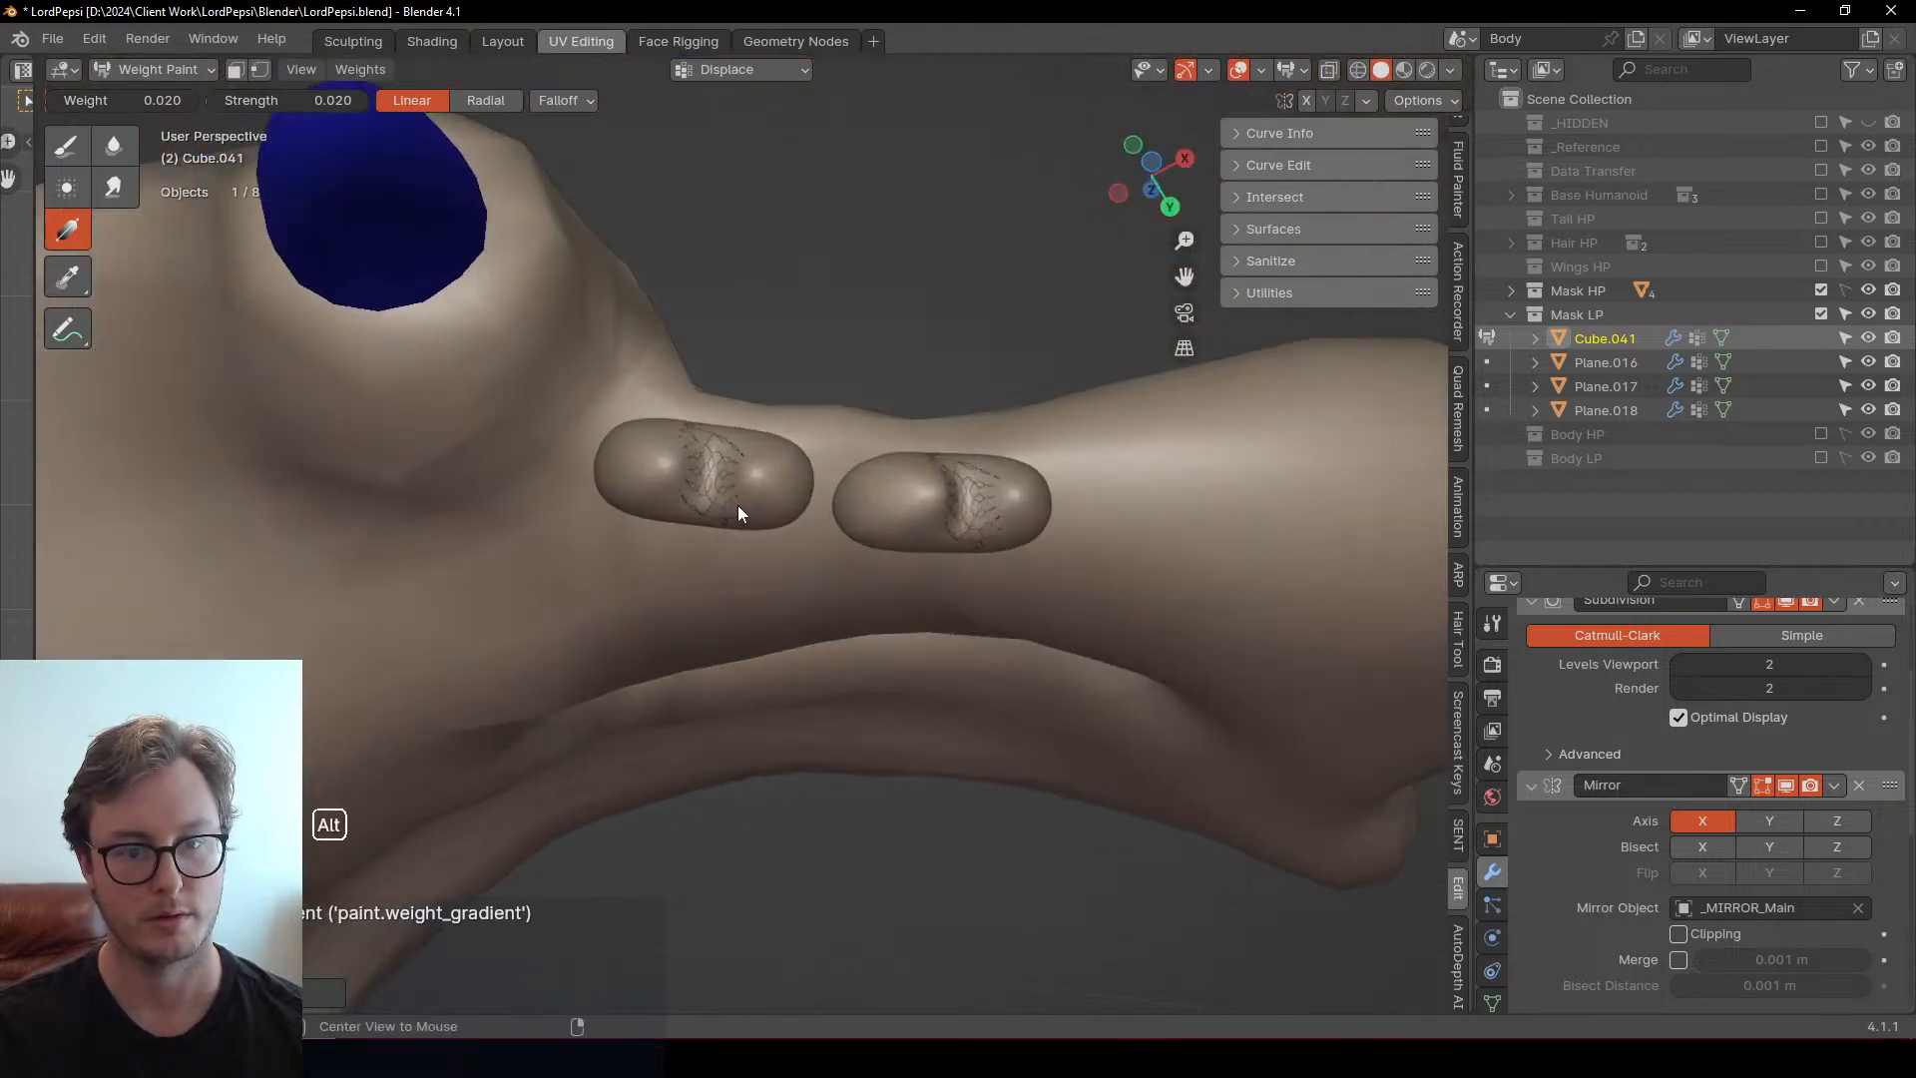
{"action": "key", "text": "alt+q"}
{"action": "left_click_drag", "start_coordinate": [814, 804], "coordinate": [819, 892]}
{"action": "mouse_move", "coordinate": [819, 892]}
{"action": "middle_mouse_down"}
{"action": "mouse_move", "coordinate": [842, 672]}
{"action": "mouse_move", "coordinate": [980, 596]}
{"action": "mouse_move", "coordinate": [761, 556]}
{"action": "mouse_move", "coordinate": [902, 555]}
{"action": "mouse_move", "coordinate": [911, 599]}
{"action": "middle_mouse_up"}
{"action": "key", "text": "ctrl+Tab"}
Examine the UV islands of all low-poly mask parts together in Edit Mode
{"action": "scroll", "coordinate": [911, 599], "scroll_direction": "down", "scroll_amount": 3}
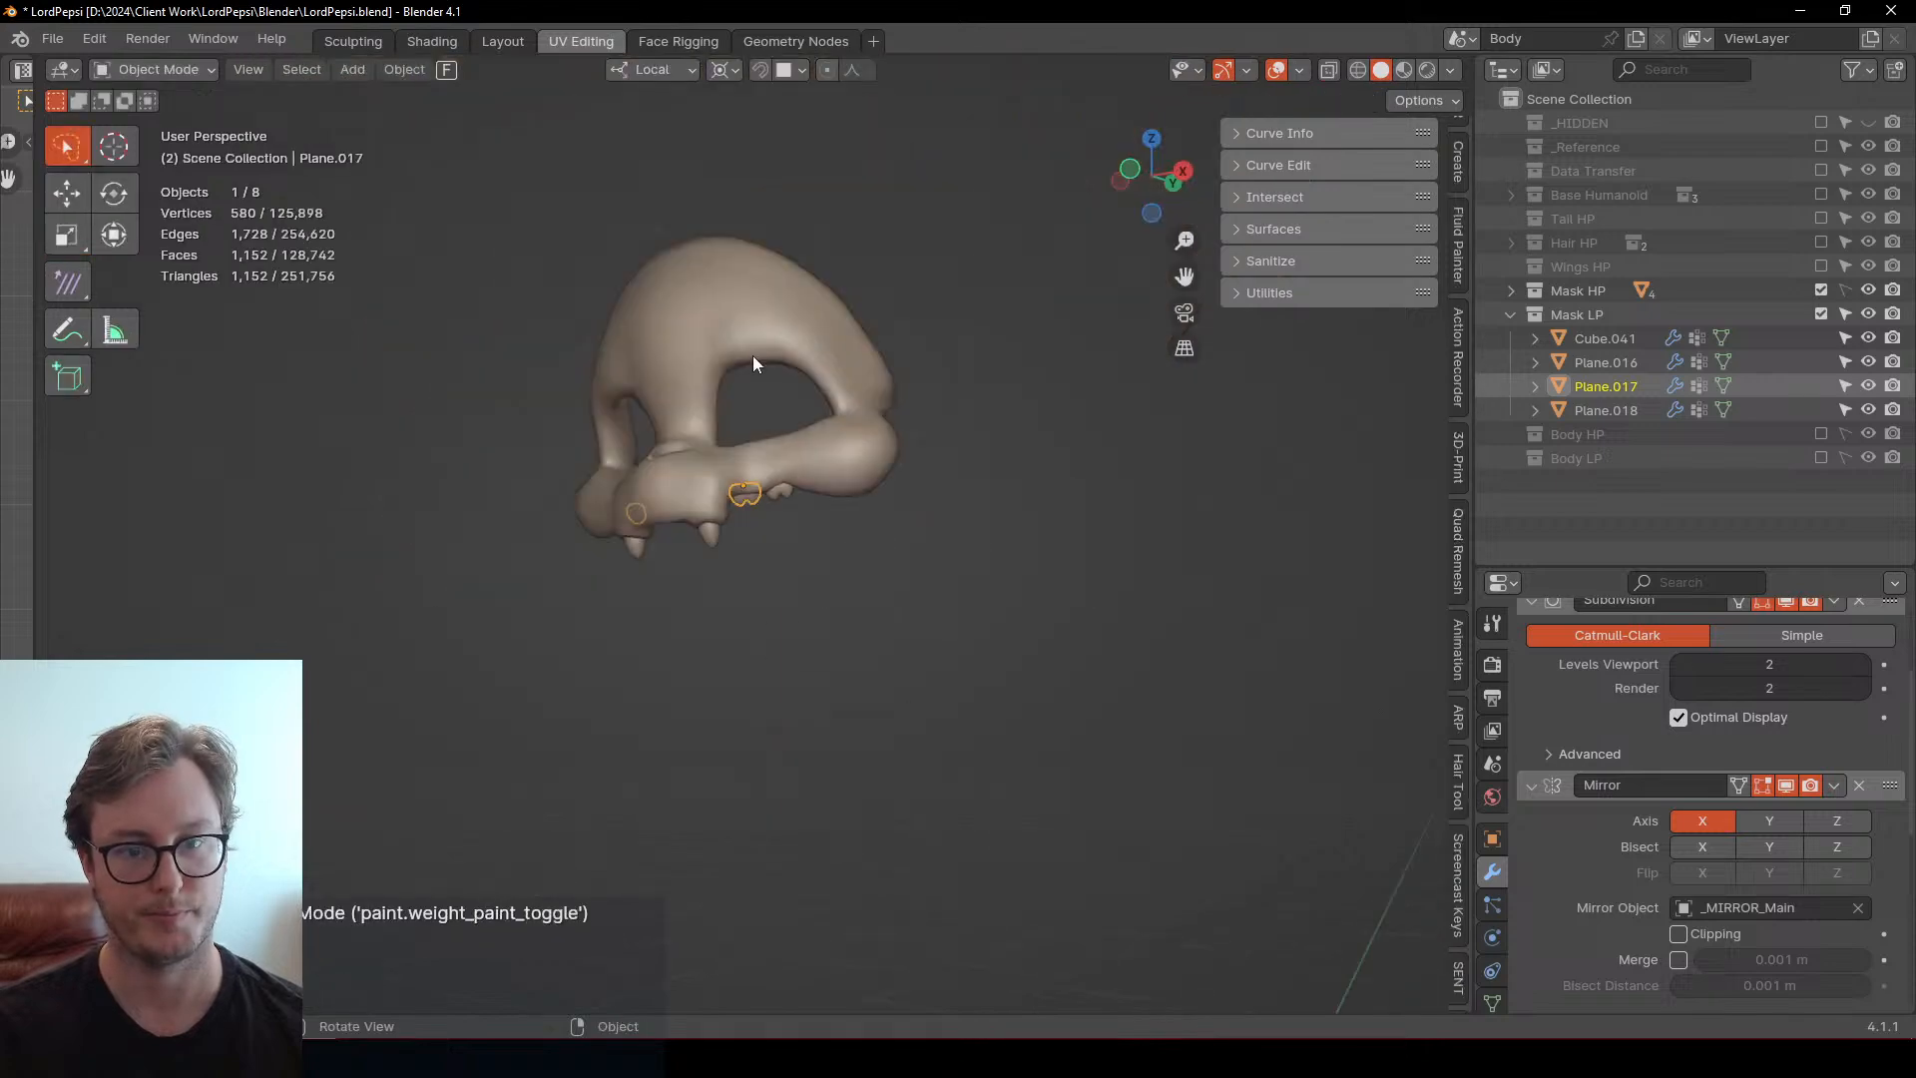
{"action": "middle_click_drag", "start_coordinate": [752, 355], "coordinate": [859, 445]}
{"action": "scroll", "coordinate": [859, 445], "scroll_direction": "up", "scroll_amount": 4}
{"action": "key", "text": "a"}
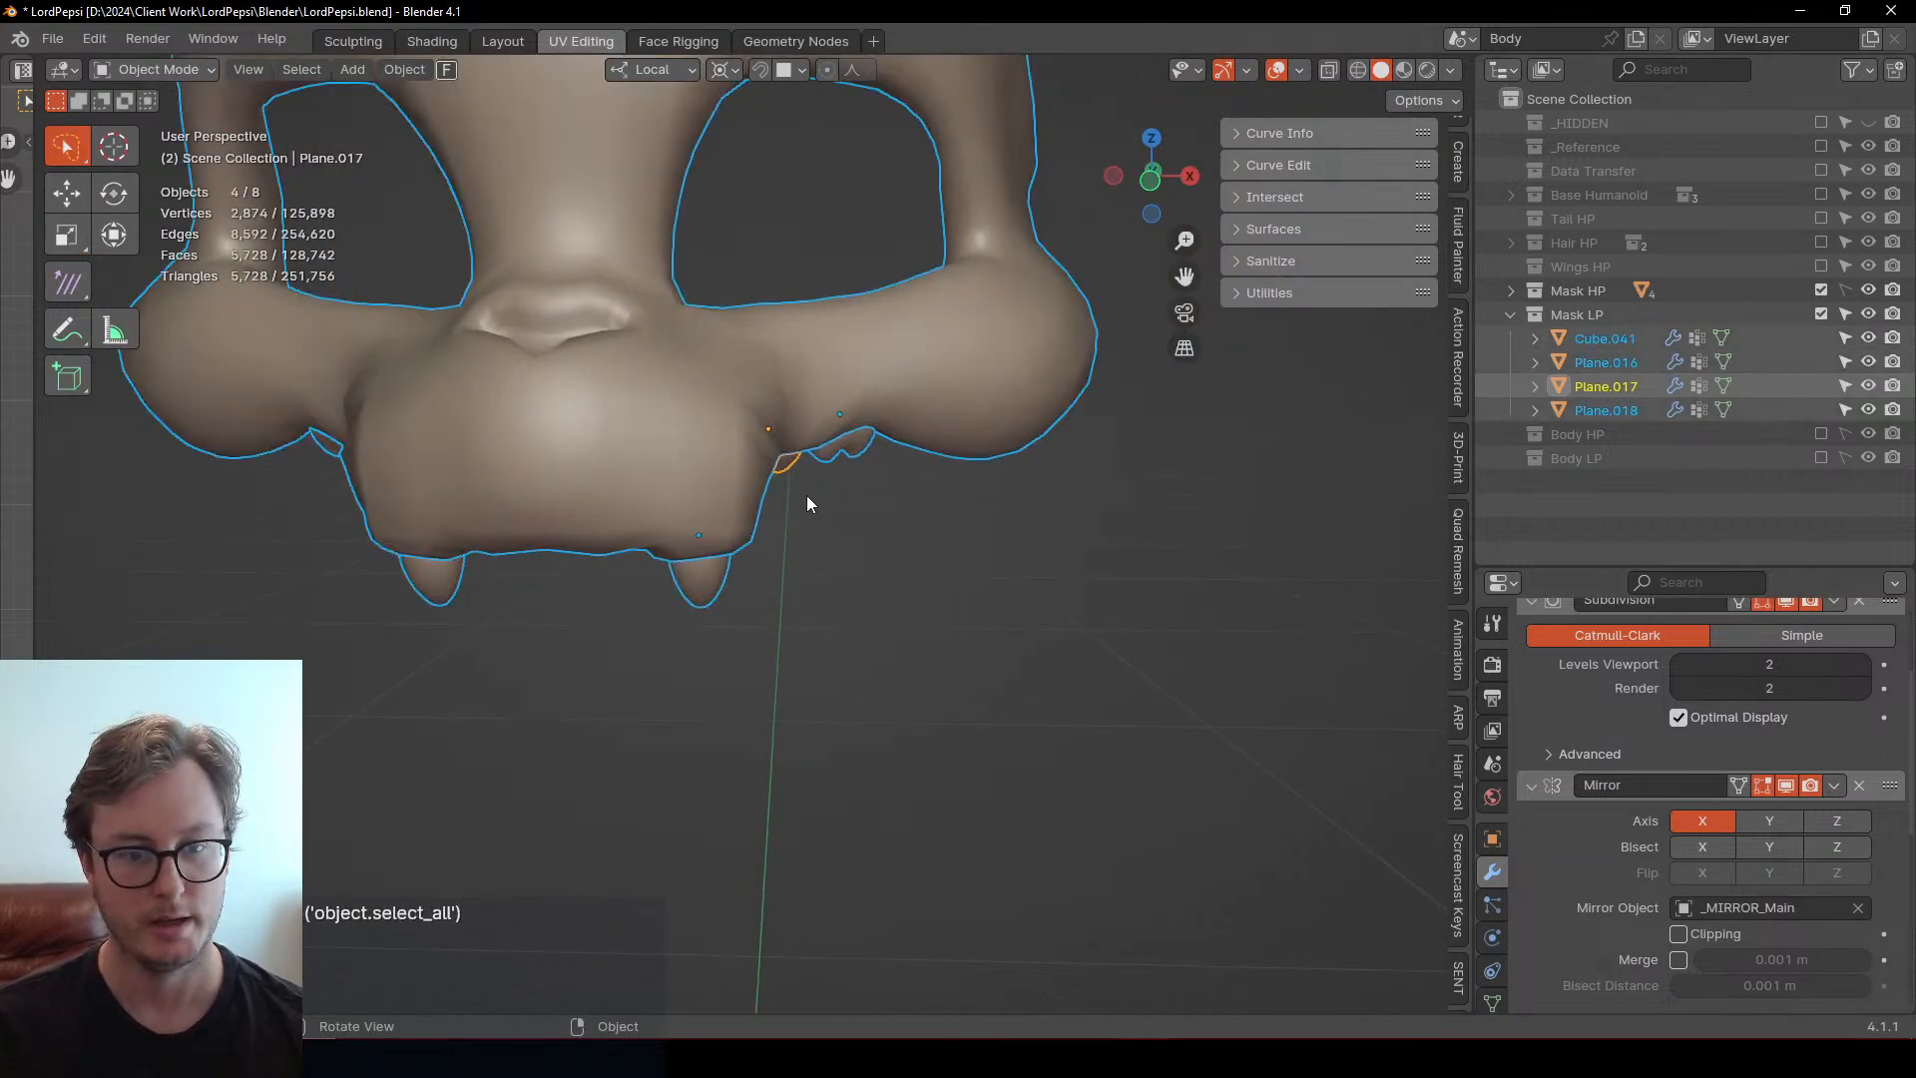
{"action": "key", "text": "Tab"}
{"action": "key", "text": "a"}
{"action": "left_click_drag", "start_coordinate": [35, 693], "coordinate": [735, 693]}
{"action": "scroll", "coordinate": [325, 330], "scroll_direction": "down", "scroll_amount": 5}
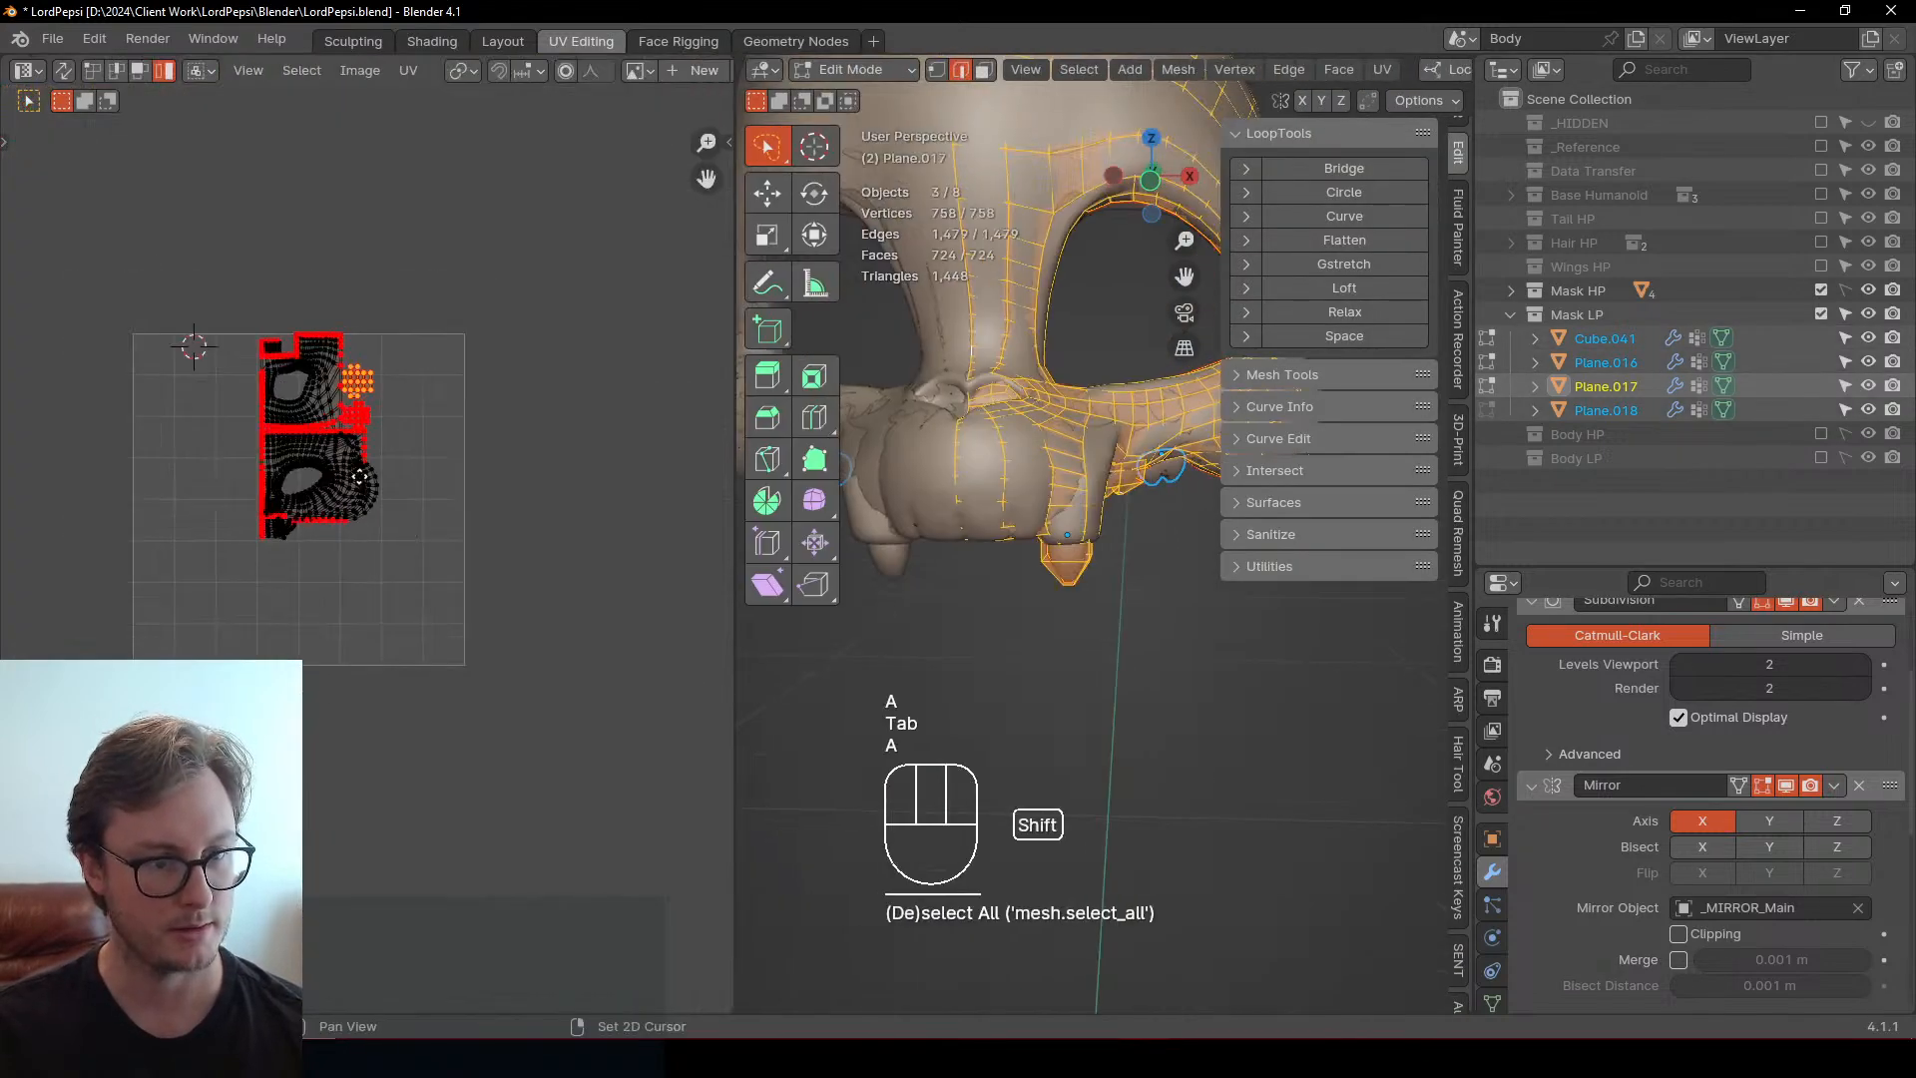
{"action": "middle_click_drag", "start_coordinate": [339, 378], "coordinate": [380, 429], "text": "shift"}
{"action": "scroll", "coordinate": [381, 431], "scroll_direction": "up", "scroll_amount": 8}
{"action": "scroll", "coordinate": [385, 437], "scroll_direction": "down", "scroll_amount": 6}
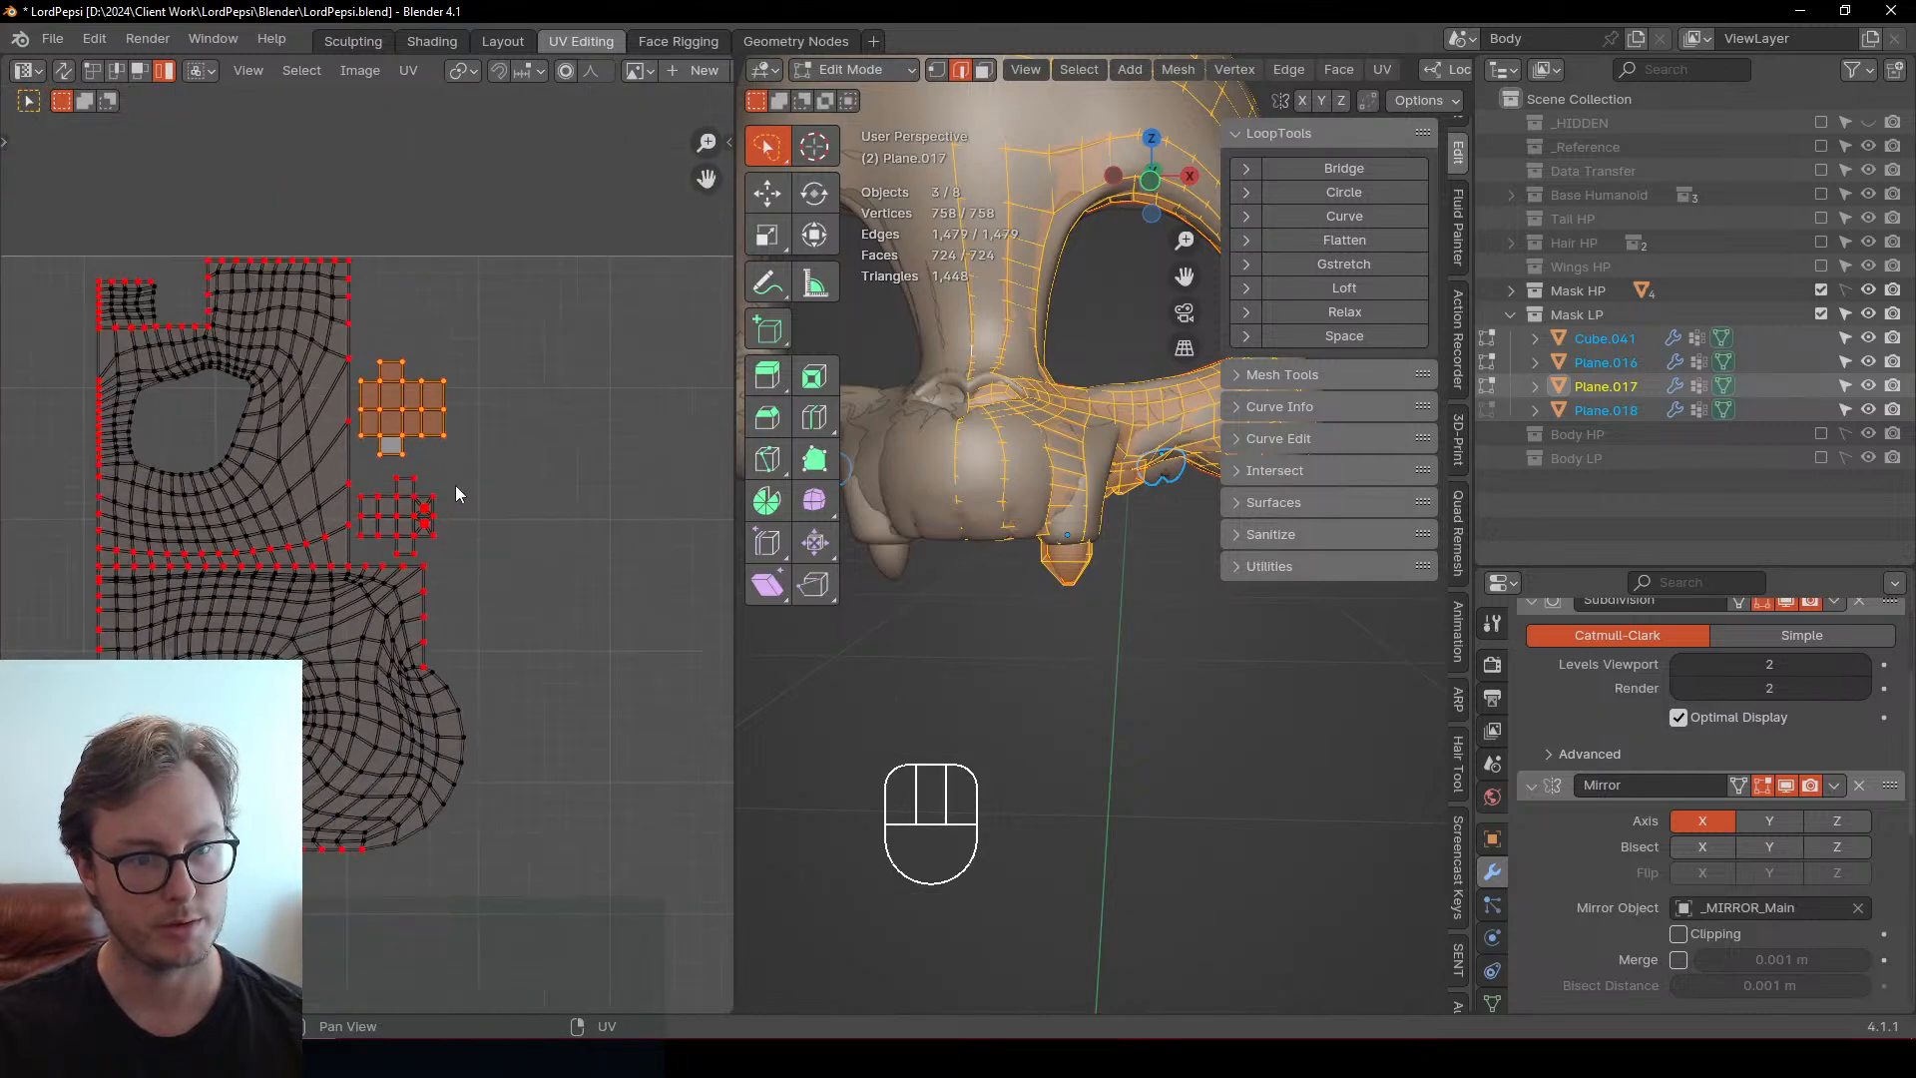
{"action": "left_click_drag", "start_coordinate": [731, 703], "coordinate": [306, 703]}
{"action": "key", "text": "Tab"}
Make the outer tooth object Plane.018 single-user so it stops sharing mesh data with Plane.017
{"action": "scroll", "coordinate": [999, 488], "scroll_direction": "up", "scroll_amount": 4}
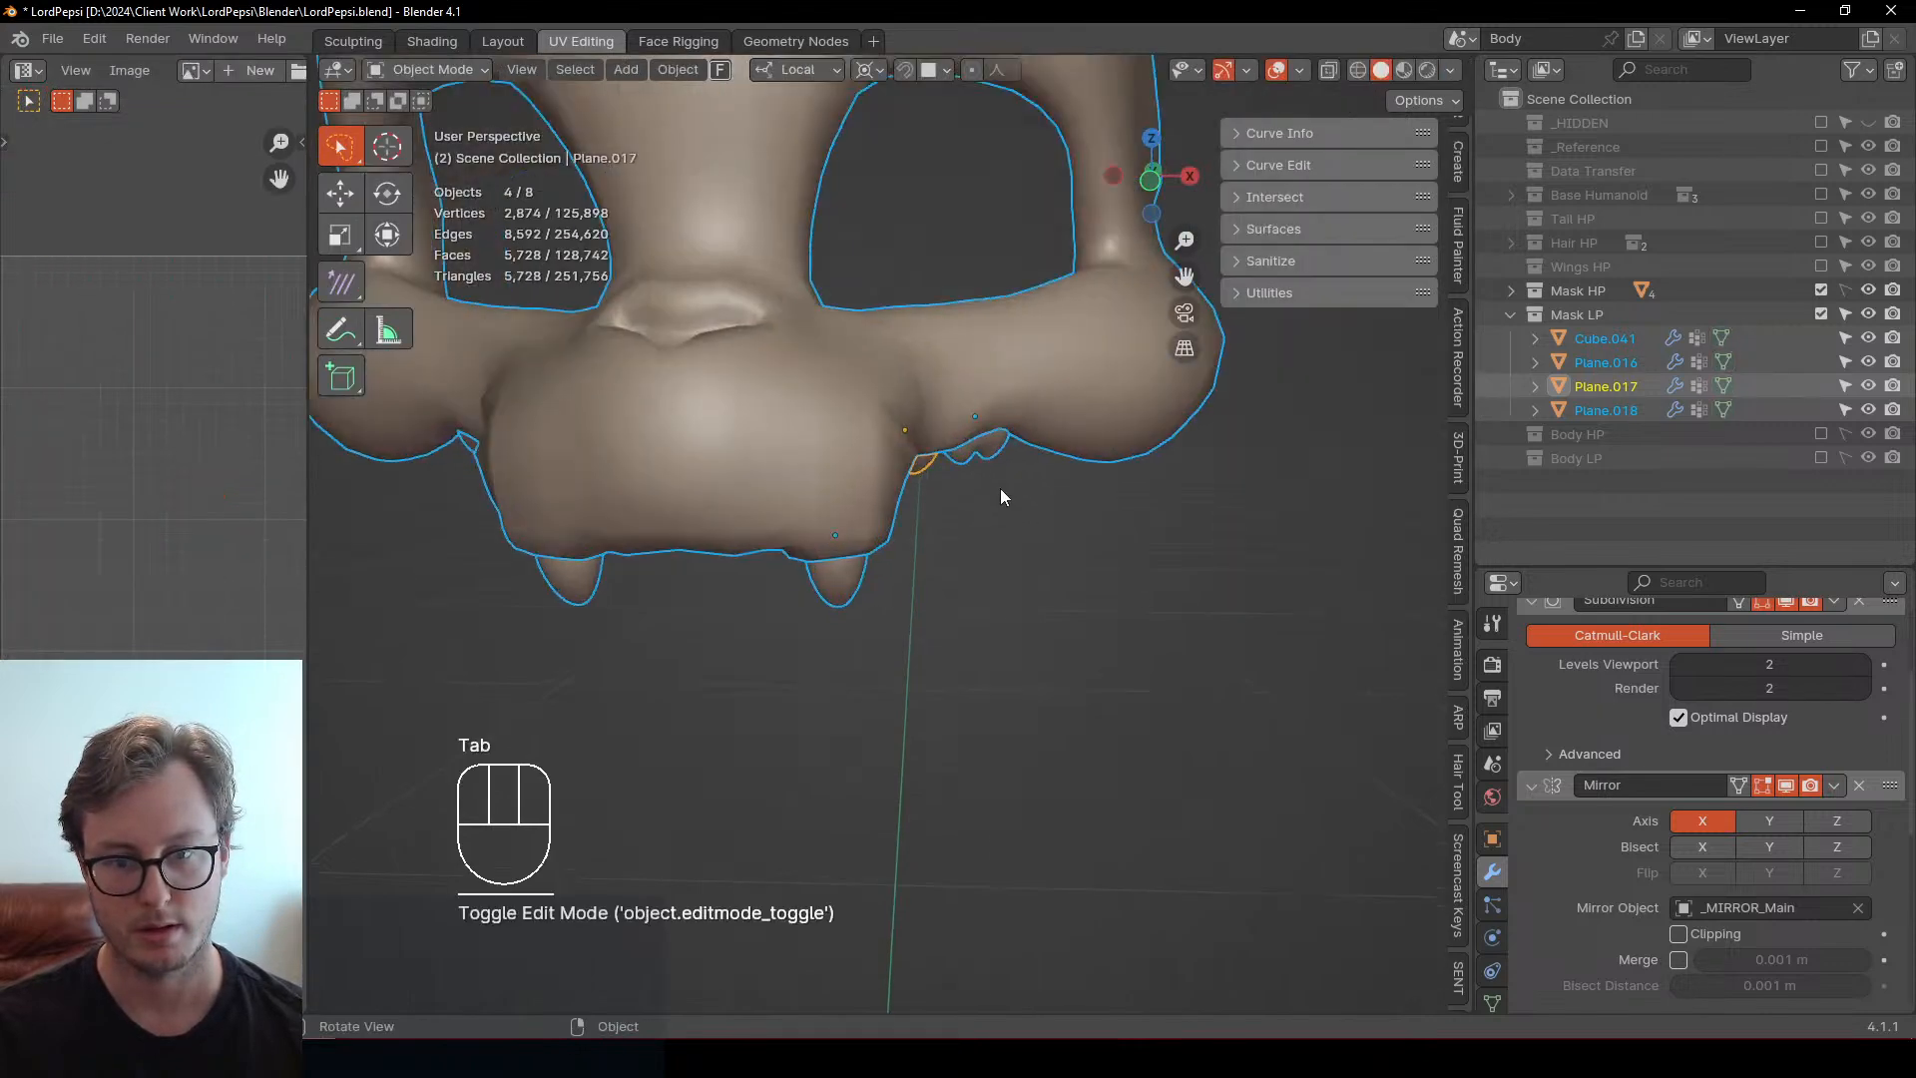
{"action": "left_click", "coordinate": [994, 451]}
{"action": "key", "text": "F3"}
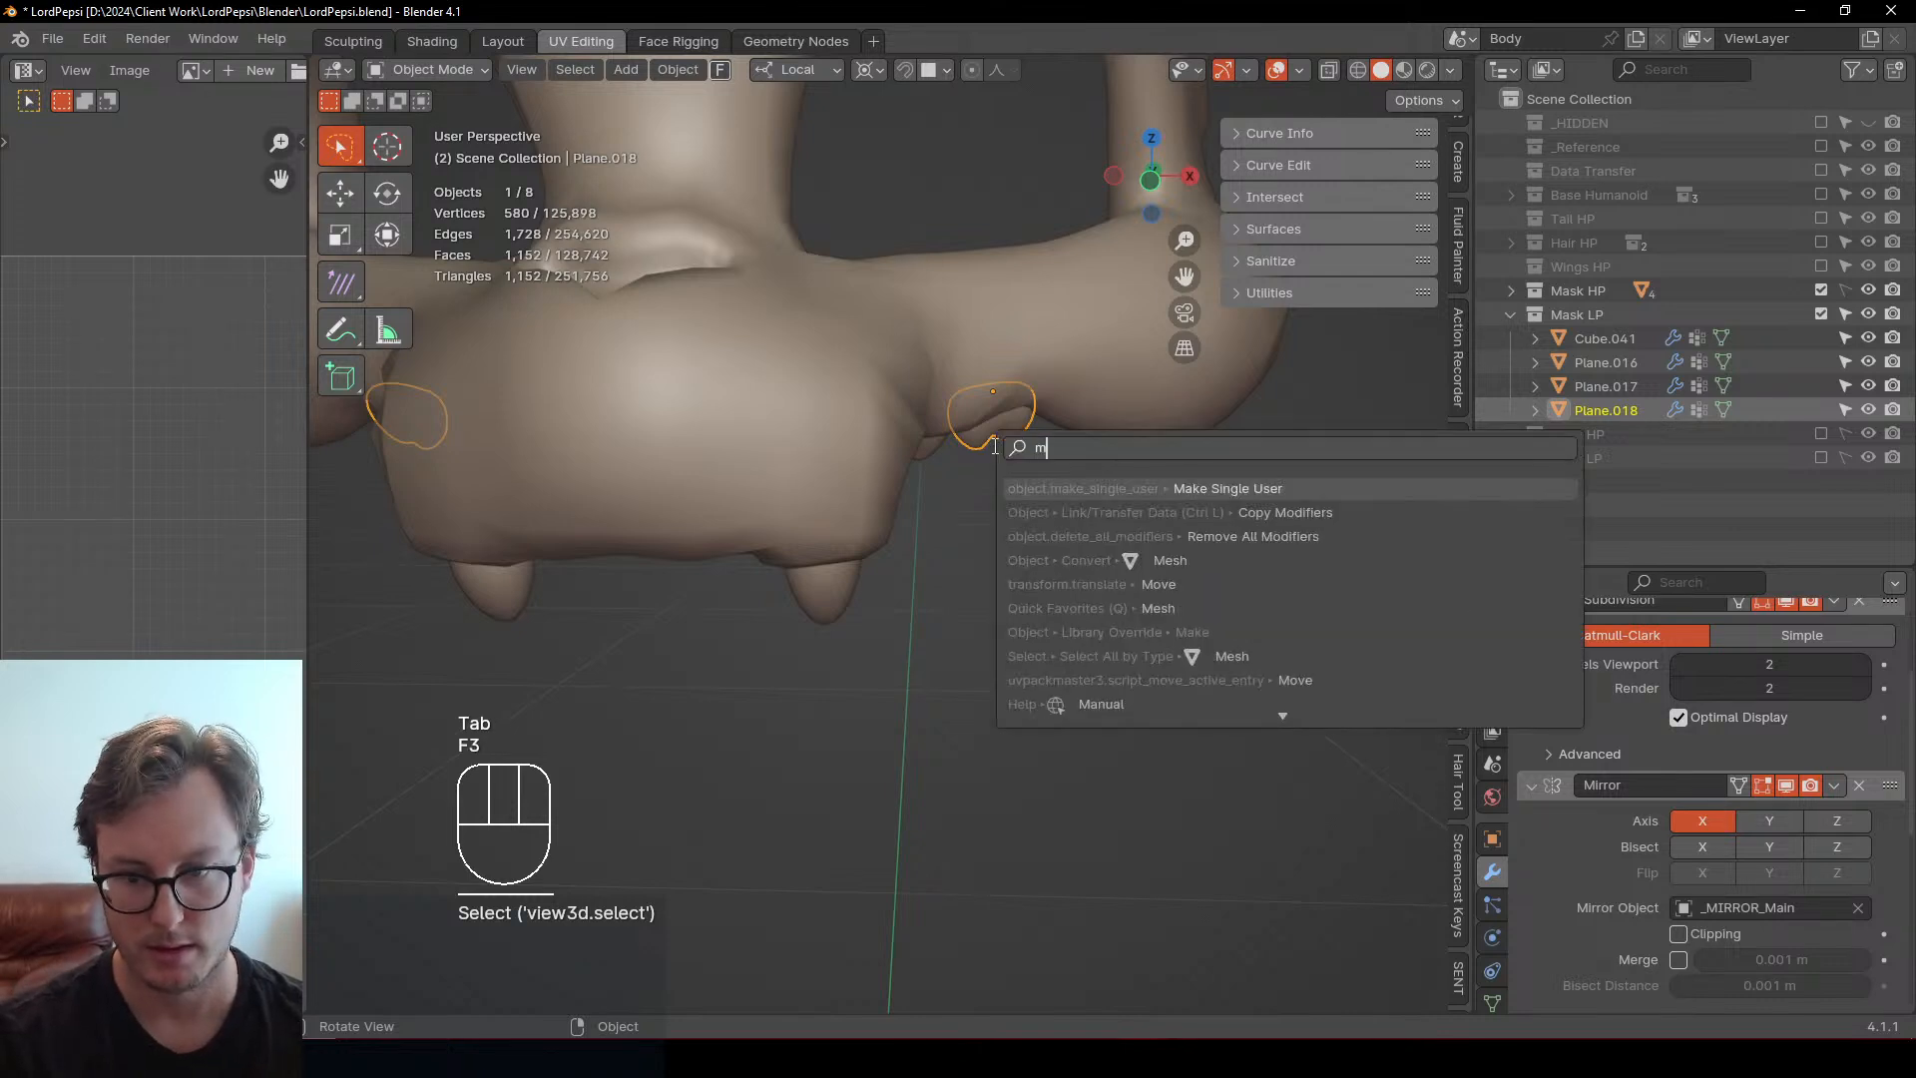
{"action": "type", "text": "make single"}
{"action": "key", "text": "Return"}
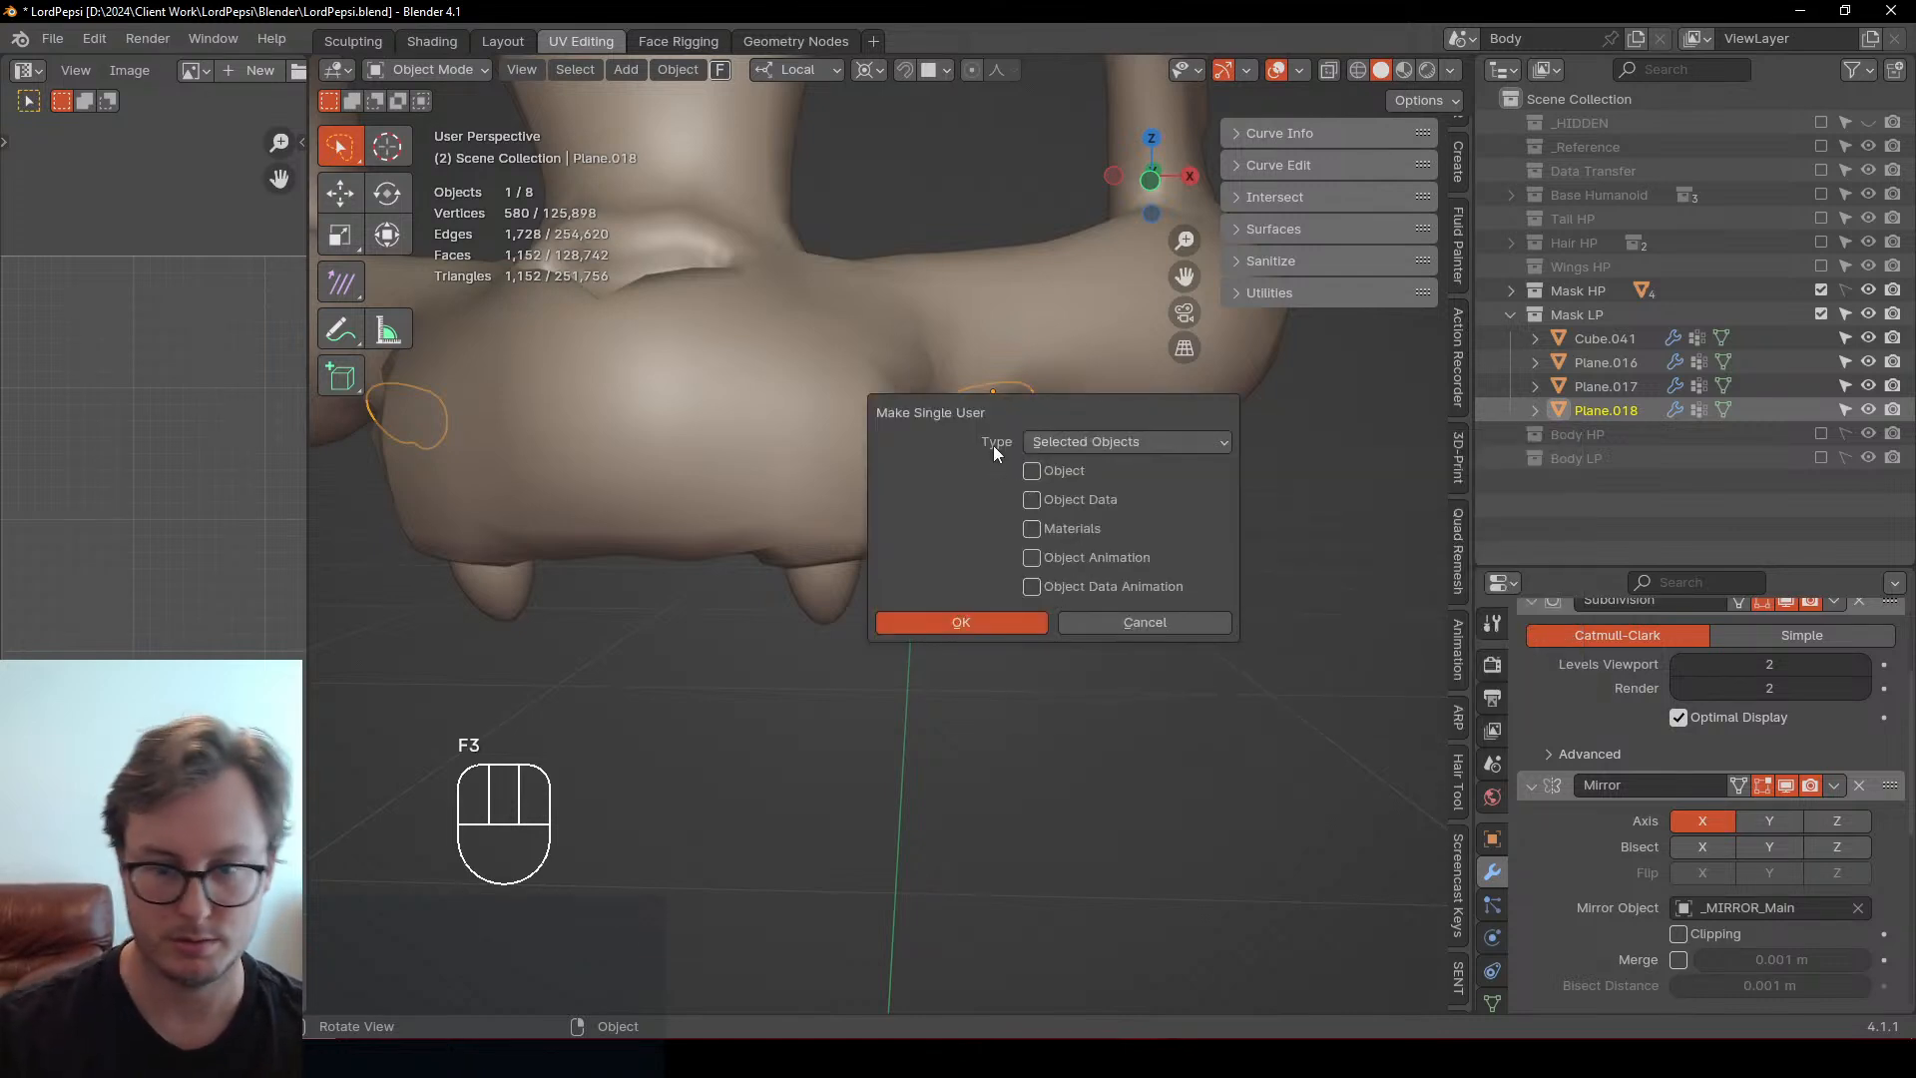
{"action": "left_click", "coordinate": [1006, 619]}
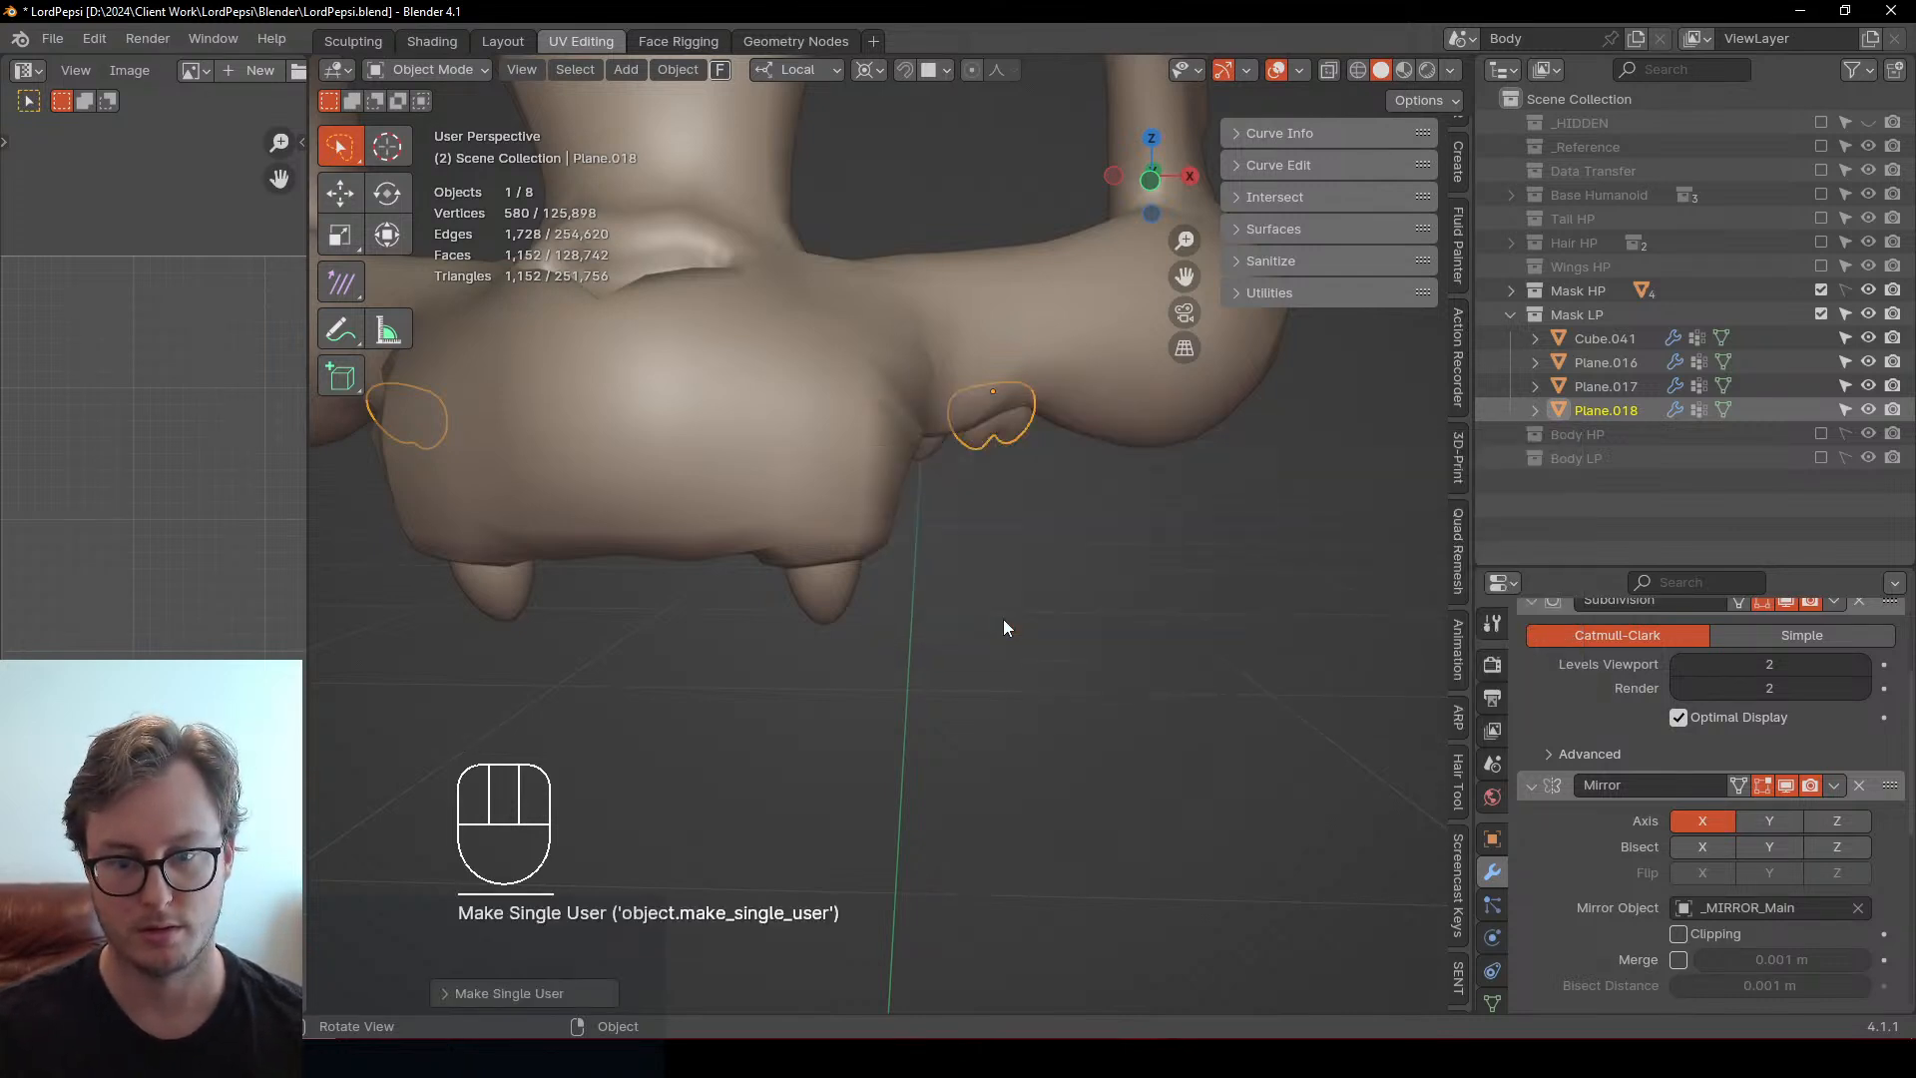
Move Plane.018's whole UV island up along Y, away from Plane.017's matching island
{"action": "left_click", "coordinate": [974, 606]}
{"action": "left_click", "coordinate": [994, 445]}
{"action": "key", "text": "Tab"}
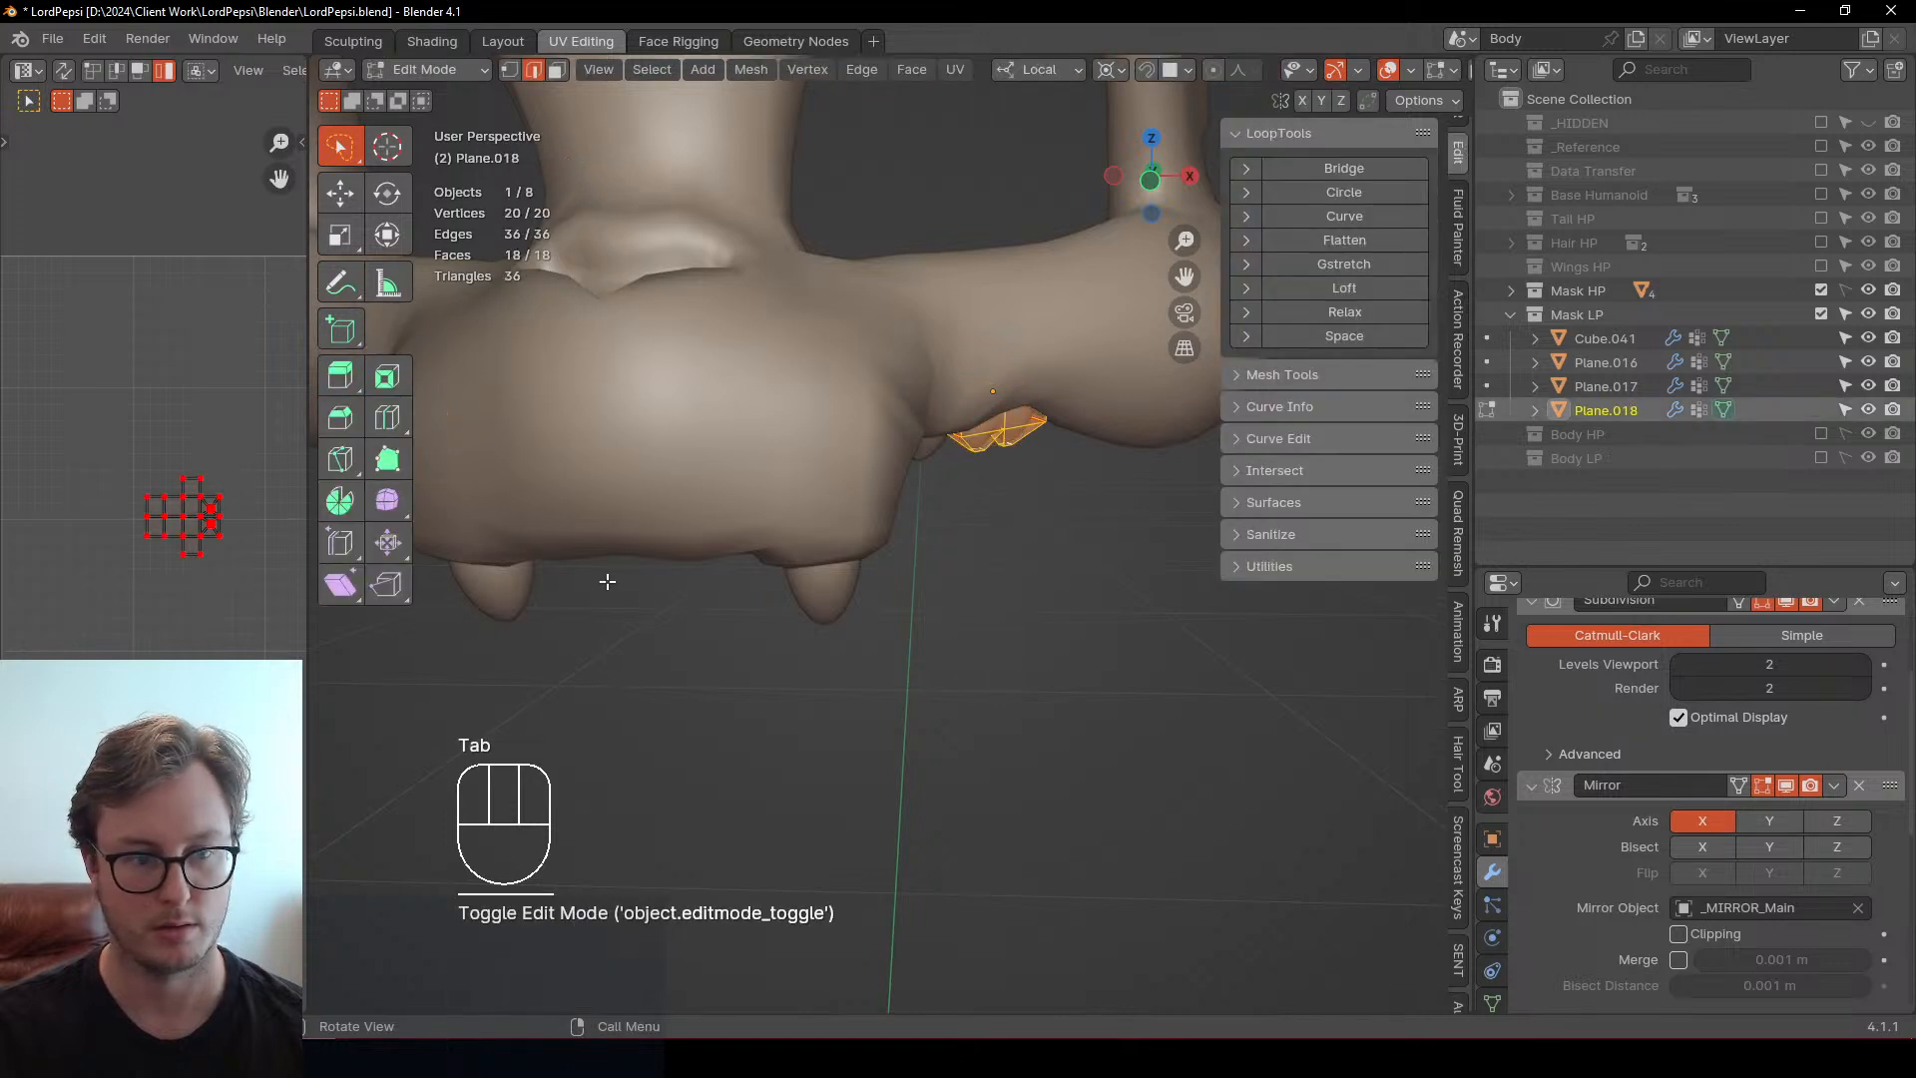
{"action": "key", "text": "a"}
{"action": "key", "text": "g"}
{"action": "key", "text": "y"}
{"action": "key", "text": "Tab"}
Edit all low-poly mask parts together and move the overlapping tooth UV island up along Y, clear of the fang island
{"action": "key", "text": "a"}
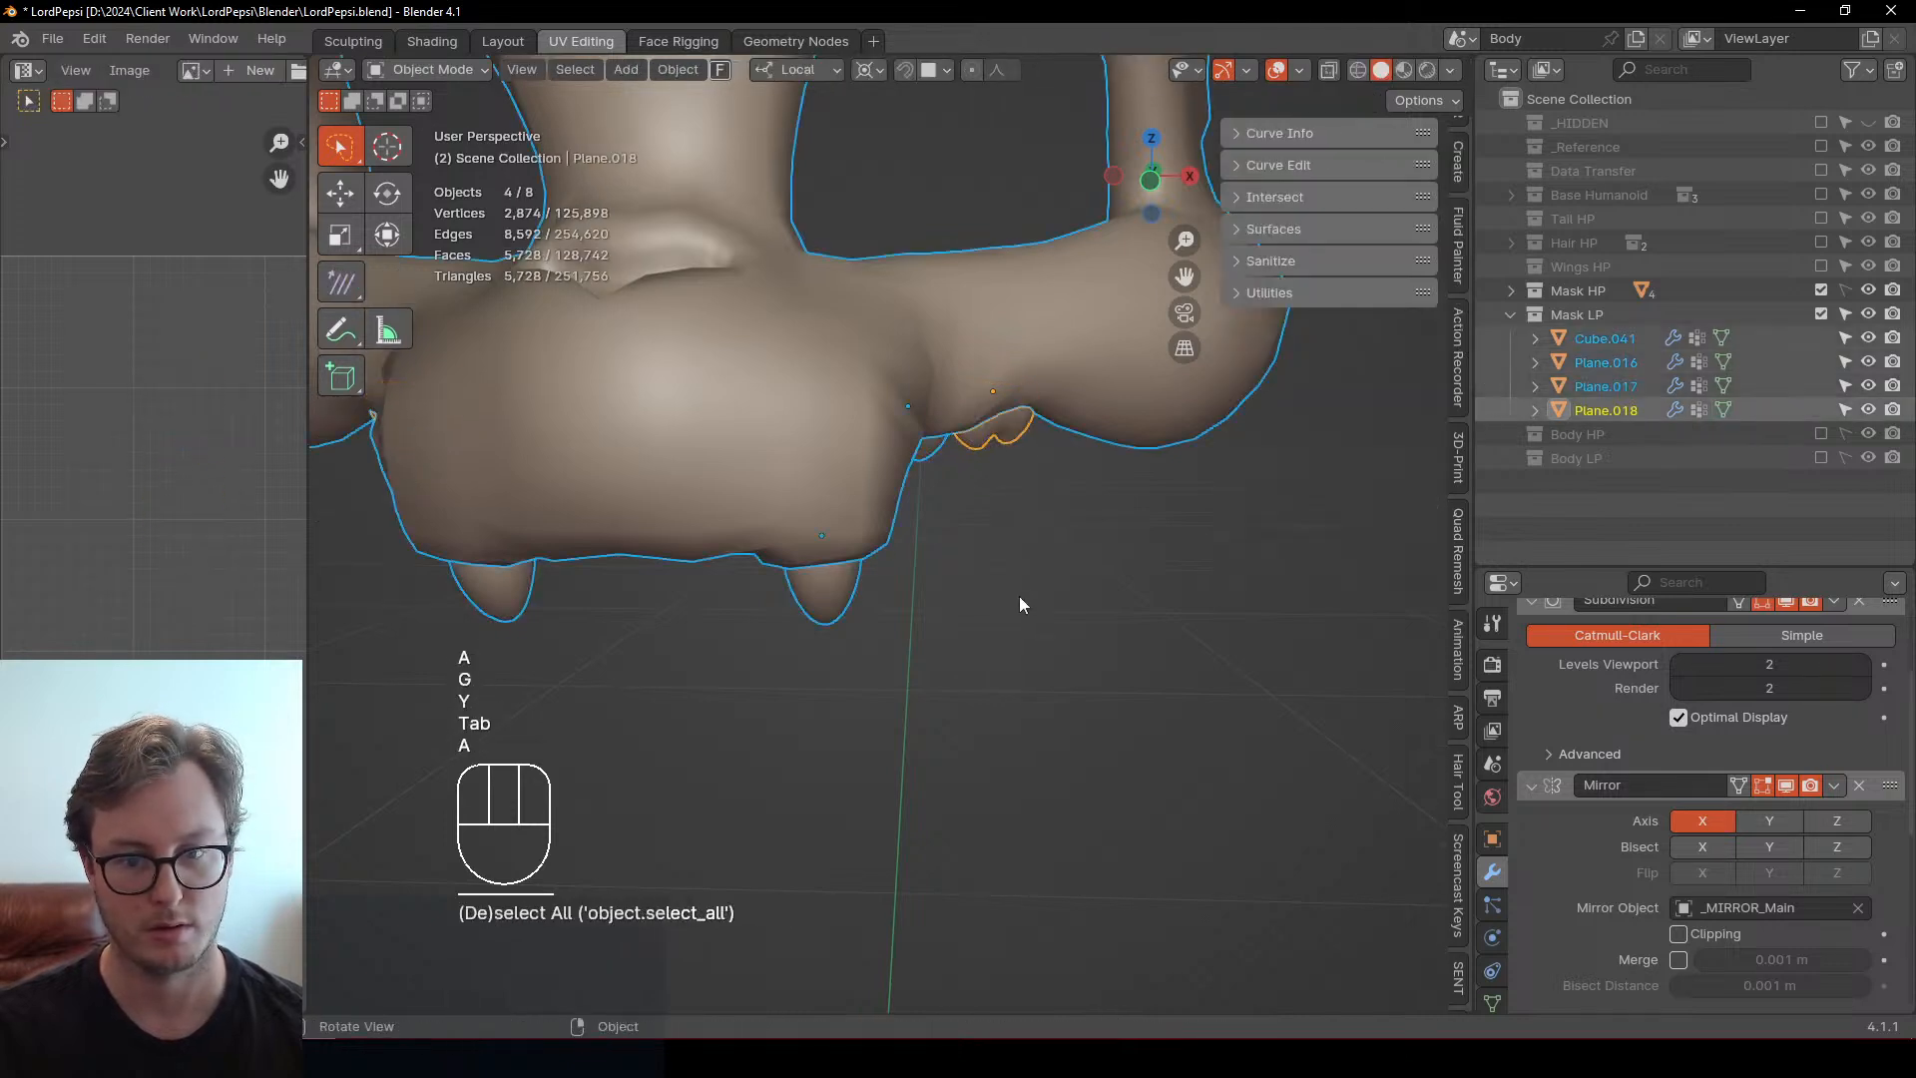
{"action": "key", "text": "Tab"}
{"action": "left_click_drag", "start_coordinate": [311, 670], "coordinate": [728, 663]}
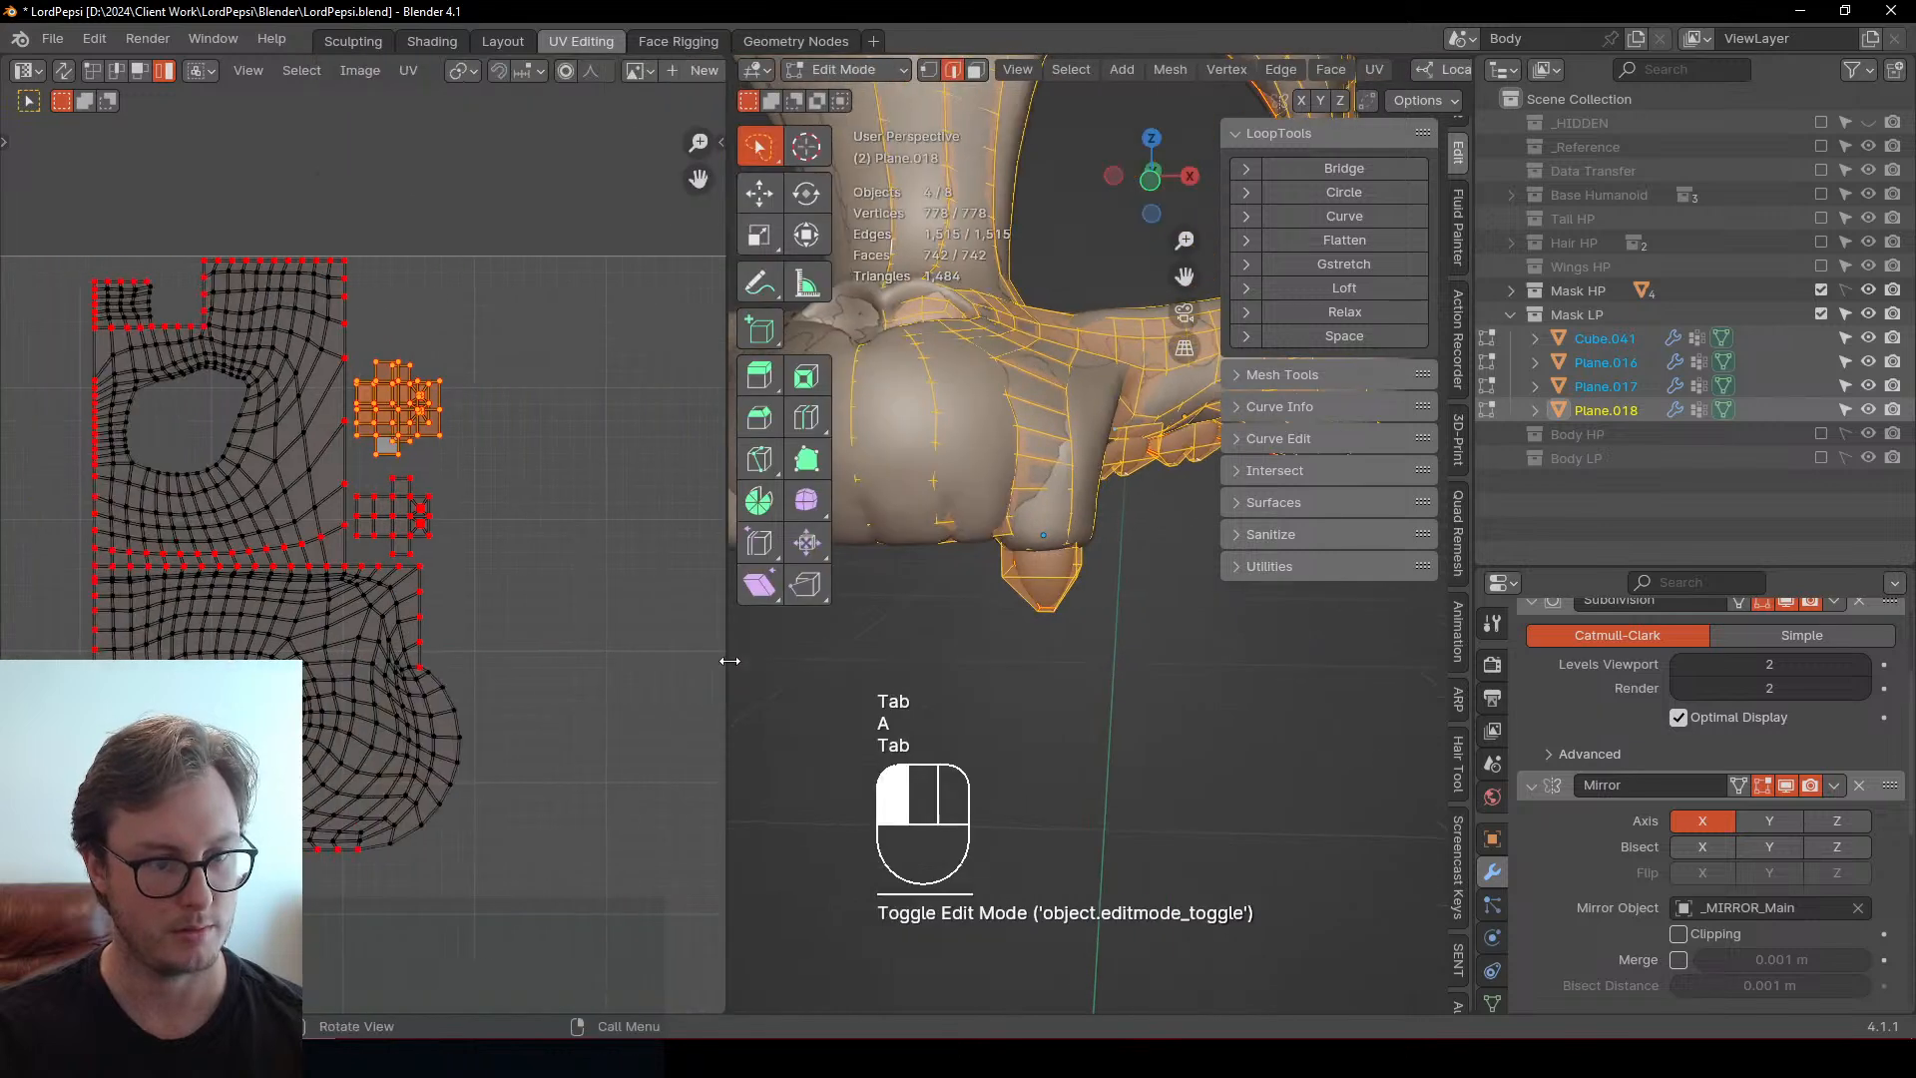
{"action": "scroll", "coordinate": [392, 431], "scroll_direction": "up", "scroll_amount": 4}
{"action": "middle_click_drag", "start_coordinate": [392, 431], "coordinate": [359, 411], "text": "shift"}
{"action": "left_click", "coordinate": [359, 414]}
{"action": "key", "text": "g"}
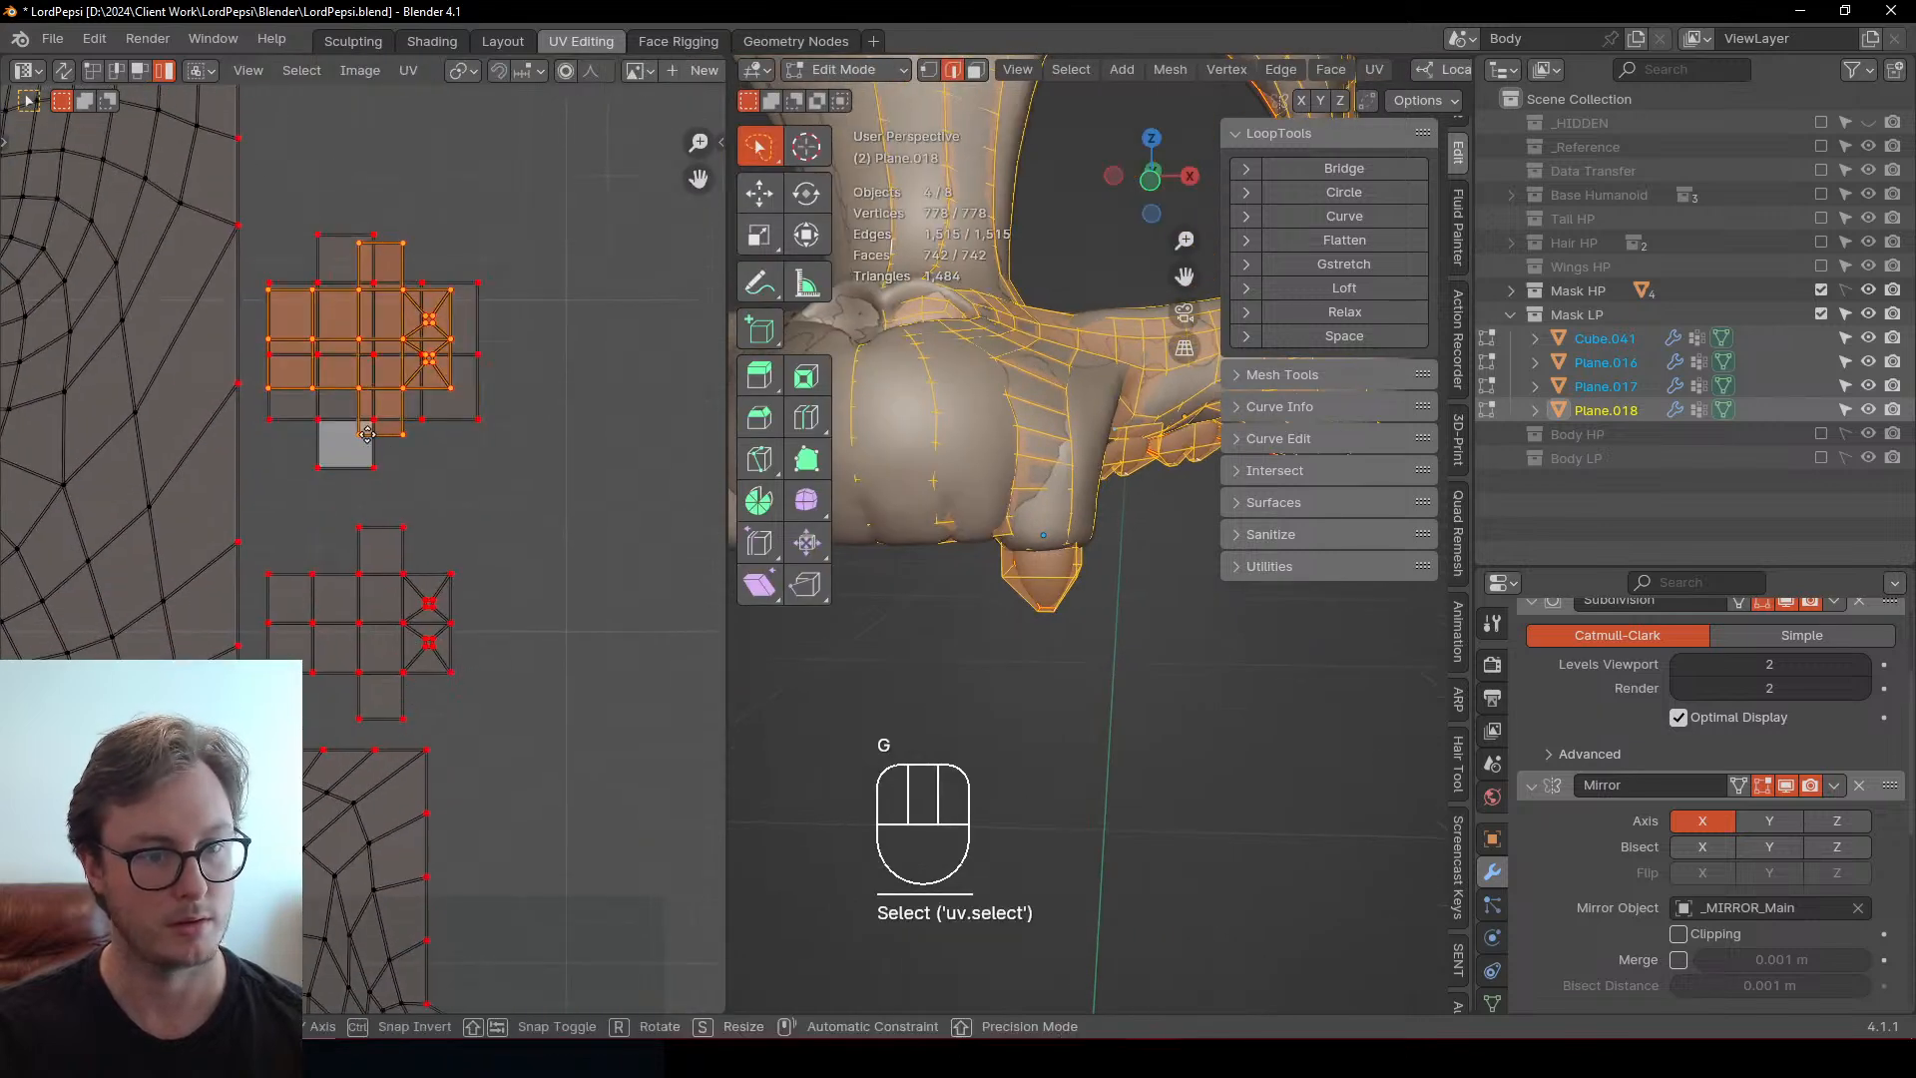
{"action": "key", "text": "y"}
{"action": "key", "text": "Escape"}
{"action": "key", "text": "g"}
{"action": "middle_click_drag", "start_coordinate": [415, 320], "coordinate": [417, 545], "text": "shift"}
{"action": "key", "text": "y"}
{"action": "left_click", "coordinate": [404, 400]}
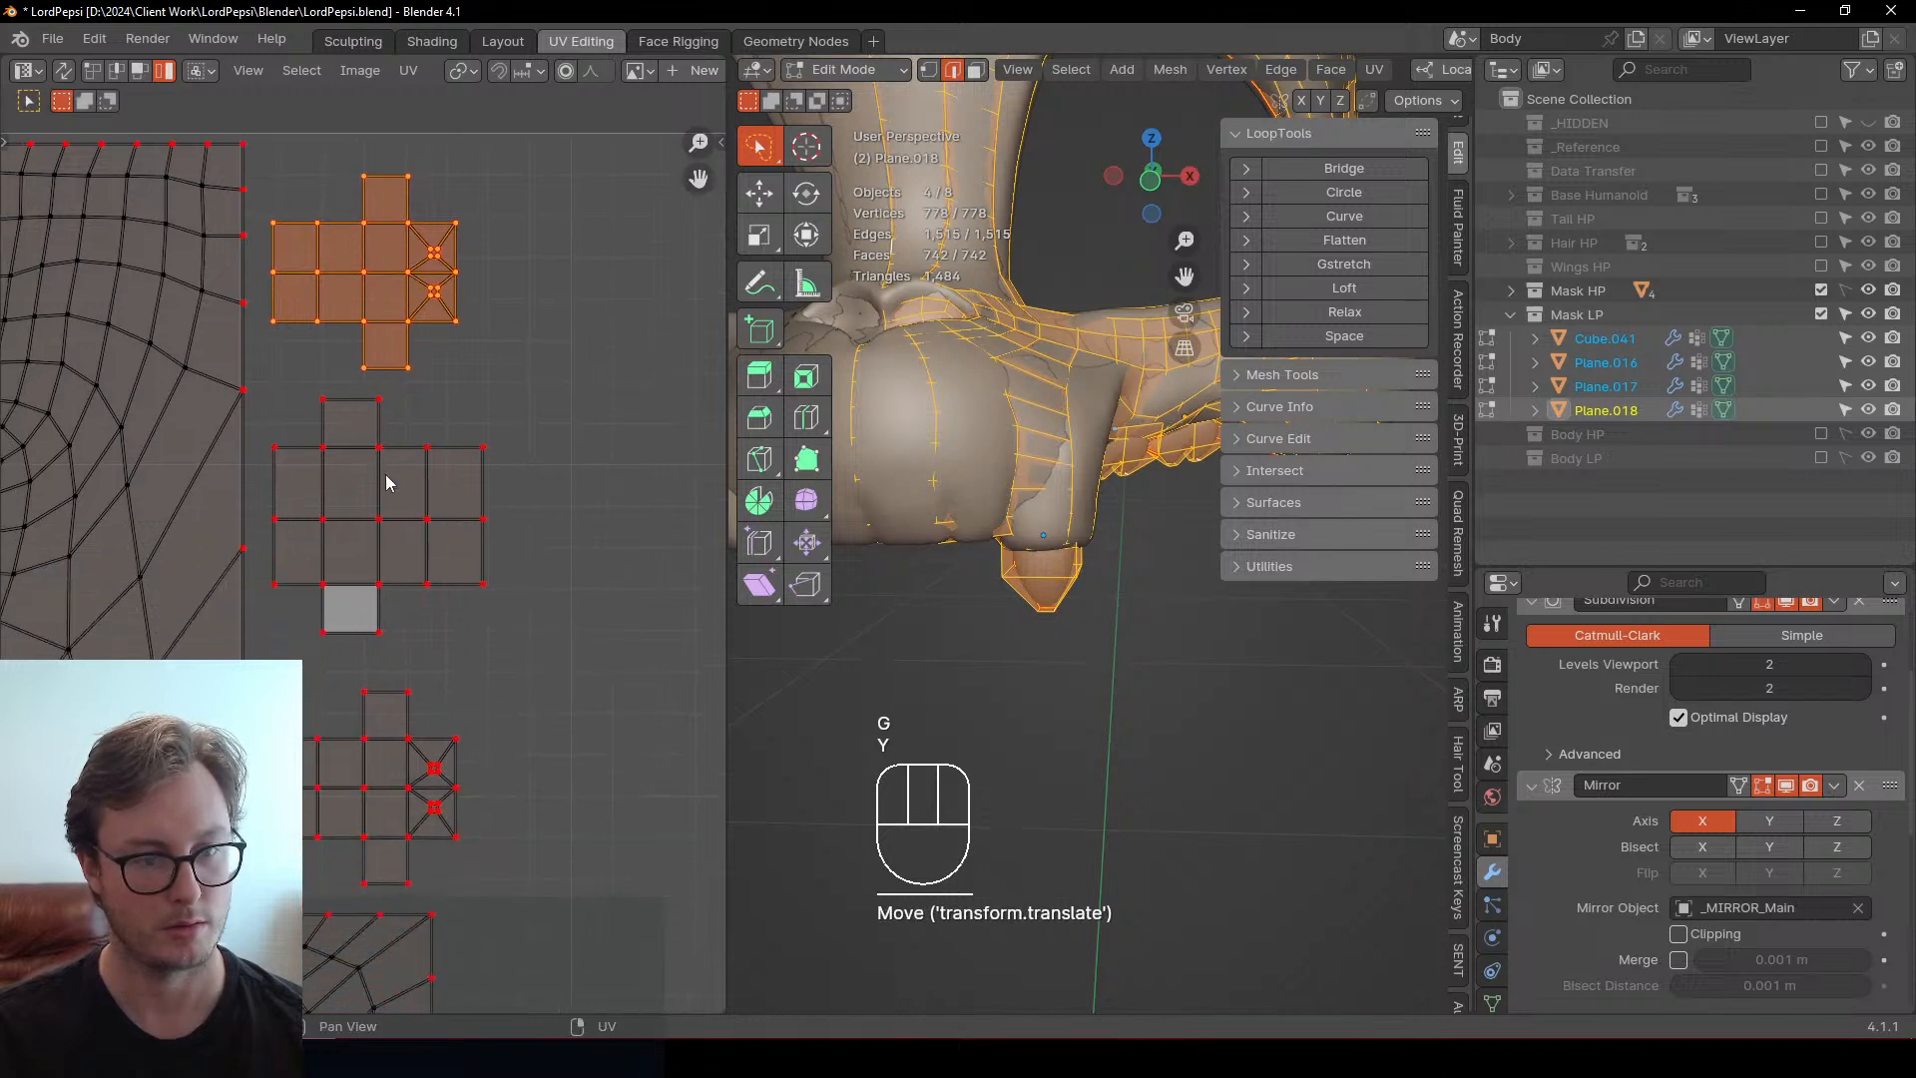
Rotate the upper tooth UV island 180 degrees and move it down just above the other tooth island
{"action": "left_click", "coordinate": [388, 547]}
{"action": "key", "text": "g"}
{"action": "left_click", "coordinate": [387, 548]}
{"action": "left_click", "coordinate": [398, 278]}
{"action": "key", "text": "r"}
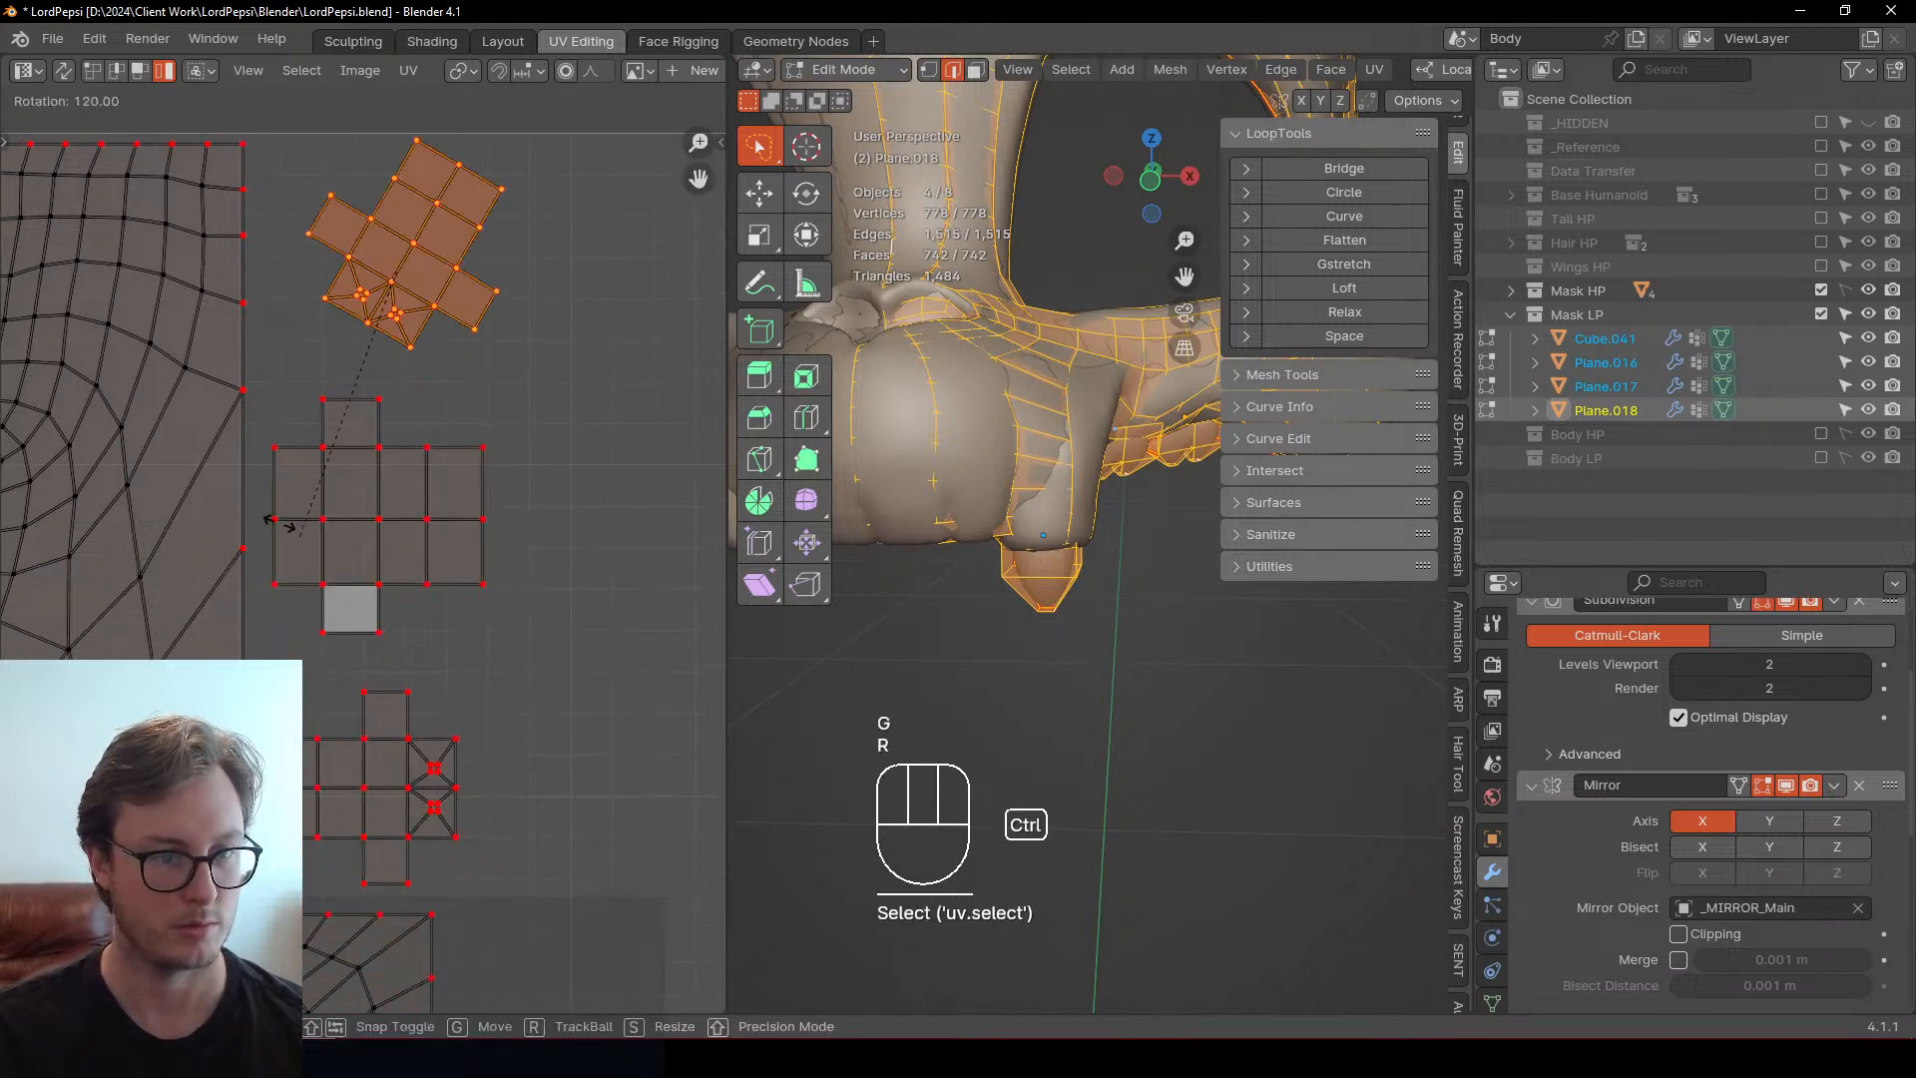
{"action": "left_click", "coordinate": [611, 320]}
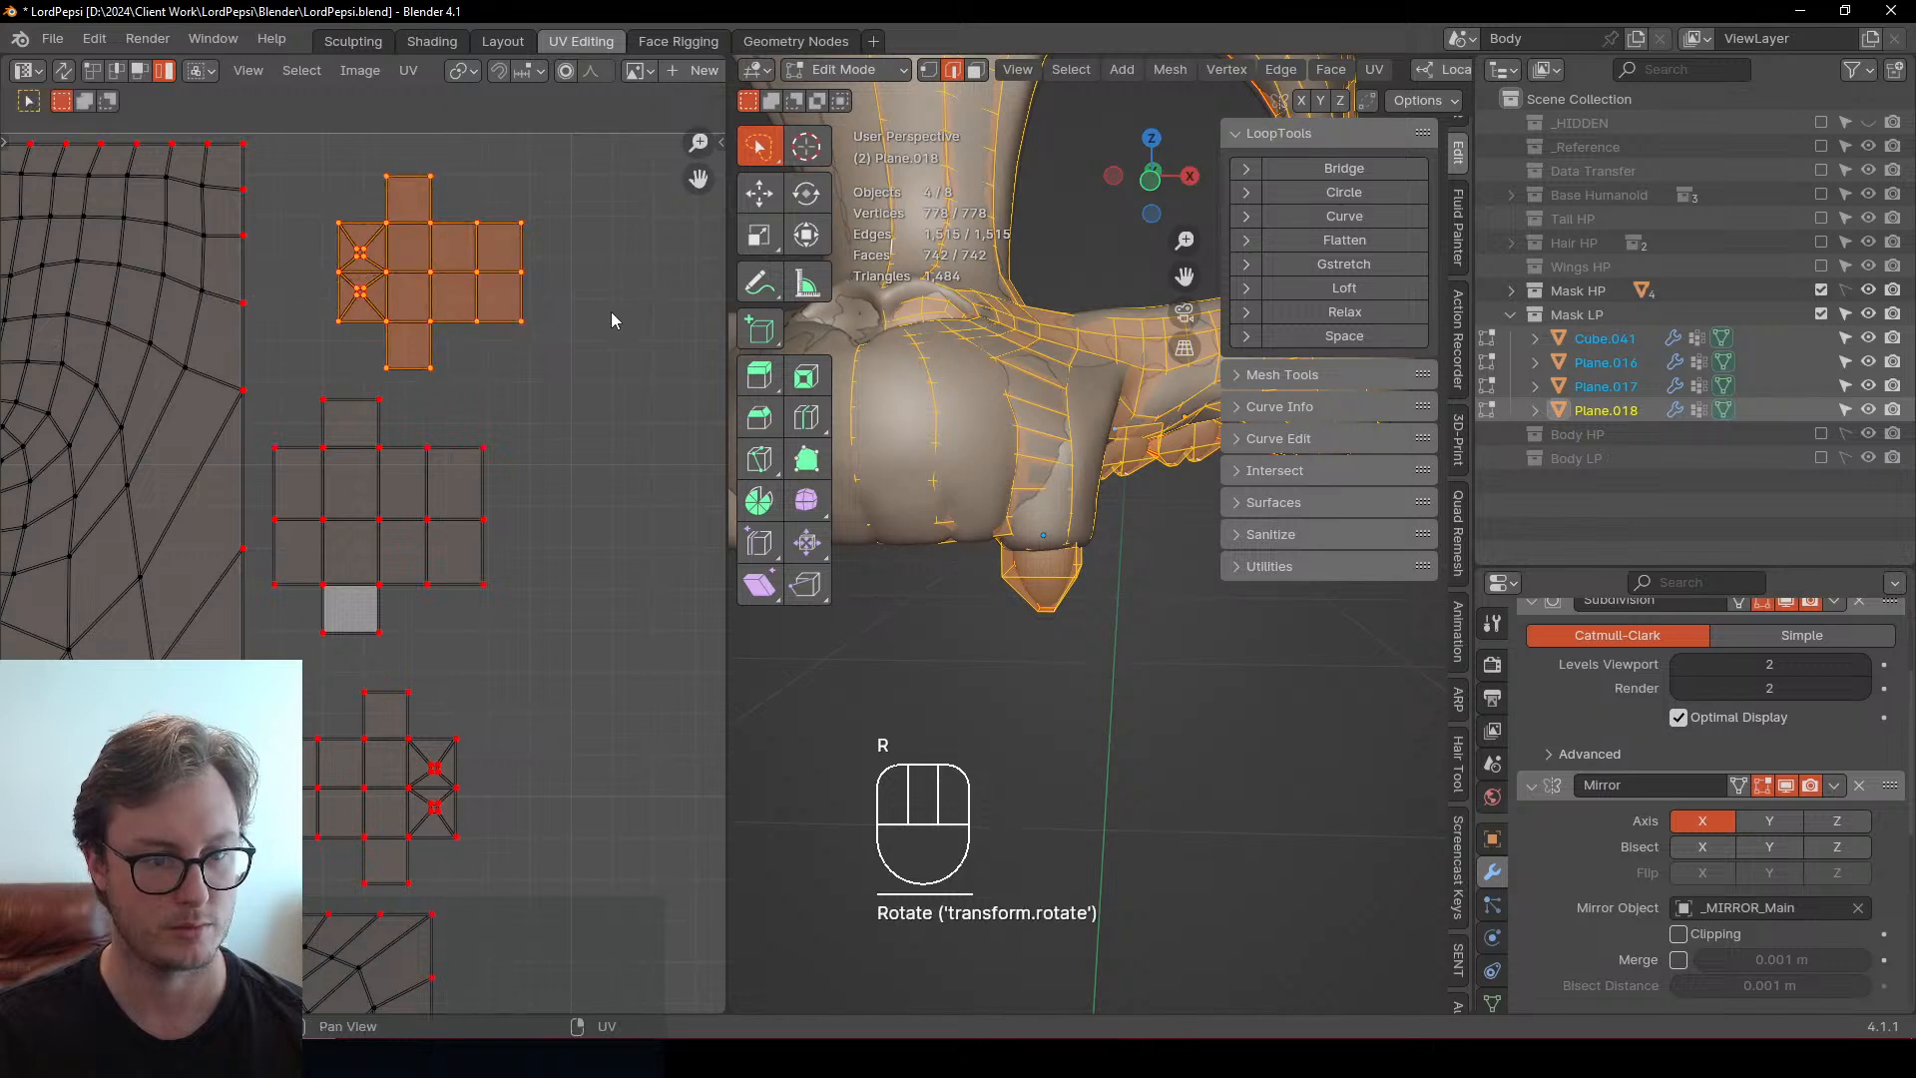
{"action": "key", "text": "g"}
{"action": "left_click", "coordinate": [522, 665]}
Select both tooth UV islands and shift them slightly along X, away from the mask islands
{"action": "left_click", "coordinate": [435, 759], "text": "shift"}
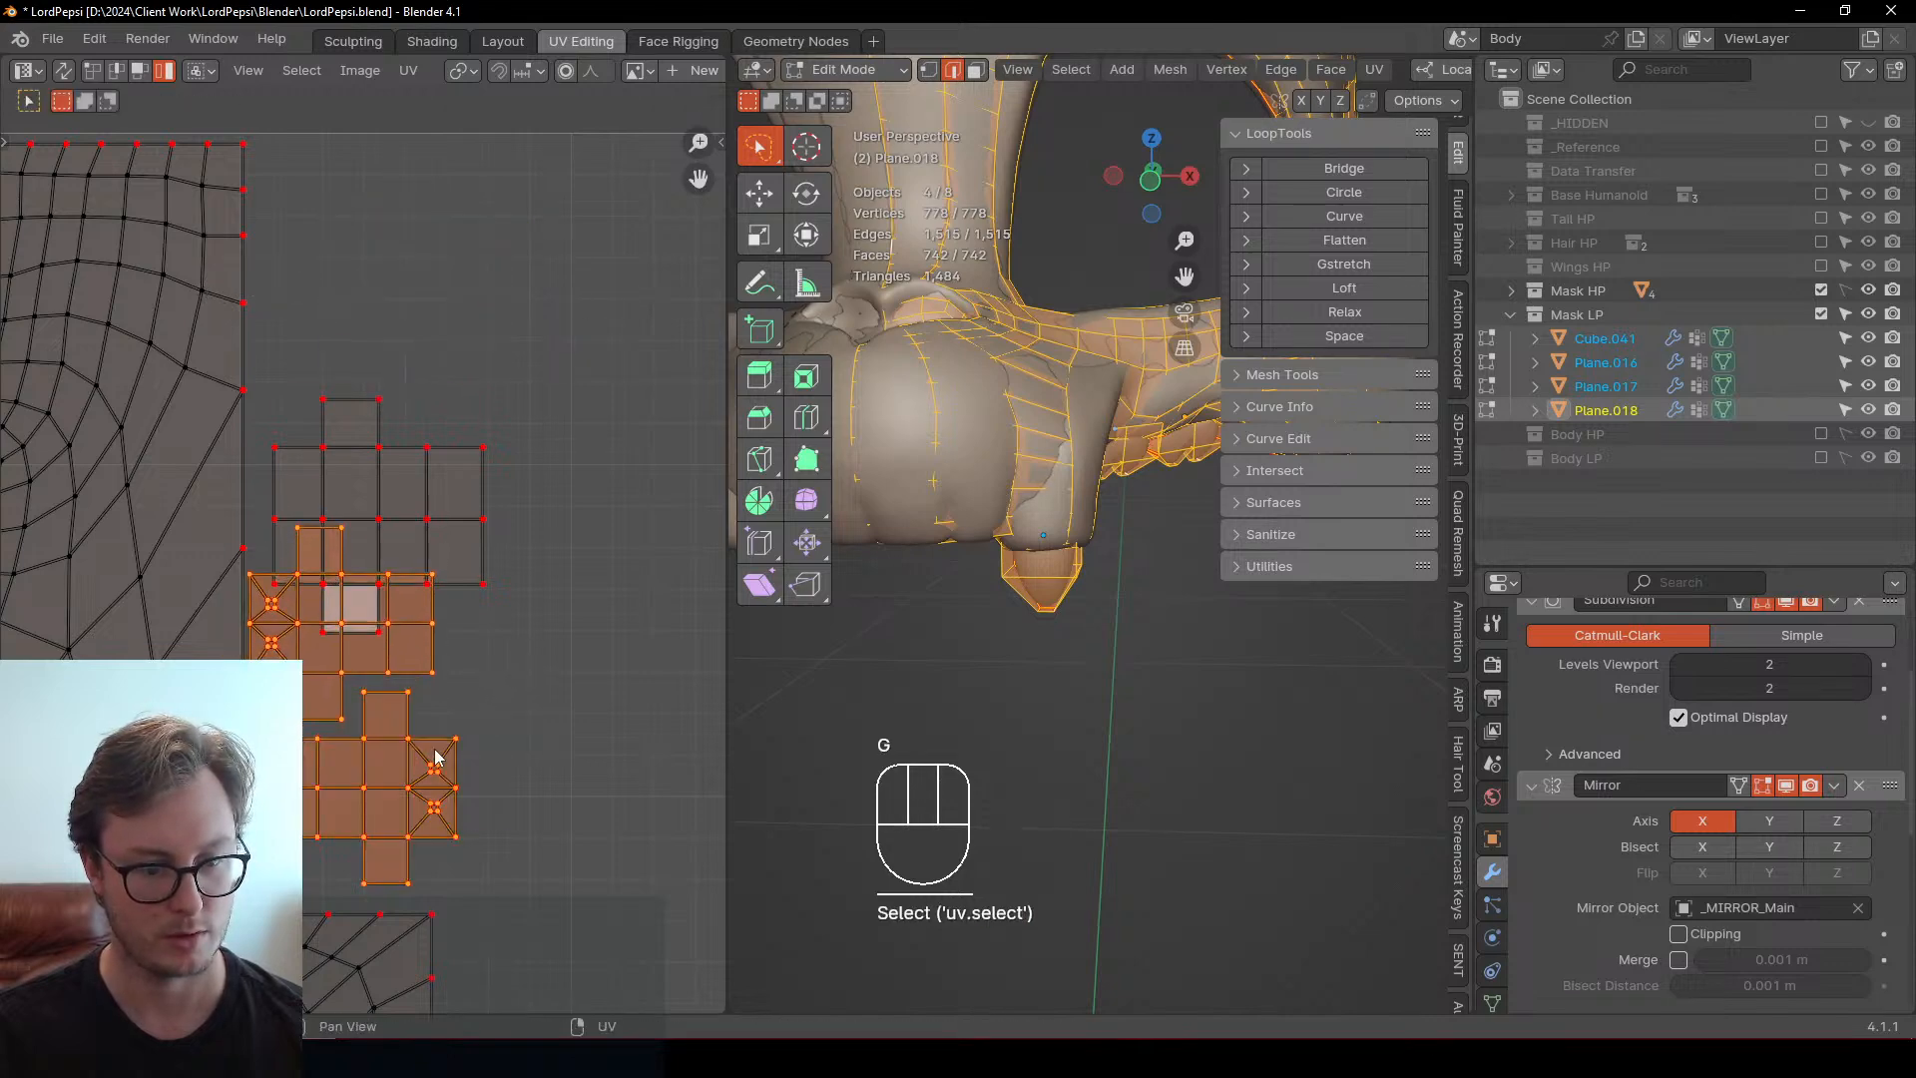
{"action": "key", "text": "g"}
{"action": "key", "text": "x"}
{"action": "left_click", "coordinate": [446, 756]}
Move the fang UV island up, rotate it 180 degrees and place it just above the tooth islands
{"action": "left_click", "coordinate": [430, 493]}
{"action": "key", "text": "g"}
{"action": "left_click", "coordinate": [419, 347]}
{"action": "key", "text": "r"}
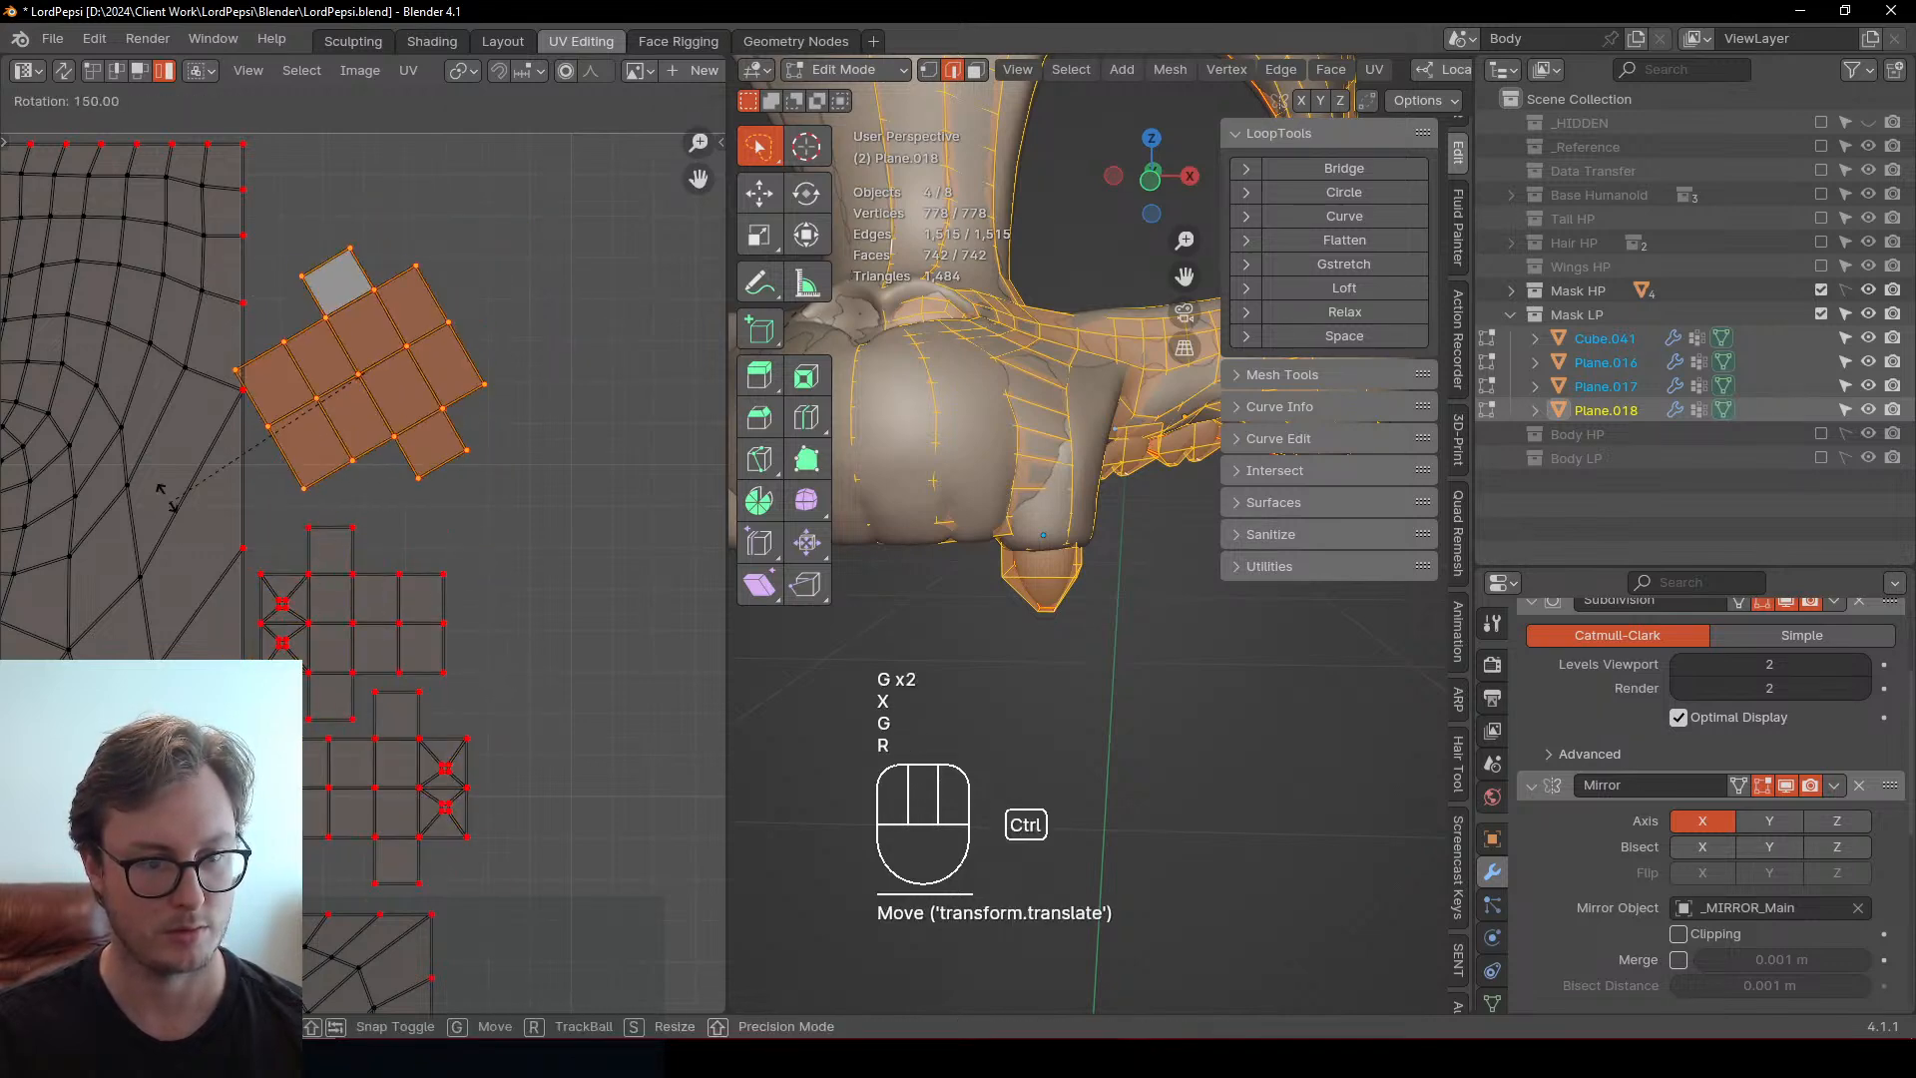
{"action": "left_click", "coordinate": [429, 391]}
{"action": "key", "text": "g"}
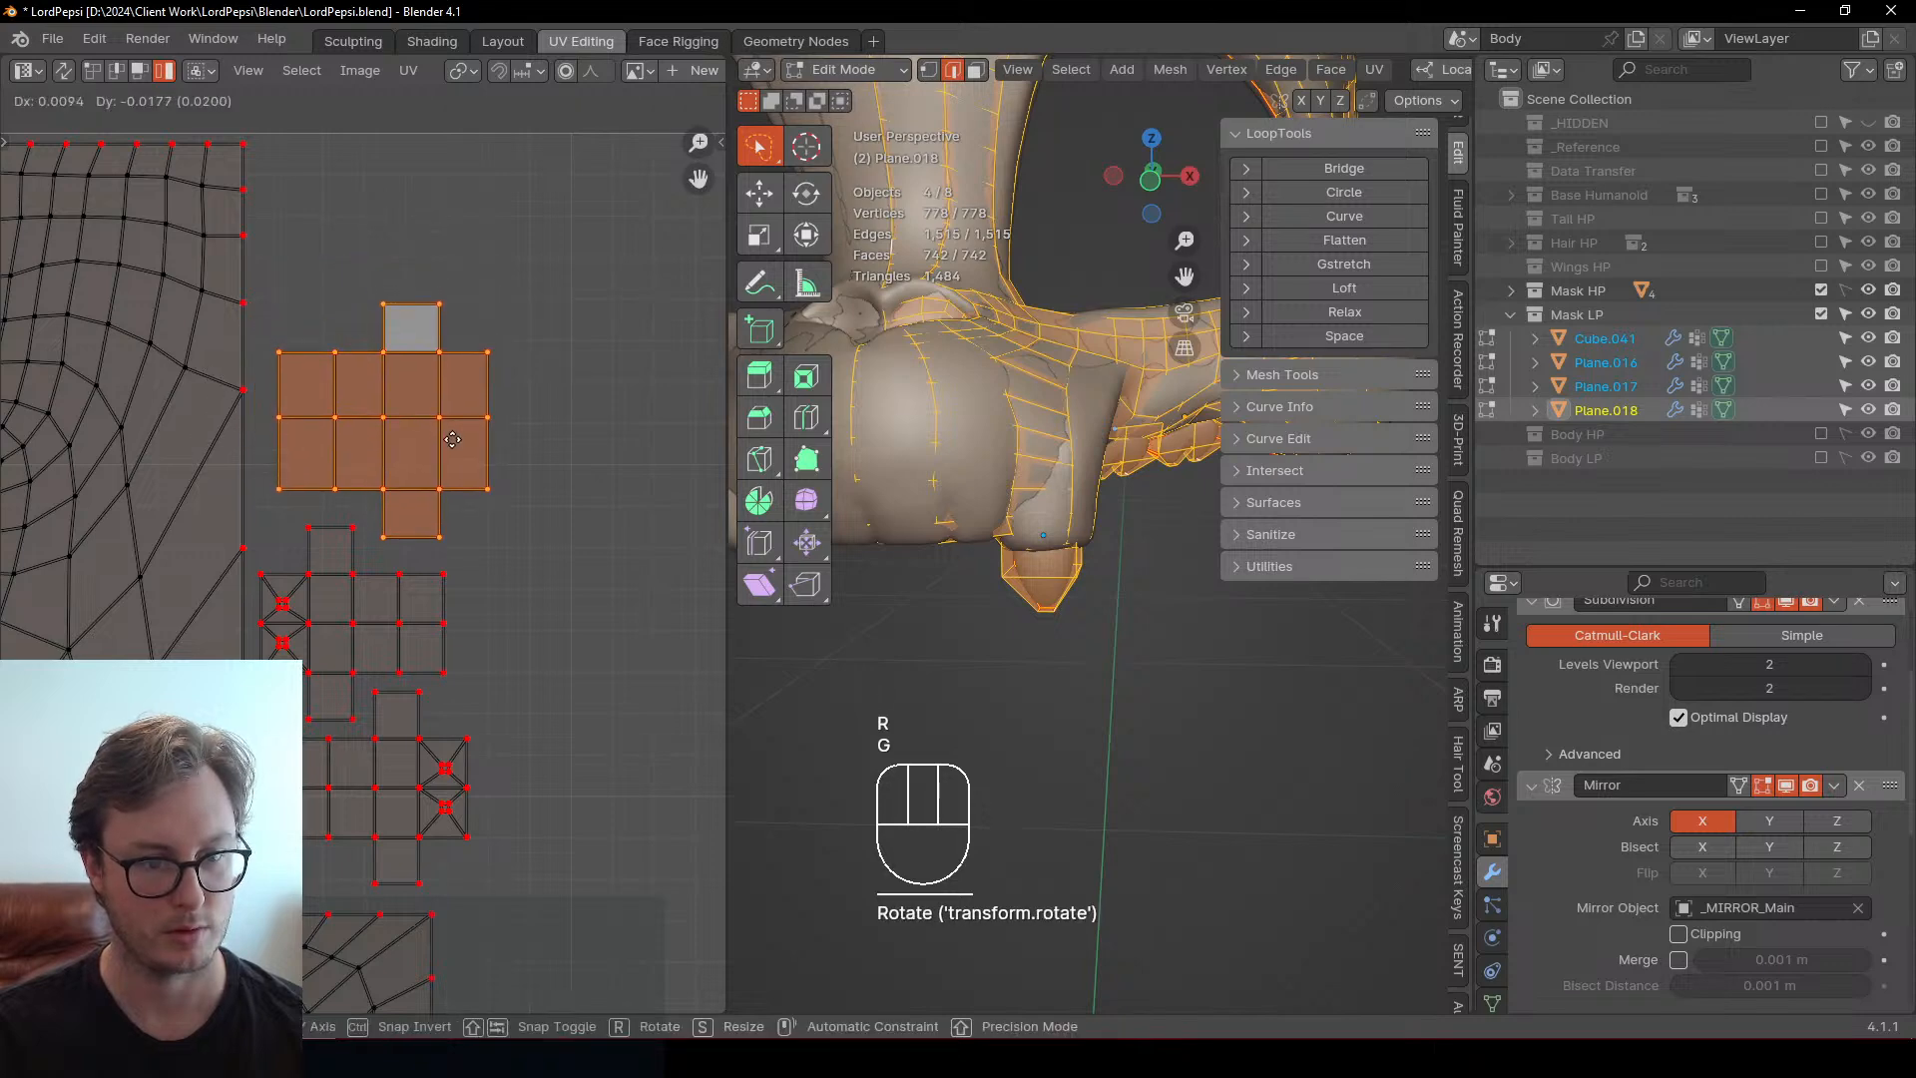
{"action": "left_click", "coordinate": [452, 439]}
Box-select the fang and both tooth UV islands, scale them up and fit them beside the mask's upper island
{"action": "scroll", "coordinate": [441, 504], "scroll_direction": "down", "scroll_amount": 2}
{"action": "key", "text": "b"}
{"action": "left_click_drag", "start_coordinate": [318, 429], "coordinate": [447, 651]}
{"action": "key", "text": "g"}
{"action": "left_click", "coordinate": [462, 582]}
{"action": "key", "text": "s"}
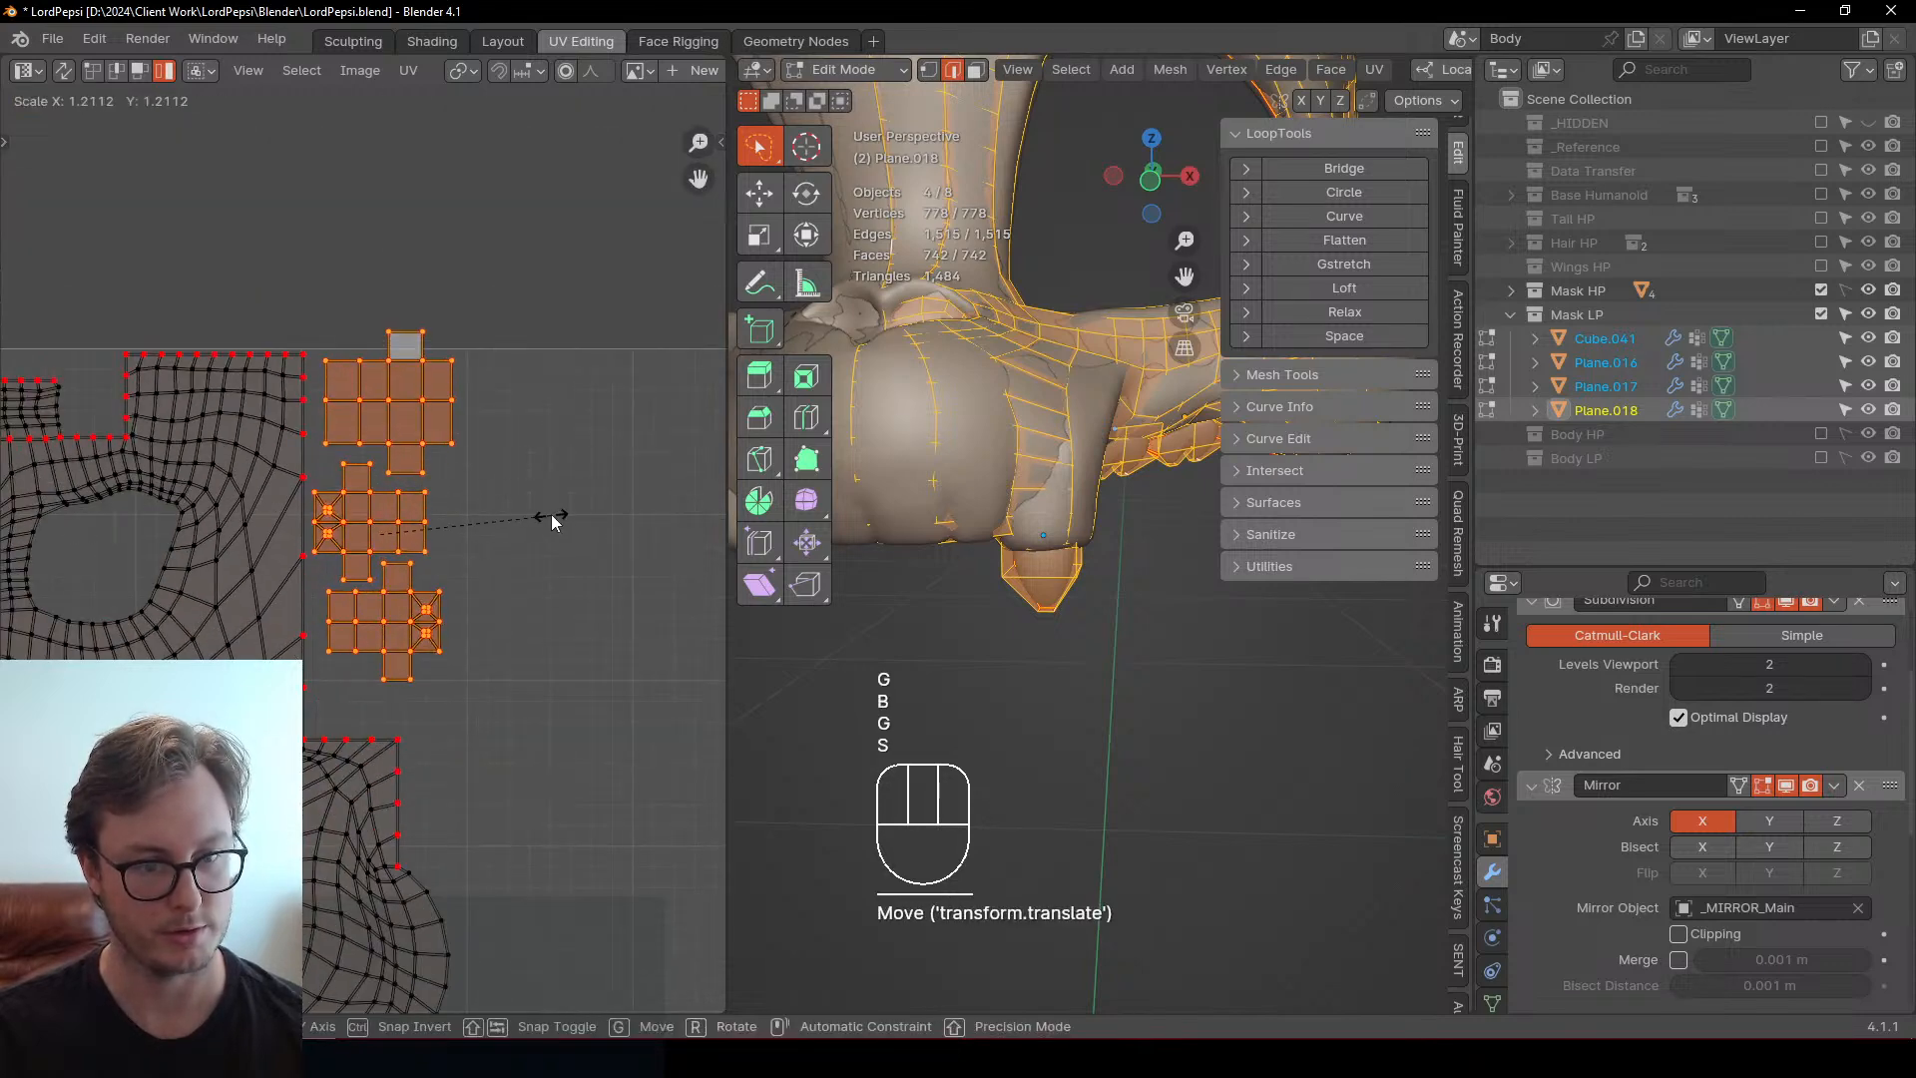
{"action": "left_click", "coordinate": [555, 551]}
{"action": "key", "text": "g"}
{"action": "key", "text": "g"}
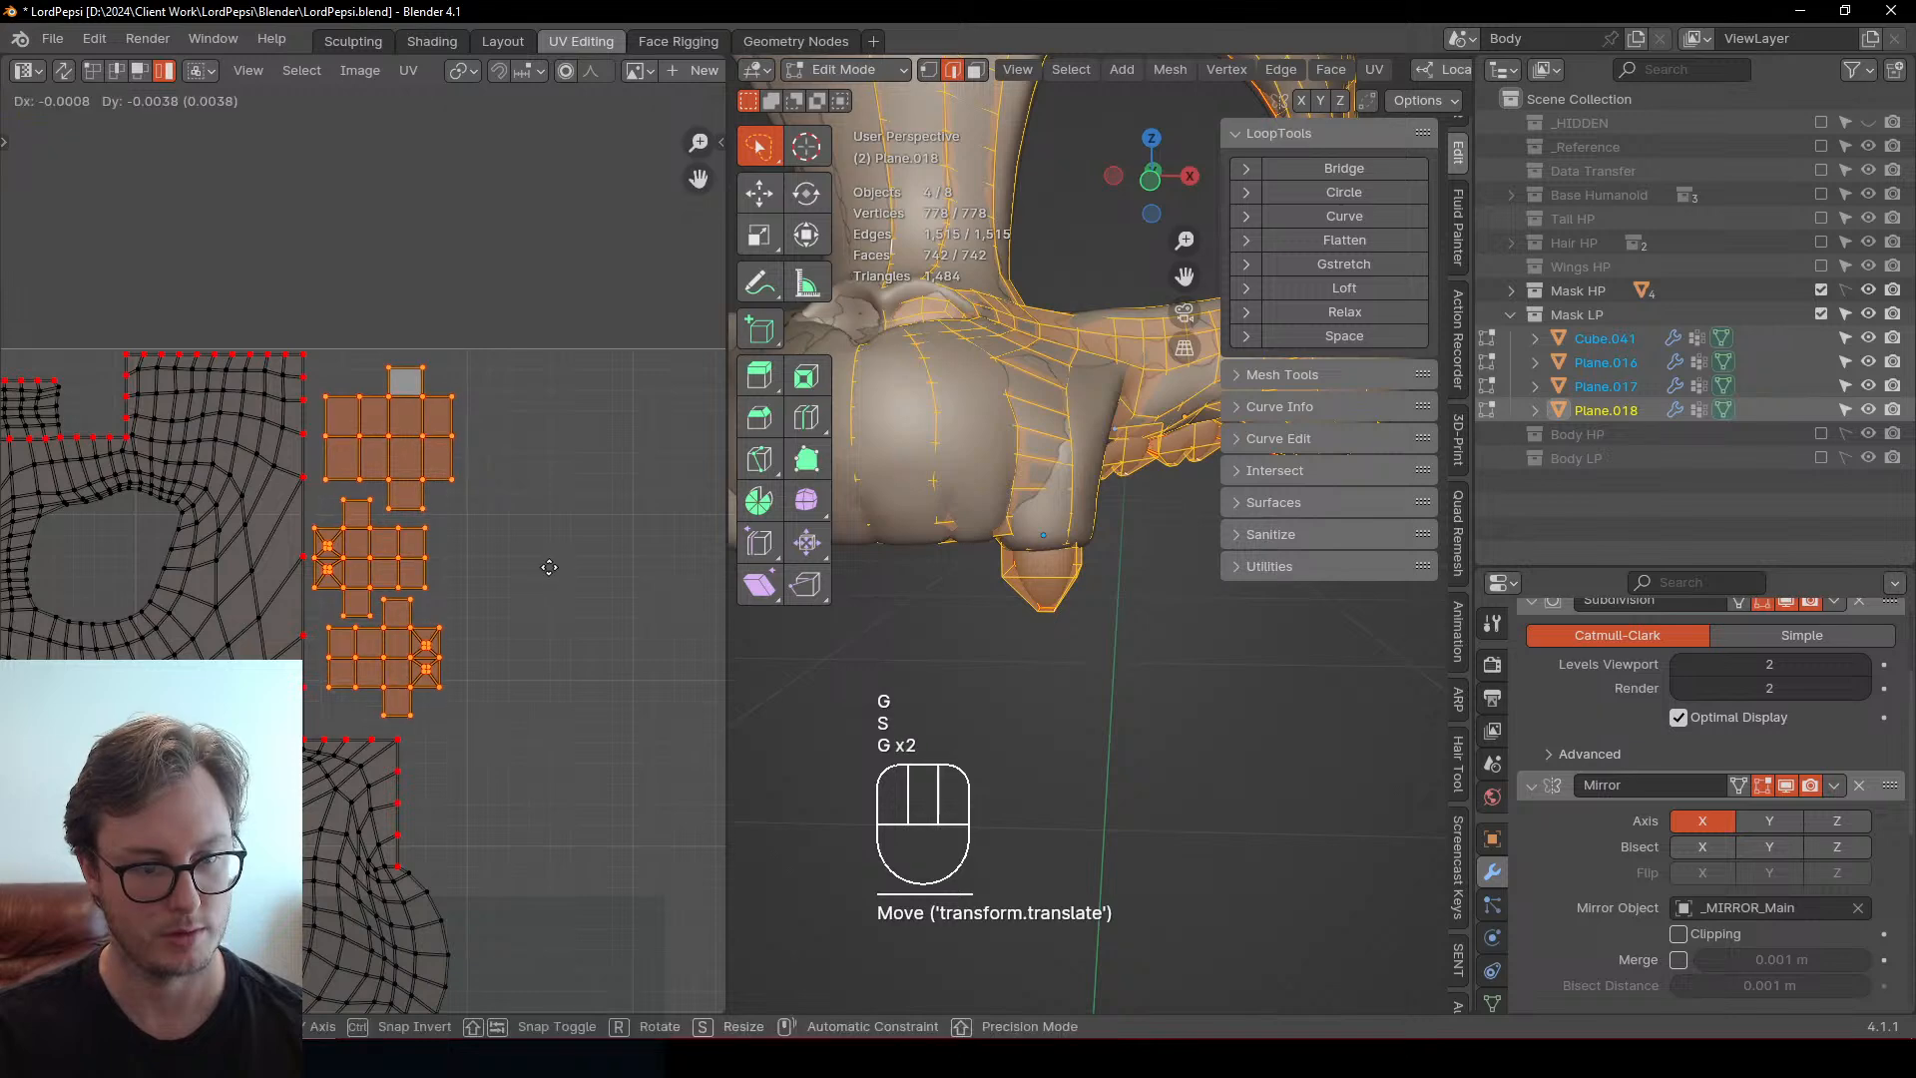
{"action": "left_click", "coordinate": [549, 566]}
Select all mask UV islands, move them together inside the UV tile and return to Object Mode
{"action": "scroll", "coordinate": [549, 566], "scroll_direction": "down", "scroll_amount": 3}
{"action": "middle_click_drag", "start_coordinate": [445, 665], "coordinate": [491, 547], "text": "shift"}
{"action": "key", "text": "b"}
{"action": "left_click_drag", "start_coordinate": [310, 409], "coordinate": [479, 561]}
{"action": "key", "text": "g"}
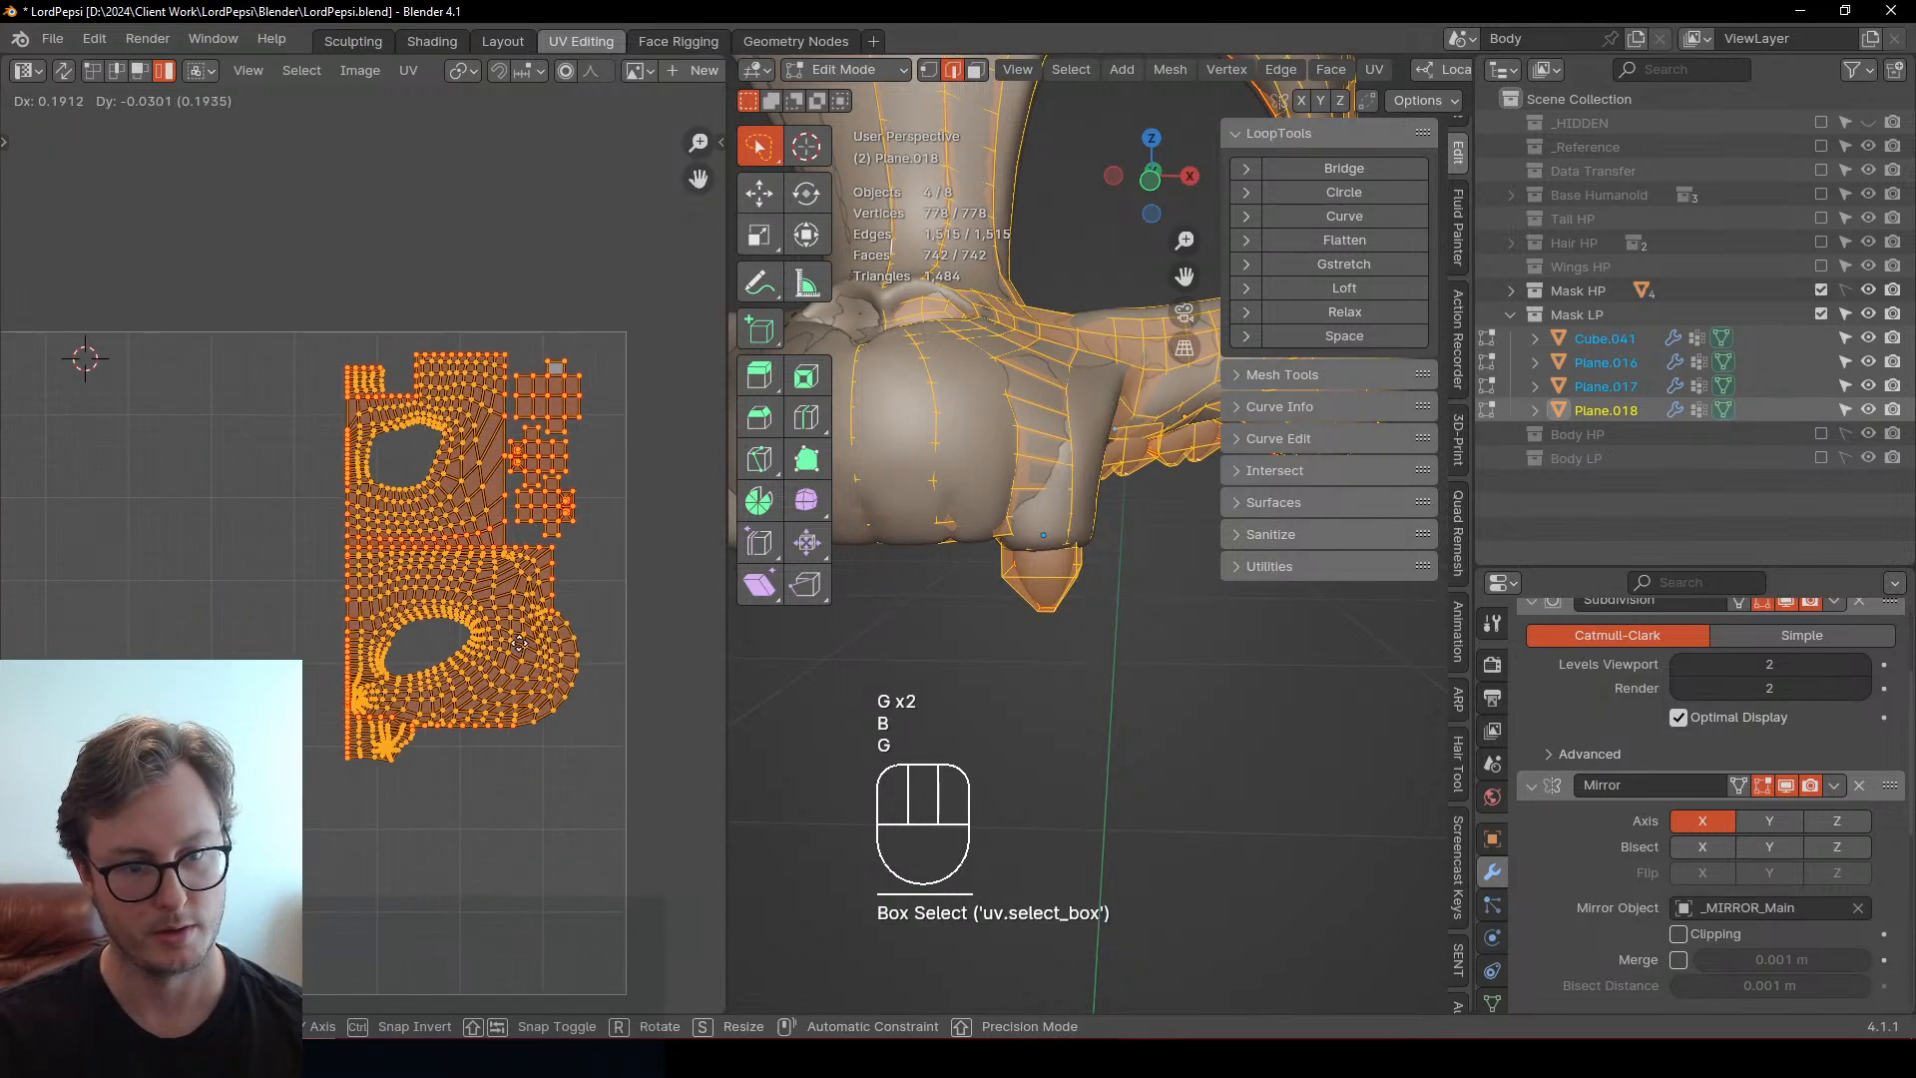
{"action": "left_click", "coordinate": [519, 644]}
{"action": "key", "text": "Tab"}
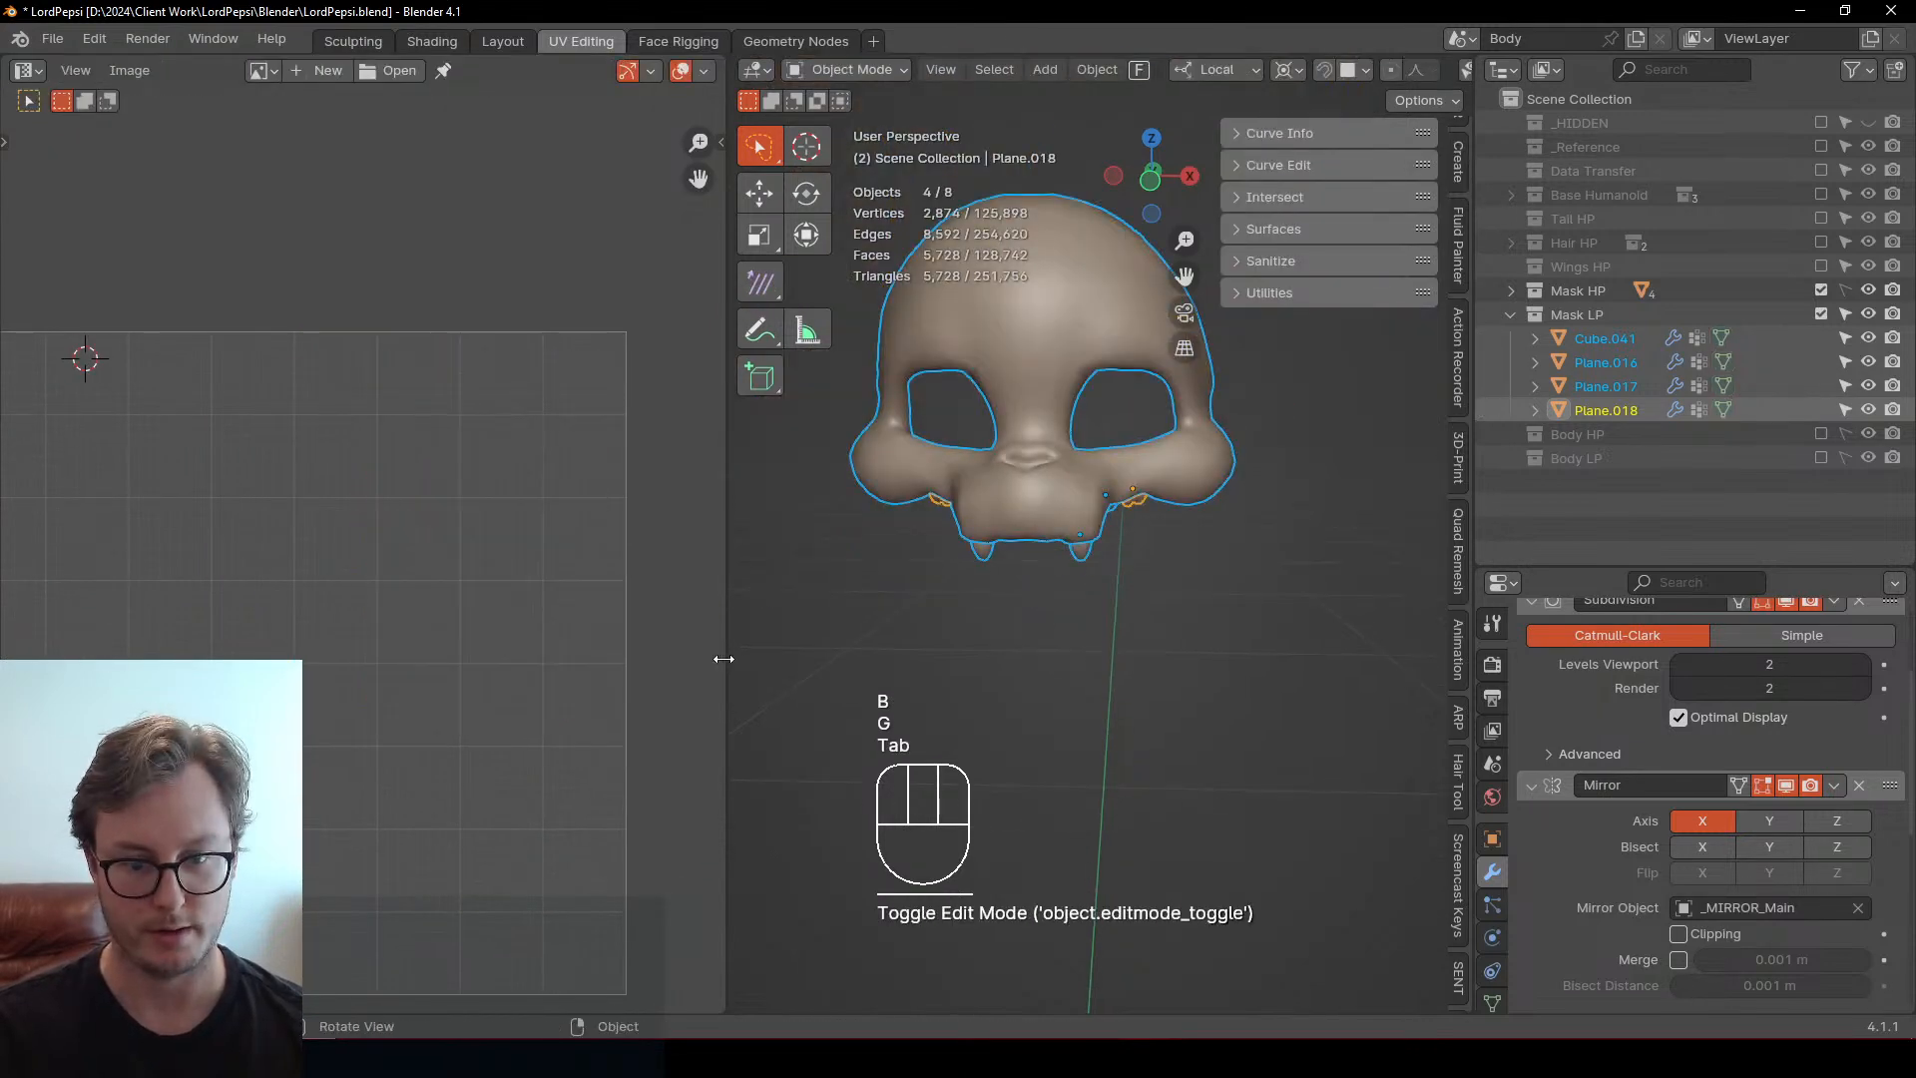
Enlarge the 3D viewport over the UV editor, hide its toolbar and sidebar, and save the file
{"action": "left_click_drag", "start_coordinate": [723, 658], "coordinate": [55, 659]}
{"action": "mouse_move", "coordinate": [813, 561]}
{"action": "middle_mouse_down"}
{"action": "mouse_move", "coordinate": [687, 547]}
{"action": "mouse_move", "coordinate": [842, 552]}
{"action": "middle_mouse_up"}
{"action": "key", "text": "t"}
{"action": "key", "text": "n"}
{"action": "key", "text": "ctrl+s"}
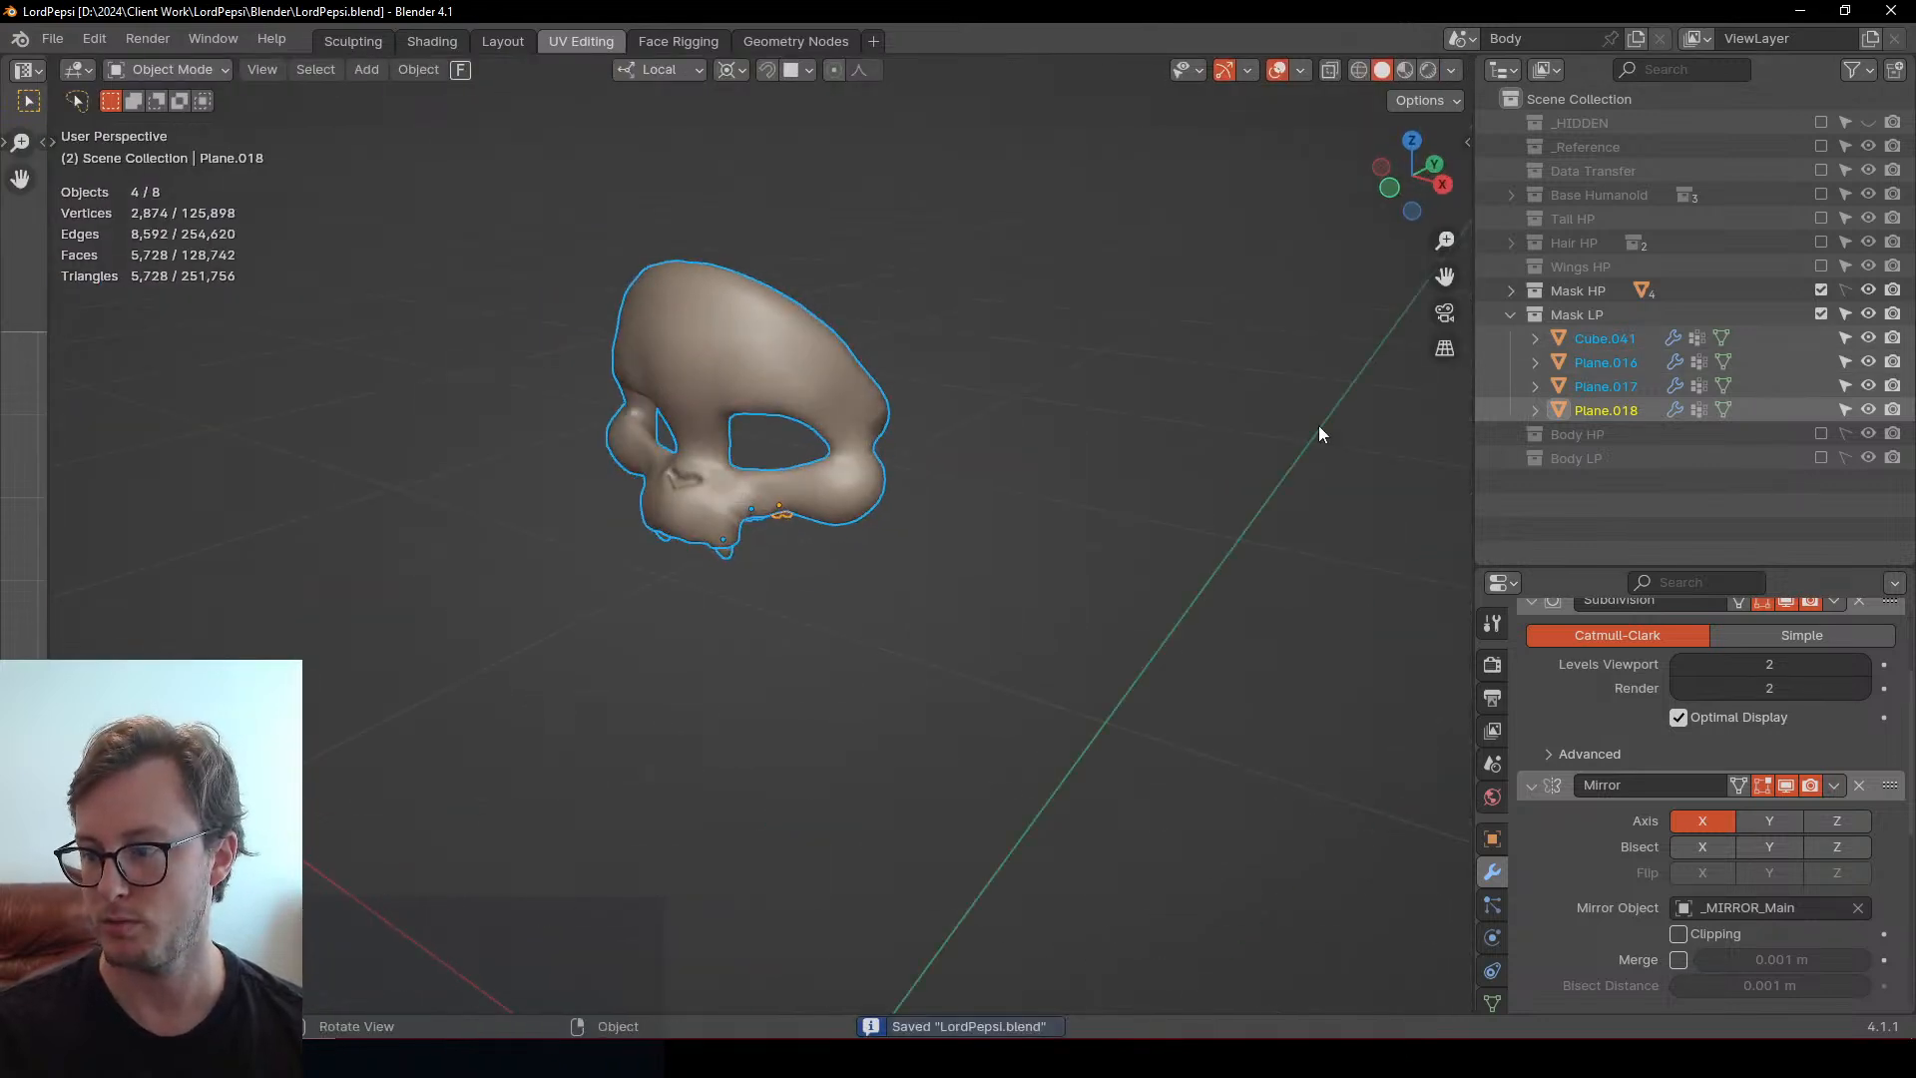
Make the Mask LP collection unselectable, exclude Mask LP and Mask HP from the view layer, and enable Wings HP
{"action": "left_click", "coordinate": [1513, 315]}
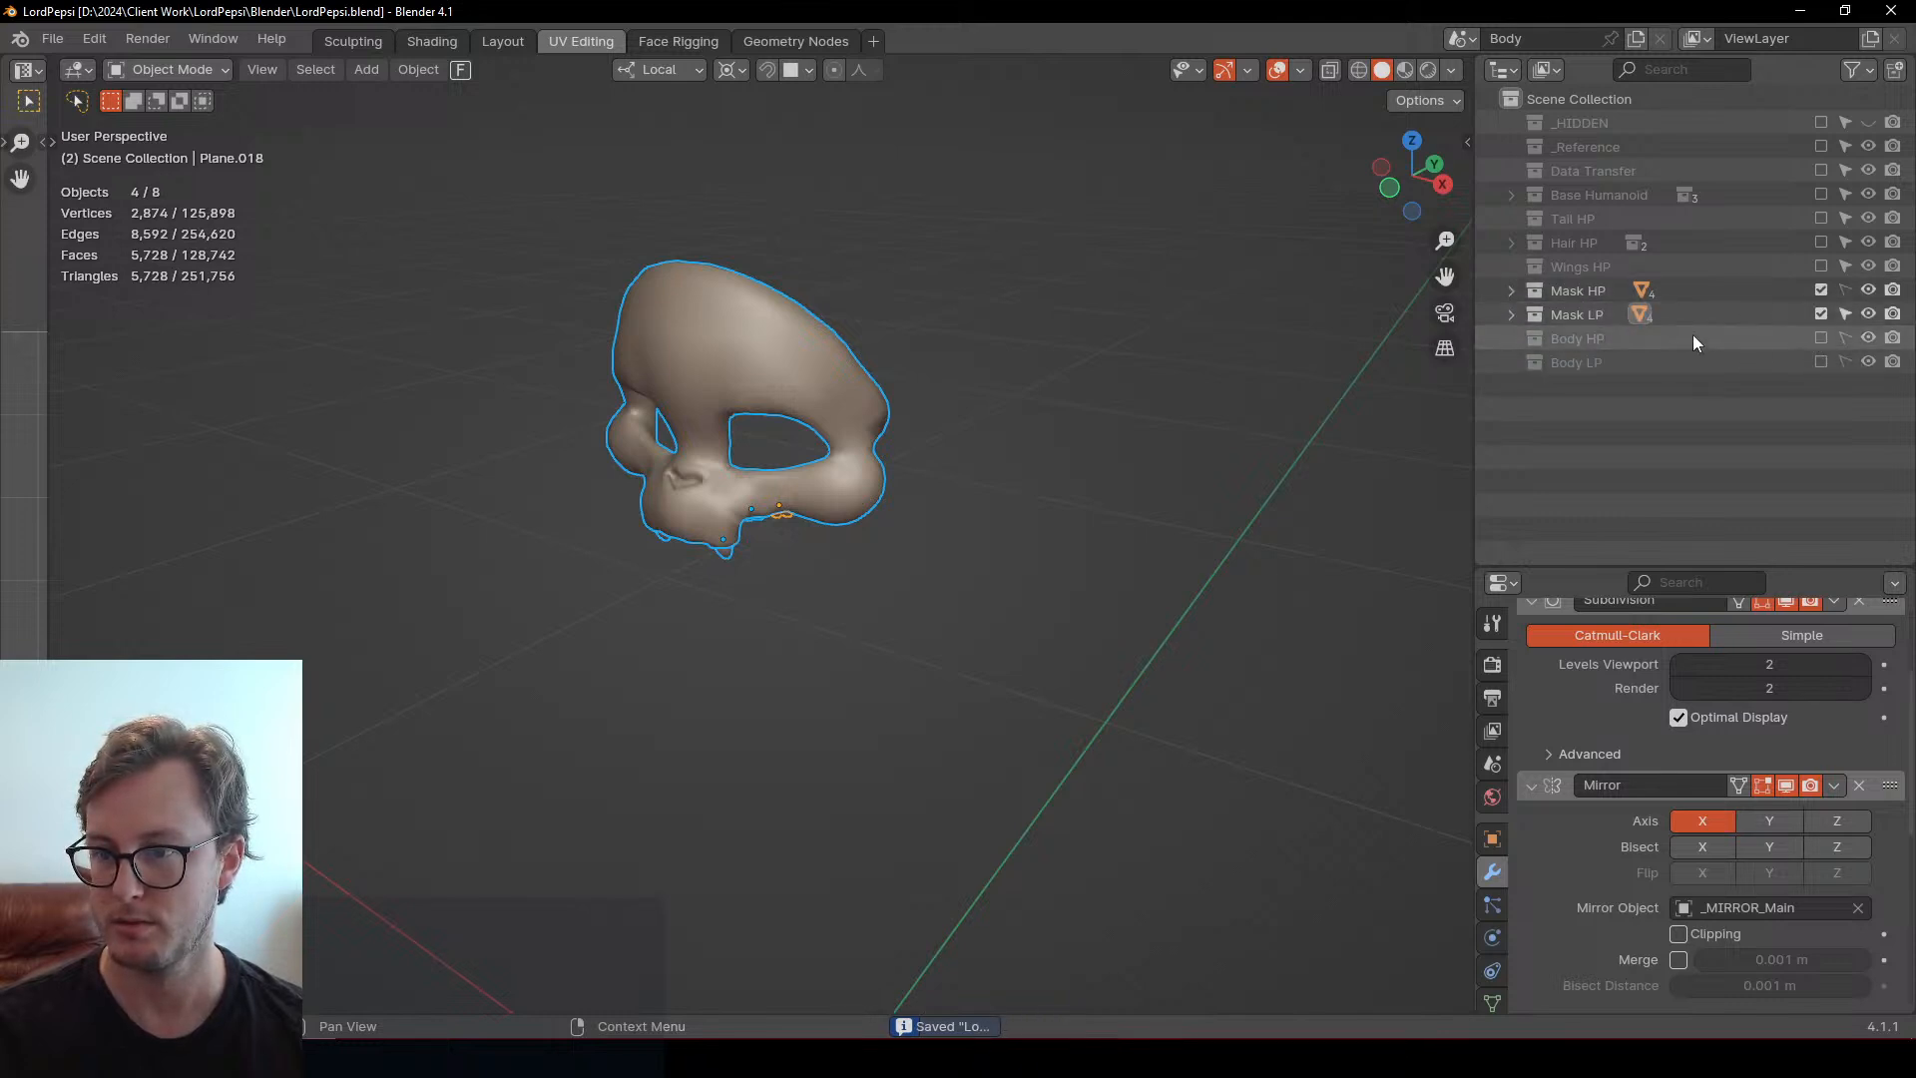
{"action": "left_click", "coordinate": [1844, 314]}
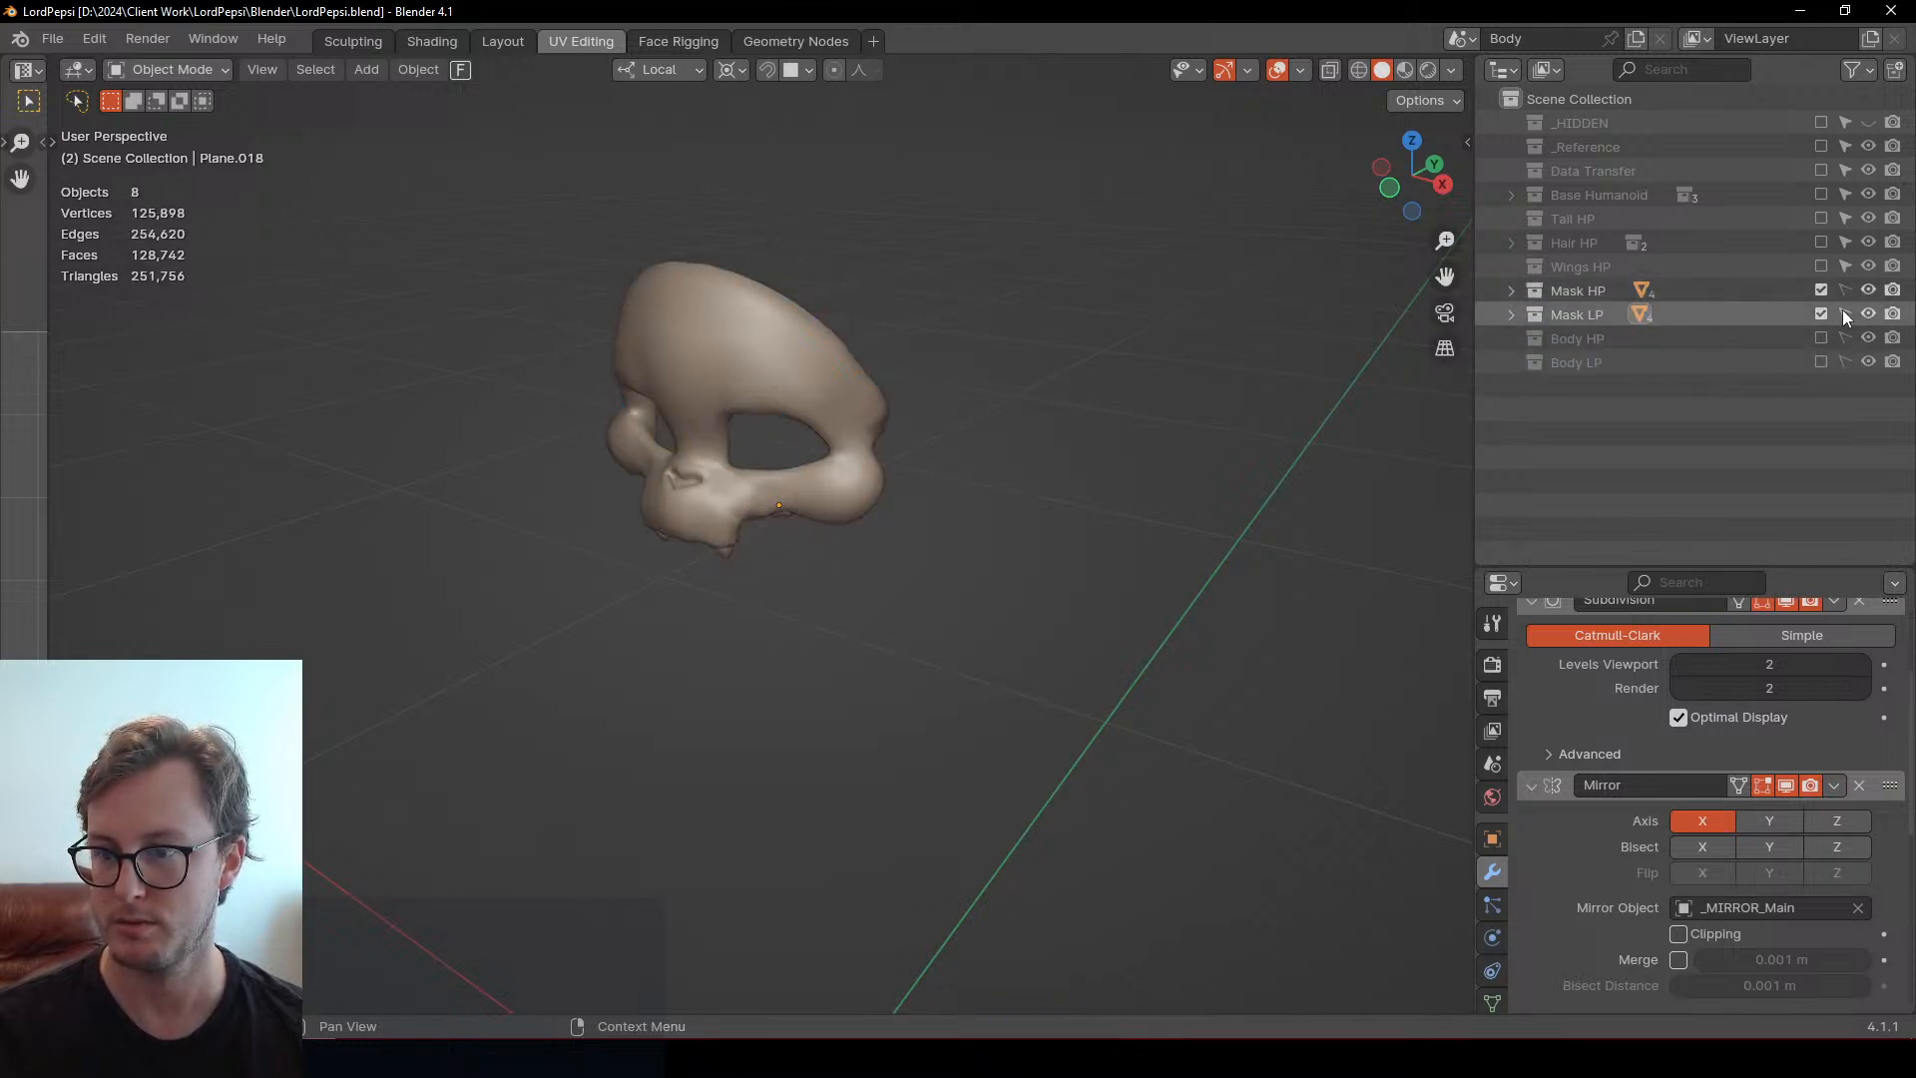
{"action": "left_click", "coordinate": [1821, 315]}
{"action": "left_click", "coordinate": [1821, 290]}
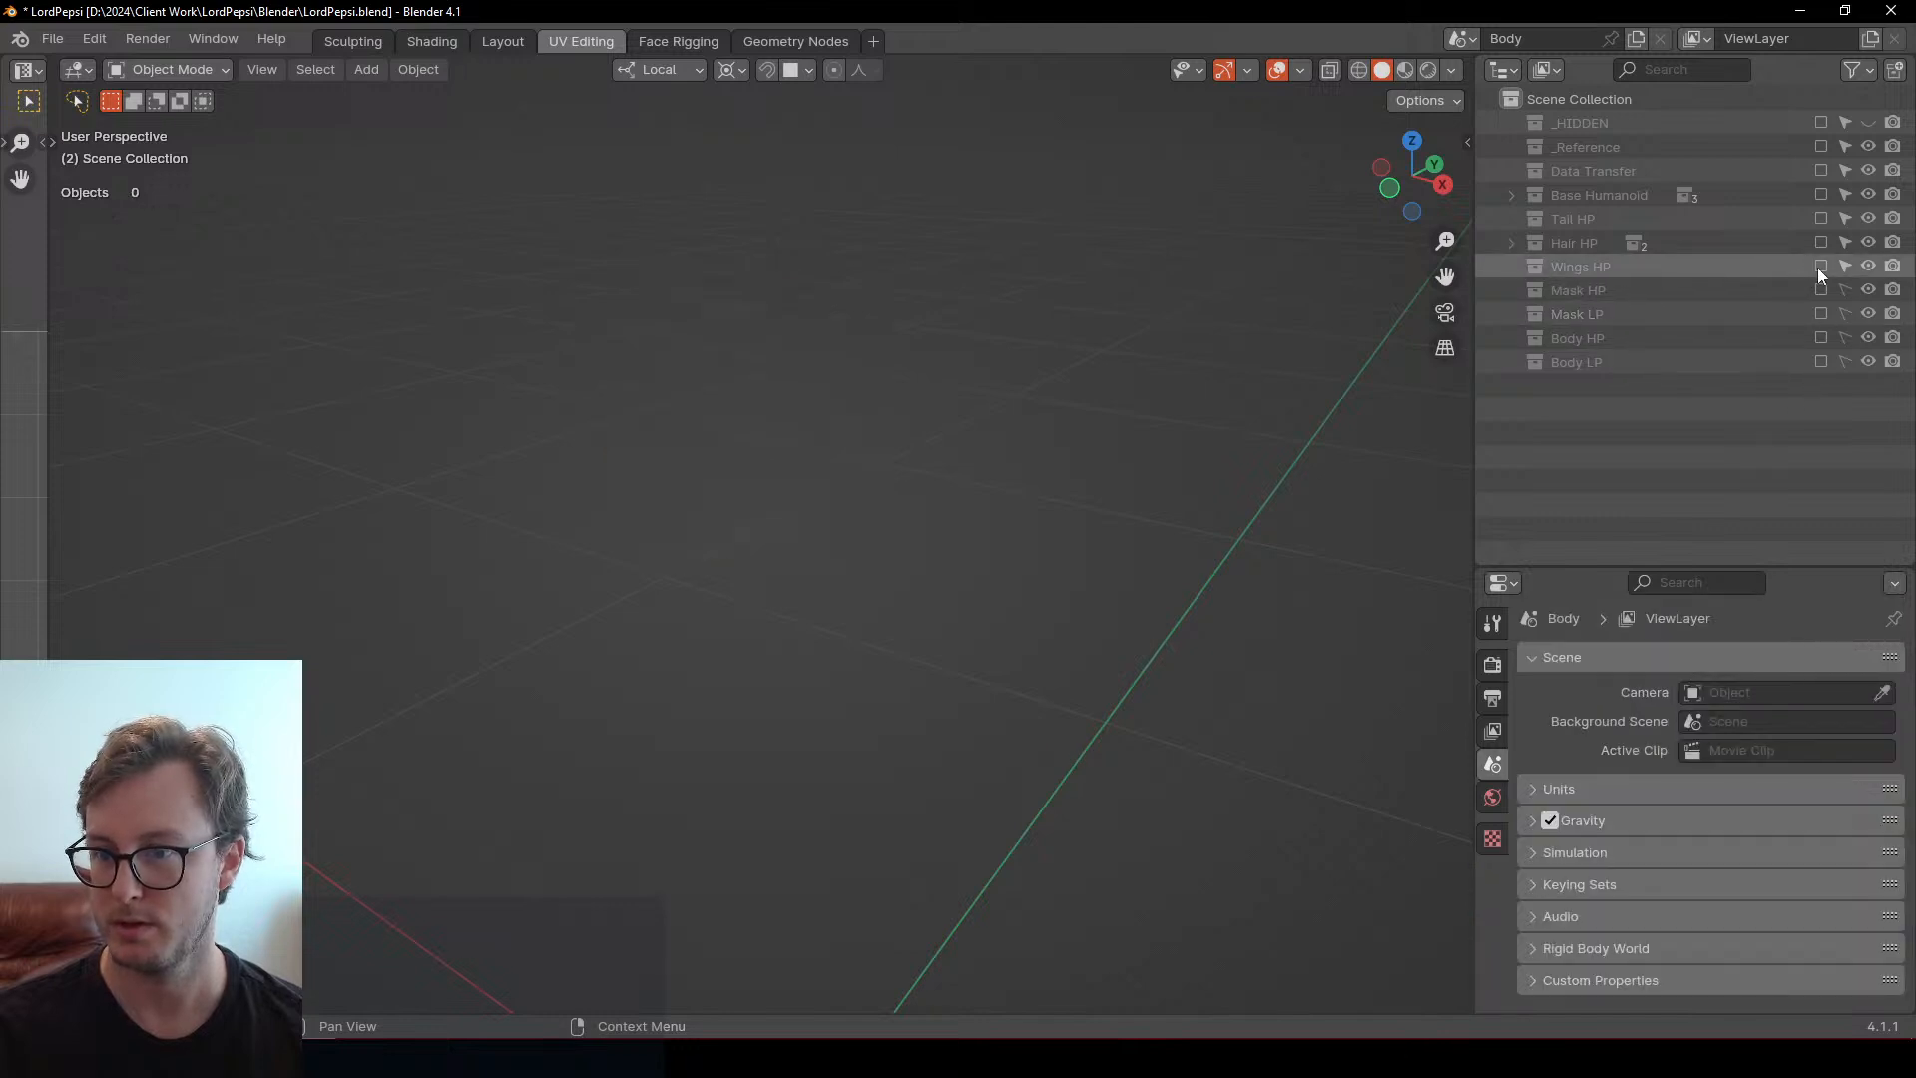
{"action": "left_click", "coordinate": [1821, 267]}
{"action": "middle_click_drag", "start_coordinate": [866, 435], "coordinate": [931, 535]}
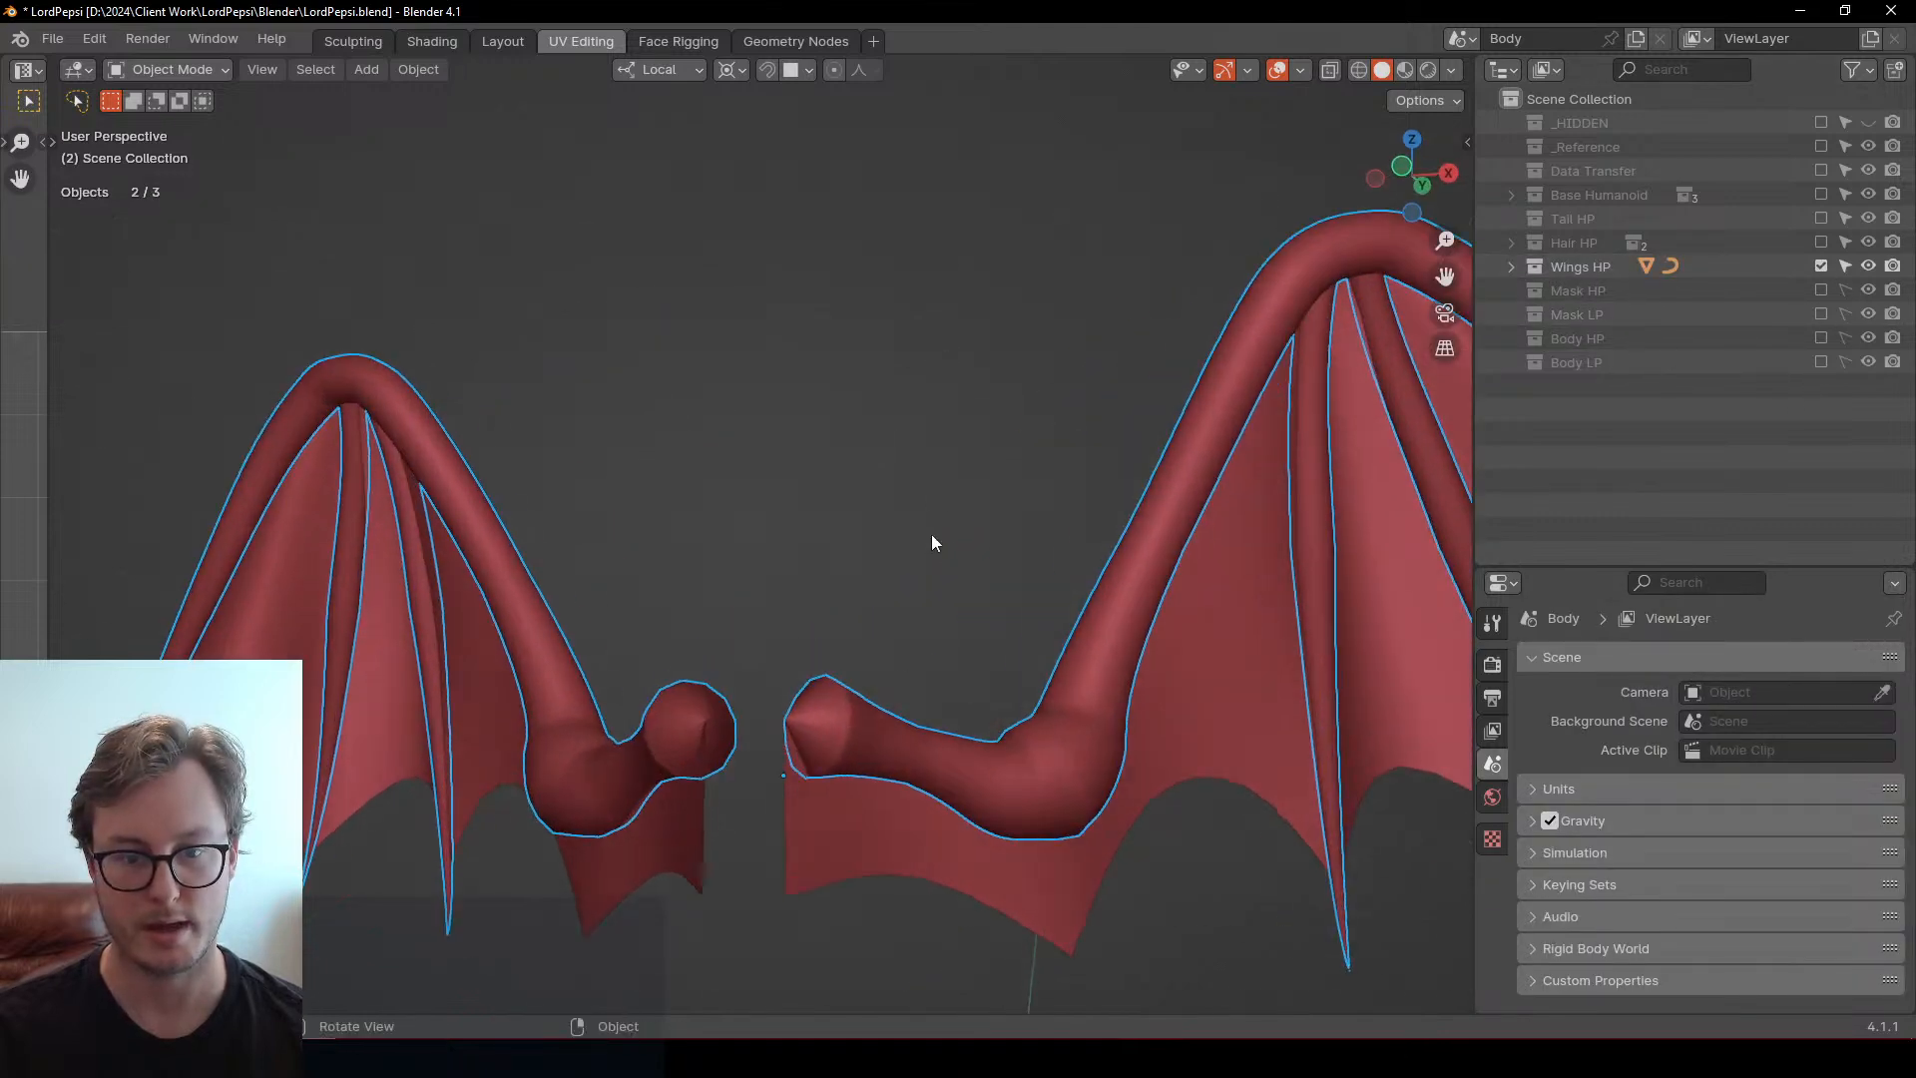
Select the curve object forming the wing's arm and finger bones and remove its Mirror modifier
{"action": "left_click", "coordinate": [992, 776]}
{"action": "scroll", "coordinate": [920, 601], "scroll_direction": "up", "scroll_amount": 5}
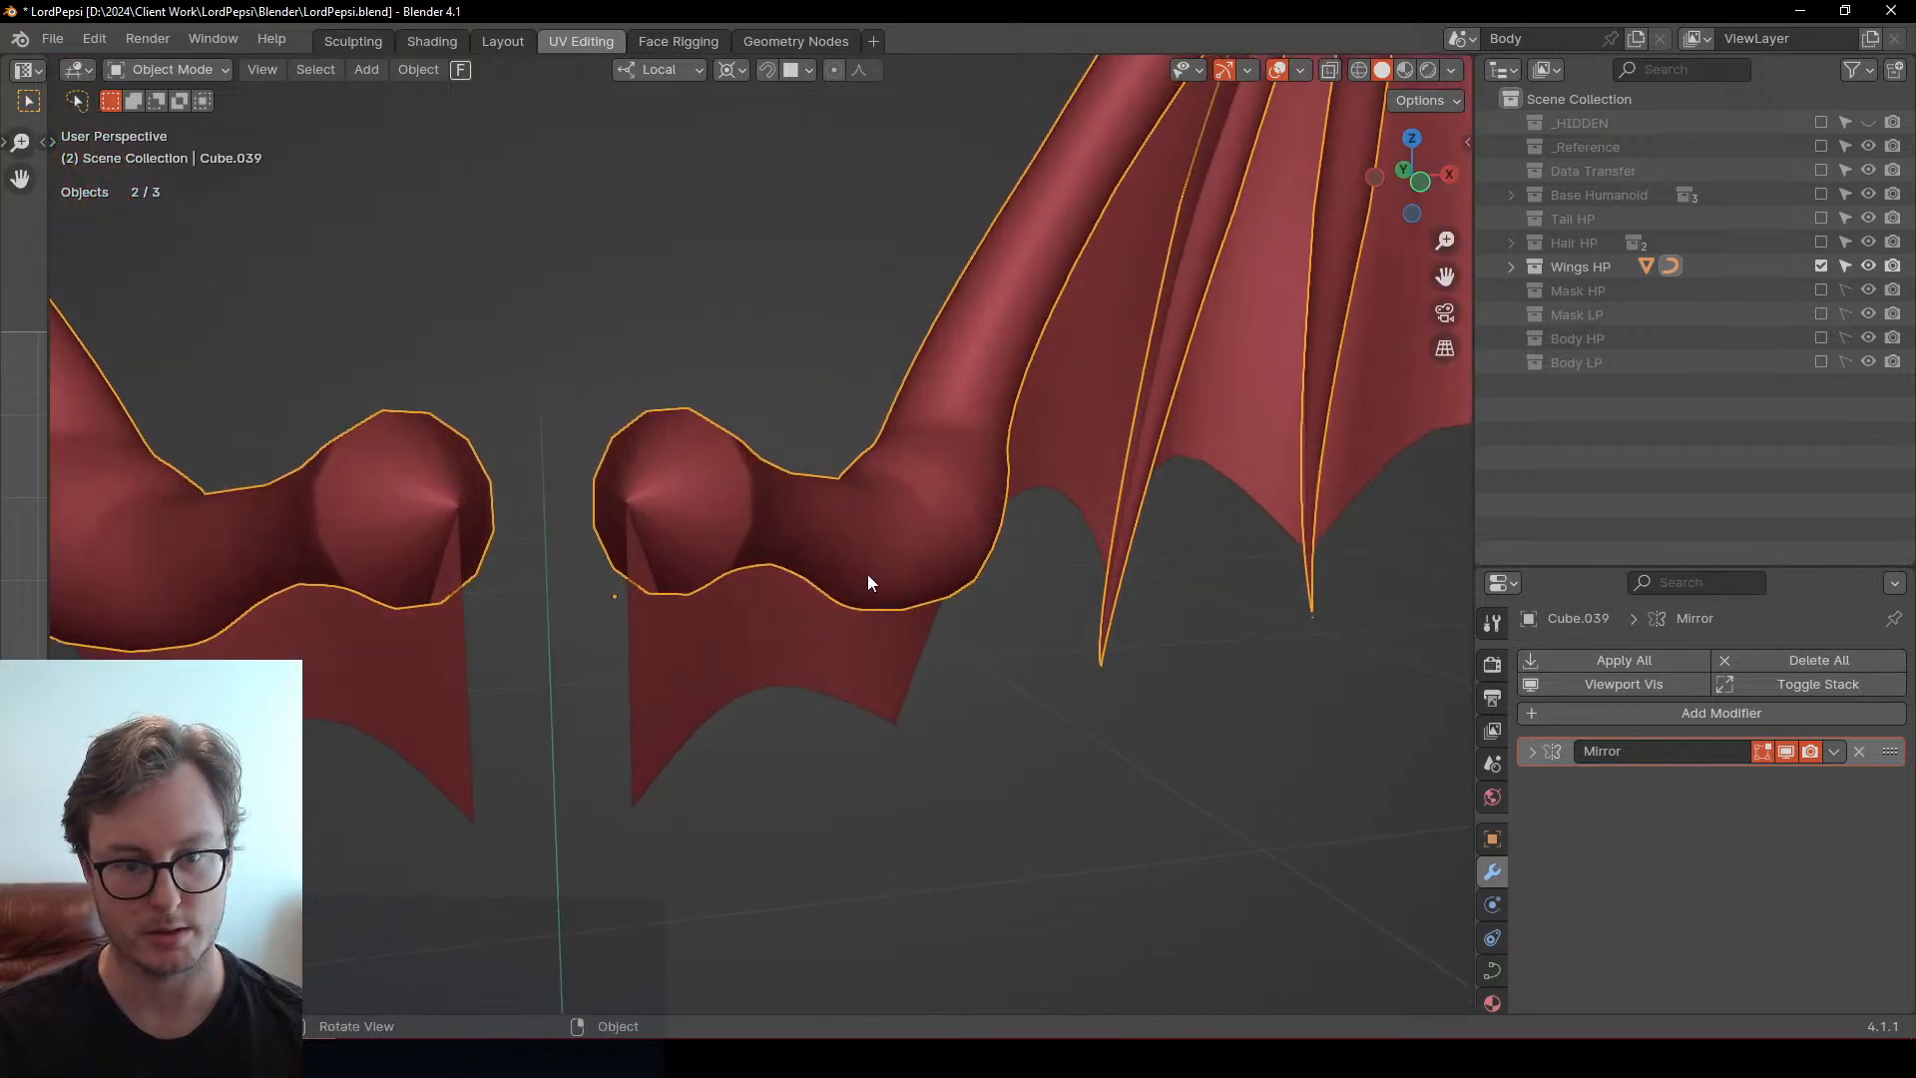
{"action": "key", "text": "ctrl+Tab"}
{"action": "left_click", "coordinate": [816, 748]}
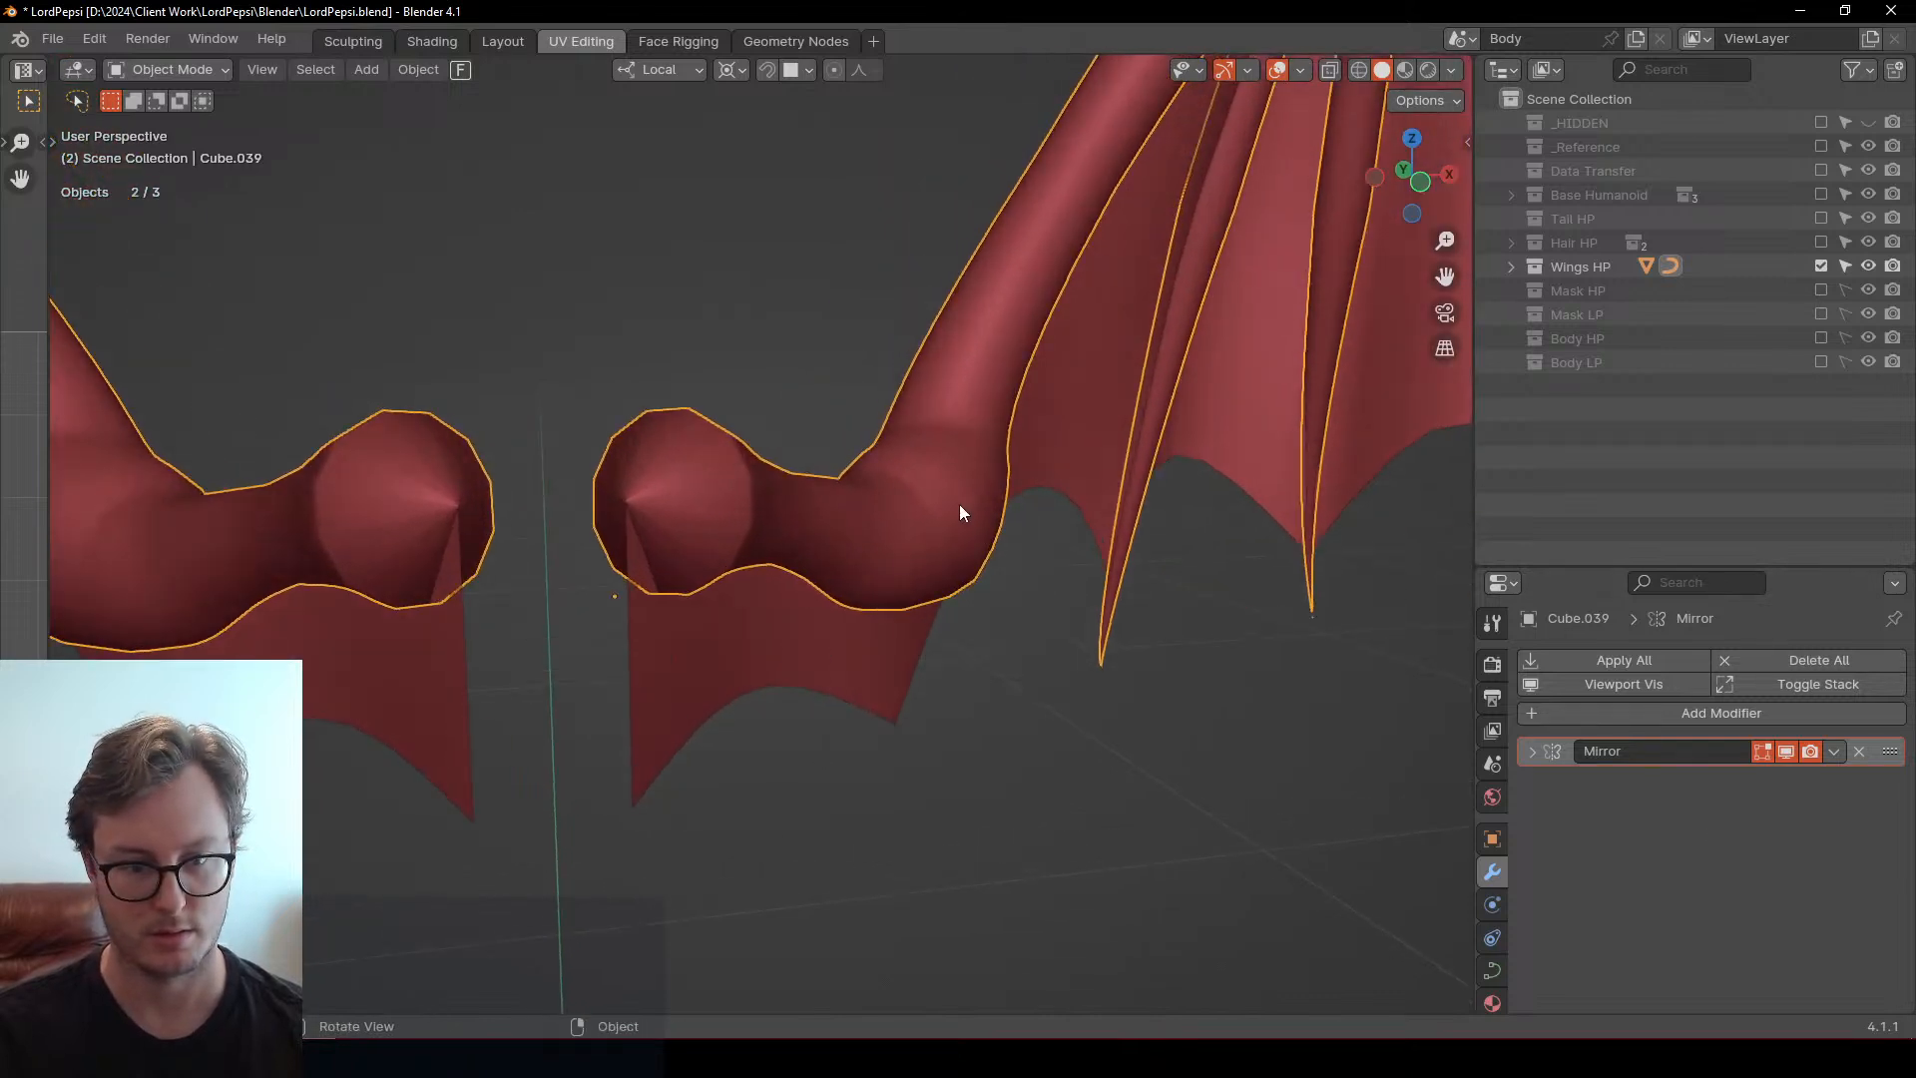
{"action": "left_click", "coordinate": [1479, 972]}
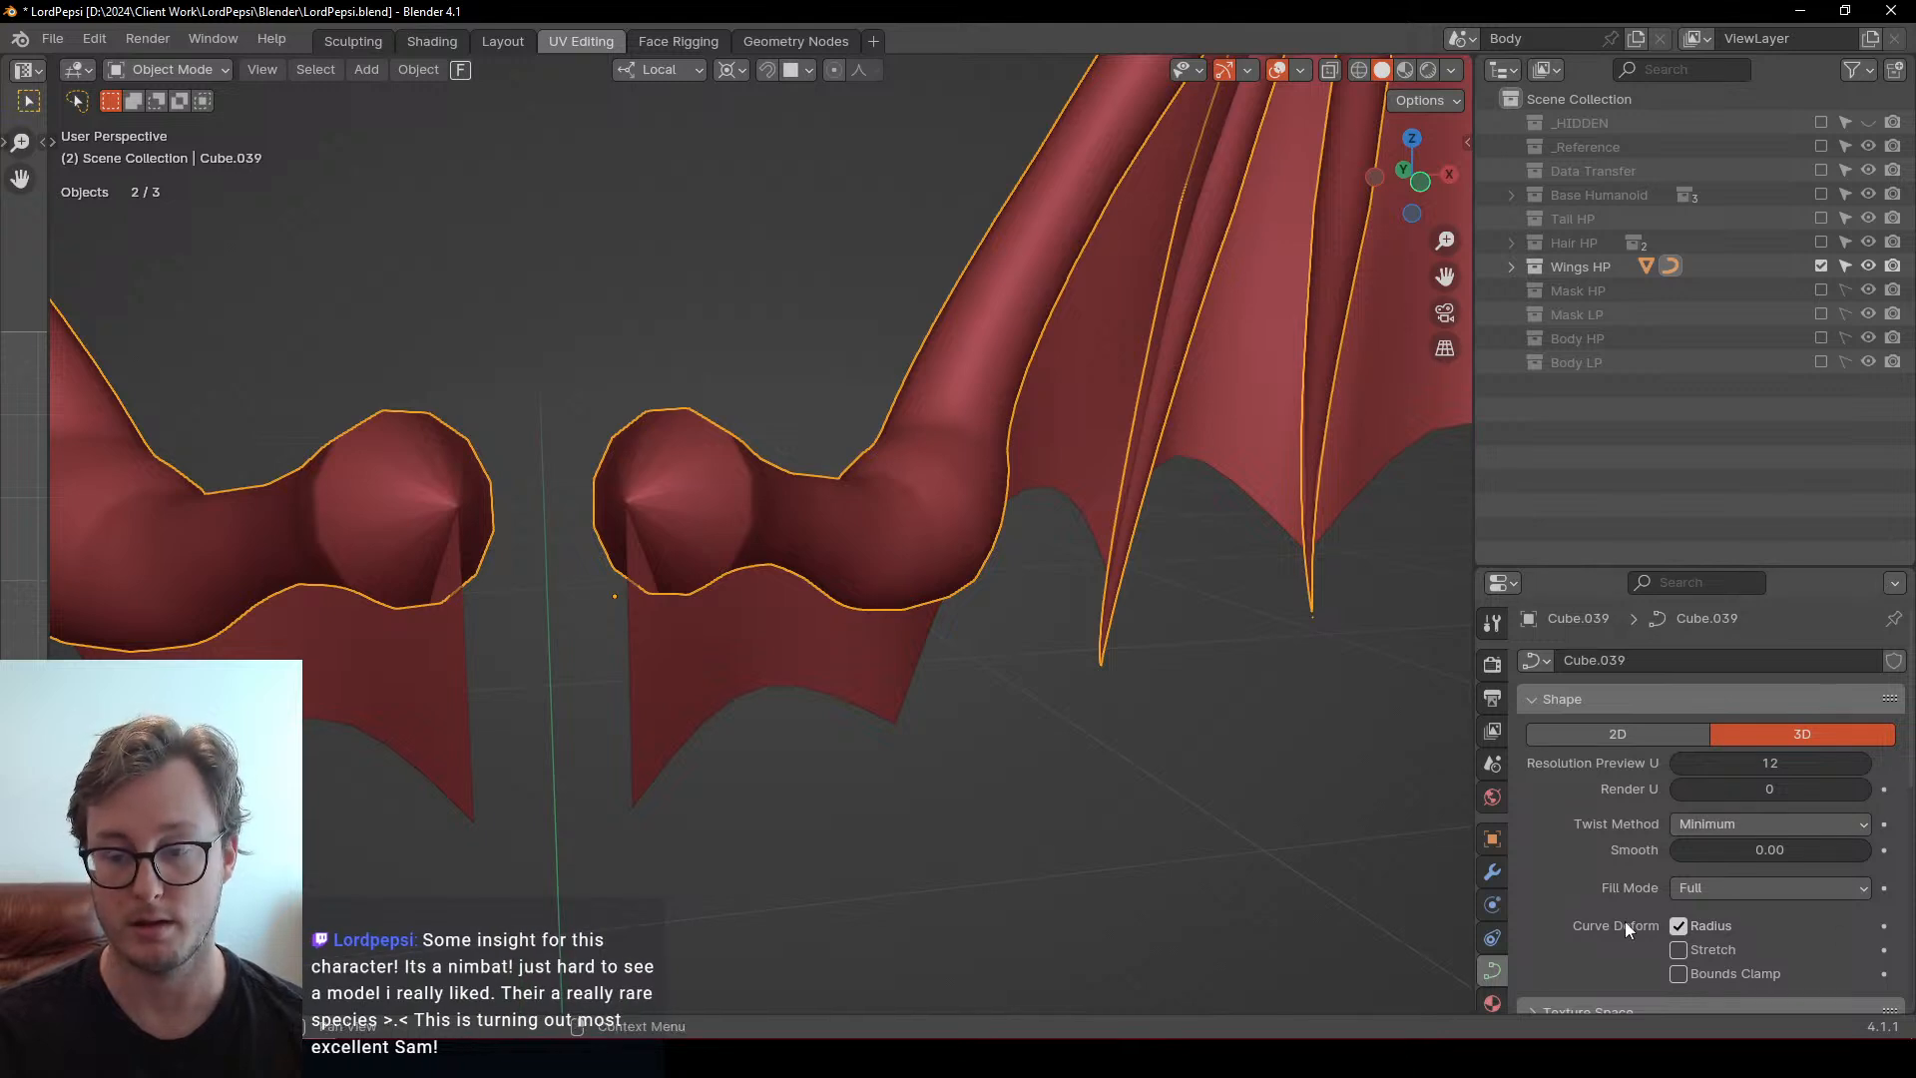
{"action": "left_click", "coordinate": [1491, 871]}
{"action": "left_click", "coordinate": [1856, 751]}
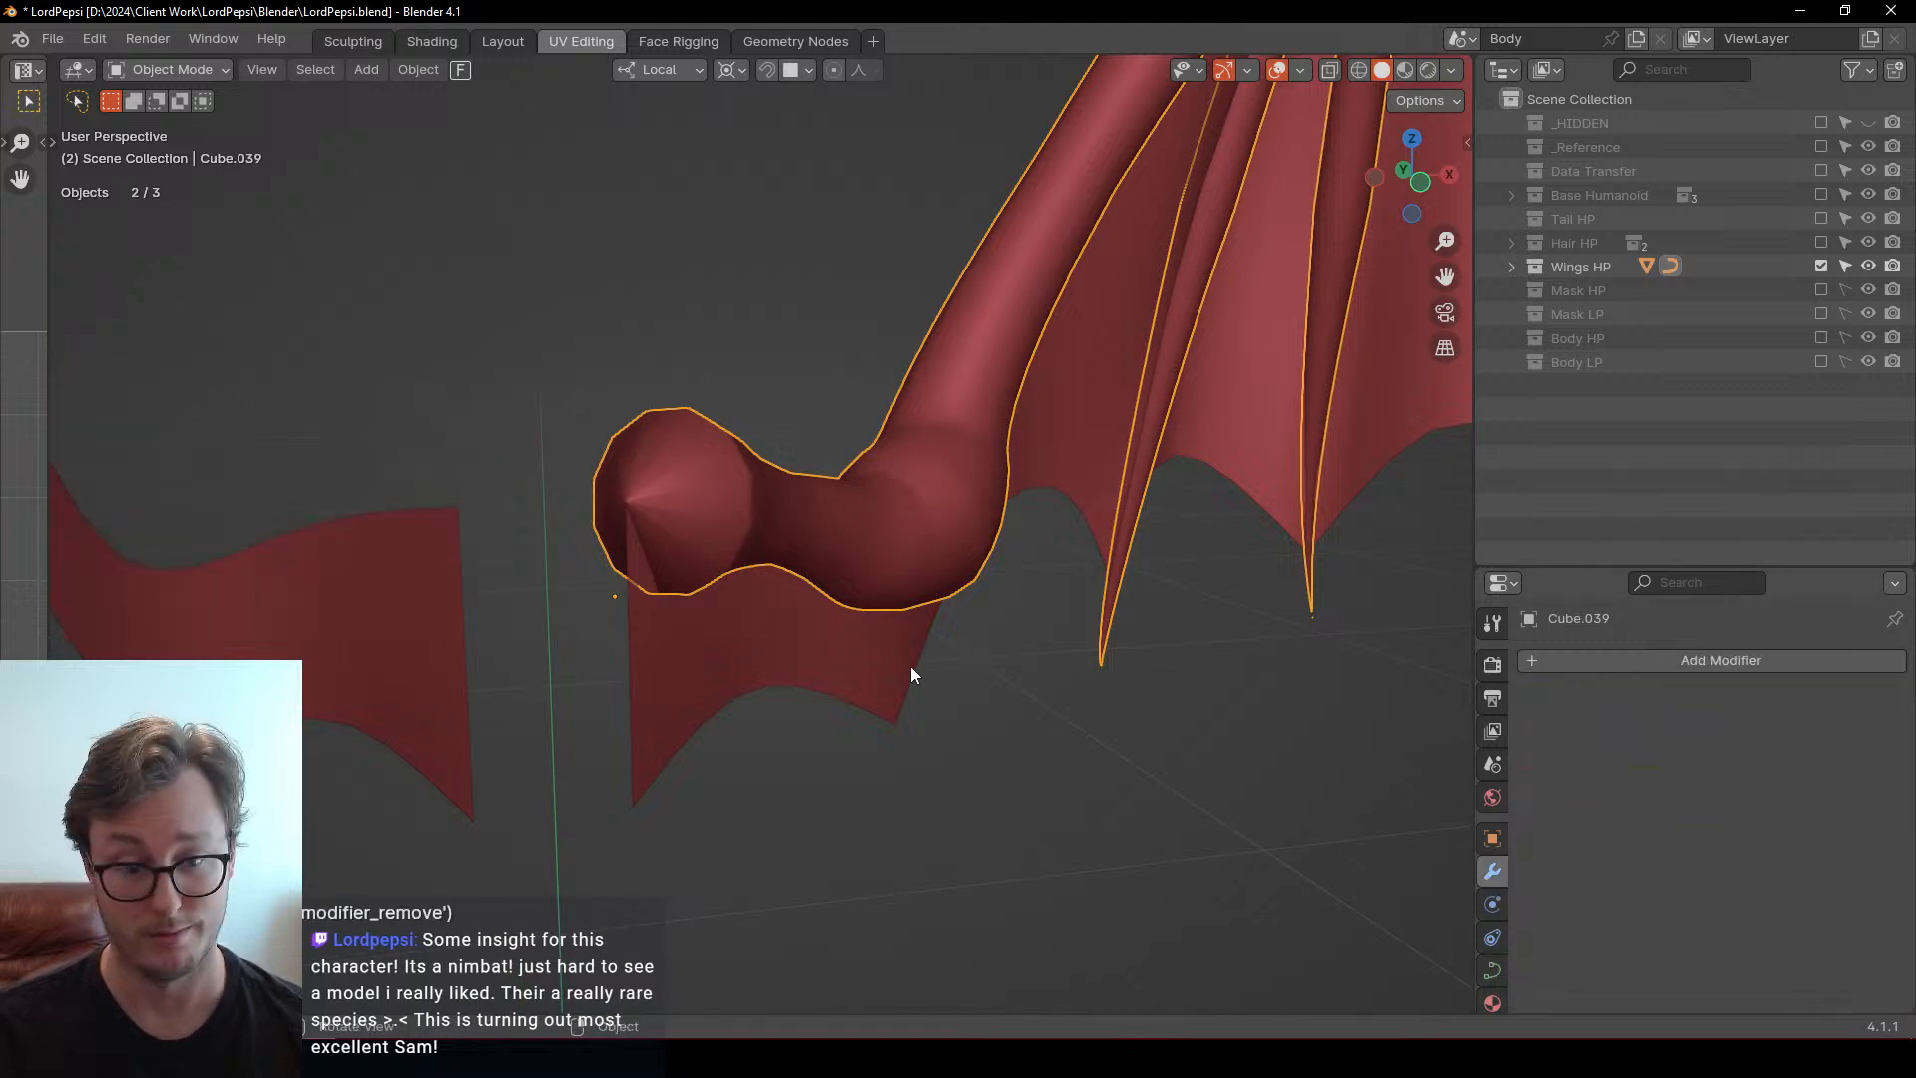
Convert the selected wing bone curve to a mesh
{"action": "key", "text": "ctrl+a"}
{"action": "left_click", "coordinate": [888, 686]}
{"action": "key", "text": "ctrl+Tab"}
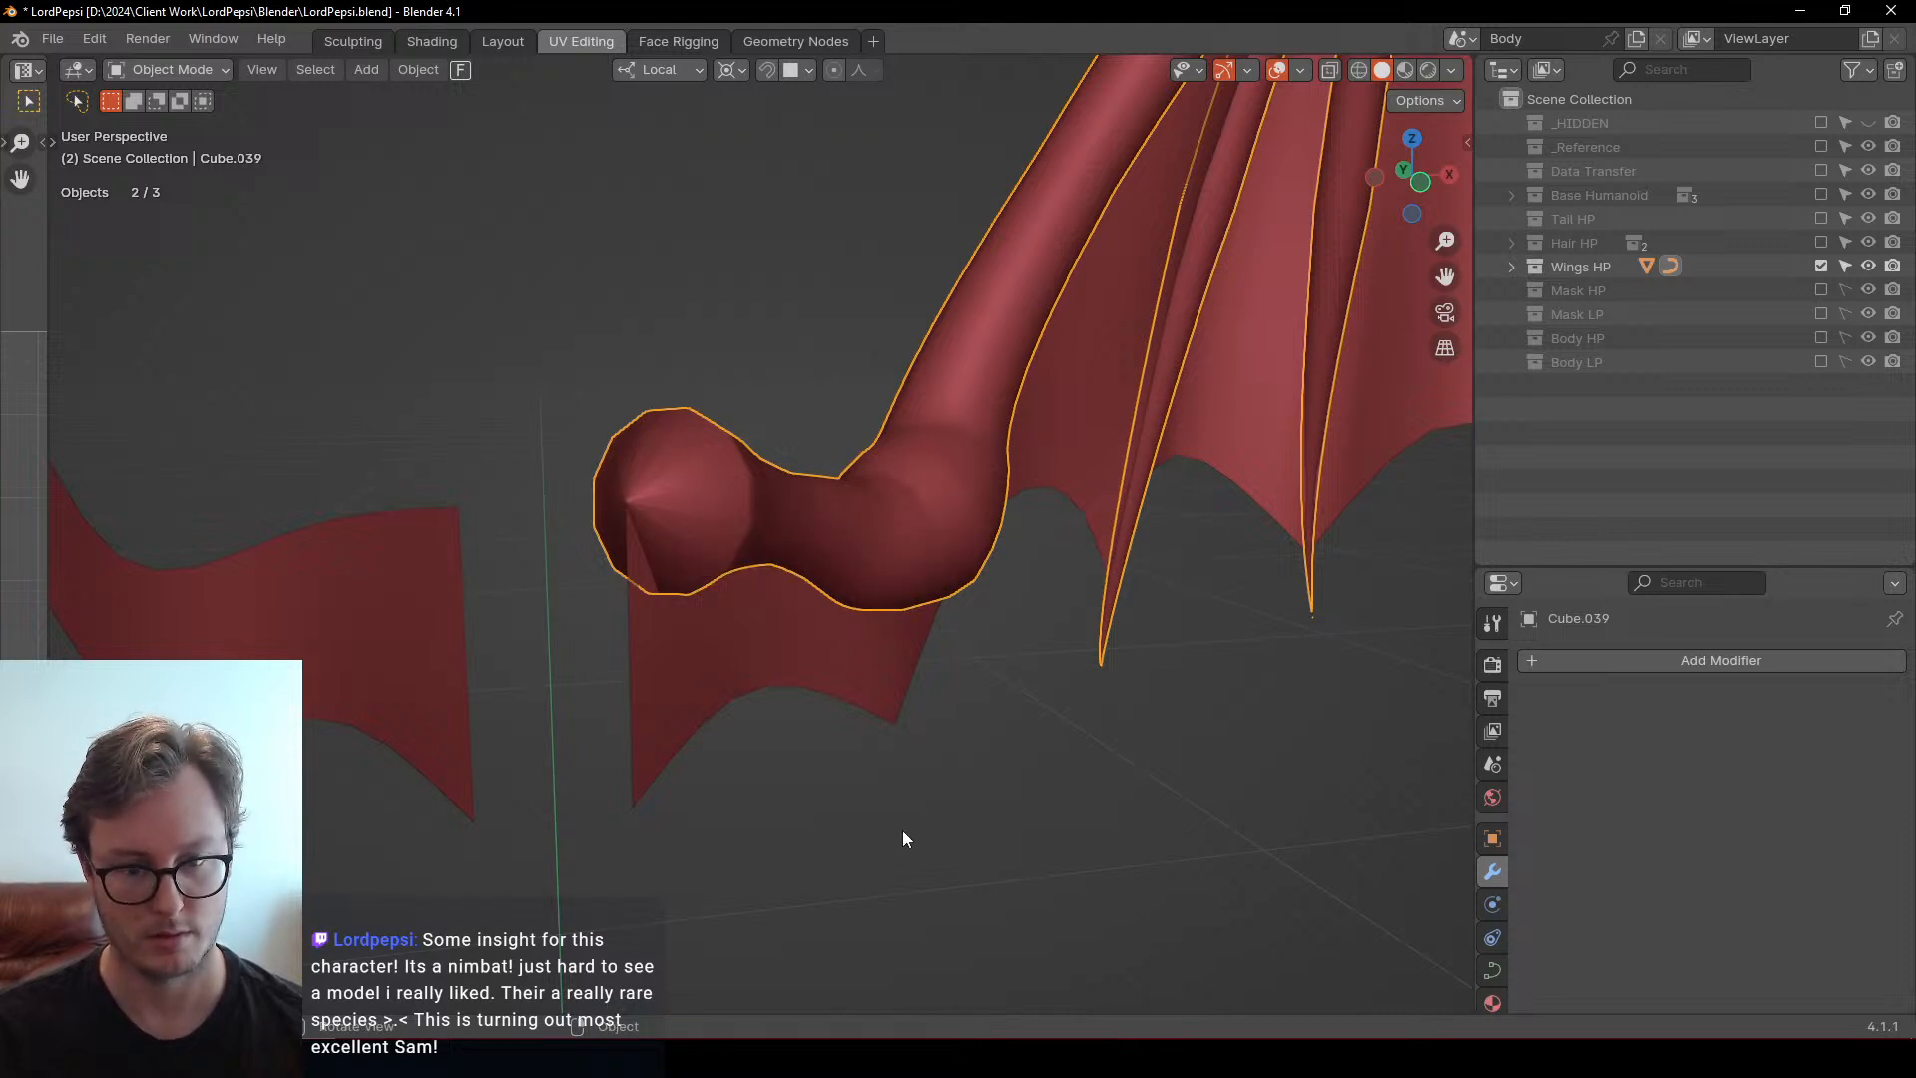
{"action": "key", "text": "Tab"}
{"action": "key", "text": "Tab"}
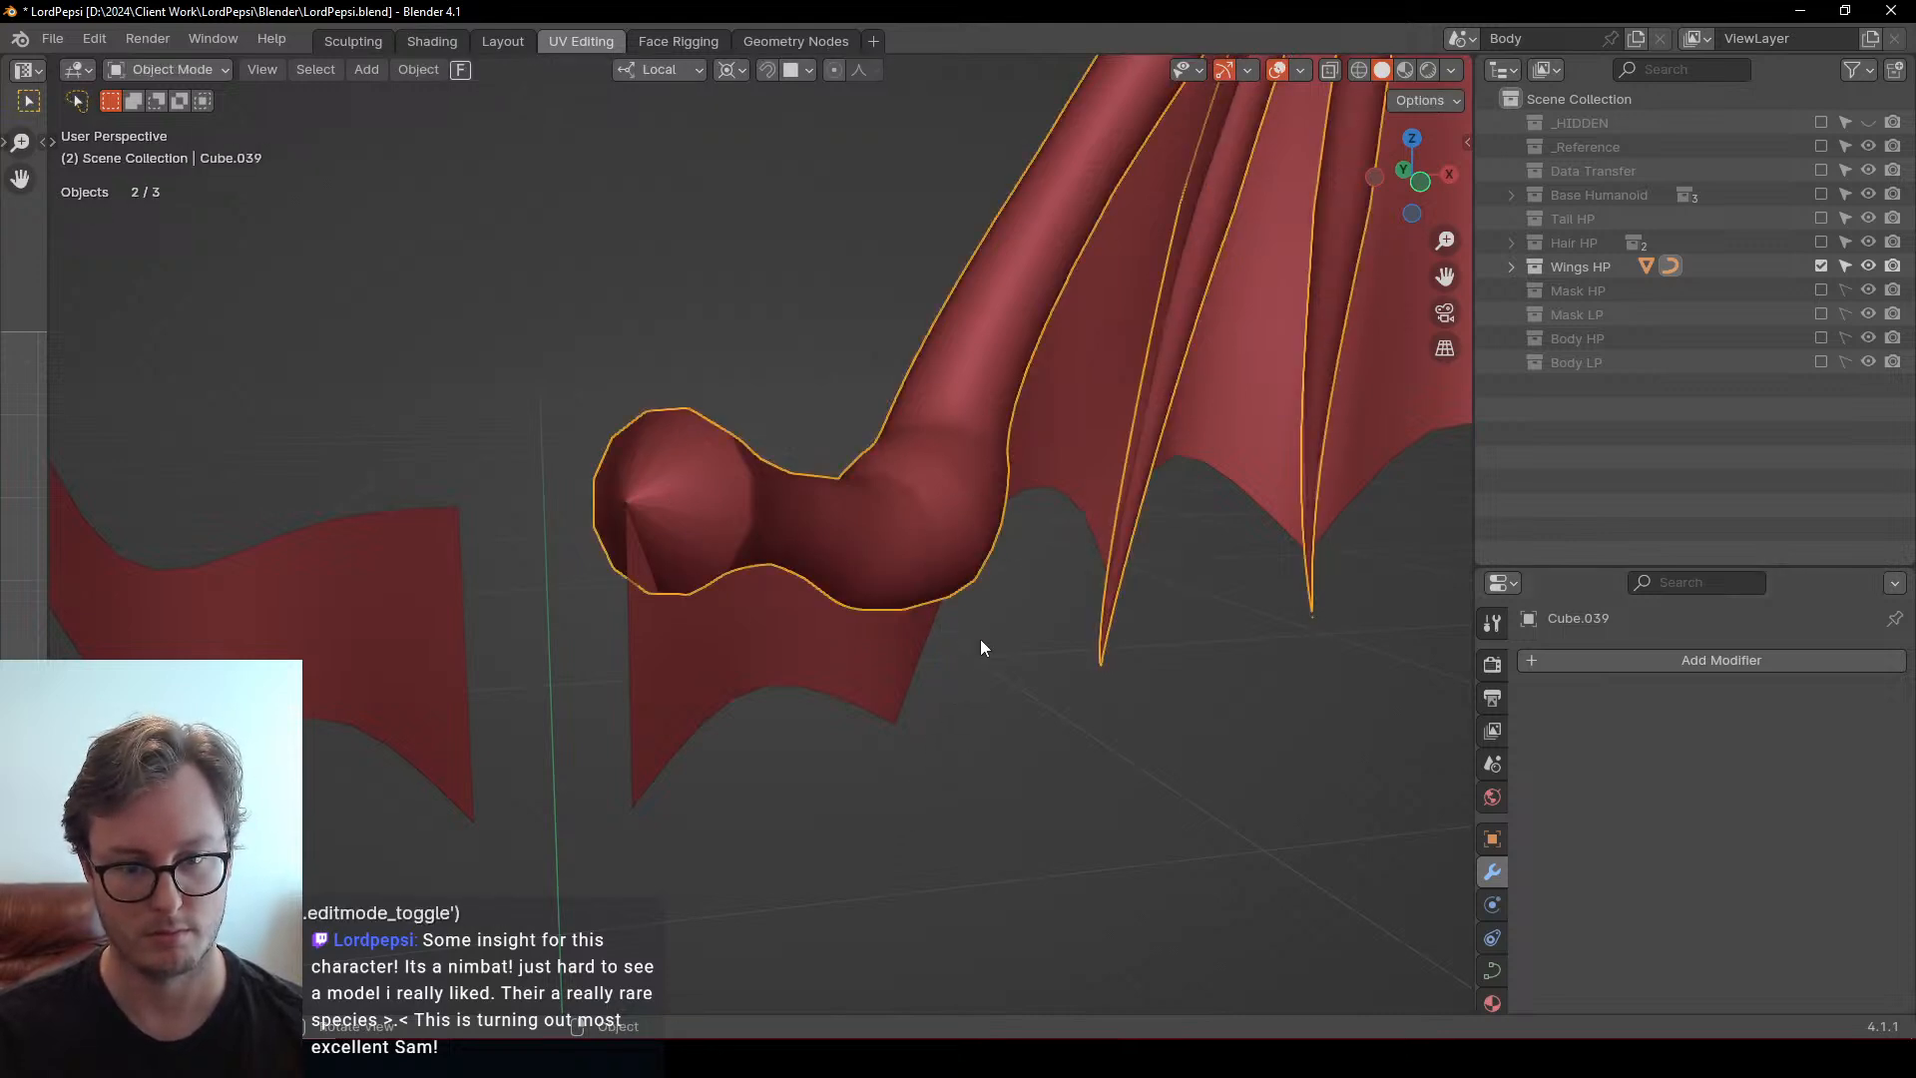
{"action": "key", "text": "q"}
{"action": "left_click", "coordinate": [872, 469]}
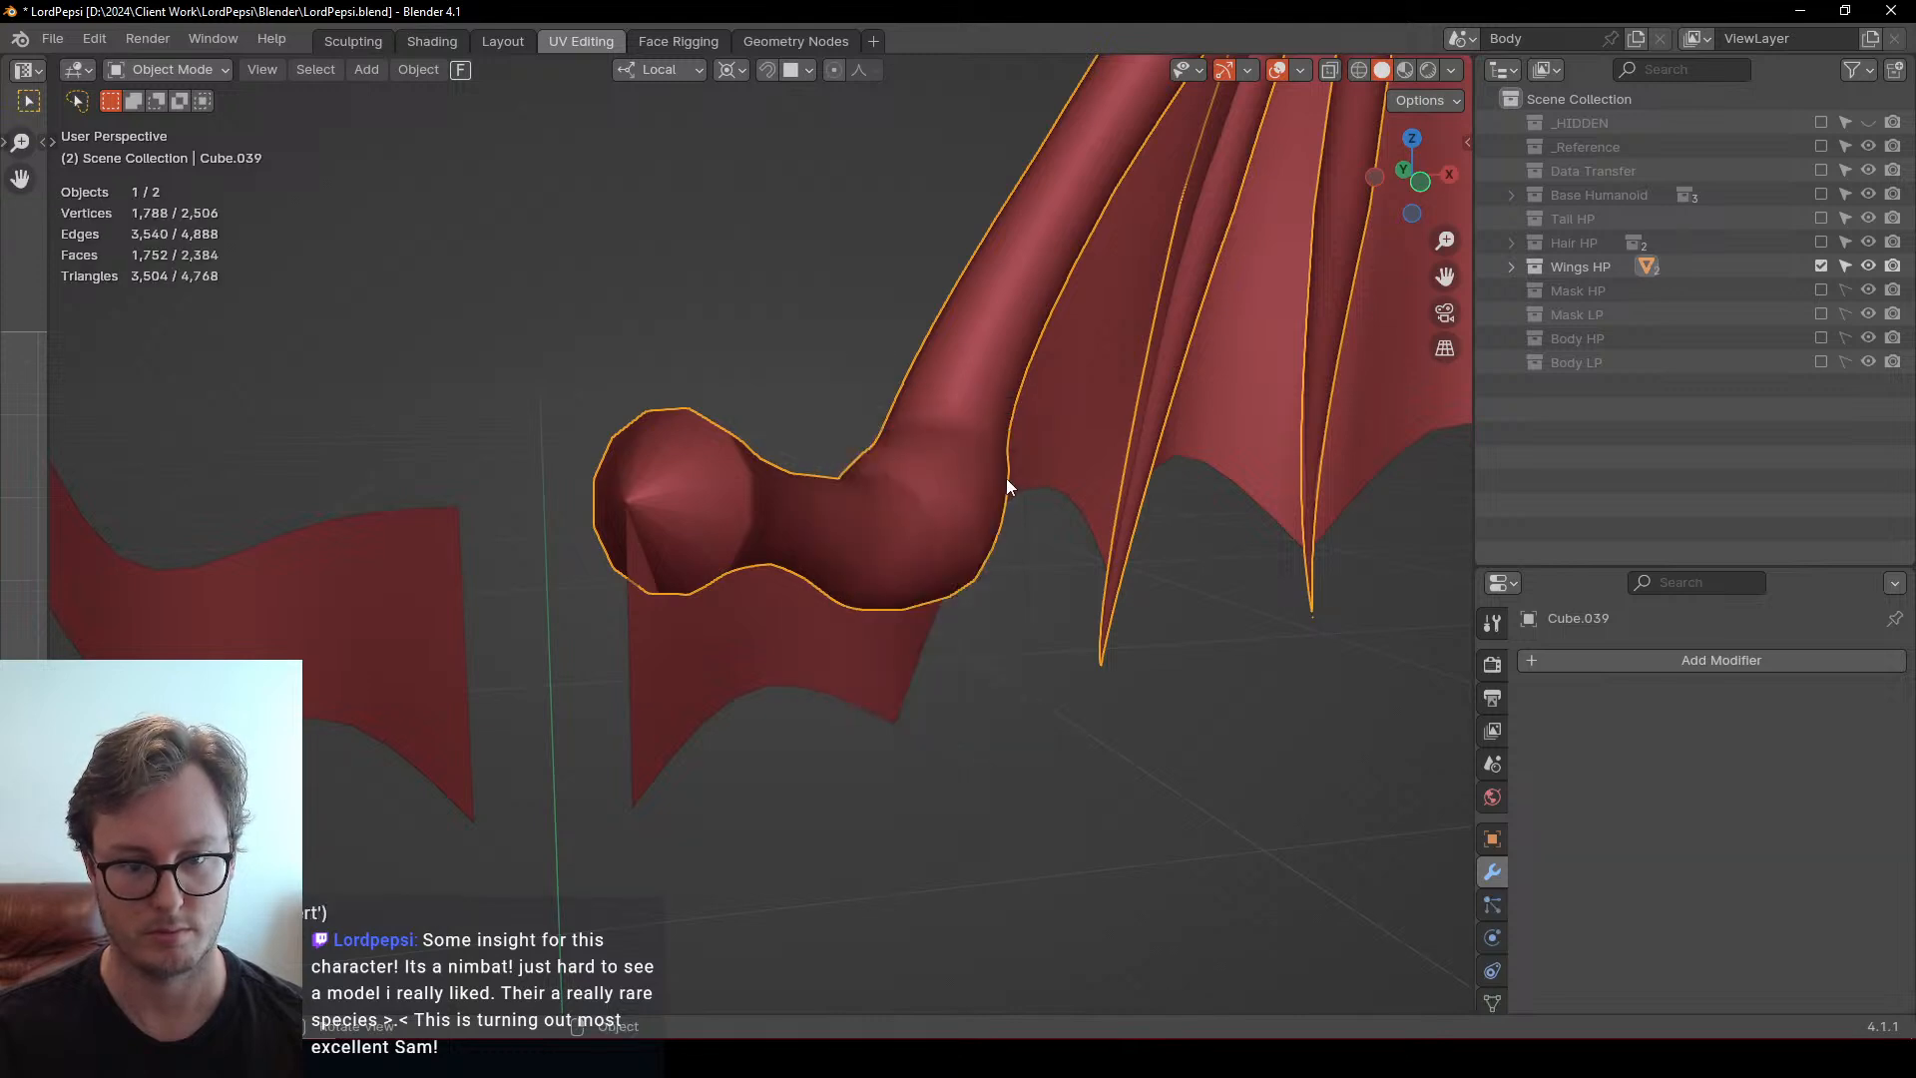
Fill the open holes across the whole wing bone mesh in Edit Mode and switch it to Sculpt Mode
{"action": "key", "text": "ctrl+Tab"}
{"action": "key", "text": "Tab"}
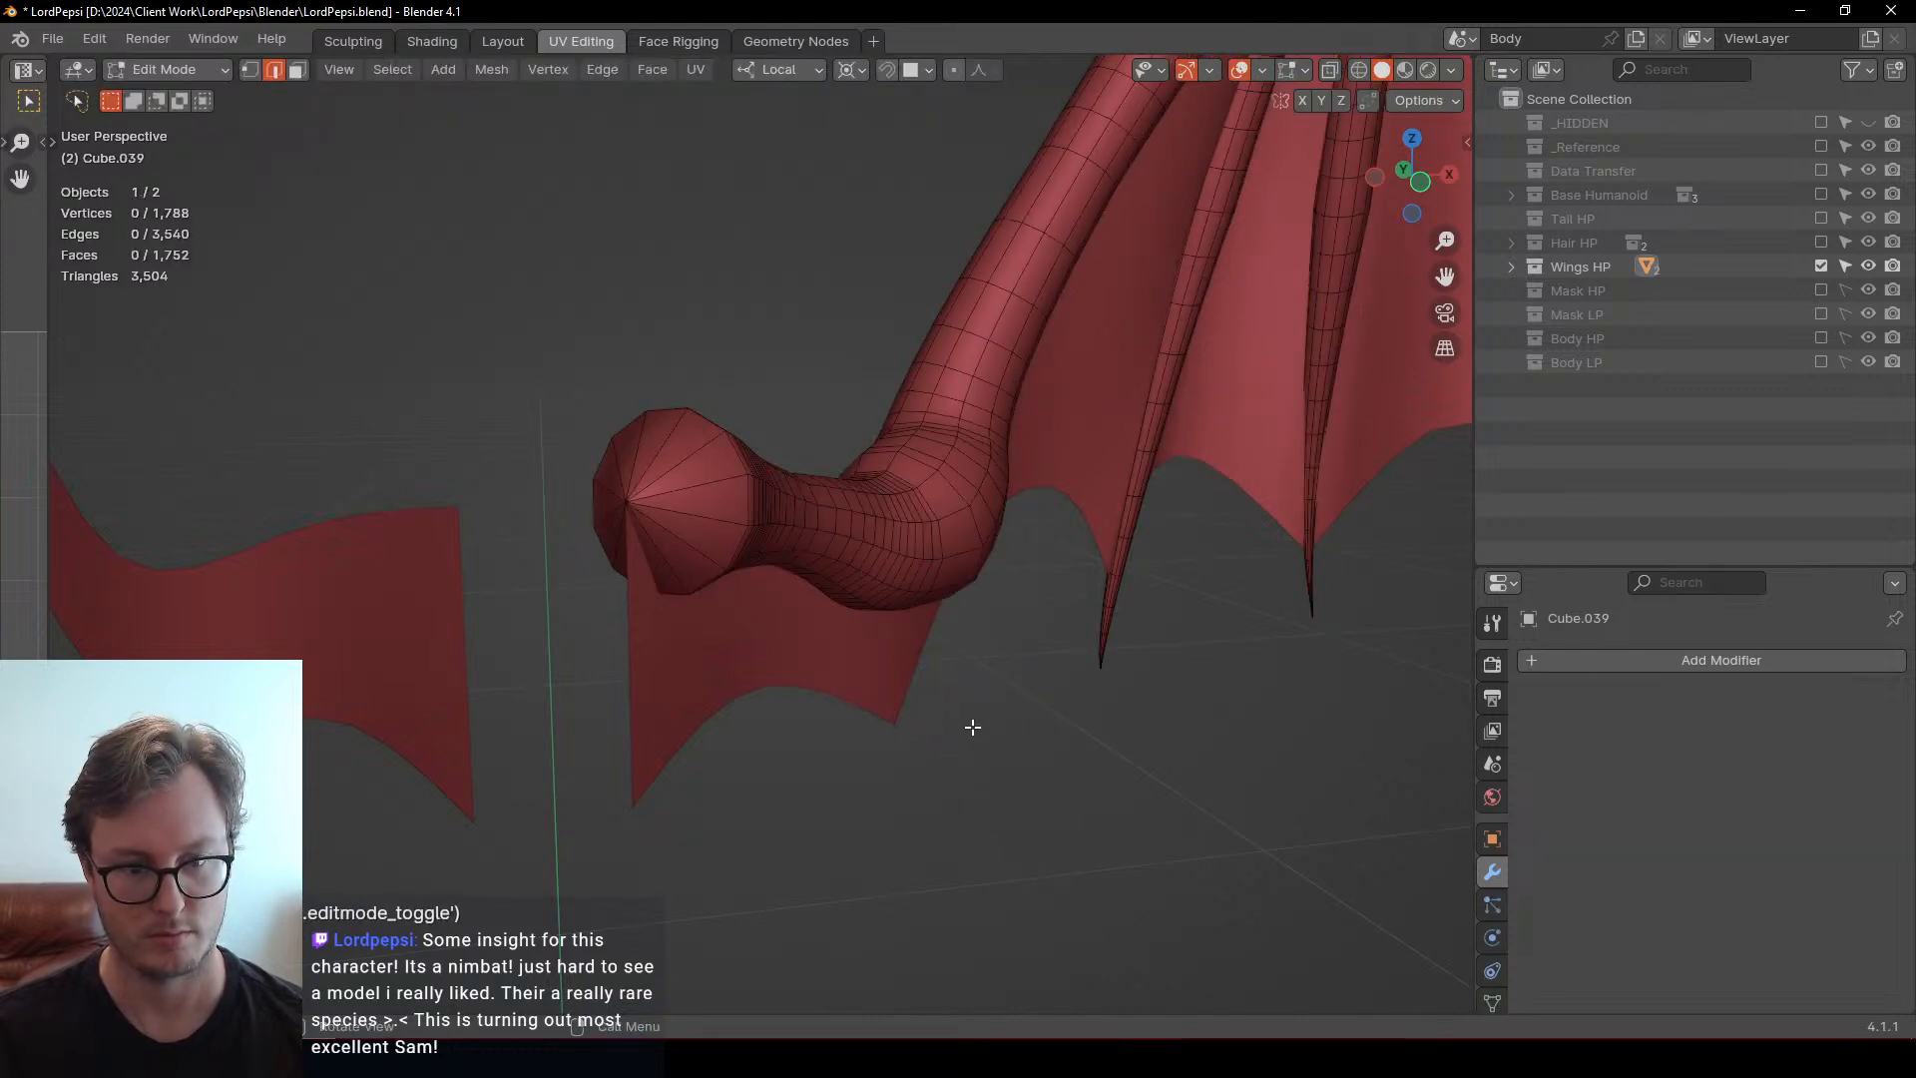
{"action": "key", "text": "a"}
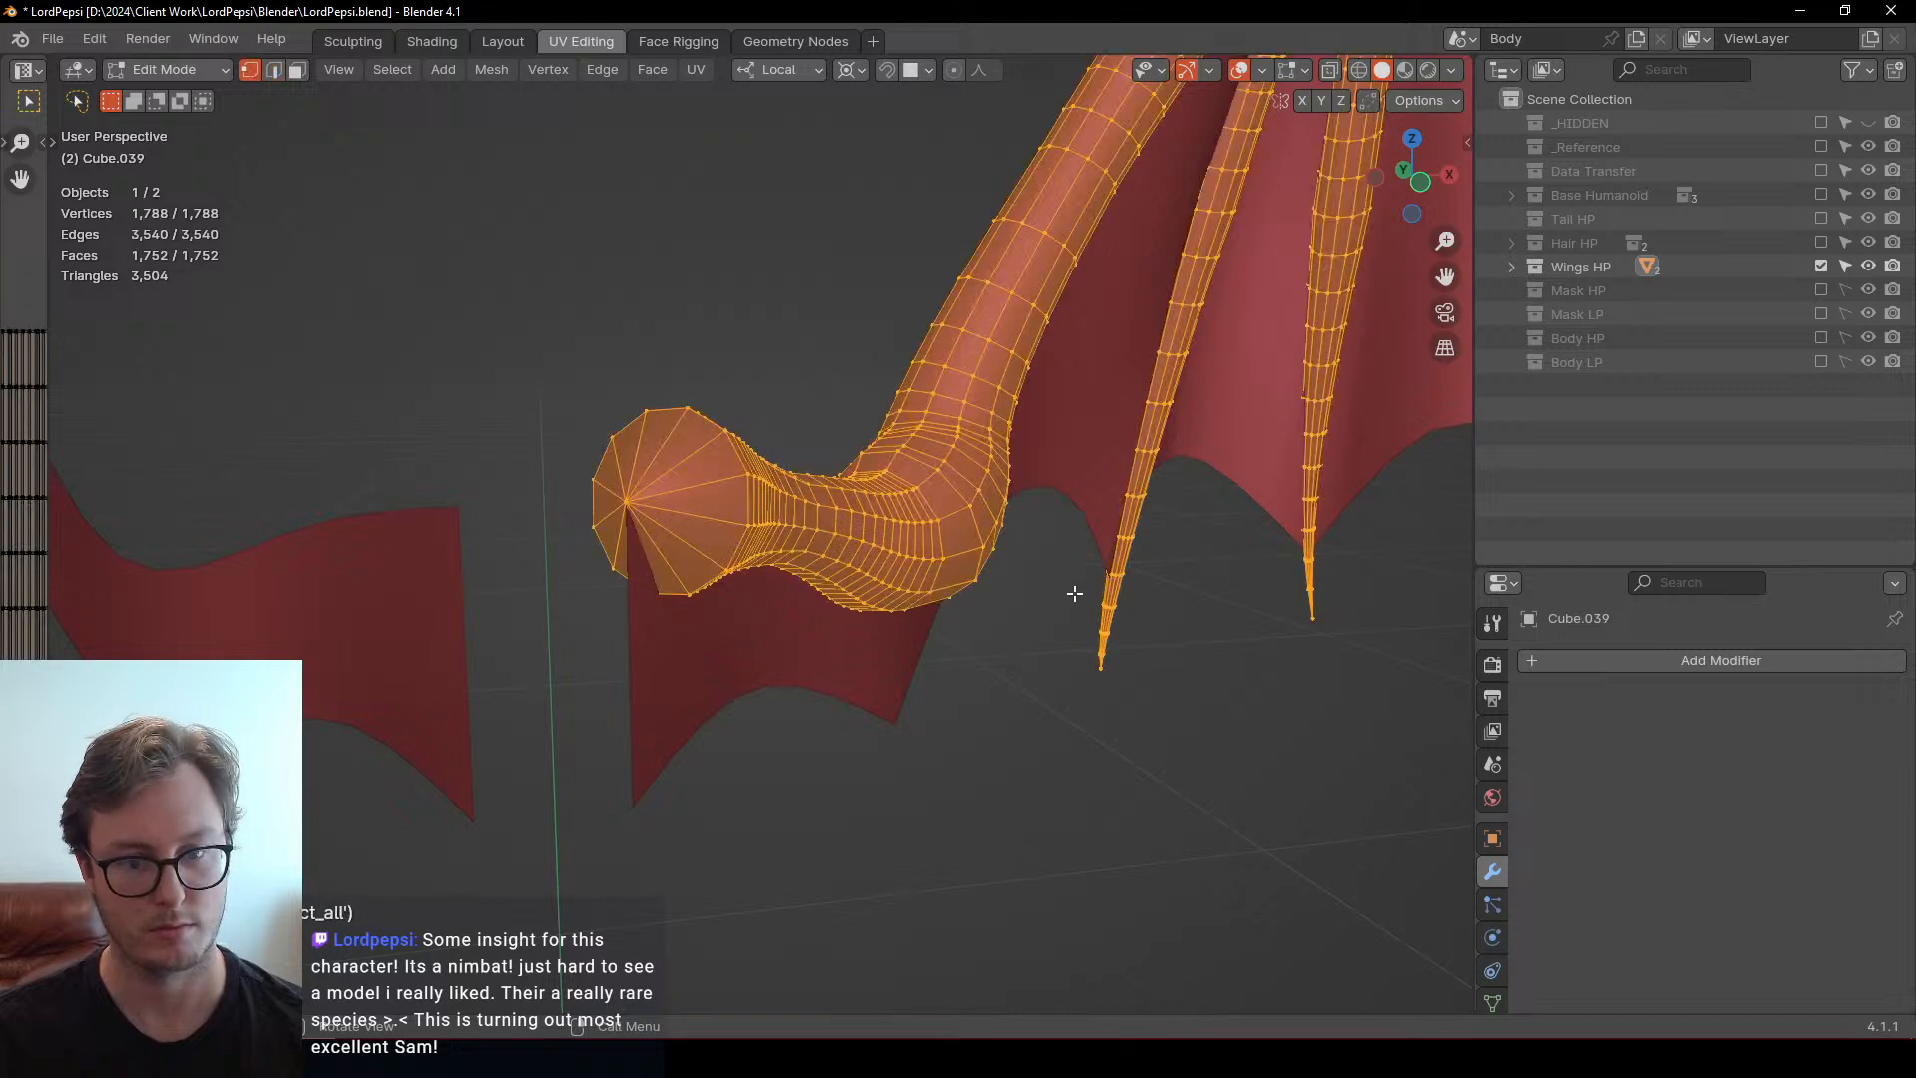
{"action": "right_click", "coordinate": [975, 804]}
{"action": "left_click", "coordinate": [998, 650]}
{"action": "key", "text": "ctrl+Tab"}
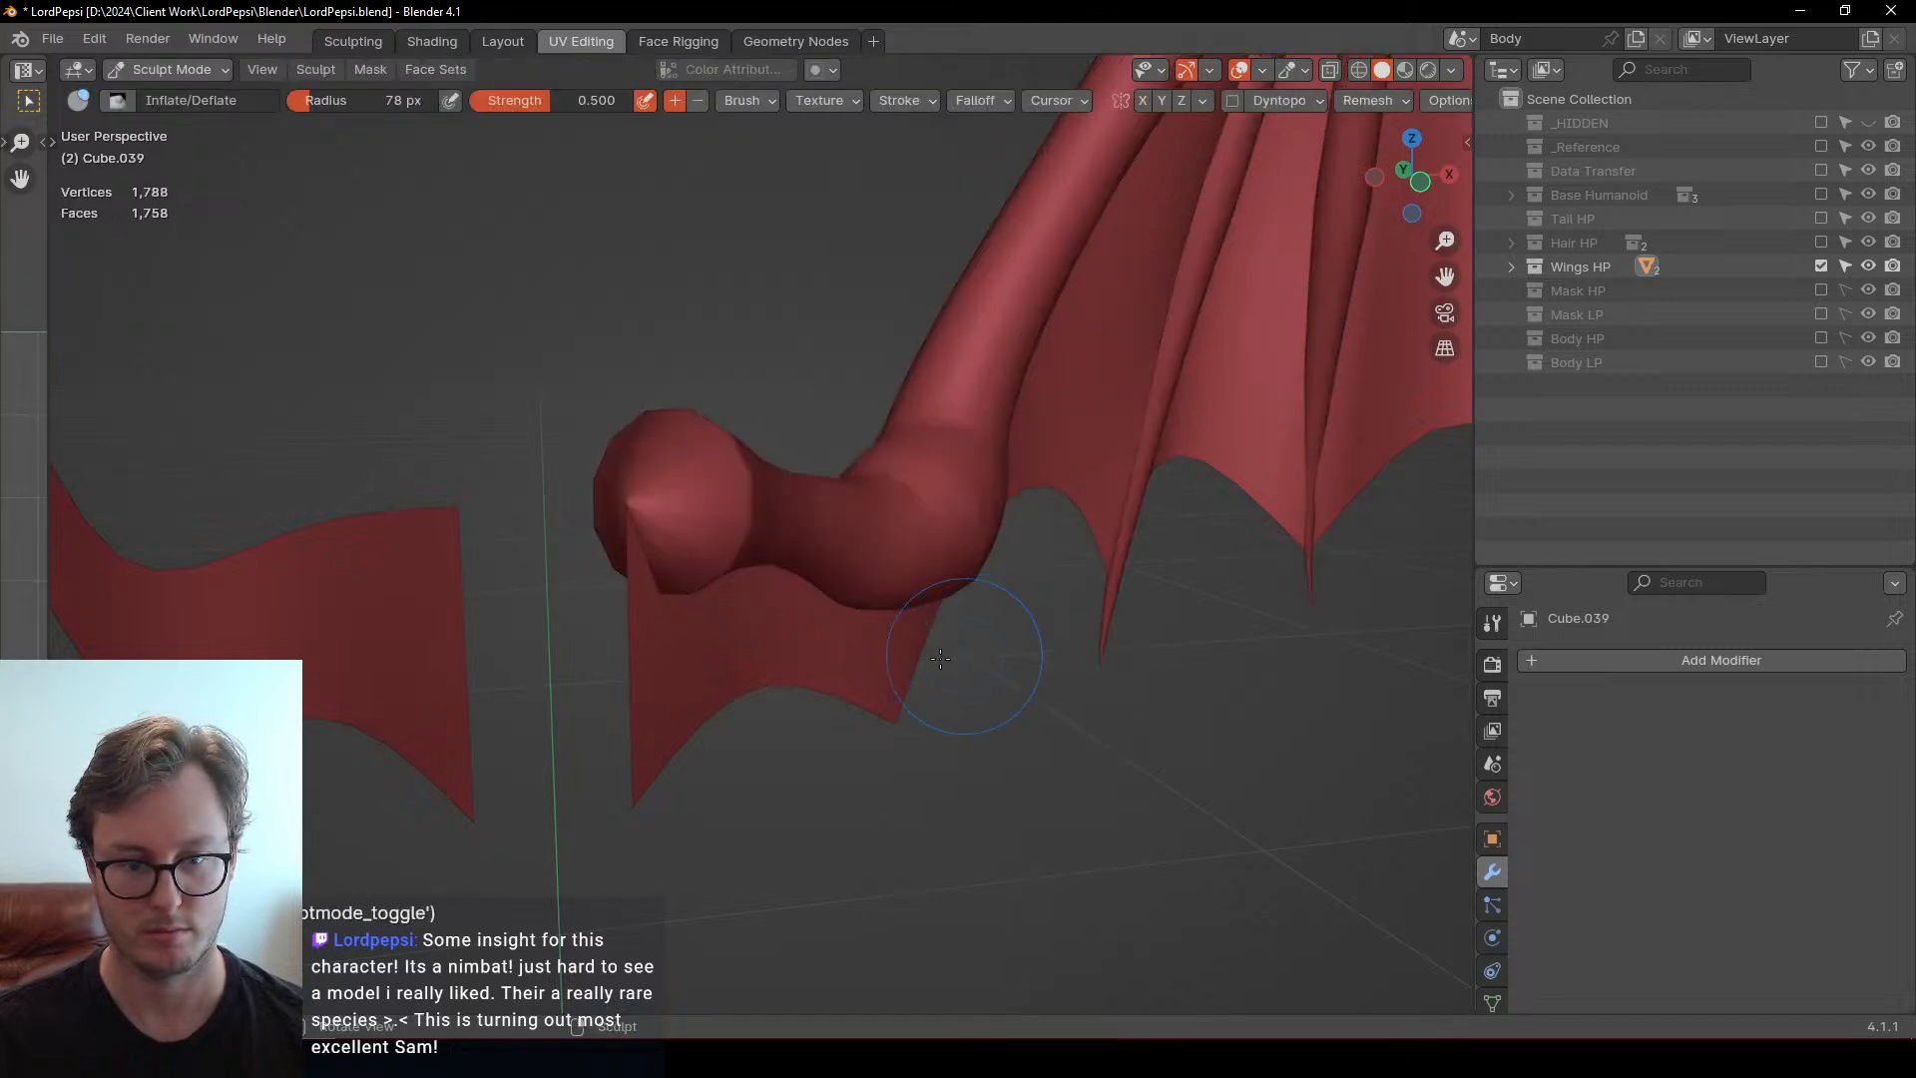
{"action": "left_click", "coordinate": [1361, 101]}
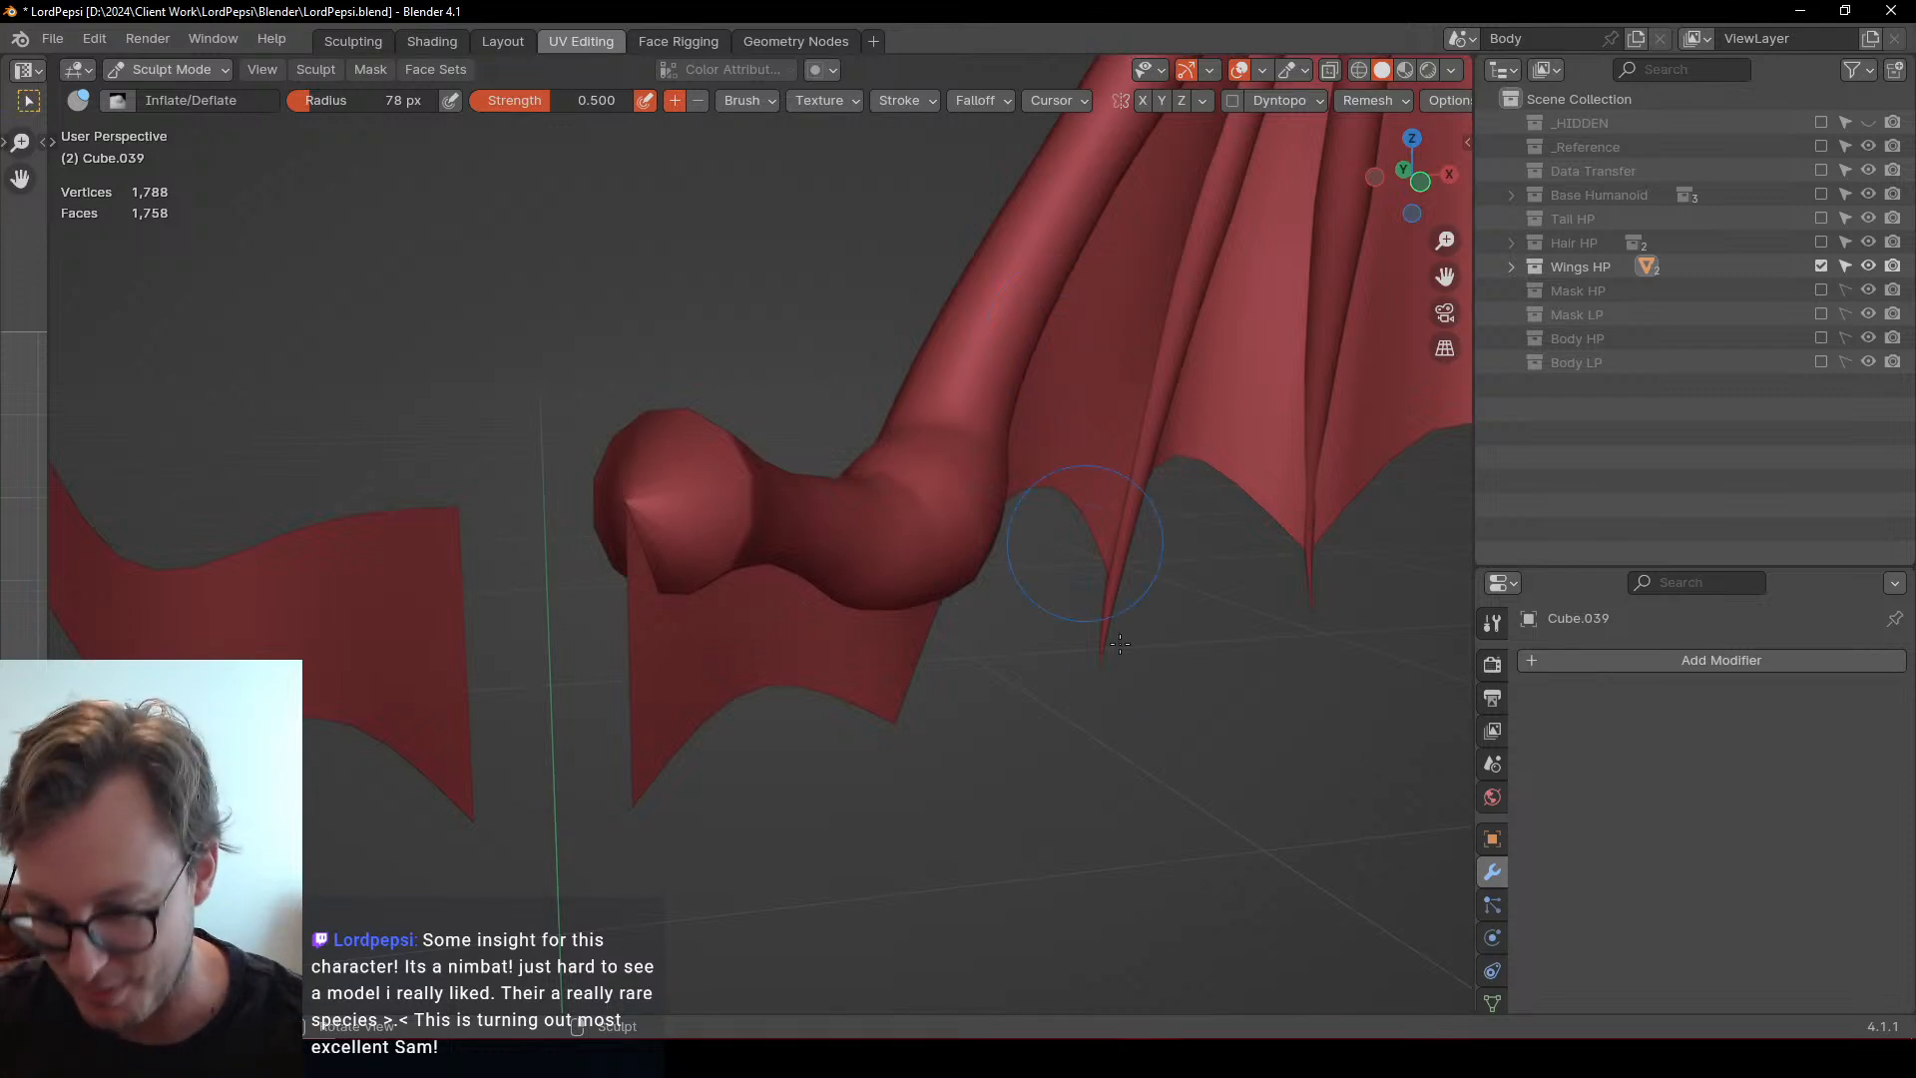
Switch to Unity and examine the LordPepsi avatar's face, eyes, teeth and body from several angles
{"action": "key", "text": "alt+Tab"}
{"action": "scroll", "coordinate": [719, 489], "scroll_direction": "up", "scroll_amount": 5}
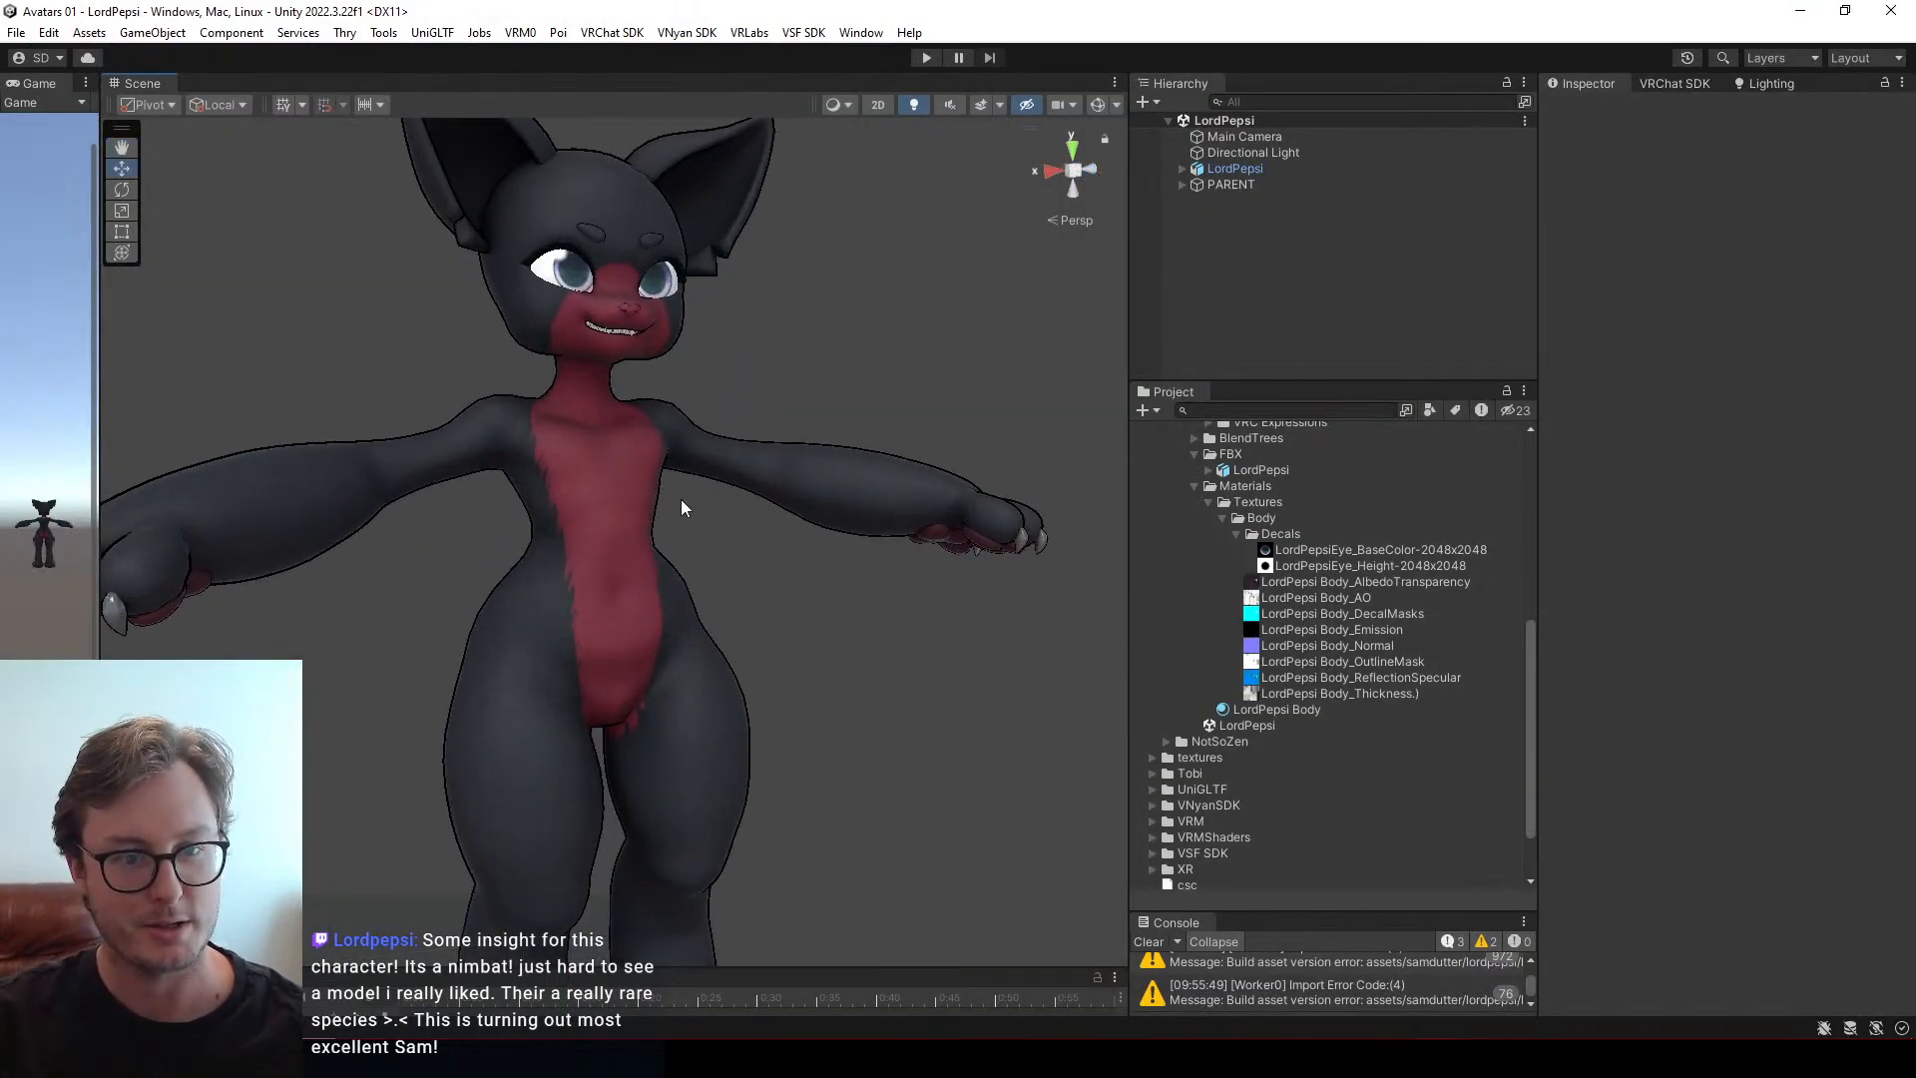
{"action": "middle_click_drag", "start_coordinate": [581, 309], "coordinate": [720, 503]}
{"action": "scroll", "coordinate": [720, 503], "scroll_direction": "up", "scroll_amount": 3}
{"action": "left_click_drag", "start_coordinate": [720, 503], "coordinate": [566, 405], "text": "alt"}
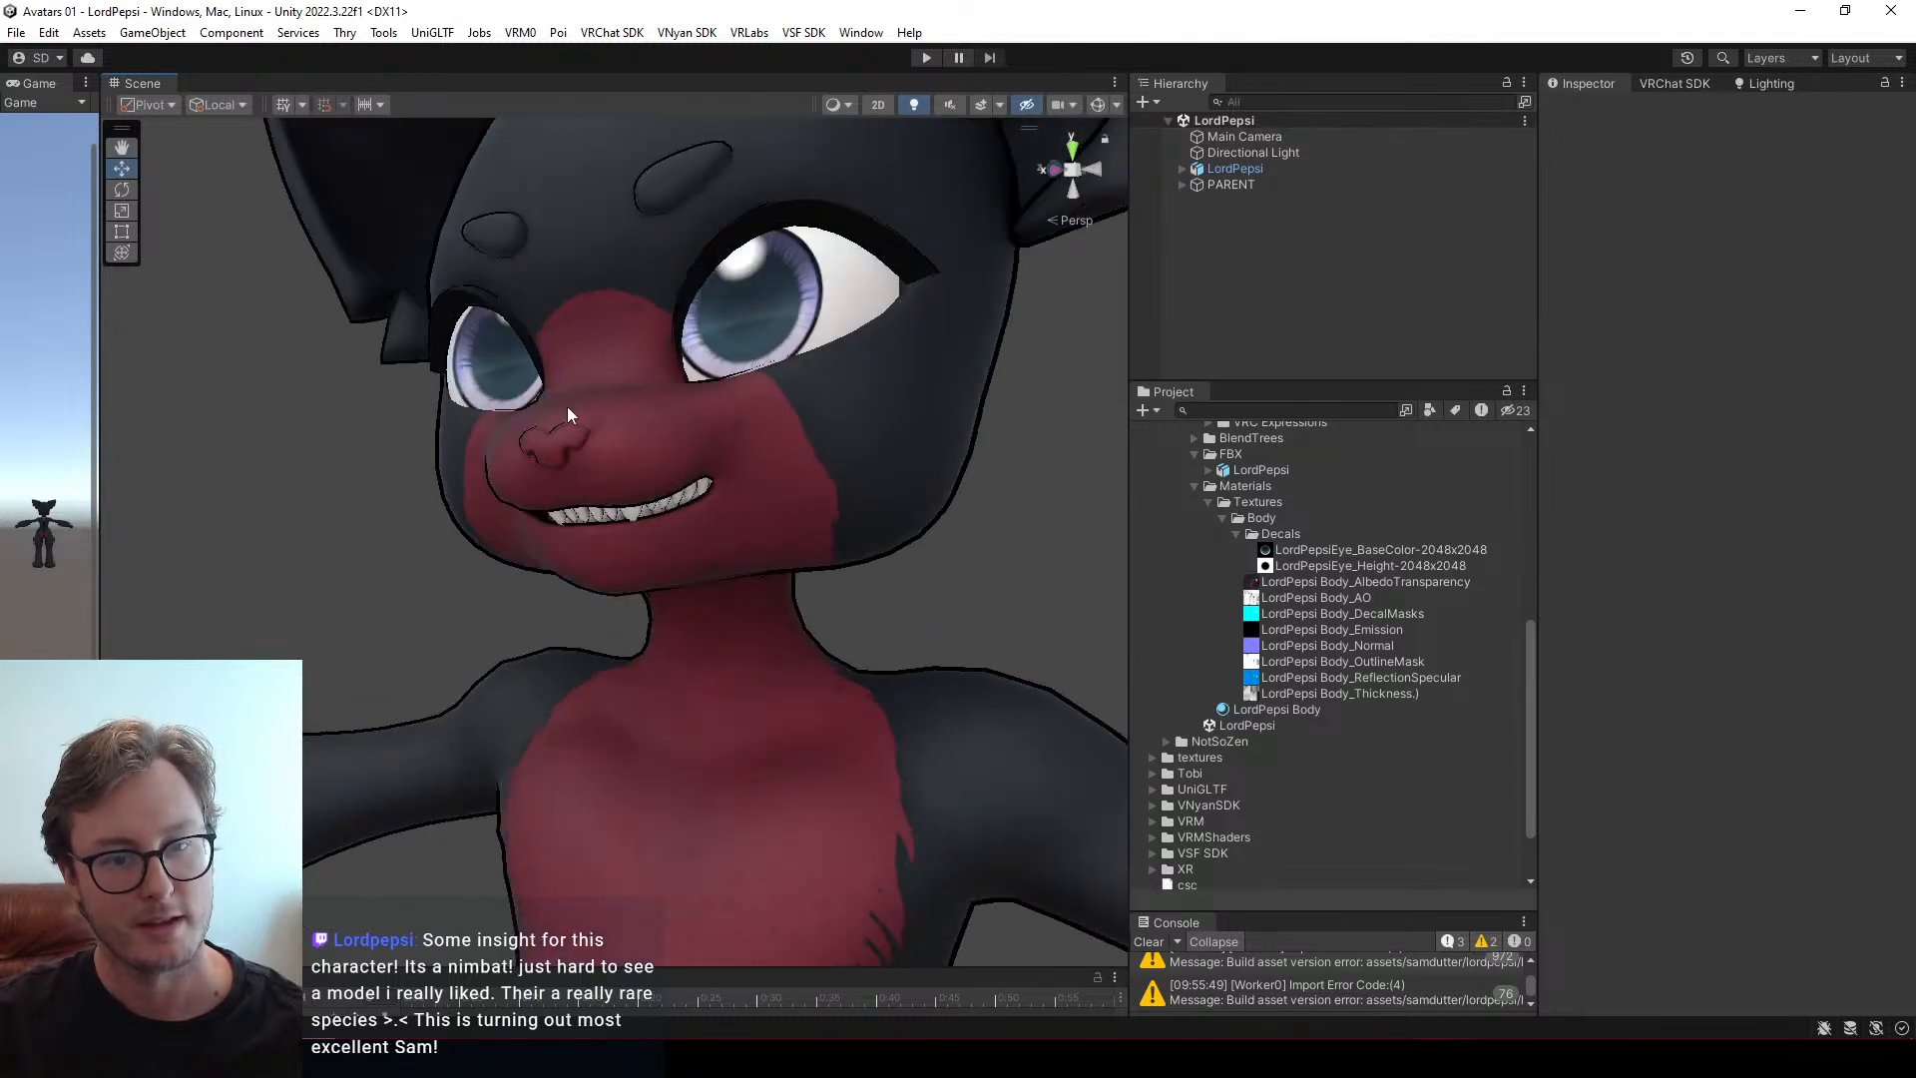
{"action": "middle_click_drag", "start_coordinate": [567, 405], "coordinate": [639, 513]}
{"action": "left_click_drag", "start_coordinate": [638, 513], "coordinate": [788, 445], "text": "alt"}
{"action": "left_click_drag", "start_coordinate": [594, 348], "coordinate": [632, 619], "text": "alt"}
{"action": "scroll", "coordinate": [792, 522], "scroll_direction": "down", "scroll_amount": 10}
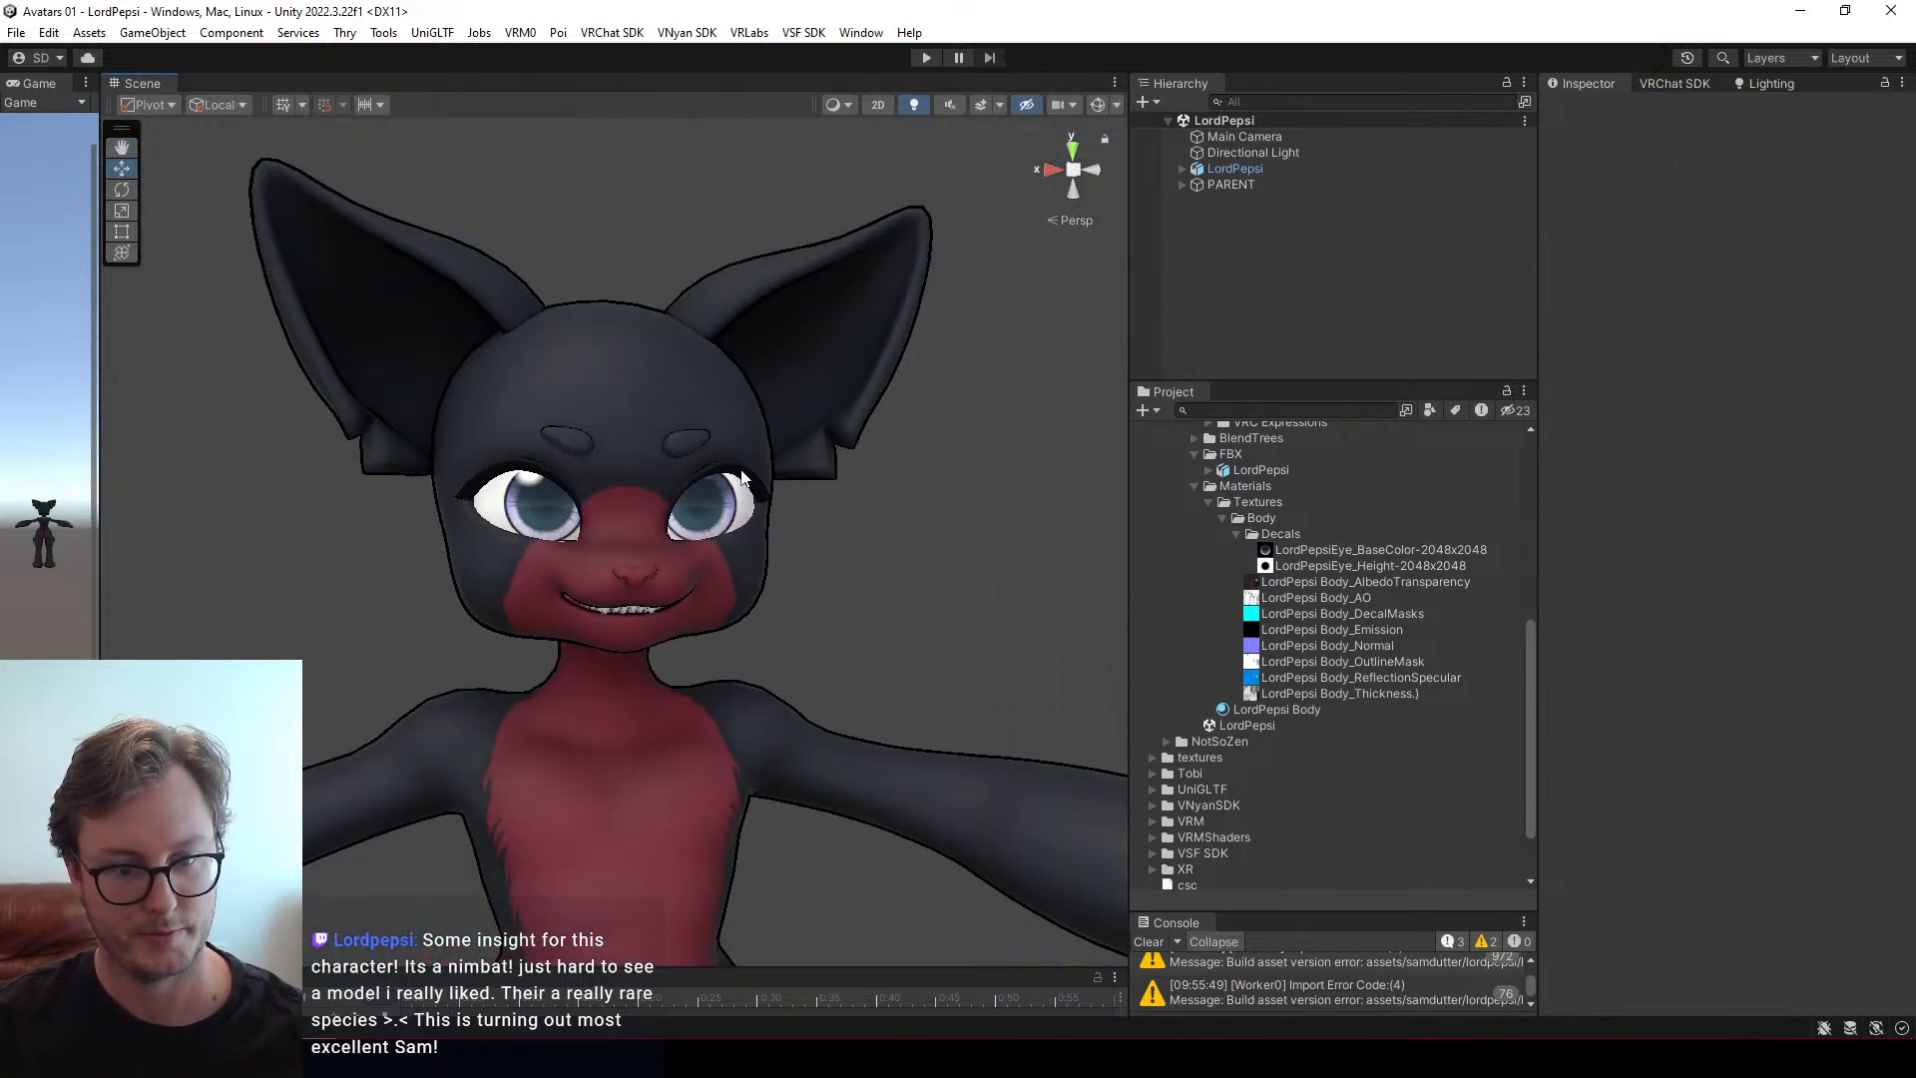
{"action": "scroll", "coordinate": [684, 598], "scroll_direction": "up", "scroll_amount": 10}
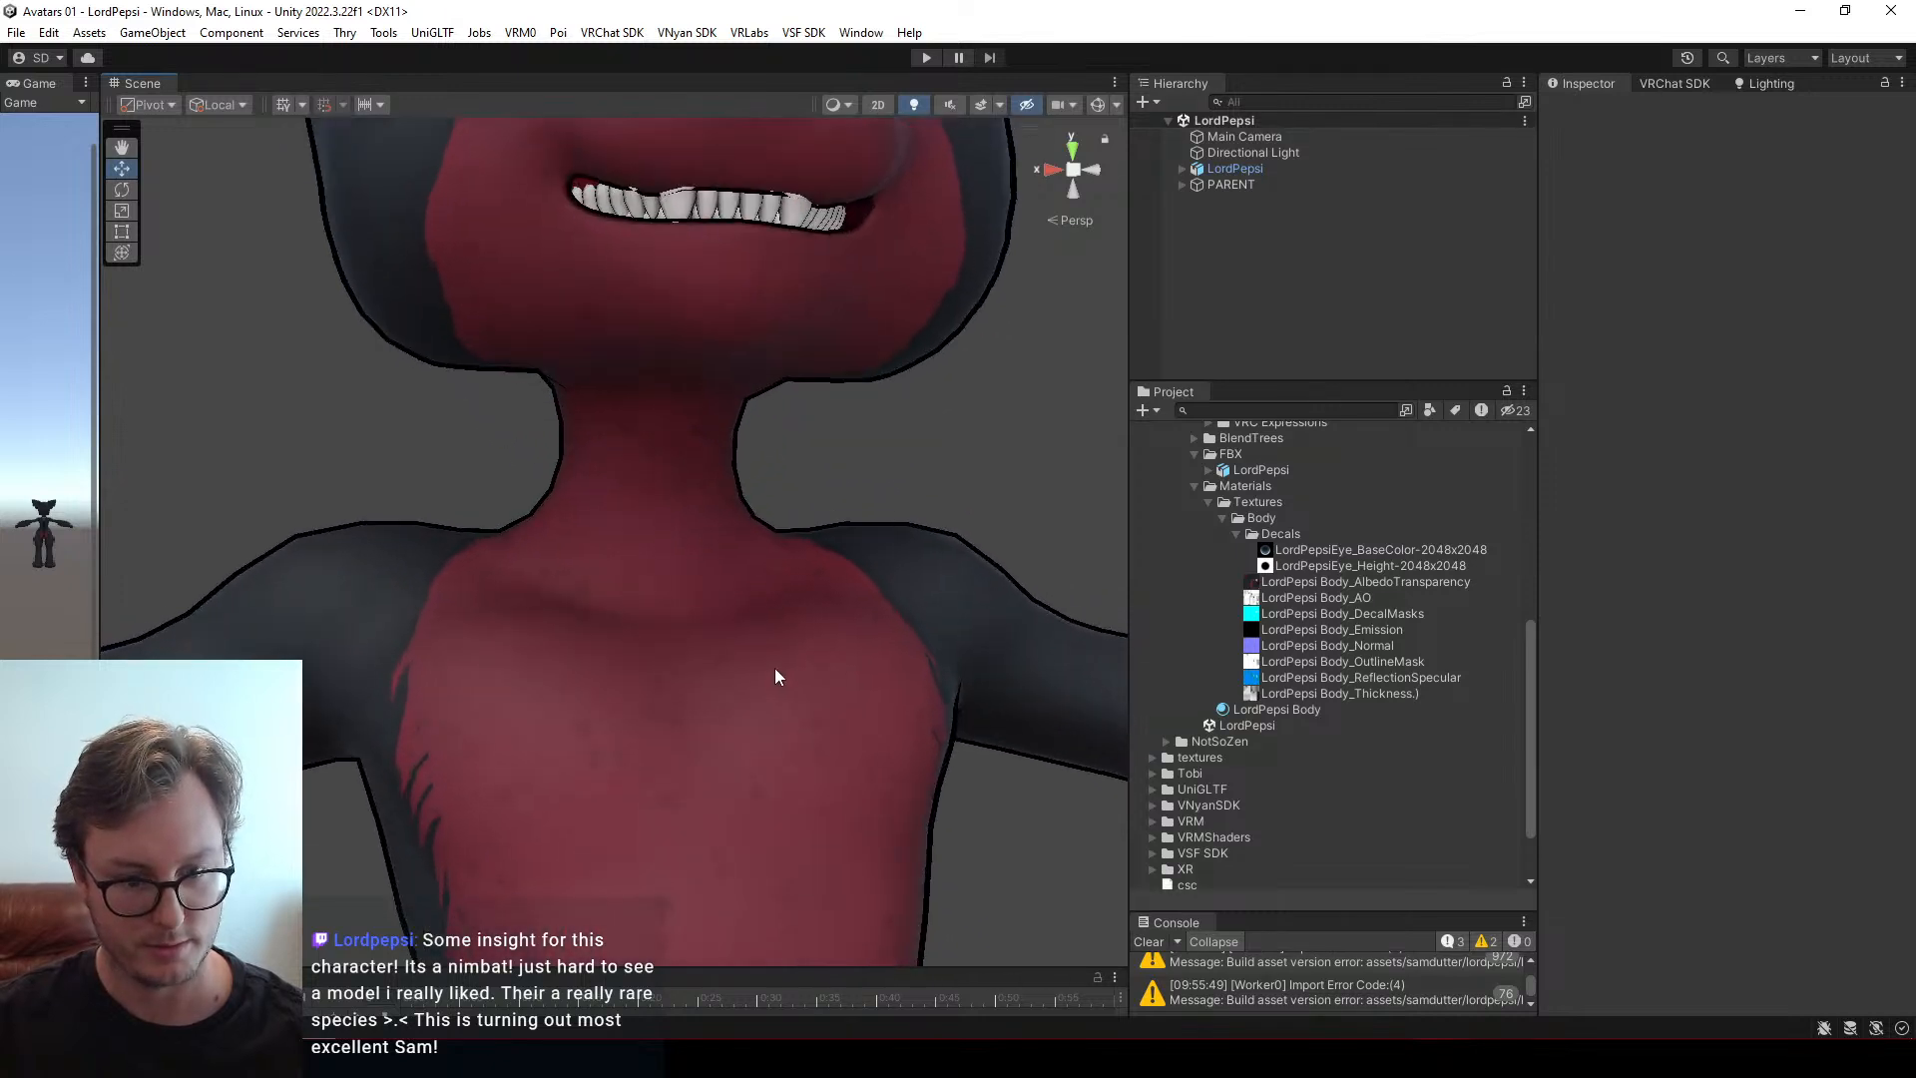
{"action": "scroll", "coordinate": [627, 512], "scroll_direction": "down", "scroll_amount": 8}
{"action": "left_click_drag", "start_coordinate": [629, 513], "coordinate": [726, 506], "text": "alt"}
{"action": "scroll", "coordinate": [741, 517], "scroll_direction": "down", "scroll_amount": 3}
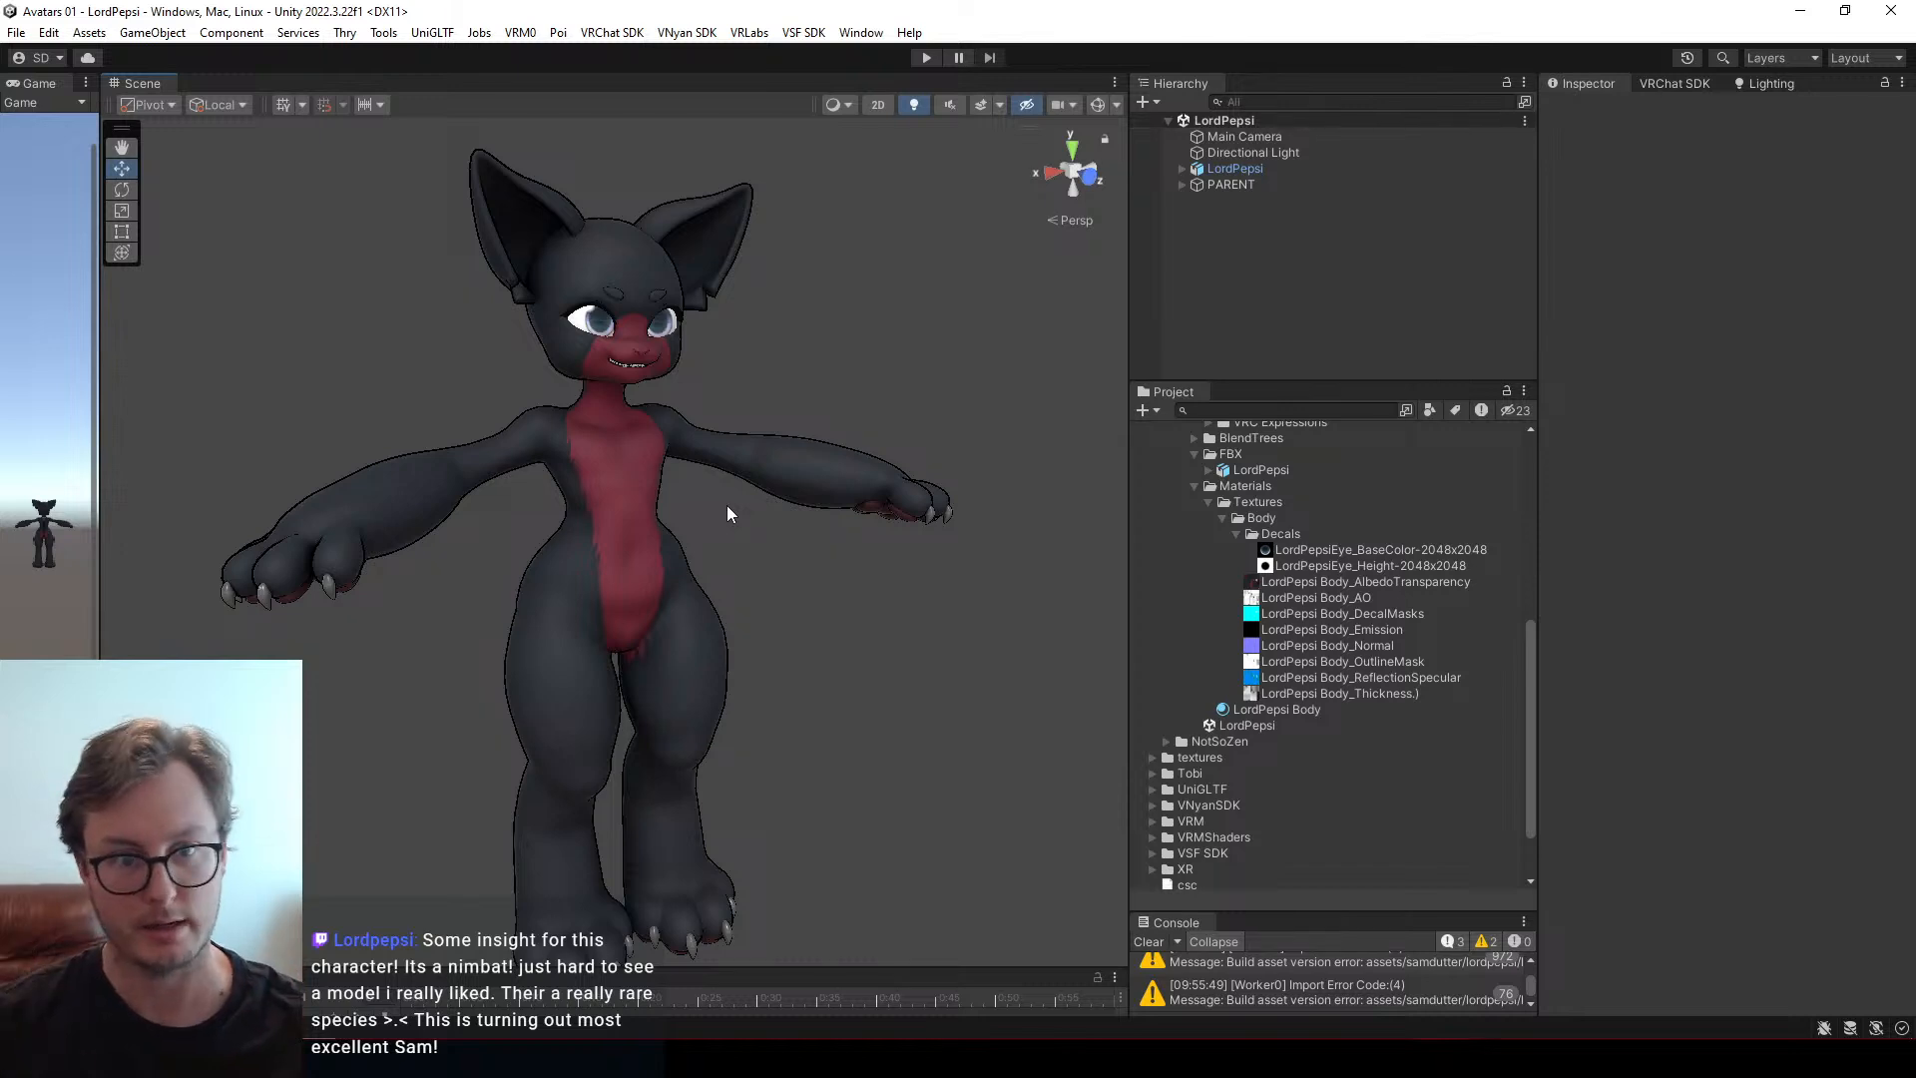
Switch back to Blender, return the wing bone mesh to Object Mode and duplicate it in place
{"action": "key", "text": "alt+Tab"}
{"action": "middle_click_drag", "start_coordinate": [703, 494], "coordinate": [691, 519]}
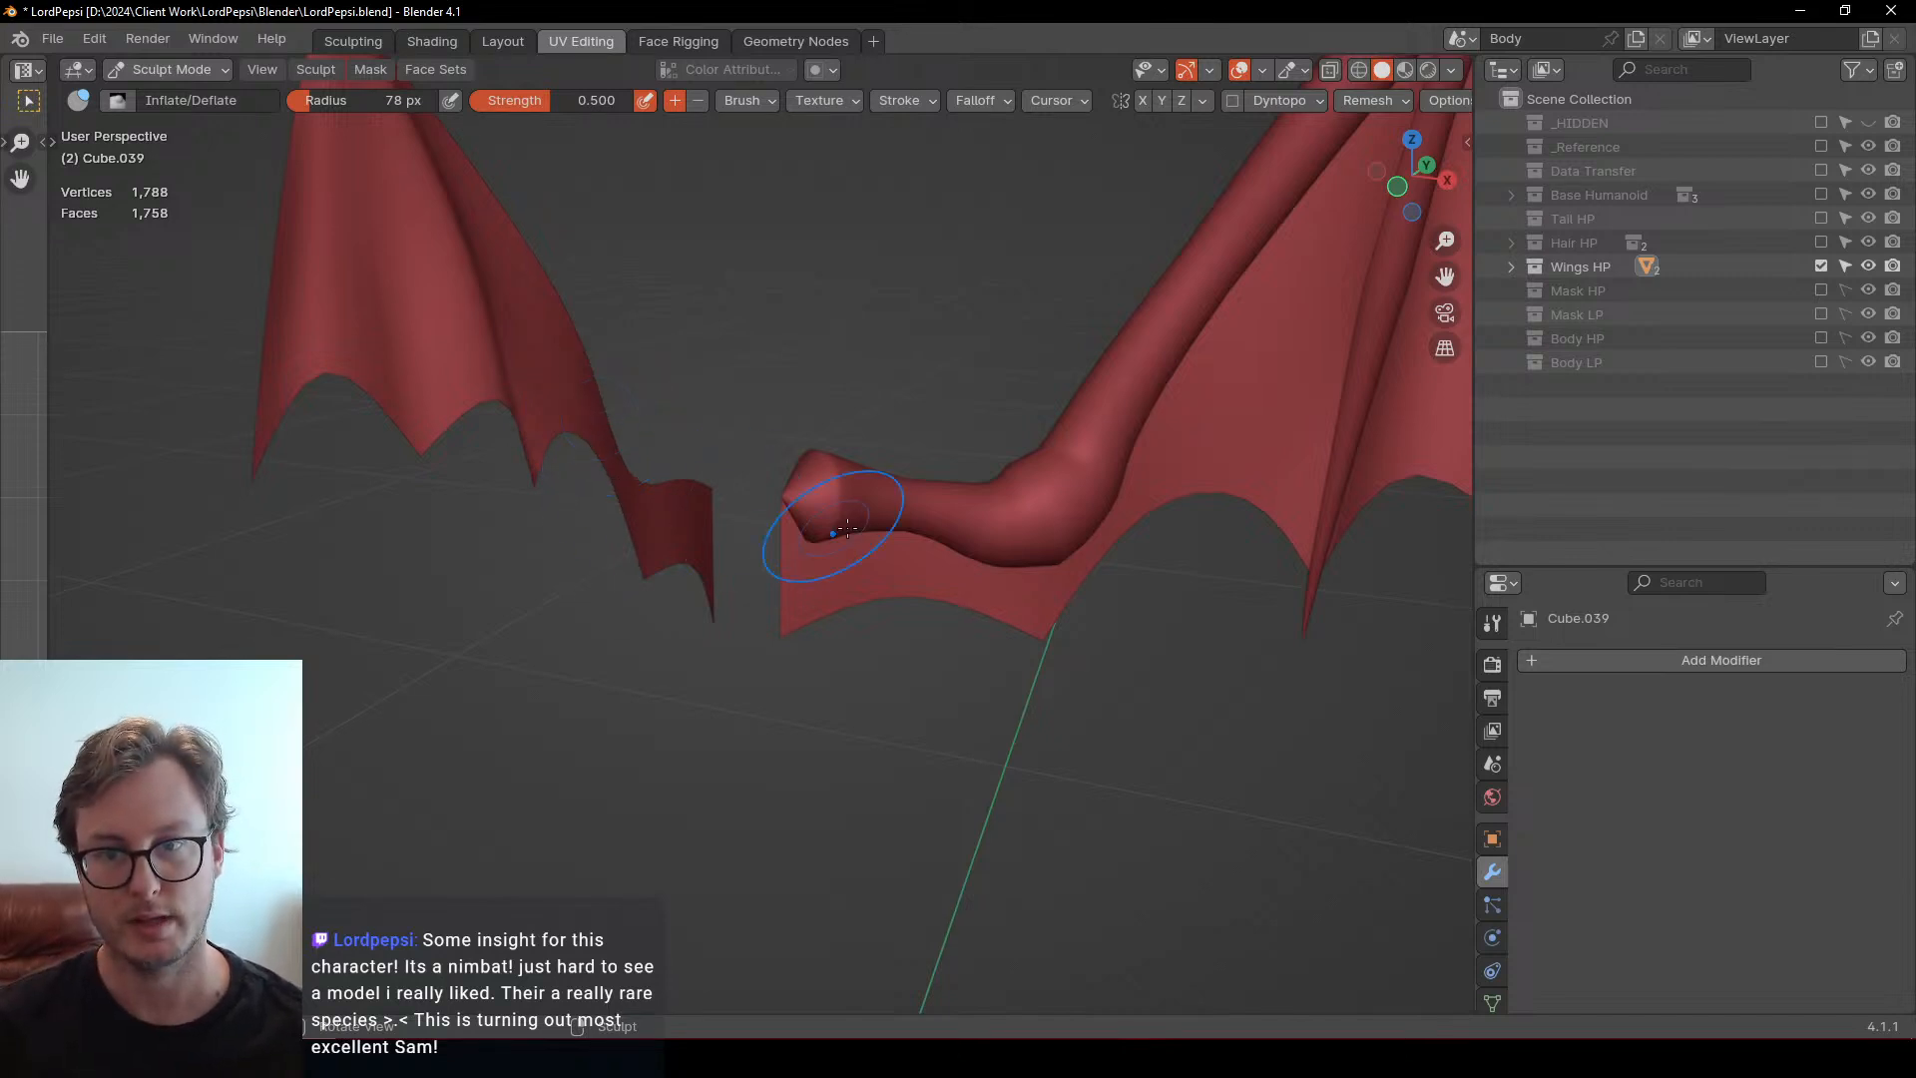
{"action": "scroll", "coordinate": [846, 527], "scroll_direction": "up", "scroll_amount": 5}
{"action": "key", "text": "ctrl+Tab"}
{"action": "left_click", "coordinate": [555, 602]}
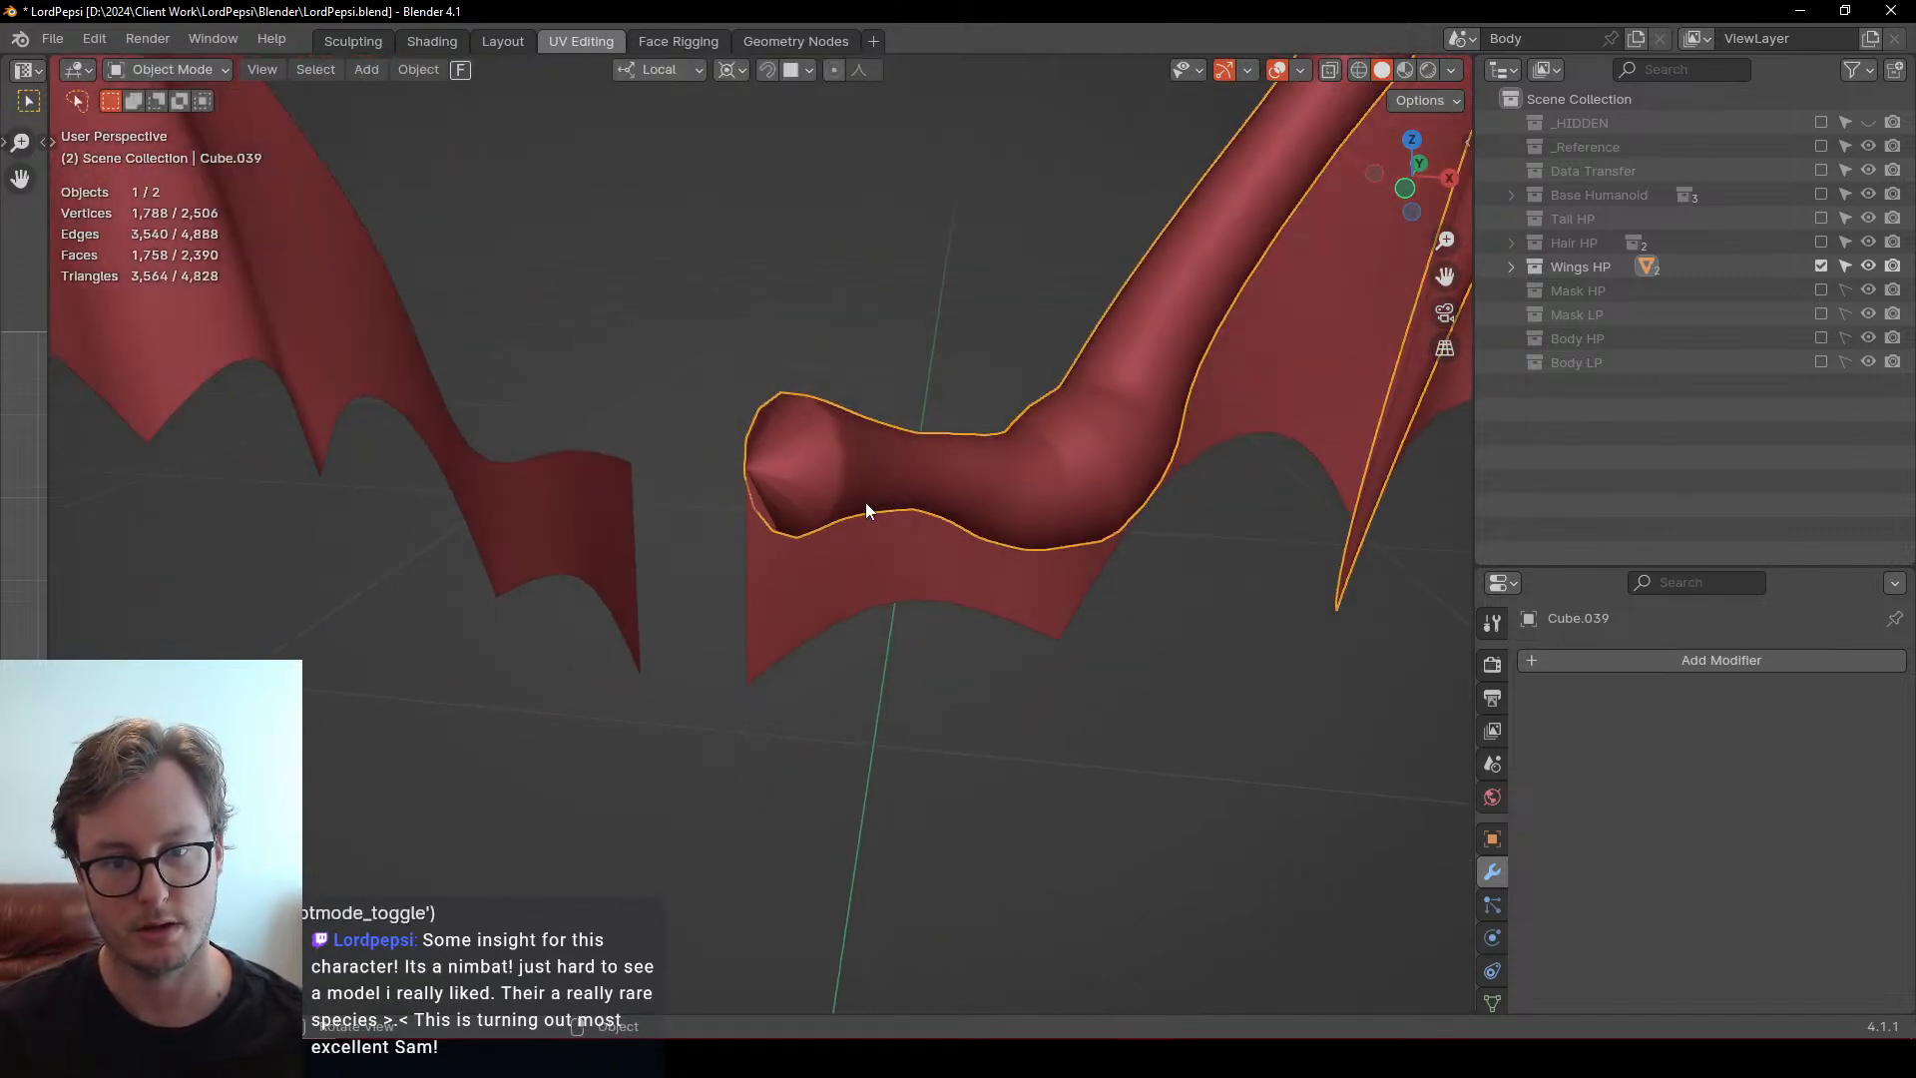
{"action": "middle_click_drag", "start_coordinate": [865, 501], "coordinate": [835, 562]}
{"action": "key", "text": "shift+d"}
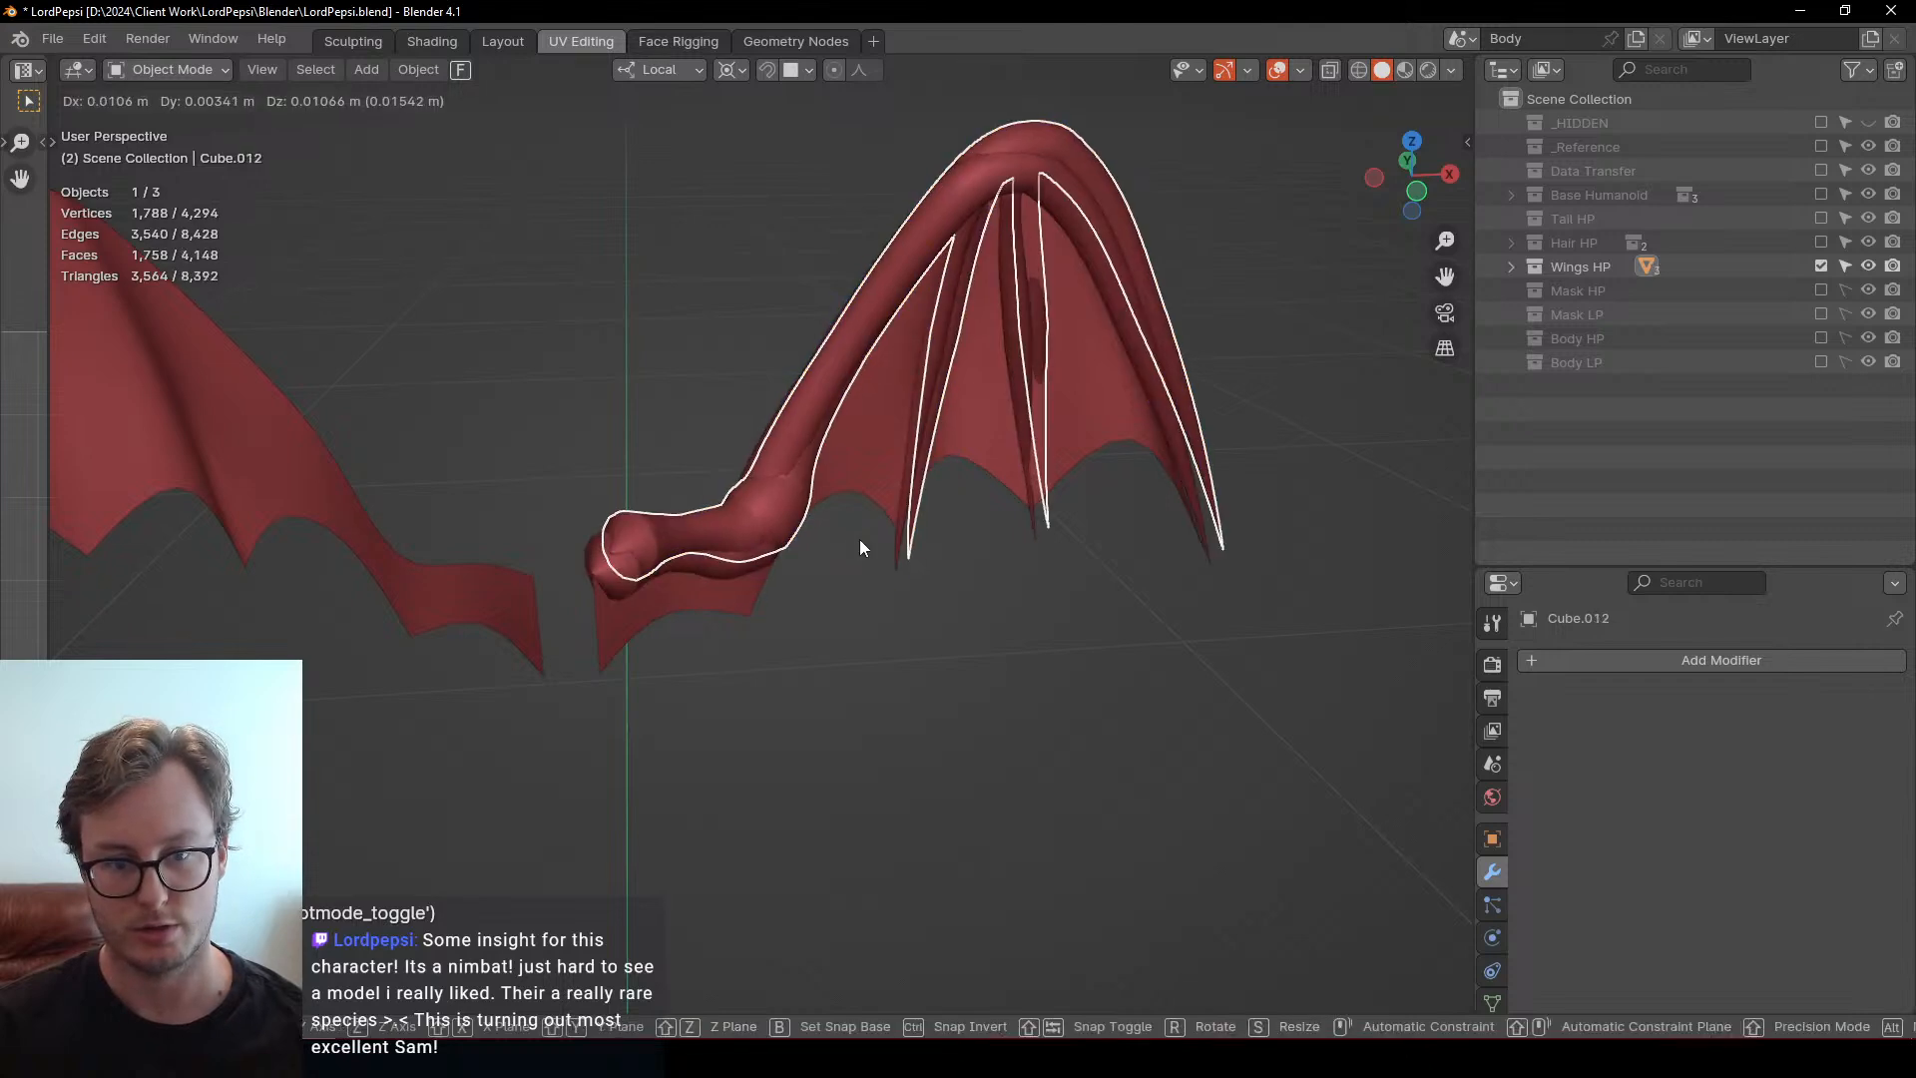
{"action": "right_click", "coordinate": [860, 539]}
Create a new collection named Wings LP and place it directly below Wings HP
{"action": "right_click", "coordinate": [1555, 409]}
{"action": "left_click", "coordinate": [1569, 409]}
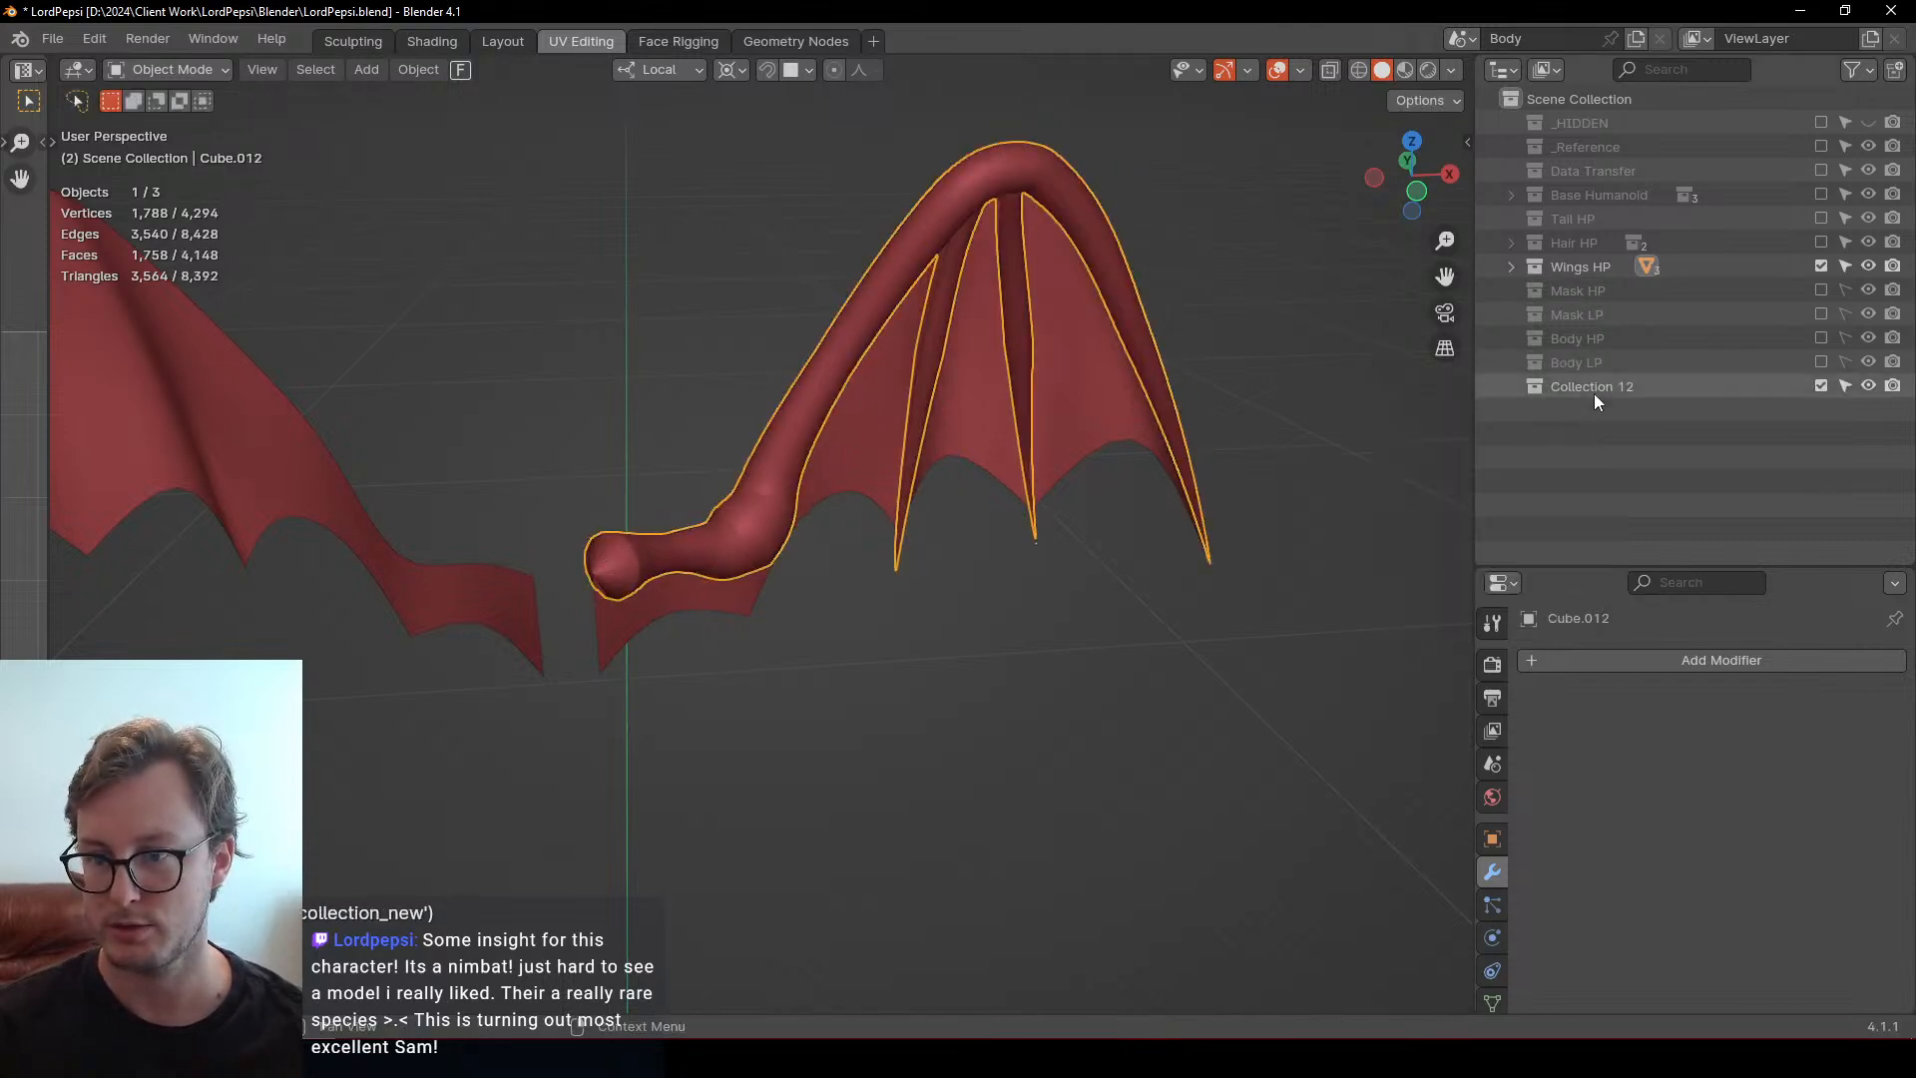
{"action": "double_click", "coordinate": [1597, 387]}
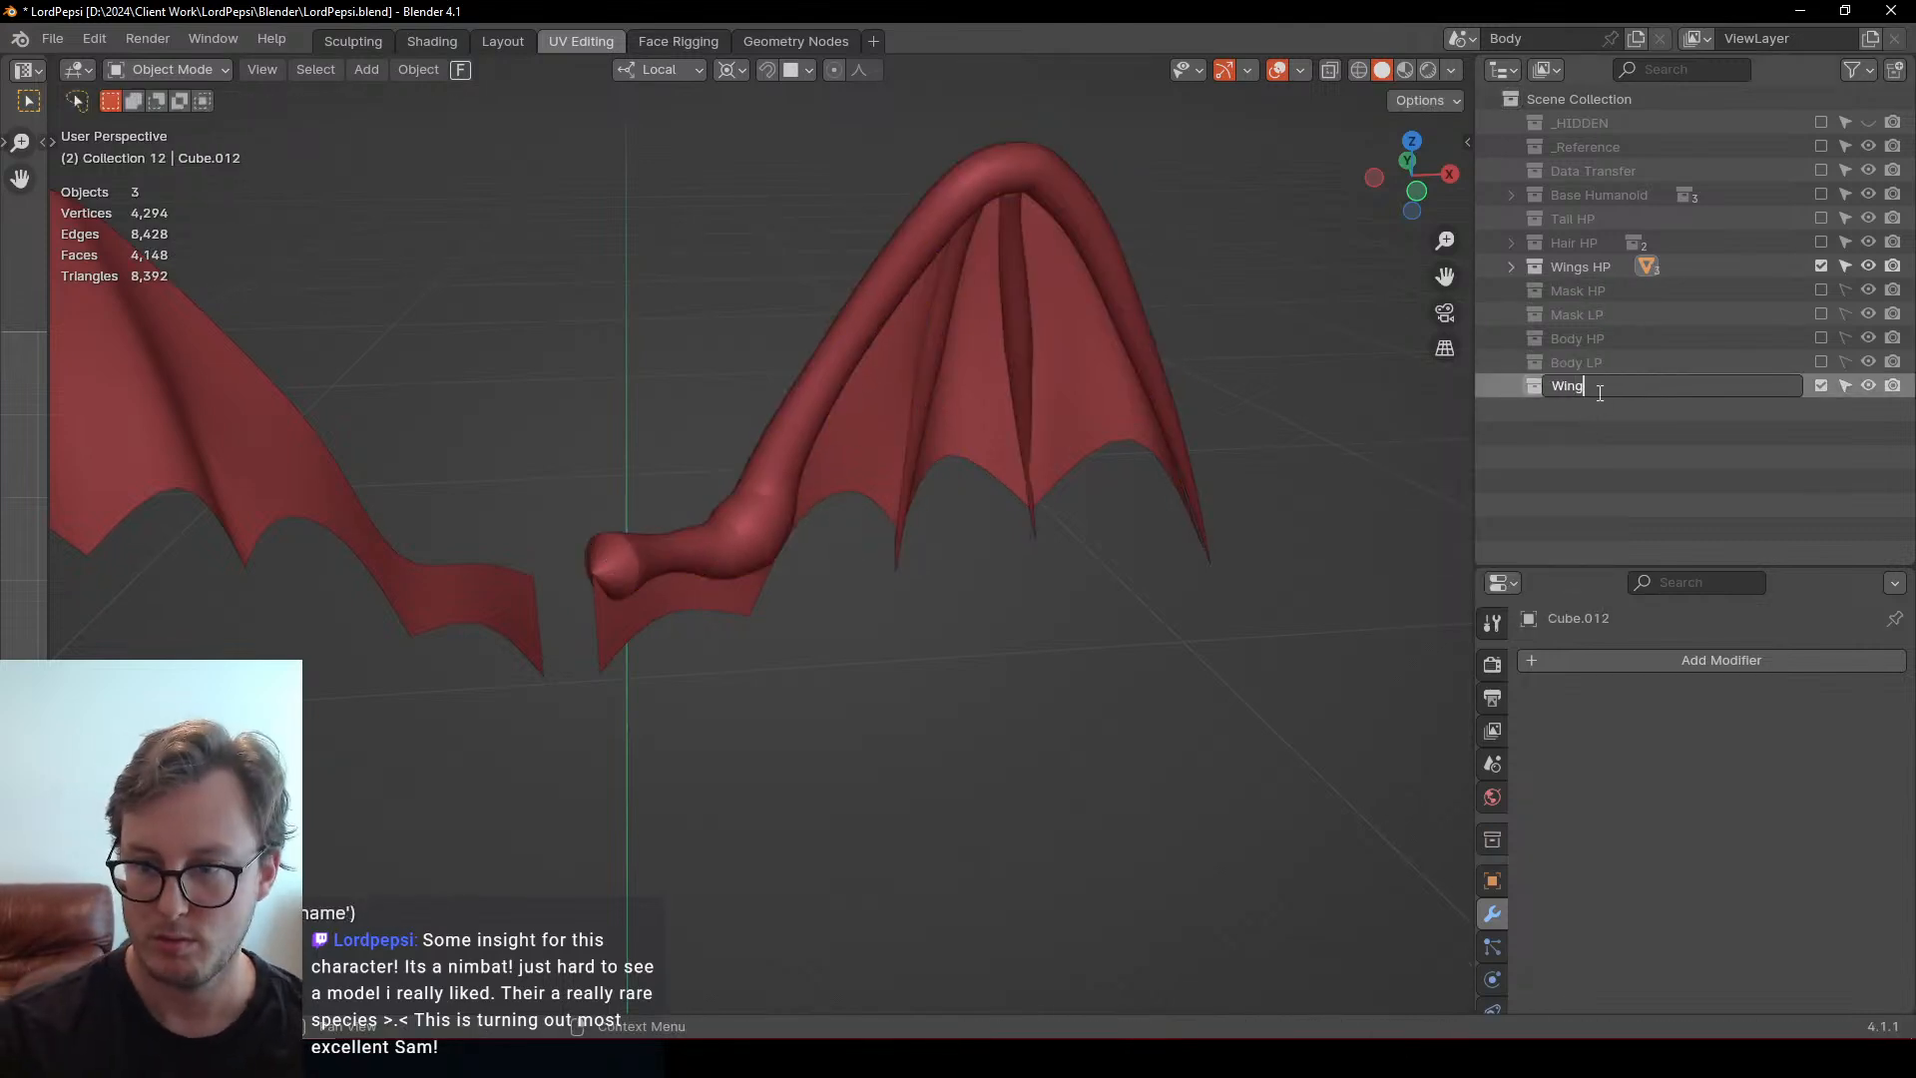
{"action": "type", "text": "Wings LP"}
{"action": "key", "text": "Return"}
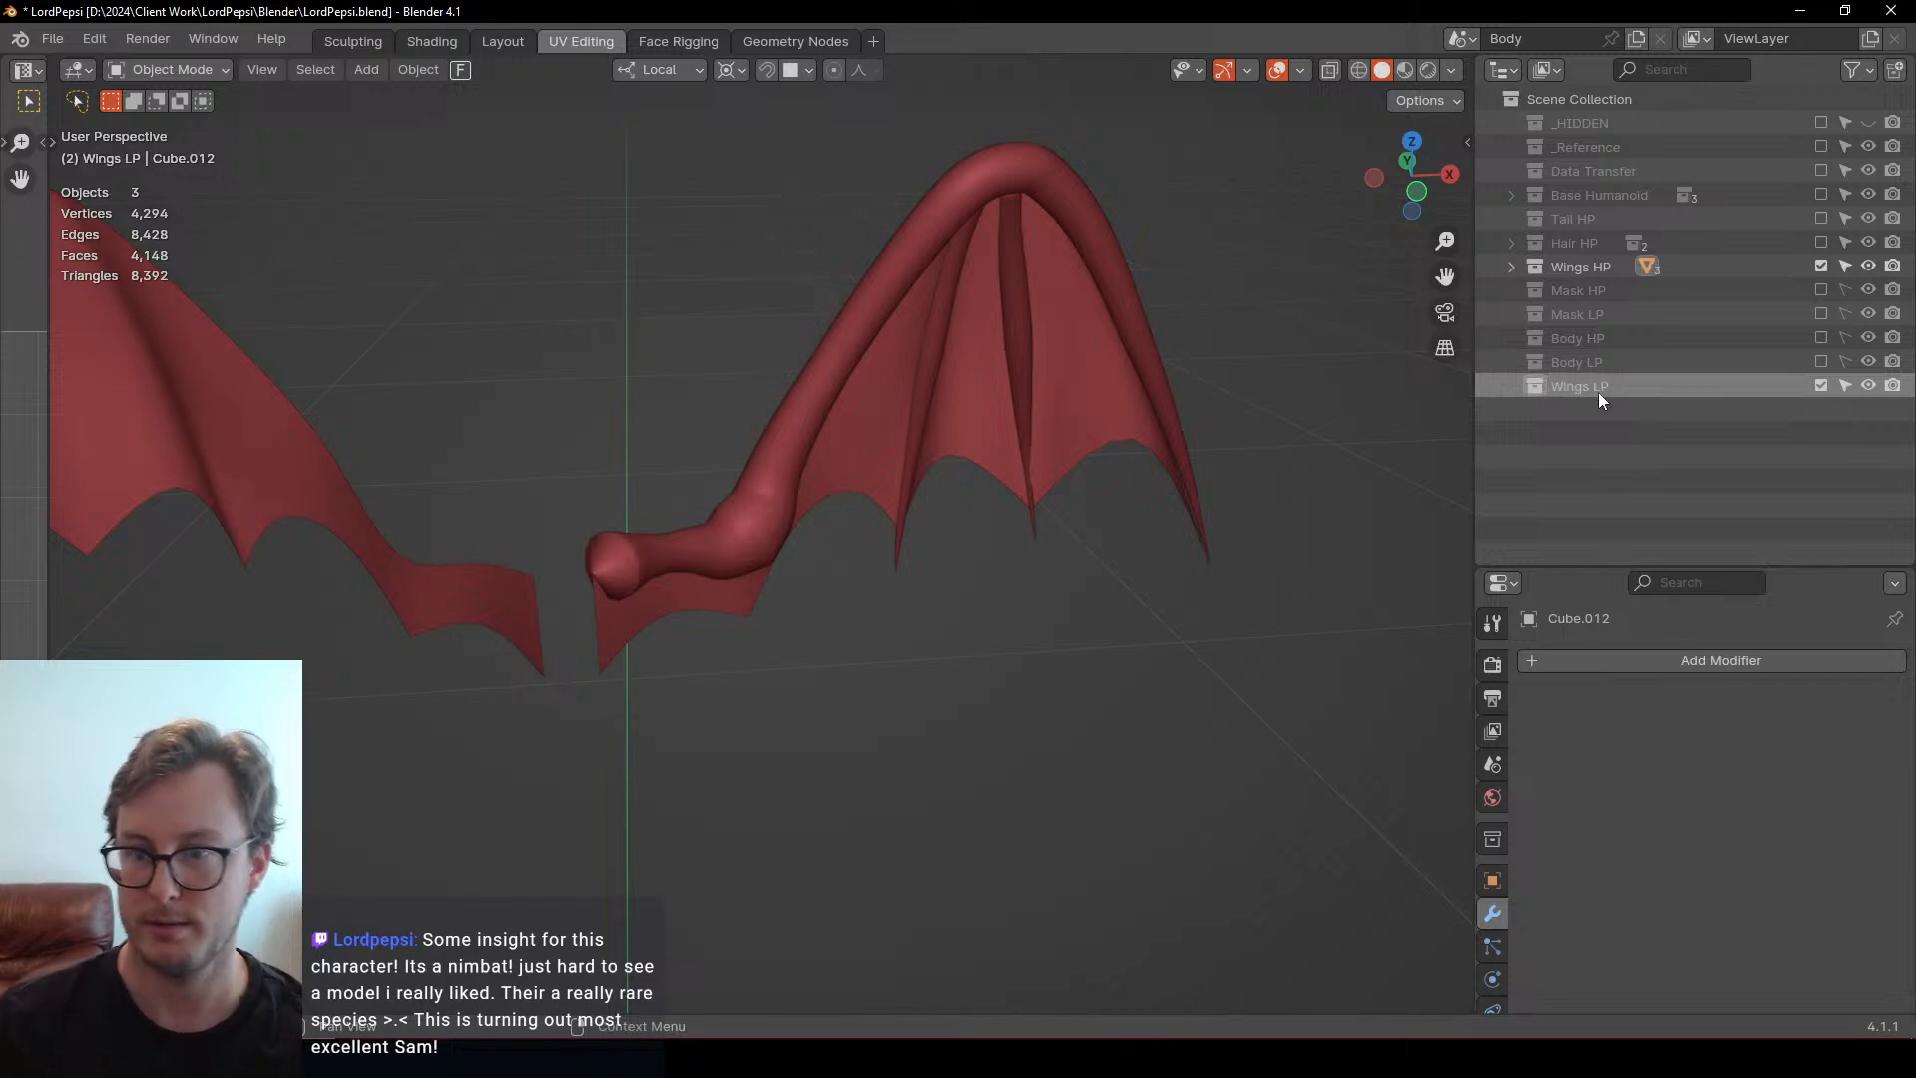
{"action": "left_click_drag", "start_coordinate": [1596, 392], "coordinate": [1602, 282]}
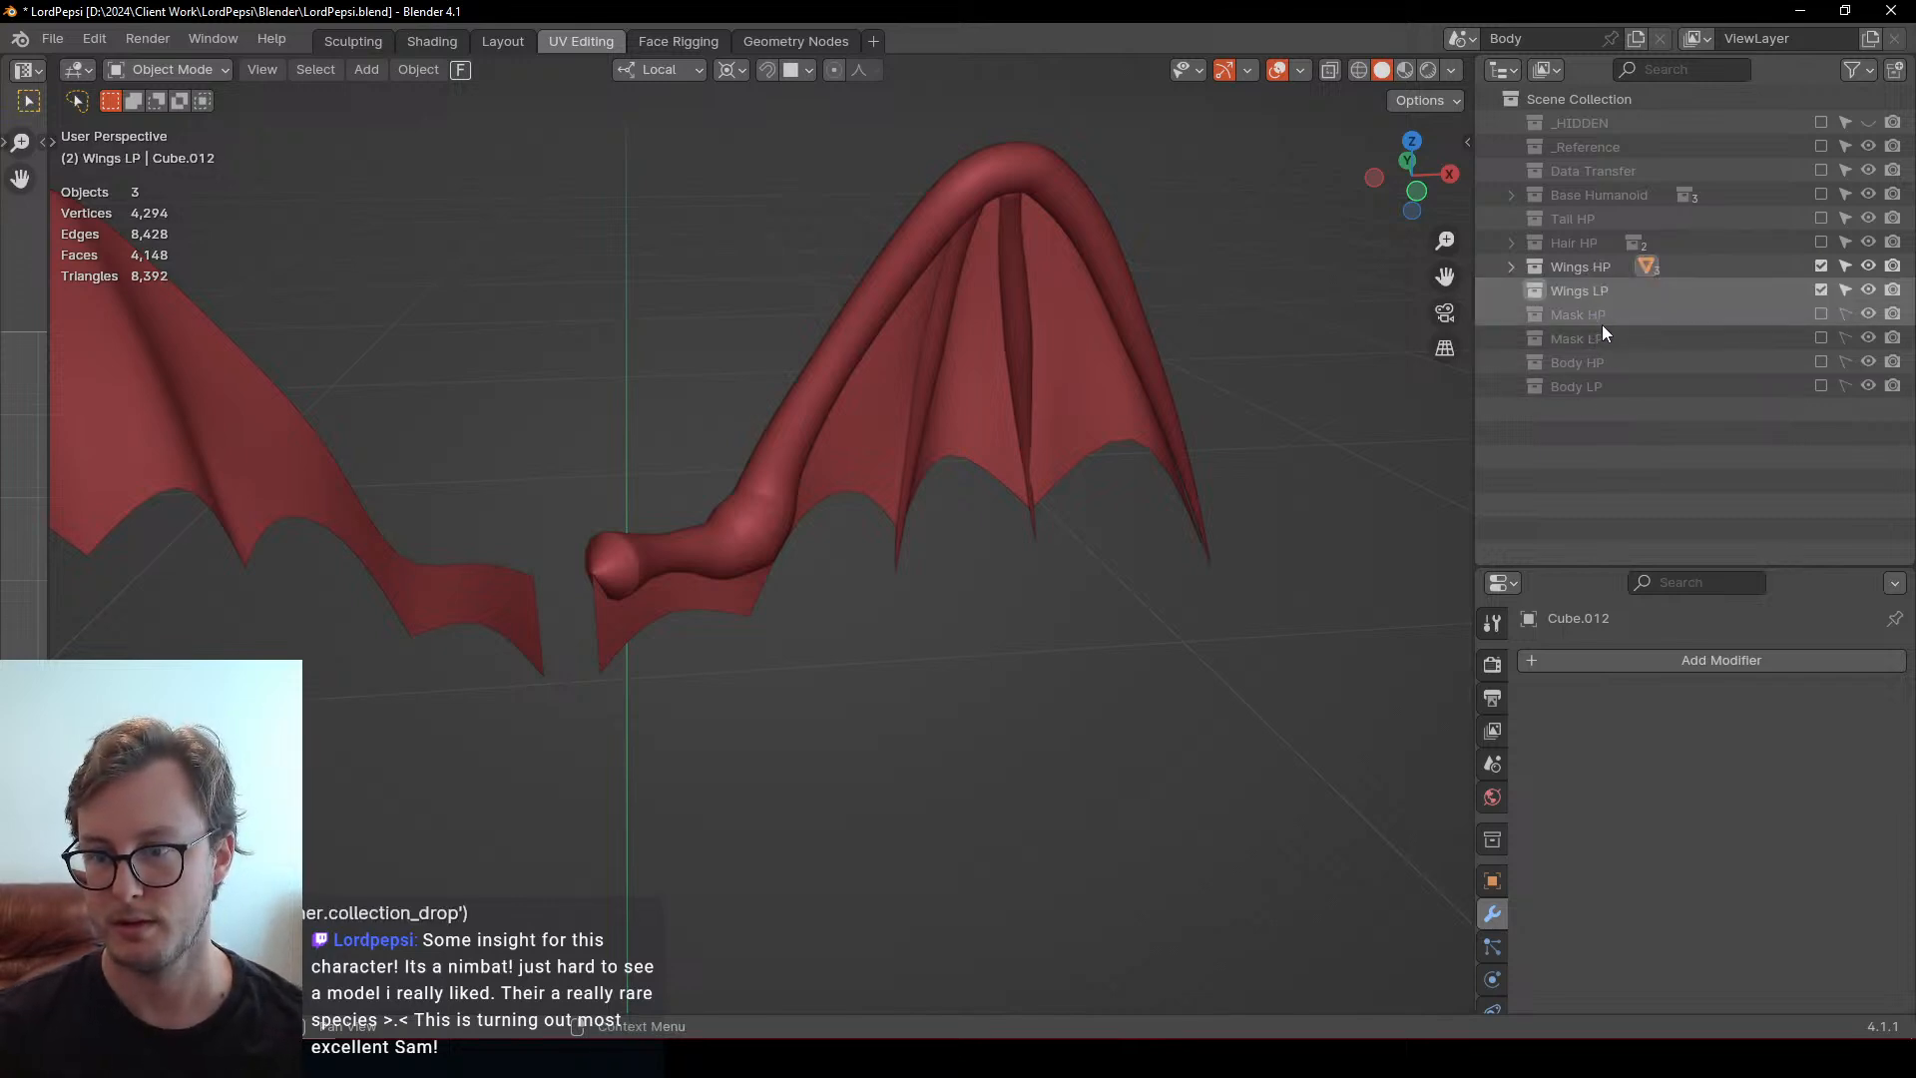
Move one copy of the wing bone mesh into the Wings LP collection and exclude that collection from the view layer
{"action": "left_click", "coordinate": [799, 453]}
{"action": "key", "text": "m"}
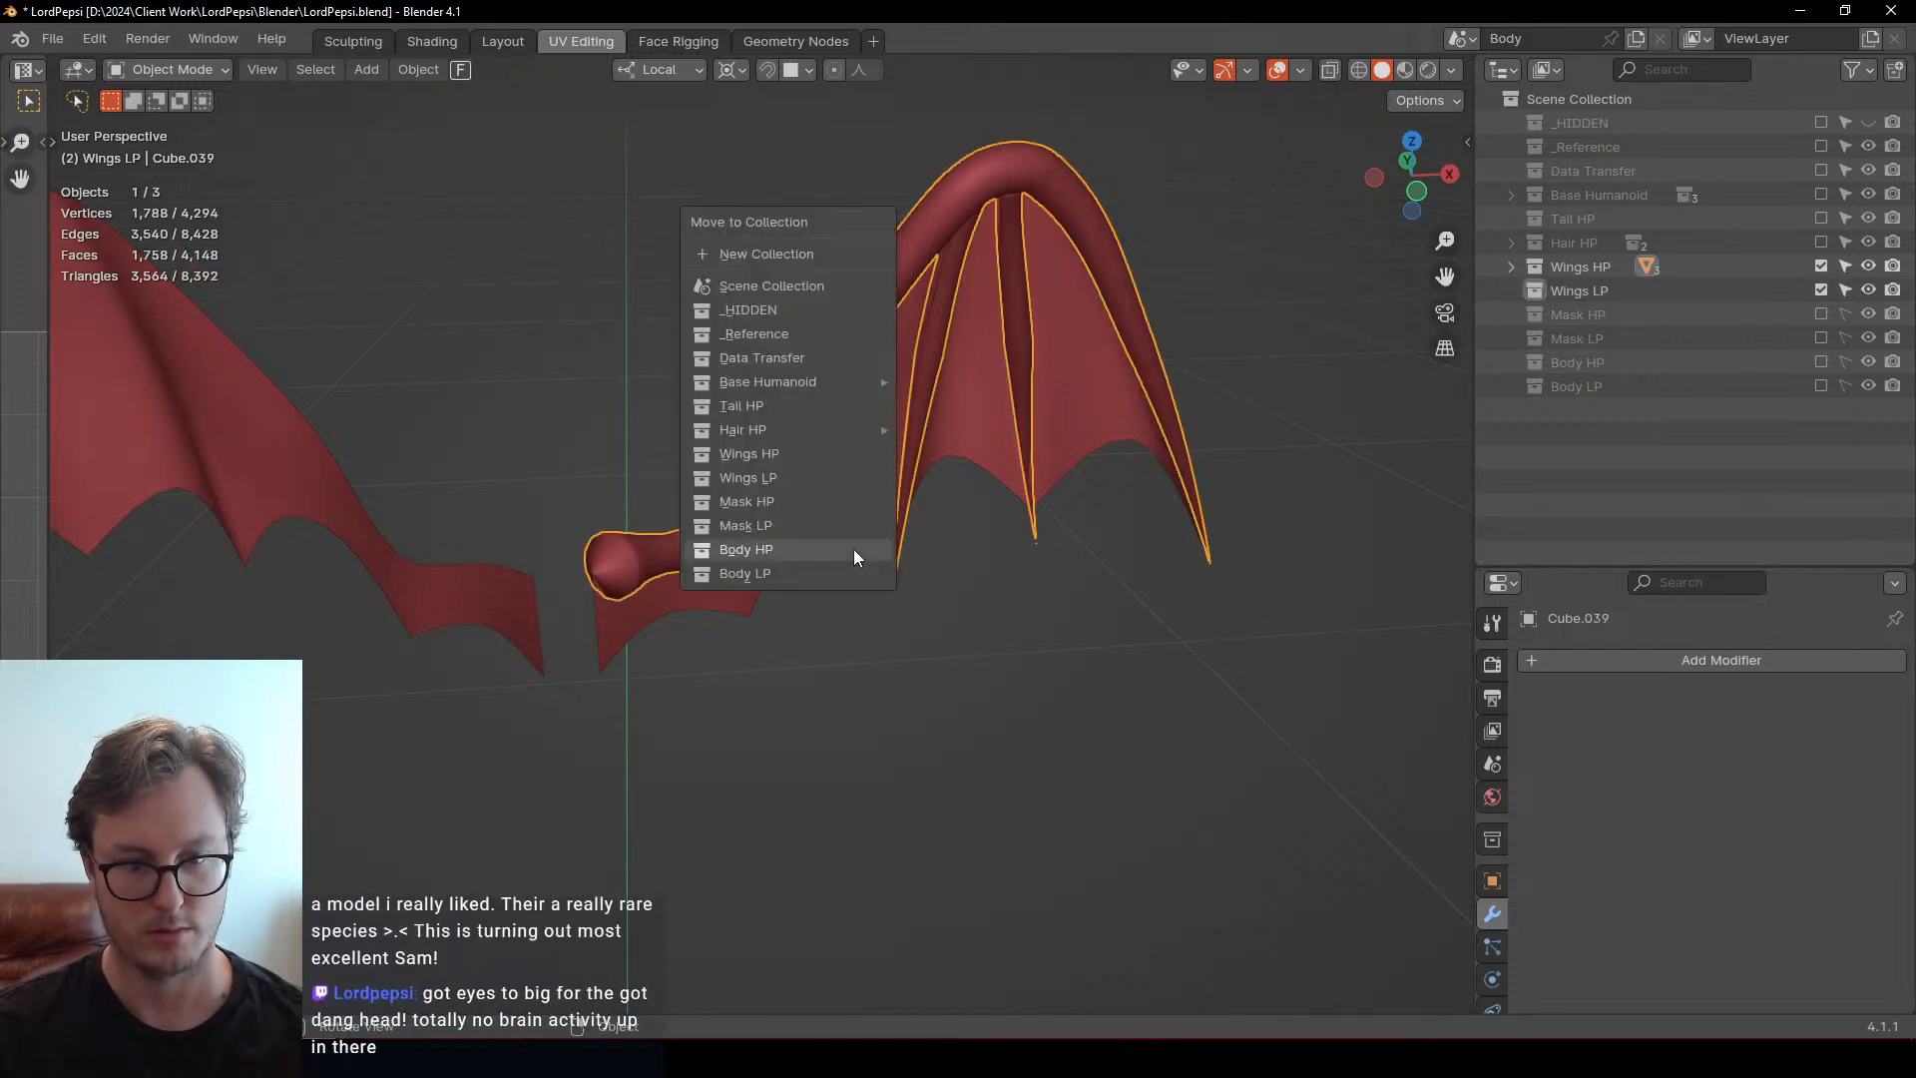
{"action": "left_click", "coordinate": [778, 477]}
{"action": "left_click", "coordinate": [1819, 290]}
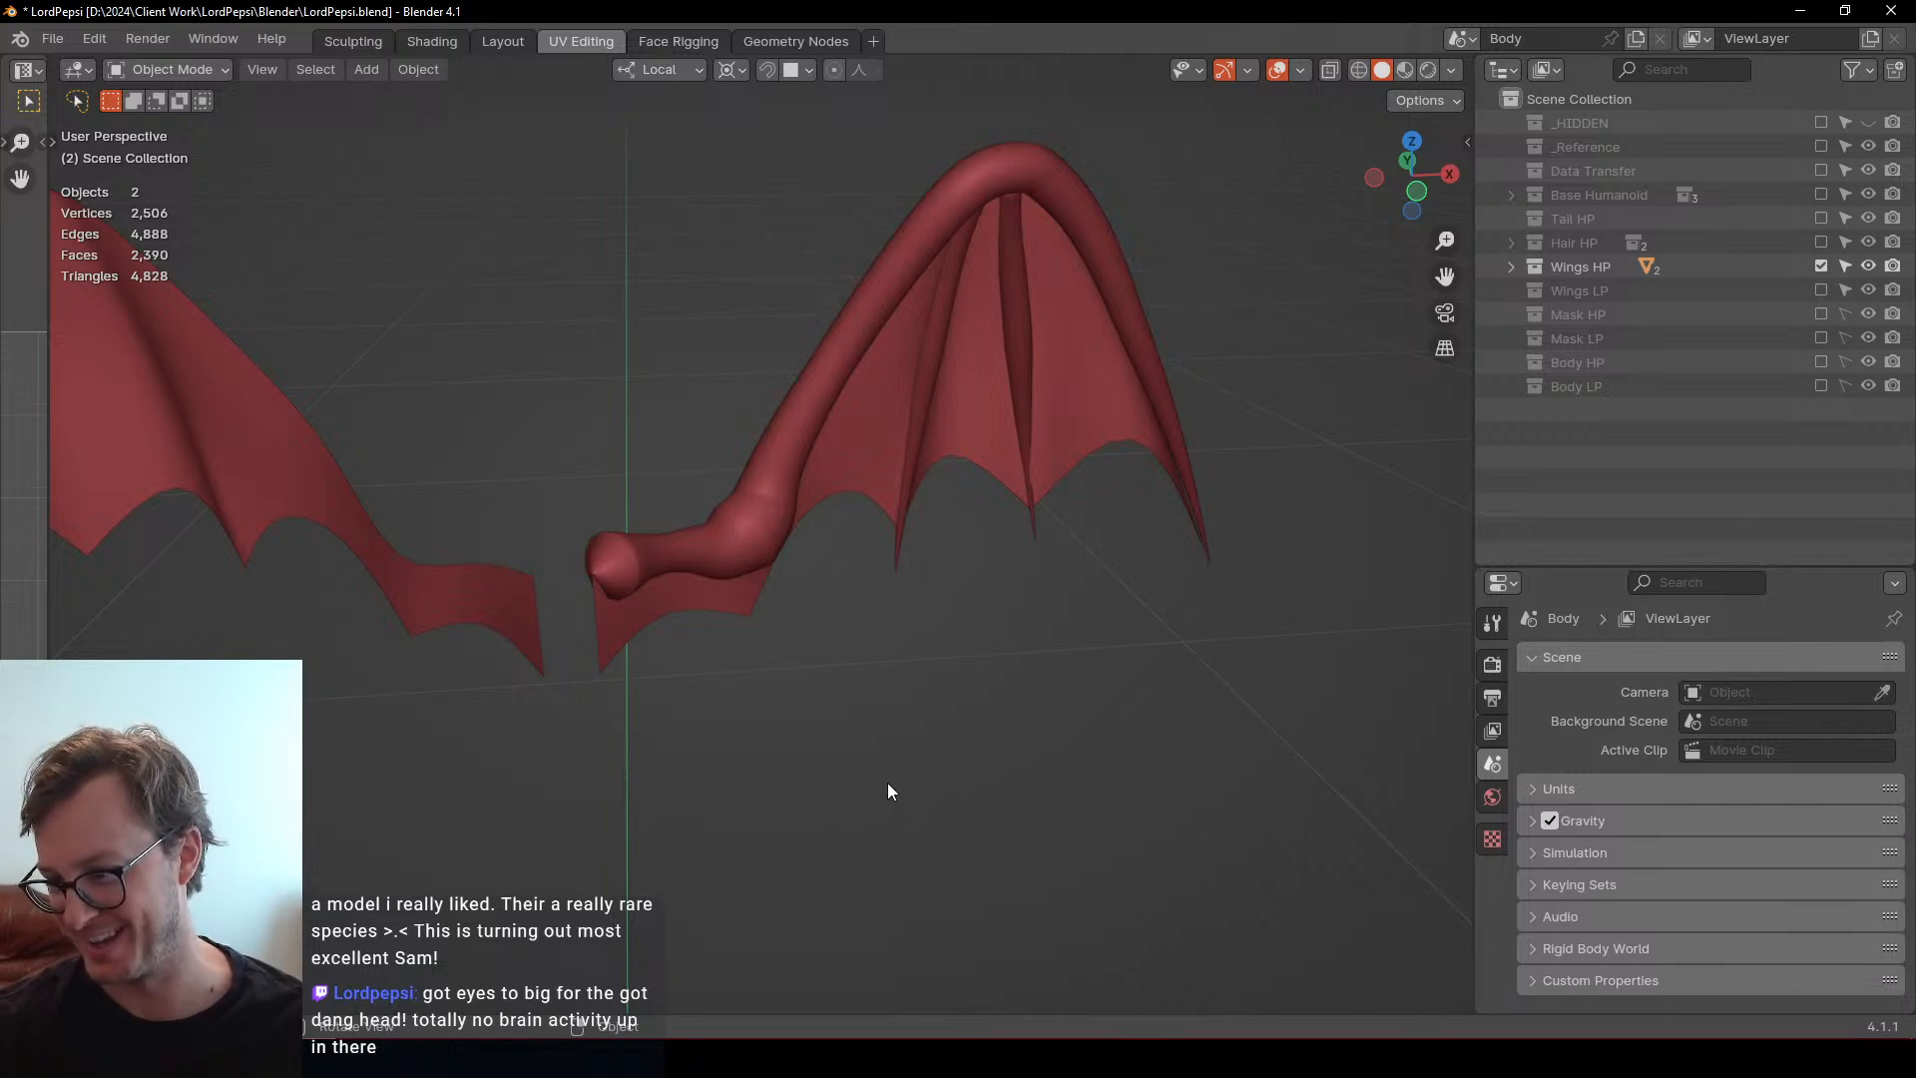
Switch to Unity and delete the PARENT object from the LordPepsi scene
{"action": "key", "text": "alt+Tab"}
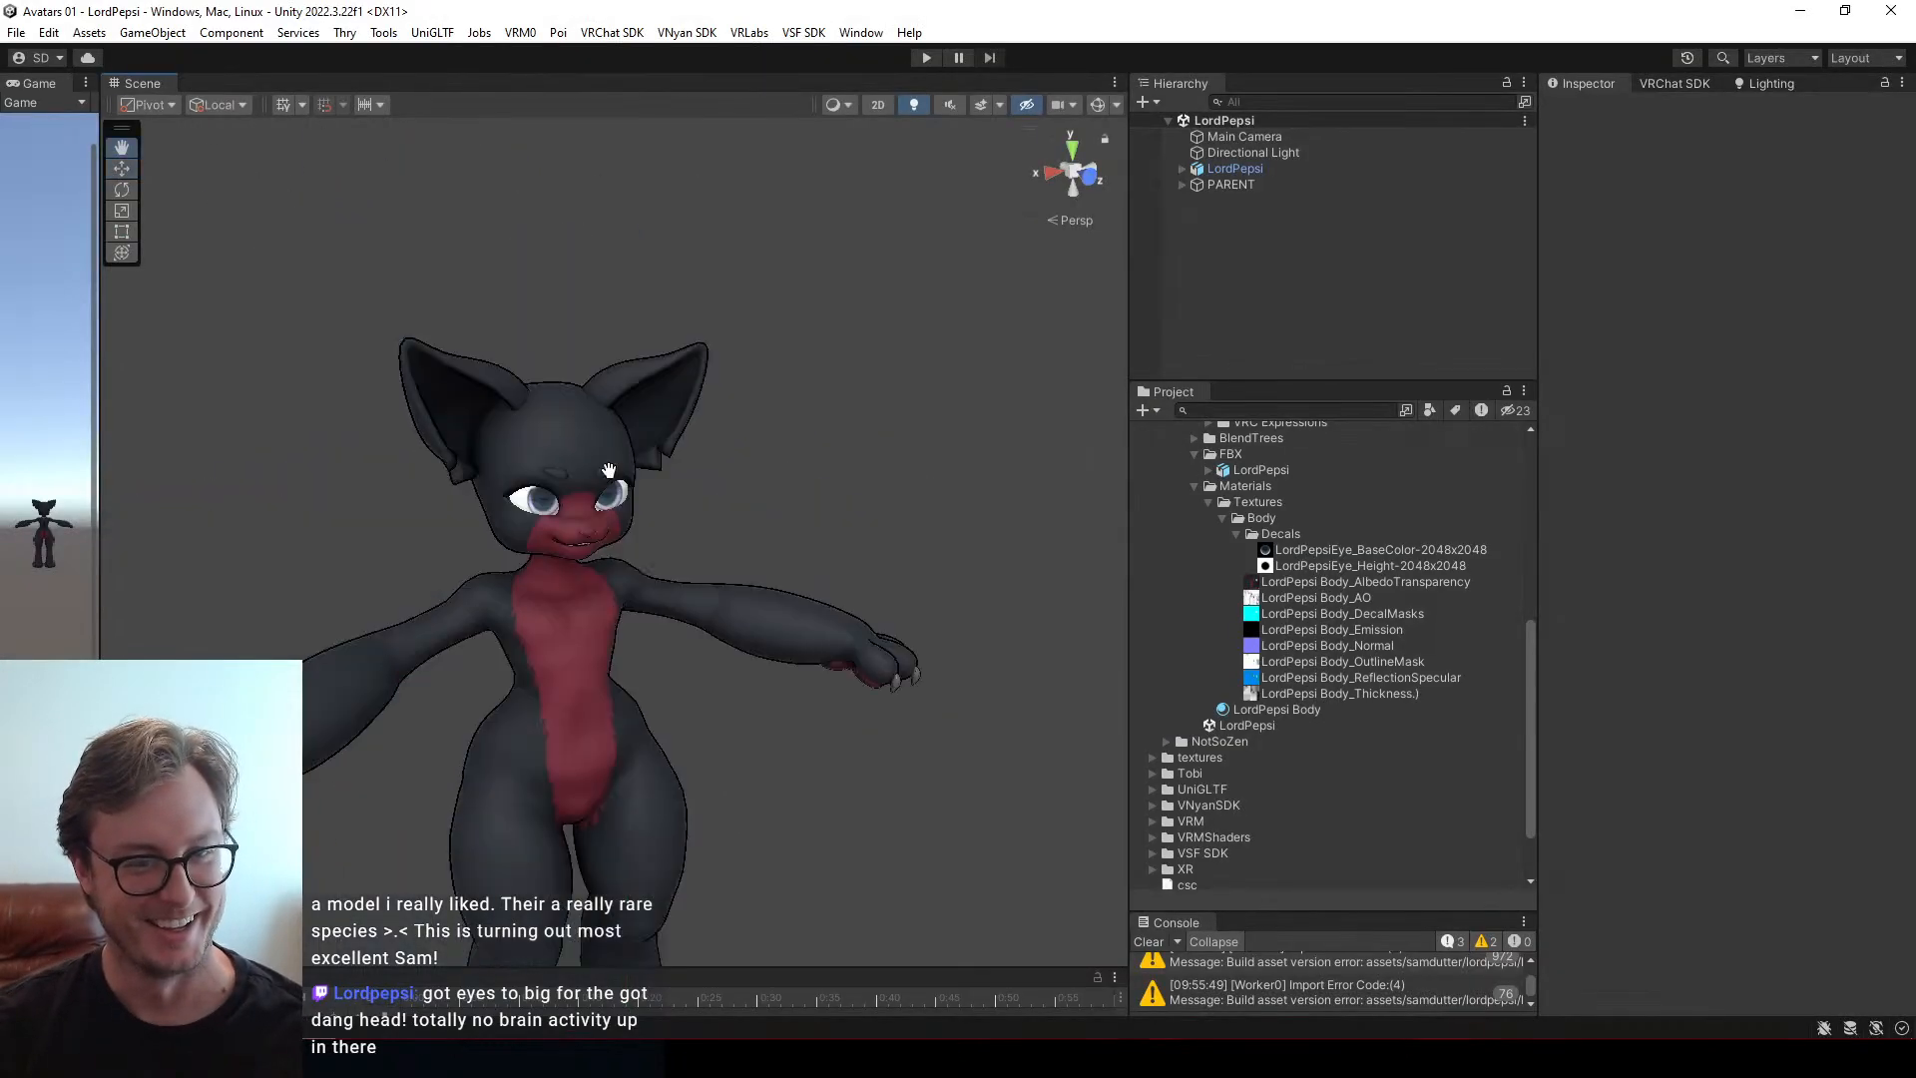
{"action": "left_click", "coordinate": [1250, 179]}
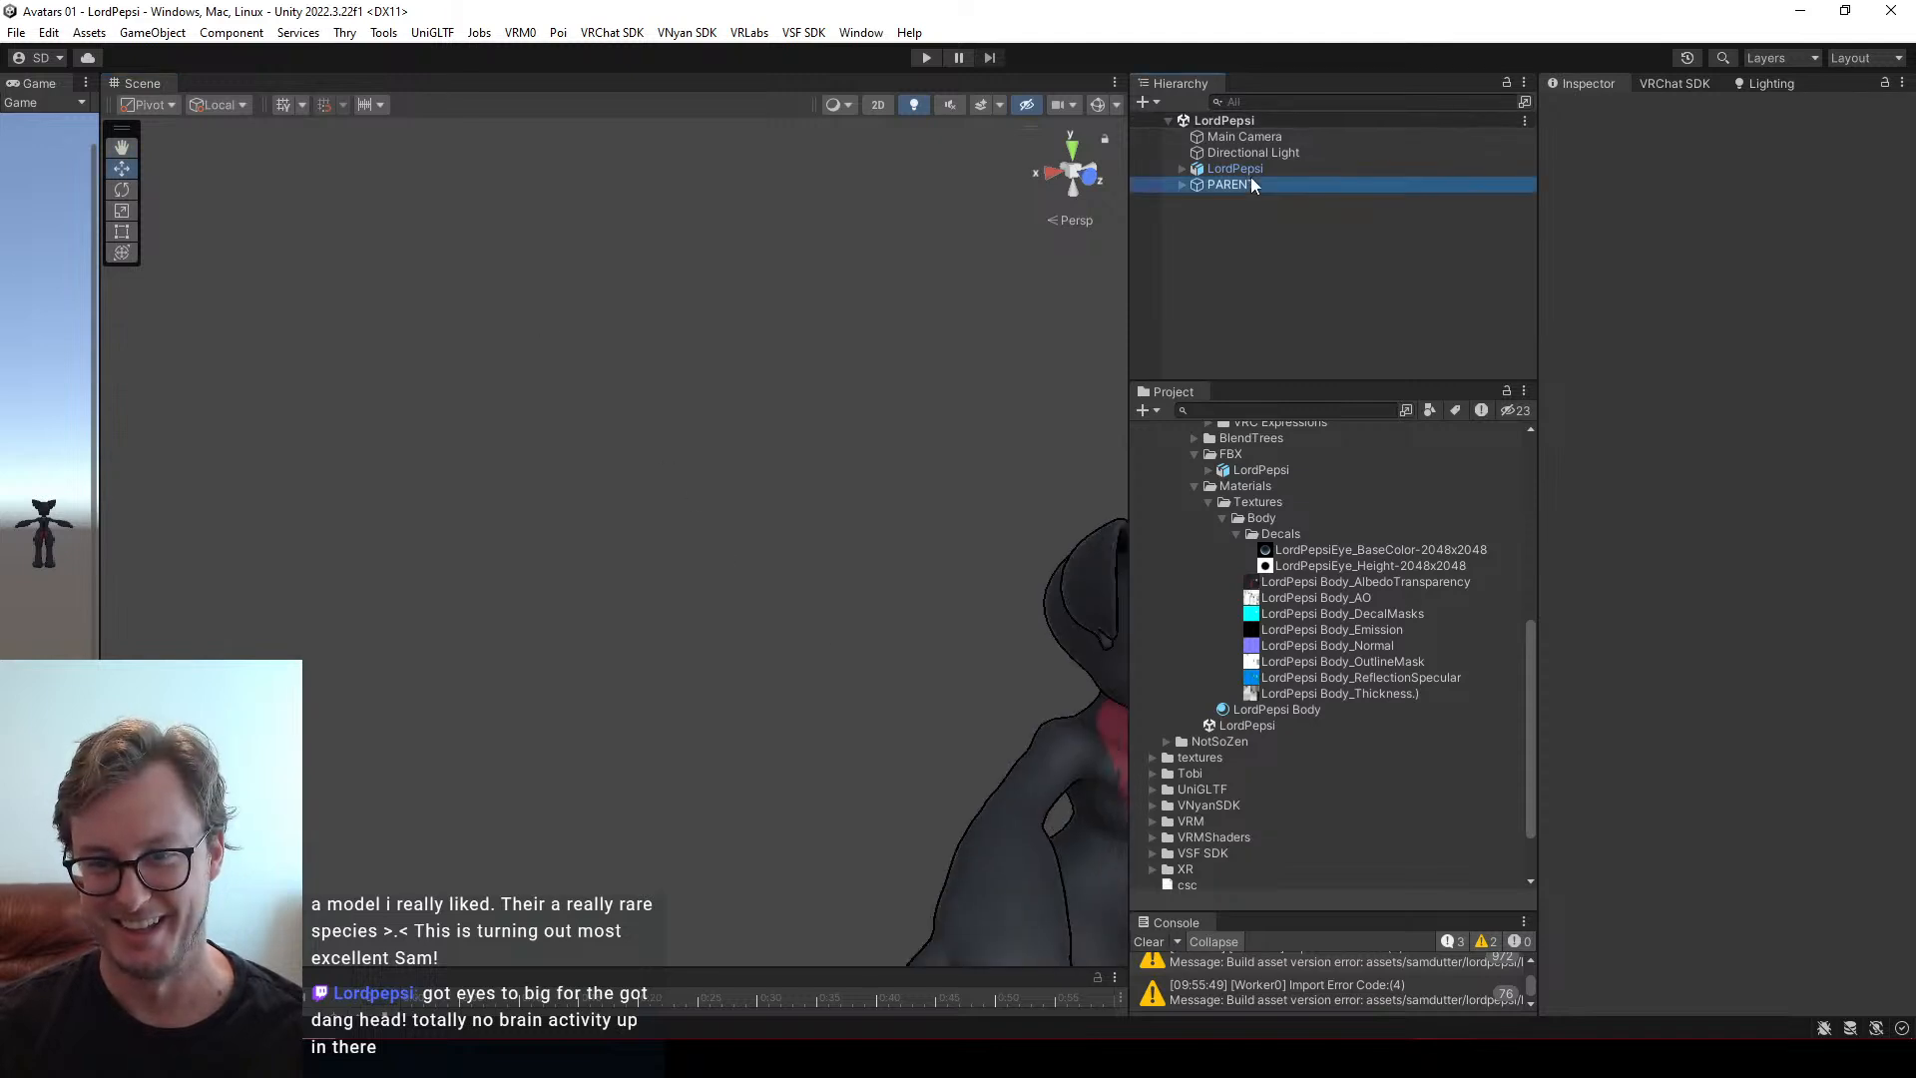
{"action": "key", "text": "Delete"}
Frame the LordPepsi avatar, examine its head and eyes from several angles, and switch back to Blender
{"action": "left_click", "coordinate": [1259, 170]}
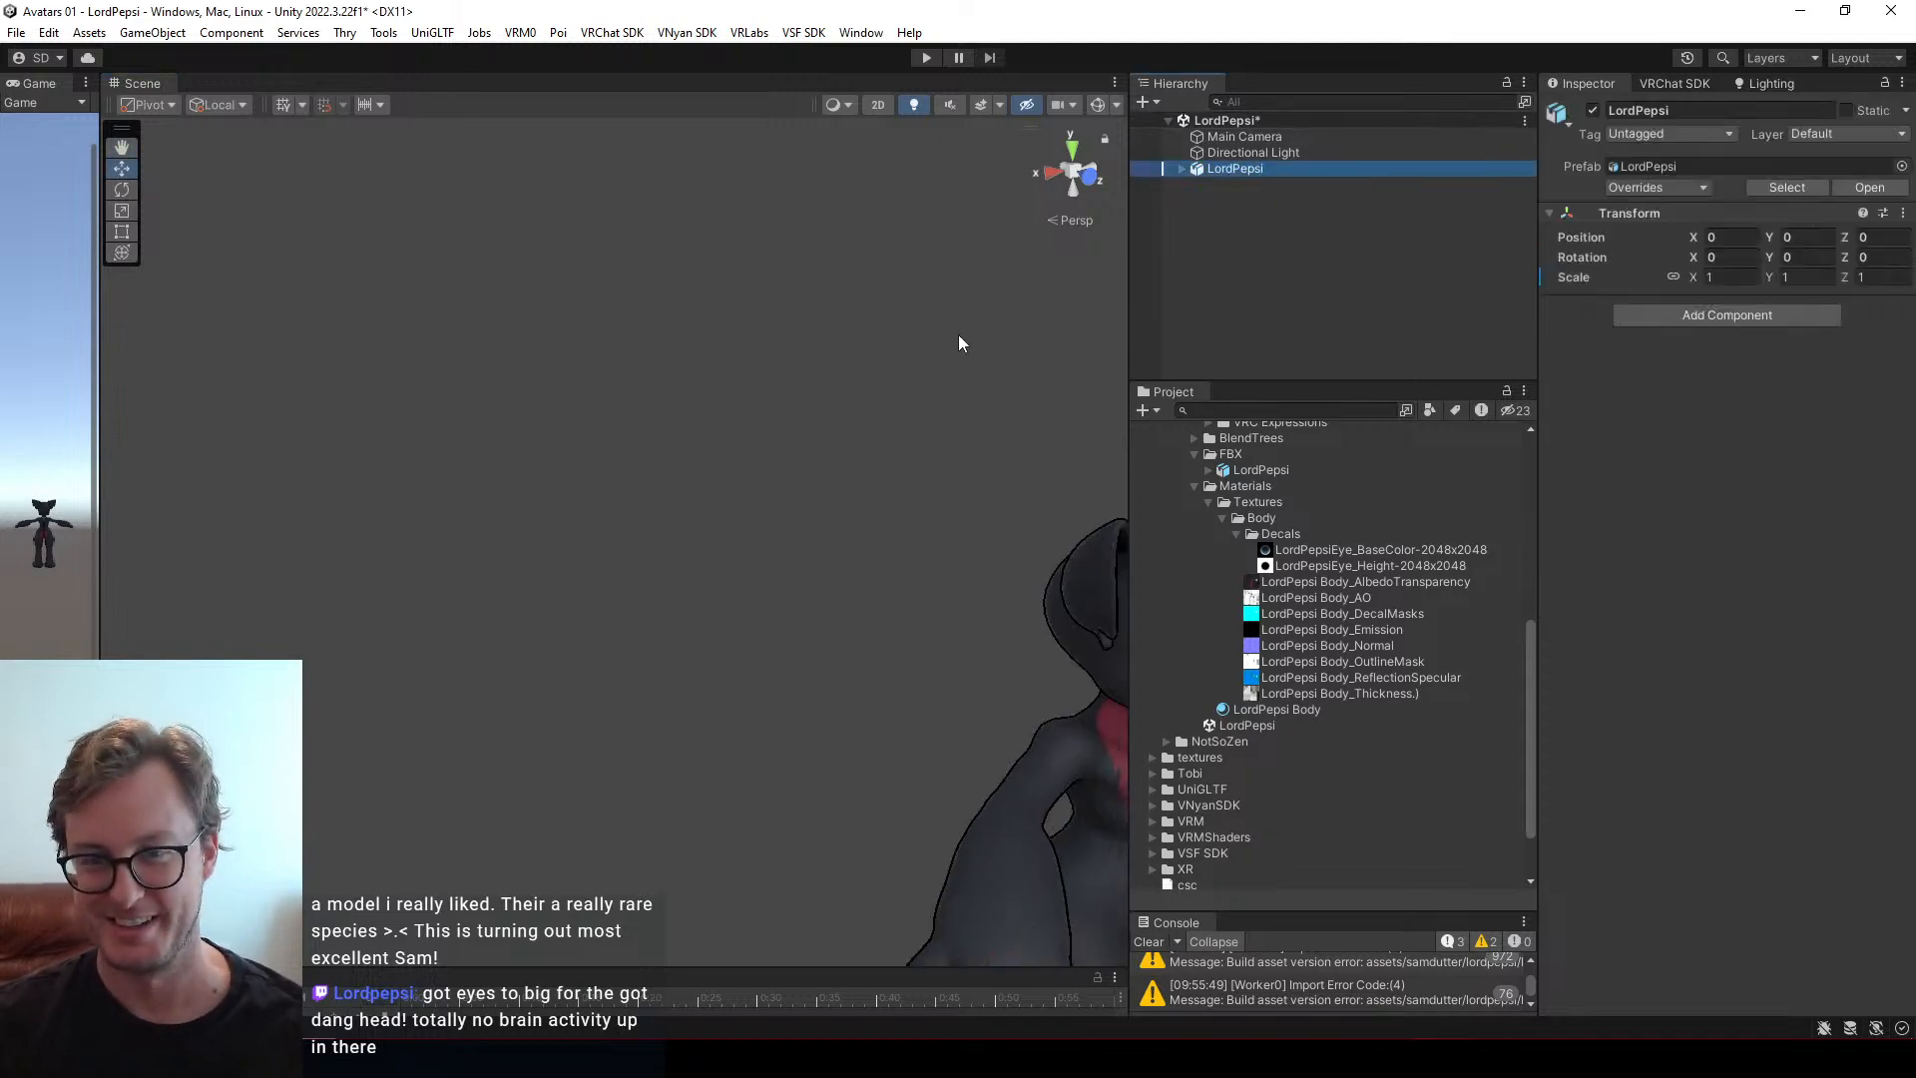
{"action": "key", "text": "f"}
{"action": "scroll", "coordinate": [604, 351], "scroll_direction": "up", "scroll_amount": 3}
{"action": "left_click_drag", "start_coordinate": [604, 351], "coordinate": [525, 204], "text": "alt"}
{"action": "middle_click_drag", "start_coordinate": [525, 204], "coordinate": [602, 572]}
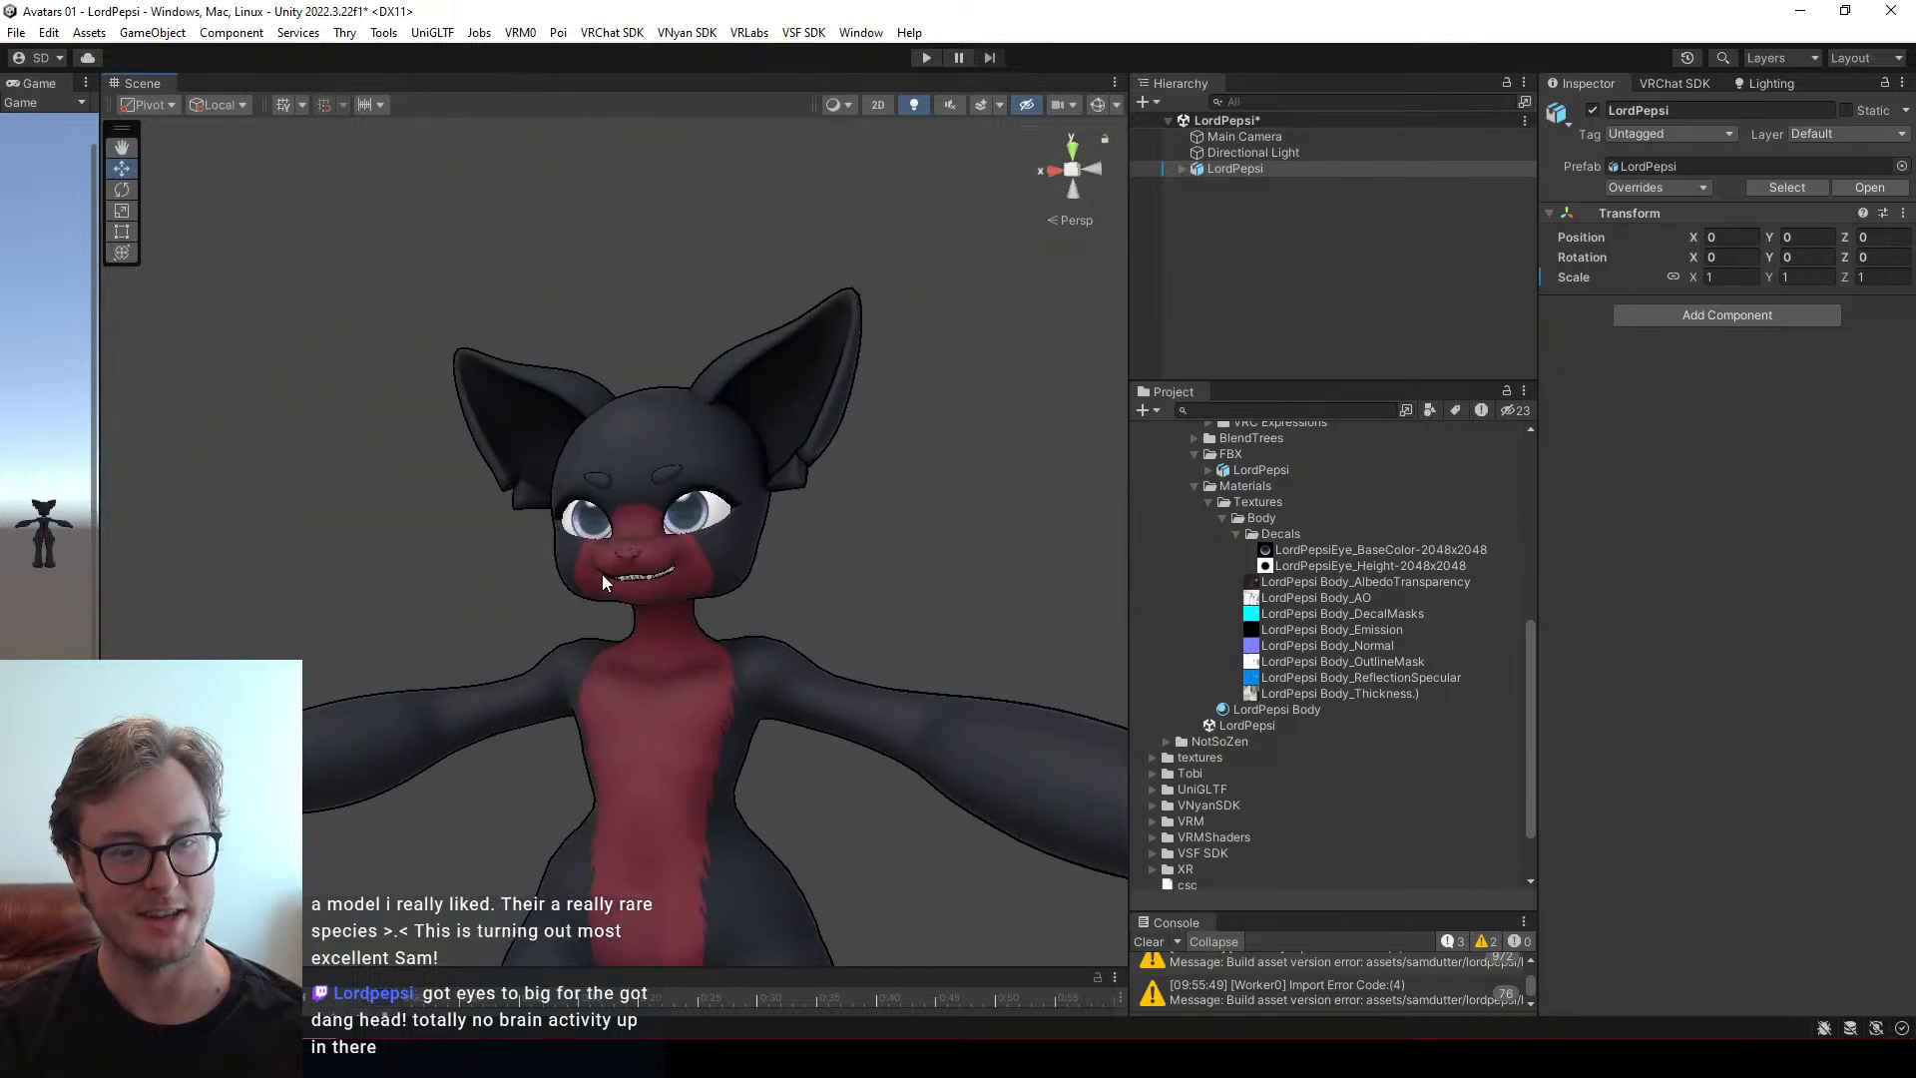
{"action": "scroll", "coordinate": [648, 579], "scroll_direction": "up", "scroll_amount": 3}
{"action": "left_click_drag", "start_coordinate": [704, 583], "coordinate": [697, 399], "text": "alt"}
{"action": "middle_click_drag", "start_coordinate": [697, 399], "coordinate": [700, 426]}
{"action": "scroll", "coordinate": [700, 426], "scroll_direction": "up", "scroll_amount": 3}
{"action": "left_click_drag", "start_coordinate": [700, 426], "coordinate": [679, 564], "text": "alt"}
{"action": "left_click_drag", "start_coordinate": [326, 544], "coordinate": [625, 633], "text": "alt"}
{"action": "scroll", "coordinate": [615, 614], "scroll_direction": "down", "scroll_amount": 3}
{"action": "key", "text": "alt+Tab"}
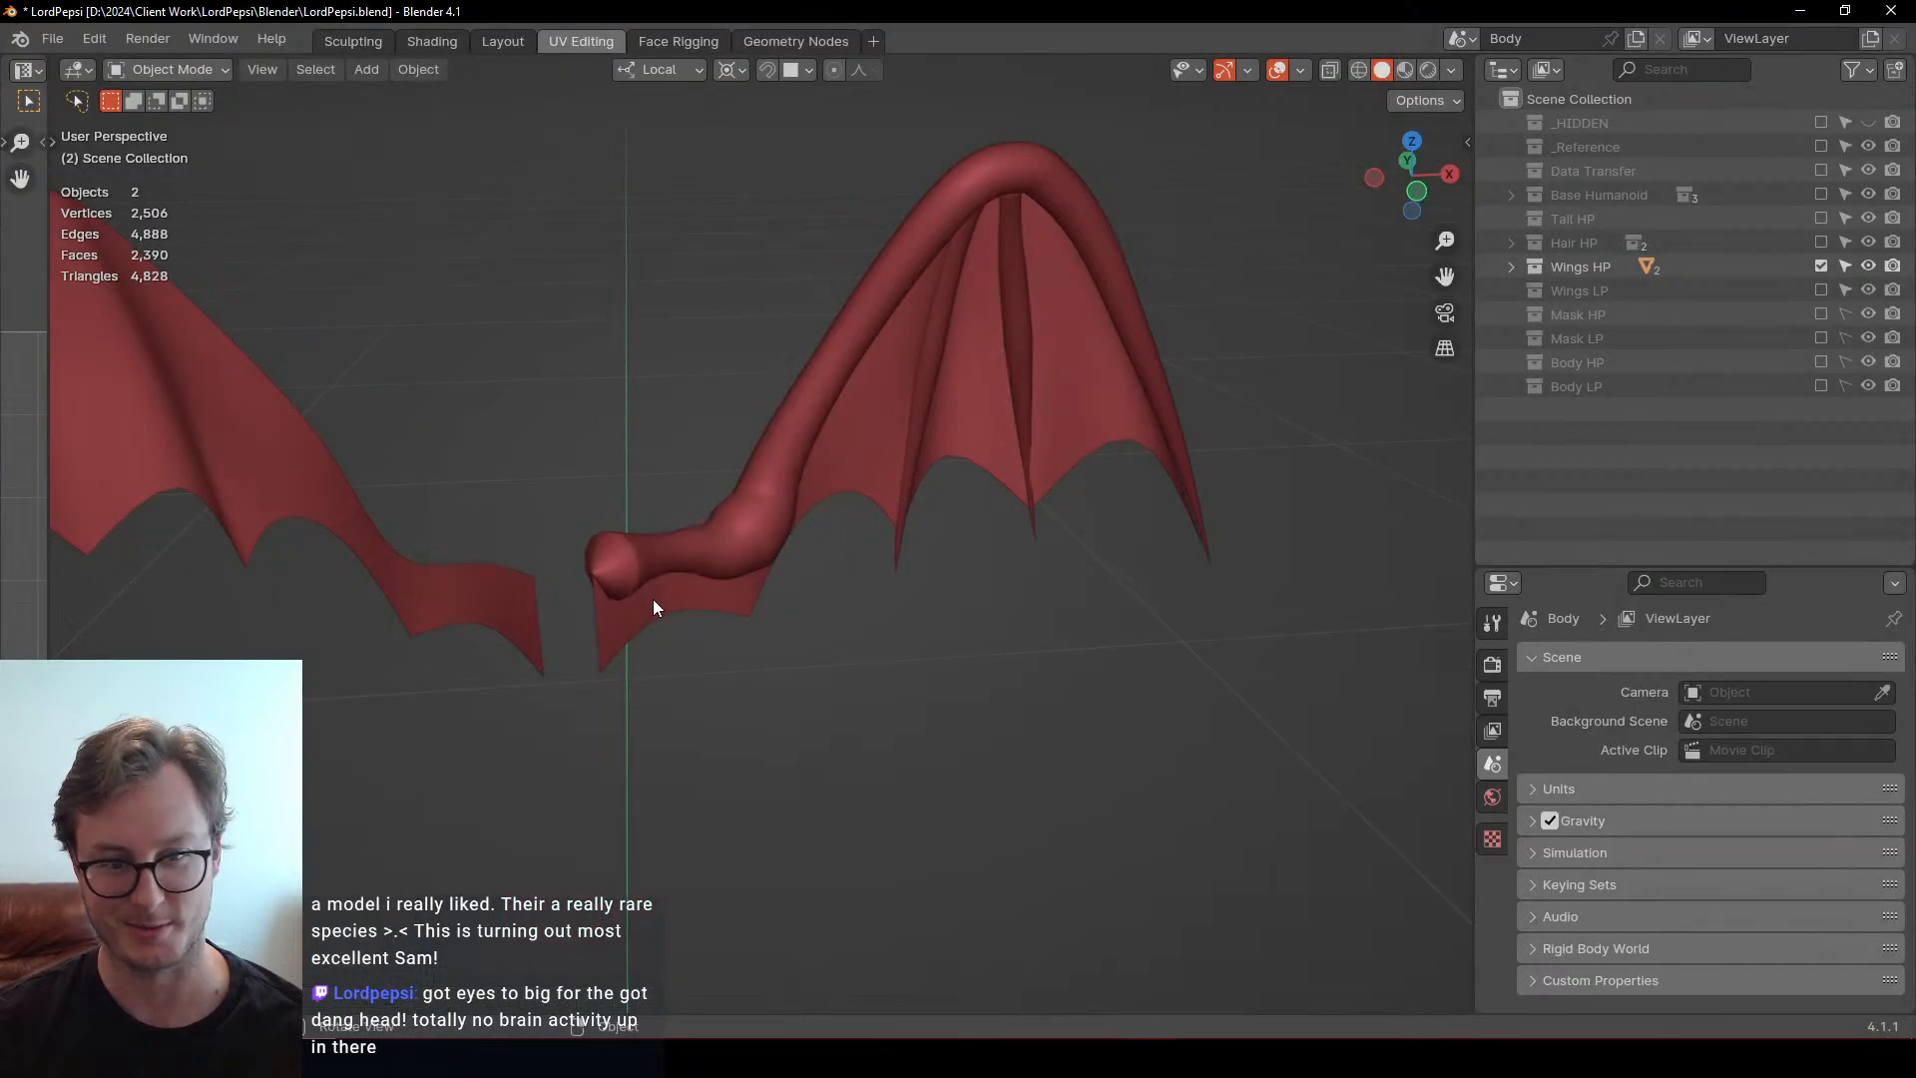
Enter Sculpt Mode on the wing bone mesh and voxel-remesh it at a voxel size of 0.002 m
{"action": "mouse_move", "coordinate": [871, 589]}
{"action": "middle_mouse_down"}
{"action": "mouse_move", "coordinate": [756, 590]}
{"action": "mouse_move", "coordinate": [931, 539]}
{"action": "middle_mouse_up"}
{"action": "left_click", "coordinate": [932, 539]}
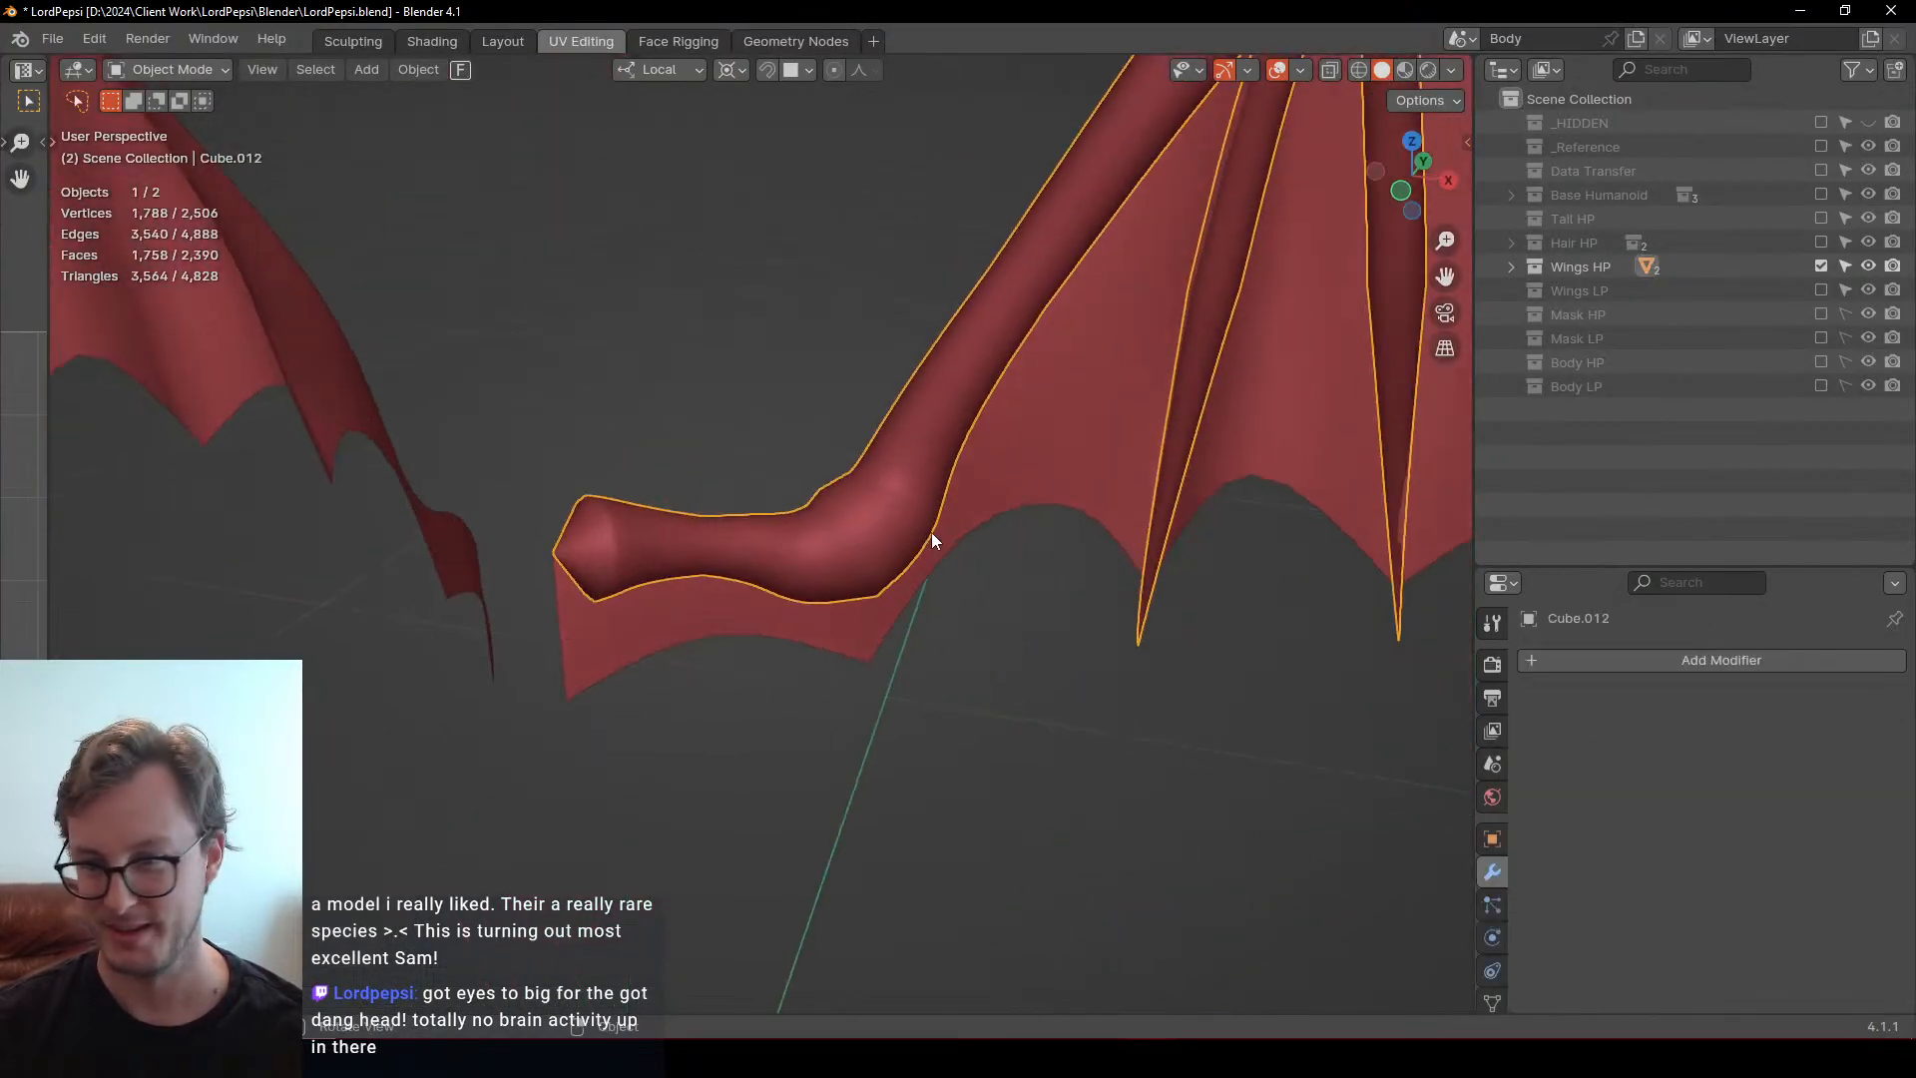
{"action": "key", "text": "ctrl+Tab"}
{"action": "left_click", "coordinate": [906, 752]}
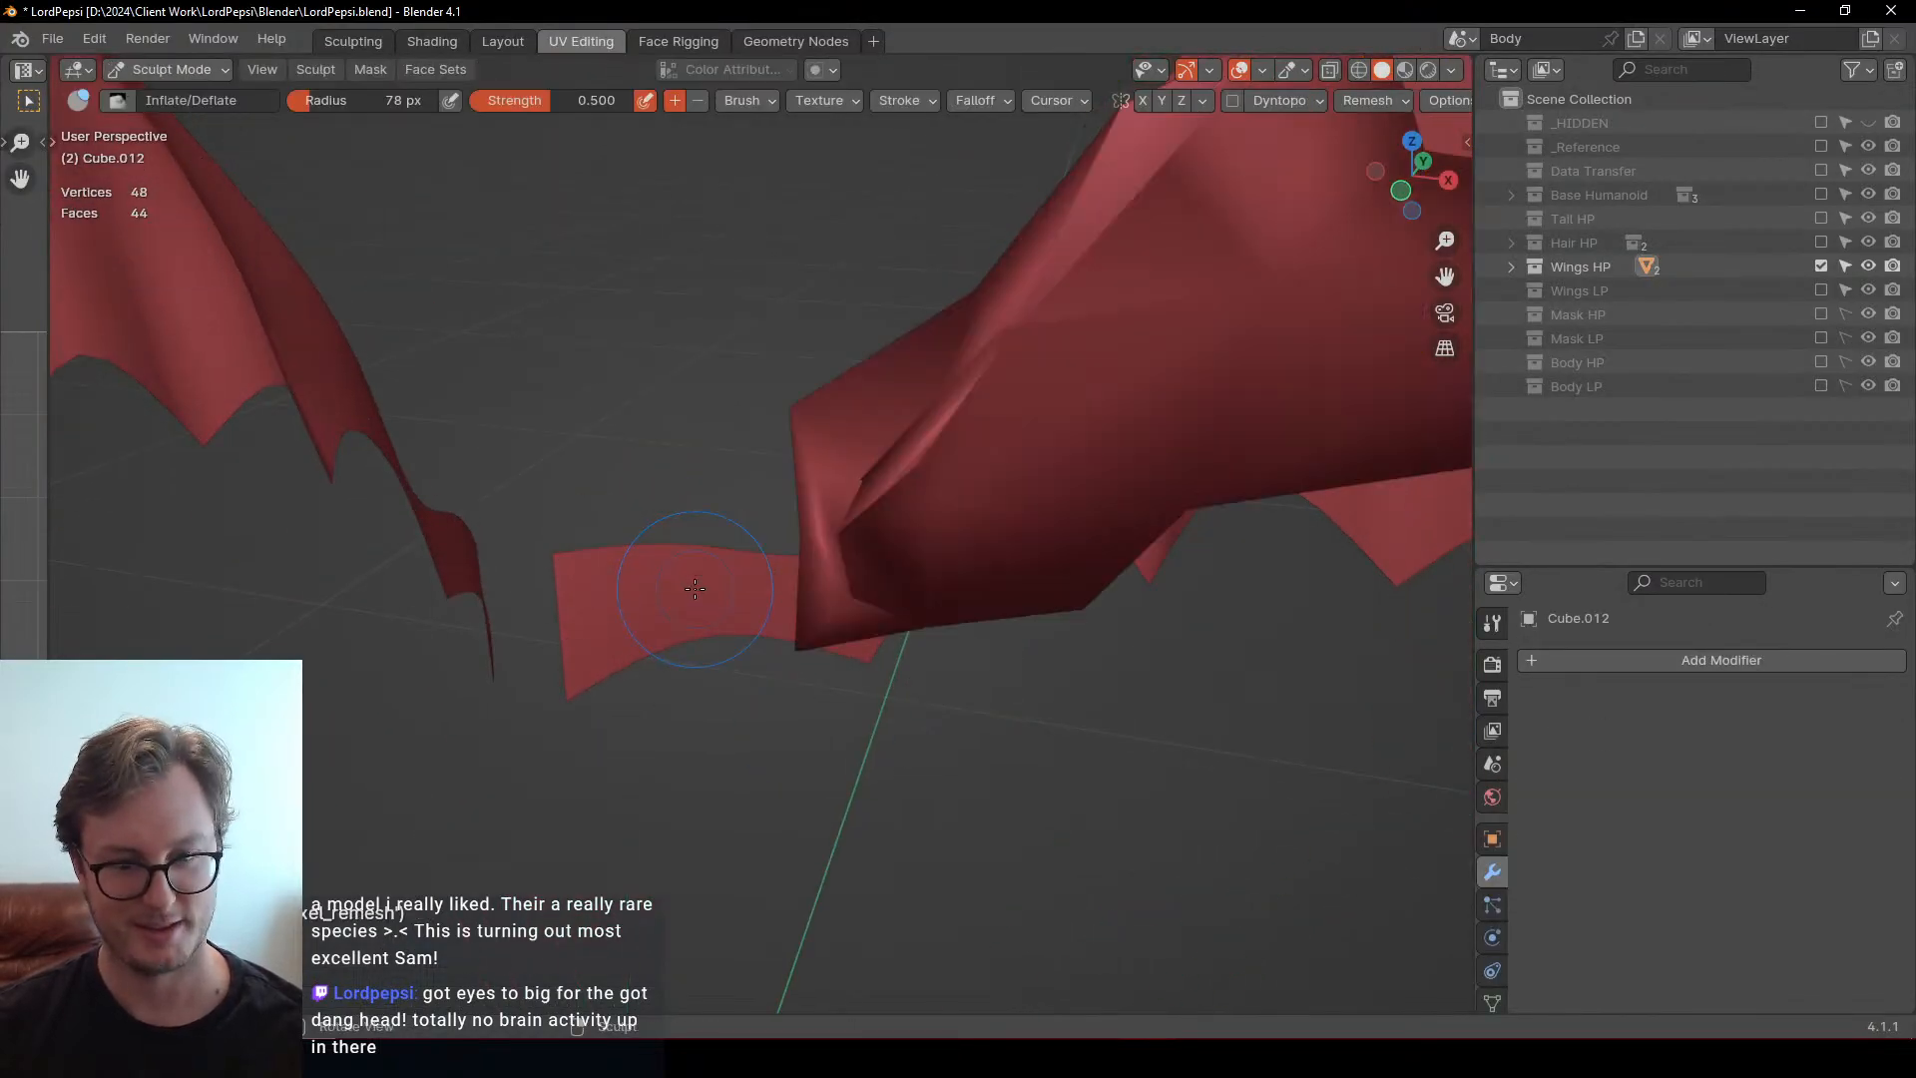
{"action": "left_click", "coordinate": [1367, 101]}
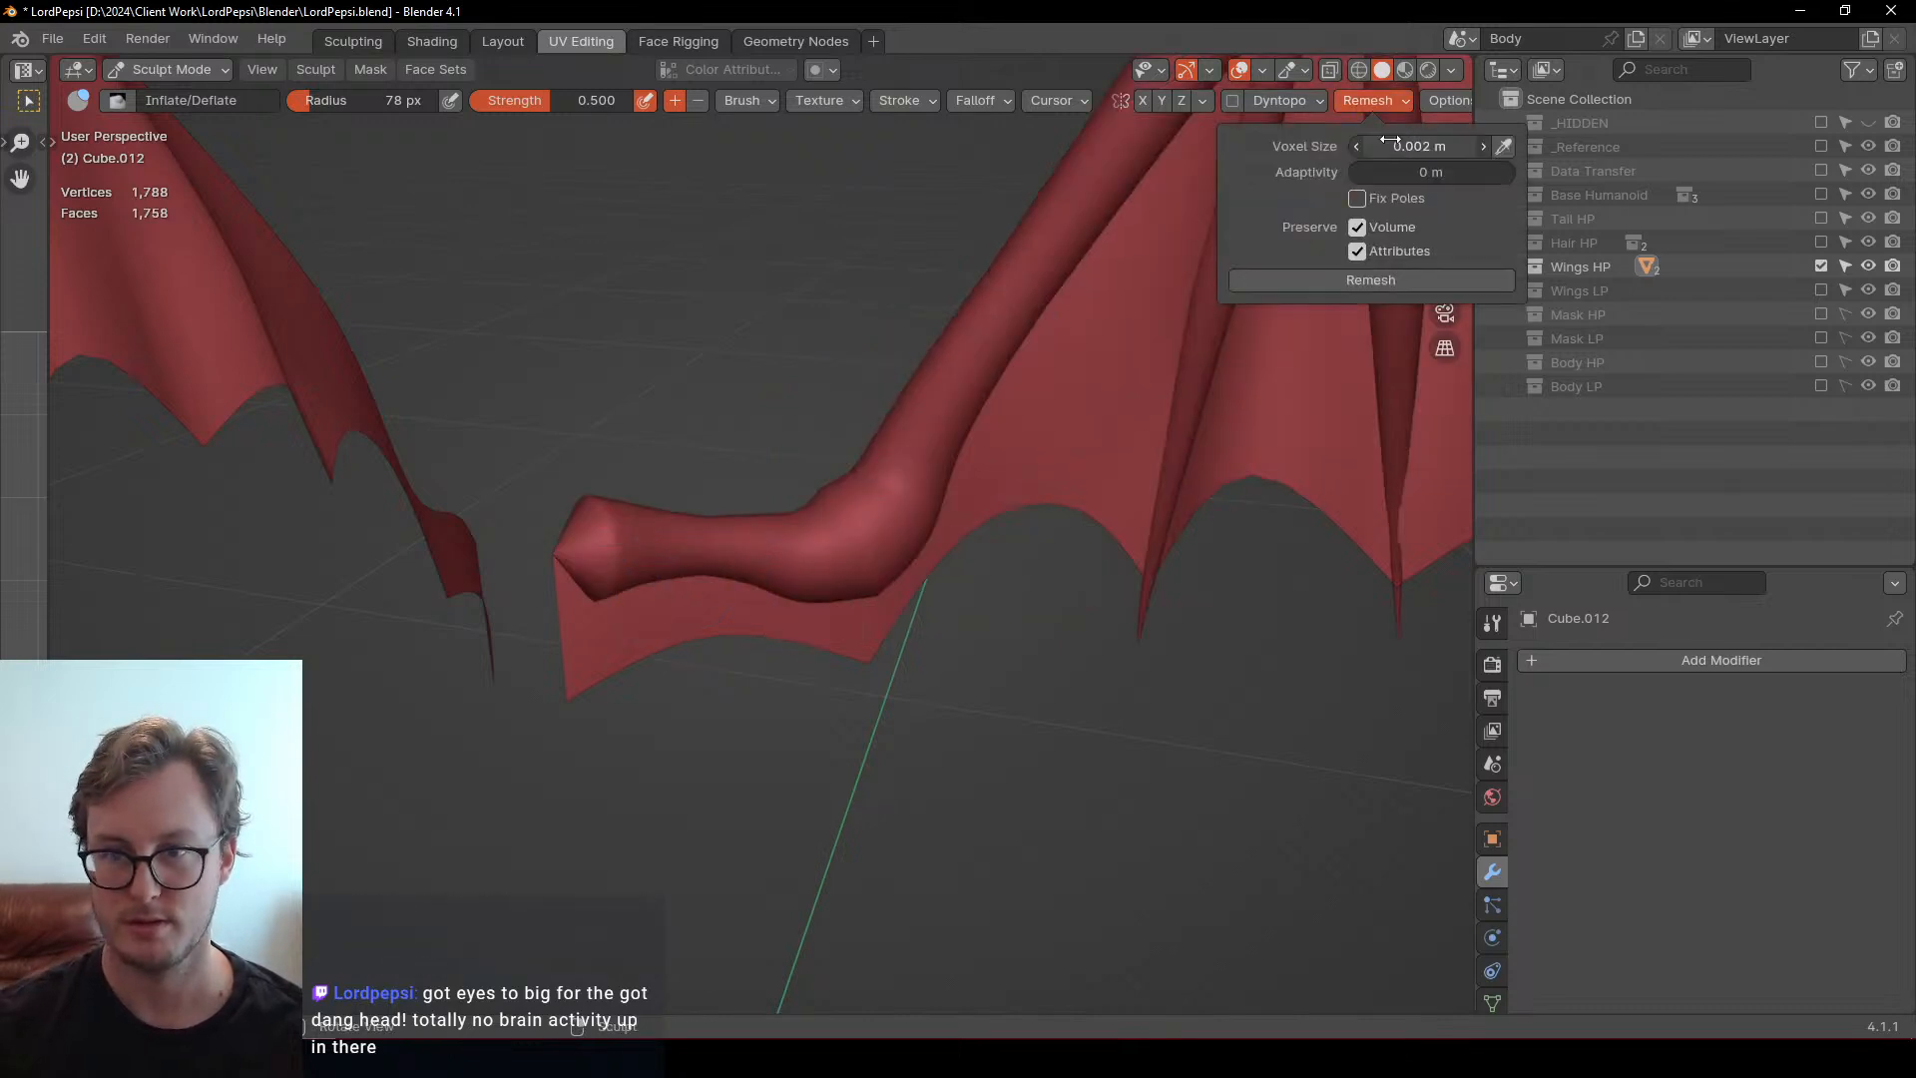
{"action": "key", "text": "ctrl+r"}
Smooth the faceted surface of the wing bone around its rounded root end and elbow
{"action": "middle_click_drag", "start_coordinate": [877, 470], "coordinate": [1030, 625]}
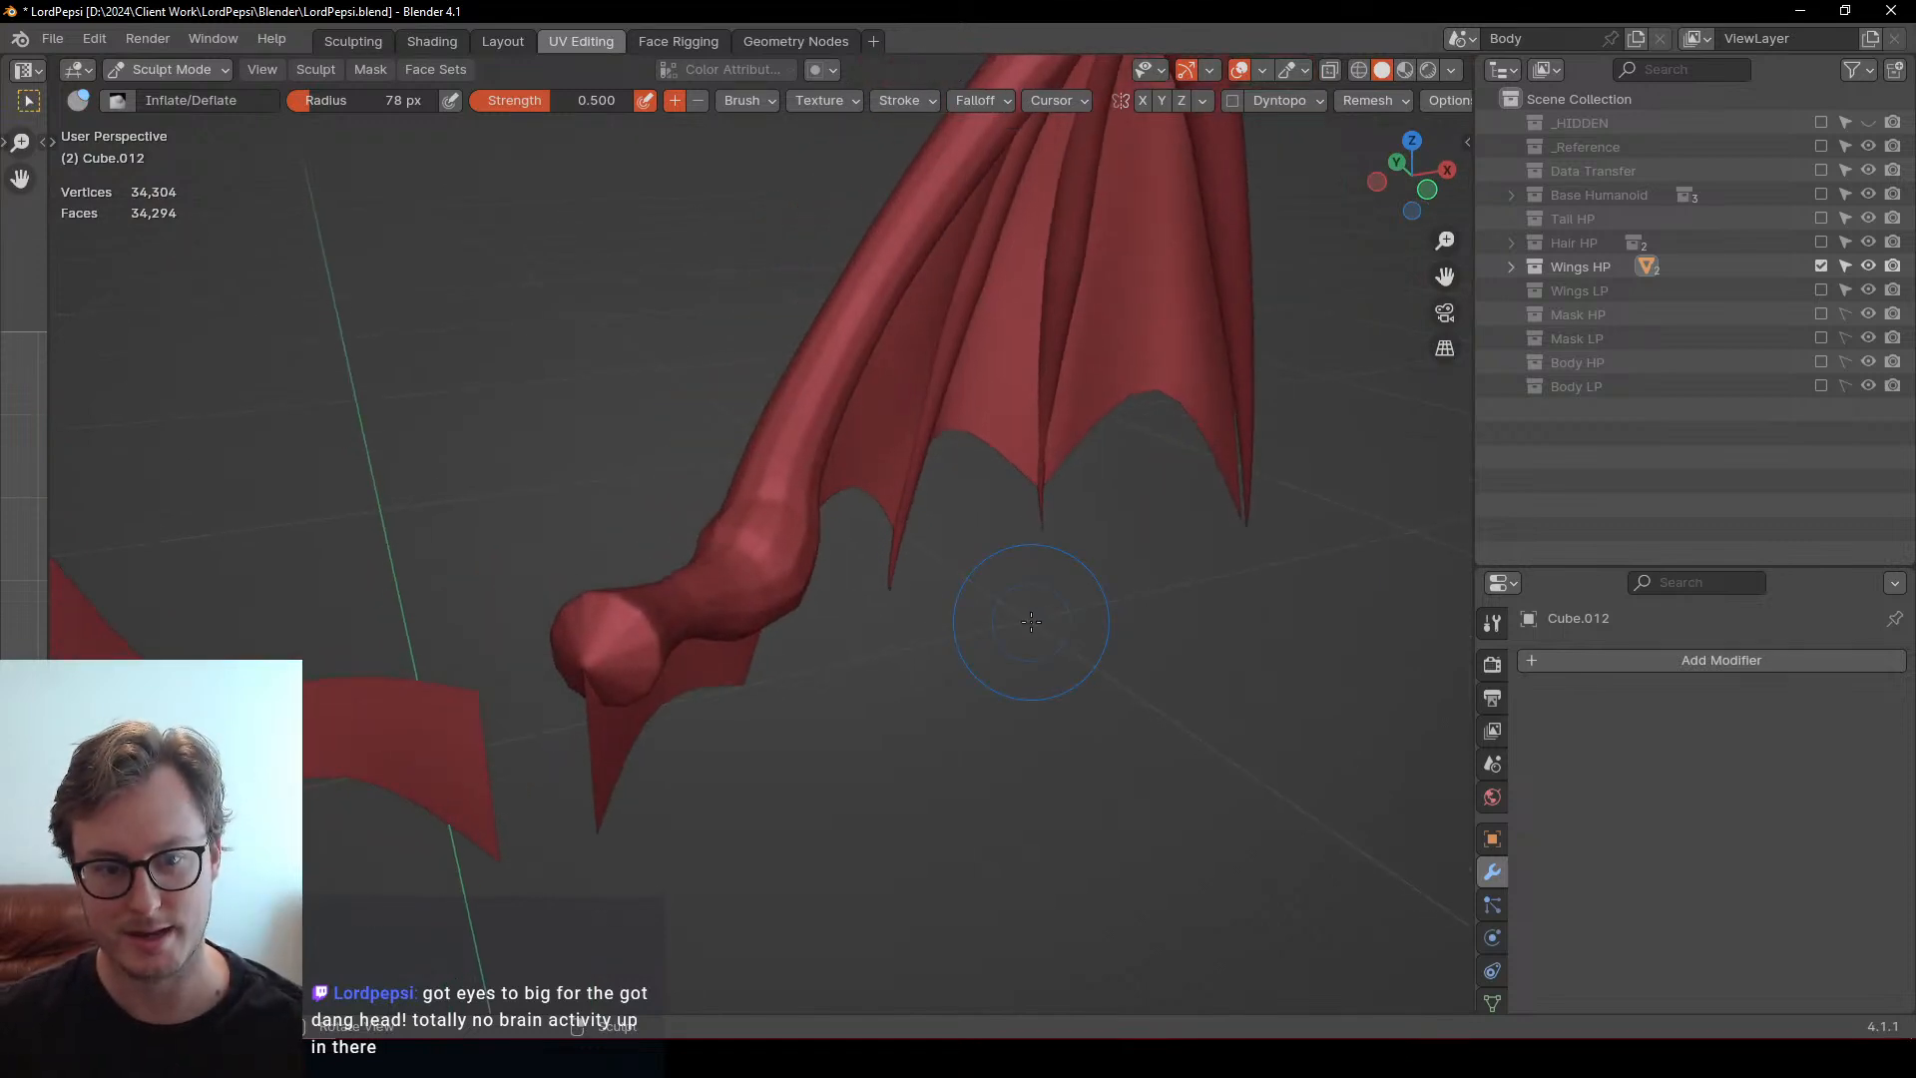
{"action": "middle_click_drag", "start_coordinate": [522, 658], "coordinate": [709, 589]}
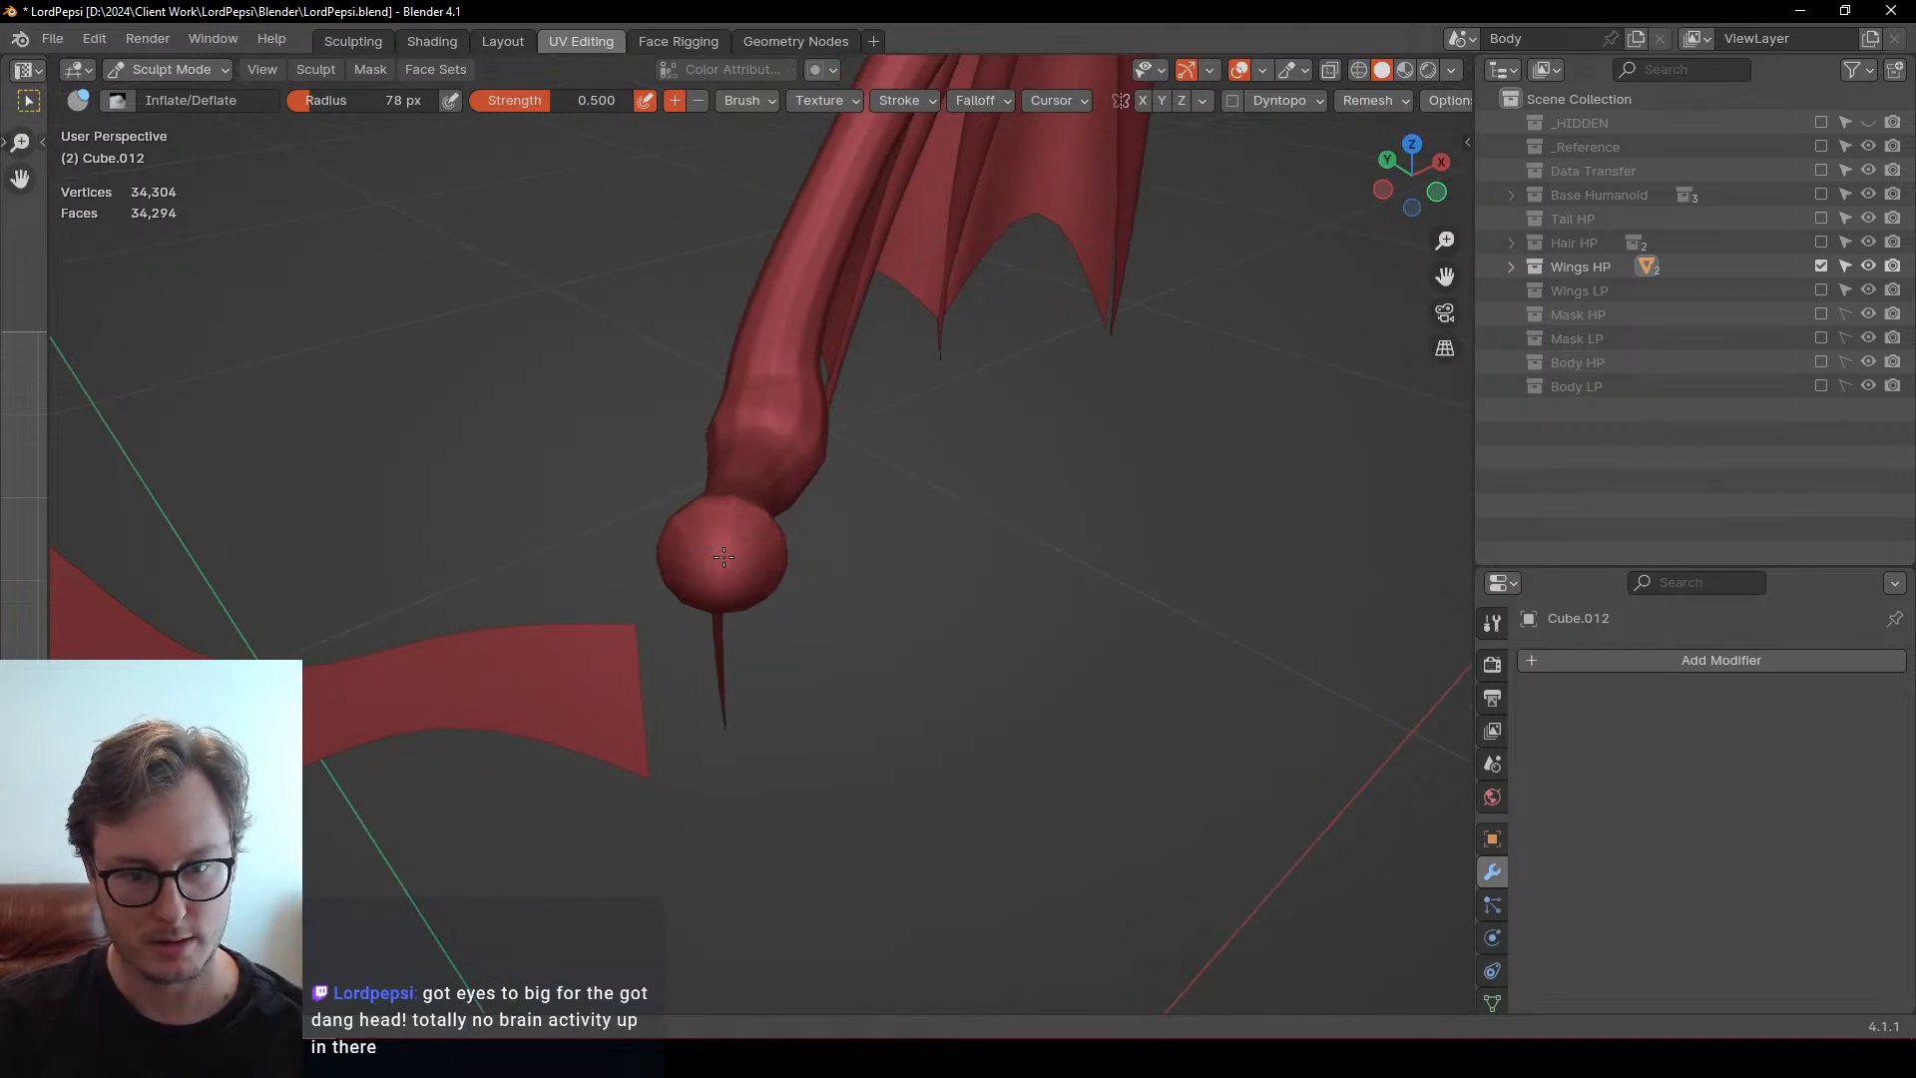
{"action": "middle_click_drag", "start_coordinate": [769, 569], "coordinate": [772, 616]}
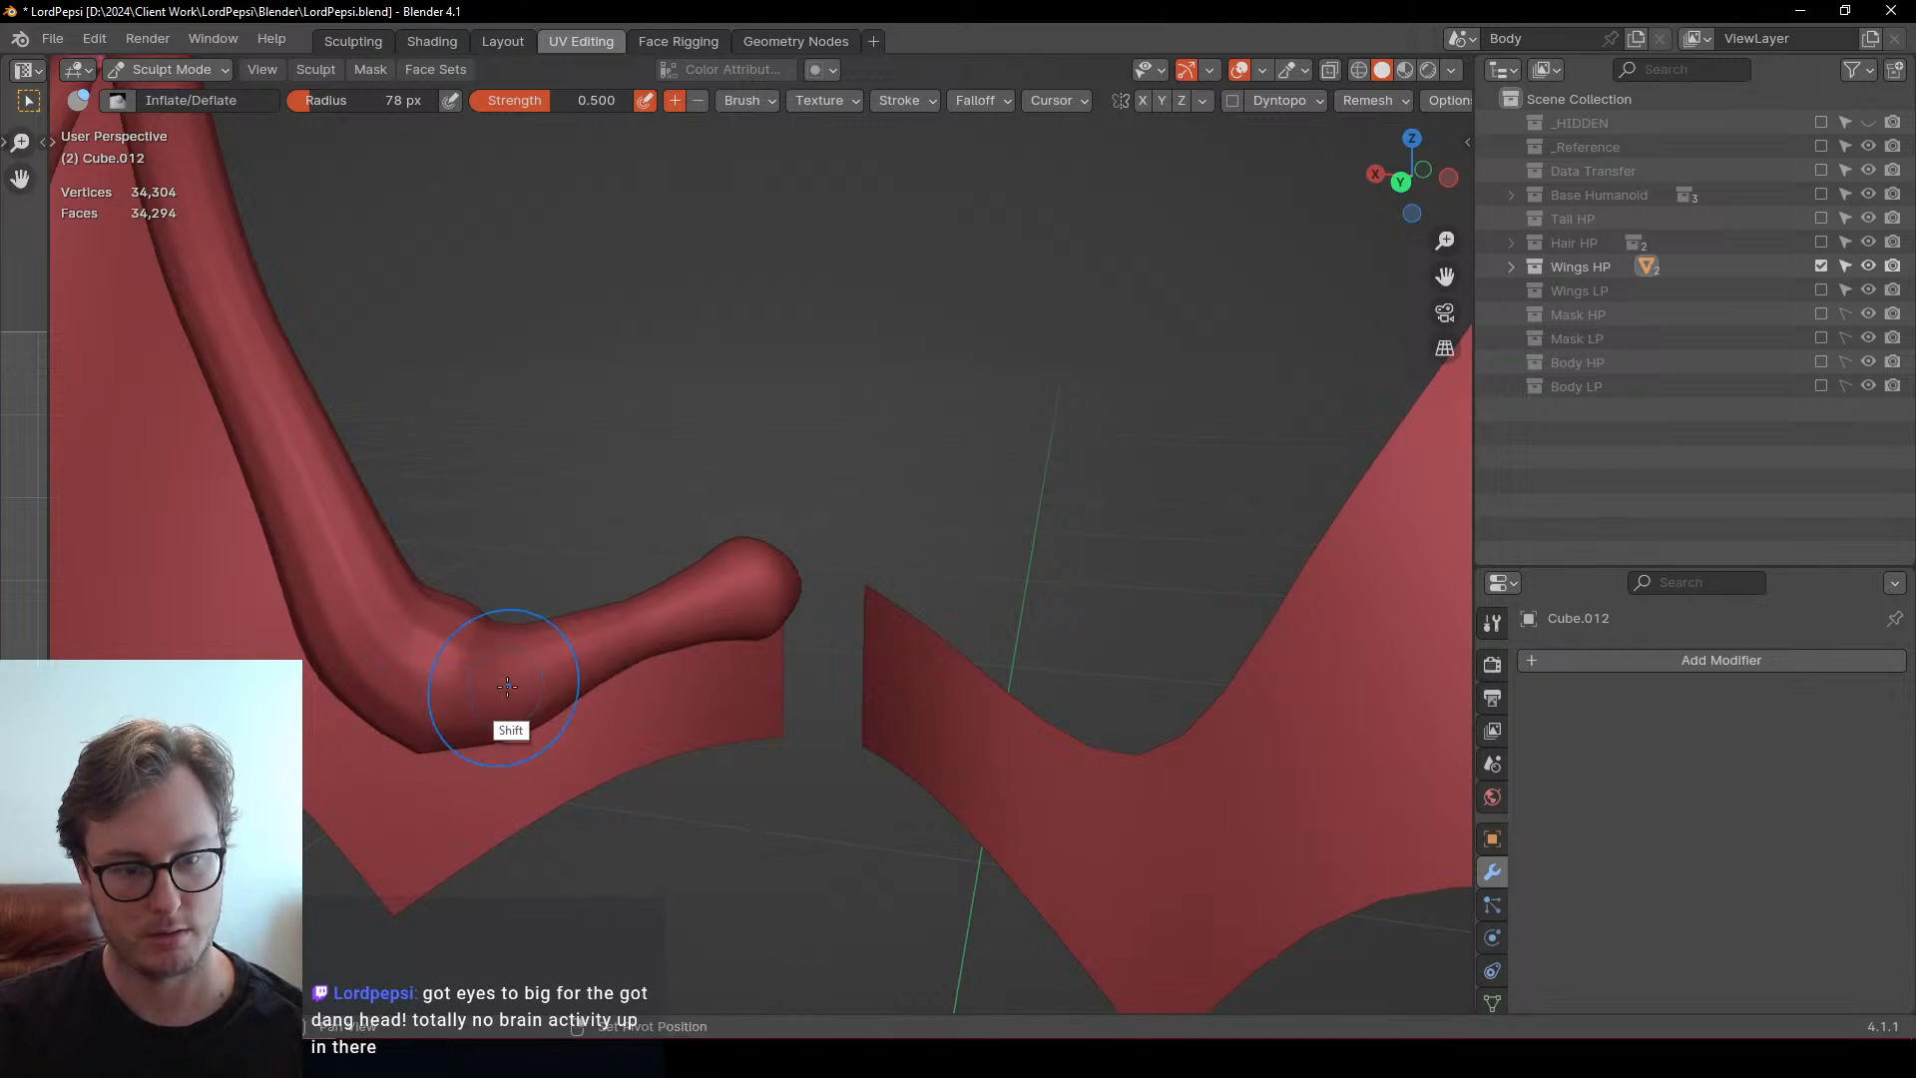
{"action": "middle_click_drag", "start_coordinate": [427, 620], "coordinate": [673, 716], "text": "shift"}
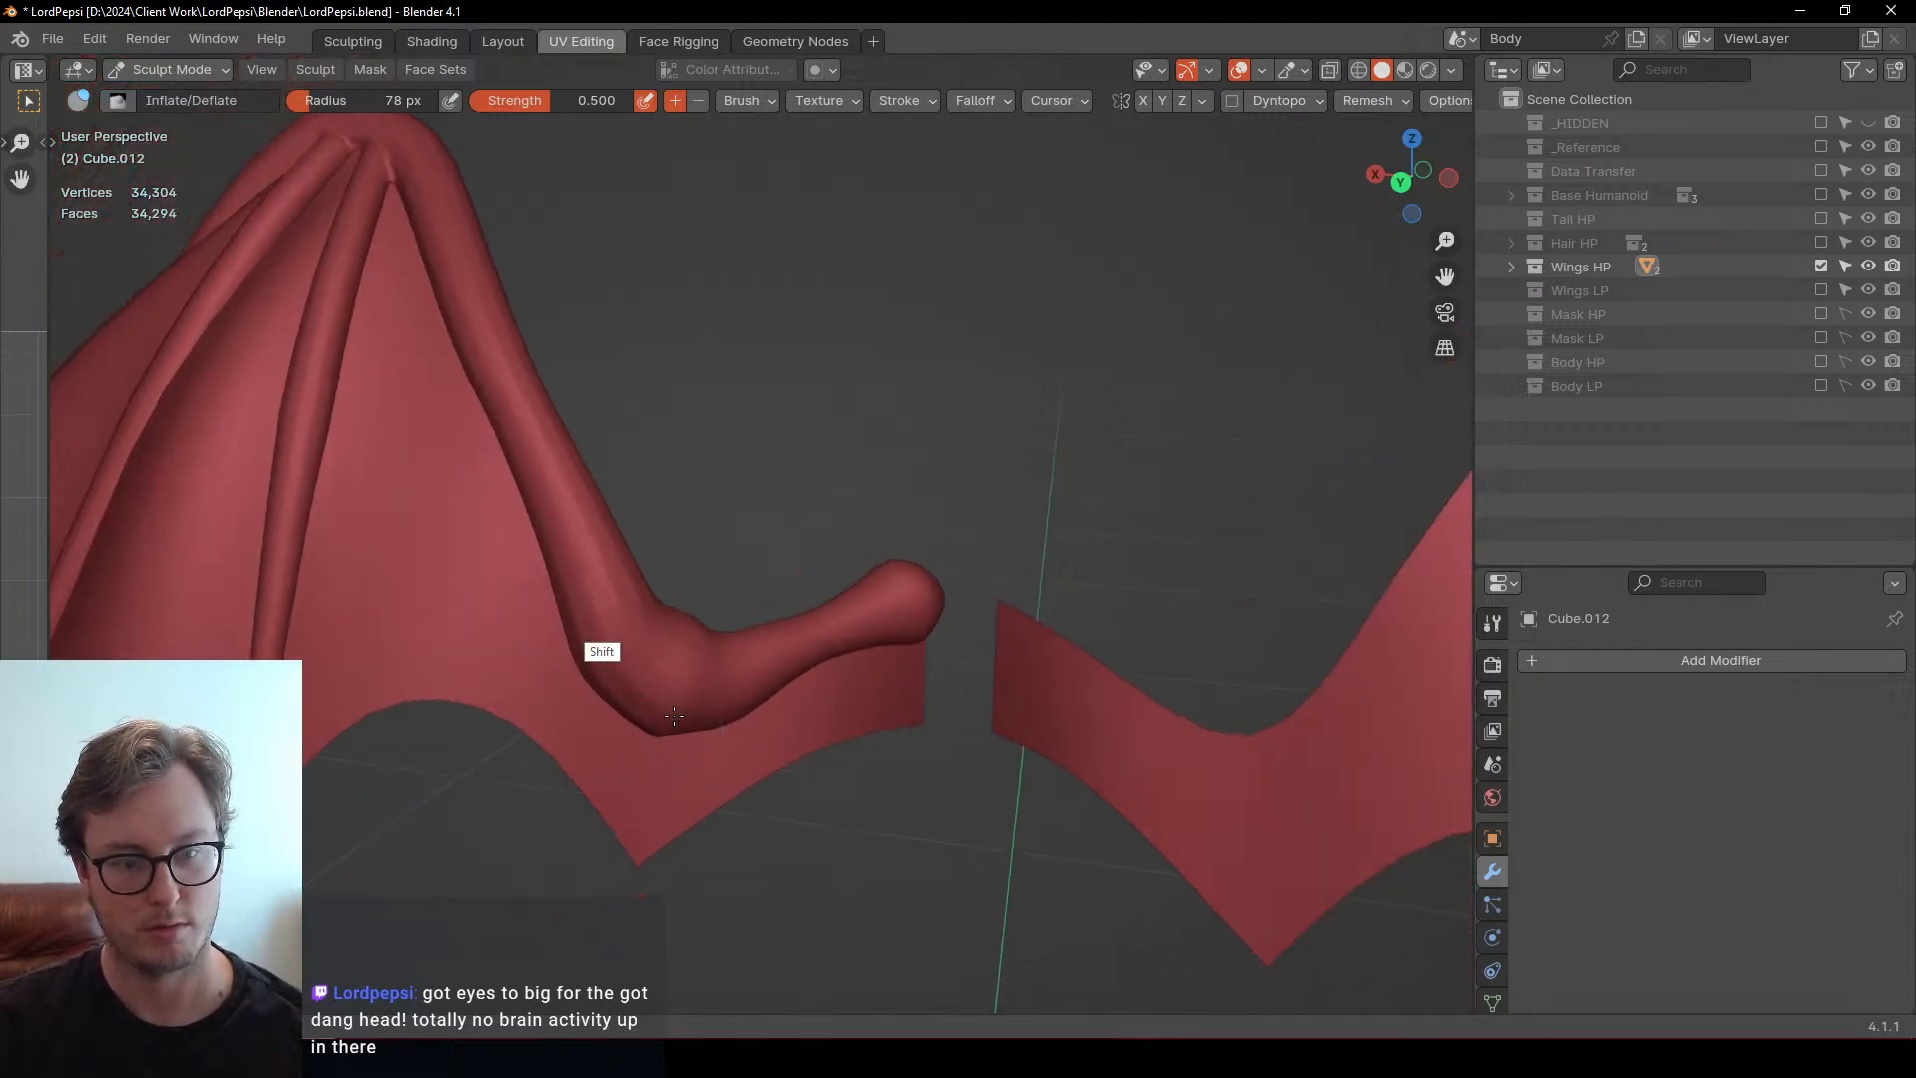
{"action": "middle_click_drag", "start_coordinate": [619, 578], "coordinate": [754, 705], "text": "shift"}
Smooth the wing bone's upper joint and the finger bones branching from it
{"action": "left_click_drag", "start_coordinate": [402, 325], "coordinate": [374, 330], "text": "shift"}
{"action": "middle_click_drag", "start_coordinate": [439, 349], "coordinate": [655, 463]}
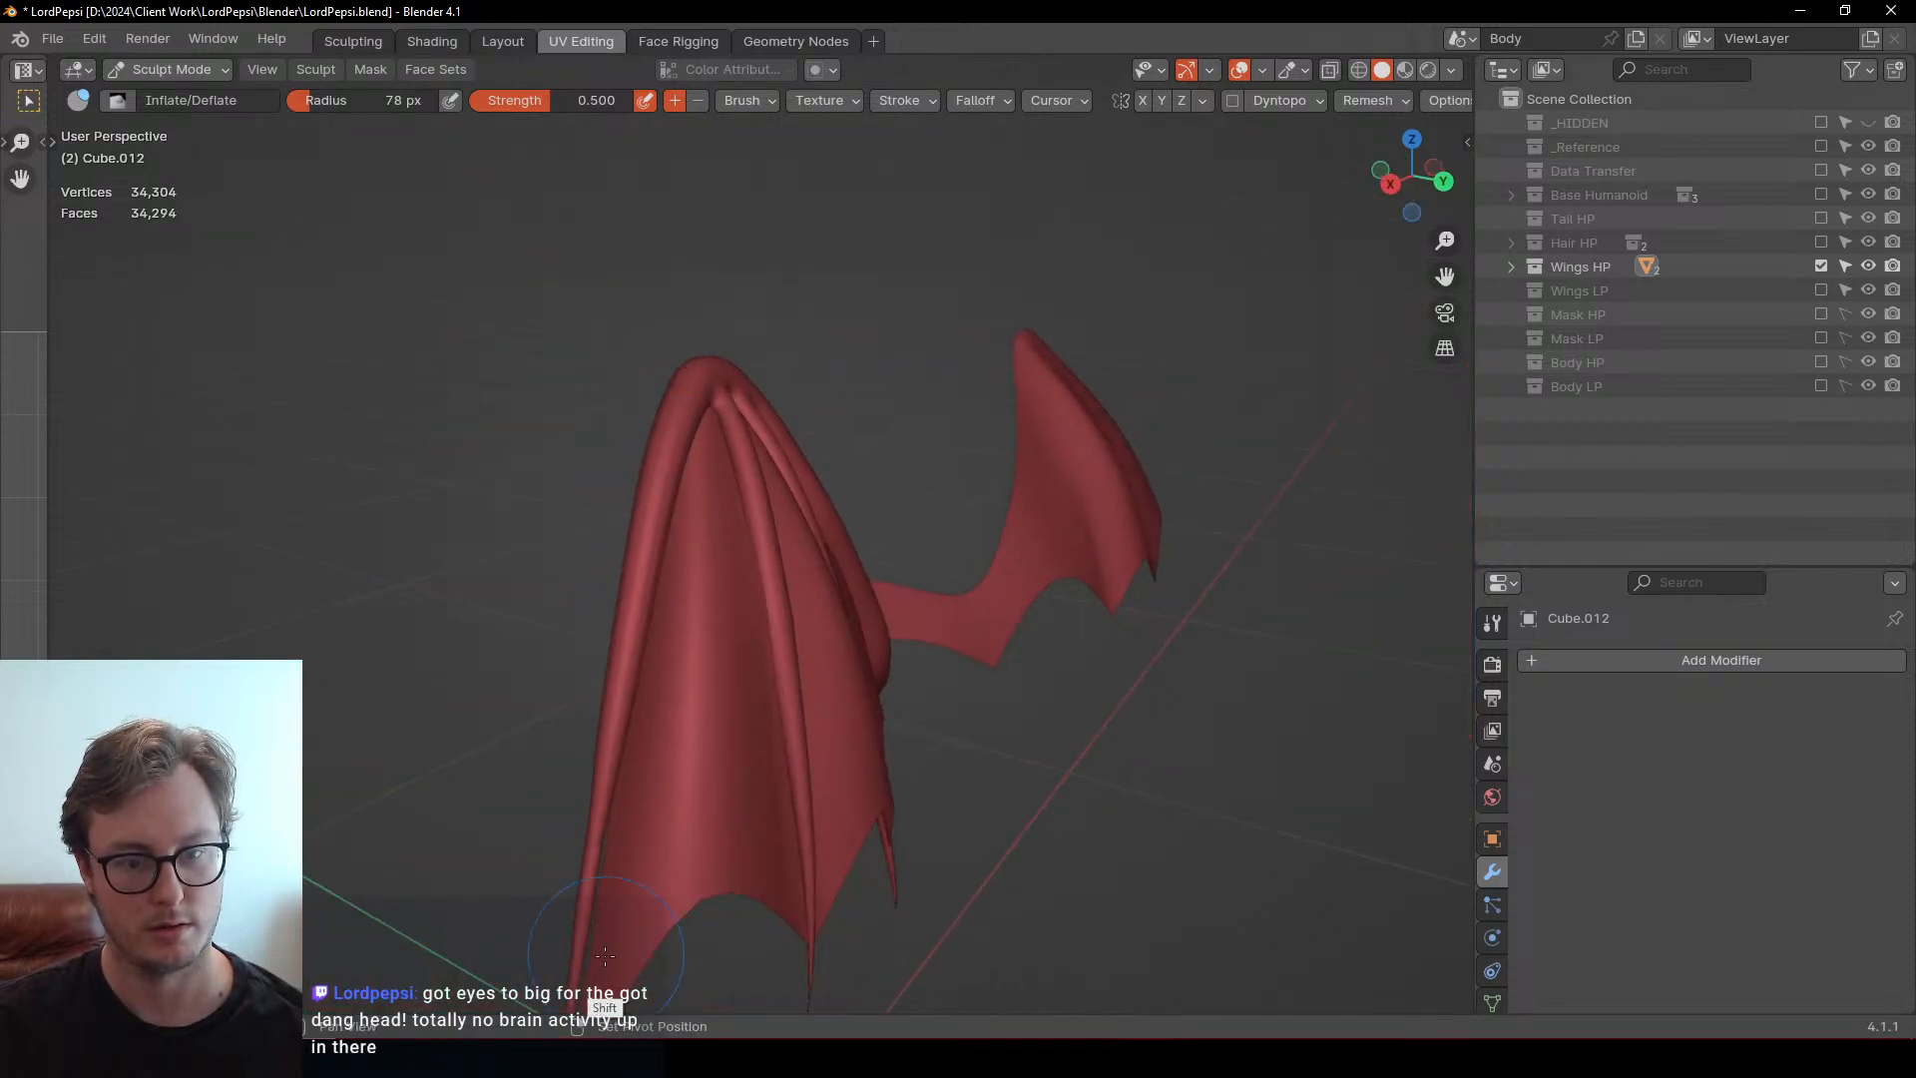
{"action": "middle_click_drag", "start_coordinate": [603, 674], "coordinate": [967, 462]}
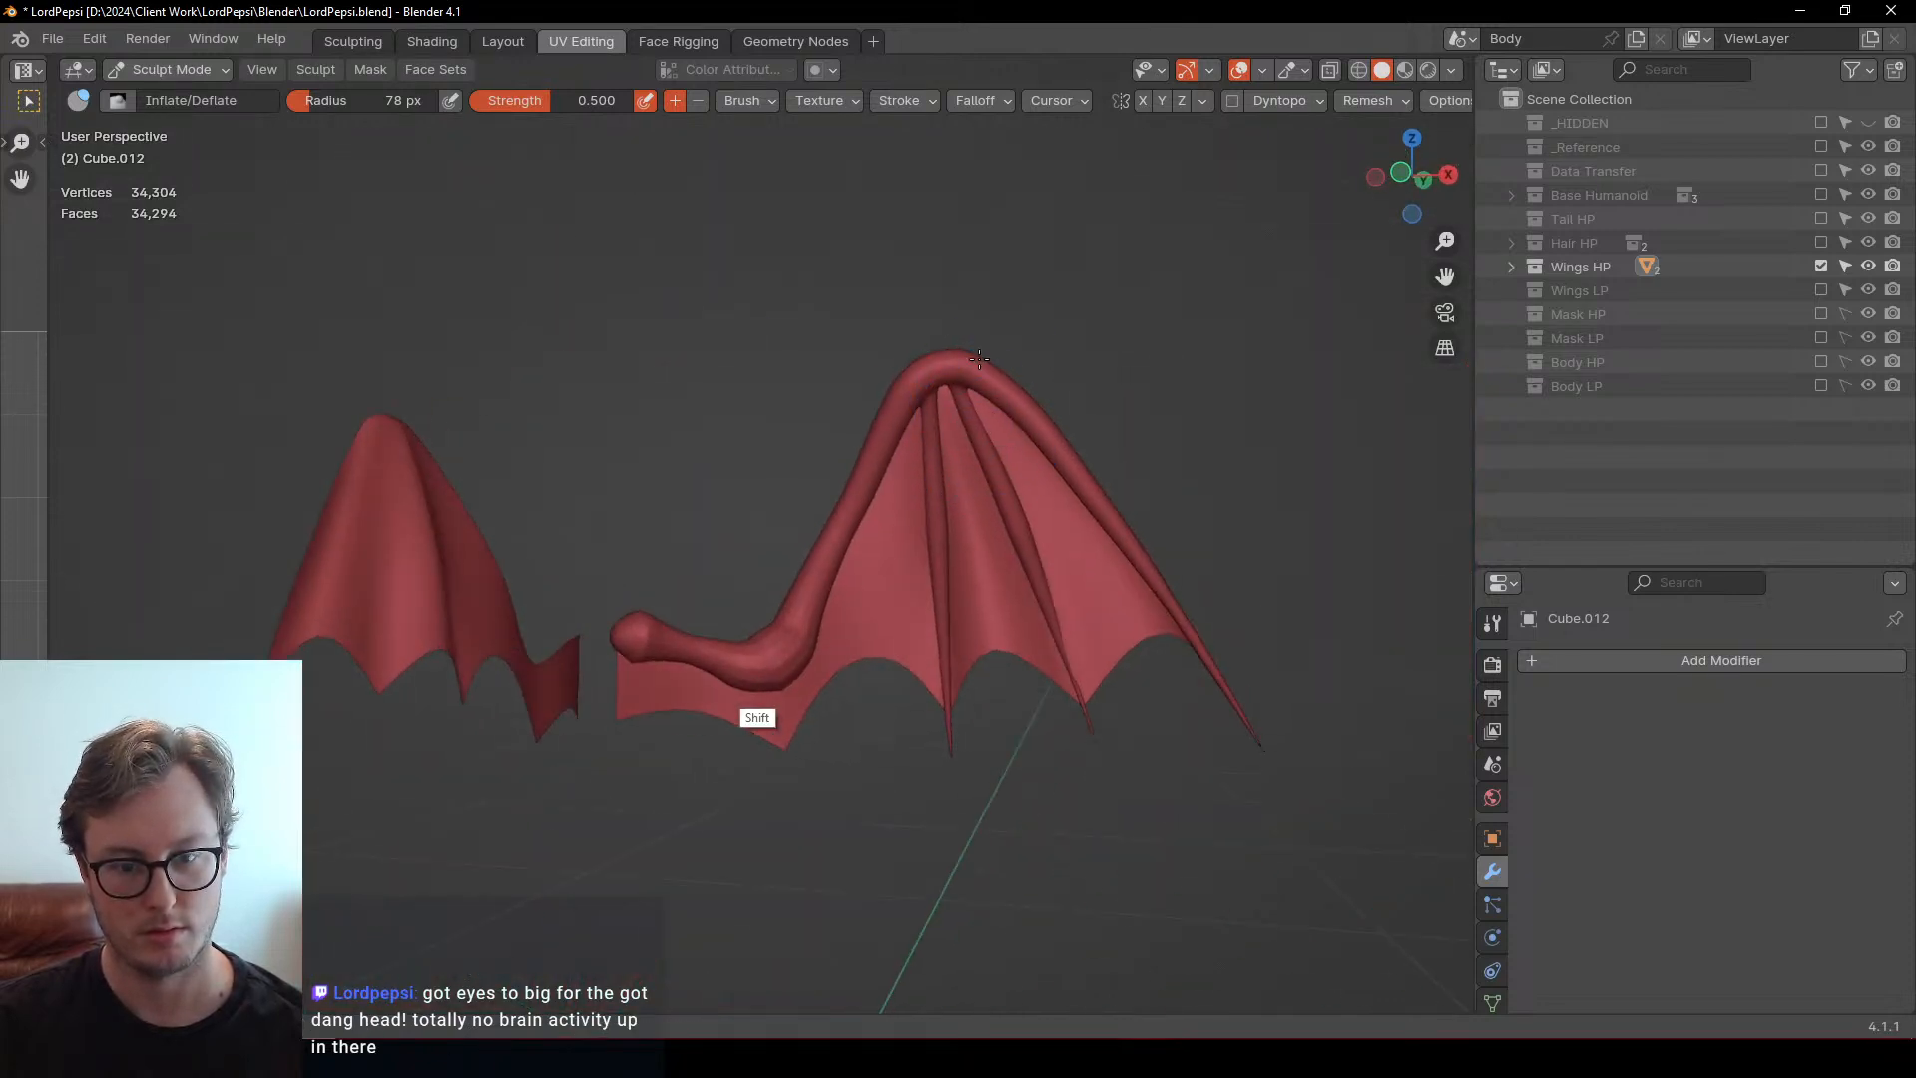
{"action": "middle_click_drag", "start_coordinate": [763, 656], "coordinate": [730, 689]}
{"action": "scroll", "coordinate": [787, 640], "scroll_direction": "up", "scroll_amount": 5}
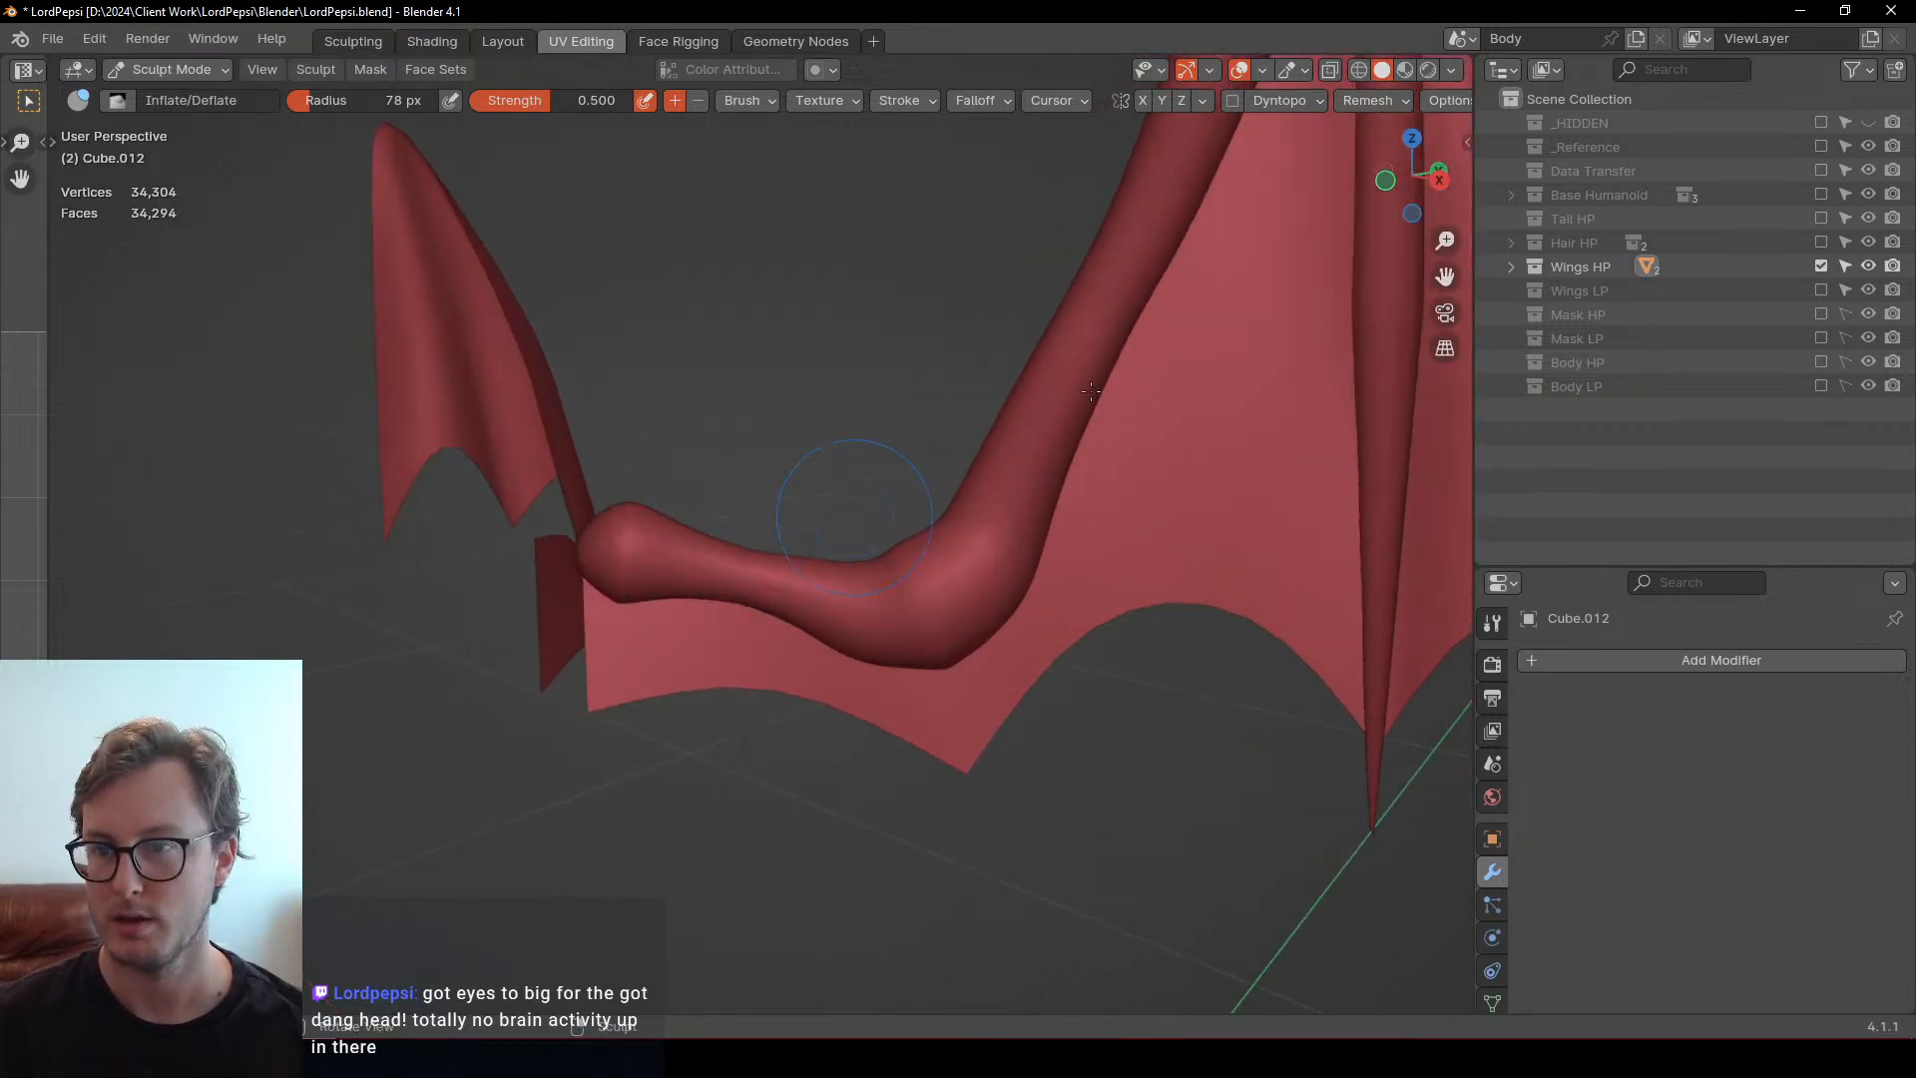
Include the _Reference collection and lower the blue-and-orange character sheet about 0.97 m along Z, behind the wings
{"action": "left_click", "coordinate": [1821, 145]}
{"action": "scroll", "coordinate": [758, 355], "scroll_direction": "down", "scroll_amount": 6}
{"action": "key", "text": "ctrl+Tab"}
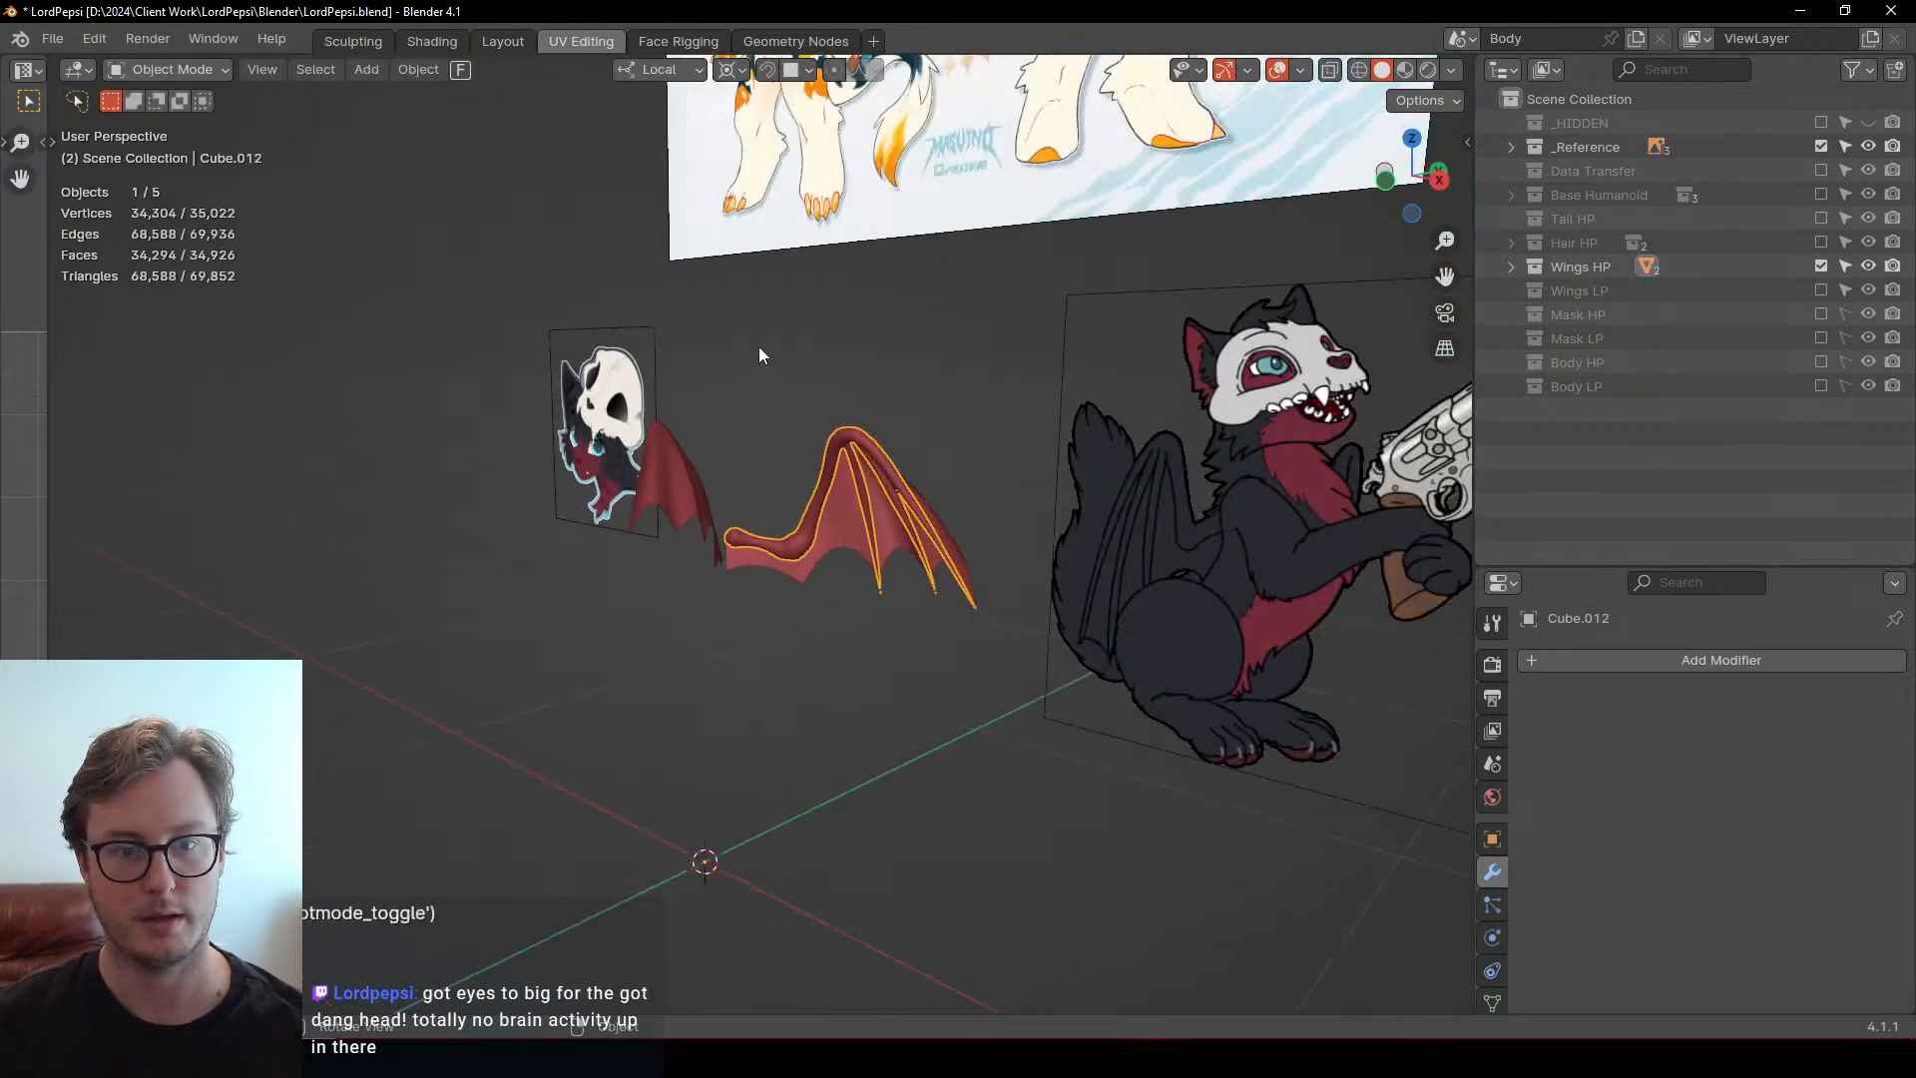
{"action": "left_click", "coordinate": [779, 215]}
{"action": "key", "text": "g"}
{"action": "key", "text": "z"}
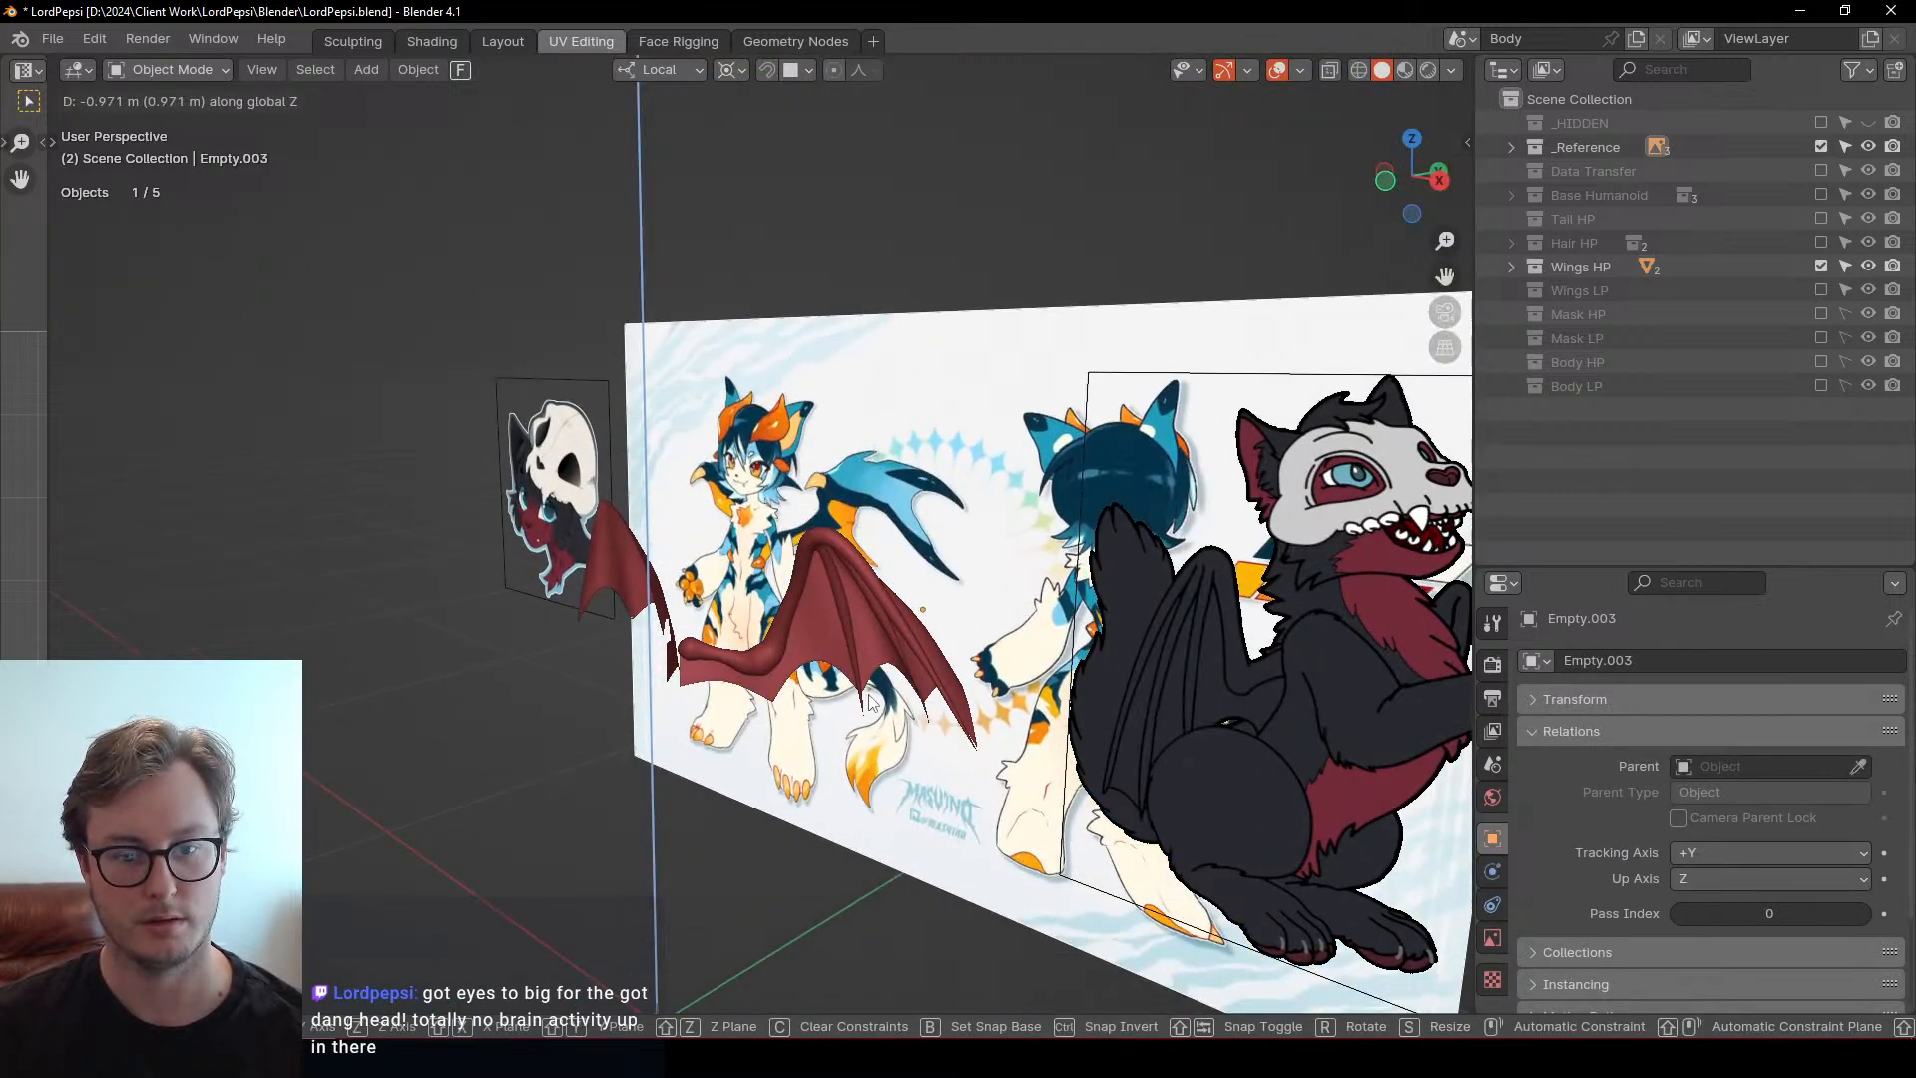
{"action": "left_click", "coordinate": [870, 701]}
Return to sculpting the wing bone, reshape the elbow and forearm with Elastic Deform at a 56 px radius, and smooth the inner bend
{"action": "scroll", "coordinate": [930, 698], "scroll_direction": "up", "scroll_amount": 8}
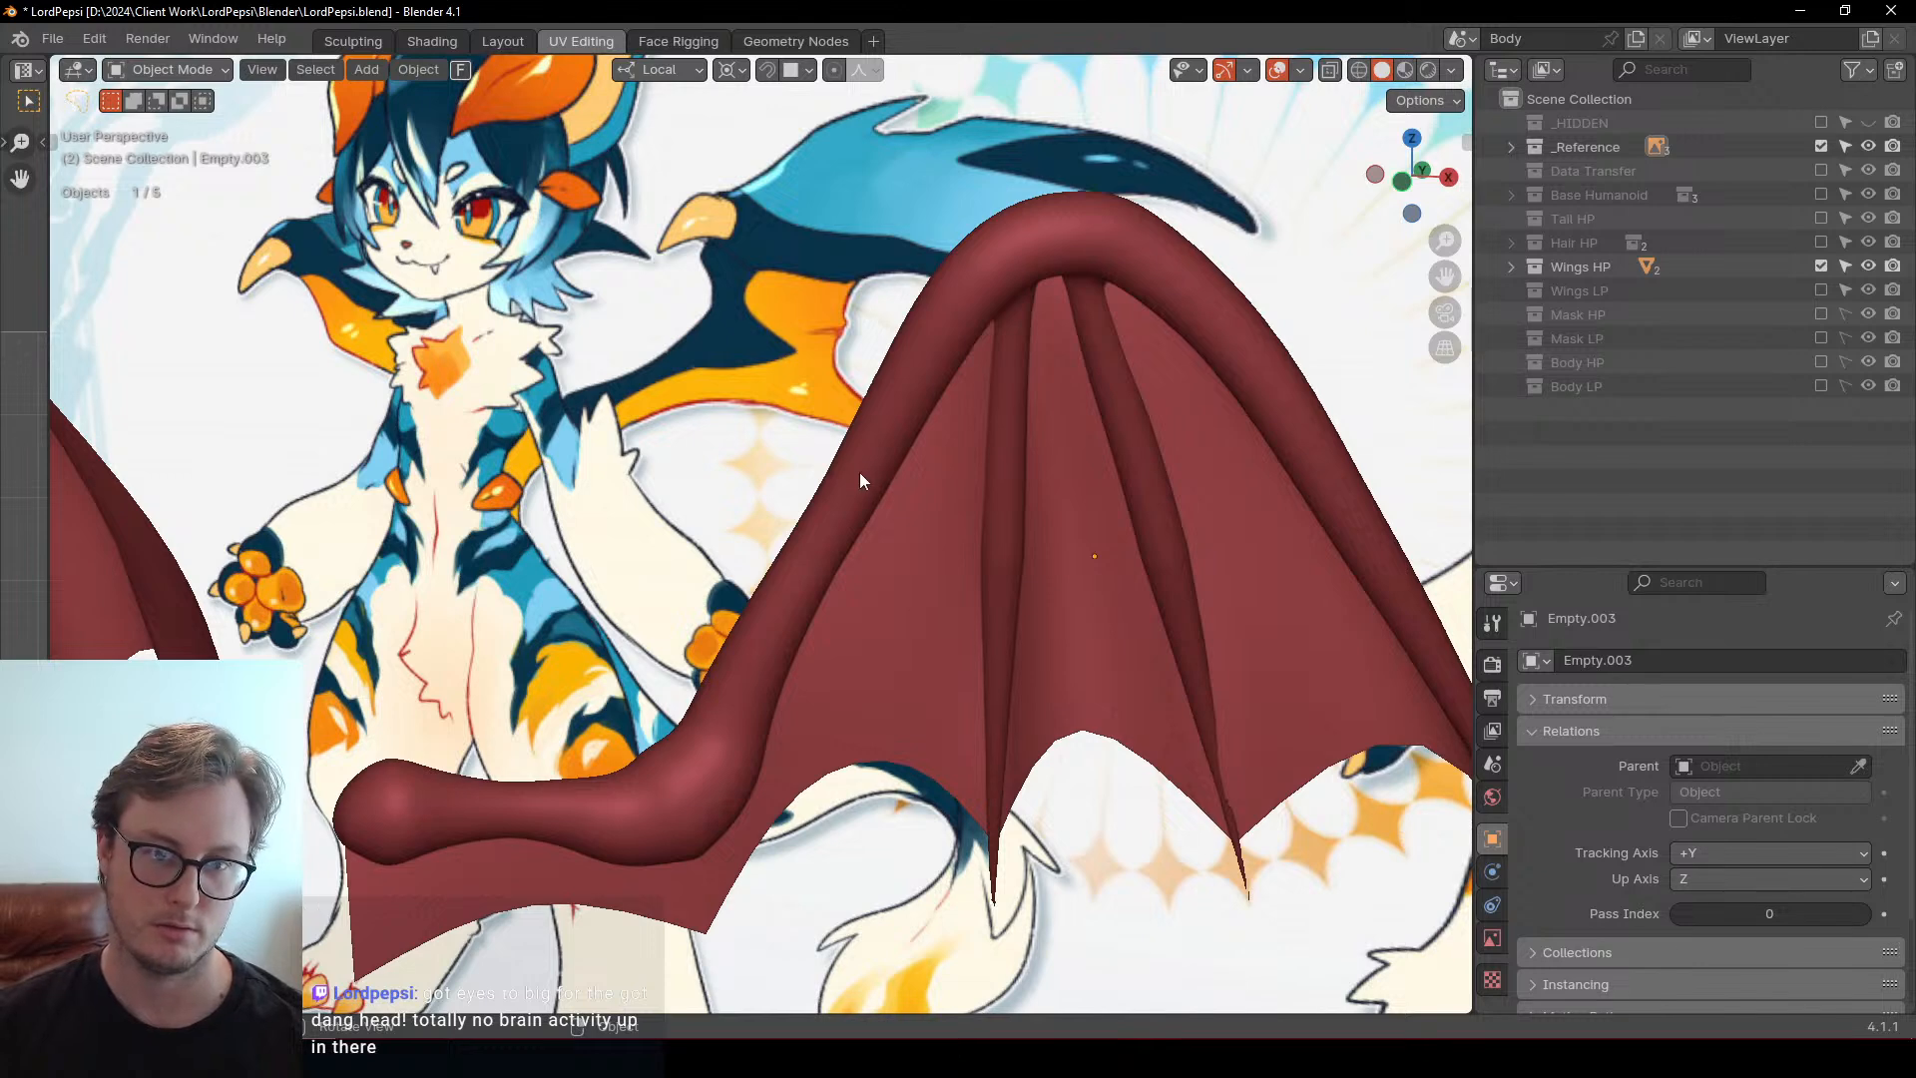
{"action": "middle_click_drag", "start_coordinate": [859, 471], "coordinate": [1006, 352], "text": "shift"}
{"action": "left_click", "coordinate": [838, 648]}
{"action": "key", "text": "ctrl+Tab"}
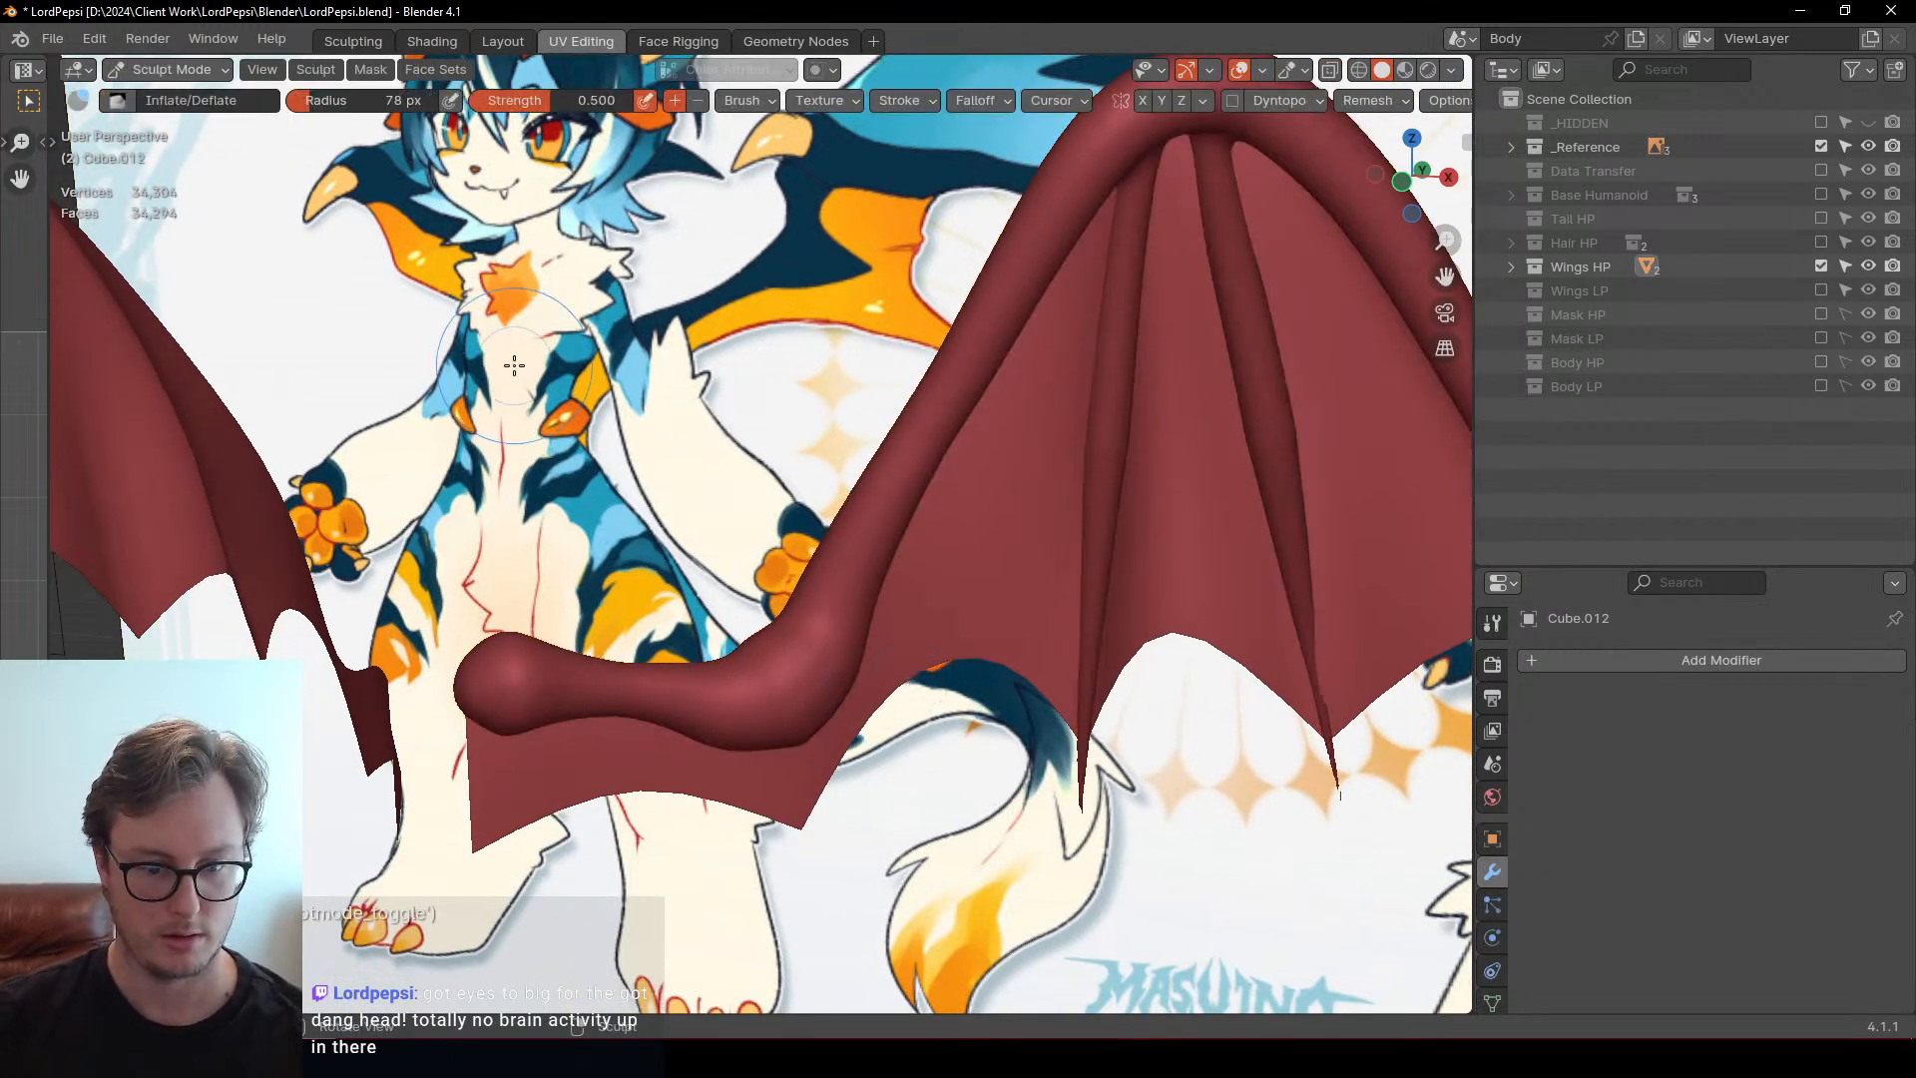
{"action": "middle_click_drag", "start_coordinate": [514, 365], "coordinate": [789, 662]}
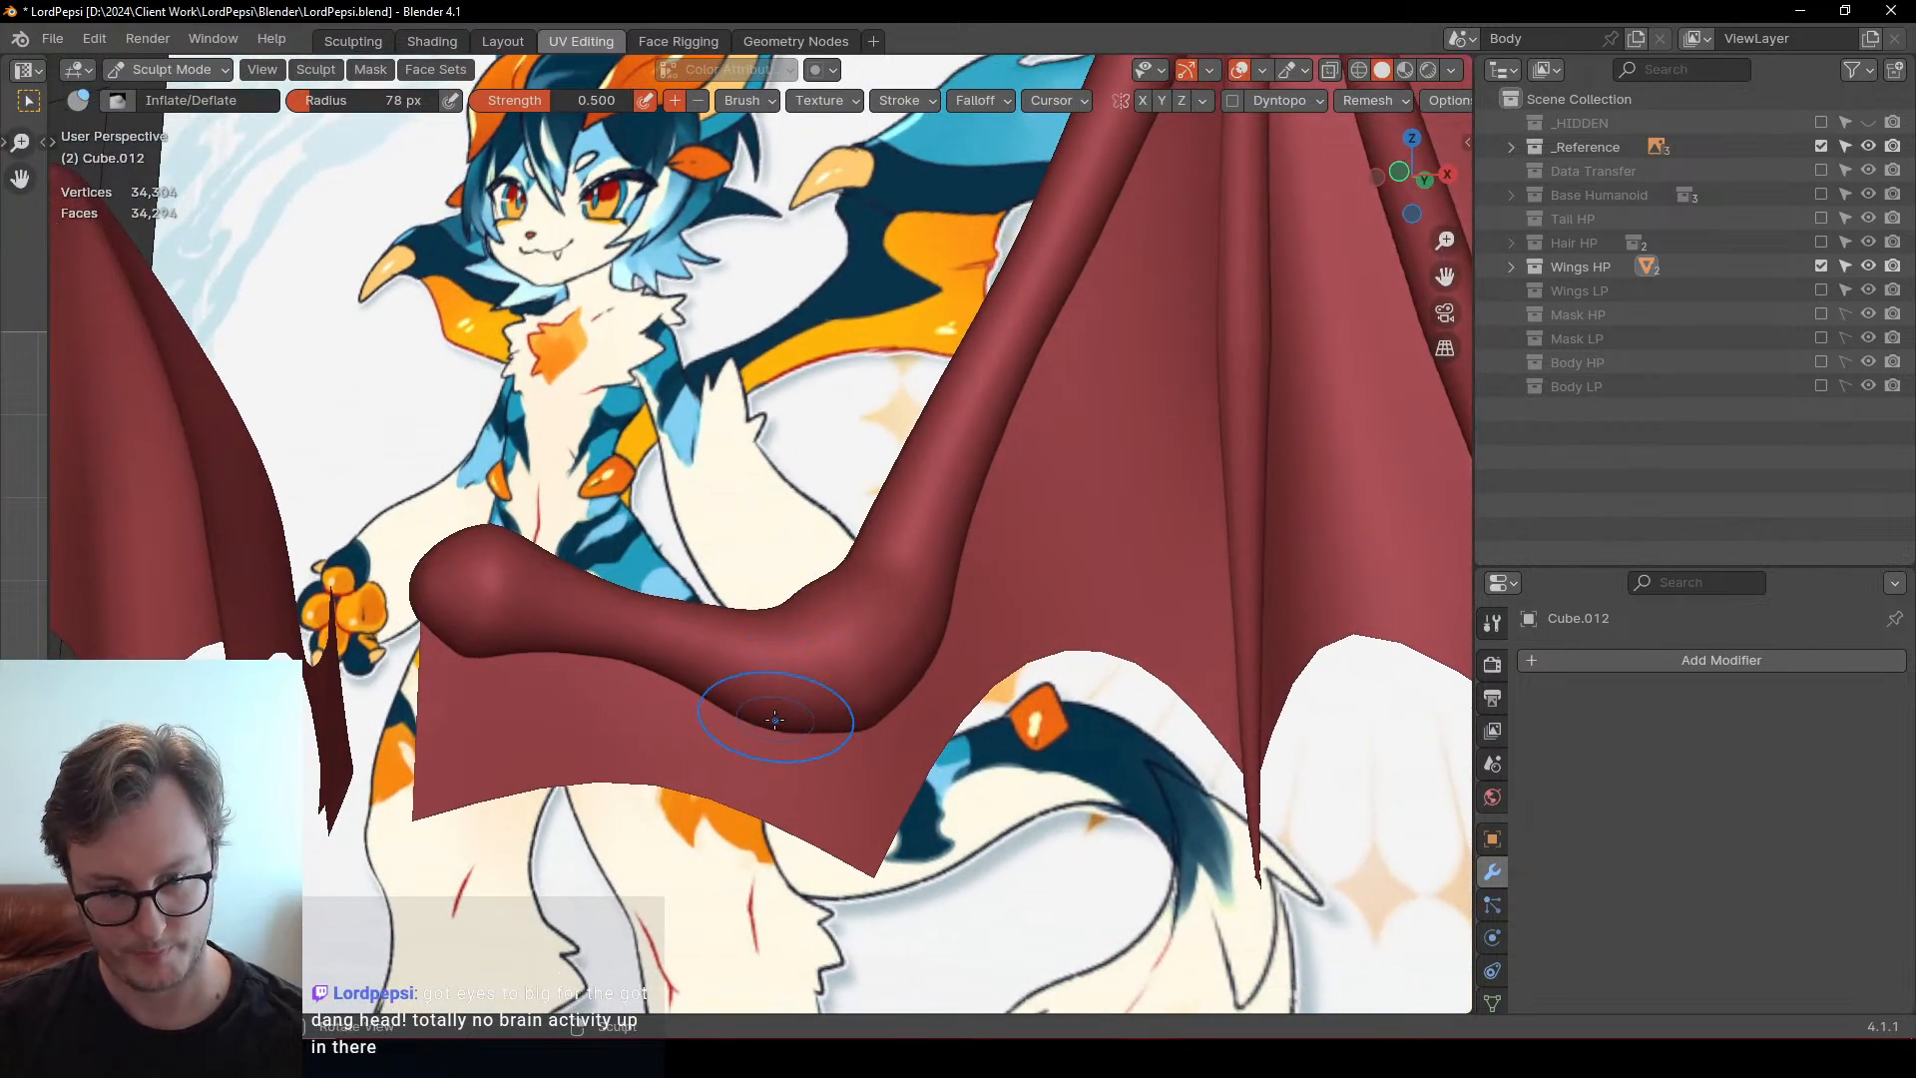
{"action": "key", "text": "e"}
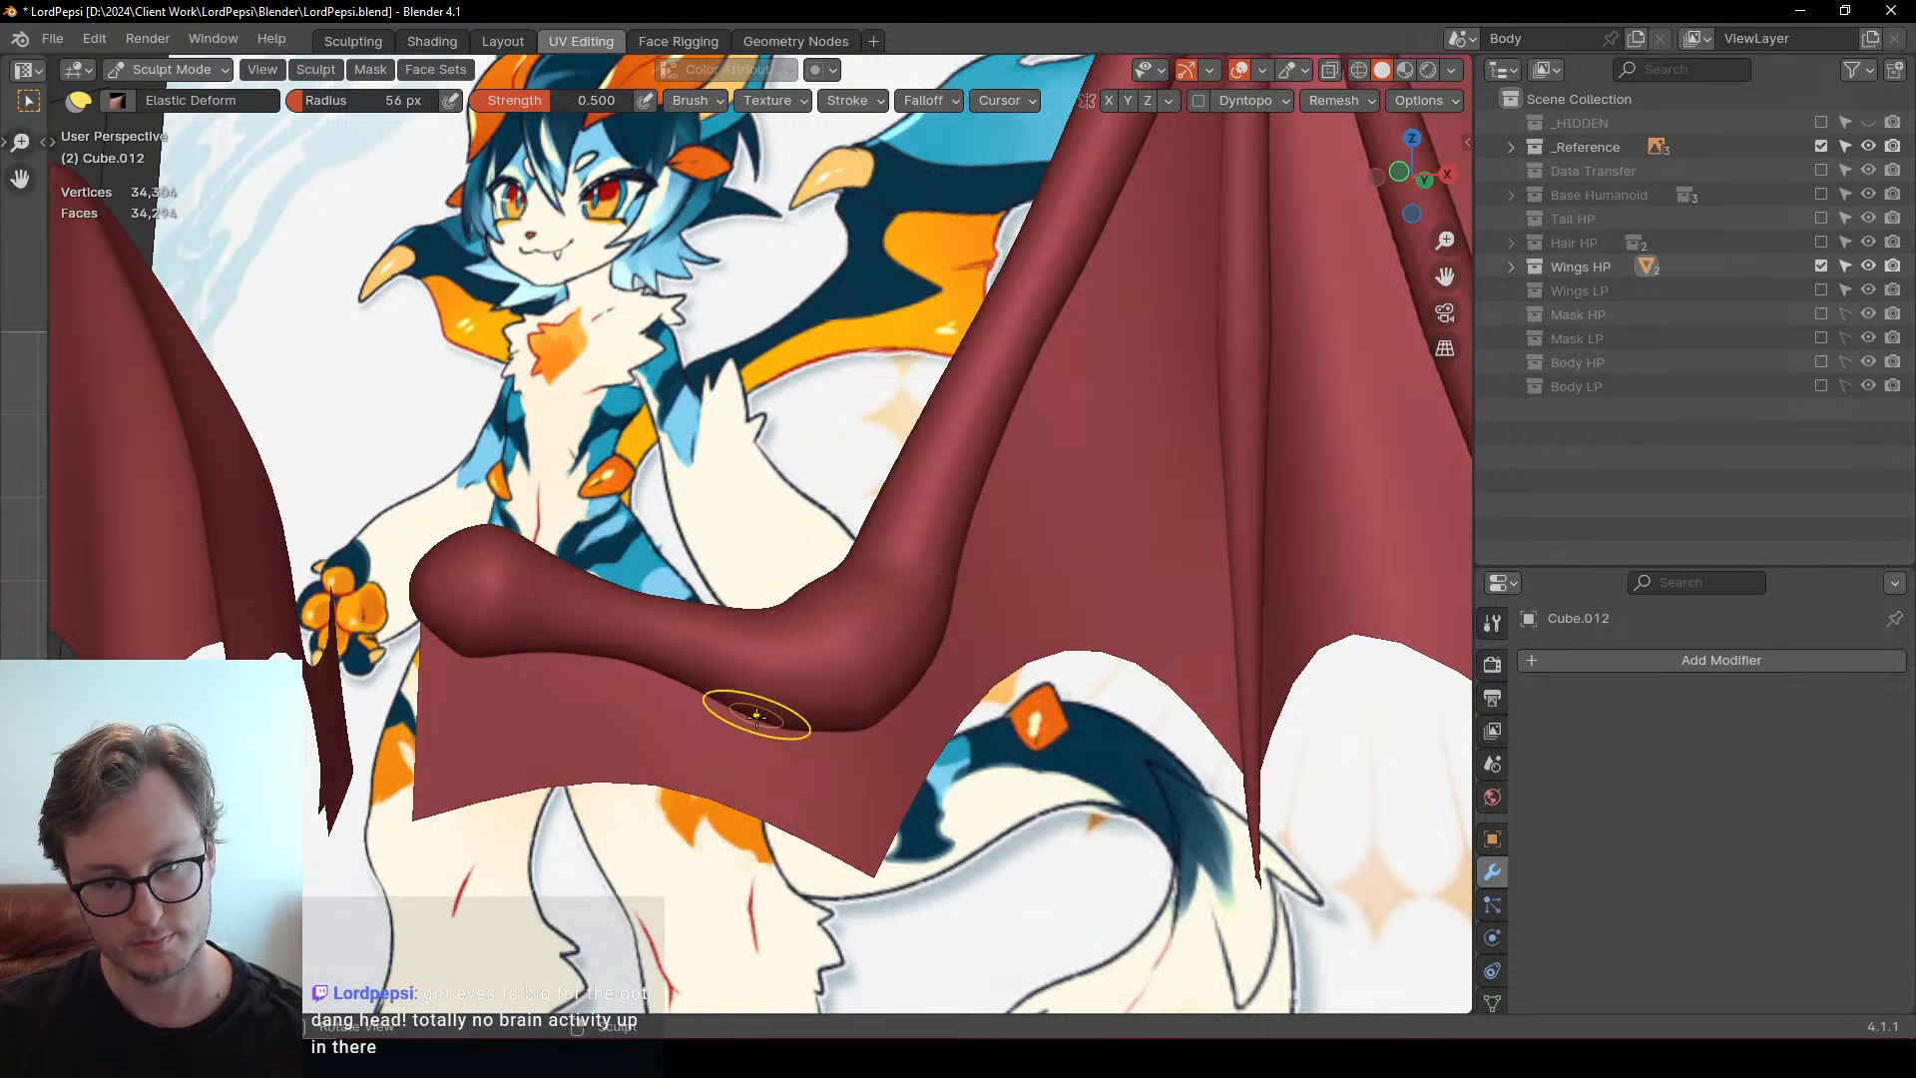
{"action": "mouse_move", "coordinate": [788, 721]}
{"action": "left_mouse_down"}
{"action": "mouse_move", "coordinate": [855, 726]}
{"action": "mouse_move", "coordinate": [787, 719]}
{"action": "left_mouse_up"}
{"action": "left_click_drag", "start_coordinate": [785, 722], "coordinate": [698, 684]}
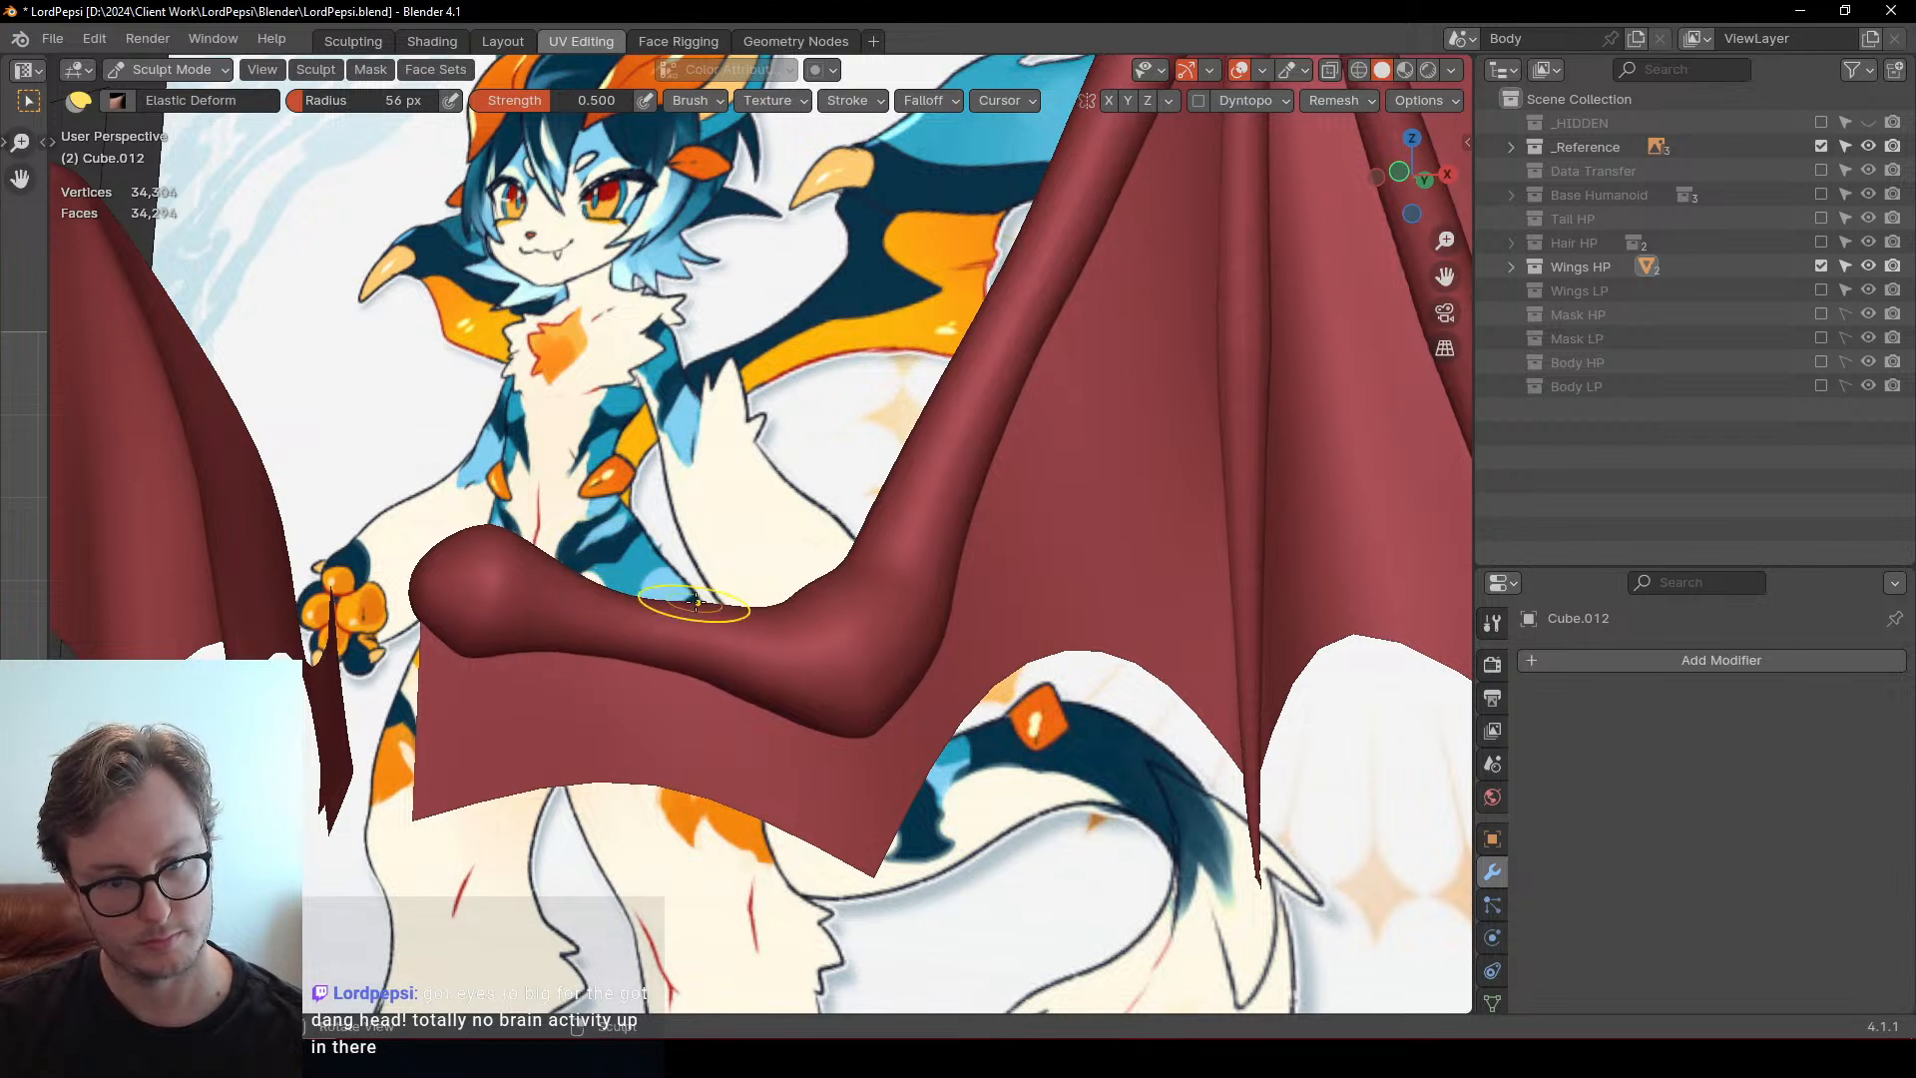
{"action": "left_click_drag", "start_coordinate": [696, 602], "coordinate": [731, 611]}
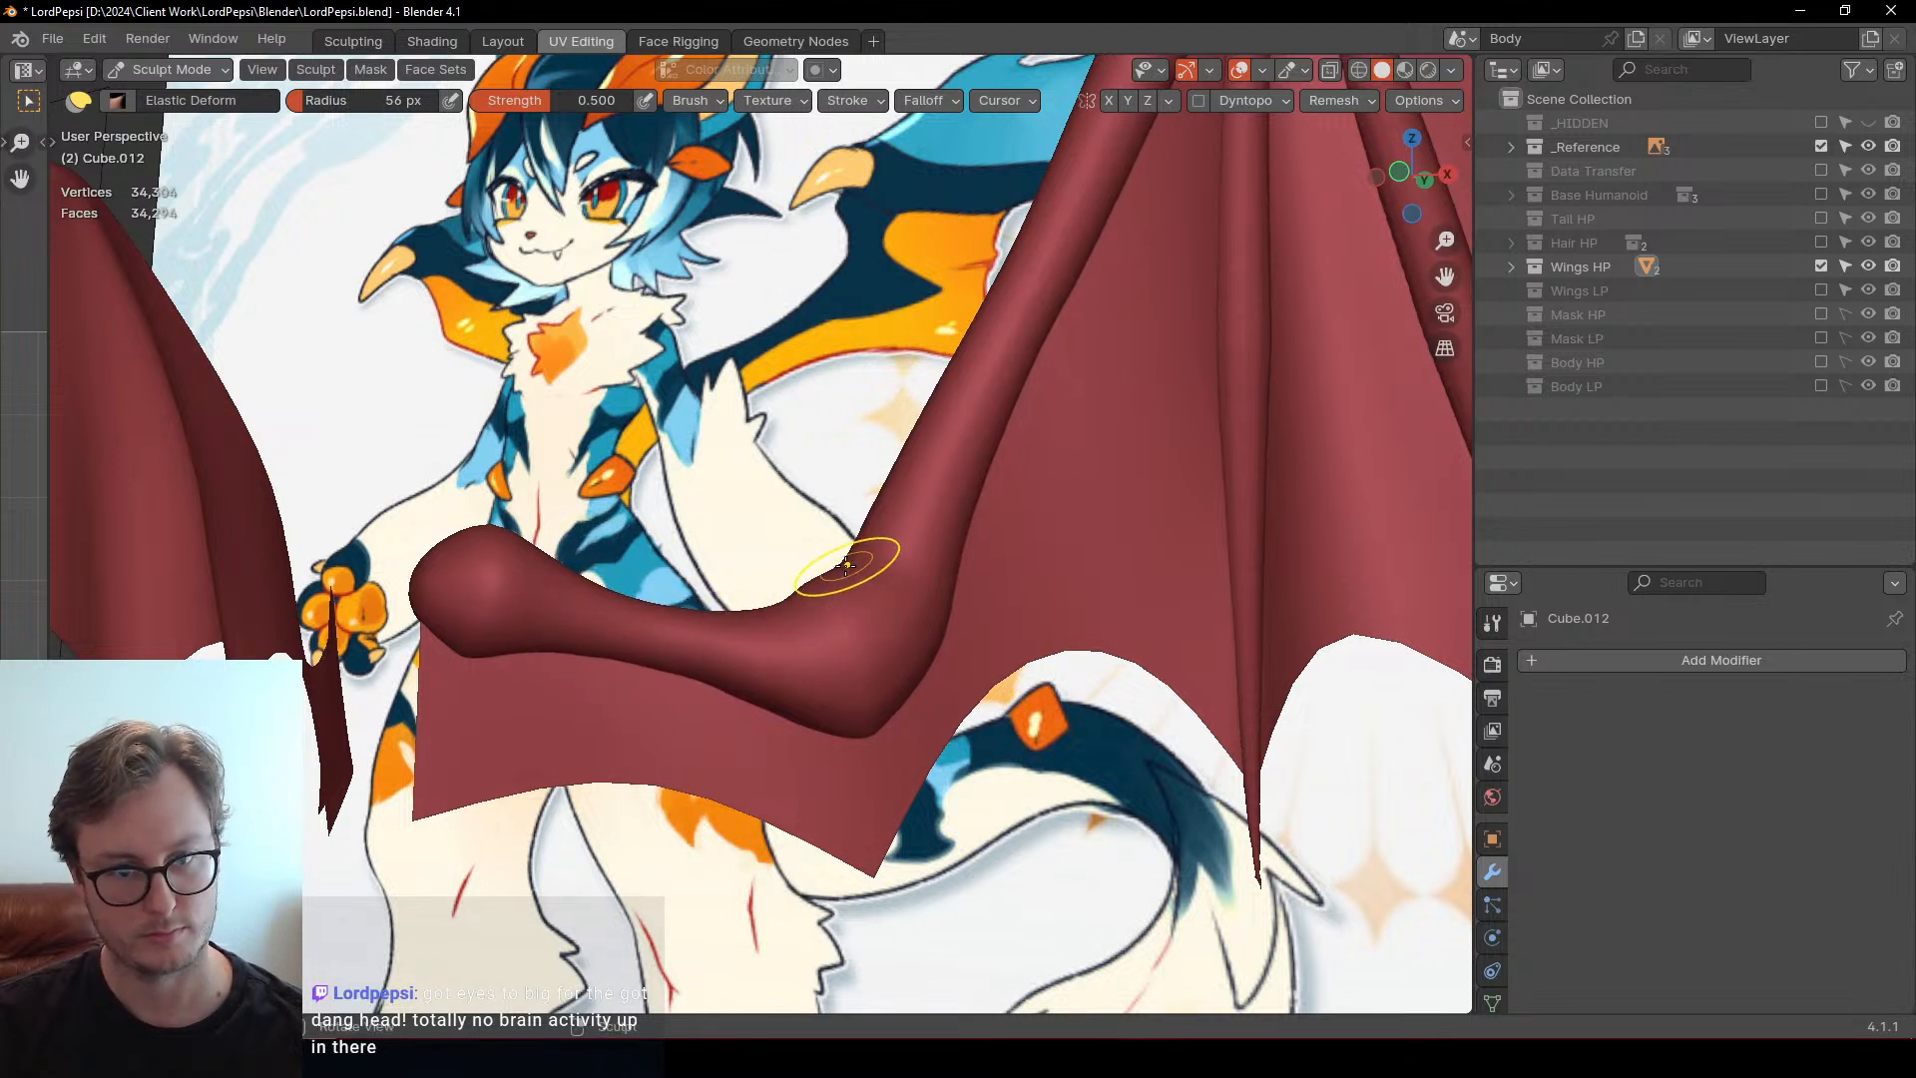
{"action": "left_click_drag", "start_coordinate": [839, 555], "coordinate": [787, 579], "text": "shift"}
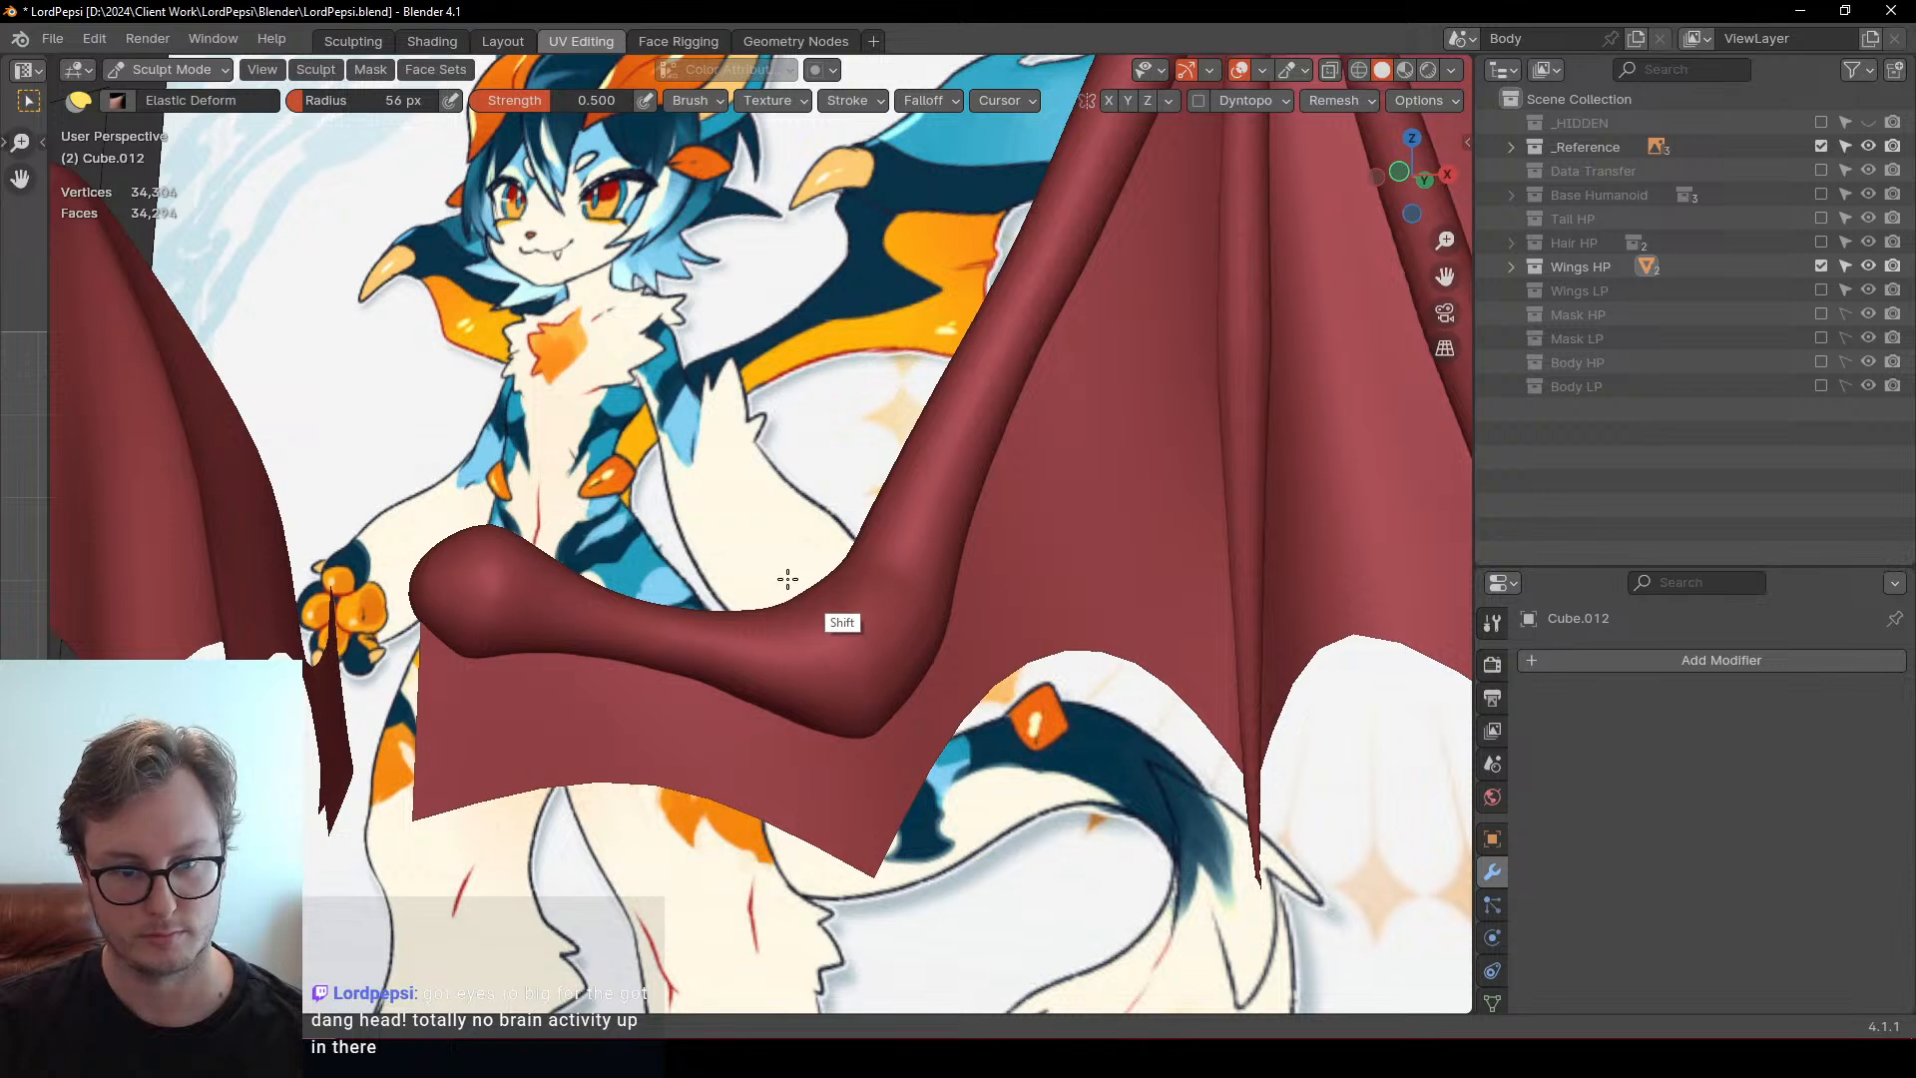
Refine the elbow's bulge with Elastic Deform while viewing the wing bone from above
{"action": "middle_click_drag", "start_coordinate": [788, 579], "coordinate": [739, 760]}
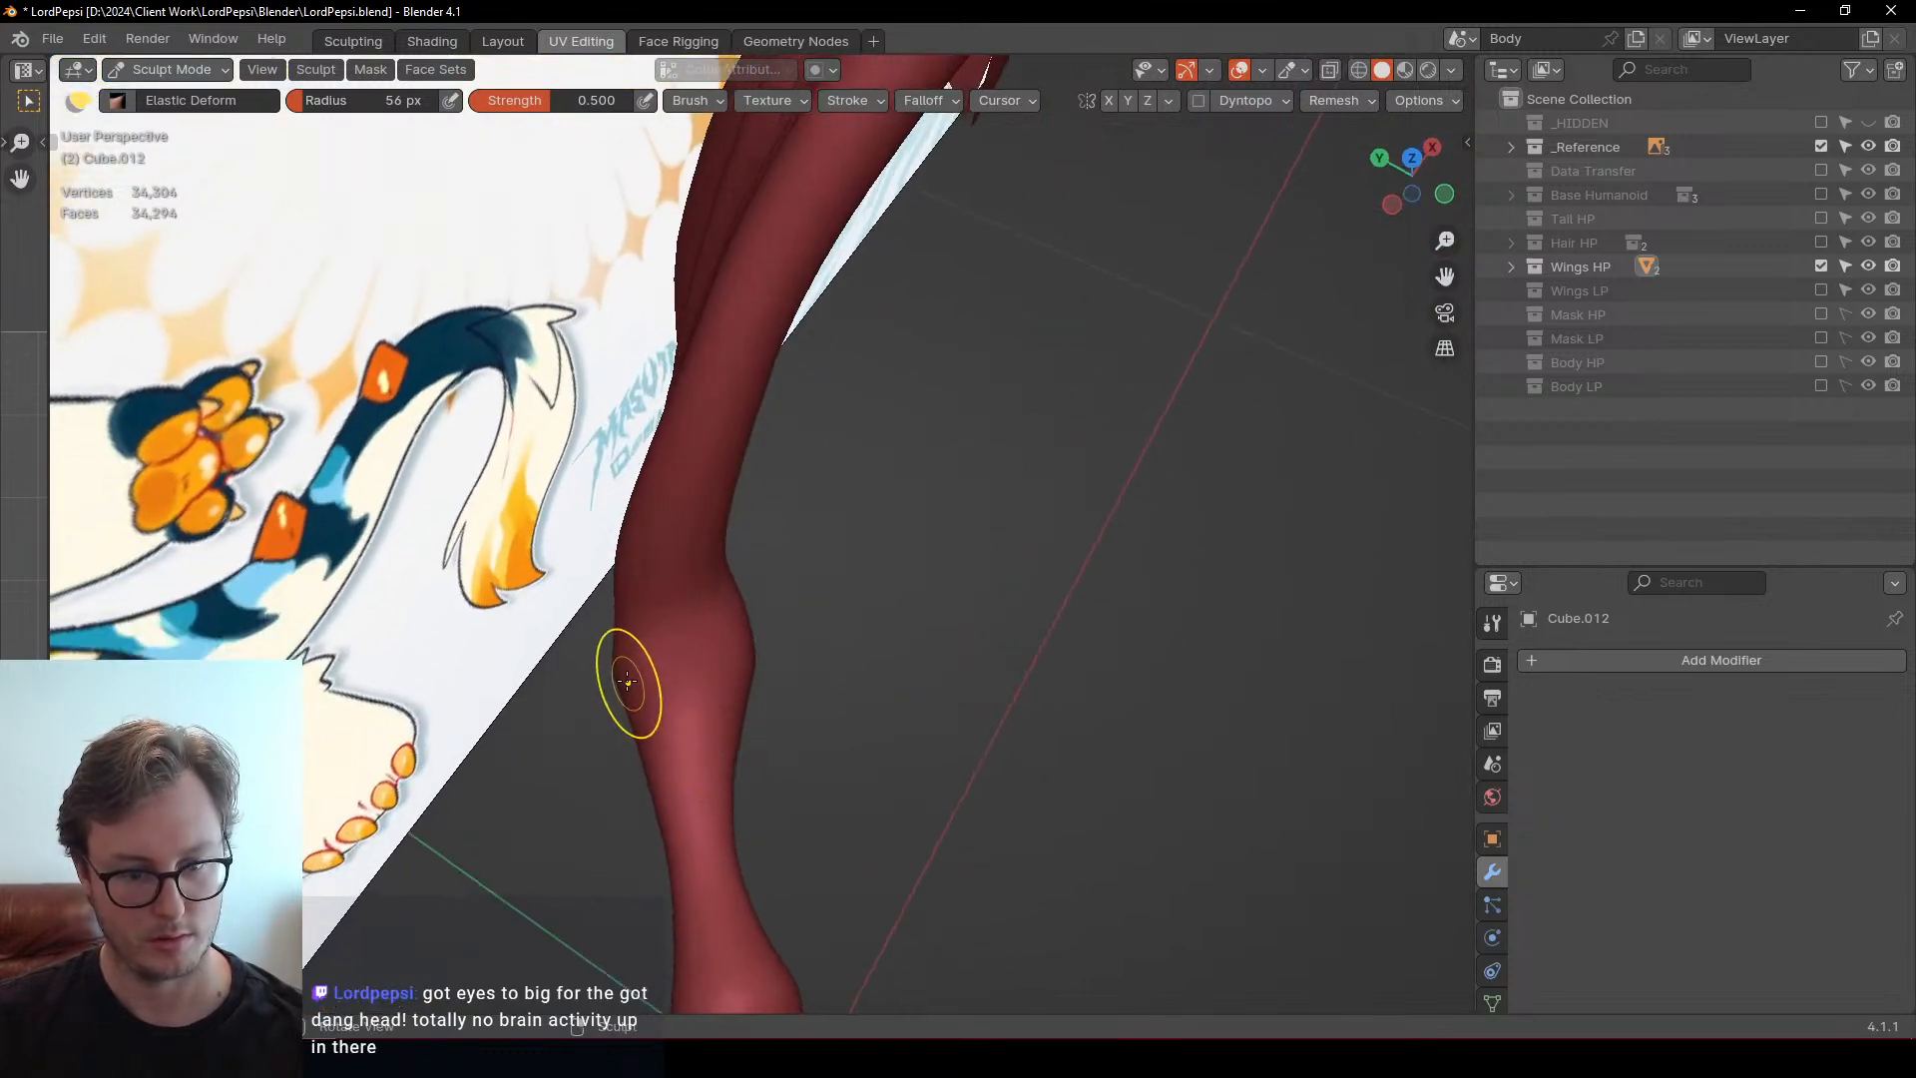
{"action": "middle_click_drag", "start_coordinate": [624, 769], "coordinate": [698, 692]}
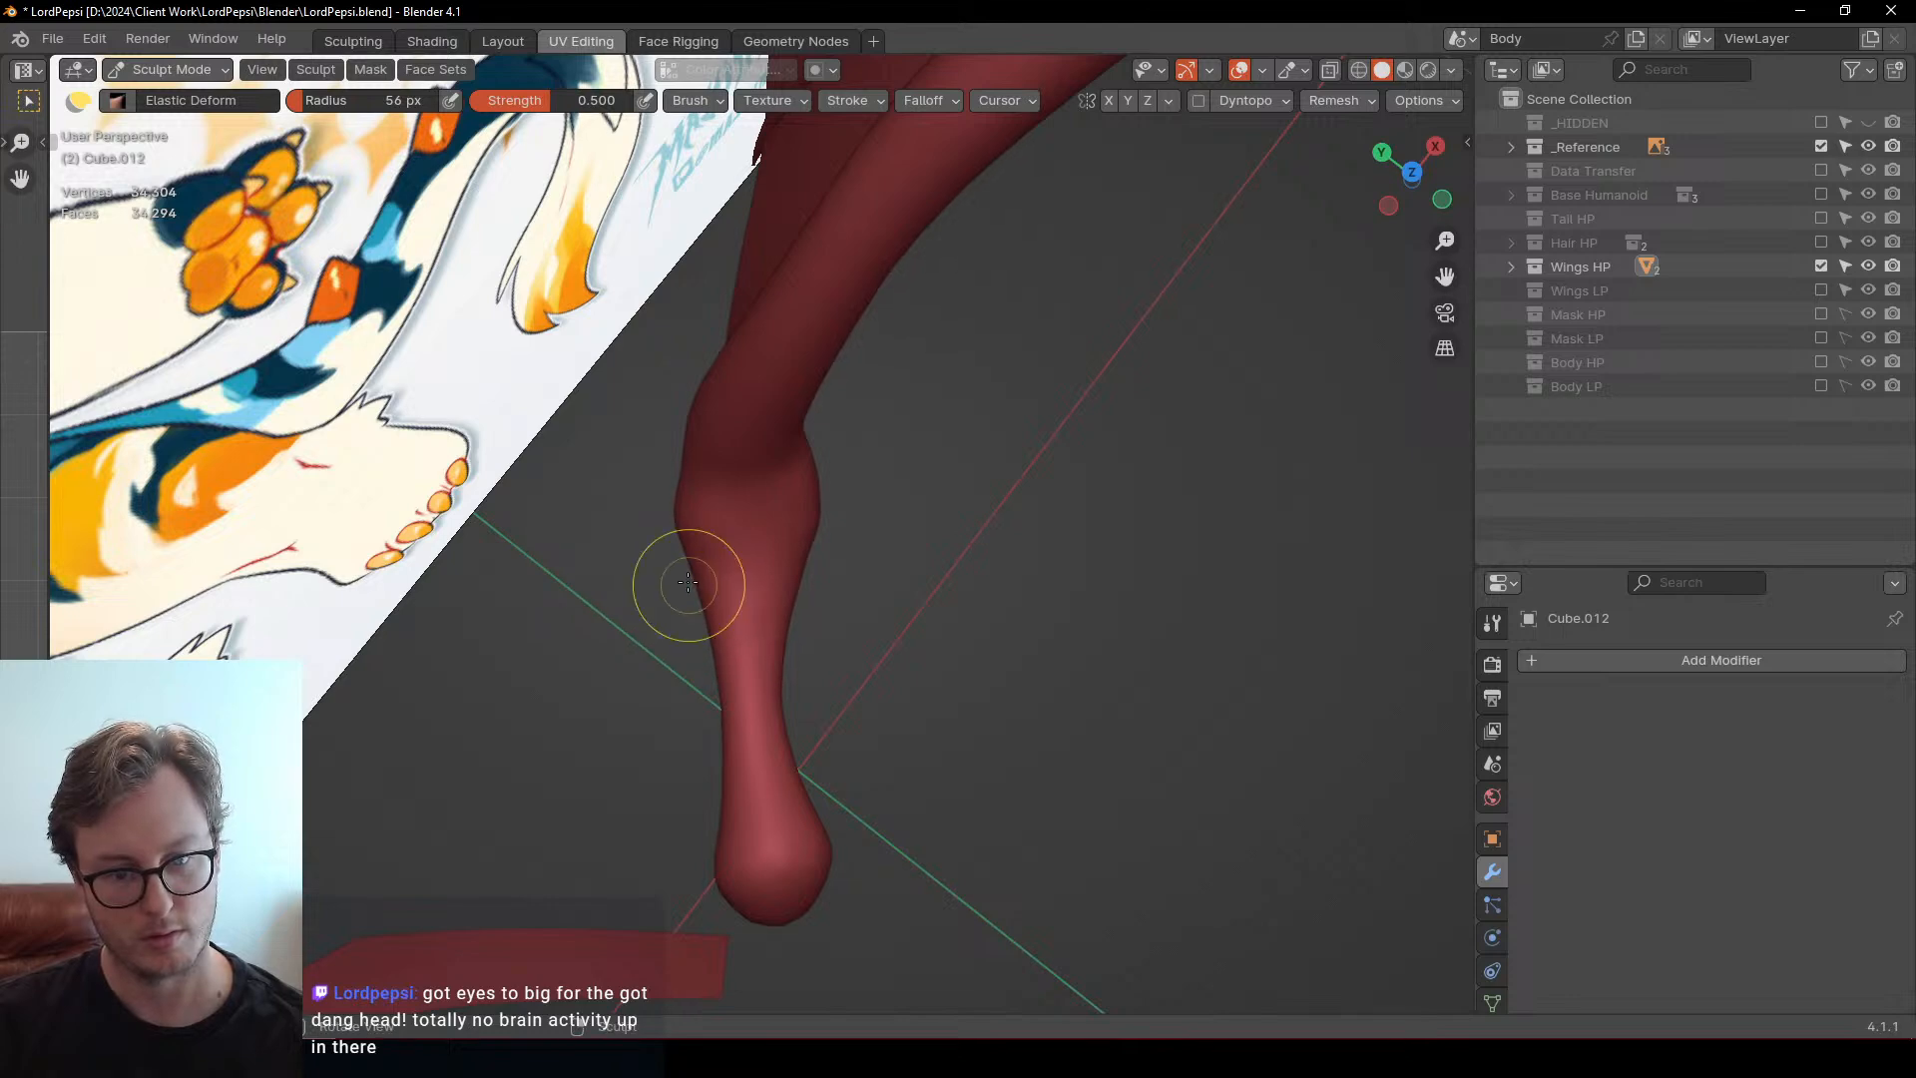
{"action": "middle_click_drag", "start_coordinate": [672, 525], "coordinate": [770, 444]}
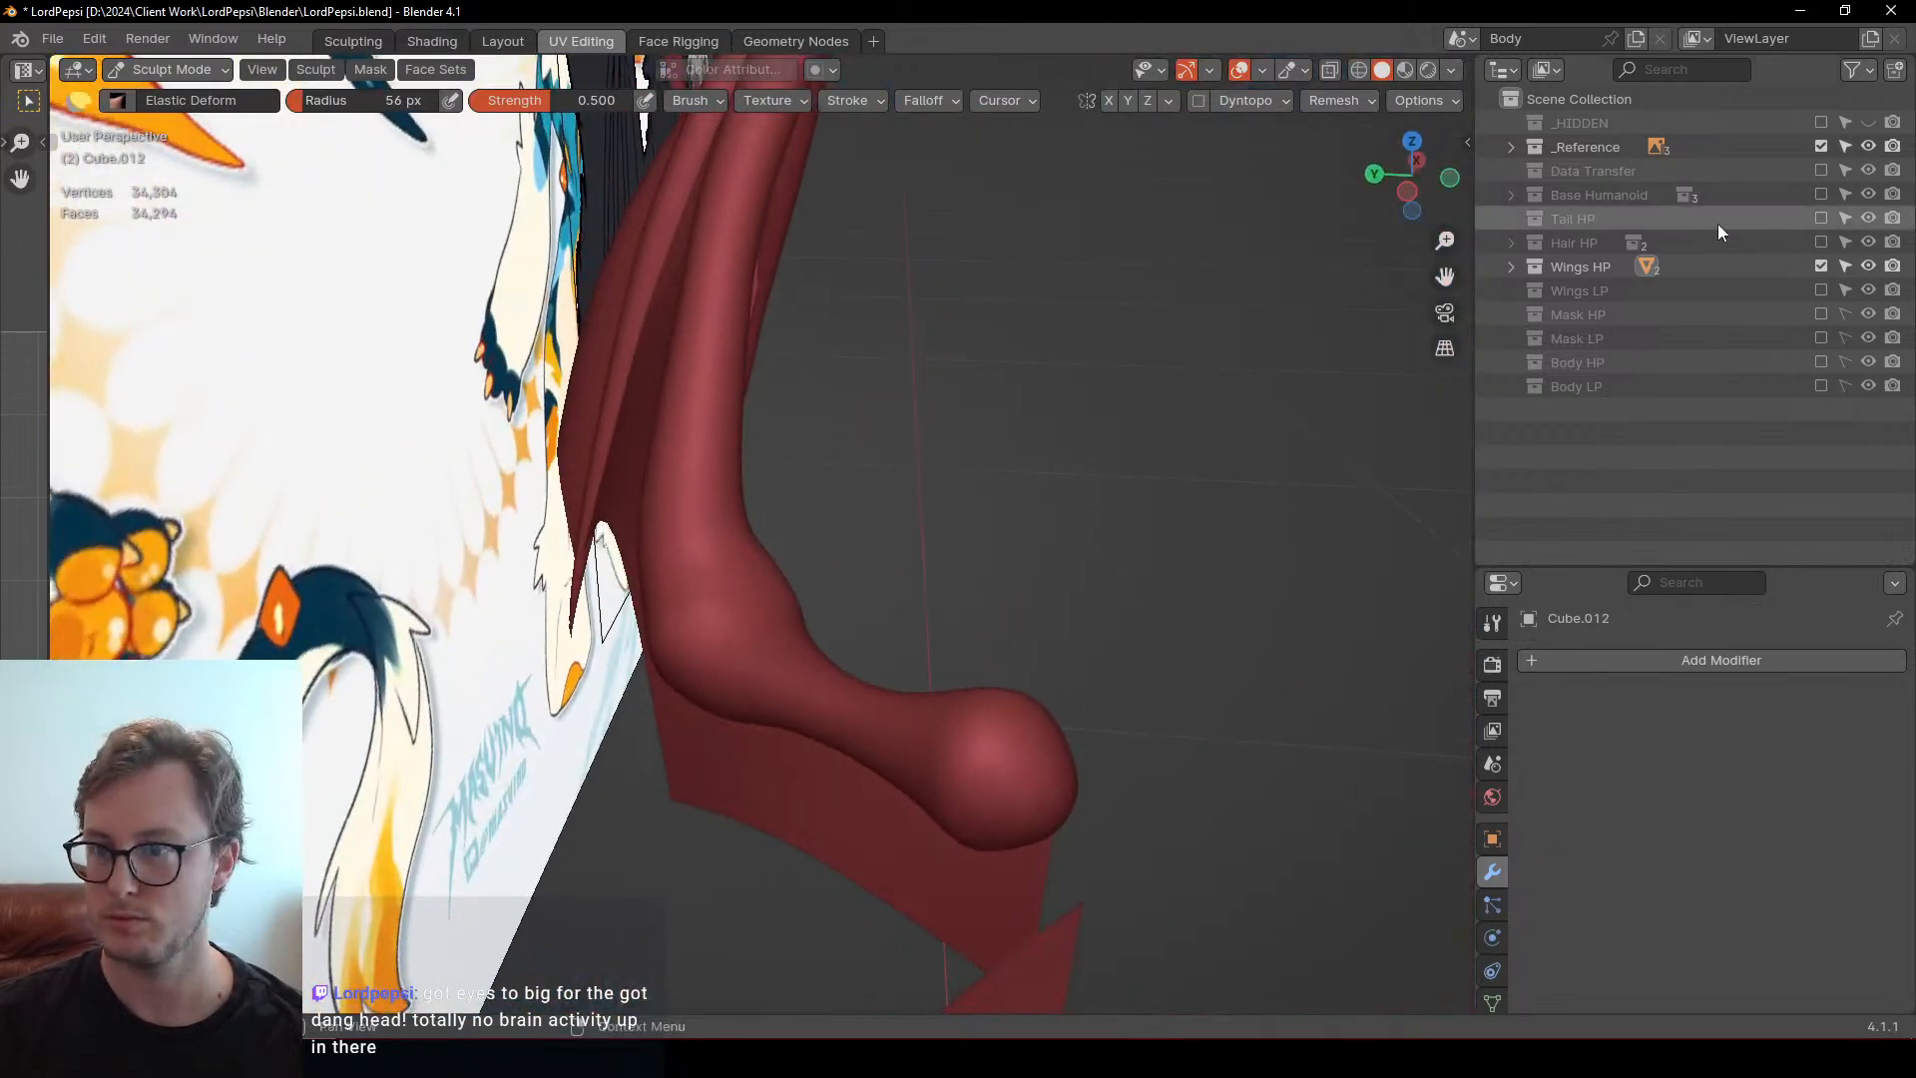
Exclude the _Reference collection from the view layer and check the wing bone's elbow shape from several sides
{"action": "left_click", "coordinate": [1821, 146]}
{"action": "middle_click_drag", "start_coordinate": [928, 429], "coordinate": [949, 443]}
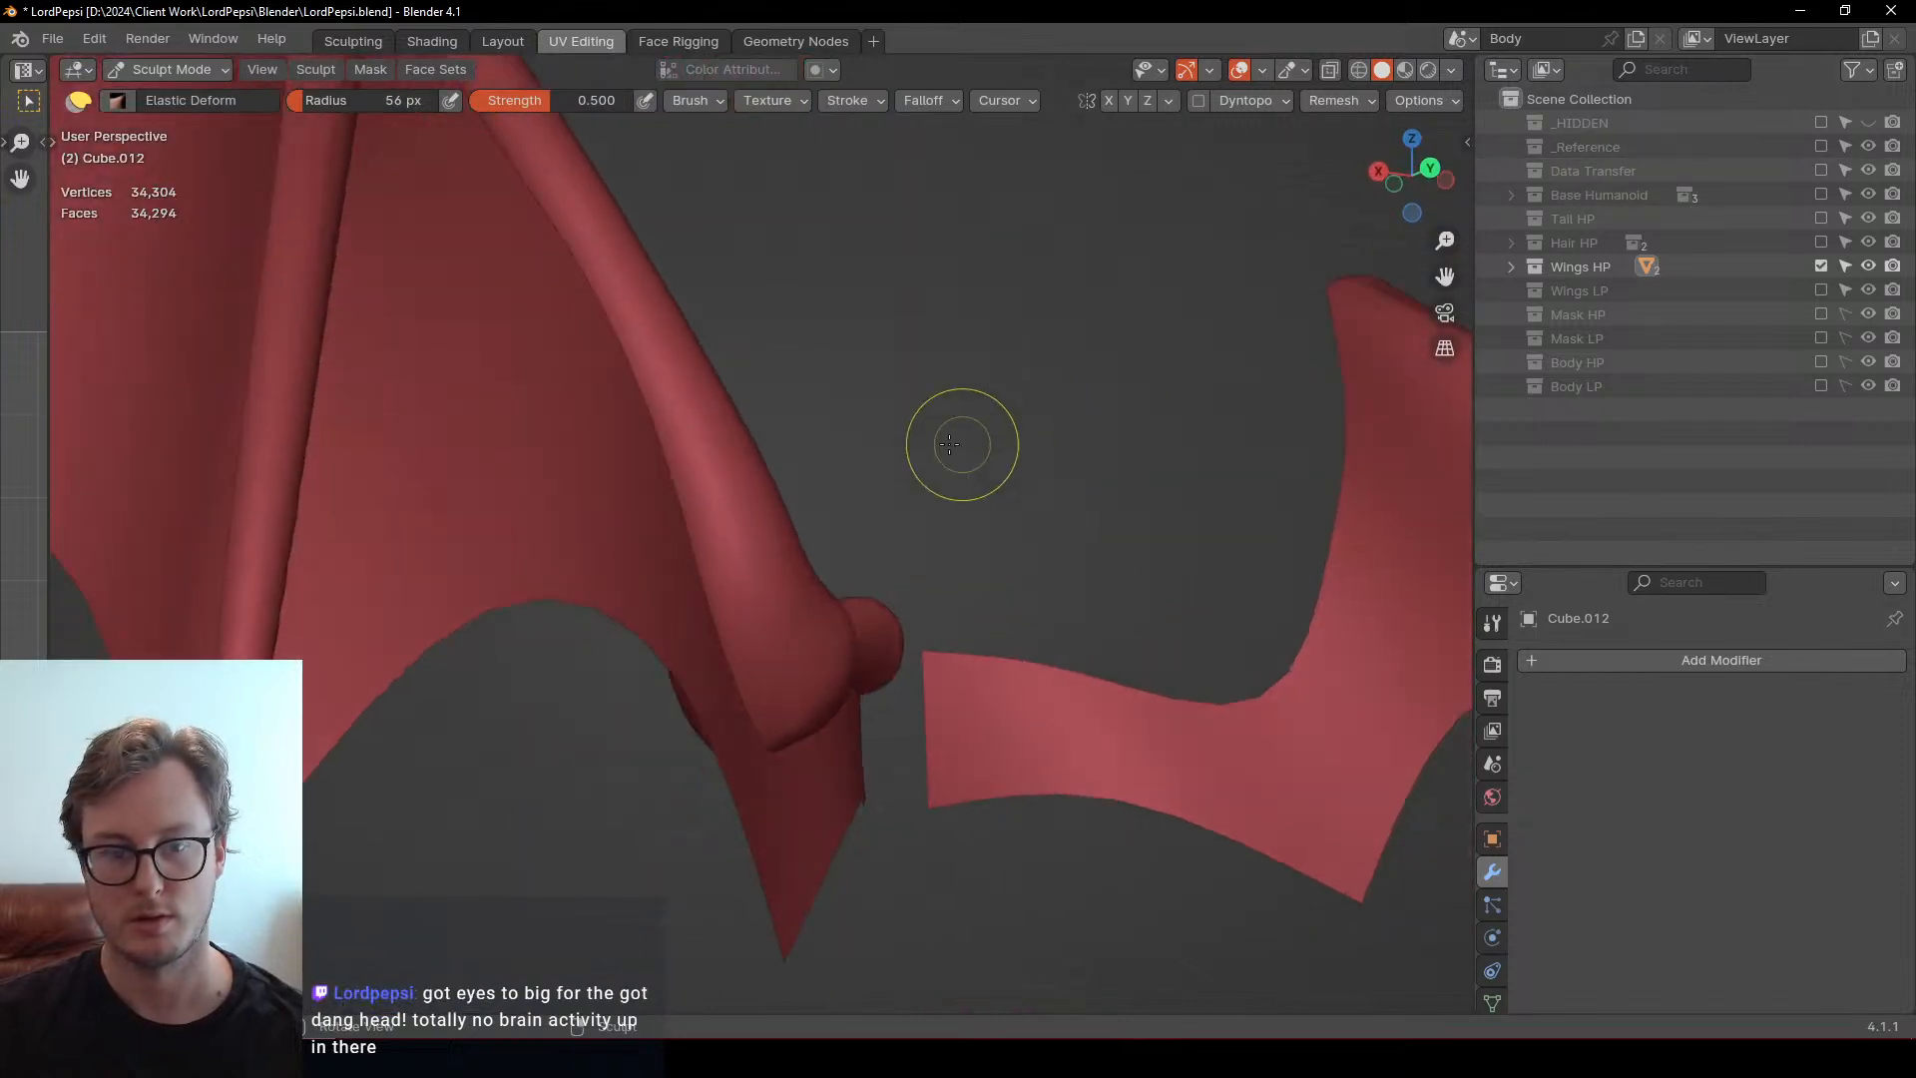
{"action": "scroll", "coordinate": [949, 443], "scroll_direction": "down", "scroll_amount": 4}
{"action": "middle_click_drag", "start_coordinate": [894, 505], "coordinate": [788, 521]}
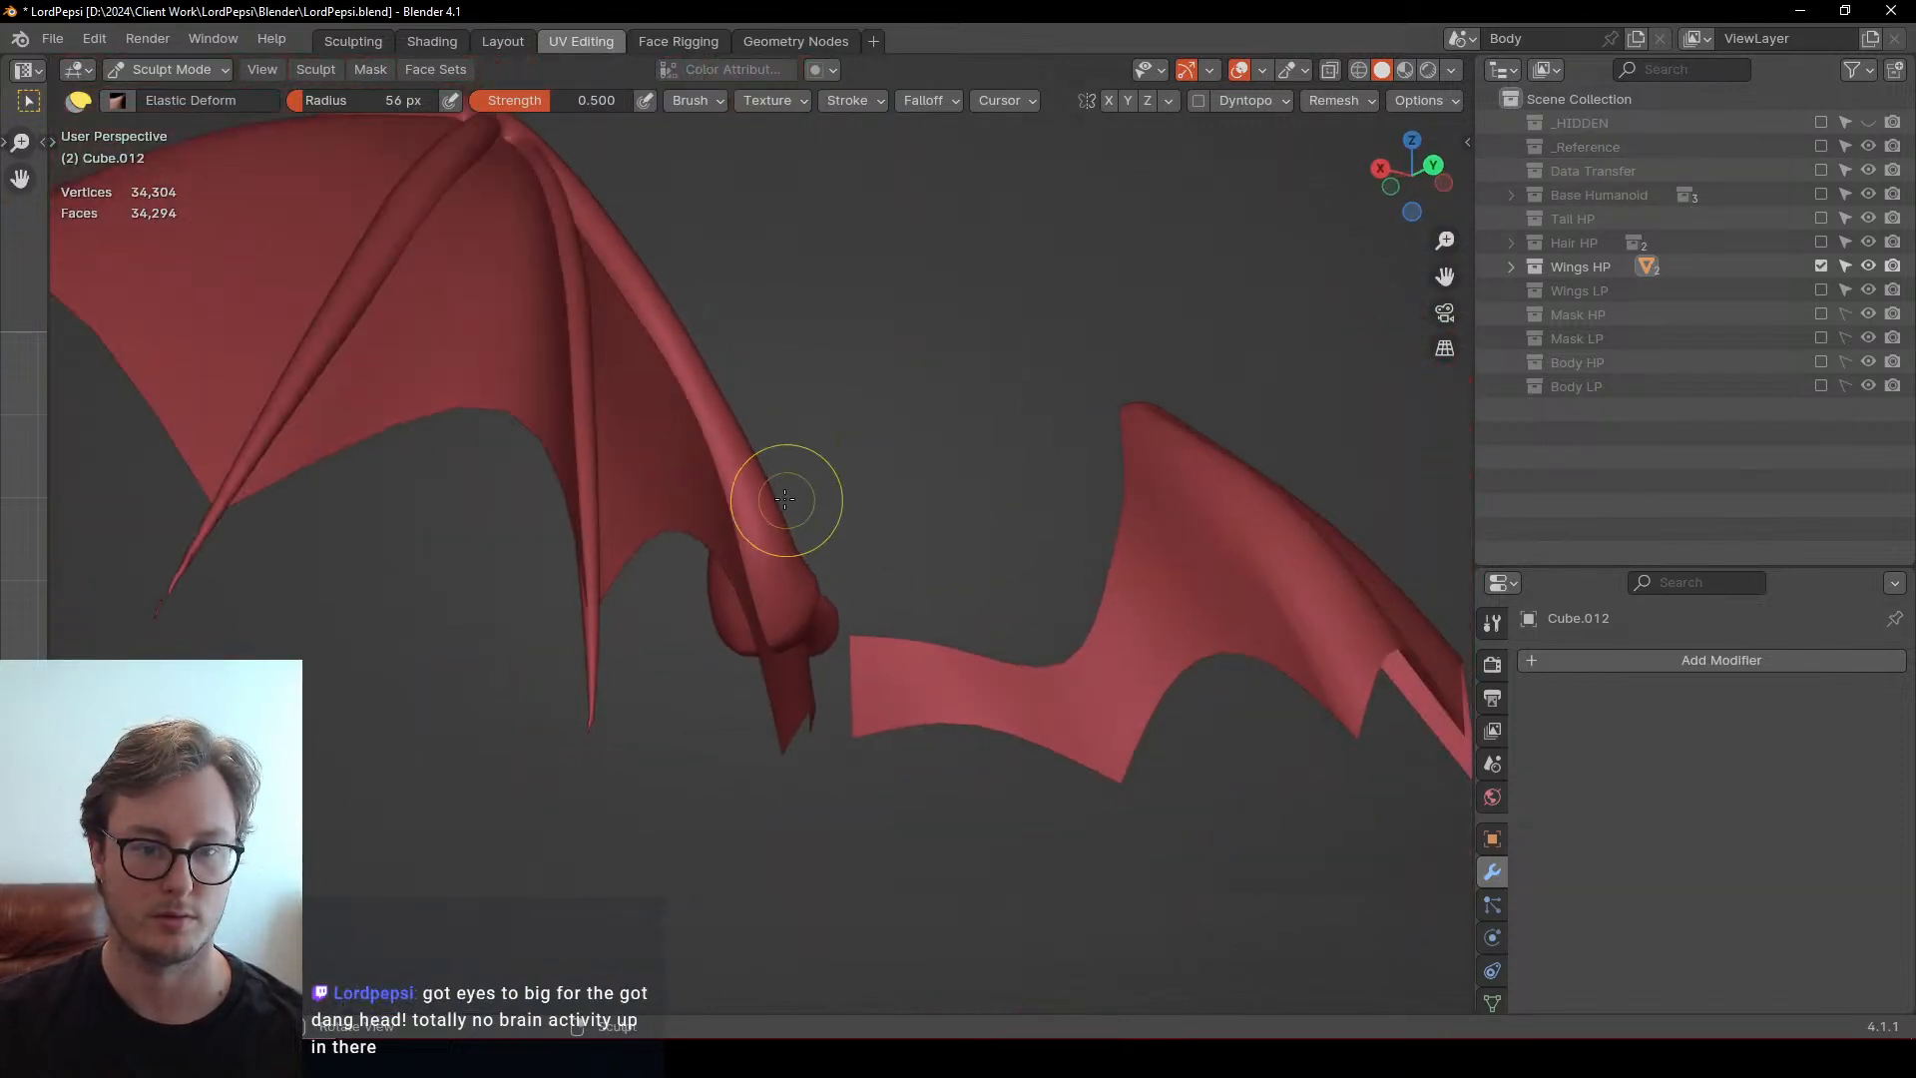
{"action": "middle_click_drag", "start_coordinate": [728, 423], "coordinate": [842, 625]}
{"action": "middle_click_drag", "start_coordinate": [858, 698], "coordinate": [801, 703]}
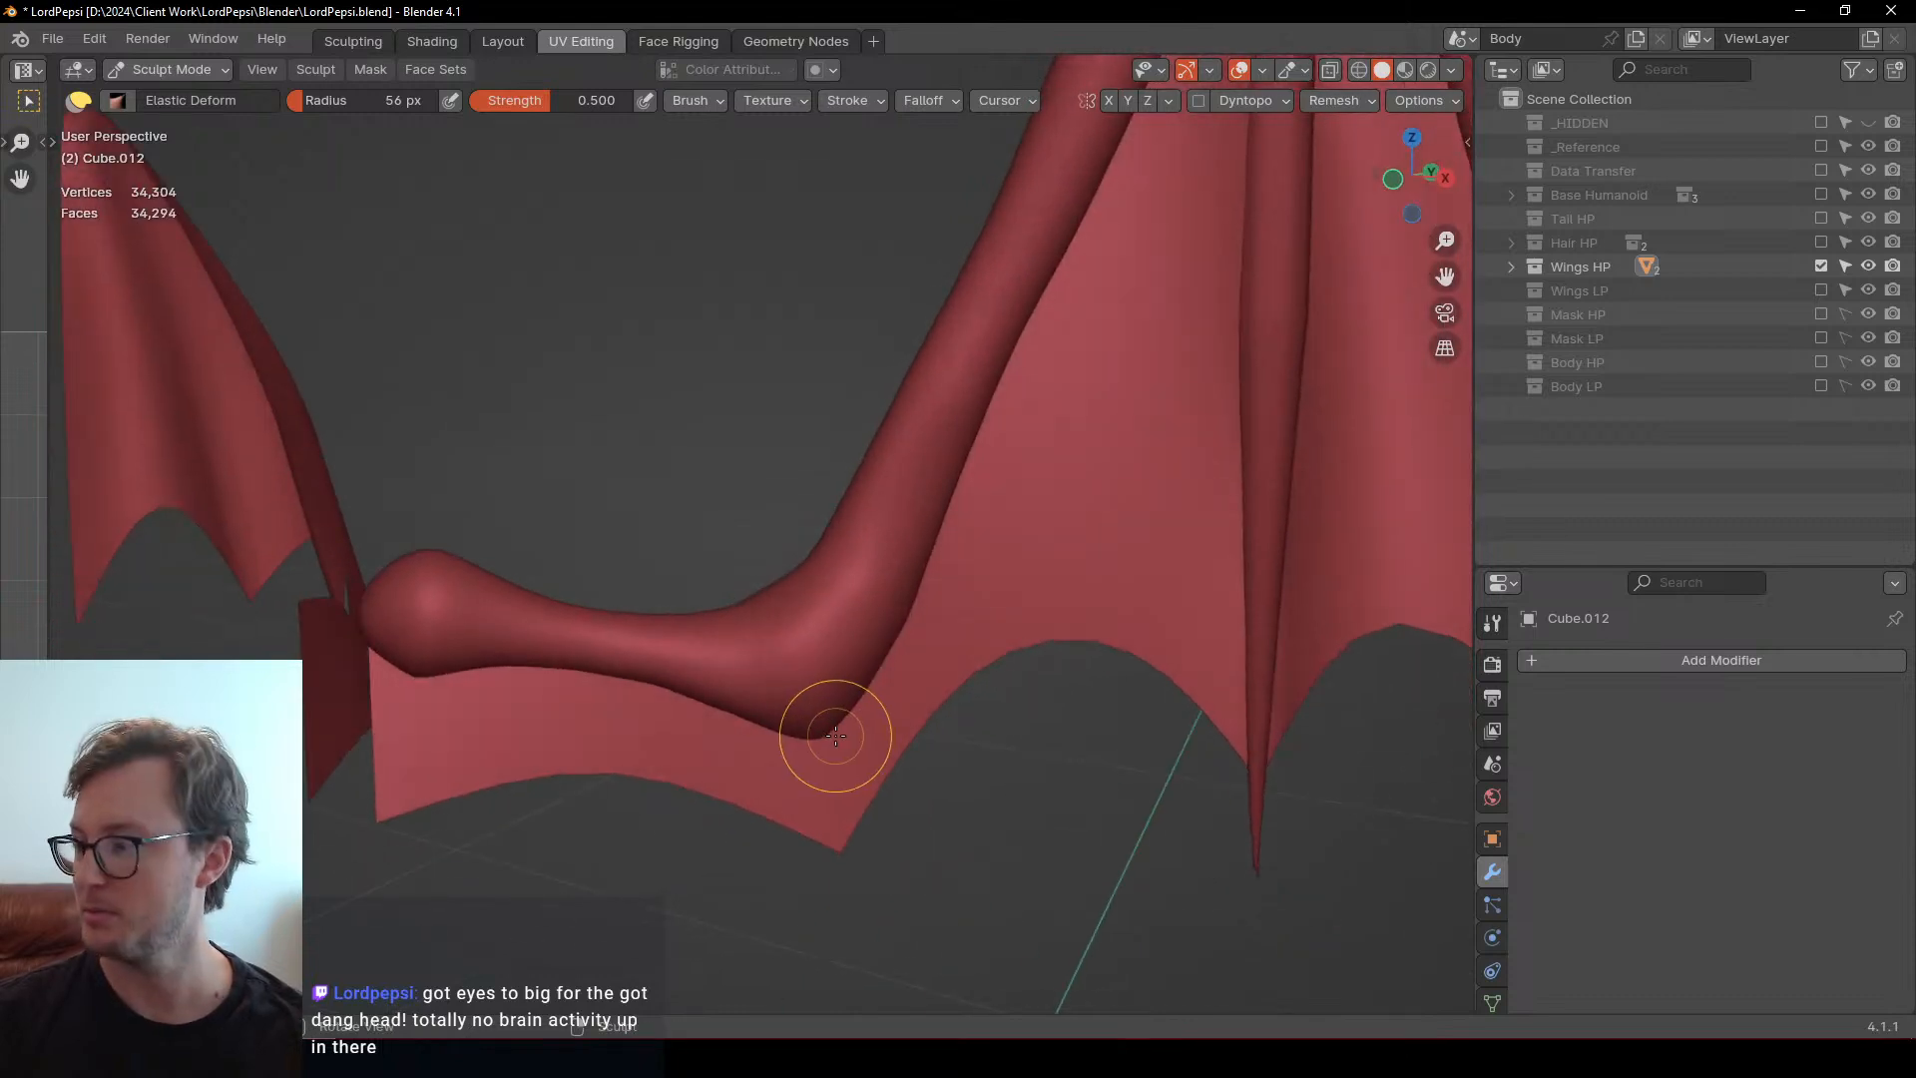
Smooth both sides of the elbow and the bone running up to the wing's upper joint
{"action": "mouse_move", "coordinate": [735, 642]}
{"action": "middle_mouse_down"}
{"action": "mouse_move", "coordinate": [855, 672]}
{"action": "mouse_move", "coordinate": [913, 642]}
{"action": "middle_mouse_up"}
{"action": "key", "text": "shift"}
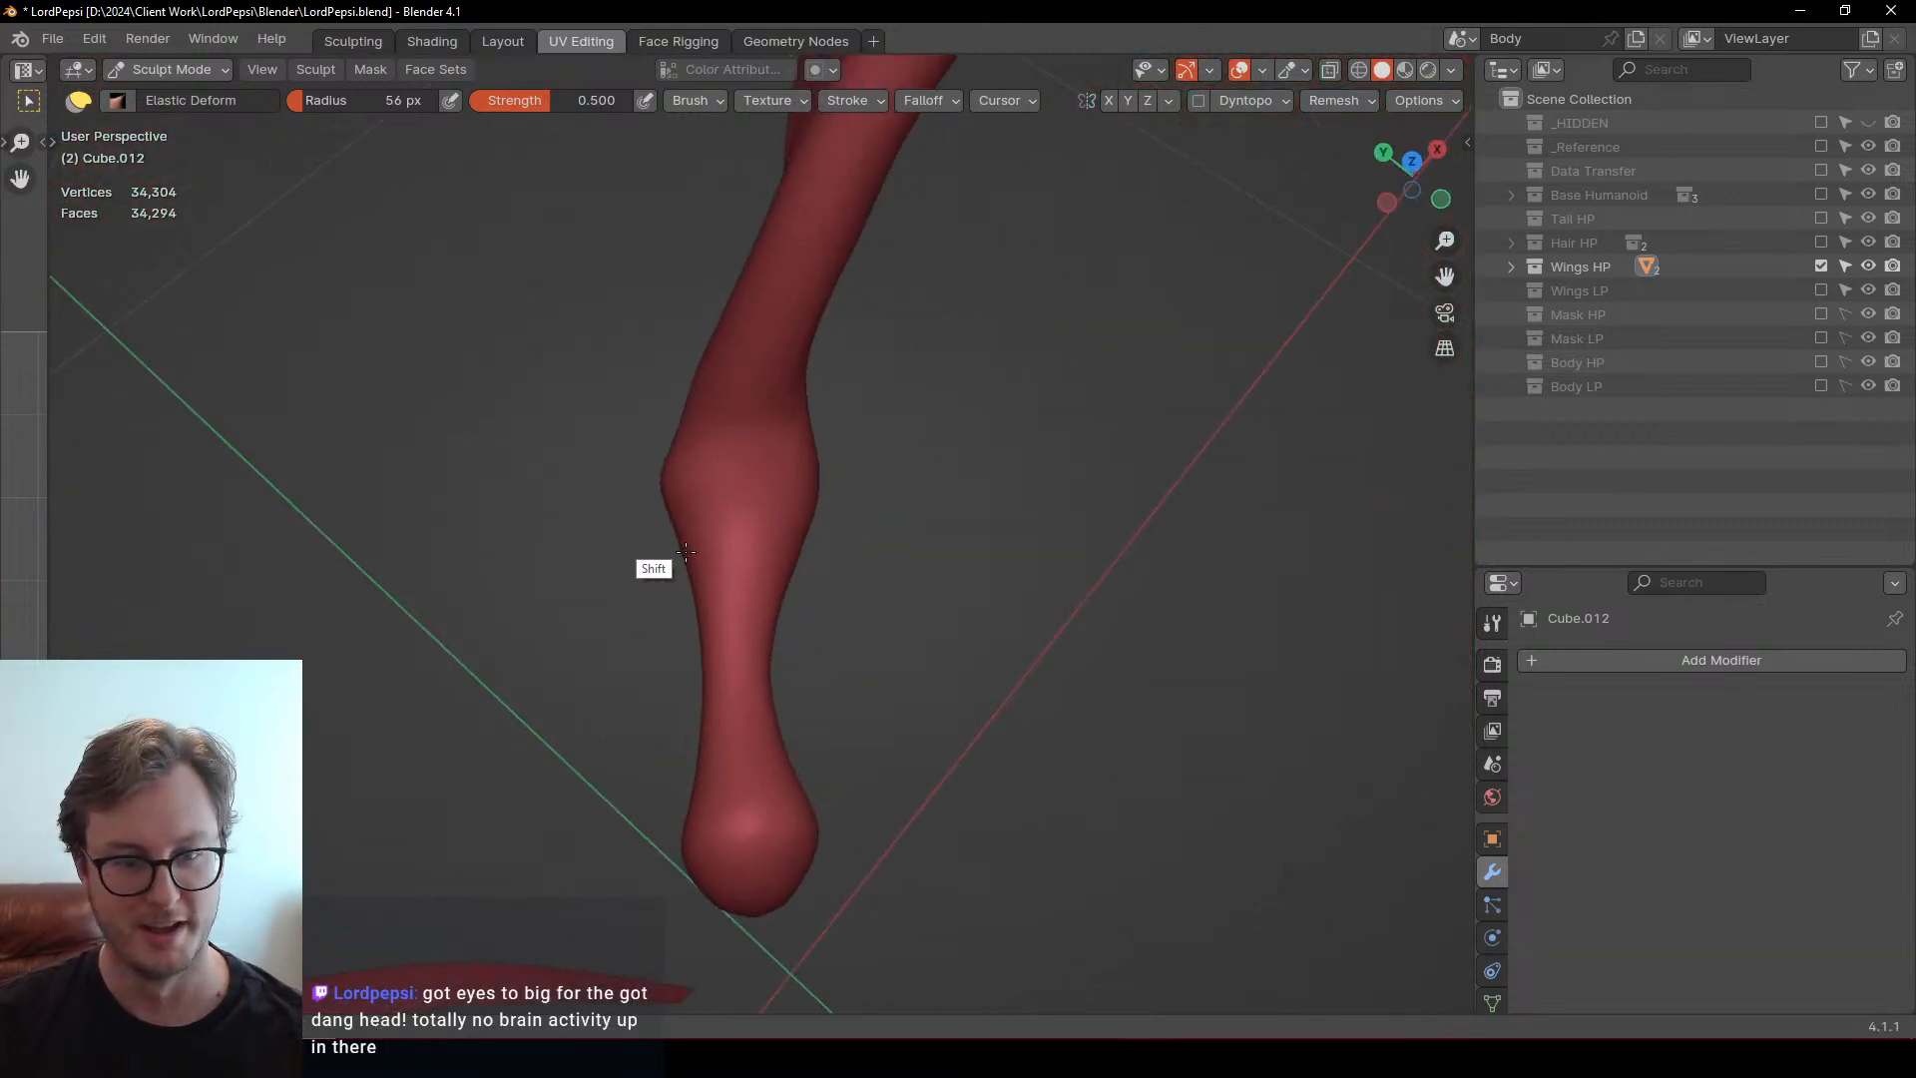
{"action": "middle_click_drag", "start_coordinate": [686, 552], "coordinate": [700, 618]}
{"action": "key", "text": "shift"}
{"action": "key", "text": "shift"}
{"action": "key", "text": "shift"}
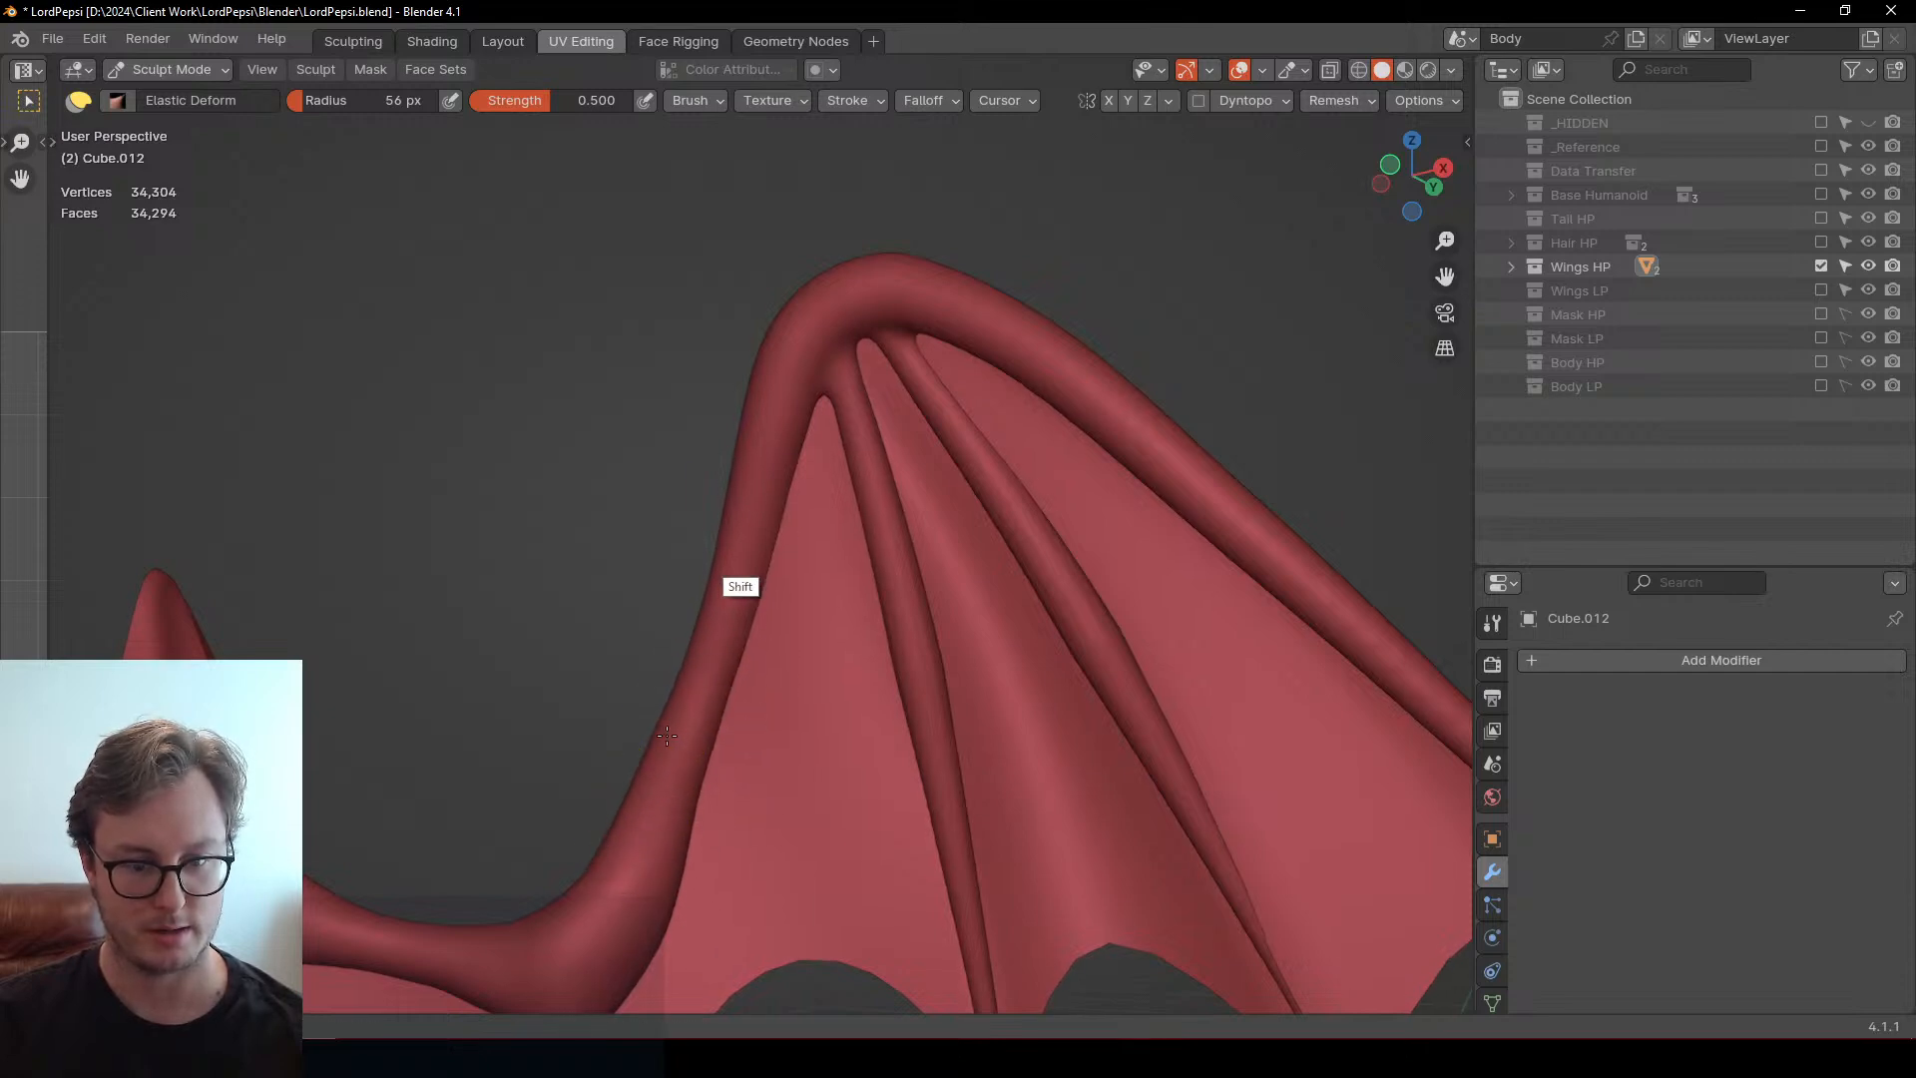
Enlarge the Elastic Deform brush to 83 px and reshape the elbow where it meets the upper bone
{"action": "mouse_move", "coordinate": [739, 485]}
{"action": "middle_mouse_down", "text": "shift"}
{"action": "mouse_move", "coordinate": [824, 637]}
{"action": "mouse_move", "coordinate": [843, 755]}
{"action": "mouse_move", "coordinate": [760, 680]}
{"action": "middle_mouse_up", "text": "shift"}
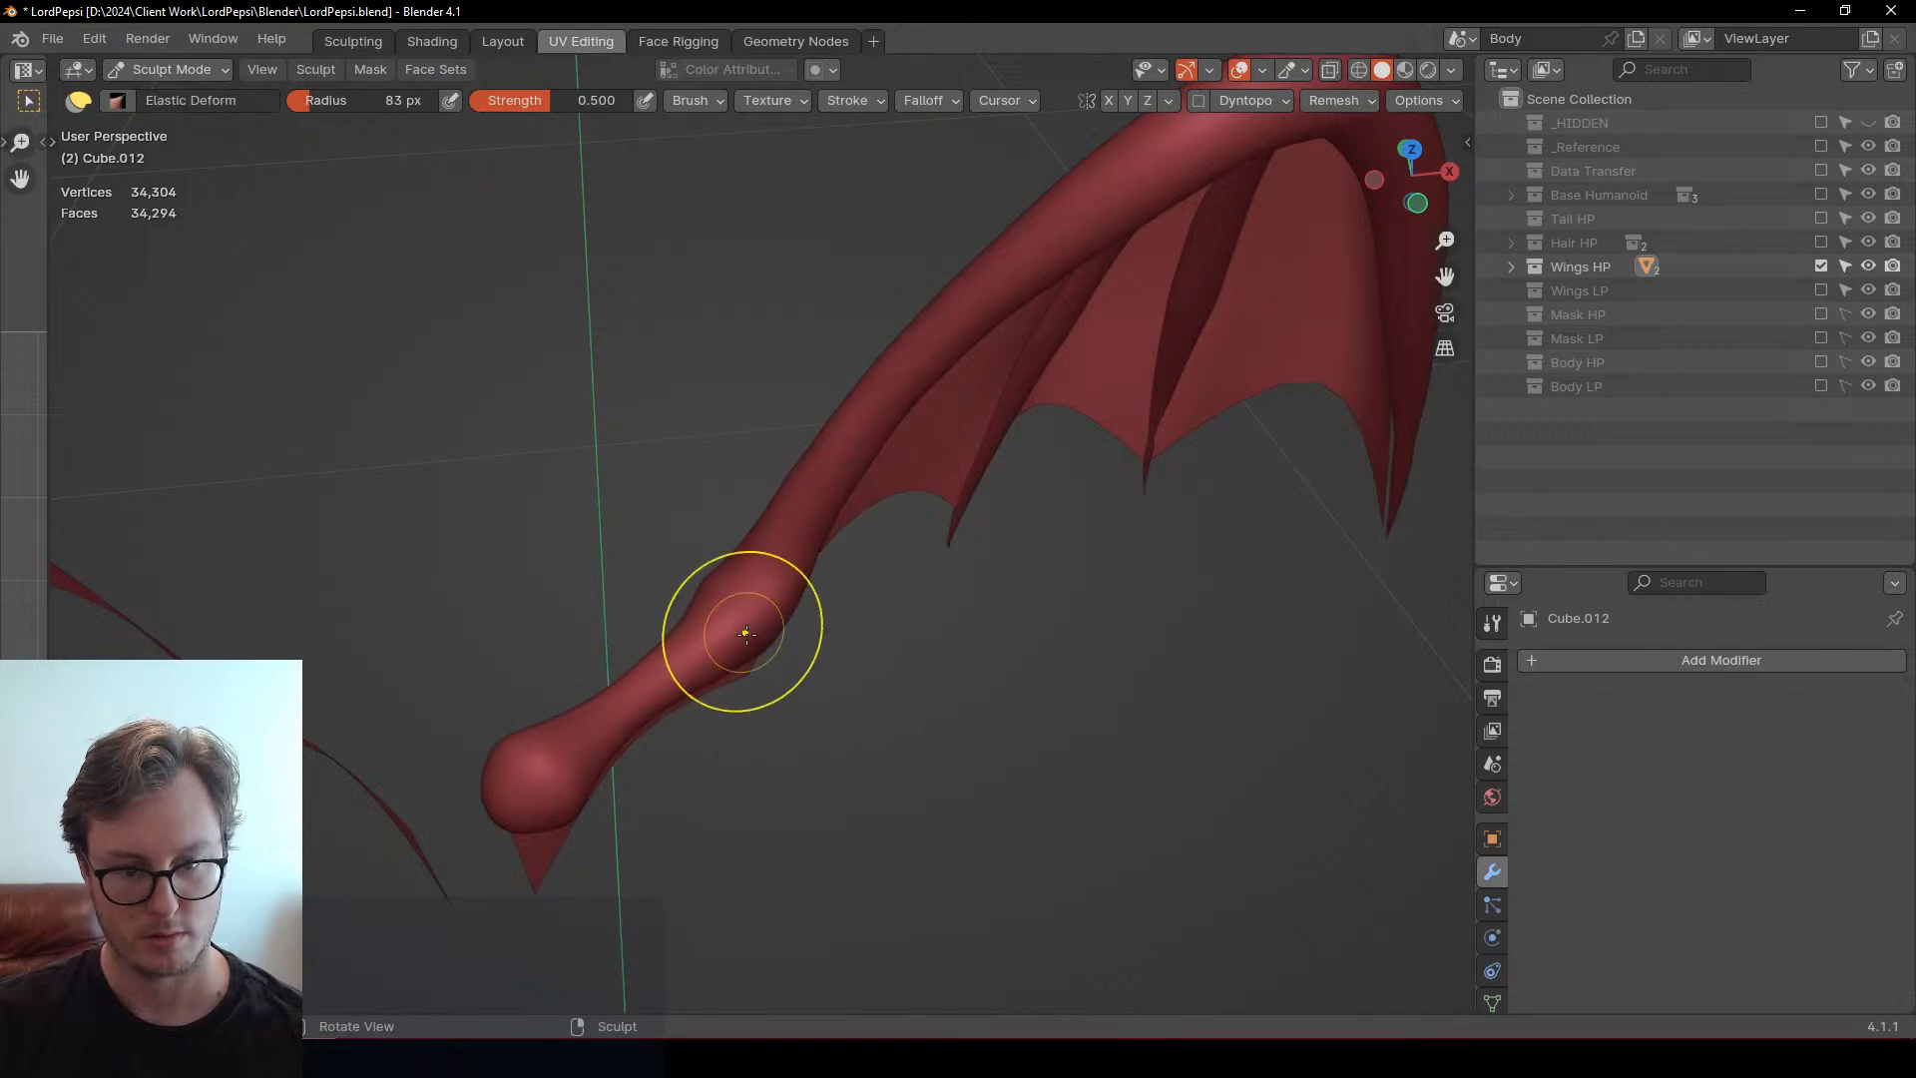
{"action": "mouse_move", "coordinate": [746, 633]}
{"action": "middle_mouse_down"}
{"action": "mouse_move", "coordinate": [804, 696]}
{"action": "mouse_move", "coordinate": [704, 634]}
{"action": "middle_mouse_up"}
{"action": "scroll", "coordinate": [784, 648], "scroll_direction": "up", "scroll_amount": 2}
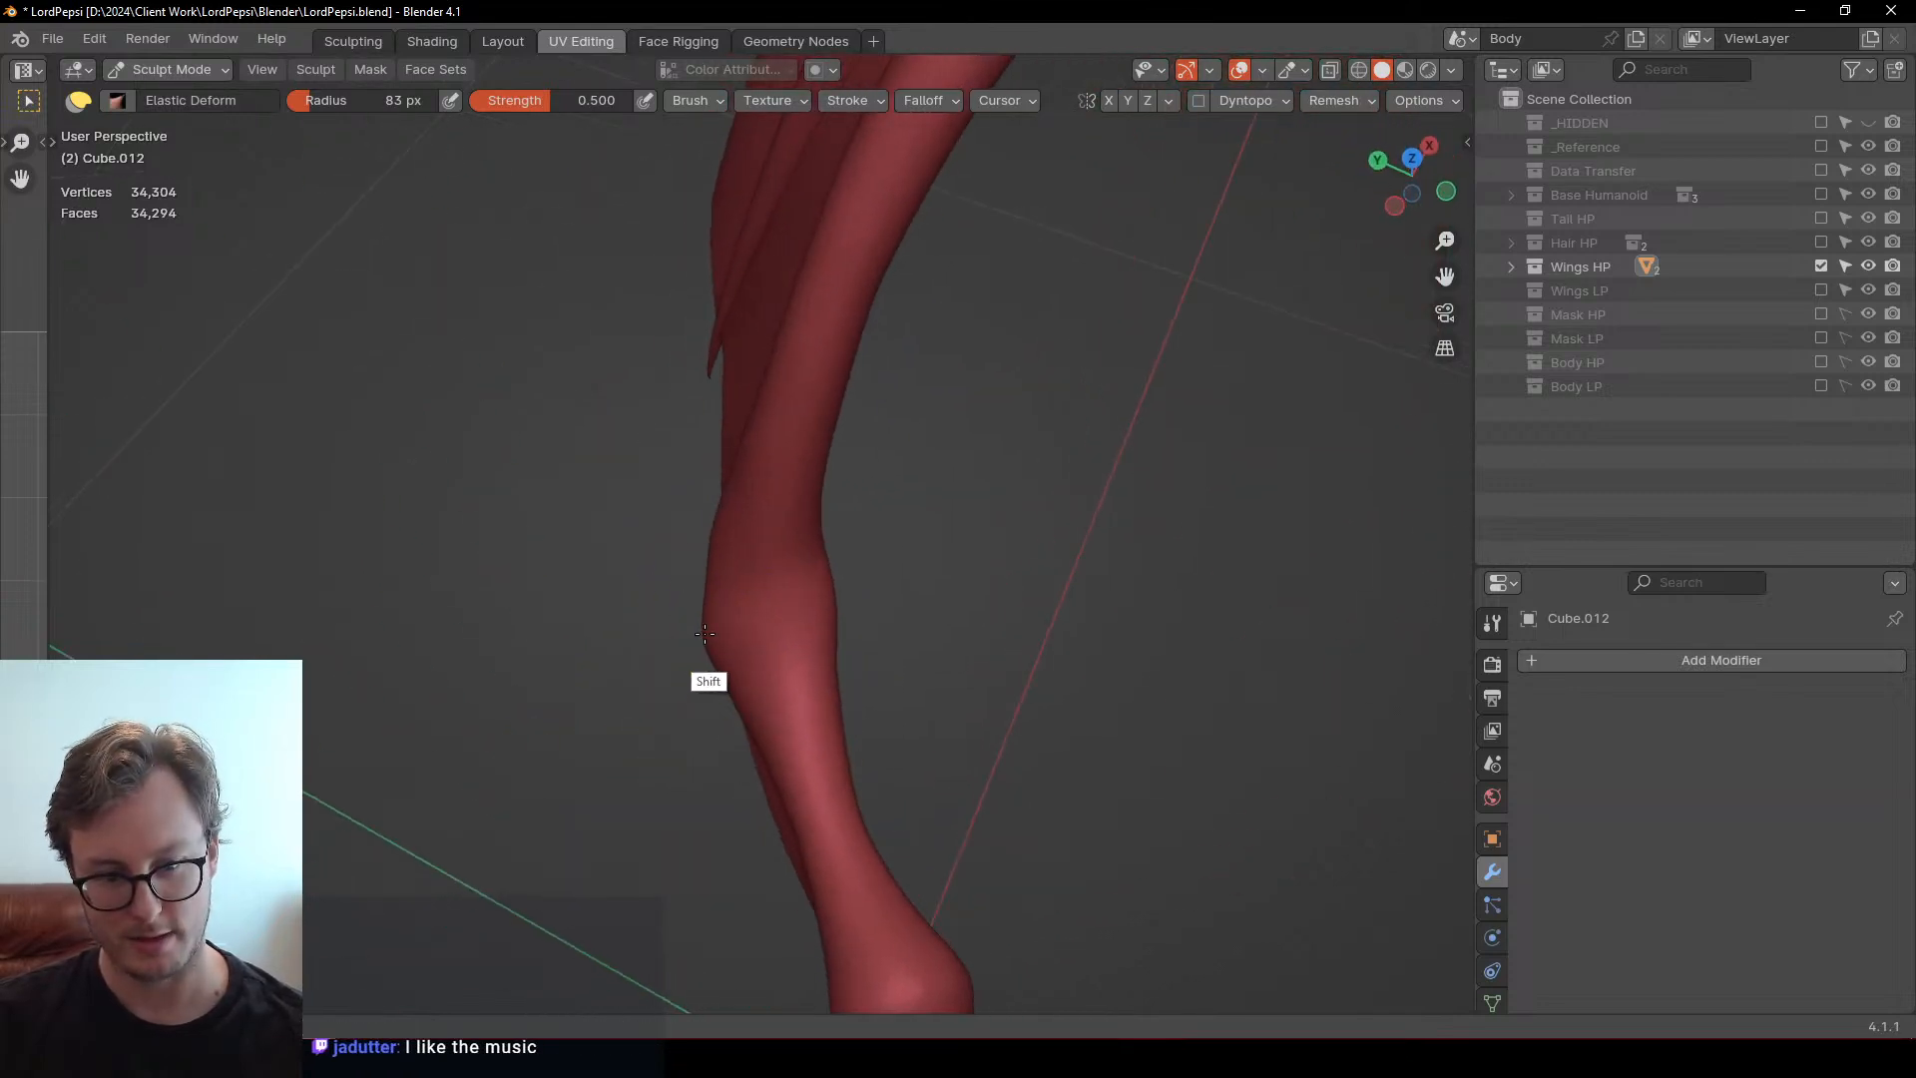
{"action": "mouse_move", "coordinate": [757, 720]}
{"action": "middle_mouse_down"}
{"action": "mouse_move", "coordinate": [810, 718]}
{"action": "mouse_move", "coordinate": [760, 679]}
{"action": "mouse_move", "coordinate": [800, 663]}
{"action": "middle_mouse_up"}
{"action": "middle_click_drag", "start_coordinate": [675, 704], "coordinate": [667, 654]}
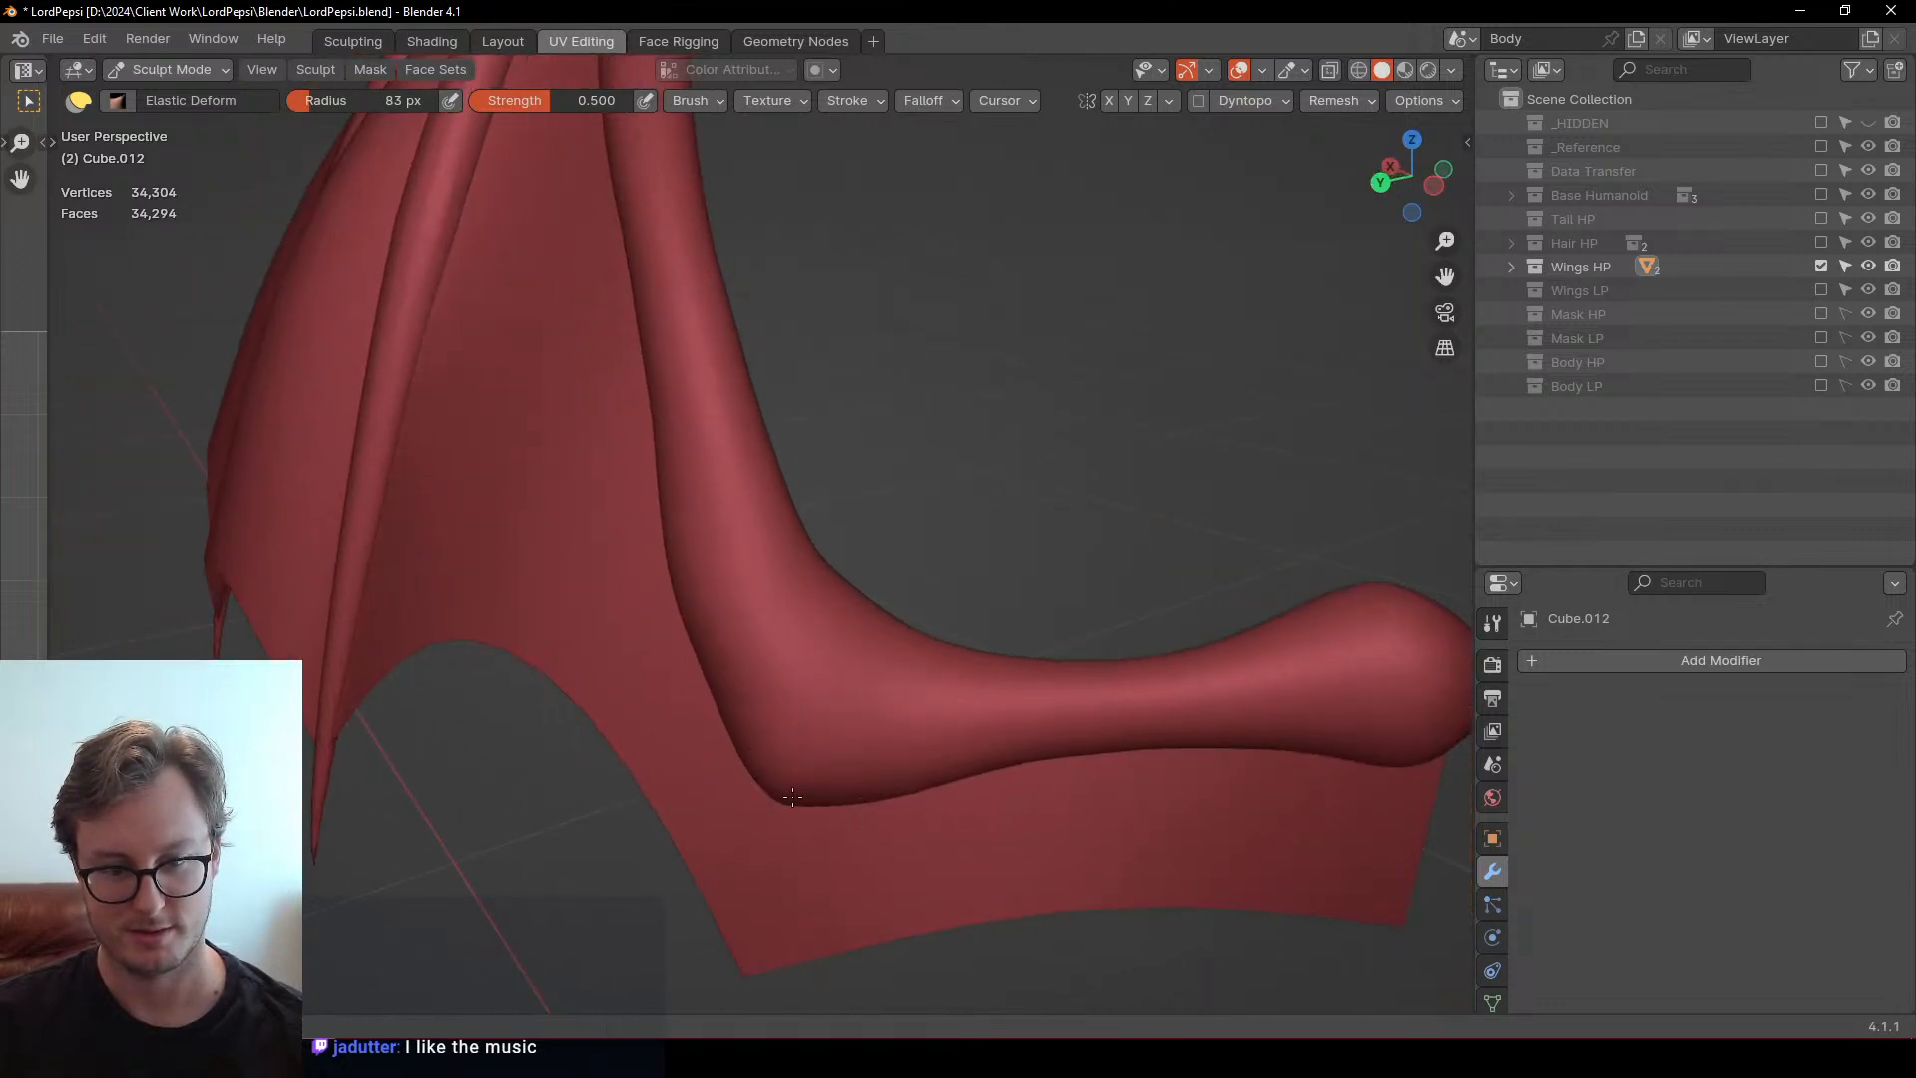
Pull the elbow's outer corner down into a more pronounced point and even out its side profile
{"action": "middle_click_drag", "start_coordinate": [792, 796], "coordinate": [768, 830]}
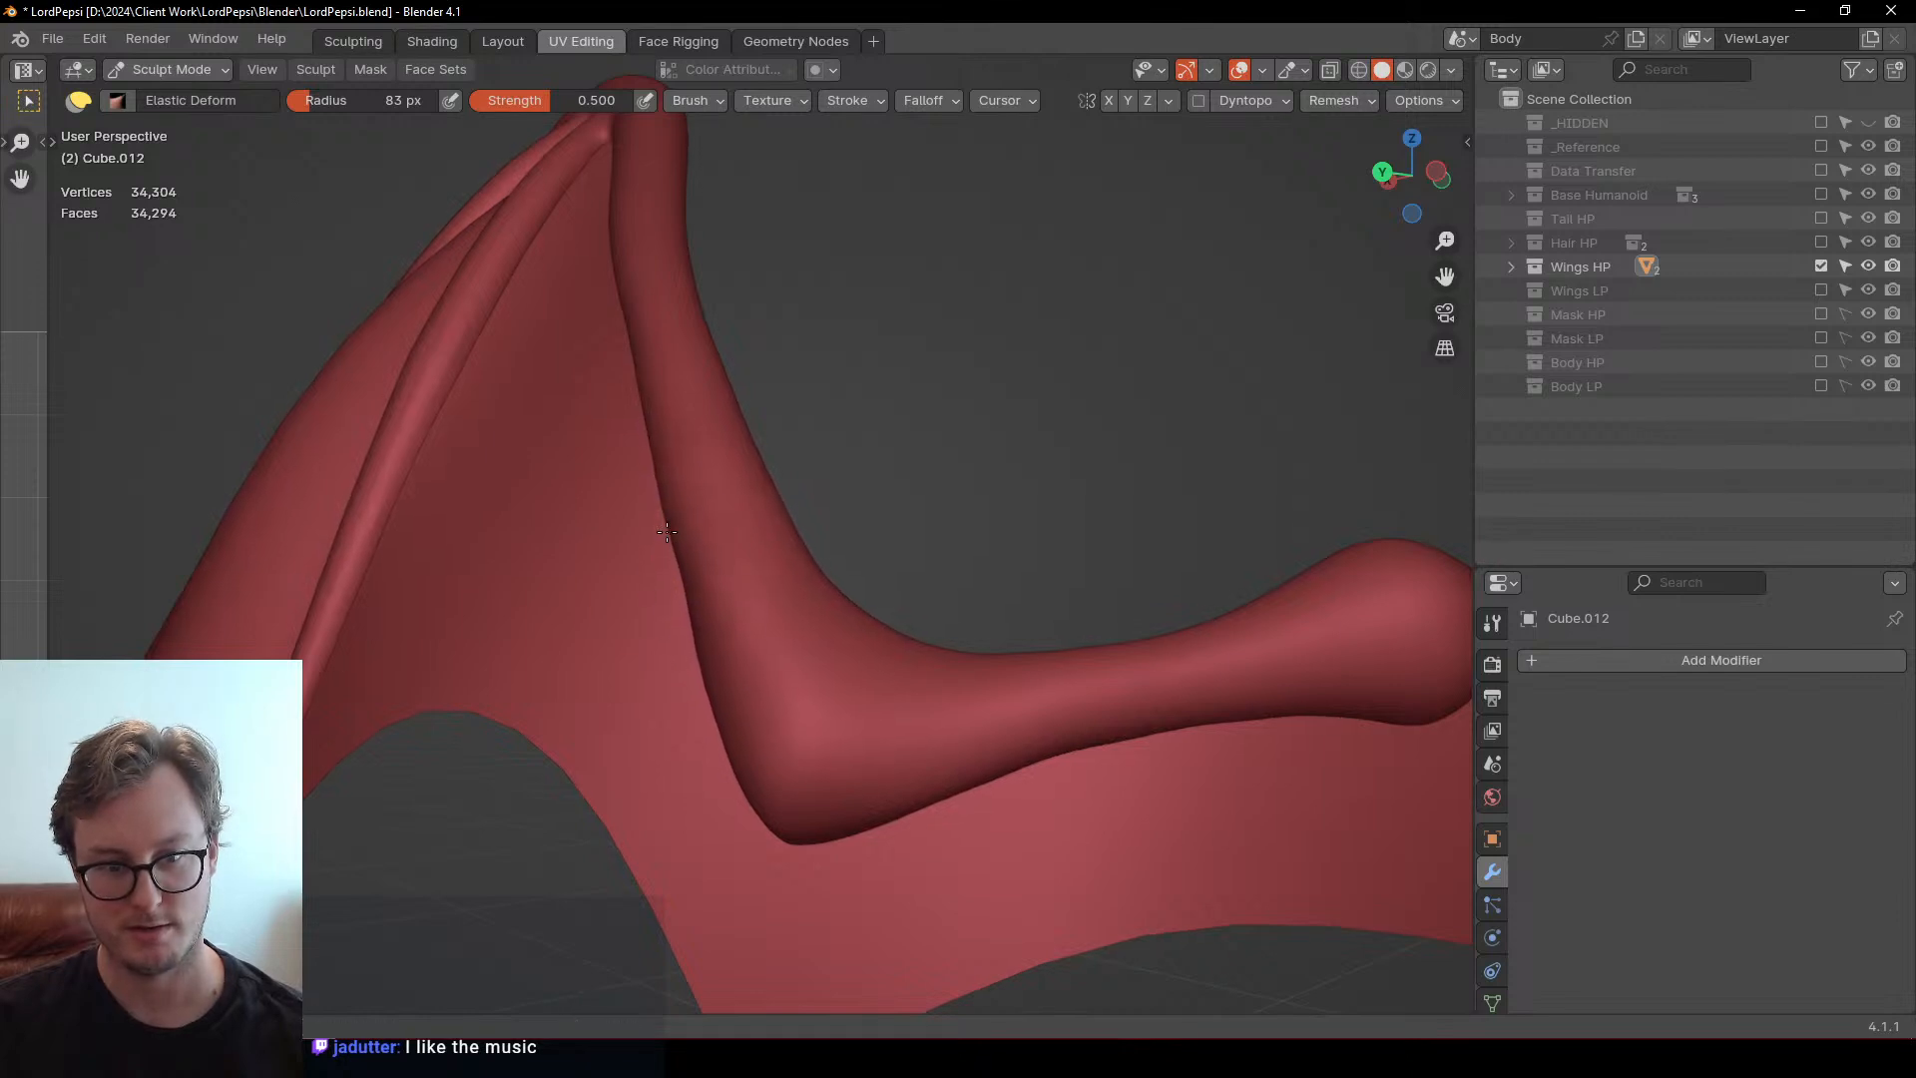
{"action": "middle_click_drag", "start_coordinate": [666, 531], "coordinate": [712, 616]}
{"action": "mouse_move", "coordinate": [721, 690]}
{"action": "middle_mouse_down"}
{"action": "mouse_move", "coordinate": [911, 782]}
{"action": "mouse_move", "coordinate": [988, 706]}
{"action": "mouse_move", "coordinate": [801, 682]}
{"action": "middle_mouse_up"}
{"action": "scroll", "coordinate": [906, 576], "scroll_direction": "up", "scroll_amount": 2}
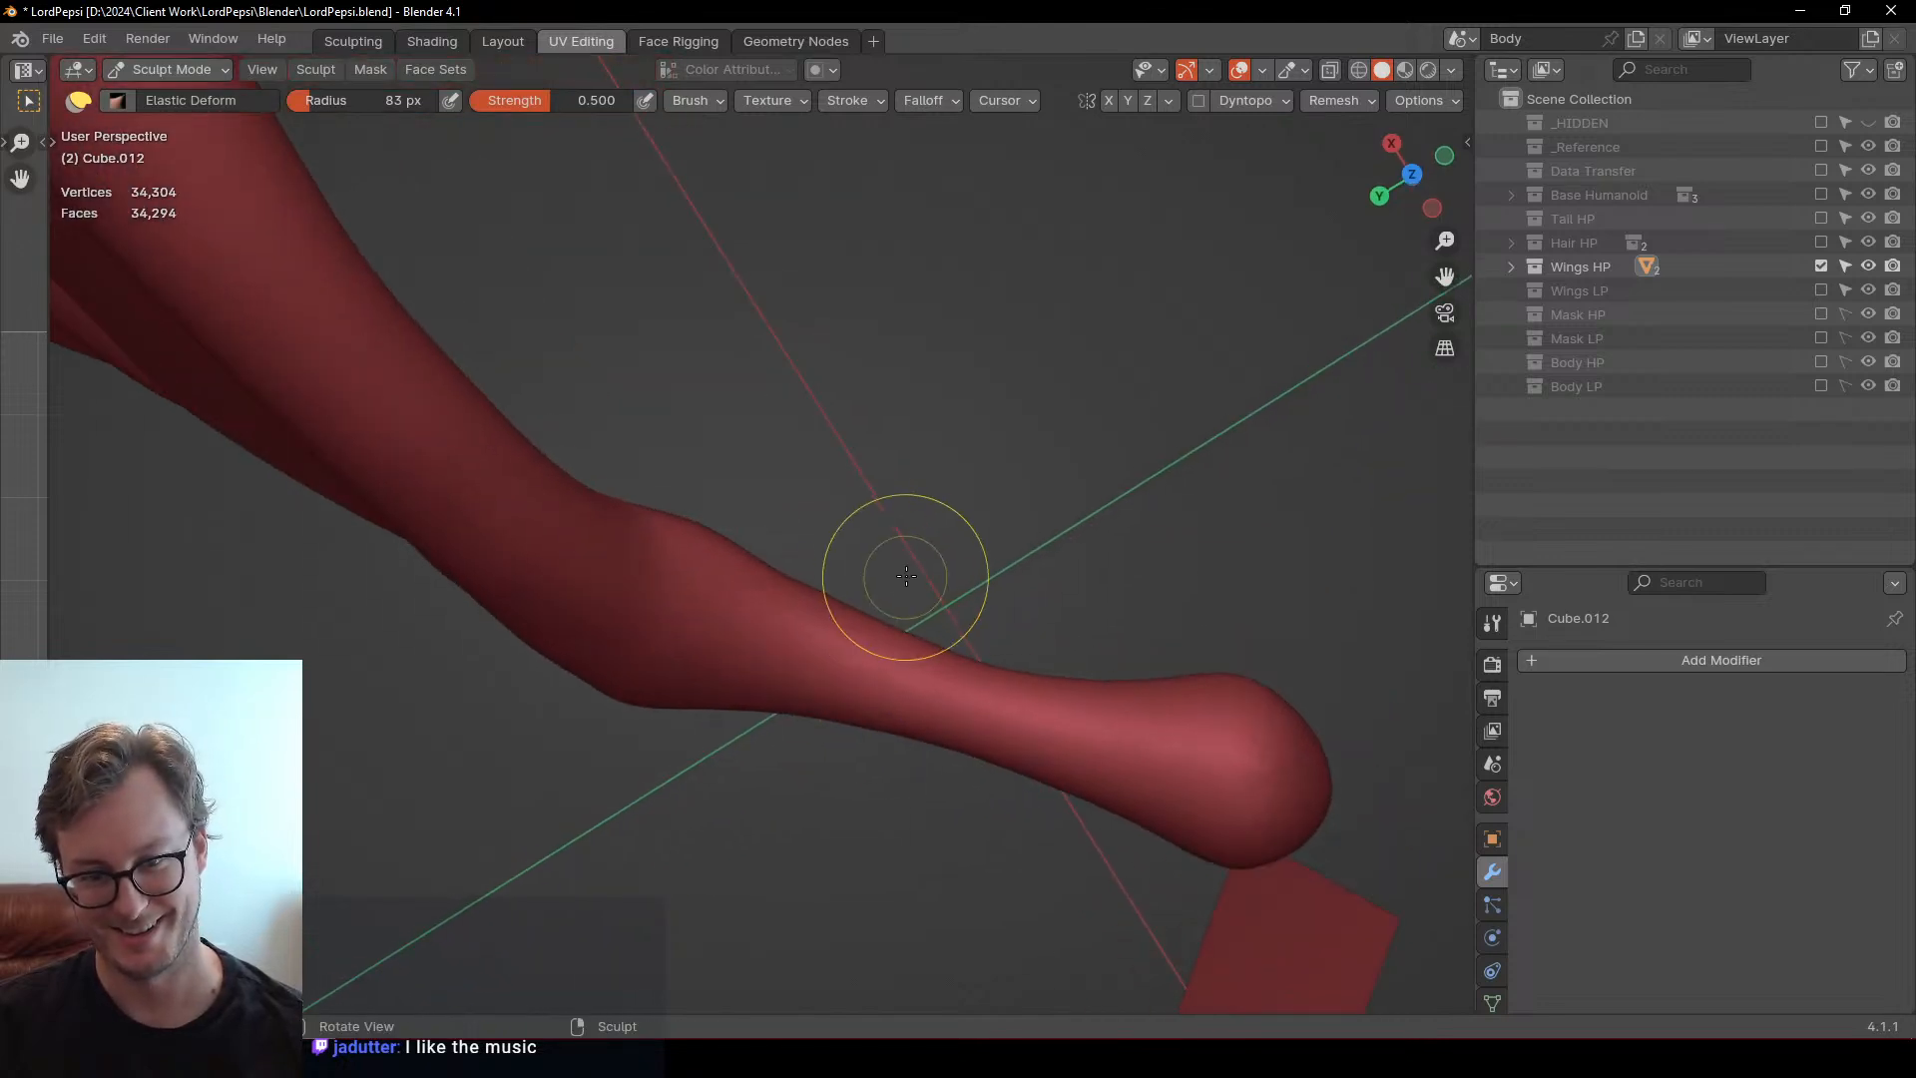
{"action": "mouse_move", "coordinate": [894, 598]}
{"action": "middle_mouse_down"}
{"action": "mouse_move", "coordinate": [855, 556]}
{"action": "mouse_move", "coordinate": [775, 774]}
{"action": "mouse_move", "coordinate": [619, 698]}
{"action": "mouse_move", "coordinate": [752, 710]}
{"action": "mouse_move", "coordinate": [713, 689]}
{"action": "mouse_move", "coordinate": [721, 599]}
{"action": "mouse_move", "coordinate": [708, 626]}
{"action": "middle_mouse_up"}
Inflate a small nub on the wing bone's root end using Inflate/Deflate at 66 px, voxel-remeshing the mesh as it grows
{"action": "key", "text": "i"}
{"action": "key", "text": "bracketleft"}
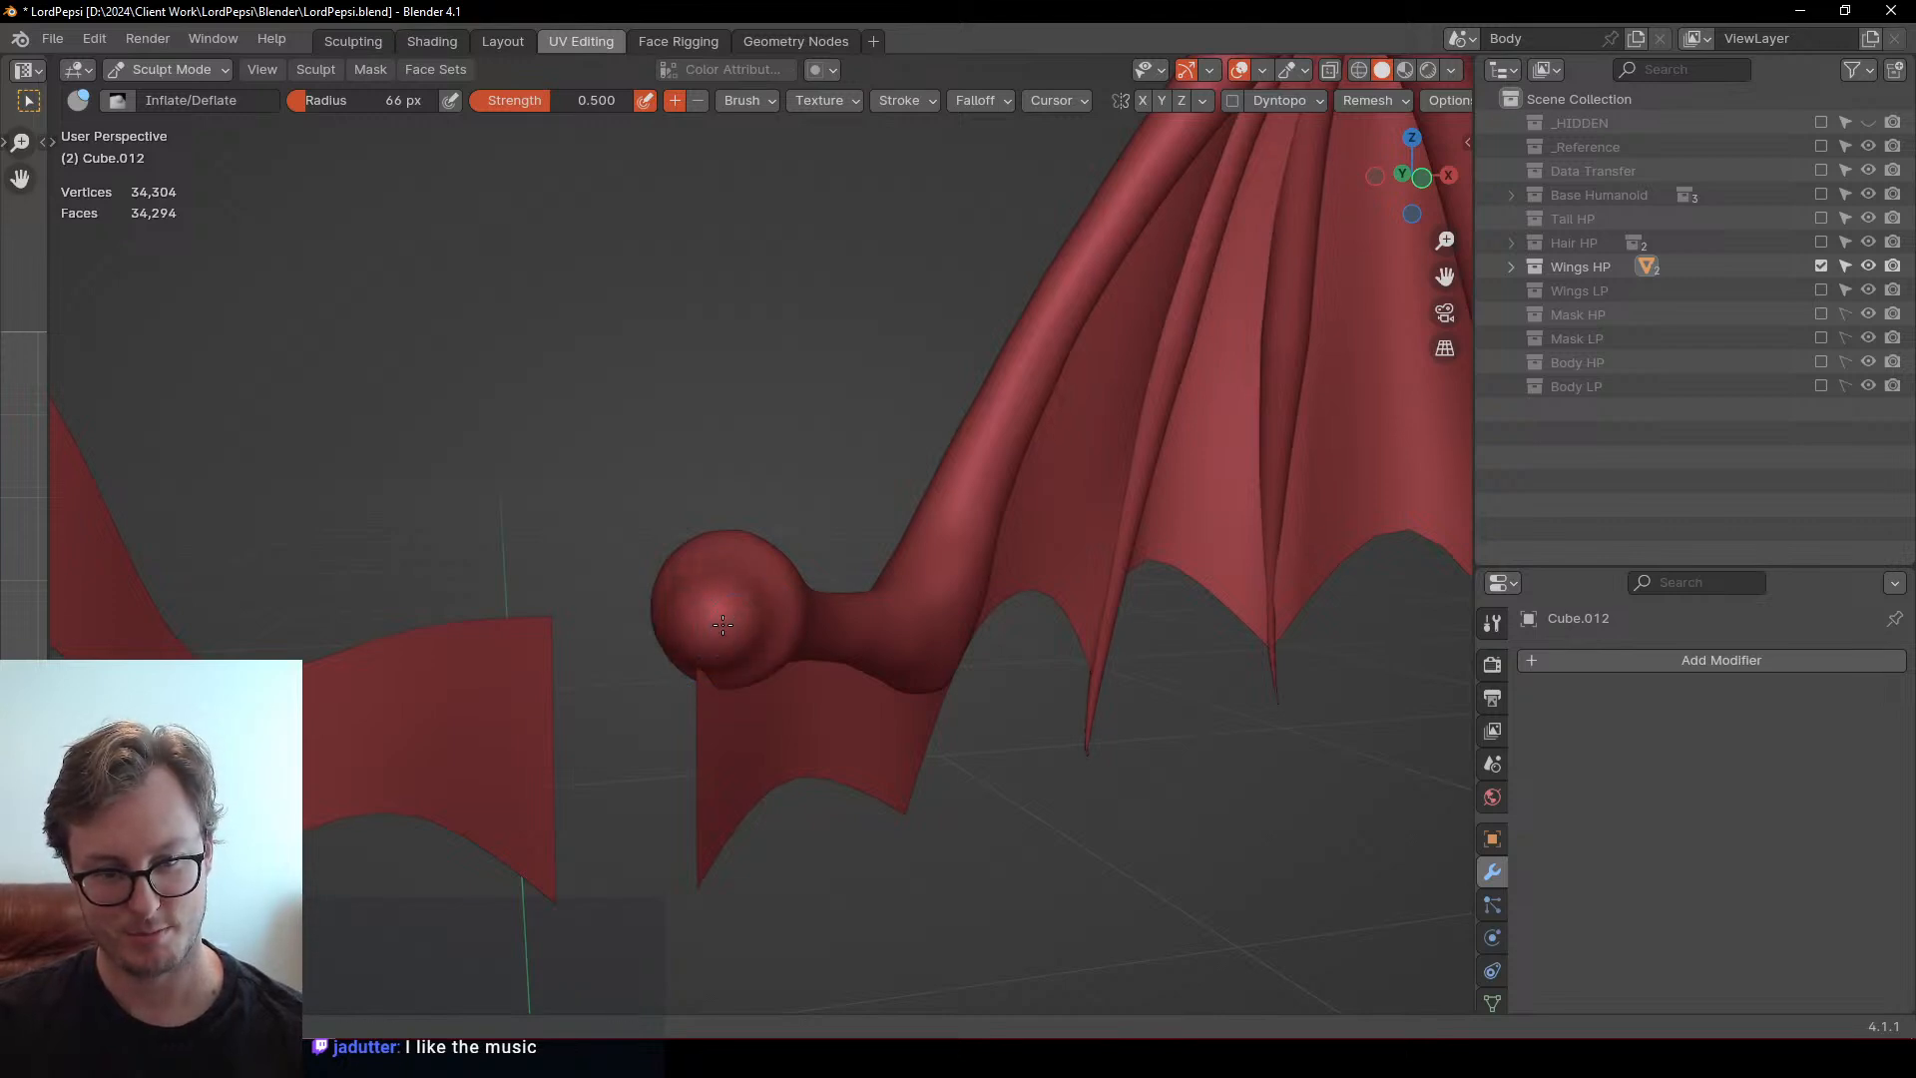
{"action": "middle_click_drag", "start_coordinate": [719, 624], "coordinate": [750, 598]}
{"action": "key", "text": "ctrl+r"}
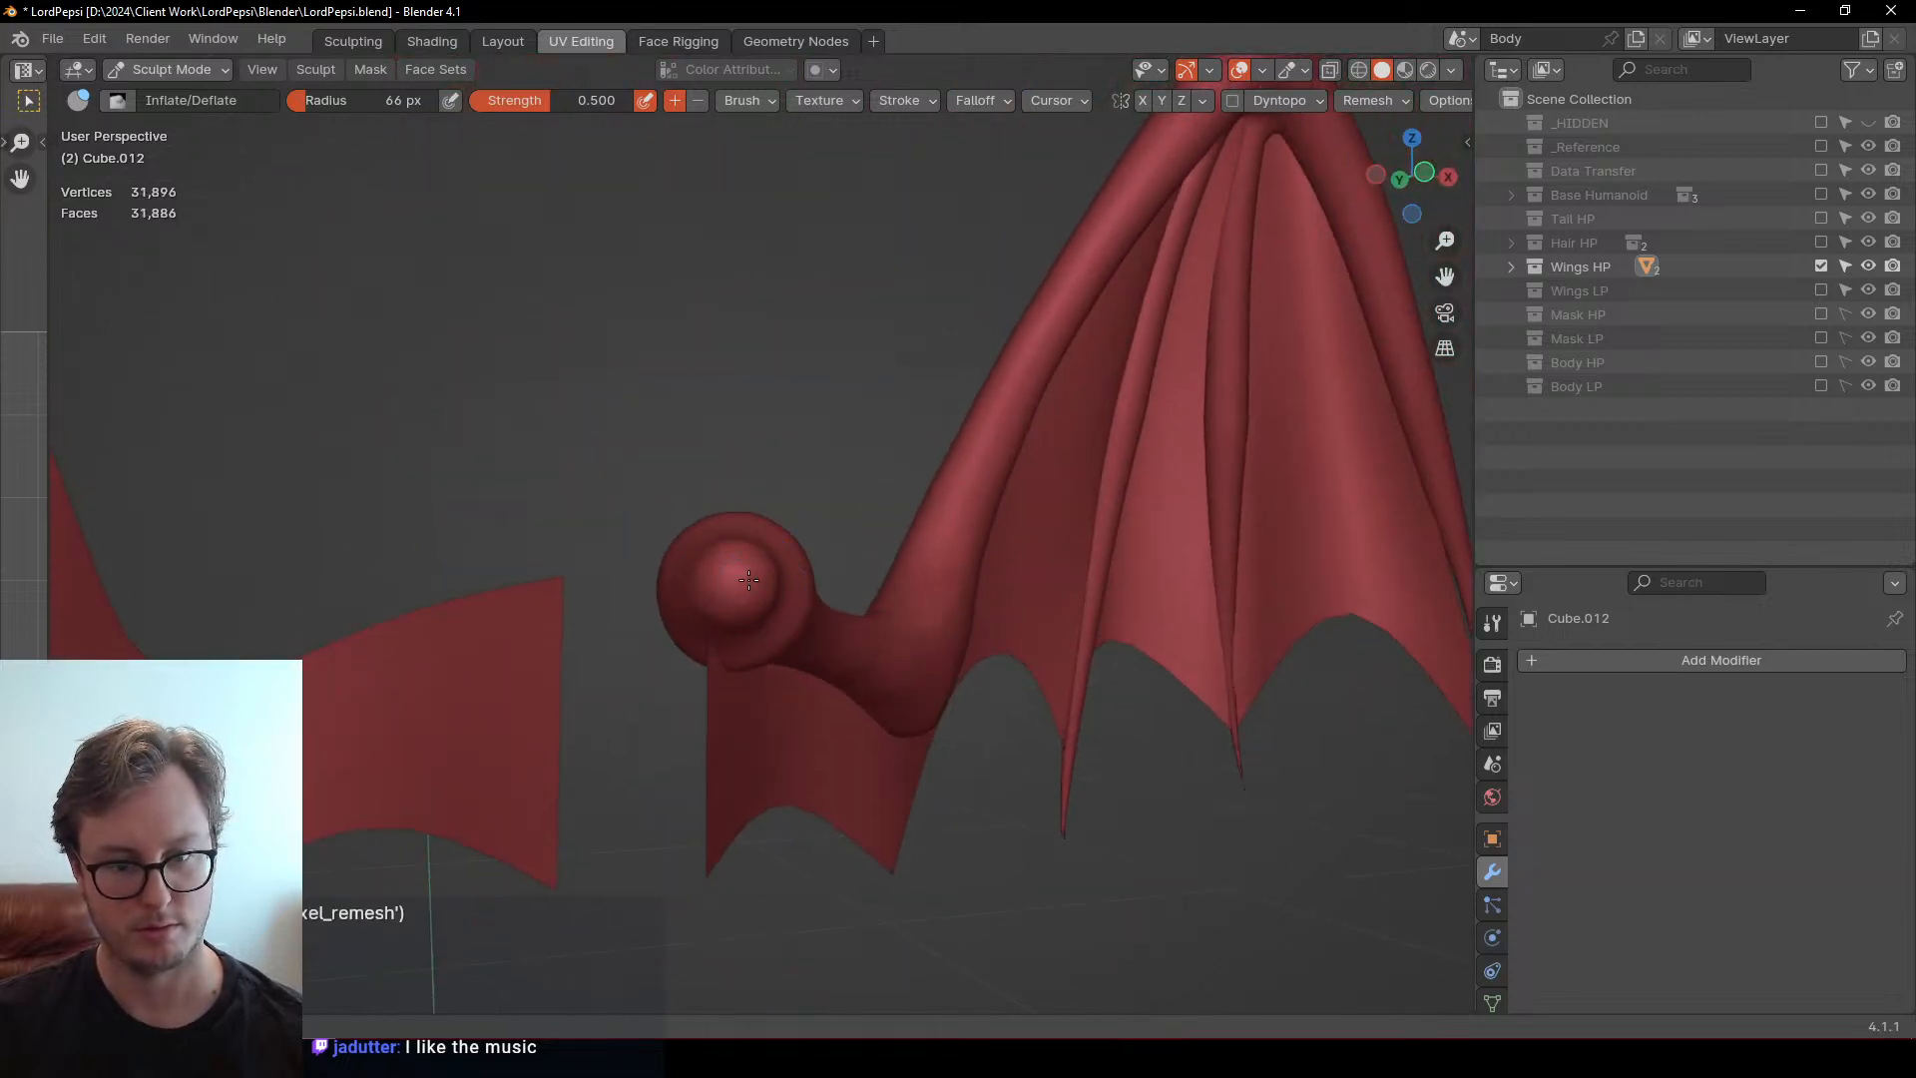
{"action": "middle_click_drag", "start_coordinate": [823, 659], "coordinate": [1076, 654]}
{"action": "key", "text": "ctrl+r"}
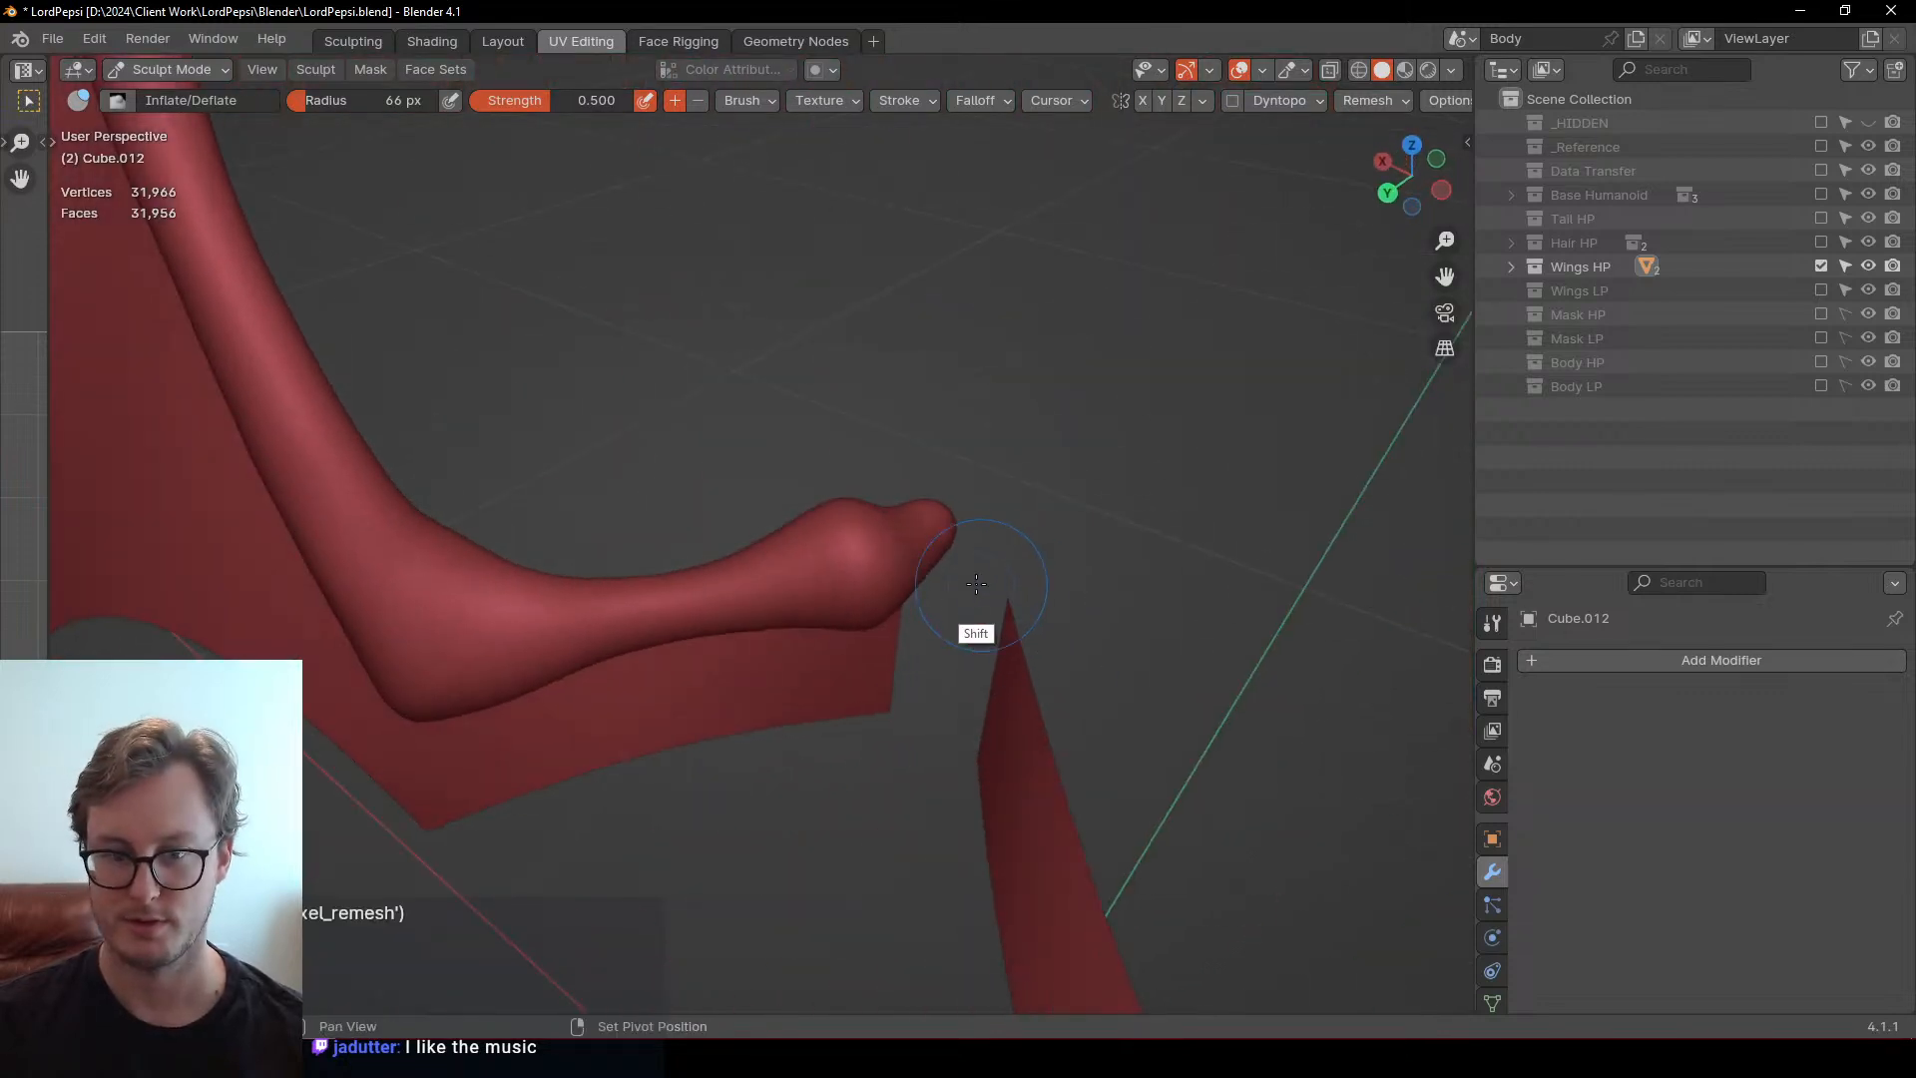
Leave Sculpt Mode and add an X-axis Mirror modifier to the high-poly wing bones
{"action": "middle_click_drag", "start_coordinate": [975, 584], "coordinate": [903, 519], "text": "shift"}
{"action": "middle_click_drag", "start_coordinate": [903, 519], "coordinate": [898, 641]}
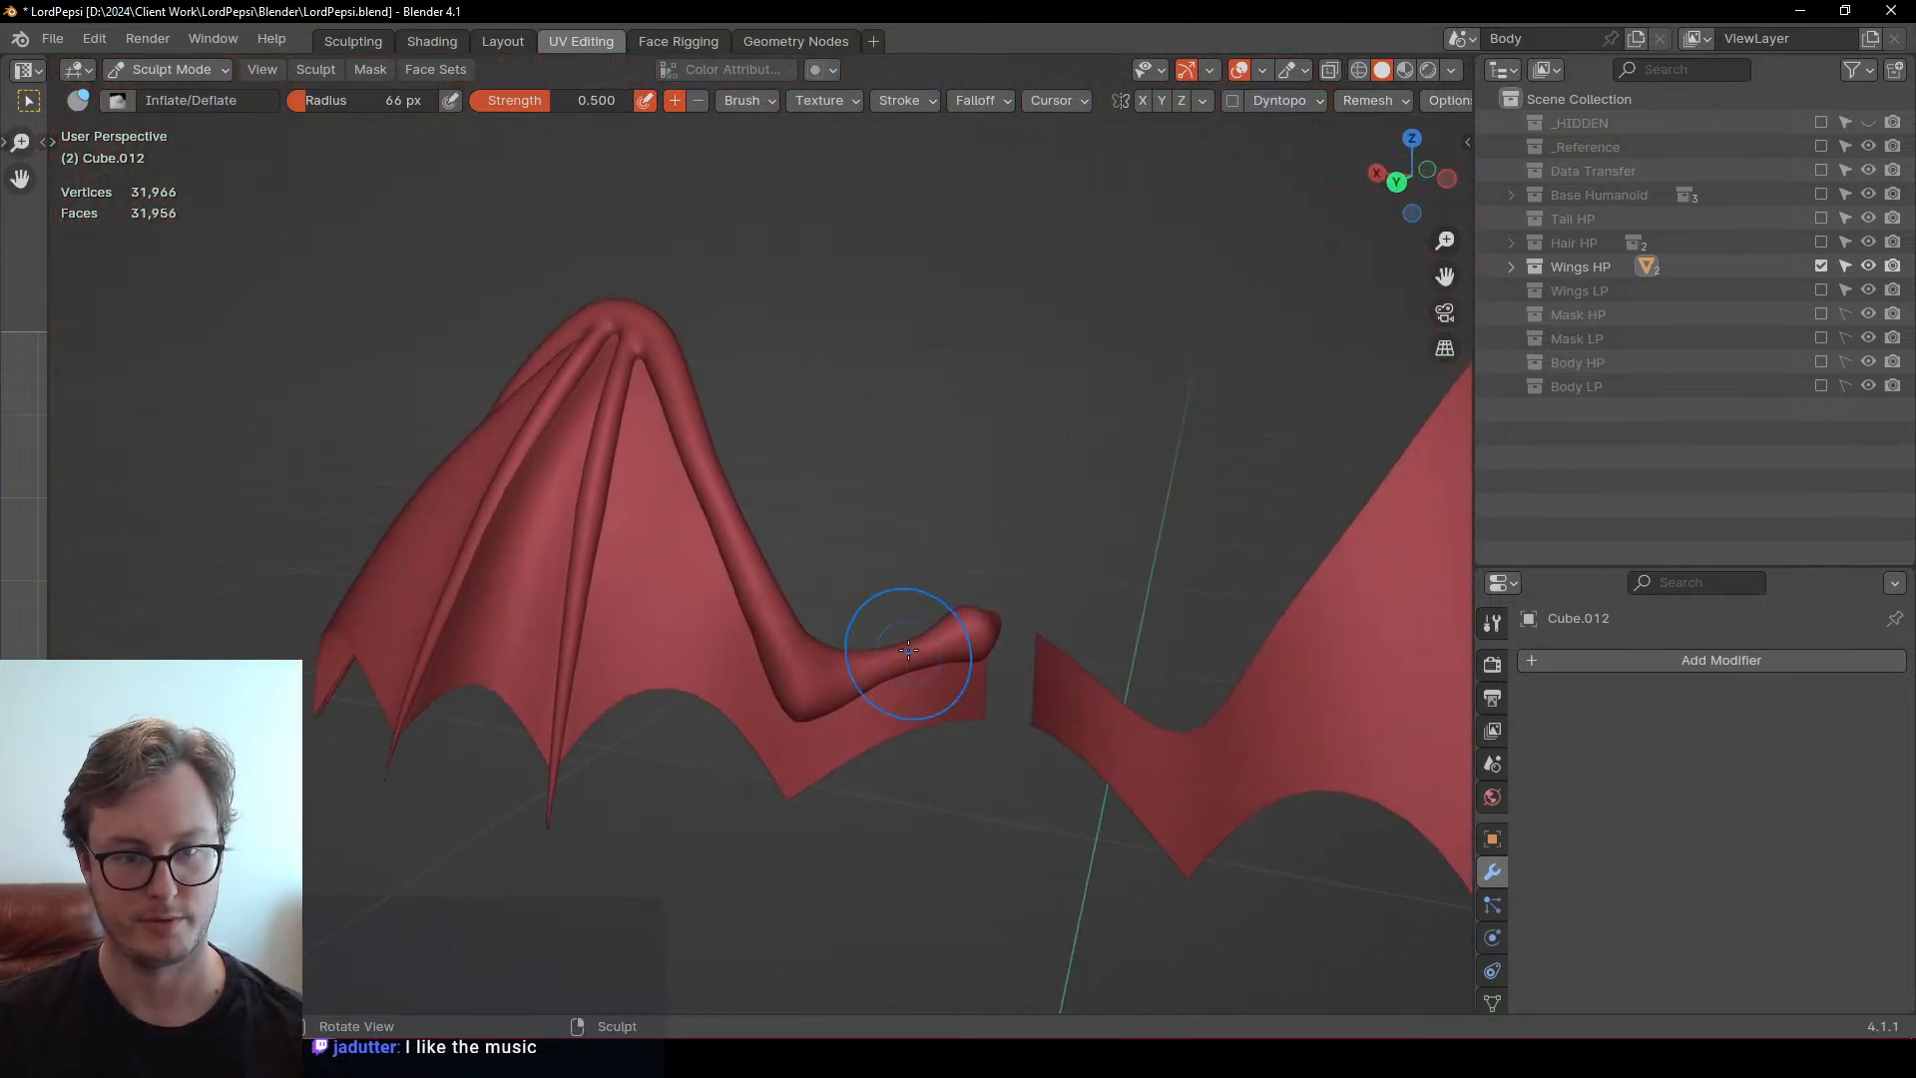
{"action": "key", "text": "ctrl+Tab"}
{"action": "left_click", "coordinate": [647, 676]}
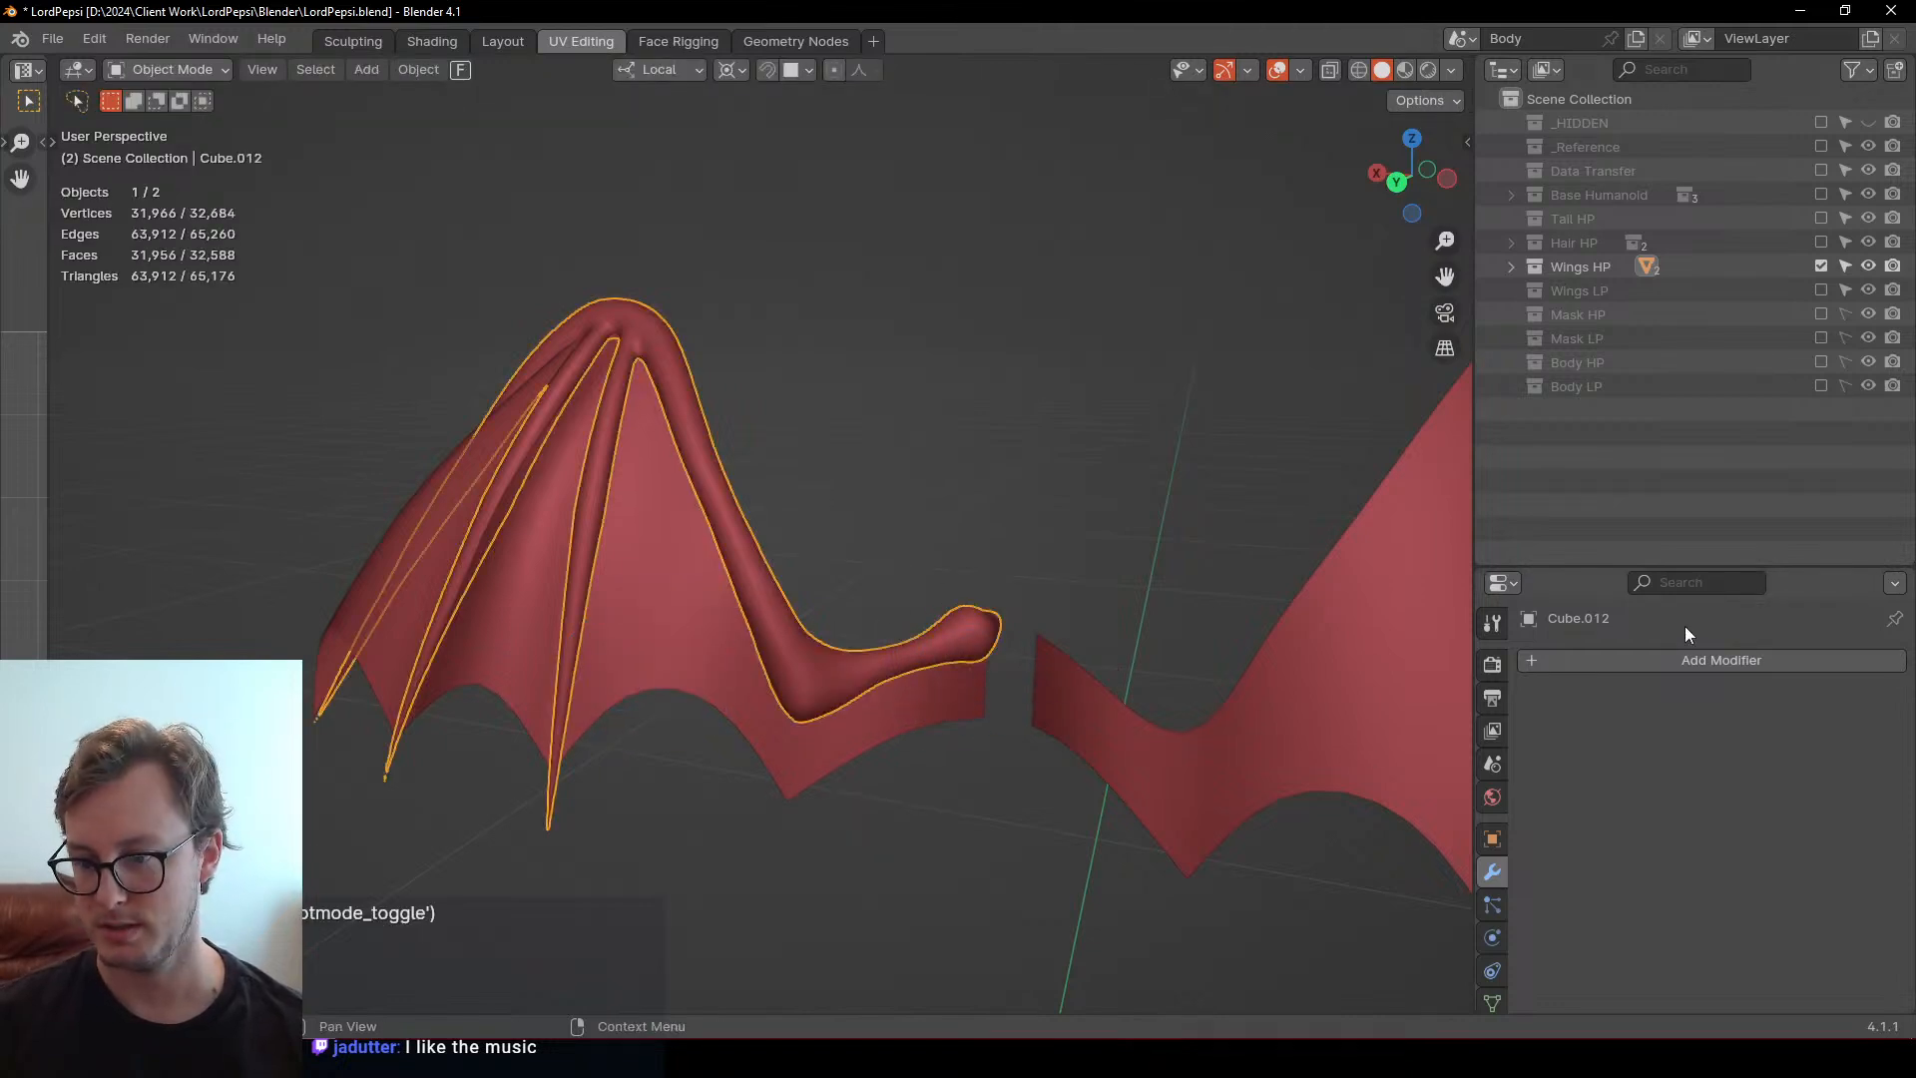
{"action": "left_click", "coordinate": [1659, 659]}
{"action": "key", "text": "q"}
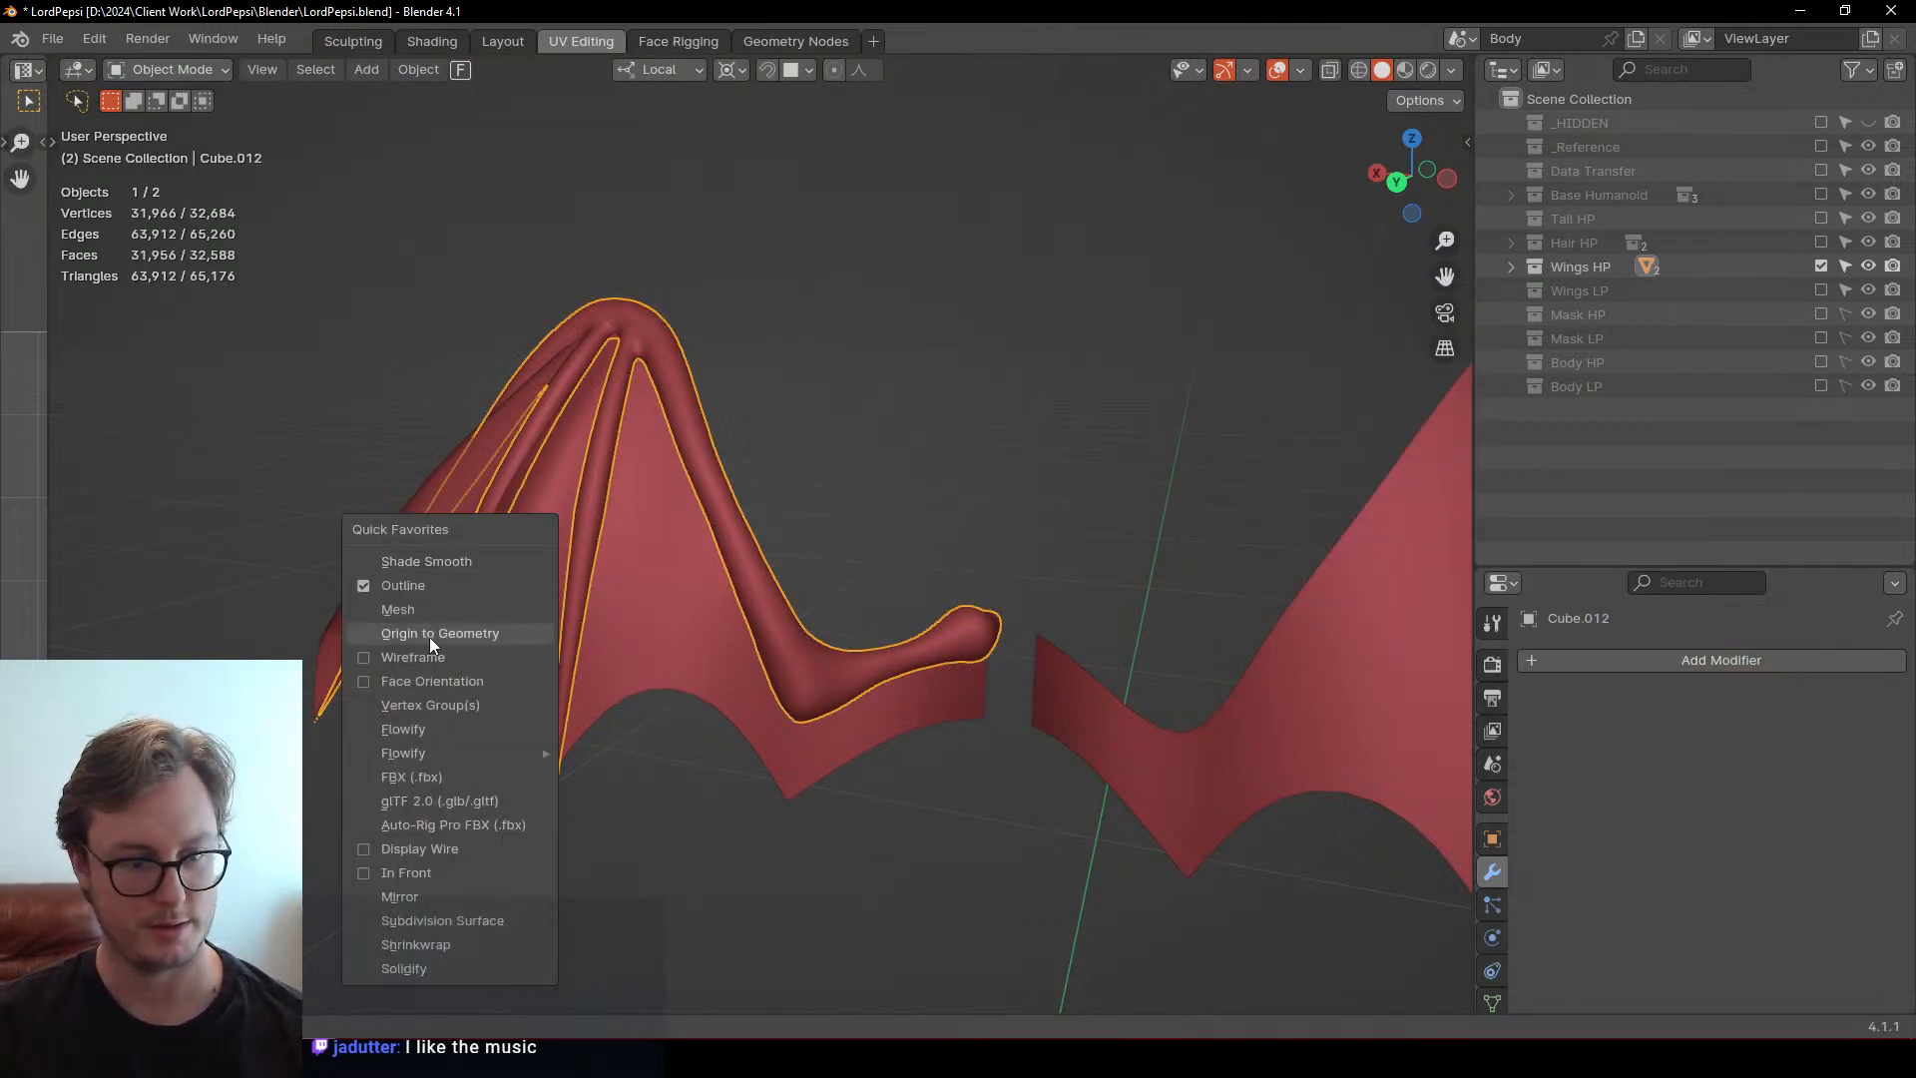
{"action": "left_click", "coordinate": [399, 896]}
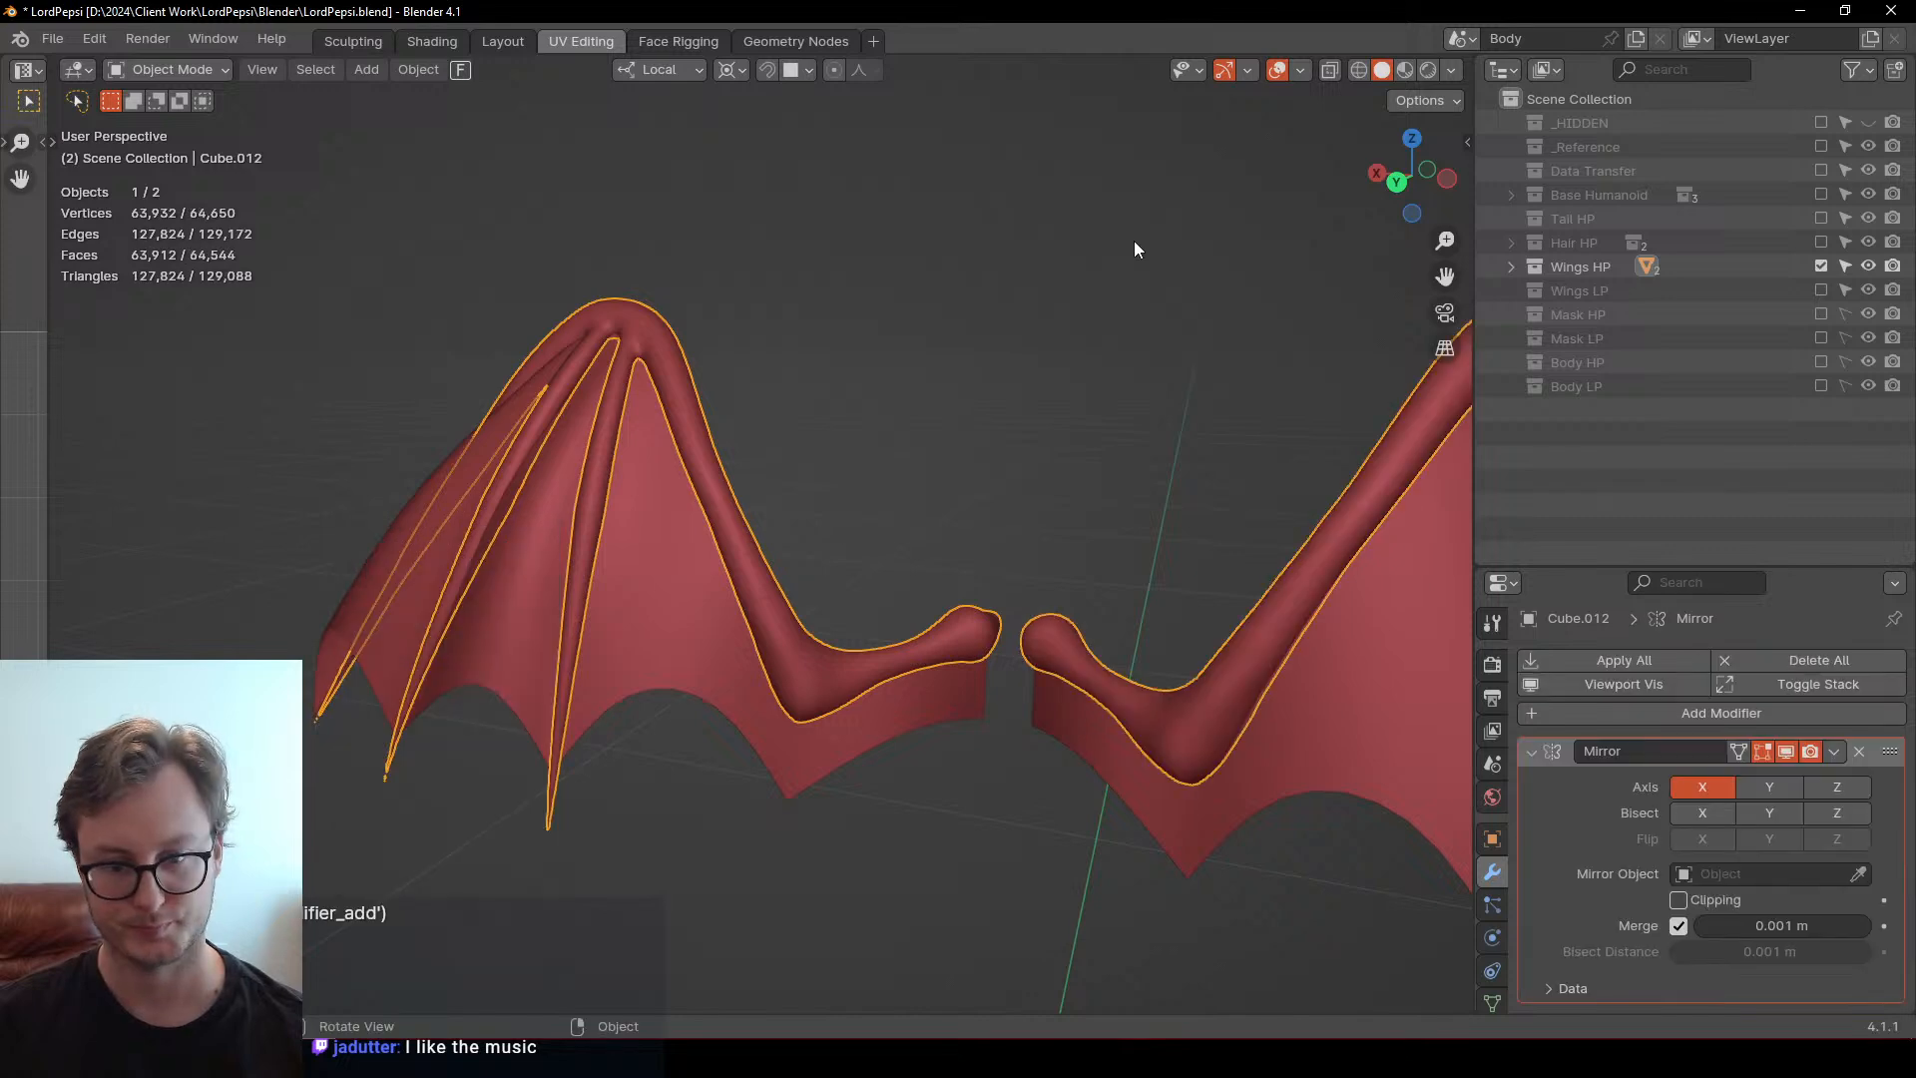
{"action": "scroll", "coordinate": [1058, 329], "scroll_direction": "down", "scroll_amount": 5}
{"action": "middle_click_drag", "start_coordinate": [979, 413], "coordinate": [936, 536]}
{"action": "left_click", "coordinate": [960, 338]}
Switch to Unity and examine the LordPepsi avatar's face and body from several distances and angles
{"action": "key", "text": "alt+Tab"}
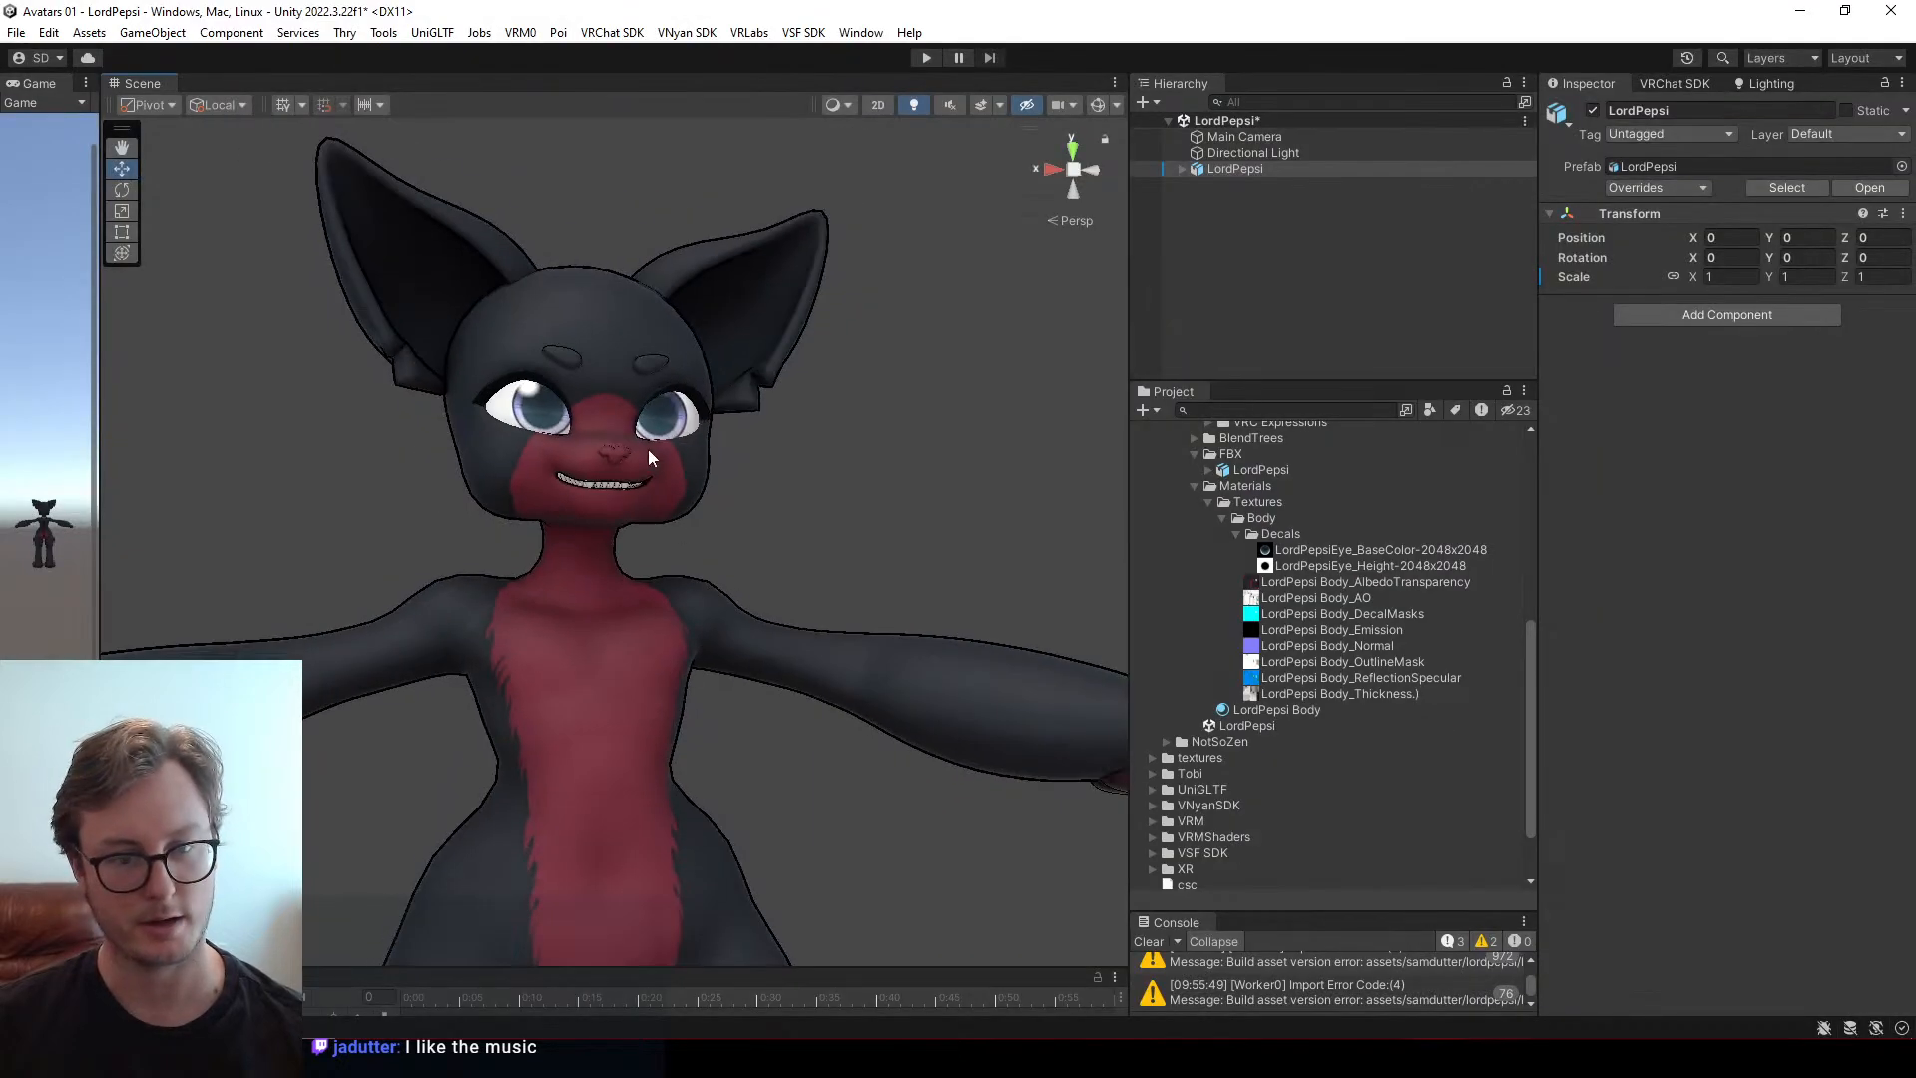
{"action": "left_click_drag", "start_coordinate": [649, 449], "coordinate": [834, 581], "text": "alt"}
{"action": "scroll", "coordinate": [759, 458], "scroll_direction": "down", "scroll_amount": 2}
{"action": "scroll", "coordinate": [766, 559], "scroll_direction": "up", "scroll_amount": 6}
{"action": "scroll", "coordinate": [727, 769], "scroll_direction": "down", "scroll_amount": 8}
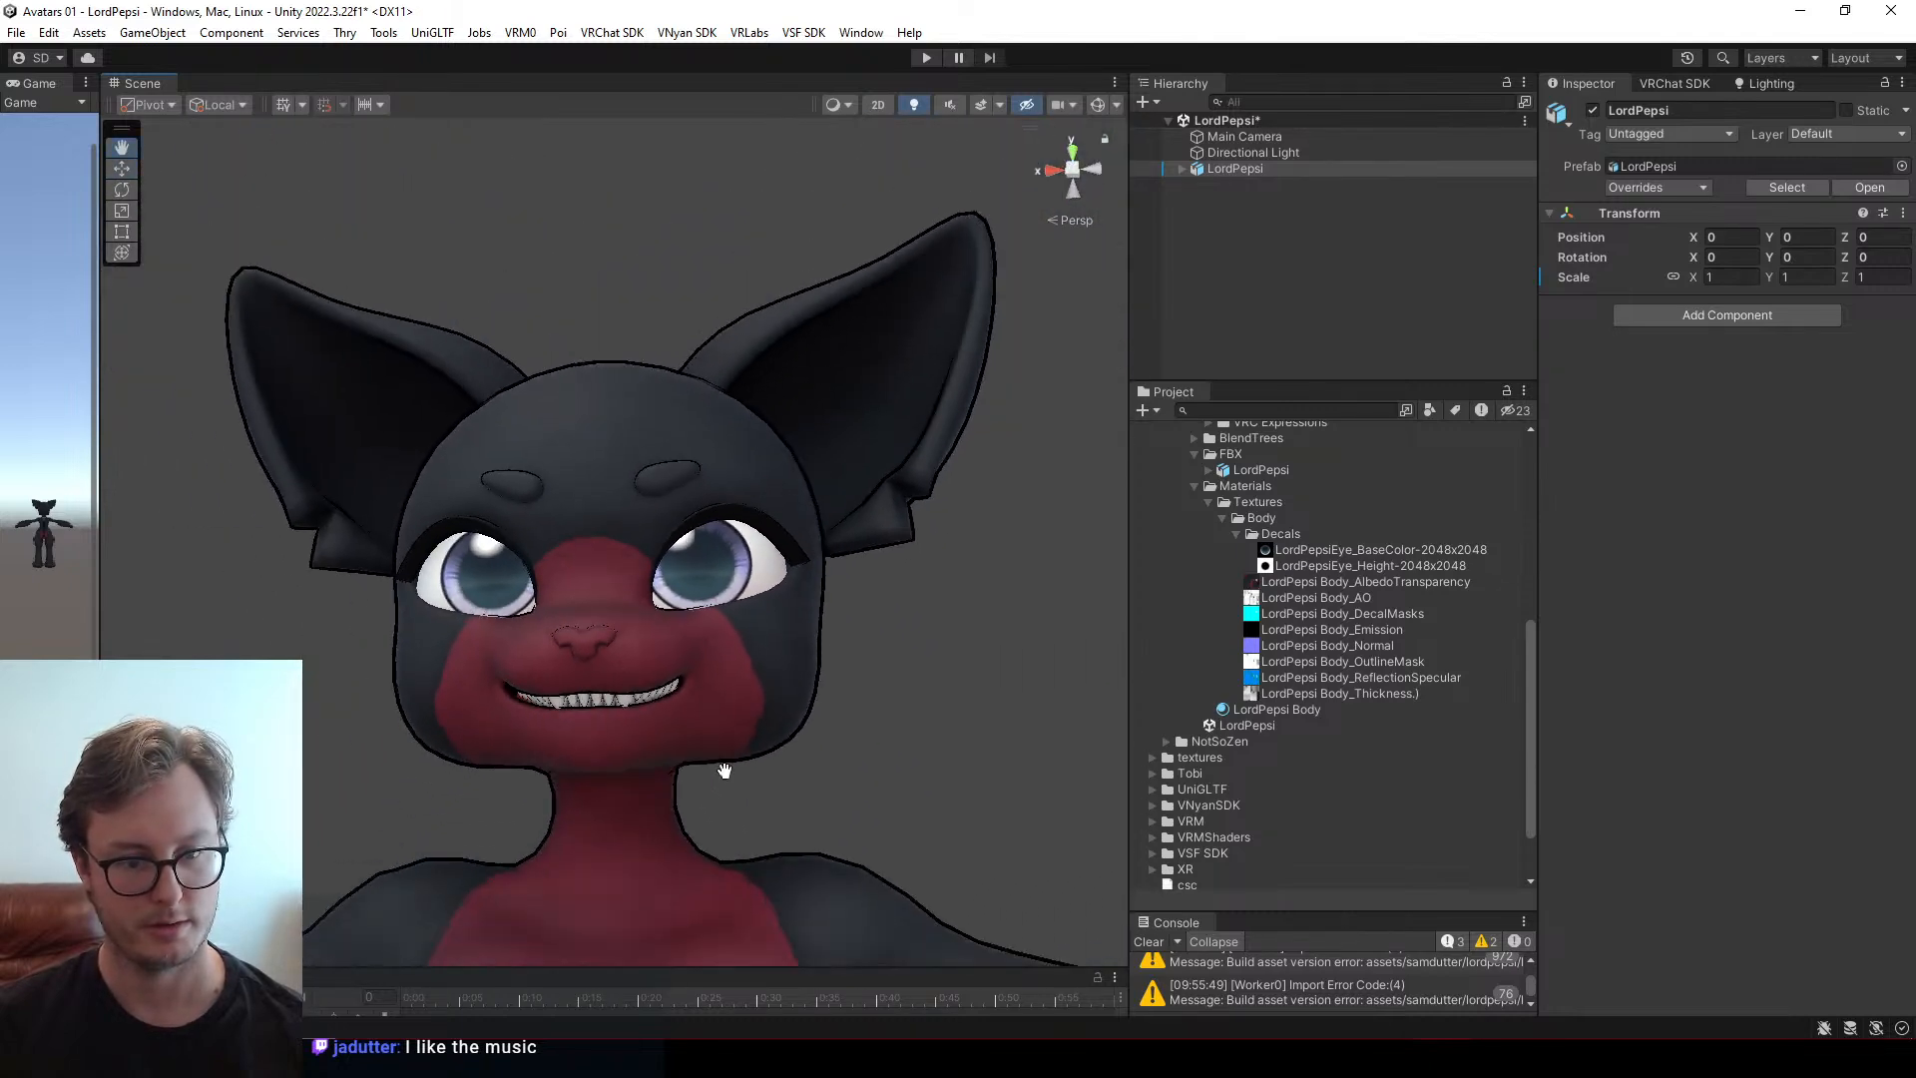
{"action": "left_click_drag", "start_coordinate": [822, 320], "coordinate": [695, 719], "text": "alt"}
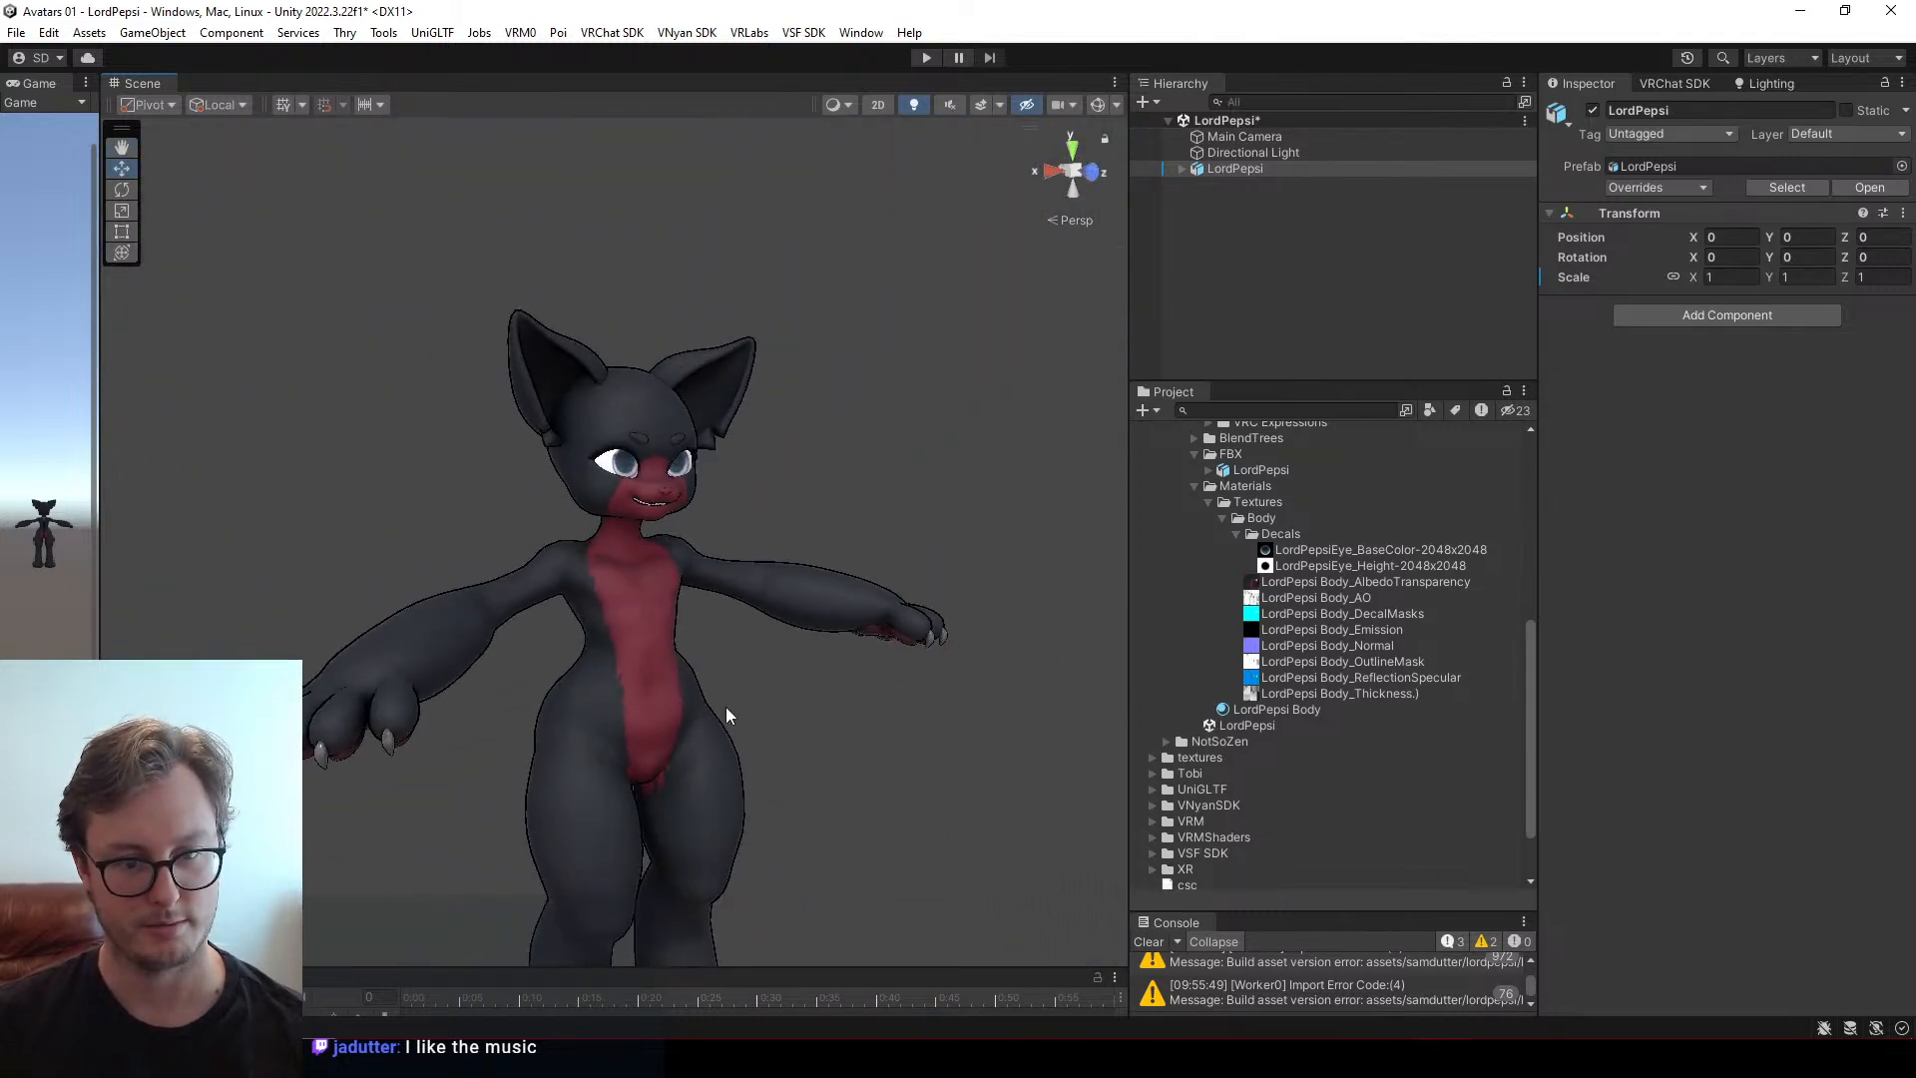
Switch back to Blender, check the mirrored wing bones' root ends and re-enter Sculpt Mode on them
{"action": "key", "text": "alt+Tab"}
{"action": "mouse_move", "coordinate": [737, 641]}
{"action": "middle_mouse_down", "text": "shift"}
{"action": "mouse_move", "coordinate": [705, 586]}
{"action": "mouse_move", "coordinate": [716, 642]}
{"action": "middle_mouse_up", "text": "shift"}
{"action": "left_click", "coordinate": [715, 650]}
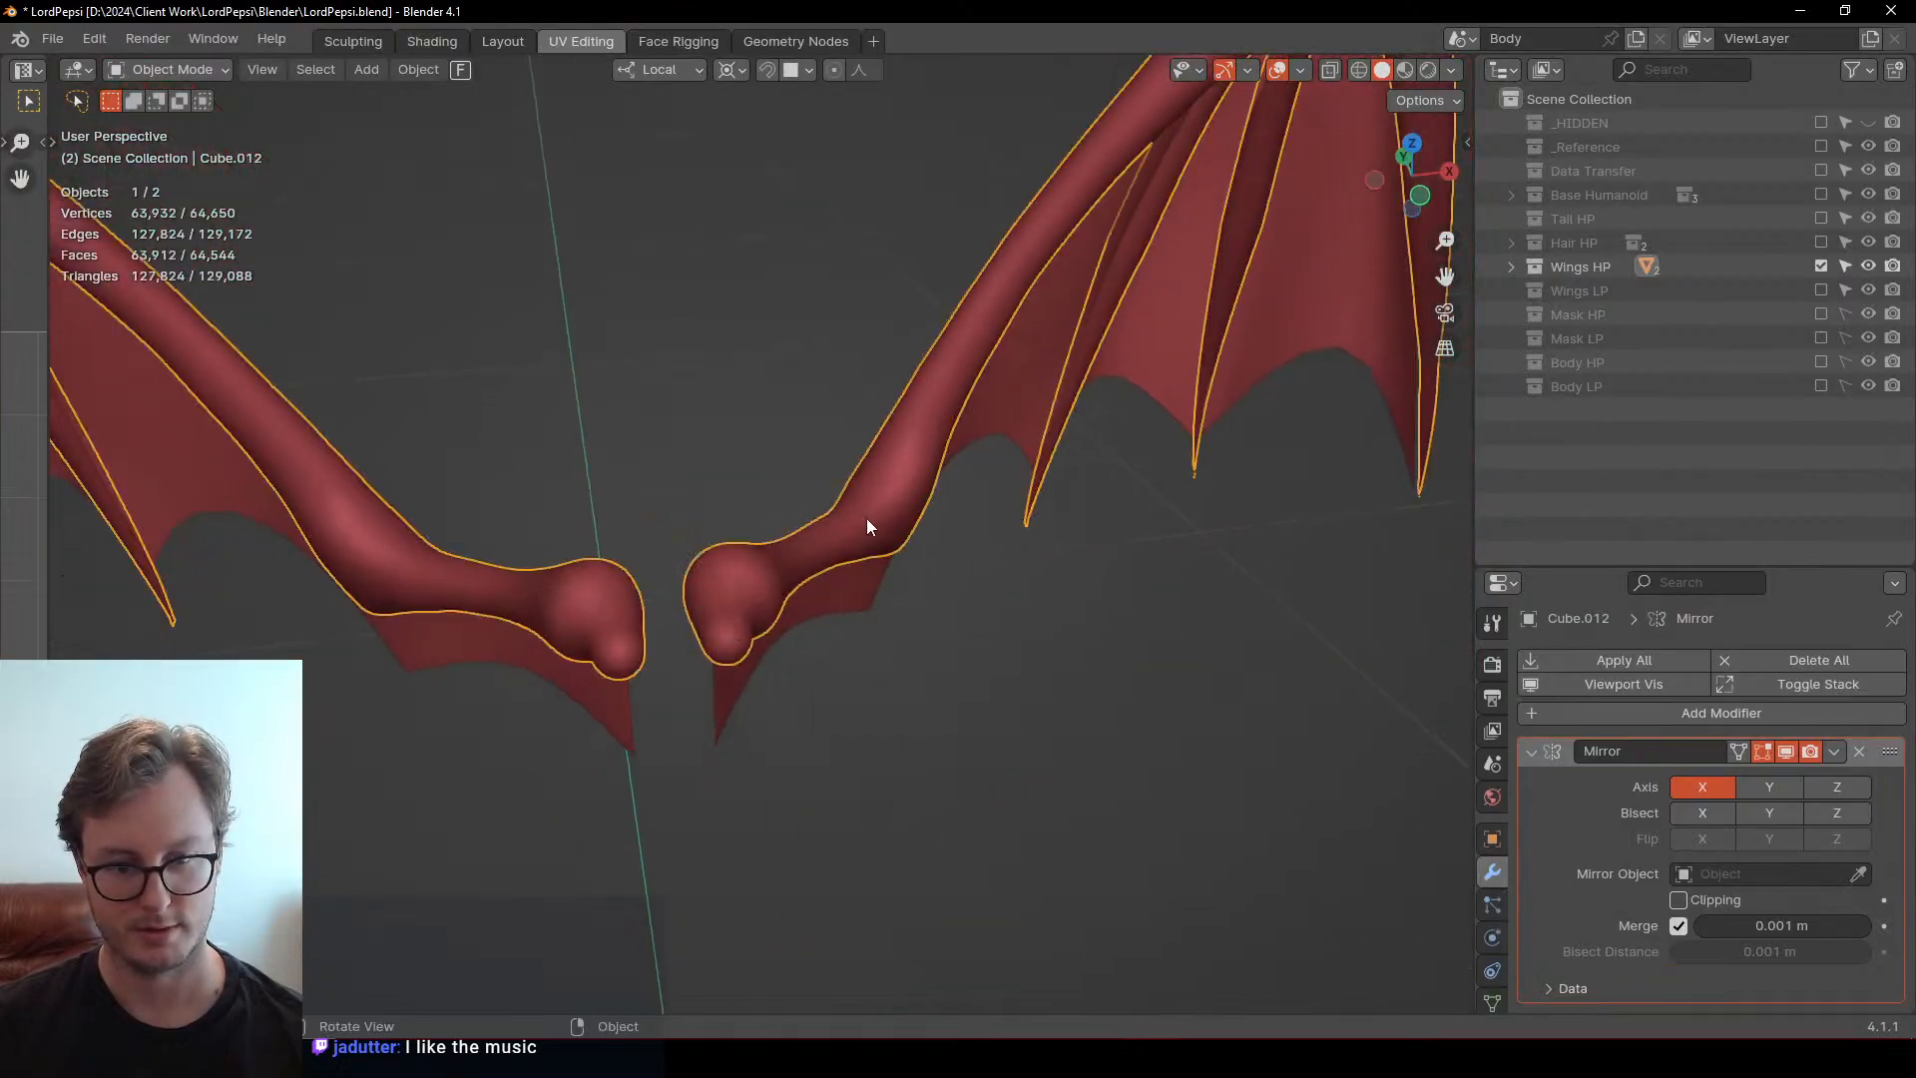
{"action": "middle_click_drag", "start_coordinate": [866, 518], "coordinate": [878, 669]}
{"action": "key", "text": "ctrl+Tab"}
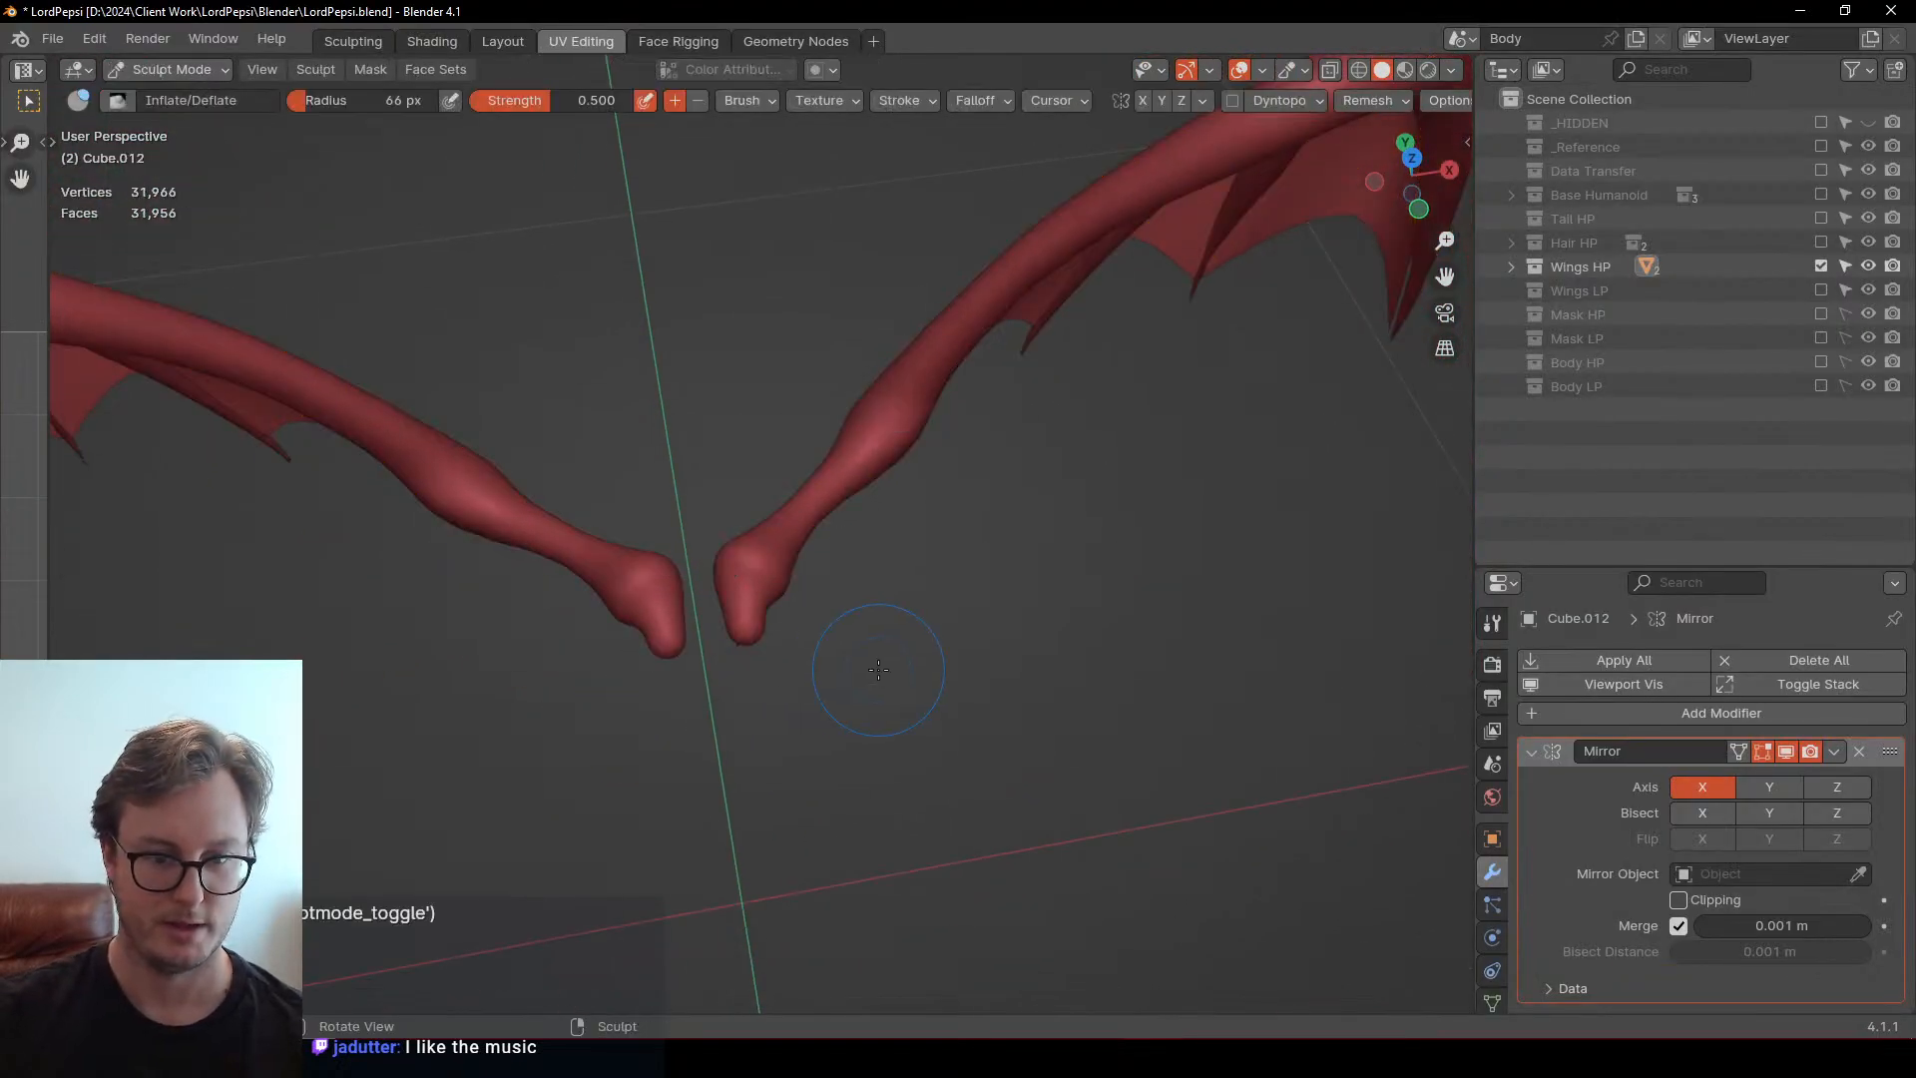
{"action": "middle_click_drag", "start_coordinate": [656, 277], "coordinate": [776, 461]}
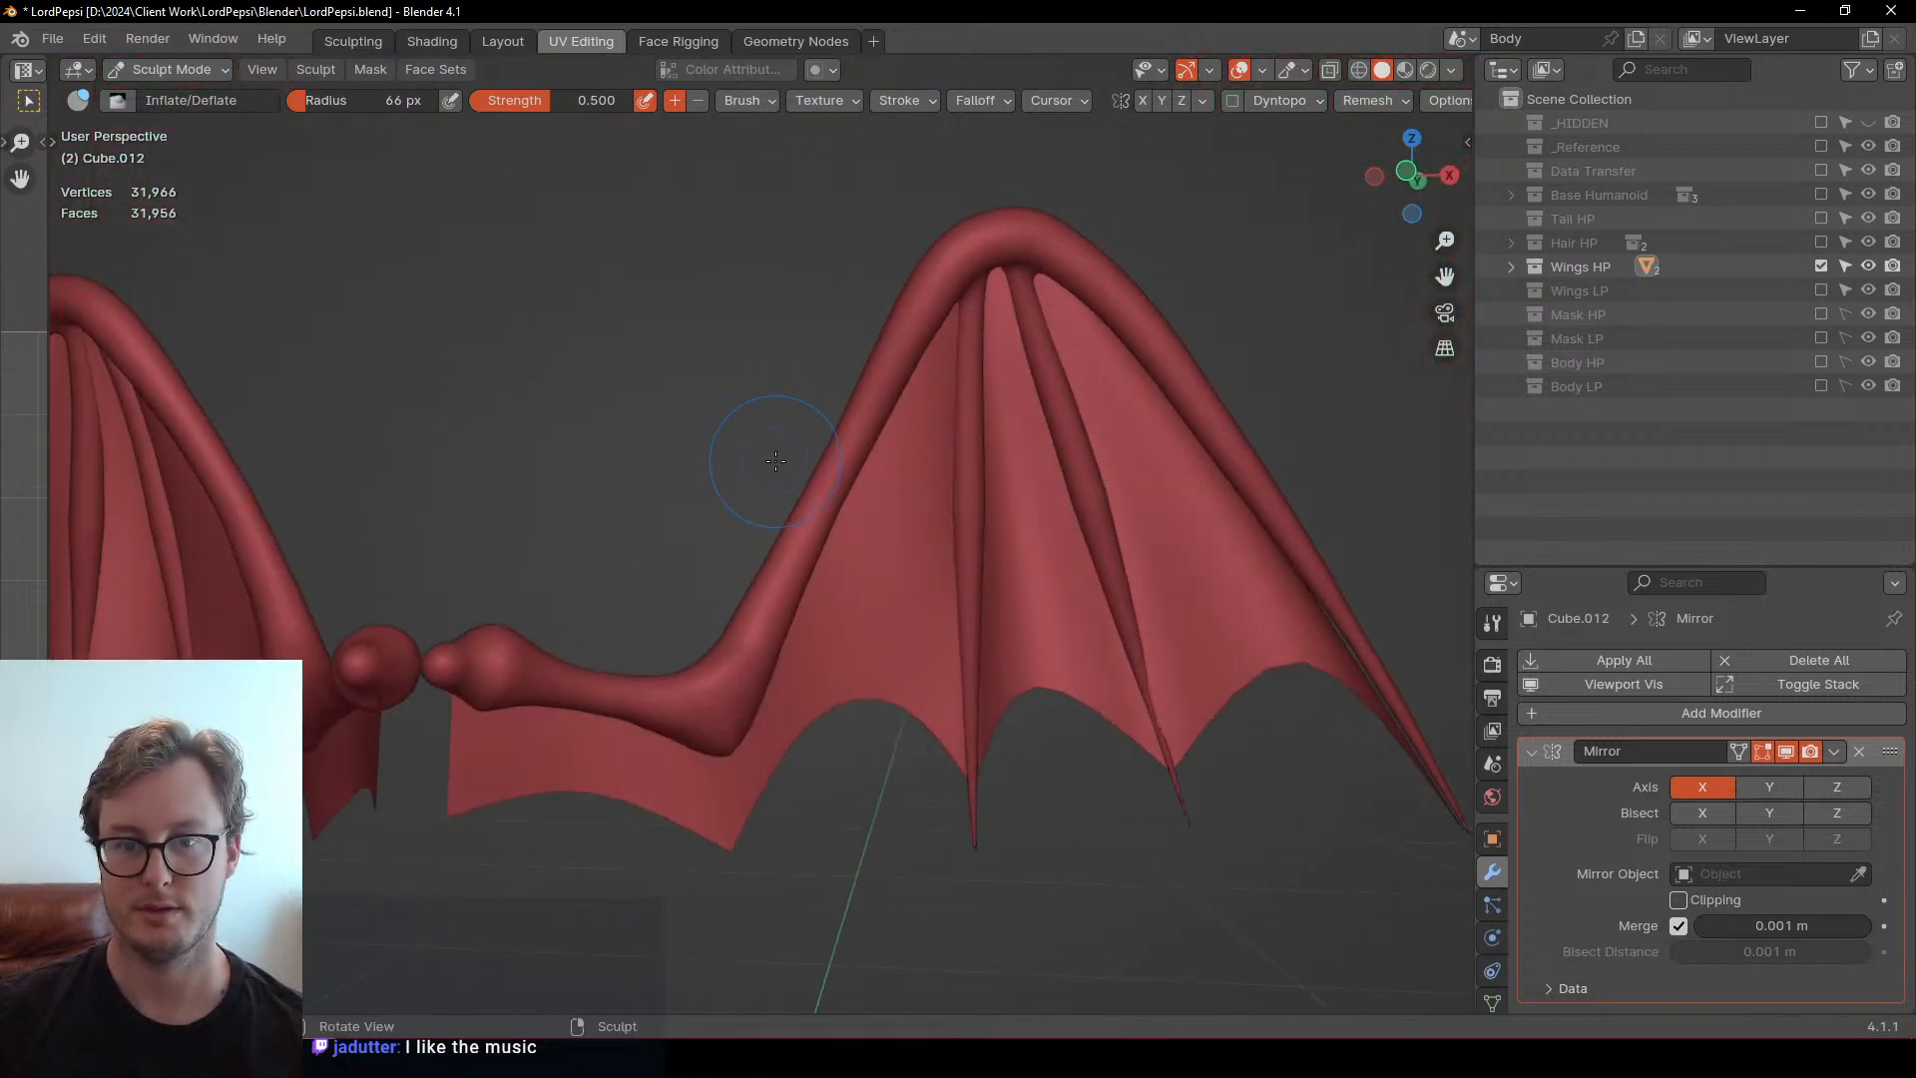
Show the _Reference collection and compare the wing's bones and upper joint with the wings in the reference artwork
{"action": "left_click", "coordinate": [1821, 146]}
{"action": "middle_click_drag", "start_coordinate": [991, 392], "coordinate": [909, 542]}
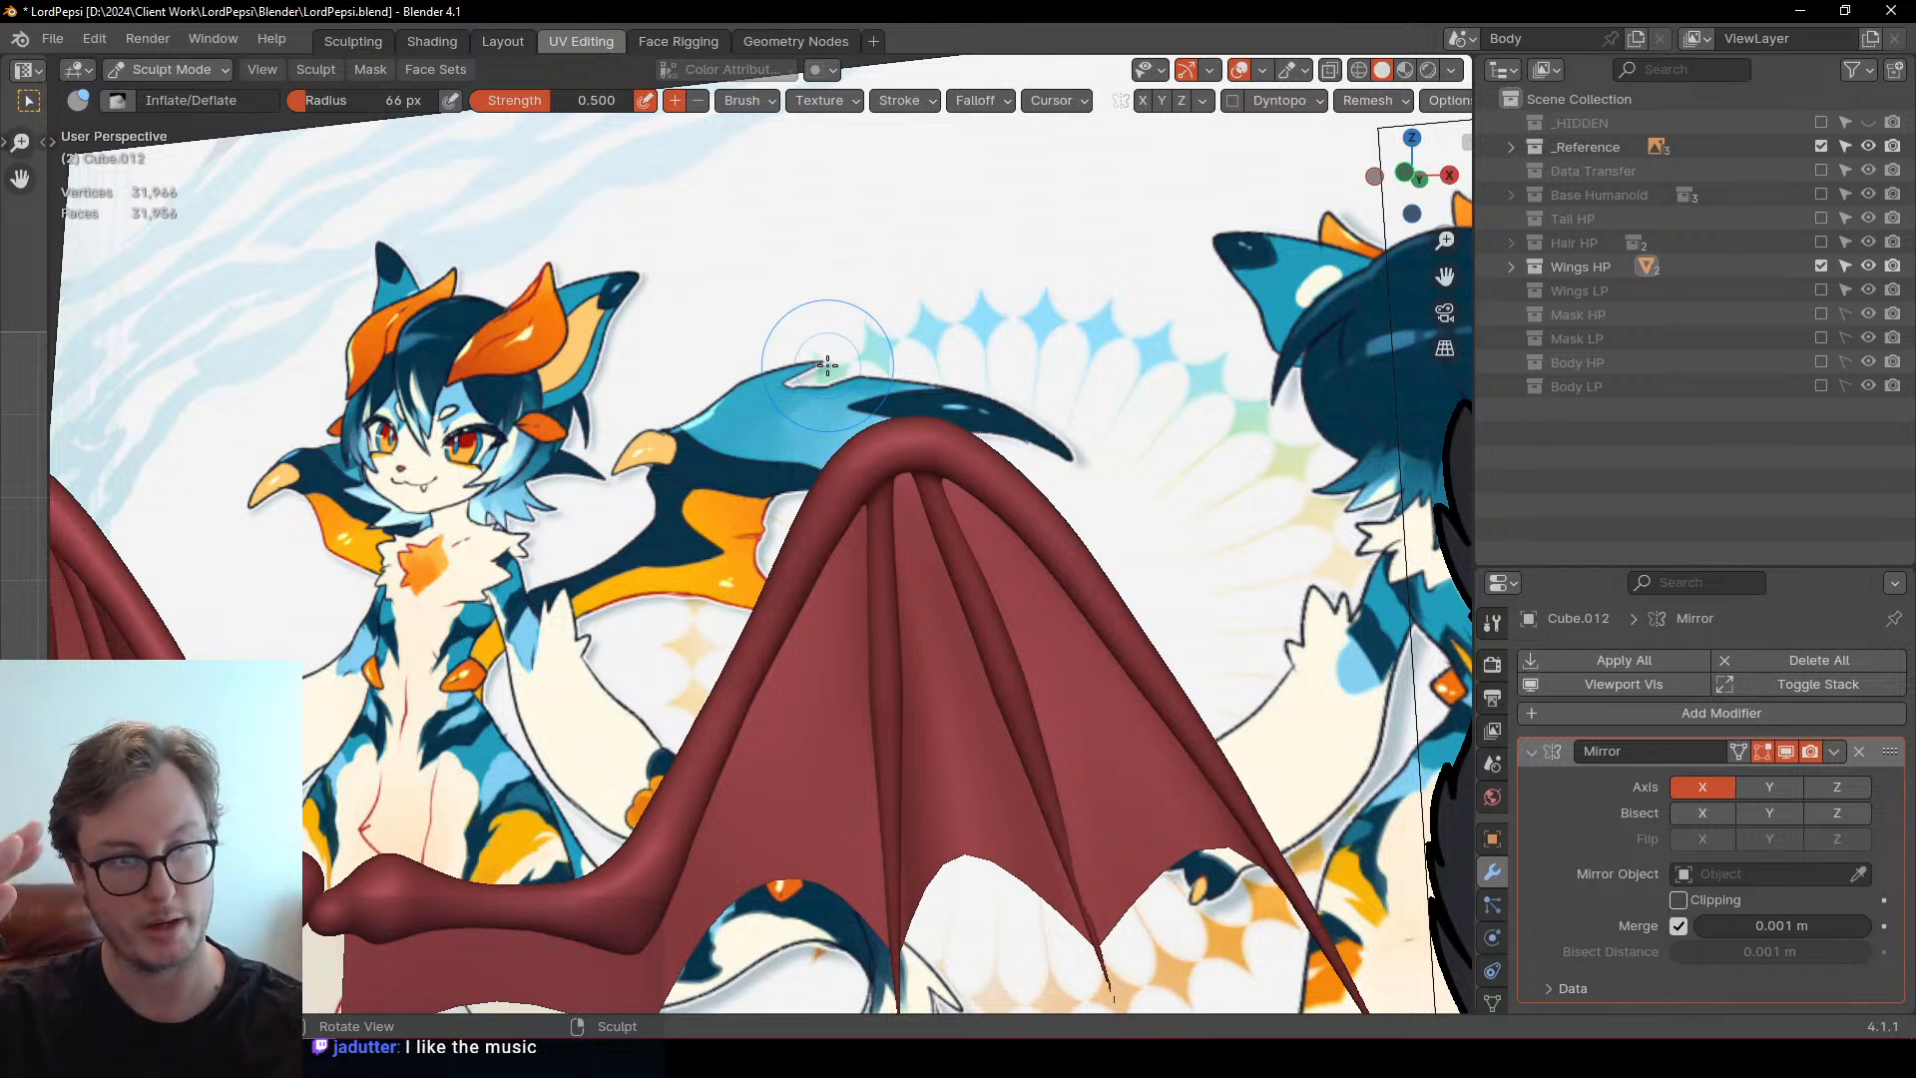
{"action": "scroll", "coordinate": [872, 432], "scroll_direction": "down", "scroll_amount": 12}
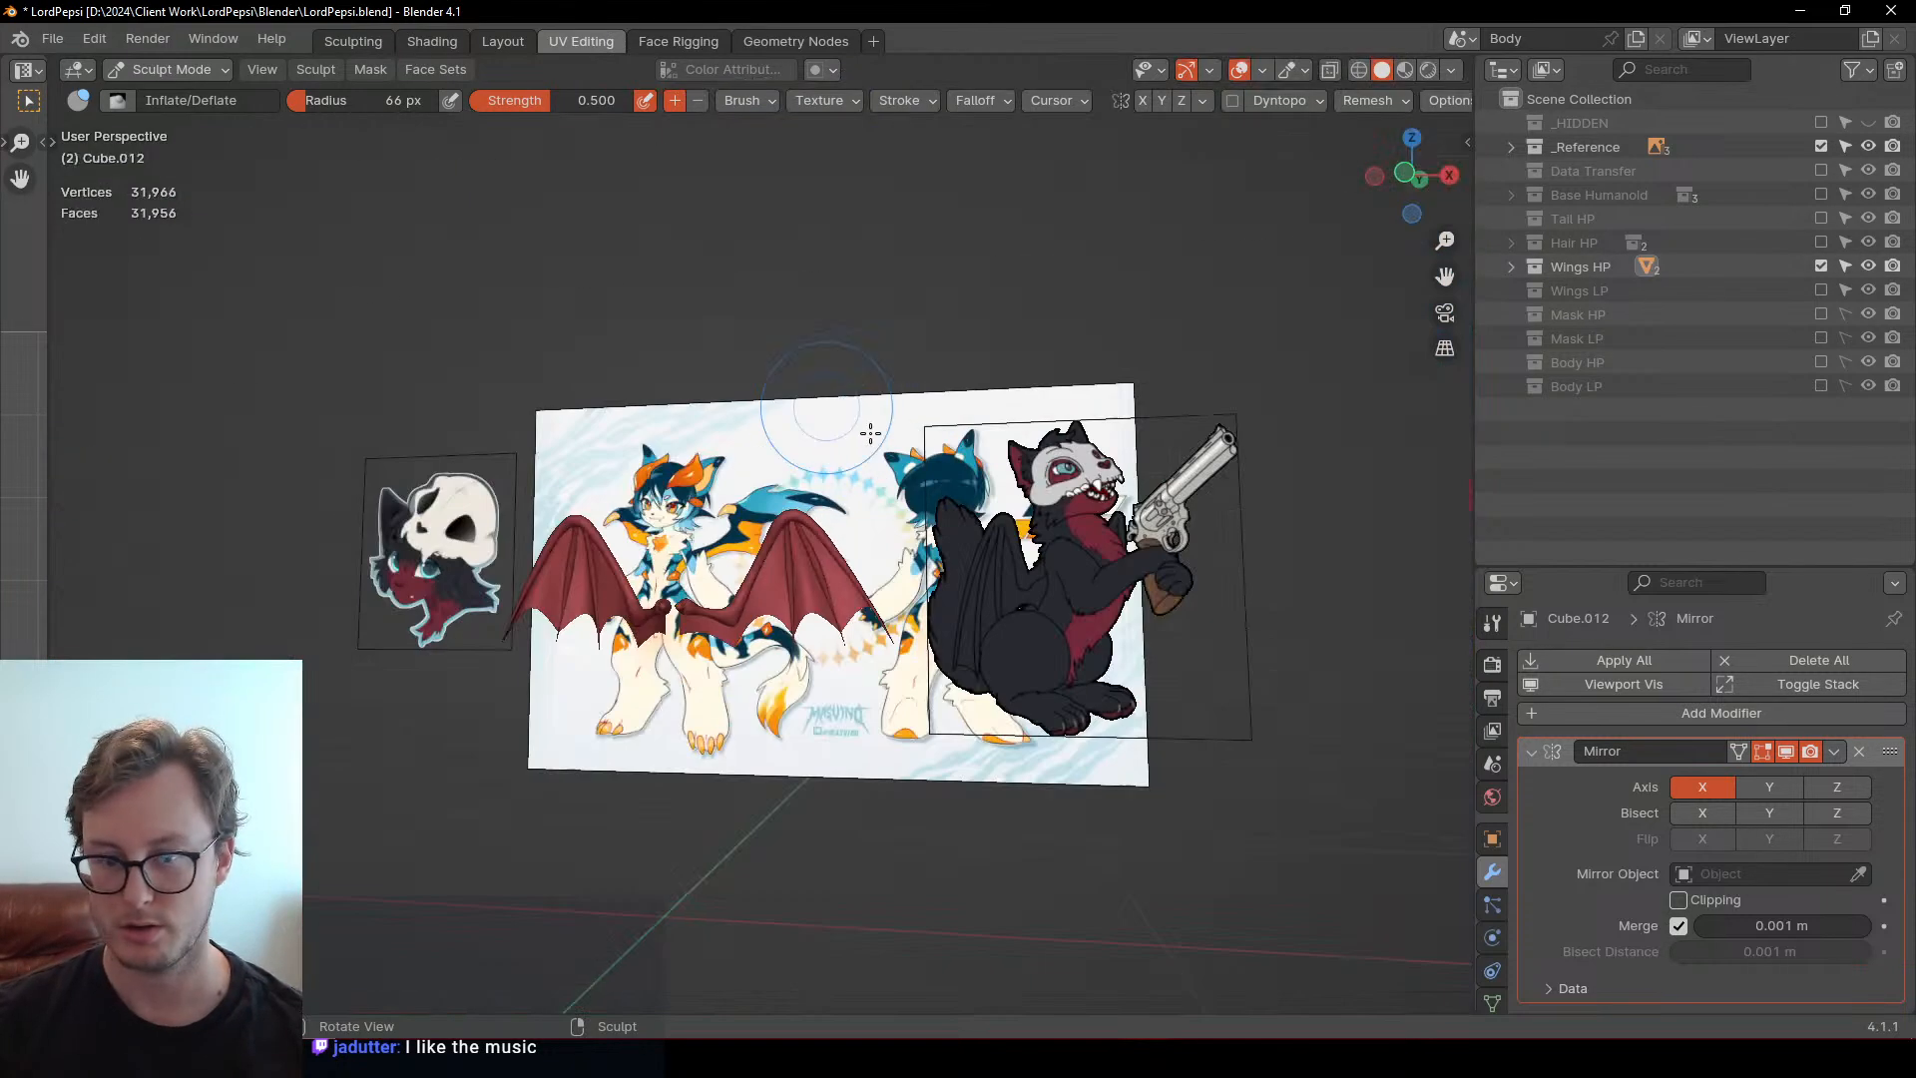
{"action": "scroll", "coordinate": [1012, 617], "scroll_direction": "up", "scroll_amount": 7}
{"action": "scroll", "coordinate": [791, 561], "scroll_direction": "up", "scroll_amount": 8}
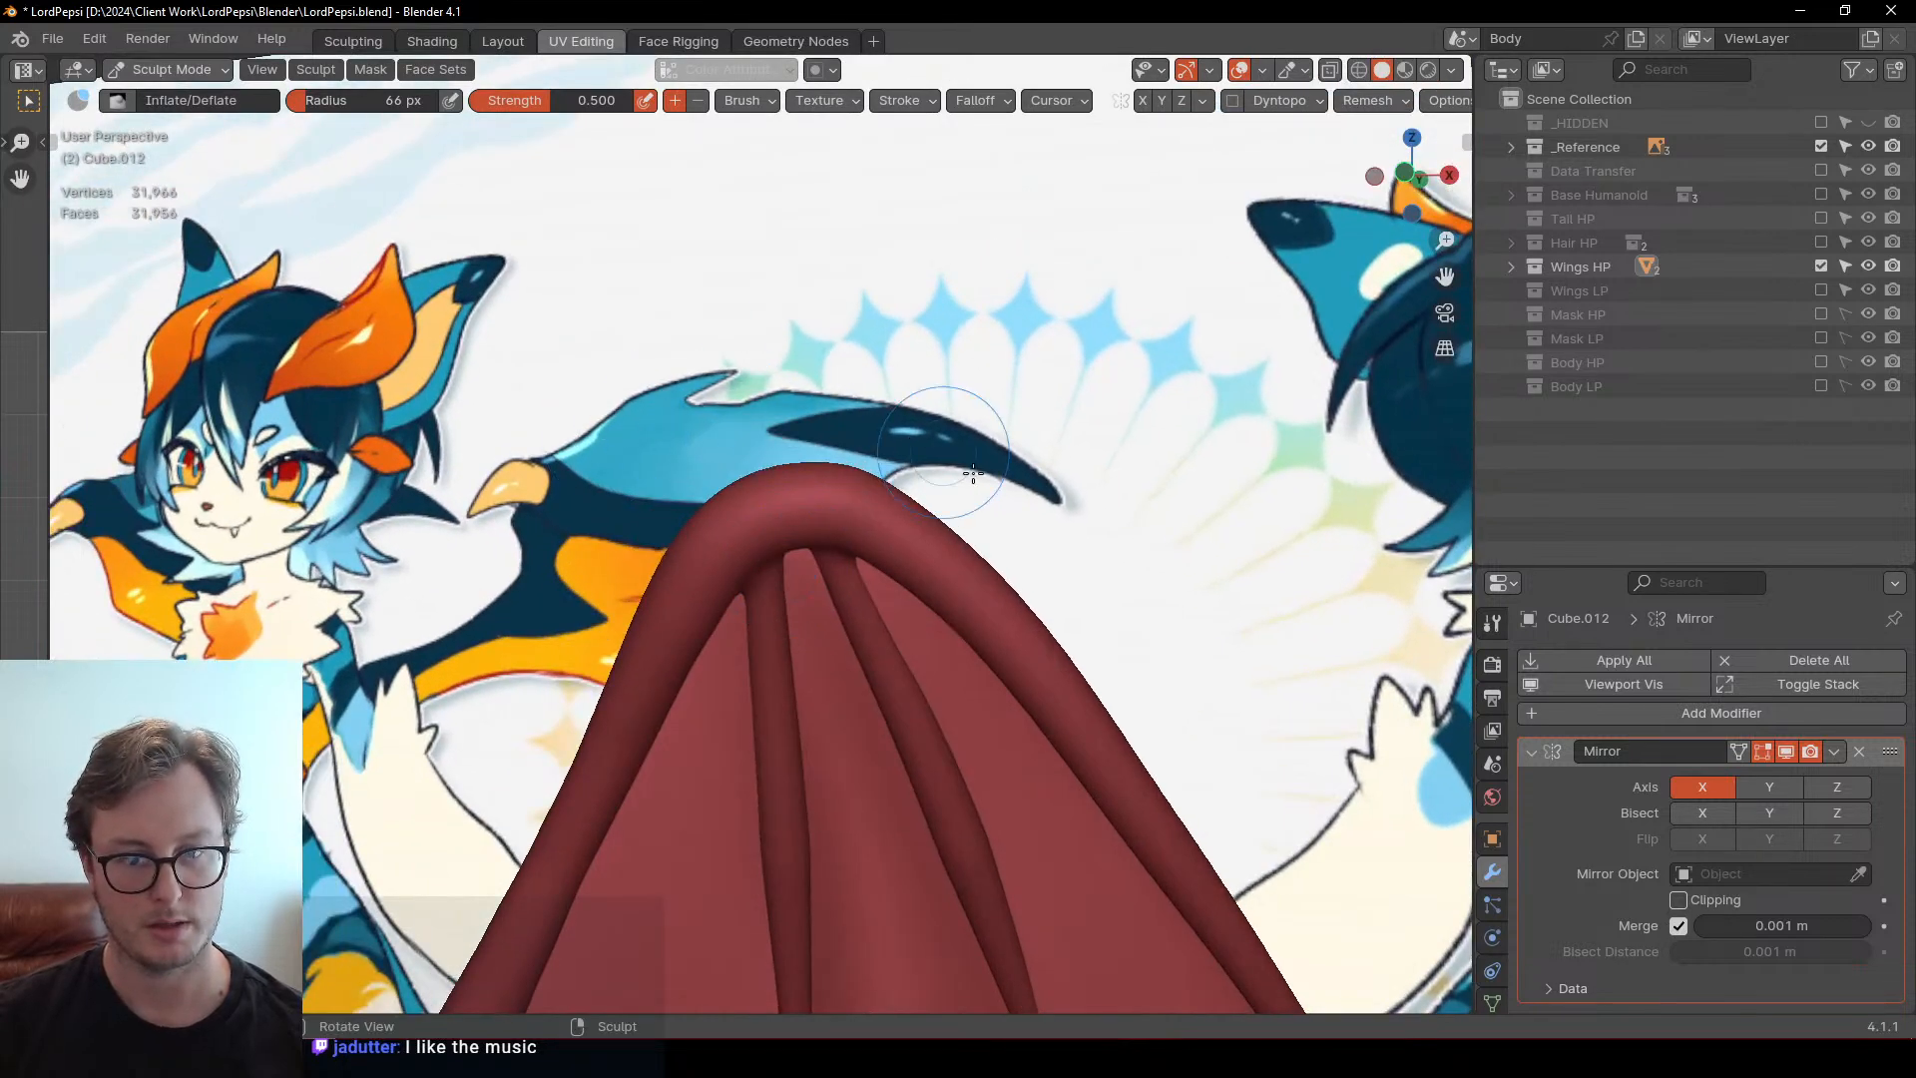
{"action": "scroll", "coordinate": [972, 474], "scroll_direction": "down", "scroll_amount": 5}
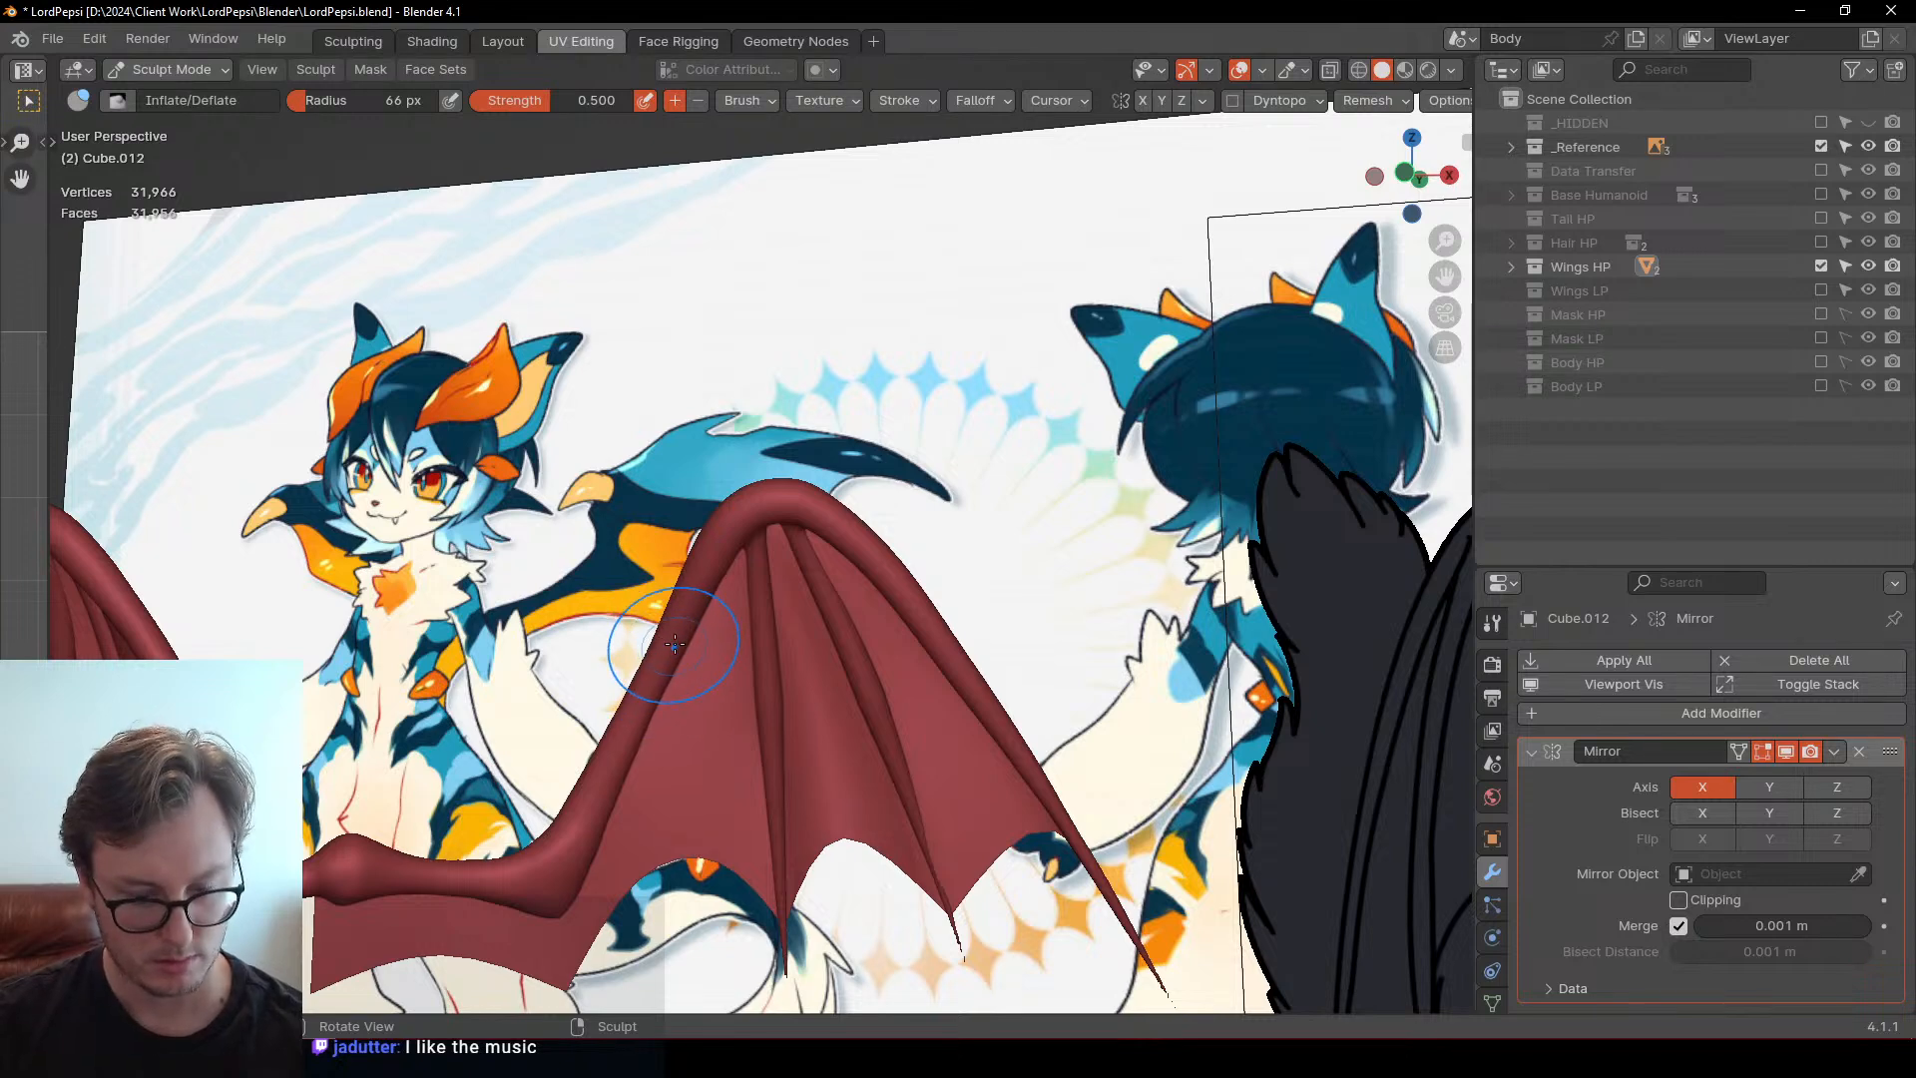
{"action": "middle_click_drag", "start_coordinate": [675, 645], "coordinate": [724, 582]}
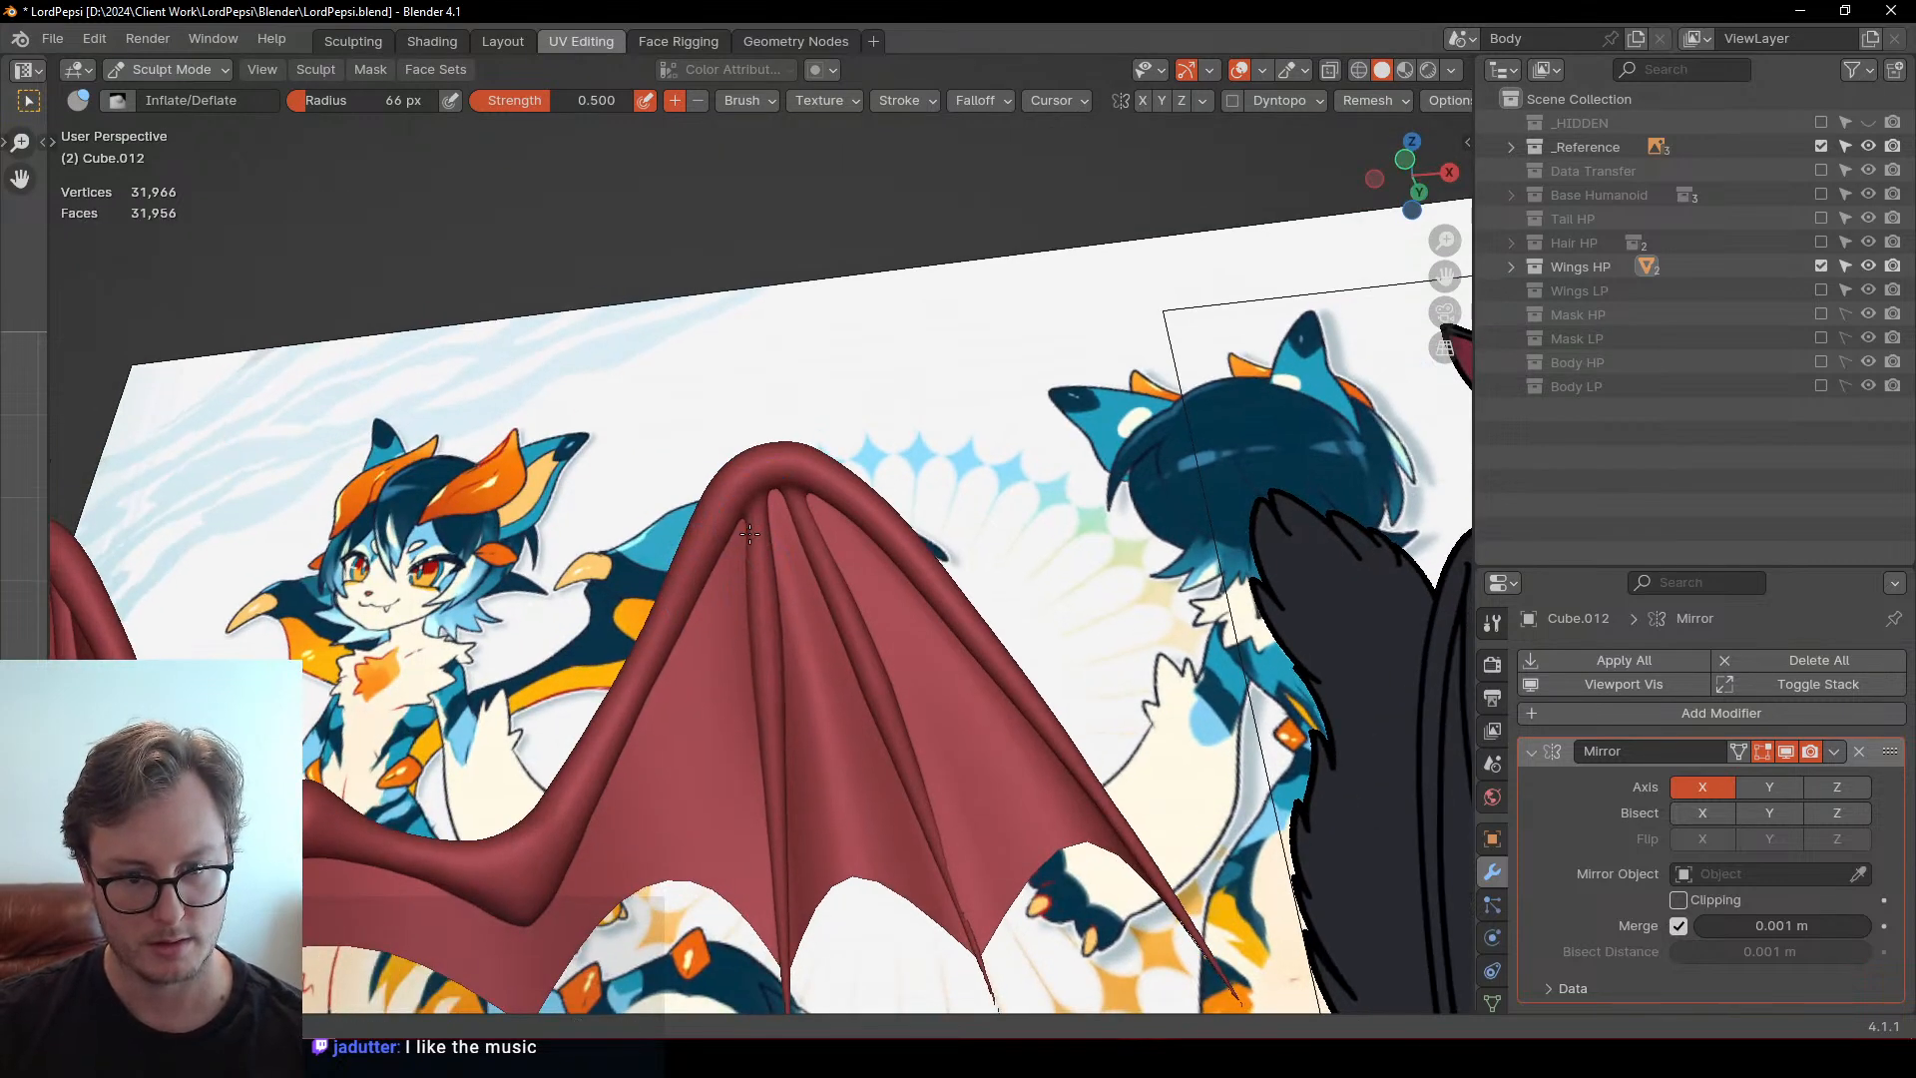
{"action": "left_click_drag", "start_coordinate": [751, 576], "coordinate": [823, 627], "text": "shift"}
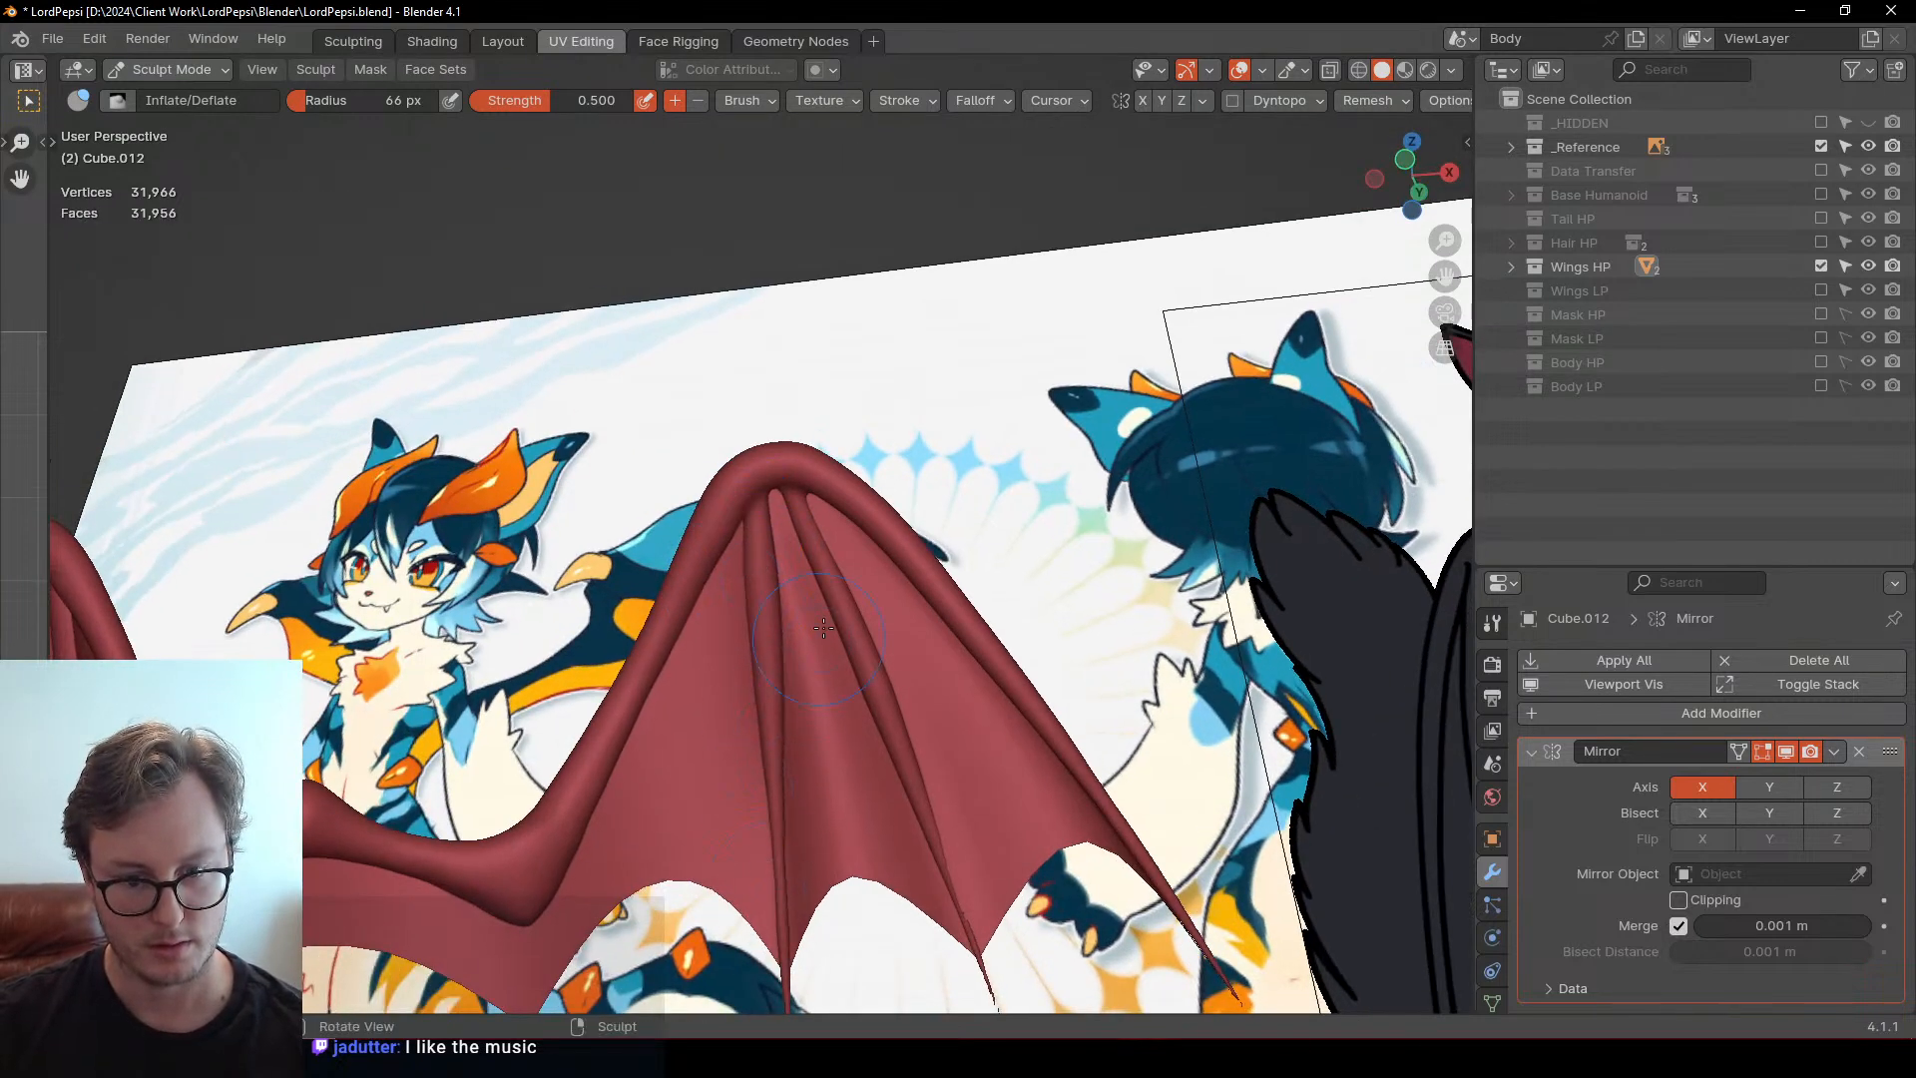
{"action": "middle_click_drag", "start_coordinate": [761, 670], "coordinate": [679, 568]}
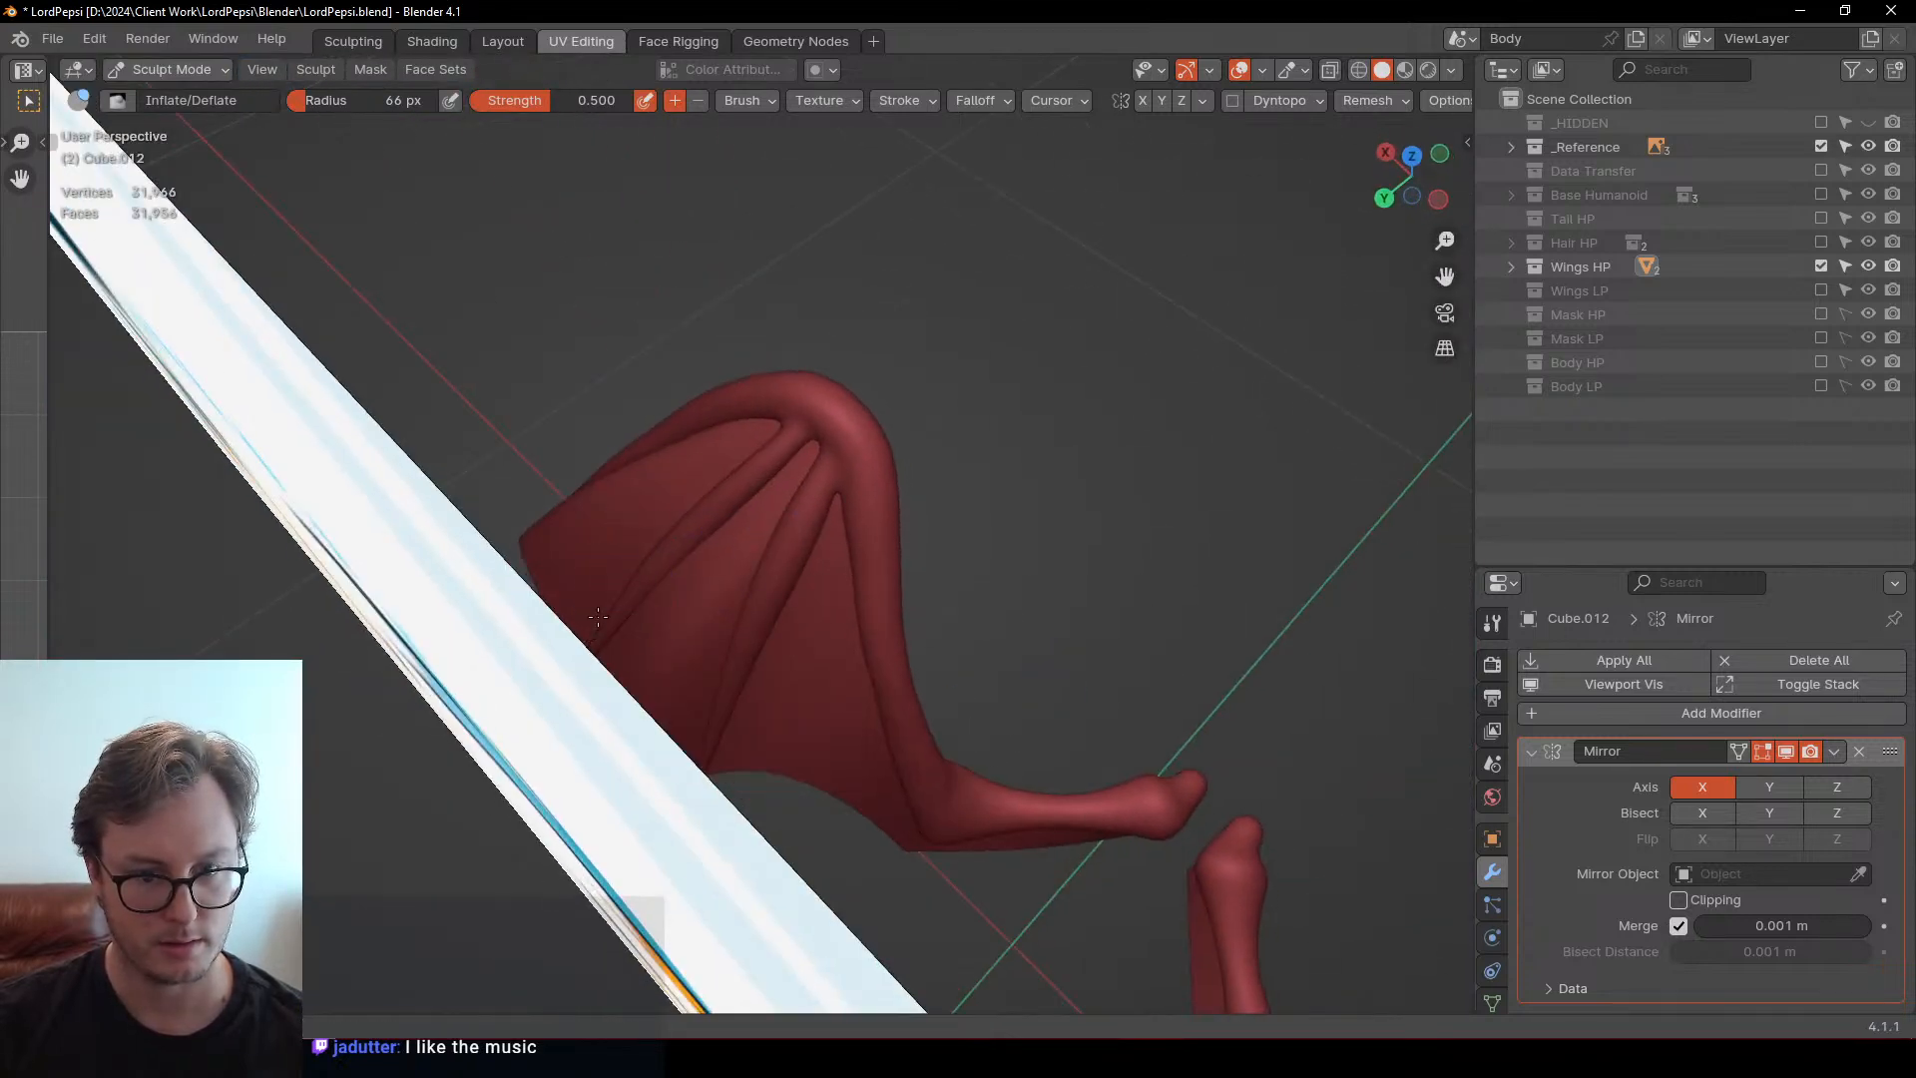
{"action": "middle_click_drag", "start_coordinate": [577, 642], "coordinate": [830, 581]}
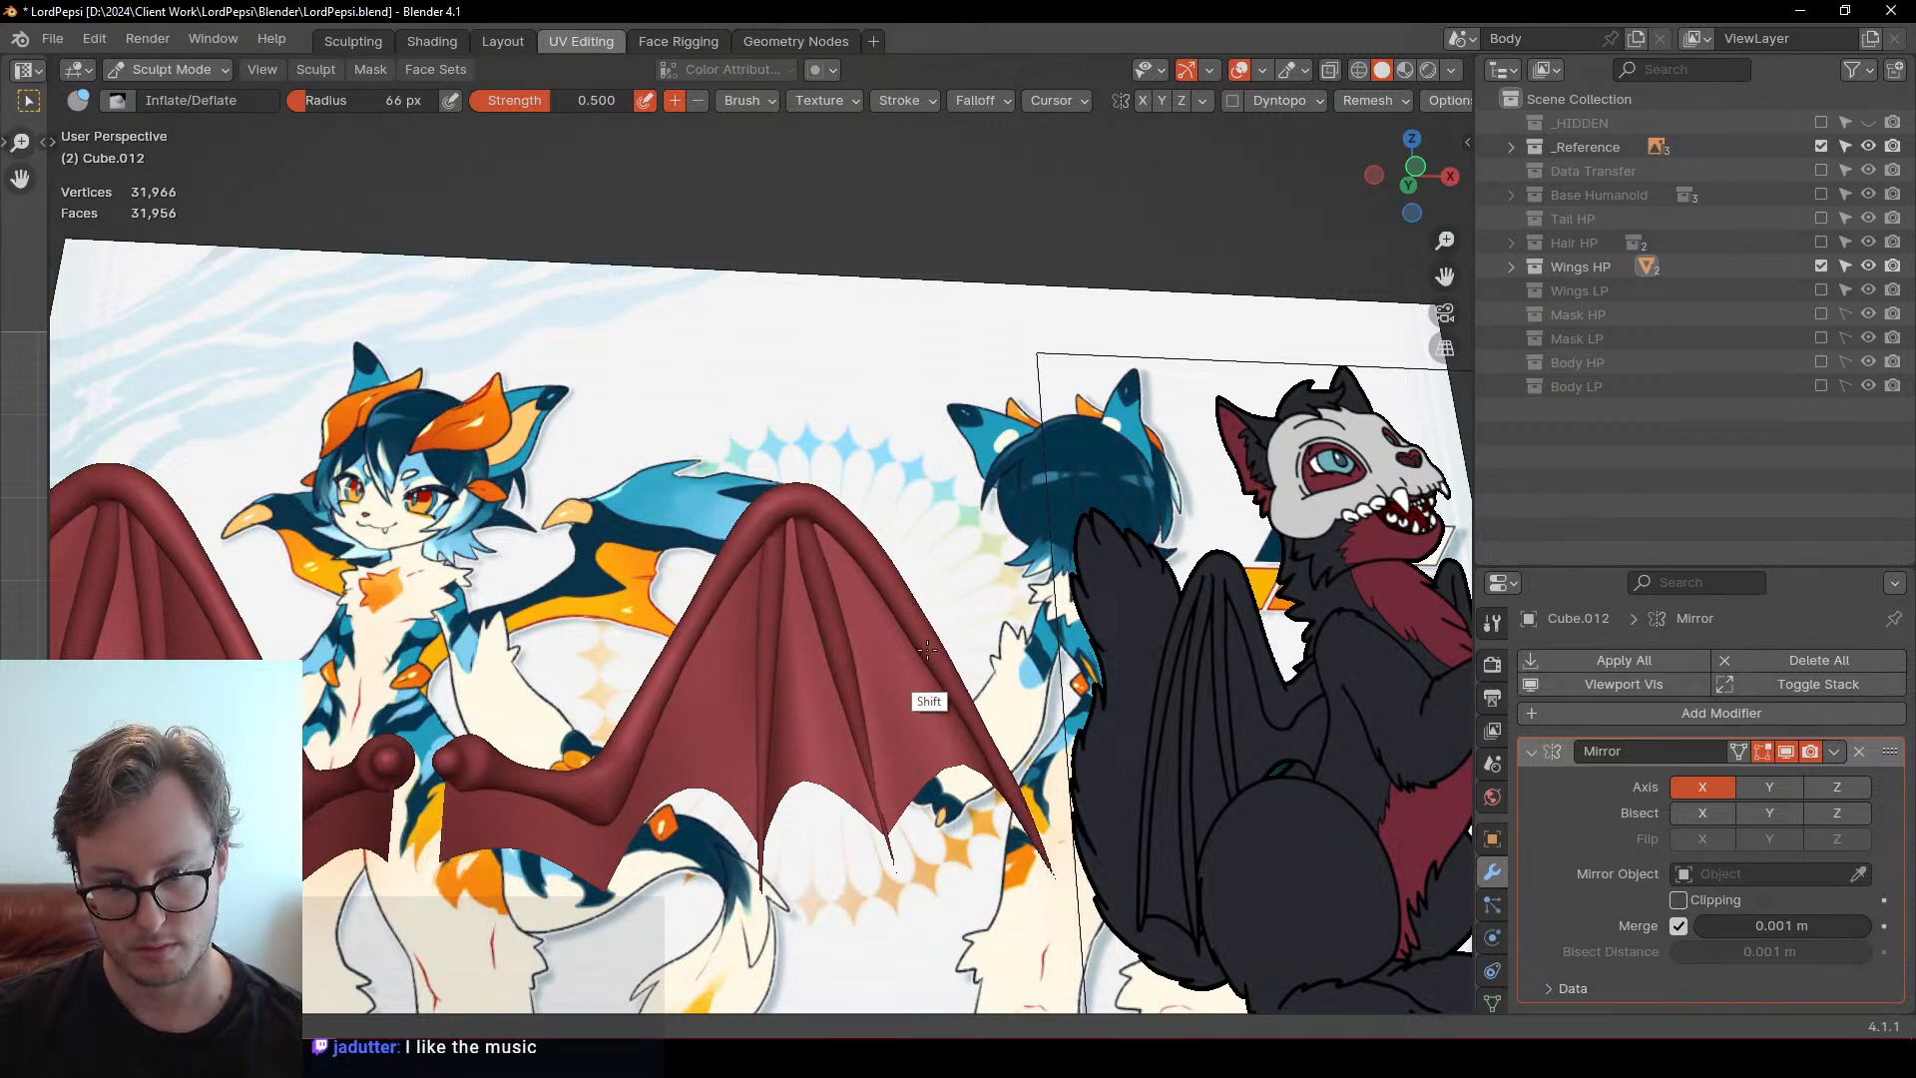
Voxel-remesh the wing bones, check the finger tips against the reference artwork and return to Object Mode
{"action": "middle_click_drag", "start_coordinate": [998, 788], "coordinate": [824, 771]}
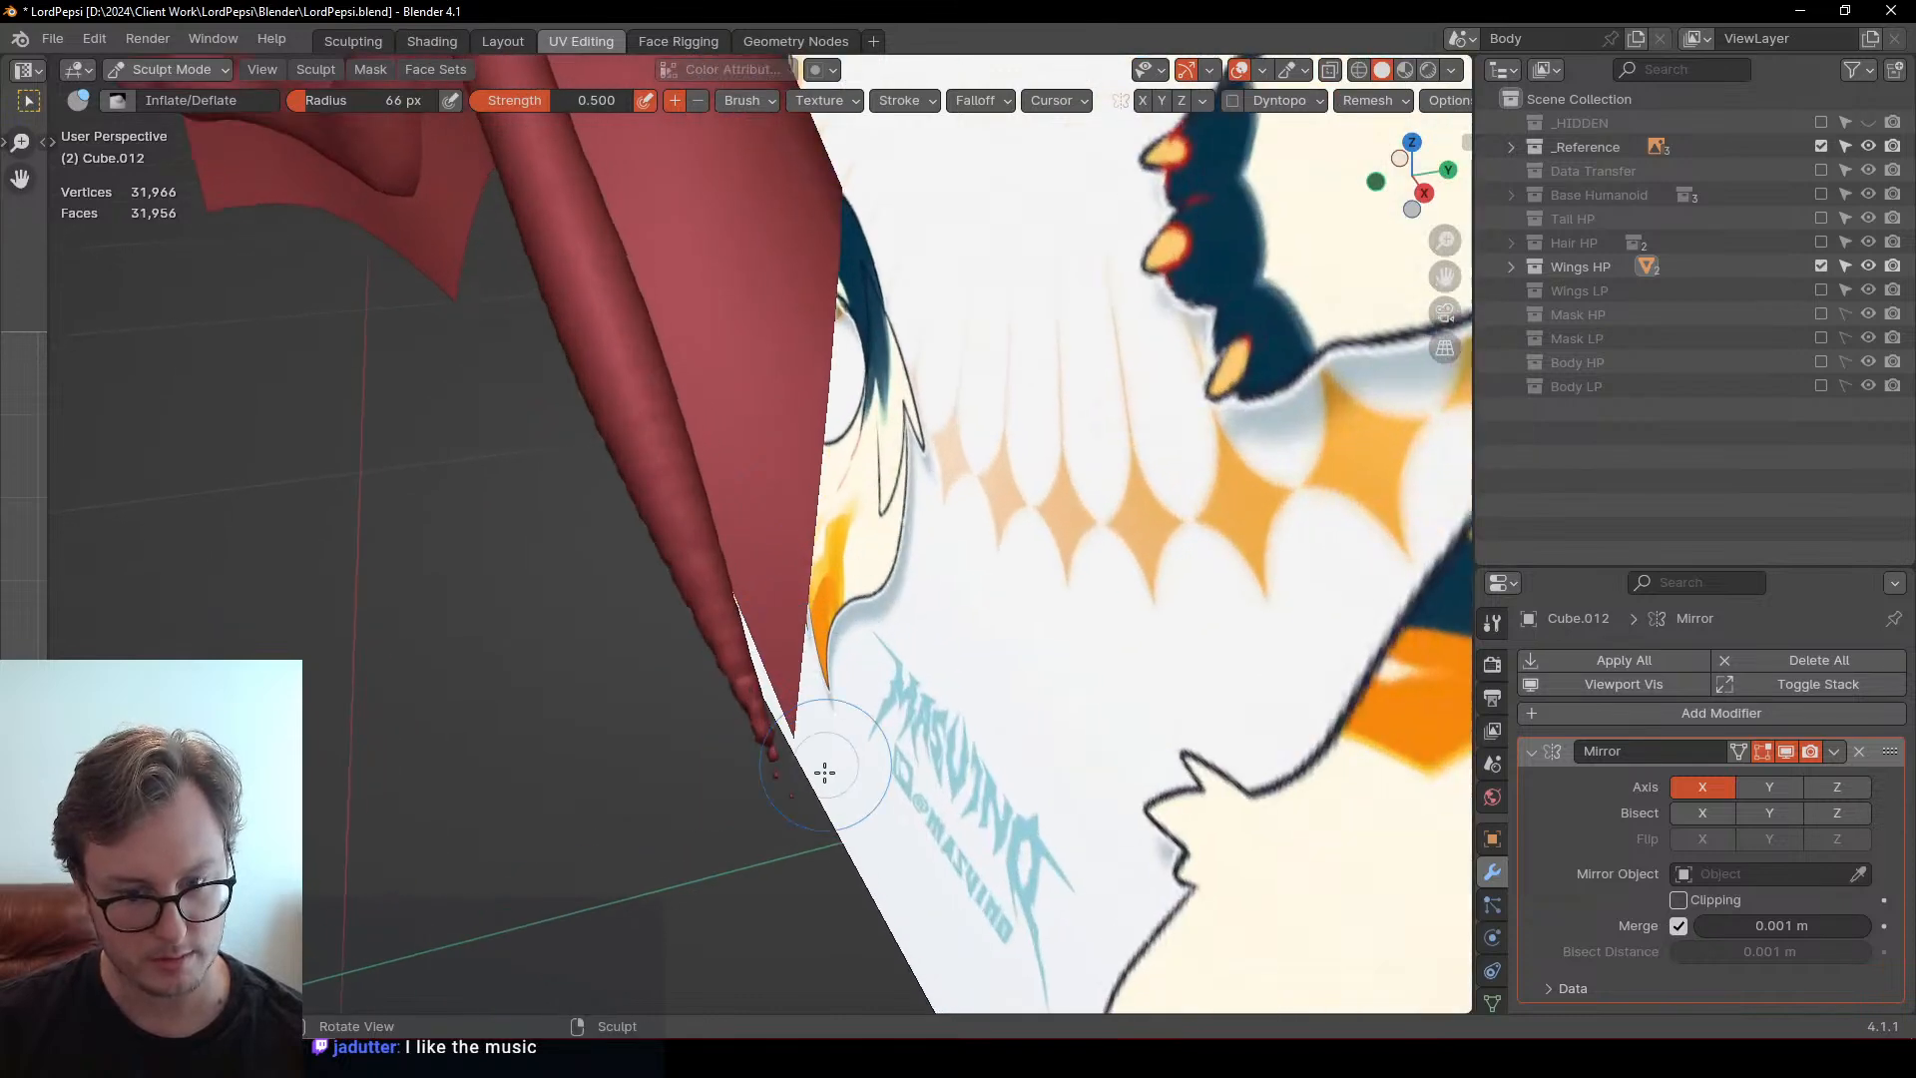
{"action": "key", "text": "ctrl+r"}
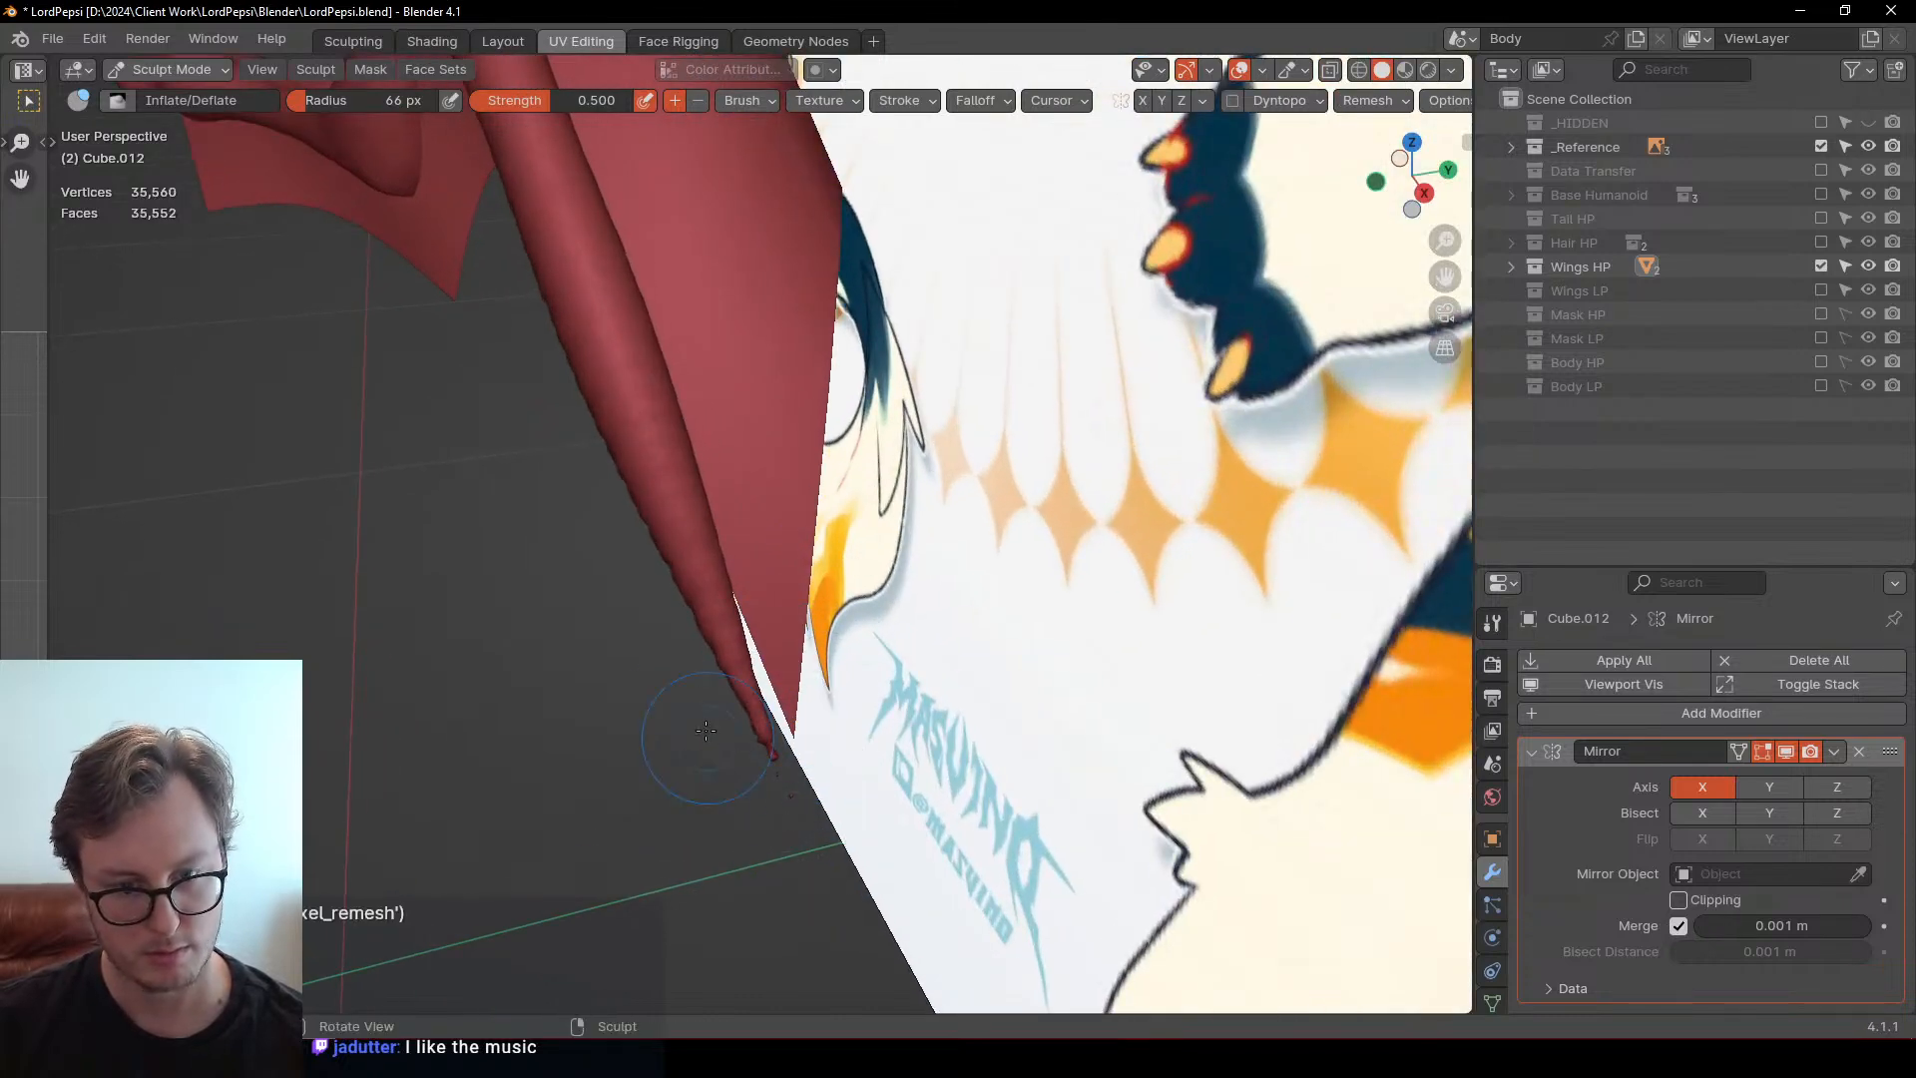
{"action": "middle_click_drag", "start_coordinate": [762, 796], "coordinate": [768, 638]}
{"action": "middle_click_drag", "start_coordinate": [682, 367], "coordinate": [729, 480], "text": "ctrl"}
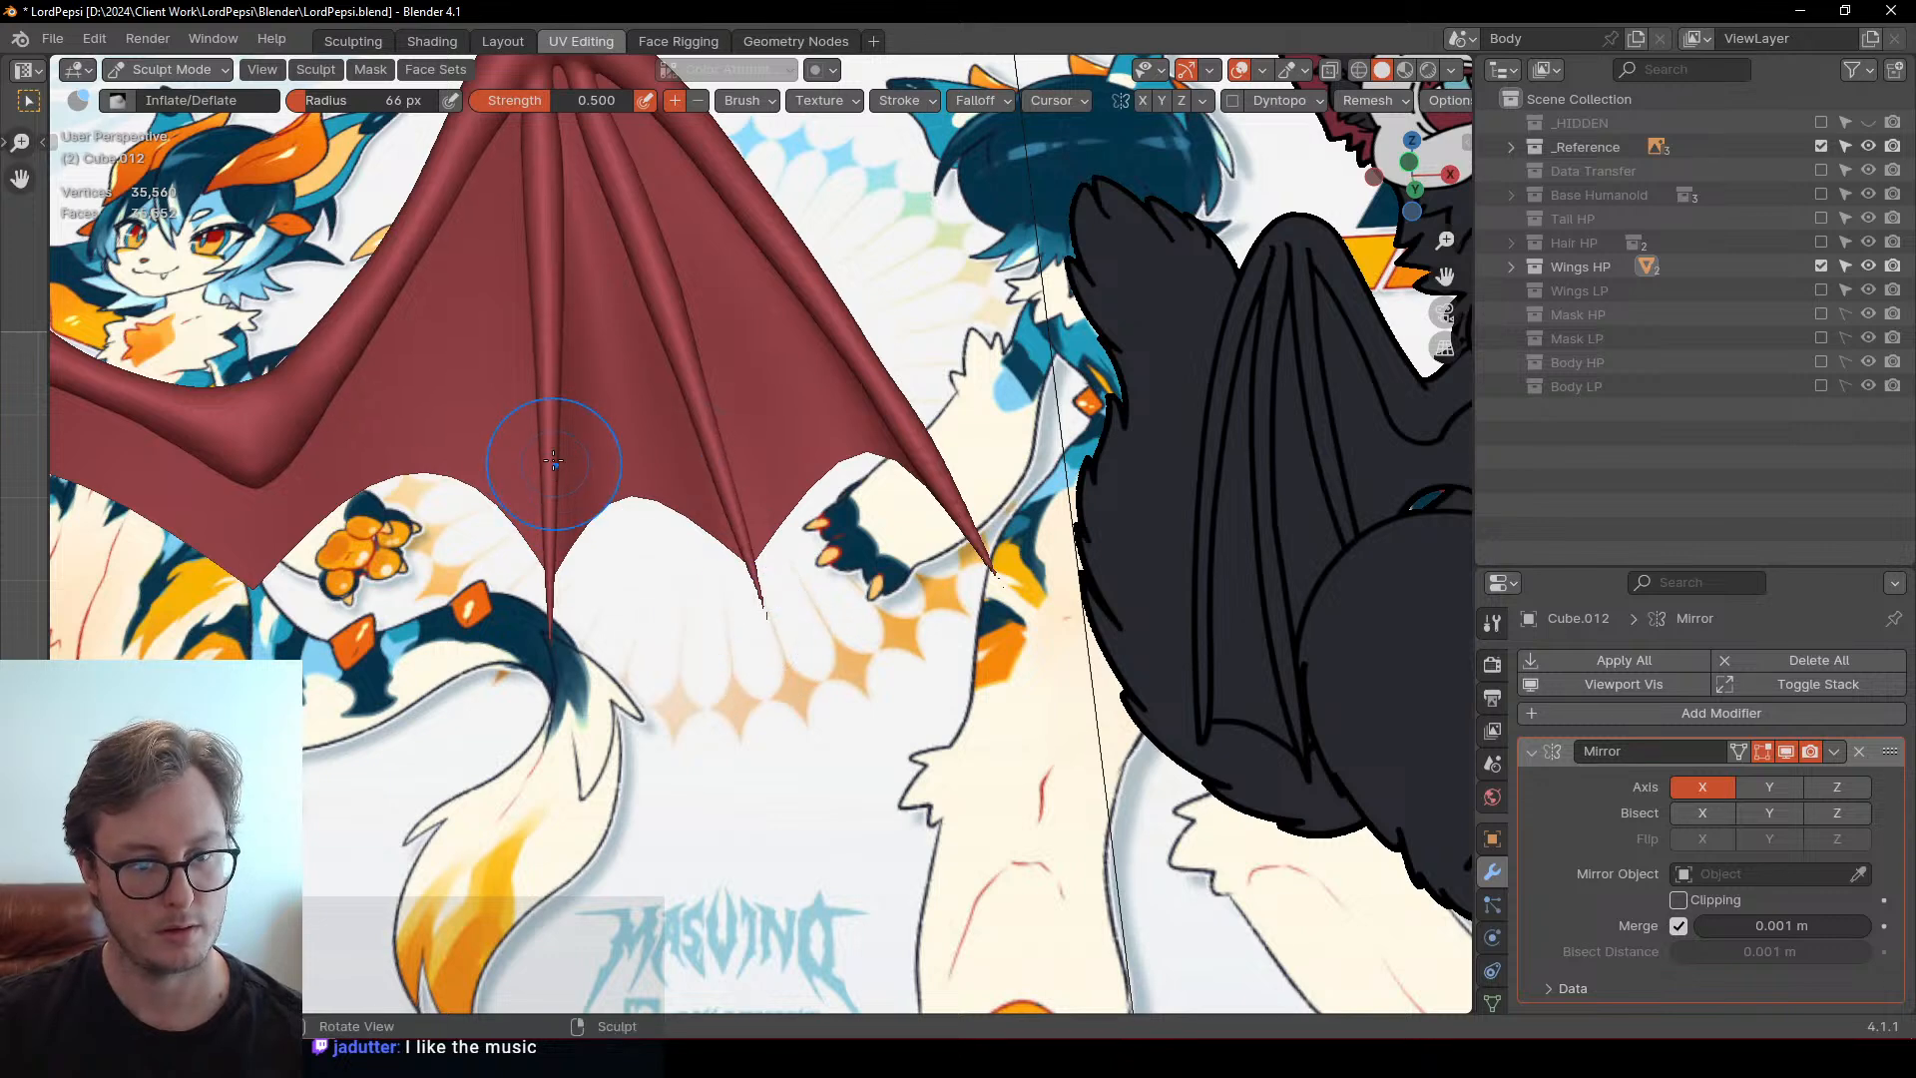
{"action": "scroll", "coordinate": [686, 400], "scroll_direction": "down", "scroll_amount": 4}
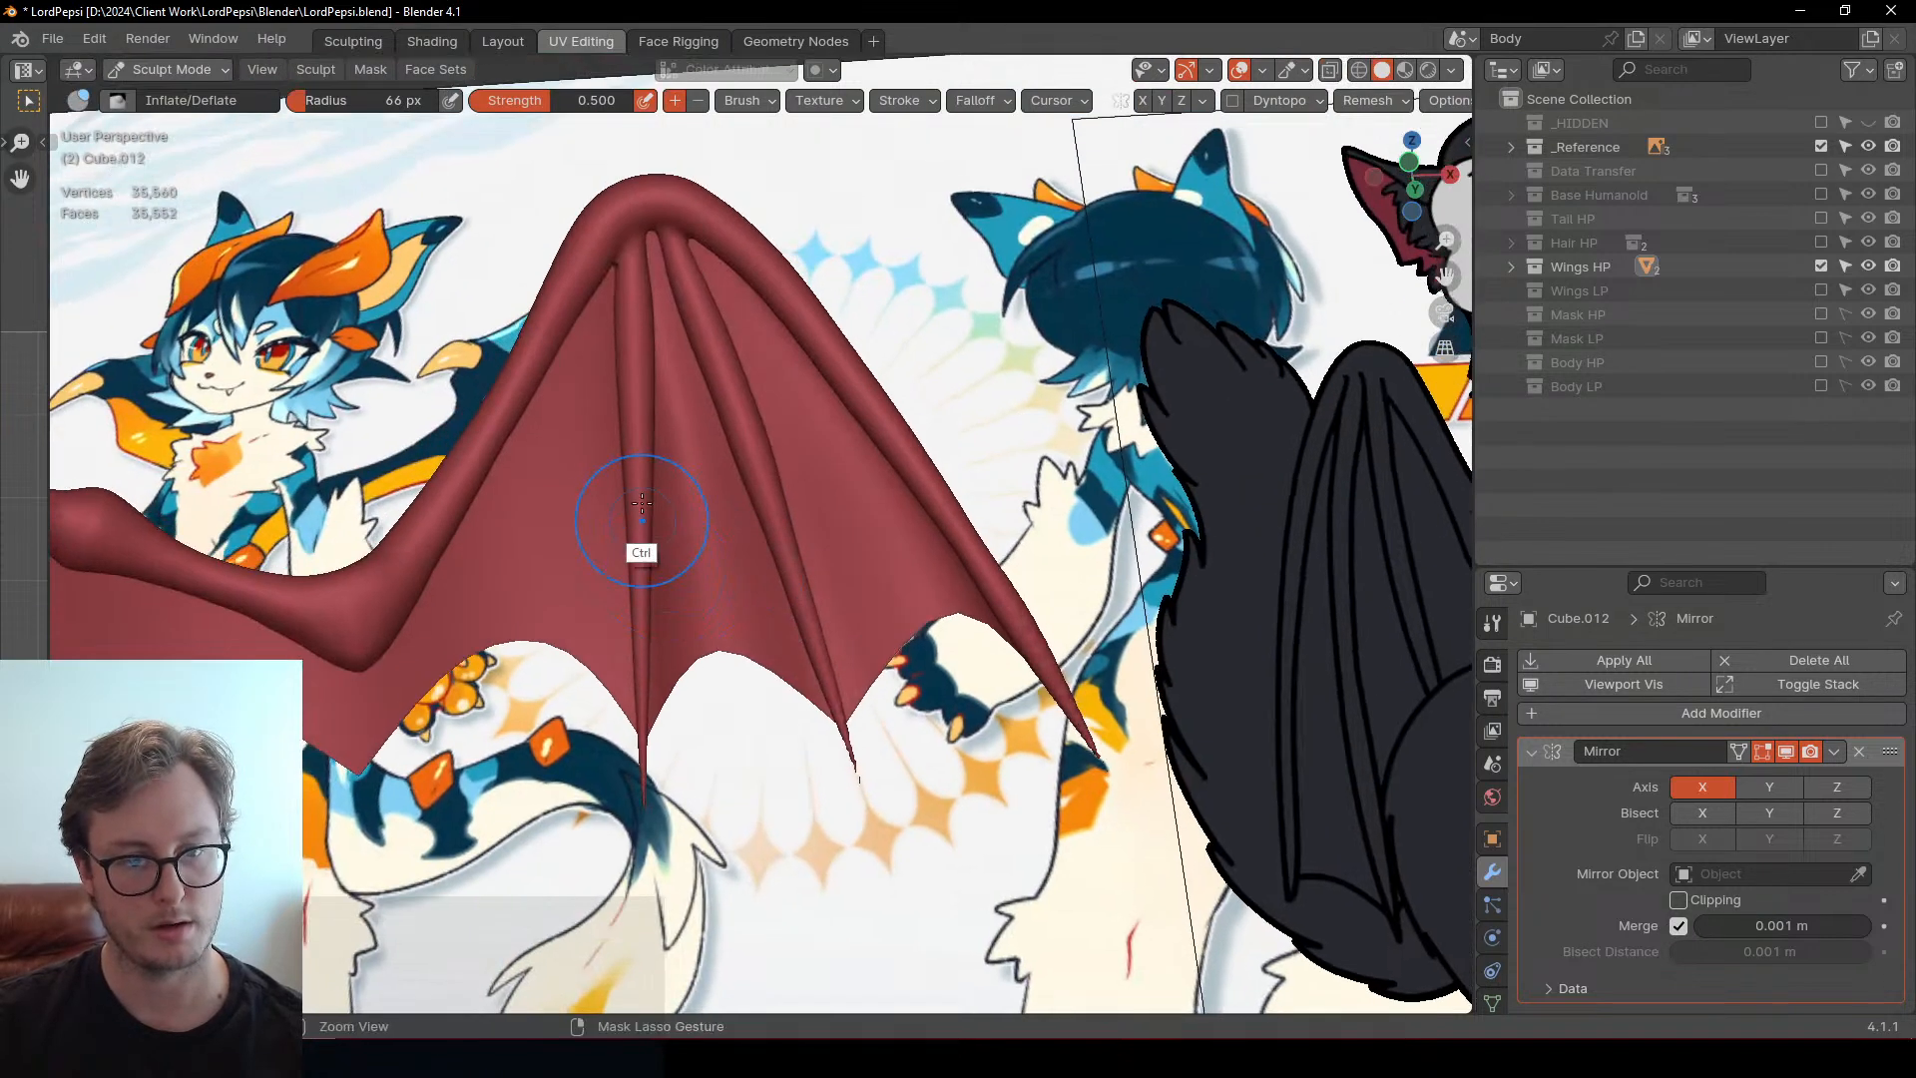
{"action": "middle_click_drag", "start_coordinate": [679, 459], "coordinate": [1099, 376]}
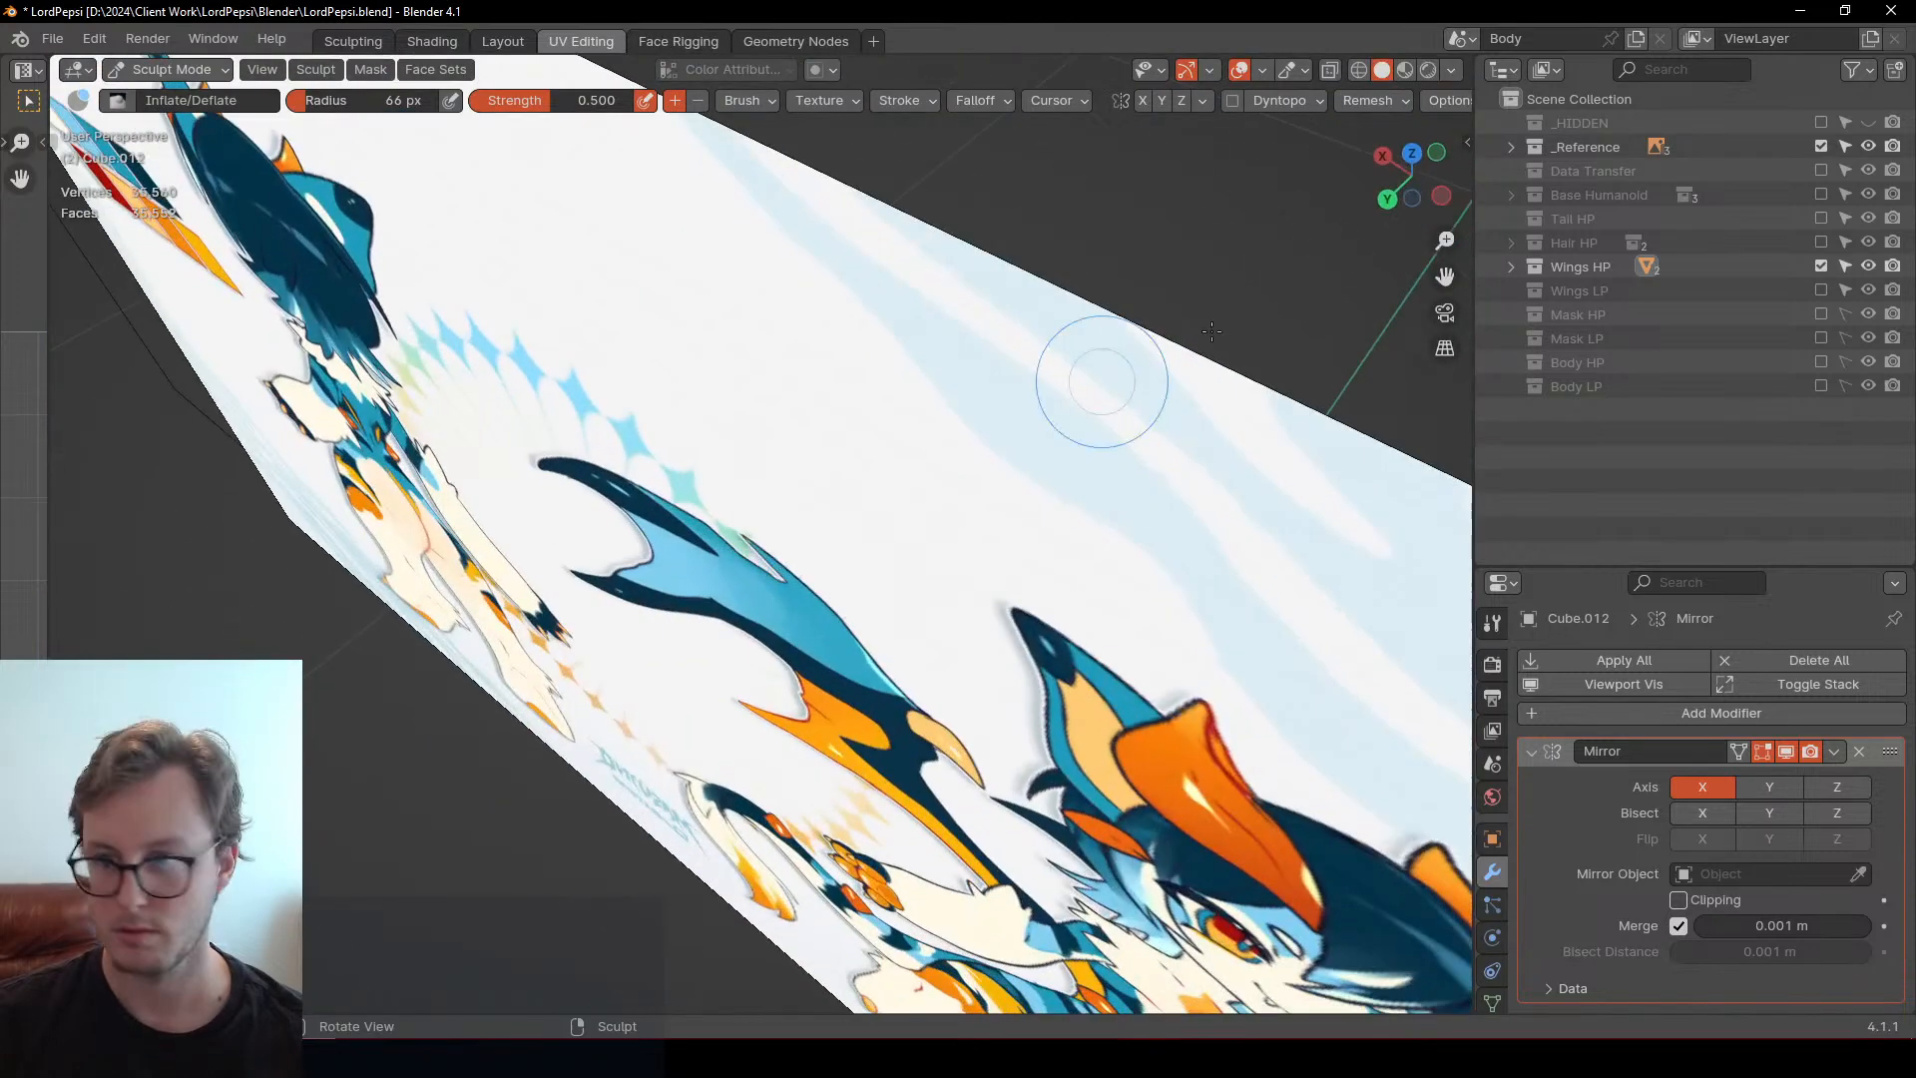
{"action": "key", "text": "Tab"}
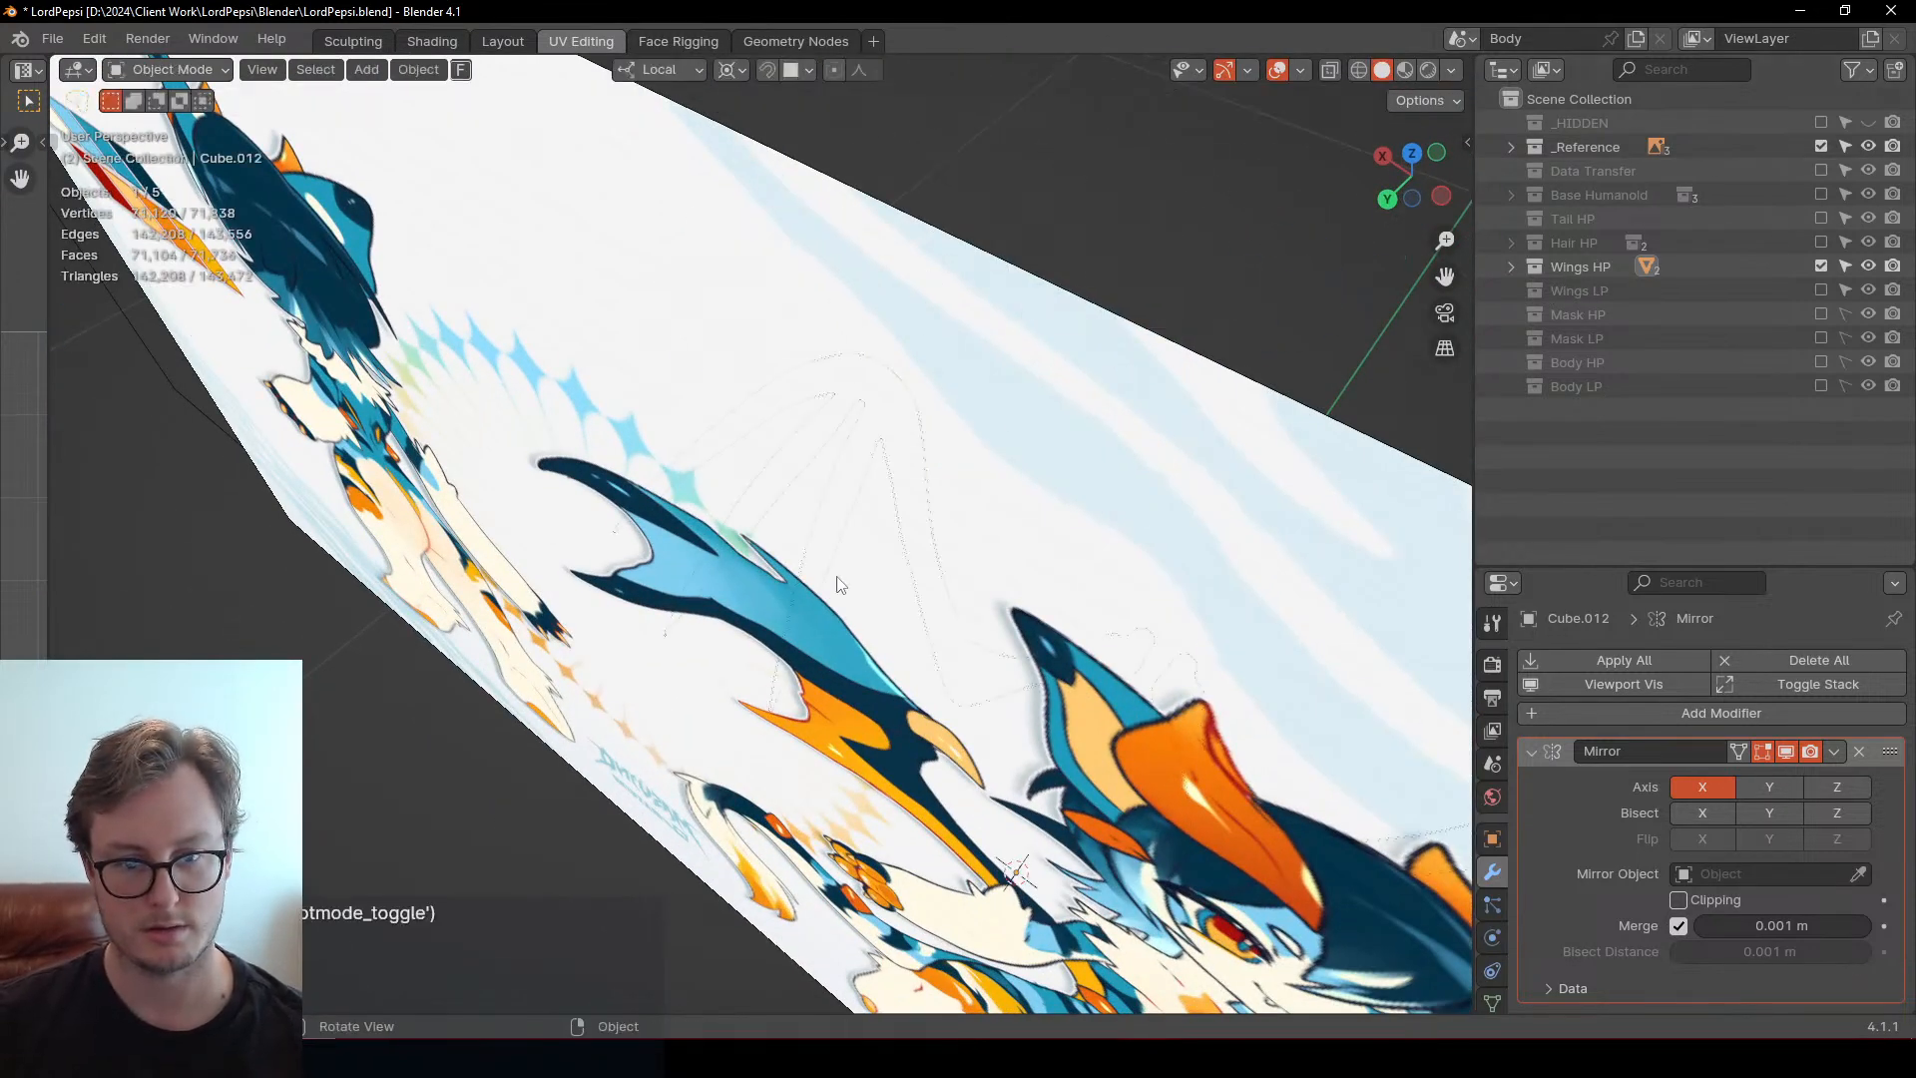
Set the large character reference image to display from its front side only
{"action": "left_click", "coordinate": [1493, 838]}
{"action": "left_click", "coordinate": [1492, 938]}
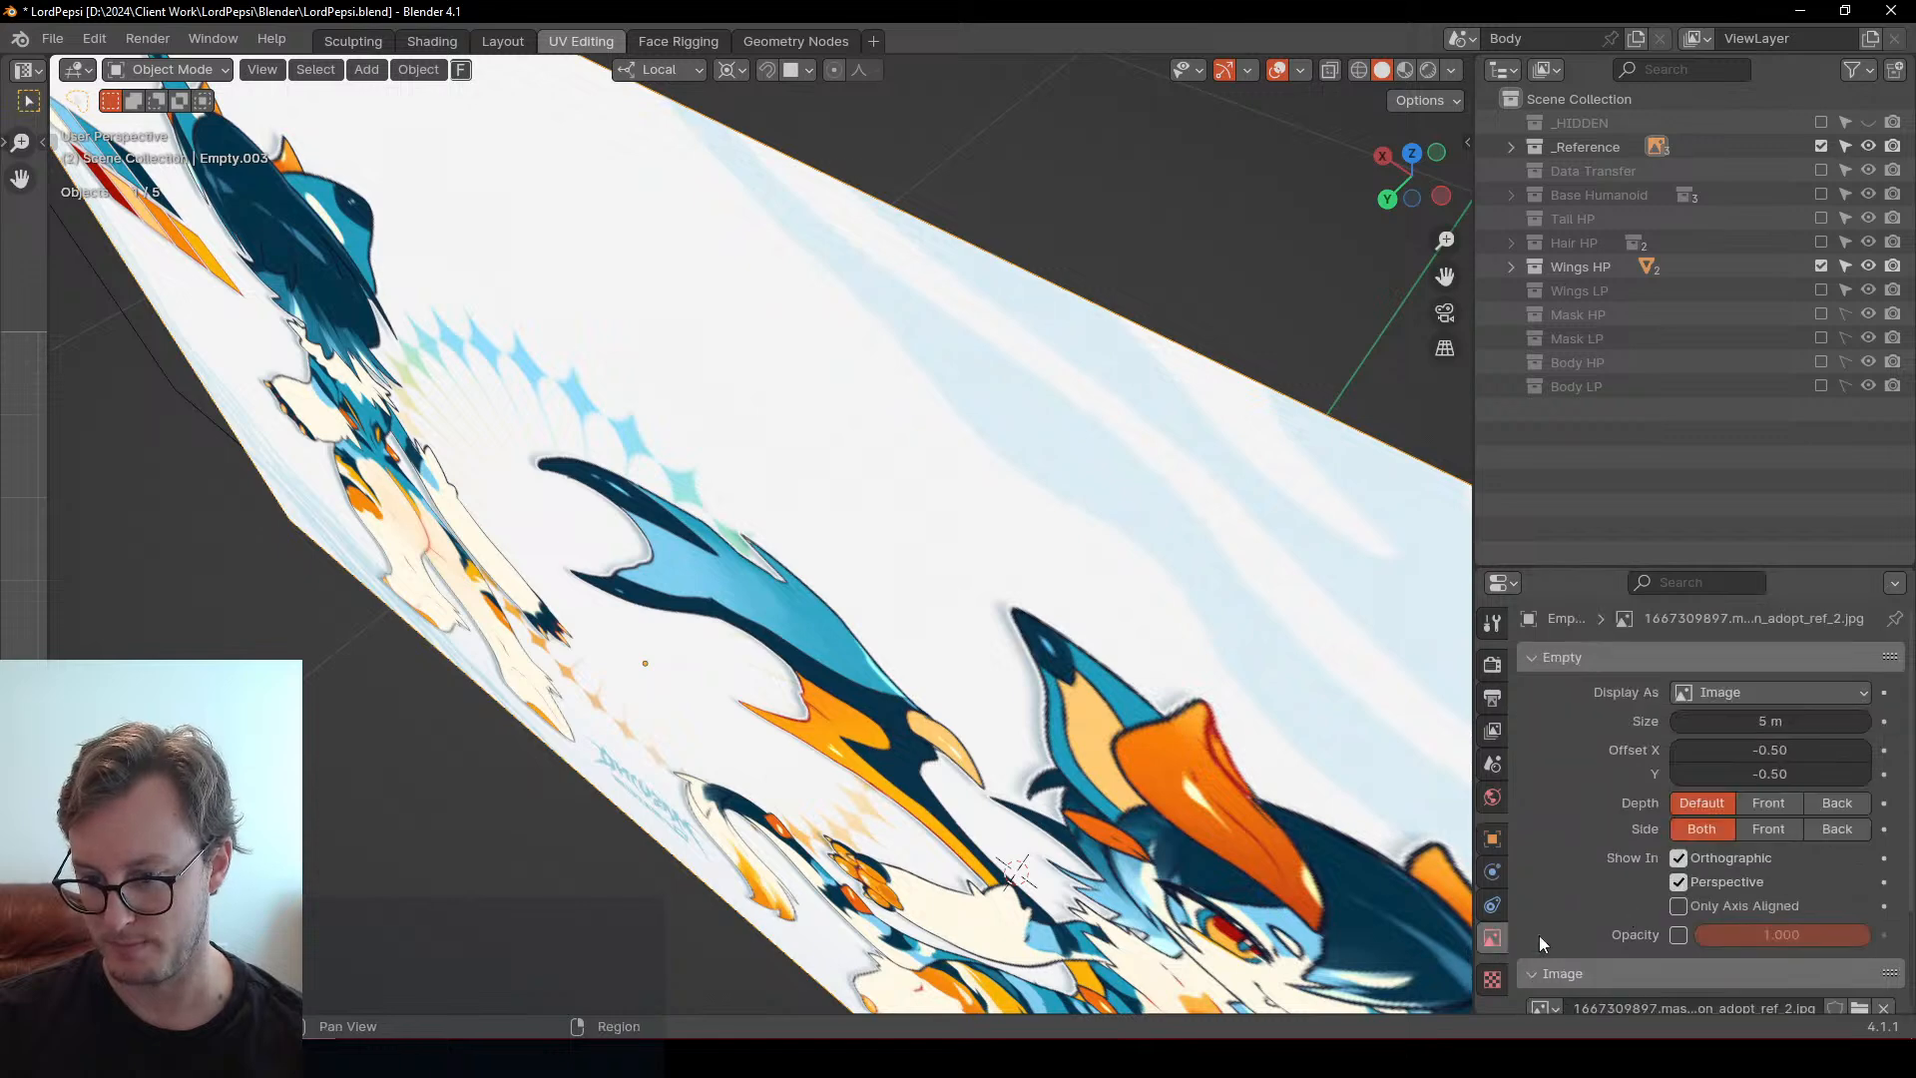
{"action": "left_click", "coordinate": [1744, 830]}
Select the wing mesh and enter Sculpt Mode on it
{"action": "left_click", "coordinate": [873, 384]}
{"action": "key", "text": "ctrl+Tab"}
{"action": "left_click", "coordinate": [958, 628]}
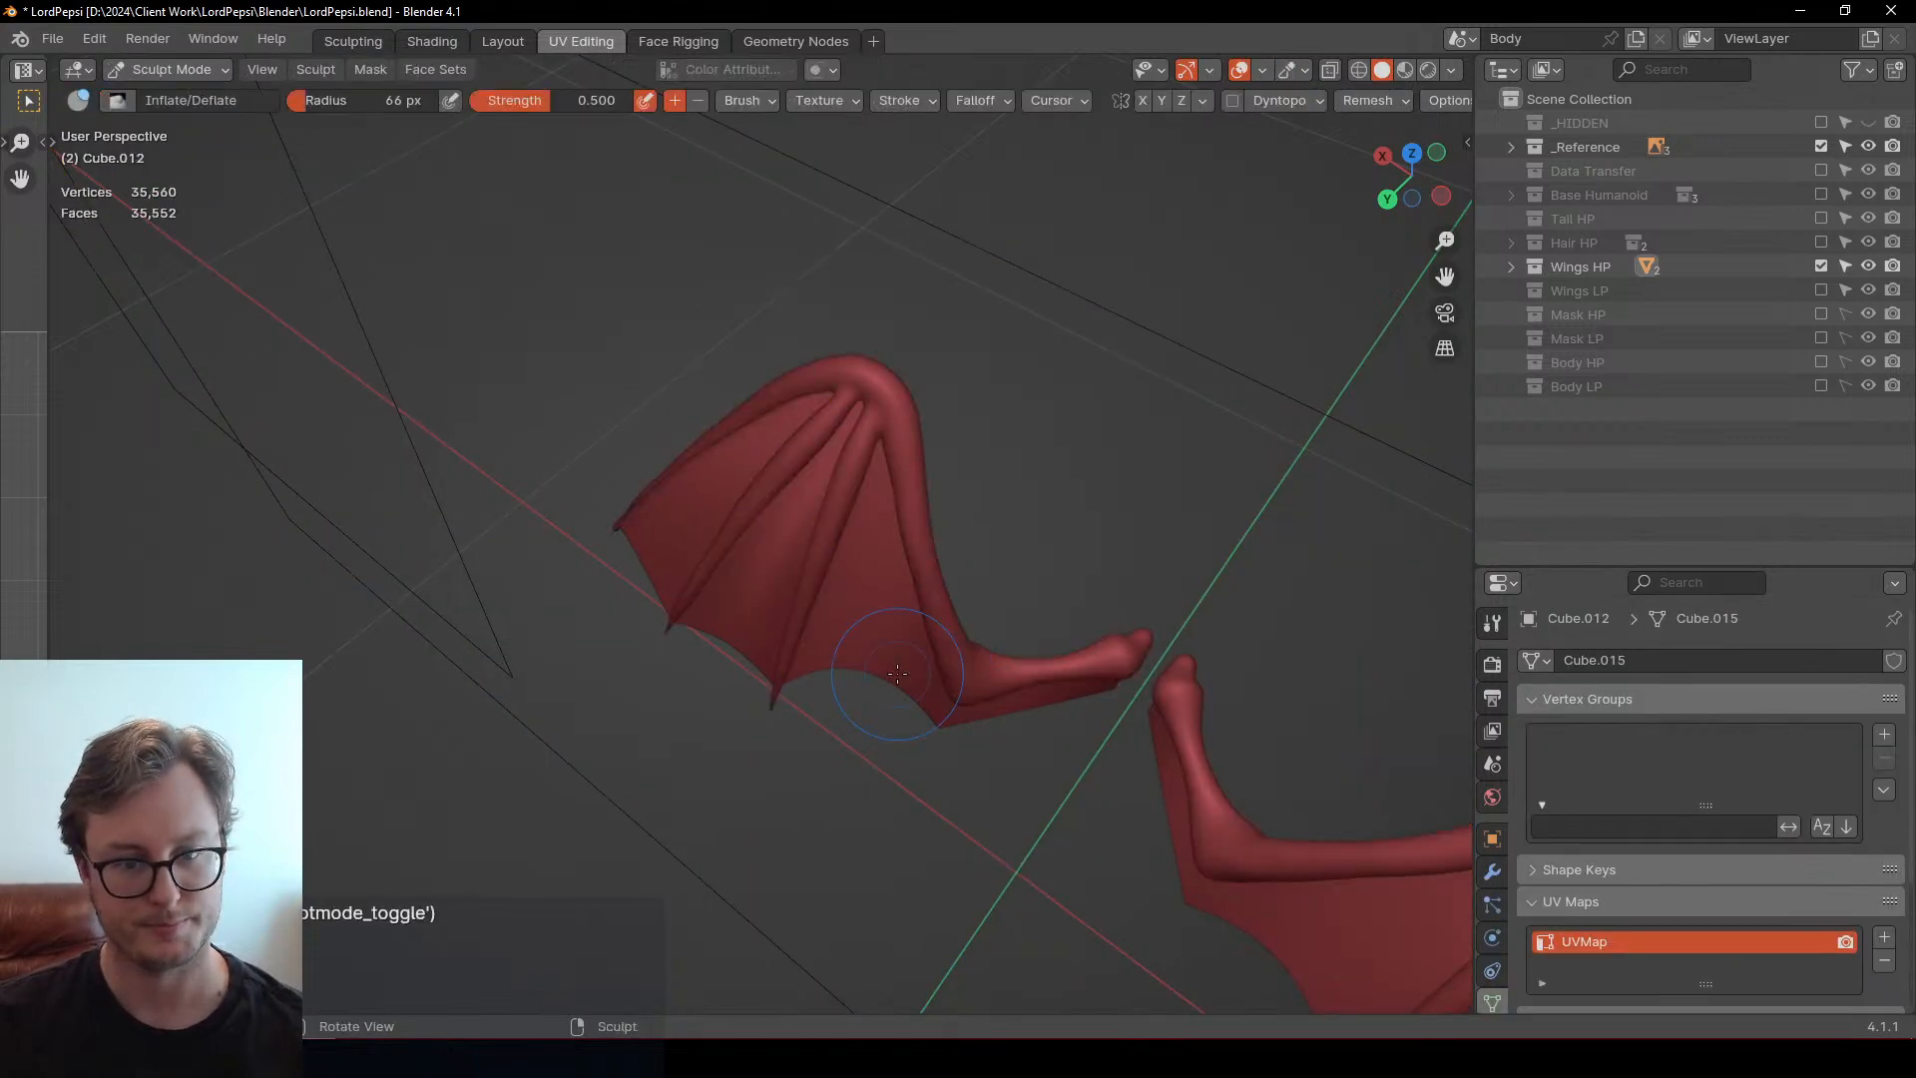
Nudge the pointed tips of the wing fingers with the Elastic Deform brush at a 66 px radius
{"action": "mouse_move", "coordinate": [641, 498]}
{"action": "middle_mouse_down"}
{"action": "mouse_move", "coordinate": [784, 449]}
{"action": "mouse_move", "coordinate": [798, 469]}
{"action": "middle_mouse_up"}
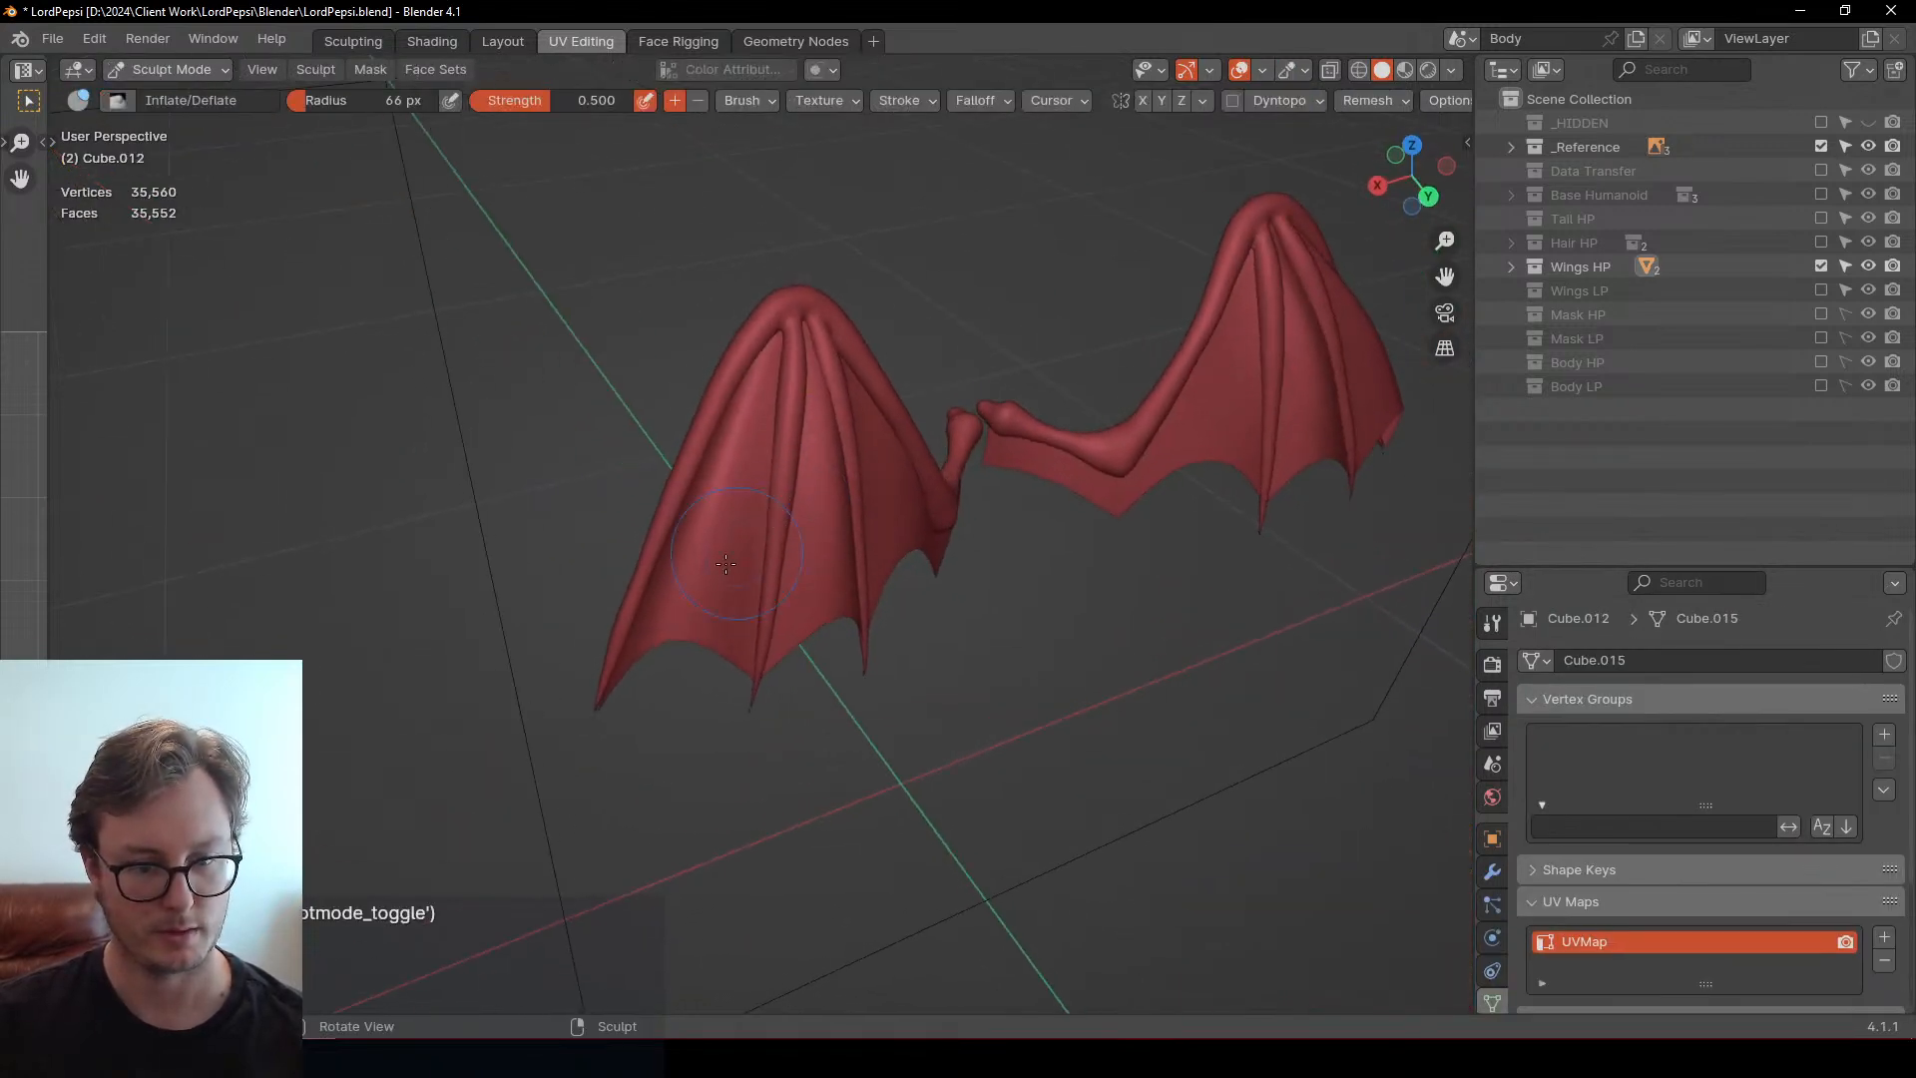
{"action": "mouse_move", "coordinate": [598, 718]}
{"action": "middle_mouse_down", "text": "shift"}
{"action": "mouse_move", "coordinate": [654, 648]}
{"action": "mouse_move", "coordinate": [627, 639]}
{"action": "middle_mouse_up", "text": "shift"}
{"action": "key", "text": "e"}
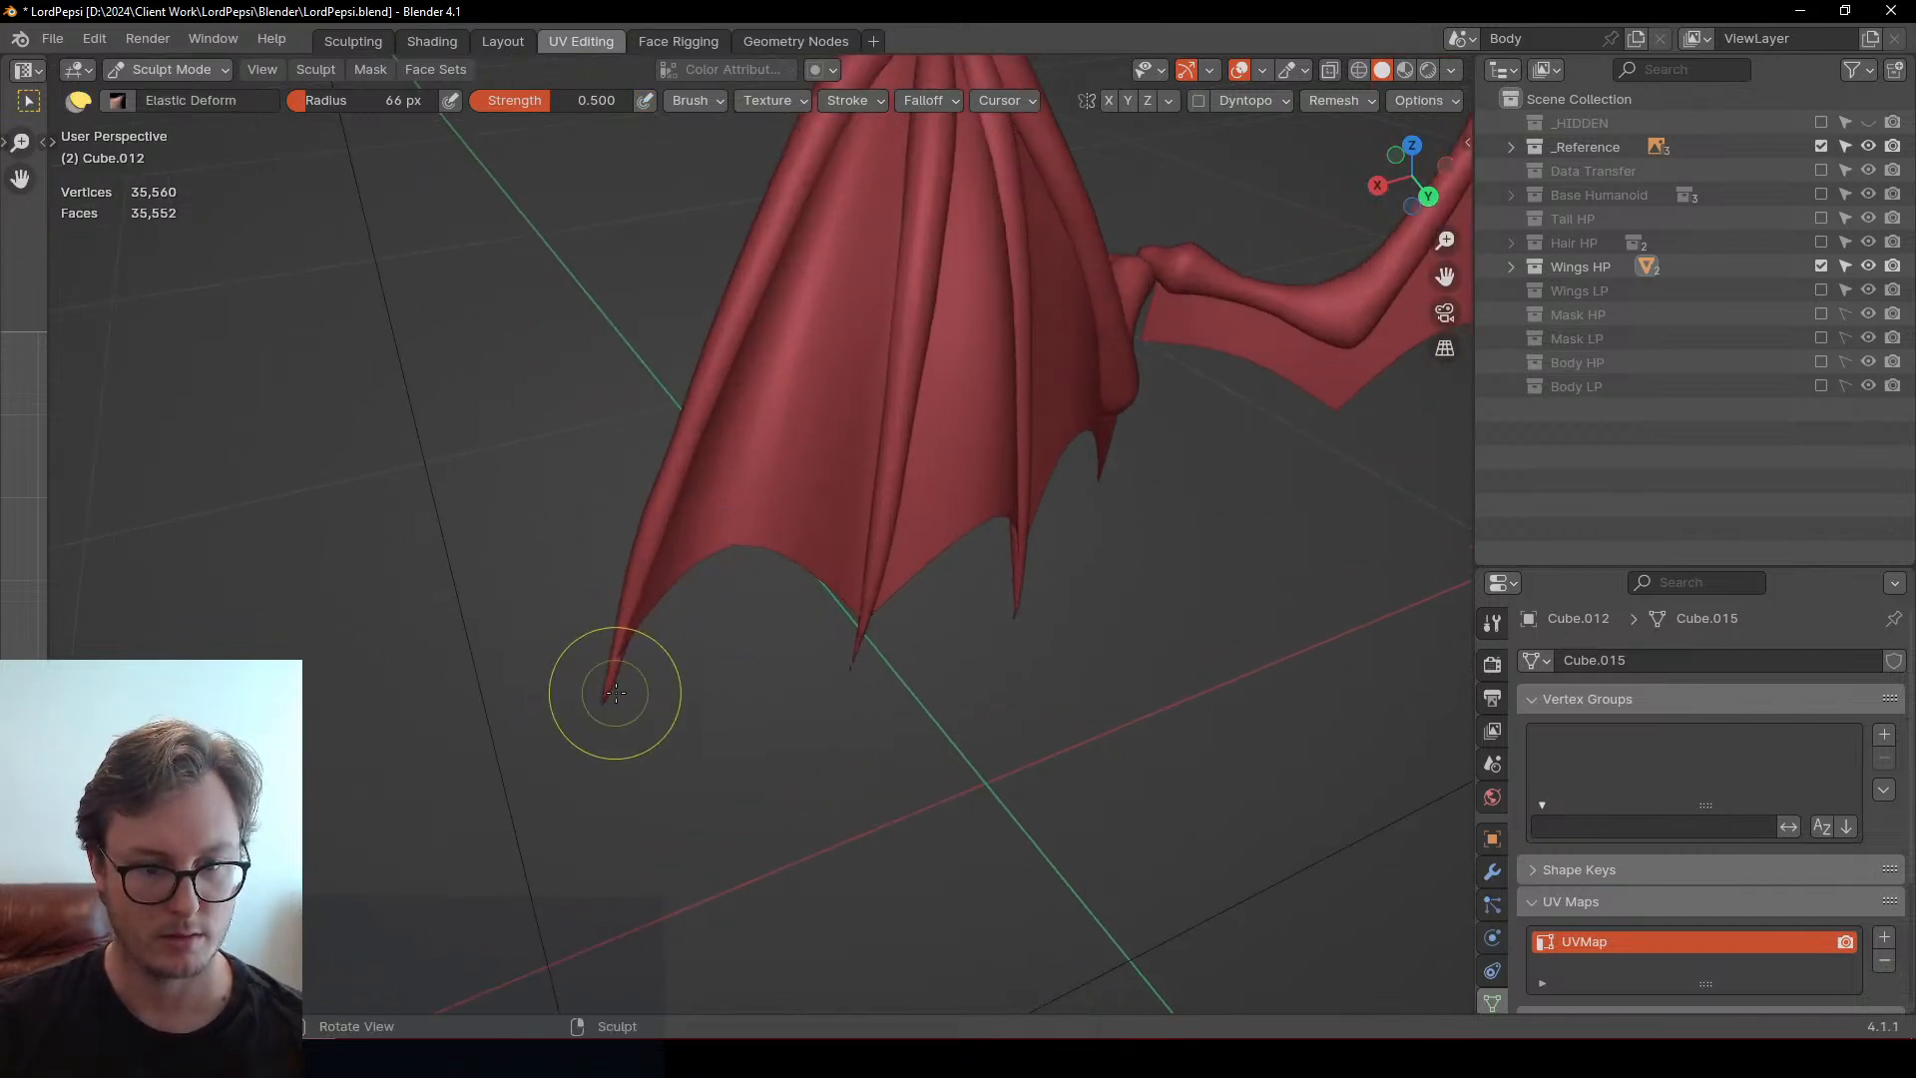
{"action": "mouse_move", "coordinate": [605, 692]}
{"action": "middle_mouse_down"}
{"action": "mouse_move", "coordinate": [688, 654]}
{"action": "mouse_move", "coordinate": [1009, 586]}
{"action": "mouse_move", "coordinate": [776, 646]}
{"action": "mouse_move", "coordinate": [878, 628]}
{"action": "mouse_move", "coordinate": [755, 594]}
{"action": "middle_mouse_up"}
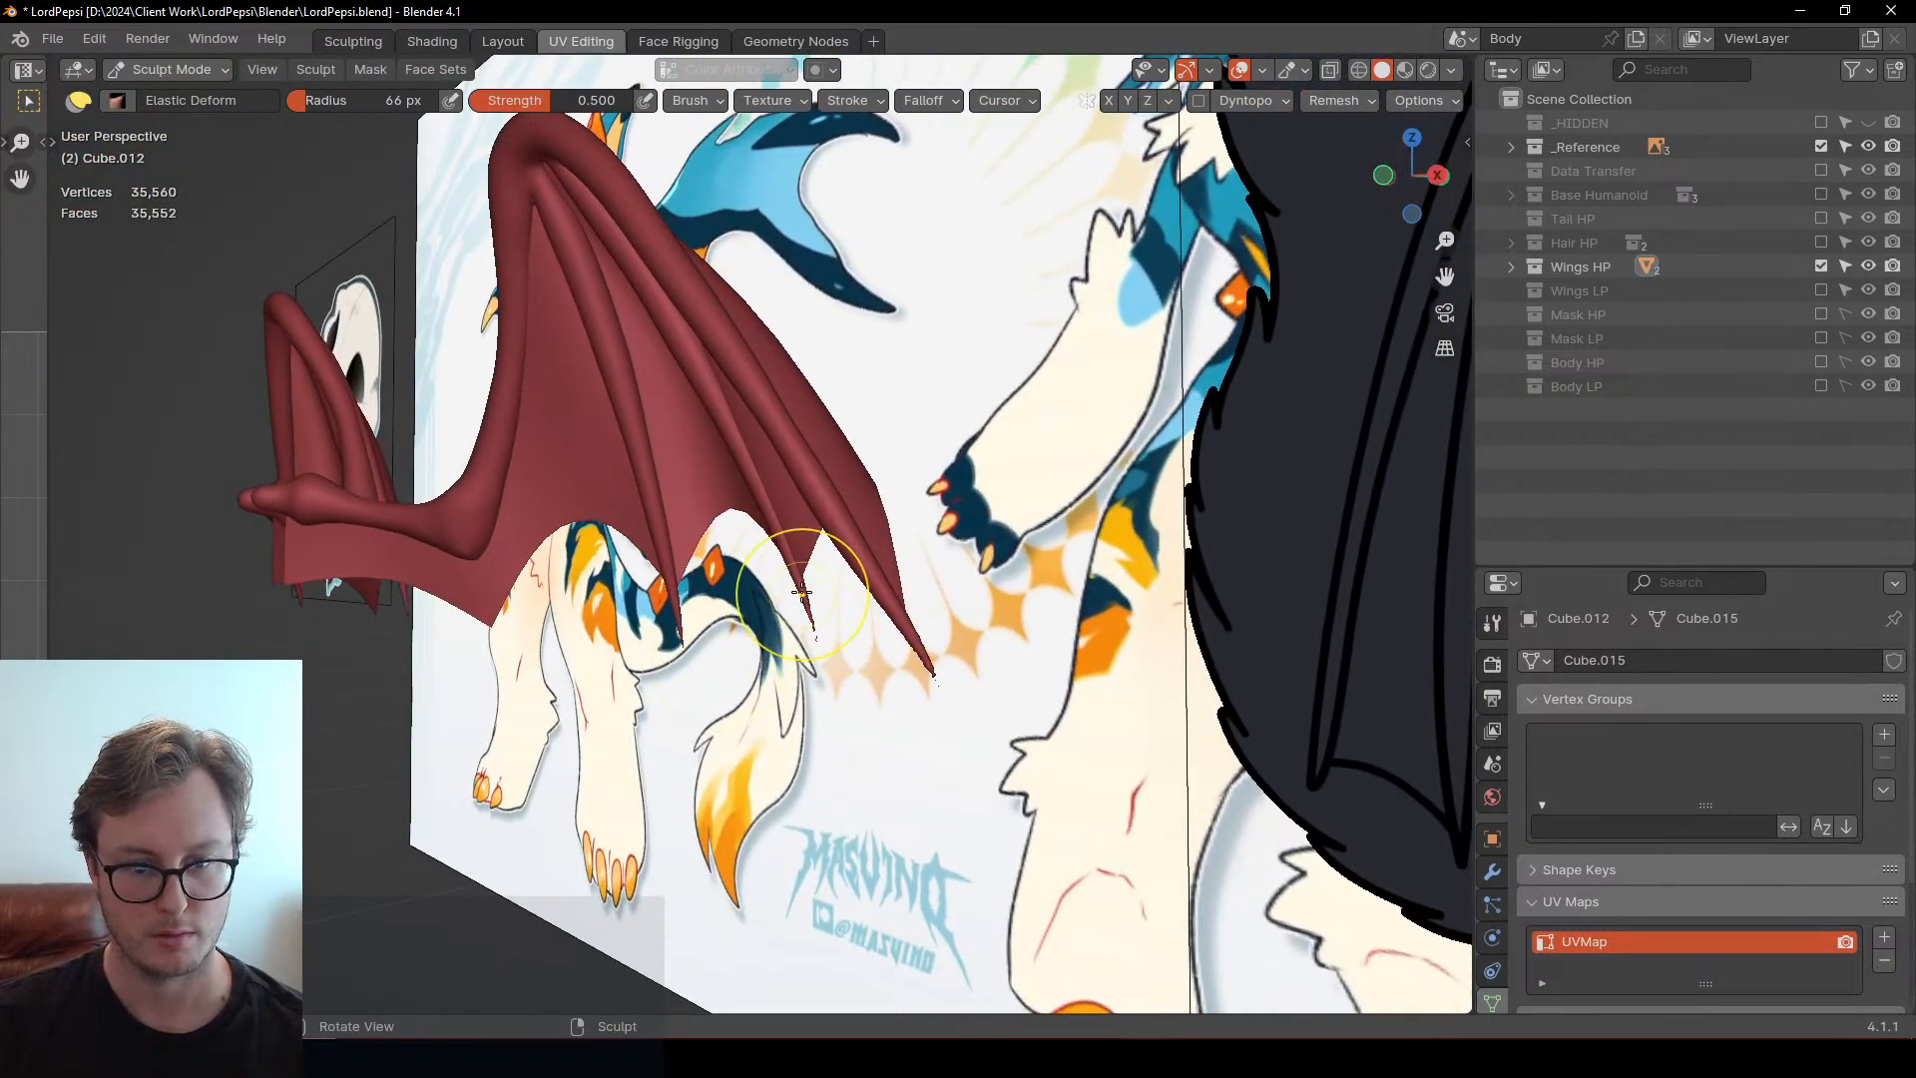
{"action": "left_click_drag", "start_coordinate": [707, 636], "coordinate": [682, 631]}
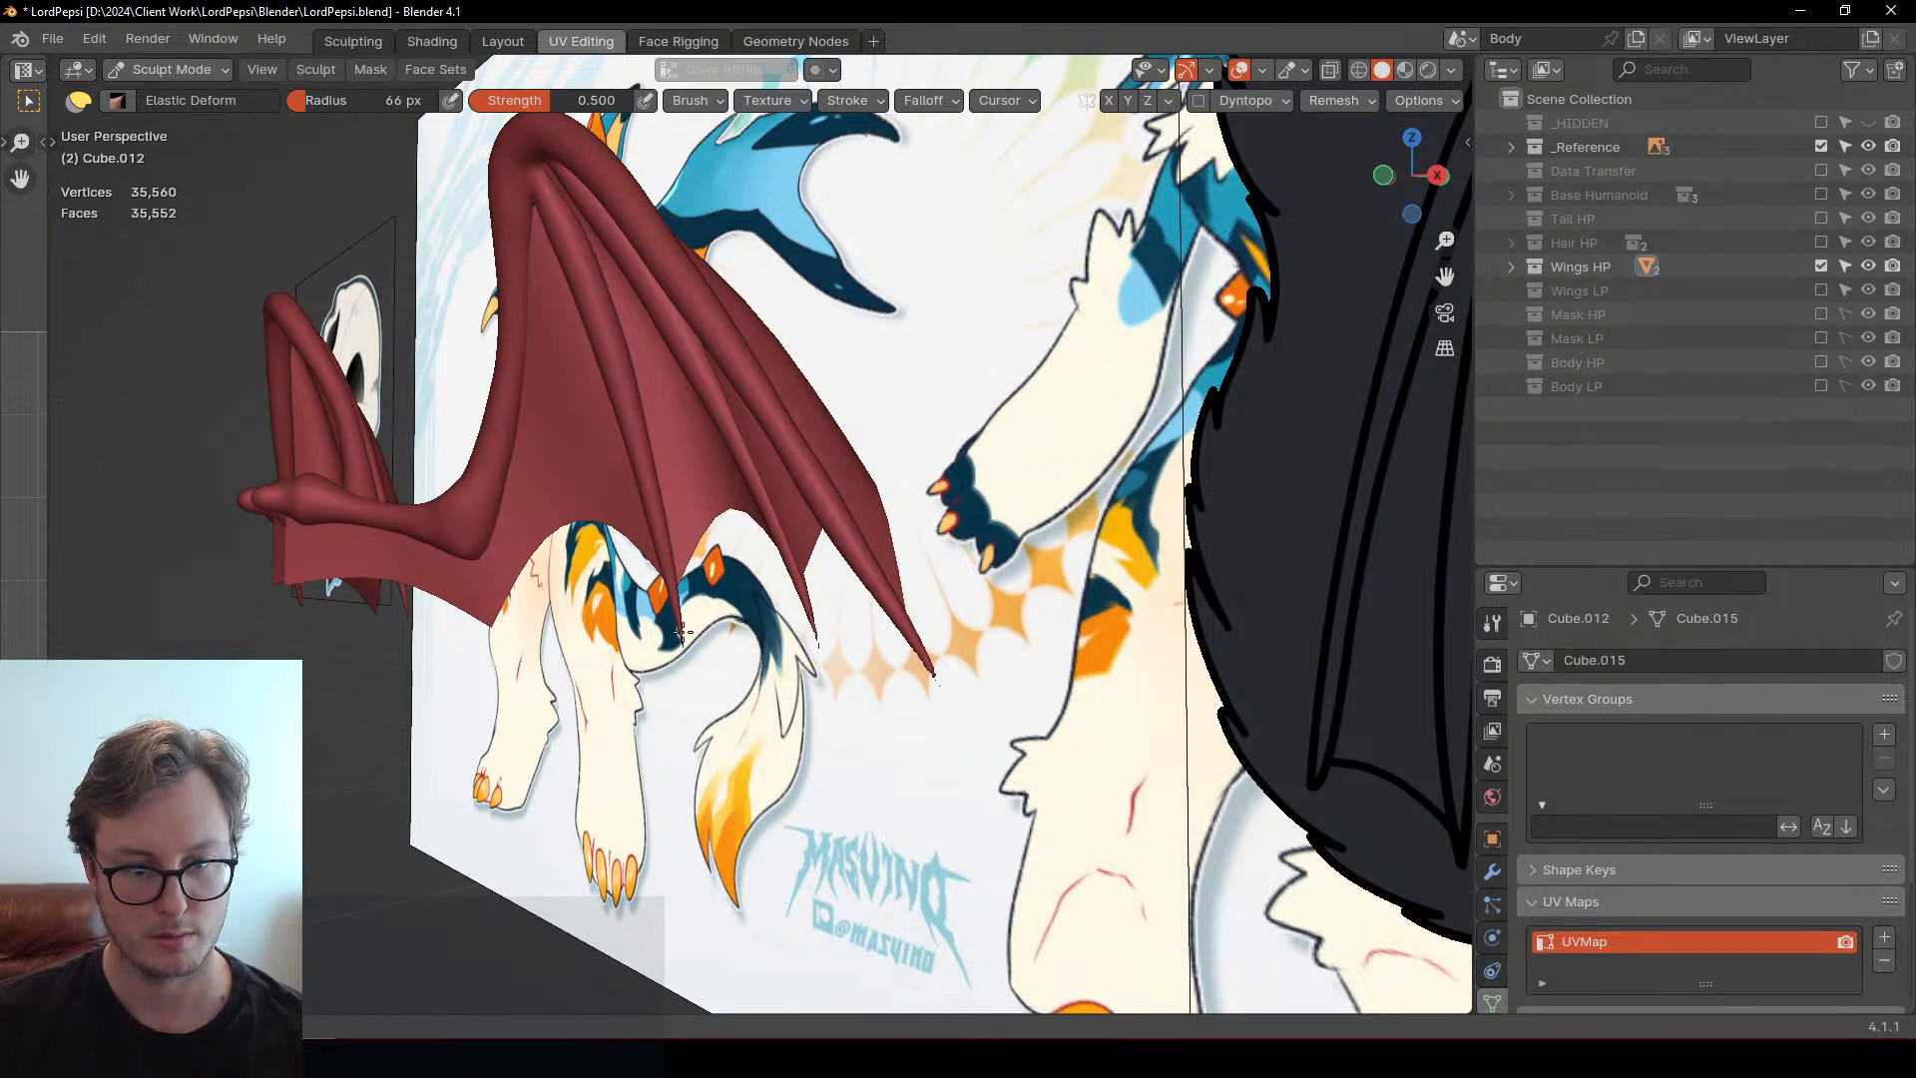
Thicken the finger bases just below the wing's upper joint with the Inflate/Deflate brush
{"action": "mouse_move", "coordinate": [665, 593]}
{"action": "middle_mouse_down"}
{"action": "mouse_move", "coordinate": [799, 649]}
{"action": "mouse_move", "coordinate": [752, 520]}
{"action": "middle_mouse_up"}
{"action": "key", "text": "i"}
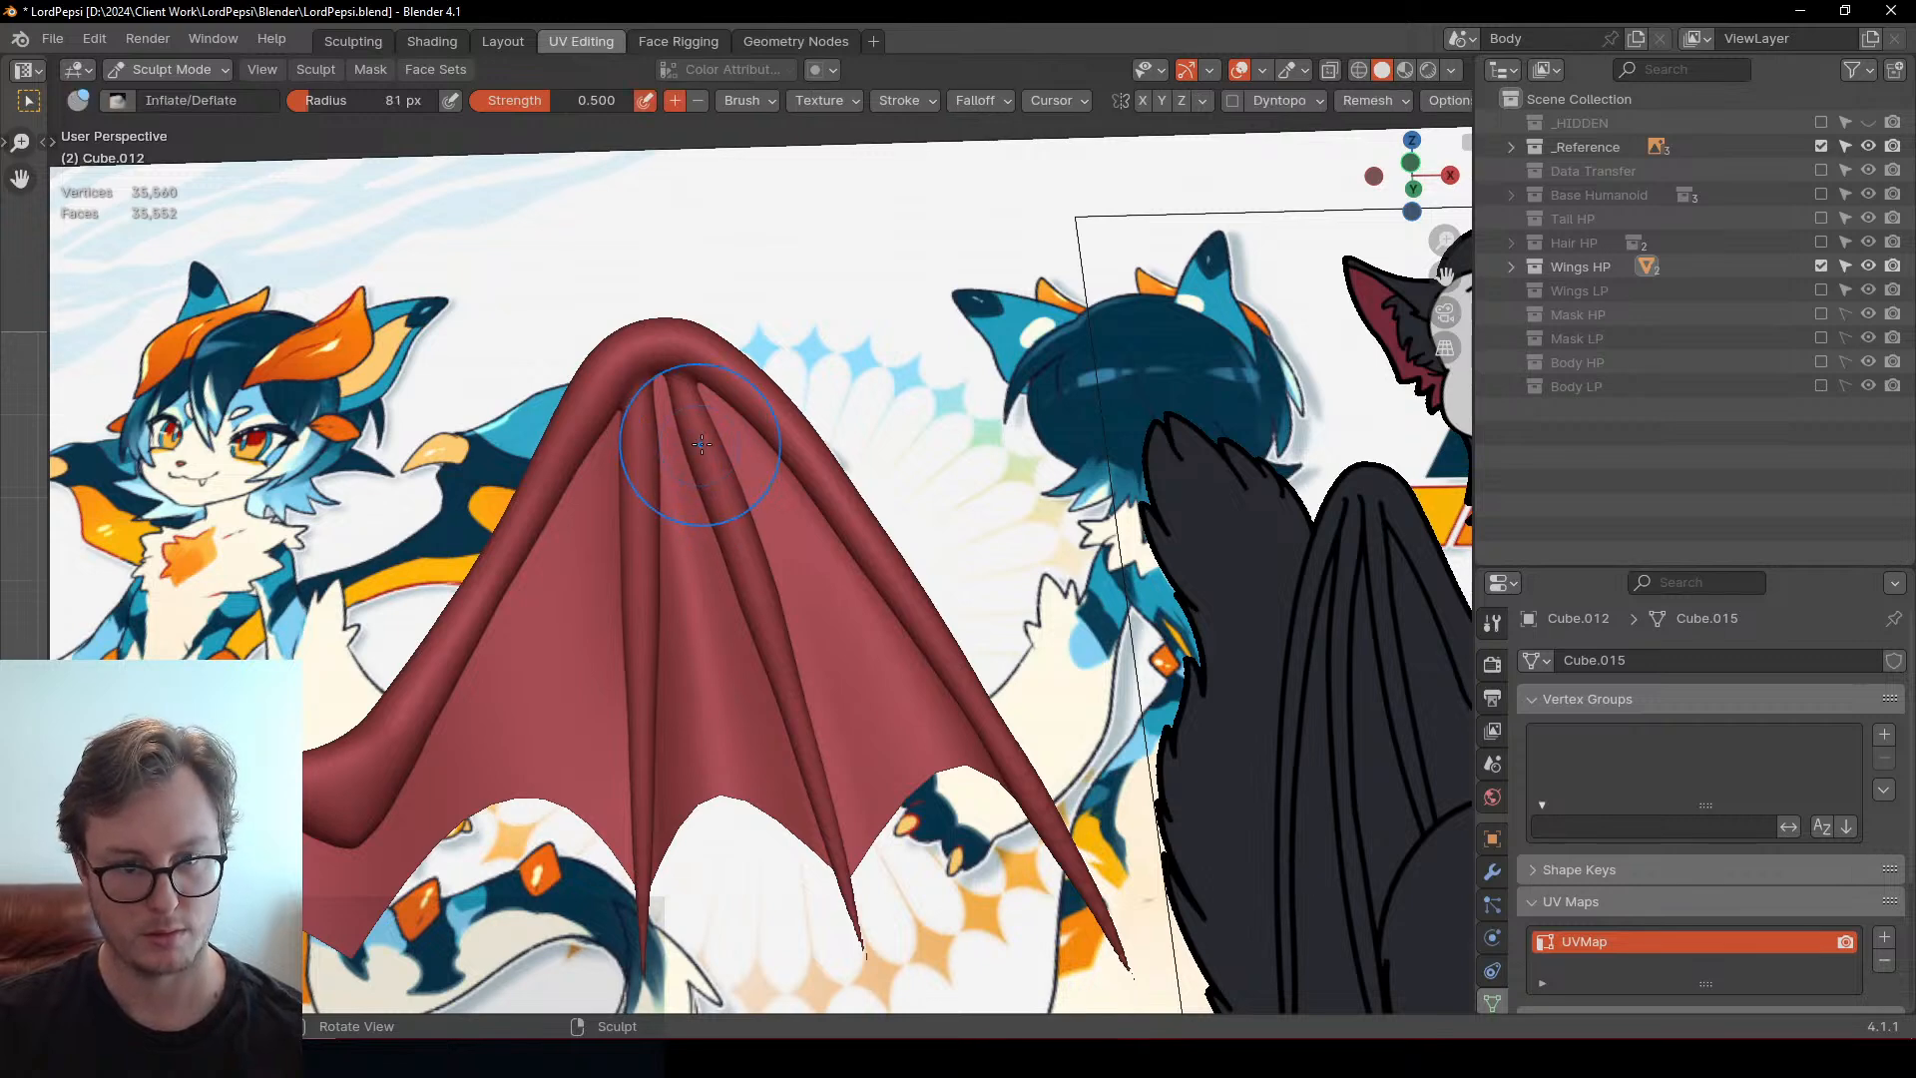
{"action": "mouse_move", "coordinate": [680, 392]}
{"action": "left_mouse_down"}
{"action": "mouse_move", "coordinate": [703, 439]}
{"action": "mouse_move", "coordinate": [689, 425]}
{"action": "left_mouse_up"}
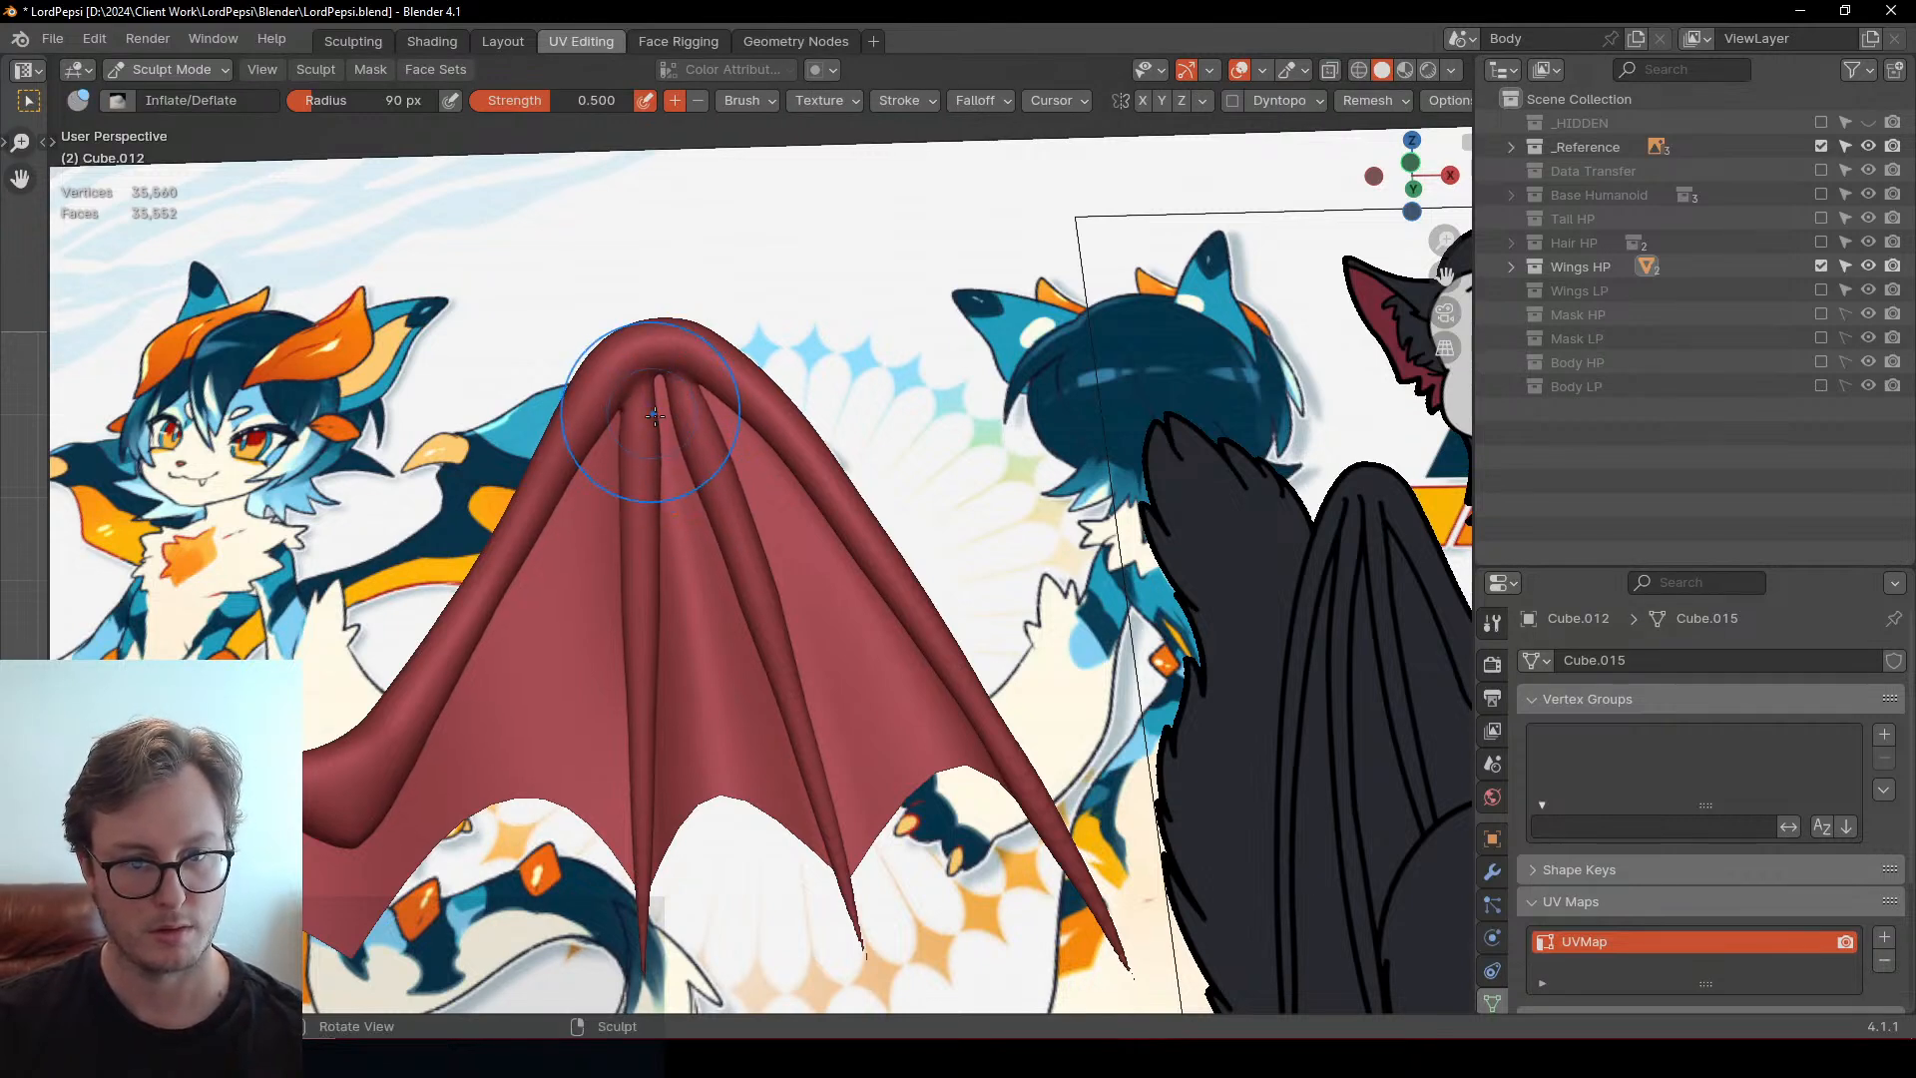
Pull the wing's rounded upper joint into a pointed peak with the Elastic Deform brush at an 82 px radius
{"action": "mouse_move", "coordinate": [656, 413]}
{"action": "middle_mouse_down"}
{"action": "mouse_move", "coordinate": [720, 424]}
{"action": "mouse_move", "coordinate": [693, 429]}
{"action": "middle_mouse_up"}
{"action": "mouse_move", "coordinate": [692, 429]}
{"action": "middle_mouse_down", "text": "shift"}
{"action": "mouse_move", "coordinate": [689, 544]}
{"action": "mouse_move", "coordinate": [682, 493]}
{"action": "middle_mouse_up", "text": "shift"}
{"action": "key", "text": "t"}
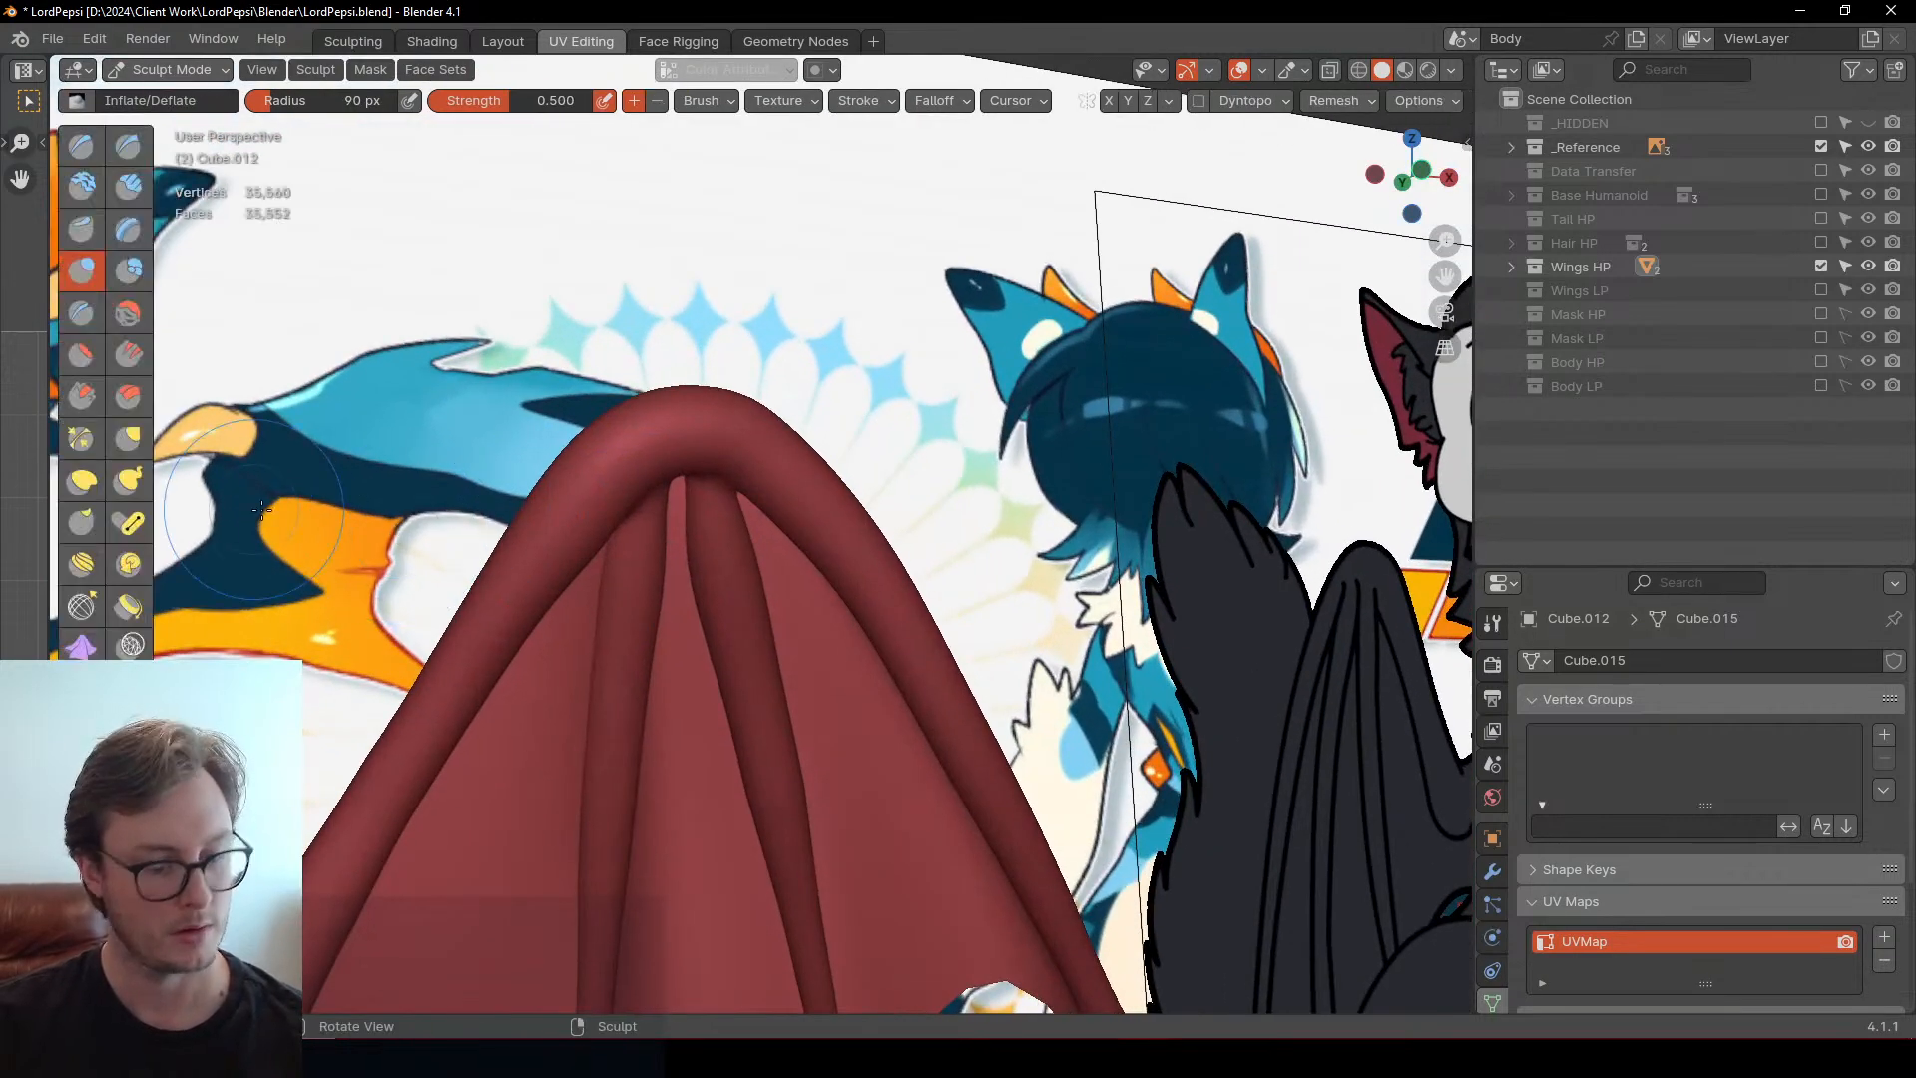
{"action": "left_click", "coordinate": [129, 481]}
{"action": "mouse_move", "coordinate": [717, 377]}
{"action": "middle_mouse_down"}
{"action": "mouse_move", "coordinate": [688, 321]}
{"action": "mouse_move", "coordinate": [707, 399]}
{"action": "middle_mouse_up"}
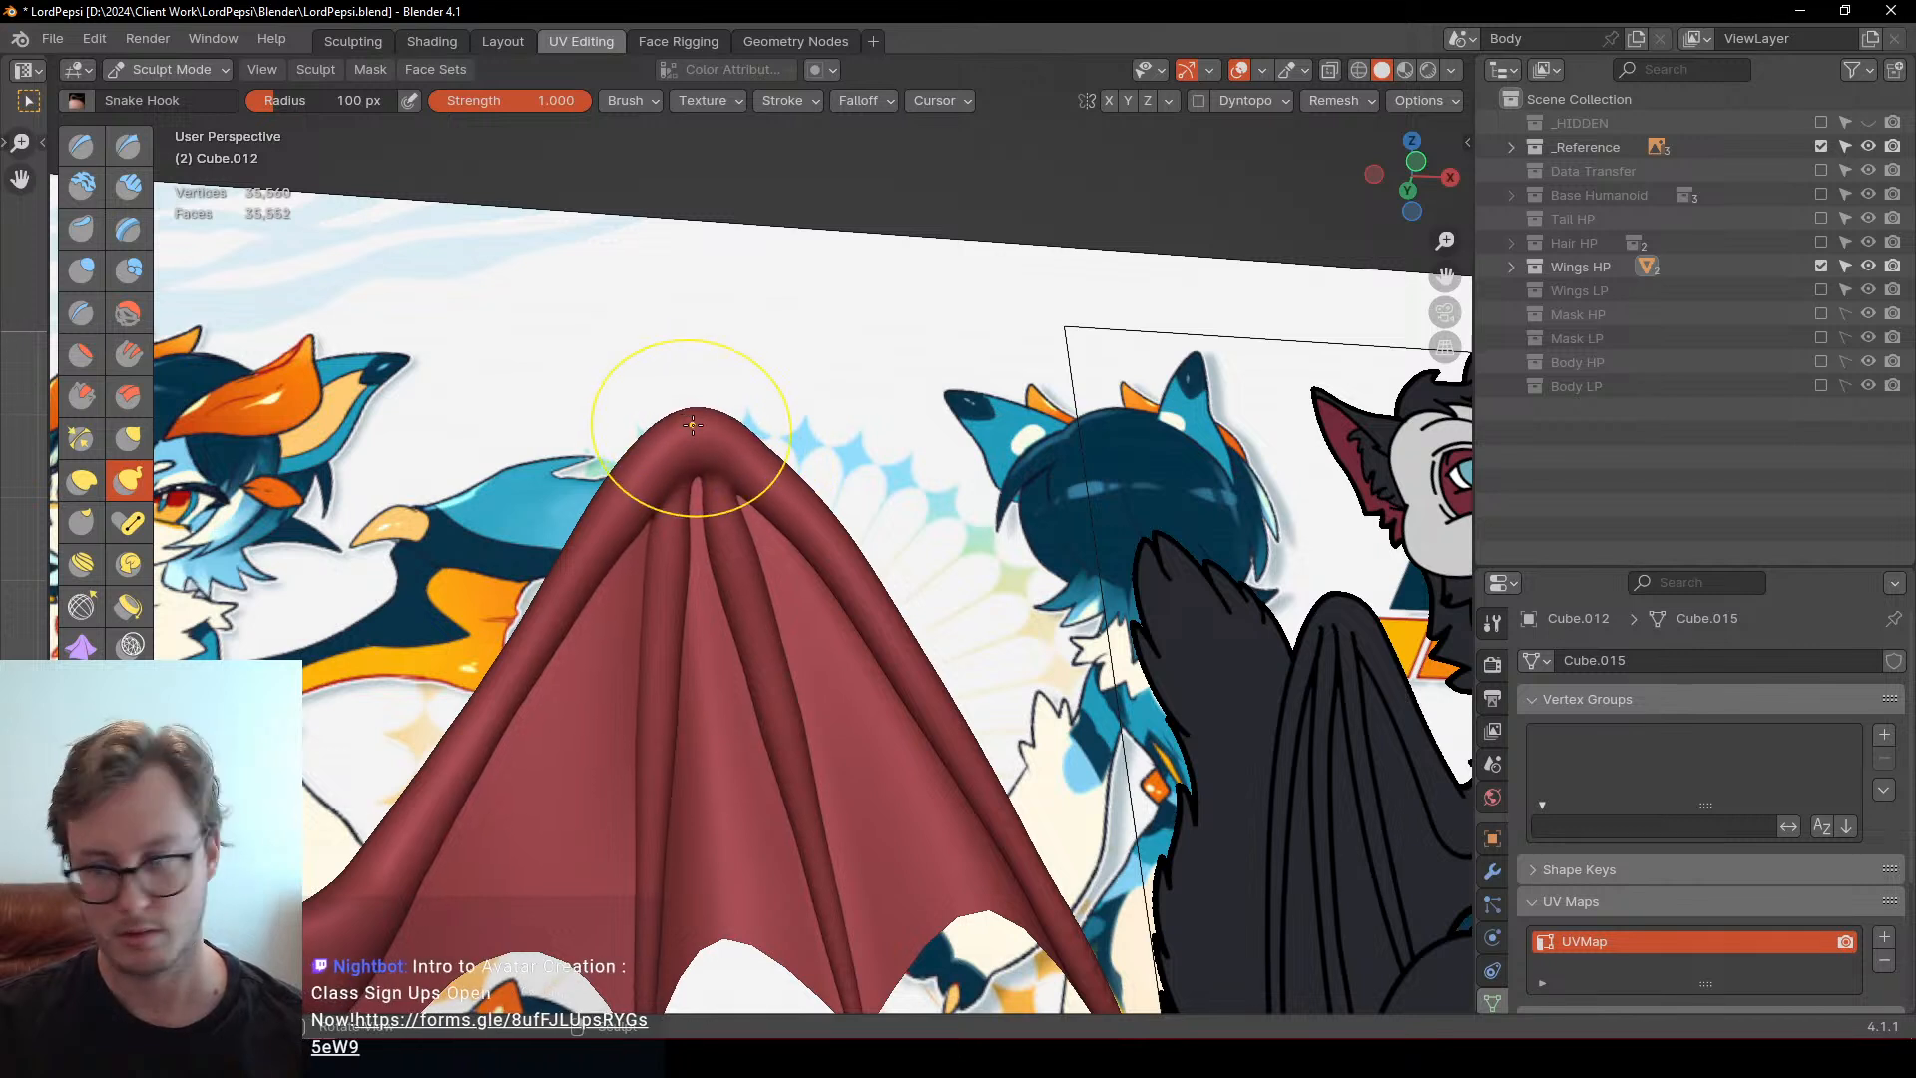
{"action": "key", "text": "e"}
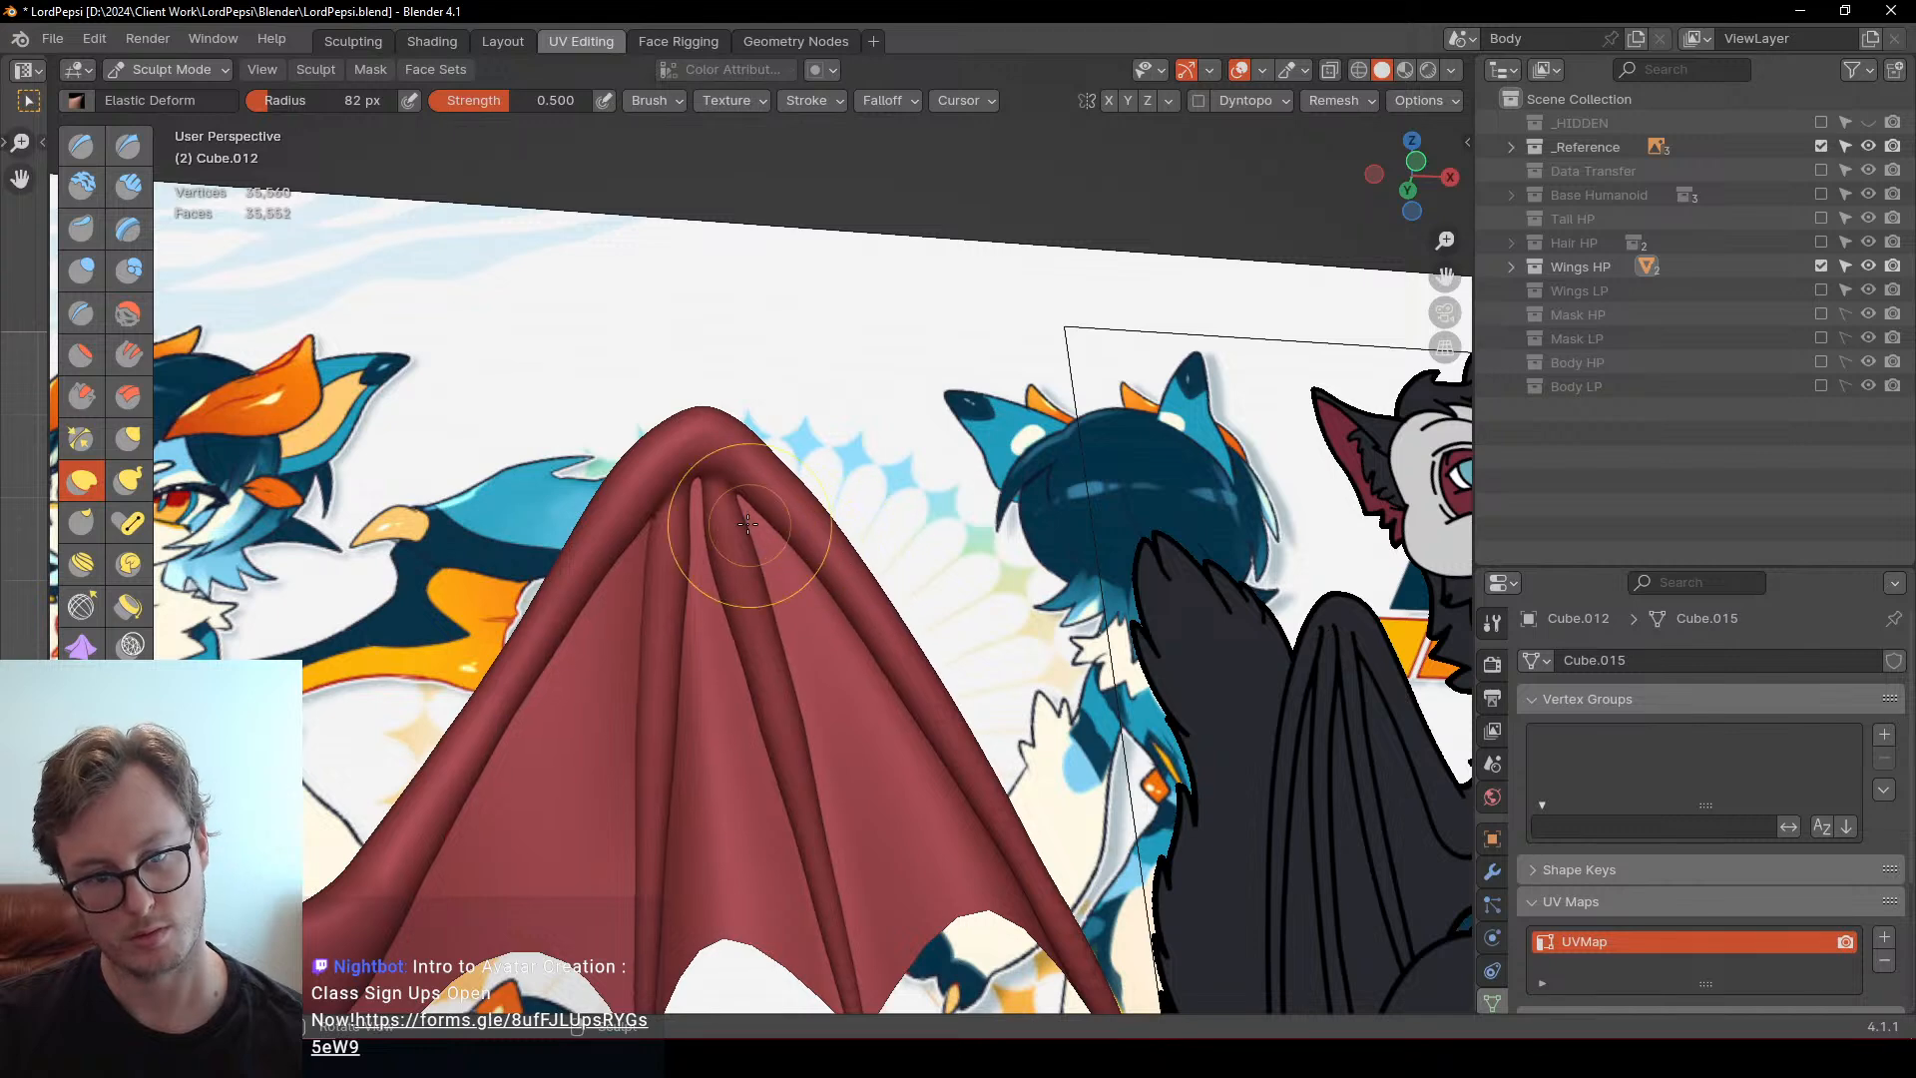
{"action": "middle_click_drag", "start_coordinate": [747, 523], "coordinate": [915, 436]}
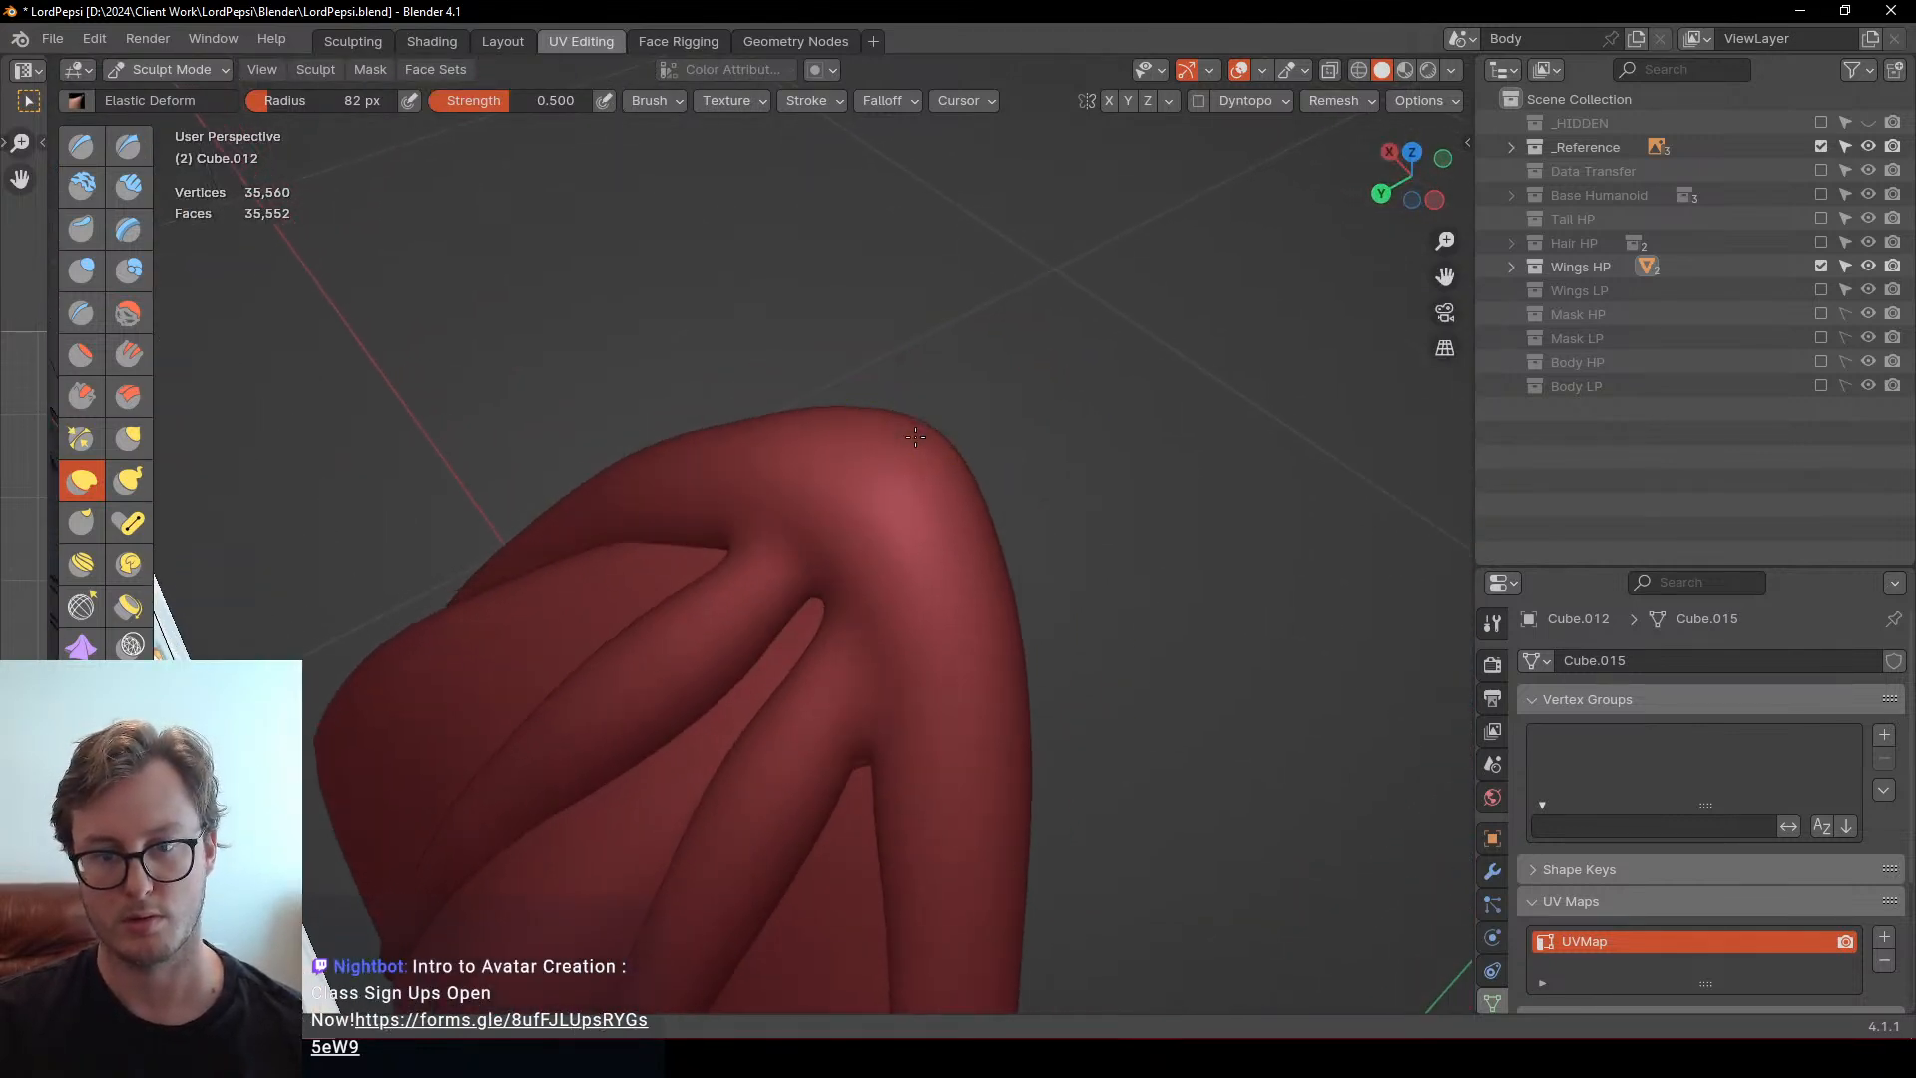
{"action": "left_click_drag", "start_coordinate": [913, 444], "coordinate": [909, 369]}
{"action": "middle_click_drag", "start_coordinate": [844, 379], "coordinate": [941, 348]}
{"action": "left_click_drag", "start_coordinate": [773, 350], "coordinate": [725, 371]}
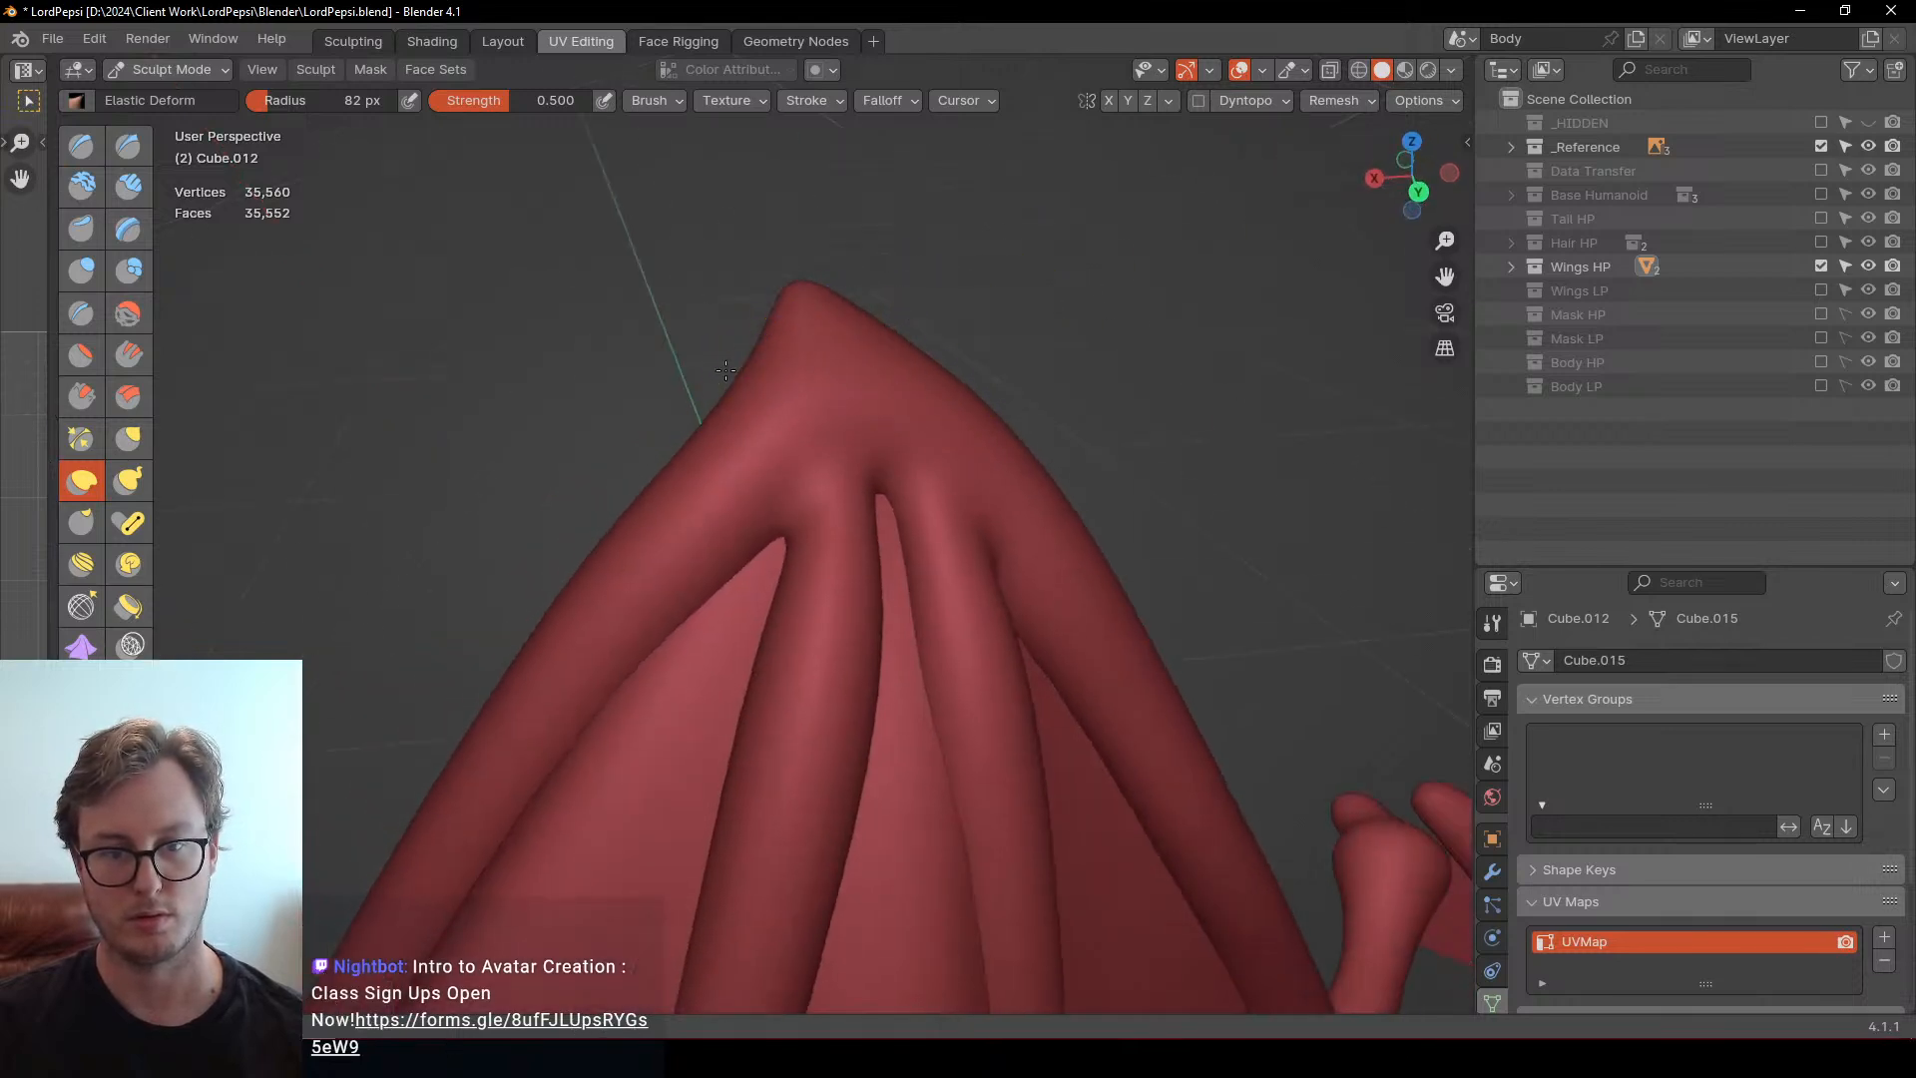
{"action": "middle_click_drag", "start_coordinate": [725, 370], "coordinate": [803, 304]}
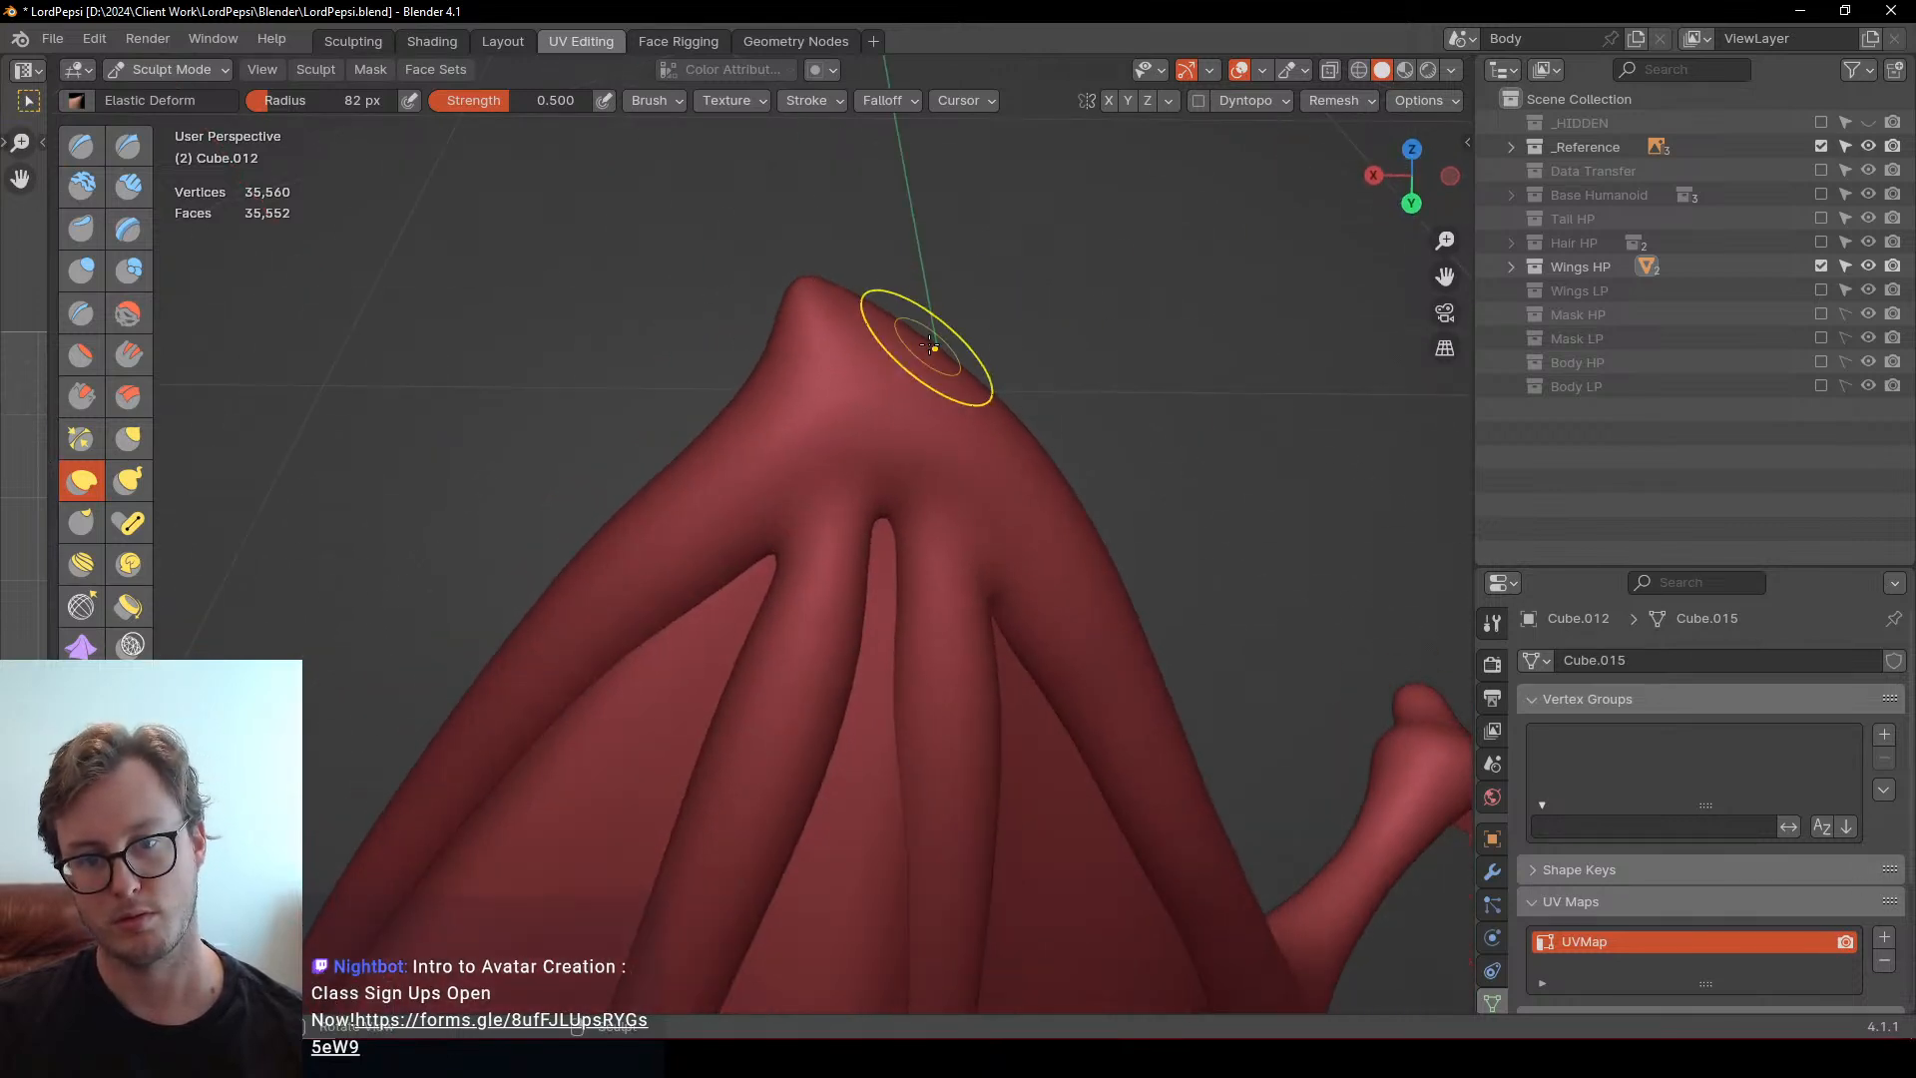
Voxel remesh the wings and pull the peak of the upper joint further outward with Elastic Deform
{"action": "middle_click_drag", "start_coordinate": [958, 319], "coordinate": [588, 514]}
{"action": "mouse_move", "coordinate": [763, 429]}
{"action": "middle_mouse_down", "text": "ctrl"}
{"action": "mouse_move", "coordinate": [780, 347]}
{"action": "mouse_move", "coordinate": [891, 396]}
{"action": "middle_mouse_up", "text": "ctrl"}
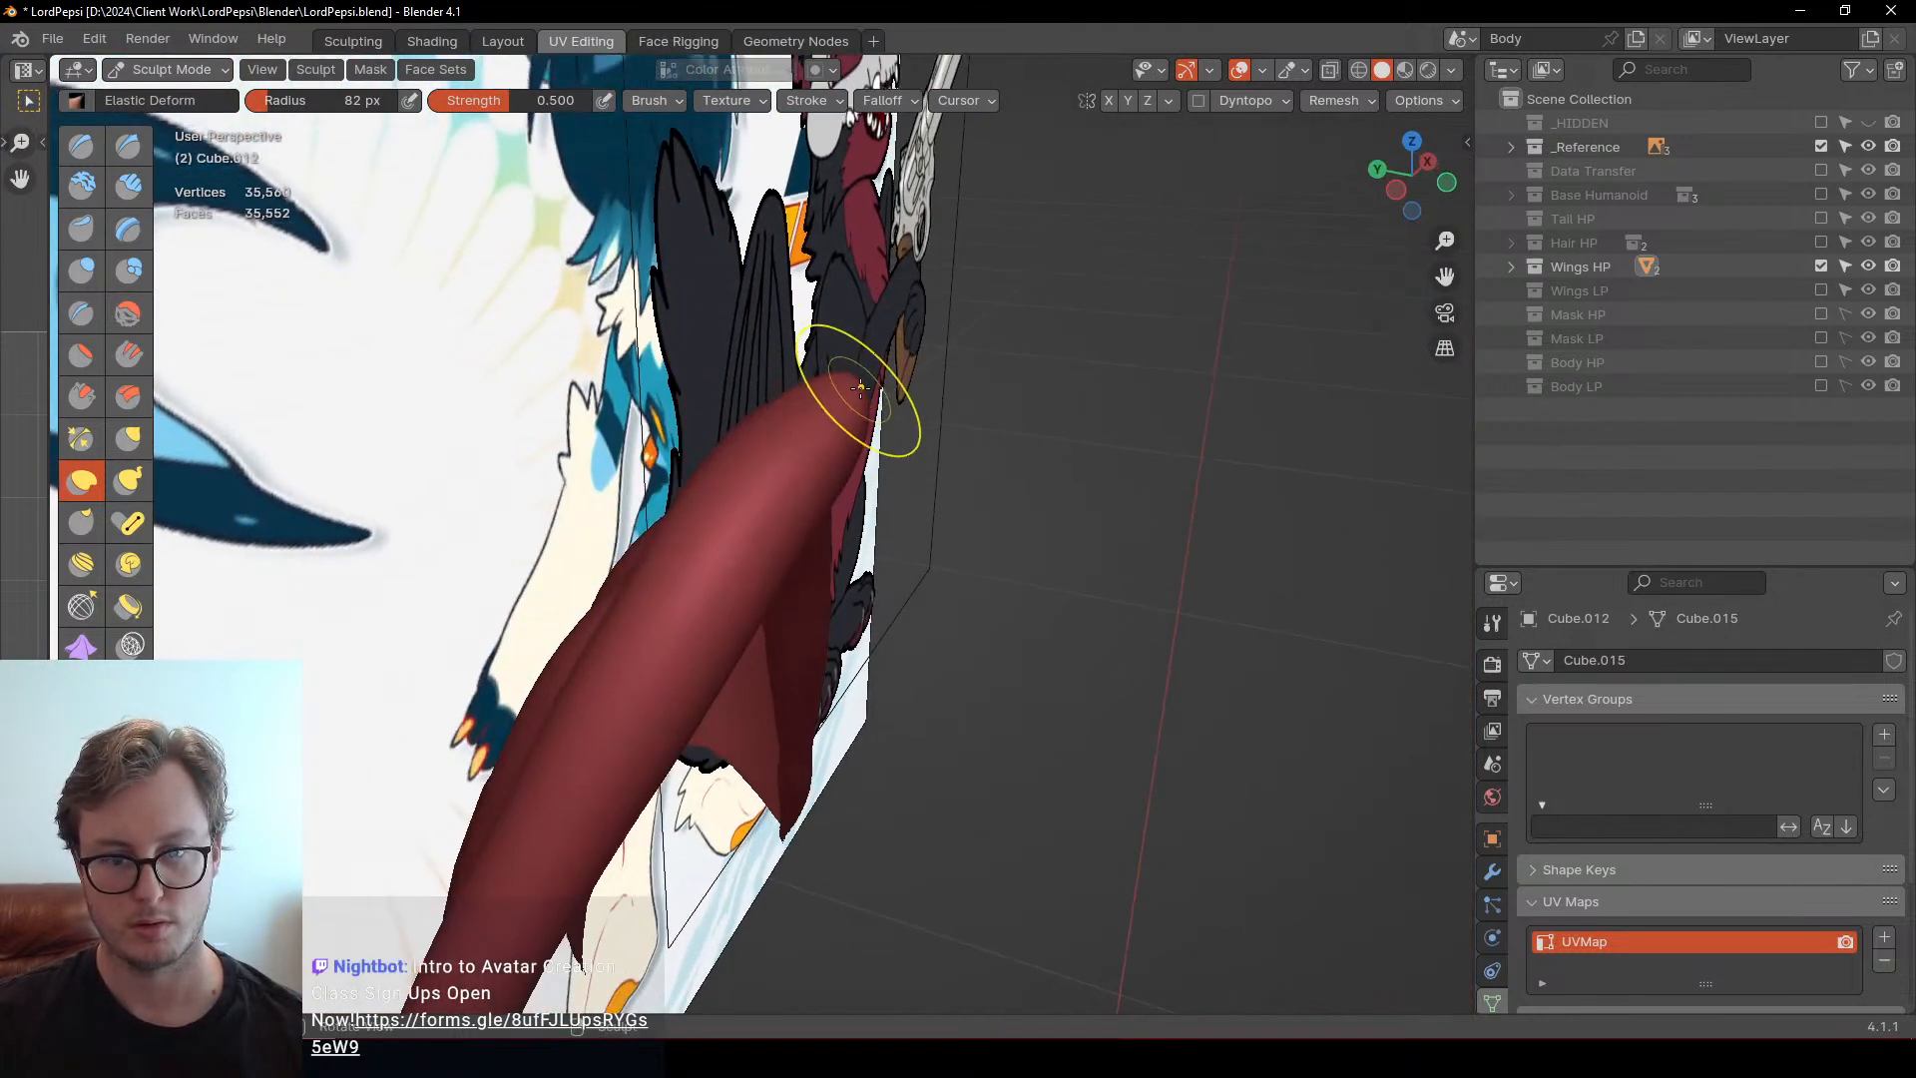
{"action": "middle_click_drag", "start_coordinate": [865, 407], "coordinate": [927, 473]}
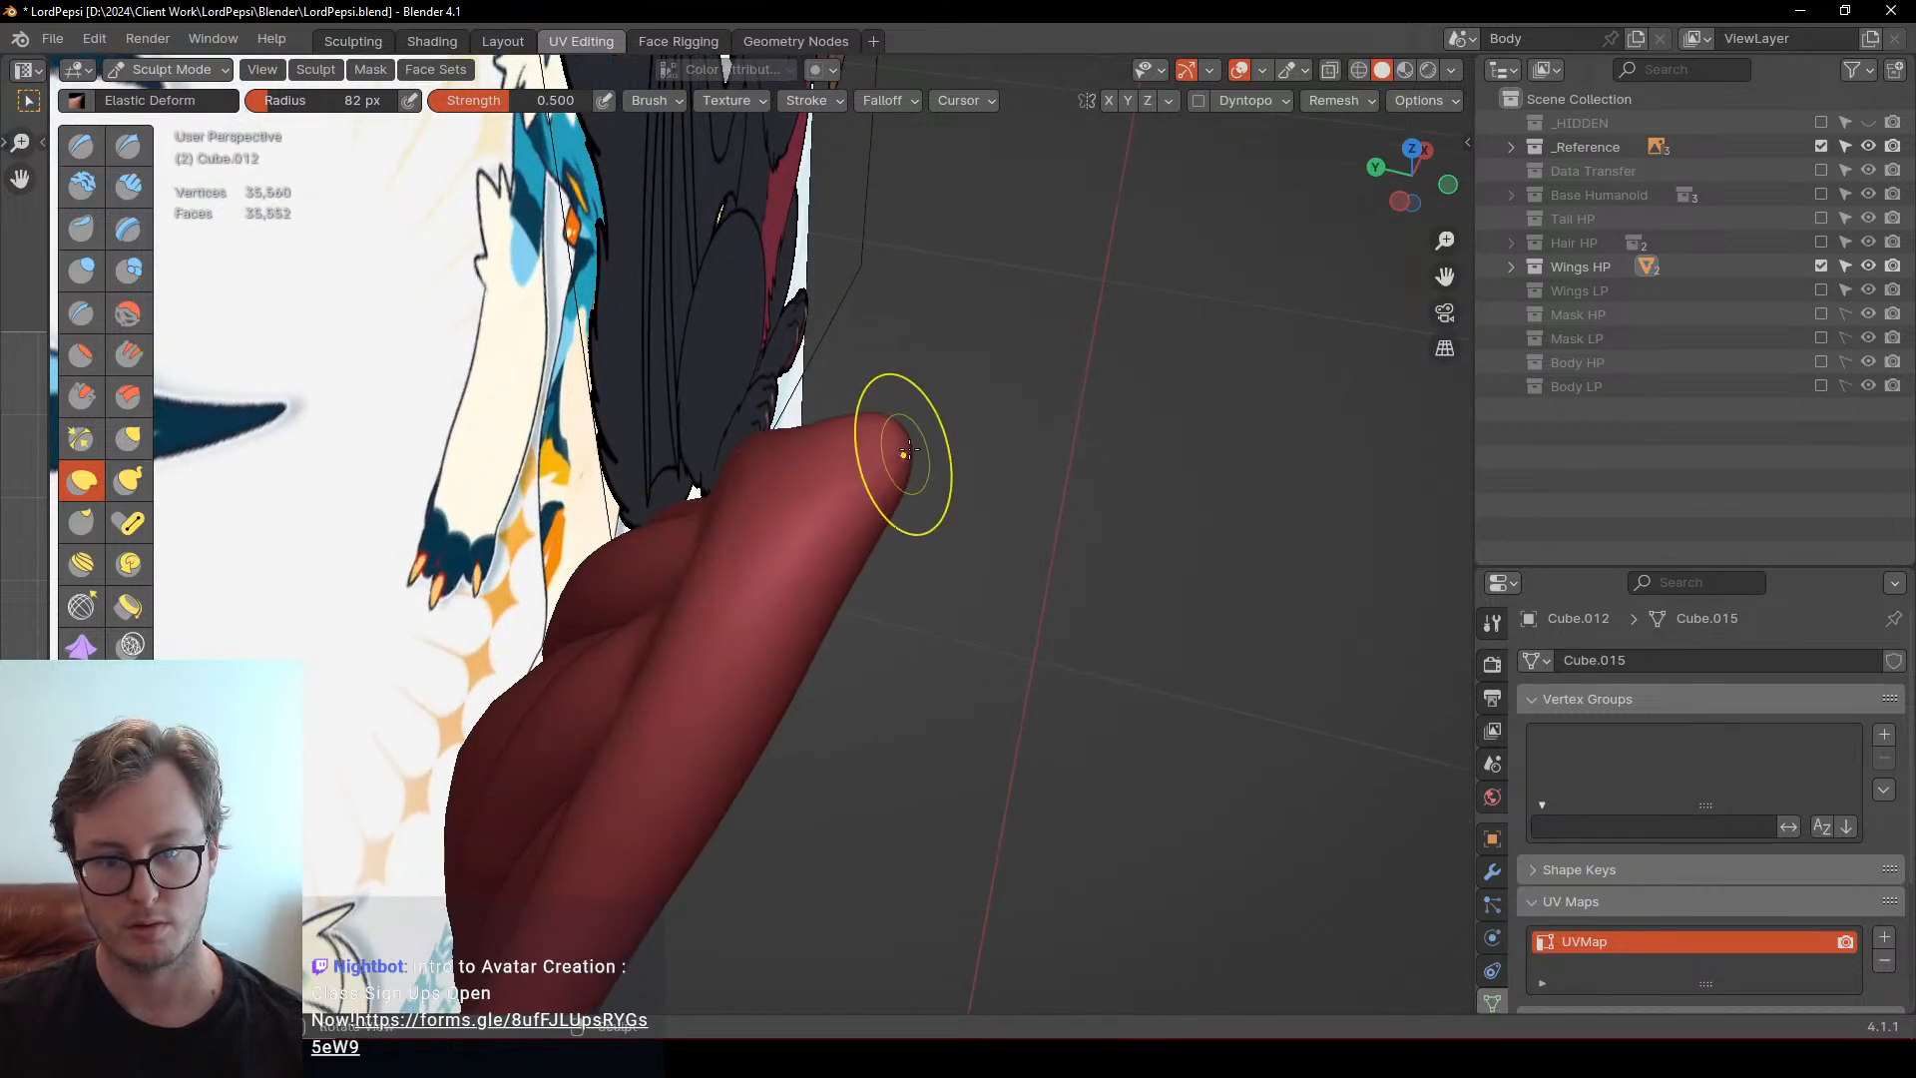
{"action": "key", "text": "ctrl+r"}
{"action": "middle_click_drag", "start_coordinate": [964, 456], "coordinate": [946, 444]}
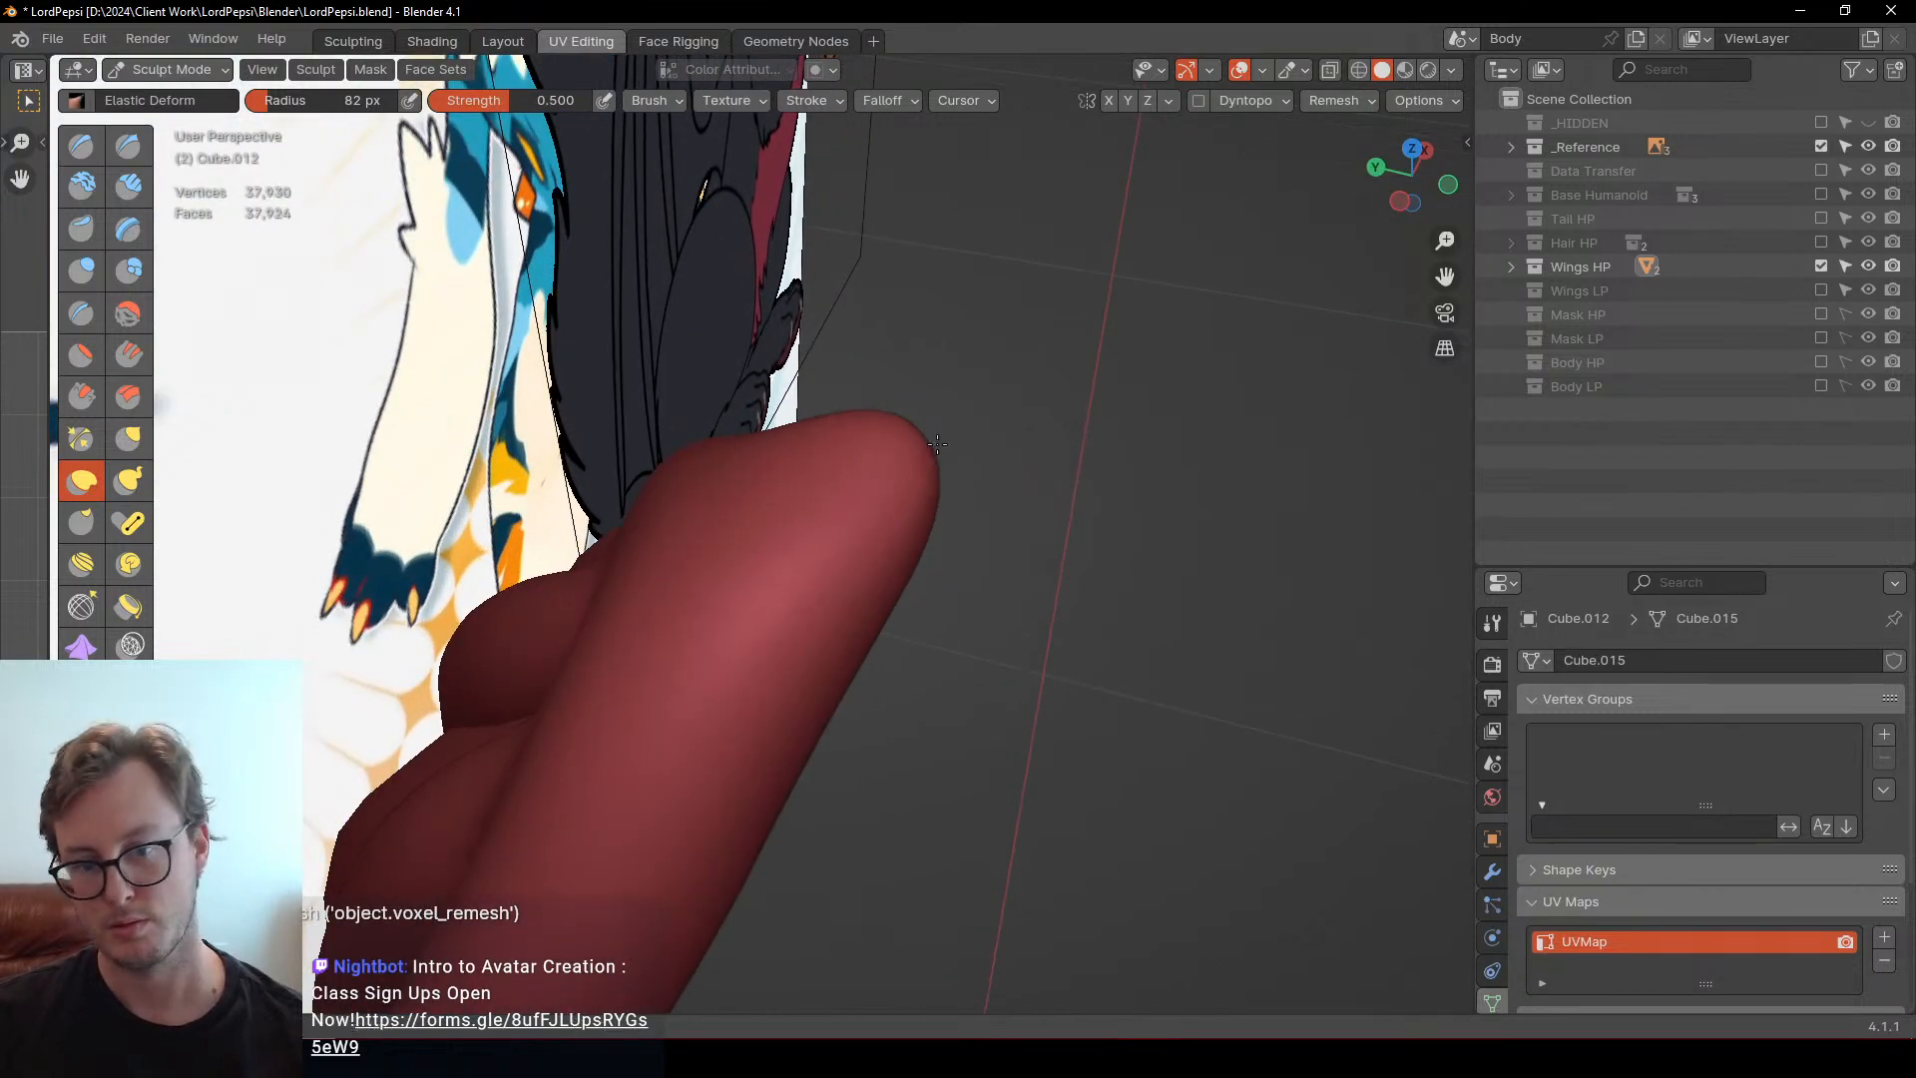
{"action": "left_click_drag", "start_coordinate": [941, 463], "coordinate": [905, 427]}
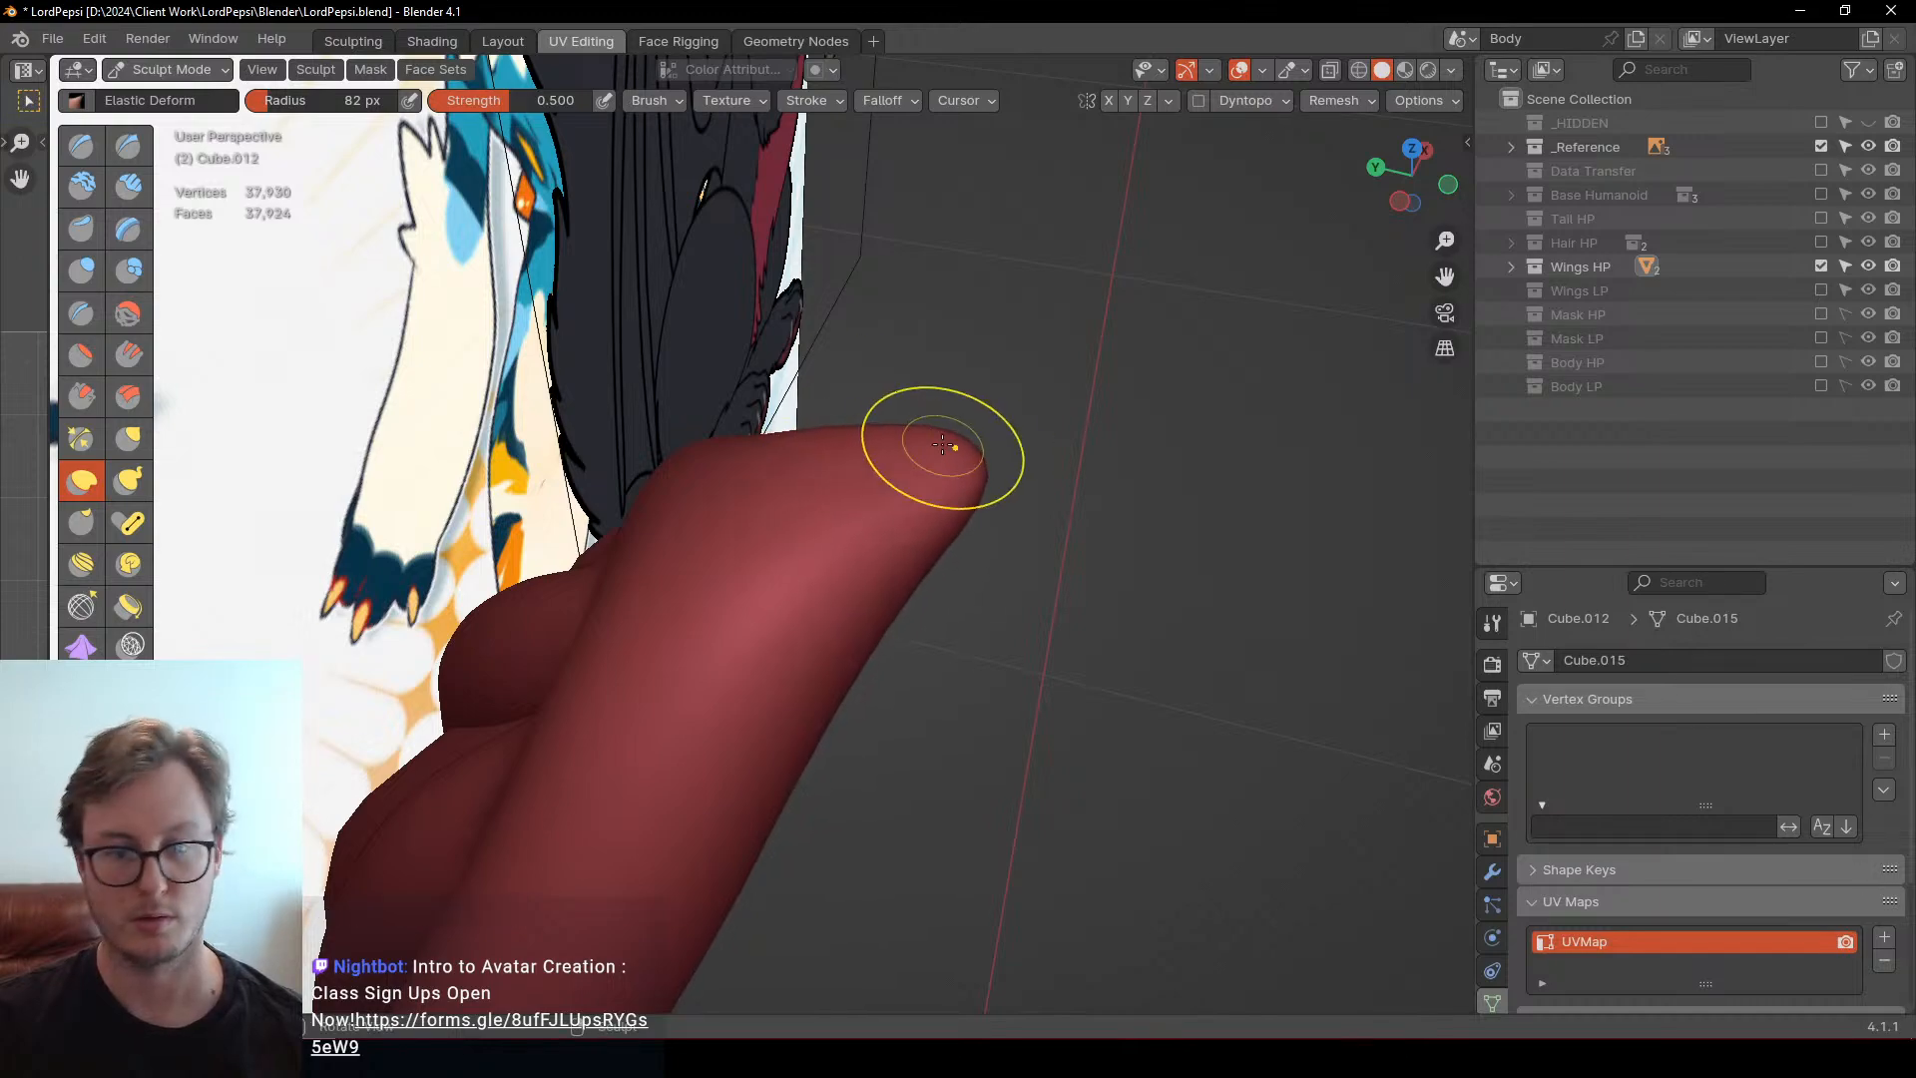
Examine the pointed upper joint and overall wing silhouette from several angles against the reference art
{"action": "middle_click_drag", "start_coordinate": [942, 445], "coordinate": [883, 514]}
{"action": "scroll", "coordinate": [868, 448], "scroll_direction": "up", "scroll_amount": 3}
{"action": "scroll", "coordinate": [898, 330], "scroll_direction": "up", "scroll_amount": 4}
{"action": "middle_click_drag", "start_coordinate": [878, 351], "coordinate": [875, 410], "text": "shift"}
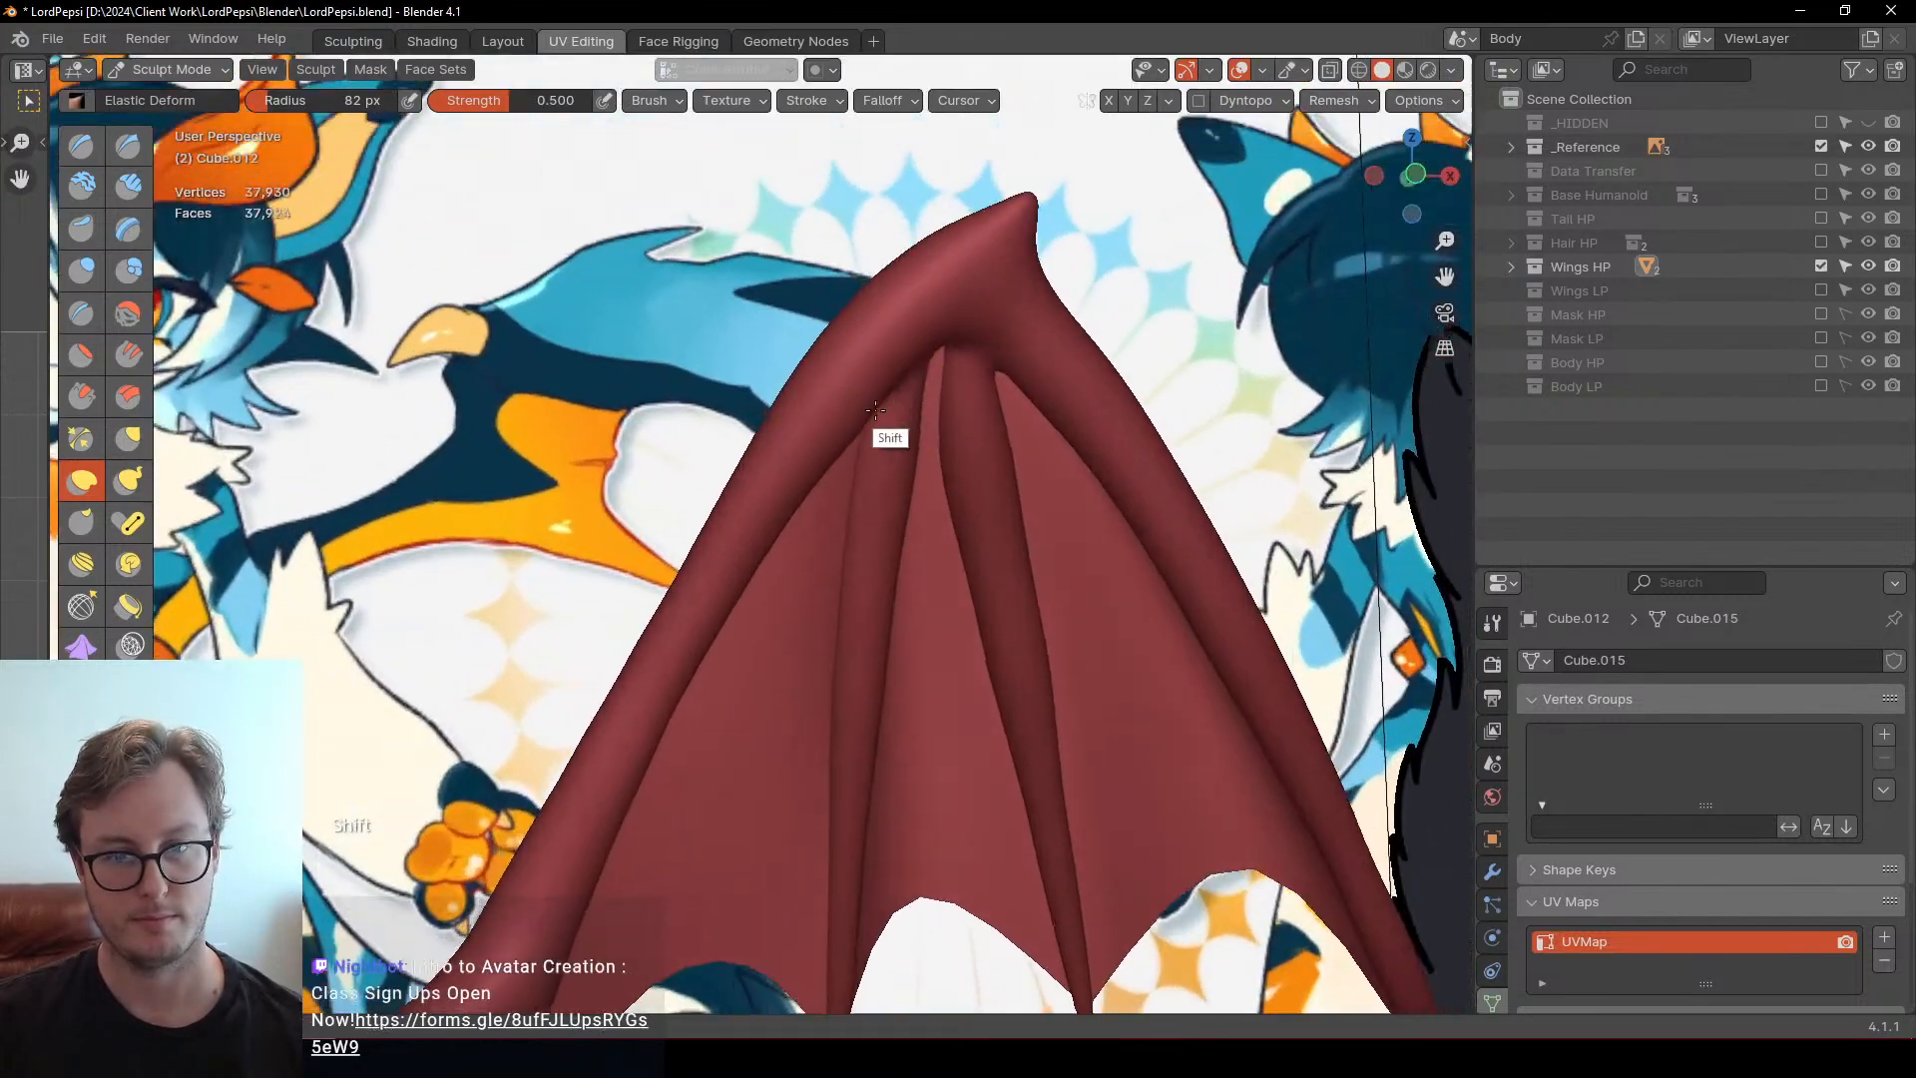
{"action": "scroll", "coordinate": [825, 320], "scroll_direction": "down", "scroll_amount": 3}
{"action": "scroll", "coordinate": [855, 265], "scroll_direction": "up", "scroll_amount": 3}
{"action": "middle_click_drag", "start_coordinate": [855, 265], "coordinate": [805, 397]}
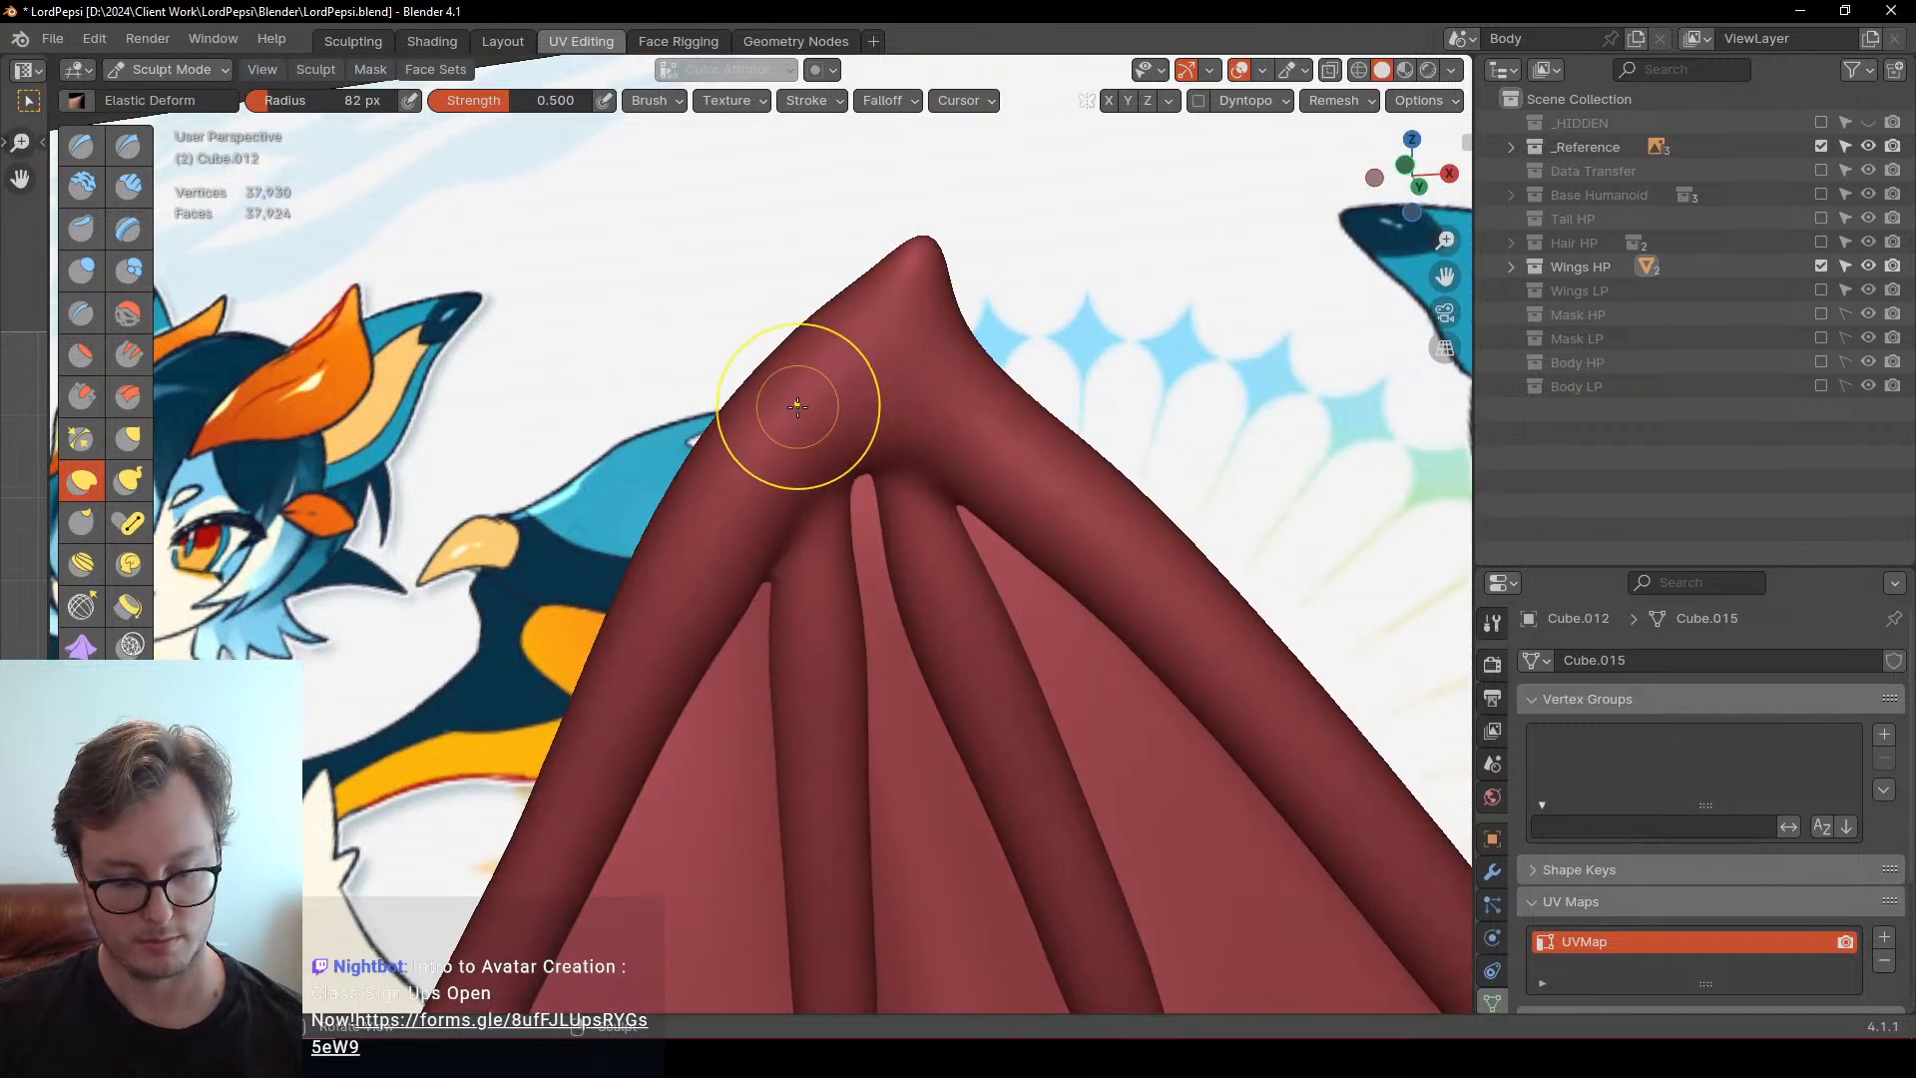
{"action": "key", "text": "i"}
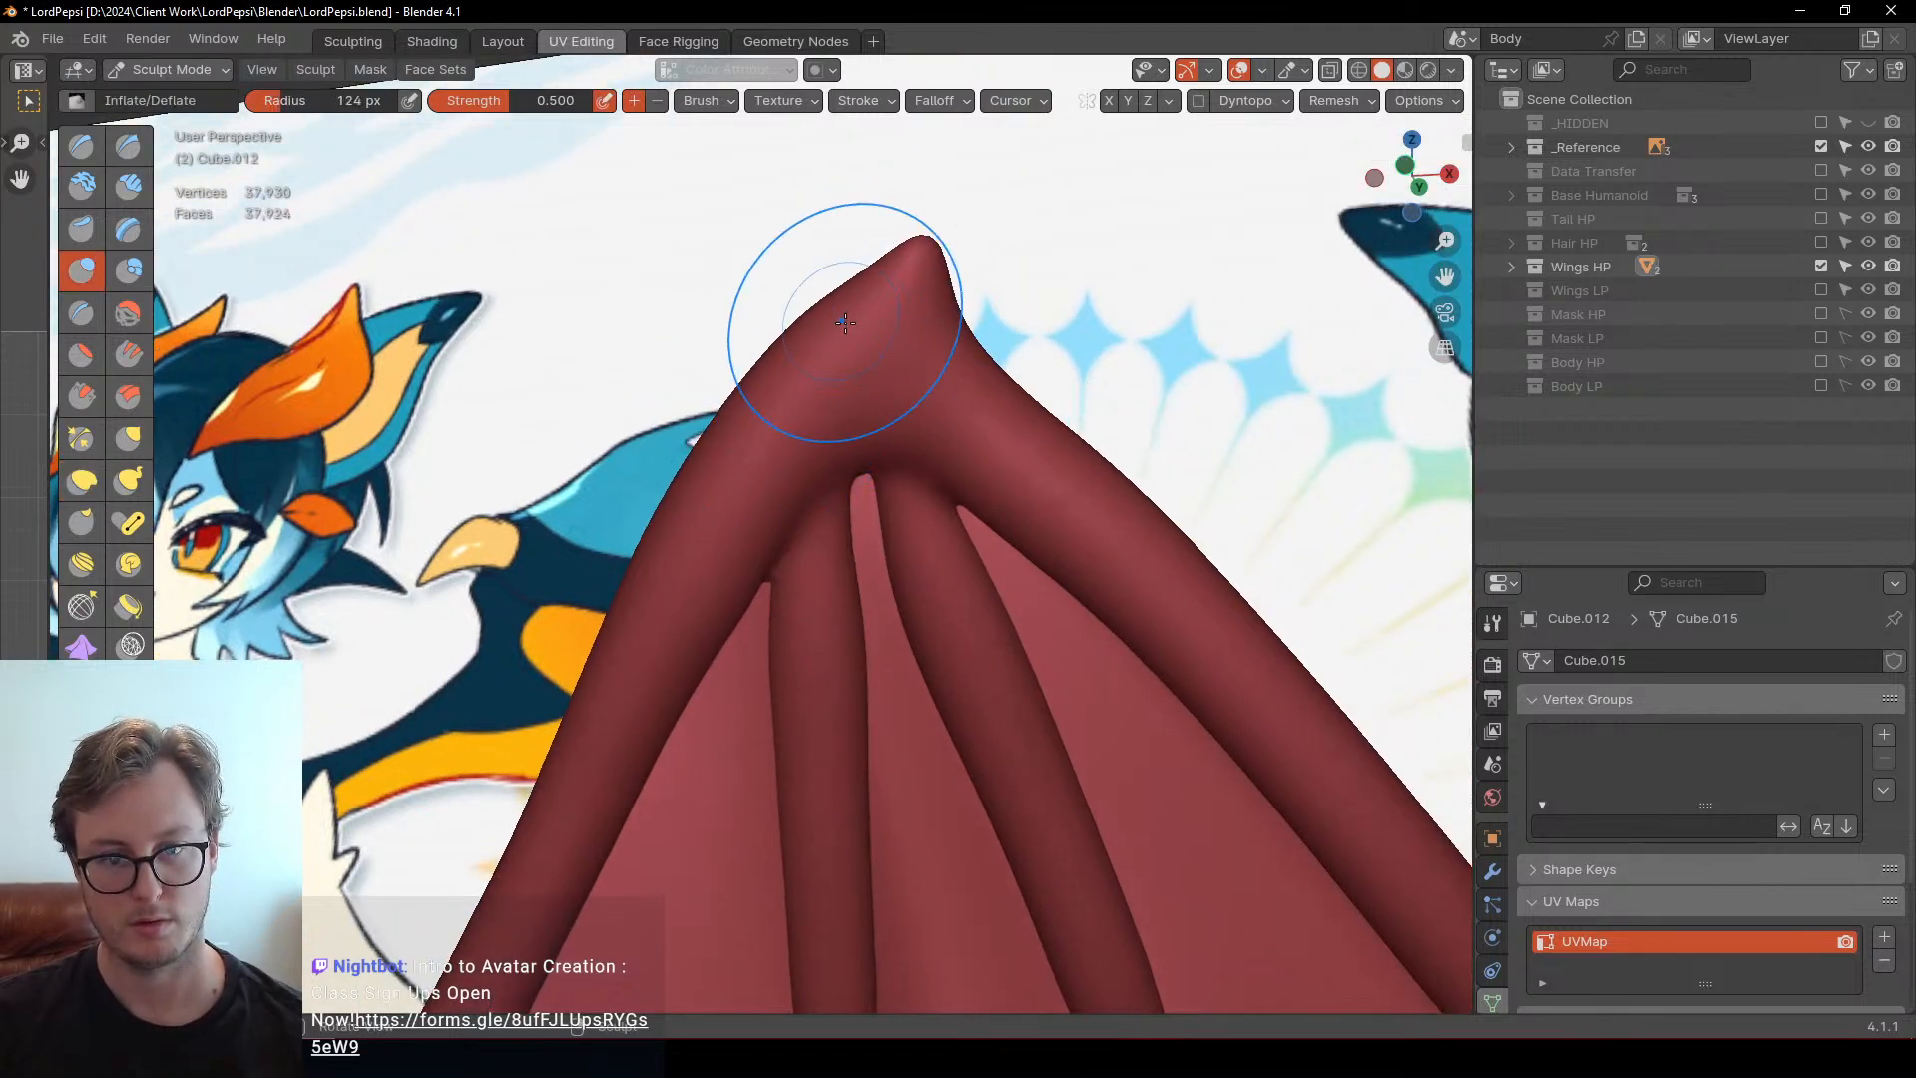
{"action": "middle_click_drag", "start_coordinate": [845, 322], "coordinate": [449, 492]}
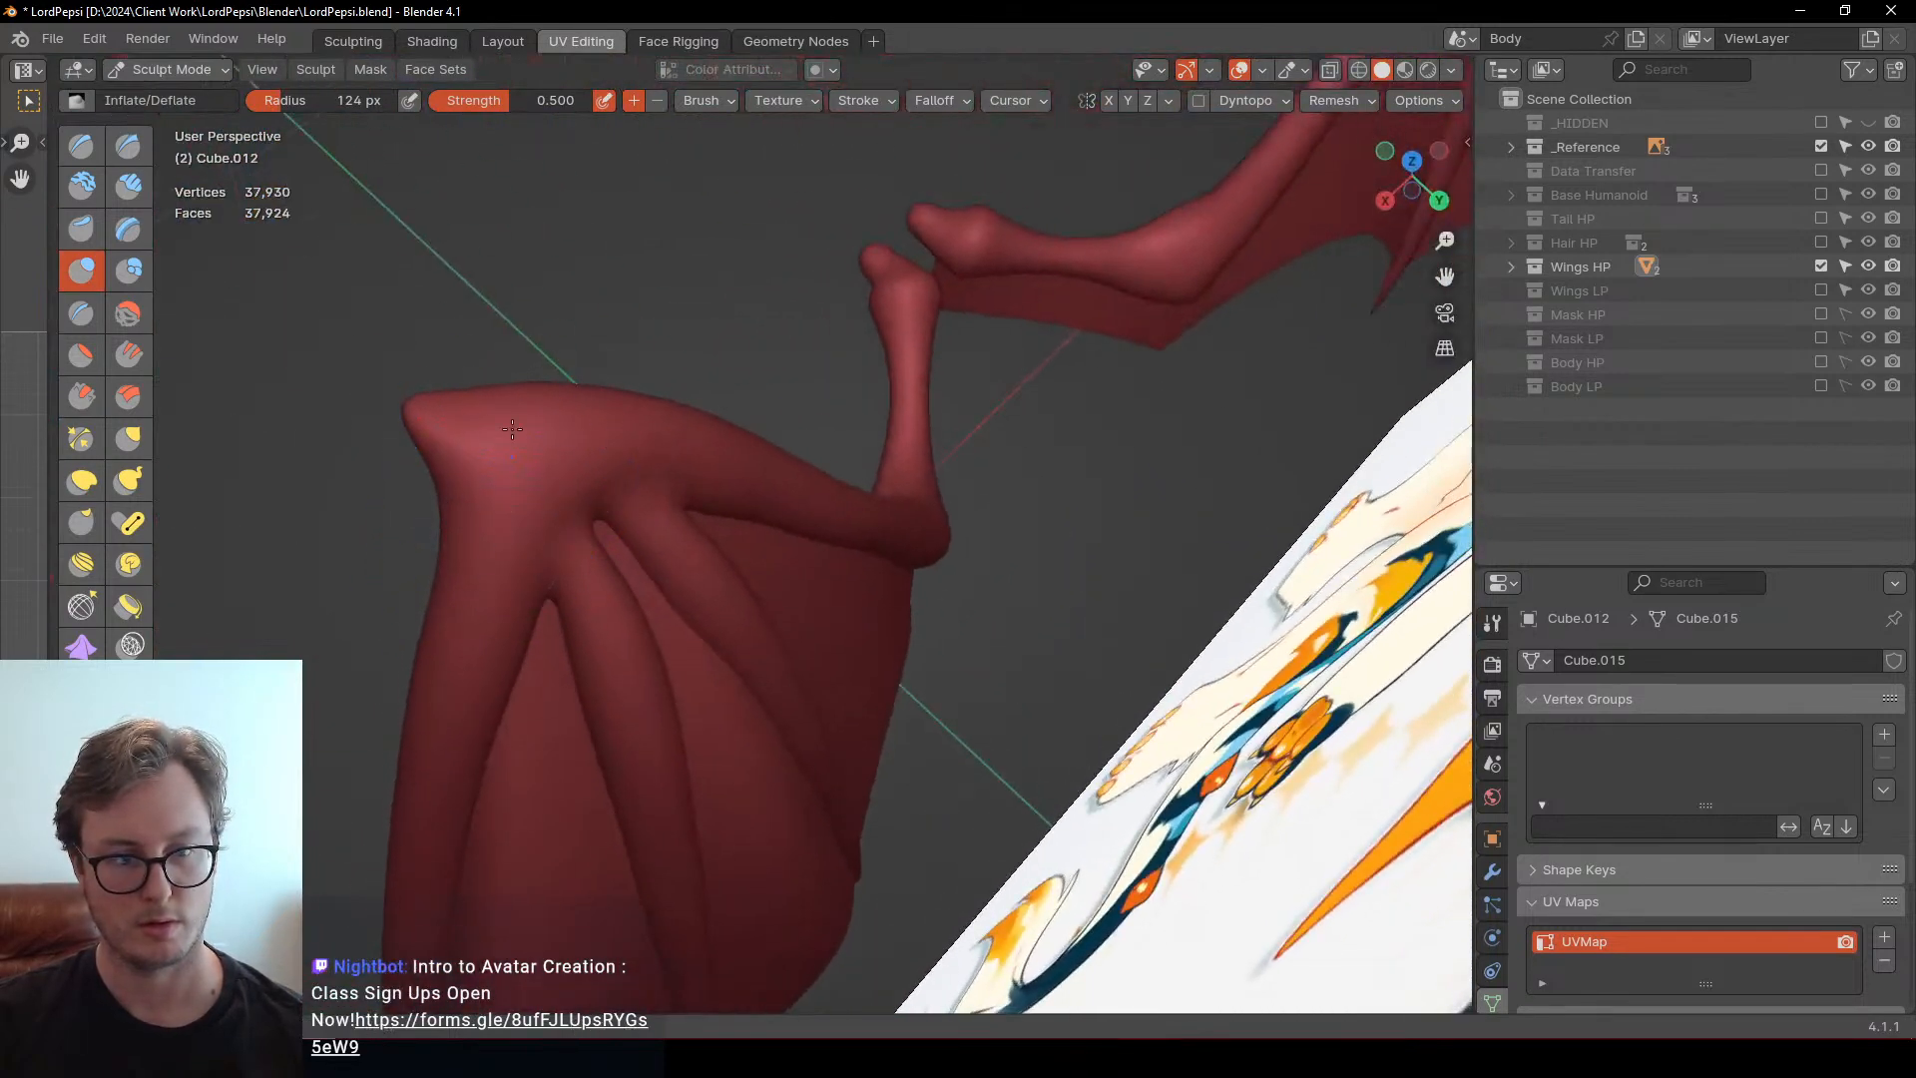
{"action": "mouse_move", "coordinate": [512, 429]}
{"action": "middle_mouse_down"}
{"action": "mouse_move", "coordinate": [609, 439]}
{"action": "mouse_move", "coordinate": [829, 380]}
{"action": "mouse_move", "coordinate": [876, 499]}
{"action": "mouse_move", "coordinate": [800, 561]}
{"action": "middle_mouse_up"}
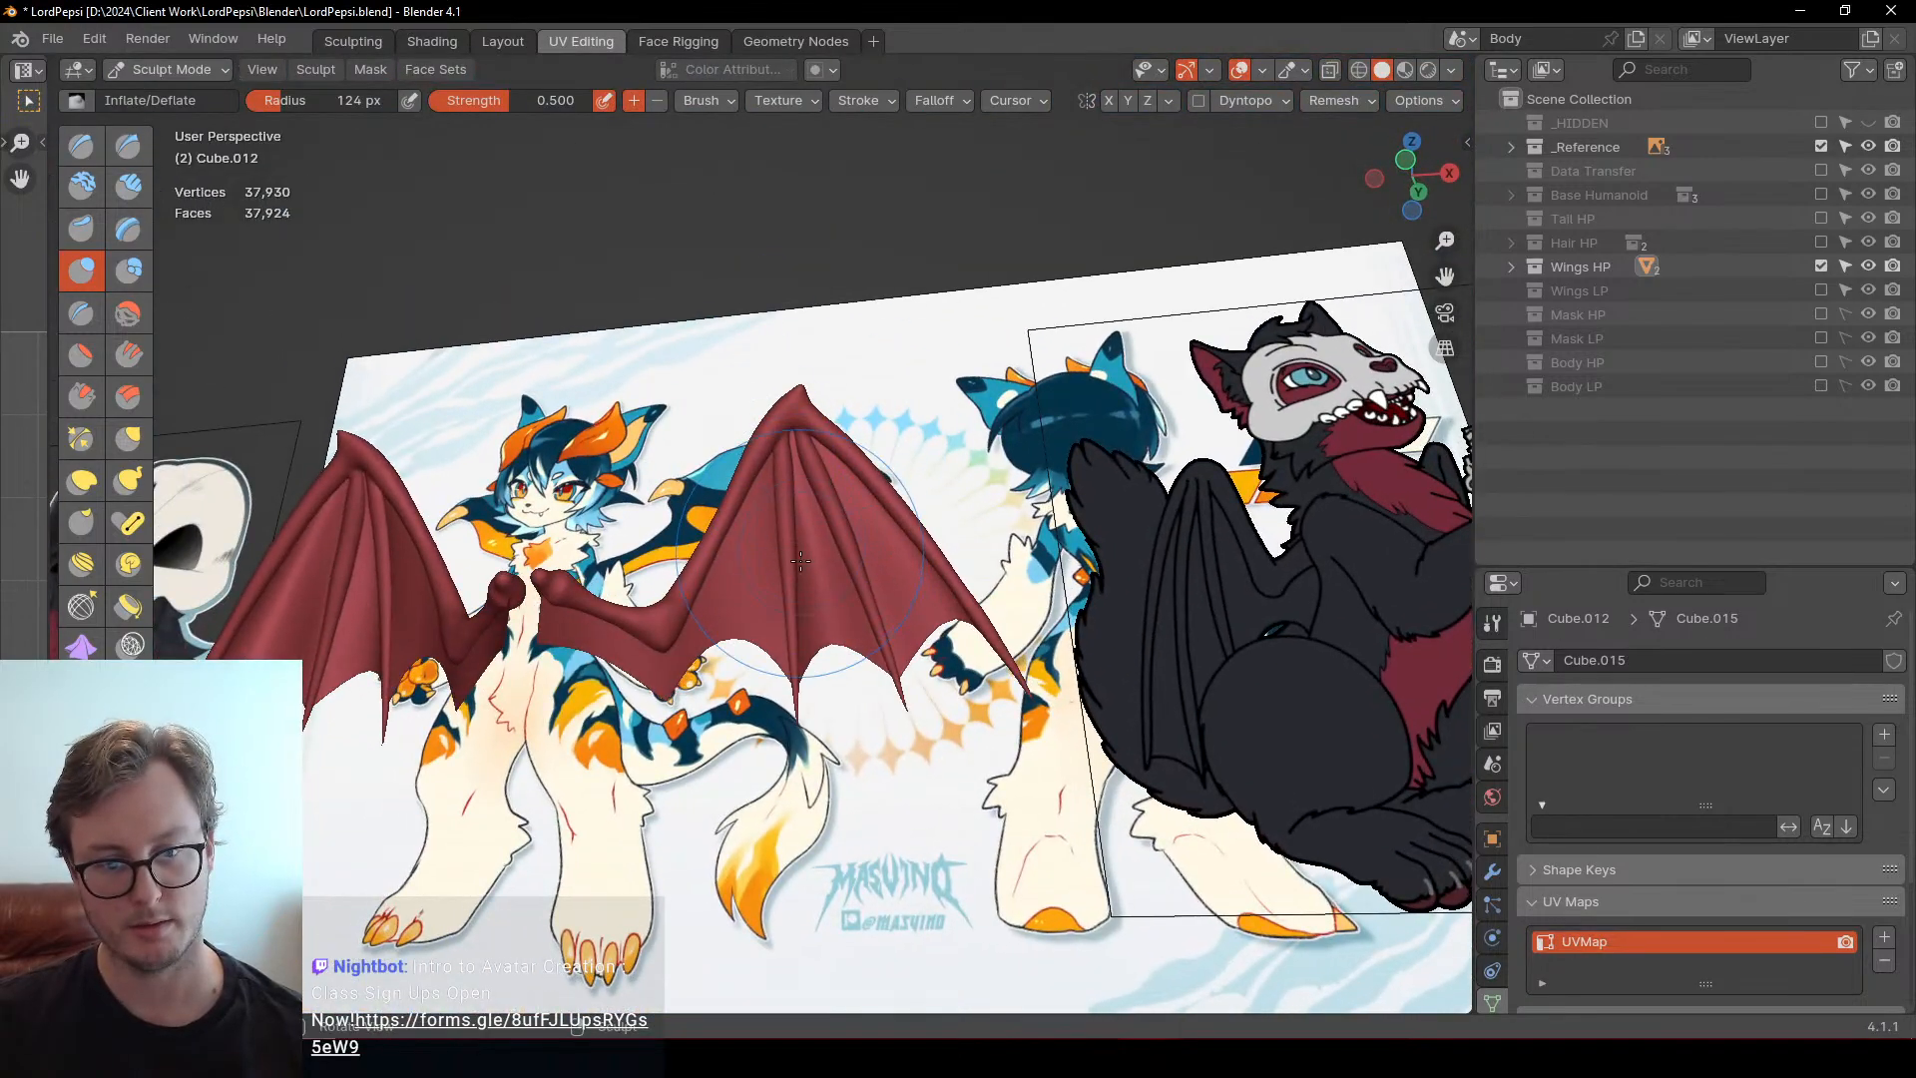
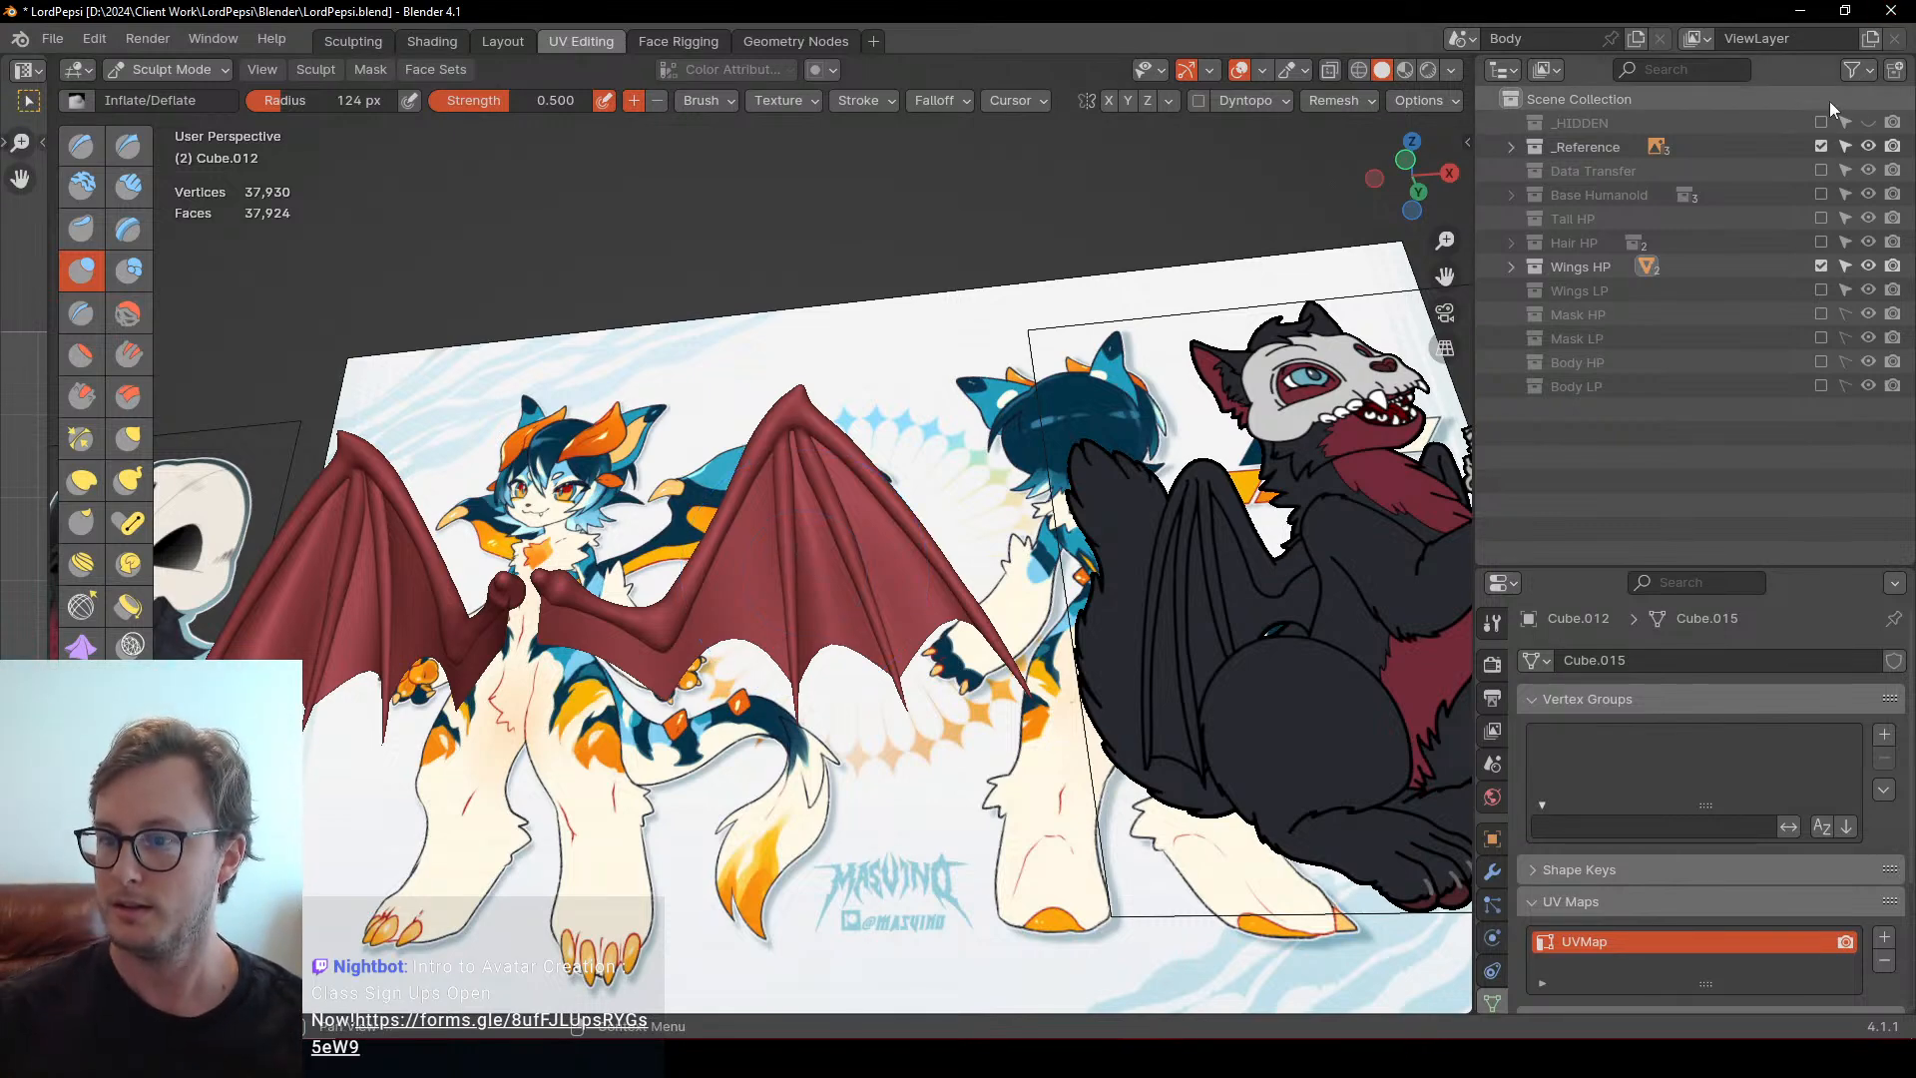
Hide the _Reference collection, show the Body HP collection and step back to frame 1
{"action": "left_click", "coordinate": [1821, 146]}
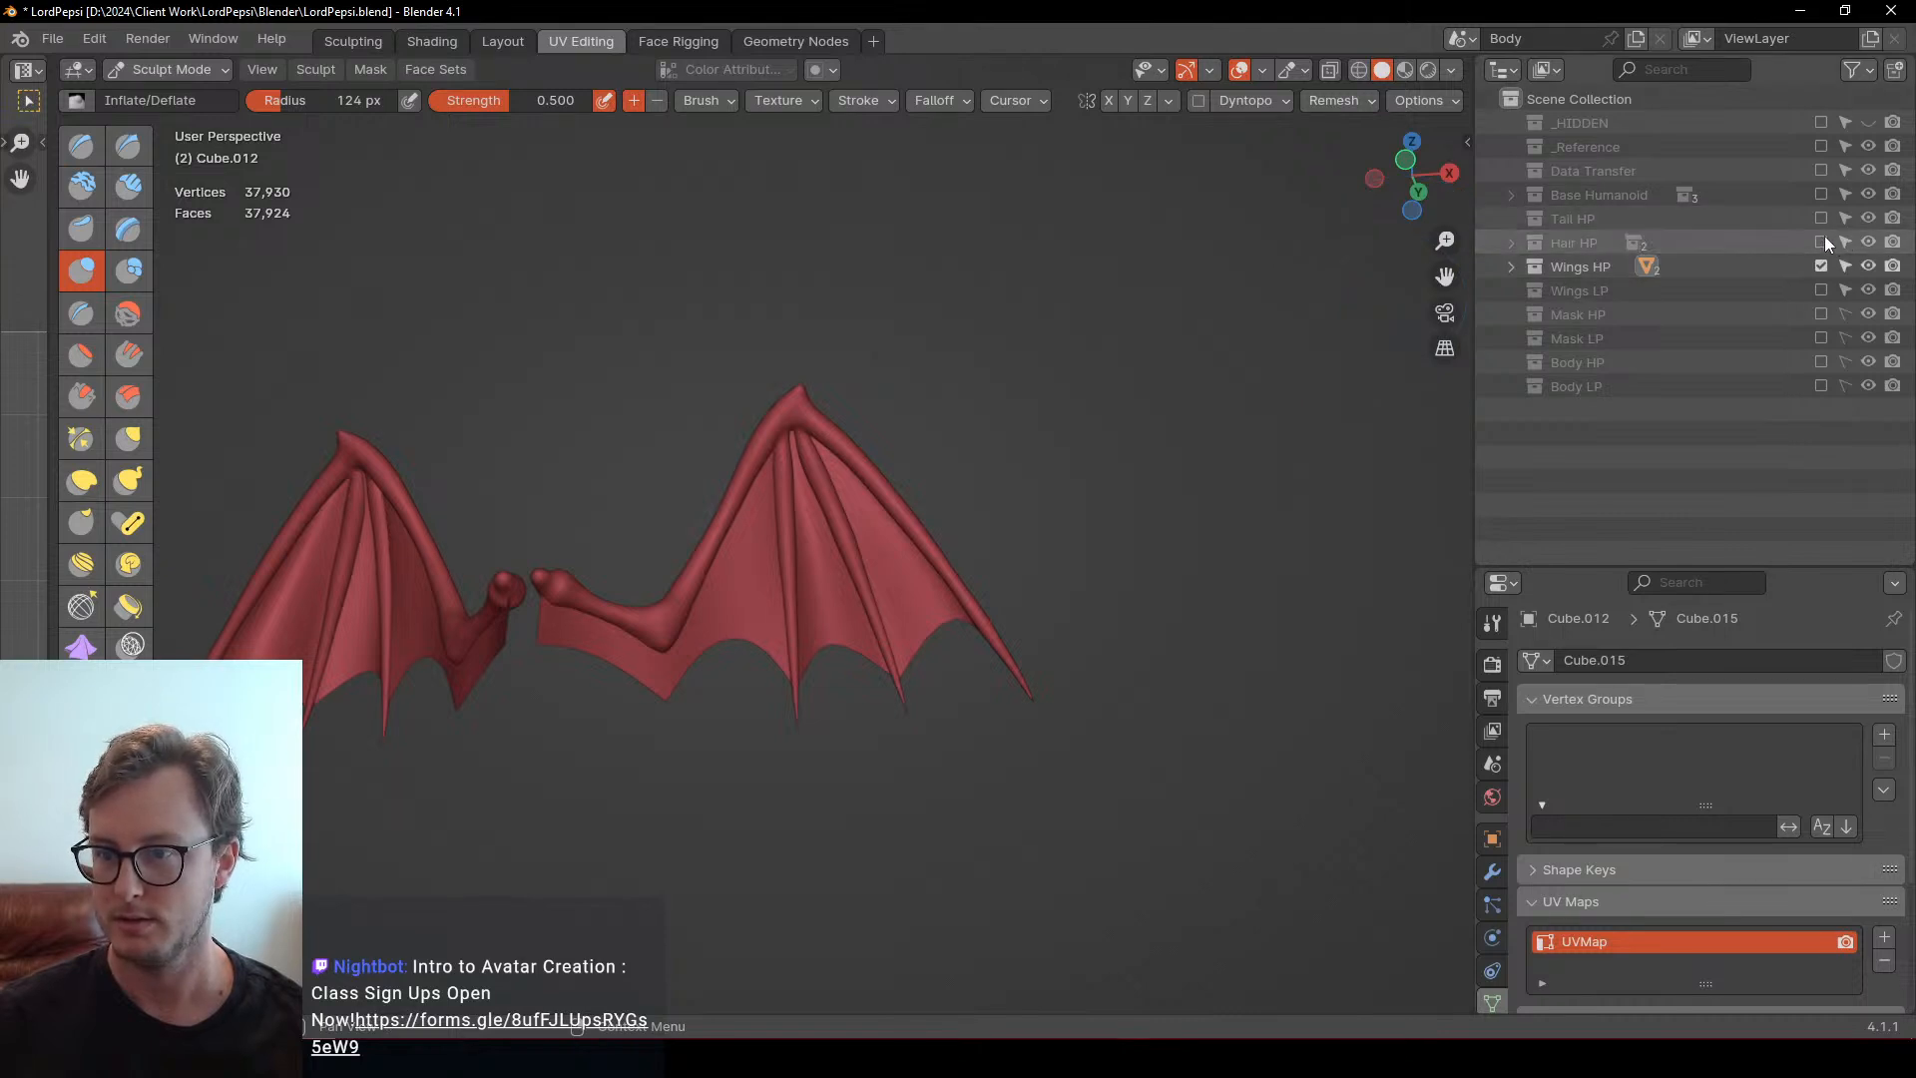
{"action": "left_click", "coordinate": [1821, 363]}
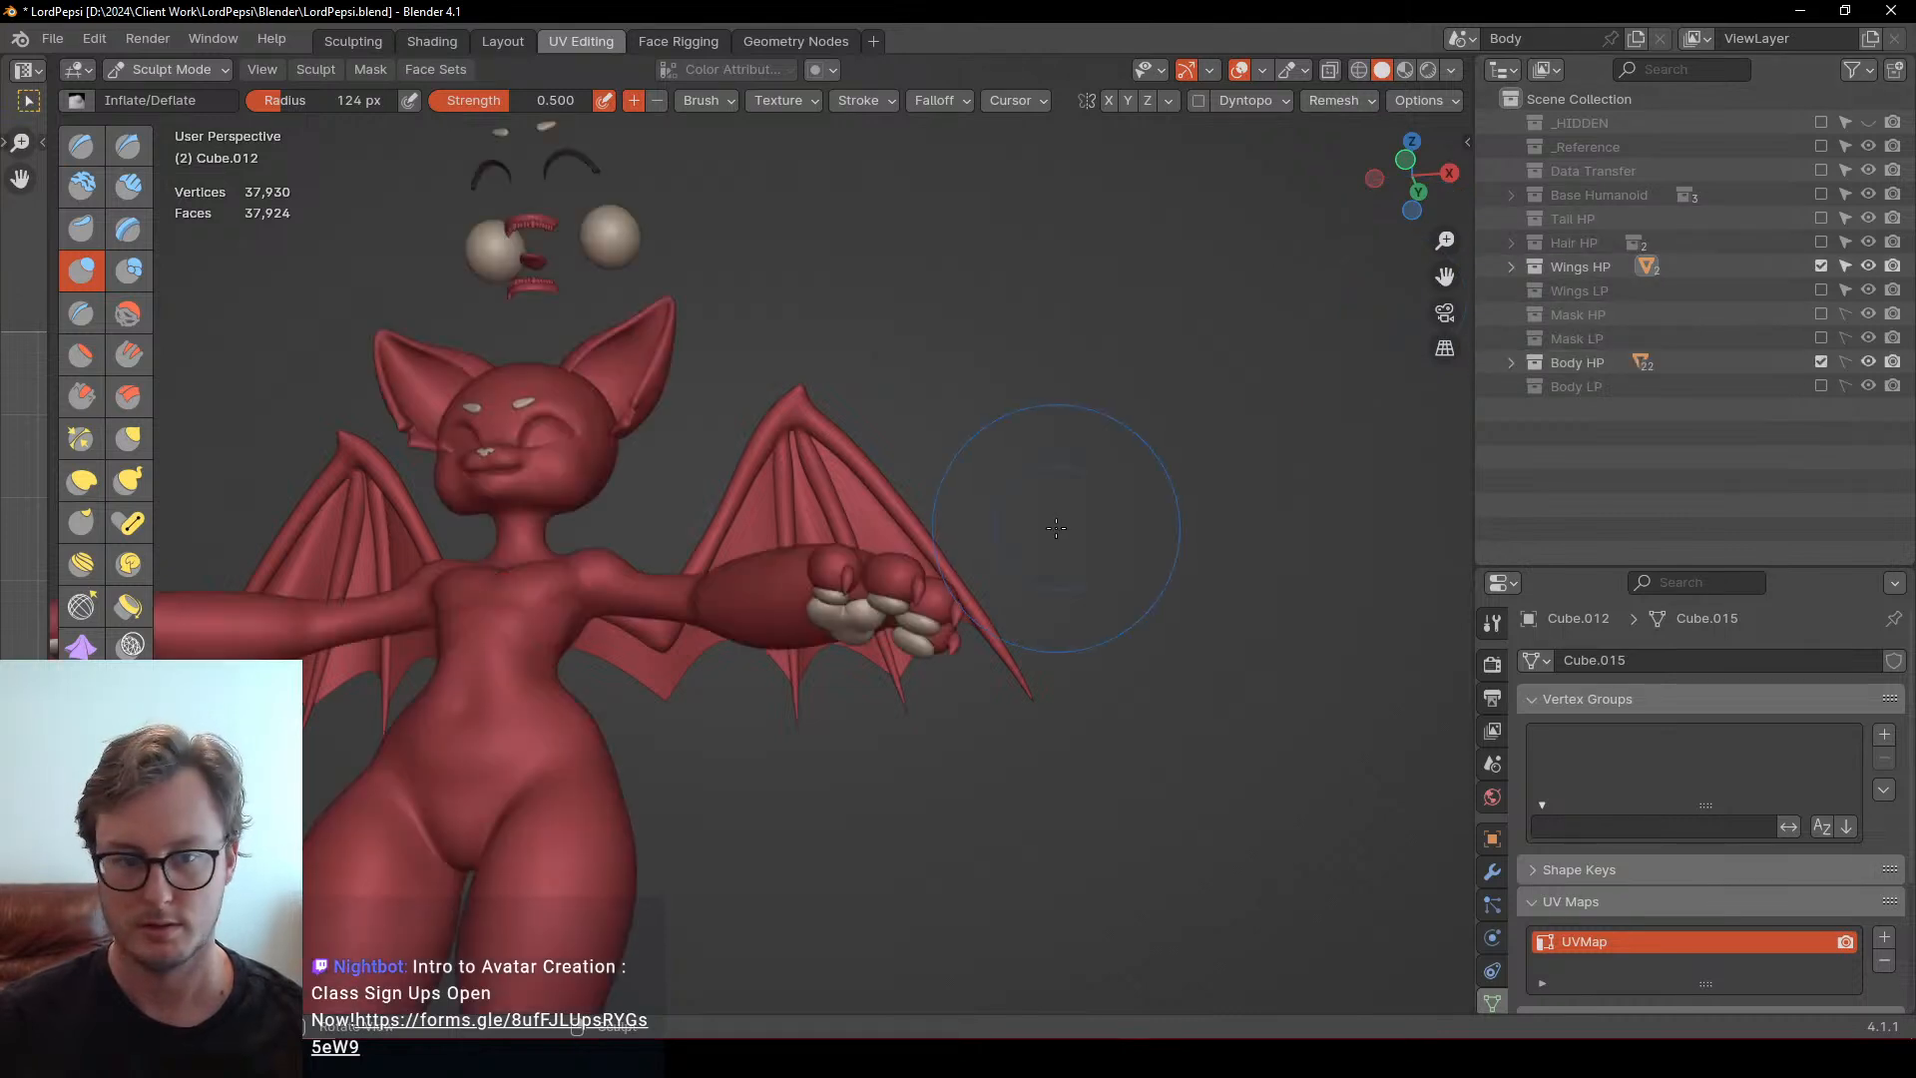
{"action": "key", "text": "Left"}
Check how the wings sit against the body, inspecting the upper joints and fingers from behind and in front
{"action": "middle_click_drag", "start_coordinate": [884, 500], "coordinate": [346, 527]}
{"action": "scroll", "coordinate": [938, 454], "scroll_direction": "up", "scroll_amount": 6}
{"action": "scroll", "coordinate": [834, 534], "scroll_direction": "down", "scroll_amount": 3}
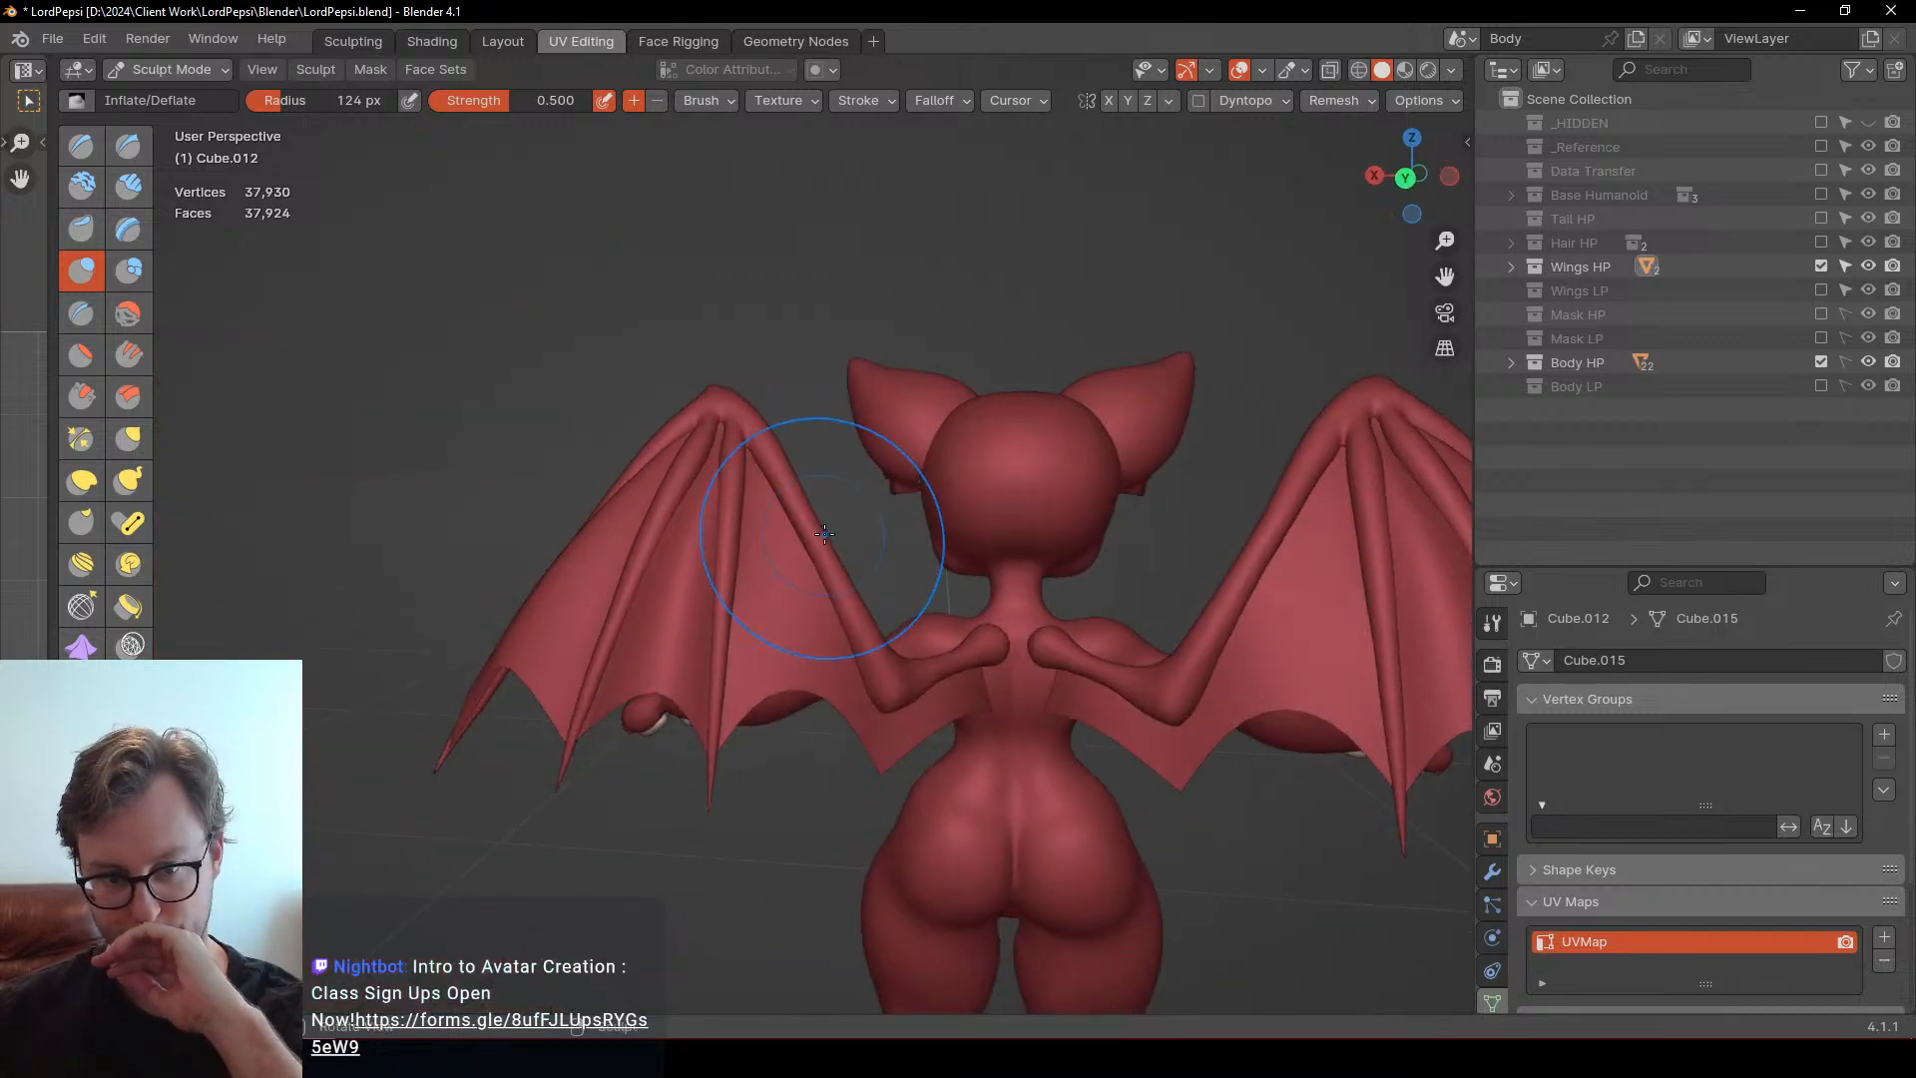
{"action": "middle_click_drag", "start_coordinate": [834, 535], "coordinate": [872, 661]}
{"action": "scroll", "coordinate": [783, 571], "scroll_direction": "up", "scroll_amount": 5}
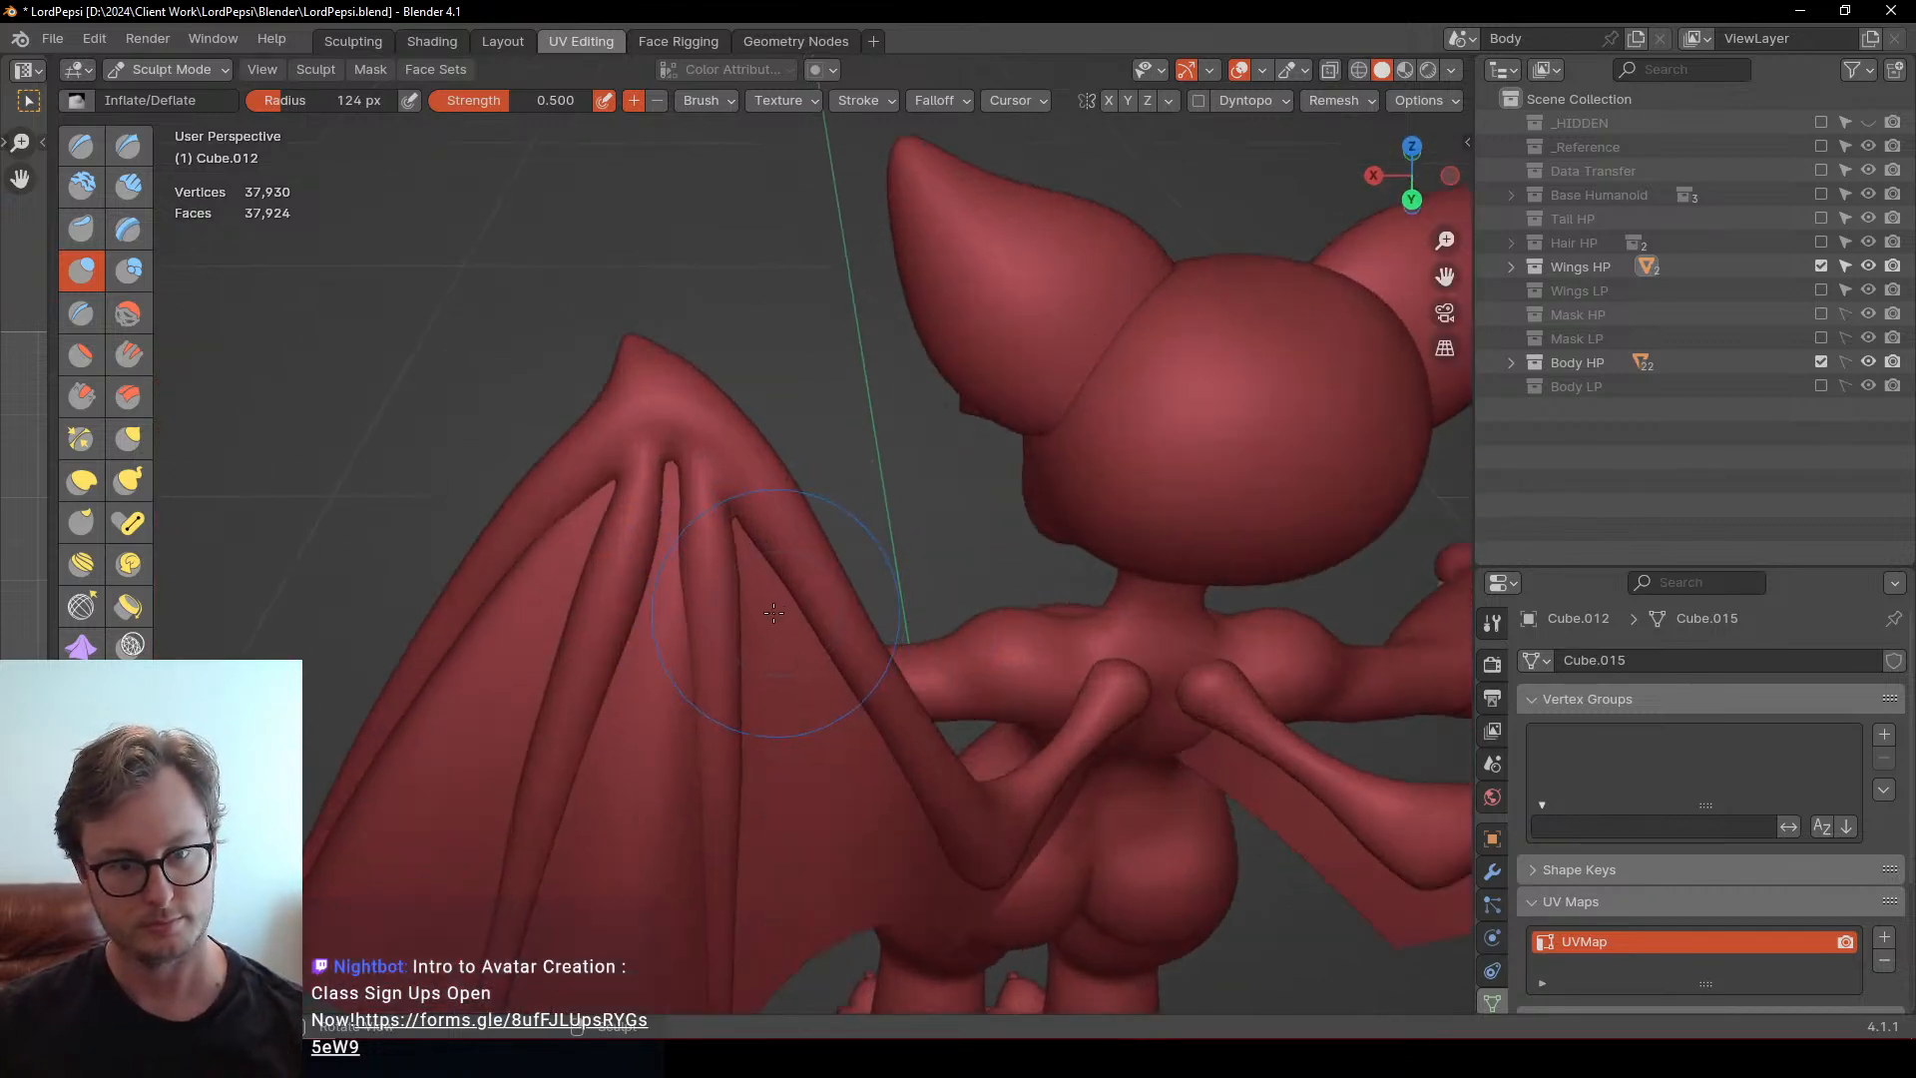
{"action": "middle_click_drag", "start_coordinate": [786, 599], "coordinate": [793, 627], "text": "shift"}
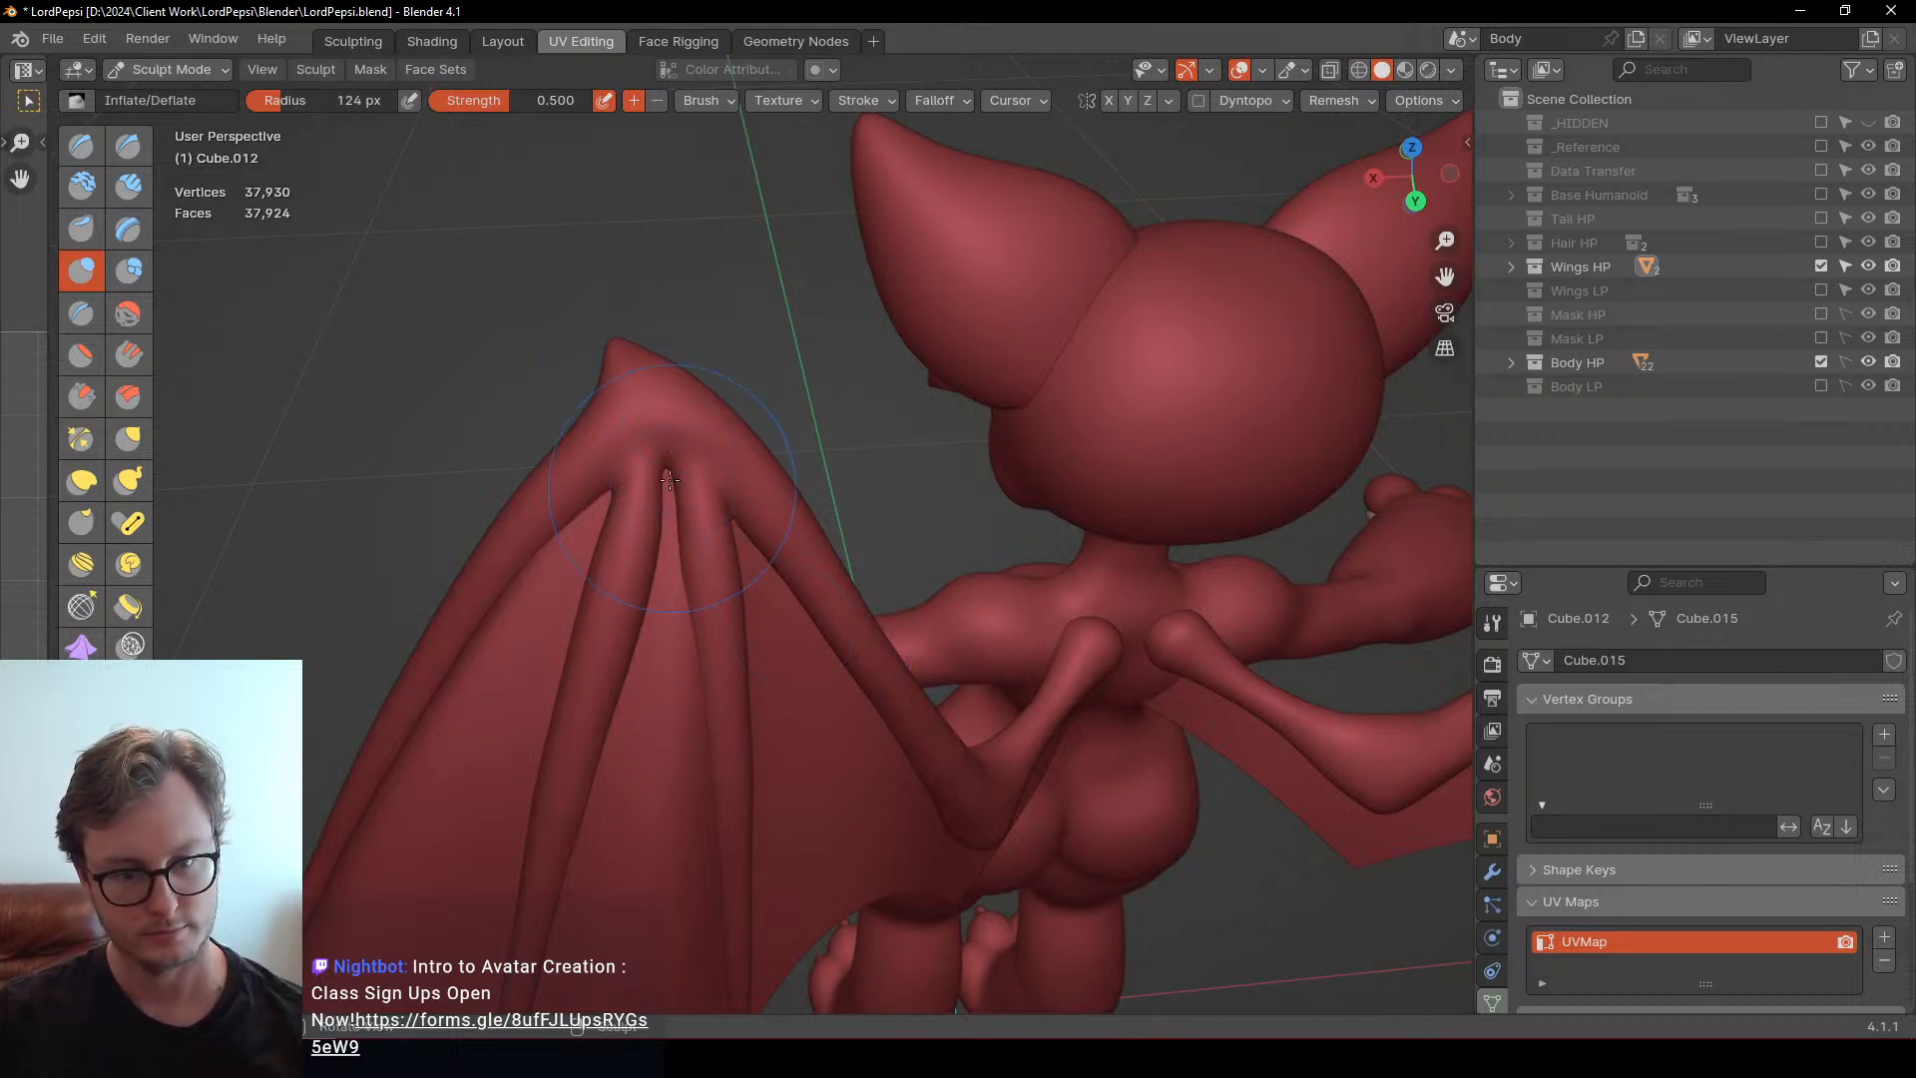
{"action": "middle_click_drag", "start_coordinate": [656, 393], "coordinate": [541, 338]}
{"action": "middle_click_drag", "start_coordinate": [690, 658], "coordinate": [751, 588]}
{"action": "middle_click_drag", "start_coordinate": [750, 588], "coordinate": [973, 305], "text": "ctrl"}
{"action": "scroll", "coordinate": [867, 520], "scroll_direction": "up", "scroll_amount": 2}
{"action": "middle_click_drag", "start_coordinate": [867, 520], "coordinate": [915, 420]}
{"action": "scroll", "coordinate": [915, 420], "scroll_direction": "up", "scroll_amount": 3}
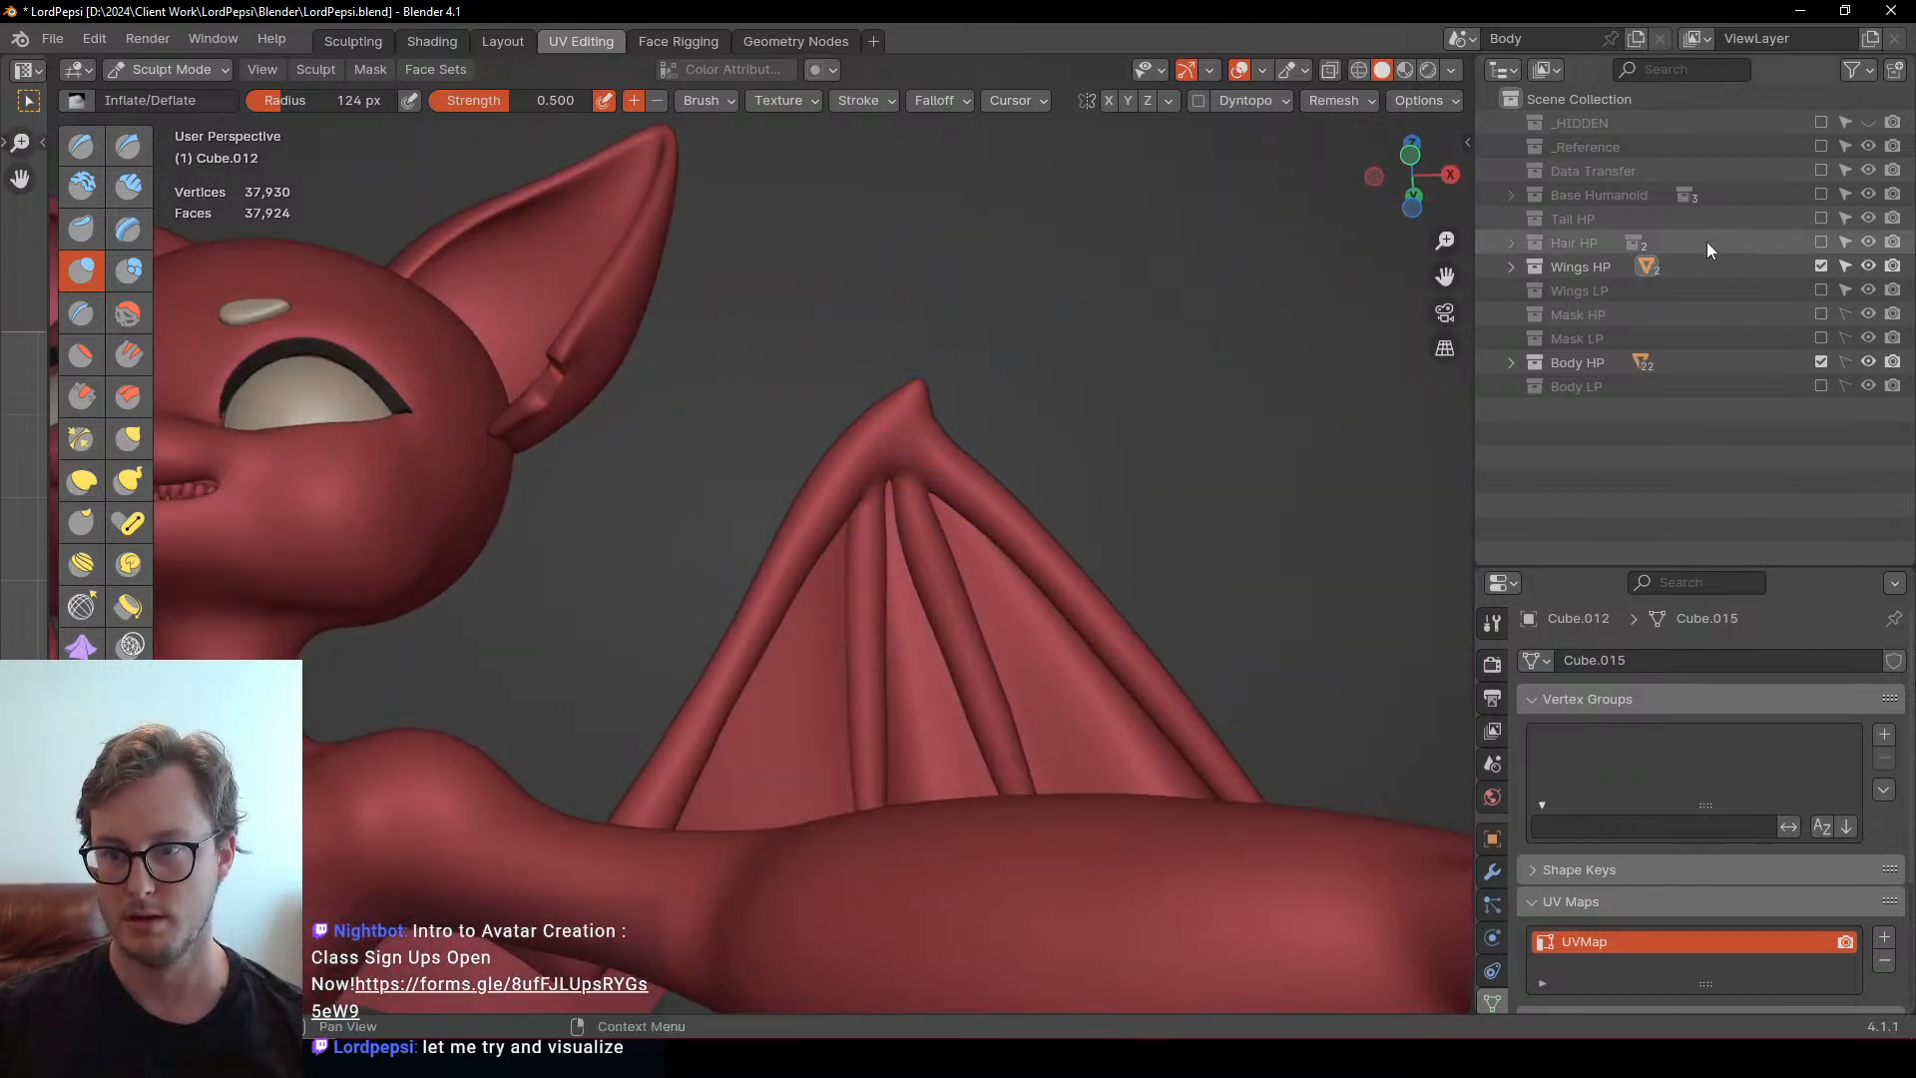
Show the _Reference collection again and compare the sculpted wings with the wings in the reference art
{"action": "left_click", "coordinate": [1821, 146]}
{"action": "scroll", "coordinate": [898, 507], "scroll_direction": "down", "scroll_amount": 5}
{"action": "middle_click_drag", "start_coordinate": [898, 507], "coordinate": [741, 554]}
{"action": "scroll", "coordinate": [798, 599], "scroll_direction": "up", "scroll_amount": 3}
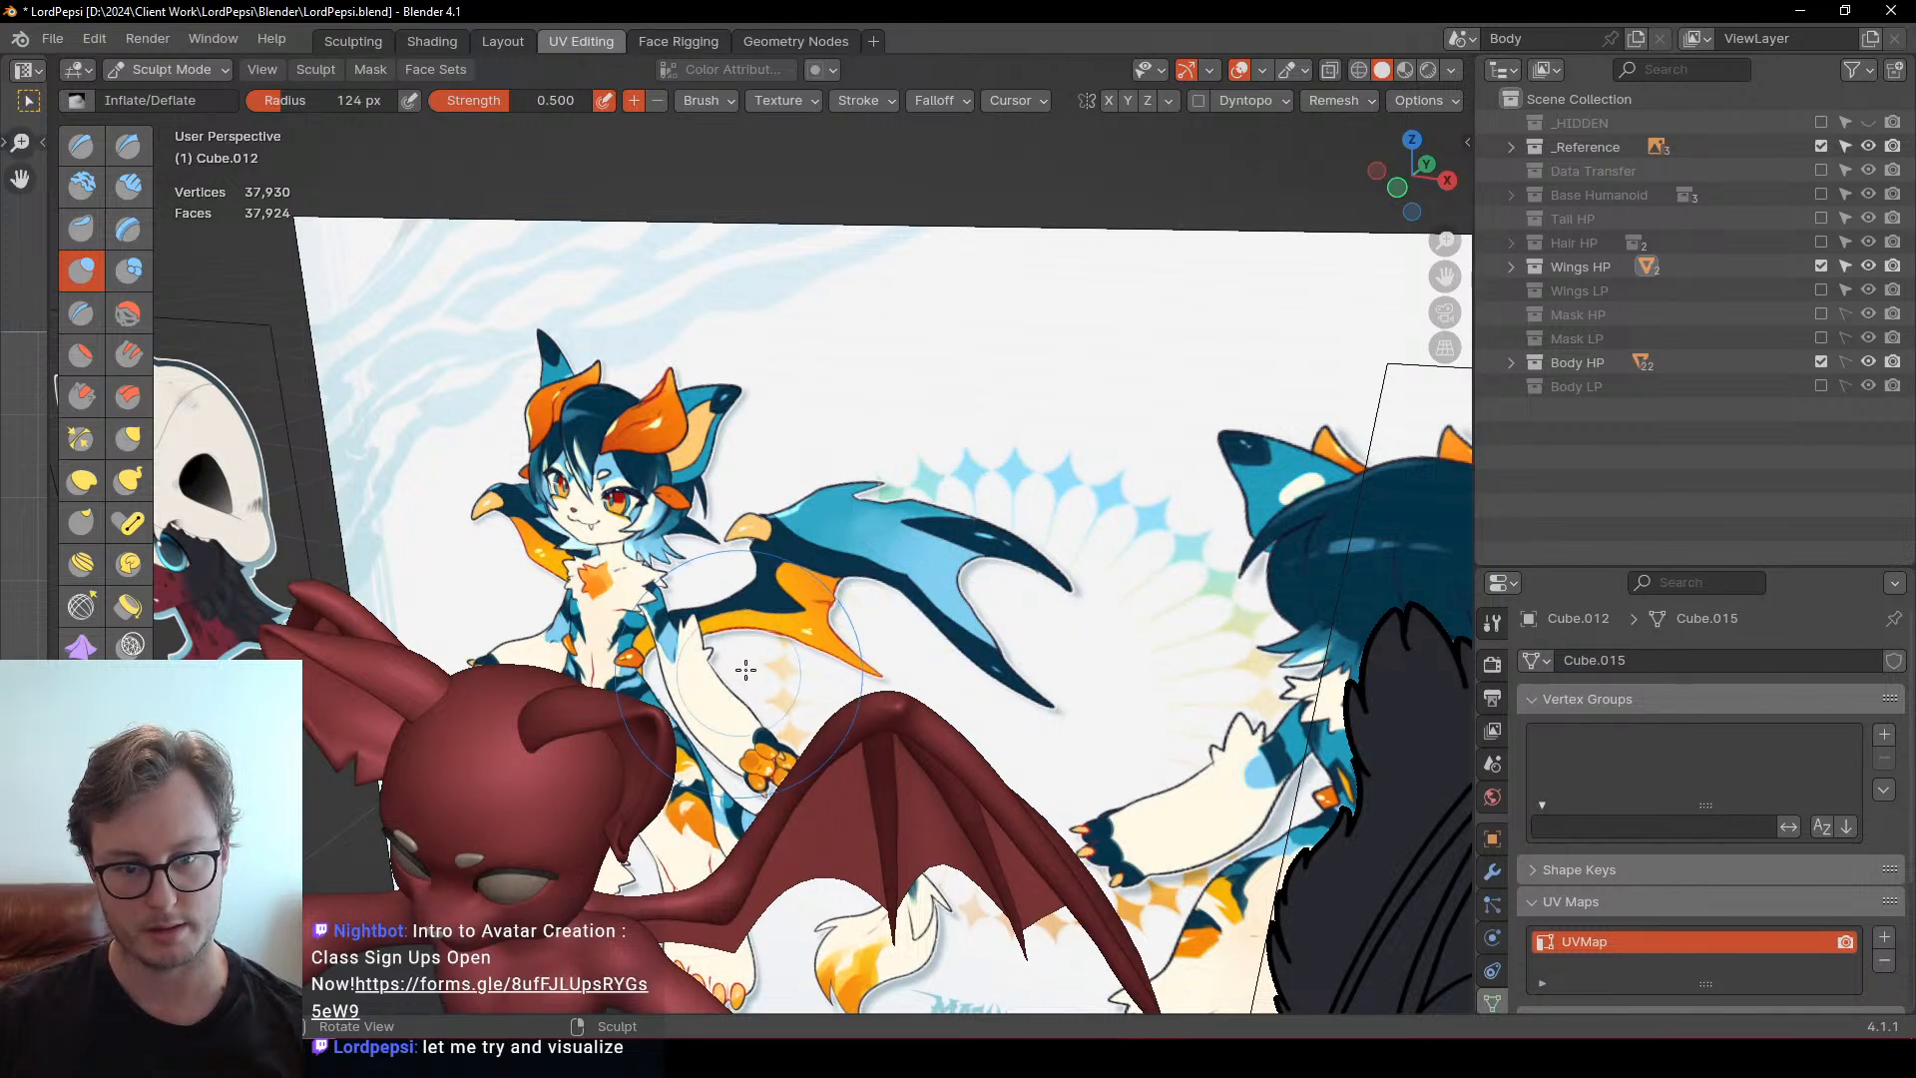
{"action": "middle_click_drag", "start_coordinate": [775, 564], "coordinate": [879, 363]}
{"action": "scroll", "coordinate": [978, 599], "scroll_direction": "down", "scroll_amount": 4}
{"action": "scroll", "coordinate": [878, 362], "scroll_direction": "up", "scroll_amount": 4}
{"action": "middle_click_drag", "start_coordinate": [902, 509], "coordinate": [751, 643]}
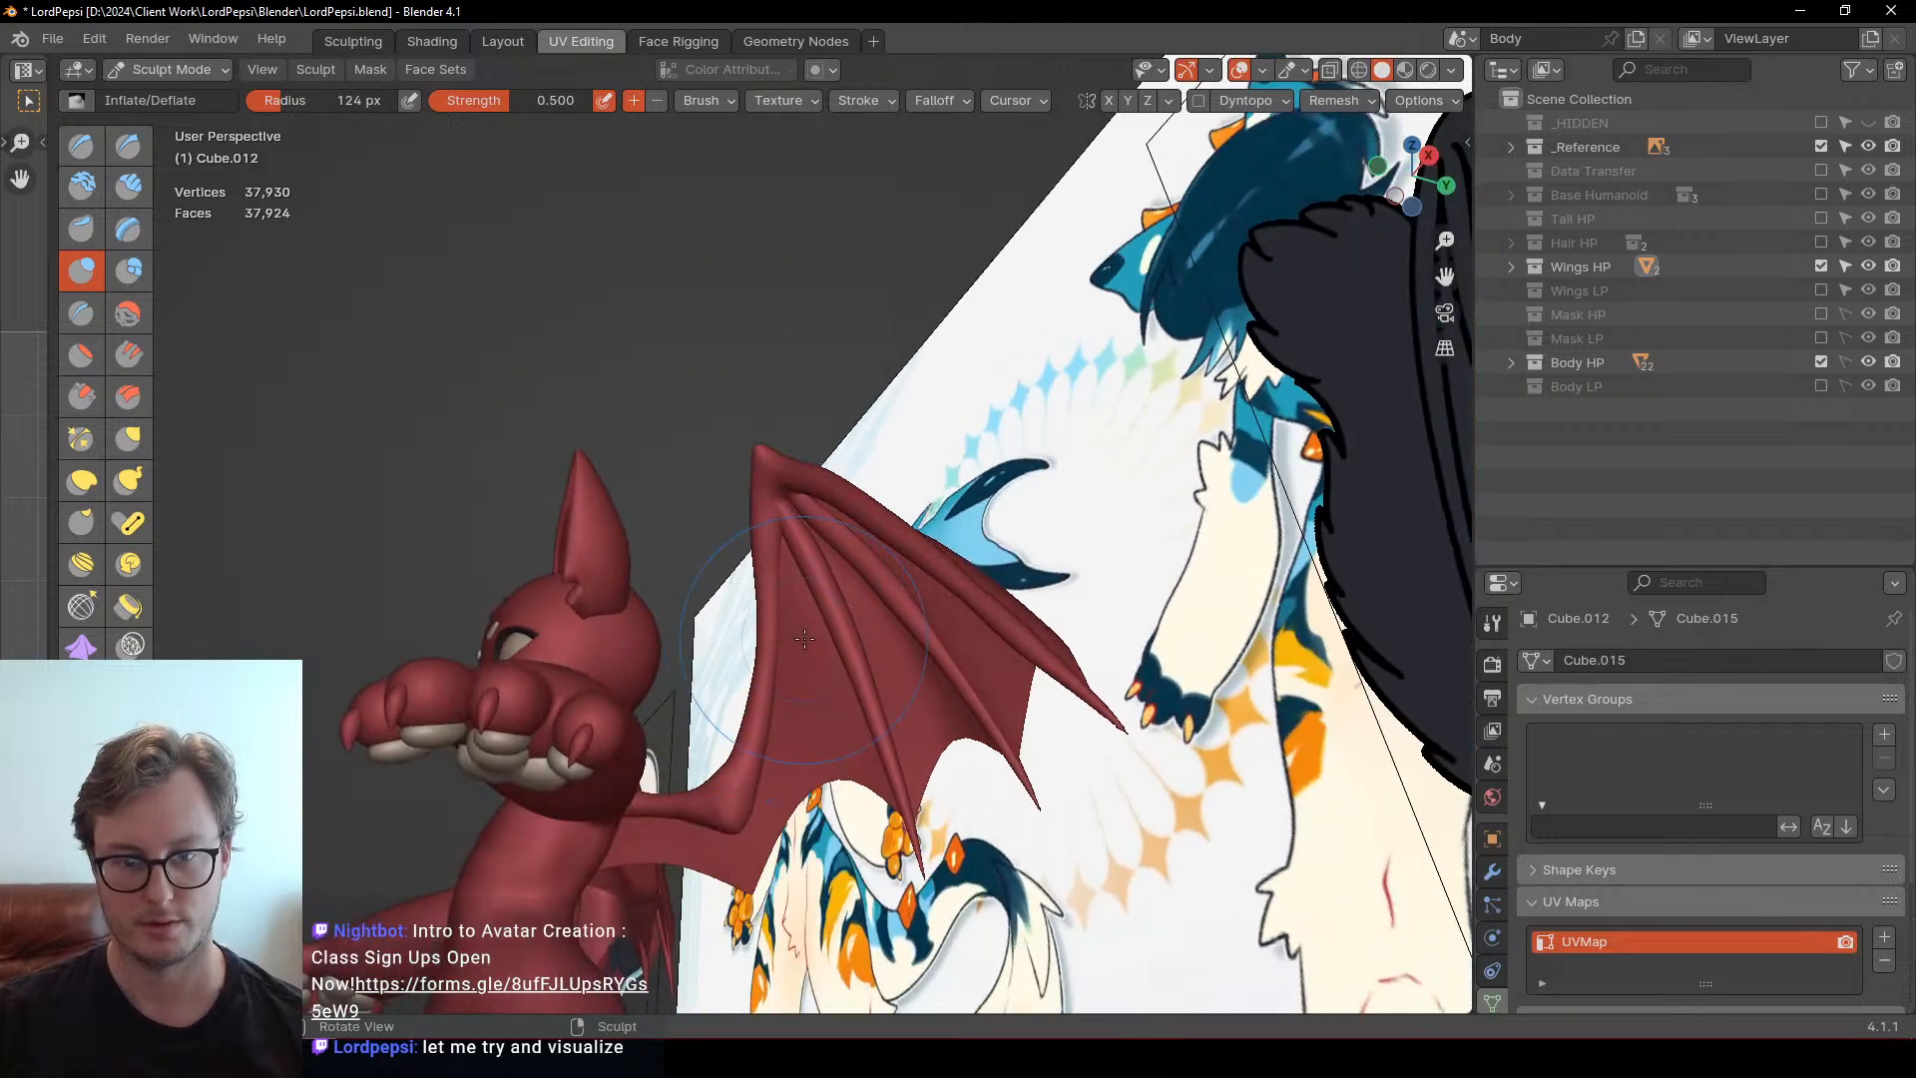
Sharpen the membrane edge along the wing's arm and root with the Pinch/Magnify brush at a 51 px radius
{"action": "mouse_move", "coordinate": [878, 559]}
{"action": "middle_mouse_down"}
{"action": "mouse_move", "coordinate": [798, 599]}
{"action": "mouse_move", "coordinate": [743, 658]}
{"action": "mouse_move", "coordinate": [850, 504]}
{"action": "mouse_move", "coordinate": [812, 505]}
{"action": "mouse_move", "coordinate": [811, 441]}
{"action": "middle_mouse_up"}
{"action": "key", "text": "p"}
{"action": "key", "text": "bracketleft"}
{"action": "key", "text": "bracketleft"}
{"action": "mouse_move", "coordinate": [812, 442]}
{"action": "left_mouse_down"}
{"action": "mouse_move", "coordinate": [792, 380]}
{"action": "mouse_move", "coordinate": [840, 539]}
{"action": "left_mouse_up"}
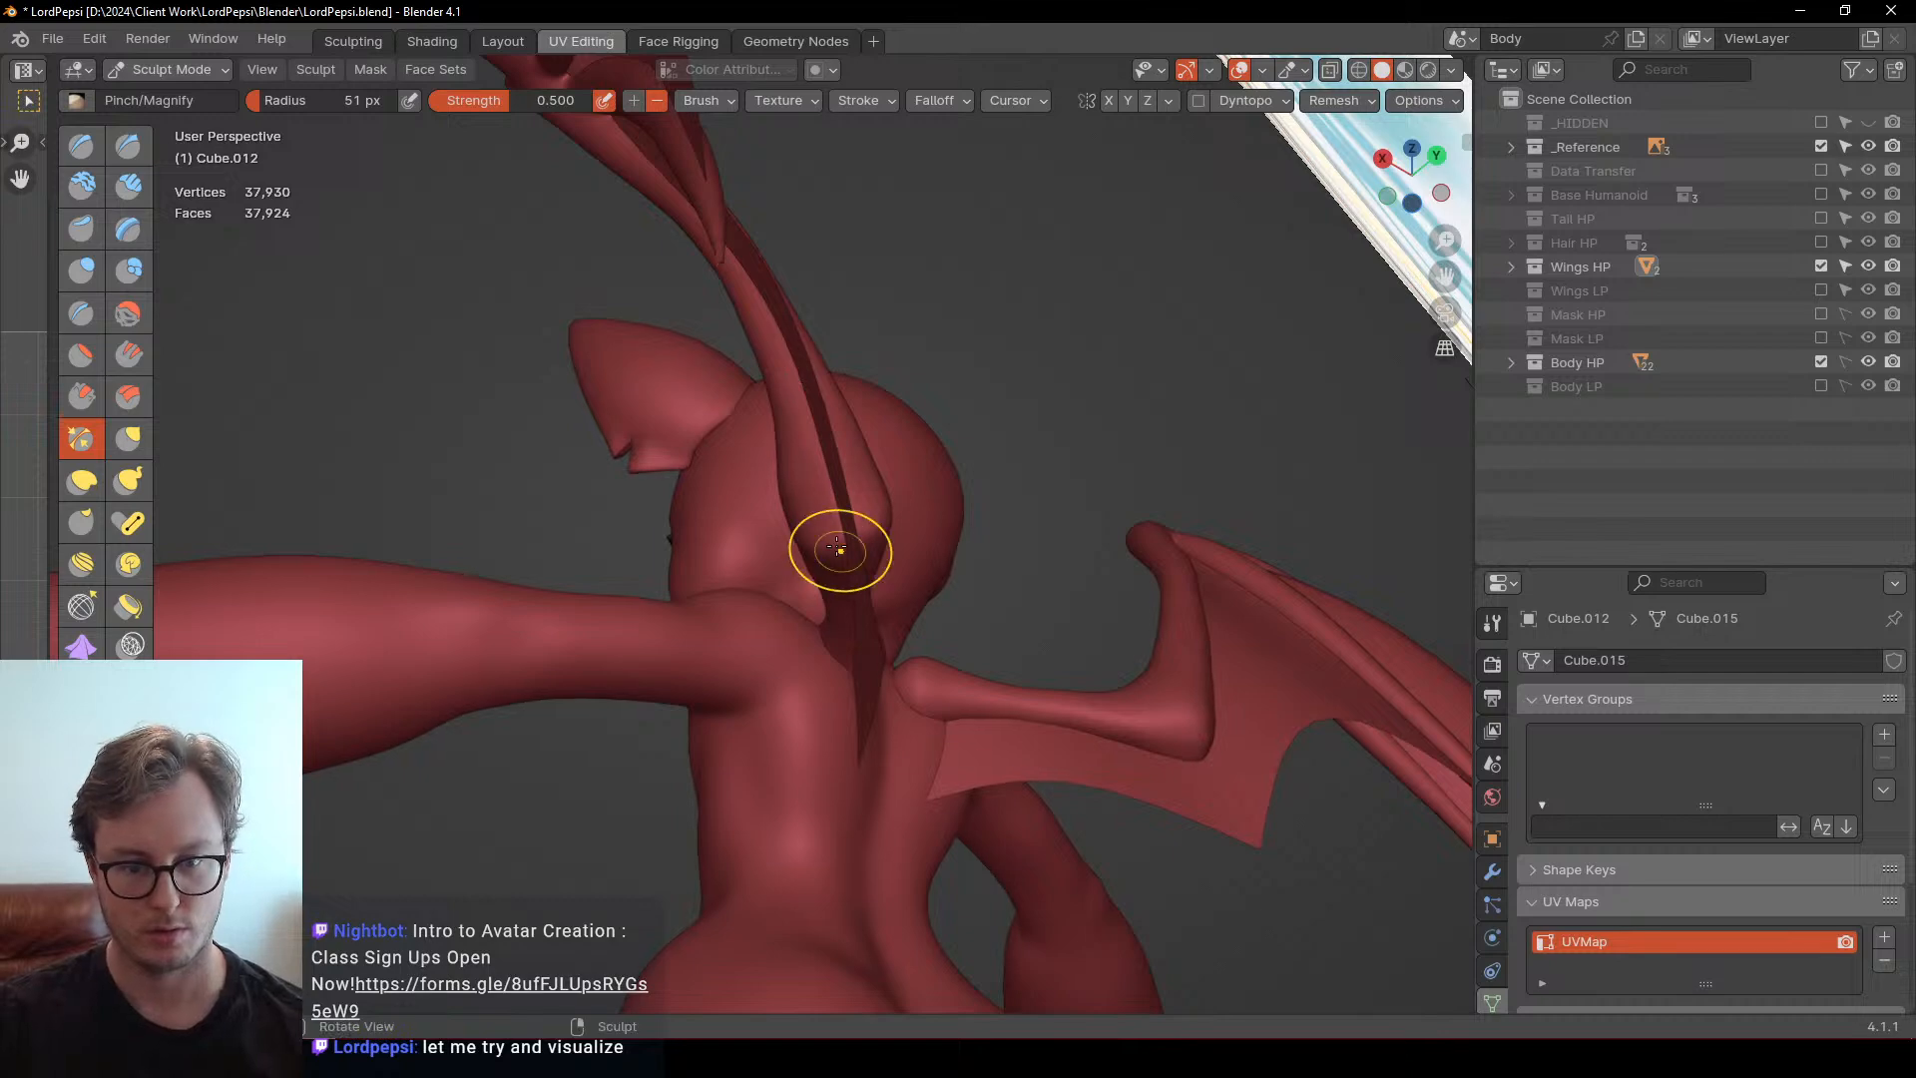
{"action": "middle_click_drag", "start_coordinate": [842, 547], "coordinate": [825, 415]}
{"action": "left_click_drag", "start_coordinate": [832, 430], "coordinate": [829, 423]}
{"action": "middle_click_drag", "start_coordinate": [829, 423], "coordinate": [836, 559]}
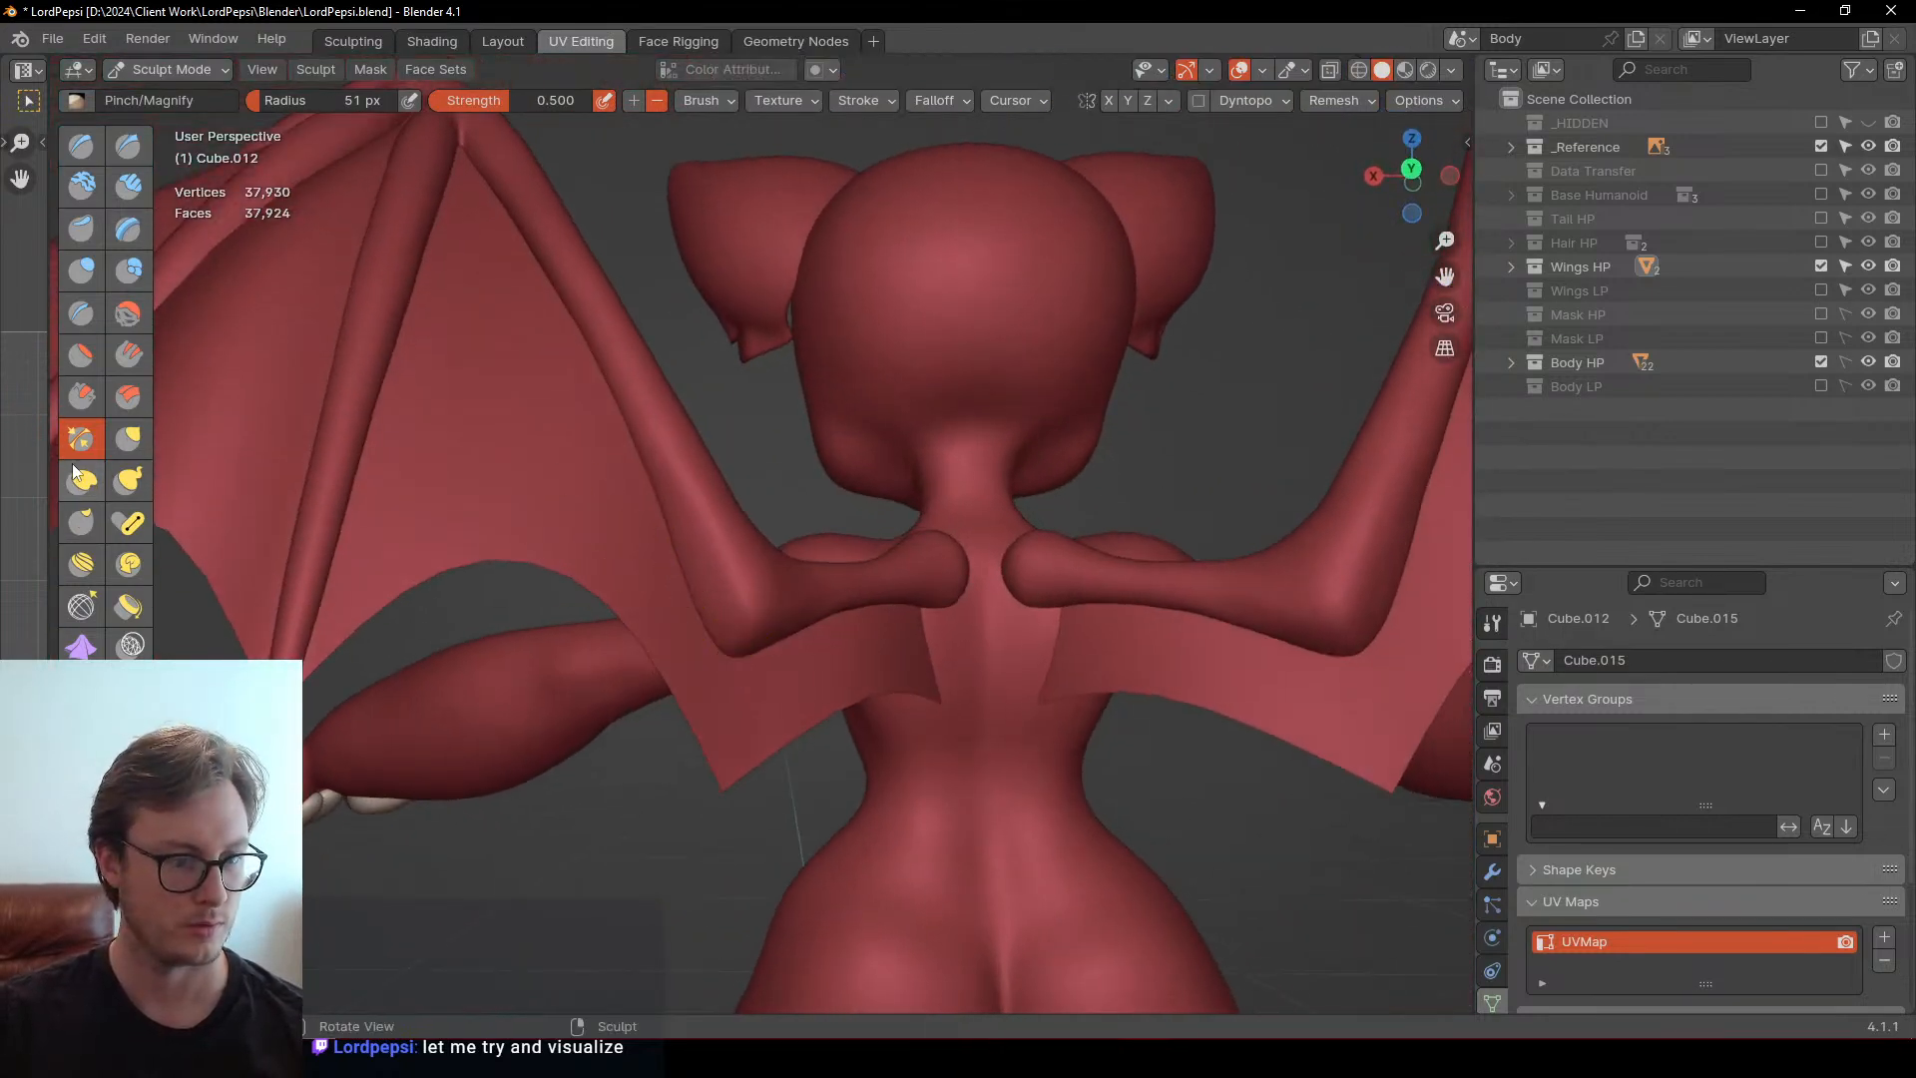
Flatten the back of the wing's elbow with the Scrape/Peaks brush at a 92 px radius
{"action": "left_click", "coordinate": [84, 404]}
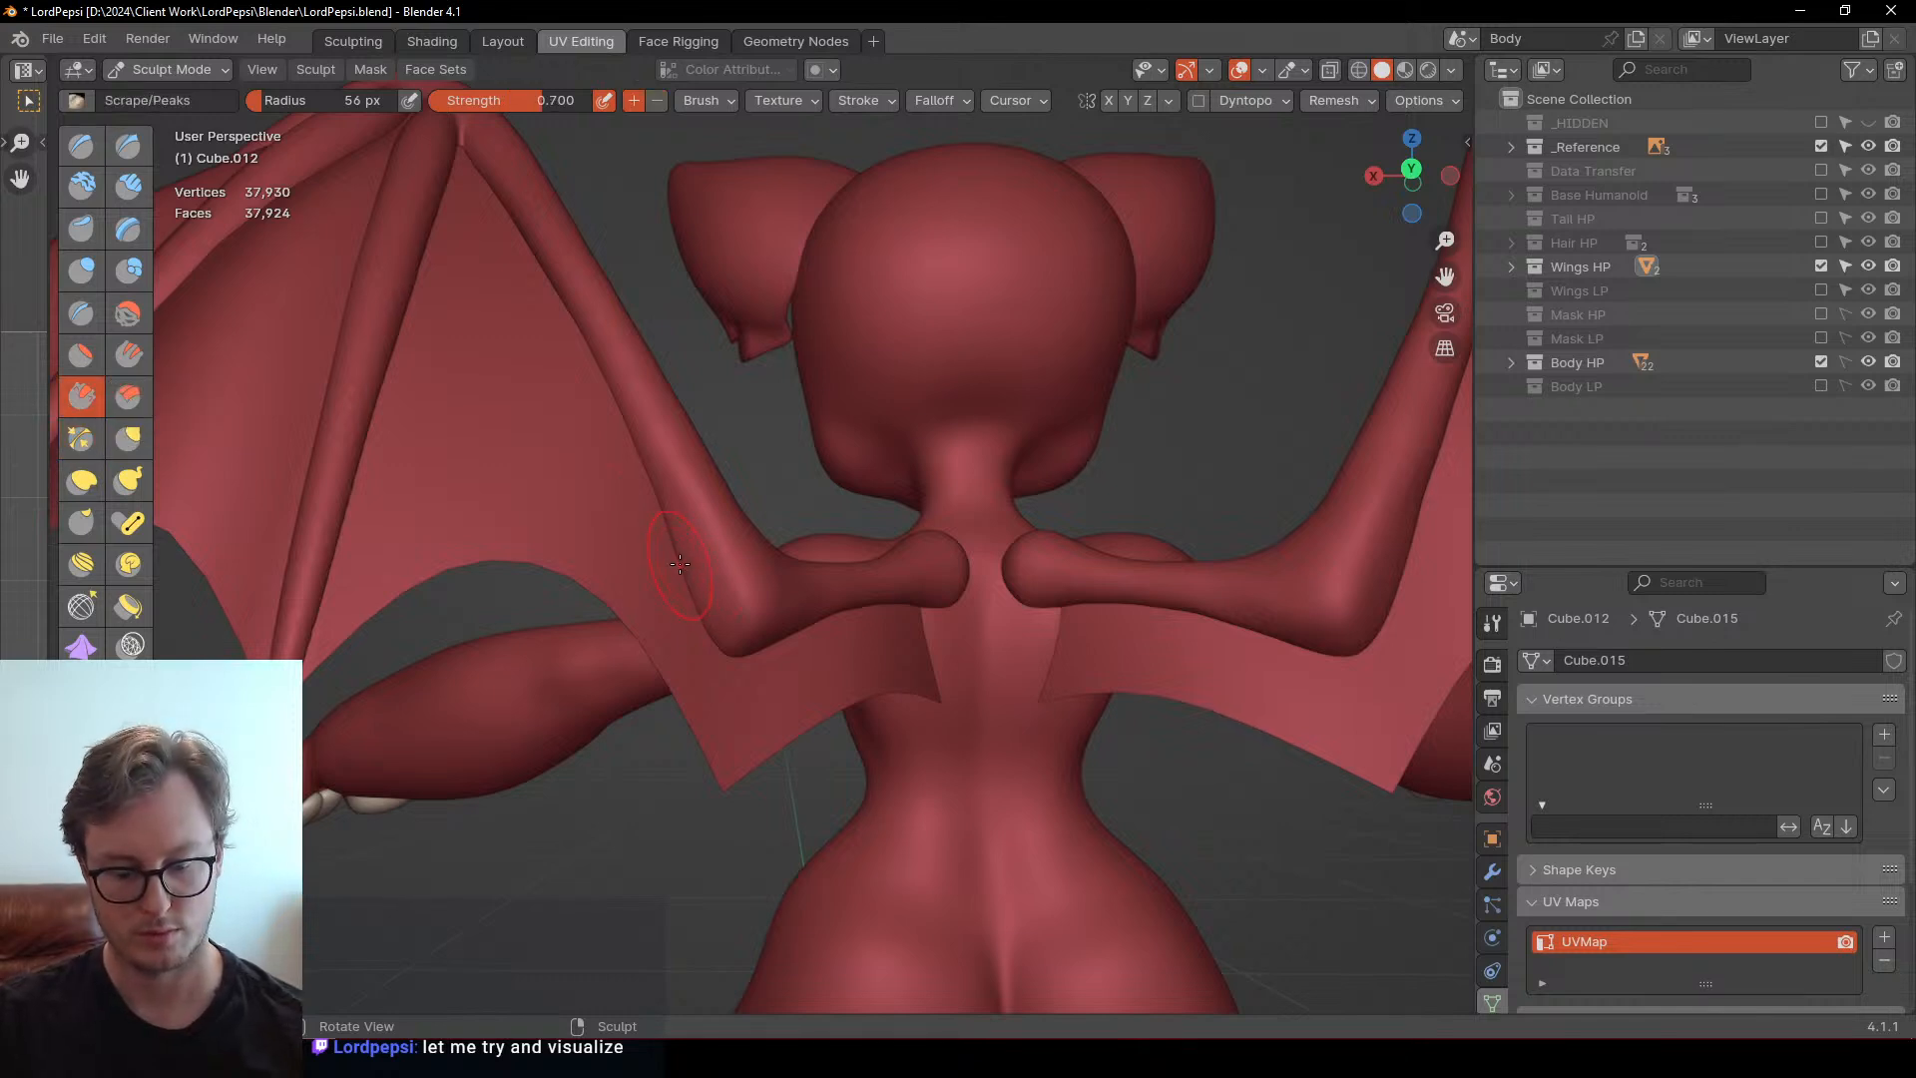
{"action": "key", "text": "f"}
{"action": "left_click", "coordinate": [664, 432]}
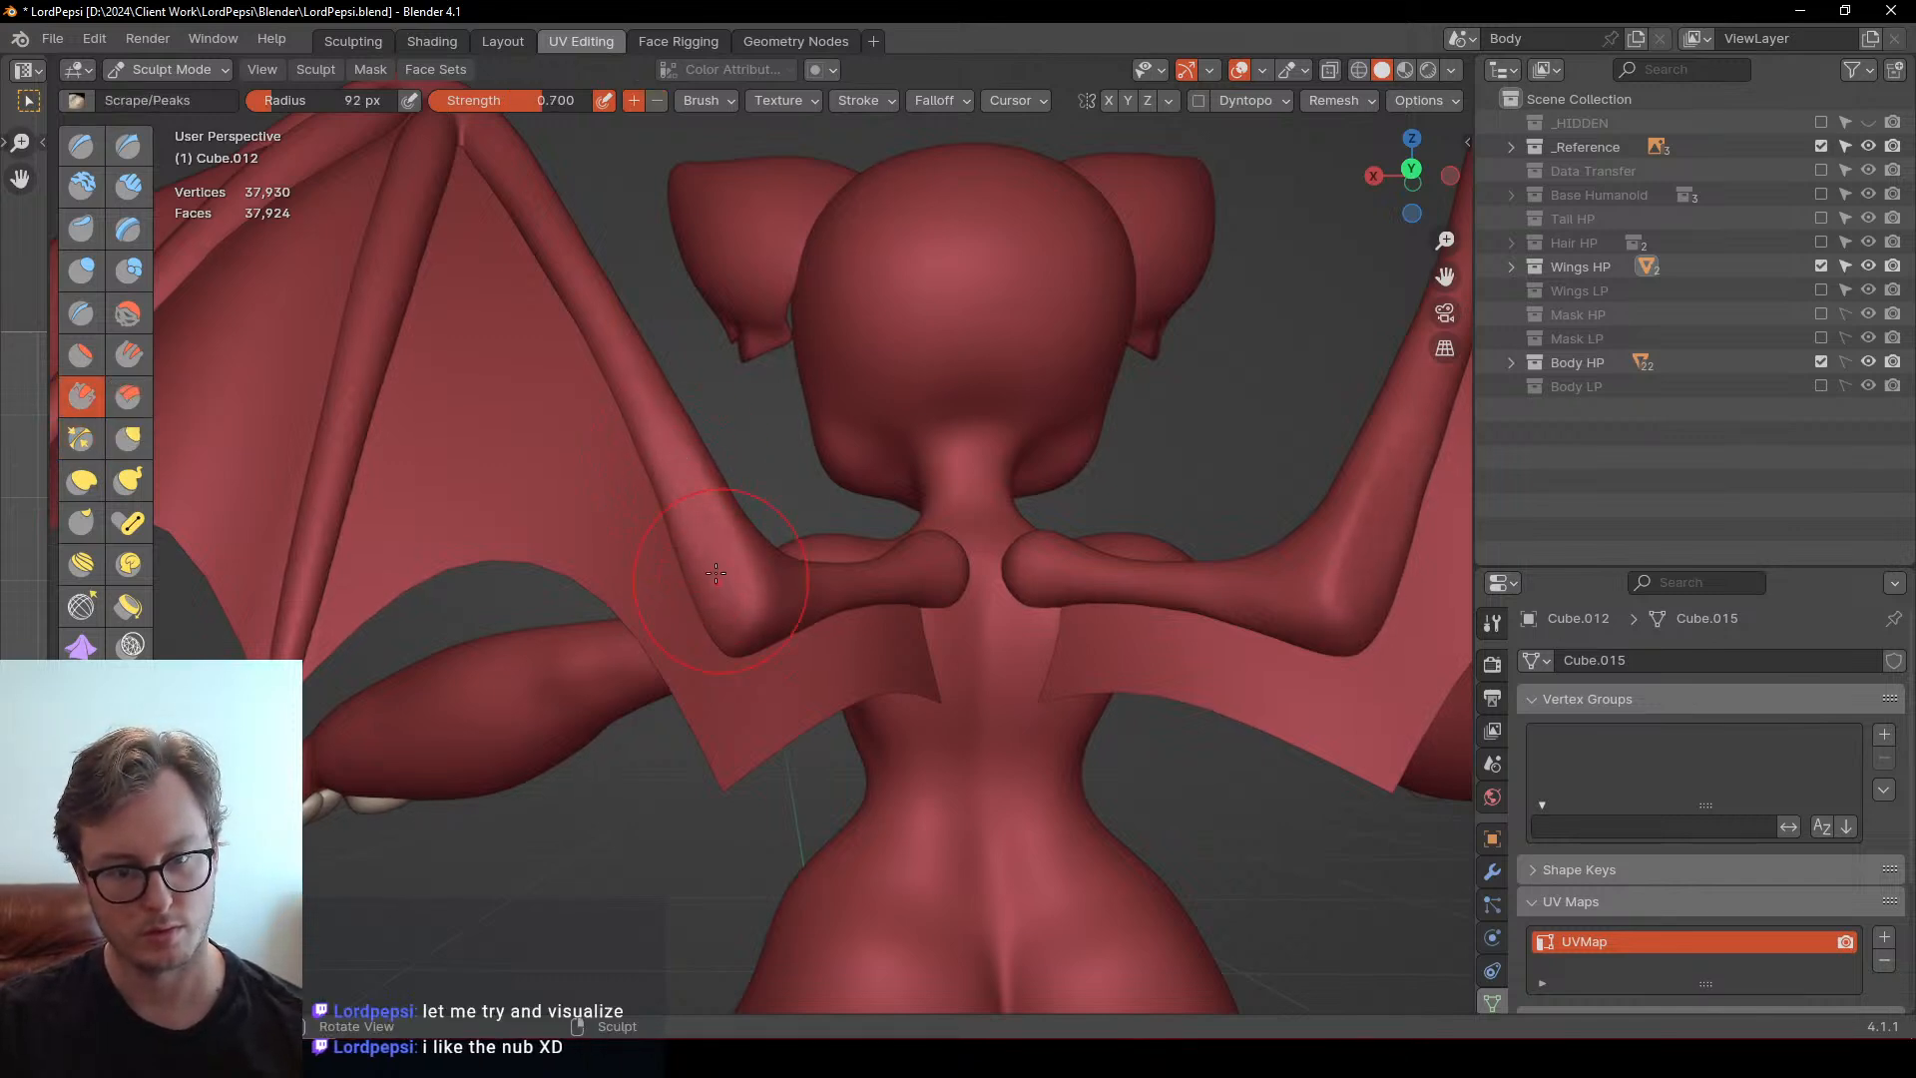
{"action": "middle_click_drag", "start_coordinate": [716, 571], "coordinate": [672, 520]}
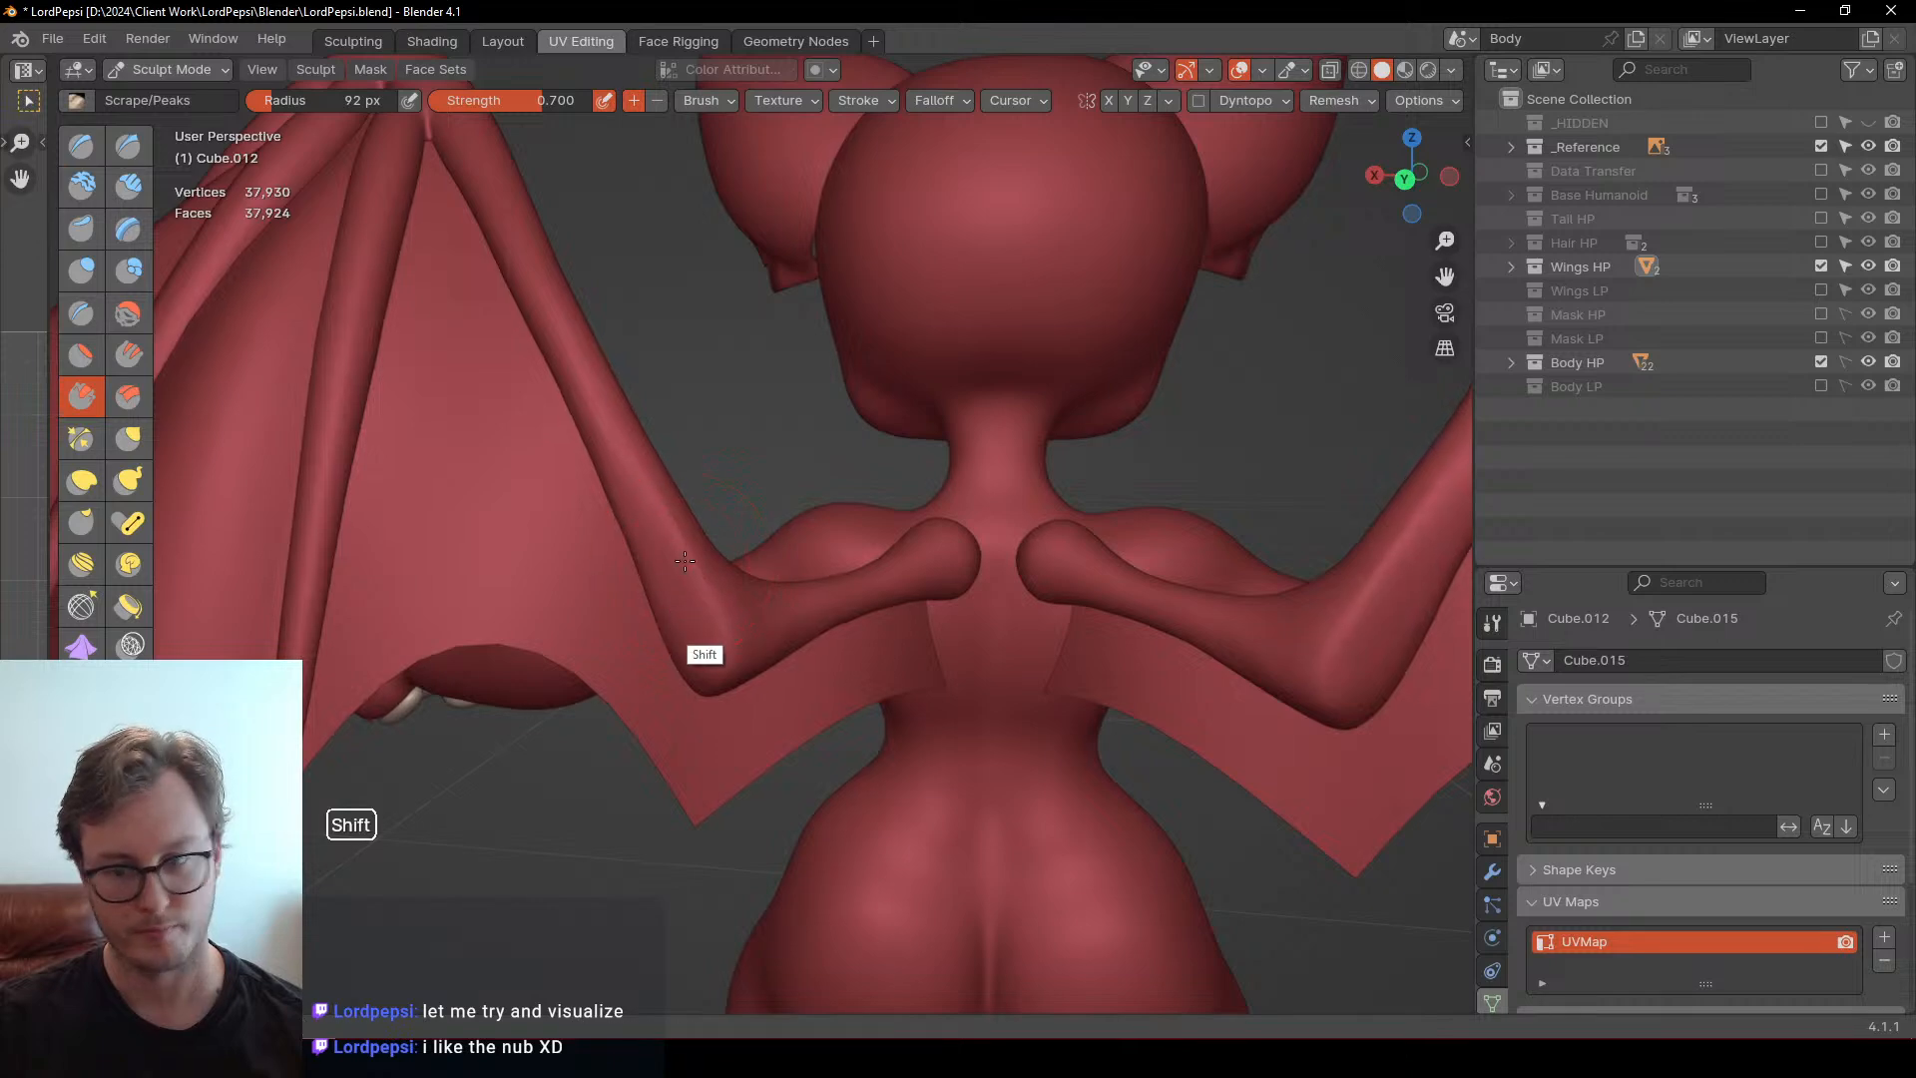
{"action": "middle_click_drag", "start_coordinate": [704, 648], "coordinate": [765, 445]}
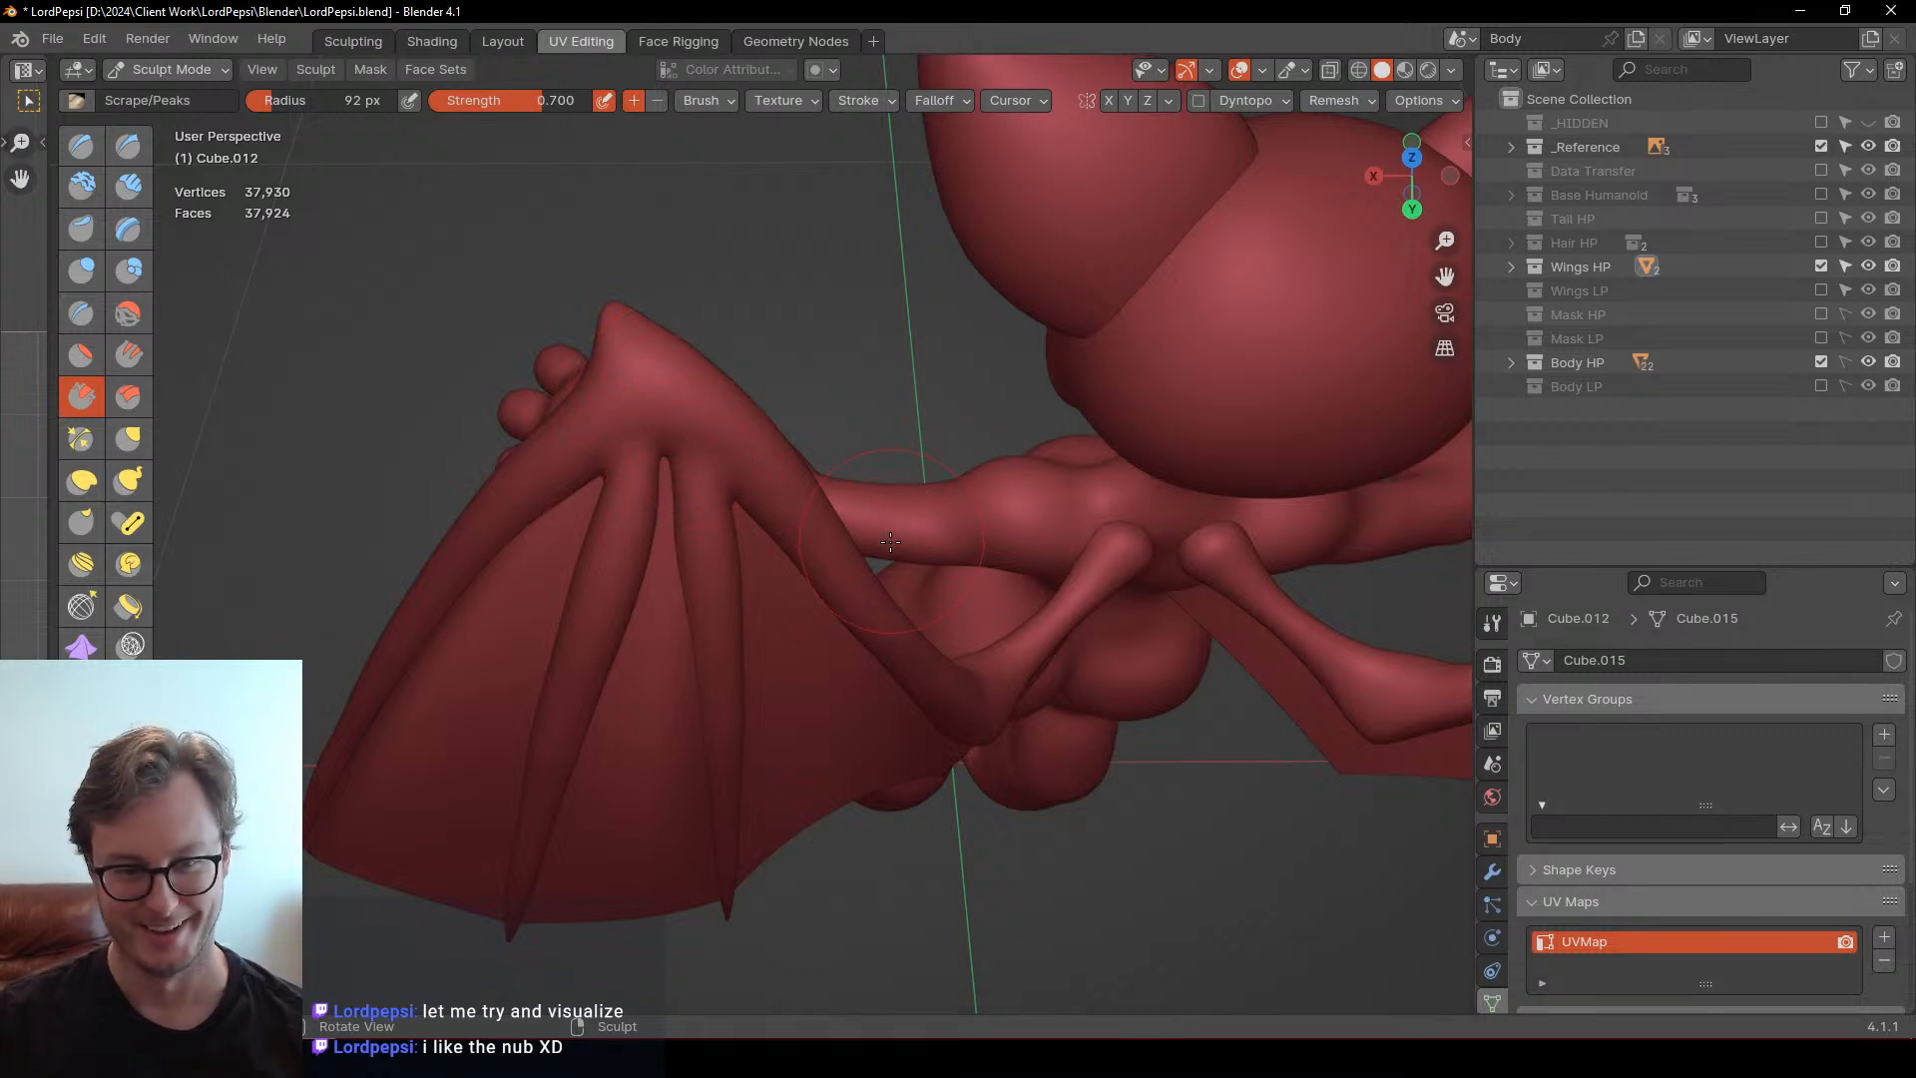
{"action": "middle_click_drag", "start_coordinate": [863, 562], "coordinate": [741, 511]}
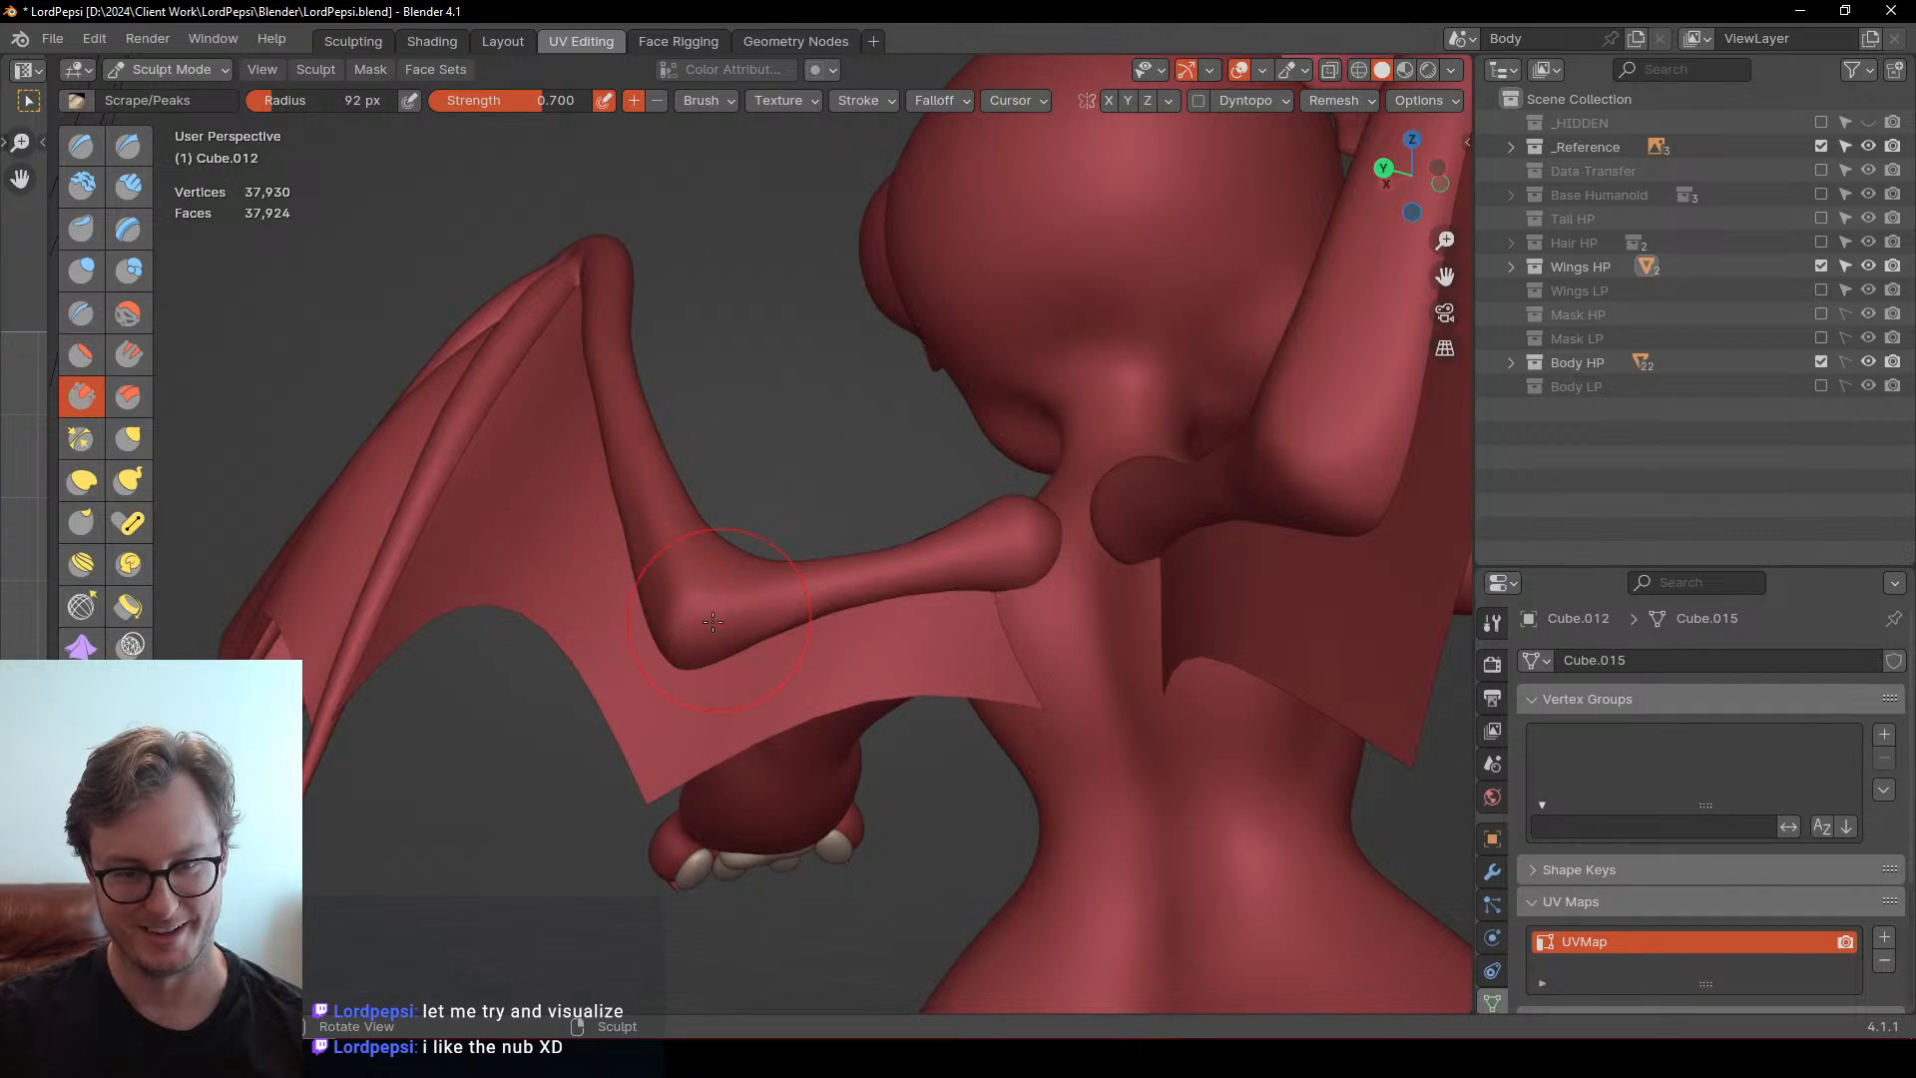
{"action": "mouse_move", "coordinate": [694, 631]}
{"action": "middle_mouse_down"}
{"action": "mouse_move", "coordinate": [748, 641]}
{"action": "mouse_move", "coordinate": [710, 620]}
{"action": "middle_mouse_up"}
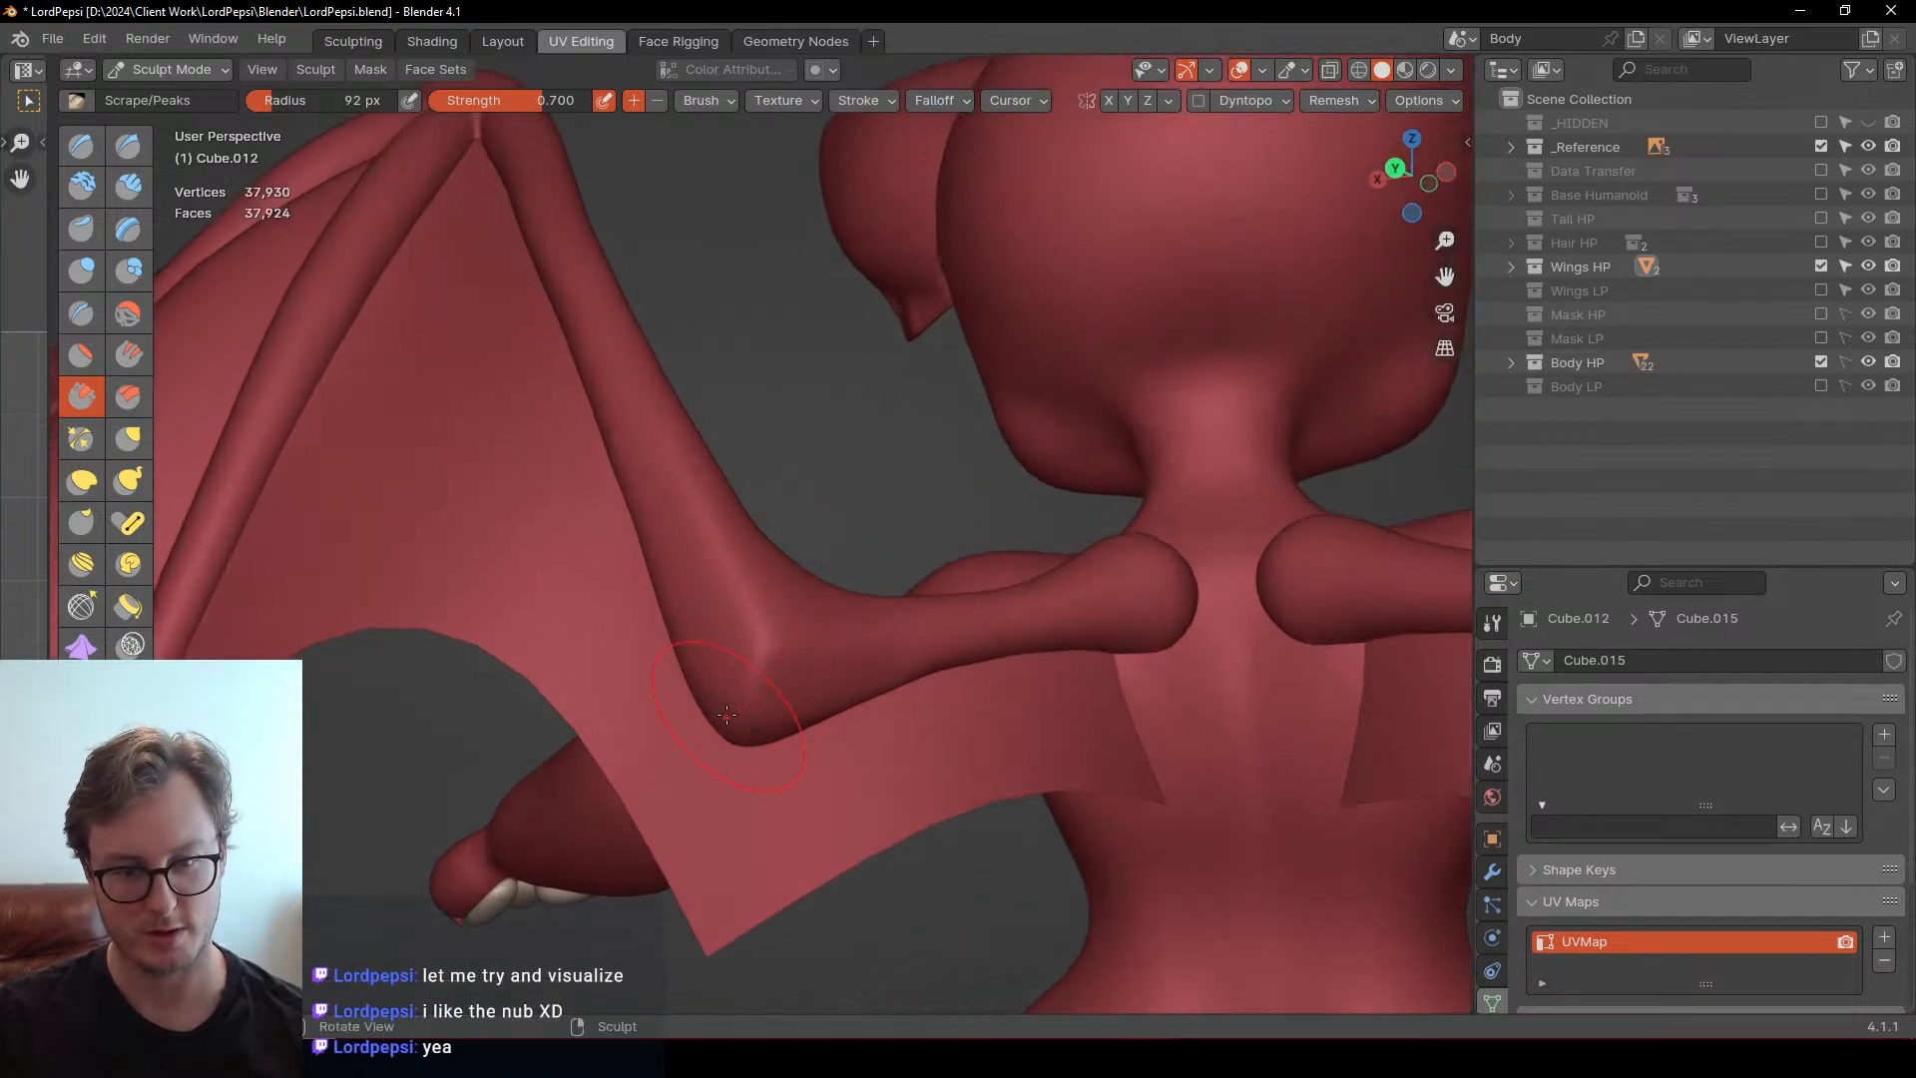
{"action": "key", "text": "shift"}
Scrape planes into the front and underside of the wing's elbow to make the joint more angular
{"action": "mouse_move", "coordinate": [780, 688]}
{"action": "middle_mouse_down"}
{"action": "mouse_move", "coordinate": [654, 693]}
{"action": "mouse_move", "coordinate": [1009, 560]}
{"action": "mouse_move", "coordinate": [963, 670]}
{"action": "mouse_move", "coordinate": [836, 622]}
{"action": "middle_mouse_up"}
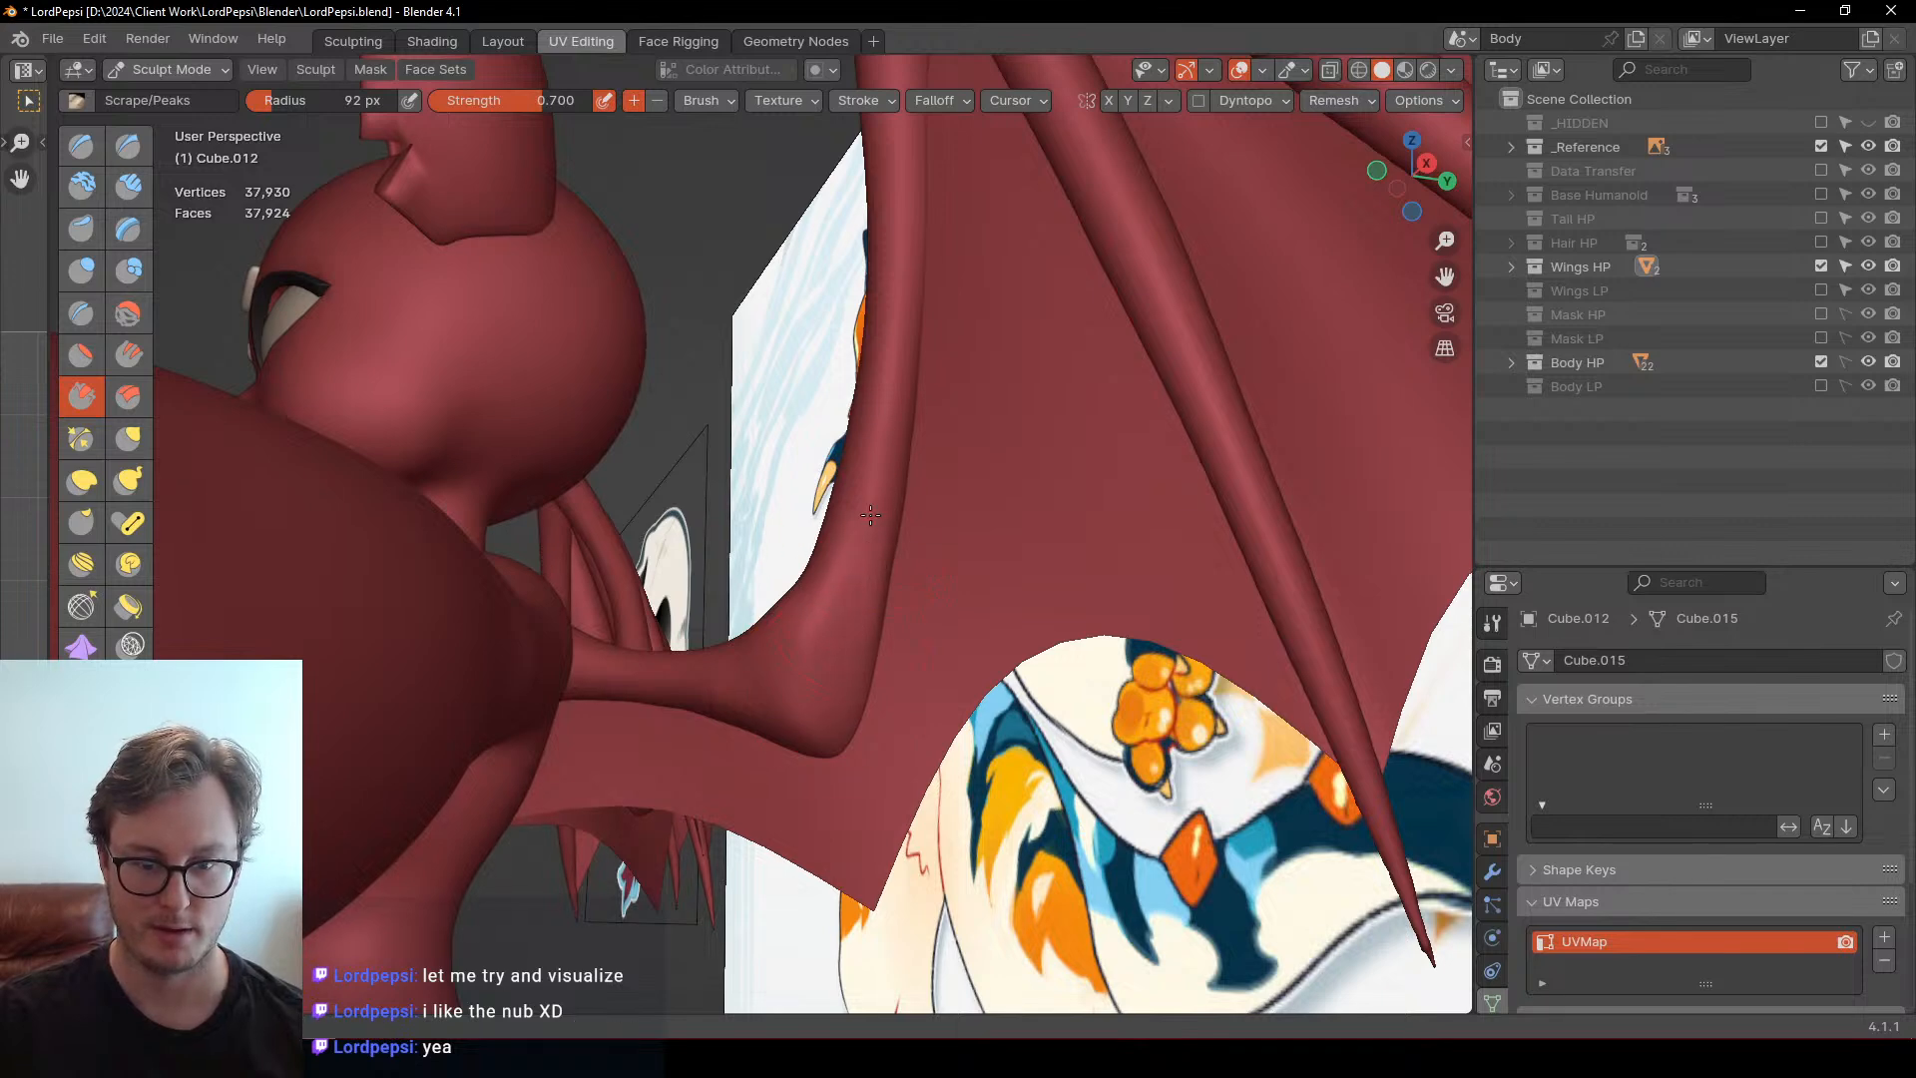
{"action": "middle_click_drag", "start_coordinate": [870, 515], "coordinate": [640, 670]}
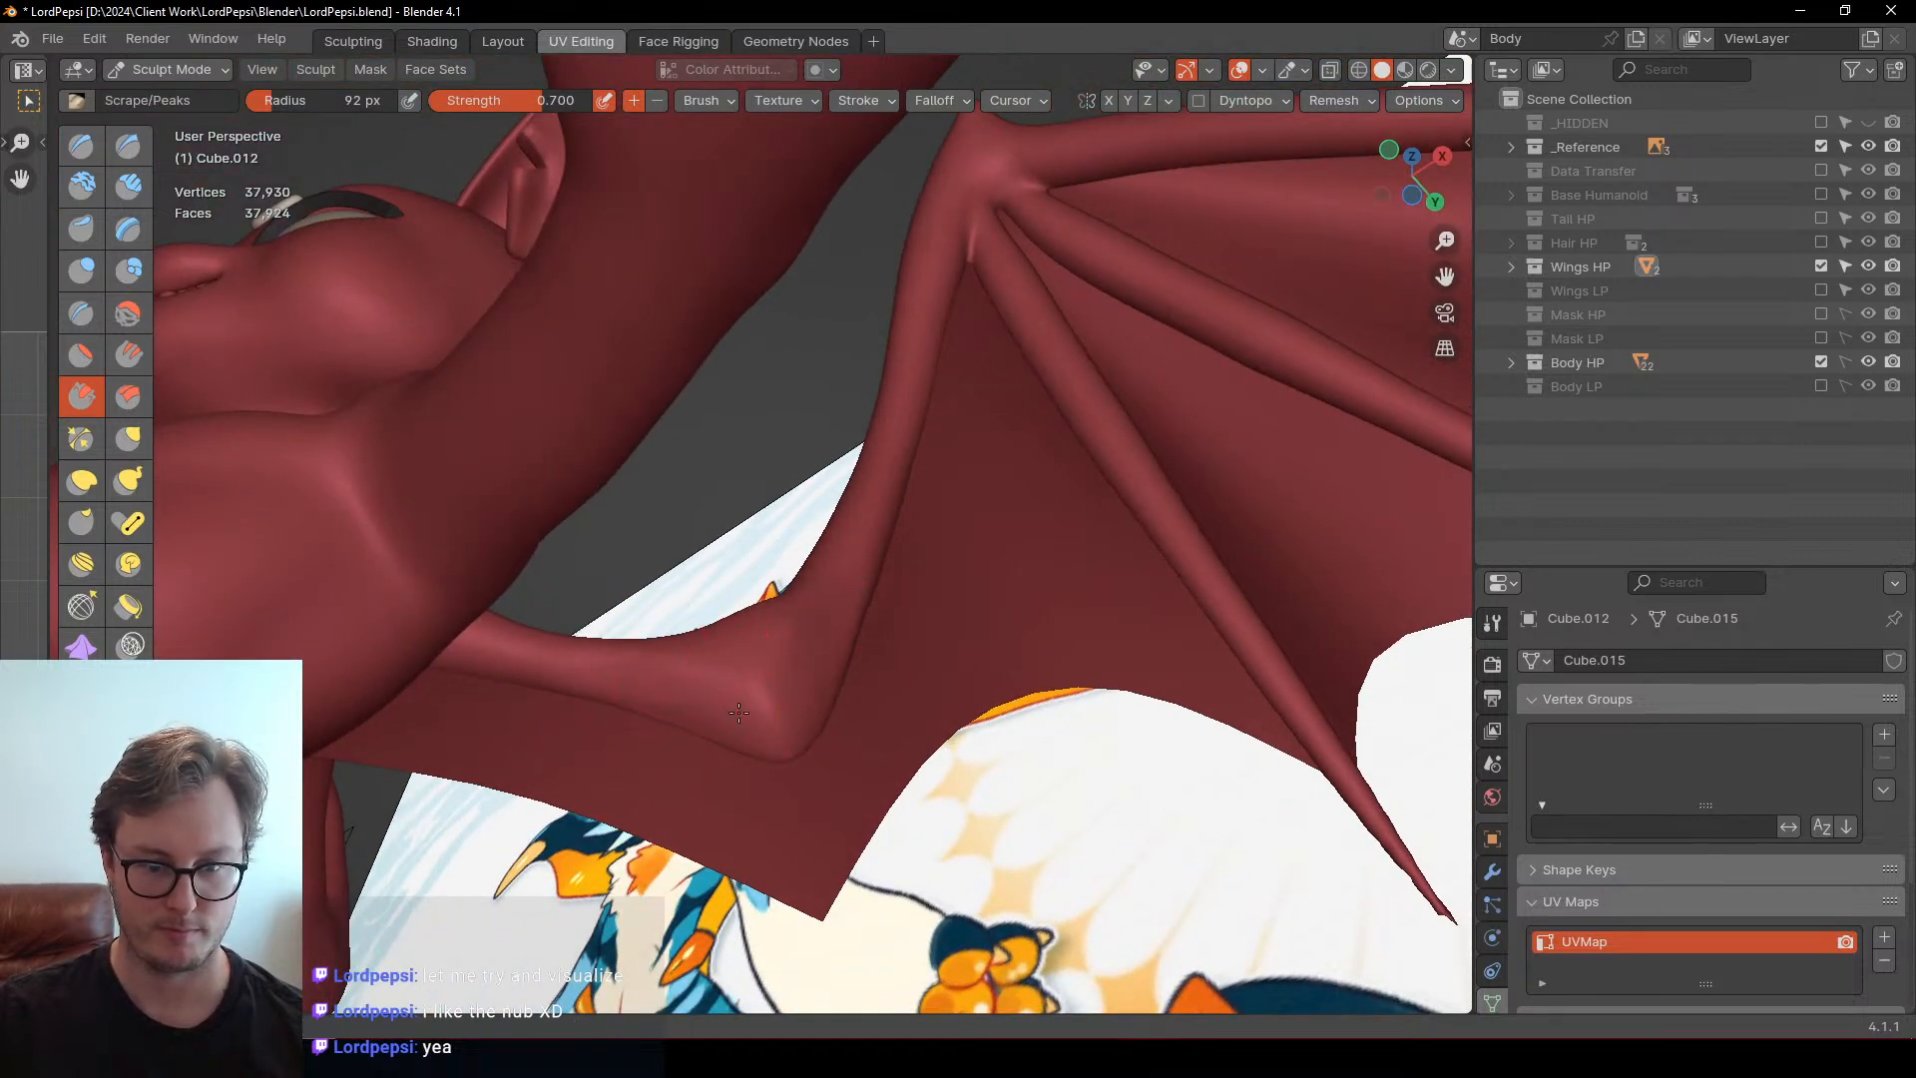
{"action": "middle_click_drag", "start_coordinate": [738, 712], "coordinate": [757, 720]}
{"action": "middle_click_drag", "start_coordinate": [761, 631], "coordinate": [747, 736]}
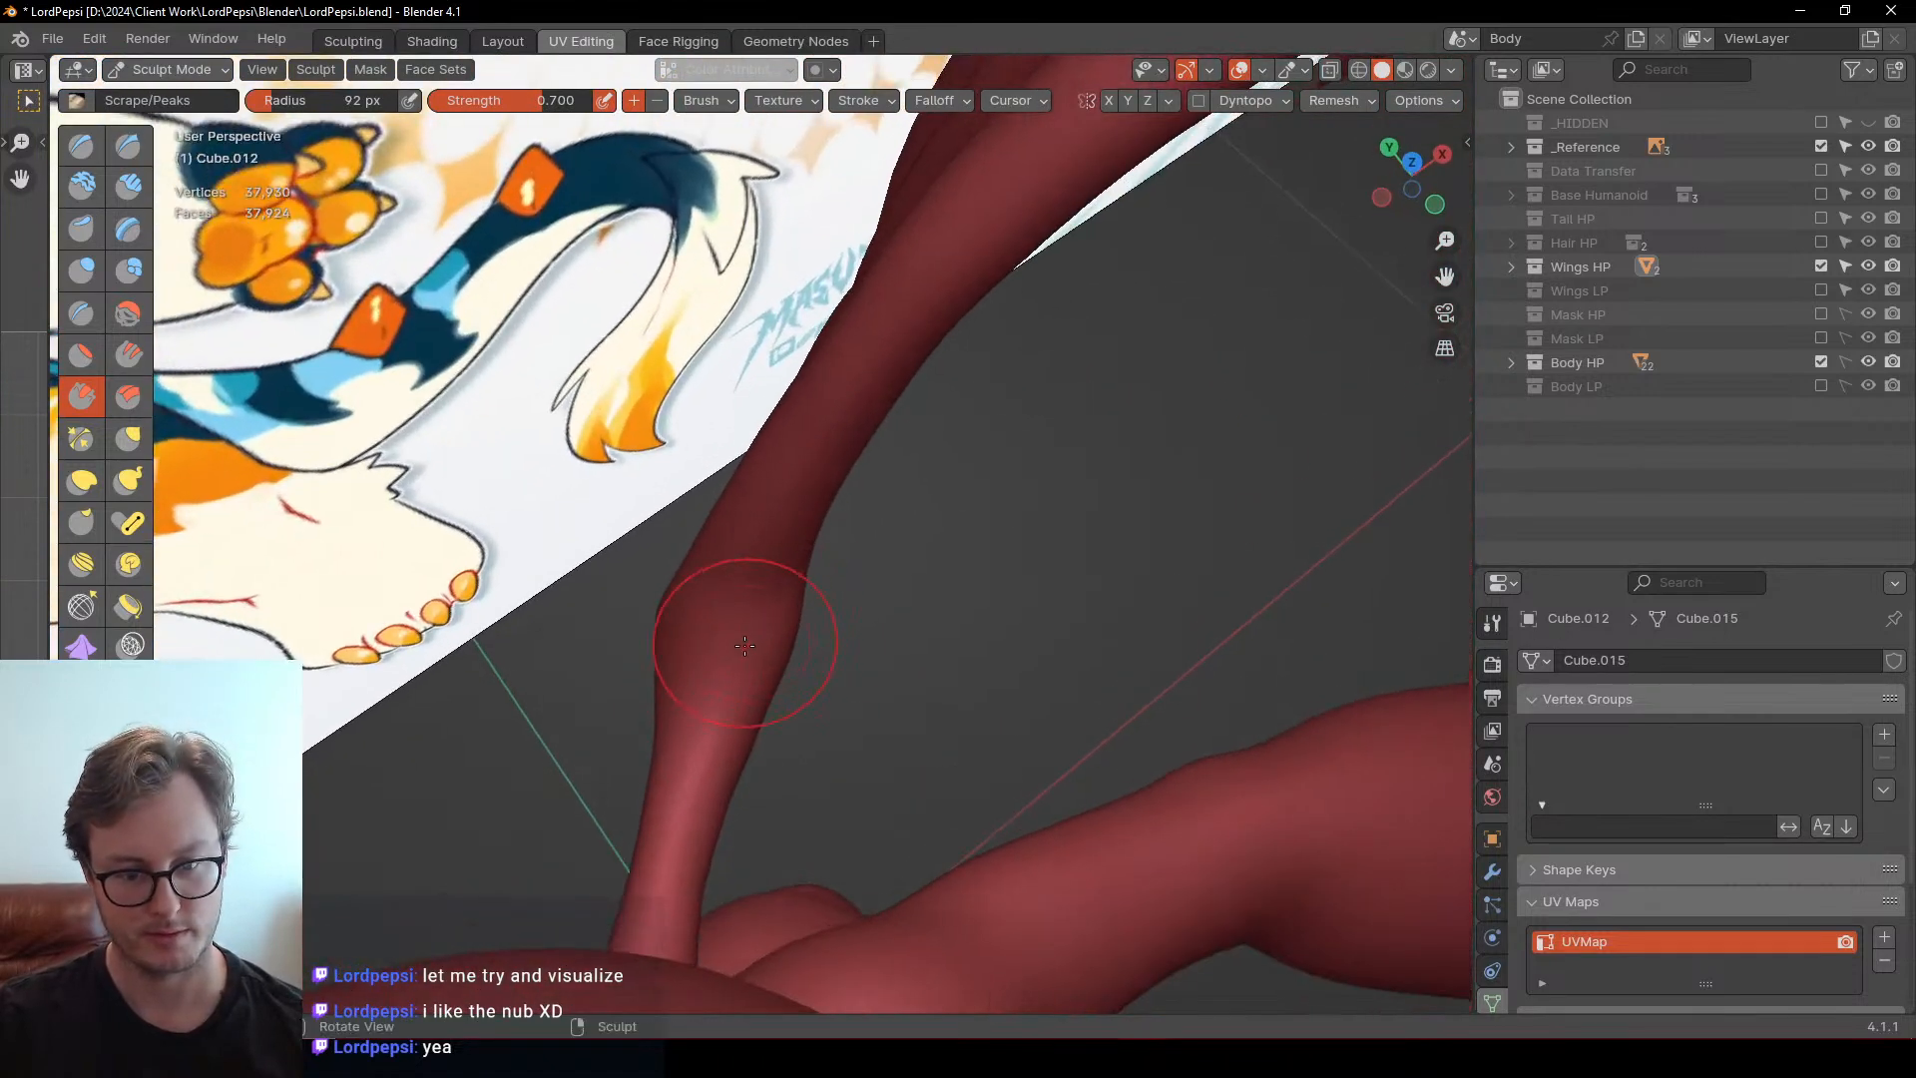
{"action": "mouse_move", "coordinate": [748, 644]}
{"action": "middle_mouse_down"}
{"action": "mouse_move", "coordinate": [659, 818]}
{"action": "mouse_move", "coordinate": [705, 761]}
{"action": "mouse_move", "coordinate": [730, 674]}
{"action": "middle_mouse_up"}
Adjust the wing arm between the shoulder and the elbow with the Elastic Deform brush at a 65 px radius
{"action": "key", "text": "i"}
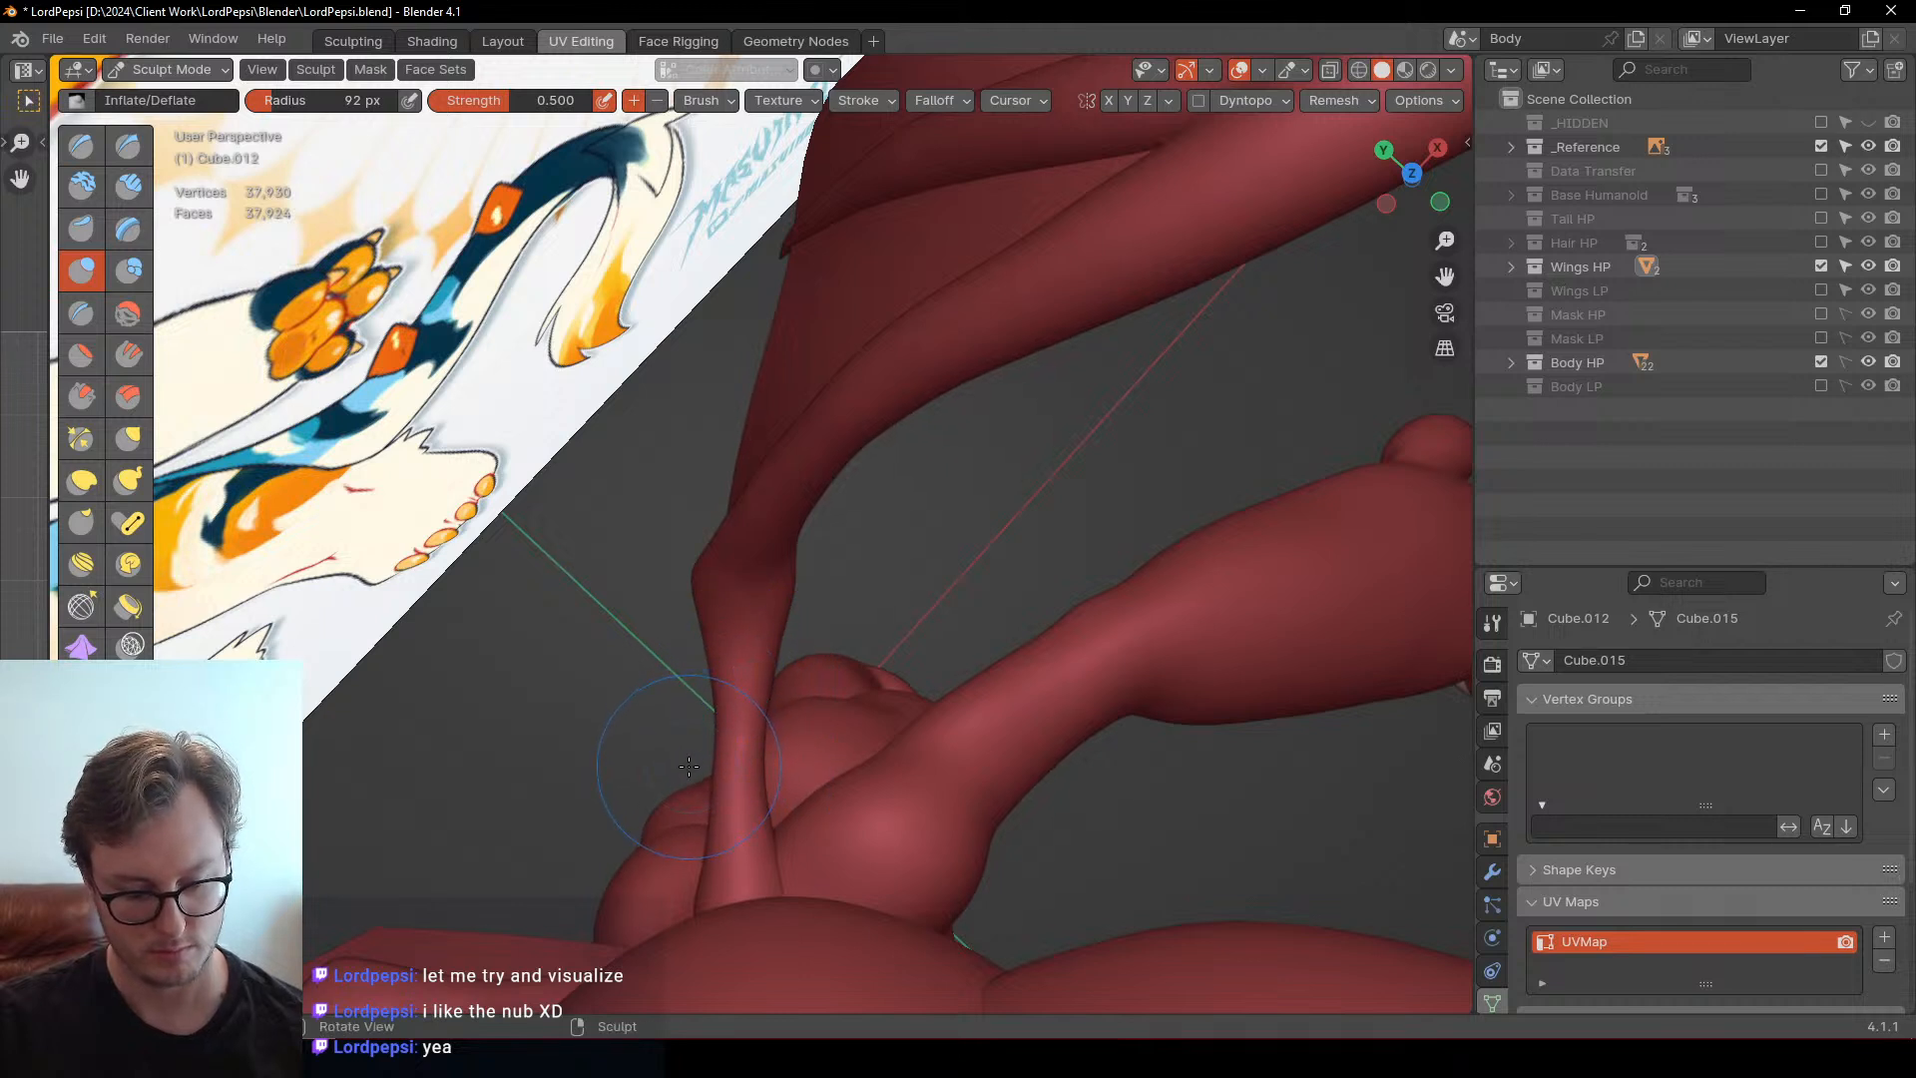
{"action": "key", "text": "e"}
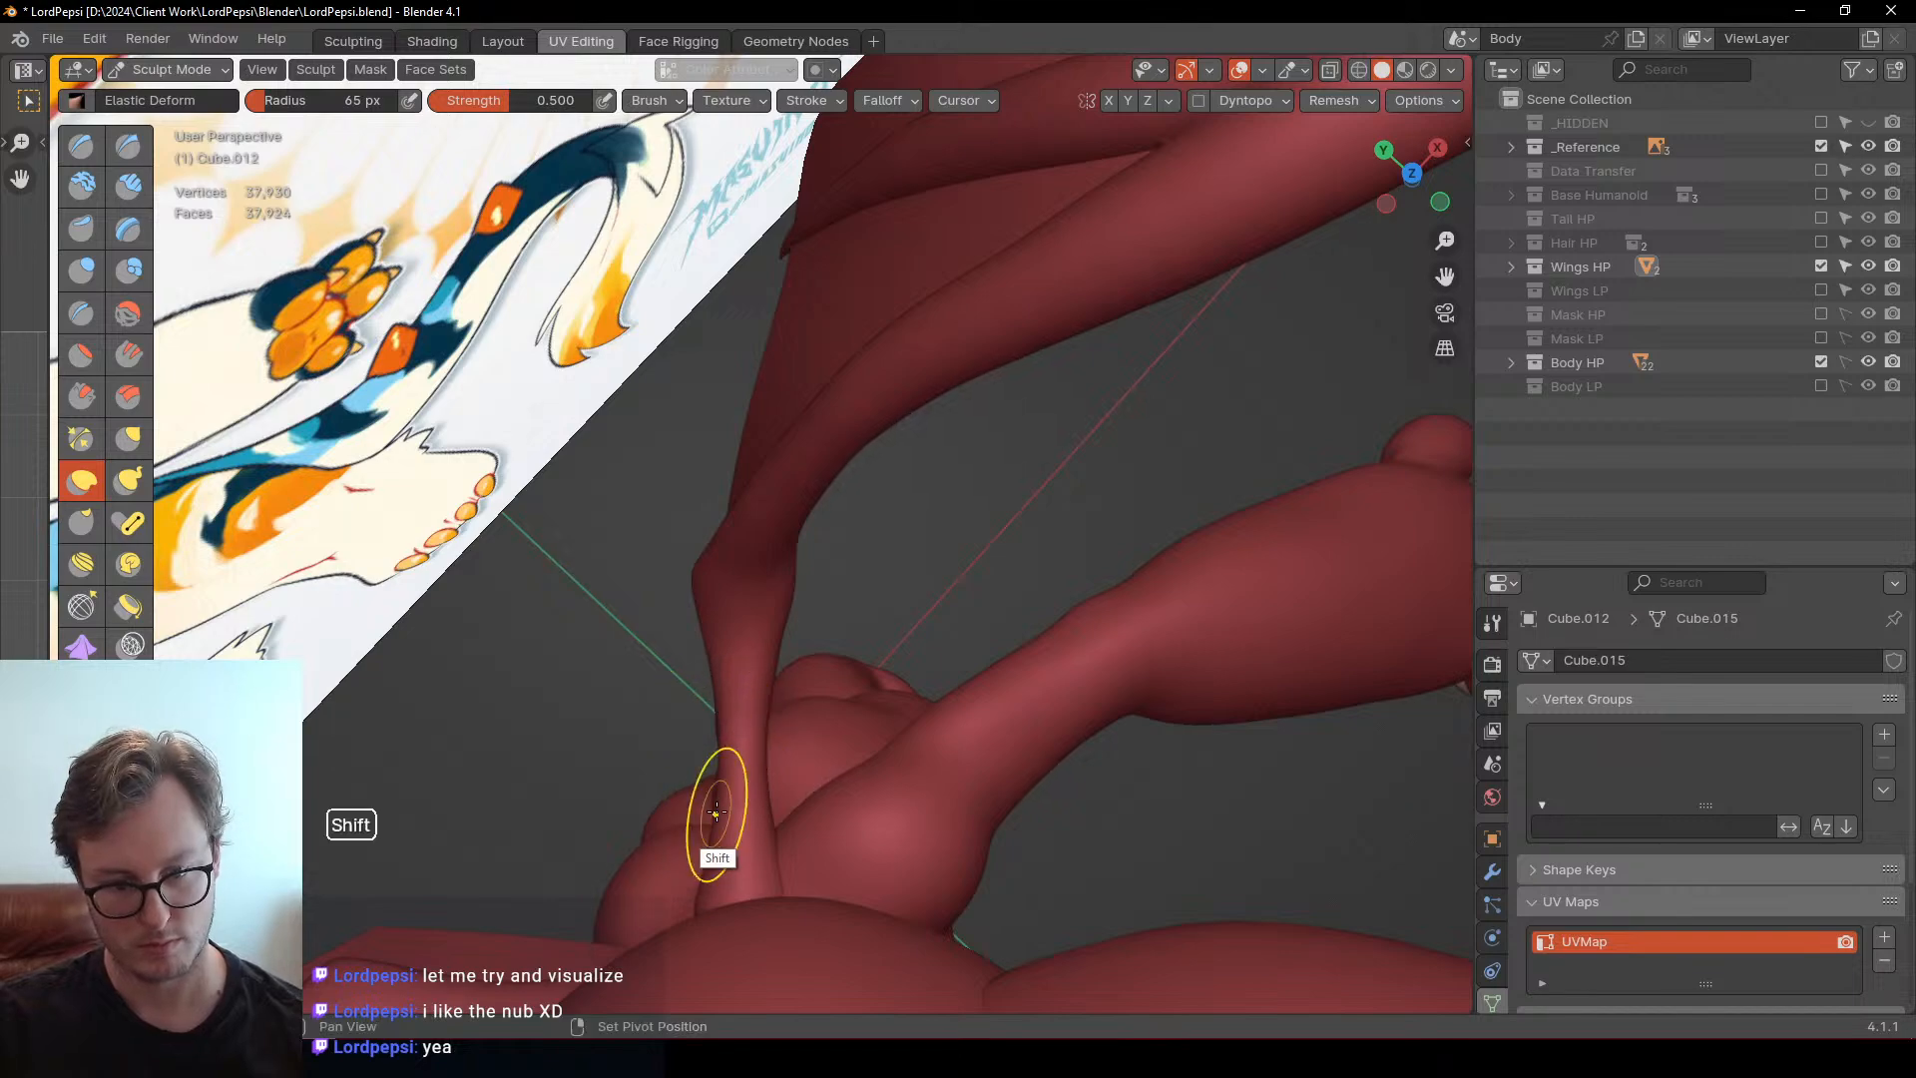
{"action": "middle_click_drag", "start_coordinate": [715, 788], "coordinate": [531, 605]}
{"action": "middle_click_drag", "start_coordinate": [689, 543], "coordinate": [663, 633]}
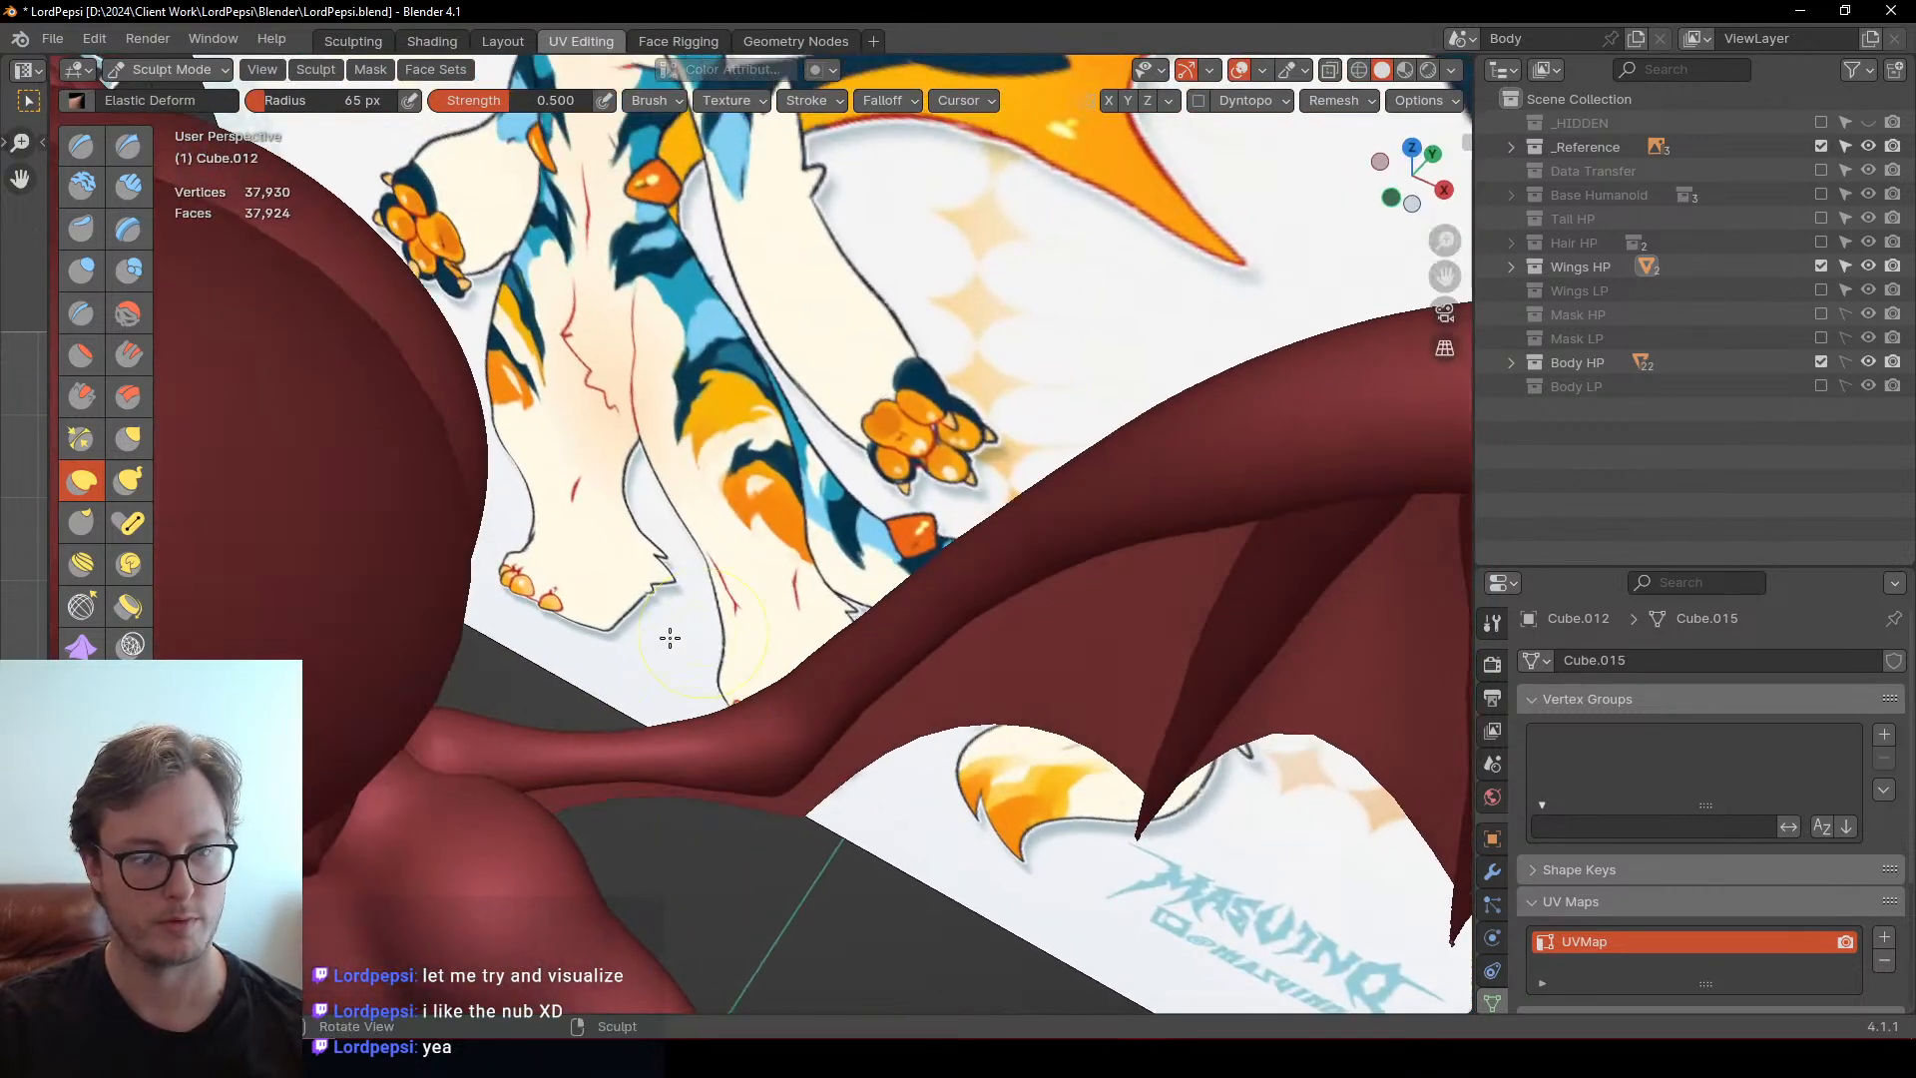
Carve a crease at the inner bend of the wing's elbow with the Draw Sharp brush at a 65 px radius
{"action": "key", "text": "shift+x"}
{"action": "mouse_move", "coordinate": [598, 522]}
{"action": "middle_mouse_down"}
{"action": "mouse_move", "coordinate": [676, 550]}
{"action": "mouse_move", "coordinate": [717, 594]}
{"action": "middle_mouse_up"}
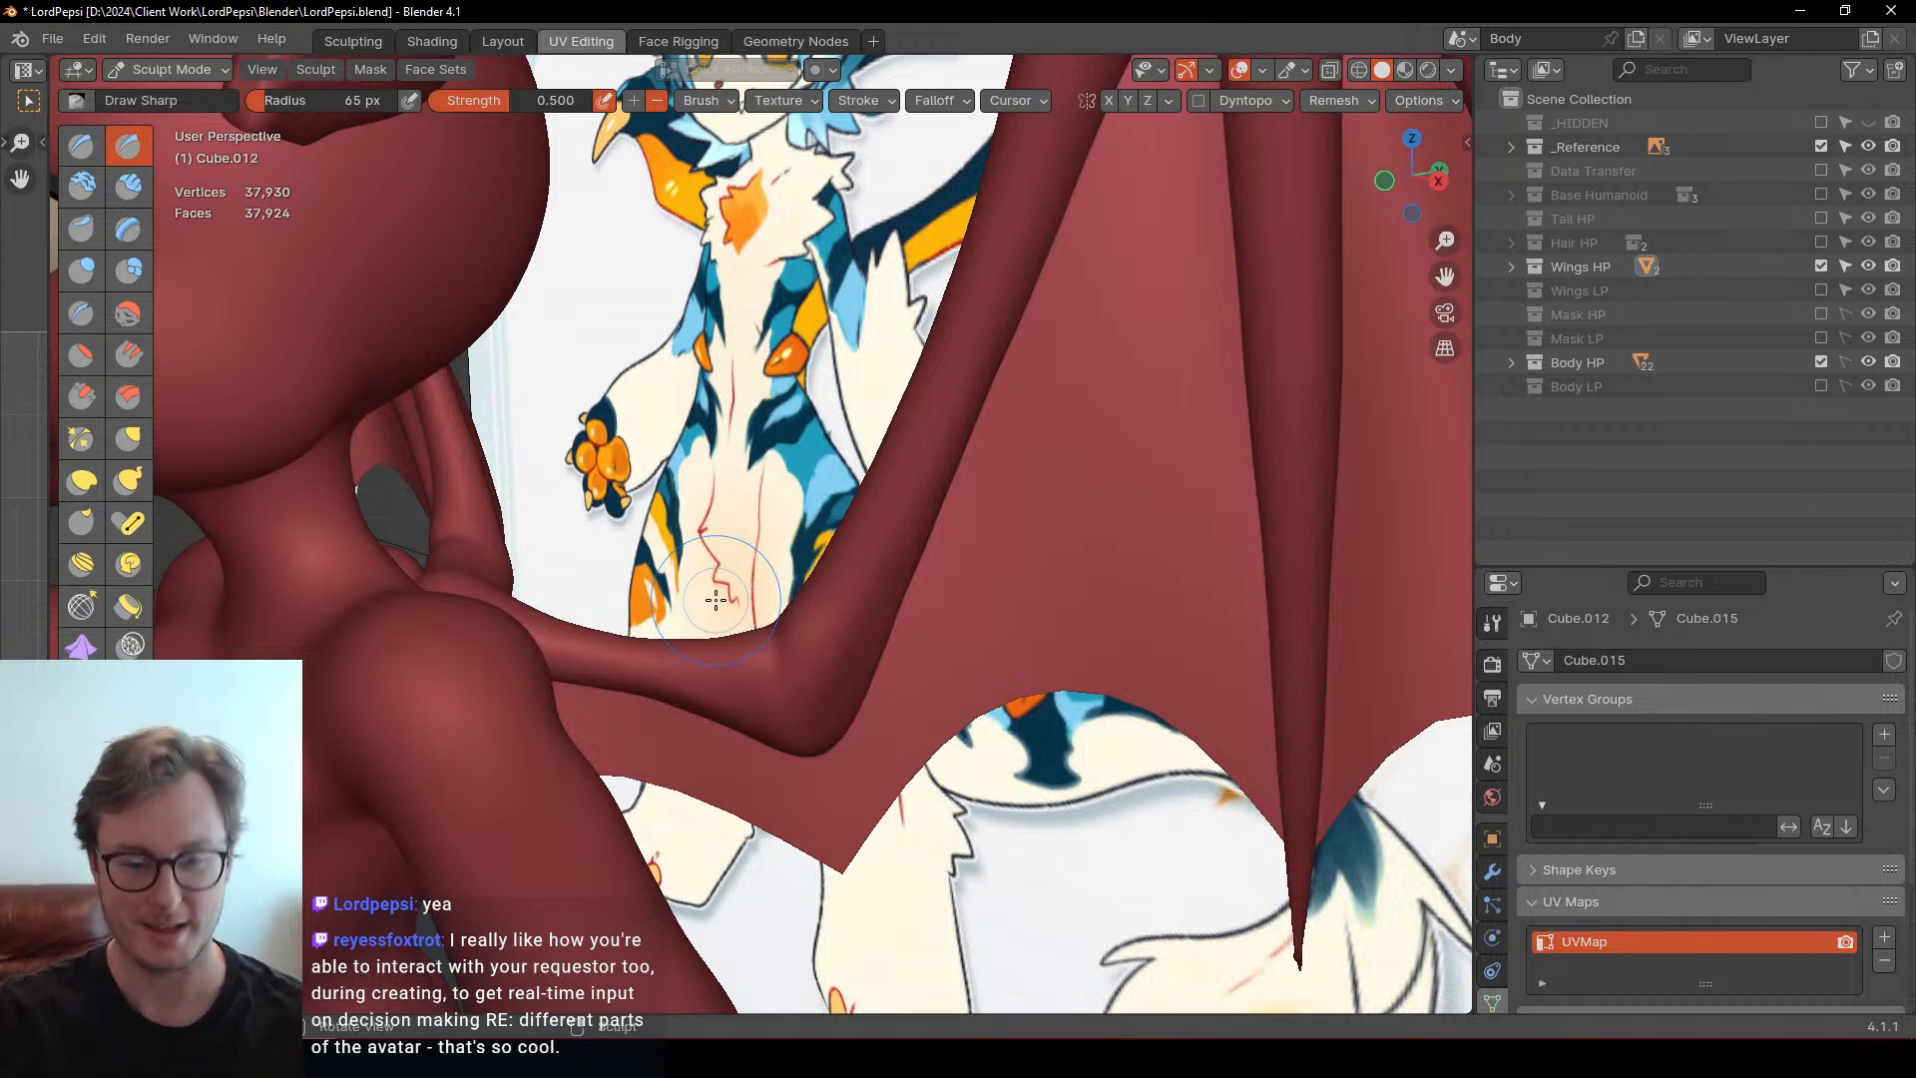
{"action": "middle_click_drag", "start_coordinate": [715, 599], "coordinate": [709, 653]}
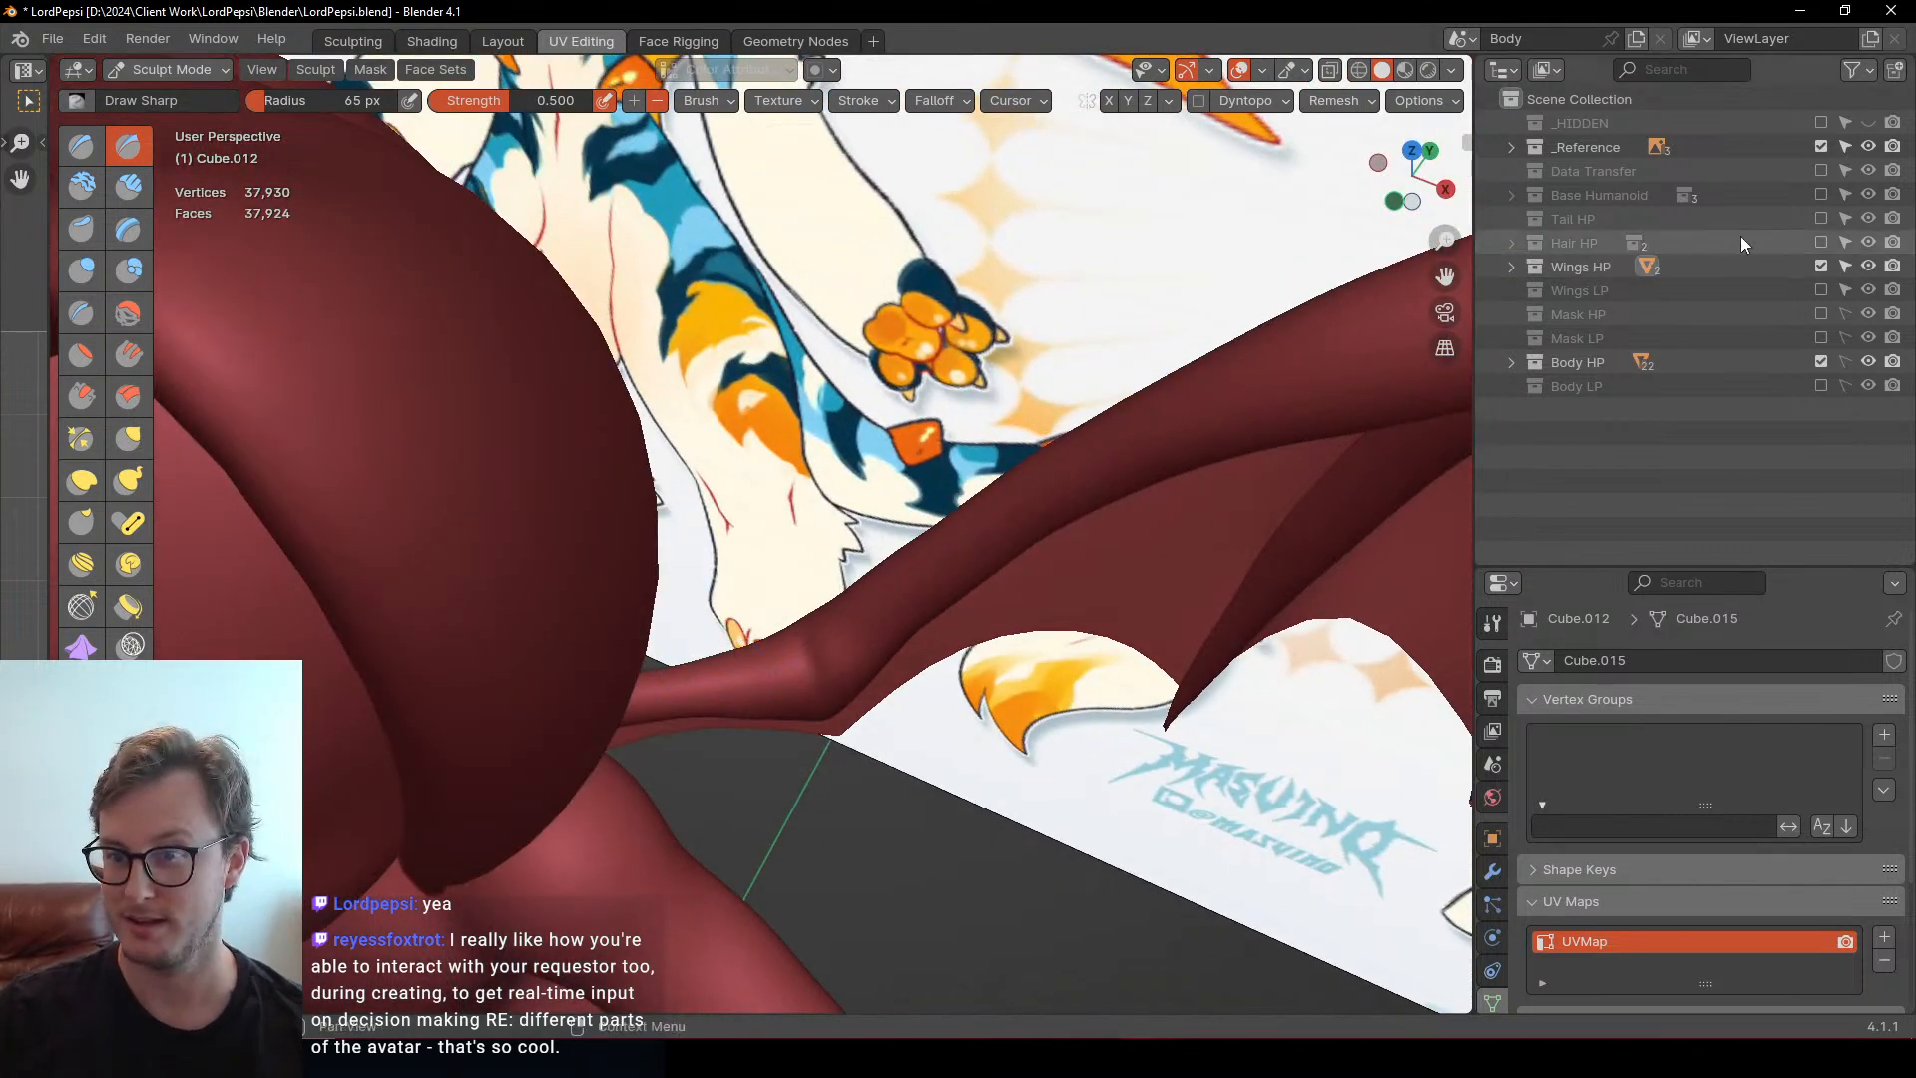
Hide the _Reference and Body HP collections and refine the crease around the inner elbow on the isolated wings
{"action": "left_click", "coordinate": [1820, 147]}
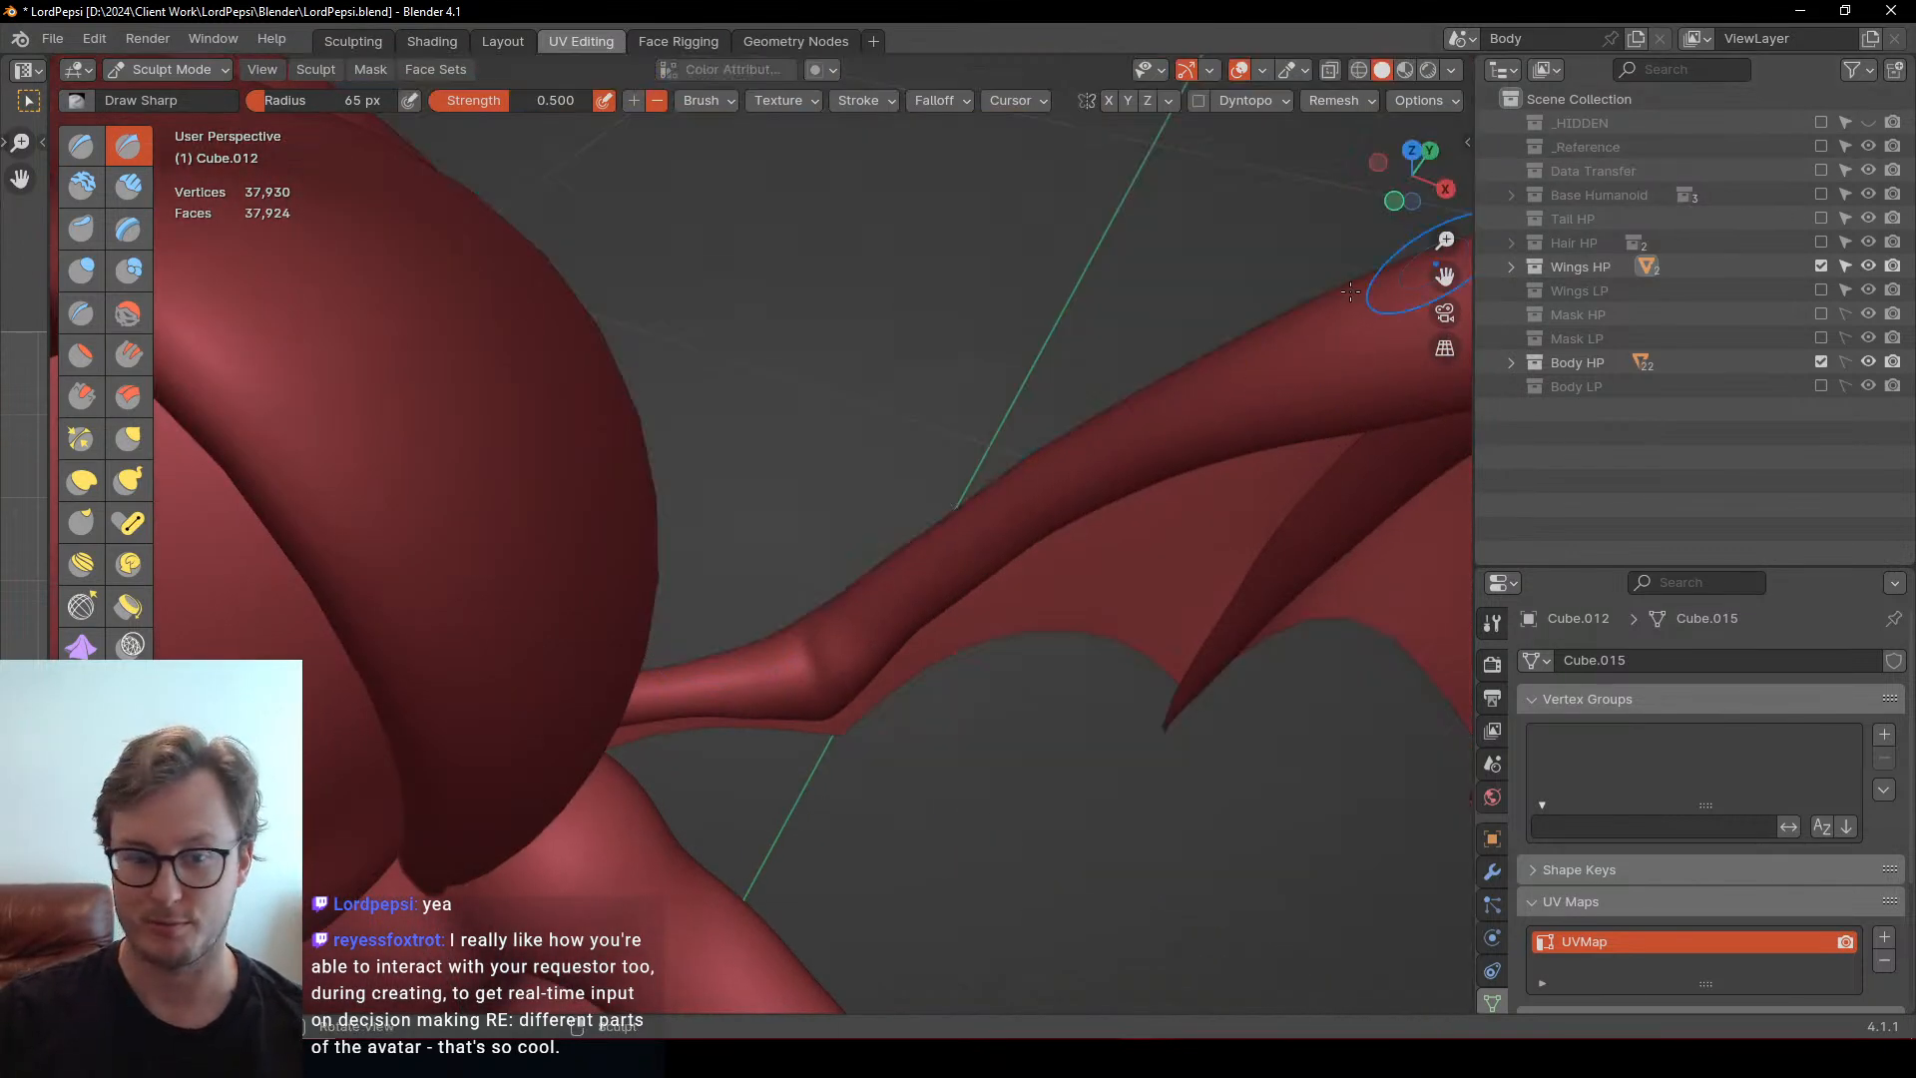
{"action": "left_click", "coordinate": [1820, 361]}
{"action": "mouse_move", "coordinate": [898, 579]}
{"action": "middle_mouse_down"}
{"action": "mouse_move", "coordinate": [815, 669]}
{"action": "mouse_move", "coordinate": [843, 644]}
{"action": "mouse_move", "coordinate": [828, 639]}
{"action": "mouse_move", "coordinate": [843, 688]}
{"action": "mouse_move", "coordinate": [778, 616]}
{"action": "middle_mouse_up"}
{"action": "middle_click_drag", "start_coordinate": [796, 651], "coordinate": [903, 592]}
{"action": "middle_click_drag", "start_coordinate": [751, 593], "coordinate": [820, 544], "text": "shift"}
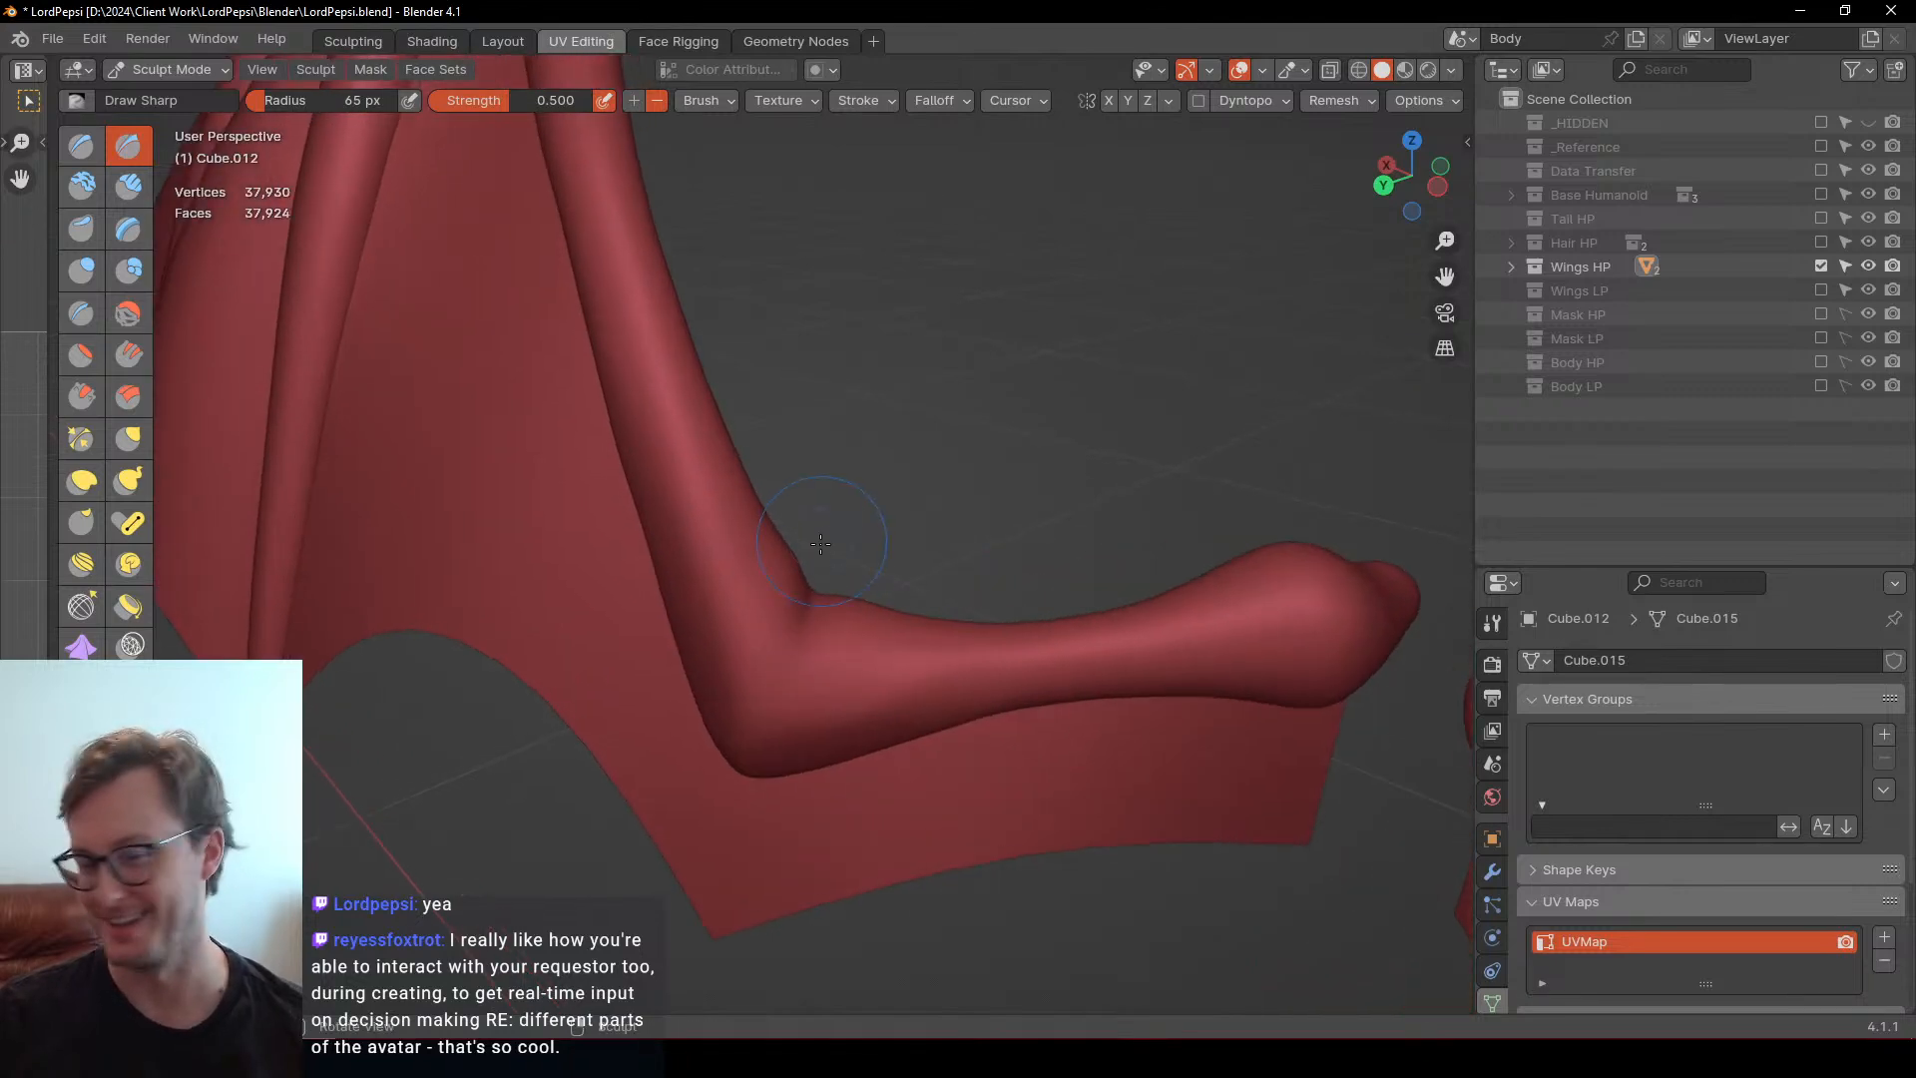
Smooth the arm's contour around the inner elbow crease and up toward the wrist with the Elastic Deform brush
{"action": "key", "text": "g"}
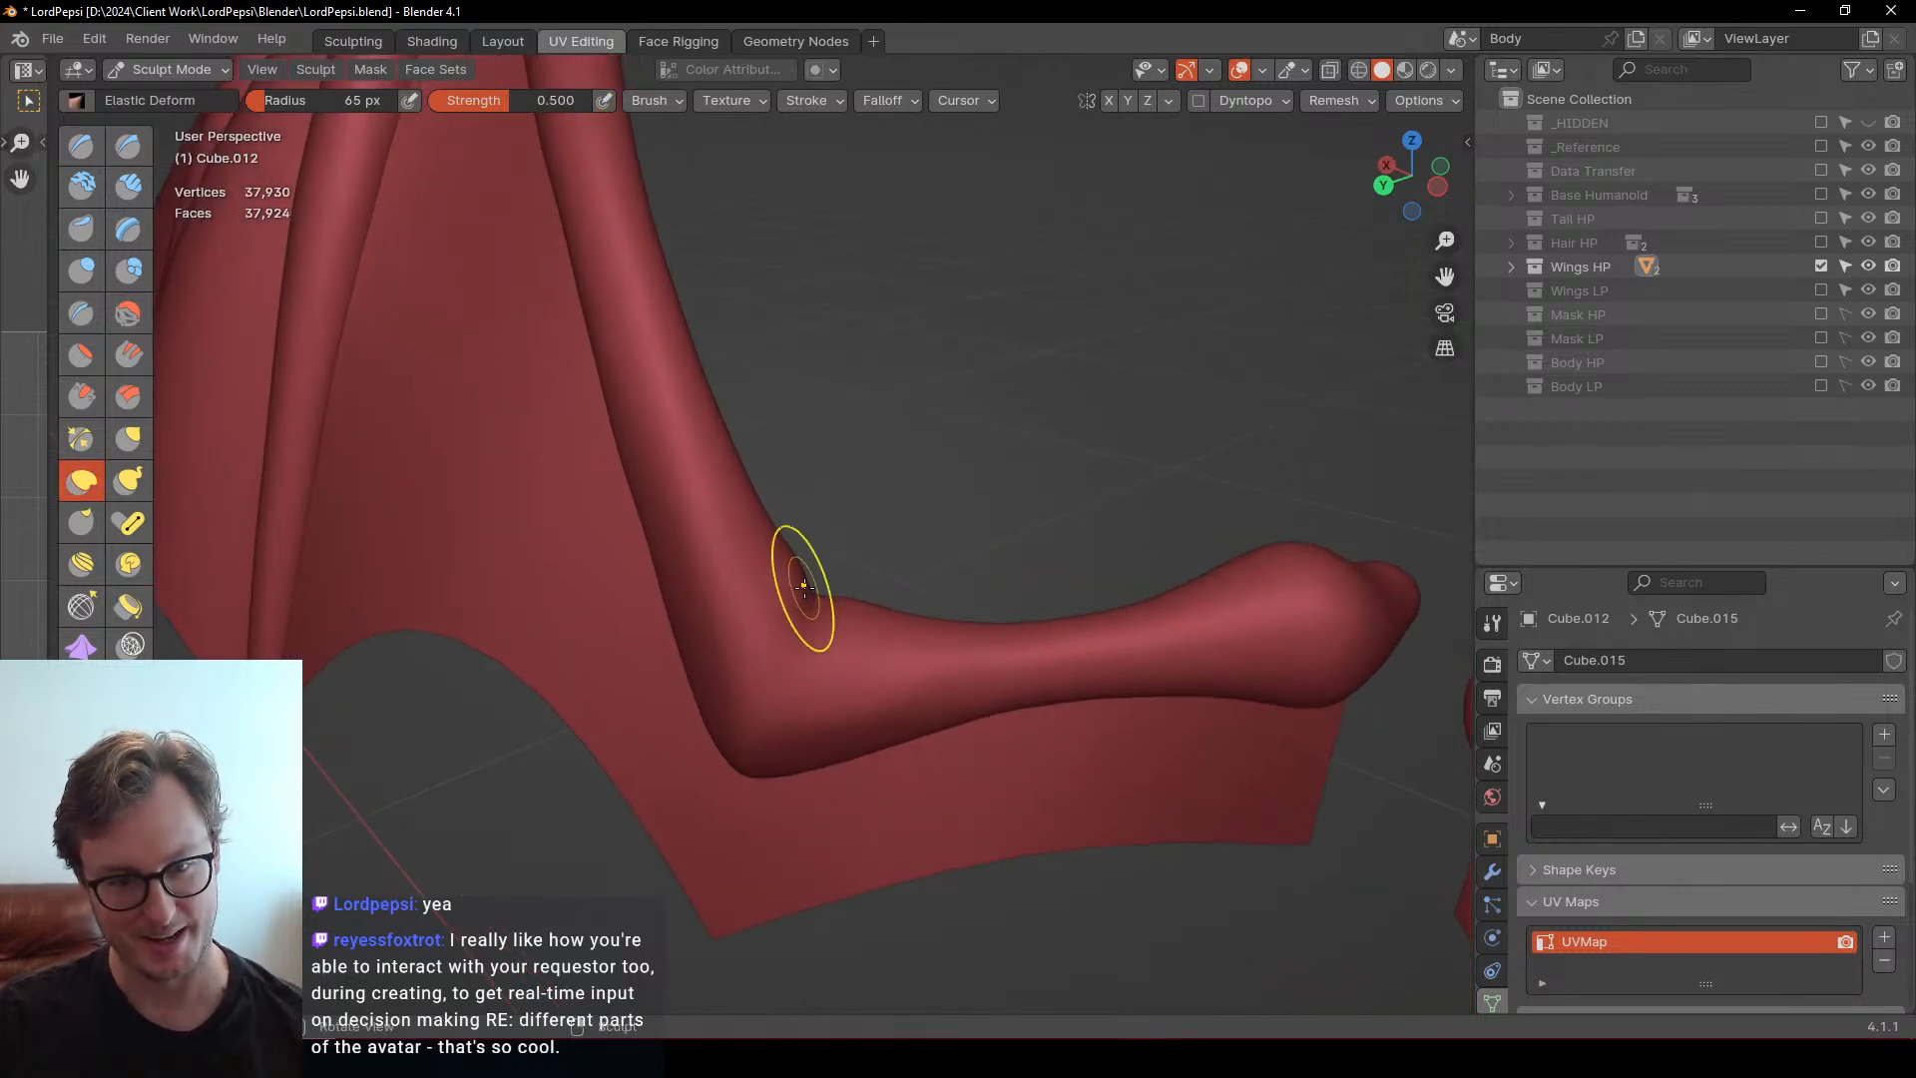
{"action": "middle_click_drag", "start_coordinate": [806, 595], "coordinate": [843, 695]}
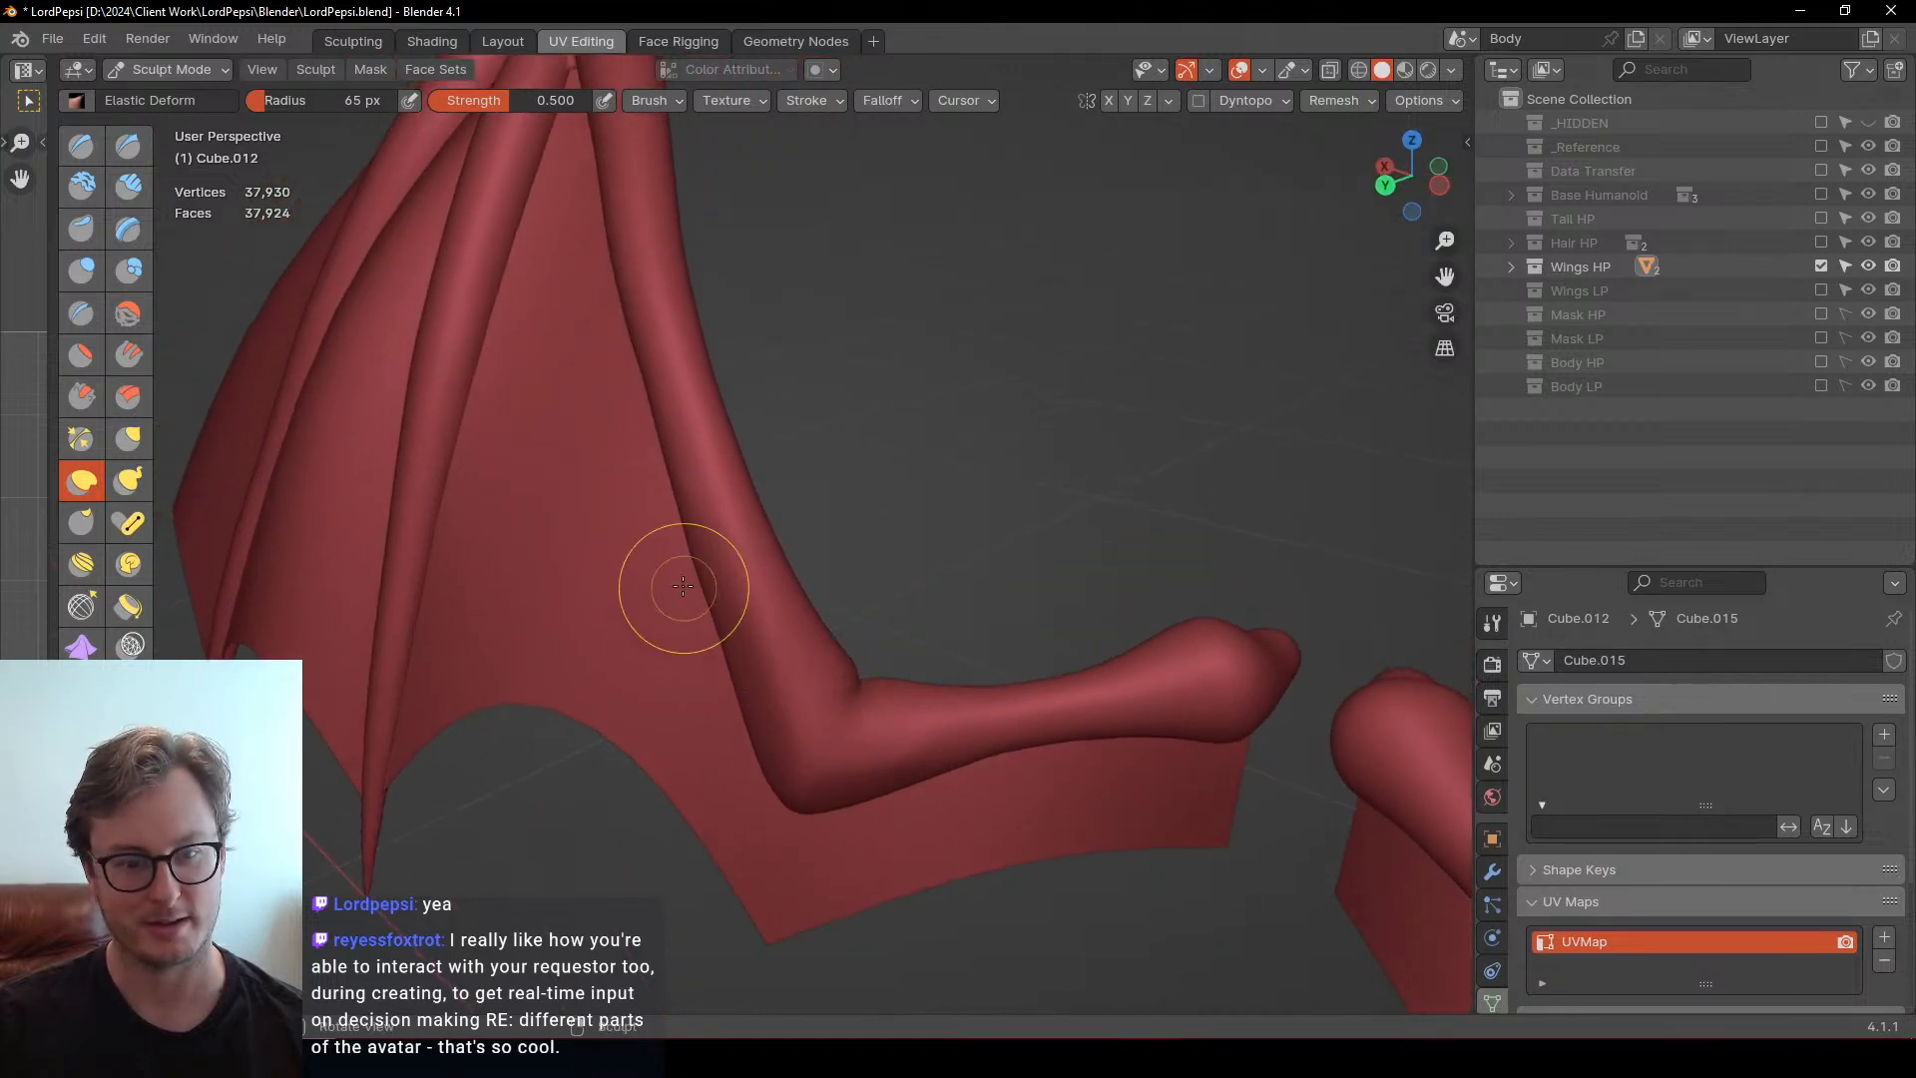
{"action": "middle_click_drag", "start_coordinate": [691, 566], "coordinate": [744, 676], "text": "shift"}
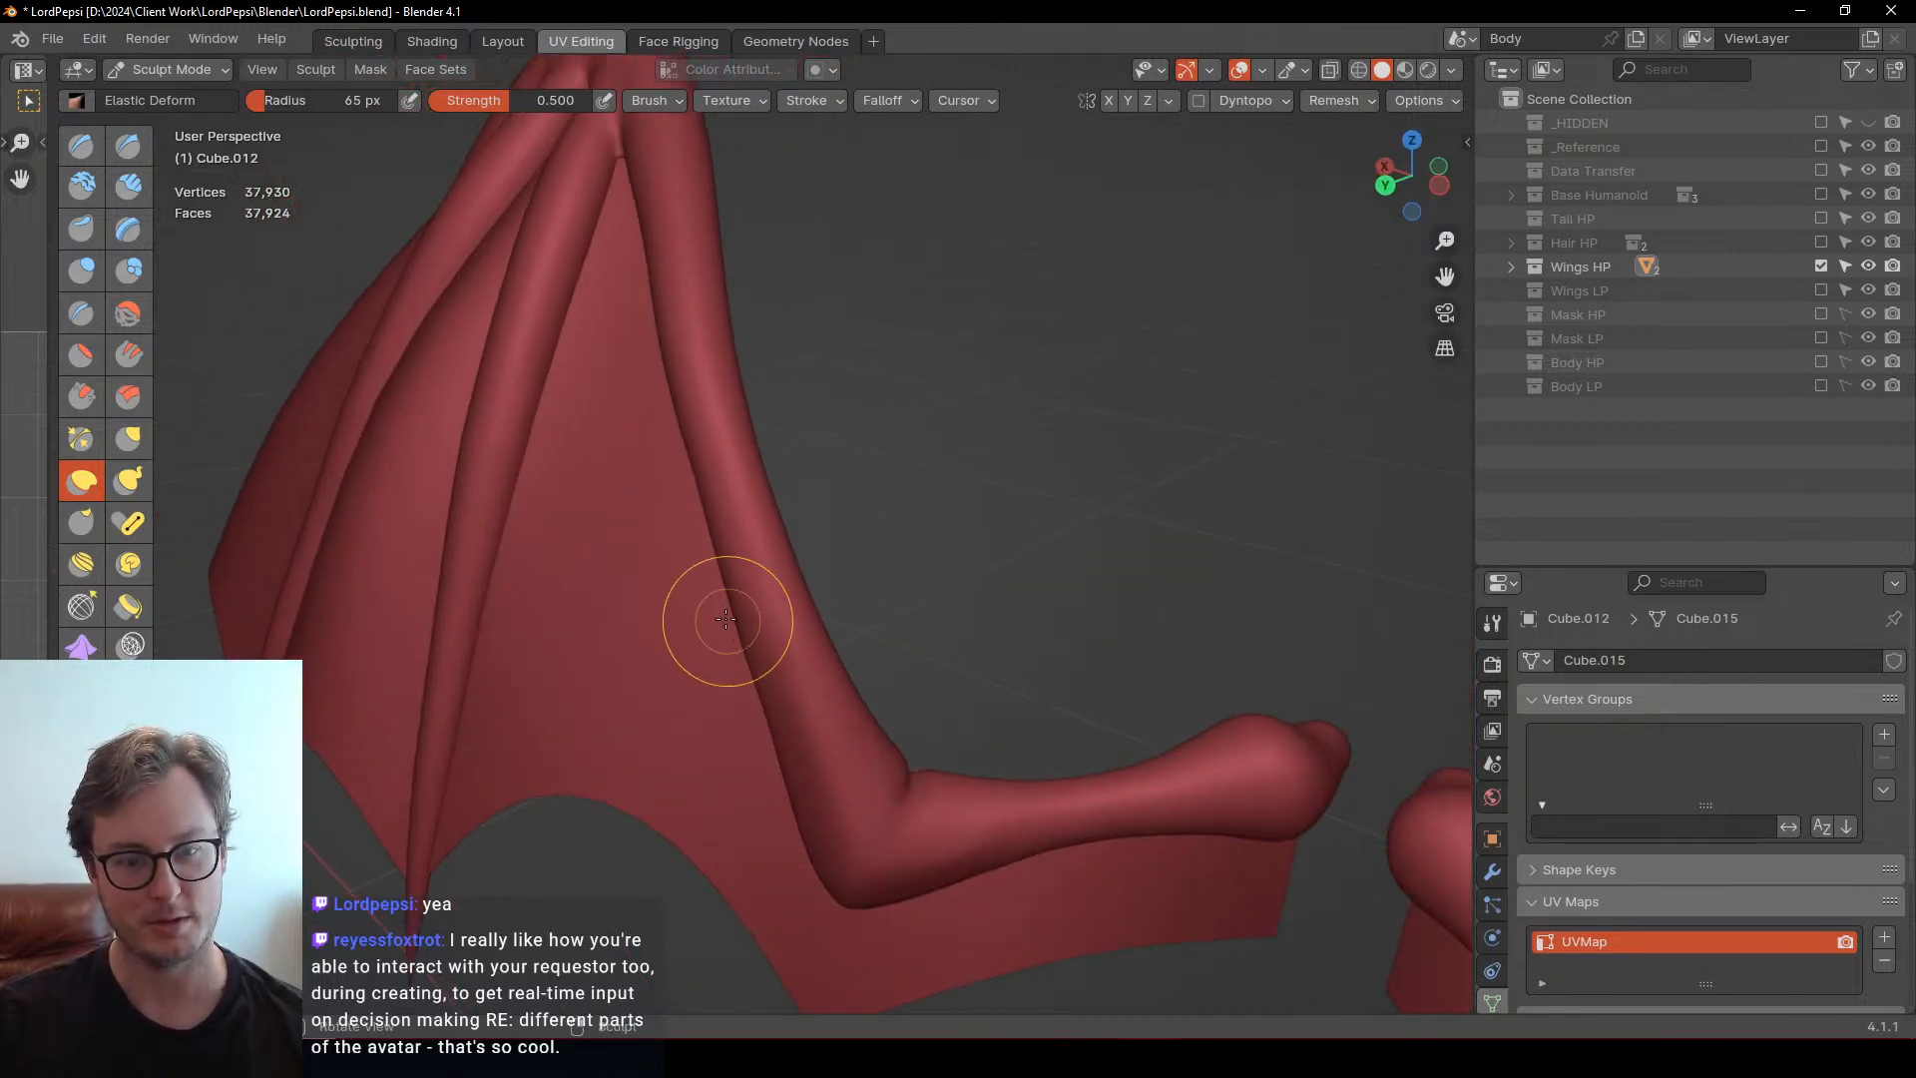
{"action": "middle_click_drag", "start_coordinate": [721, 591], "coordinate": [743, 675], "text": "shift"}
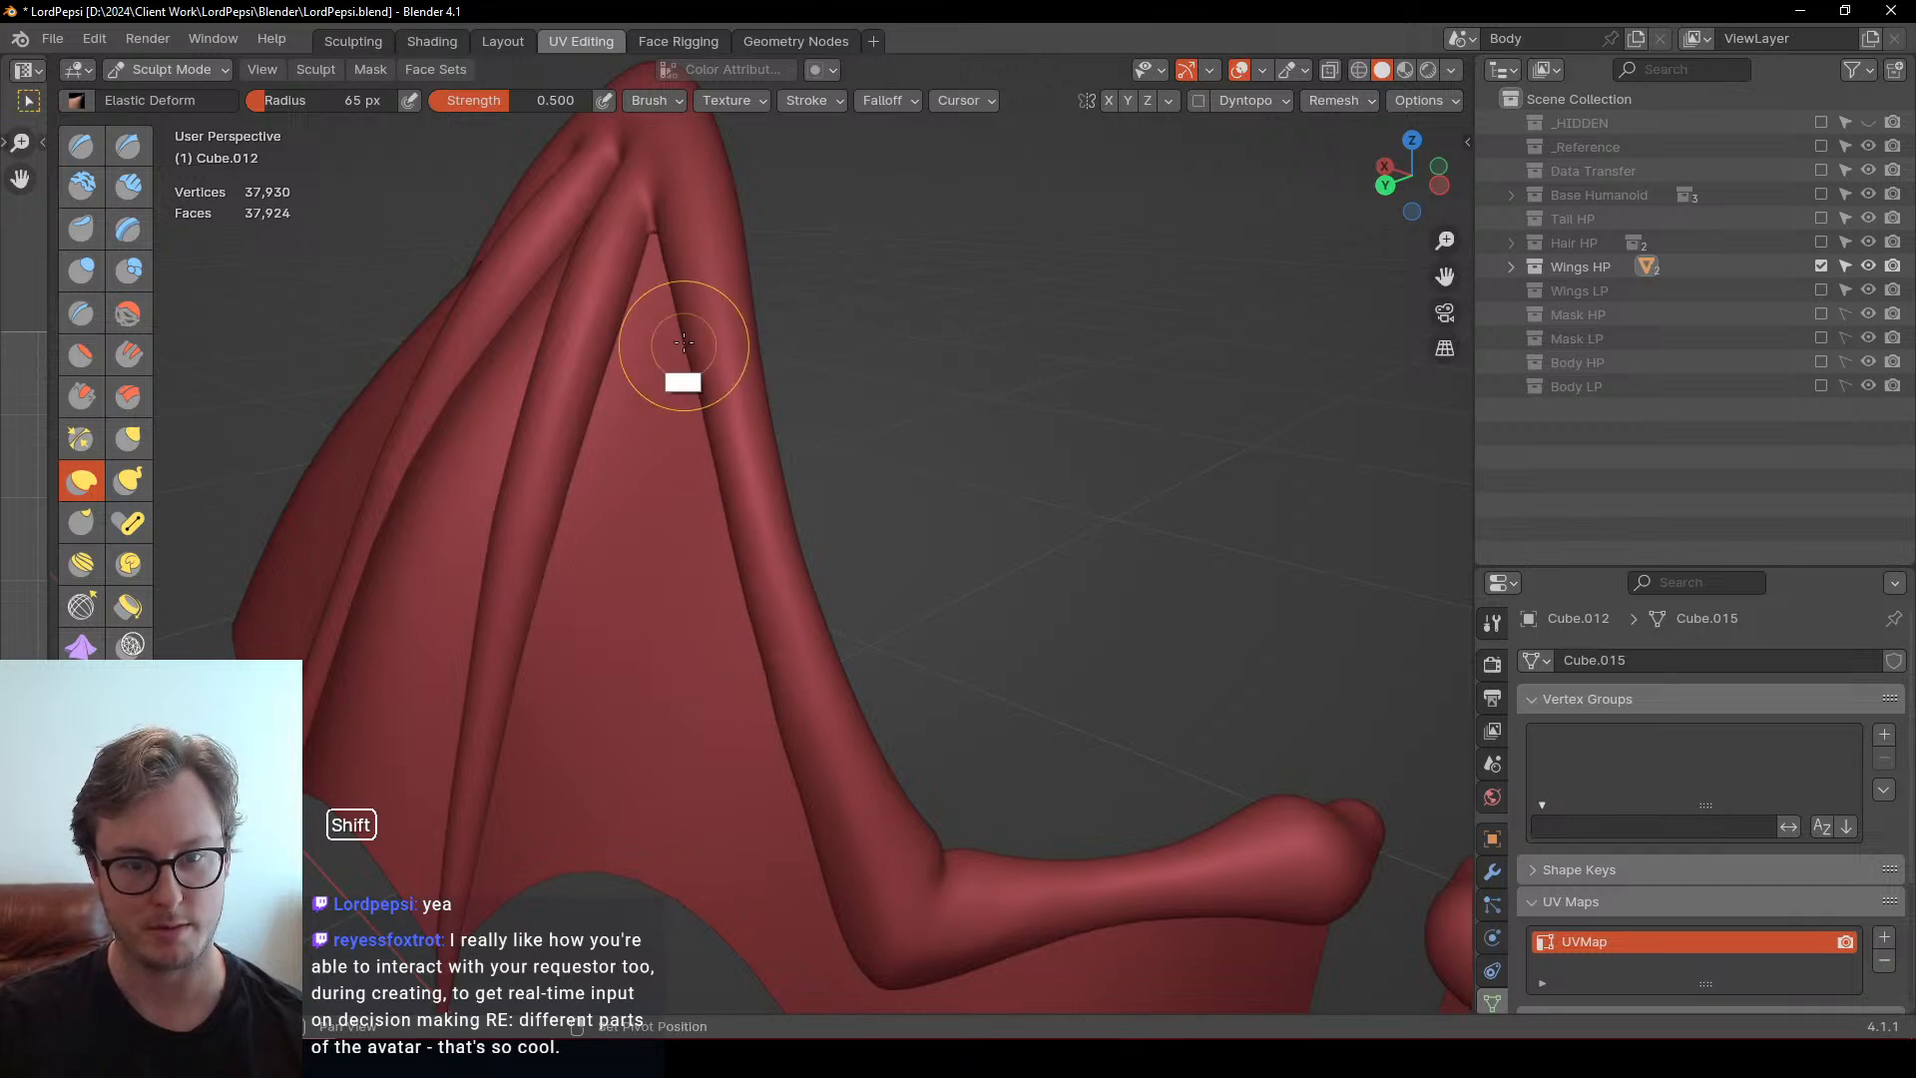
Pull the outer corner of the wing's elbow into a sharper point with the Elastic Deform brush
{"action": "middle_click_drag", "start_coordinate": [826, 795], "coordinate": [781, 489]}
{"action": "scroll", "coordinate": [798, 559], "scroll_direction": "up", "scroll_amount": 2}
{"action": "middle_click_drag", "start_coordinate": [741, 714], "coordinate": [821, 693], "text": "shift"}
{"action": "middle_click_drag", "start_coordinate": [820, 694], "coordinate": [824, 542], "text": "ctrl"}
{"action": "middle_click_drag", "start_coordinate": [878, 679], "coordinate": [849, 429], "text": "shift"}
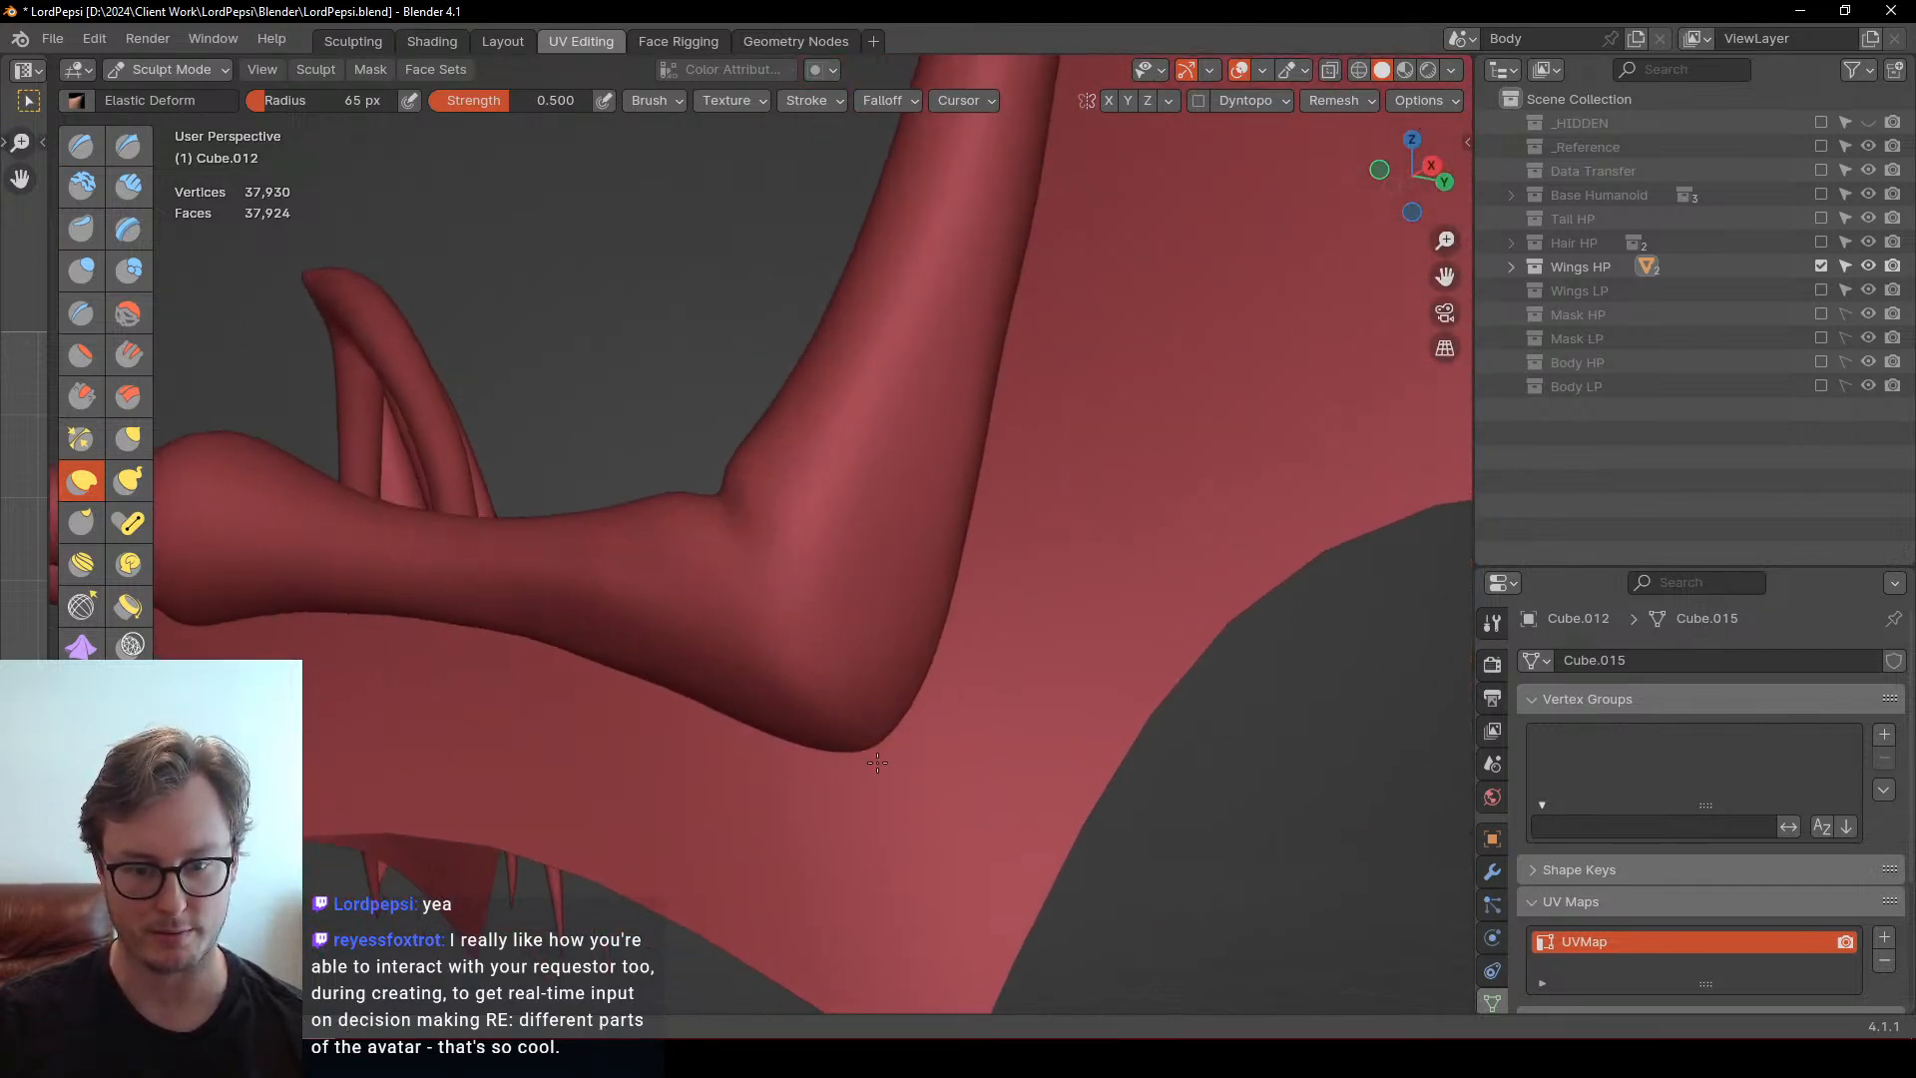
{"action": "left_click_drag", "start_coordinate": [873, 750], "coordinate": [830, 752]}
{"action": "mouse_move", "coordinate": [841, 717]}
{"action": "middle_mouse_down"}
{"action": "mouse_move", "coordinate": [619, 791]}
{"action": "mouse_move", "coordinate": [834, 744]}
{"action": "middle_mouse_up"}
{"action": "scroll", "coordinate": [605, 783], "scroll_direction": "up", "scroll_amount": 4}
{"action": "middle_click_drag", "start_coordinate": [842, 679], "coordinate": [853, 738], "text": "ctrl"}
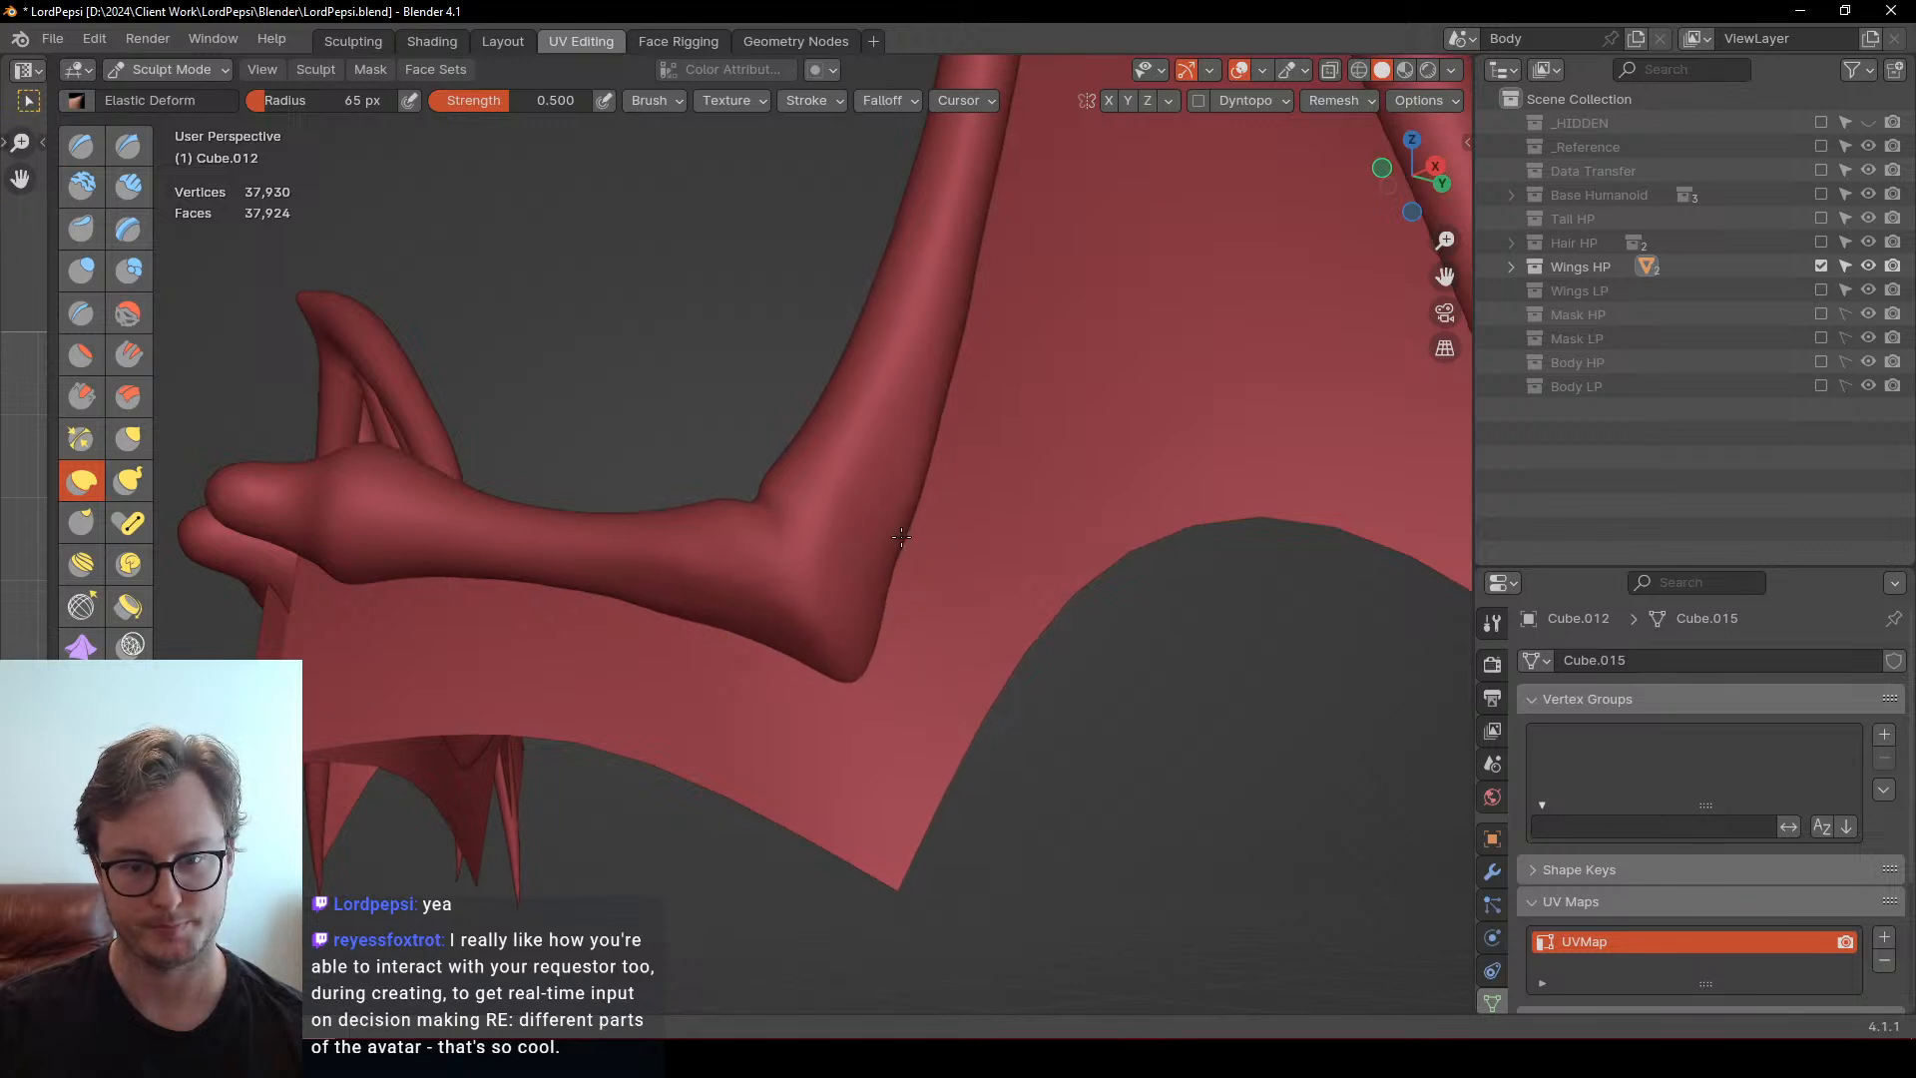
Straighten the membrane-side contour of the arm above the elbow and refine the elbow corner from front and back
{"action": "key", "text": "shift"}
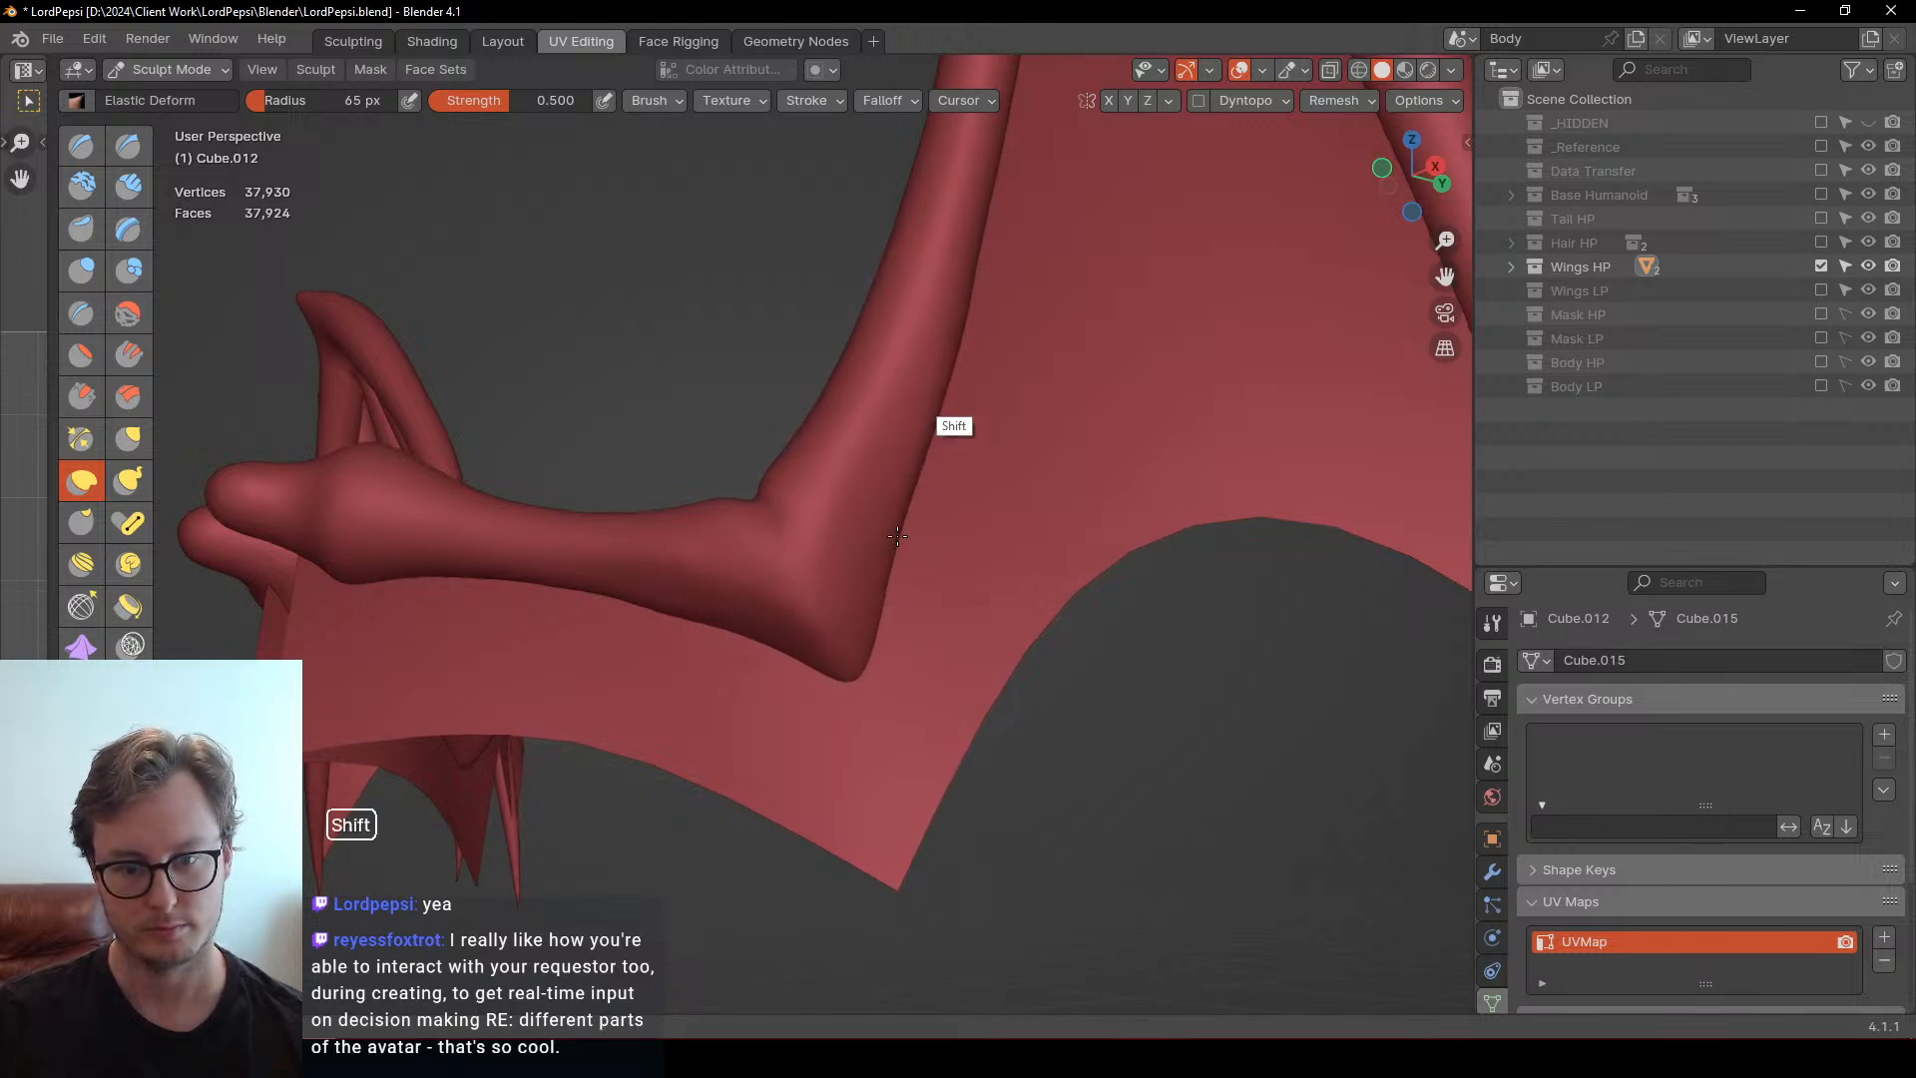
{"action": "middle_click_drag", "start_coordinate": [945, 409], "coordinate": [928, 482], "text": "shift"}
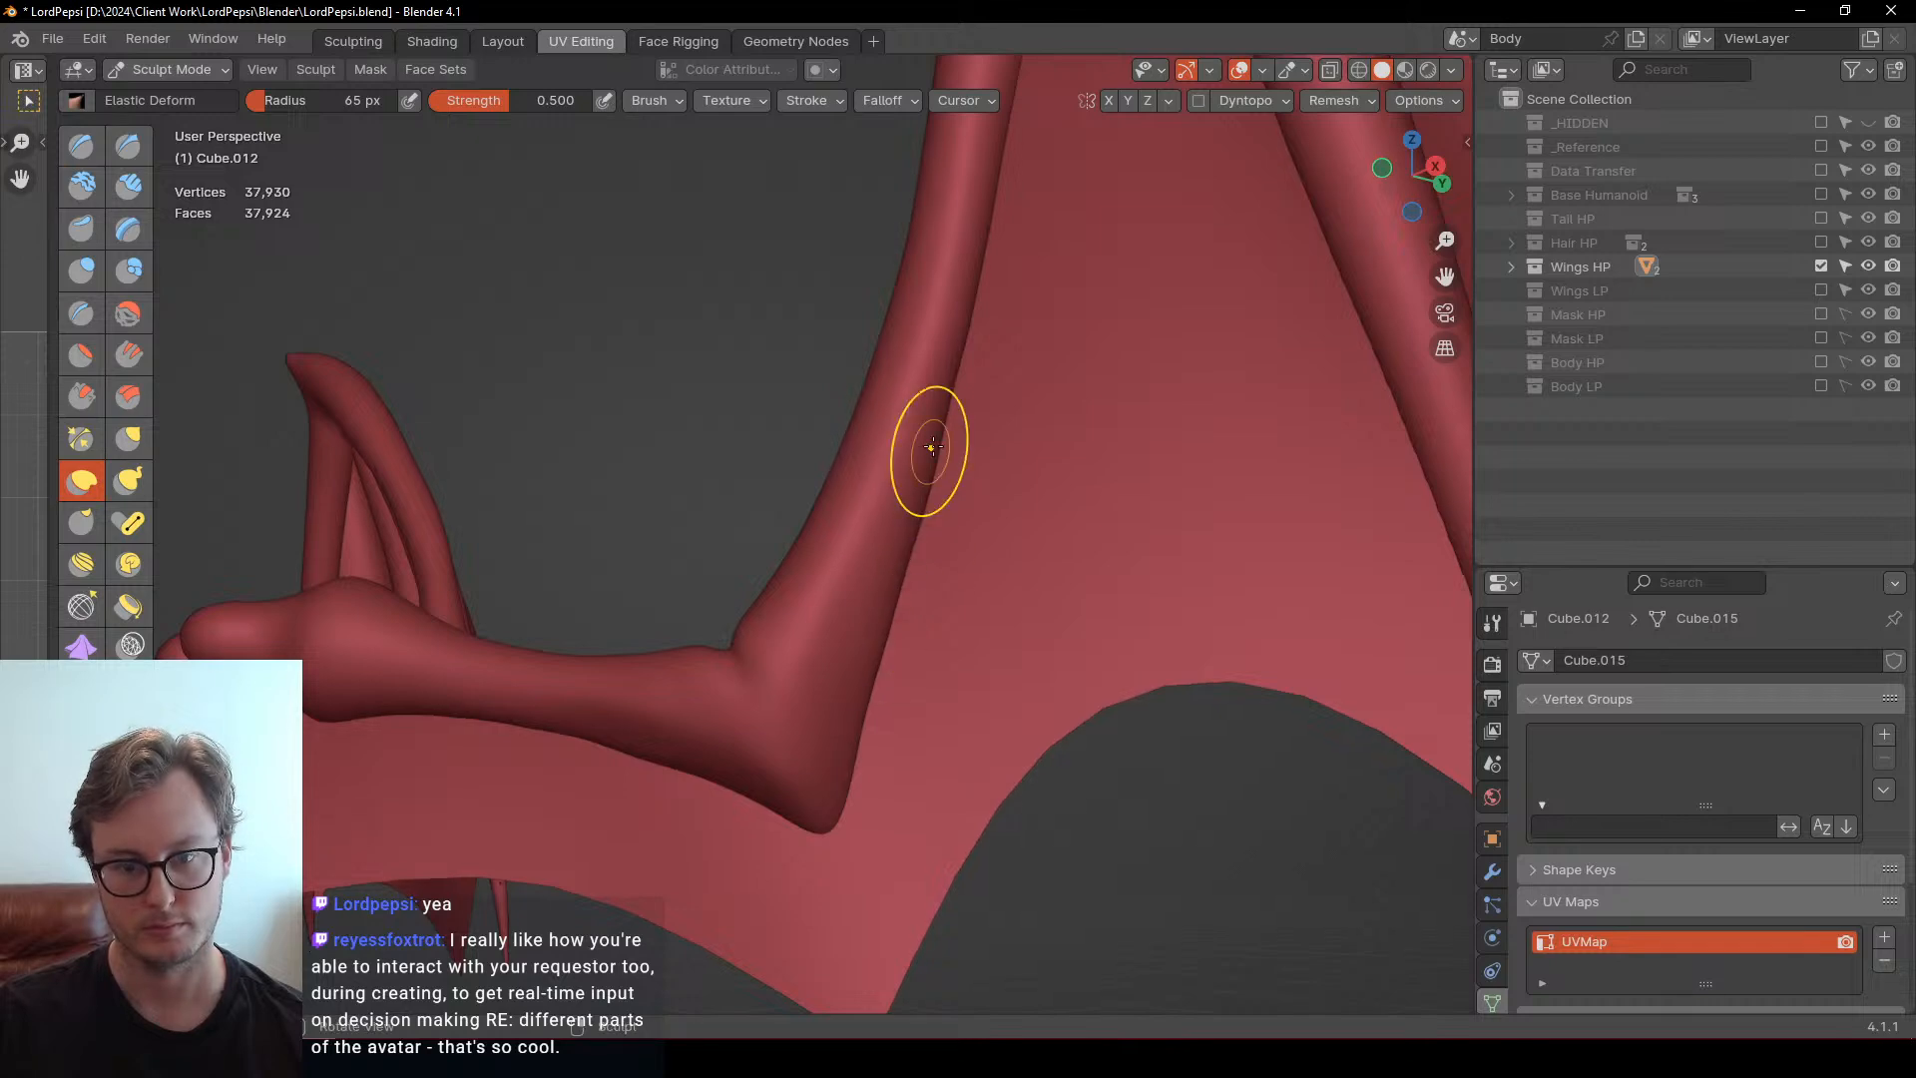
{"action": "scroll", "coordinate": [911, 543], "scroll_direction": "down", "scroll_amount": 4}
{"action": "middle_click_drag", "start_coordinate": [822, 792], "coordinate": [877, 698]}
{"action": "scroll", "coordinate": [850, 793], "scroll_direction": "up", "scroll_amount": 3}
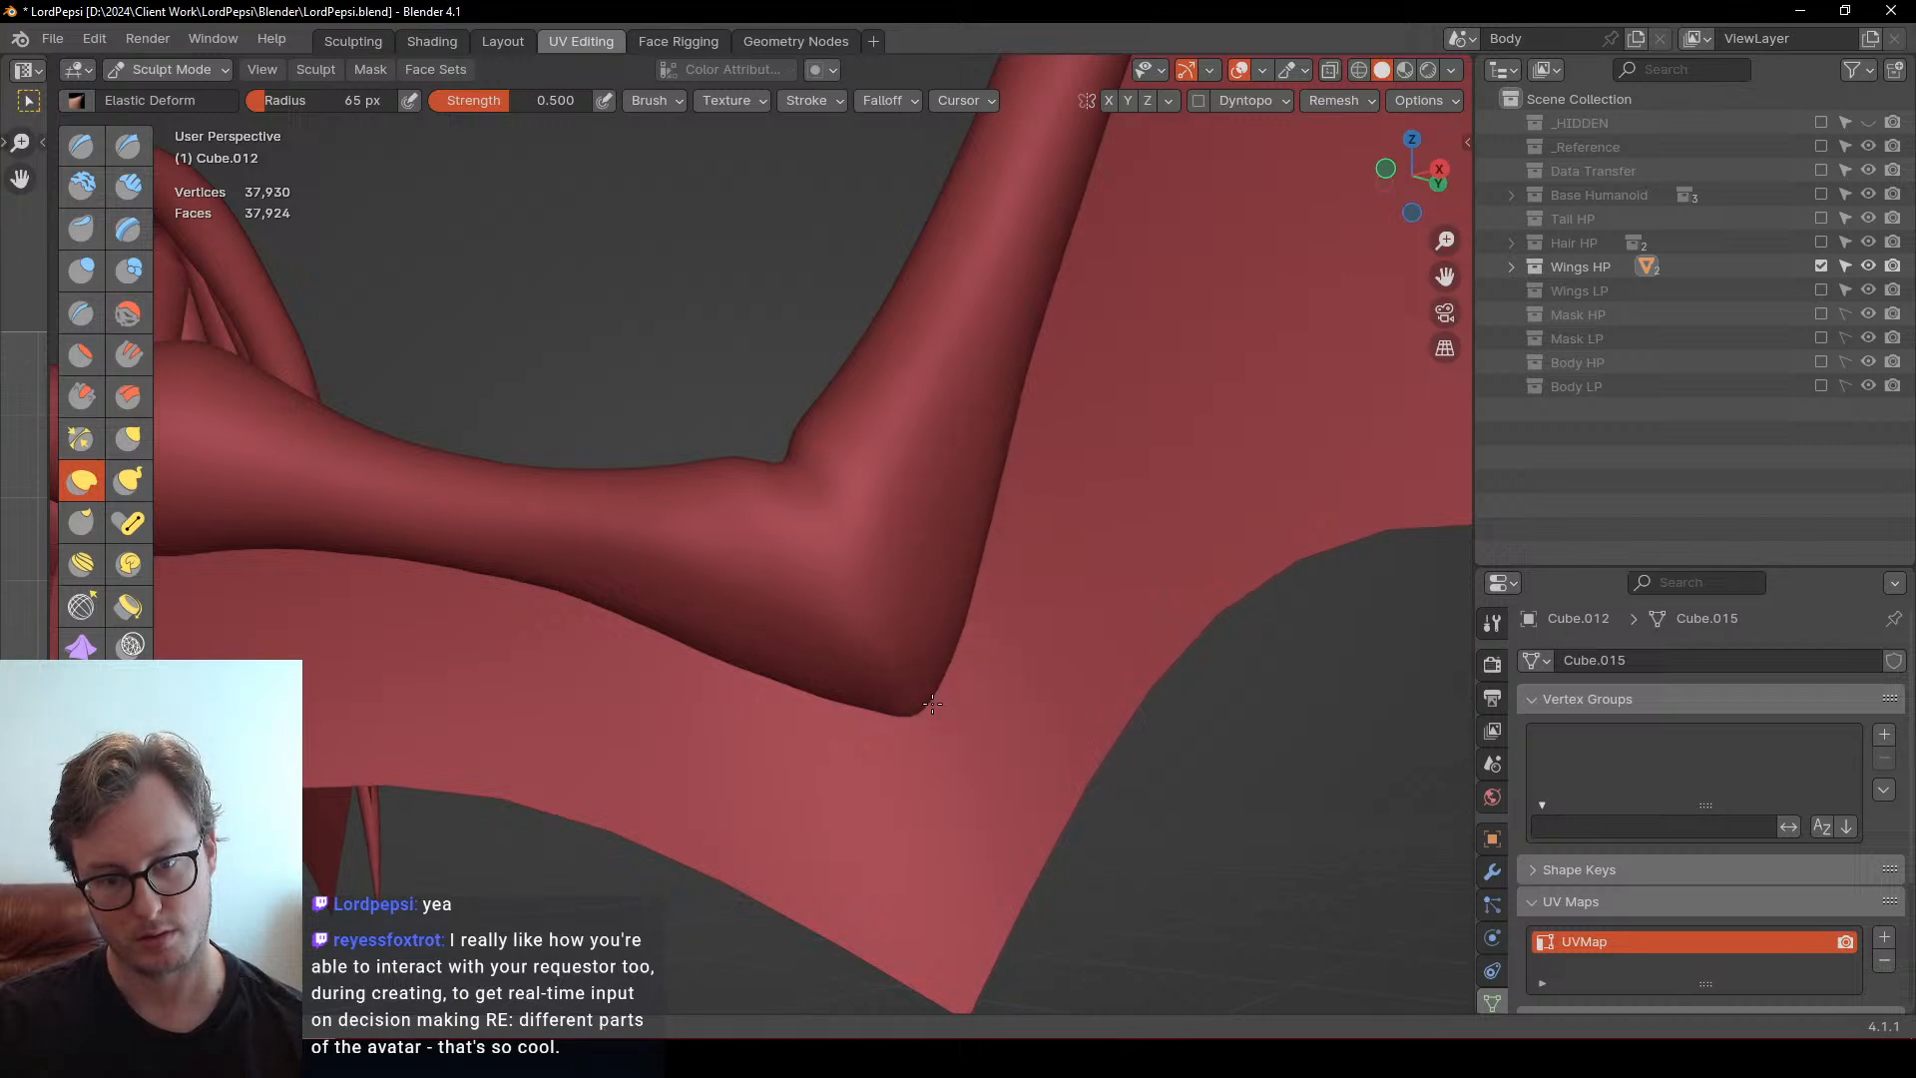
{"action": "middle_click_drag", "start_coordinate": [997, 594], "coordinate": [663, 633]}
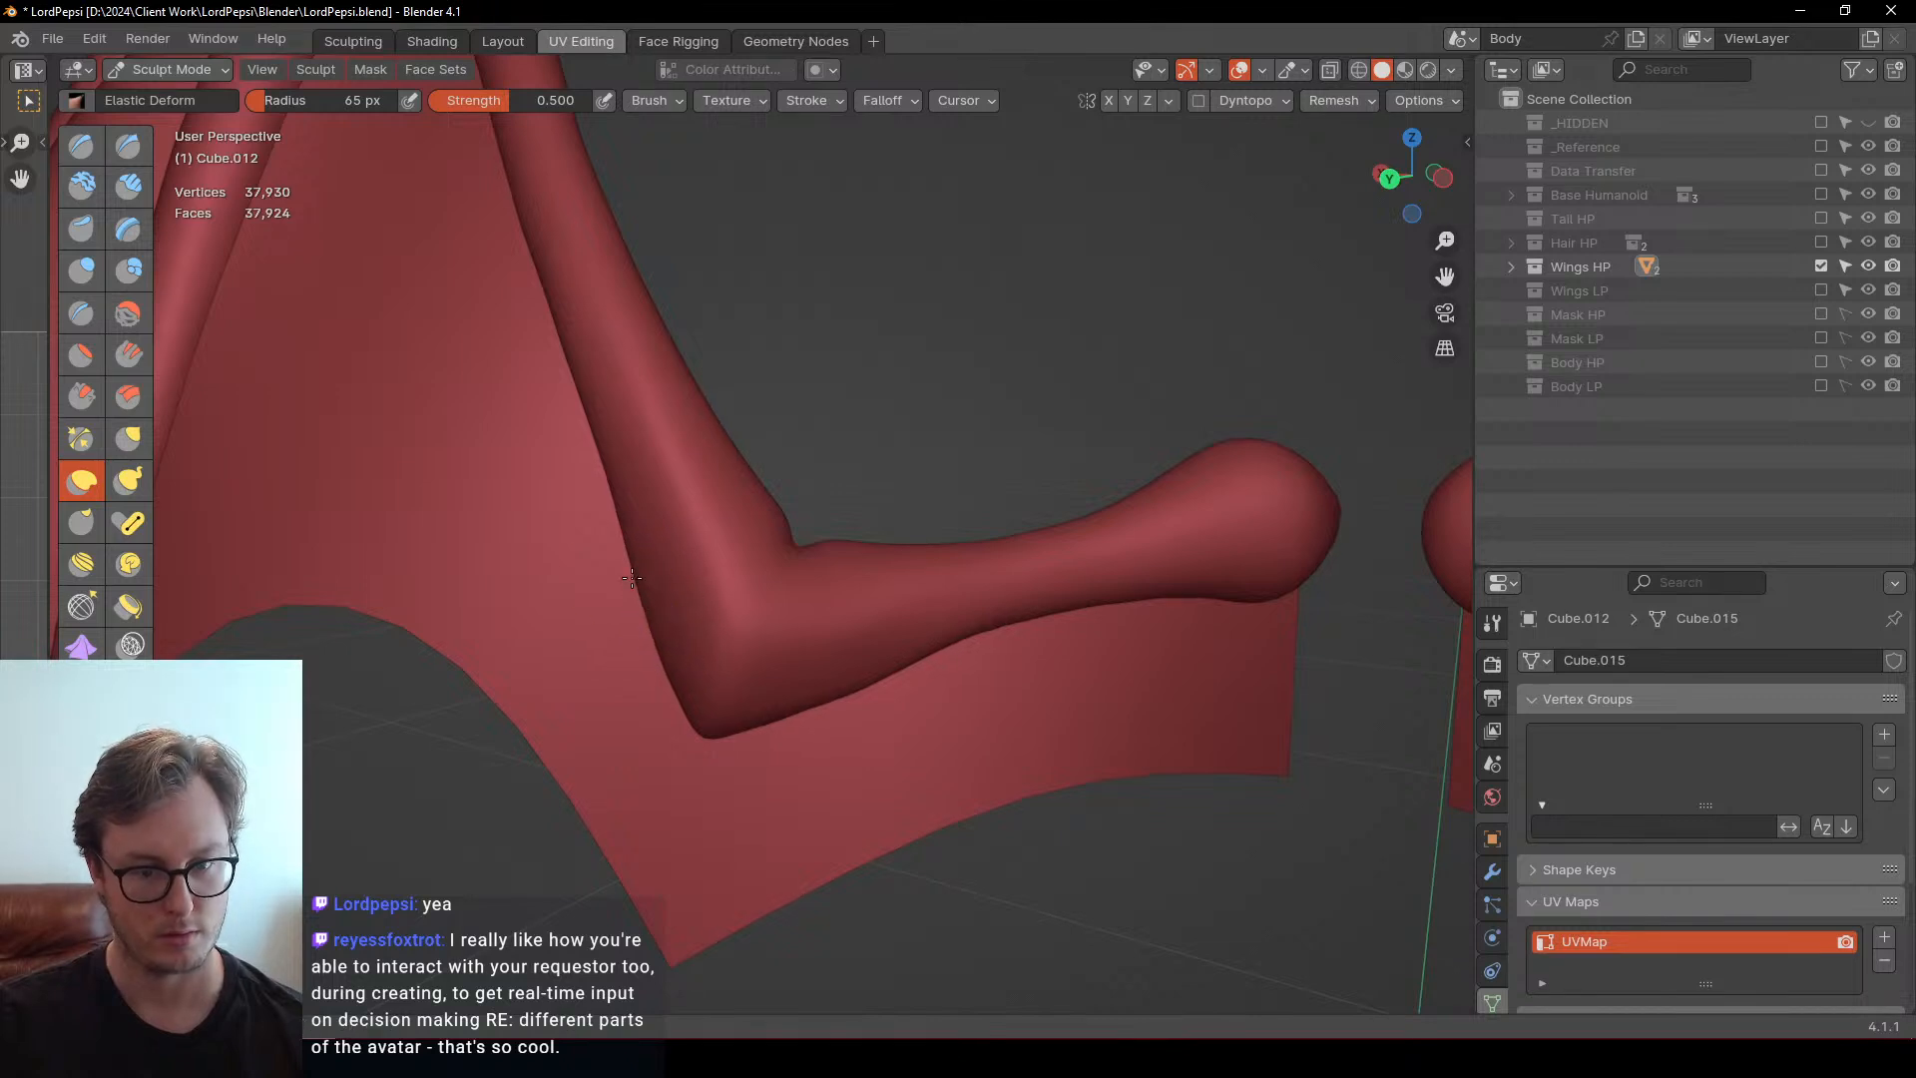
{"action": "middle_click_drag", "start_coordinate": [601, 472], "coordinate": [829, 707], "text": "shift"}
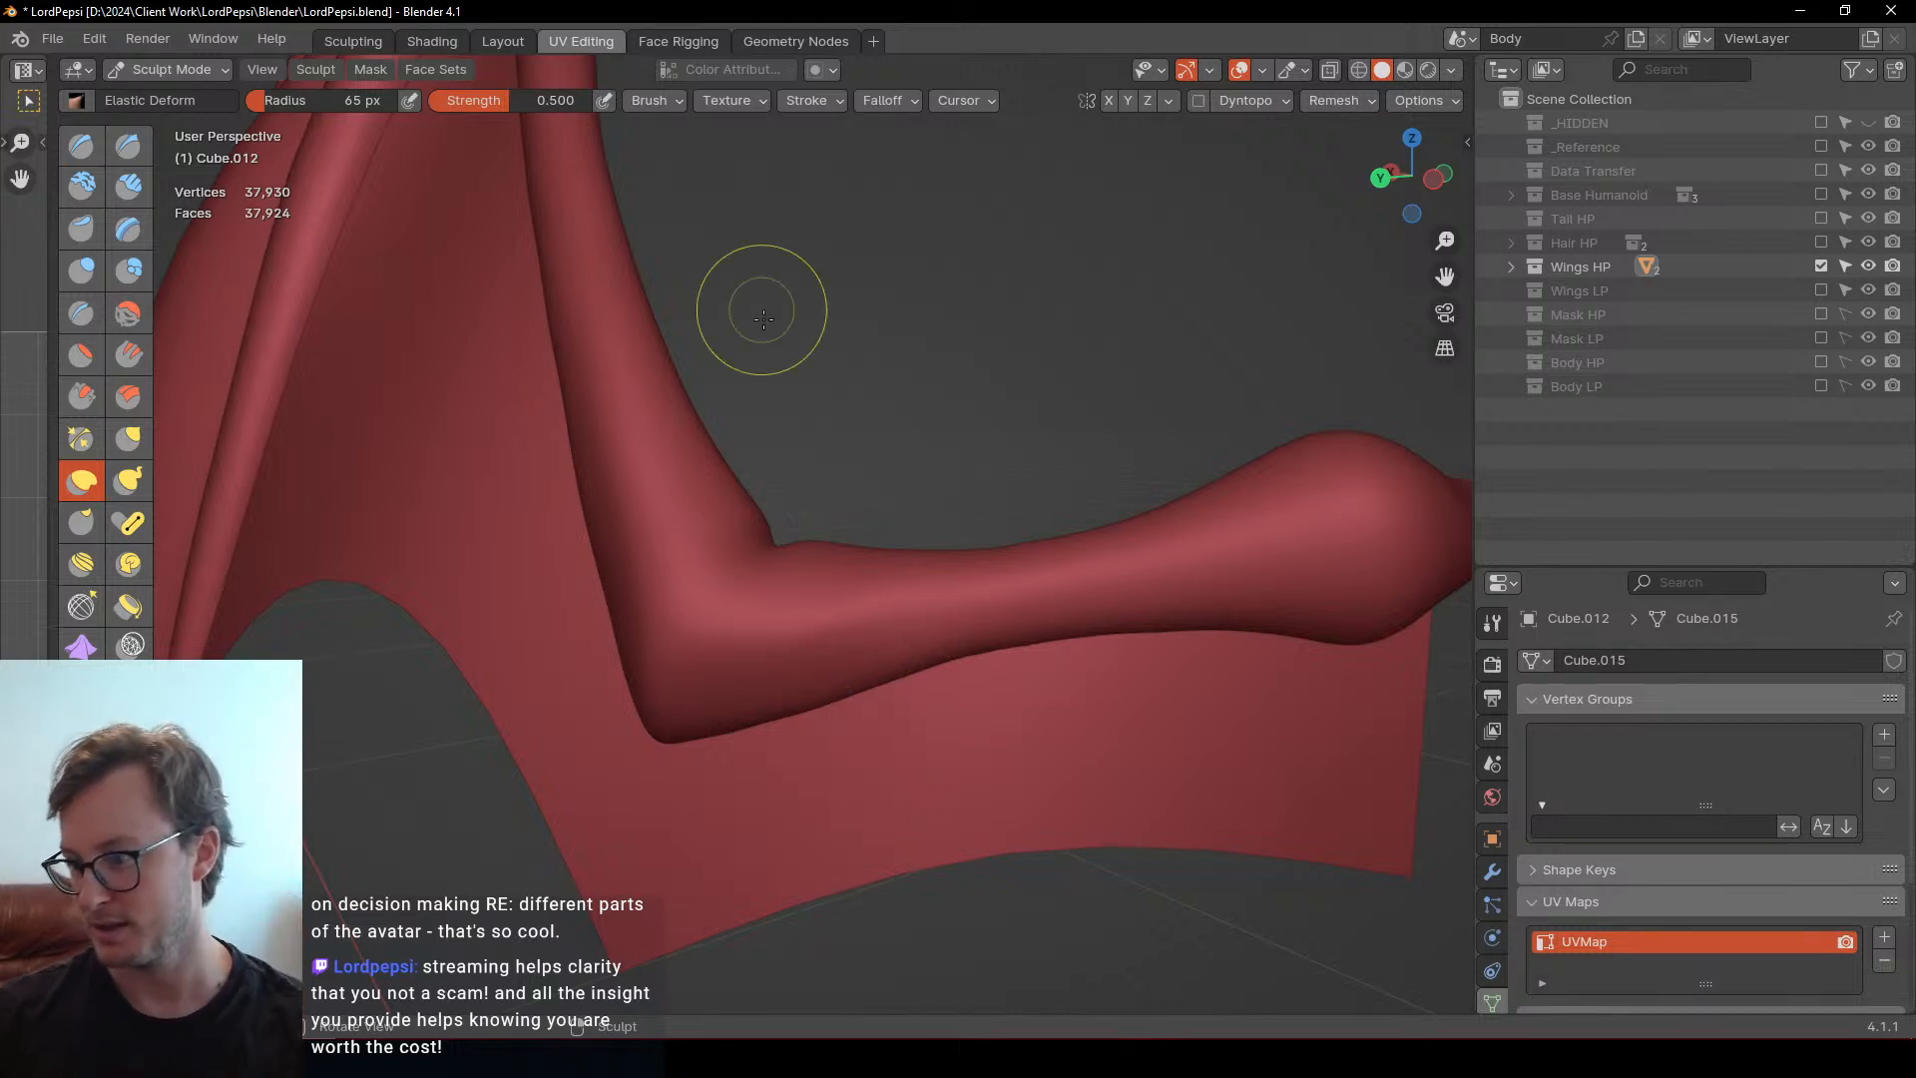
Pull the tip of the wing's upper wrist joint outward into a small hooked point with the Elastic Deform brush
{"action": "mouse_move", "coordinate": [984, 522]}
{"action": "middle_mouse_down"}
{"action": "mouse_move", "coordinate": [680, 497]}
{"action": "mouse_move", "coordinate": [728, 556]}
{"action": "mouse_move", "coordinate": [786, 567]}
{"action": "middle_mouse_up"}
{"action": "mouse_move", "coordinate": [808, 588]}
{"action": "left_mouse_down", "text": "shift"}
{"action": "mouse_move", "coordinate": [842, 624]}
{"action": "mouse_move", "coordinate": [800, 569]}
{"action": "left_mouse_up", "text": "shift"}
{"action": "mouse_move", "coordinate": [845, 558]}
{"action": "middle_mouse_down"}
{"action": "mouse_move", "coordinate": [971, 407]}
{"action": "mouse_move", "coordinate": [898, 483]}
{"action": "mouse_move", "coordinate": [736, 748]}
{"action": "mouse_move", "coordinate": [887, 597]}
{"action": "mouse_move", "coordinate": [848, 559]}
{"action": "mouse_move", "coordinate": [791, 620]}
{"action": "mouse_move", "coordinate": [979, 398]}
{"action": "mouse_move", "coordinate": [945, 472]}
{"action": "mouse_move", "coordinate": [927, 417]}
{"action": "middle_mouse_up"}
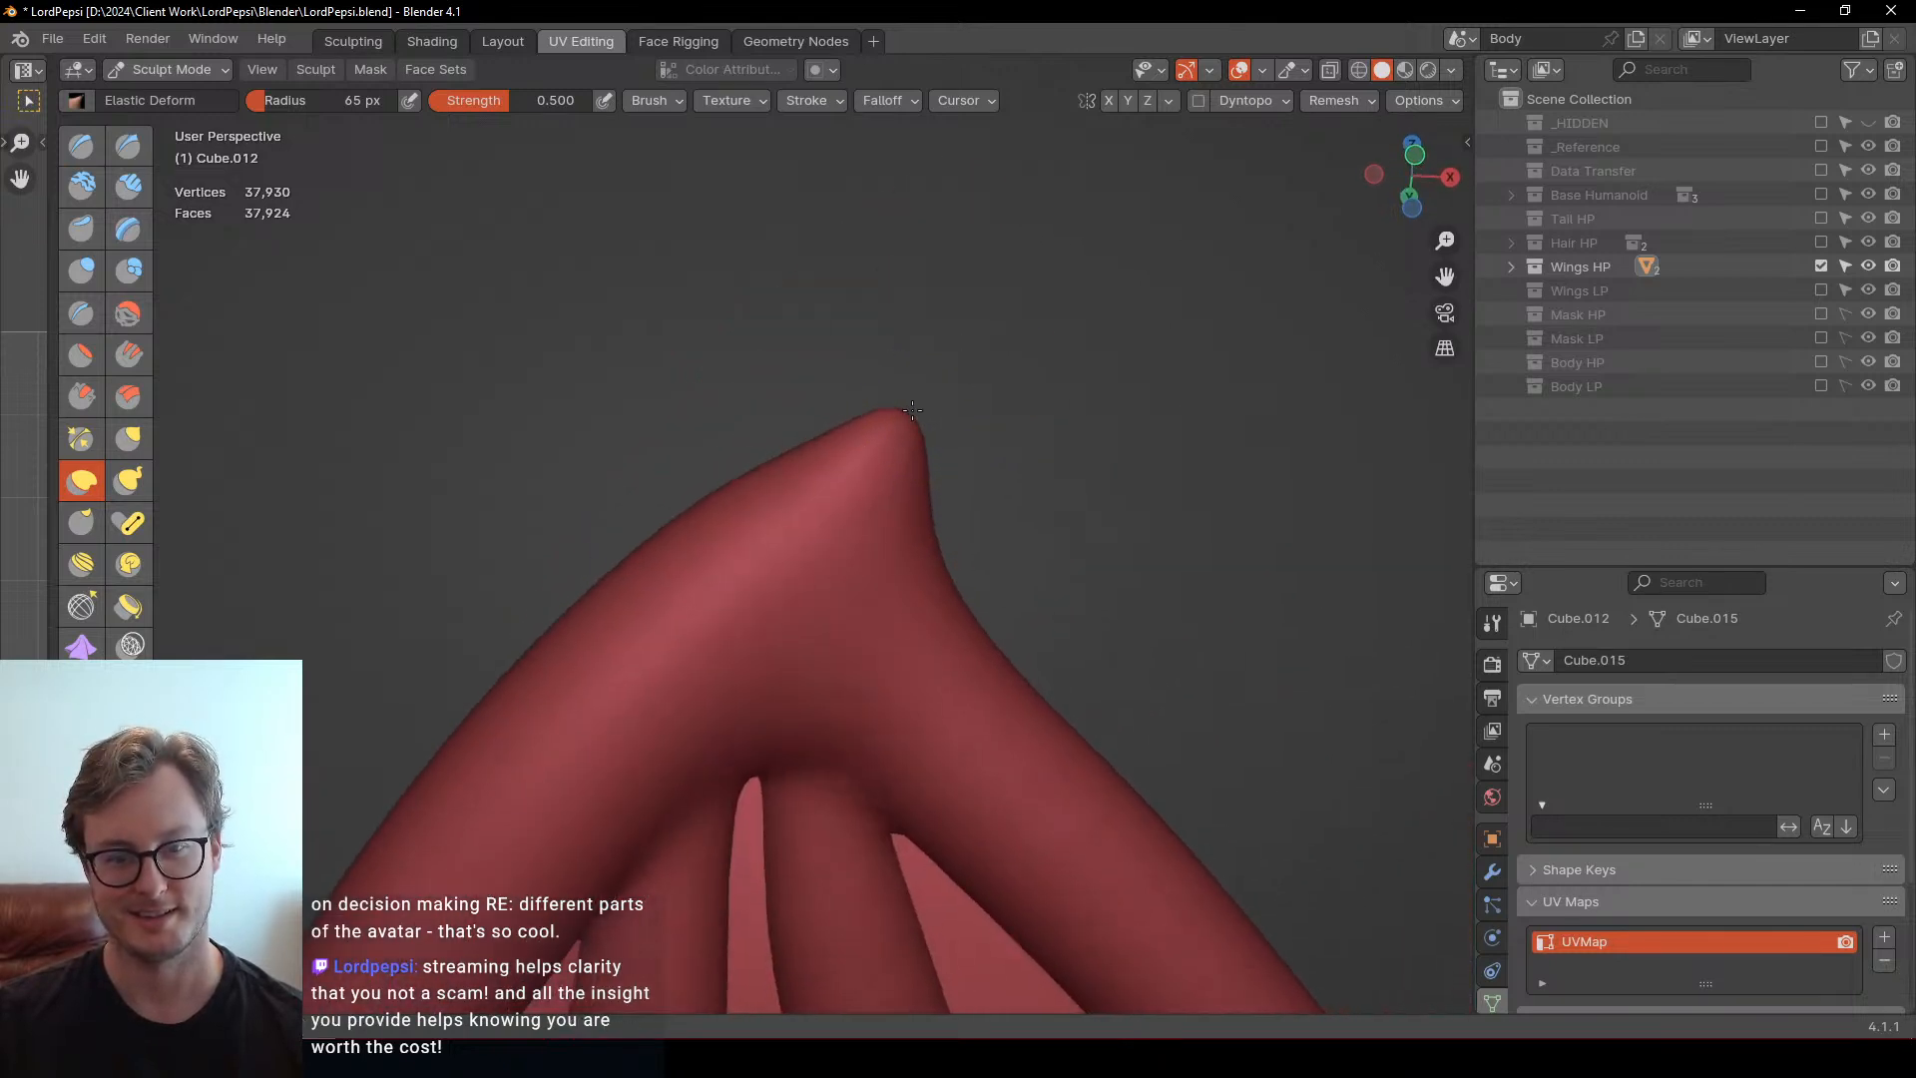
{"action": "left_click_drag", "start_coordinate": [927, 427], "coordinate": [938, 421]}
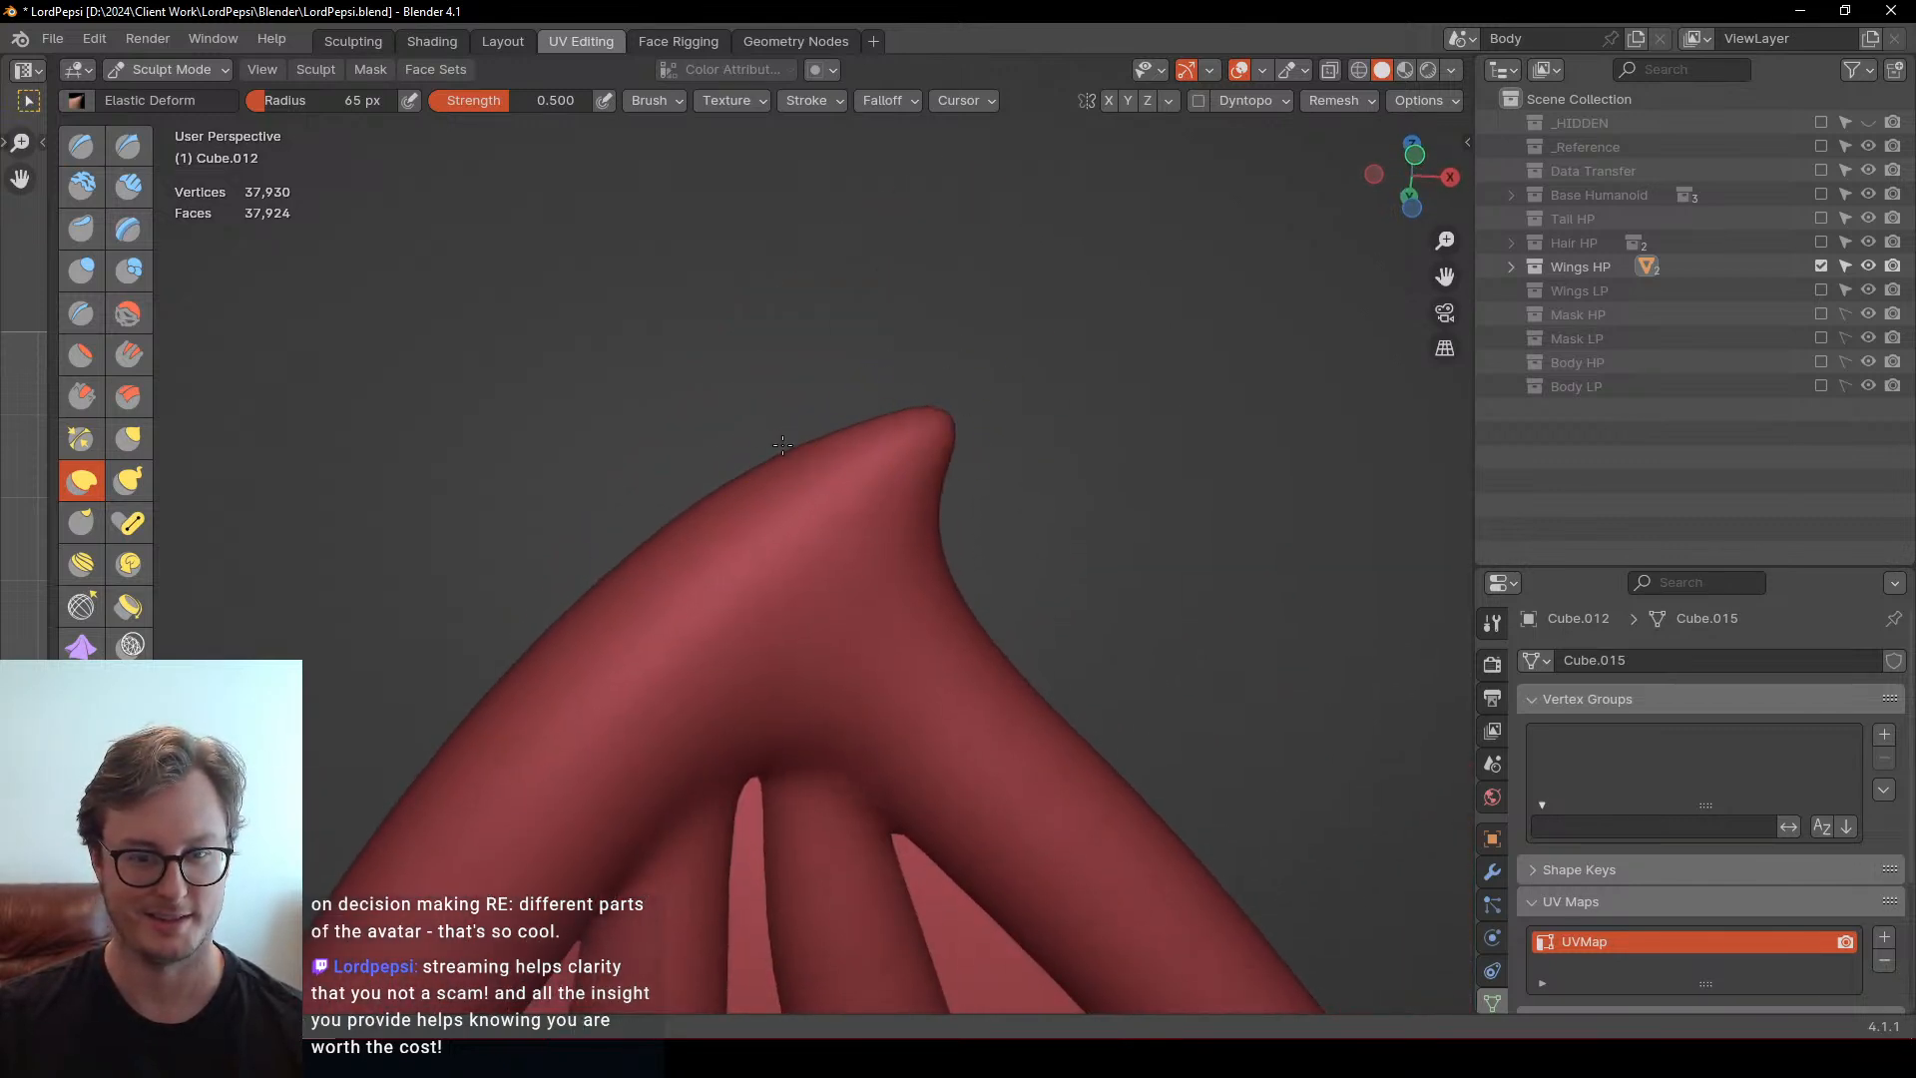
{"action": "middle_click_drag", "start_coordinate": [928, 491], "coordinate": [959, 598]}
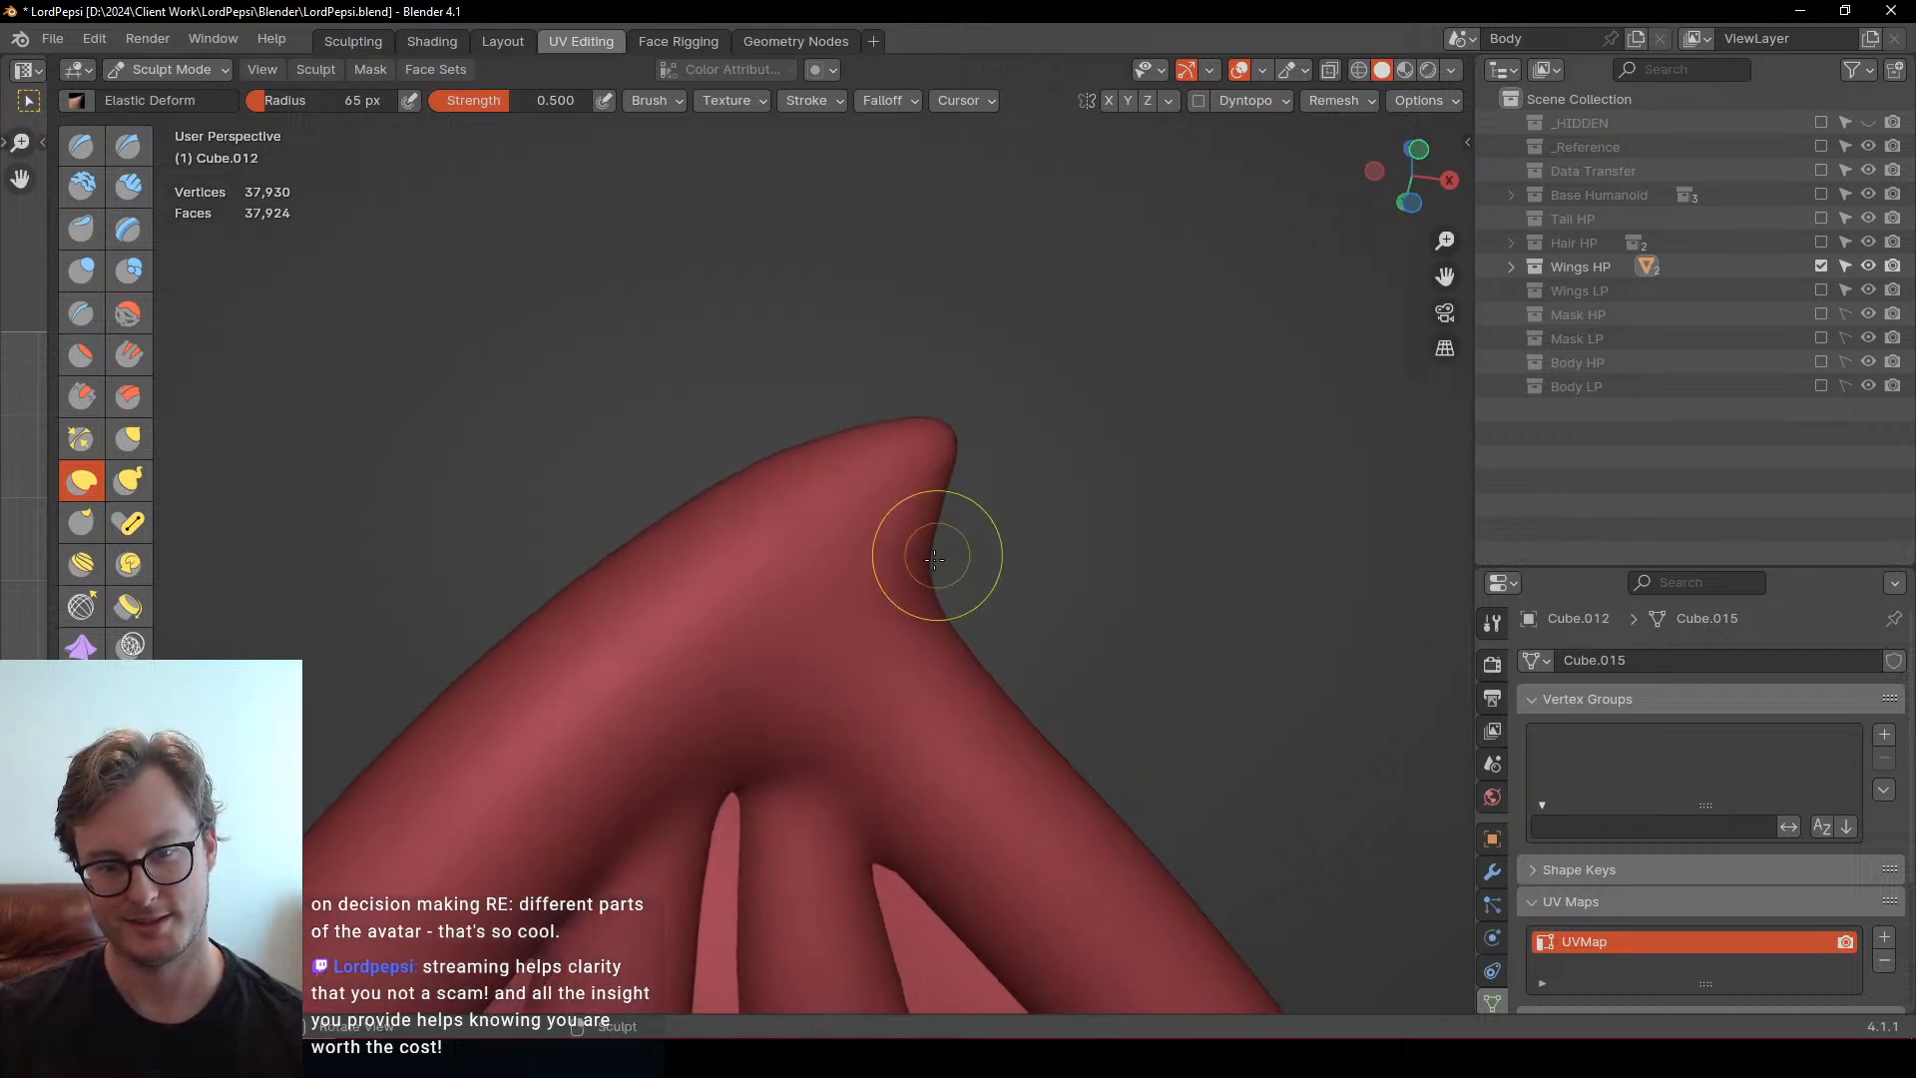
{"action": "mouse_move", "coordinate": [944, 490]}
{"action": "middle_mouse_down"}
{"action": "mouse_move", "coordinate": [595, 552]}
{"action": "mouse_move", "coordinate": [570, 440]}
{"action": "mouse_move", "coordinate": [698, 588]}
{"action": "mouse_move", "coordinate": [848, 523]}
{"action": "mouse_move", "coordinate": [836, 648]}
{"action": "mouse_move", "coordinate": [791, 573]}
{"action": "mouse_move", "coordinate": [765, 765]}
{"action": "mouse_move", "coordinate": [718, 620]}
{"action": "mouse_move", "coordinate": [827, 595]}
{"action": "middle_mouse_up"}
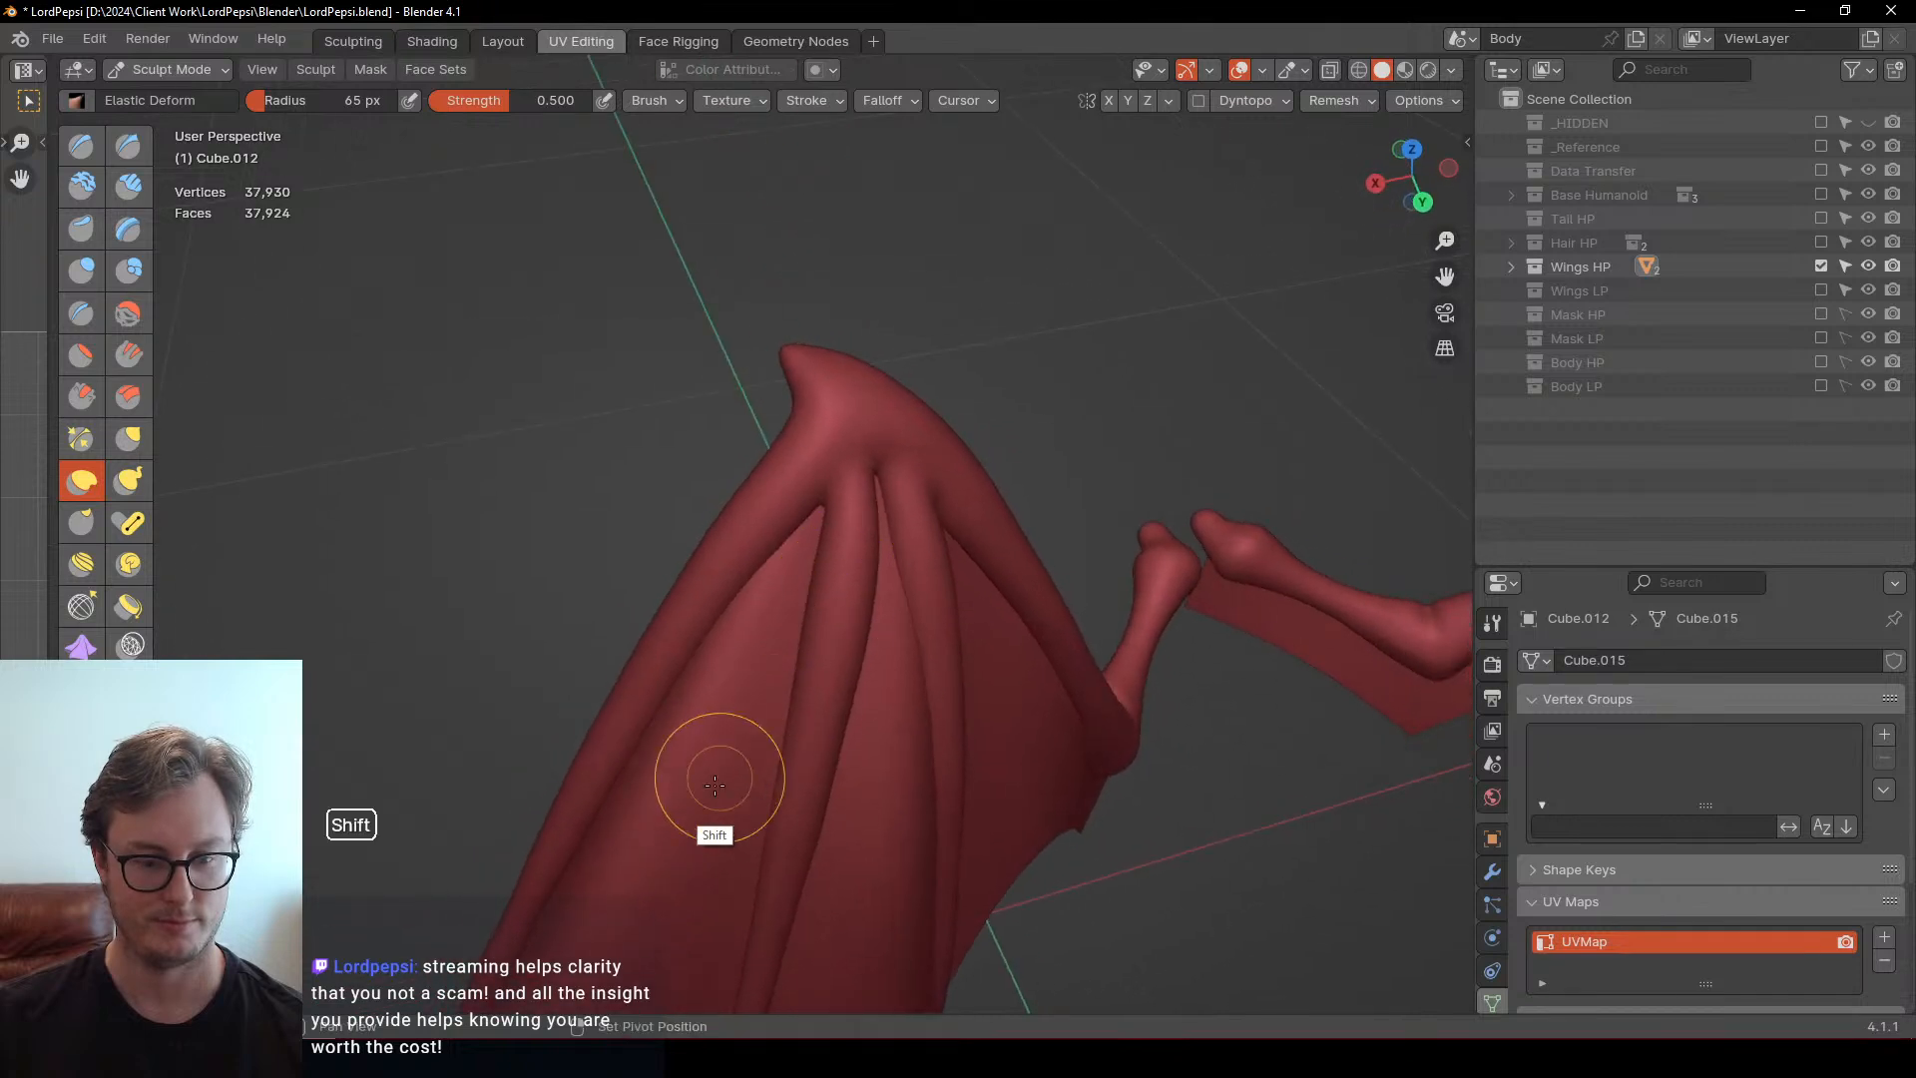
Switch to Object Mode, save the file and select the wings' arm-and-finger mesh
{"action": "middle_click_drag", "start_coordinate": [719, 775], "coordinate": [794, 563], "text": "shift"}
{"action": "mouse_move", "coordinate": [659, 727]}
{"action": "middle_mouse_down", "text": "shift"}
{"action": "mouse_move", "coordinate": [736, 649]}
{"action": "mouse_move", "coordinate": [621, 638]}
{"action": "middle_mouse_up", "text": "shift"}
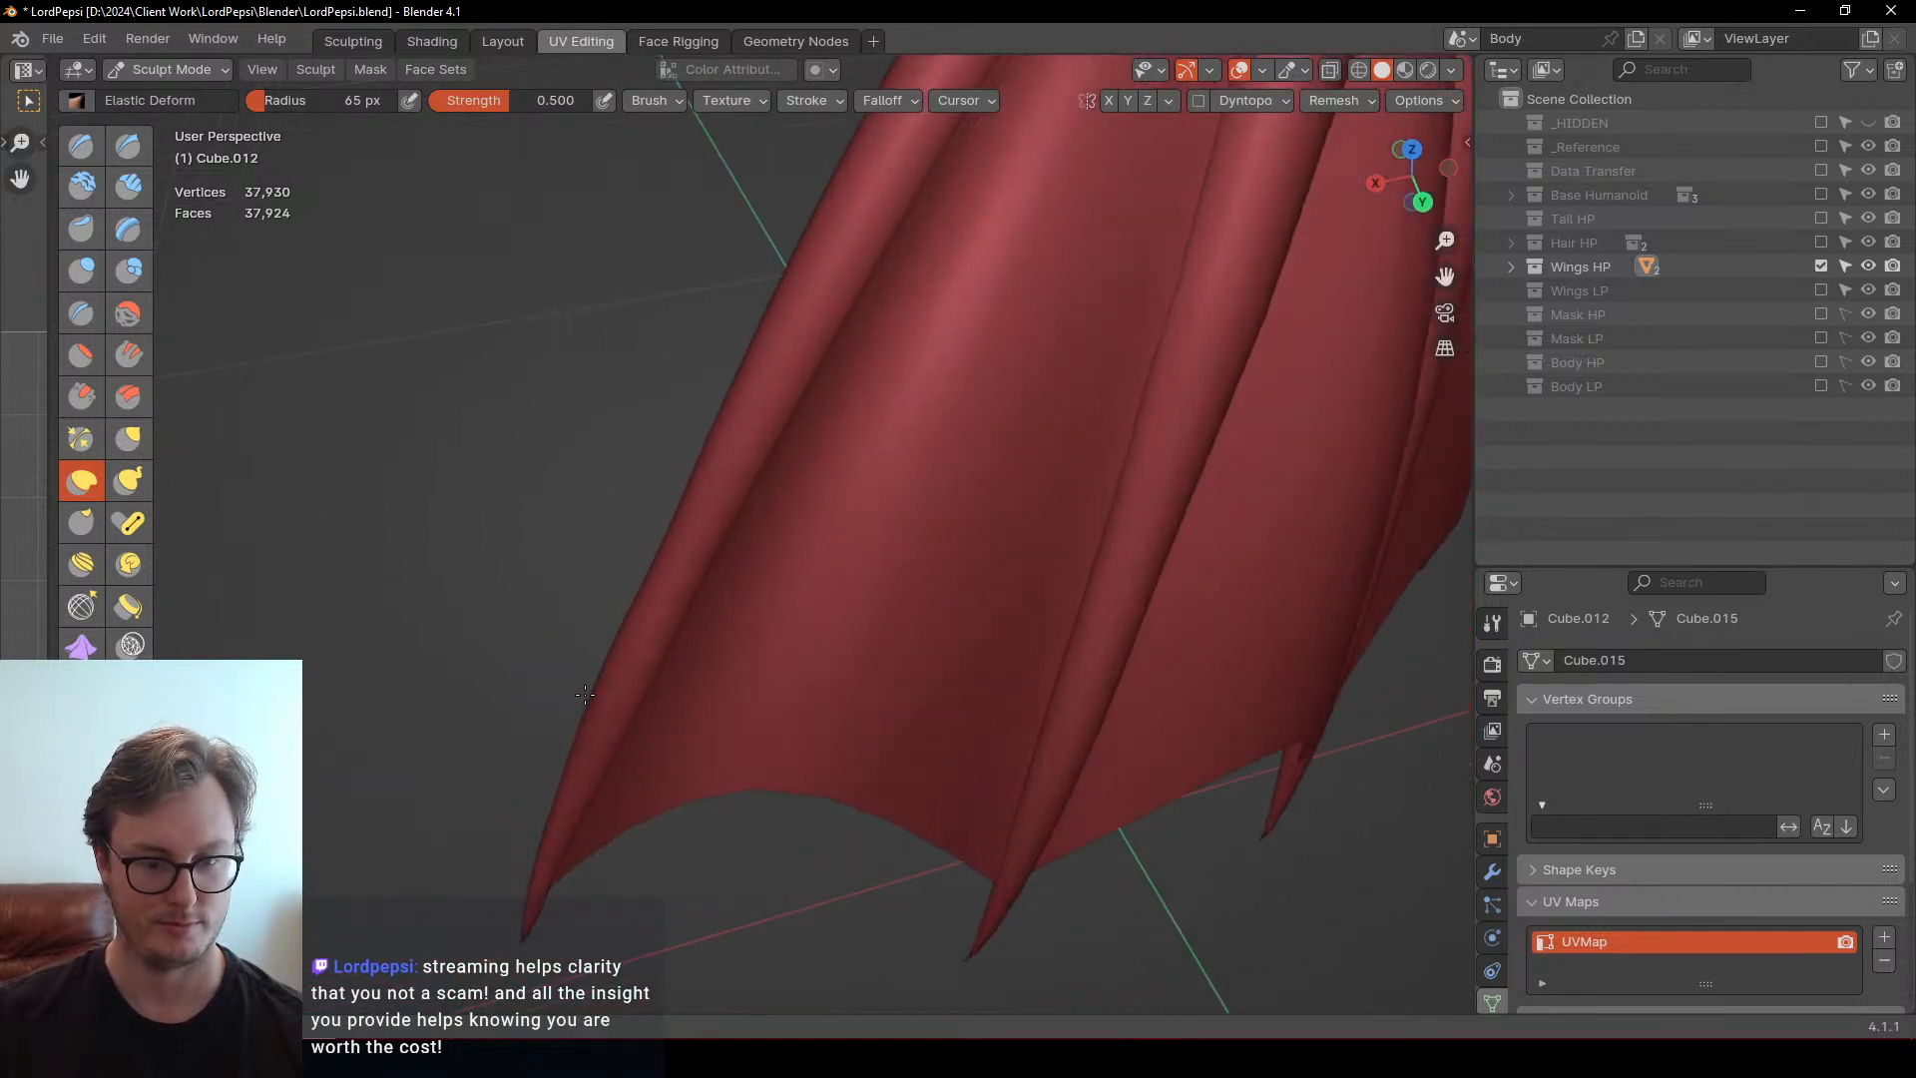
{"action": "middle_click_drag", "start_coordinate": [576, 733], "coordinate": [934, 566], "text": "ctrl"}
{"action": "scroll", "coordinate": [934, 567], "scroll_direction": "down", "scroll_amount": 3}
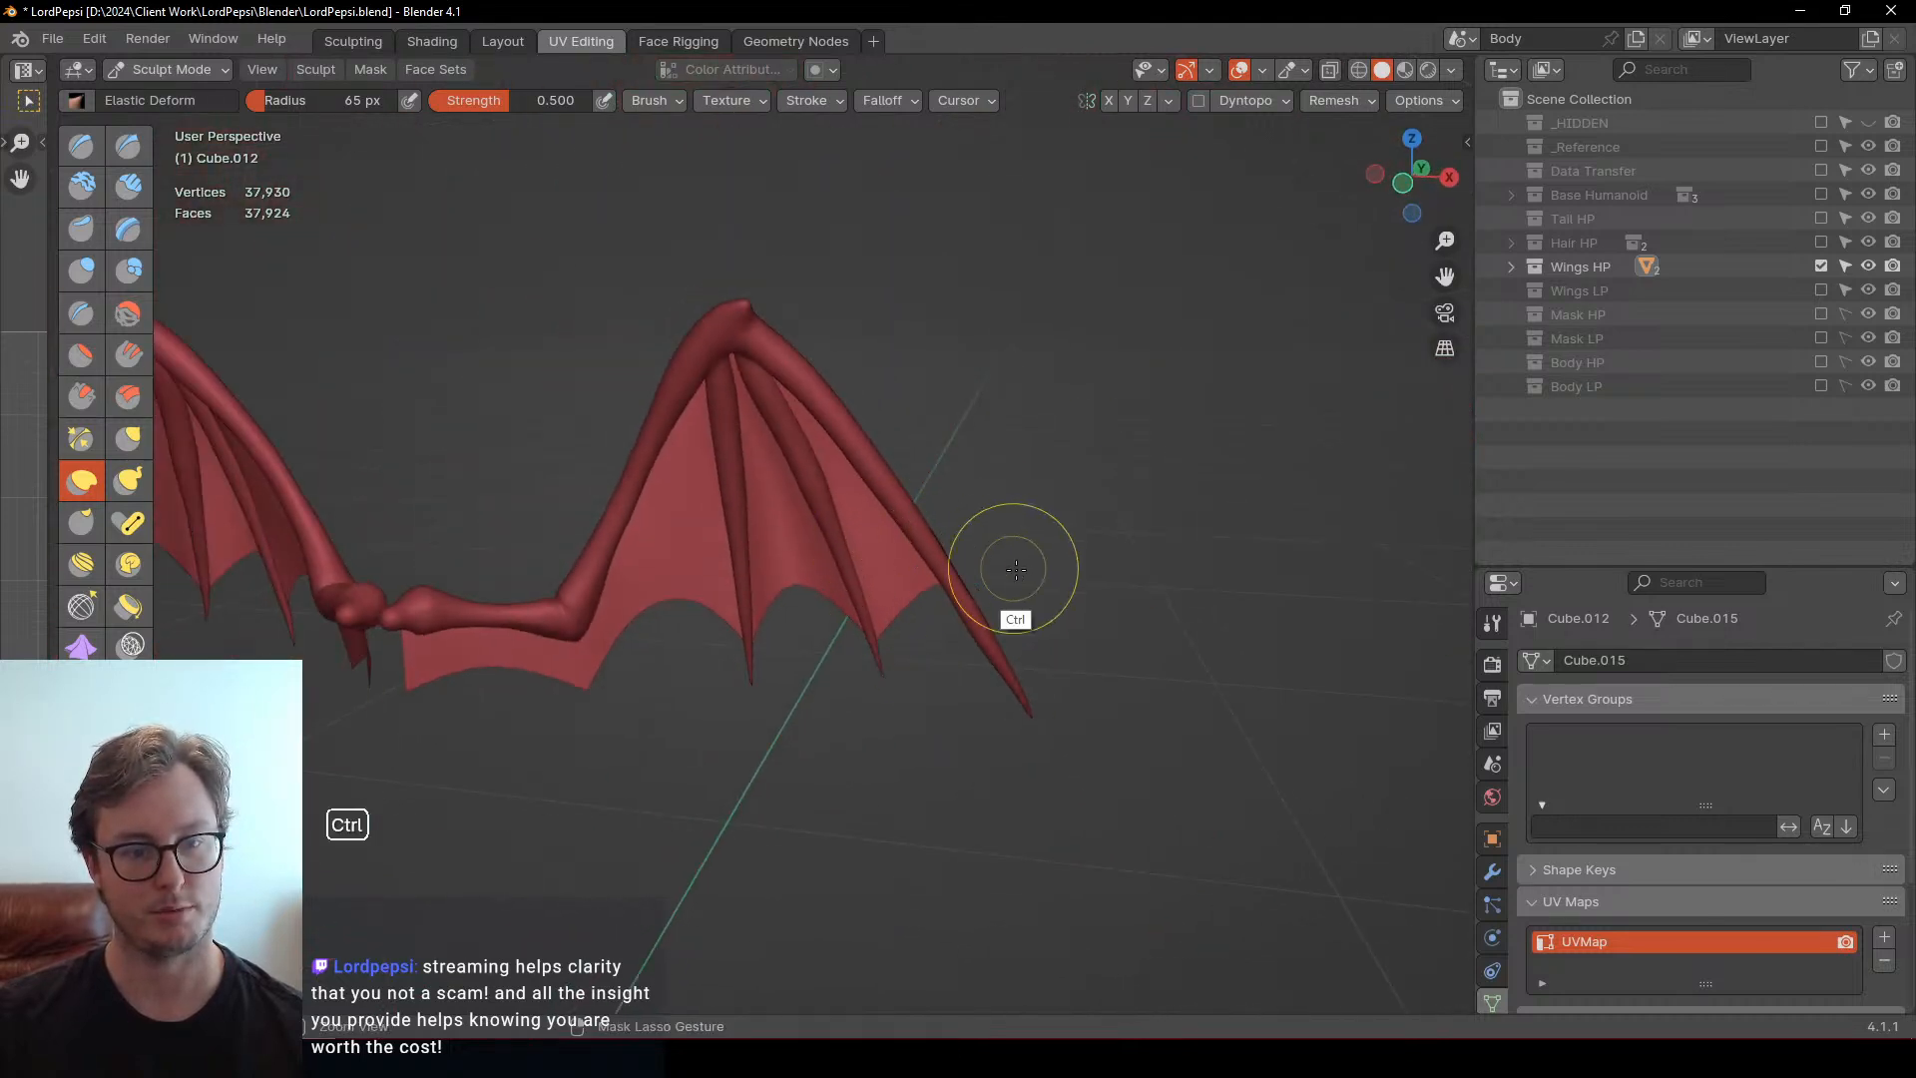
{"action": "key", "text": "ctrl+Tab"}
{"action": "right_click_drag", "start_coordinate": [967, 448], "coordinate": [1015, 454], "text": "ctrl"}
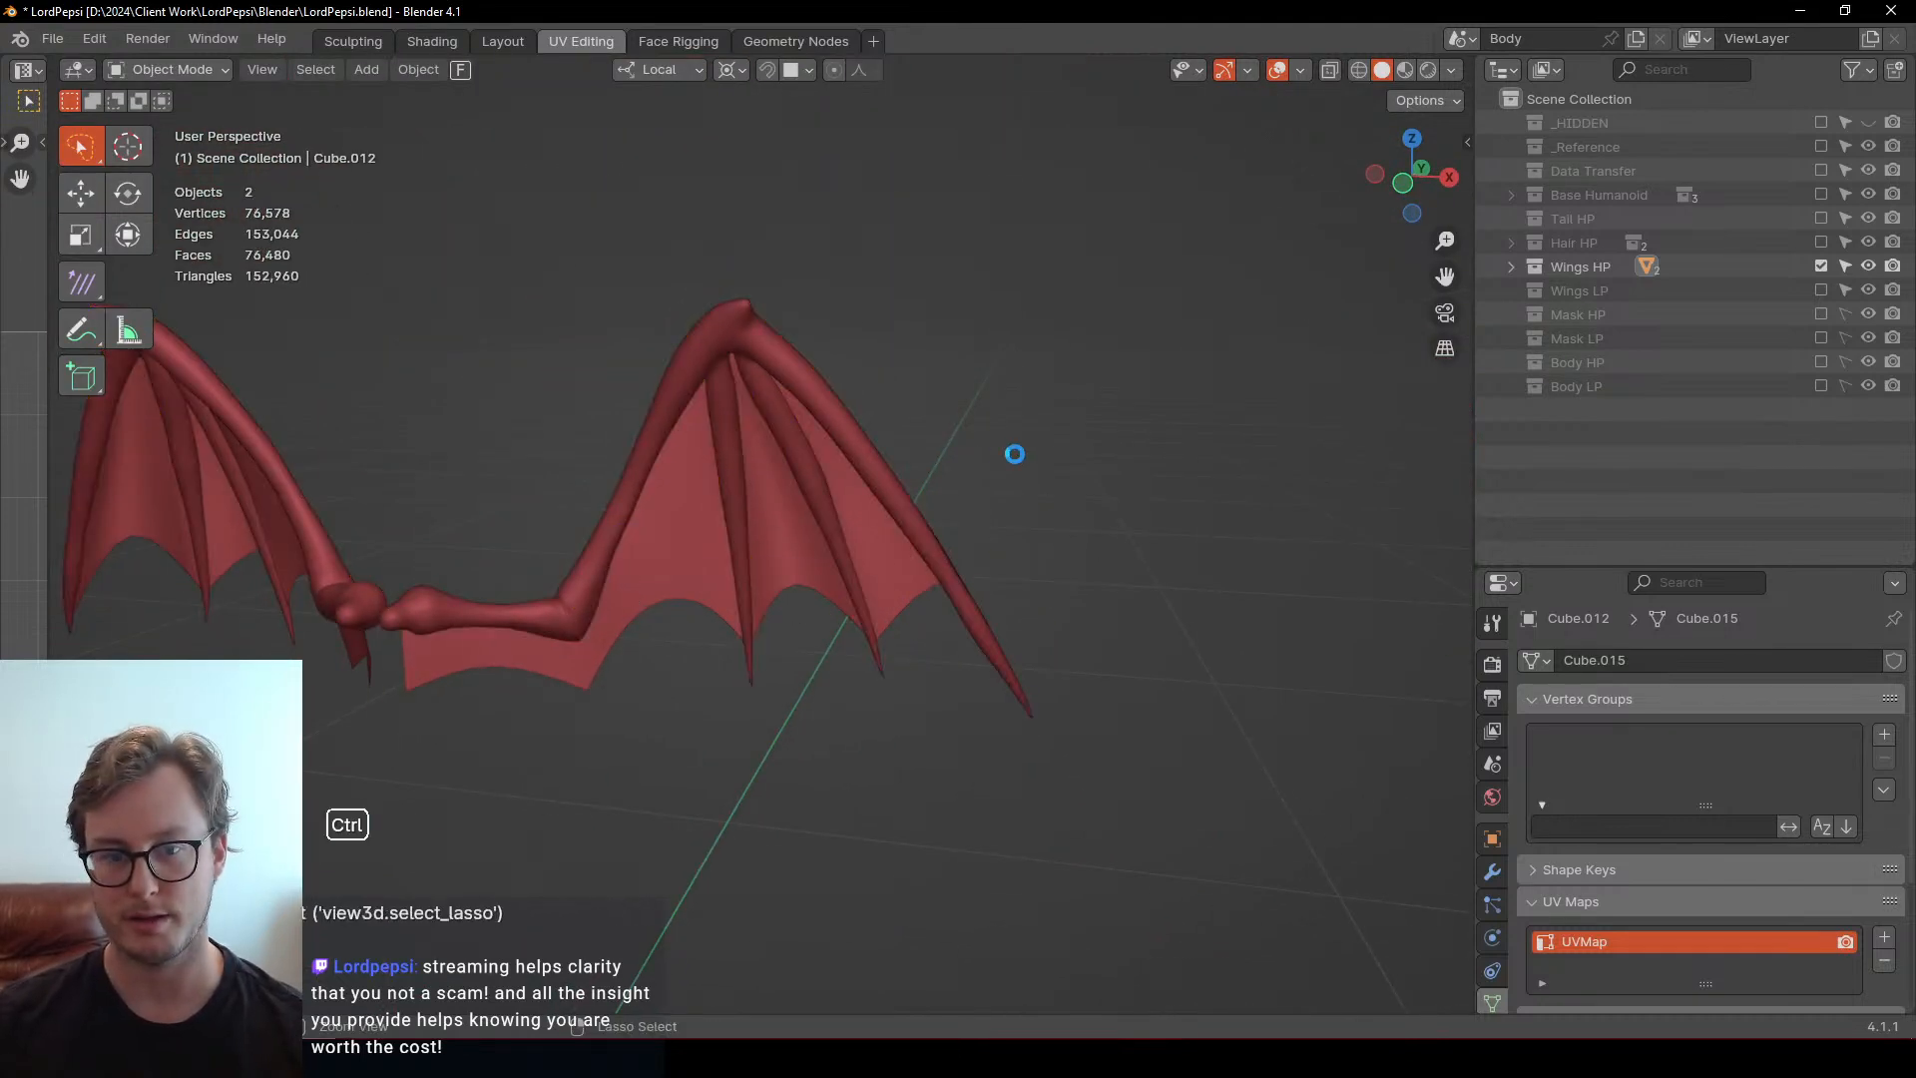
{"action": "key", "text": "ctrl+s"}
{"action": "middle_click_drag", "start_coordinate": [851, 436], "coordinate": [851, 446]}
{"action": "left_click", "coordinate": [849, 337]}
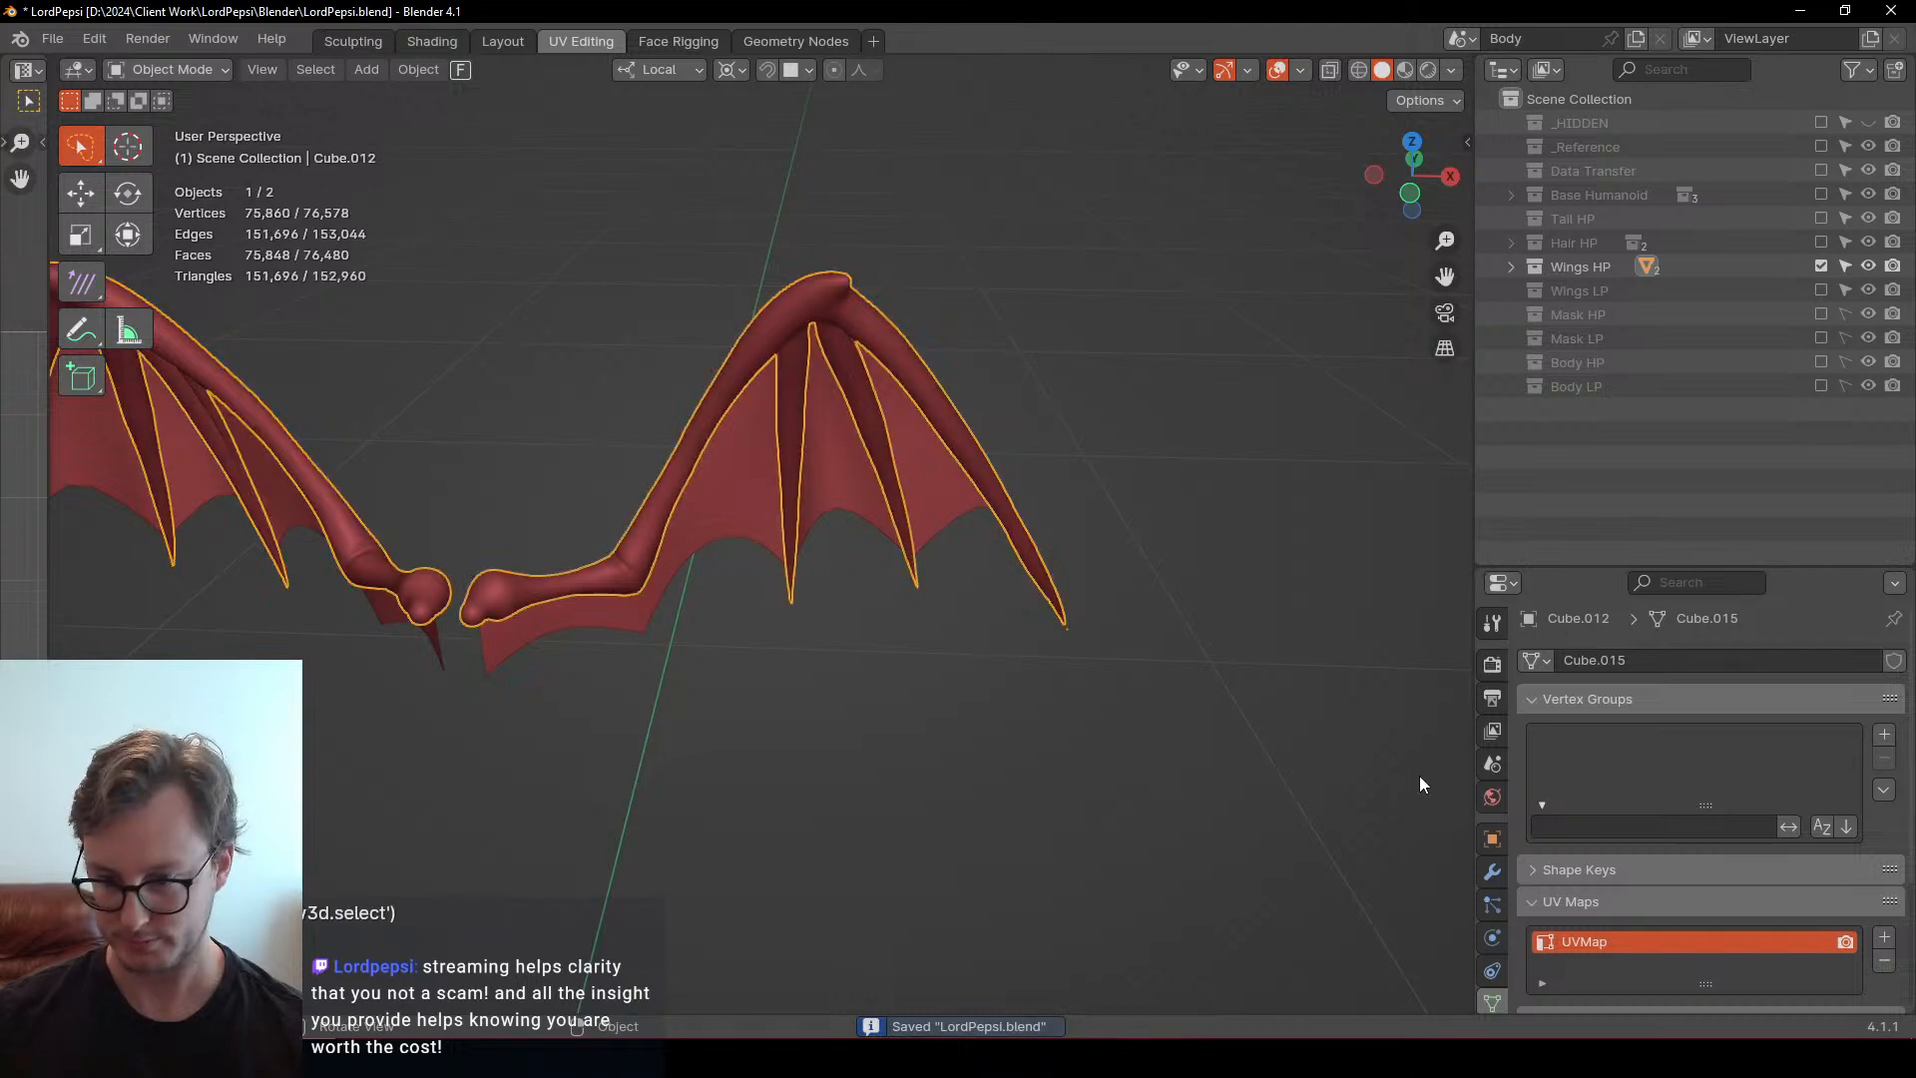
Make the Wings HP collection unselectable, enable the Wings LP collection and open its arm mesh in Edit Mode
{"action": "left_click", "coordinate": [1845, 265]}
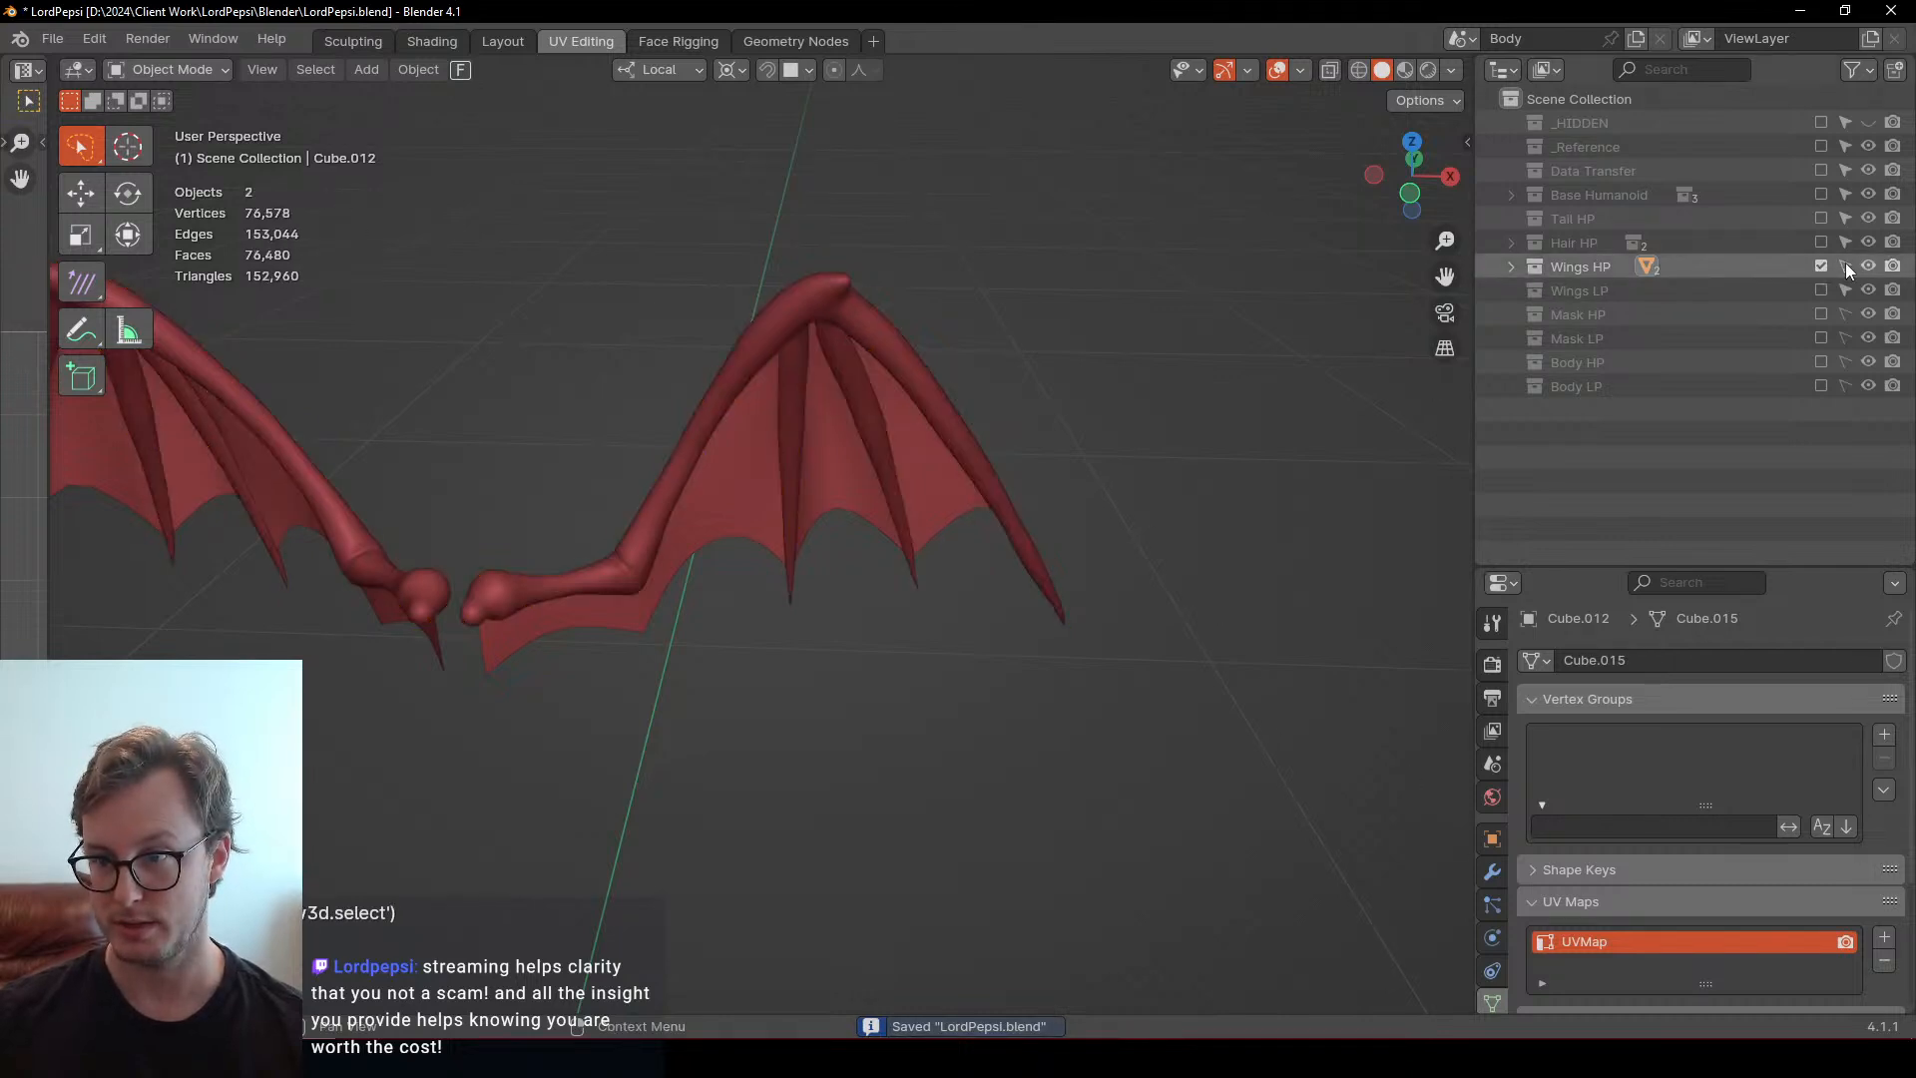
{"action": "left_click", "coordinate": [1821, 289]}
{"action": "left_click", "coordinate": [663, 504]}
{"action": "key", "text": "Tab"}
Delete all the existing geometry inside the low-poly wing mesh
{"action": "scroll", "coordinate": [698, 518], "scroll_direction": "up", "scroll_amount": 3}
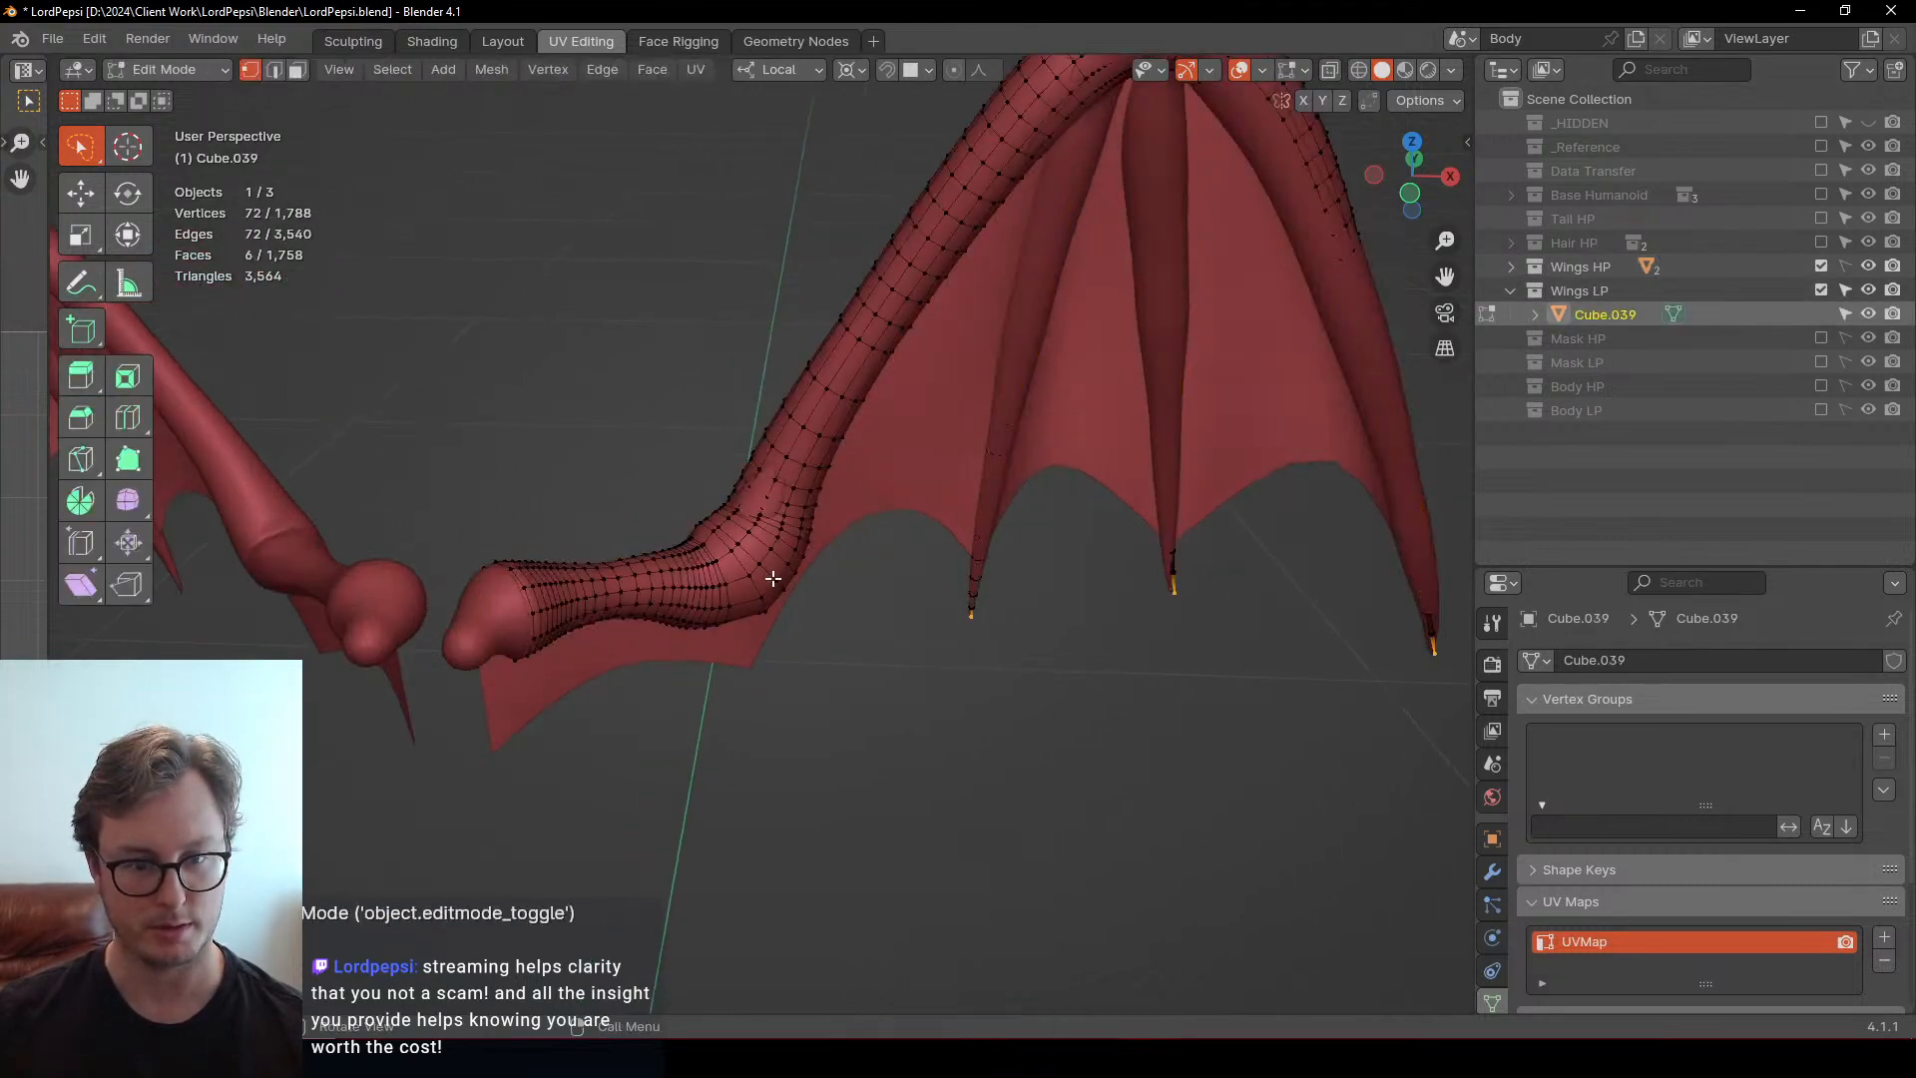
{"action": "key", "text": "a"}
{"action": "key", "text": "q"}
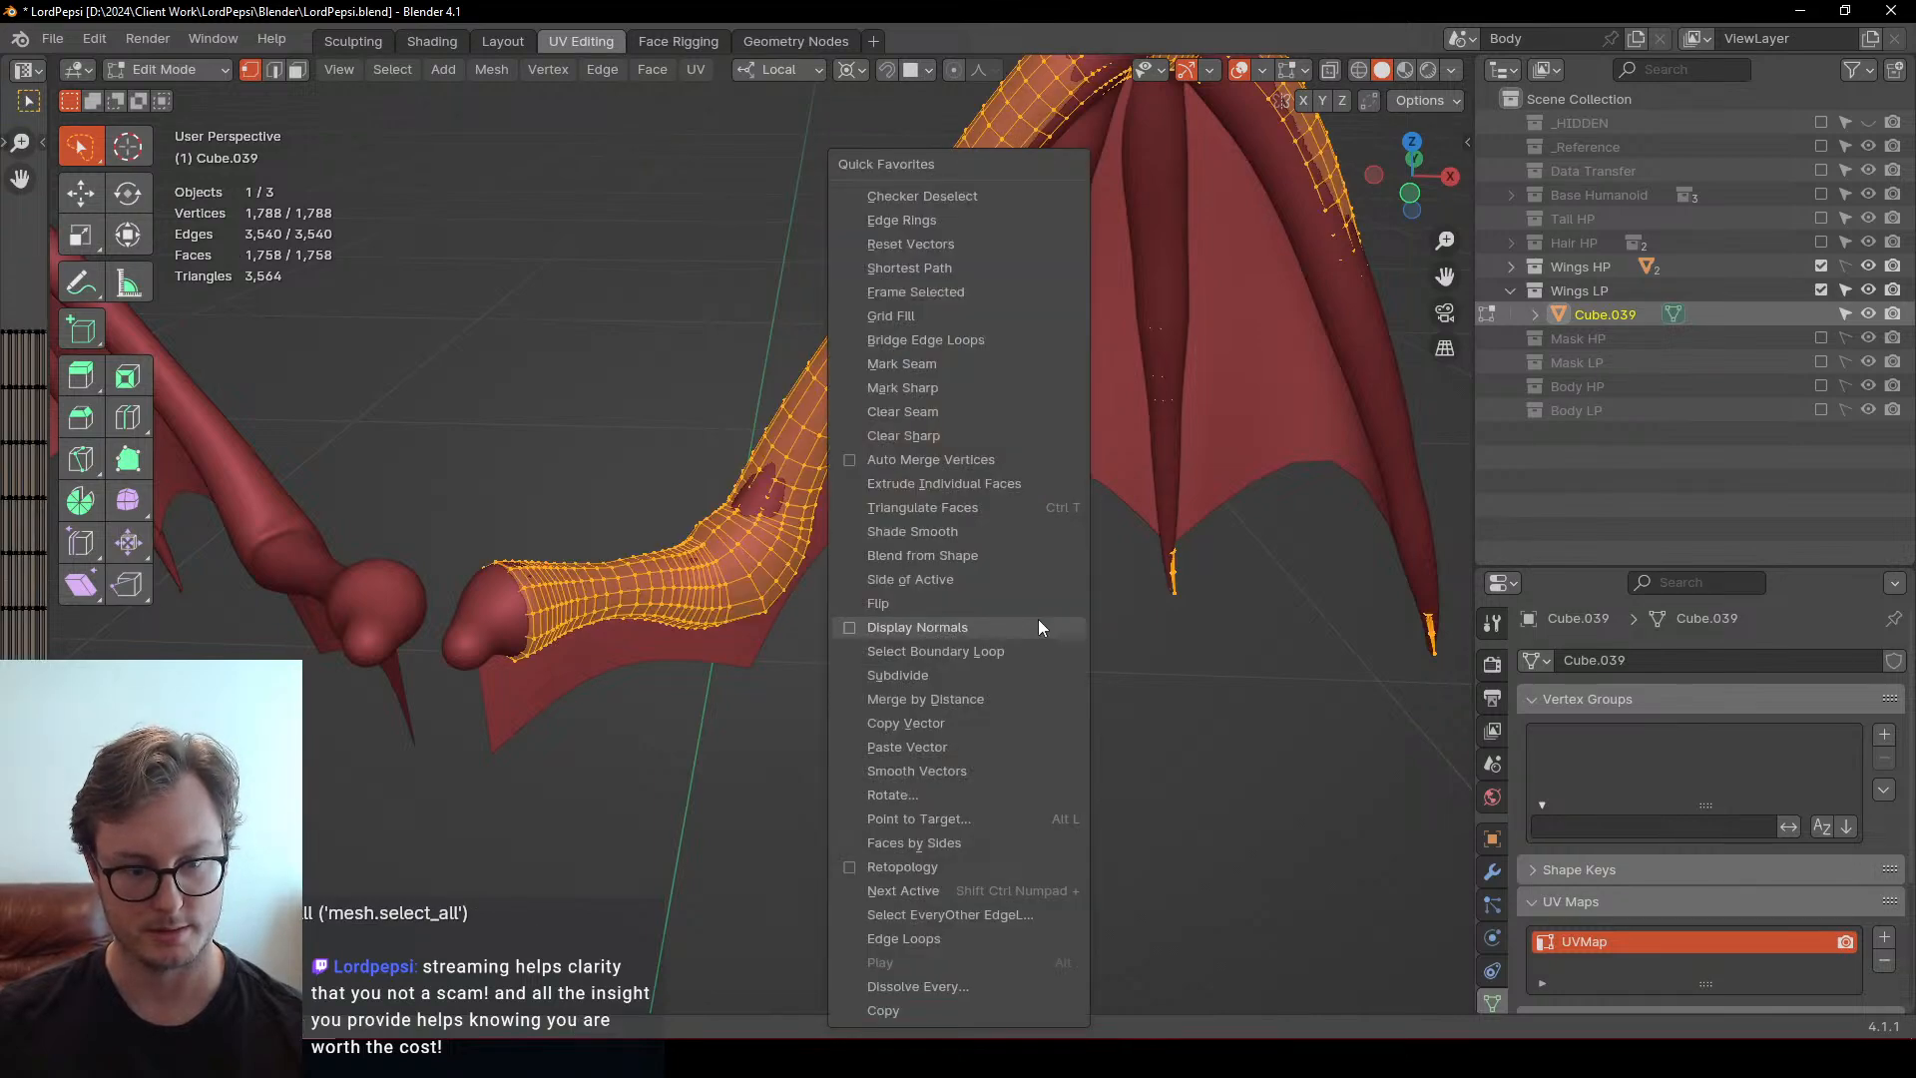
{"action": "key", "text": "Escape"}
{"action": "middle_click_drag", "start_coordinate": [1035, 590], "coordinate": [918, 624]}
{"action": "key", "text": "x"}
{"action": "left_click", "coordinate": [916, 525]}
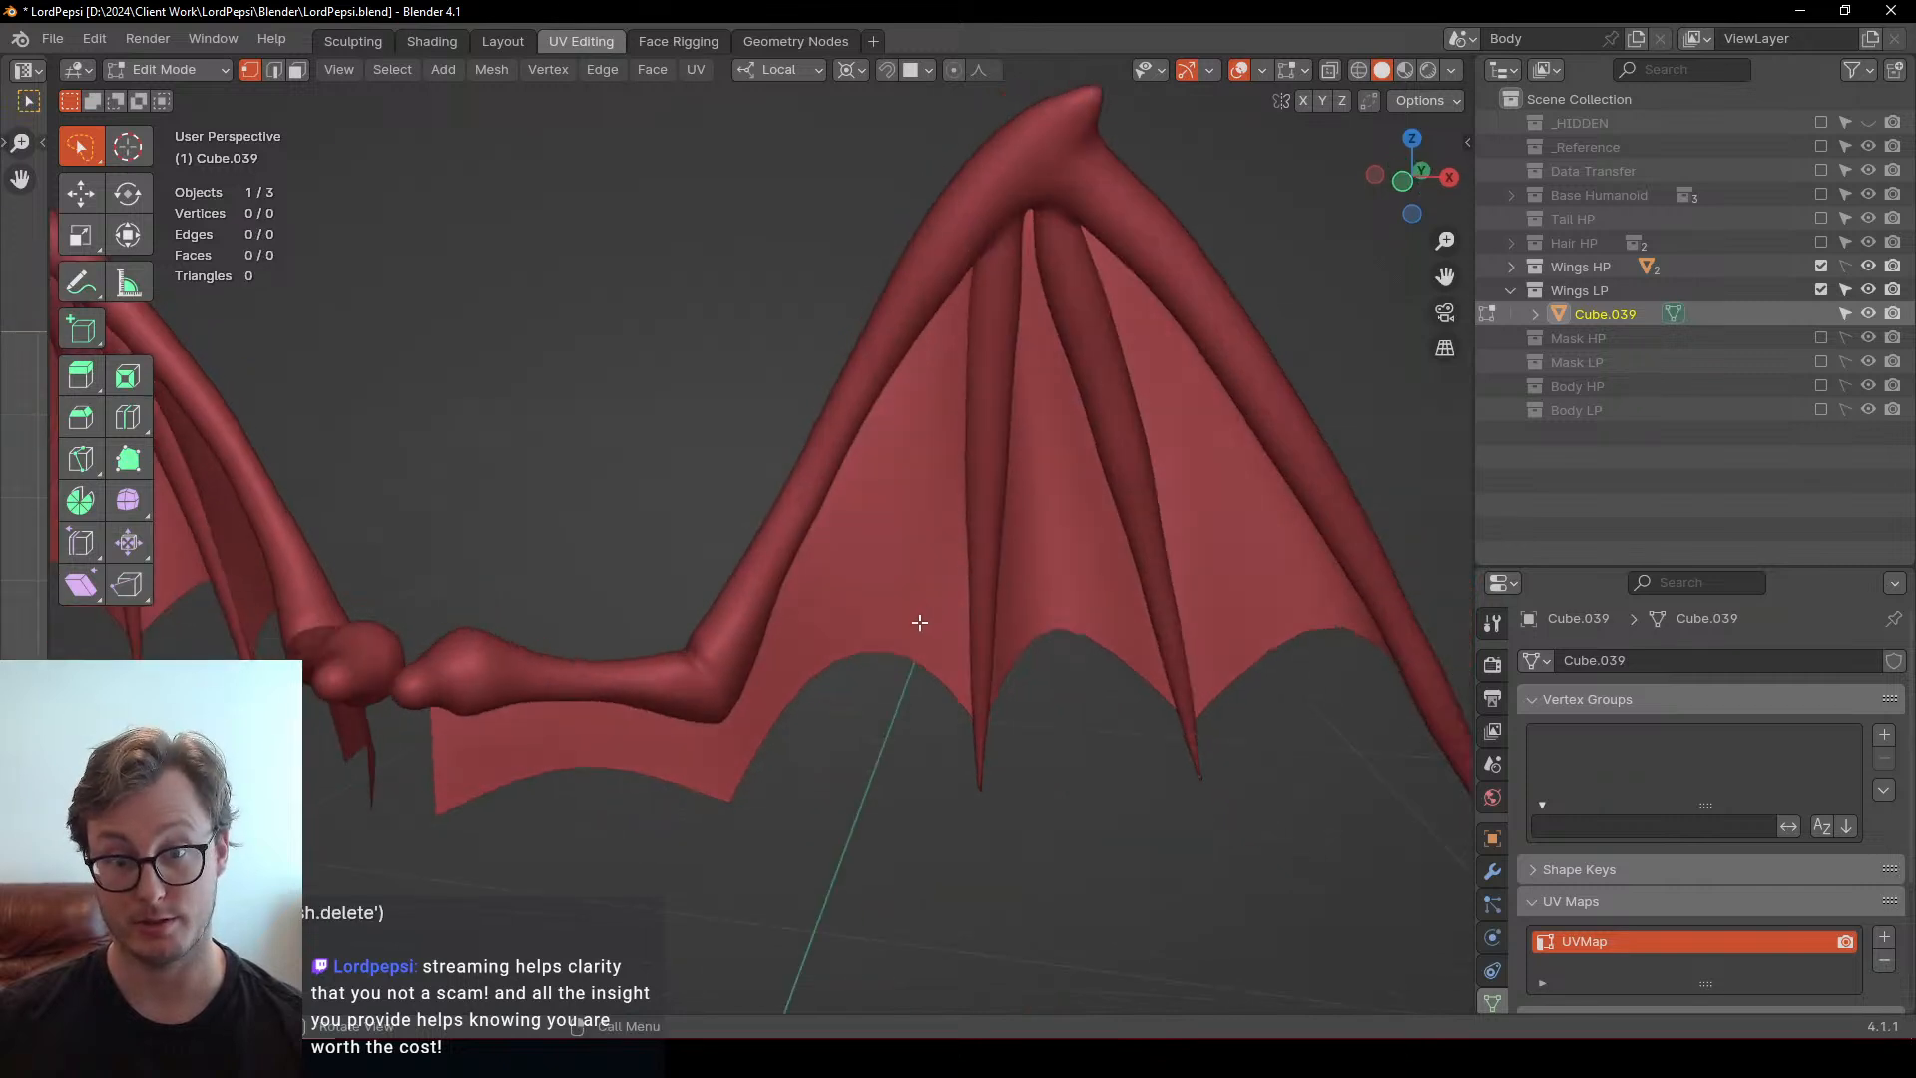
Add a circle with 8 vertices to the emptied mesh and scale it down to a tiny ring at the origin
{"action": "middle_click_drag", "start_coordinate": [820, 698], "coordinate": [873, 586], "text": "shift"}
{"action": "key", "text": "shift+a"}
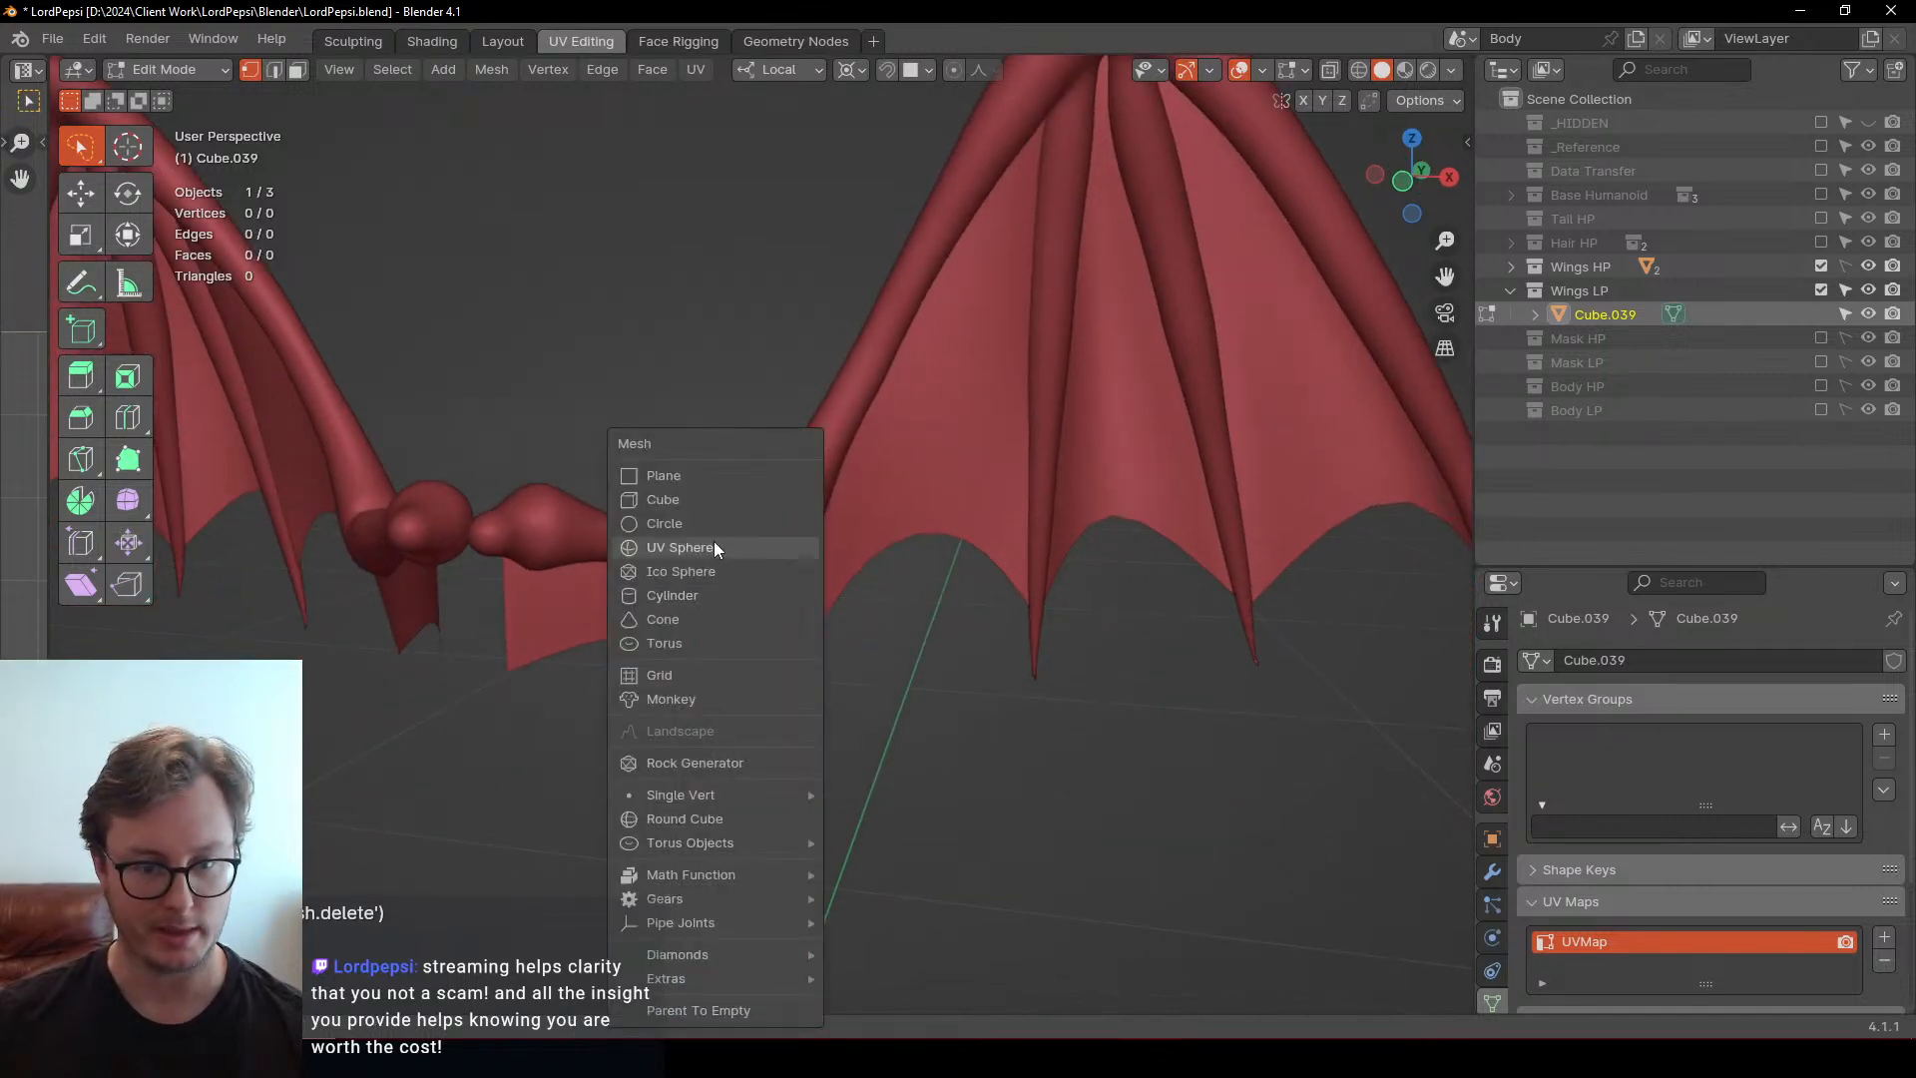
{"action": "left_click", "coordinate": [663, 522]}
{"action": "scroll", "coordinate": [746, 507], "scroll_direction": "down", "scroll_amount": 5}
{"action": "mouse_move", "coordinate": [746, 507]}
{"action": "middle_mouse_down"}
{"action": "mouse_move", "coordinate": [746, 598]}
{"action": "mouse_move", "coordinate": [759, 539]}
{"action": "middle_mouse_up"}
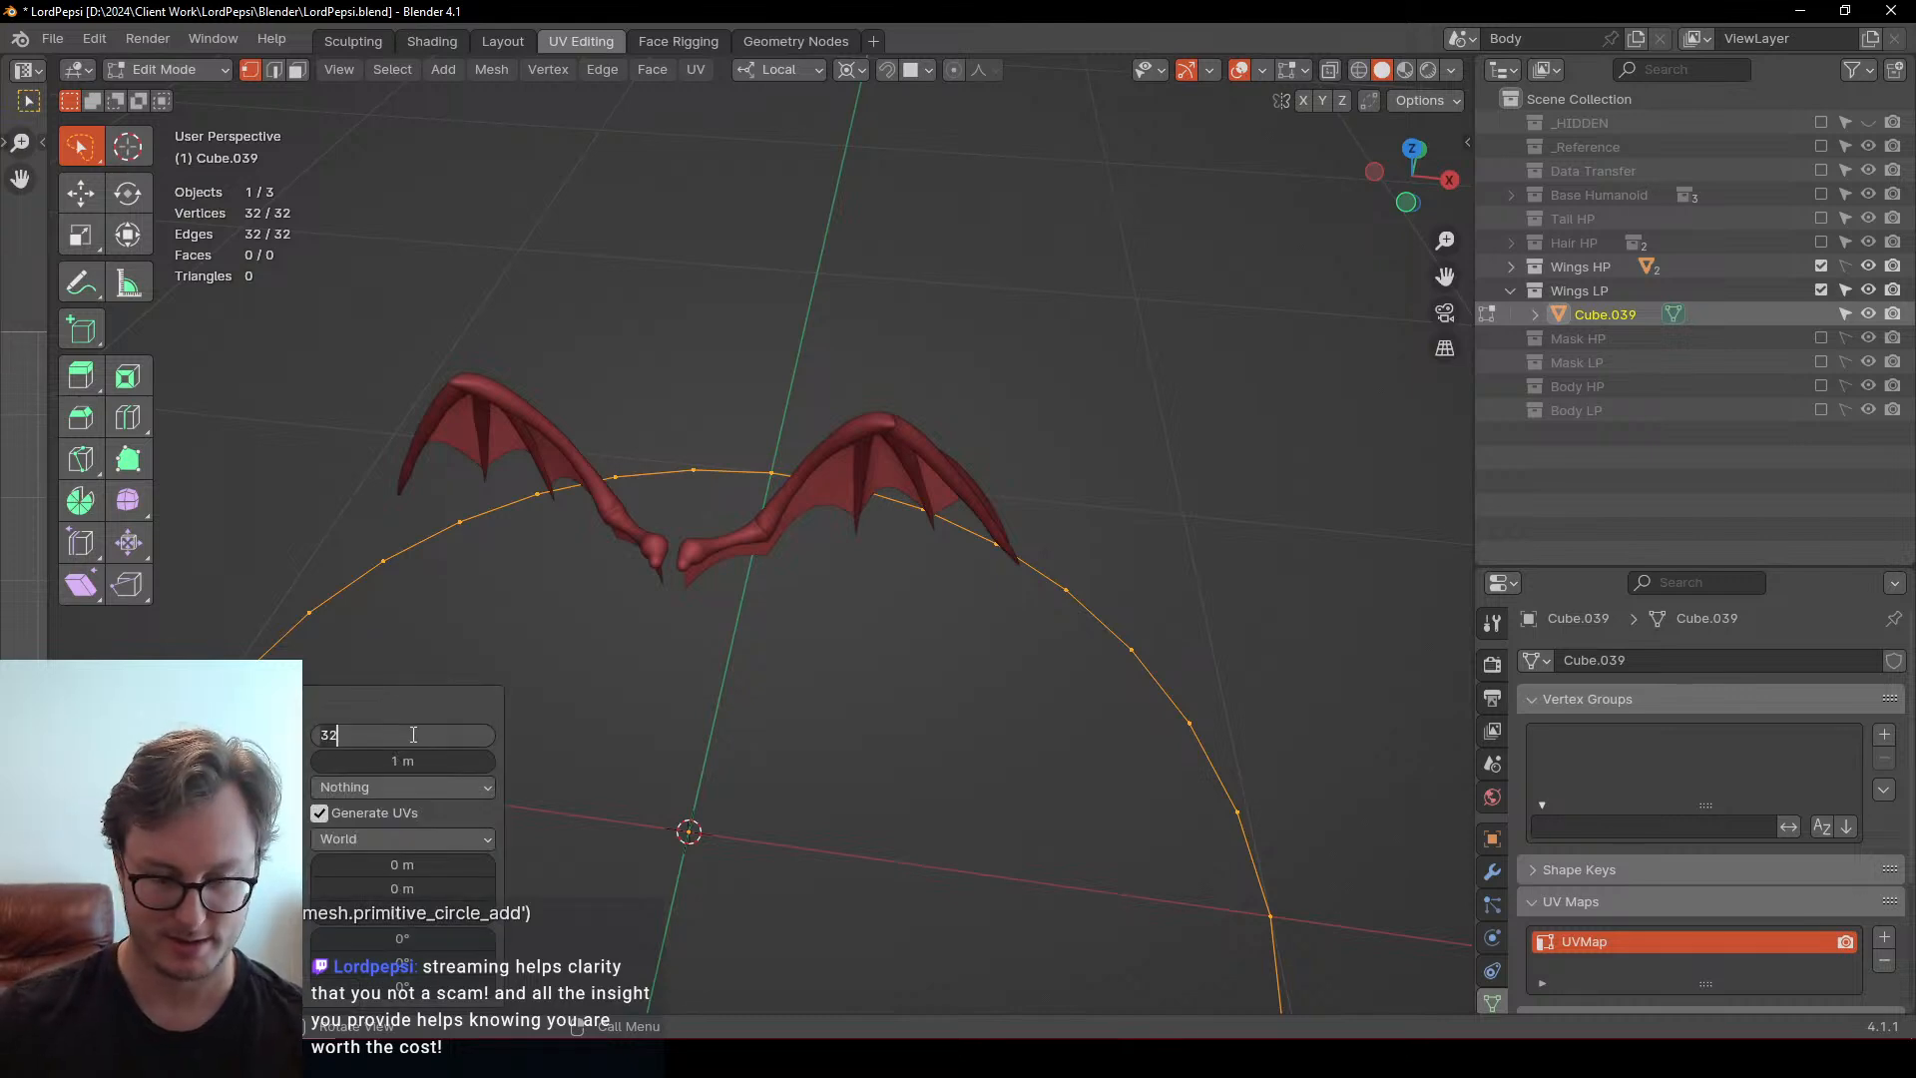
{"action": "key", "text": "BackSpace"}
{"action": "key", "text": "BackSpace"}
{"action": "type", "text": "8"}
{"action": "key", "text": "Return"}
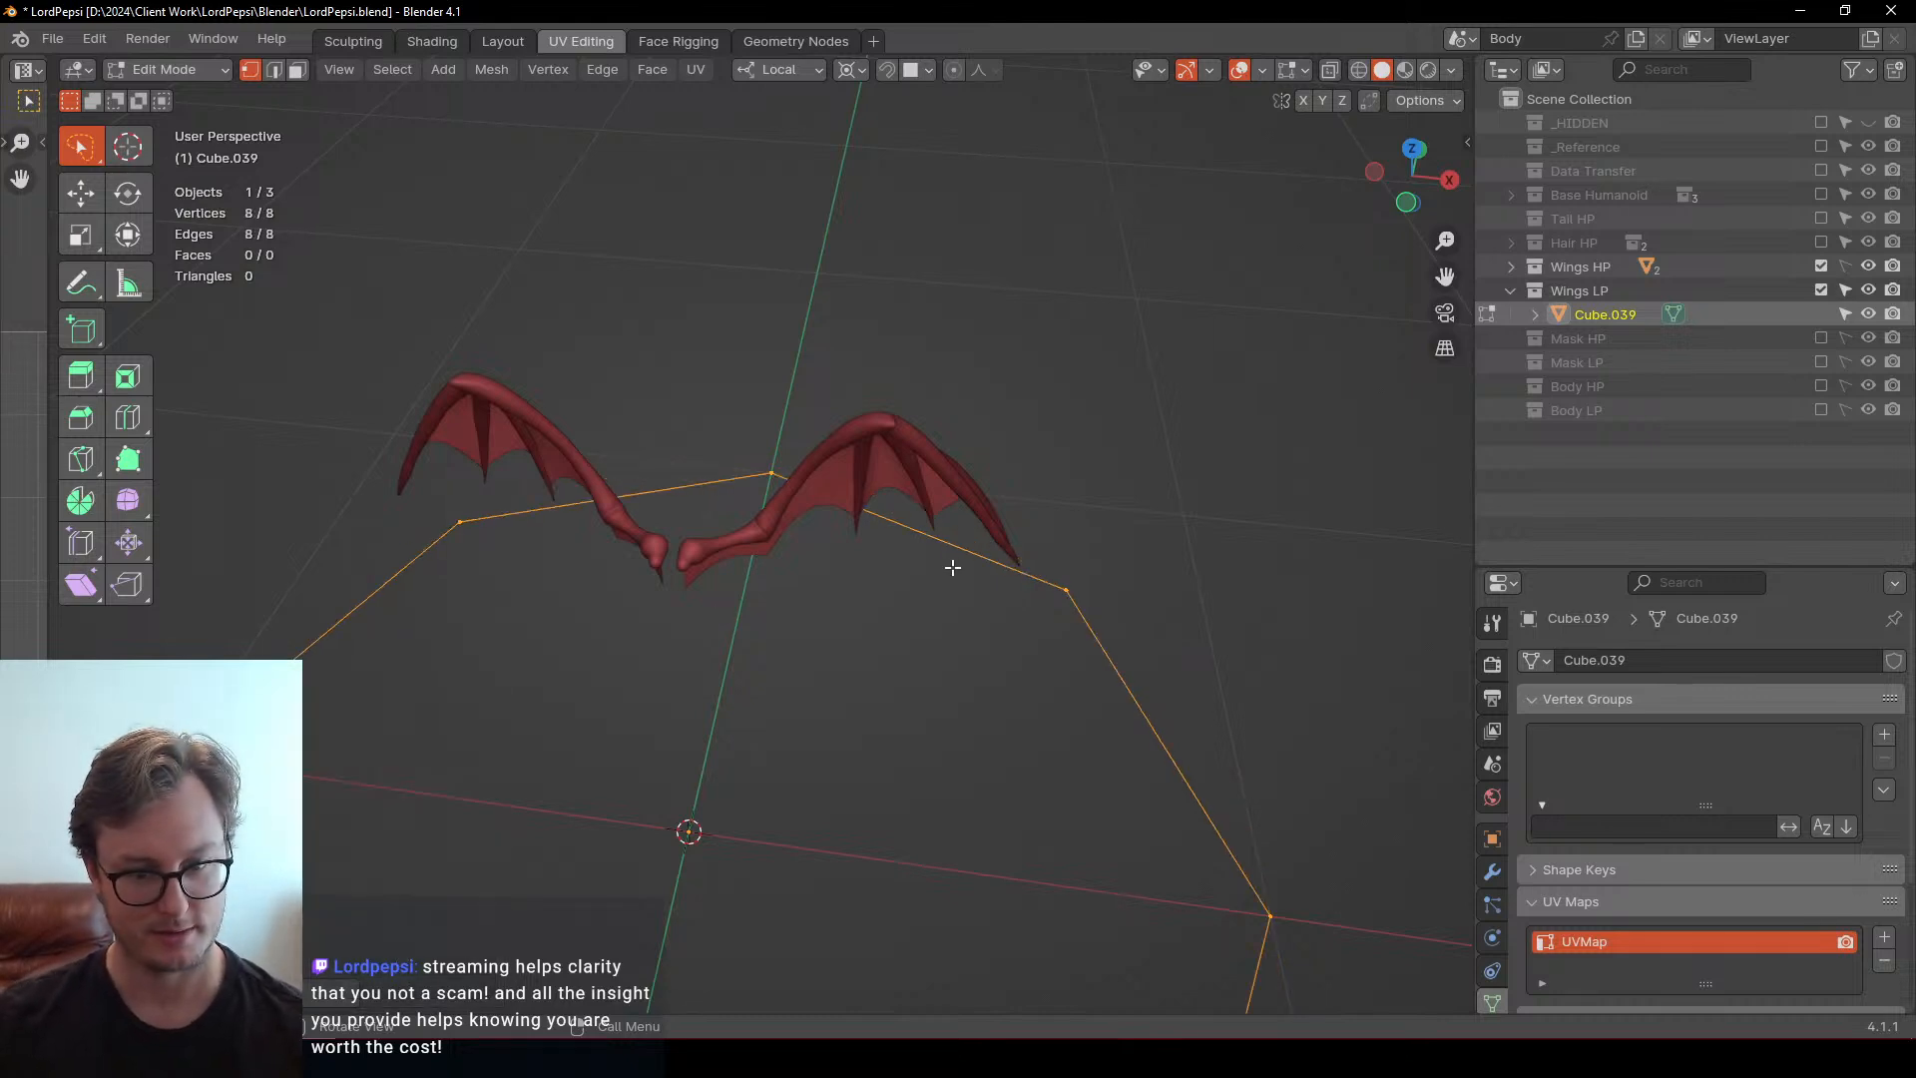
{"action": "key", "text": "s"}
{"action": "left_click", "coordinate": [697, 812]}
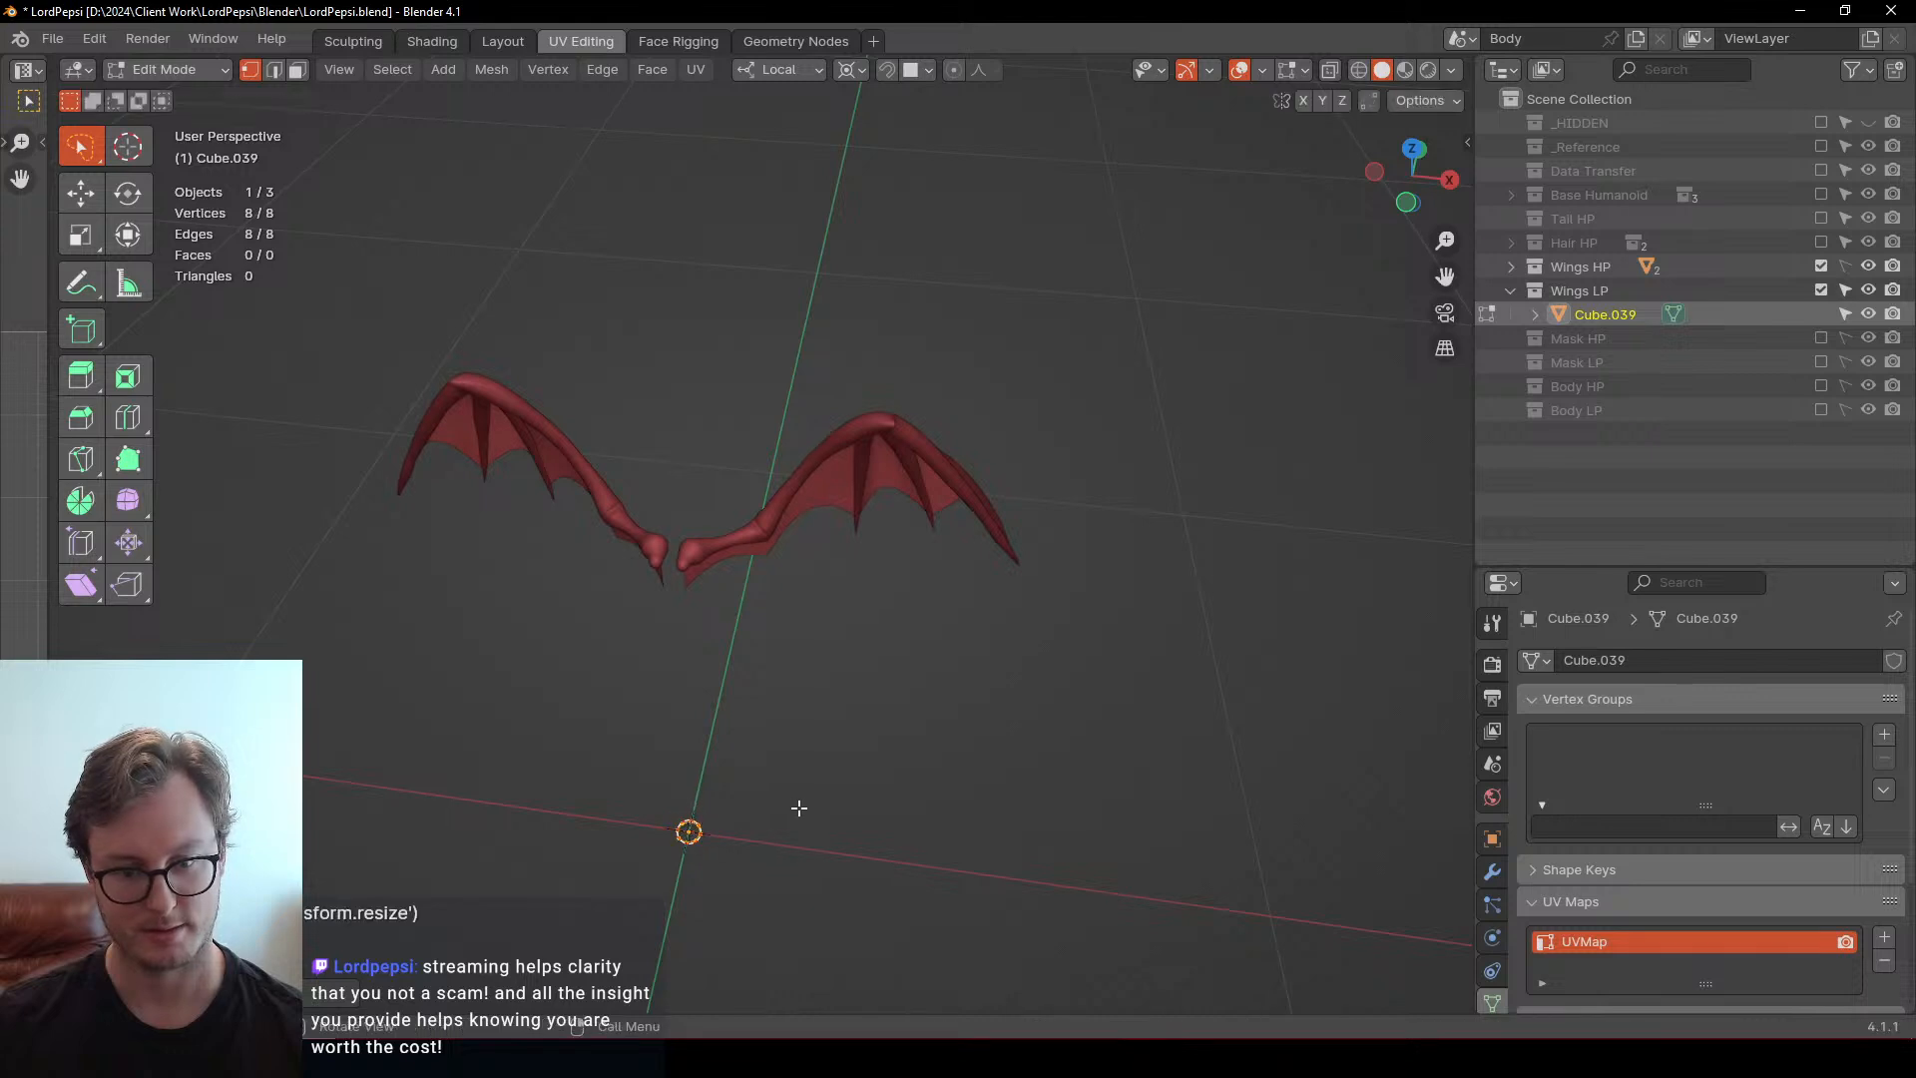
Add Subdivision Surface, Mirror and Shrinkwrap modifiers to the low-poly wing object
{"action": "key", "text": "q"}
{"action": "left_click", "coordinate": [968, 674]}
{"action": "key", "text": "q"}
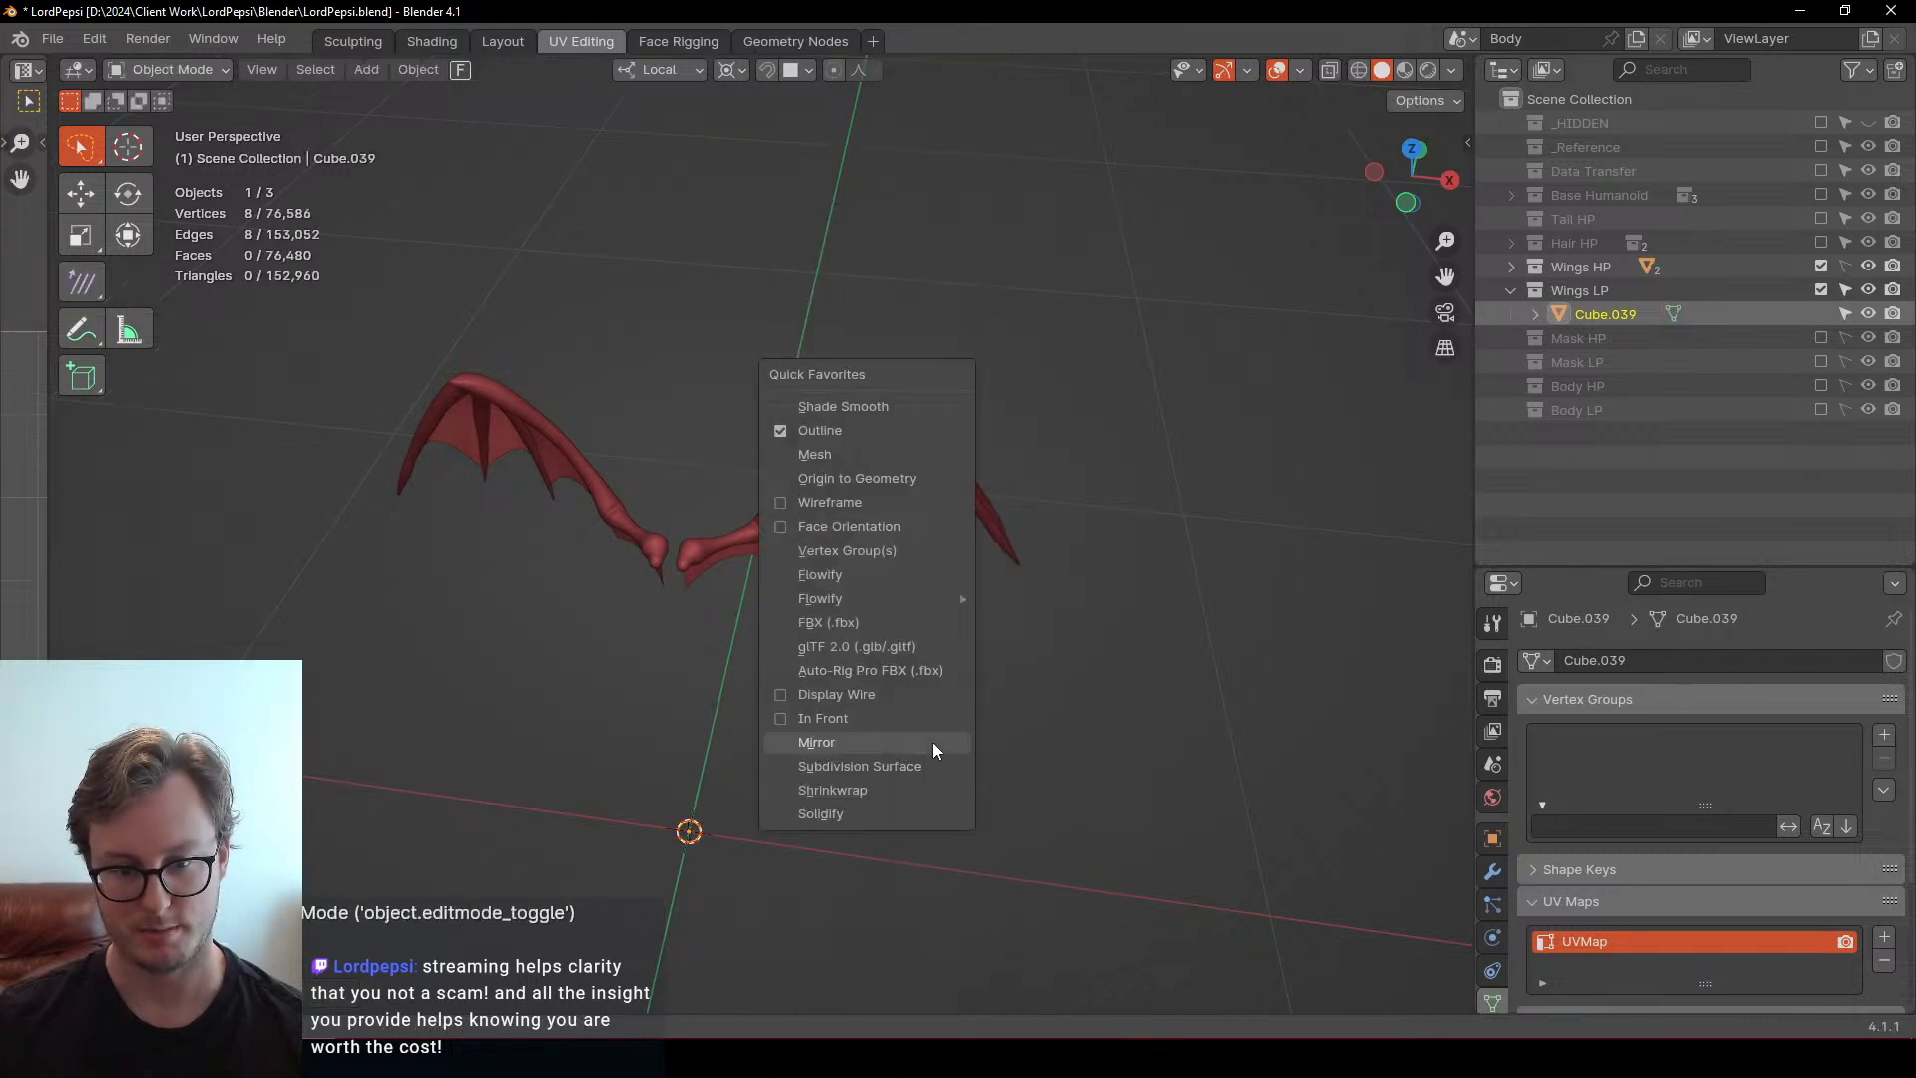
{"action": "left_click", "coordinate": [878, 766]}
{"action": "key", "text": "Tab"}
{"action": "key", "text": "q"}
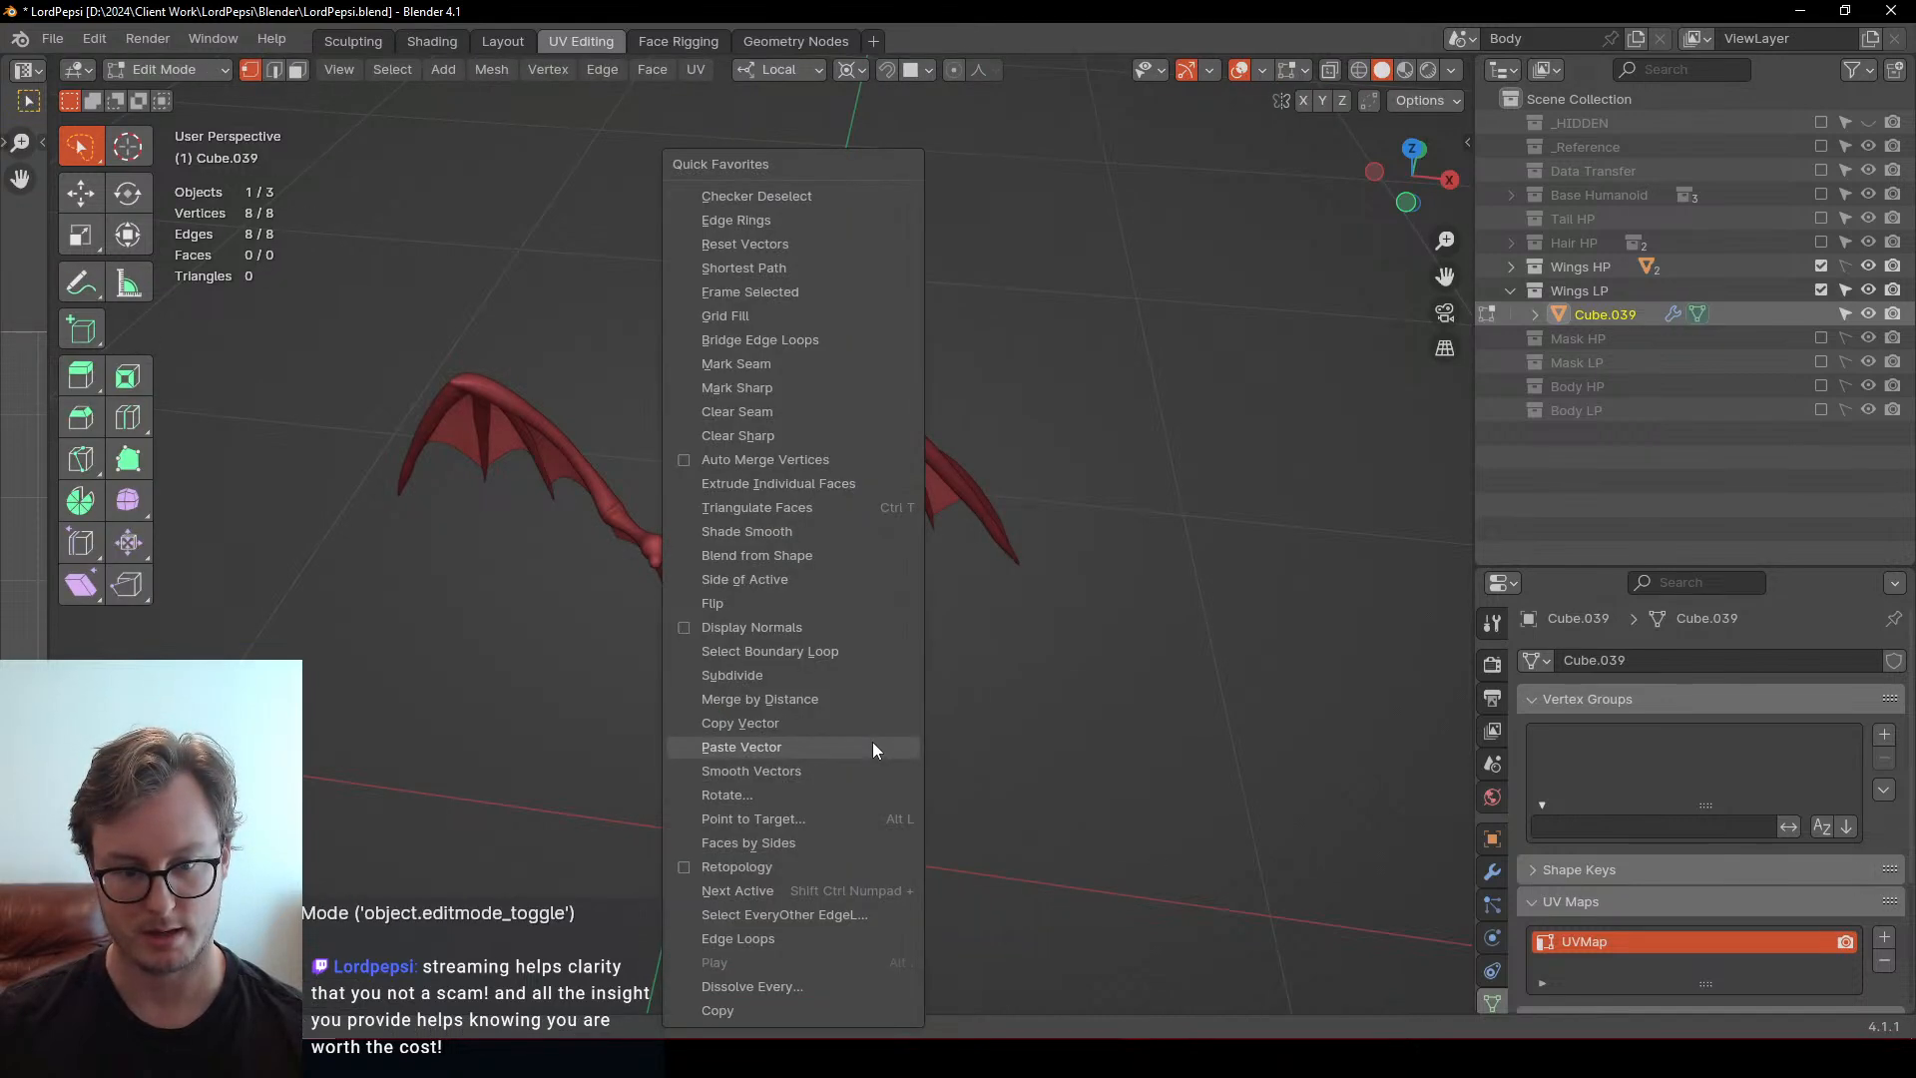
{"action": "key", "text": "Tab"}
{"action": "key", "text": "q"}
{"action": "left_click", "coordinate": [950, 663]}
{"action": "key", "text": "q"}
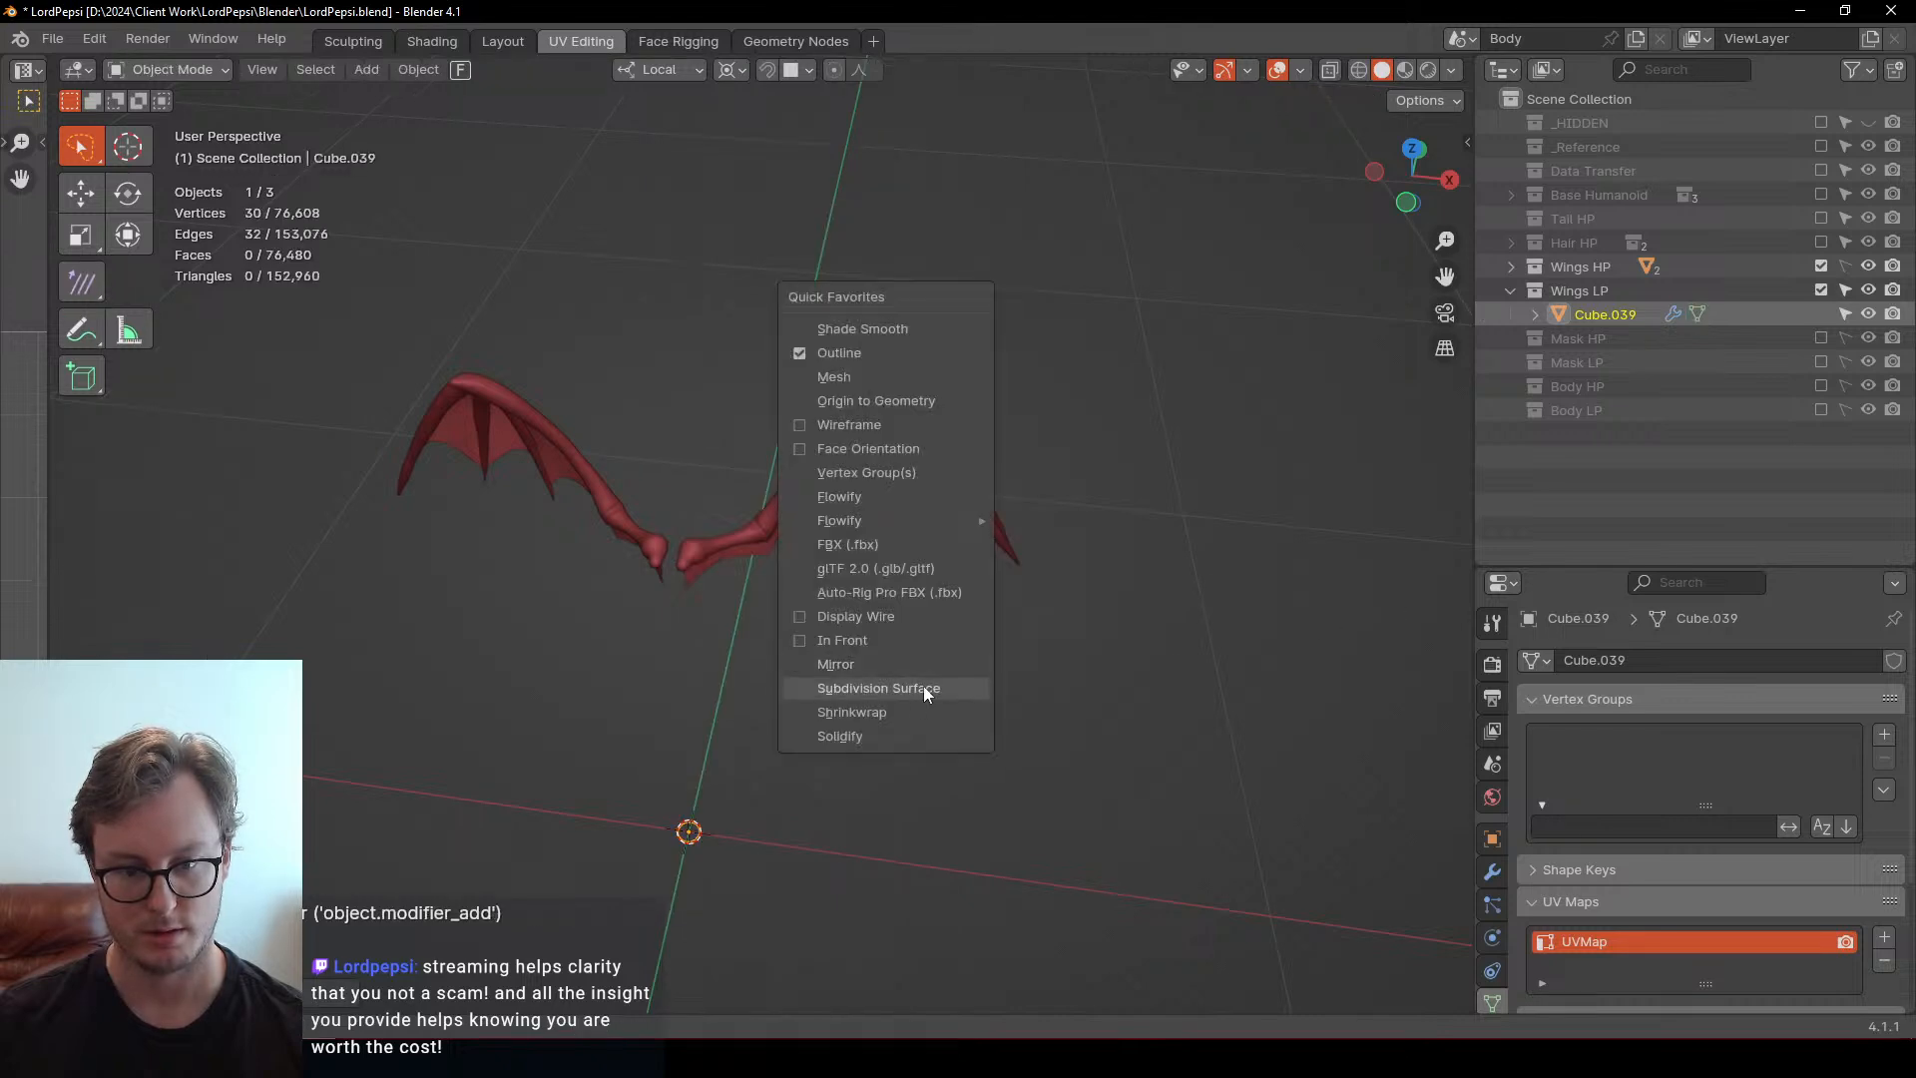
{"action": "left_click", "coordinate": [894, 713]}
Collapse the Mirror and Shrinkwrap modifiers and move Mirror below Shrinkwrap in the modifier stack
{"action": "left_click", "coordinate": [1492, 874]}
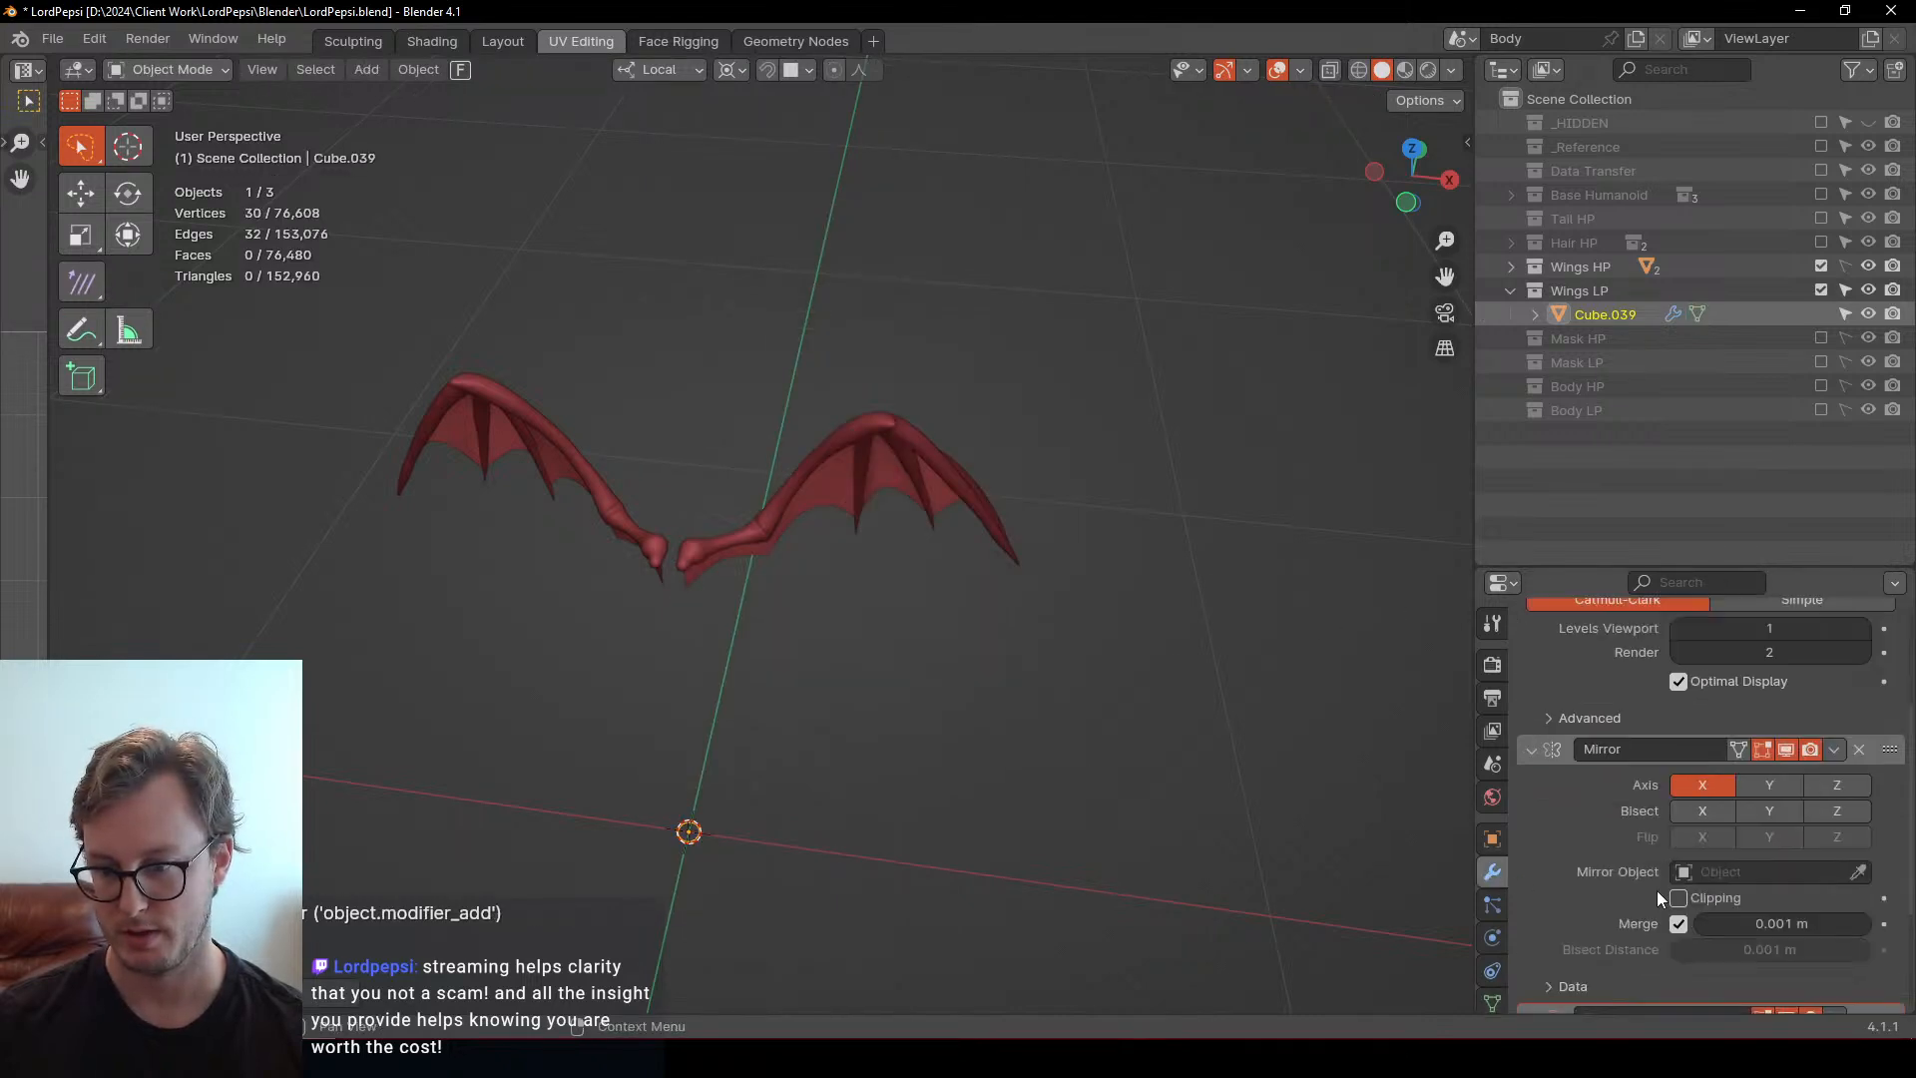
{"action": "left_click", "coordinate": [1541, 751]}
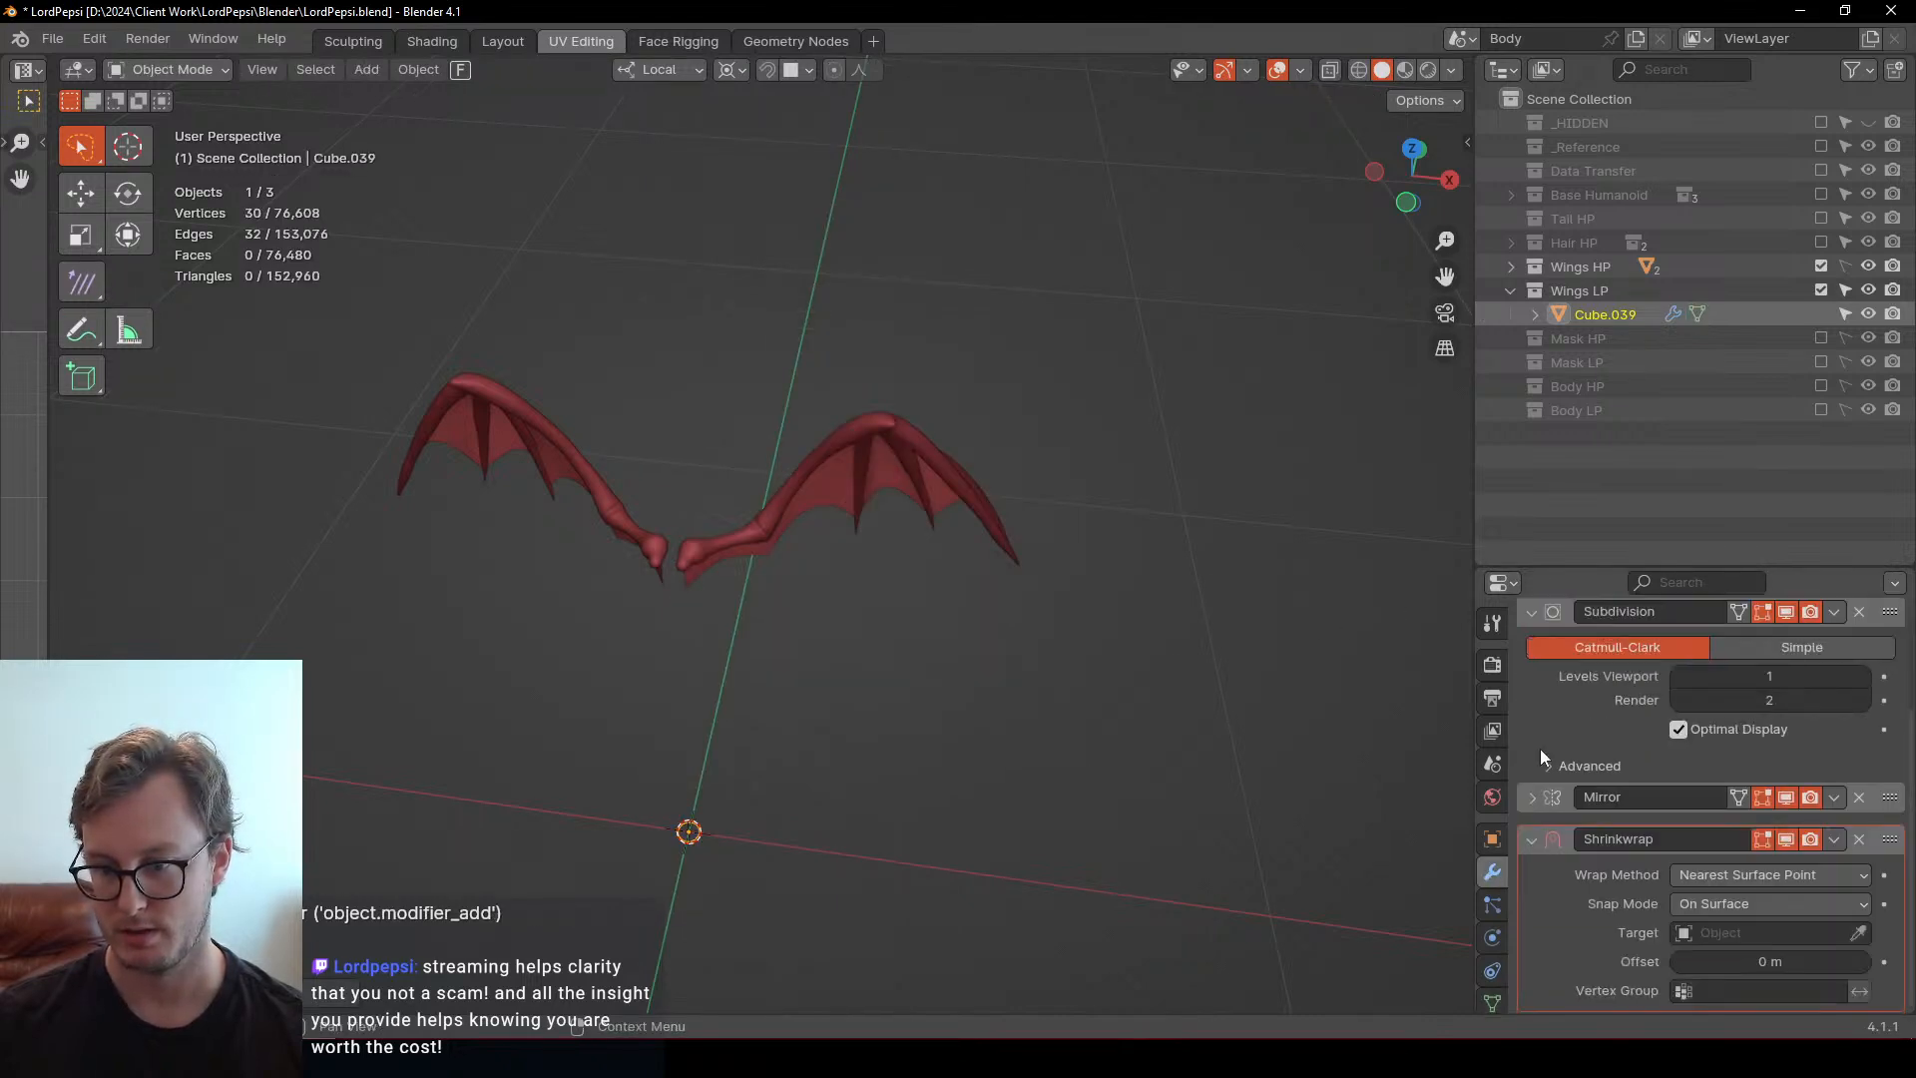
{"action": "left_click", "coordinate": [1527, 841]}
{"action": "left_click_drag", "start_coordinate": [1887, 938], "coordinate": [1874, 1007]}
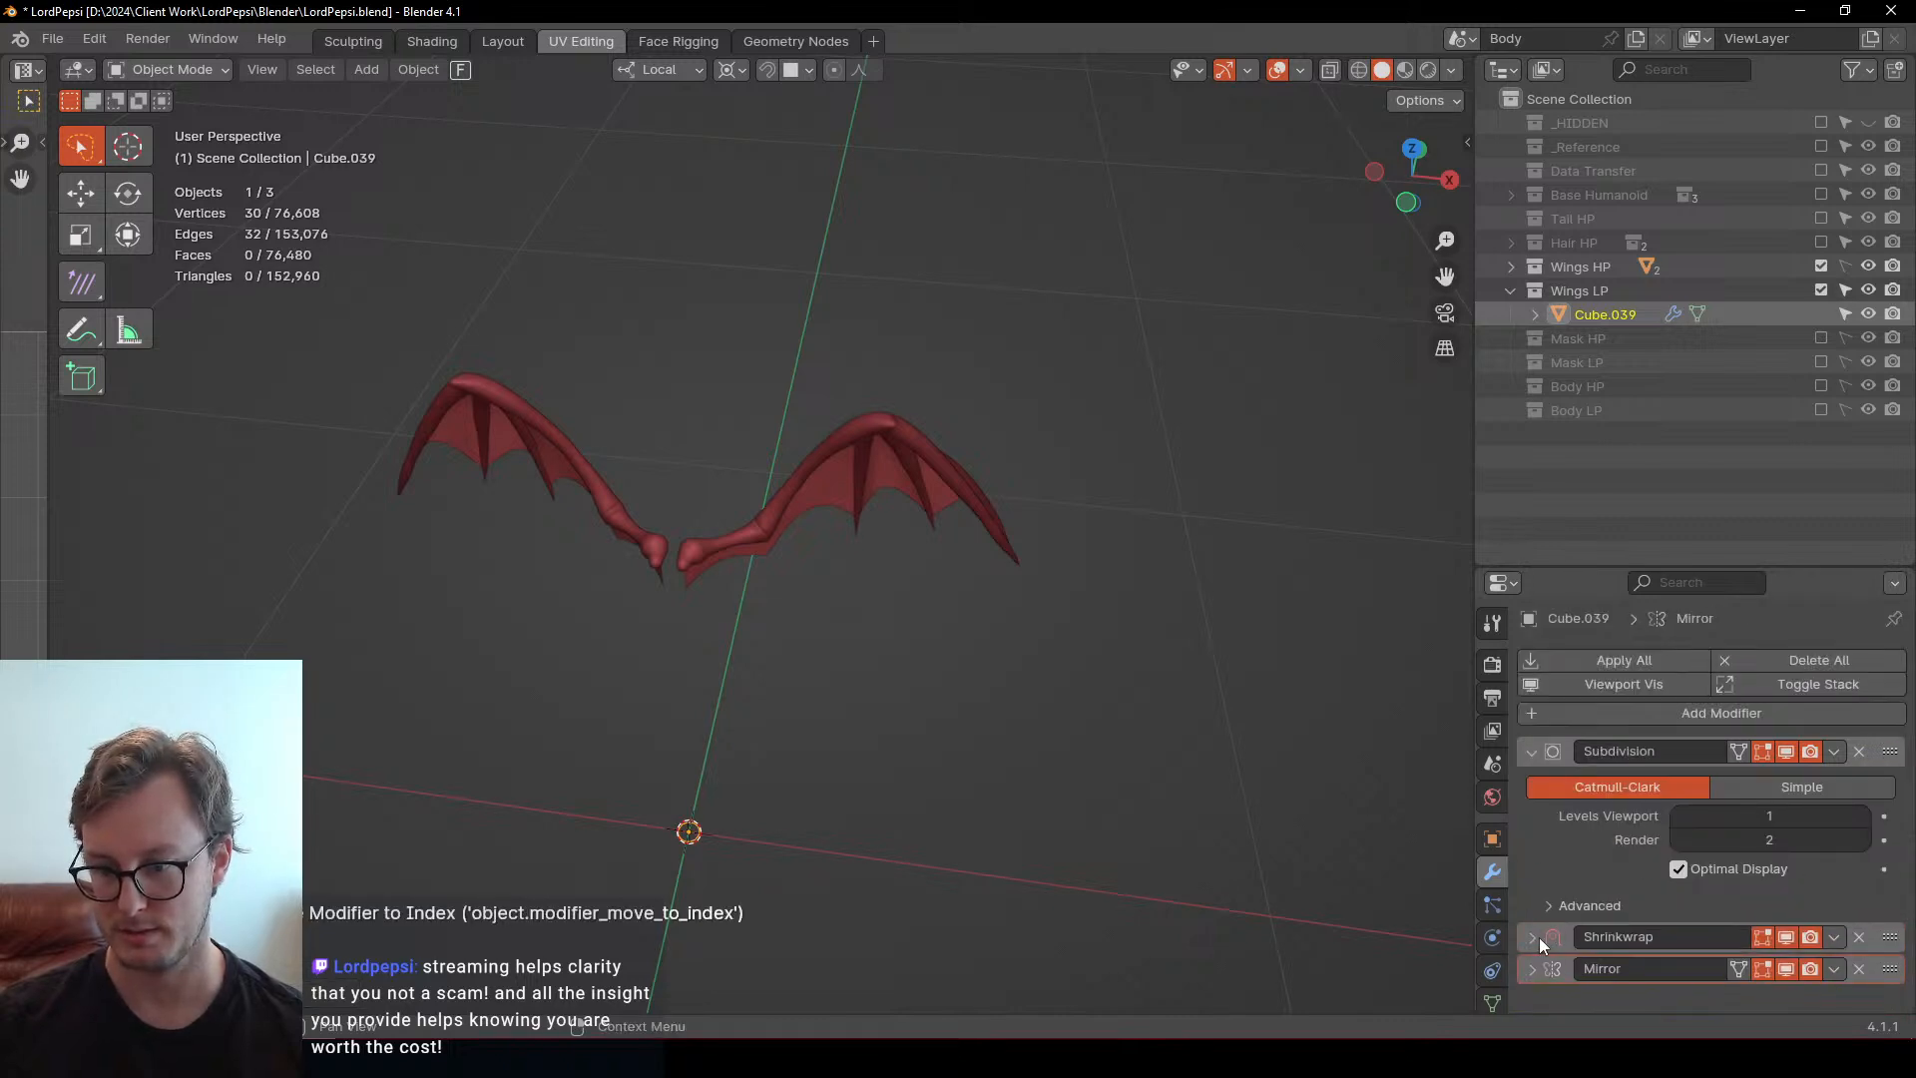
{"action": "left_click", "coordinate": [1536, 934]}
{"action": "scroll", "coordinate": [1764, 884], "scroll_direction": "down", "scroll_amount": 2}
{"action": "left_click", "coordinate": [1858, 936]}
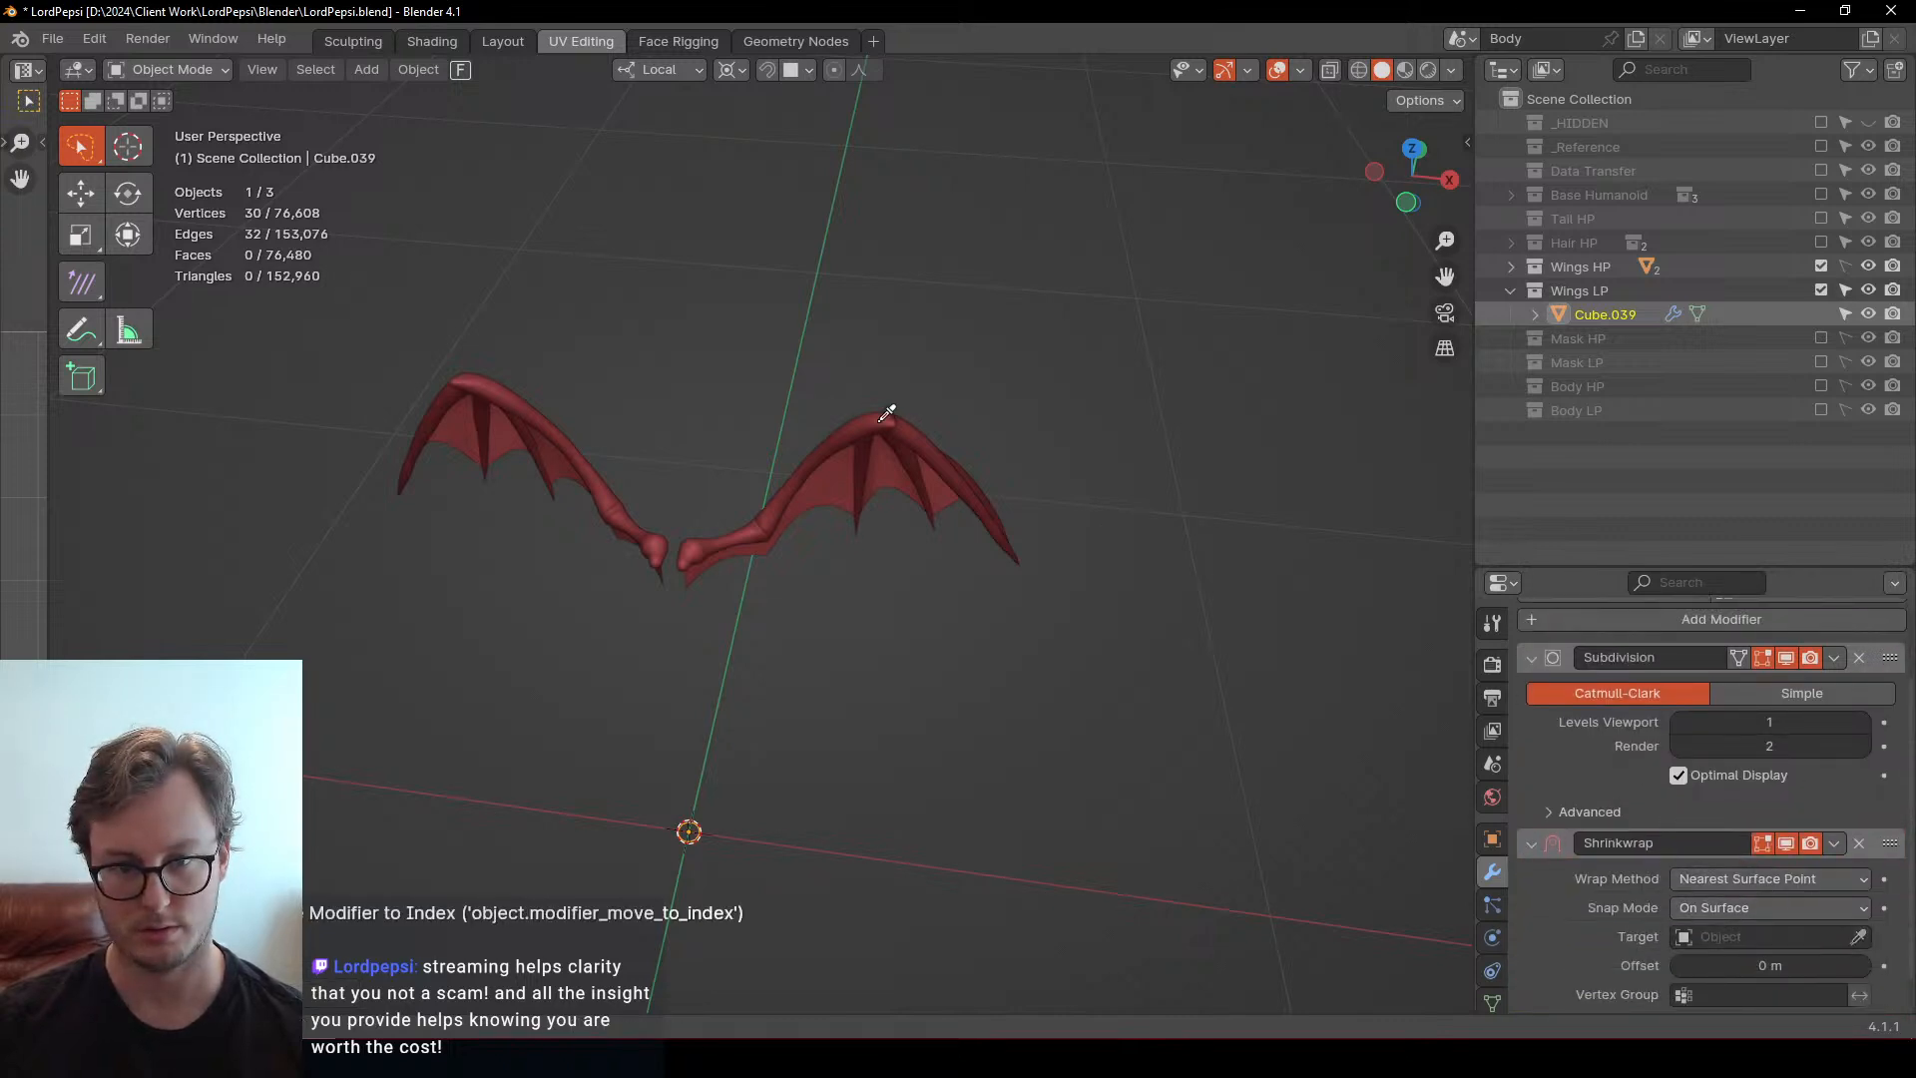
{"action": "right_click", "coordinate": [1038, 436]}
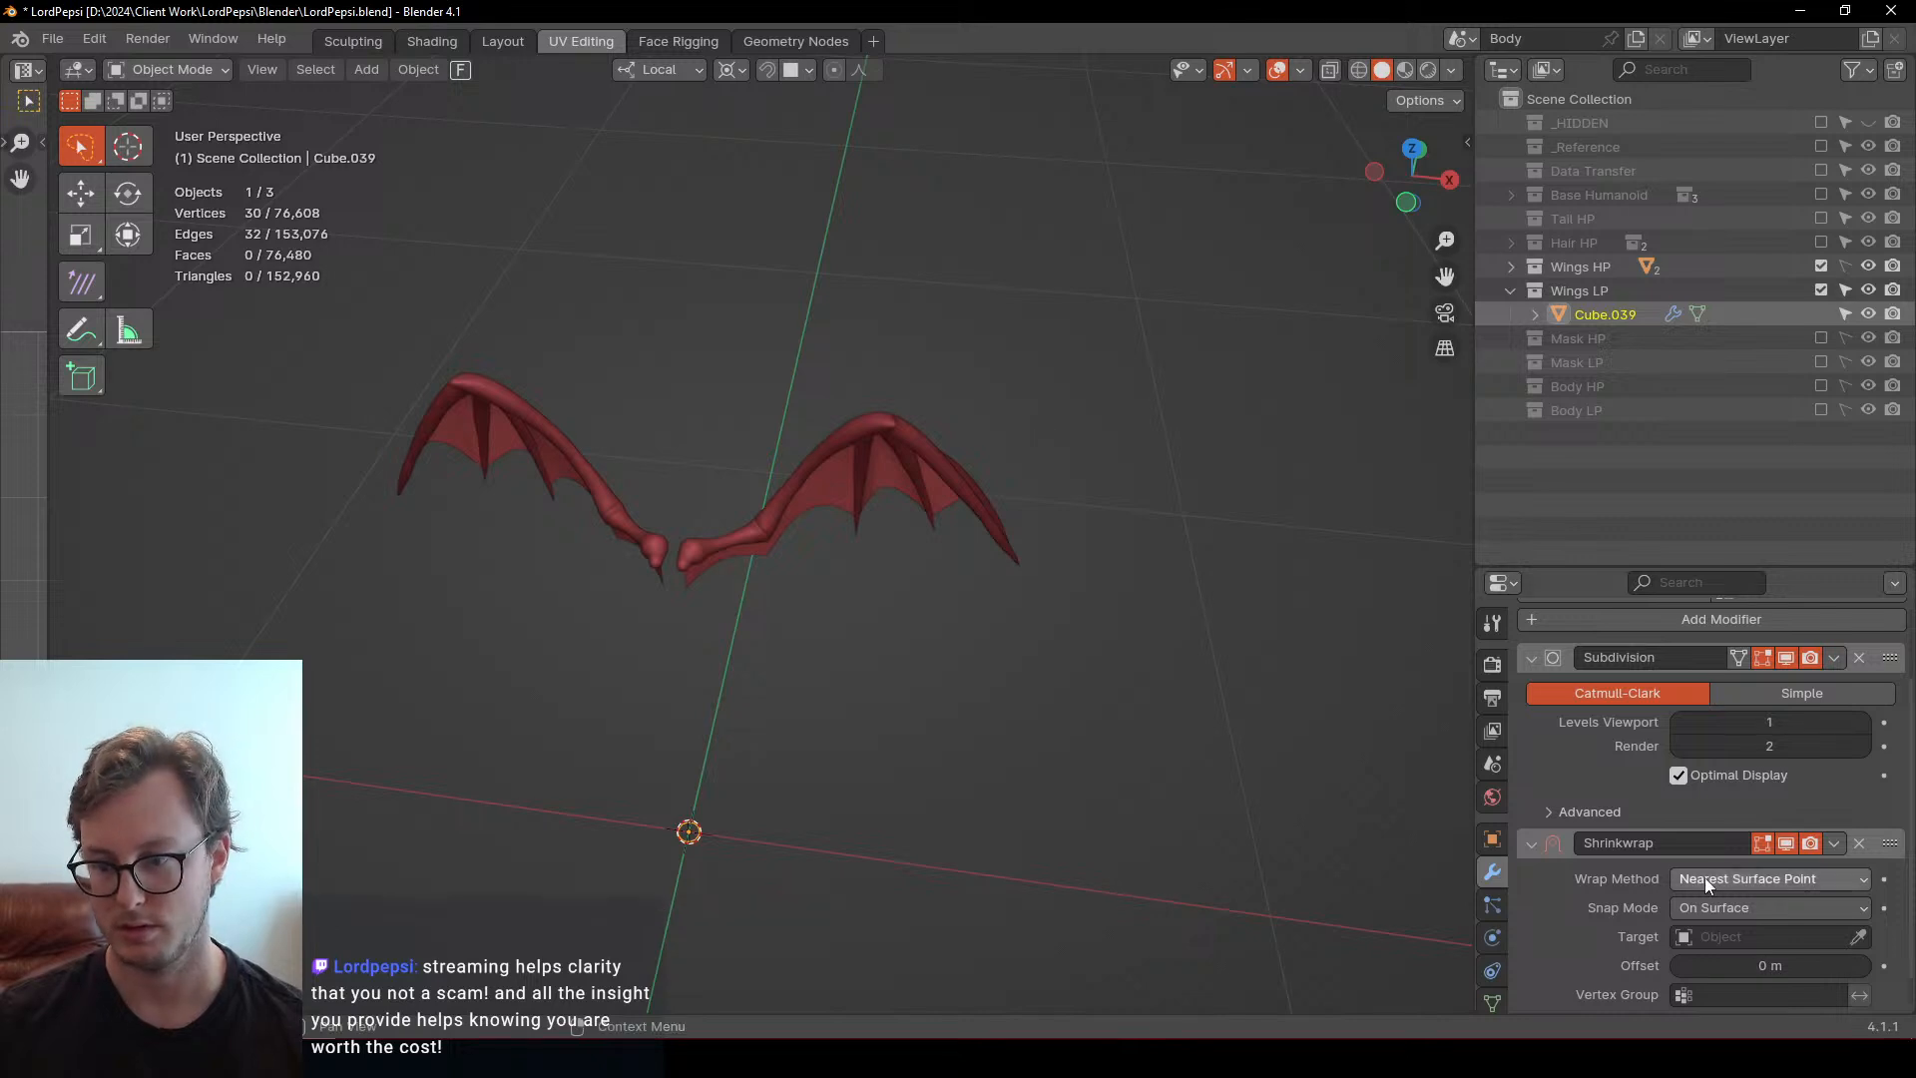
Make the Wings HP collection selectable, rename its arm-and-finger mesh "Wings HP", and make the collection unselectable again
{"action": "left_click", "coordinate": [1844, 267]}
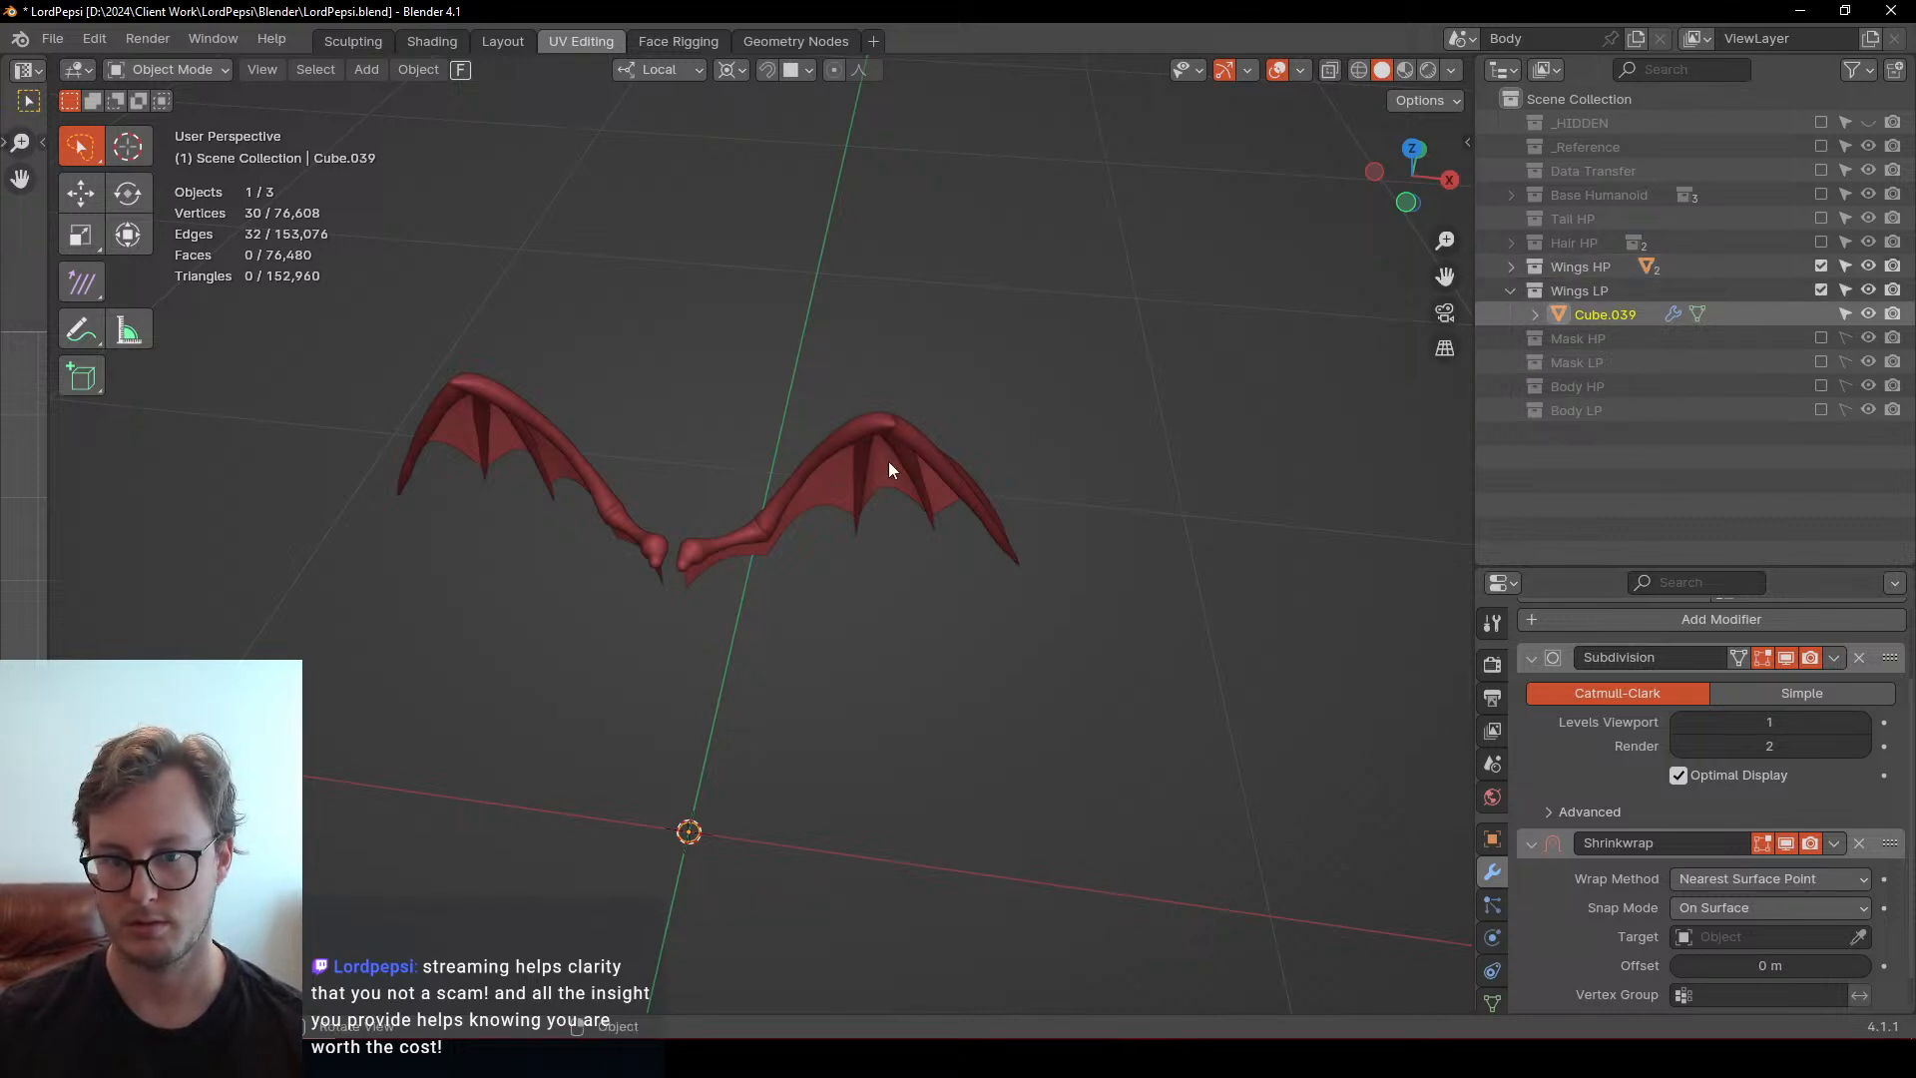
{"action": "left_click", "coordinate": [878, 433]}
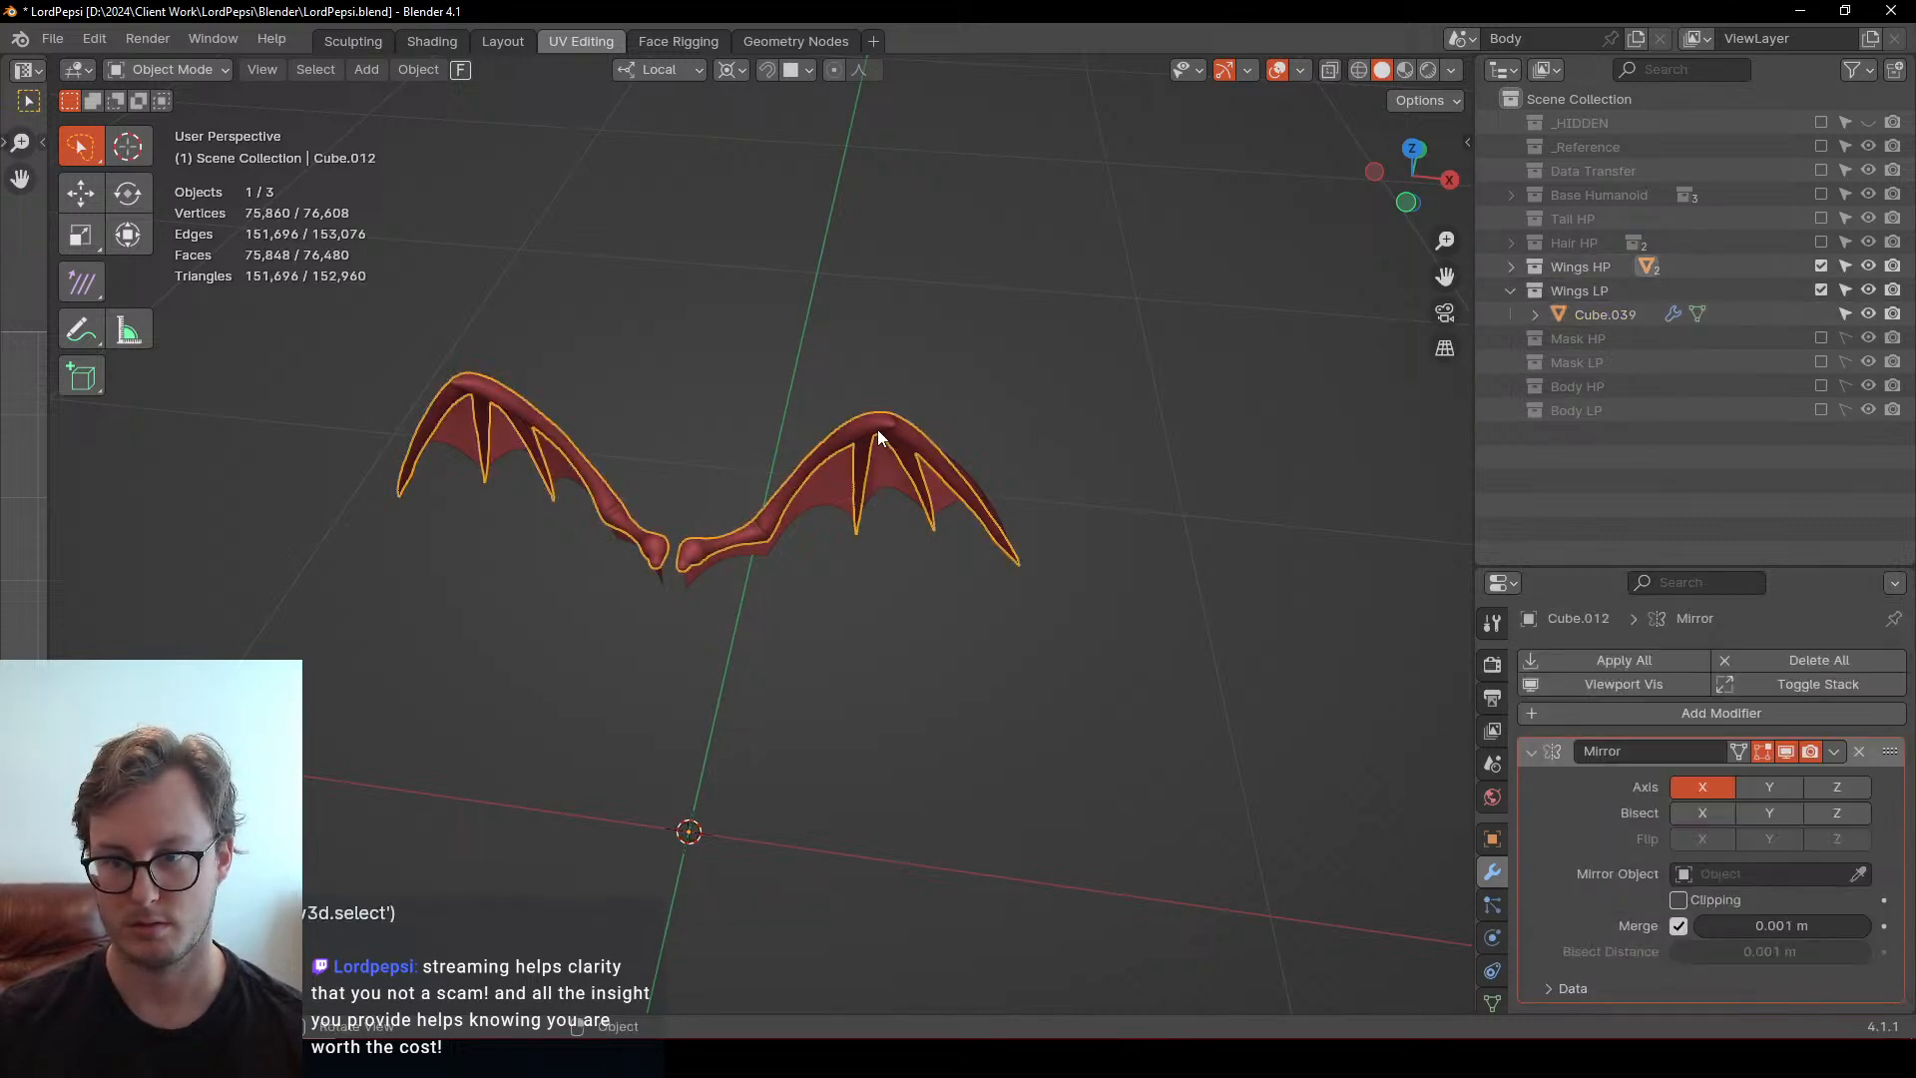
{"action": "left_click", "coordinate": [1491, 838]}
{"action": "left_click", "coordinate": [1646, 660]}
{"action": "type", "text": "Wing"}
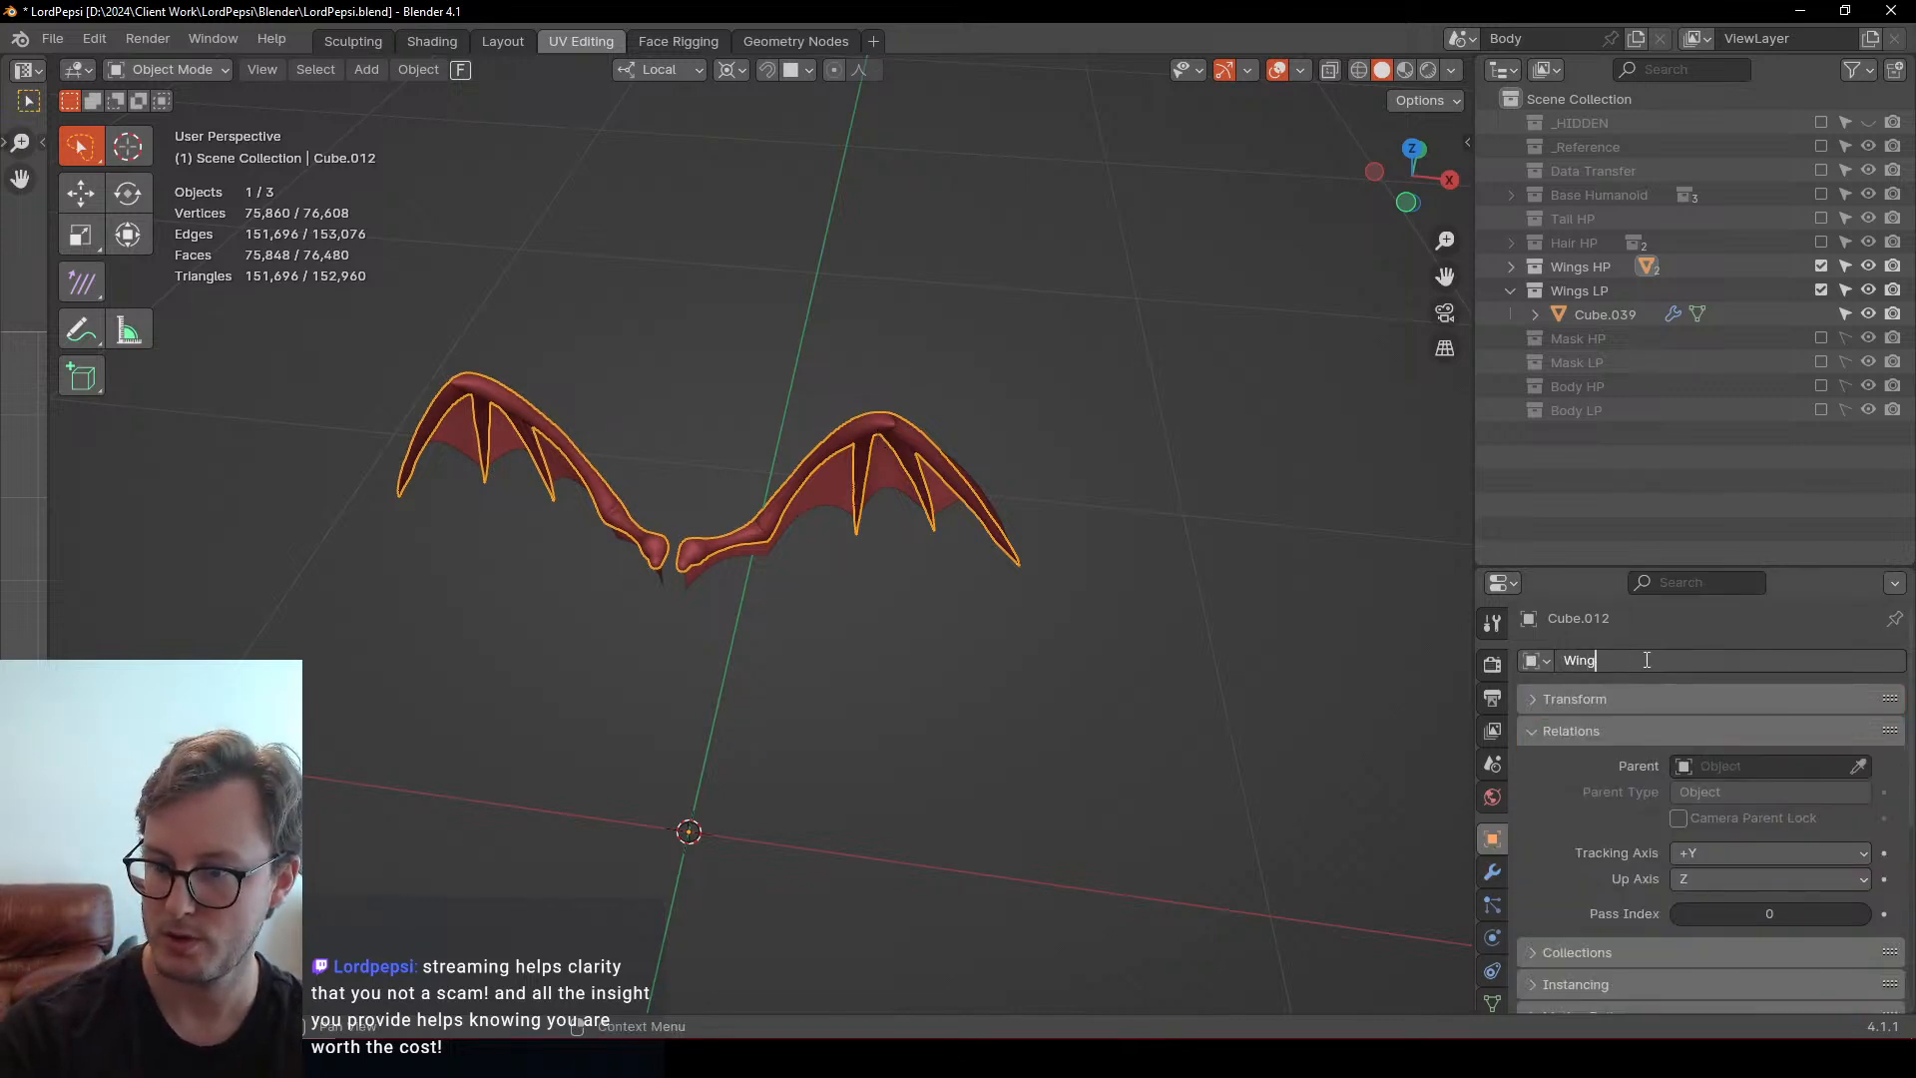
{"action": "type", "text": "s HP"}
{"action": "key", "text": "Return"}
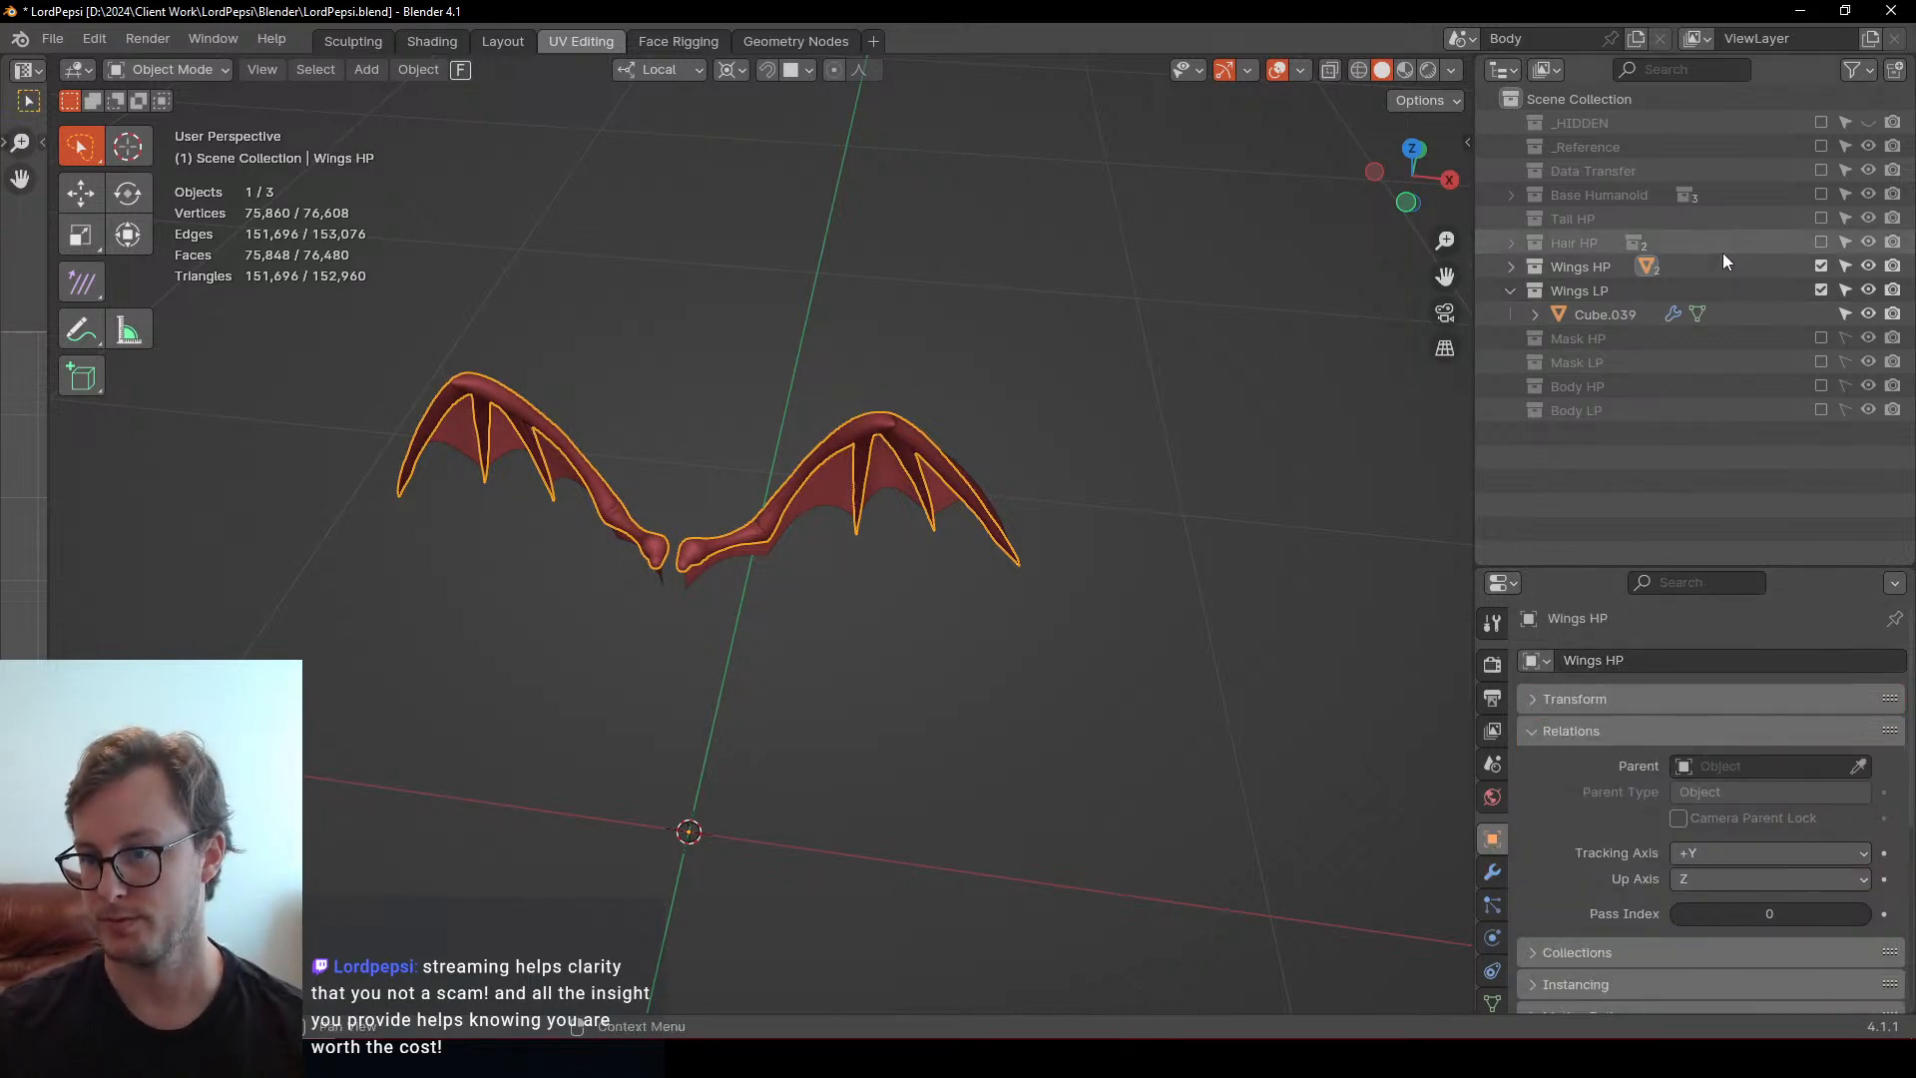
{"action": "left_click", "coordinate": [1848, 263]}
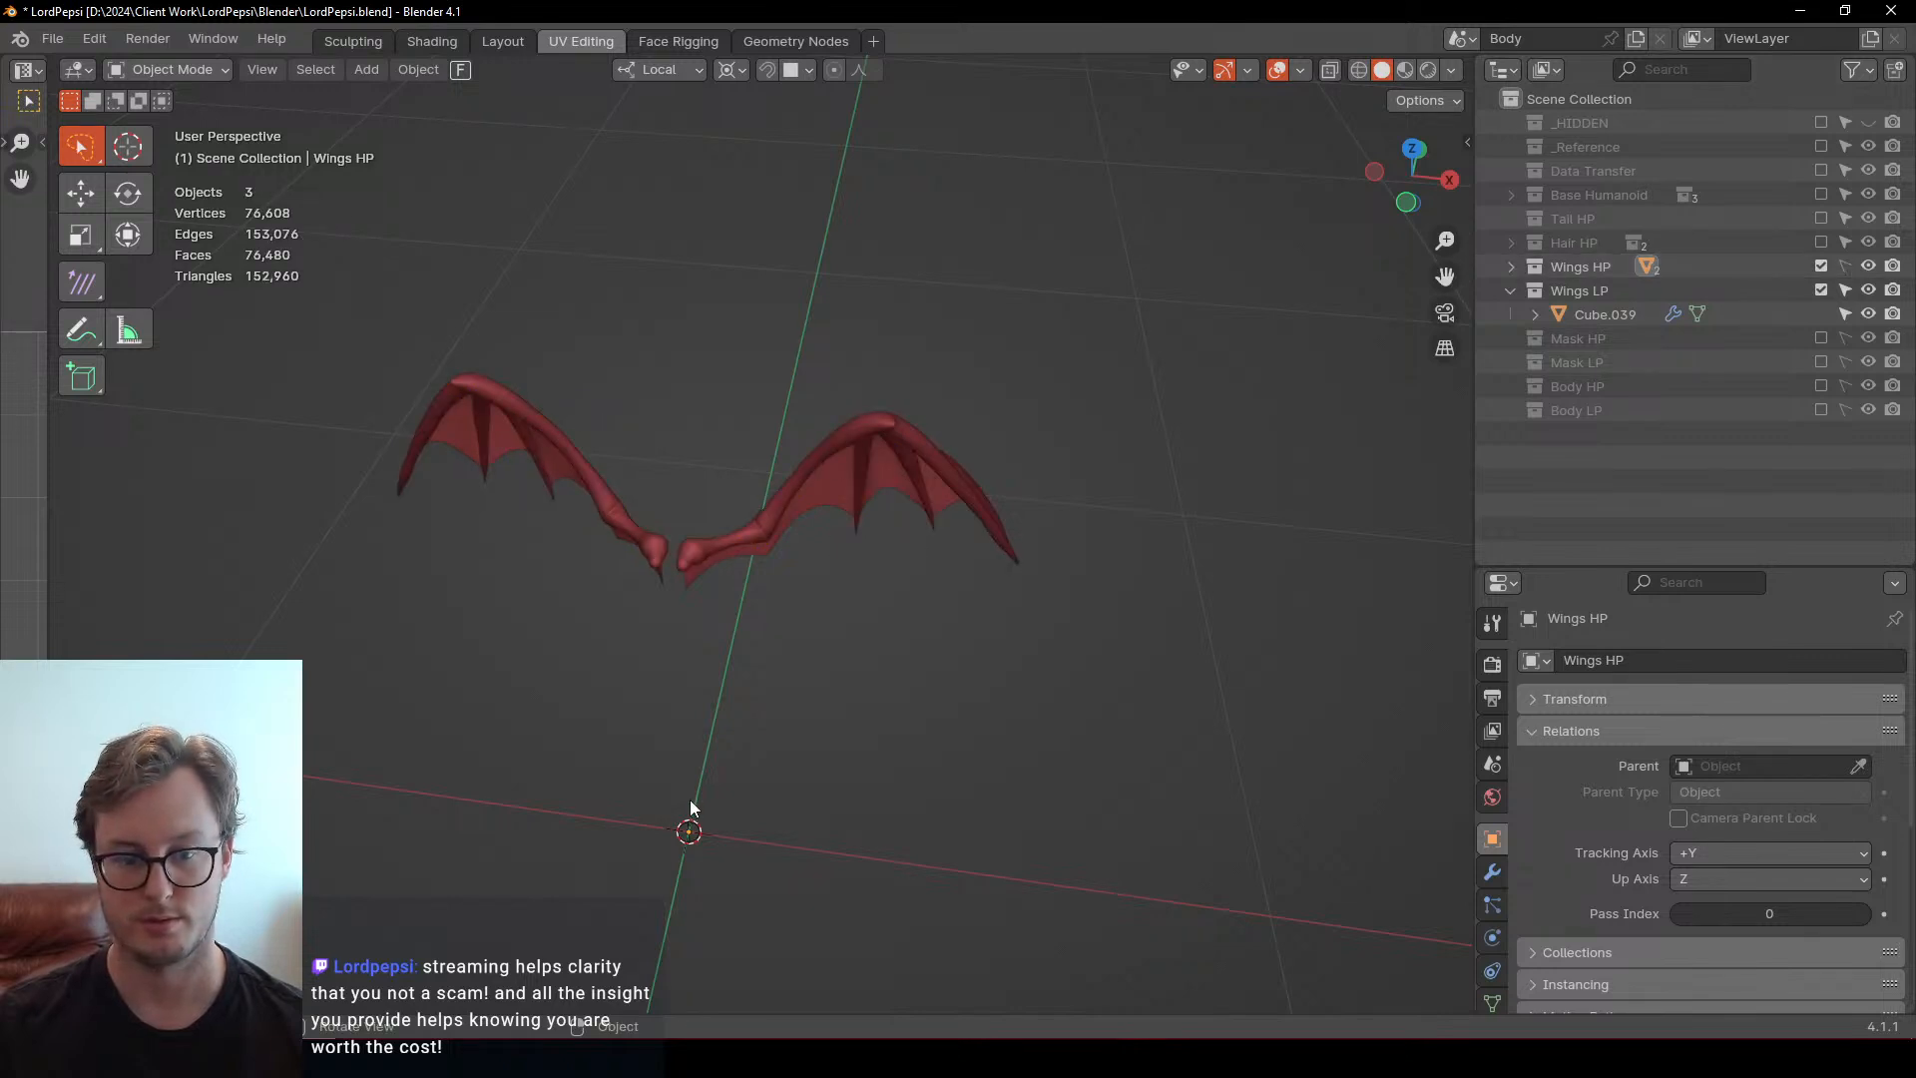
Rename the low-poly ring object in the Wings LP collection "Wings LP"
{"action": "left_click", "coordinate": [1608, 317]}
{"action": "double_click", "coordinate": [1608, 315]}
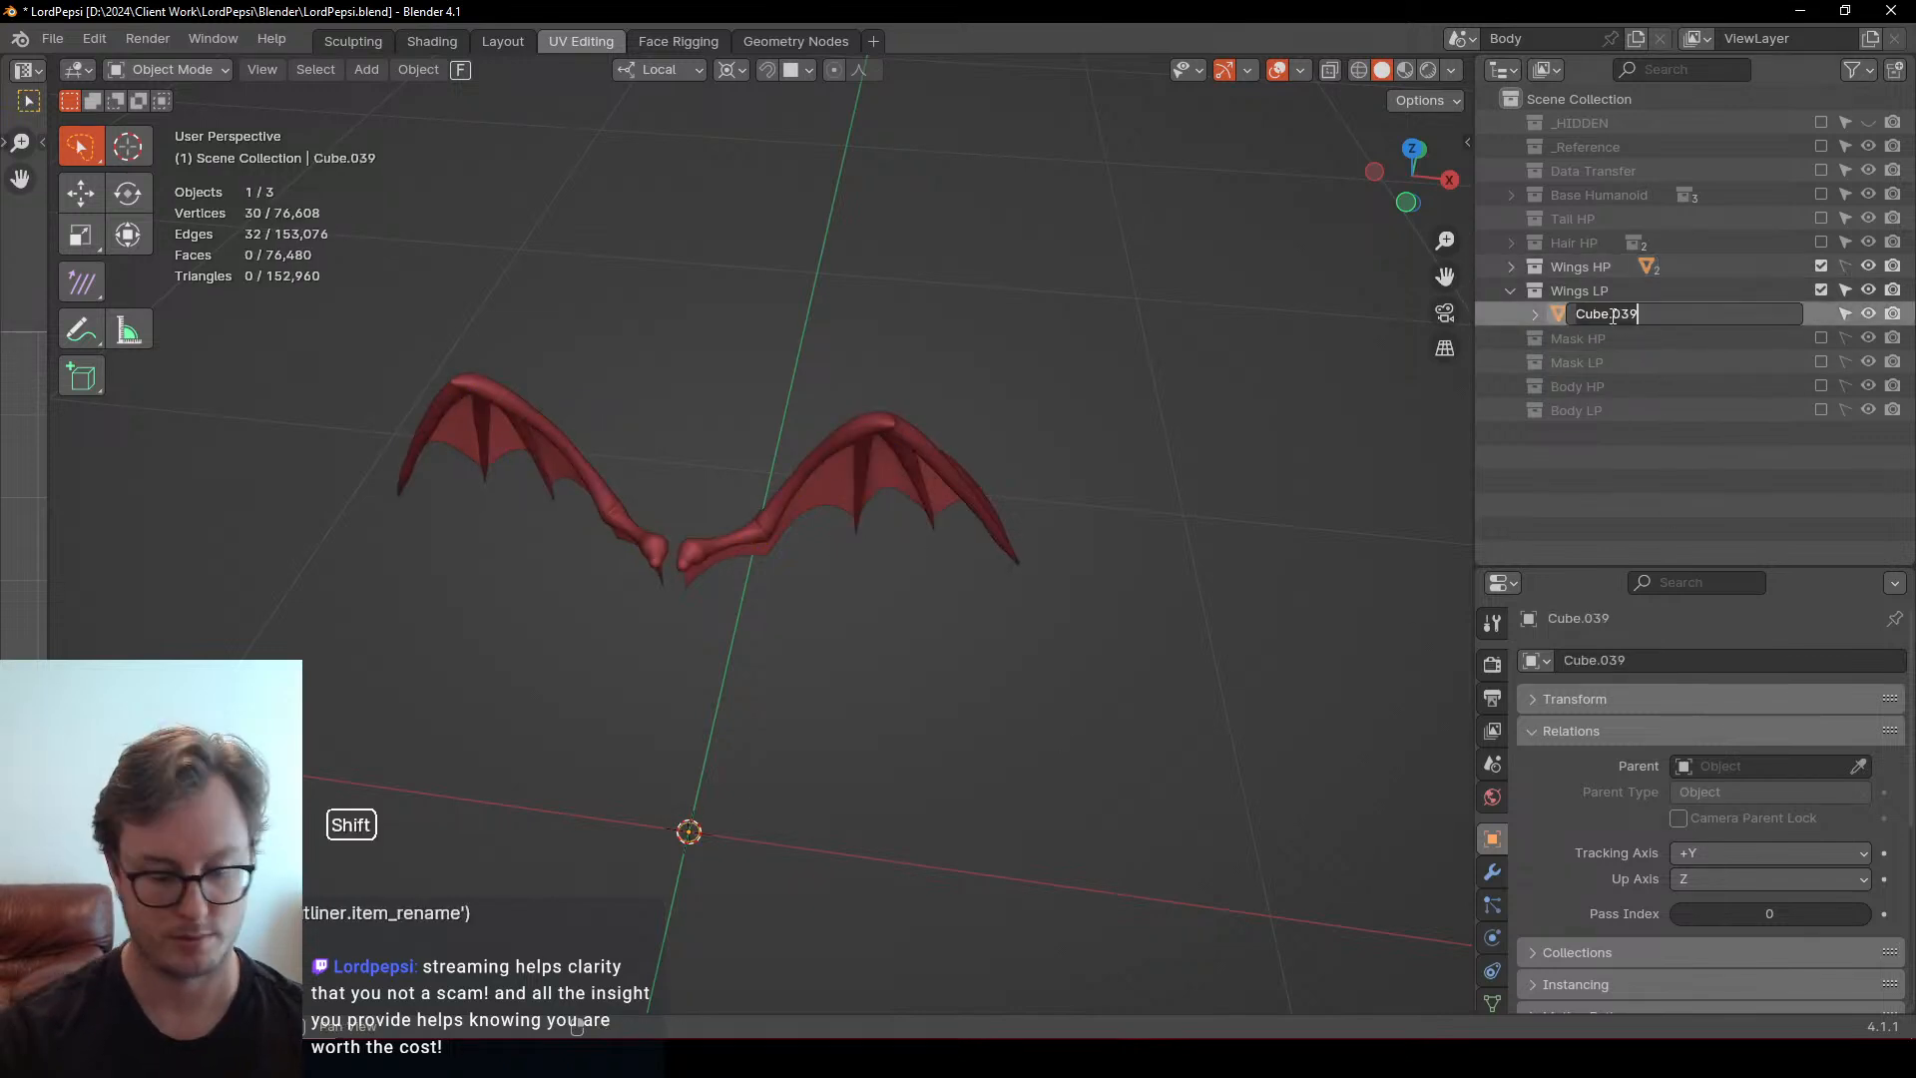
{"action": "key", "text": "Return"}
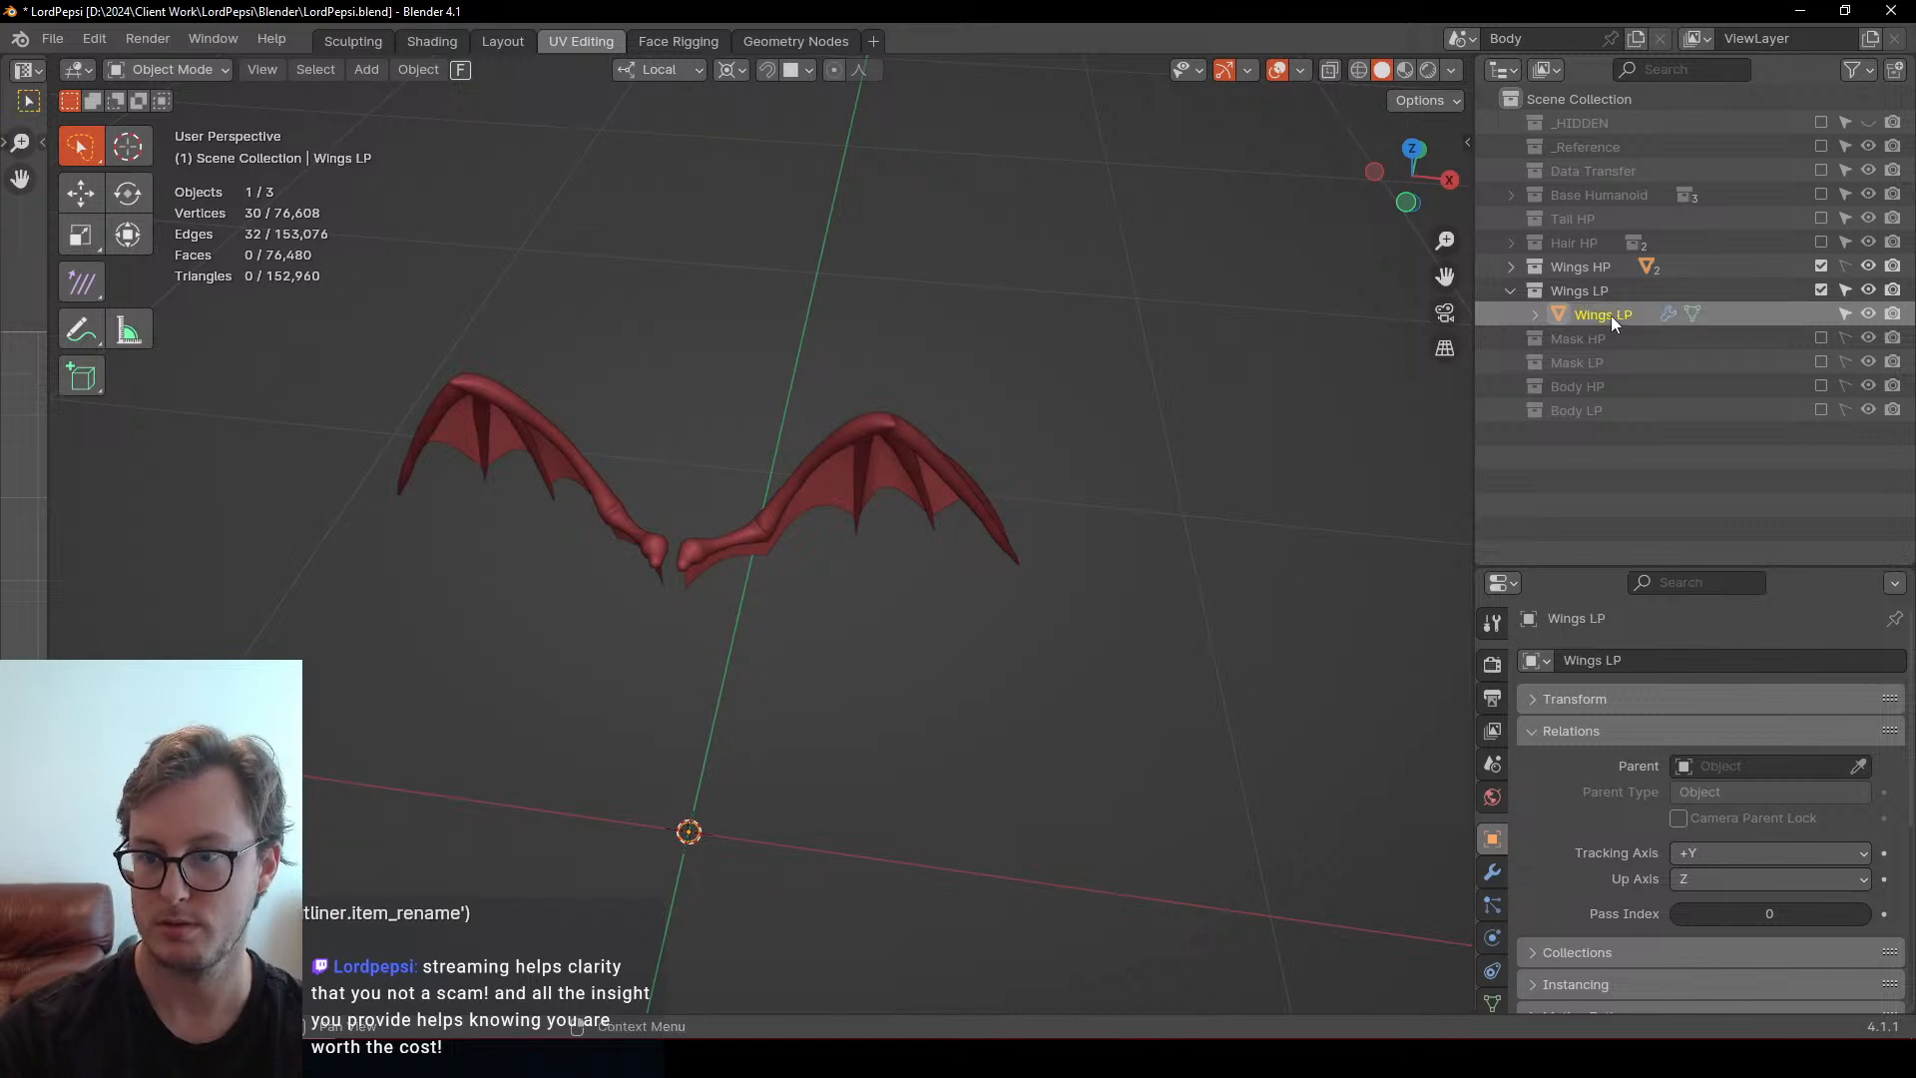
Set the Shrinkwrap target of the low-poly object to the Wings HP mesh
{"action": "left_click", "coordinate": [1491, 872]}
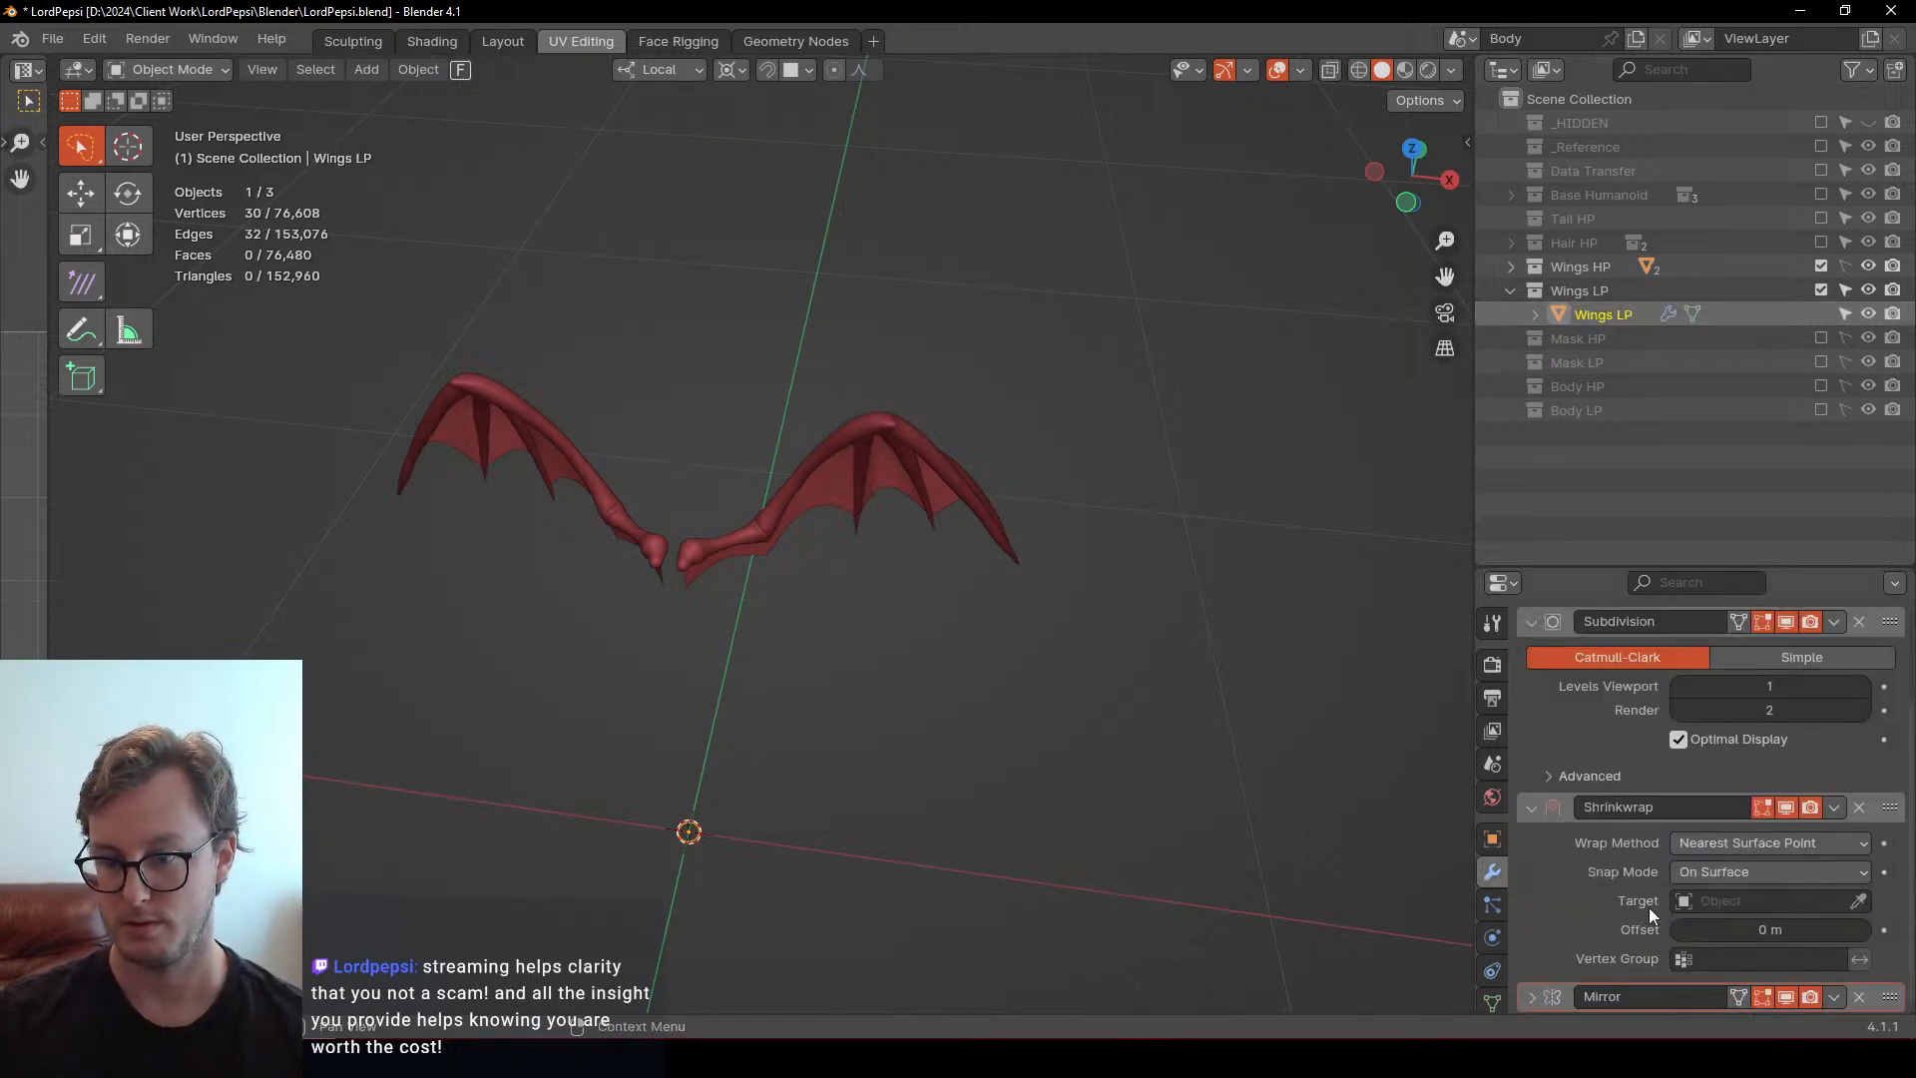
{"action": "left_click", "coordinate": [1858, 900]}
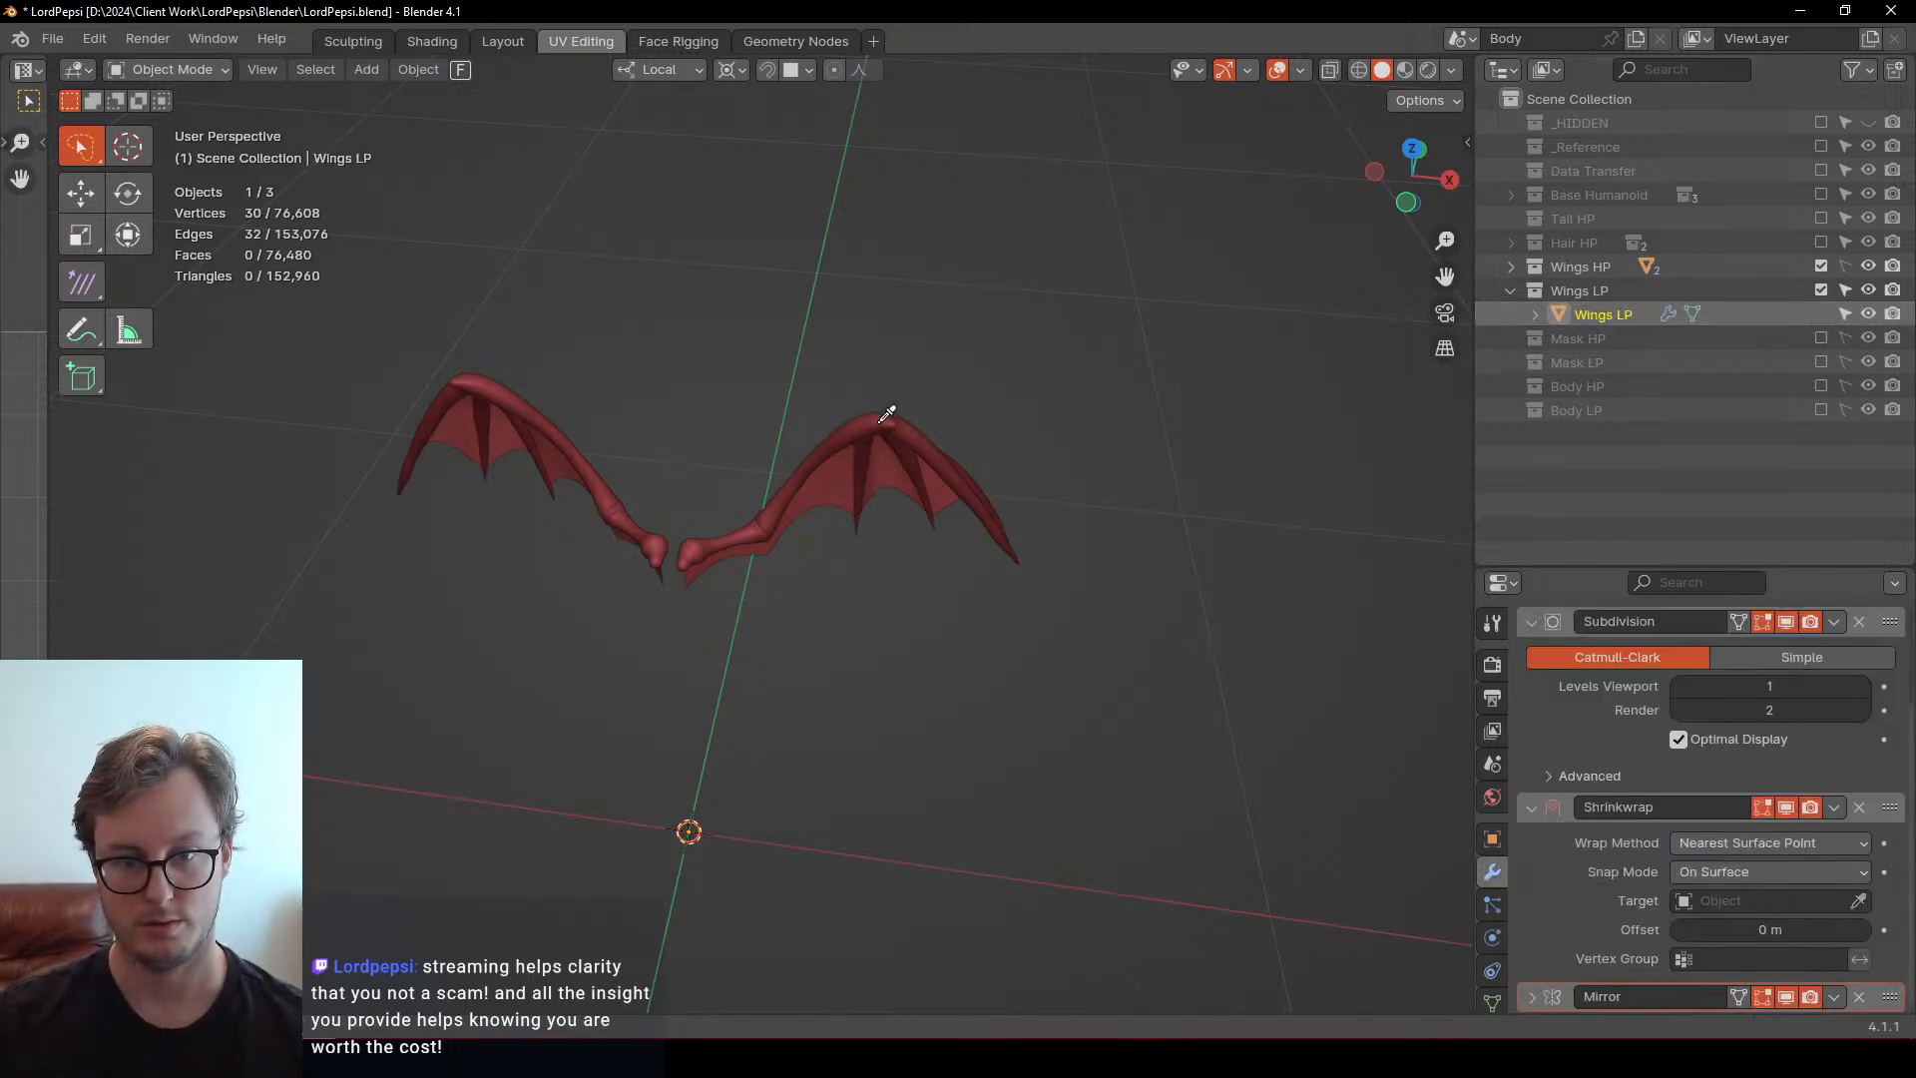
{"action": "left_click", "coordinate": [1763, 900]}
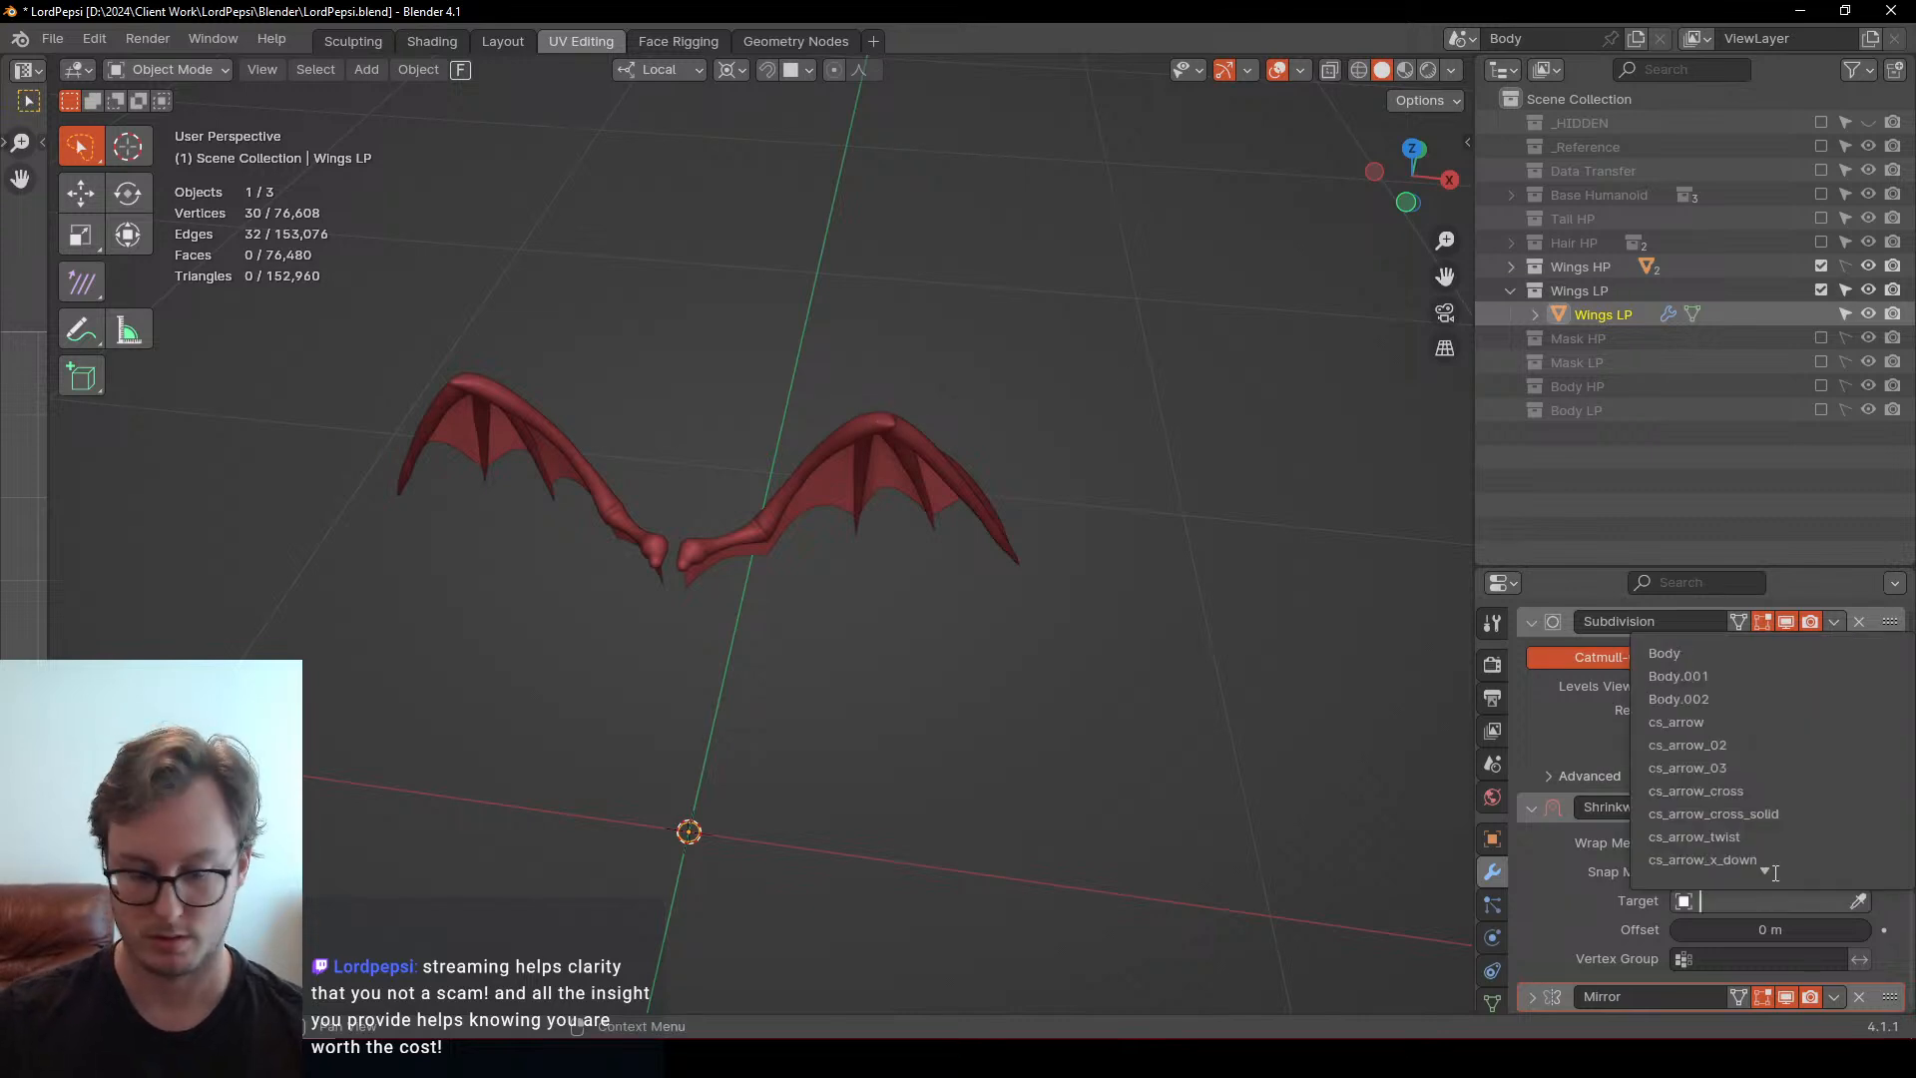
{"action": "type", "text": "wings"}
{"action": "key", "text": "Return"}
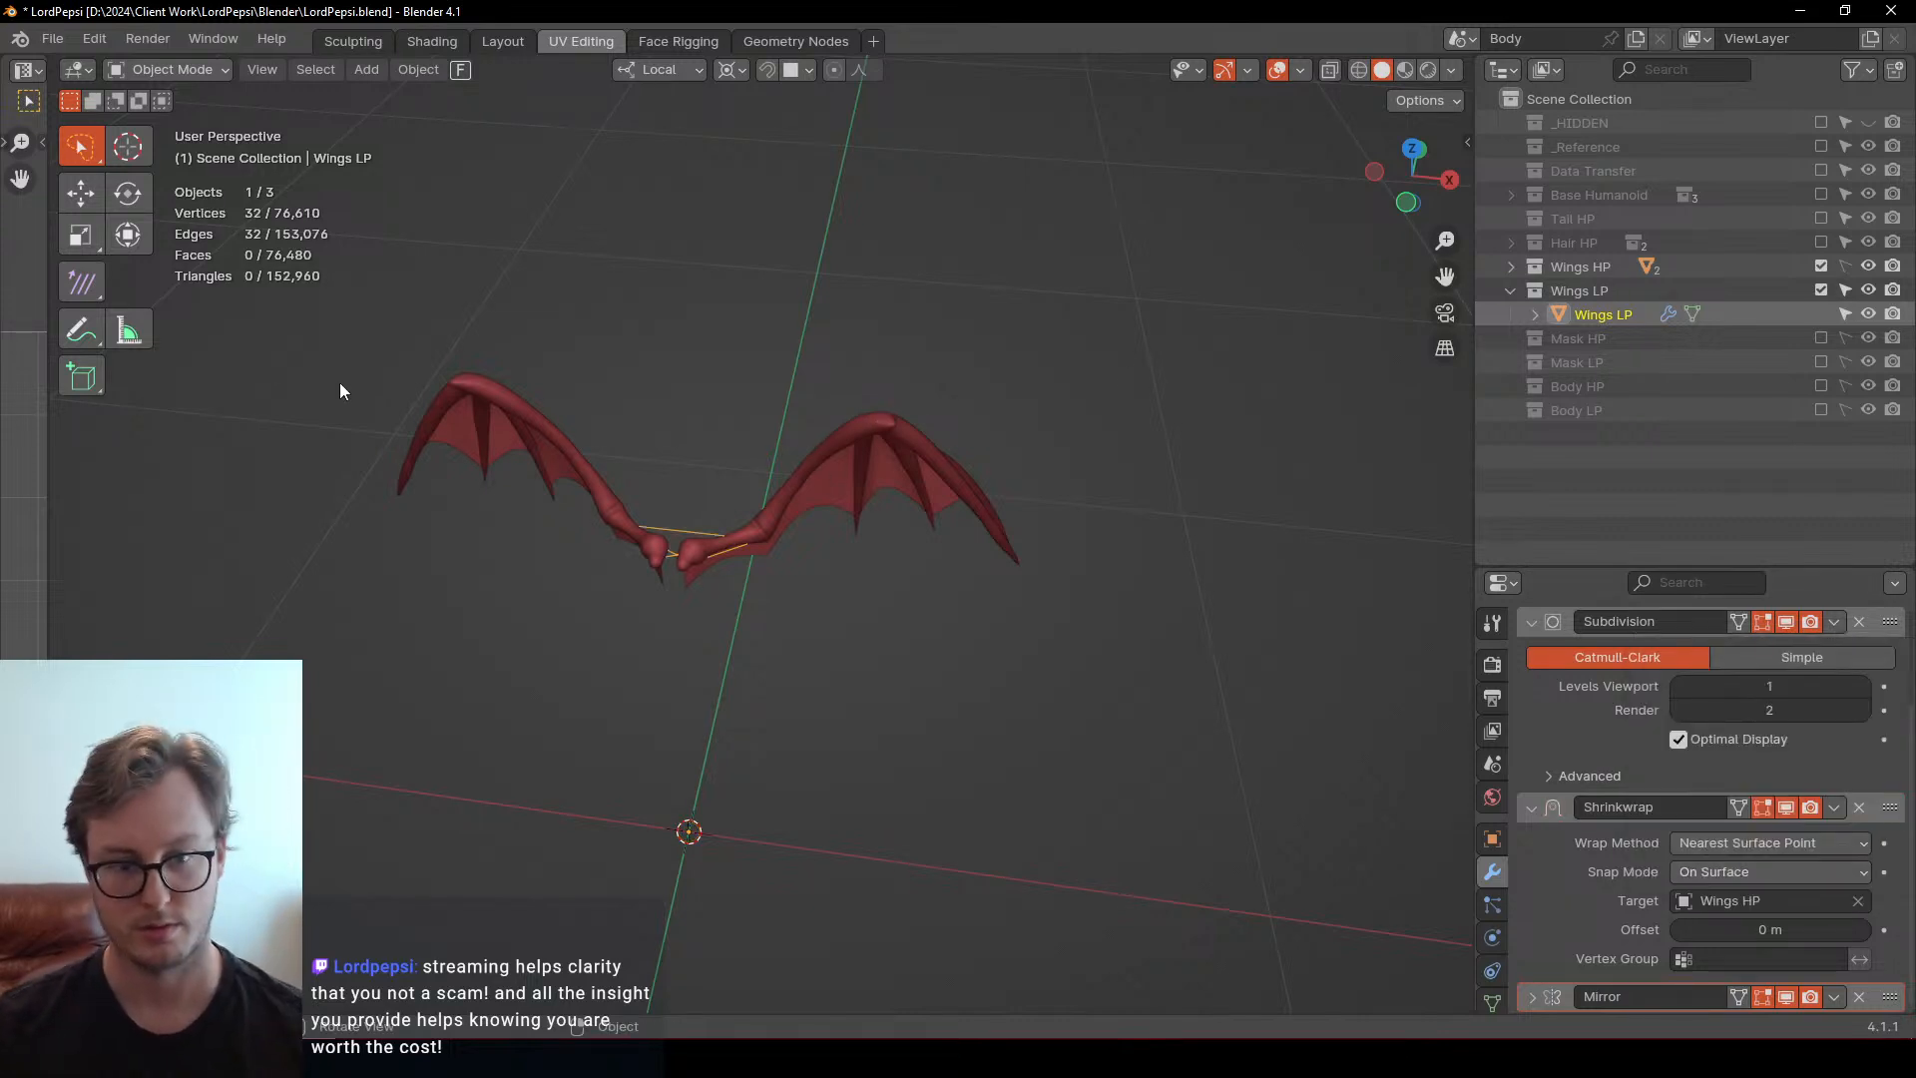
Enter Edit Mode, move the ring off the origin, change the transform pivot point and rotate the ring upright
{"action": "key", "text": "Tab"}
{"action": "scroll", "coordinate": [648, 737], "scroll_direction": "up", "scroll_amount": 1}
{"action": "key", "text": "g"}
{"action": "left_click", "coordinate": [649, 572]}
{"action": "middle_click_drag", "start_coordinate": [650, 572], "coordinate": [604, 437]}
{"action": "key", "text": "r"}
{"action": "right_click", "coordinate": [927, 818]}
{"action": "key", "text": "period"}
{"action": "left_click", "coordinate": [903, 714]}
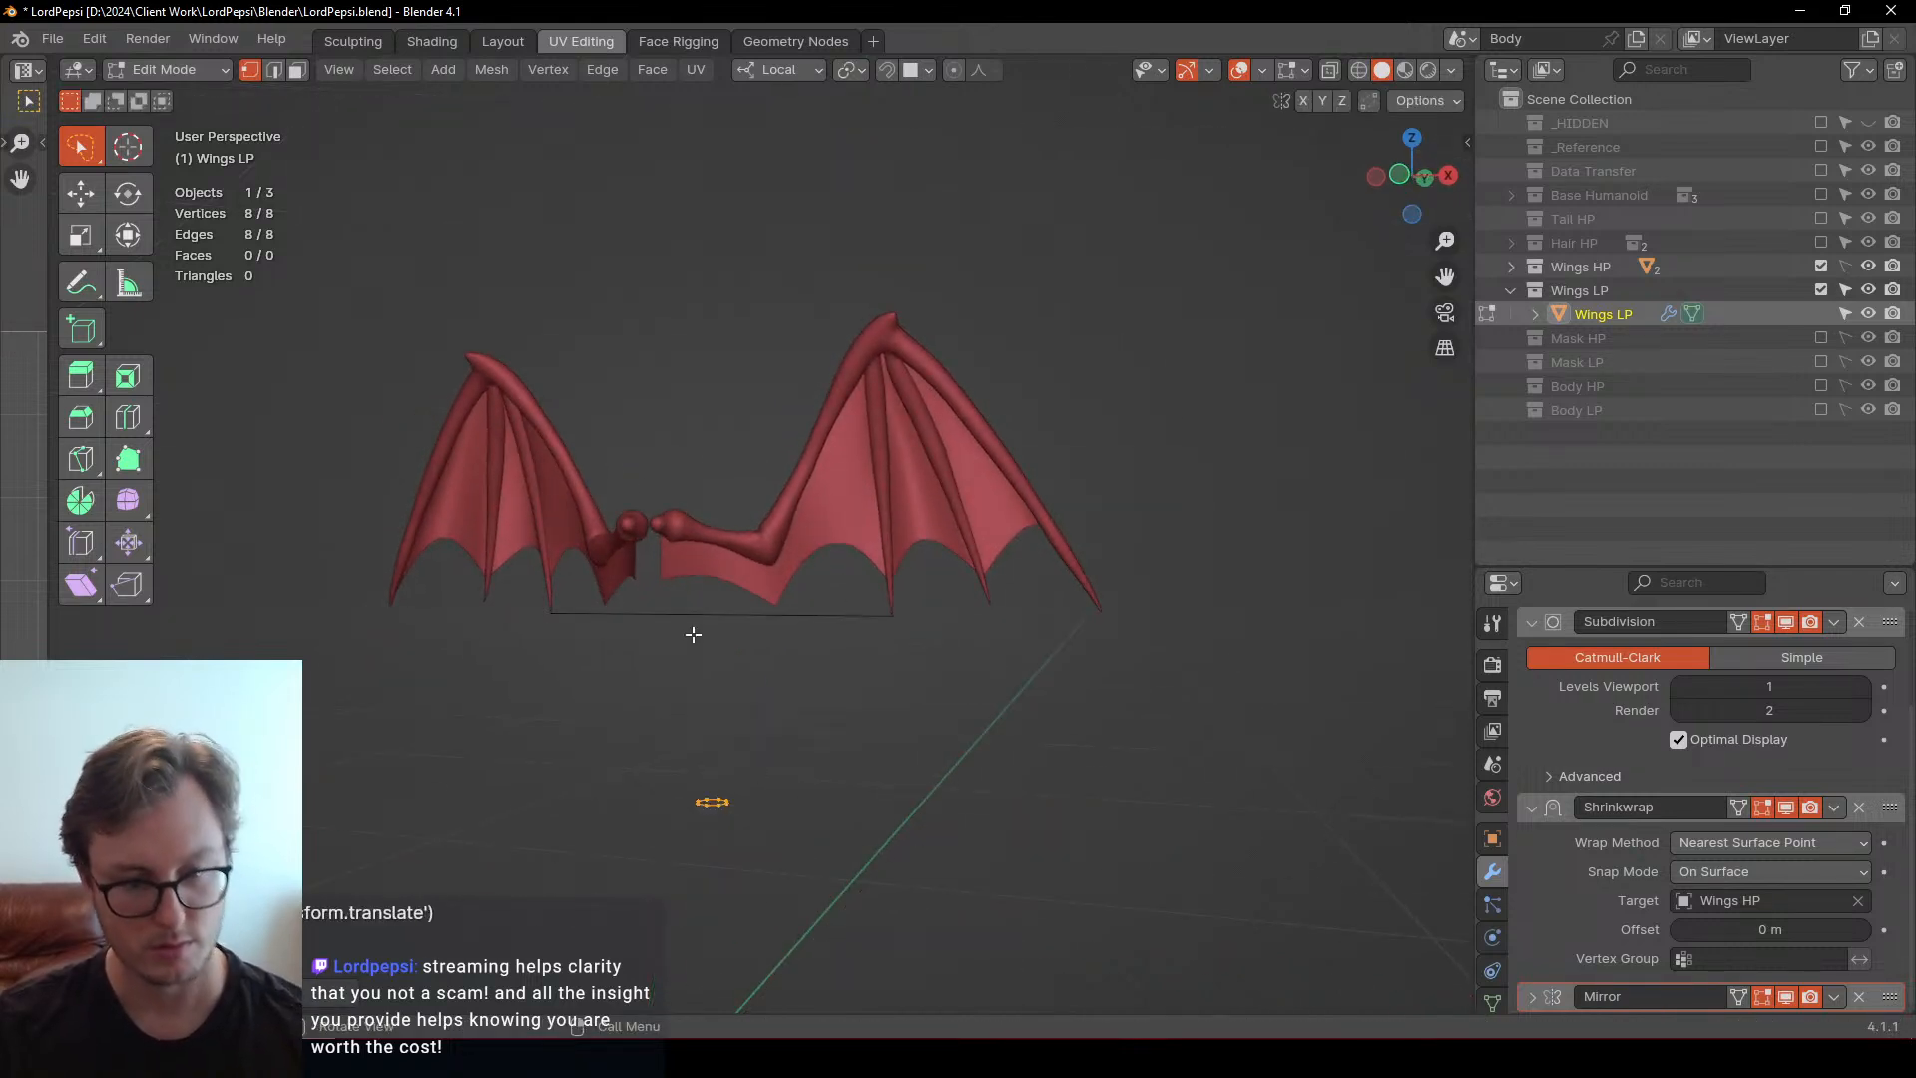
{"action": "key", "text": "r"}
{"action": "left_click", "coordinate": [810, 771]}
Move the ring from several angles up to the tip of the wing's inner base joint
{"action": "middle_click_drag", "start_coordinate": [810, 770], "coordinate": [639, 697]}
{"action": "key", "text": "g"}
{"action": "left_click", "coordinate": [617, 429]}
{"action": "middle_click_drag", "start_coordinate": [624, 432], "coordinate": [744, 469]}
{"action": "key", "text": "g"}
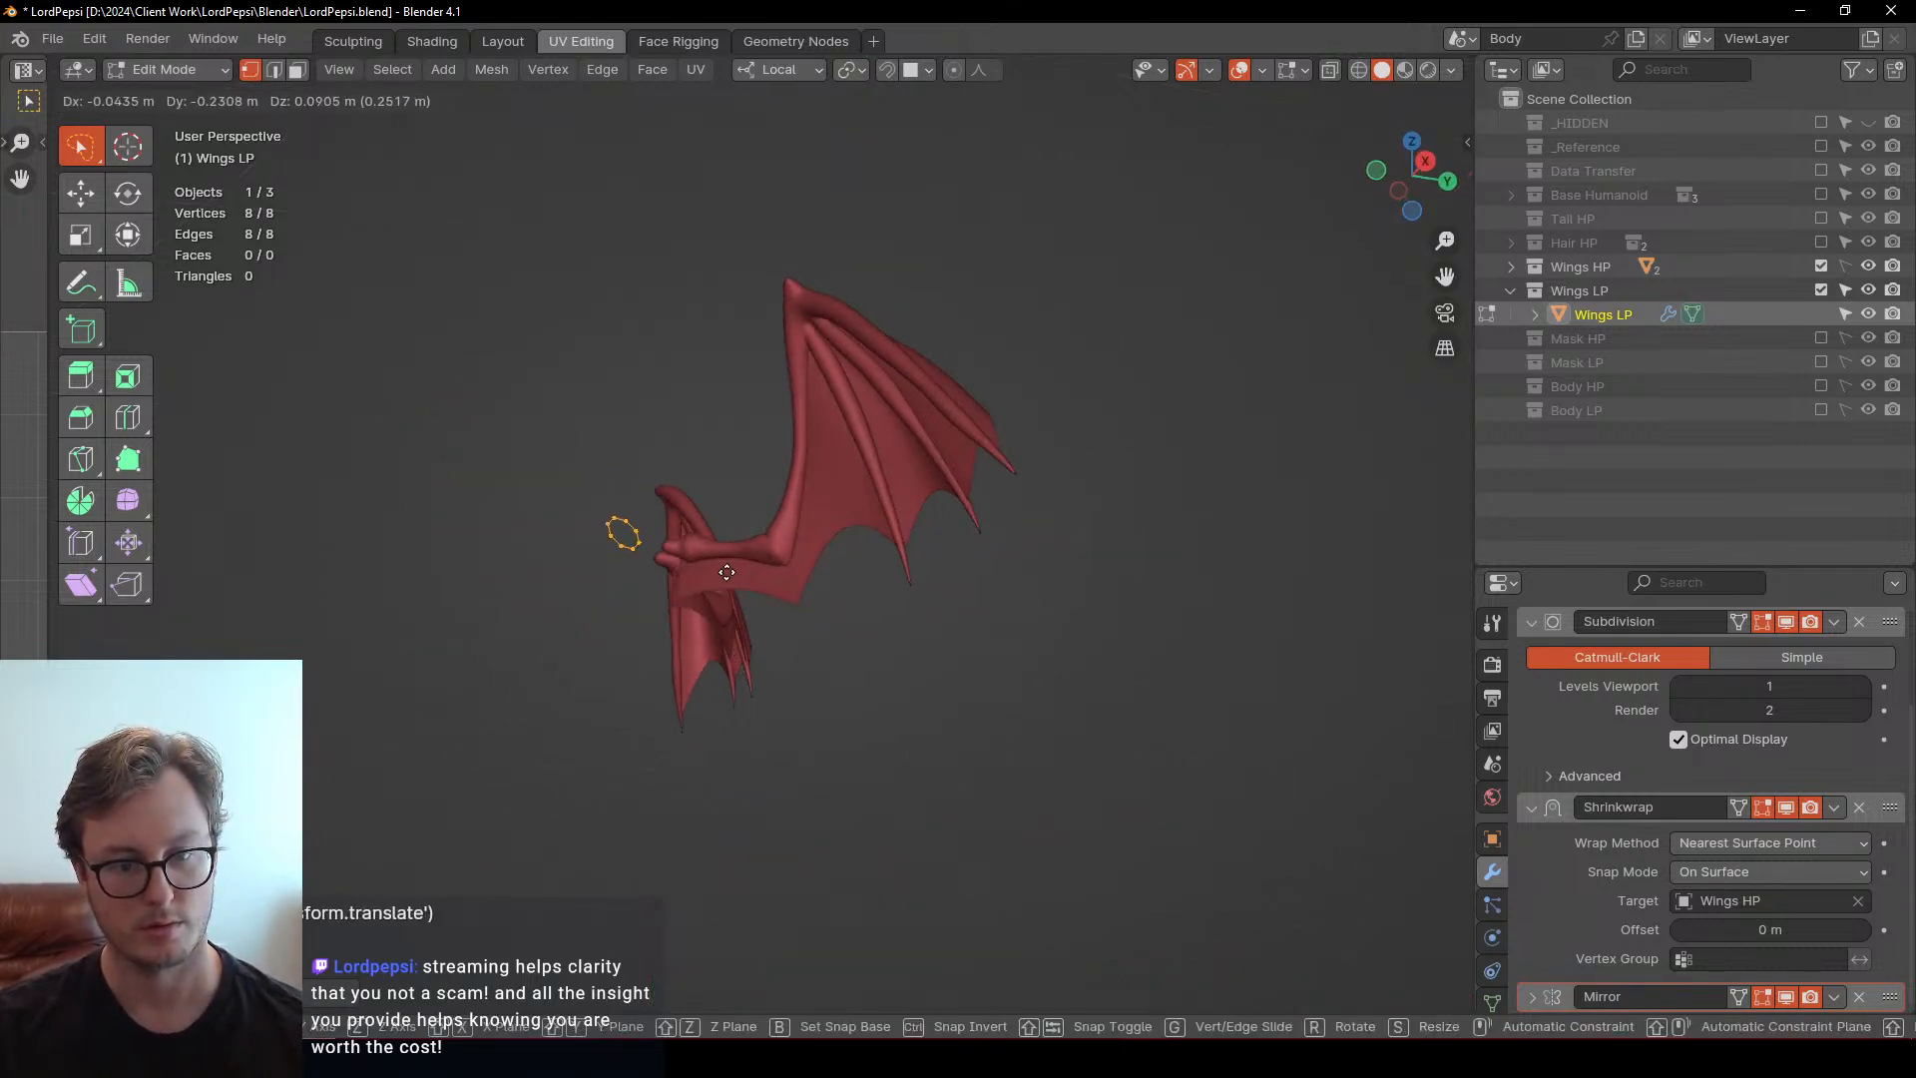
{"action": "left_click", "coordinate": [727, 567]}
{"action": "middle_click_drag", "start_coordinate": [727, 566], "coordinate": [826, 715]}
{"action": "key", "text": "g"}
{"action": "left_click", "coordinate": [644, 740]}
{"action": "middle_click_drag", "start_coordinate": [645, 740], "coordinate": [694, 657], "text": "shift"}
{"action": "scroll", "coordinate": [728, 727], "scroll_direction": "up", "scroll_amount": 5}
{"action": "middle_click_drag", "start_coordinate": [648, 816], "coordinate": [774, 590], "text": "shift"}
{"action": "key", "text": "g"}
{"action": "left_click", "coordinate": [855, 526]}
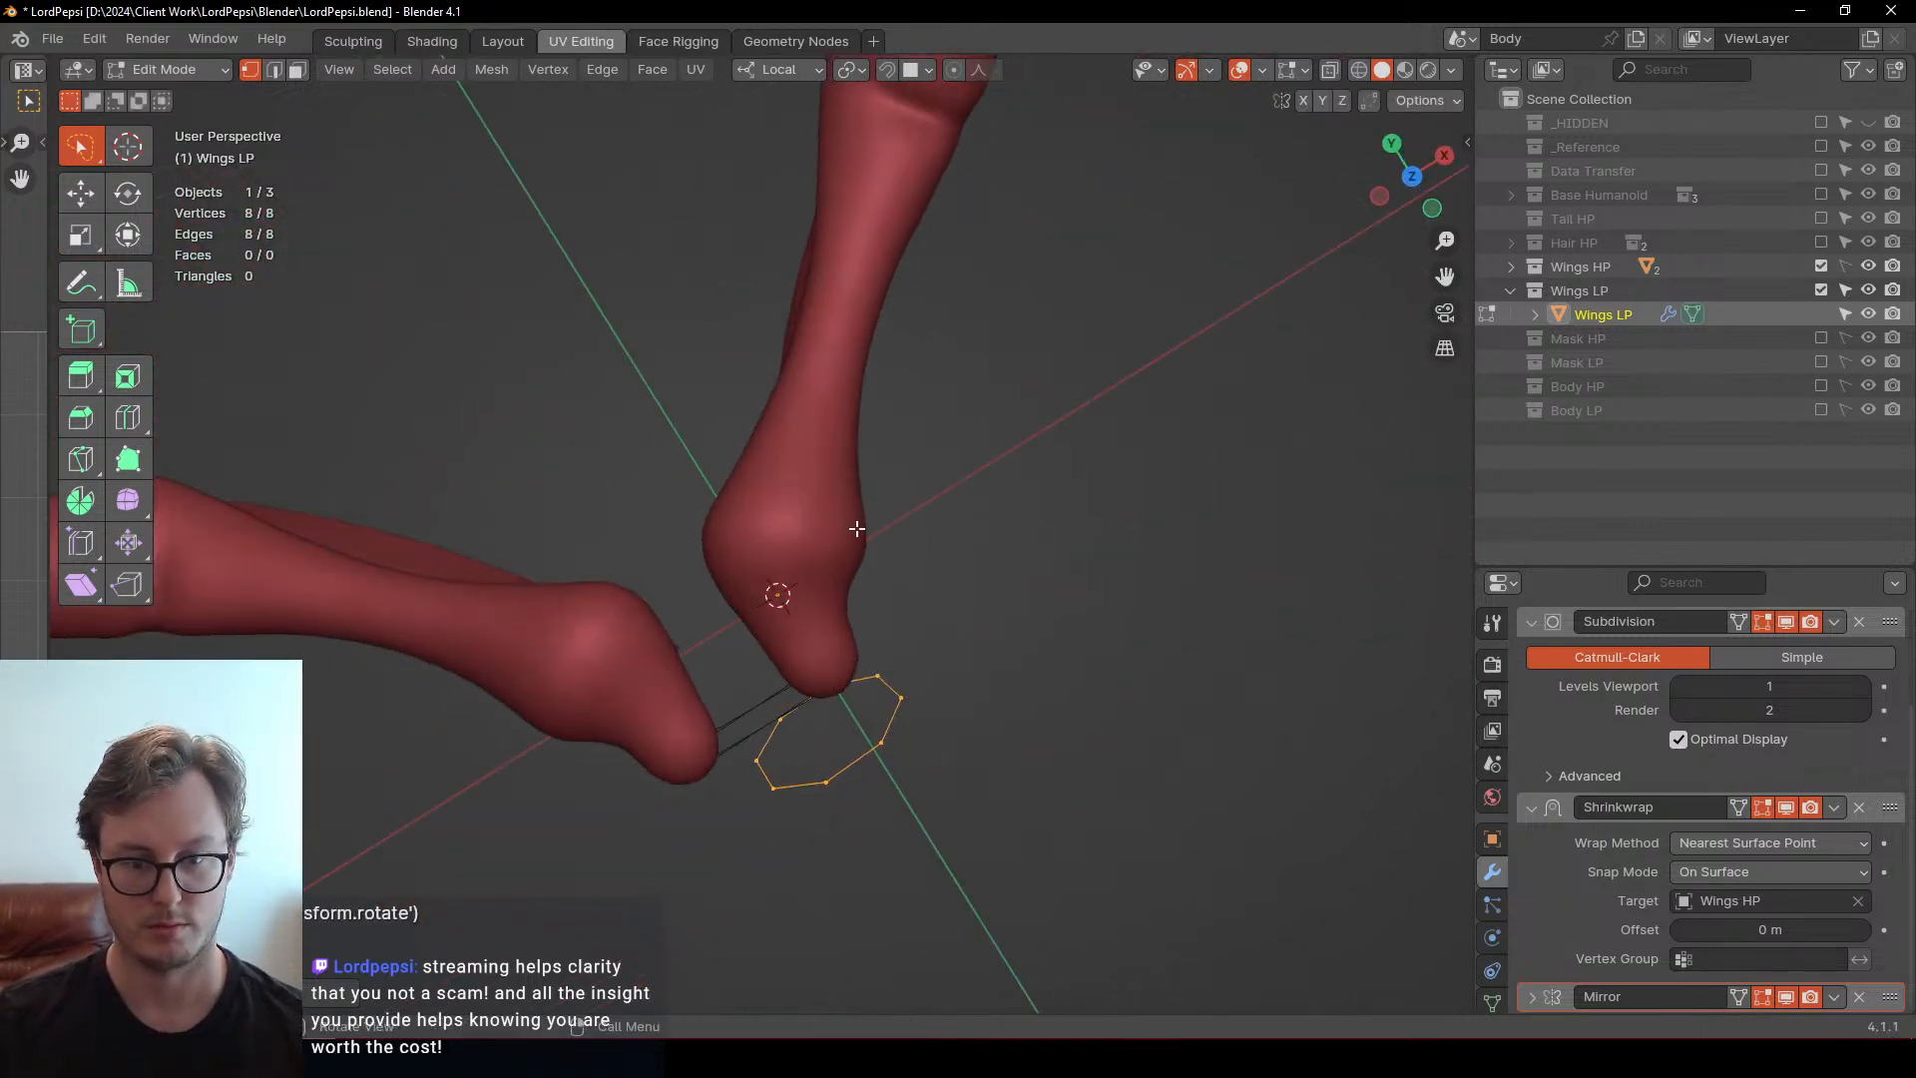
Position and scale the ring so it fits around the rounded tip of the wing's base joint
{"action": "middle_click_drag", "start_coordinate": [855, 526], "coordinate": [950, 625]}
{"action": "key", "text": "g"}
{"action": "left_click", "coordinate": [970, 534]}
{"action": "middle_click_drag", "start_coordinate": [969, 534], "coordinate": [877, 698]}
{"action": "key", "text": "g"}
{"action": "left_click", "coordinate": [958, 395]}
{"action": "key", "text": "s"}
{"action": "left_click", "coordinate": [975, 404]}
Enable the Shrinkwrap modifier's on-cage display and extrude the ring along the base joint into a band of faces
{"action": "left_click", "coordinate": [1737, 807]}
{"action": "key", "text": "e"}
{"action": "left_click", "coordinate": [860, 596]}
Enable the Retopology overlay and recalculate the normals of the whole low-poly mesh outward
{"action": "key", "text": "q"}
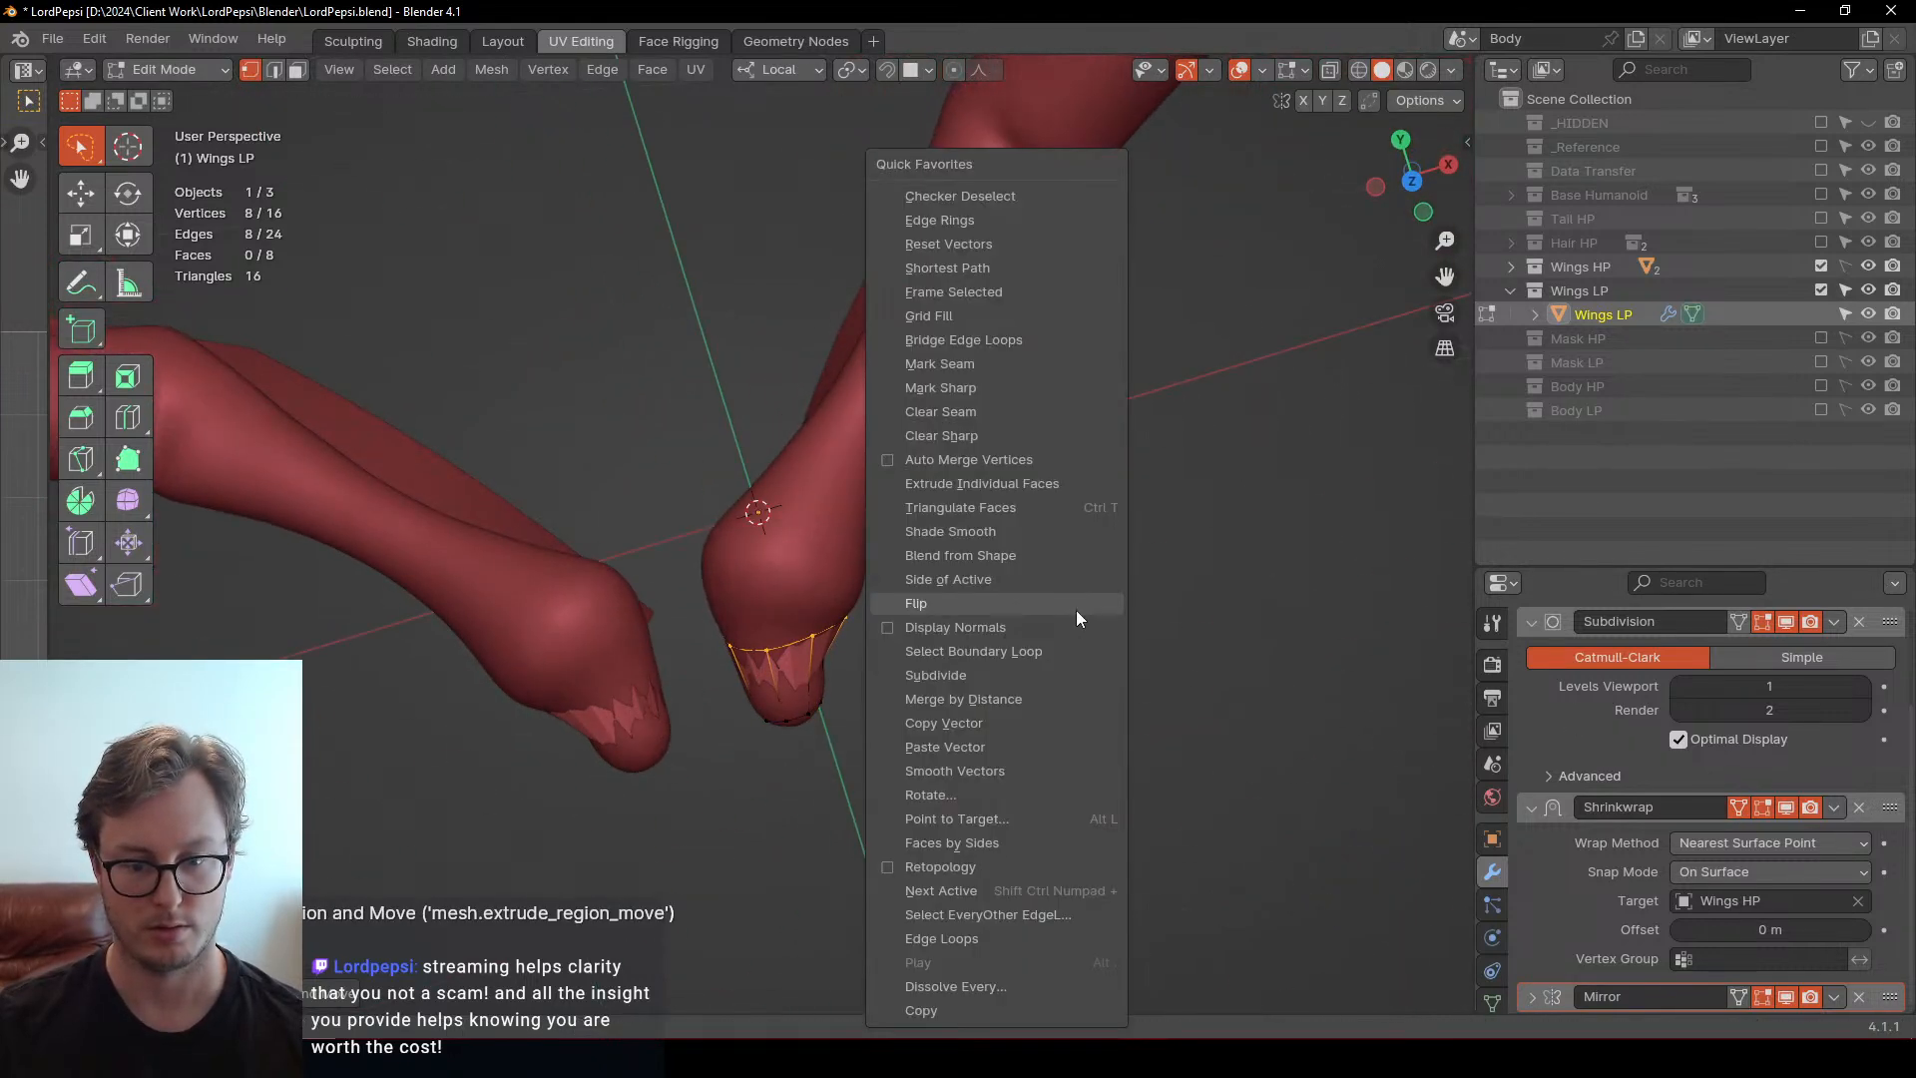
{"action": "middle_click_drag", "start_coordinate": [964, 875], "coordinate": [963, 728]}
{"action": "key", "text": "a"}
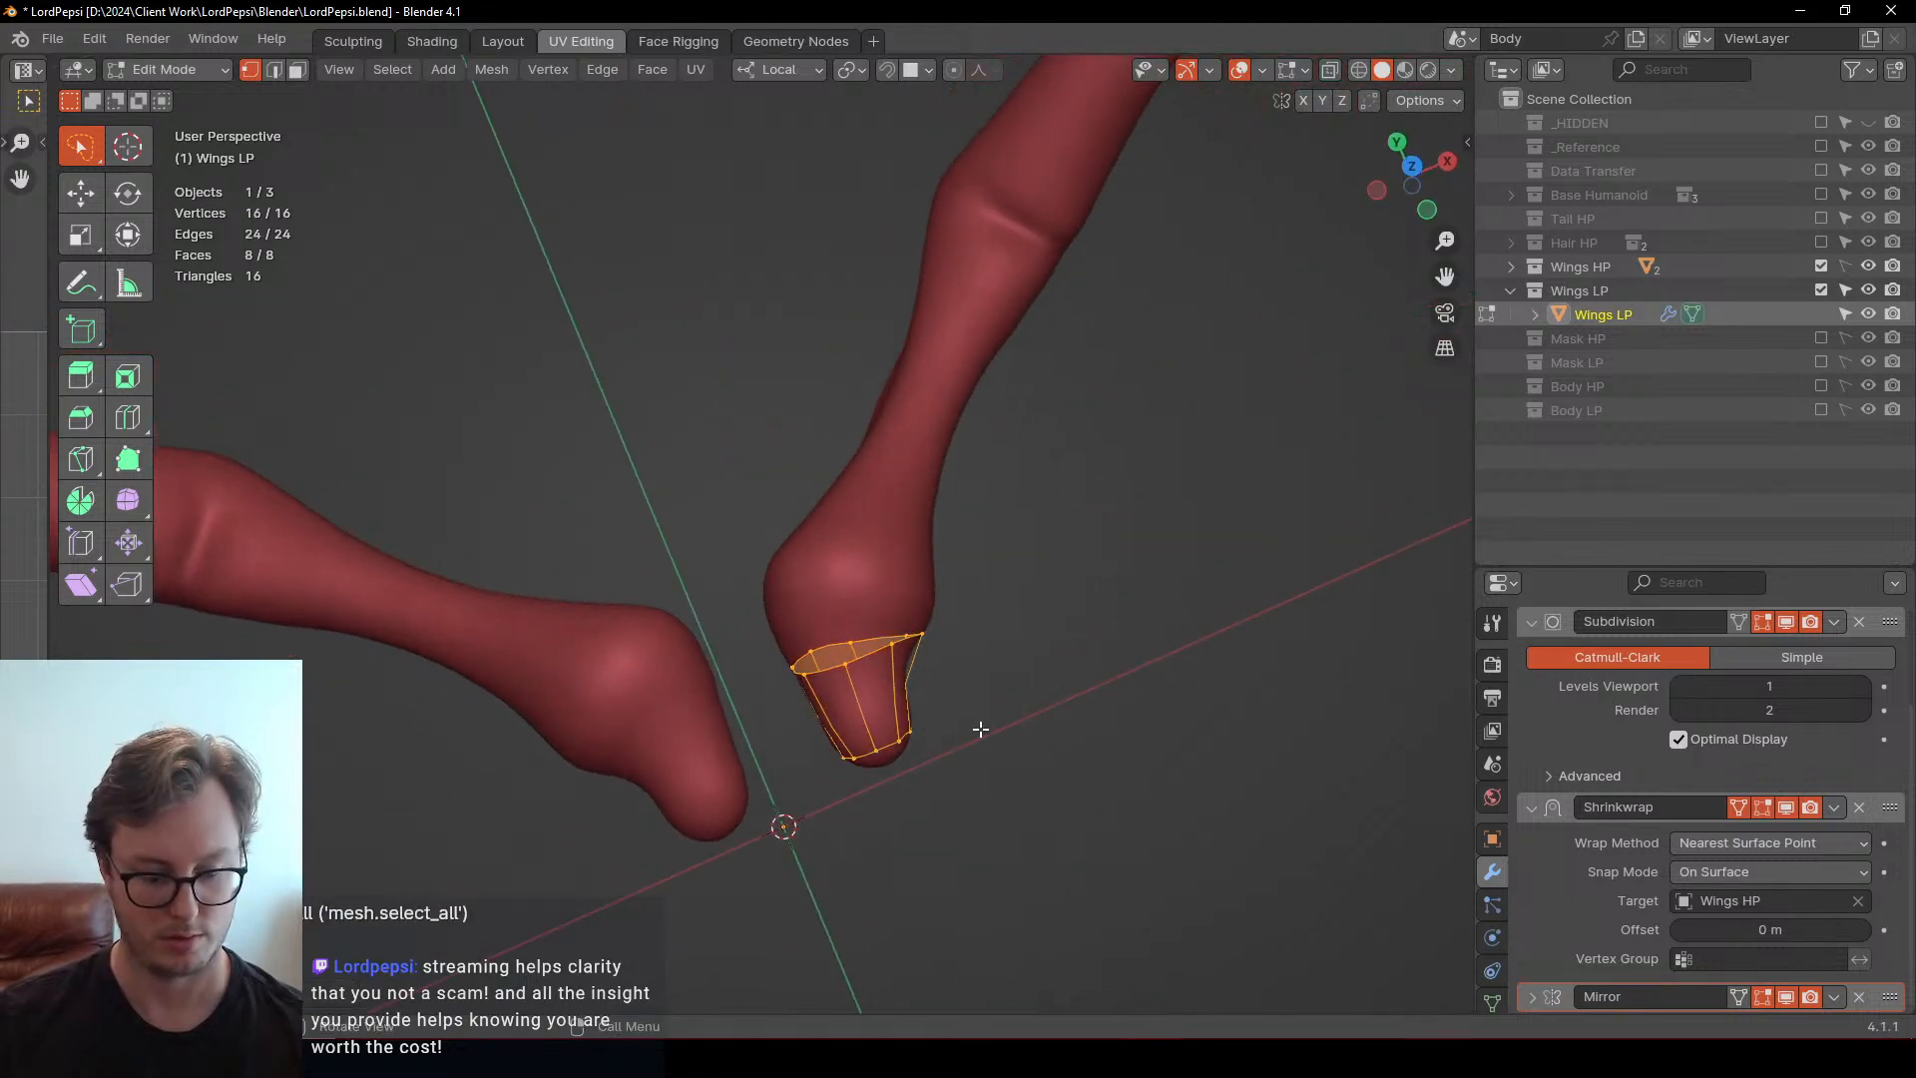
{"action": "key", "text": "shift+n"}
Select the band's open edge loop on the arm side, then rotate and move it to follow the base joint's shape
{"action": "left_click", "coordinate": [880, 653]}
{"action": "left_click", "coordinate": [880, 651], "text": "alt"}
{"action": "middle_click_drag", "start_coordinate": [882, 650], "coordinate": [937, 645]}
{"action": "left_click", "coordinate": [848, 639]}
{"action": "left_click", "coordinate": [841, 639], "text": "alt"}
{"action": "key", "text": "r"}
{"action": "left_click", "coordinate": [967, 708]}
{"action": "key", "text": "g"}
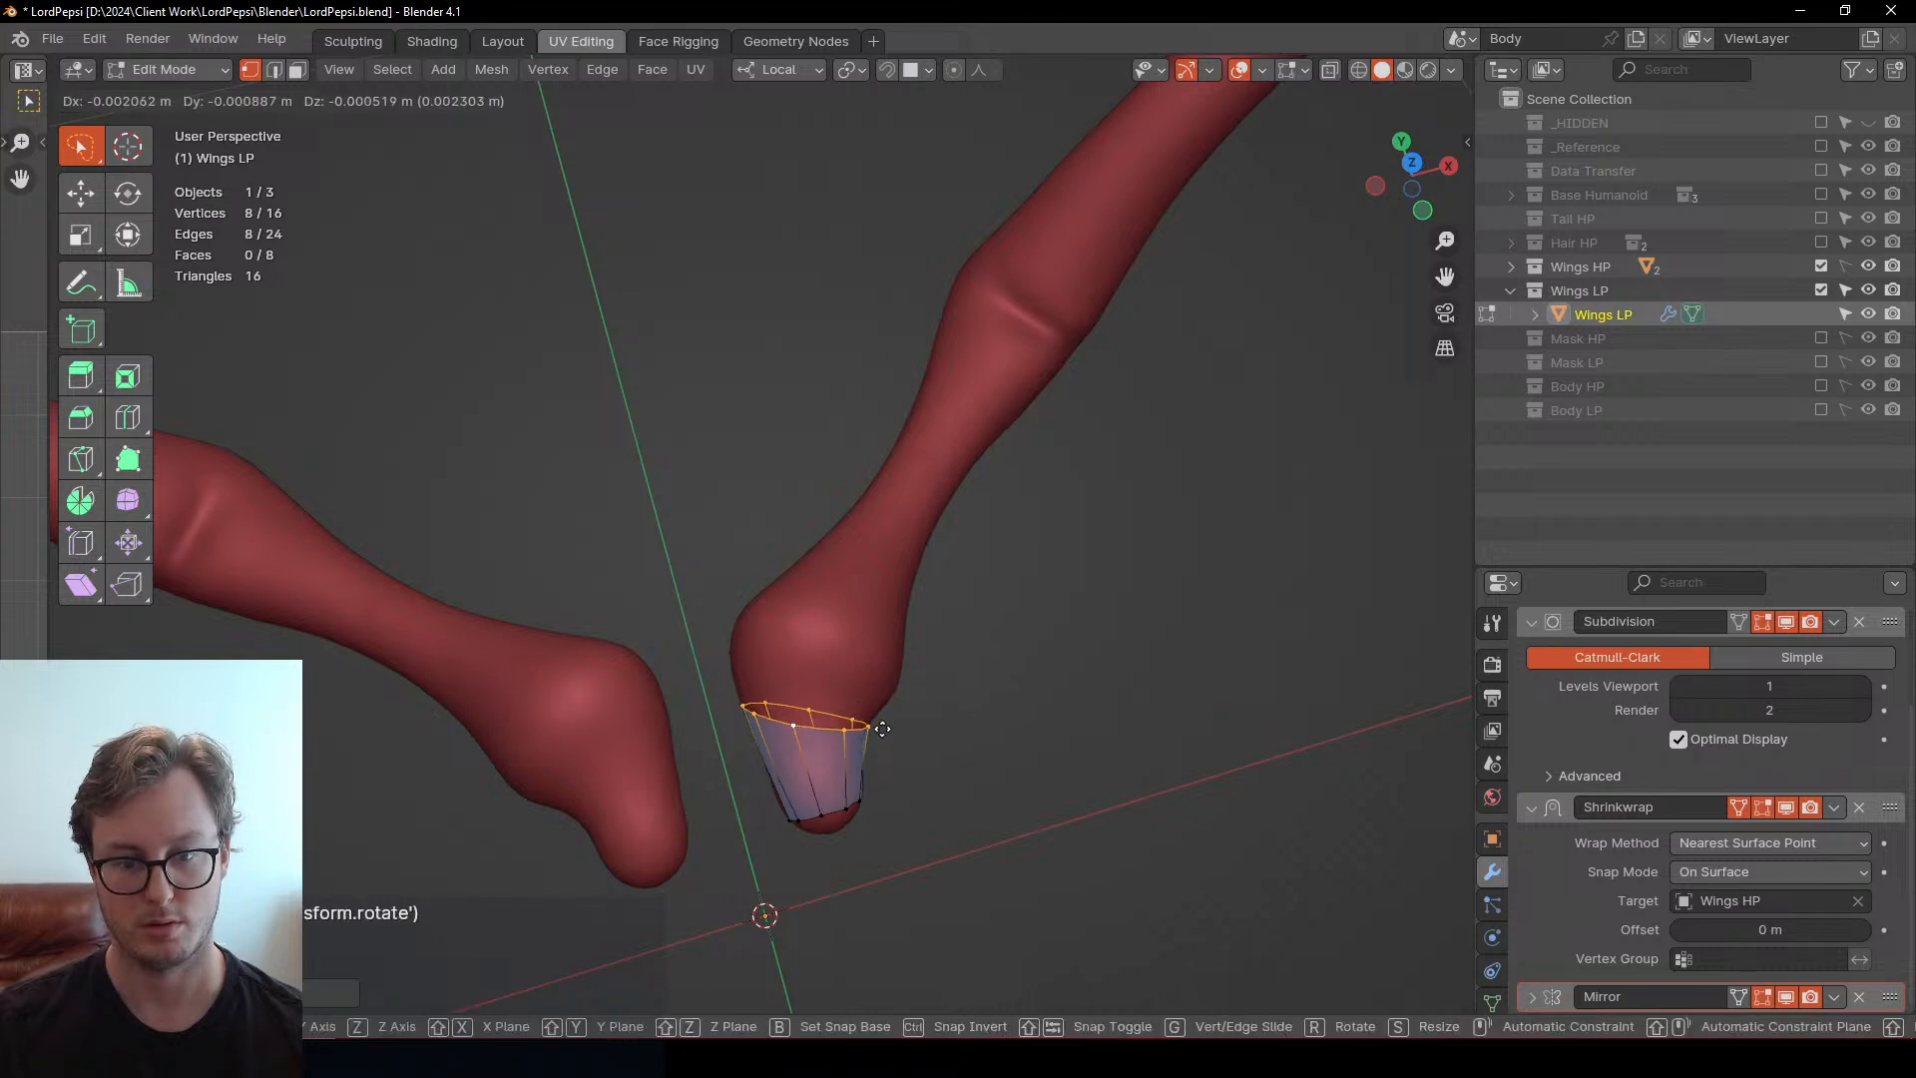
{"action": "left_click", "coordinate": [878, 733]}
{"action": "mouse_move", "coordinate": [879, 734]}
{"action": "middle_mouse_down"}
{"action": "mouse_move", "coordinate": [1126, 491]}
{"action": "mouse_move", "coordinate": [896, 708]}
{"action": "middle_mouse_up"}
{"action": "key", "text": "r"}
{"action": "left_click", "coordinate": [1120, 440]}
{"action": "key", "text": "g"}
{"action": "left_click", "coordinate": [920, 681]}
Extrude the open edge loop over the widest part of the base joint, then rotate and move the new ring to fit
{"action": "key", "text": "e"}
{"action": "left_click", "coordinate": [882, 606]}
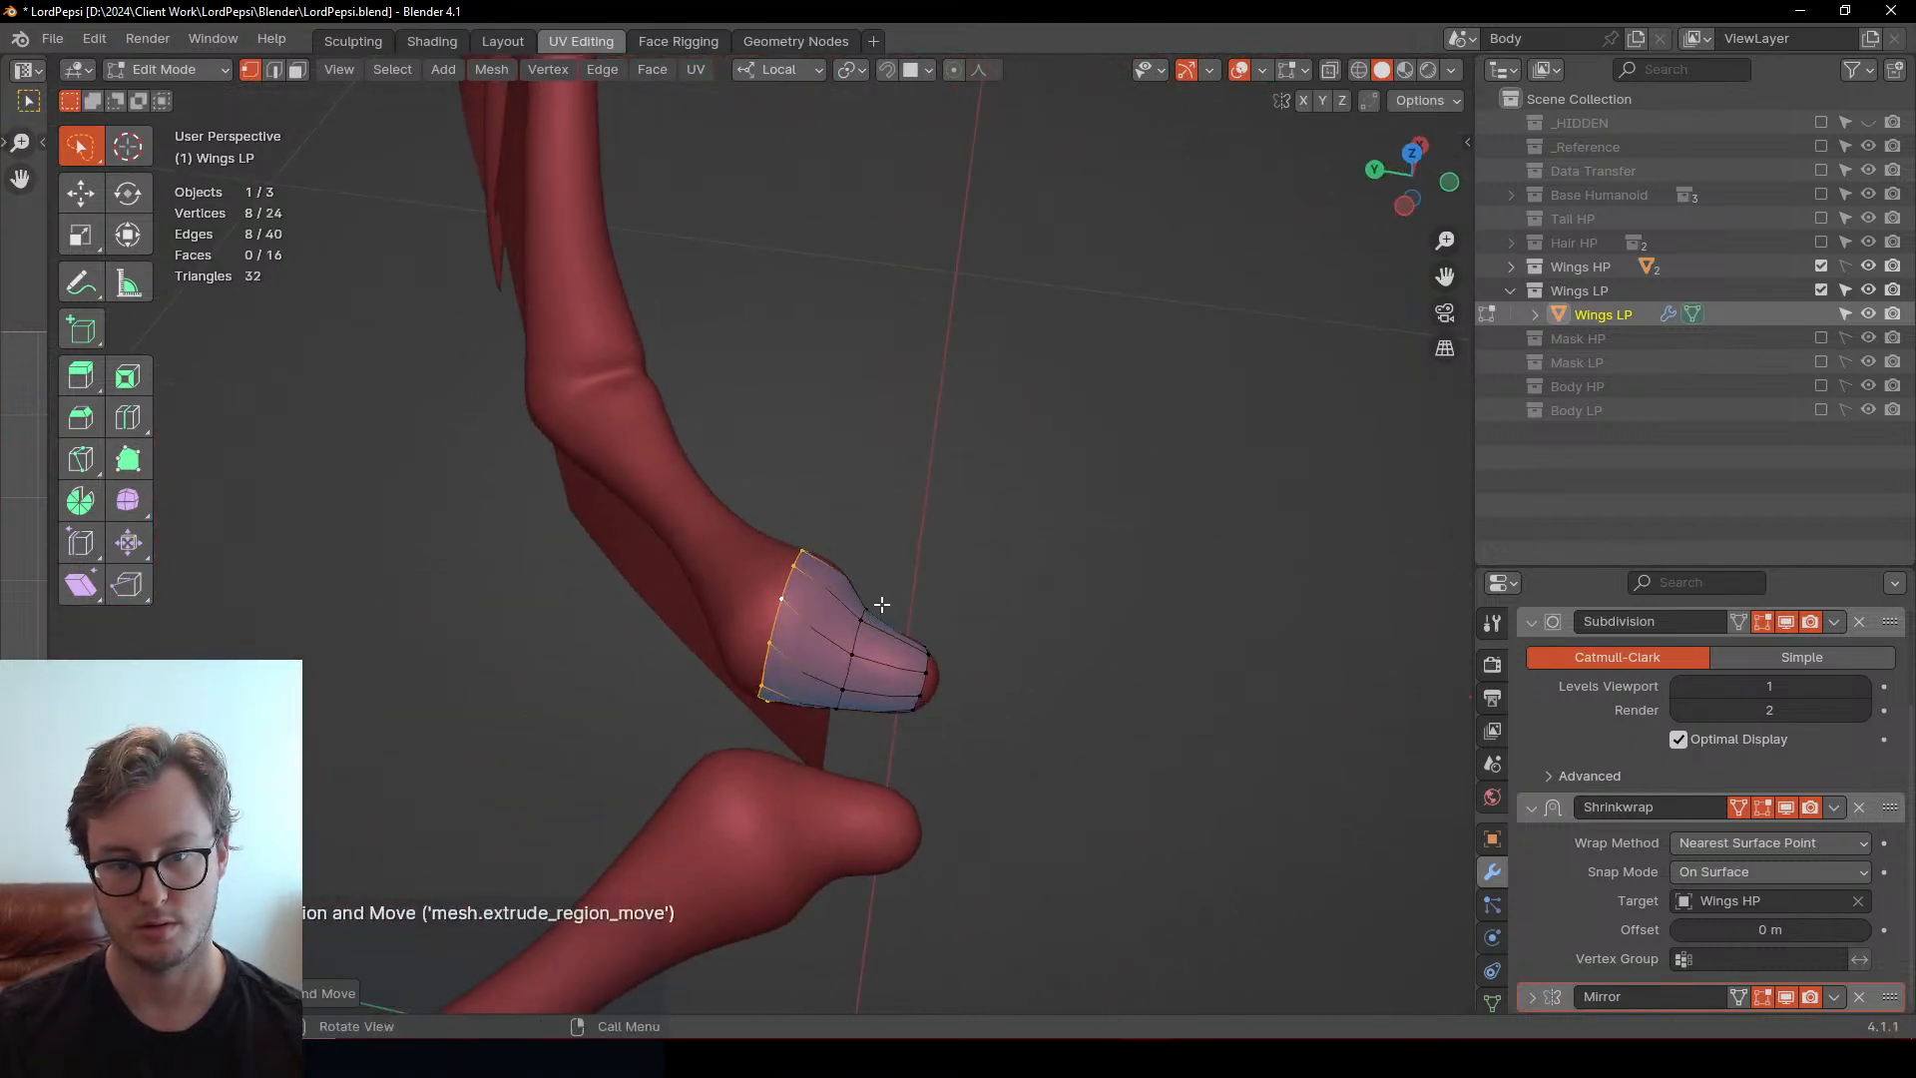
{"action": "key", "text": "r"}
{"action": "middle_click_drag", "start_coordinate": [882, 607], "coordinate": [992, 427]}
{"action": "left_click", "coordinate": [902, 664]}
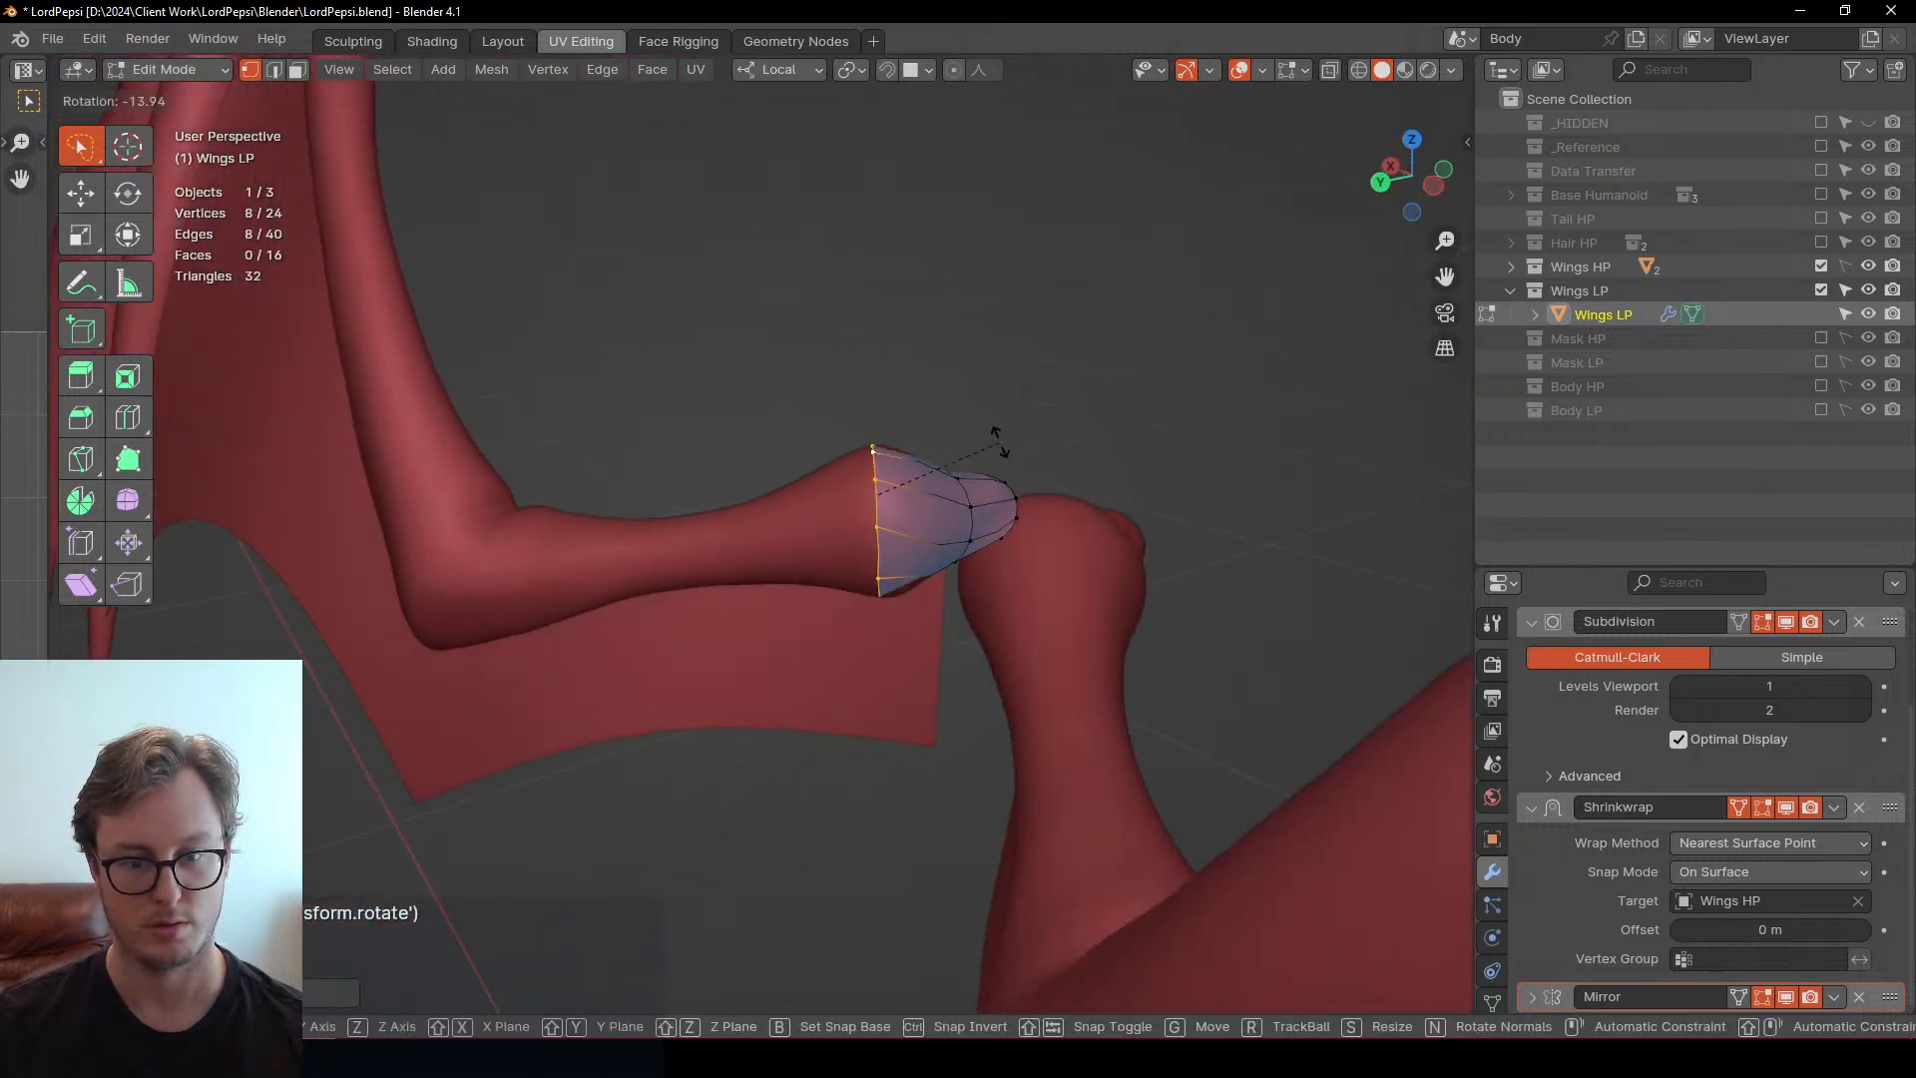
{"action": "key", "text": "g"}
{"action": "middle_click_drag", "start_coordinate": [1032, 352], "coordinate": [1053, 448]}
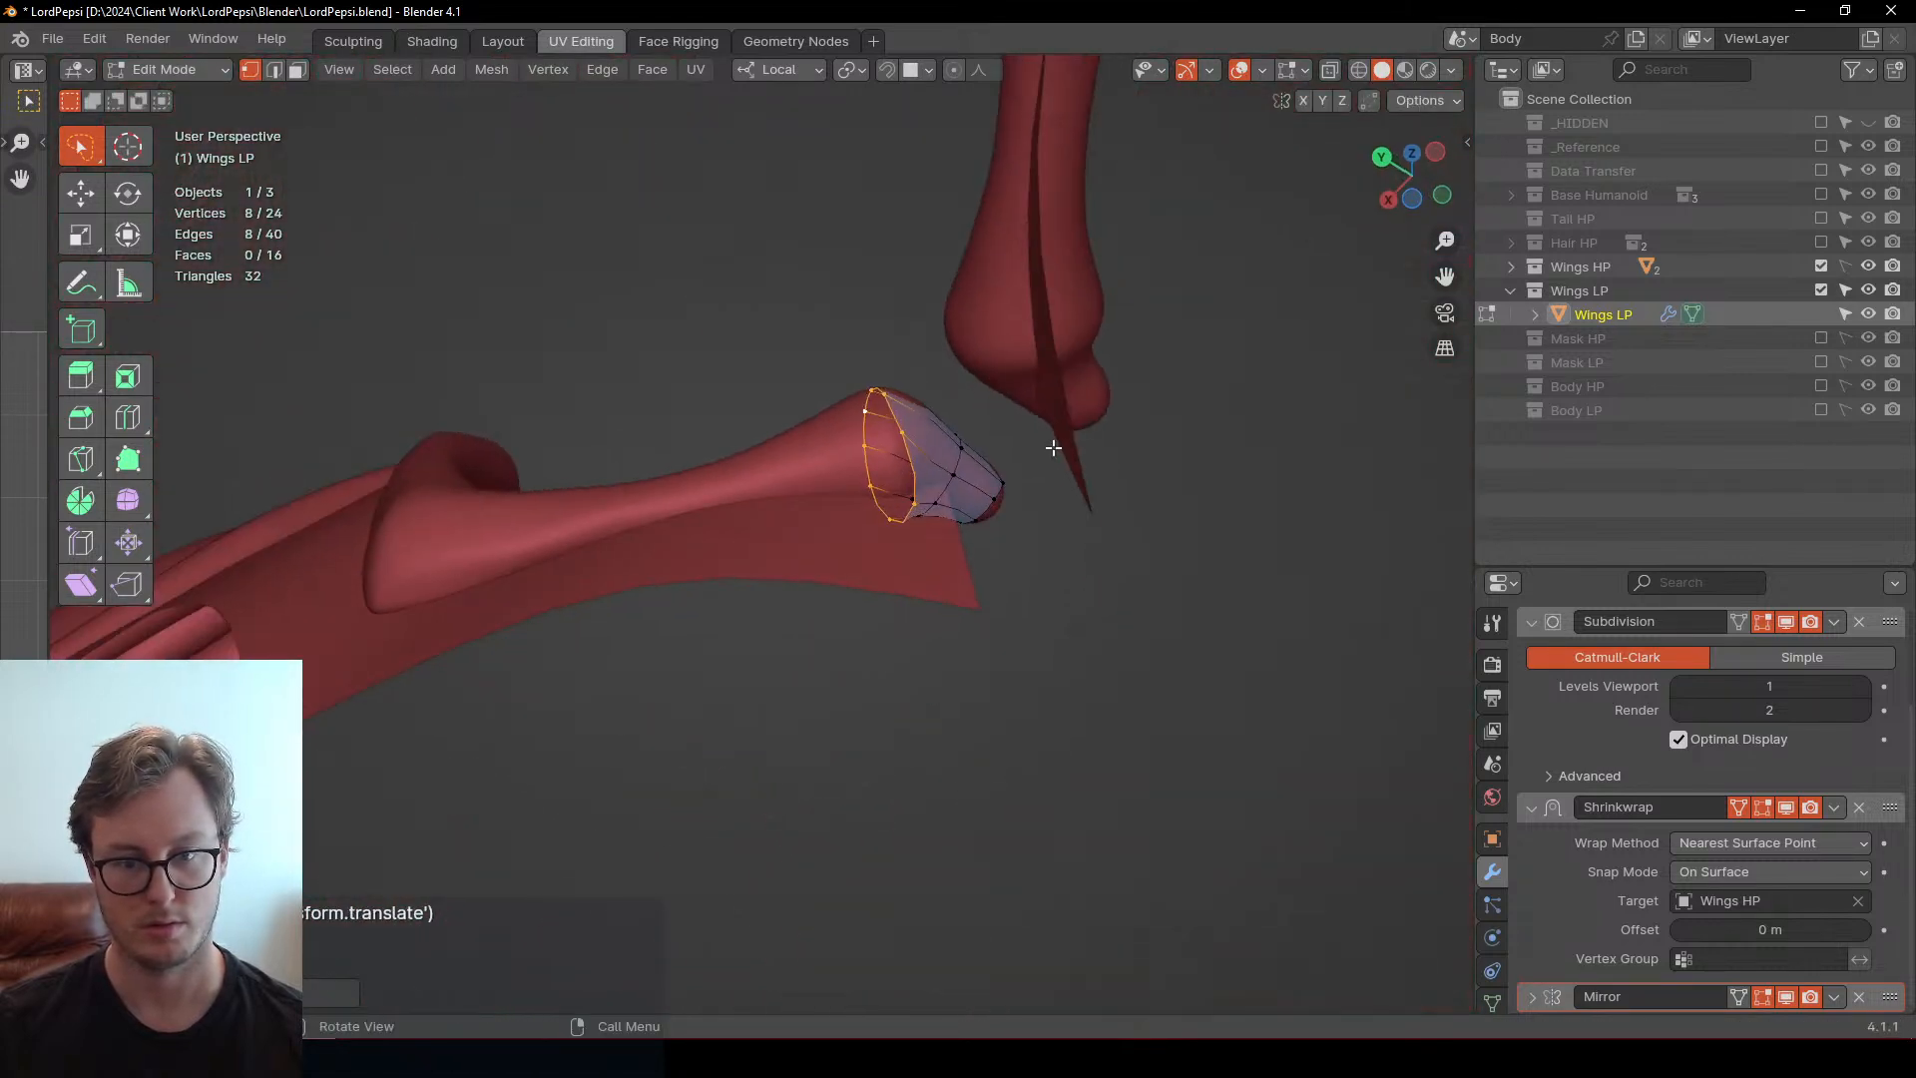
{"action": "left_click", "coordinate": [1081, 506]}
Extrude the open ring along the forearm to its narrow section and rotate it square to the arm
{"action": "middle_click_drag", "start_coordinate": [1060, 514], "coordinate": [1008, 592]}
{"action": "key", "text": "e"}
{"action": "left_click", "coordinate": [820, 639]}
{"action": "middle_click_drag", "start_coordinate": [813, 620], "coordinate": [831, 692]}
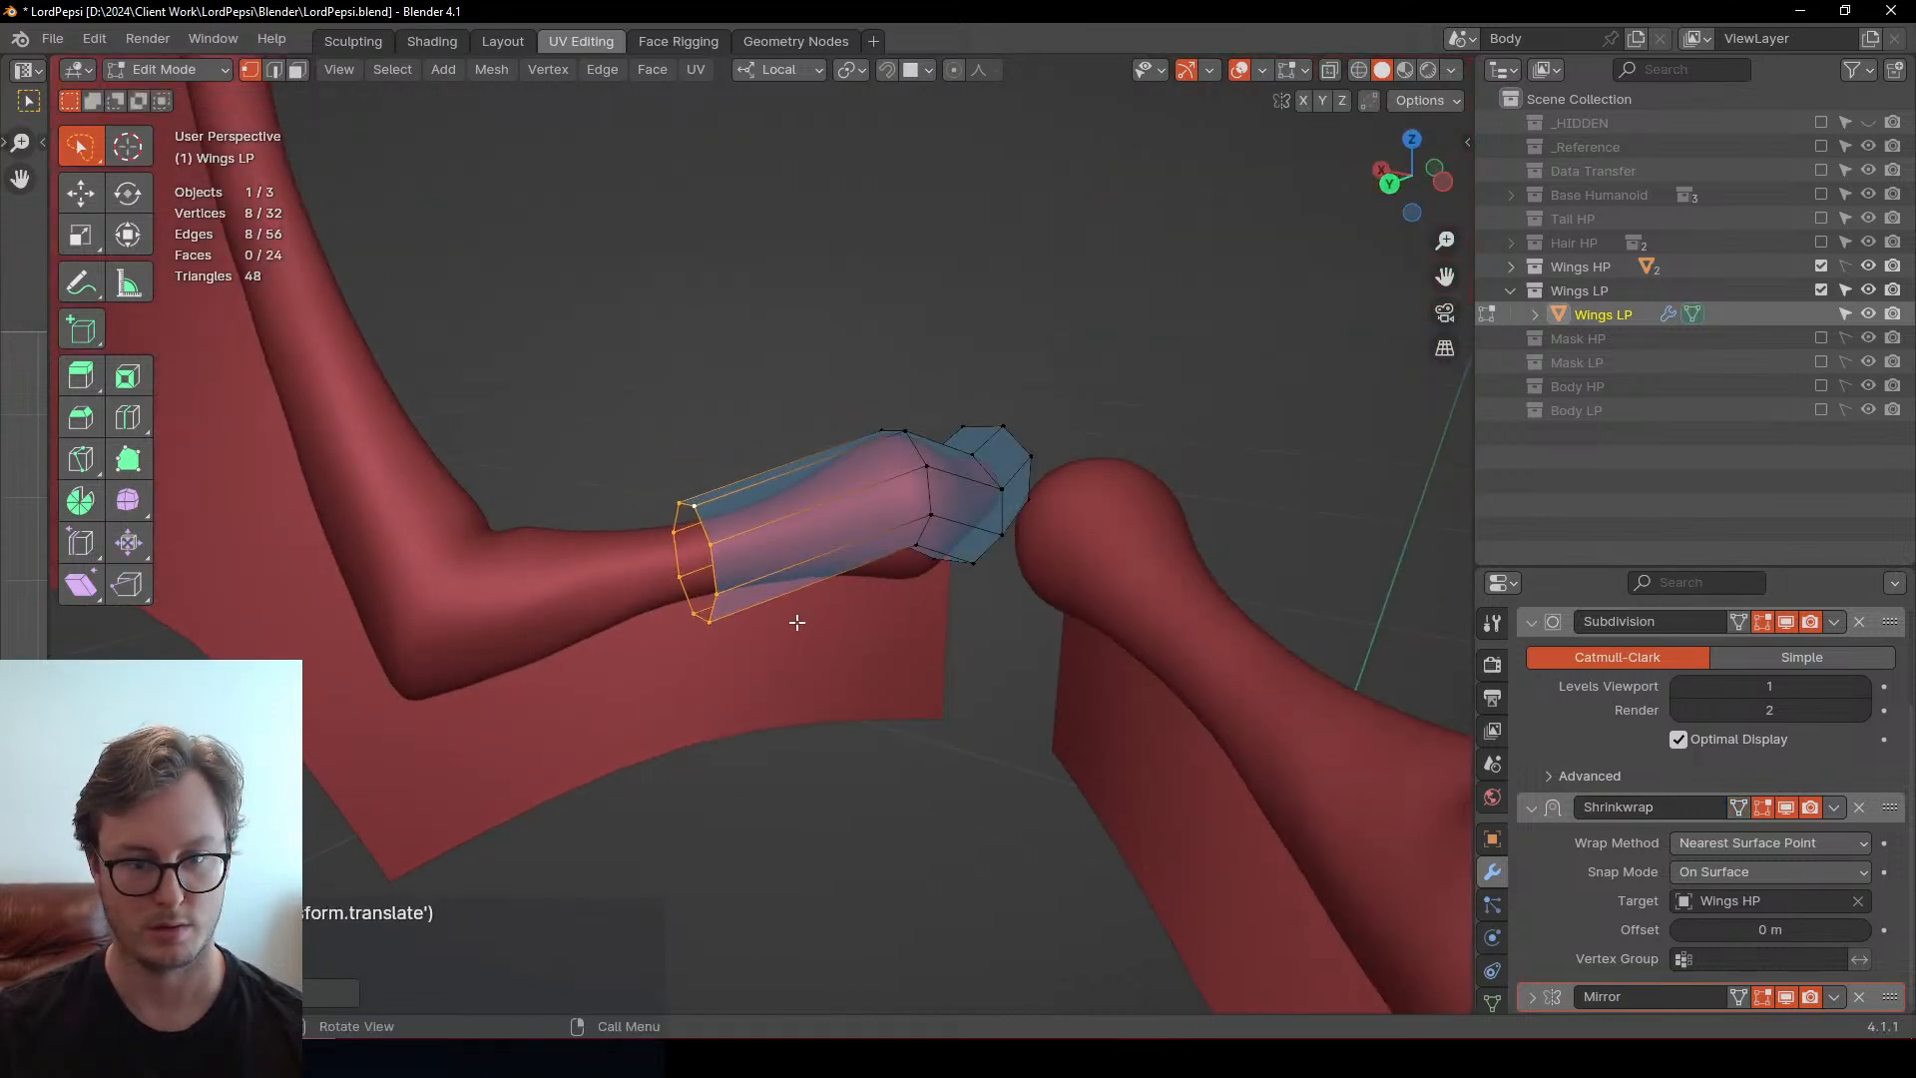
{"action": "middle_click_drag", "start_coordinate": [796, 621], "coordinate": [949, 671]}
{"action": "key", "text": "r"}
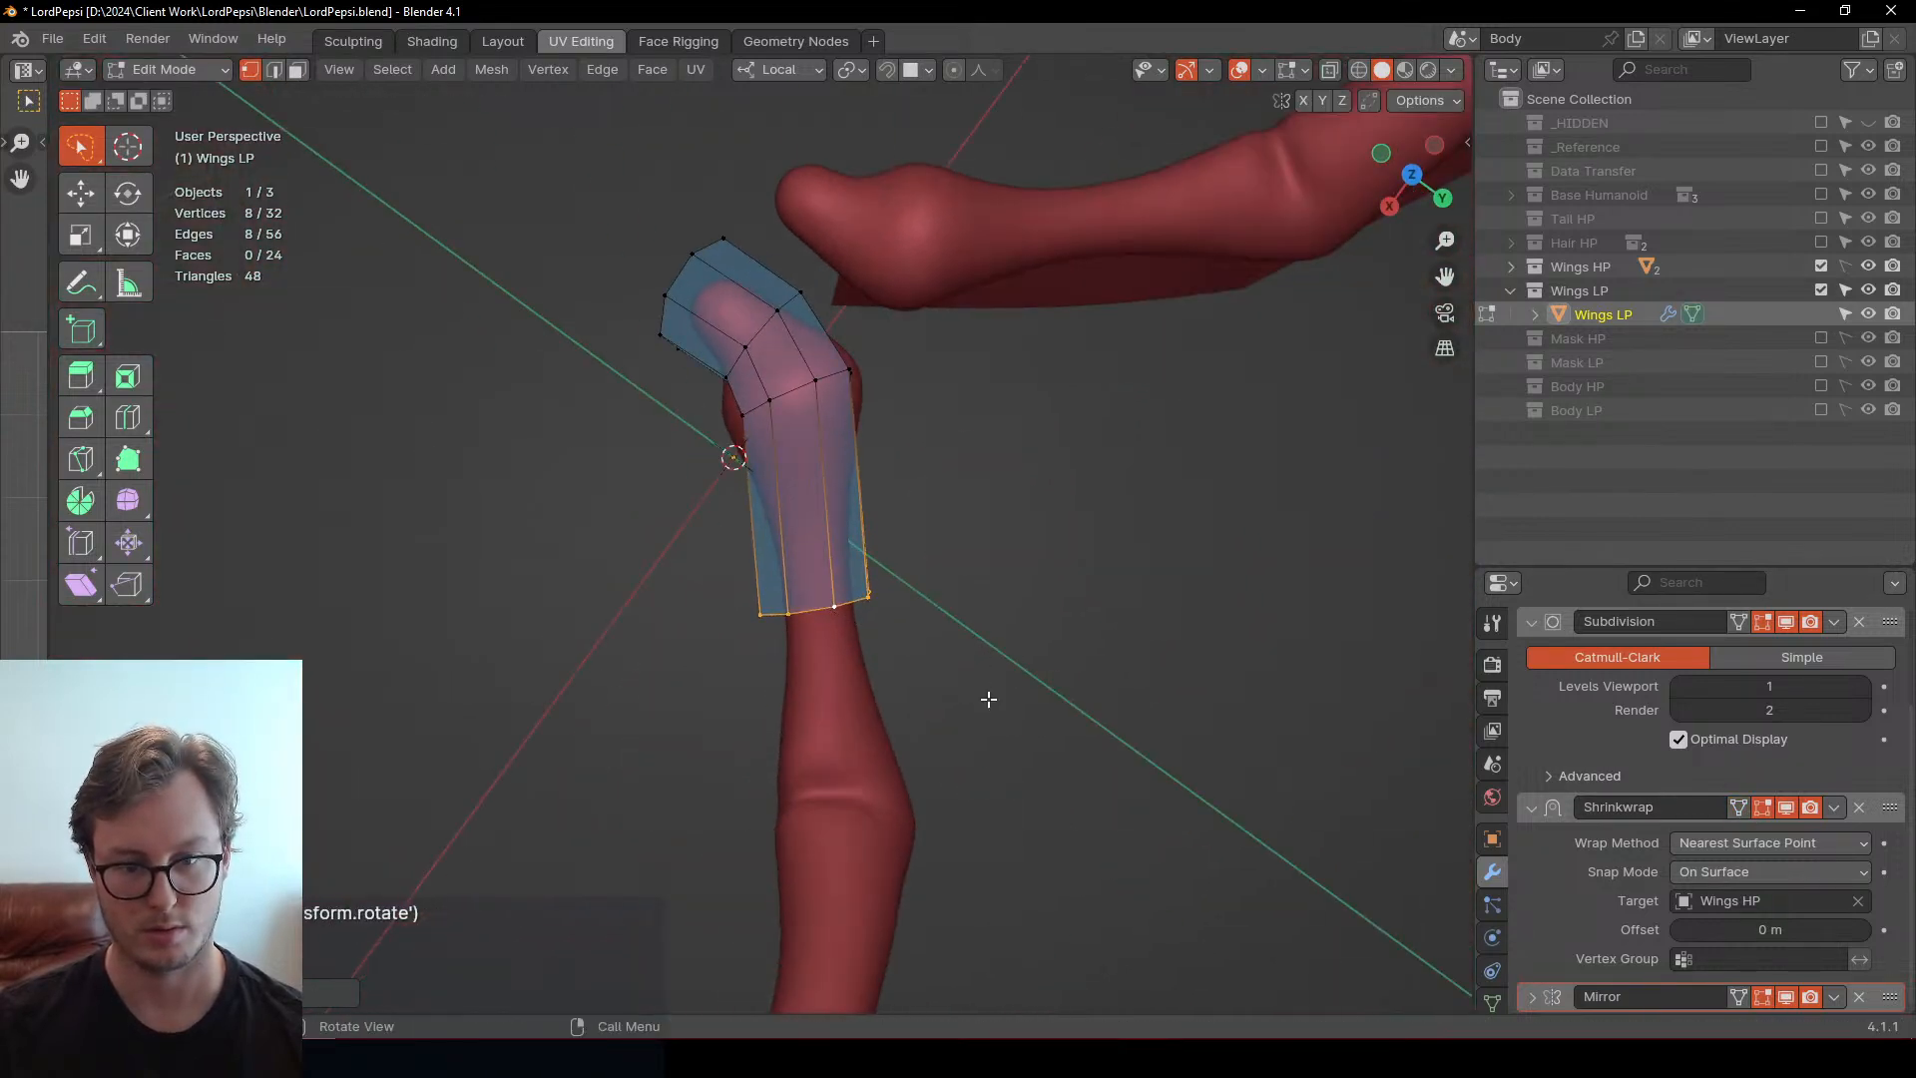
Extrude the open ring on to the elbow, then scale and rotate it to follow the bend
{"action": "left_click", "coordinate": [970, 876]}
{"action": "middle_click_drag", "start_coordinate": [969, 876], "coordinate": [951, 660]}
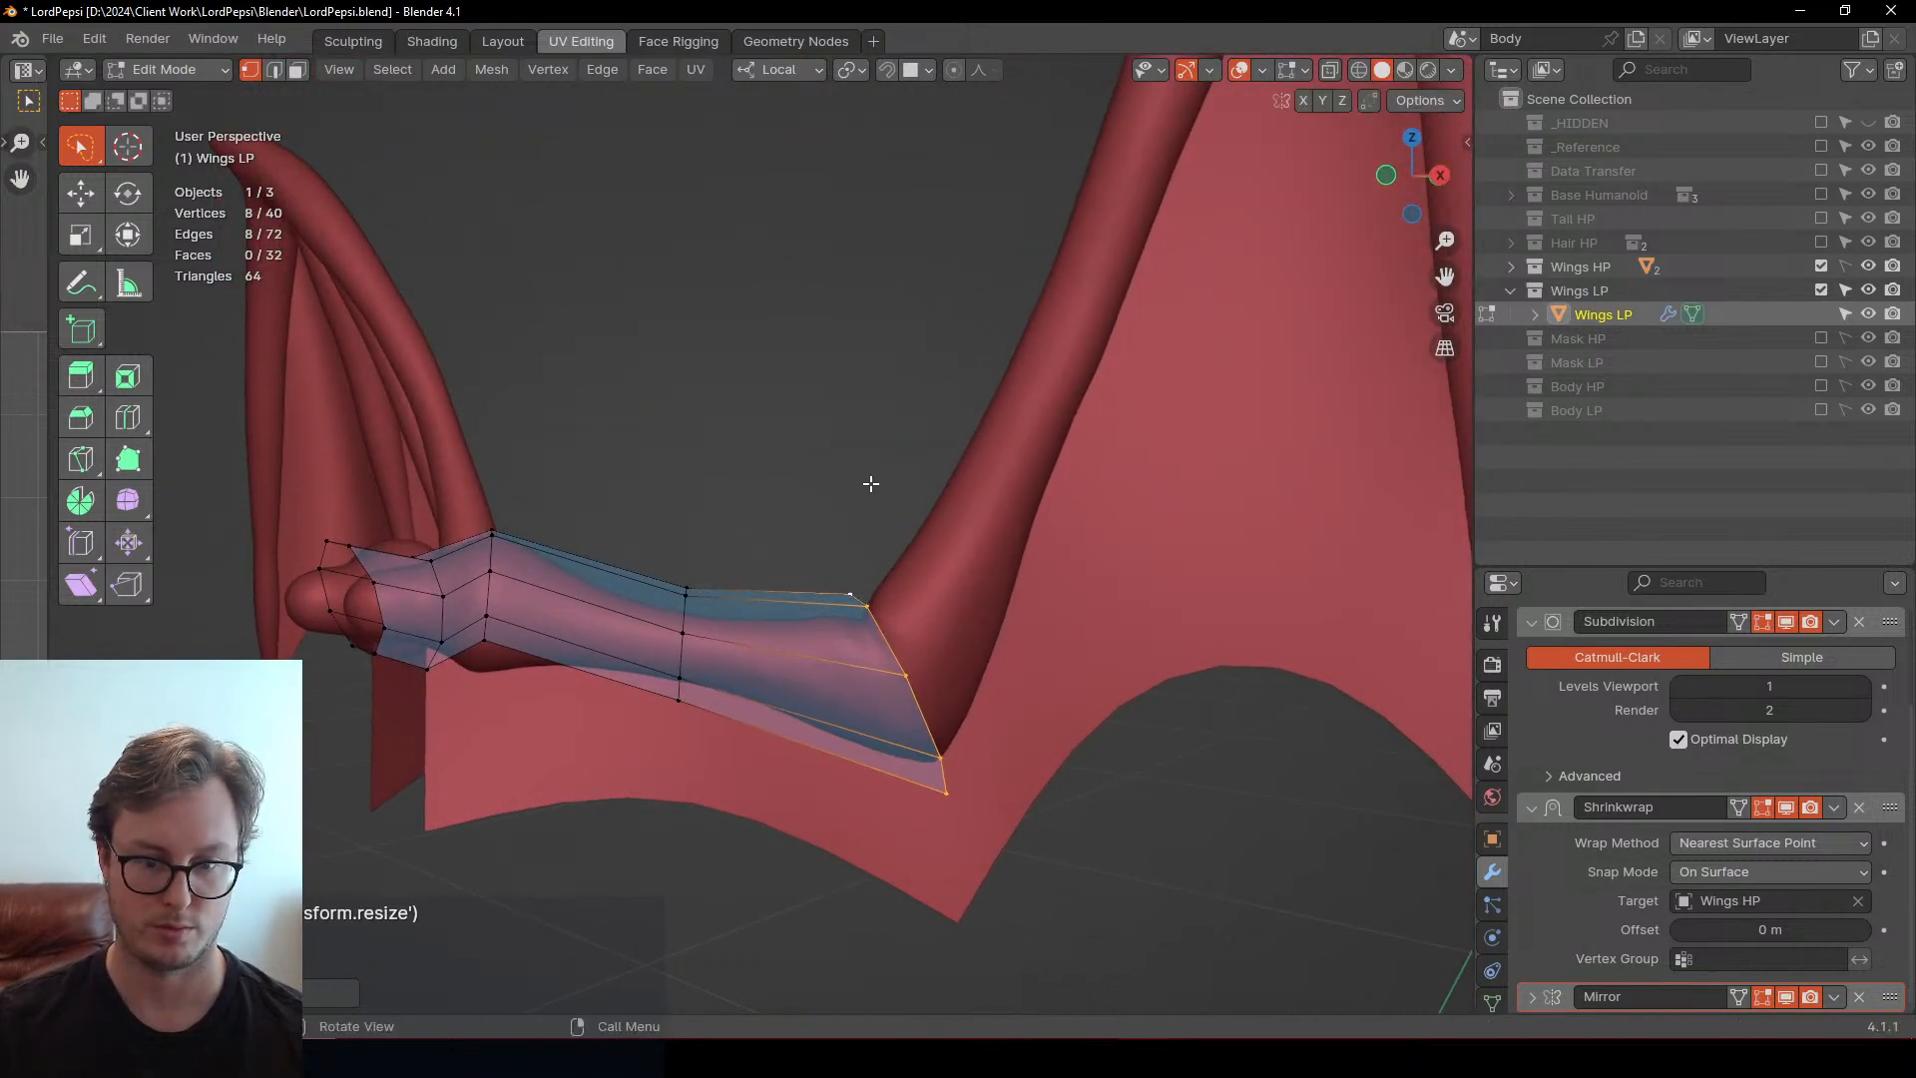
{"action": "middle_click_drag", "start_coordinate": [870, 483], "coordinate": [899, 544]}
{"action": "left_click", "coordinate": [840, 487]}
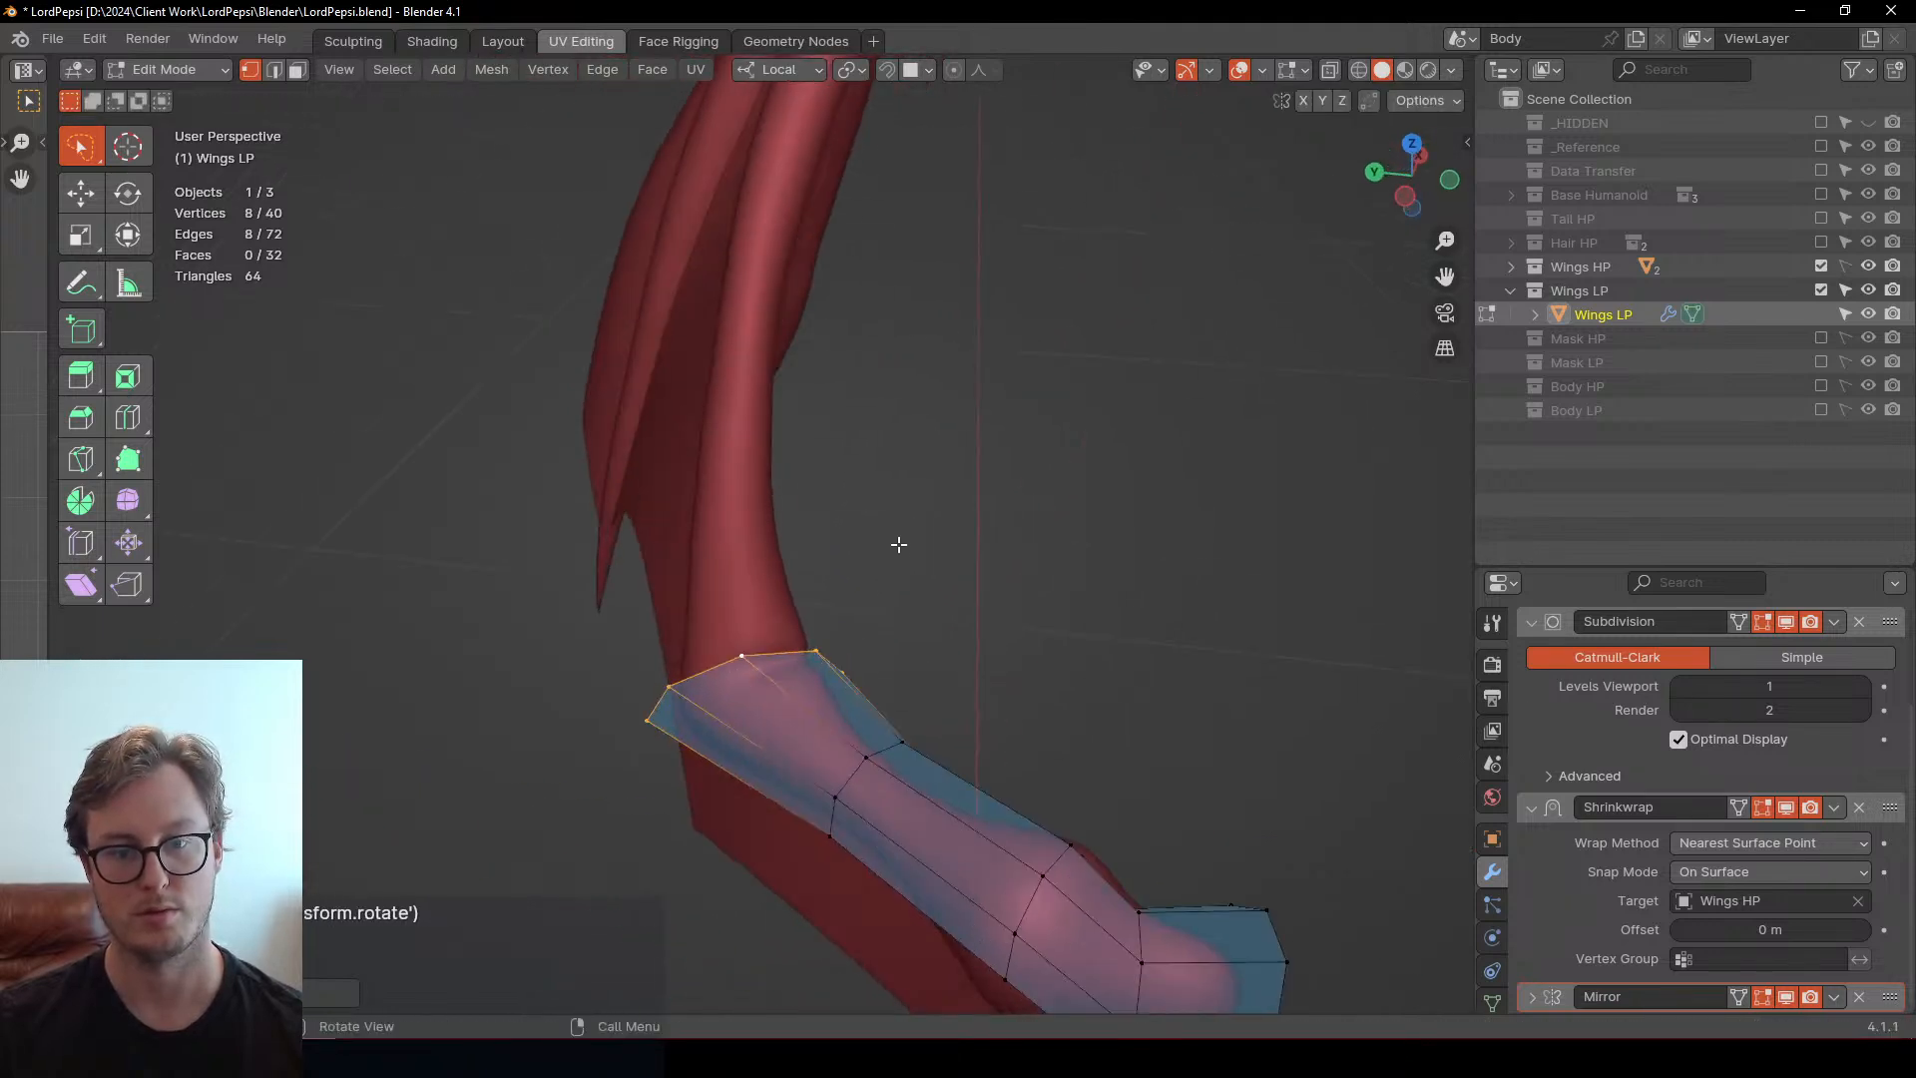
Extrude the ring past the elbow, then rotate and move it around the lower part of the upper arm
{"action": "left_click", "coordinate": [850, 361]}
{"action": "middle_click_drag", "start_coordinate": [850, 362], "coordinate": [590, 525]}
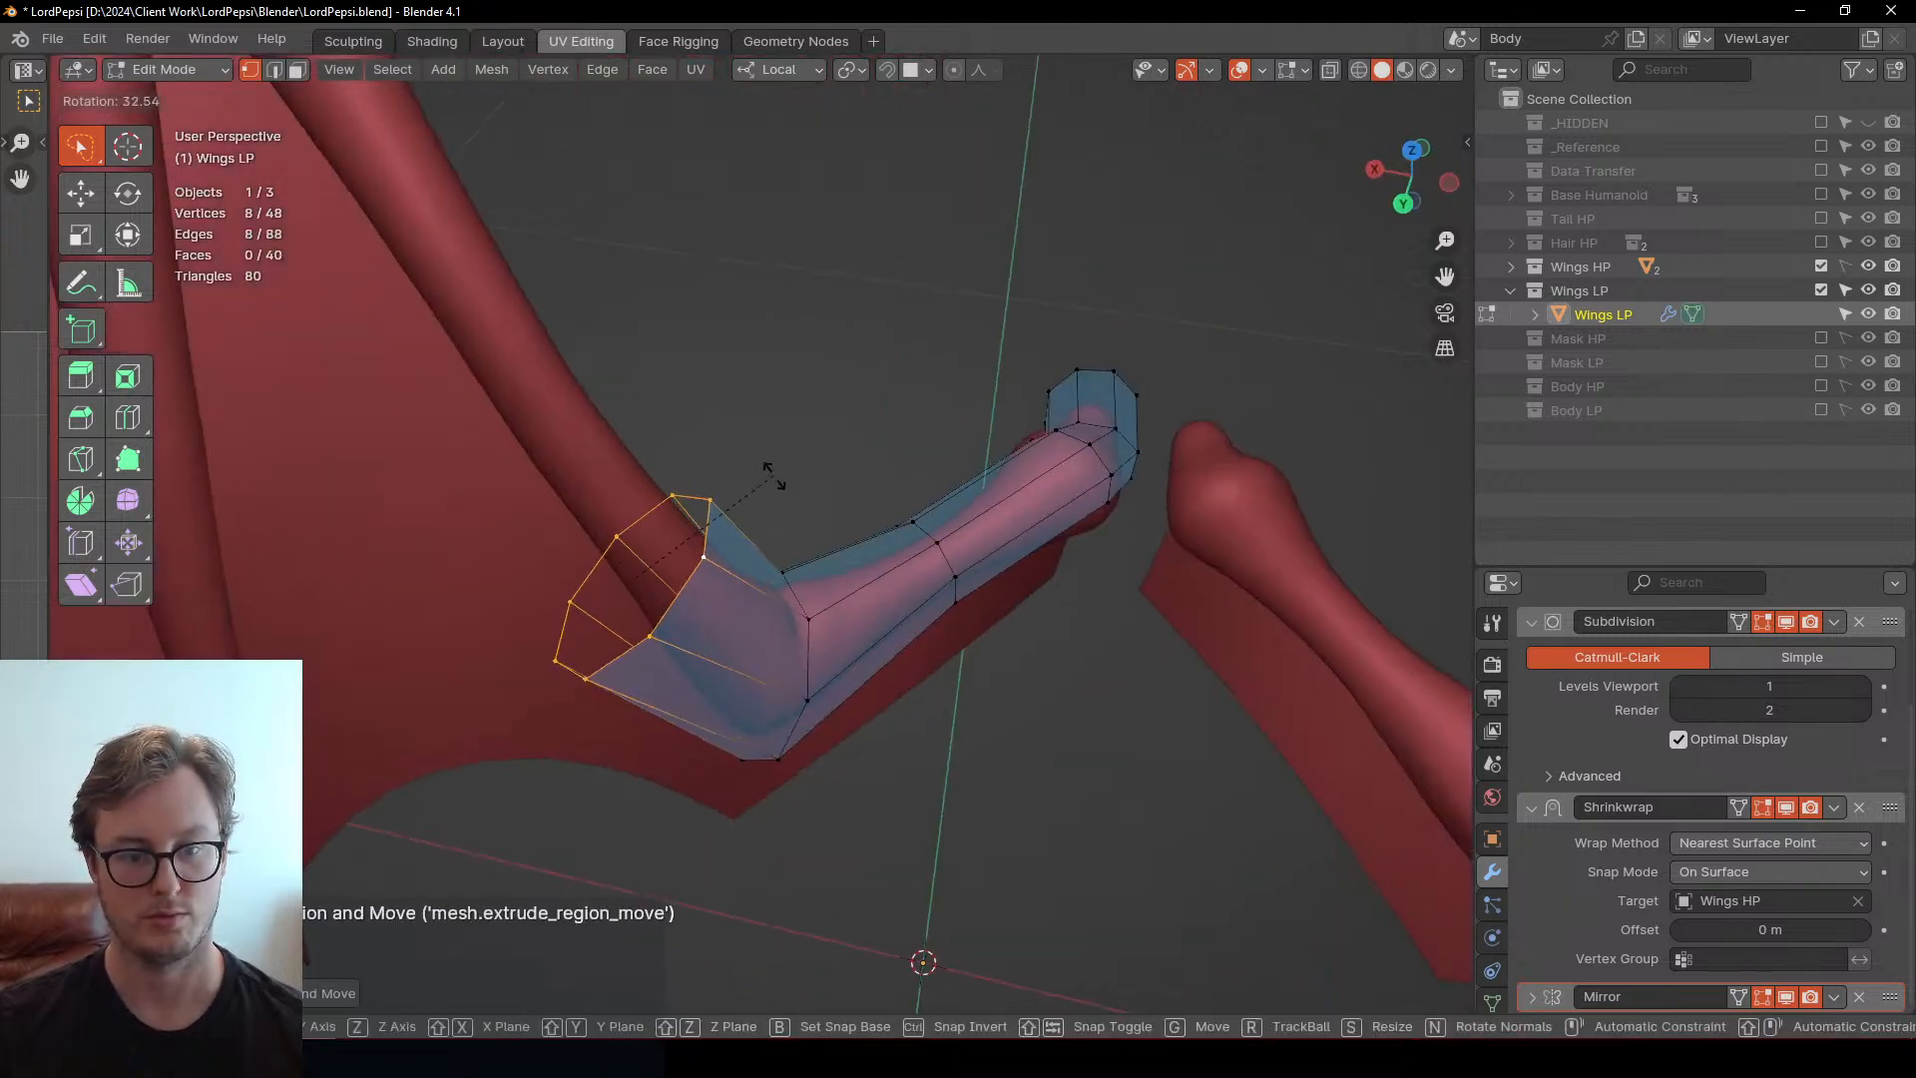
{"action": "middle_click_drag", "start_coordinate": [782, 518], "coordinate": [997, 567]}
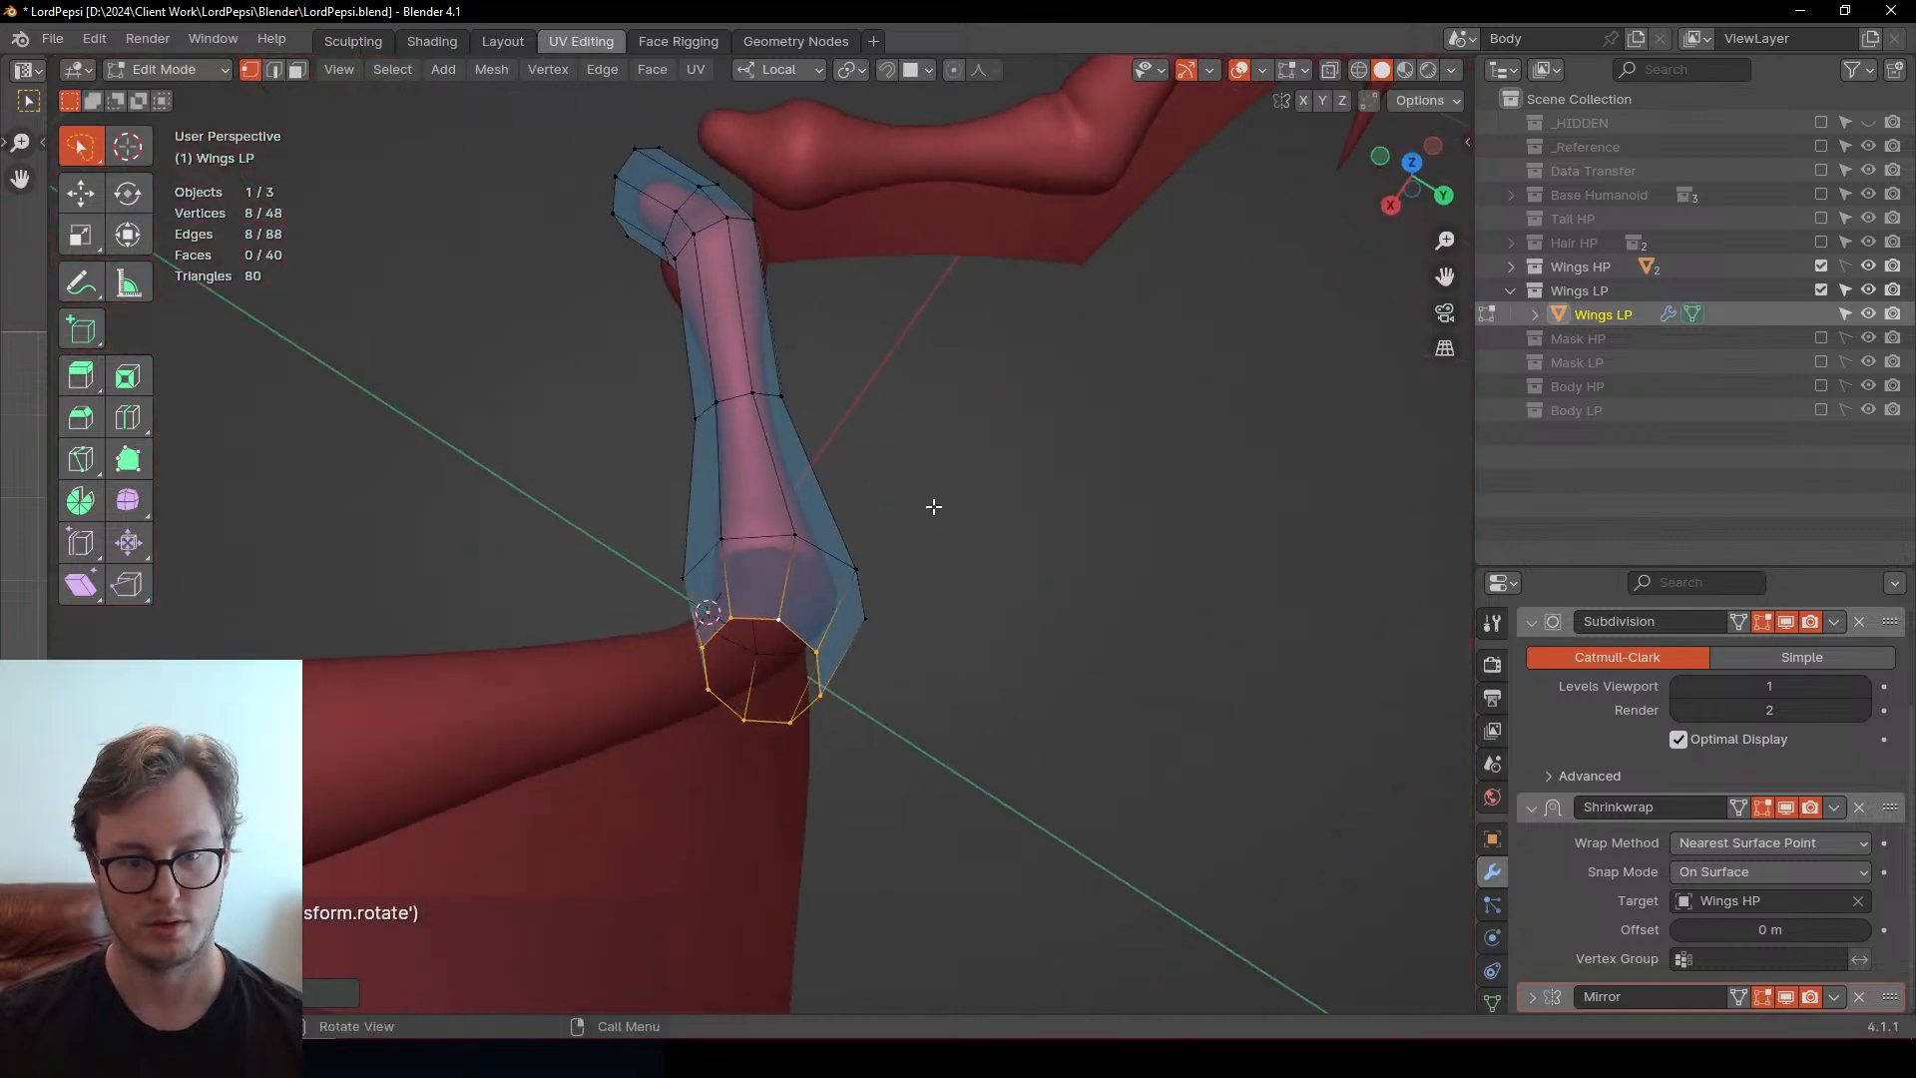
{"action": "middle_click_drag", "start_coordinate": [933, 506], "coordinate": [948, 581]}
{"action": "key", "text": "g"}
{"action": "left_click", "coordinate": [868, 535]}
{"action": "key", "text": "g"}
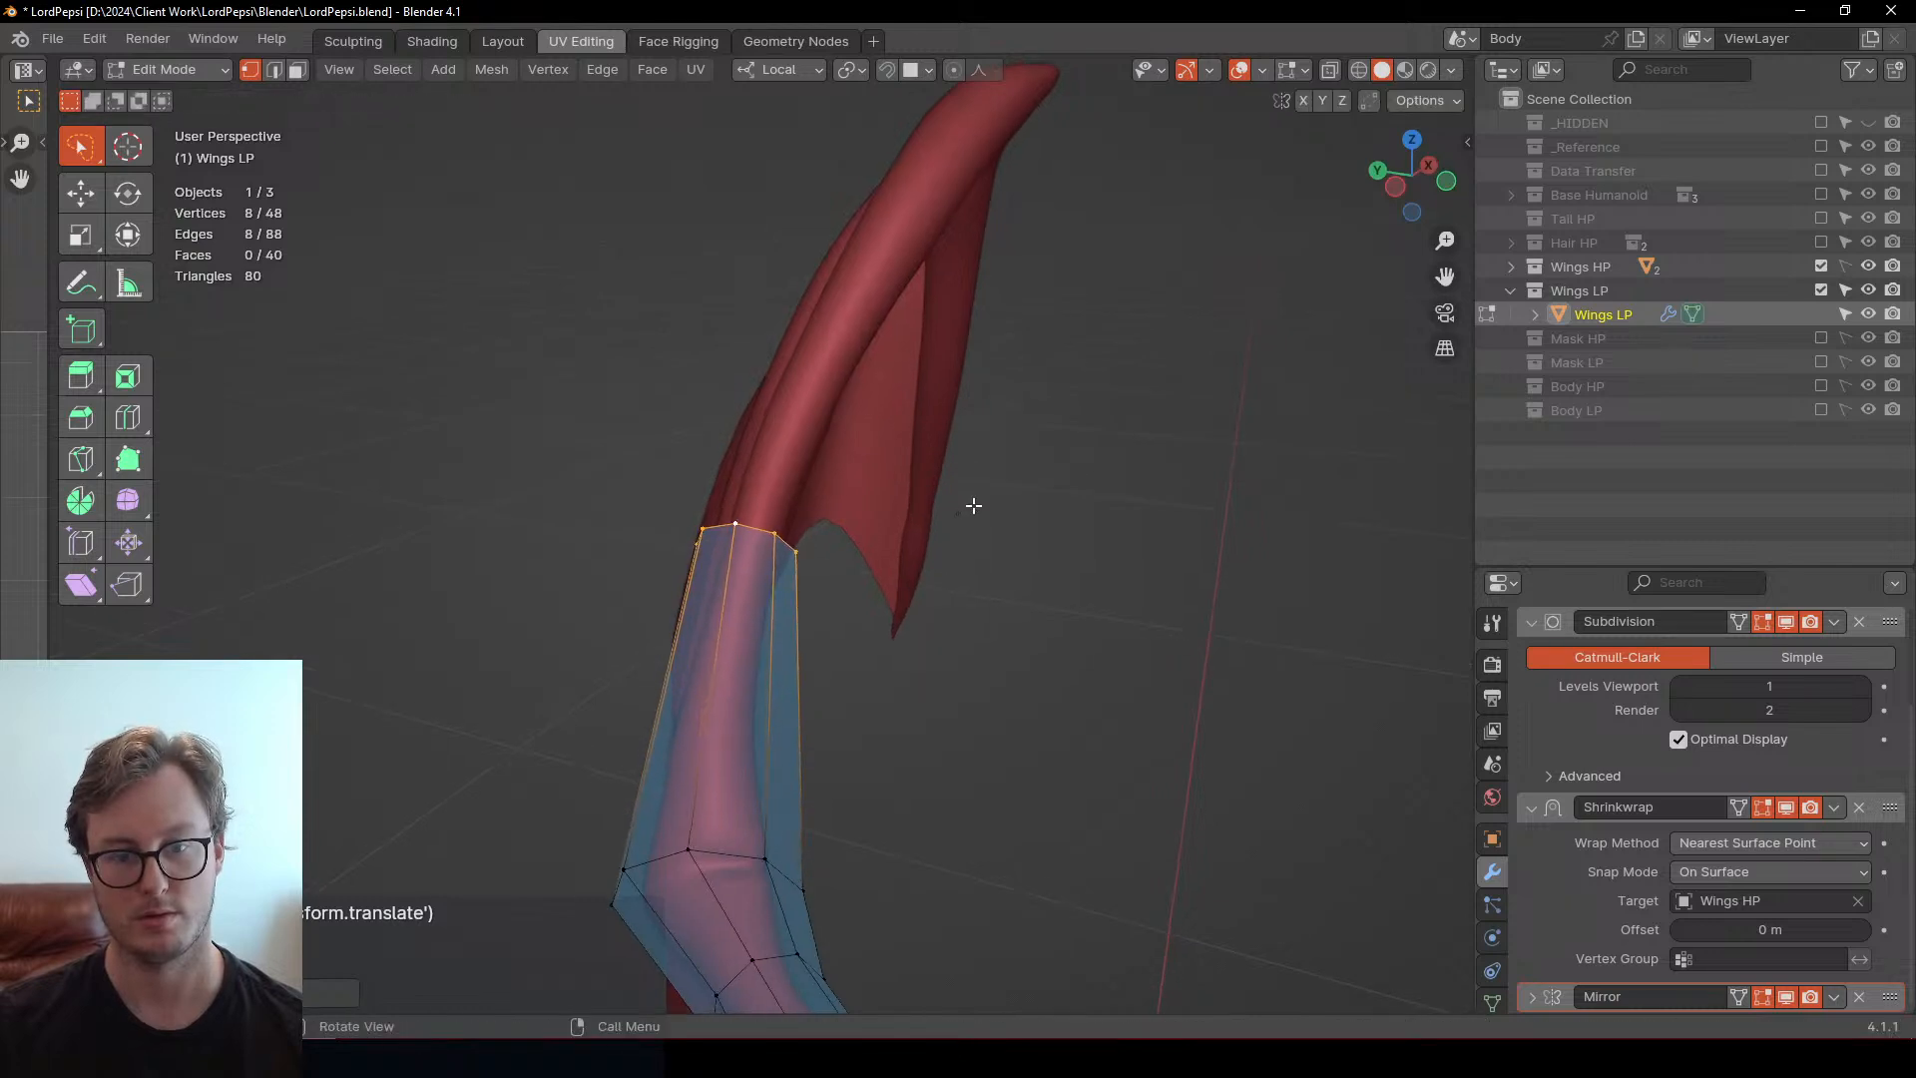
Extrude the ring farther up the upper arm to just below the wing fingers and turn the Shrinkwrap modifier's on-cage display back on
{"action": "scroll", "coordinate": [973, 506], "scroll_direction": "down", "scroll_amount": 2}
{"action": "left_click", "coordinate": [968, 456]}
{"action": "middle_click_drag", "start_coordinate": [968, 456], "coordinate": [948, 568]}
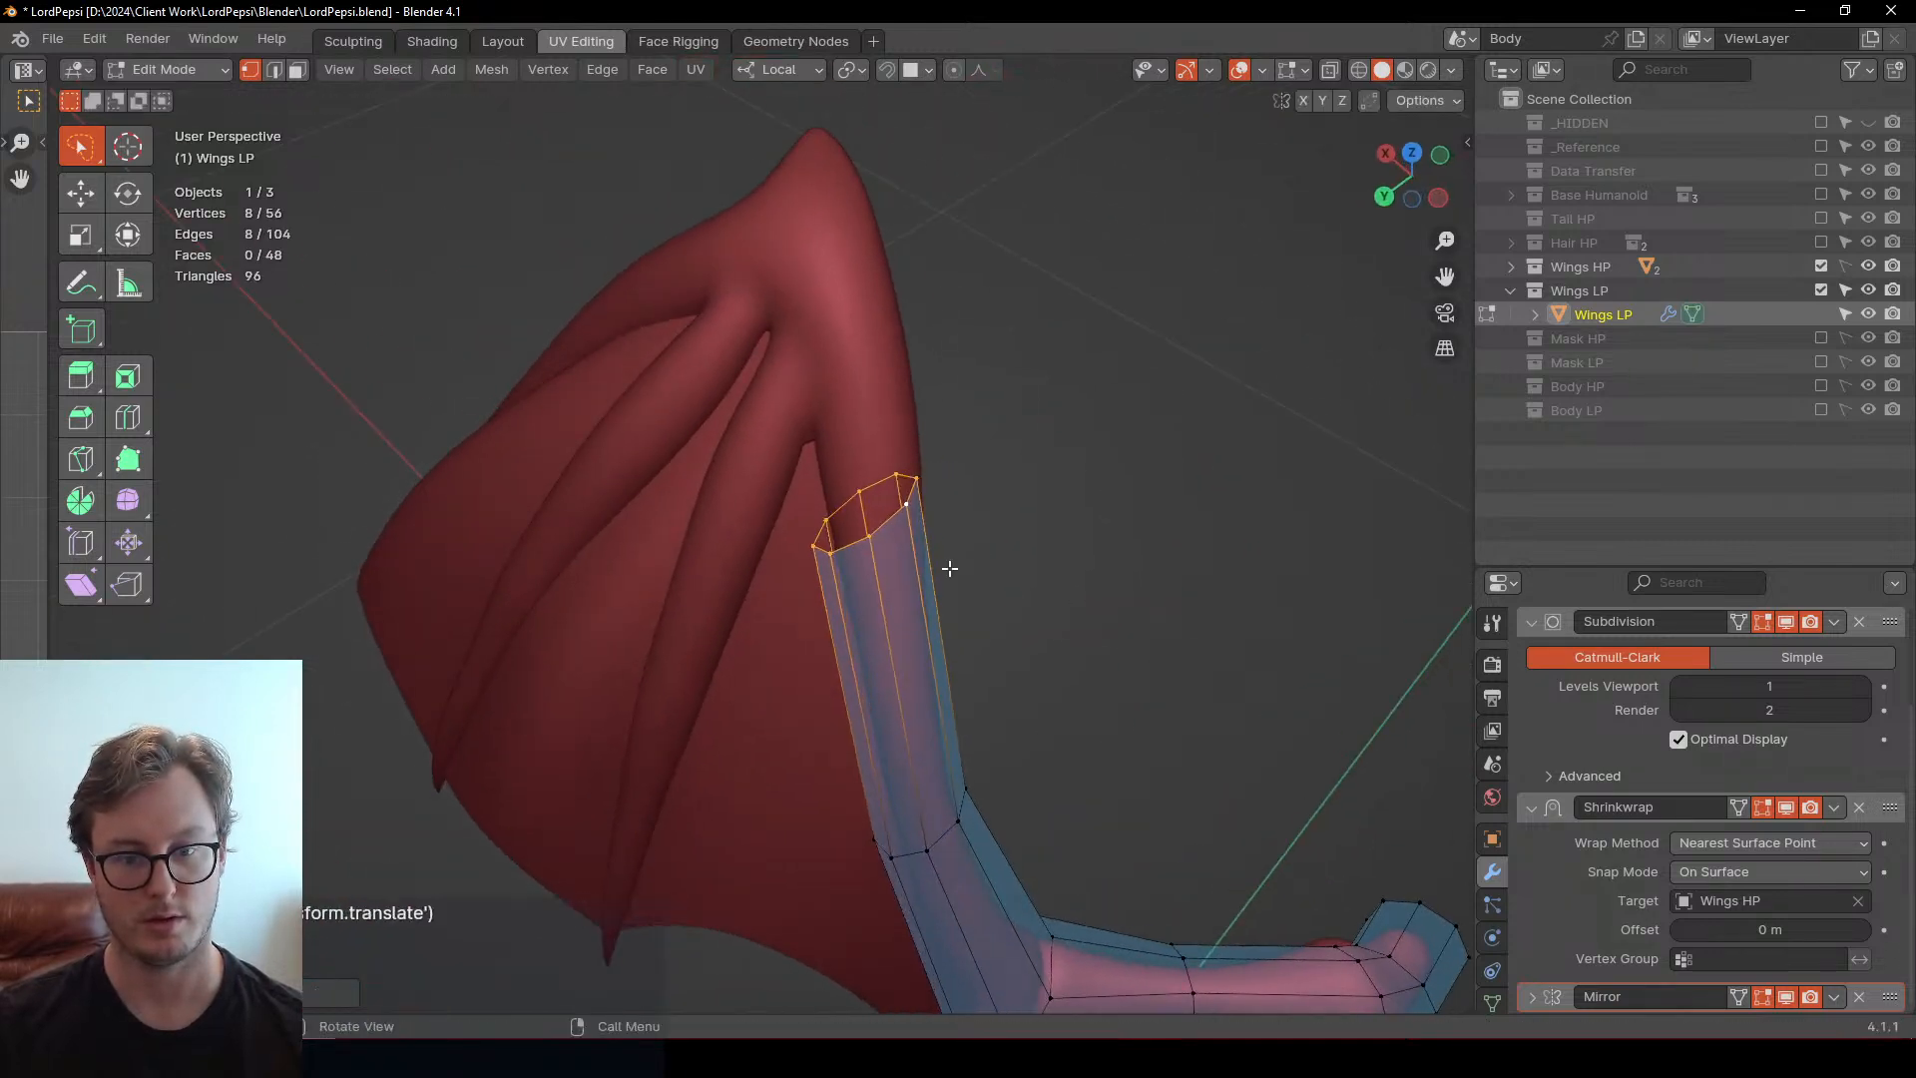
{"action": "left_click", "coordinate": [1058, 507]}
{"action": "middle_click_drag", "start_coordinate": [1058, 508], "coordinate": [1042, 232]}
{"action": "left_click", "coordinate": [1740, 808]}
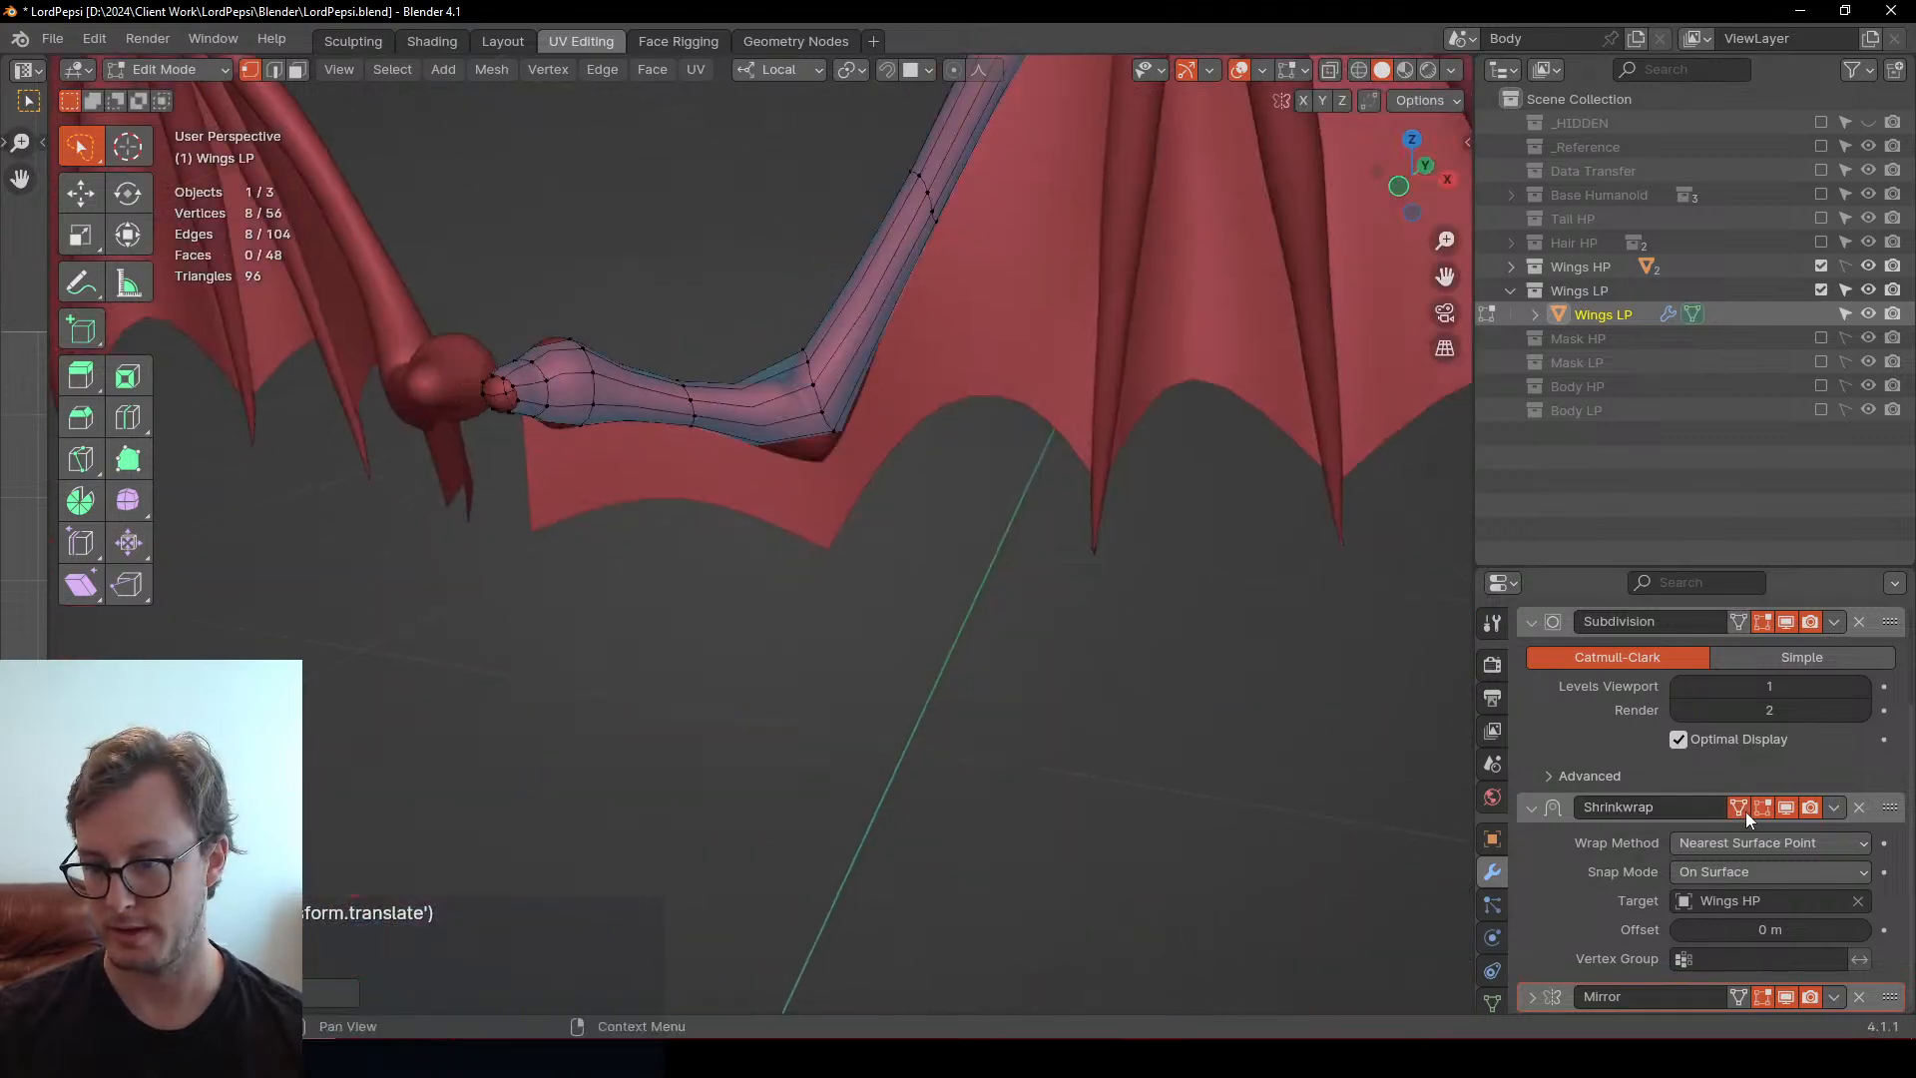
Select the edge loop at the elbow and move it outward toward the elbow's outer corner
{"action": "scroll", "coordinate": [952, 375], "scroll_direction": "down", "scroll_amount": 3}
{"action": "scroll", "coordinate": [941, 372], "scroll_direction": "up", "scroll_amount": 6}
{"action": "middle_click_drag", "start_coordinate": [941, 372], "coordinate": [833, 513]}
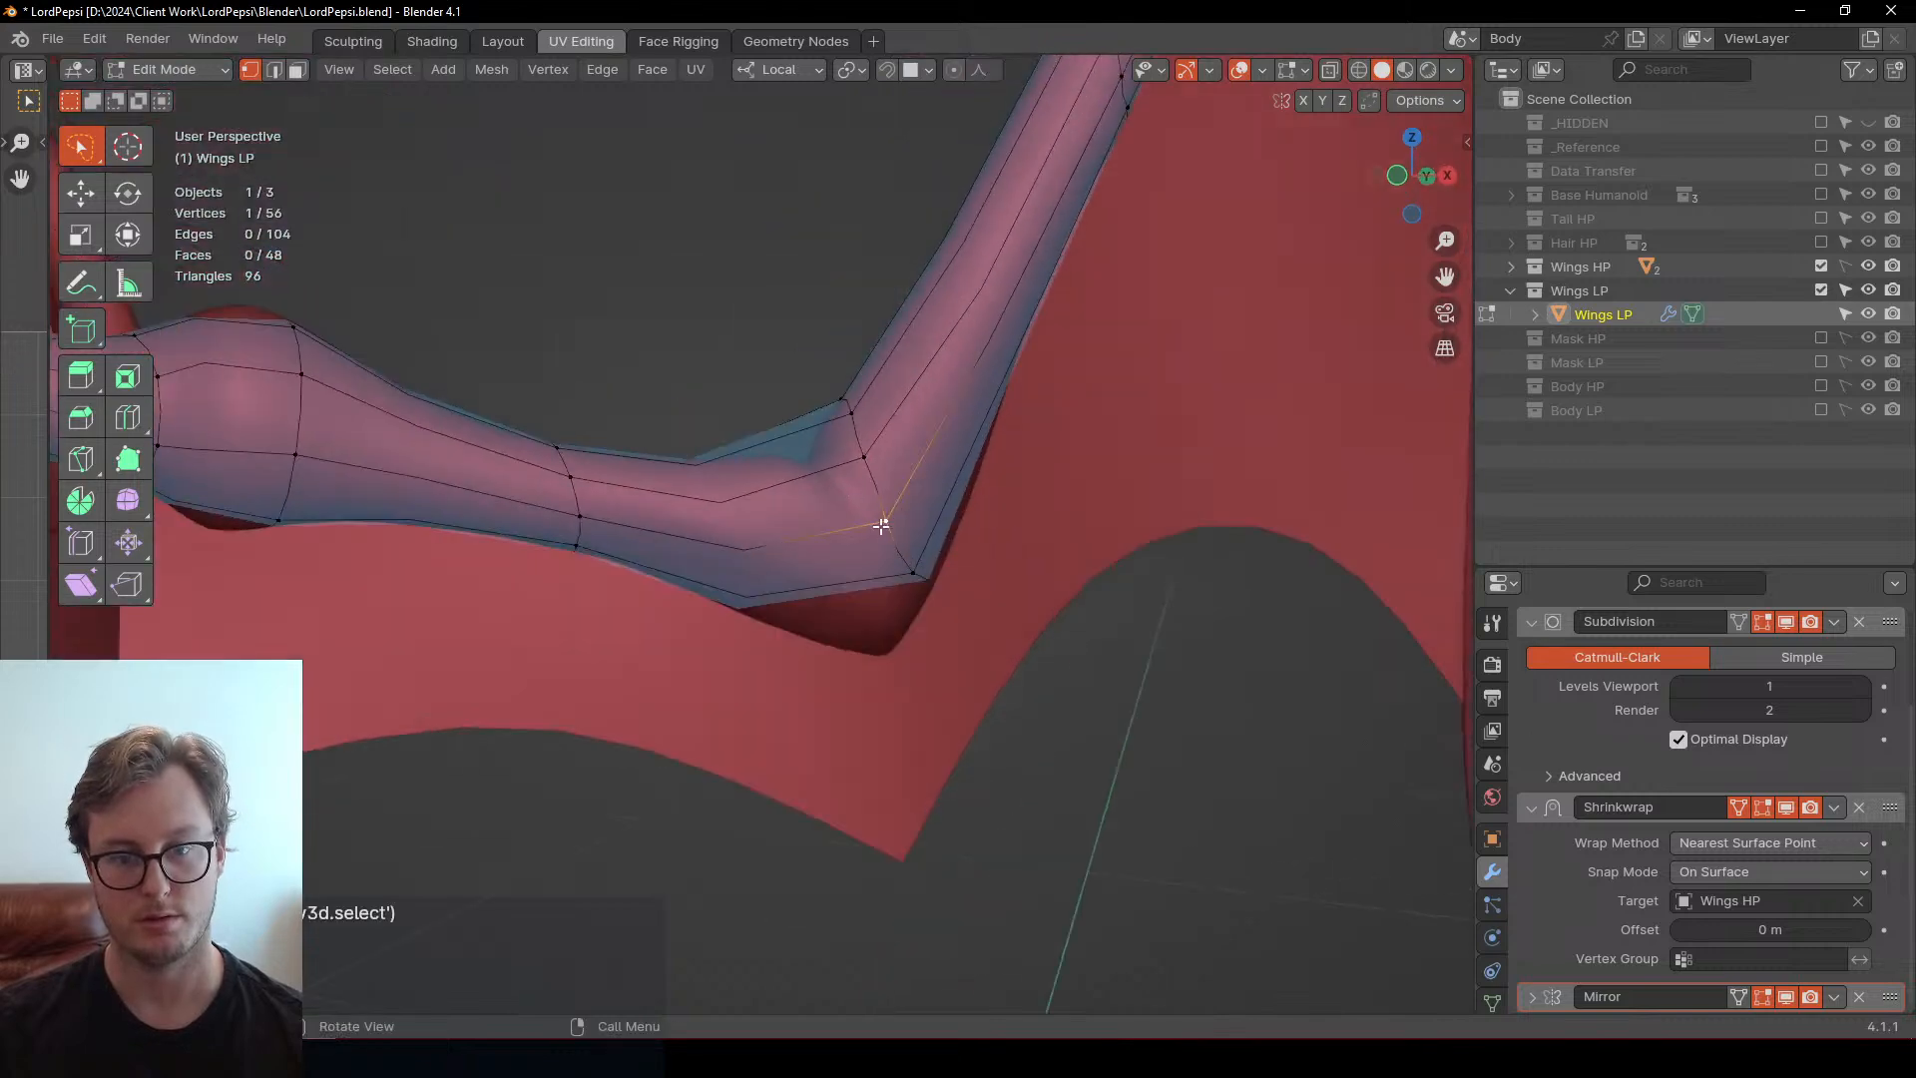
{"action": "key", "text": "g"}
{"action": "left_click", "coordinate": [891, 641]}
{"action": "scroll", "coordinate": [946, 385], "scroll_direction": "down", "scroll_amount": 2}
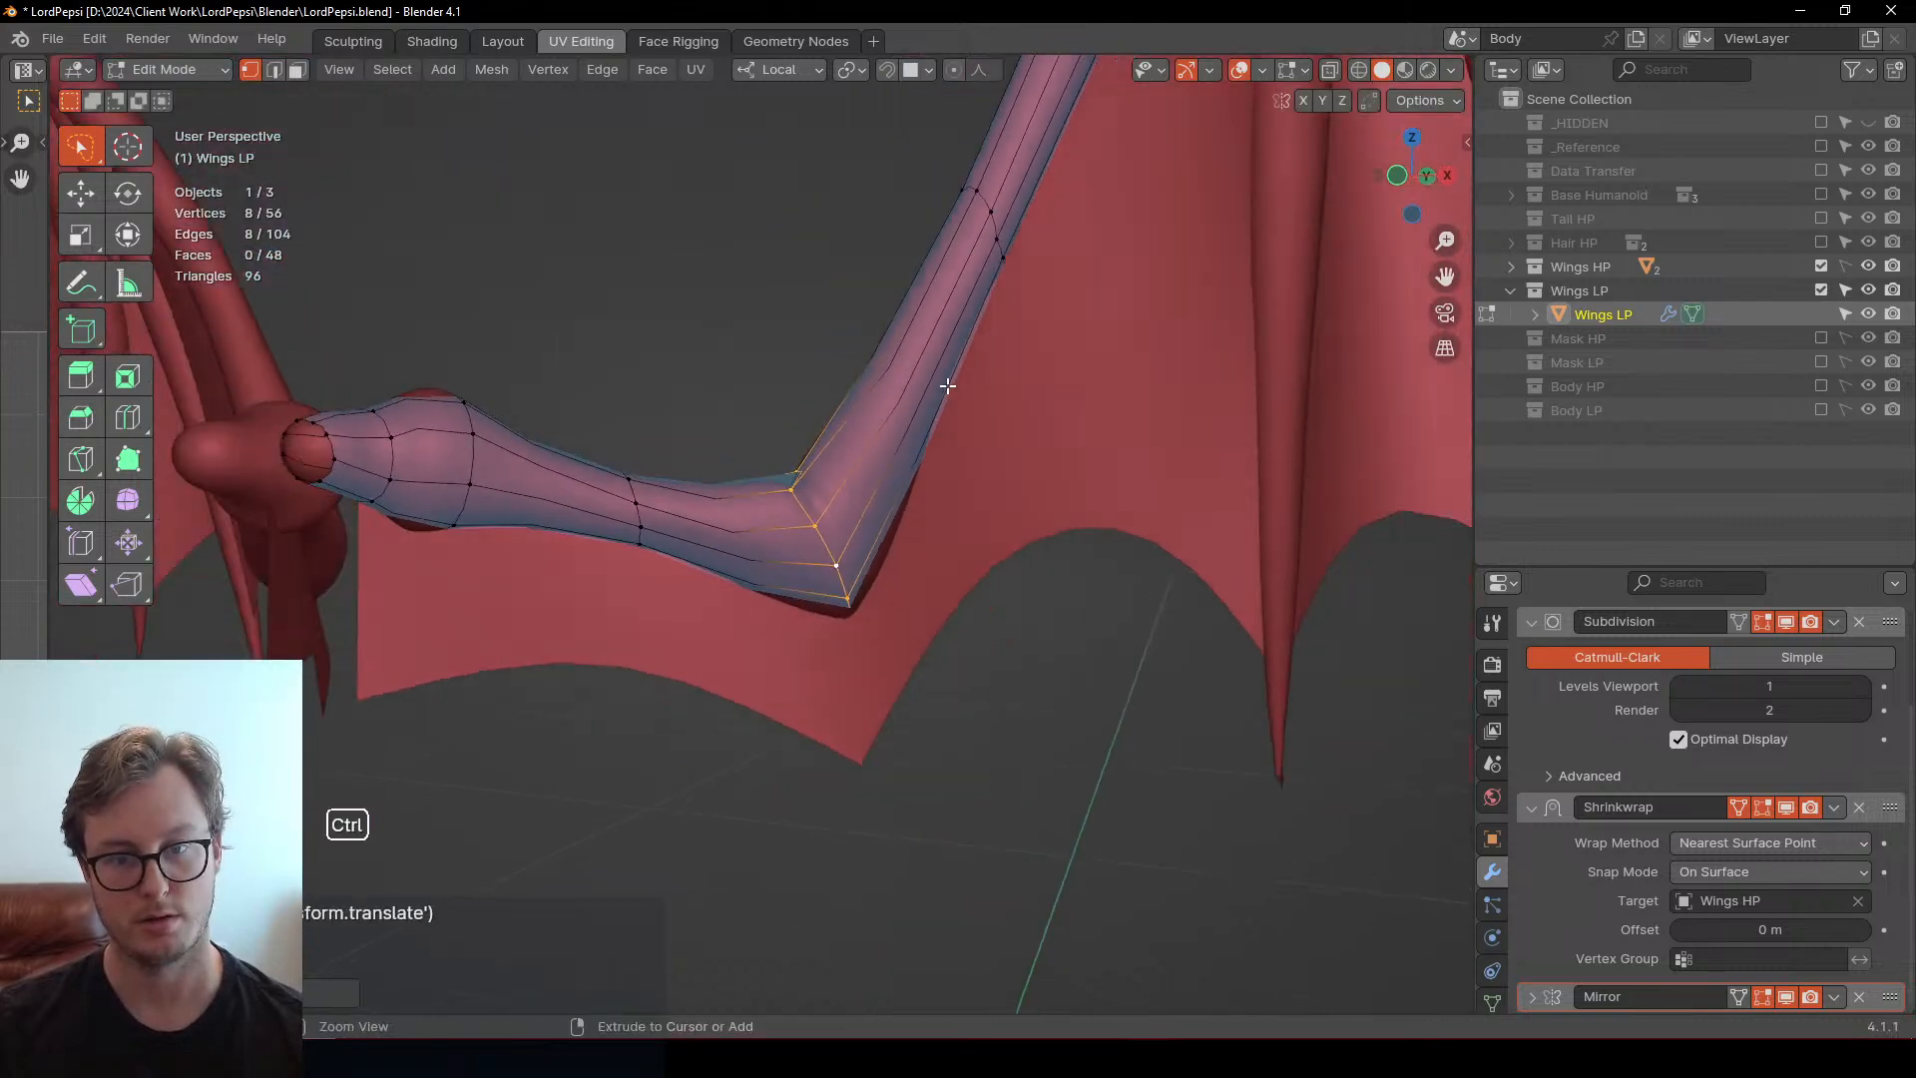
Add two loop cuts along the upper arm, one in each long section above the elbow
{"action": "middle_click_drag", "start_coordinate": [958, 336], "coordinate": [914, 409], "text": "shift"}
{"action": "scroll", "coordinate": [928, 326], "scroll_direction": "down", "scroll_amount": 5}
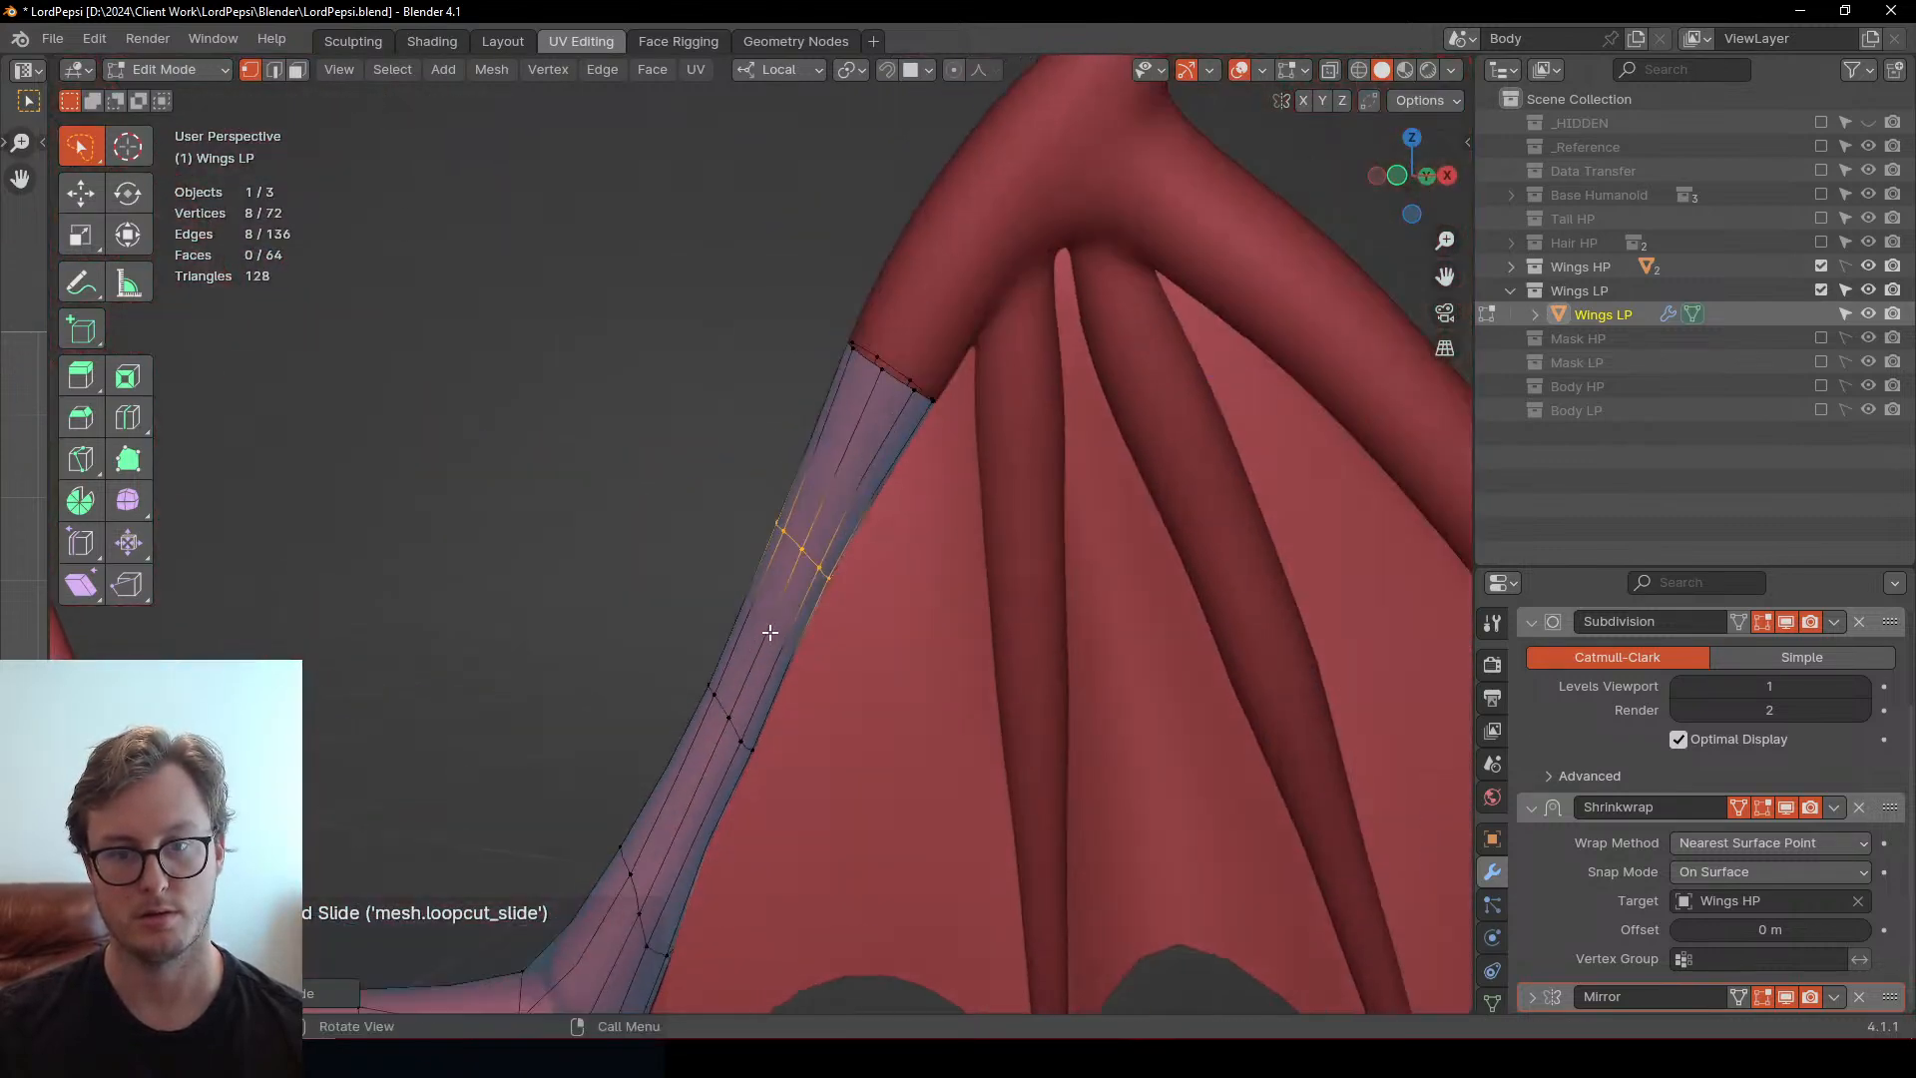
{"action": "scroll", "coordinate": [860, 553], "scroll_direction": "up", "scroll_amount": 6}
{"action": "middle_click_drag", "start_coordinate": [860, 554], "coordinate": [960, 625]}
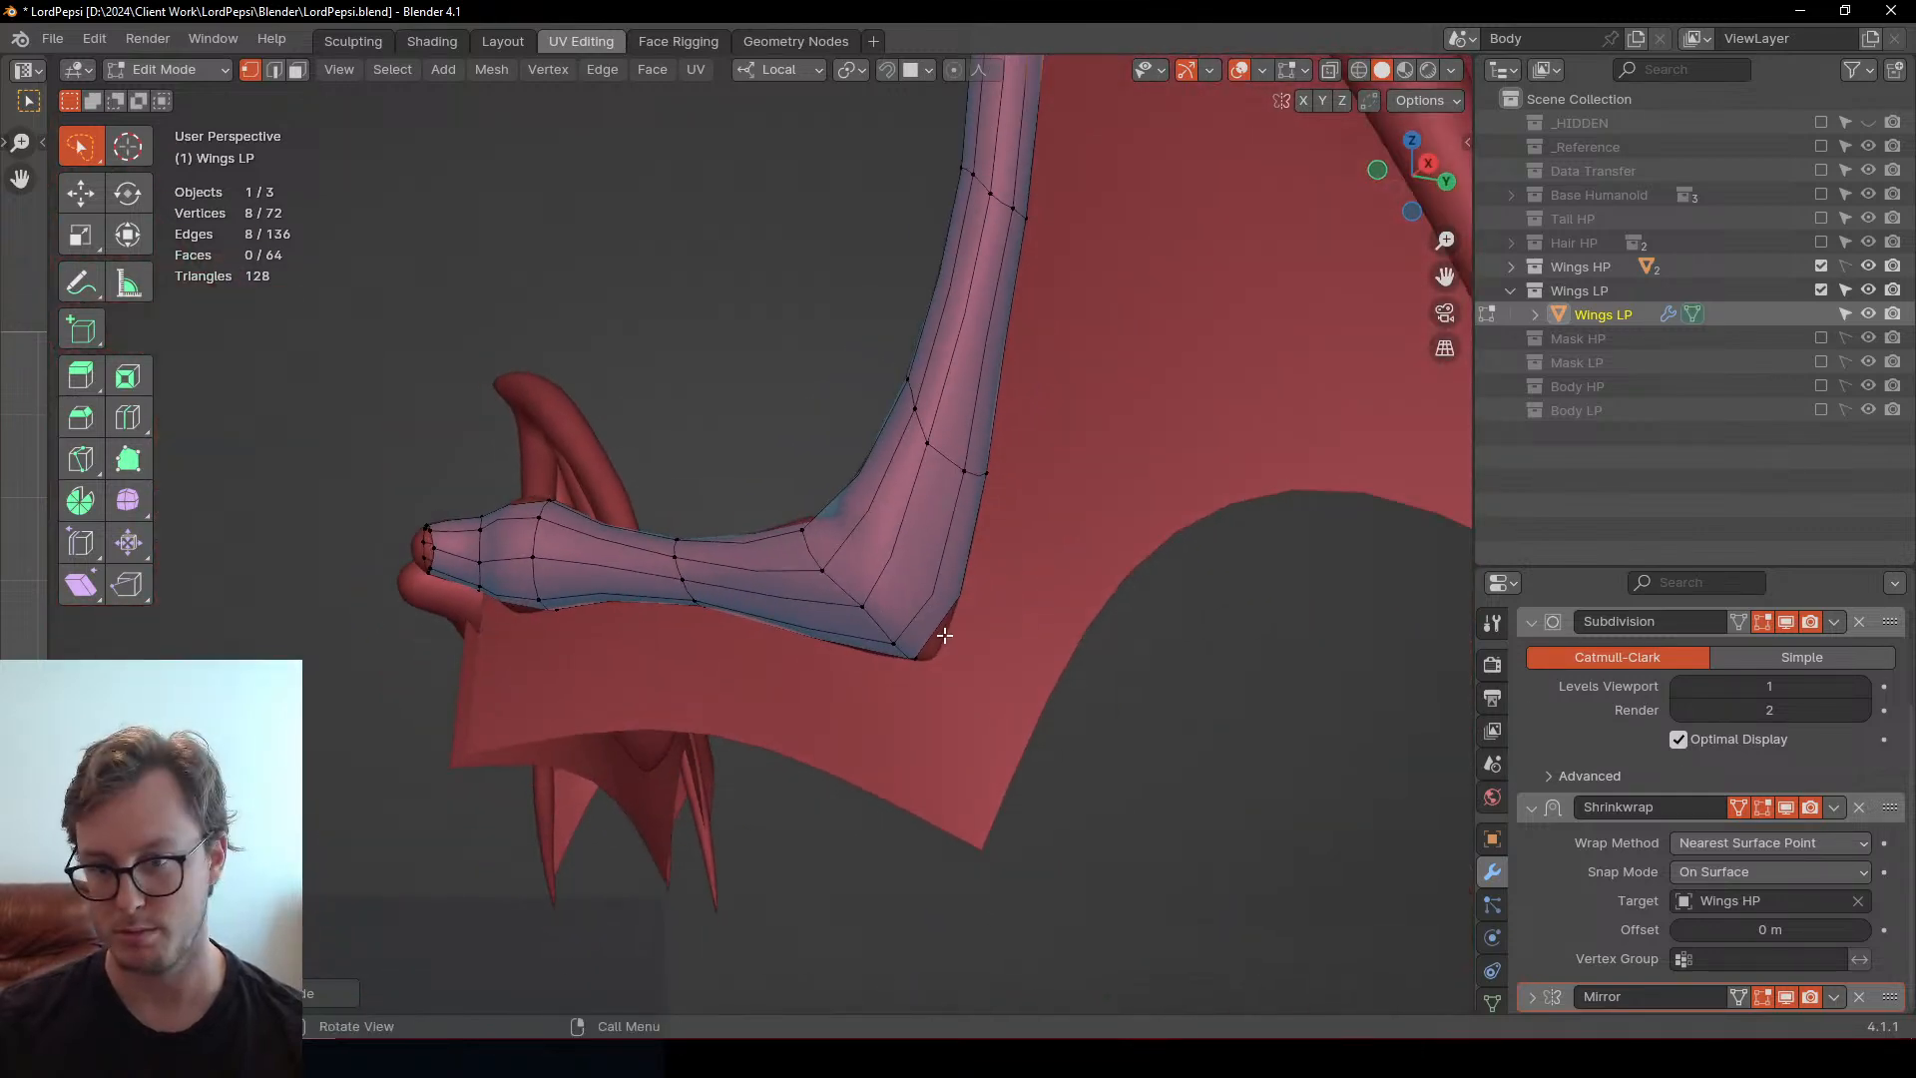
Leave Edit Mode and hide the high-poly wing membrane object
{"action": "key", "text": "Tab"}
{"action": "left_click", "coordinate": [1063, 597]}
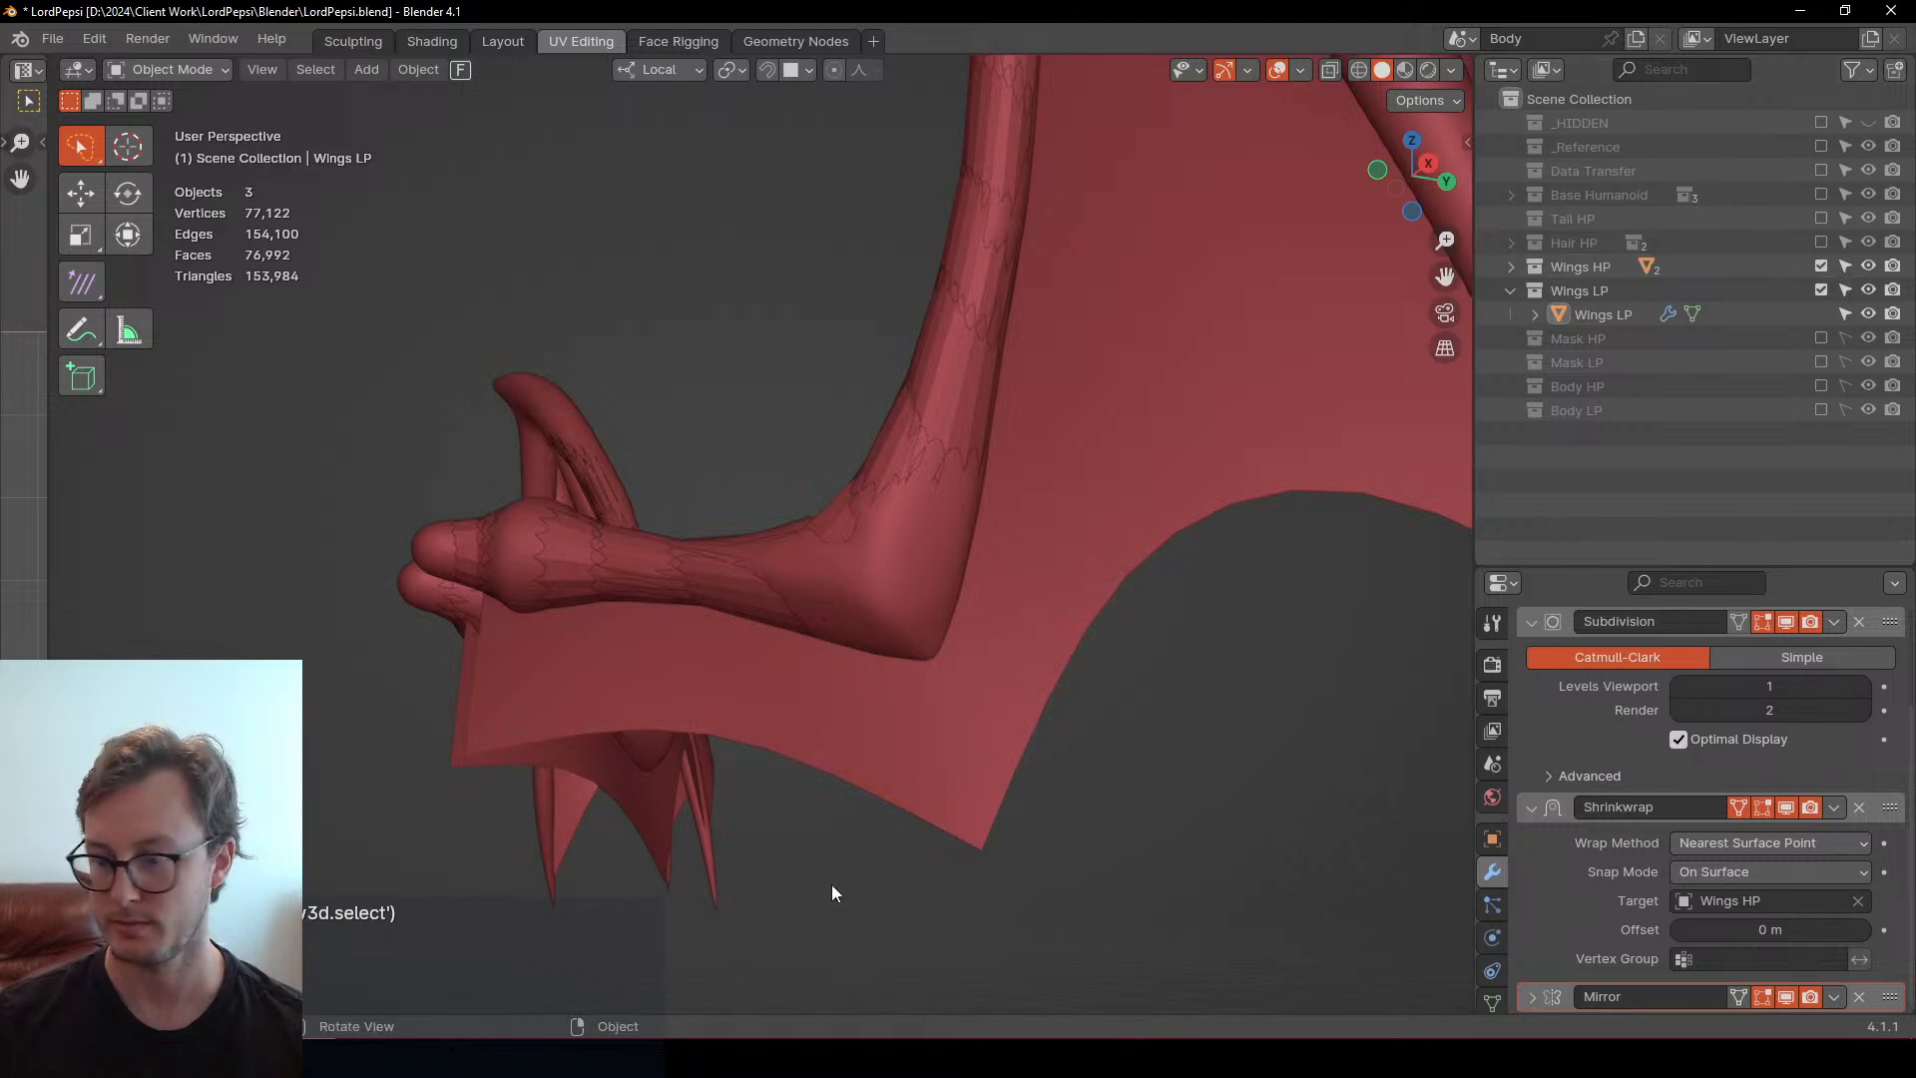
{"action": "left_click", "coordinate": [928, 765]}
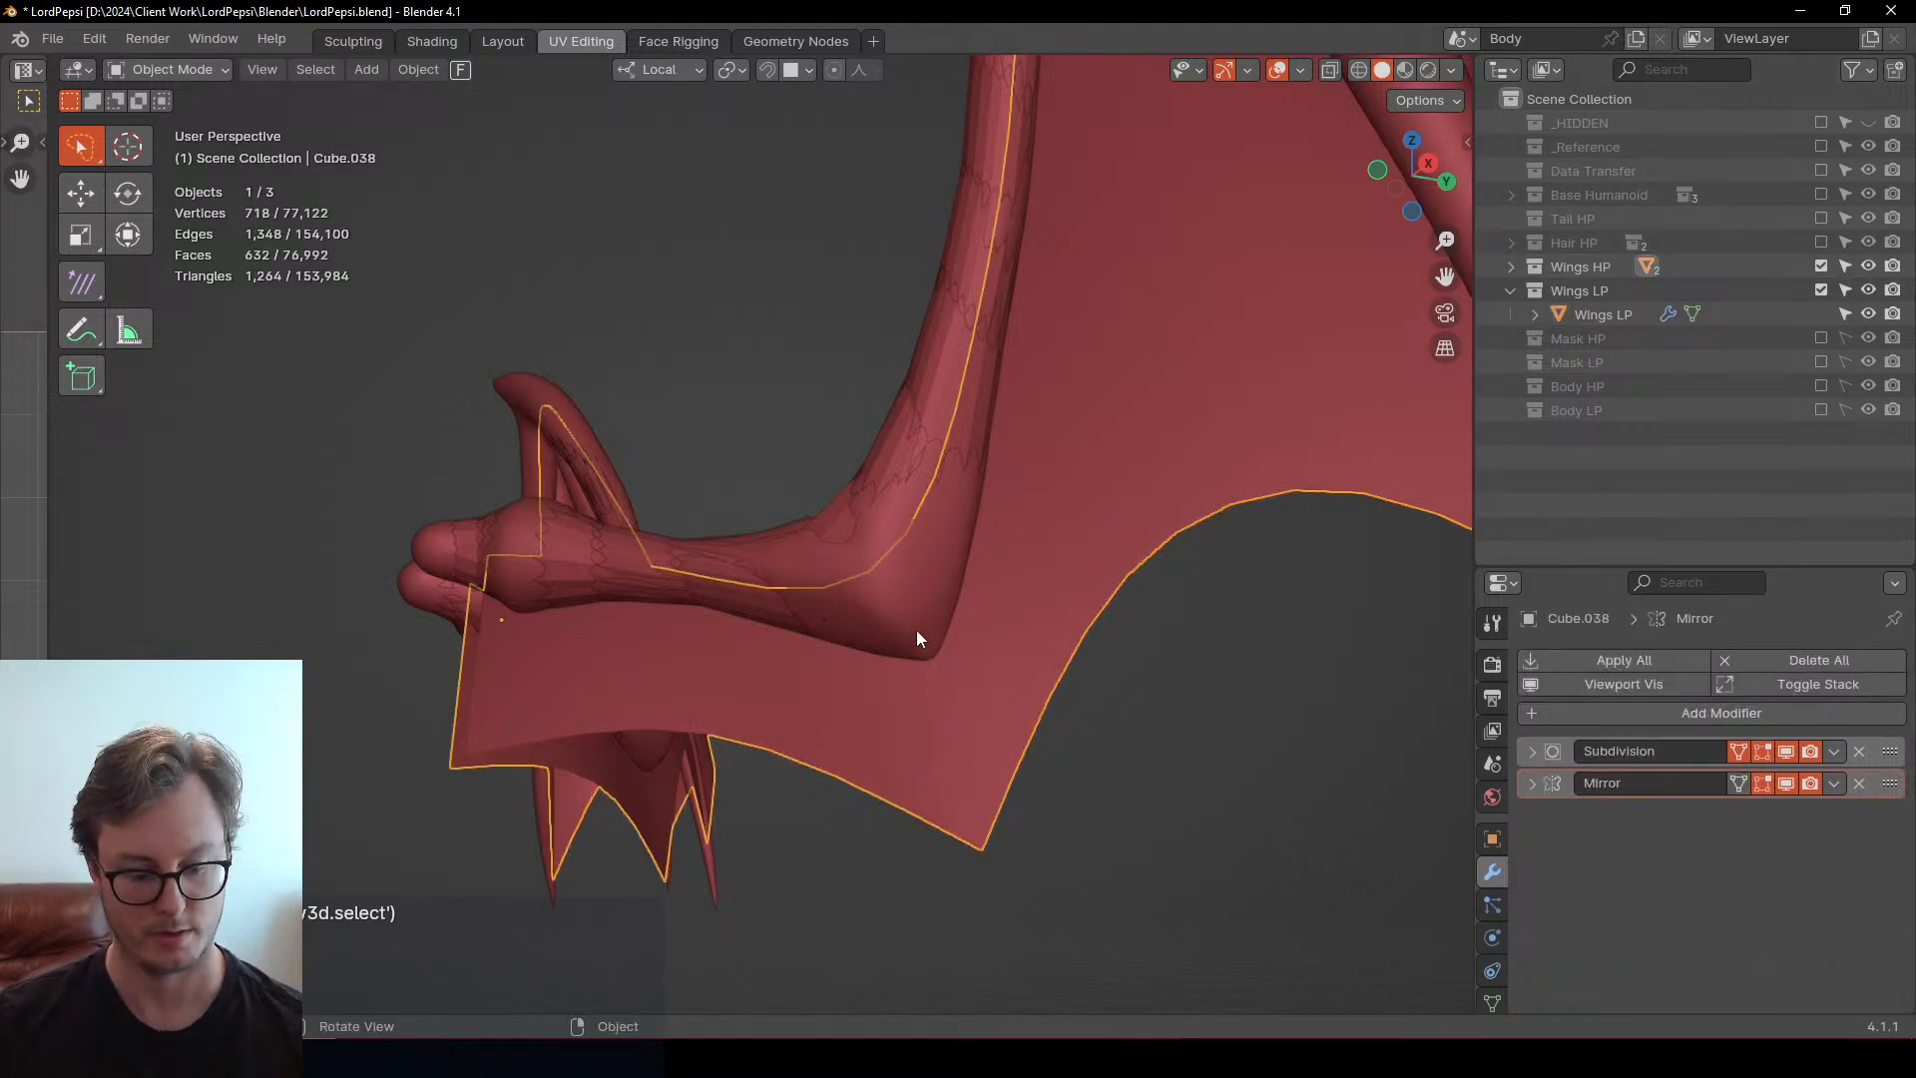
{"action": "key", "text": "h"}
Select the low-poly wings, duplicate their Shrinkwrap modifier and apply the copy
{"action": "left_click", "coordinate": [760, 604]}
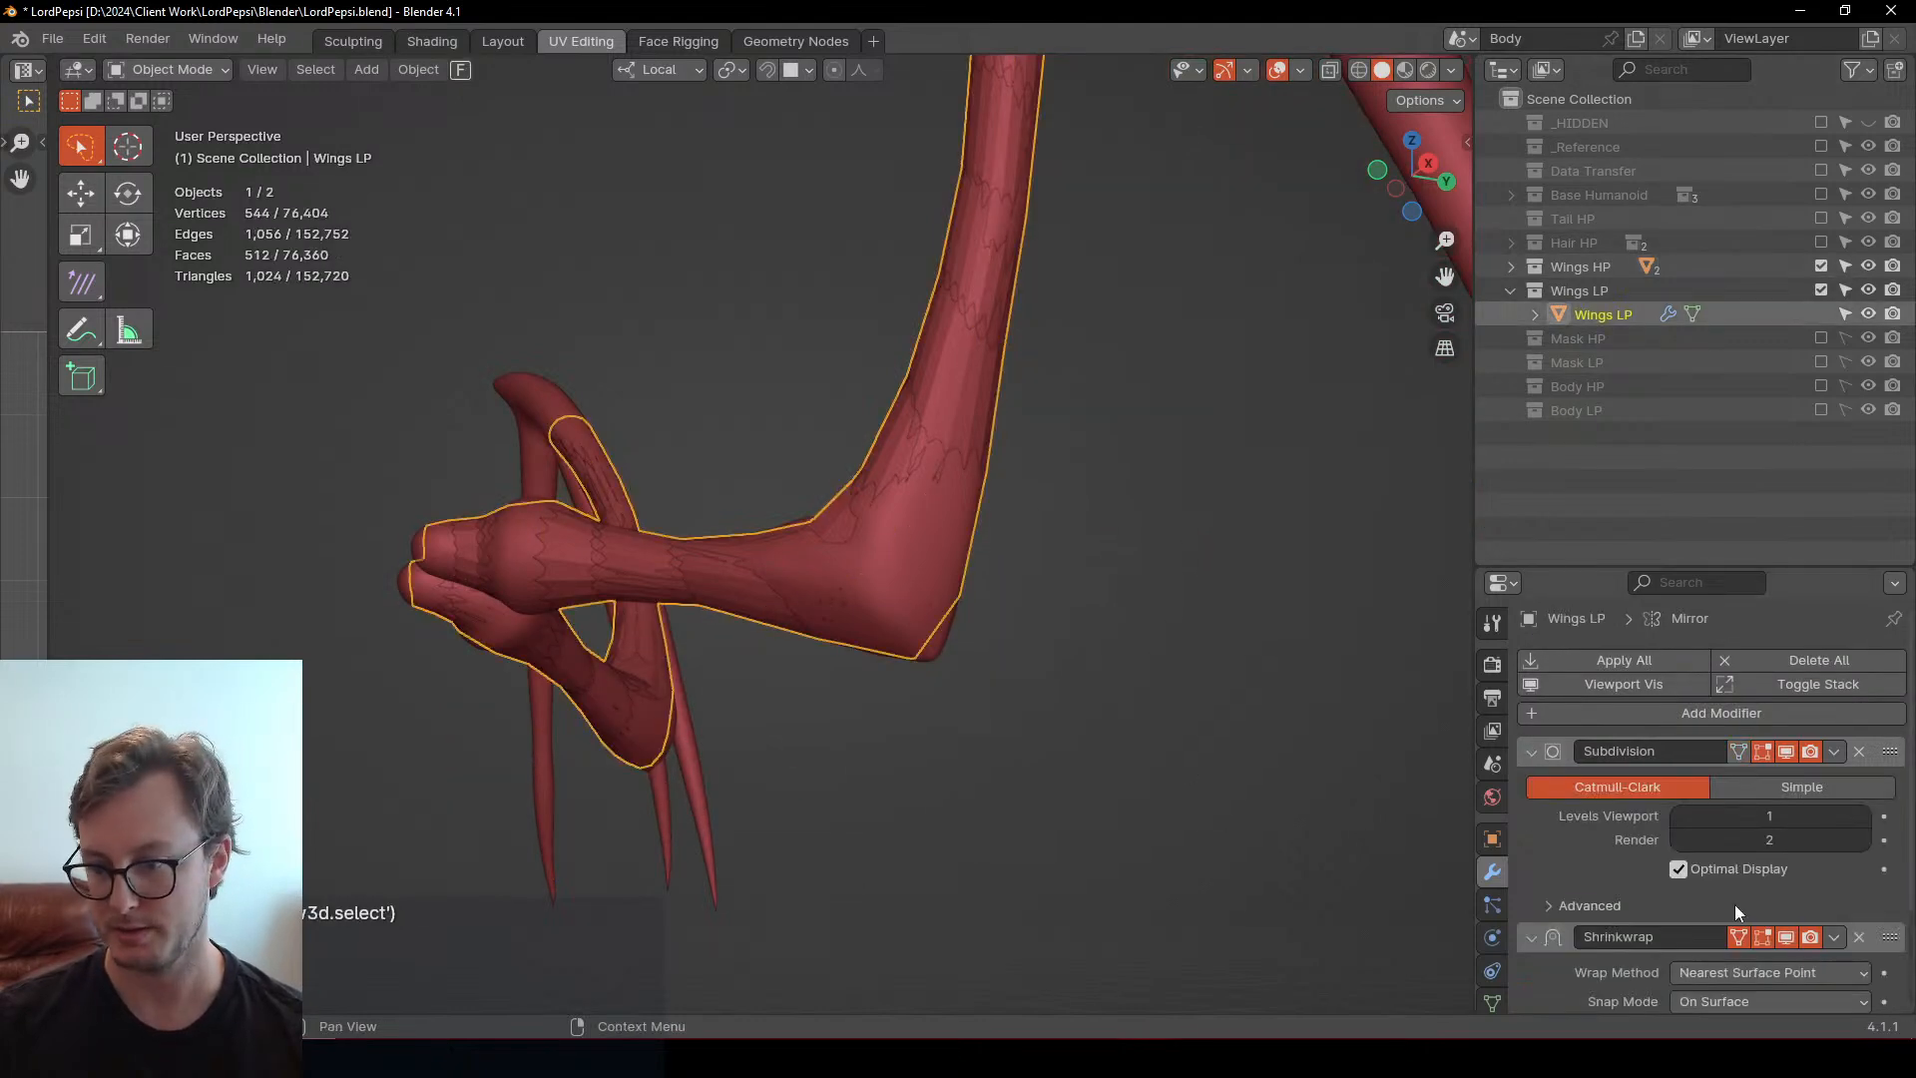
{"action": "scroll", "coordinate": [1883, 928], "scroll_direction": "down", "scroll_amount": 5}
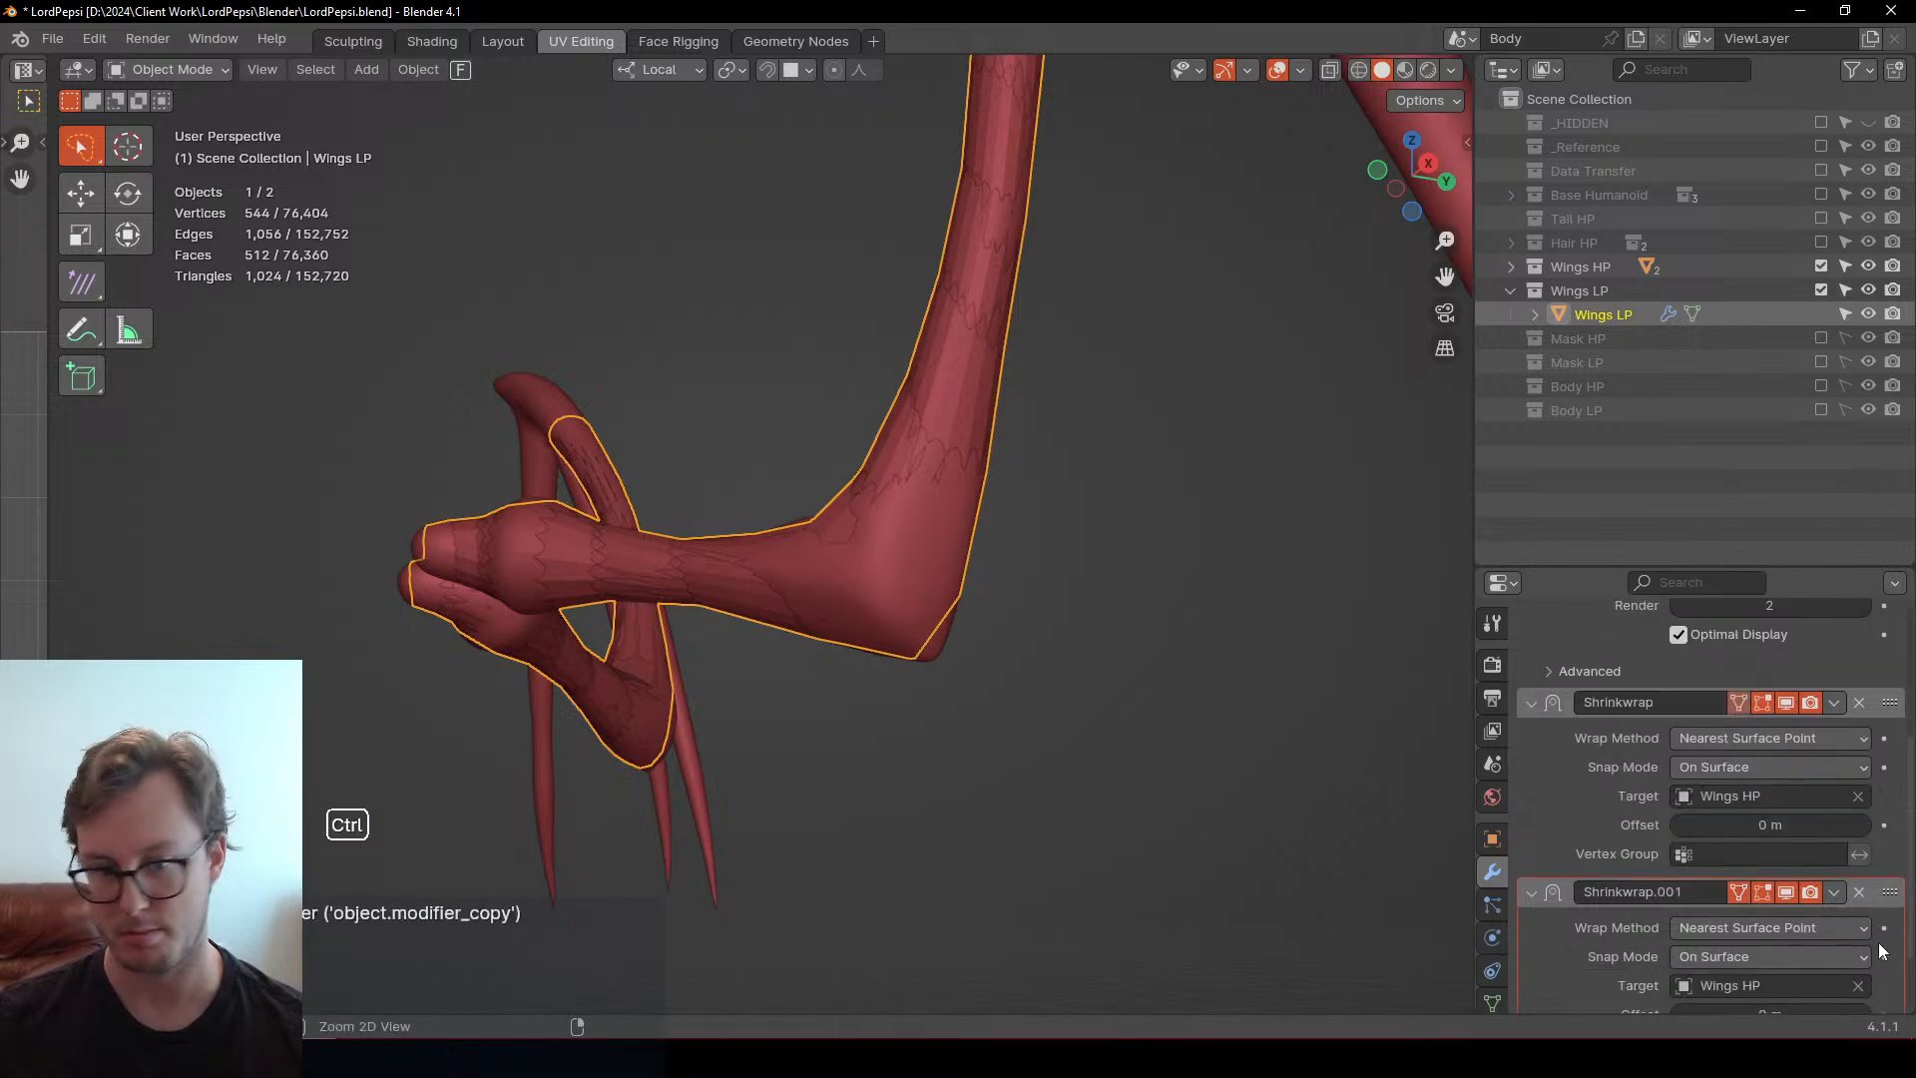
{"action": "key", "text": "ctrl+a"}
Edit the low-poly wings again, enlarge the elbow edge loop and move it toward the elbow's outer corner
{"action": "key", "text": "Tab"}
{"action": "scroll", "coordinate": [912, 692], "scroll_direction": "up", "scroll_amount": 4}
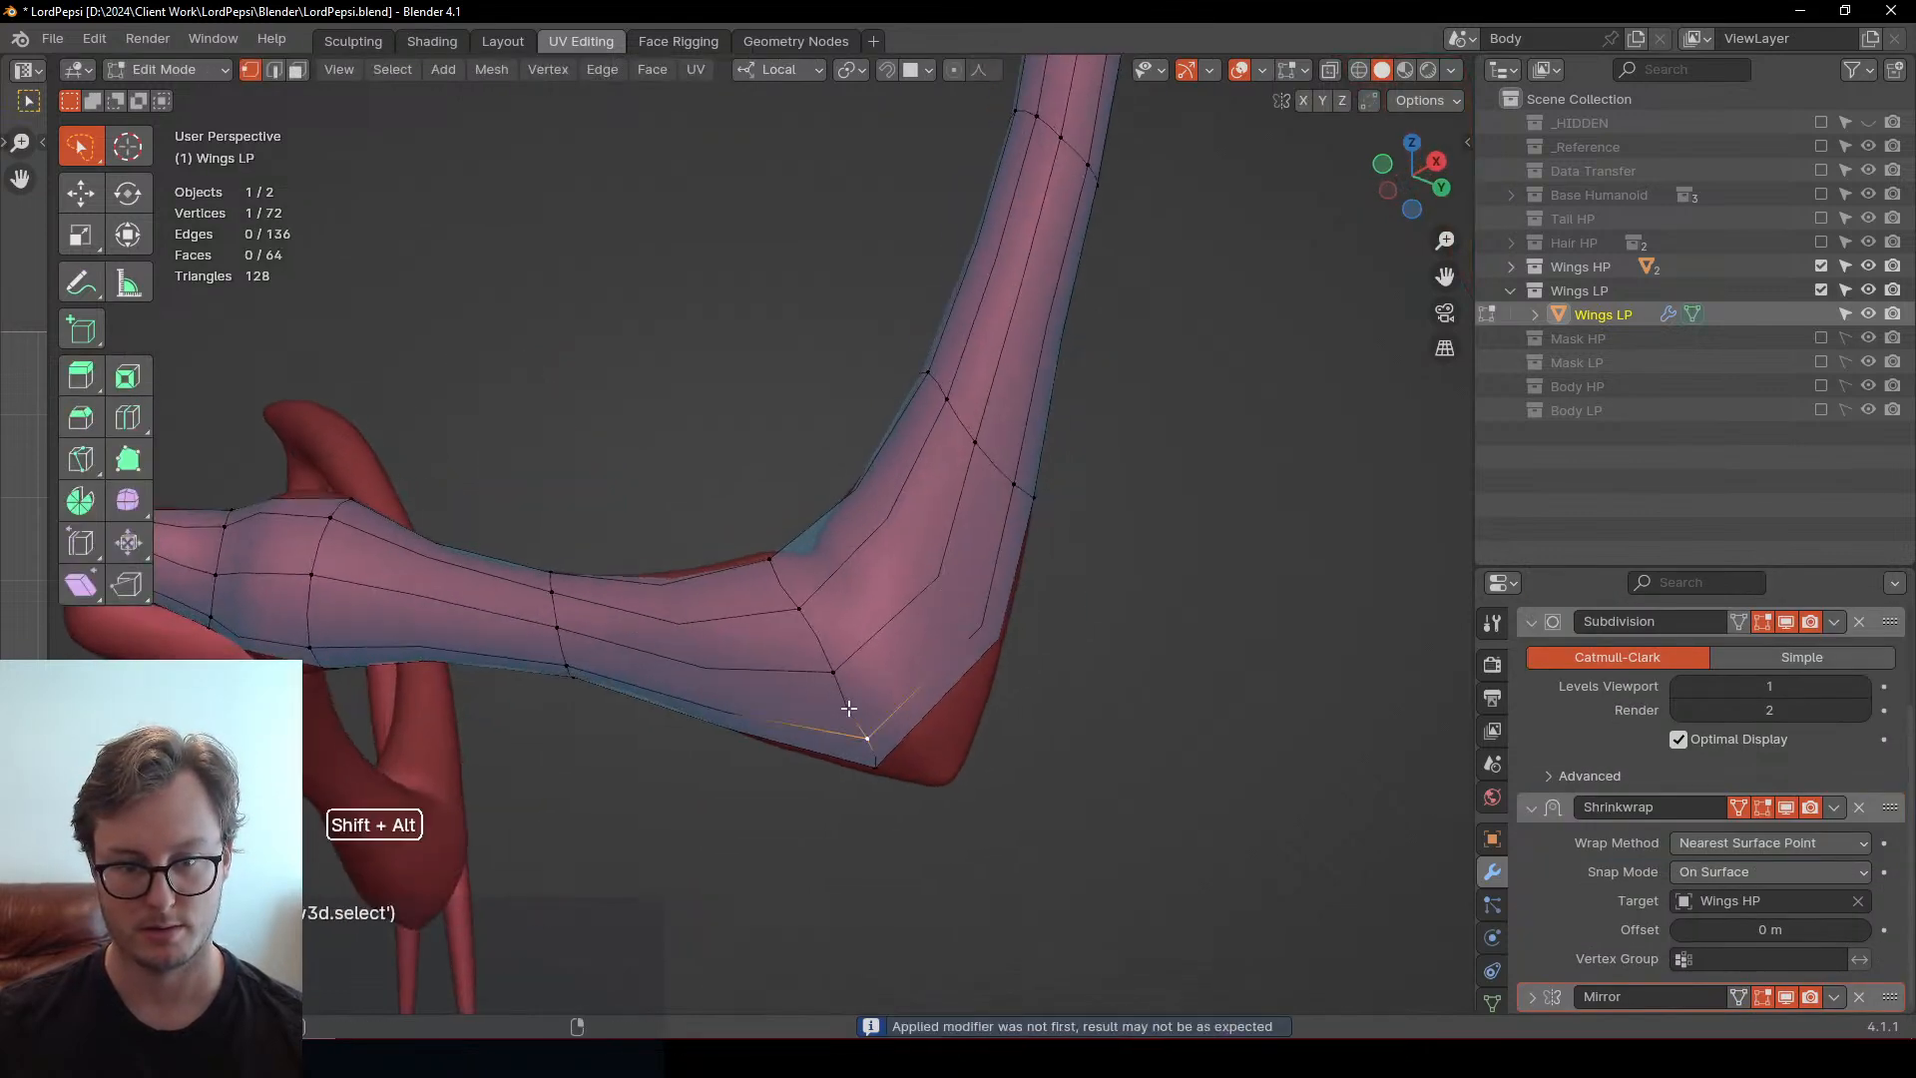
{"action": "left_click", "coordinate": [848, 708], "text": "alt+shift"}
{"action": "key", "text": "s"}
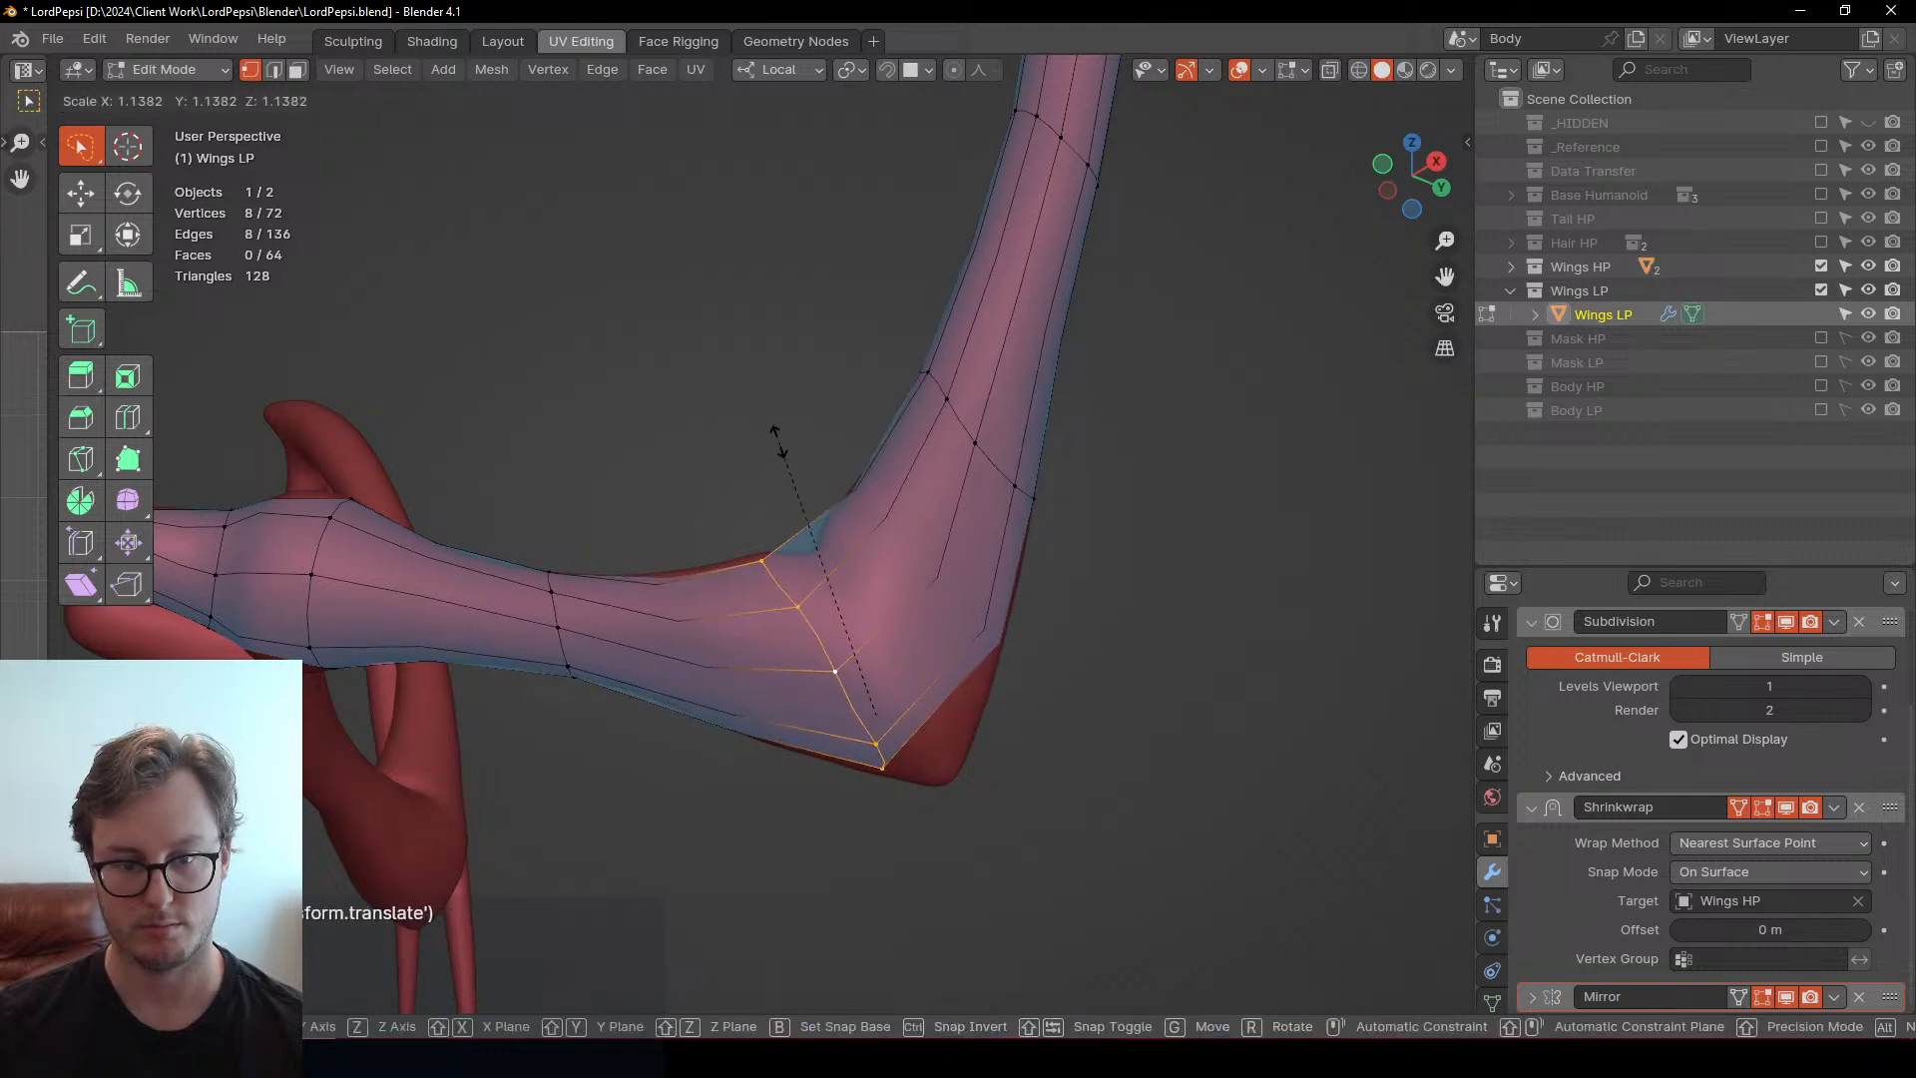
{"action": "left_click", "coordinate": [777, 440]}
{"action": "key", "text": "g"}
{"action": "left_click", "coordinate": [837, 530]}
{"action": "middle_click_drag", "start_coordinate": [943, 603], "coordinate": [941, 688]}
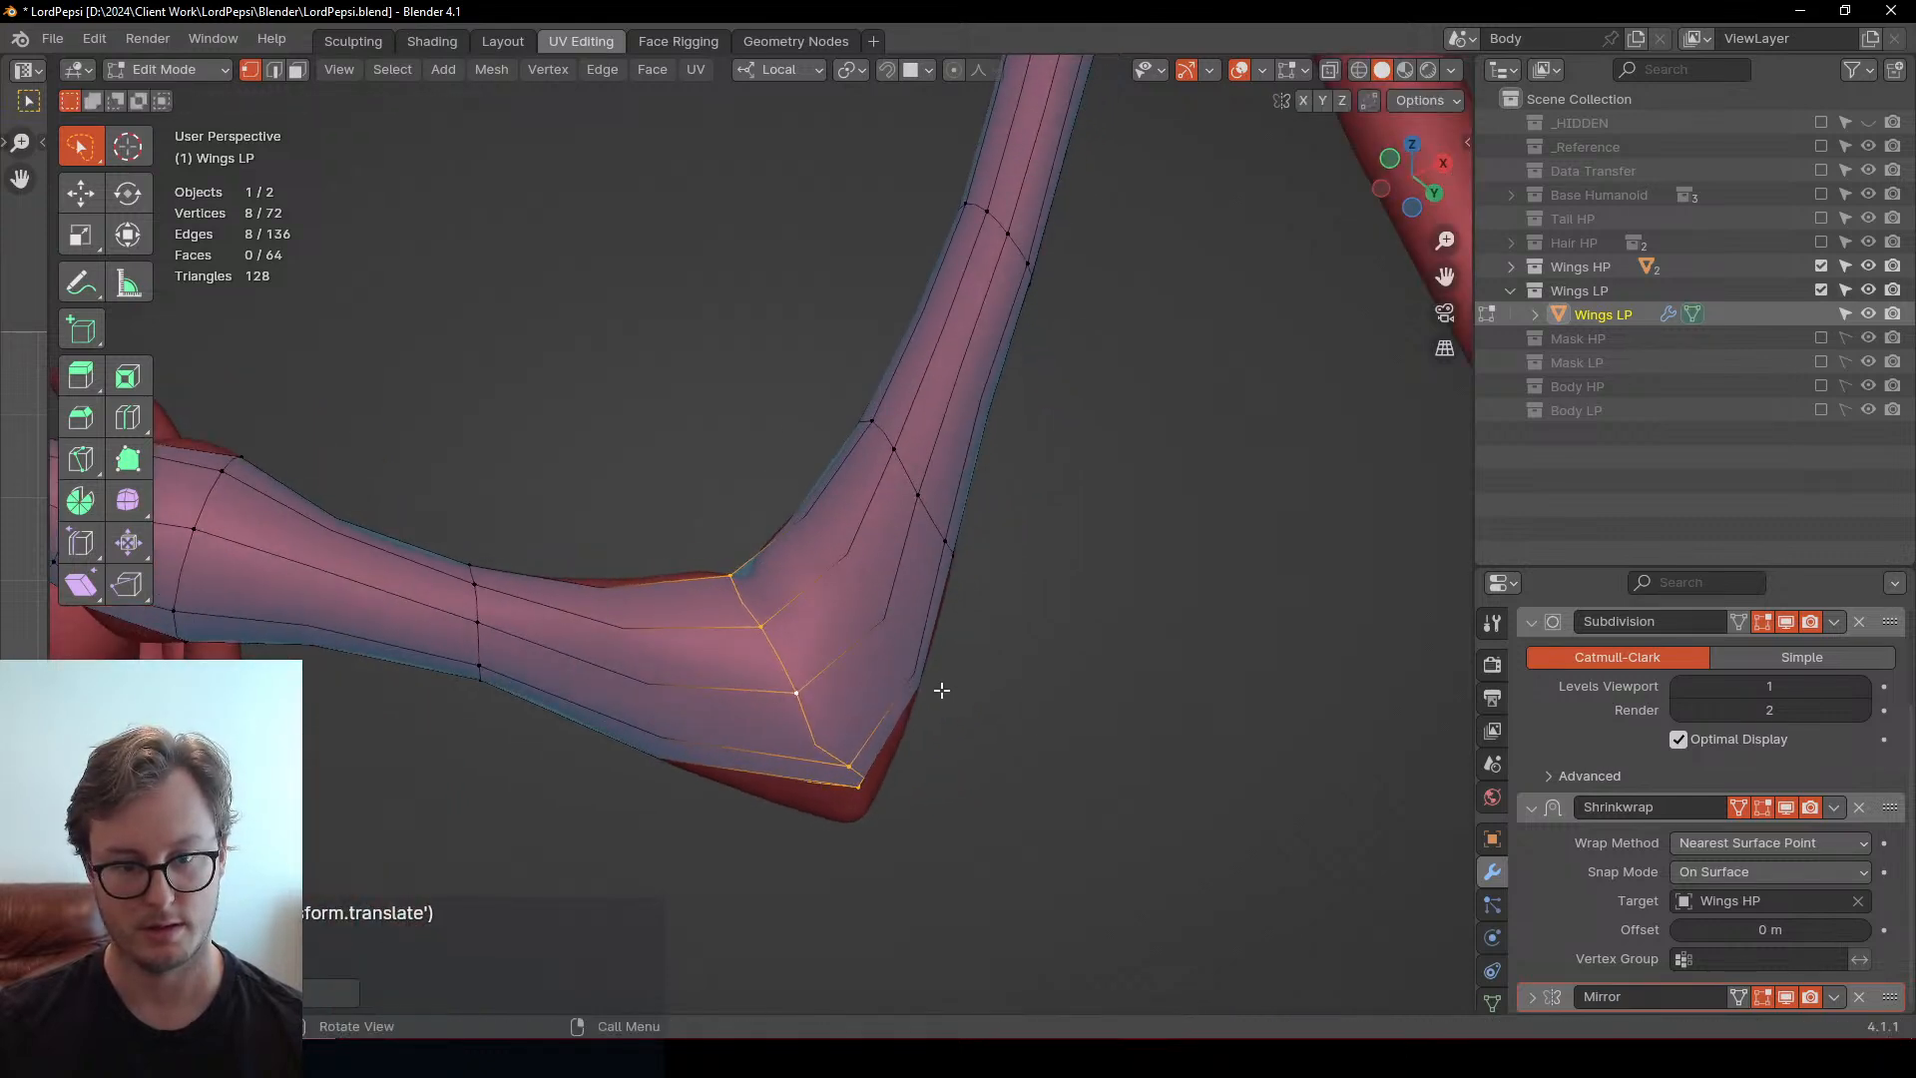
Reposition single vertices around the elbow loop in wireframe view, then return to solid shading
{"action": "key", "text": "z"}
{"action": "middle_click_drag", "start_coordinate": [829, 672], "coordinate": [838, 687]}
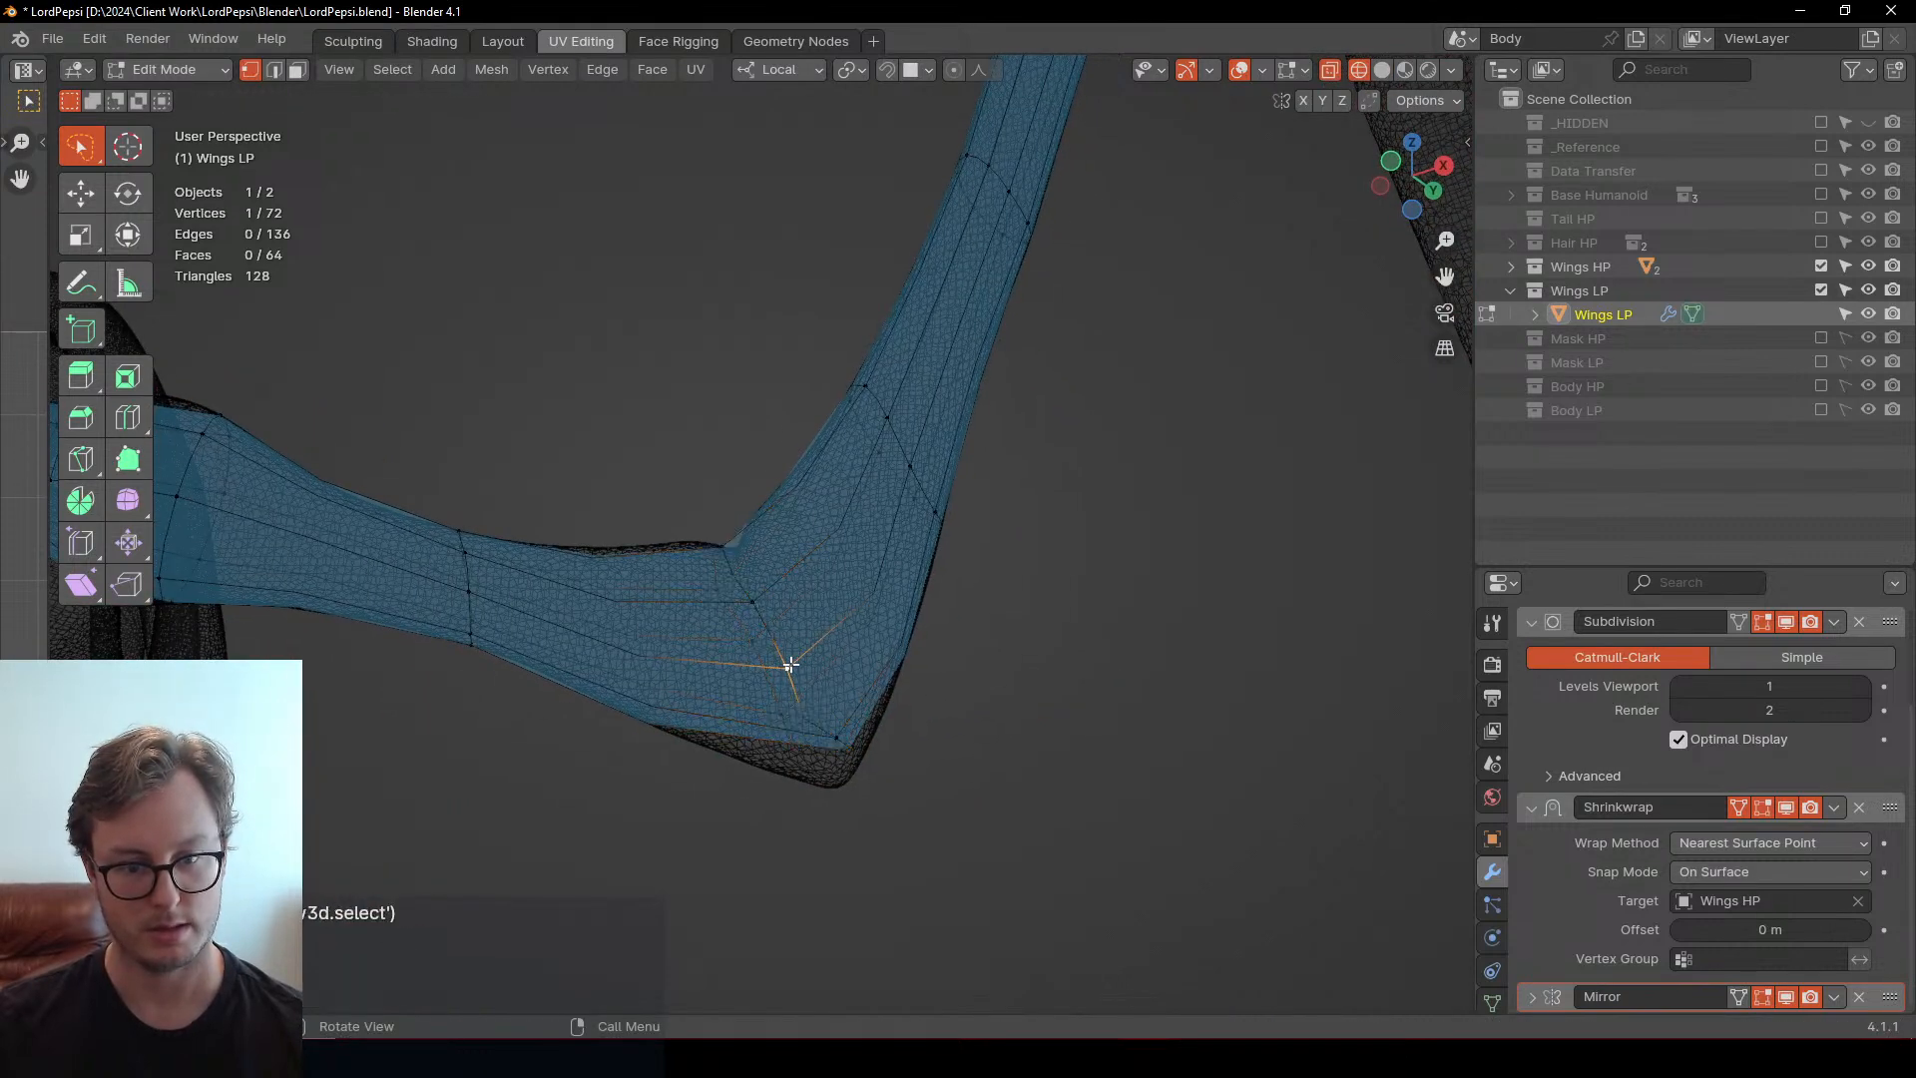
{"action": "middle_click_drag", "start_coordinate": [763, 628], "coordinate": [782, 745]}
{"action": "middle_click_drag", "start_coordinate": [745, 670], "coordinate": [701, 589]}
{"action": "key", "text": "g"}
{"action": "left_click", "coordinate": [737, 448]}
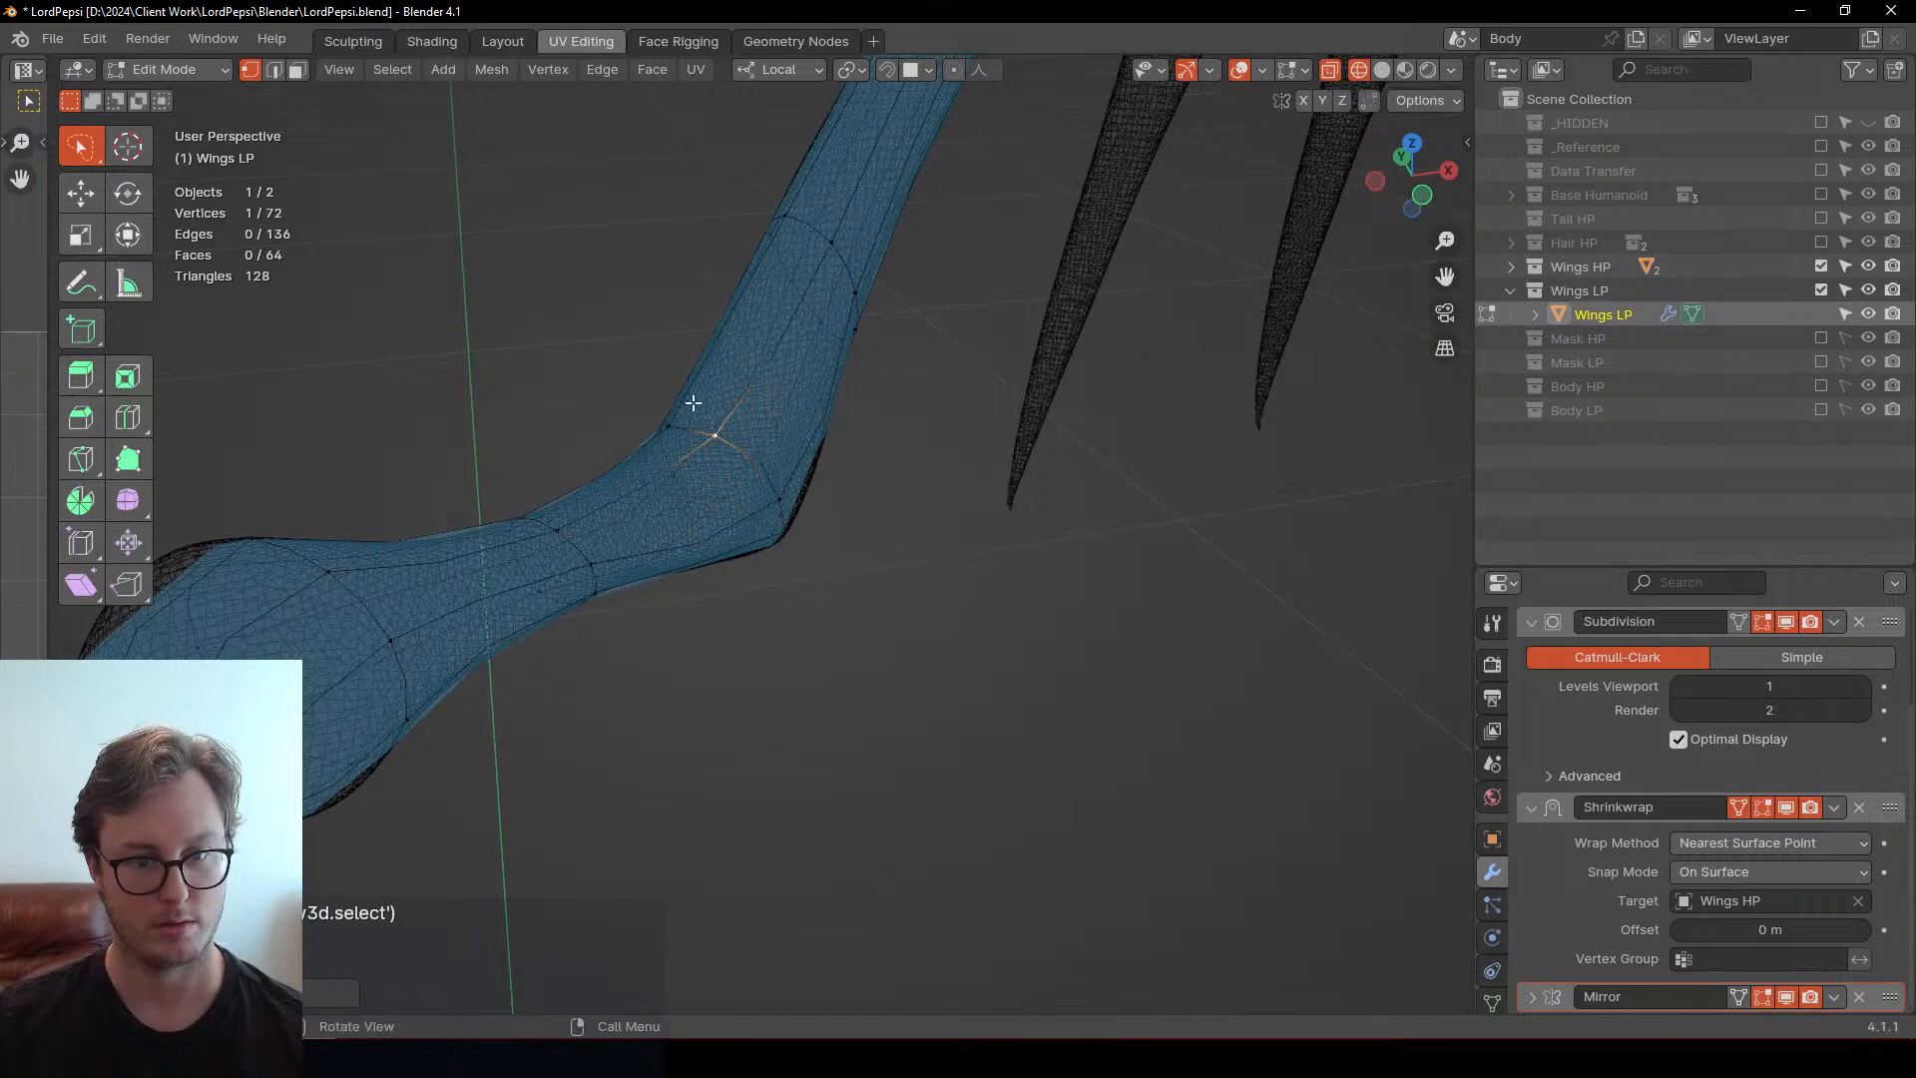
{"action": "key", "text": "shift+z"}
Close the open hole at the base joint's tip with Grid Fill, using a span of 2 and an offset of 1
{"action": "mouse_move", "coordinate": [736, 448]}
{"action": "middle_mouse_down"}
{"action": "mouse_move", "coordinate": [911, 565]}
{"action": "mouse_move", "coordinate": [840, 584]}
{"action": "mouse_move", "coordinate": [836, 528]}
{"action": "middle_mouse_up"}
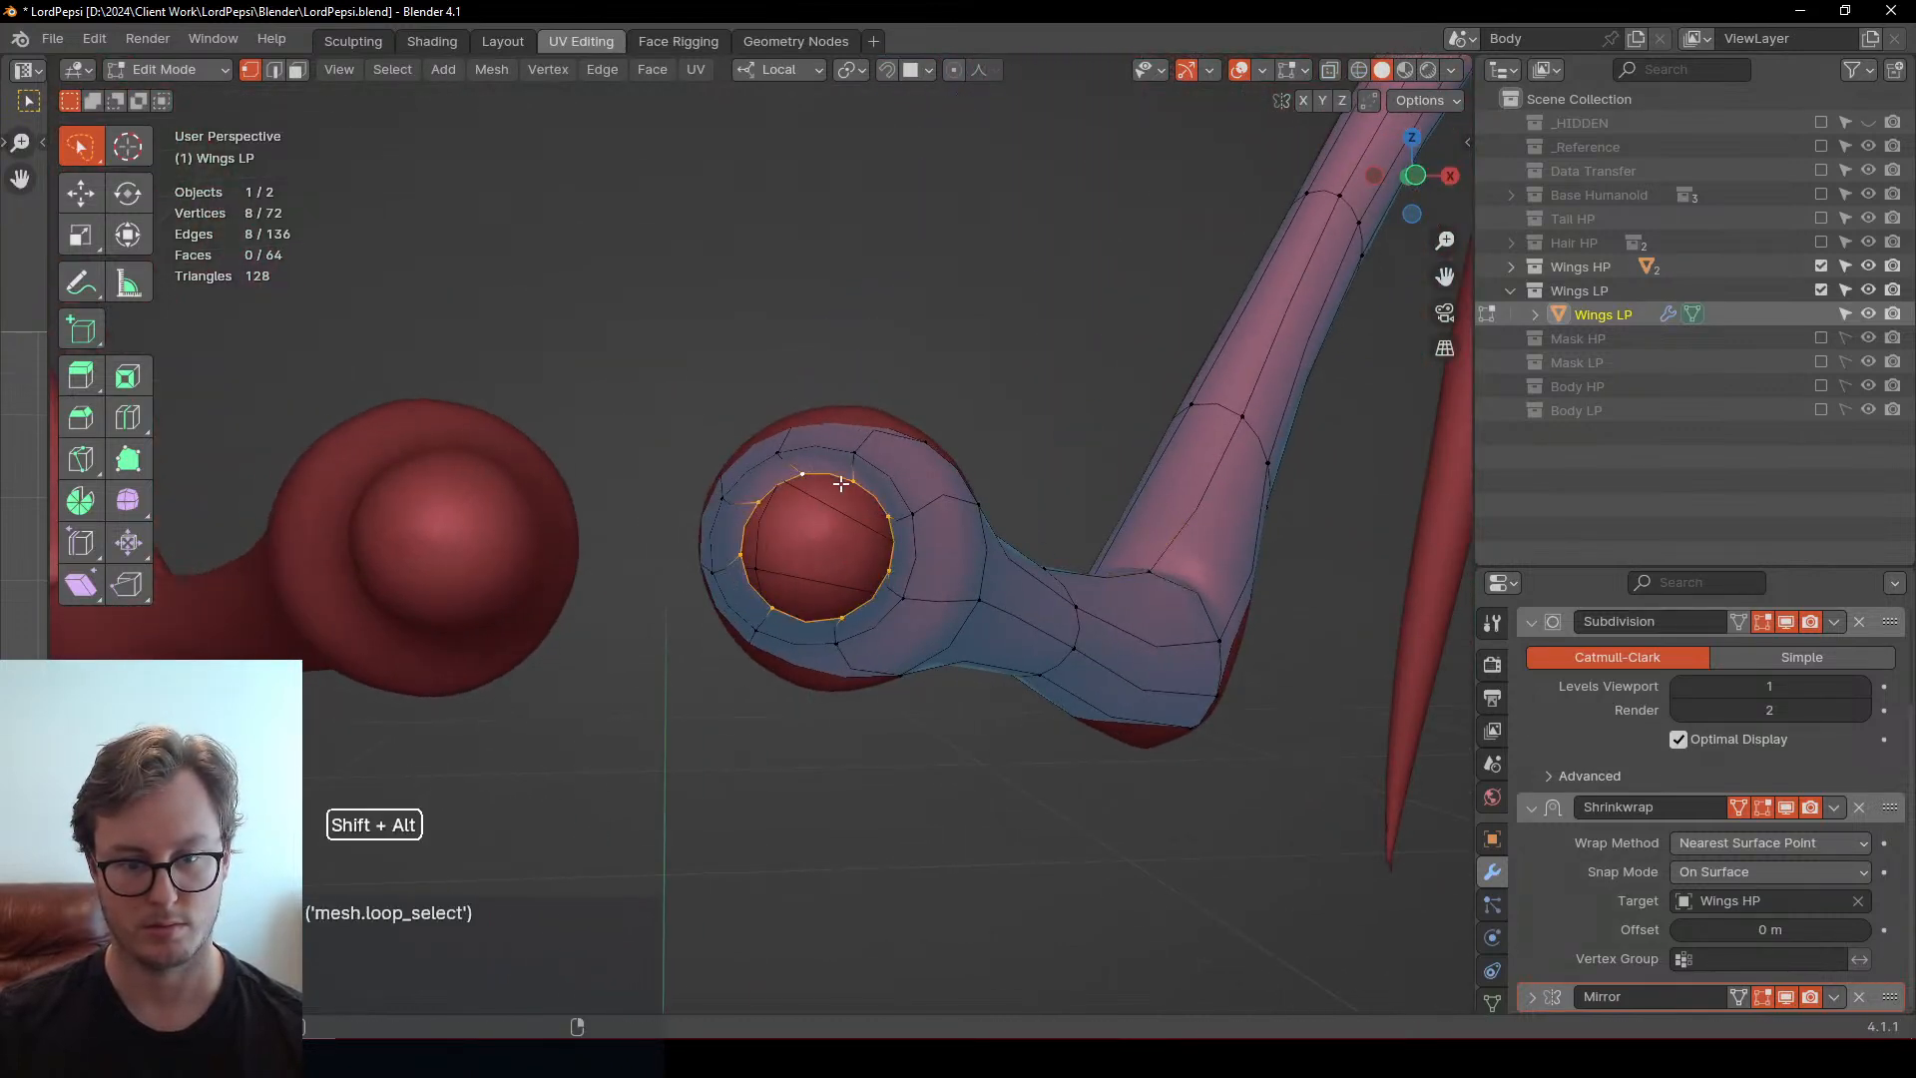
{"action": "key", "text": "q"}
{"action": "left_click", "coordinate": [898, 201]}
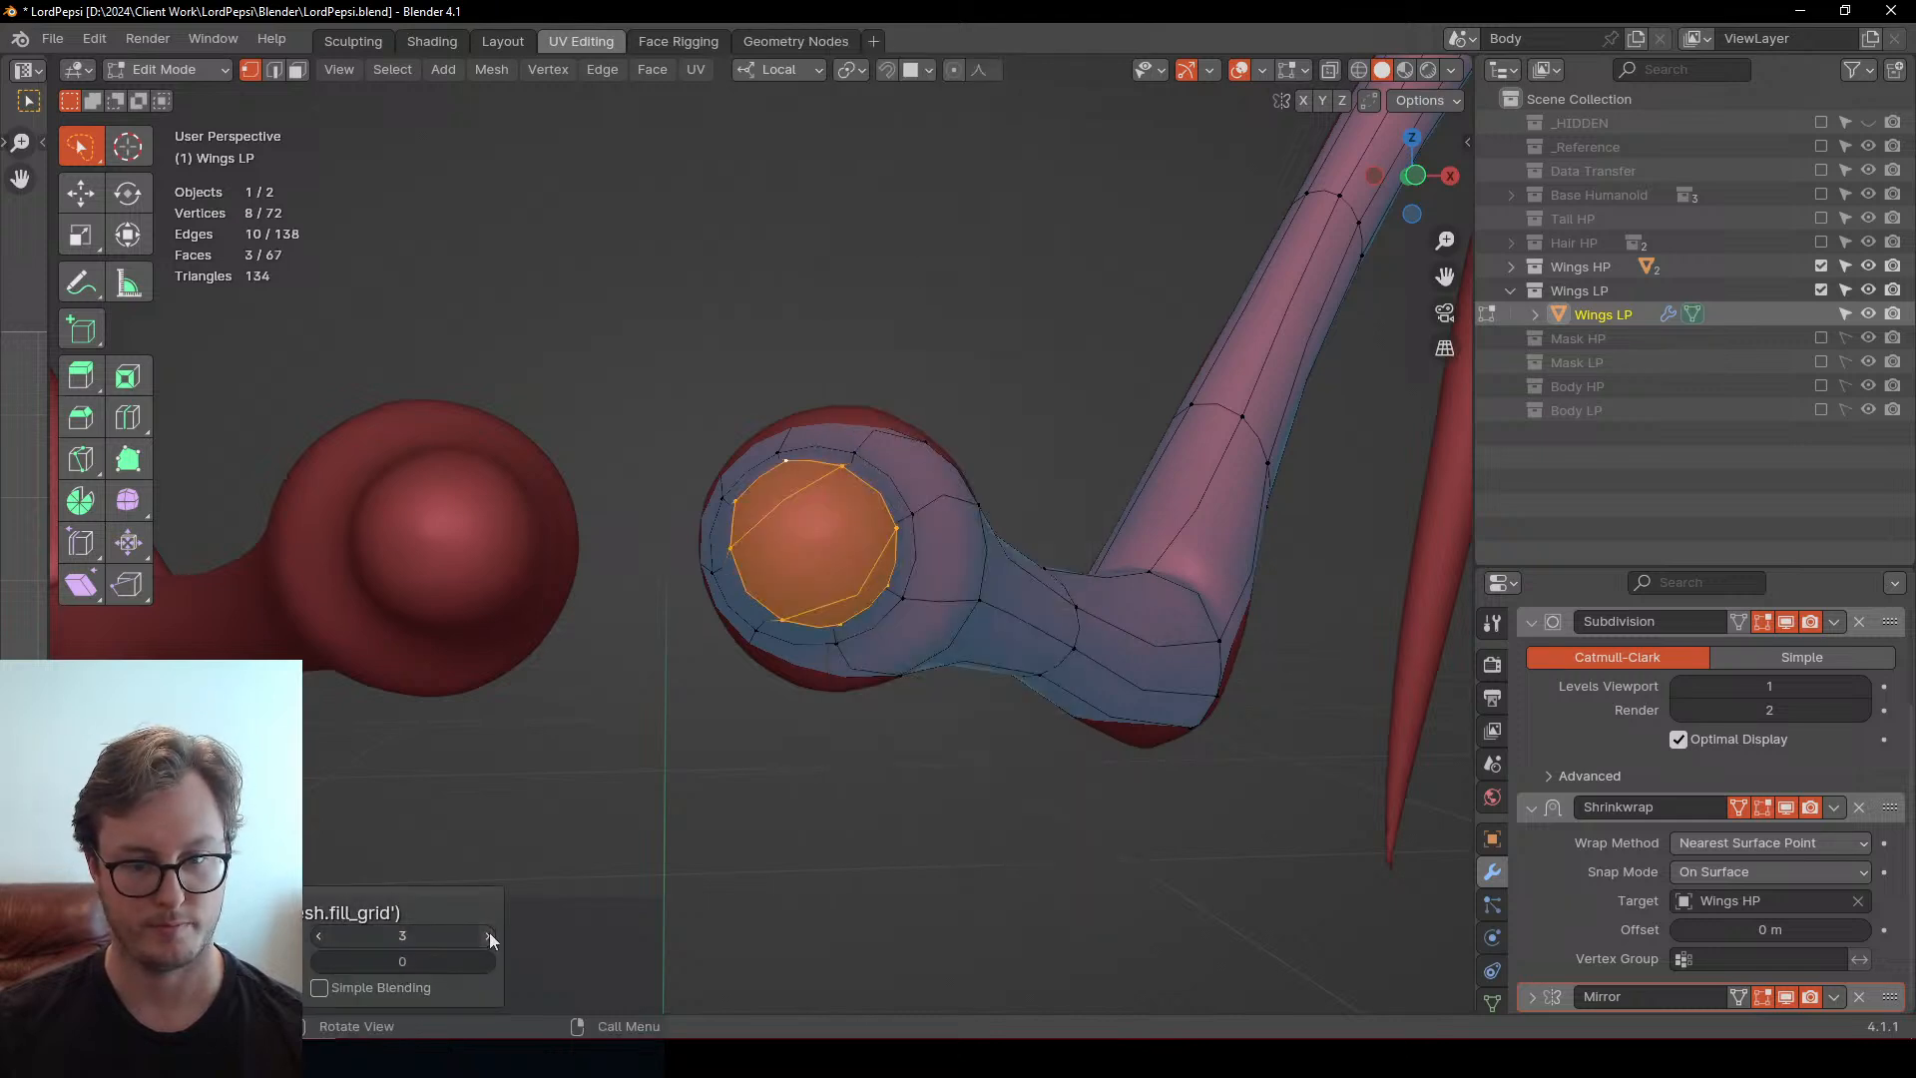
{"action": "left_click", "coordinate": [490, 959]}
{"action": "left_click", "coordinate": [323, 935]}
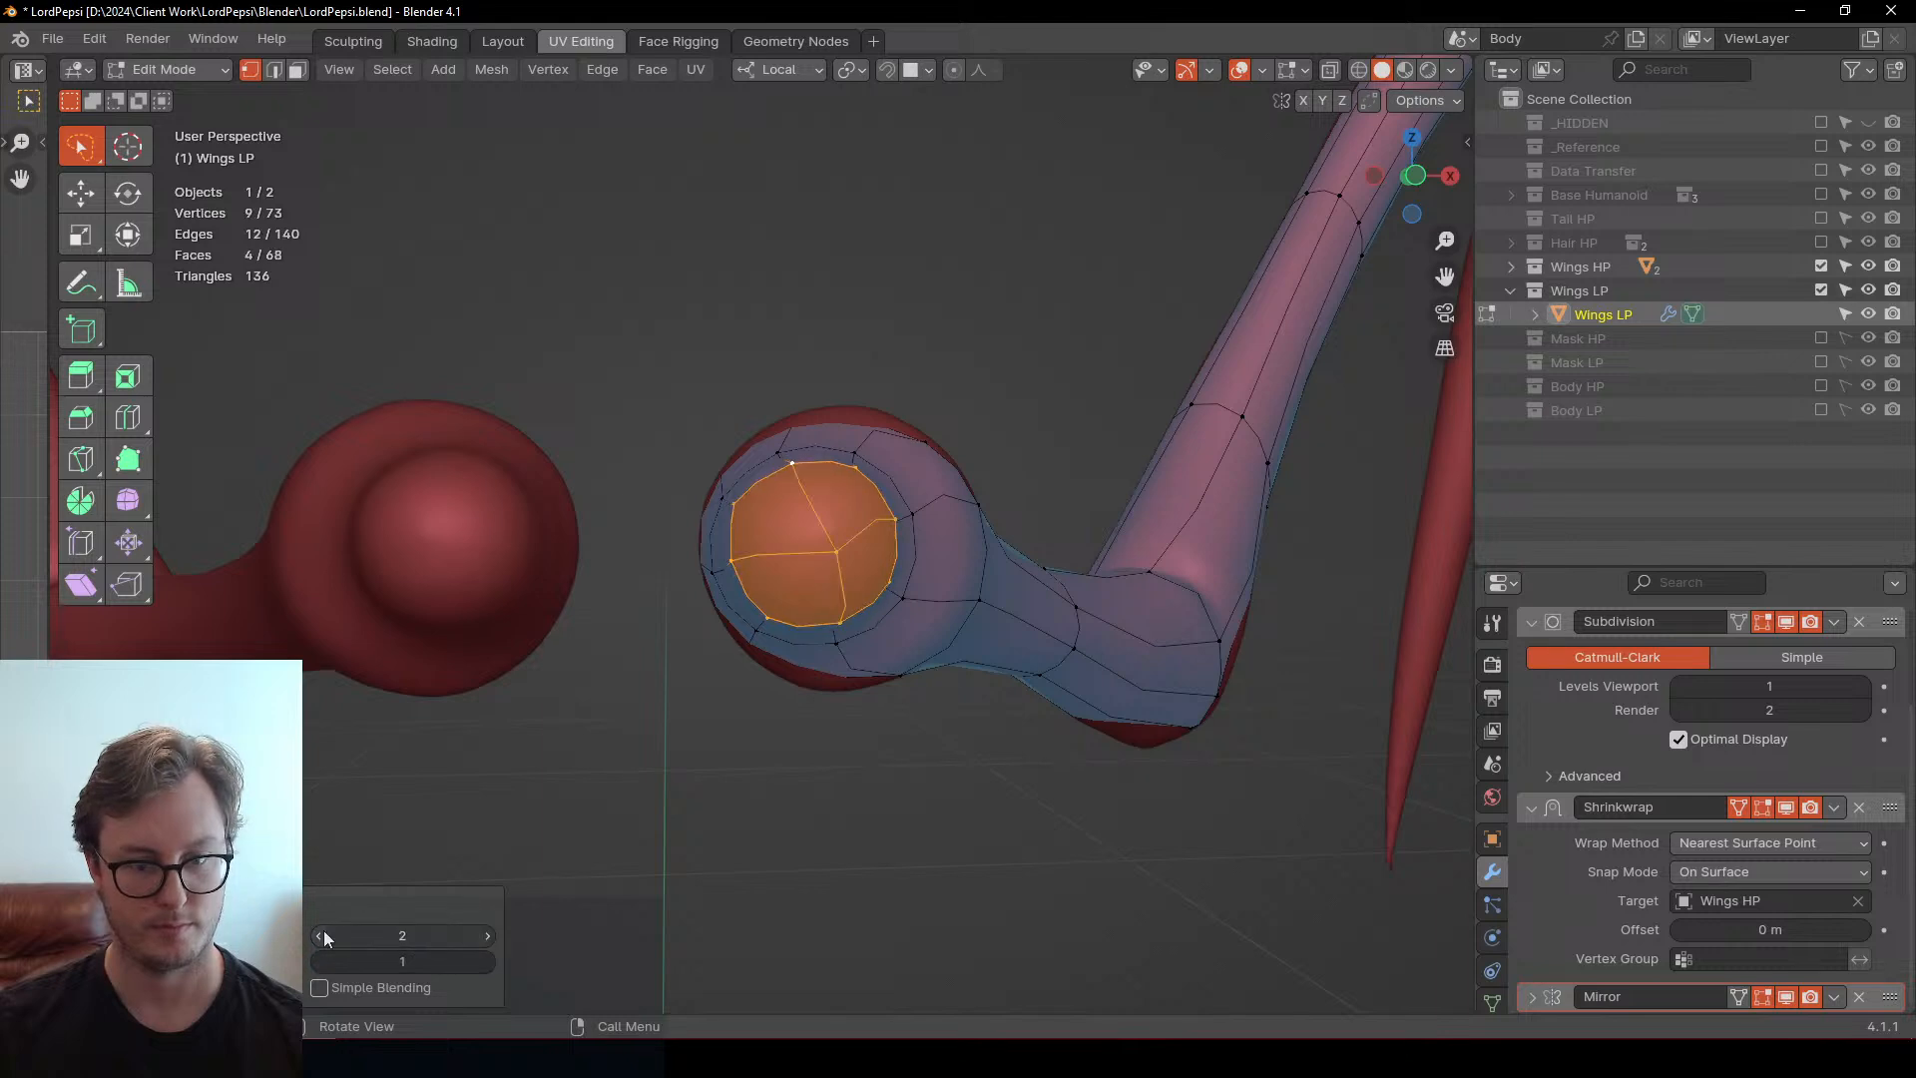
Turn on snapping and move the cap's middle vertex to the center of the base joint's tip
{"action": "left_click", "coordinate": [842, 547]}
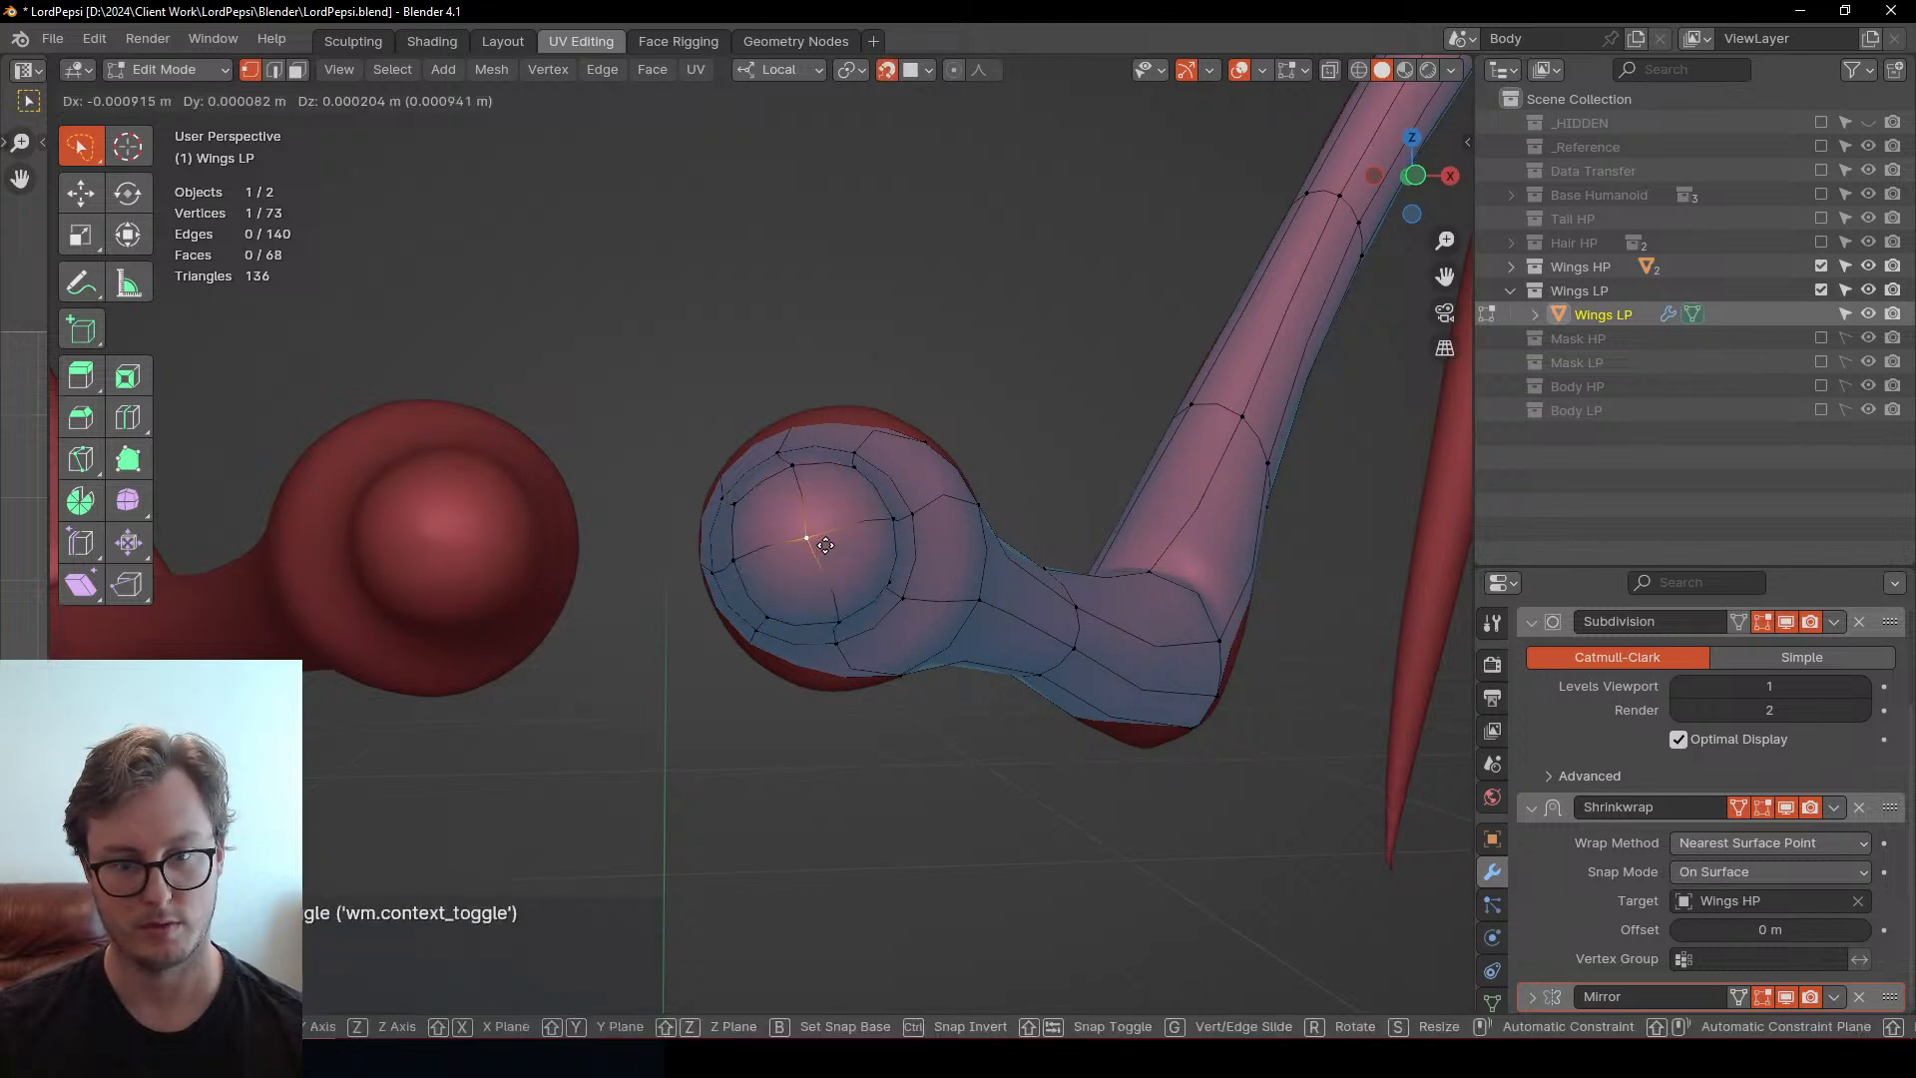
{"action": "left_click_drag", "start_coordinate": [836, 549], "coordinate": [826, 548]}
{"action": "middle_click_drag", "start_coordinate": [826, 548], "coordinate": [534, 796]}
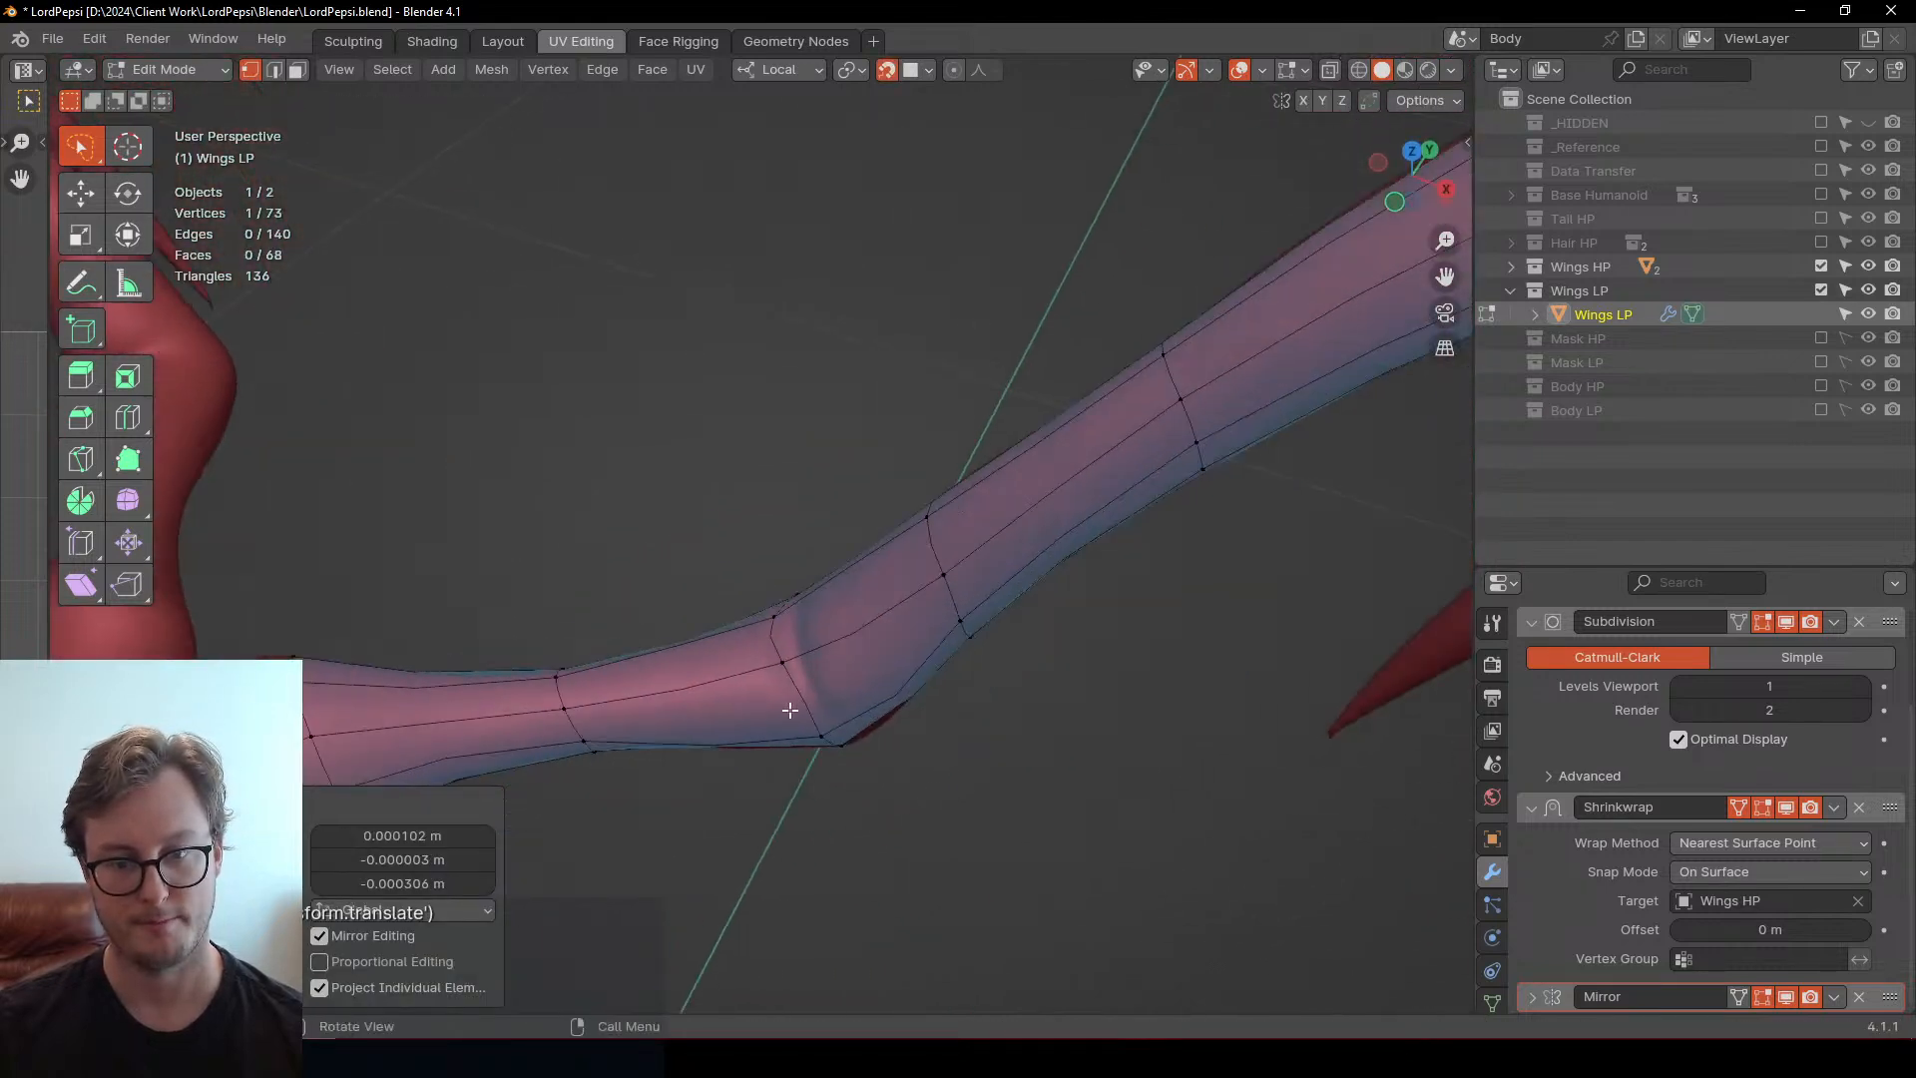
Move individual vertices of the elbow loop with snapping to even out the spacing around the bend
{"action": "left_click_drag", "start_coordinate": [786, 695], "coordinate": [796, 621]}
{"action": "middle_click_drag", "start_coordinate": [796, 621], "coordinate": [897, 639]}
{"action": "left_click", "coordinate": [823, 639]}
{"action": "key", "text": "g"}
{"action": "left_click", "coordinate": [728, 560]}
{"action": "key", "text": "g"}
{"action": "left_click", "coordinate": [662, 758]}
{"action": "key", "text": "g"}
{"action": "left_click", "coordinate": [616, 628]}
{"action": "key", "text": "g"}
{"action": "left_click", "coordinate": [547, 548]}
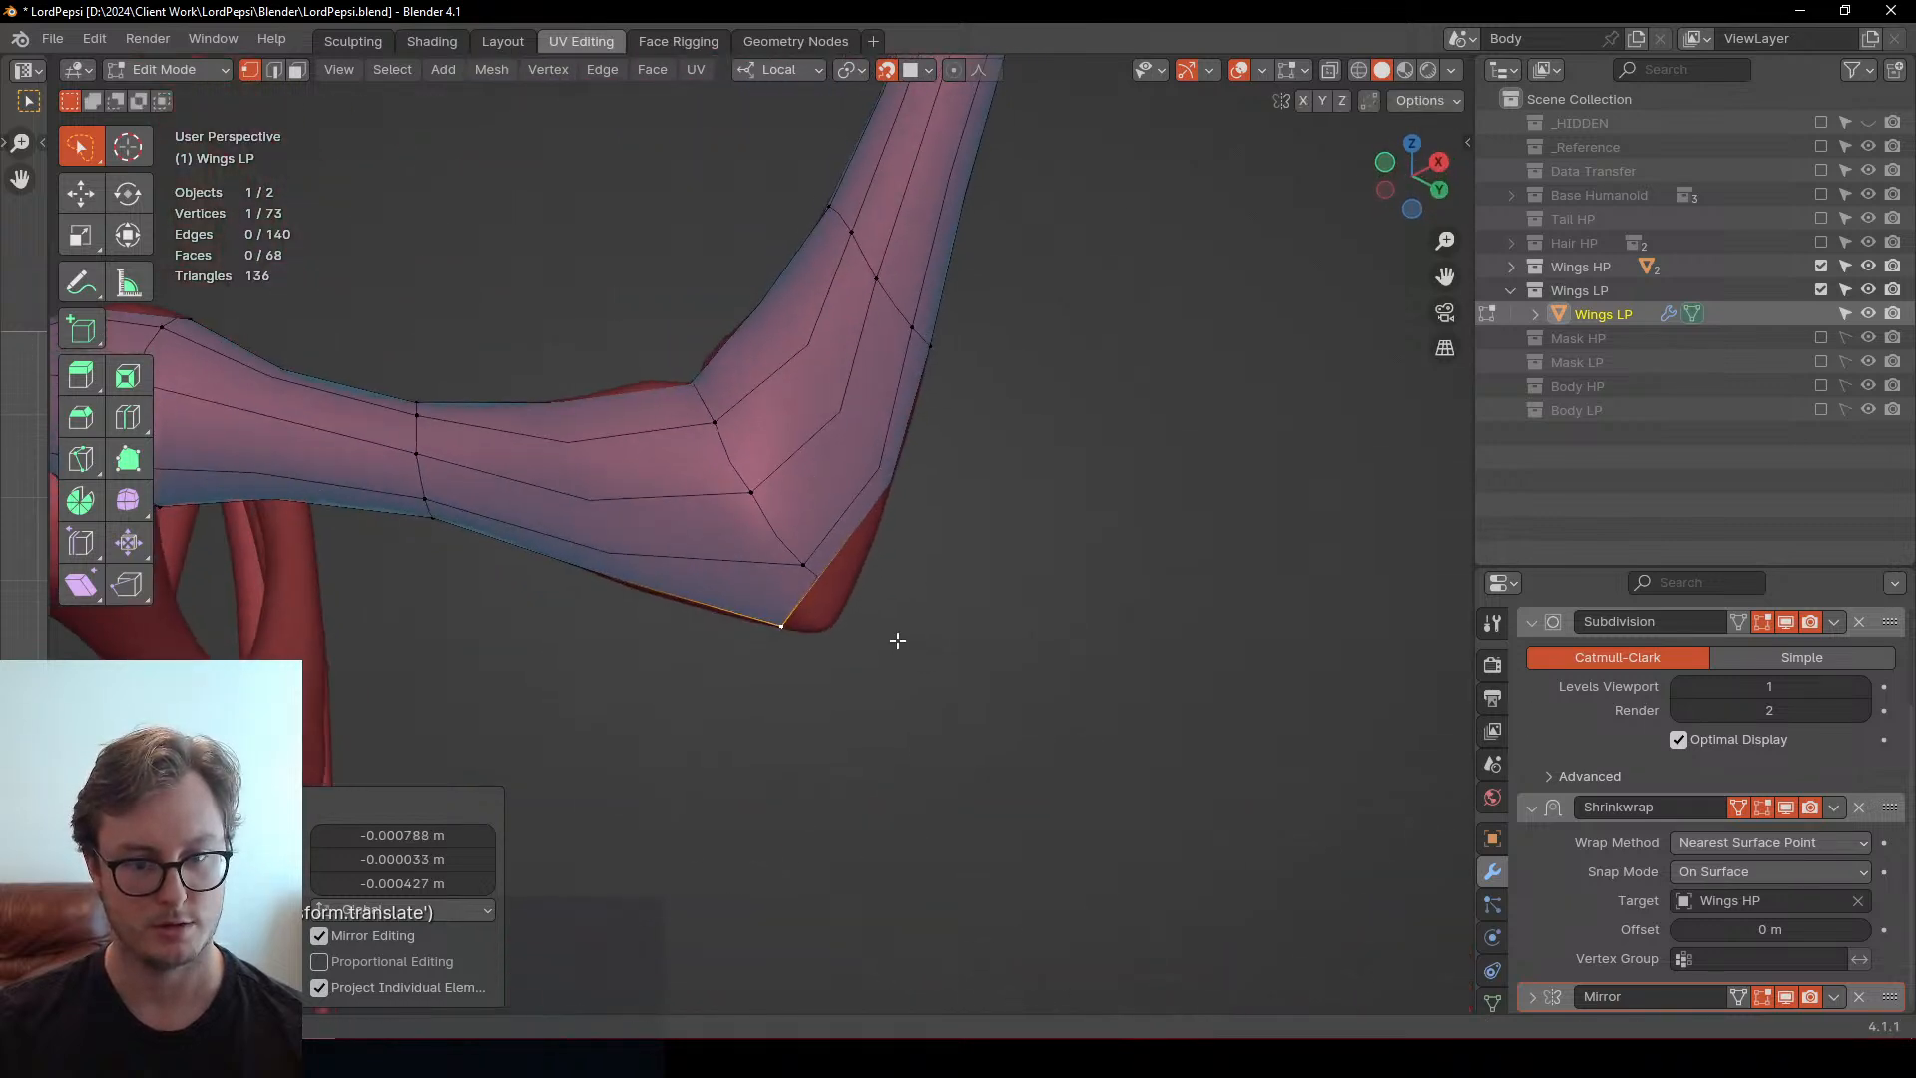
Select the two connected edges across the elbow's outer corner and bevel them
{"action": "left_click", "coordinate": [835, 580], "text": "shift"}
{"action": "middle_click_drag", "start_coordinate": [835, 579], "coordinate": [1036, 692]}
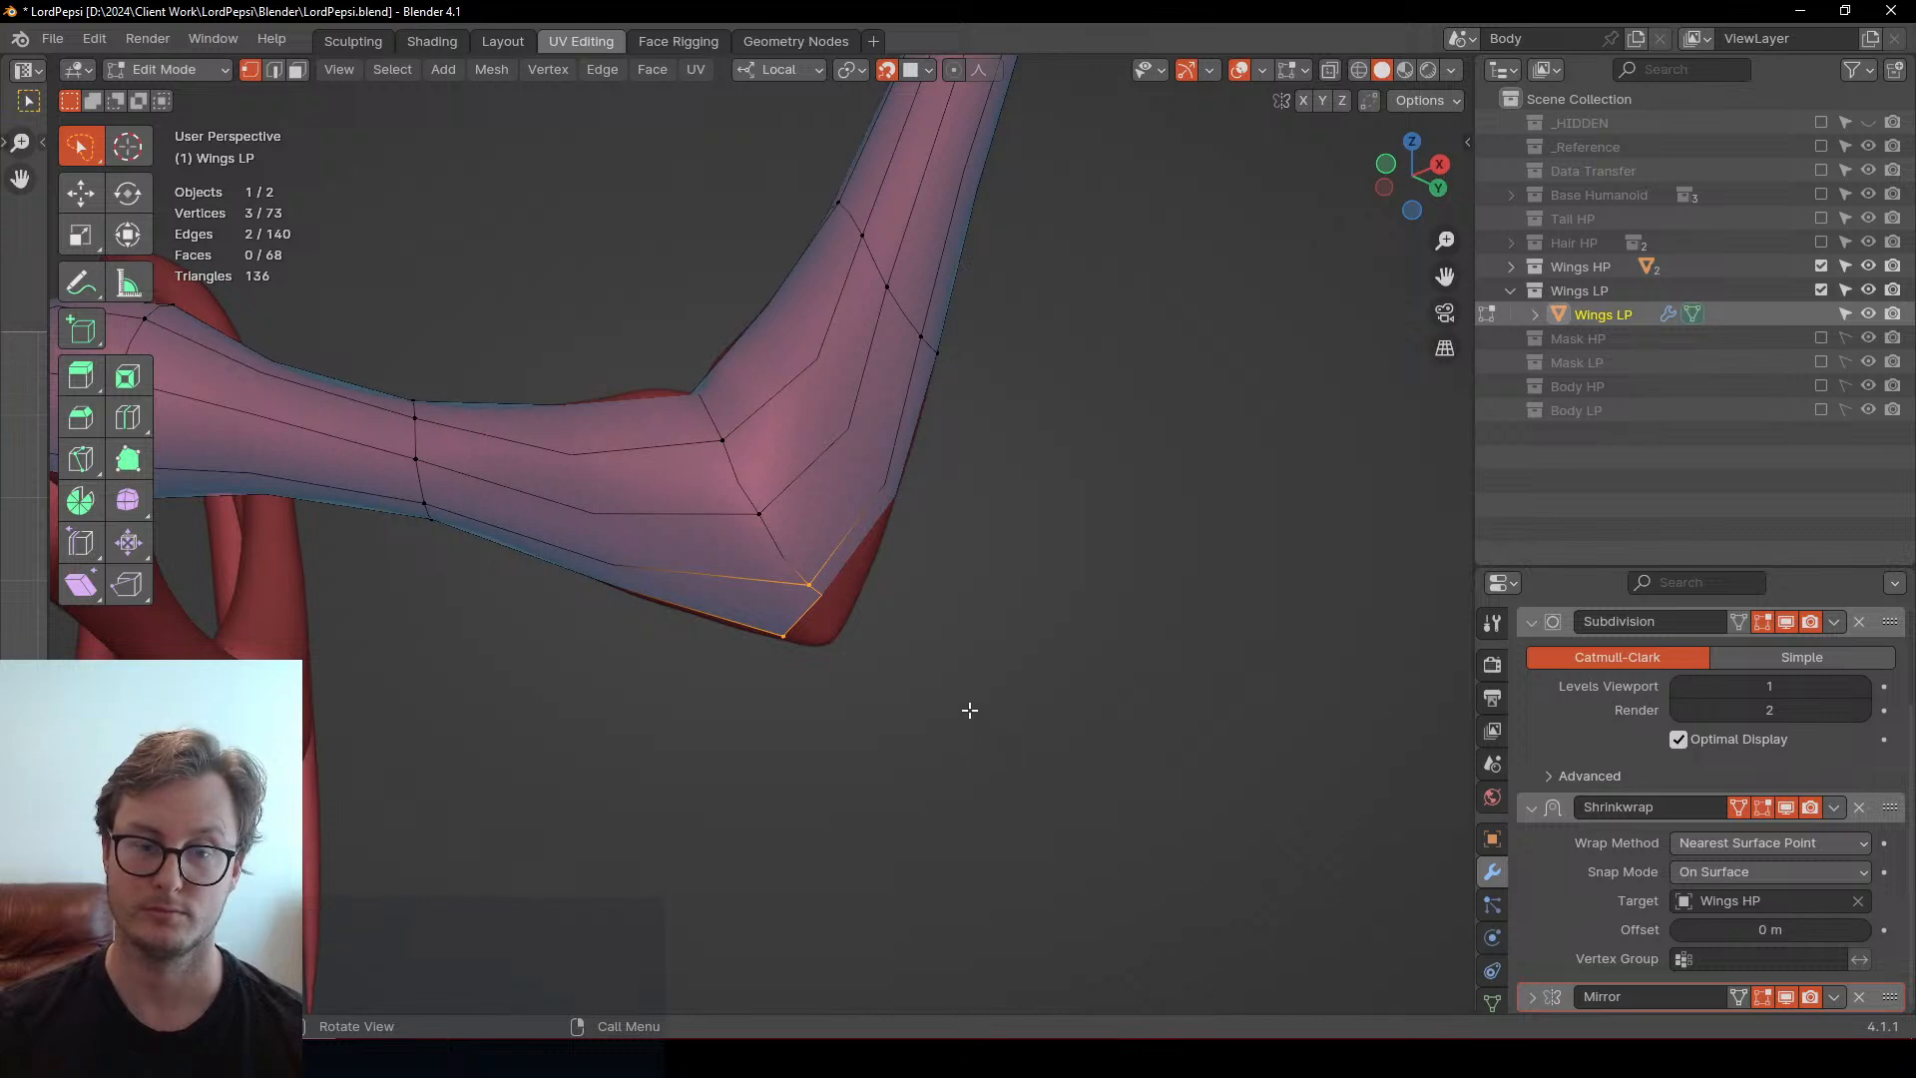
{"action": "middle_click_drag", "start_coordinate": [926, 665], "coordinate": [633, 586]}
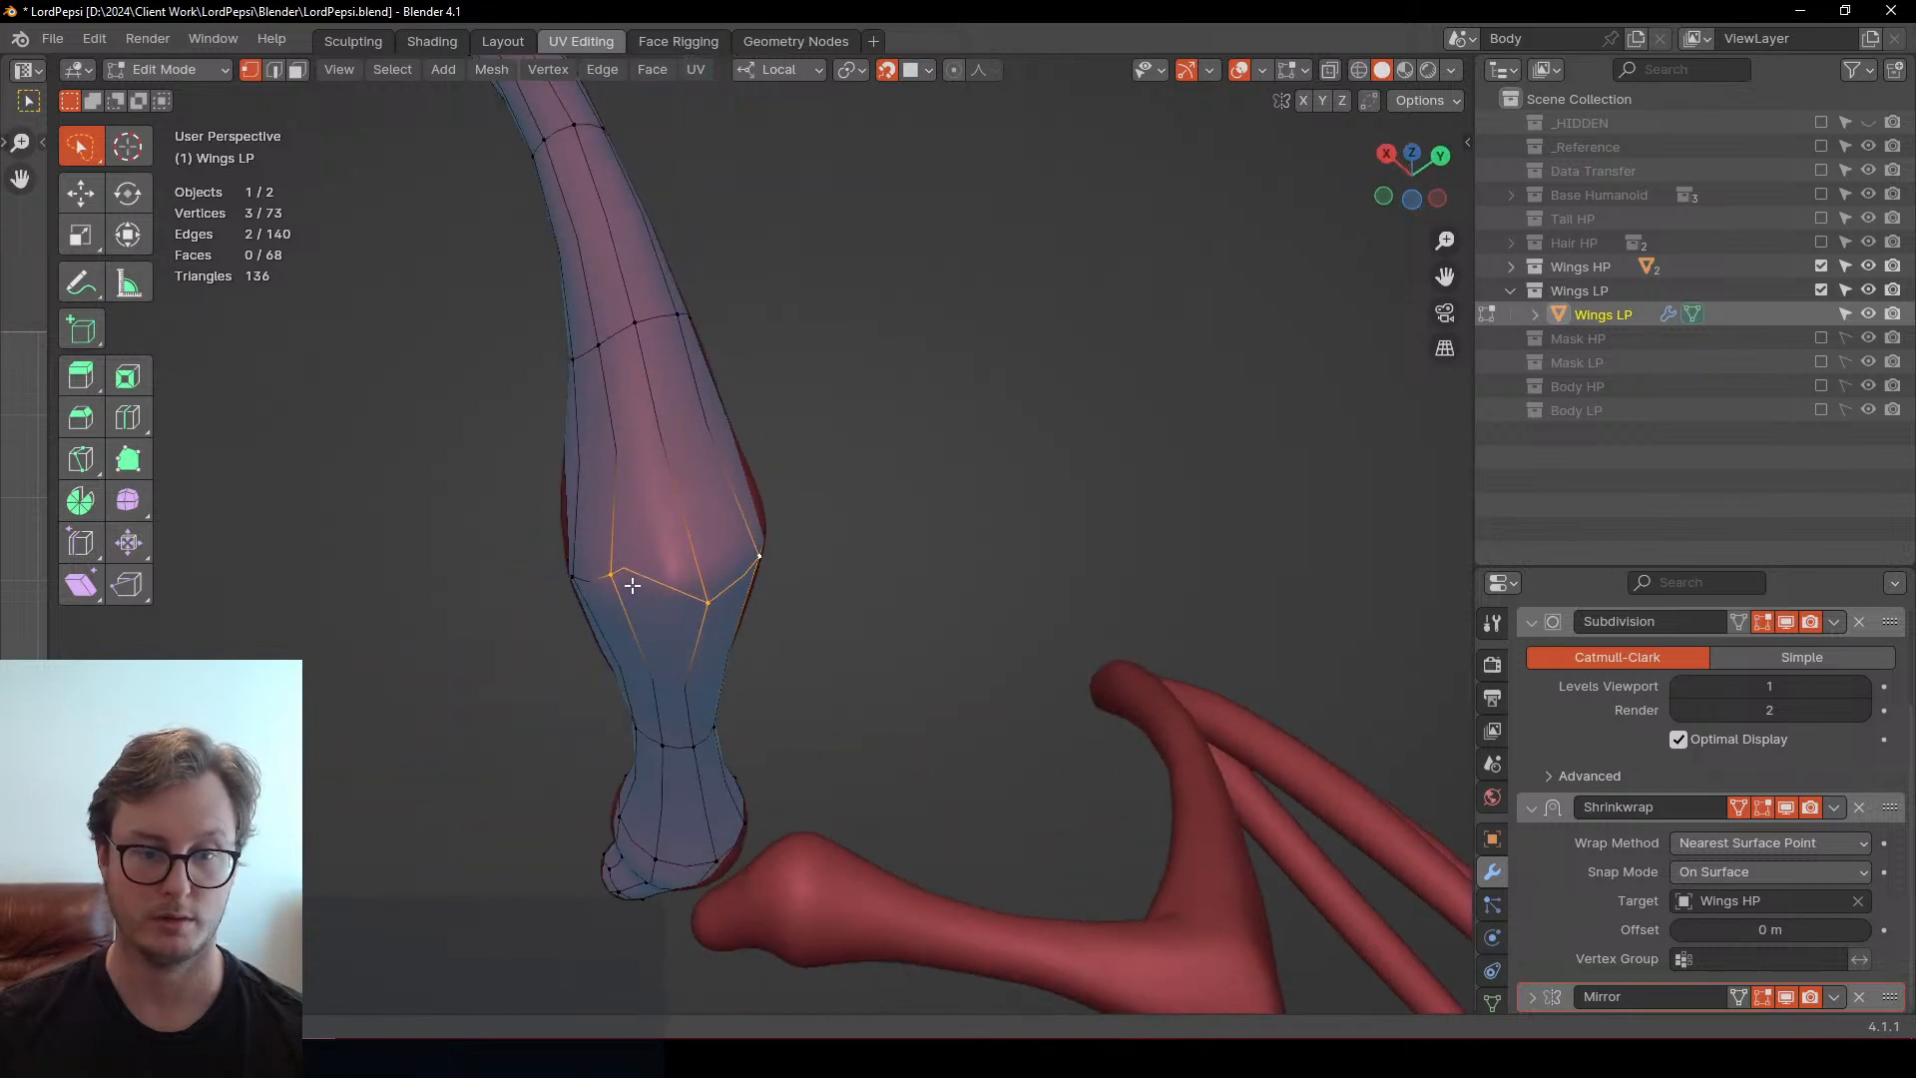
{"action": "left_click", "coordinate": [956, 358]}
Move the vertices around the beveled elbow corner so the surrounding faces are more evenly spaced
{"action": "middle_click_drag", "start_coordinate": [750, 439], "coordinate": [910, 511]}
{"action": "left_click", "coordinate": [791, 525]}
{"action": "key", "text": "g"}
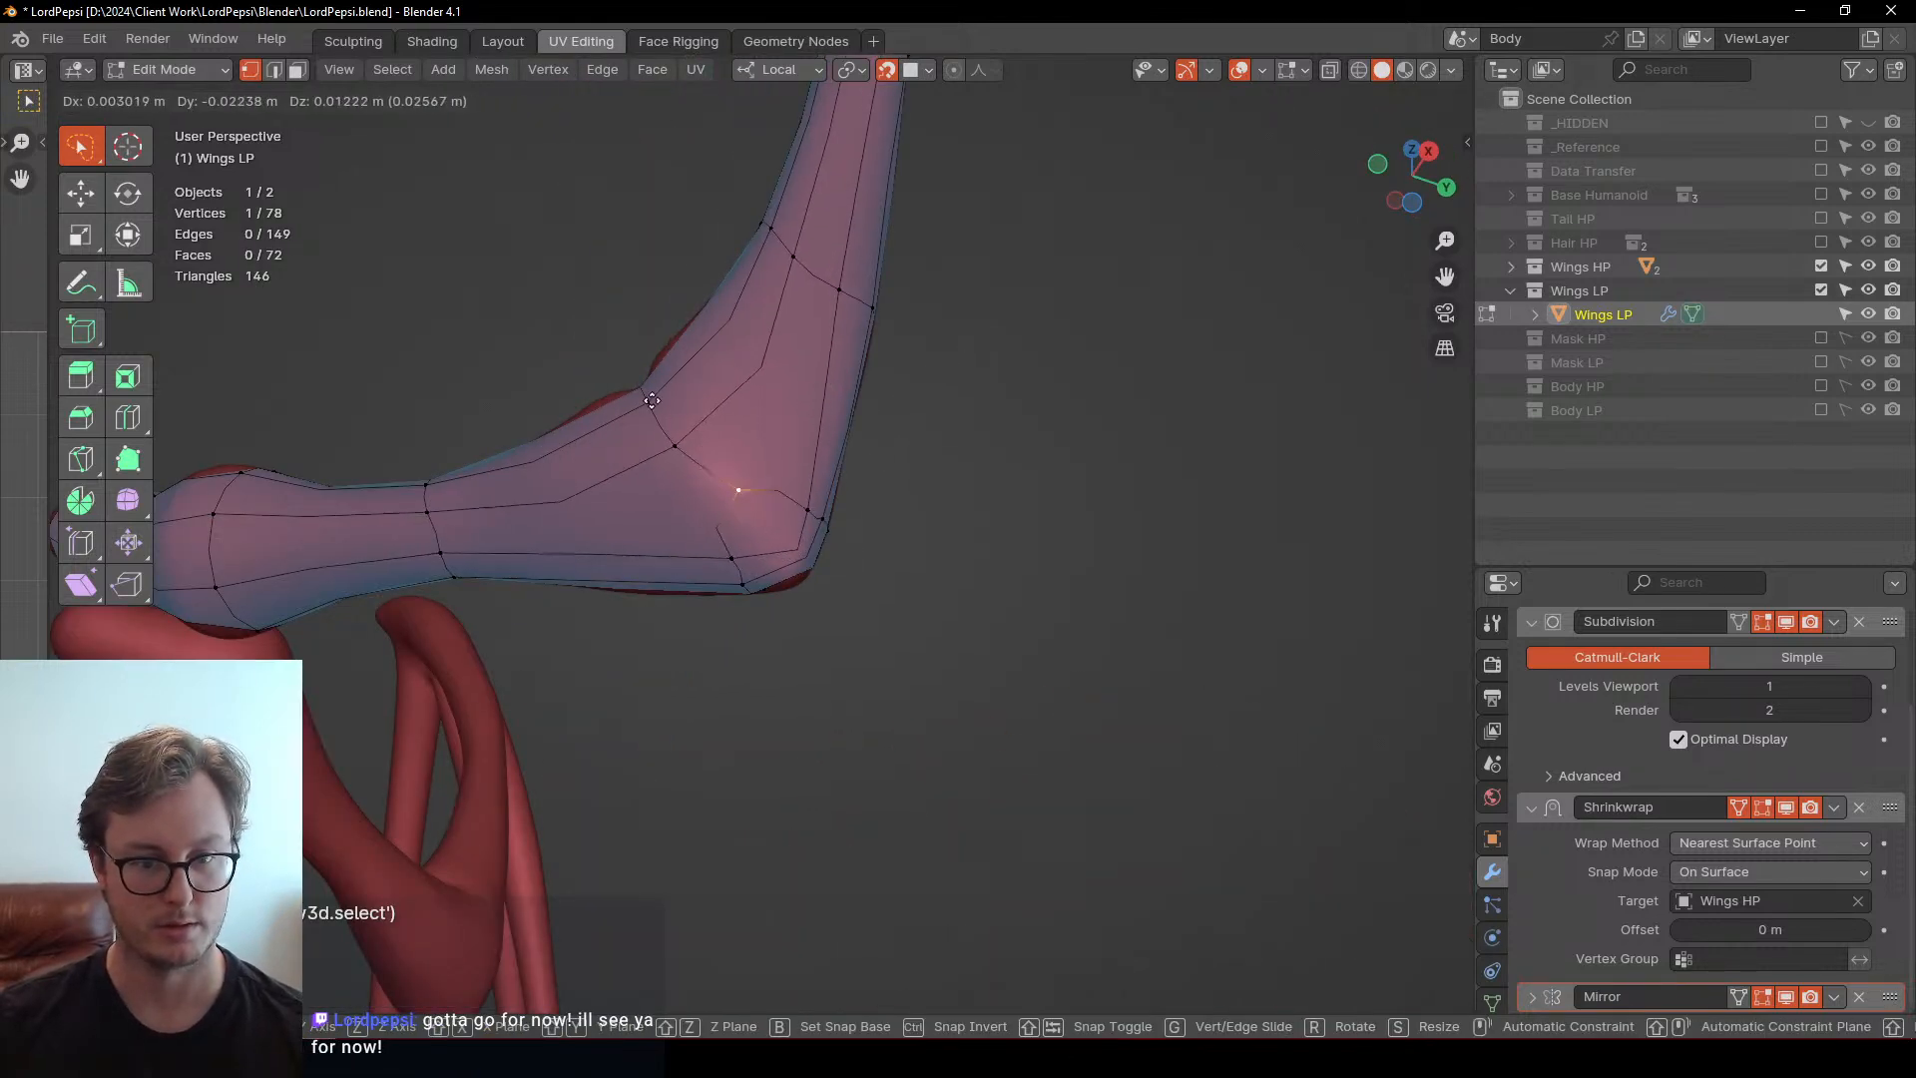
{"action": "left_click", "coordinate": [651, 400]}
{"action": "middle_click_drag", "start_coordinate": [652, 400], "coordinate": [799, 609]}
{"action": "left_click", "coordinate": [701, 604]}
{"action": "key", "text": "g"}
{"action": "left_click", "coordinate": [710, 601]}
Add a loop cut through the beveled faces at the elbow's outer corner and adjust its position on the surface
{"action": "key", "text": "ctrl+r"}
{"action": "left_click", "coordinate": [720, 542]}
{"action": "left_click", "coordinate": [703, 533]}
{"action": "key", "text": "g"}
{"action": "left_click", "coordinate": [691, 539]}
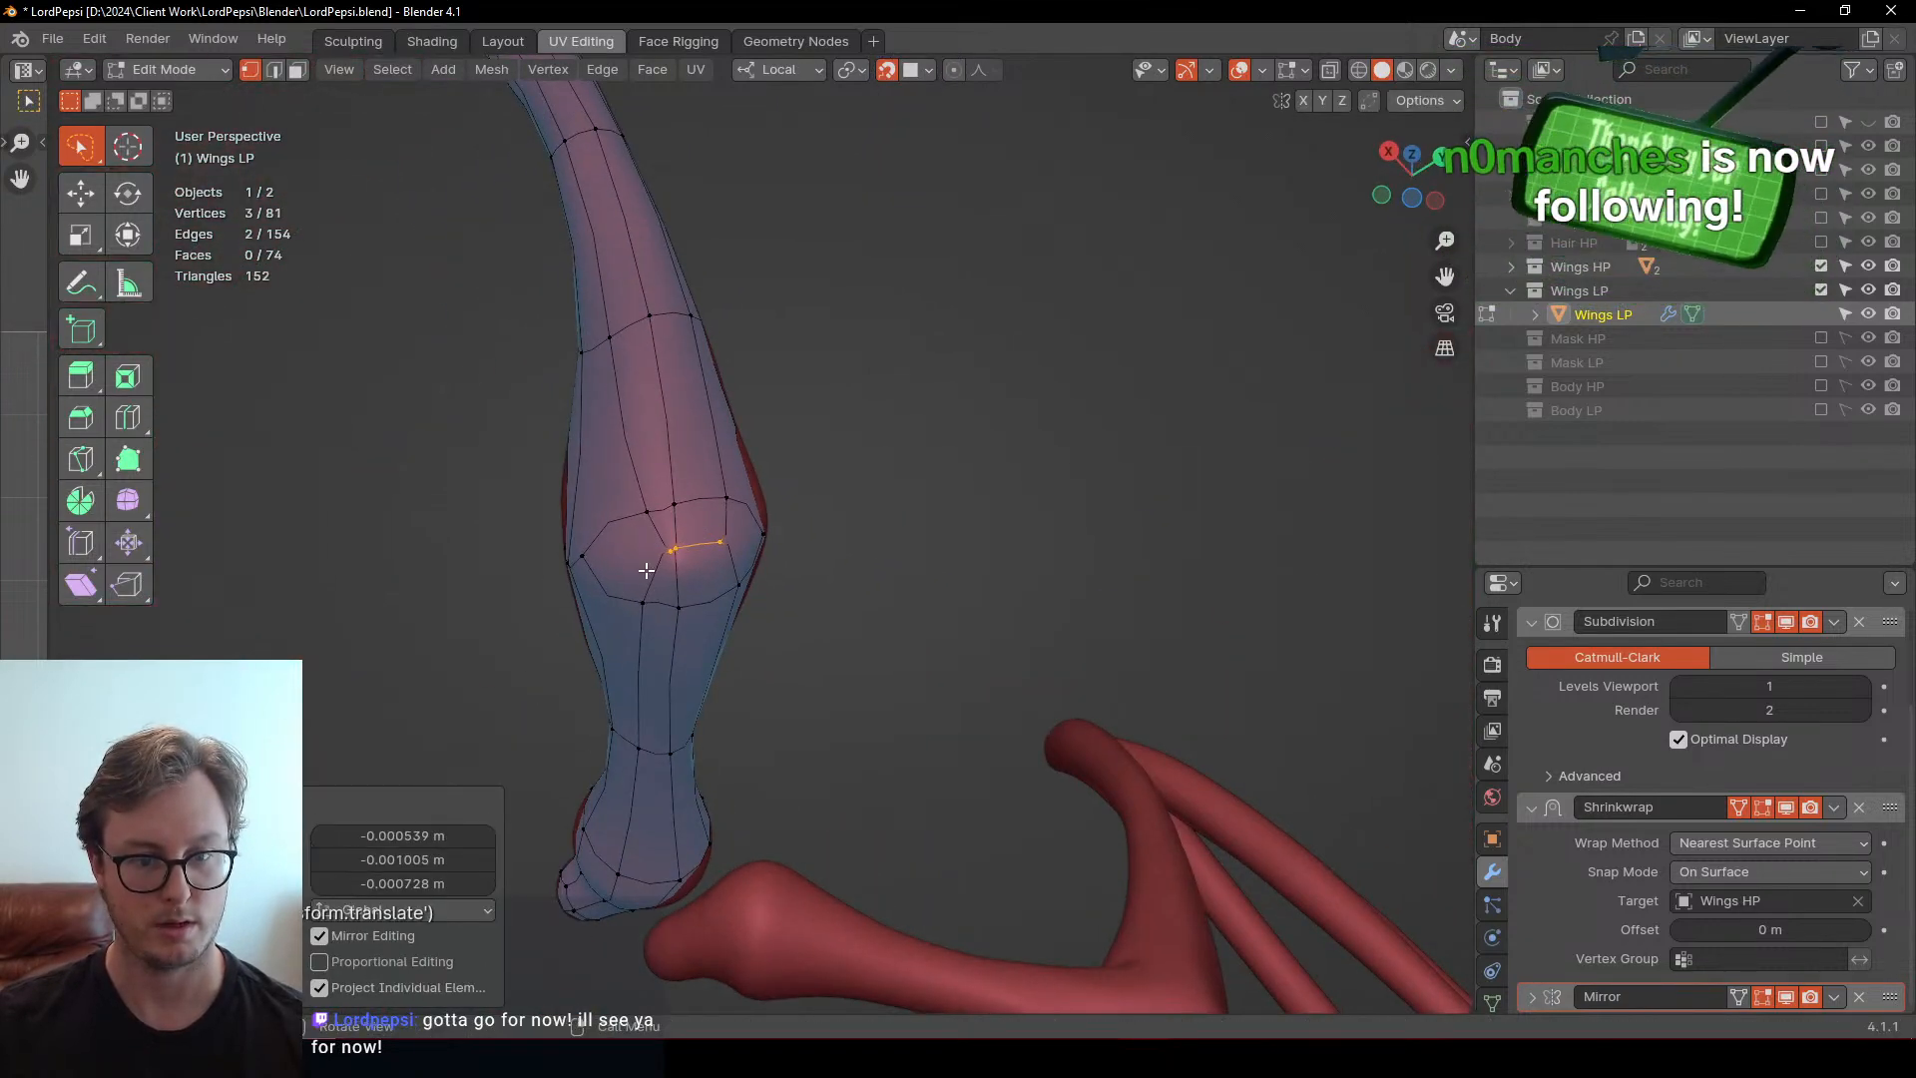
Move the vertices of the new loop across the elbow's outer corner apart to even out their spacing
{"action": "left_click", "coordinate": [664, 551]}
{"action": "key", "text": "g"}
{"action": "left_click", "coordinate": [616, 561]}
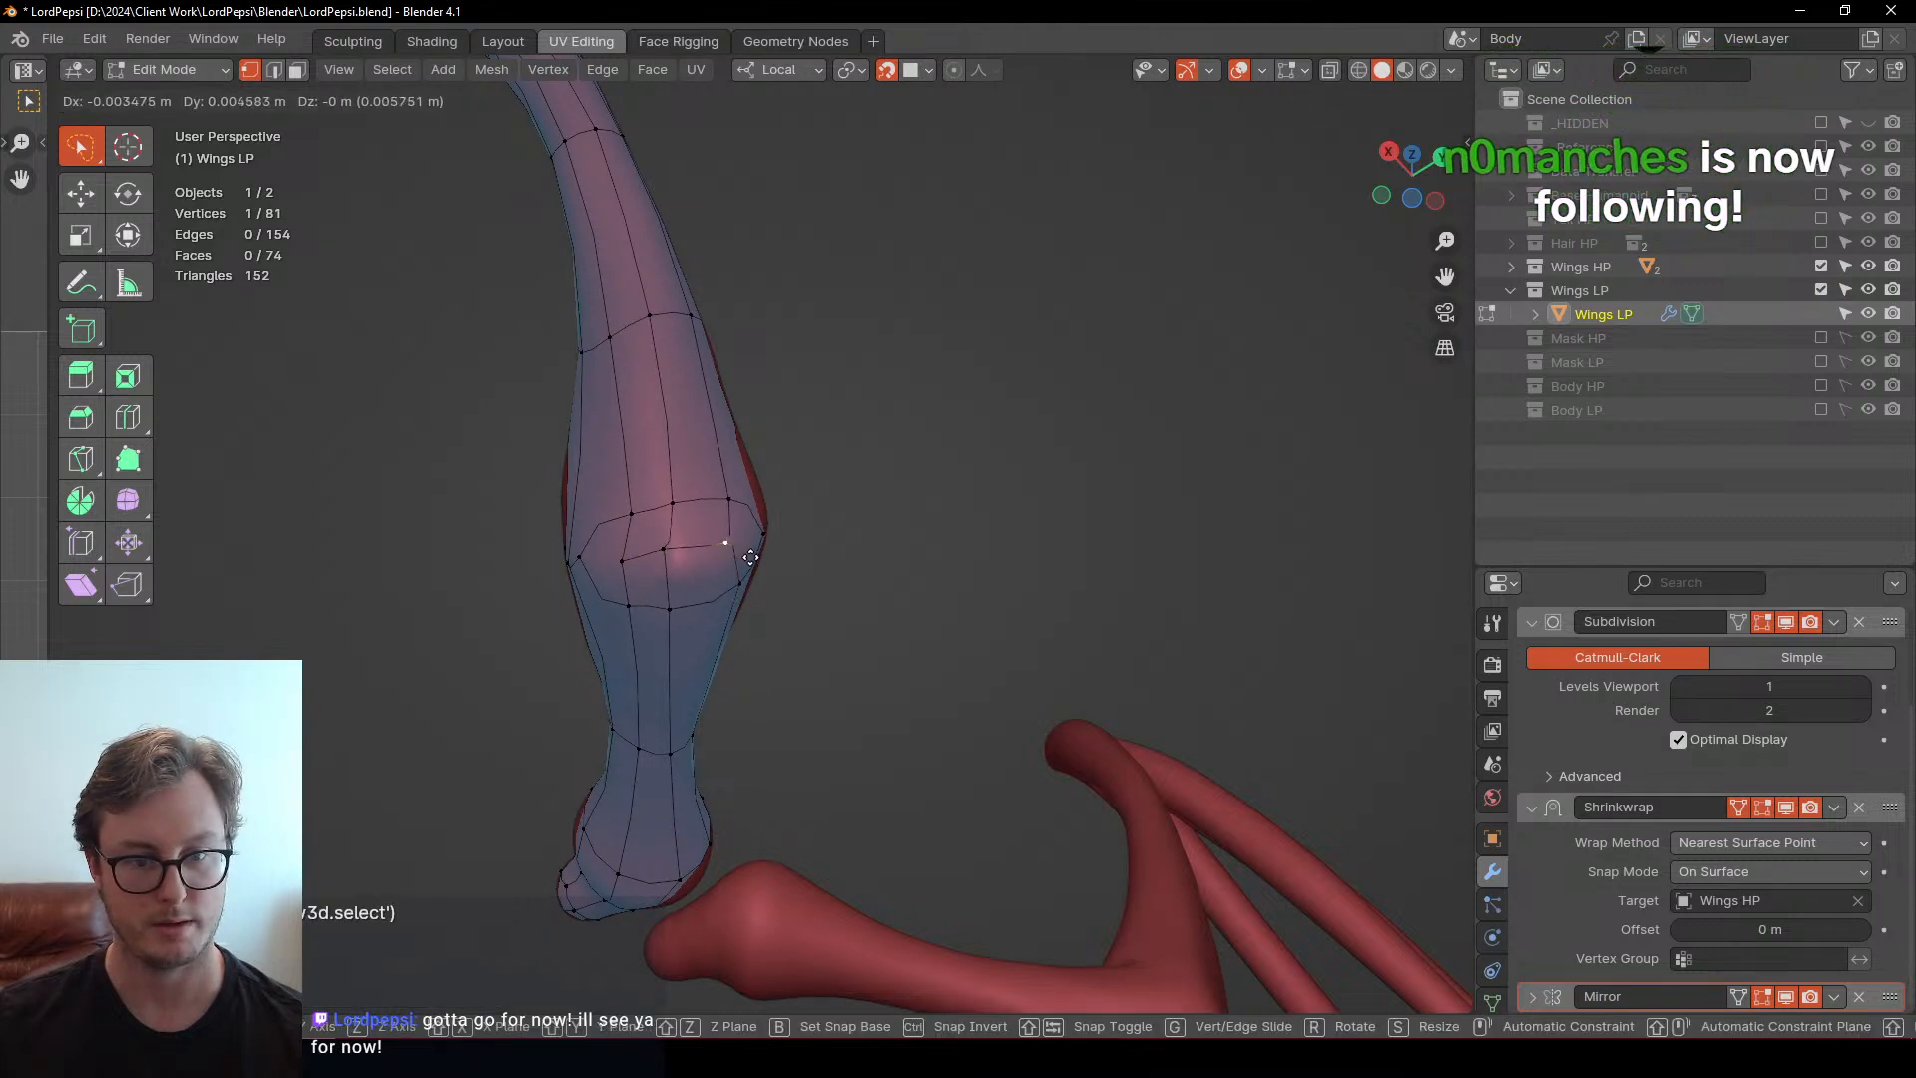
{"action": "key", "text": "g"}
{"action": "left_click", "coordinate": [698, 558]}
{"action": "middle_click_drag", "start_coordinate": [698, 559], "coordinate": [675, 692]}
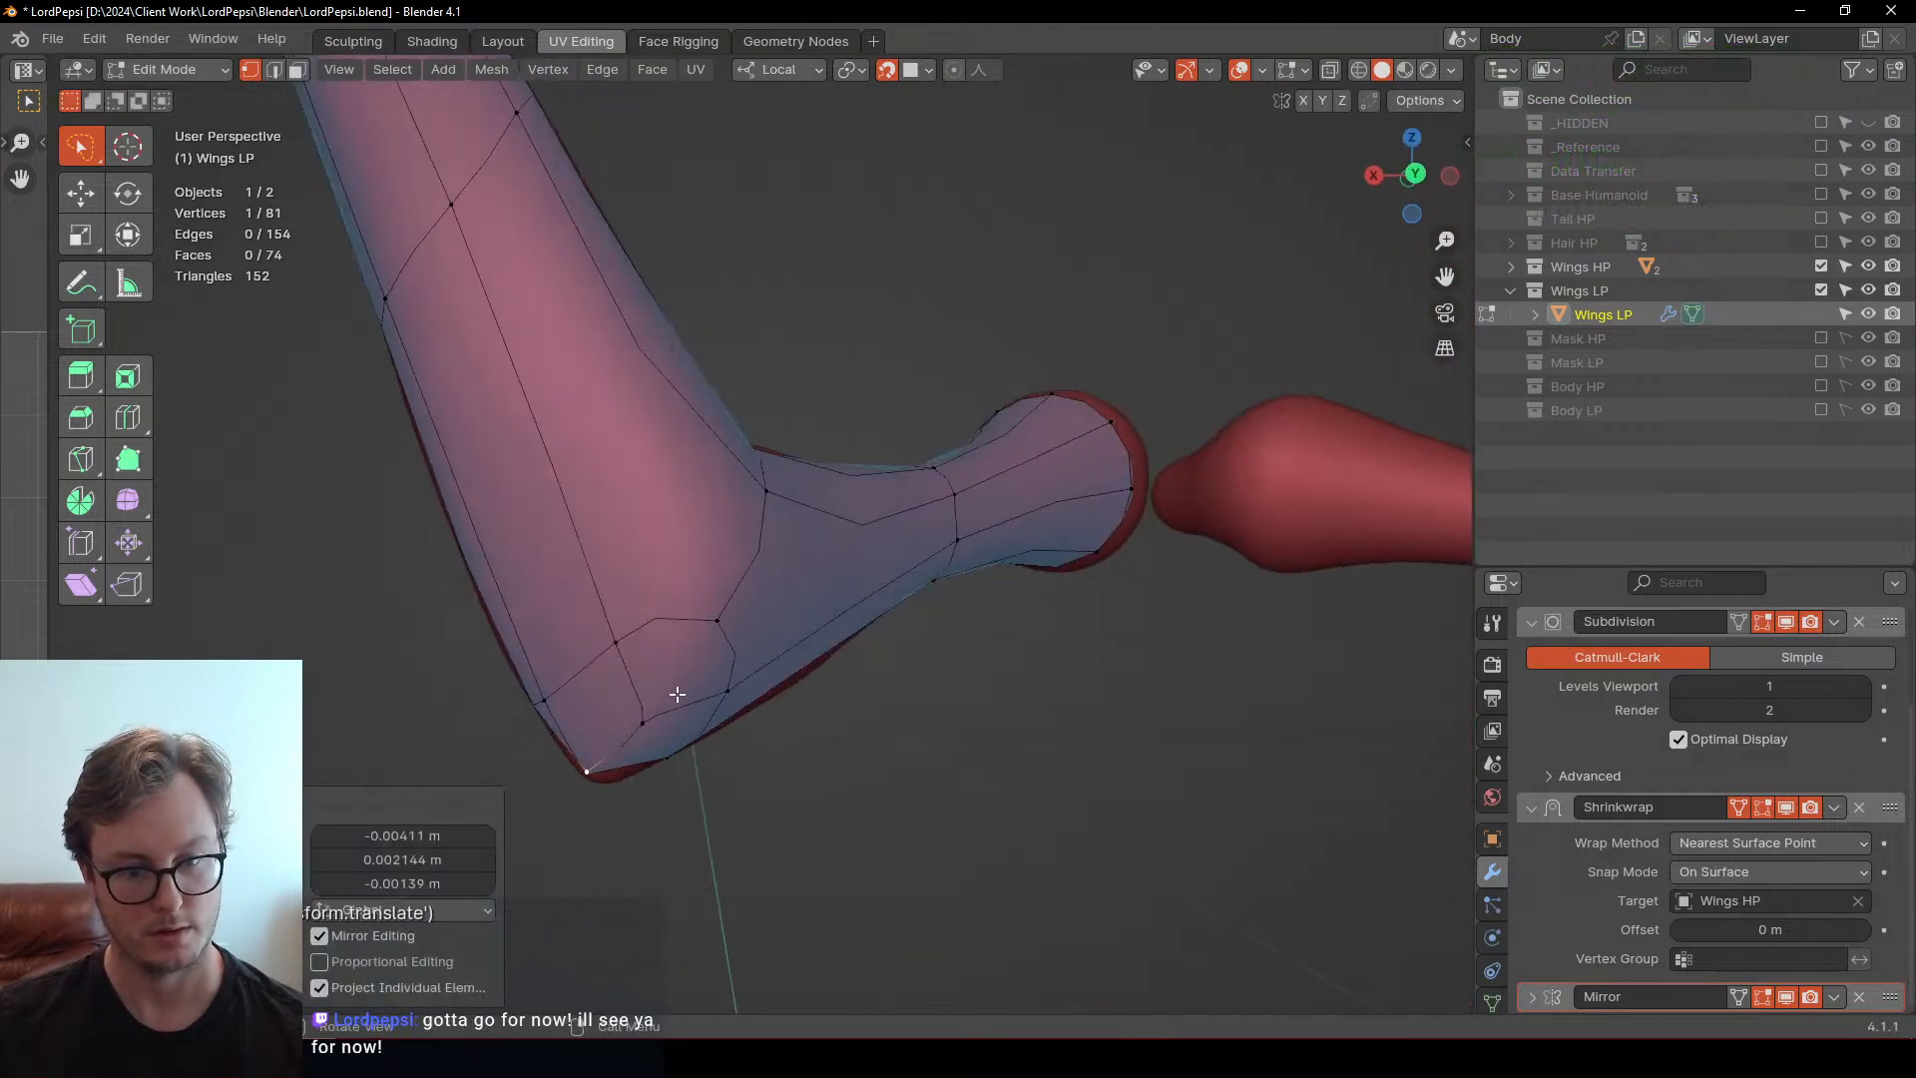
Adjust the vertices on the side of the elbow's outer corner so the surrounding faces are more even
{"action": "left_click", "coordinate": [669, 708]}
{"action": "key", "text": "g"}
{"action": "left_click", "coordinate": [700, 658]}
{"action": "left_click", "coordinate": [712, 625]}
{"action": "key", "text": "g"}
{"action": "left_click", "coordinate": [729, 595]}
Move individual vertices of the edge loop crossing the elbow bend so they follow the surface with even spacing
{"action": "scroll", "coordinate": [744, 581], "scroll_direction": "down", "scroll_amount": 3}
{"action": "middle_click_drag", "start_coordinate": [744, 582], "coordinate": [841, 546]}
{"action": "key", "text": "g"}
{"action": "left_click", "coordinate": [763, 534]}
{"action": "key", "text": "g"}
{"action": "left_click", "coordinate": [782, 547]}
{"action": "left_click", "coordinate": [820, 595]}
{"action": "key", "text": "g"}
{"action": "left_click", "coordinate": [829, 560]}
{"action": "left_click", "coordinate": [836, 519]}
{"action": "key", "text": "g"}
{"action": "left_click", "coordinate": [849, 519]}
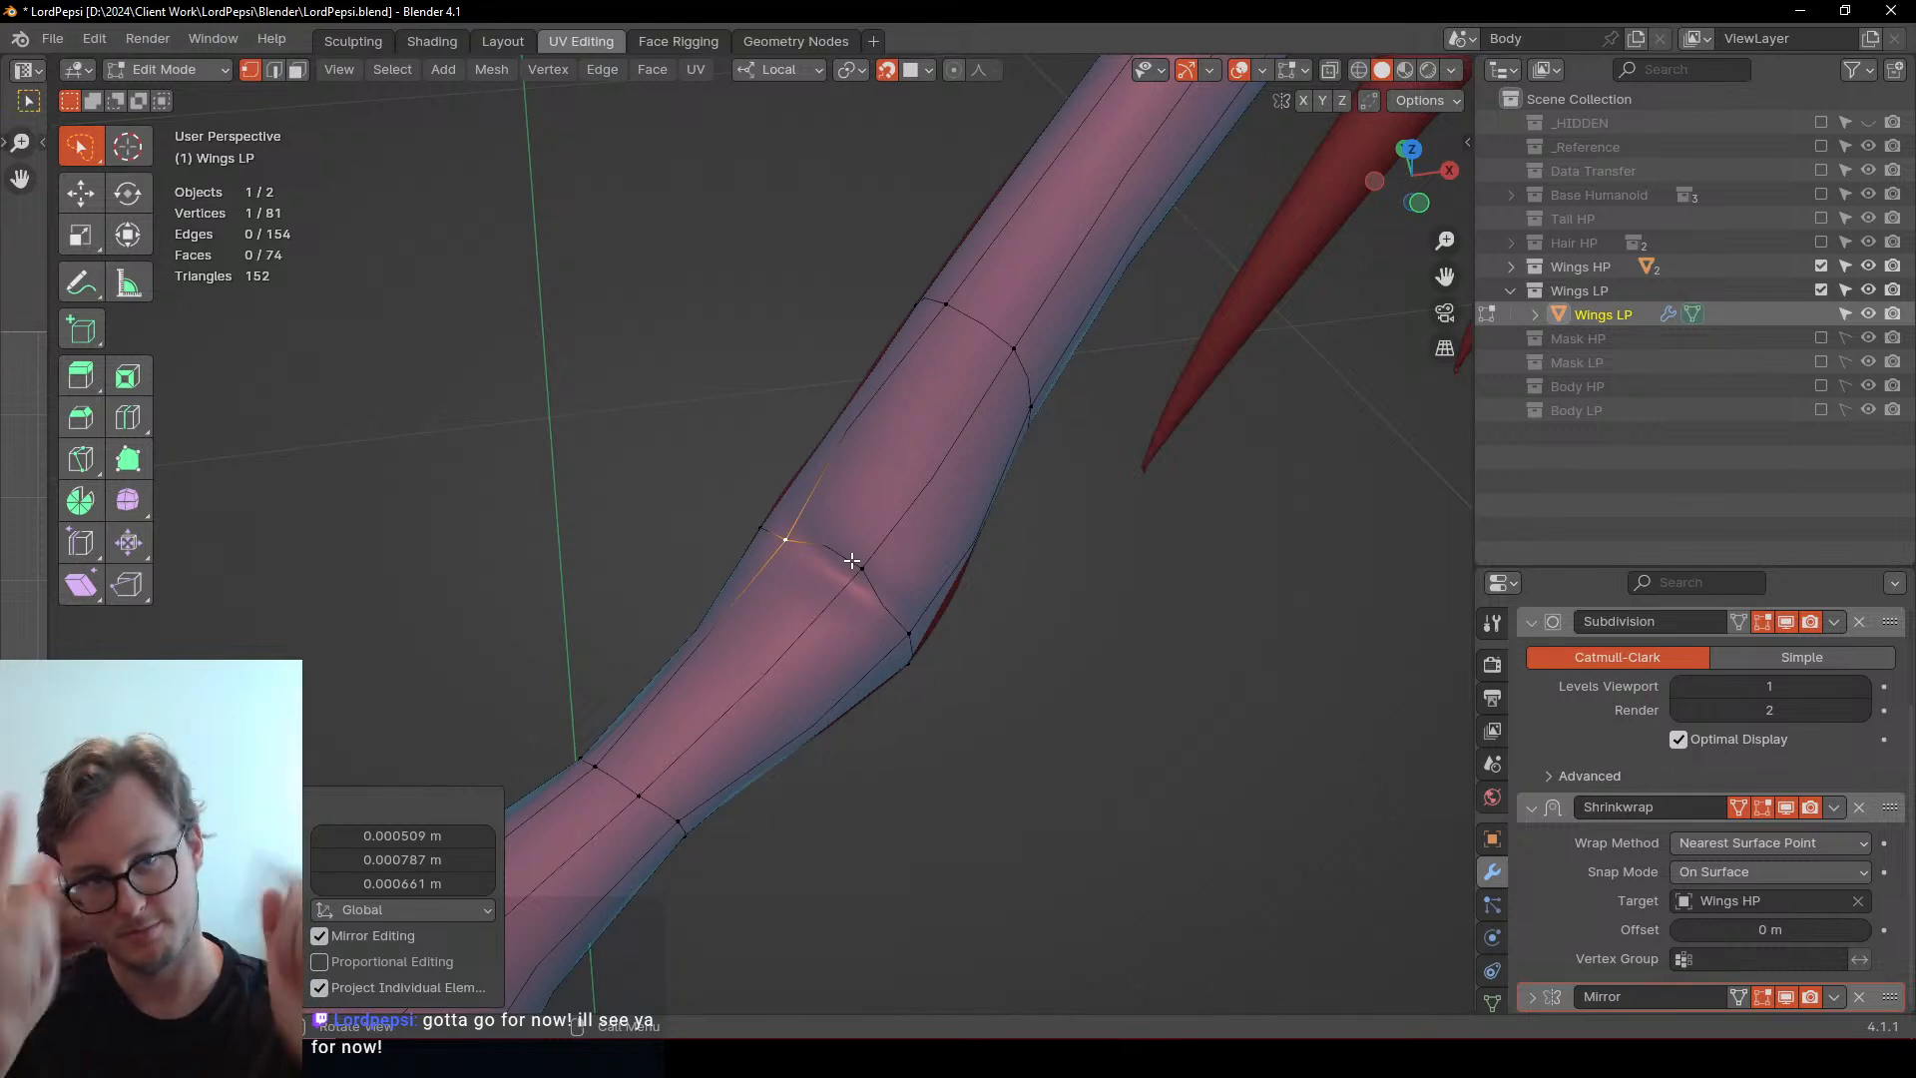
Turn off snapping and rotate the edge loop above the elbow by about -56.6° to run across the forearm
{"action": "middle_click_drag", "start_coordinate": [724, 586], "coordinate": [830, 667]}
{"action": "key", "text": "shift+Tab"}
{"action": "left_click", "coordinate": [706, 657], "text": "alt+shift"}
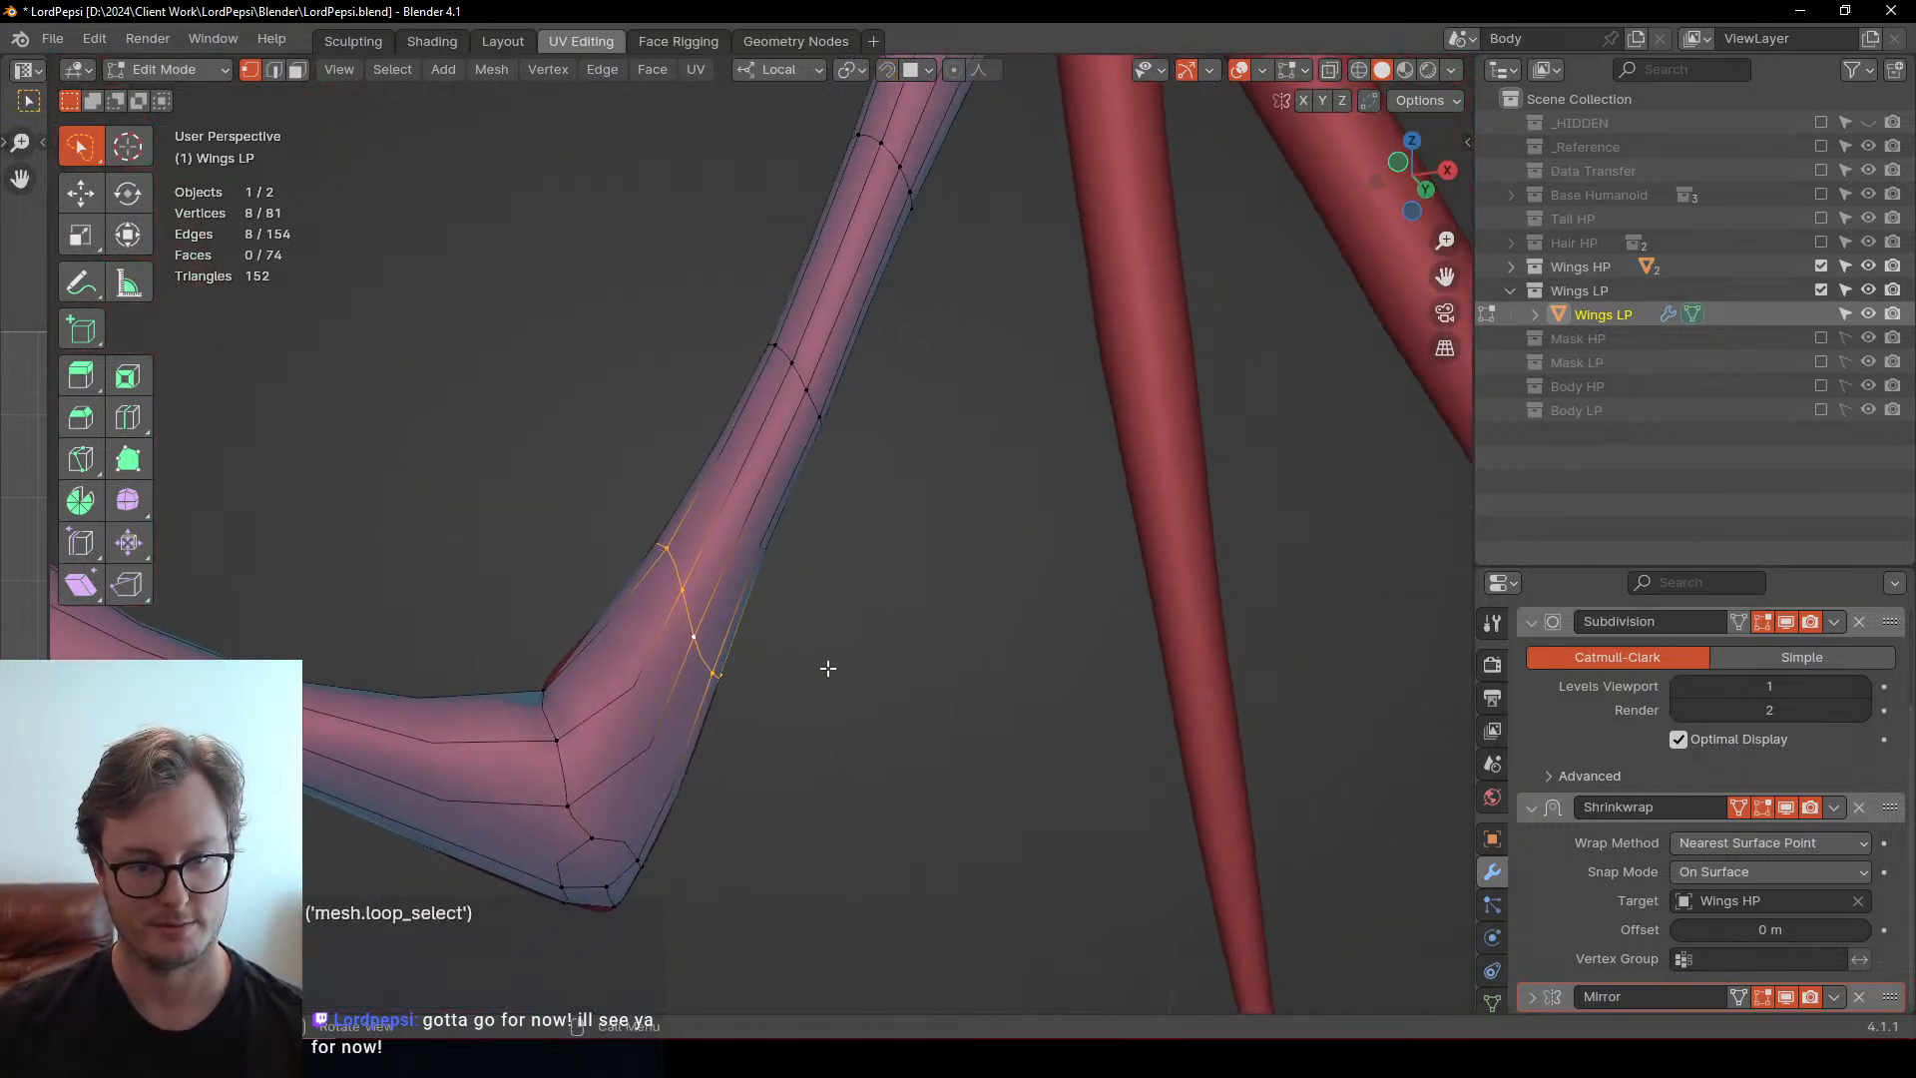
{"action": "key", "text": "r"}
{"action": "left_click", "coordinate": [846, 487]}
{"action": "middle_click_drag", "start_coordinate": [846, 487], "coordinate": [905, 623], "text": "shift"}
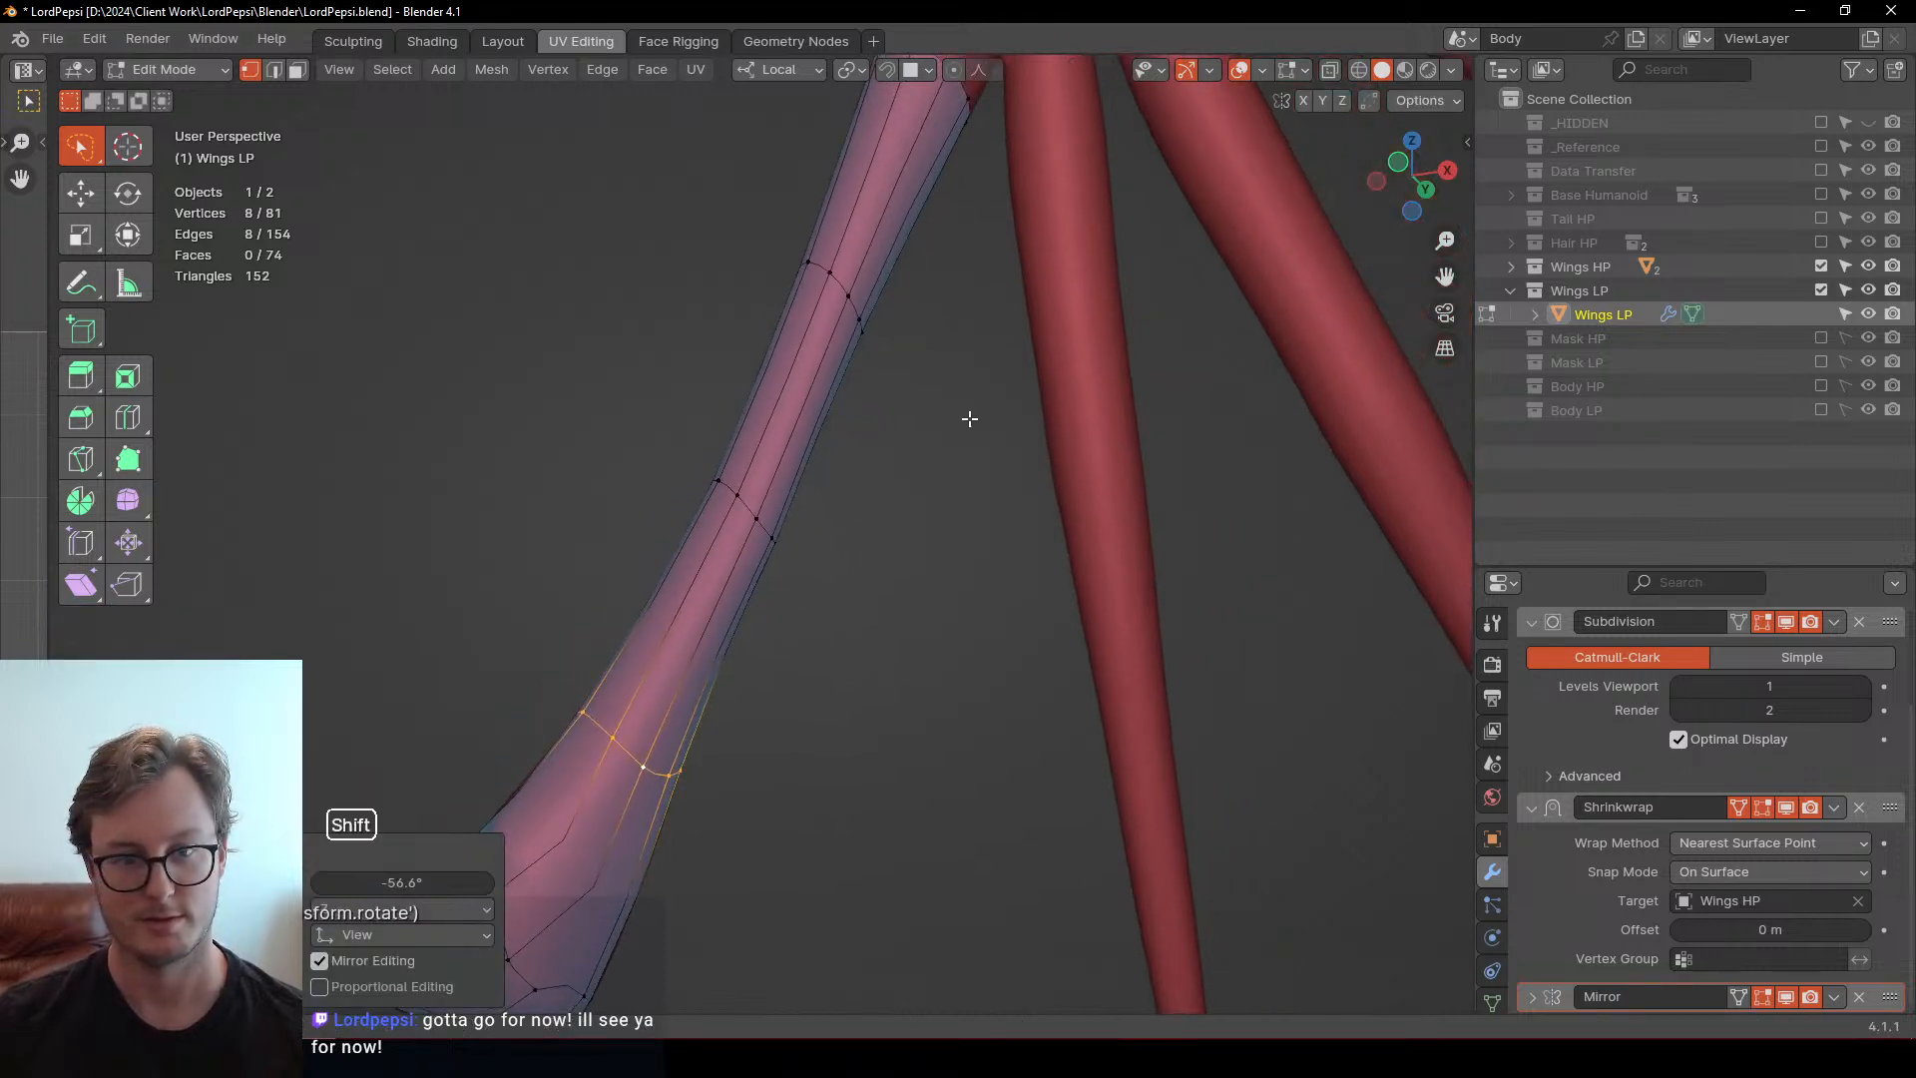
Duplicate the forearm's open end loop and place the copy near the tip of the first wing finger
{"action": "middle_click_drag", "start_coordinate": [1003, 129], "coordinate": [988, 429], "text": "shift"}
{"action": "middle_click_drag", "start_coordinate": [988, 429], "coordinate": [864, 440], "text": "shift"}
{"action": "scroll", "coordinate": [781, 452], "scroll_direction": "down", "scroll_amount": 3}
{"action": "left_click", "coordinate": [689, 458]}
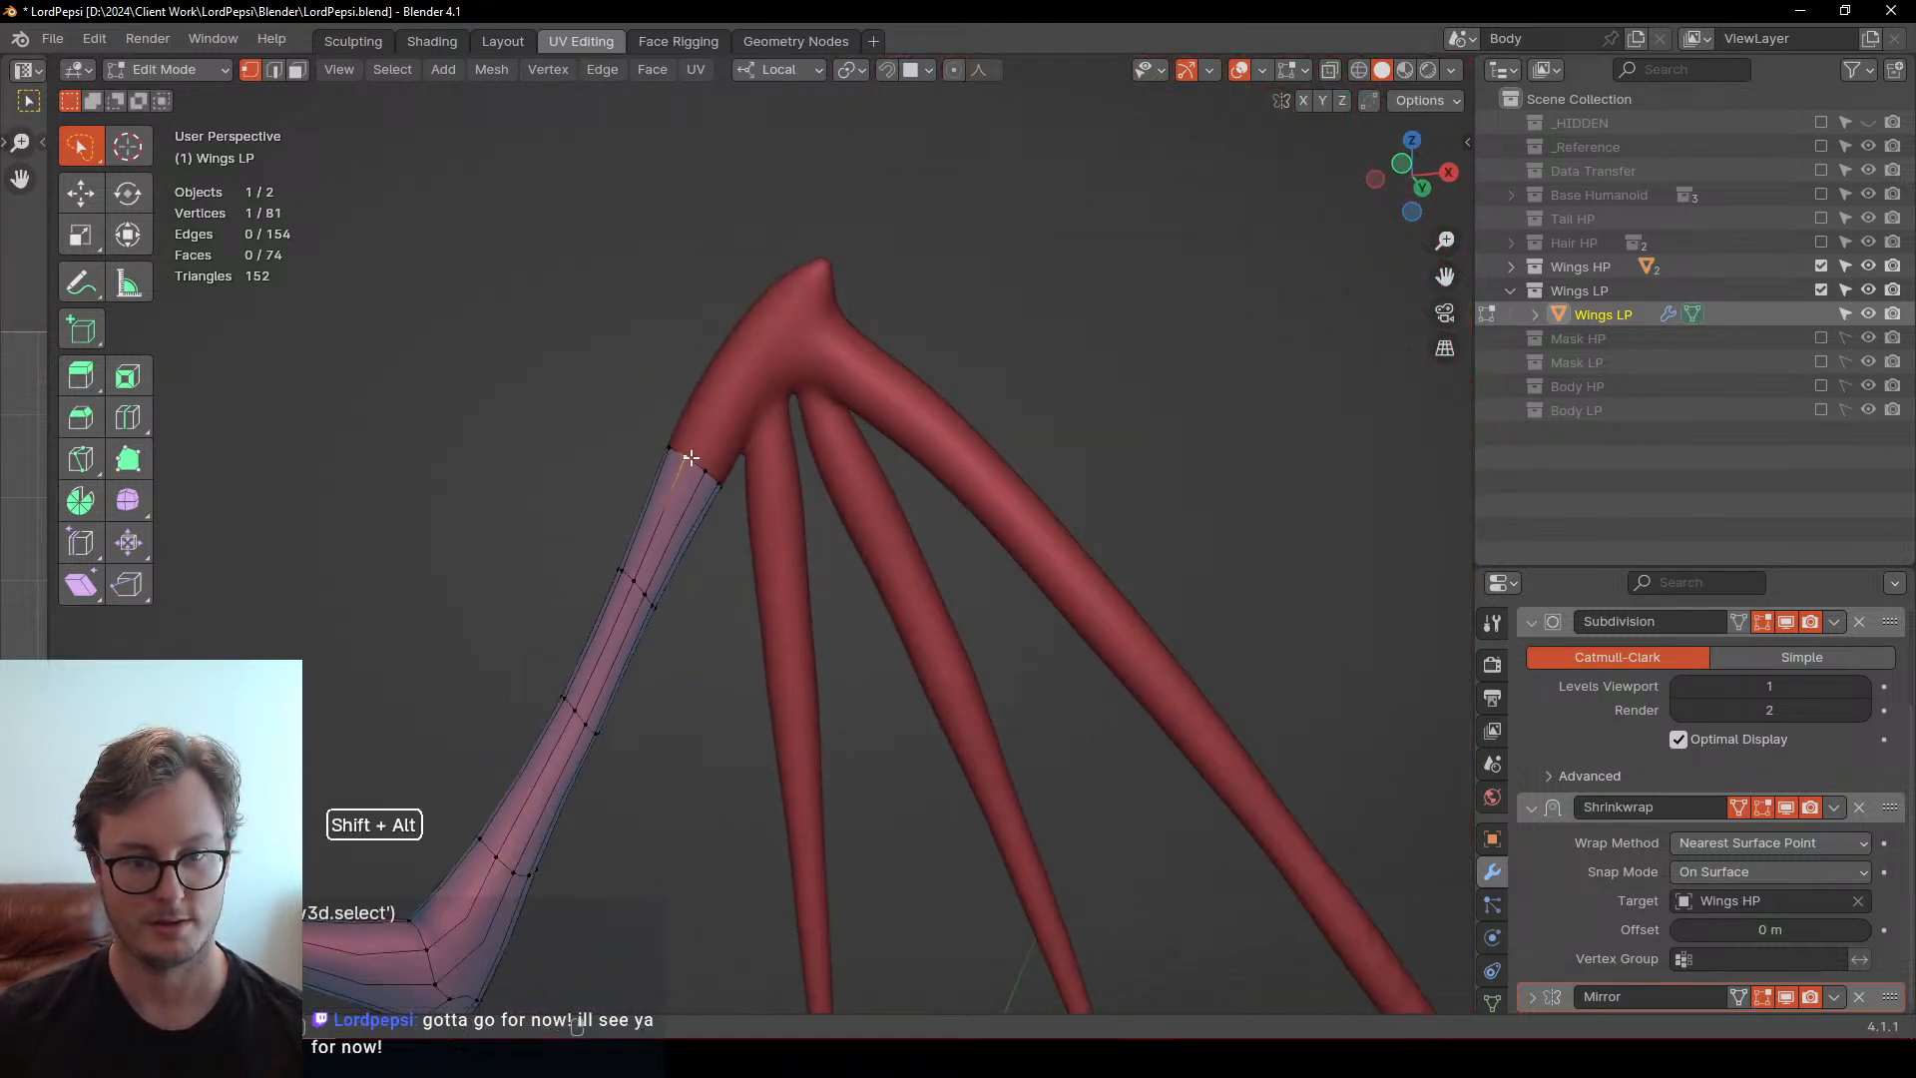
{"action": "left_click", "coordinate": [690, 458], "text": "alt+shift"}
{"action": "middle_click_drag", "start_coordinate": [691, 458], "coordinate": [718, 299]}
{"action": "key", "text": "shift+d"}
{"action": "left_click", "coordinate": [833, 773]}
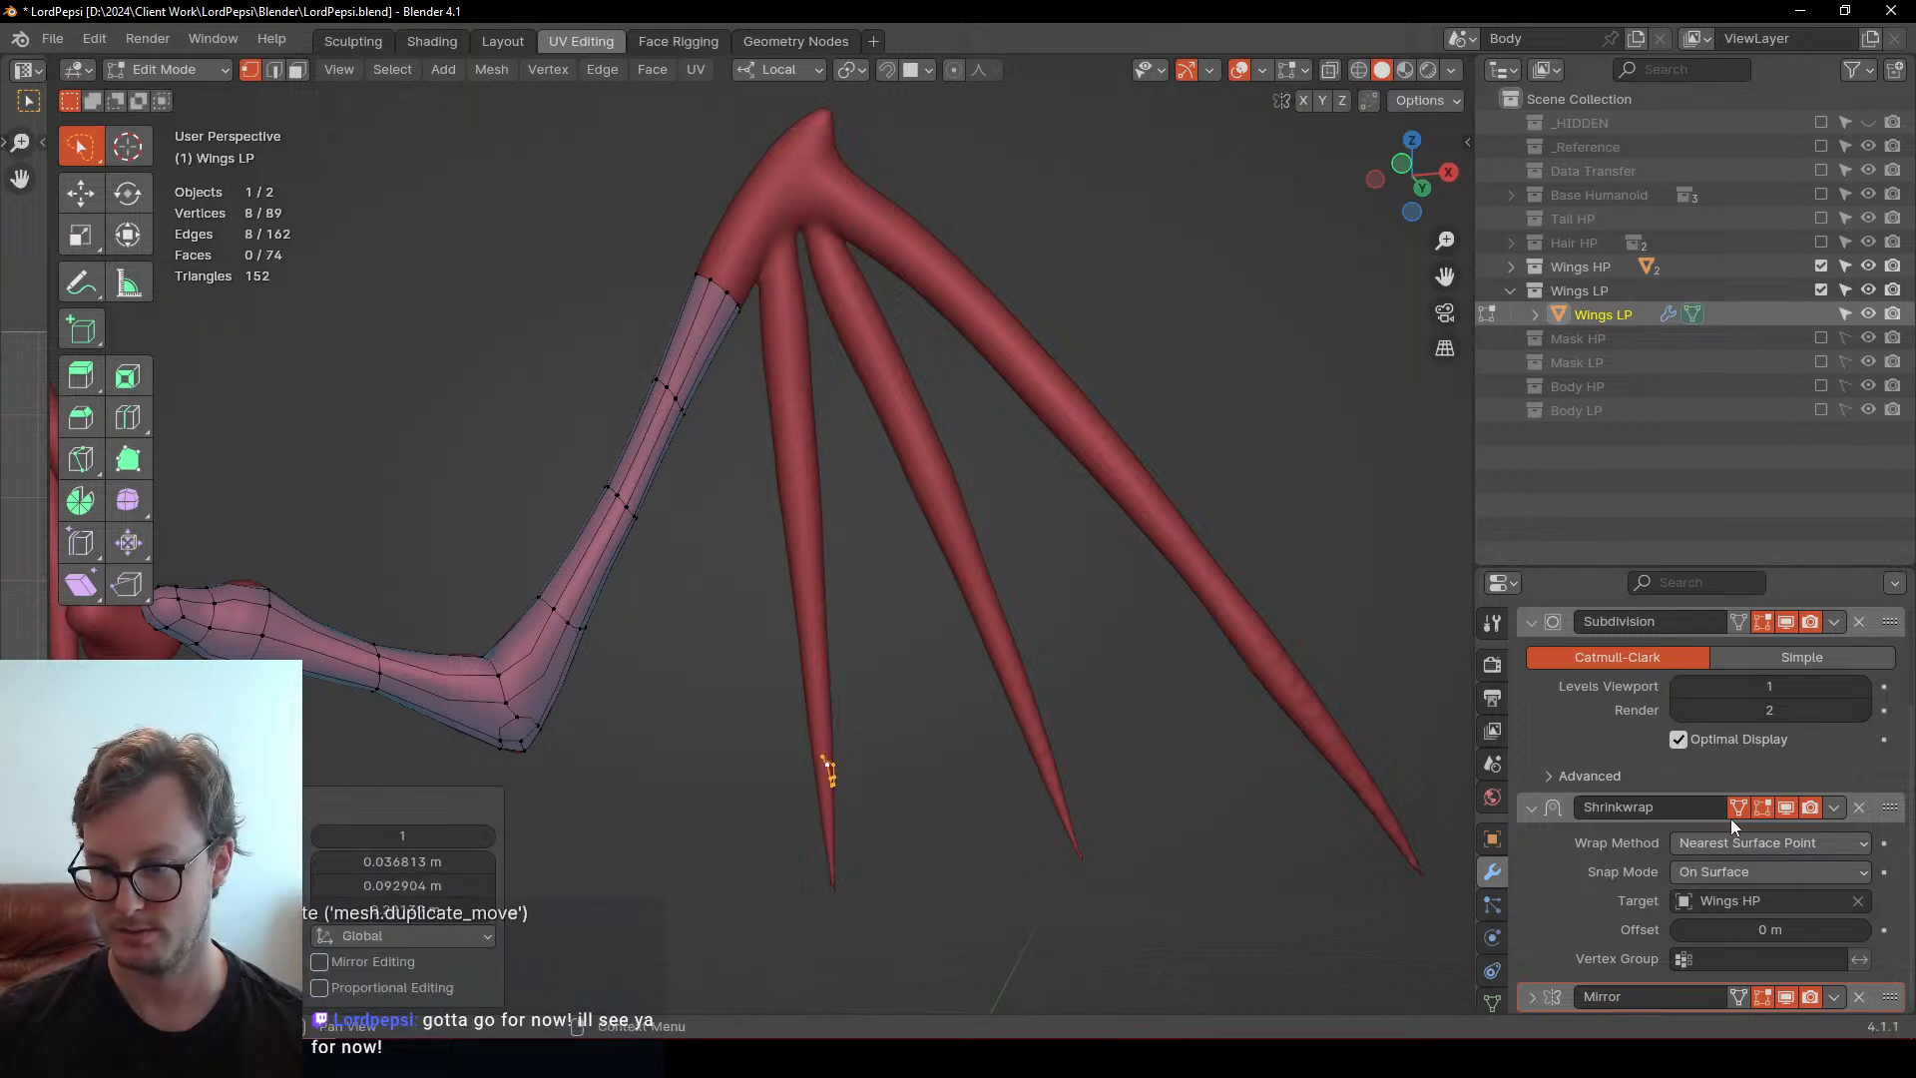
Make the duplicated loop circular with LoopTools and rotate it by about -33.5° to cross the finger
{"action": "scroll", "coordinate": [834, 727], "scroll_direction": "up", "scroll_amount": 6}
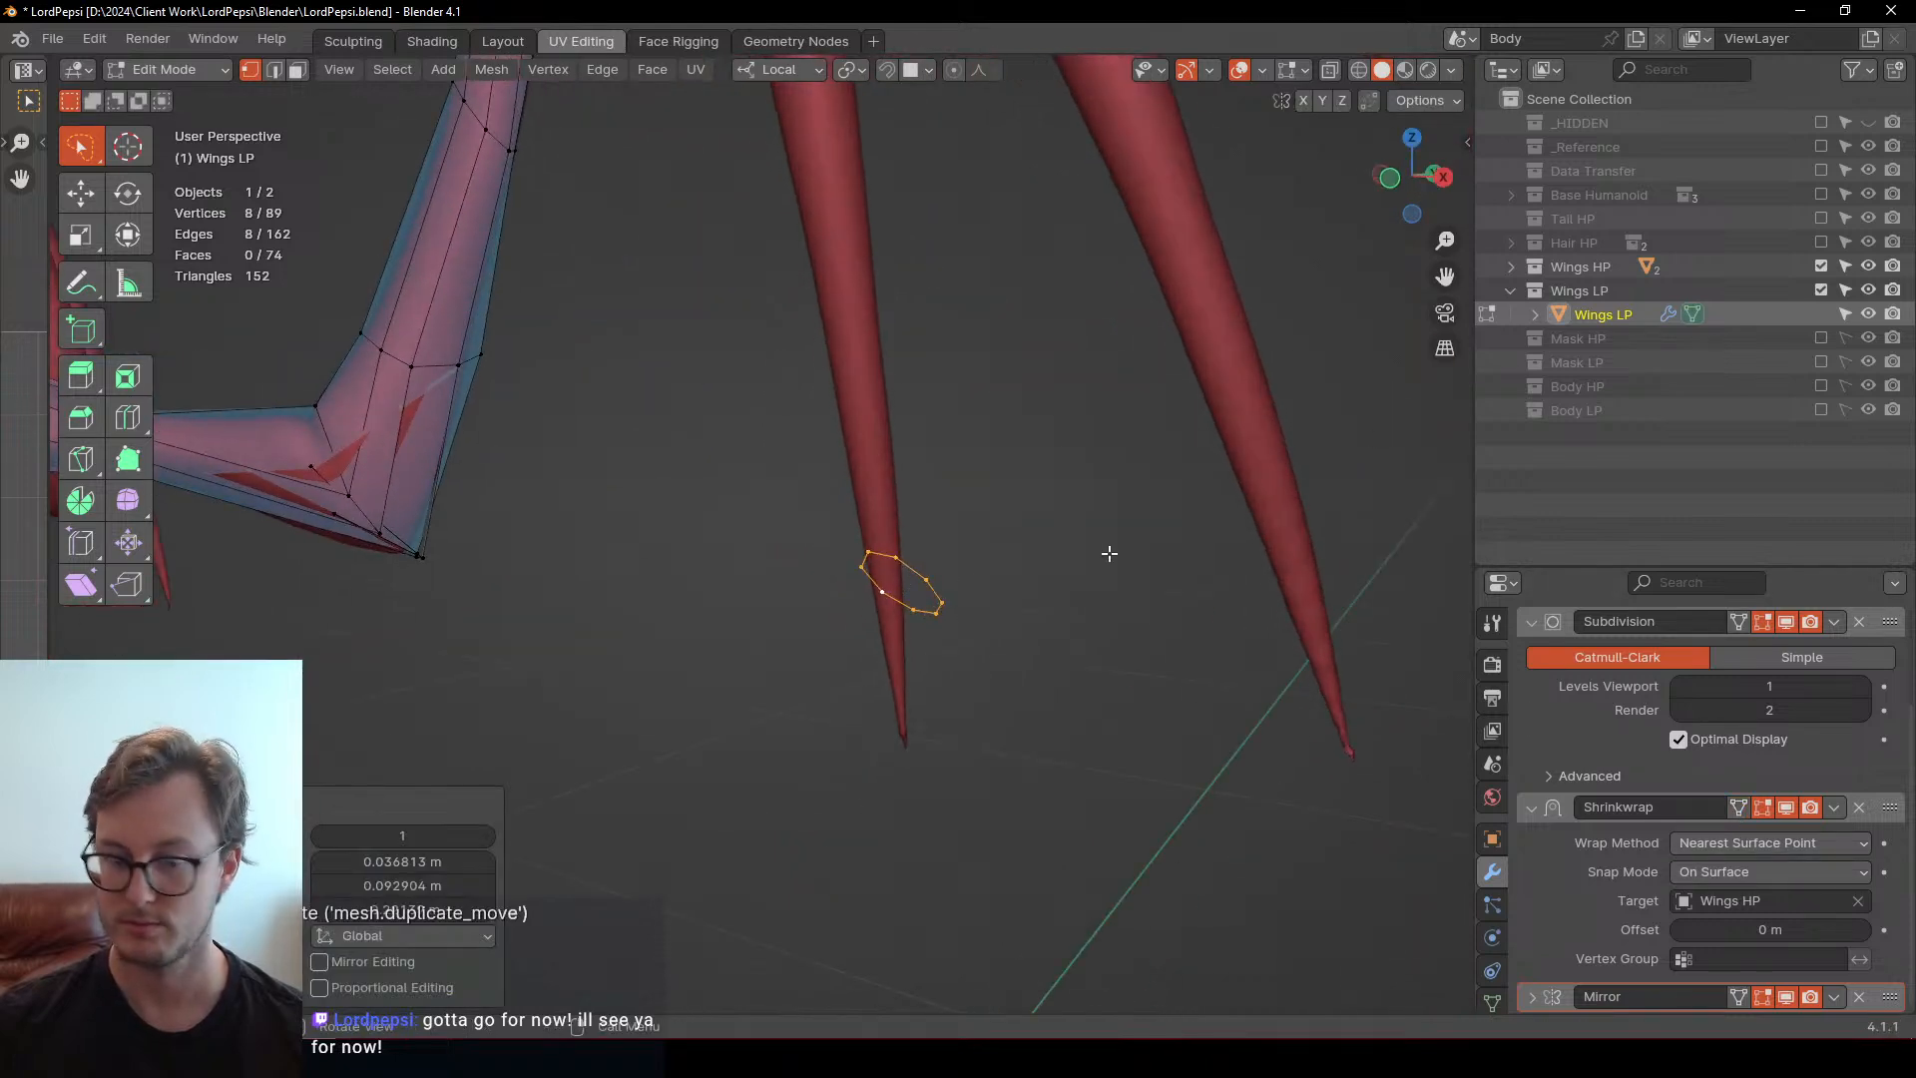
{"action": "key", "text": "n"}
{"action": "left_click", "coordinate": [1351, 193]}
{"action": "key", "text": "n"}
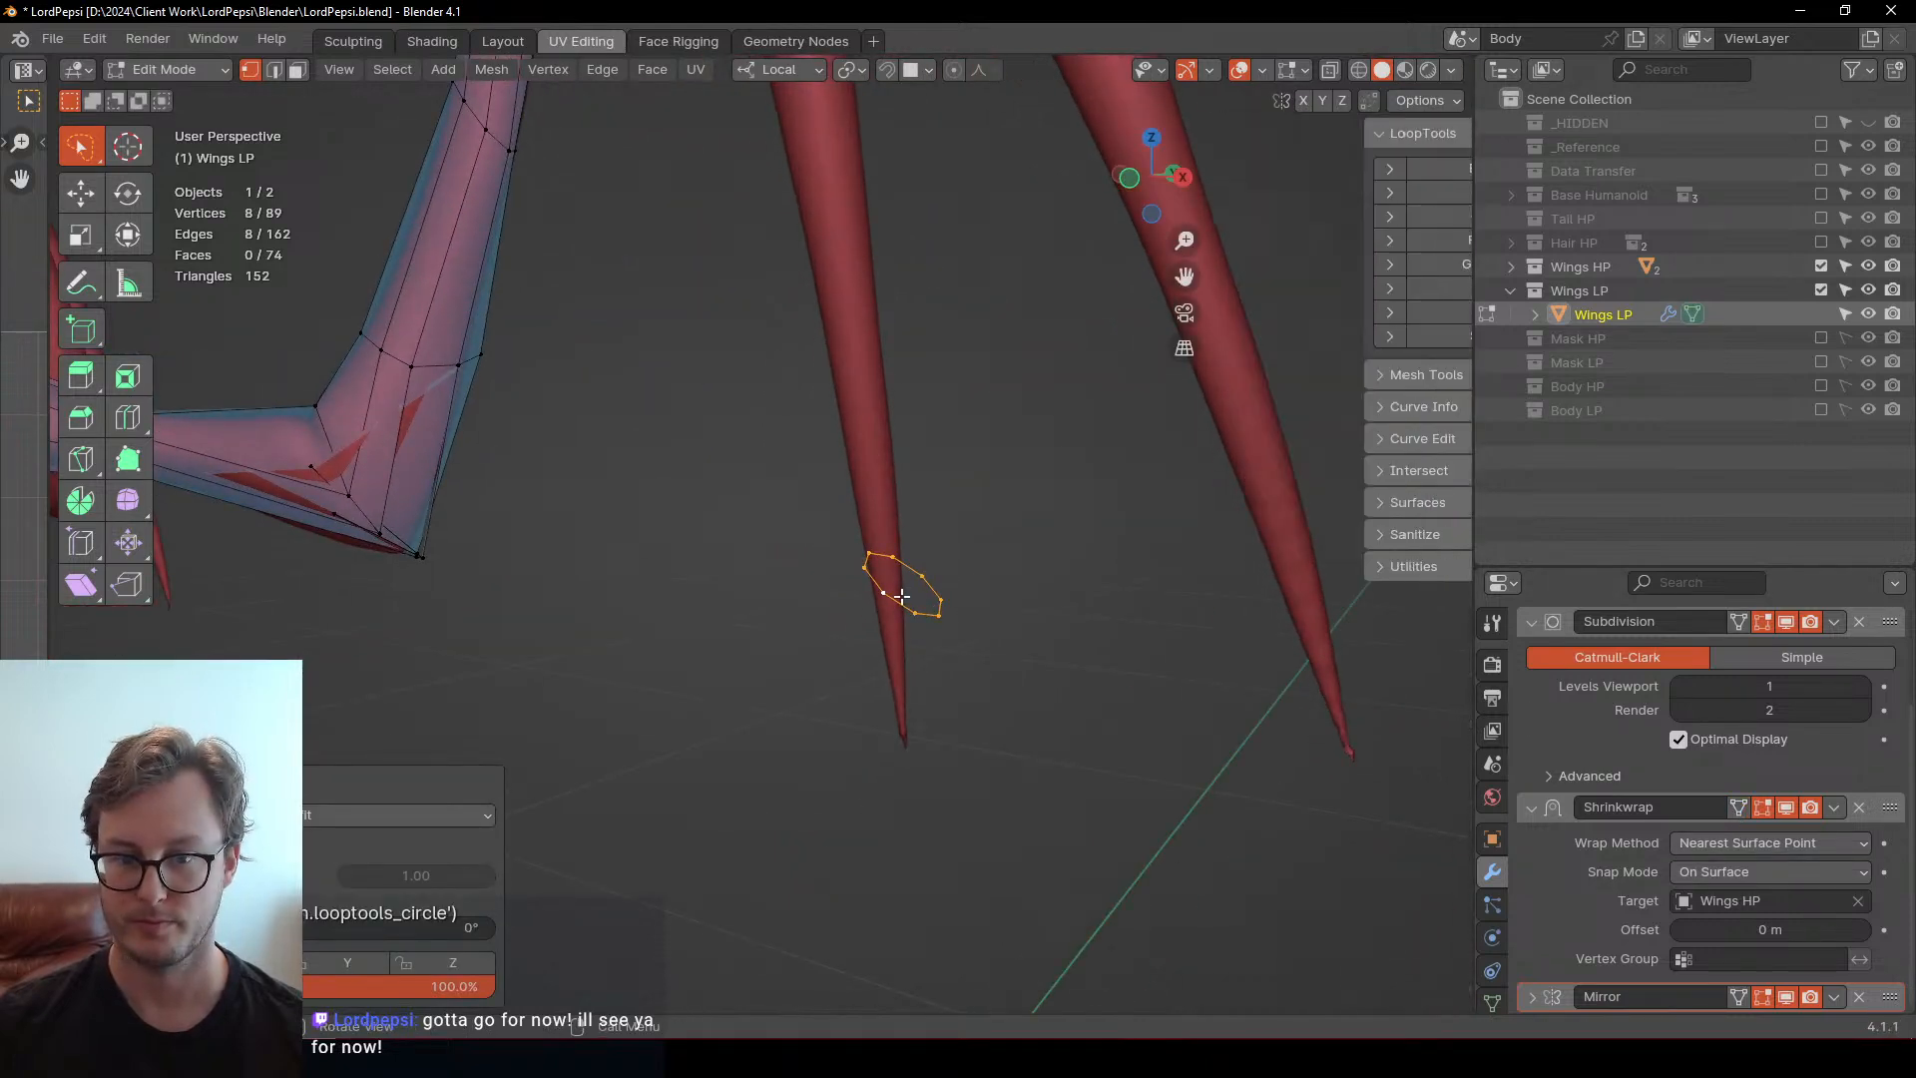
{"action": "middle_click_drag", "start_coordinate": [987, 598], "coordinate": [1032, 663]}
{"action": "middle_click_drag", "start_coordinate": [1032, 663], "coordinate": [937, 625], "text": "shift"}
{"action": "key", "text": "r"}
{"action": "left_click", "coordinate": [915, 463]}
{"action": "middle_click_drag", "start_coordinate": [915, 463], "coordinate": [997, 530]}
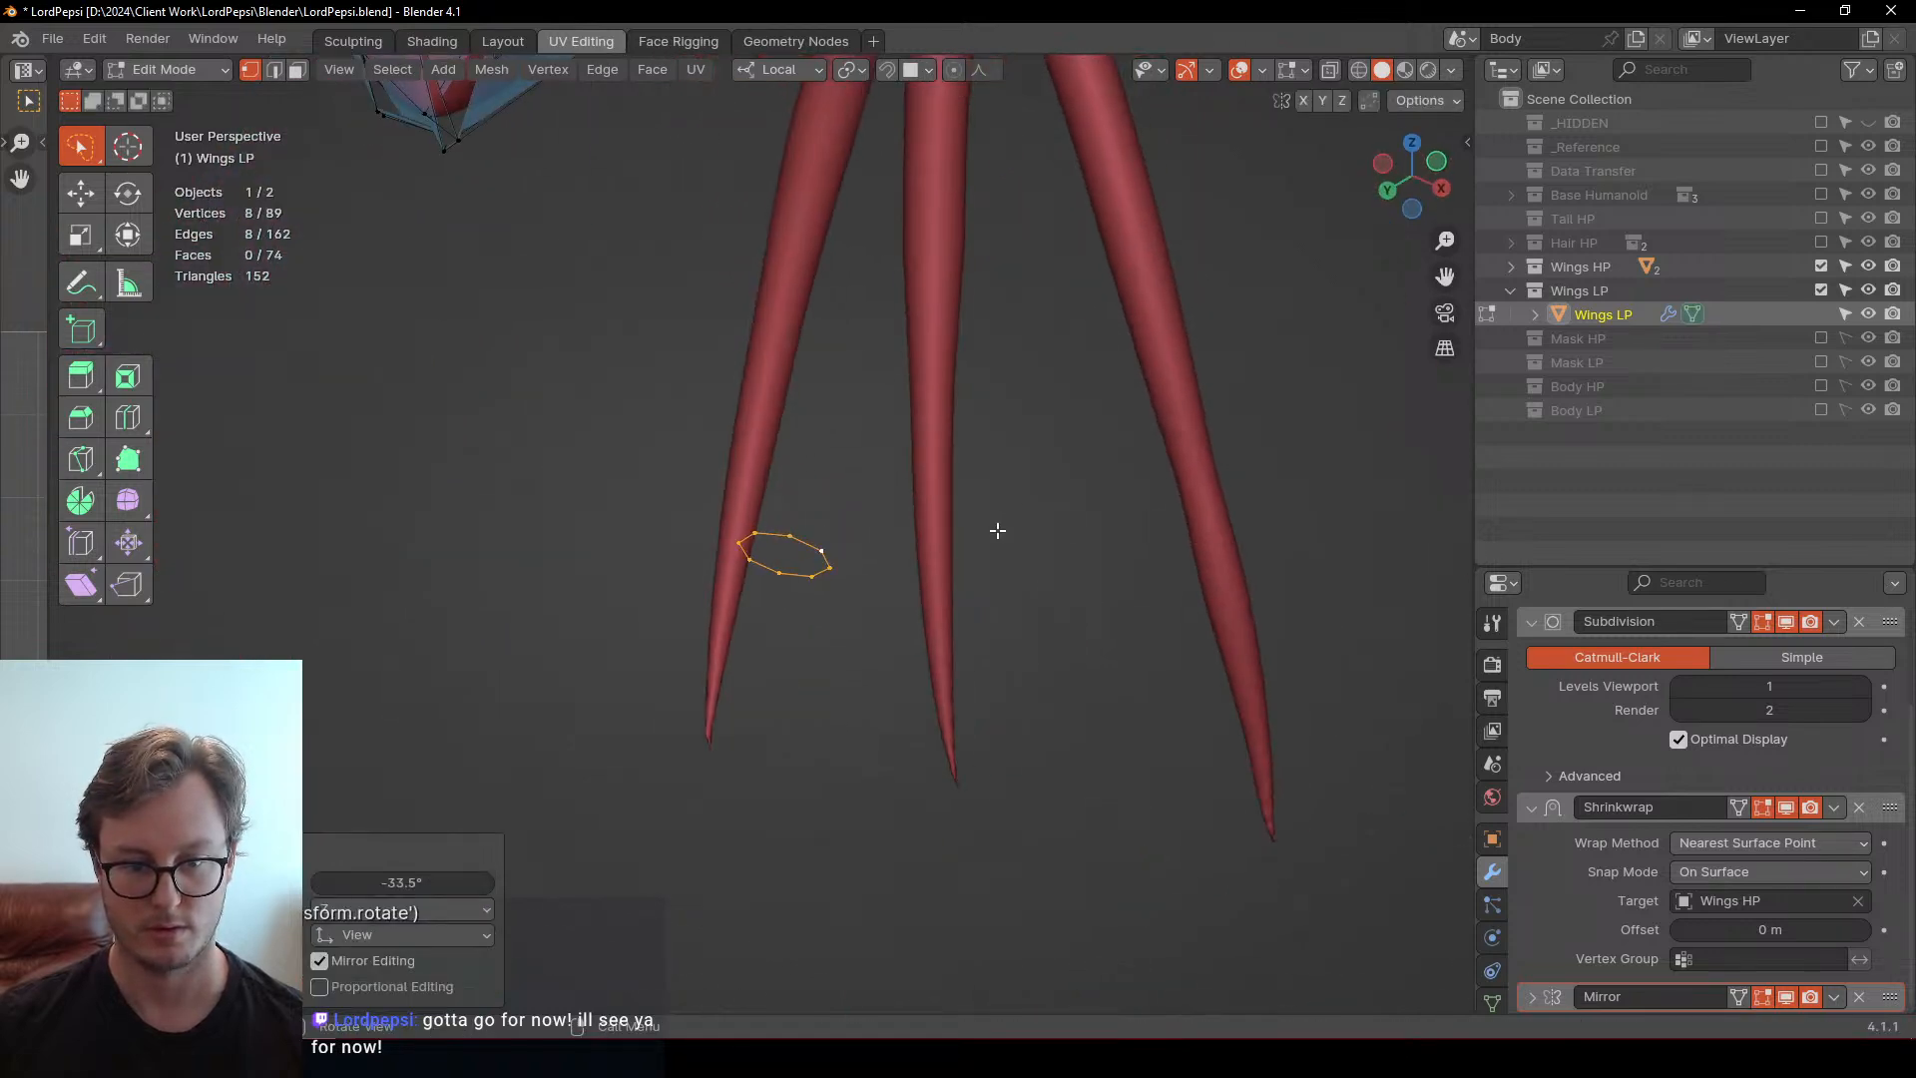
Fit the loop around the first finger's tip by moving it, scaling it down and rotating it about -10.4°
{"action": "left_click", "coordinate": [990, 659]}
{"action": "middle_click_drag", "start_coordinate": [990, 658], "coordinate": [1105, 624]}
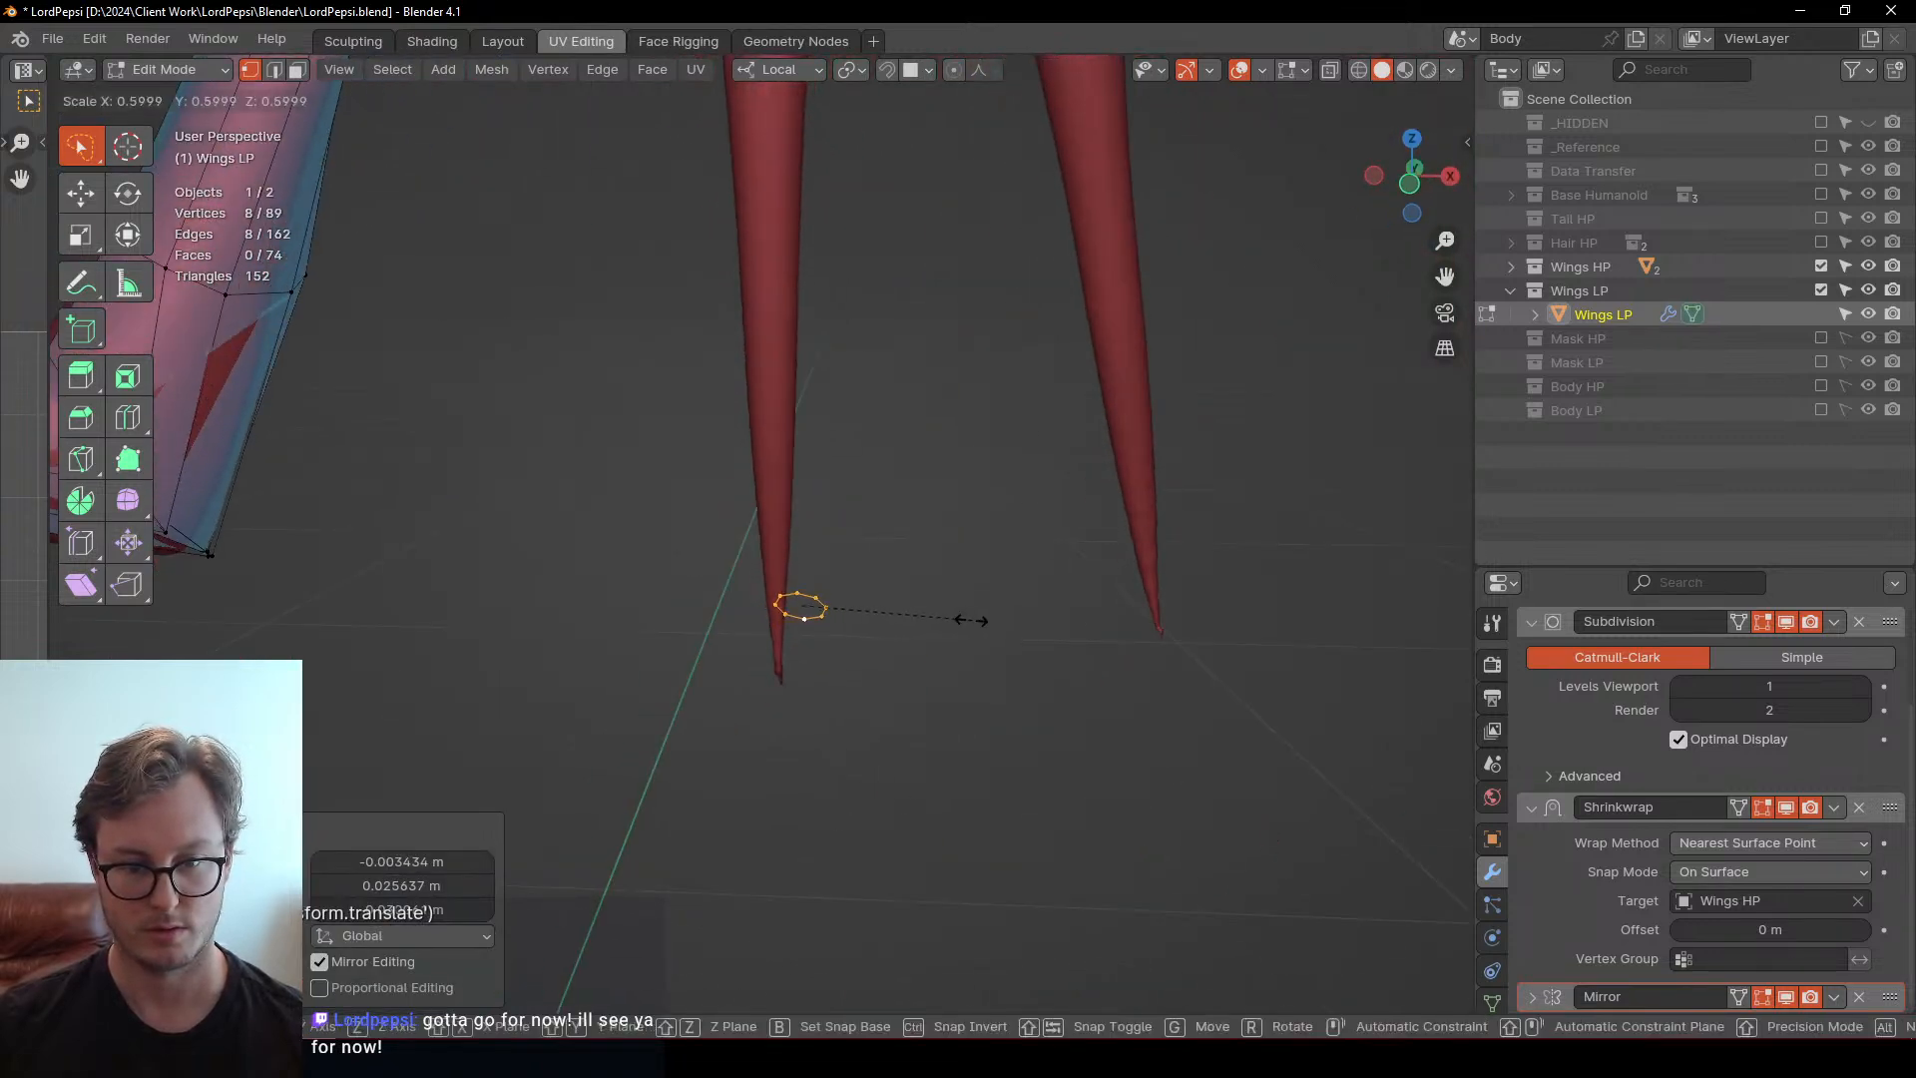
{"action": "left_click", "coordinate": [907, 705]}
{"action": "middle_click_drag", "start_coordinate": [898, 709], "coordinate": [911, 729]}
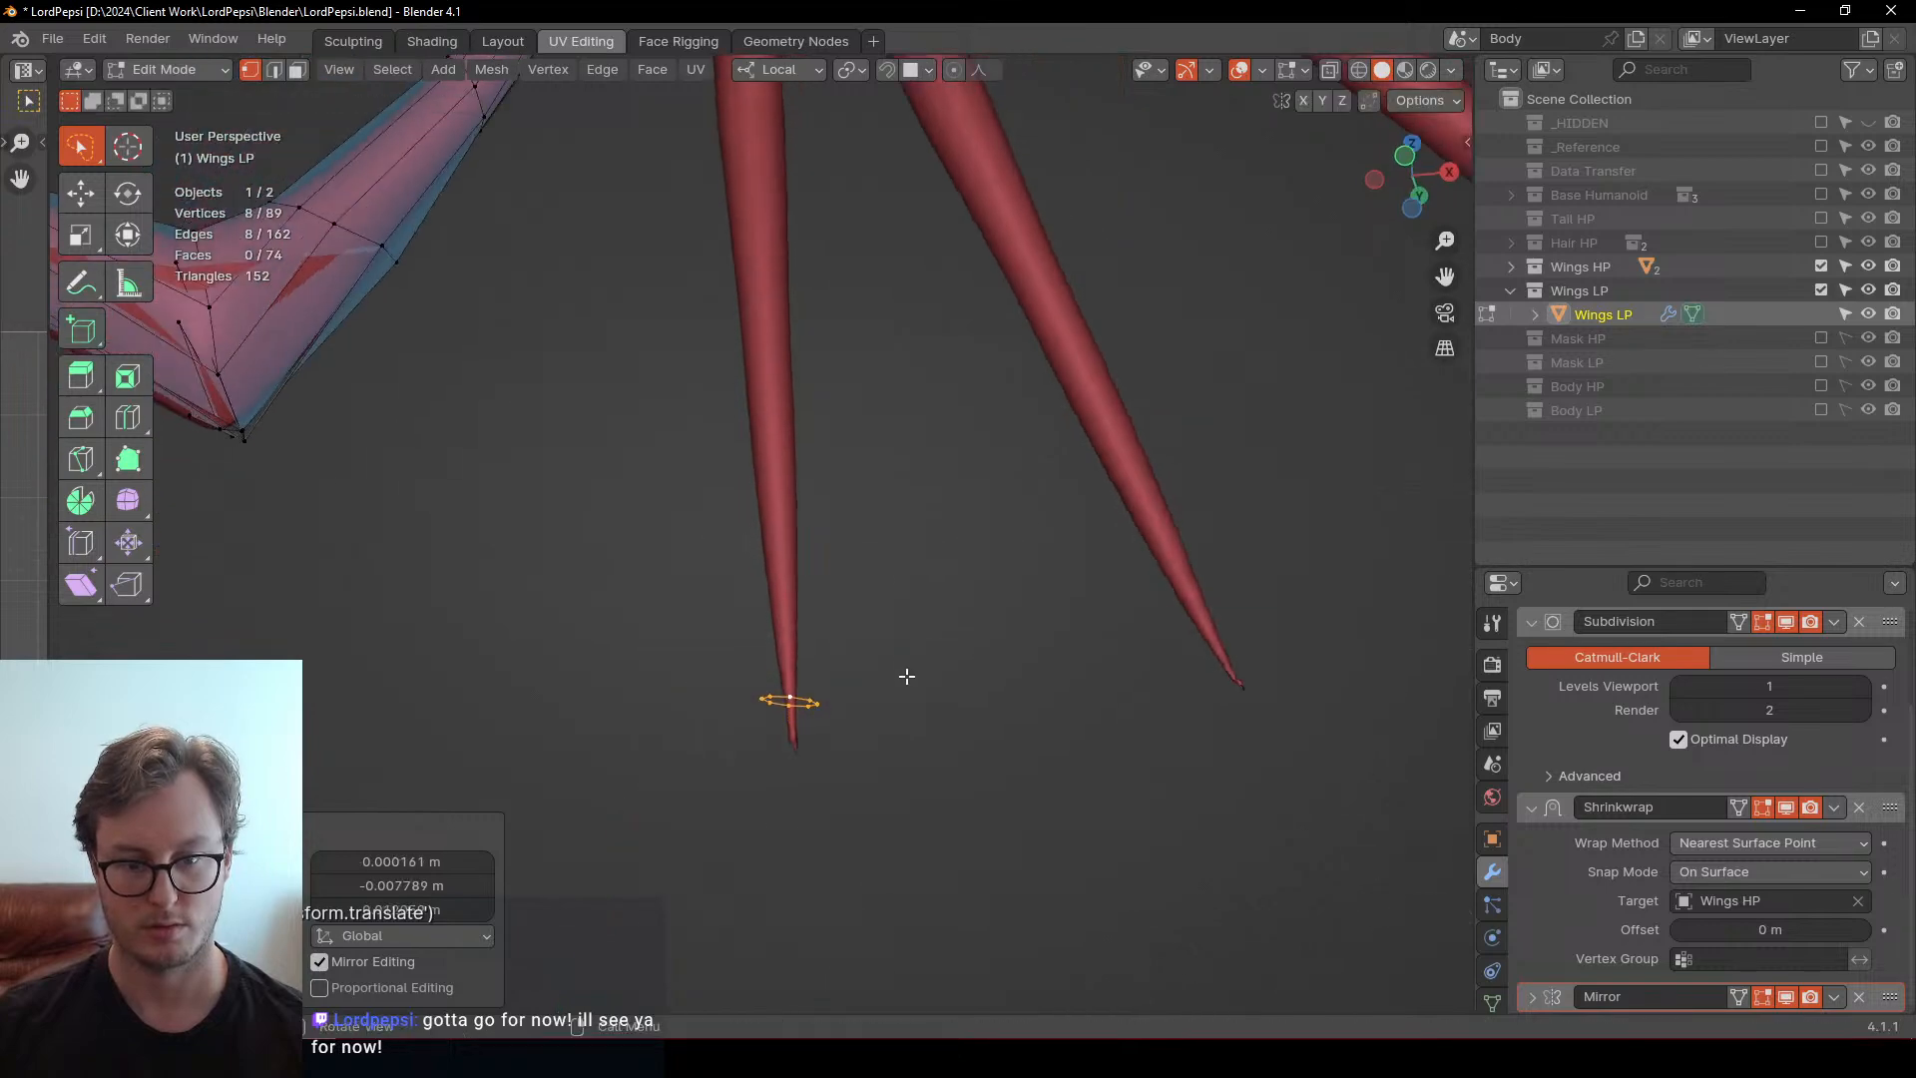
{"action": "left_click", "coordinate": [903, 649]}
Extrude the loop up along the first finger and scale the new end by about 1.765
{"action": "scroll", "coordinate": [903, 649], "scroll_direction": "down", "scroll_amount": 1}
{"action": "middle_click_drag", "start_coordinate": [903, 649], "coordinate": [906, 760], "text": "shift"}
{"action": "key", "text": "e"}
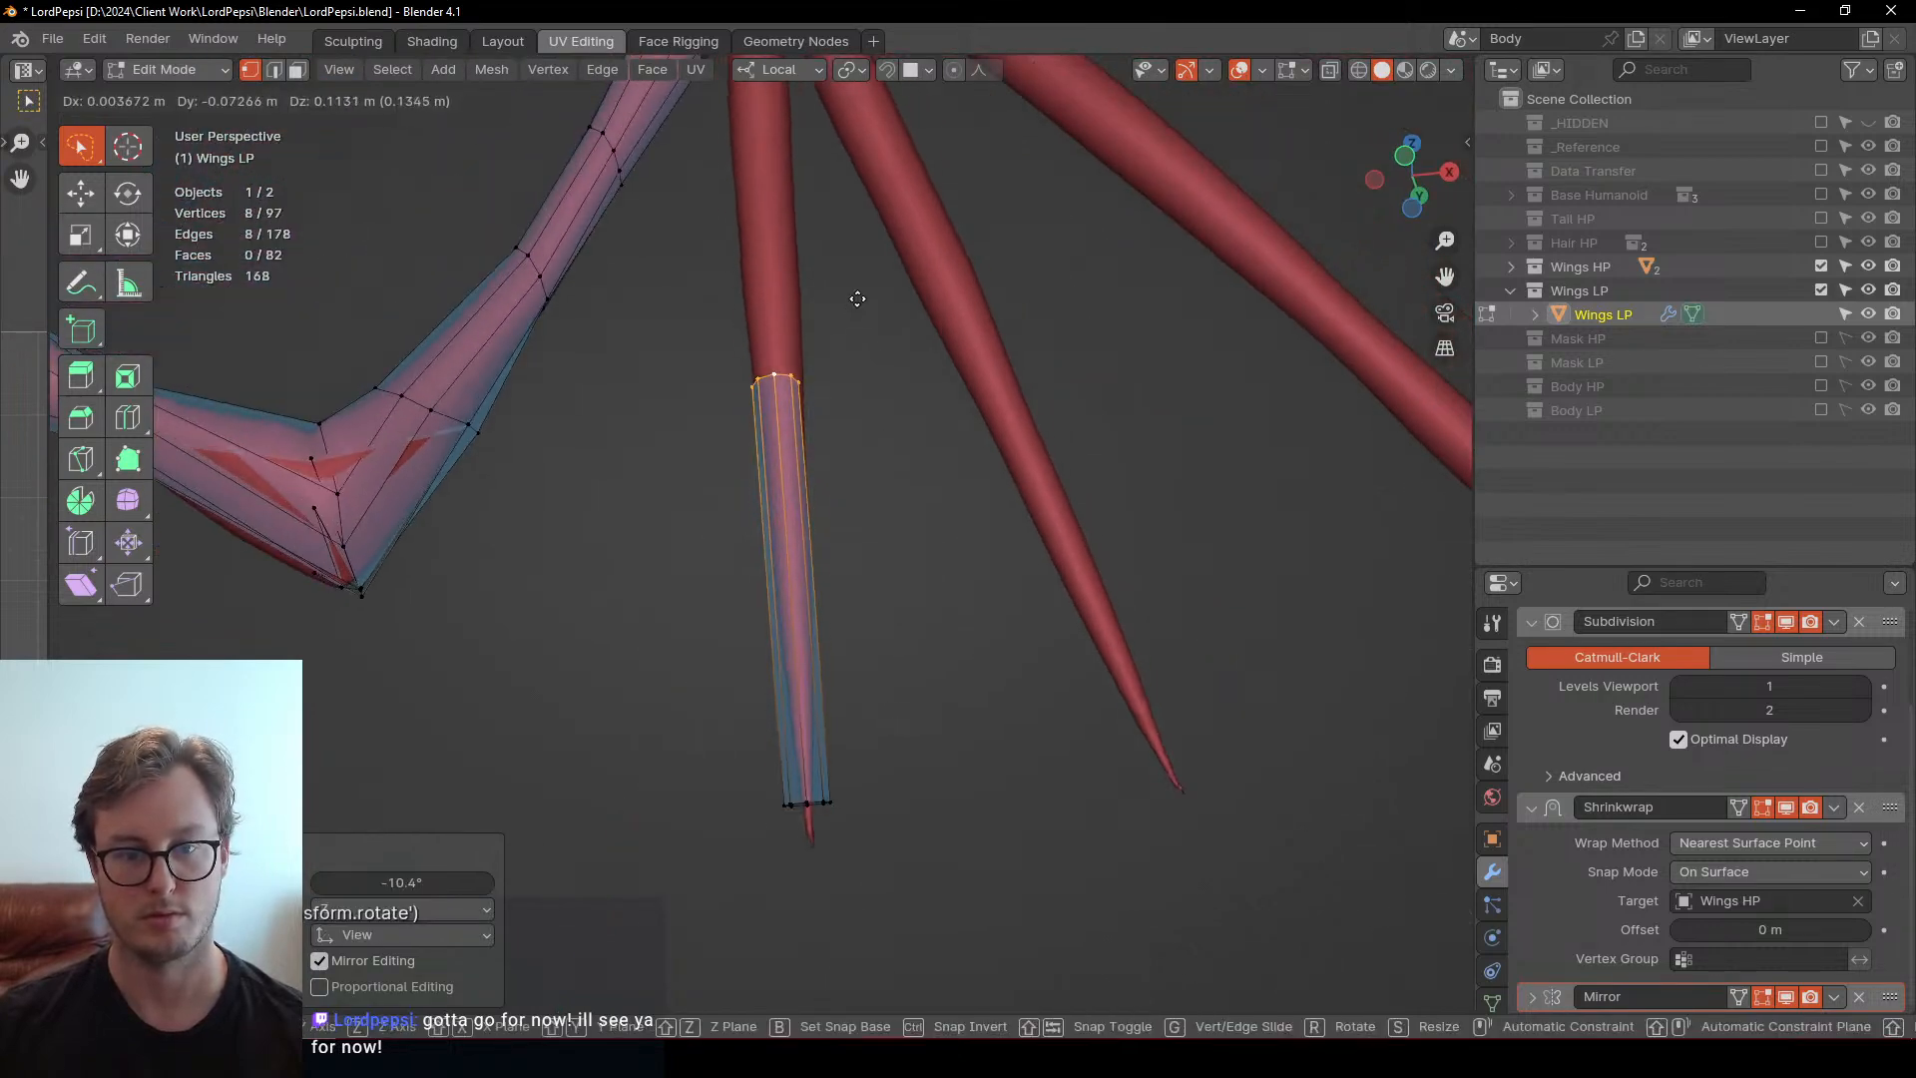
{"action": "left_click", "coordinate": [859, 655]}
{"action": "scroll", "coordinate": [859, 654], "scroll_direction": "down", "scroll_amount": 2}
{"action": "middle_click_drag", "start_coordinate": [859, 655], "coordinate": [948, 727]}
{"action": "key", "text": "s"}
{"action": "left_click", "coordinate": [879, 608]}
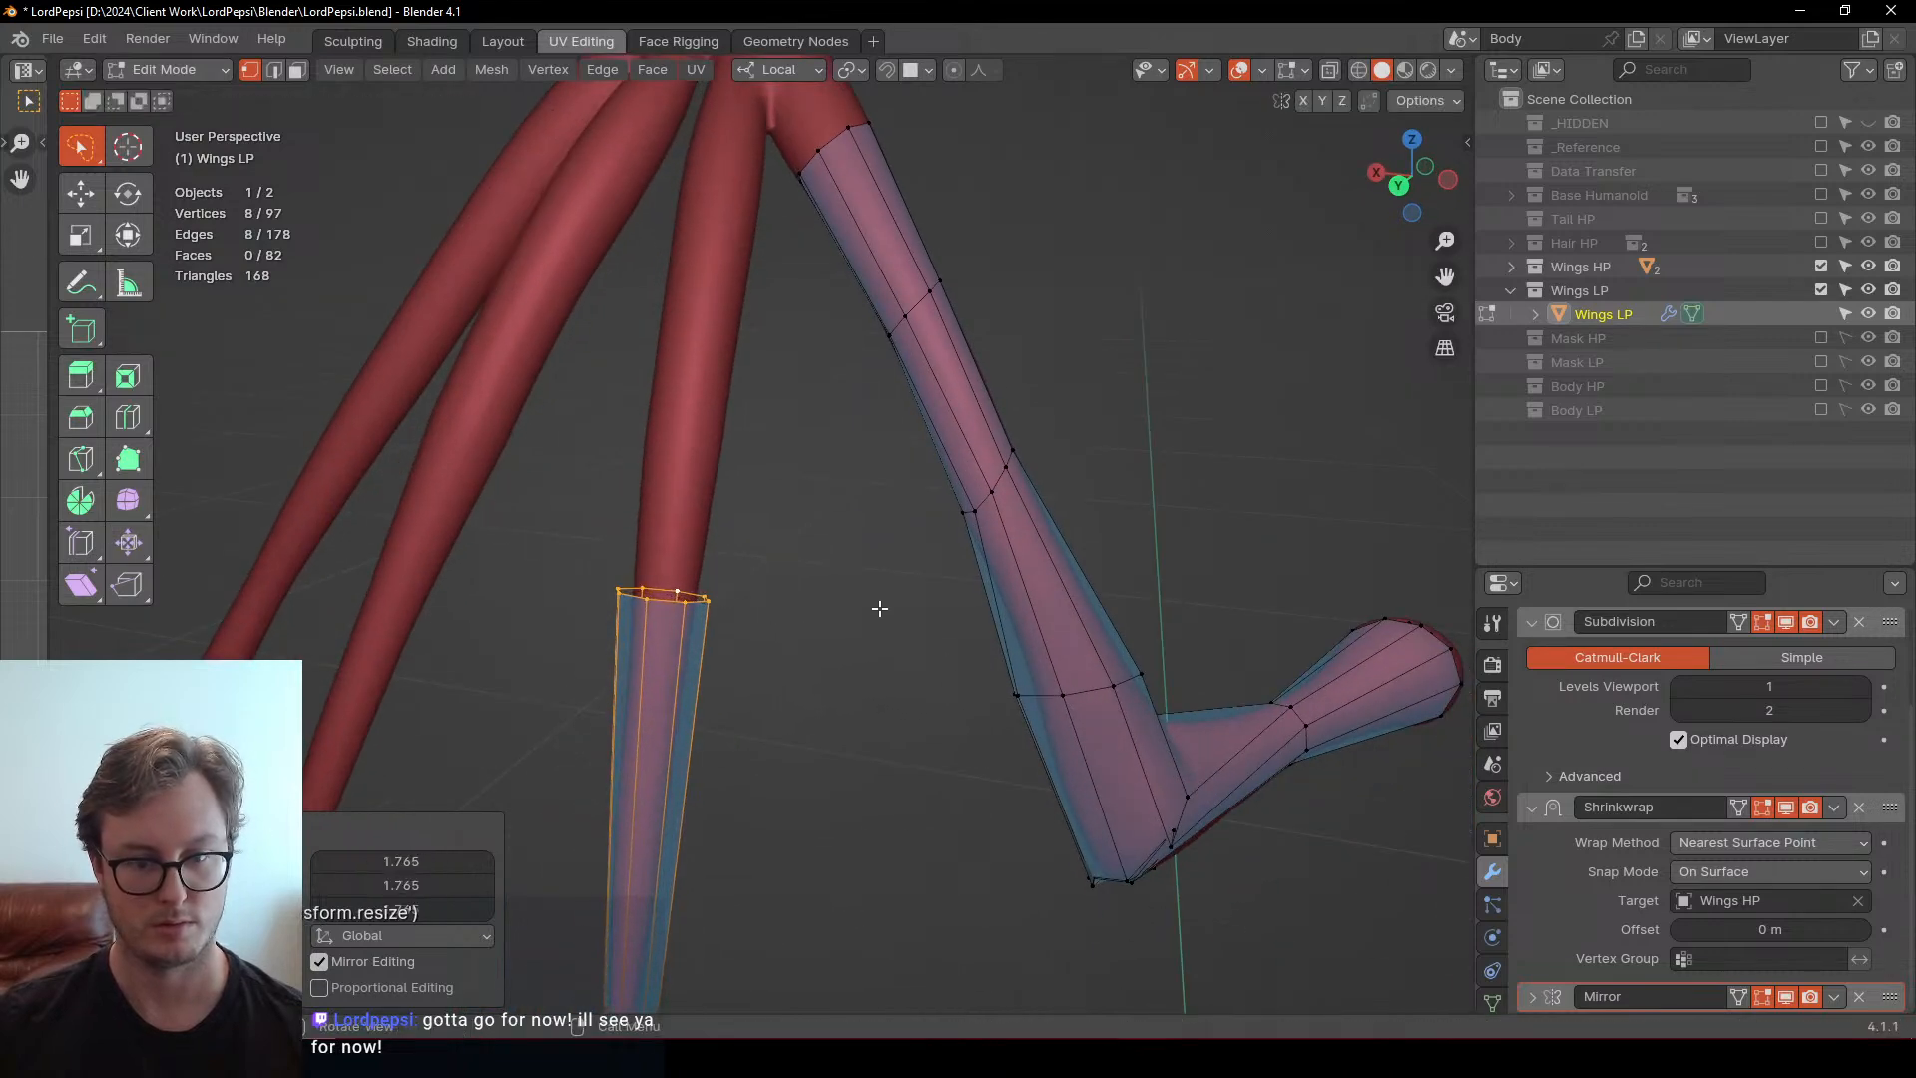
Center the tube's upper loop around the first finger and extrude it further toward the wing knuckle
{"action": "middle_click_drag", "start_coordinate": [879, 608], "coordinate": [806, 716]}
{"action": "key", "text": "g"}
{"action": "left_click", "coordinate": [1018, 639]}
{"action": "left_click", "coordinate": [867, 653]}
{"action": "key", "text": "e"}
{"action": "left_click", "coordinate": [873, 329]}
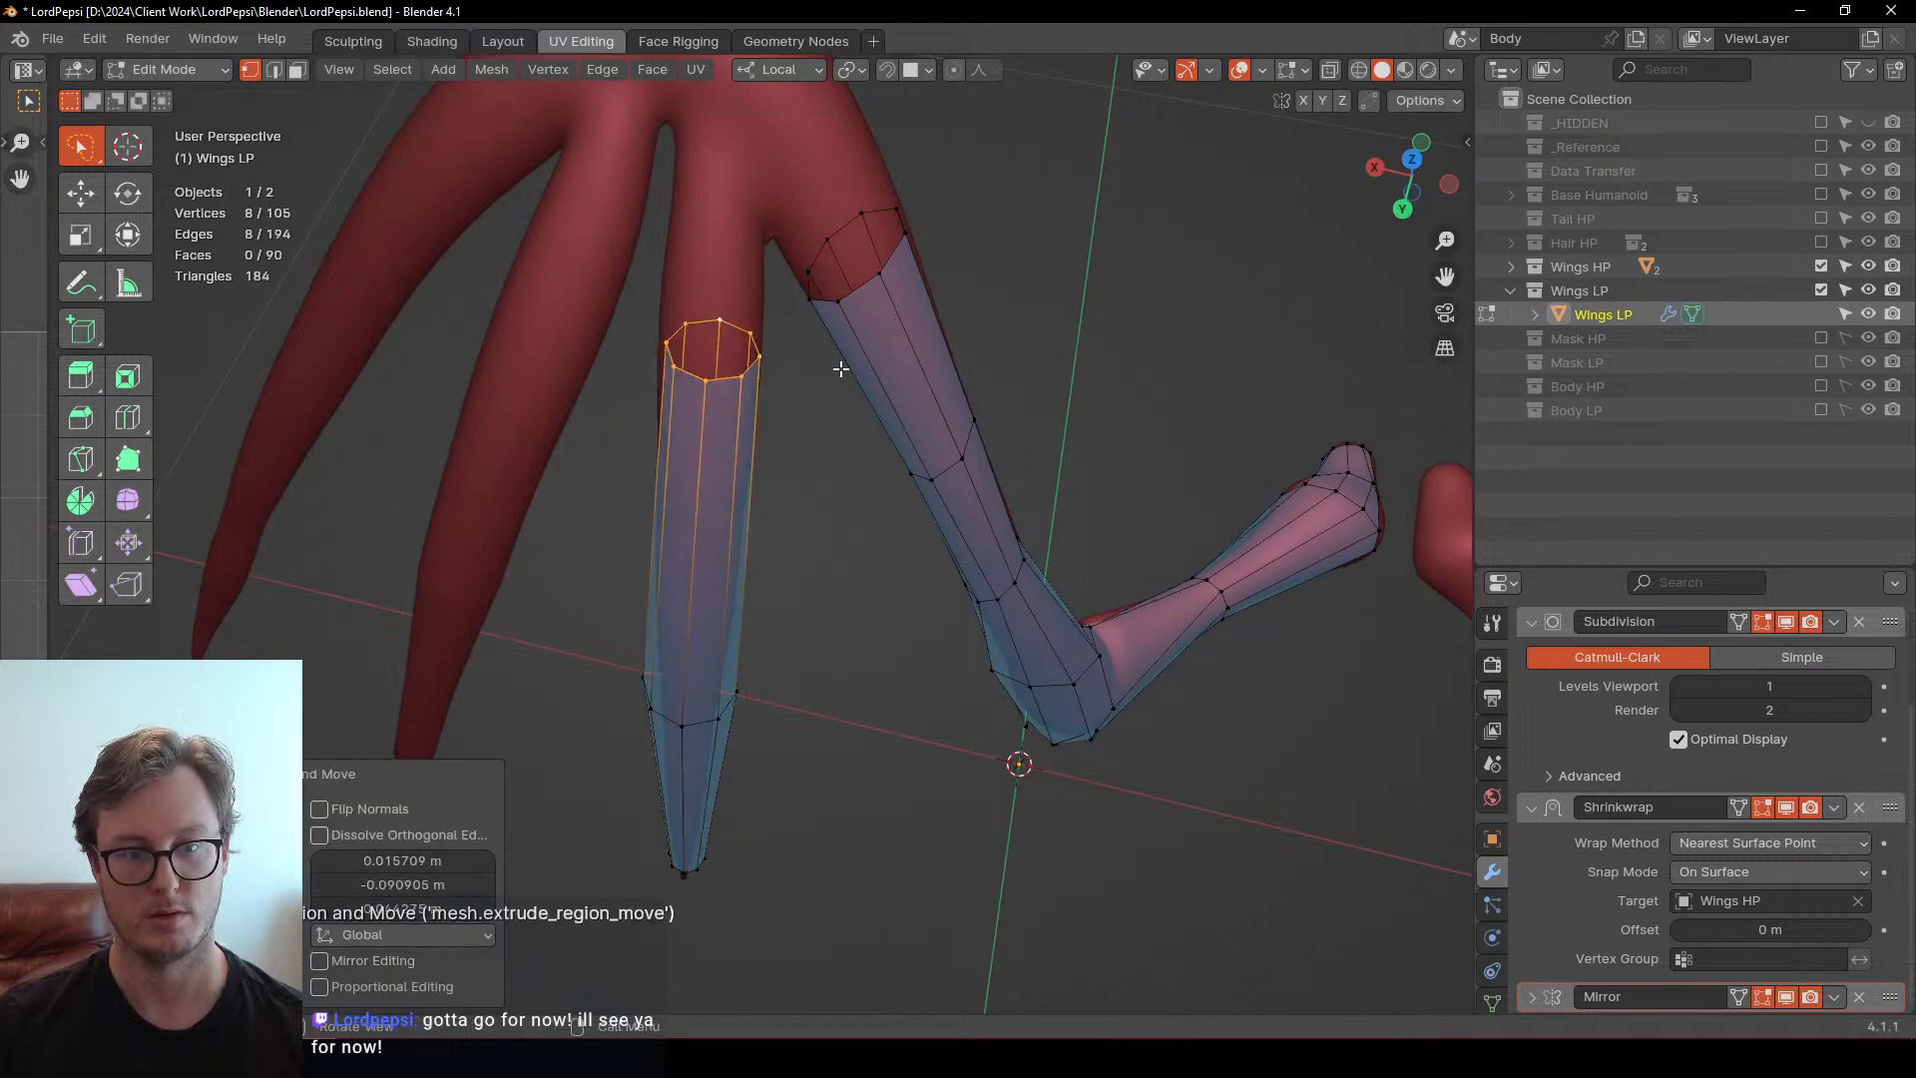
Move and rotate the first finger tube's top loop so it encircles the finger squarely
{"action": "middle_click_drag", "start_coordinate": [814, 384], "coordinate": [782, 481]}
{"action": "key", "text": "g"}
{"action": "left_click", "coordinate": [933, 312]}
{"action": "middle_click_drag", "start_coordinate": [973, 374], "coordinate": [800, 481]}
{"action": "key", "text": "r"}
{"action": "left_click", "coordinate": [920, 334]}
{"action": "key", "text": "g"}
{"action": "left_click", "coordinate": [991, 290]}
Duplicate the whole first finger tube, then rotate and move the copy to enclose the middle finger
{"action": "left_click", "coordinate": [792, 453]}
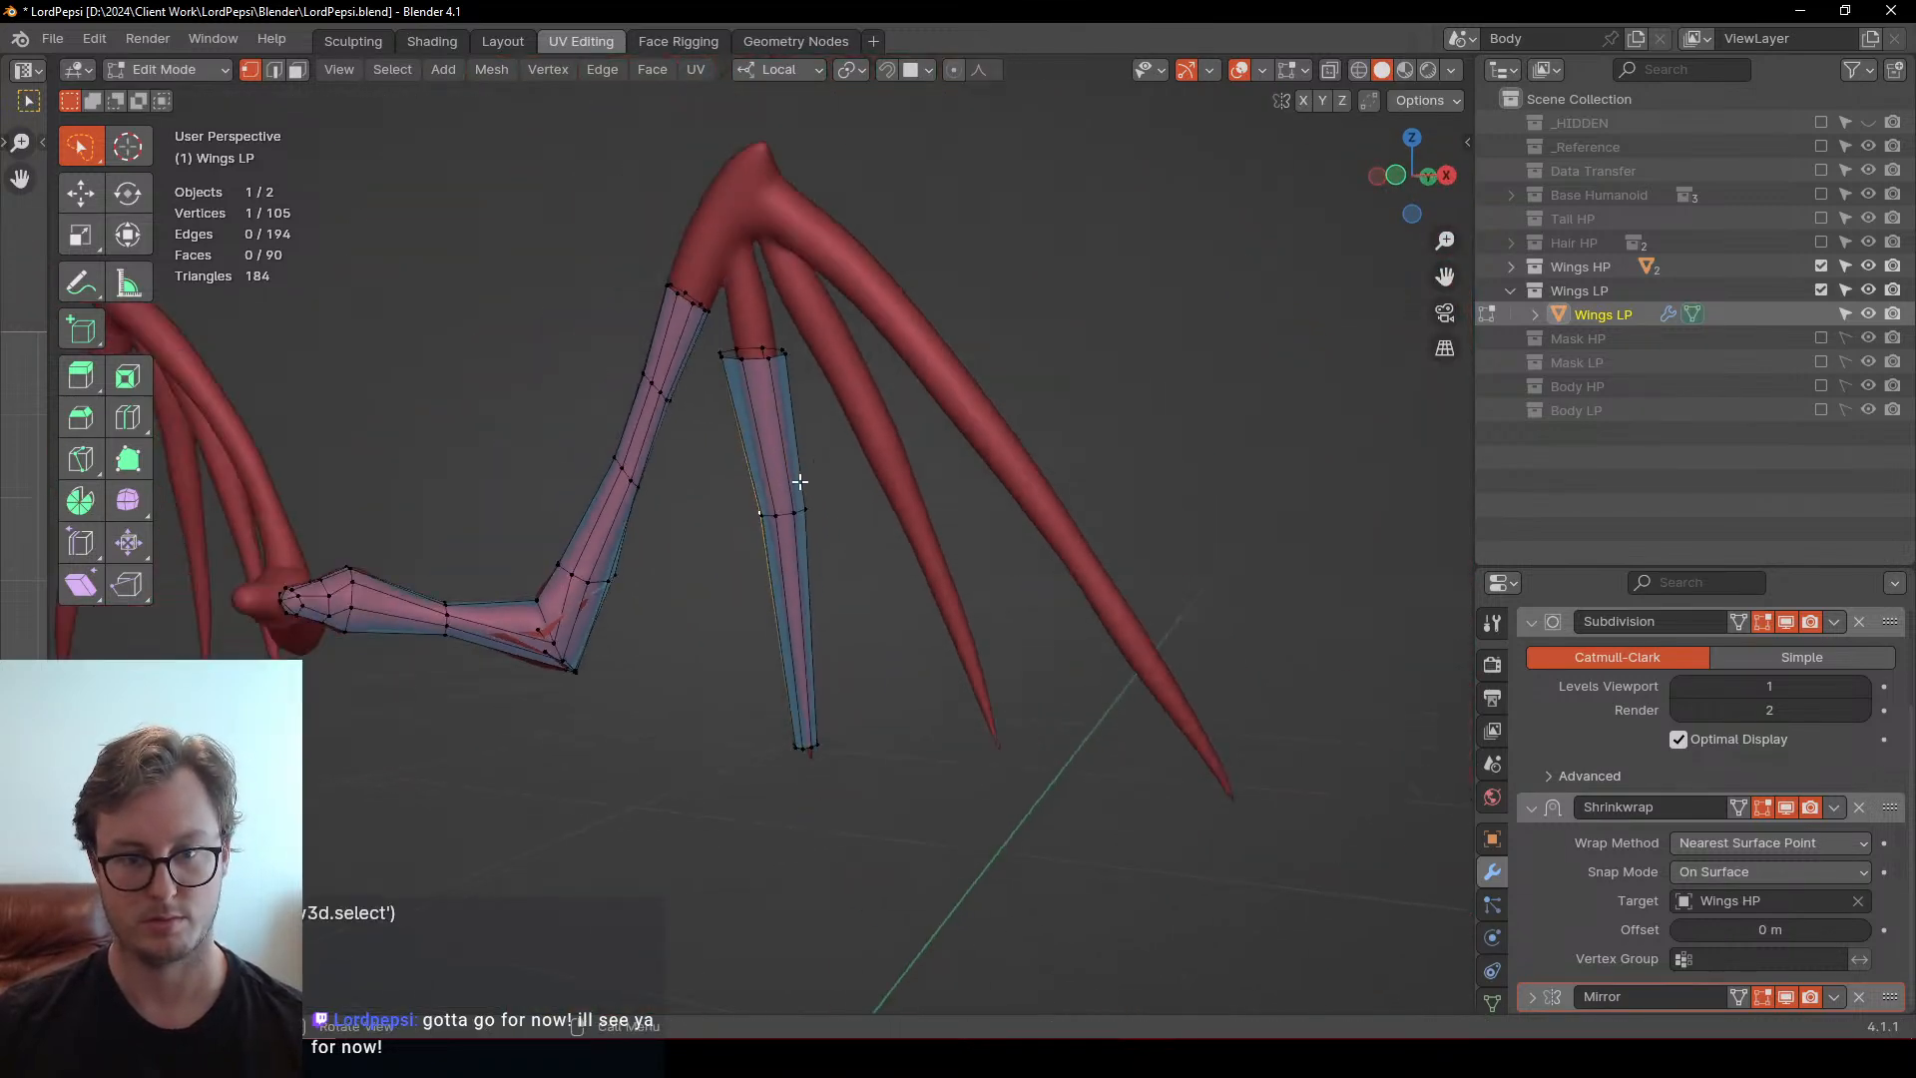
{"action": "key", "text": "l"}
{"action": "scroll", "coordinate": [842, 458], "scroll_direction": "up", "scroll_amount": 2}
{"action": "key", "text": "shift+d"}
{"action": "left_click", "coordinate": [1103, 458]}
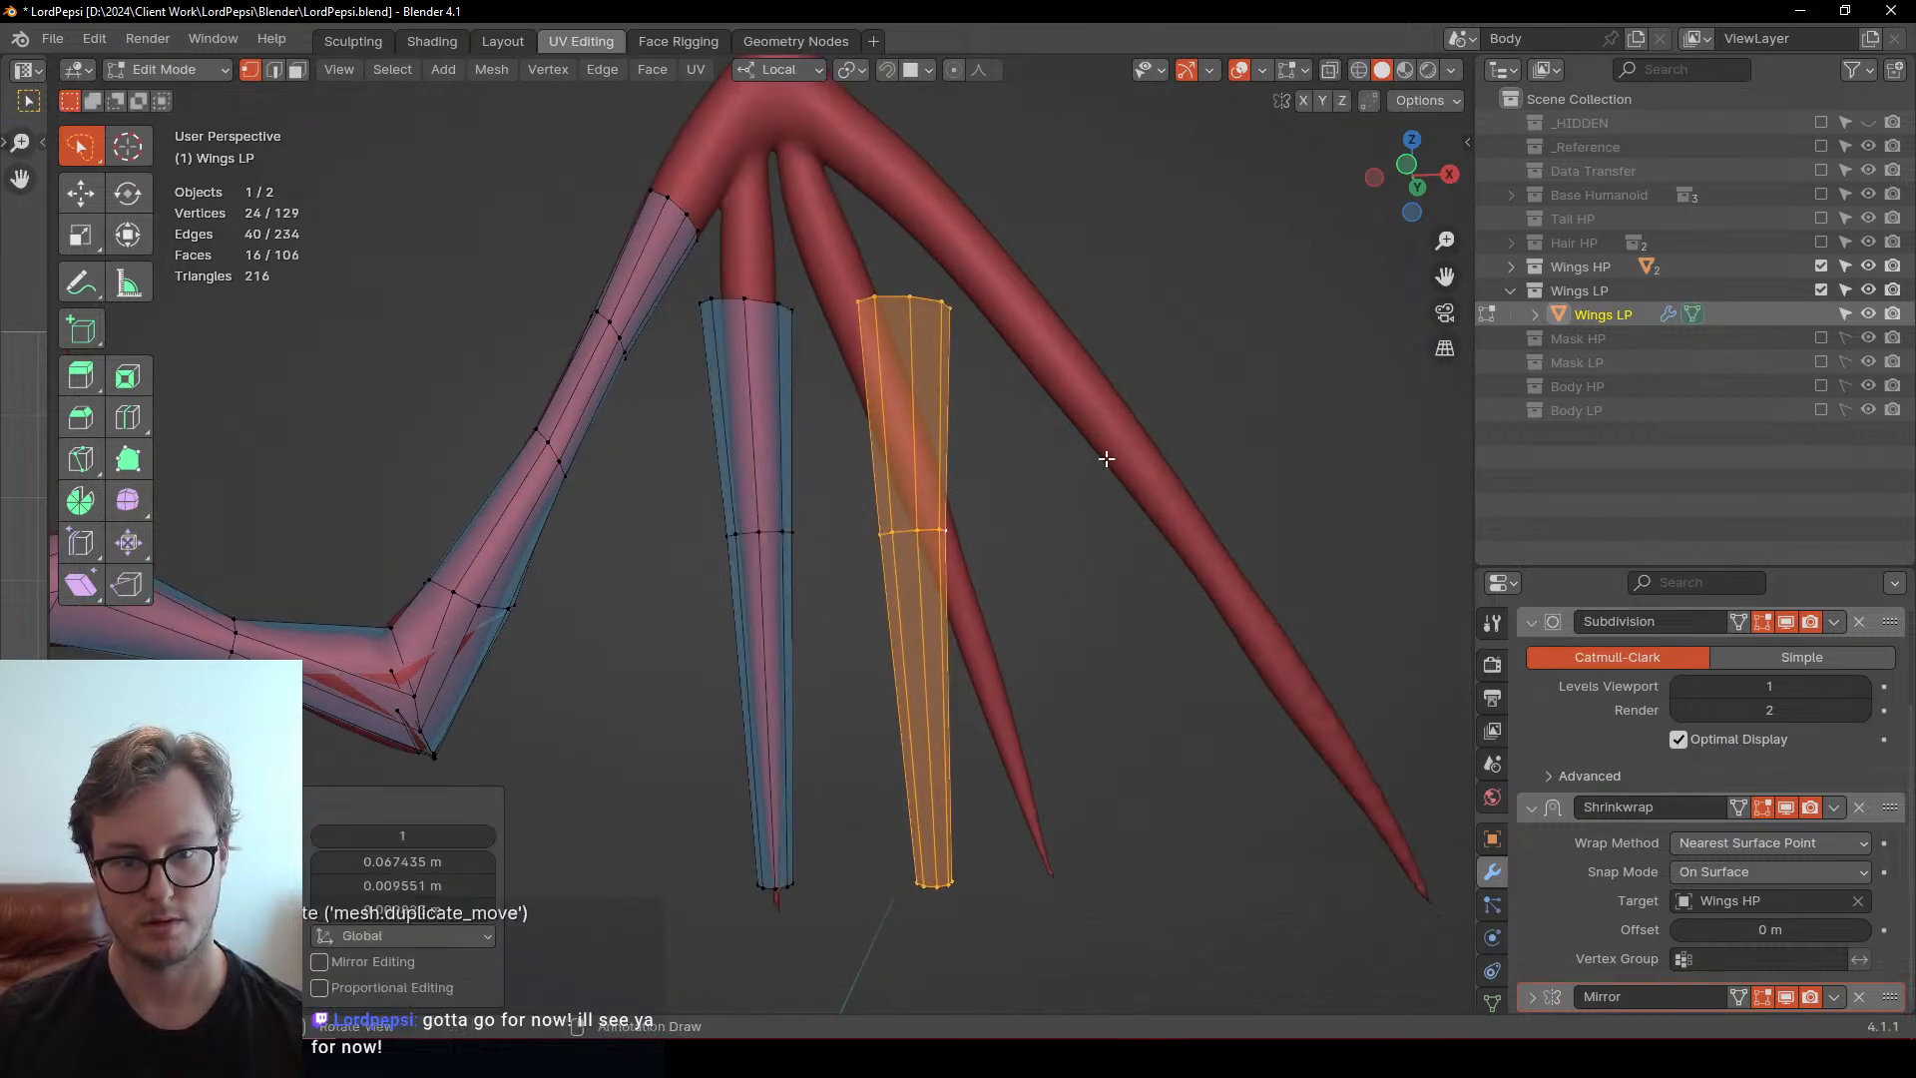
{"action": "key", "text": "r"}
{"action": "left_click", "coordinate": [1071, 422]}
{"action": "key", "text": "g"}
{"action": "left_click", "coordinate": [1103, 428]}
Duplicate the middle finger's tube and place the copy beside the outer wing finger
{"action": "middle_click_drag", "start_coordinate": [1103, 428], "coordinate": [937, 295]}
{"action": "key", "text": "shift+d"}
{"action": "left_click", "coordinate": [978, 454]}
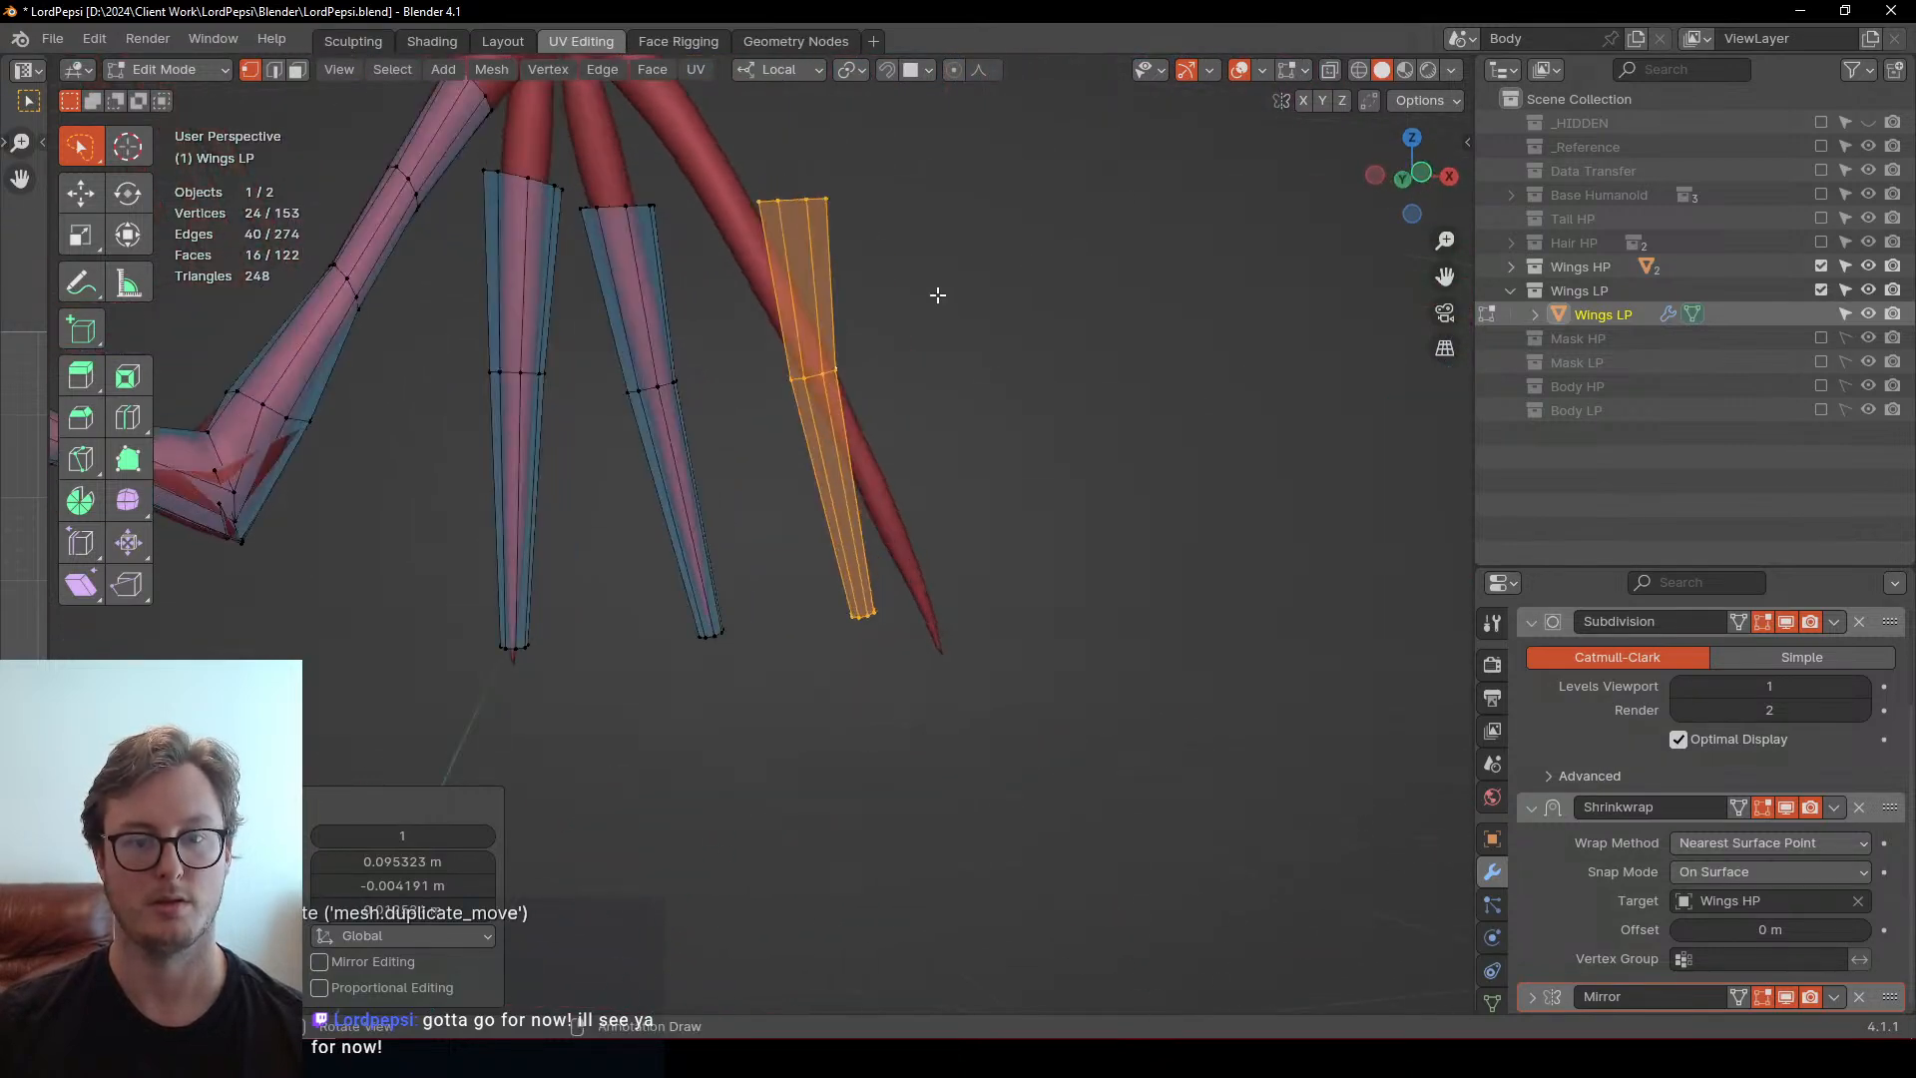
Try to rotate the duplicated tube to the outer finger's angle
{"action": "key", "text": "r"}
{"action": "left_click", "coordinate": [854, 249]}
{"action": "middle_click_drag", "start_coordinate": [854, 249], "coordinate": [988, 408]}
{"action": "key", "text": "ctrl+z"}
Rotate the duplicated tube from several viewing angles toward the outer finger's direction
{"action": "key", "text": "r"}
{"action": "left_click", "coordinate": [967, 239]}
{"action": "key", "text": "r"}
{"action": "left_click", "coordinate": [916, 613]}
{"action": "middle_click_drag", "start_coordinate": [916, 613], "coordinate": [741, 506]}
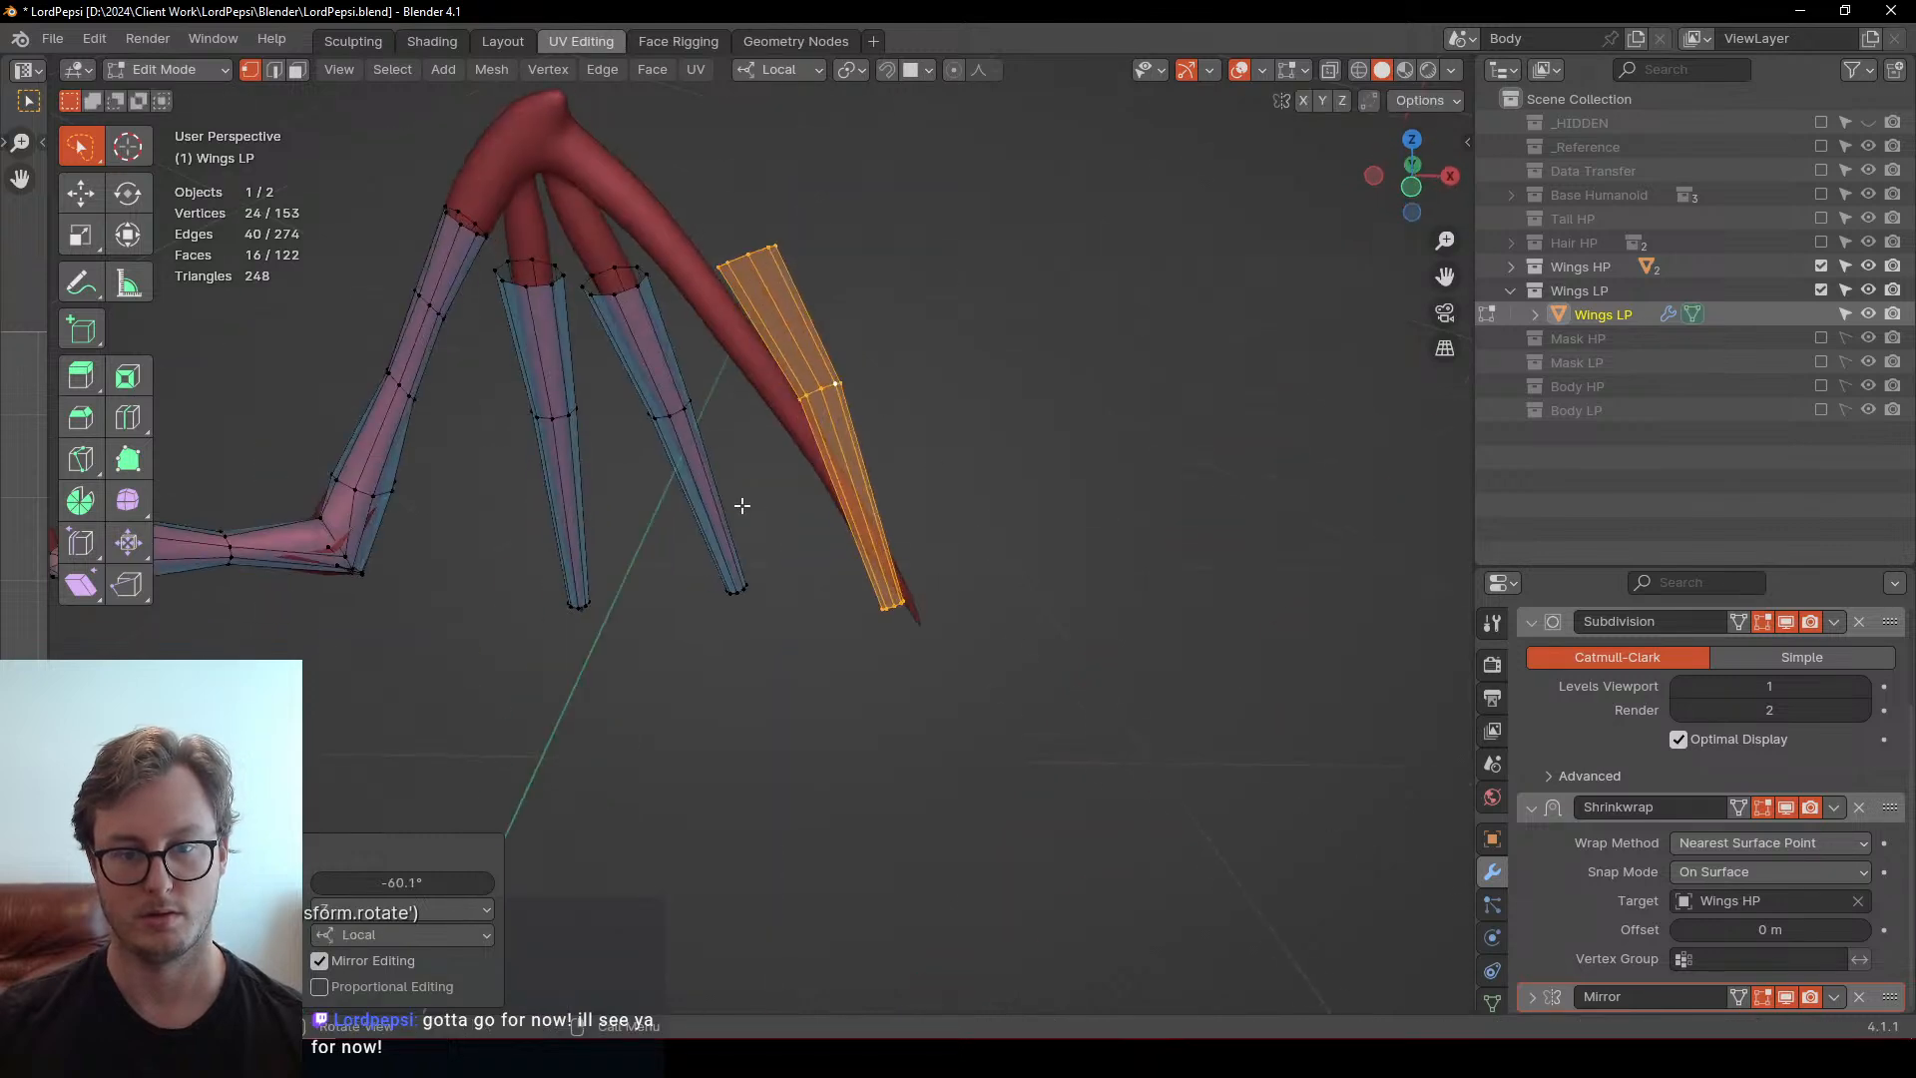
{"action": "middle_click_drag", "start_coordinate": [986, 347], "coordinate": [791, 527]}
{"action": "middle_click_drag", "start_coordinate": [1047, 437], "coordinate": [983, 299]}
{"action": "key", "text": "r"}
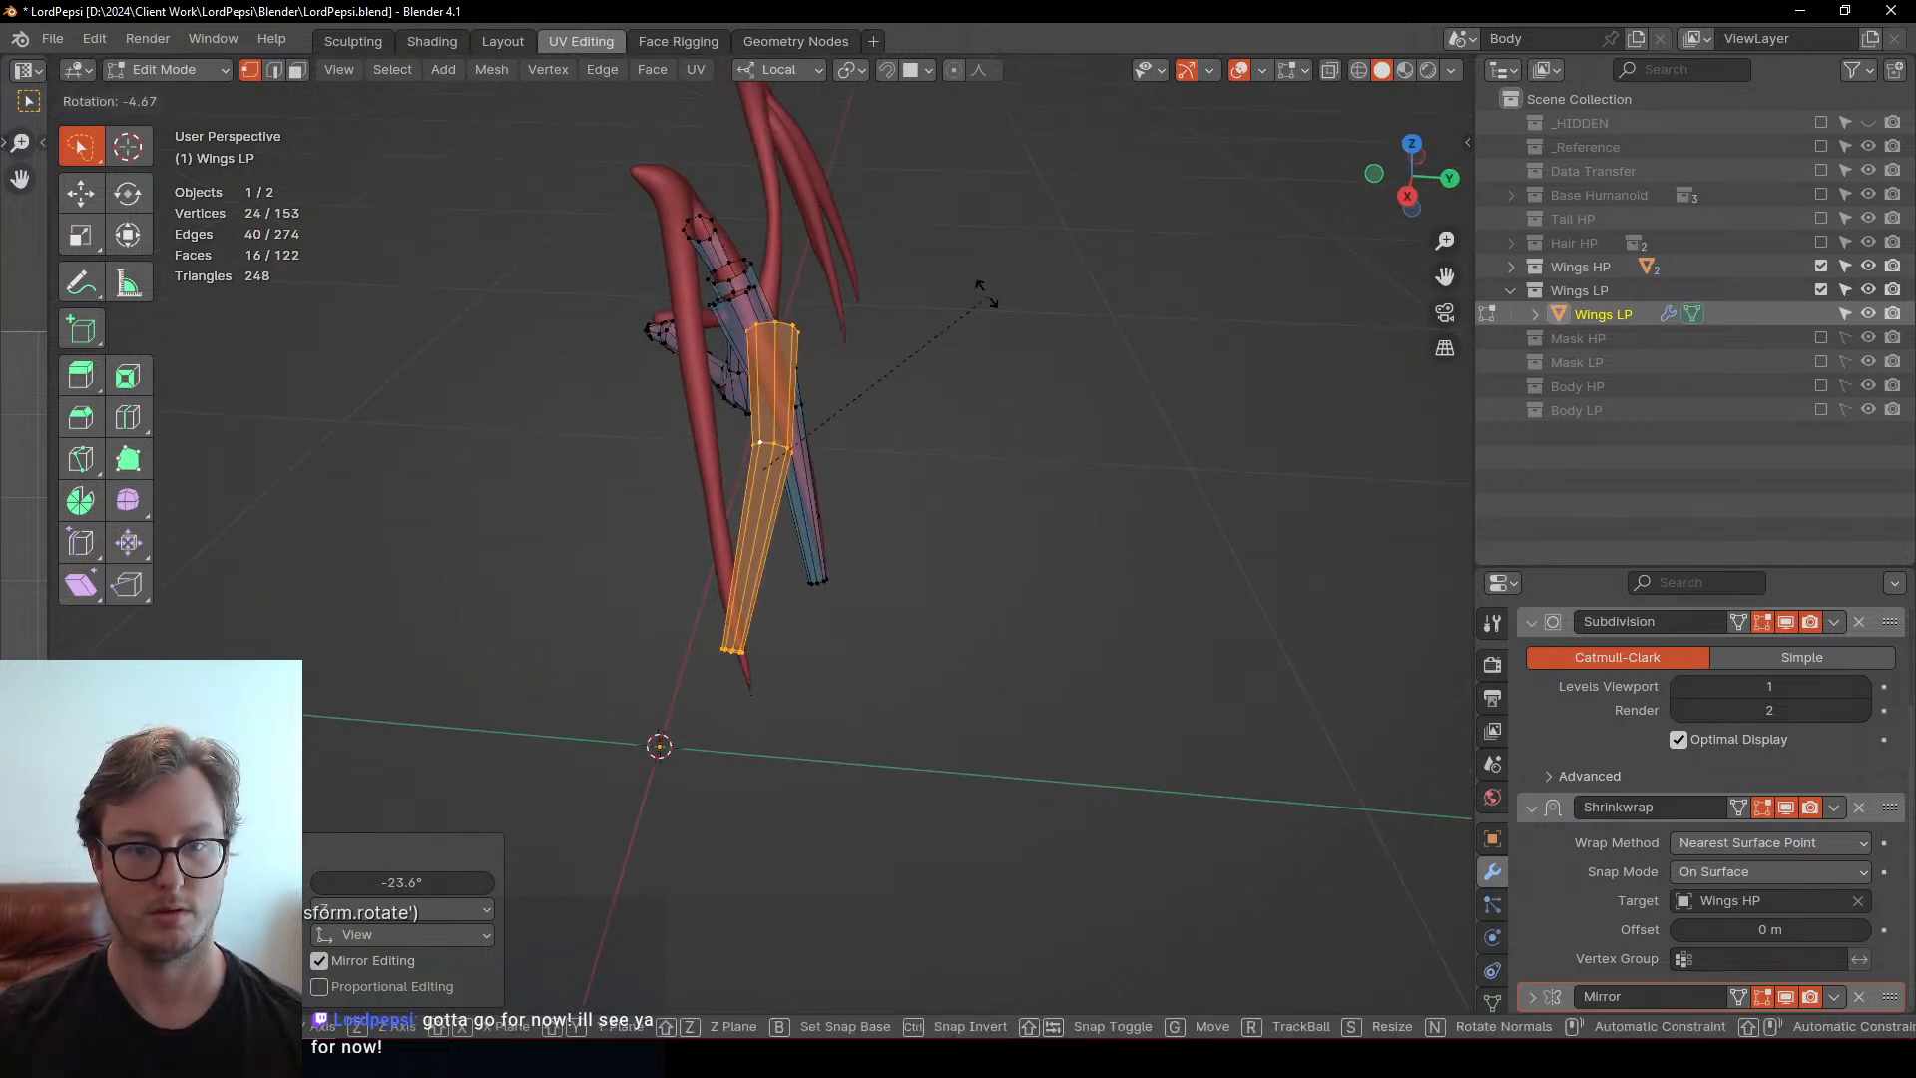
{"action": "middle_click_drag", "start_coordinate": [895, 391], "coordinate": [935, 366]}
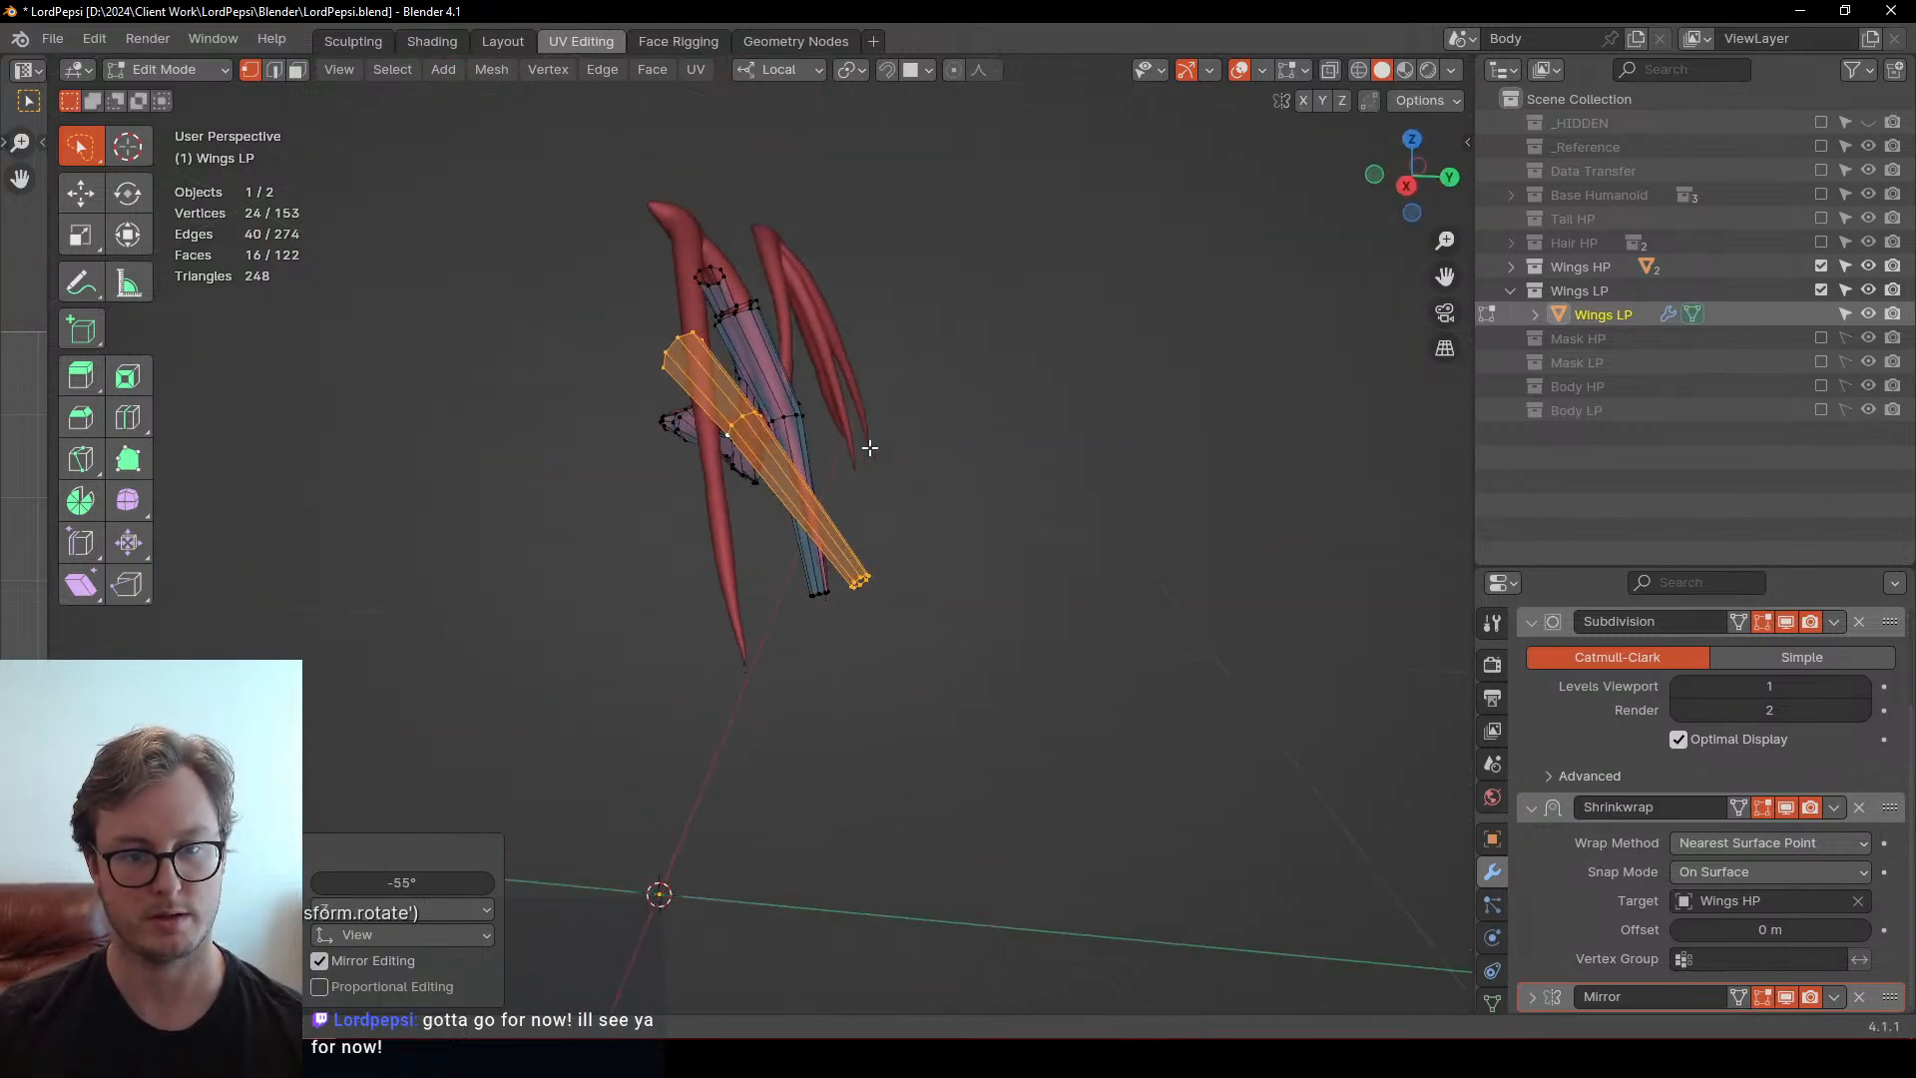
Move and rotate the duplicated tube until it lines up with the outer finger down to its tip
{"action": "middle_click_drag", "start_coordinate": [869, 449], "coordinate": [962, 445]}
{"action": "key", "text": "g"}
{"action": "left_click", "coordinate": [898, 548]}
{"action": "middle_click_drag", "start_coordinate": [898, 548], "coordinate": [1087, 398]}
{"action": "key", "text": "r"}
{"action": "left_click", "coordinate": [1115, 471]}
{"action": "middle_click_drag", "start_coordinate": [1114, 471], "coordinate": [1194, 440]}
{"action": "key", "text": "r"}
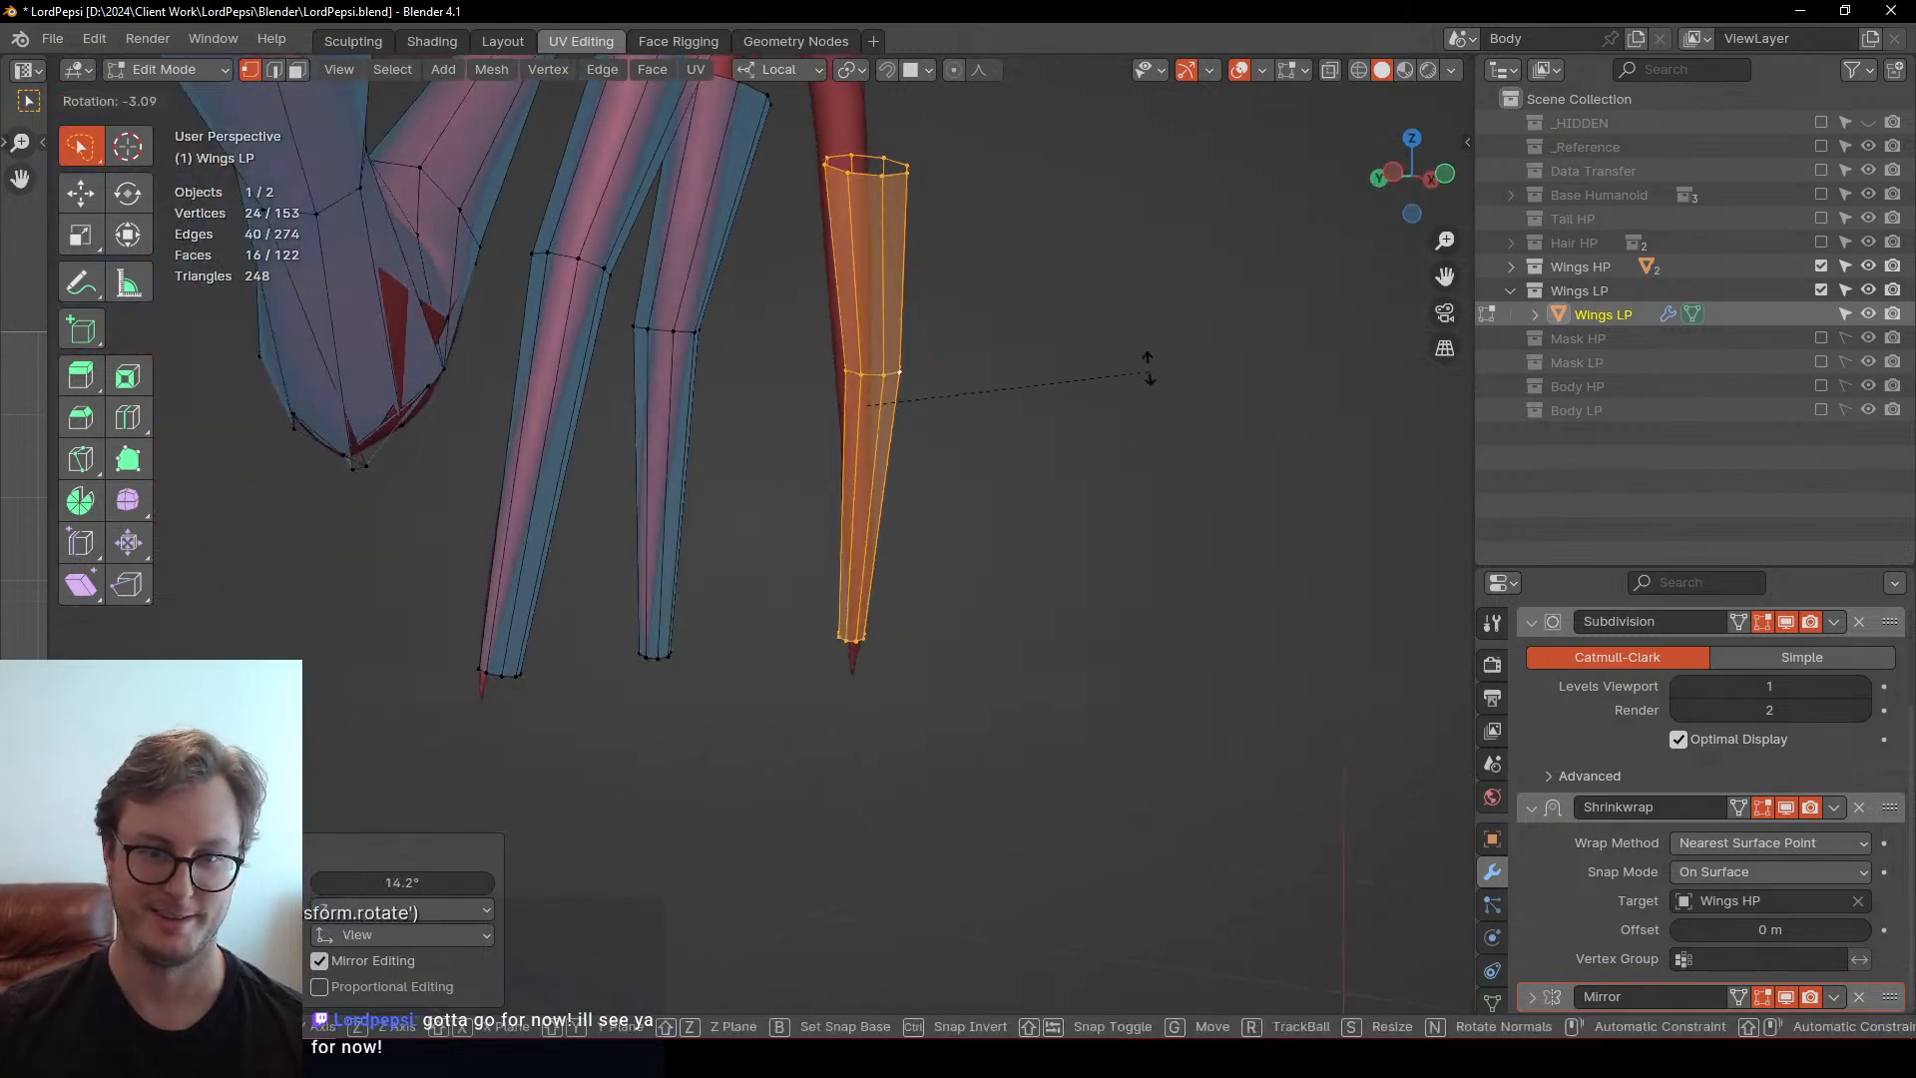
{"action": "key", "text": "g"}
{"action": "left_click", "coordinate": [1104, 376]}
{"action": "middle_click_drag", "start_coordinate": [1104, 376], "coordinate": [888, 477]}
Apply the Shrinkwrap modifier to the edit cage and add loop cuts along the three finger tubes
{"action": "left_click", "coordinate": [764, 562]}
{"action": "left_click", "coordinate": [701, 401]}
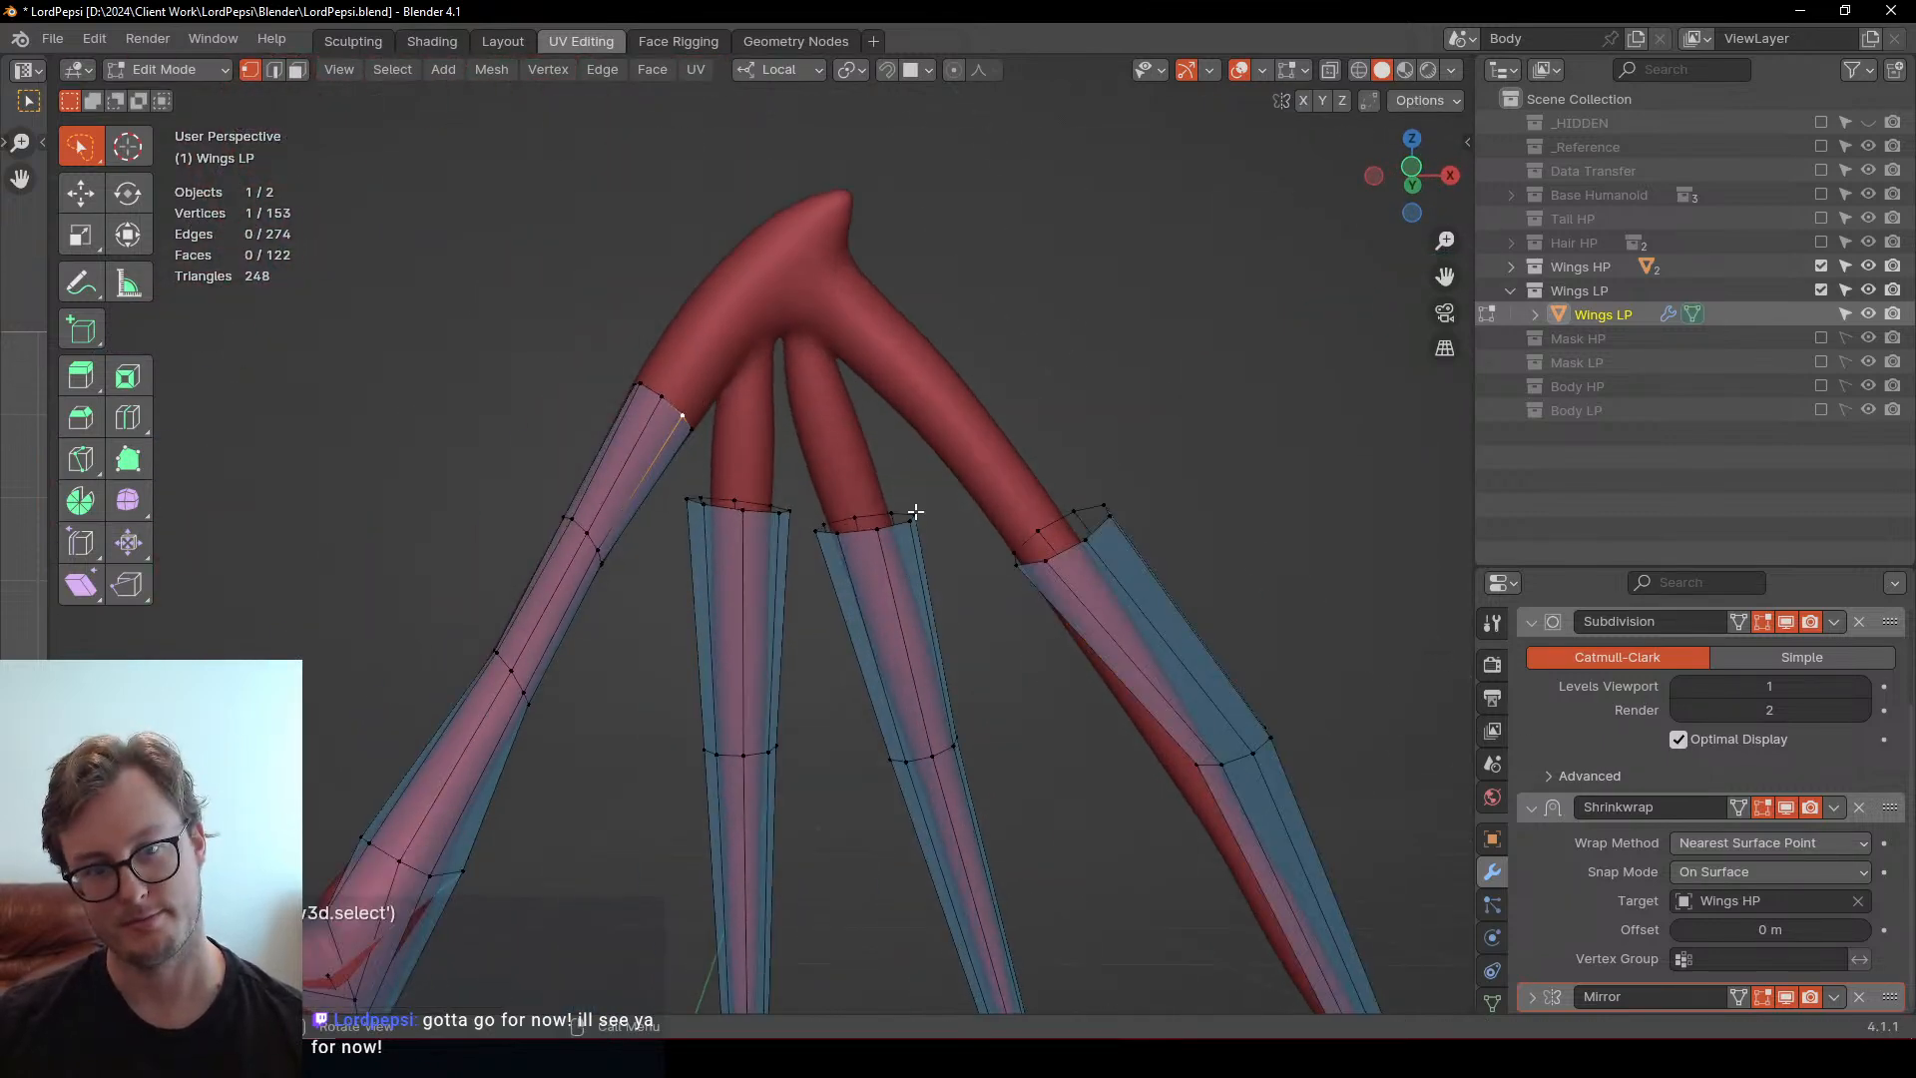
{"action": "left_click", "coordinate": [1738, 806]}
{"action": "scroll", "coordinate": [812, 553], "scroll_direction": "up", "scroll_amount": 2}
{"action": "middle_click_drag", "start_coordinate": [875, 569], "coordinate": [765, 602]}
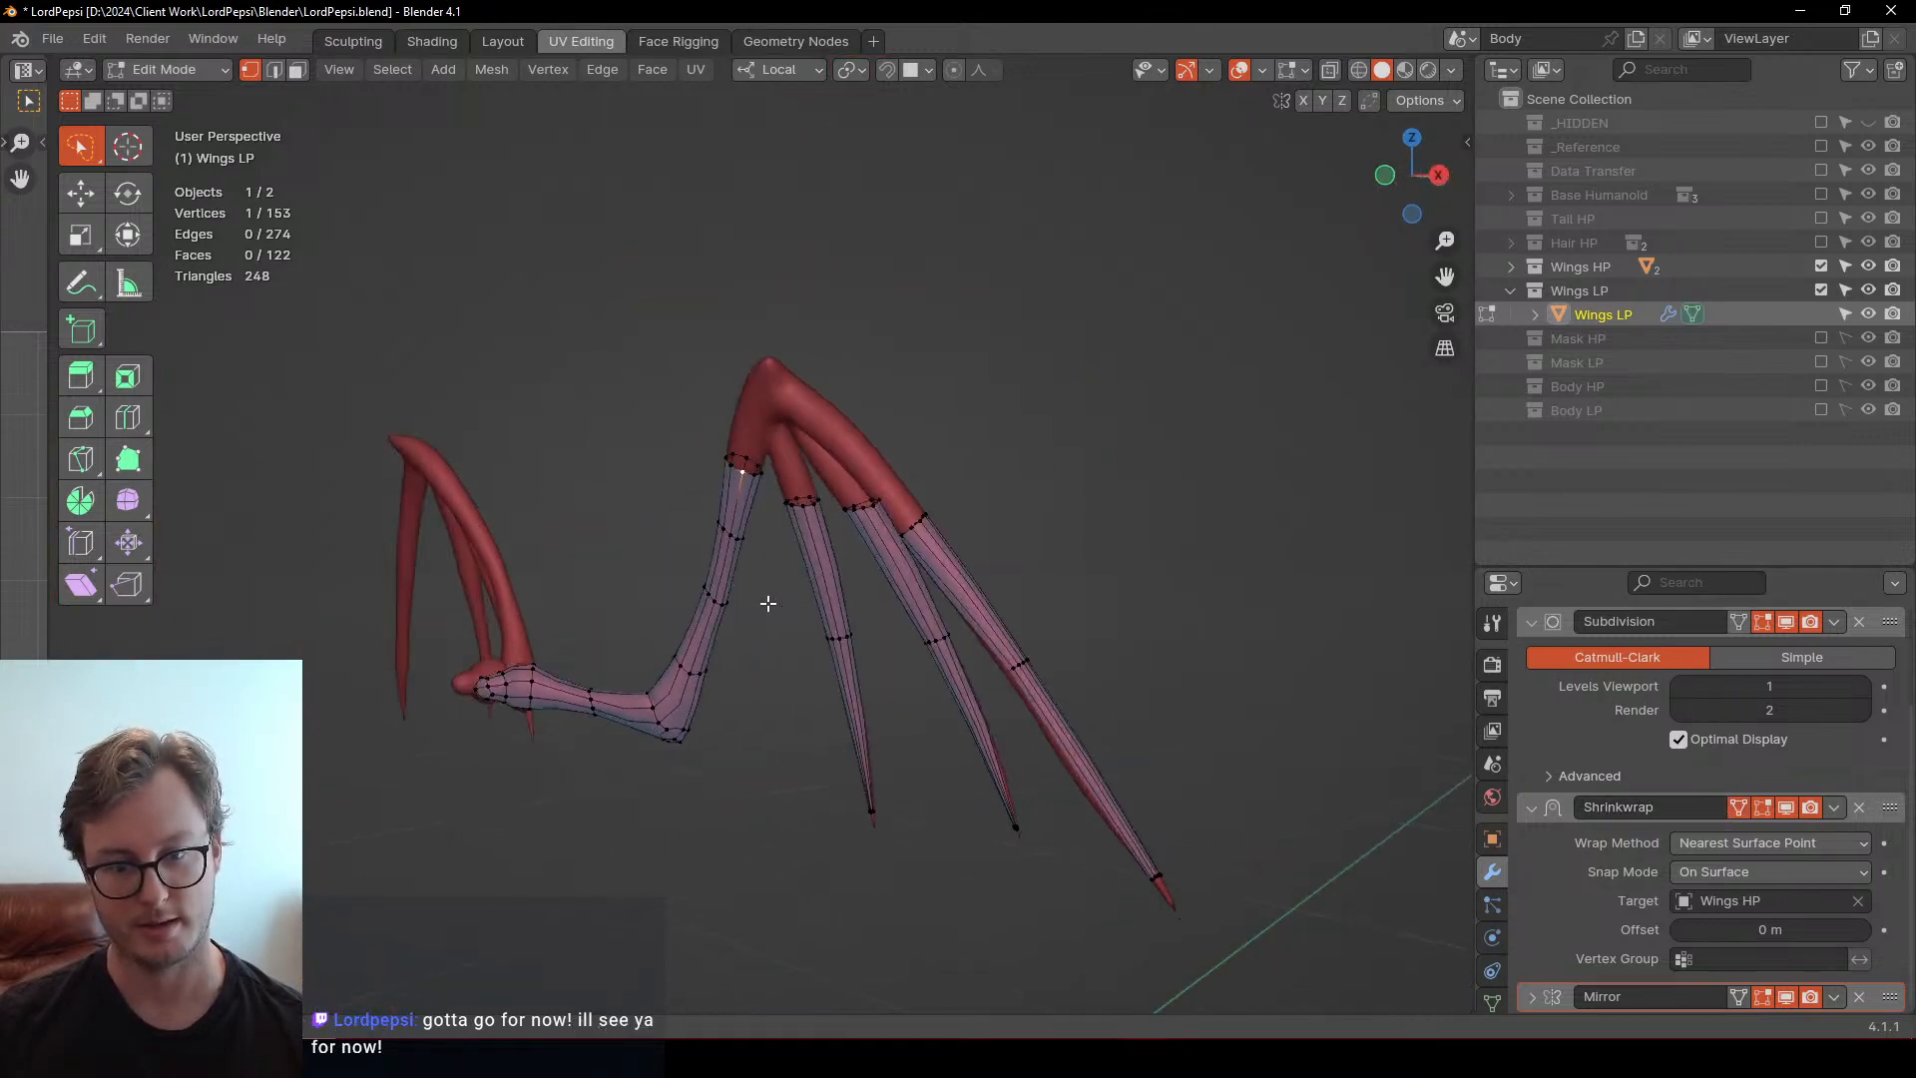
{"action": "scroll", "coordinate": [911, 608], "scroll_direction": "up", "scroll_amount": 3}
{"action": "double_click", "coordinate": [692, 600]}
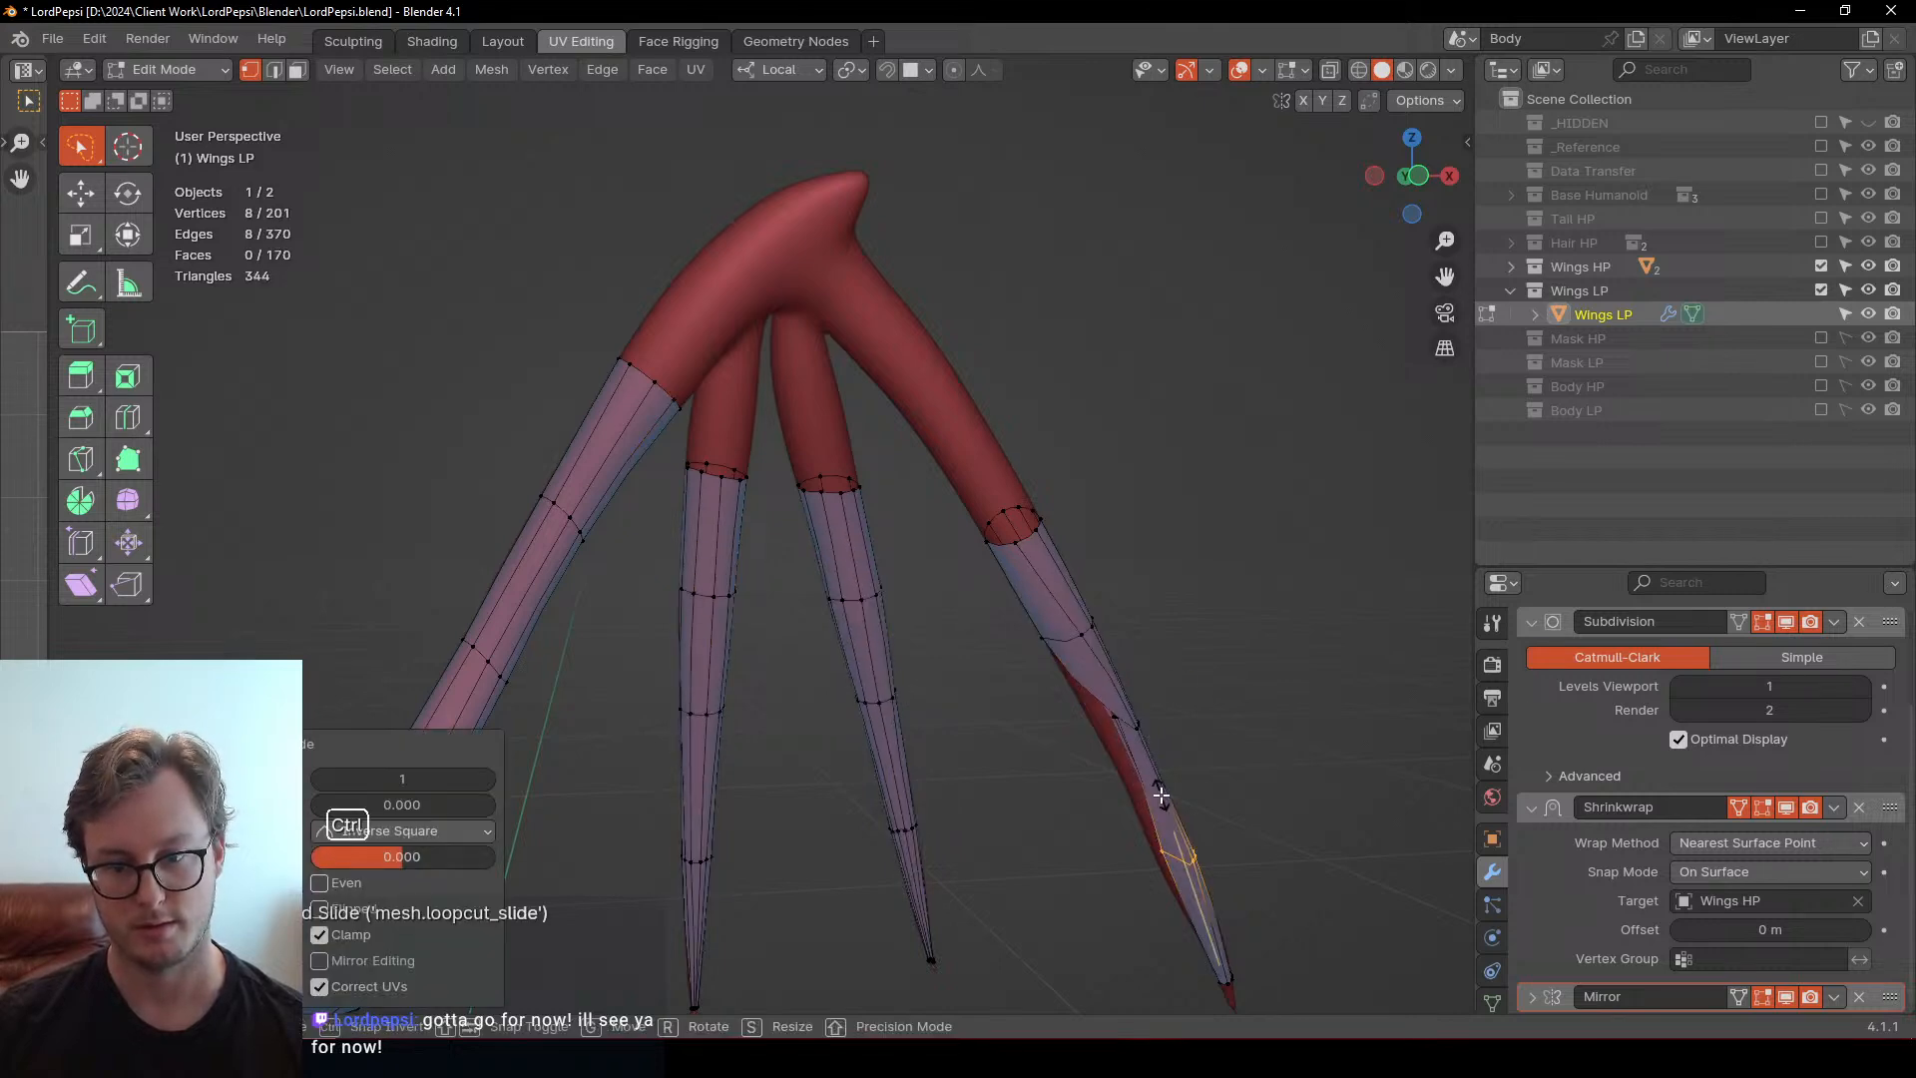
Undo the last three loop cuts and turn off the Shrinkwrap modifier's on-cage display
{"action": "key", "text": "ctrl+z"}
{"action": "key", "text": "ctrl+z"}
{"action": "key", "text": "ctrl+z"}
{"action": "middle_click_drag", "start_coordinate": [1176, 762], "coordinate": [774, 599]}
{"action": "left_click", "coordinate": [1737, 808]}
Move edge loops of the finger tubes so they surround the sculpted fingers more closely
{"action": "left_click", "coordinate": [825, 506], "text": "alt"}
{"action": "key", "text": "g"}
{"action": "left_click", "coordinate": [856, 577]}
{"action": "key", "text": "g"}
{"action": "left_click", "coordinate": [603, 656]}
Select the outer finger tube's open top loop and move it so it encircles the finger from all sides
{"action": "left_click", "coordinate": [754, 482]}
{"action": "middle_click_drag", "start_coordinate": [755, 482], "coordinate": [749, 449]}
{"action": "left_click", "coordinate": [736, 466], "text": "alt+shift"}
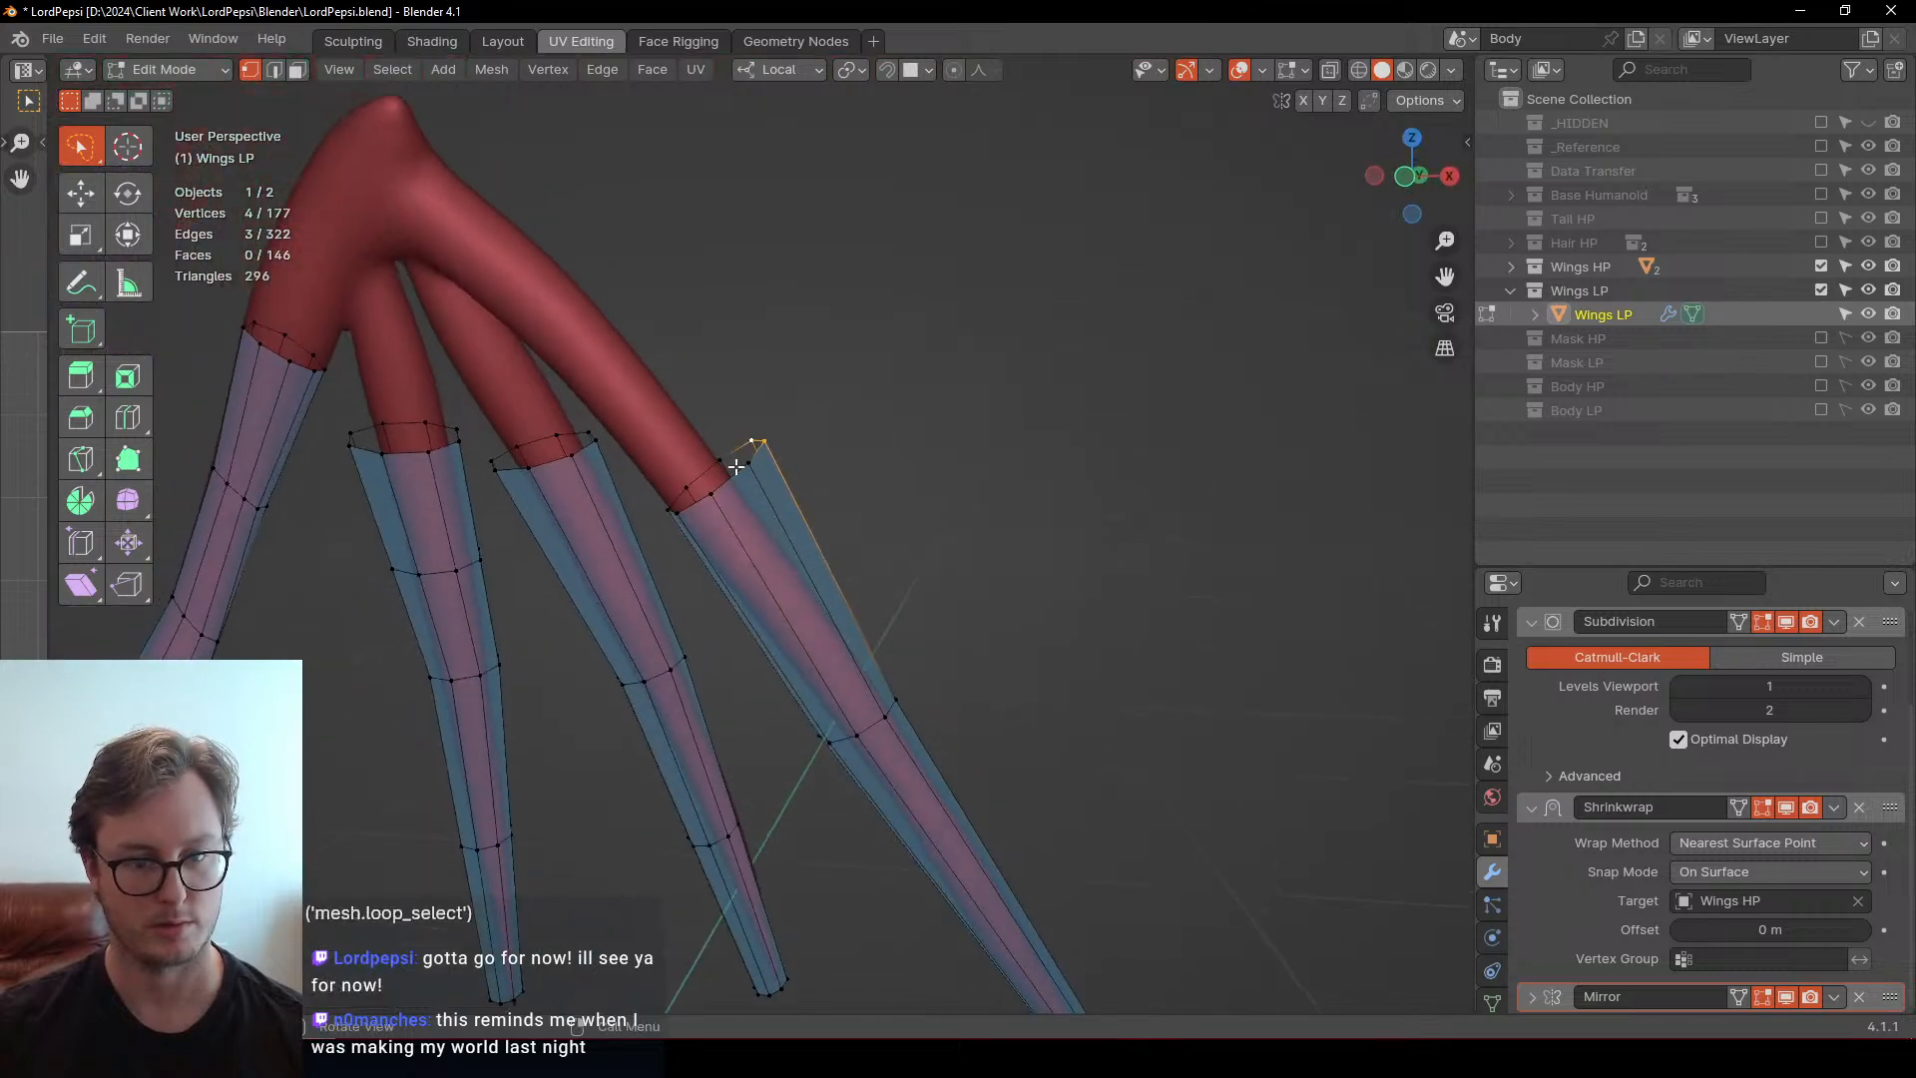
{"action": "key", "text": "g"}
{"action": "left_click", "coordinate": [699, 509]}
{"action": "middle_click_drag", "start_coordinate": [699, 509], "coordinate": [863, 581]}
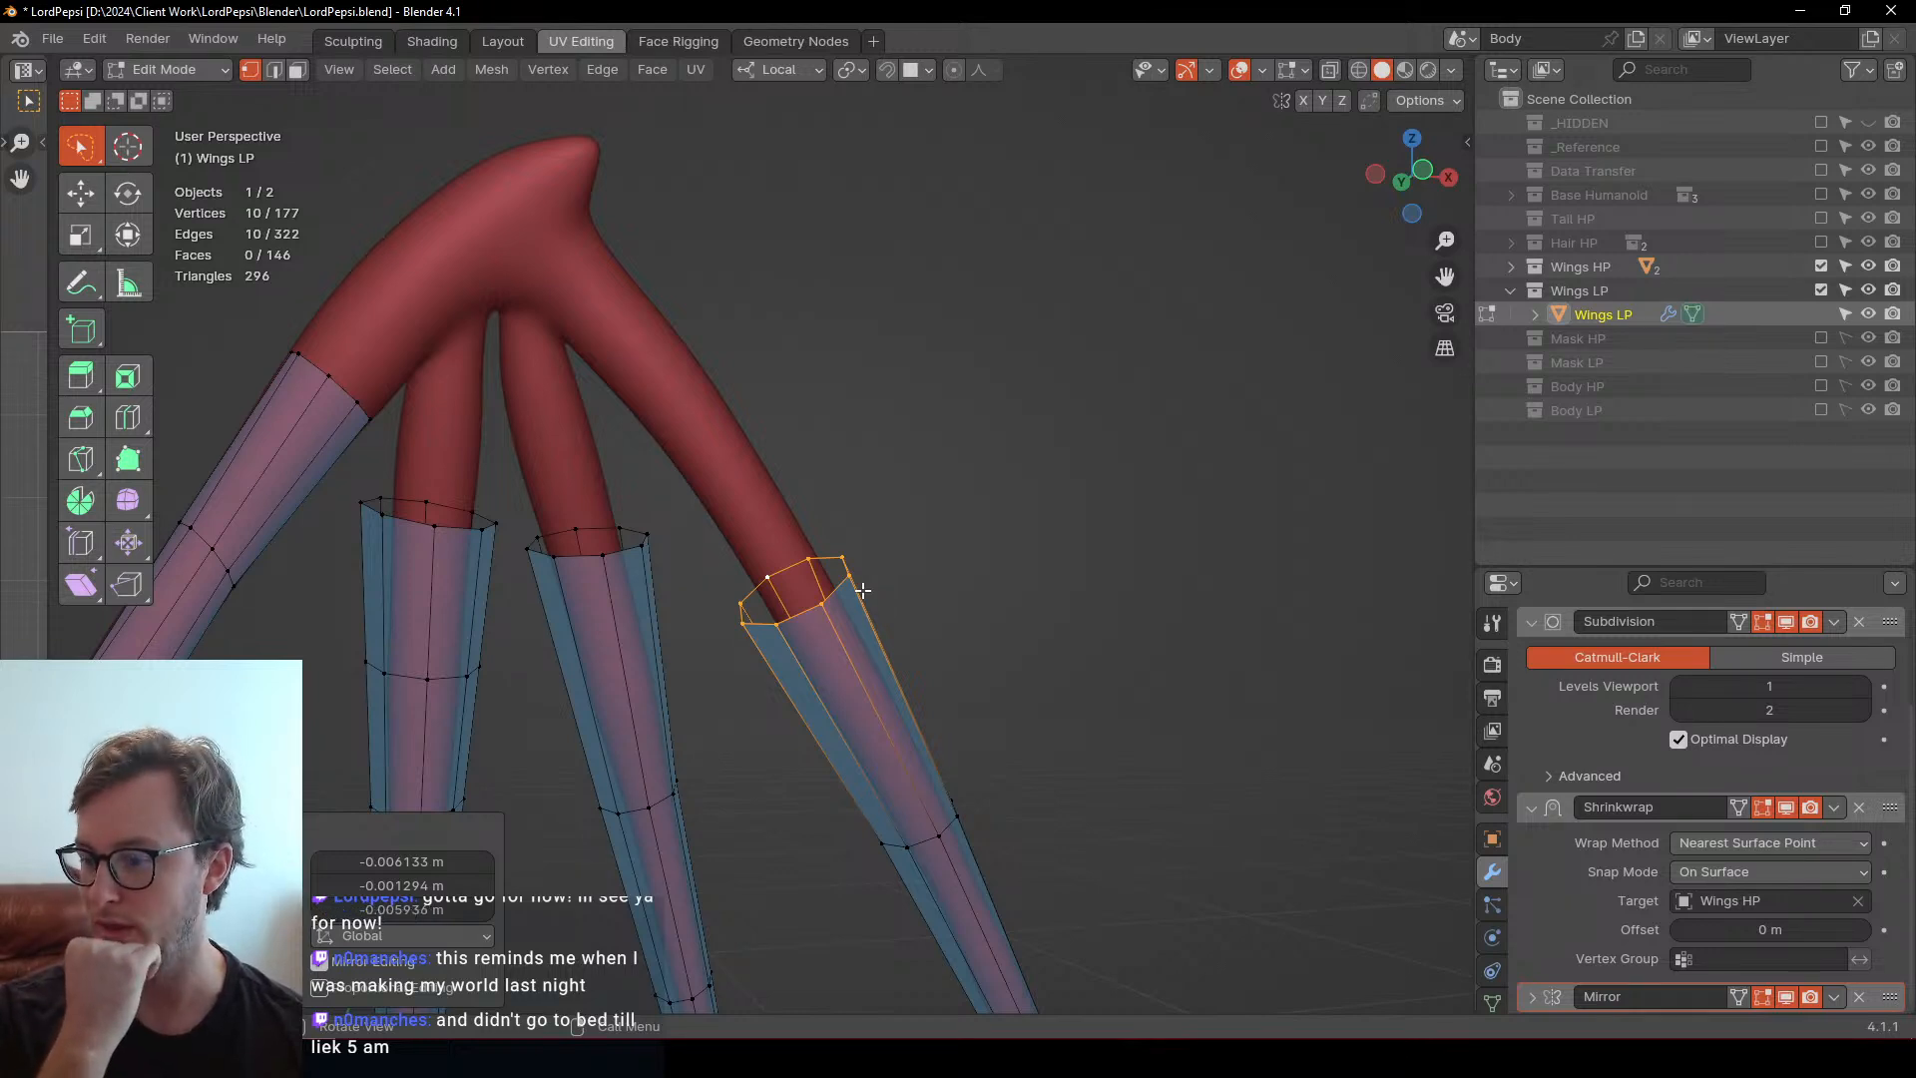
{"action": "middle_click_drag", "start_coordinate": [862, 591], "coordinate": [759, 499]}
{"action": "key", "text": "g"}
{"action": "left_click", "coordinate": [744, 488]}
{"action": "middle_click_drag", "start_coordinate": [894, 440], "coordinate": [855, 577]}
{"action": "key", "text": "g"}
{"action": "left_click", "coordinate": [753, 566]}
Try to add a loop cut across the outer finger's tube
{"action": "key", "text": "ctrl+r"}
{"action": "left_click", "coordinate": [855, 577]}
{"action": "right_click", "coordinate": [856, 576]}
{"action": "middle_click_drag", "start_coordinate": [1083, 626], "coordinate": [919, 548]}
{"action": "key", "text": "ctrl+z"}
Deselect the stray lower vertices of the outer finger's tube and move its top loop up toward the knuckle
{"action": "key", "text": "alt+z"}
{"action": "key", "text": "b"}
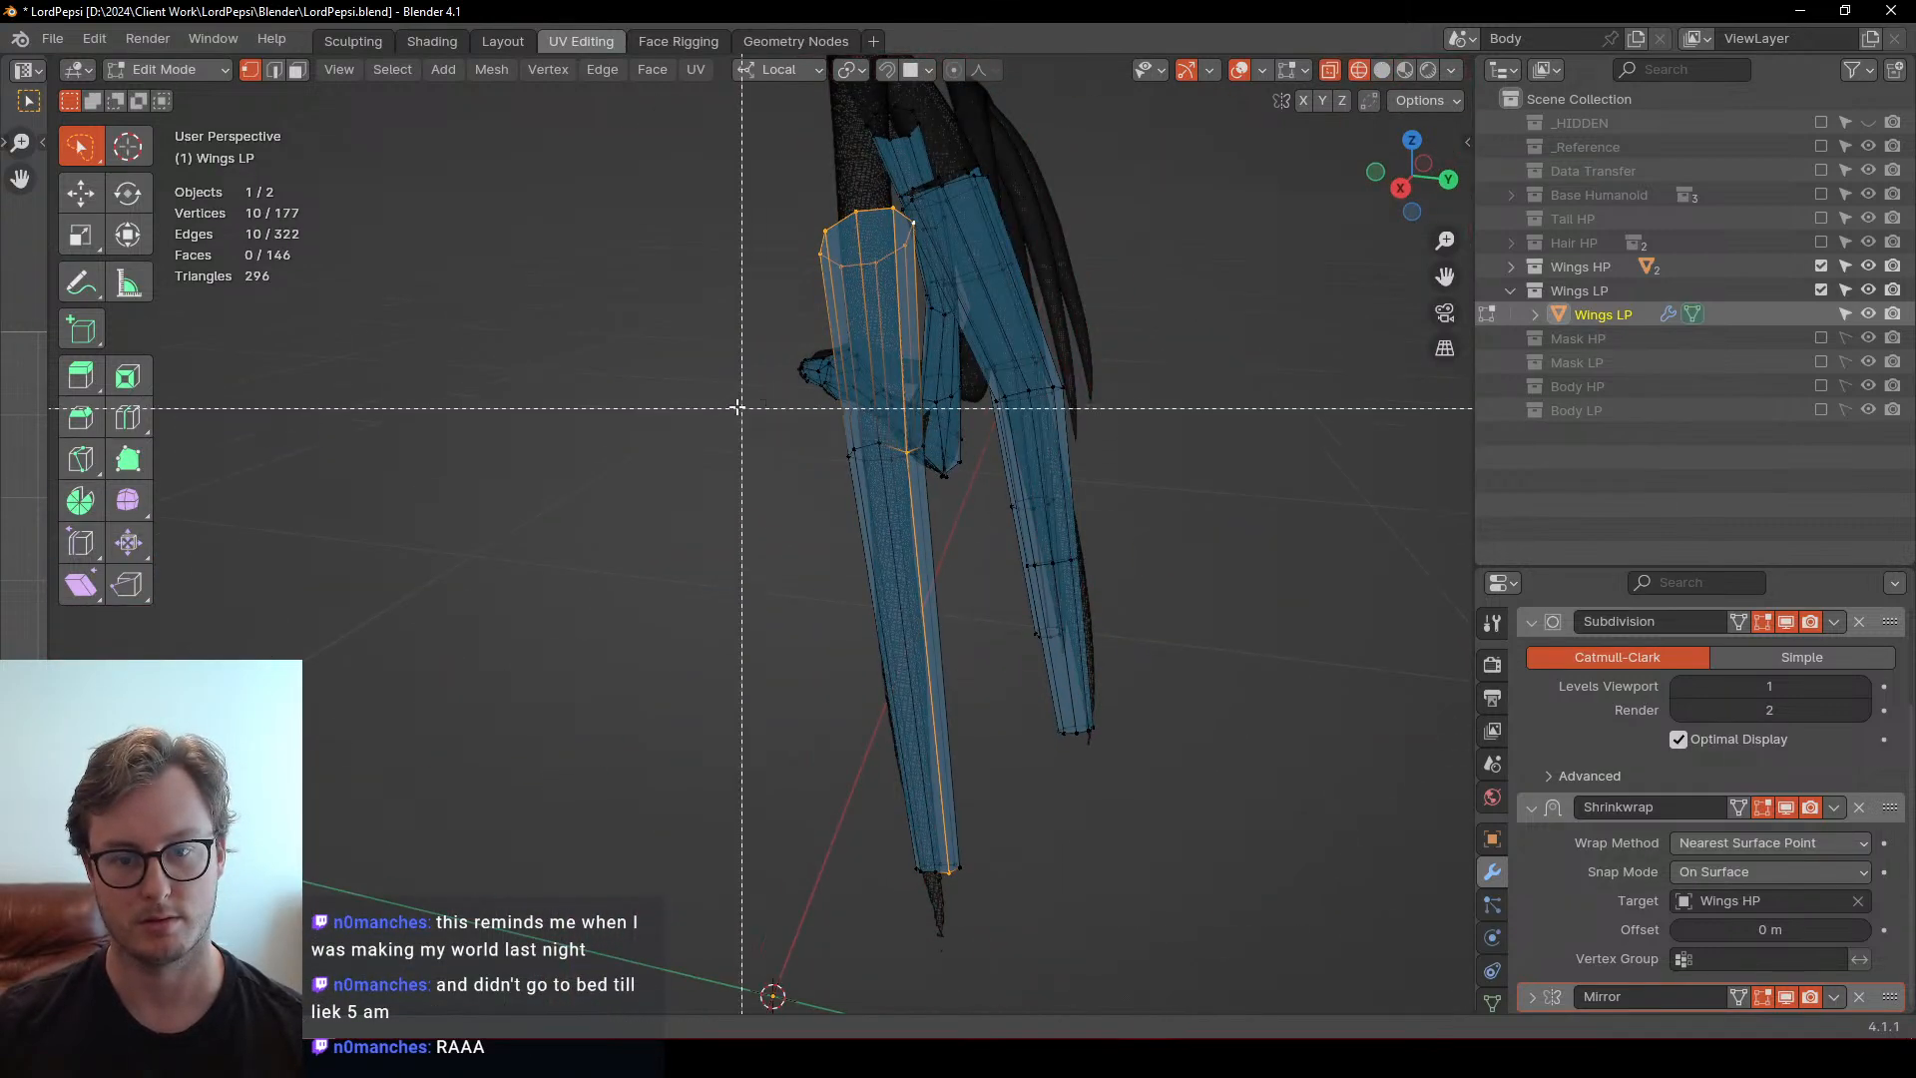
{"action": "middle_click_drag", "start_coordinate": [741, 408], "coordinate": [1178, 933]}
{"action": "key", "text": "z"}
{"action": "left_click", "coordinate": [1008, 761]}
{"action": "mouse_move", "coordinate": [958, 739]}
{"action": "middle_mouse_down"}
{"action": "mouse_move", "coordinate": [1068, 659]}
{"action": "mouse_move", "coordinate": [1039, 543]}
{"action": "mouse_move", "coordinate": [1020, 629]}
{"action": "mouse_move", "coordinate": [984, 599]}
{"action": "middle_mouse_up"}
{"action": "scroll", "coordinate": [979, 603], "scroll_direction": "up", "scroll_amount": 2}
{"action": "key", "text": "g"}
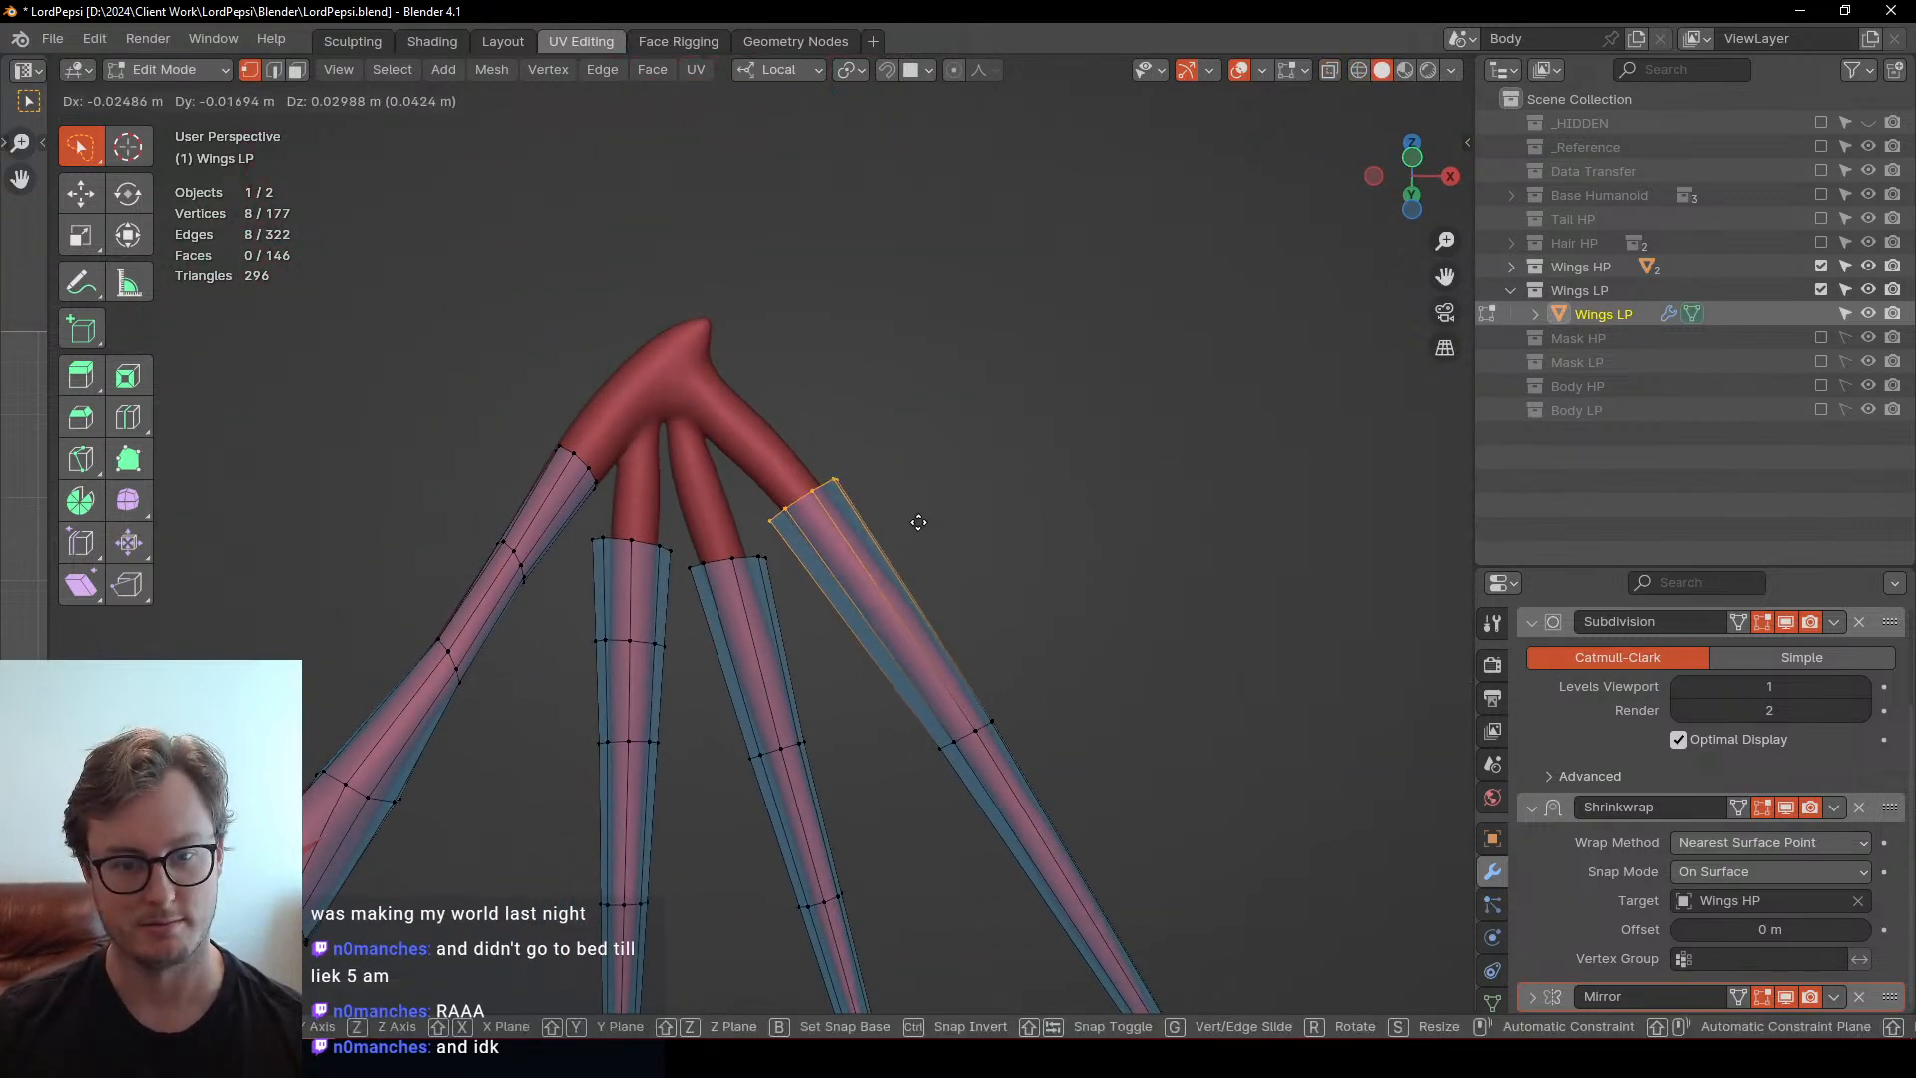
{"action": "left_click", "coordinate": [893, 488]}
{"action": "middle_click_drag", "start_coordinate": [893, 488], "coordinate": [759, 519]}
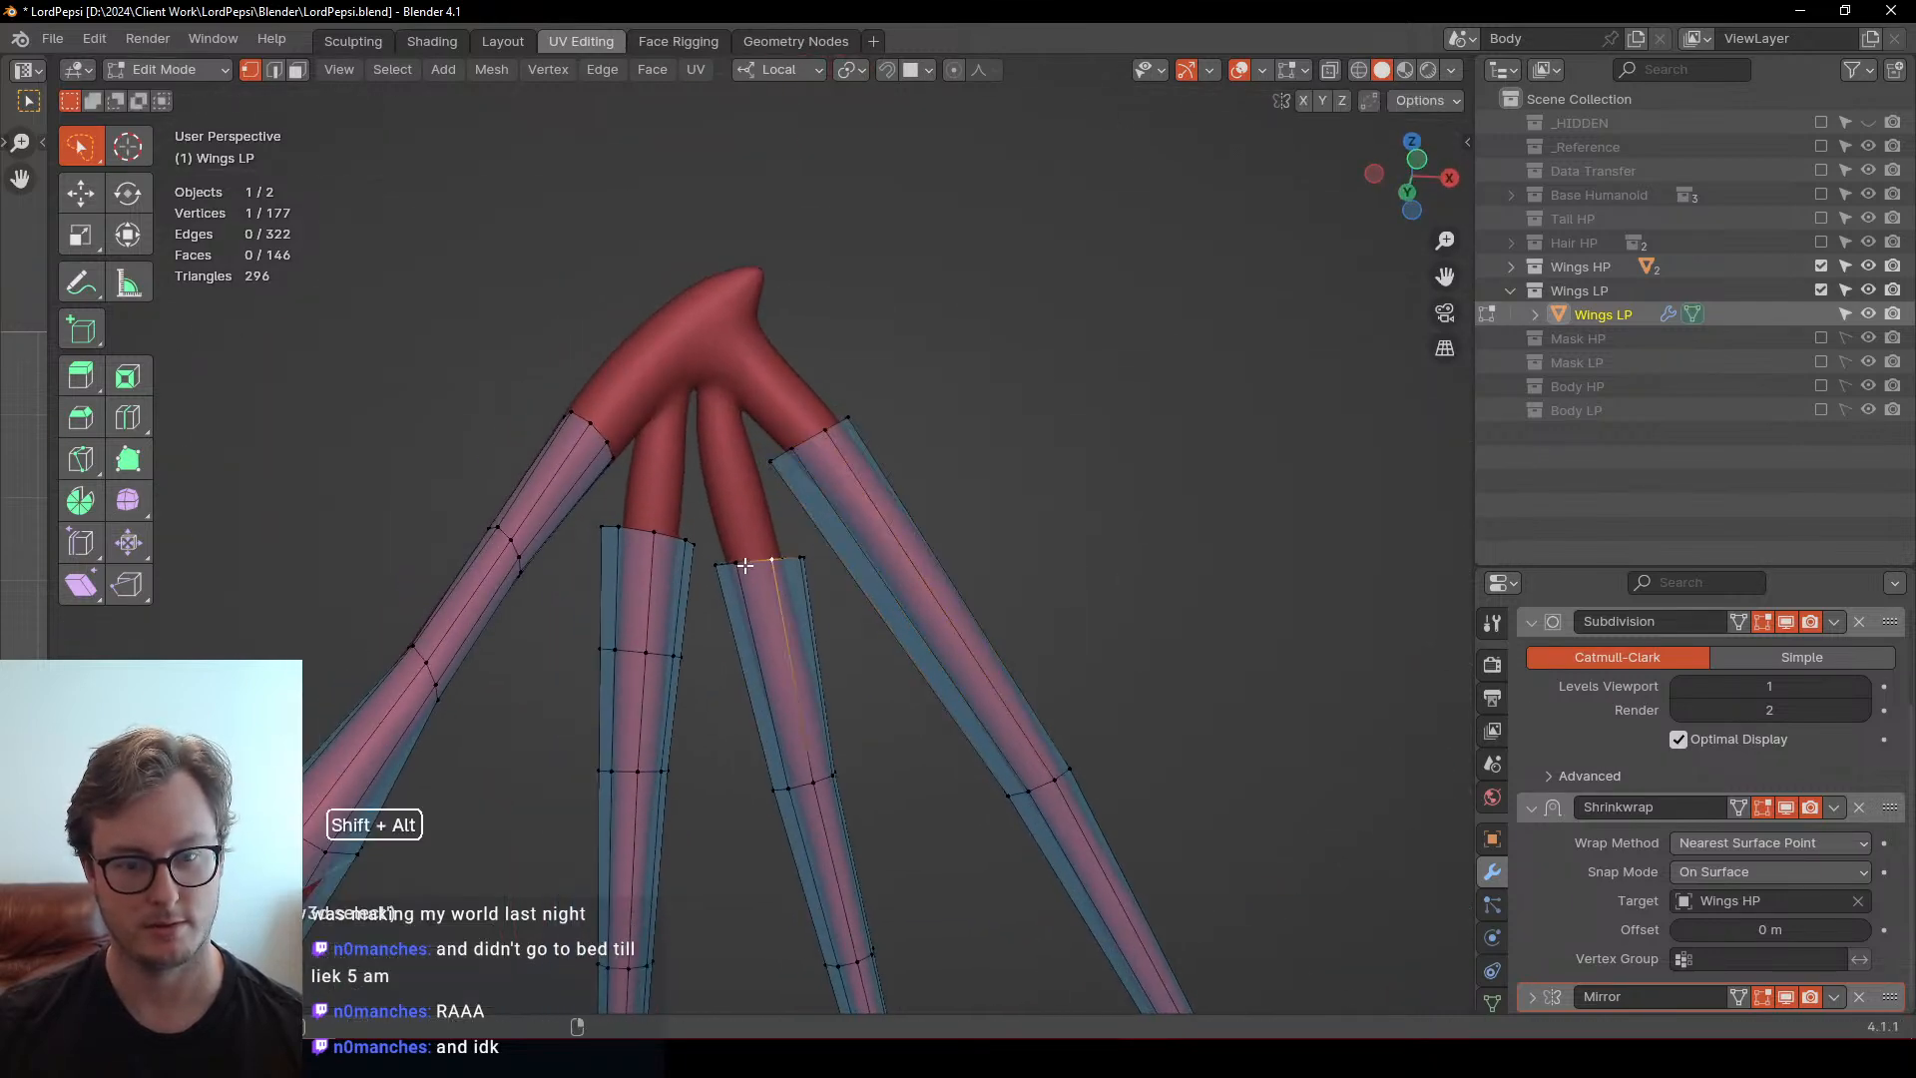
Move the top loops of the middle and first finger tubes up toward the wing knuckle
{"action": "key", "text": "g"}
{"action": "left_click", "coordinate": [726, 472]}
{"action": "left_click", "coordinate": [645, 534], "text": "alt"}
{"action": "key", "text": "g"}
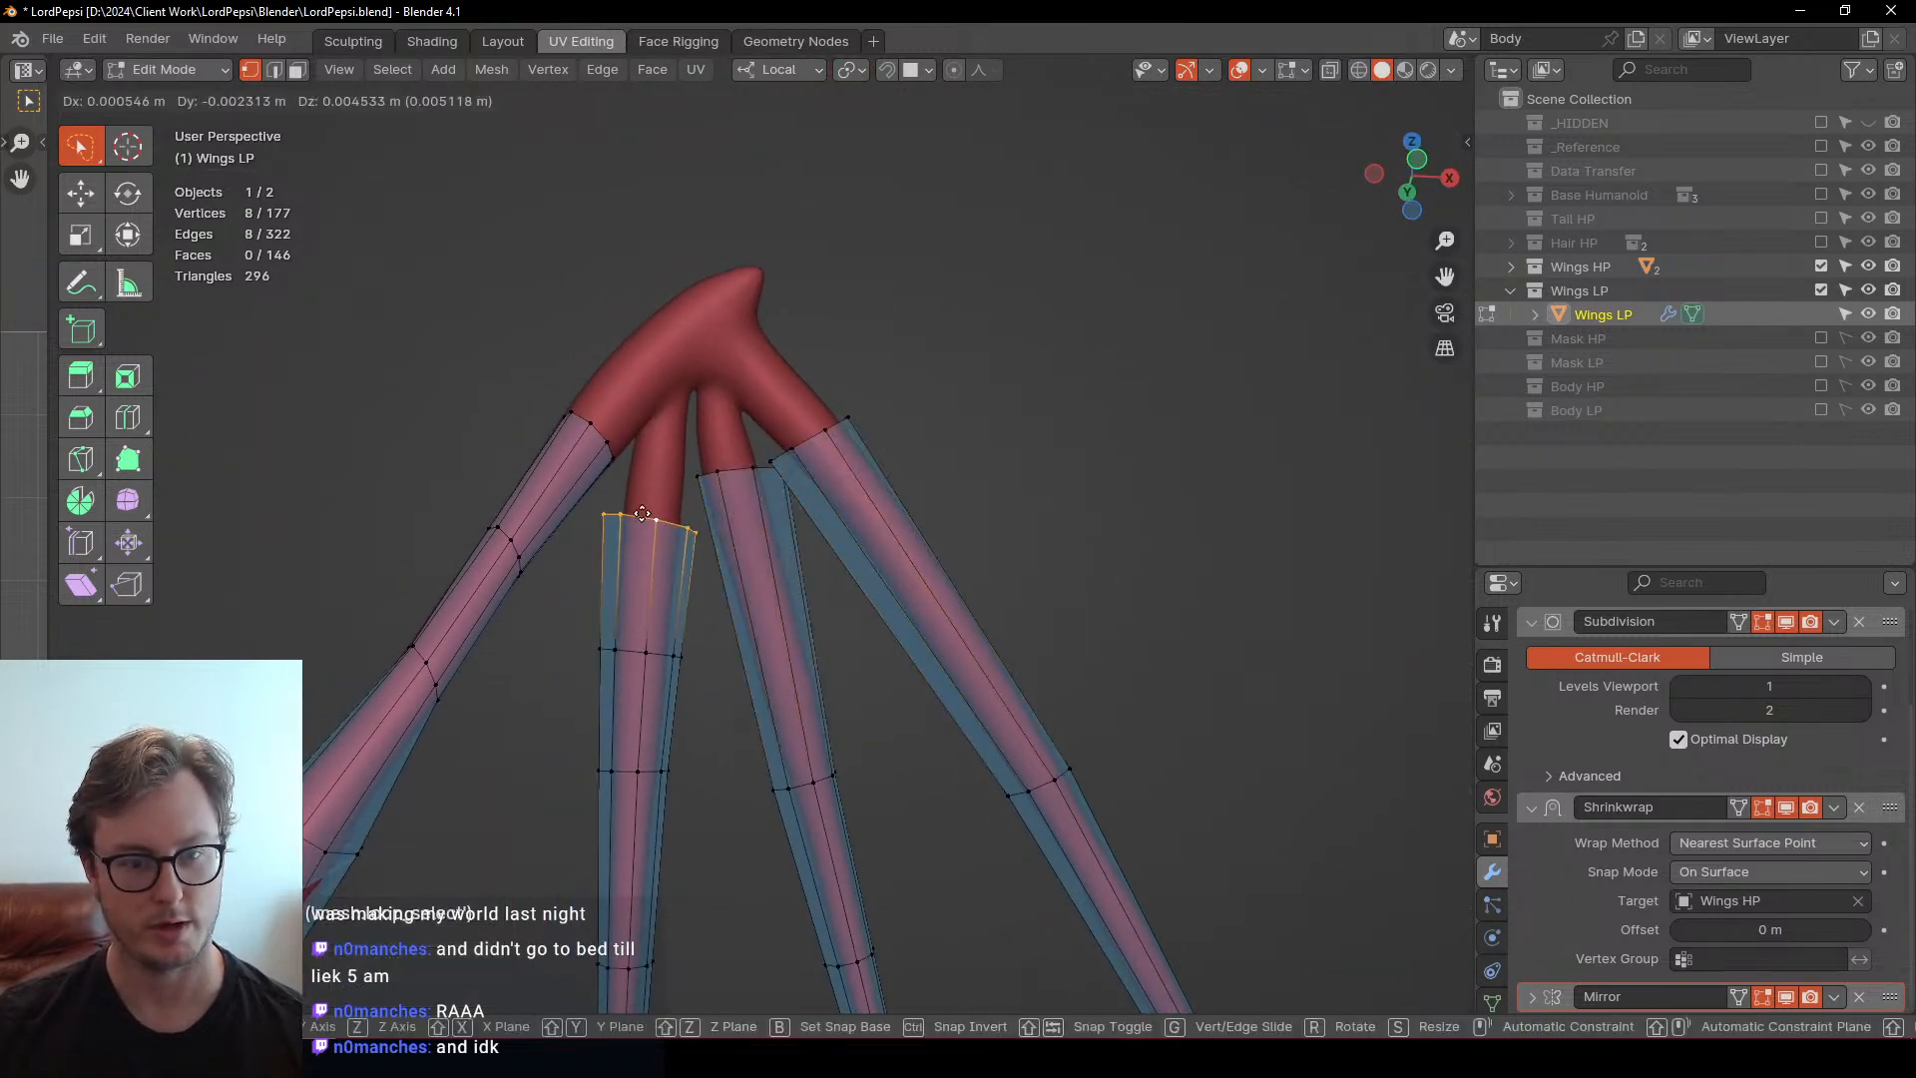
{"action": "left_click", "coordinate": [659, 478]}
{"action": "middle_click_drag", "start_coordinate": [693, 505], "coordinate": [843, 608]}
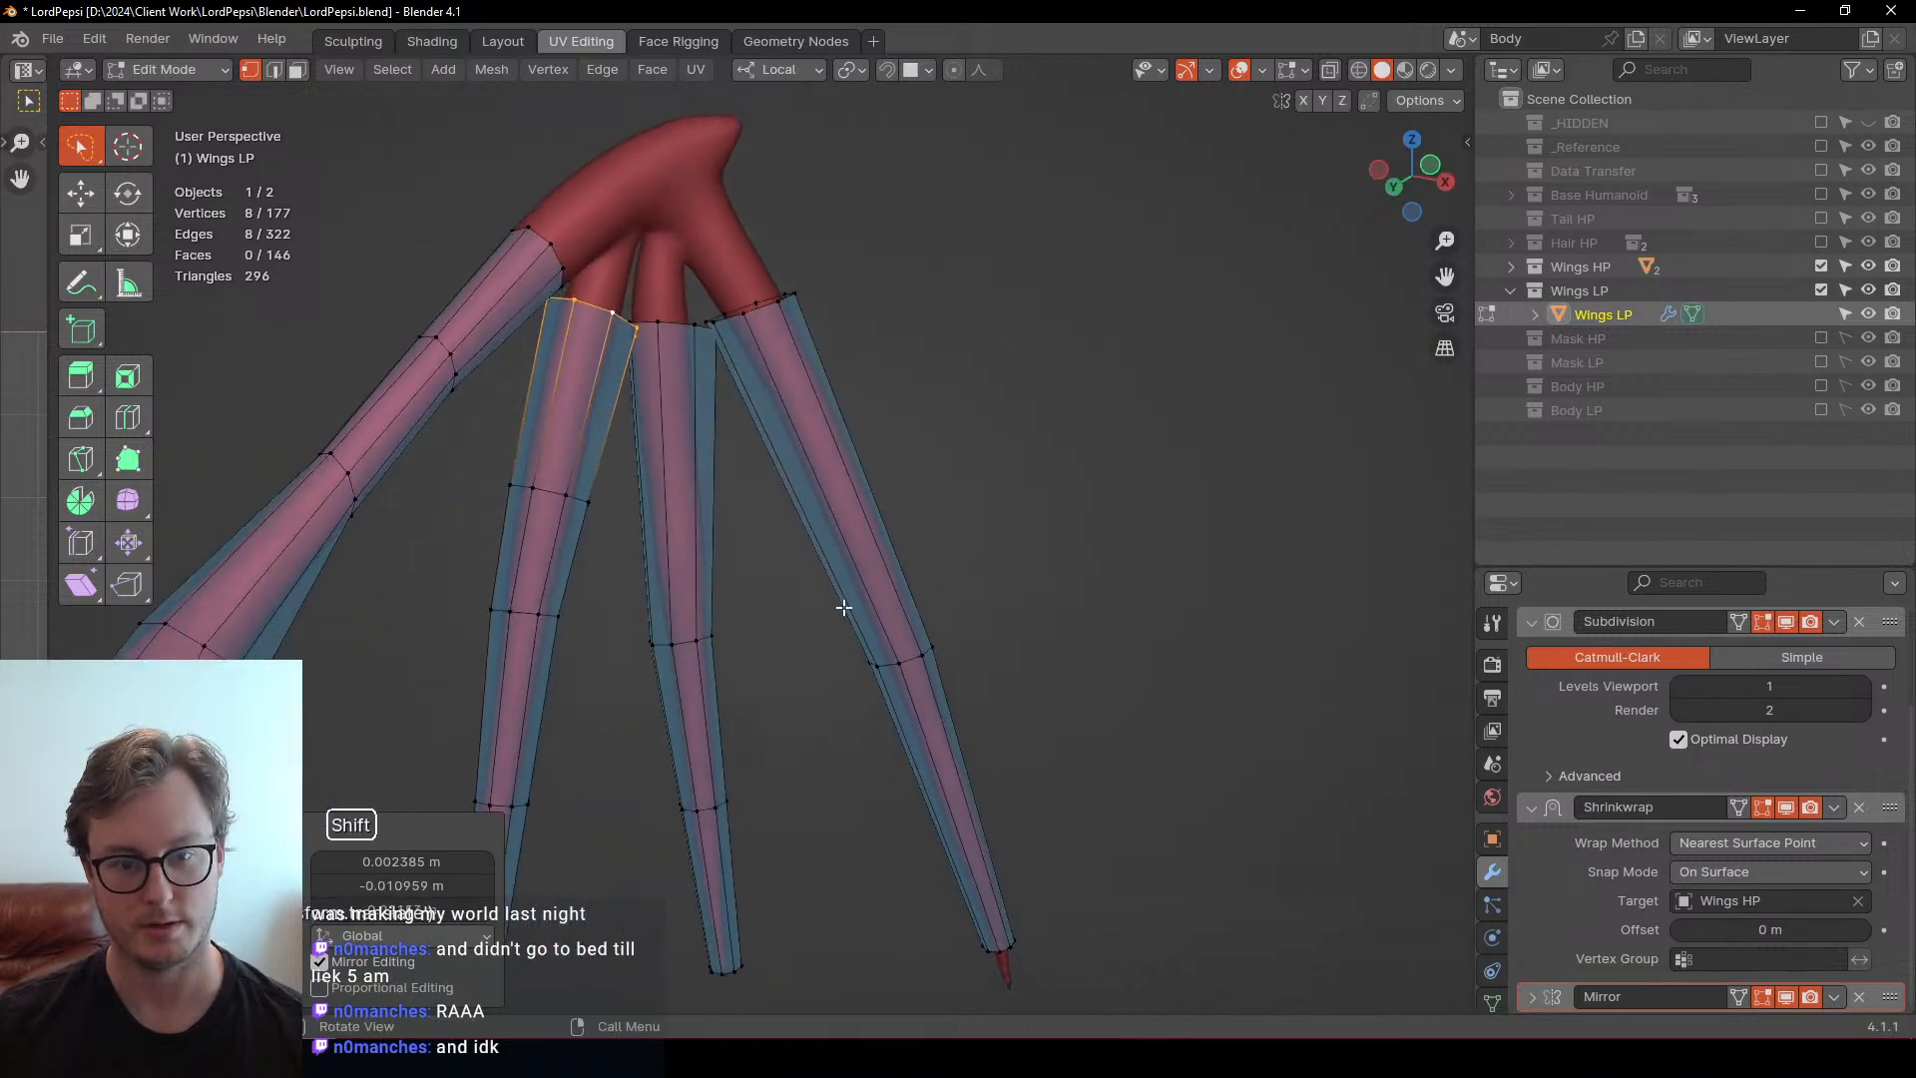
Add centred edge loops across the upper segments of the outer and middle finger tubes and across a segment near a fingertip
{"action": "left_click", "coordinate": [833, 515]}
{"action": "right_click", "coordinate": [834, 516]}
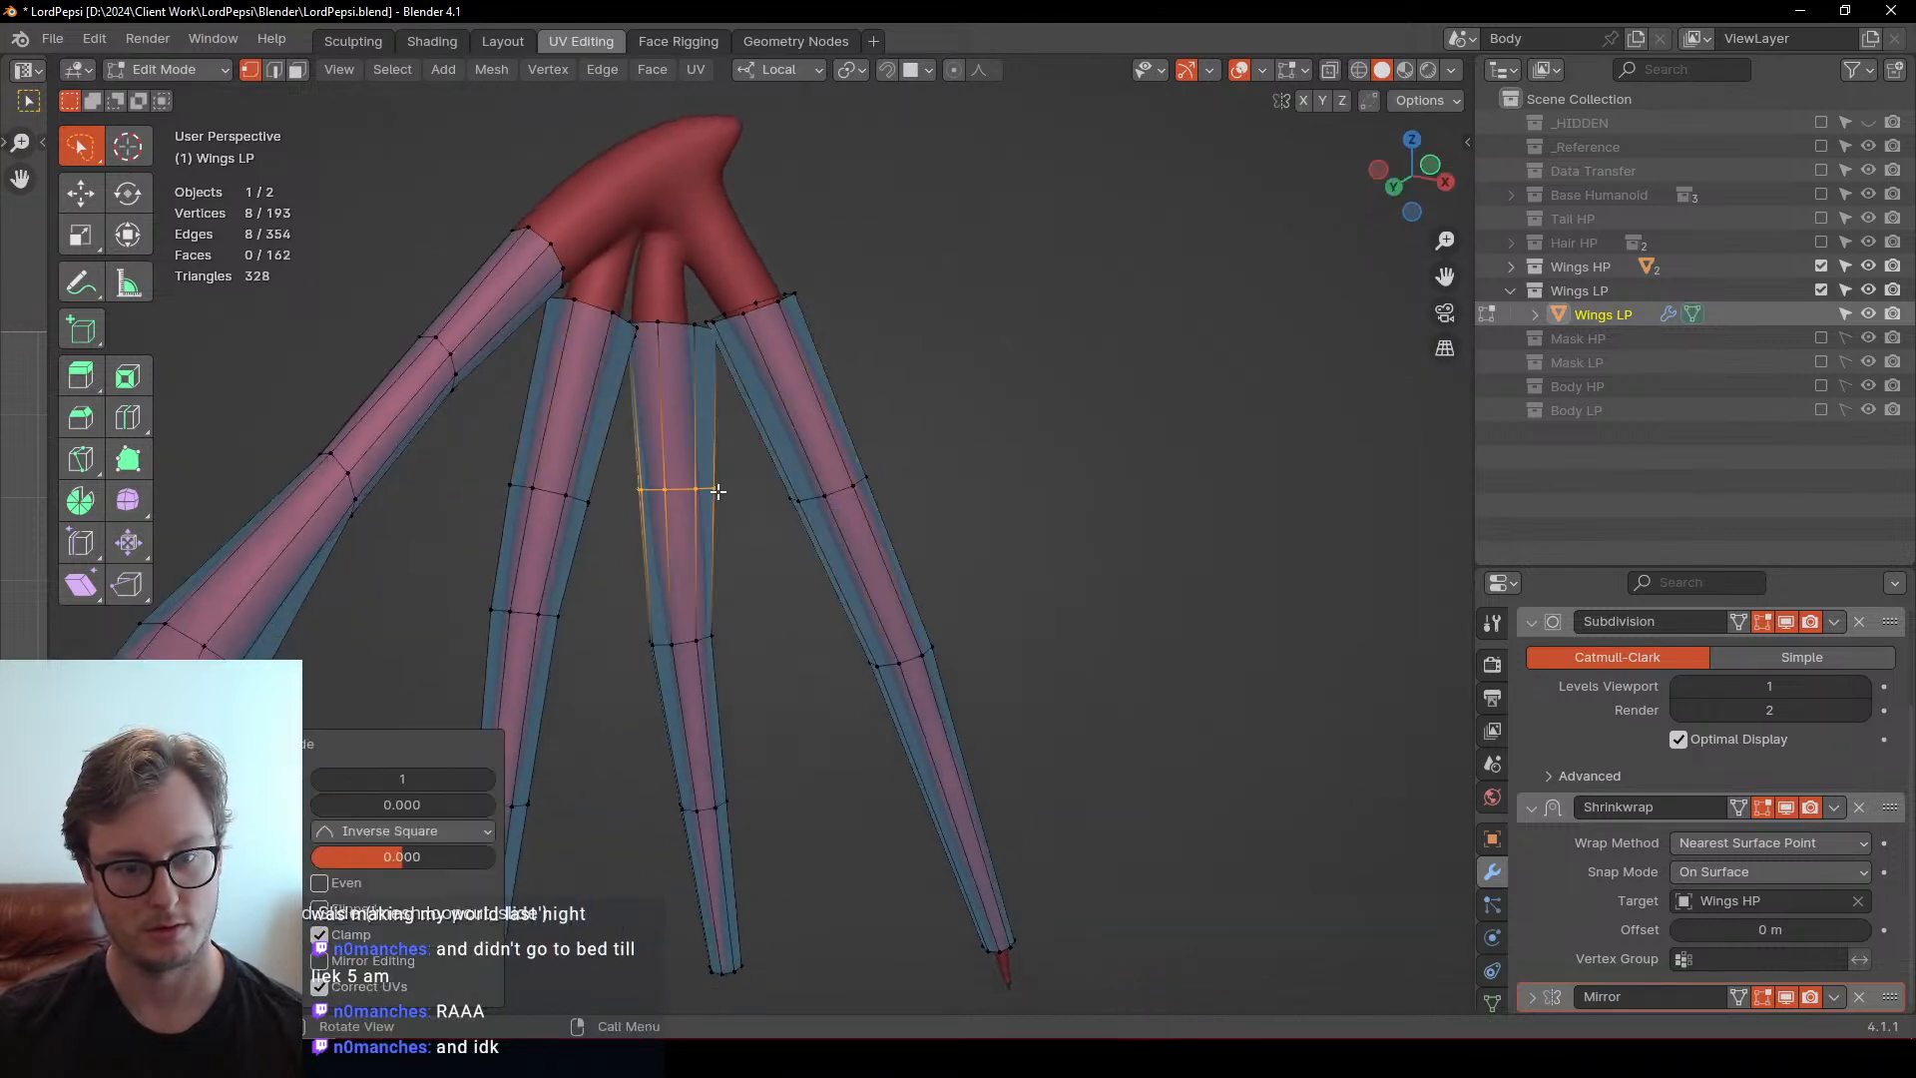
{"action": "middle_click_drag", "start_coordinate": [935, 759], "coordinate": [692, 576]}
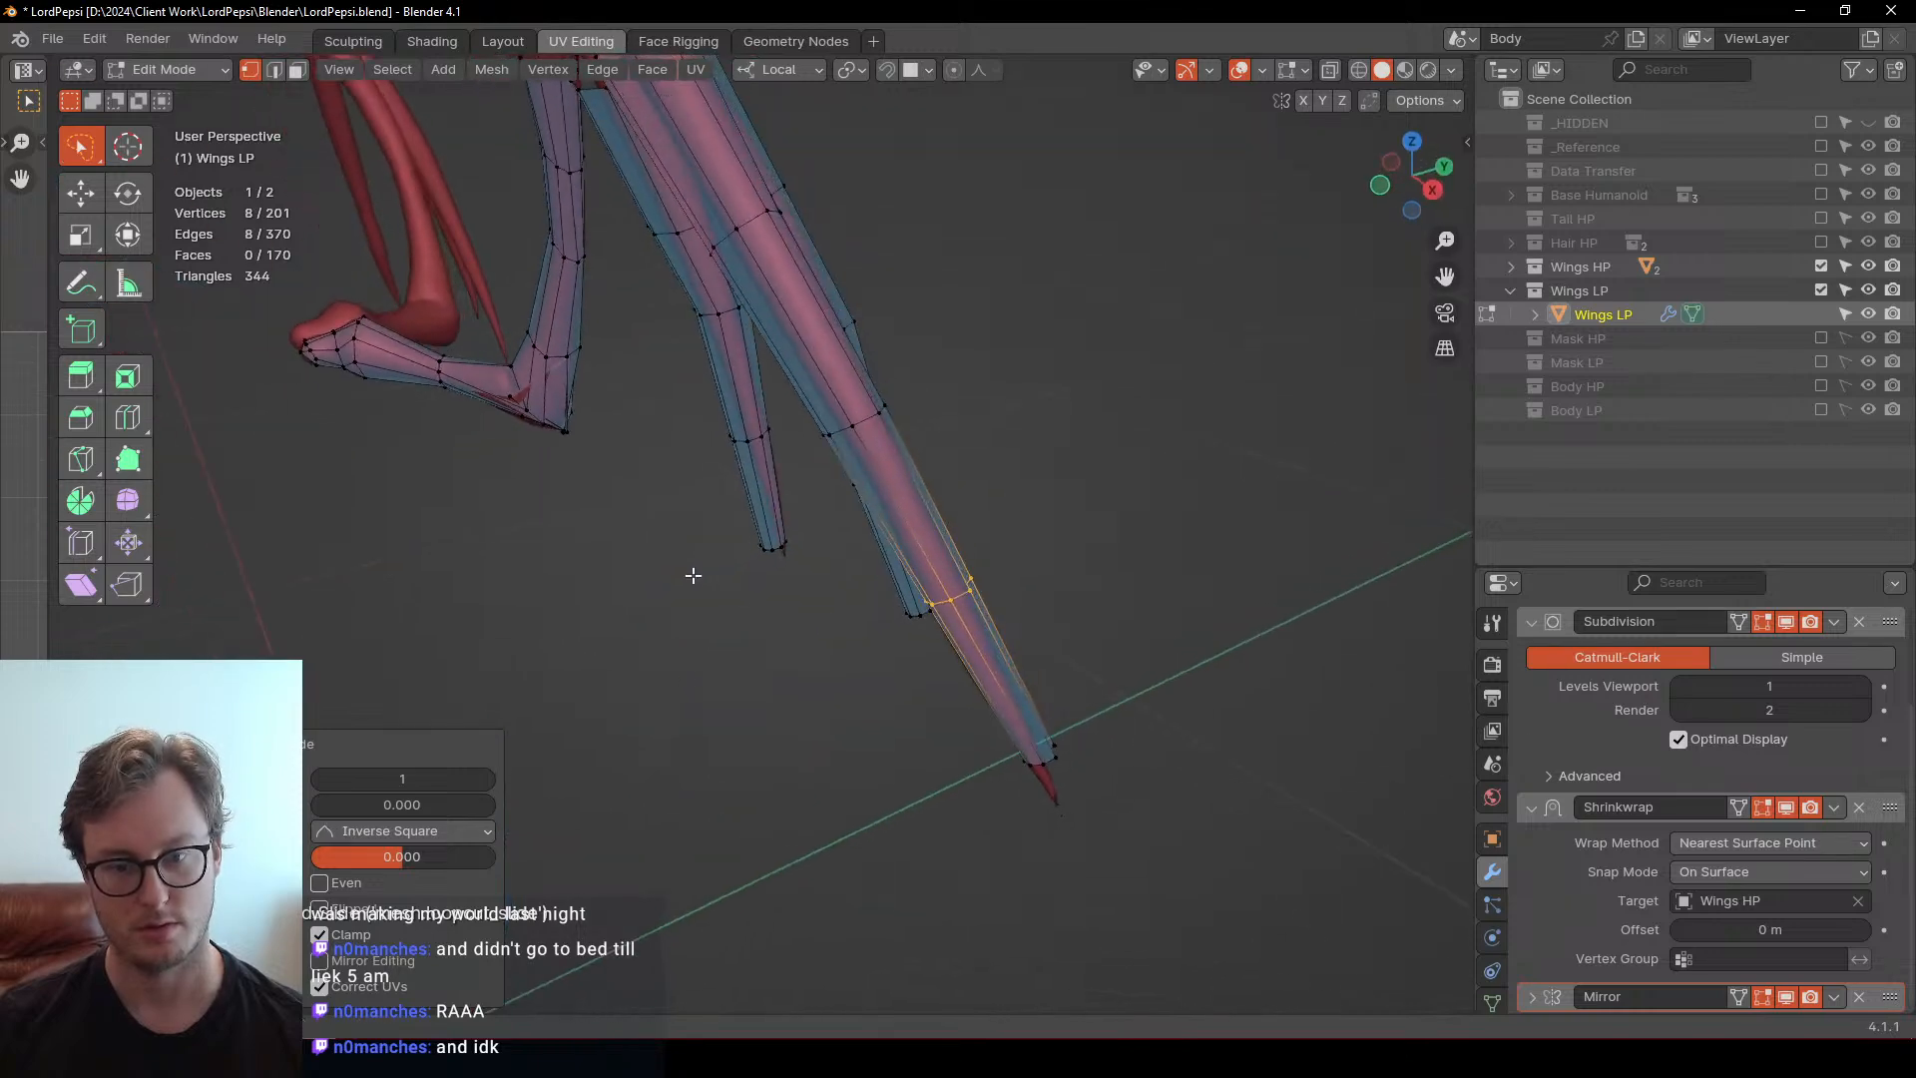
Scale the middle finger tube's top loop to 0.803 and the first finger tube's top loop to 0.877, and save the file
{"action": "middle_click_drag", "start_coordinate": [998, 648], "coordinate": [853, 449]}
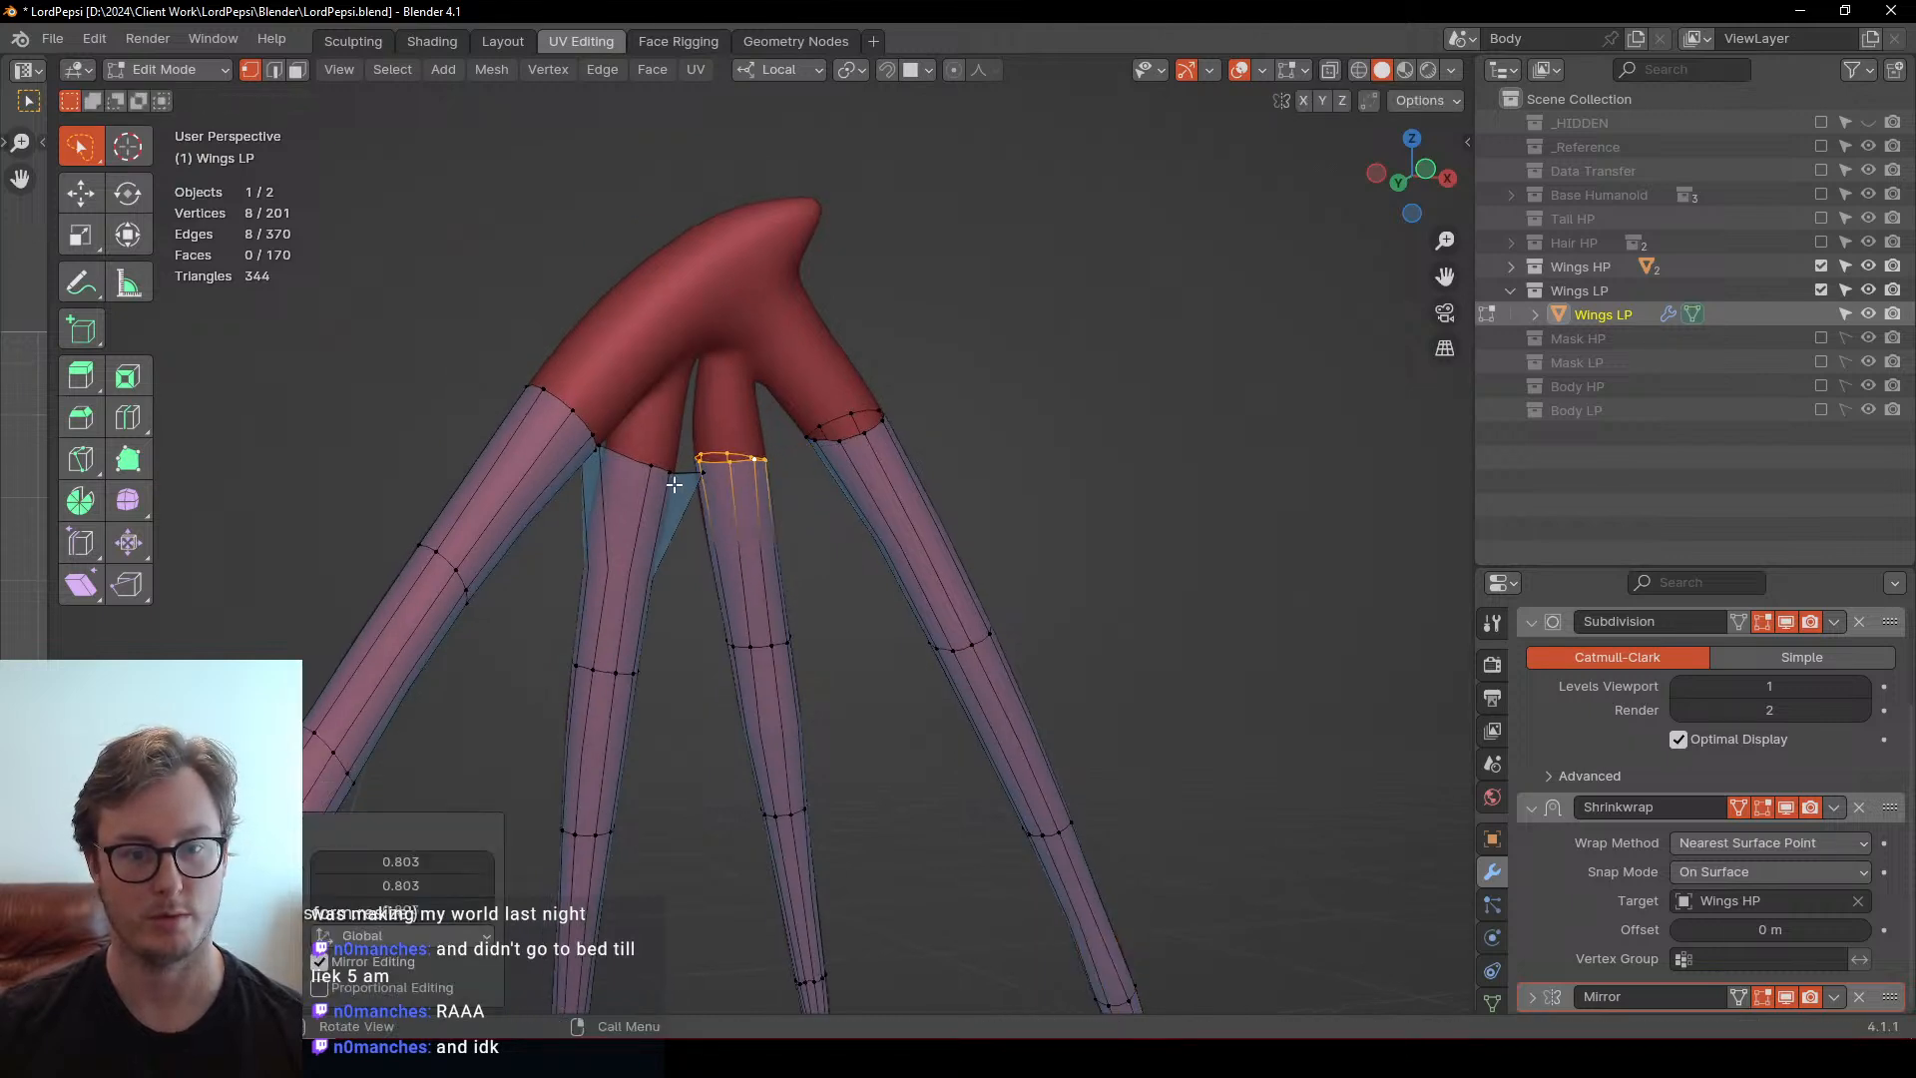
{"action": "left_click", "coordinate": [672, 479]}
{"action": "left_click", "coordinate": [662, 461], "text": "alt"}
{"action": "key", "text": "s"}
{"action": "left_click", "coordinate": [787, 451]}
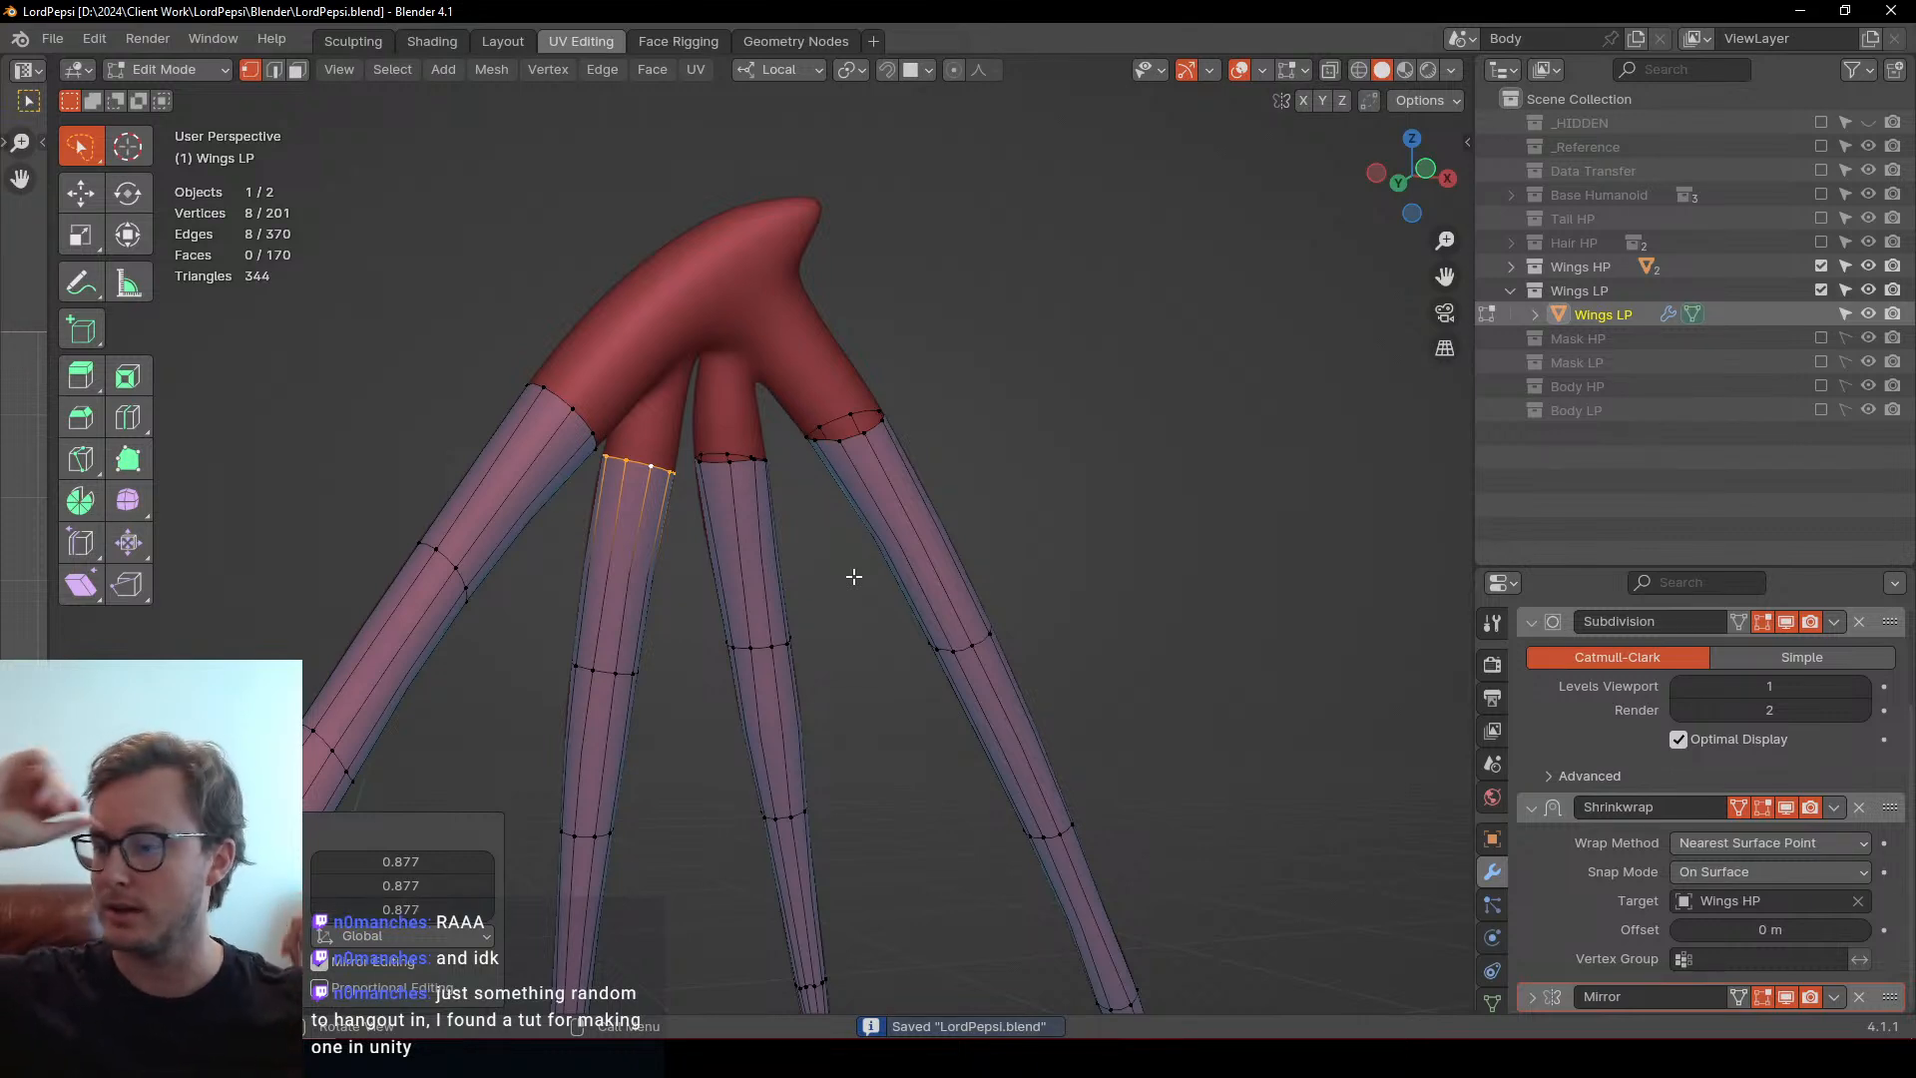
{"action": "middle_click_drag", "start_coordinate": [793, 481], "coordinate": [707, 461]}
{"action": "middle_click_drag", "start_coordinate": [707, 461], "coordinate": [743, 514], "text": "ctrl"}
{"action": "key", "text": "ctrl+s"}
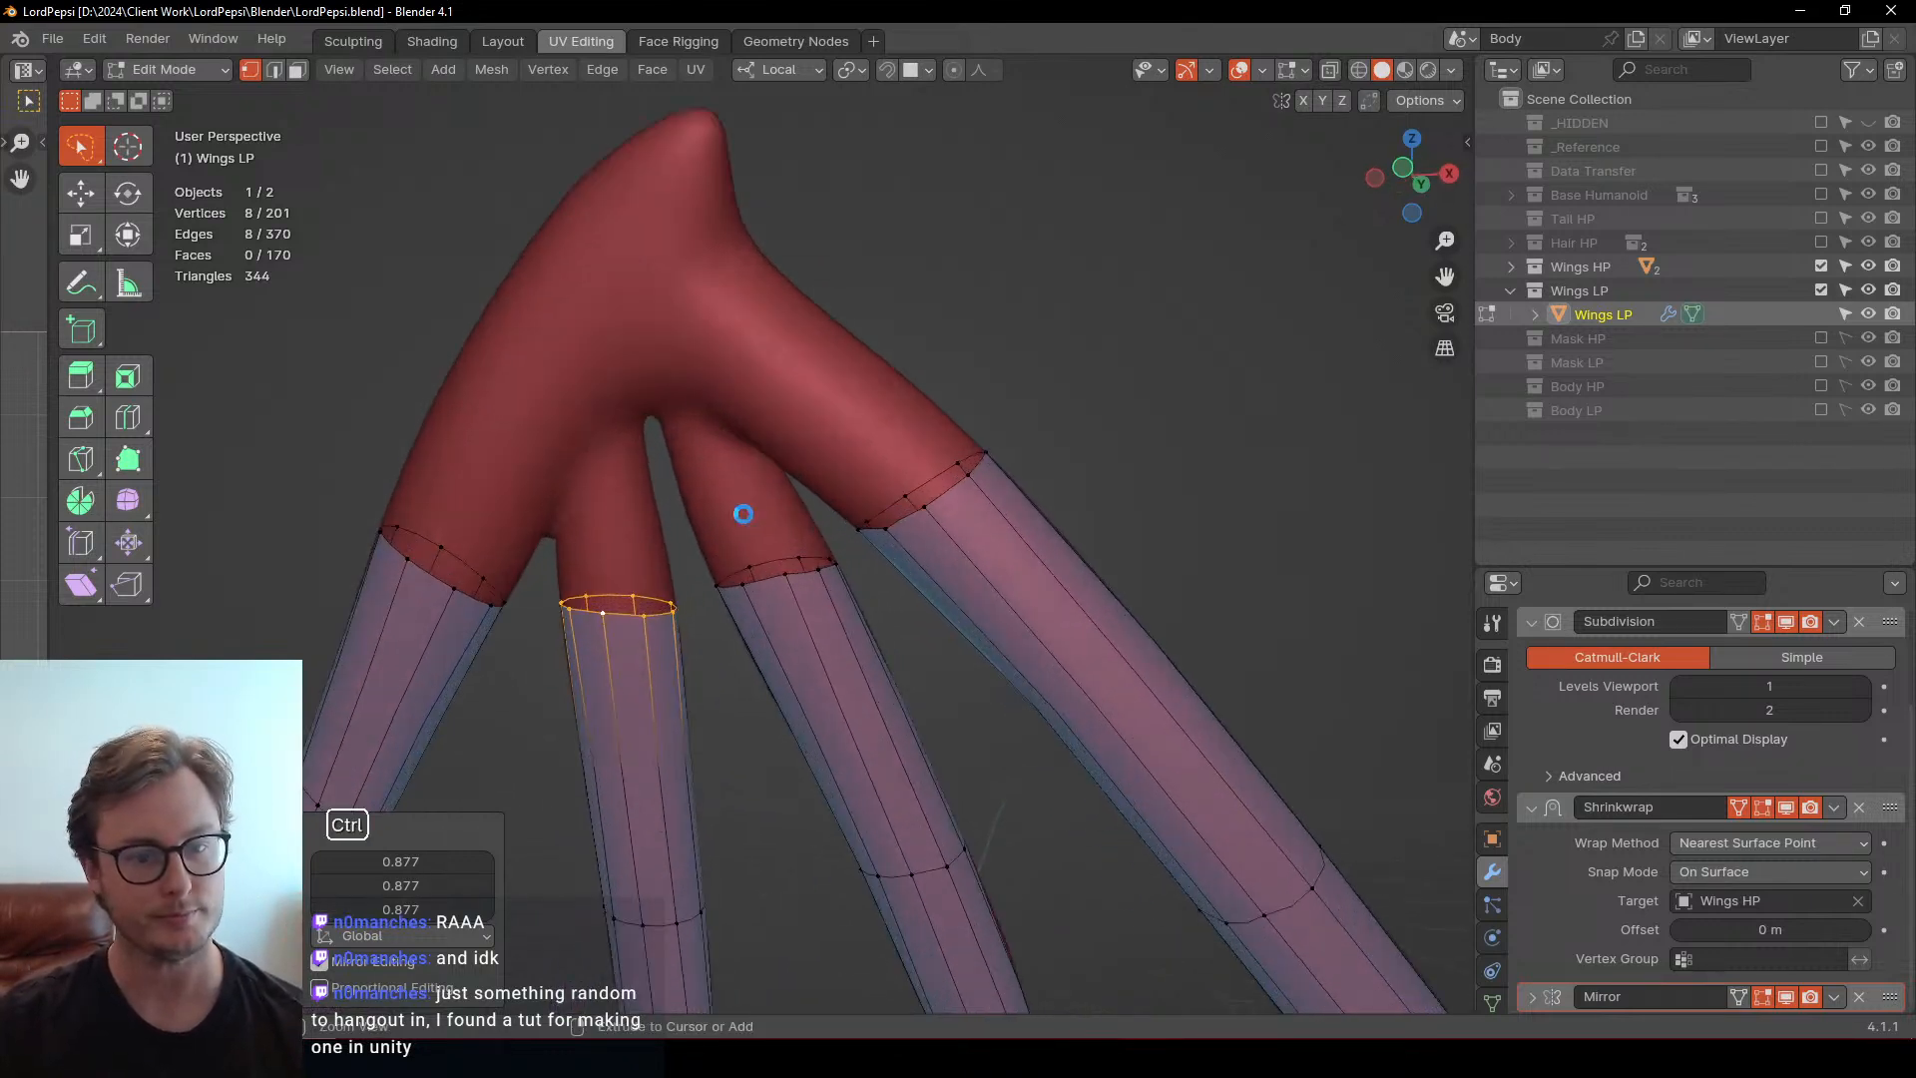
Rotate and move an open tube end loop beside the knuckle so it sits squarely around the limb
{"action": "middle_click_drag", "start_coordinate": [498, 604], "coordinate": [743, 574]}
{"action": "left_click", "coordinate": [885, 569], "text": "alt"}
{"action": "key", "text": "r"}
{"action": "left_click", "coordinate": [1008, 548]}
{"action": "key", "text": "r"}
{"action": "left_click", "coordinate": [979, 543]}
{"action": "middle_click_drag", "start_coordinate": [979, 543], "coordinate": [867, 581]}
{"action": "key", "text": "g"}
{"action": "left_click", "coordinate": [1013, 589]}
Rotate the middle finger tube's top loop by 22.5° and move it up toward the knuckle
{"action": "left_click", "coordinate": [599, 703]}
{"action": "key", "text": "r"}
{"action": "left_click", "coordinate": [938, 642]}
{"action": "left_click", "coordinate": [938, 656]}
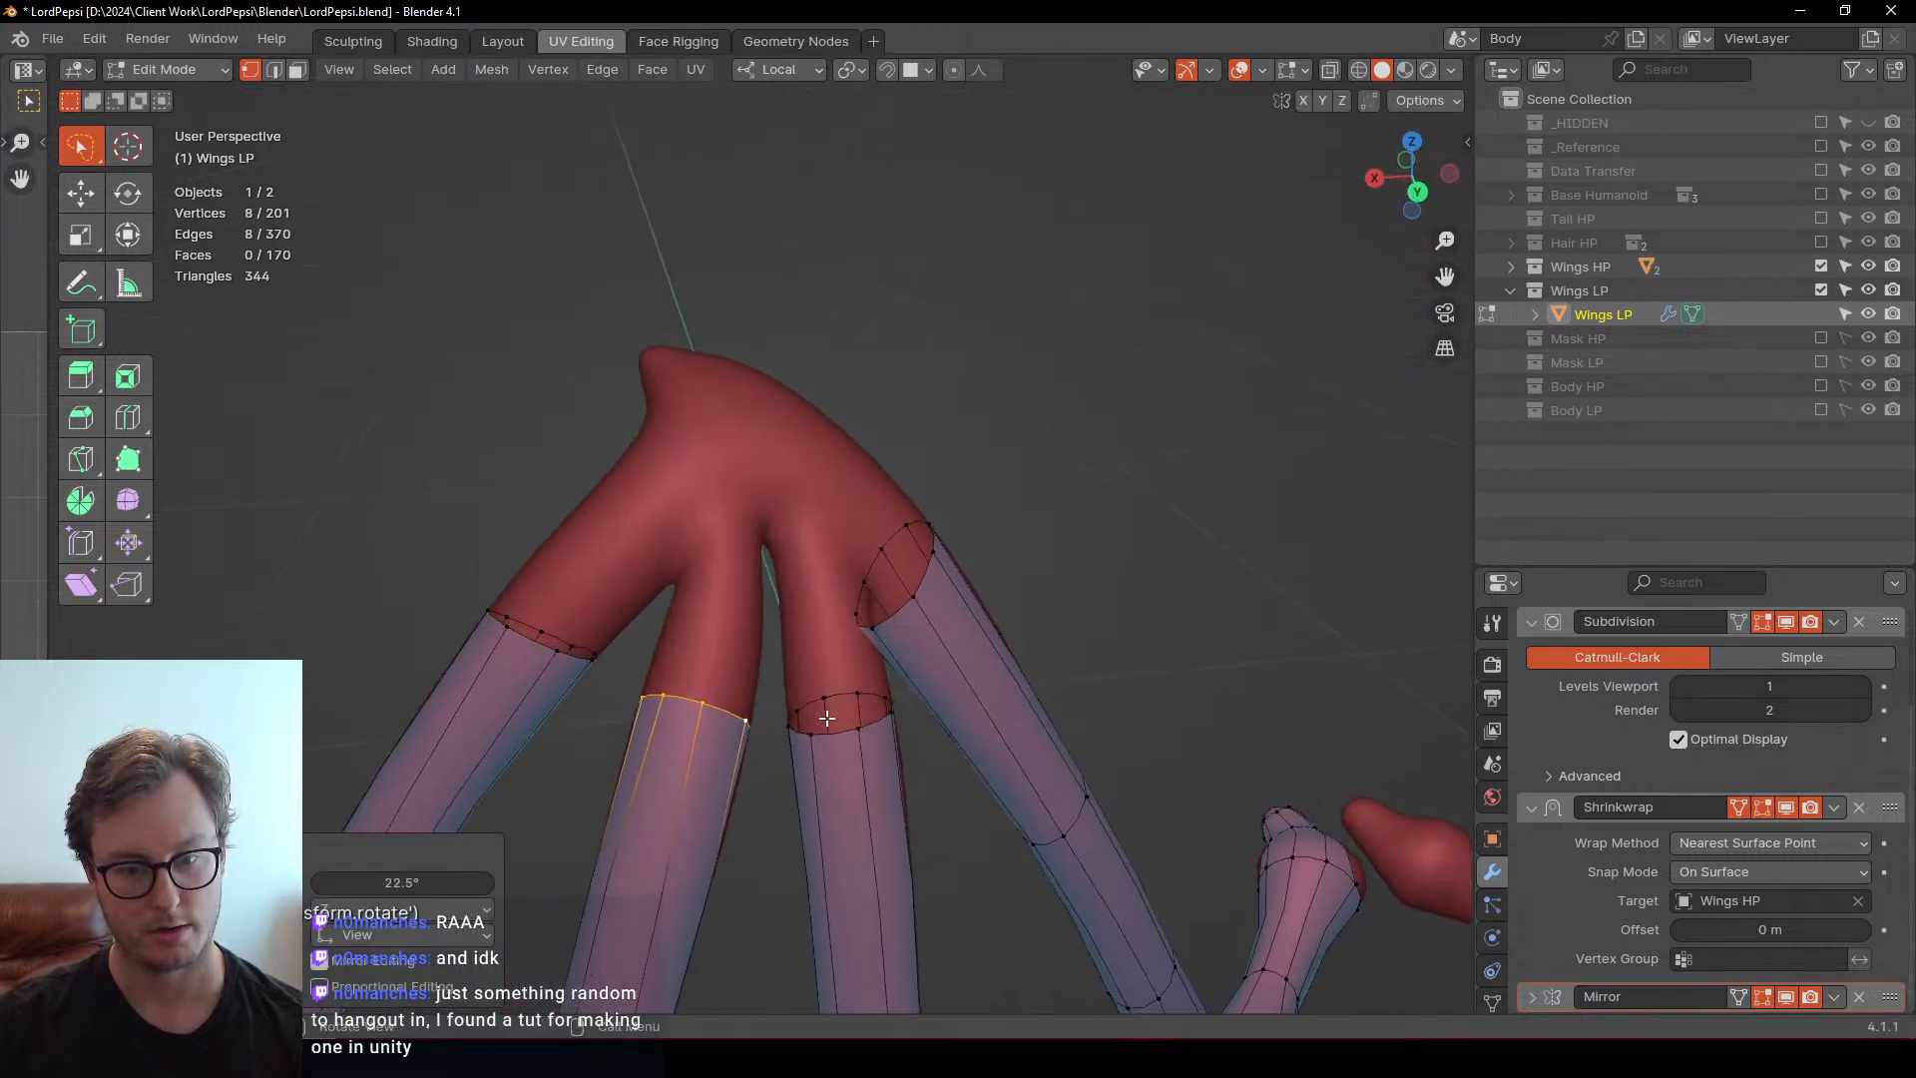
{"action": "left_click", "coordinate": [858, 635]}
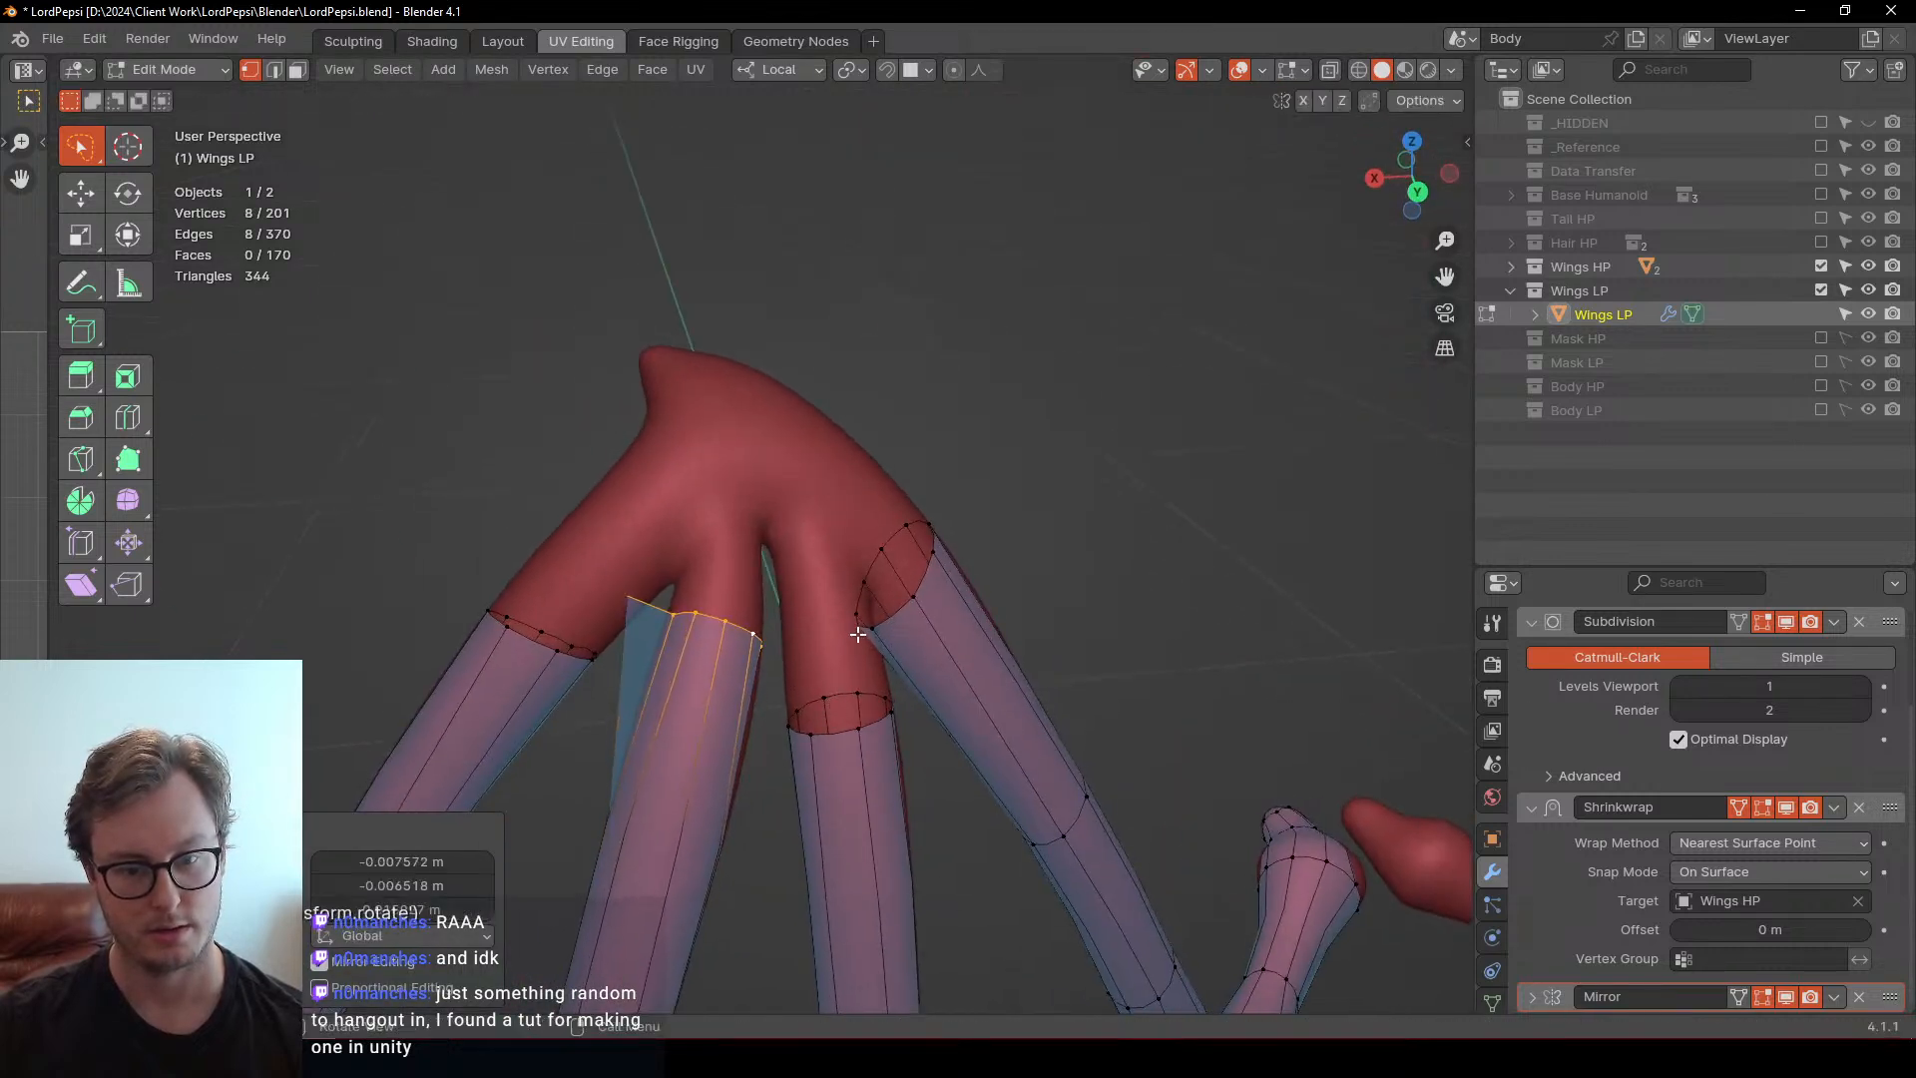
Scale and rotate the first finger tube's top loop to fit squarely around the finger below the knuckle
{"action": "left_click", "coordinate": [846, 714], "text": "alt"}
{"action": "middle_click_drag", "start_coordinate": [846, 714], "coordinate": [773, 674]}
{"action": "key", "text": "s"}
{"action": "key", "text": "r"}
{"action": "left_click", "coordinate": [1048, 601]}
Extrude the arm tube's open end loop over the knuckle to just short of its pointed tip
{"action": "scroll", "coordinate": [798, 603], "scroll_direction": "up", "scroll_amount": 2}
{"action": "left_click", "coordinate": [522, 559]}
{"action": "left_click", "coordinate": [529, 557], "text": "alt+shift"}
{"action": "key", "text": "e"}
{"action": "left_click", "coordinate": [985, 357]}
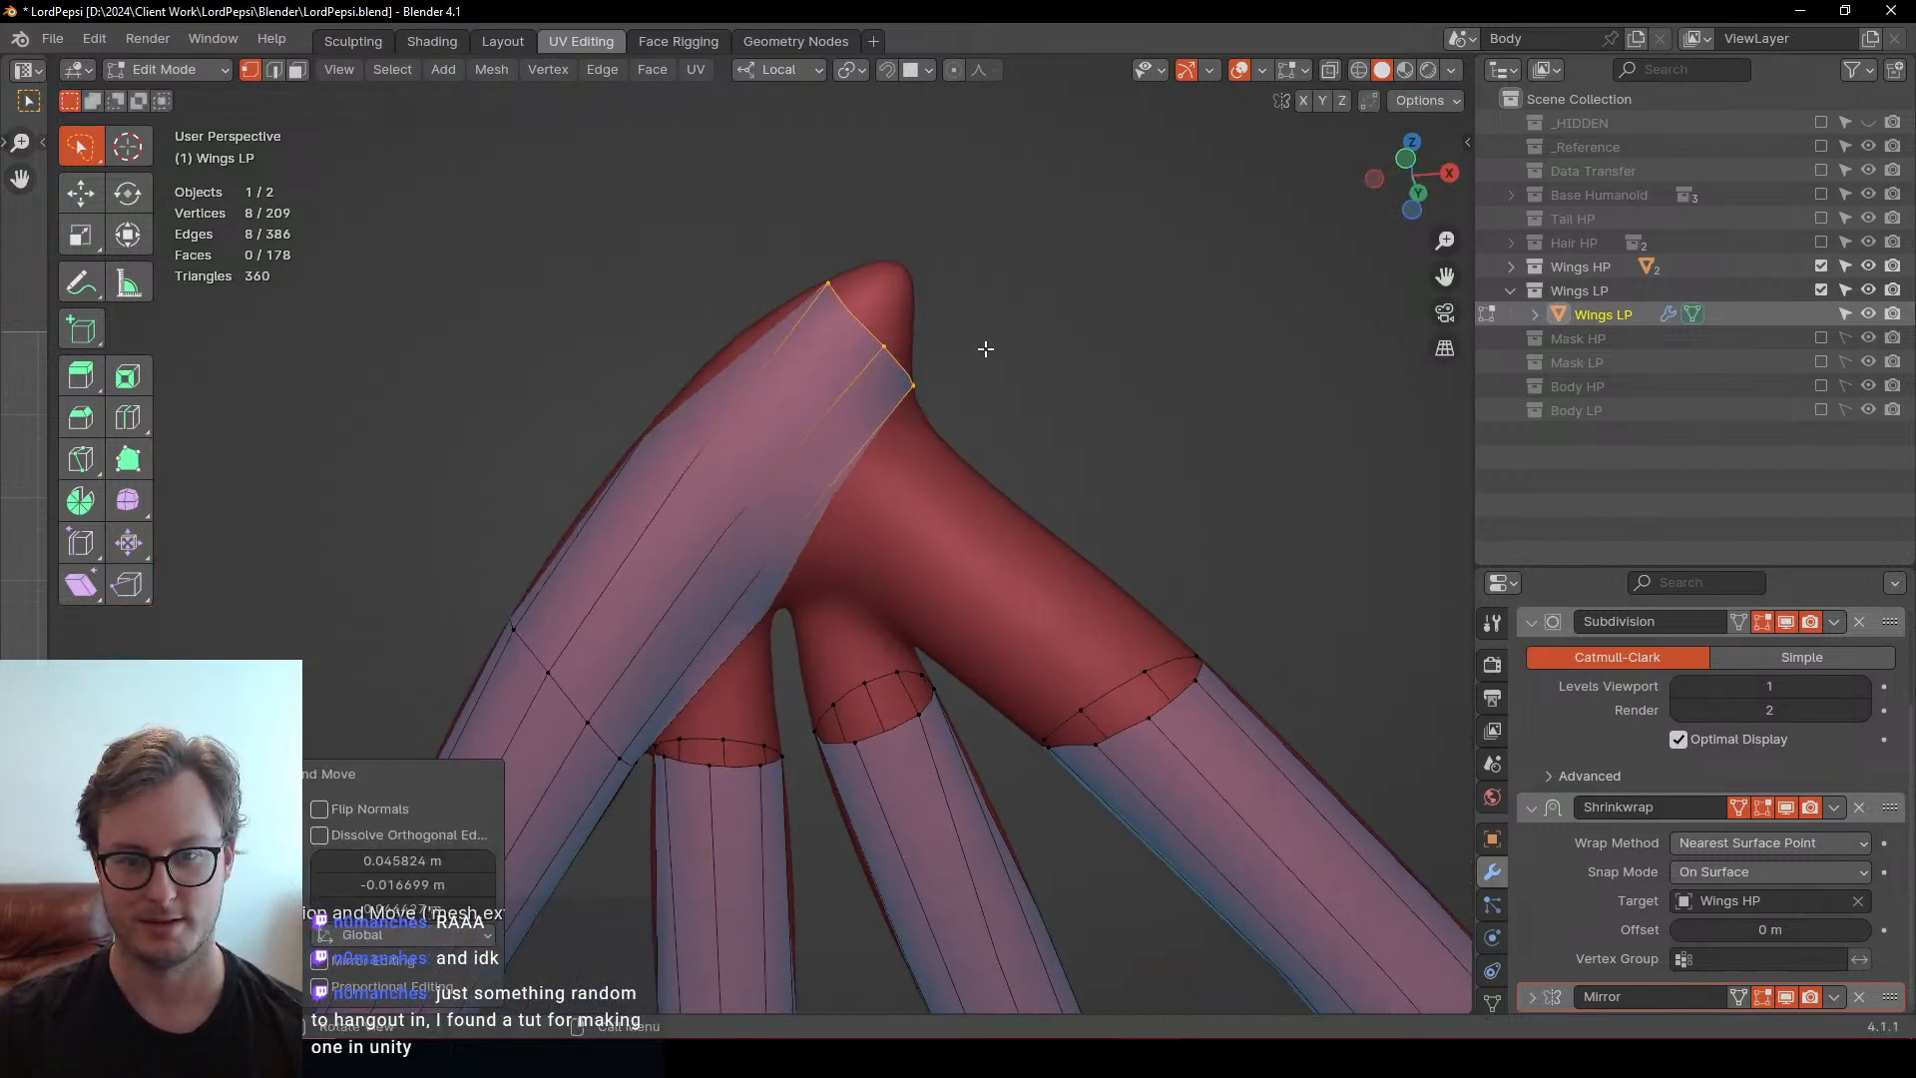
Rotate, move and scale the extruded loop to encircle the knuckle tip, and show the Shrinkwrap result on the edit cage
{"action": "middle_click_drag", "start_coordinate": [984, 350], "coordinate": [763, 382]}
{"action": "key", "text": "r"}
{"action": "left_click", "coordinate": [782, 270]}
{"action": "key", "text": "g"}
{"action": "left_click", "coordinate": [778, 592]}
{"action": "key", "text": "r"}
{"action": "left_click", "coordinate": [1027, 312]}
{"action": "key", "text": "s"}
{"action": "left_click", "coordinate": [1001, 320]}
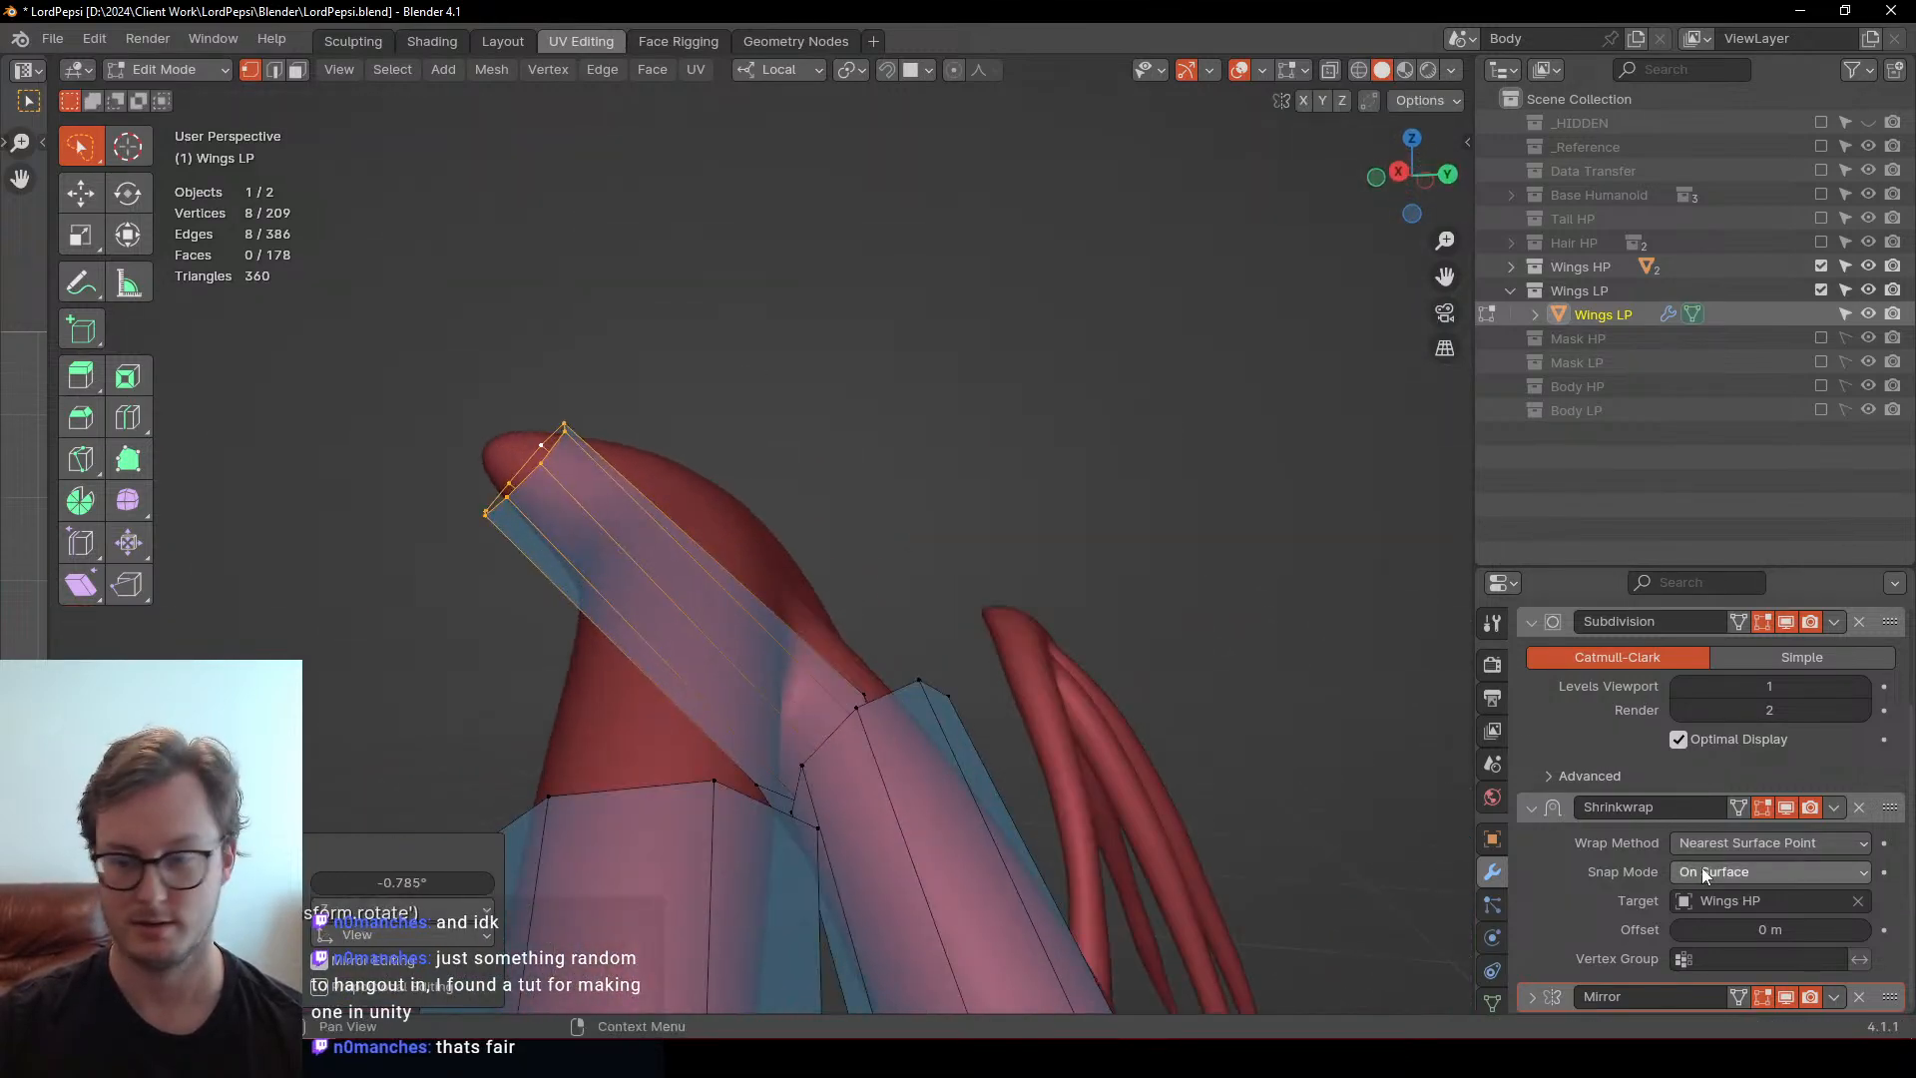
{"action": "left_click", "coordinate": [1738, 806]}
Add a centred edge loop across the new knuckle section and move it slightly along the knuckle
{"action": "middle_click_drag", "start_coordinate": [919, 697], "coordinate": [1230, 660]}
{"action": "key", "text": "ctrl+r"}
{"action": "left_click", "coordinate": [791, 627]}
{"action": "right_click", "coordinate": [792, 627]}
{"action": "key", "text": "g"}
{"action": "left_click", "coordinate": [937, 735]}
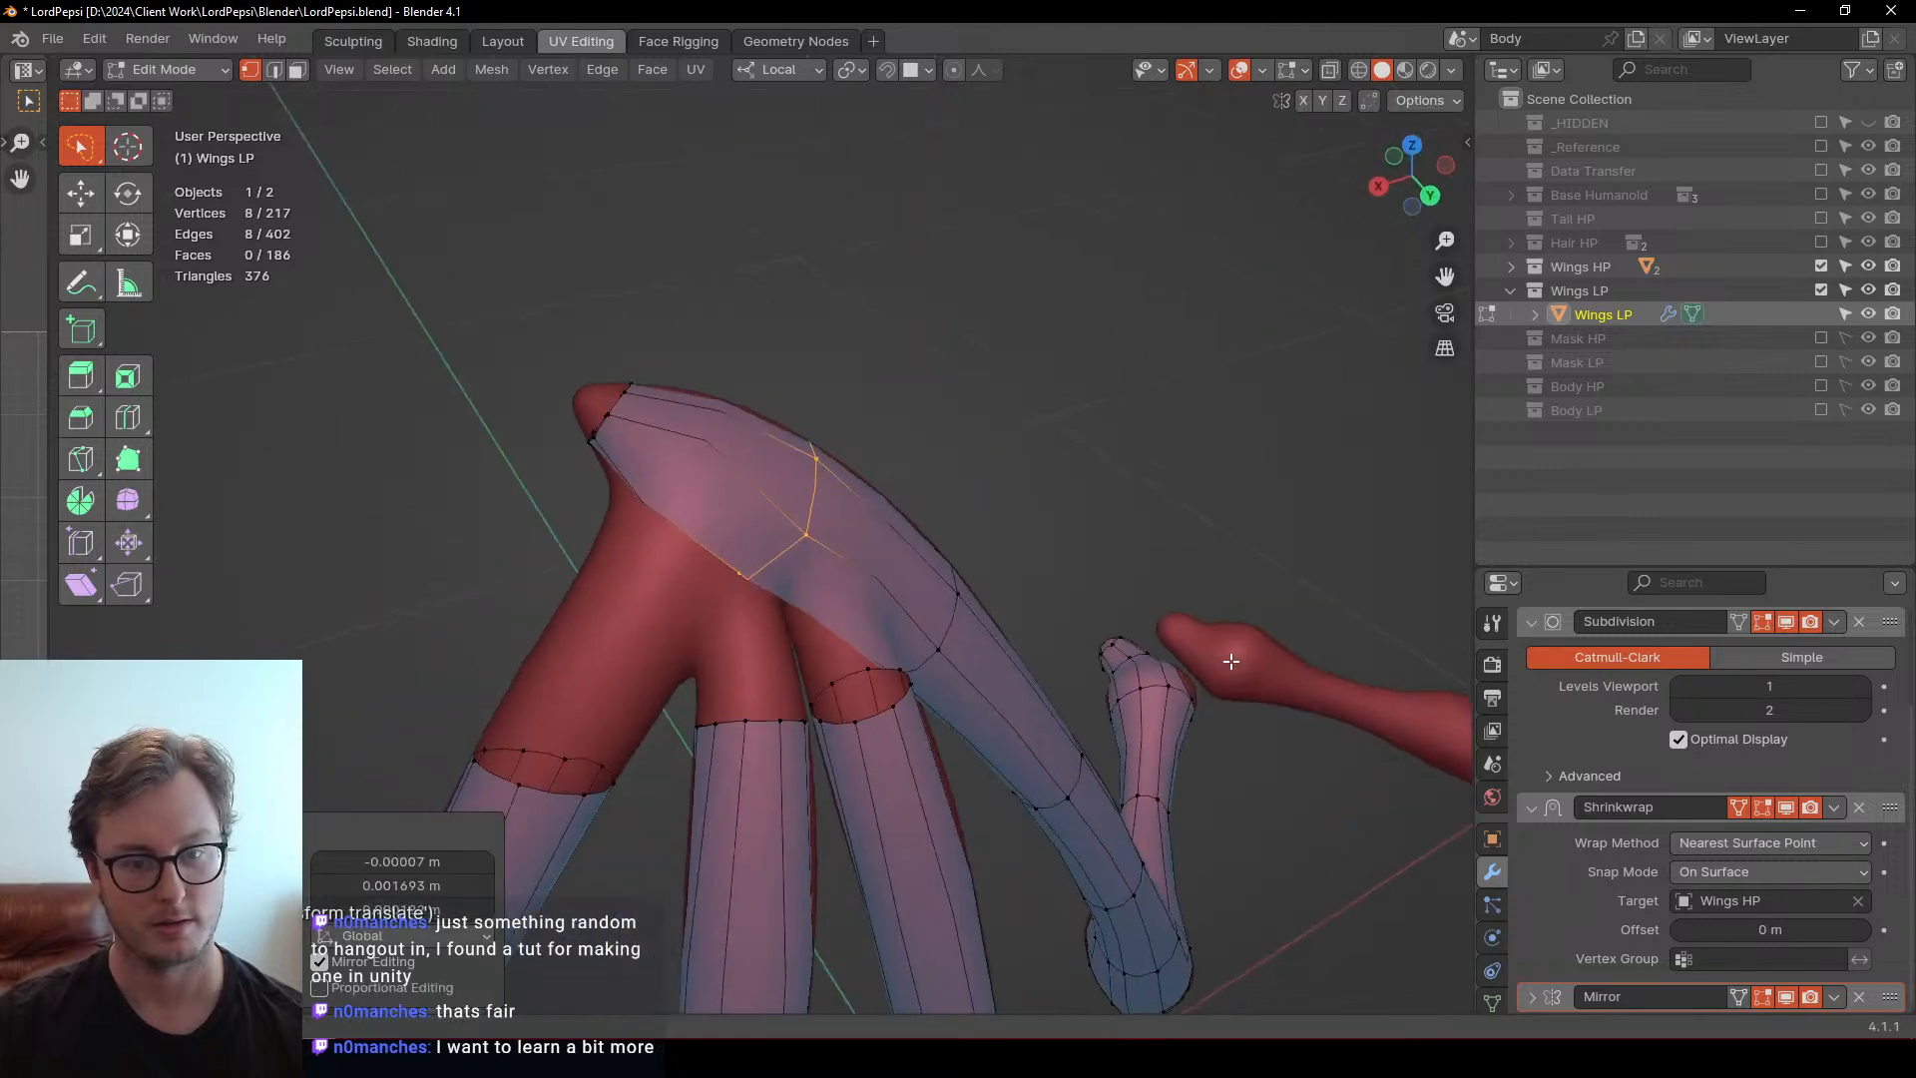
Rotate the knuckle's middle loop by -24.7° and widen it by a factor of 1.883 along its local Y axis
{"action": "middle_click_drag", "start_coordinate": [958, 650], "coordinate": [1008, 588]}
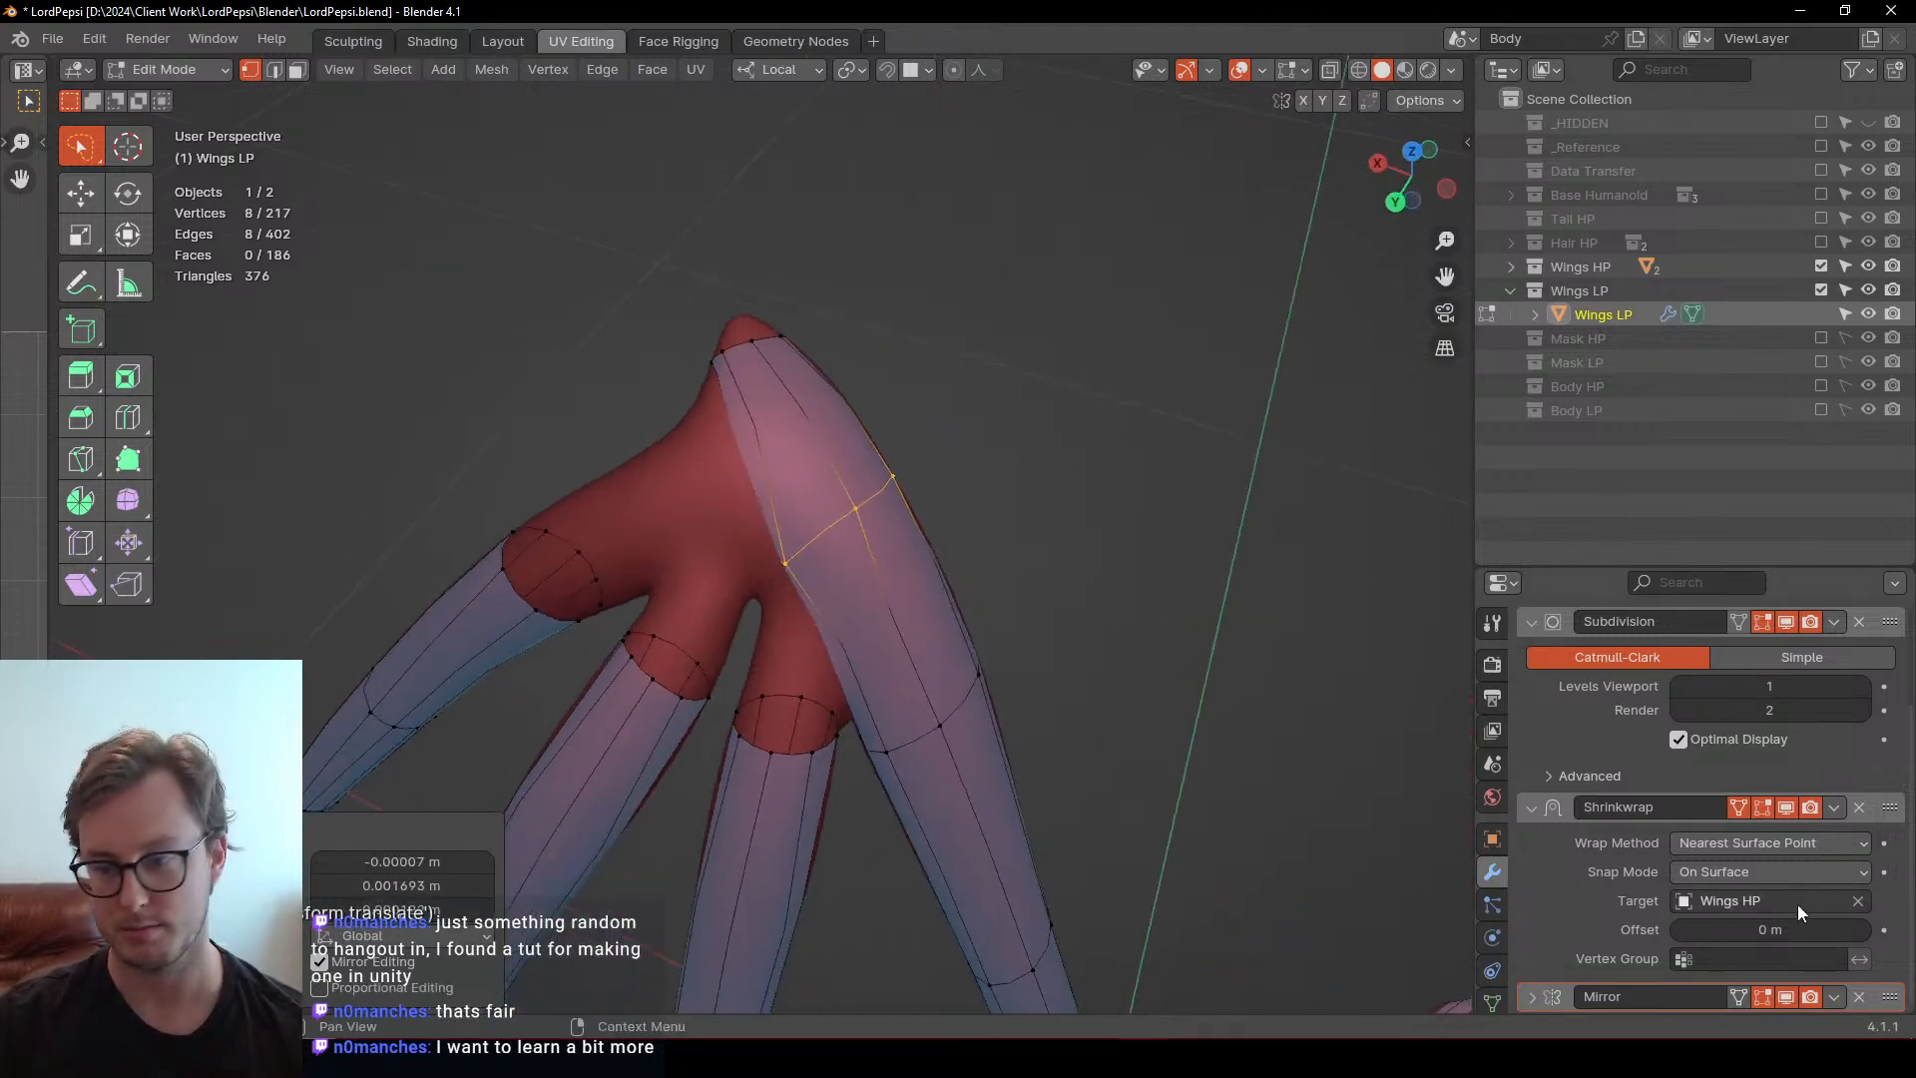
{"action": "middle_click_drag", "start_coordinate": [1147, 719], "coordinate": [994, 699]}
{"action": "left_click", "coordinate": [1005, 575]}
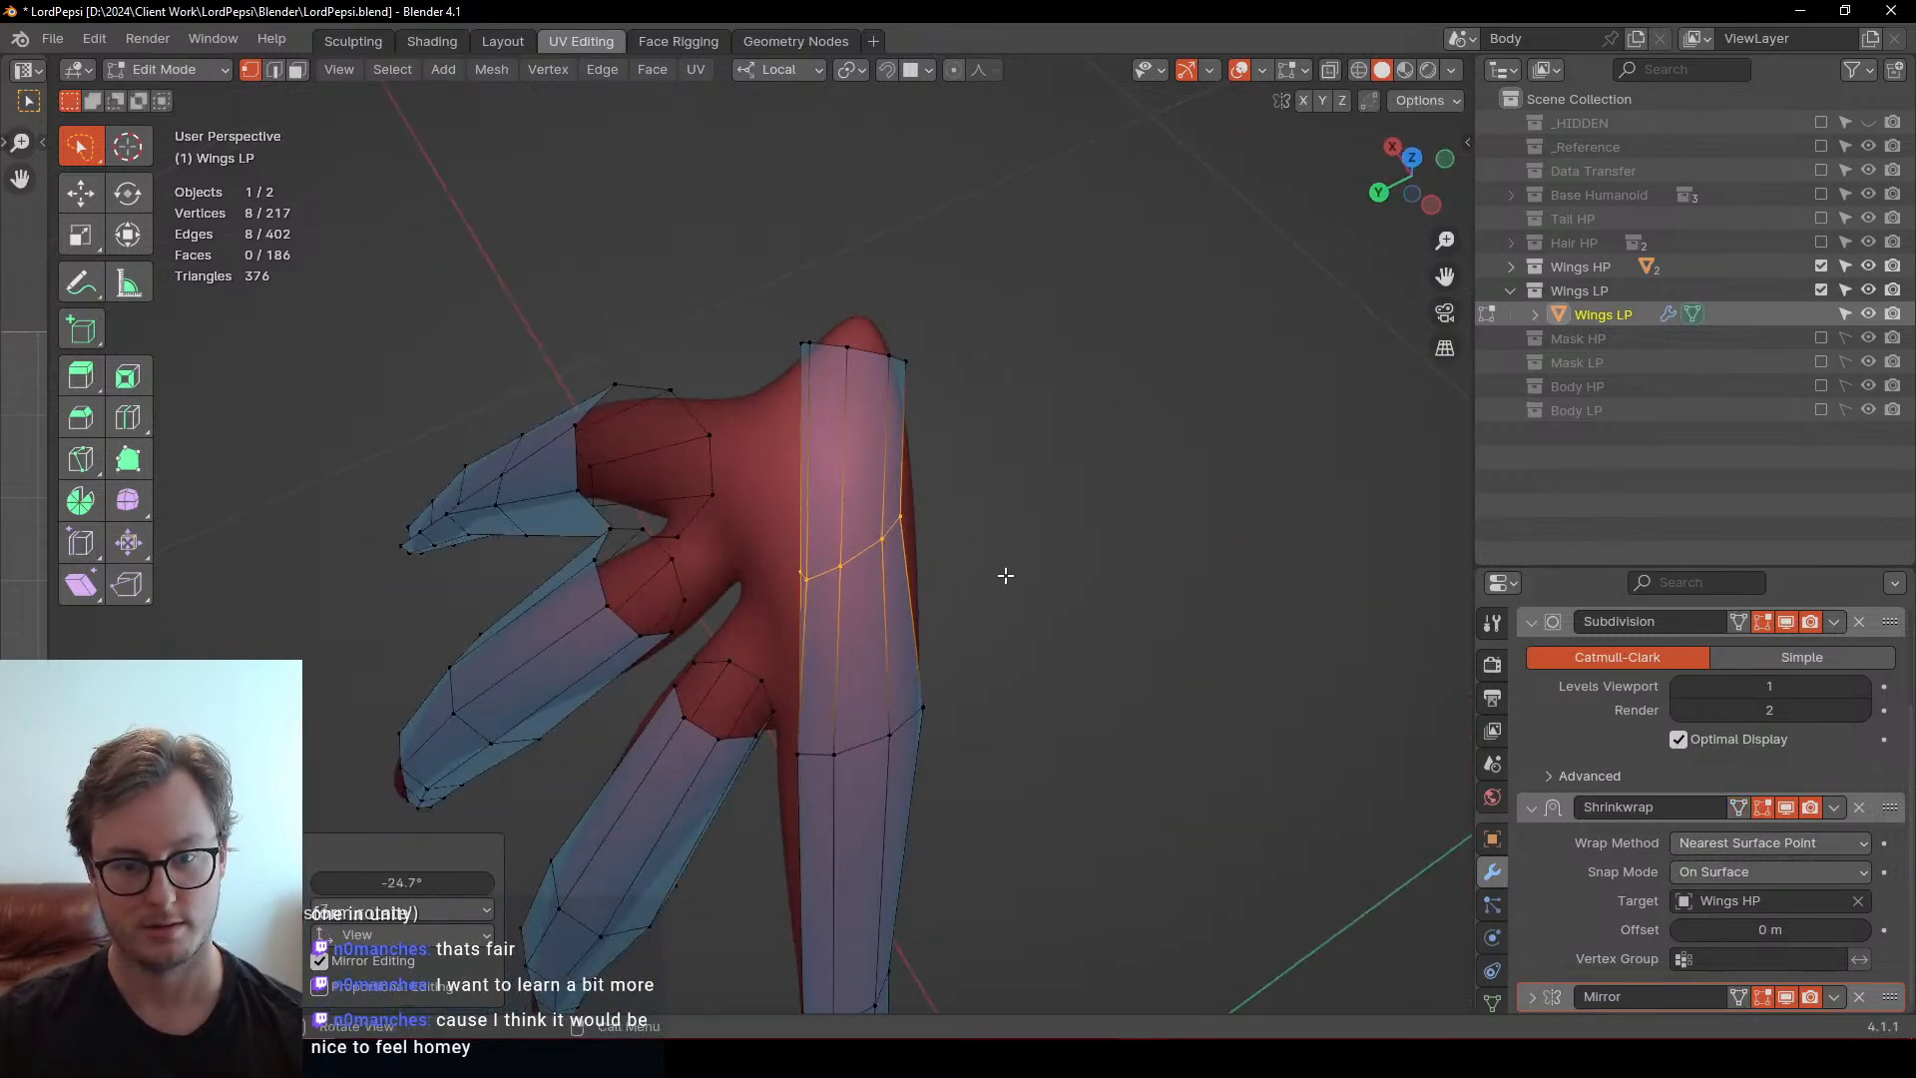
{"action": "left_click", "coordinate": [1128, 499]}
{"action": "middle_click_drag", "start_coordinate": [1129, 500], "coordinate": [971, 649]}
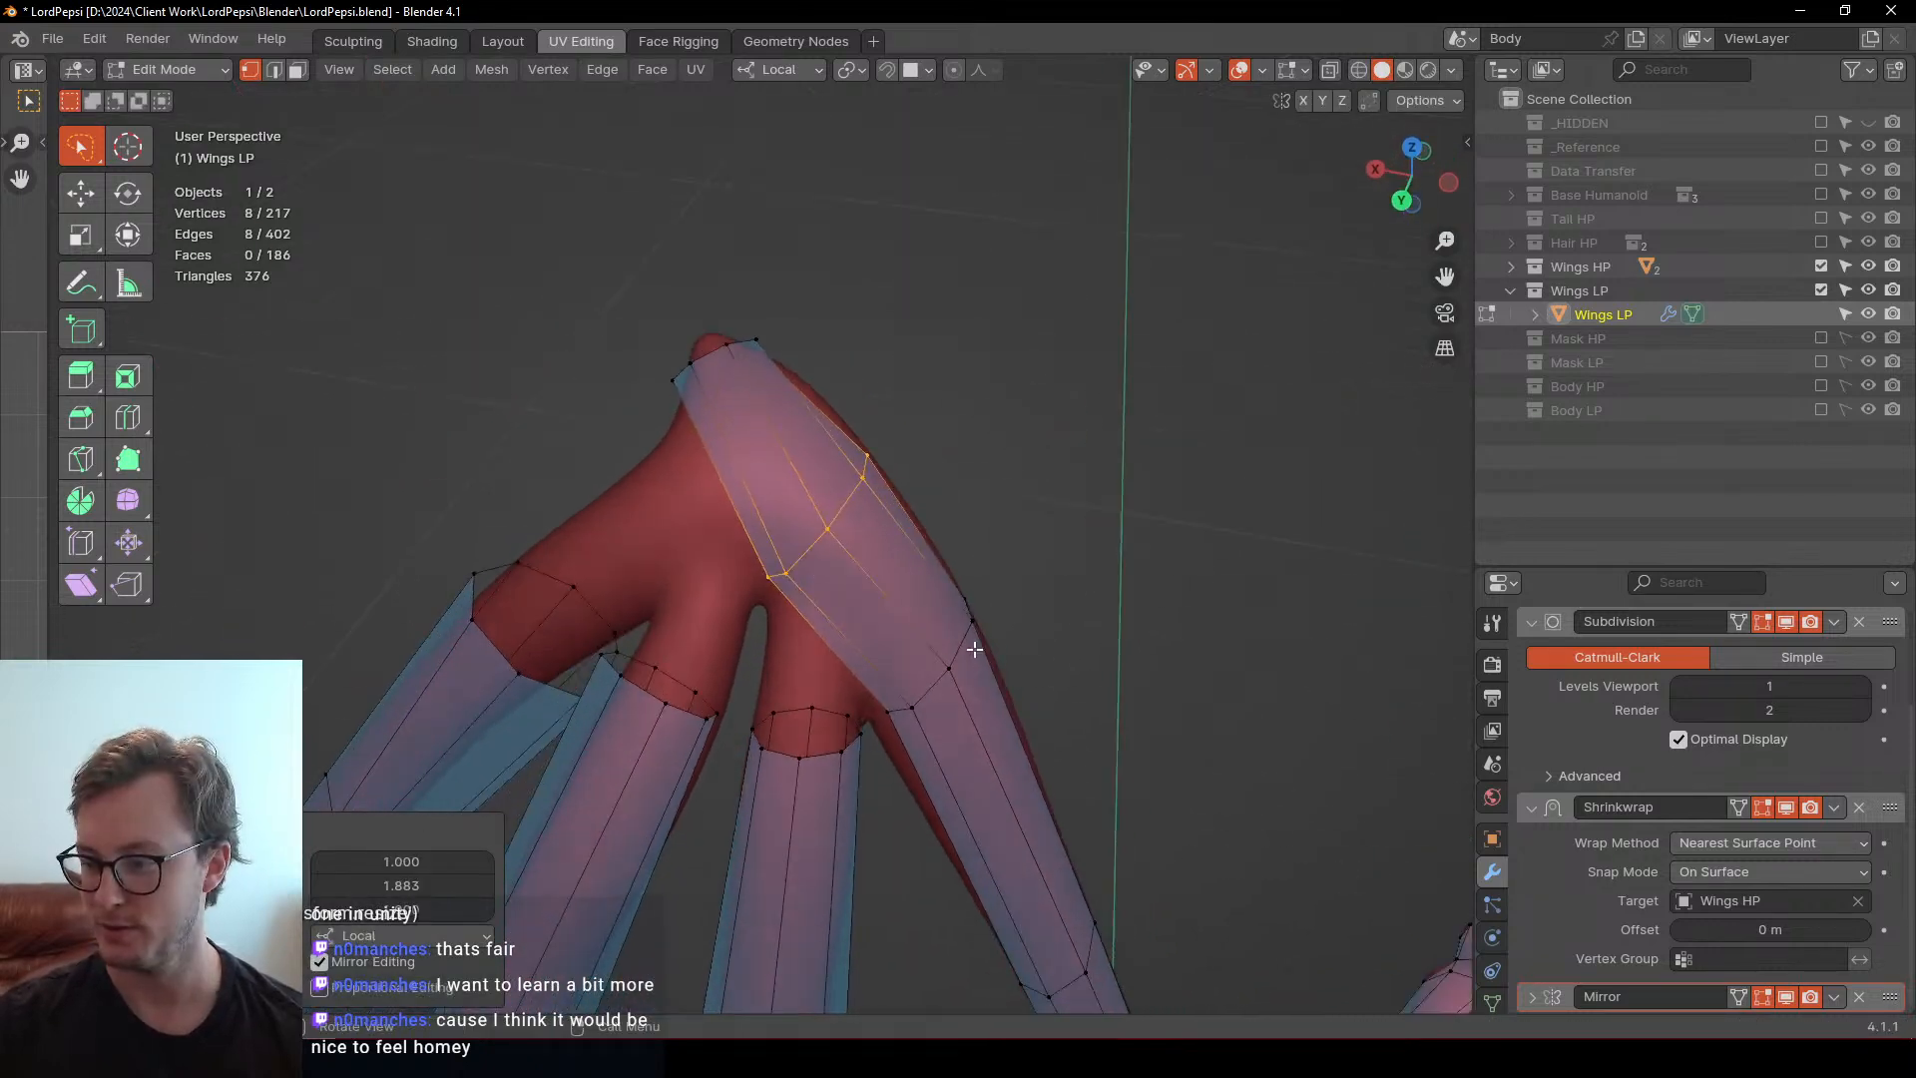
Move the knuckle's middle loop from several viewing angles so it is centred around the sculpt
{"action": "key", "text": "g"}
{"action": "left_click", "coordinate": [945, 654]}
{"action": "middle_click_drag", "start_coordinate": [1177, 544], "coordinate": [1003, 638]}
{"action": "key", "text": "g"}
{"action": "left_click", "coordinate": [1118, 496]}
{"action": "key", "text": "g"}
{"action": "left_click", "coordinate": [950, 525]}
{"action": "middle_click_drag", "start_coordinate": [950, 525], "coordinate": [995, 521]}
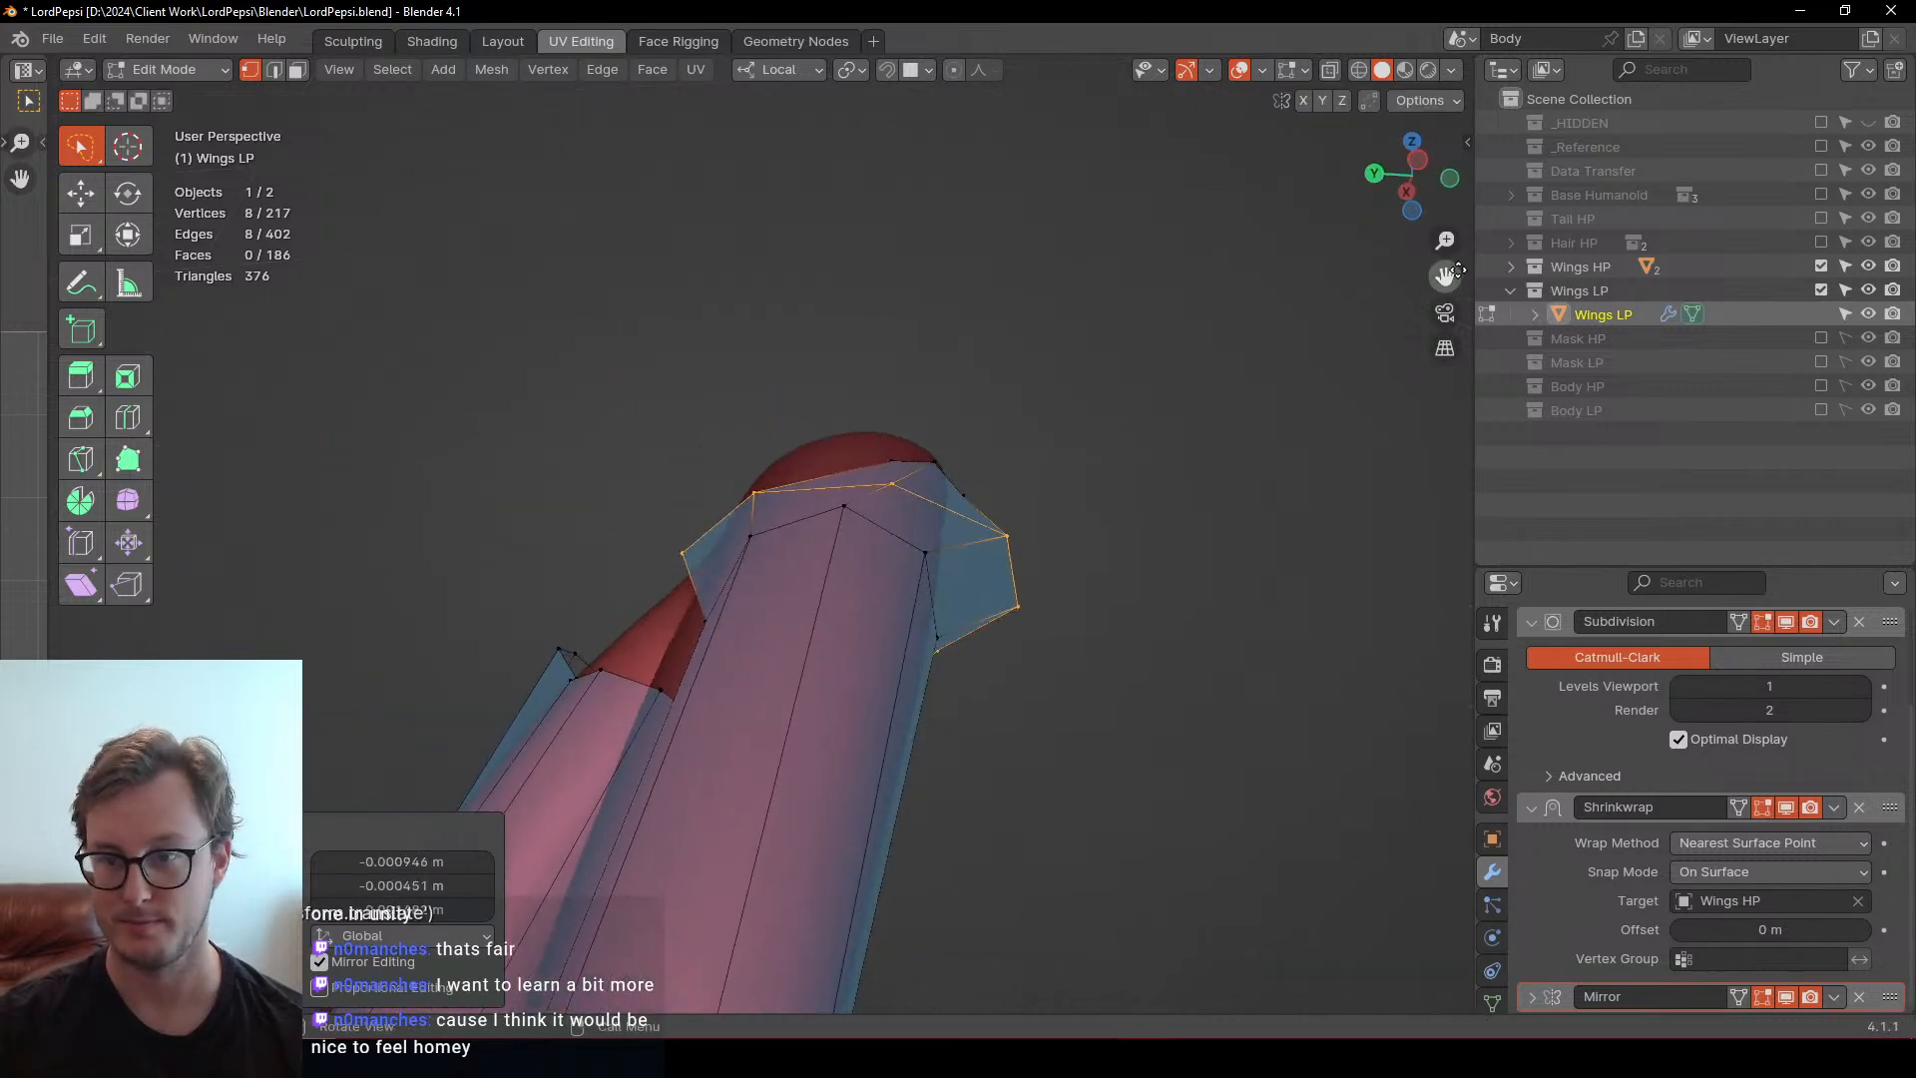
Round the knuckle's middle loop with LoopTools Circle and scale it to fit around the sculpt
{"action": "key", "text": "n"}
{"action": "left_click", "coordinate": [1344, 191]}
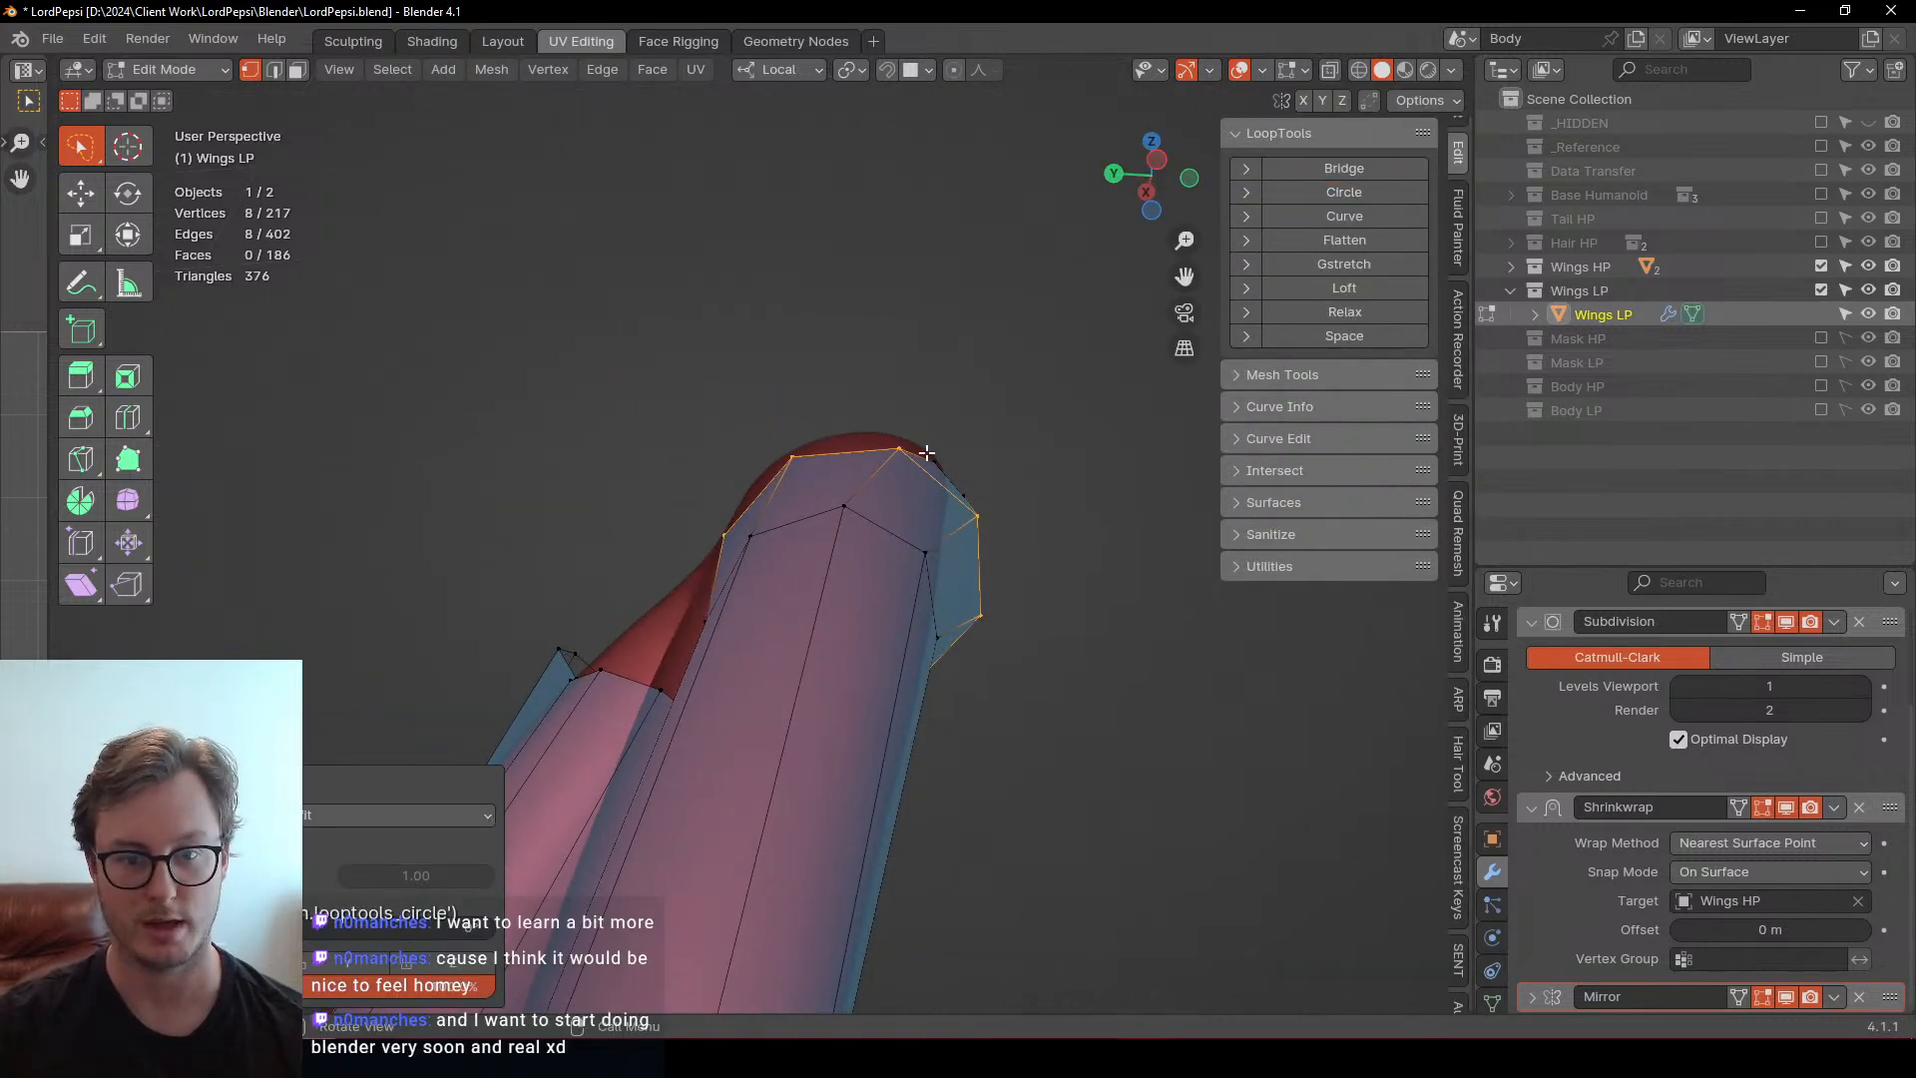
{"action": "key", "text": "s"}
{"action": "middle_click_drag", "start_coordinate": [926, 452], "coordinate": [855, 641]}
{"action": "left_click", "coordinate": [963, 479]}
Reposition the rounded knuckle loop from different sides so it wraps evenly above the finger roots
{"action": "key", "text": "g"}
{"action": "left_click", "coordinate": [975, 535]}
{"action": "middle_click_drag", "start_coordinate": [975, 535], "coordinate": [728, 576]}
{"action": "key", "text": "g"}
{"action": "left_click", "coordinate": [908, 660]}
{"action": "key", "text": "g"}
{"action": "left_click", "coordinate": [864, 735]}
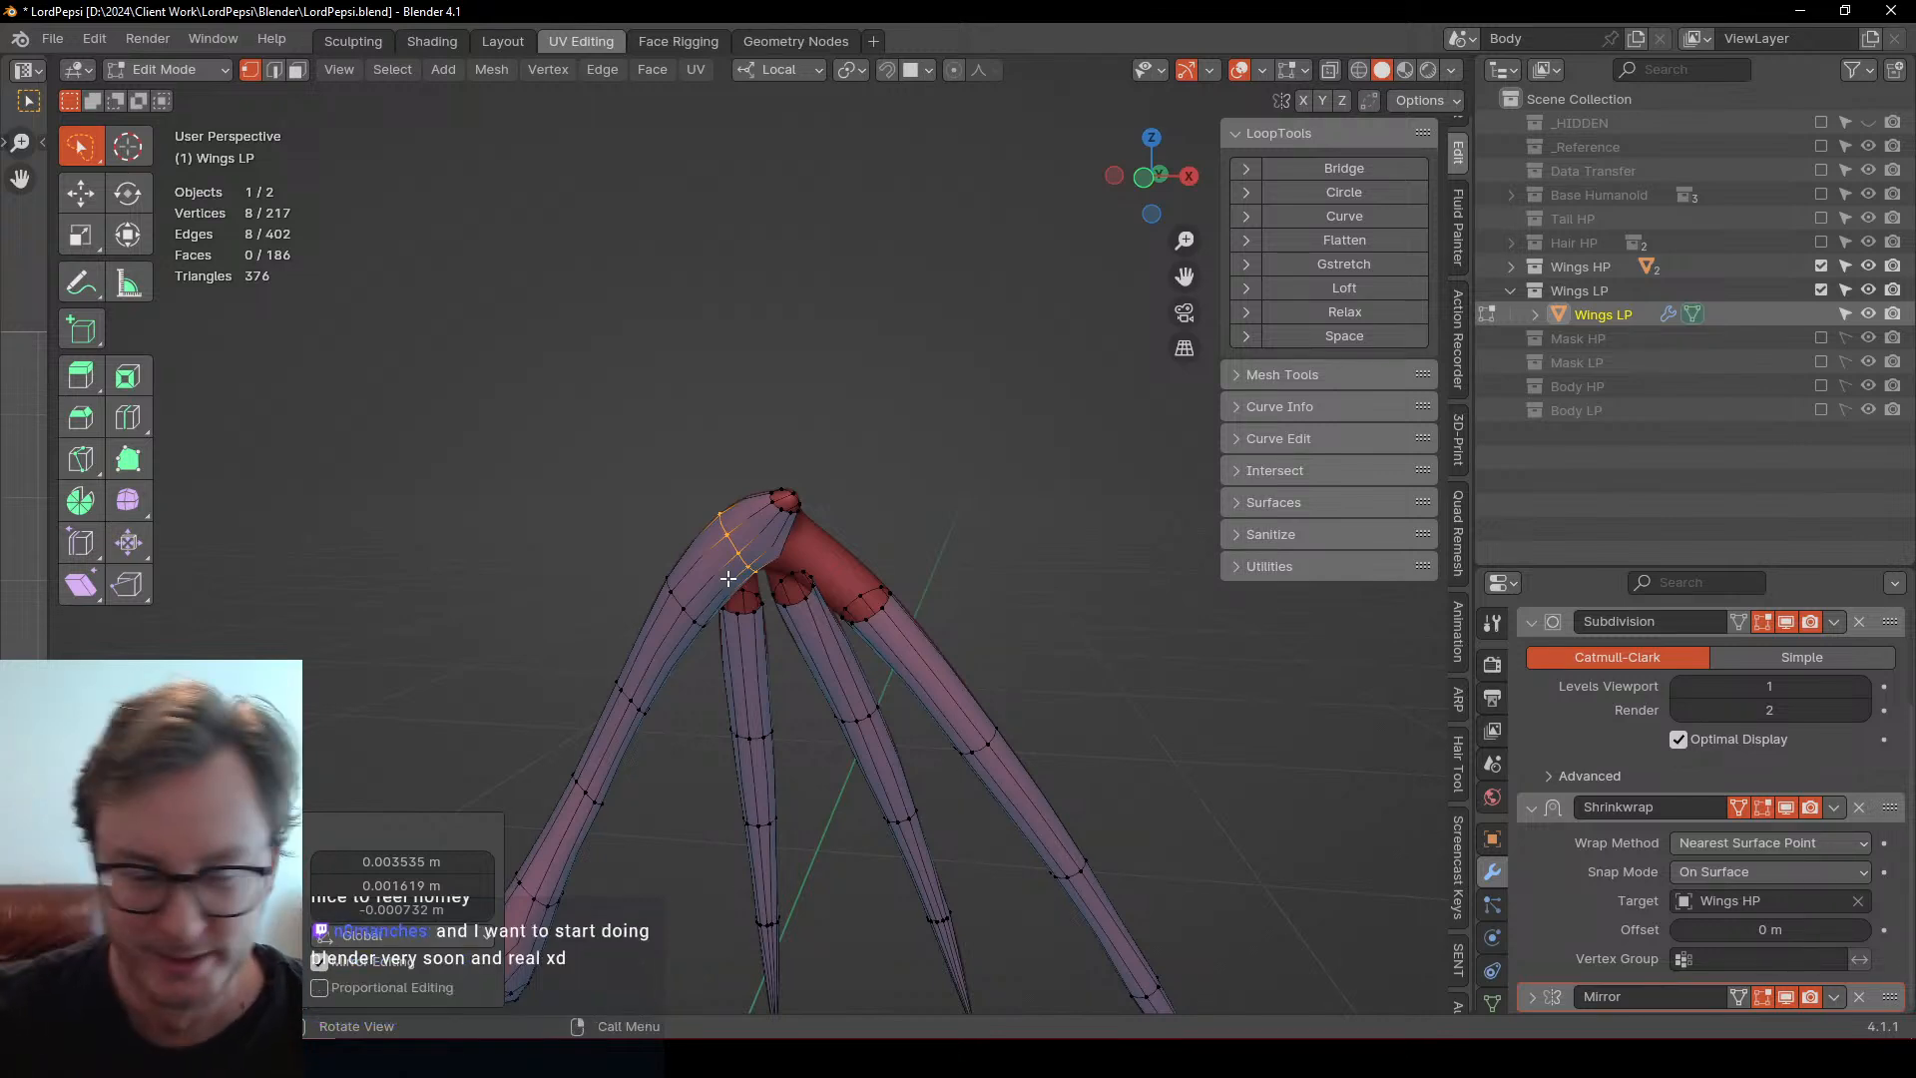
Move the outer finger tube's top loop closer to the knuckle and centre it around the finger from all sides
{"action": "scroll", "coordinate": [759, 608], "scroll_direction": "up", "scroll_amount": 2}
{"action": "middle_click_drag", "start_coordinate": [953, 619], "coordinate": [979, 513]}
{"action": "scroll", "coordinate": [983, 539], "scroll_direction": "up", "scroll_amount": 4}
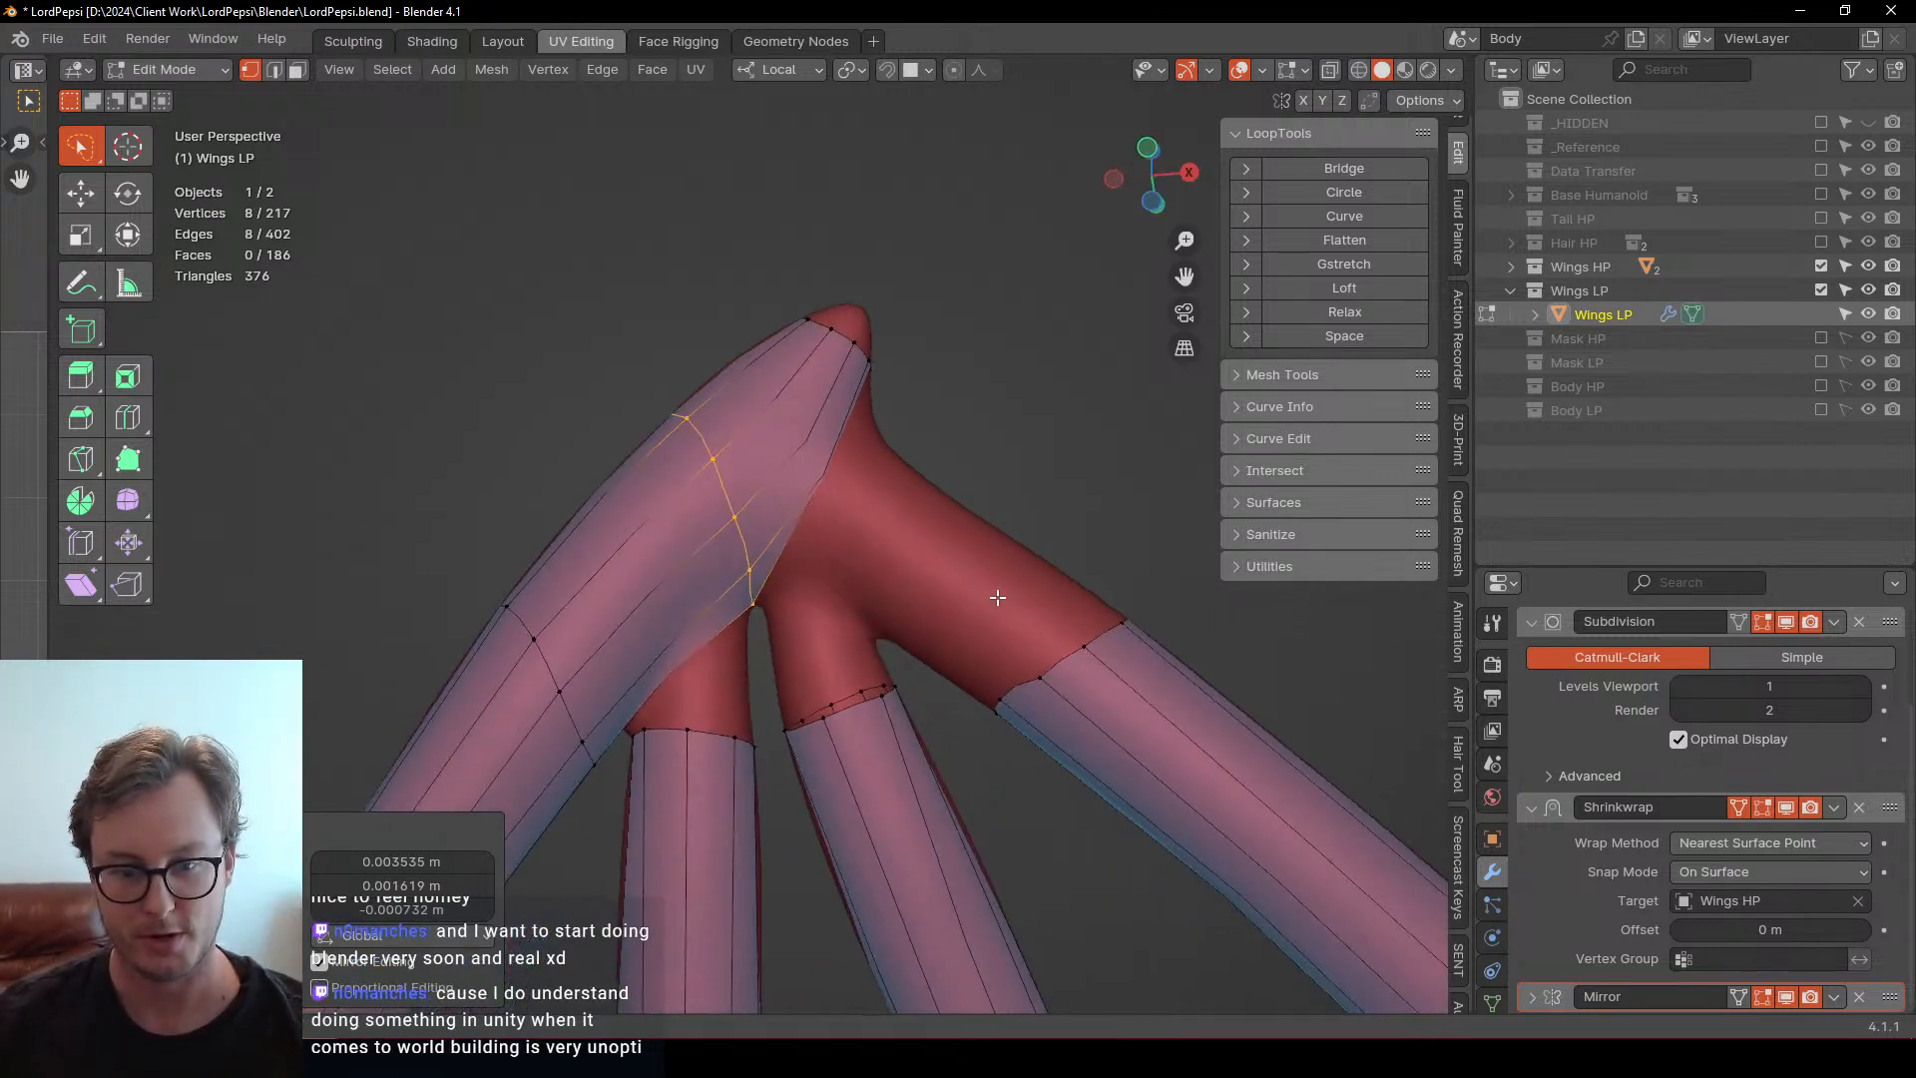
{"action": "left_click", "coordinate": [1011, 688], "text": "alt"}
{"action": "scroll", "coordinate": [1028, 657], "scroll_direction": "down", "scroll_amount": 1}
{"action": "key", "text": "g"}
{"action": "left_click", "coordinate": [959, 620]}
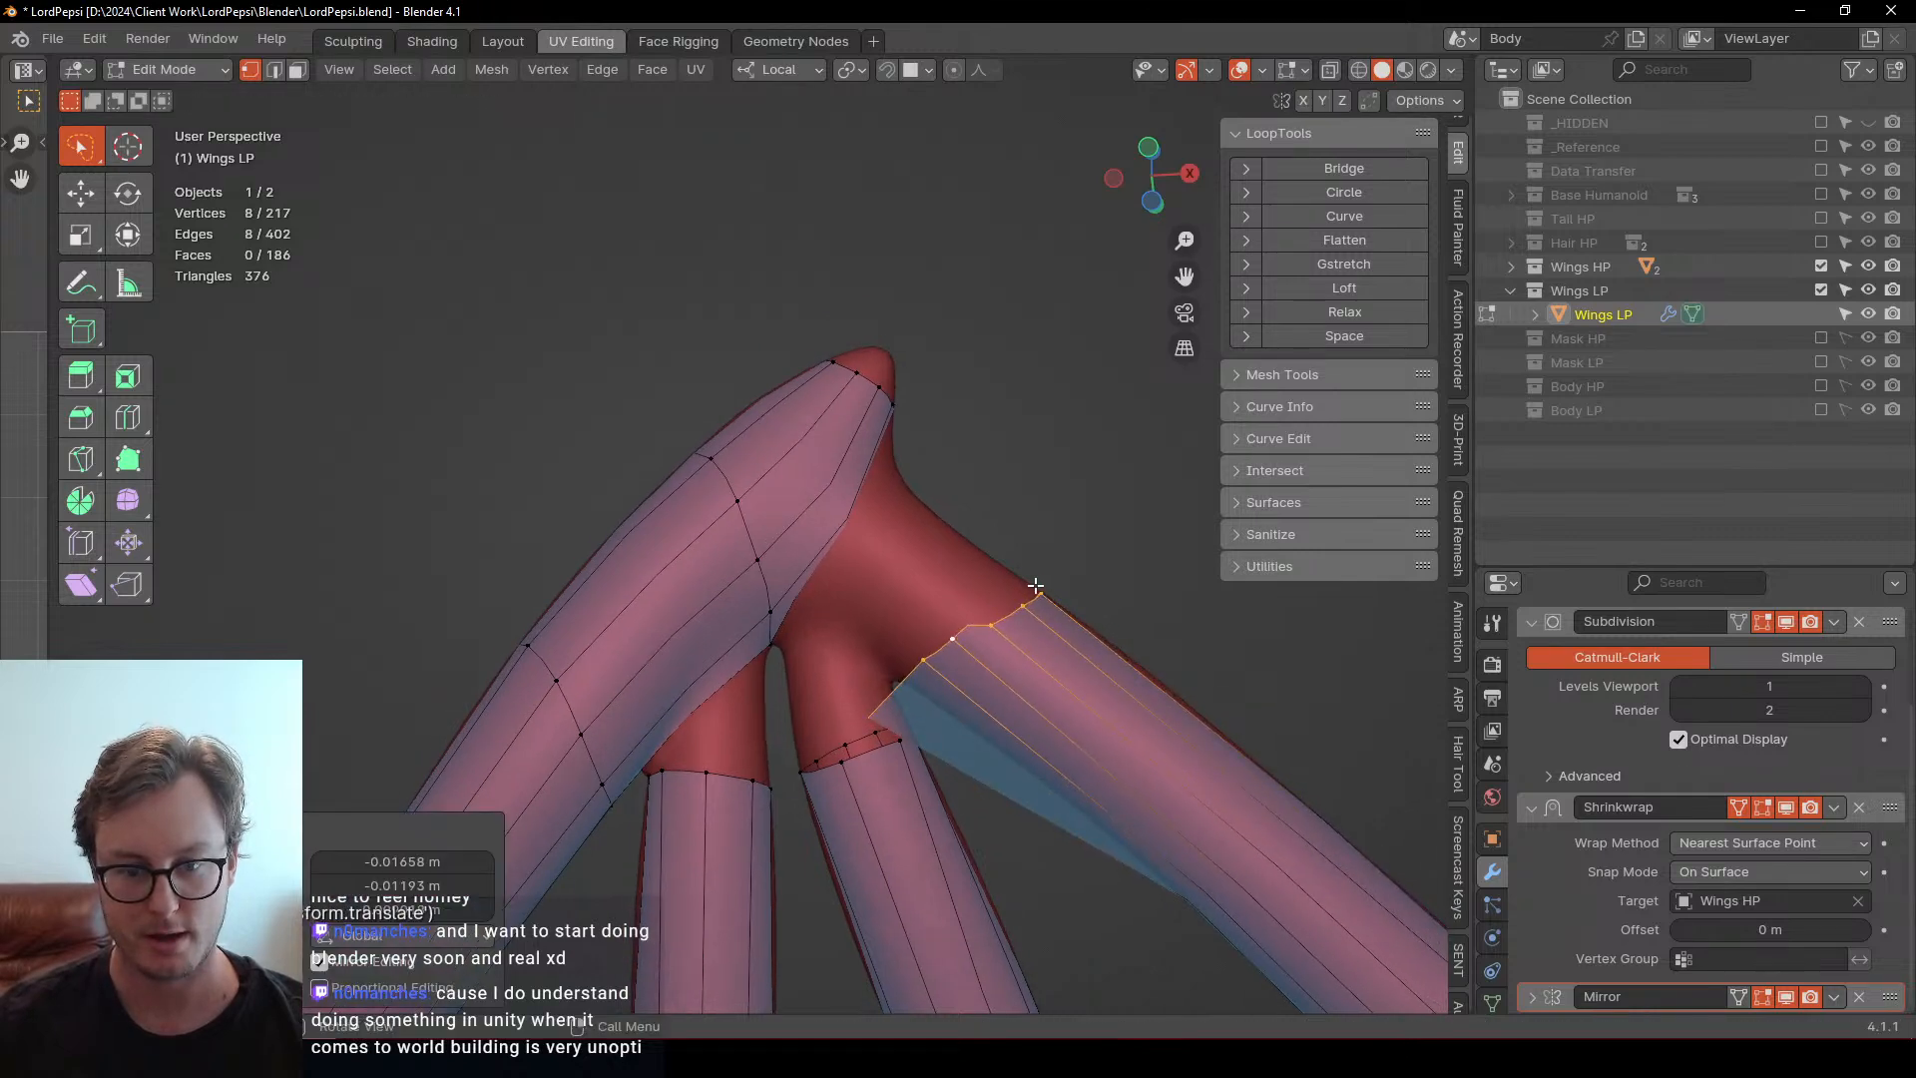
{"action": "middle_click_drag", "start_coordinate": [959, 620], "coordinate": [946, 751]}
{"action": "key", "text": "g"}
{"action": "left_click", "coordinate": [1001, 668]}
{"action": "middle_click_drag", "start_coordinate": [1001, 669], "coordinate": [738, 717]}
{"action": "key", "text": "g"}
{"action": "left_click", "coordinate": [928, 767]}
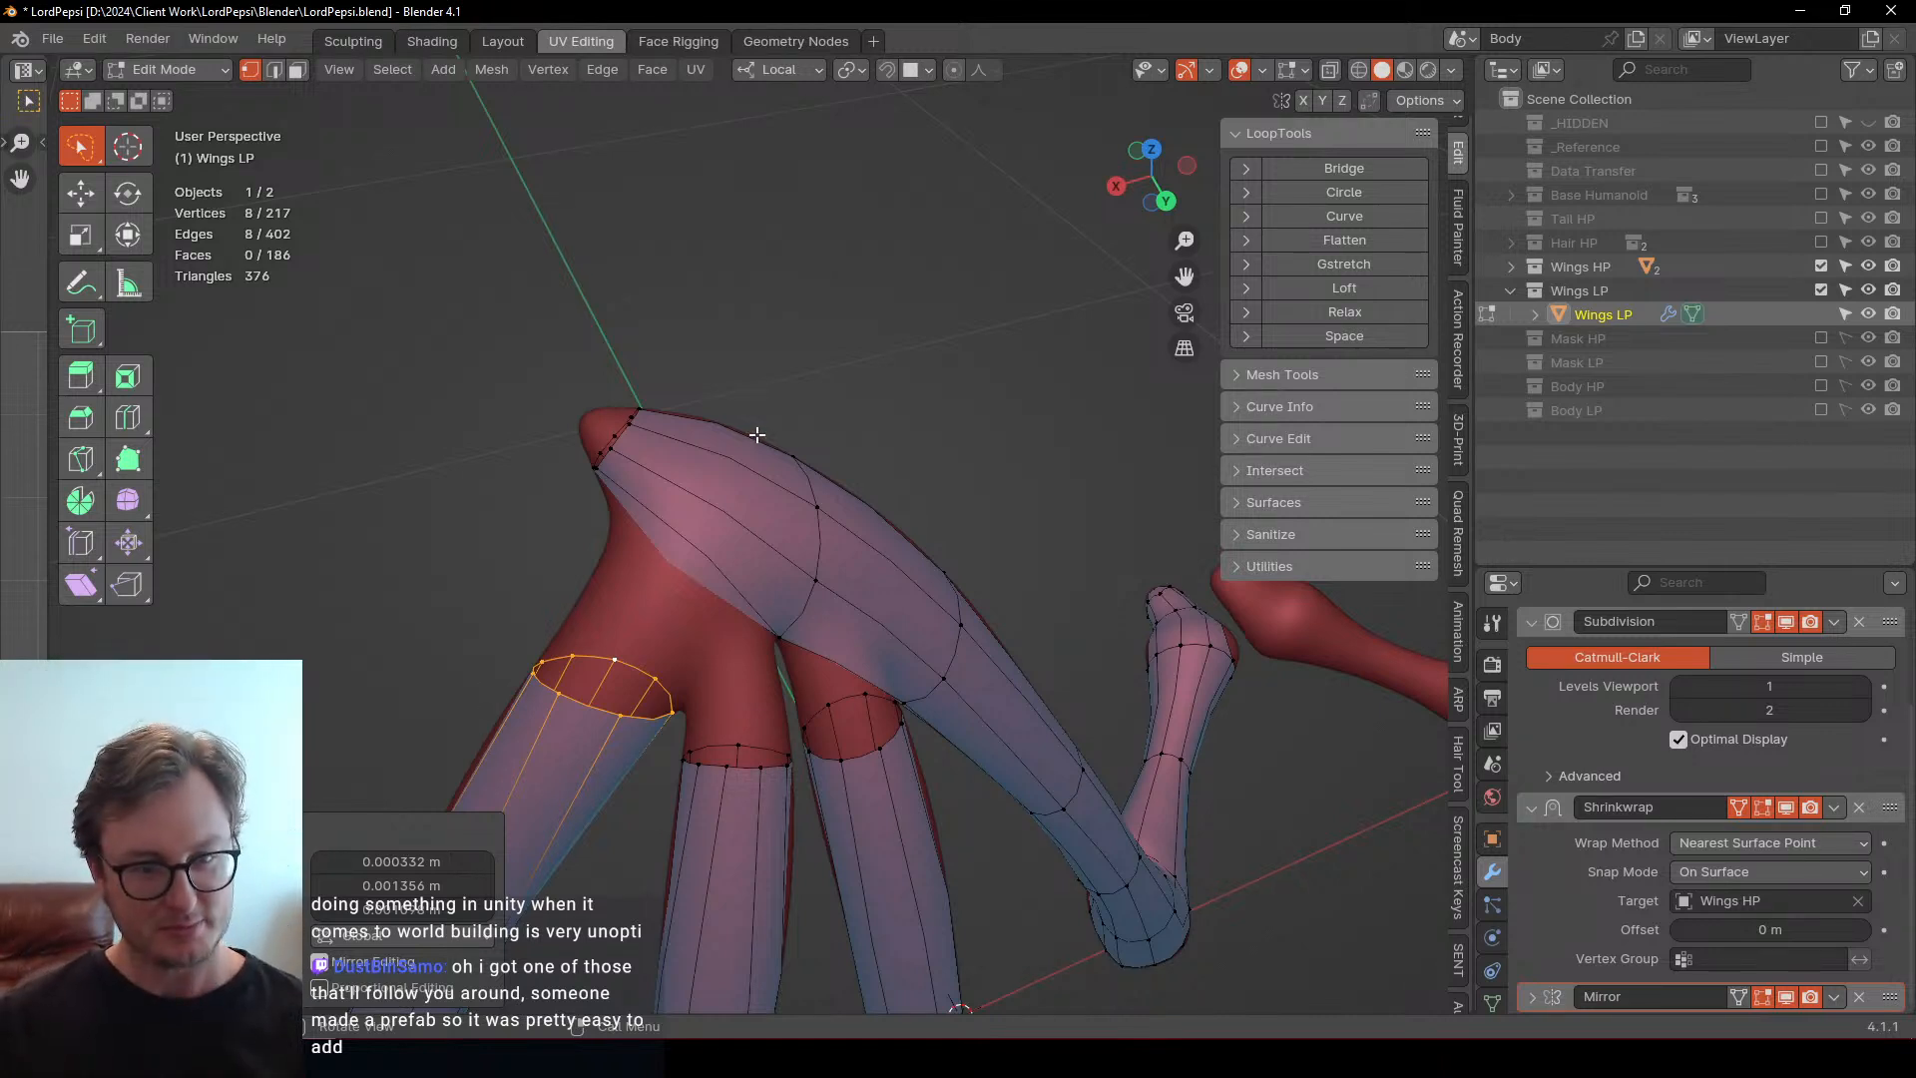
Add two centred edge loops to the knuckle tube, one on either side of its middle loop
{"action": "middle_click_drag", "start_coordinate": [758, 435], "coordinate": [868, 505]}
{"action": "left_click", "coordinate": [721, 340]}
{"action": "scroll", "coordinate": [744, 511], "scroll_direction": "down", "scroll_amount": 3}
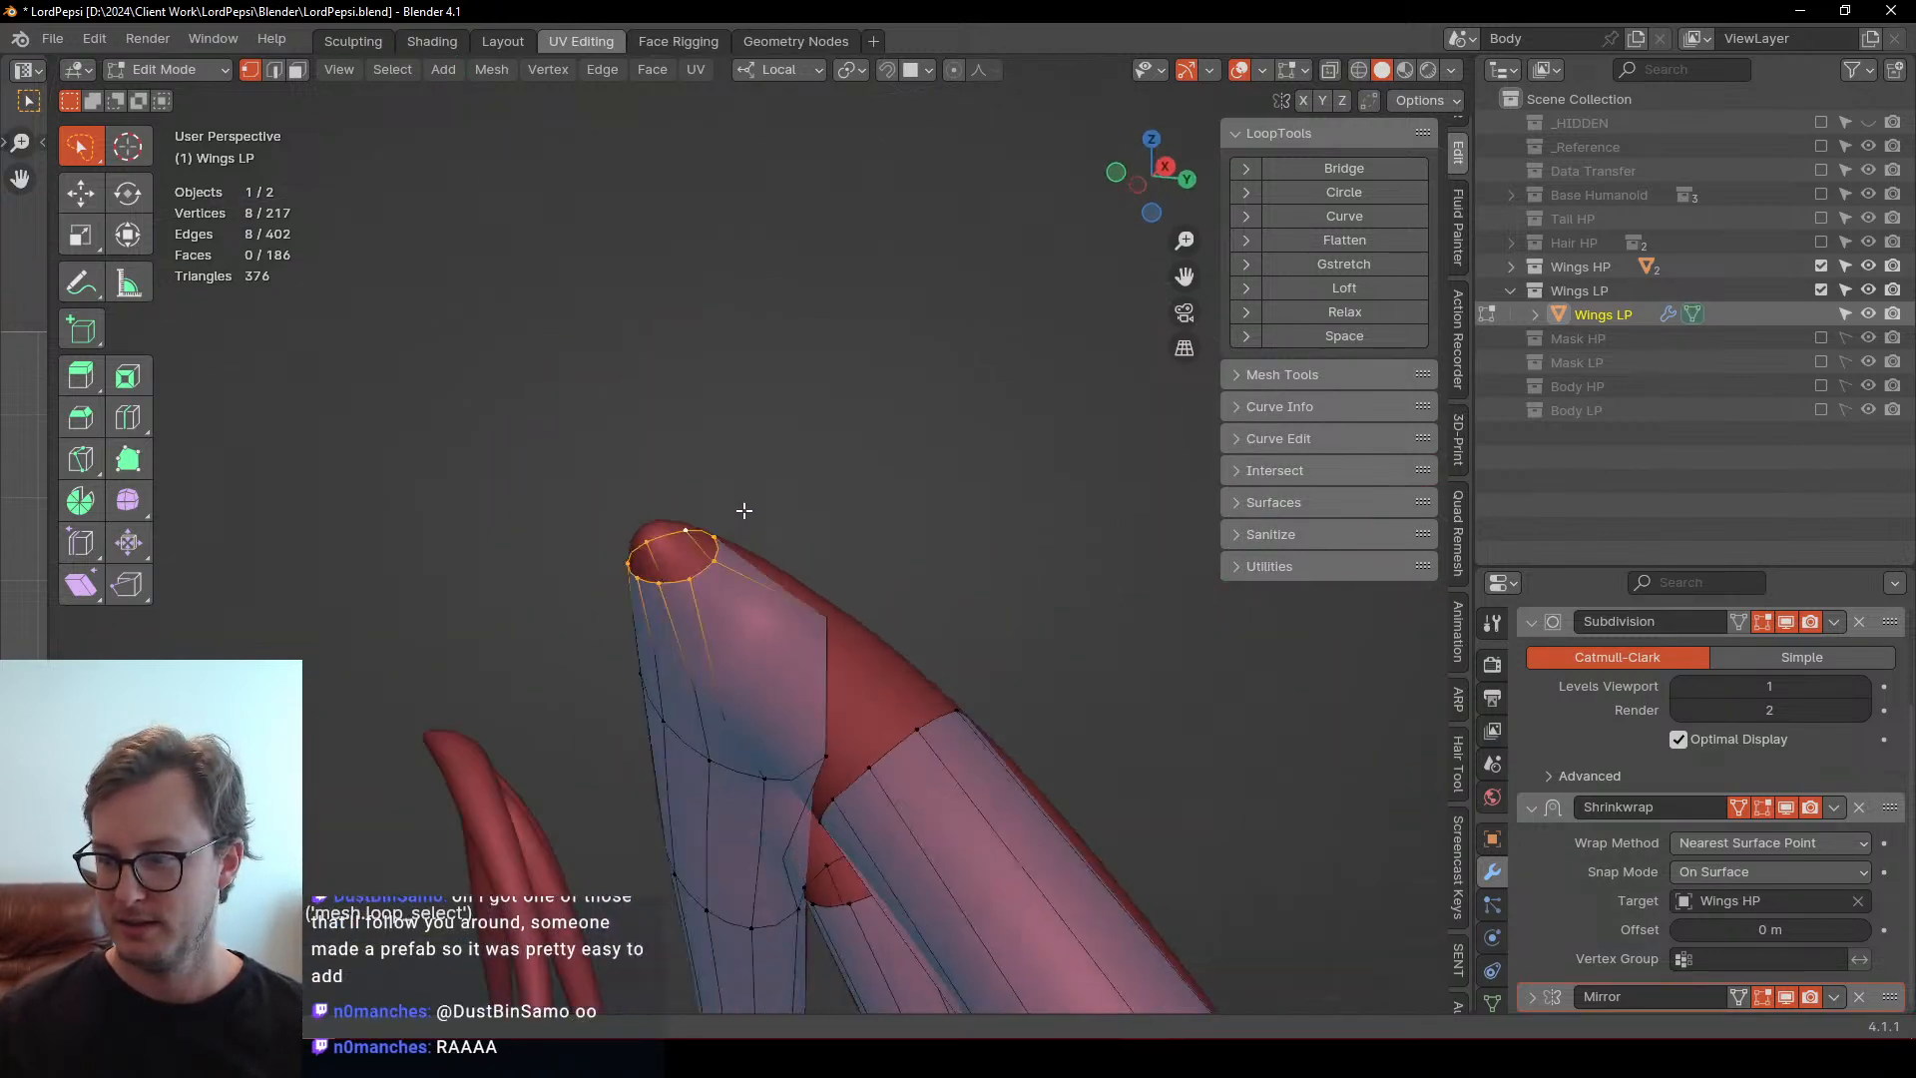
{"action": "middle_click_drag", "start_coordinate": [743, 511], "coordinate": [898, 526]}
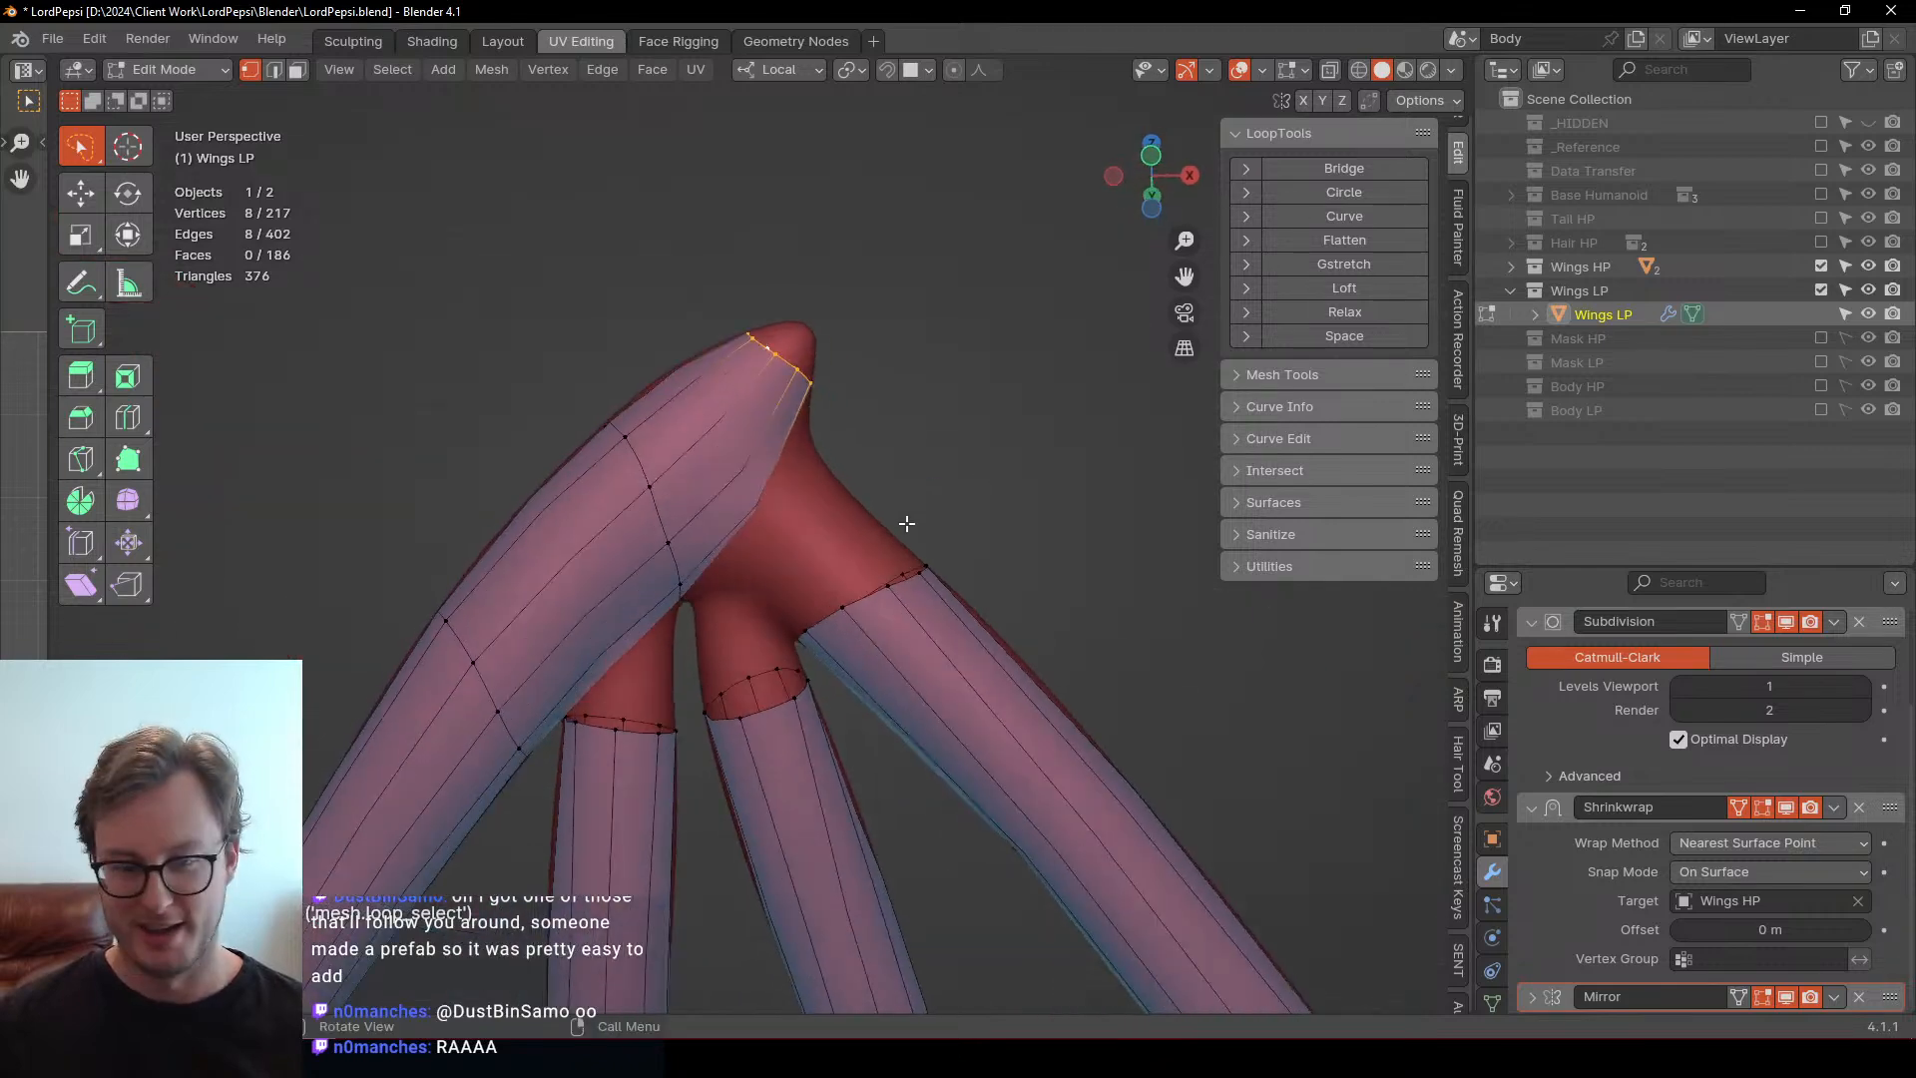
{"action": "key", "text": "ctrl+r"}
{"action": "left_click", "coordinate": [649, 519]}
{"action": "right_click", "coordinate": [649, 519]}
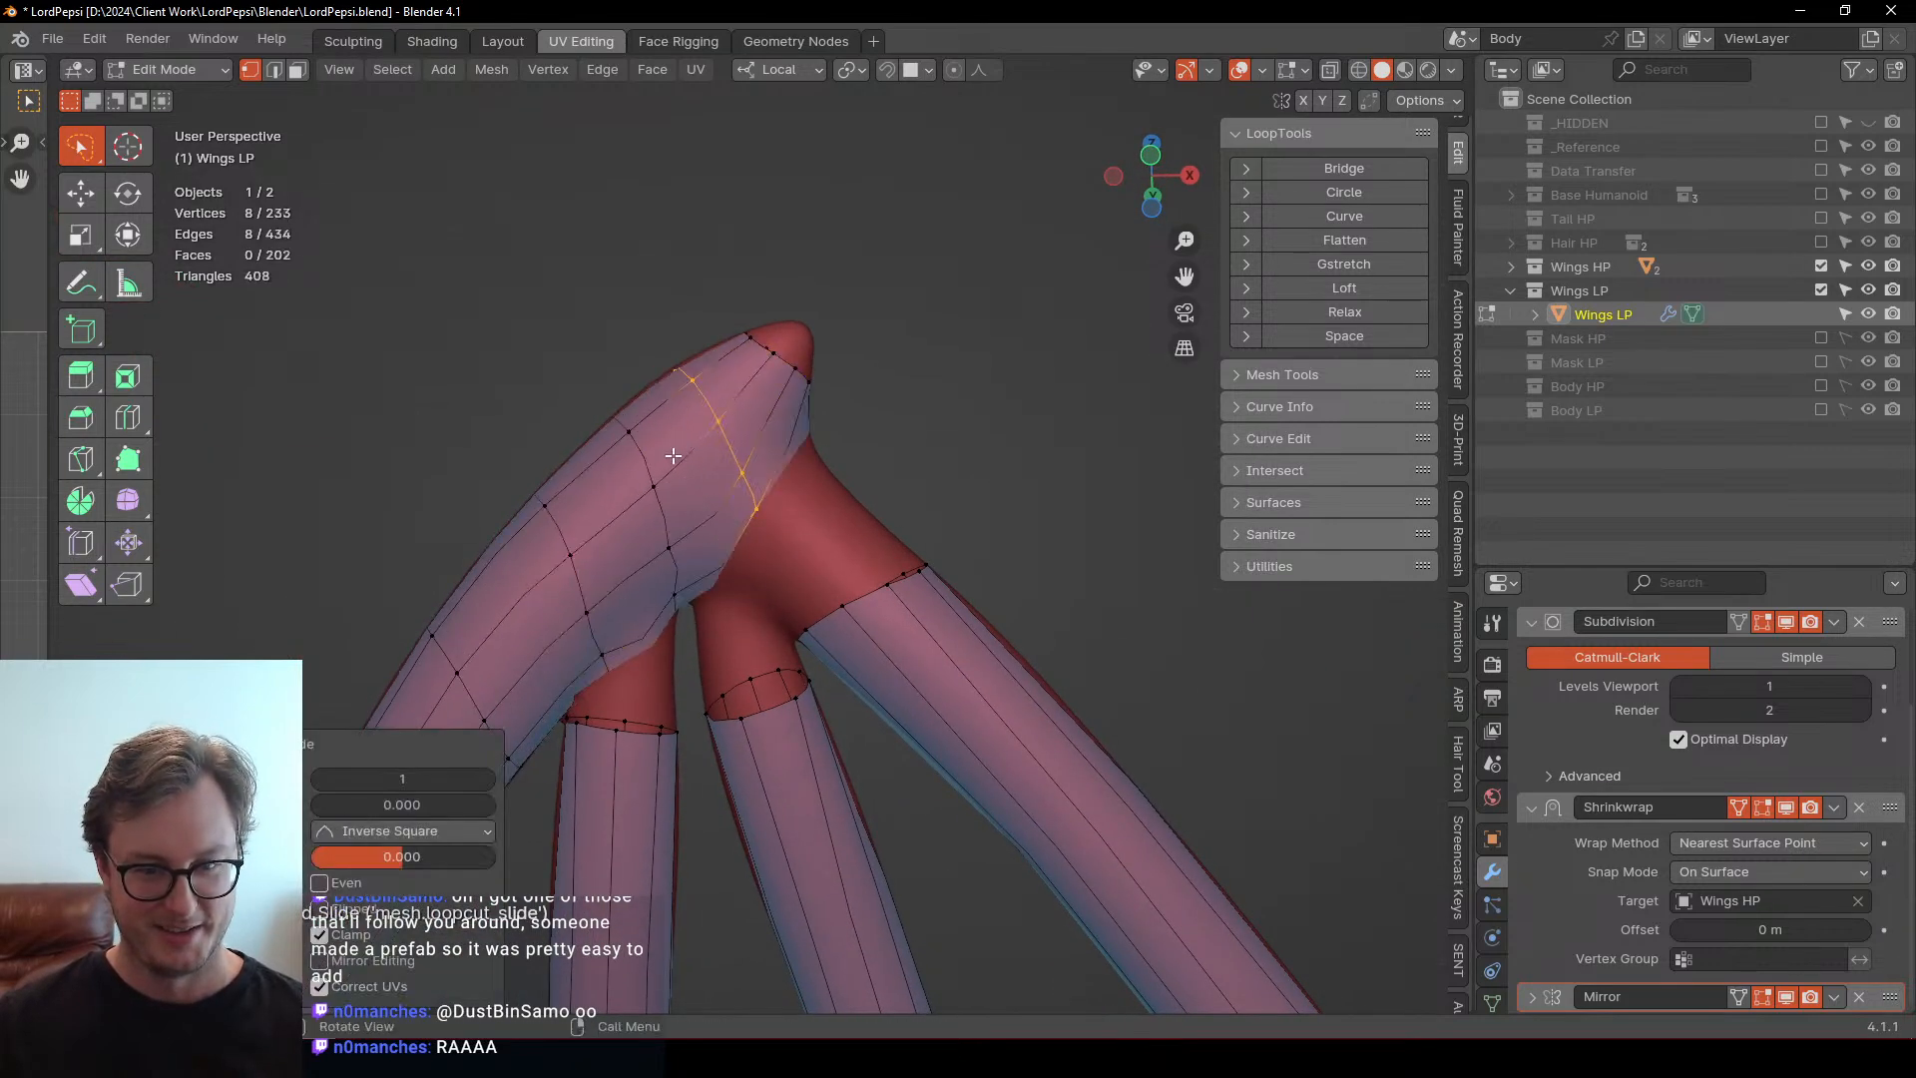
Select the short run of two extra edges at the underside of the elbow and dissolve it
{"action": "middle_click_drag", "start_coordinate": [673, 456], "coordinate": [665, 734]}
{"action": "scroll", "coordinate": [842, 611], "scroll_direction": "down", "scroll_amount": 3}
{"action": "left_click", "coordinate": [289, 743]}
{"action": "middle_click_drag", "start_coordinate": [688, 609], "coordinate": [928, 364], "text": "shift"}
{"action": "left_click", "coordinate": [865, 497], "text": "alt+shift"}
{"action": "middle_click_drag", "start_coordinate": [865, 497], "coordinate": [847, 459]}
{"action": "middle_click_drag", "start_coordinate": [679, 569], "coordinate": [1054, 369]}
{"action": "middle_click_drag", "start_coordinate": [899, 345], "coordinate": [702, 473]}
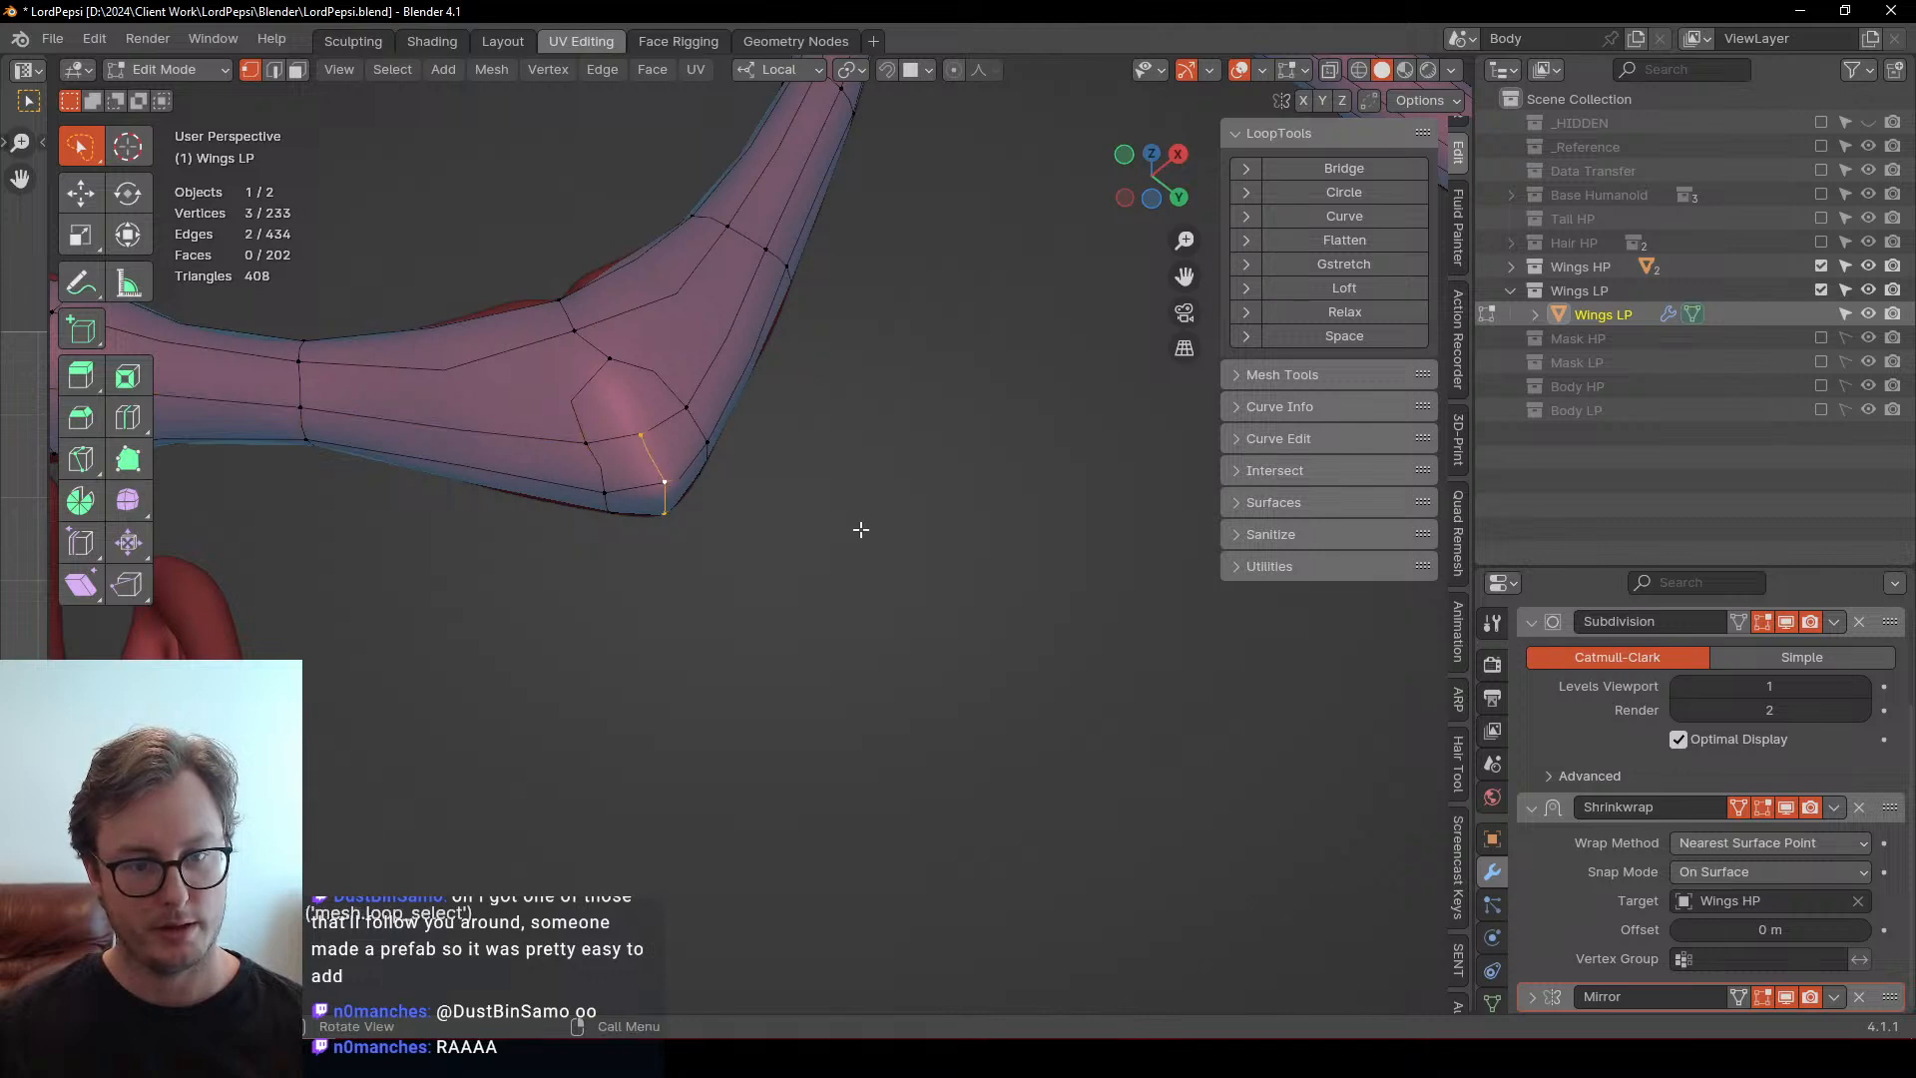
{"action": "key", "text": "x"}
{"action": "left_click", "coordinate": [798, 675]}
Select the remaining partial edge loop across the elbow and dissolve its edges
{"action": "left_click", "coordinate": [703, 413], "text": "alt+shift"}
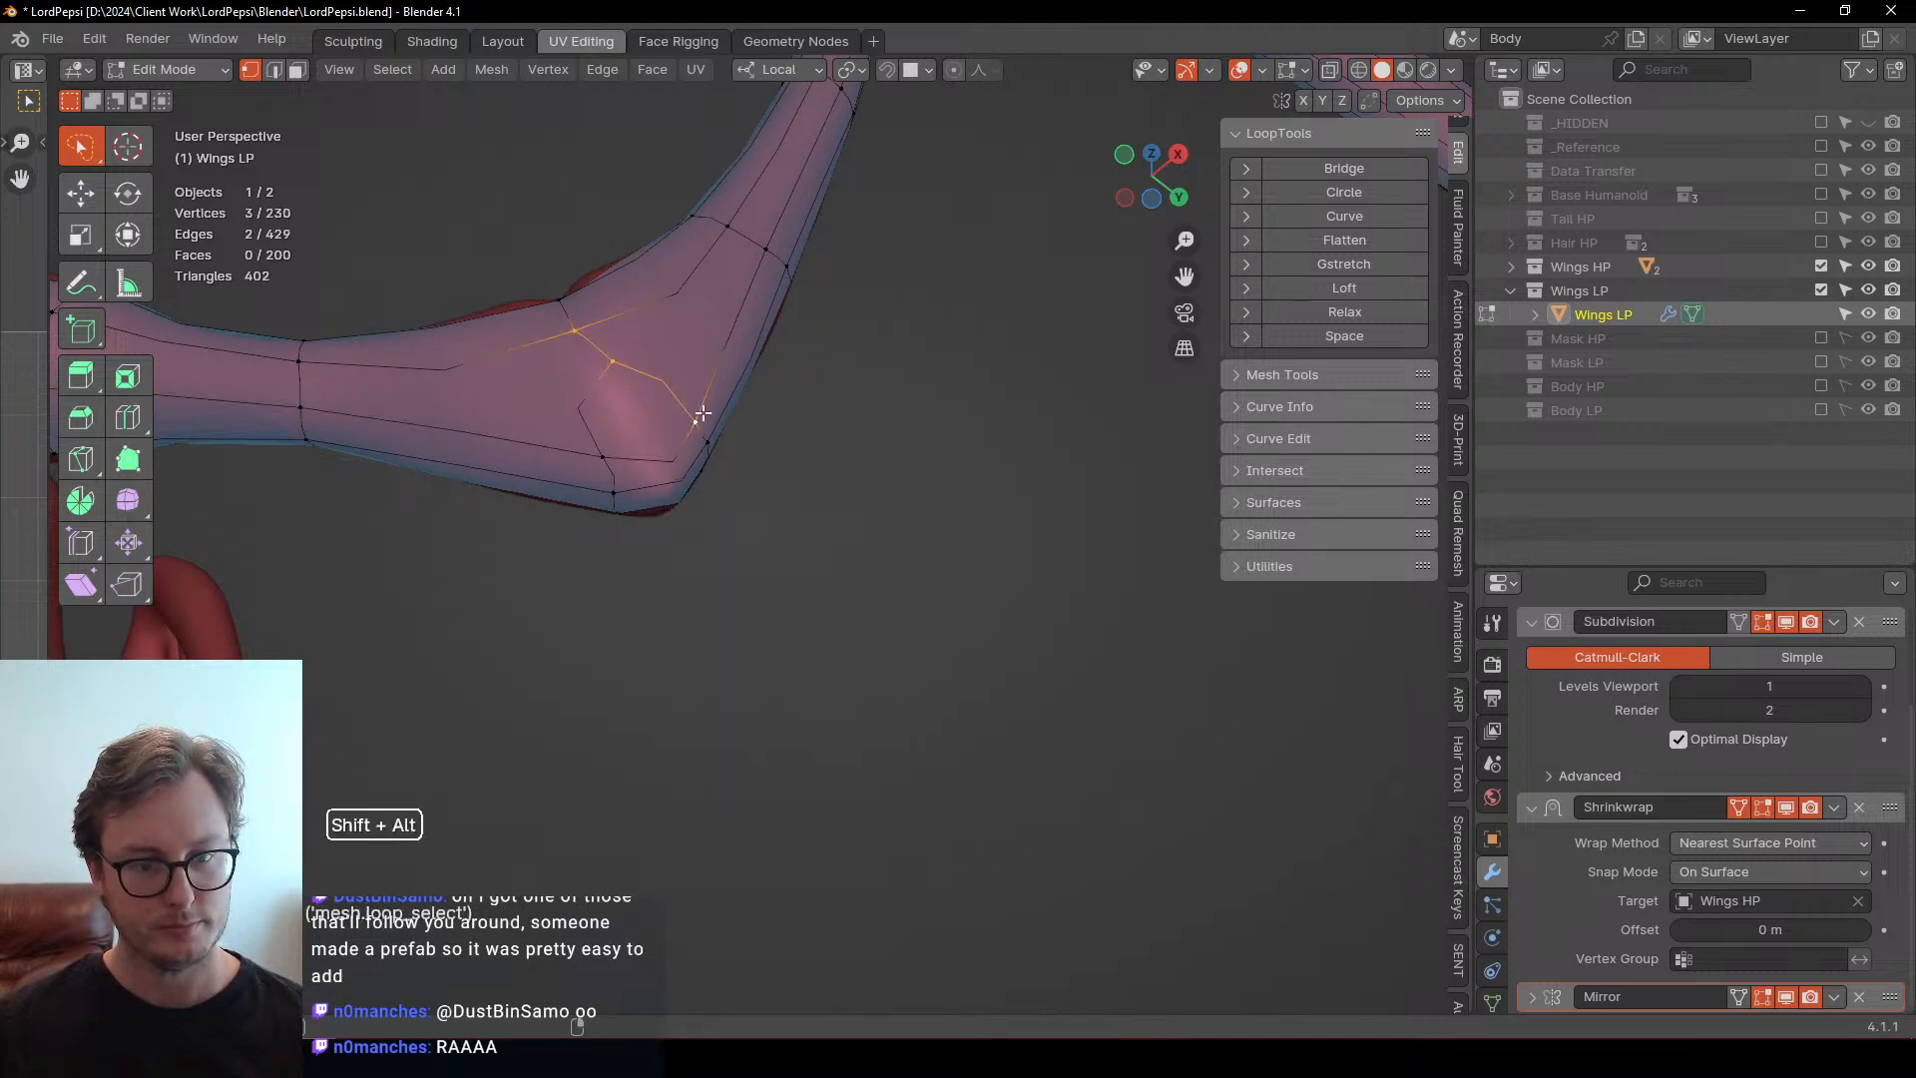
{"action": "left_click", "coordinate": [704, 439], "text": "alt"}
{"action": "key", "text": "x"}
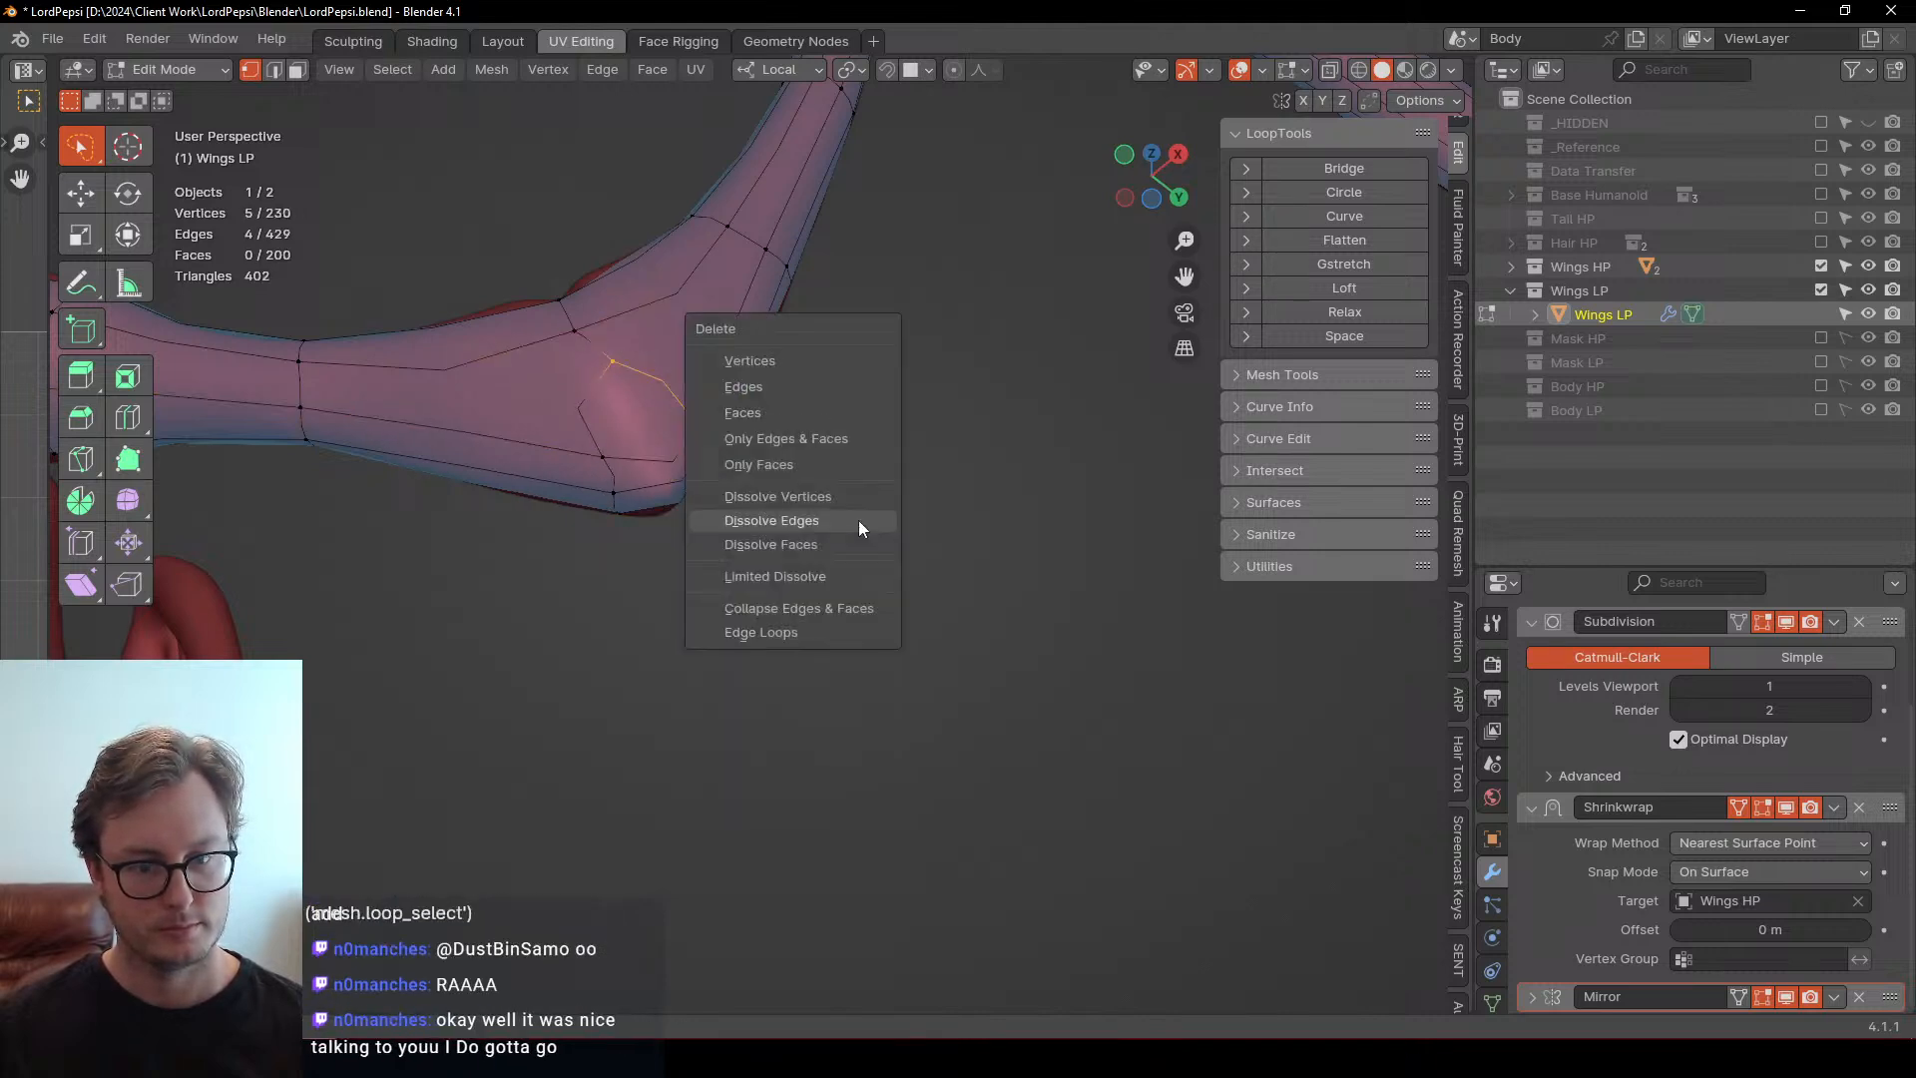
{"action": "left_click", "coordinate": [858, 519]}
Move a vertex at the elbow to even out the surface and select the arm's lengthwise loops to check their flow
{"action": "middle_click_drag", "start_coordinate": [671, 458], "coordinate": [668, 300]}
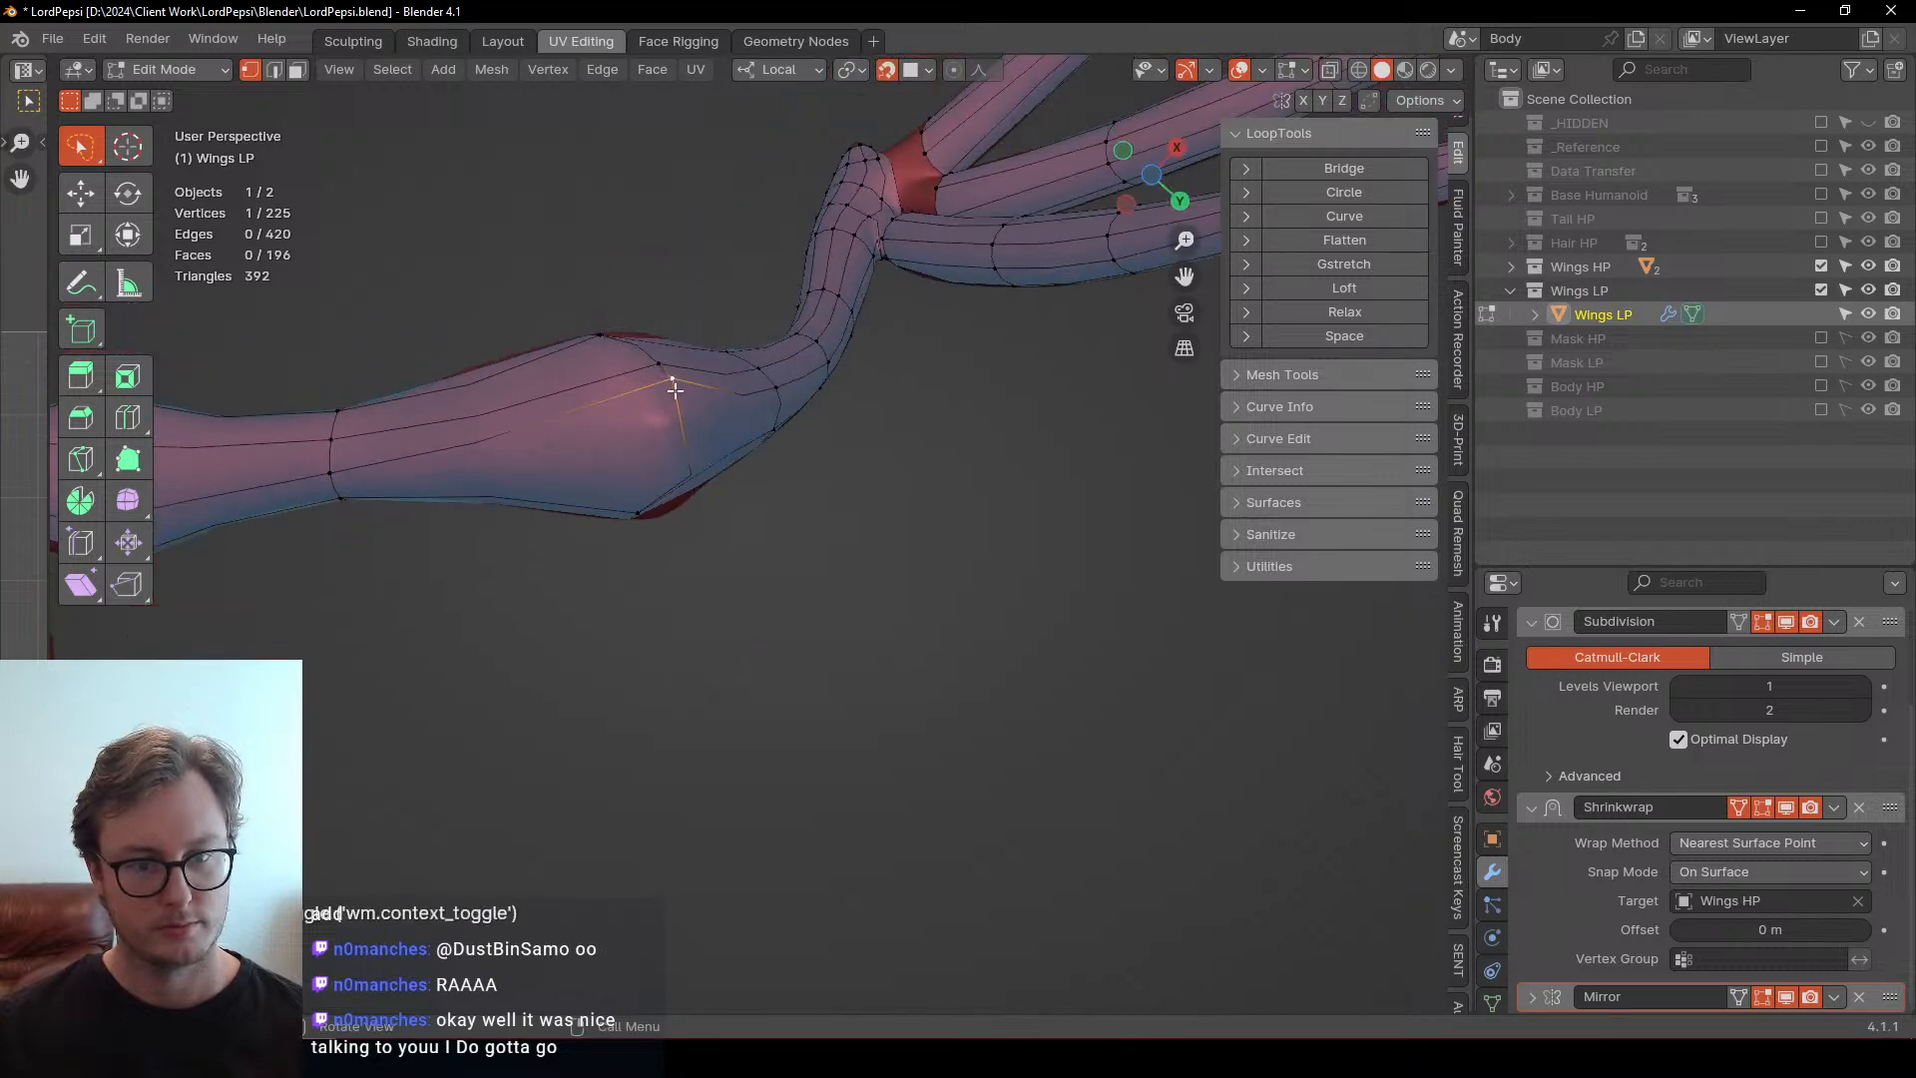
{"action": "key", "text": "g"}
{"action": "left_click", "coordinate": [621, 494]}
{"action": "middle_click_drag", "start_coordinate": [624, 491], "coordinate": [755, 469]}
{"action": "left_click", "coordinate": [659, 369], "text": "alt+shift"}
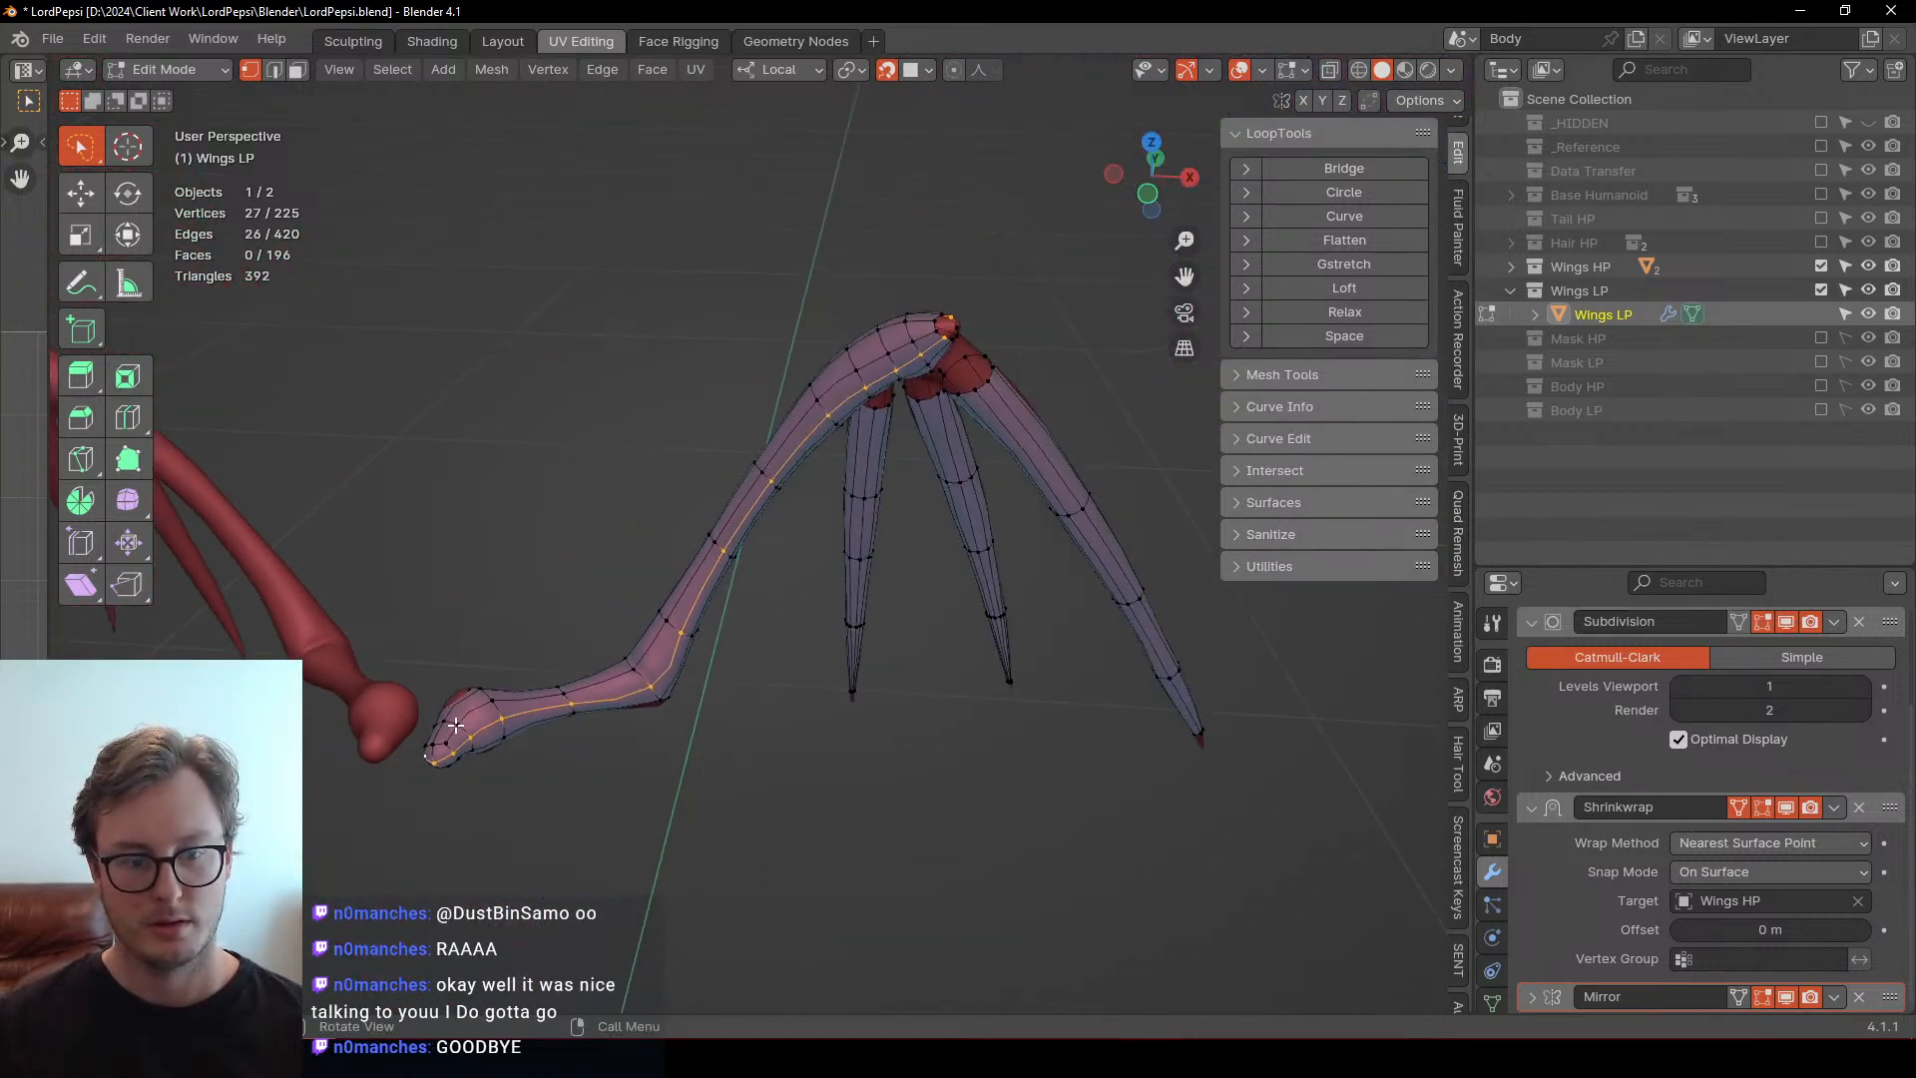
{"action": "left_click", "coordinate": [442, 731], "text": "alt+shift"}
{"action": "middle_click_drag", "start_coordinate": [442, 732], "coordinate": [780, 665]}
Move the vertices around the elbow's point so the low-poly outline follows the sculpted tip
{"action": "left_click", "coordinate": [469, 415]}
{"action": "key", "text": "g"}
{"action": "left_click", "coordinate": [728, 492]}
{"action": "key", "text": "g"}
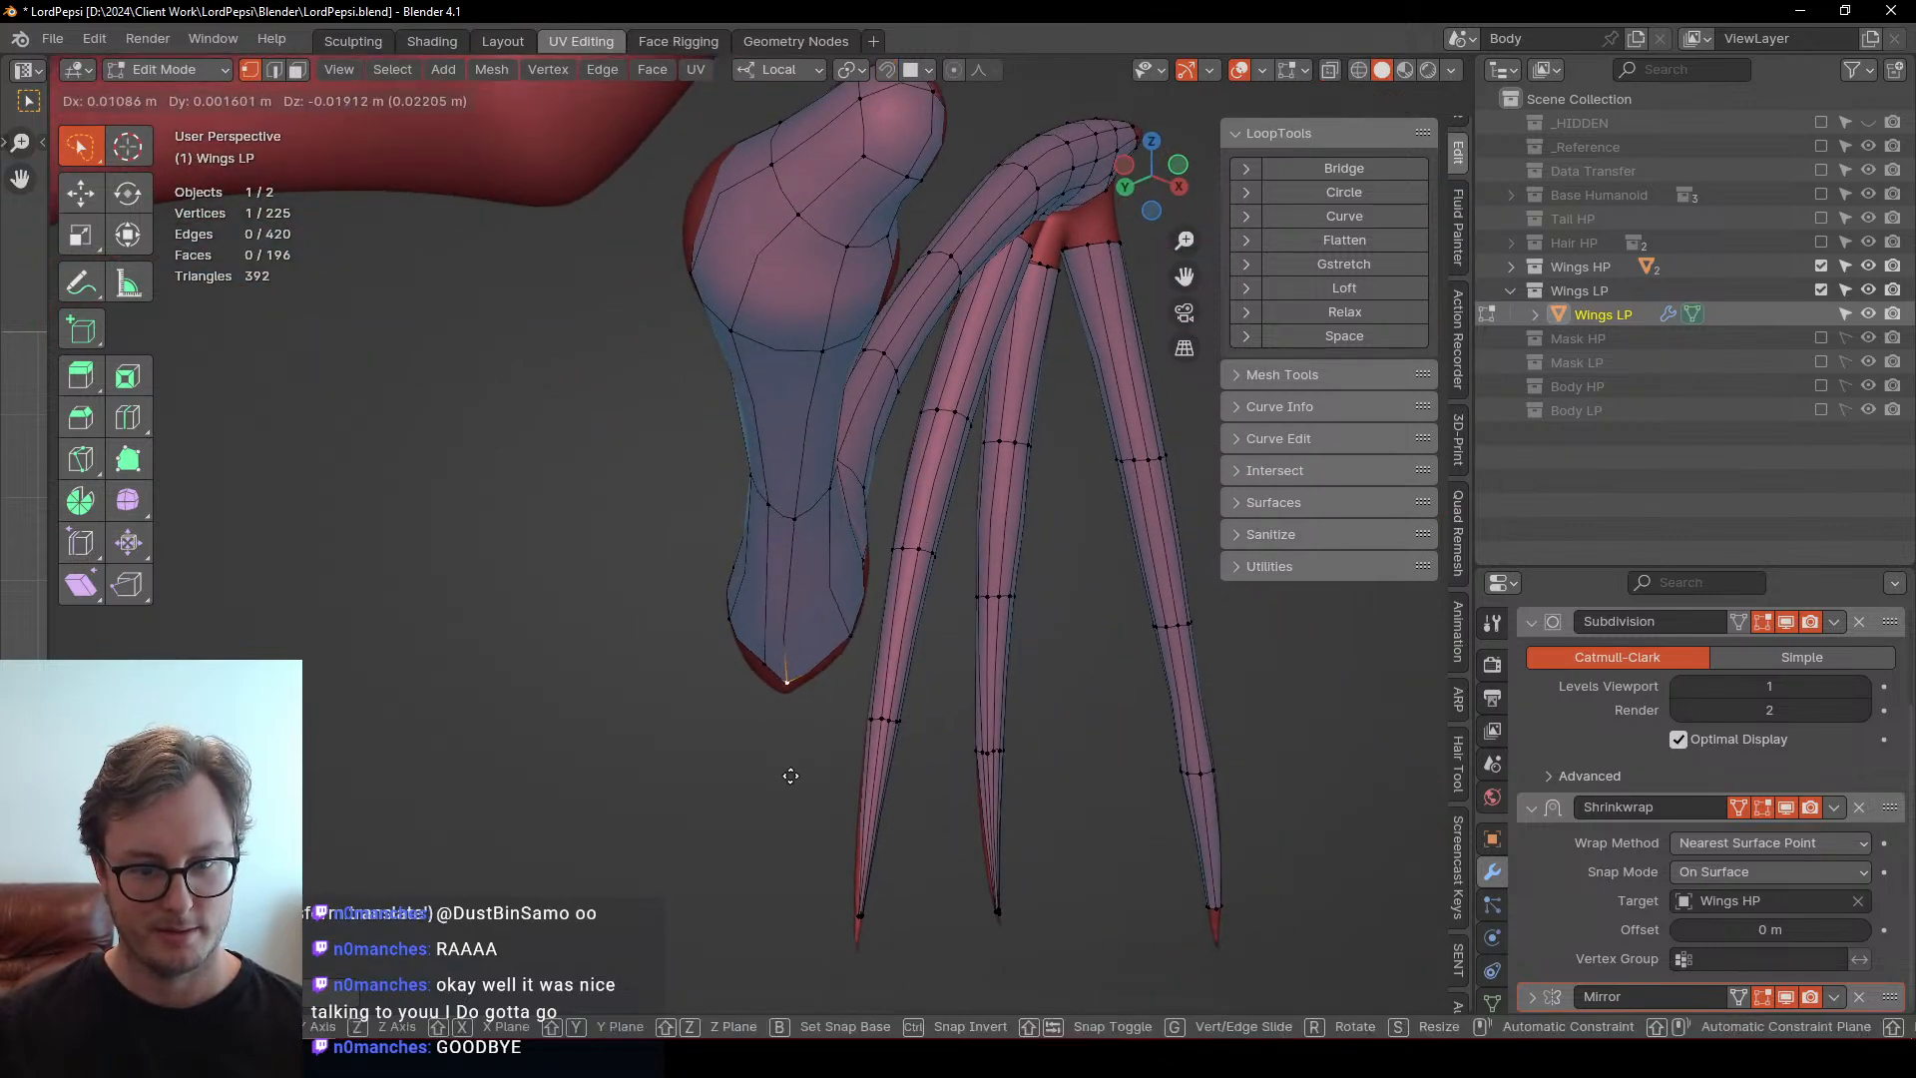
{"action": "left_click", "coordinate": [783, 788]}
{"action": "key", "text": "g"}
{"action": "left_click", "coordinate": [759, 656]}
{"action": "key", "text": "g"}
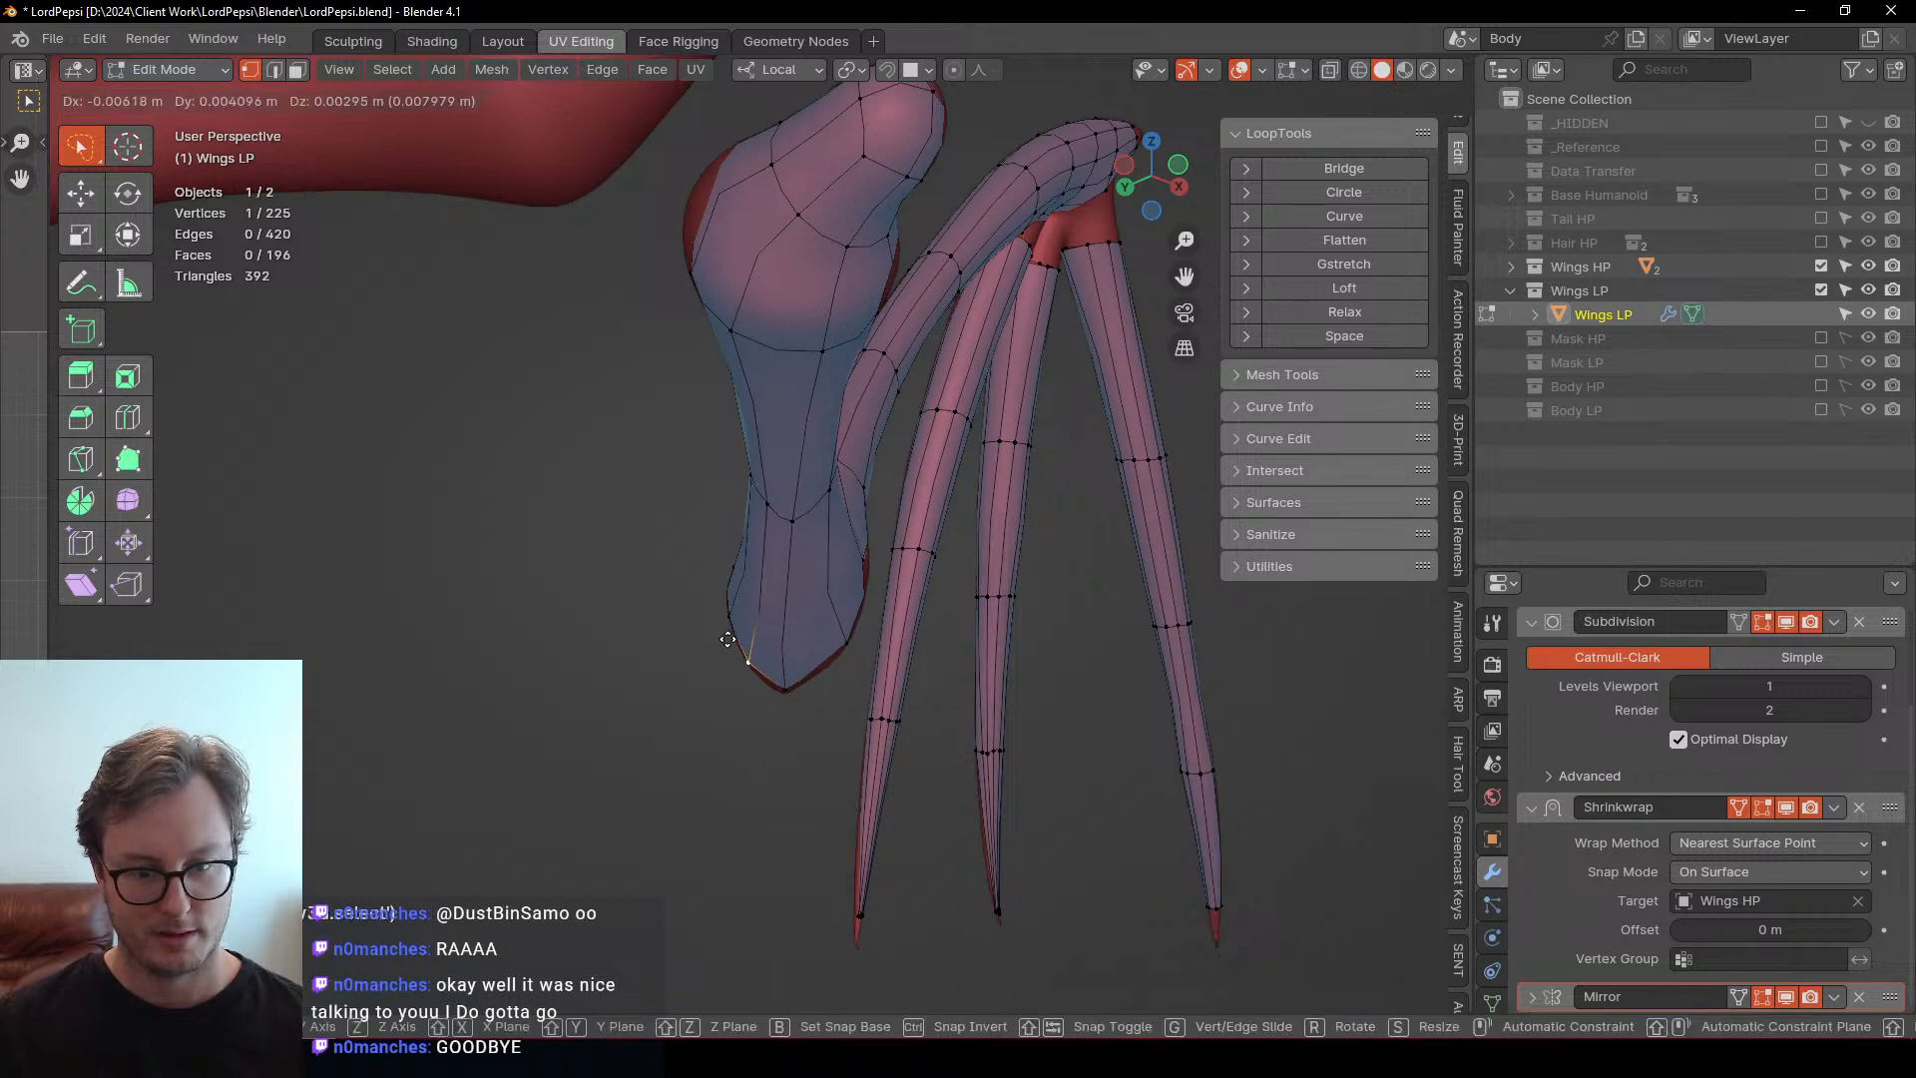
{"action": "left_click", "coordinate": [755, 651]}
{"action": "middle_click_drag", "start_coordinate": [830, 633], "coordinate": [772, 612]}
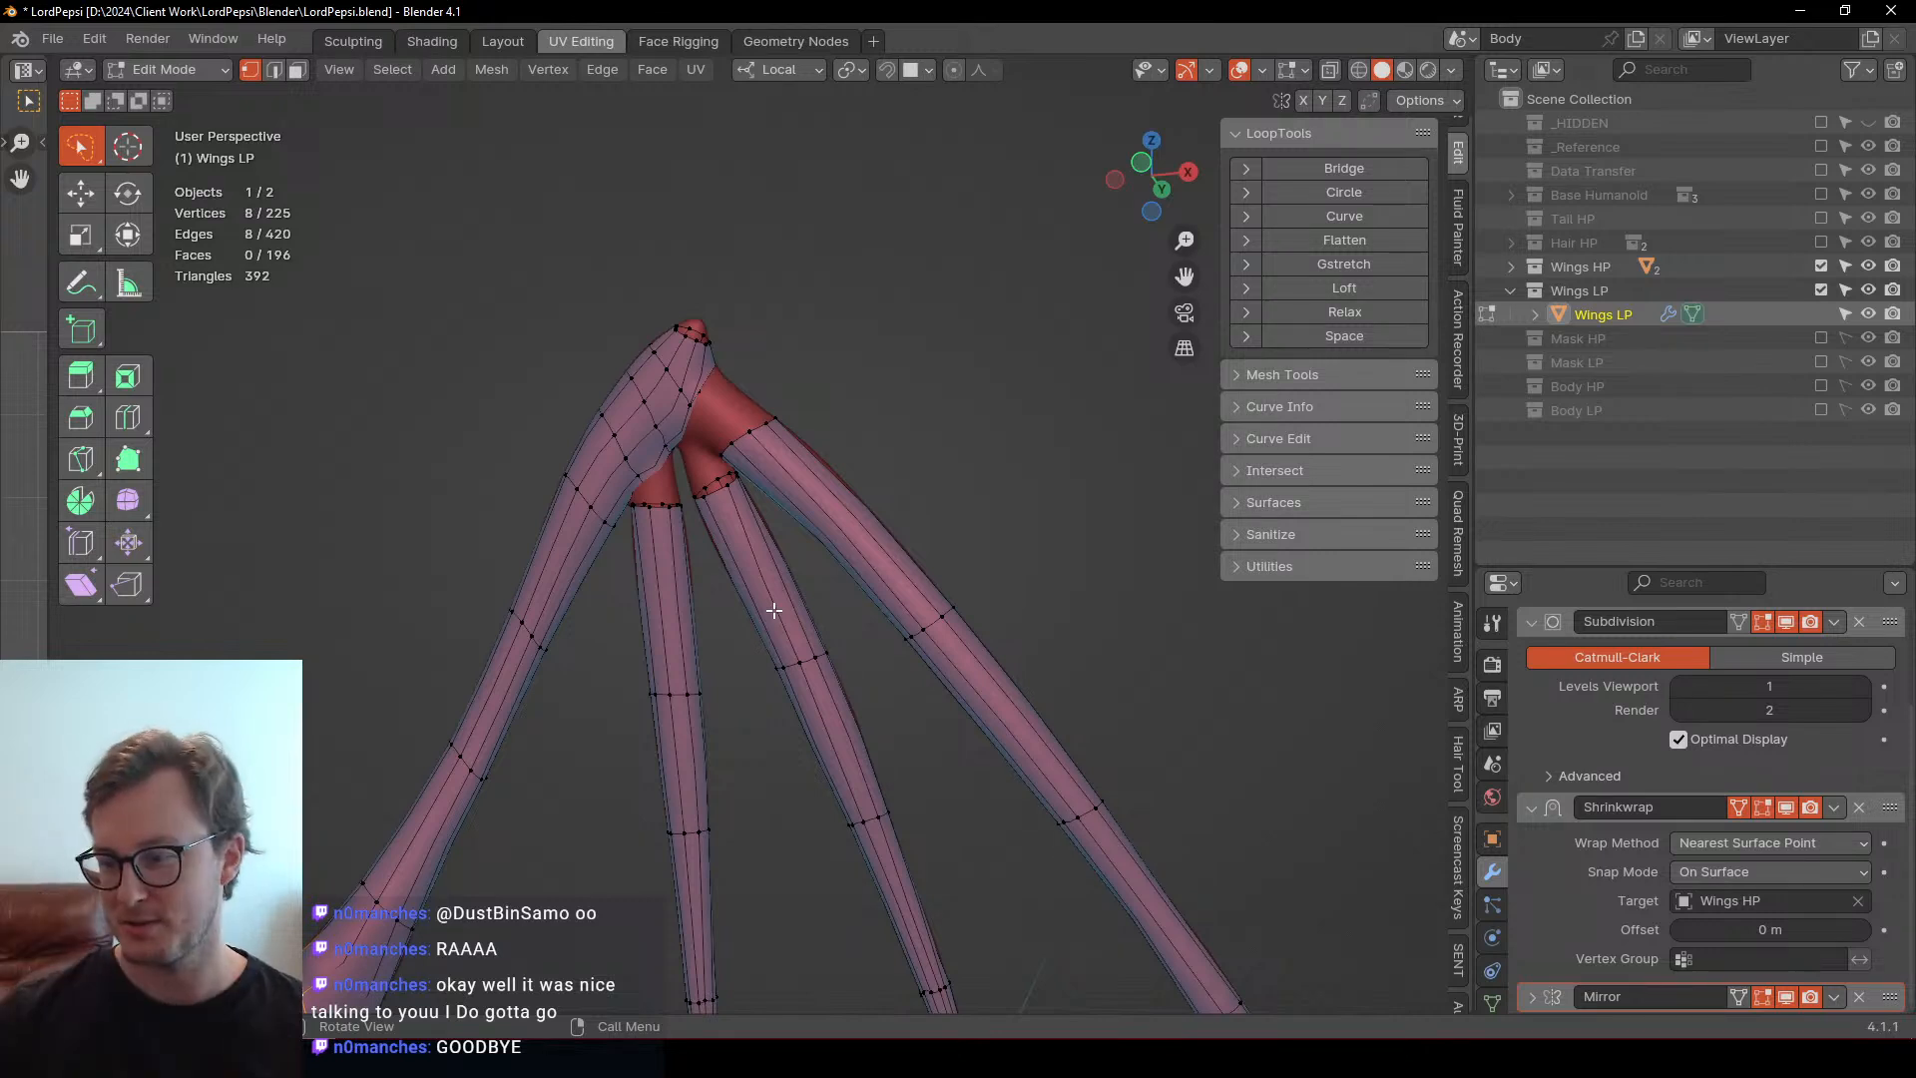
{"action": "key", "text": "alt+Tab"}
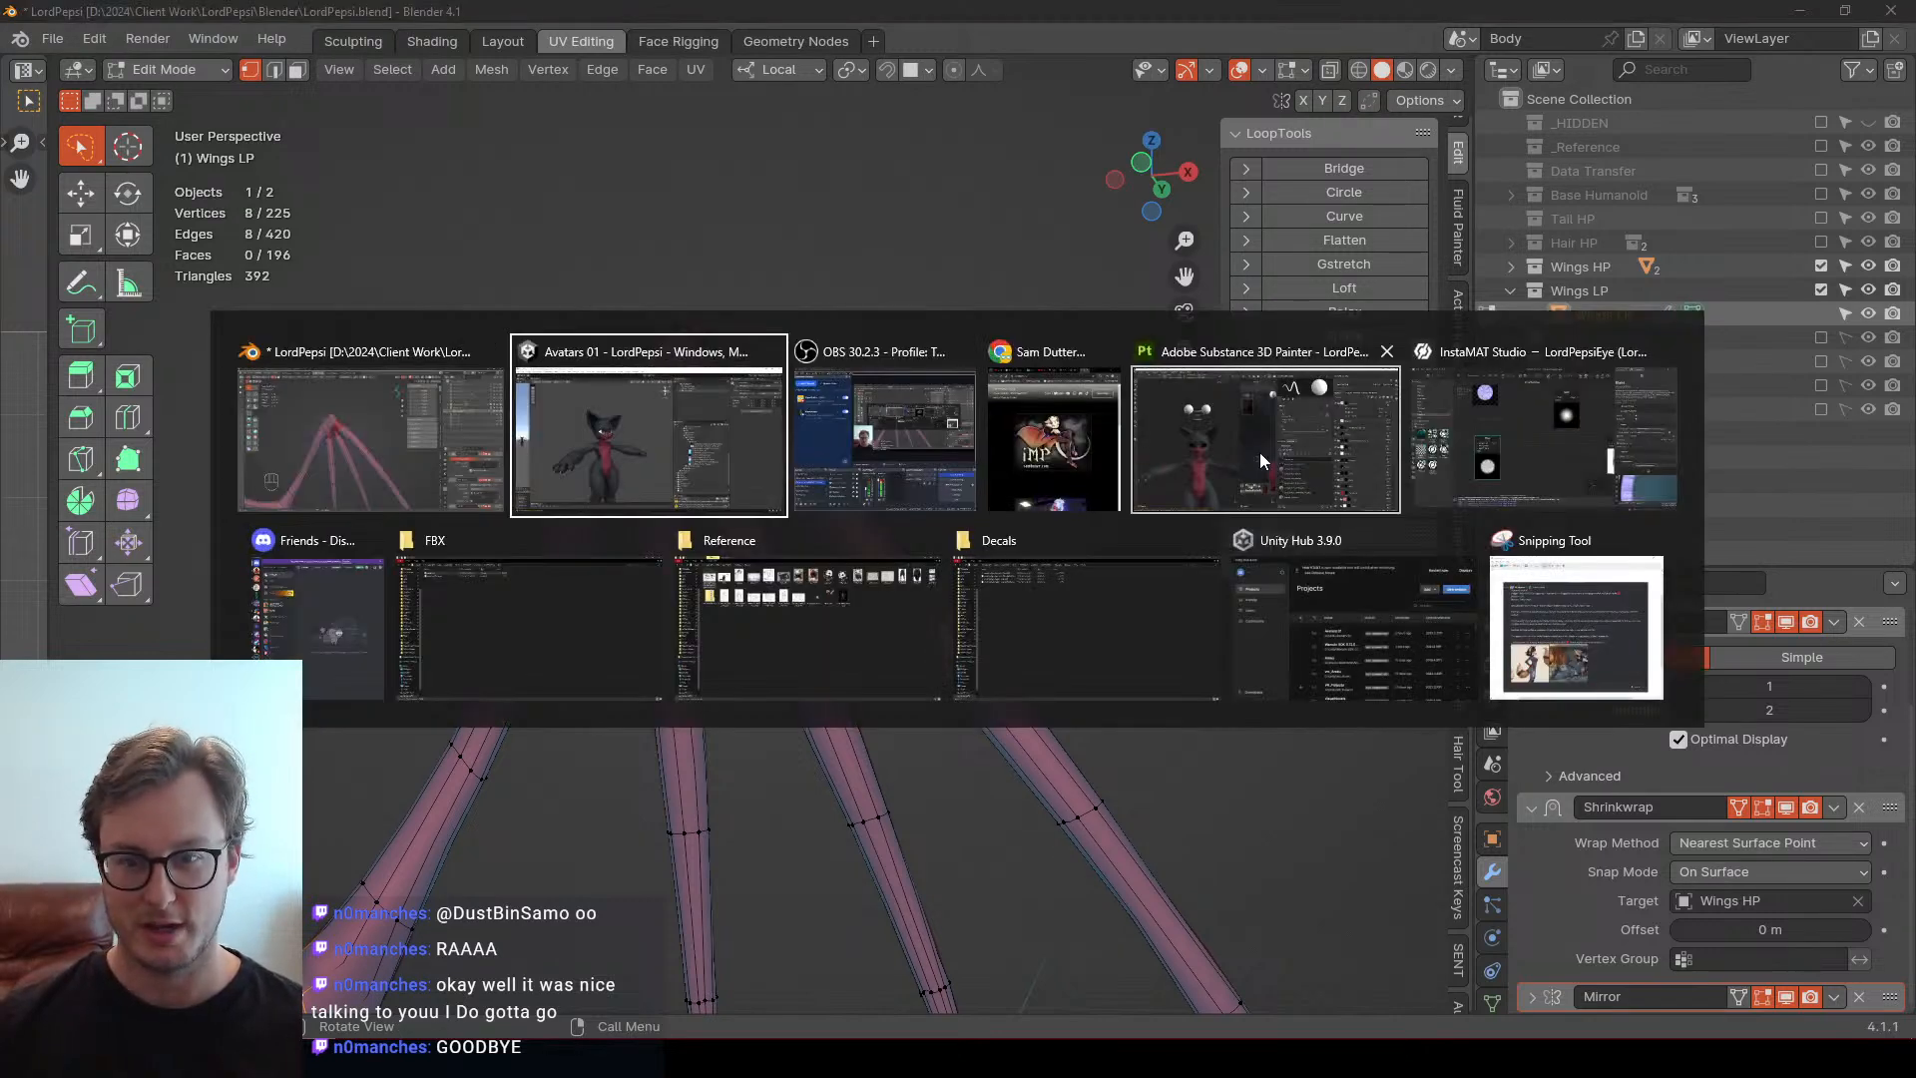
{"action": "key", "text": "Escape"}
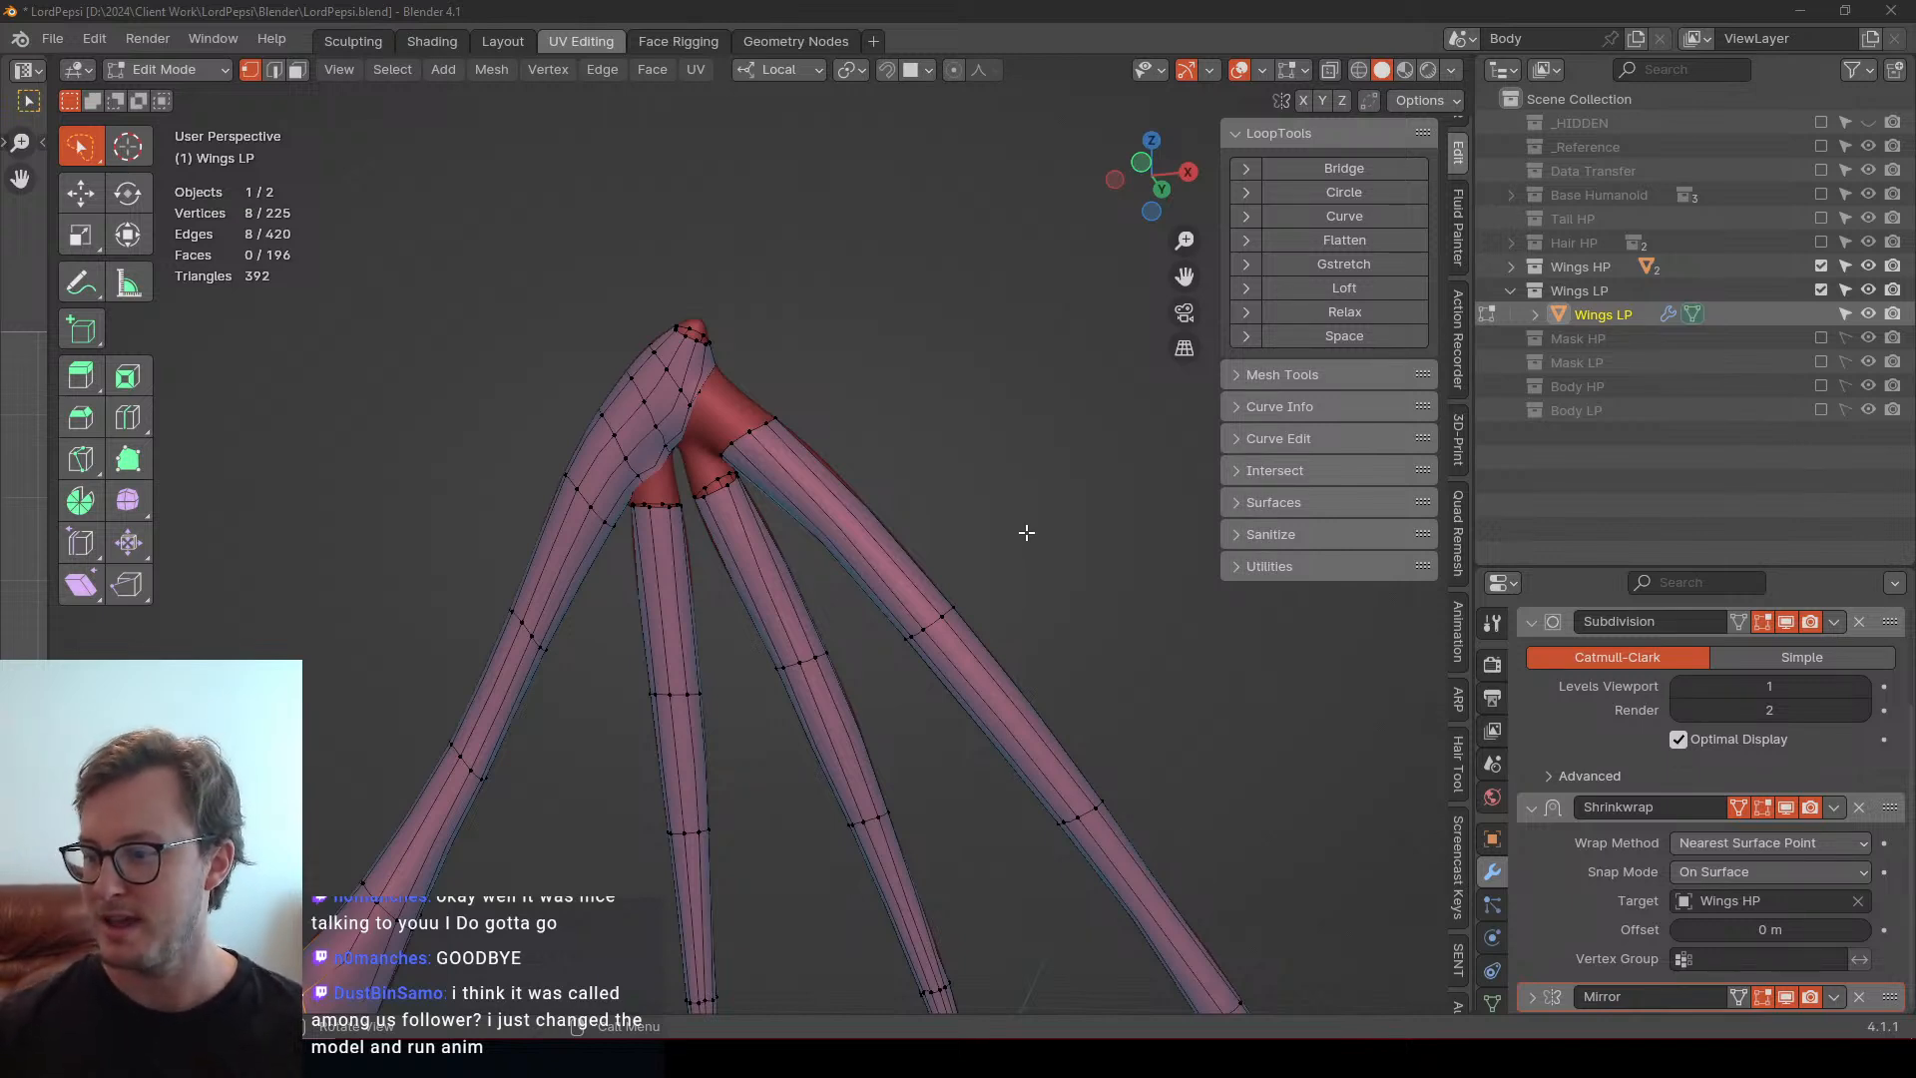
Examine the gaps between the knuckle and finger tubes, and select the arm's lengthwise edge loops to trace where they run
{"action": "scroll", "coordinate": [1015, 529], "scroll_direction": "up", "scroll_amount": 2}
{"action": "middle_click_drag", "start_coordinate": [724, 296], "coordinate": [698, 329]}
{"action": "scroll", "coordinate": [721, 351], "scroll_direction": "up", "scroll_amount": 3}
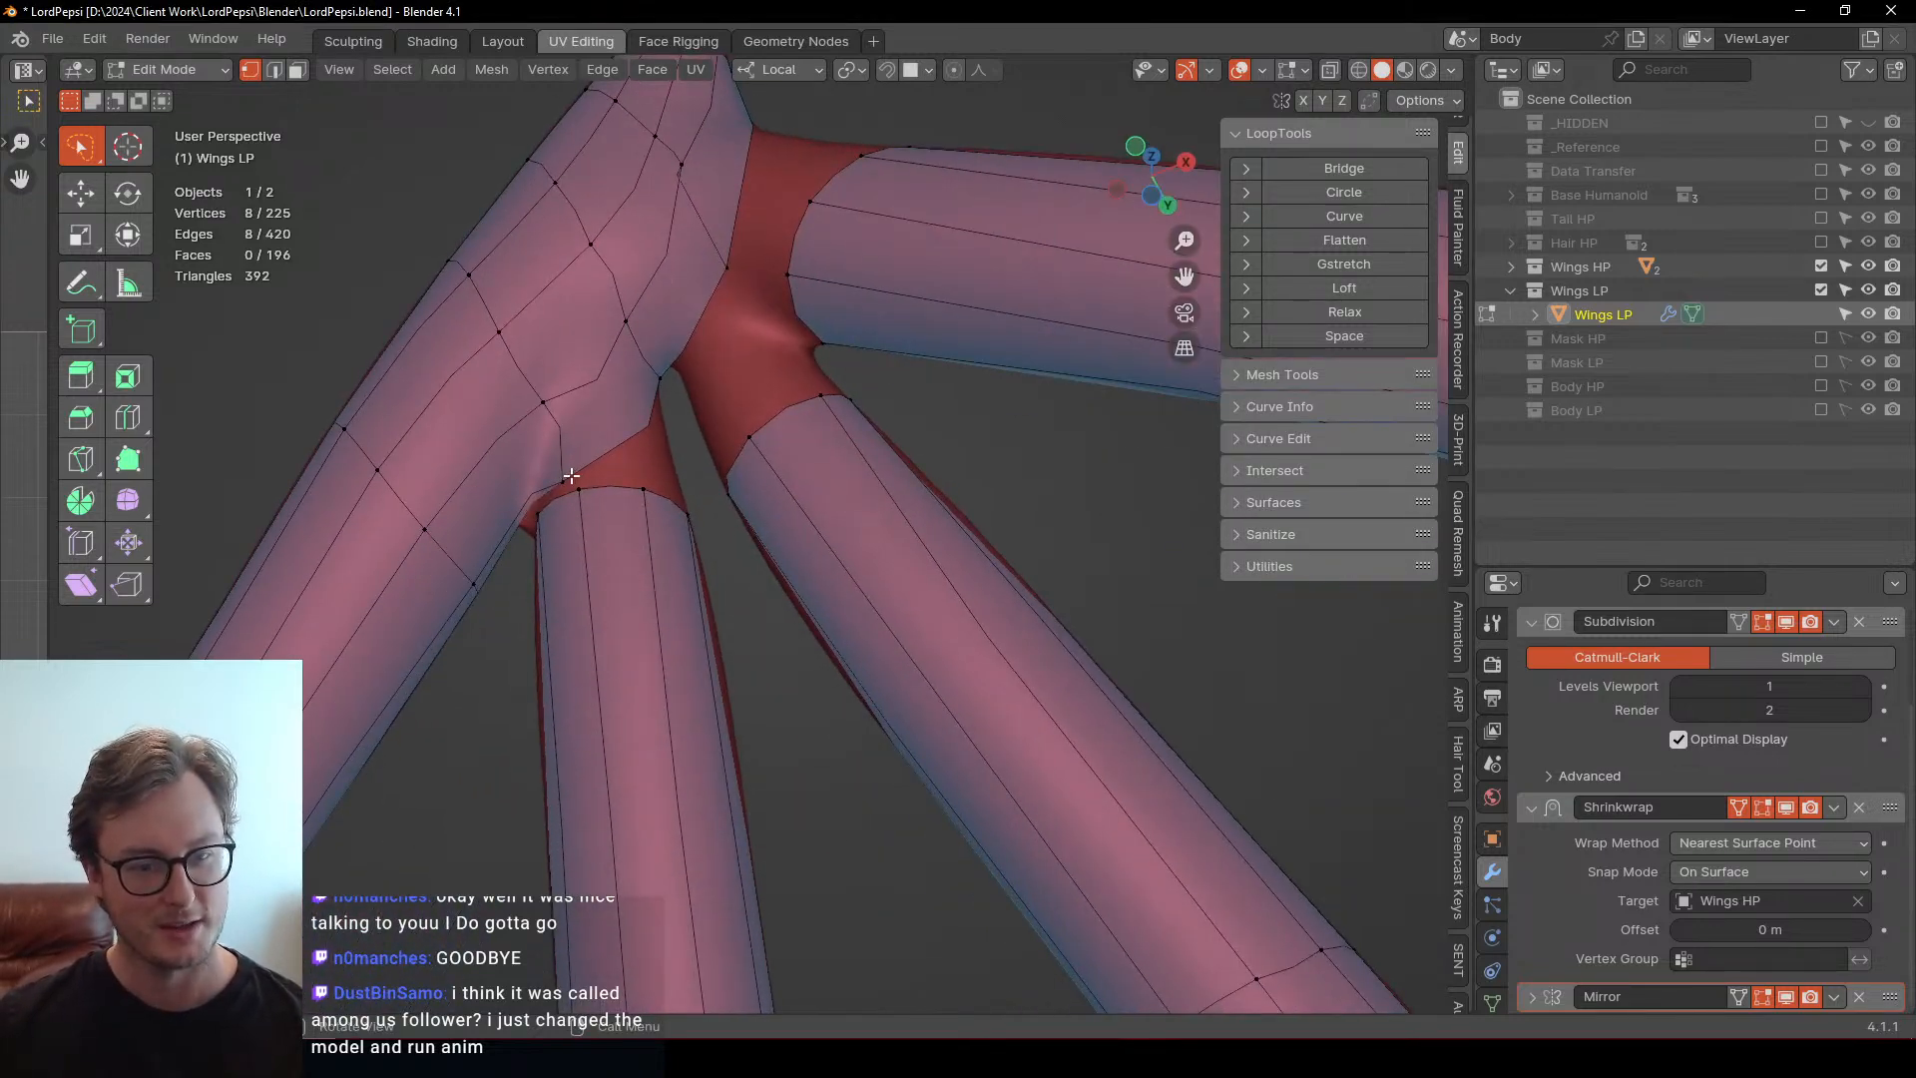
{"action": "scroll", "coordinate": [569, 476], "scroll_direction": "down", "scroll_amount": 3}
{"action": "left_click", "coordinate": [801, 564]}
{"action": "middle_click_drag", "start_coordinate": [620, 512], "coordinate": [413, 657]}
{"action": "left_click", "coordinate": [791, 540], "text": "alt+shift"}
{"action": "scroll", "coordinate": [778, 554], "scroll_direction": "down", "scroll_amount": 4}
{"action": "scroll", "coordinate": [739, 464], "scroll_direction": "up", "scroll_amount": 3}
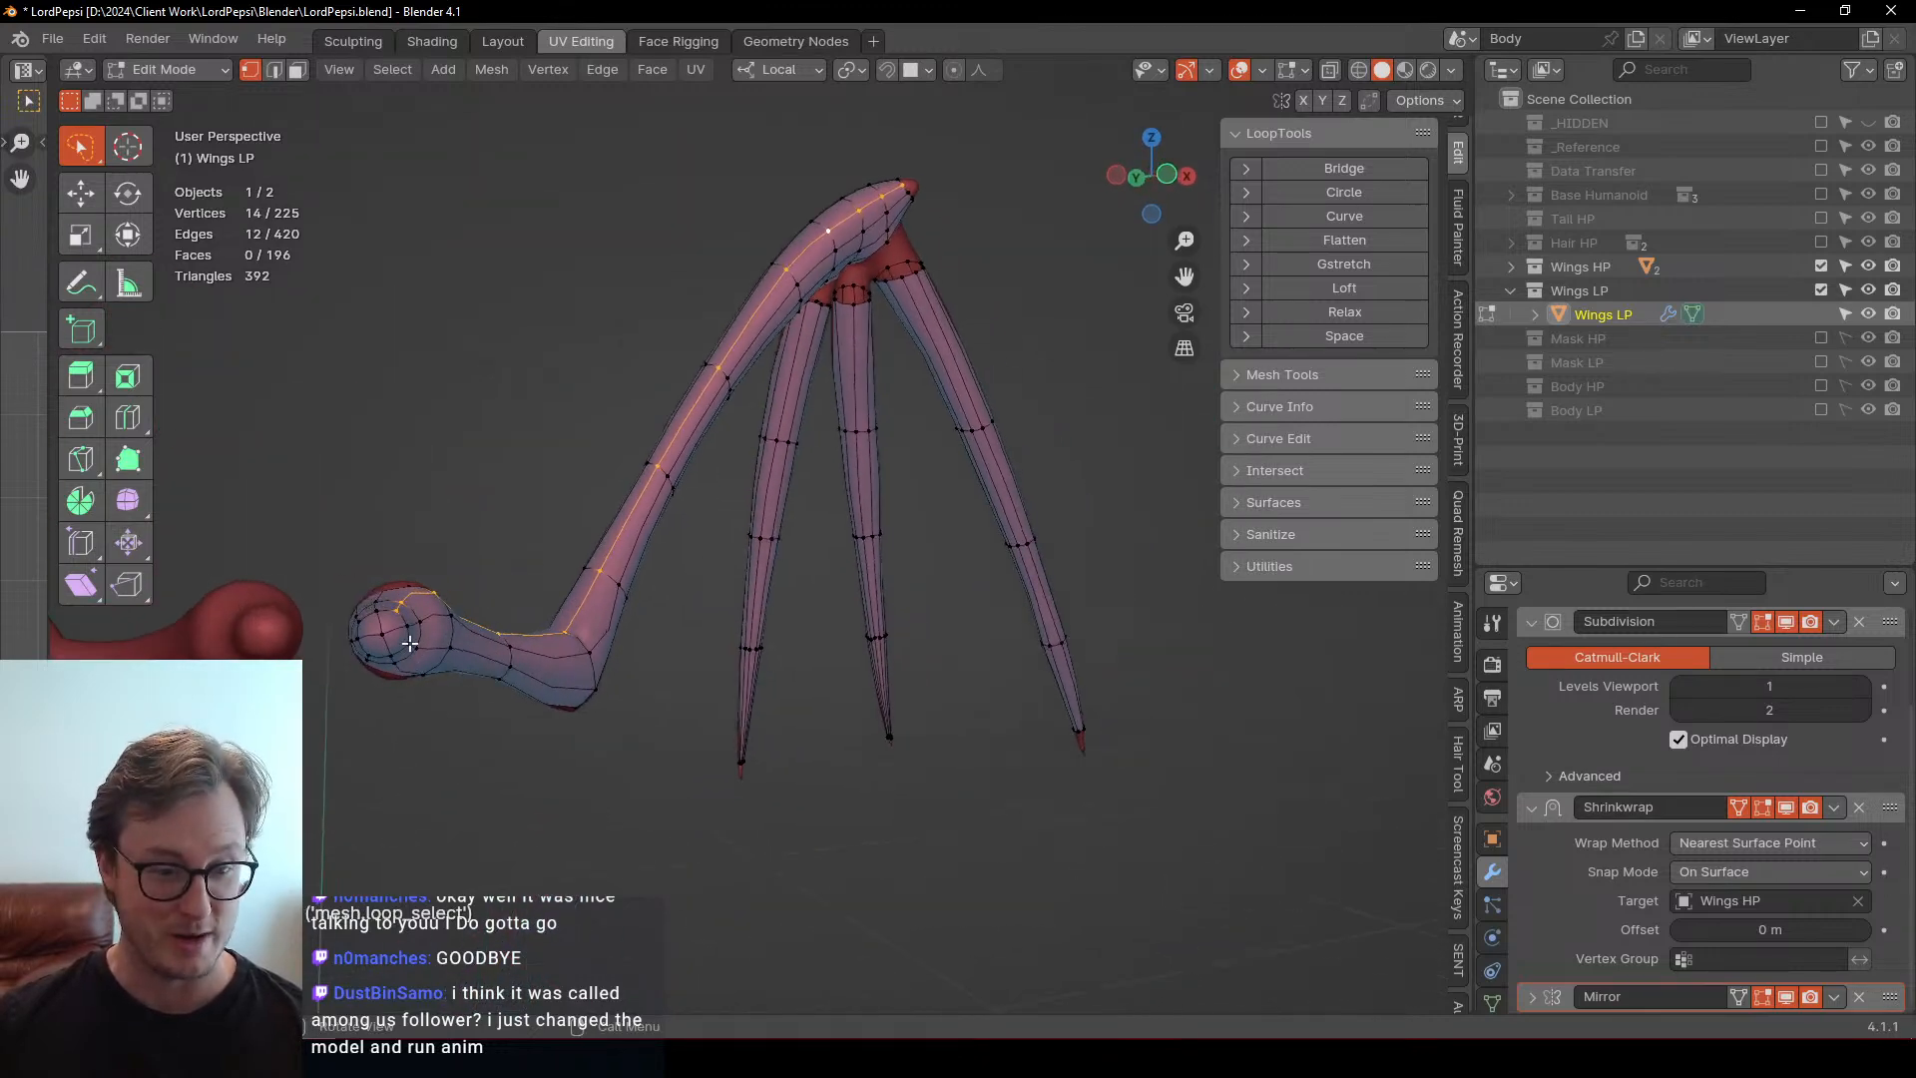
{"action": "left_click", "coordinate": [676, 535], "text": "alt+shift"}
{"action": "scroll", "coordinate": [752, 440], "scroll_direction": "up", "scroll_amount": 3}
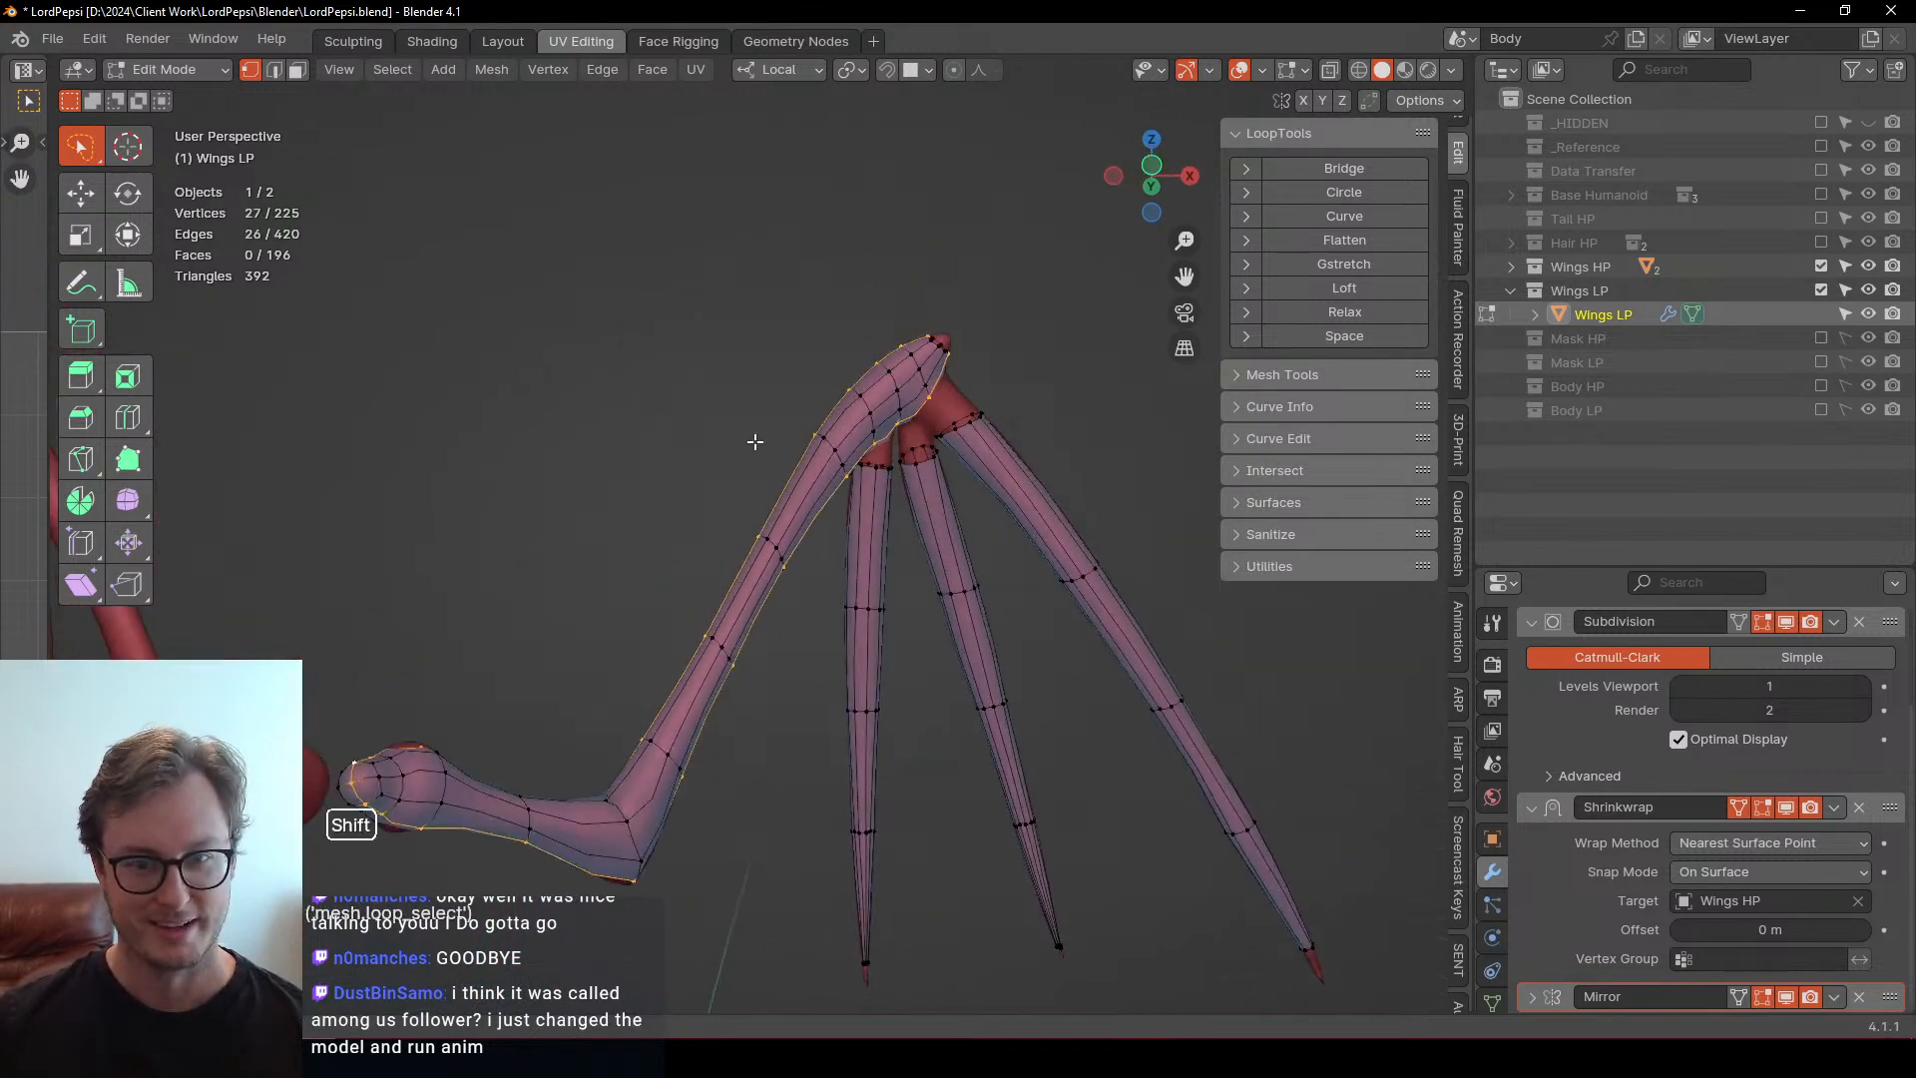
Delete the vertex on the arm's underside directly above the open end of the finger tube nearest the arm
{"action": "mouse_move", "coordinate": [752, 440]}
{"action": "middle_mouse_down"}
{"action": "mouse_move", "coordinate": [1086, 452]}
{"action": "mouse_move", "coordinate": [723, 455]}
{"action": "middle_mouse_up"}
{"action": "left_click", "coordinate": [806, 503]}
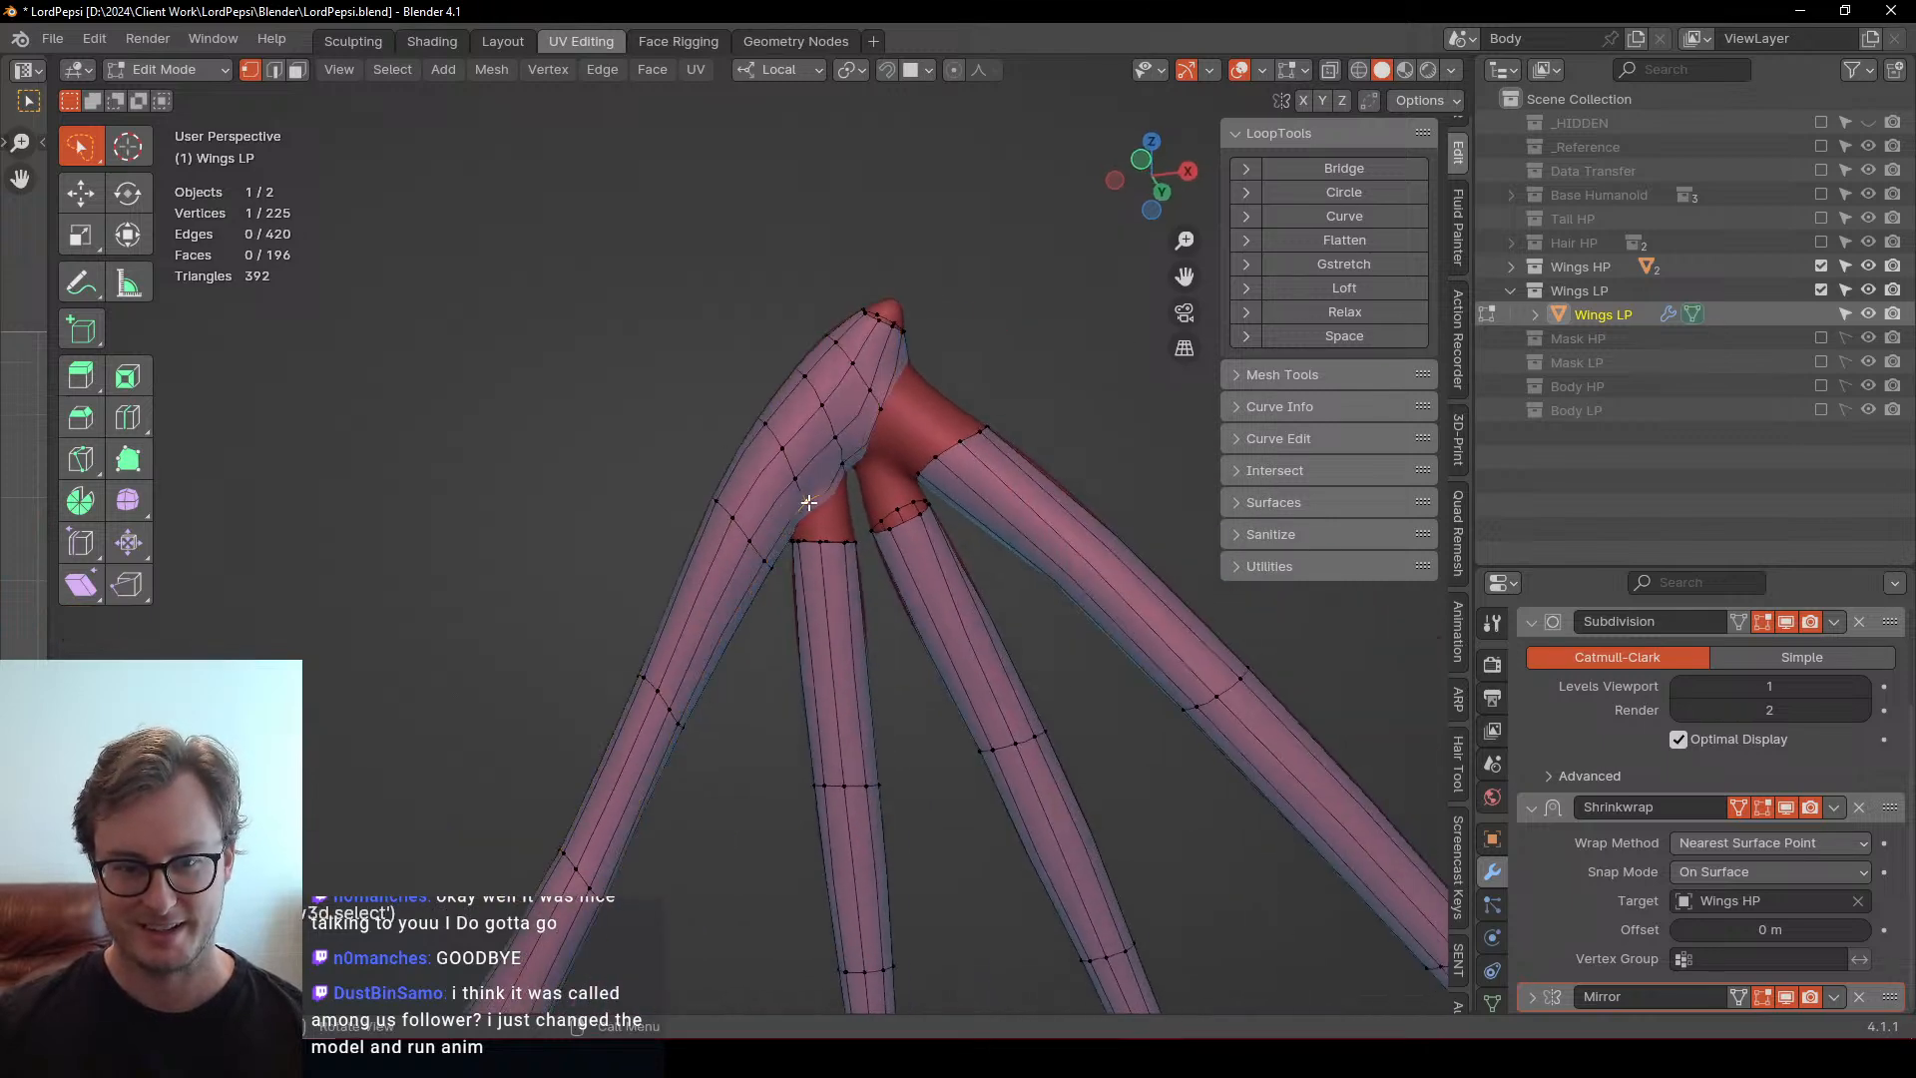
{"action": "key", "text": "x"}
{"action": "left_click", "coordinate": [892, 496]}
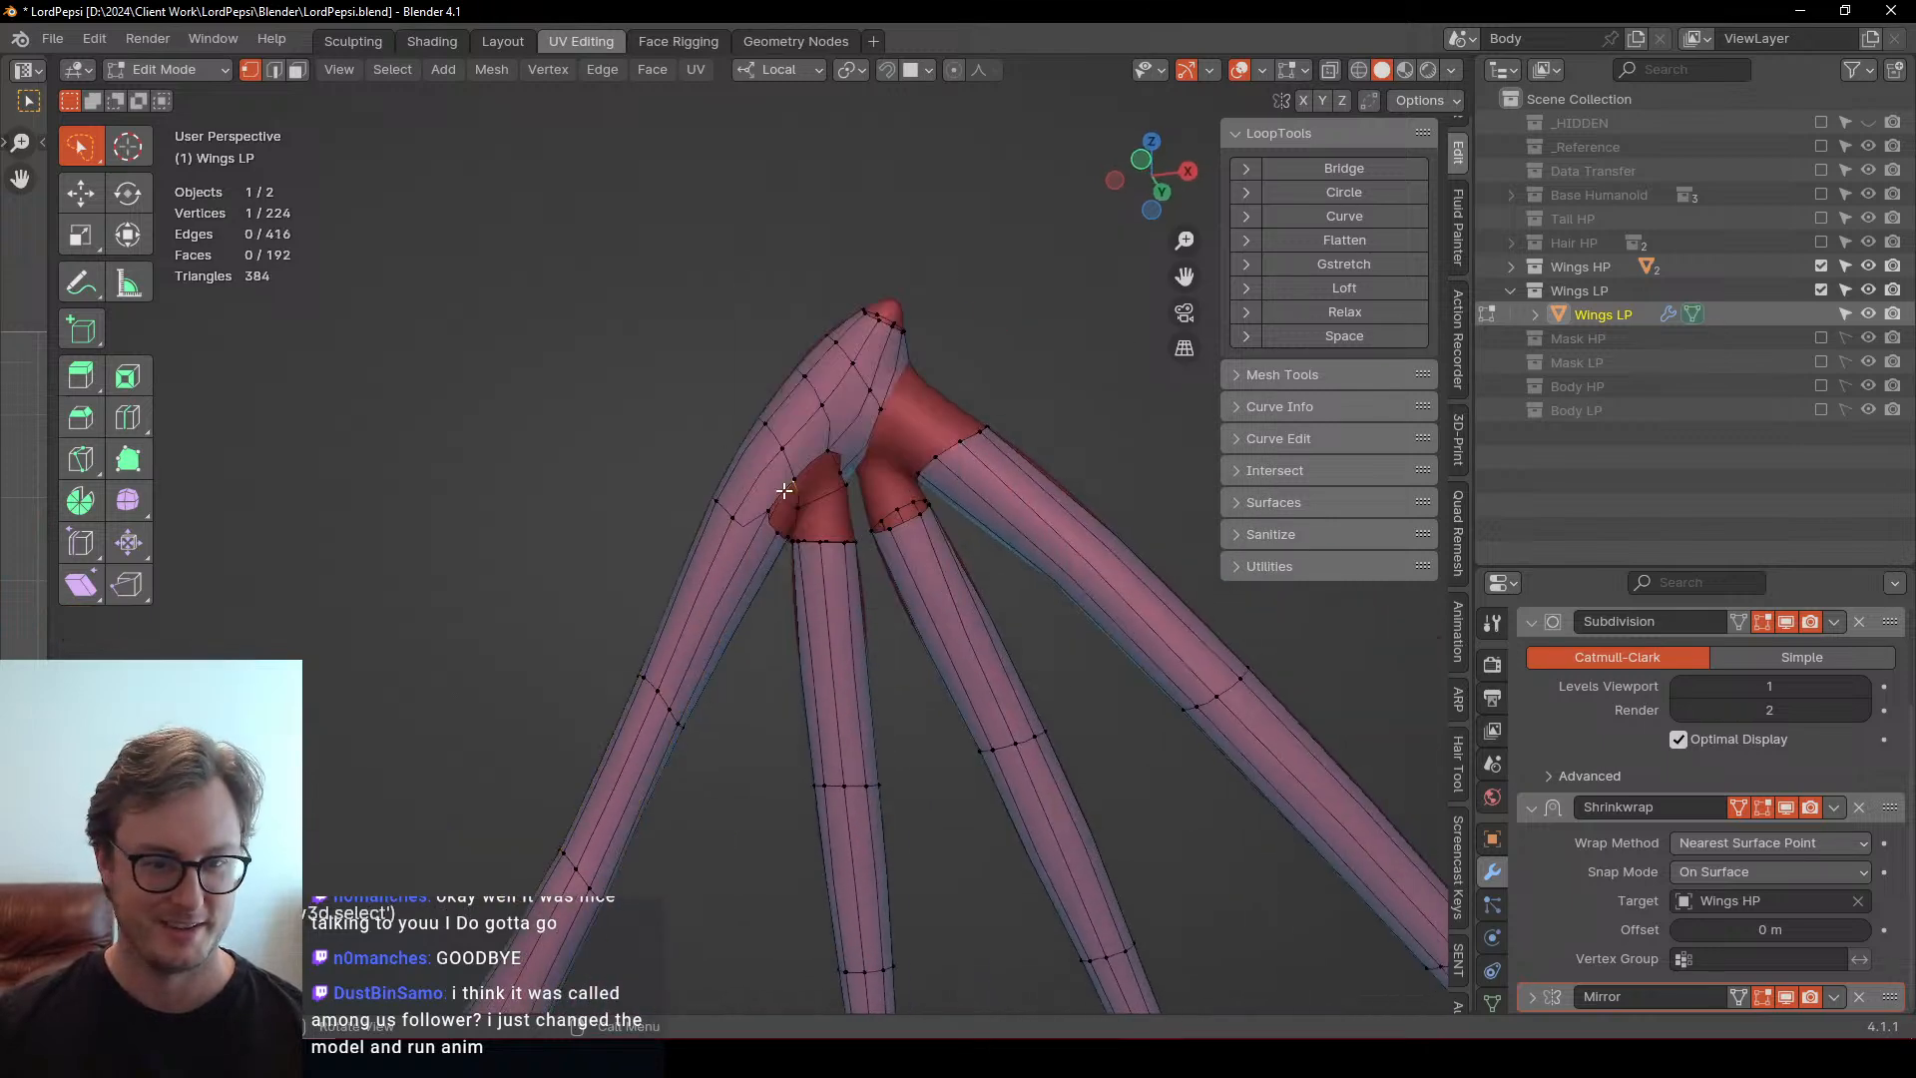
Bridge the hole in the arm's underside to the inner finger tube's open edge loop, with Merge enabled
{"action": "left_click", "coordinate": [794, 493], "text": "alt+shift"}
{"action": "key", "text": "q"}
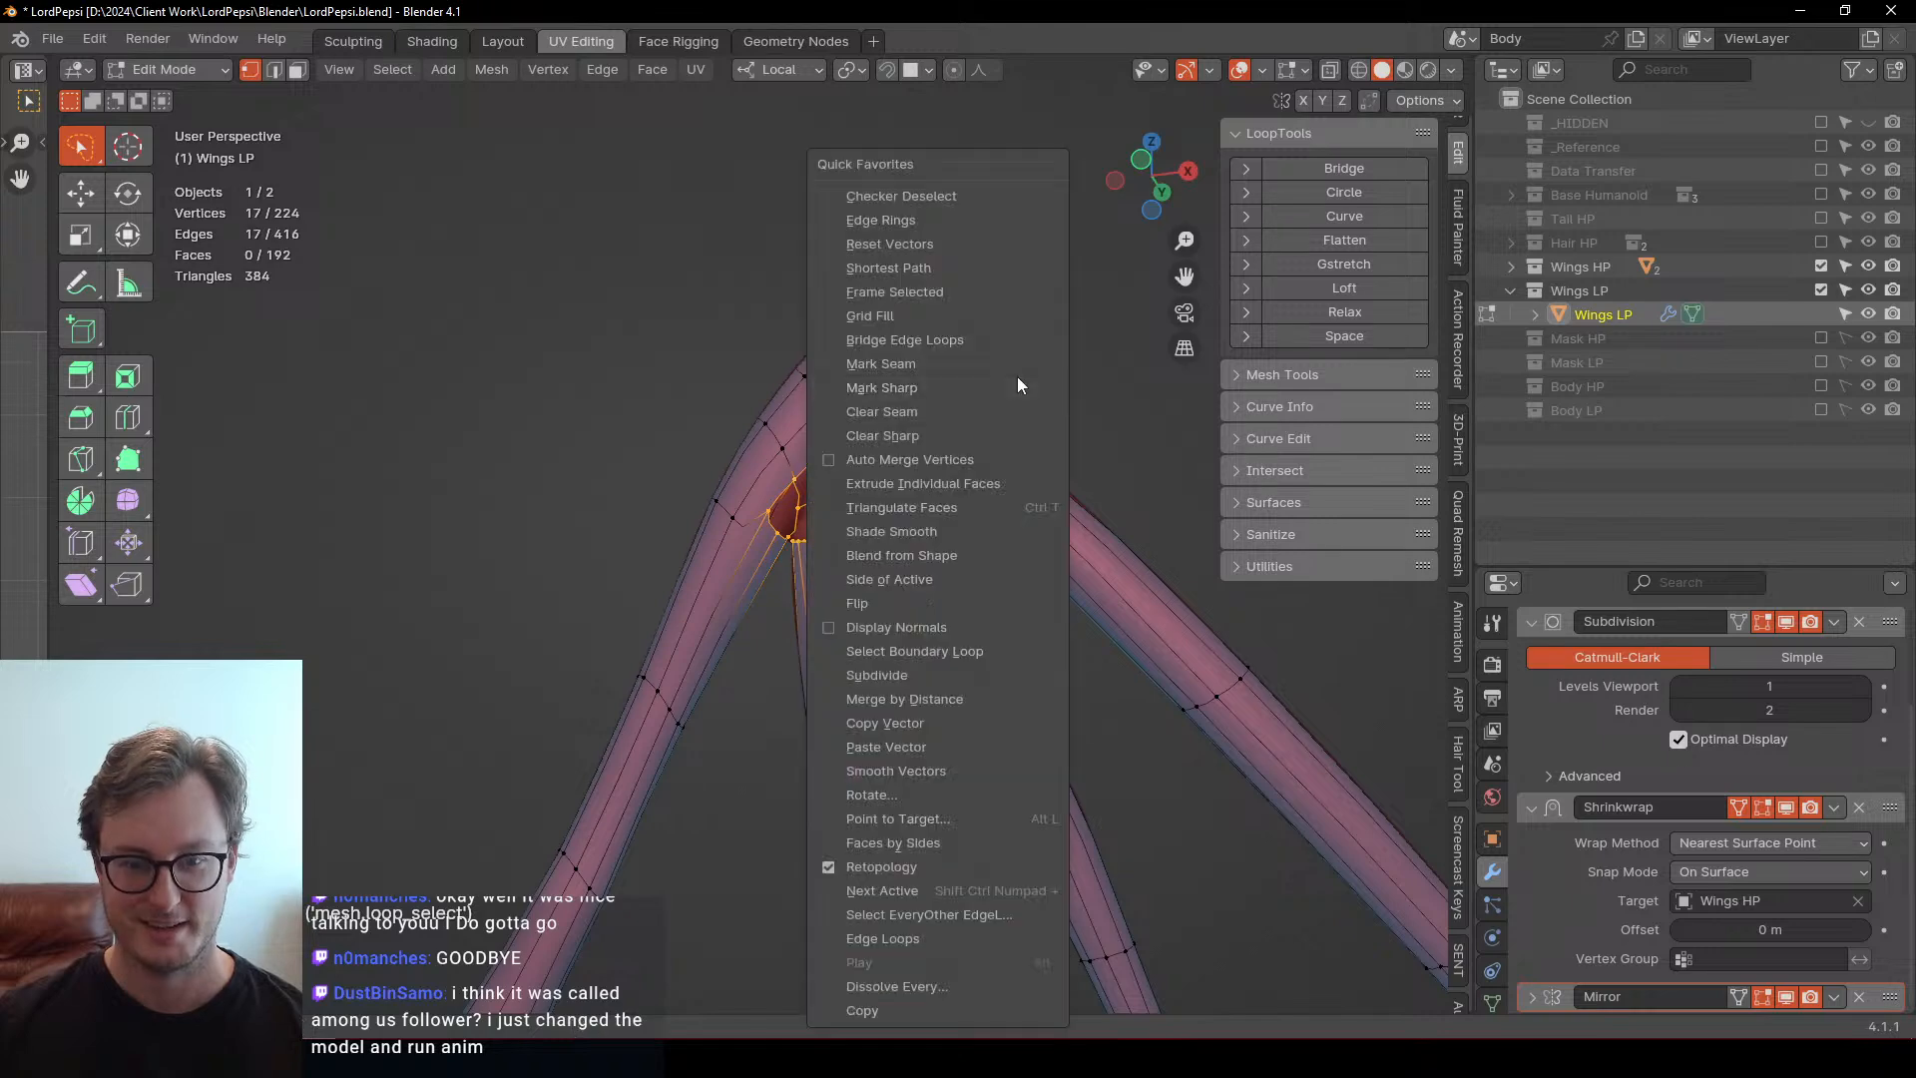
{"action": "left_click", "coordinate": [958, 339]}
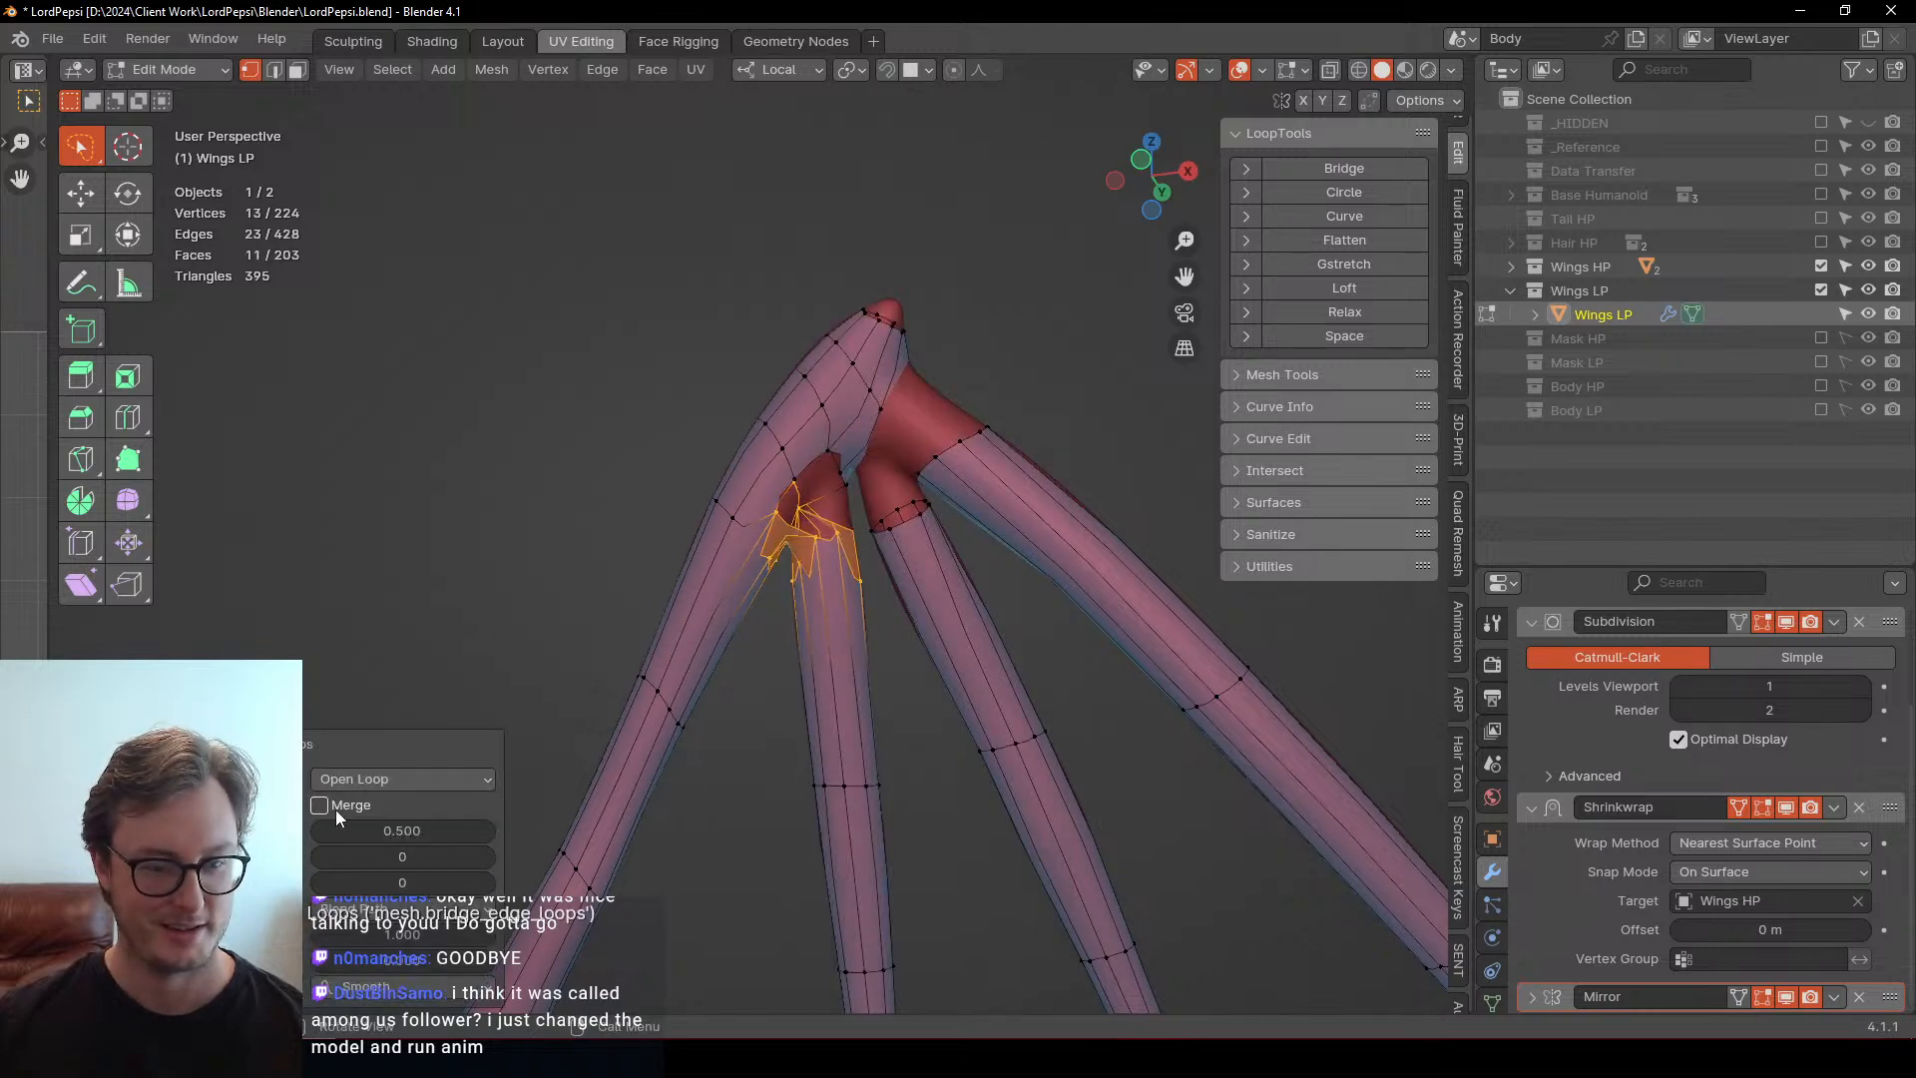
{"action": "left_click", "coordinate": [329, 806]}
{"action": "middle_click_drag", "start_coordinate": [798, 599], "coordinate": [852, 490], "text": "shift"}
{"action": "scroll", "coordinate": [752, 667], "scroll_direction": "up", "scroll_amount": 4}
{"action": "left_click", "coordinate": [706, 463], "text": "shift"}
{"action": "key", "text": "q"}
{"action": "left_click", "coordinate": [928, 344]}
{"action": "scroll", "coordinate": [864, 474], "scroll_direction": "down", "scroll_amount": 1}
{"action": "scroll", "coordinate": [851, 489], "scroll_direction": "down", "scroll_amount": 2}
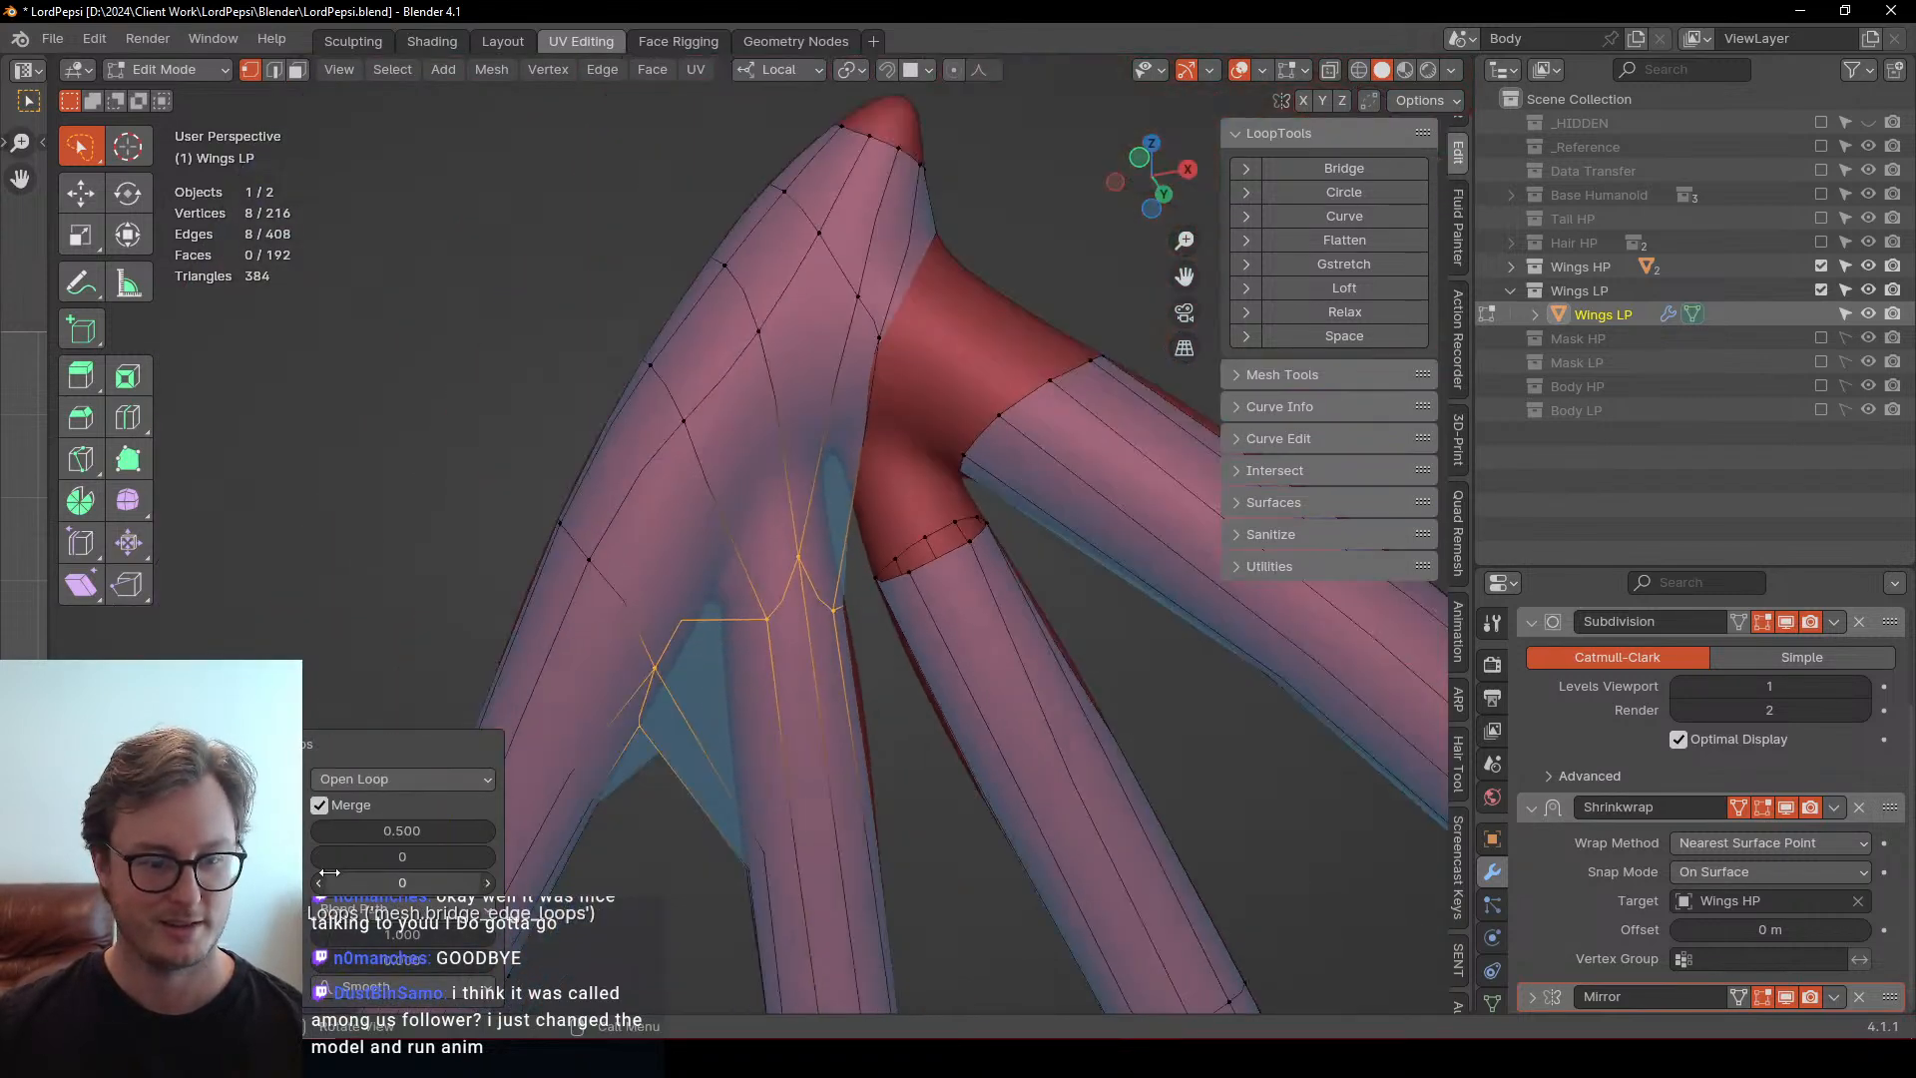
Add two centred loop cuts around the knuckle, one above the merged finger and one near the tip
{"action": "middle_click_drag", "start_coordinate": [997, 536], "coordinate": [936, 431]}
{"action": "middle_click_drag", "start_coordinate": [906, 340], "coordinate": [903, 455], "text": "shift"}
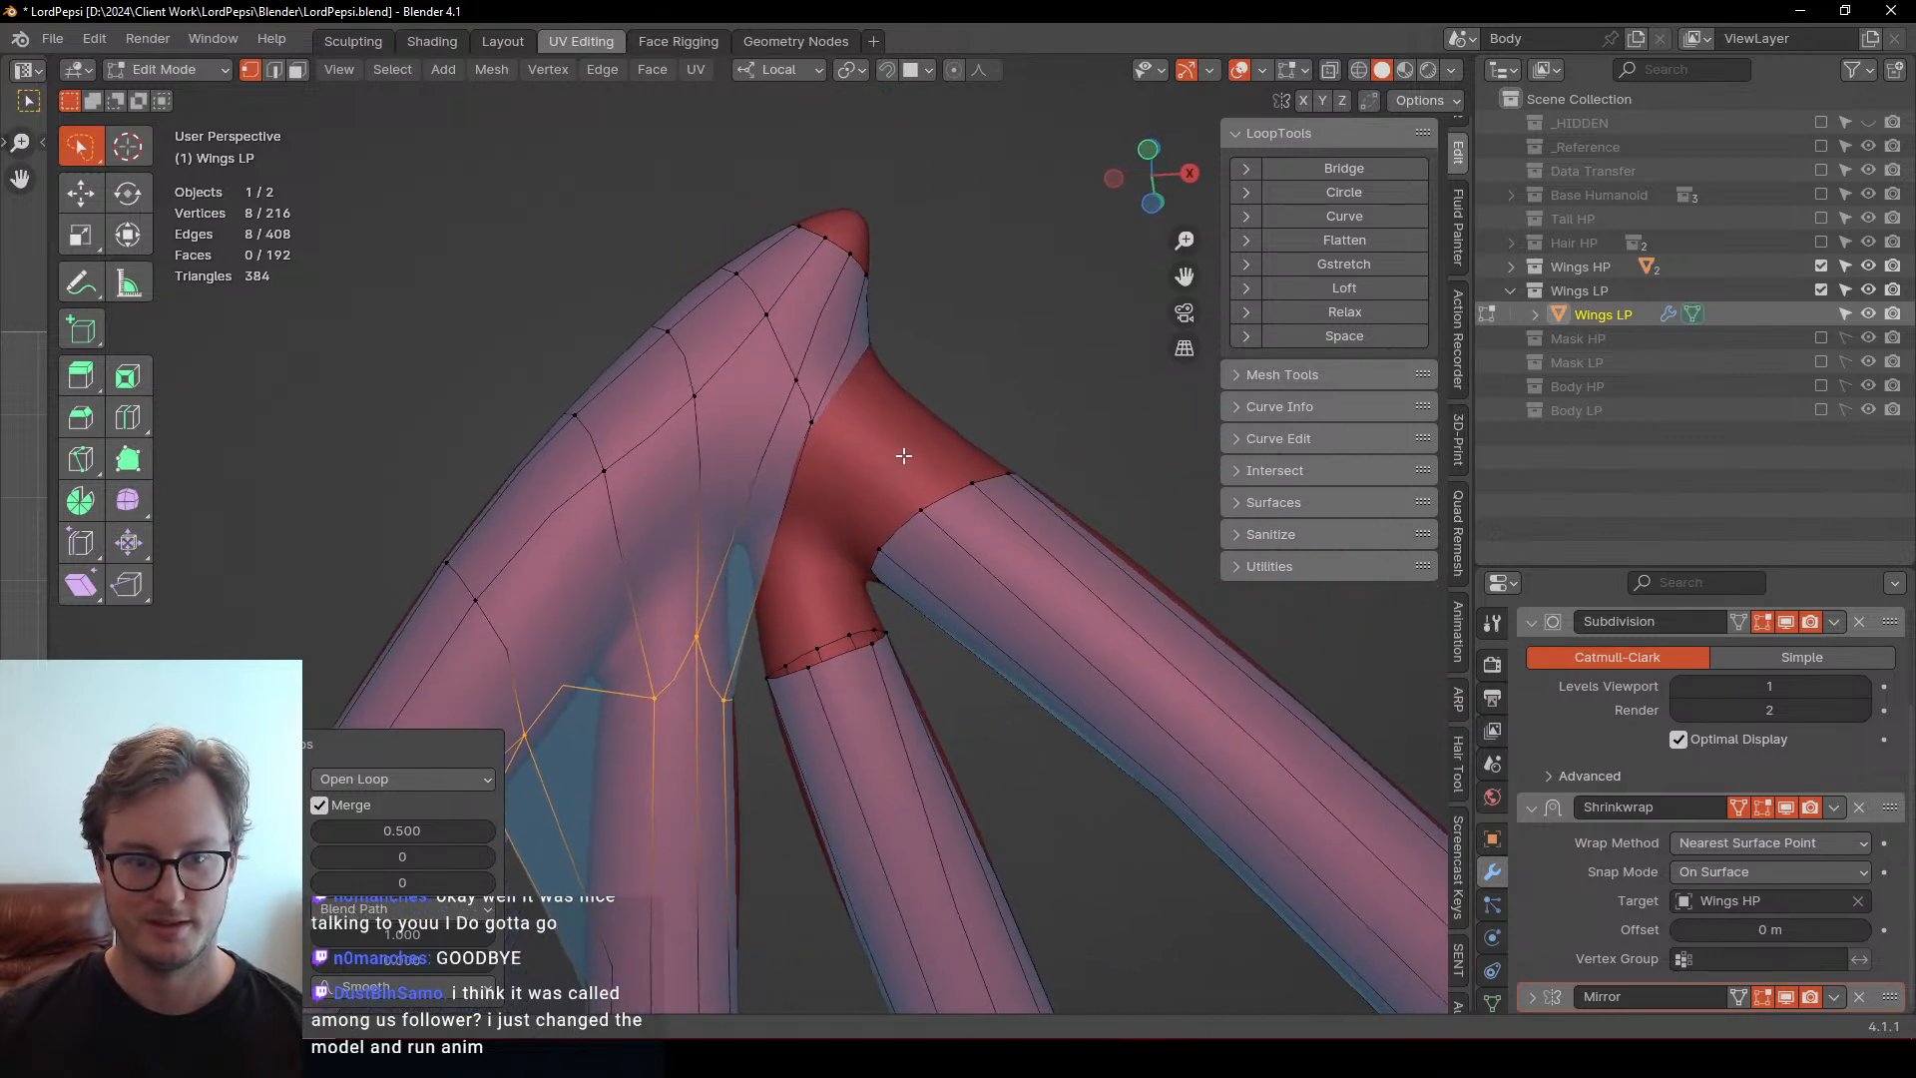
{"action": "key", "text": "ctrl+r"}
{"action": "left_click", "coordinate": [816, 489]}
{"action": "right_click", "coordinate": [816, 489]}
{"action": "key", "text": "ctrl+r"}
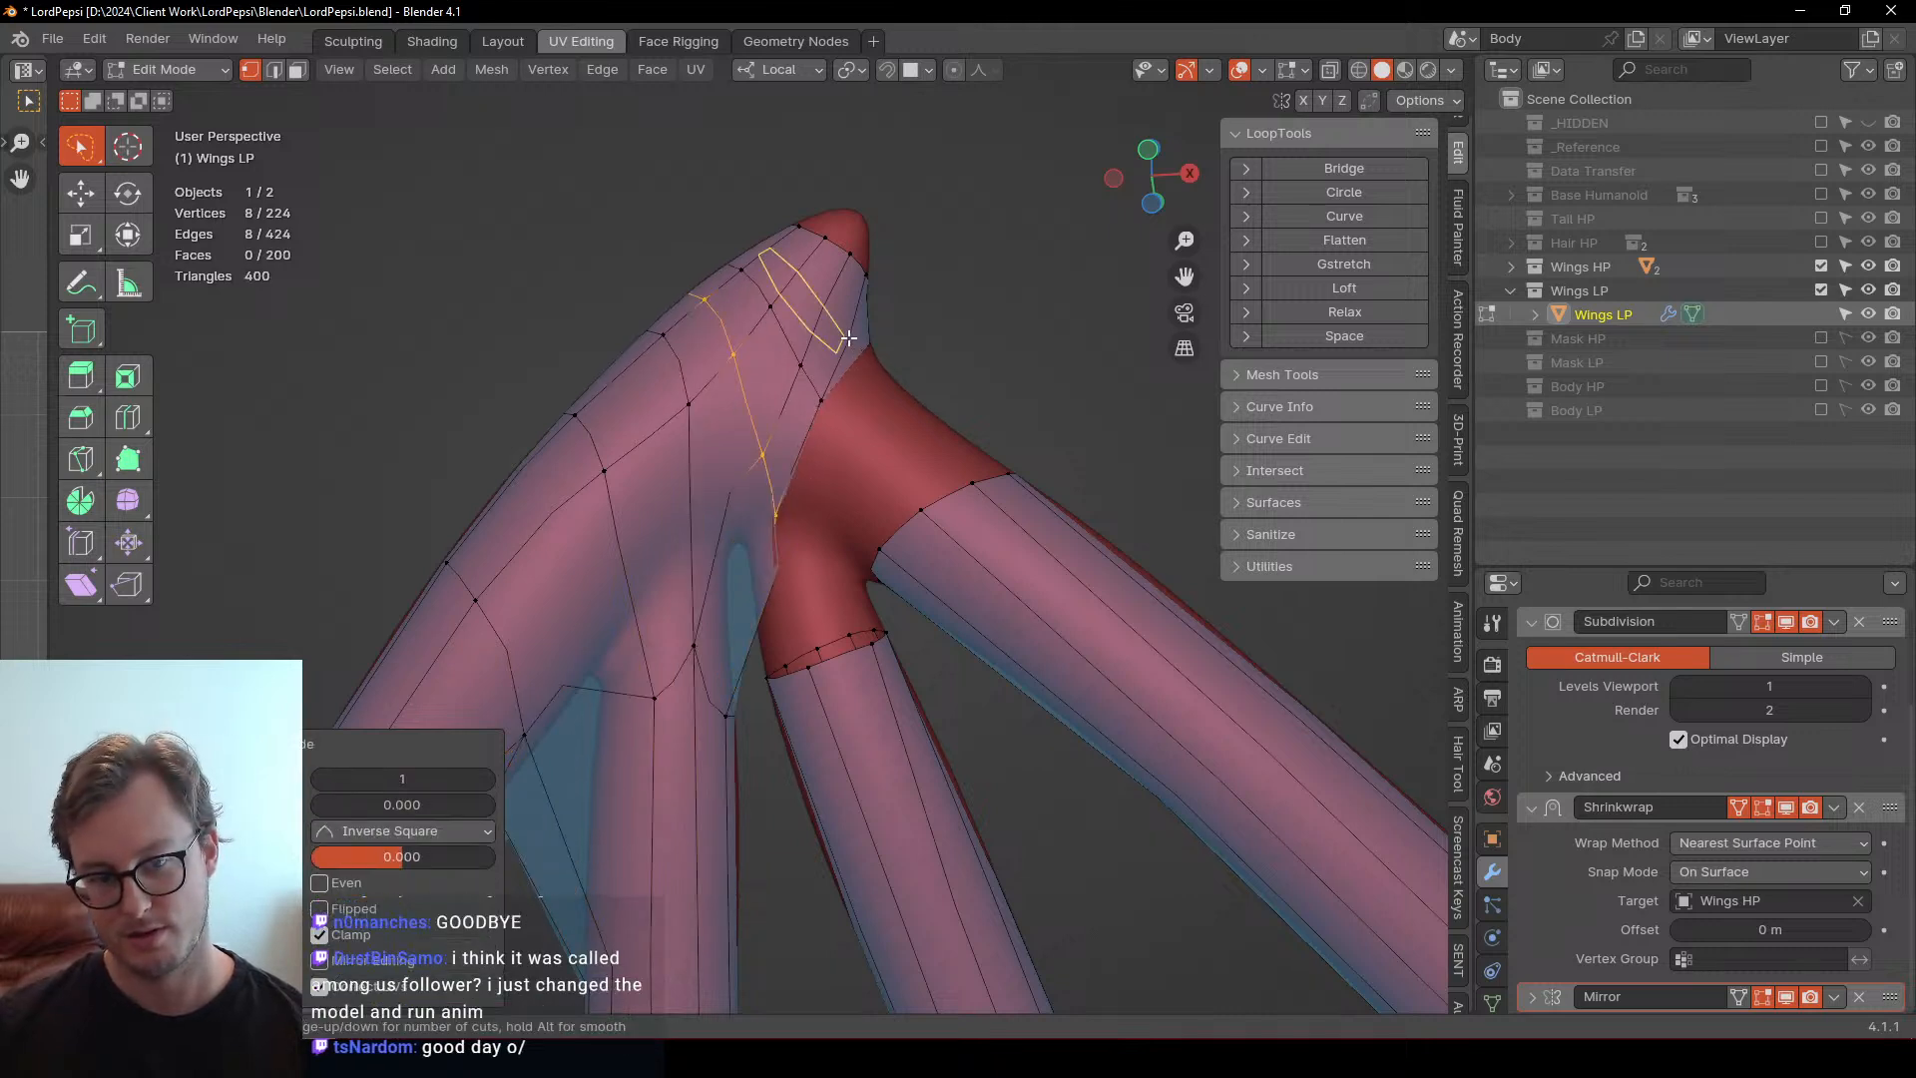
{"action": "left_click", "coordinate": [848, 339]}
{"action": "right_click", "coordinate": [848, 339]}
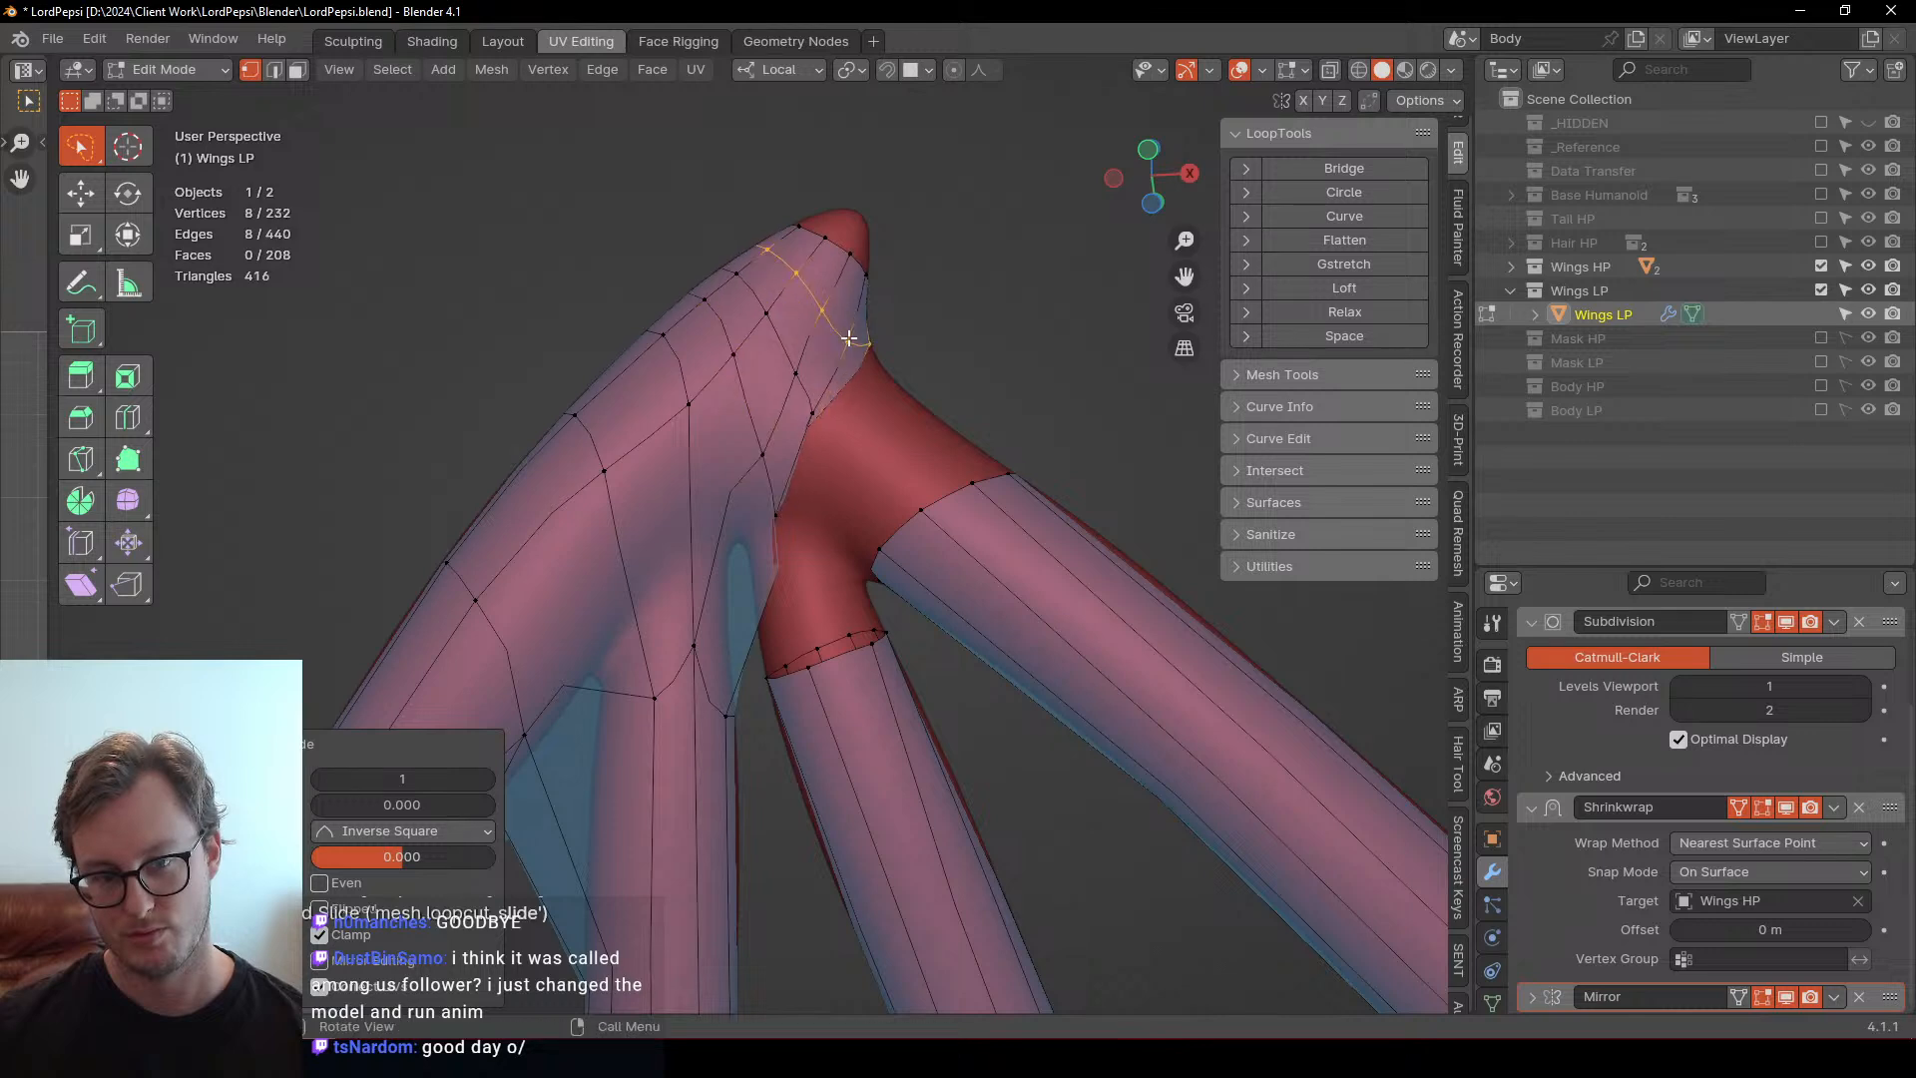
Delete the vertex on the knuckle's underside facing the middle finger tube
{"action": "mouse_move", "coordinate": [793, 533]}
{"action": "middle_mouse_down"}
{"action": "mouse_move", "coordinate": [838, 530]}
{"action": "mouse_move", "coordinate": [787, 521]}
{"action": "middle_mouse_up"}
{"action": "key", "text": "x"}
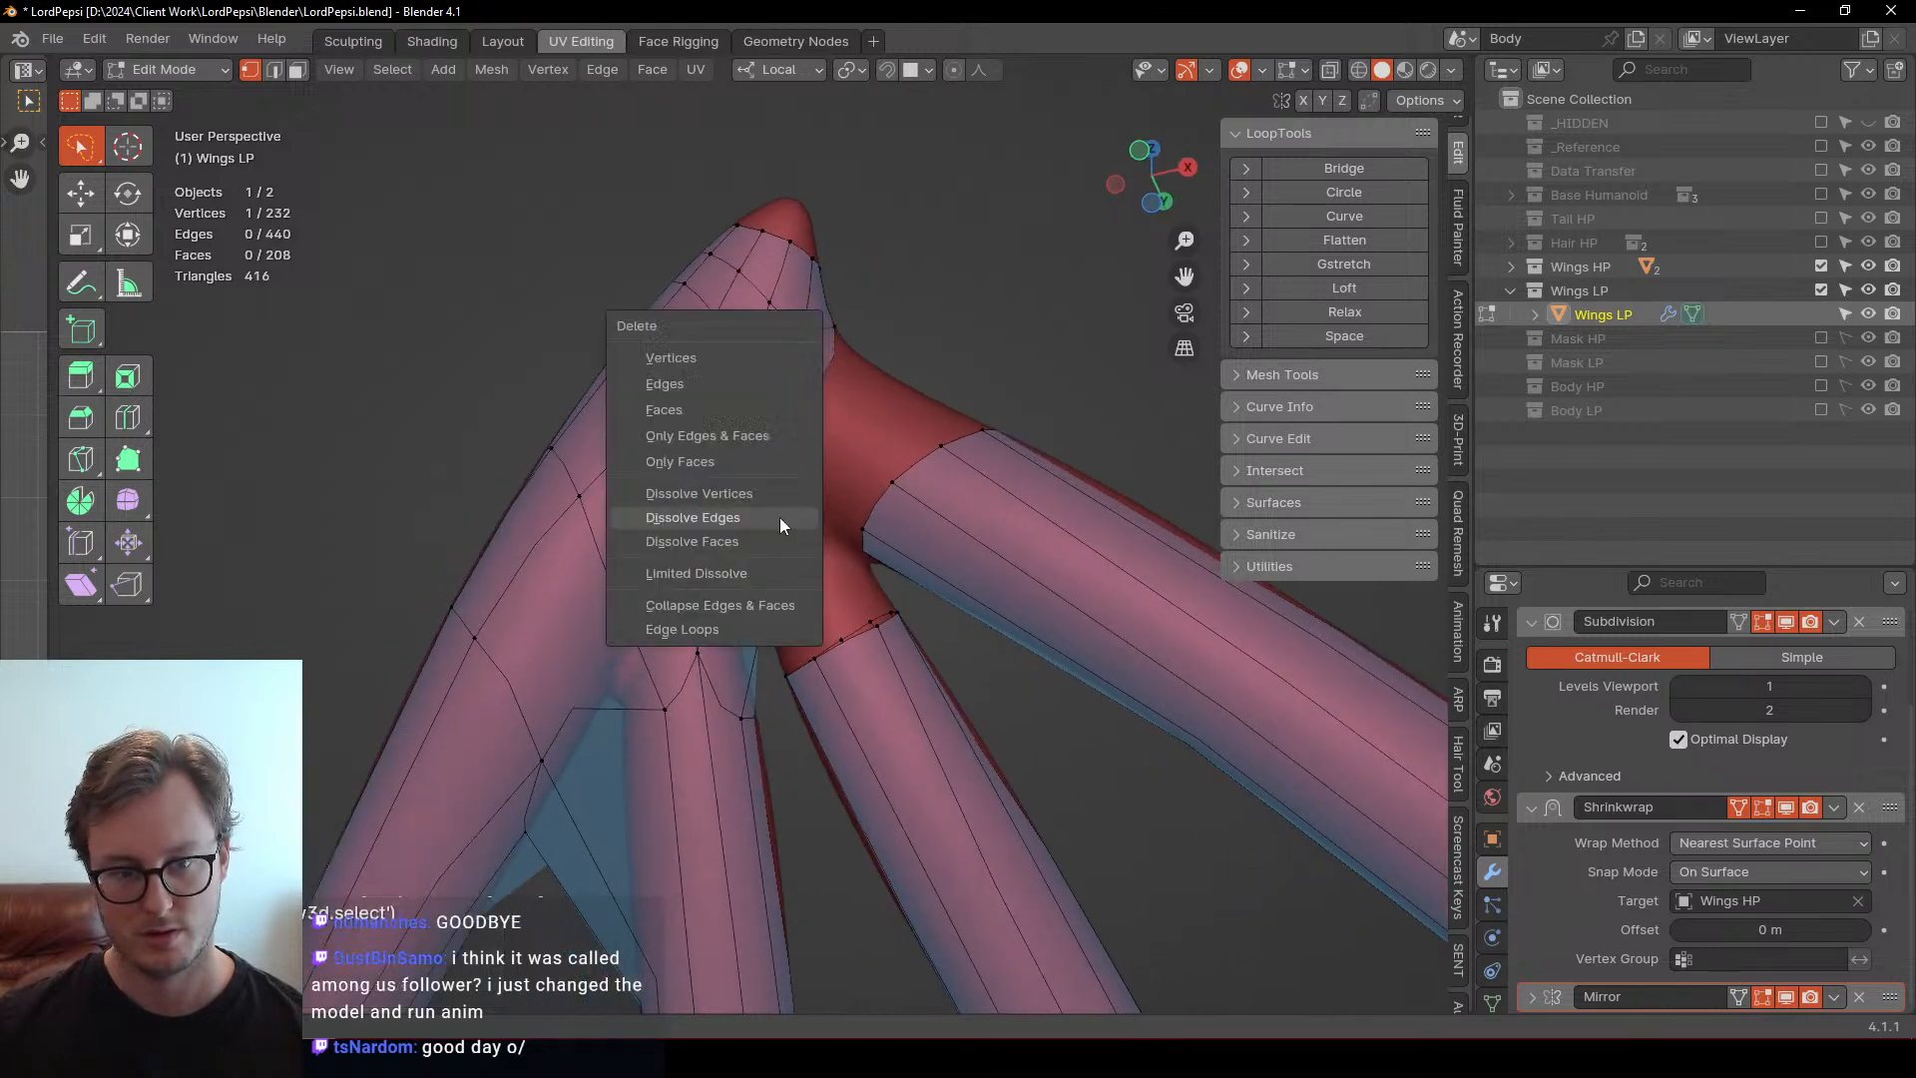
{"action": "left_click", "coordinate": [781, 517]}
Bridge the new knuckle hole to the middle finger tube's open edge loop, merging the two loops
{"action": "left_click", "coordinate": [727, 476], "text": "alt+shift"}
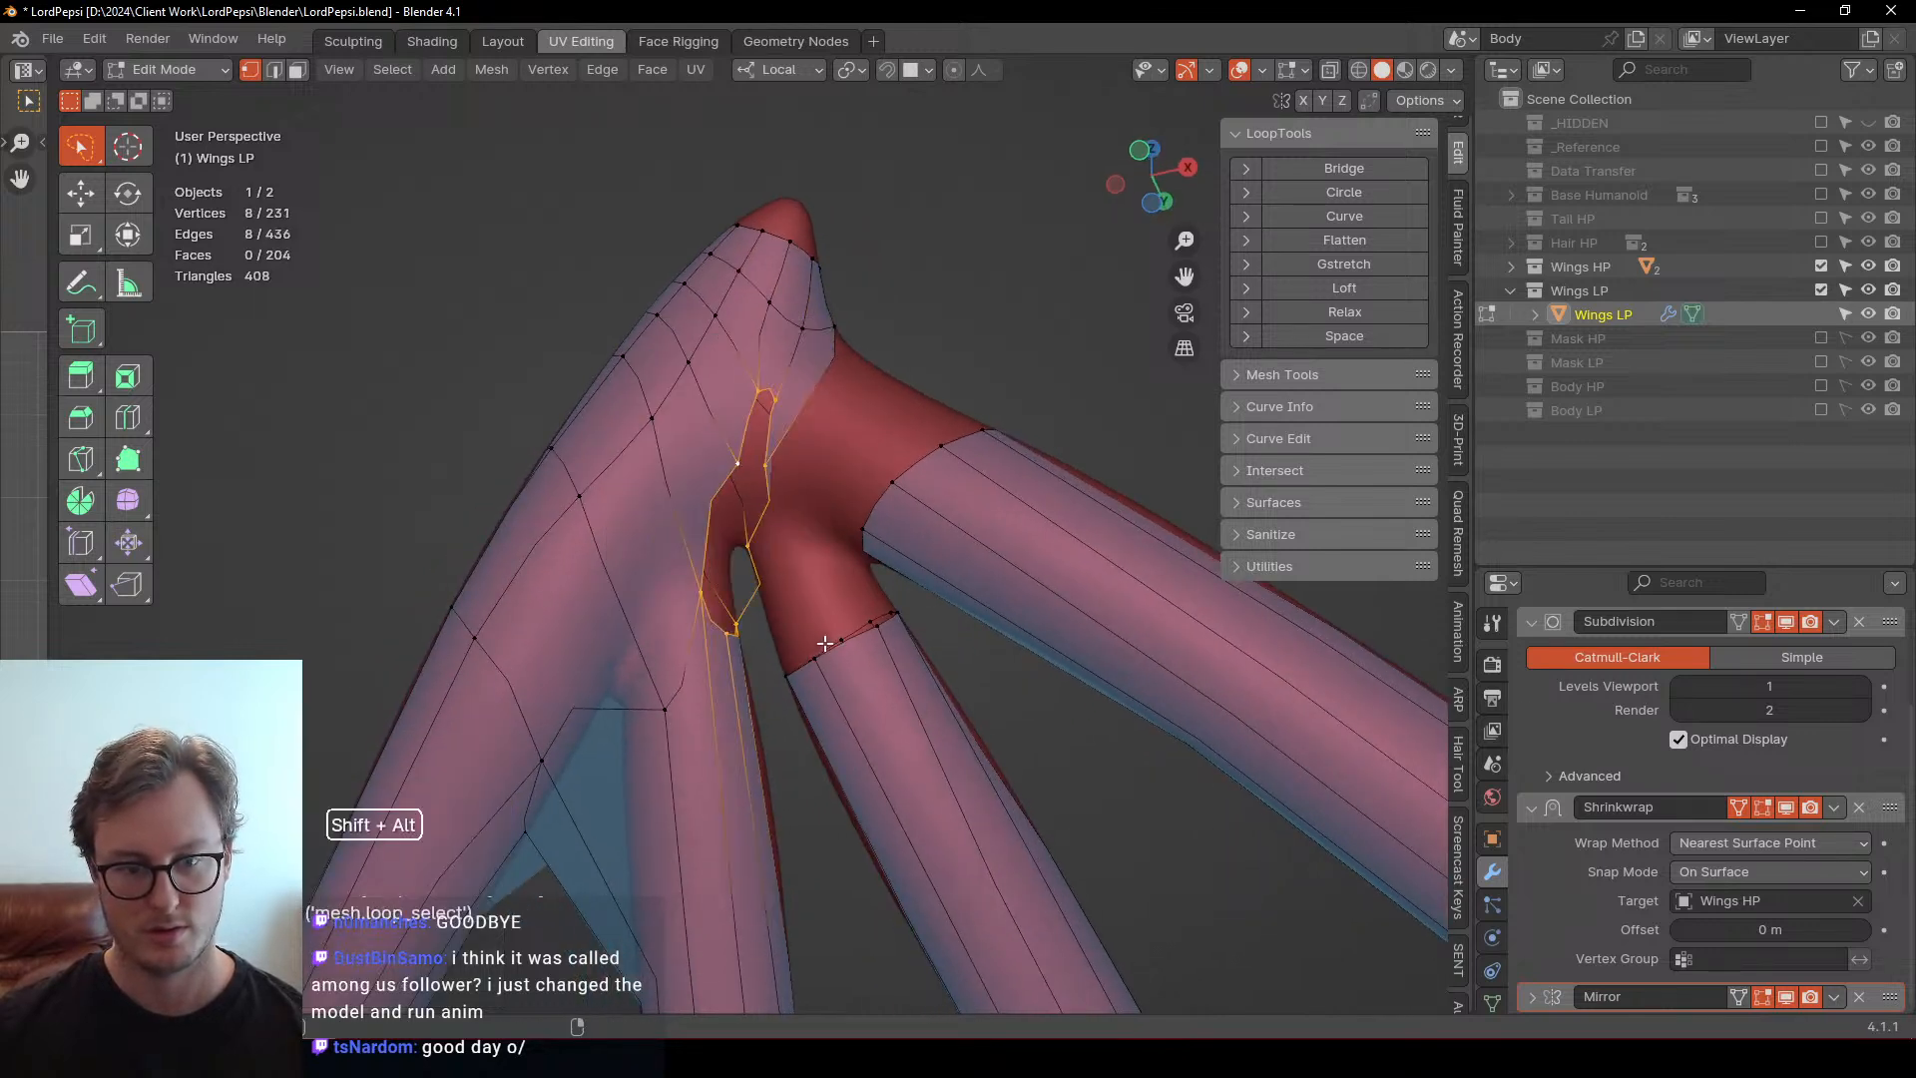
{"action": "key", "text": "q"}
{"action": "left_click", "coordinate": [898, 356]}
{"action": "middle_click_drag", "start_coordinate": [796, 461], "coordinate": [877, 649]}
{"action": "scroll", "coordinate": [738, 793], "scroll_direction": "down", "scroll_amount": 4}
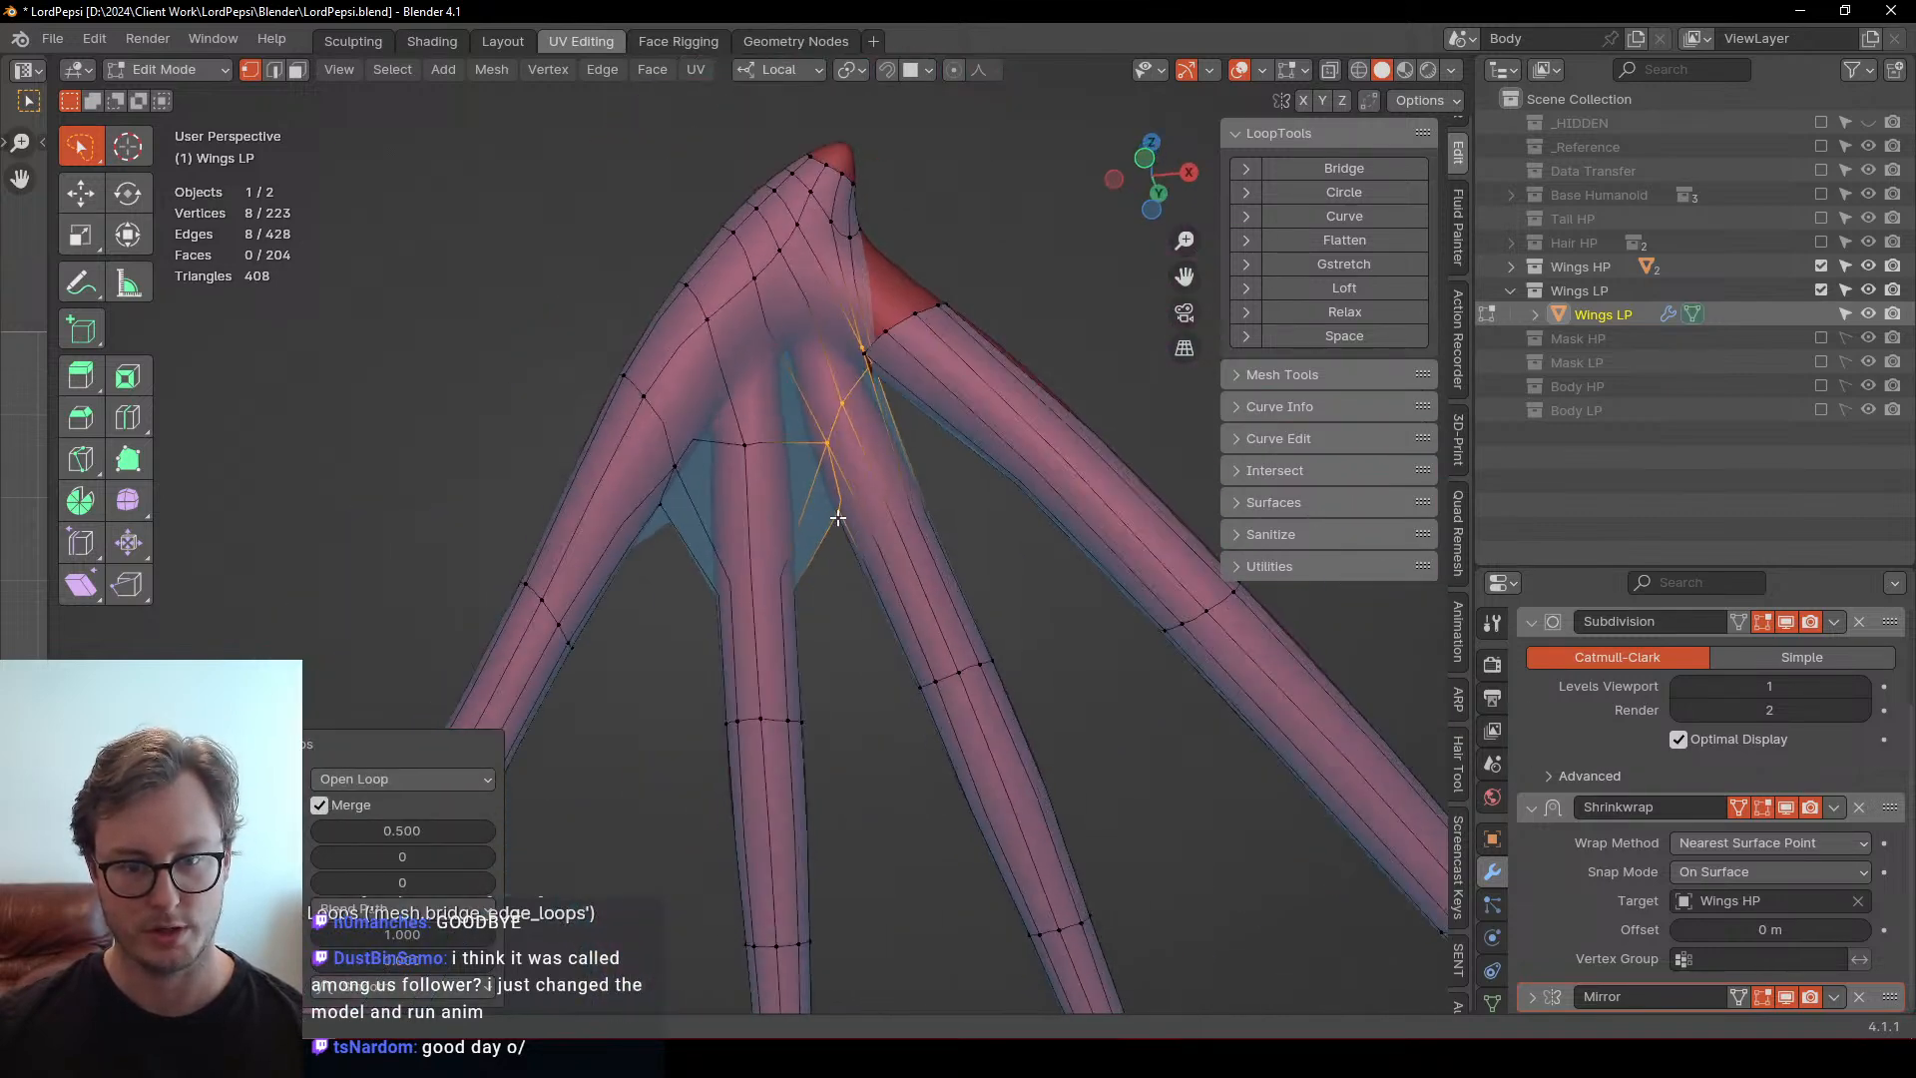
Move the merged loop at the middle finger's base toward the knuckle and scale it down by about 0.717 and 0.856
{"action": "mouse_move", "coordinate": [842, 483]}
{"action": "middle_mouse_down"}
{"action": "mouse_move", "coordinate": [869, 552]}
{"action": "mouse_move", "coordinate": [856, 460]}
{"action": "middle_mouse_up"}
{"action": "key", "text": "g"}
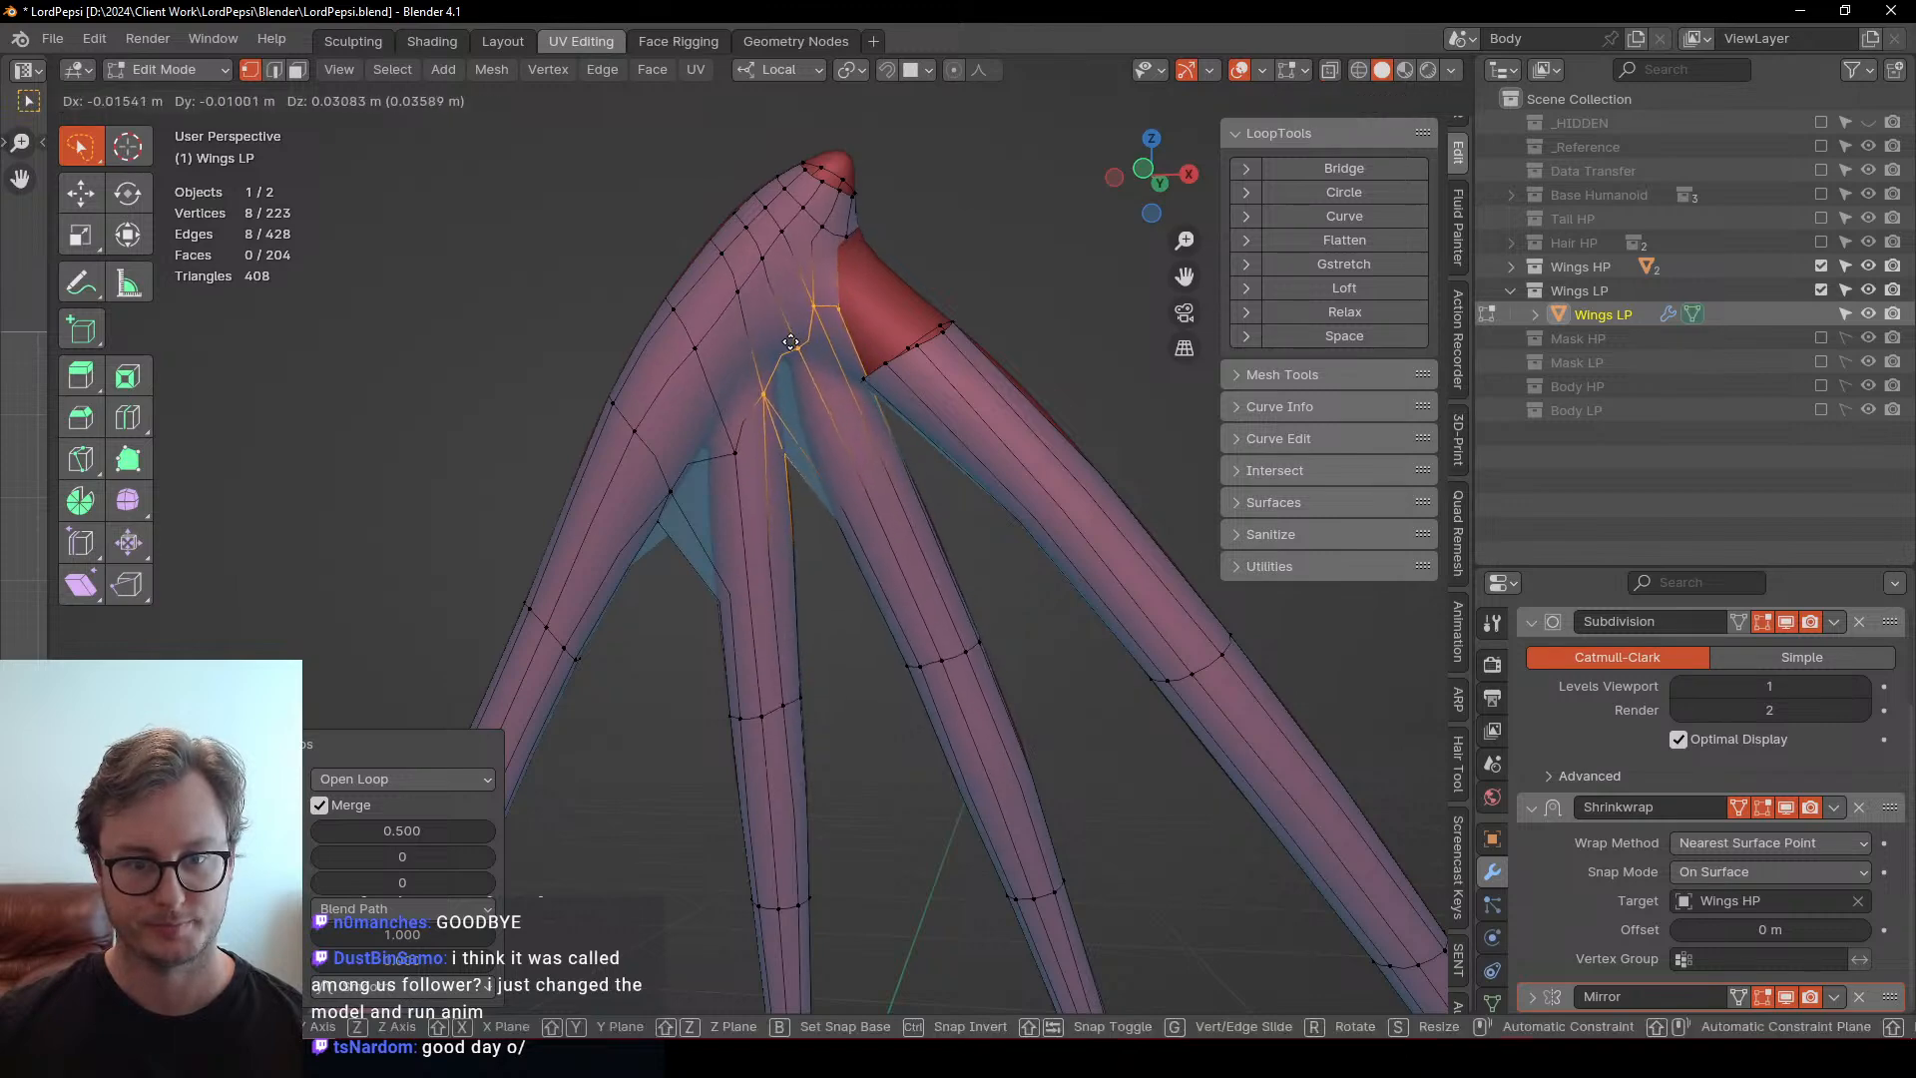
{"action": "left_click", "coordinate": [974, 257]}
{"action": "key", "text": "s"}
{"action": "left_click", "coordinate": [903, 318]}
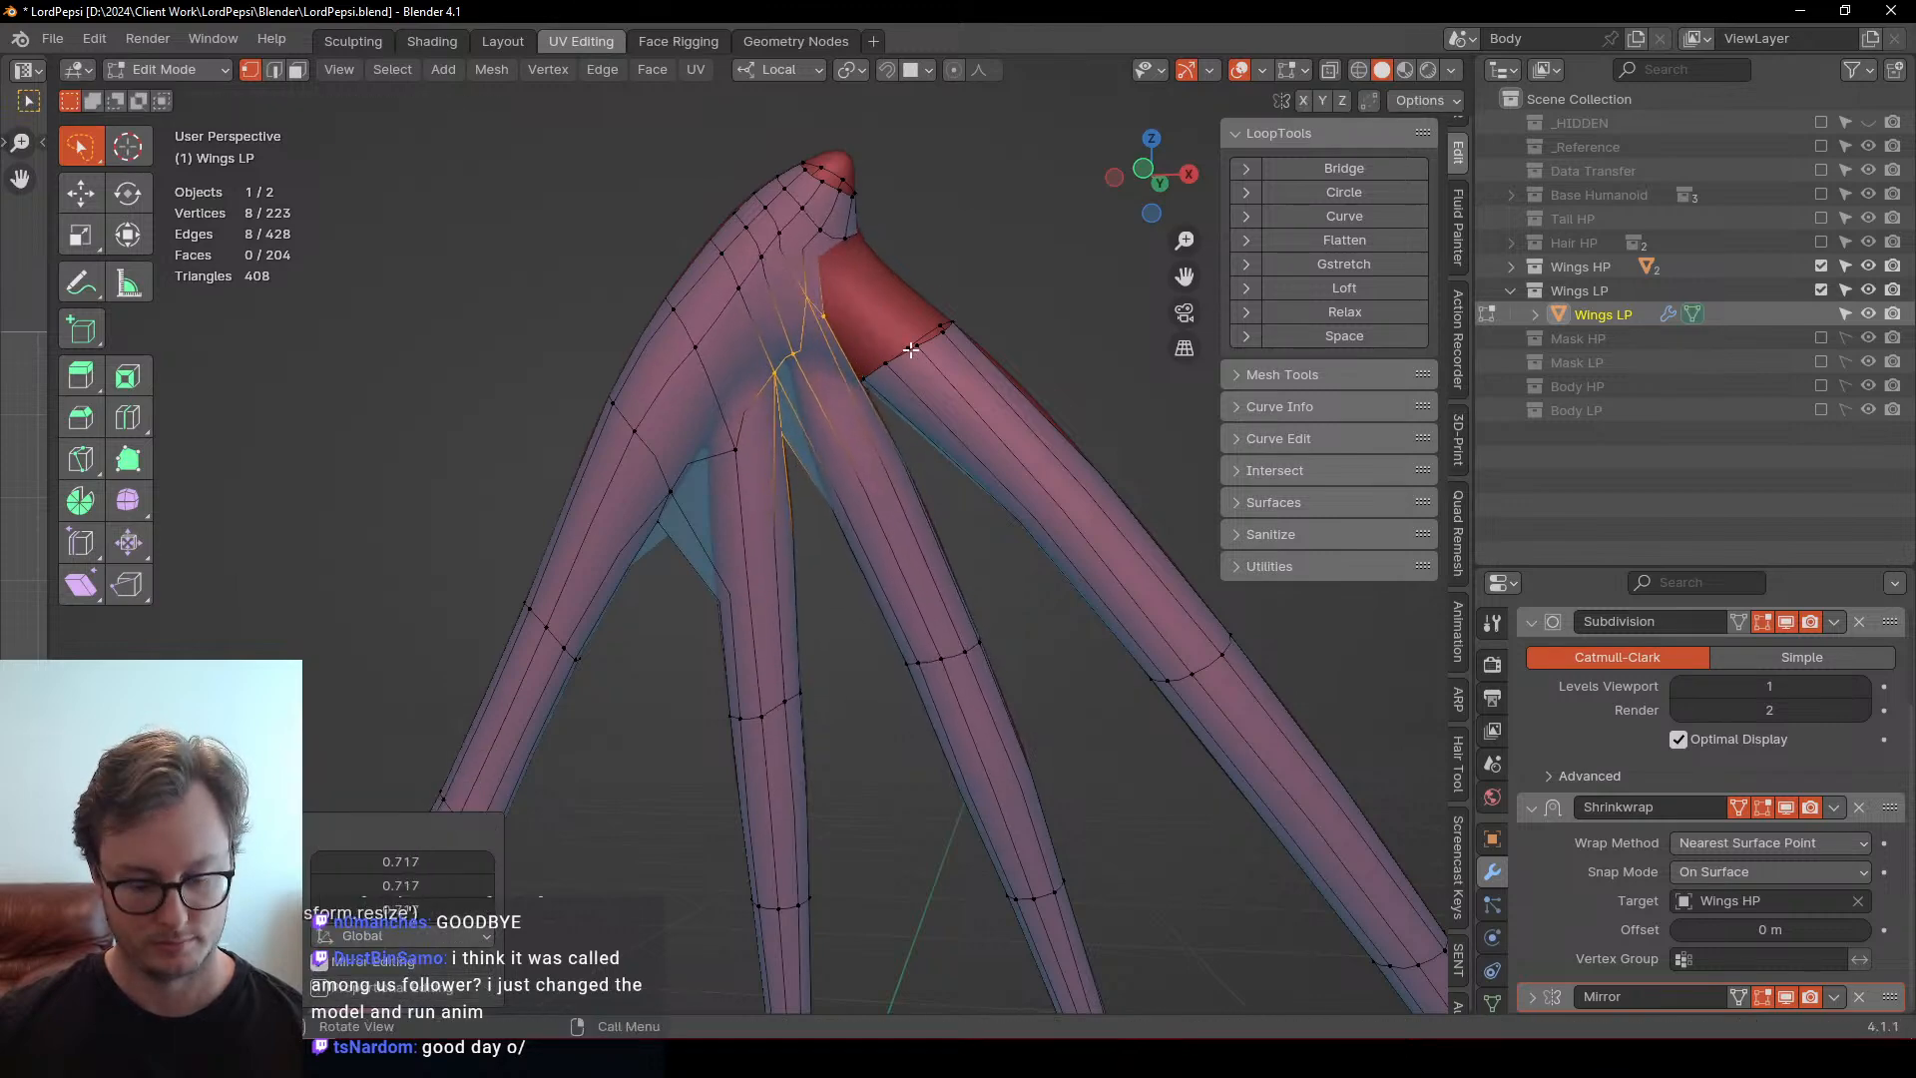
{"action": "key", "text": "period"}
{"action": "key", "text": "s"}
{"action": "left_click", "coordinate": [928, 309]}
{"action": "scroll", "coordinate": [937, 436], "scroll_direction": "up", "scroll_amount": 3}
{"action": "middle_click_drag", "start_coordinate": [928, 309], "coordinate": [935, 439], "text": "shift"}
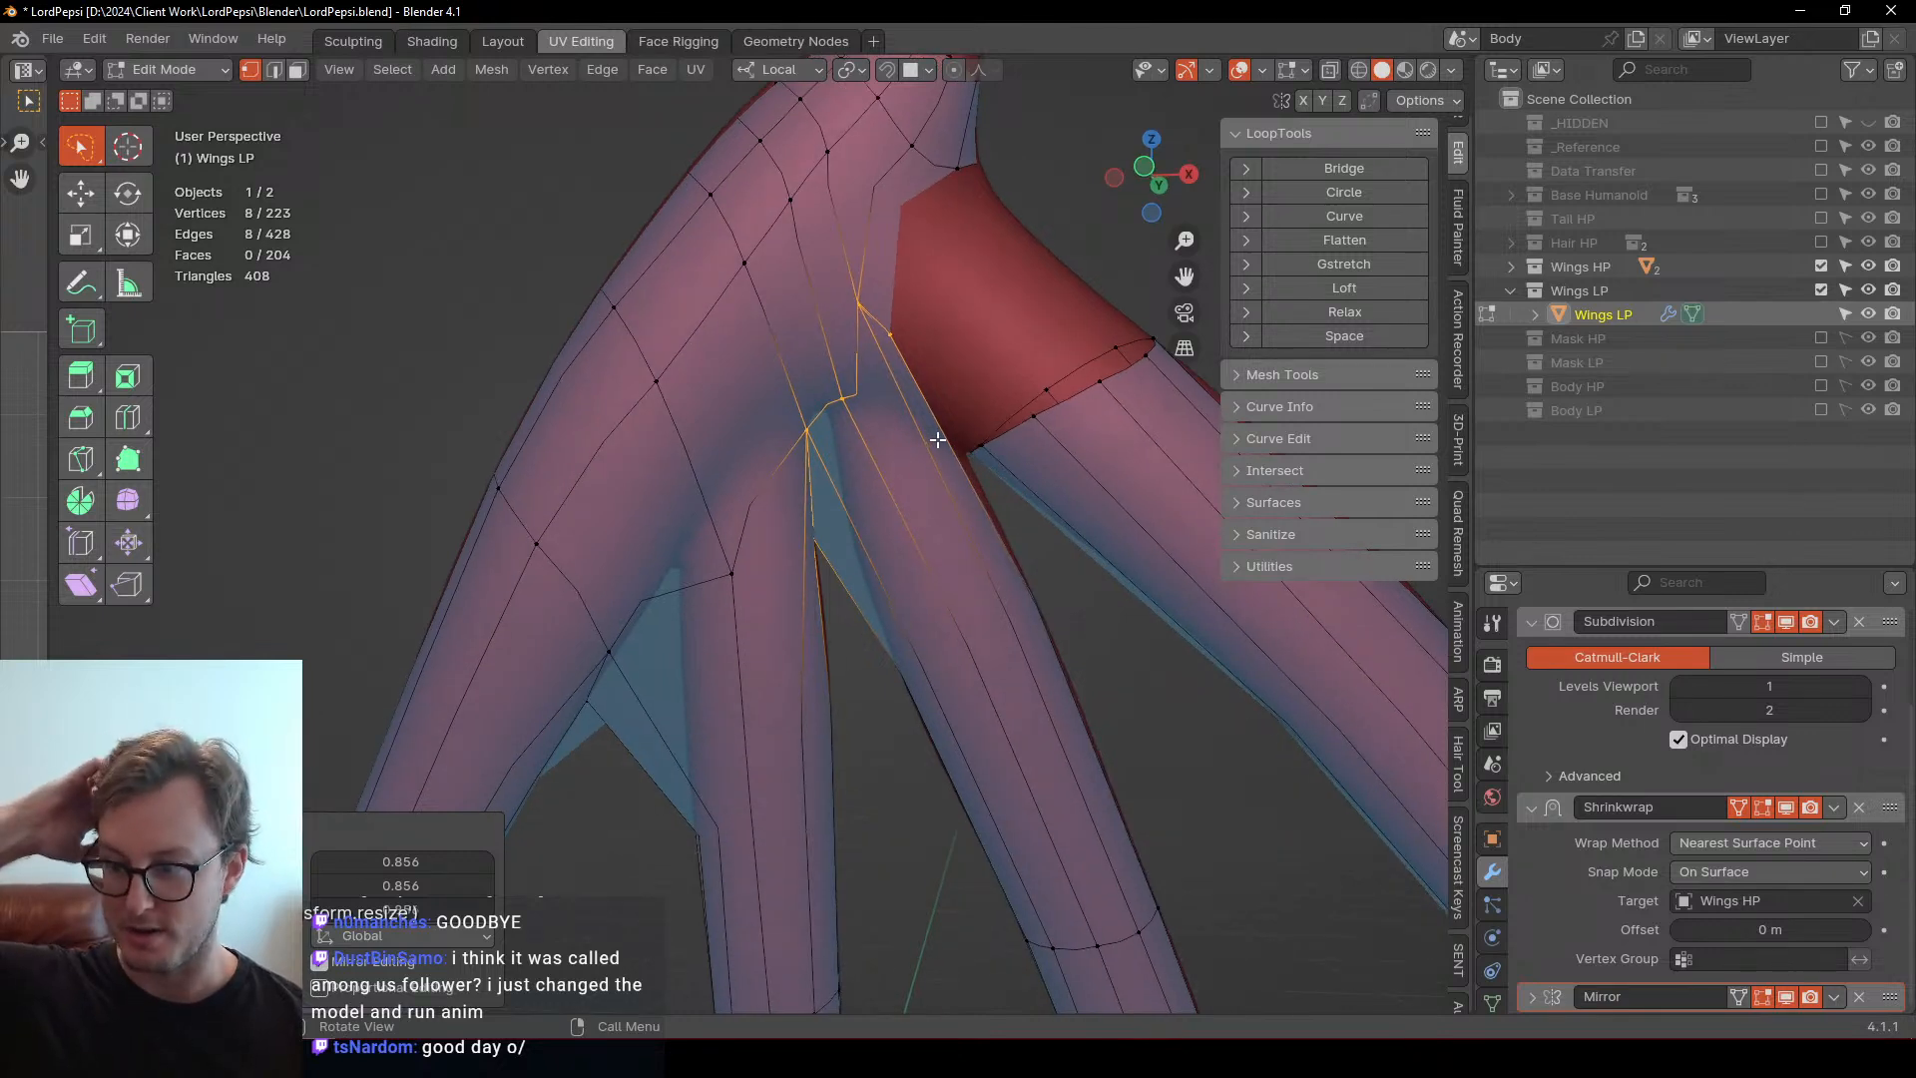
Add a centred loop cut around the knuckle above the middle finger's base
{"action": "middle_click_drag", "start_coordinate": [953, 384], "coordinate": [889, 505], "text": "shift"}
{"action": "key", "text": "ctrl+r"}
{"action": "left_click", "coordinate": [814, 419]}
{"action": "right_click", "coordinate": [858, 419]}
{"action": "middle_click_drag", "start_coordinate": [890, 418], "coordinate": [859, 411]}
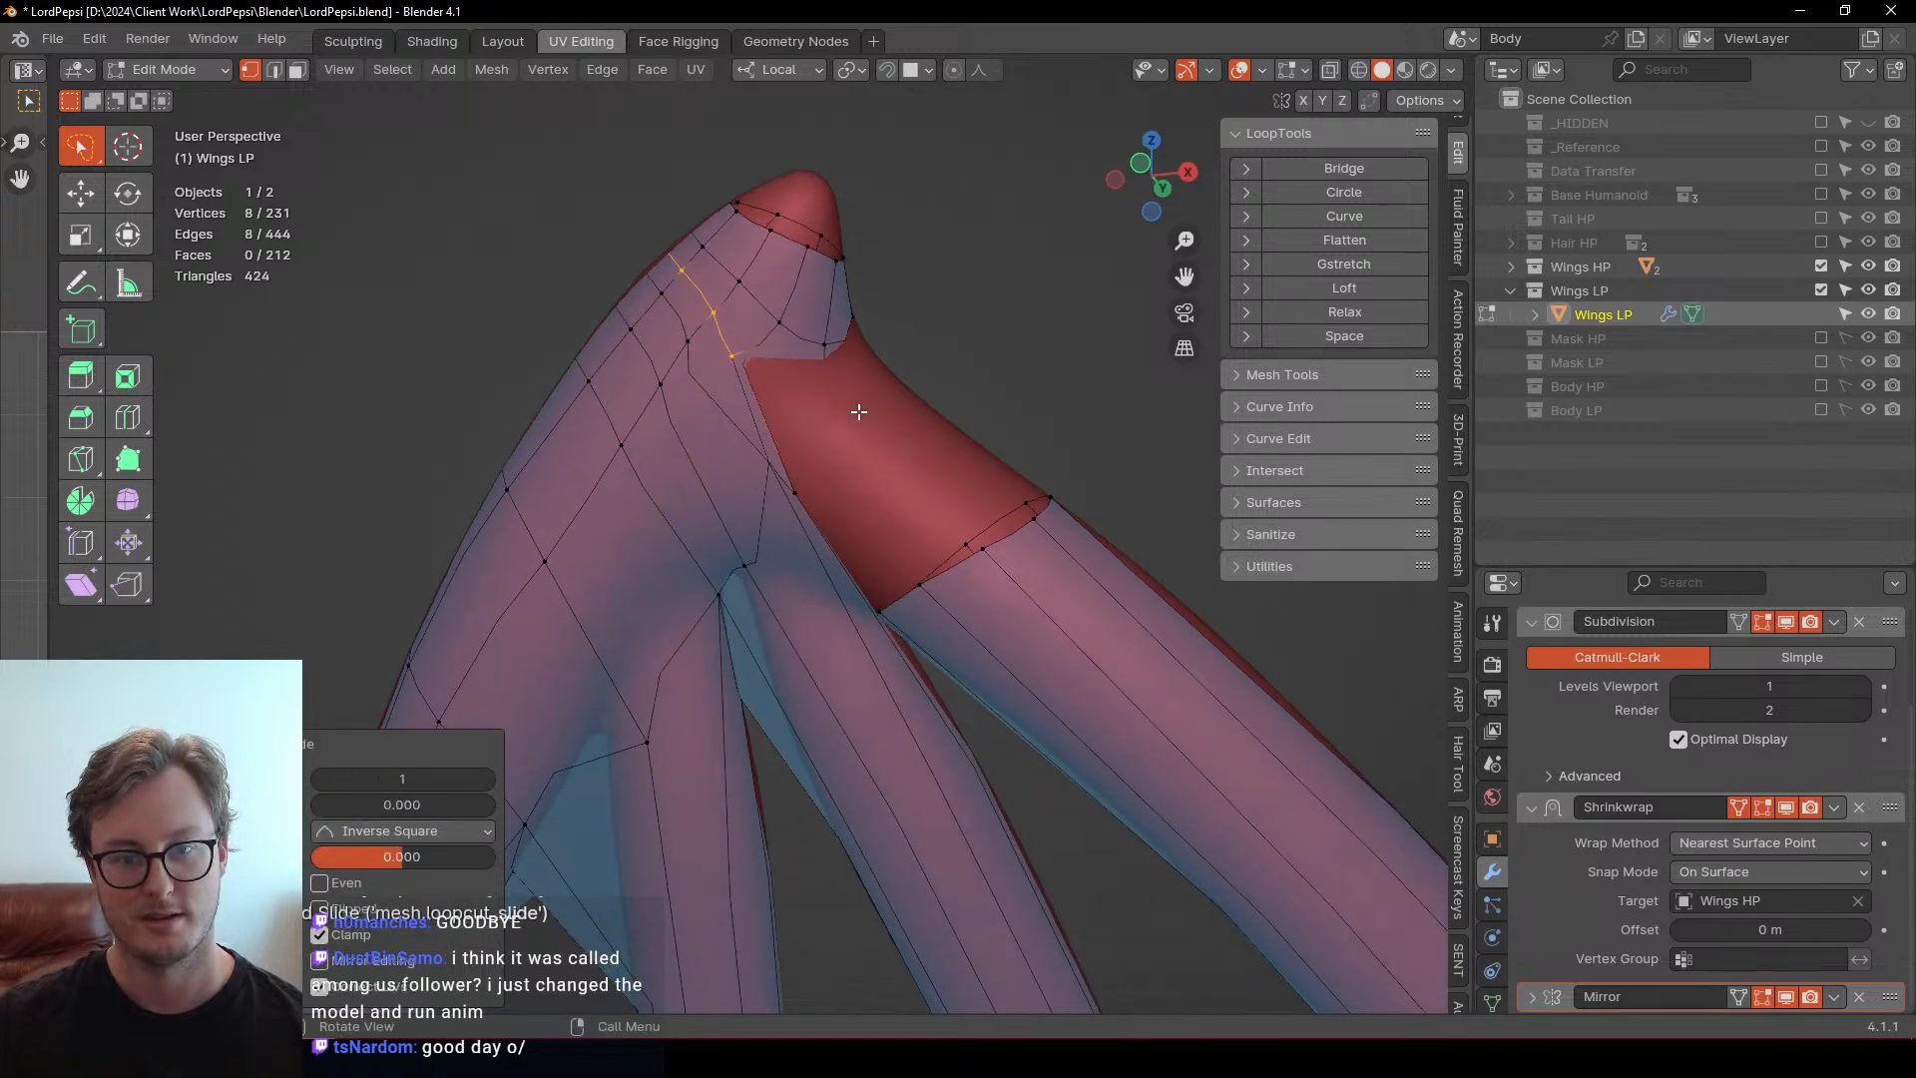
Pull a vertex on the knuckle's side out toward the gap before the outer finger tube
{"action": "middle_click_drag", "start_coordinate": [800, 528], "coordinate": [761, 548]}
{"action": "scroll", "coordinate": [761, 548], "scroll_direction": "up", "scroll_amount": 3}
{"action": "middle_click_drag", "start_coordinate": [688, 489], "coordinate": [686, 275], "text": "shift"}
{"action": "left_click", "coordinate": [686, 275]}
{"action": "key", "text": "g"}
{"action": "left_click", "coordinate": [979, 397]}
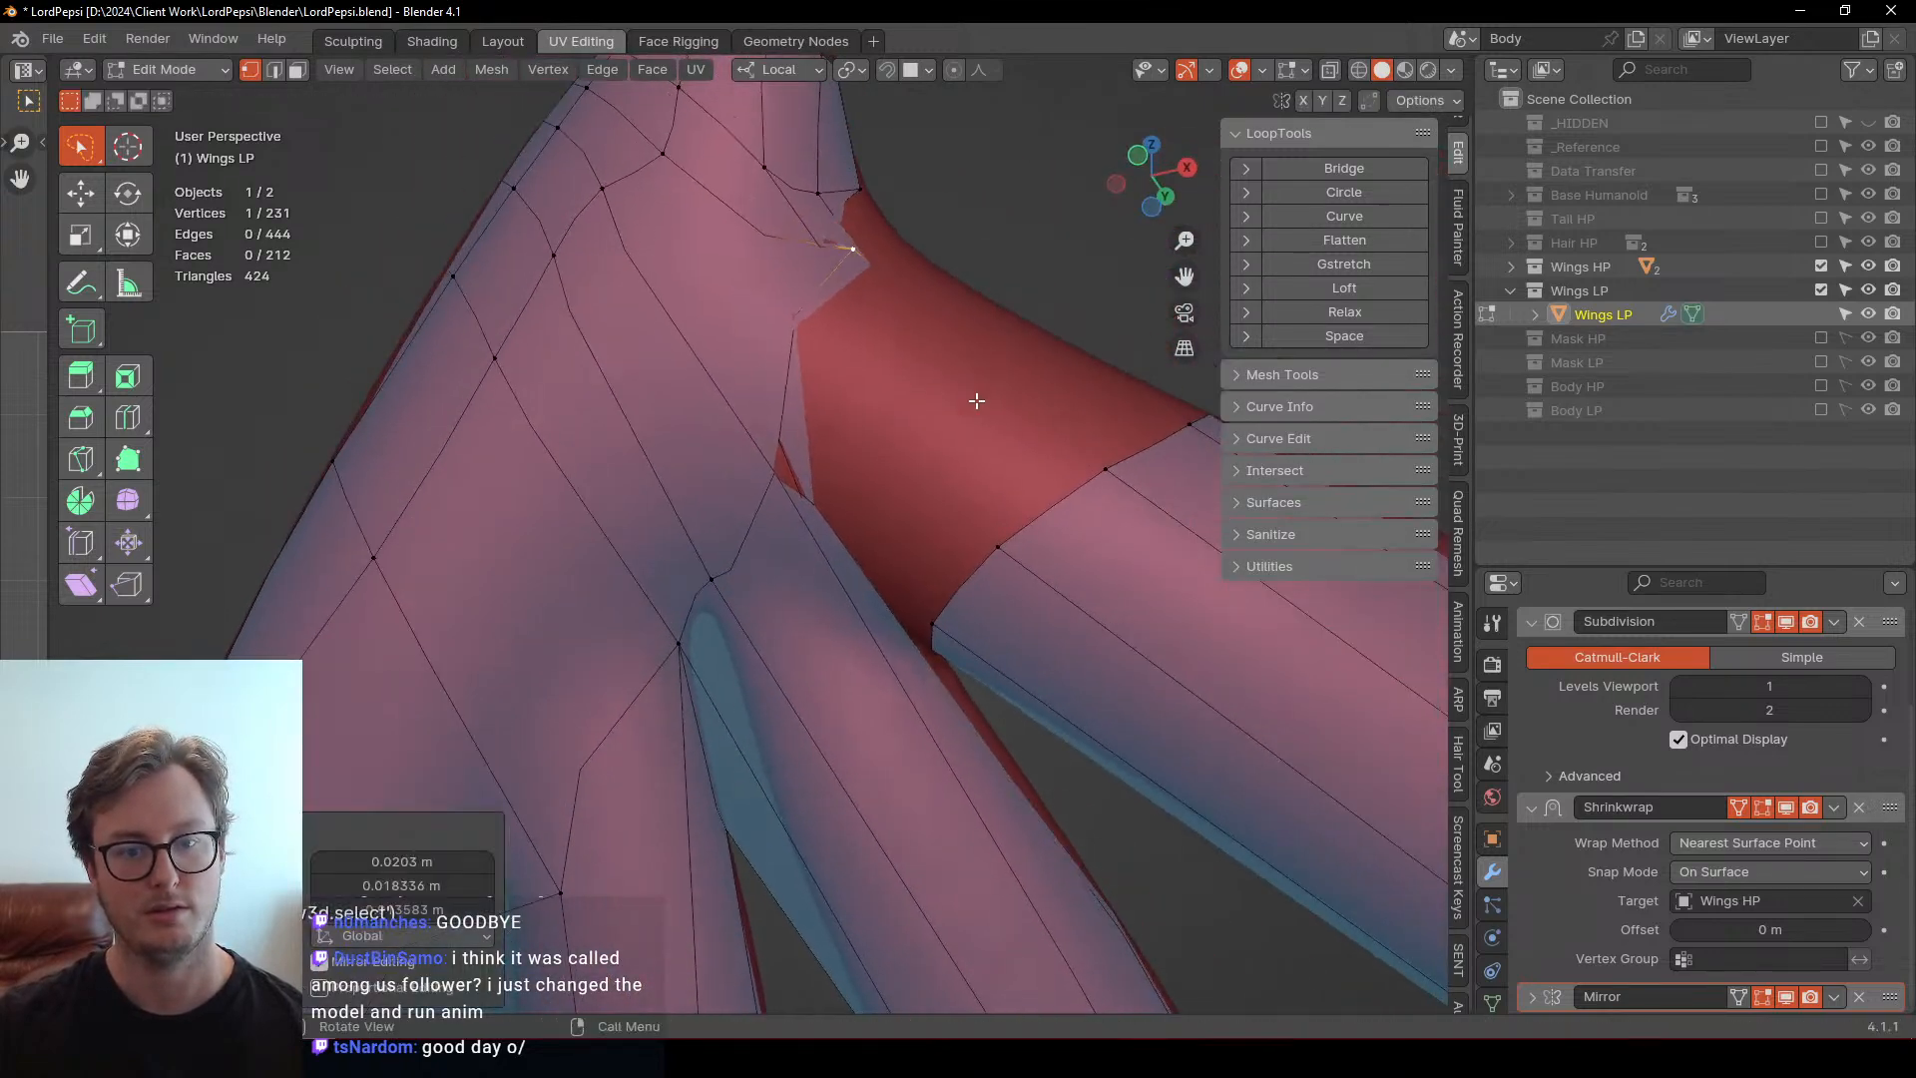
Reposition the knuckle vertex beside the outer finger gap to even out the rim for the connection
{"action": "middle_click_drag", "start_coordinate": [979, 398], "coordinate": [788, 409]}
{"action": "middle_click_drag", "start_coordinate": [573, 440], "coordinate": [738, 349], "text": "shift"}
{"action": "left_click", "coordinate": [653, 416]}
{"action": "key", "text": "g"}
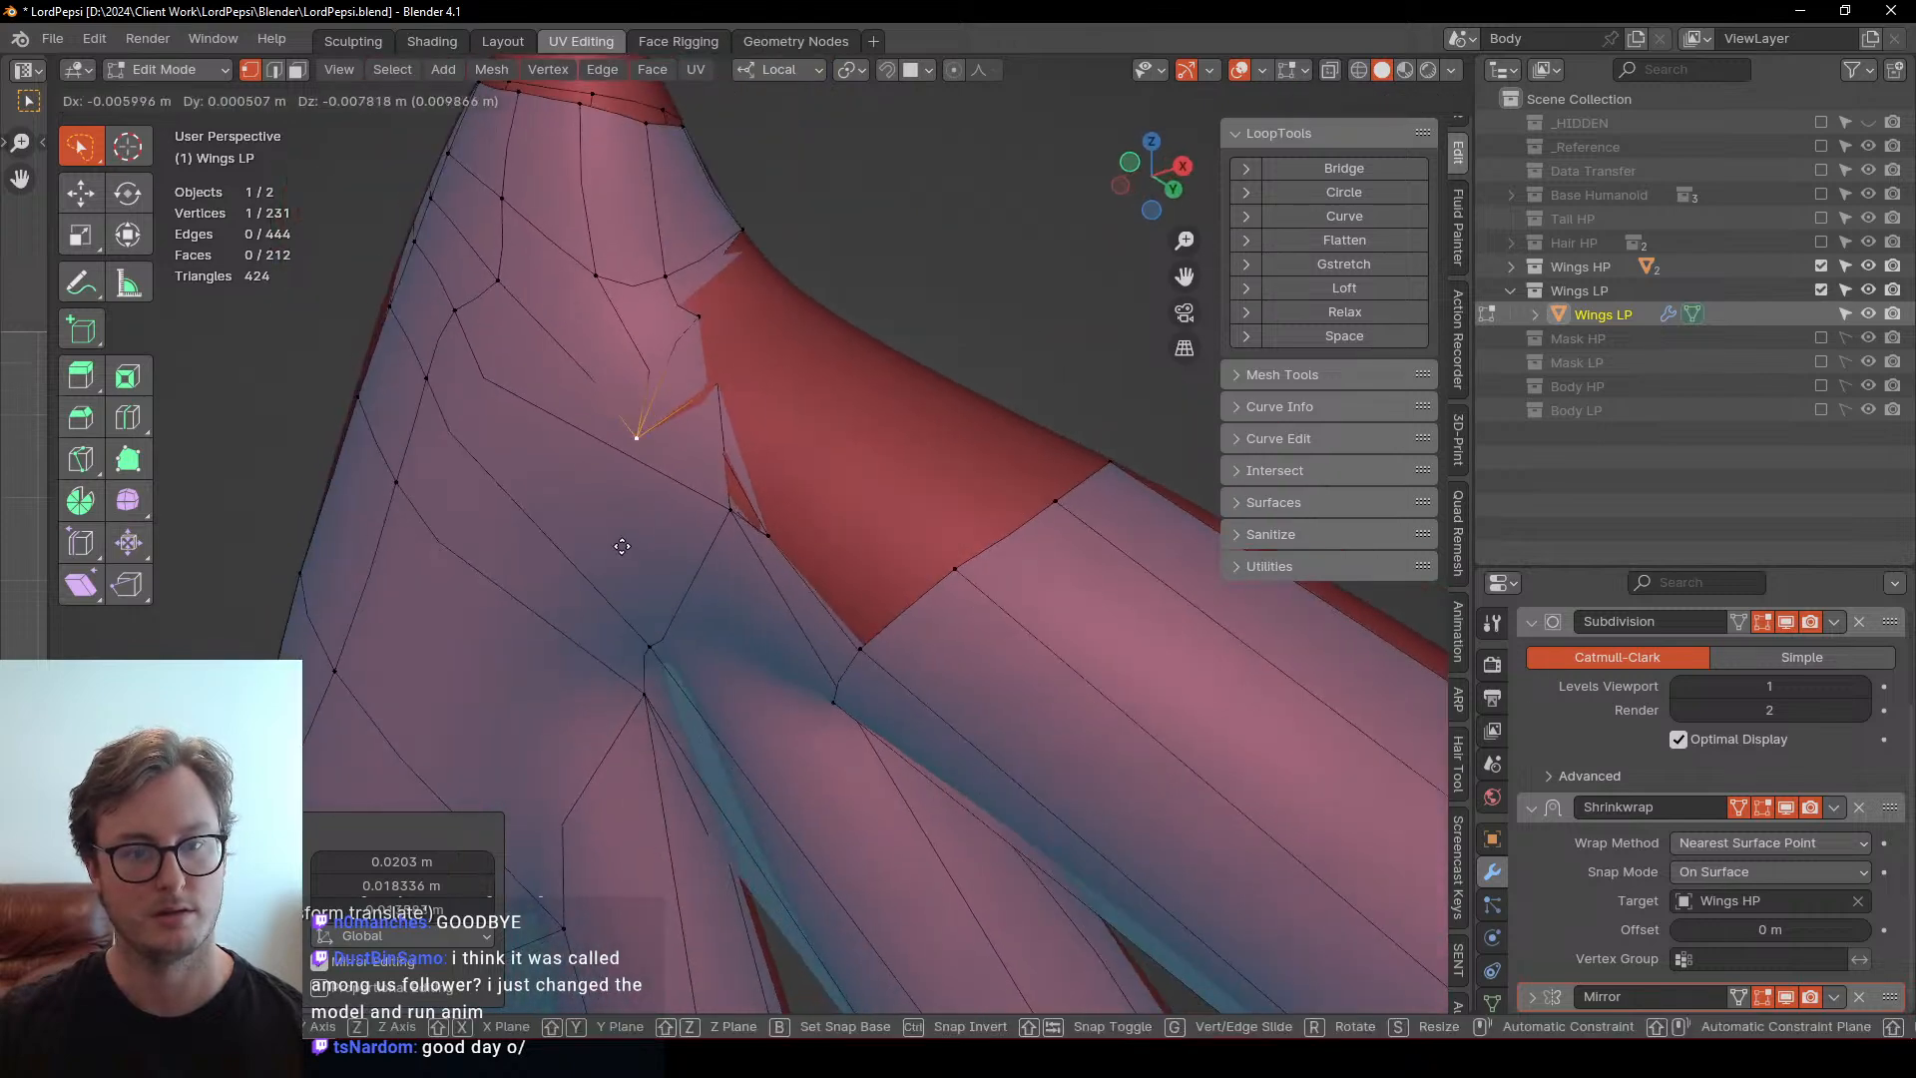
{"action": "left_click", "coordinate": [643, 444]}
{"action": "middle_click_drag", "start_coordinate": [752, 420], "coordinate": [774, 393]}
{"action": "key", "text": "g"}
{"action": "left_click", "coordinate": [792, 378]}
{"action": "key", "text": "Tab"}
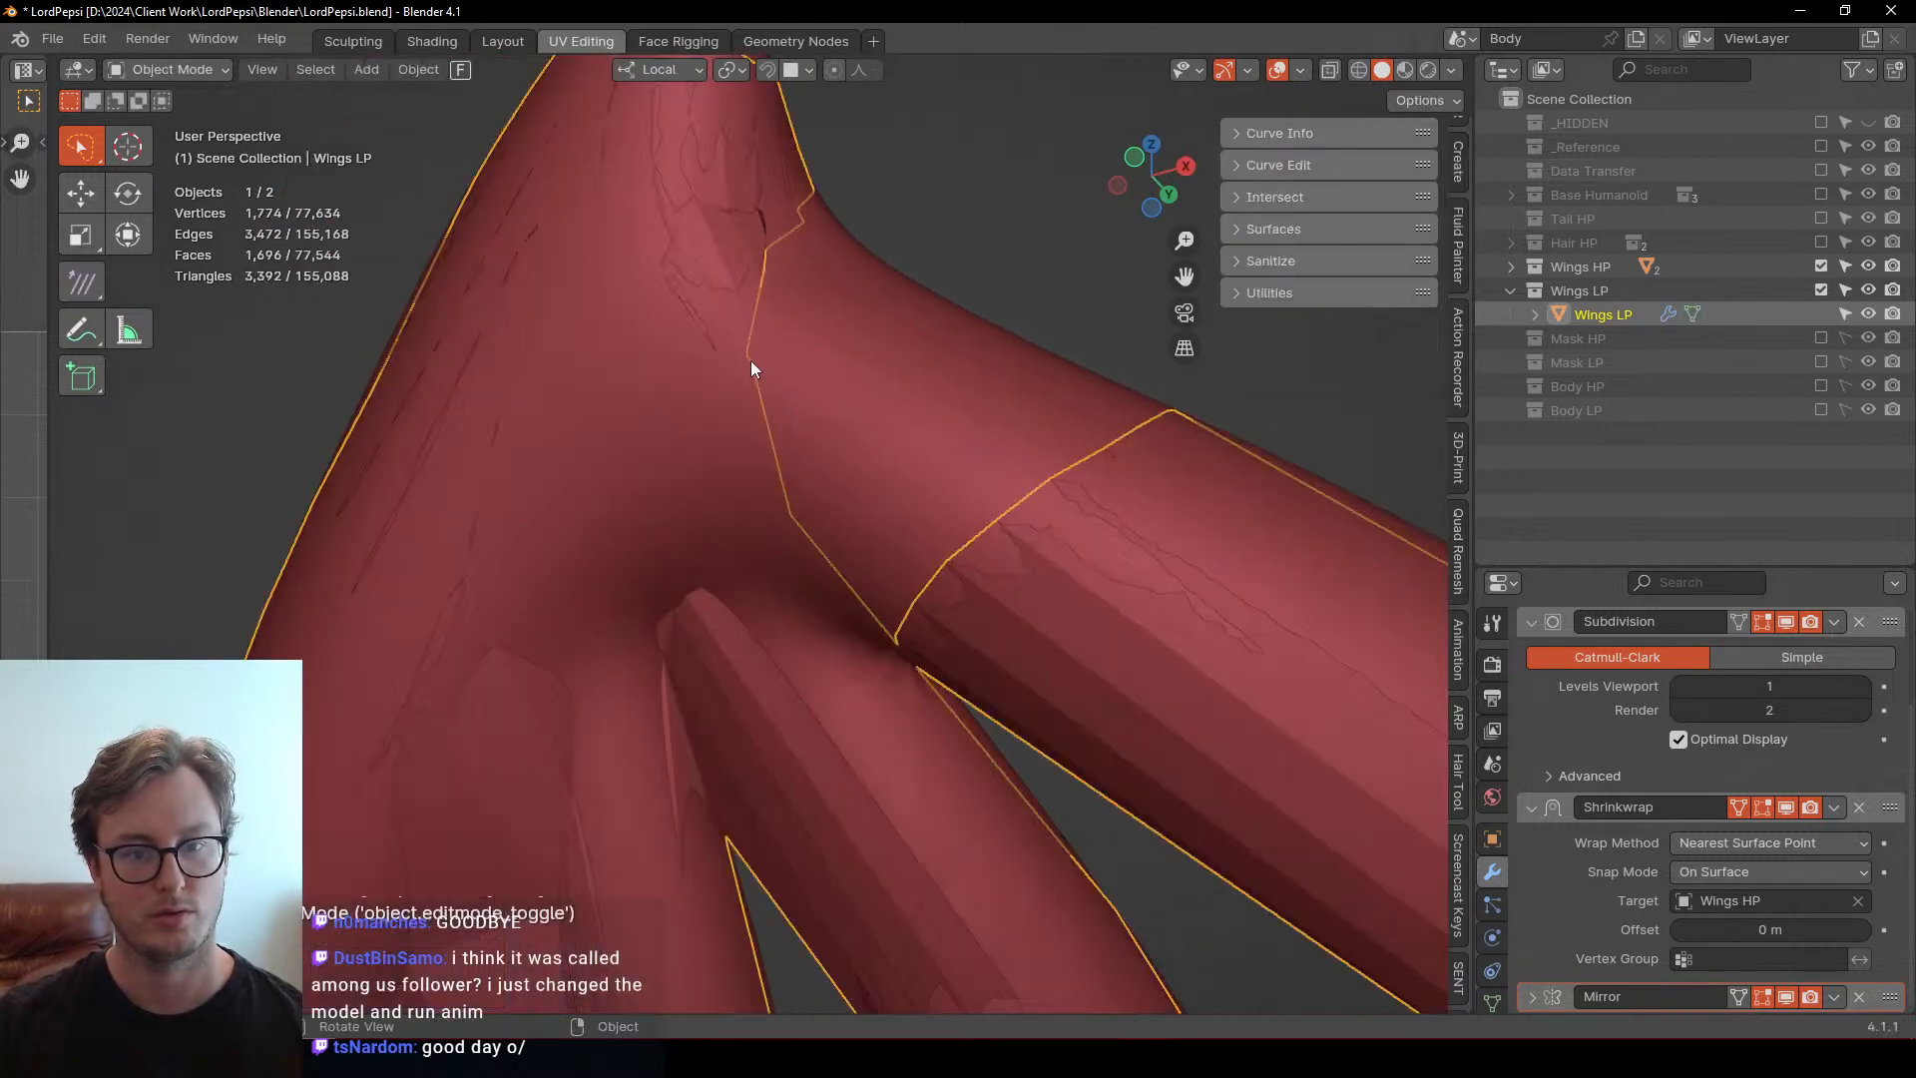
{"action": "key", "text": "g"}
{"action": "left_click", "coordinate": [751, 360]}
{"action": "key", "text": "Tab"}
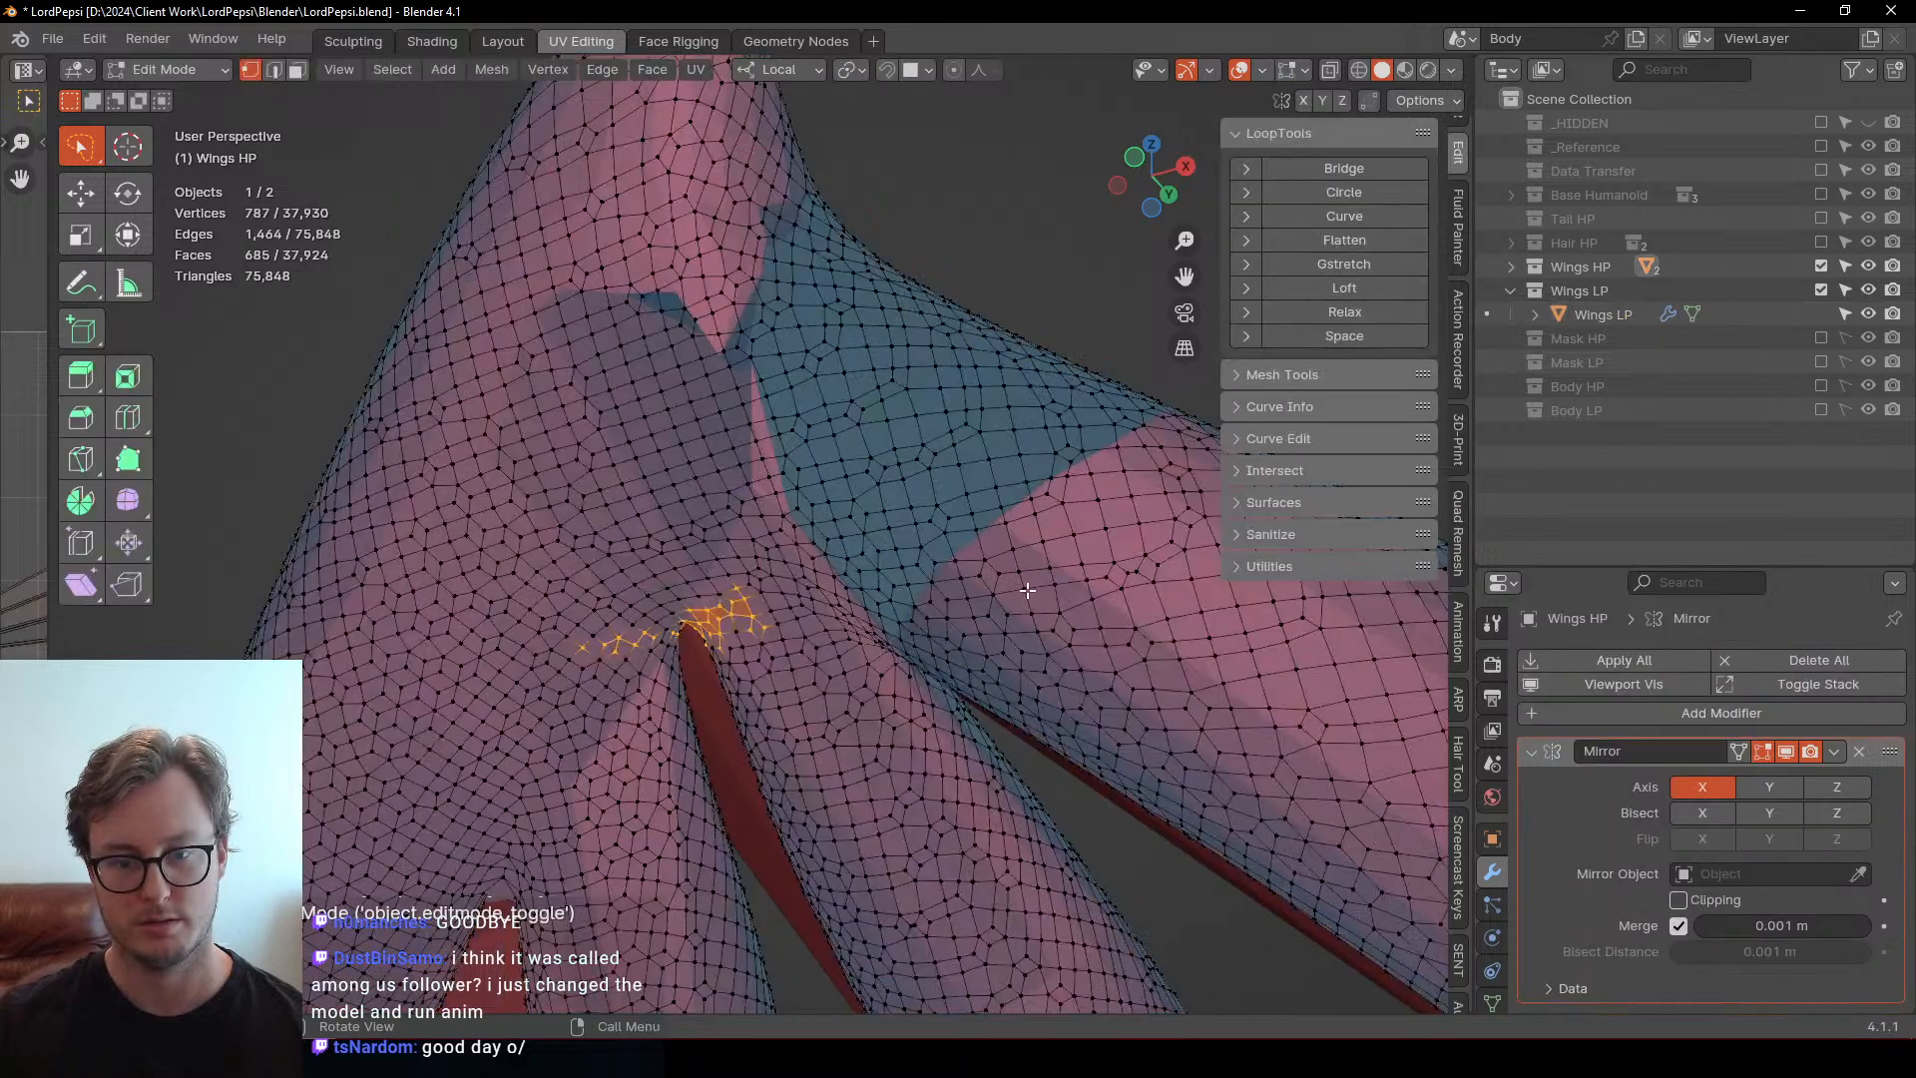
{"action": "key", "text": "Tab"}
{"action": "key", "text": "Tab"}
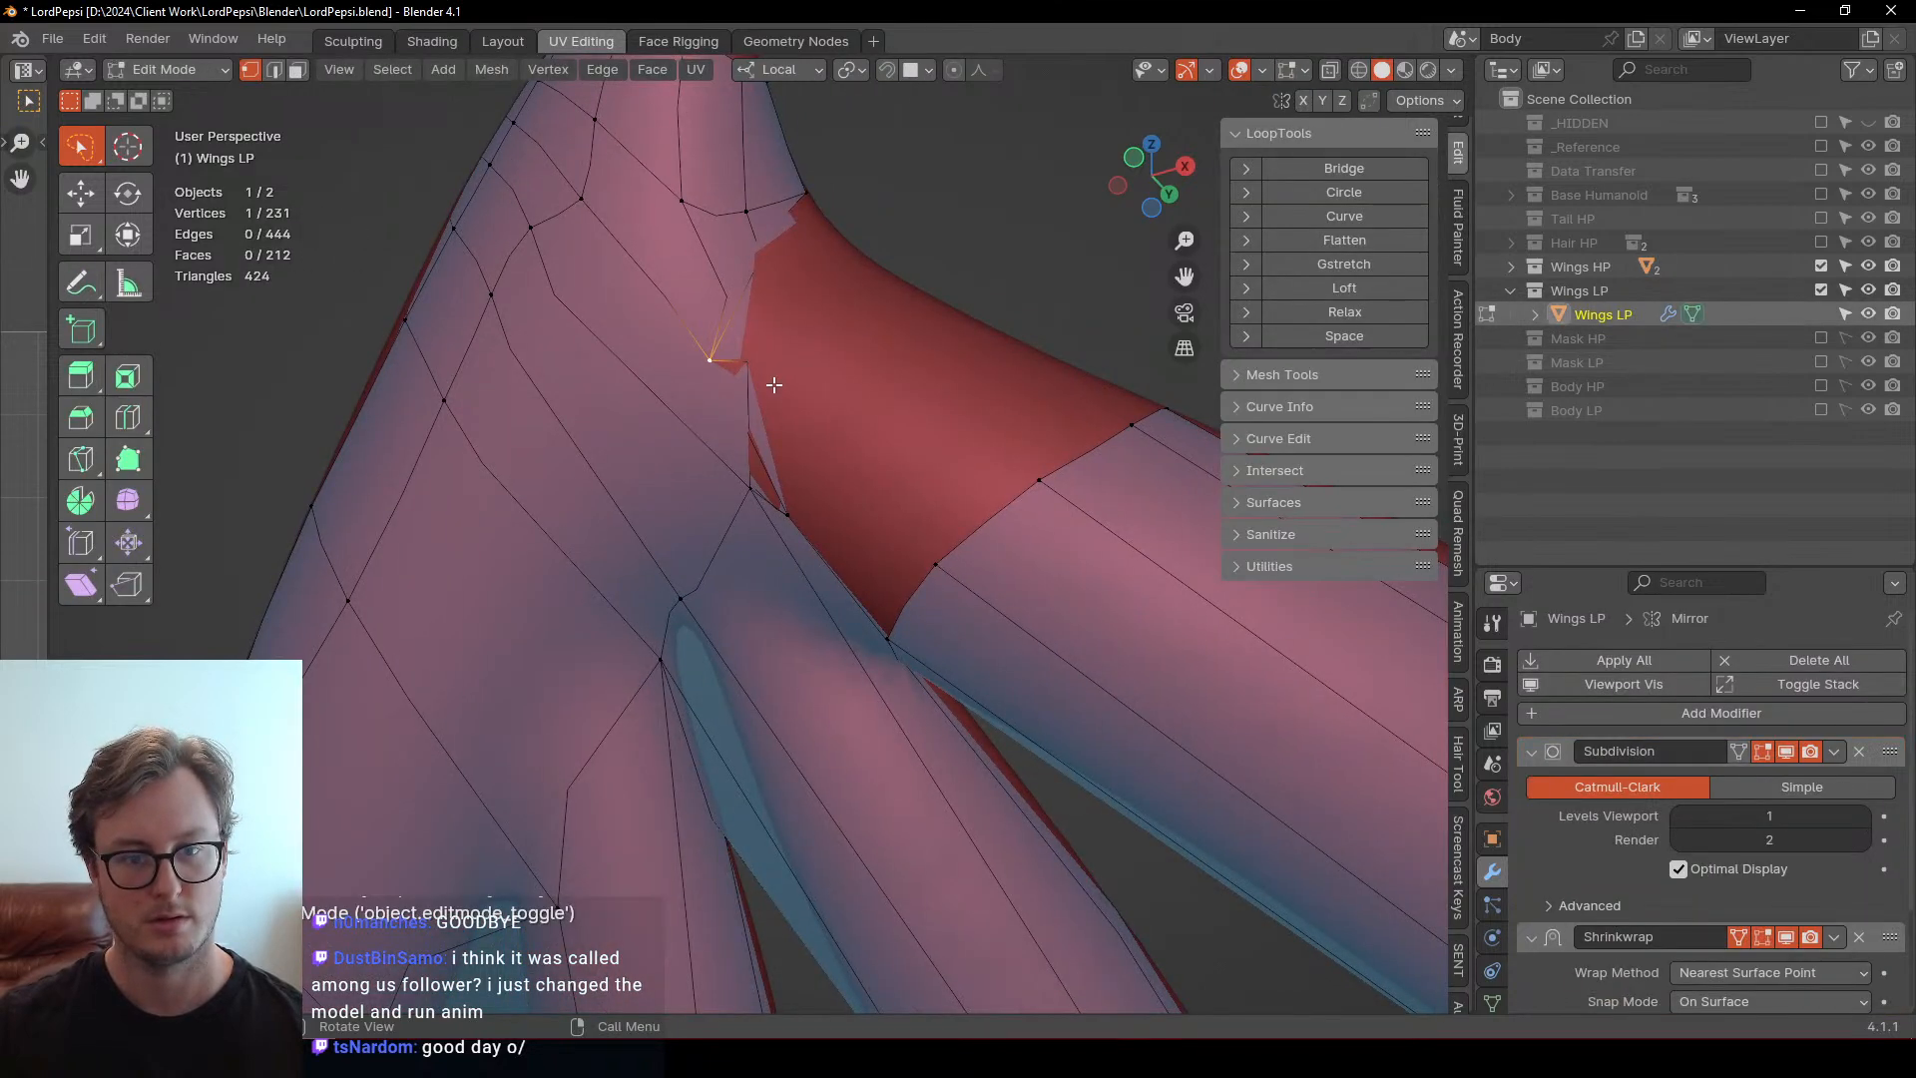
Delete the knuckle vertex facing the outer finger tube, checking the mesh in wireframe
{"action": "key", "text": "z"}
{"action": "left_click", "coordinate": [623, 361]}
{"action": "mouse_move", "coordinate": [812, 346]}
{"action": "middle_mouse_down"}
{"action": "mouse_move", "coordinate": [714, 392]}
{"action": "mouse_move", "coordinate": [675, 343]}
{"action": "middle_mouse_up"}
{"action": "key", "text": "Delete"}
{"action": "middle_click_drag", "start_coordinate": [483, 363], "coordinate": [700, 313]}
{"action": "key", "text": "z"}
{"action": "left_click", "coordinate": [878, 329]}
Select the knuckle hole's rim and the outer finger's open edge loop, and bridge them with Merge enabled
{"action": "middle_click_drag", "start_coordinate": [911, 355], "coordinate": [812, 180]}
{"action": "left_click", "coordinate": [853, 215], "text": "alt+shift"}
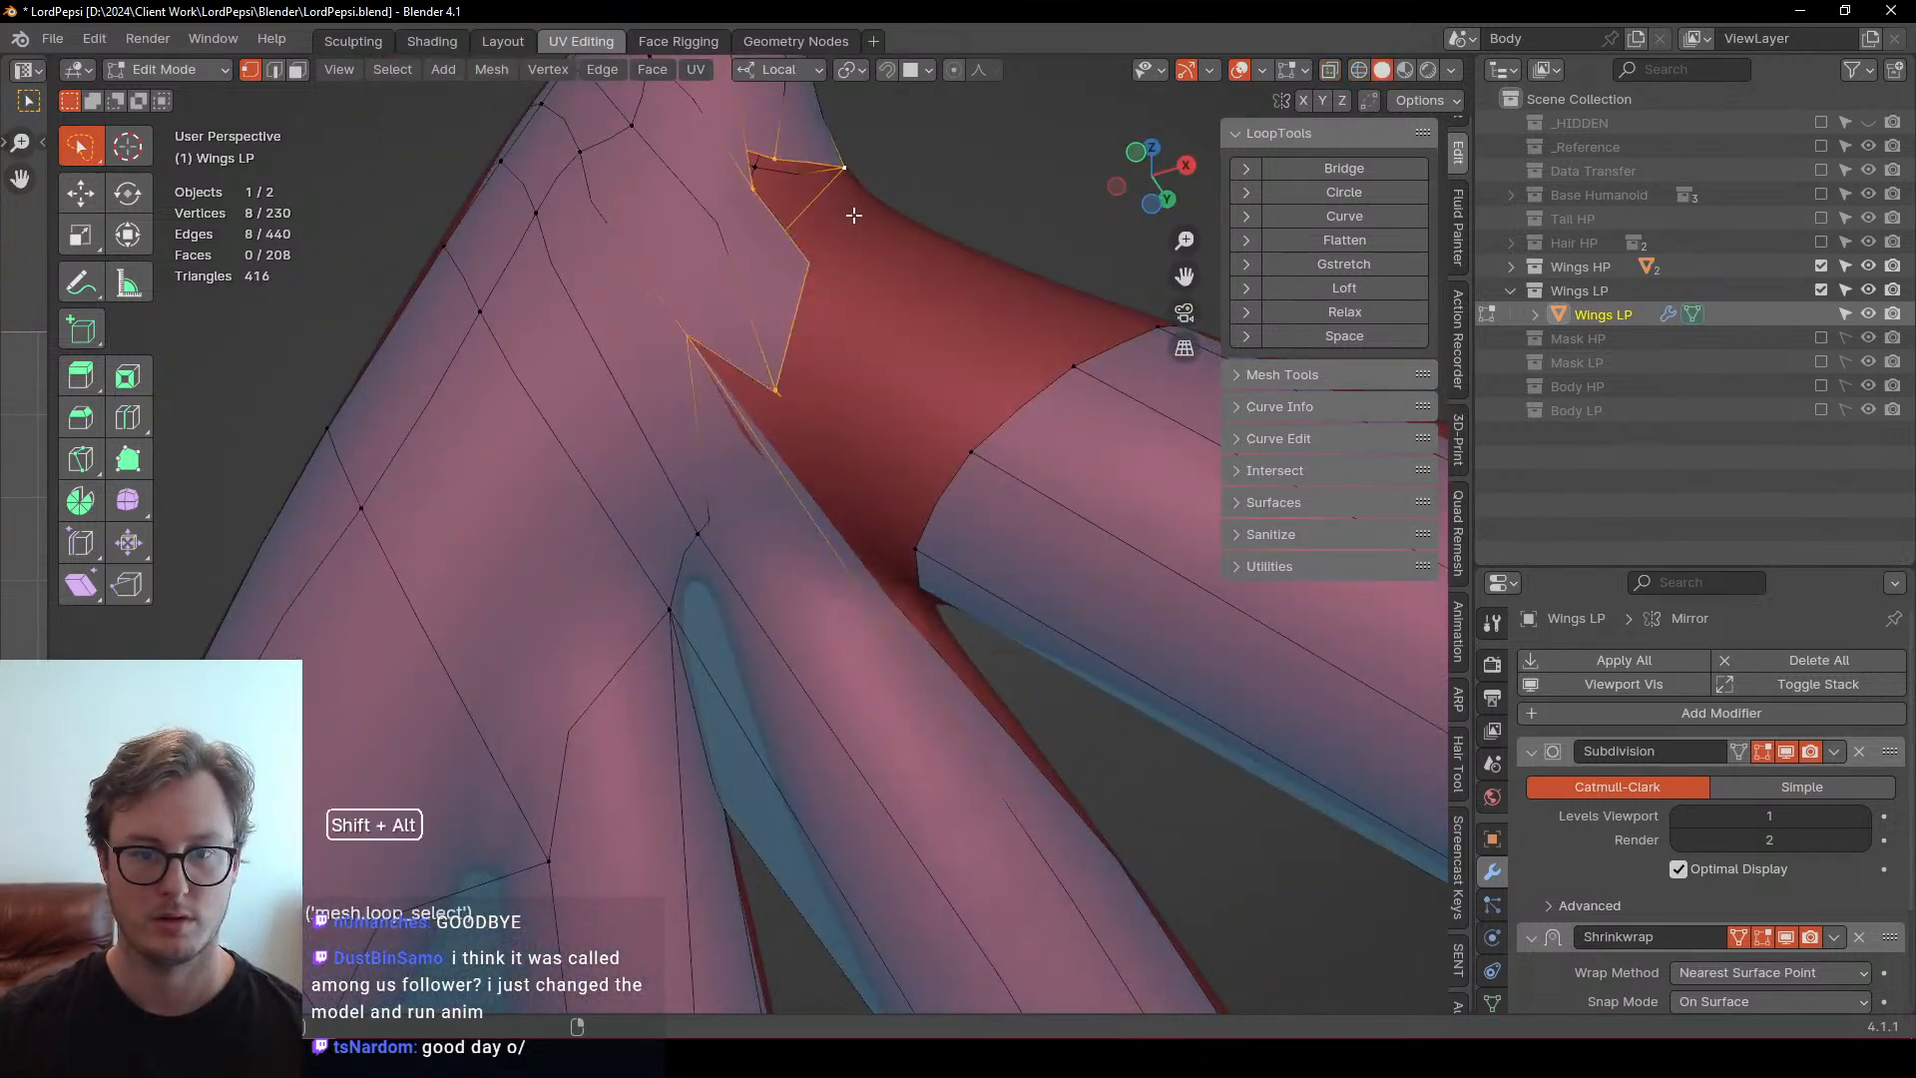
{"action": "key", "text": "z"}
{"action": "left_click", "coordinate": [716, 429]}
{"action": "left_click", "coordinate": [862, 433], "text": "alt+shift"}
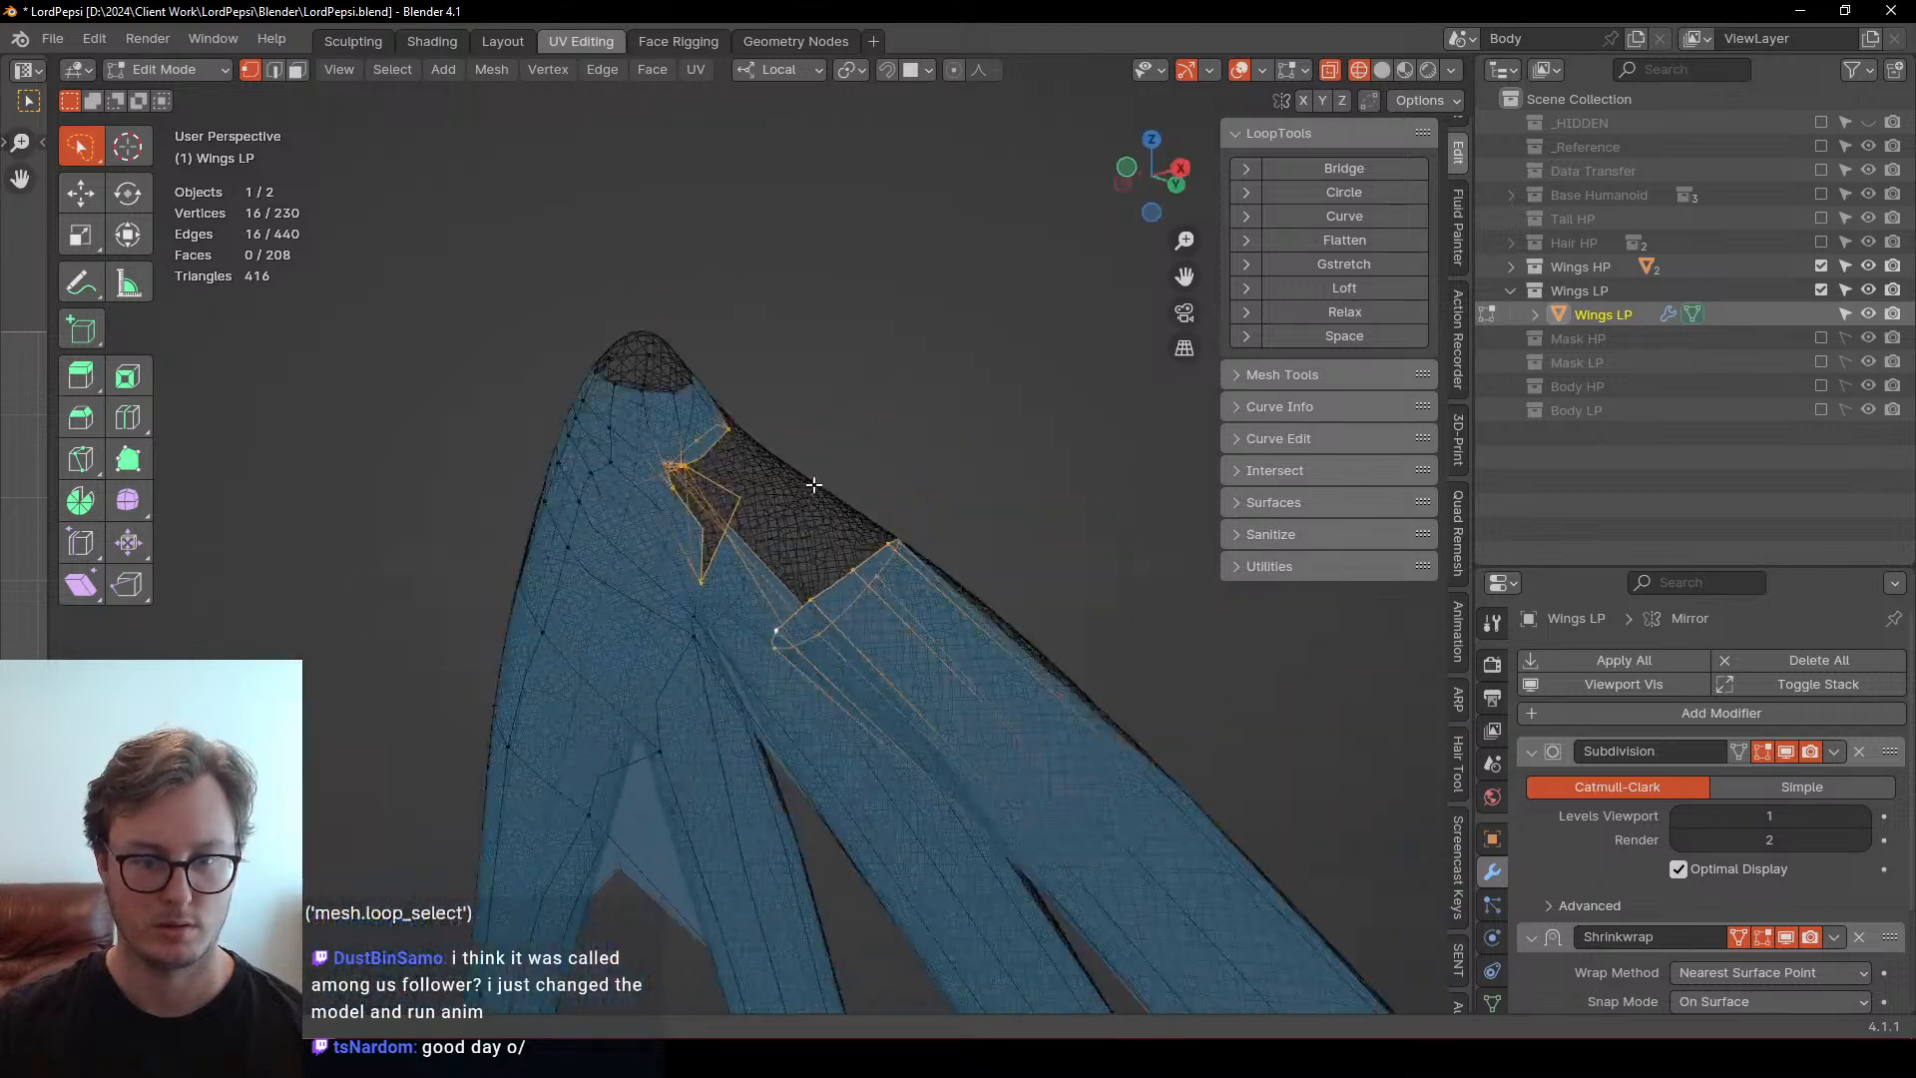
{"action": "key", "text": "q"}
{"action": "left_click", "coordinate": [758, 339]}
{"action": "middle_click_drag", "start_coordinate": [769, 345], "coordinate": [966, 356]}
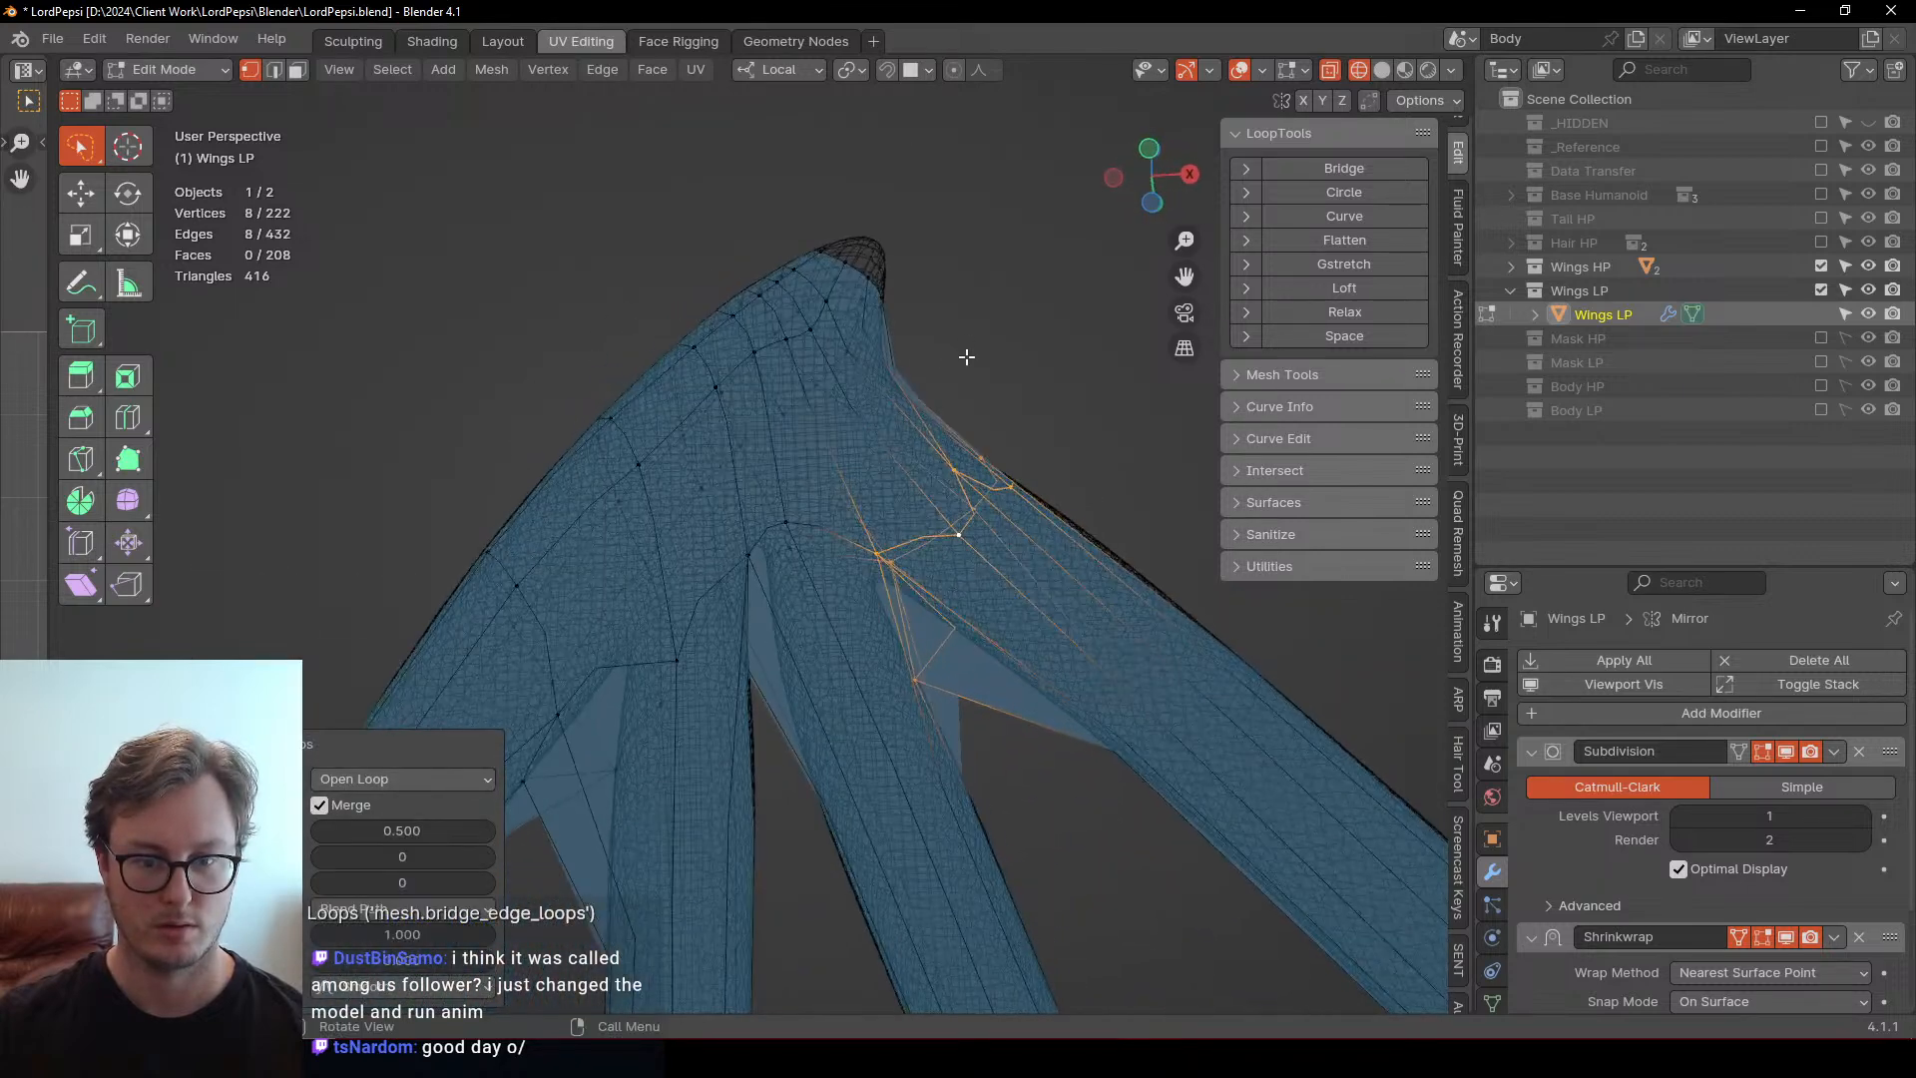
Turn on snapping and return the viewport from wireframe to solid shading
{"action": "key", "text": "shift+Tab"}
{"action": "scroll", "coordinate": [898, 503], "scroll_direction": "down", "scroll_amount": 10}
{"action": "key", "text": "shift+z"}
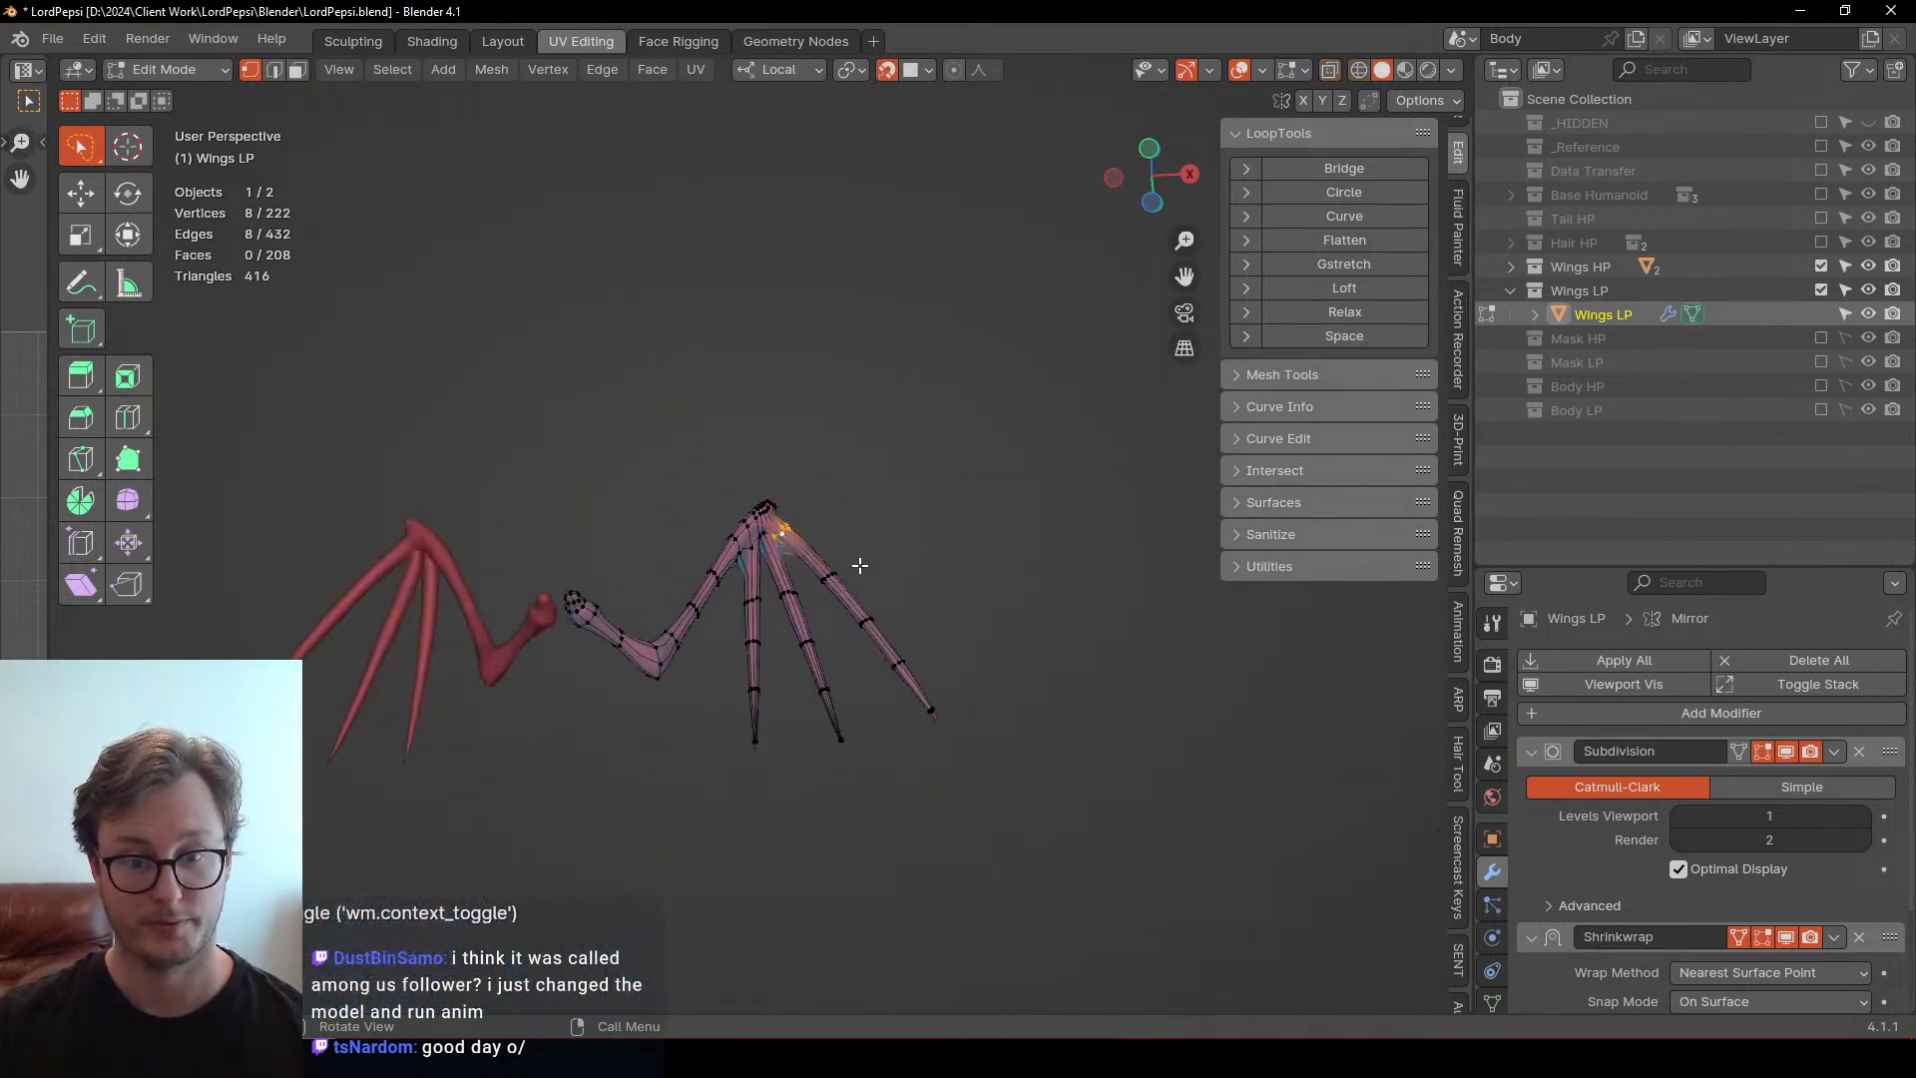
{"action": "scroll", "coordinate": [855, 487], "scroll_direction": "up", "scroll_amount": 5}
{"action": "mouse_move", "coordinate": [855, 565]}
{"action": "middle_mouse_down"}
{"action": "mouse_move", "coordinate": [856, 489]}
{"action": "mouse_move", "coordinate": [789, 554]}
{"action": "middle_mouse_up"}
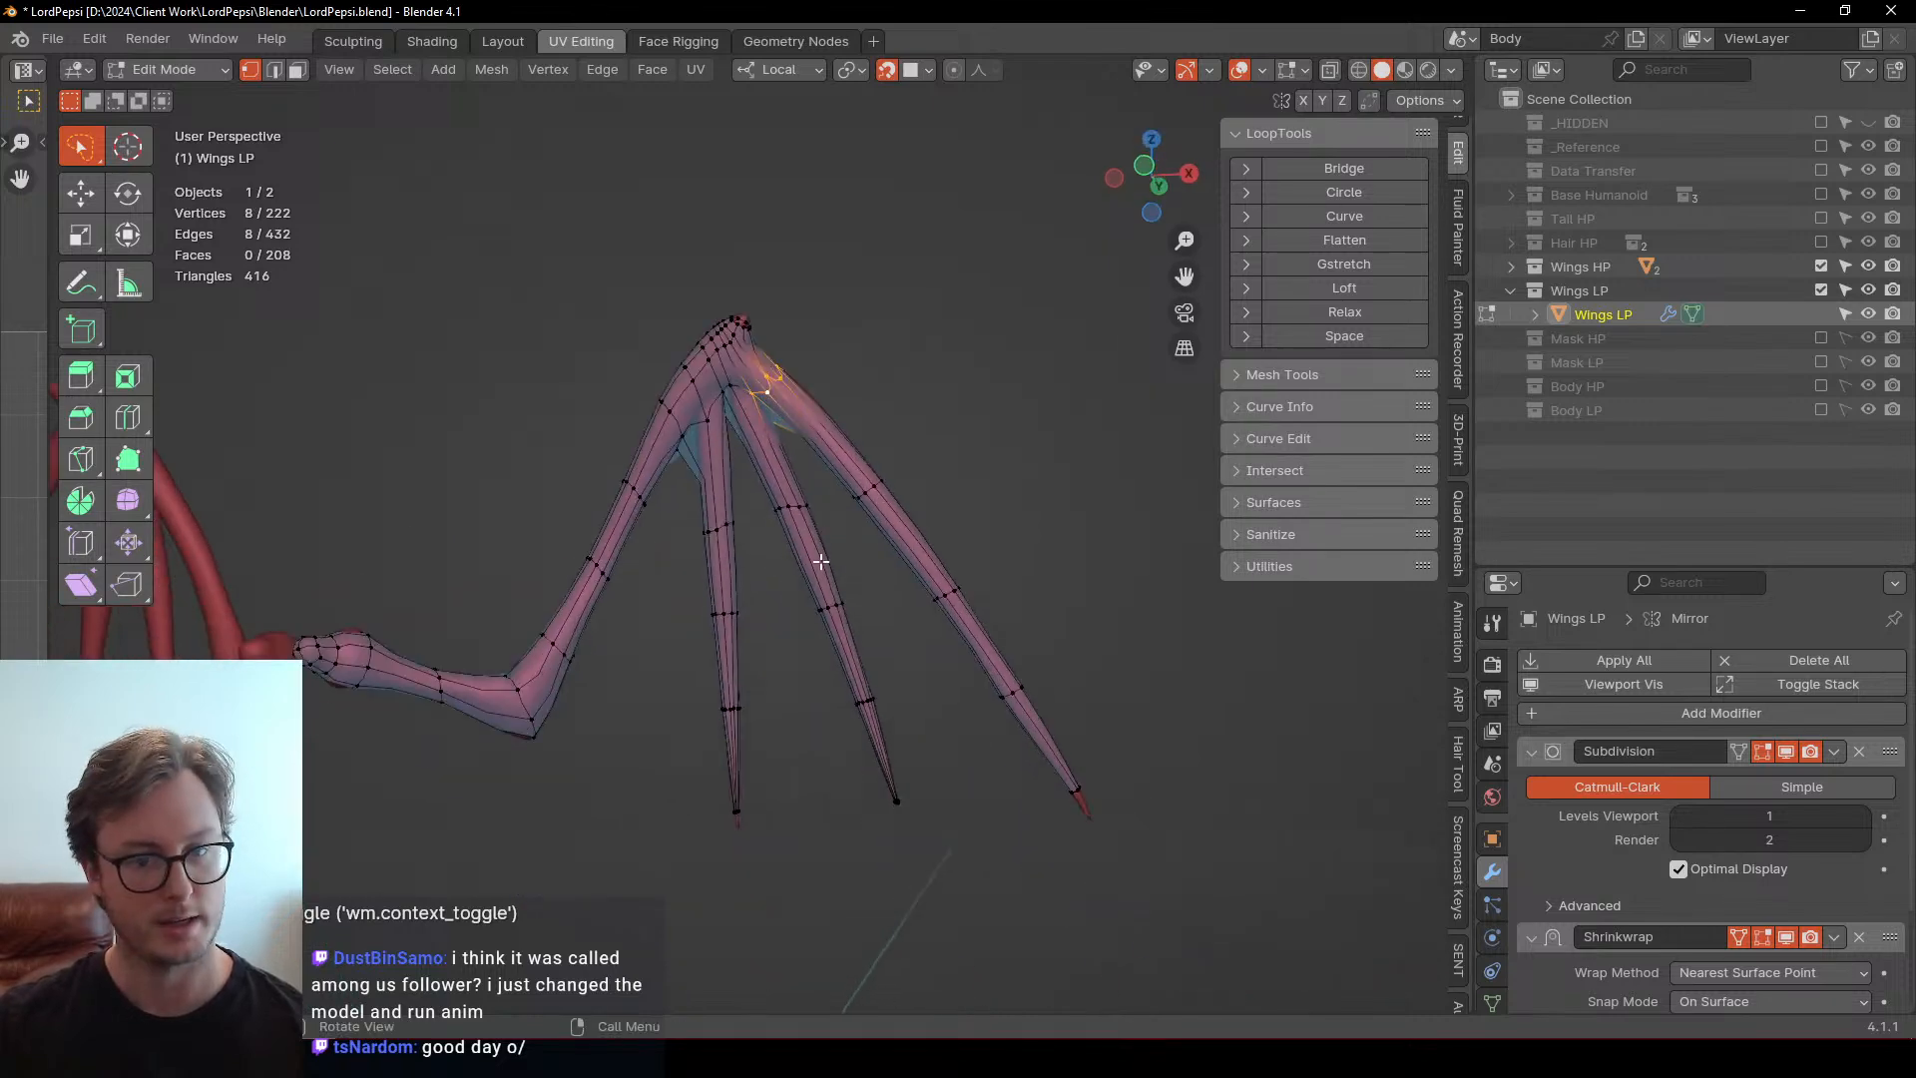
Duplicate the Shrinkwrap modifier on Wings LP and apply the copy
{"action": "key", "text": "Tab"}
{"action": "key", "text": "shift+d"}
{"action": "scroll", "coordinate": [1868, 943], "scroll_direction": "down", "scroll_amount": 5}
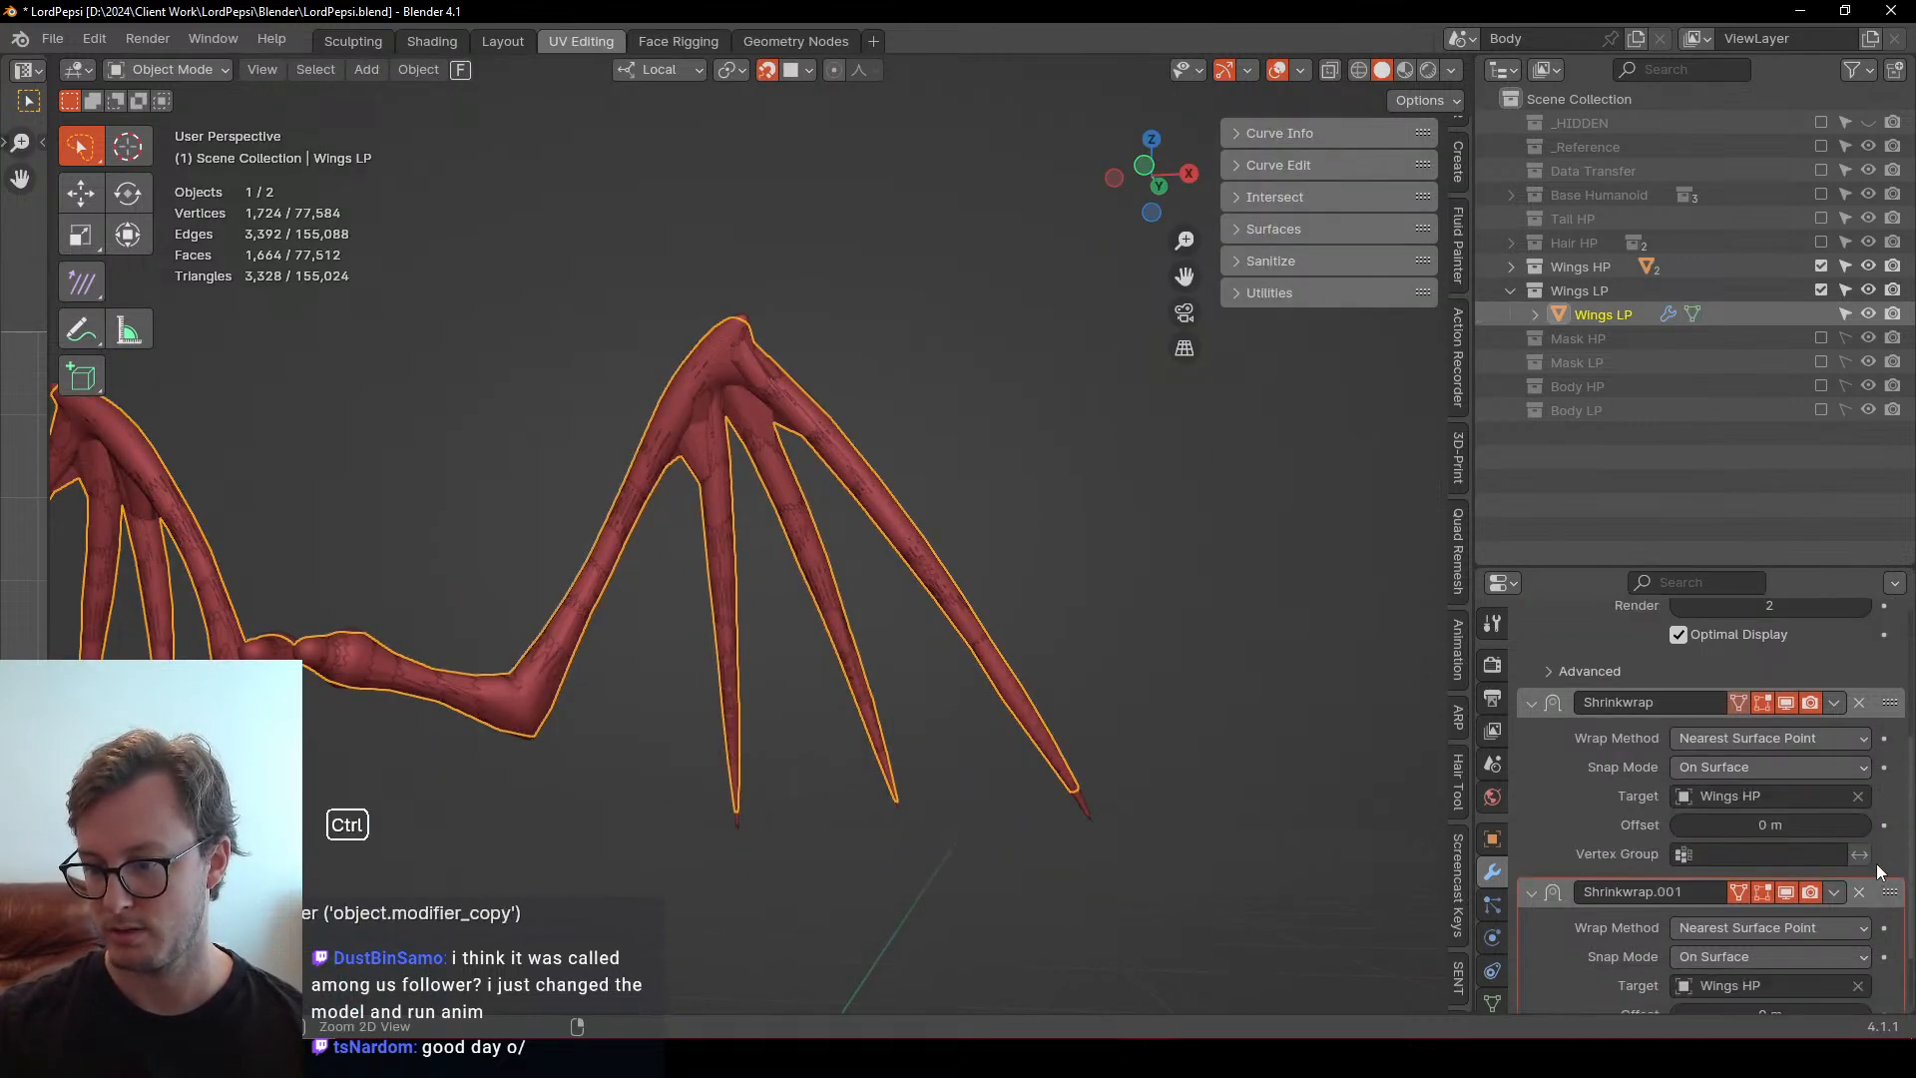
{"action": "key", "text": "ctrl+a"}
With snapping turned off, move the arm vertex beside the web between the arm and the inner finger
{"action": "key", "text": "Tab"}
{"action": "scroll", "coordinate": [781, 450], "scroll_direction": "up", "scroll_amount": 5}
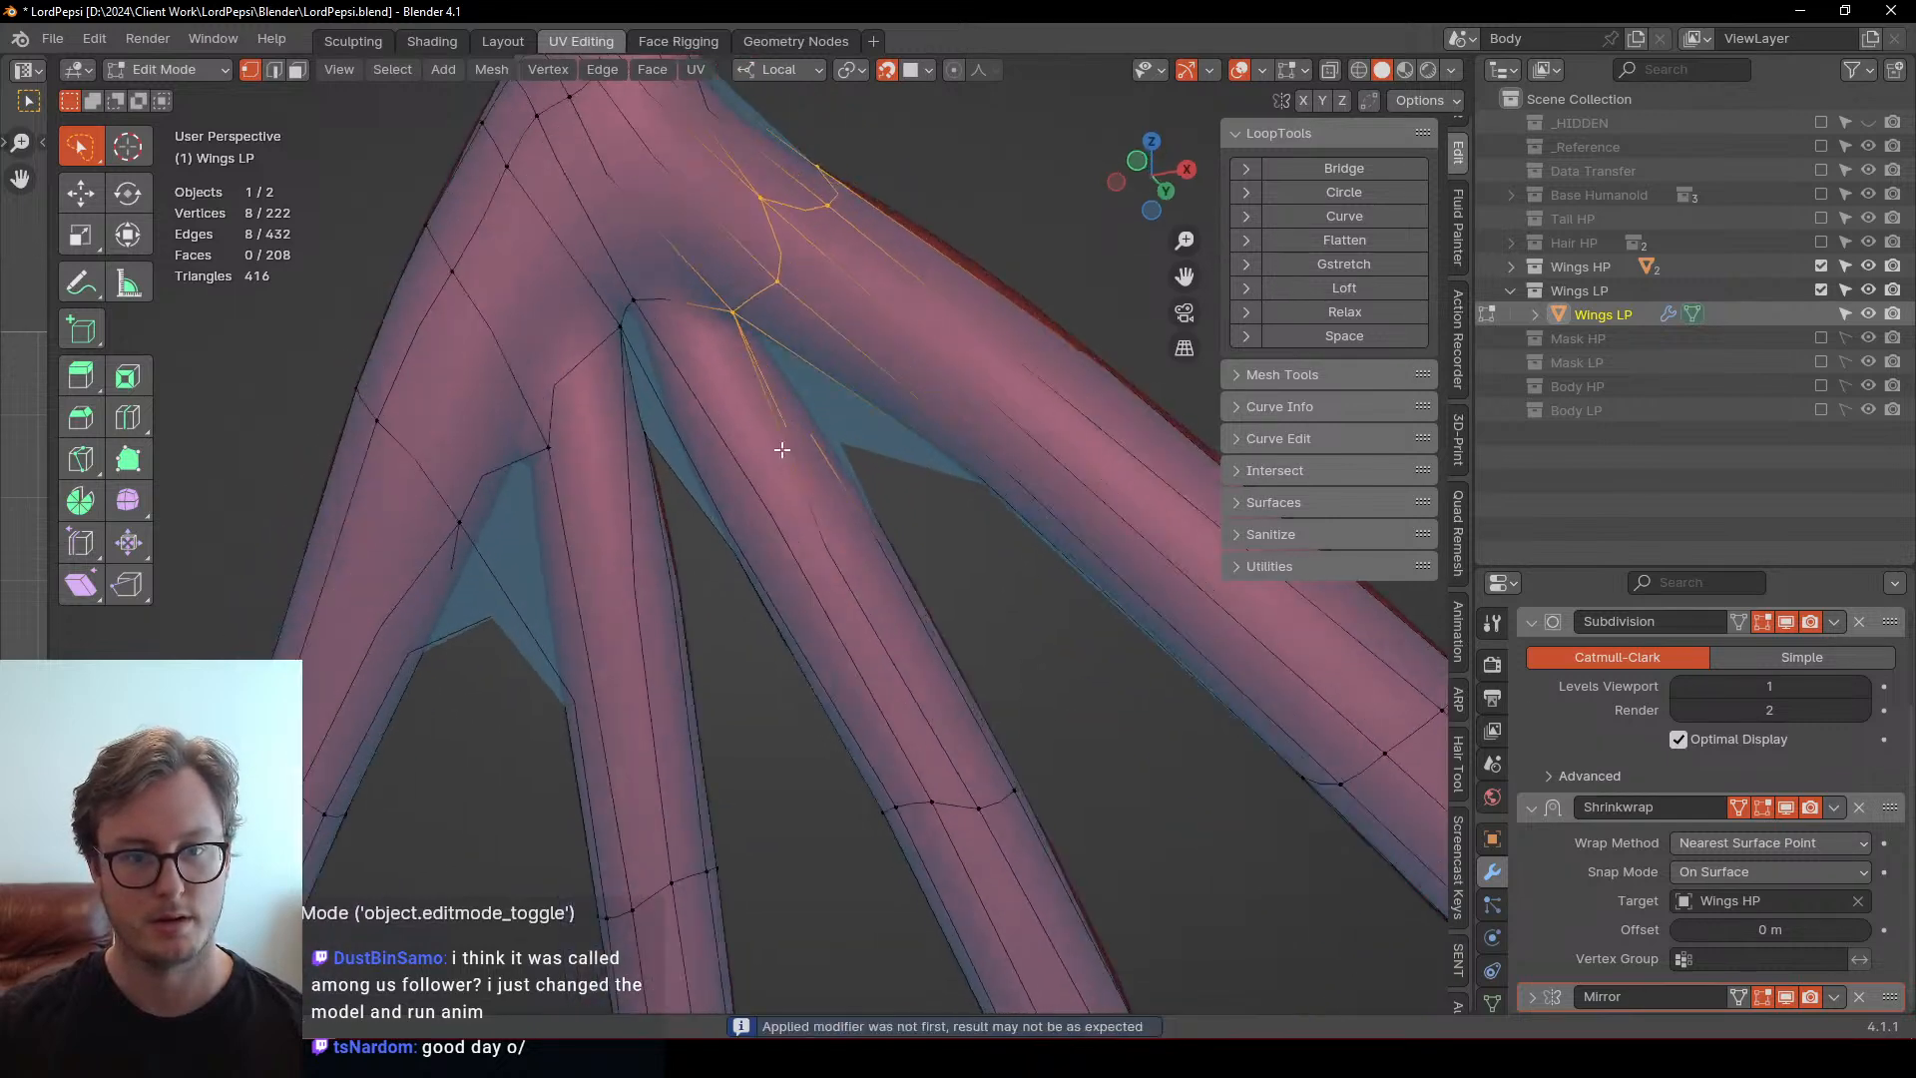
{"action": "right_click_drag", "start_coordinate": [706, 413], "coordinate": [629, 406], "text": "ctrl"}
{"action": "middle_click_drag", "start_coordinate": [629, 406], "coordinate": [820, 478]}
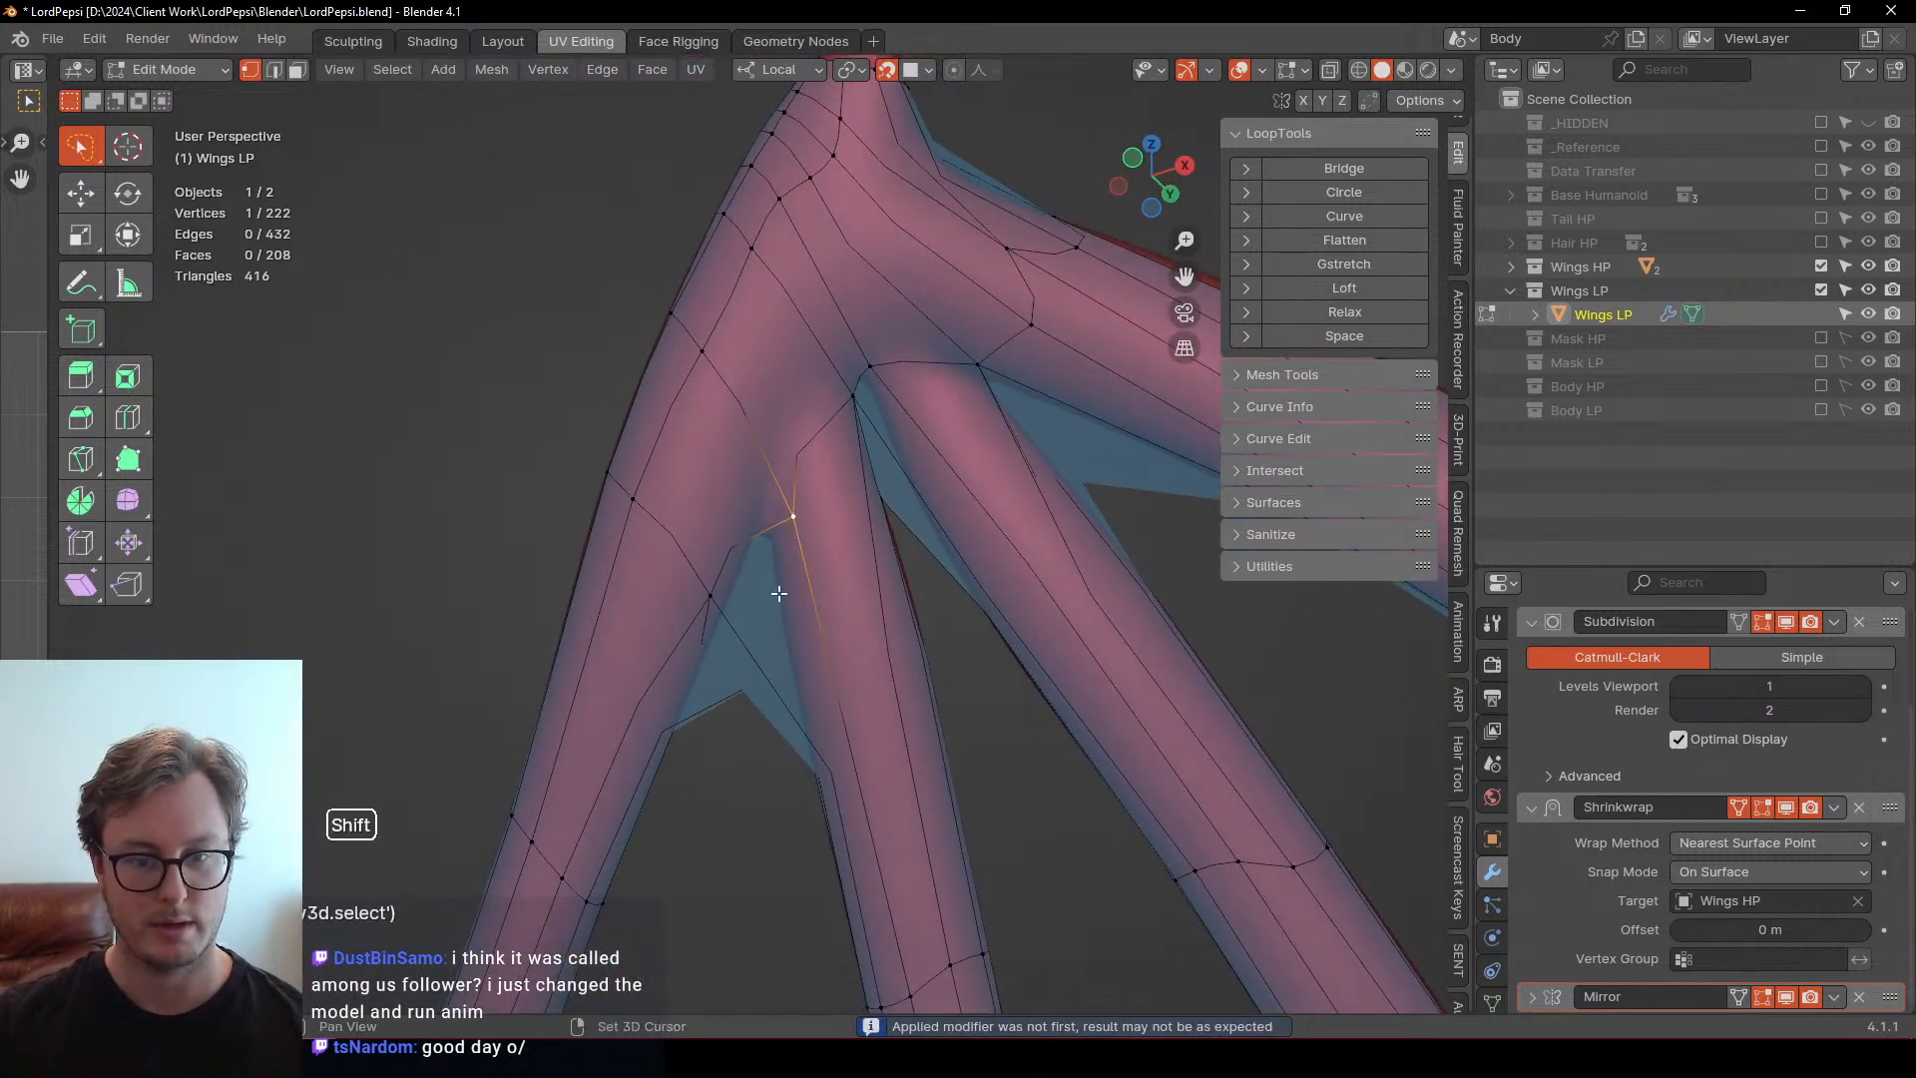
{"action": "middle_click_drag", "start_coordinate": [721, 678], "coordinate": [775, 619]}
{"action": "key", "text": "o"}
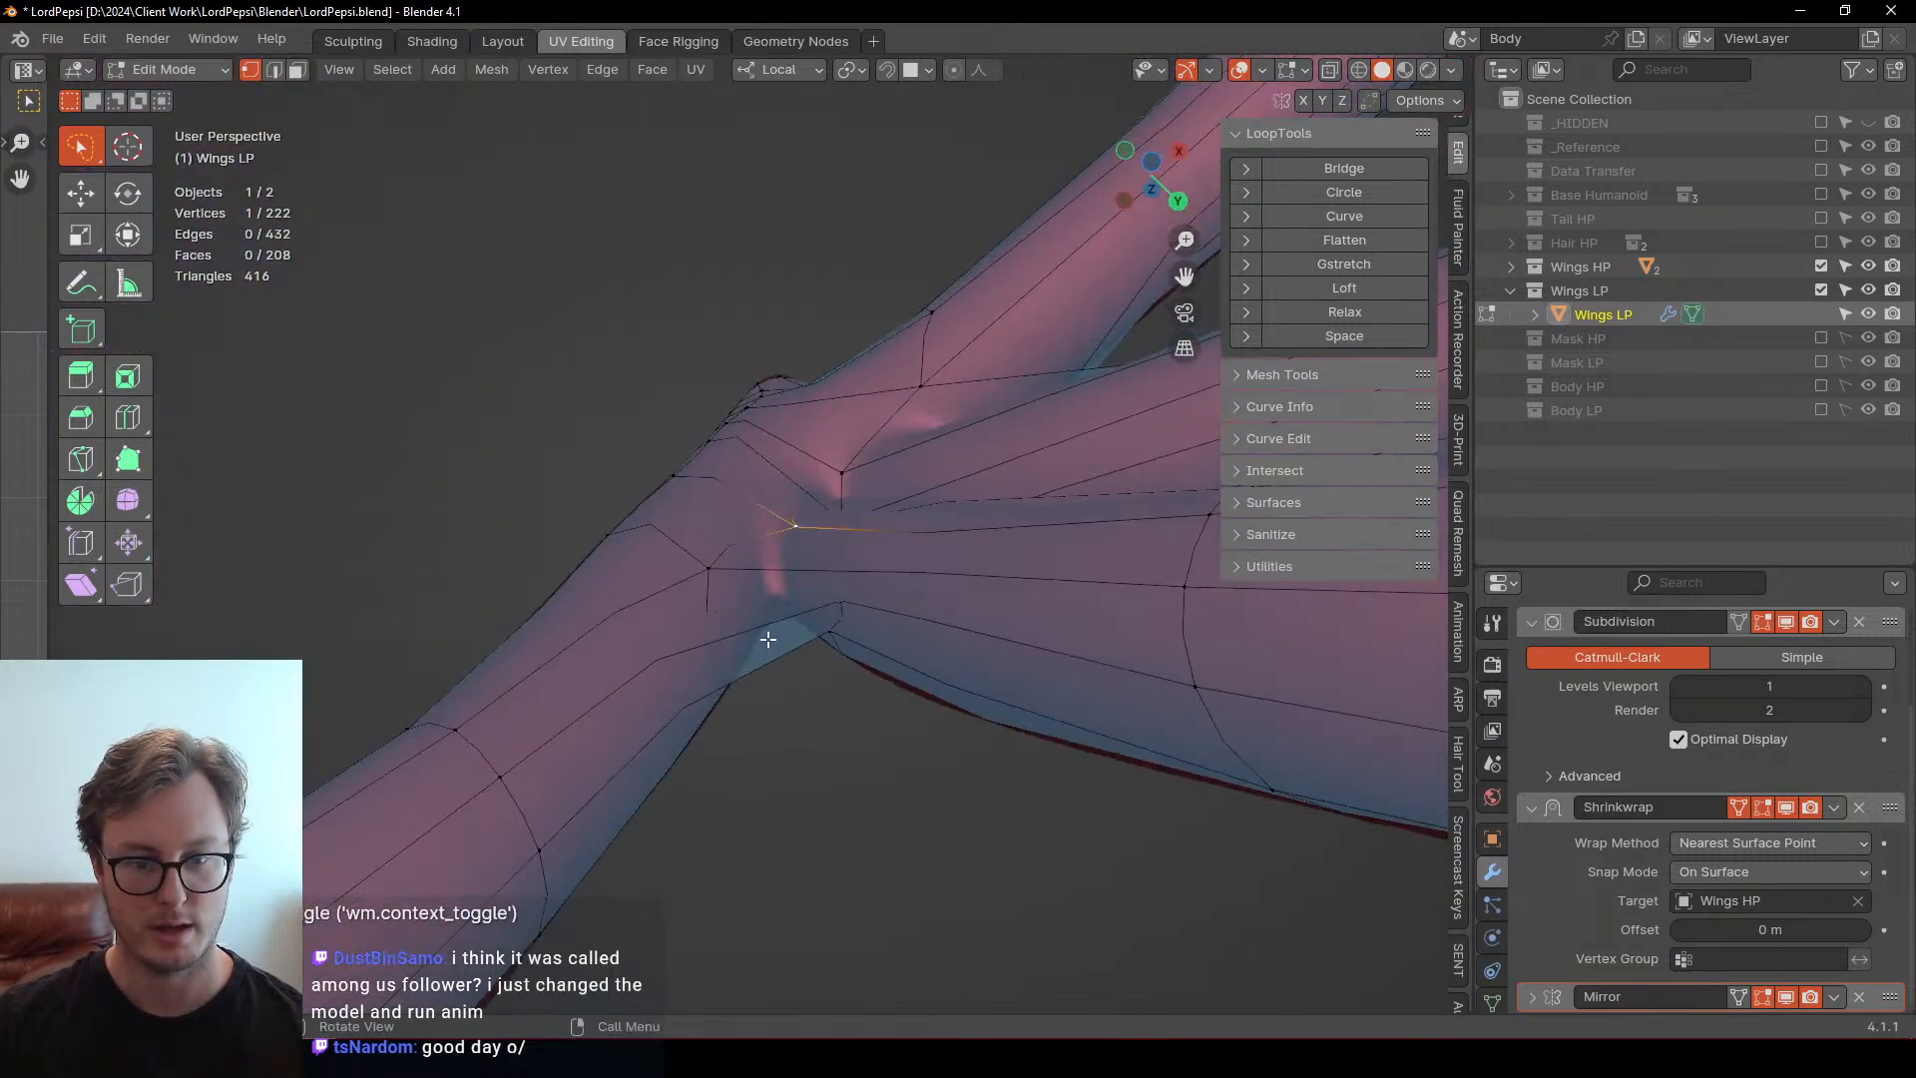
{"action": "left_click", "coordinate": [709, 566]}
{"action": "key", "text": "g"}
{"action": "left_click", "coordinate": [788, 507]}
Pull the web's neighbouring vertex in toward the arm and finger junction, and adjust it with snapping back on
{"action": "left_click", "coordinate": [840, 608]}
{"action": "key", "text": "g"}
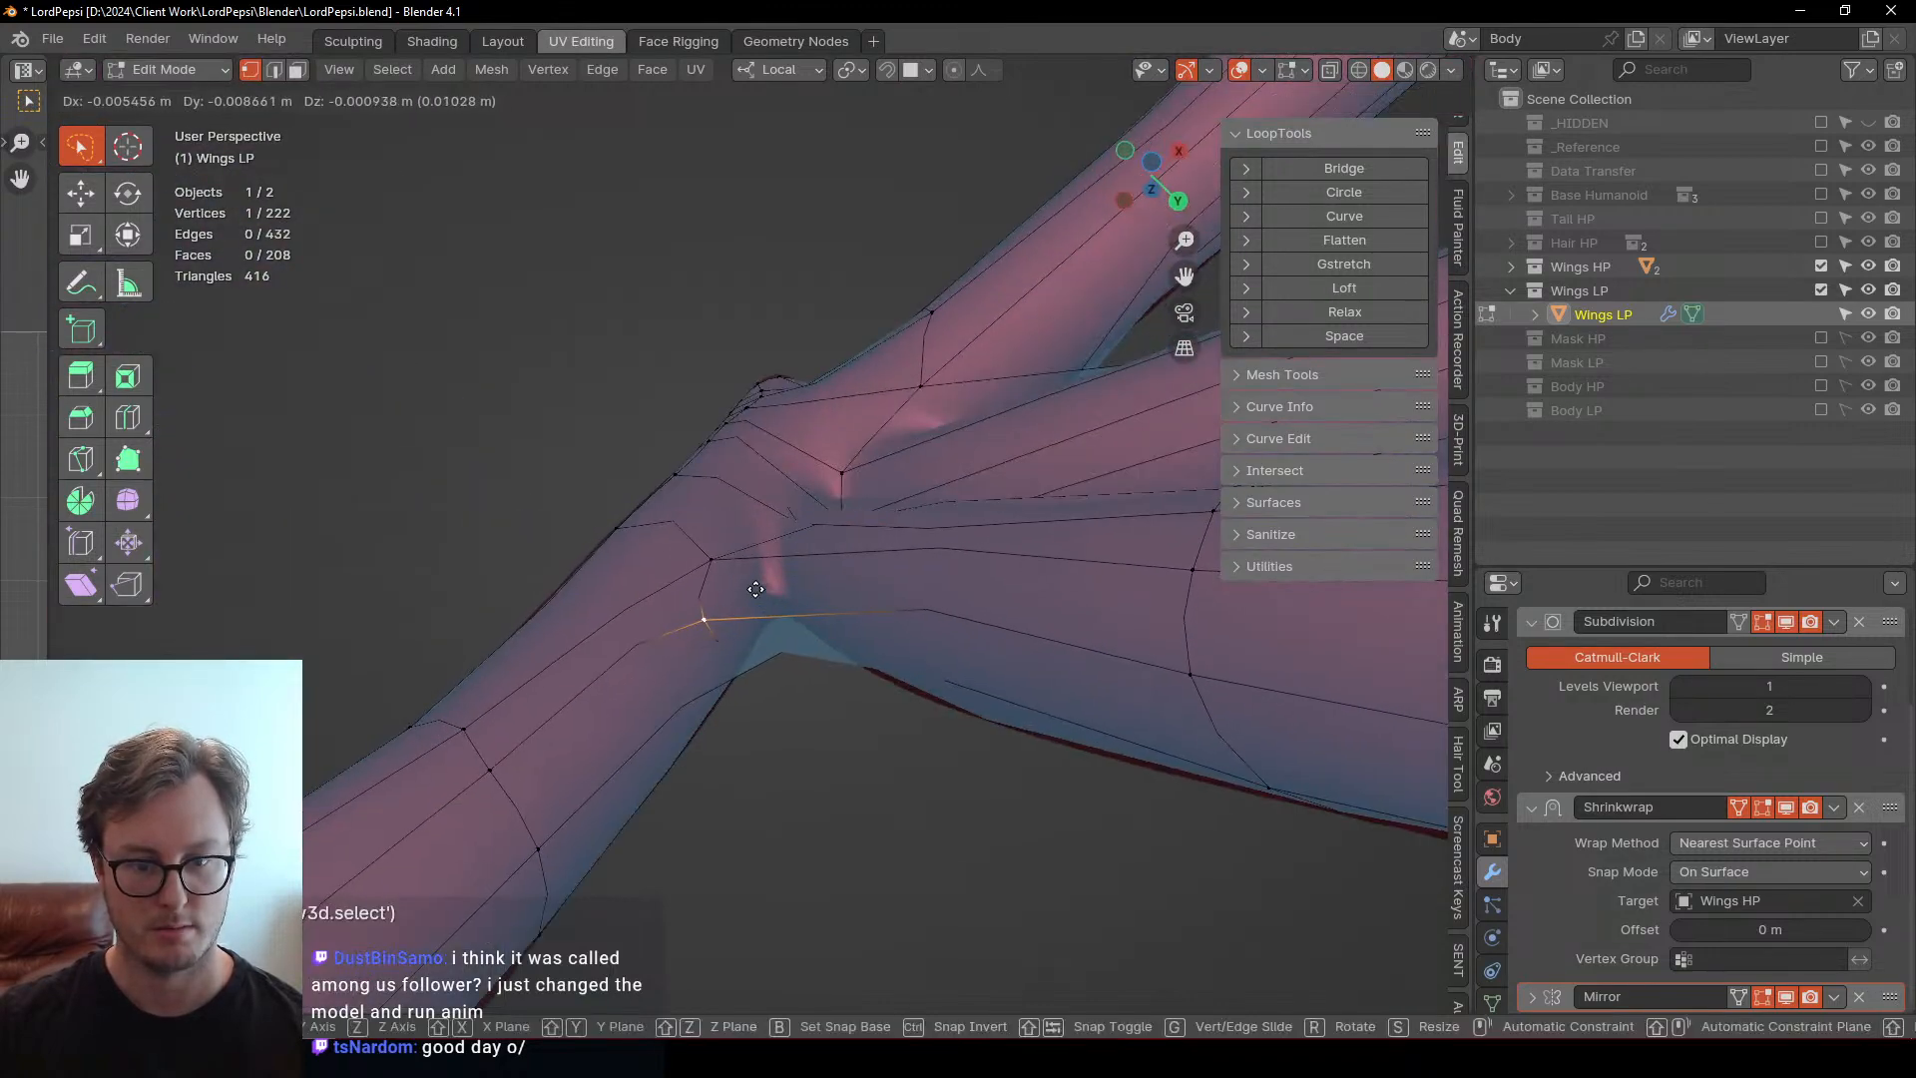
{"action": "left_click", "coordinate": [783, 598]}
{"action": "key", "text": "shift+Tab"}
{"action": "key", "text": "g"}
{"action": "left_click", "coordinate": [777, 589]}
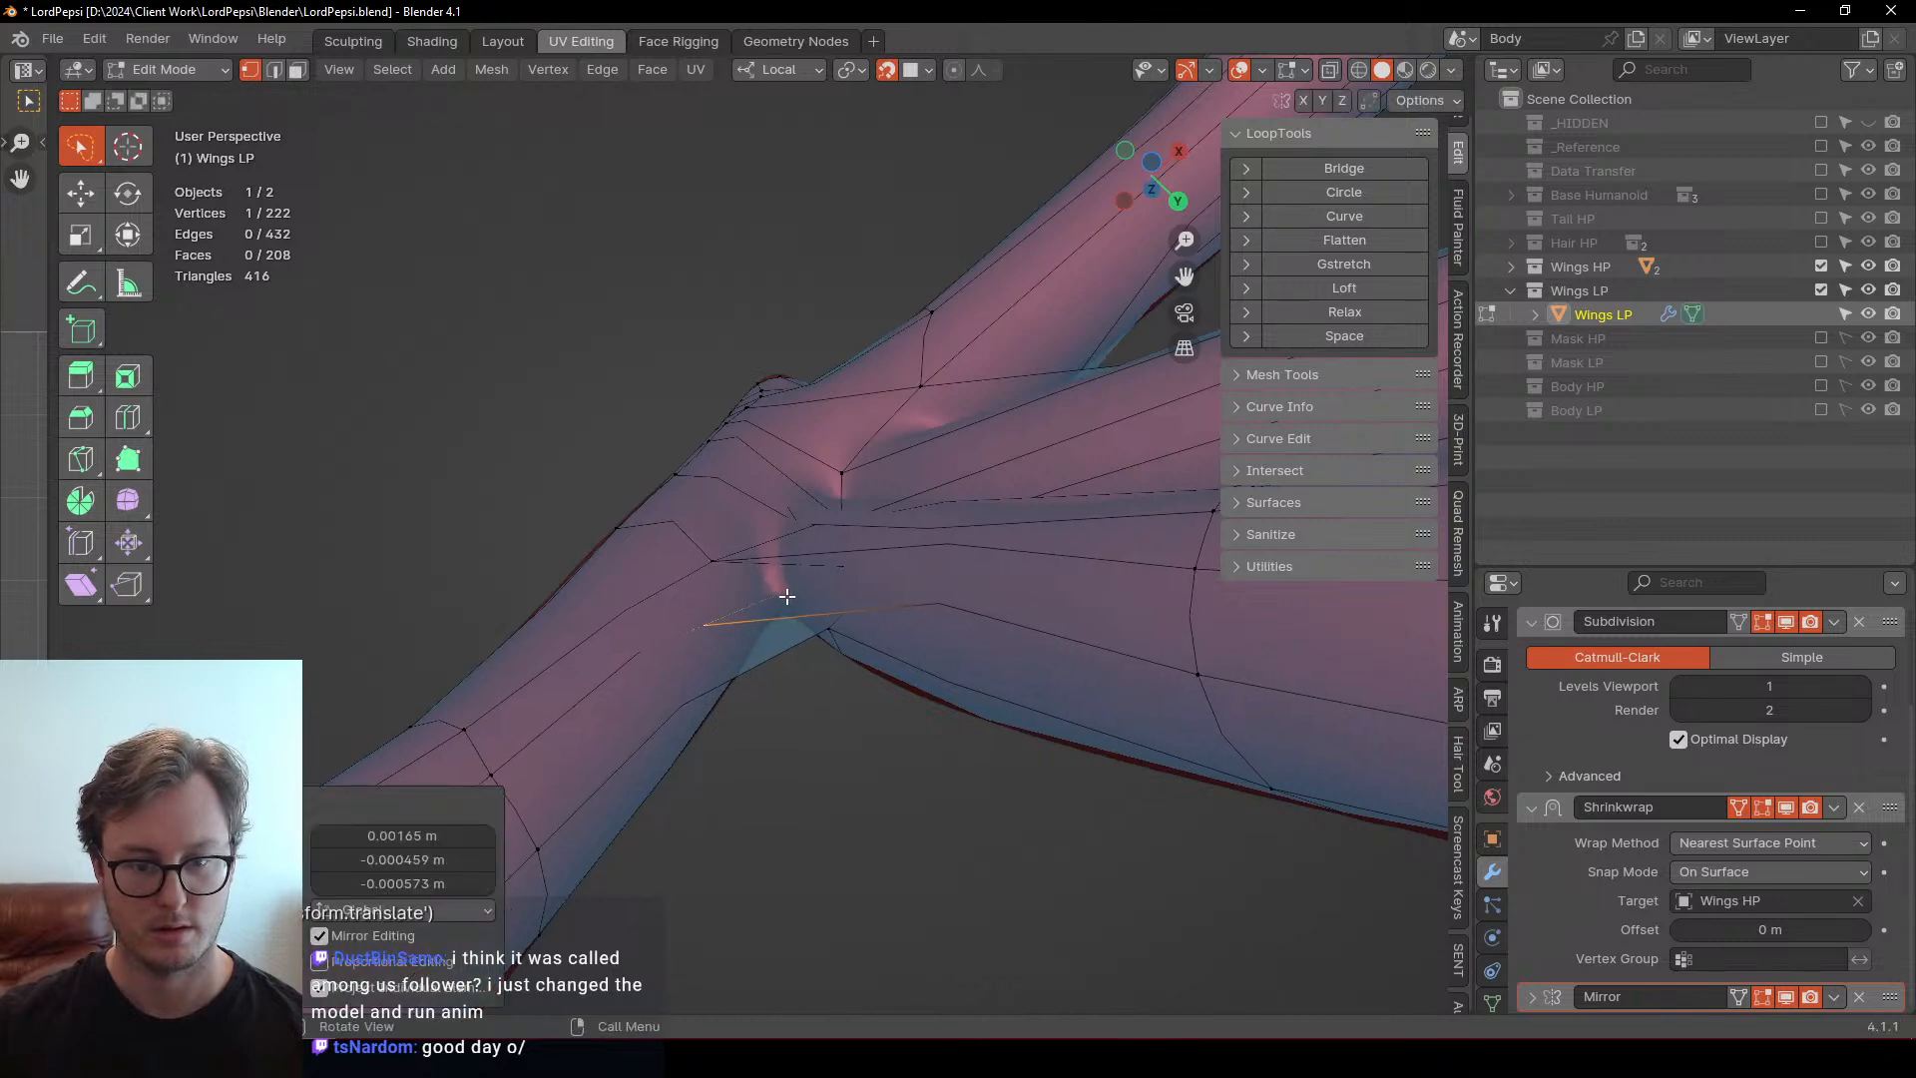
Return Wings LP to Object Mode and save the file
{"action": "scroll", "coordinate": [821, 529], "scroll_direction": "down", "scroll_amount": 3}
{"action": "key", "text": "Tab"}
{"action": "scroll", "coordinate": [856, 637], "scroll_direction": "down", "scroll_amount": 4}
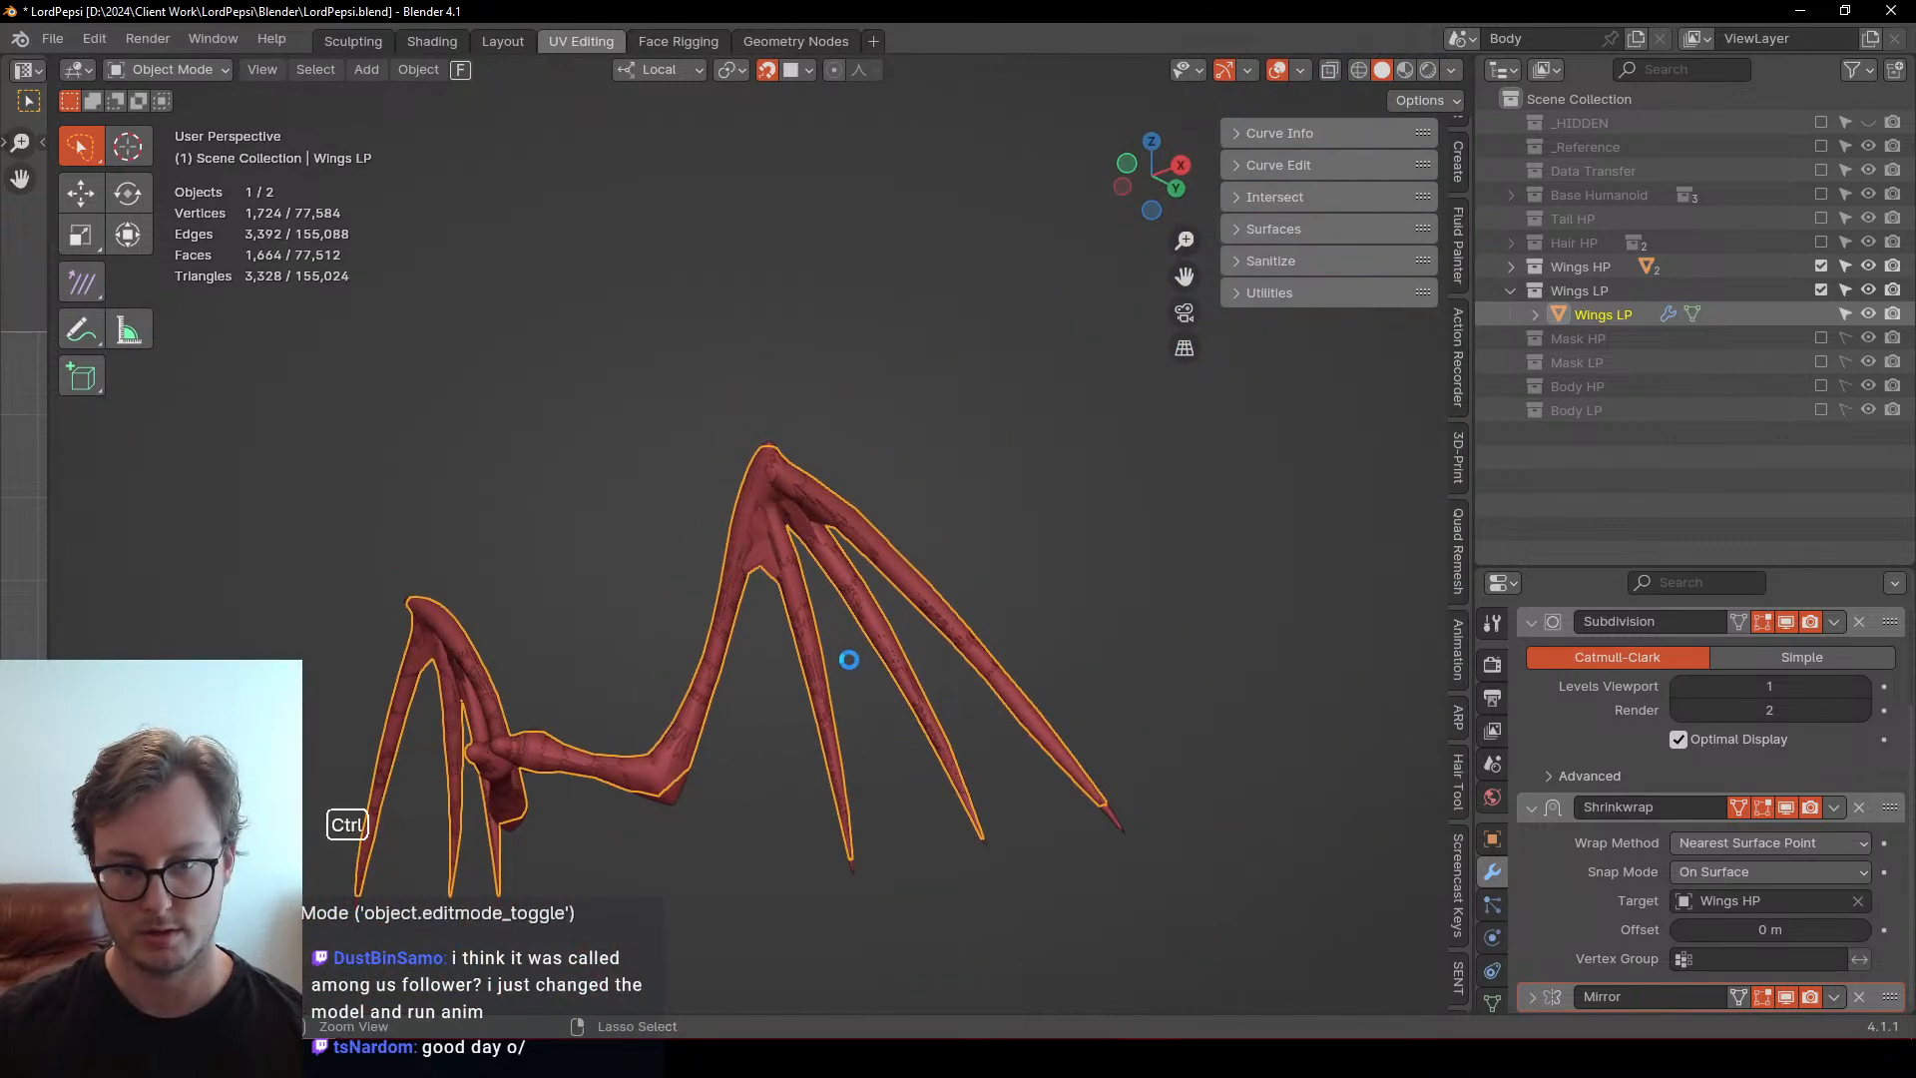
Try applying the Subdivision modifier on Wings LP, duplicating the Shrinkwrap, and applying the copy to the mesh
{"action": "left_click", "coordinate": [1531, 621]}
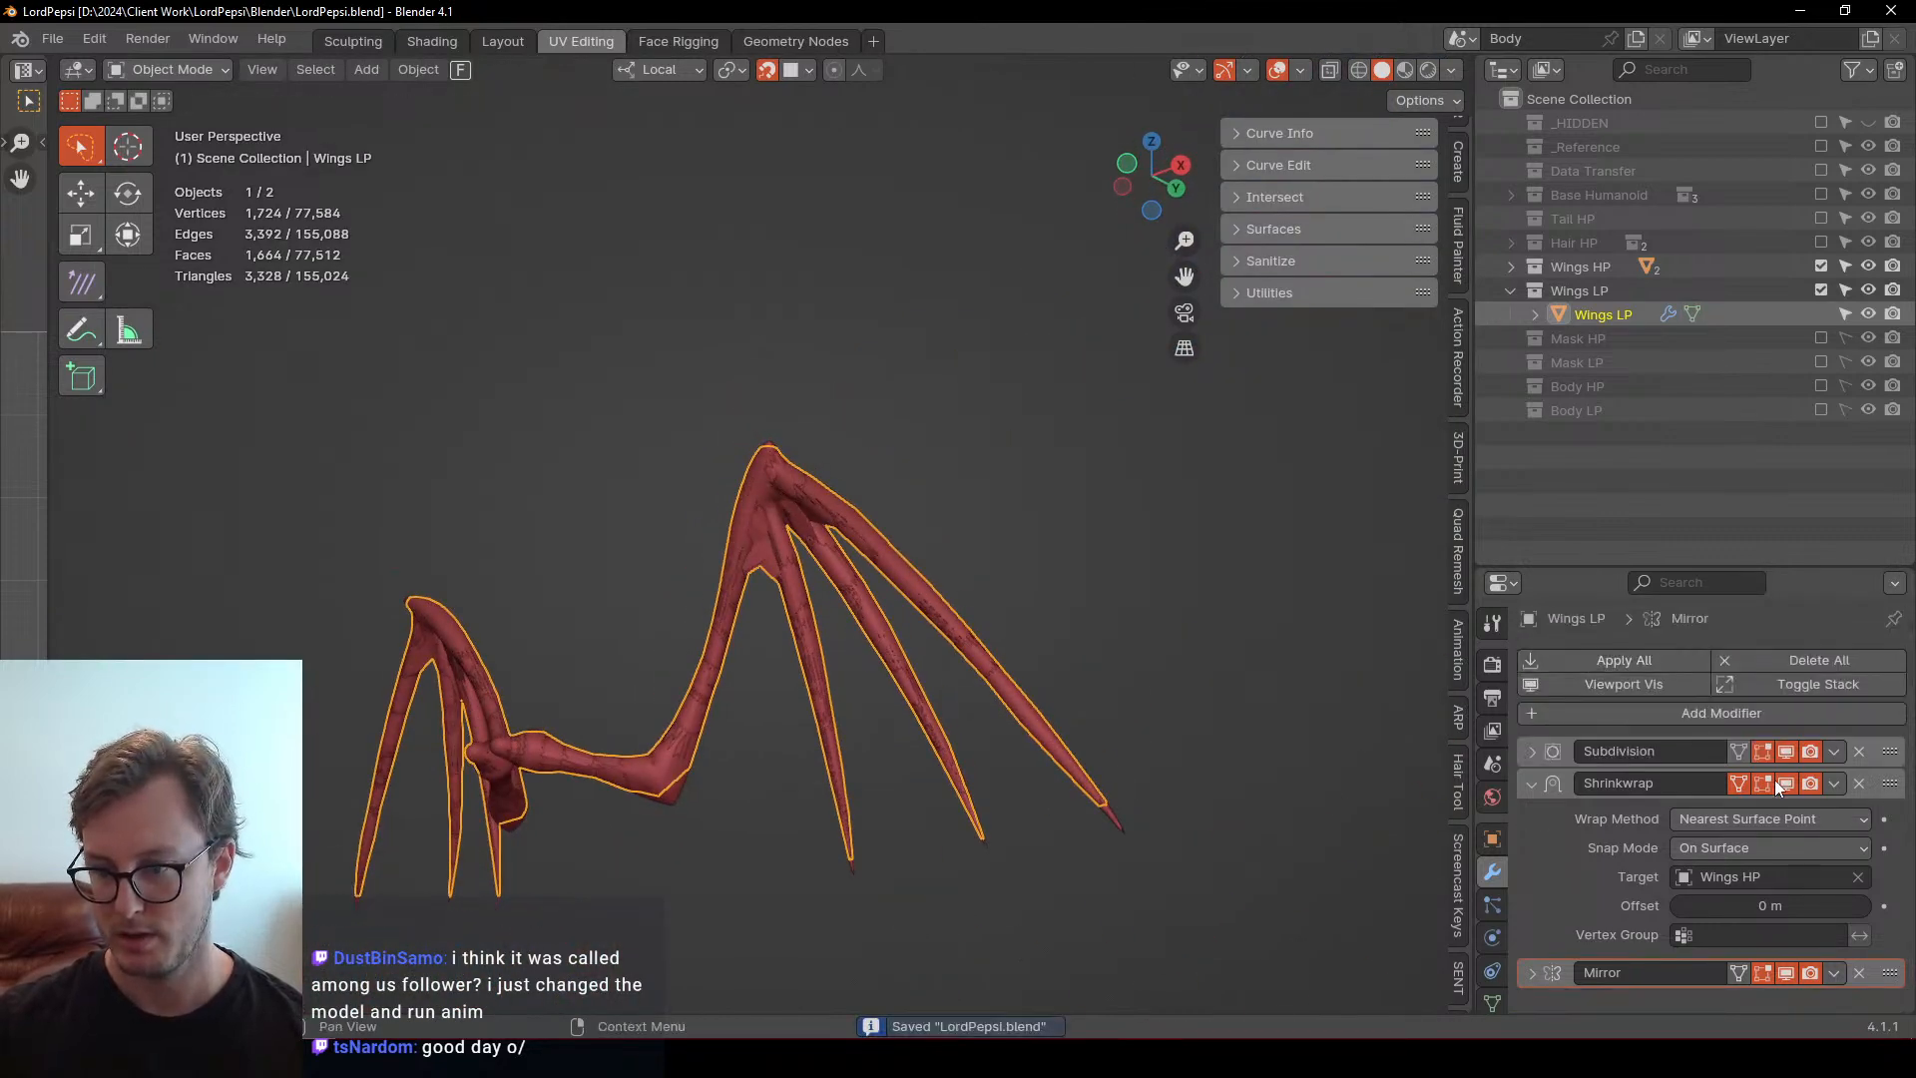
{"action": "key", "text": "ctrl+a"}
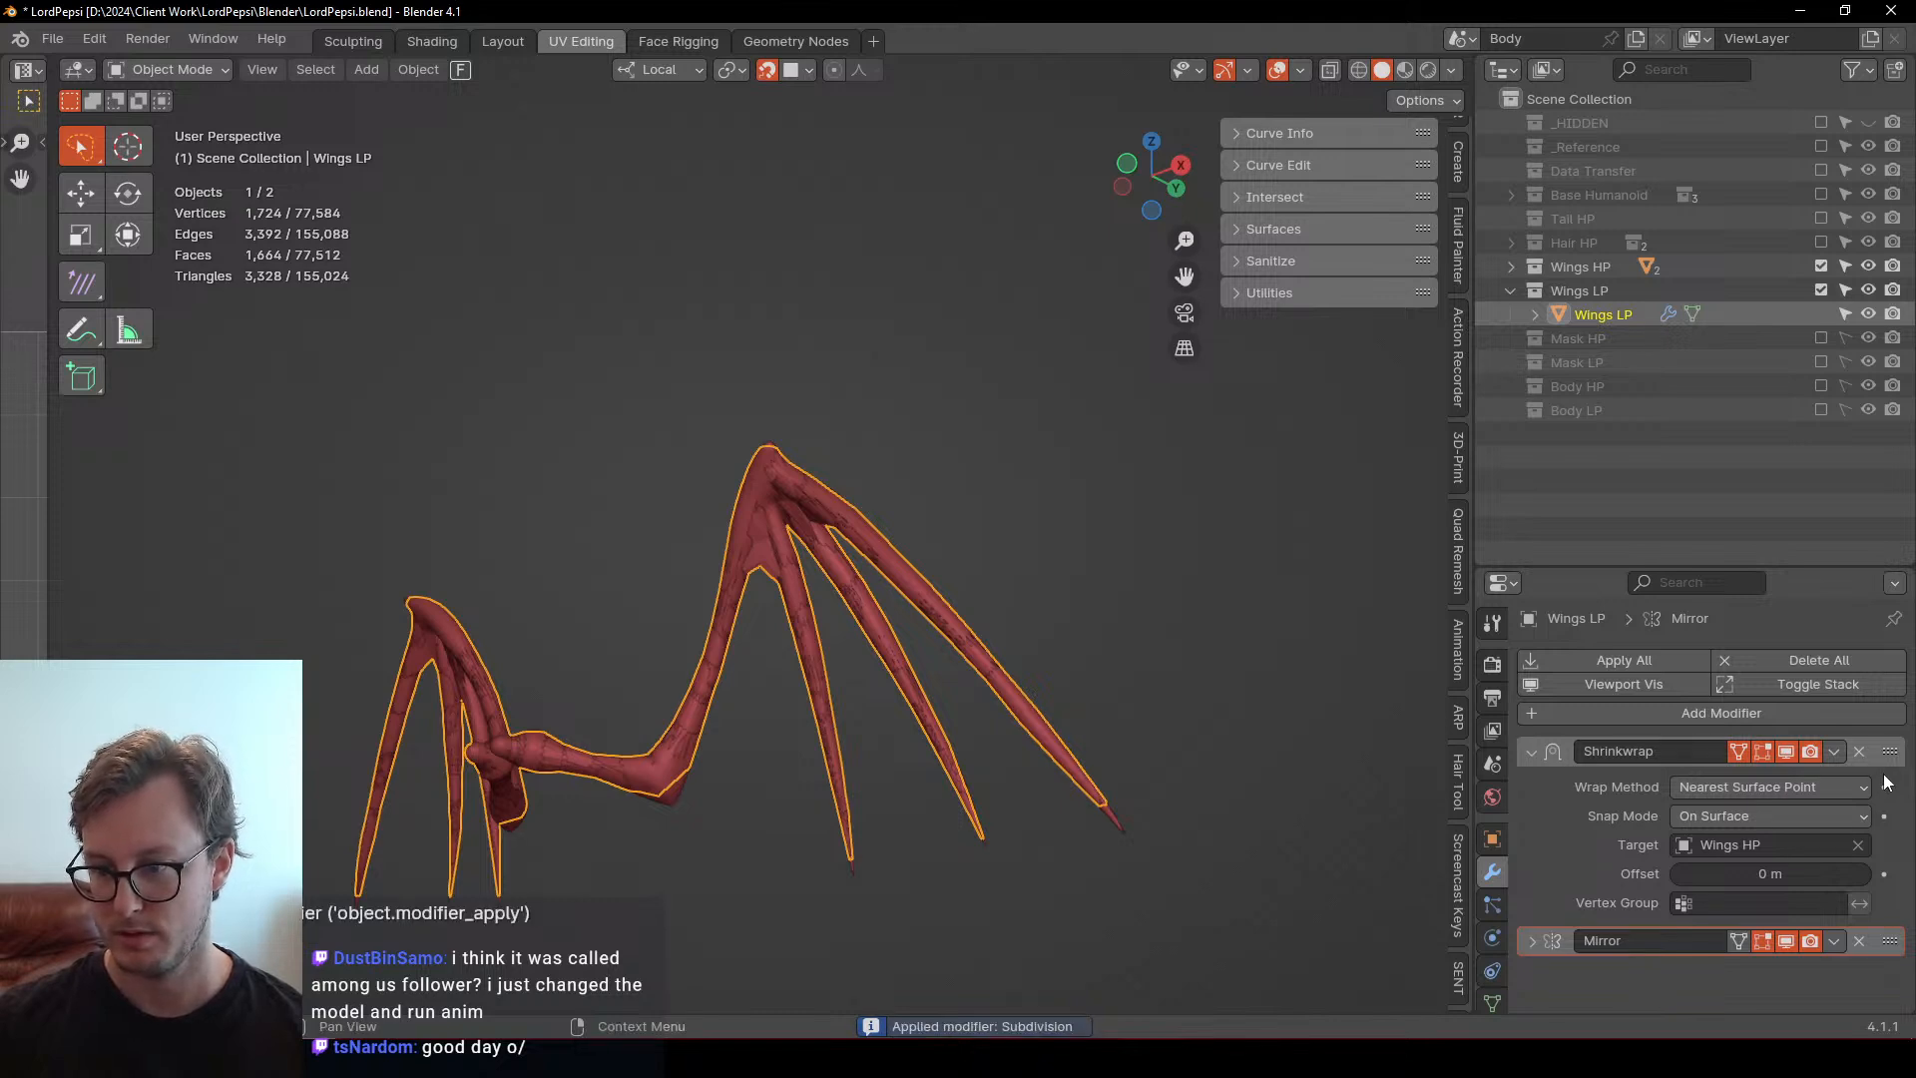
{"action": "key", "text": "shift+d"}
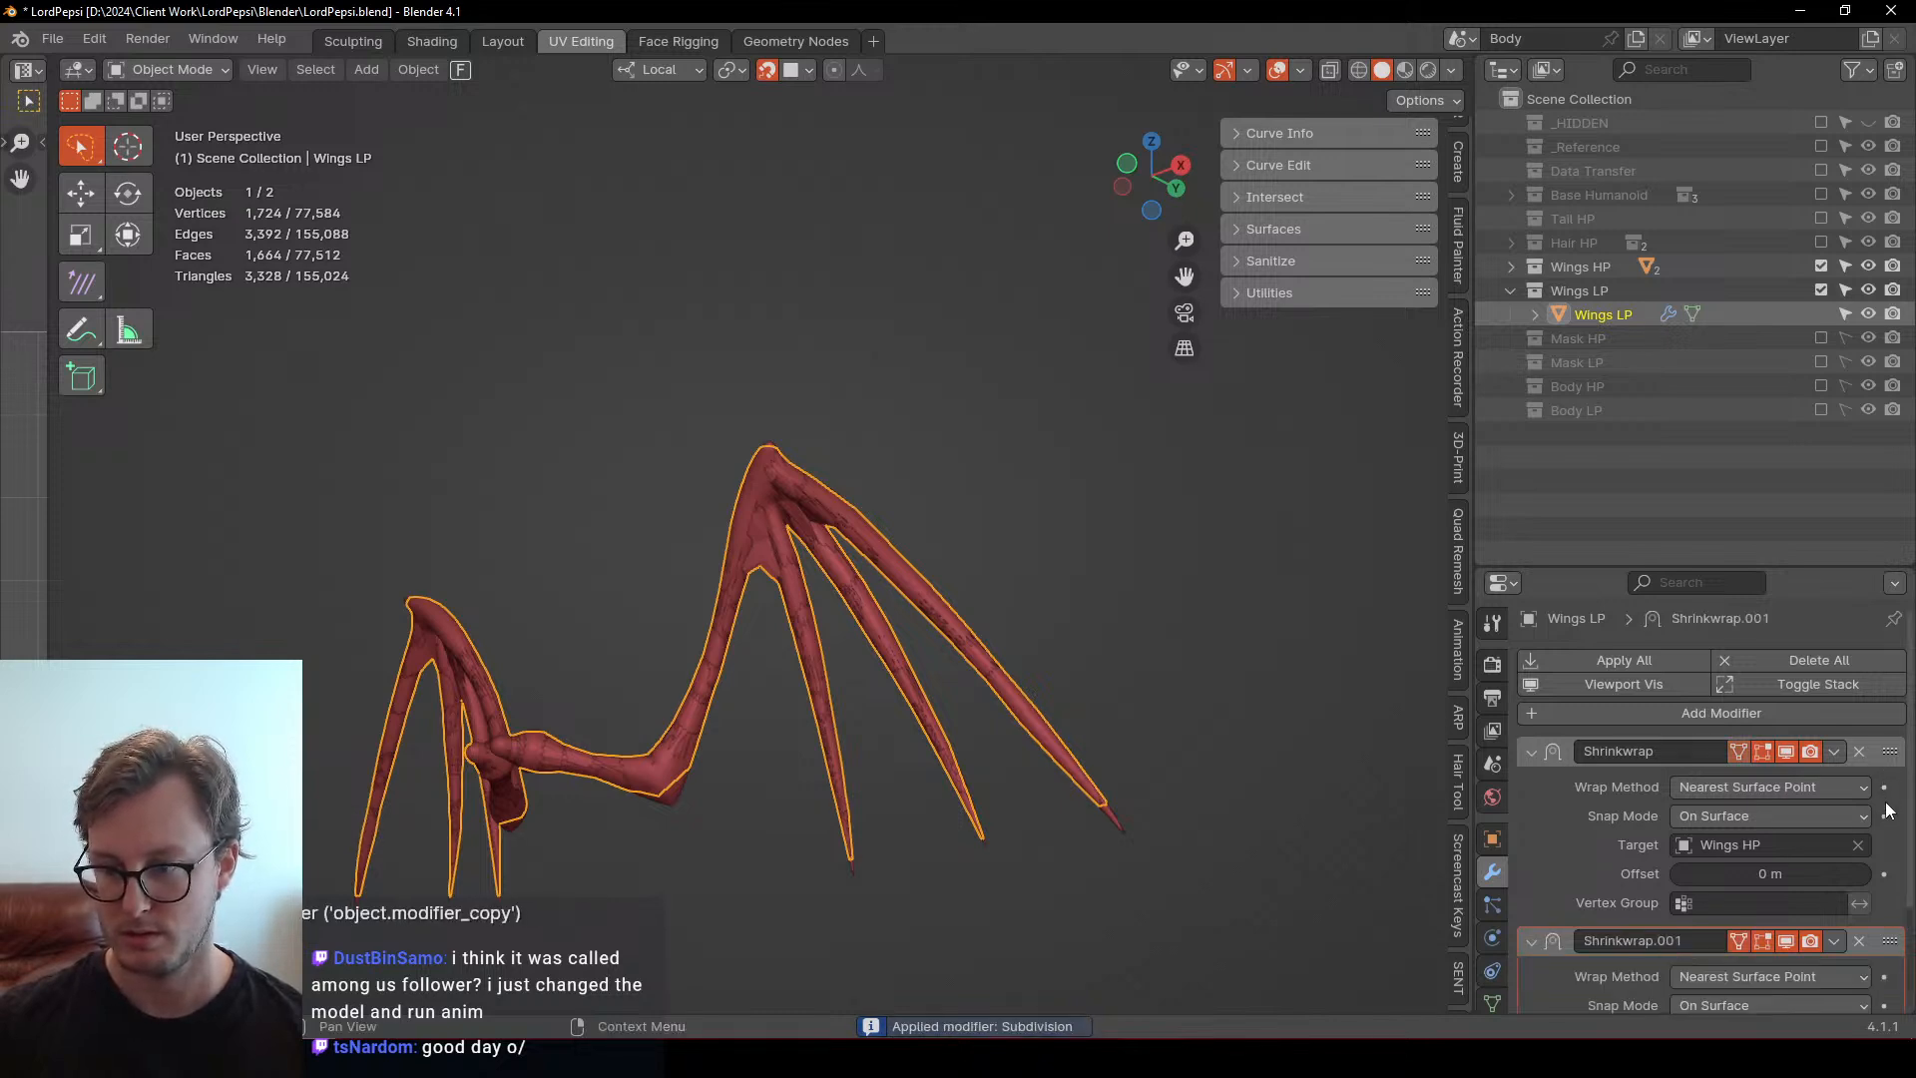
{"action": "scroll", "coordinate": [1885, 807], "scroll_direction": "down", "scroll_amount": 3}
{"action": "key", "text": "ctrl+a"}
{"action": "scroll", "coordinate": [753, 639], "scroll_direction": "up", "scroll_amount": 5}
{"action": "key", "text": "Tab"}
{"action": "scroll", "coordinate": [769, 582], "scroll_direction": "up", "scroll_amount": 3}
{"action": "middle_click_drag", "start_coordinate": [749, 659], "coordinate": [760, 388]}
{"action": "scroll", "coordinate": [825, 556], "scroll_direction": "down", "scroll_amount": 5}
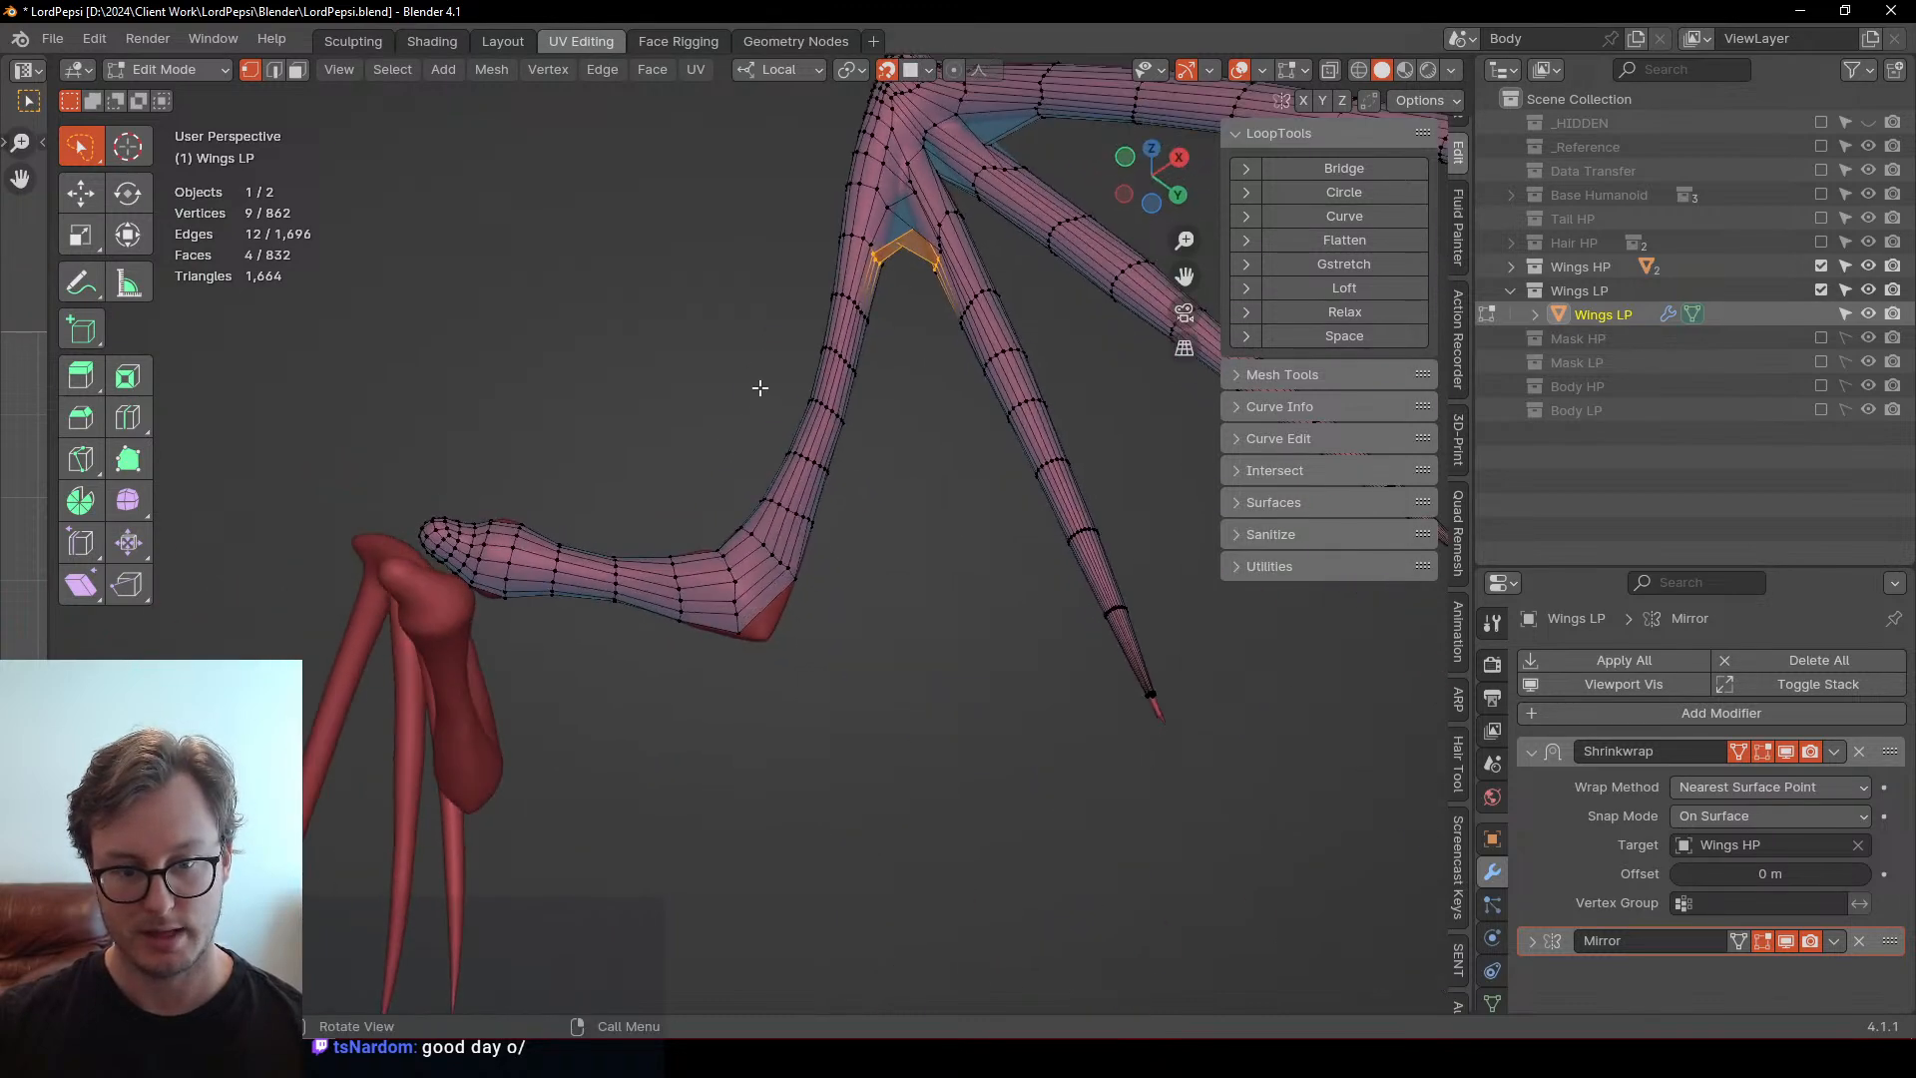
Undo the applied Subdivision and Shrinkwrap modifiers on Wings LP
{"action": "key", "text": "ctrl+z"}
{"action": "key", "text": "ctrl+z"}
{"action": "key", "text": "ctrl+z"}
{"action": "key", "text": "ctrl+z"}
{"action": "key", "text": "ctrl+z"}
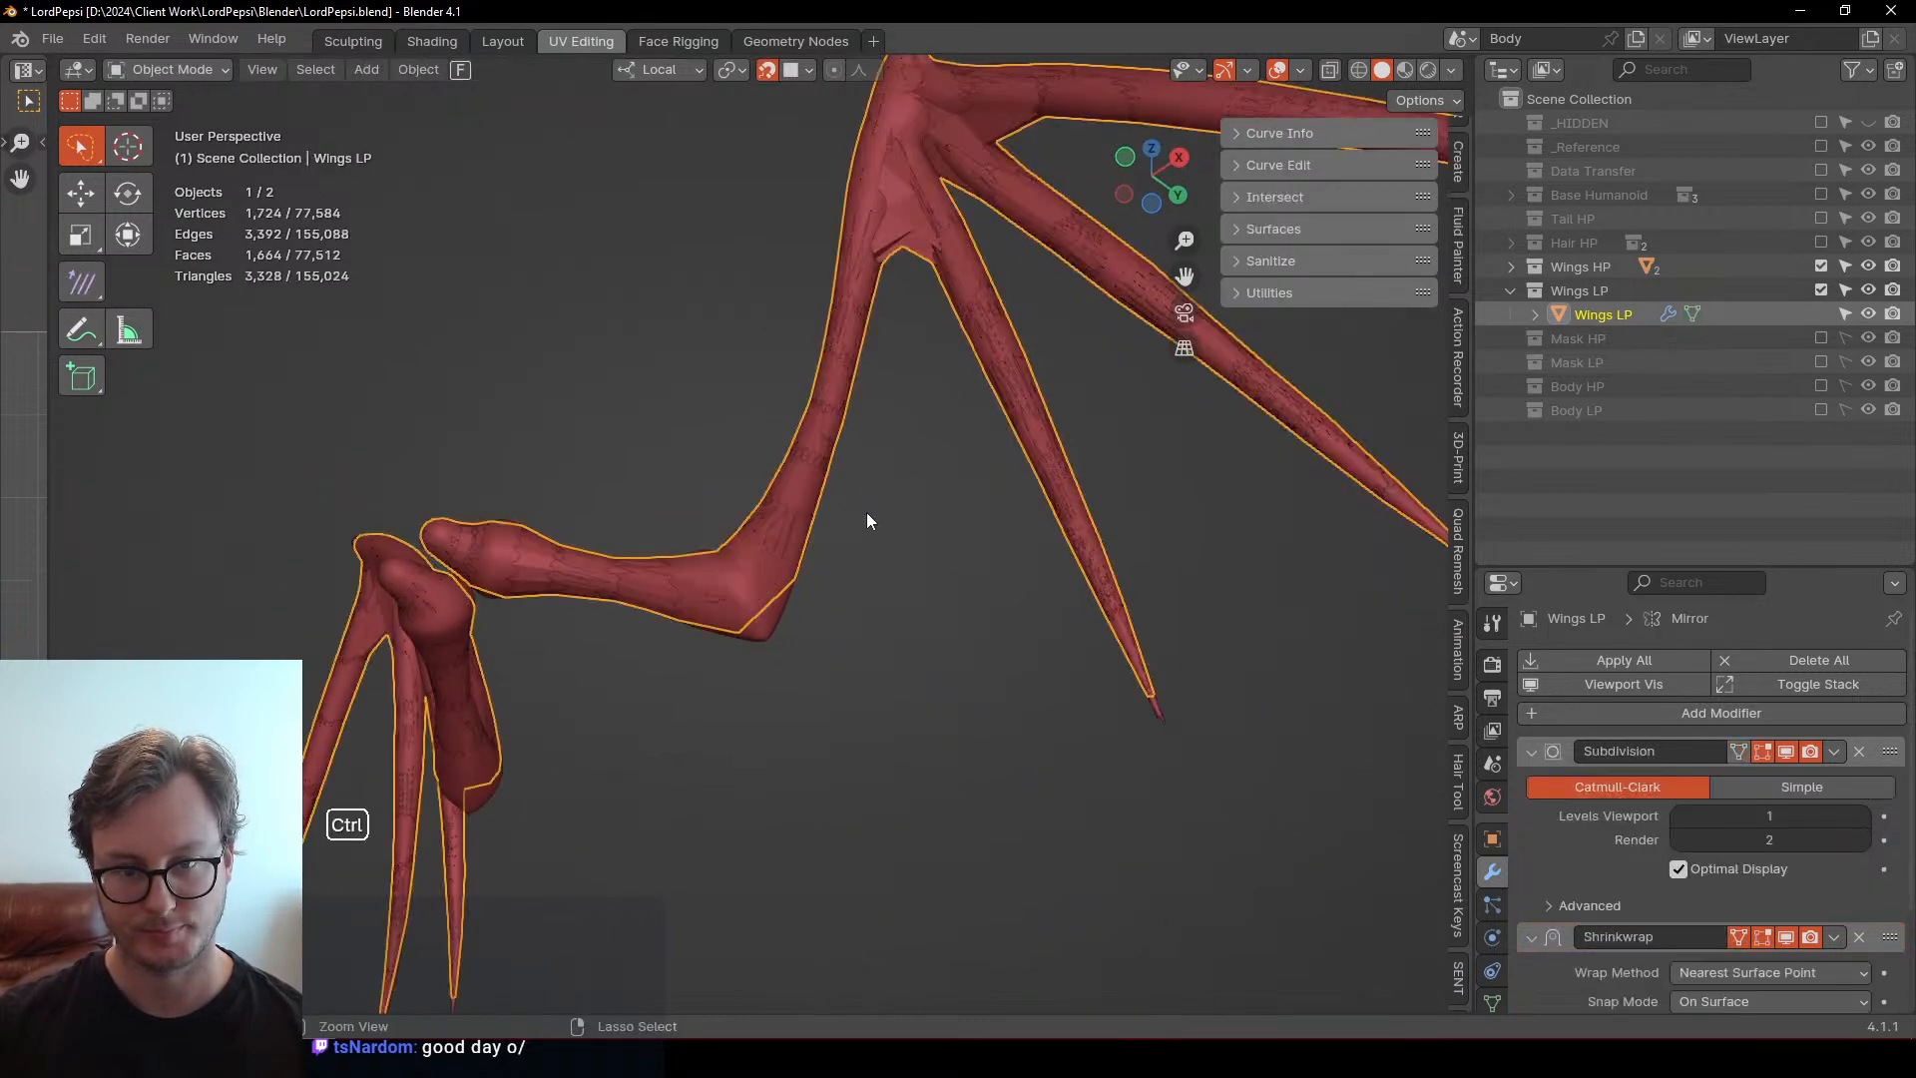
In Edit Mode, add one edge loop near the base of each of the three wing fingers
{"action": "middle_click_drag", "start_coordinate": [917, 390], "coordinate": [753, 579], "text": "shift"}
{"action": "scroll", "coordinate": [745, 641], "scroll_direction": "up", "scroll_amount": 4}
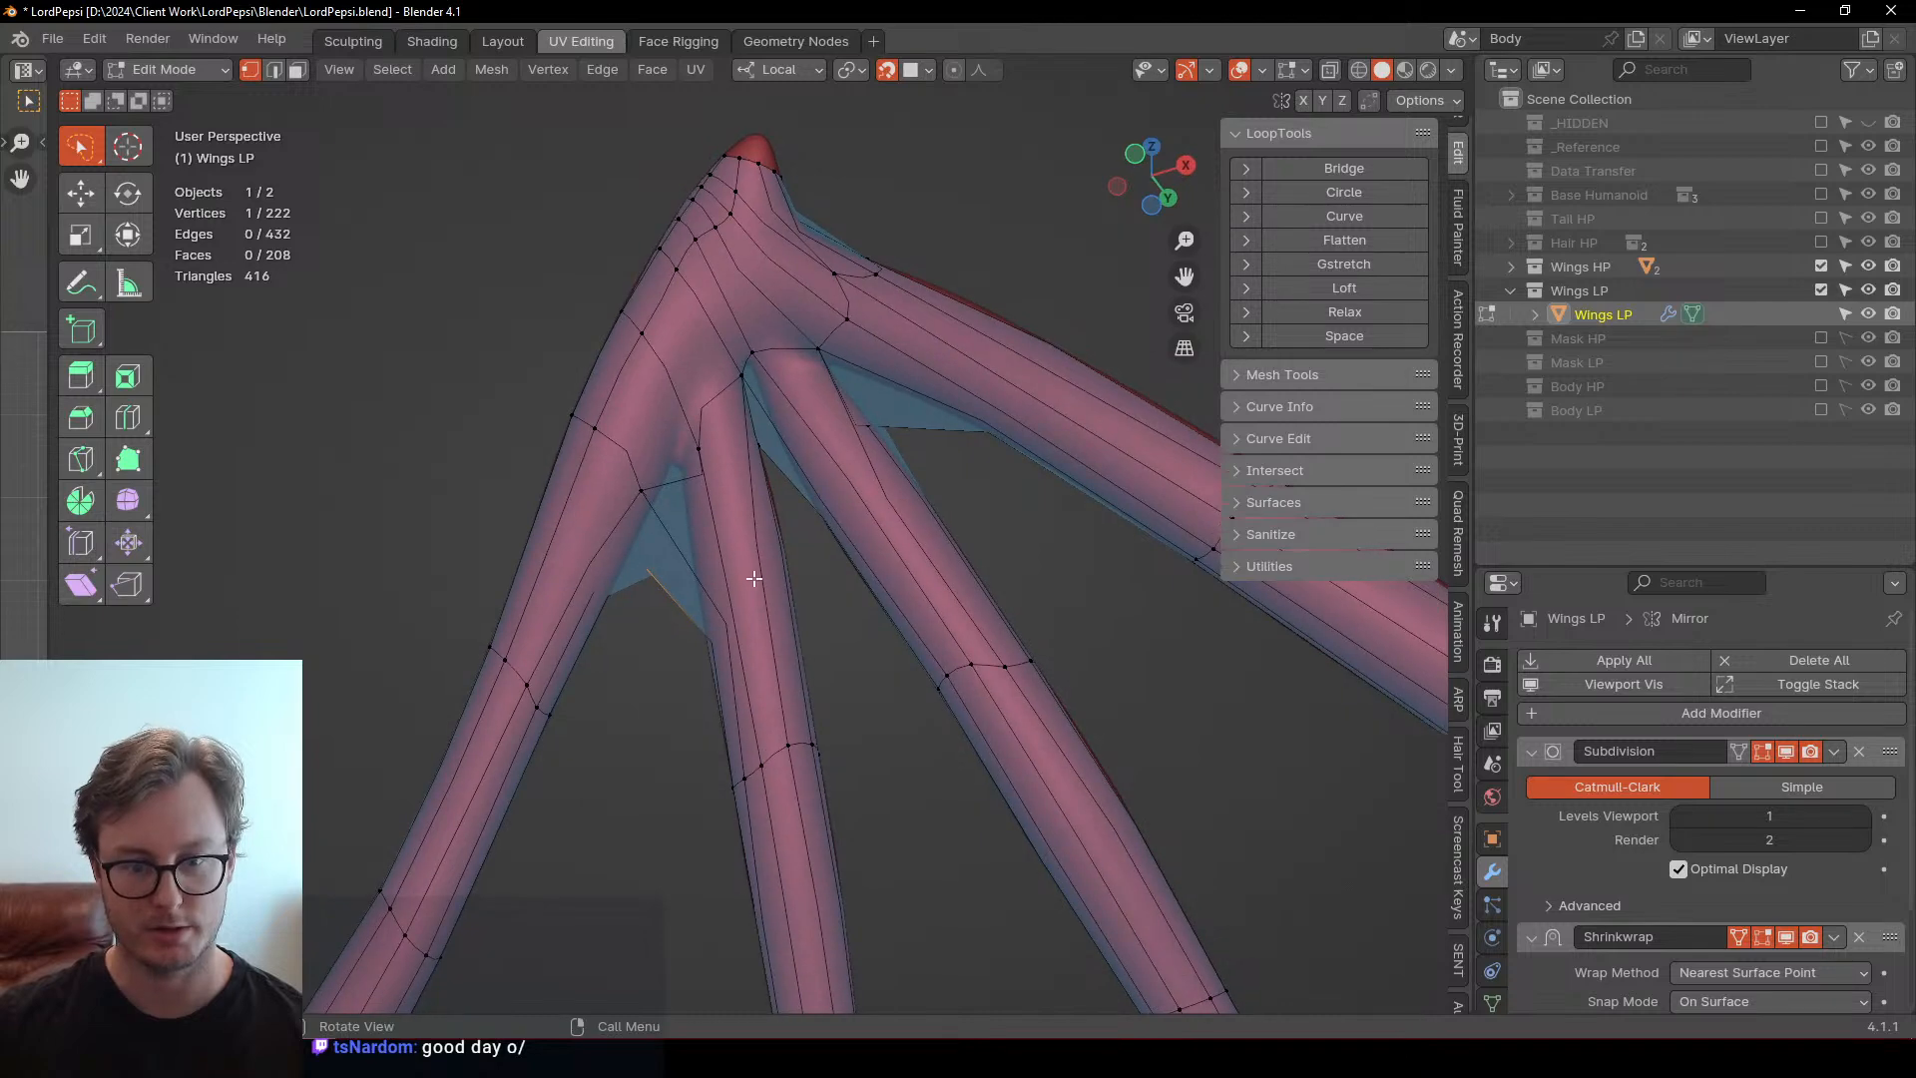
{"action": "left_click", "coordinate": [744, 521]}
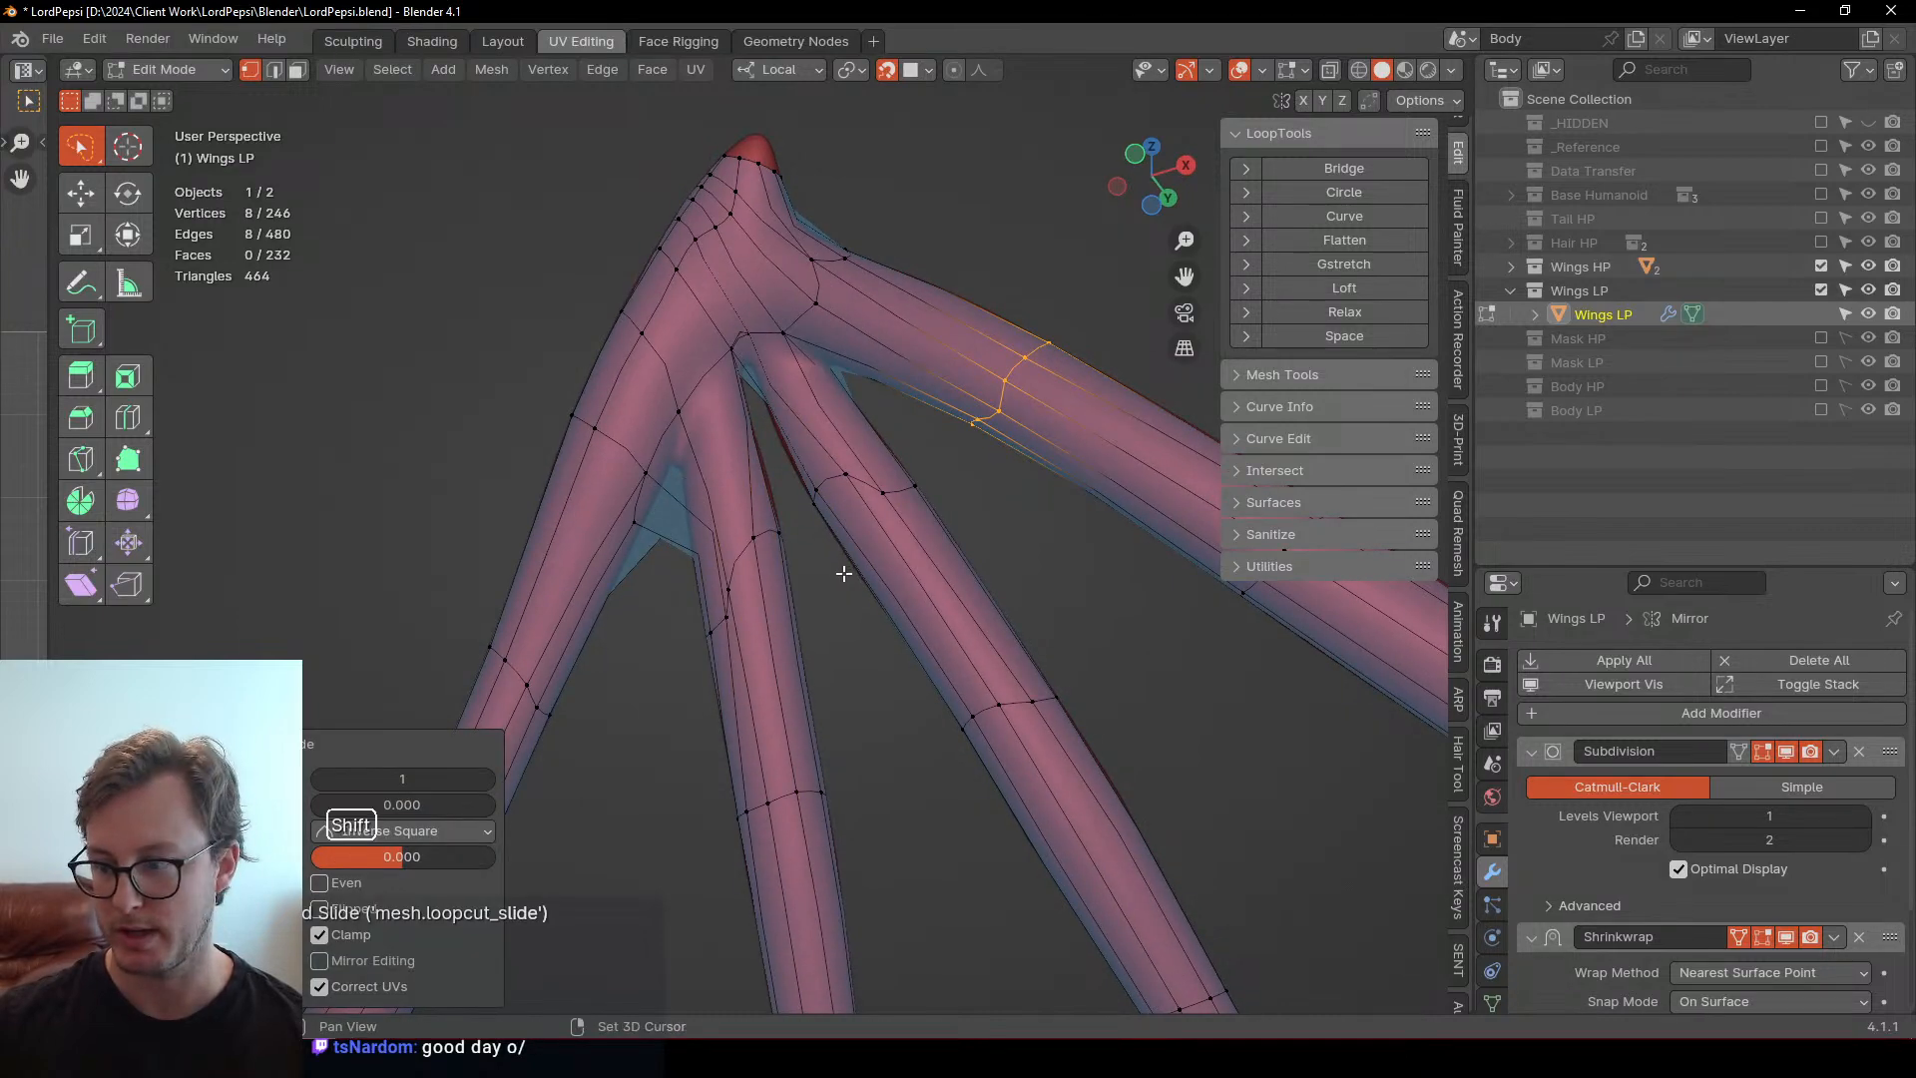
{"action": "middle_click_drag", "start_coordinate": [844, 574], "coordinate": [844, 415], "text": "shift"}
{"action": "left_click", "coordinate": [289, 744]}
{"action": "middle_click_drag", "start_coordinate": [524, 496], "coordinate": [525, 653], "text": "shift"}
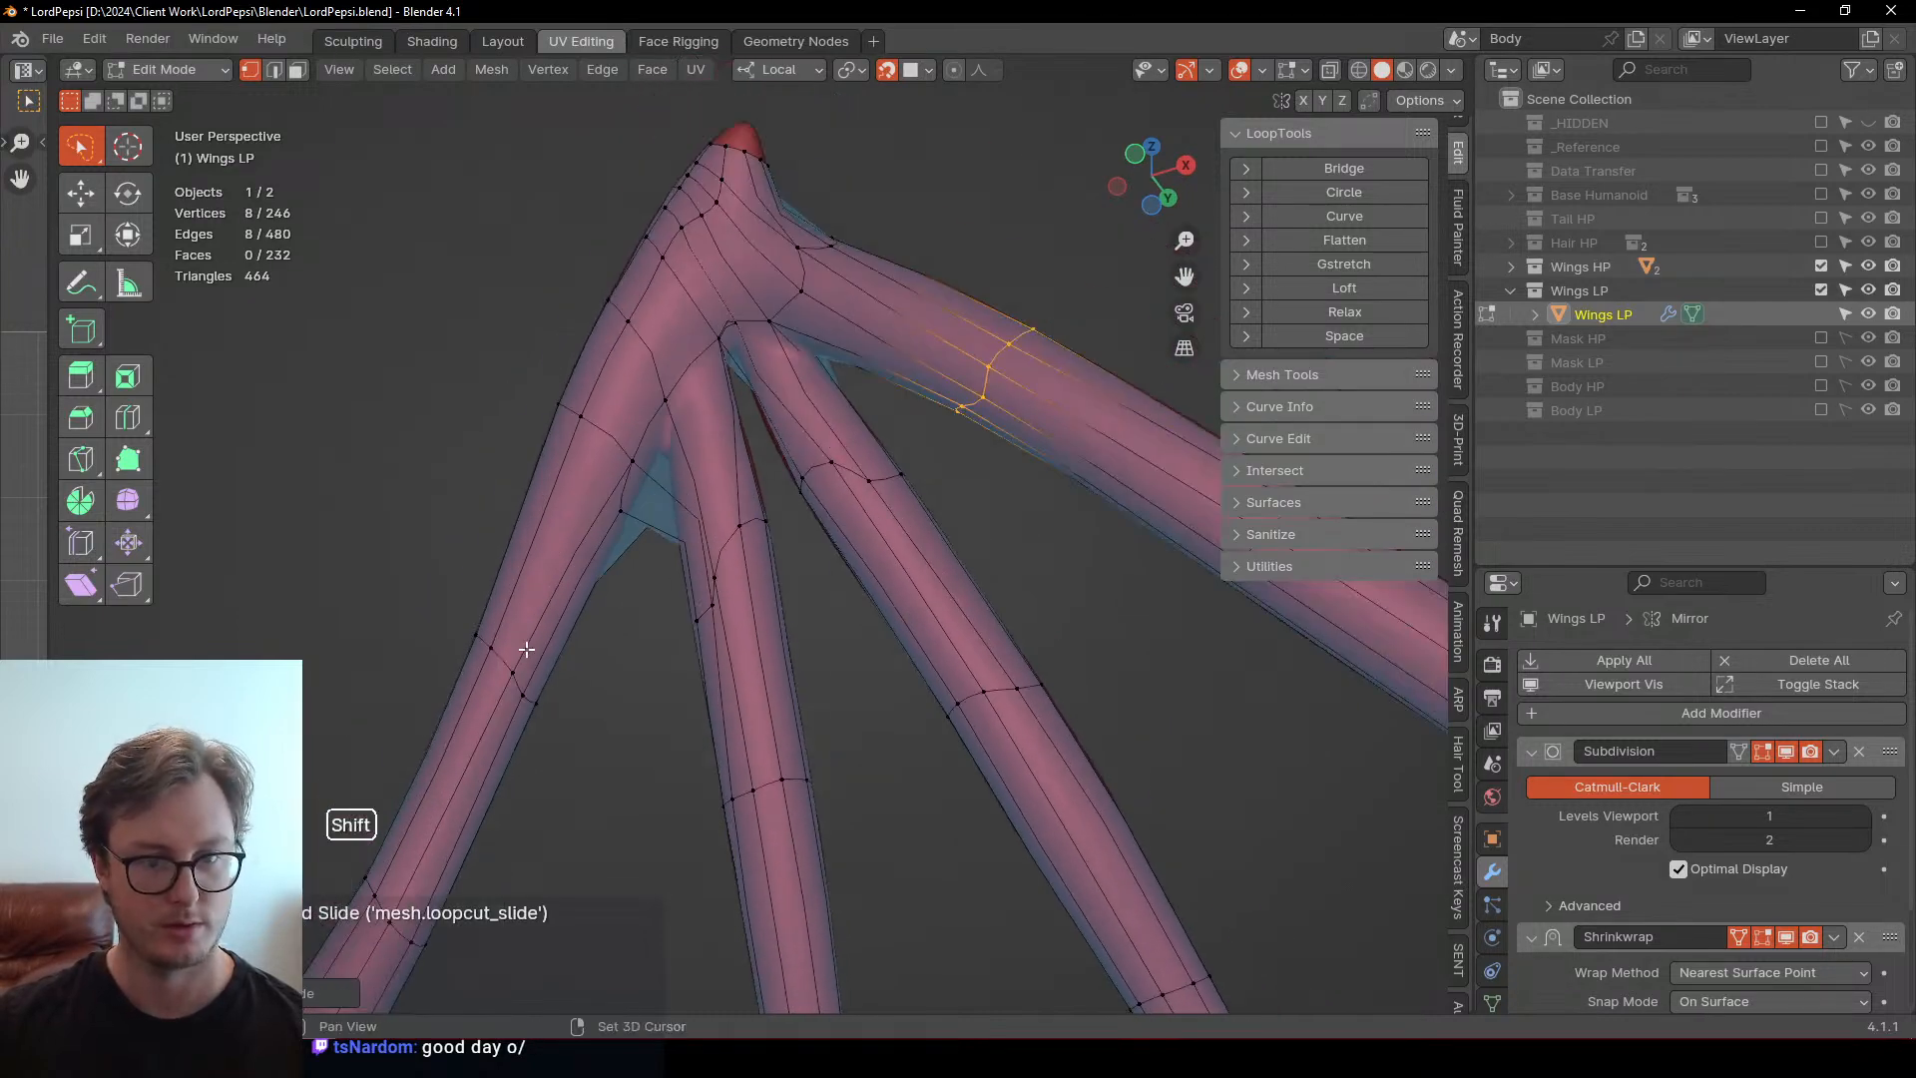
Move the knuckle vertex where the inner finger meets the arm closer to the finger's base
{"action": "scroll", "coordinate": [560, 470], "scroll_direction": "up", "scroll_amount": 3}
{"action": "middle_click_drag", "start_coordinate": [559, 470], "coordinate": [739, 462], "text": "shift"}
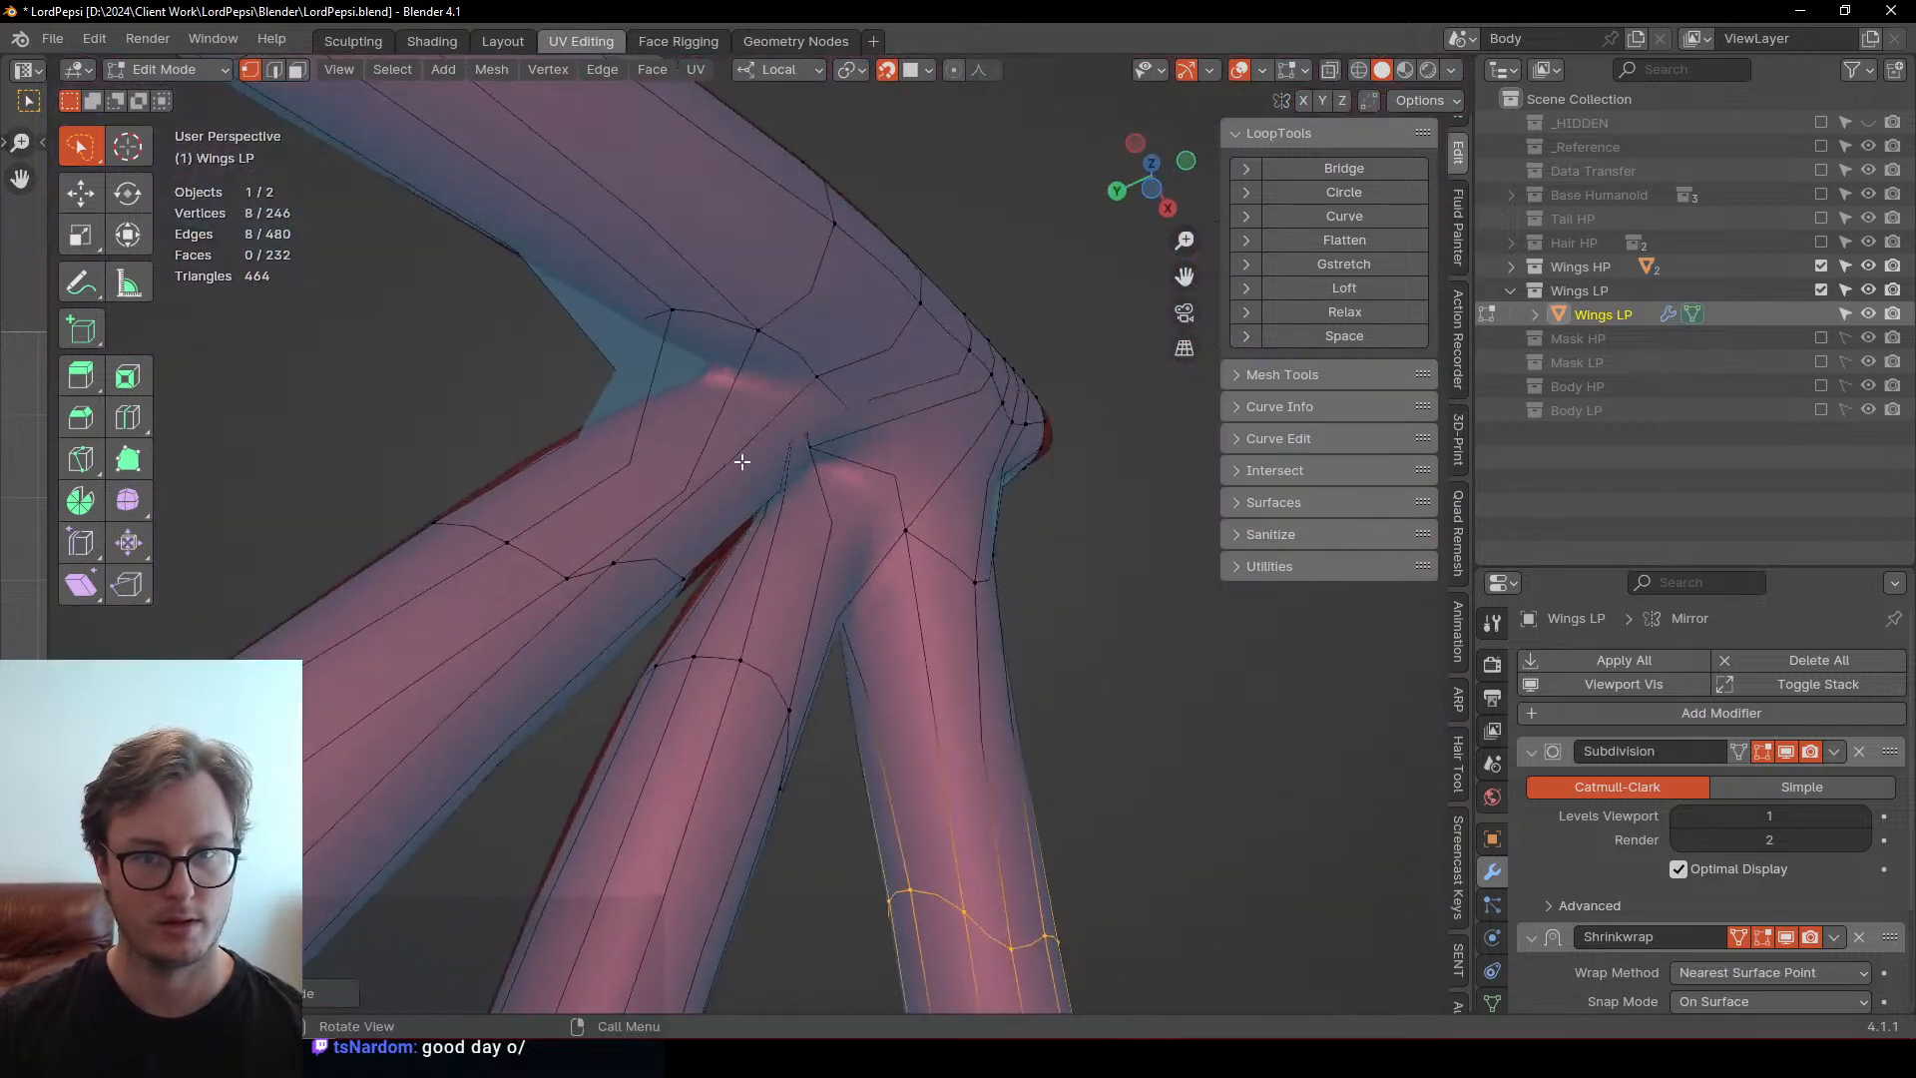
{"action": "left_click", "coordinate": [750, 336]}
{"action": "key", "text": "g"}
{"action": "left_click", "coordinate": [766, 382]}
{"action": "middle_click_drag", "start_coordinate": [685, 368], "coordinate": [744, 543]}
{"action": "scroll", "coordinate": [745, 543], "scroll_direction": "down", "scroll_amount": 4}
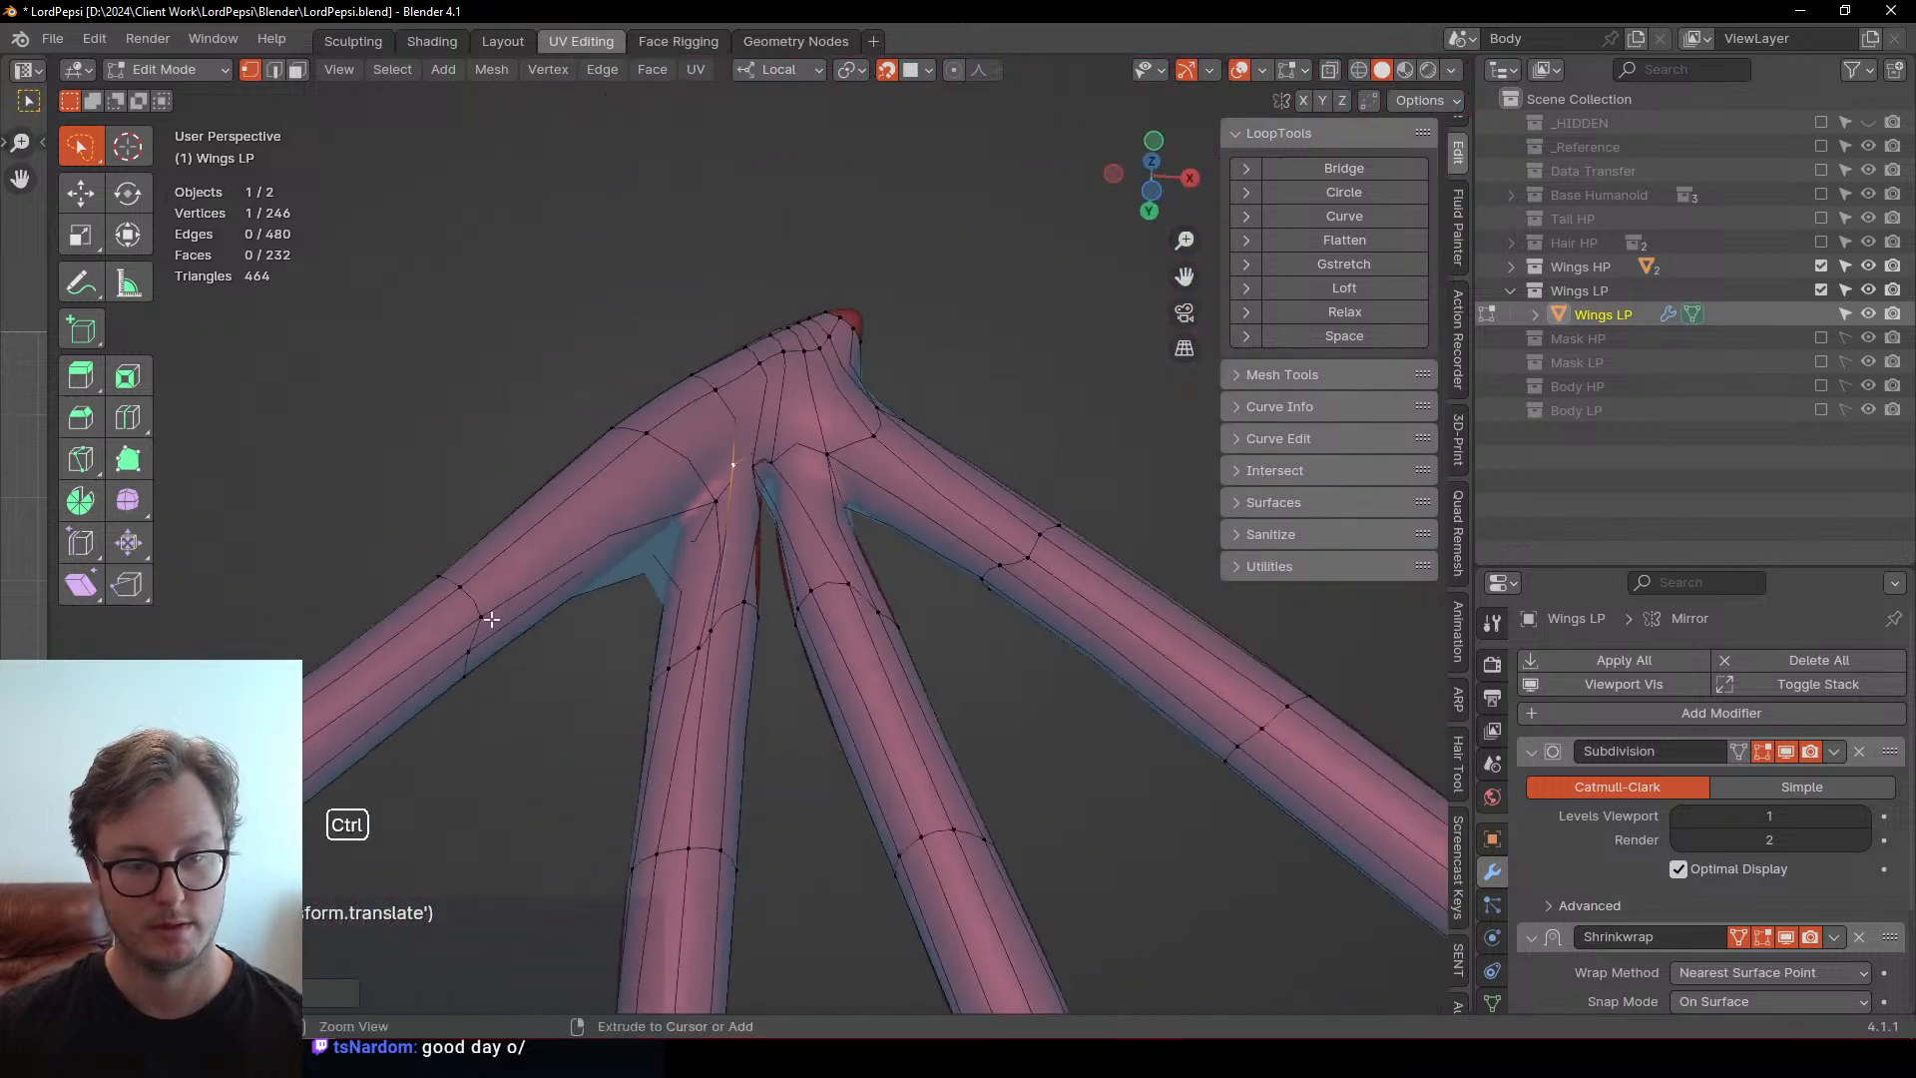
Add a centred, unslid edge loop around the arm just below the knuckle
{"action": "key", "text": "ctrl+r"}
{"action": "left_click", "coordinate": [515, 571]}
{"action": "right_click", "coordinate": [515, 572]}
{"action": "middle_click_drag", "start_coordinate": [515, 572], "coordinate": [709, 564]}
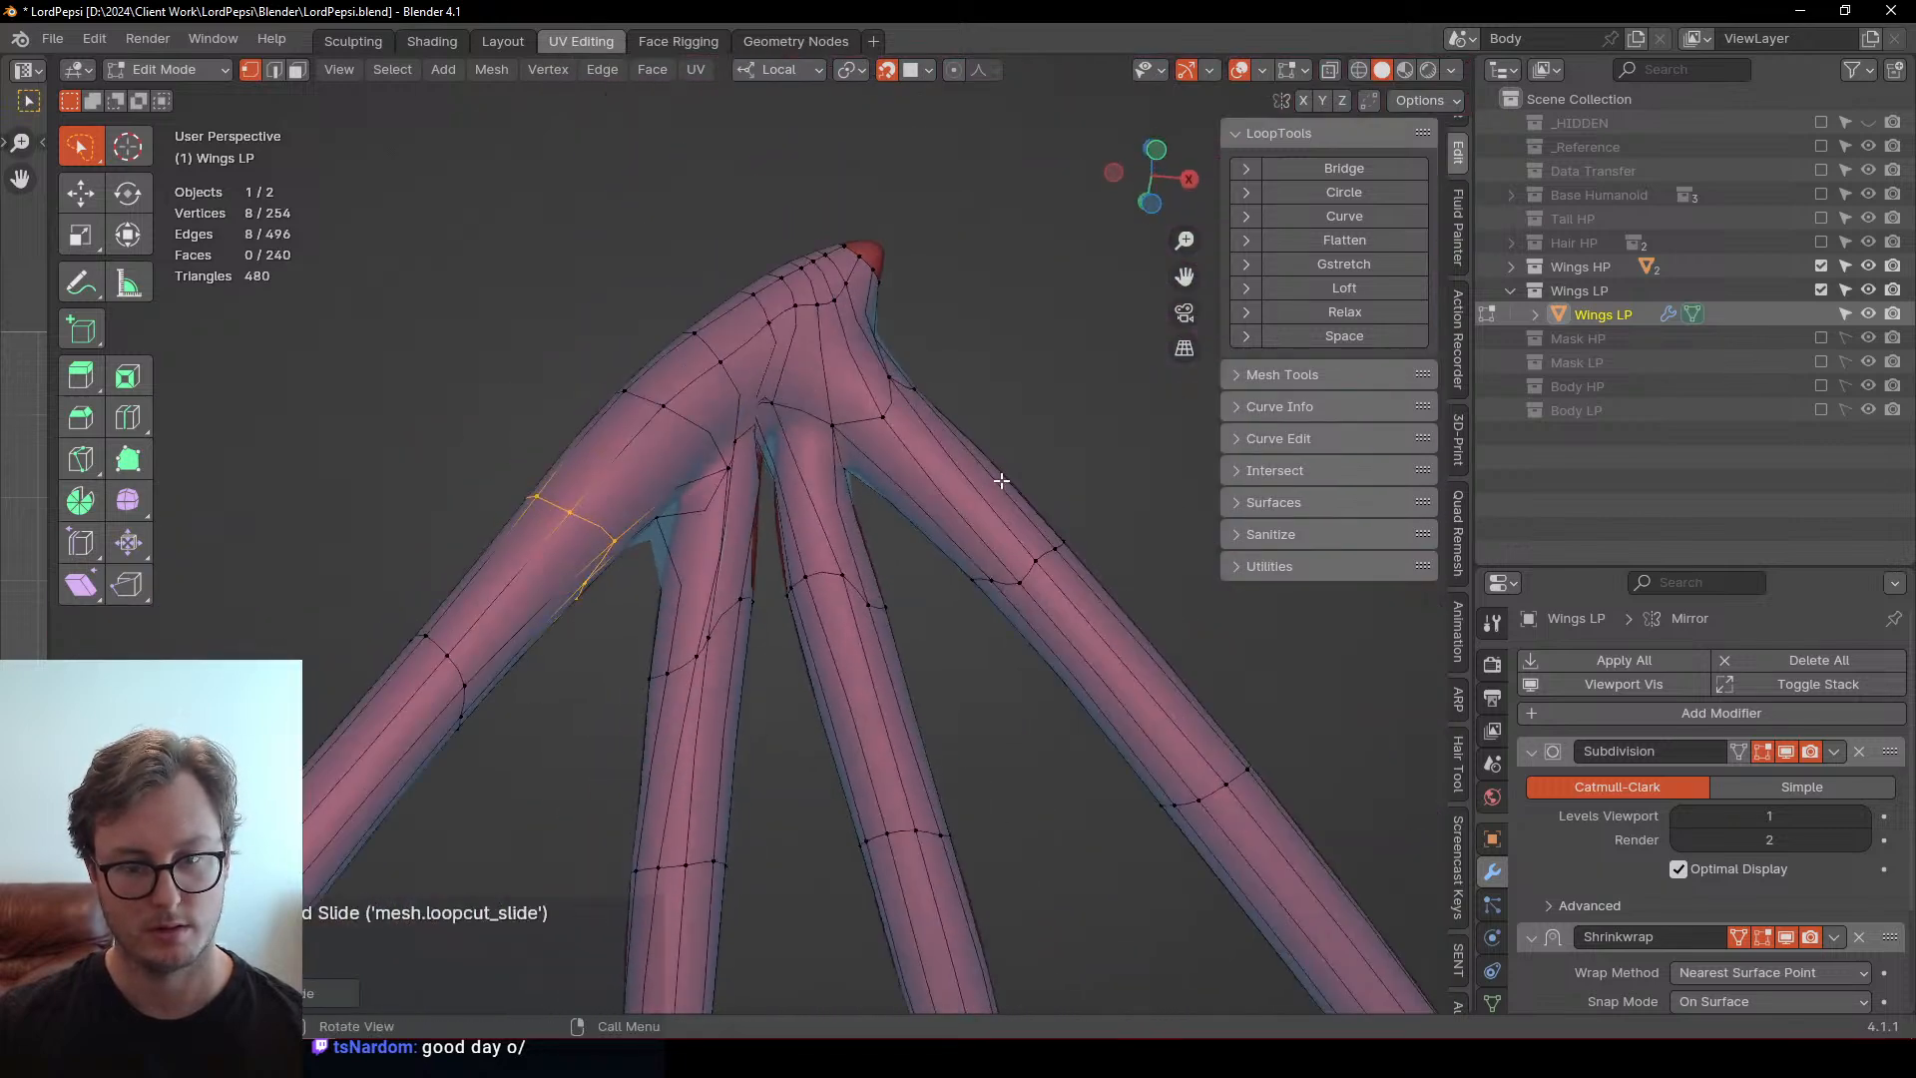
{"action": "scroll", "coordinate": [996, 479], "scroll_direction": "down", "scroll_amount": 3}
{"action": "middle_click_drag", "start_coordinate": [996, 478], "coordinate": [962, 609]}
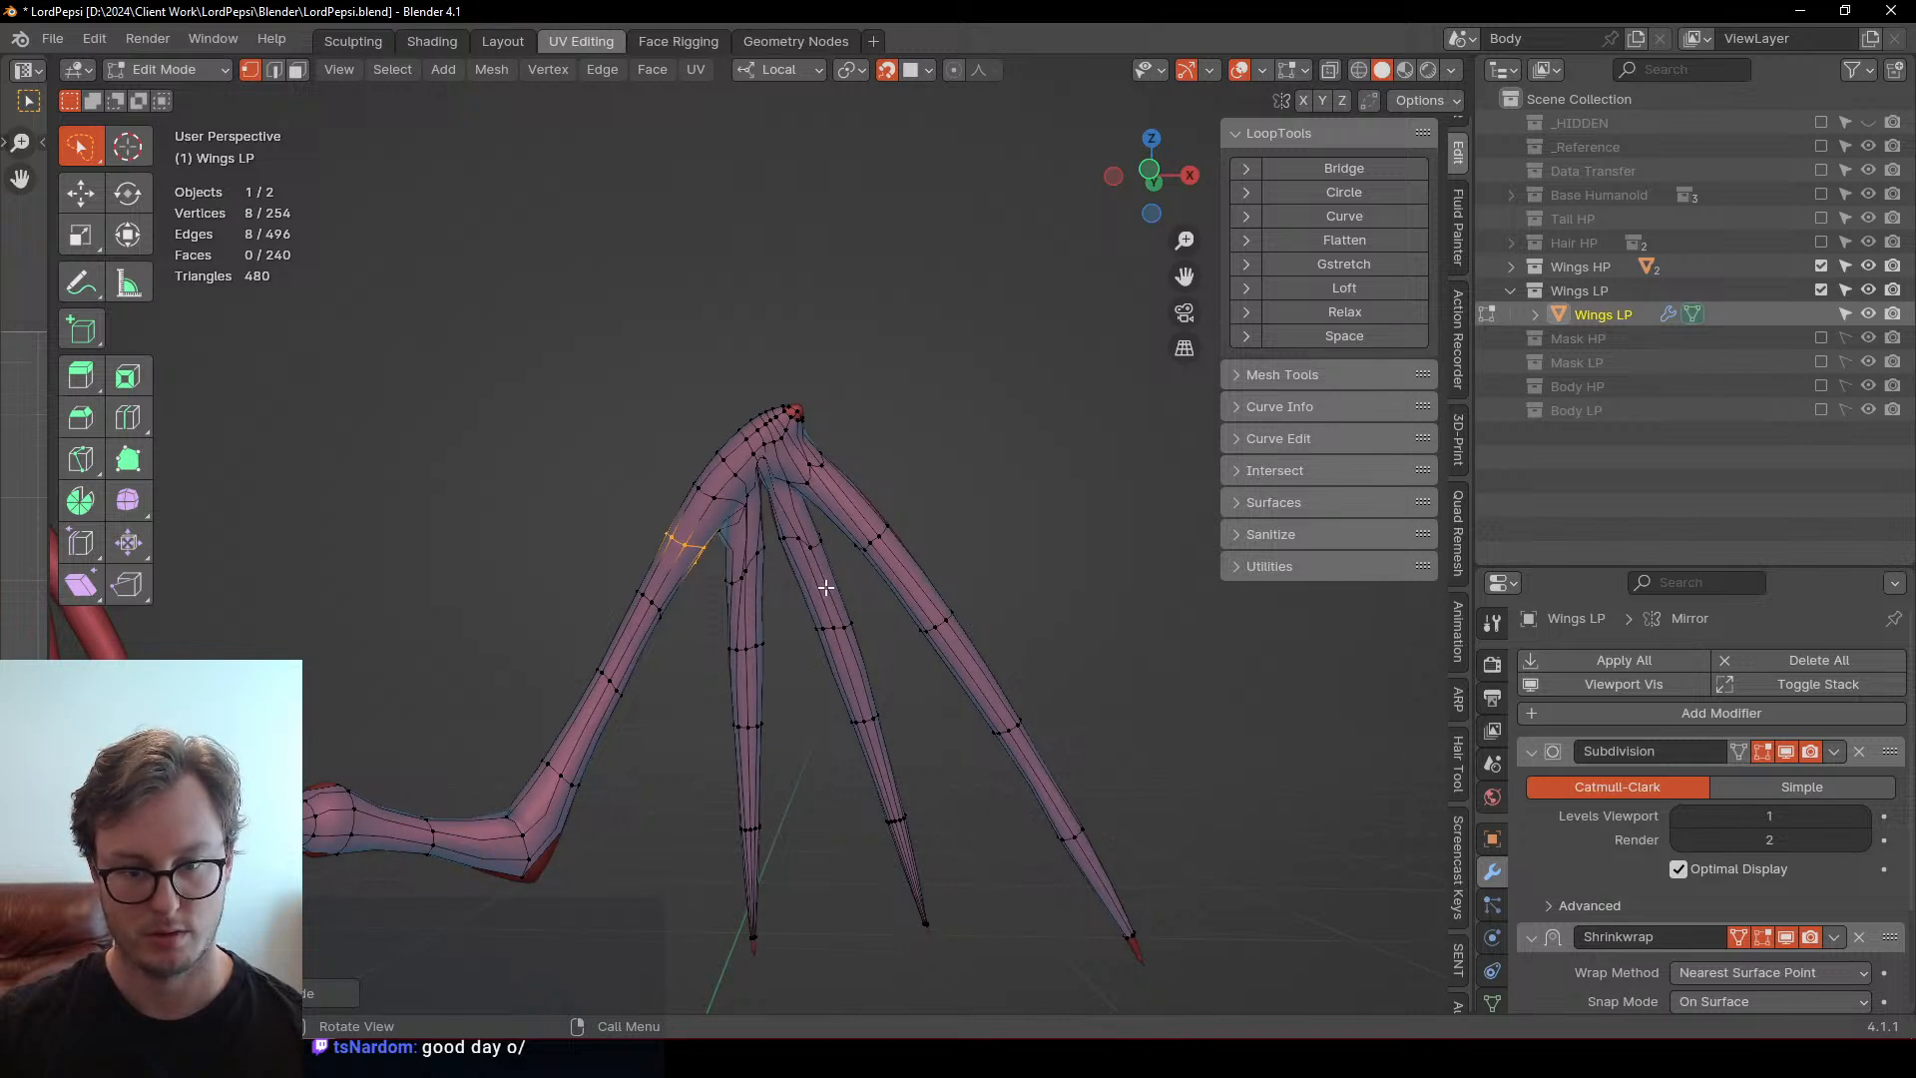
Add an edge loop near the tip of each of the three fingers and save the file
{"action": "left_click", "coordinate": [747, 900]}
{"action": "key", "text": "ctrl+r"}
{"action": "left_click", "coordinate": [901, 874]}
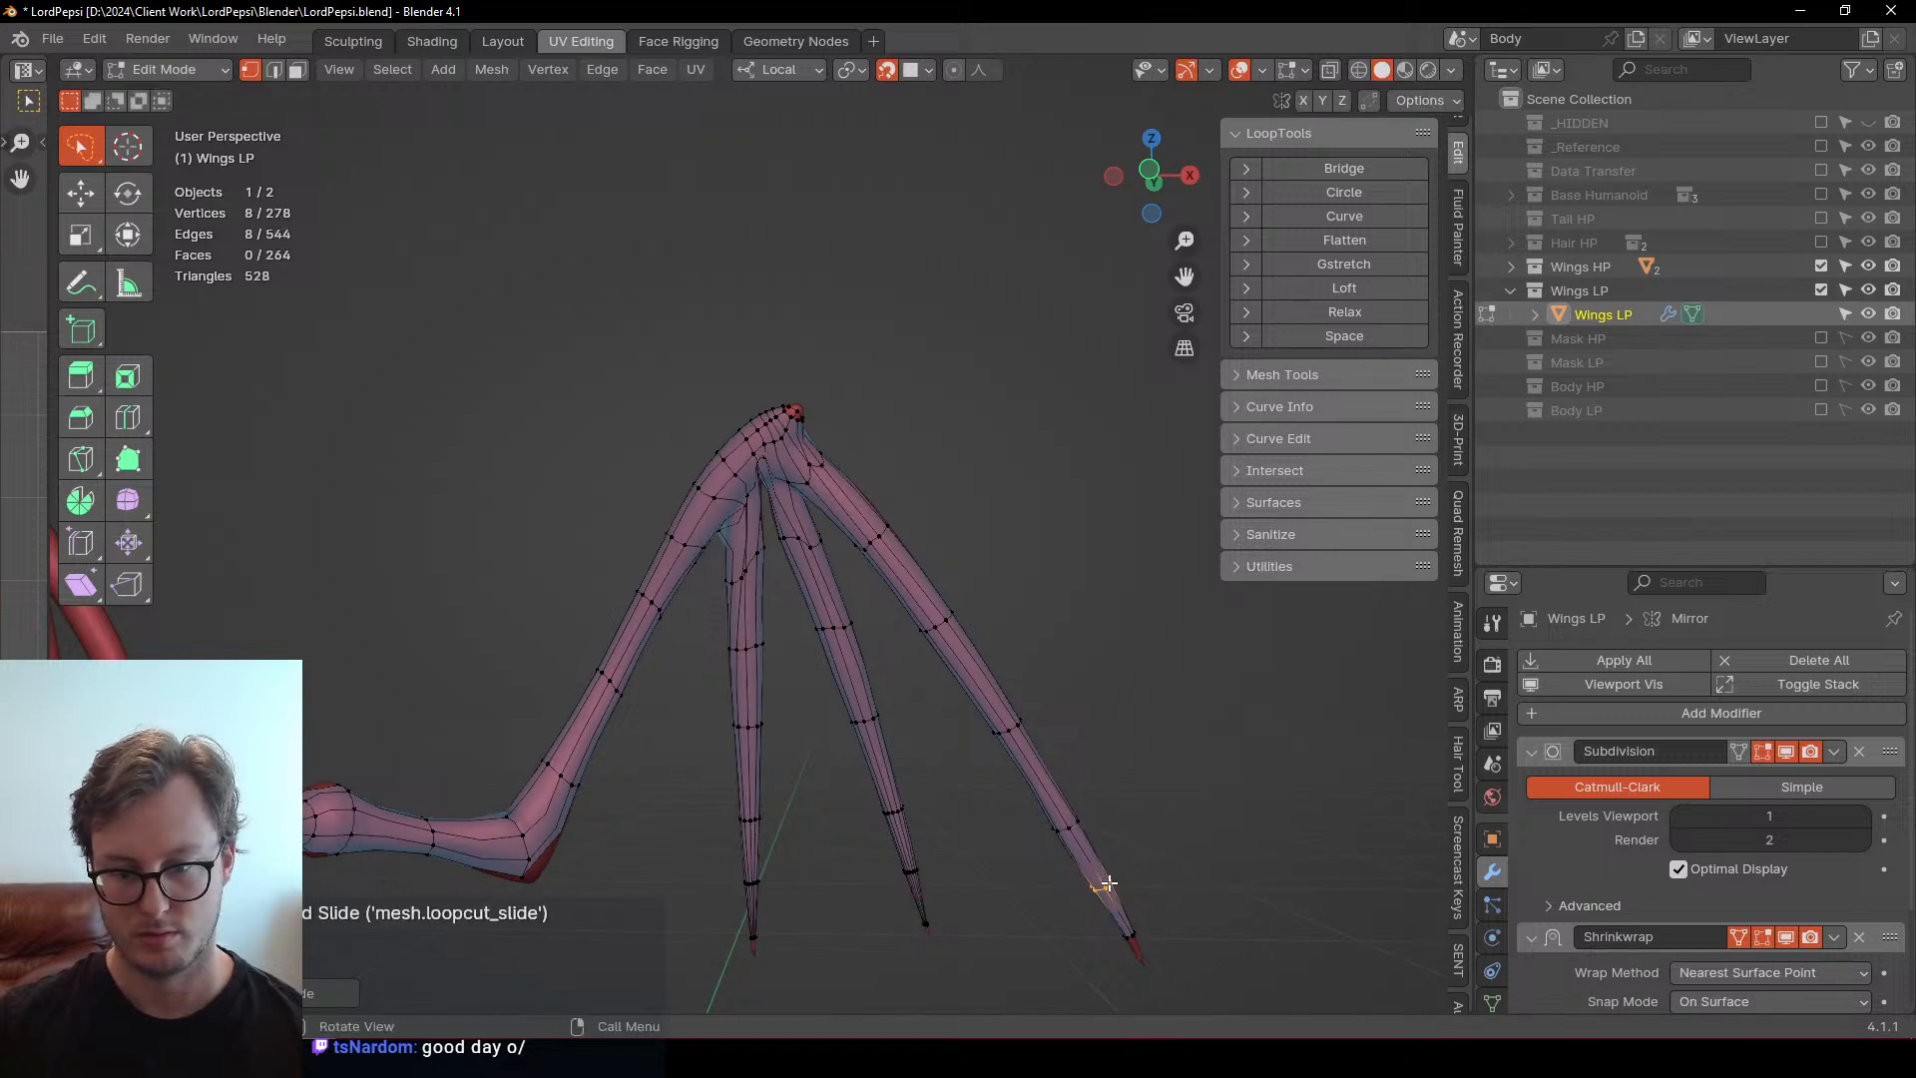
{"action": "middle_click_drag", "start_coordinate": [1117, 706], "coordinate": [984, 526], "text": "shift"}
With snapping turned off, move the web vertex between the arm and inner finger, and turn snapping back on
{"action": "middle_click_drag", "start_coordinate": [742, 441], "coordinate": [688, 565], "text": "shift"}
{"action": "scroll", "coordinate": [828, 543], "scroll_direction": "up", "scroll_amount": 8}
{"action": "middle_click_drag", "start_coordinate": [689, 565], "coordinate": [716, 602], "text": "shift"}
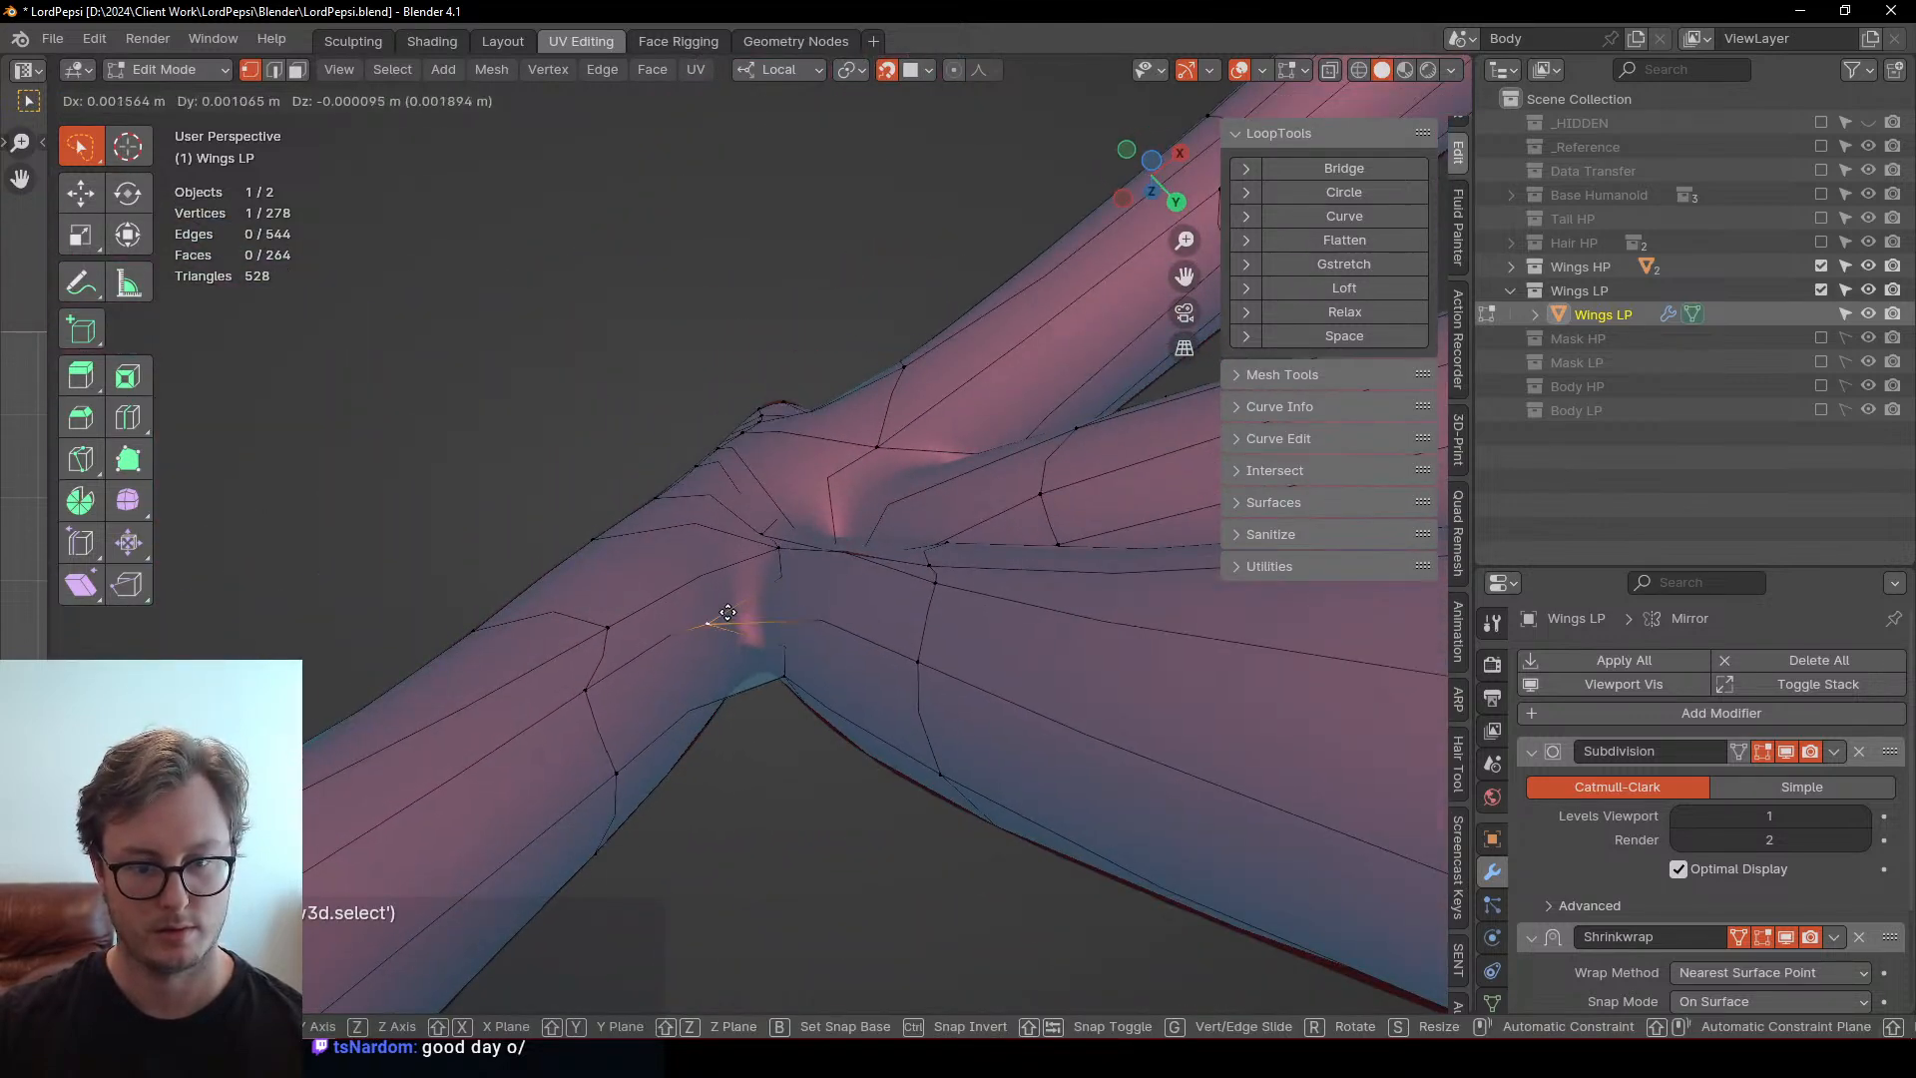
{"action": "middle_click_drag", "start_coordinate": [727, 613], "coordinate": [856, 544]}
{"action": "key", "text": "shift+Tab"}
{"action": "left_click", "coordinate": [820, 548]}
{"action": "left_click", "coordinate": [856, 544]}
{"action": "key", "text": "g"}
{"action": "left_click", "coordinate": [825, 544]}
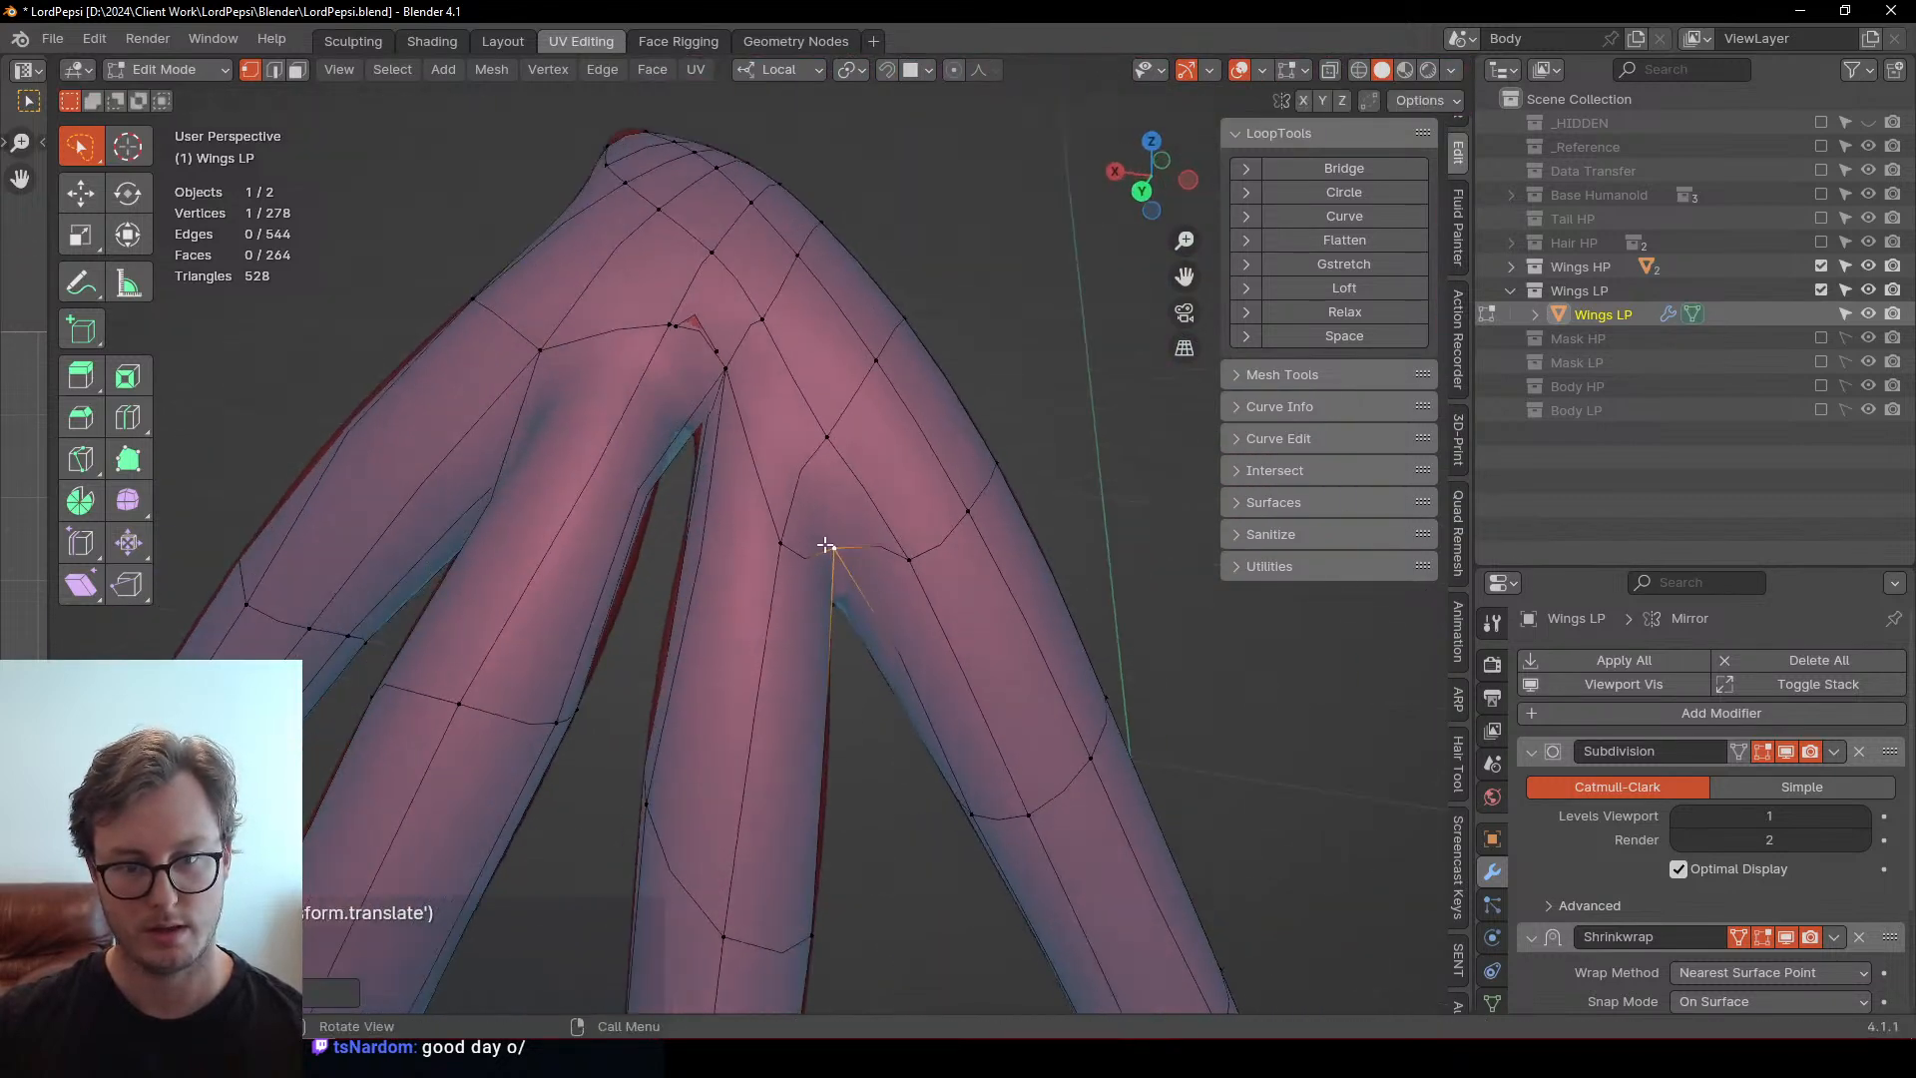
{"action": "key", "text": "shift+Tab"}
Move the vertices where the inner finger meets the knuckle up toward the knuckle on the wing's back side
{"action": "key", "text": "g"}
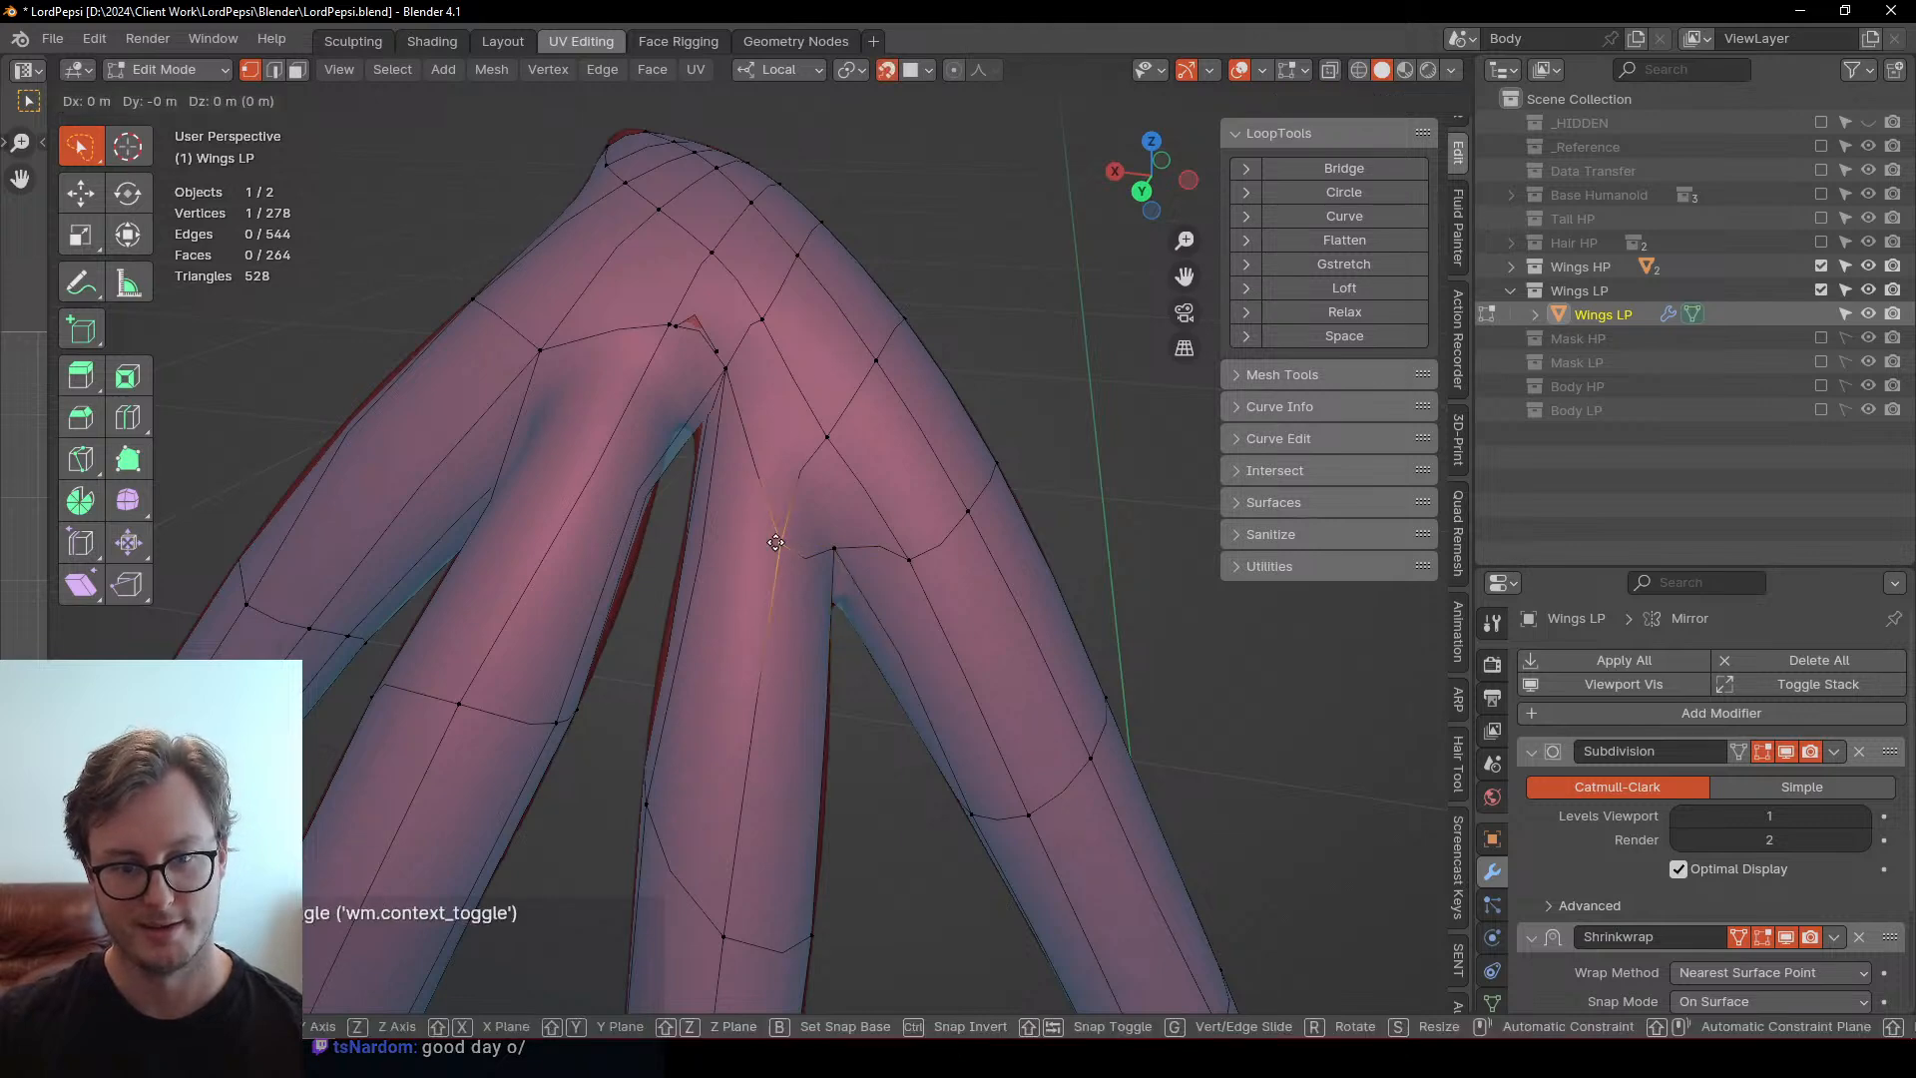
{"action": "left_click", "coordinate": [783, 397]}
{"action": "middle_click_drag", "start_coordinate": [783, 399], "coordinate": [718, 599]}
{"action": "left_click", "coordinate": [806, 431]}
{"action": "key", "text": "g"}
{"action": "left_click", "coordinate": [825, 399]}
Reposition the vertices between the middle and outer finger bases on the wing's back side, moving them up toward the knuckle
{"action": "key", "text": "g"}
{"action": "left_click", "coordinate": [654, 547]}
{"action": "left_click", "coordinate": [734, 495]}
{"action": "left_click", "coordinate": [679, 556]}
{"action": "key", "text": "g"}
{"action": "left_click", "coordinate": [709, 499]}
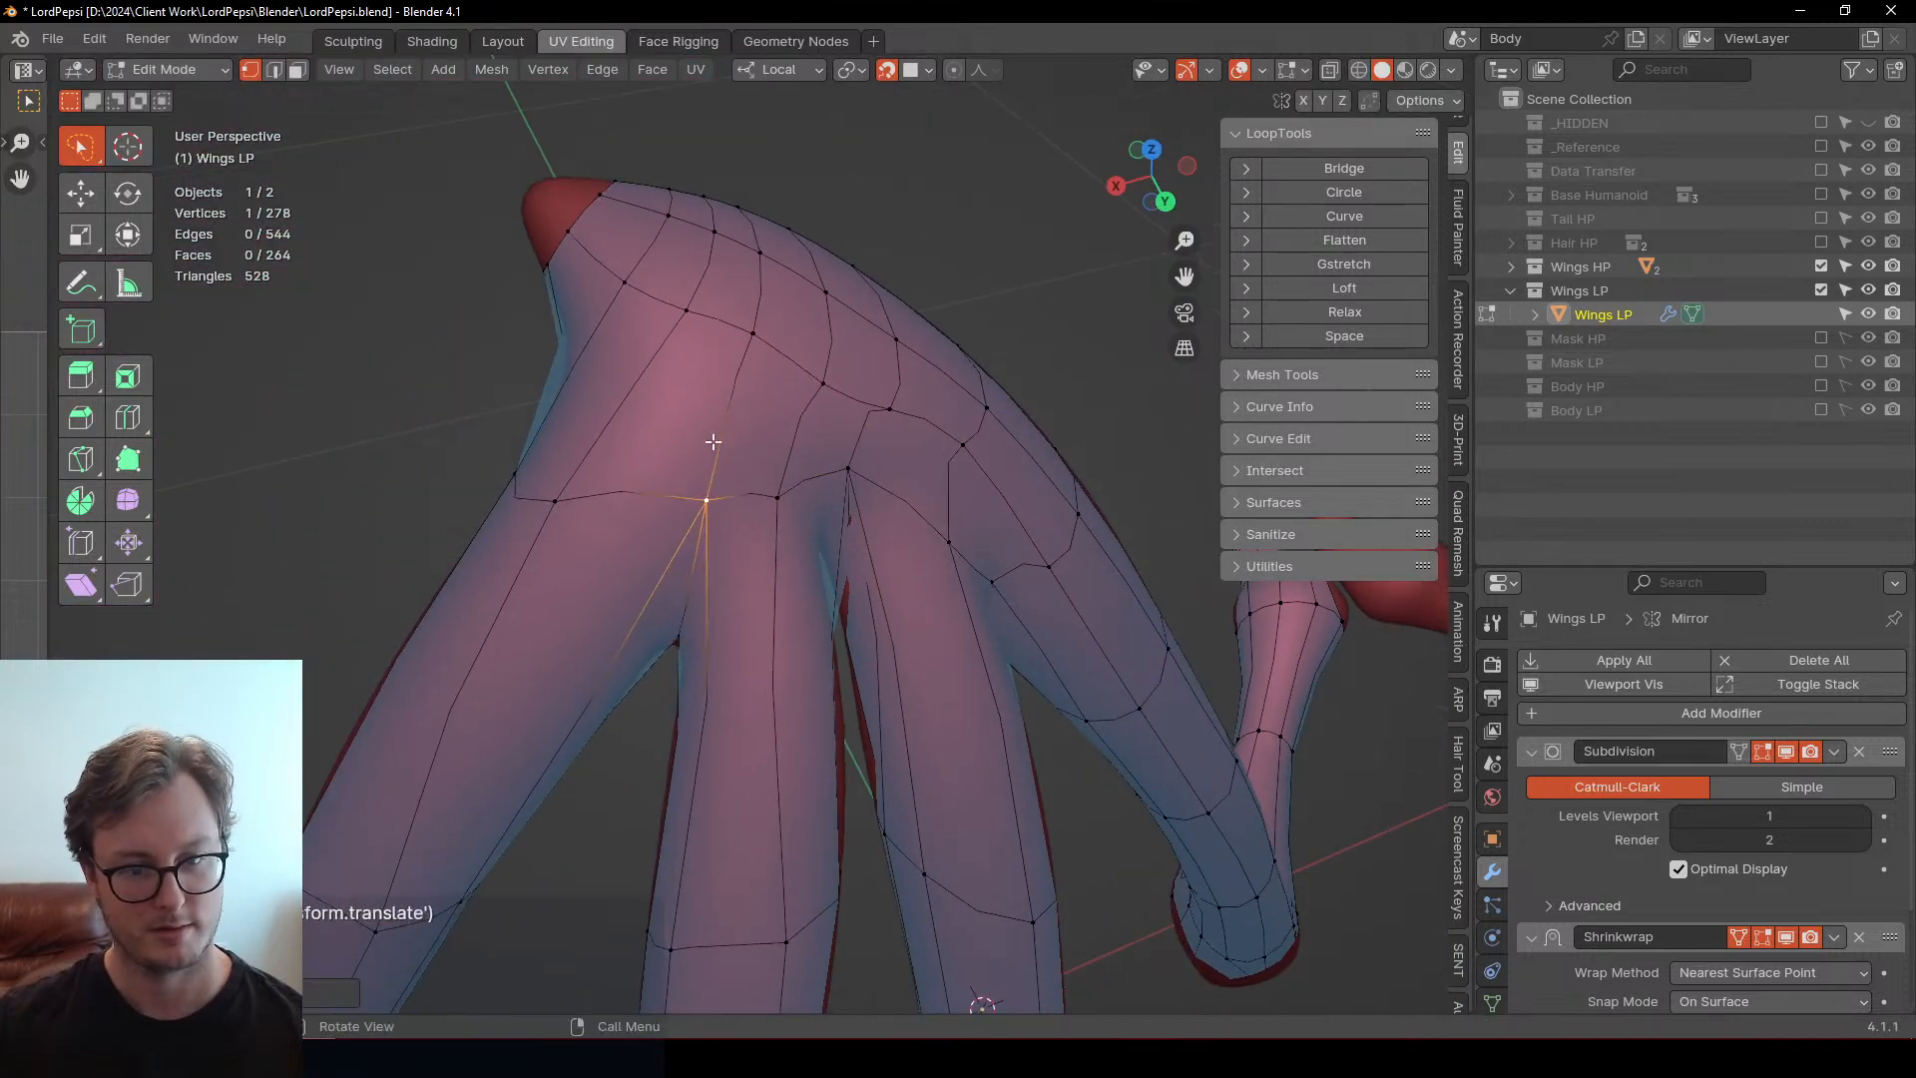
{"action": "key", "text": "g"}
{"action": "left_click", "coordinate": [679, 450]}
Move the base vertices of the outer and middle fingers up toward the knuckle on the wing's front side
{"action": "middle_click_drag", "start_coordinate": [541, 491], "coordinate": [877, 428]}
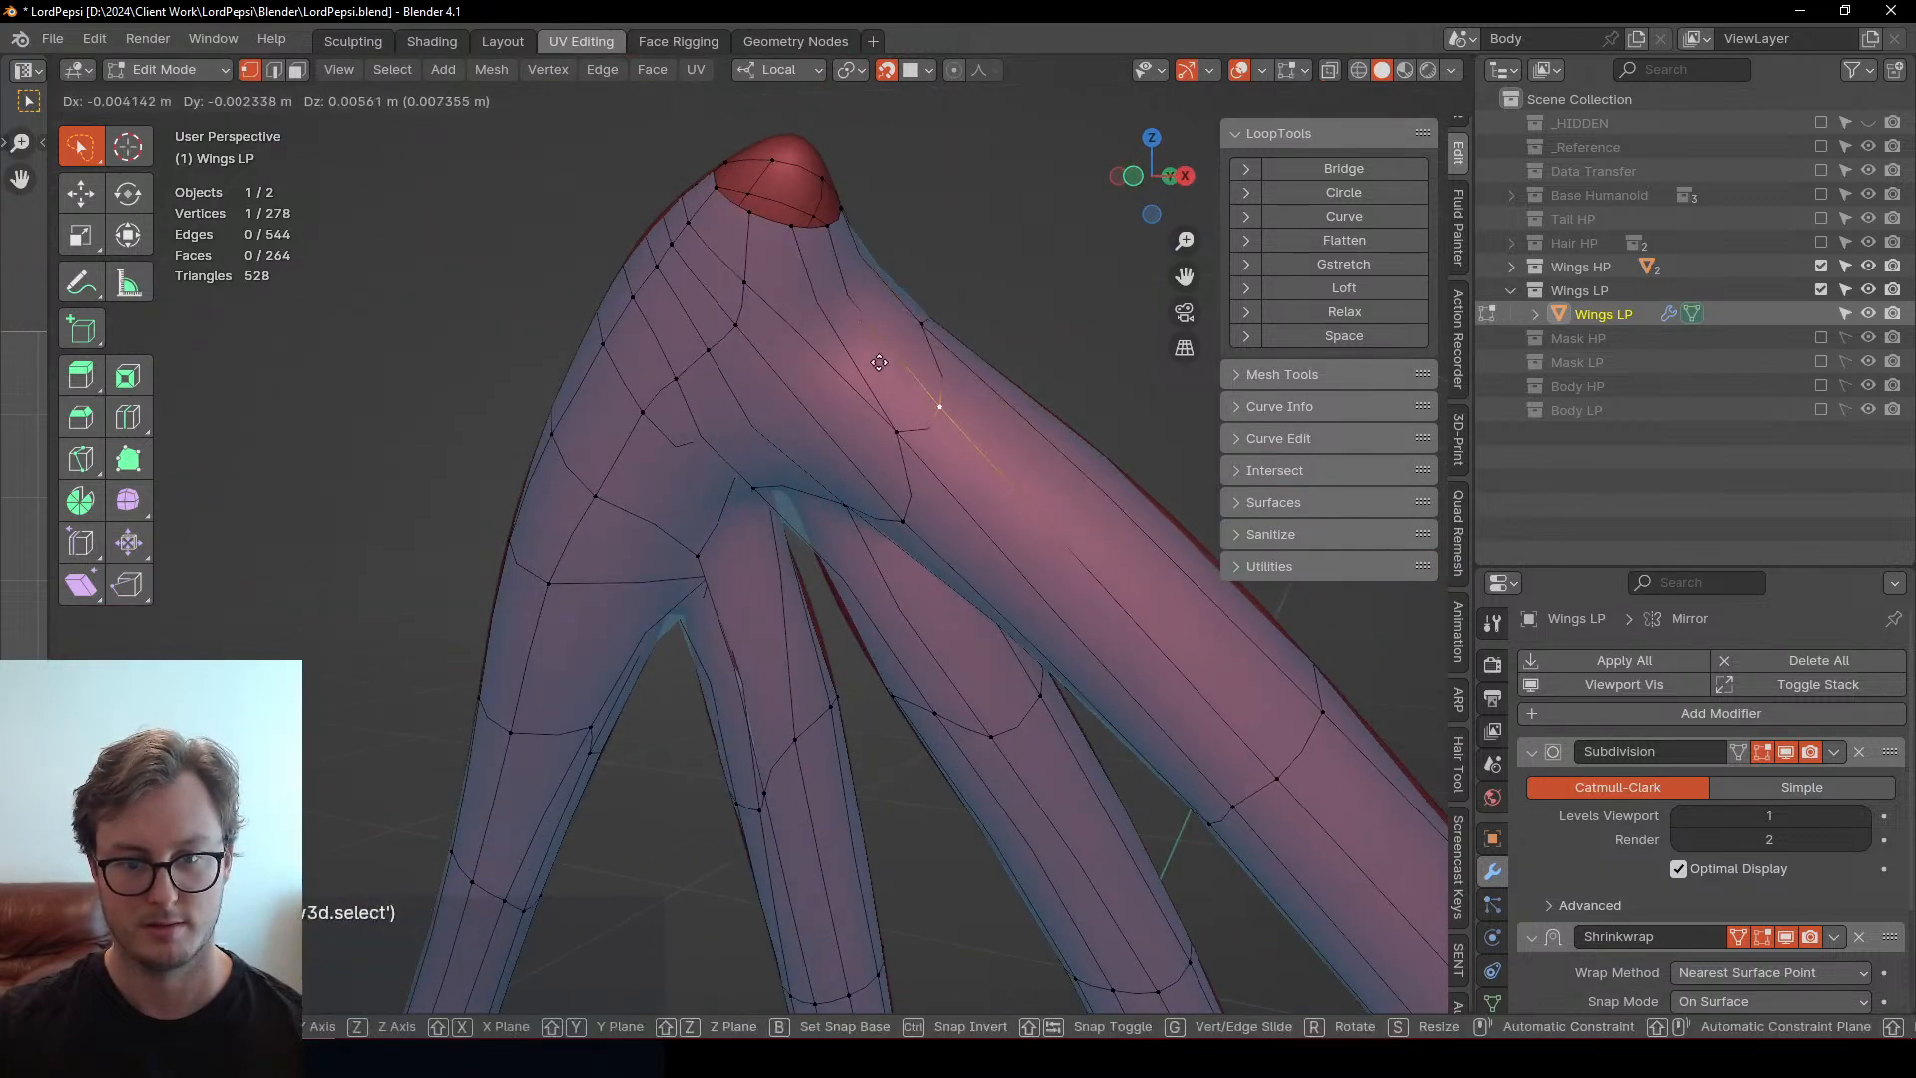
{"action": "middle_click_drag", "start_coordinate": [871, 324], "coordinate": [941, 458]}
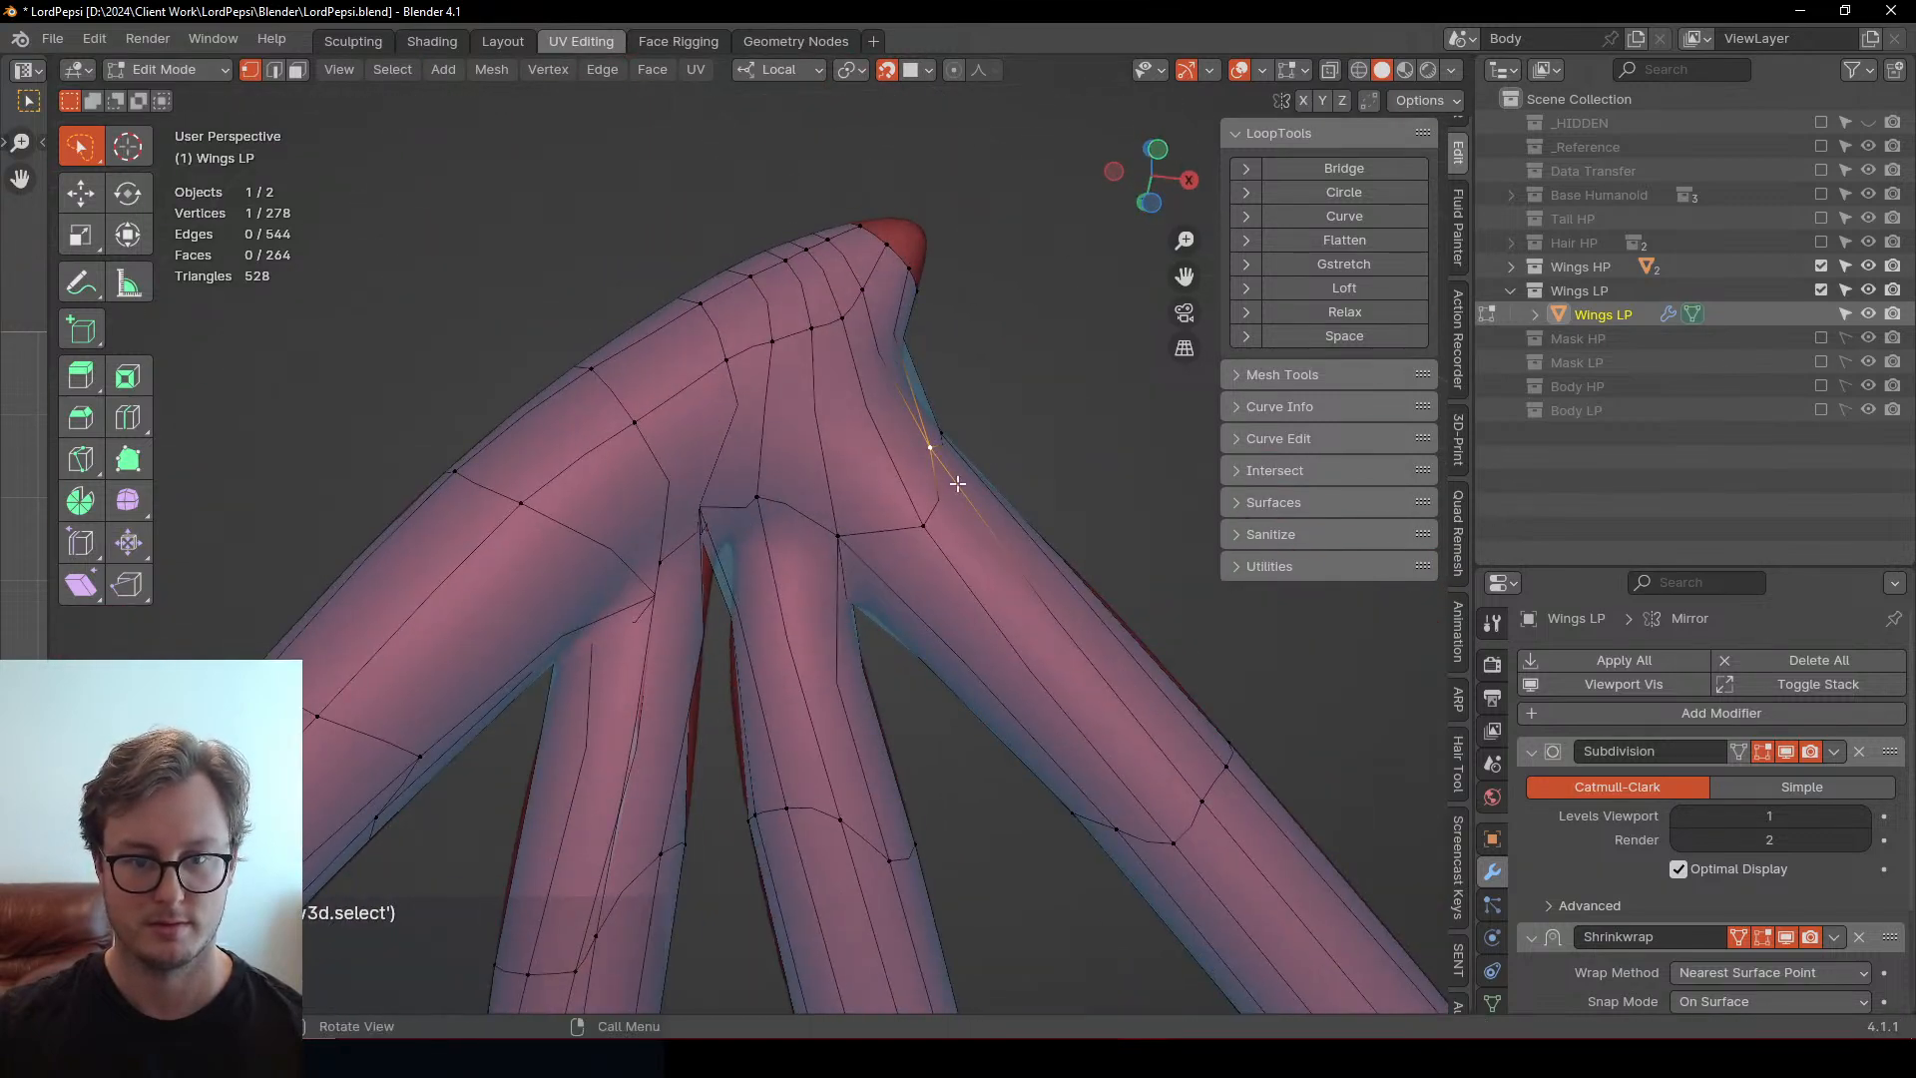
{"action": "left_click", "coordinate": [803, 490]}
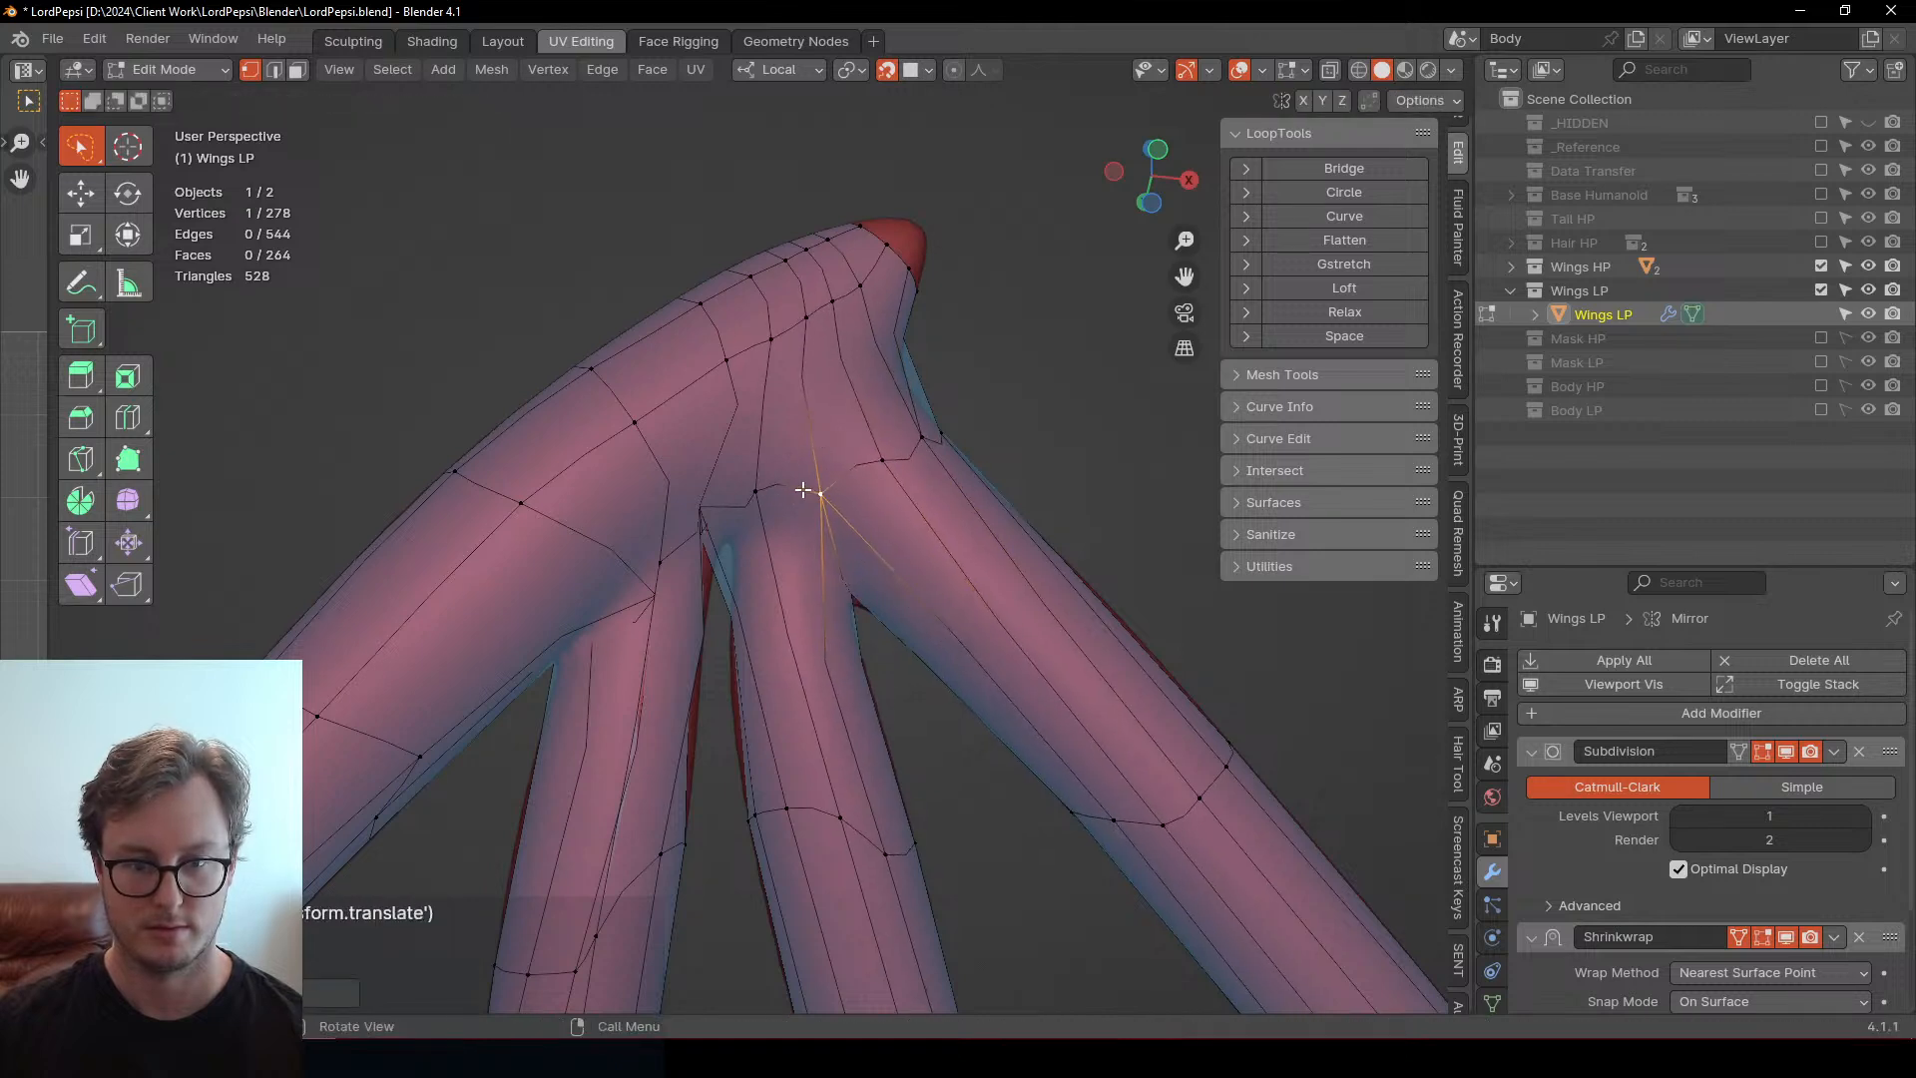
{"action": "scroll", "coordinate": [755, 494], "scroll_direction": "up", "scroll_amount": 4}
{"action": "left_click", "coordinate": [684, 473]}
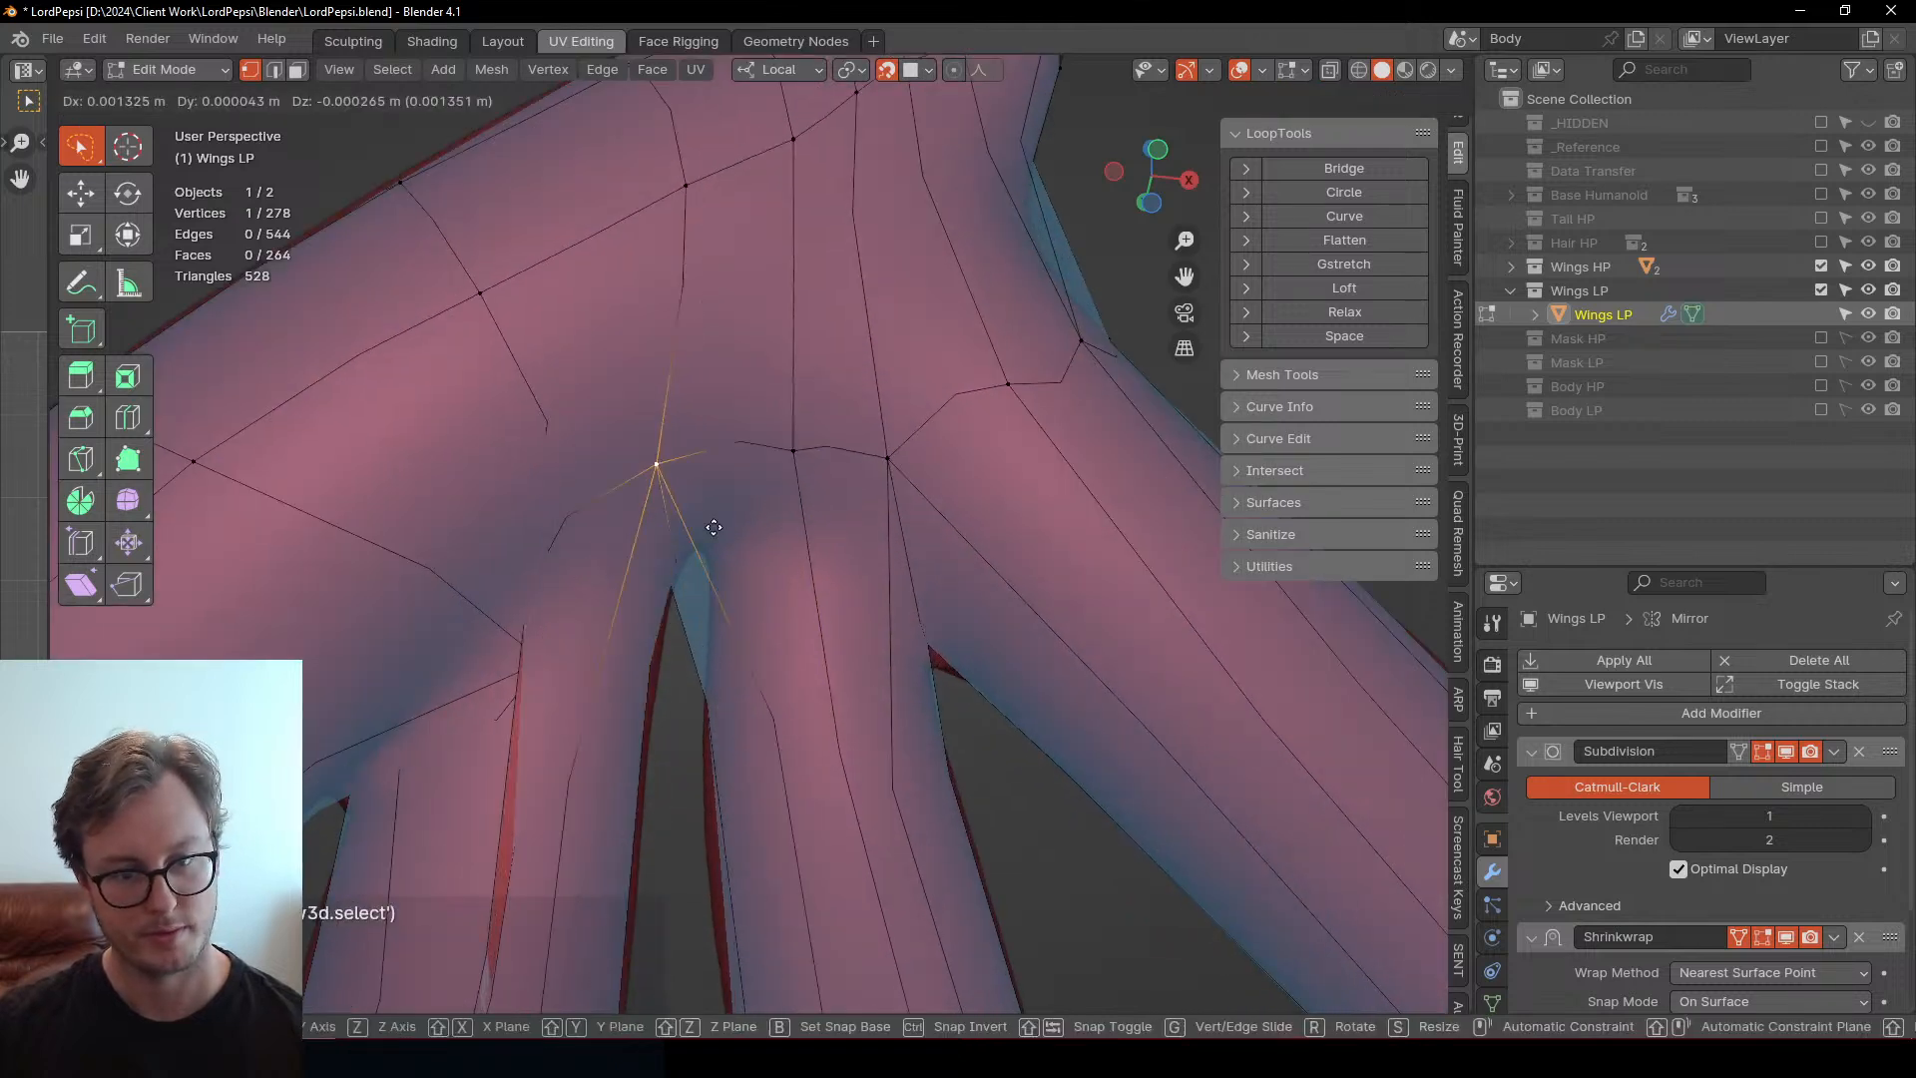
{"action": "scroll", "coordinate": [749, 547], "scroll_direction": "down", "scroll_amount": 2}
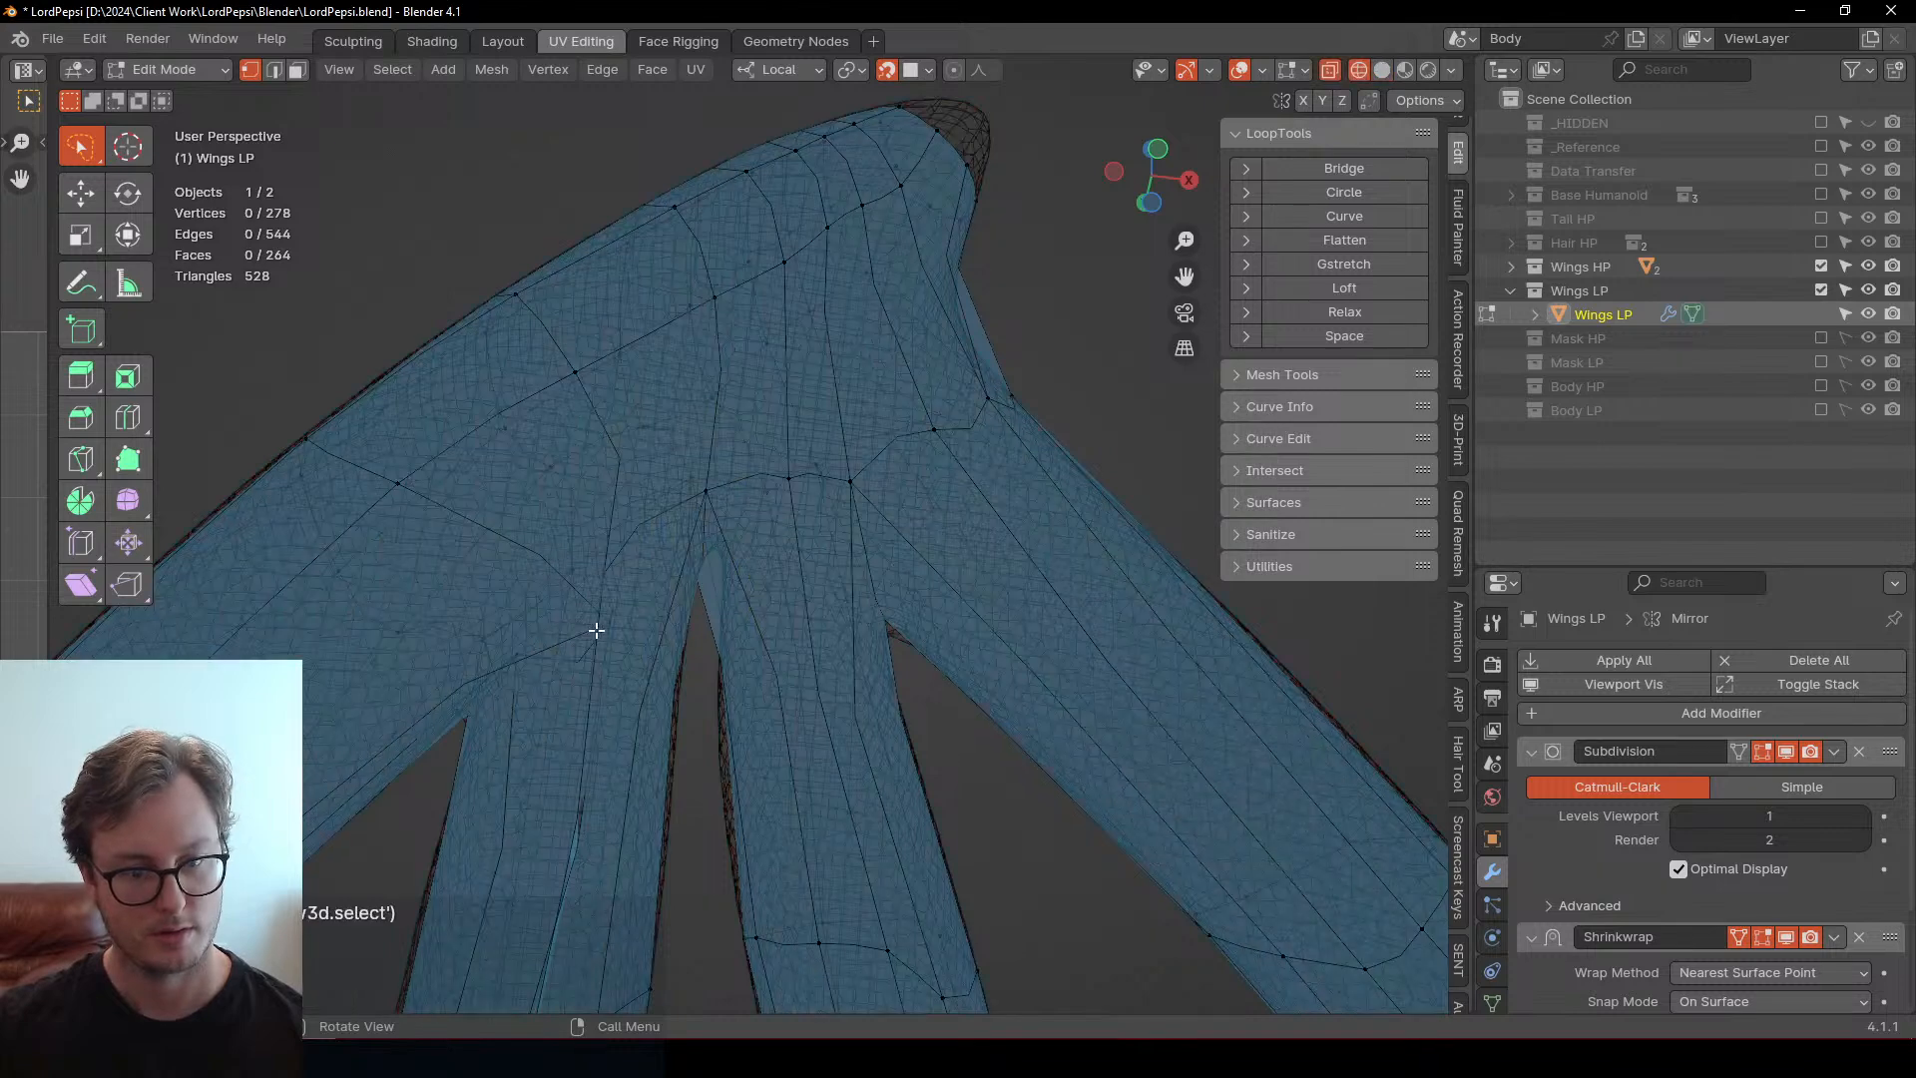
Using X-ray display, move the vertex between the arm and inner finger up along the finger's base
{"action": "left_click", "coordinate": [582, 631]}
{"action": "key", "text": "g"}
{"action": "left_click", "coordinate": [555, 566]}
{"action": "middle_click_drag", "start_coordinate": [533, 625], "coordinate": [671, 499]}
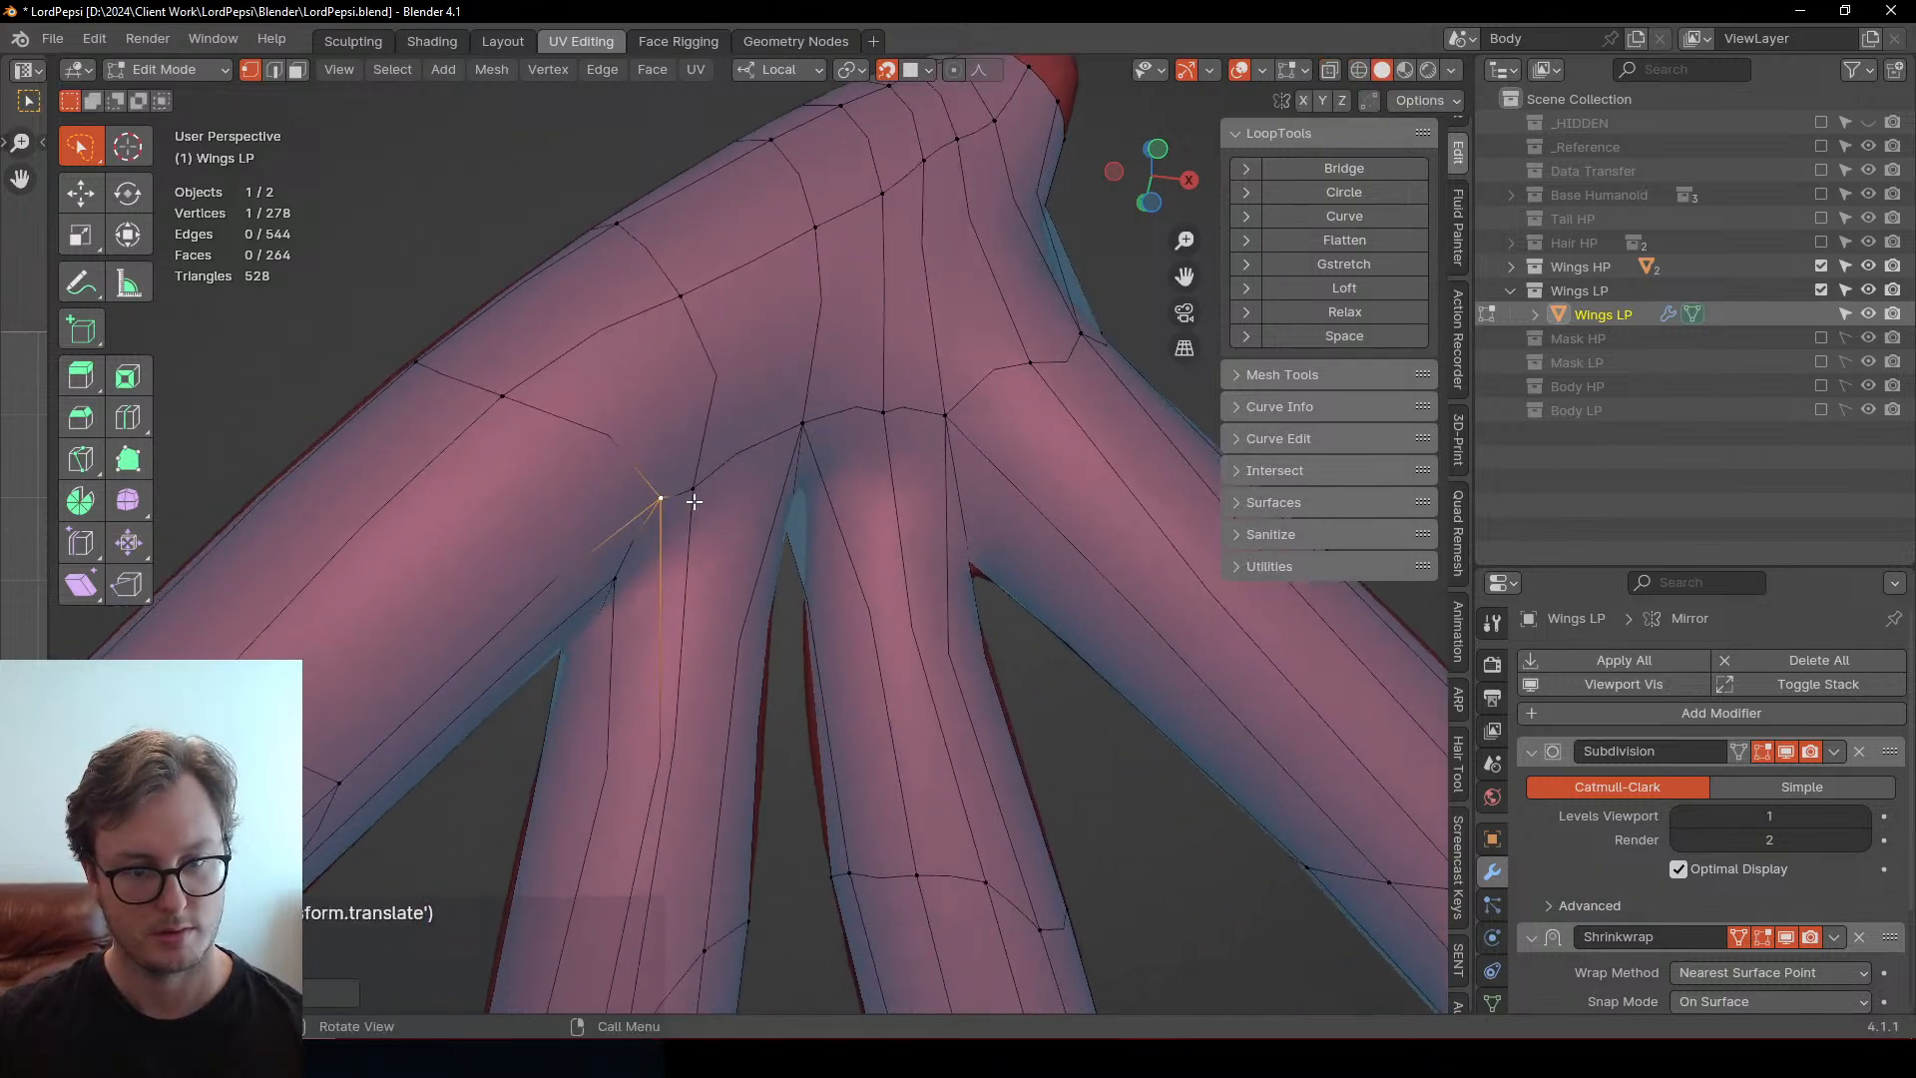
Reposition the vertices of the arm's edge loop beside the inner finger to follow the knuckle's curve
{"action": "middle_click_drag", "start_coordinate": [736, 445], "coordinate": [655, 419]}
{"action": "key", "text": "g"}
{"action": "left_click", "coordinate": [796, 351]}
{"action": "left_click", "coordinate": [729, 512]}
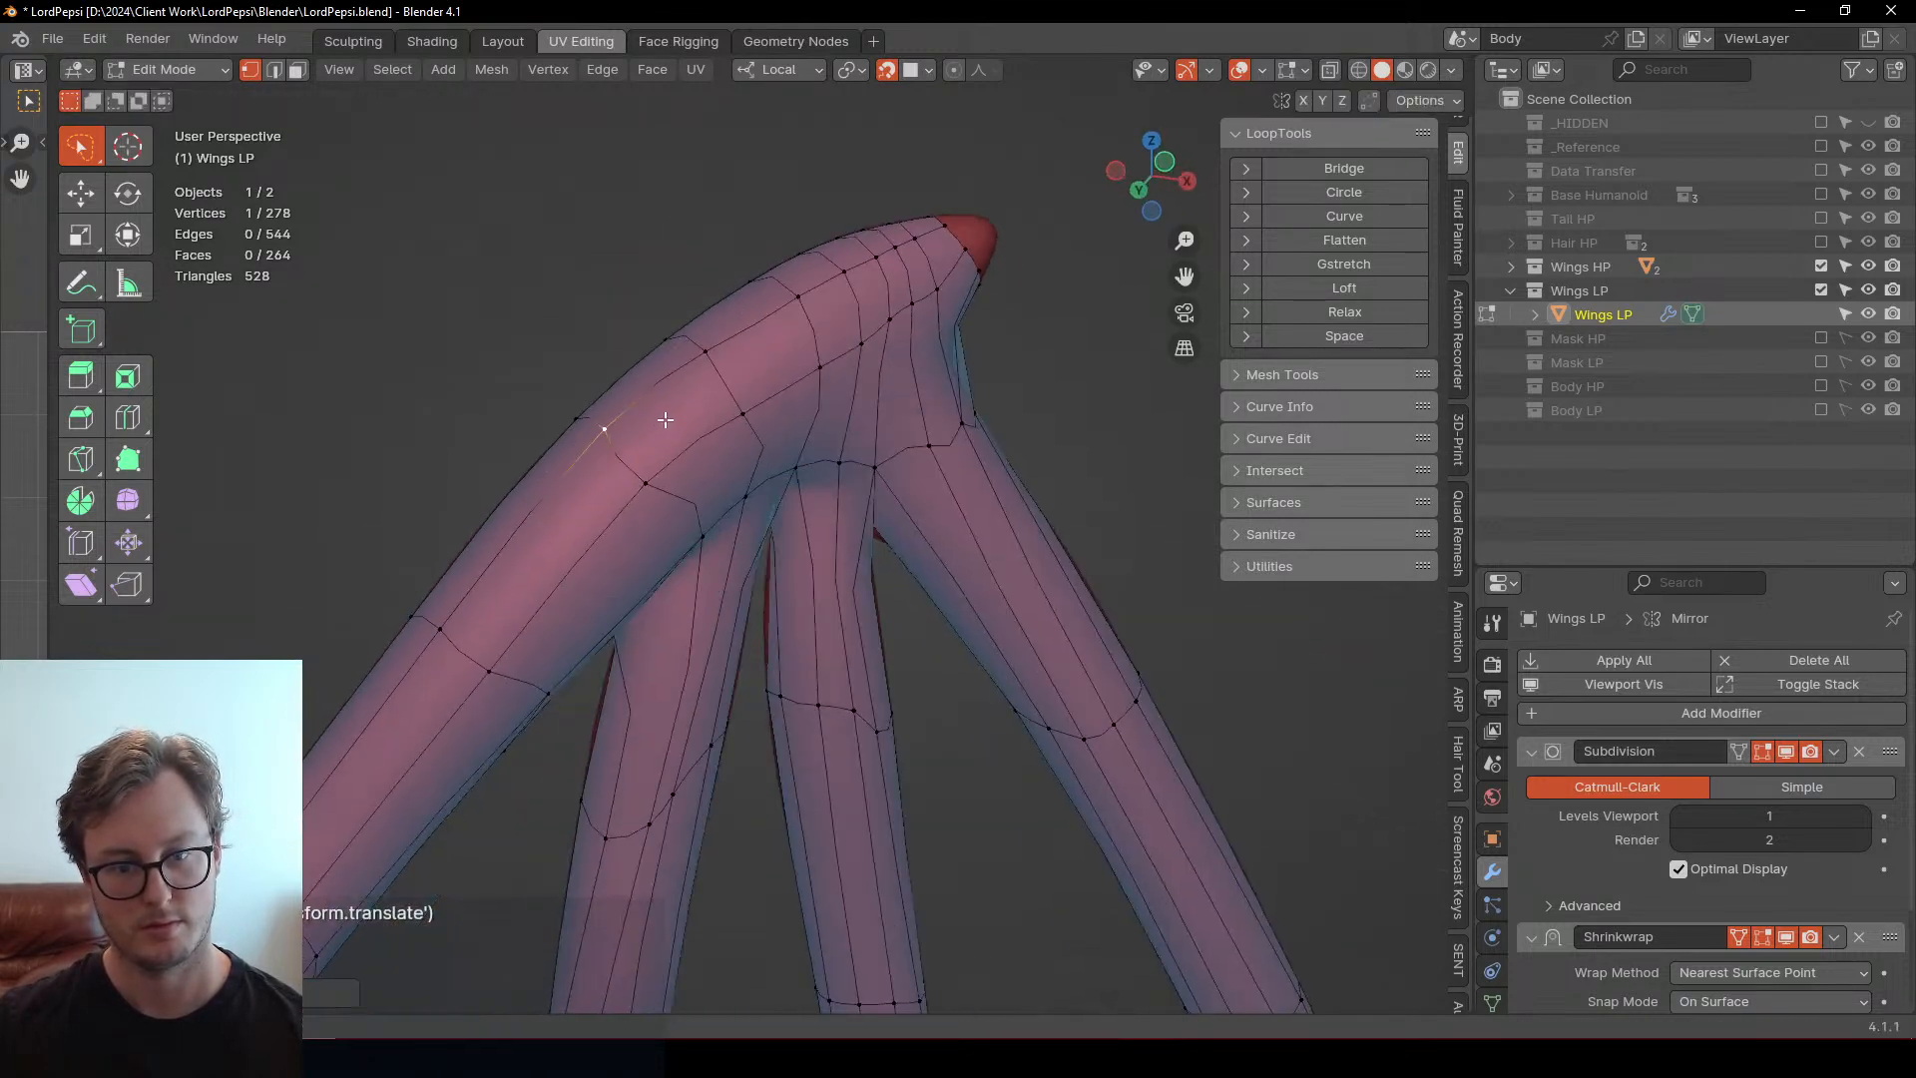
{"action": "left_click_drag", "start_coordinate": [654, 419], "coordinate": [638, 483]}
{"action": "middle_click_drag", "start_coordinate": [639, 484], "coordinate": [689, 646]}
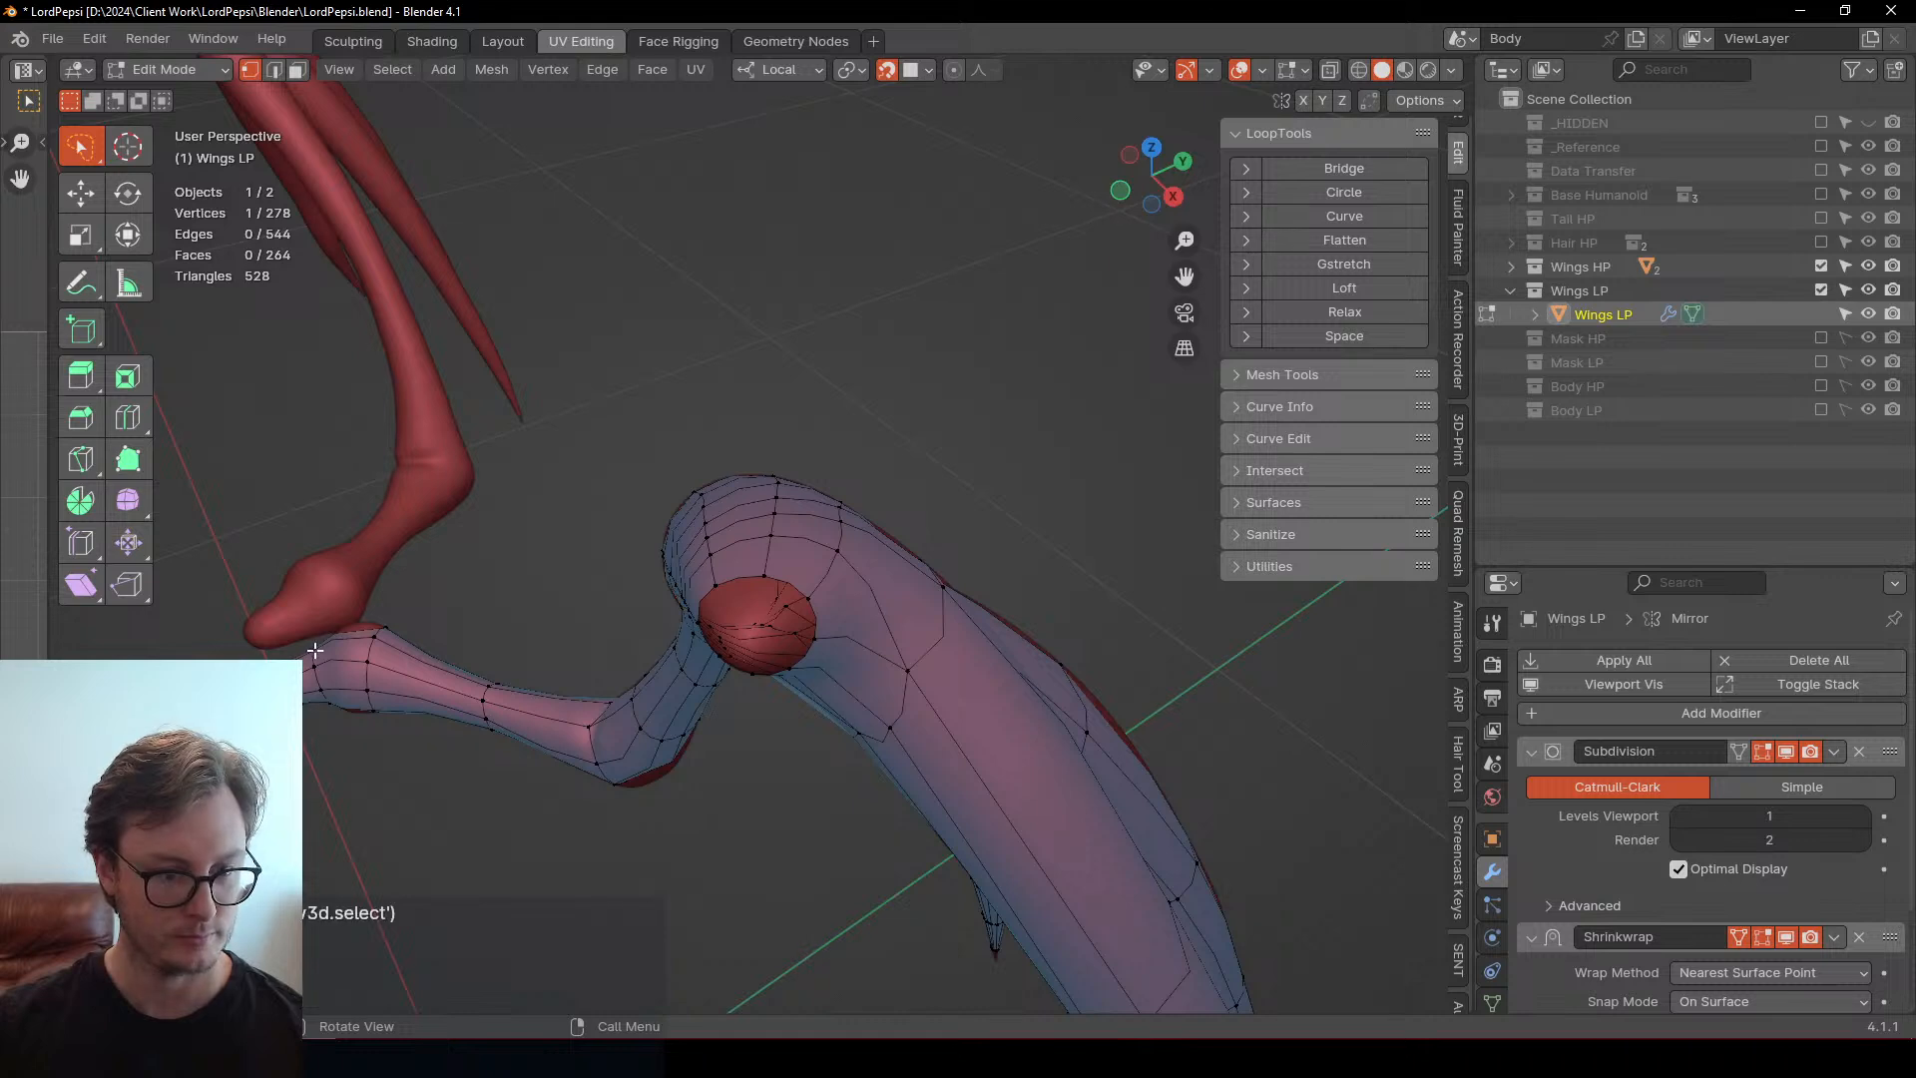
Select the open boundary around the knuckle tip and close it with Grid Fill
{"action": "left_click", "coordinate": [365, 636], "text": "alt+shift"}
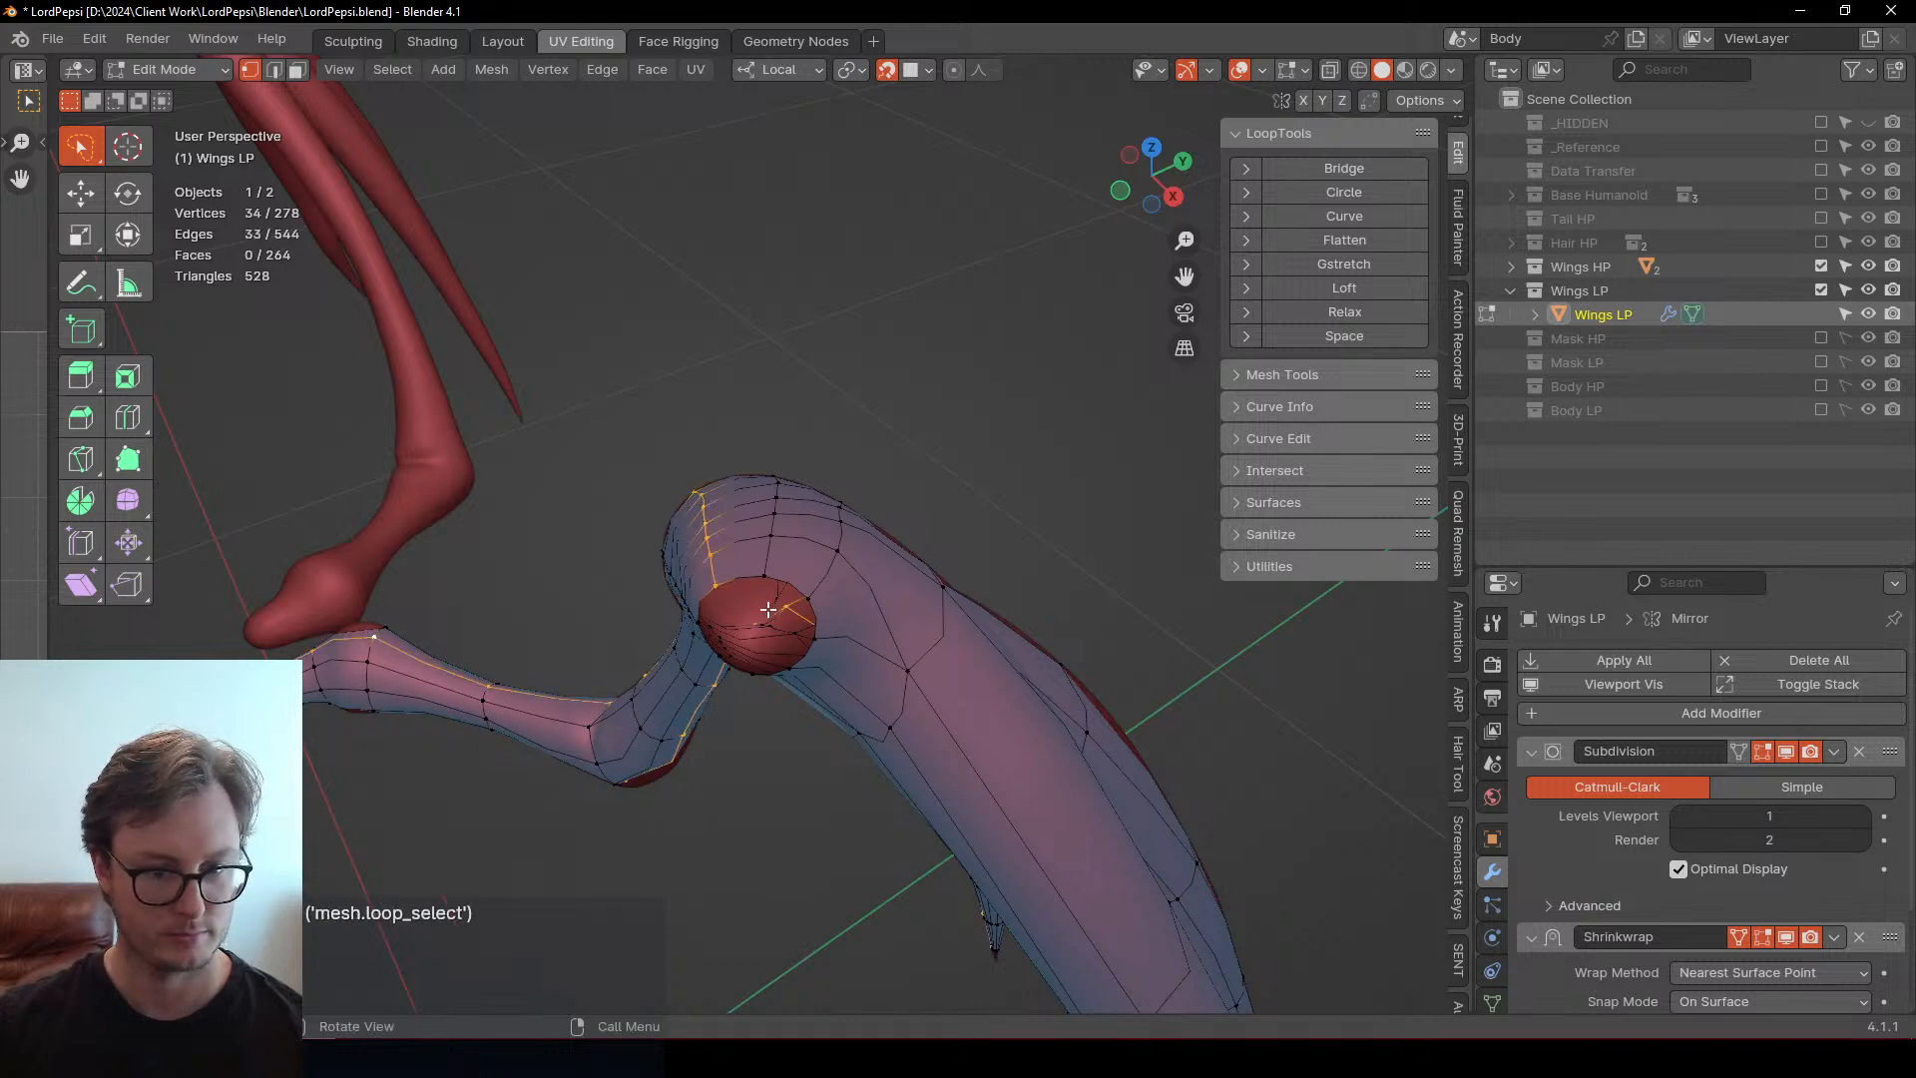
{"action": "middle_click_drag", "start_coordinate": [366, 637], "coordinate": [824, 512]}
{"action": "left_click", "coordinate": [694, 686]}
{"action": "middle_click_drag", "start_coordinate": [693, 686], "coordinate": [715, 711]}
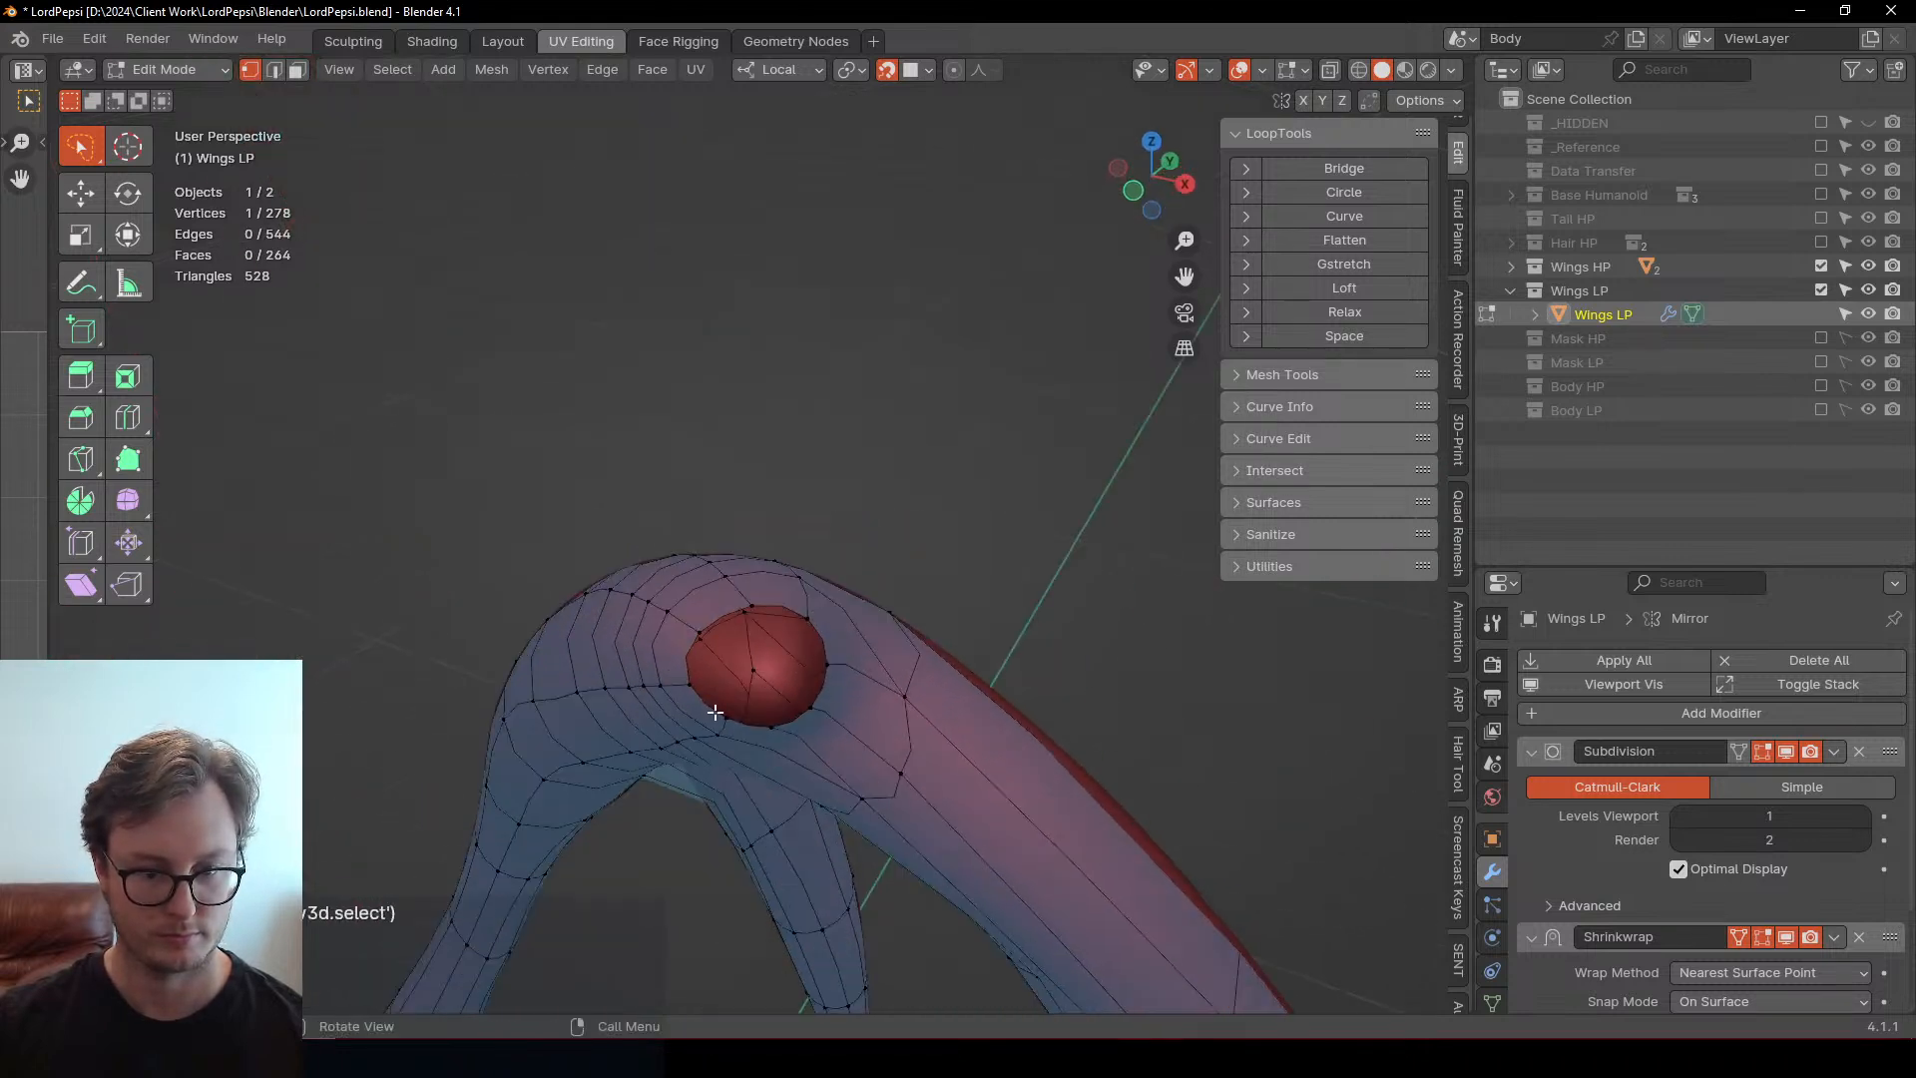
{"action": "scroll", "coordinate": [694, 652], "scroll_direction": "up", "scroll_amount": 1}
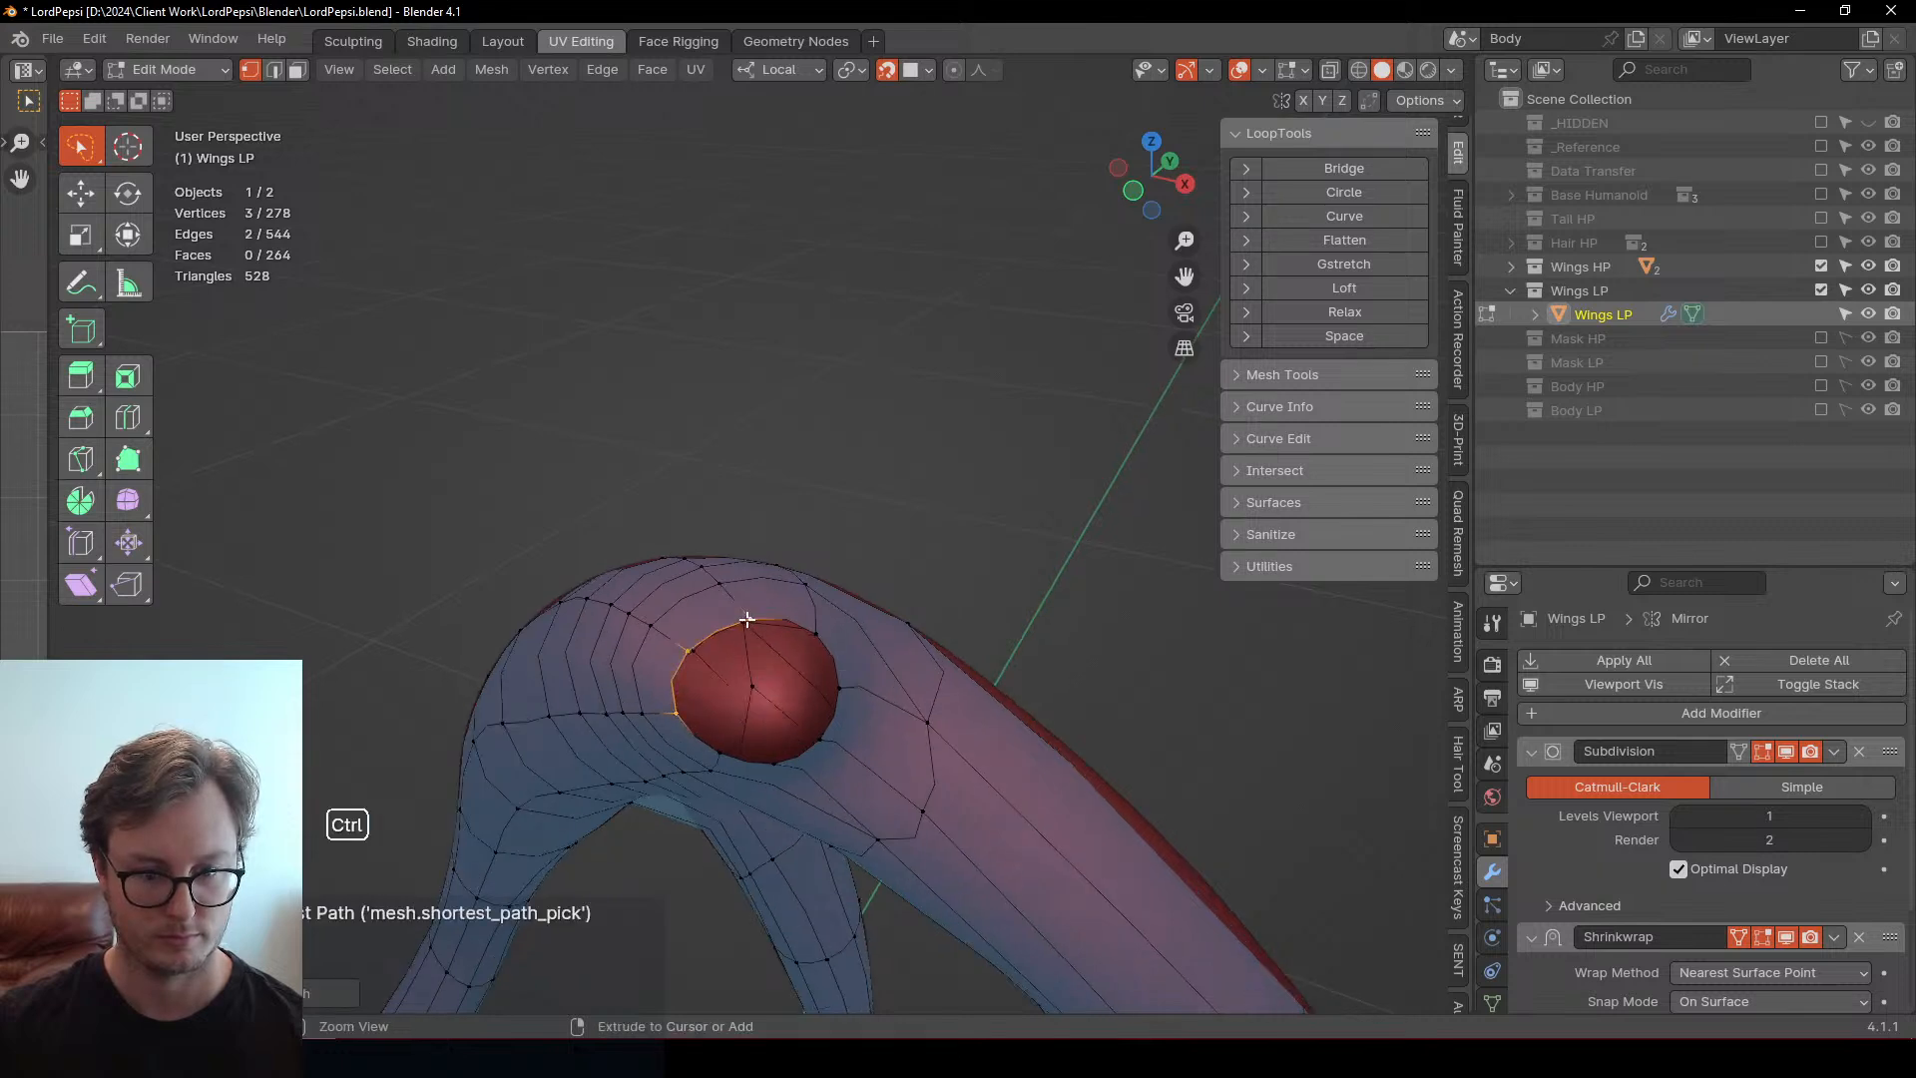
{"action": "left_click", "coordinate": [845, 692], "text": "shift"}
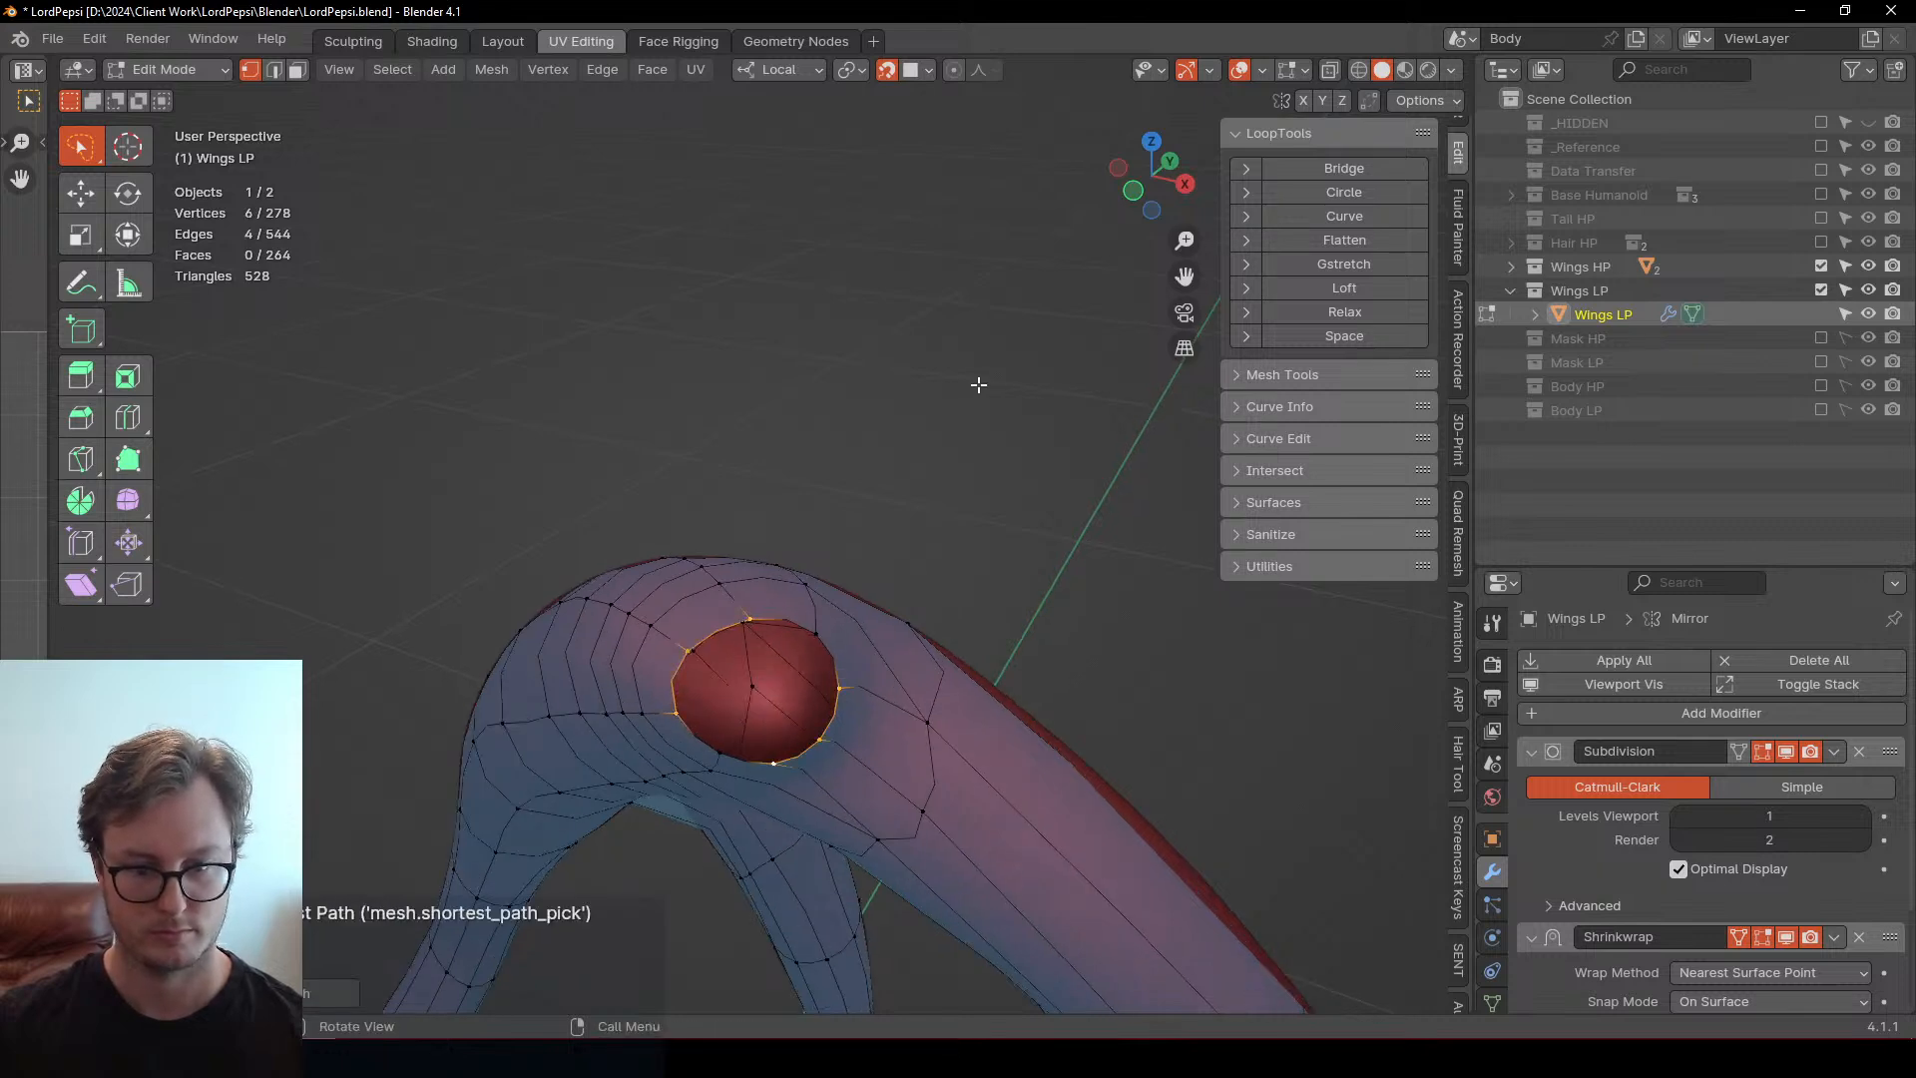
{"action": "key", "text": "ctrl+f"}
{"action": "left_click", "coordinate": [898, 316]}
Move the knuckle cap's vertex out over the sculpted tip, turning snapping off for the final placement
{"action": "left_click", "coordinate": [757, 646]}
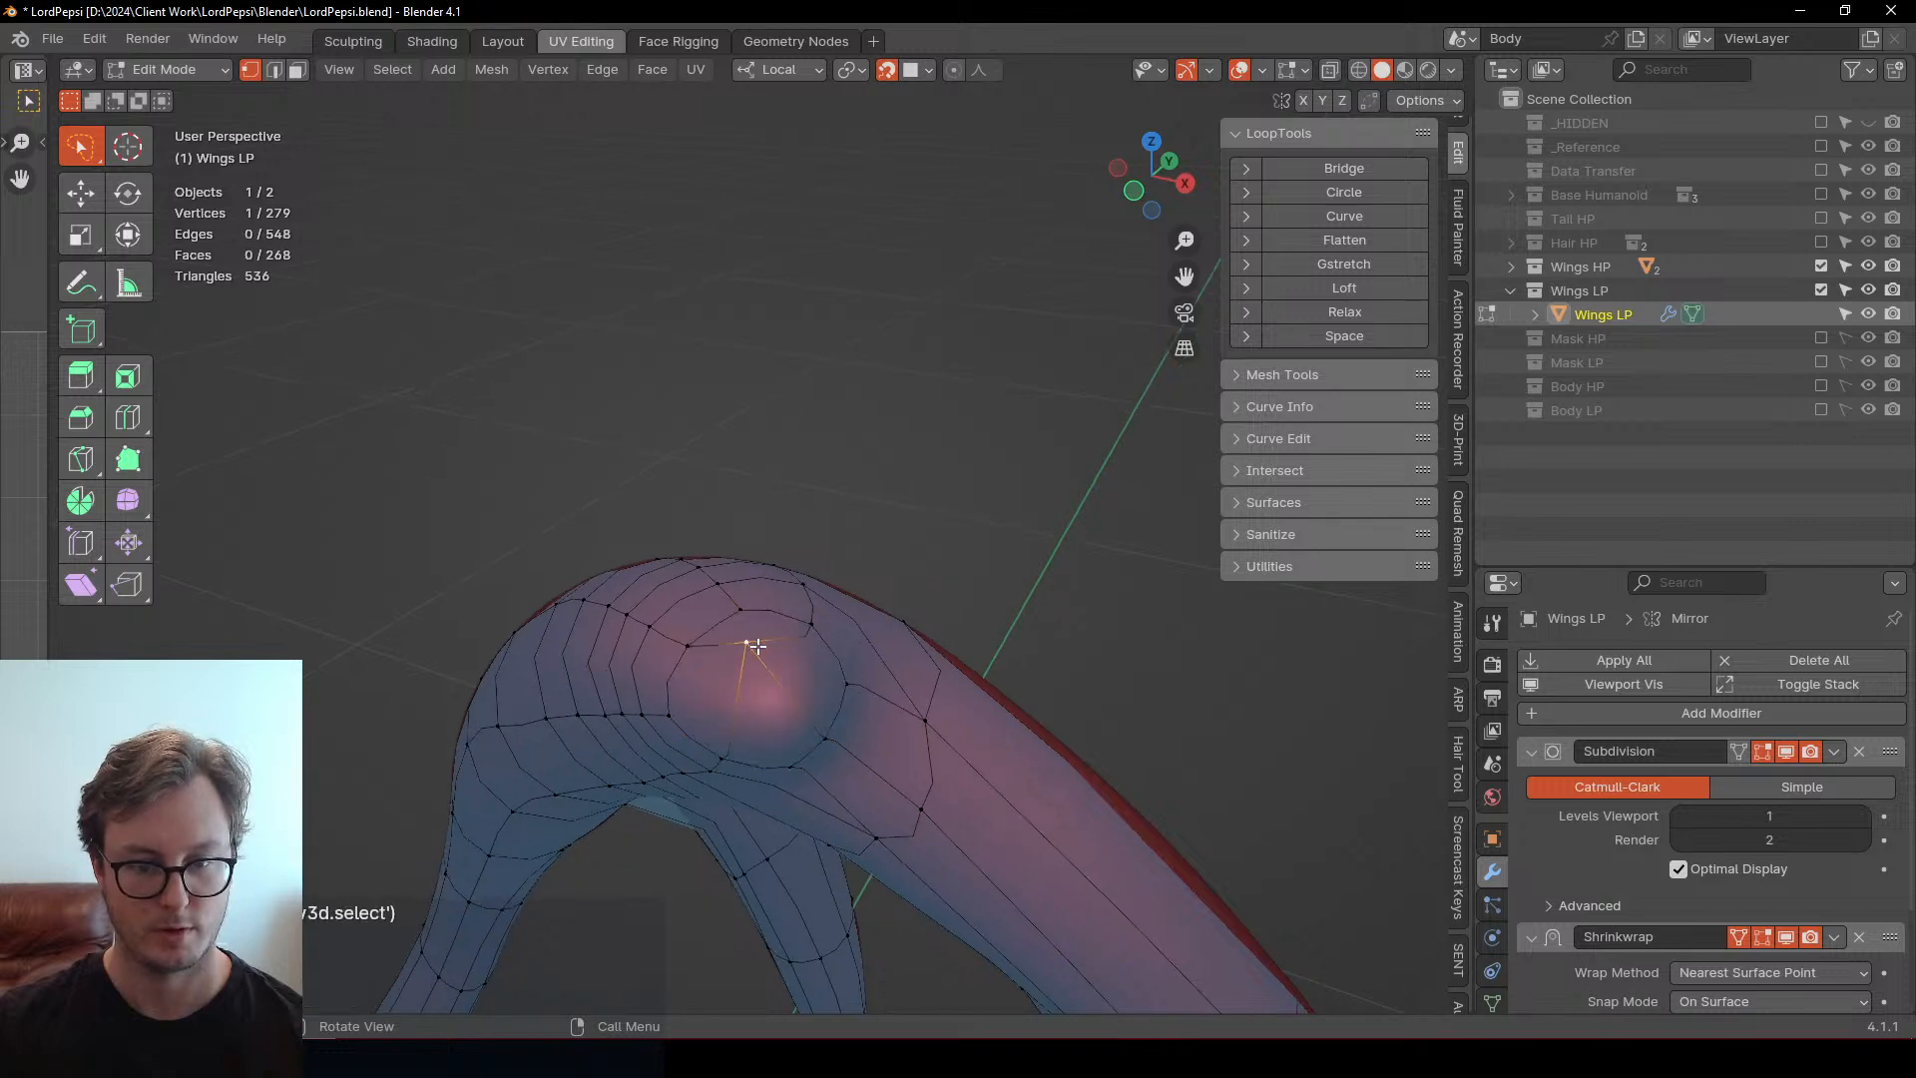
{"action": "key", "text": "g"}
{"action": "left_click", "coordinate": [776, 665]}
{"action": "middle_click_drag", "start_coordinate": [776, 664], "coordinate": [836, 656]}
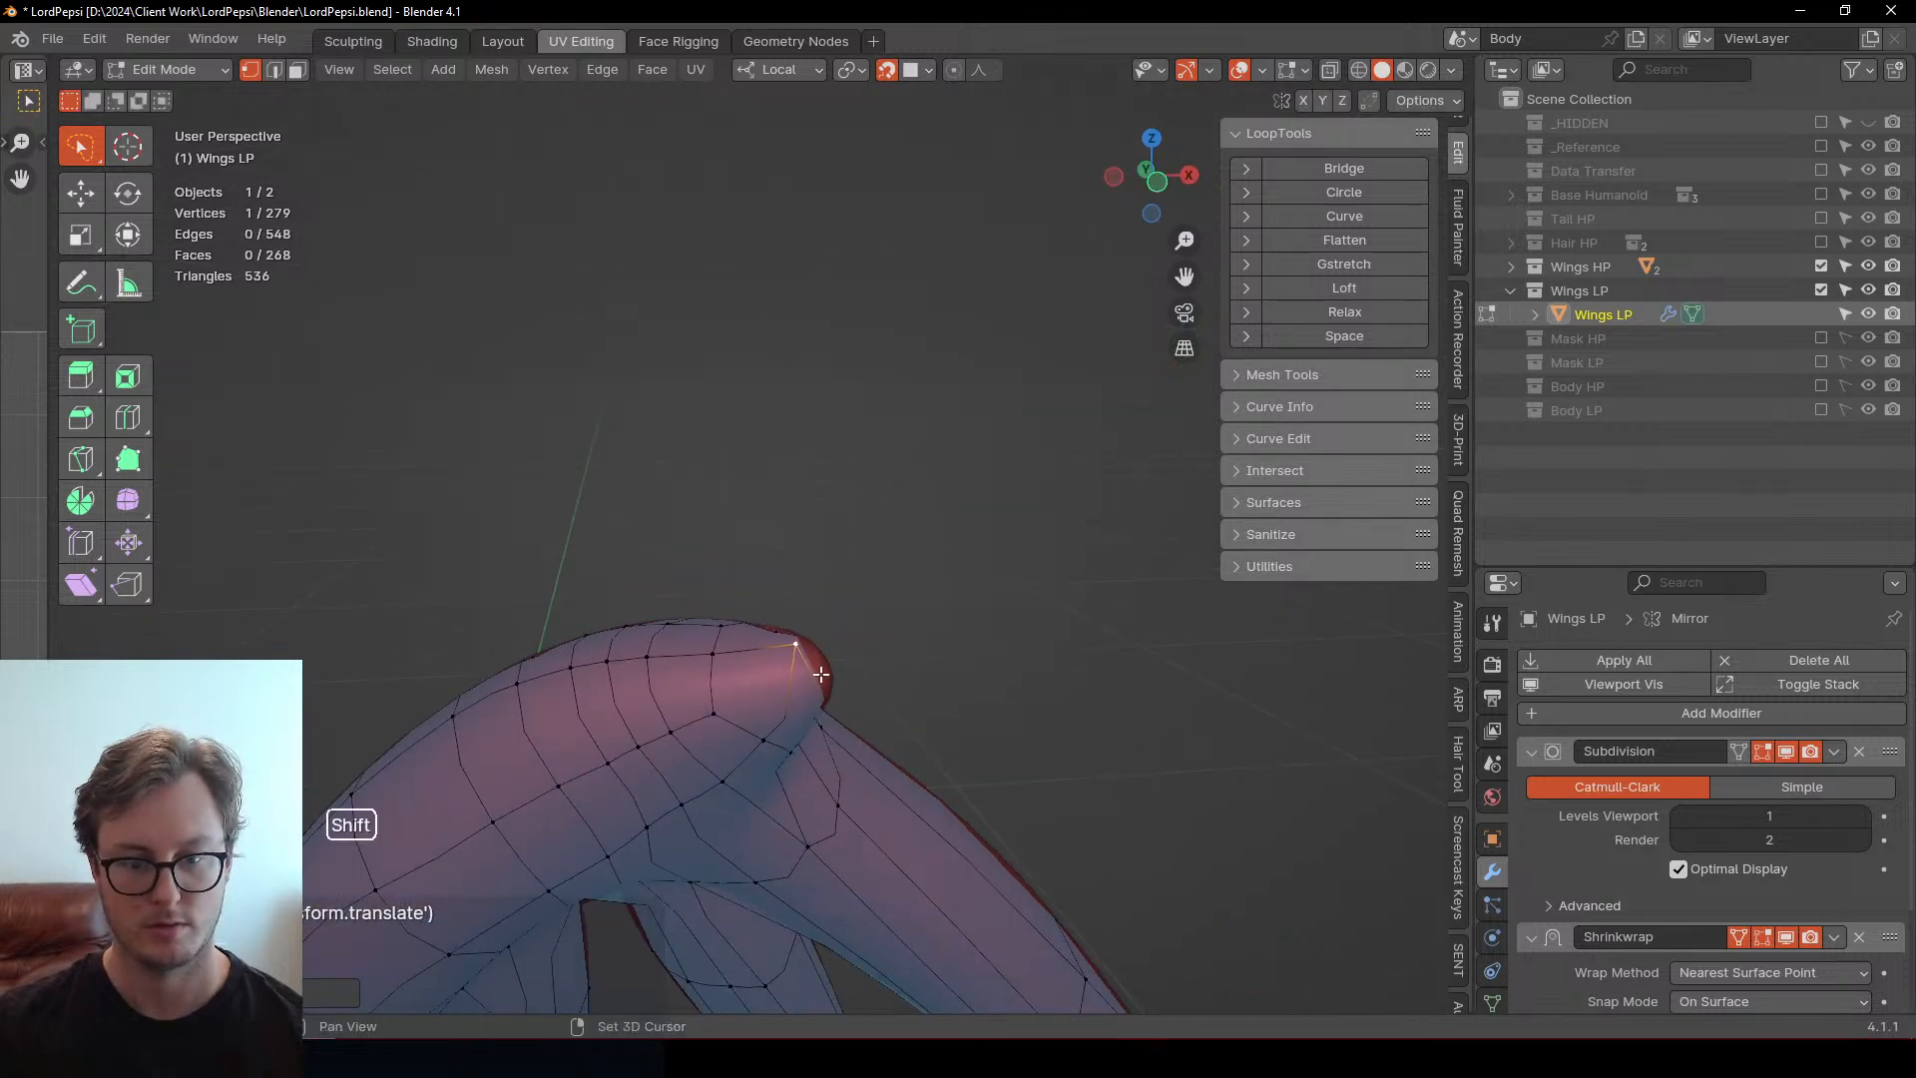
{"action": "key", "text": "shift+Tab"}
{"action": "key", "text": "g"}
{"action": "left_click", "coordinate": [998, 611]}
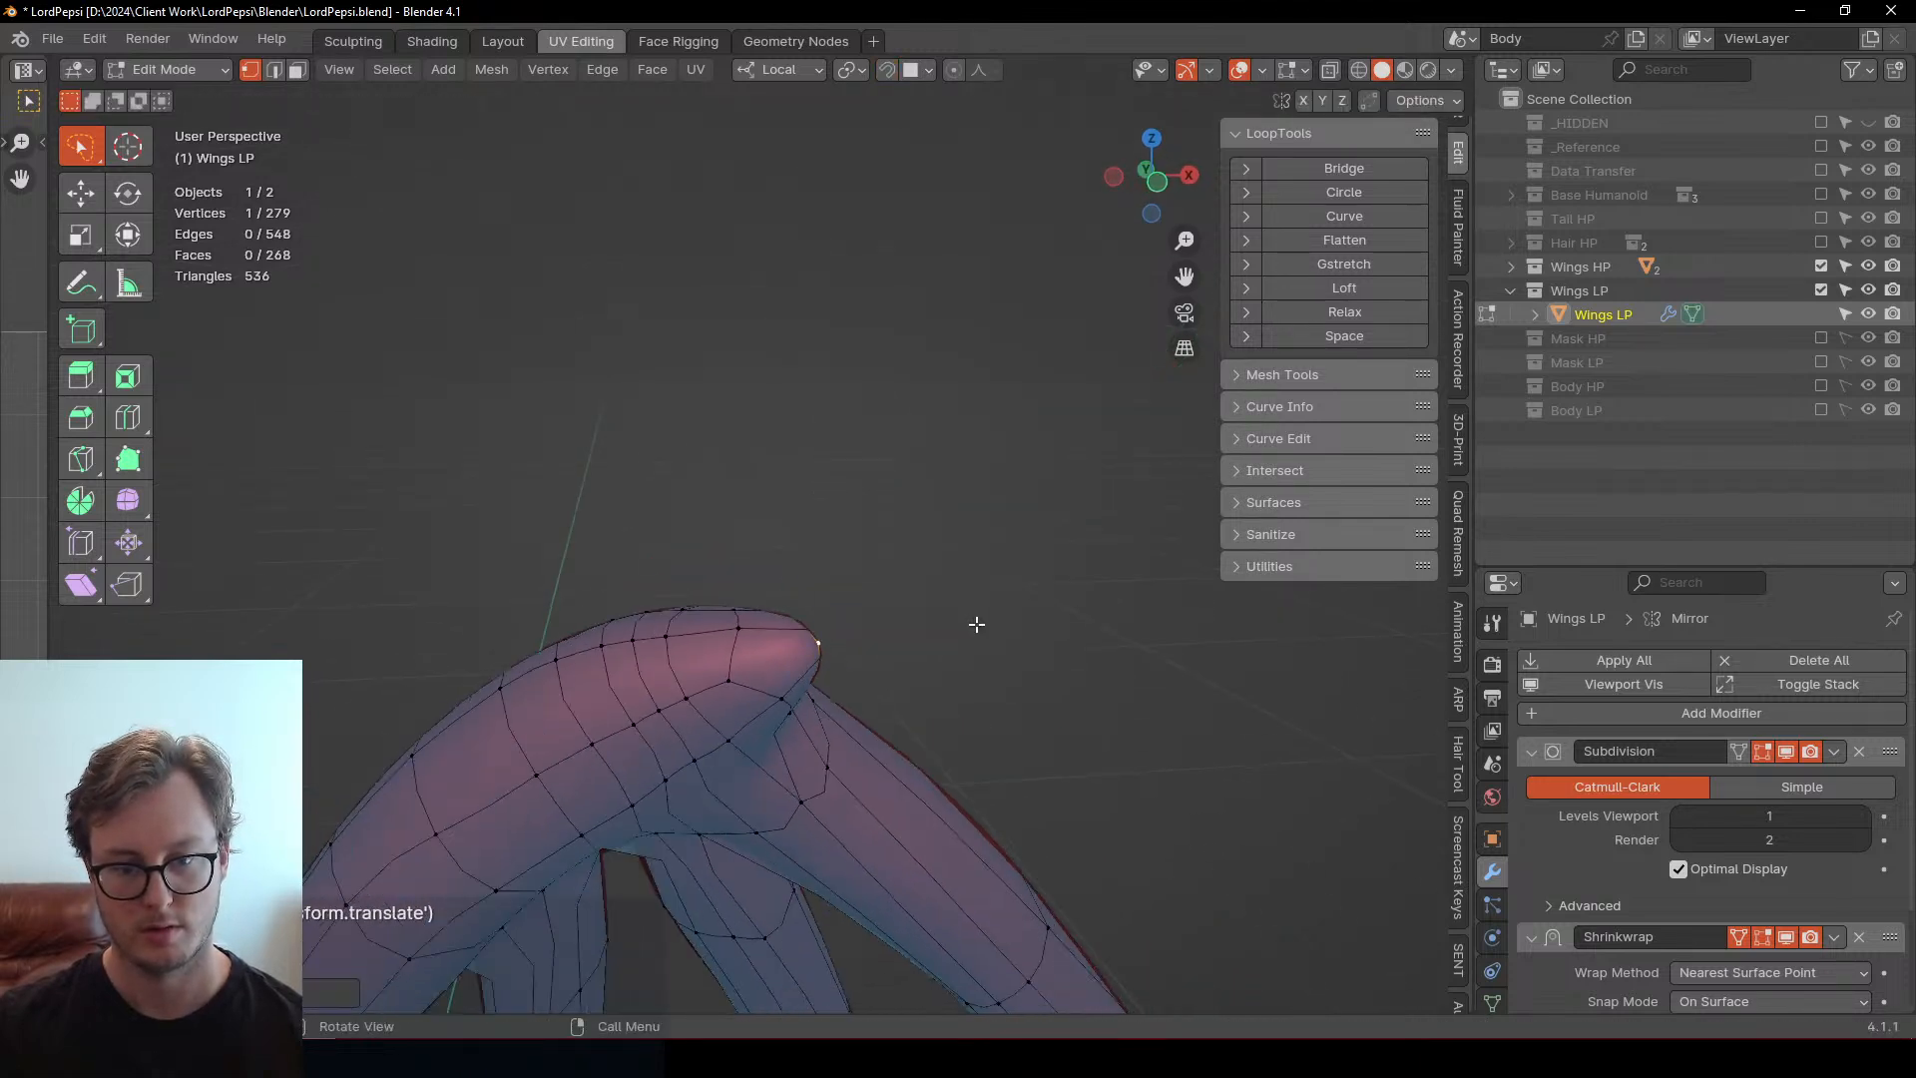
{"action": "middle_click_drag", "start_coordinate": [974, 629], "coordinate": [795, 257]}
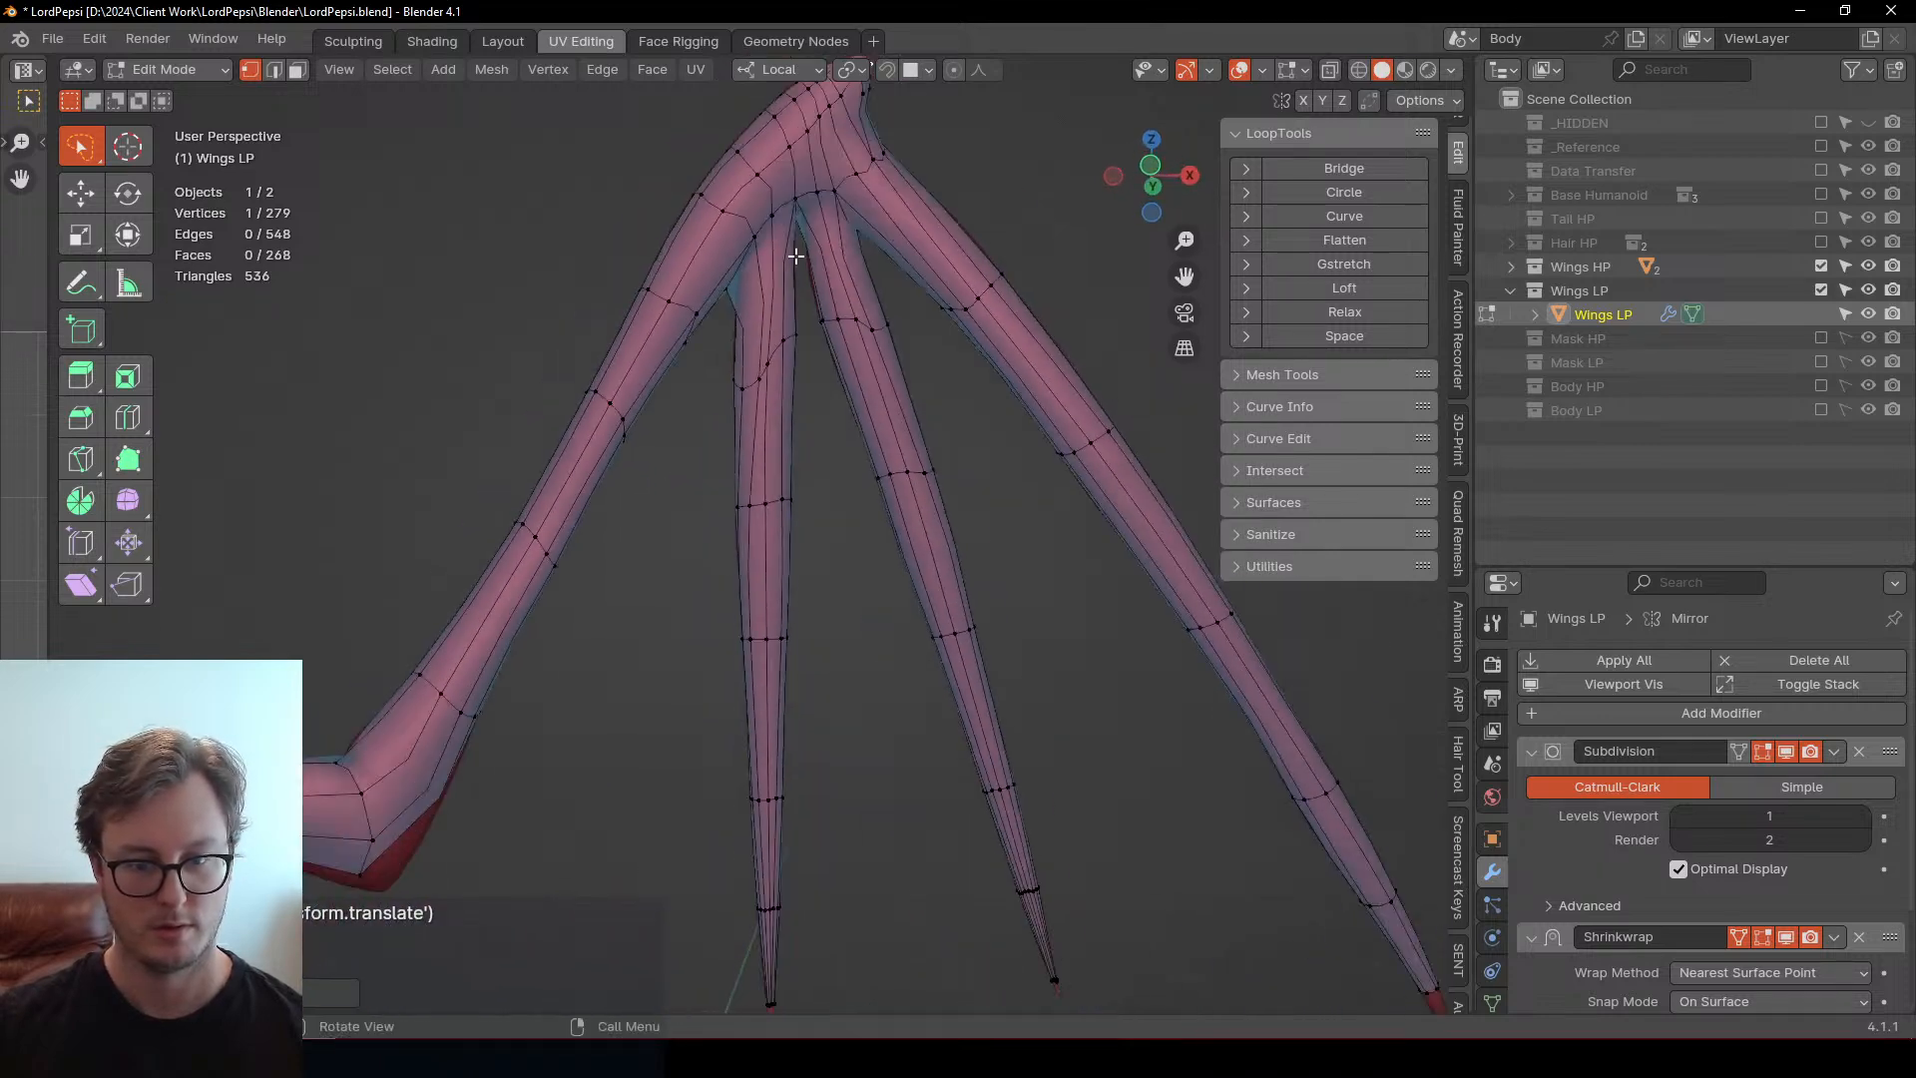
Add an edge loop near the inner finger's base and a lengthwise one along the facing sides of the middle and outer fingers
{"action": "middle_click_drag", "start_coordinate": [884, 330], "coordinate": [817, 368]}
{"action": "left_click", "coordinate": [750, 345]}
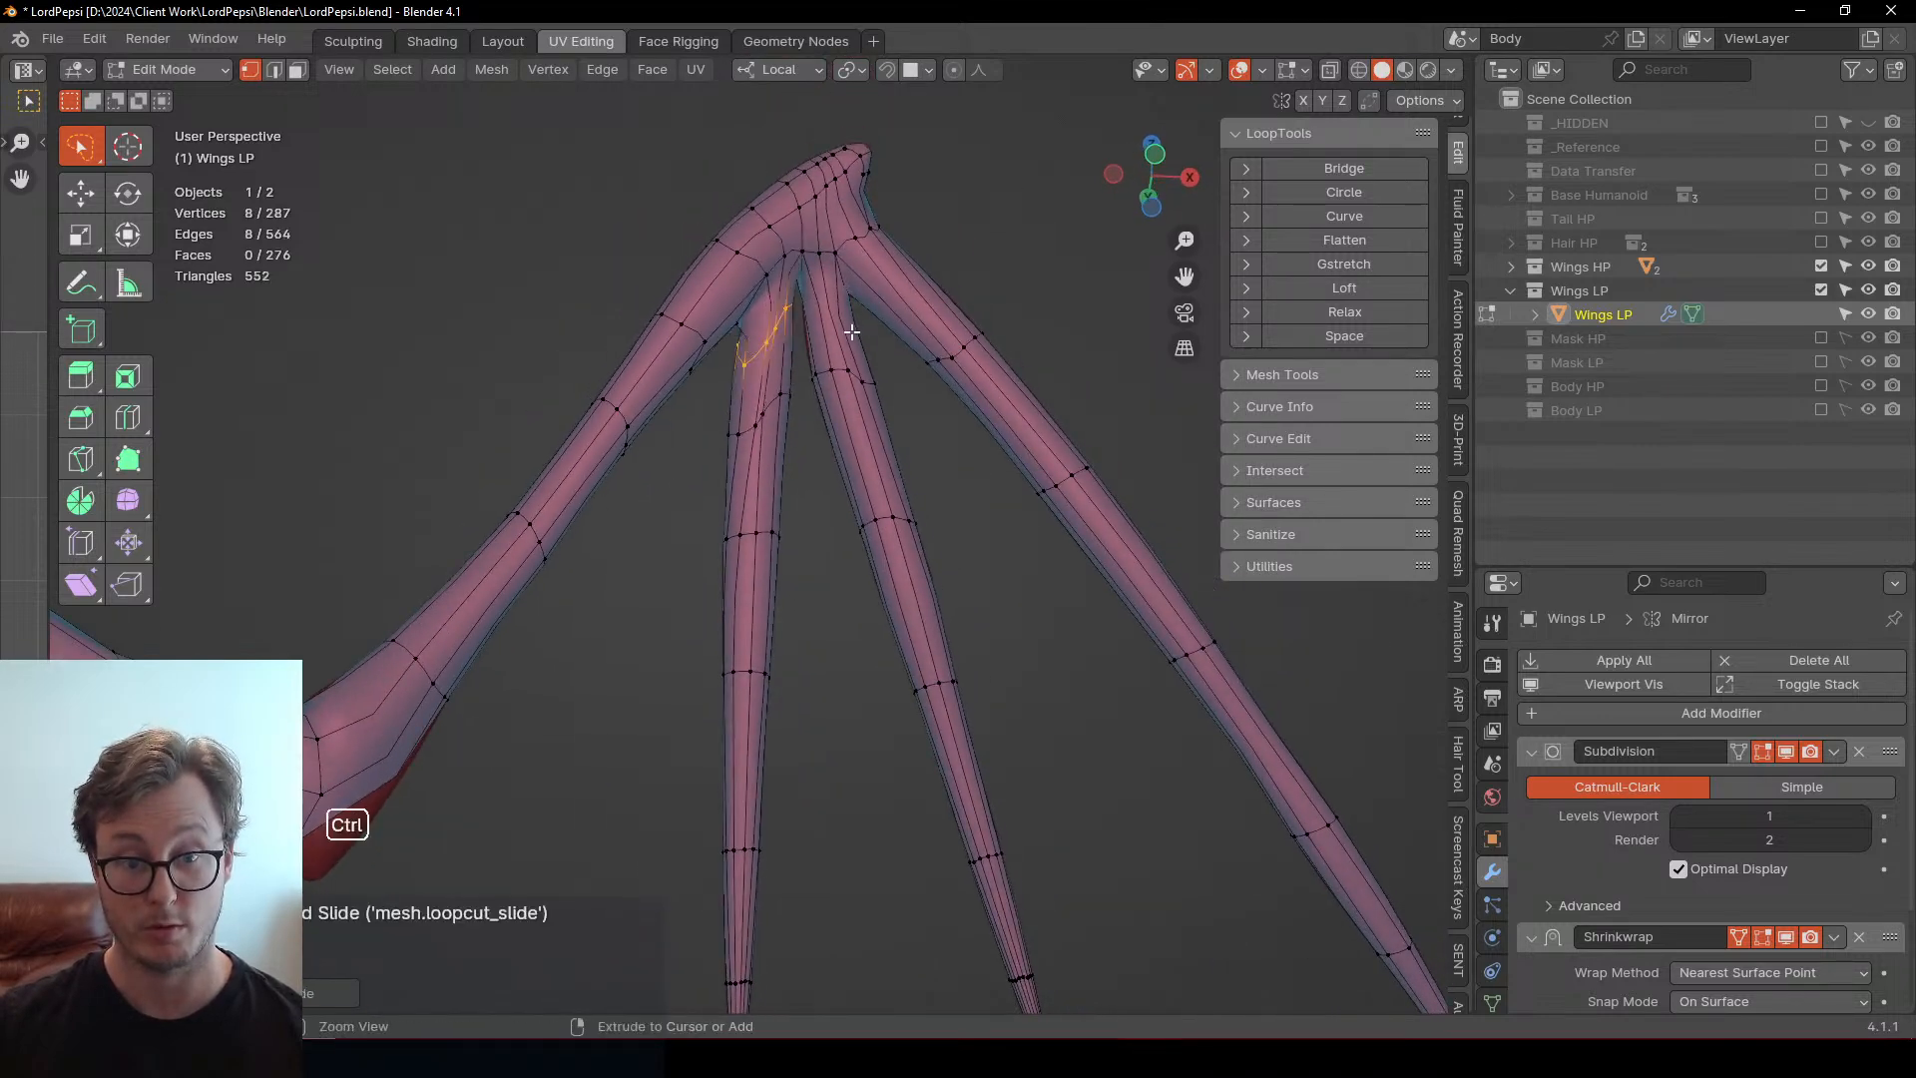
{"action": "left_click", "coordinate": [904, 297]}
{"action": "key", "text": "Escape"}
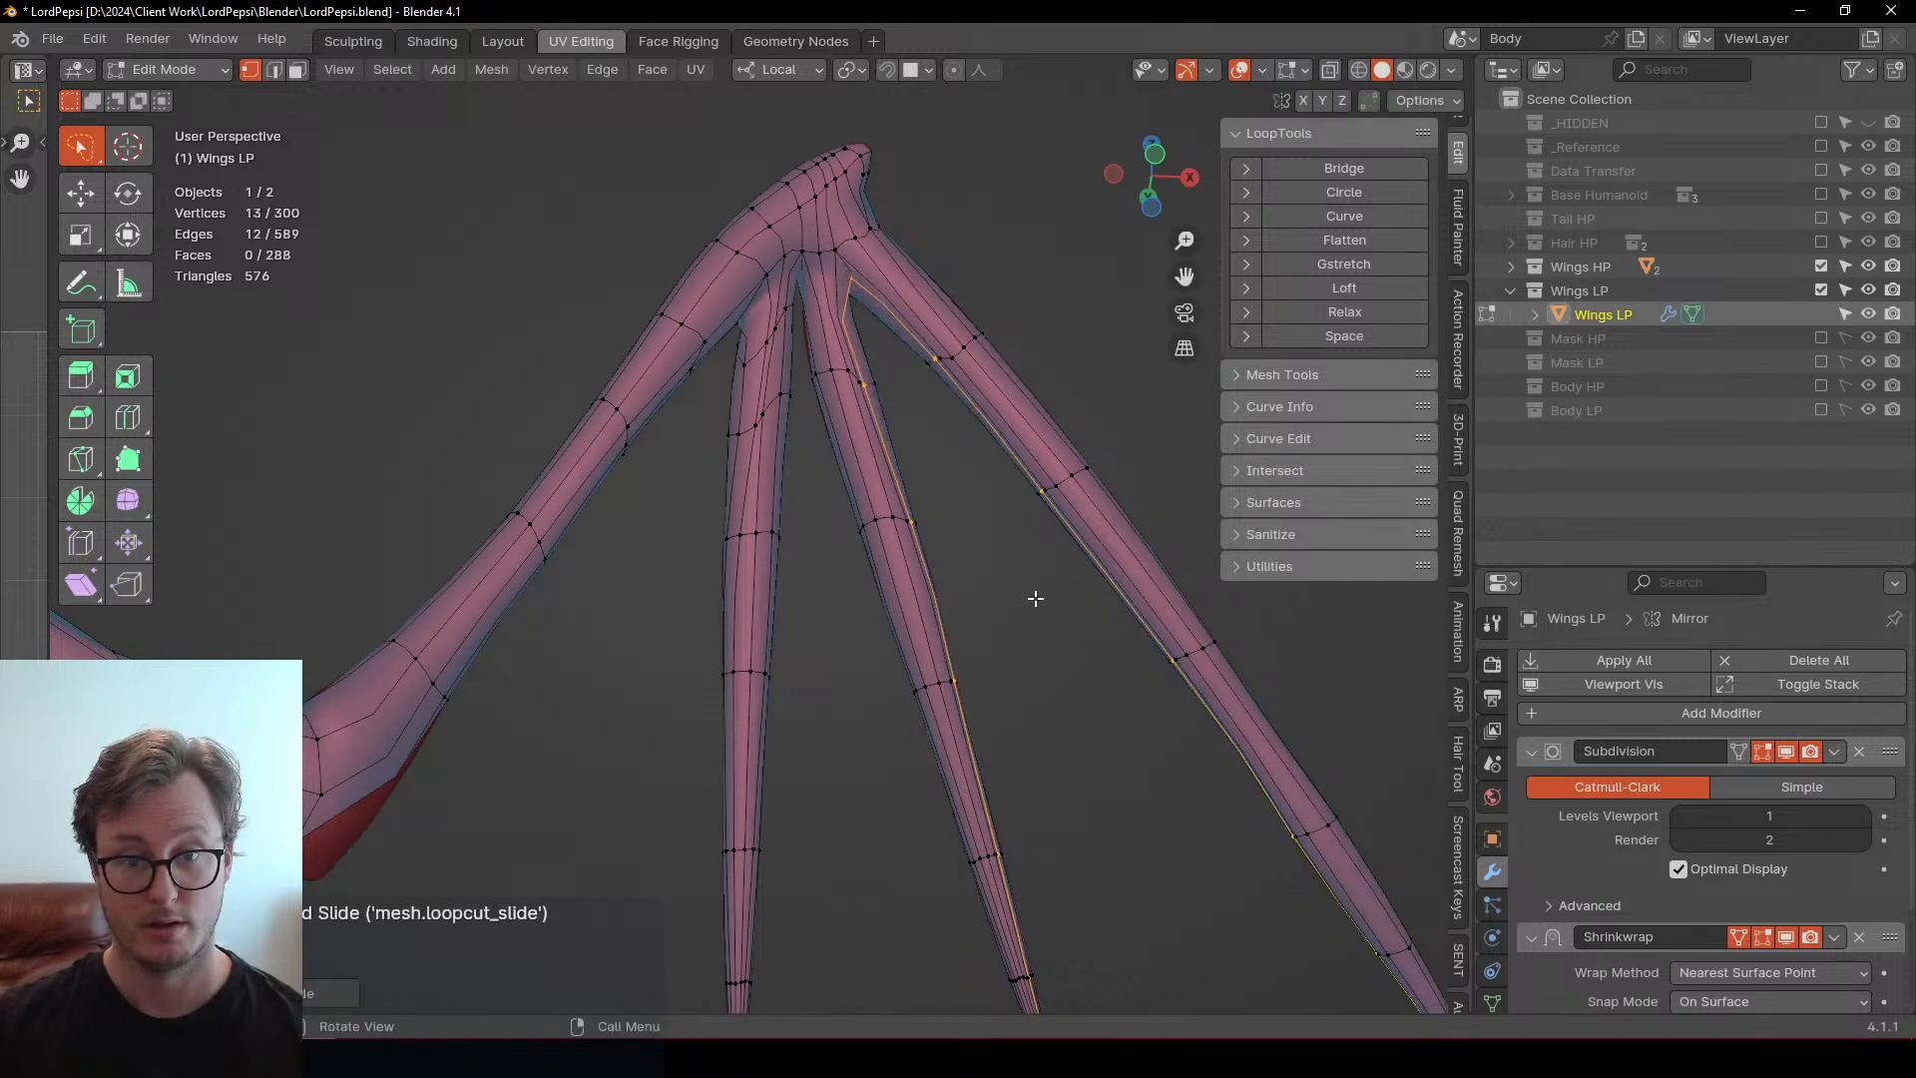
Add an edge loop around the outer finger's base and check the finger tips in wireframe shading
{"action": "left_click", "coordinate": [834, 325]}
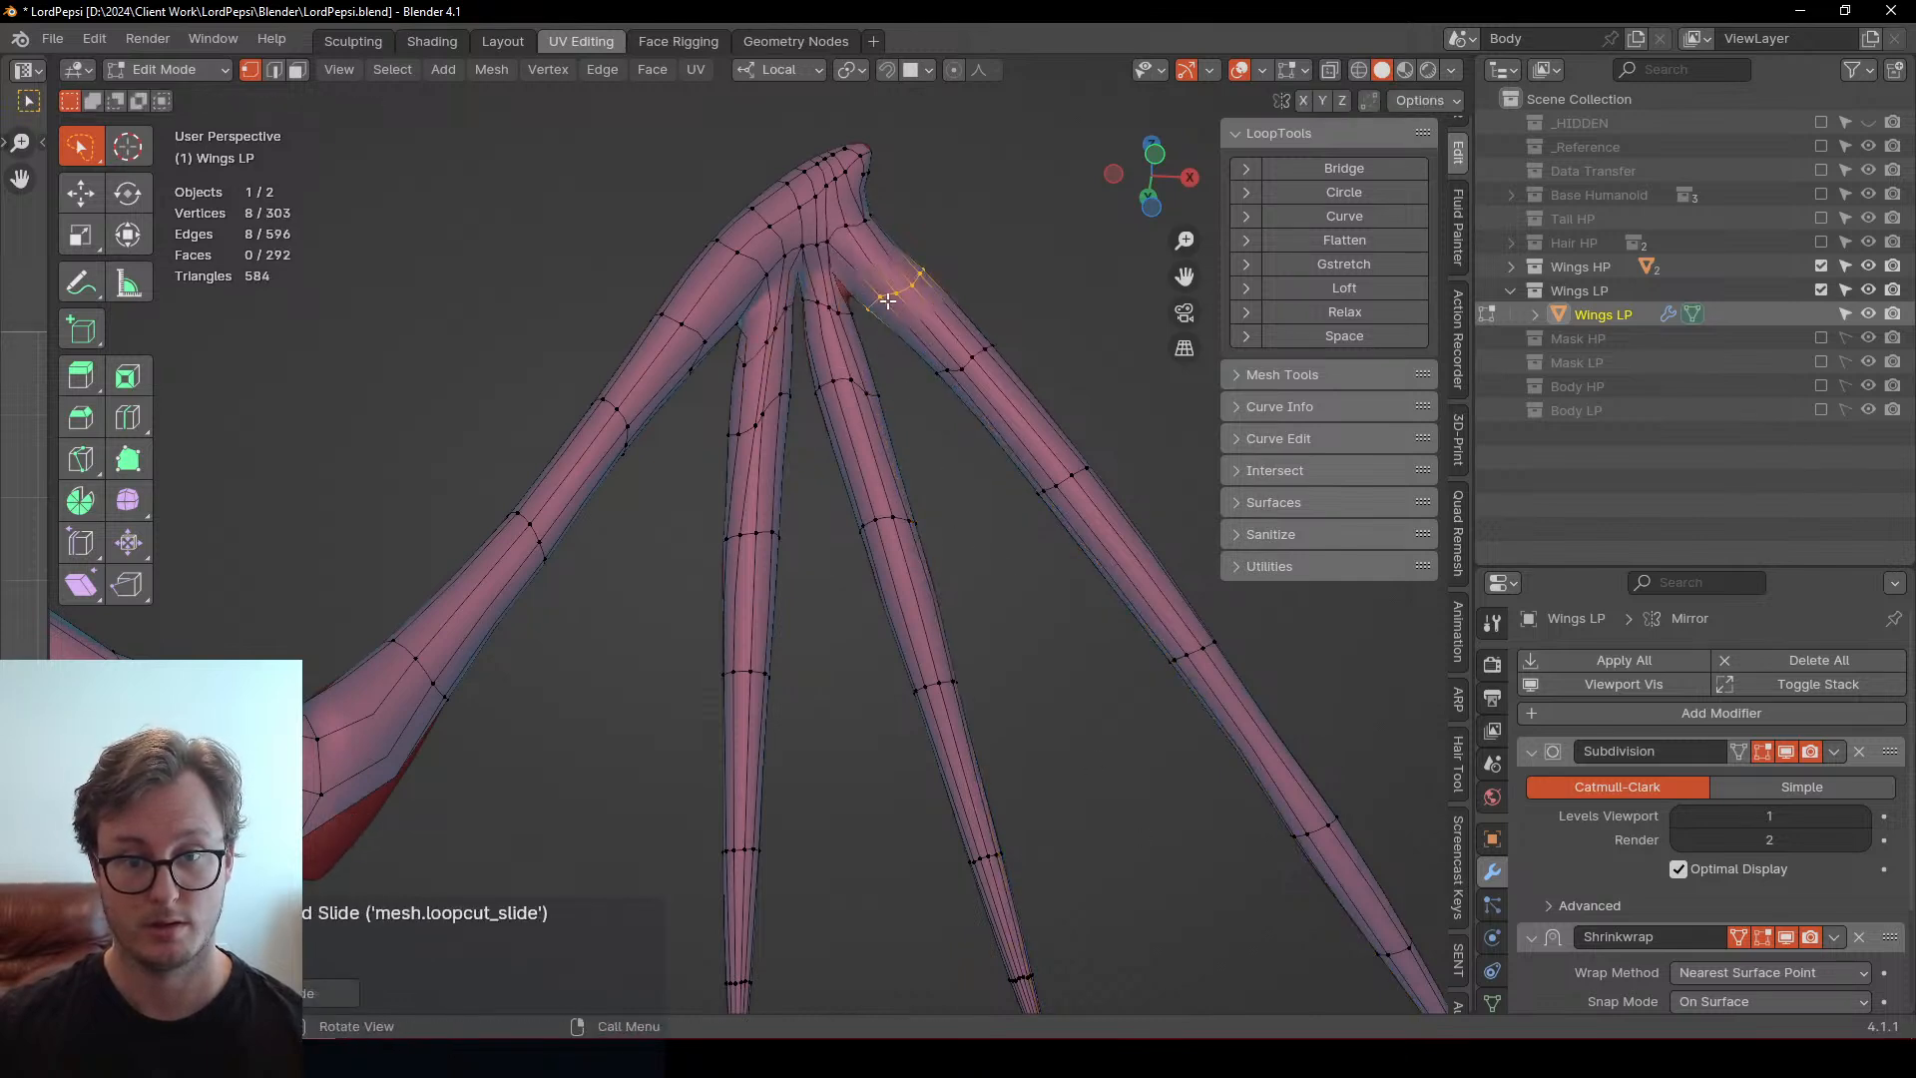
{"action": "mouse_move", "coordinate": [888, 301]}
{"action": "middle_mouse_down", "text": "shift"}
{"action": "mouse_move", "coordinate": [878, 199]}
{"action": "mouse_move", "coordinate": [782, 851]}
{"action": "mouse_move", "coordinate": [825, 577]}
{"action": "mouse_move", "coordinate": [795, 618]}
{"action": "middle_mouse_up", "text": "shift"}
{"action": "key", "text": "z"}
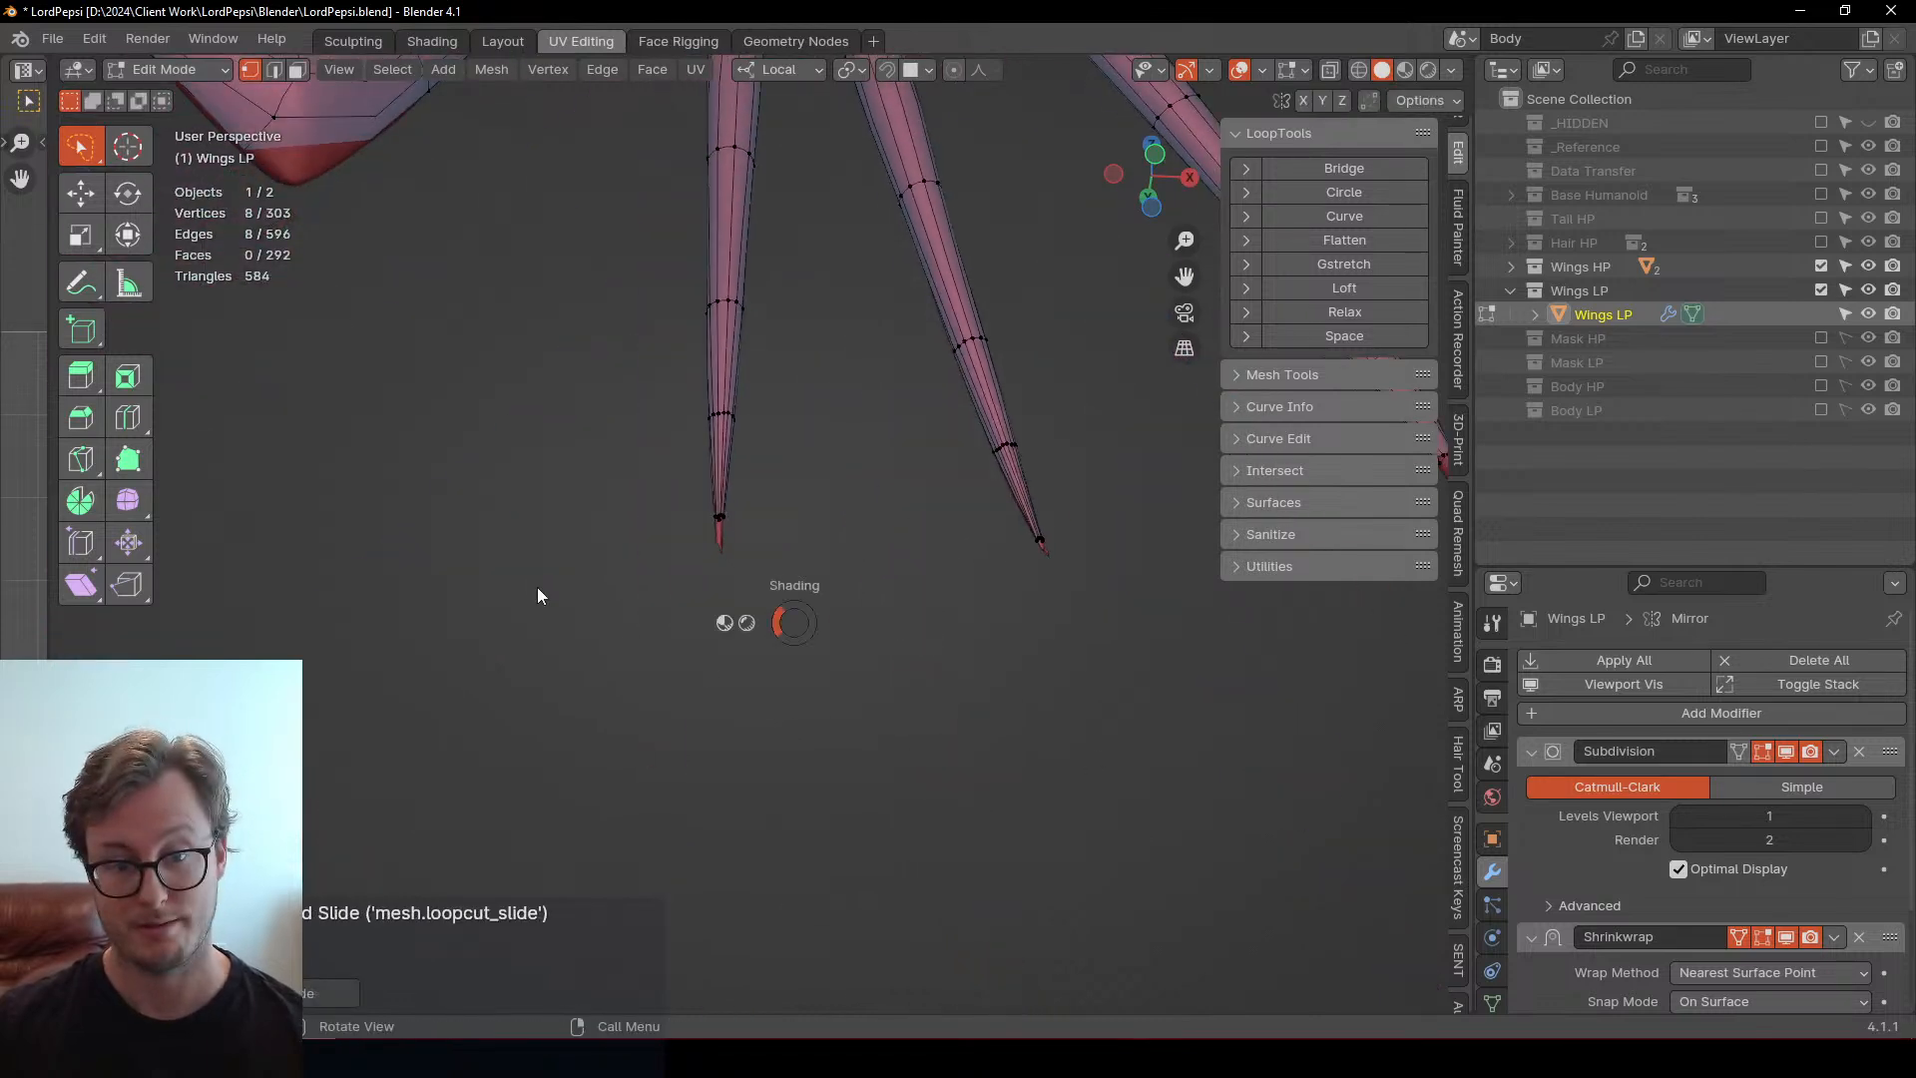
{"action": "left_click_drag", "start_coordinate": [686, 486], "coordinate": [780, 577]}
{"action": "middle_click_drag", "start_coordinate": [800, 594], "coordinate": [481, 691], "text": "shift"}
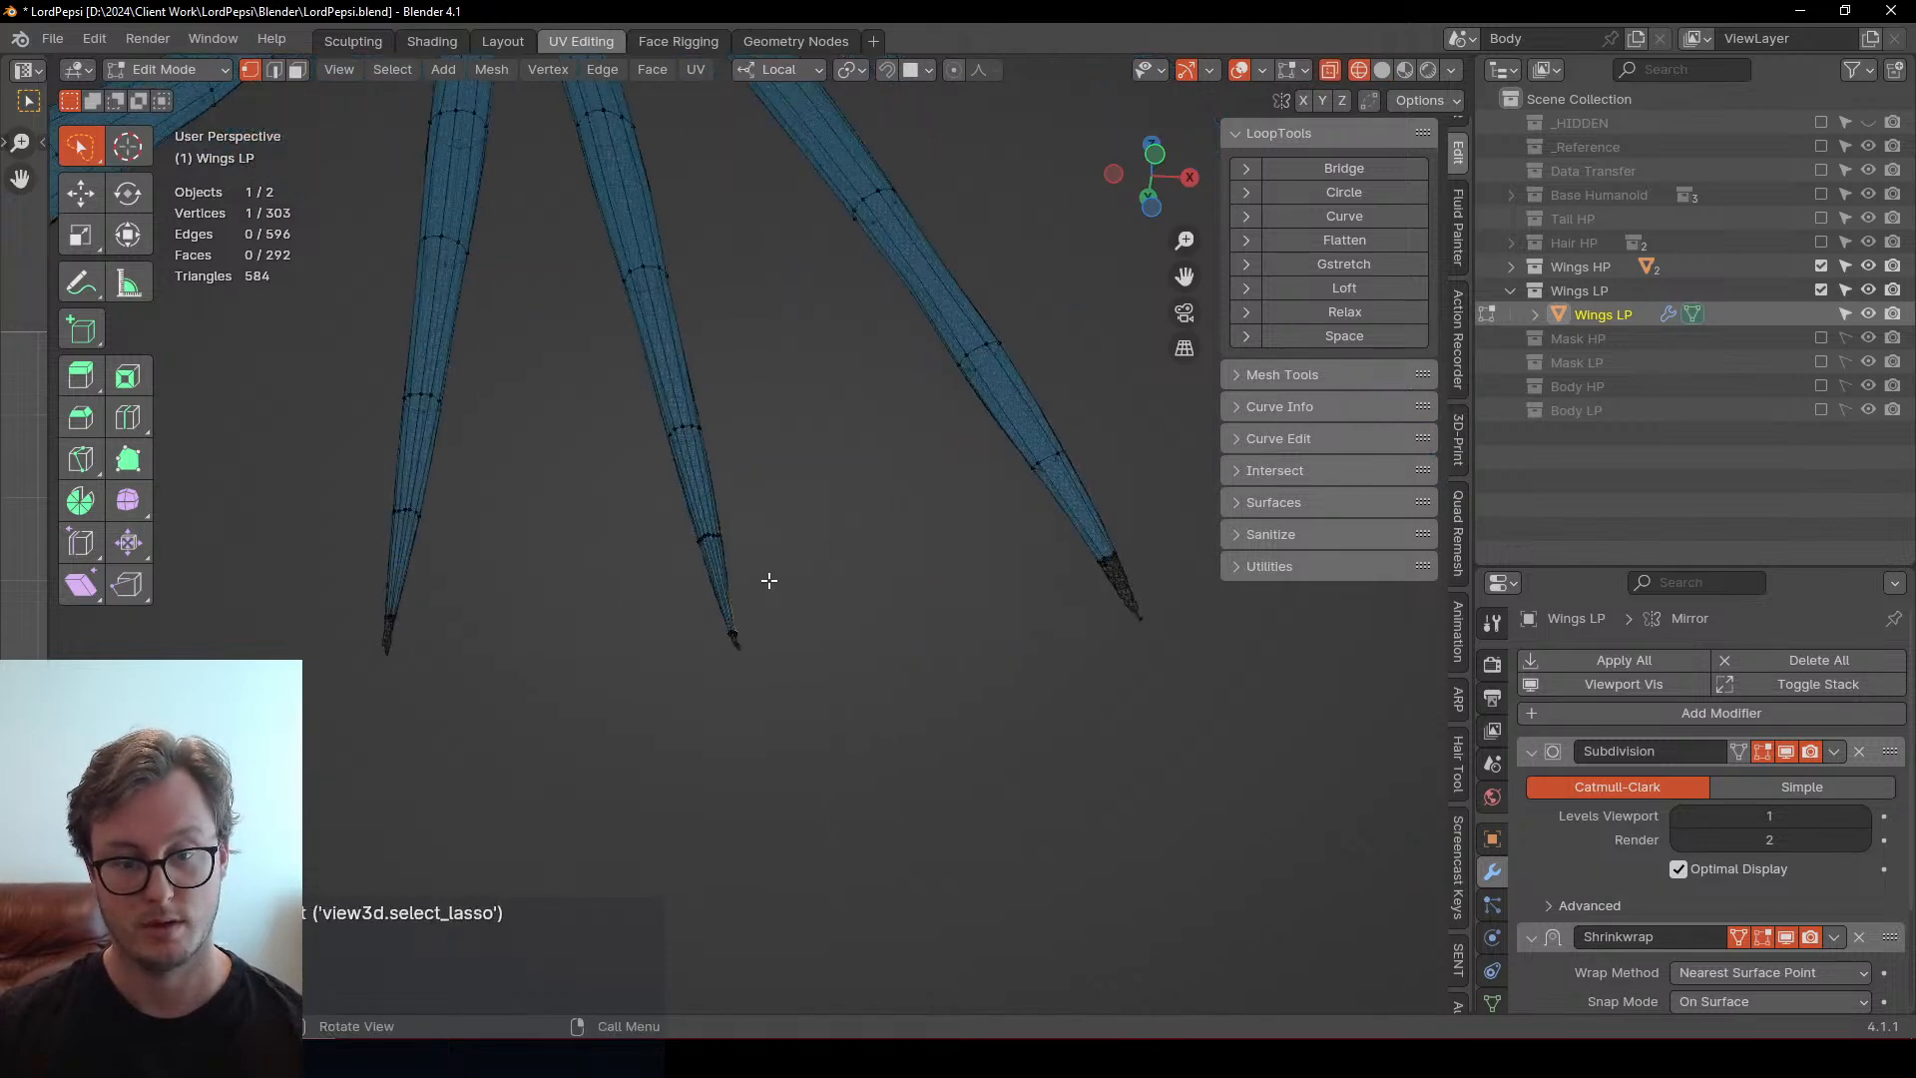
{"action": "scroll", "coordinate": [768, 580], "scroll_direction": "down", "scroll_amount": 6}
{"action": "key", "text": "z"}
{"action": "key", "text": "Tab"}
{"action": "key", "text": "Tab"}
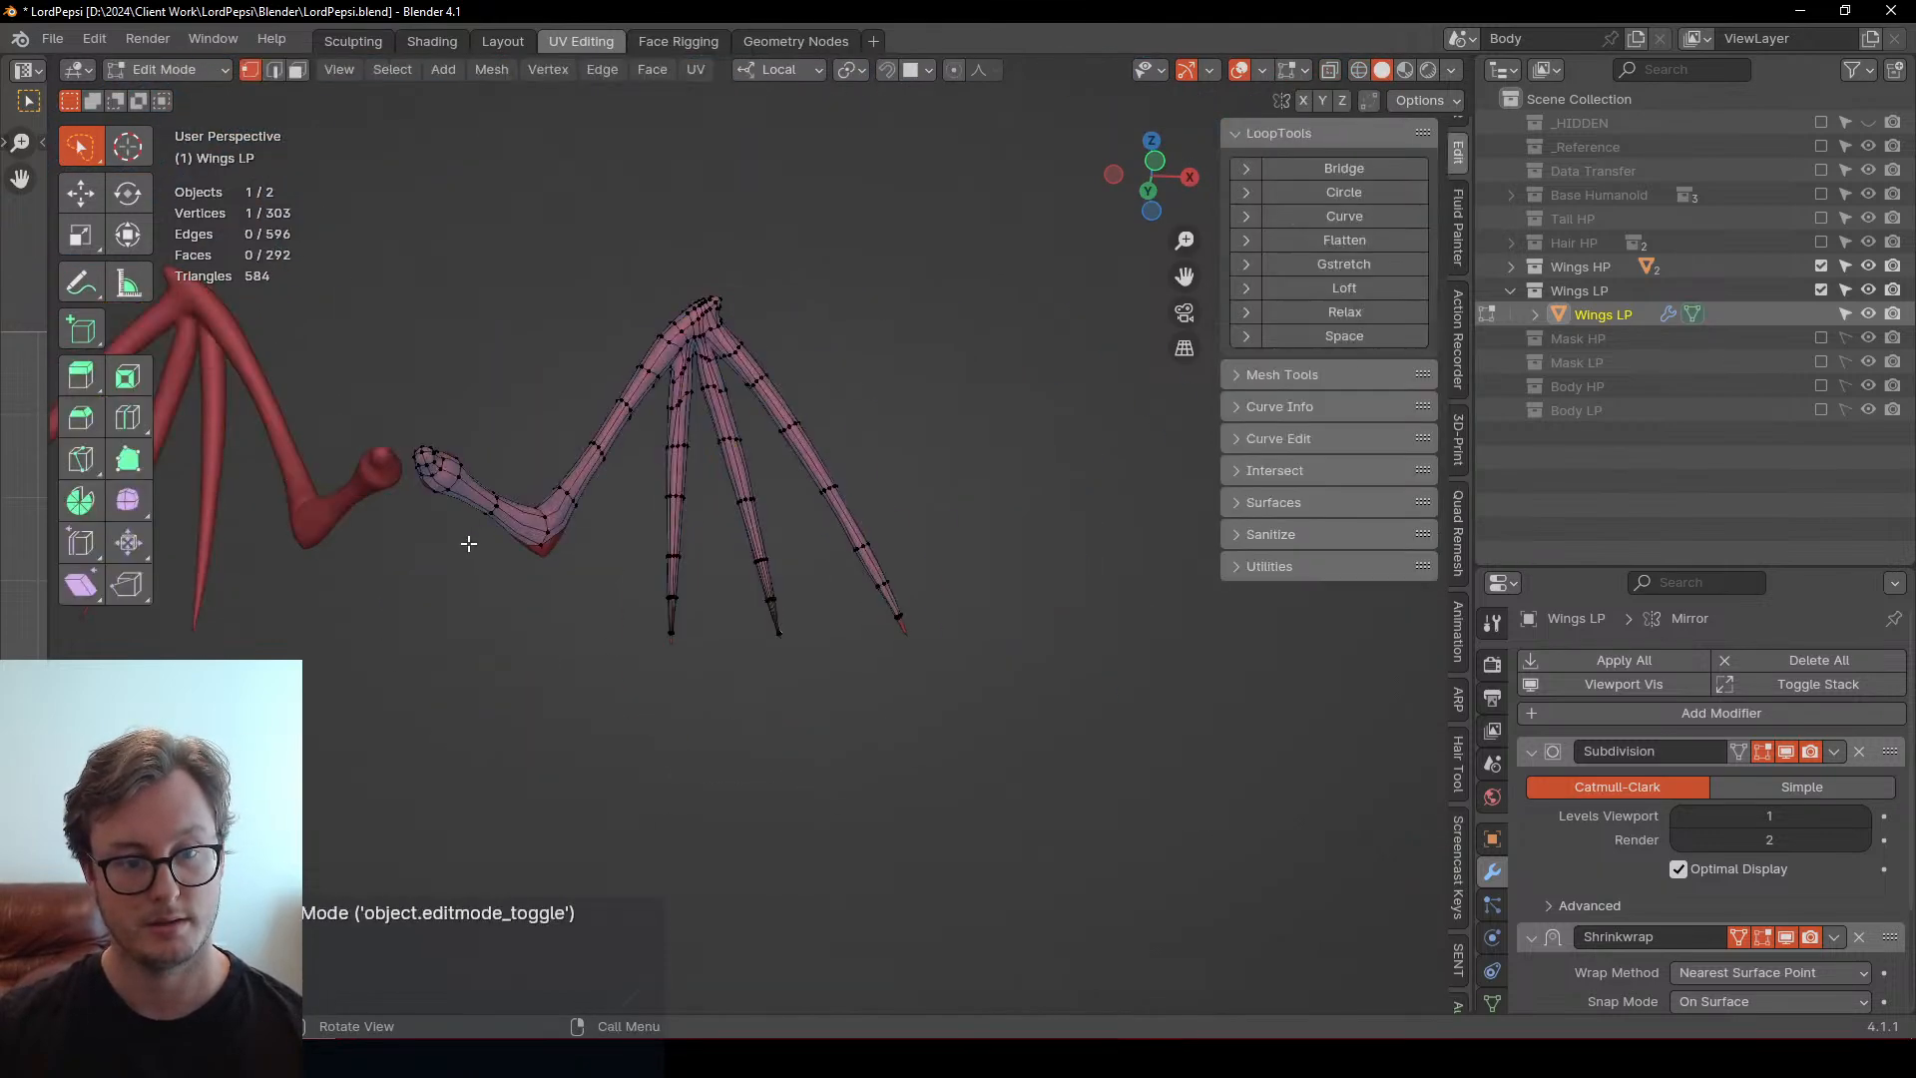
Select the edge loop running around the elbow and bevel it into a narrow band of faces
{"action": "scroll", "coordinate": [881, 509], "scroll_direction": "up", "scroll_amount": 6}
{"action": "middle_click_drag", "start_coordinate": [469, 544], "coordinate": [769, 519], "text": "shift"}
{"action": "middle_click_drag", "start_coordinate": [768, 519], "coordinate": [826, 624], "text": "shift"}
{"action": "scroll", "coordinate": [793, 692], "scroll_direction": "up", "scroll_amount": 2}
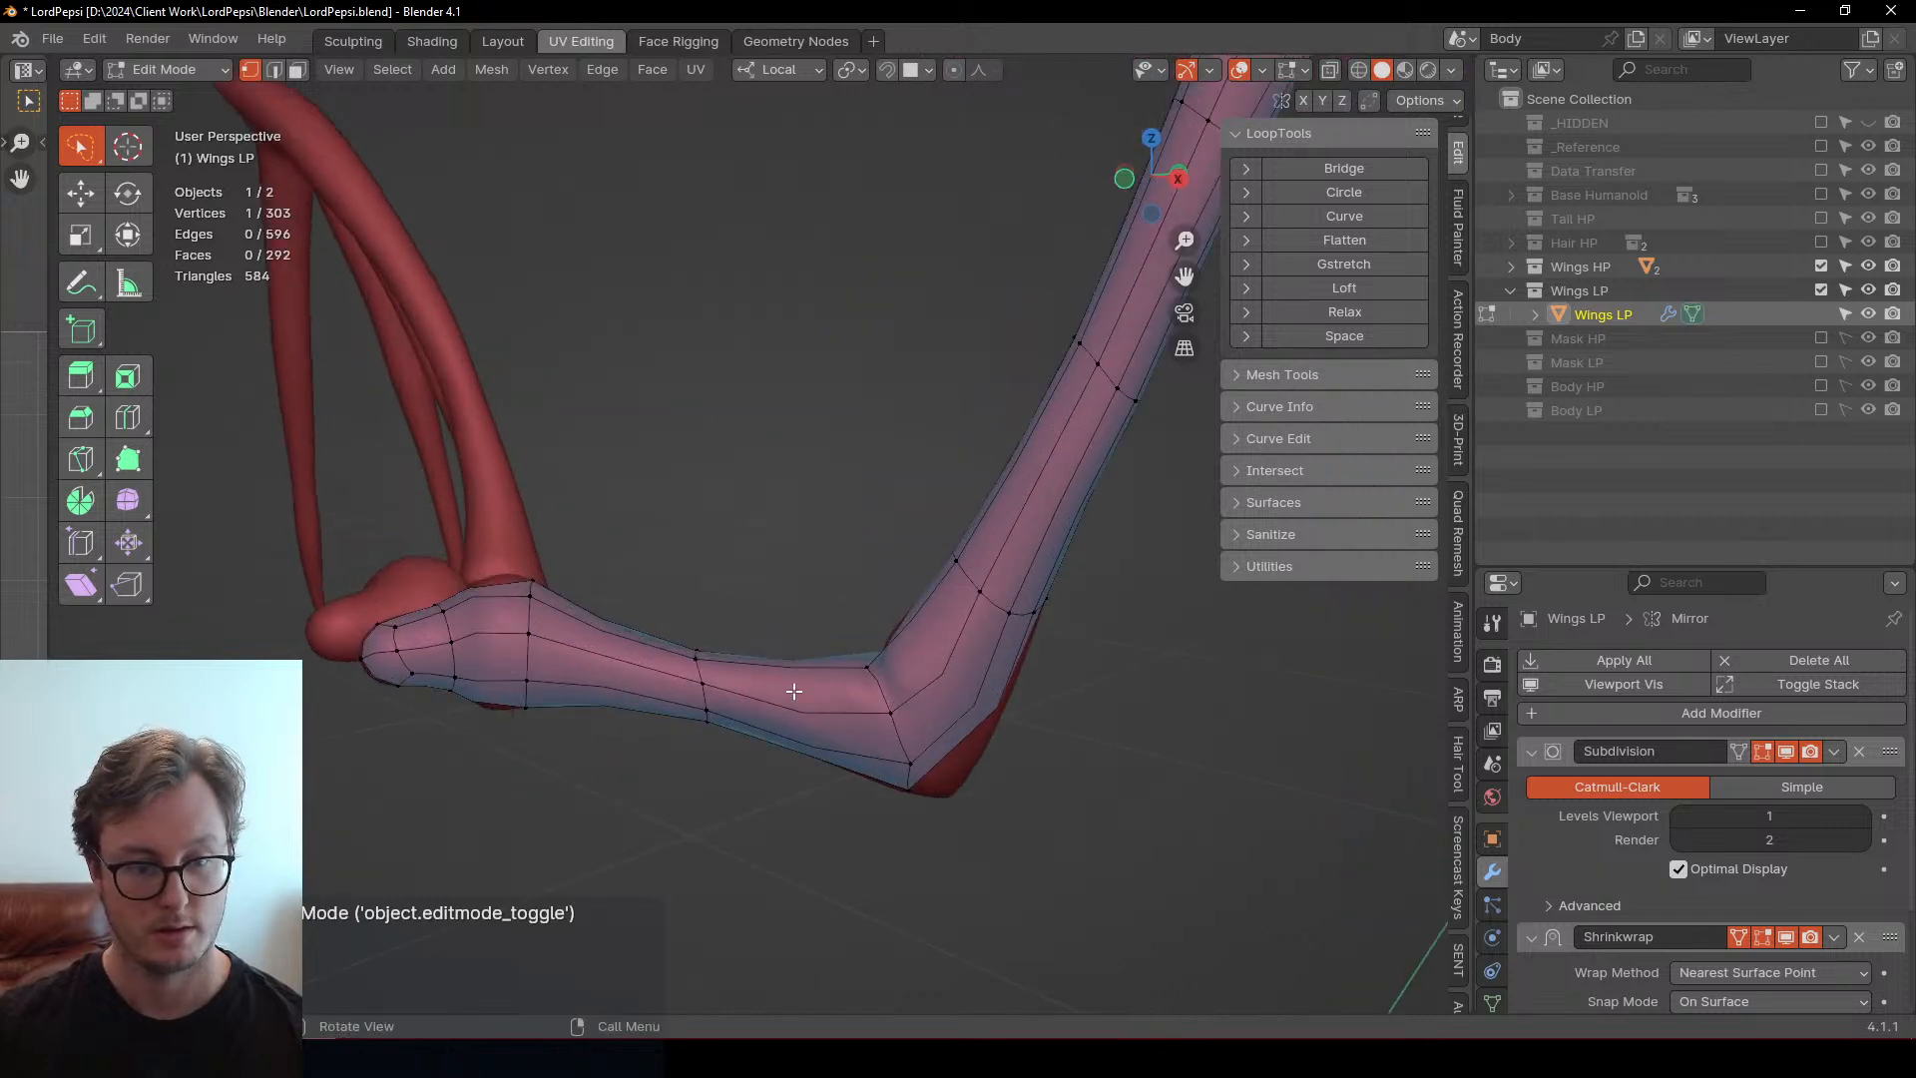
{"action": "left_click", "coordinate": [899, 722]}
{"action": "middle_click_drag", "start_coordinate": [899, 723], "coordinate": [551, 637]}
{"action": "left_click", "coordinate": [595, 624], "text": "shift"}
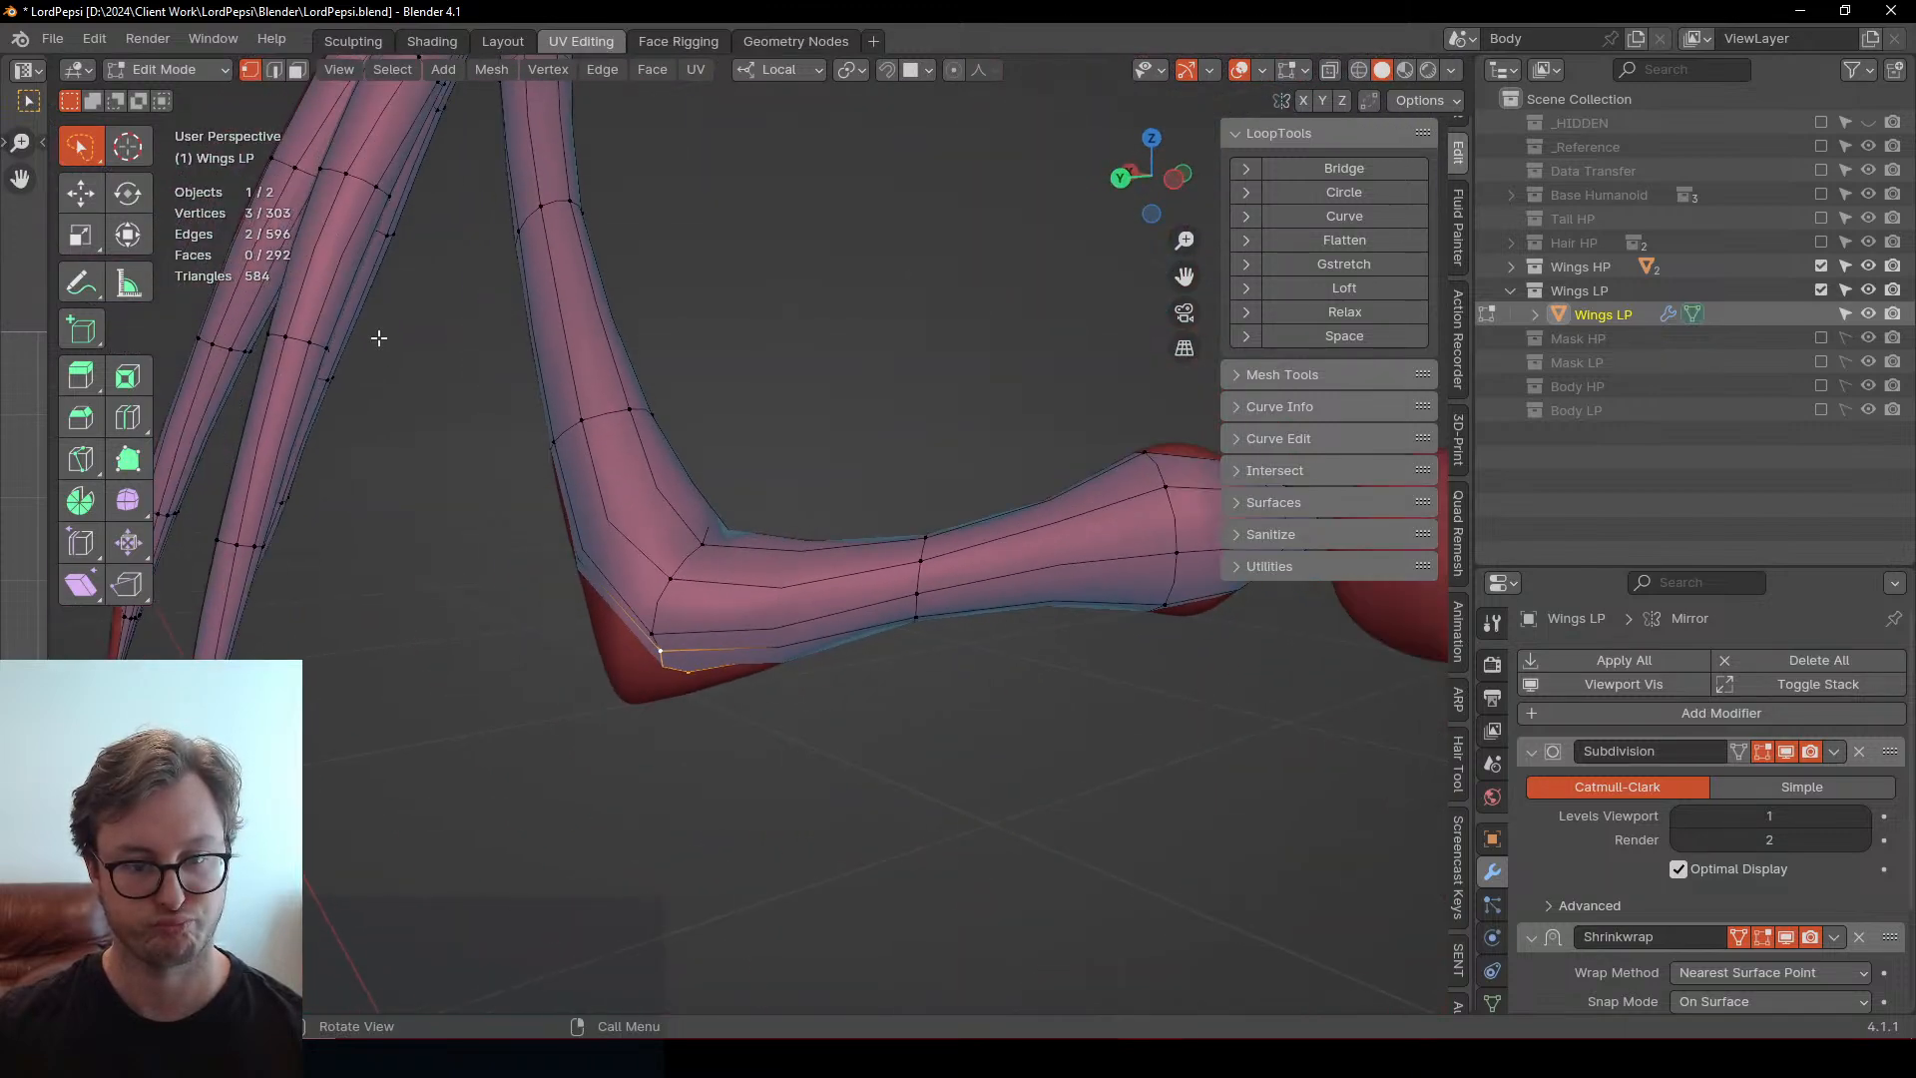
{"action": "middle_click_drag", "start_coordinate": [309, 223], "coordinate": [705, 654]}
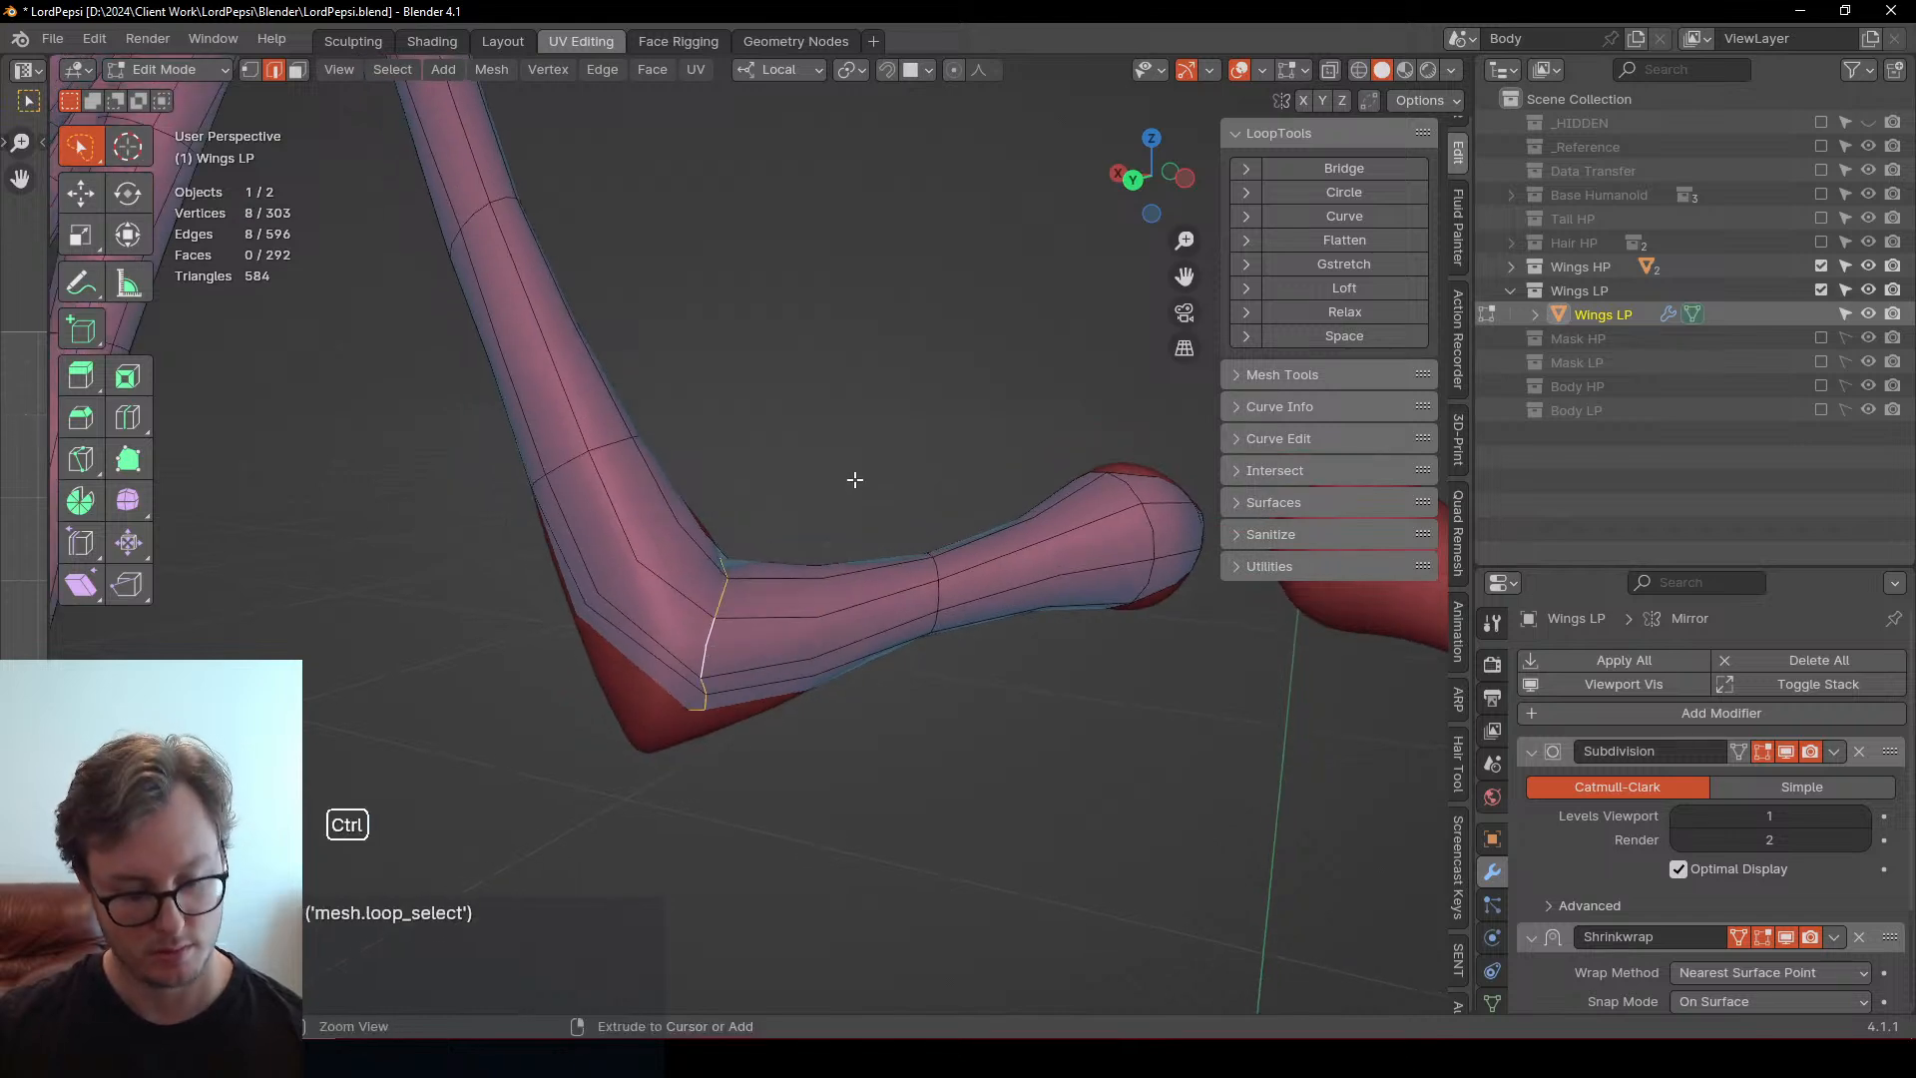
{"action": "key", "text": "ctrl+b"}
{"action": "left_click", "coordinate": [784, 513]}
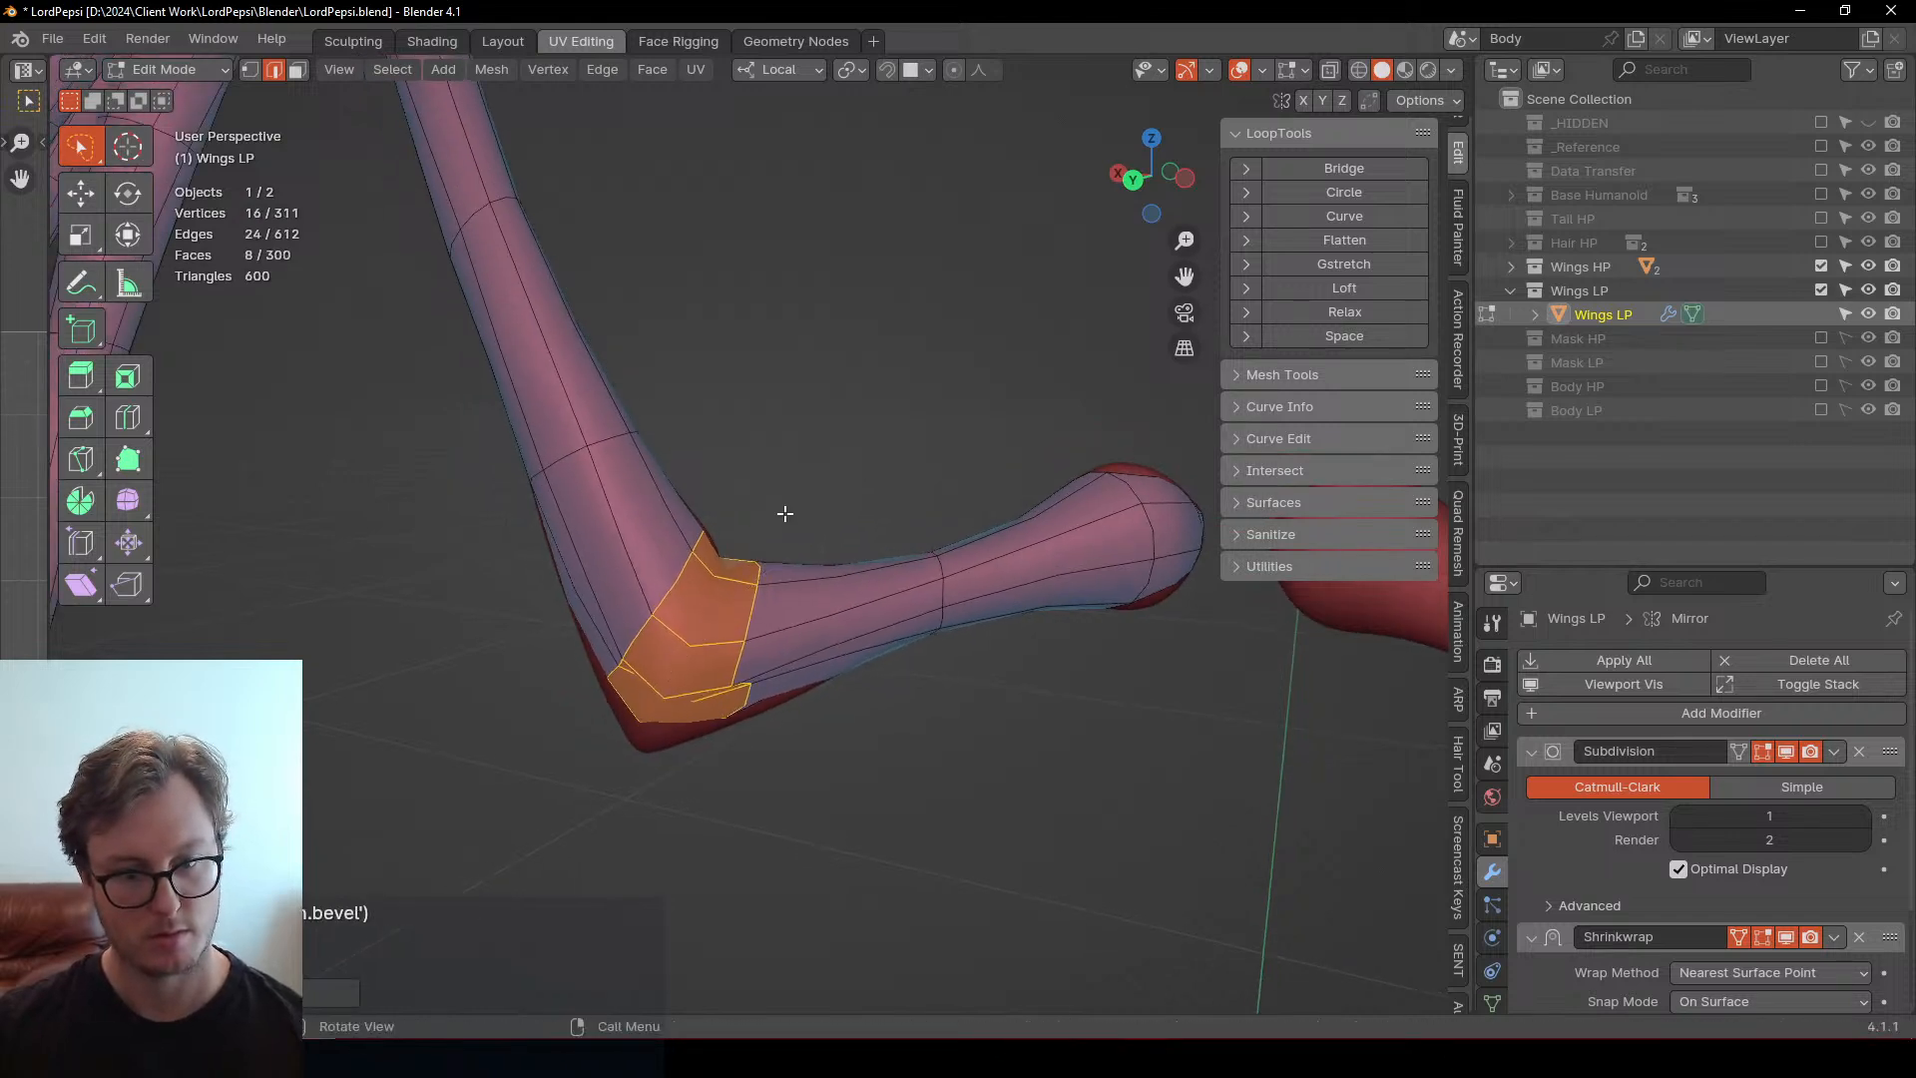
{"action": "middle_click_drag", "start_coordinate": [784, 513], "coordinate": [586, 689]}
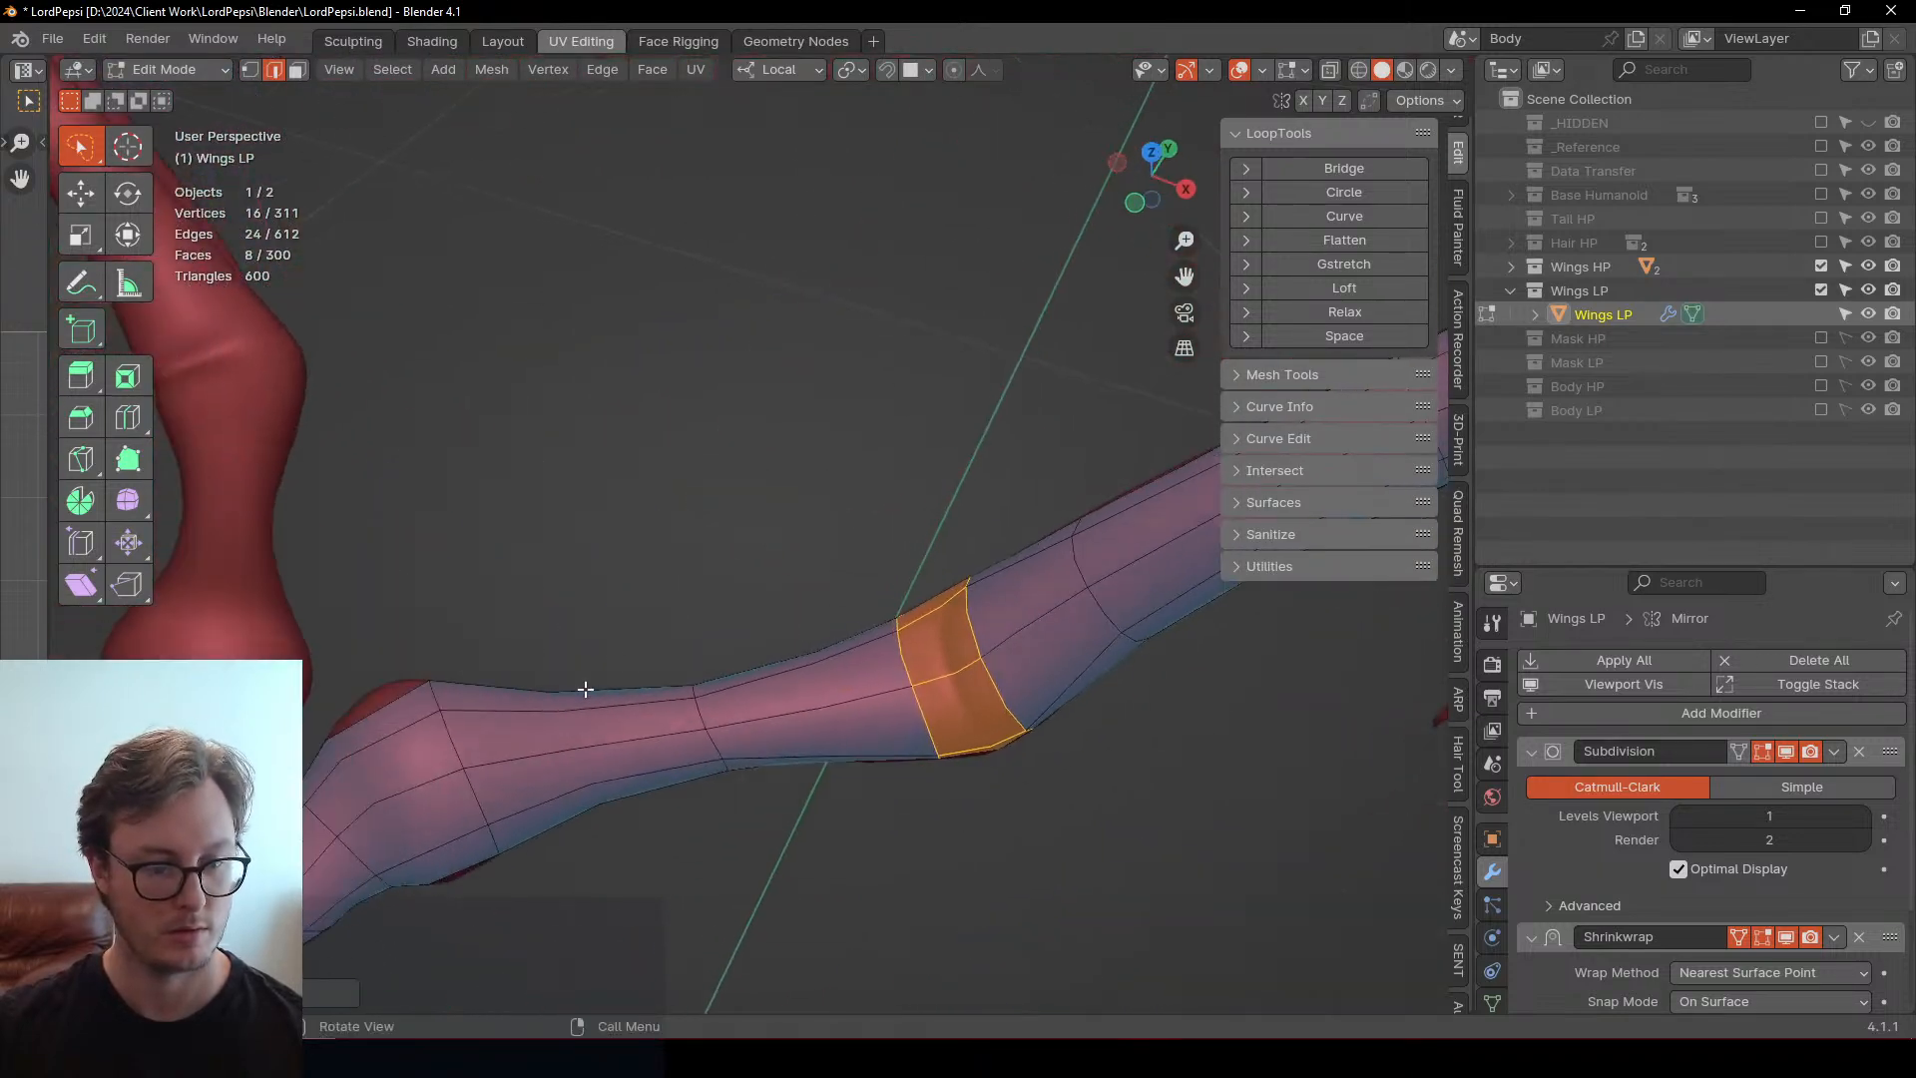
Collapse the bevelled band's cross edges on the elbow's inner side and add an edge loop across its outer side
{"action": "left_click", "coordinate": [933, 631]}
{"action": "middle_click_drag", "start_coordinate": [933, 630], "coordinate": [870, 511]}
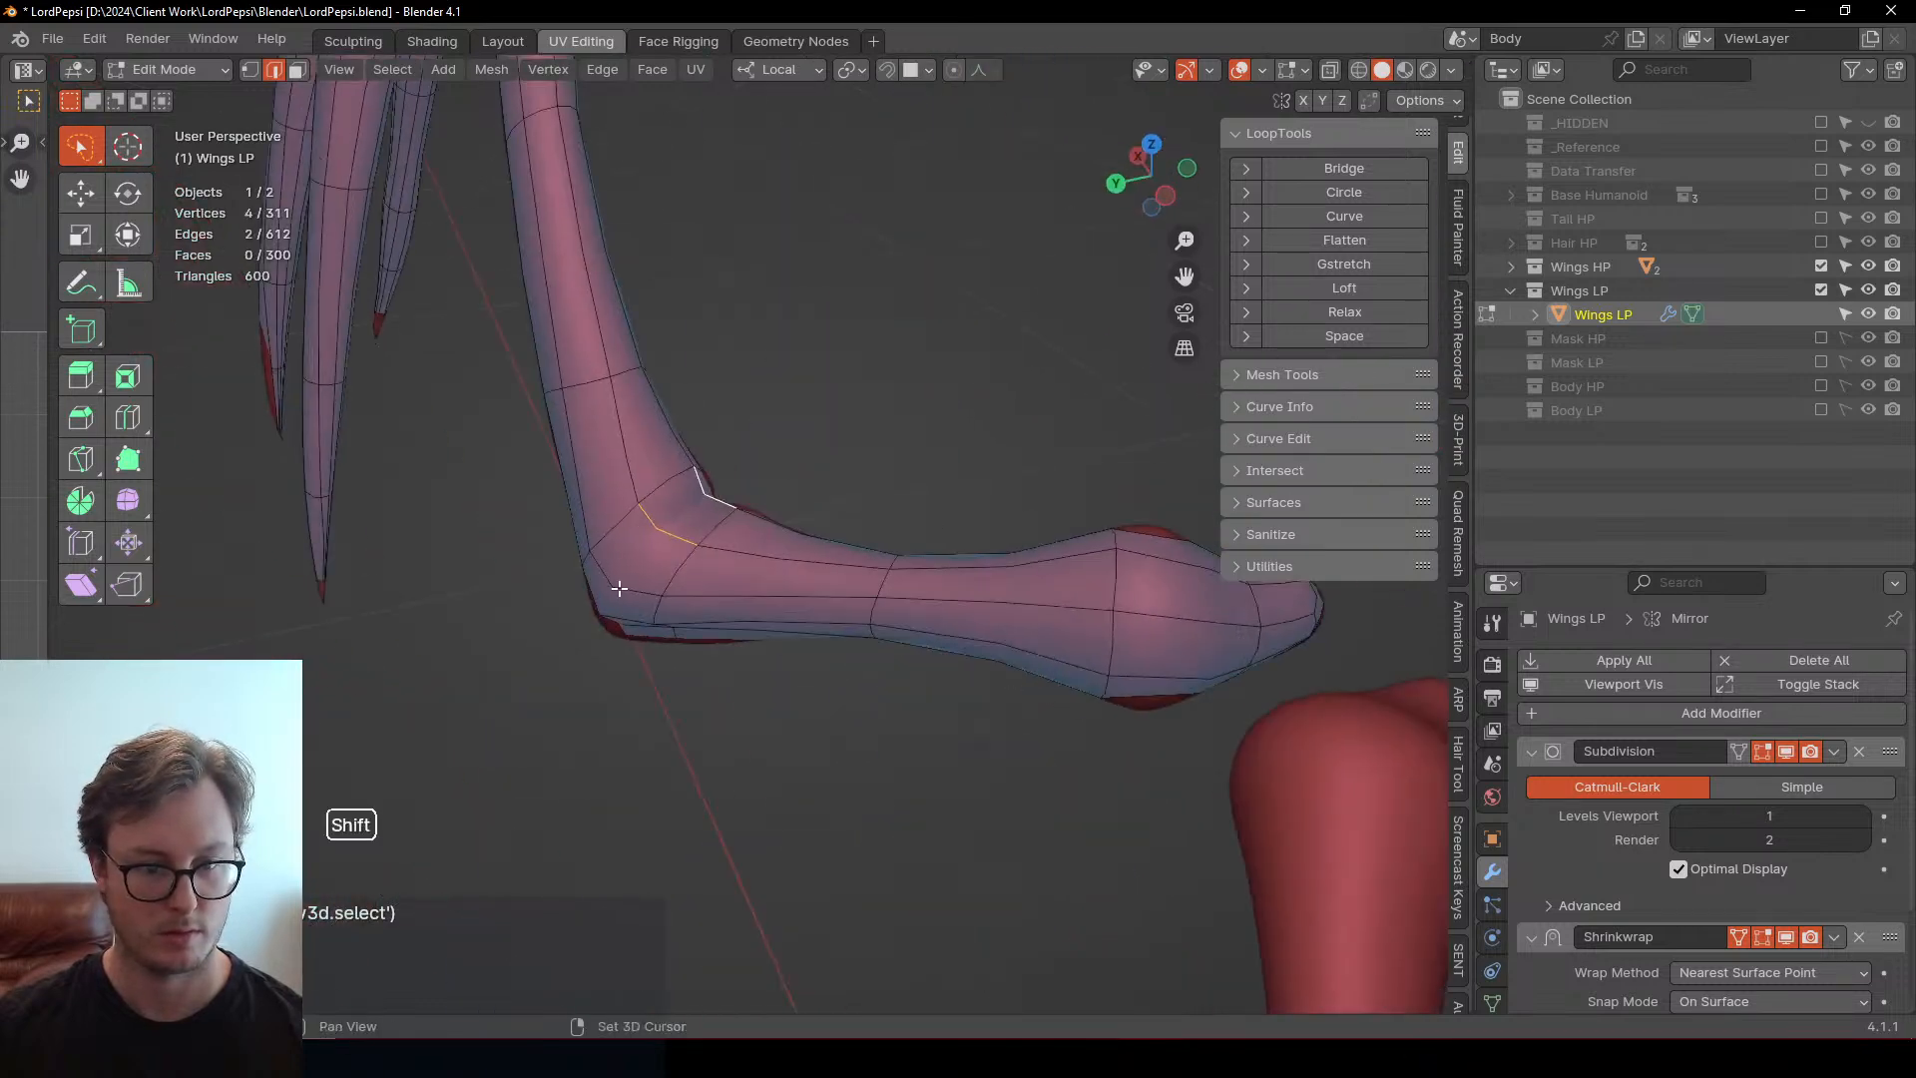
{"action": "key", "text": "x"}
{"action": "left_click", "coordinate": [852, 690]}
{"action": "middle_click_drag", "start_coordinate": [852, 691], "coordinate": [642, 605]}
{"action": "left_click", "coordinate": [577, 705]}
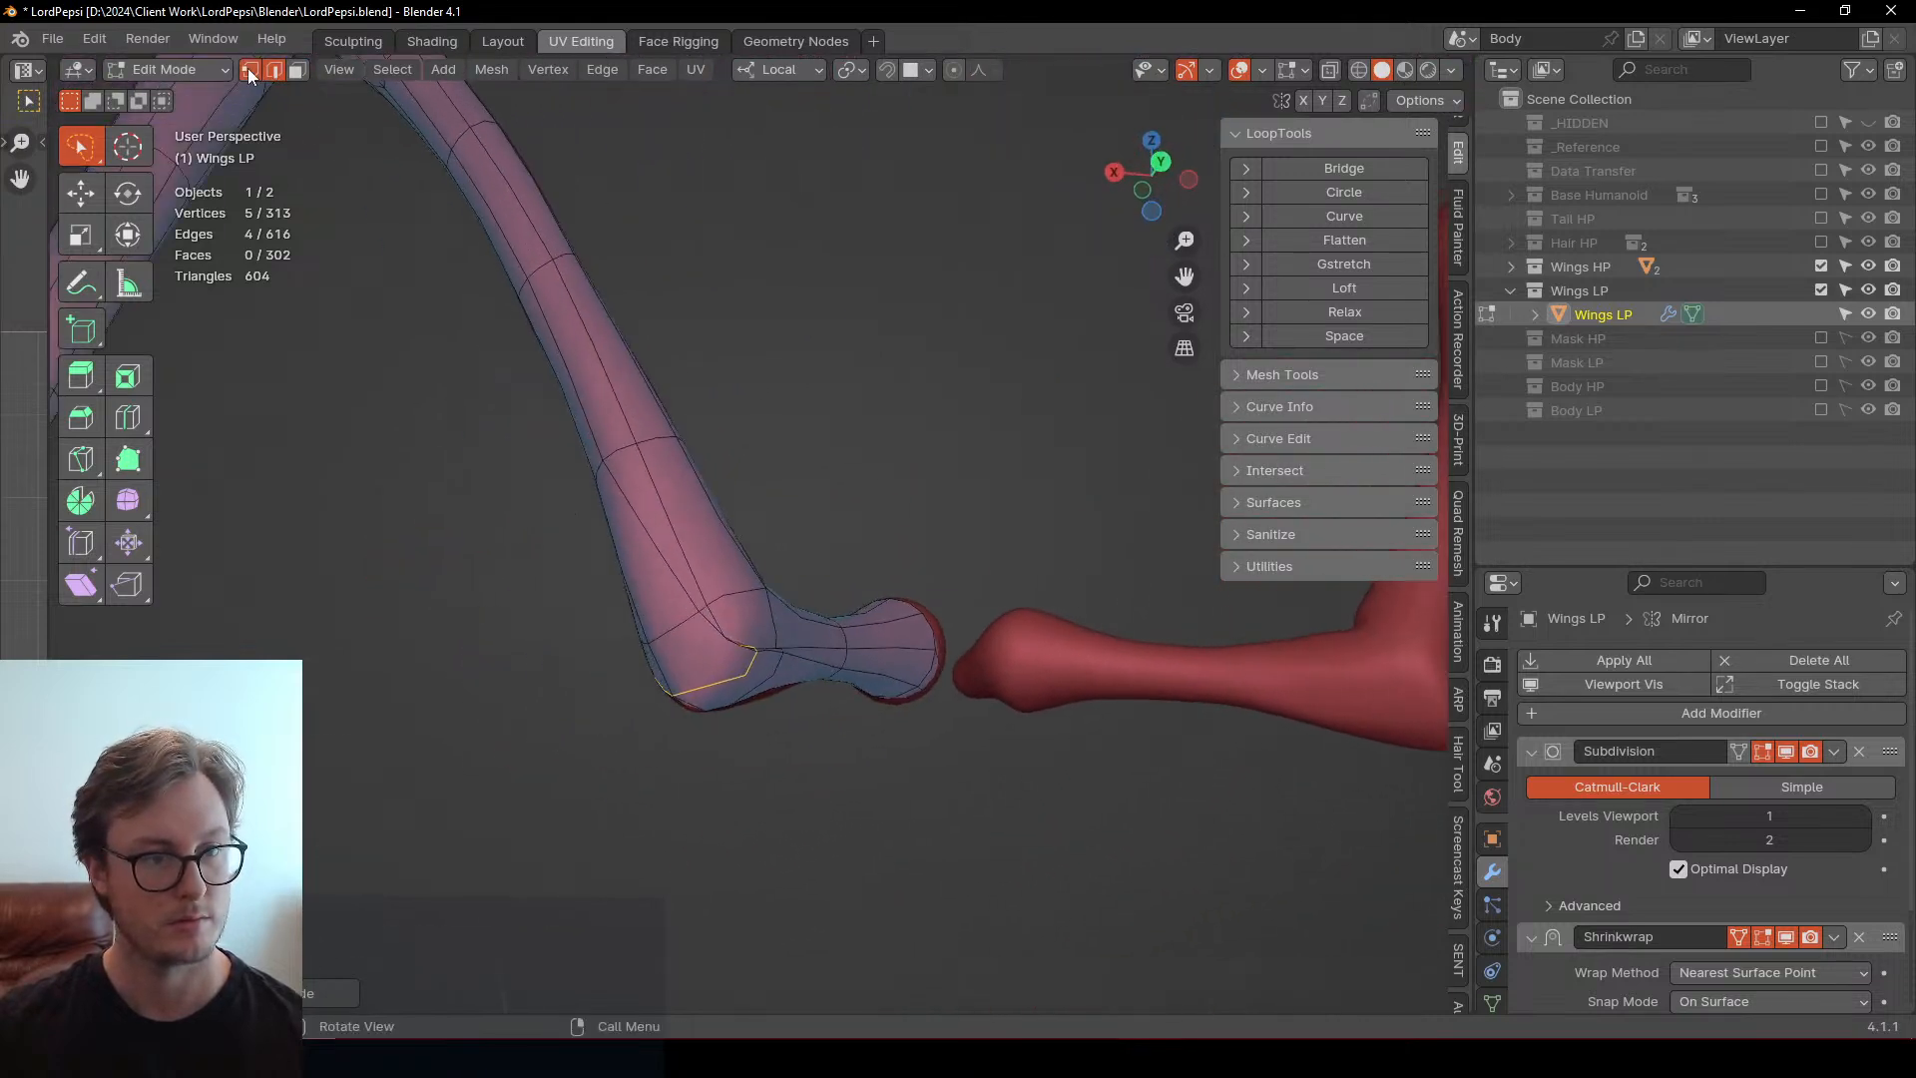
Reposition the individual vertices around the end of the new elbow loop, with snapping to the sculpt turned on
{"action": "scroll", "coordinate": [788, 790], "scroll_direction": "up", "scroll_amount": 3}
{"action": "left_click", "coordinate": [688, 788]}
{"action": "key", "text": "g"}
{"action": "left_click", "coordinate": [760, 653]}
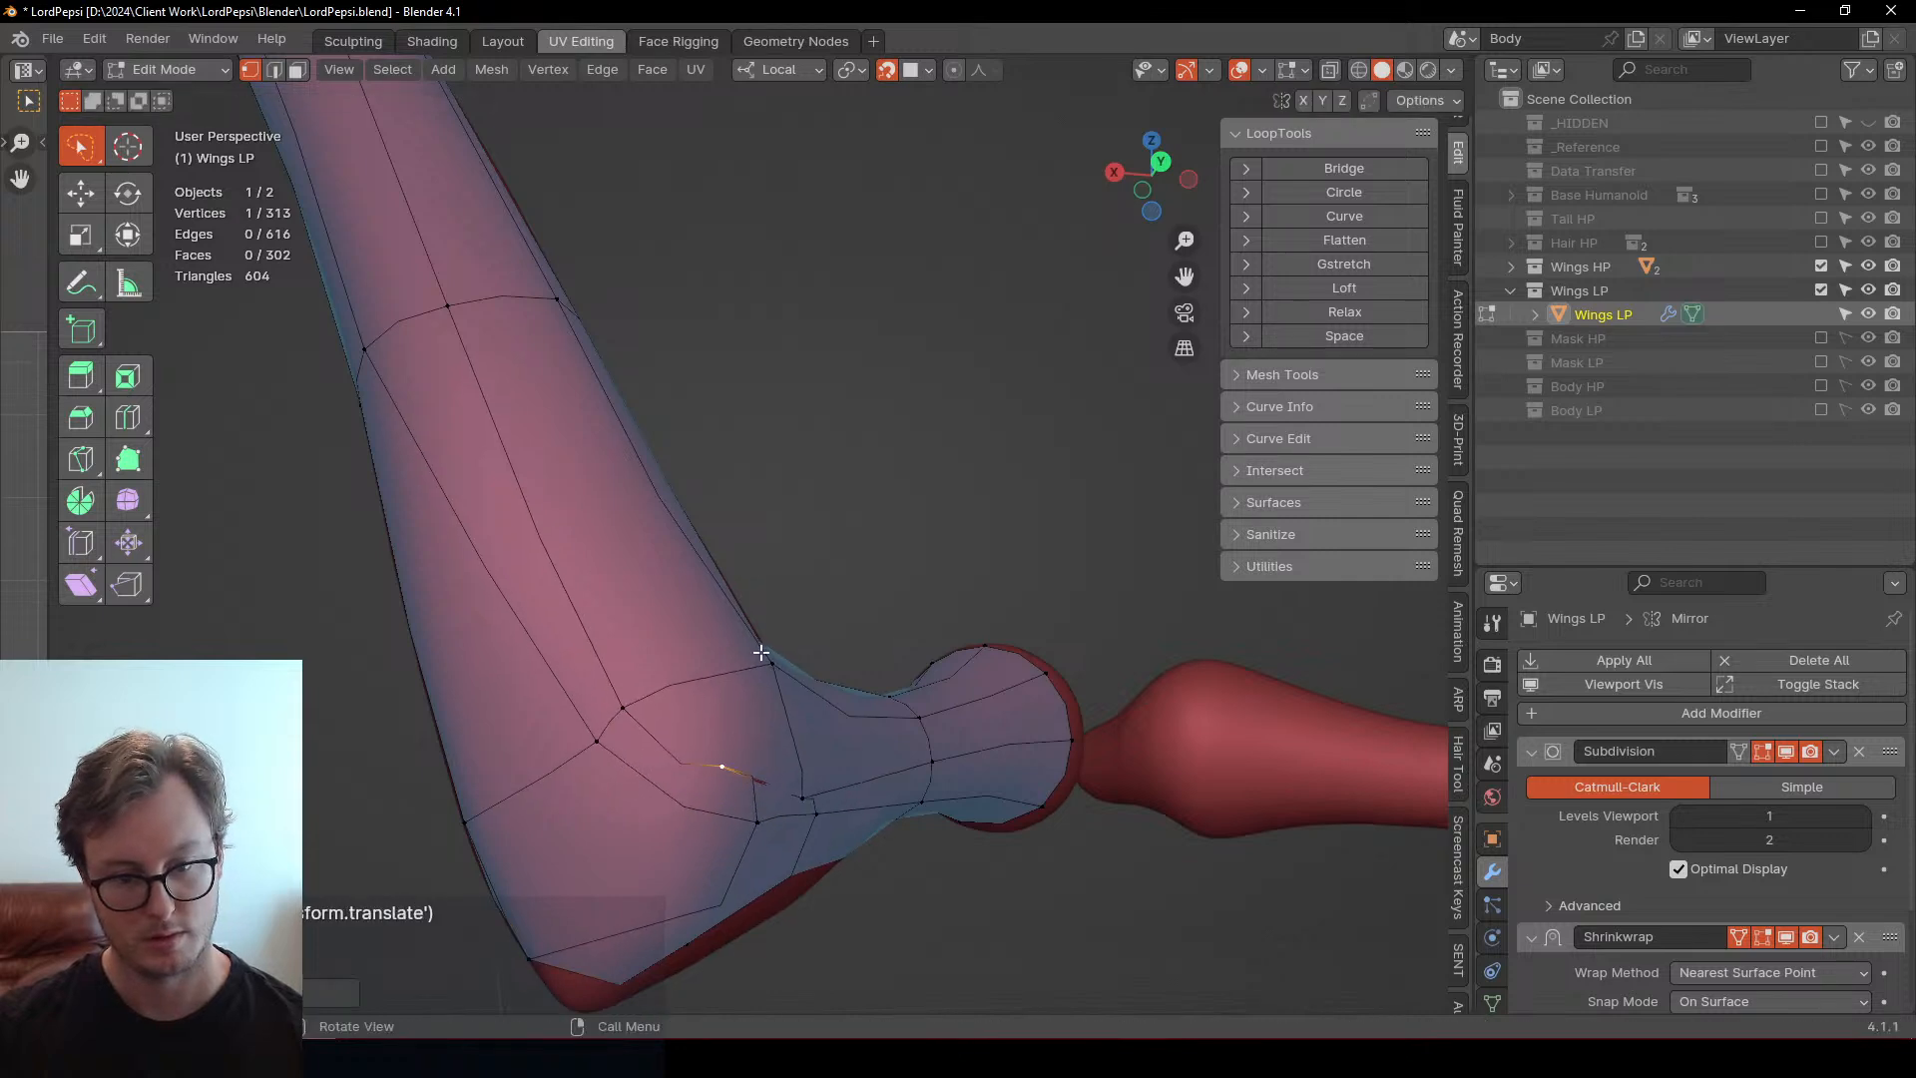
{"action": "key", "text": "g"}
{"action": "left_click", "coordinate": [625, 872]}
{"action": "left_click", "coordinate": [672, 783]}
{"action": "key", "text": "g"}
{"action": "left_click", "coordinate": [634, 804]}
{"action": "scroll", "coordinate": [620, 812], "scroll_direction": "down", "scroll_amount": 2}
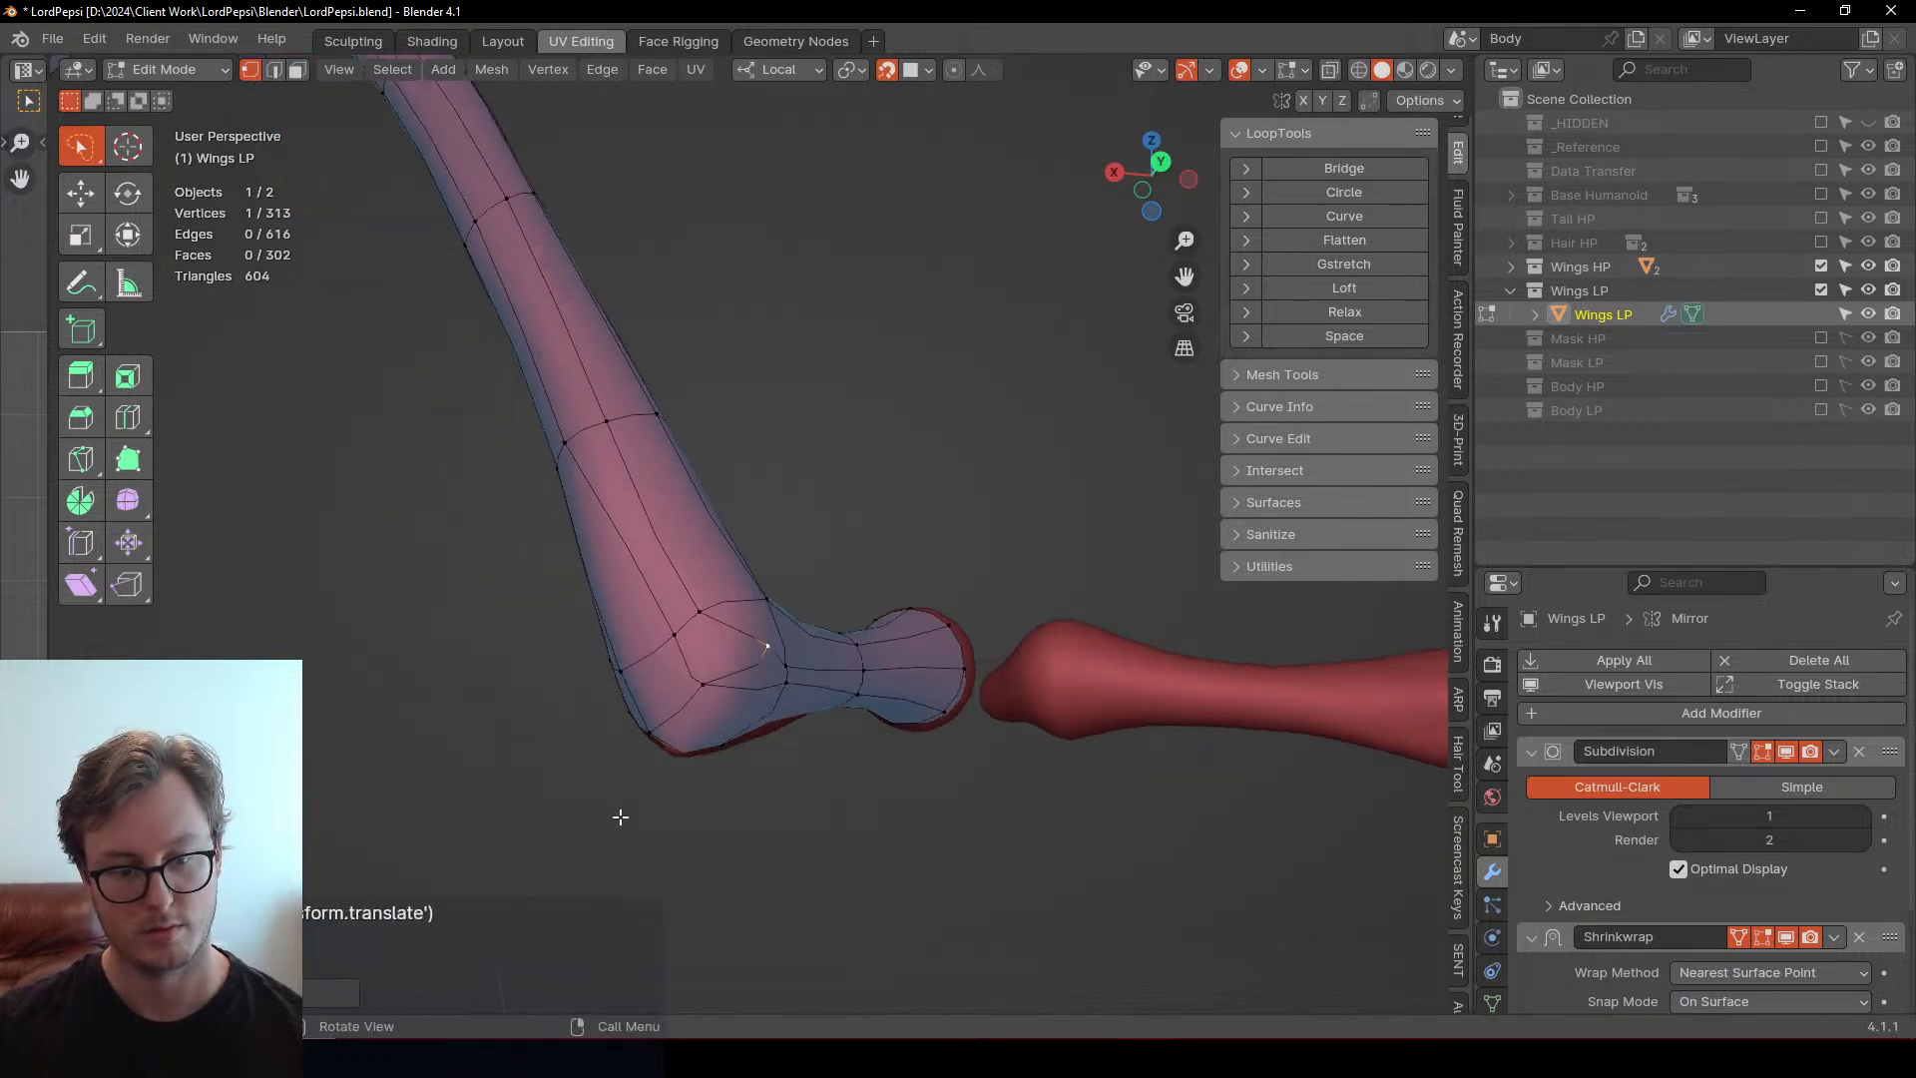
Turn snapping off and move the two vertices along the elbow's underside outward toward the sculpted tip
{"action": "middle_click_drag", "start_coordinate": [619, 813], "coordinate": [772, 712]}
{"action": "key", "text": "shift+Tab"}
{"action": "left_click", "coordinate": [798, 738], "text": "shift"}
{"action": "key", "text": "g"}
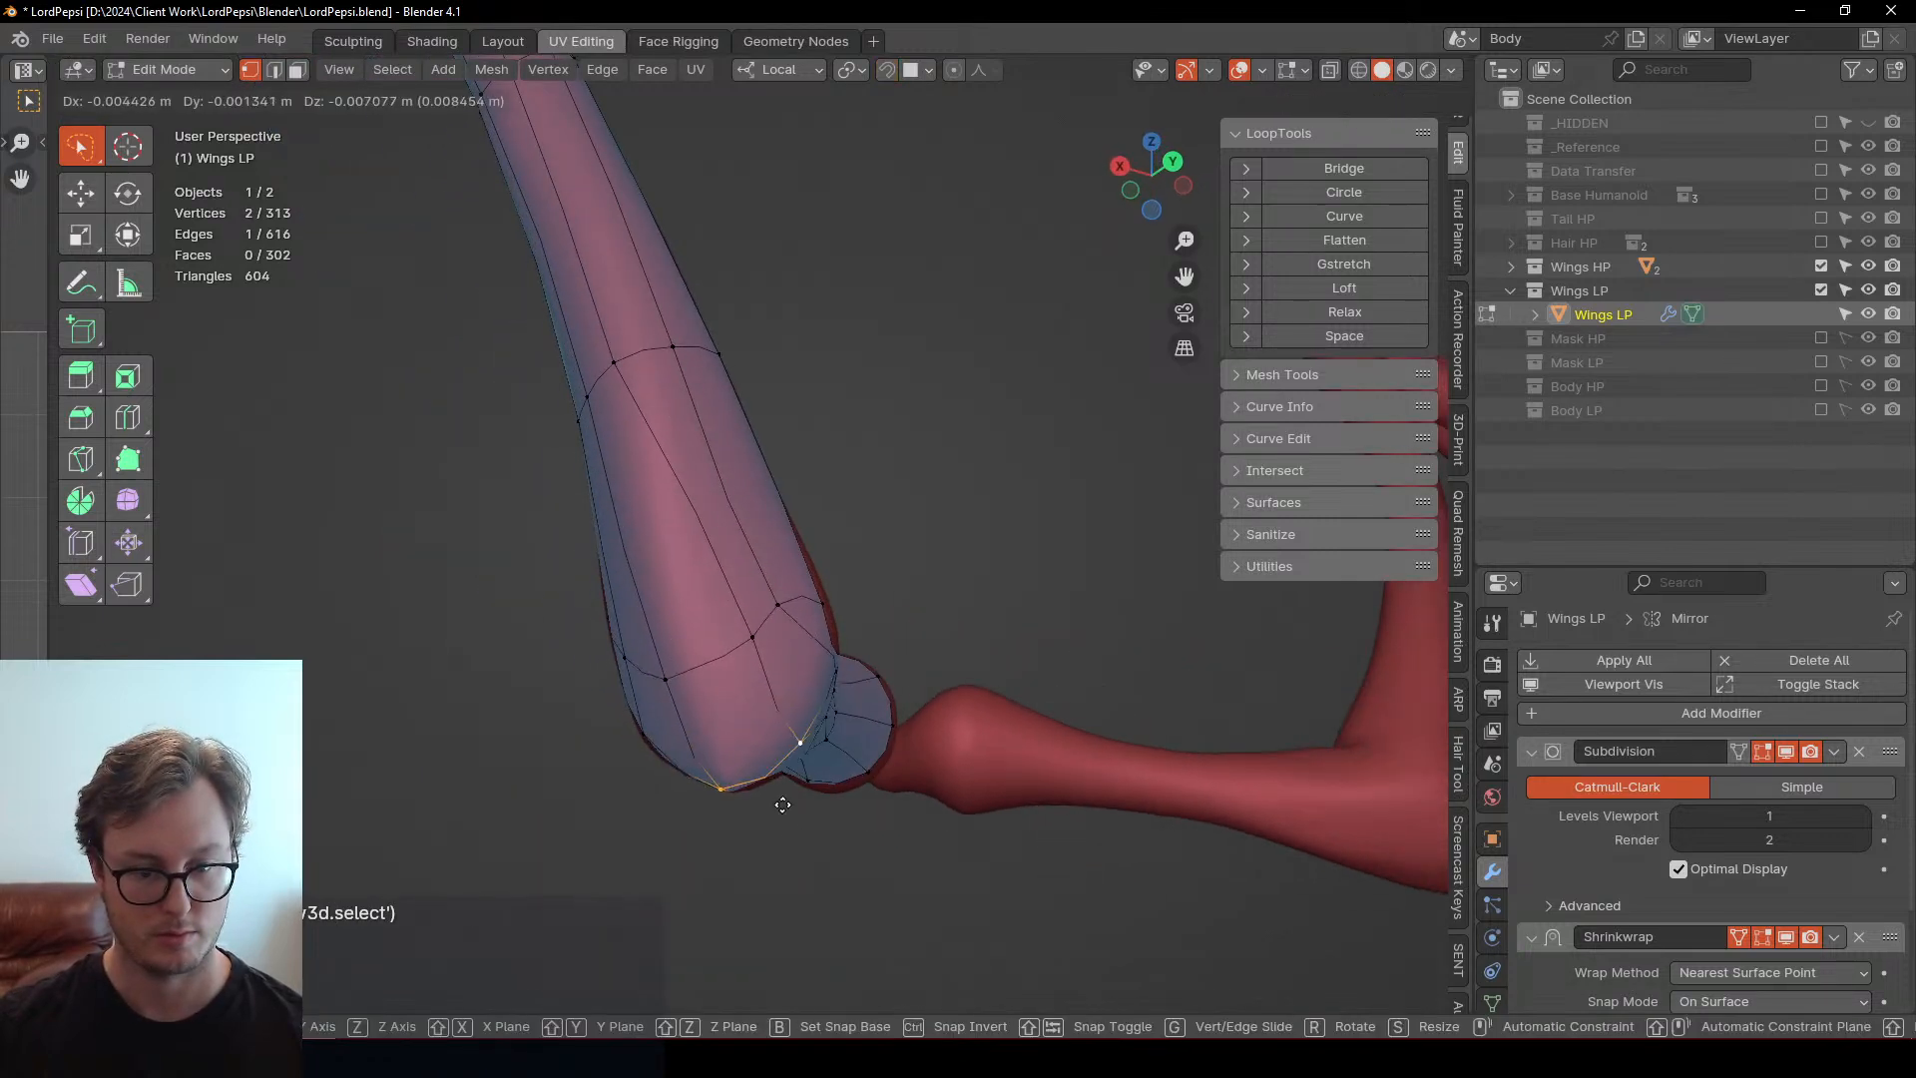
{"action": "left_click", "coordinate": [778, 805]}
{"action": "middle_click_drag", "start_coordinate": [777, 806], "coordinate": [858, 795]}
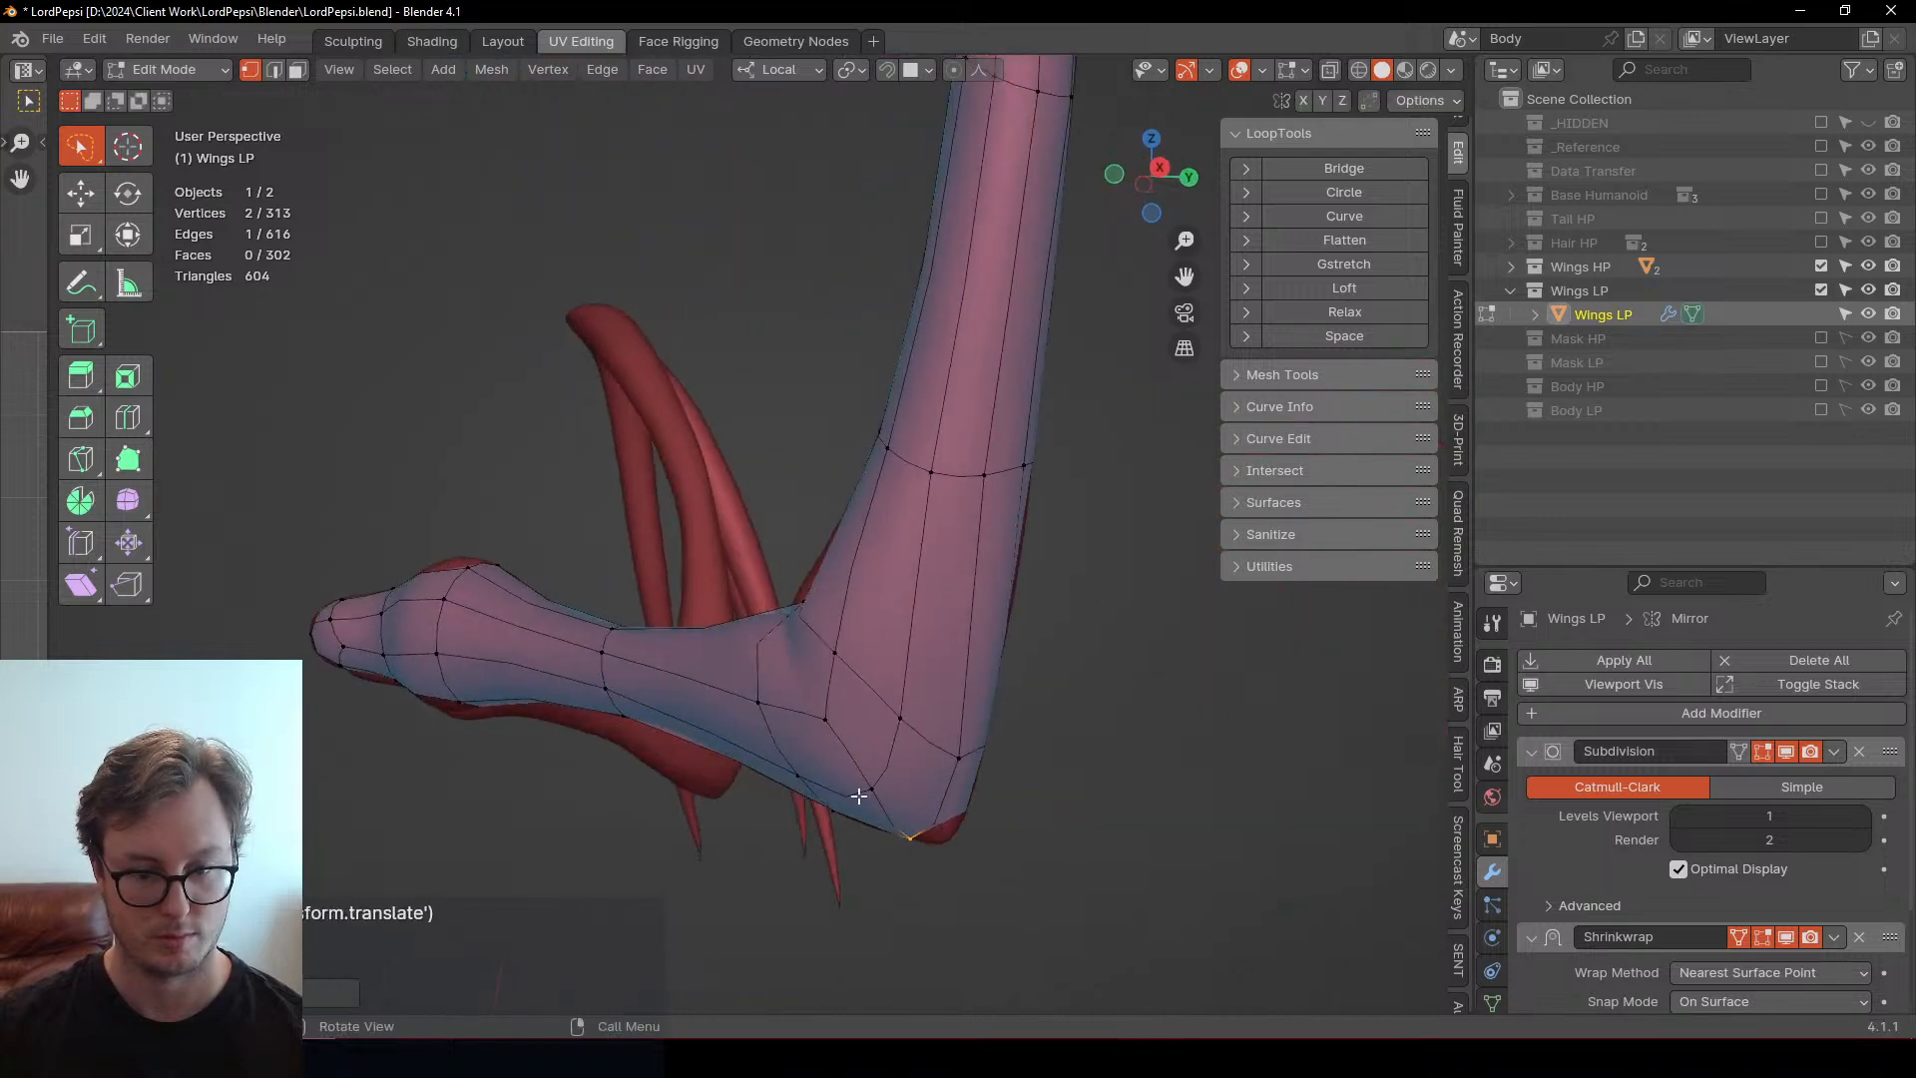
Pull the elbow's tip vertex out over the sculpt and adjust the vertex on the elbow's side
{"action": "left_click", "coordinate": [904, 826]}
{"action": "key", "text": "g"}
{"action": "middle_click_drag", "start_coordinate": [1043, 926], "coordinate": [655, 779]}
{"action": "left_click", "coordinate": [593, 764]}
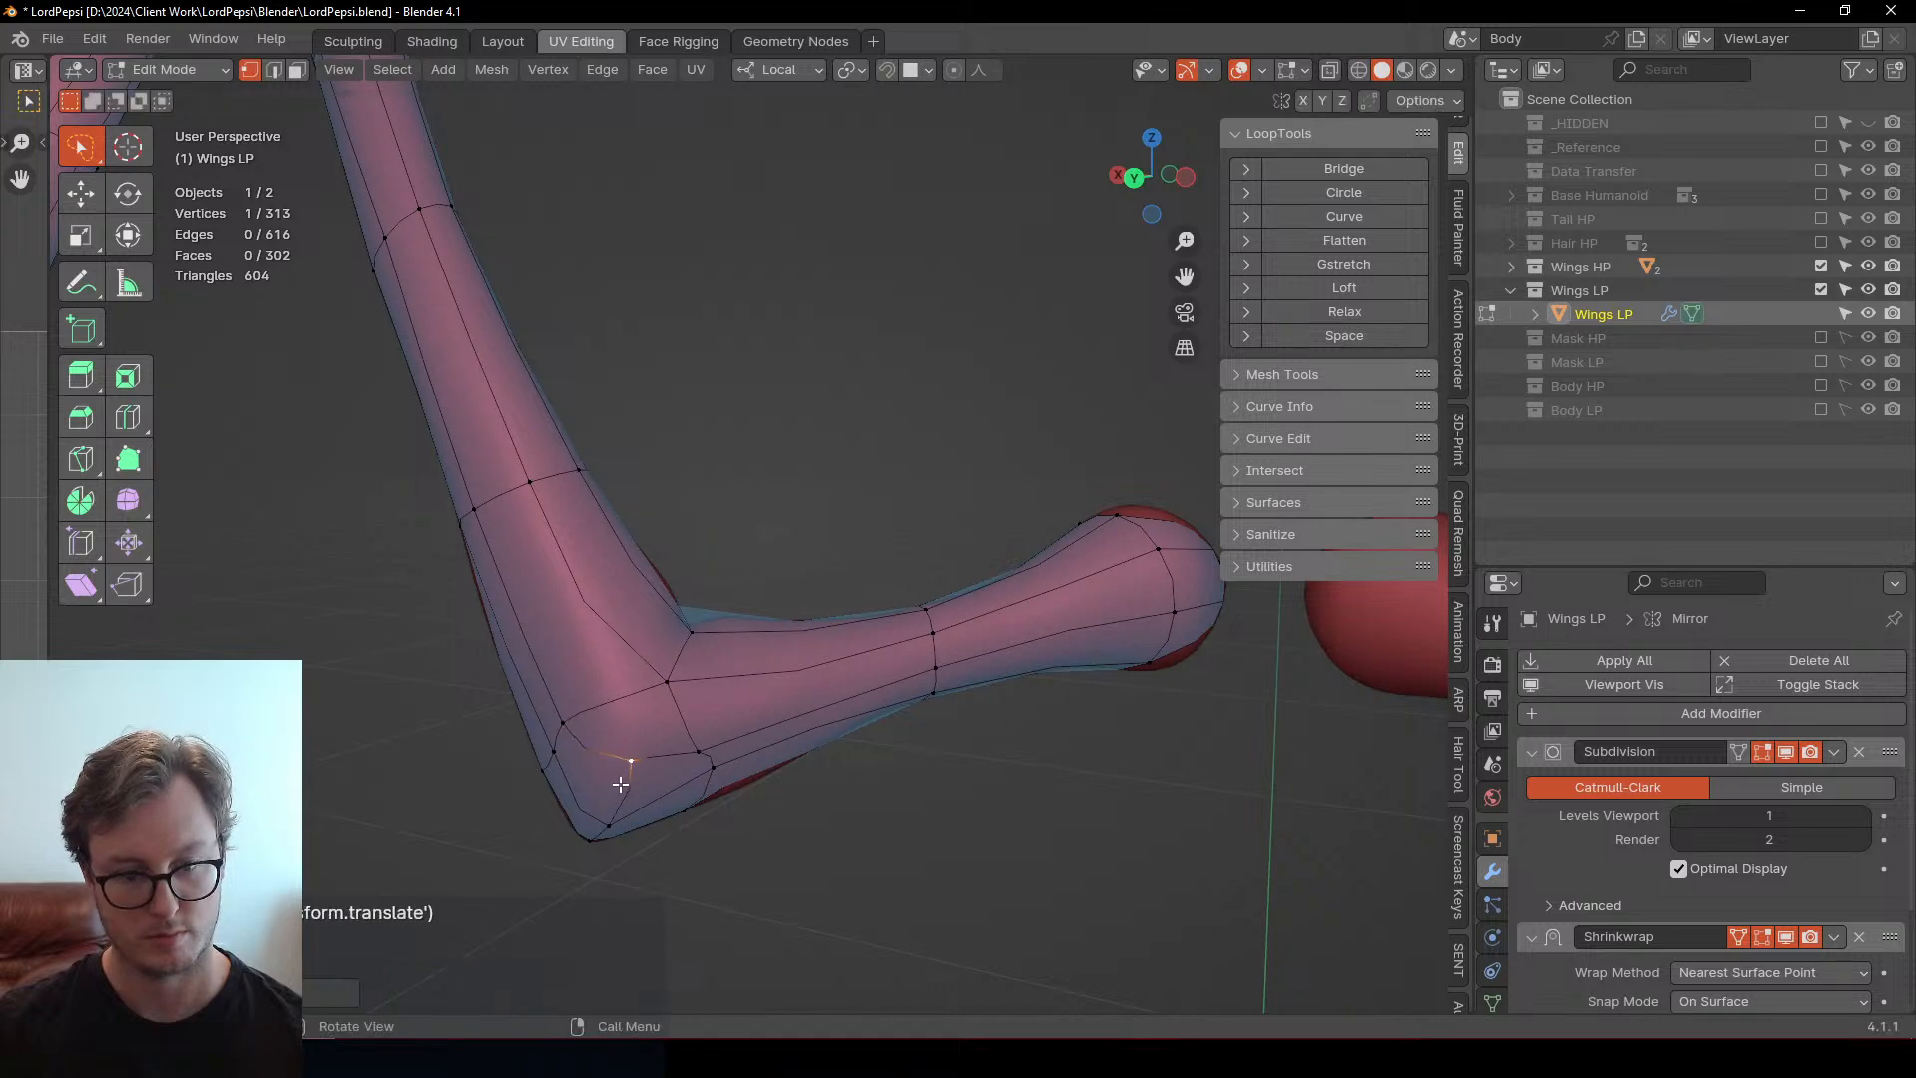
{"action": "key", "text": "g"}
{"action": "left_click", "coordinate": [636, 771]}
{"action": "scroll", "coordinate": [795, 703], "scroll_direction": "down", "scroll_amount": 5}
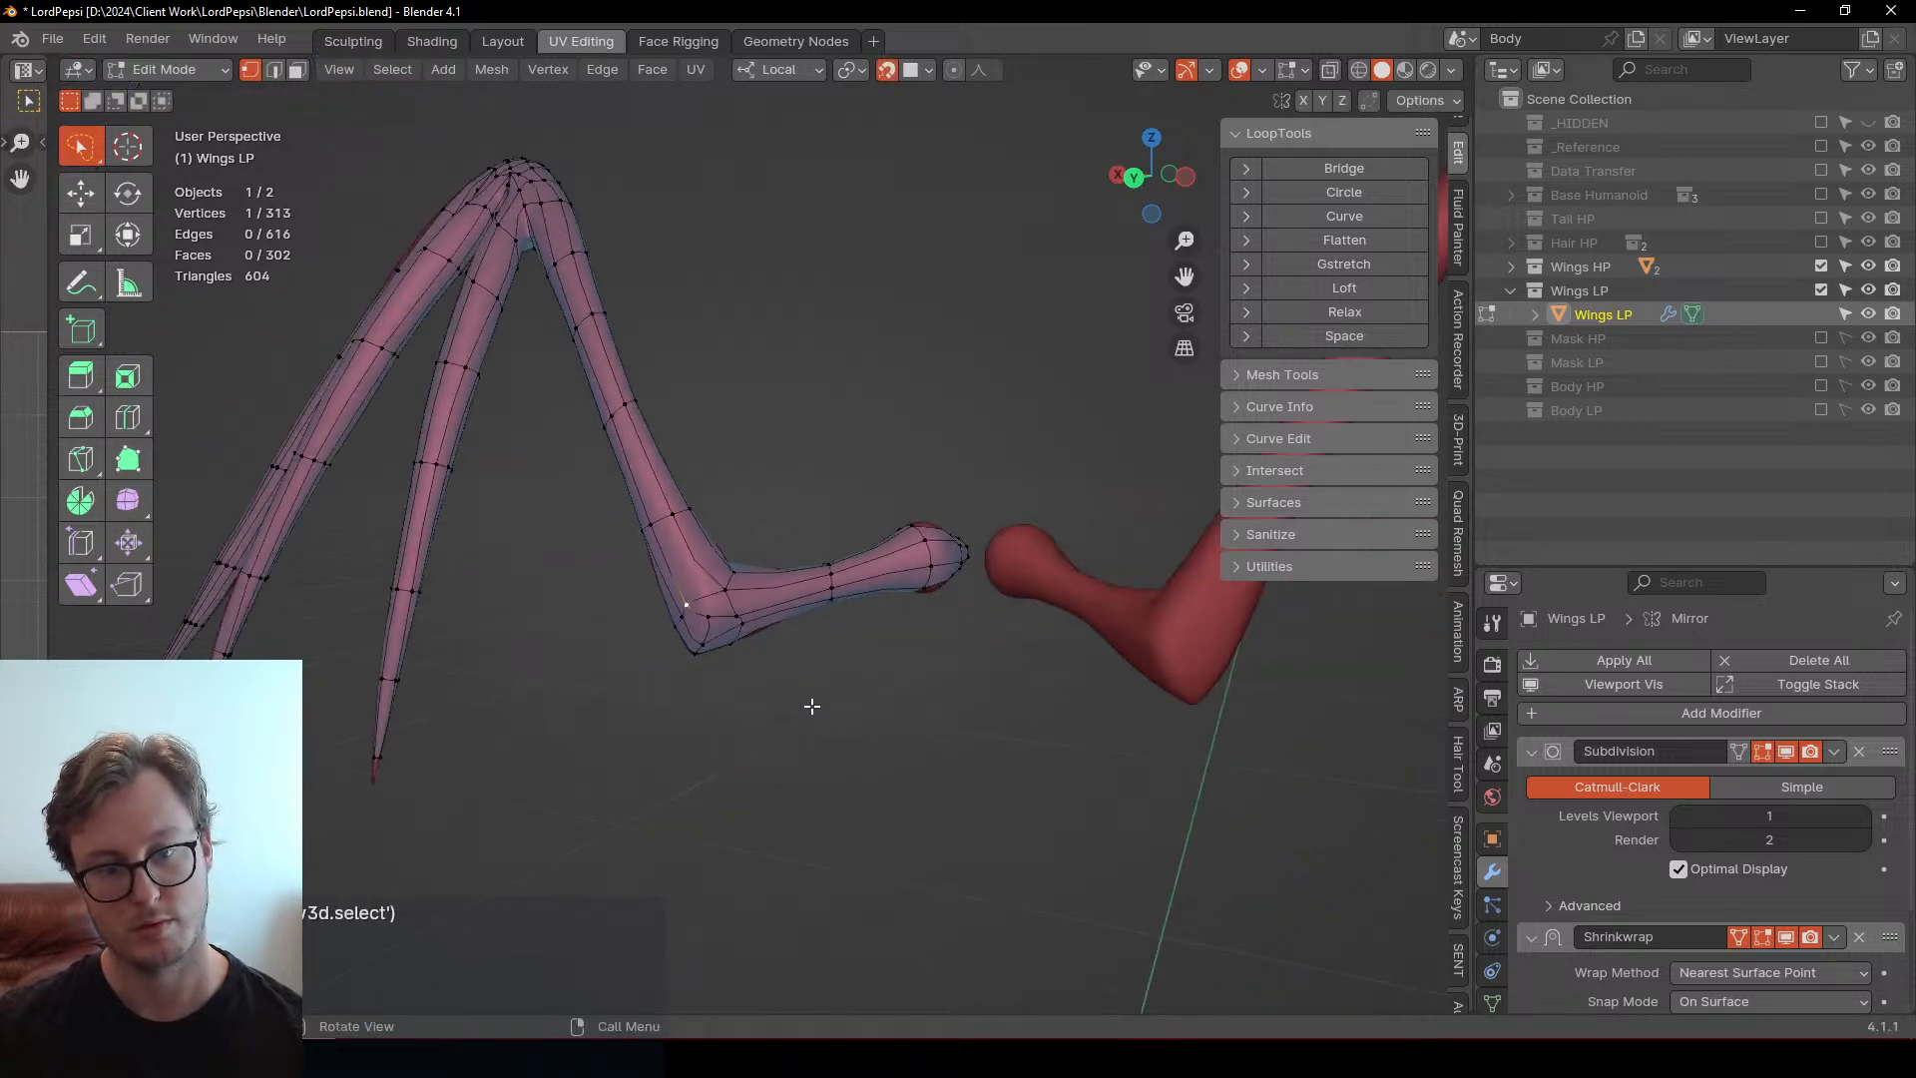
{"action": "key", "text": "Tab"}
{"action": "key", "text": "Tab"}
Add two edge loops around the inner arm segment, one beside the elbow and one near the rounded root end
{"action": "scroll", "coordinate": [795, 693], "scroll_direction": "up", "scroll_amount": 5}
{"action": "key", "text": "ctrl+r"}
{"action": "left_click", "coordinate": [799, 636]}
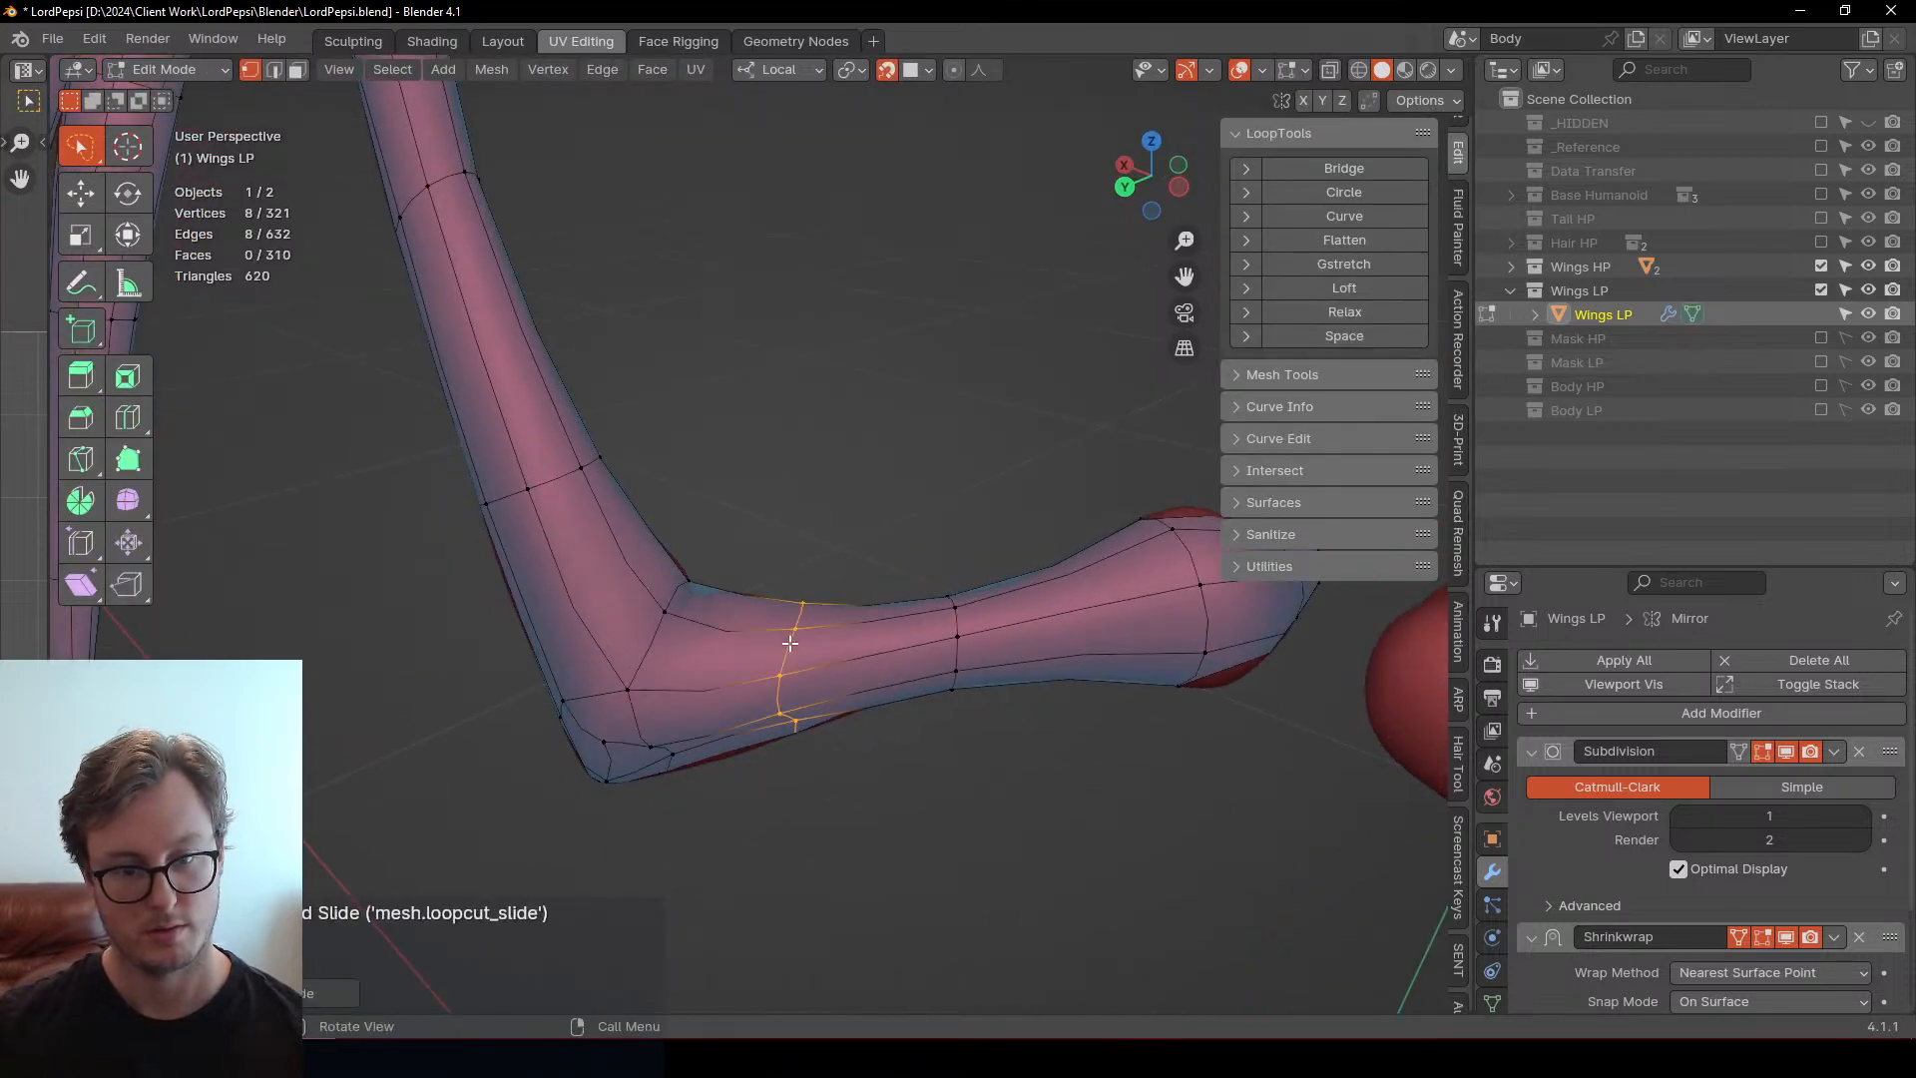
{"action": "mouse_move", "coordinate": [795, 658]}
{"action": "middle_mouse_down"}
{"action": "mouse_move", "coordinate": [795, 561]}
{"action": "mouse_move", "coordinate": [792, 620]}
{"action": "middle_mouse_up"}
{"action": "key", "text": "ctrl+r"}
{"action": "left_click", "coordinate": [960, 564]}
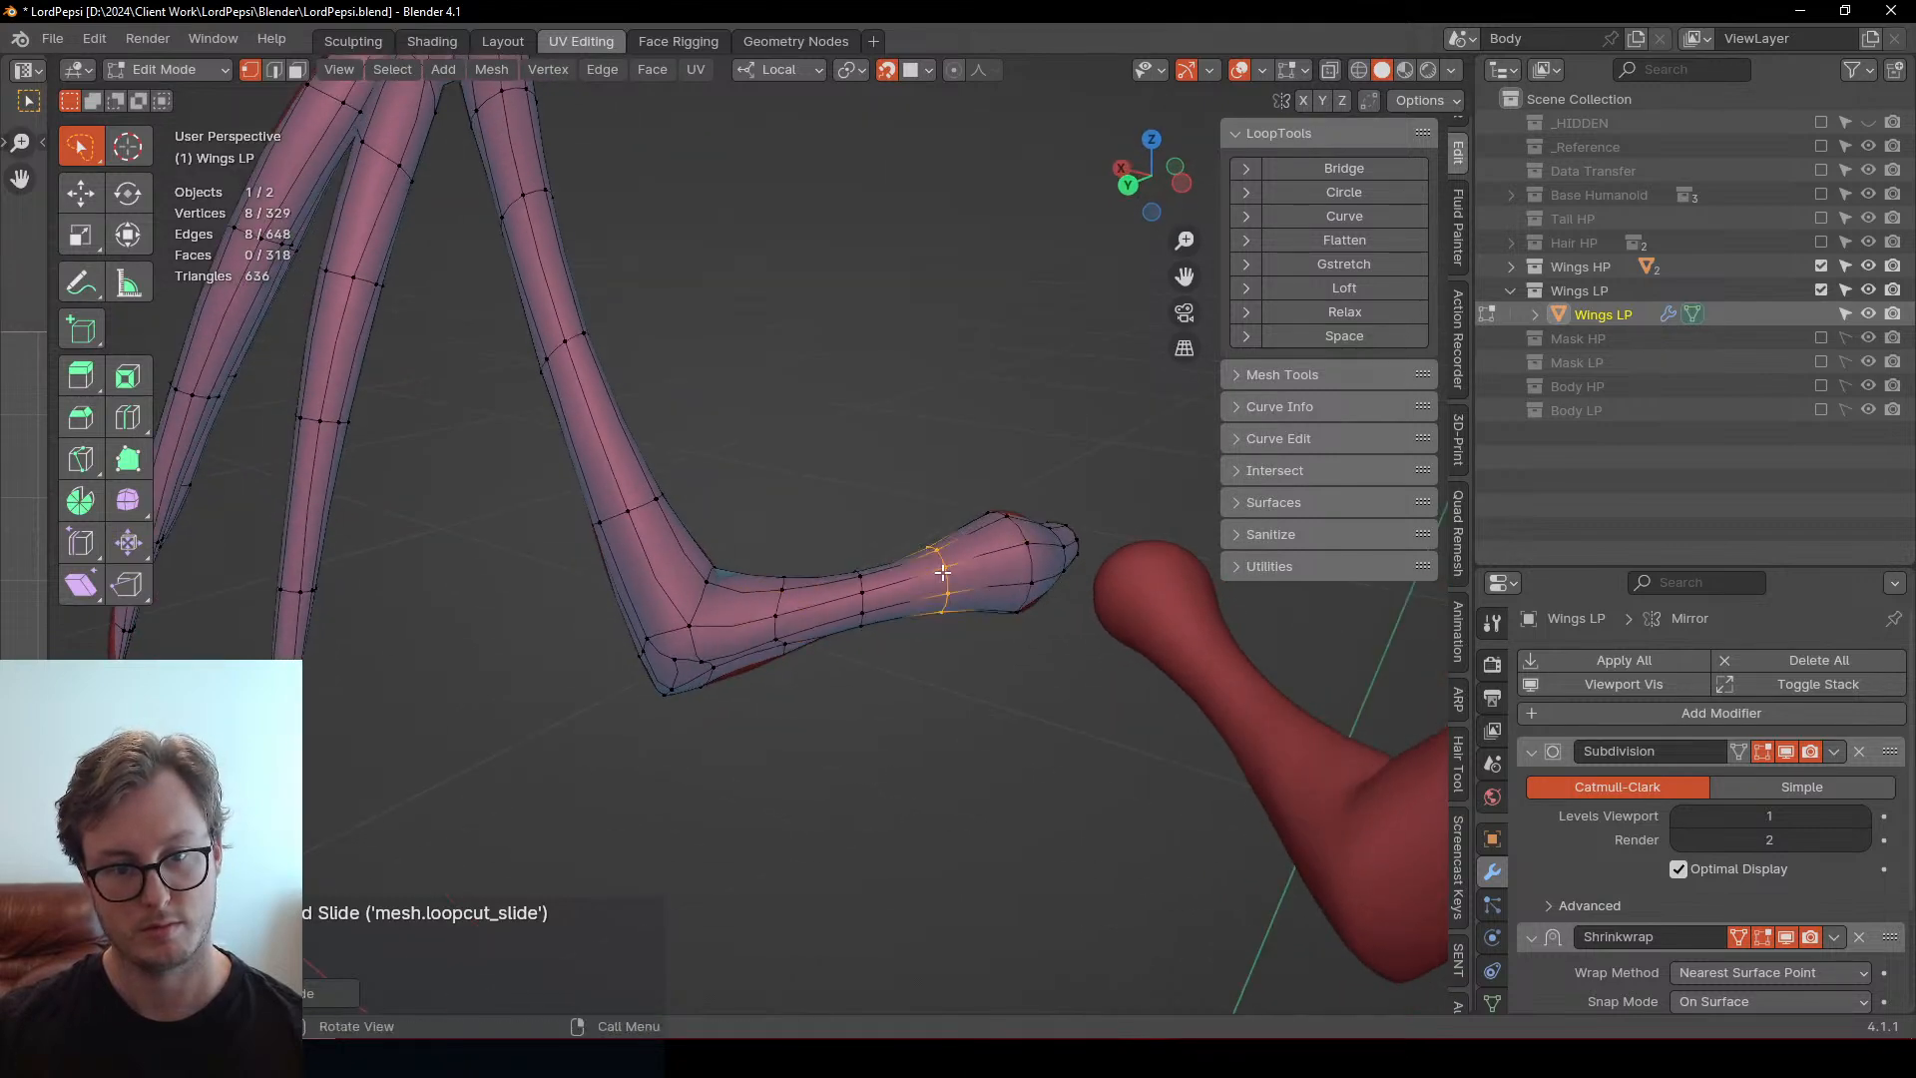
{"action": "middle_click_drag", "start_coordinate": [960, 564], "coordinate": [779, 631]}
Return to Object Mode, review the mirrored wings and save the file
{"action": "key", "text": "Tab"}
{"action": "key", "text": "KP_Divide"}
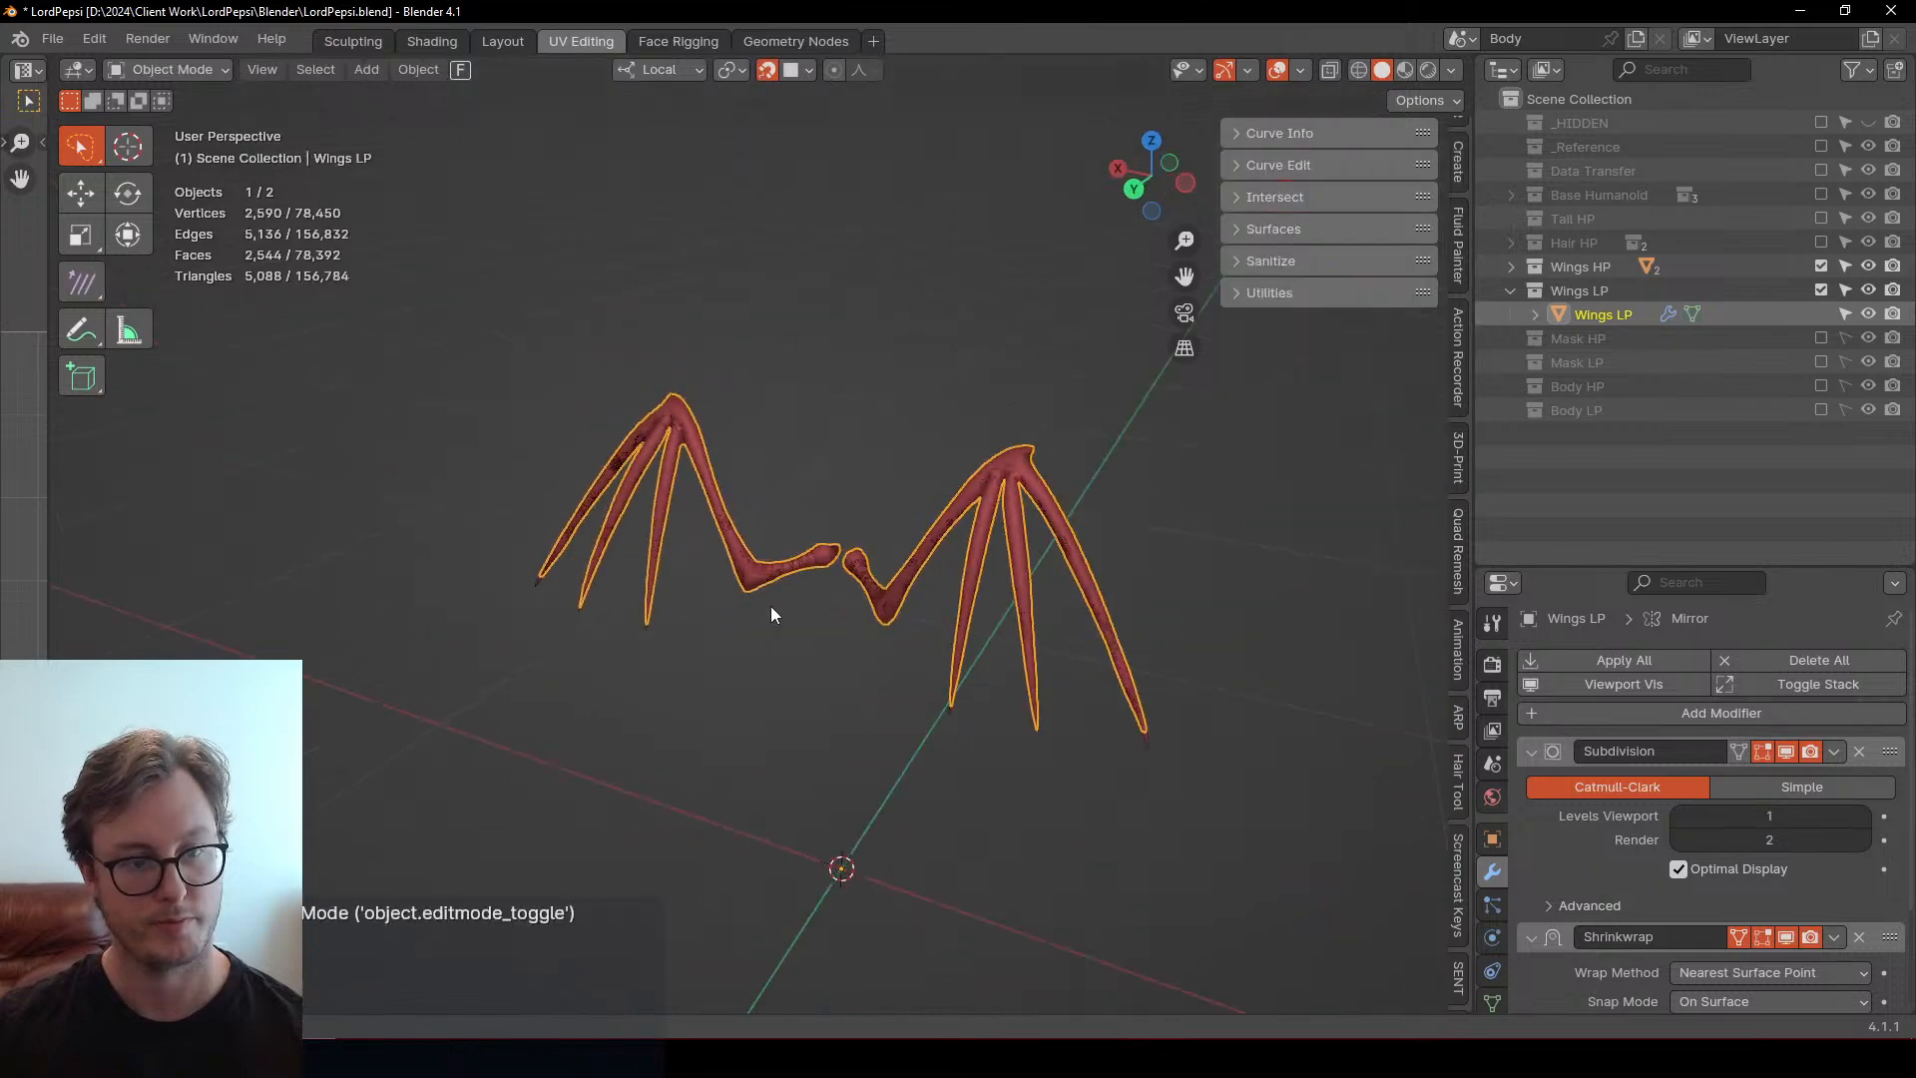
{"action": "key", "text": "ctrl+s"}
{"action": "key", "text": "KP_Divide"}
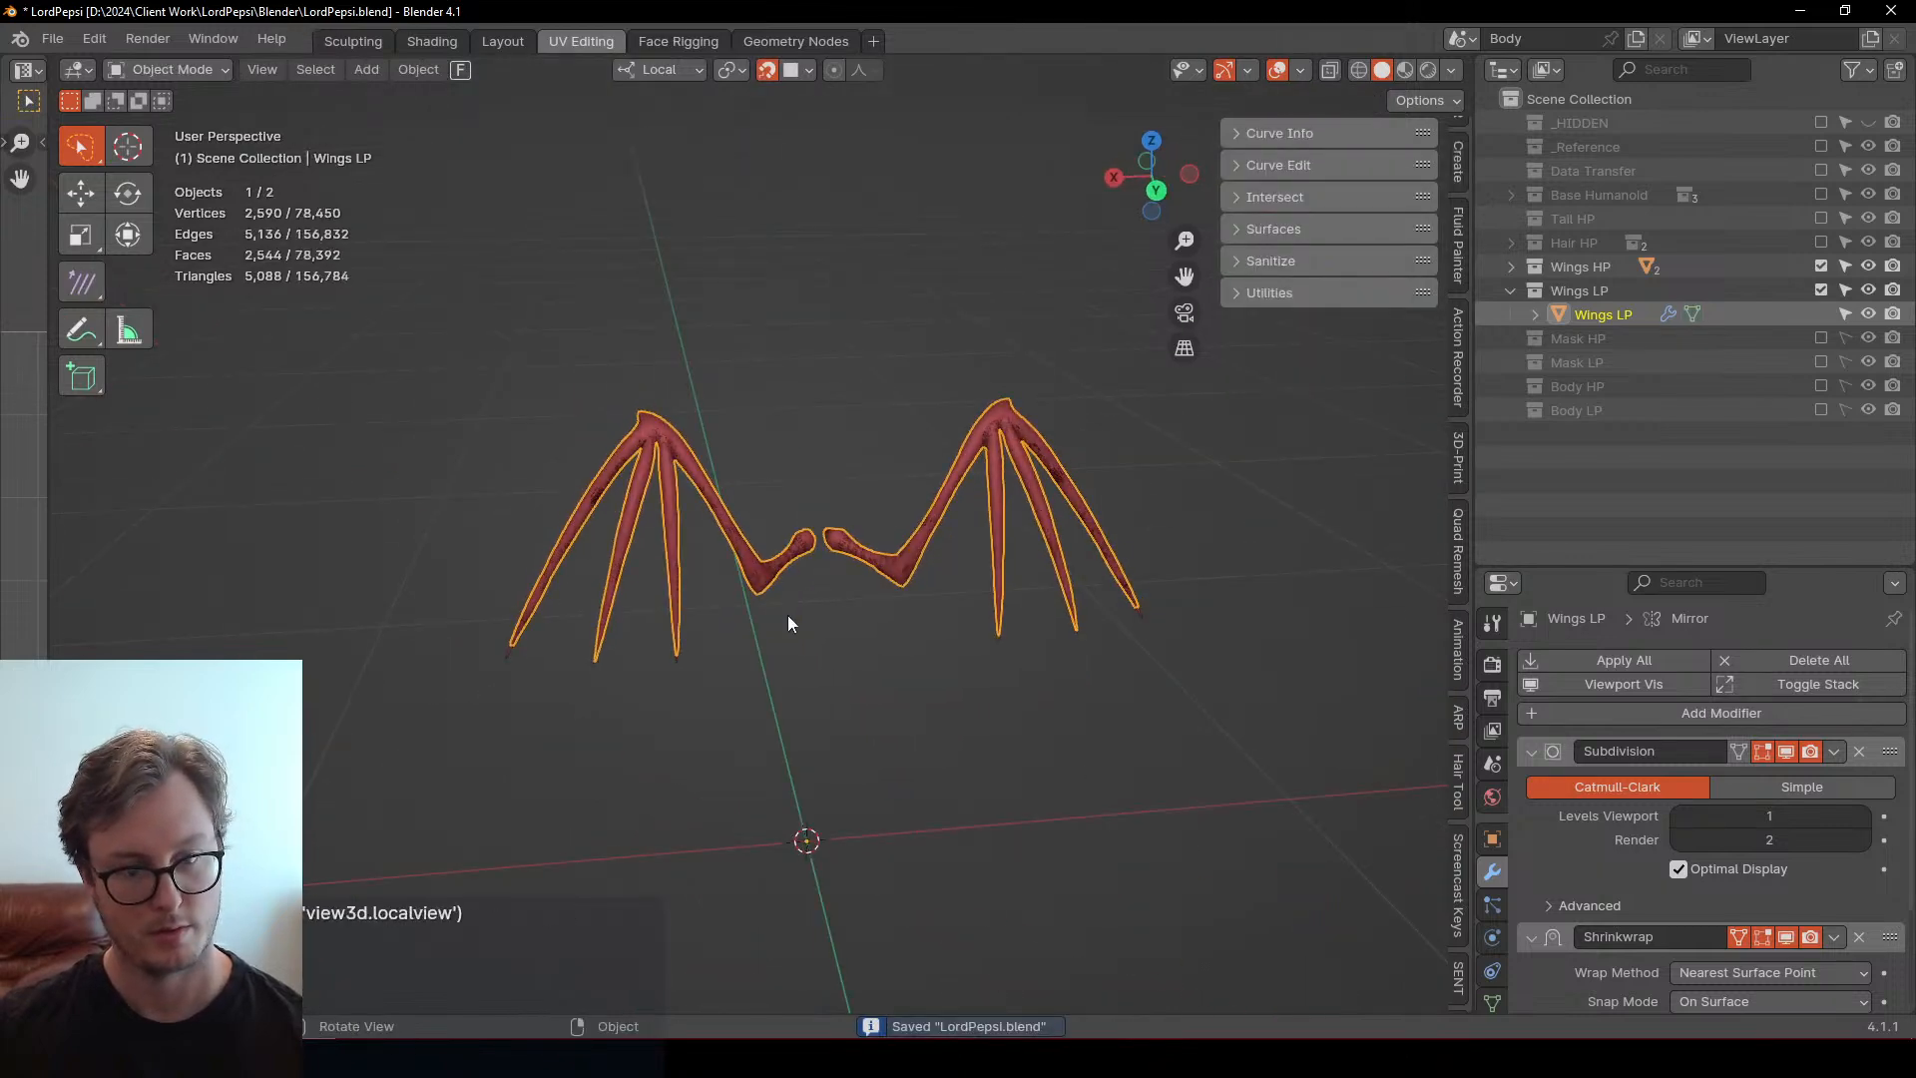
{"action": "middle_click_drag", "start_coordinate": [738, 594], "coordinate": [972, 639]}
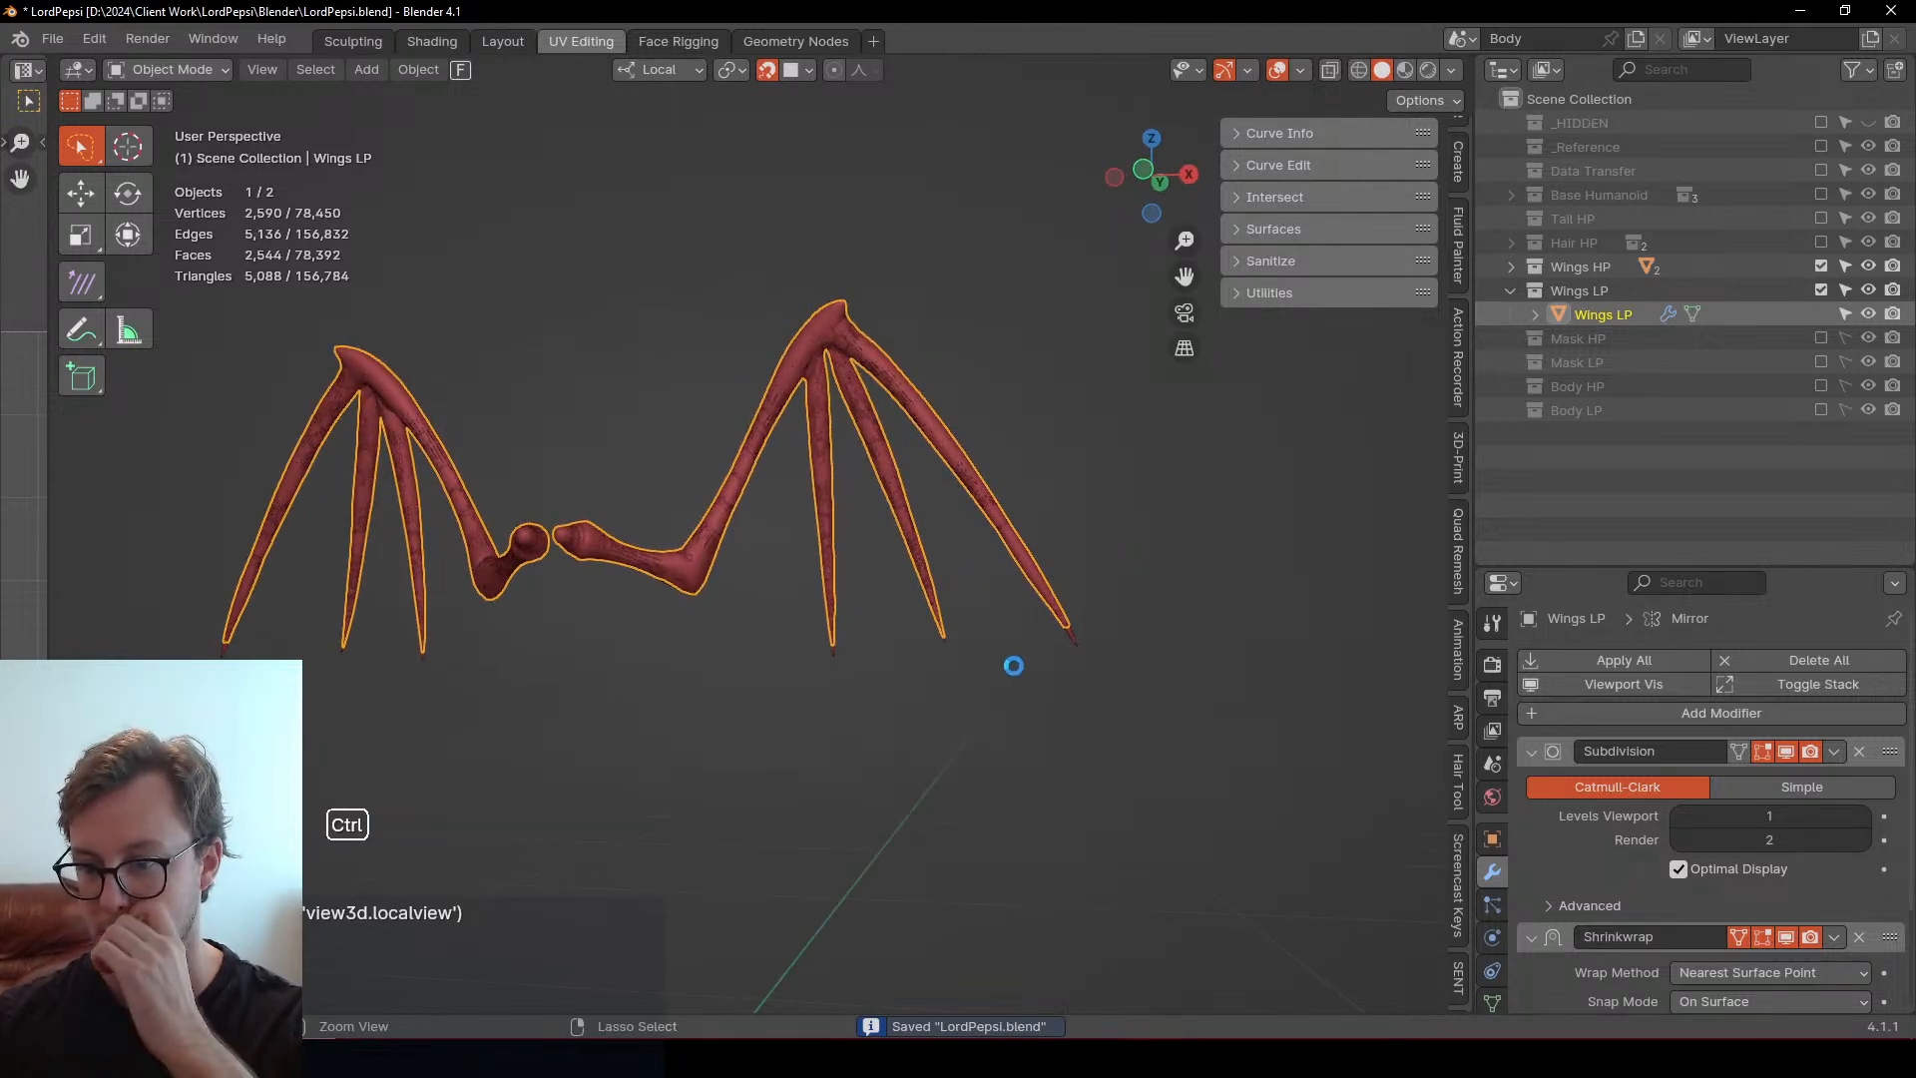
{"action": "key", "text": "ctrl+s"}
{"action": "middle_click_drag", "start_coordinate": [894, 613], "coordinate": [906, 601]}
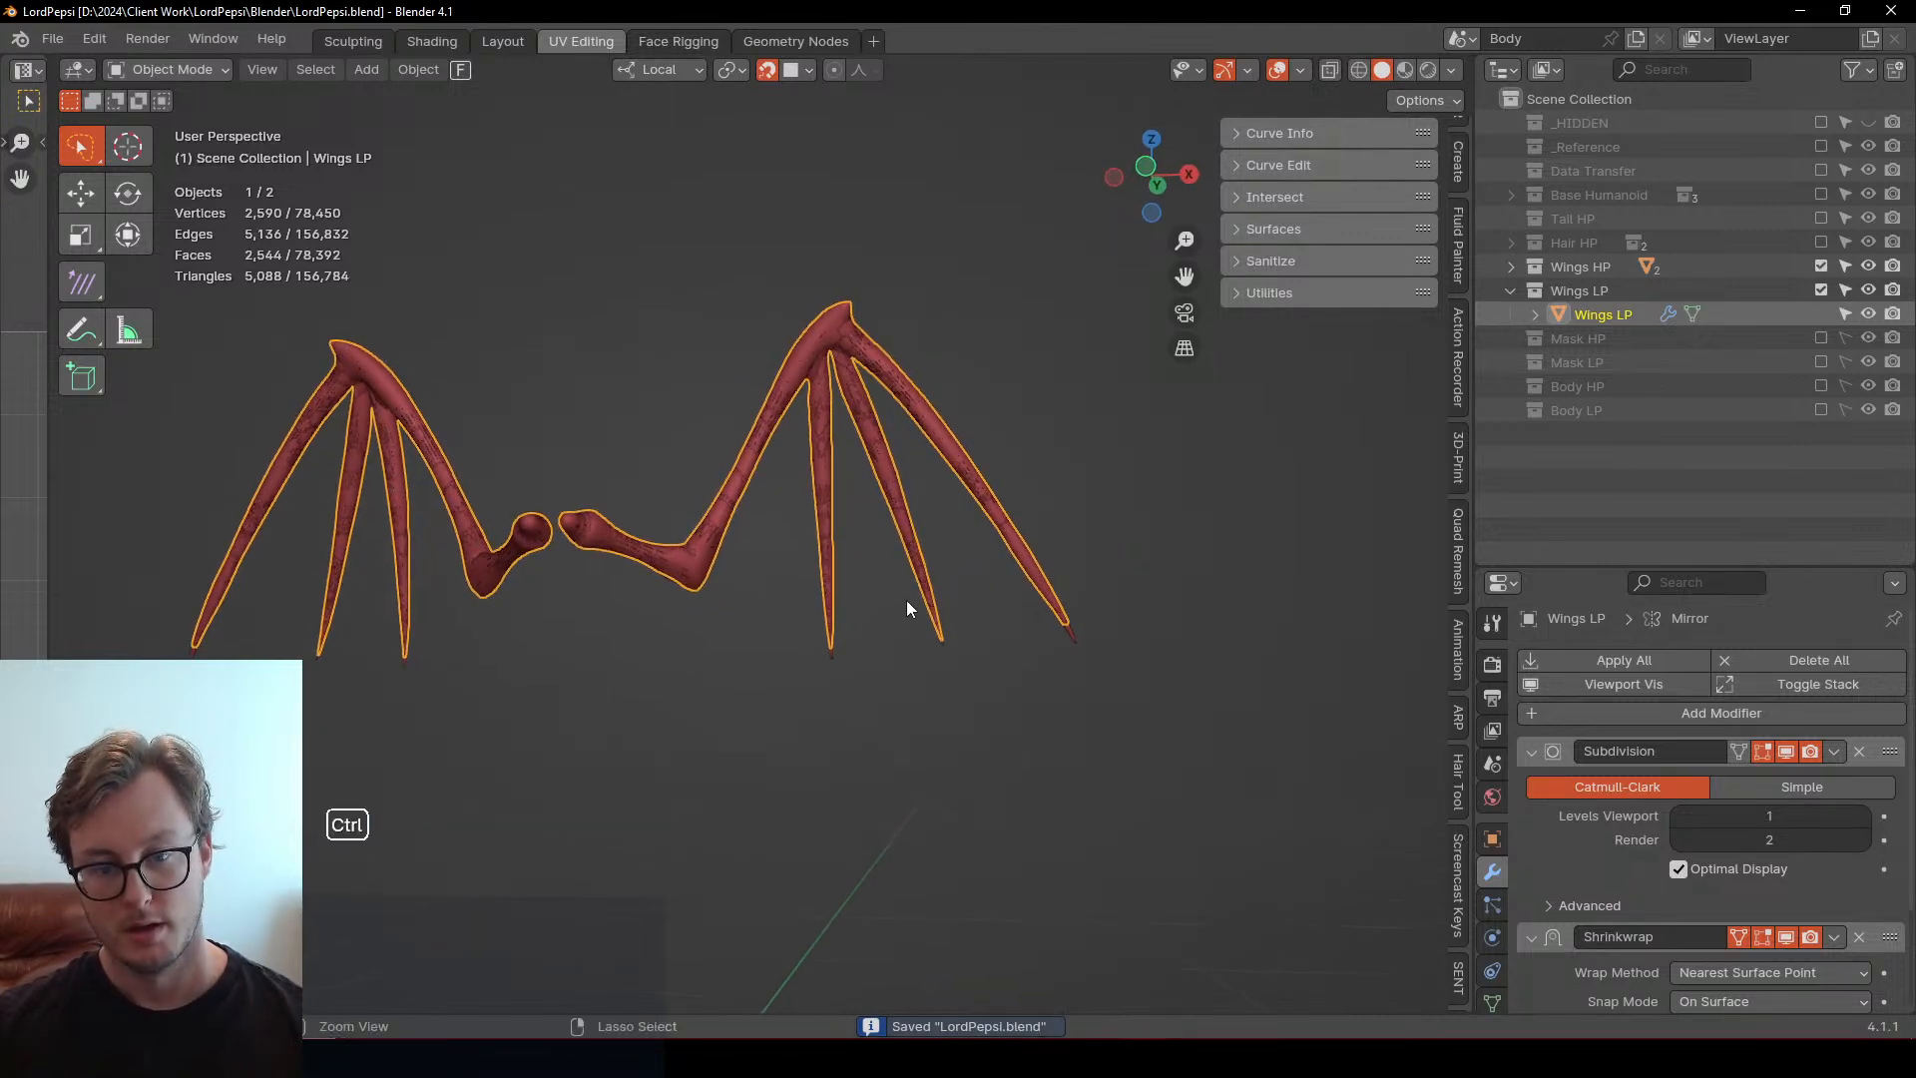
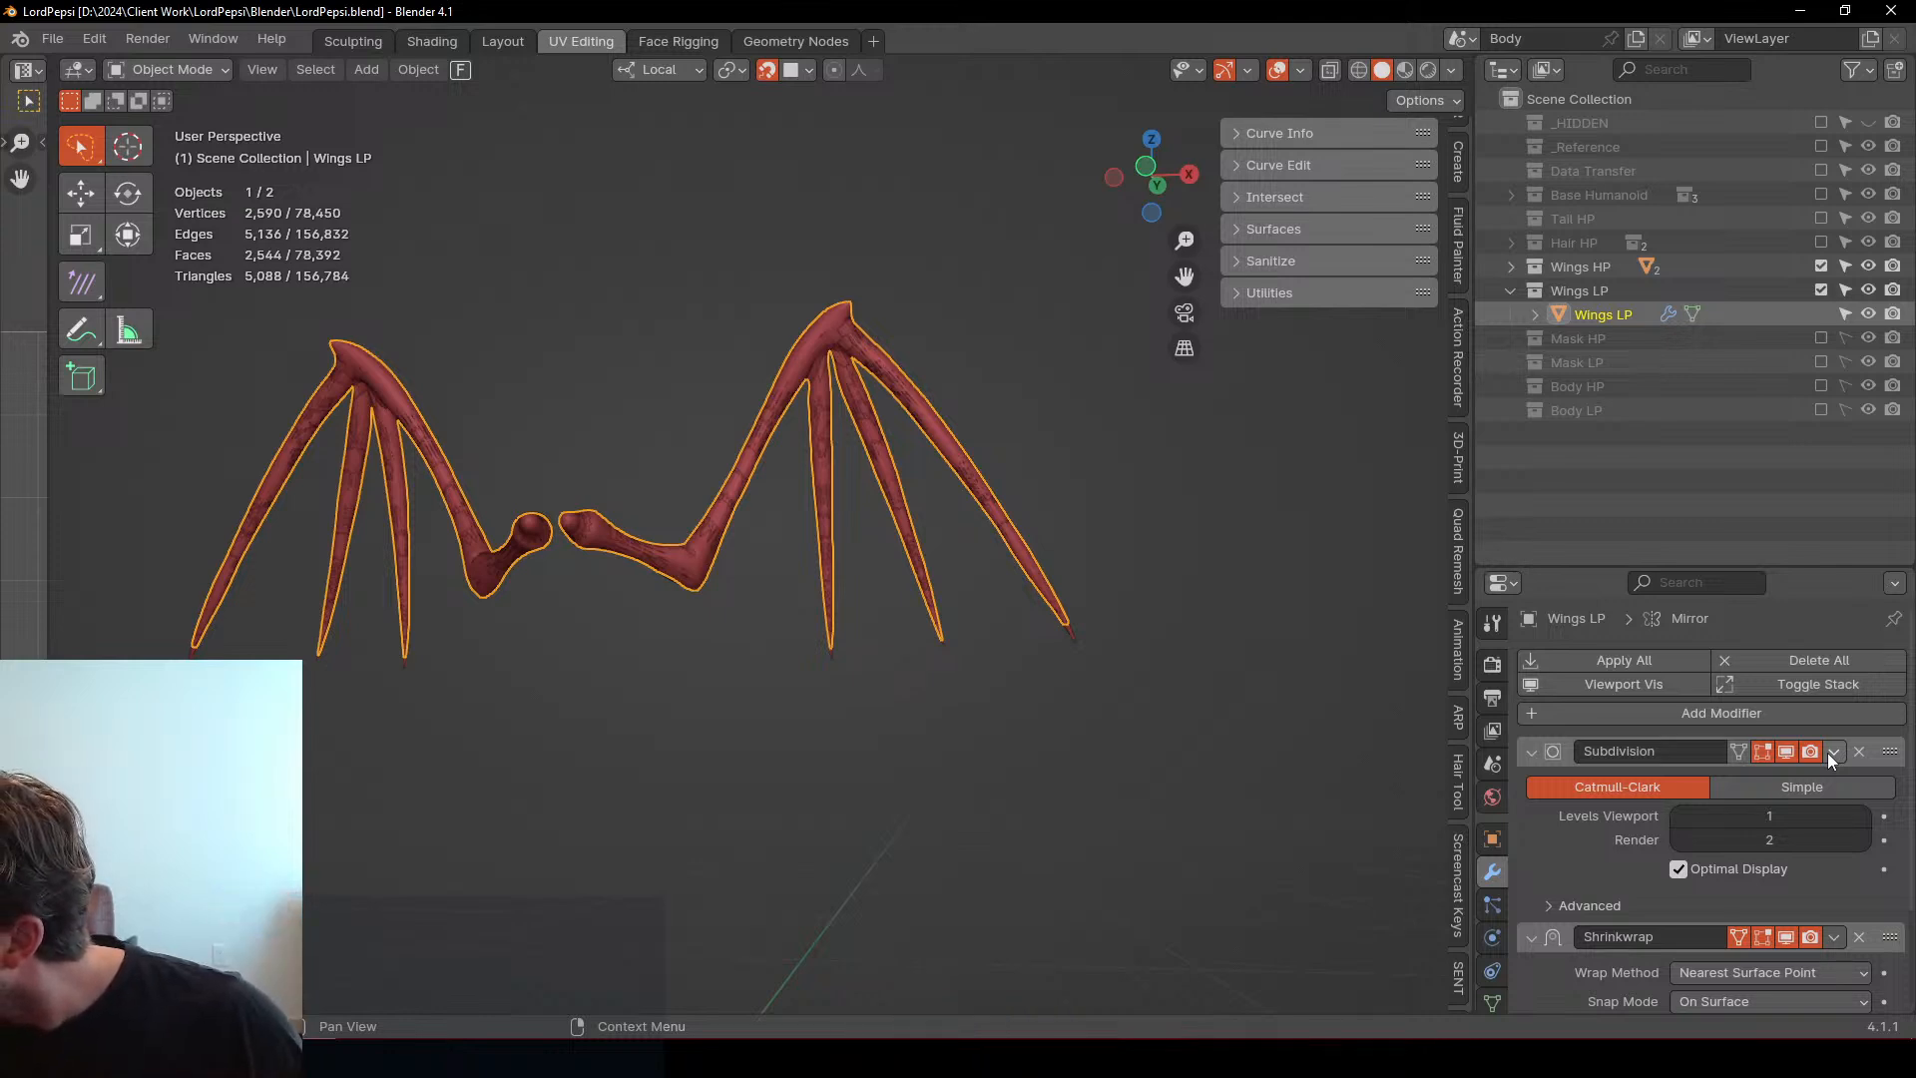
Apply the Subdivision modifier on Wings LP and isolate the mesh in Sculpt Mode
{"action": "left_click", "coordinate": [1832, 752]}
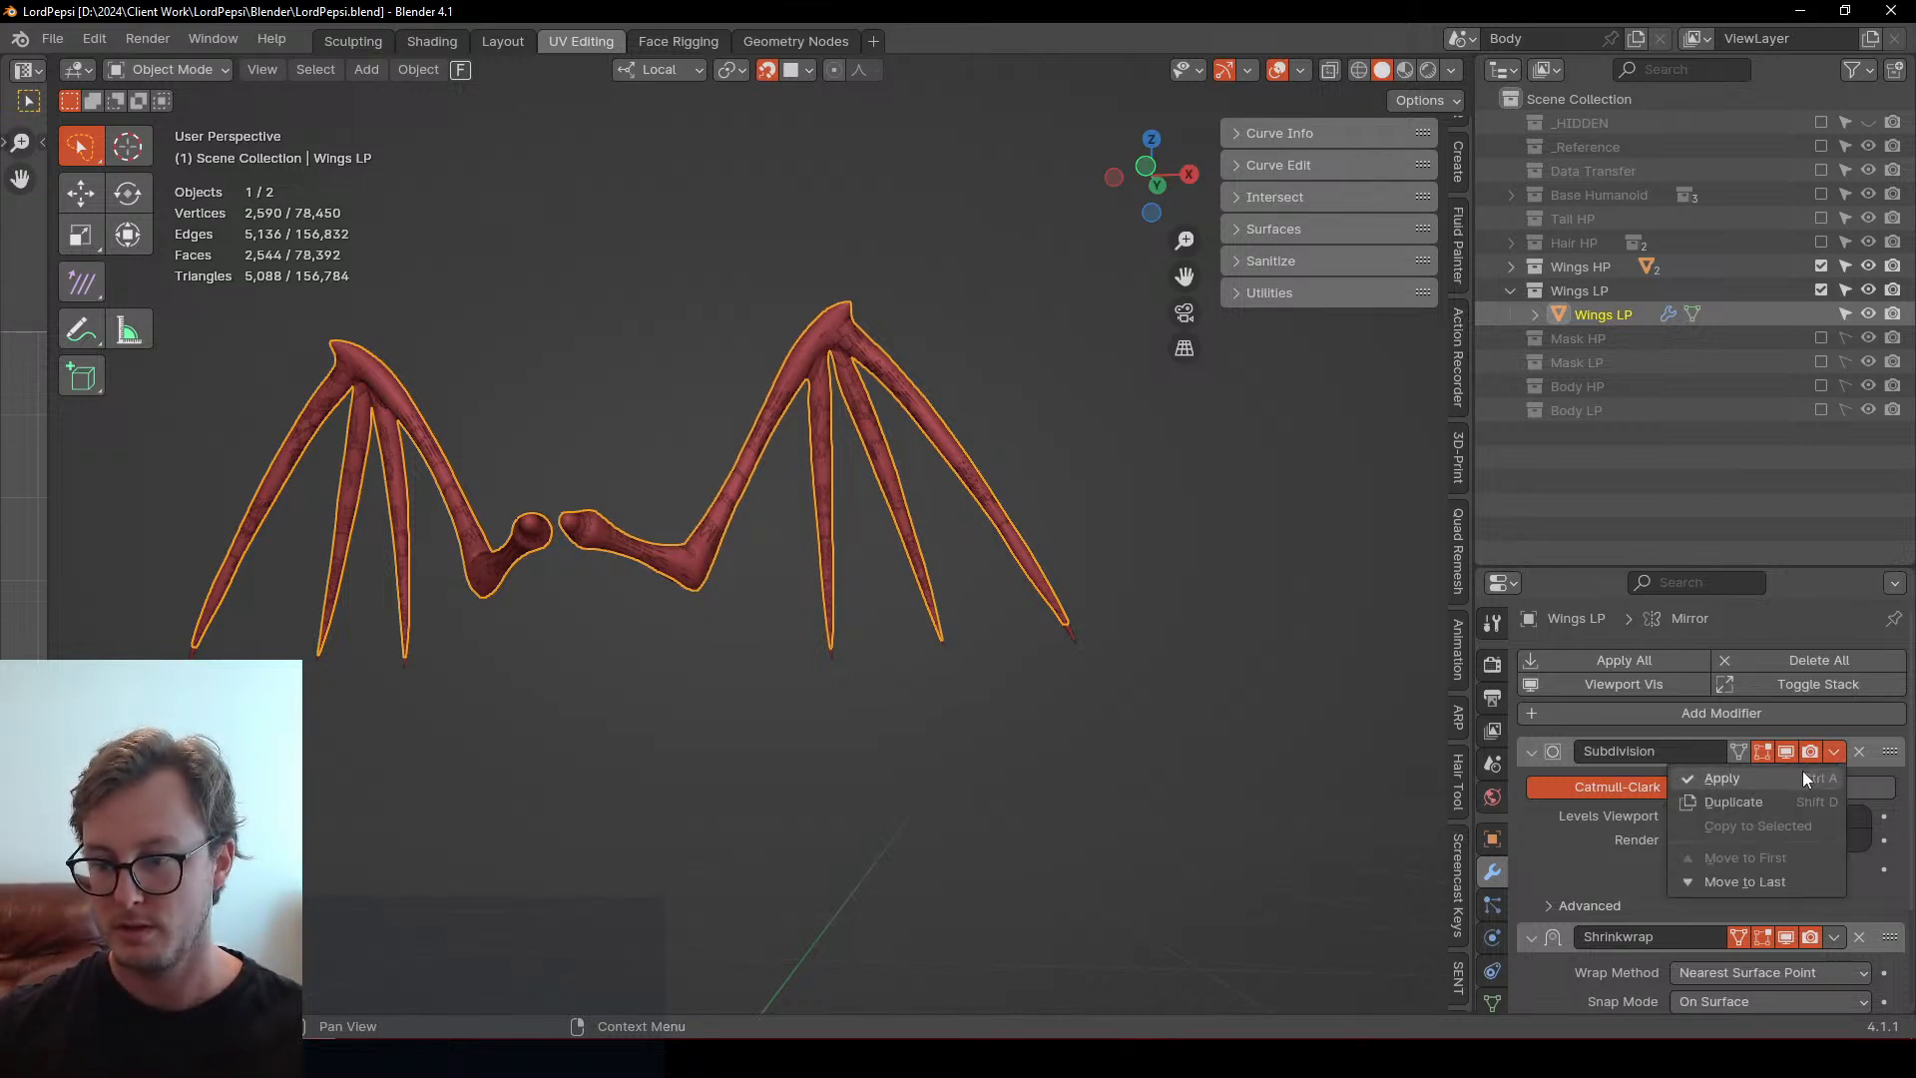
{"action": "left_click", "coordinate": [1802, 770]}
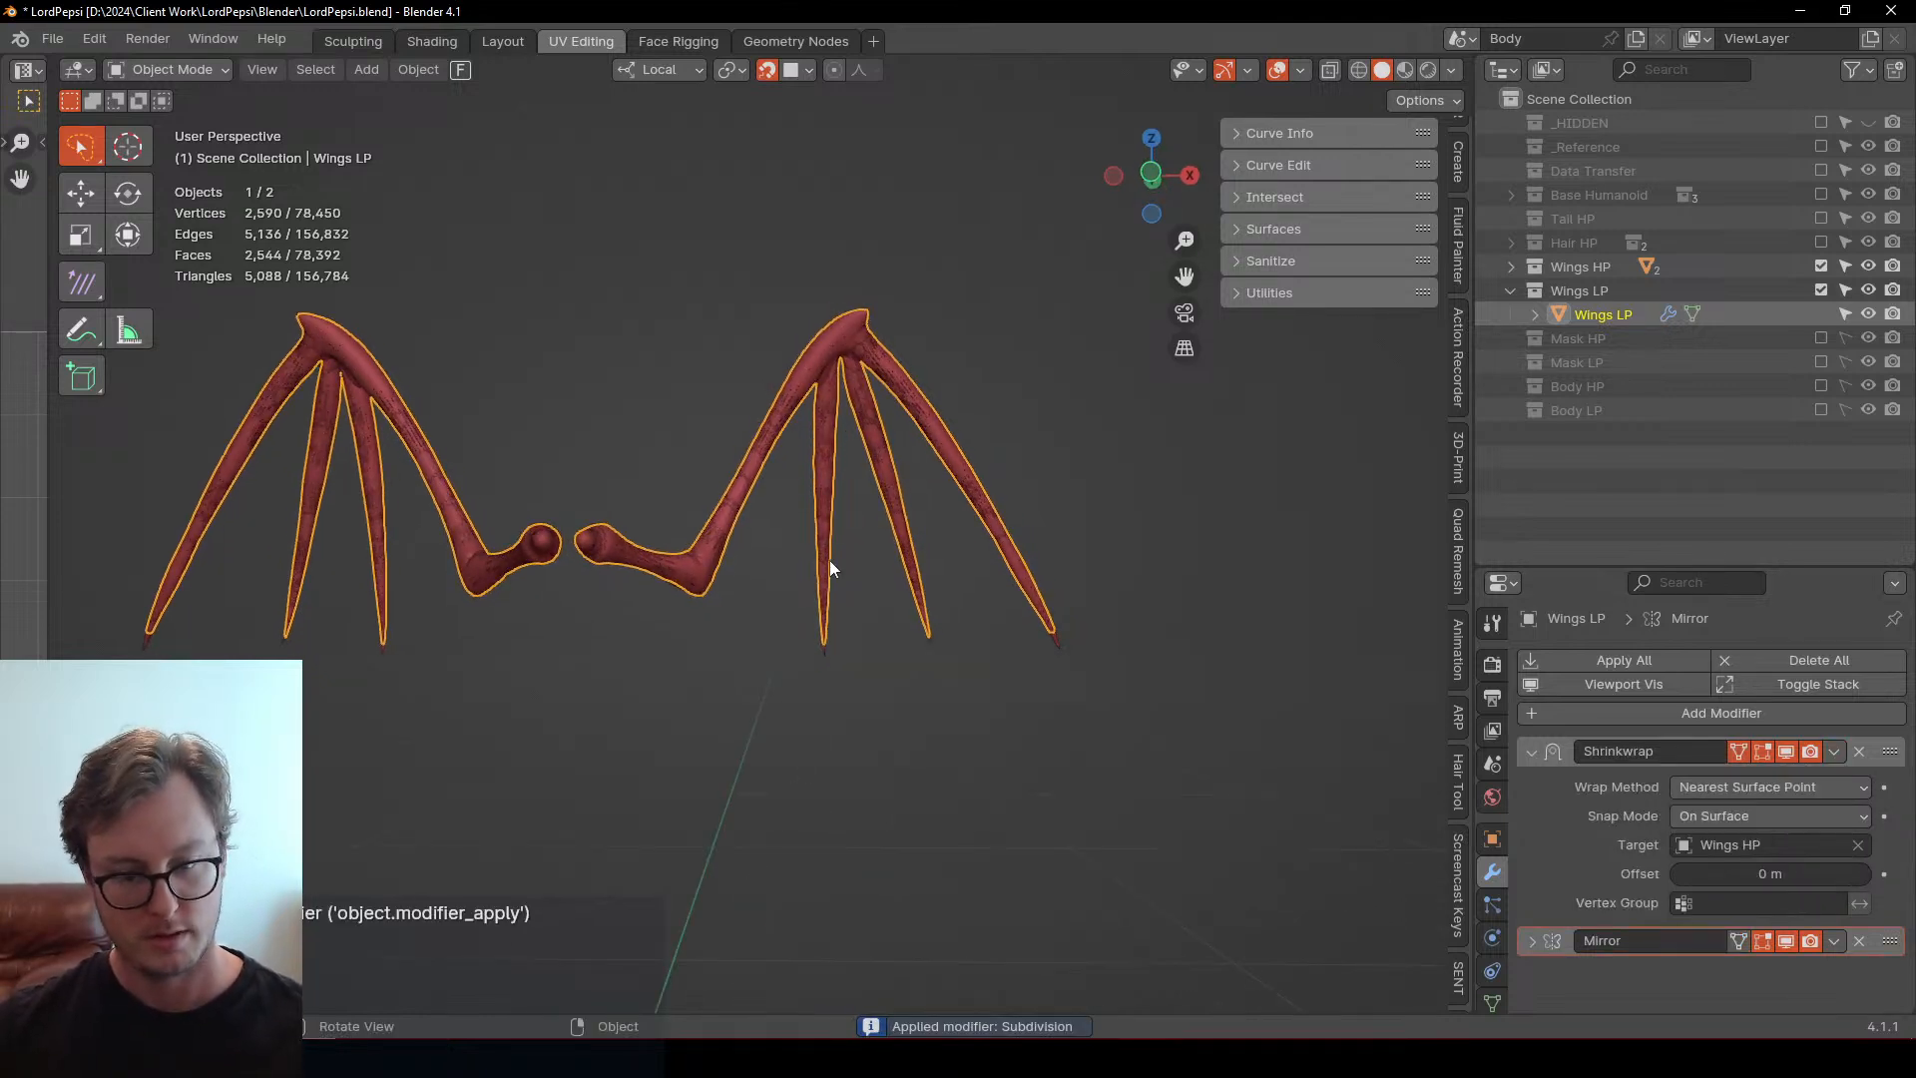
{"action": "key", "text": "slash"}
{"action": "key", "text": "ctrl+Tab"}
{"action": "key", "text": "KP_Decimal"}
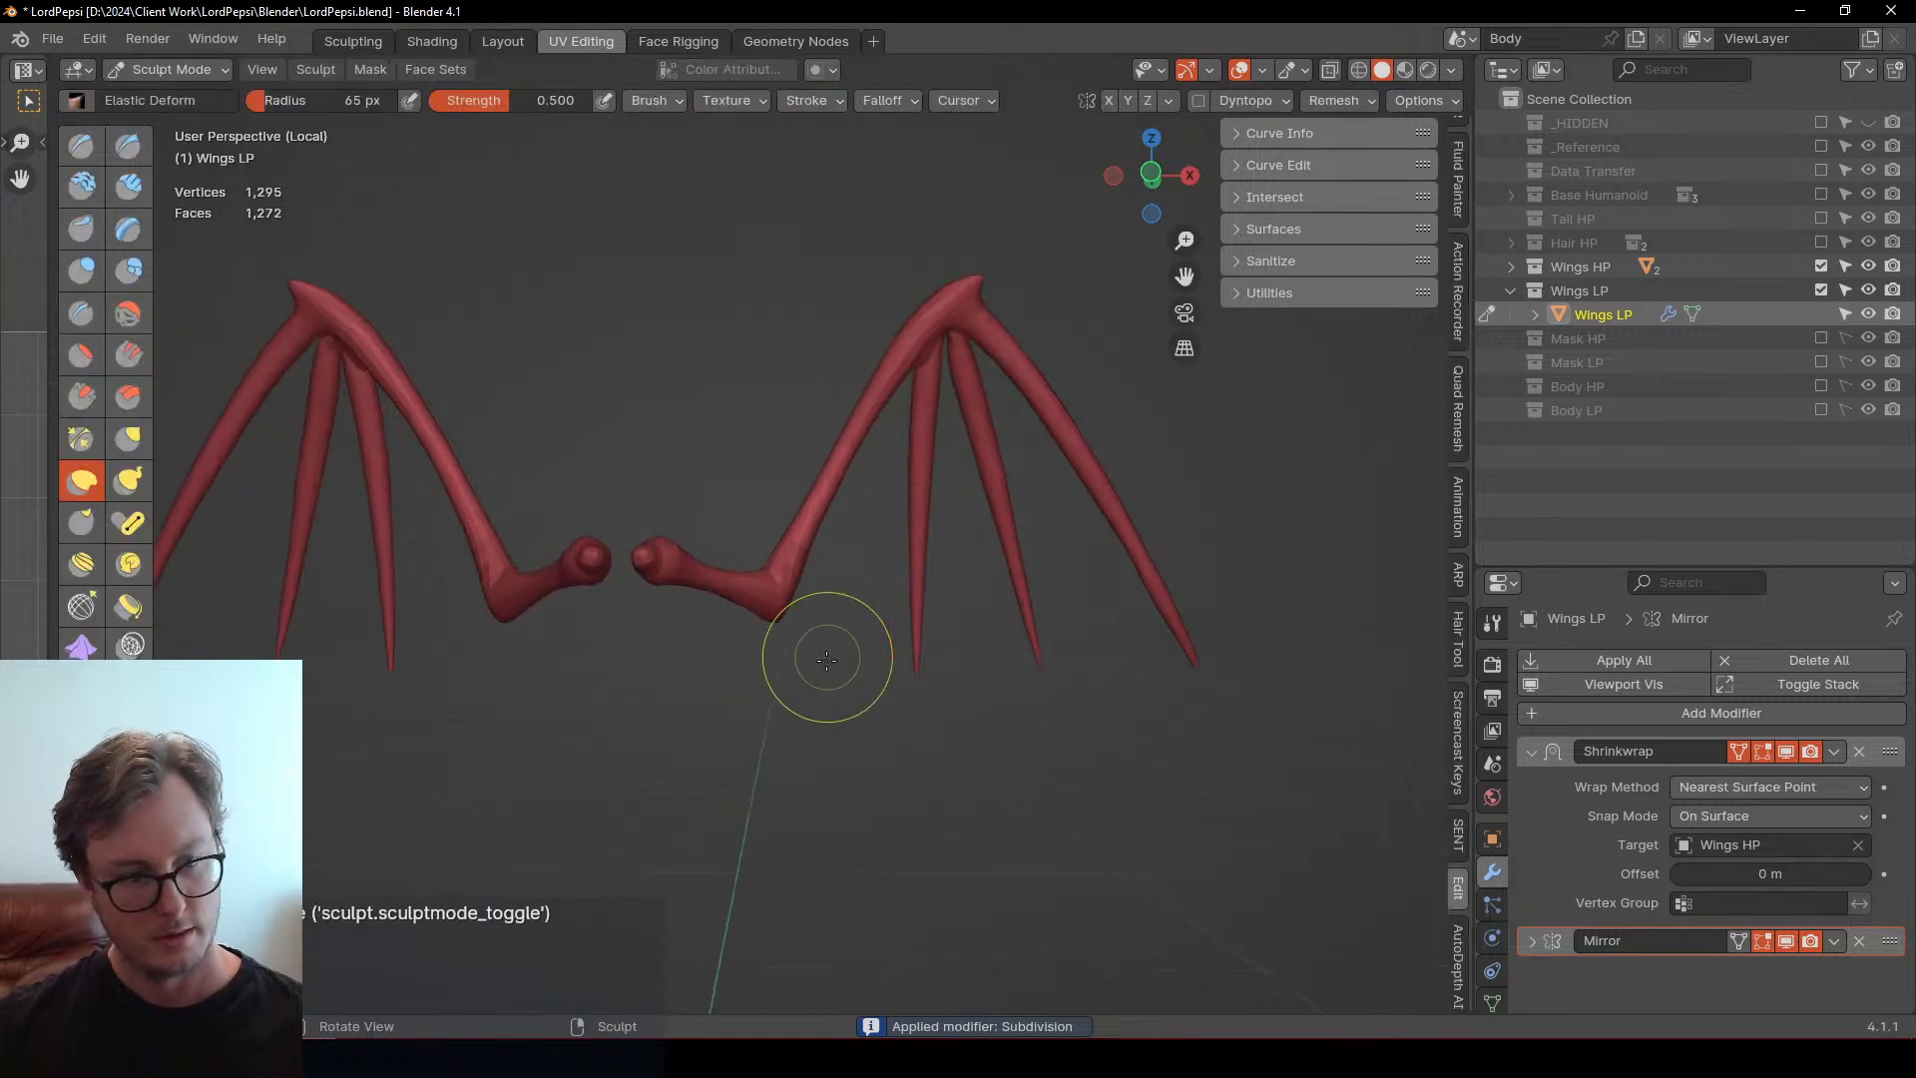
Choose the Slide Relax brush and turn on the wireframe overlay to see the wing topology around the elbow
{"action": "key", "text": "q"}
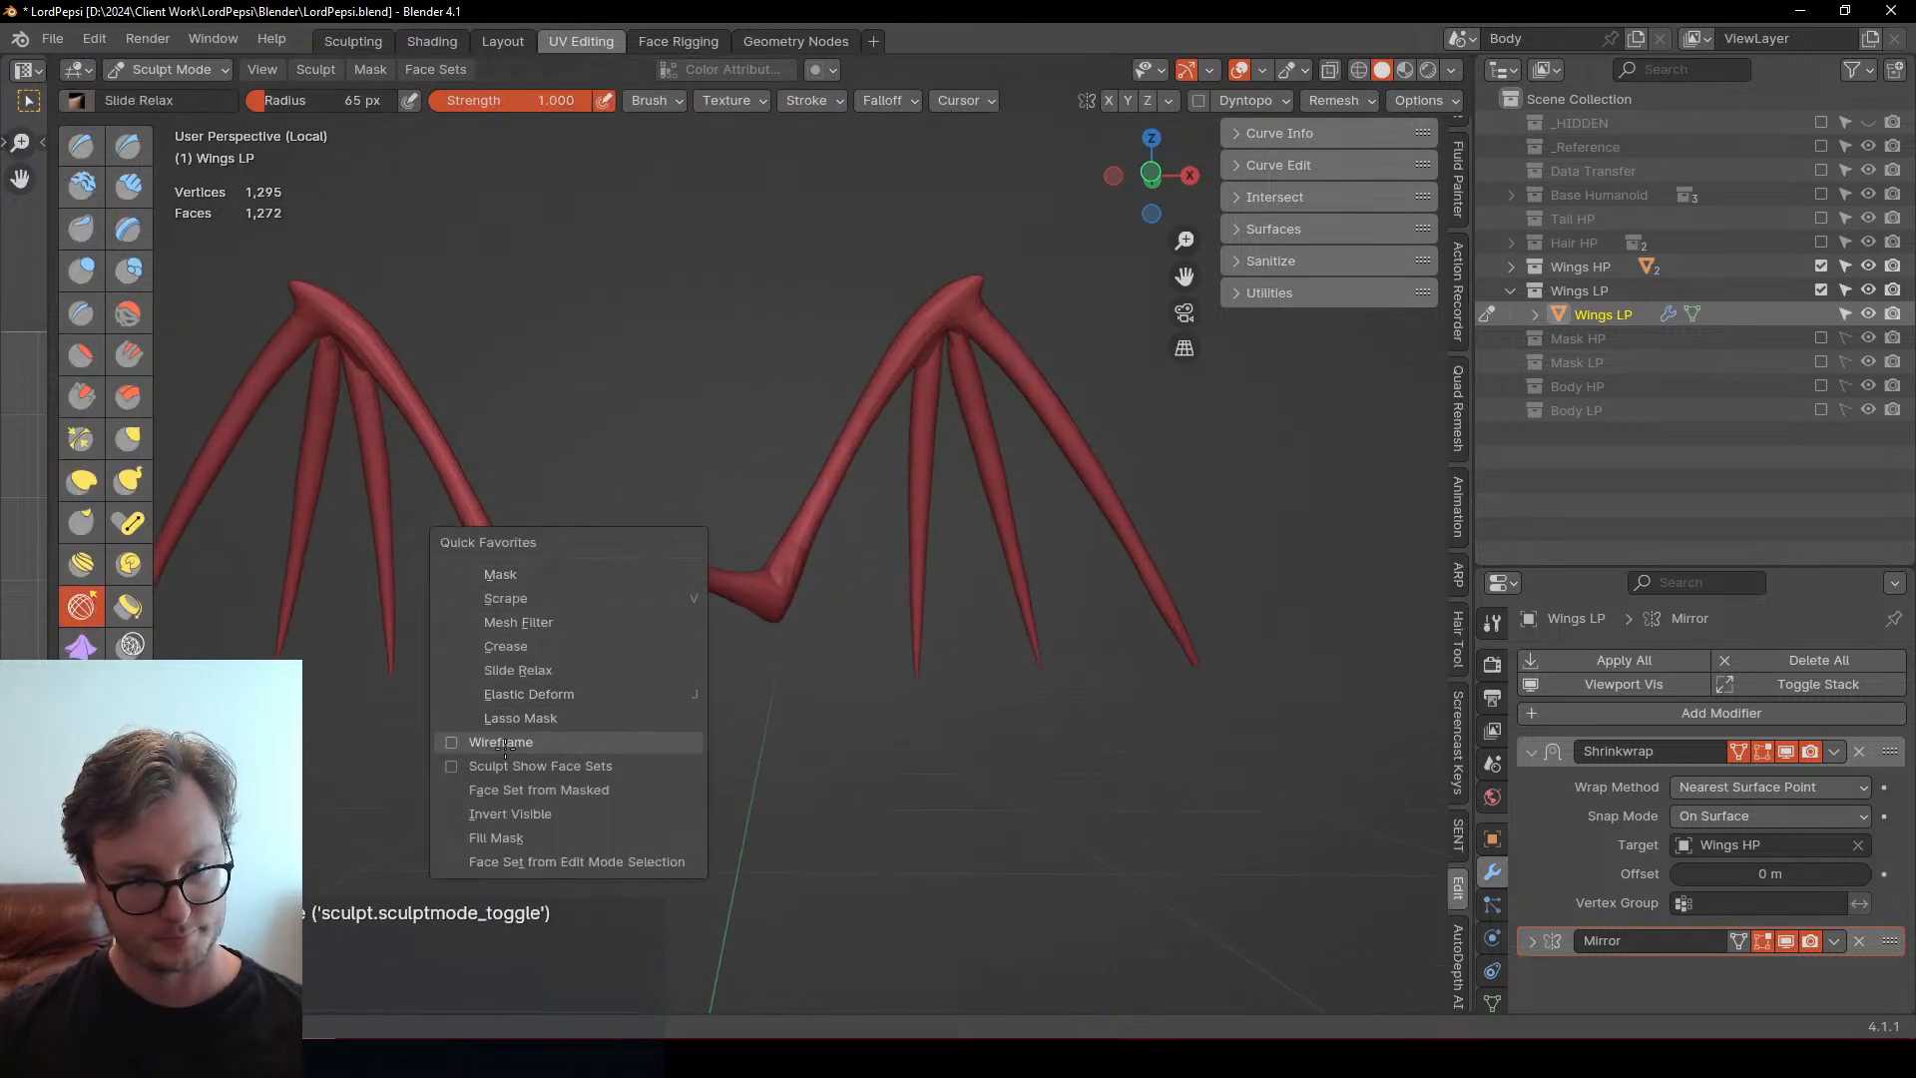
{"action": "left_click", "coordinate": [638, 744]}
{"action": "middle_click_drag", "start_coordinate": [649, 724], "coordinate": [653, 798]}
{"action": "scroll", "coordinate": [799, 579], "scroll_direction": "up", "scroll_amount": 4}
{"action": "middle_click_drag", "start_coordinate": [820, 567], "coordinate": [796, 647]}
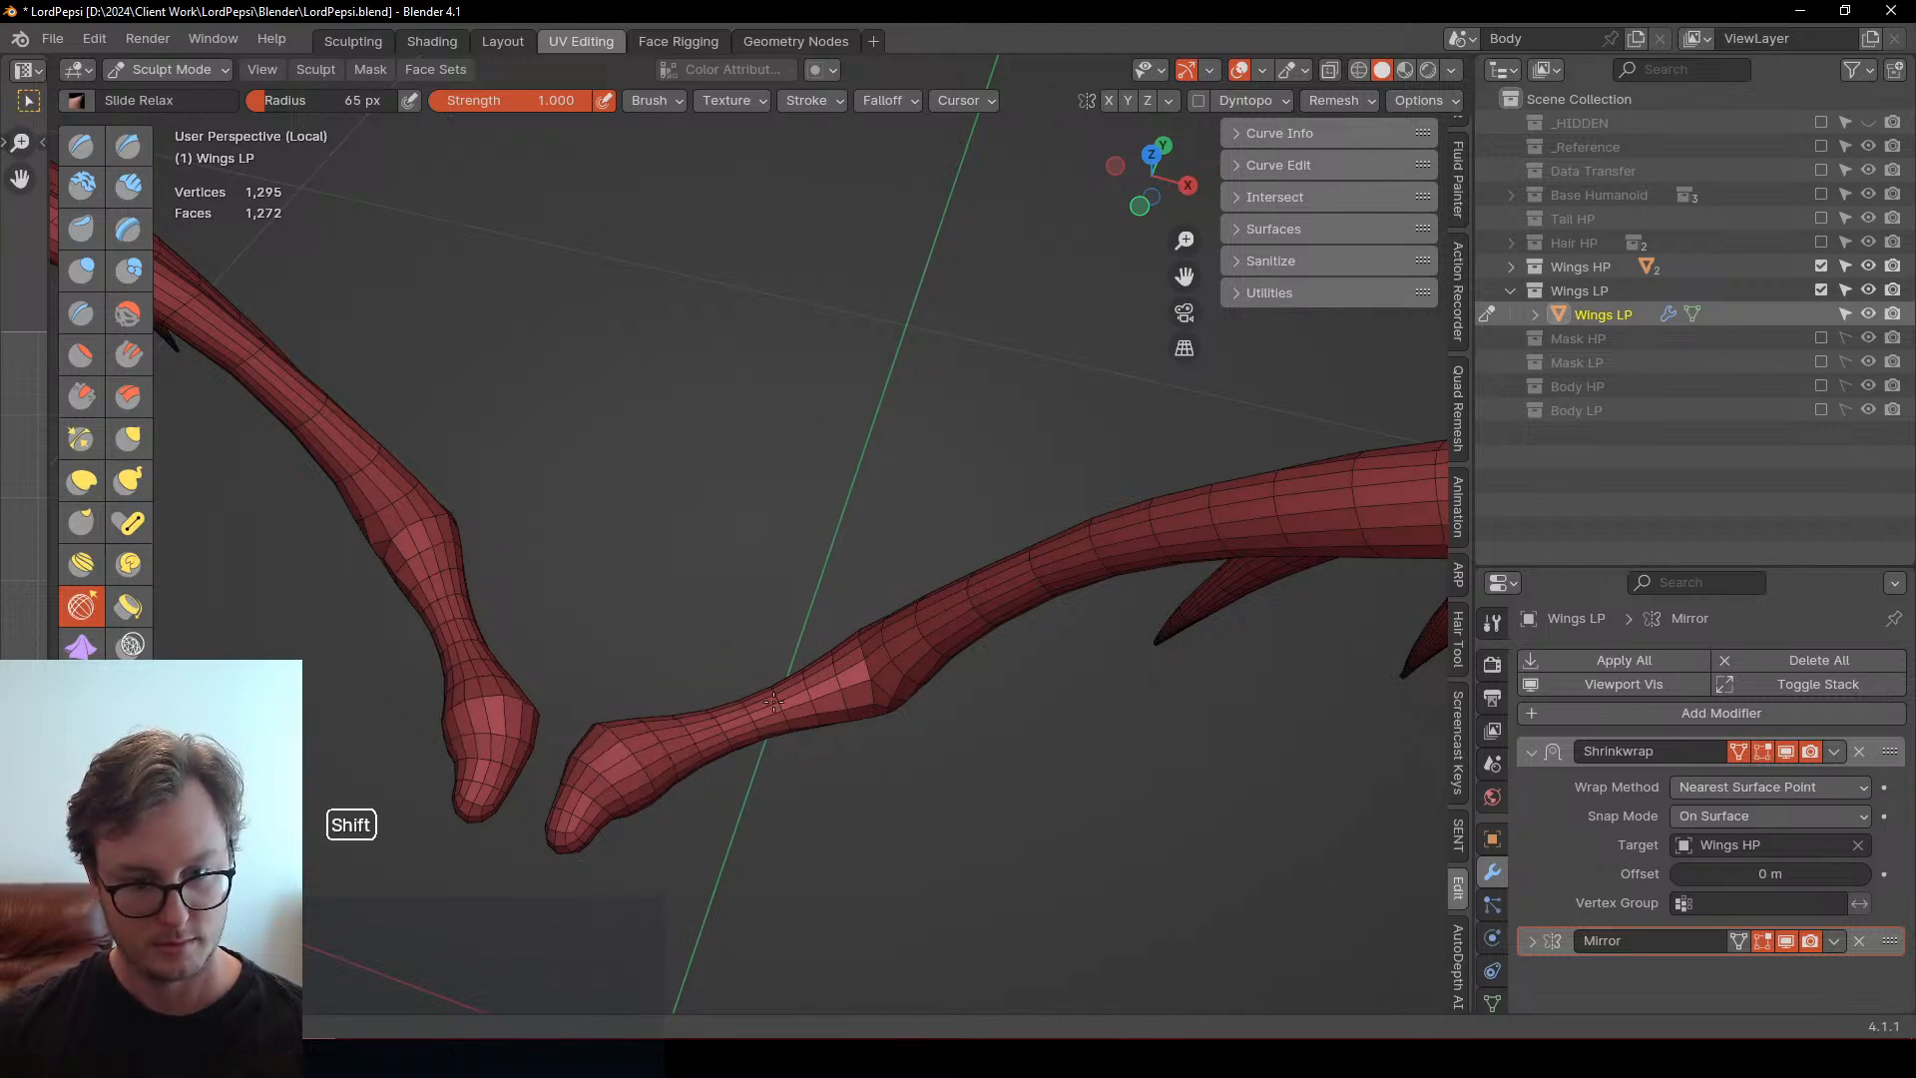
{"action": "mouse_move", "coordinate": [874, 710]}
{"action": "middle_mouse_down"}
{"action": "mouse_move", "coordinate": [899, 668]}
{"action": "mouse_move", "coordinate": [850, 562]}
{"action": "middle_mouse_up"}
Return to Object Mode, duplicate the Shrinkwrap modifier and apply the copy to the wings
{"action": "key", "text": "Home"}
{"action": "key", "text": "ctrl+Tab"}
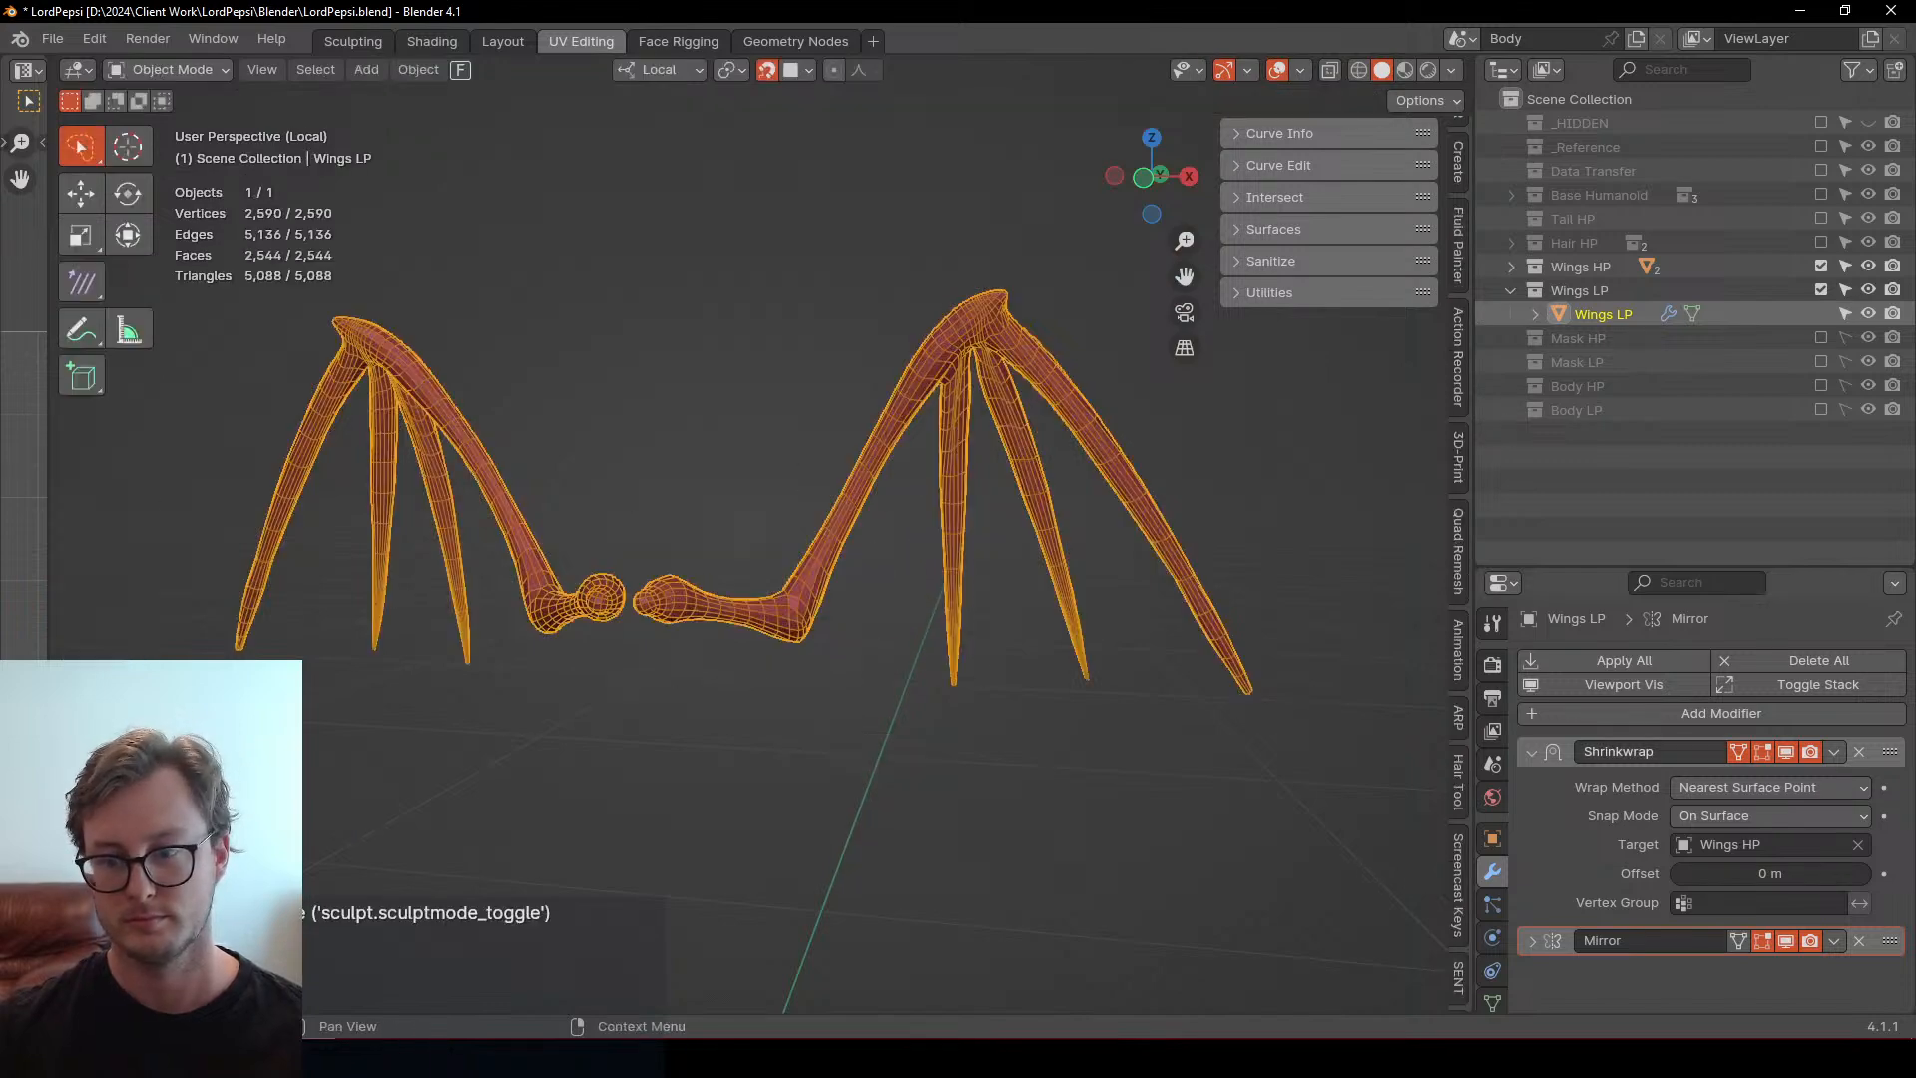
{"action": "key", "text": "shift+d"}
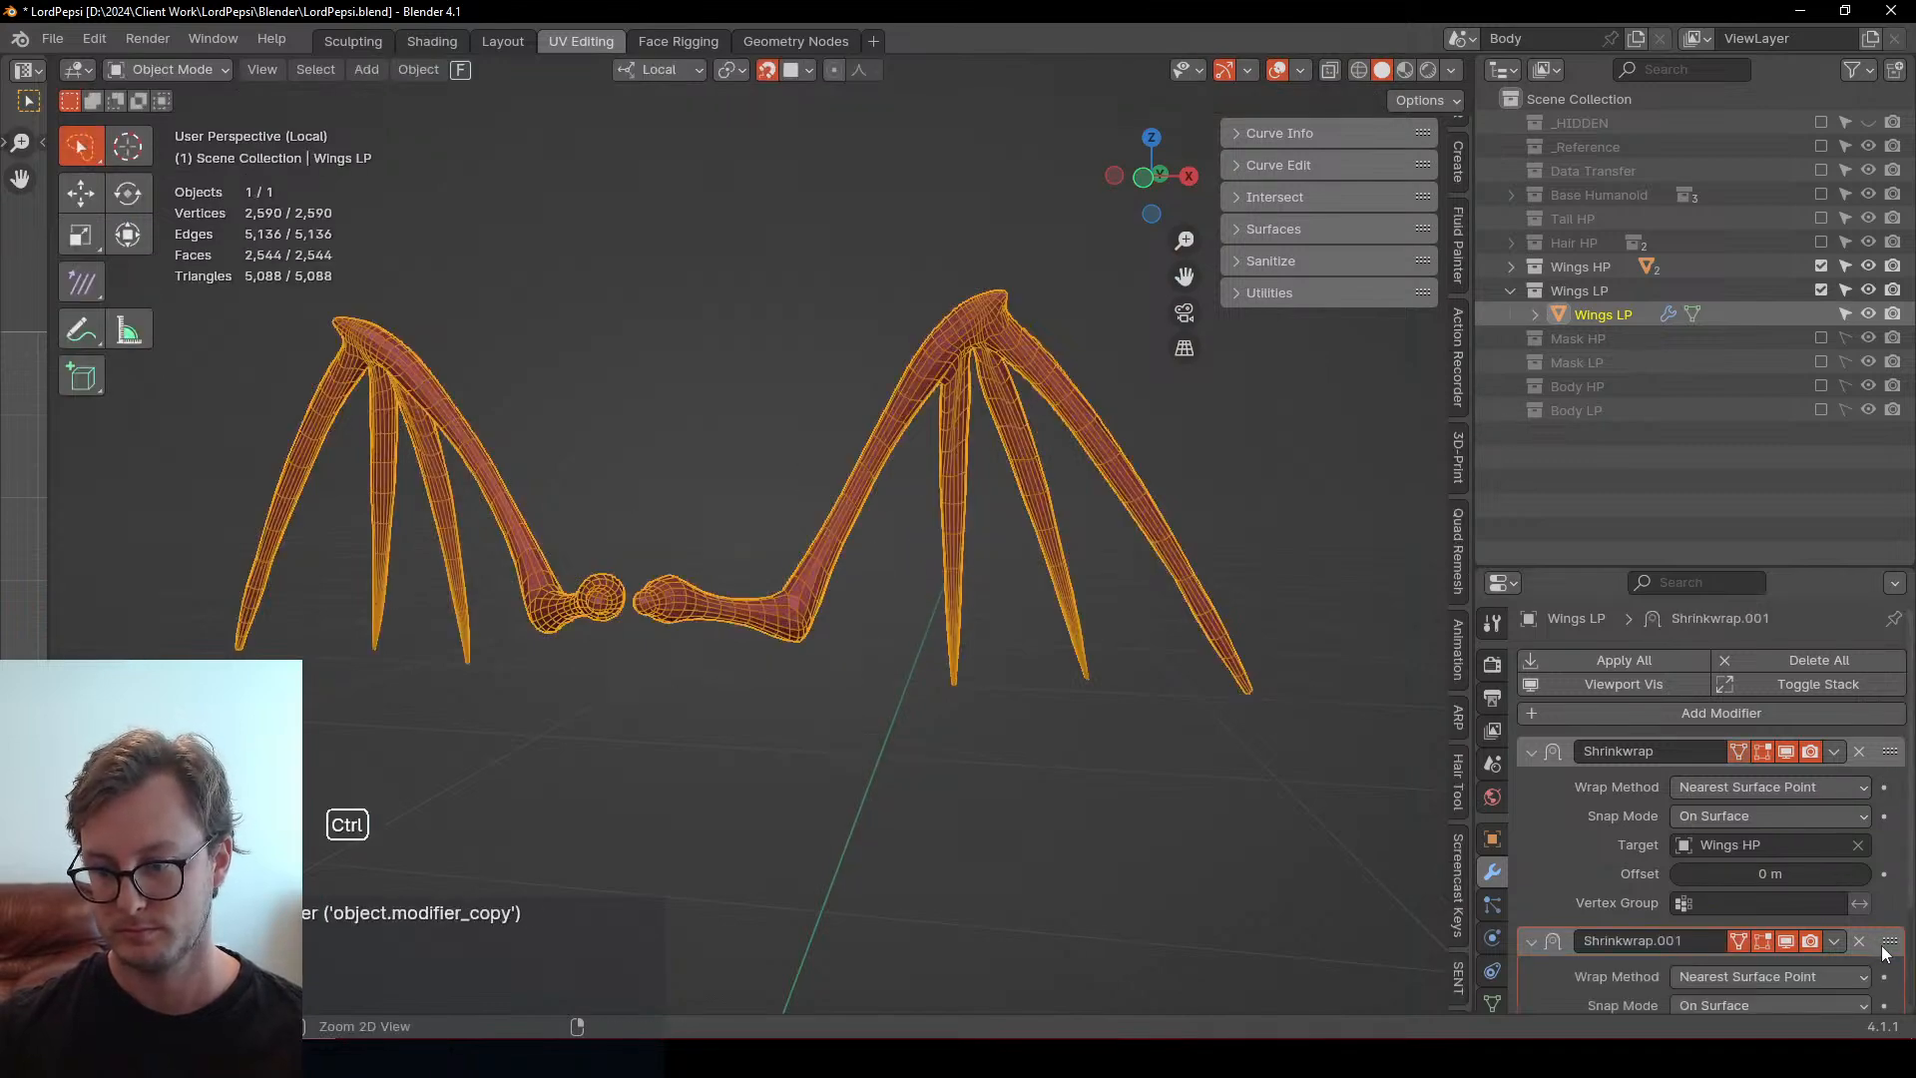
{"action": "key", "text": "ctrl+a"}
Switch the wings to Sculpt Mode and relax the topology around the wrist joint and finger bases with the Slide Relax brush
{"action": "key", "text": "ctrl+Tab"}
{"action": "scroll", "coordinate": [822, 557], "scroll_direction": "up", "scroll_amount": 5}
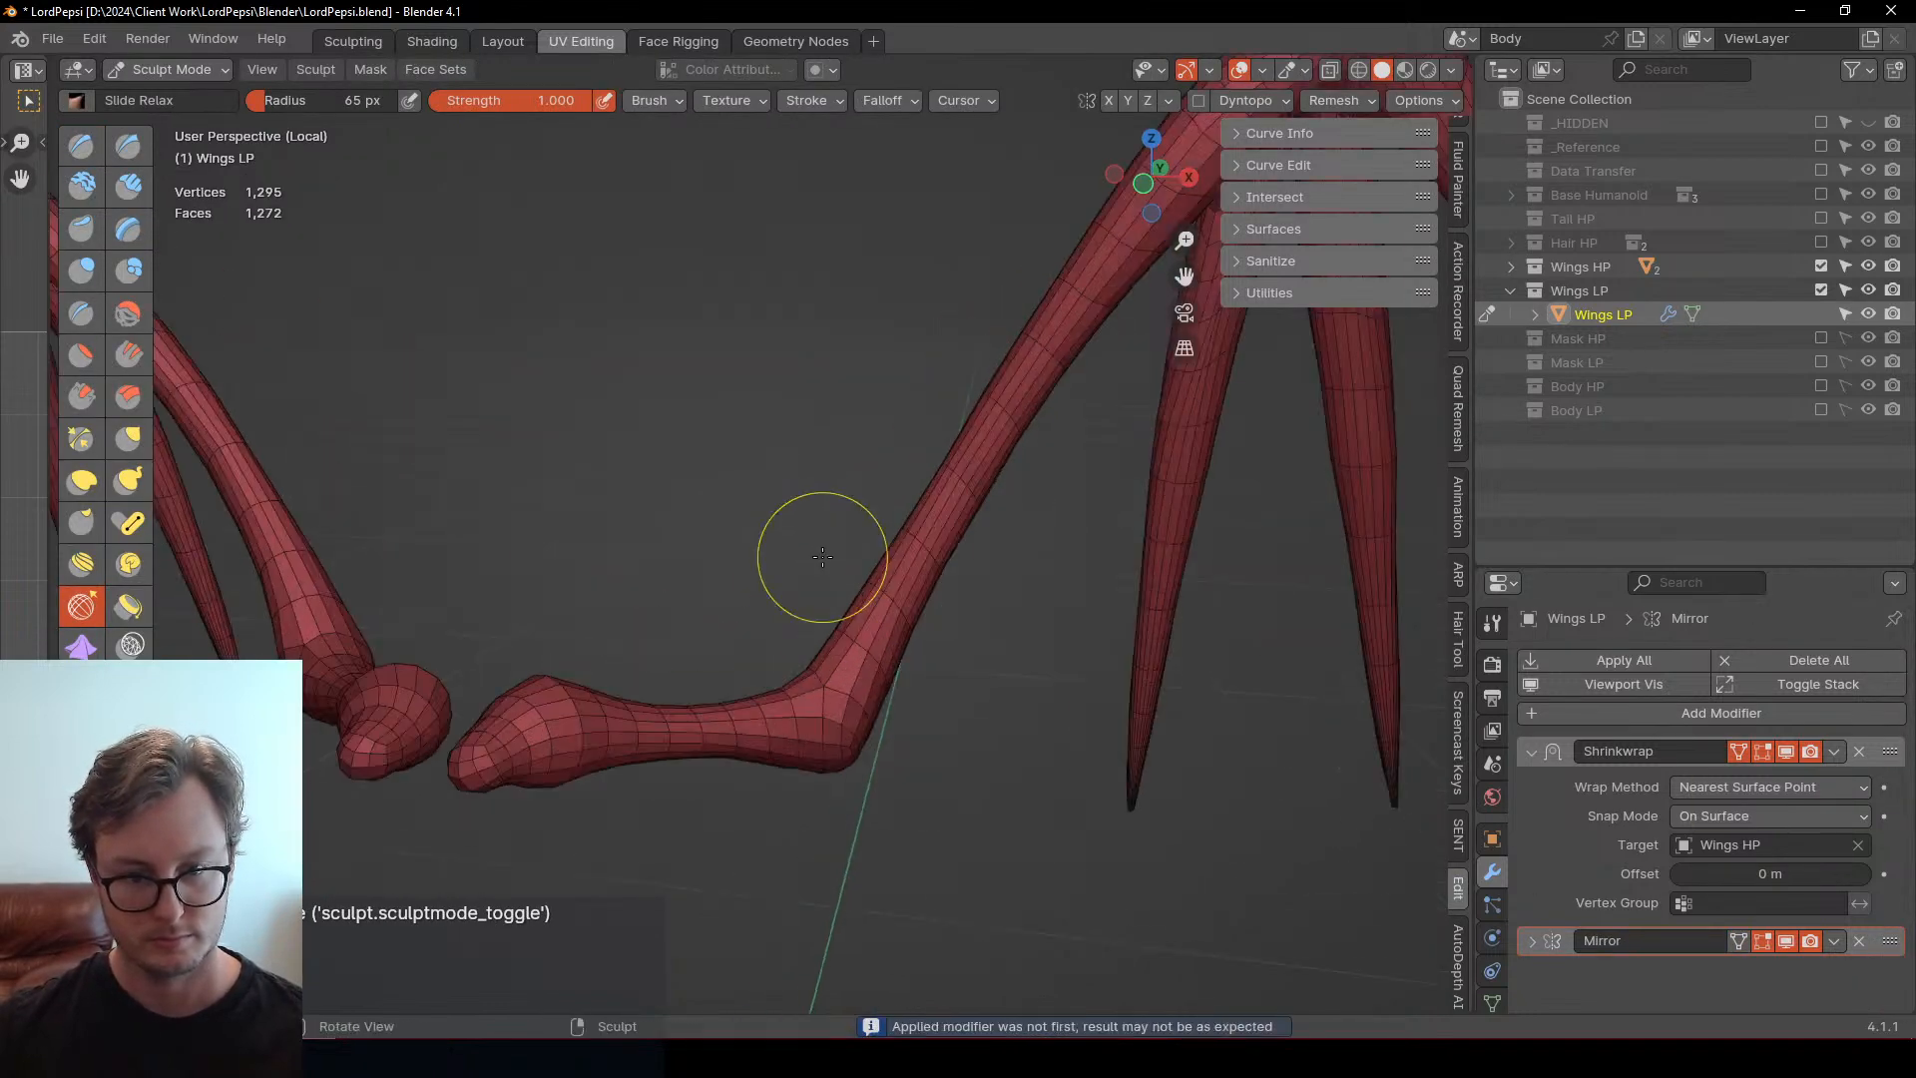
{"action": "scroll", "coordinate": [822, 557], "scroll_direction": "down", "scroll_amount": 5}
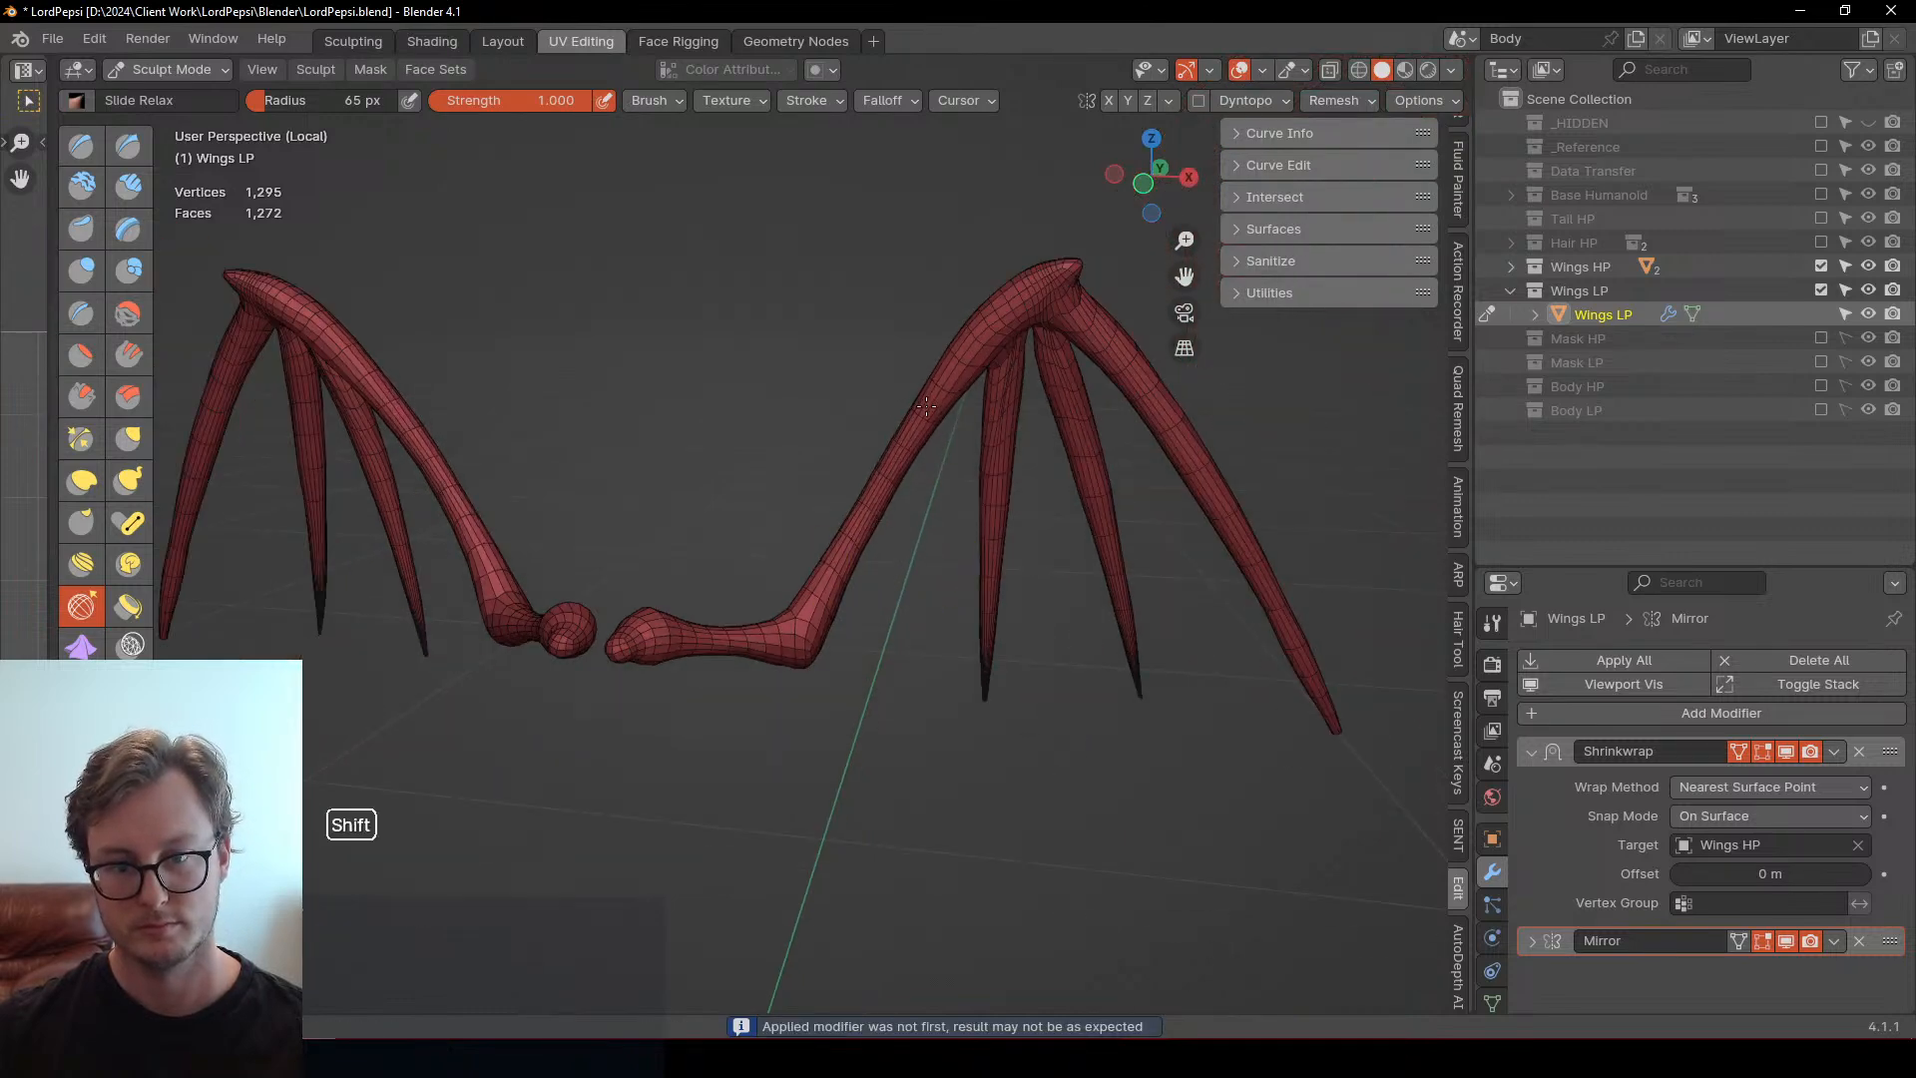
{"action": "middle_click_drag", "start_coordinate": [932, 428], "coordinate": [851, 498]}
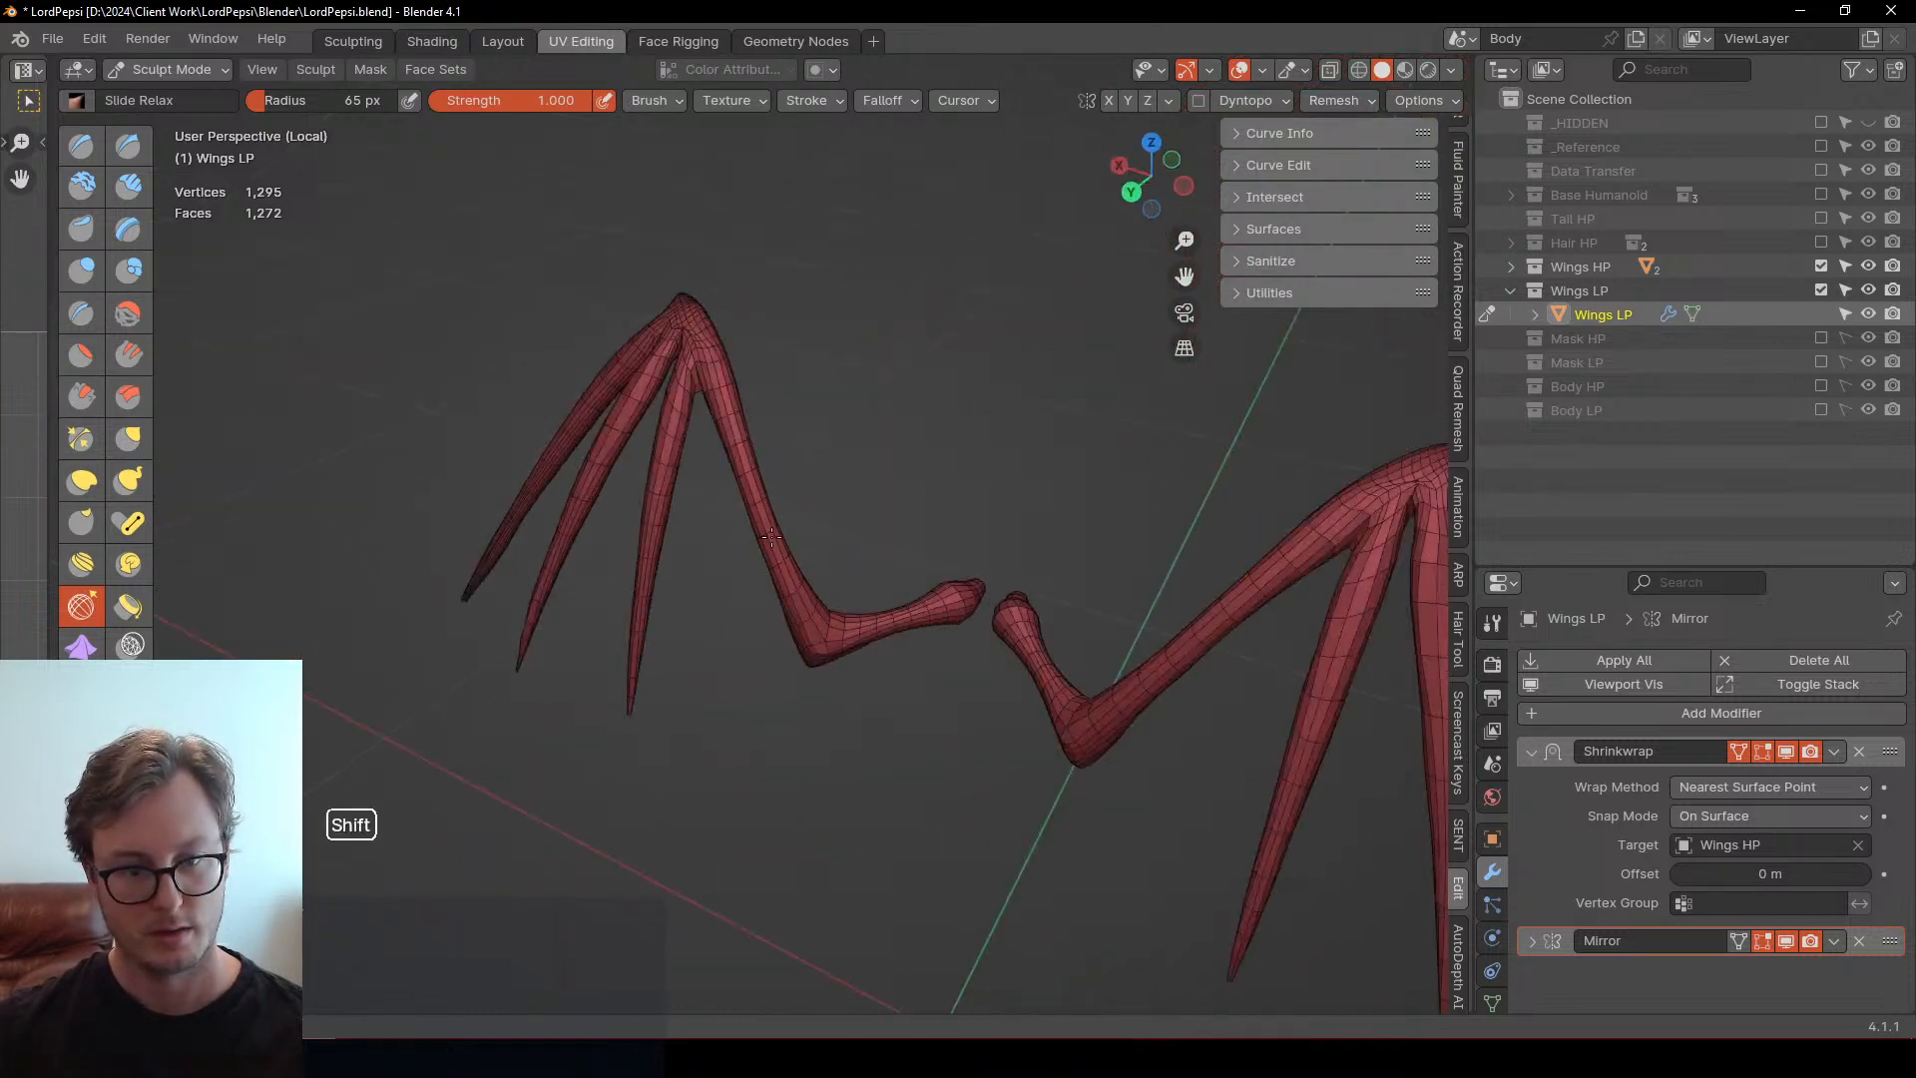
{"action": "middle_click_drag", "start_coordinate": [708, 362], "coordinate": [794, 426]}
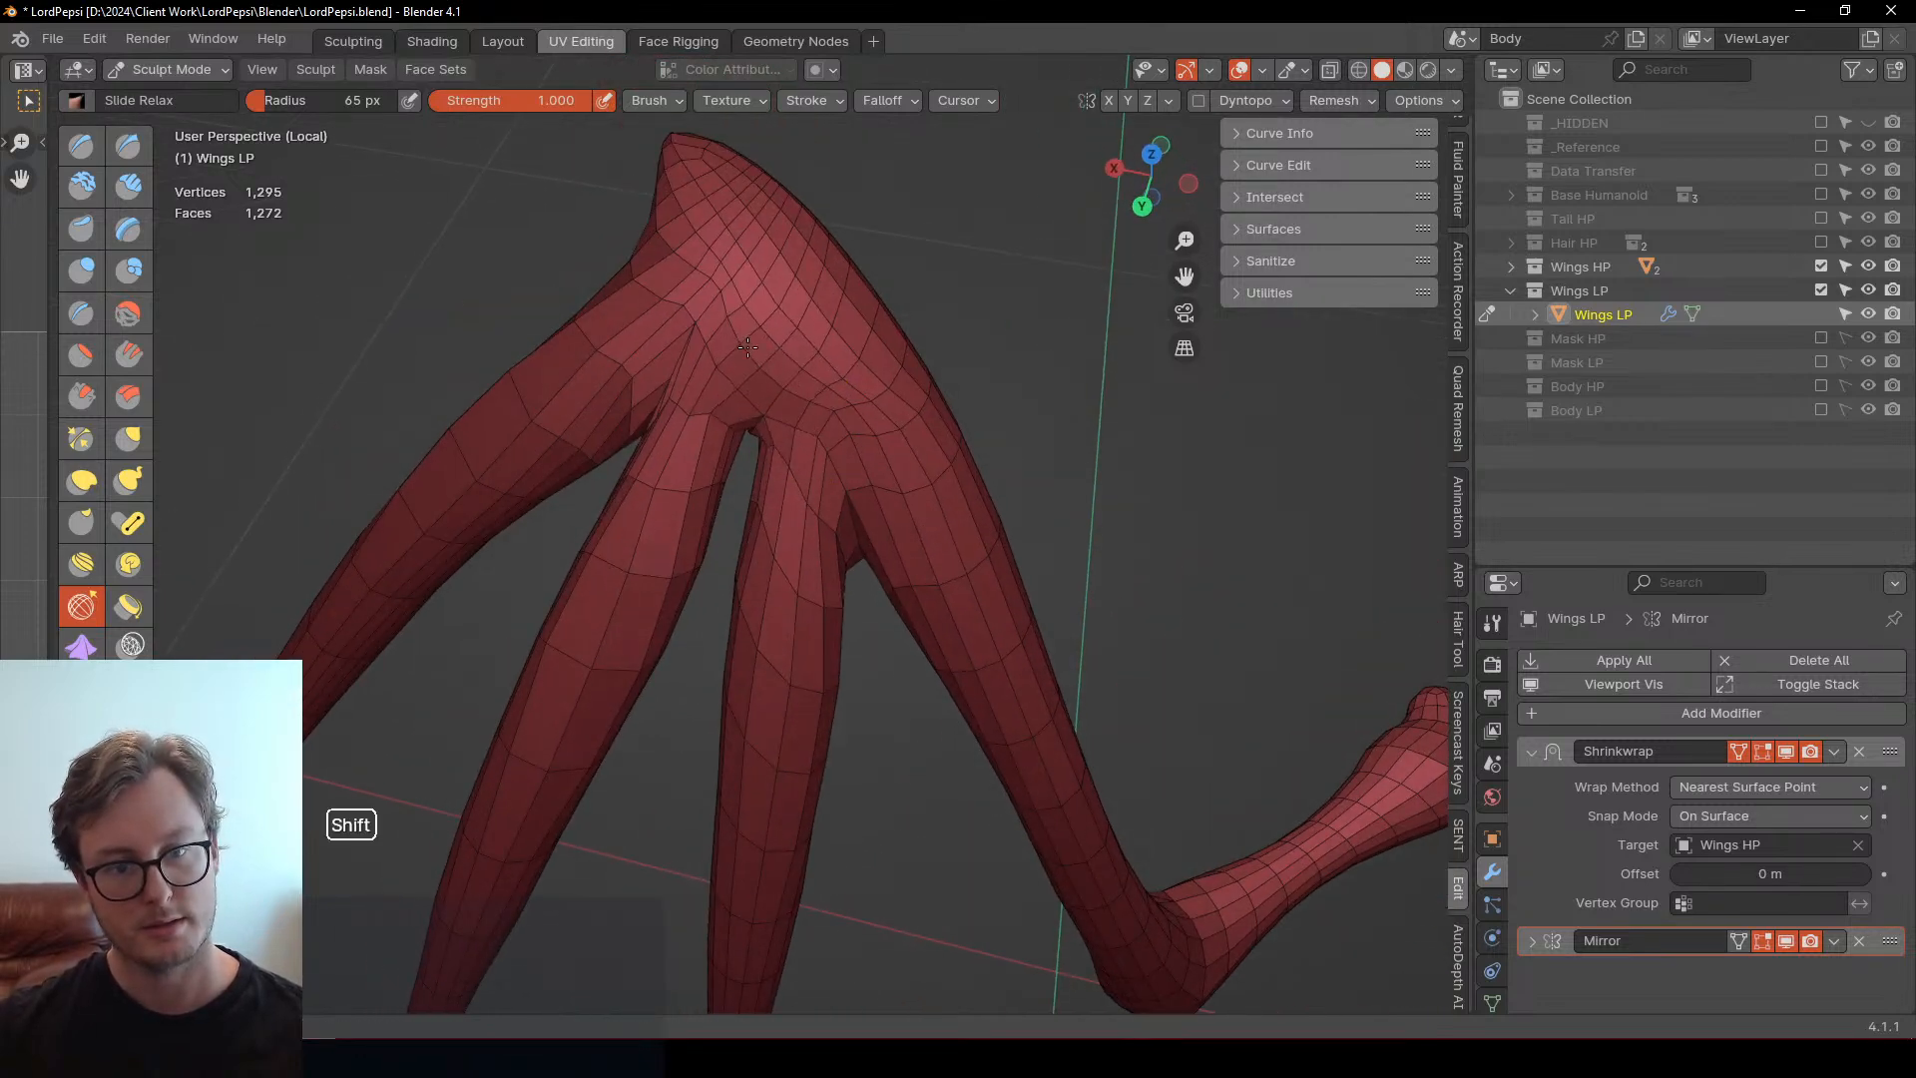
{"action": "middle_click_drag", "start_coordinate": [747, 346], "coordinate": [816, 349]}
{"action": "middle_click_drag", "start_coordinate": [776, 282], "coordinate": [709, 301]}
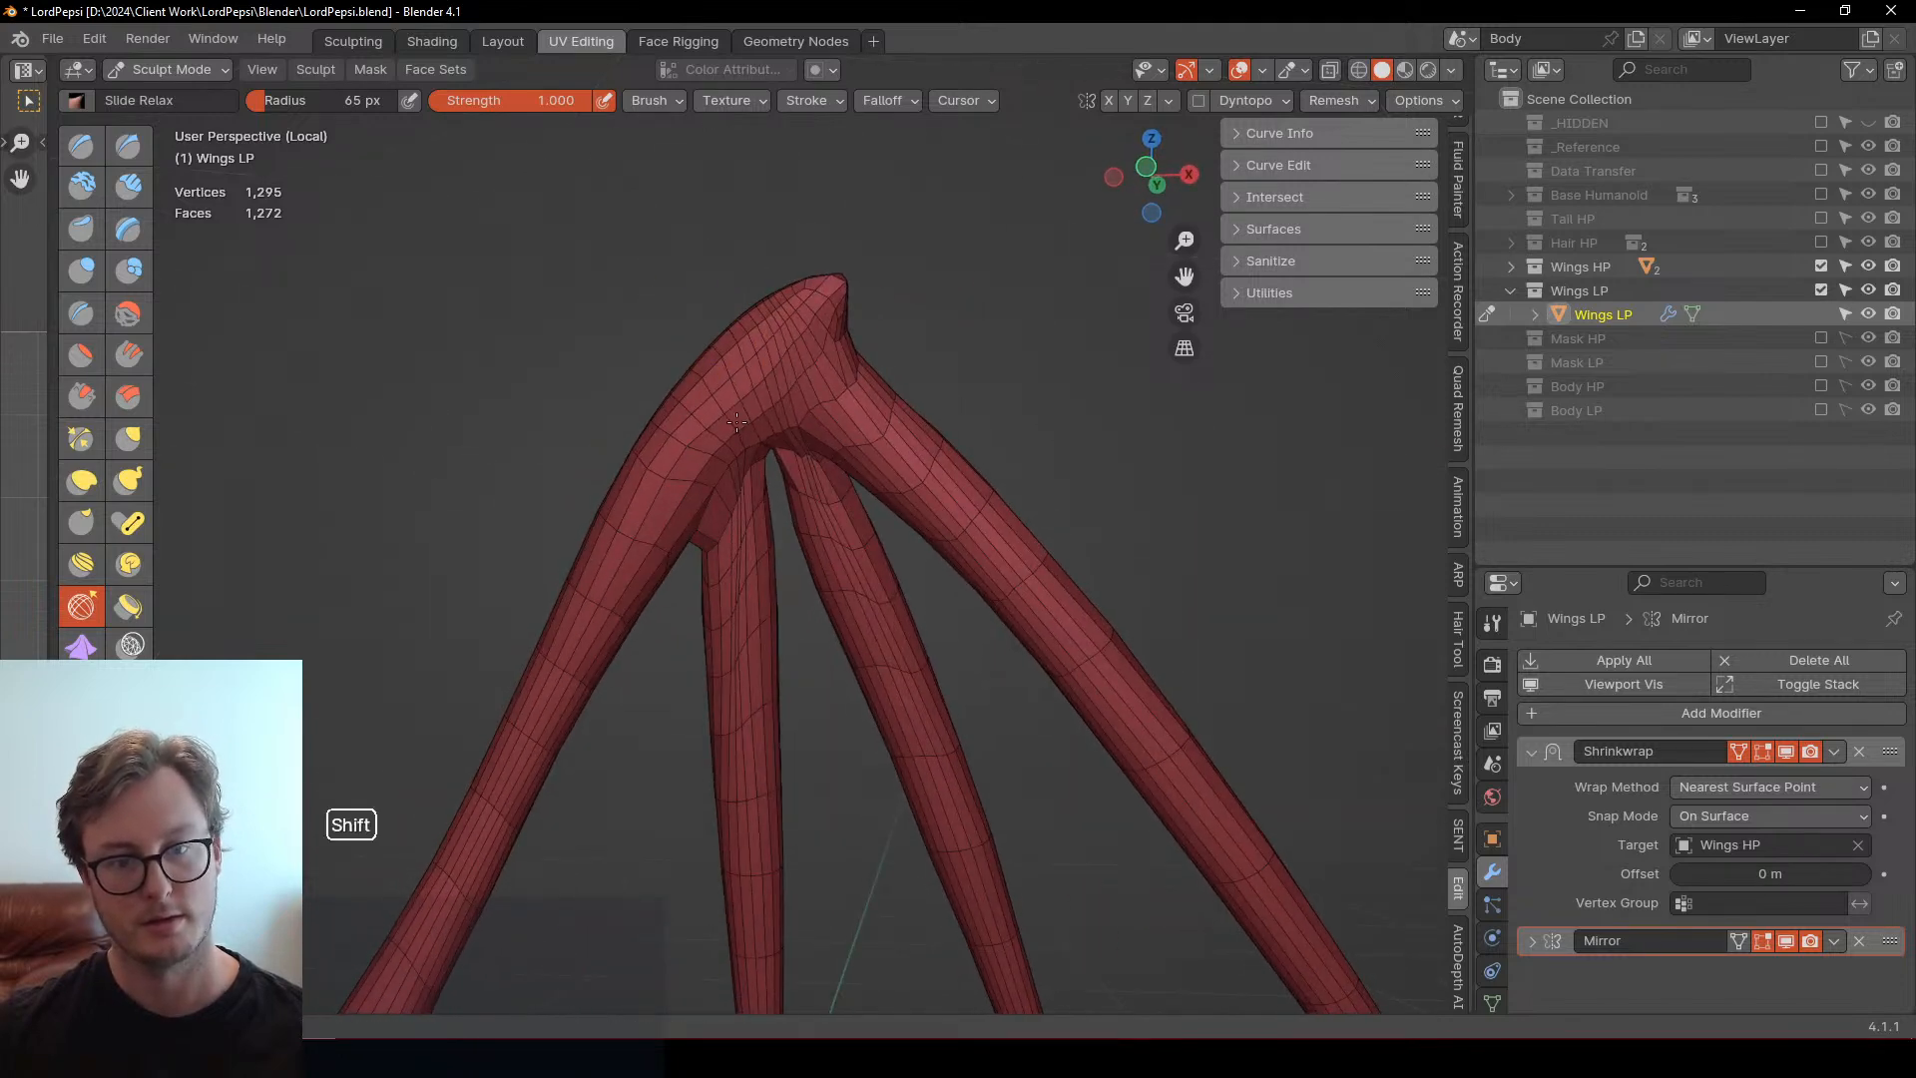
{"action": "left_click_drag", "start_coordinate": [785, 371], "coordinate": [785, 300], "text": "shift"}
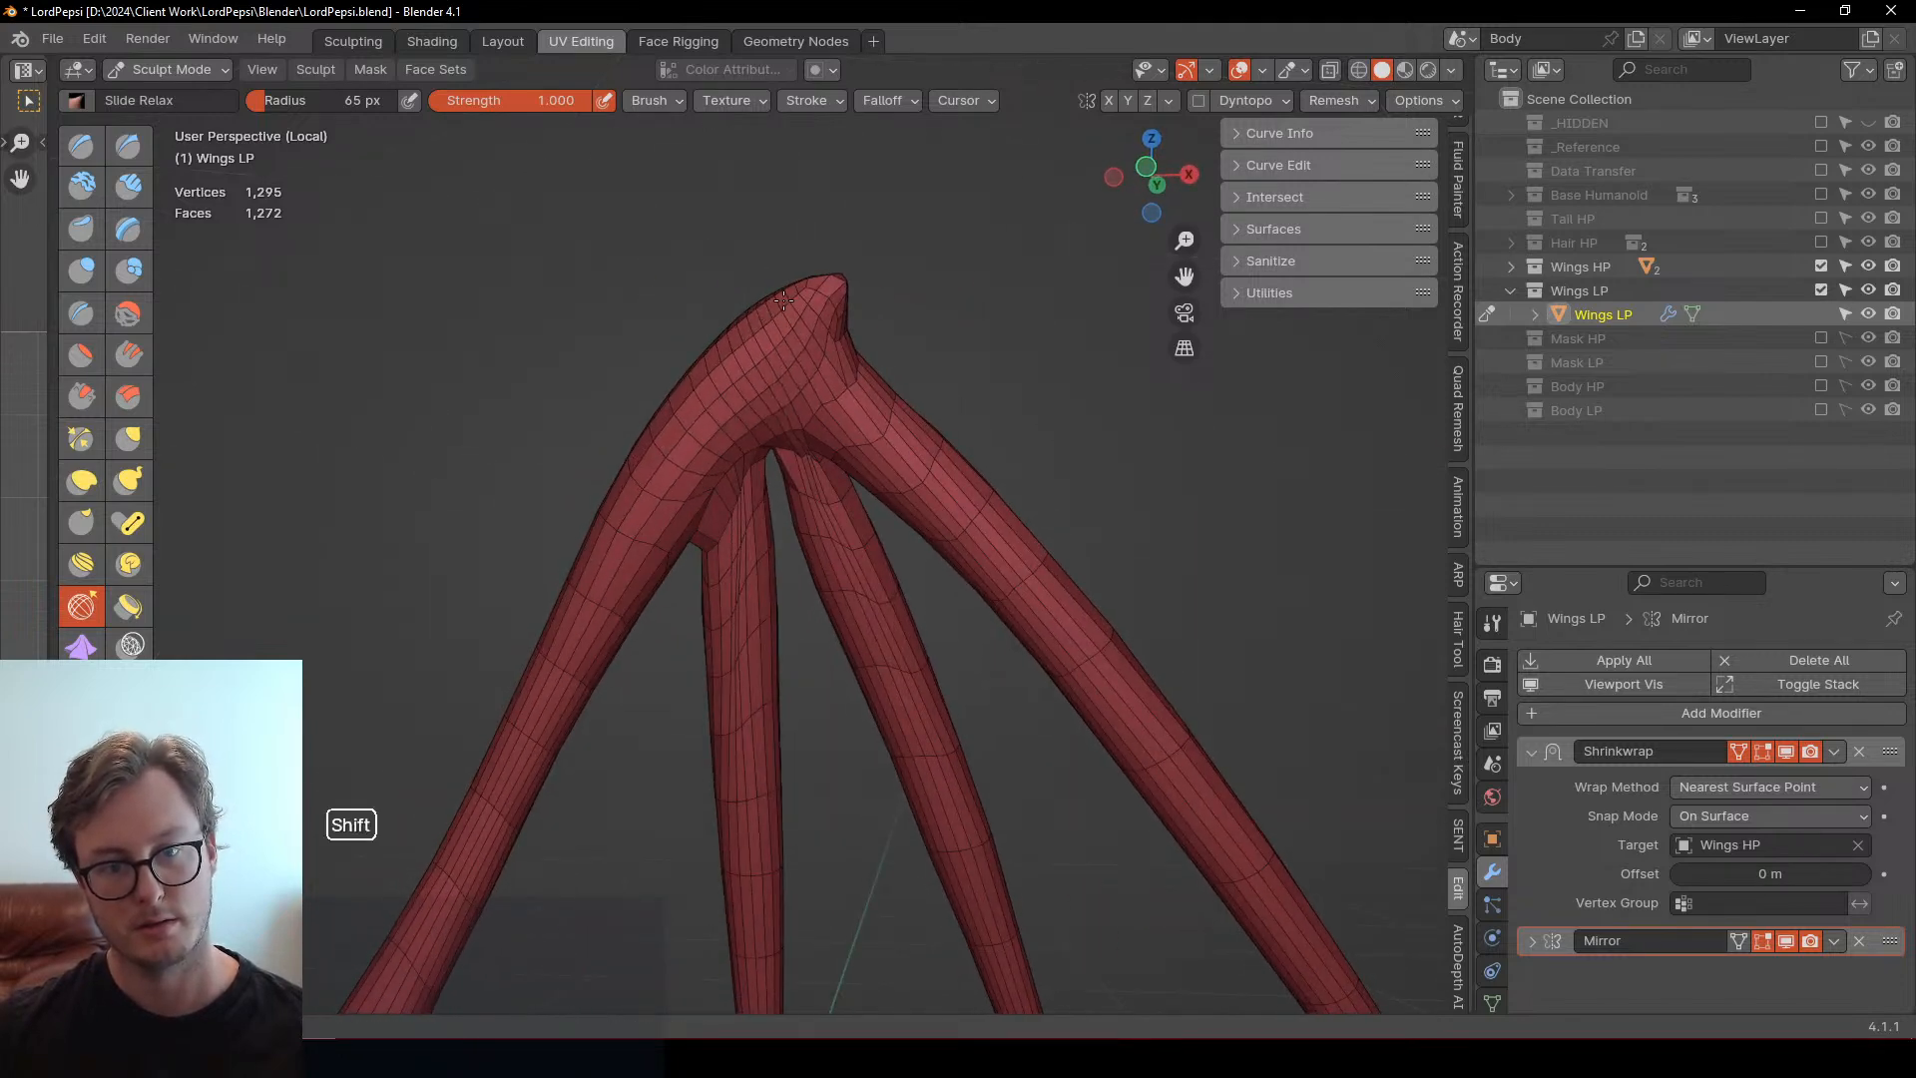
{"action": "mouse_move", "coordinate": [830, 318]}
{"action": "middle_mouse_down"}
{"action": "mouse_move", "coordinate": [728, 401]}
{"action": "mouse_move", "coordinate": [715, 389]}
{"action": "middle_mouse_up"}
{"action": "left_click_drag", "start_coordinate": [716, 388], "coordinate": [666, 483], "text": "shift"}
{"action": "middle_click_drag", "start_coordinate": [715, 556], "coordinate": [717, 506]}
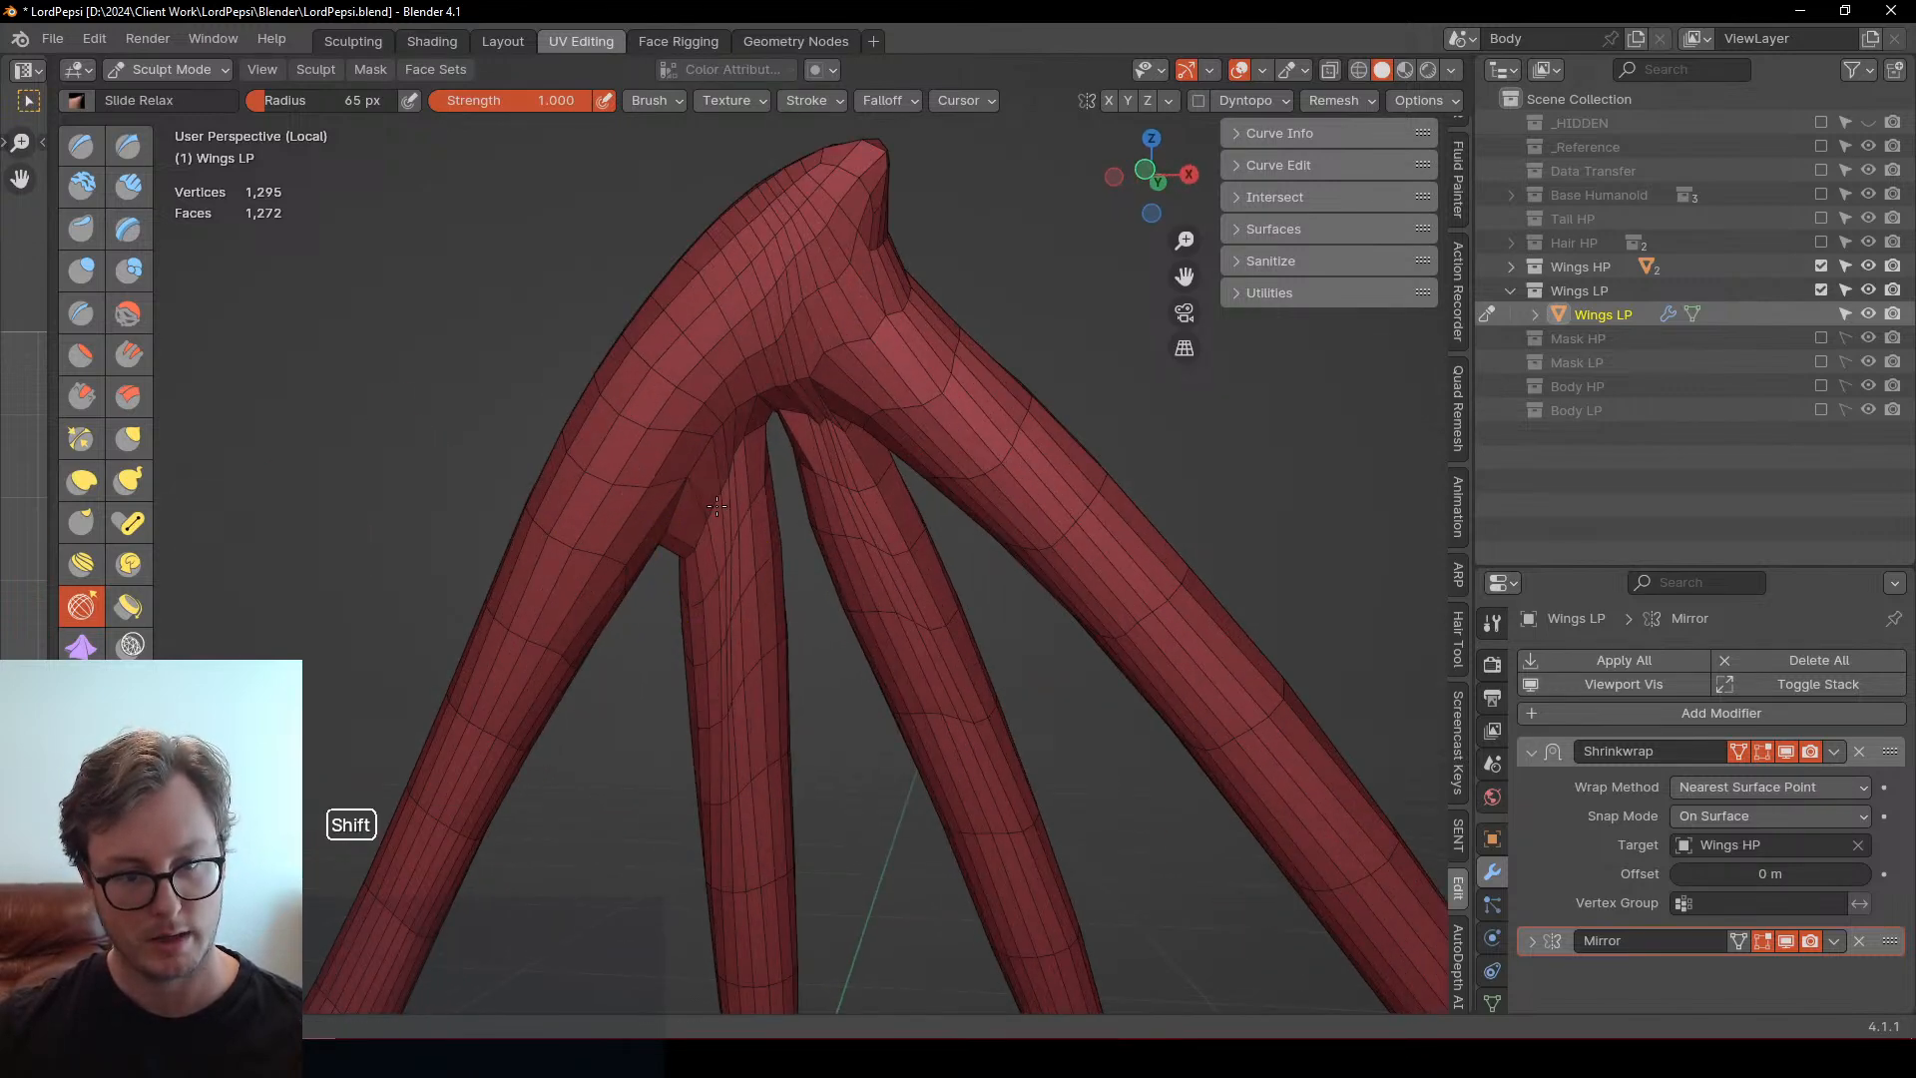
Relax the edge flow along the wing's finger bones, from between their bases down to the pointed tips
{"action": "scroll", "coordinate": [737, 584], "scroll_direction": "down", "scroll_amount": 4}
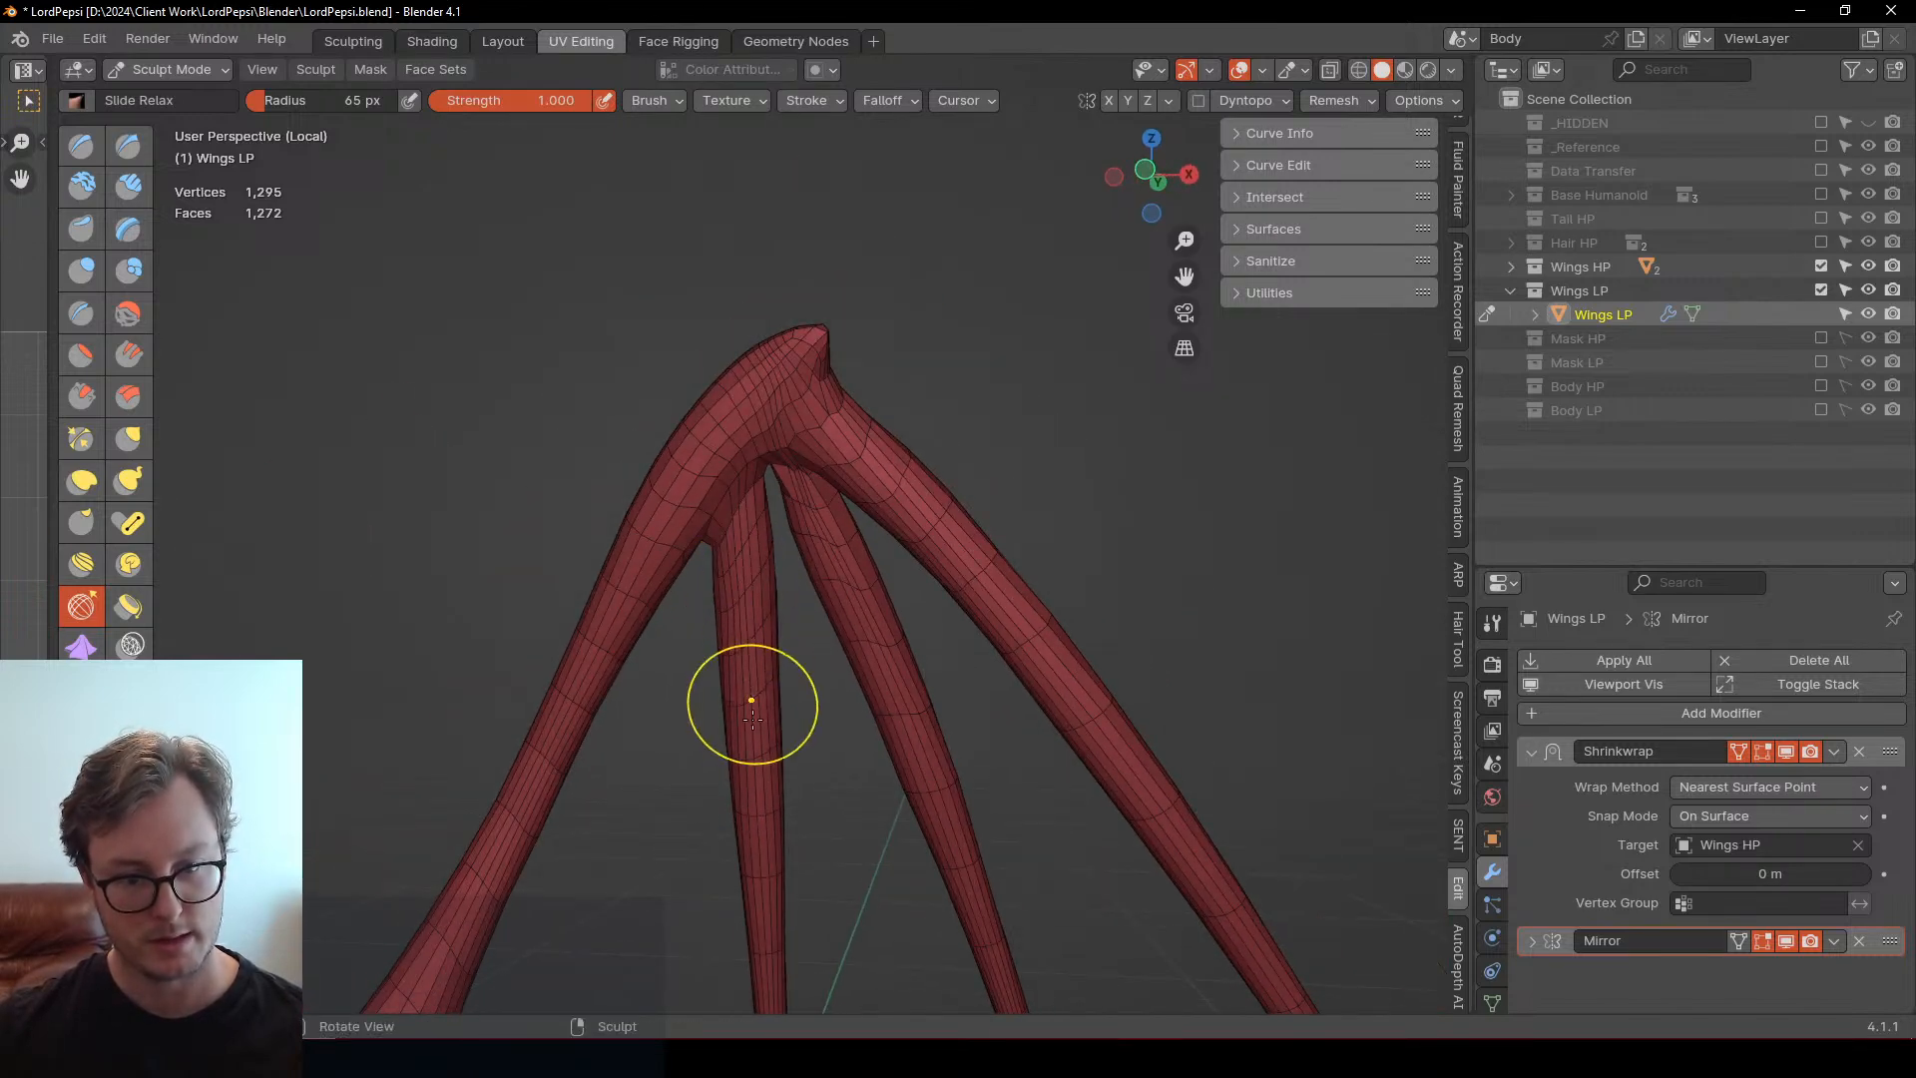
{"action": "scroll", "coordinate": [755, 648], "scroll_direction": "down", "scroll_amount": 4}
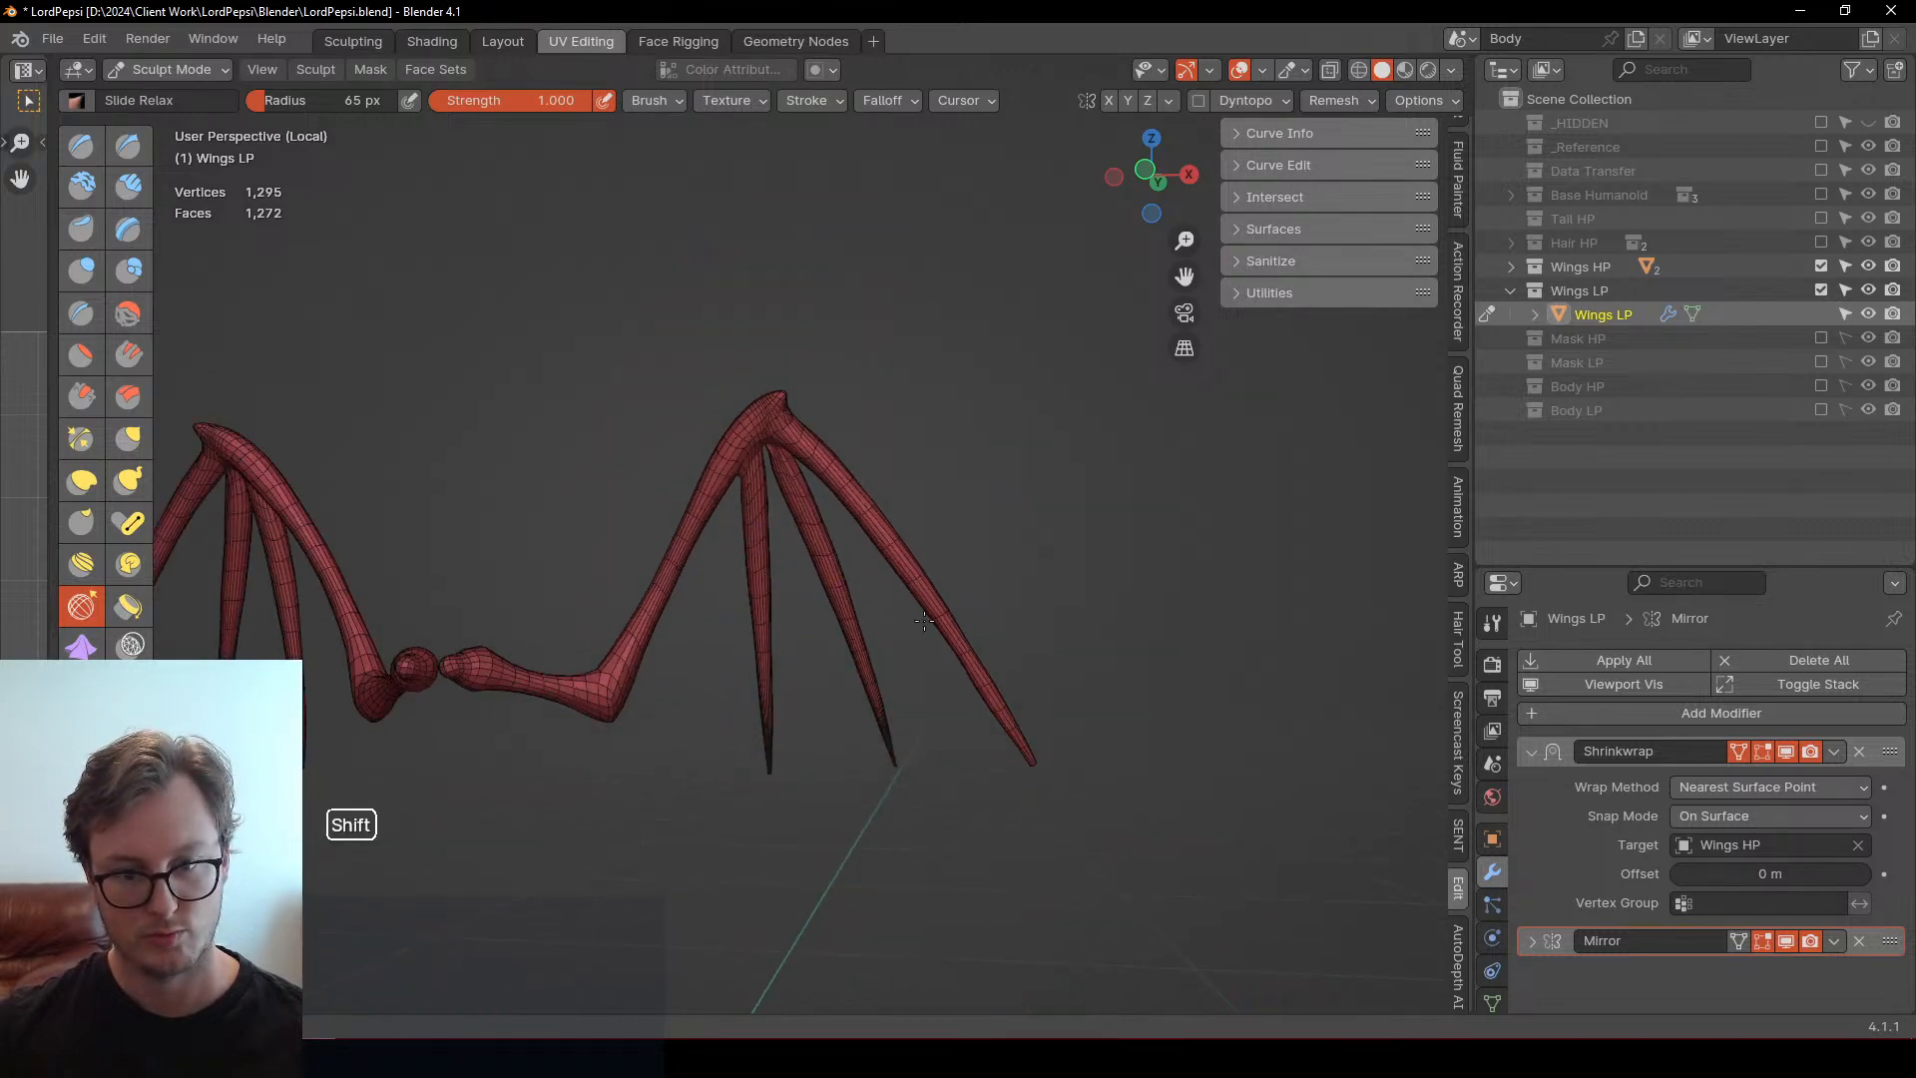
{"action": "scroll", "coordinate": [898, 629], "scroll_direction": "up", "scroll_amount": 3}
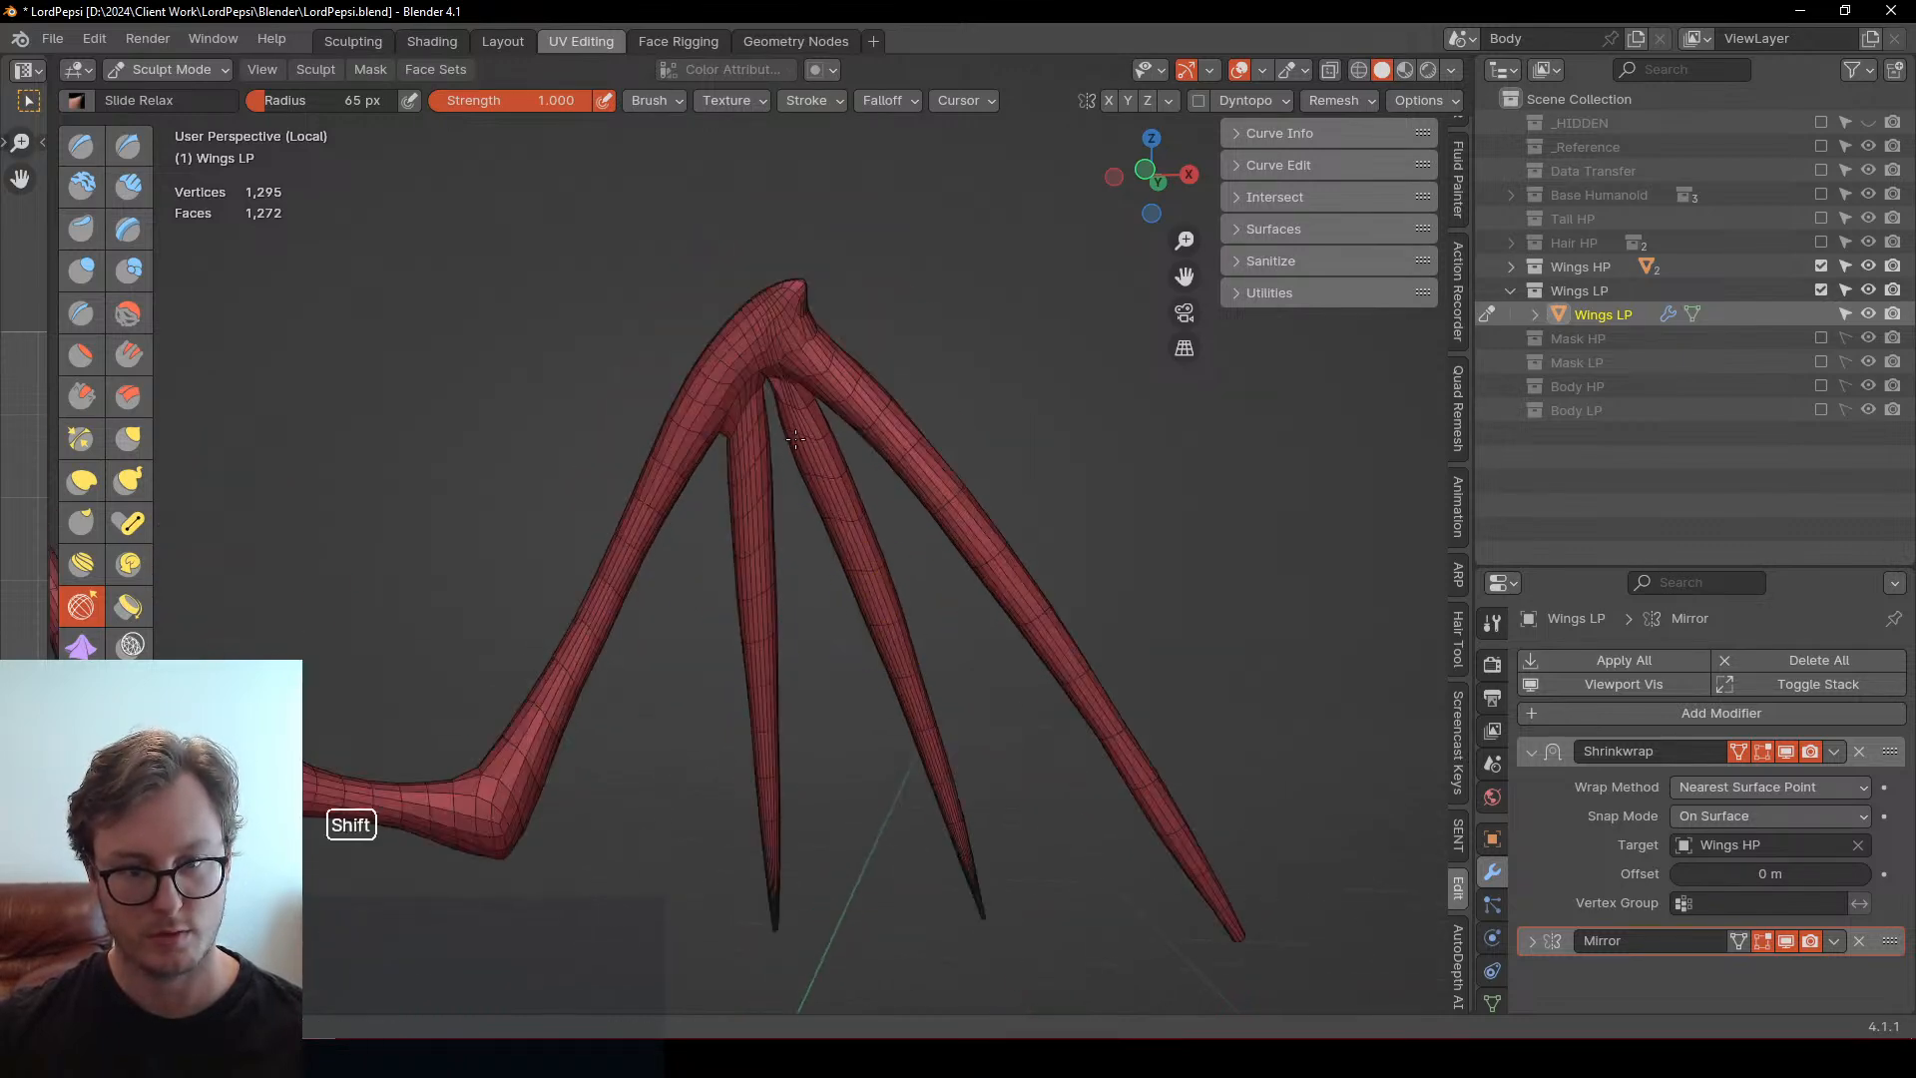
{"action": "middle_click_drag", "start_coordinate": [791, 492], "coordinate": [753, 464]}
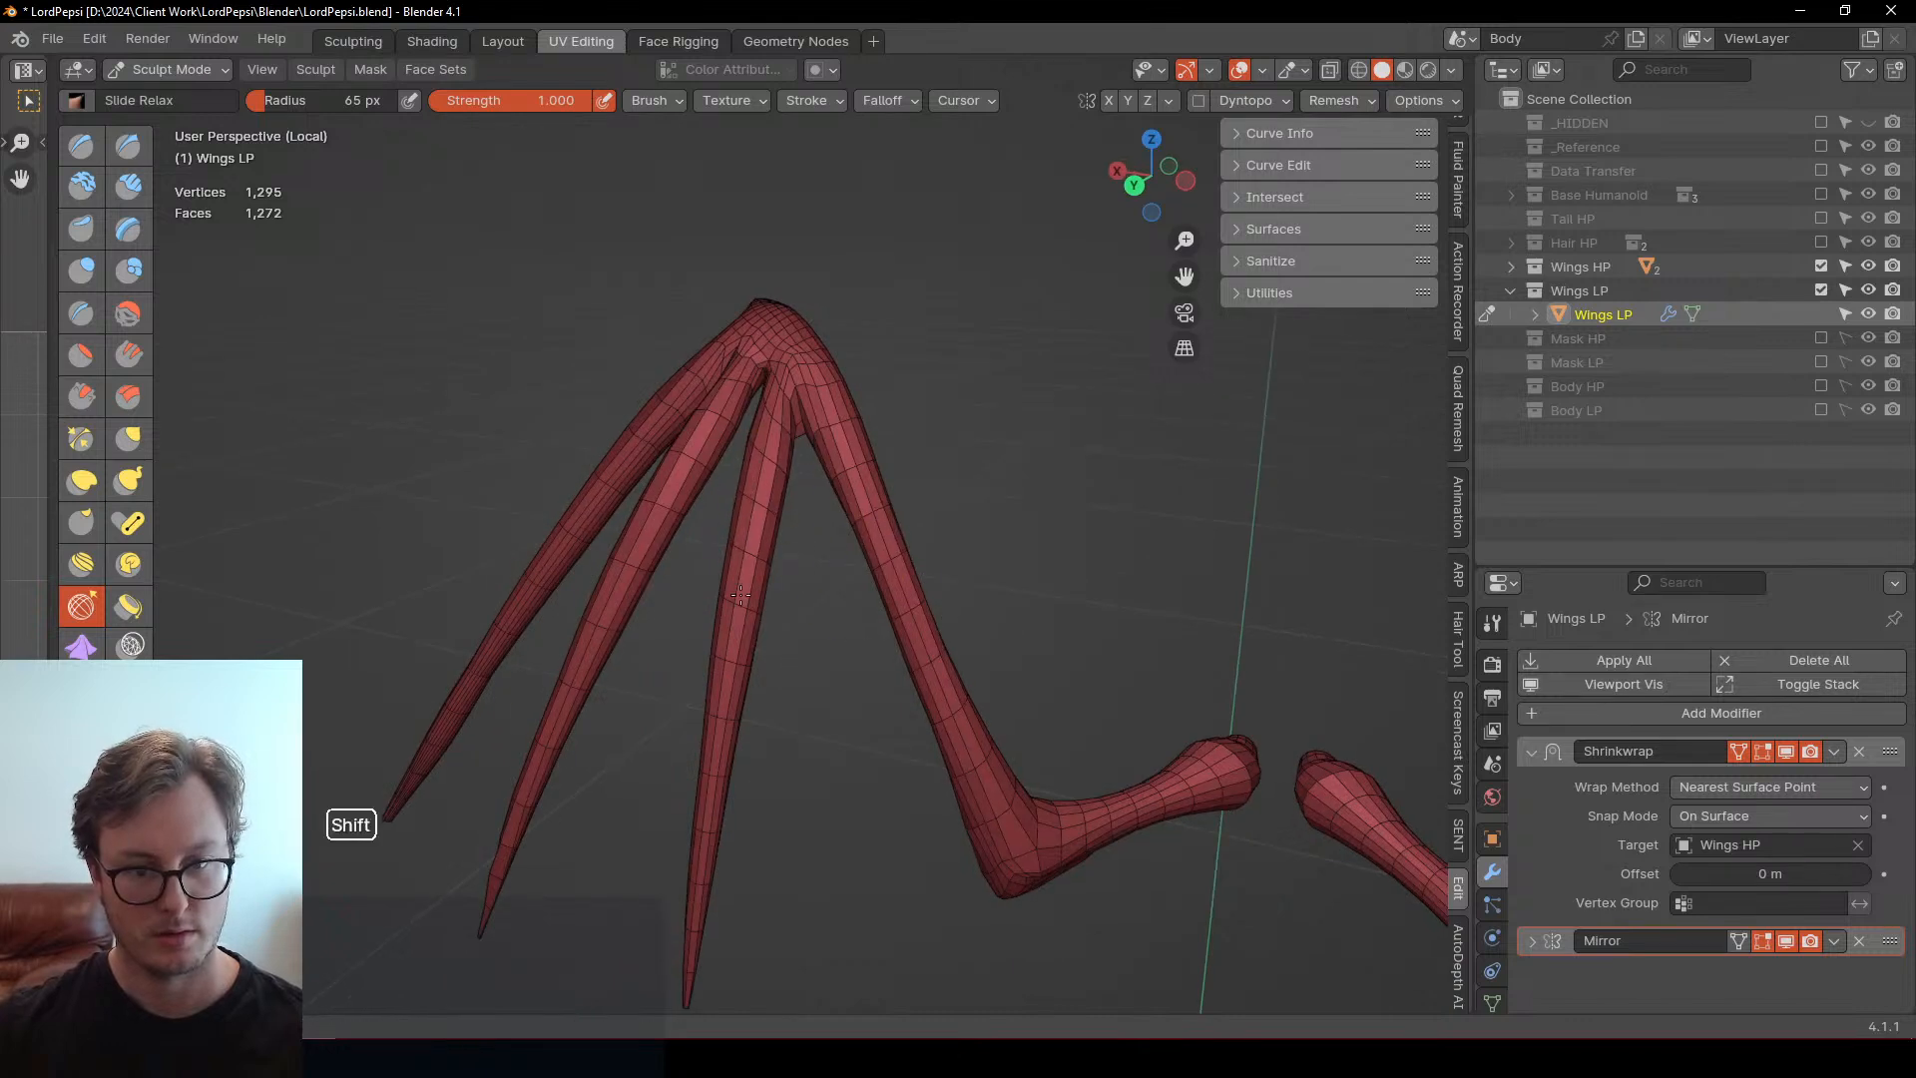
{"action": "middle_click_drag", "start_coordinate": [741, 594], "coordinate": [718, 505]}
{"action": "left_click_drag", "start_coordinate": [725, 483], "coordinate": [759, 399], "text": "shift"}
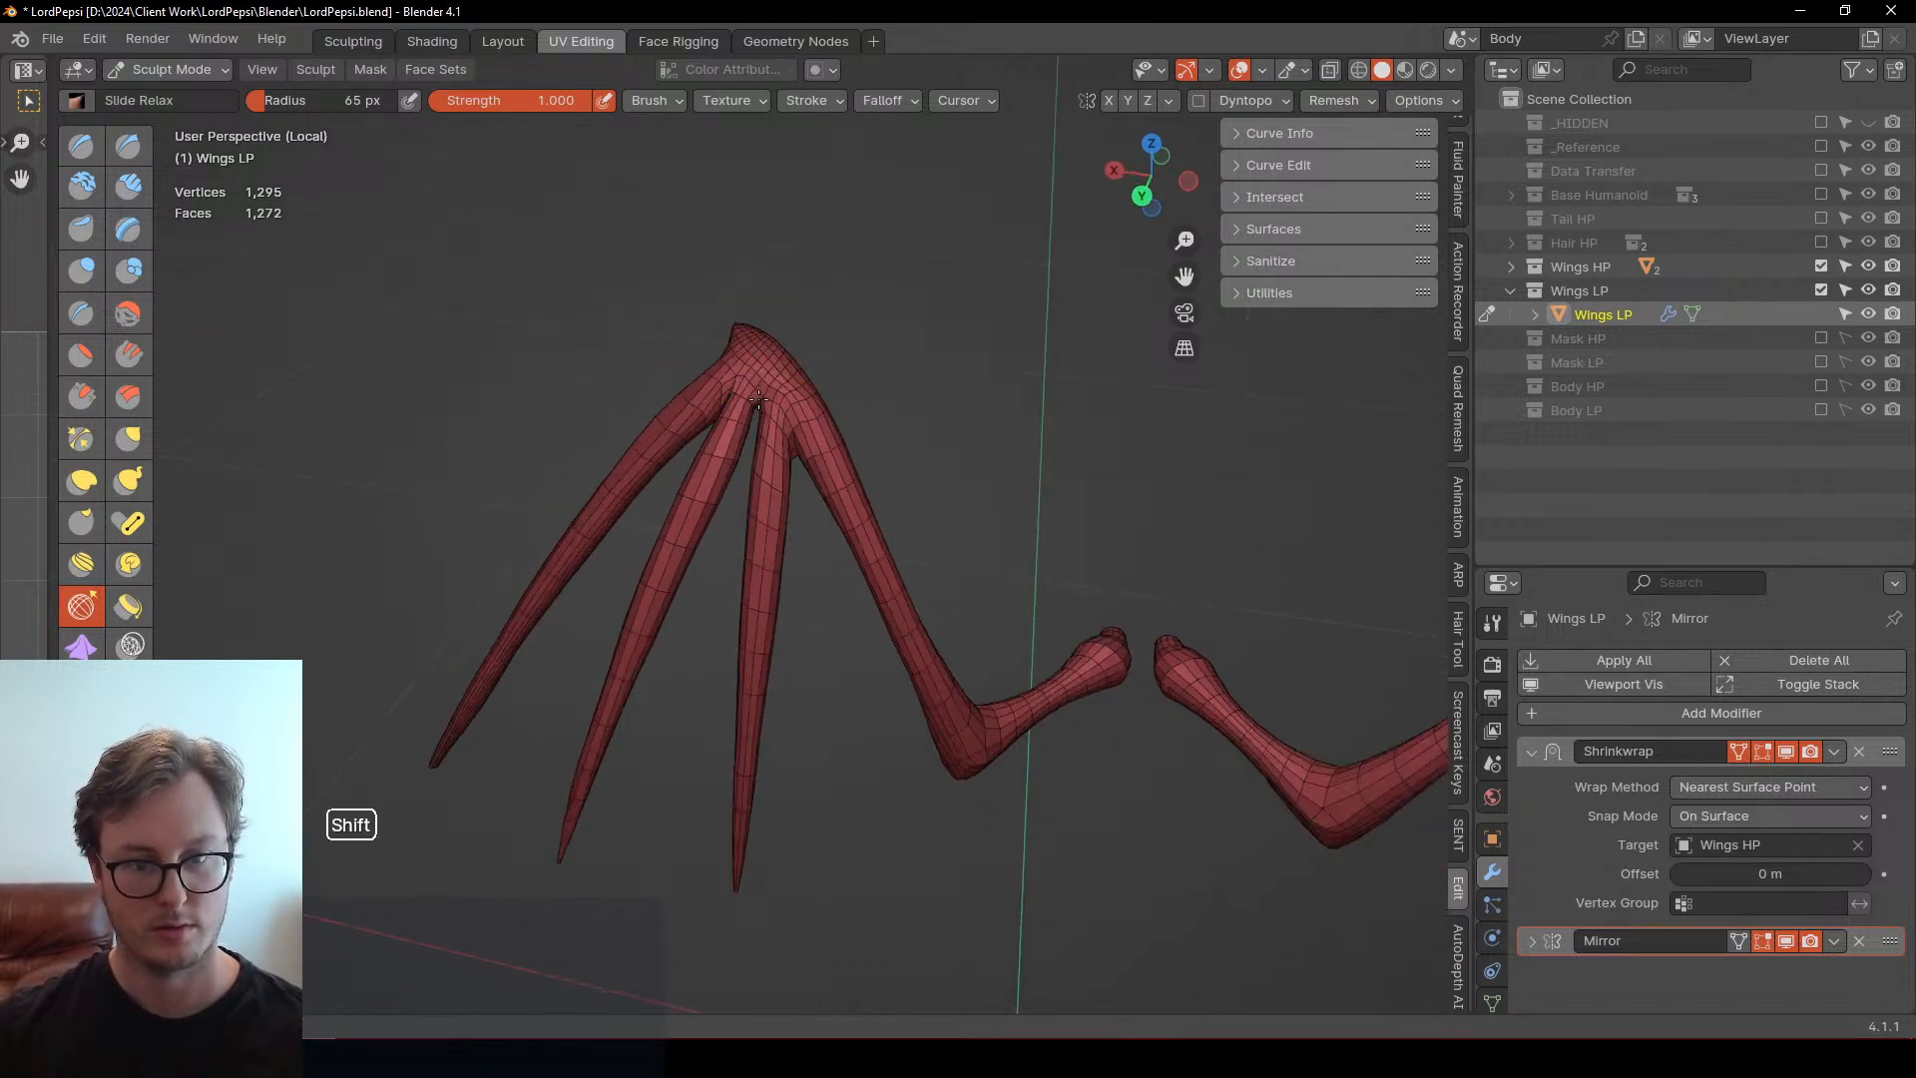
{"action": "scroll", "coordinate": [768, 389], "scroll_direction": "up", "scroll_amount": 3}
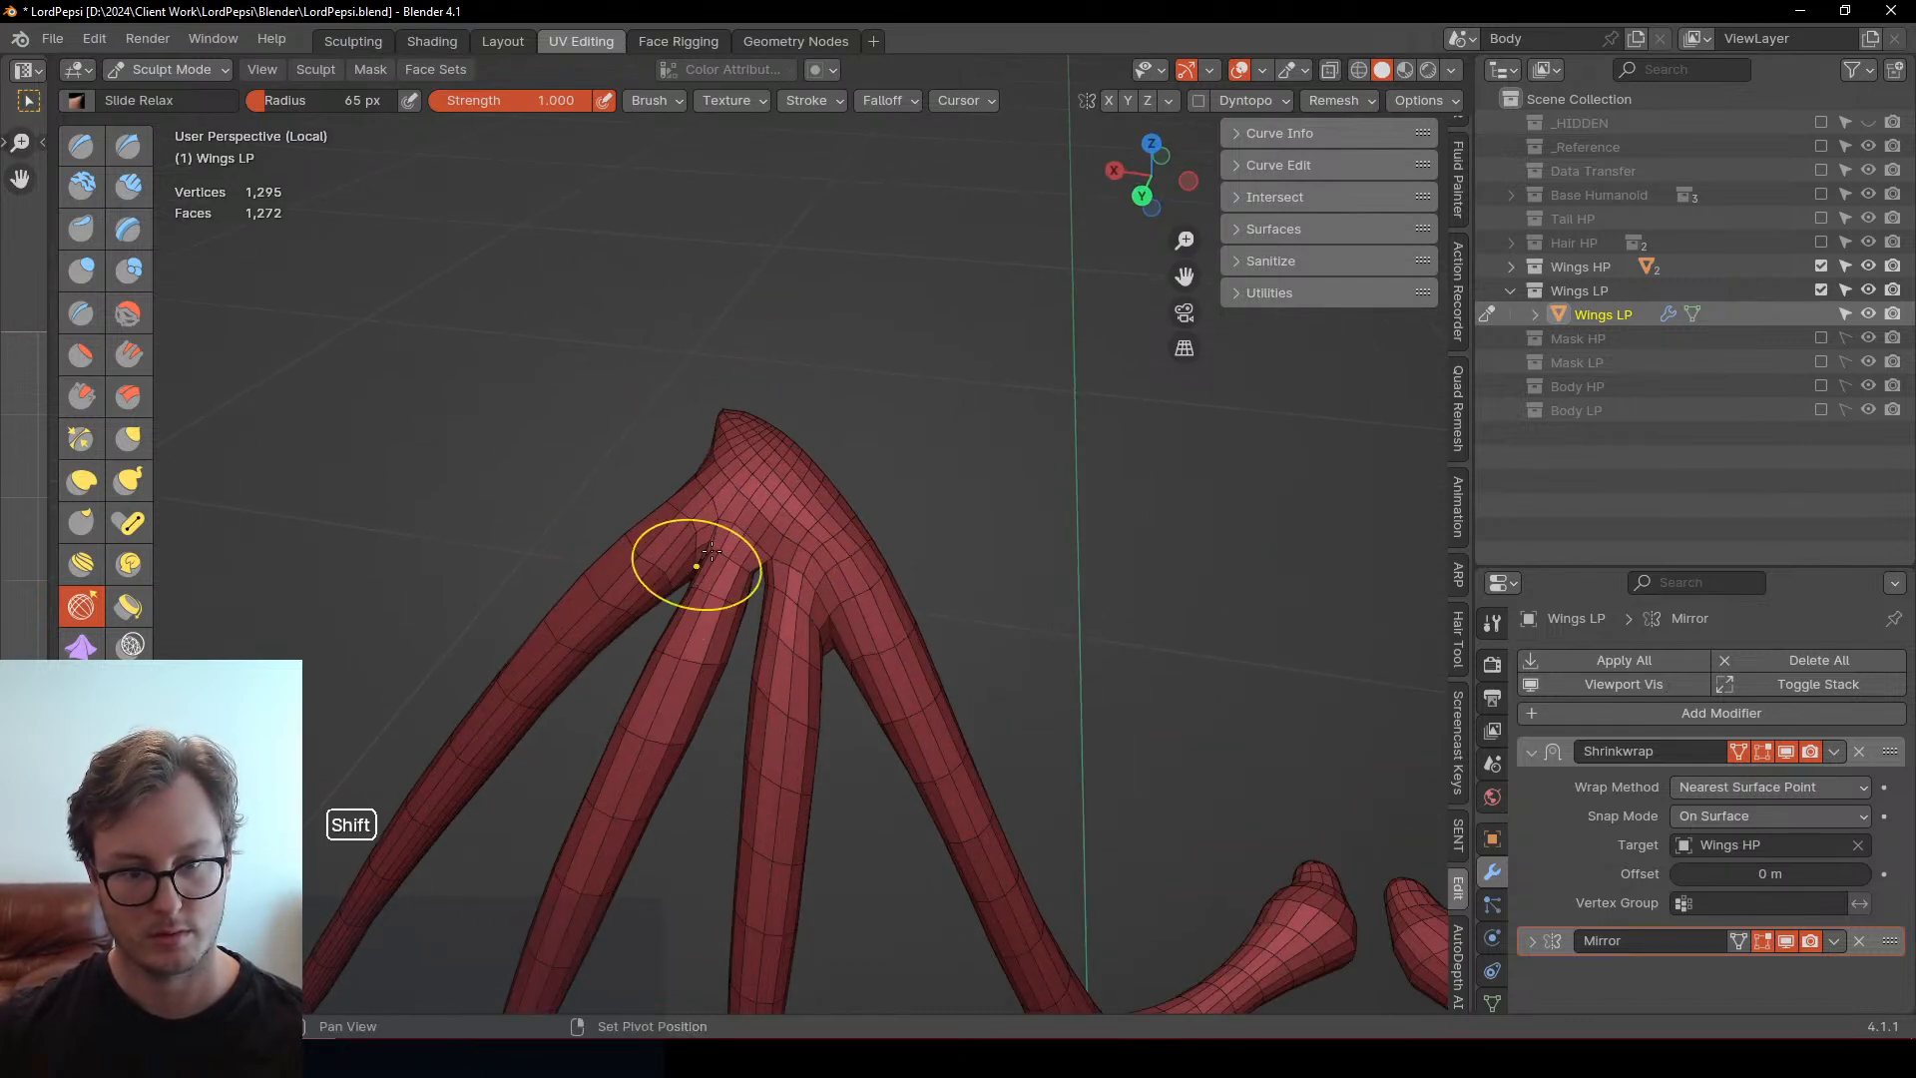
{"action": "scroll", "coordinate": [593, 580], "scroll_direction": "down", "scroll_amount": 2}
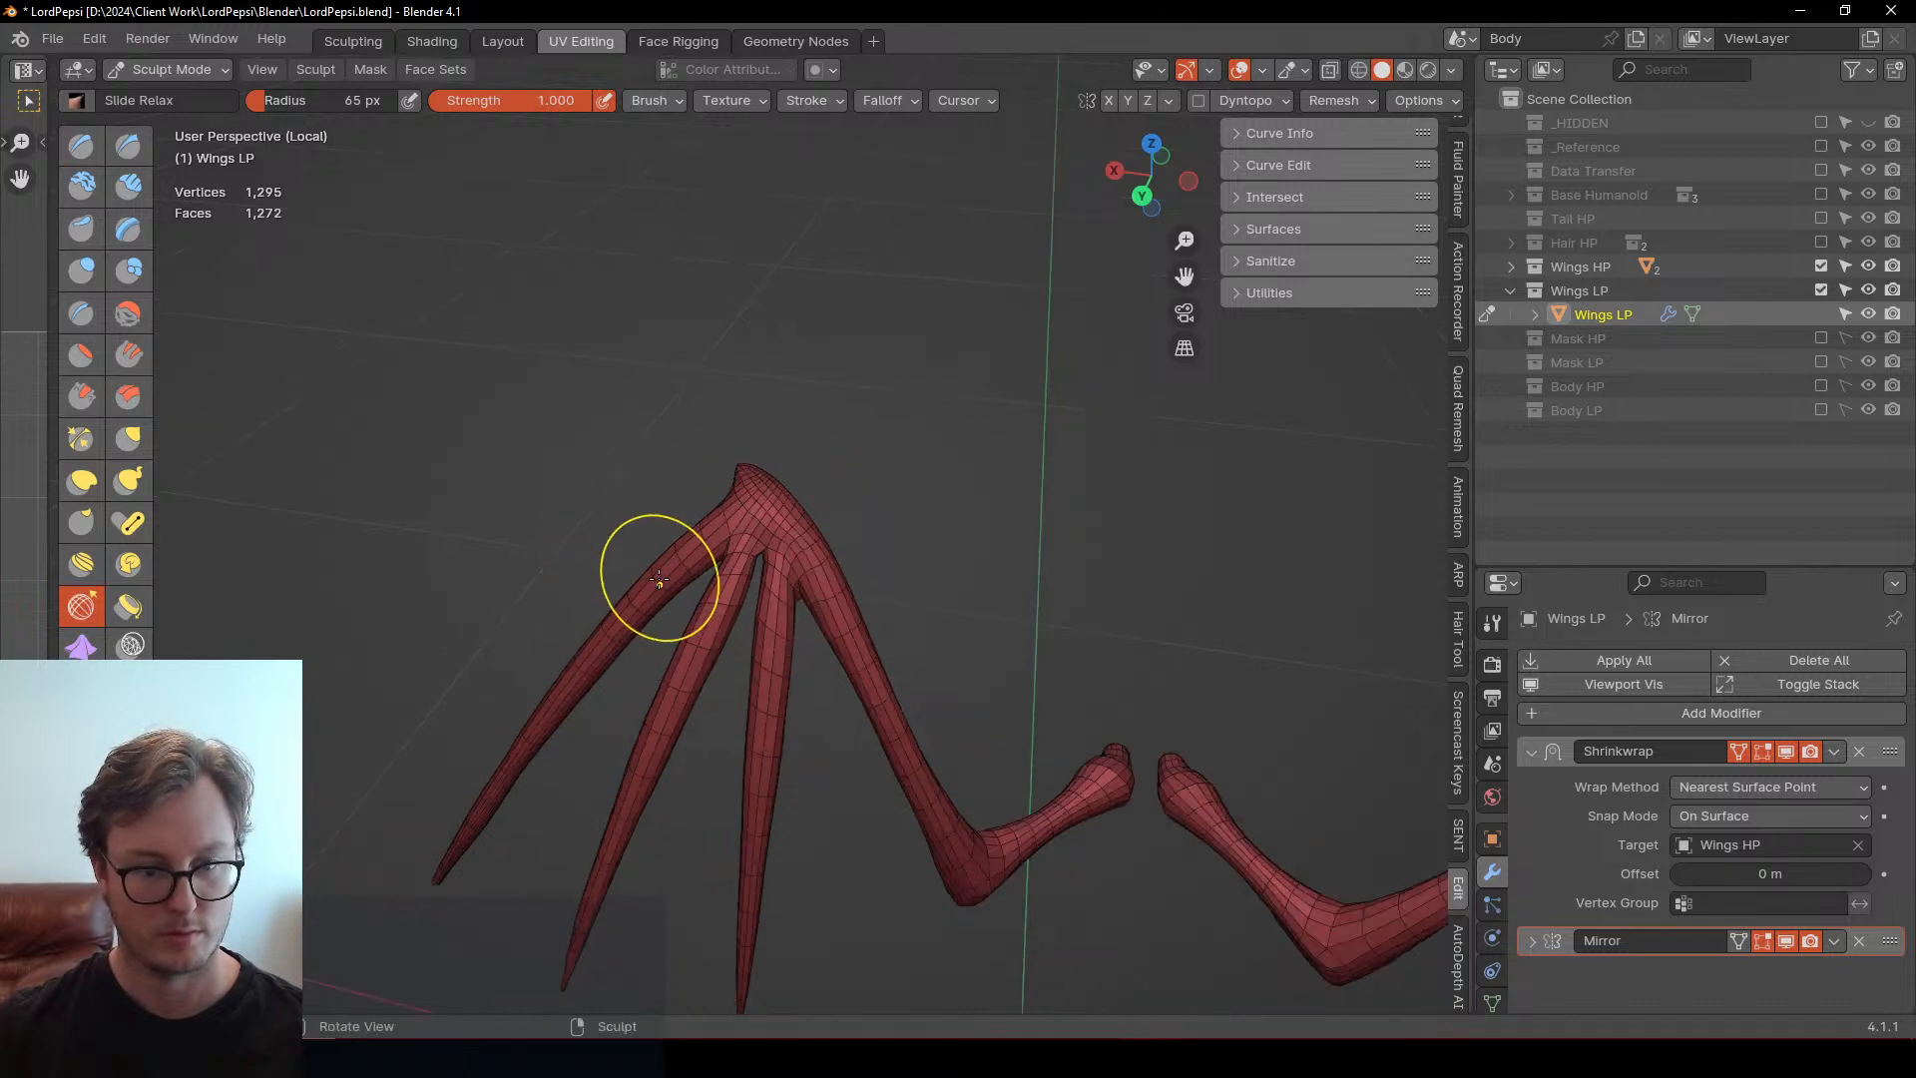
{"action": "middle_click_drag", "start_coordinate": [483, 799], "coordinate": [818, 473]}
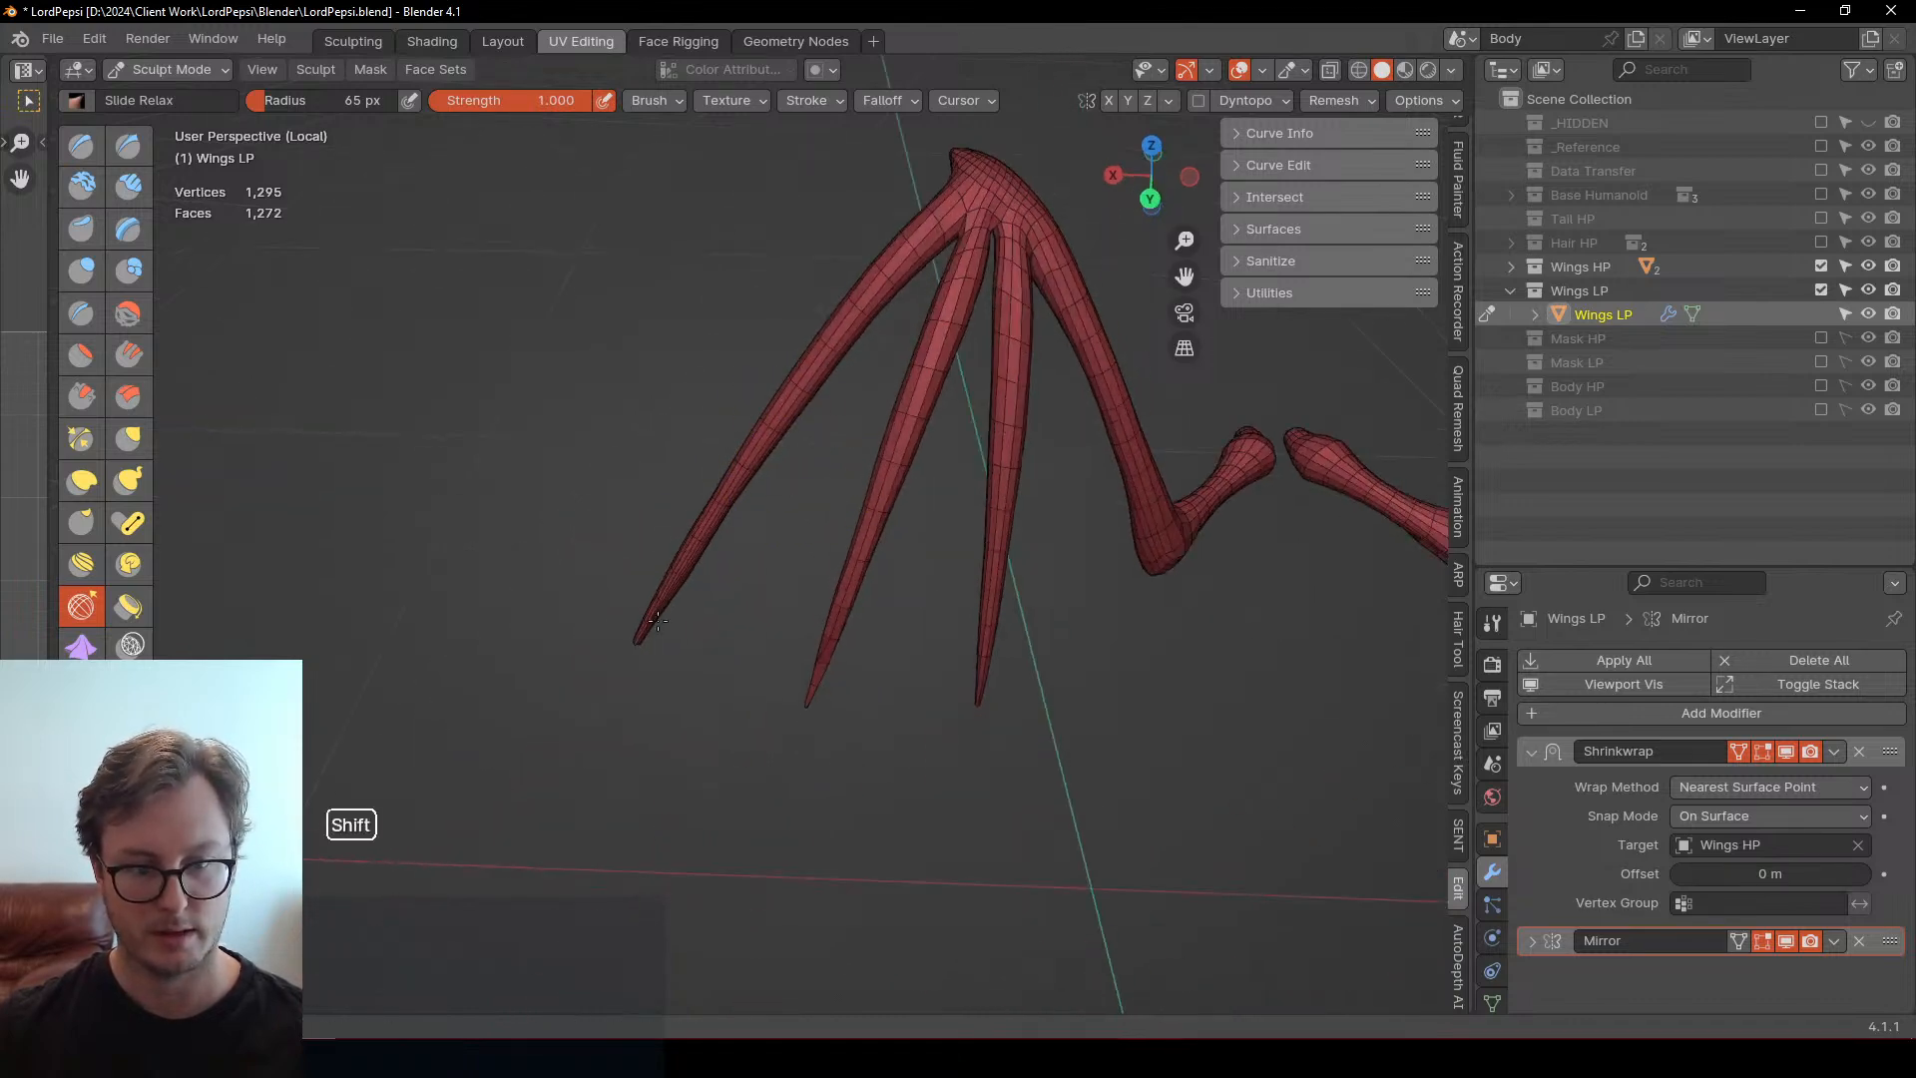
{"action": "middle_click_drag", "start_coordinate": [682, 530], "coordinate": [769, 569]}
{"action": "middle_click_drag", "start_coordinate": [670, 457], "coordinate": [726, 455]}
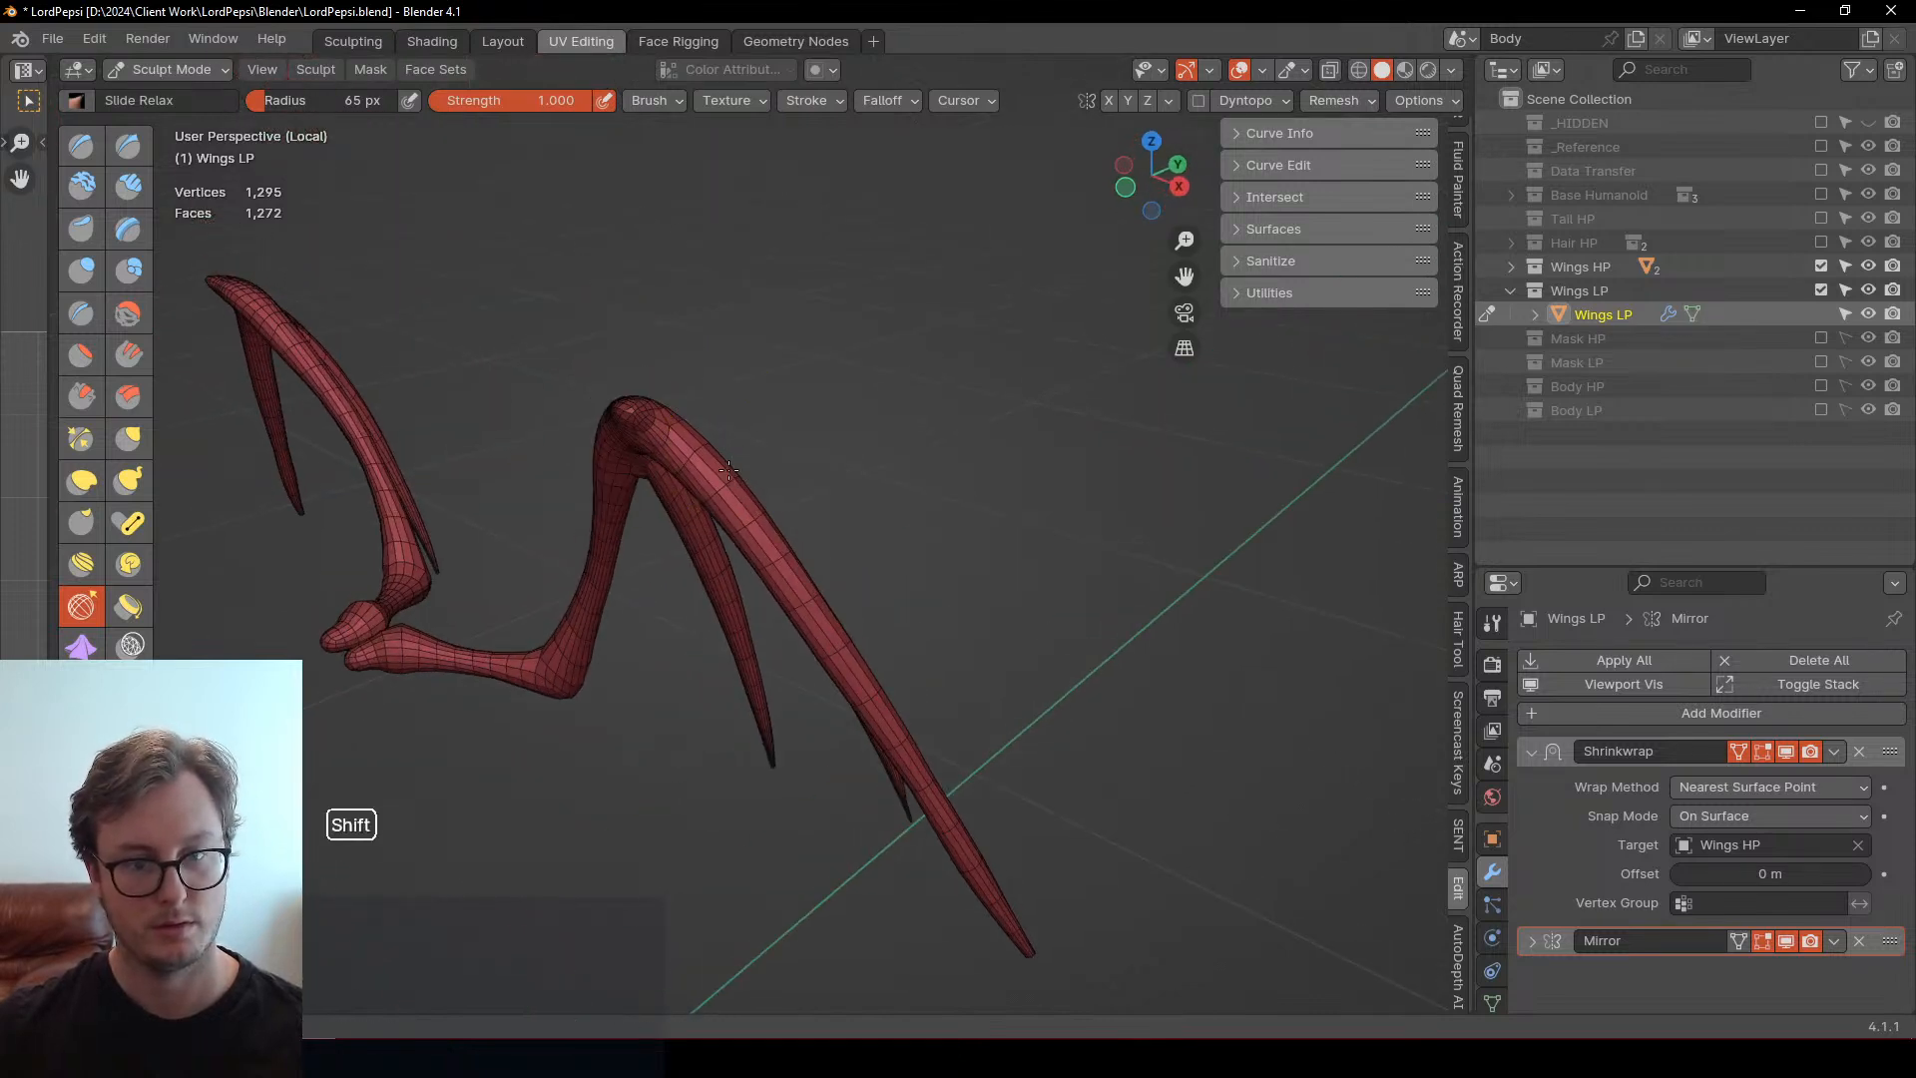
{"action": "middle_click_drag", "start_coordinate": [898, 770], "coordinate": [1090, 828]}
Smooth out the mesh spacing over the pointed wrist knuckle and the upper end of the forearm with Slide Relax
{"action": "scroll", "coordinate": [746, 420], "scroll_direction": "up", "scroll_amount": 5}
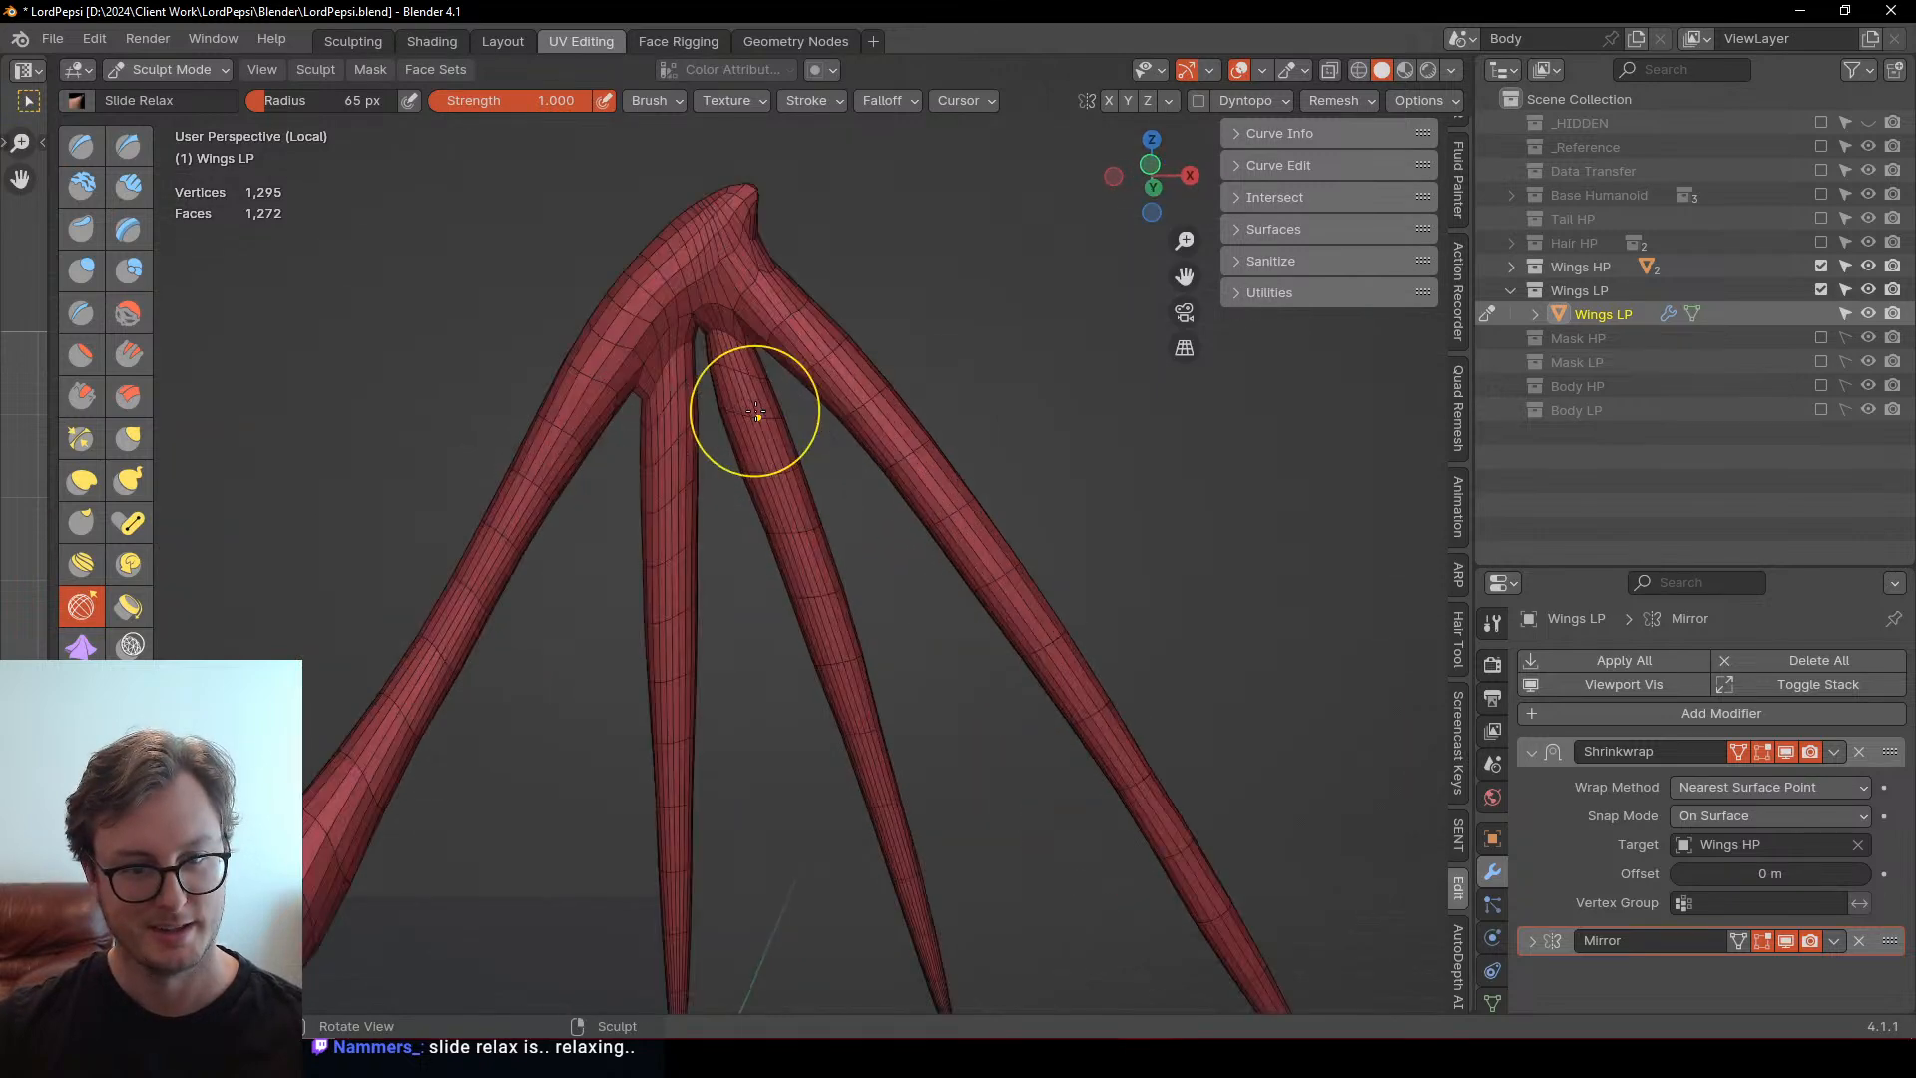
{"action": "scroll", "coordinate": [718, 432], "scroll_direction": "up", "scroll_amount": 3}
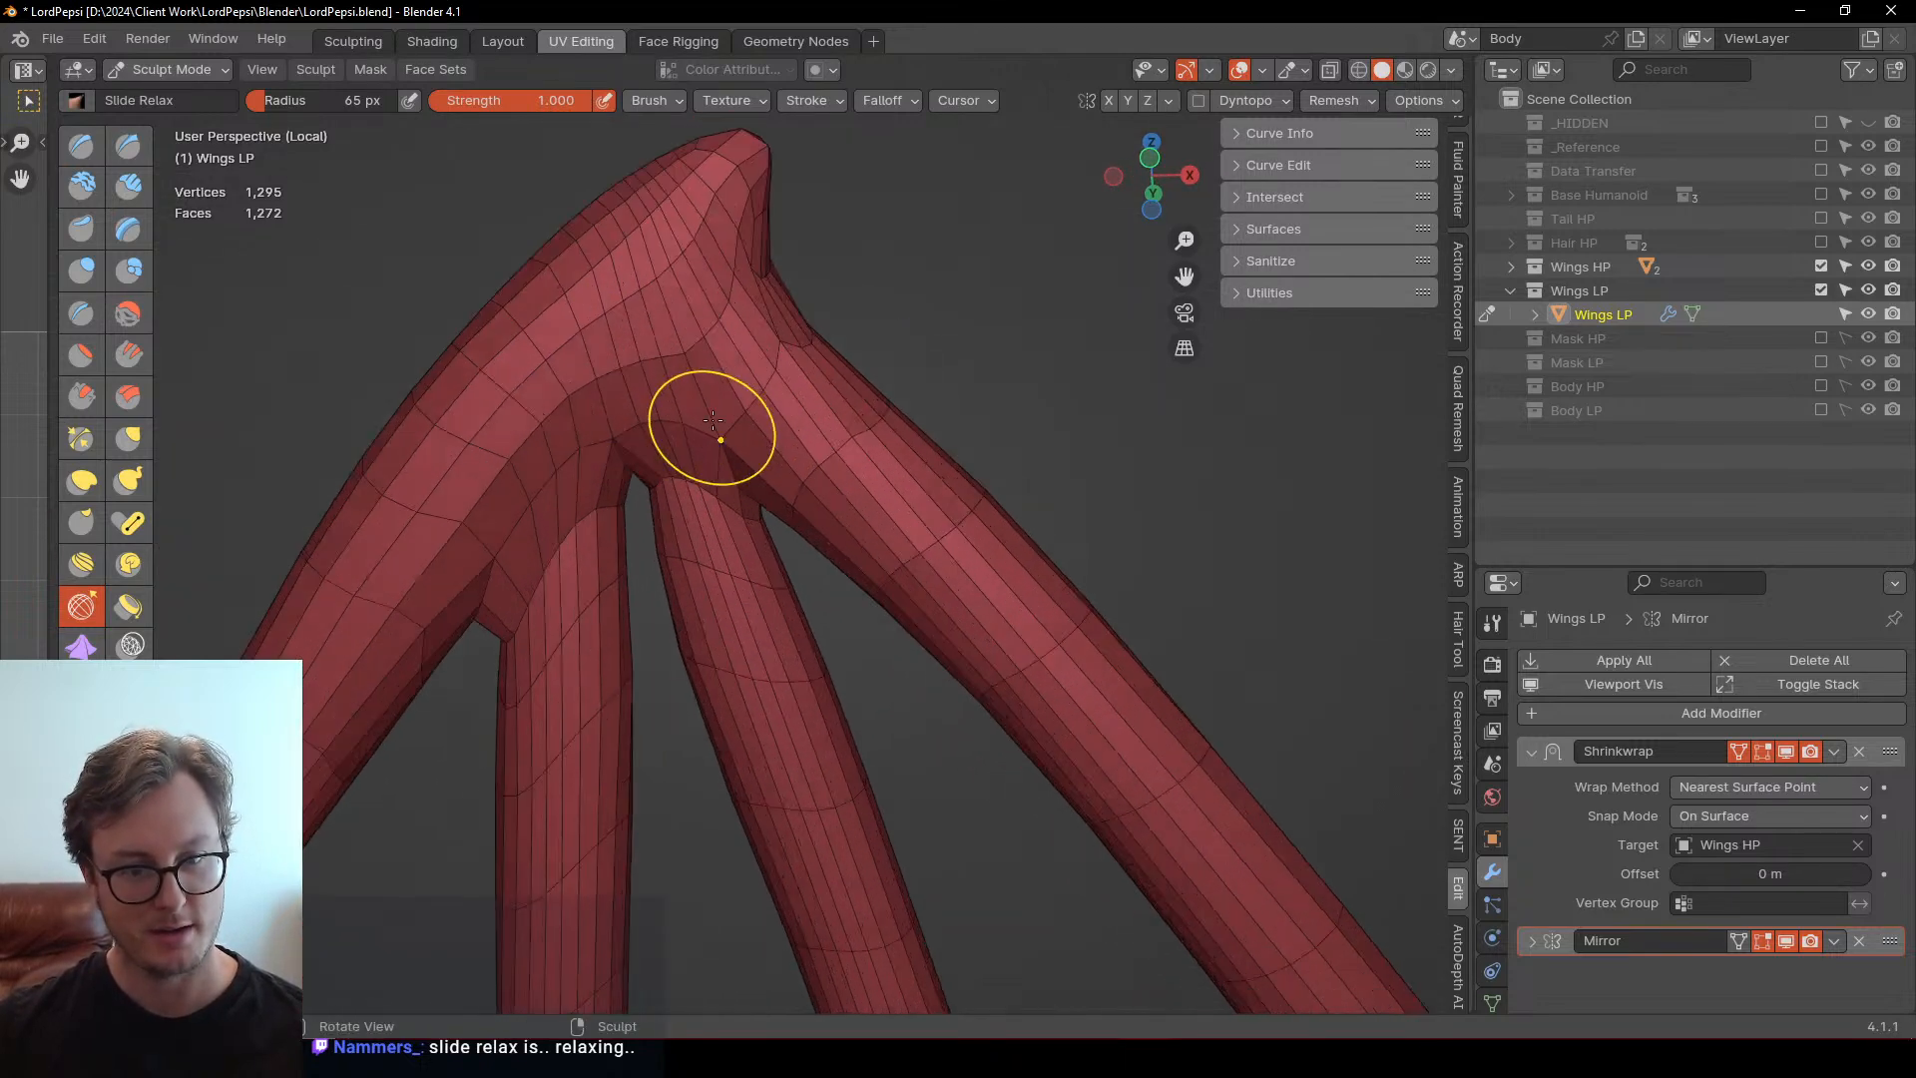
{"action": "middle_click_drag", "start_coordinate": [718, 432], "coordinate": [828, 494], "text": "shift"}
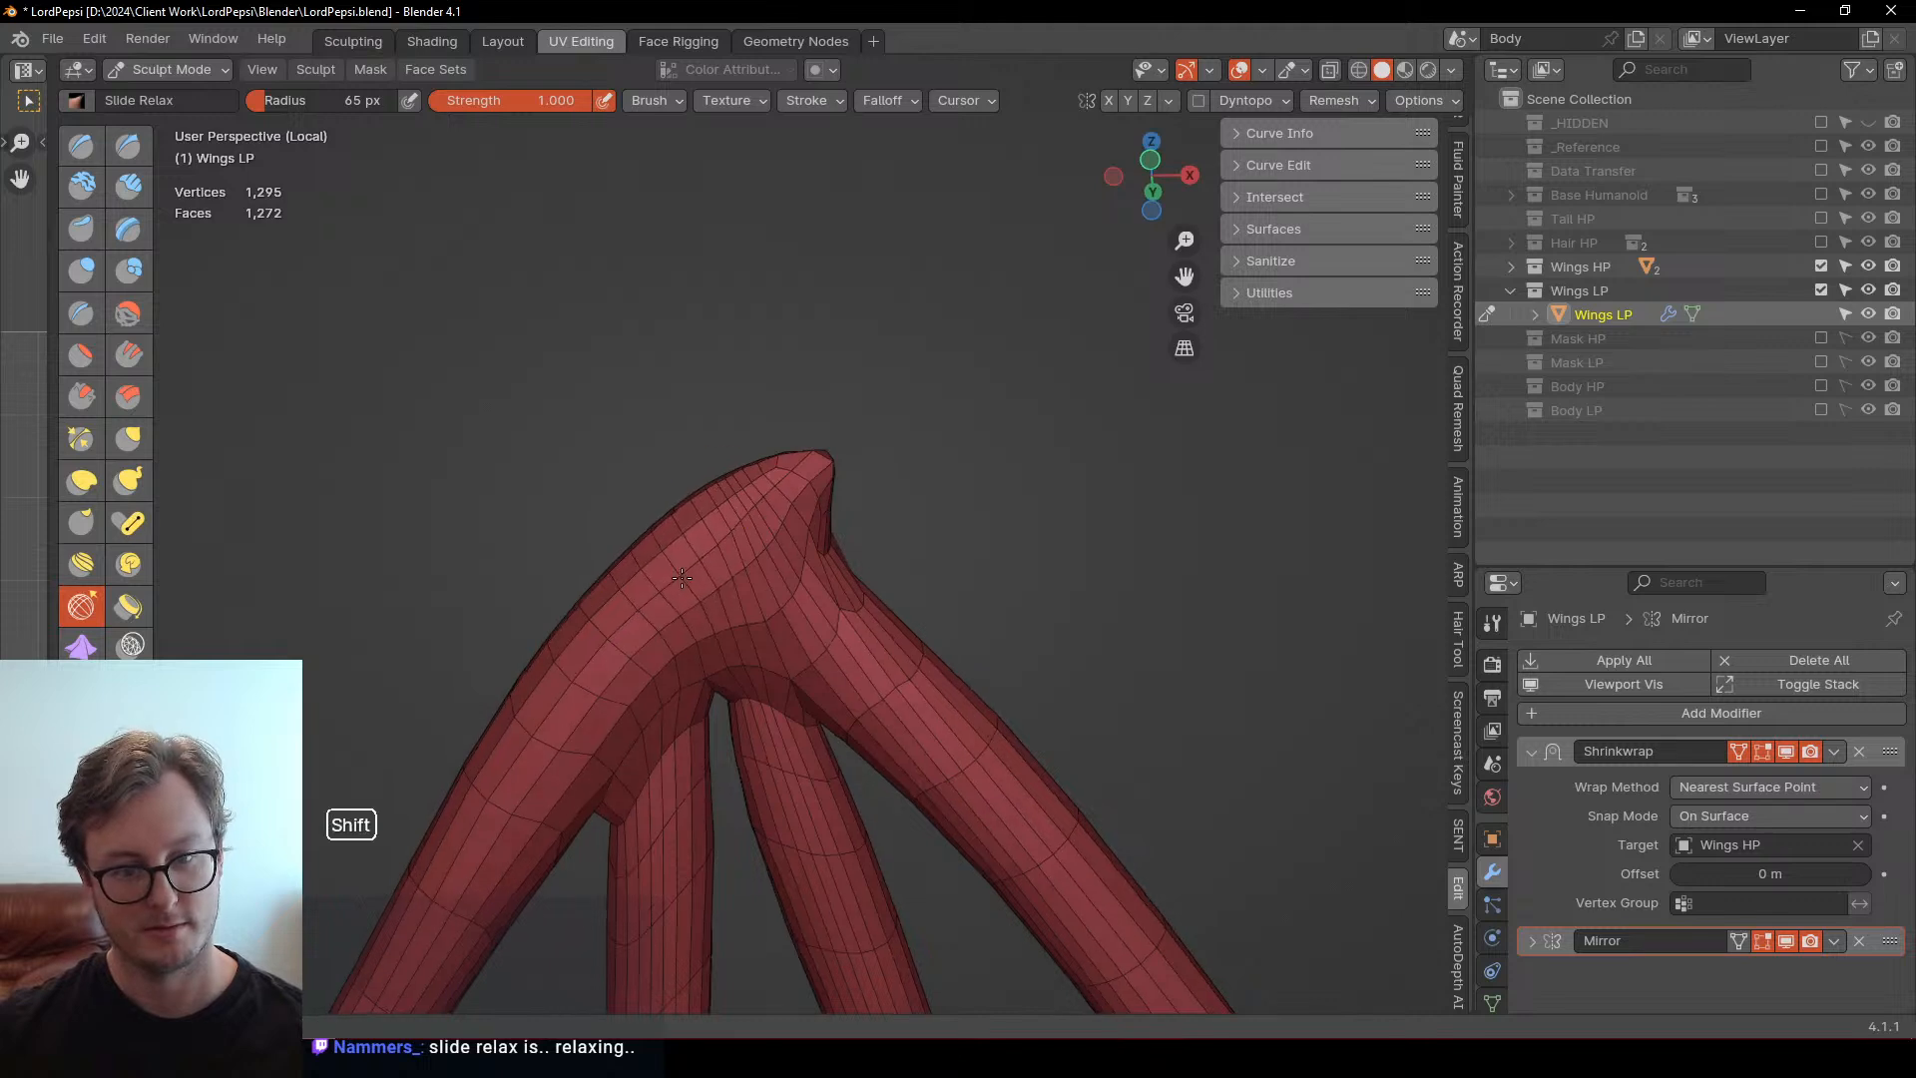
{"action": "scroll", "coordinate": [682, 576], "scroll_direction": "down", "scroll_amount": 2}
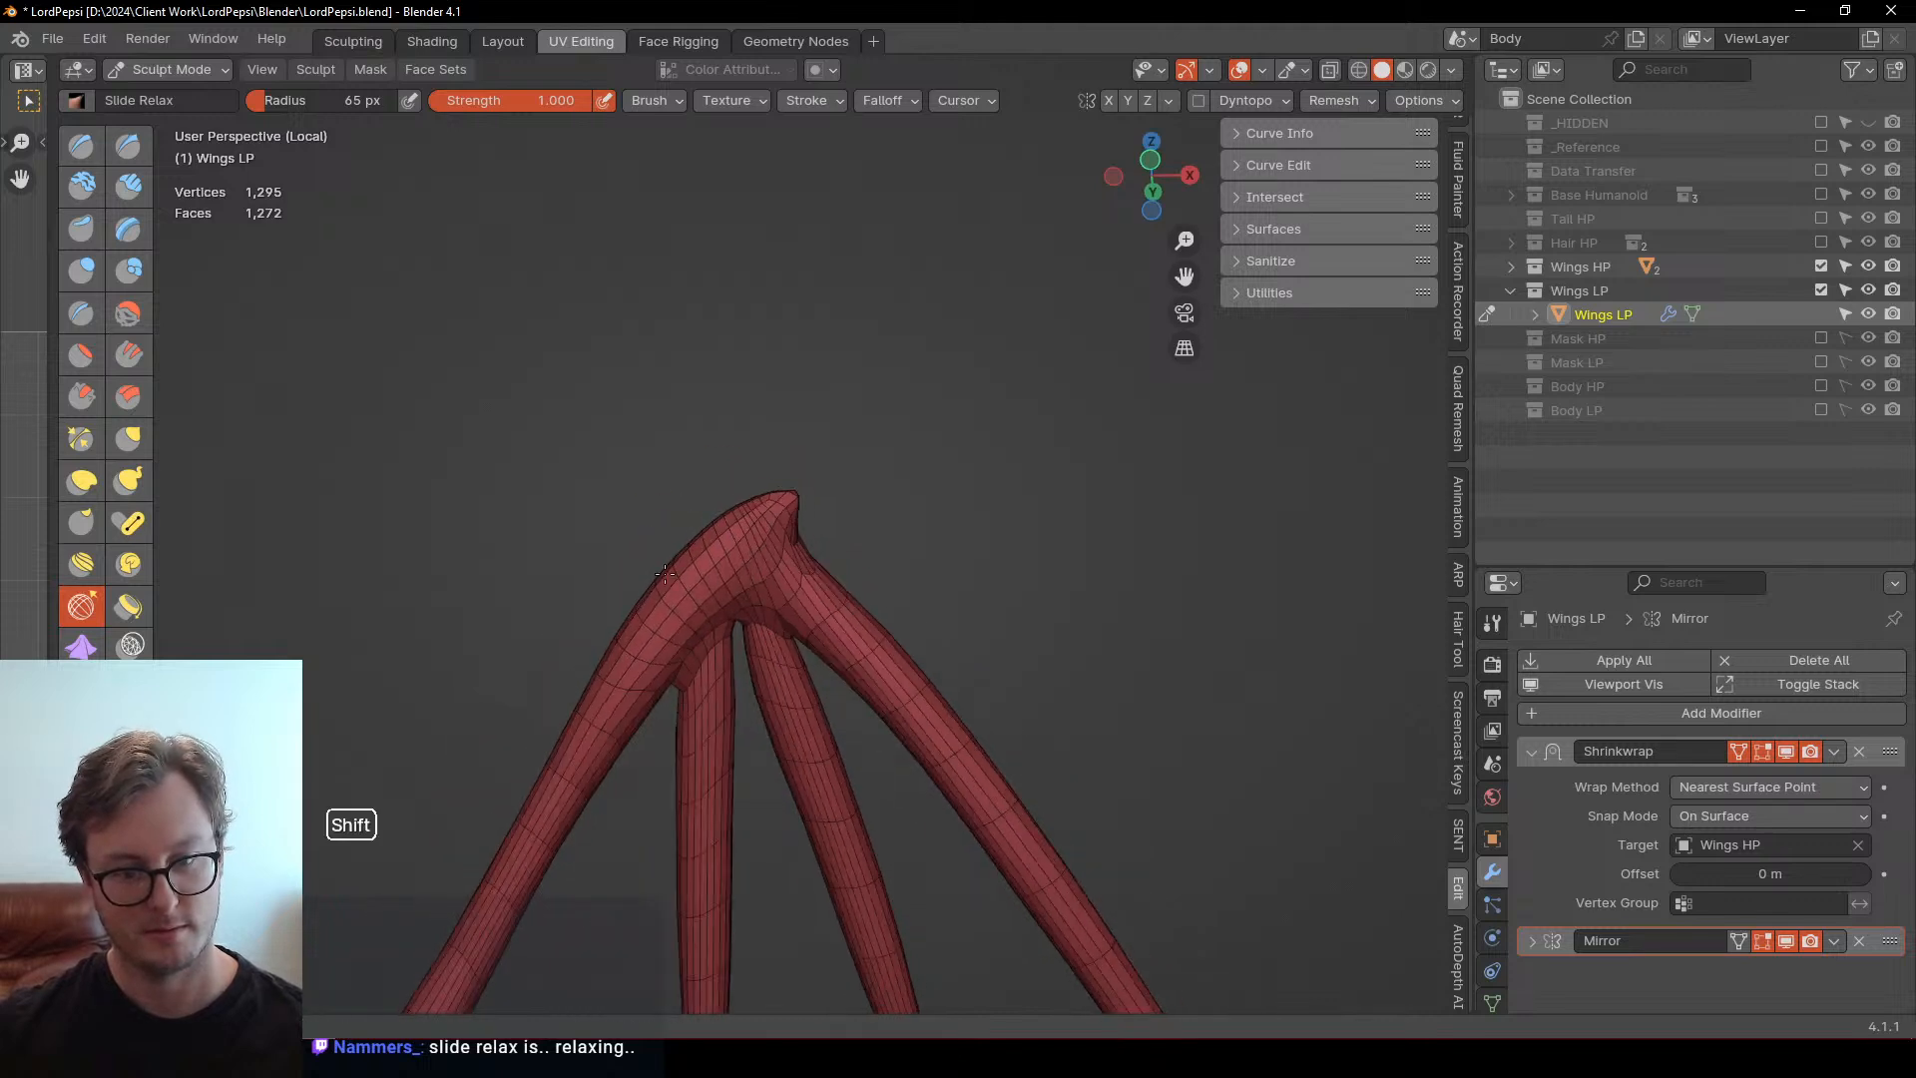
{"action": "left_click_drag", "start_coordinate": [666, 574], "coordinate": [742, 554], "text": "shift"}
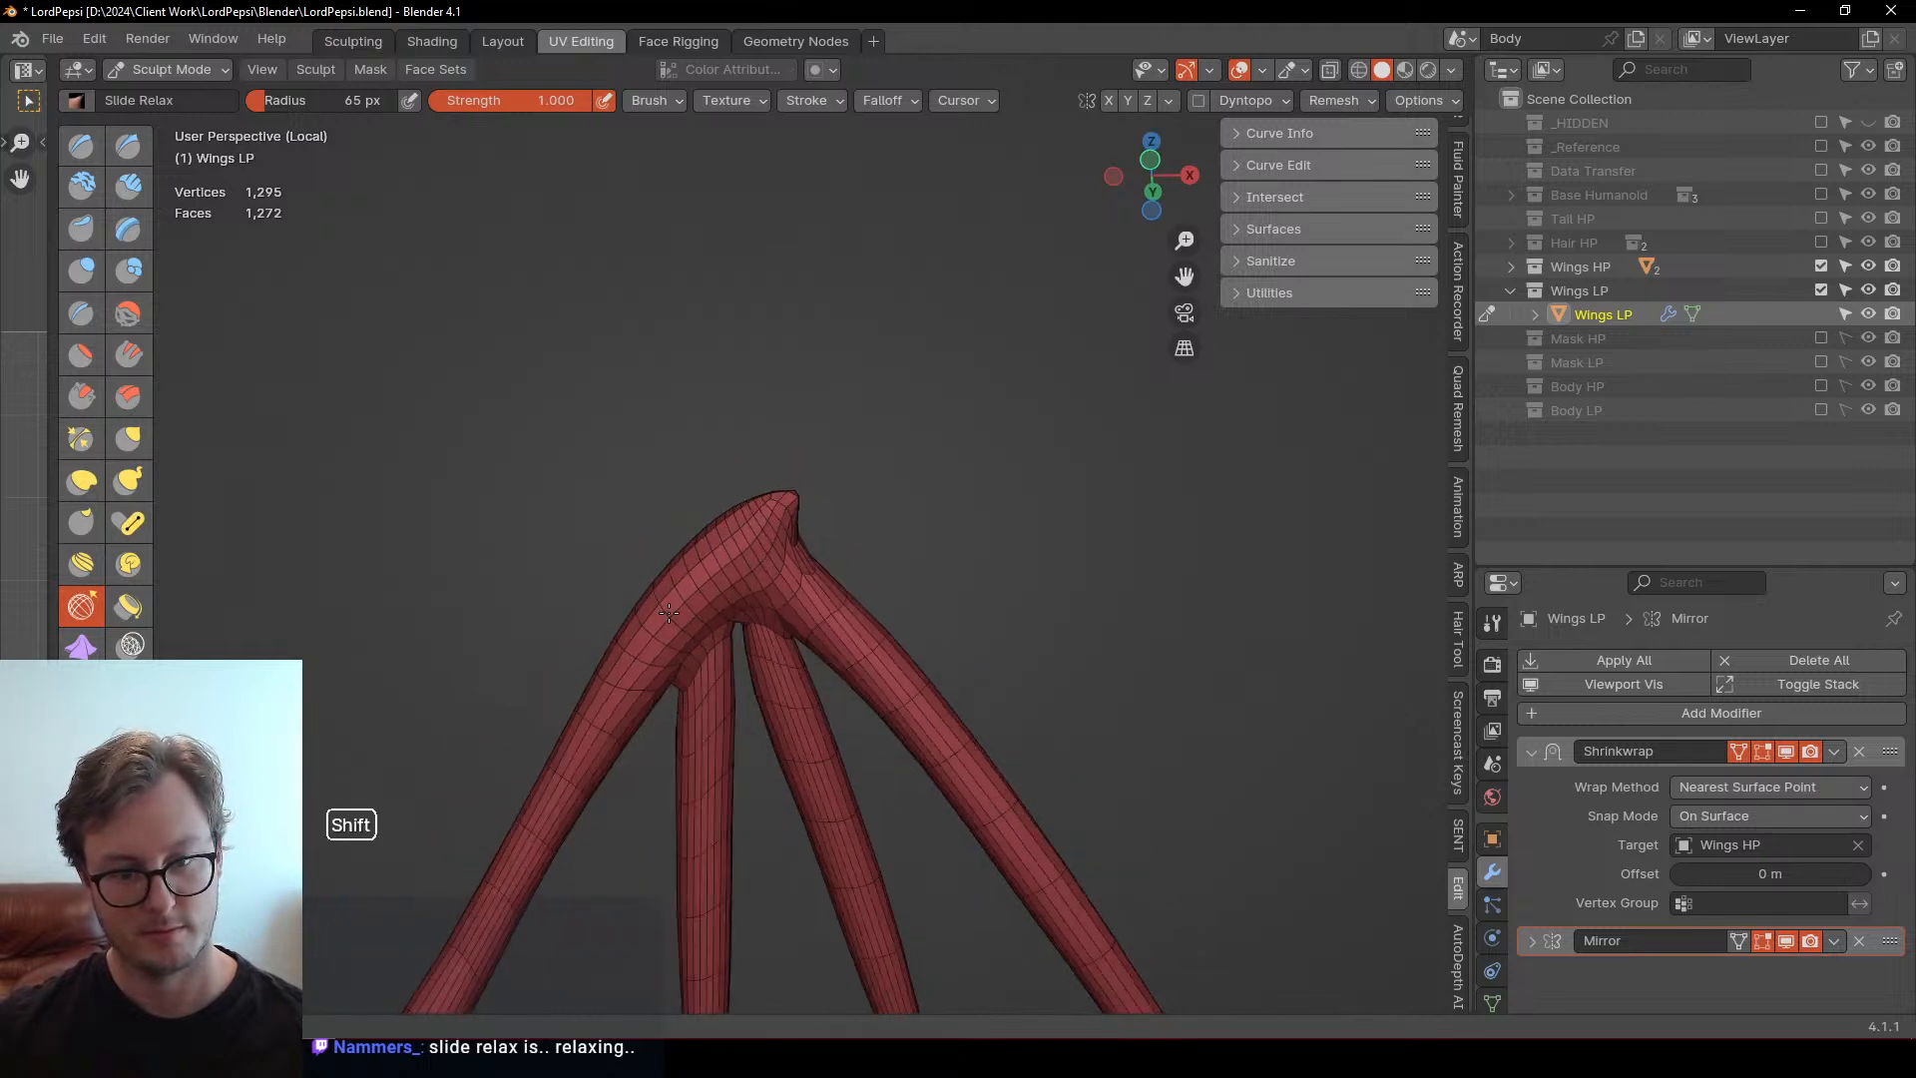
{"action": "left_click_drag", "start_coordinate": [616, 638], "coordinate": [596, 736], "text": "shift"}
{"action": "mouse_move", "coordinate": [581, 769]}
{"action": "middle_mouse_down"}
{"action": "mouse_move", "coordinate": [578, 684]}
{"action": "mouse_move", "coordinate": [607, 626]}
{"action": "middle_mouse_up"}
{"action": "left_click_drag", "start_coordinate": [608, 626], "coordinate": [632, 571], "text": "shift"}
{"action": "mouse_move", "coordinate": [632, 565]}
{"action": "middle_mouse_down"}
{"action": "mouse_move", "coordinate": [692, 363]}
{"action": "mouse_move", "coordinate": [709, 415]}
{"action": "mouse_move", "coordinate": [880, 485]}
{"action": "middle_mouse_up"}
{"action": "left_click_drag", "start_coordinate": [880, 485], "coordinate": [888, 475], "text": "shift"}
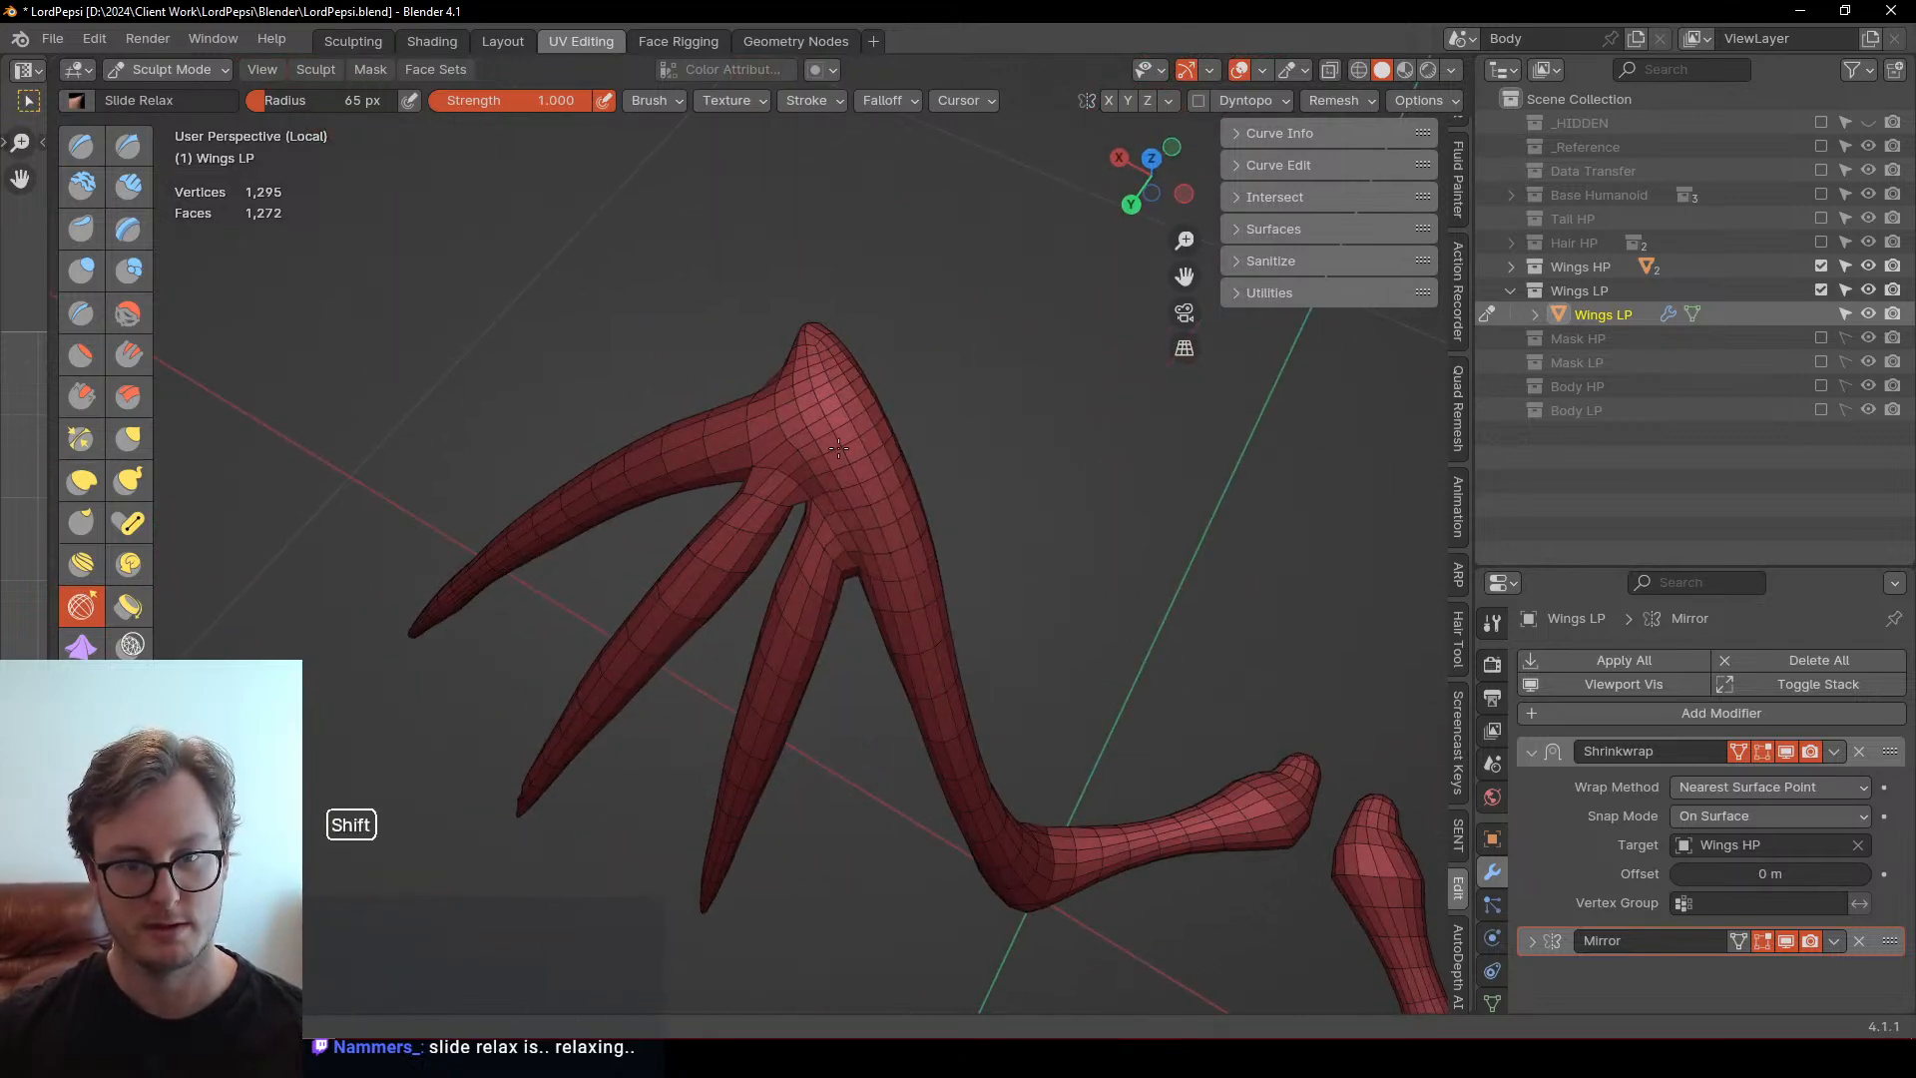
Relax the edge loops along the forearm from the wrist down to the elbow
{"action": "left_click_drag", "start_coordinate": [907, 483], "coordinate": [948, 594], "text": "shift"}
{"action": "middle_click_drag", "start_coordinate": [948, 593], "coordinate": [932, 540]}
{"action": "left_click_drag", "start_coordinate": [933, 540], "coordinate": [953, 833], "text": "shift"}
{"action": "scroll", "coordinate": [923, 720], "scroll_direction": "down", "scroll_amount": 2}
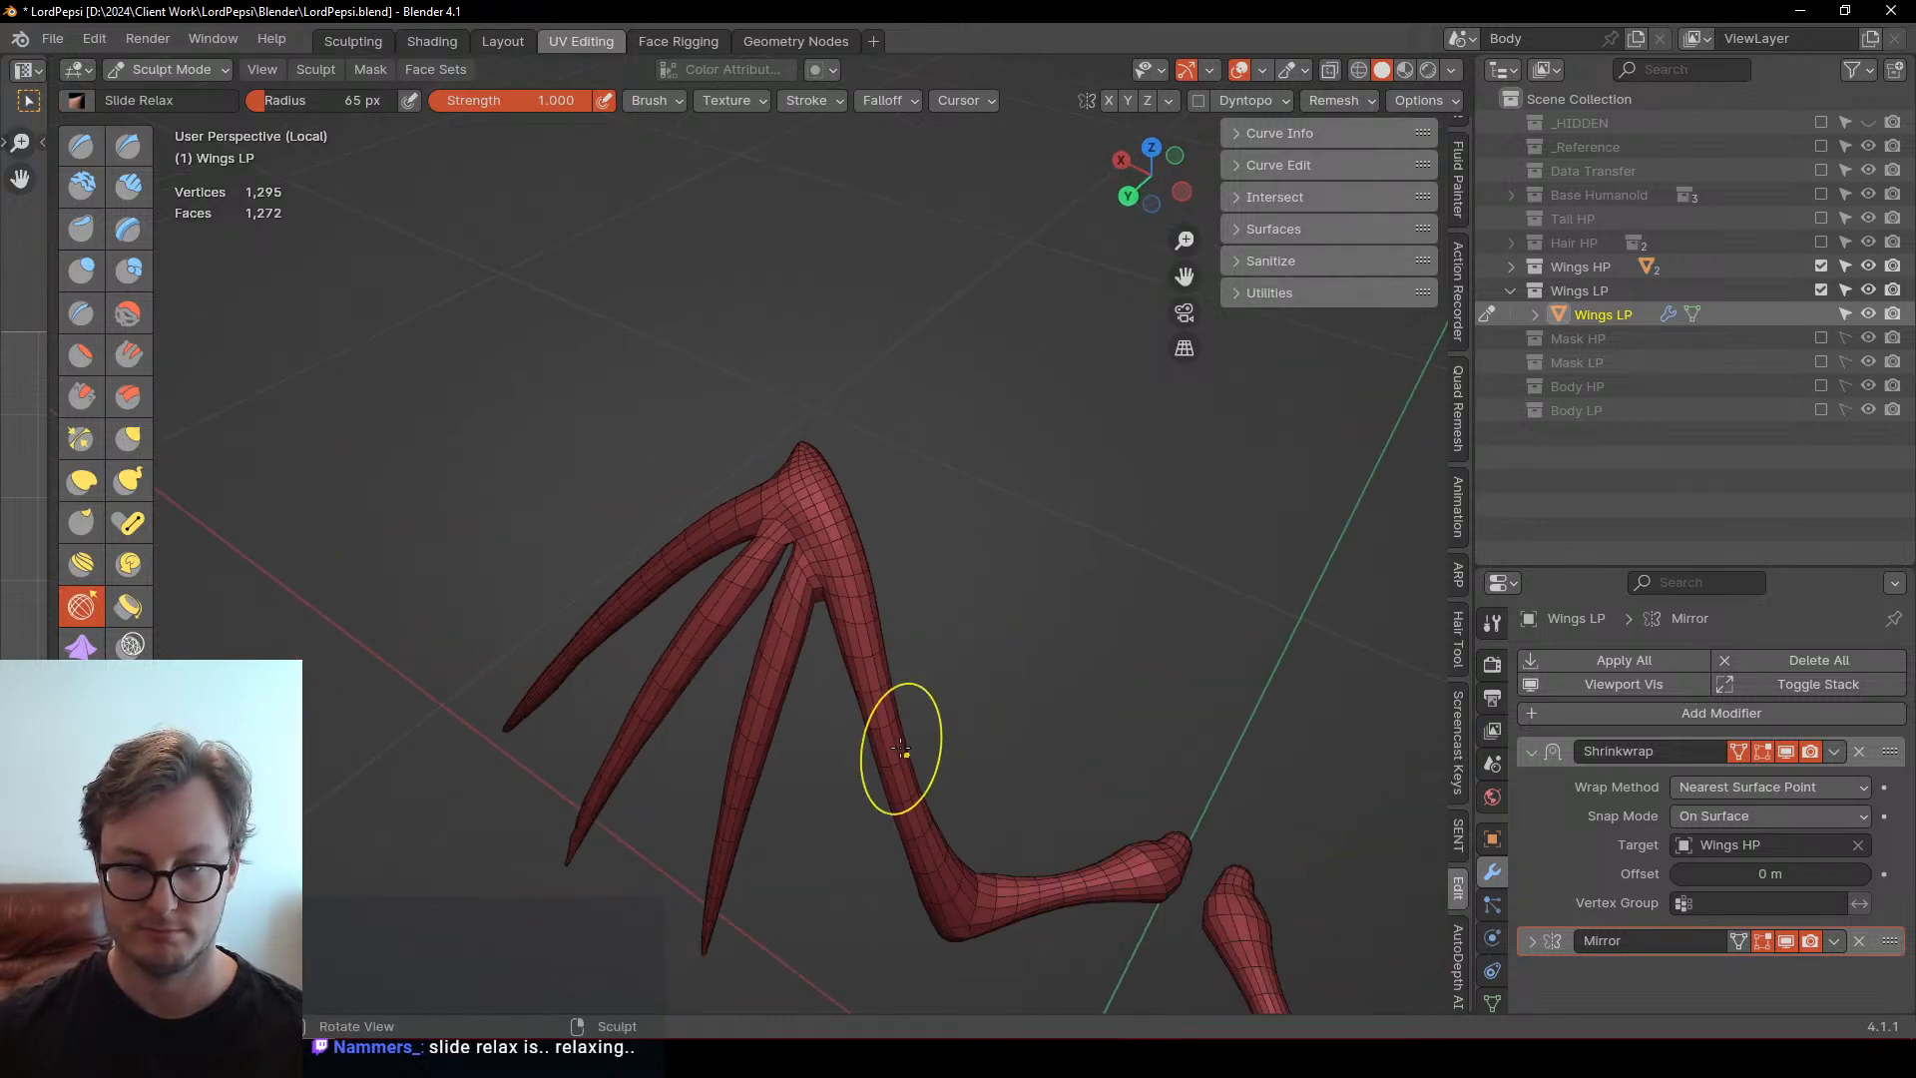
{"action": "mouse_move", "coordinate": [900, 750]}
{"action": "left_mouse_down", "text": "shift"}
{"action": "mouse_move", "coordinate": [867, 627]}
{"action": "mouse_move", "coordinate": [855, 739]}
{"action": "mouse_move", "coordinate": [872, 685]}
{"action": "mouse_move", "coordinate": [855, 663]}
{"action": "left_mouse_up", "text": "shift"}
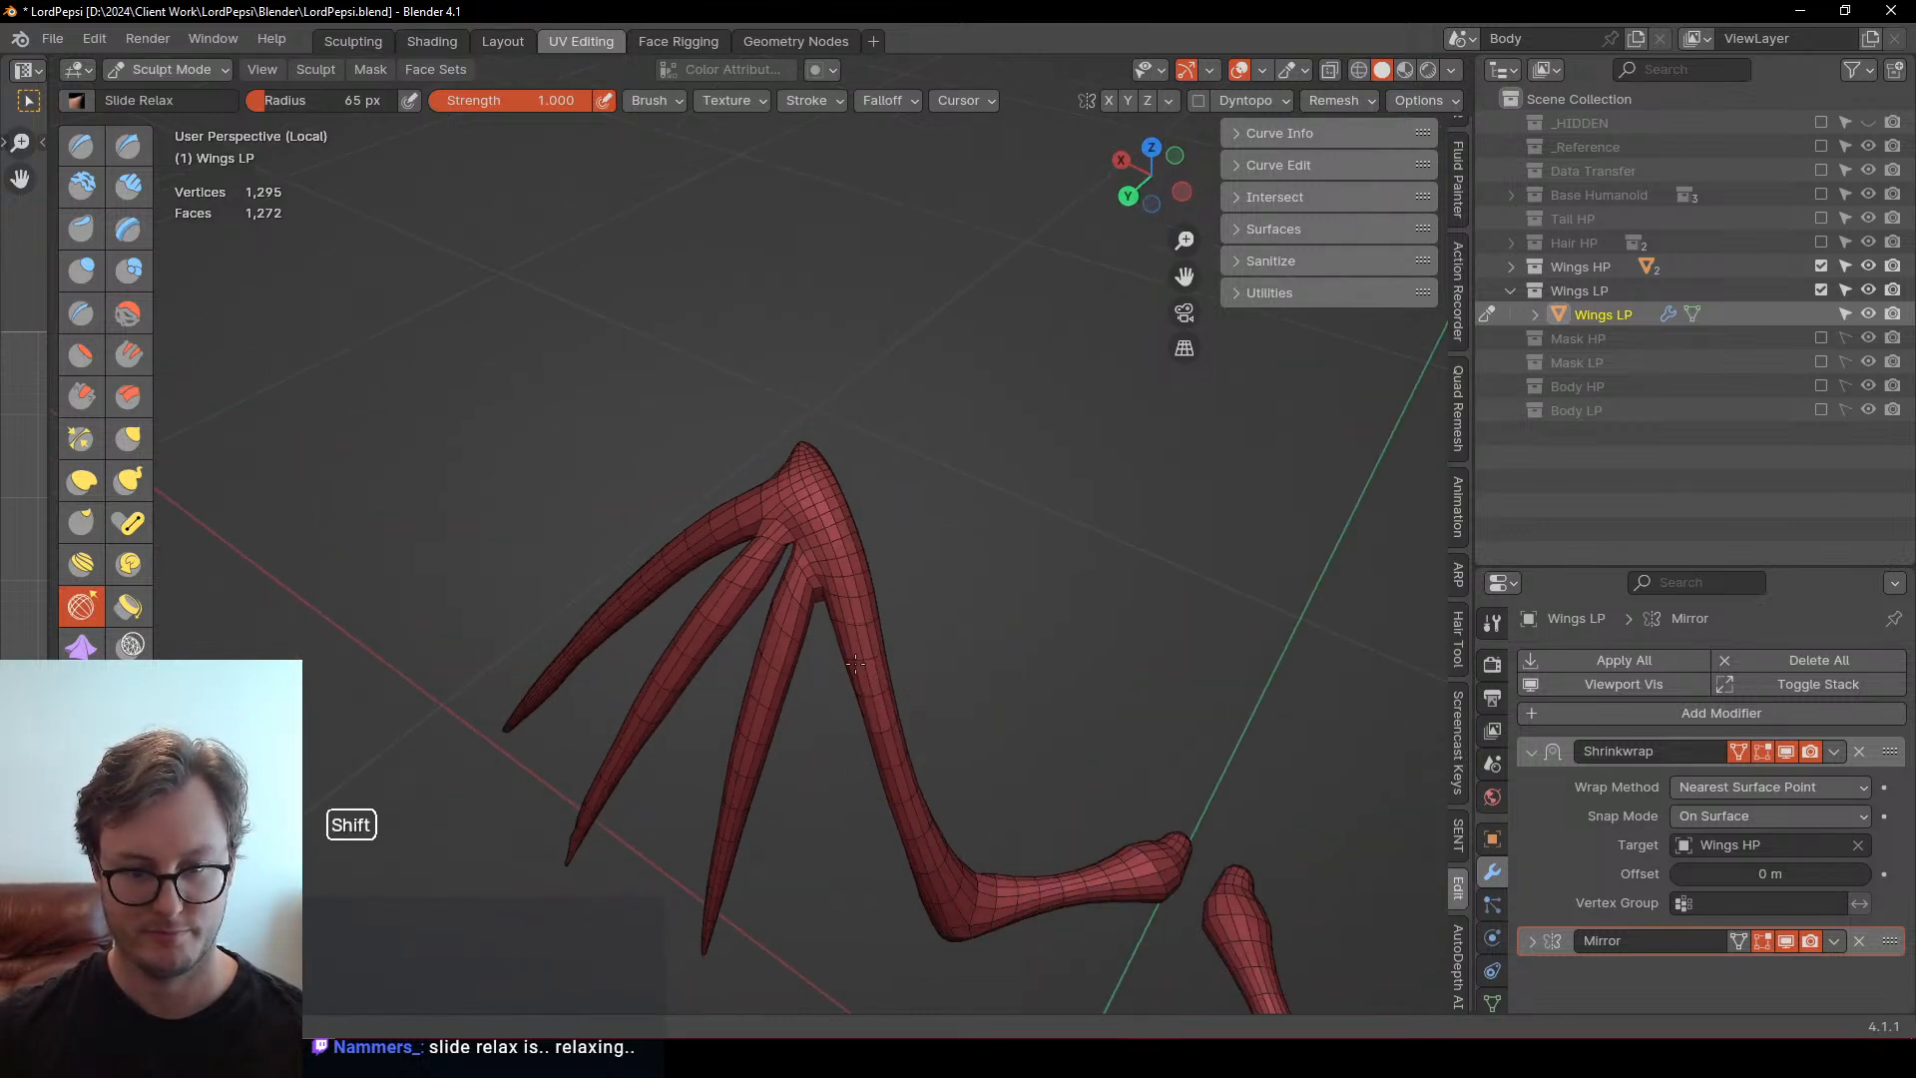
{"action": "mouse_move", "coordinate": [855, 662]}
{"action": "middle_mouse_down"}
{"action": "mouse_move", "coordinate": [710, 462]}
{"action": "mouse_move", "coordinate": [871, 641]}
{"action": "middle_mouse_up"}
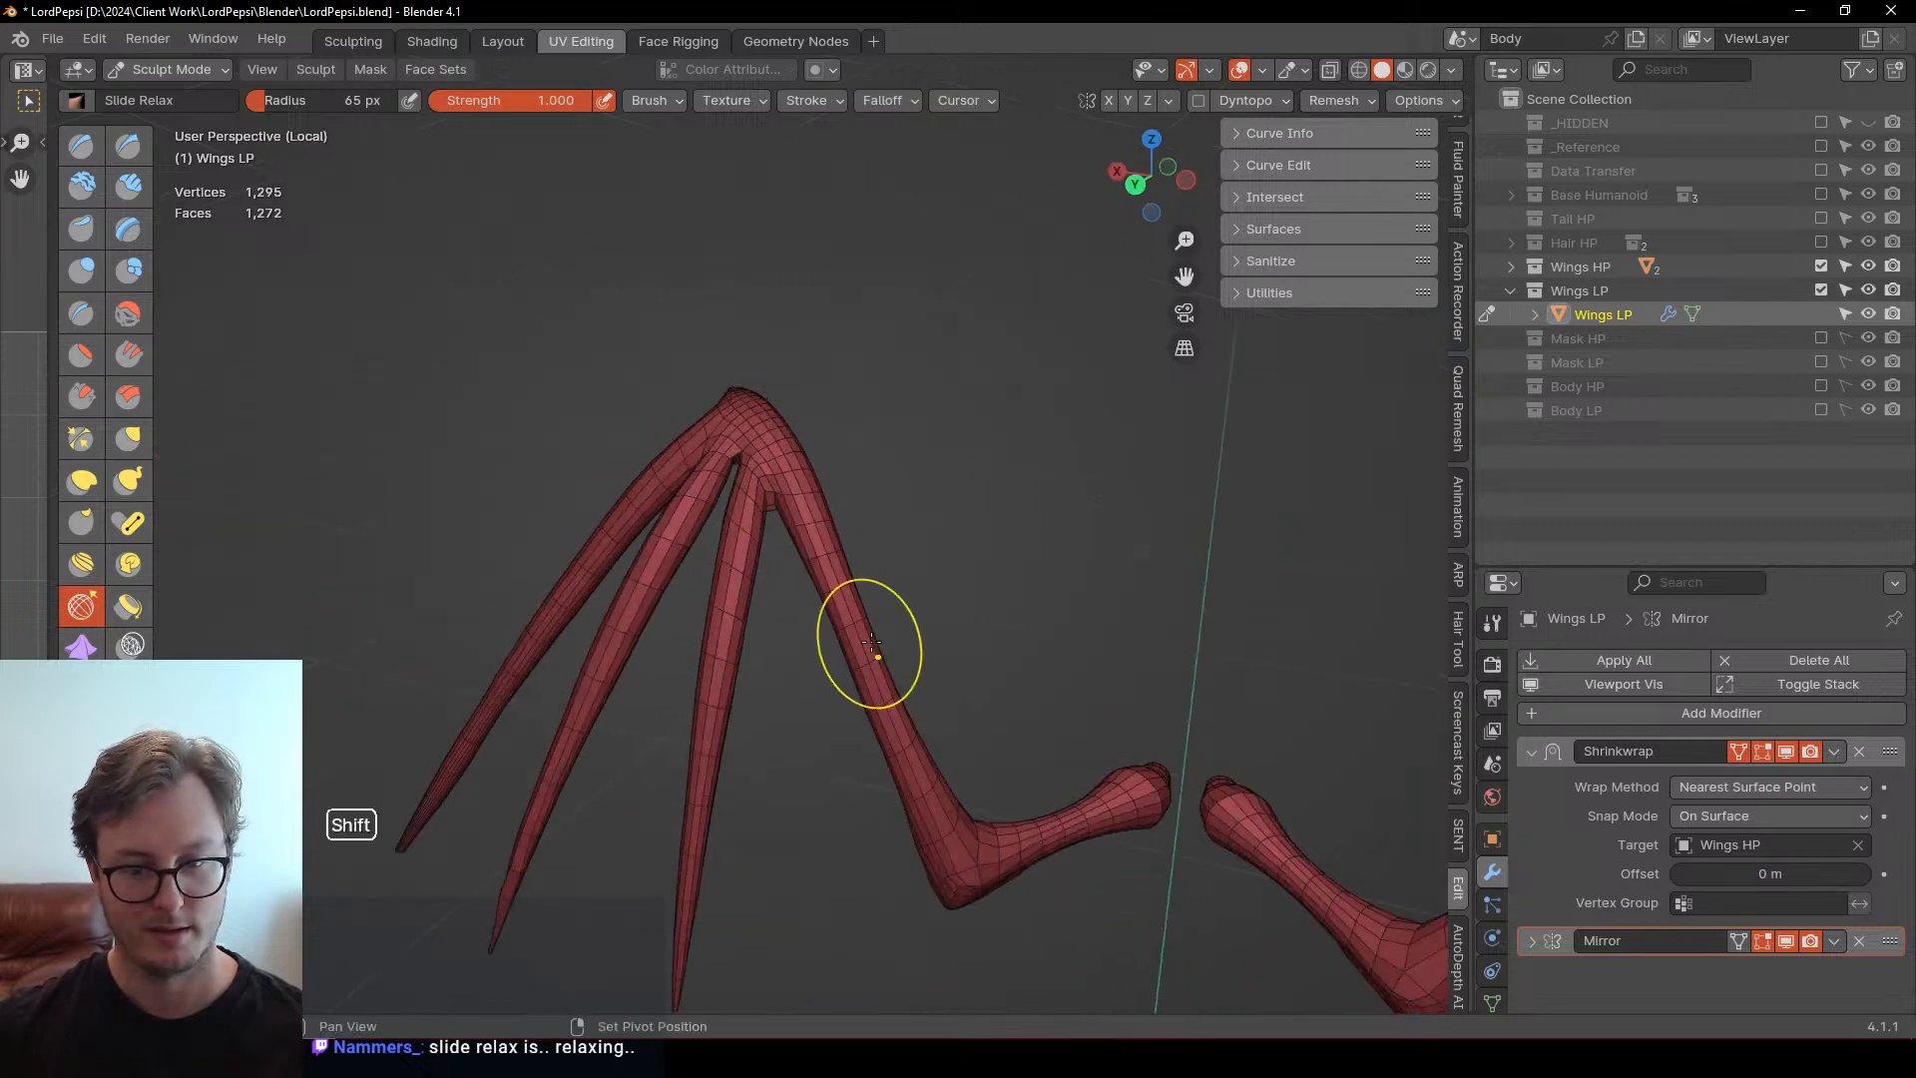
{"action": "middle_click_drag", "start_coordinate": [961, 791], "coordinate": [959, 657]}
Add two centred edge loops to the forearm just above the elbow in Edit Mode, then go back to Sculpt Mode
{"action": "scroll", "coordinate": [959, 658], "scroll_direction": "up", "scroll_amount": 3}
{"action": "key", "text": "Tab"}
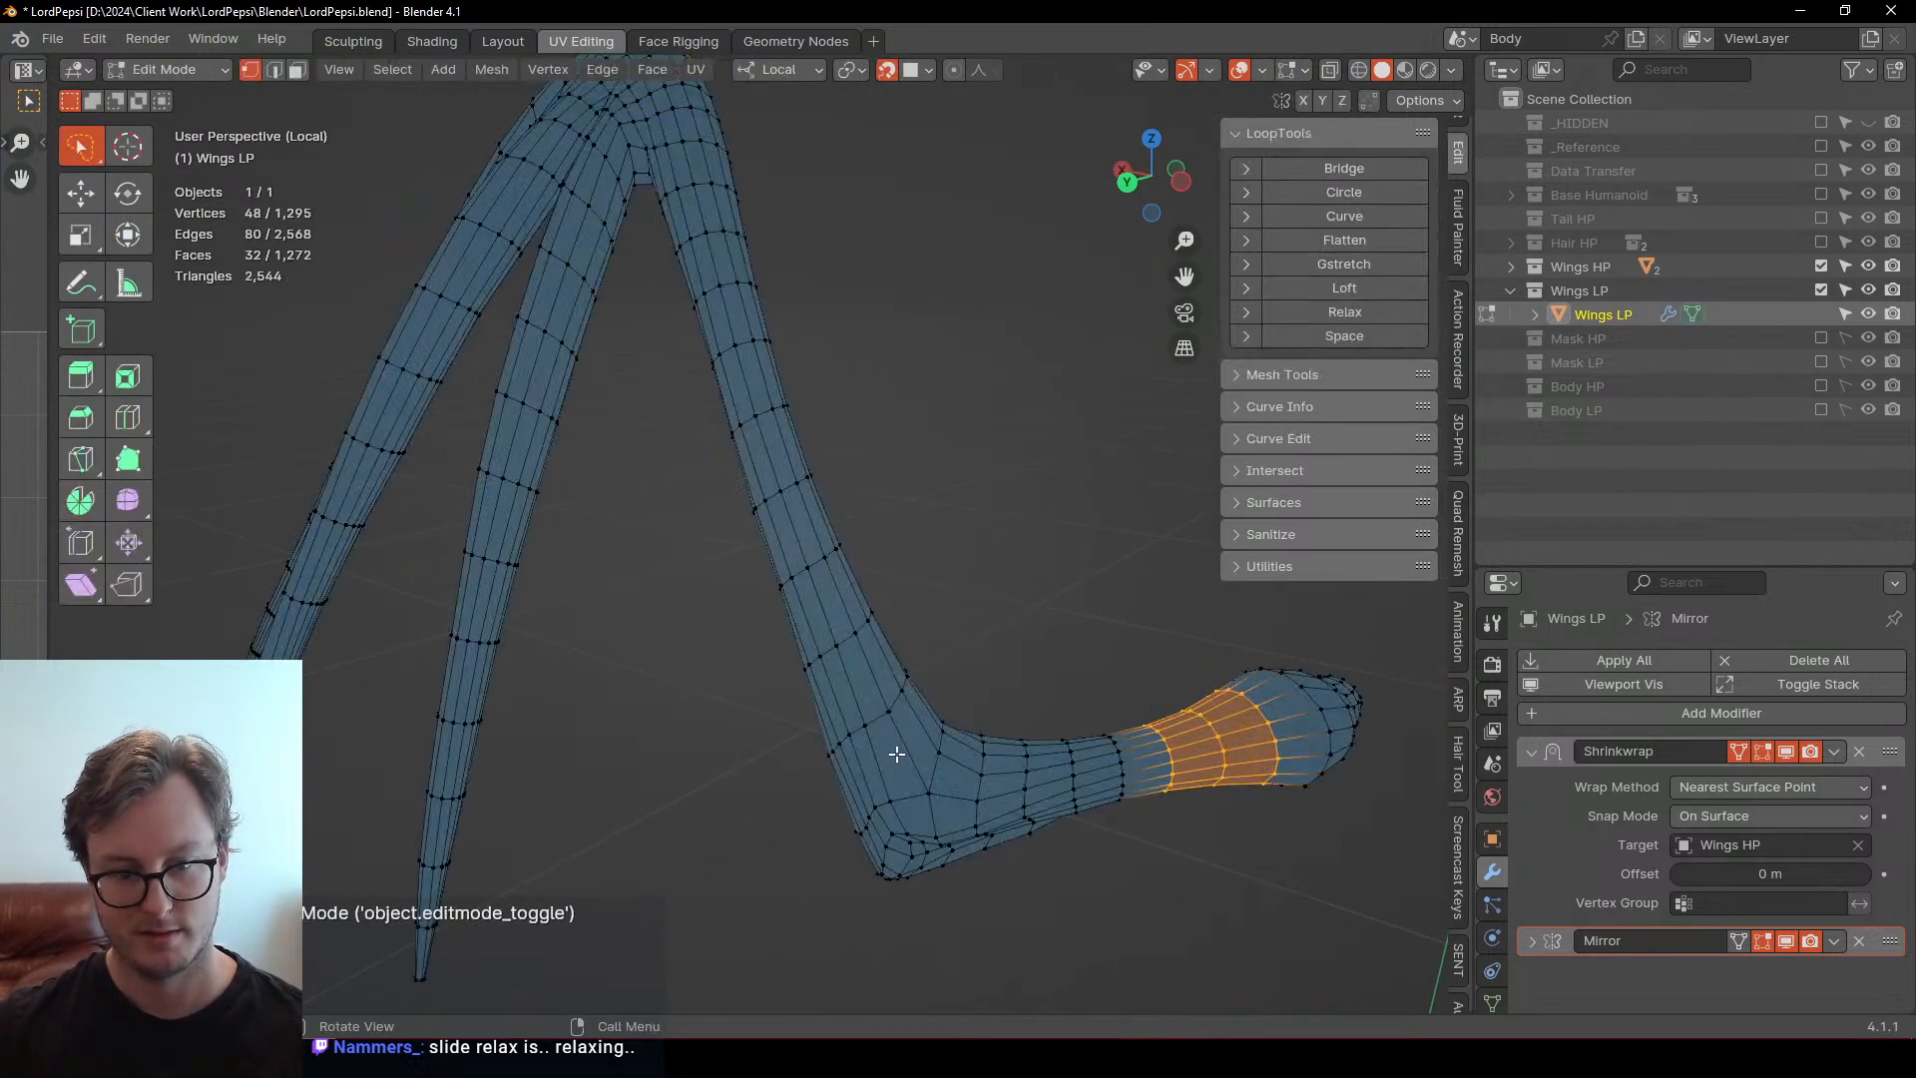
{"action": "key", "text": "ctrl+r"}
{"action": "double_click", "coordinate": [889, 738]}
{"action": "key", "text": "ctrl+r"}
{"action": "double_click", "coordinate": [864, 693]}
{"action": "key", "text": "Tab"}
{"action": "scroll", "coordinate": [883, 612], "scroll_direction": "down", "scroll_amount": 3}
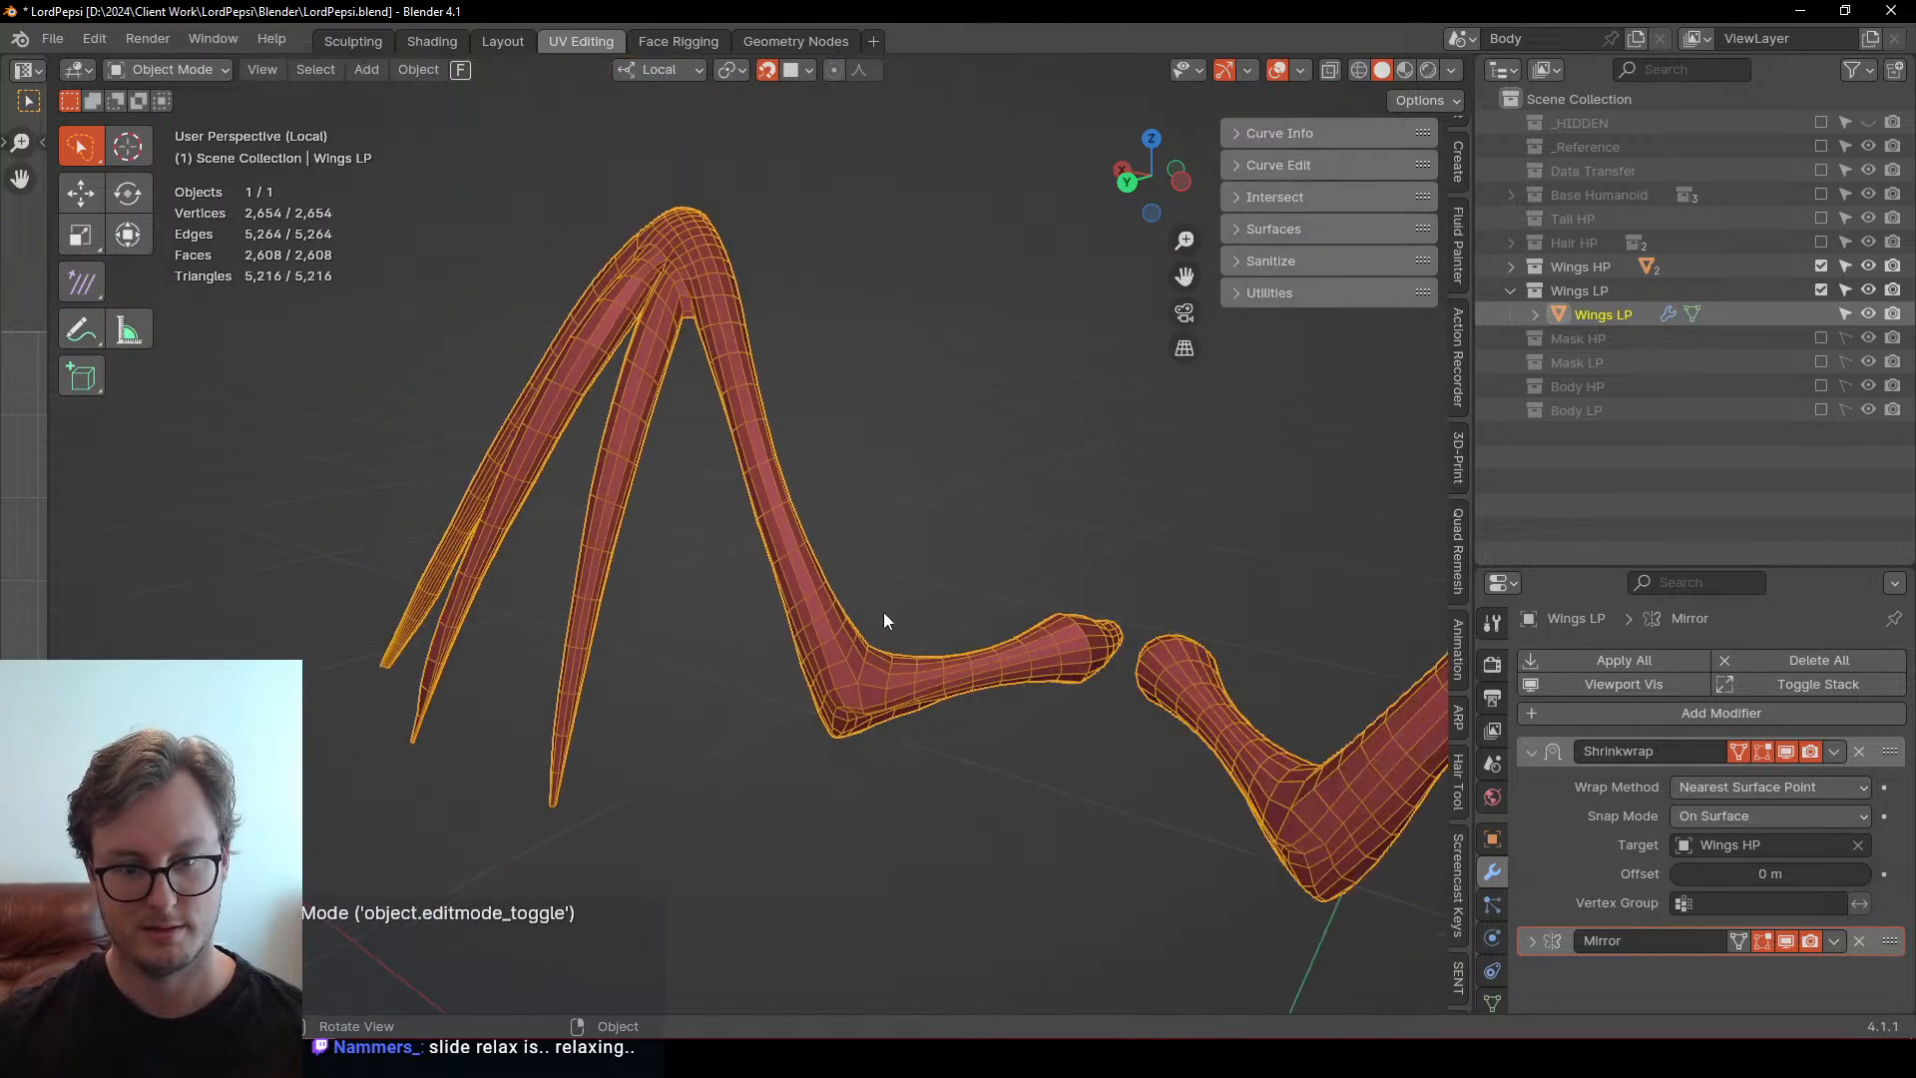
{"action": "key", "text": "ctrl+Tab"}
{"action": "left_click", "coordinate": [870, 720]}
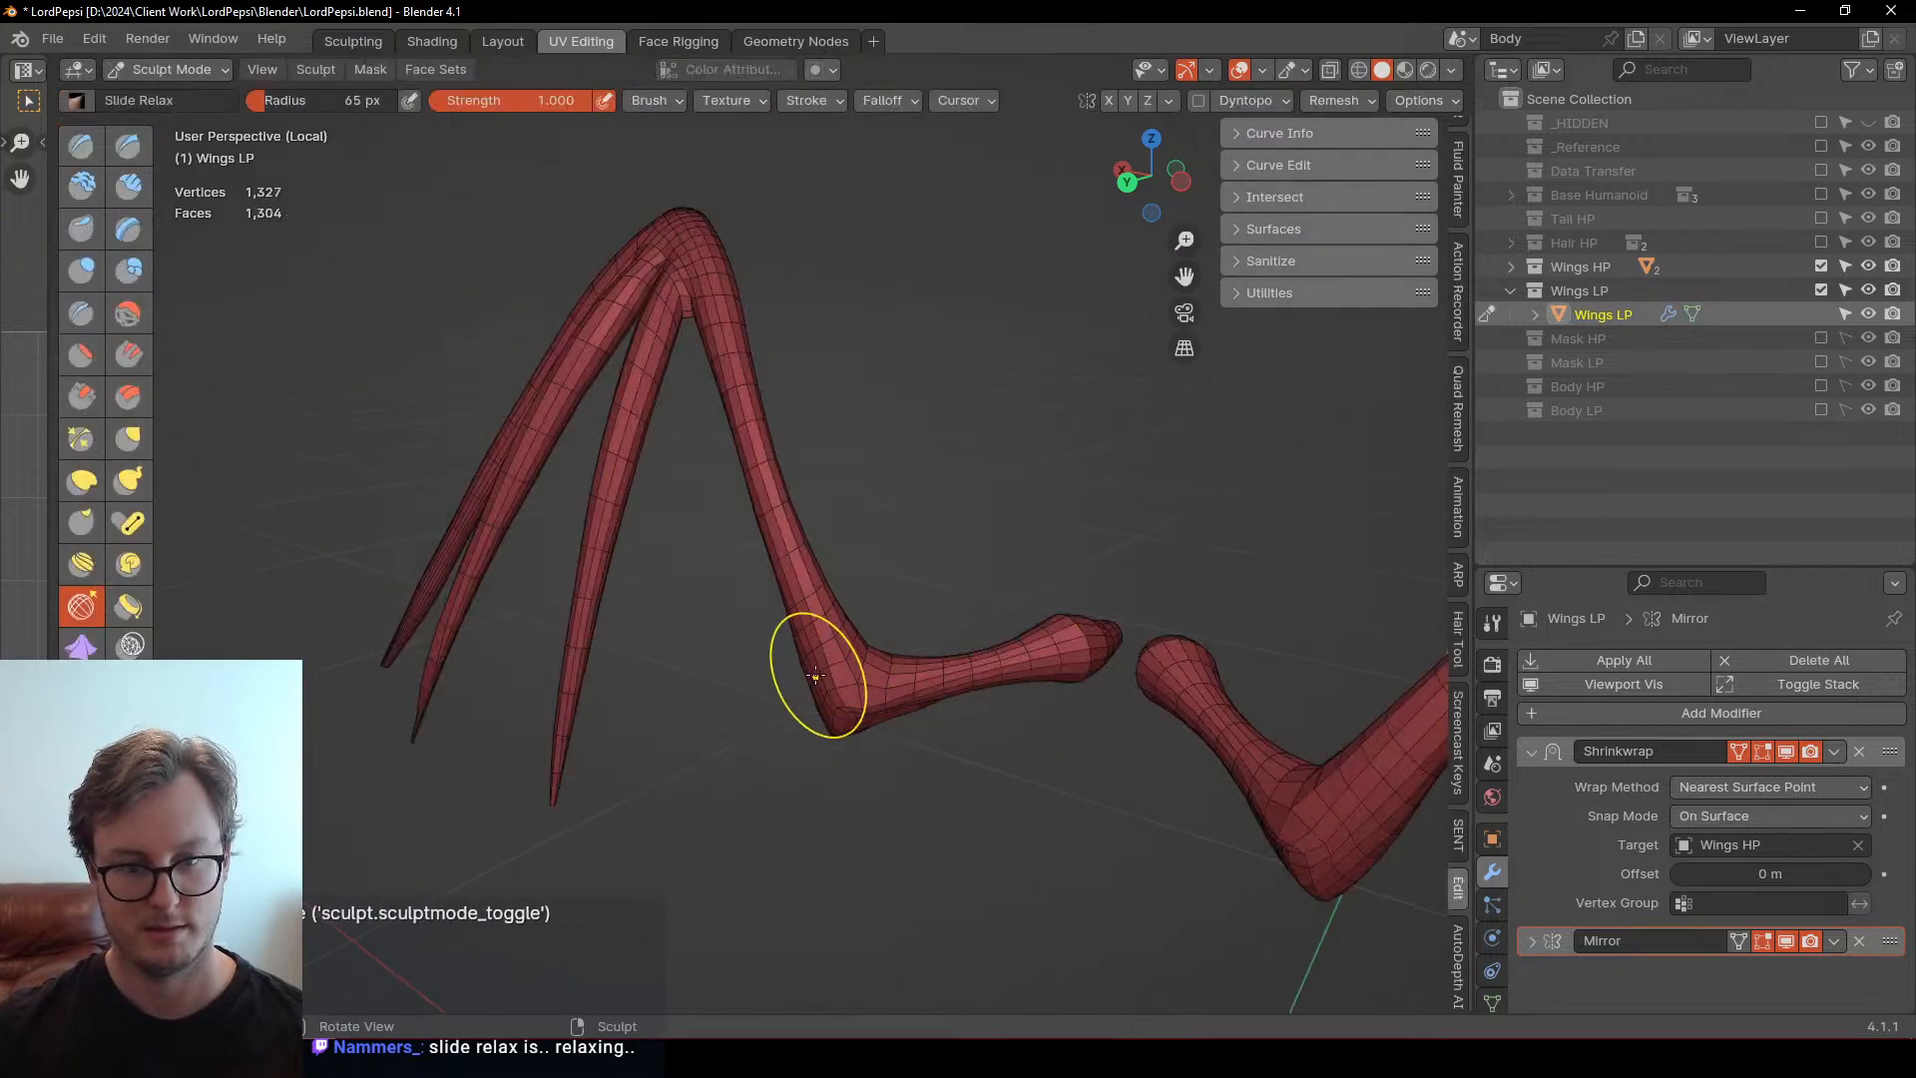
Insert five more centred edge loops in Edit Mode, one after another up the forearm toward the wrist
{"action": "key", "text": "Tab"}
{"action": "key", "text": "ctrl+r"}
{"action": "double_click", "coordinate": [793, 560]}
{"action": "key", "text": "ctrl+r"}
{"action": "double_click", "coordinate": [773, 529]}
{"action": "key", "text": "ctrl+r"}
{"action": "double_click", "coordinate": [763, 479]}
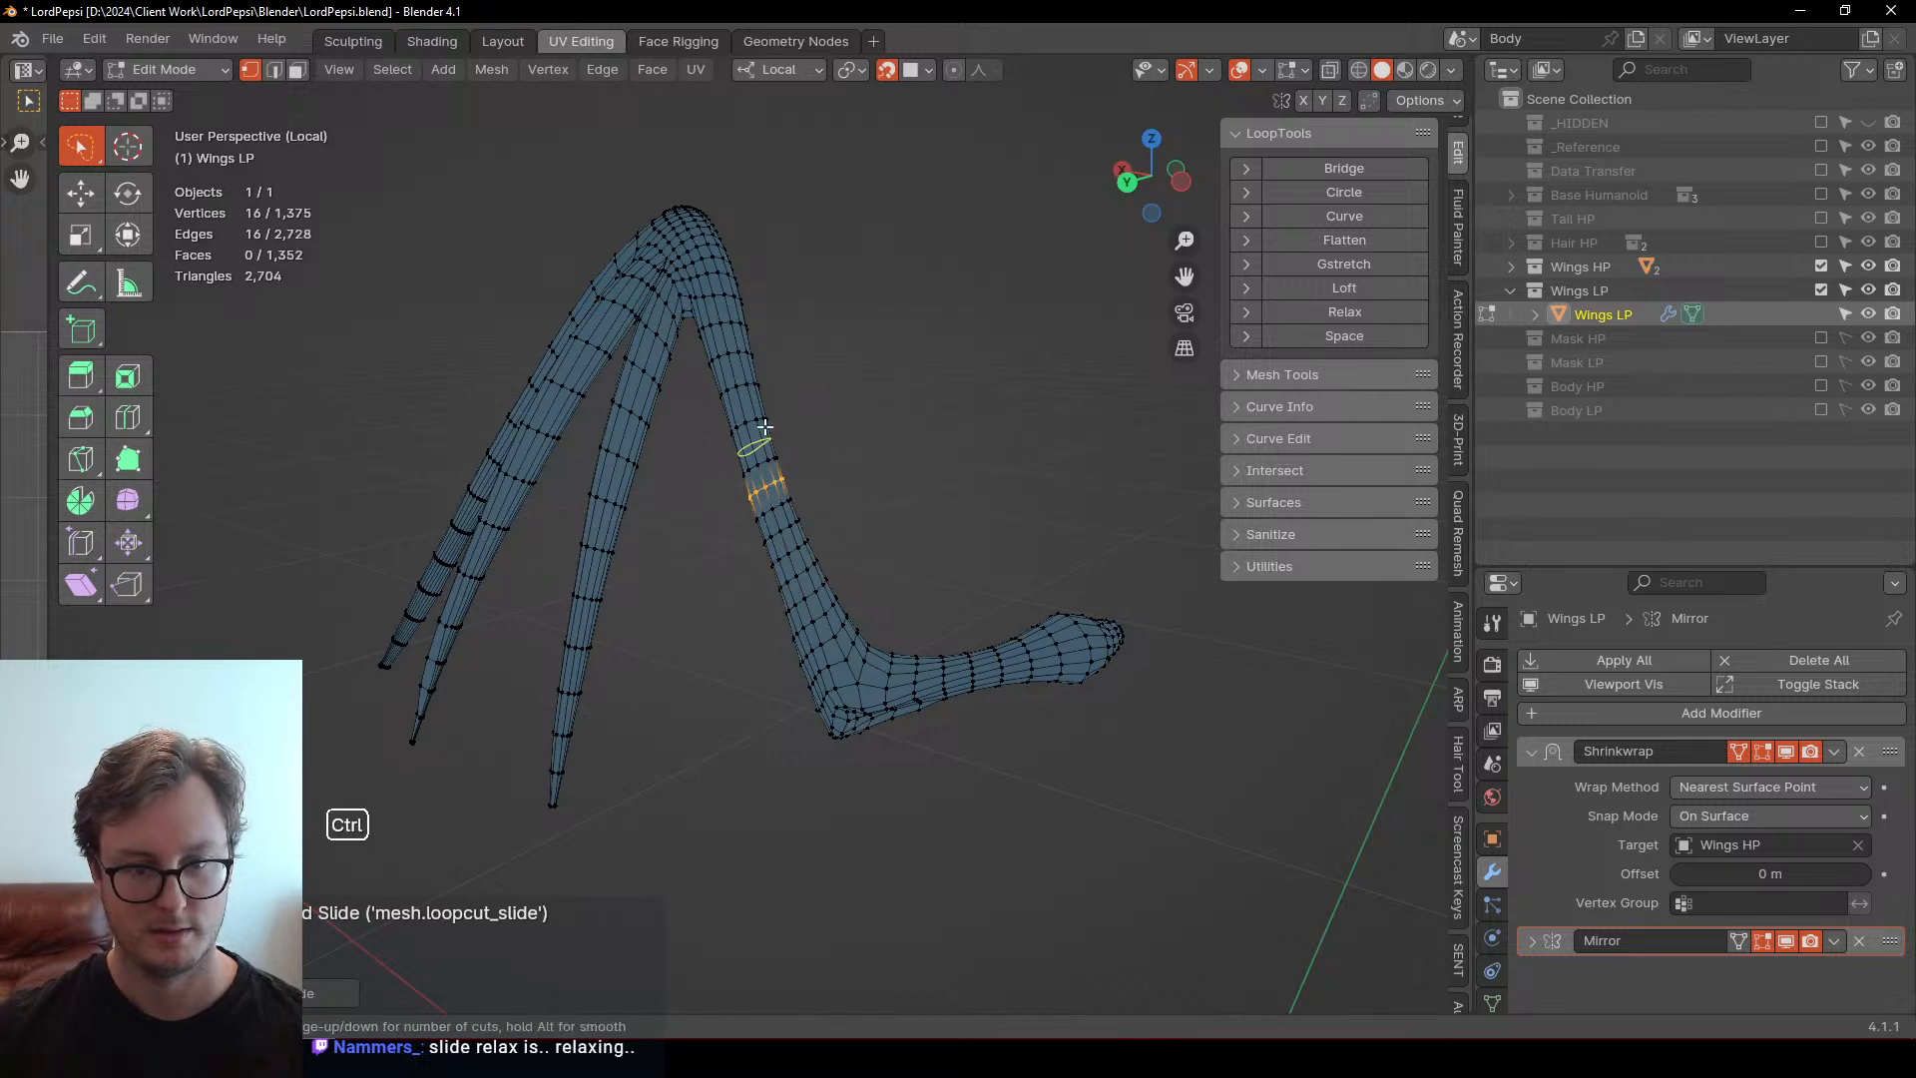
{"action": "key", "text": "ctrl+r"}
{"action": "double_click", "coordinate": [756, 442]}
{"action": "double_click", "coordinate": [751, 402]}
Return to Sculpt Mode and even out the new edge loops along the forearm and elbow with Slide Relax
{"action": "key", "text": "ctrl+Tab"}
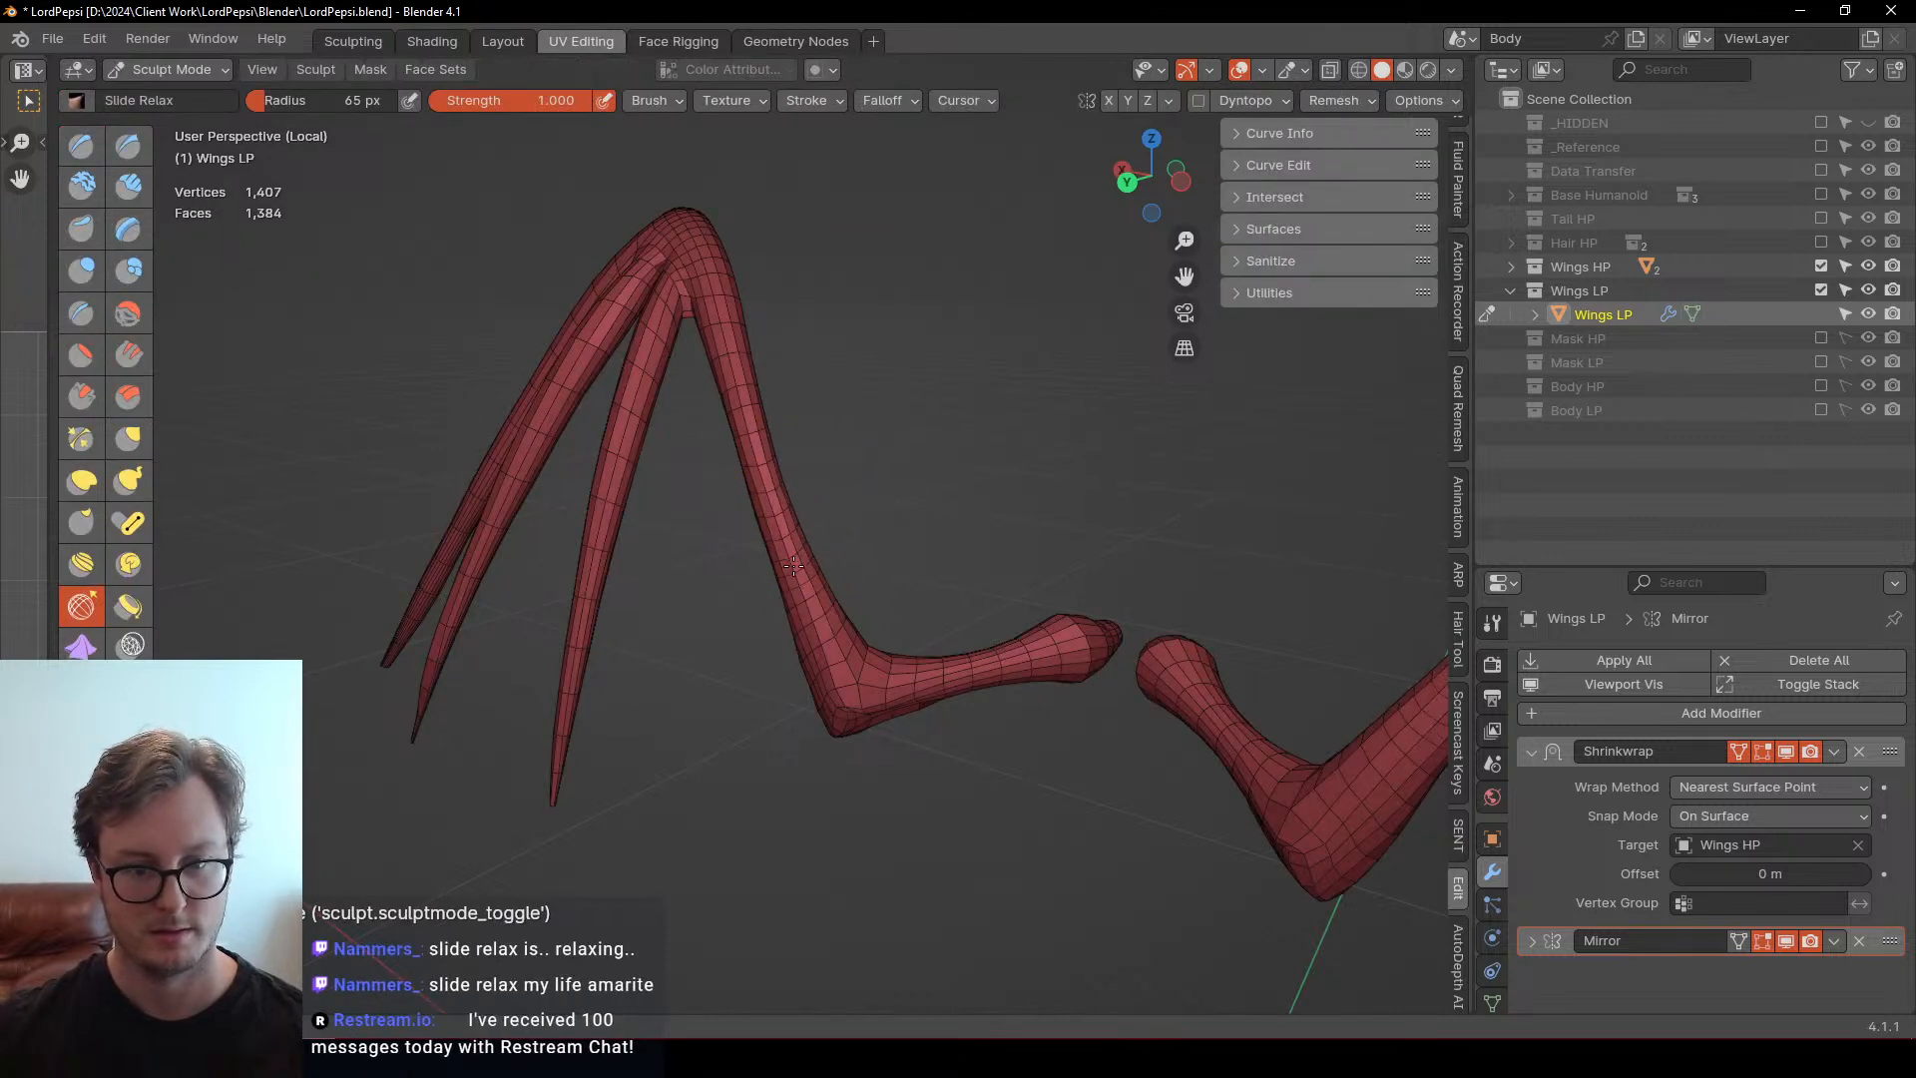
{"action": "middle_click_drag", "start_coordinate": [868, 664], "coordinate": [889, 685]}
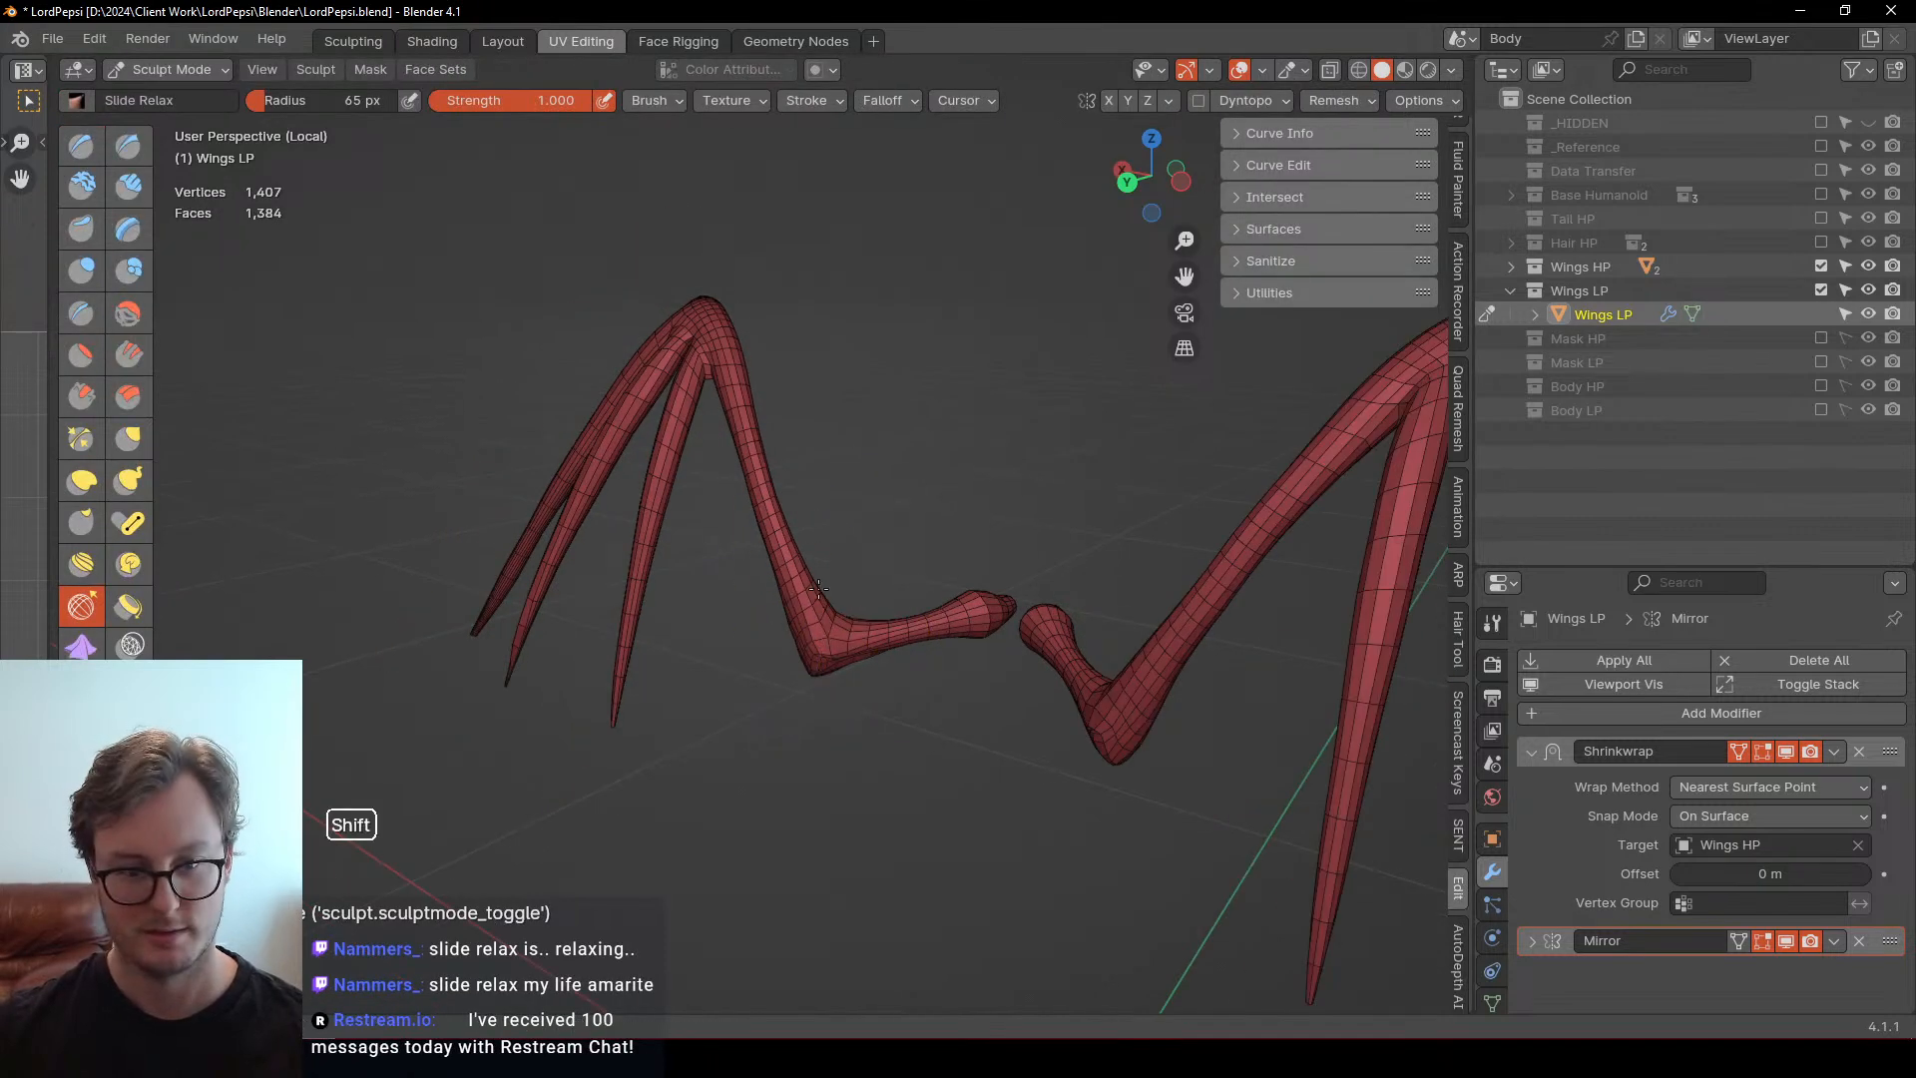
{"action": "left_click_drag", "start_coordinate": [749, 451], "coordinate": [769, 544], "text": "shift"}
{"action": "scroll", "coordinate": [769, 556], "scroll_direction": "up", "scroll_amount": 2}
{"action": "middle_click_drag", "start_coordinate": [770, 556], "coordinate": [794, 574]}
{"action": "left_click_drag", "start_coordinate": [795, 571], "coordinate": [767, 463], "text": "shift"}
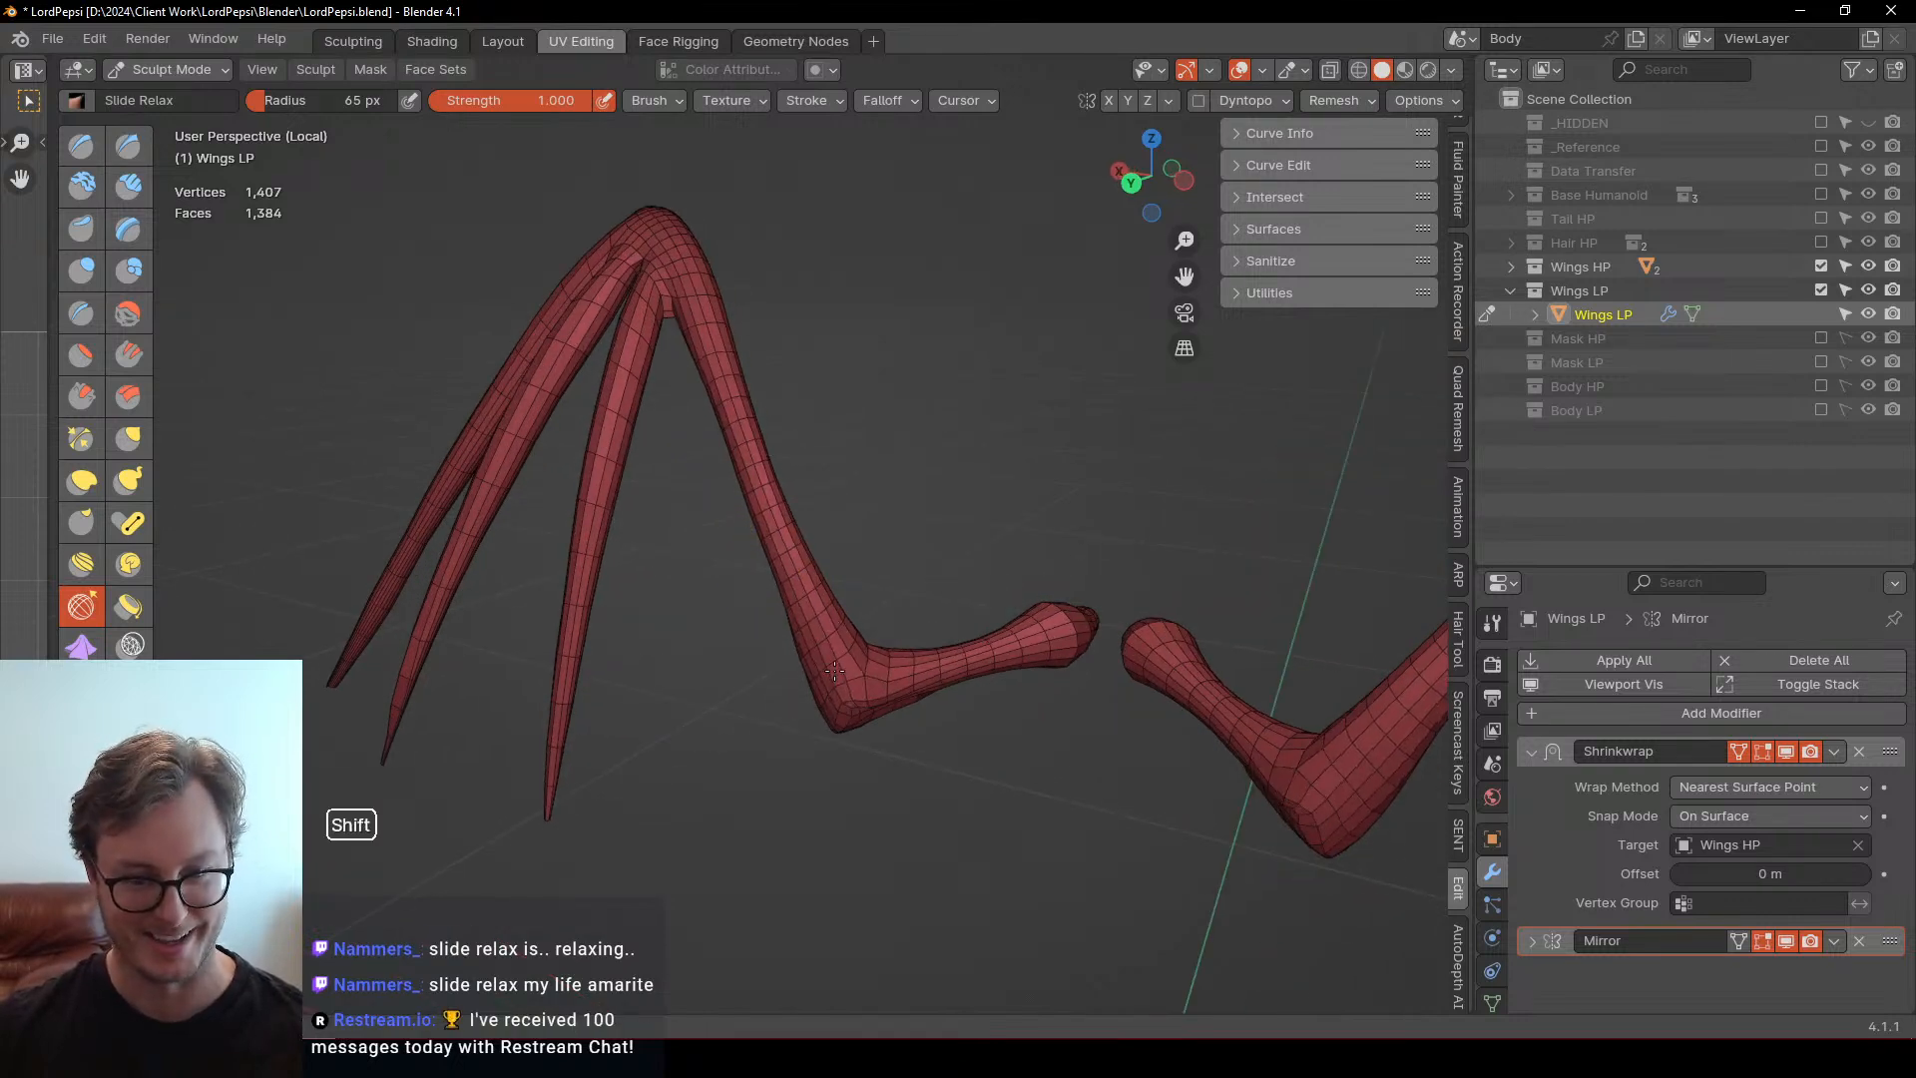
{"action": "left_click_drag", "start_coordinate": [835, 671], "coordinate": [856, 663], "text": "shift"}
Relax the topology of the upper arm bone between the elbow and its rounded inner end, including the underside
{"action": "middle_click_drag", "start_coordinate": [937, 683], "coordinate": [906, 502]}
{"action": "left_click_drag", "start_coordinate": [985, 614], "coordinate": [989, 614], "text": "shift"}
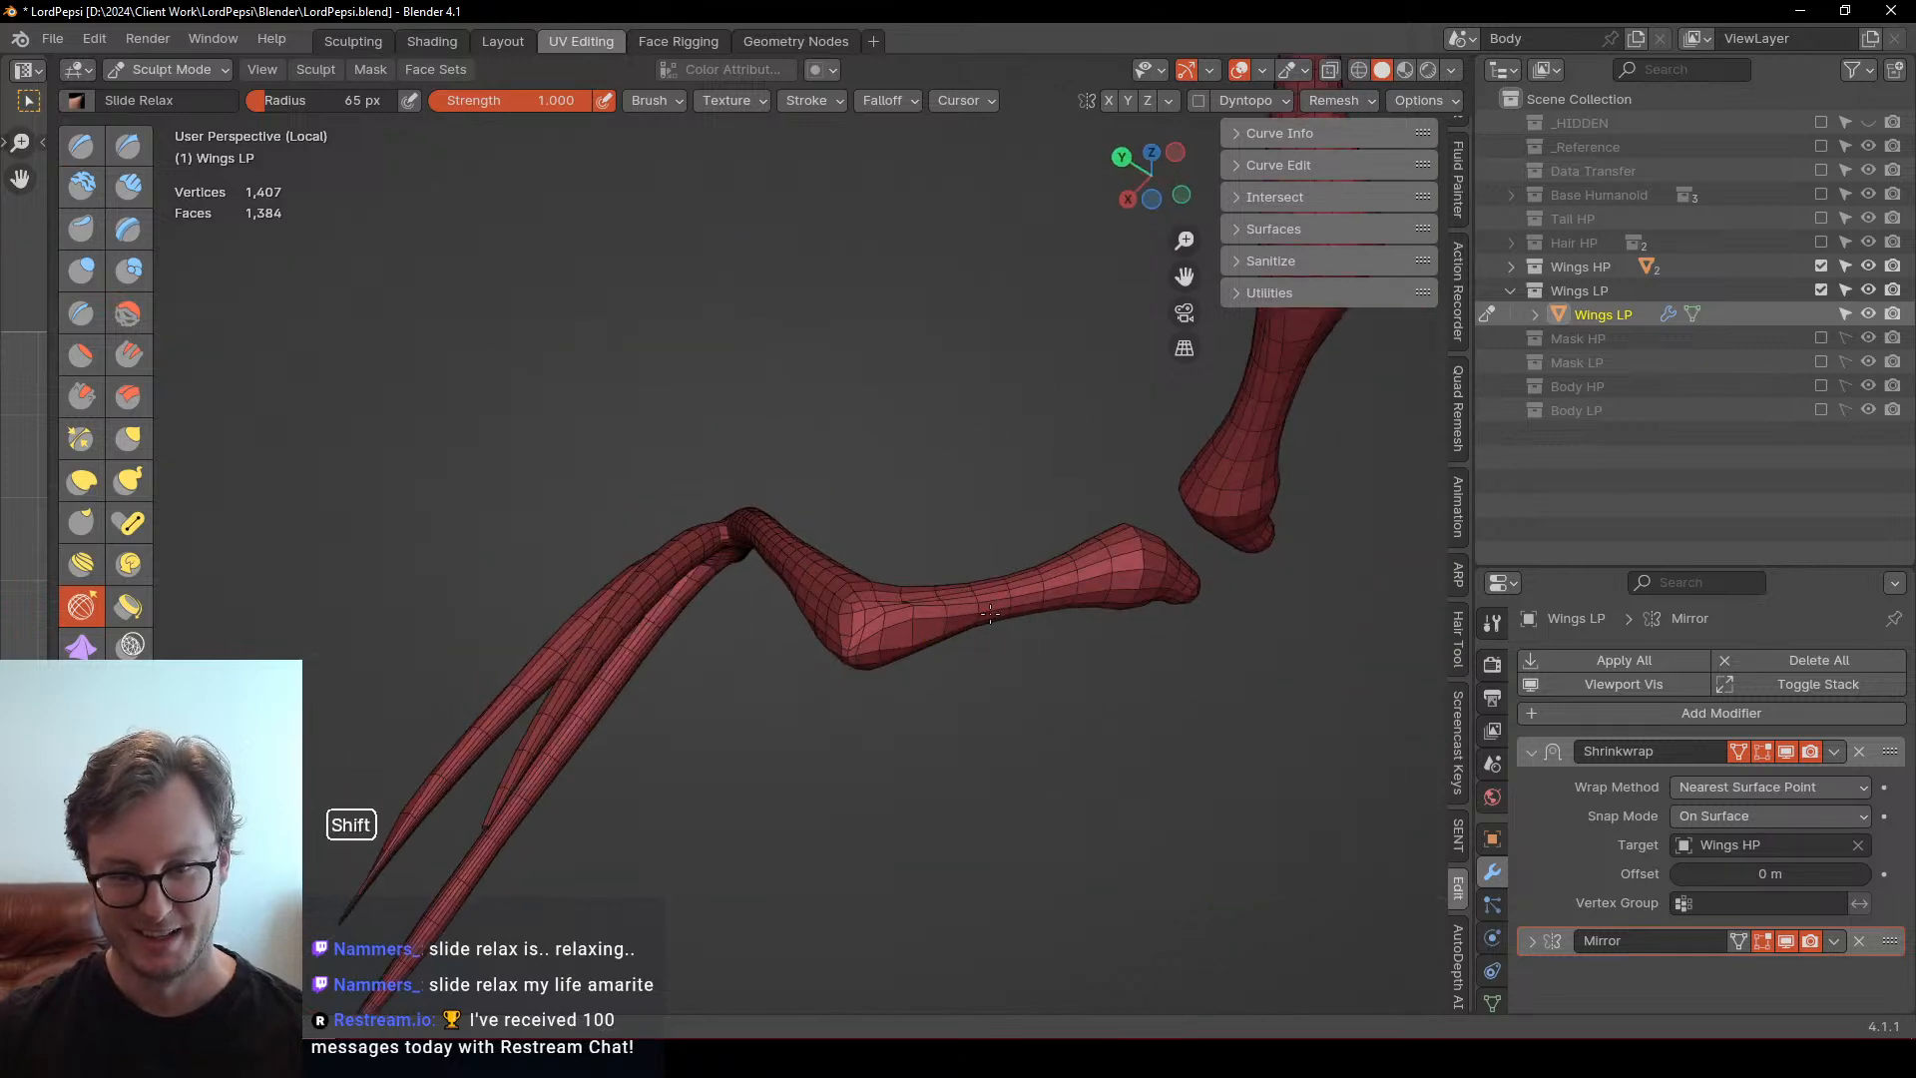
{"action": "mouse_move", "coordinate": [987, 604]}
{"action": "middle_mouse_down"}
{"action": "mouse_move", "coordinate": [693, 685]}
{"action": "mouse_move", "coordinate": [663, 535]}
{"action": "middle_mouse_up"}
{"action": "left_click_drag", "start_coordinate": [791, 486], "coordinate": [851, 492], "text": "shift"}
{"action": "mouse_move", "coordinate": [851, 492]}
{"action": "middle_mouse_down"}
{"action": "mouse_move", "coordinate": [848, 744]}
{"action": "mouse_move", "coordinate": [788, 619]}
{"action": "mouse_move", "coordinate": [661, 514]}
{"action": "middle_mouse_up"}
{"action": "left_click_drag", "start_coordinate": [661, 514], "coordinate": [750, 518], "text": "shift"}
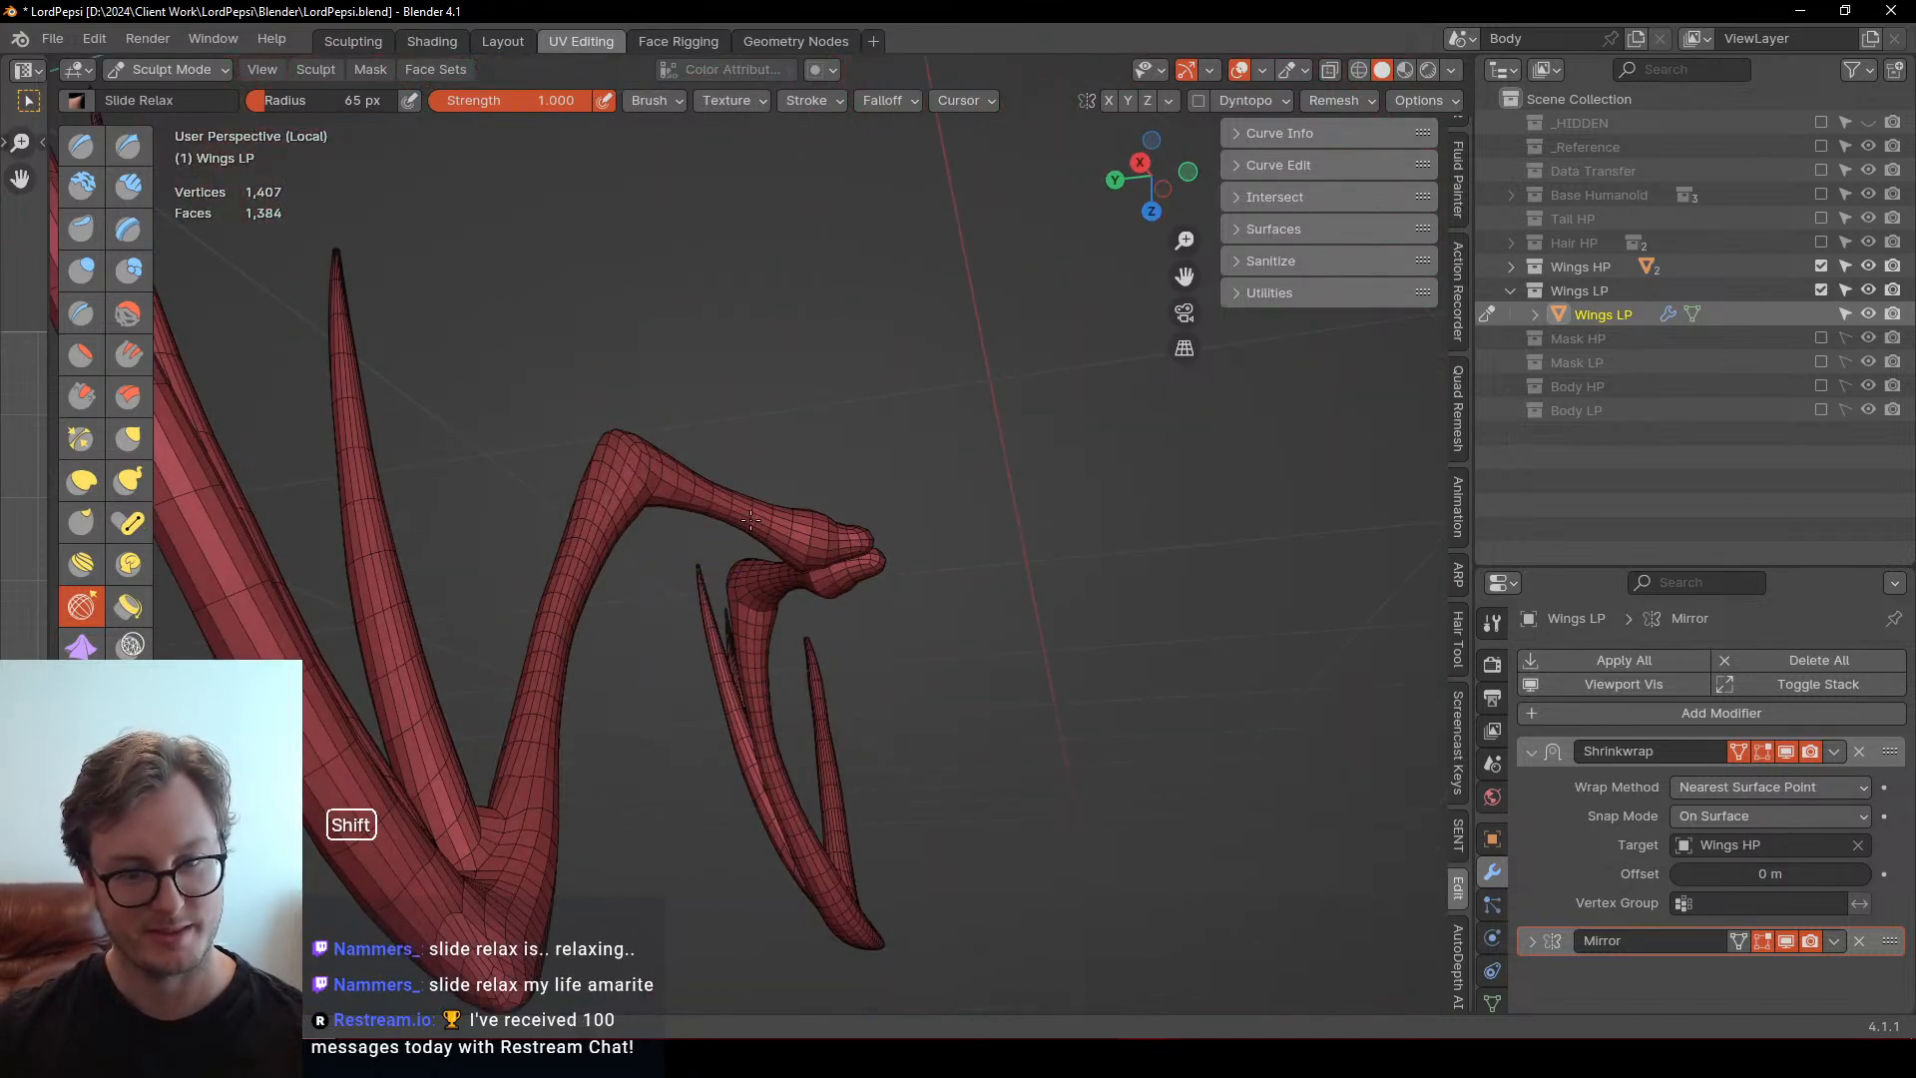
{"action": "mouse_move", "coordinate": [691, 459]}
{"action": "middle_mouse_down"}
{"action": "mouse_move", "coordinate": [589, 483]}
{"action": "mouse_move", "coordinate": [718, 599]}
{"action": "mouse_move", "coordinate": [898, 663]}
{"action": "mouse_move", "coordinate": [840, 716]}
{"action": "middle_mouse_up"}
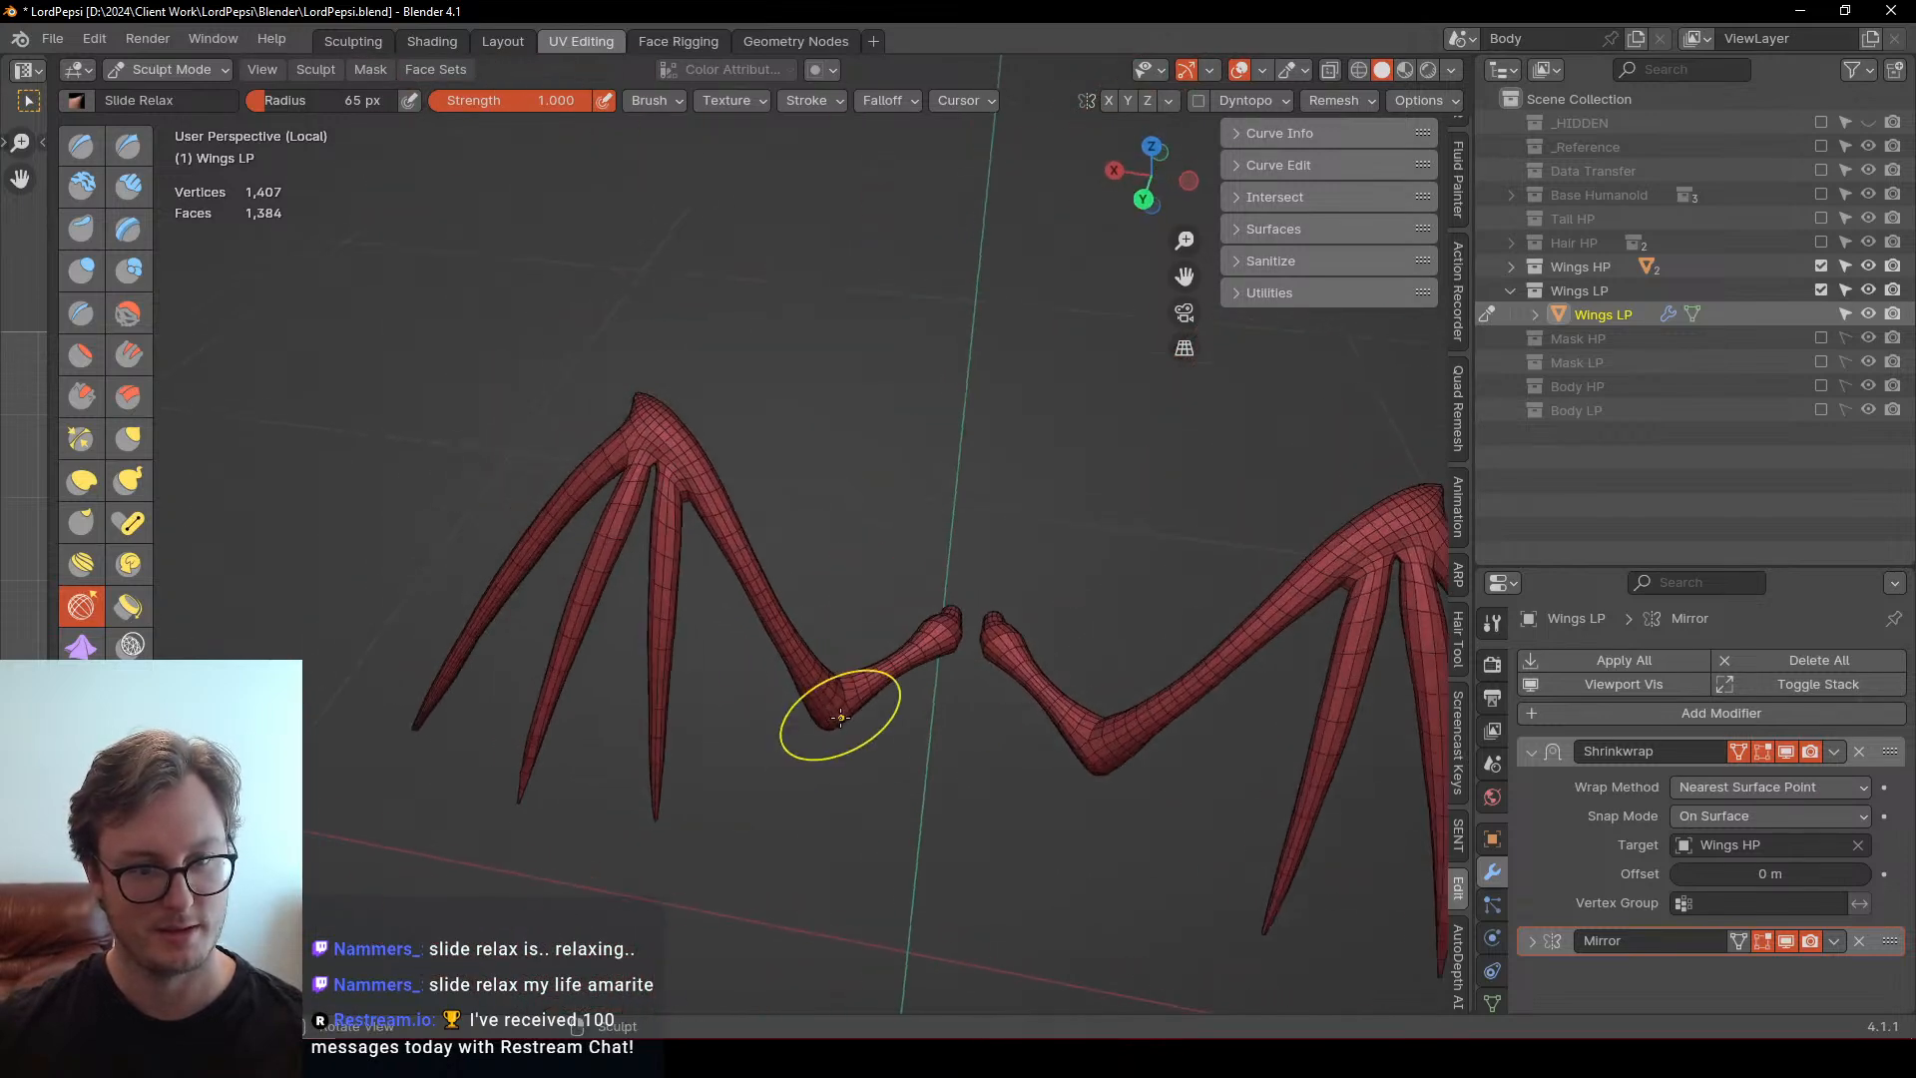
Switch from Sculpt Mode to Object Mode, re-isolate the low-poly wings in local view and enter Edit Mode
{"action": "key", "text": "ctrl+Tab"}
{"action": "left_click", "coordinate": [758, 559]}
{"action": "key", "text": "KP_Divide"}
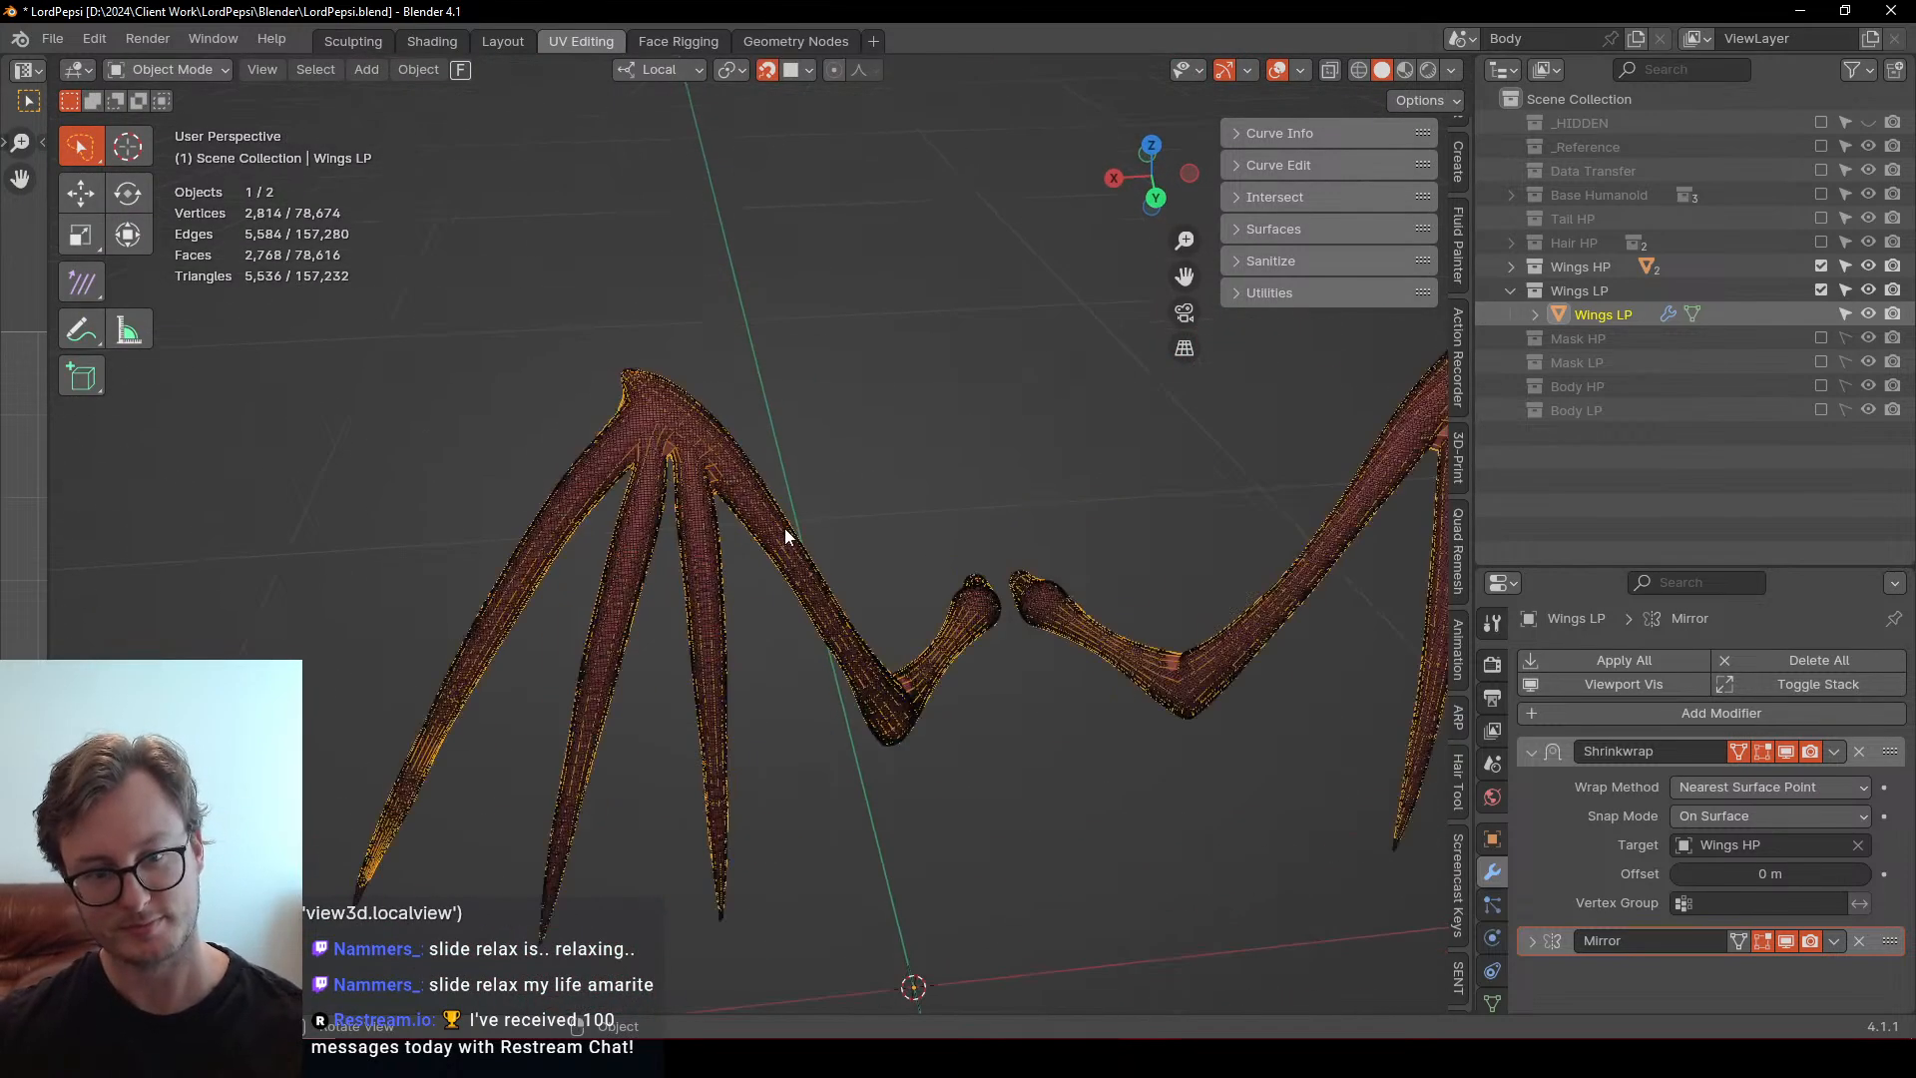
{"action": "middle_click_drag", "start_coordinate": [785, 529], "coordinate": [623, 513]}
{"action": "key", "text": "KP_Divide"}
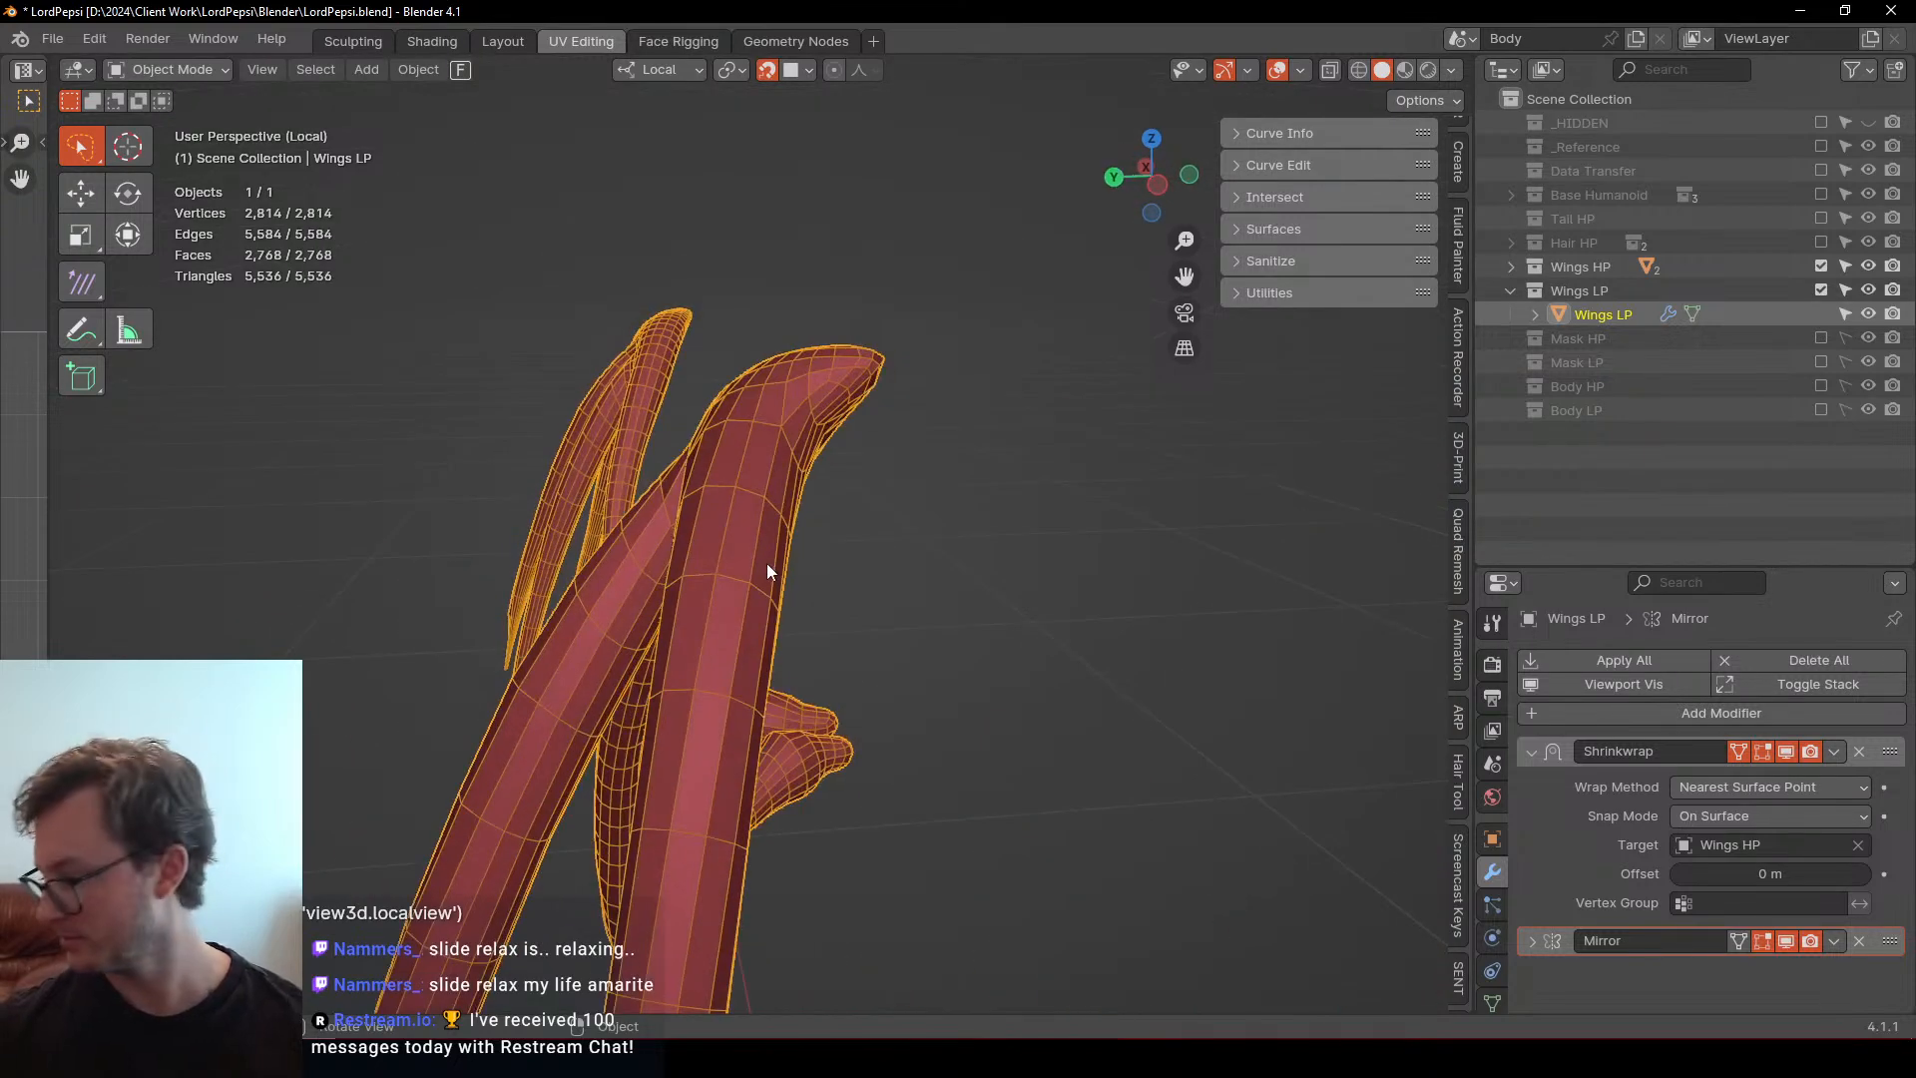
{"action": "key", "text": "Tab"}
Switch to edge selection and select the edge loop around the rounded inner end of the upper arm
{"action": "middle_click_drag", "start_coordinate": [751, 732], "coordinate": [659, 686]}
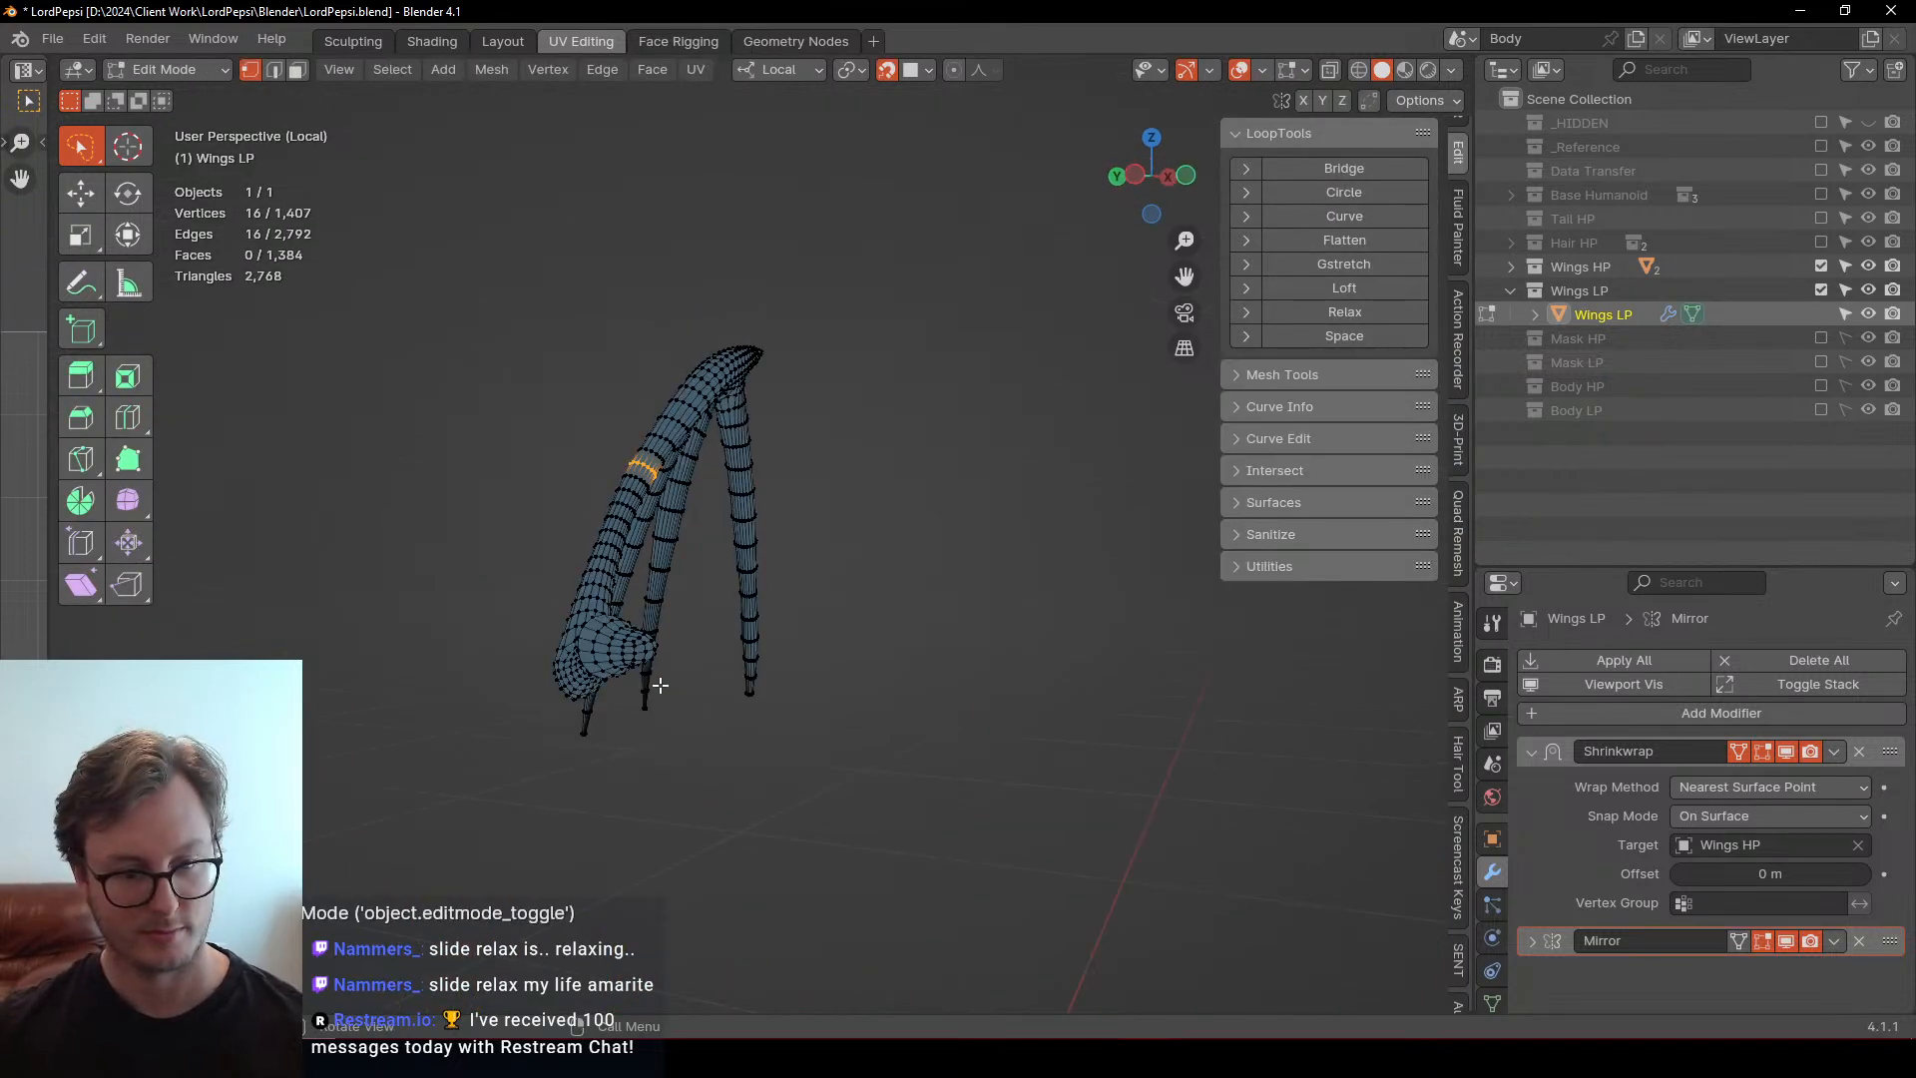
{"action": "right_click", "coordinate": [707, 575]}
{"action": "left_click", "coordinate": [573, 793]}
{"action": "scroll", "coordinate": [801, 477], "scroll_direction": "up", "scroll_amount": 5}
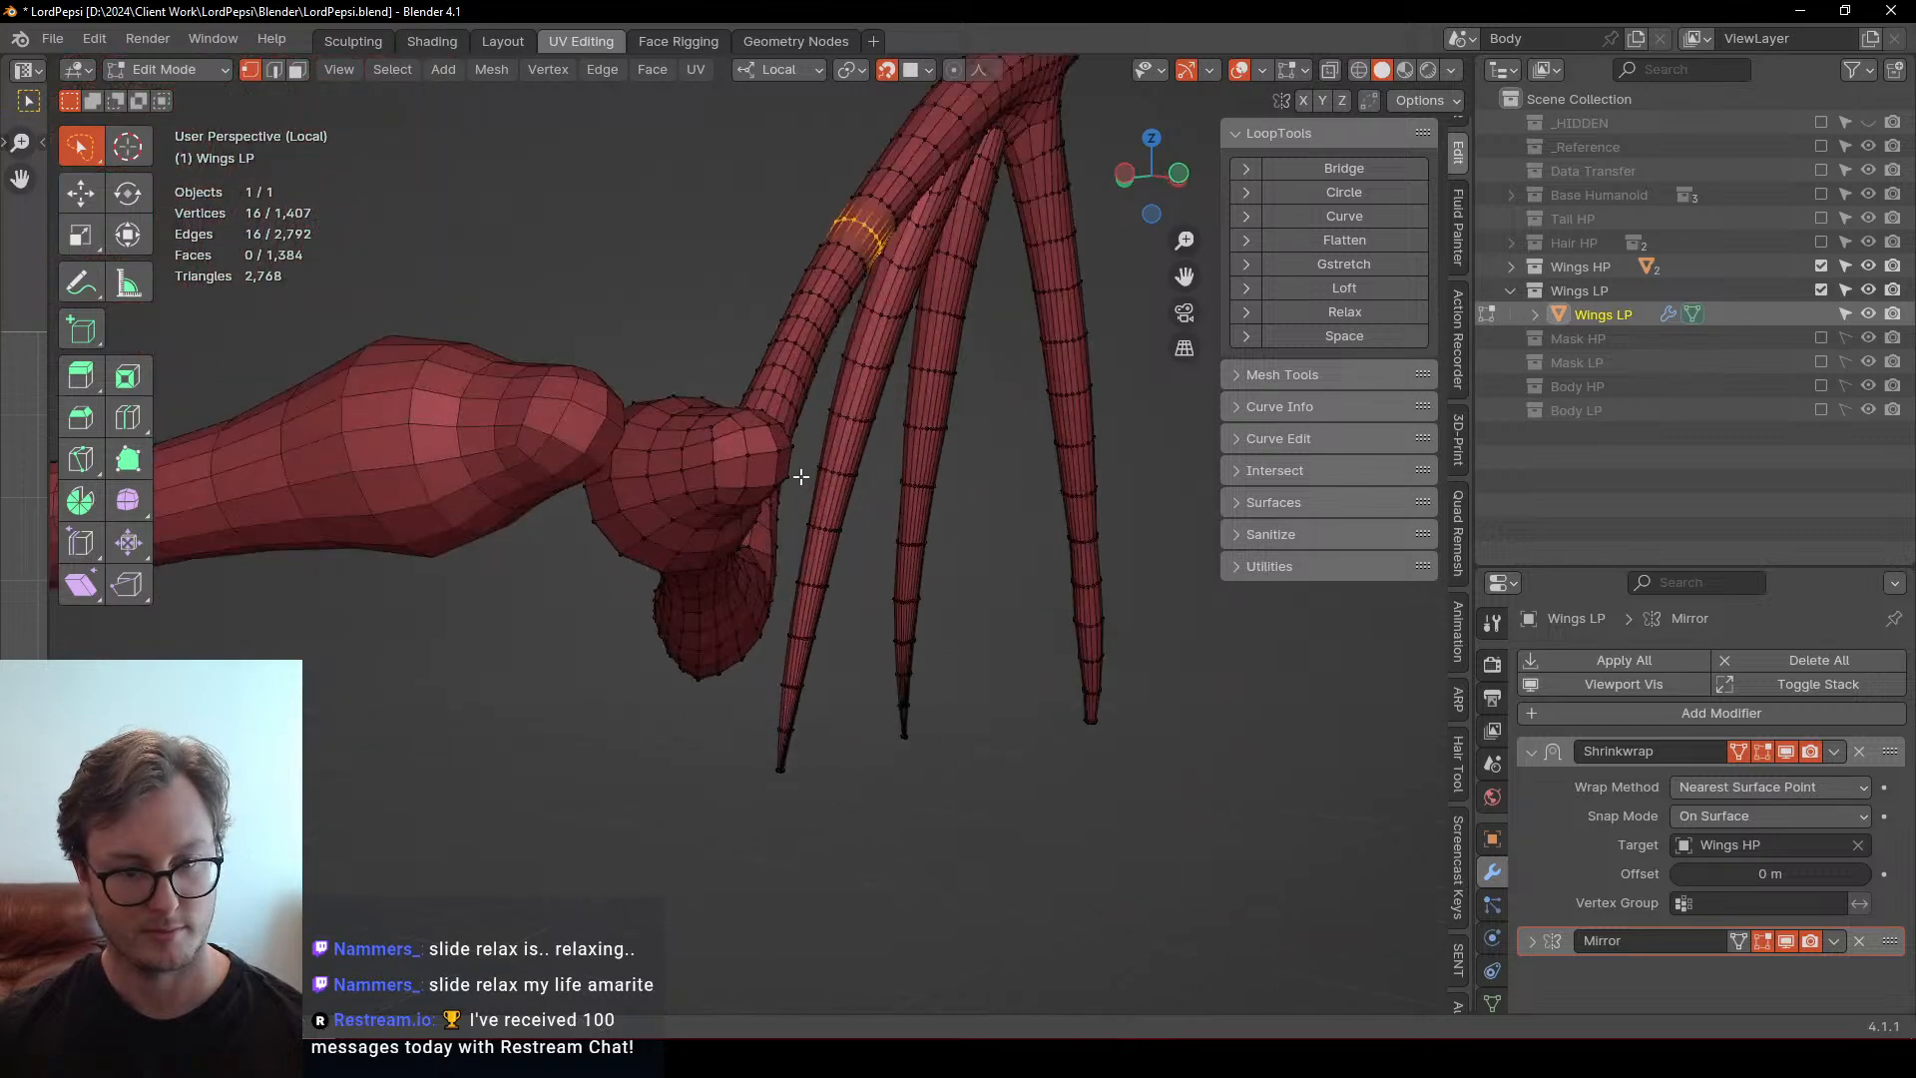
{"action": "middle_click_drag", "start_coordinate": [801, 477], "coordinate": [474, 405]}
{"action": "left_click", "coordinate": [272, 72]}
{"action": "key", "text": "Tab"}
{"action": "right_click", "coordinate": [717, 387]}
{"action": "left_click", "coordinate": [717, 387]}
{"action": "key", "text": "Tab"}
{"action": "left_click", "coordinate": [964, 296], "text": "alt+shift"}
Add a lengthwise edge path to the selection, running from the end loop partway down the upper arm toward the elbow
{"action": "scroll", "coordinate": [958, 305], "scroll_direction": "down", "scroll_amount": 3}
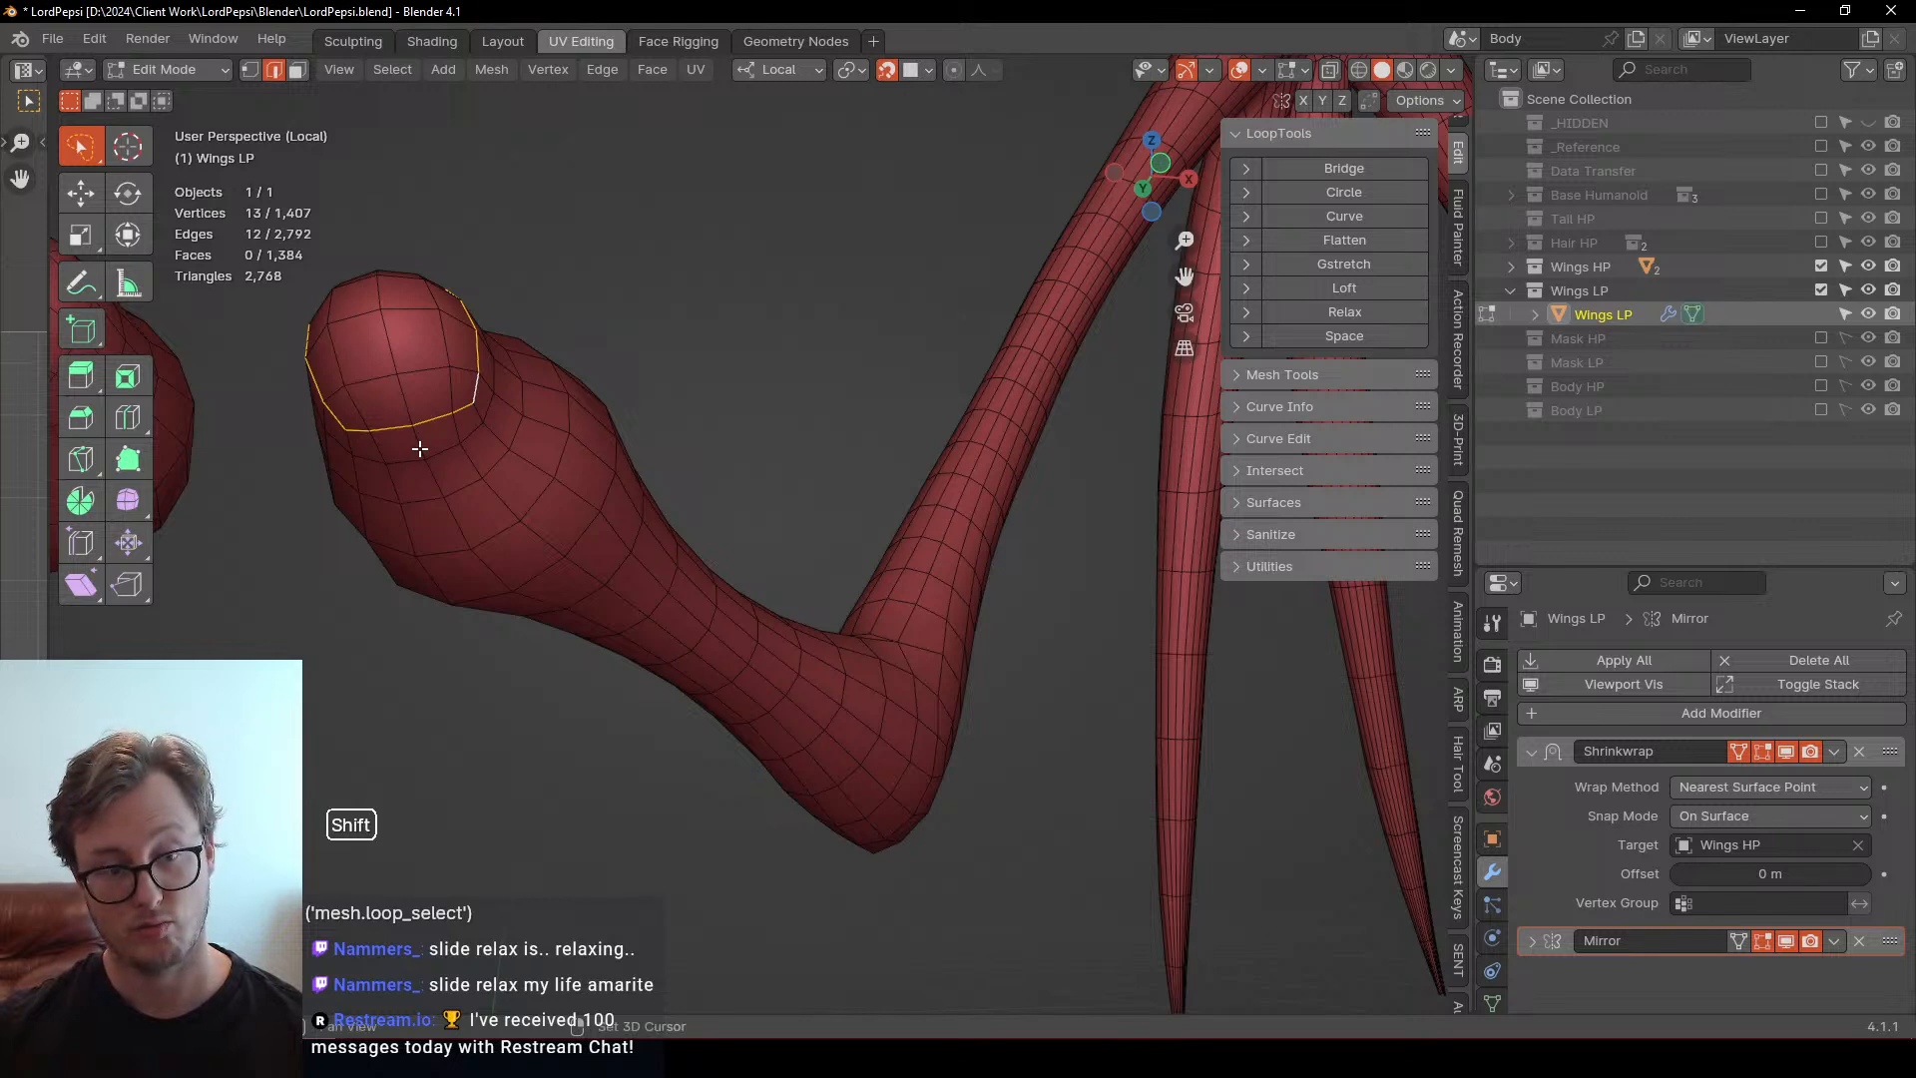
{"action": "left_click", "coordinate": [419, 449], "text": "alt+shift"}
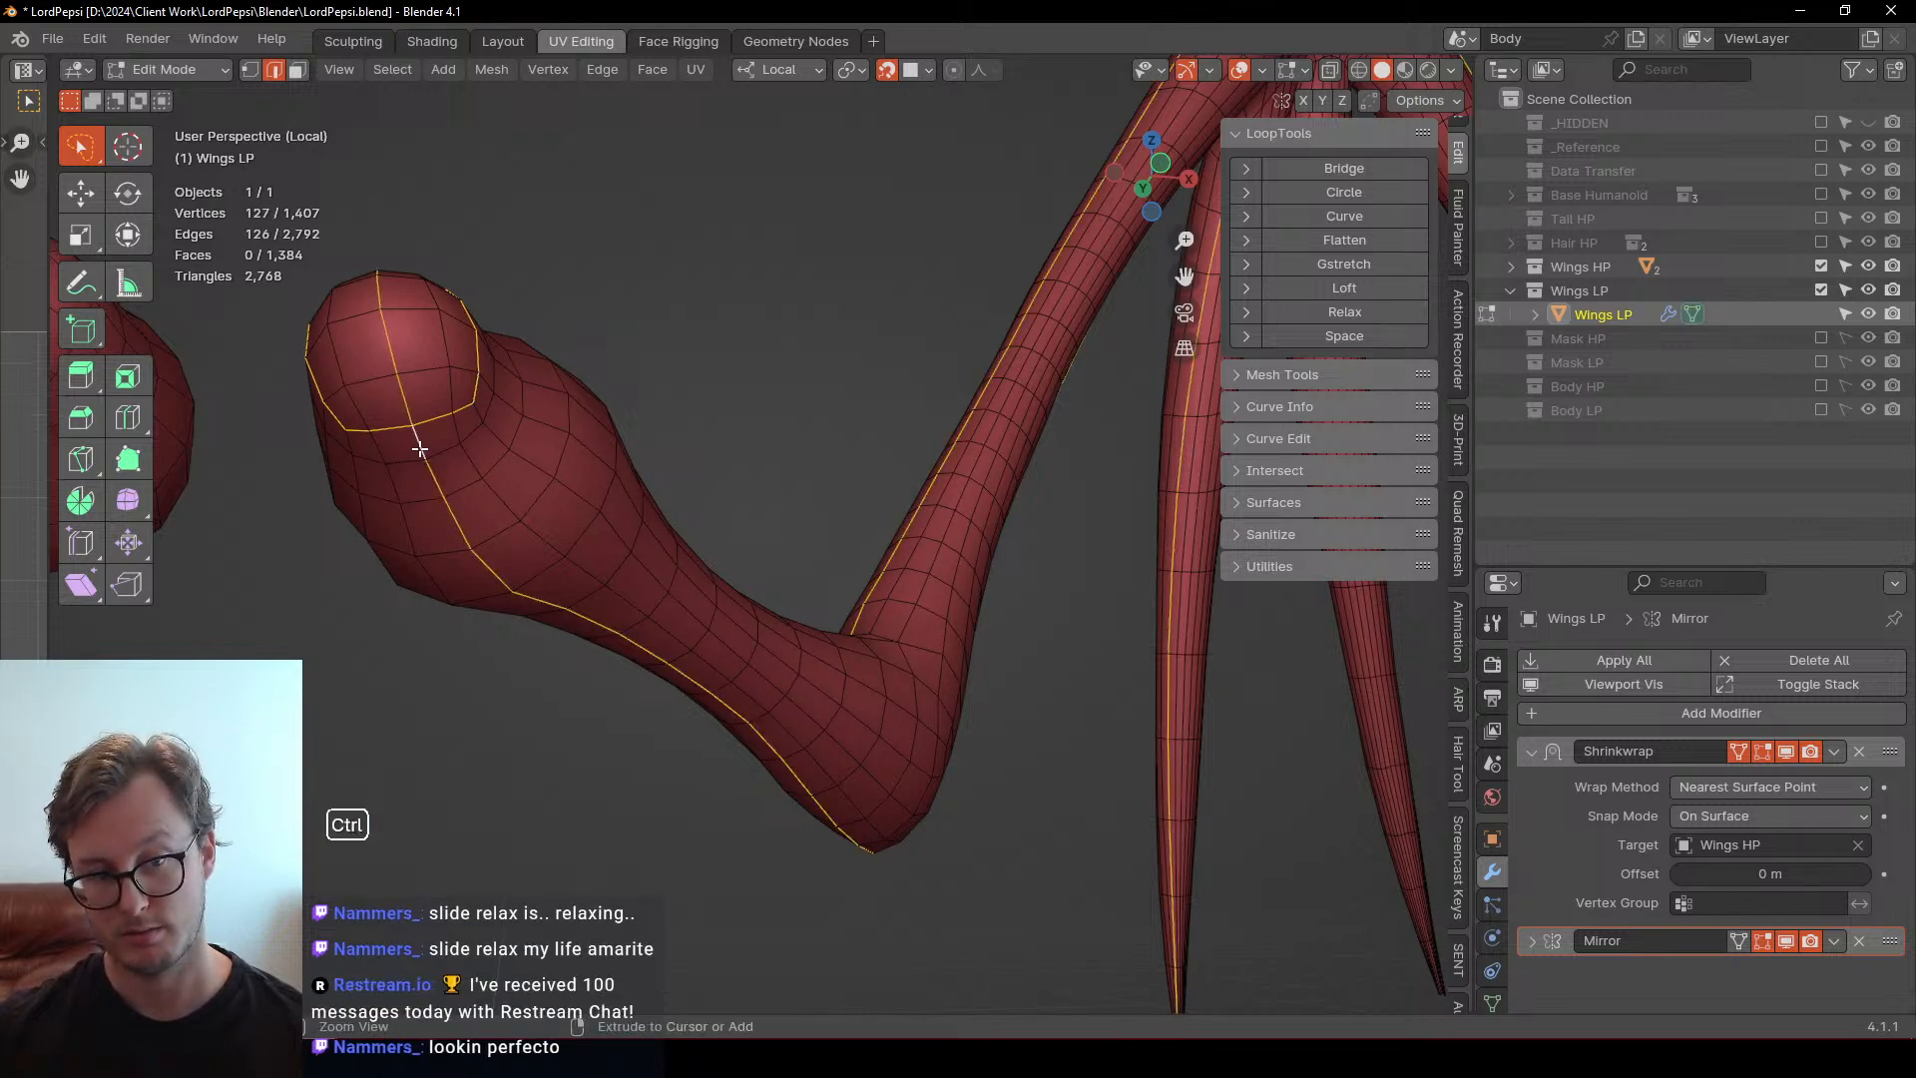
{"action": "key", "text": "ctrl+z"}
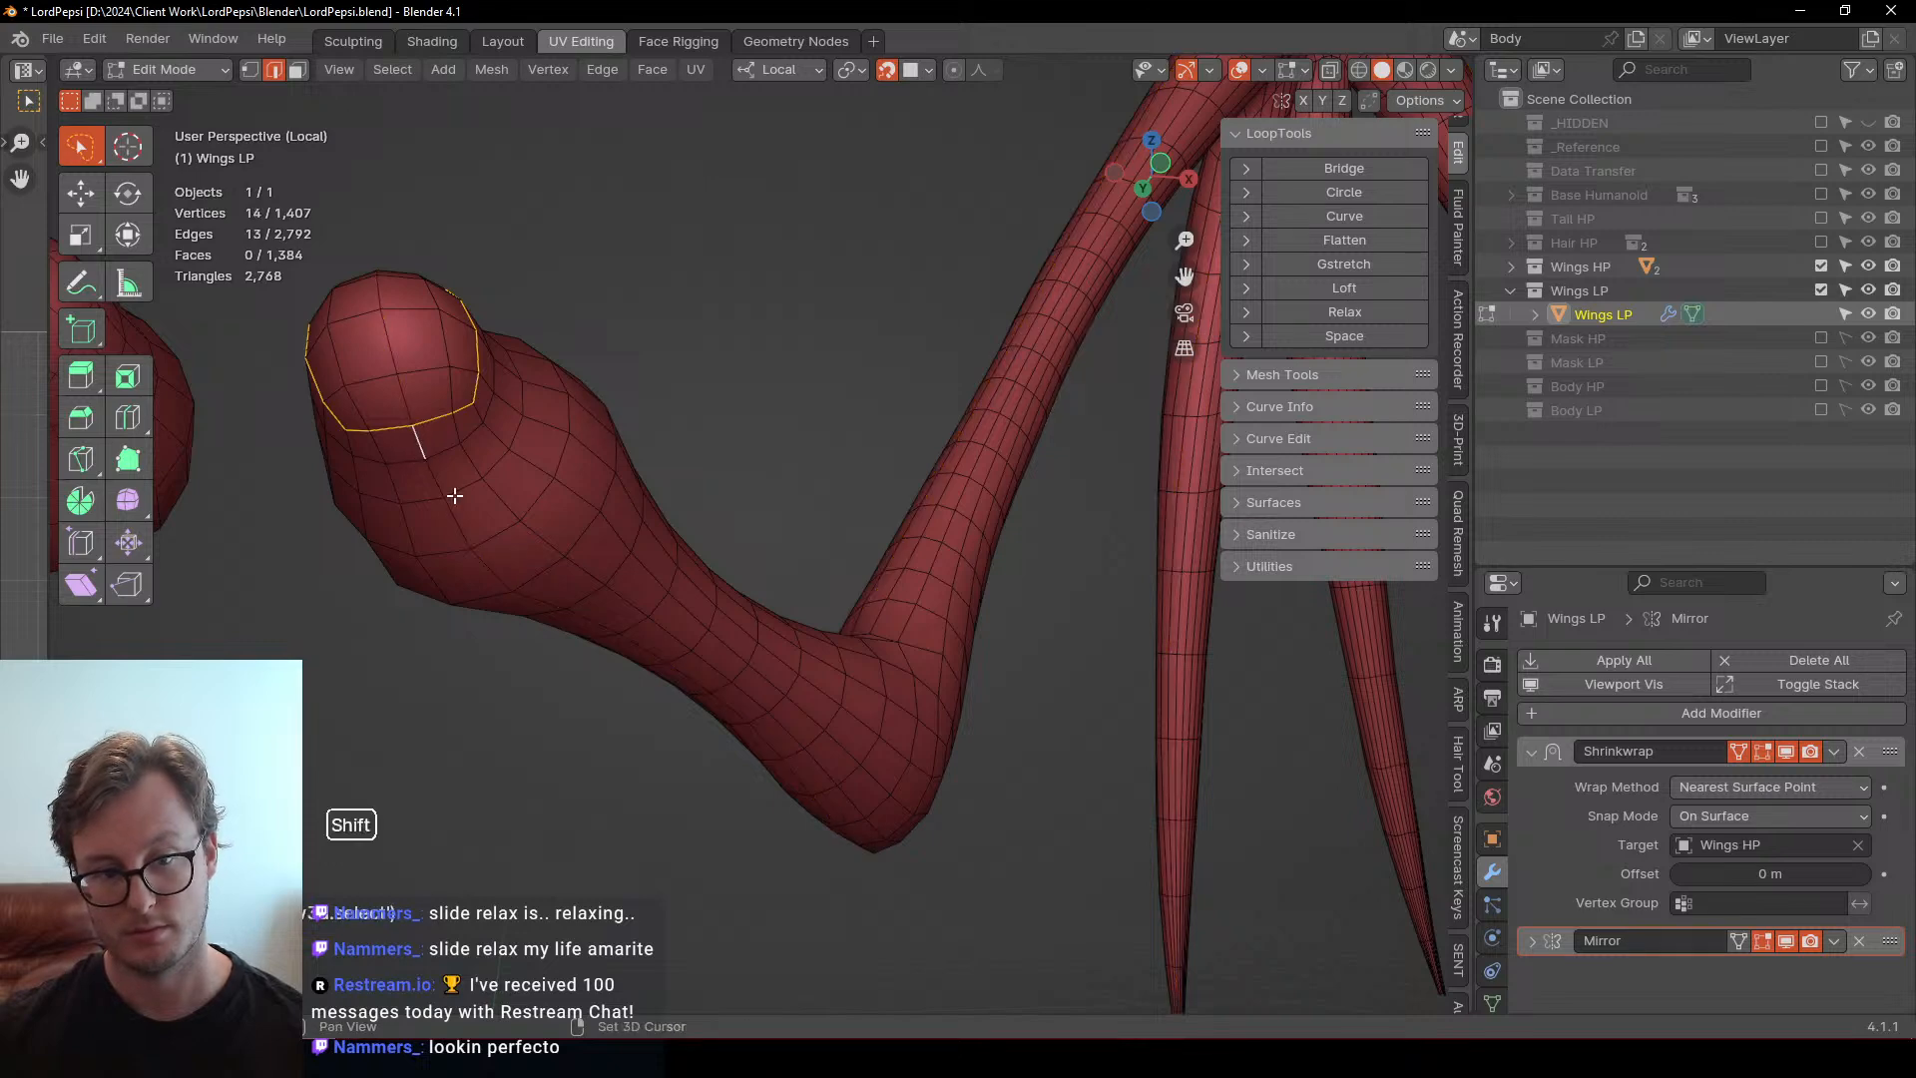
{"action": "middle_click_drag", "start_coordinate": [454, 496], "coordinate": [665, 388]}
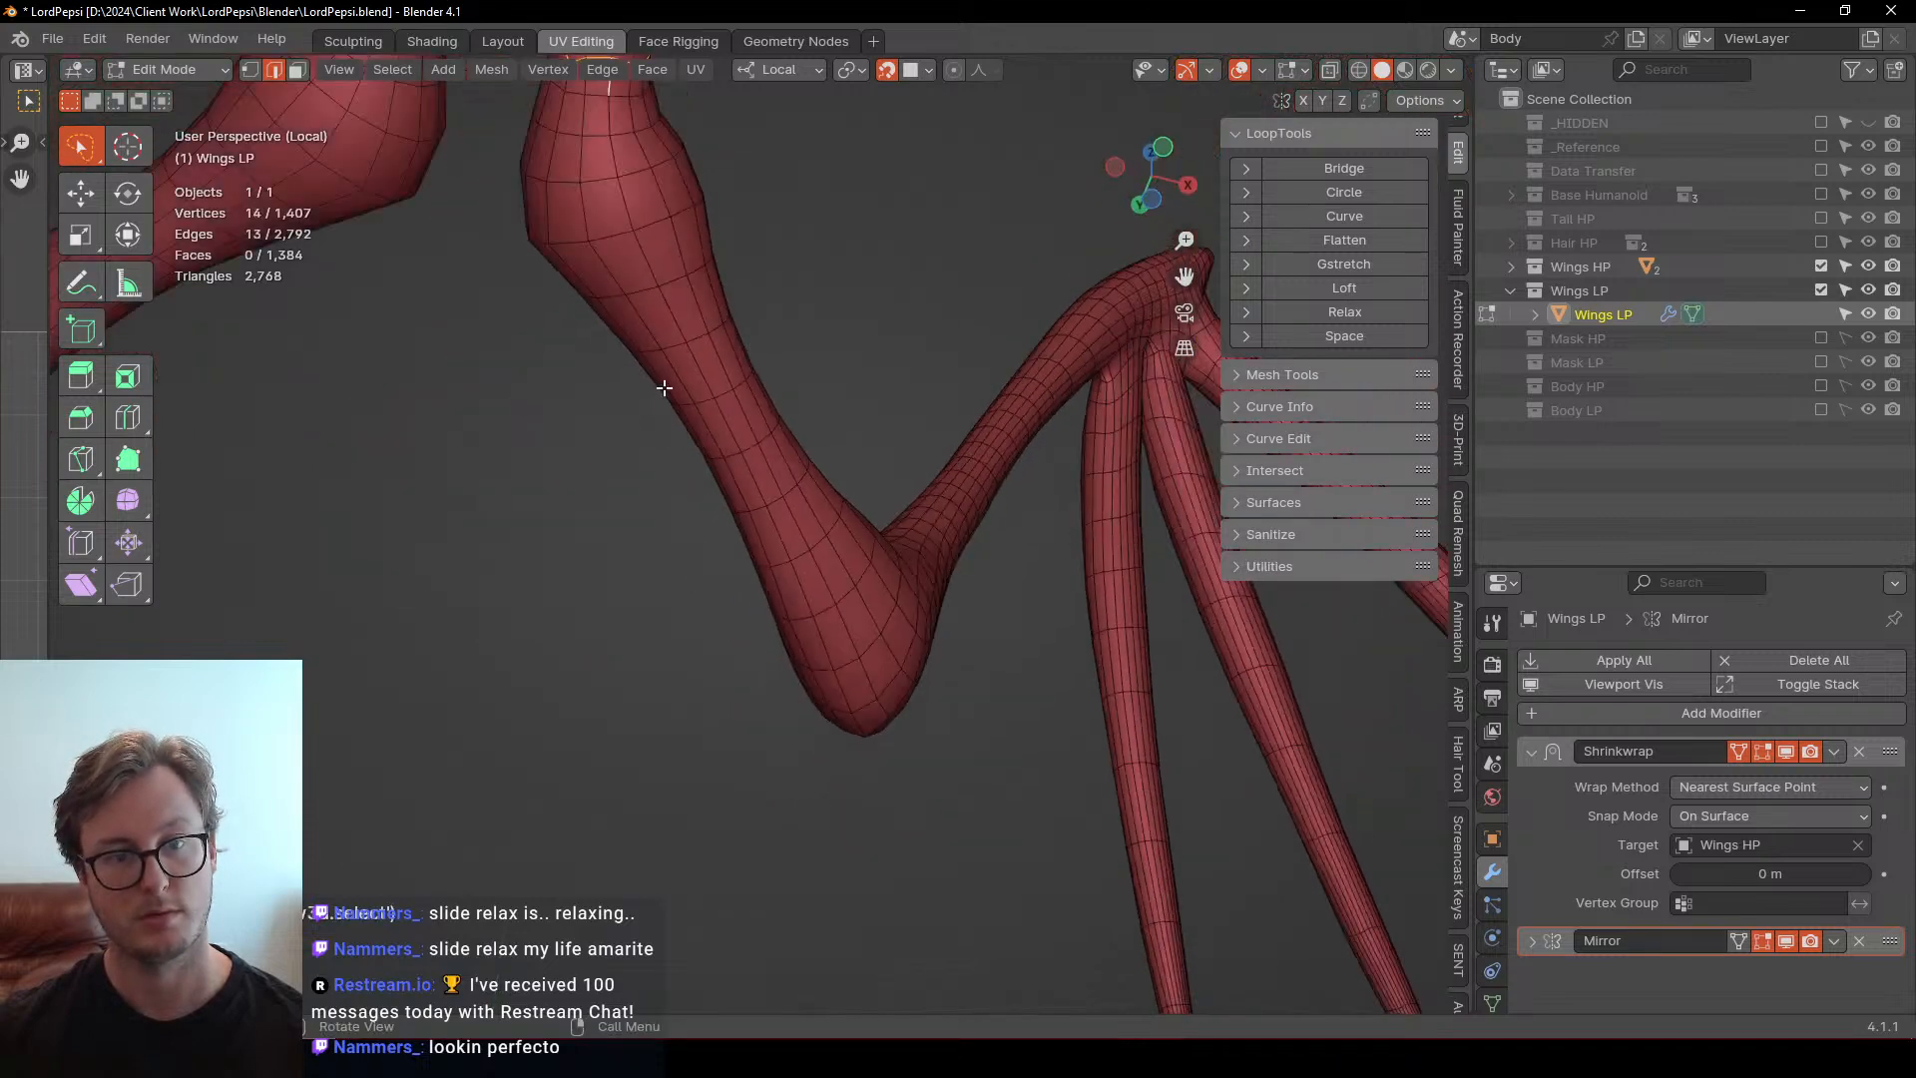
{"action": "left_click", "coordinate": [684, 343], "text": "ctrl"}
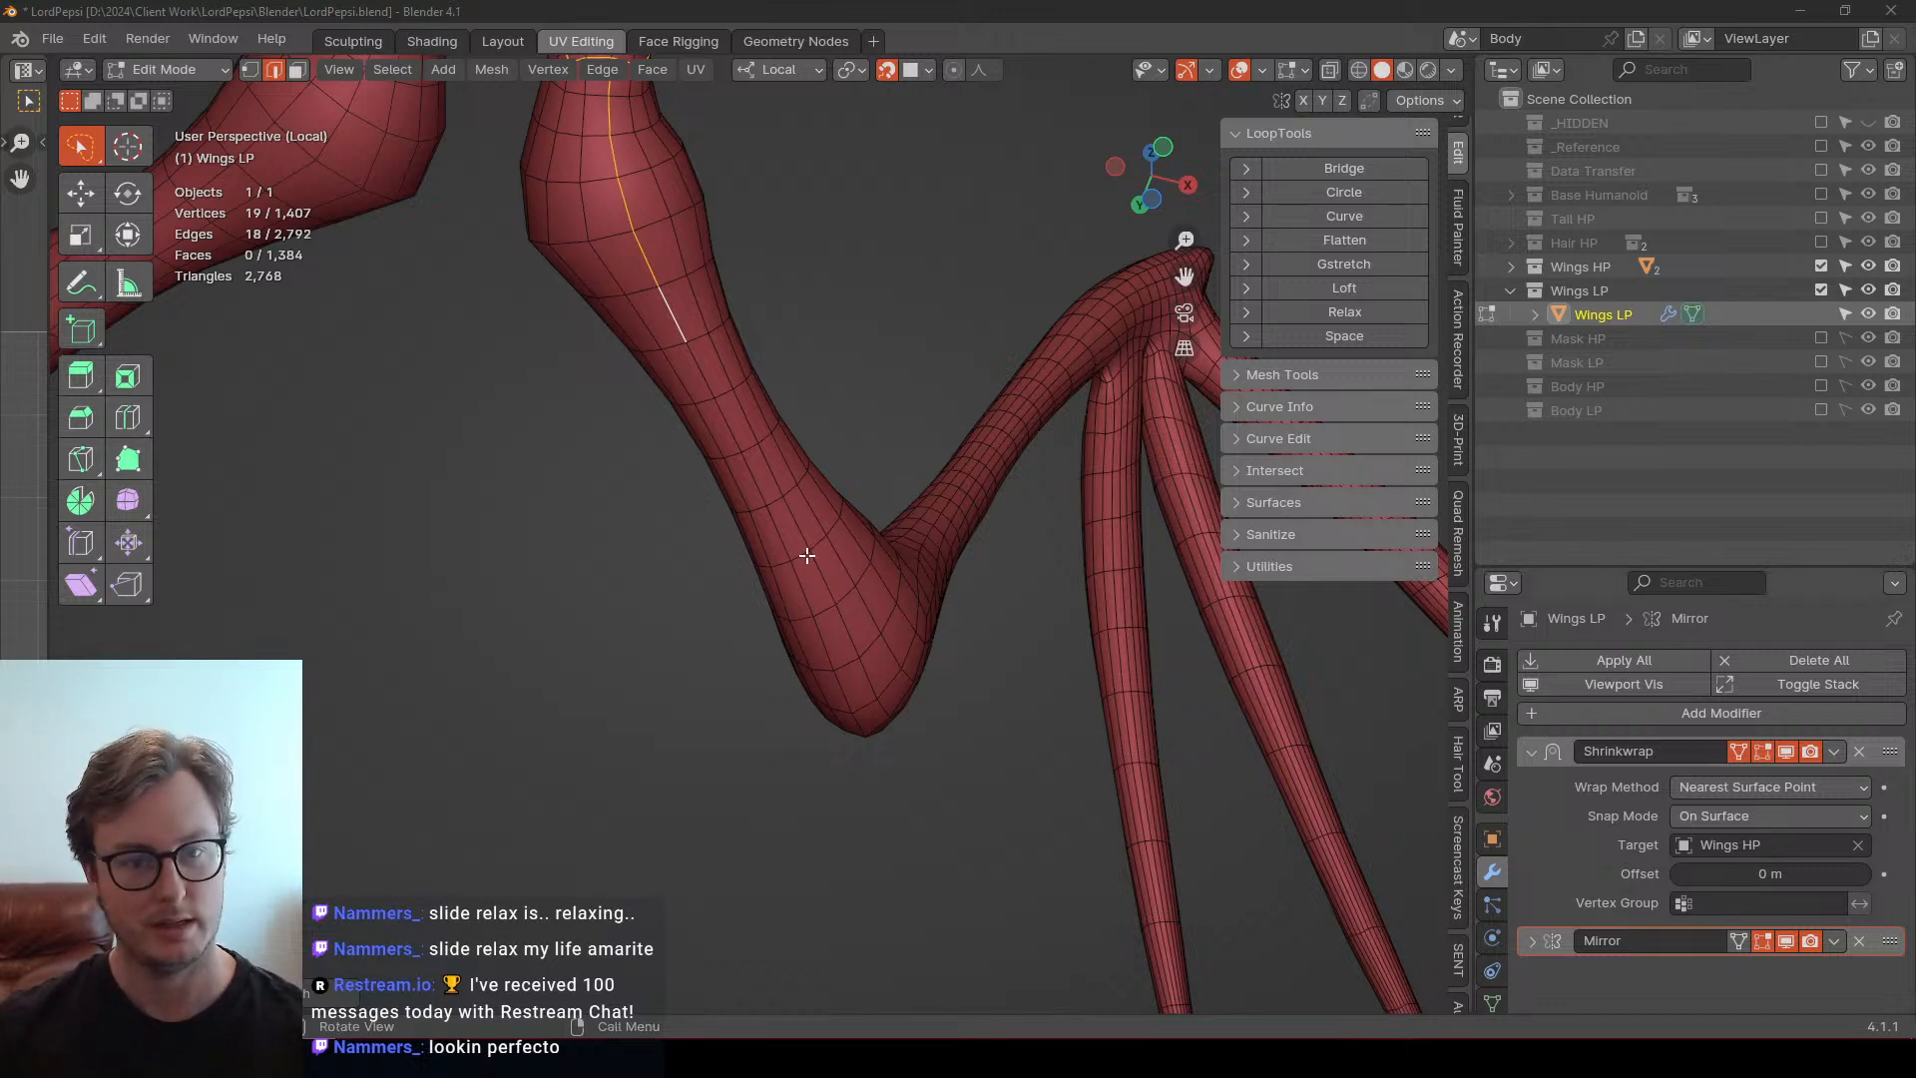
{"action": "left_click", "coordinate": [818, 626], "text": "alt"}
{"action": "middle_click_drag", "start_coordinate": [820, 628], "coordinate": [851, 662]}
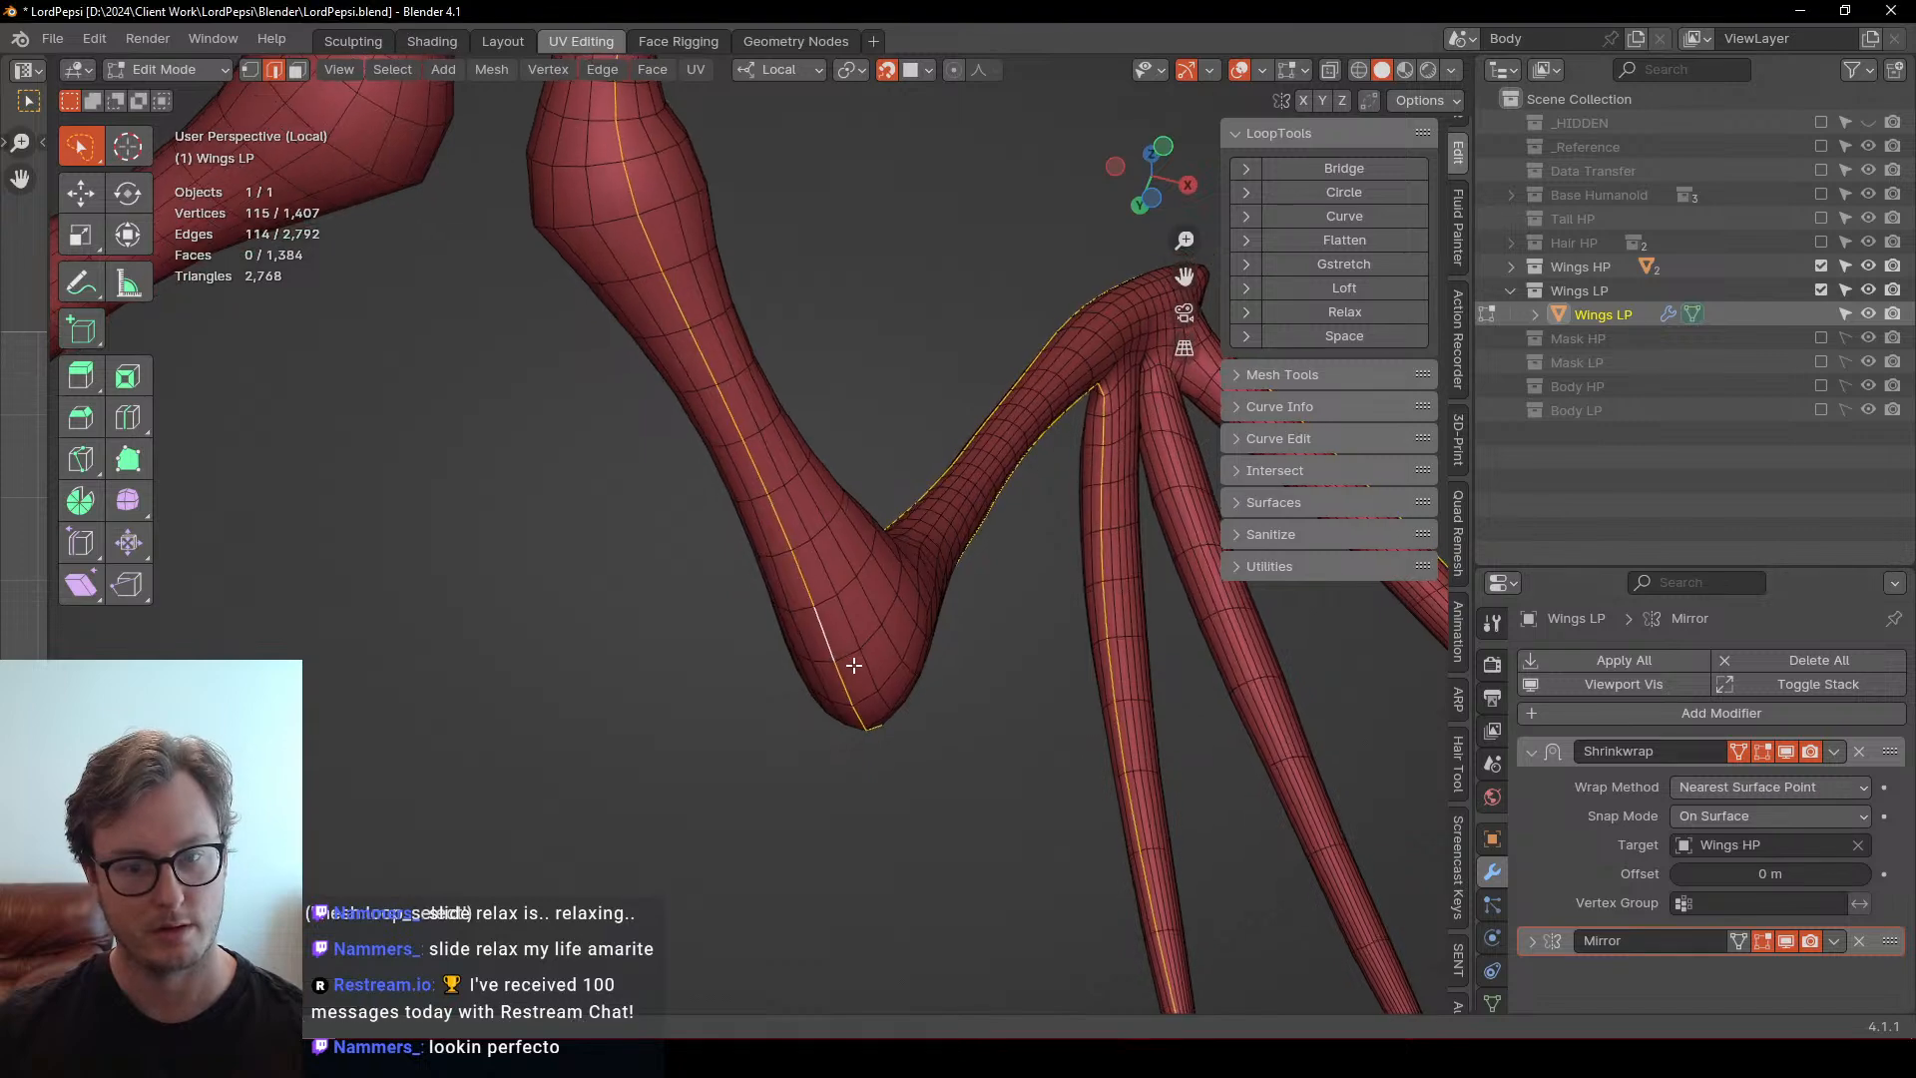
{"action": "key", "text": "ctrl+z"}
{"action": "left_click", "coordinate": [823, 627], "text": "shift"}
{"action": "key", "text": "ctrl+z"}
Extend the selected edge path past the elbow and along the forearm toward the wrist
{"action": "left_click", "coordinate": [707, 361], "text": "shift"}
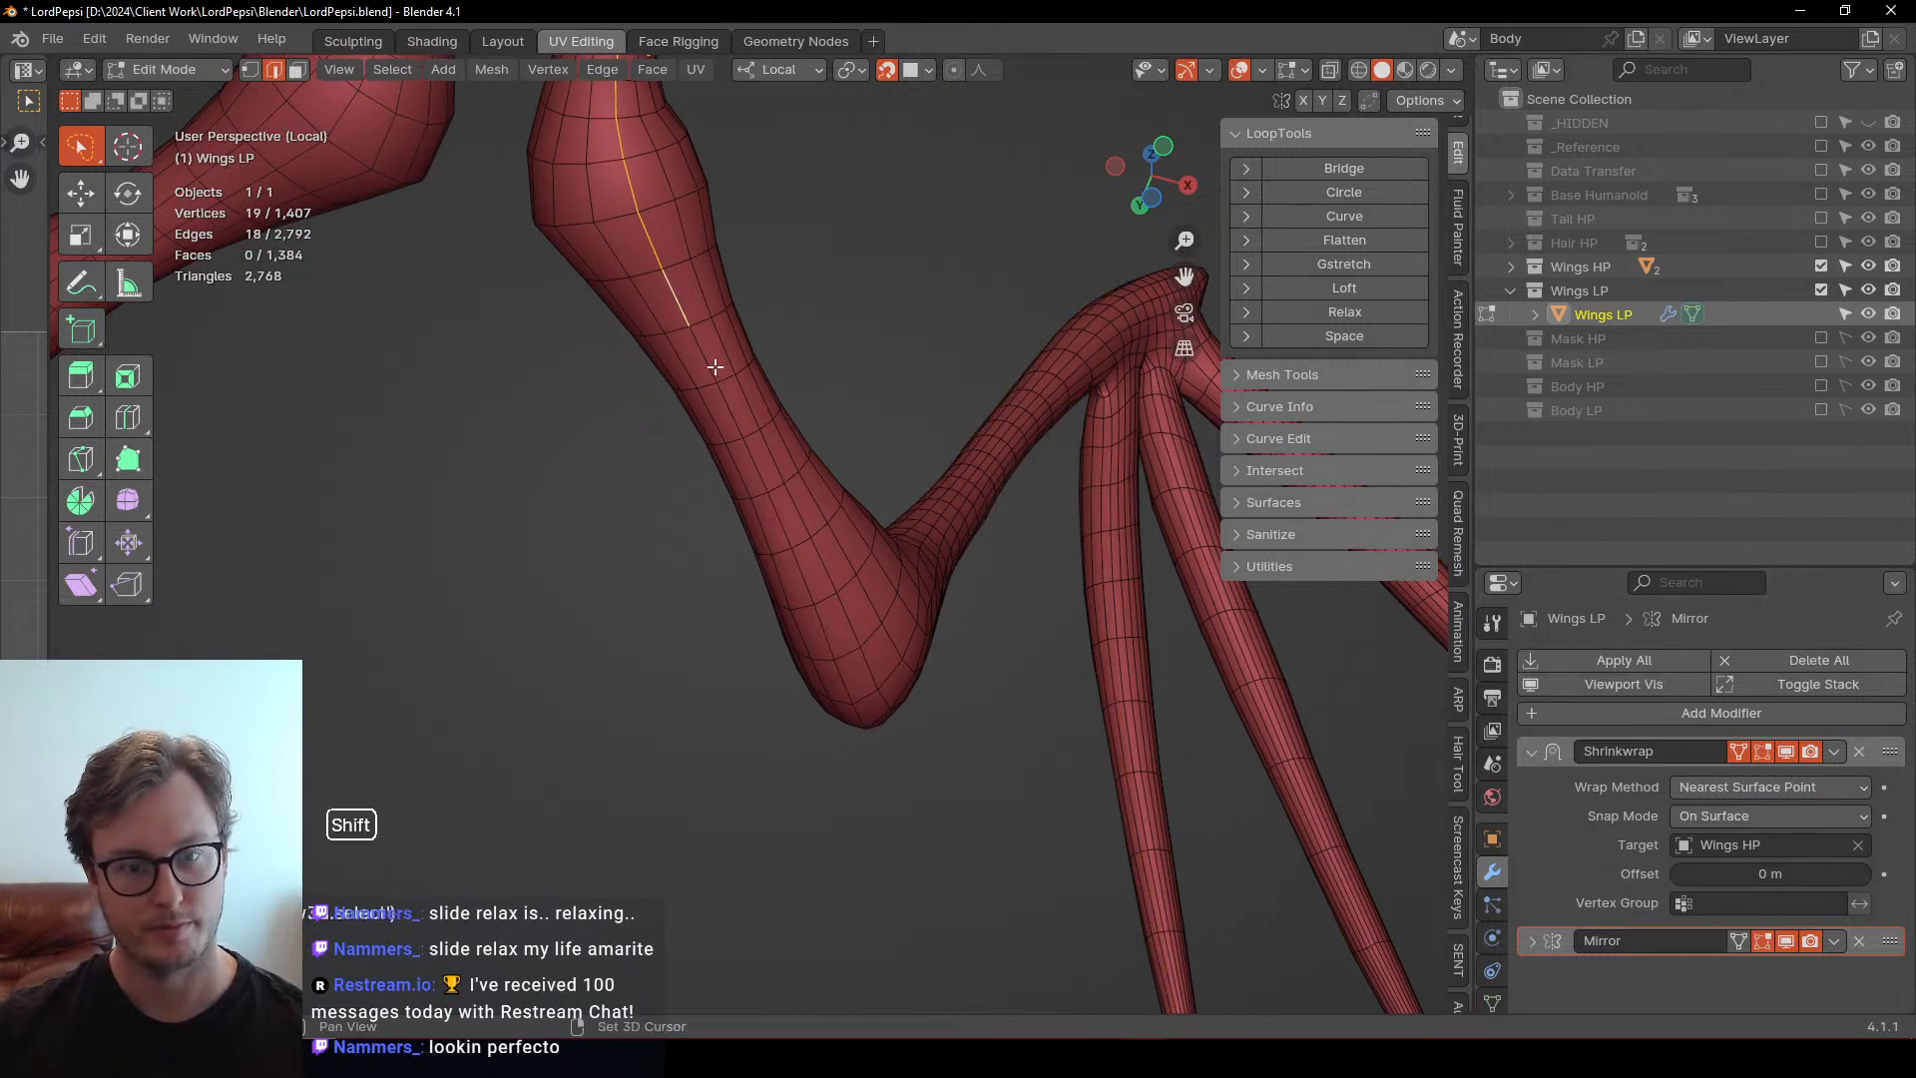
{"action": "left_click", "coordinate": [845, 680], "text": "ctrl"}
{"action": "middle_click_drag", "start_coordinate": [844, 680], "coordinate": [973, 674]}
{"action": "left_click", "coordinate": [885, 379], "text": "ctrl"}
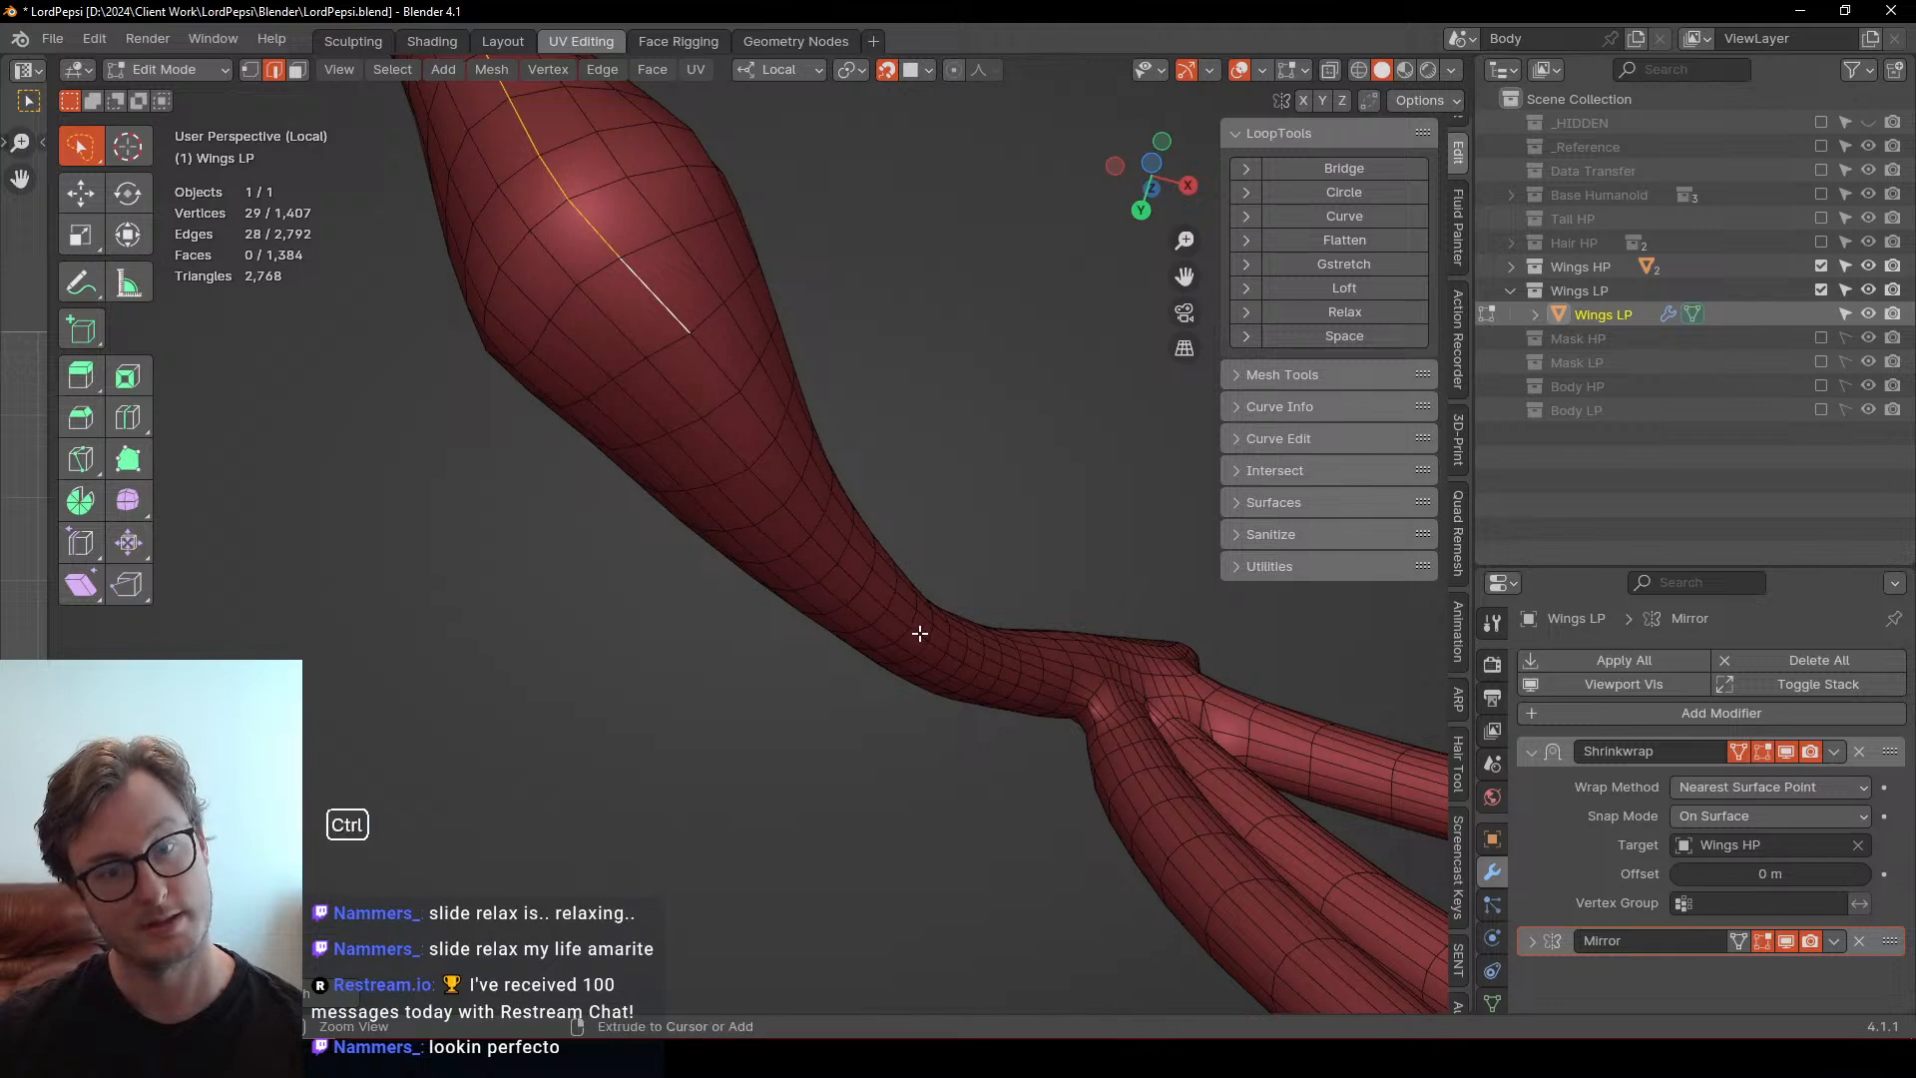
{"action": "left_click", "coordinate": [911, 632], "text": "ctrl"}
{"action": "left_click", "coordinate": [919, 624], "text": "ctrl"}
{"action": "left_click", "coordinate": [992, 646], "text": "ctrl"}
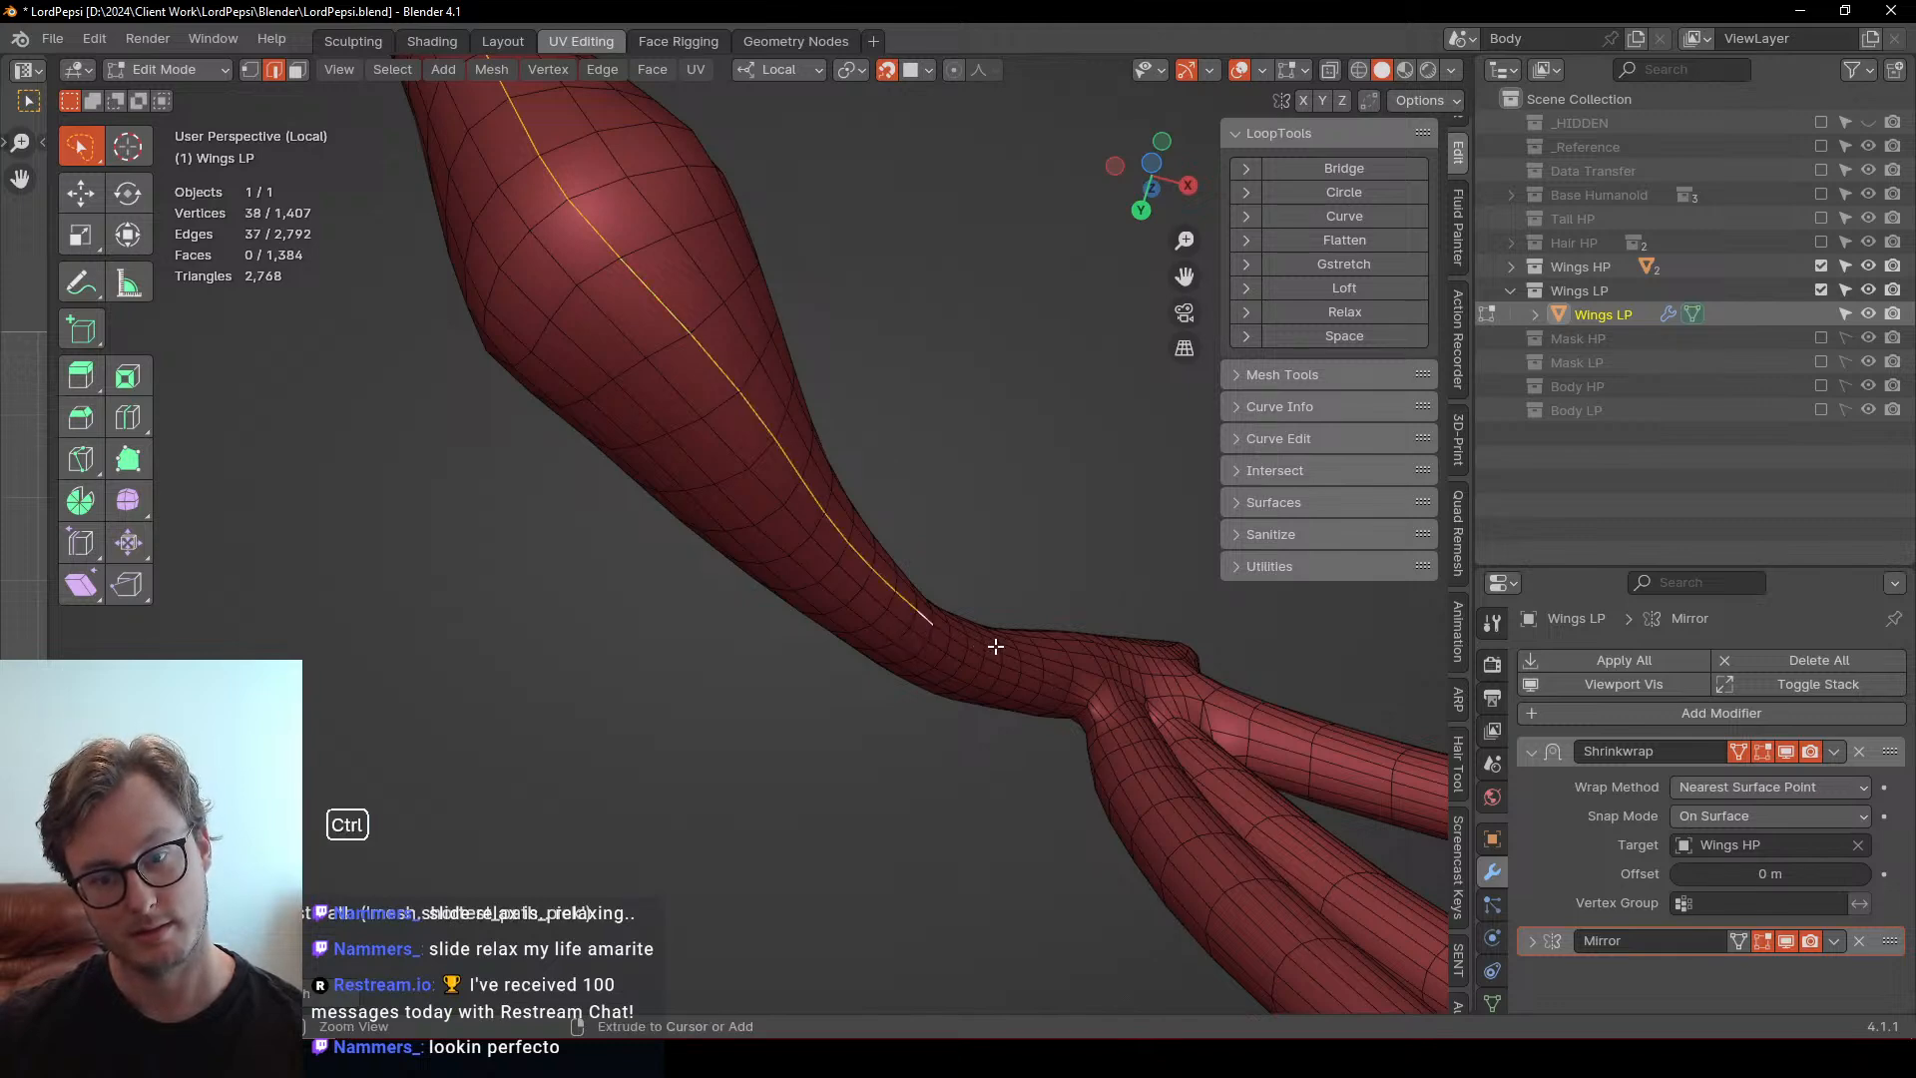
Add the edge loops around the bases of the fingers at the wrist to the selection
{"action": "middle_click_drag", "start_coordinate": [992, 646], "coordinate": [863, 816]}
{"action": "scroll", "coordinate": [796, 641], "scroll_direction": "up", "scroll_amount": 3}
{"action": "left_click", "coordinate": [935, 785], "text": "alt+shift"}
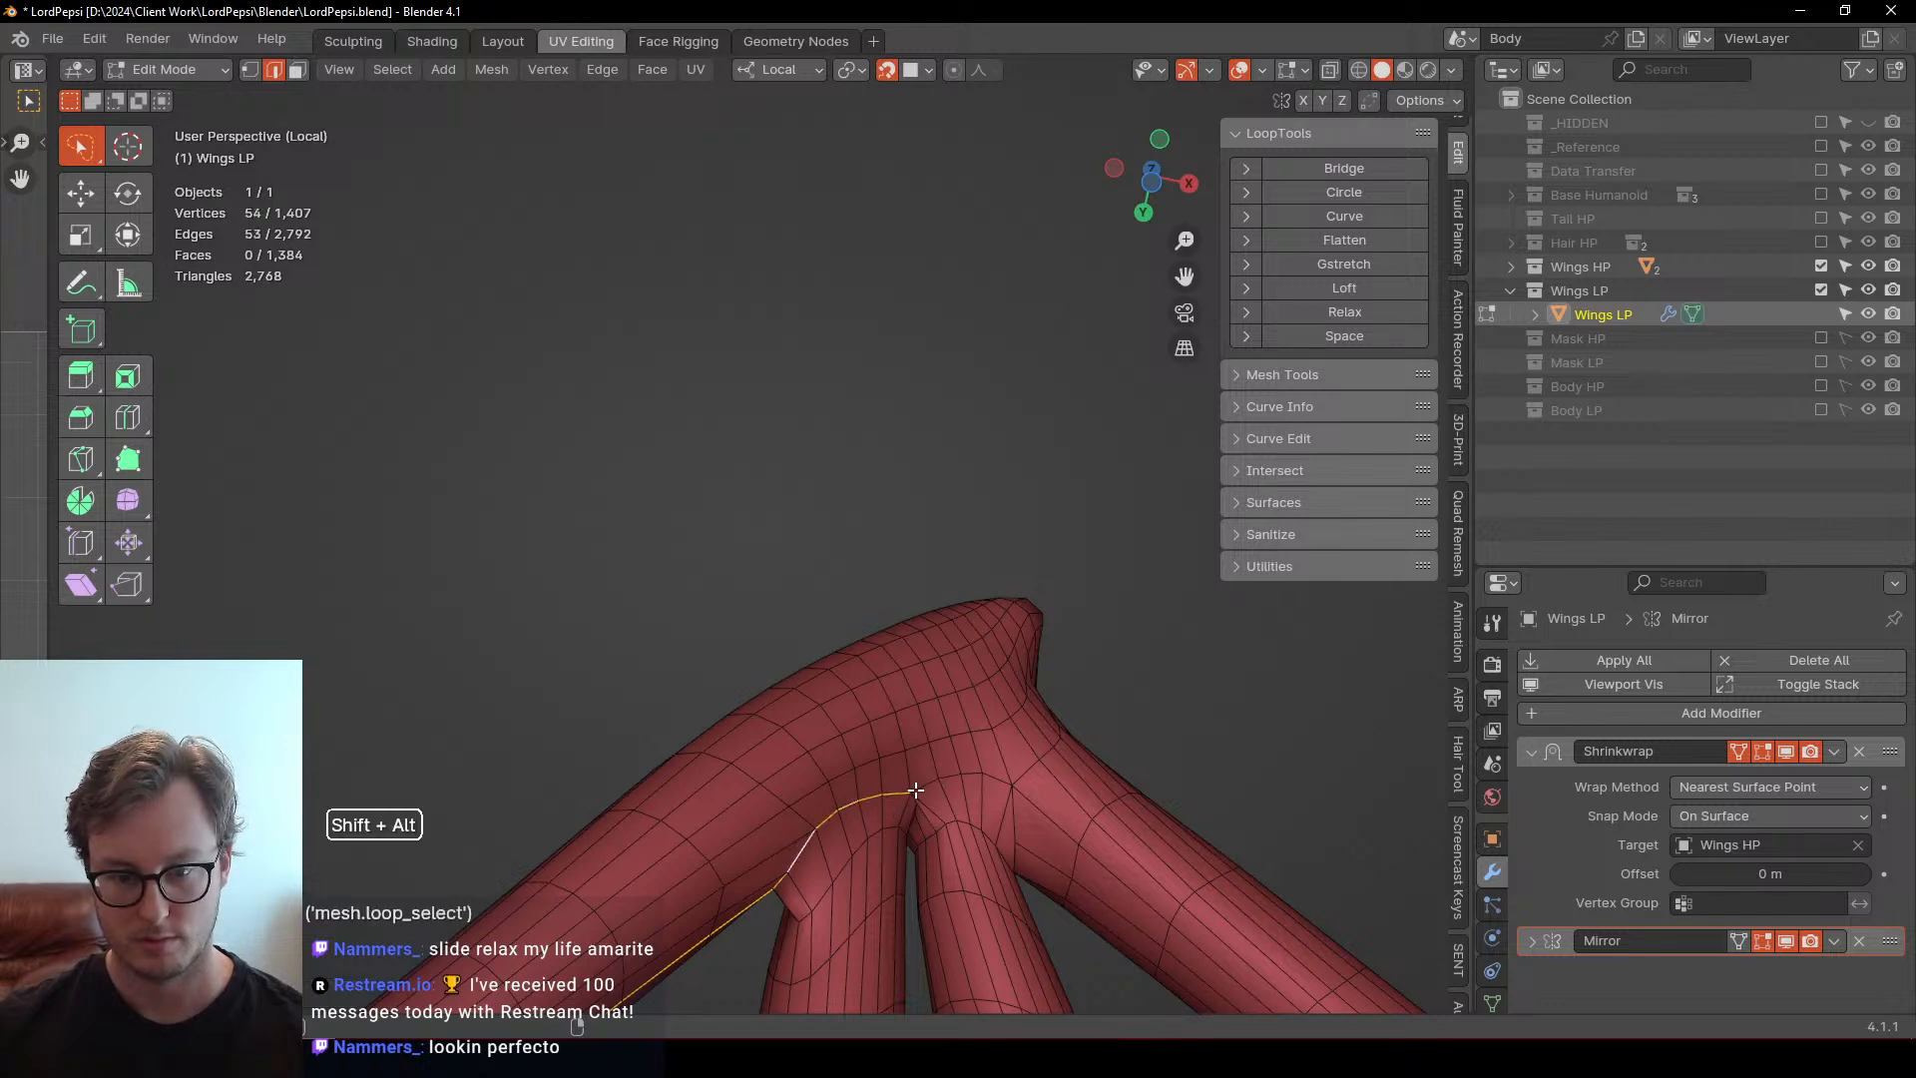
{"action": "left_click", "coordinate": [1018, 771], "text": "alt+shift"}
{"action": "mouse_move", "coordinate": [1104, 692]}
{"action": "middle_mouse_down"}
{"action": "mouse_move", "coordinate": [941, 769]}
{"action": "mouse_move", "coordinate": [975, 608]}
{"action": "mouse_move", "coordinate": [945, 644]}
{"action": "mouse_move", "coordinate": [937, 535]}
{"action": "mouse_move", "coordinate": [847, 556]}
{"action": "mouse_move", "coordinate": [907, 560]}
{"action": "mouse_move", "coordinate": [855, 415]}
{"action": "mouse_move", "coordinate": [494, 470]}
{"action": "mouse_move", "coordinate": [714, 492]}
{"action": "mouse_move", "coordinate": [588, 419]}
{"action": "mouse_move", "coordinate": [610, 305]}
{"action": "mouse_move", "coordinate": [578, 424]}
{"action": "mouse_move", "coordinate": [580, 365]}
{"action": "mouse_move", "coordinate": [506, 504]}
{"action": "mouse_move", "coordinate": [569, 555]}
{"action": "middle_mouse_up"}
{"action": "left_click", "coordinate": [818, 404], "text": "alt+shift"}
{"action": "left_click", "coordinate": [476, 441], "text": "alt+shift"}
{"action": "left_click", "coordinate": [632, 369], "text": "alt+shift"}
{"action": "scroll", "coordinate": [577, 423], "scroll_direction": "up", "scroll_amount": 4}
{"action": "left_click", "coordinate": [619, 419], "text": "alt+shift"}
{"action": "key", "text": "shift+z"}
{"action": "key", "text": "shift+z"}
{"action": "mouse_move", "coordinate": [663, 428]}
{"action": "middle_mouse_down"}
{"action": "mouse_move", "coordinate": [839, 445]}
{"action": "mouse_move", "coordinate": [739, 456]}
{"action": "mouse_move", "coordinate": [744, 308]}
{"action": "middle_mouse_up"}
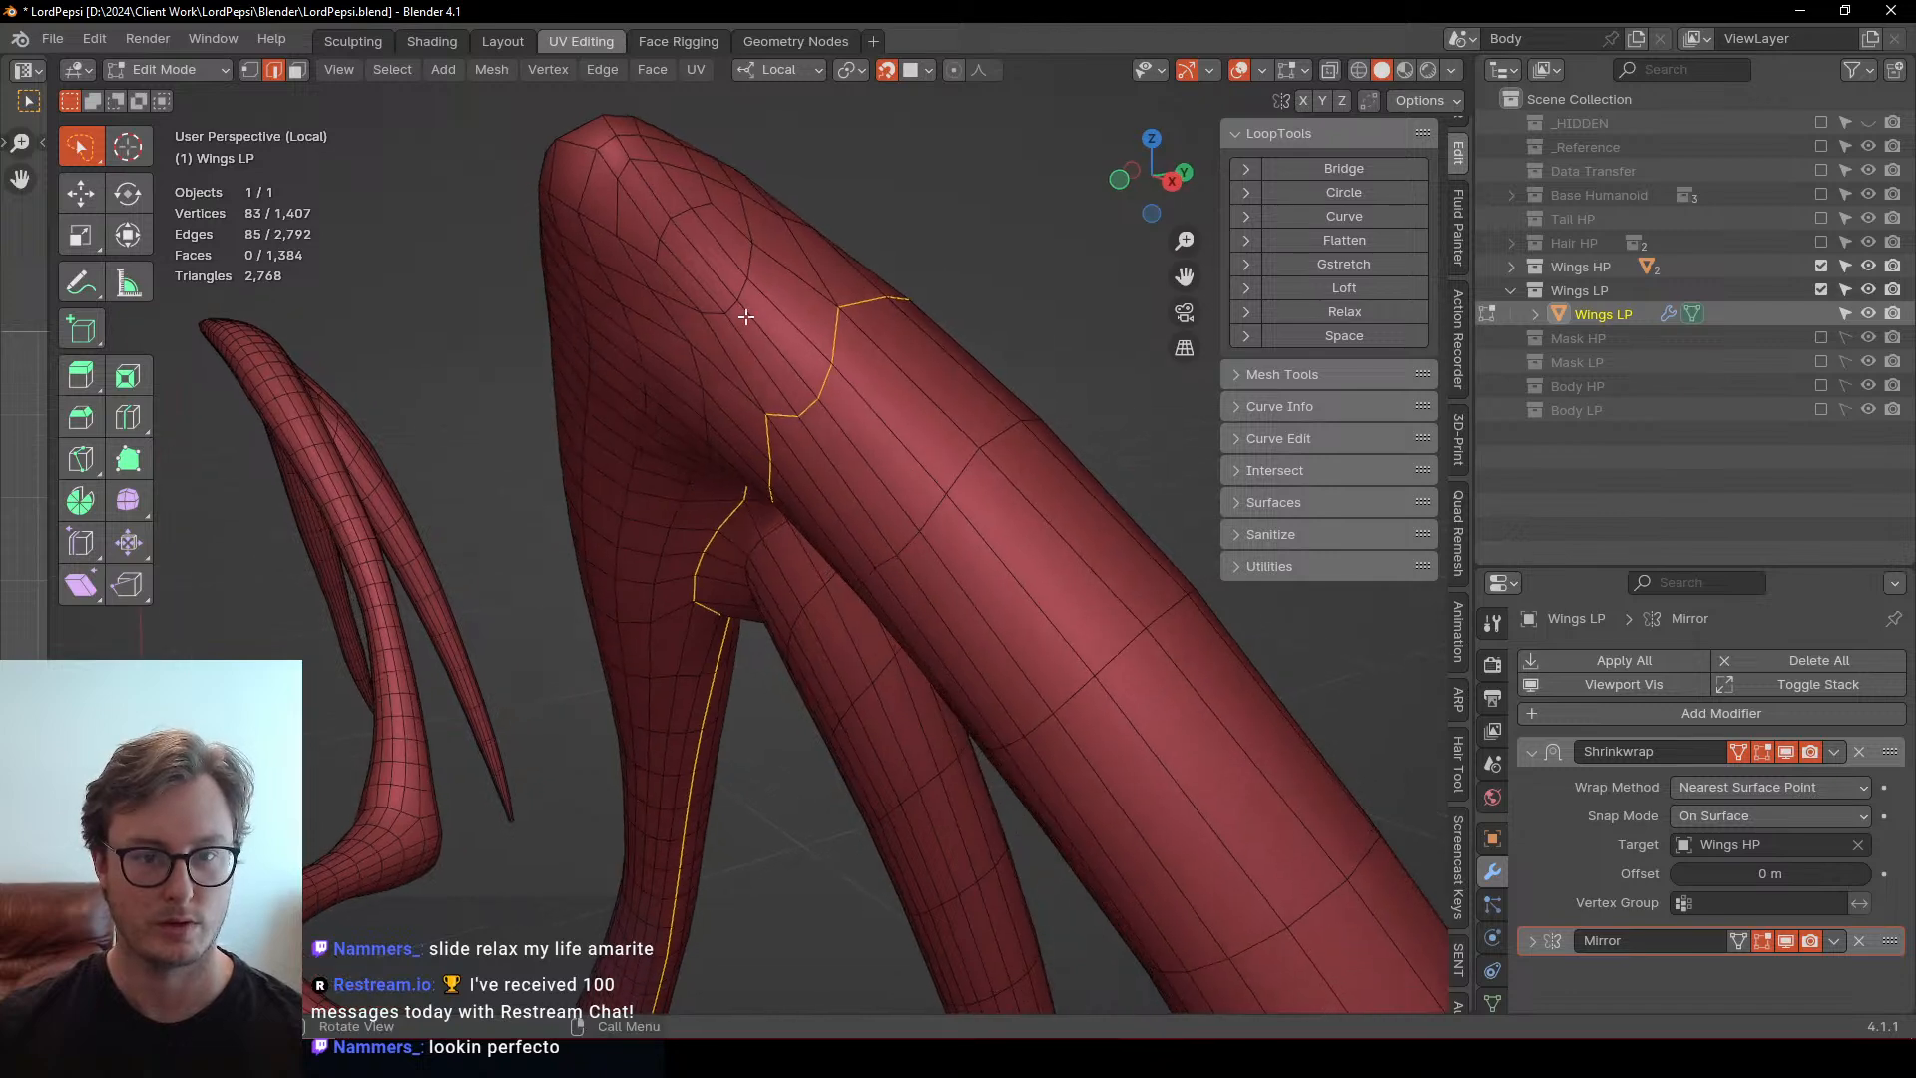
Add the connecting edges and the loop around the wrist's pointed tip to the selection, and mark all selected edges as seams
{"action": "left_click", "coordinate": [766, 341], "text": "shift"}
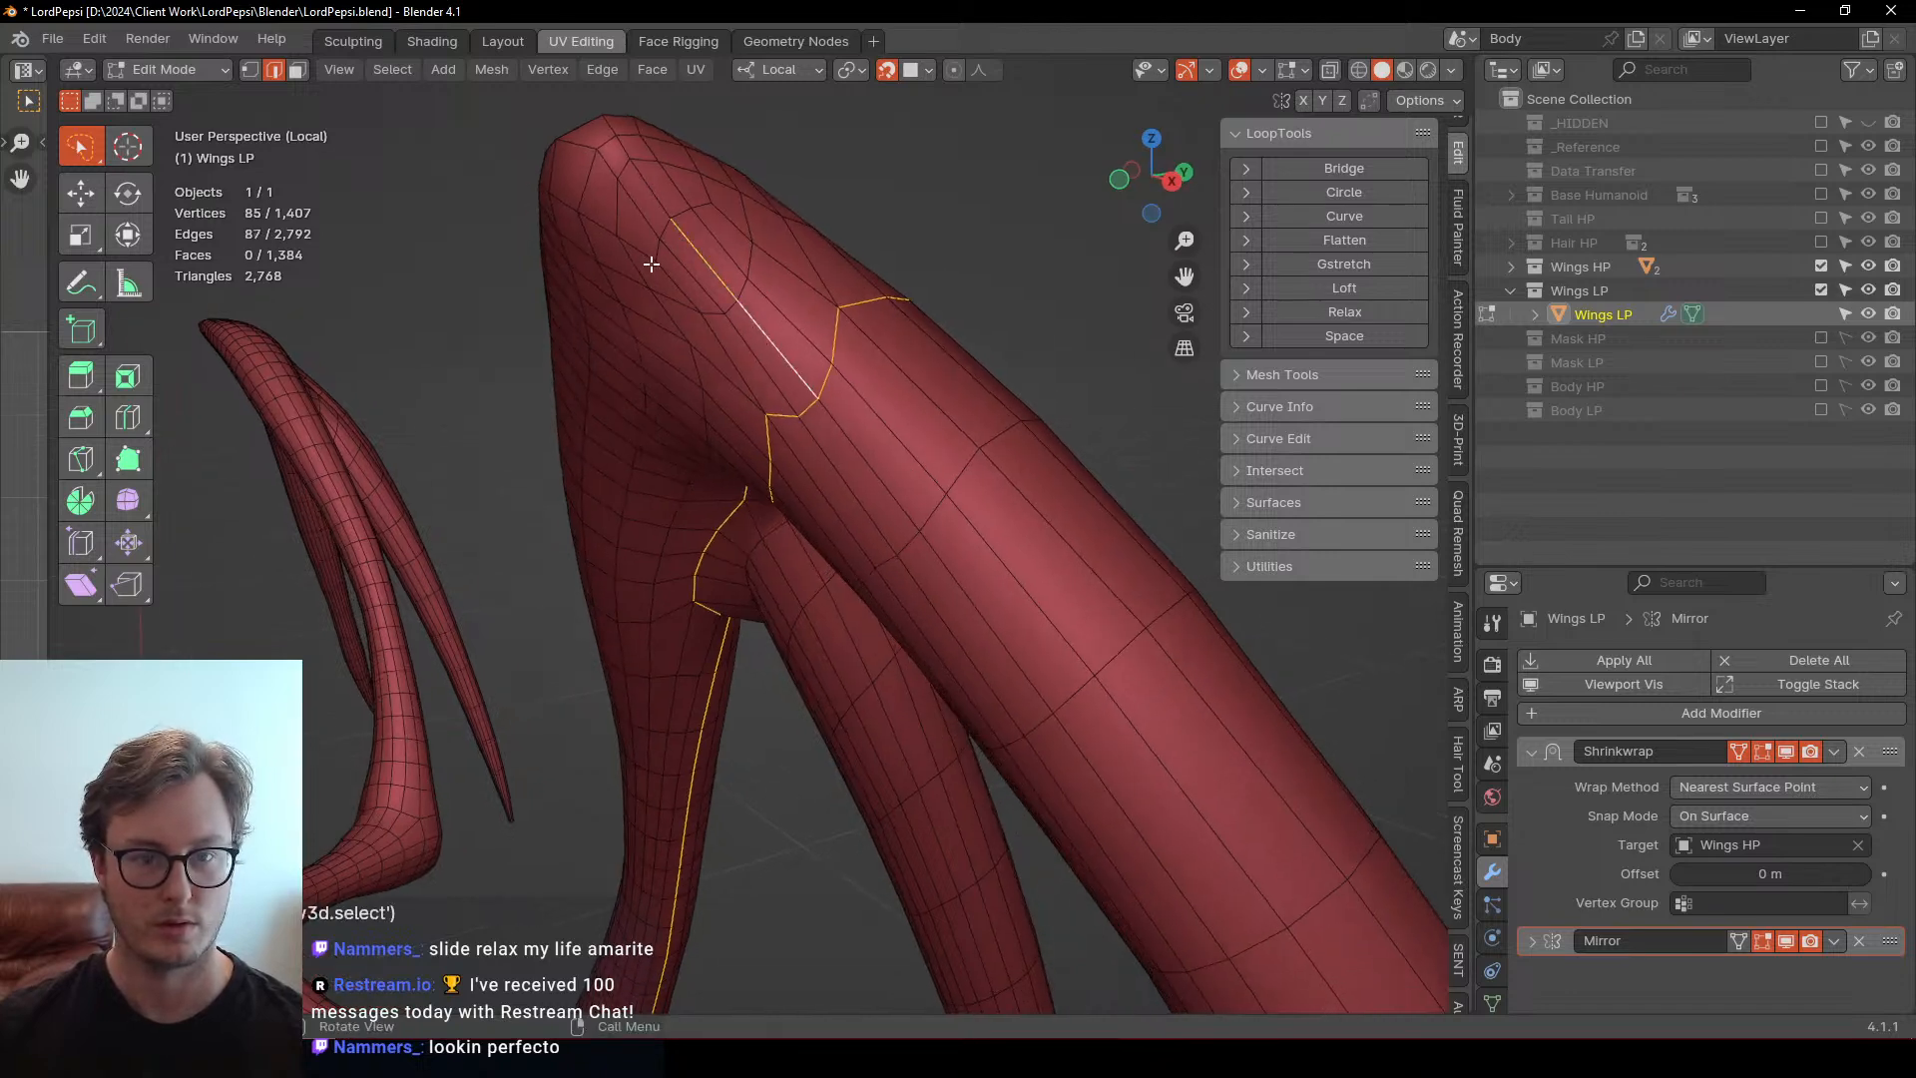
{"action": "left_click", "coordinate": [651, 246], "text": "alt+shift"}
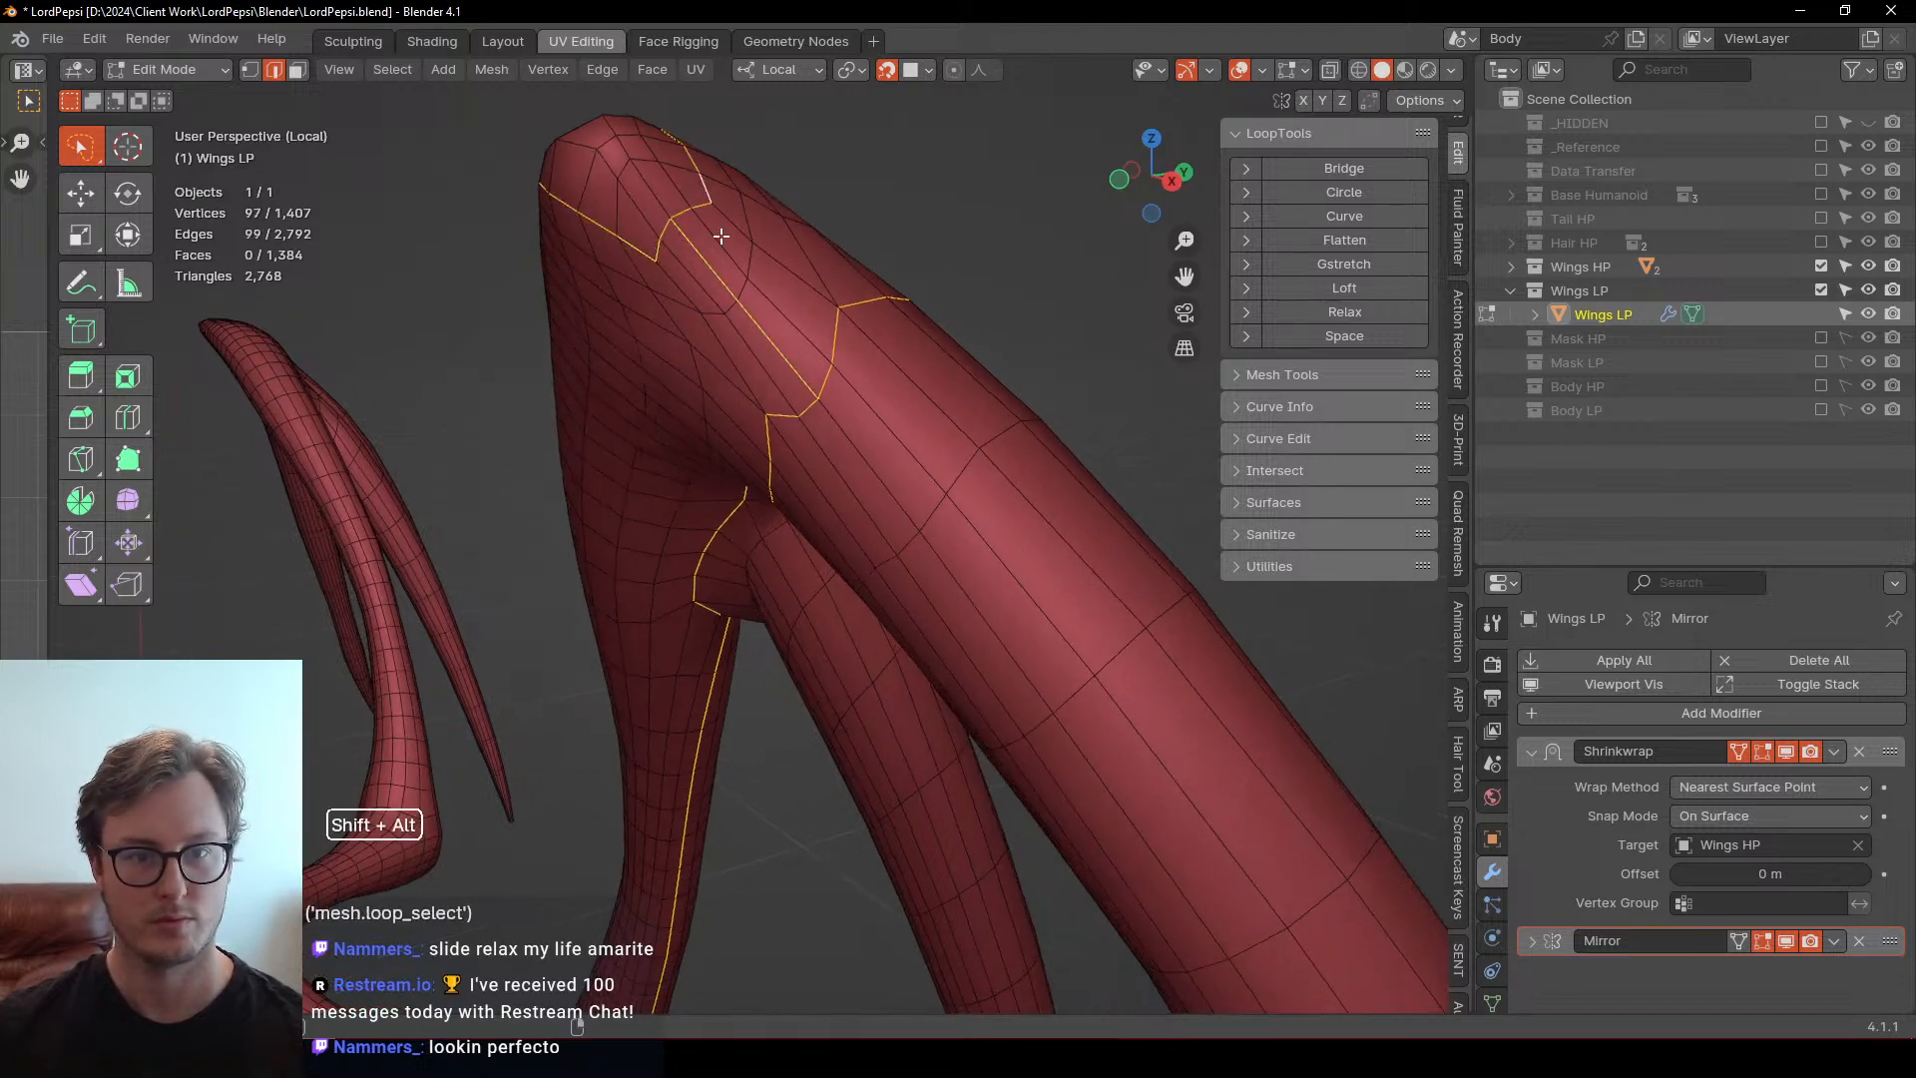
{"action": "scroll", "coordinate": [720, 235], "scroll_direction": "down", "scroll_amount": 3}
{"action": "right_click", "coordinate": [946, 315]}
{"action": "left_click", "coordinate": [878, 252]}
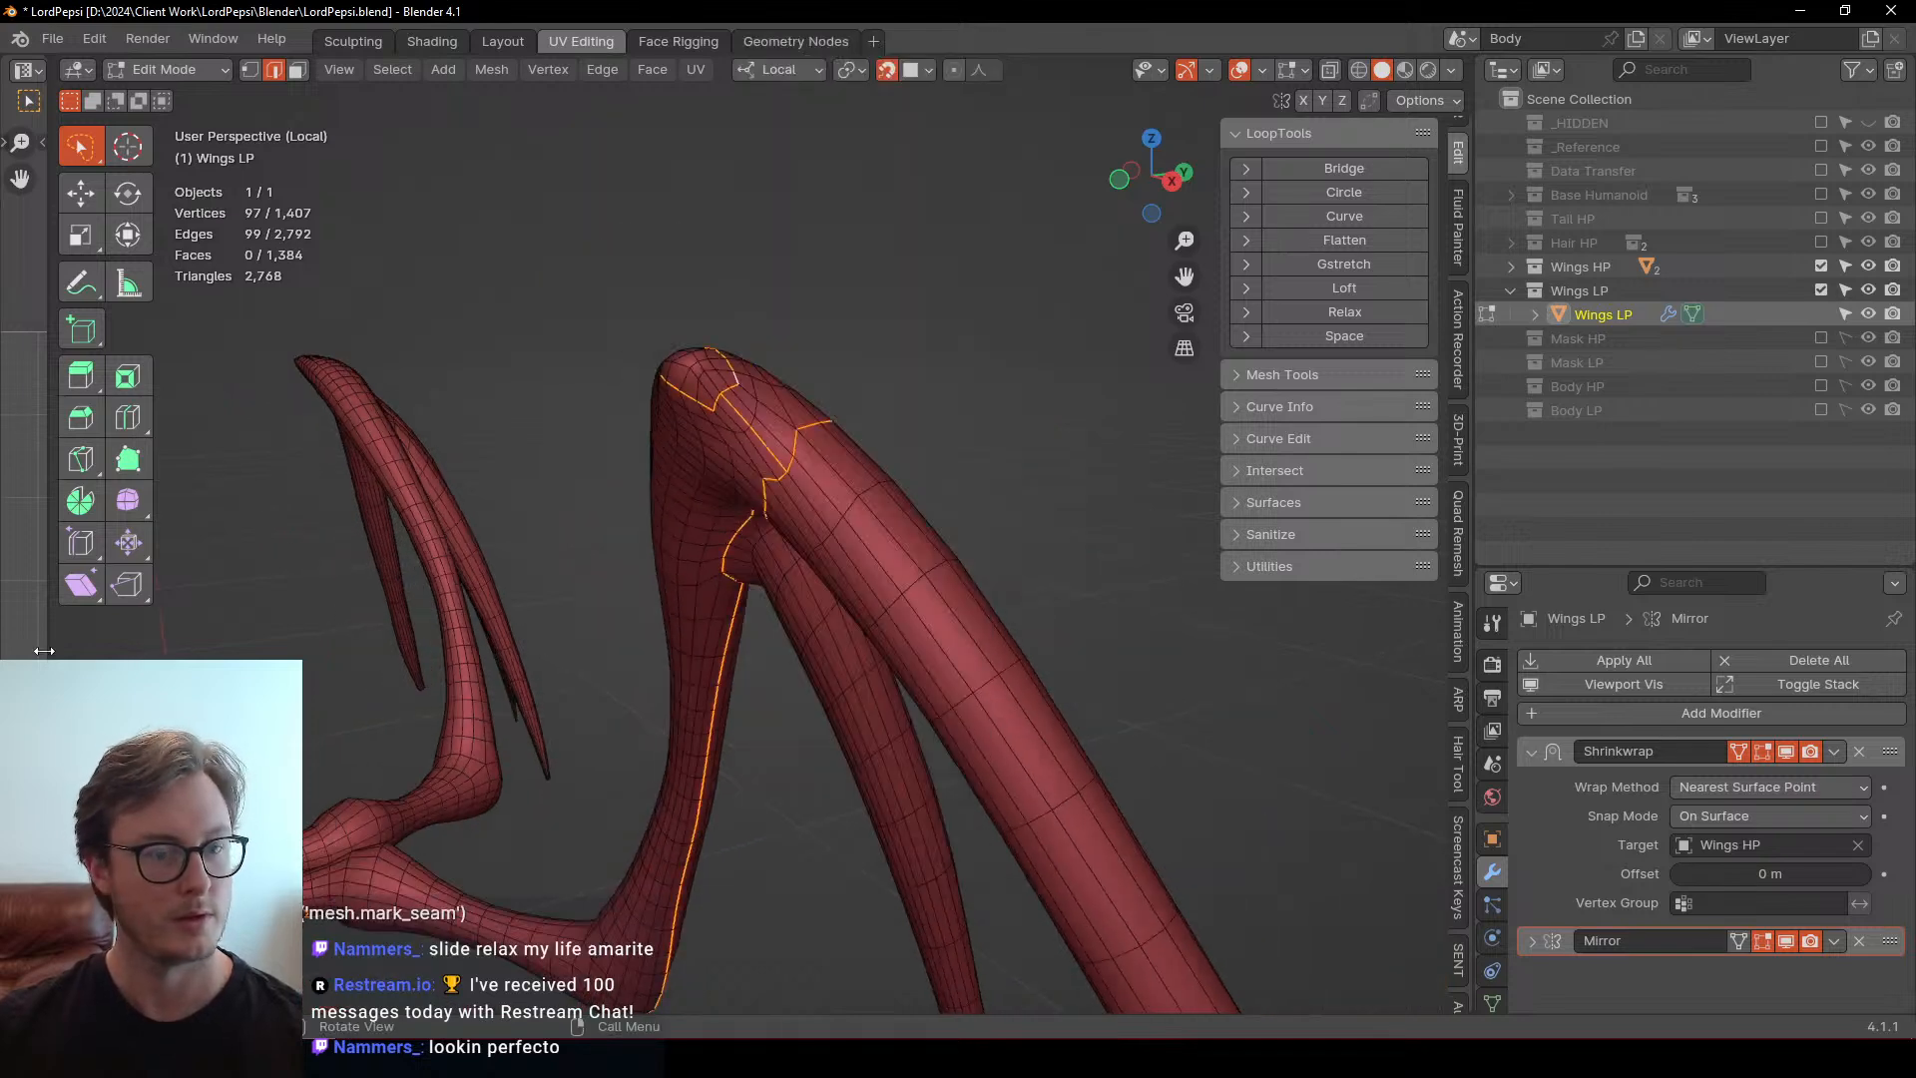
Bring back the UV editor beside the 3D view and unwrap the entire wing mesh
{"action": "key", "text": "ctrl+space"}
{"action": "key", "text": "a"}
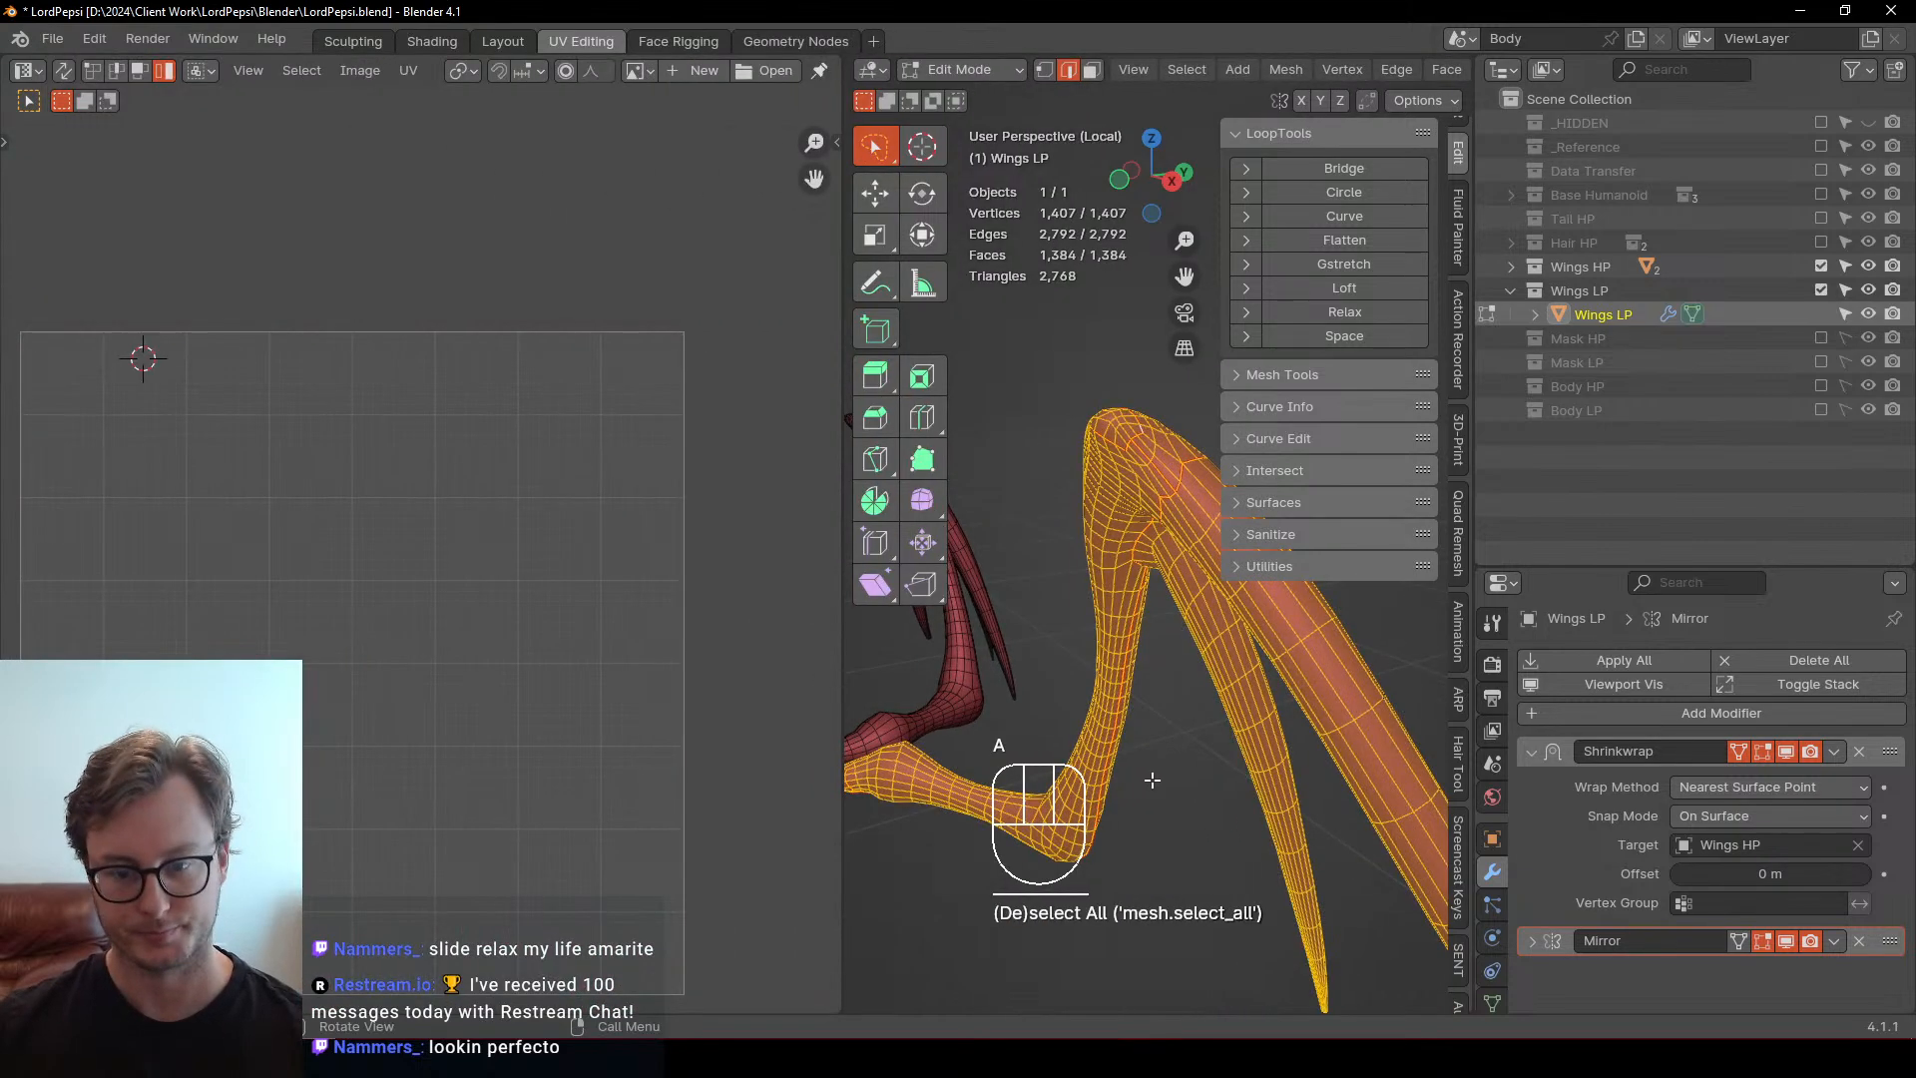
{"action": "key", "text": "u"}
{"action": "key", "text": "u"}
{"action": "middle_click_drag", "start_coordinate": [1149, 778], "coordinate": [912, 624]}
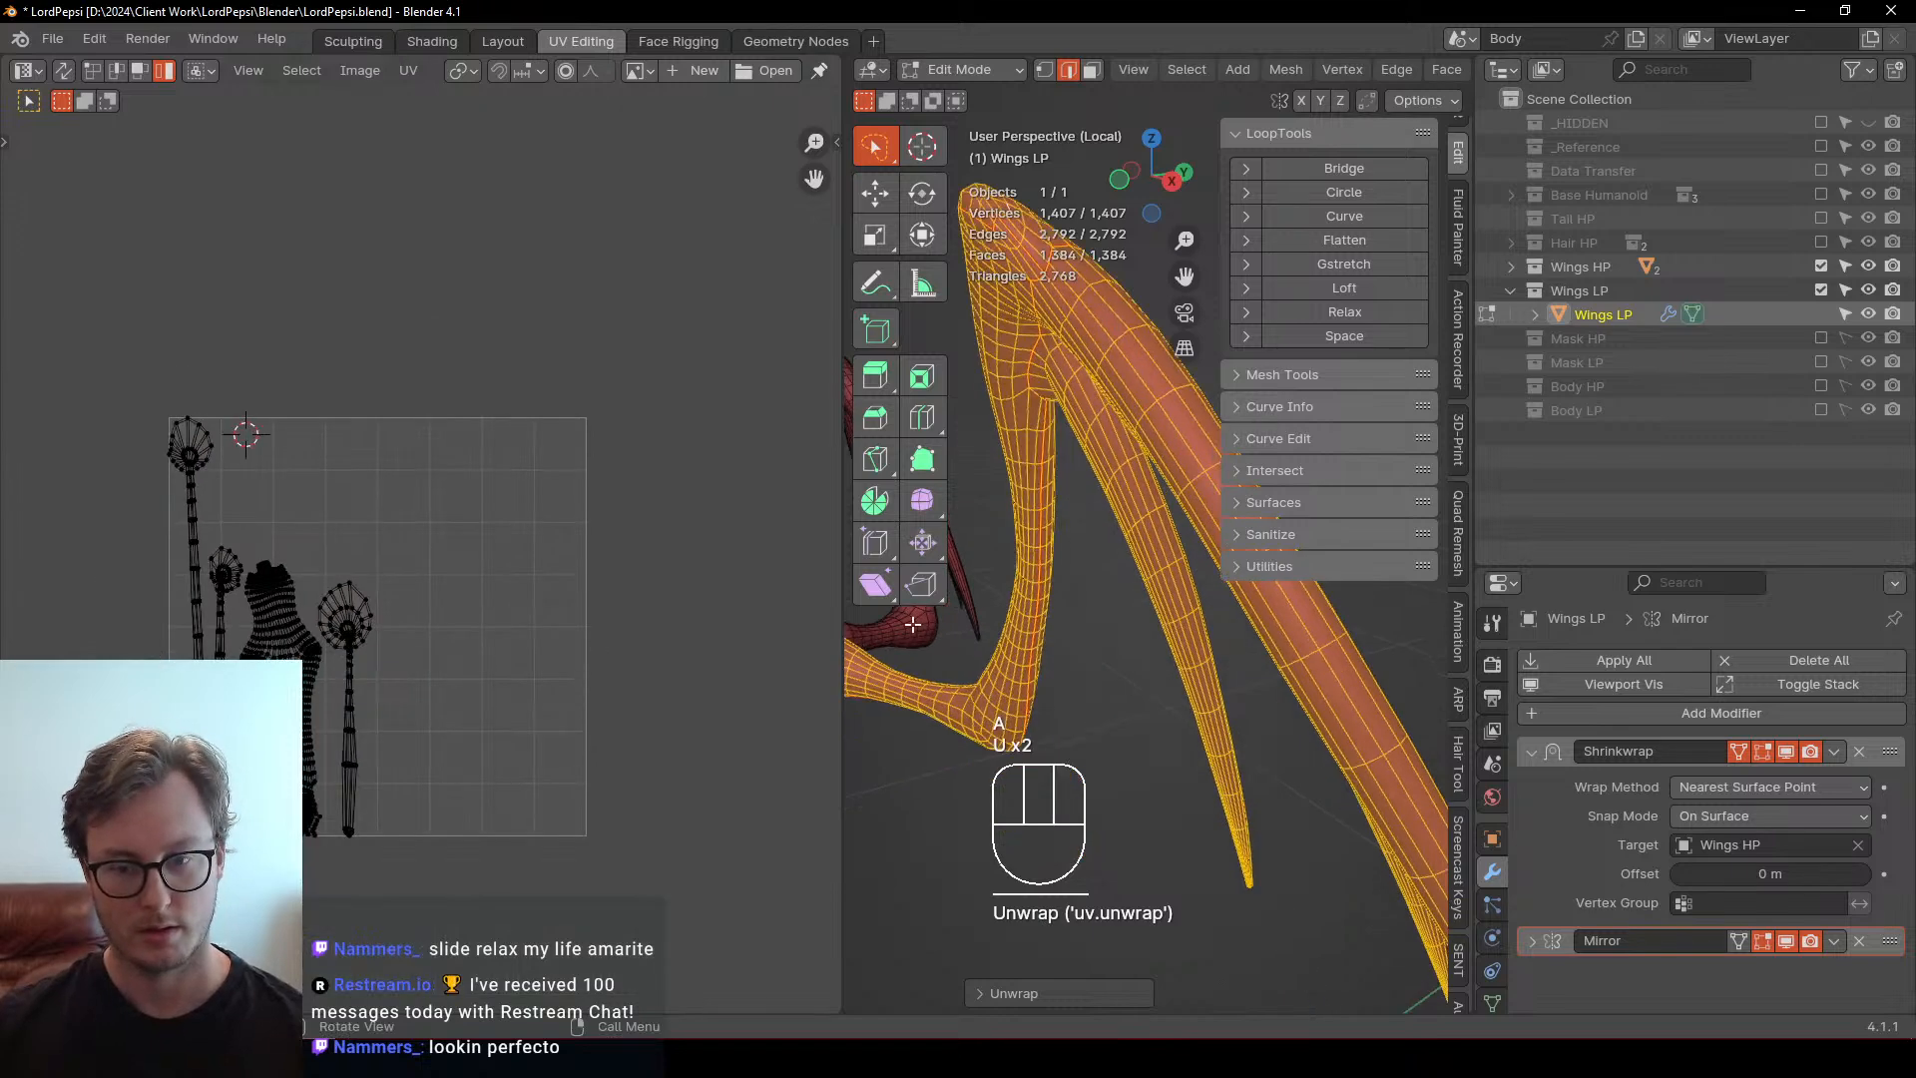
Widen the 3D view and select the lengthwise edge loop along the inner side of the outermost finger
{"action": "left_click_drag", "start_coordinate": [841, 680], "coordinate": [547, 681]}
{"action": "middle_click_drag", "start_coordinate": [758, 598], "coordinate": [1003, 482]}
{"action": "left_click", "coordinate": [1003, 482]}
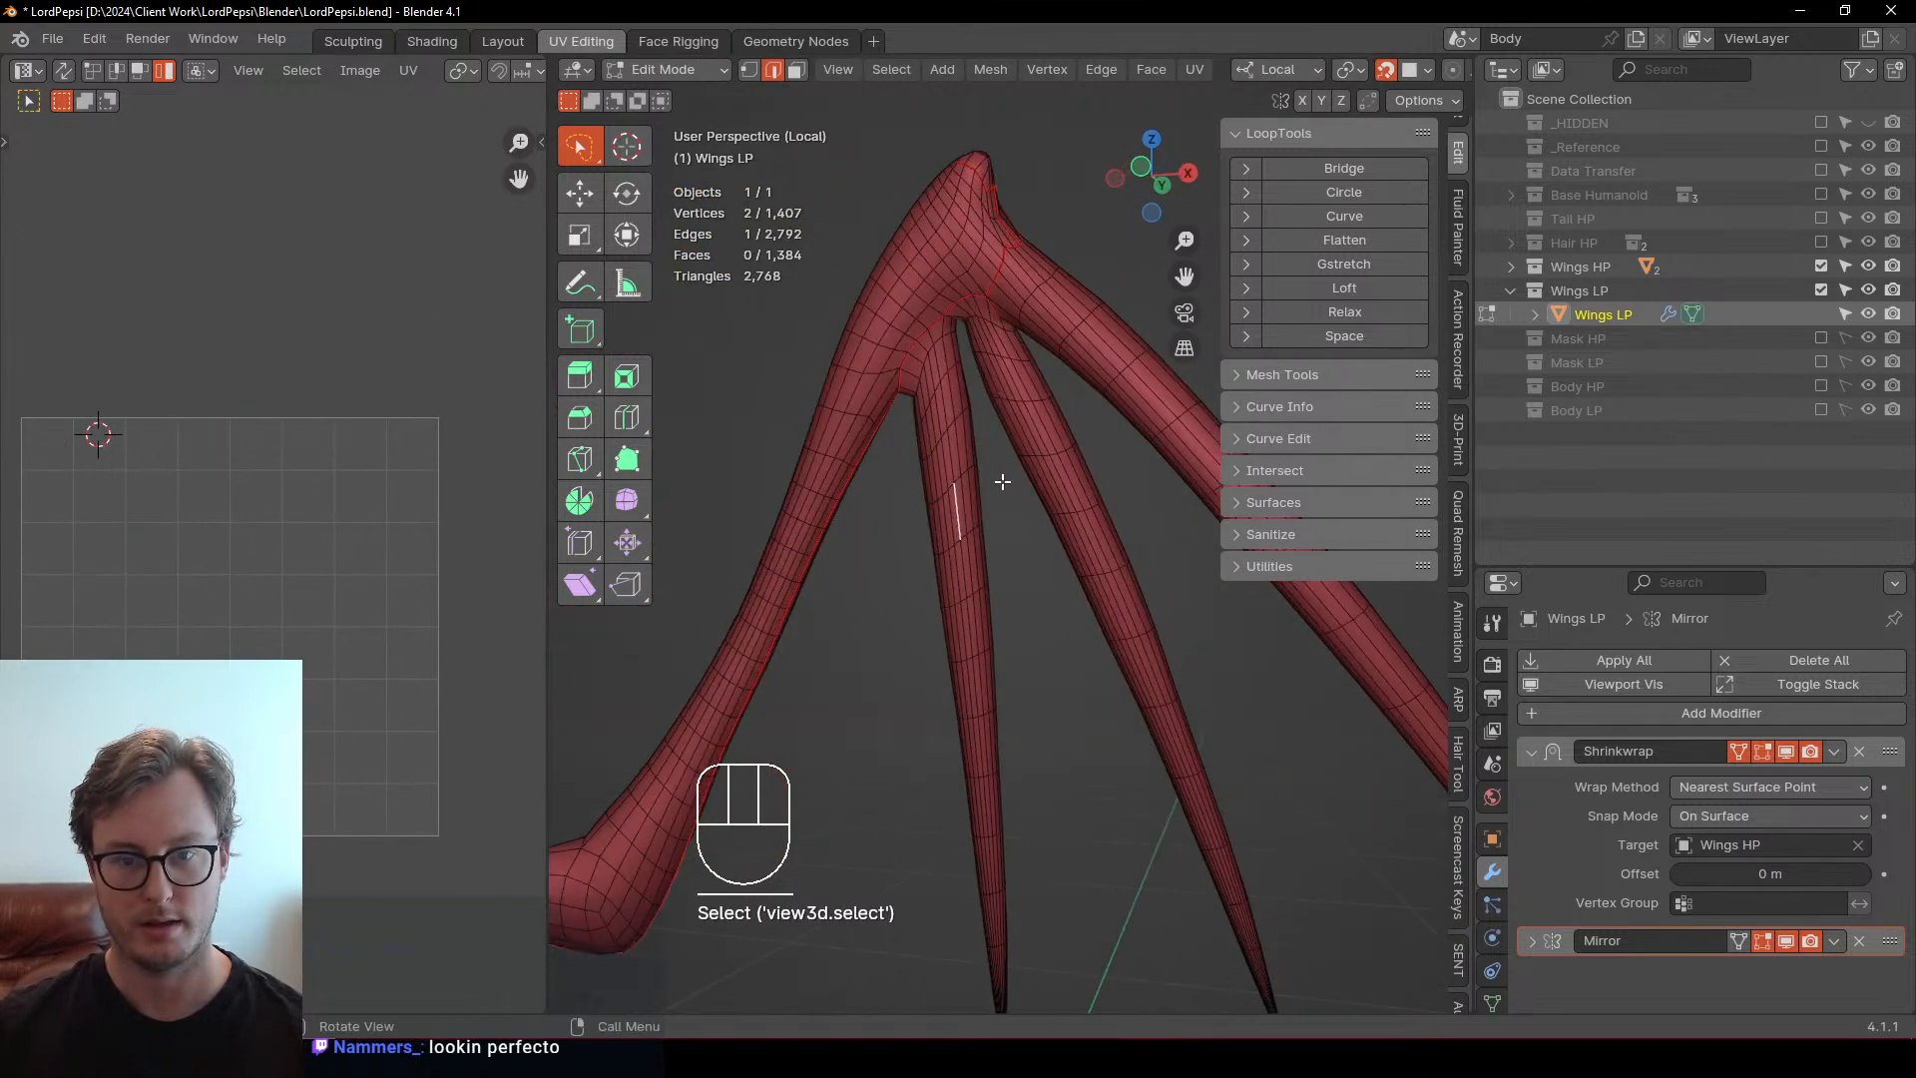
{"action": "middle_click_drag", "start_coordinate": [904, 390], "coordinate": [904, 542]}
{"action": "middle_click_drag", "start_coordinate": [1072, 584], "coordinate": [989, 626]}
{"action": "scroll", "coordinate": [1018, 629], "scroll_direction": "up", "scroll_amount": 3}
{"action": "left_click", "coordinate": [1025, 534]}
{"action": "left_click", "coordinate": [1025, 534], "text": "alt+shift"}
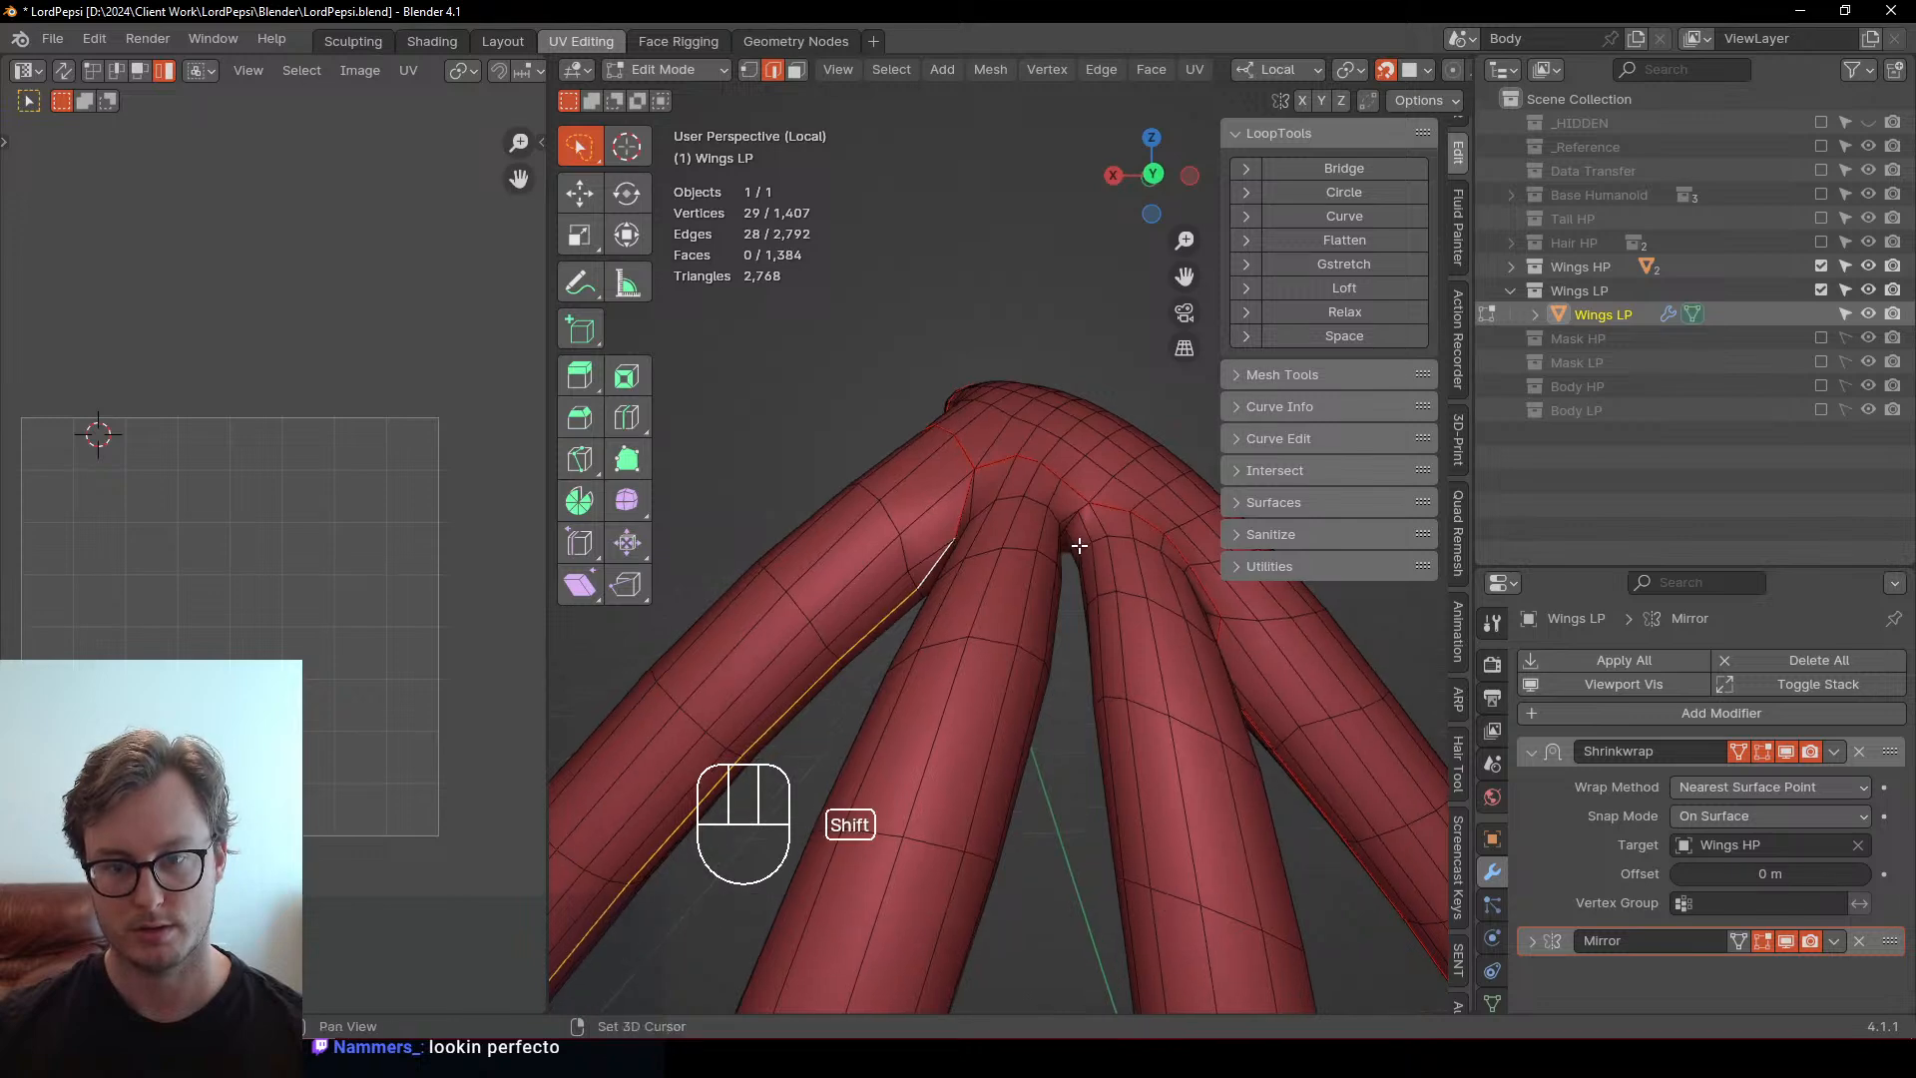
Add an edge path to the selection, starting in the gap between two middle fingers and running down the length of one
{"action": "key", "text": "ctrl+z"}
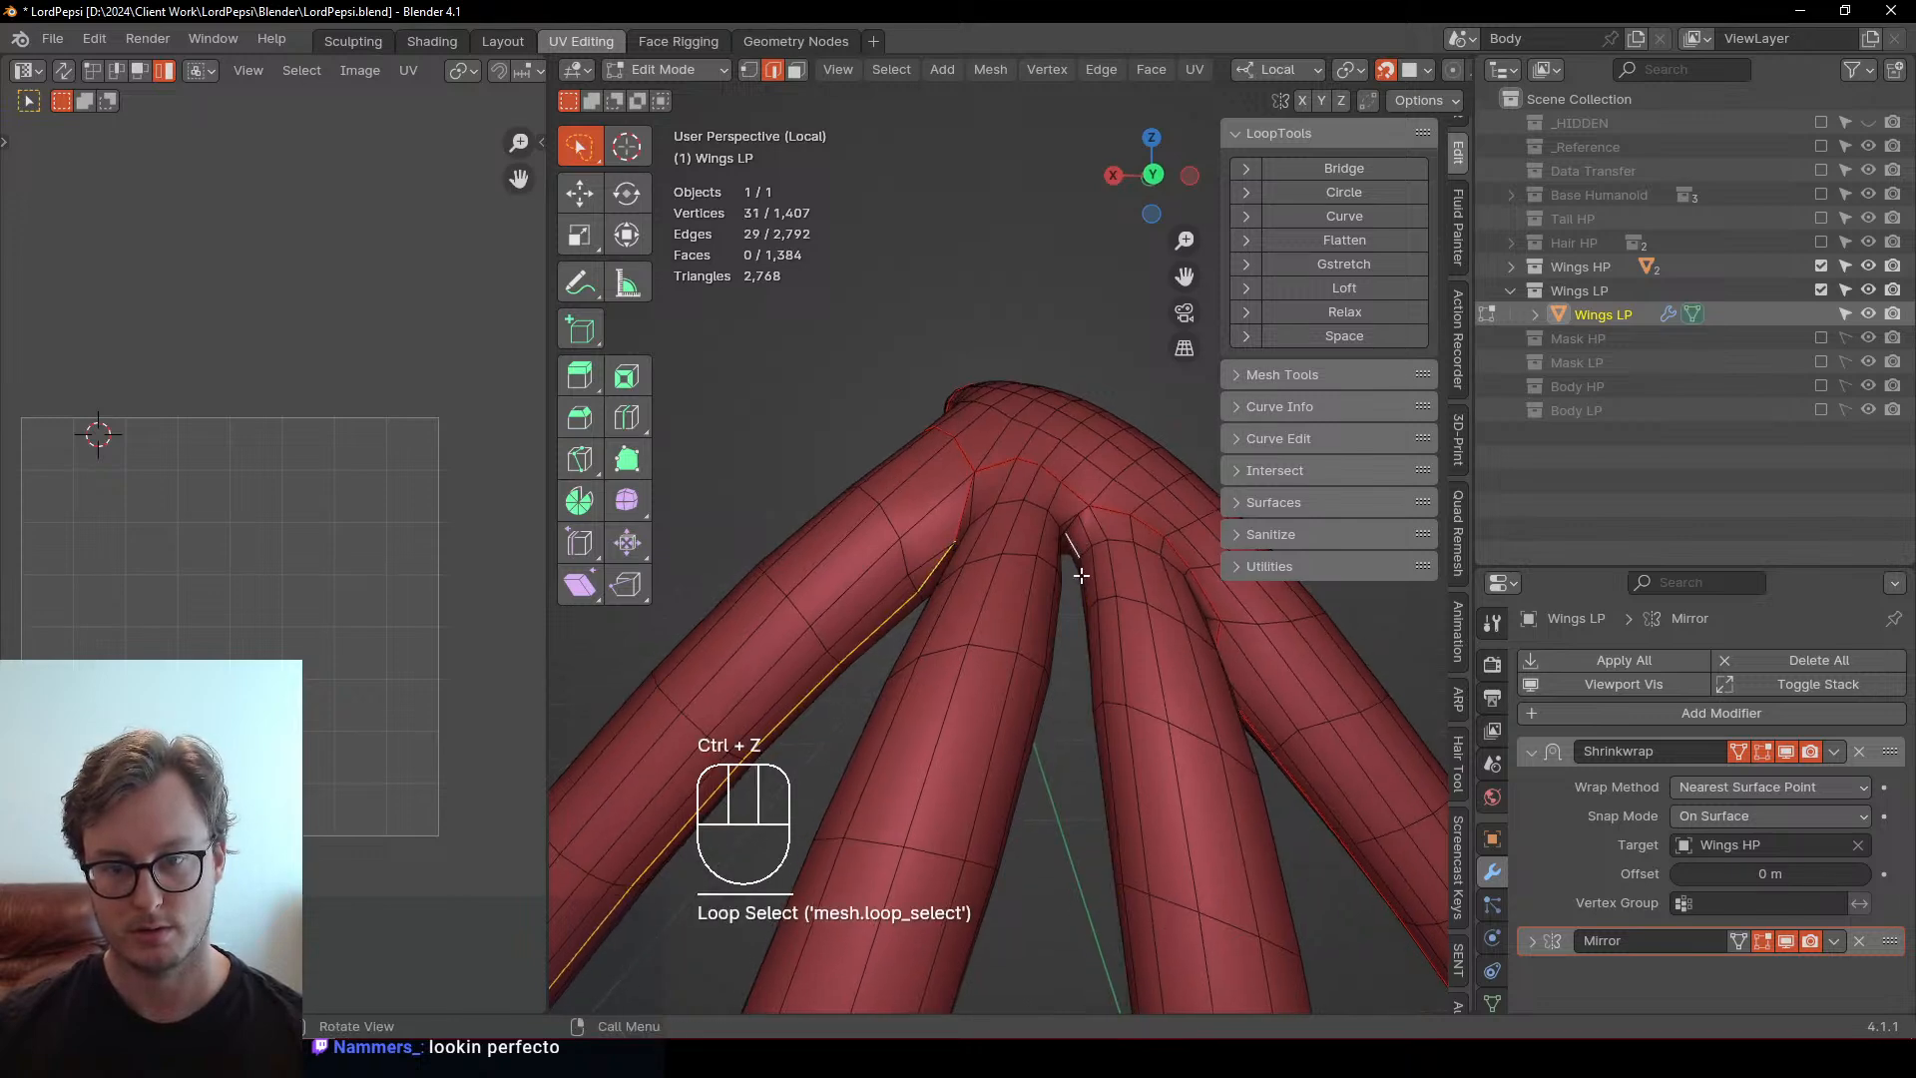
{"action": "scroll", "coordinate": [1081, 575], "scroll_direction": "down", "scroll_amount": 2}
{"action": "middle_click_drag", "start_coordinate": [1137, 800], "coordinate": [1003, 611], "text": "shift"}
{"action": "scroll", "coordinate": [1003, 610], "scroll_direction": "up", "scroll_amount": 2}
{"action": "middle_click_drag", "start_coordinate": [1003, 611], "coordinate": [1022, 549]}
{"action": "left_click", "coordinate": [1037, 518], "text": "ctrl"}
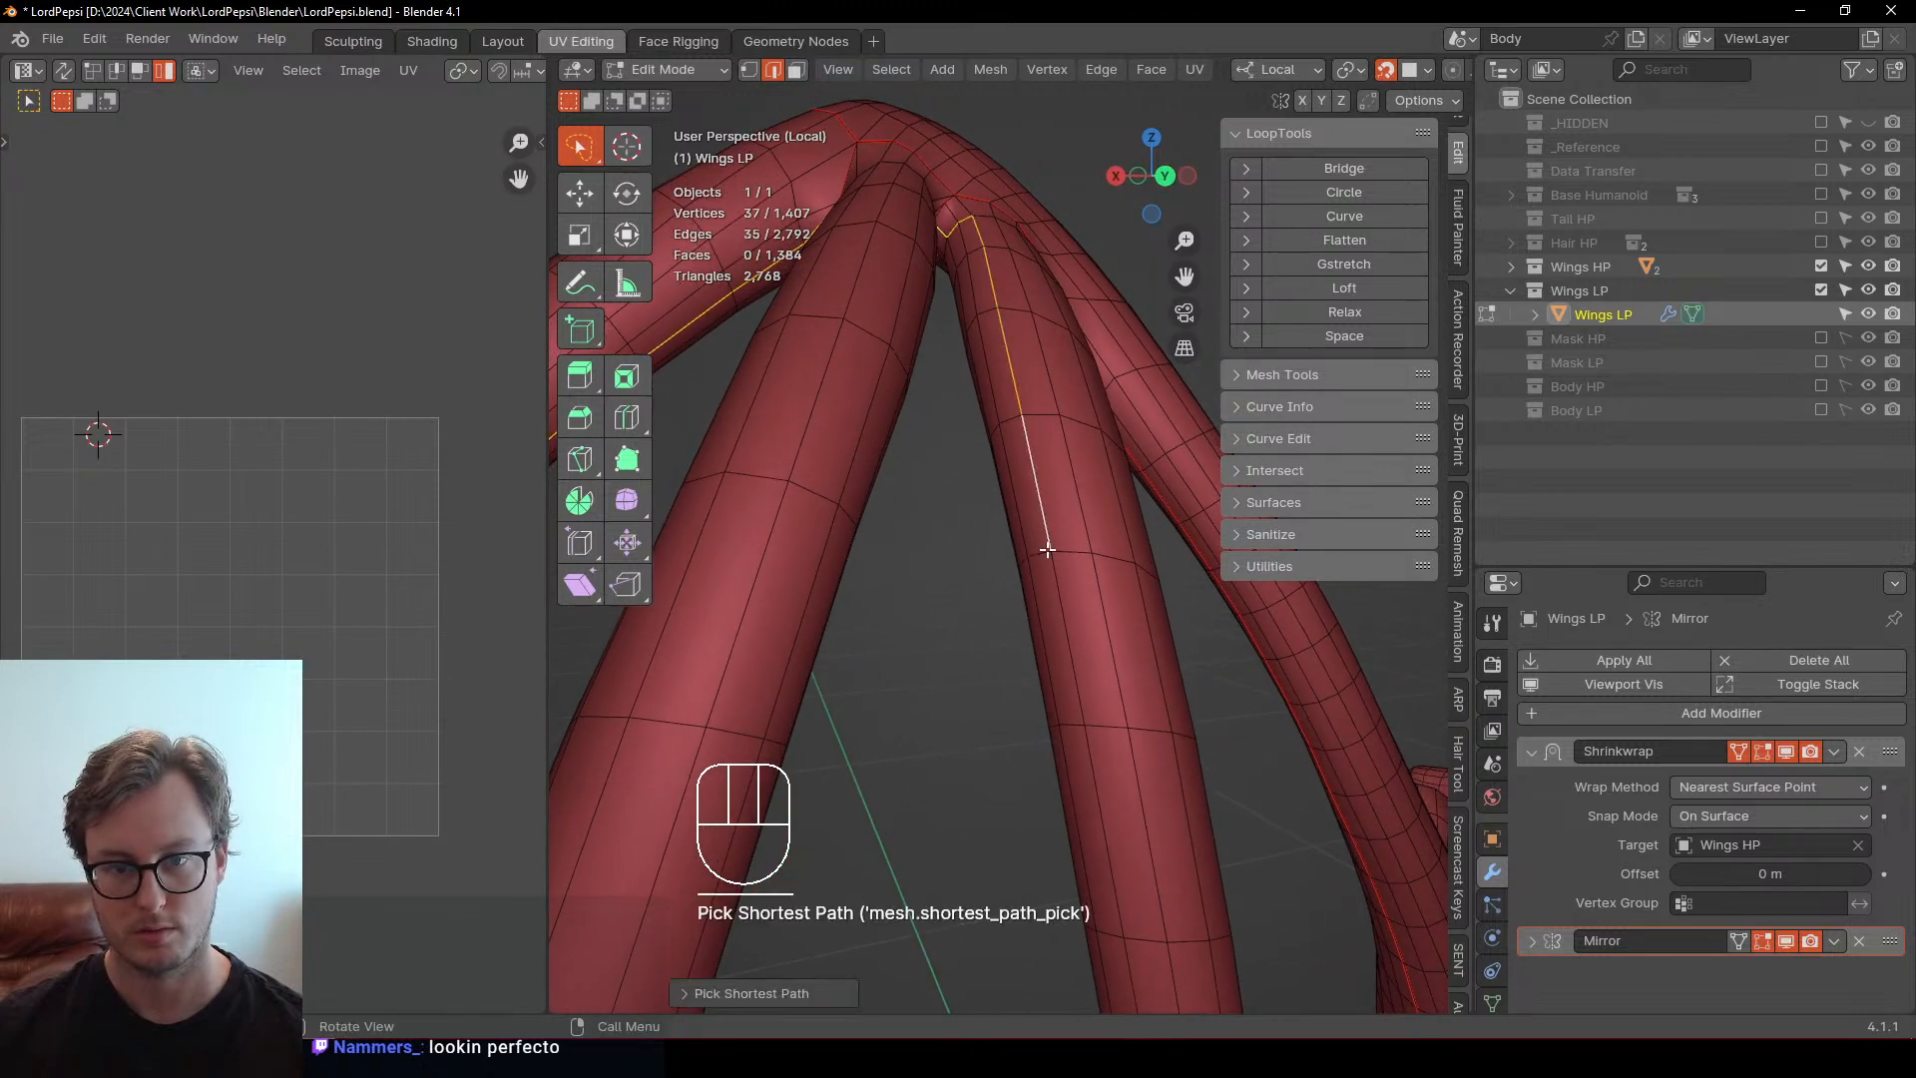
{"action": "key", "text": "ctrl+z"}
{"action": "left_click", "coordinate": [1000, 469], "text": "ctrl"}
{"action": "middle_click_drag", "start_coordinate": [1000, 469], "coordinate": [944, 413]}
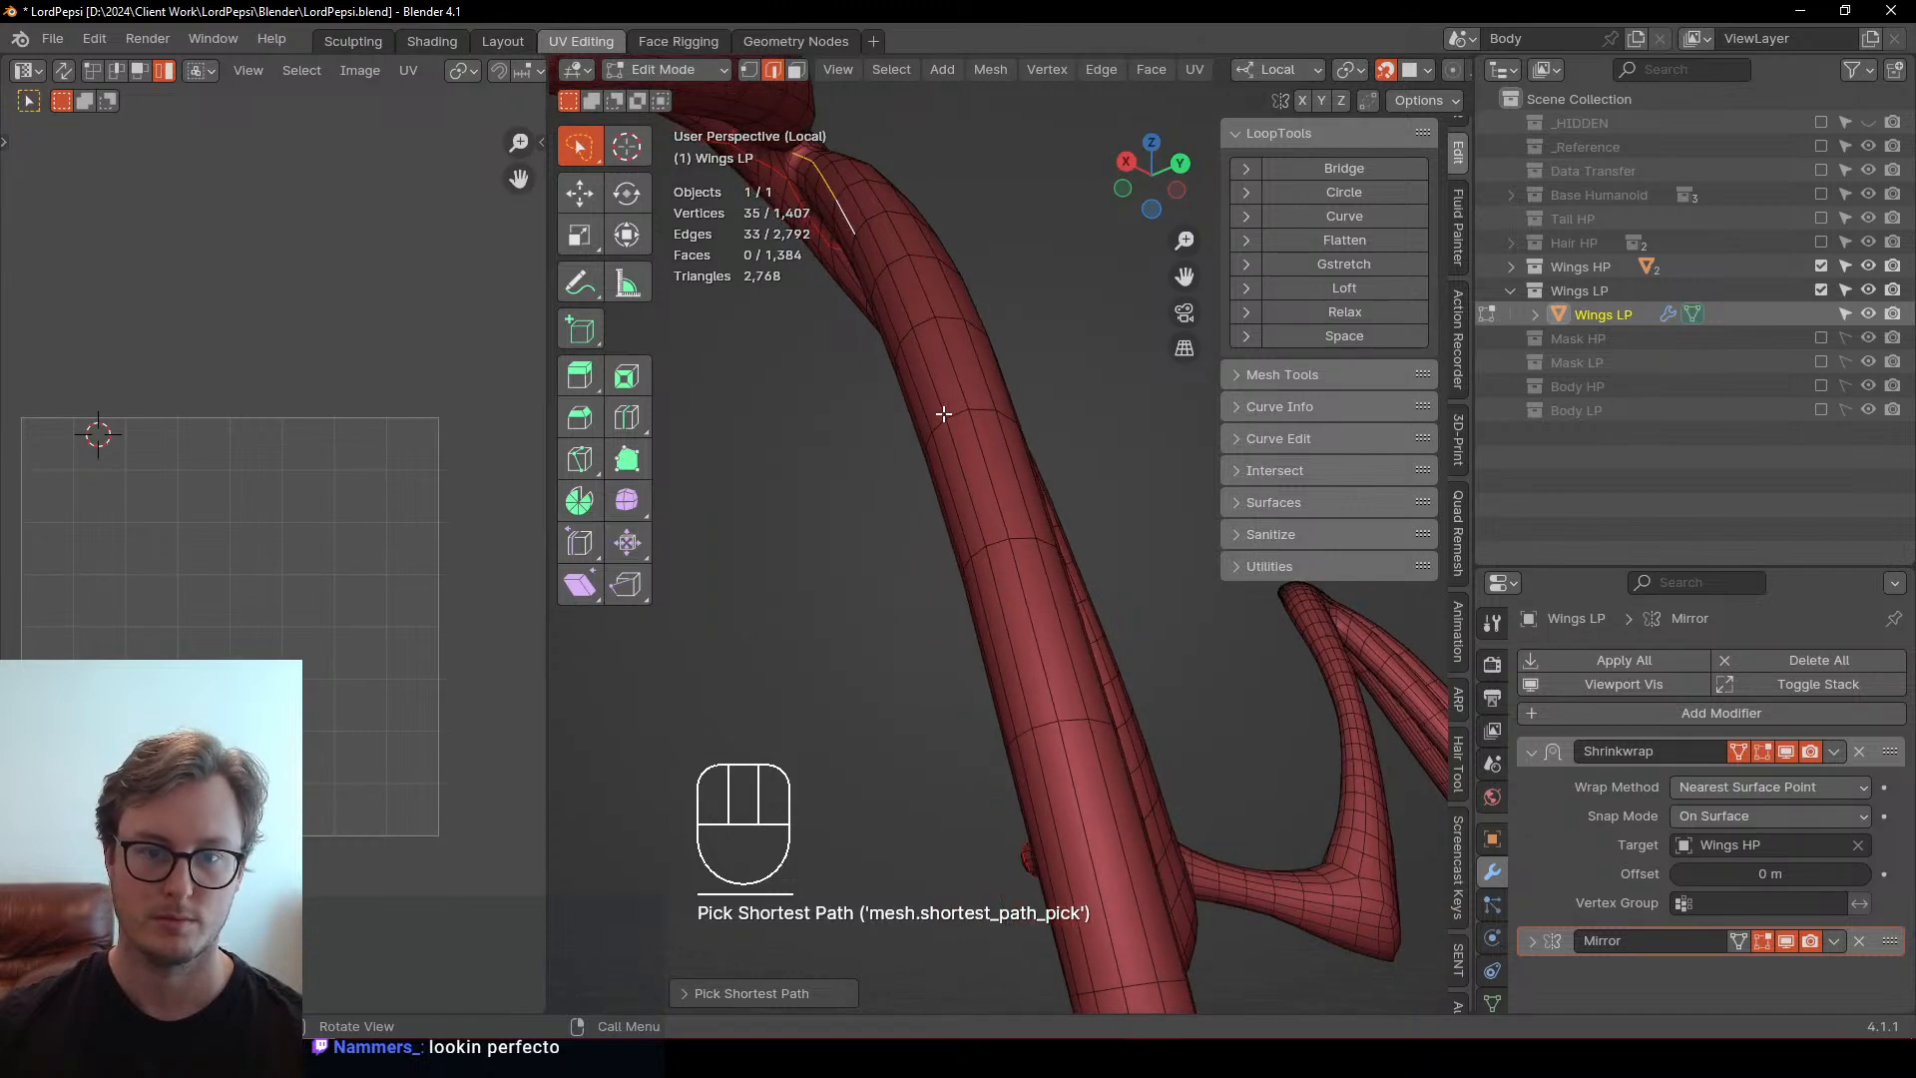
{"action": "left_click", "coordinate": [993, 620], "text": "ctrl"}
{"action": "middle_click_drag", "start_coordinate": [993, 619], "coordinate": [1102, 522]}
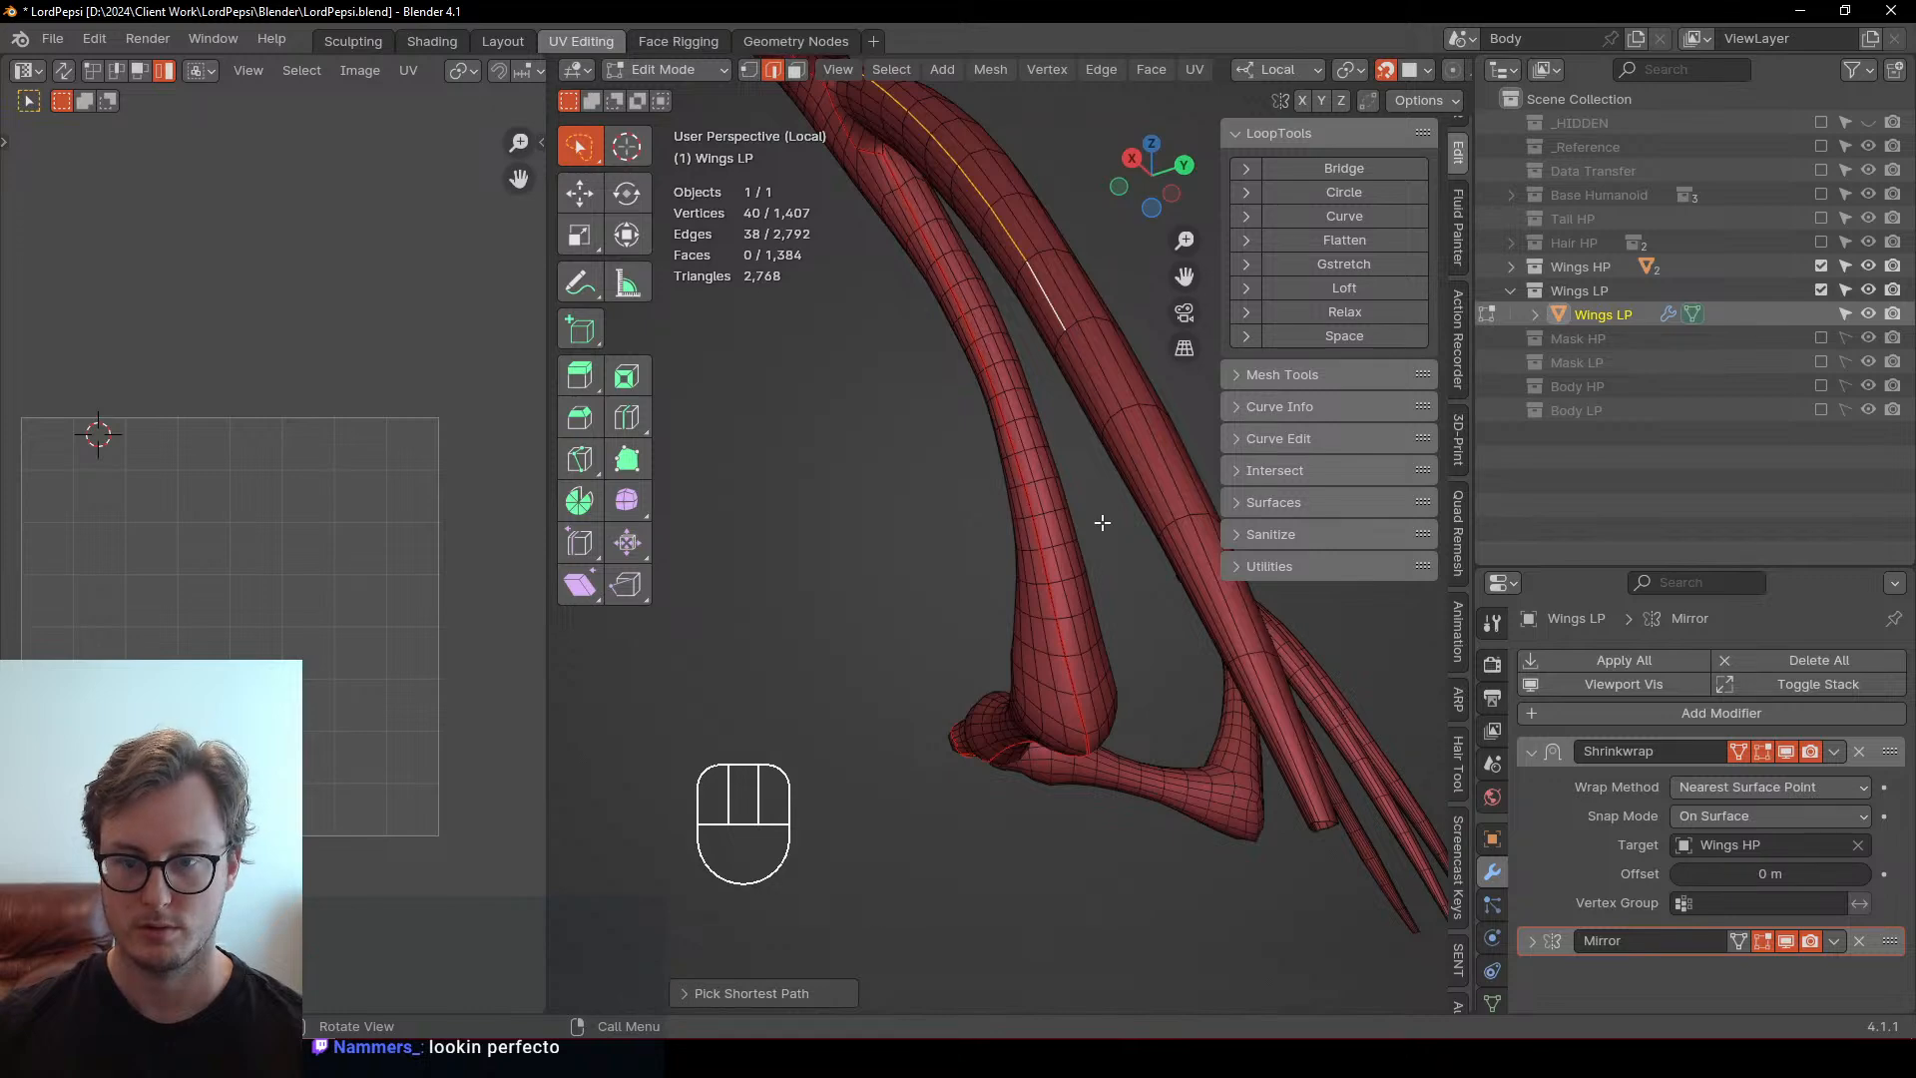
Extend the edge path along the underside of the long wing finger to its tip and mark it as a seam
{"action": "left_click", "coordinate": [1196, 580], "text": "ctrl"}
{"action": "middle_click_drag", "start_coordinate": [1227, 654], "coordinate": [1122, 619]}
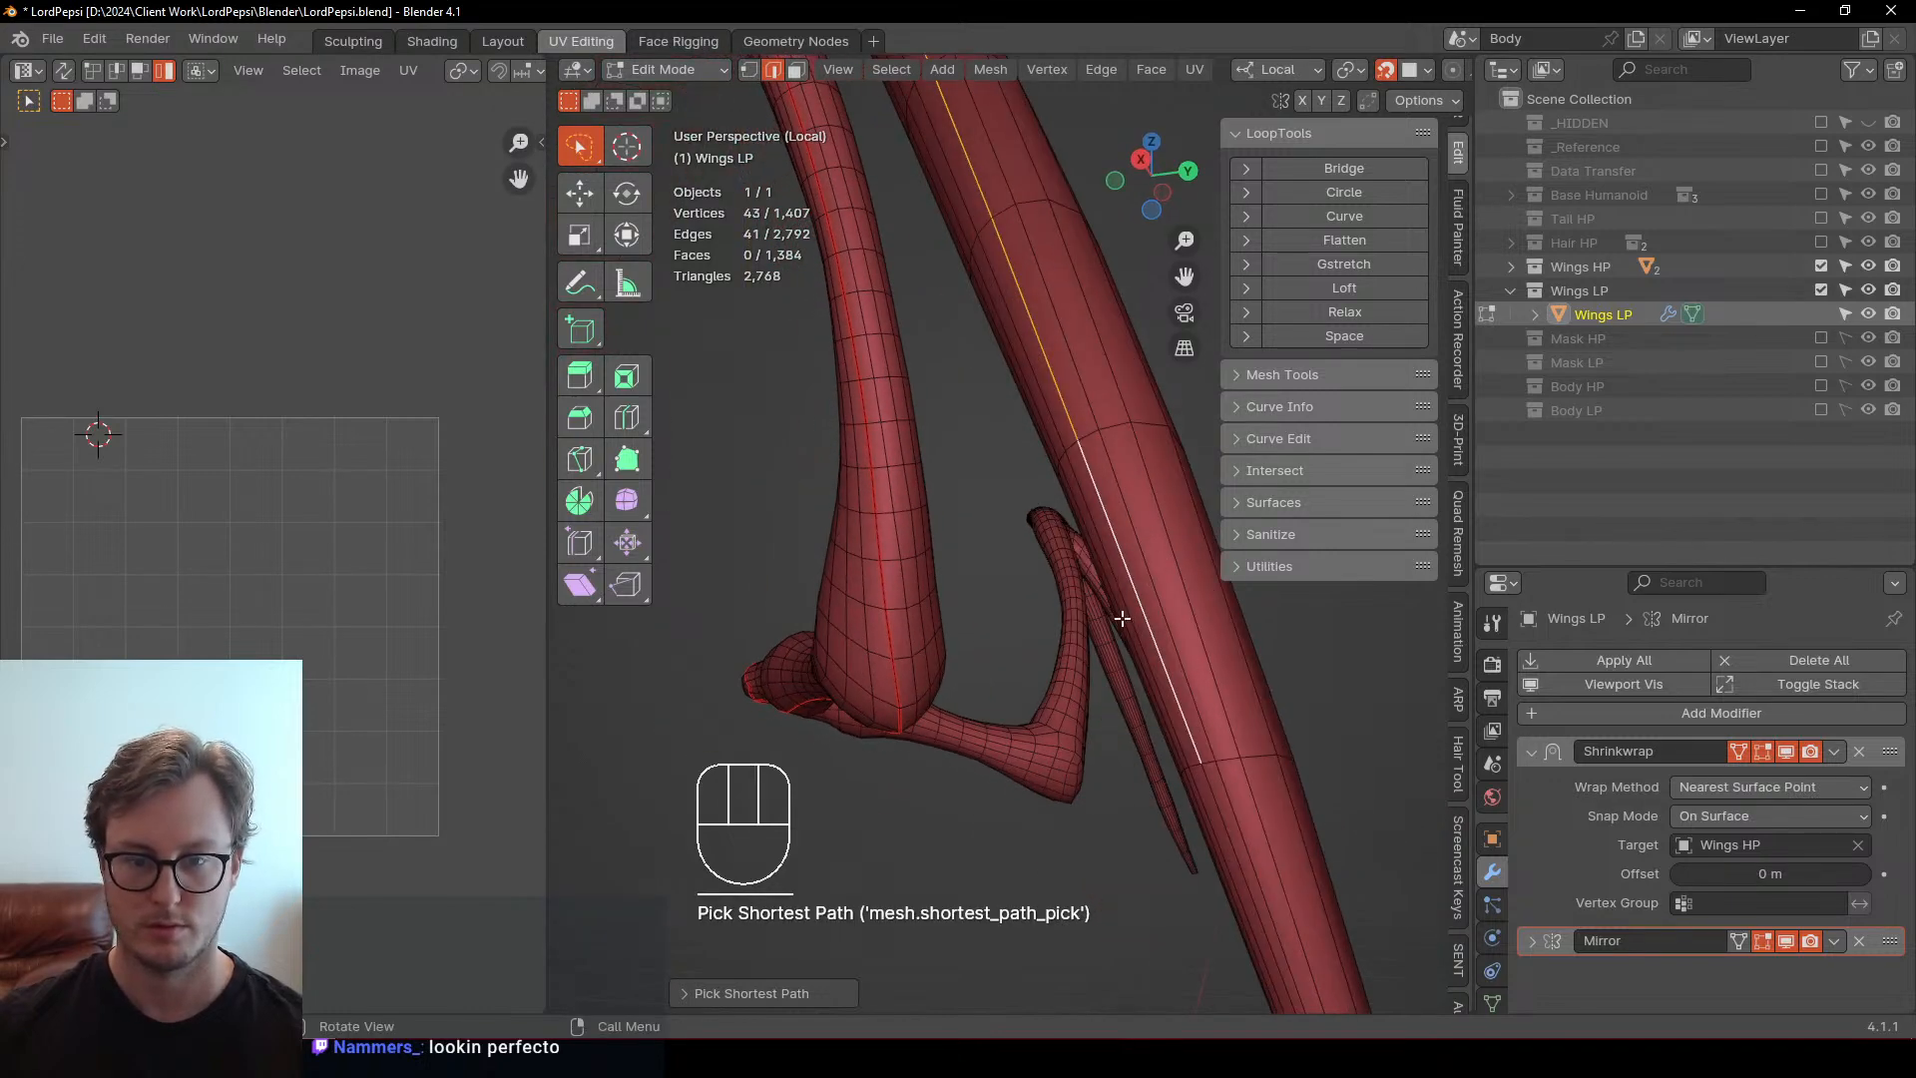
{"action": "left_click", "coordinate": [1213, 794], "text": "shift"}
{"action": "middle_click_drag", "start_coordinate": [1214, 794], "coordinate": [910, 550]}
{"action": "key", "text": "q"}
{"action": "left_click", "coordinate": [956, 274]}
Select the whole wing mesh and unwrap it along its seams
{"action": "key", "text": "a"}
{"action": "key", "text": "u"}
{"action": "key", "text": "u"}
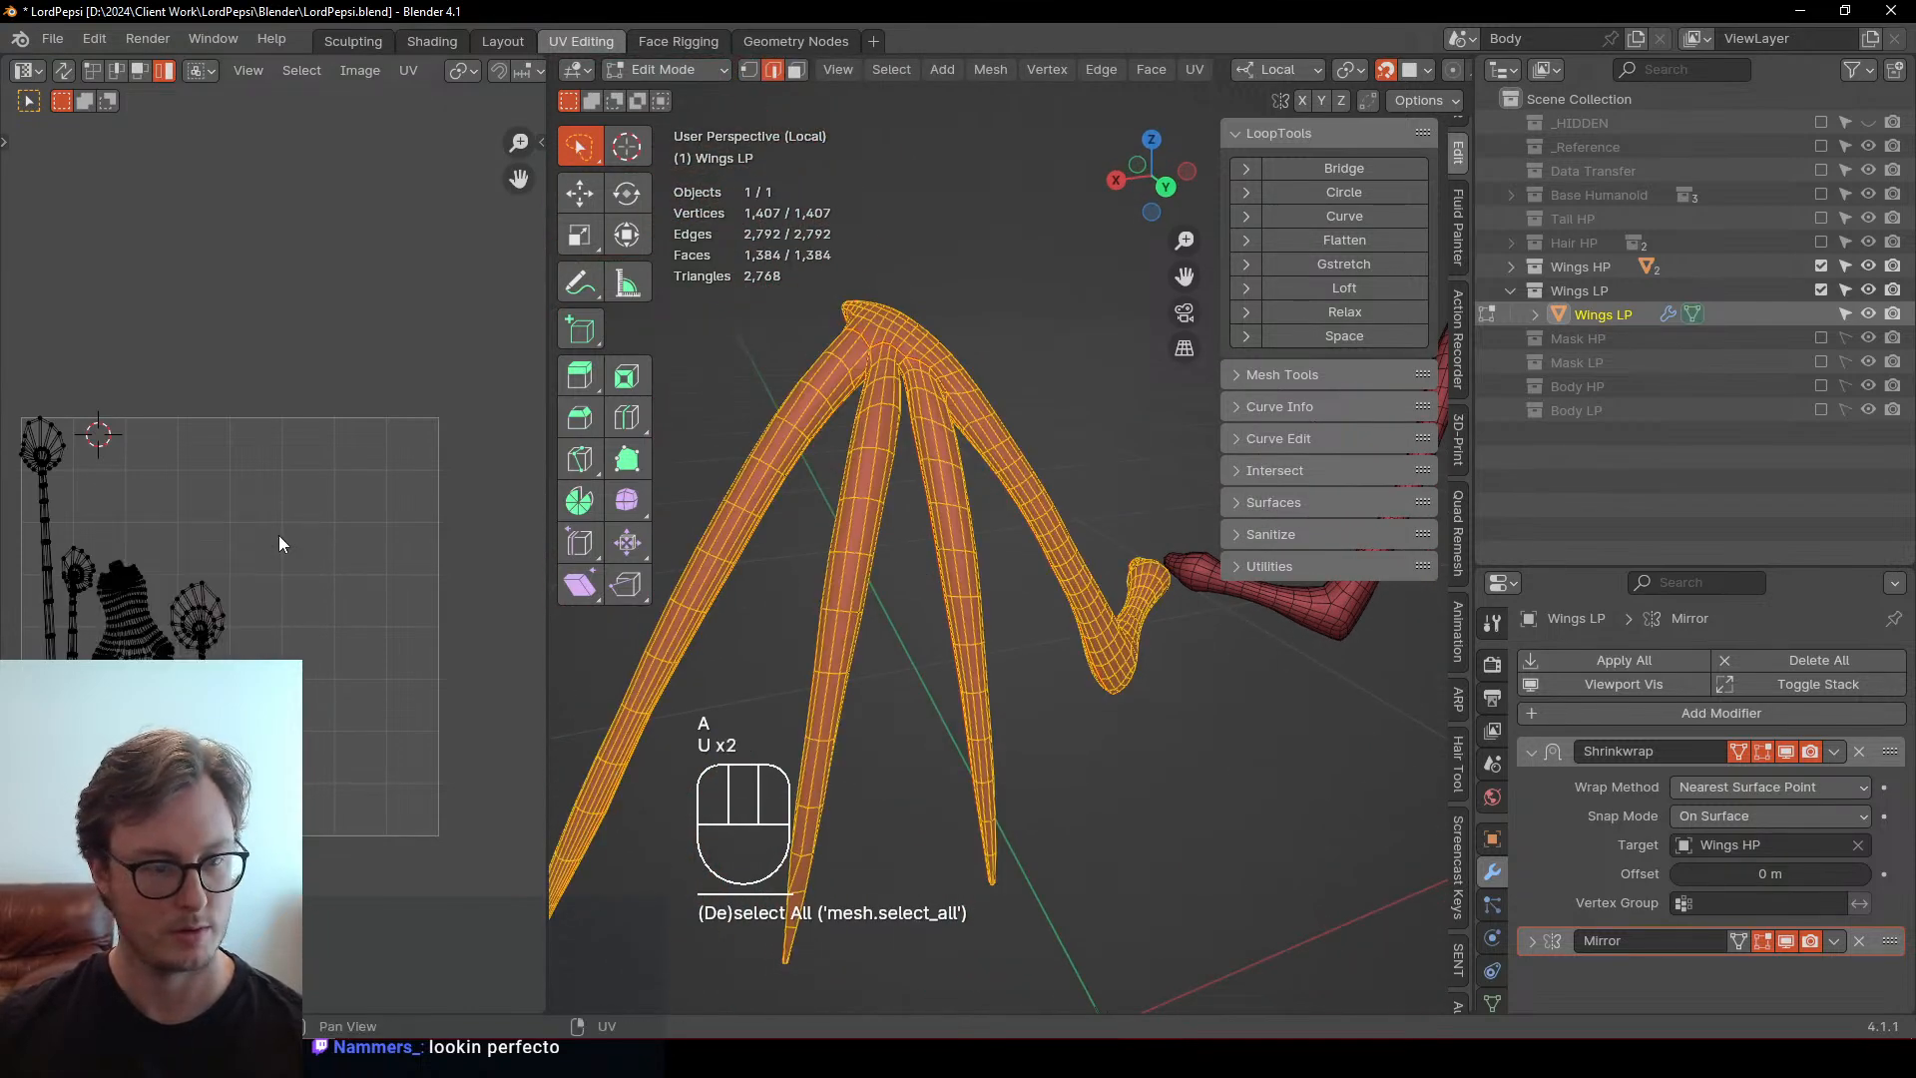
{"action": "key", "text": "u"}
{"action": "key", "text": "u"}
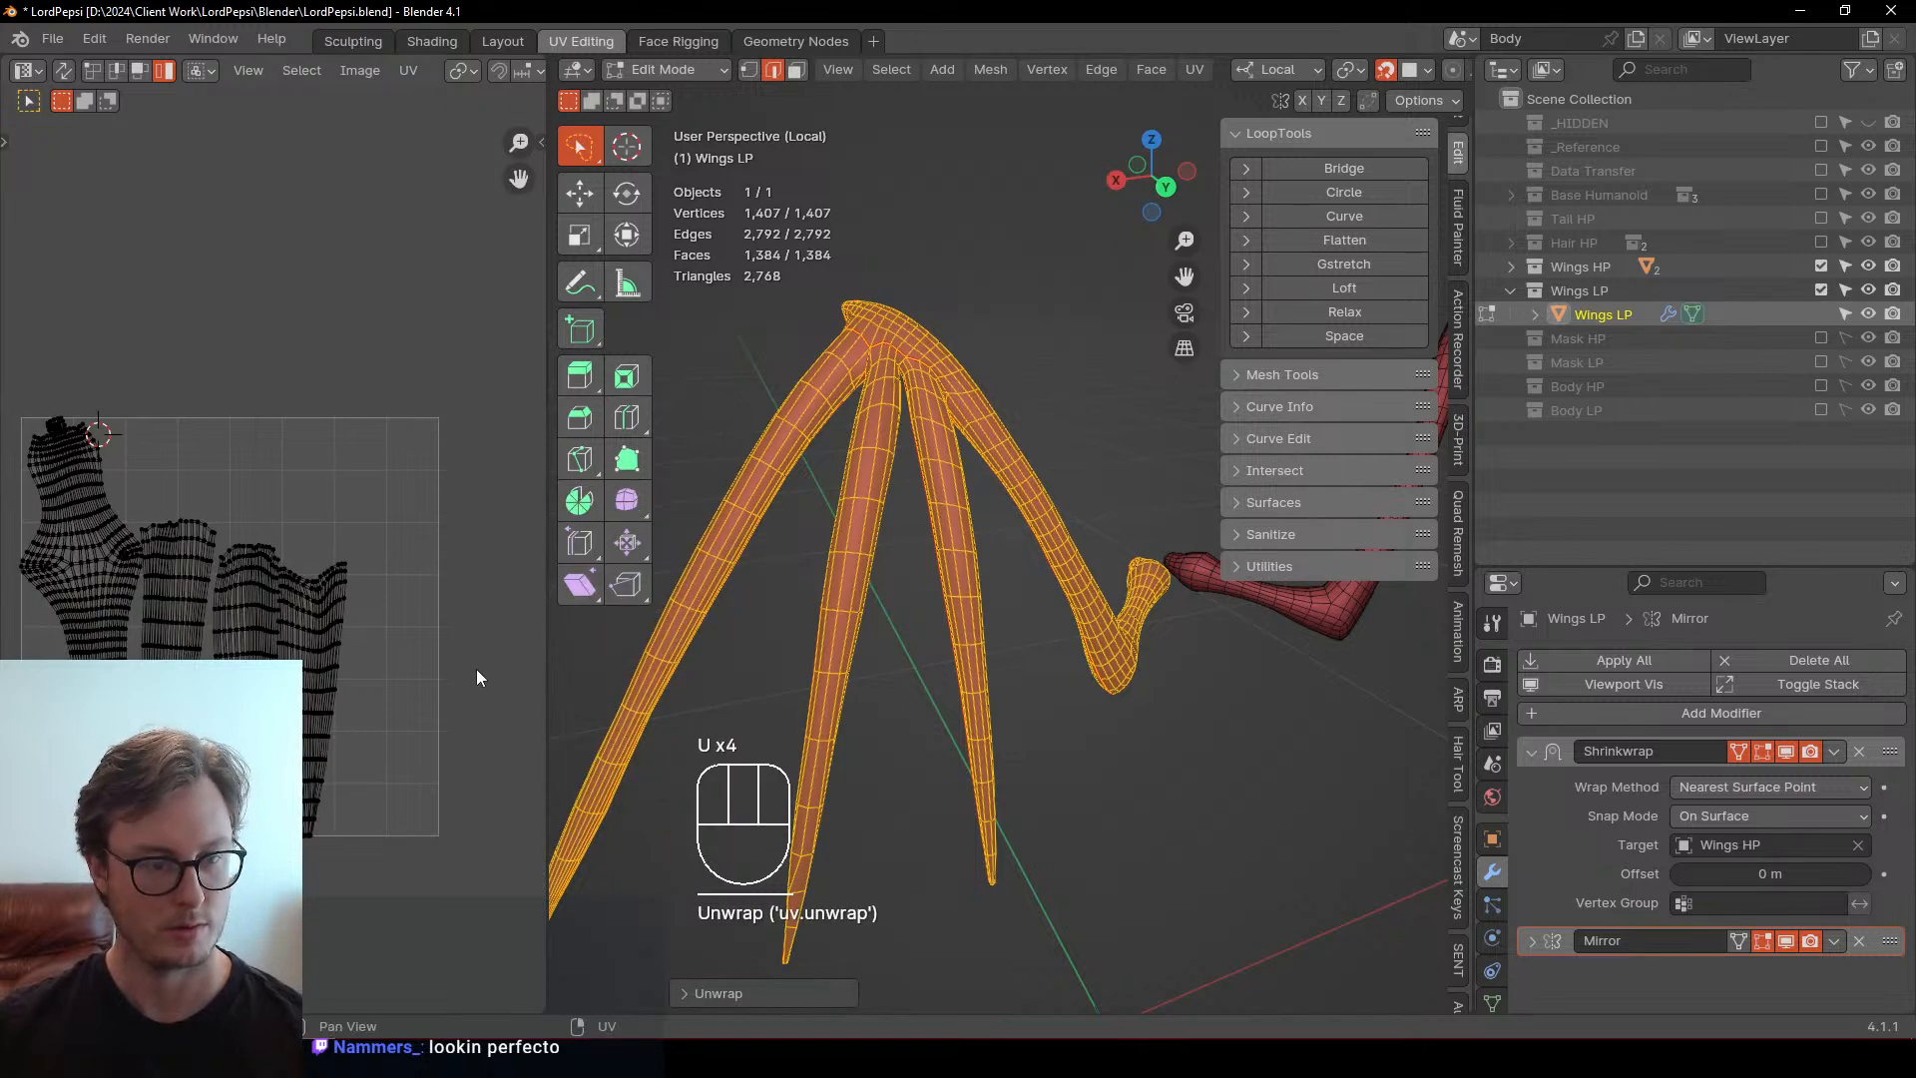
Widen the UV editor and pin the three tapered finger islands
{"action": "left_click", "coordinate": [552, 693]}
{"action": "key", "text": "a"}
{"action": "left_click_drag", "start_coordinate": [576, 693], "coordinate": [956, 688]}
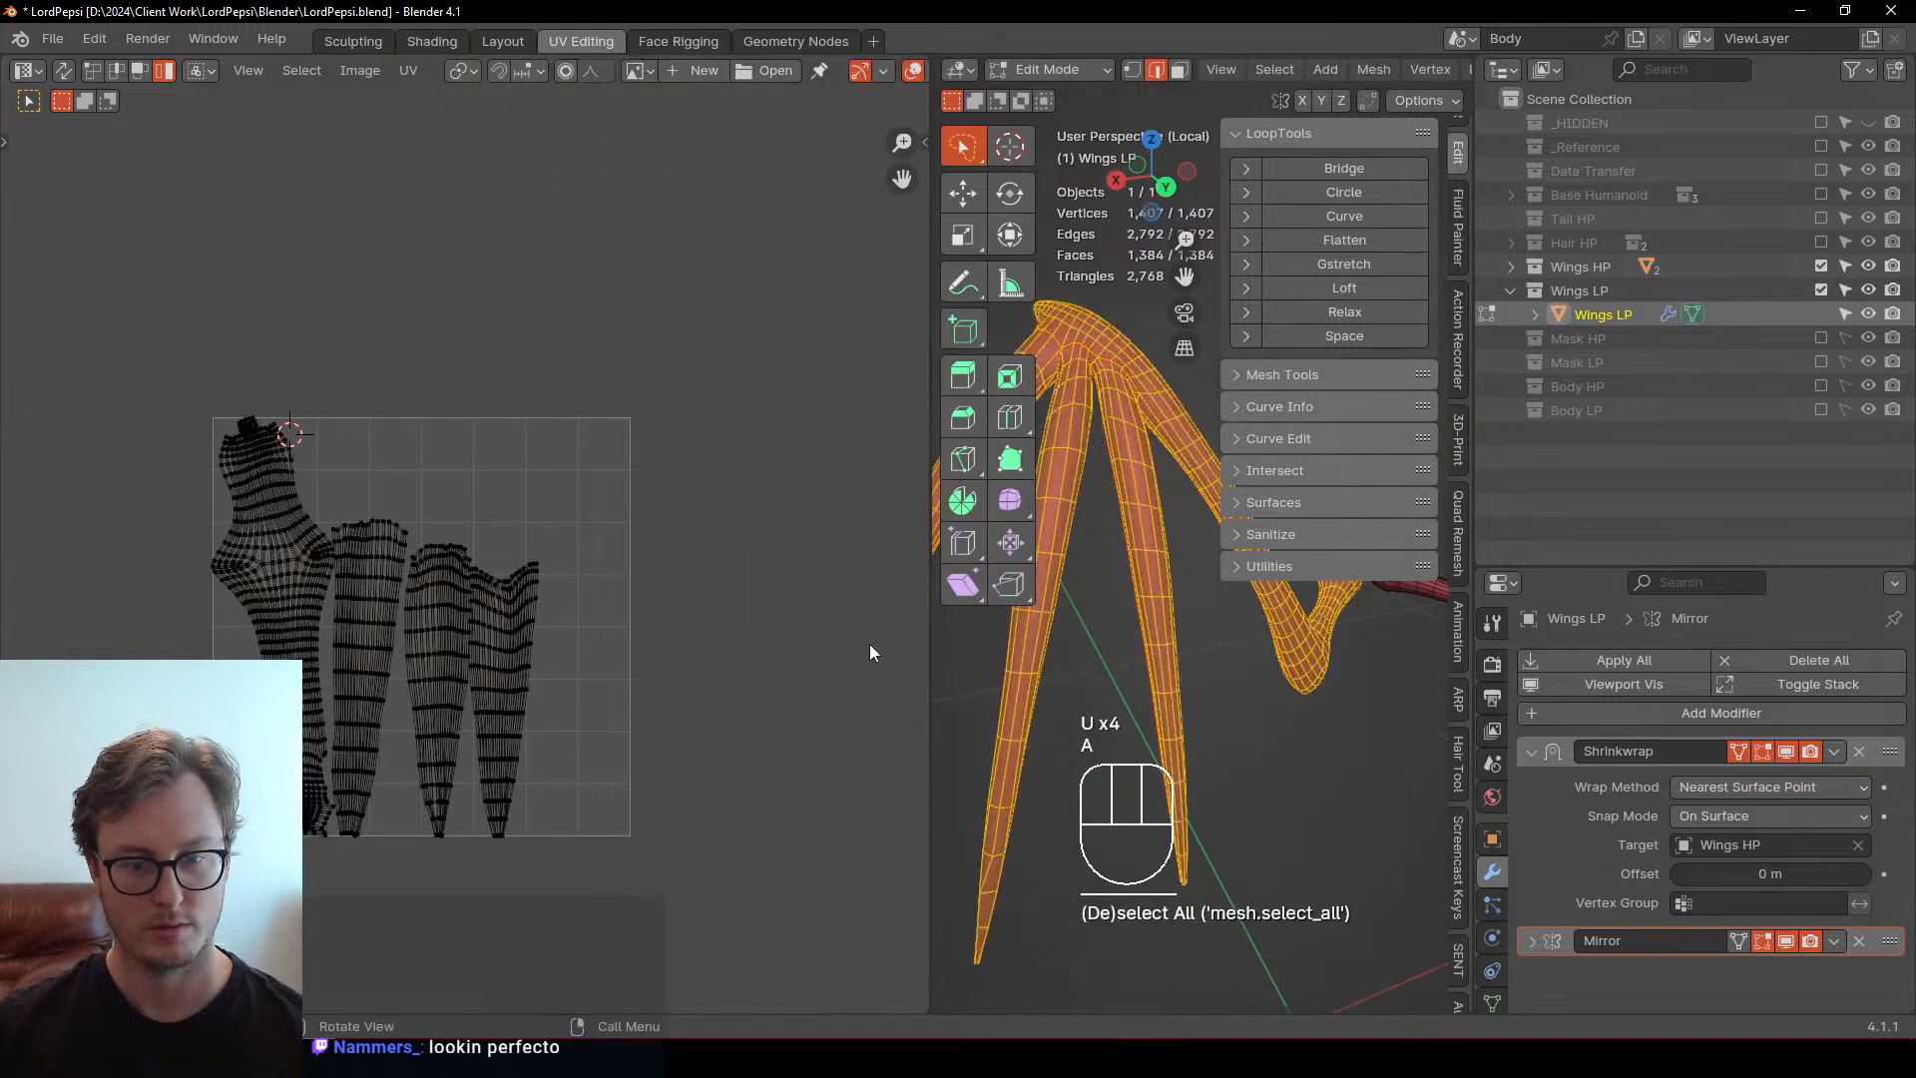
{"action": "middle_click_drag", "start_coordinate": [601, 686], "coordinate": [446, 442], "text": "shift"}
{"action": "left_click", "coordinate": [421, 631]}
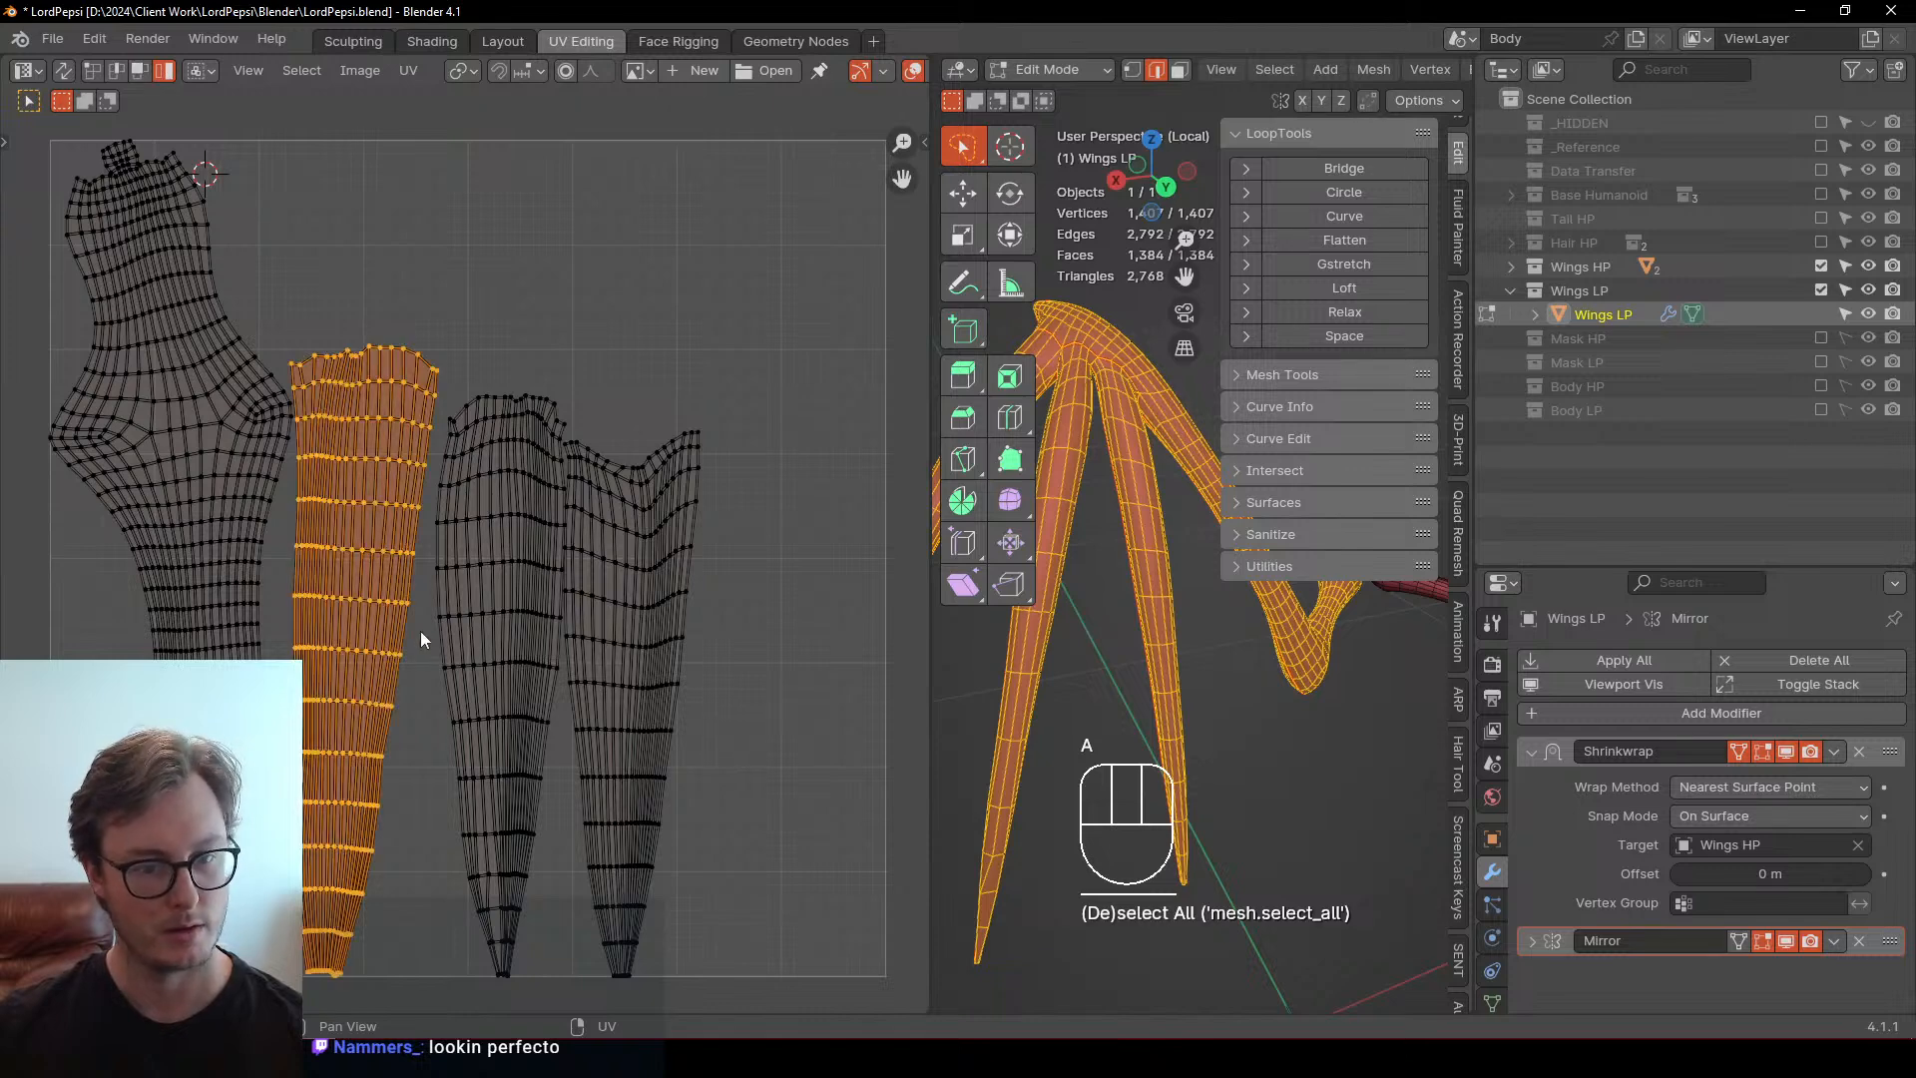
{"action": "left_click", "coordinate": [504, 634], "text": "shift"}
{"action": "left_click", "coordinate": [594, 639], "text": "shift"}
{"action": "key", "text": "p"}
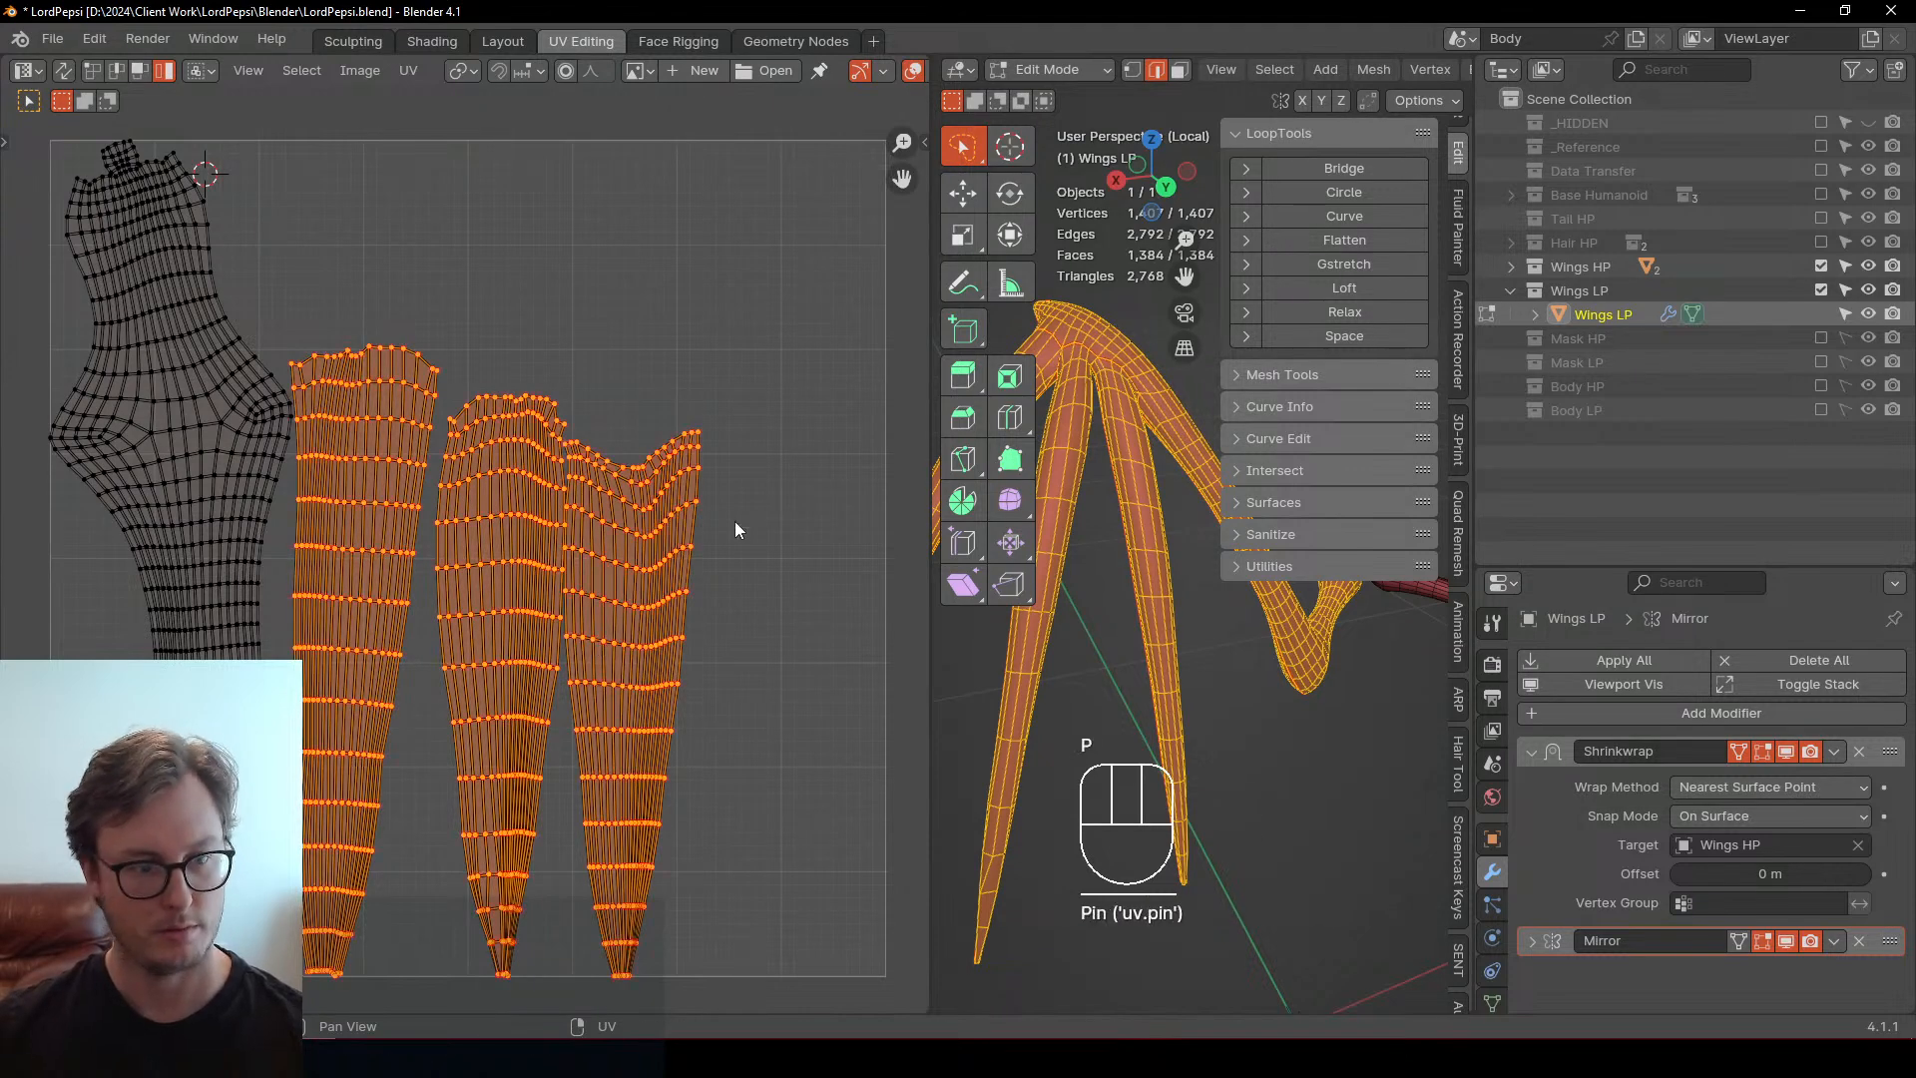
Straighten the three finger islands into rectangular strips and move them away from the arm island
{"action": "key", "text": "q"}
{"action": "left_click", "coordinate": [636, 593]}
{"action": "key", "text": "g"}
{"action": "left_click", "coordinate": [667, 495]}
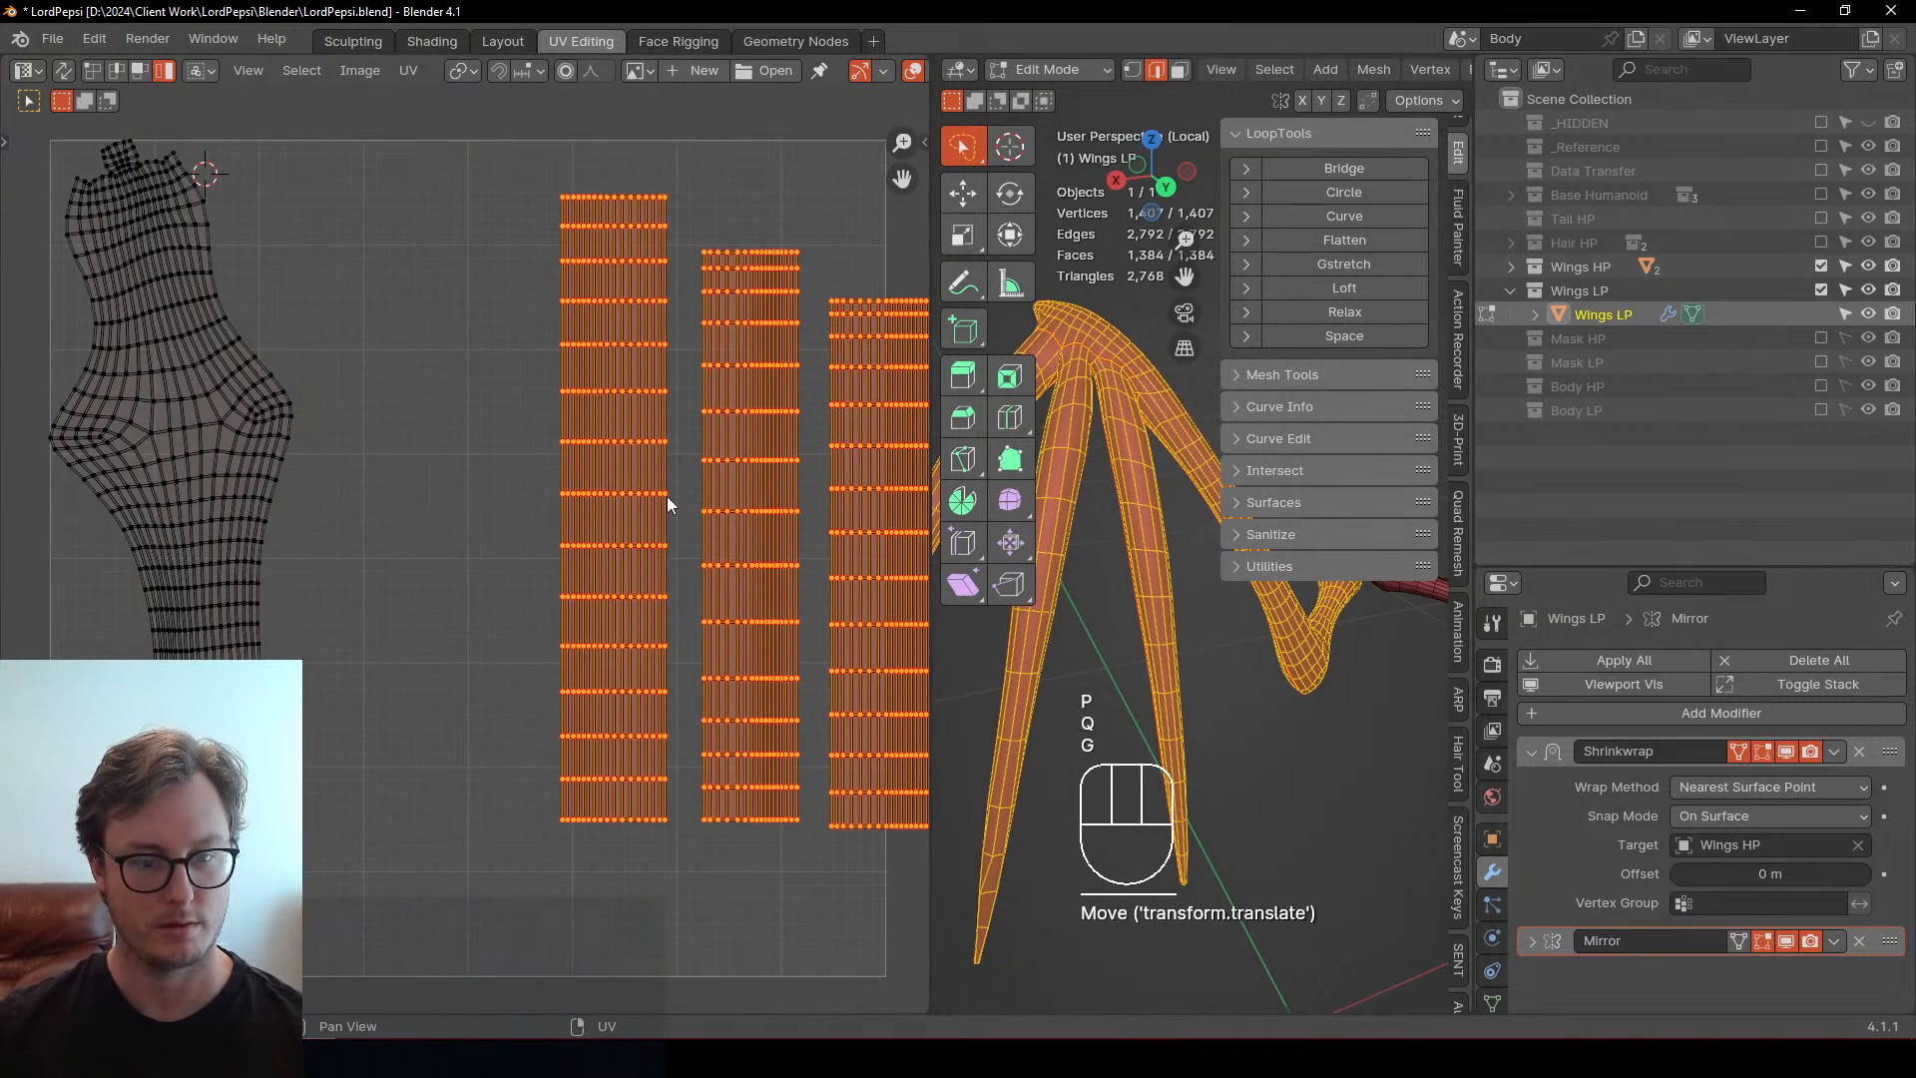
Select the large arm island, switch to UV face selection and try a face loop selection, undoing it
{"action": "scroll", "coordinate": [549, 596], "scroll_direction": "down", "scroll_amount": 5}
{"action": "scroll", "coordinate": [445, 509], "scroll_direction": "up", "scroll_amount": 6}
{"action": "middle_click_drag", "start_coordinate": [356, 676], "coordinate": [381, 546]}
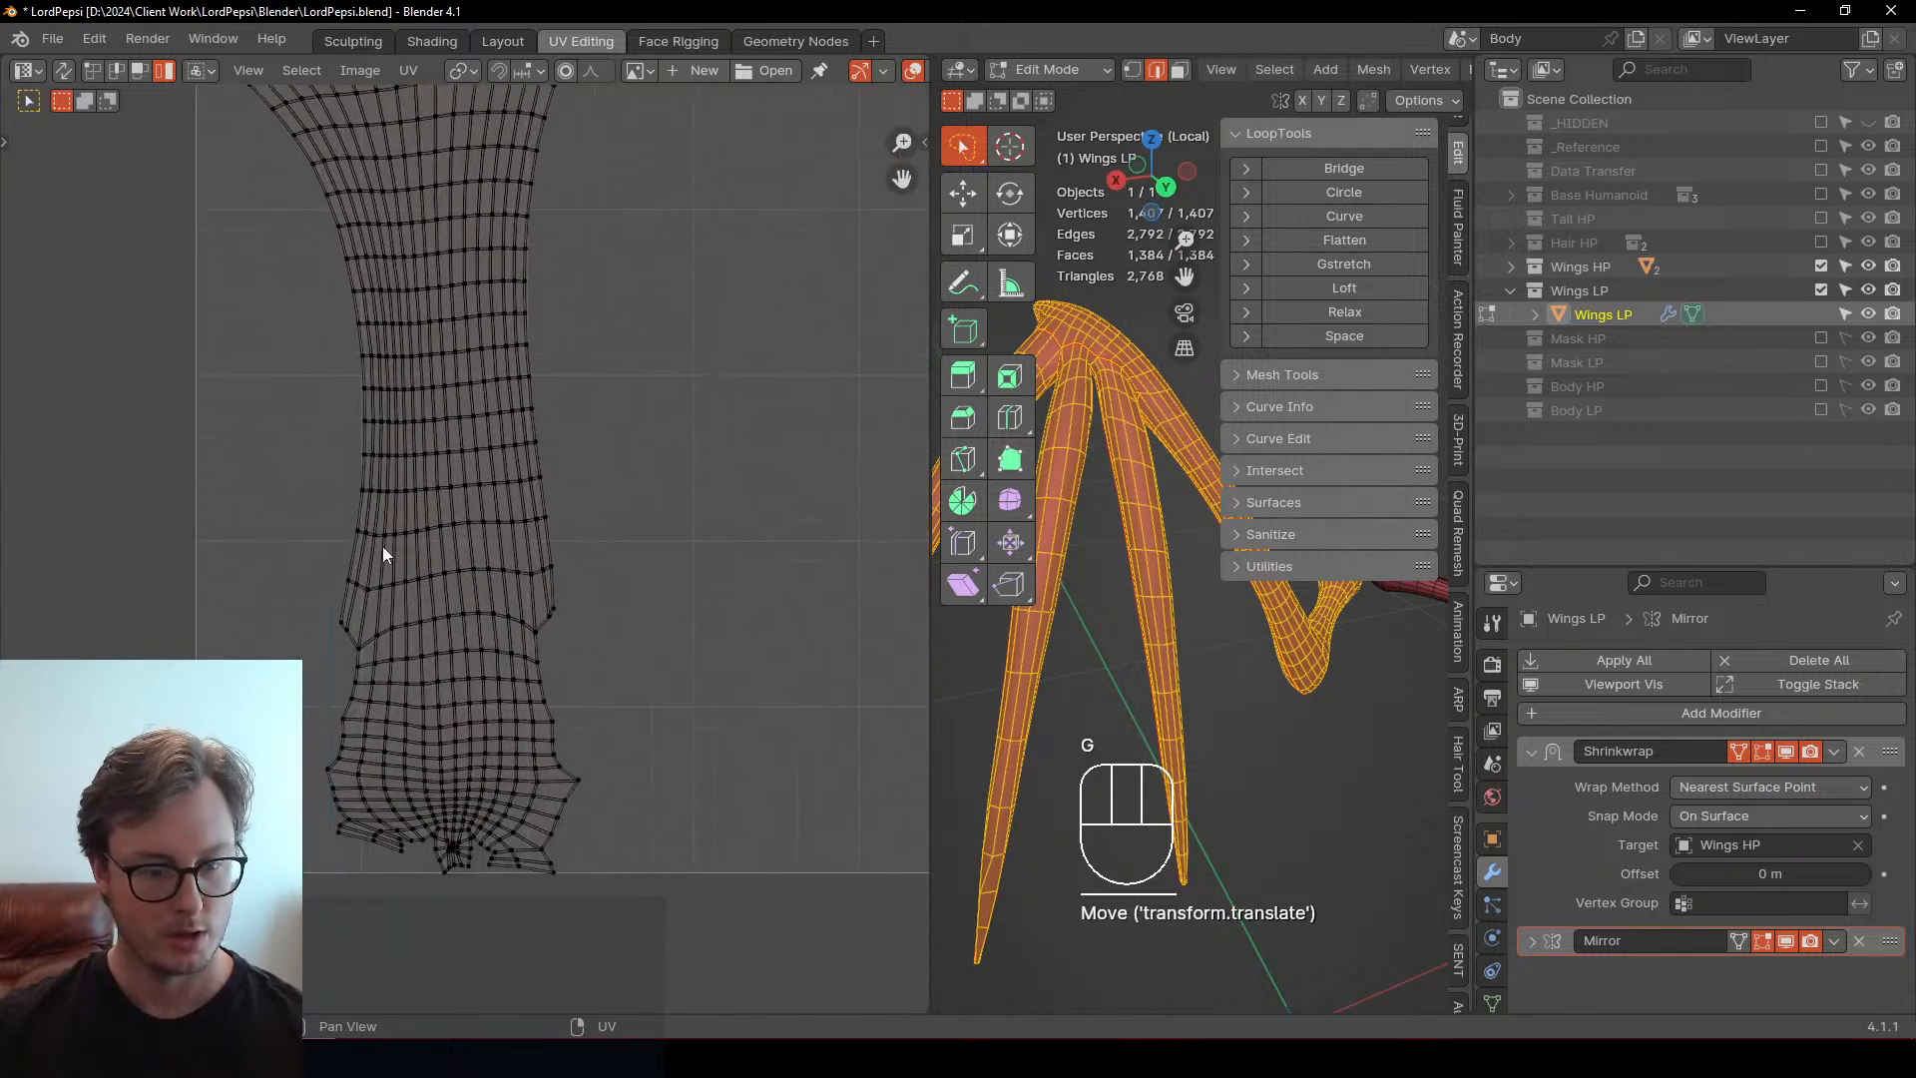
{"action": "left_click", "coordinate": [479, 806]}
{"action": "scroll", "coordinate": [379, 499], "scroll_direction": "up", "scroll_amount": 4, "text": "shift"}
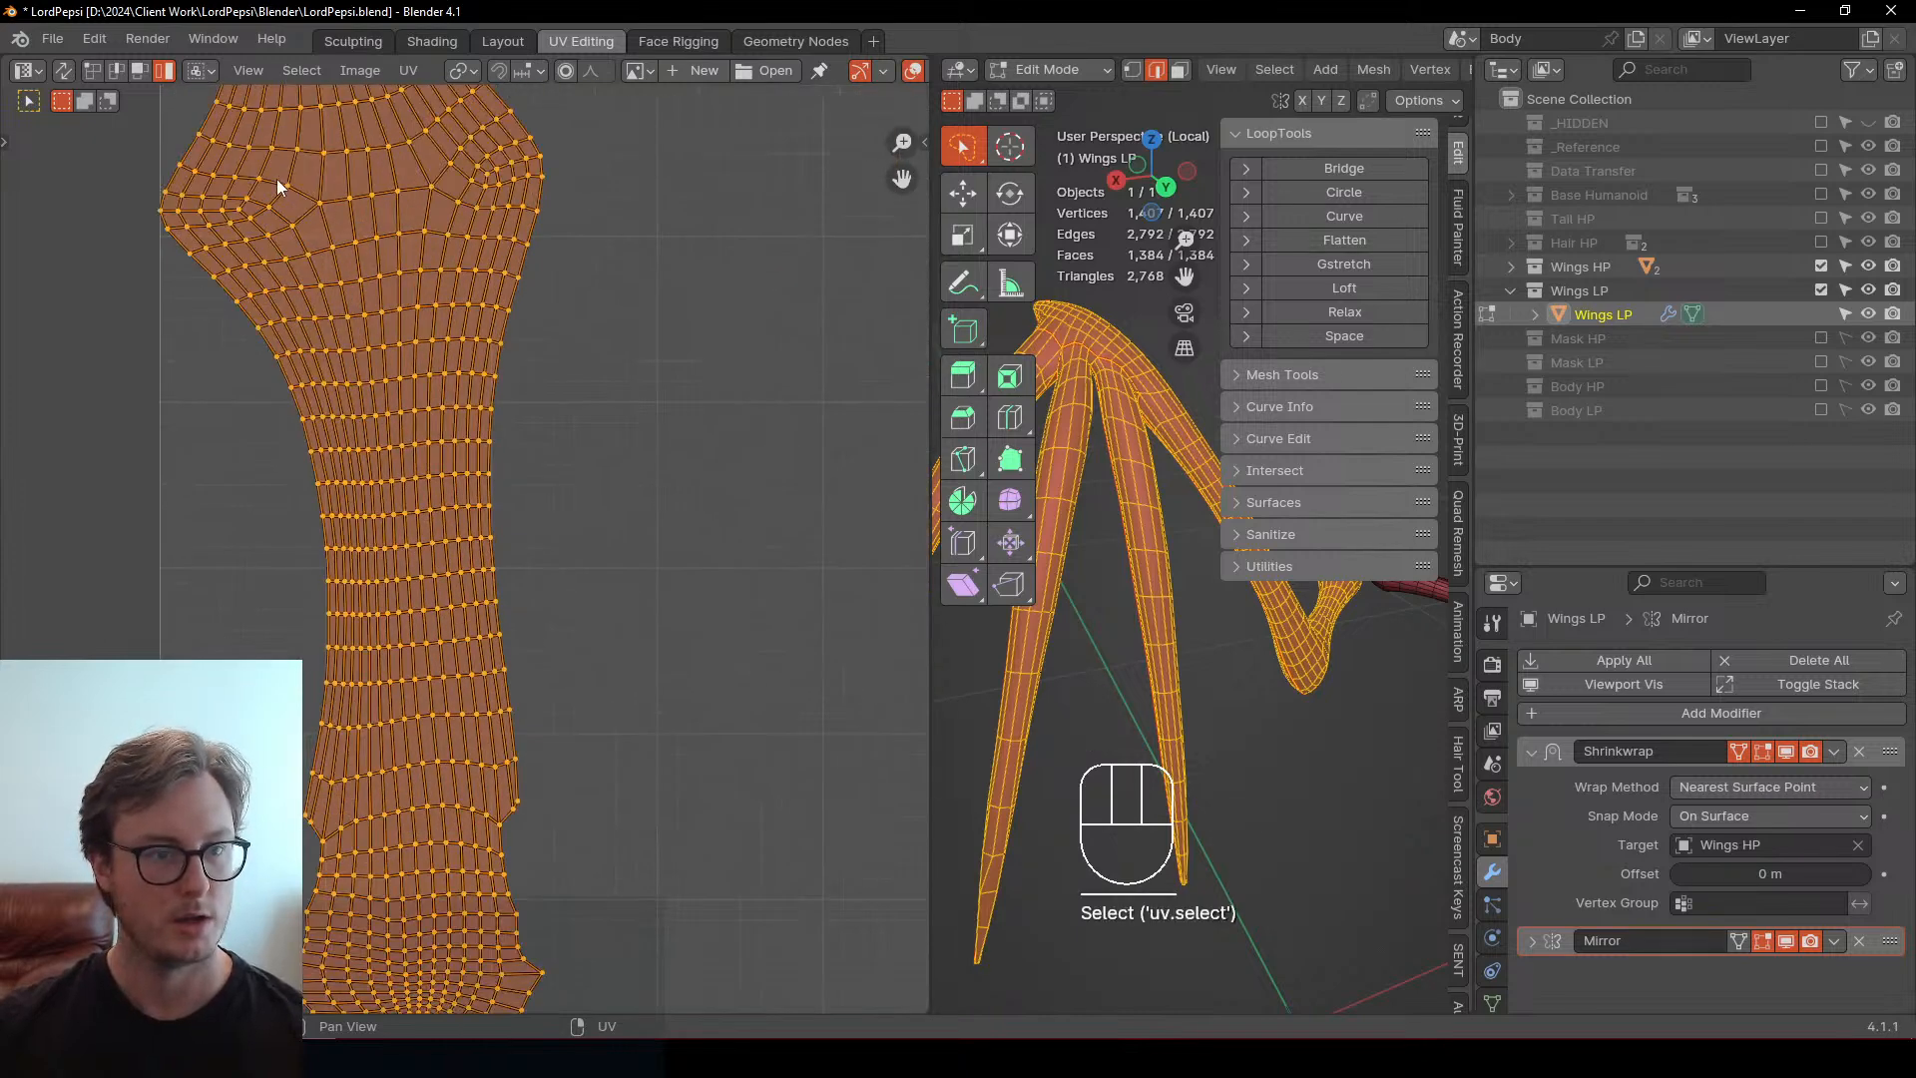
{"action": "left_click", "coordinate": [140, 71]}
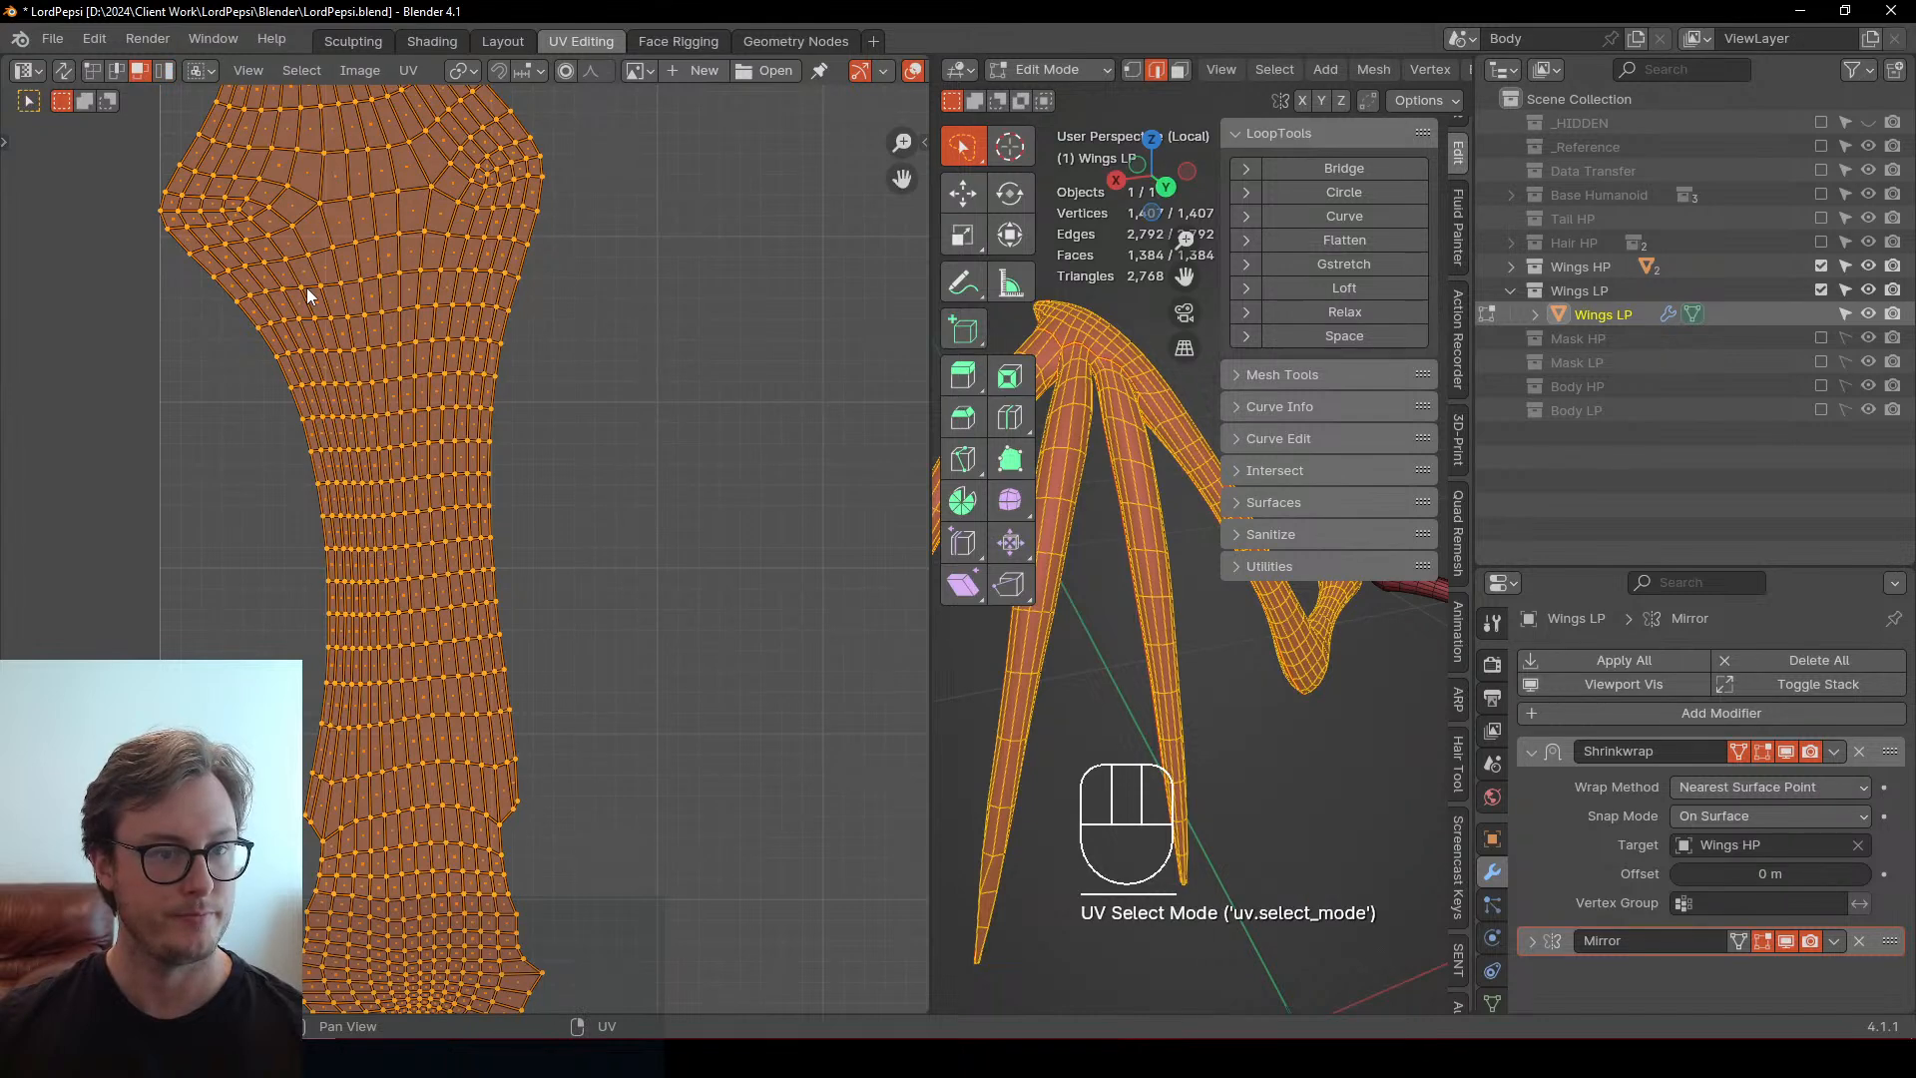
{"action": "left_click", "coordinate": [277, 204], "text": "alt+shift"}
{"action": "key", "text": "ctrl+z"}
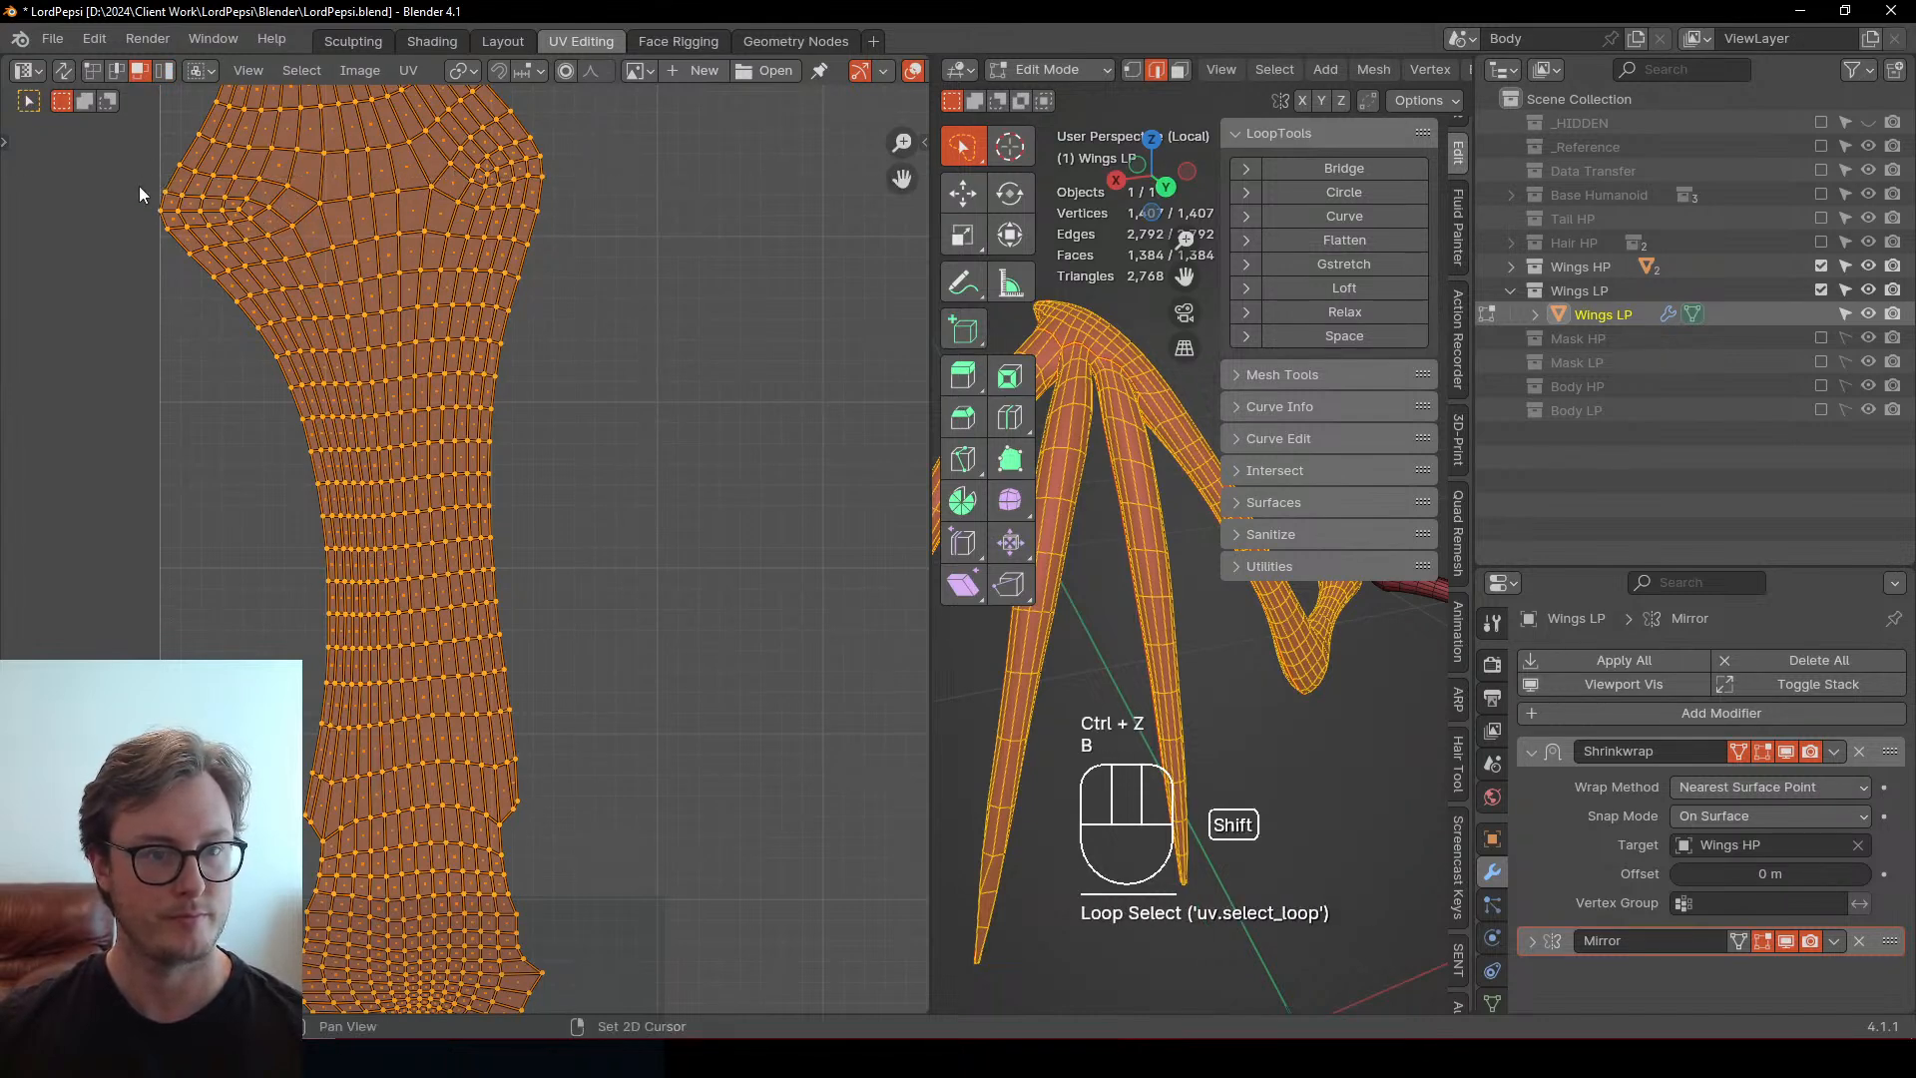
Deselect the irregular faces in the left-hand bulge of the arm island using box selection
{"action": "middle_click_drag", "start_coordinate": [165, 194], "coordinate": [209, 341], "text": "shift"}
{"action": "scroll", "coordinate": [289, 358], "scroll_direction": "down", "scroll_amount": 2}
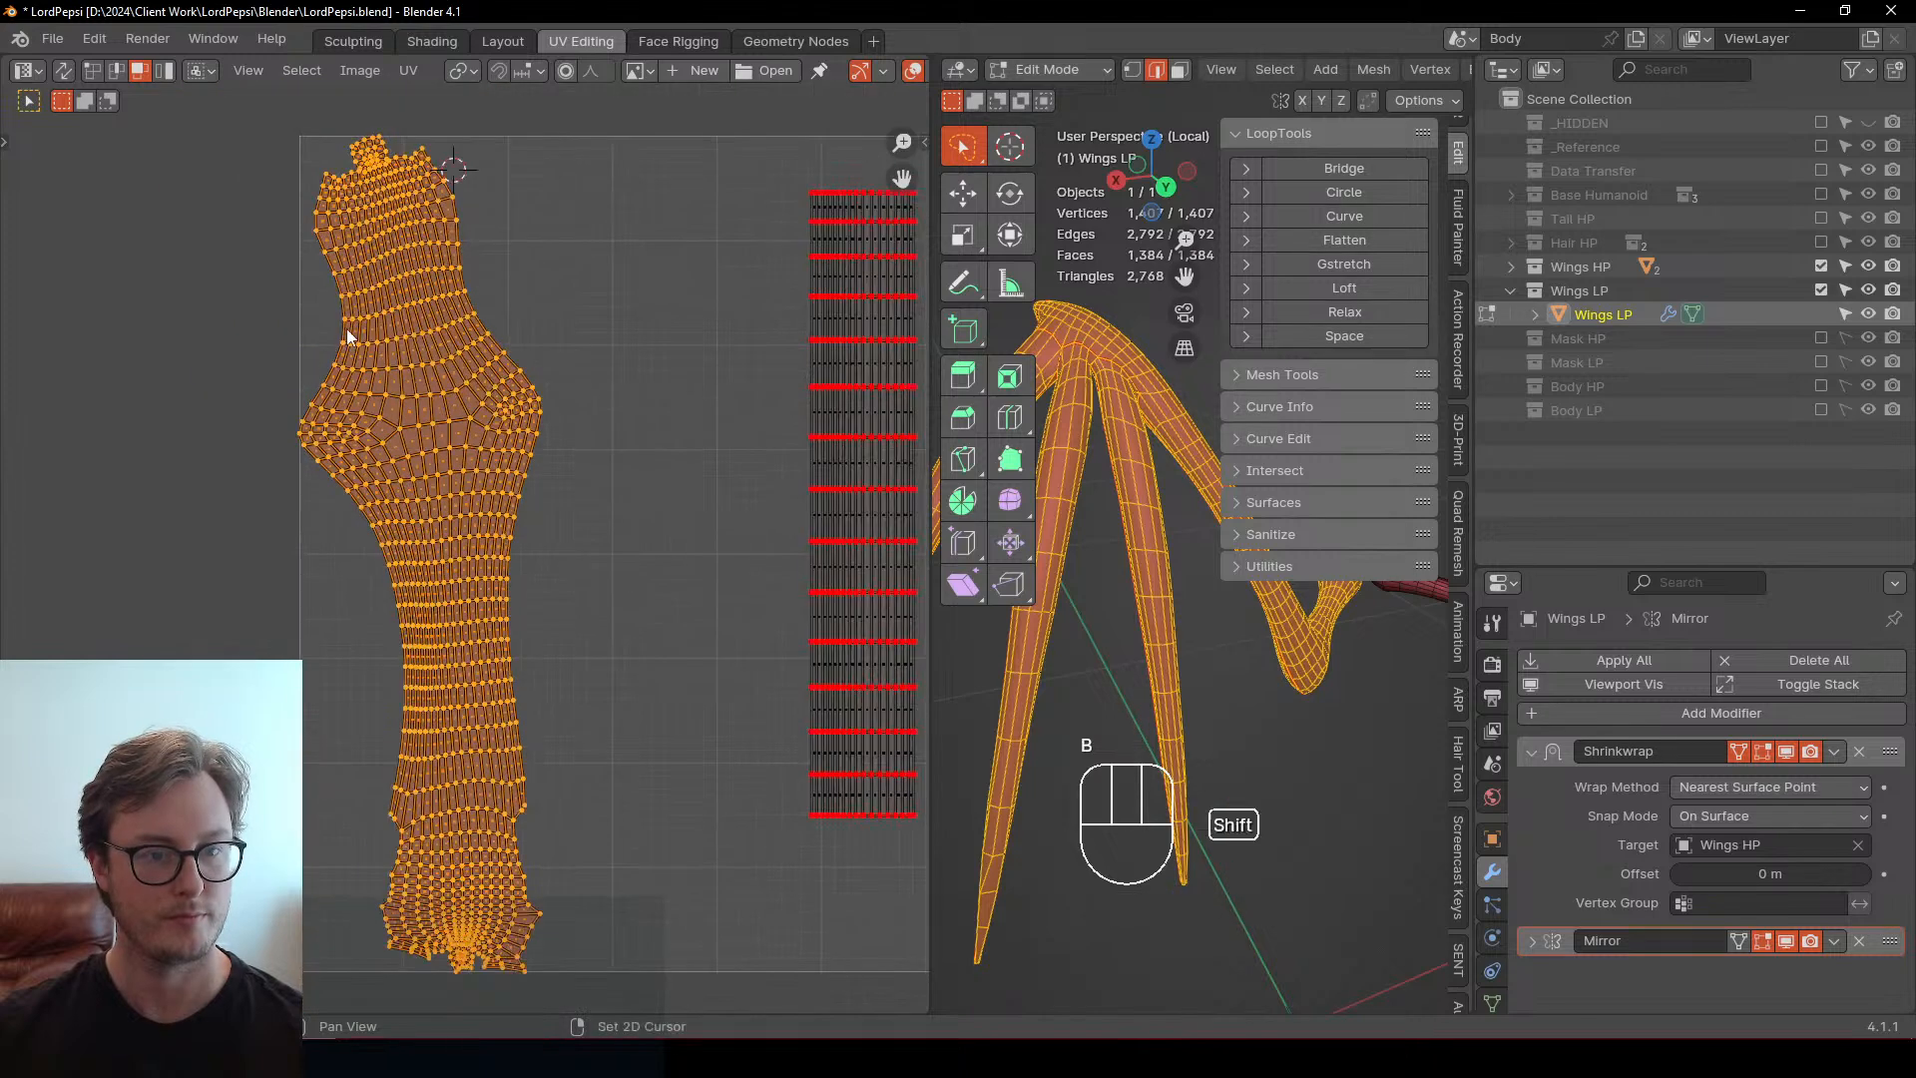
{"action": "middle_click_drag", "start_coordinate": [346, 329], "coordinate": [367, 426], "text": "shift"}
{"action": "key", "text": "b"}
{"action": "left_click_drag", "start_coordinate": [381, 296], "coordinate": [366, 236]}
{"action": "scroll", "coordinate": [365, 236], "scroll_direction": "up", "scroll_amount": 2}
{"action": "middle_click_drag", "start_coordinate": [345, 390], "coordinate": [345, 373]}
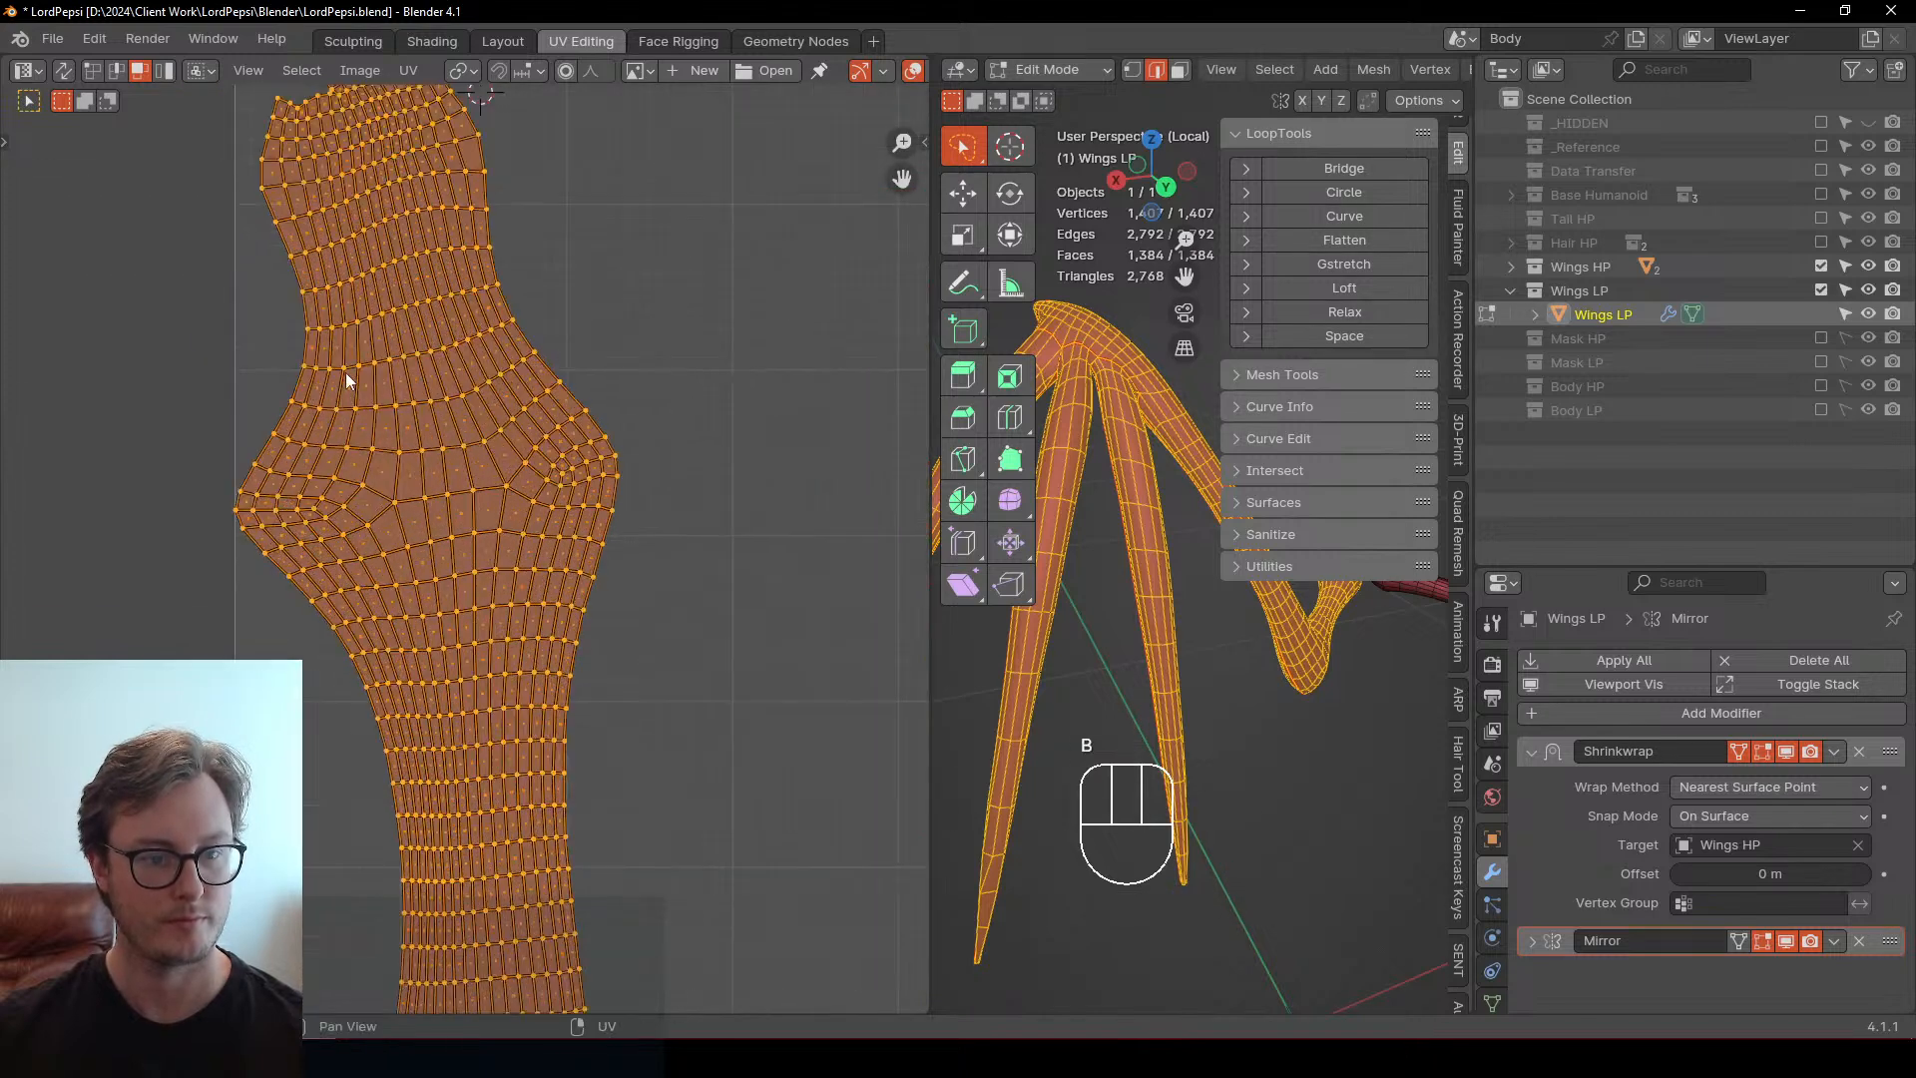
{"action": "left_click_drag", "start_coordinate": [292, 512], "coordinate": [381, 543], "text": "shift"}
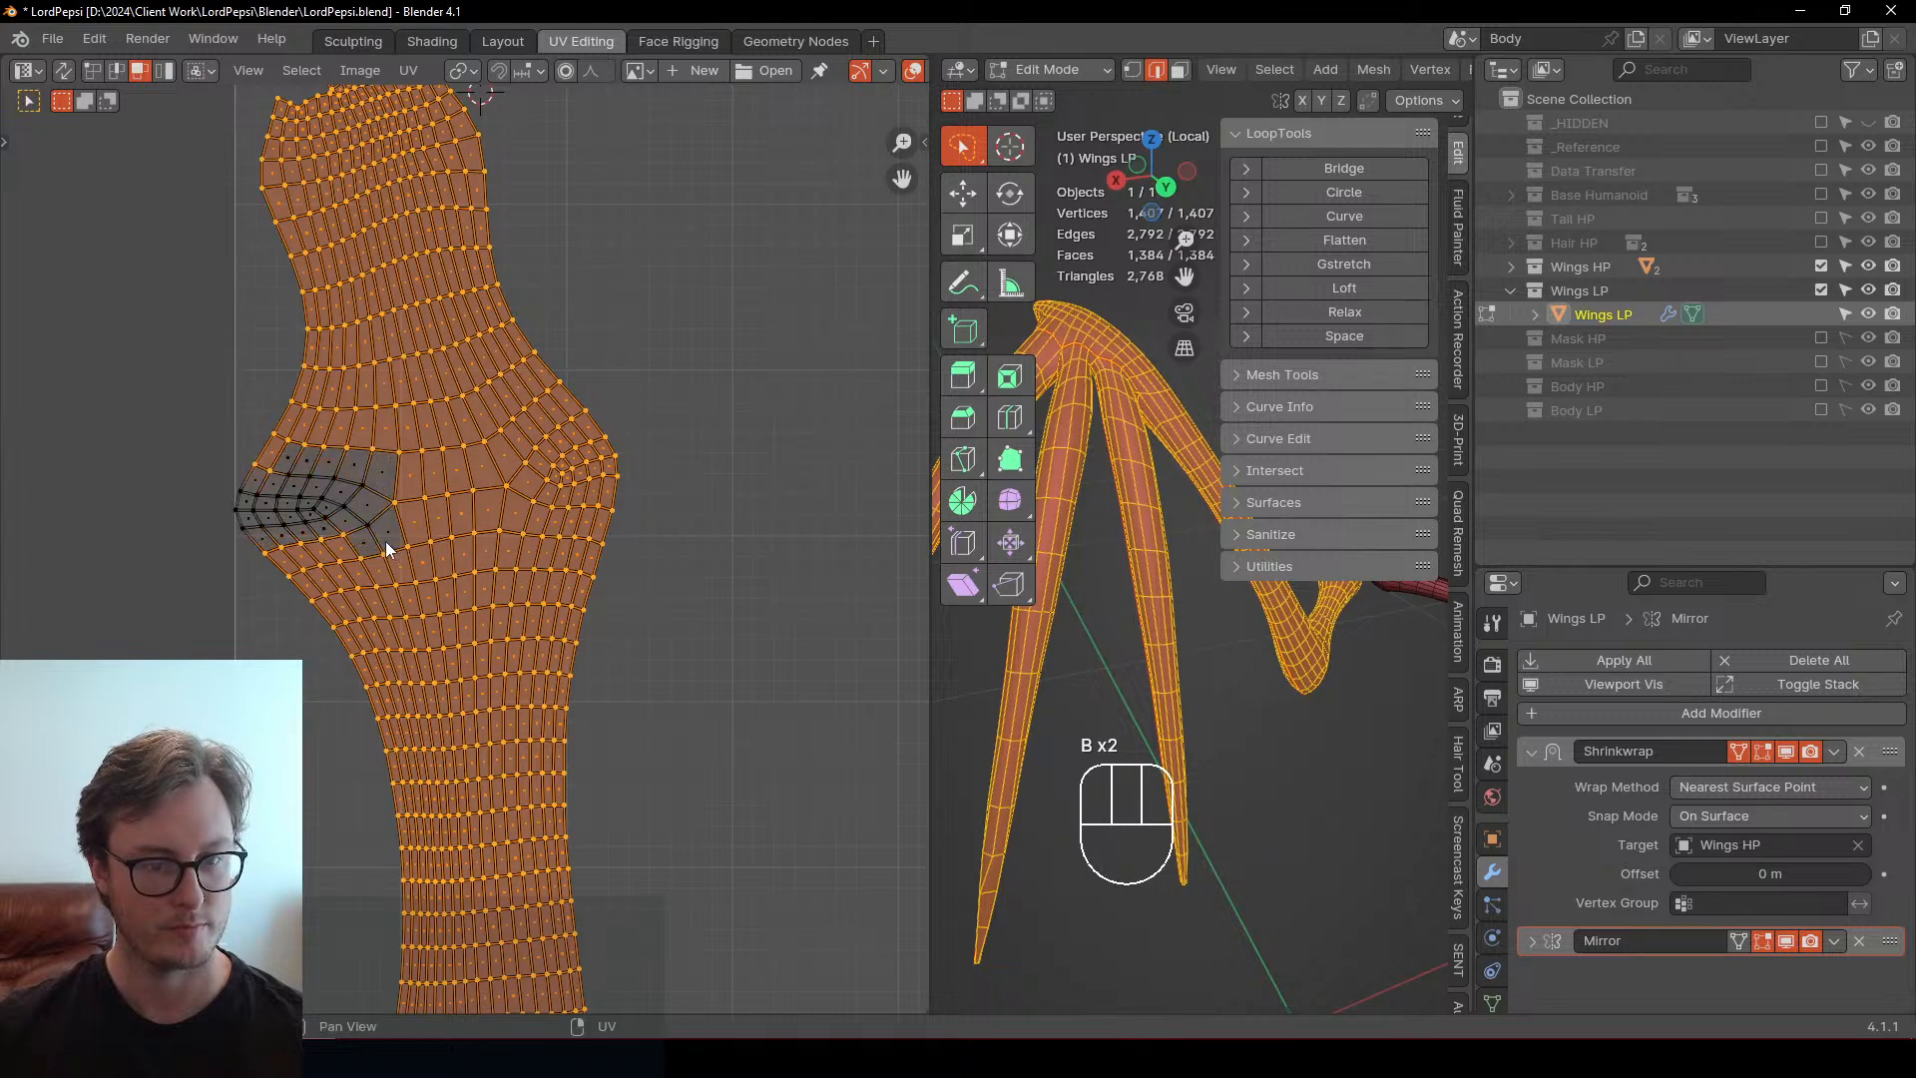
{"action": "scroll", "coordinate": [162, 518], "scroll_direction": "up", "scroll_amount": 2}
{"action": "key", "text": "b"}
{"action": "left_click_drag", "start_coordinate": [253, 544], "coordinate": [285, 566], "text": "shift"}
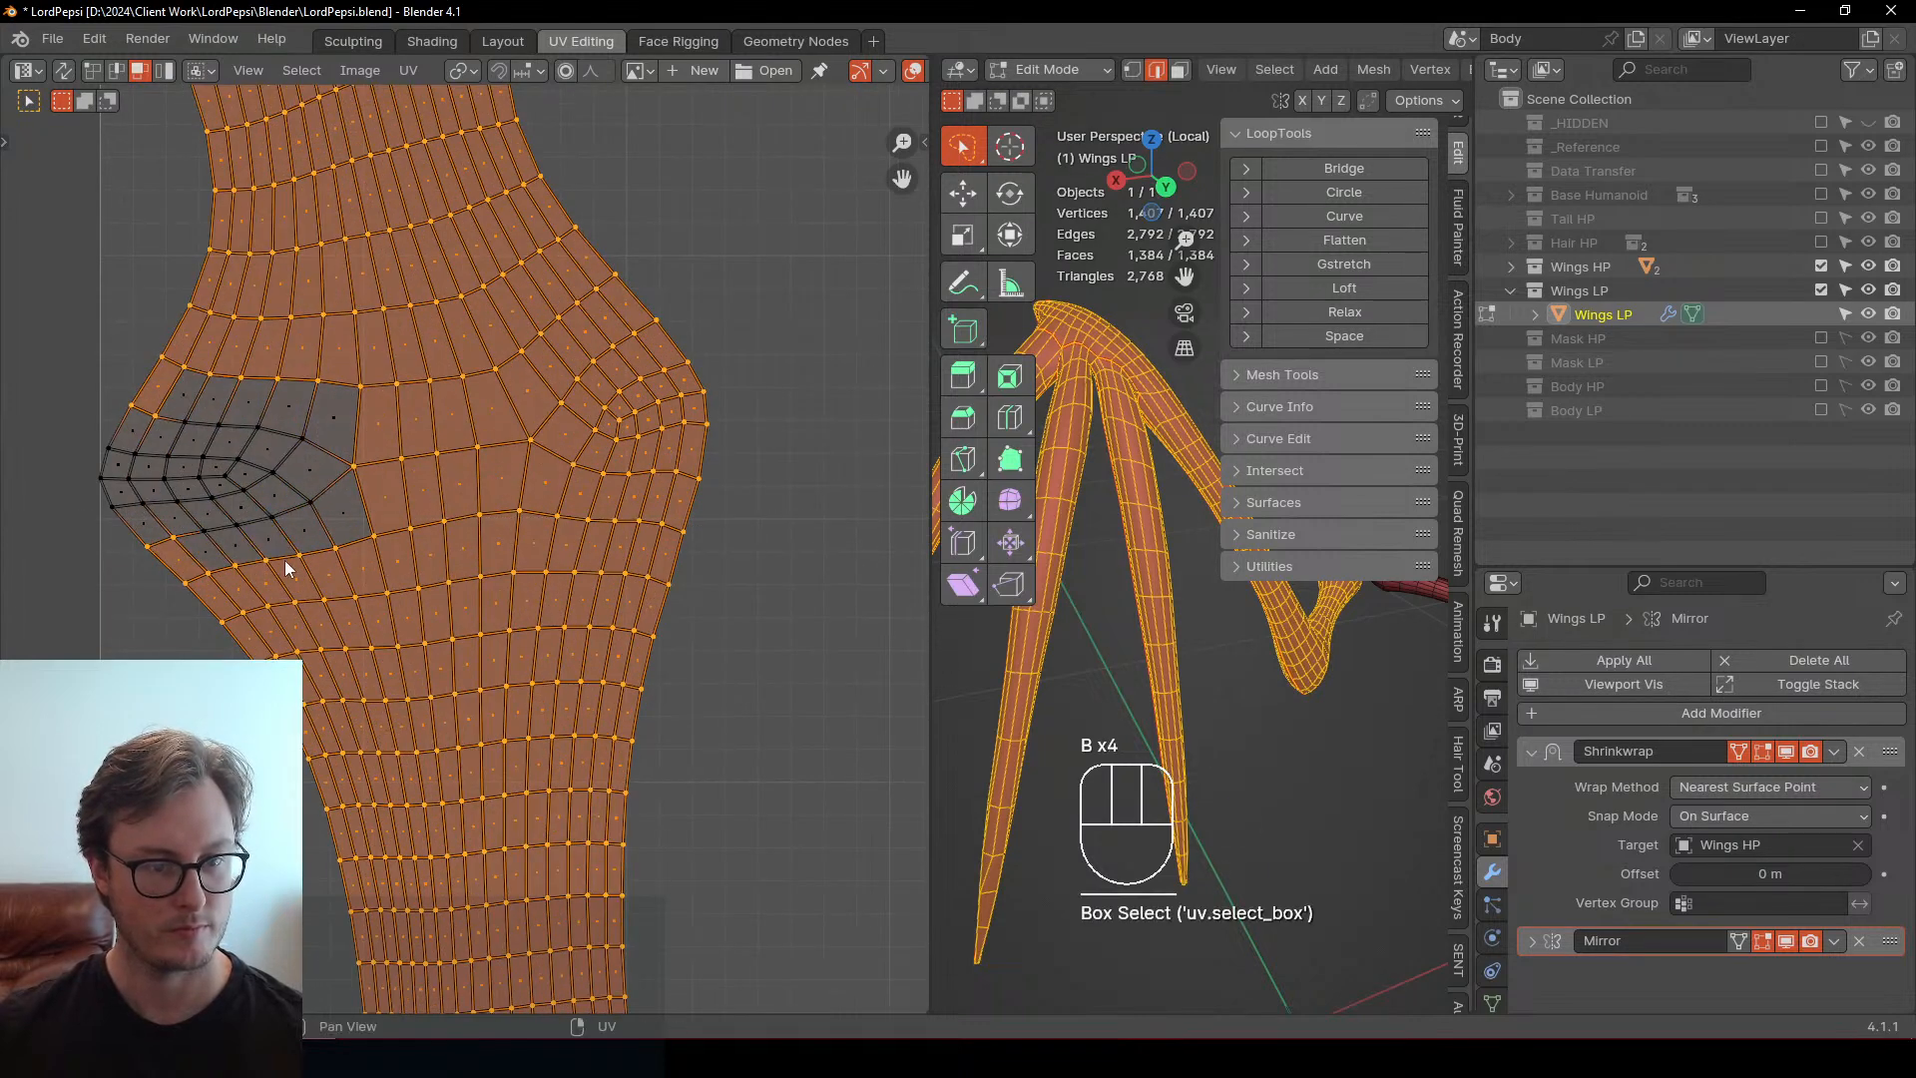
Deselect the irregular faces around the pole in the right-hand bulge of the arm island
{"action": "middle_click_drag", "start_coordinate": [498, 370], "coordinate": [502, 419]}
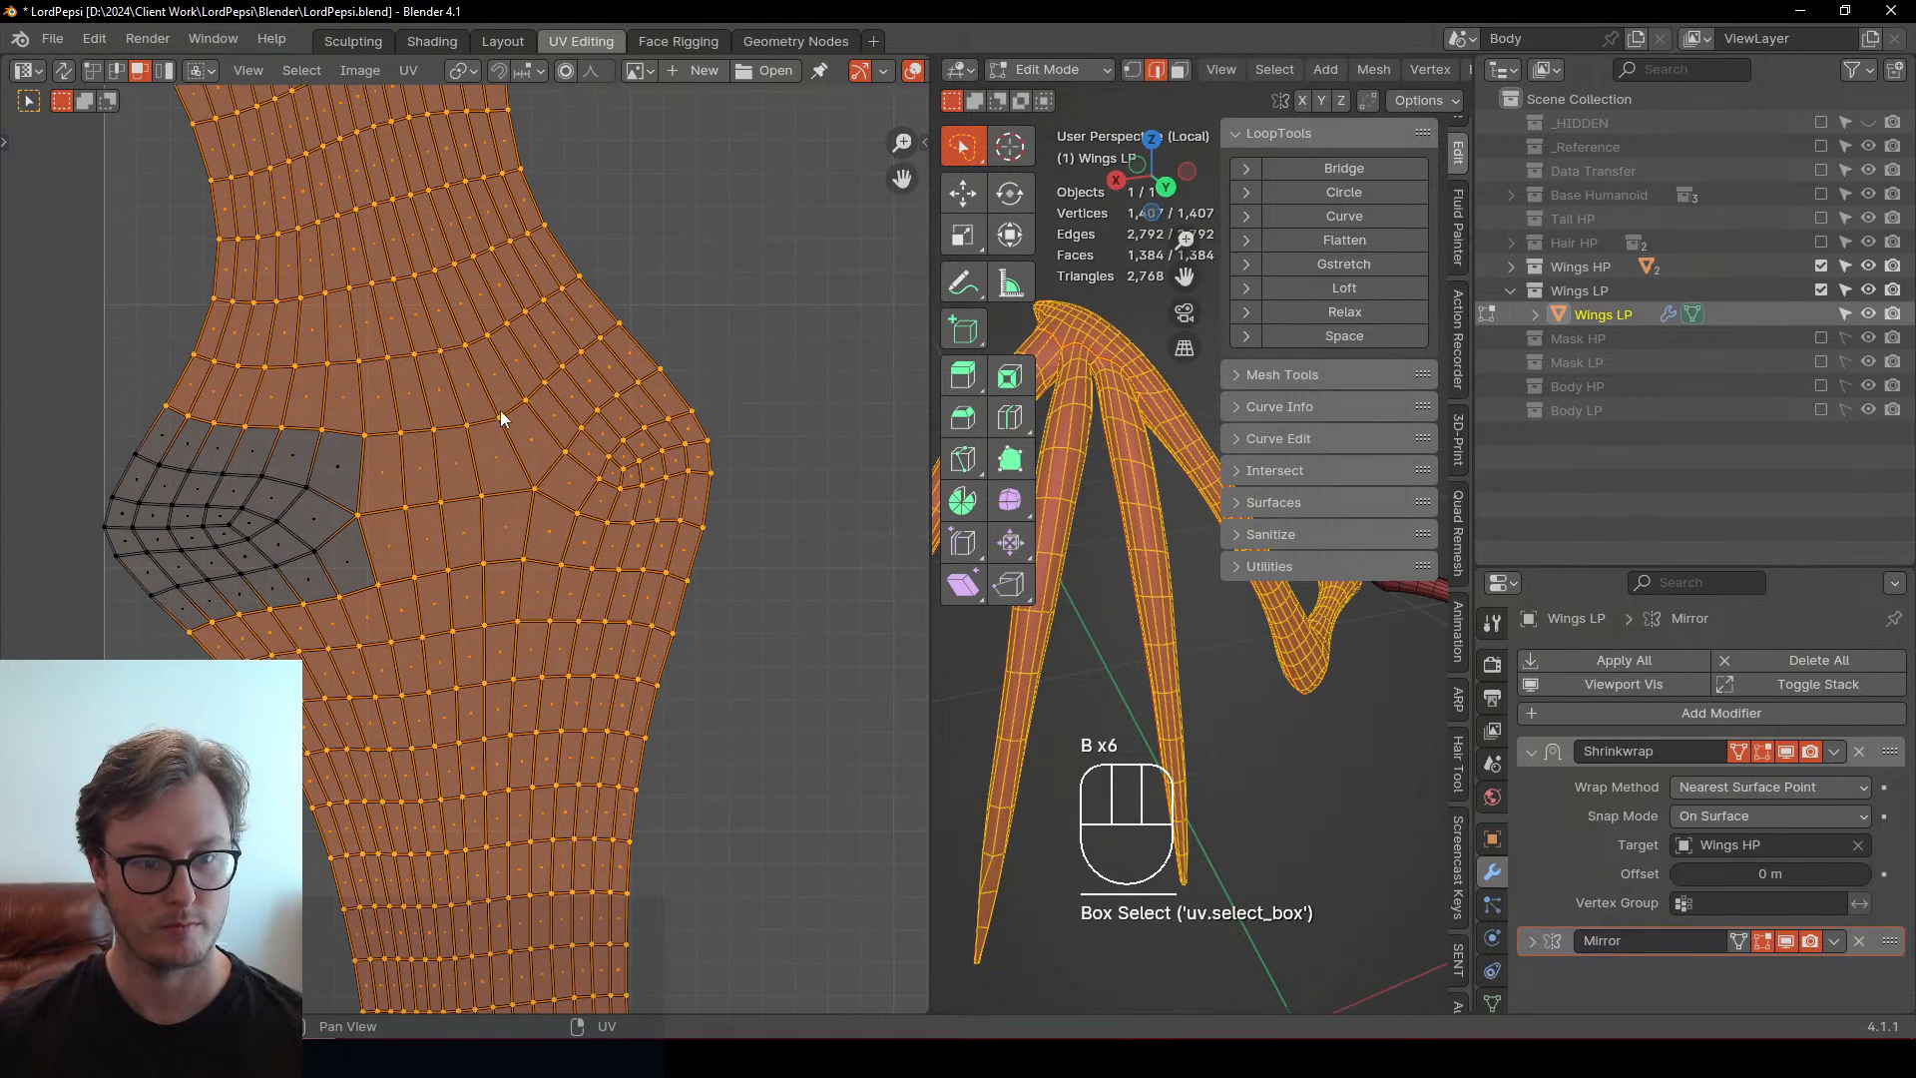
{"action": "left_click_drag", "start_coordinate": [532, 417], "coordinate": [598, 449], "text": "shift"}
{"action": "key", "text": "b"}
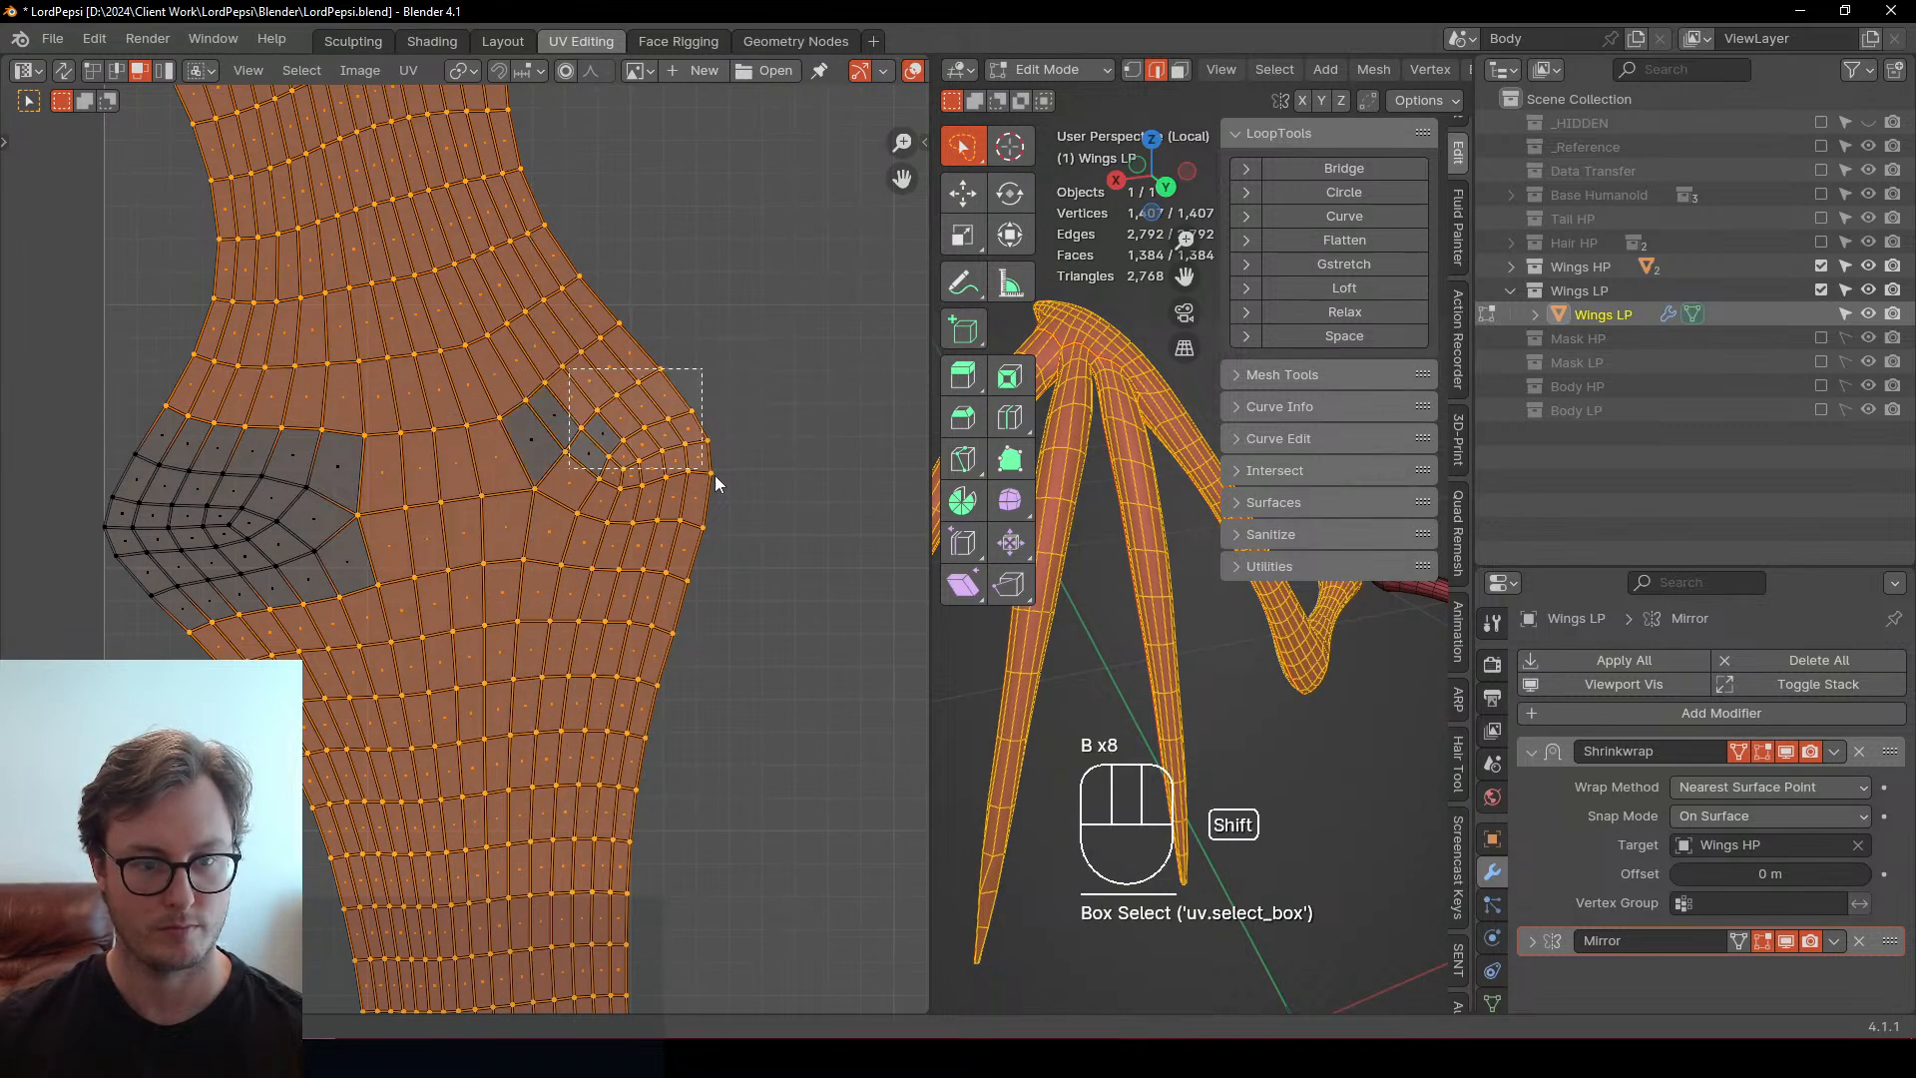
{"action": "left_click_drag", "start_coordinate": [714, 475], "coordinate": [712, 473], "text": "shift"}
{"action": "key", "text": "b"}
{"action": "left_click_drag", "start_coordinate": [620, 355], "coordinate": [679, 434], "text": "shift"}
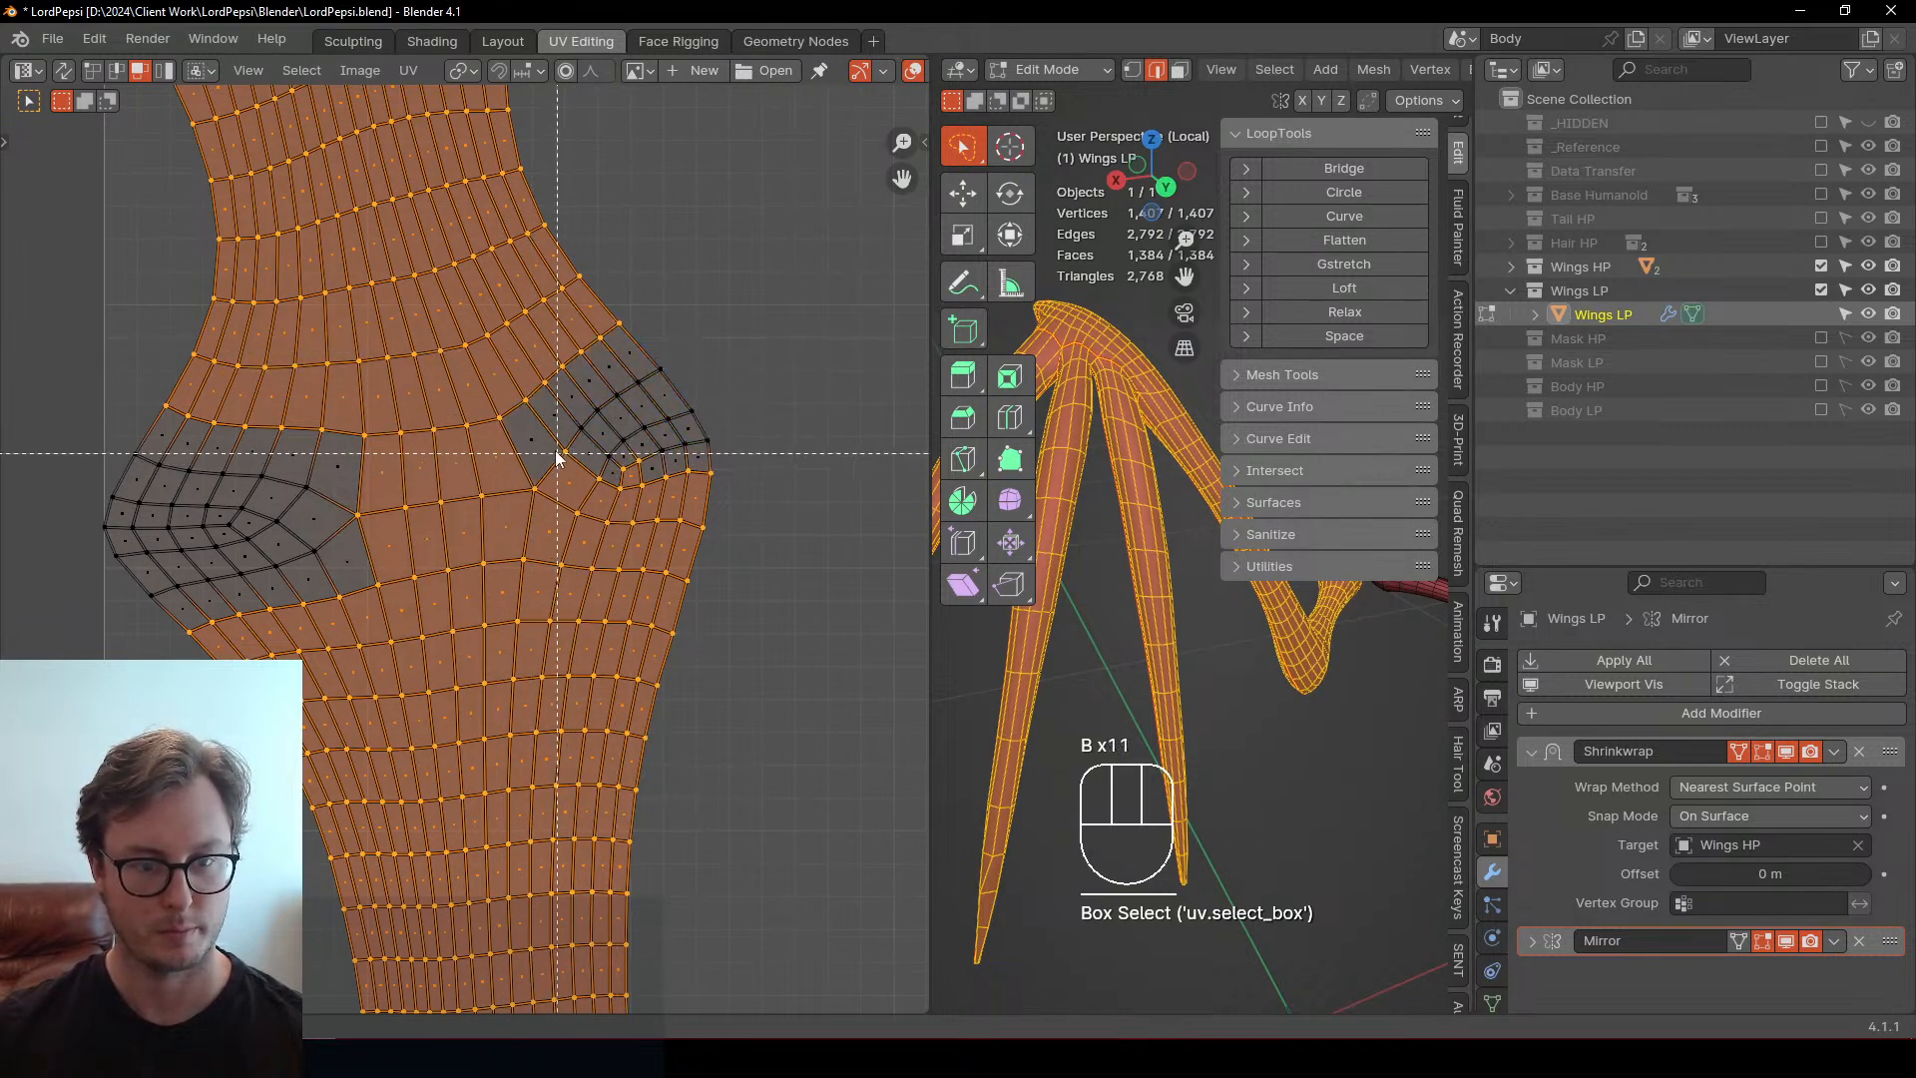
{"action": "left_click_drag", "start_coordinate": [557, 454], "coordinate": [744, 561], "text": "shift"}
{"action": "left_click_drag", "start_coordinate": [570, 521], "coordinate": [613, 570], "text": "shift"}
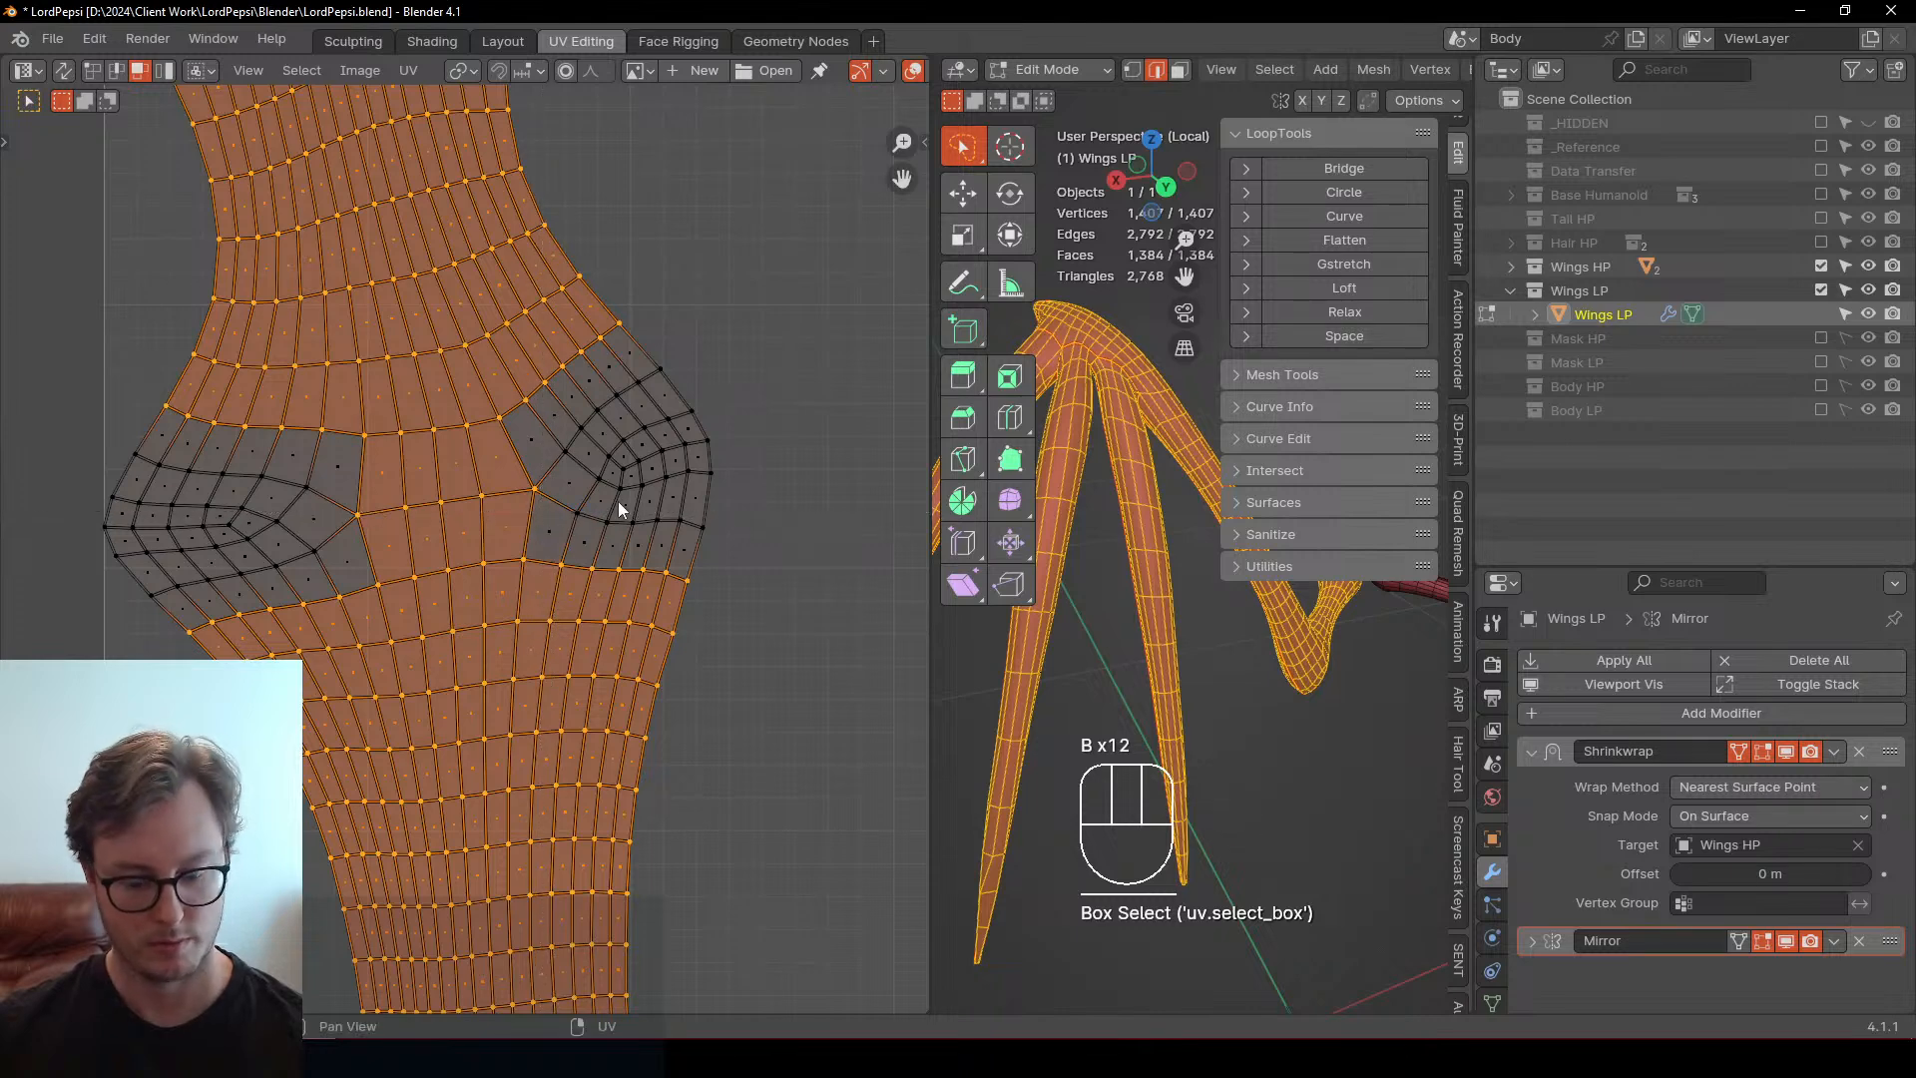
Pin the remaining selected arm faces, straighten them into a regular grid and move the result
{"action": "key", "text": "p"}
{"action": "key", "text": "q"}
{"action": "left_click", "coordinate": [642, 728]}
{"action": "key", "text": "g"}
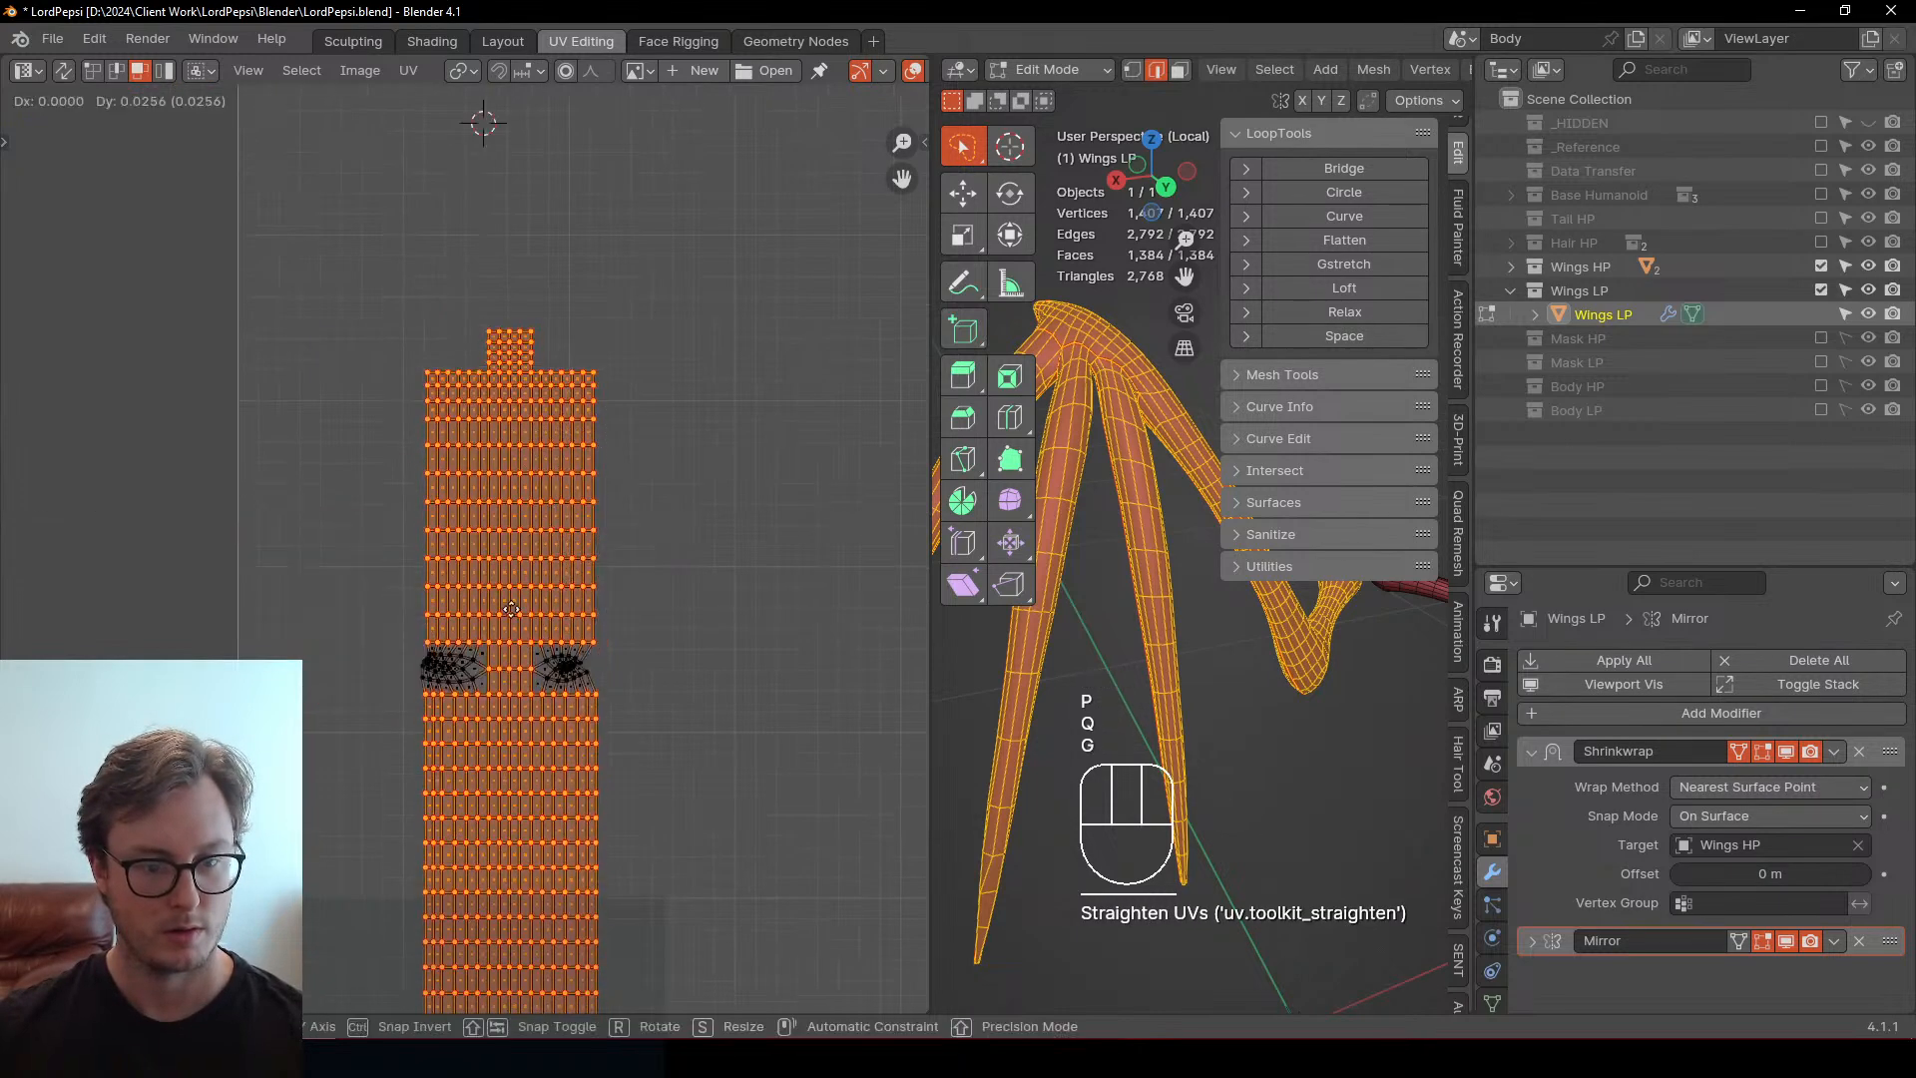
{"action": "left_click", "coordinate": [511, 608]}
Save the file, then enlarge the 3D viewport by narrowing the UV editor and hide the viewport sidebar
{"action": "scroll", "coordinate": [514, 589], "scroll_direction": "down", "scroll_amount": 3}
{"action": "key", "text": "ctrl+s"}
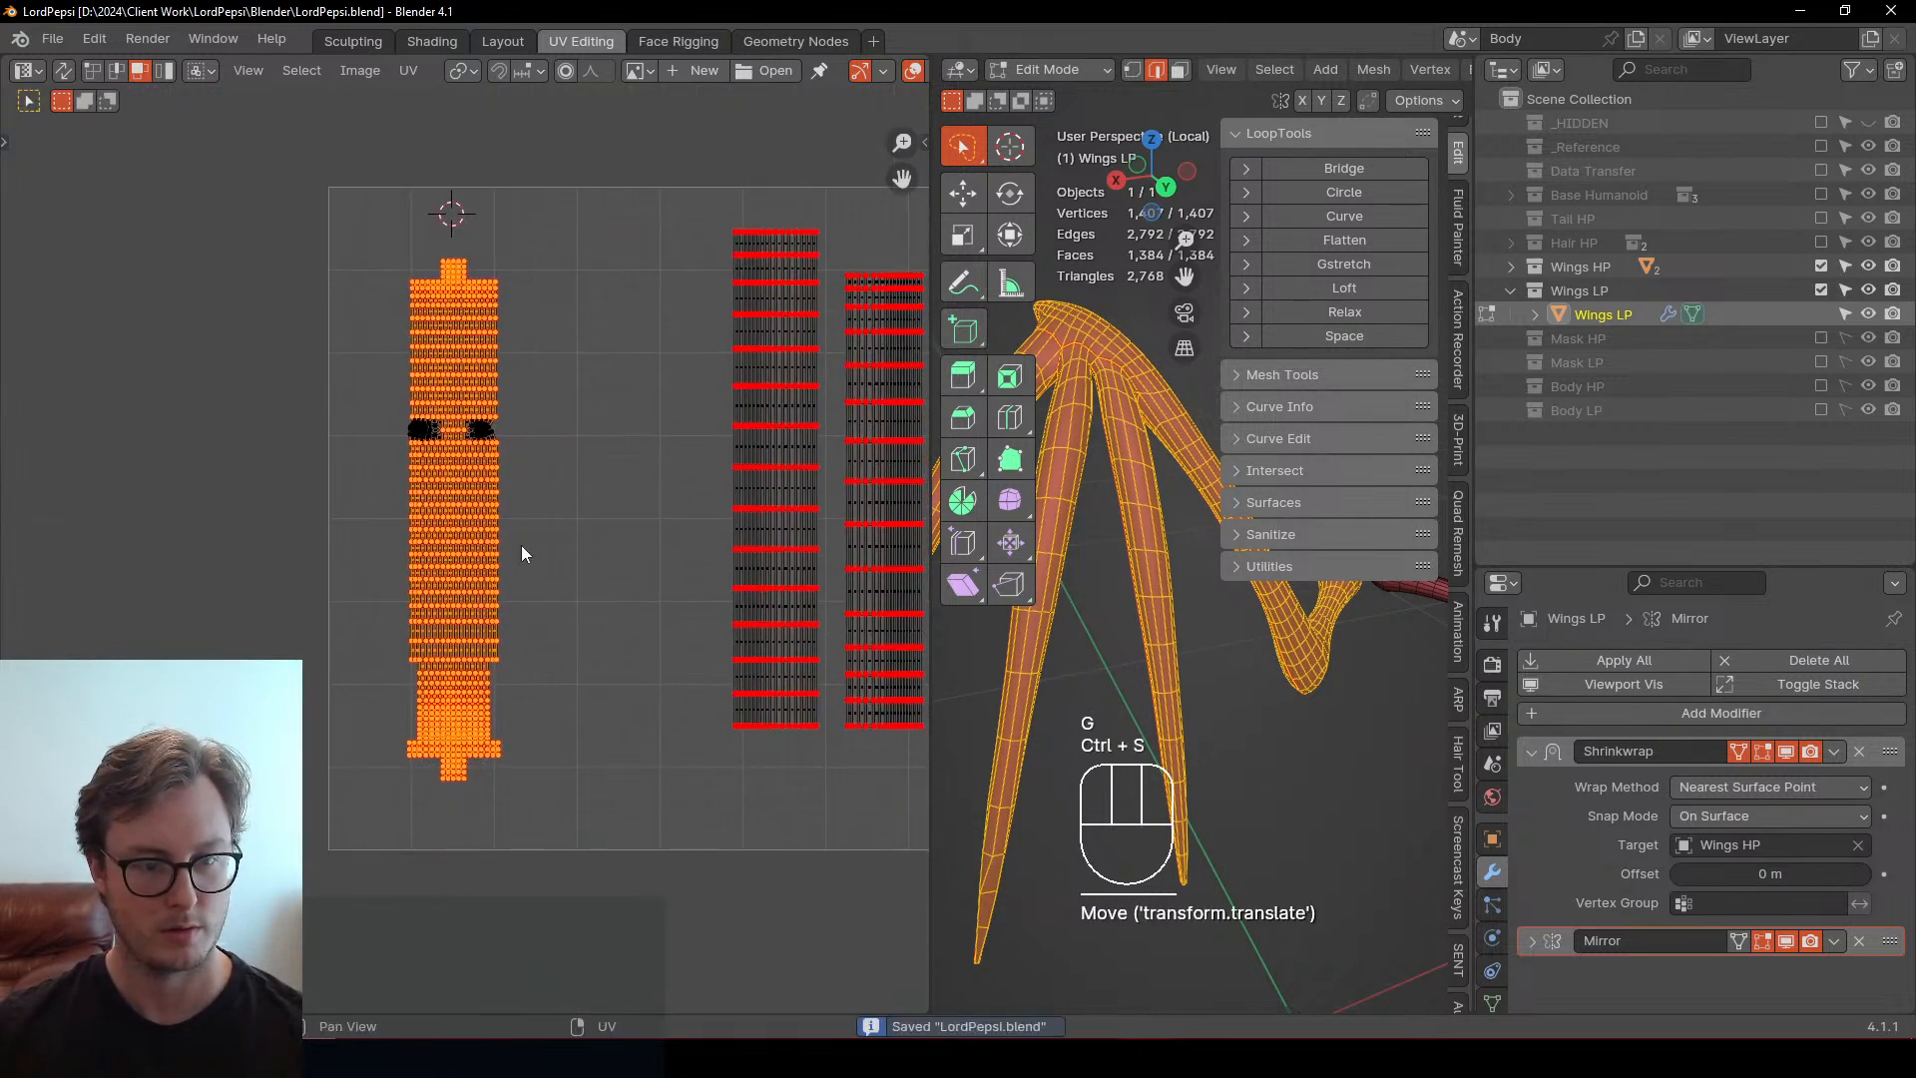
{"action": "scroll", "coordinate": [479, 528], "scroll_direction": "up", "scroll_amount": 5}
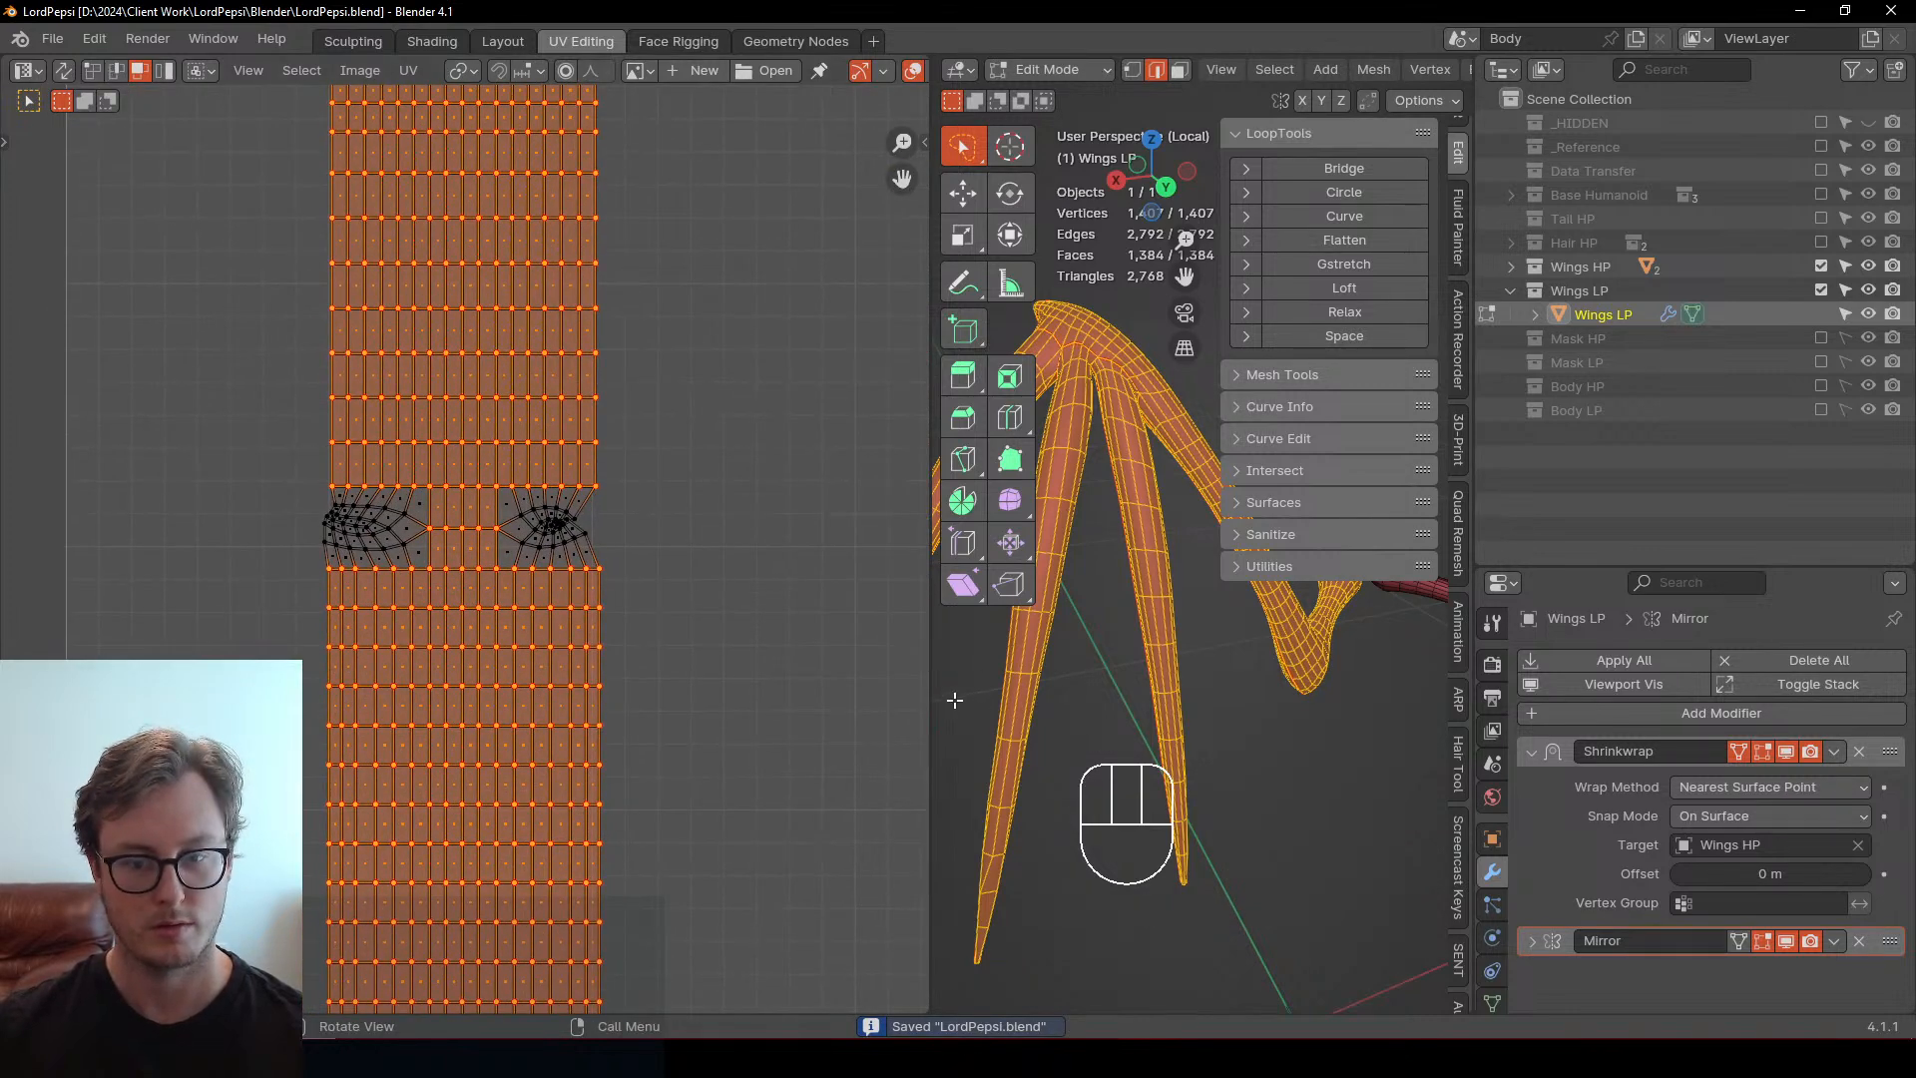
{"action": "left_click_drag", "start_coordinate": [930, 691], "coordinate": [742, 689]}
{"action": "key", "text": "y"}
{"action": "key", "text": "n"}
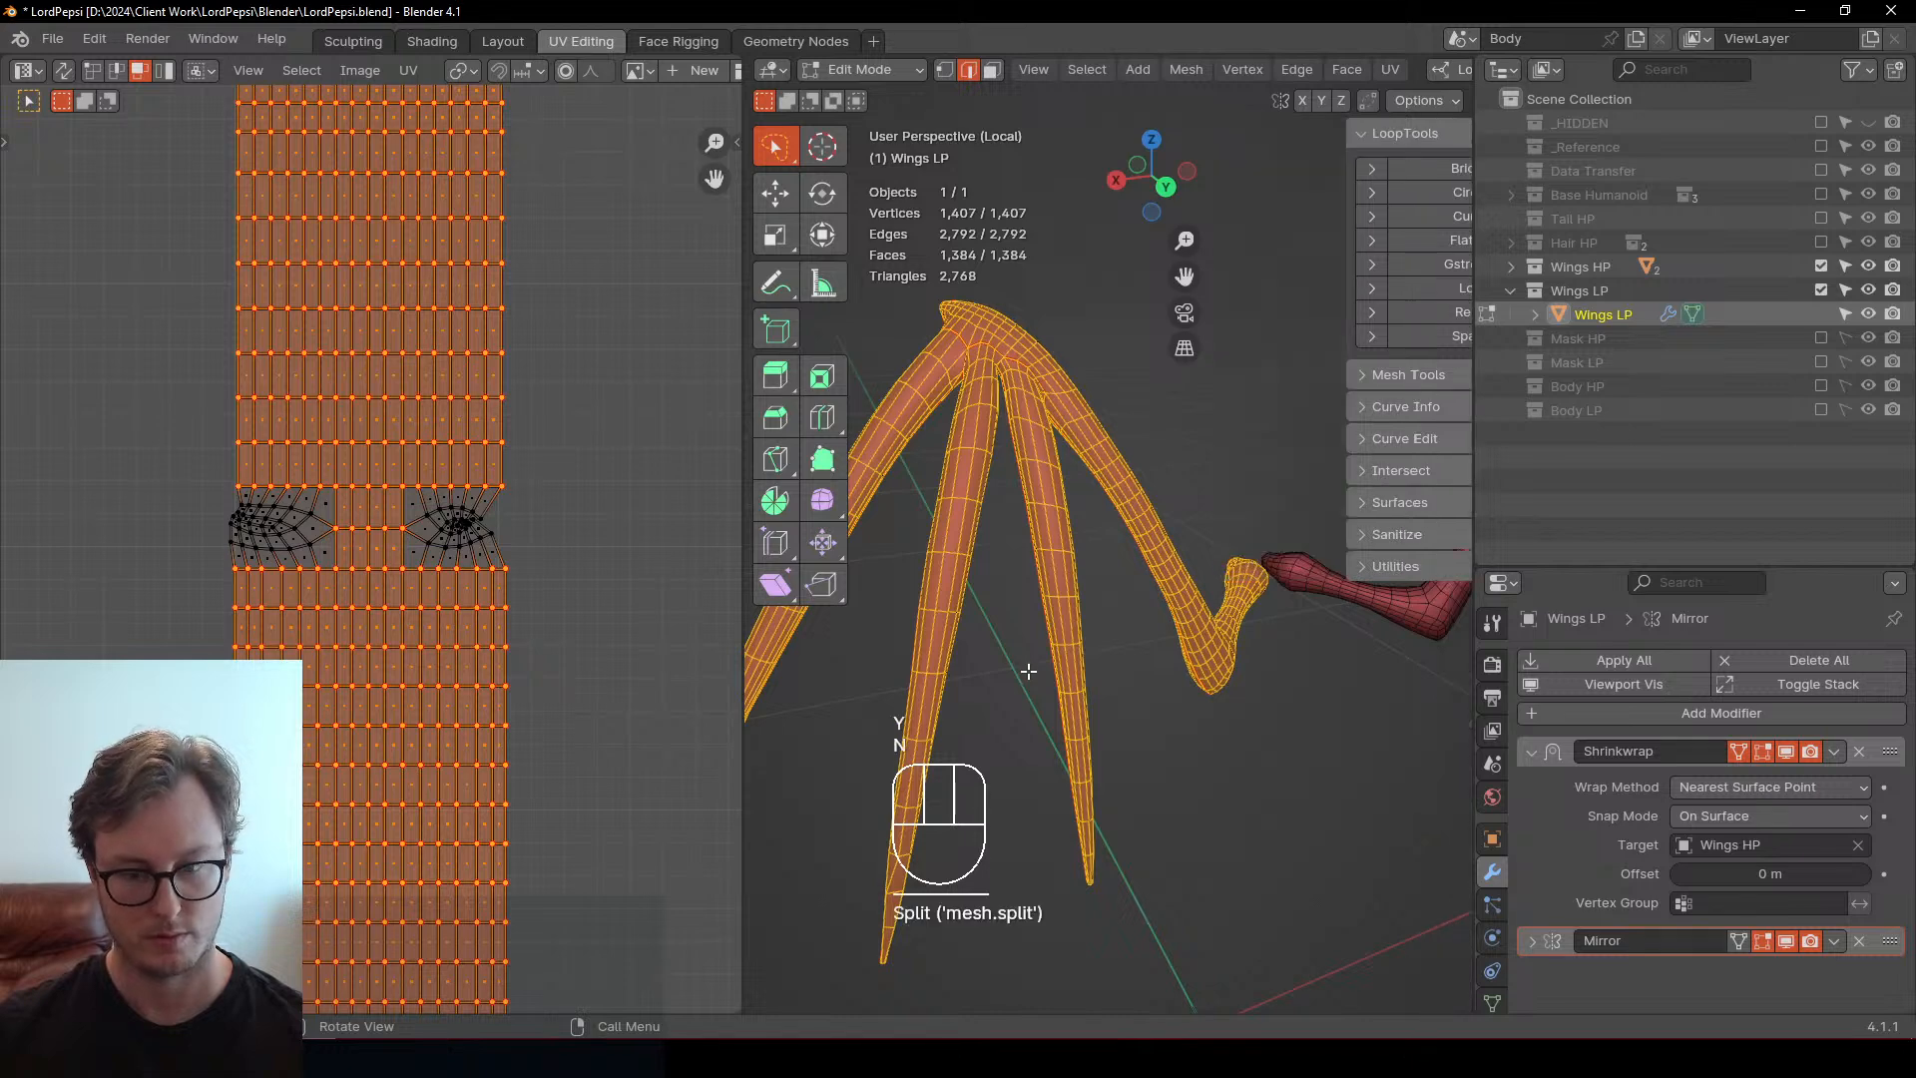
Display a lettered checker texture on the wing mesh and return to edit mode with it visible
{"action": "key", "text": "z"}
{"action": "key", "text": "Tab"}
{"action": "middle_click_drag", "start_coordinate": [1073, 699], "coordinate": [1217, 595]}
{"action": "key", "text": "q"}
{"action": "left_click", "coordinate": [1110, 655]}
{"action": "middle_click_drag", "start_coordinate": [1110, 655], "coordinate": [818, 499]}
{"action": "key", "text": "Tab"}
{"action": "key", "text": "Tab"}
{"action": "key", "text": "Tab"}
{"action": "scroll", "coordinate": [274, 571], "scroll_direction": "down", "scroll_amount": 10, "text": "shift"}
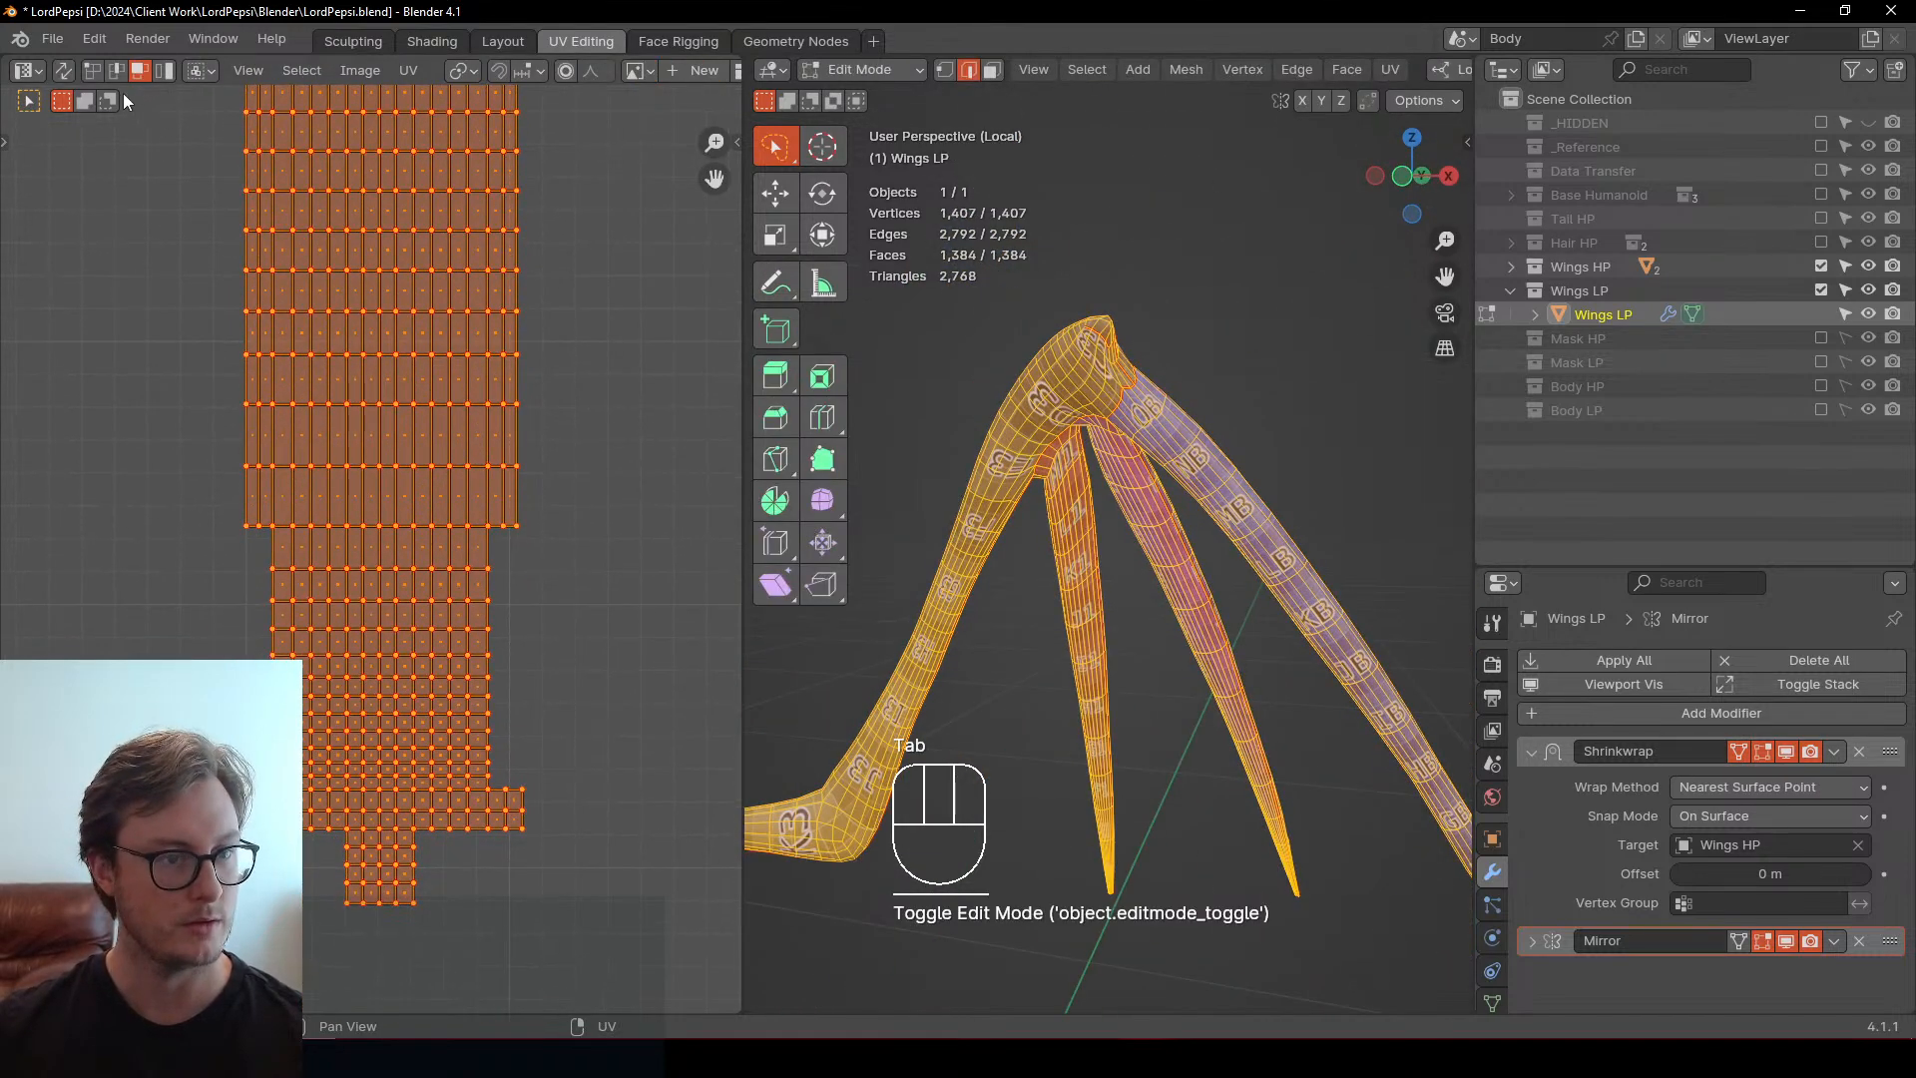
Switch to UV vertex selection and select the right-hand border vertices along the straightened arm island
{"action": "left_click", "coordinate": [92, 69]}
{"action": "left_click", "coordinate": [223, 399]}
{"action": "left_click", "coordinate": [240, 389], "text": "alt+shift"}
{"action": "left_click", "coordinate": [519, 474], "text": "alt+shift"}
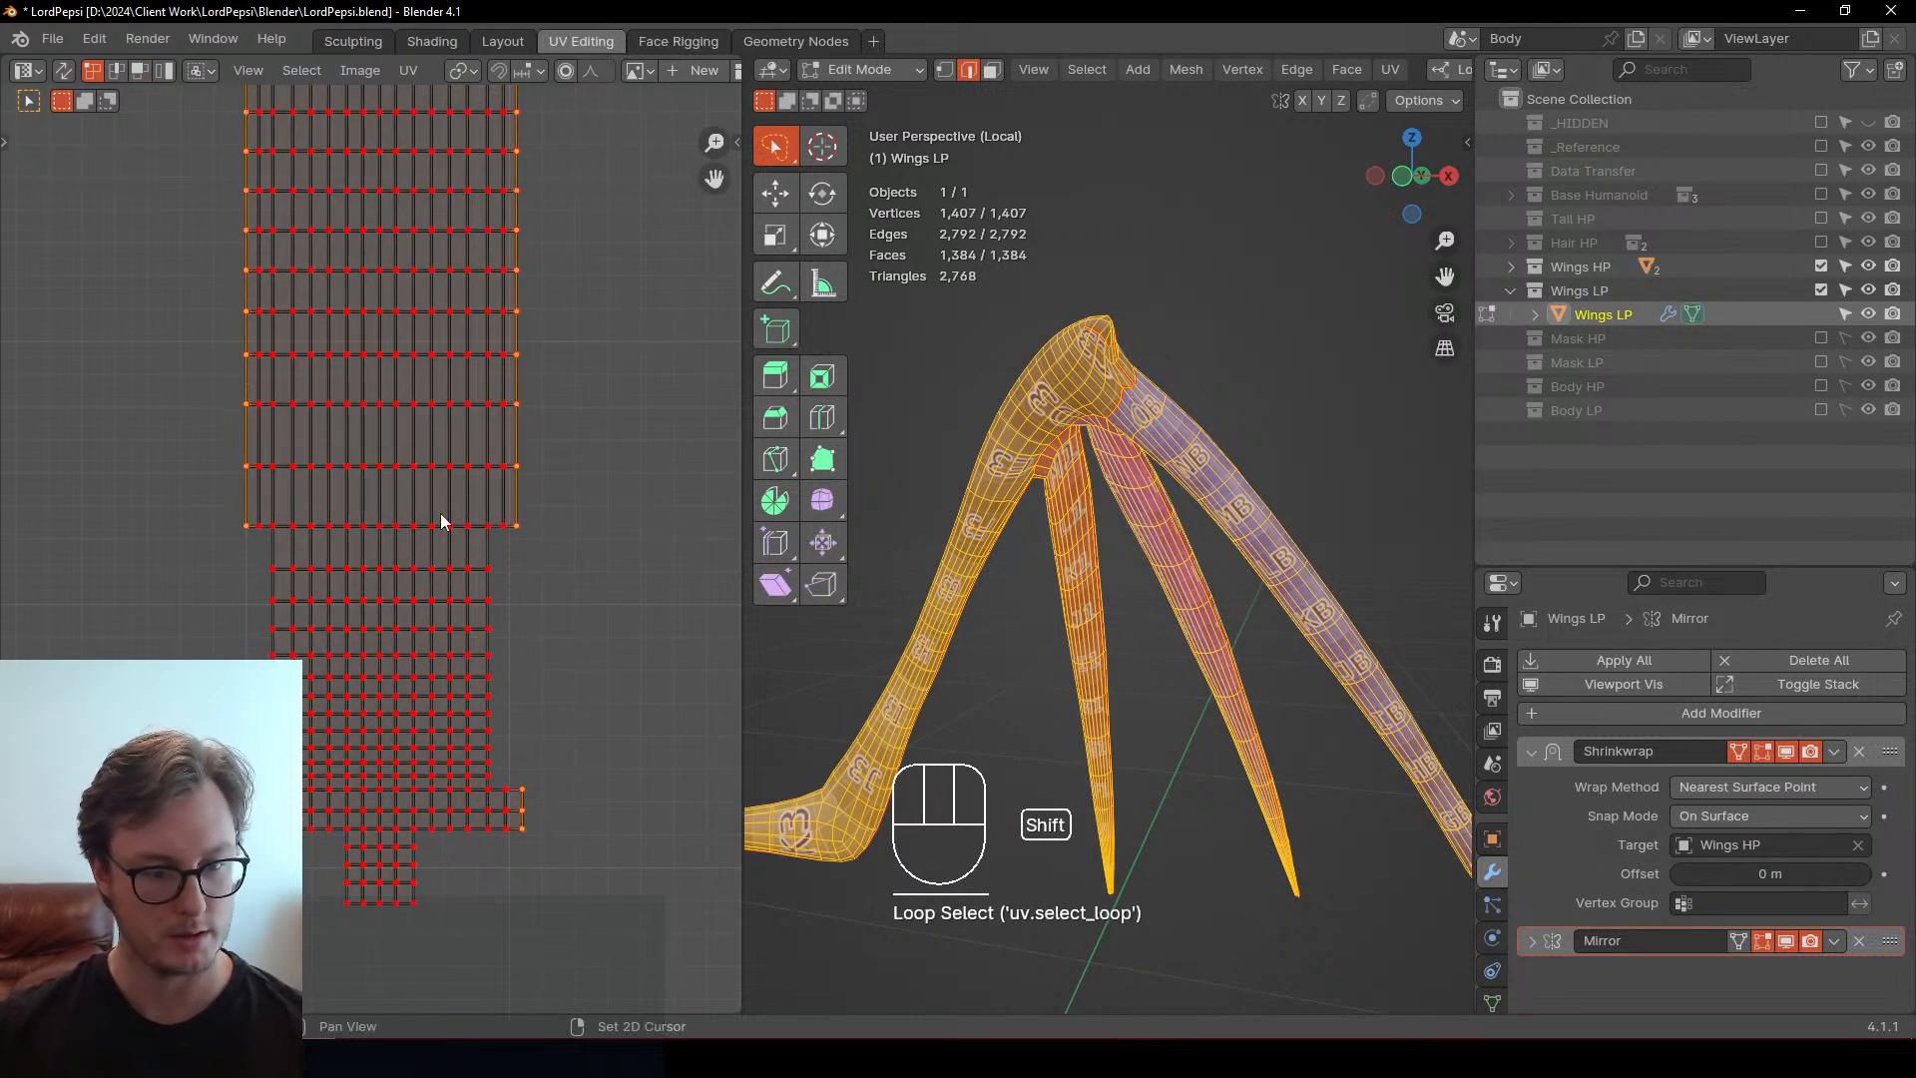
{"action": "scroll", "coordinate": [440, 513], "scroll_direction": "up", "scroll_amount": 10, "text": "shift"}
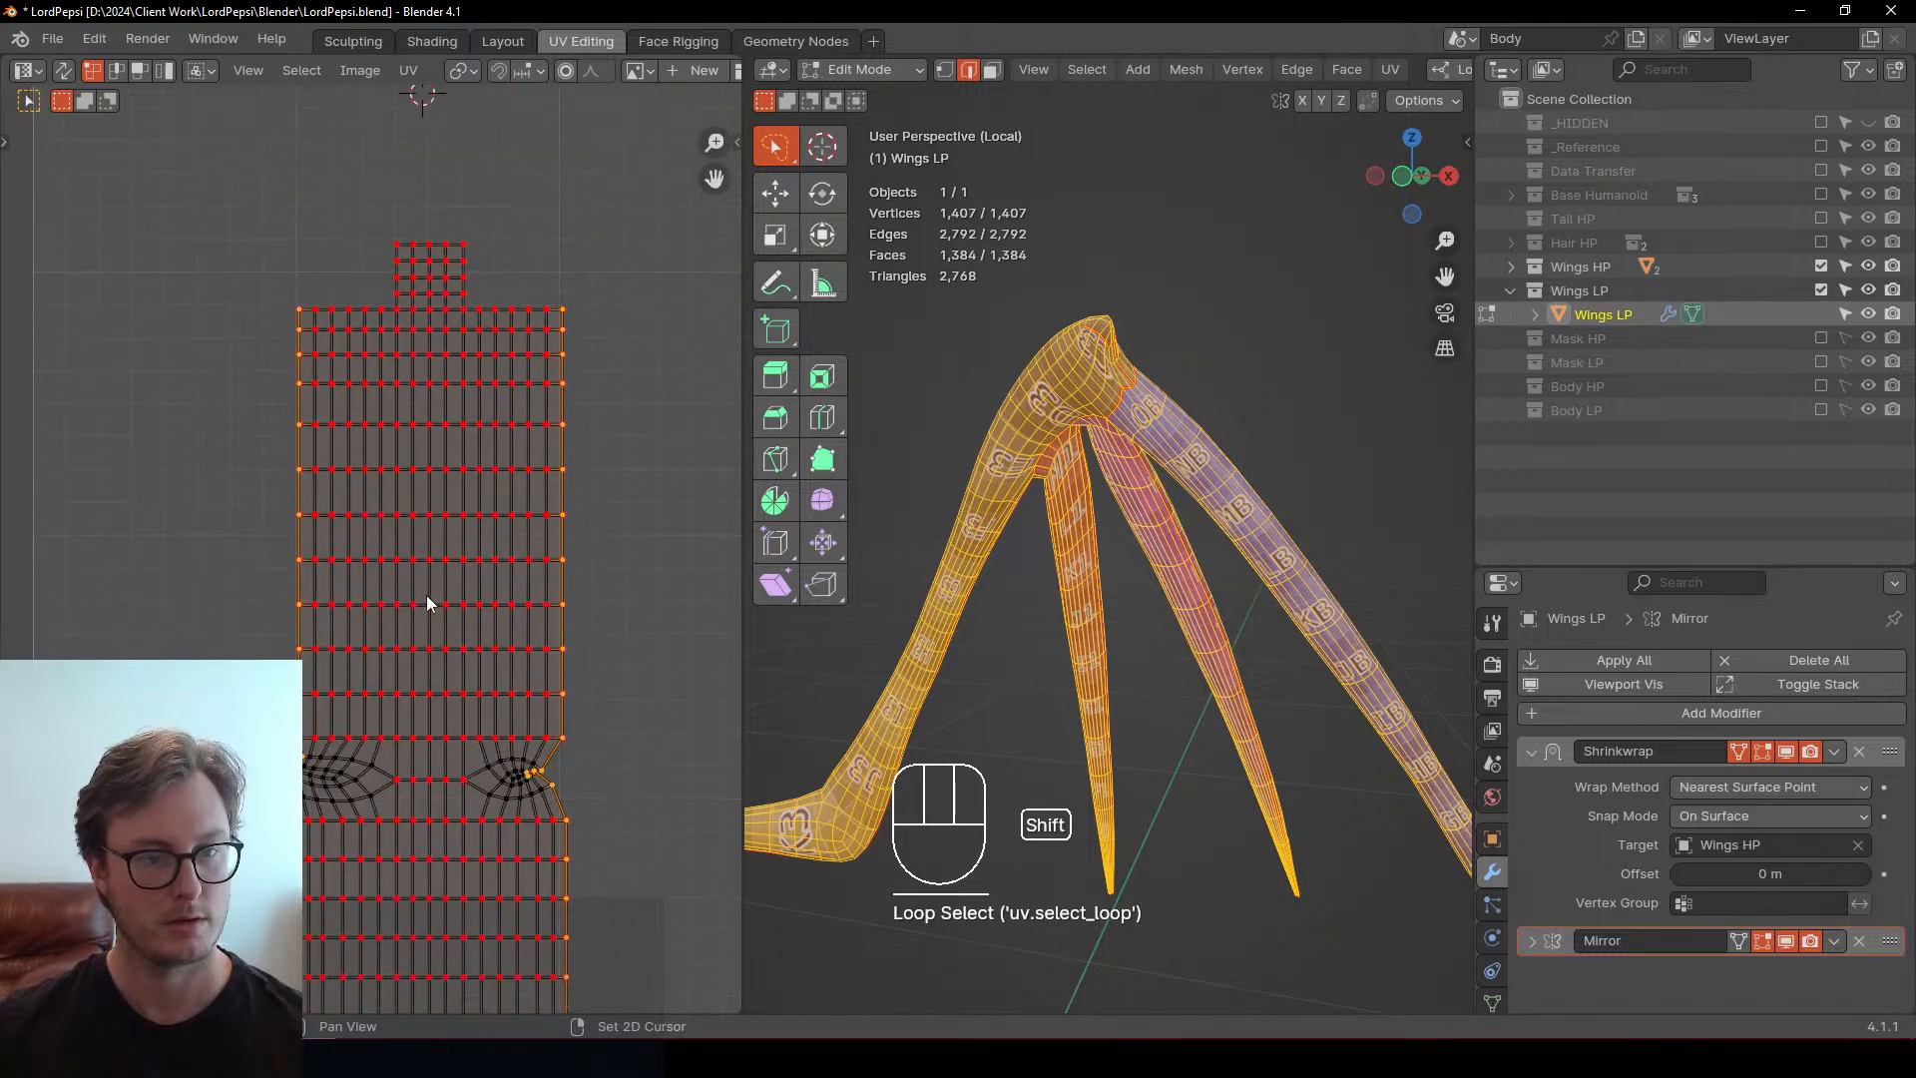
{"action": "scroll", "coordinate": [434, 619], "scroll_direction": "down", "scroll_amount": 5}
{"action": "scroll", "coordinate": [499, 654], "scroll_direction": "up", "scroll_amount": 3}
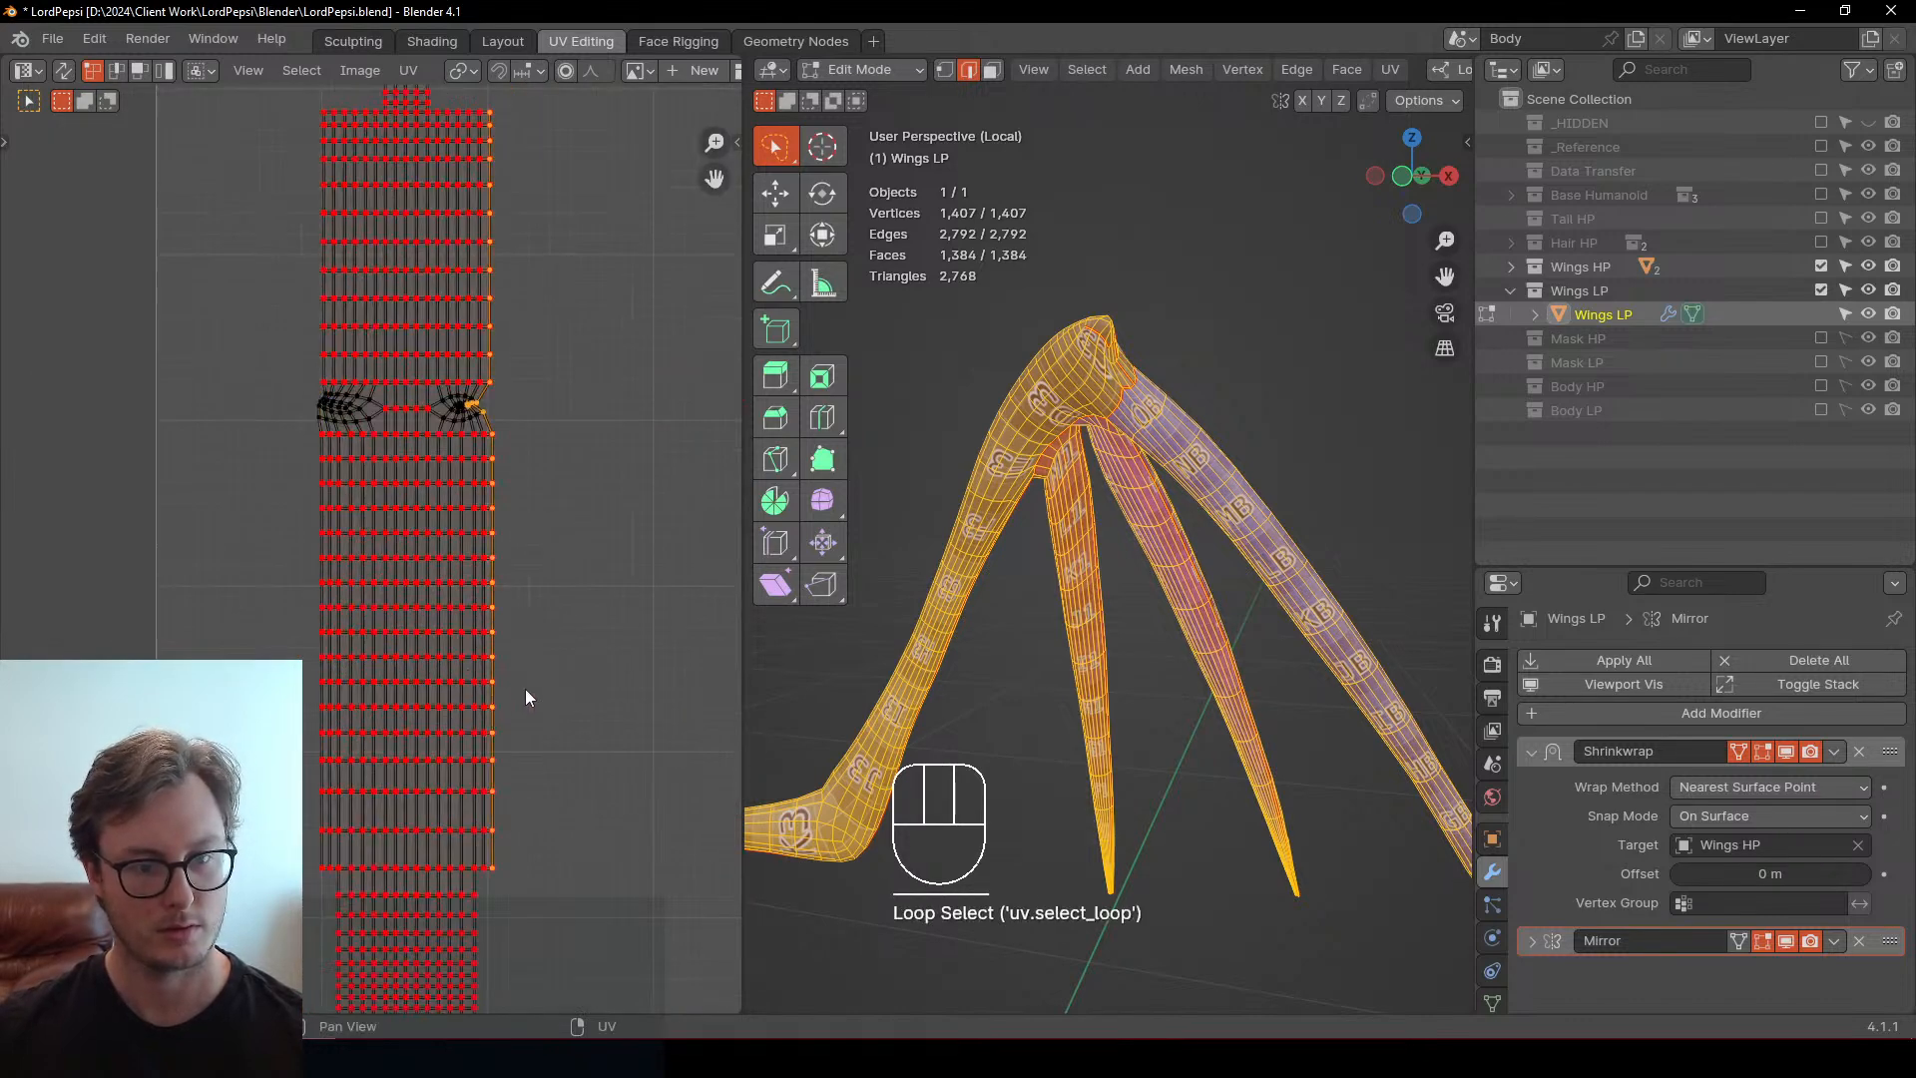
{"action": "scroll", "coordinate": [499, 691], "scroll_direction": "down", "scroll_amount": 5, "text": "shift"}
{"action": "left_click", "coordinate": [465, 770], "text": "alt+shift"}
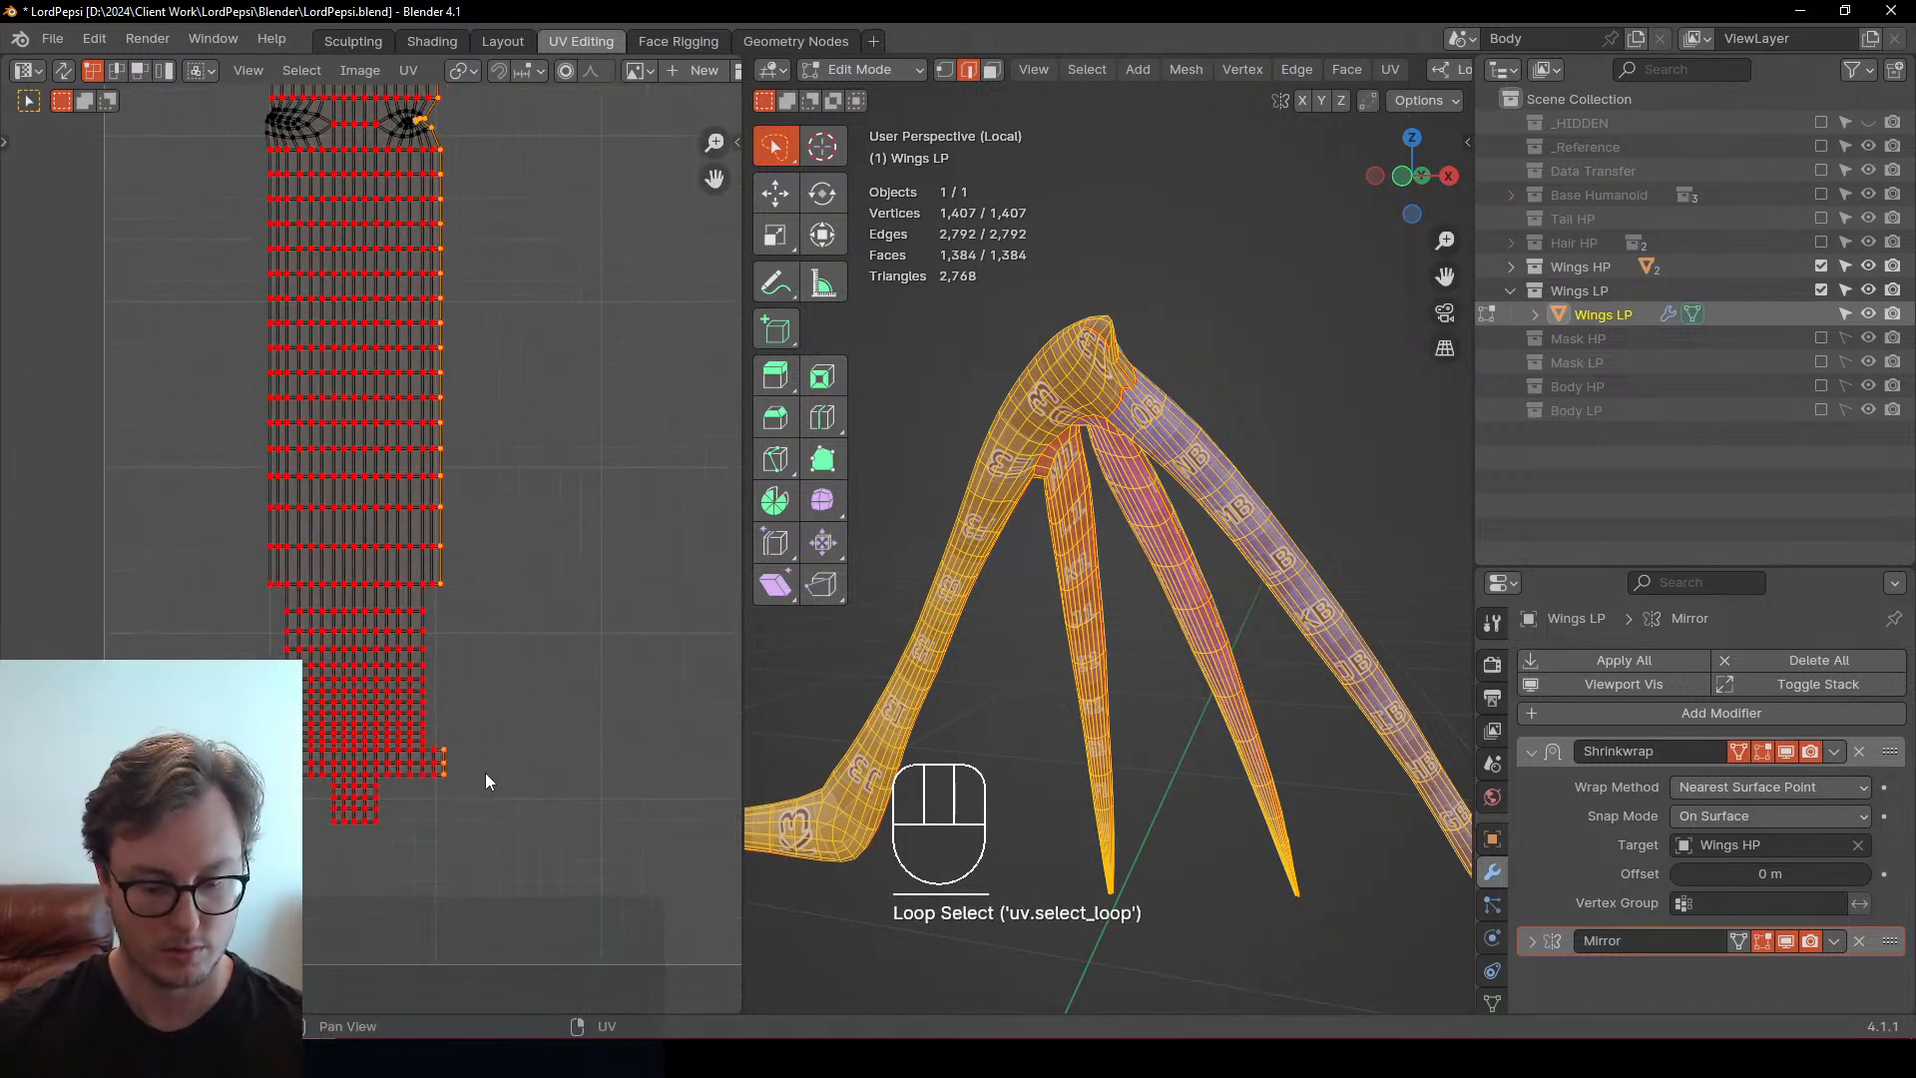
Pin the selected border vertices and align them vertically by scaling them to 0 along X
{"action": "key", "text": "shift+s"}
{"action": "key", "text": "p"}
{"action": "key", "text": "s"}
{"action": "key", "text": "x"}
{"action": "key", "text": "KP_0"}
{"action": "key", "text": "KP_Enter"}
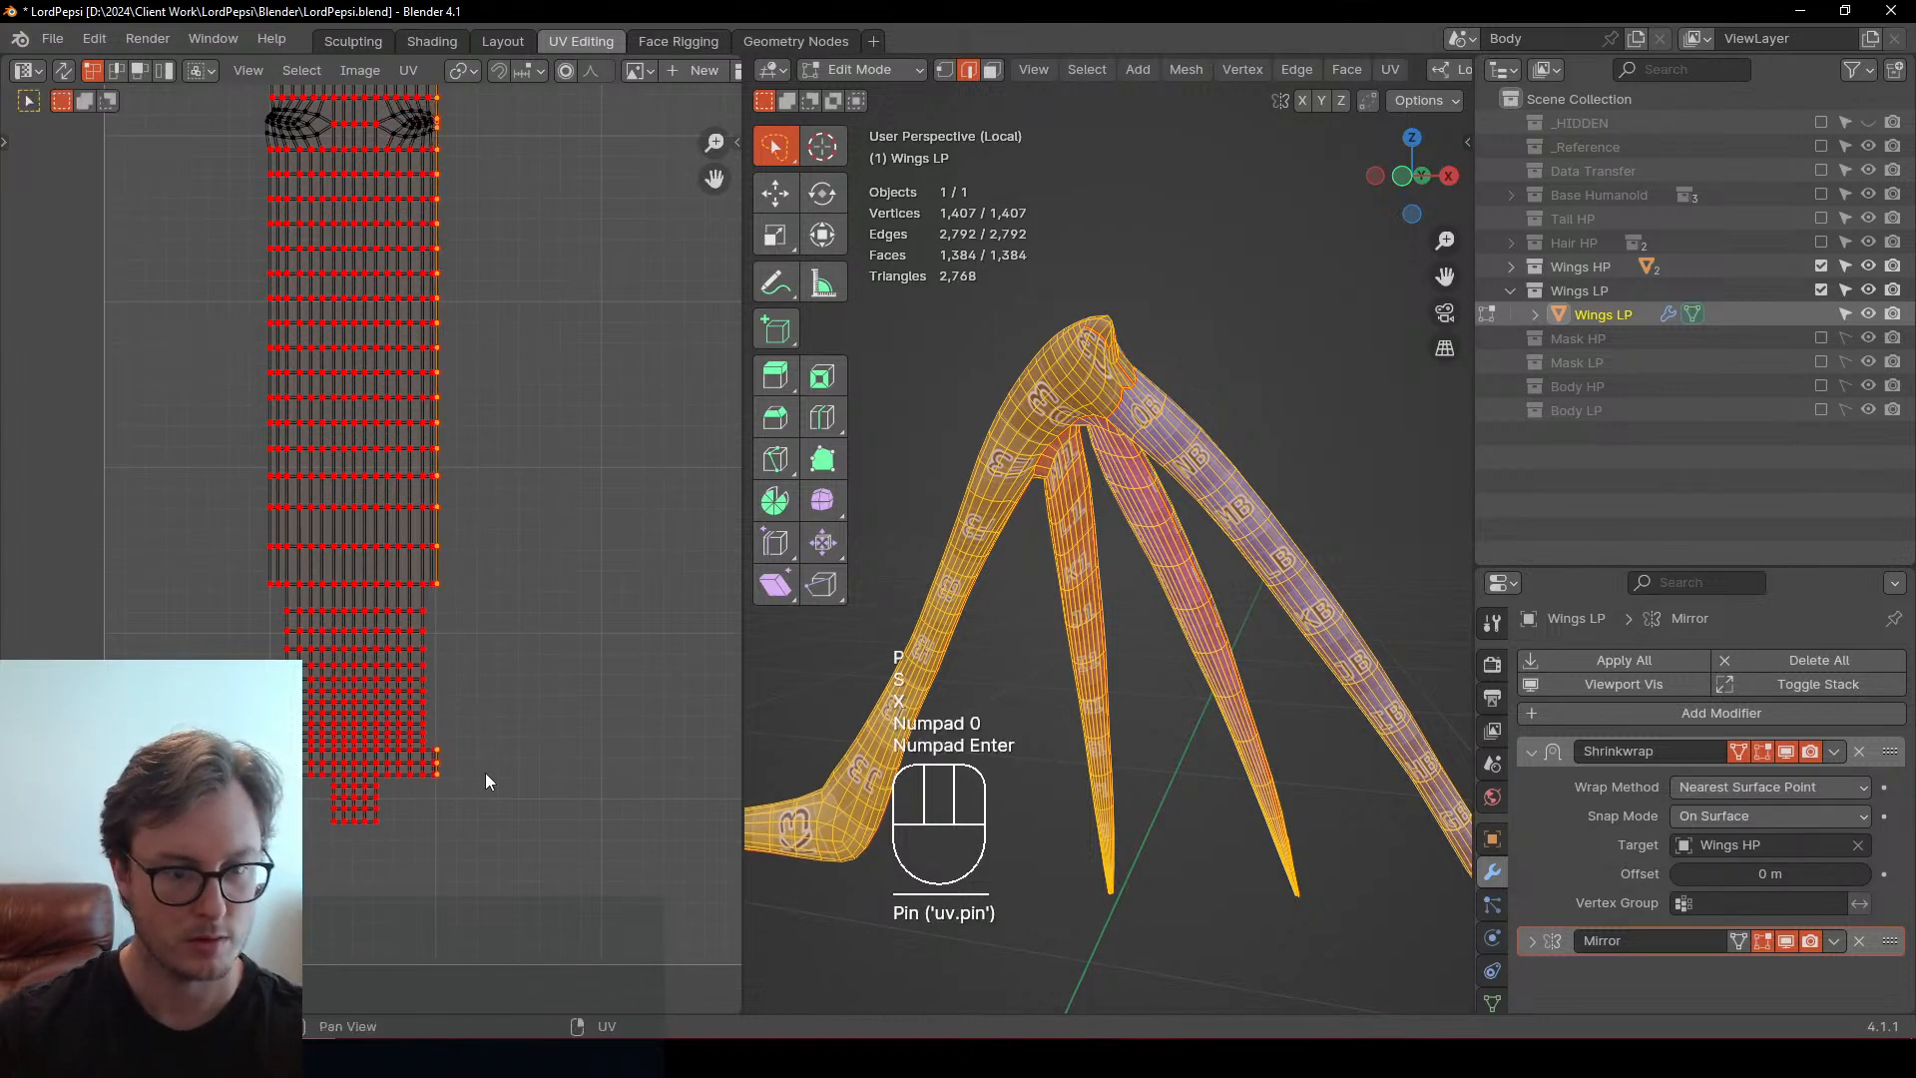
{"action": "left_click", "coordinate": [224, 505], "text": "shift"}
{"action": "left_click", "coordinate": [221, 518], "text": "alt+shift"}
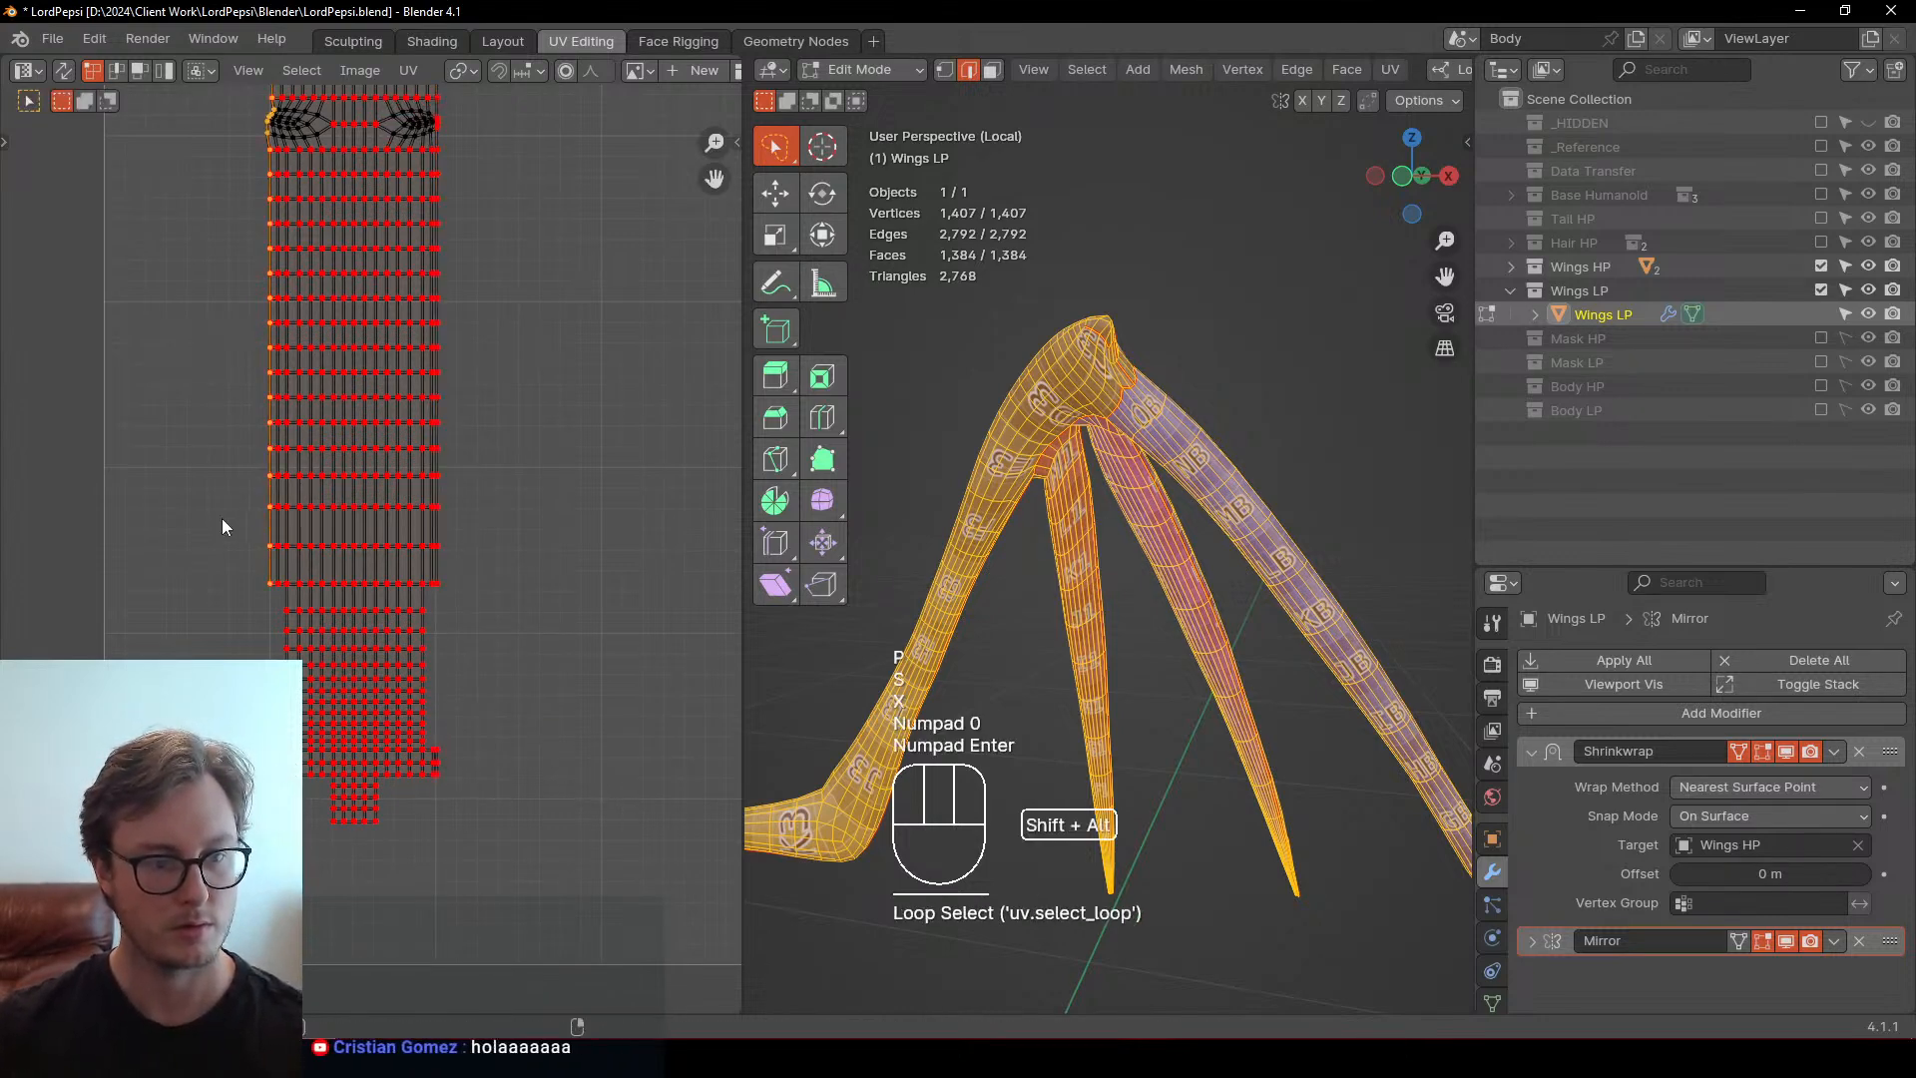
{"action": "middle_click_drag", "start_coordinate": [222, 518], "coordinate": [230, 662], "text": "shift"}
Select only the linked arm island, clear its pins and unwrap it again
{"action": "key", "text": "a"}
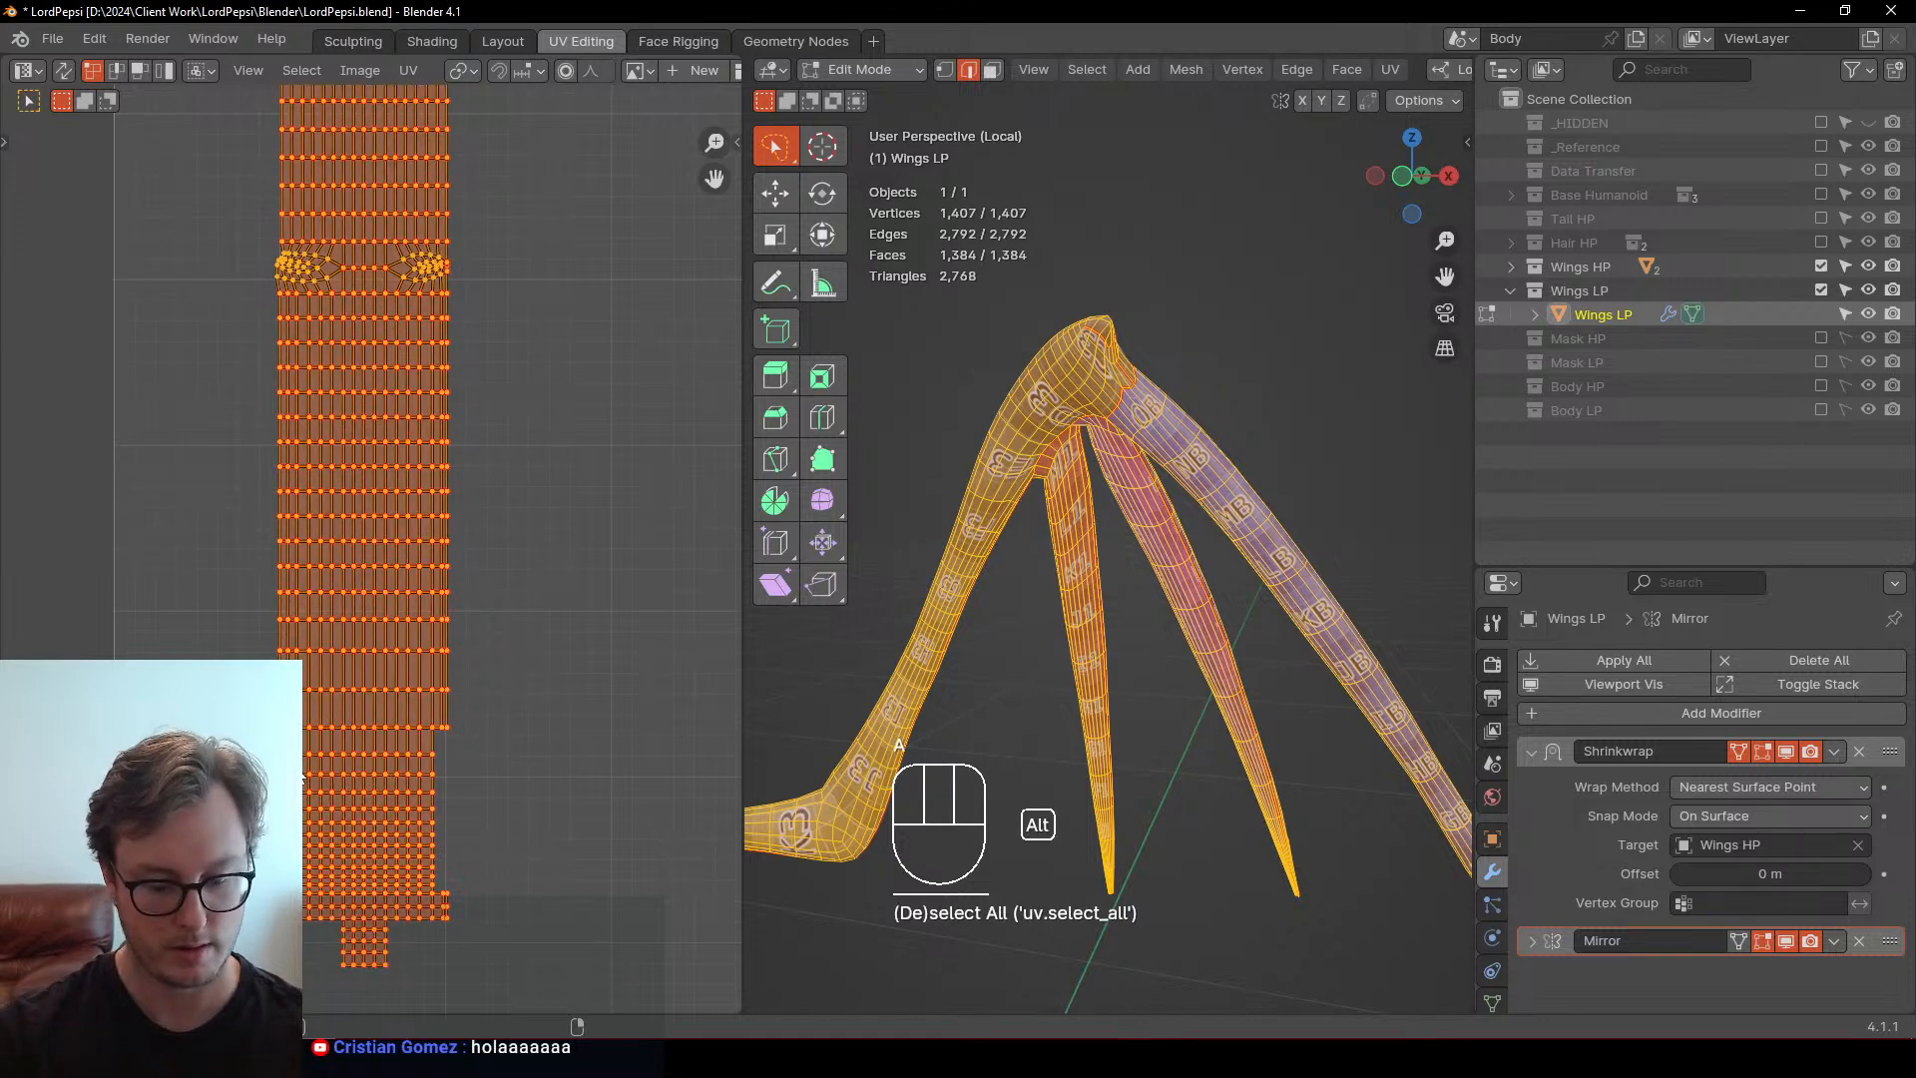
{"action": "left_click", "coordinate": [302, 778]}
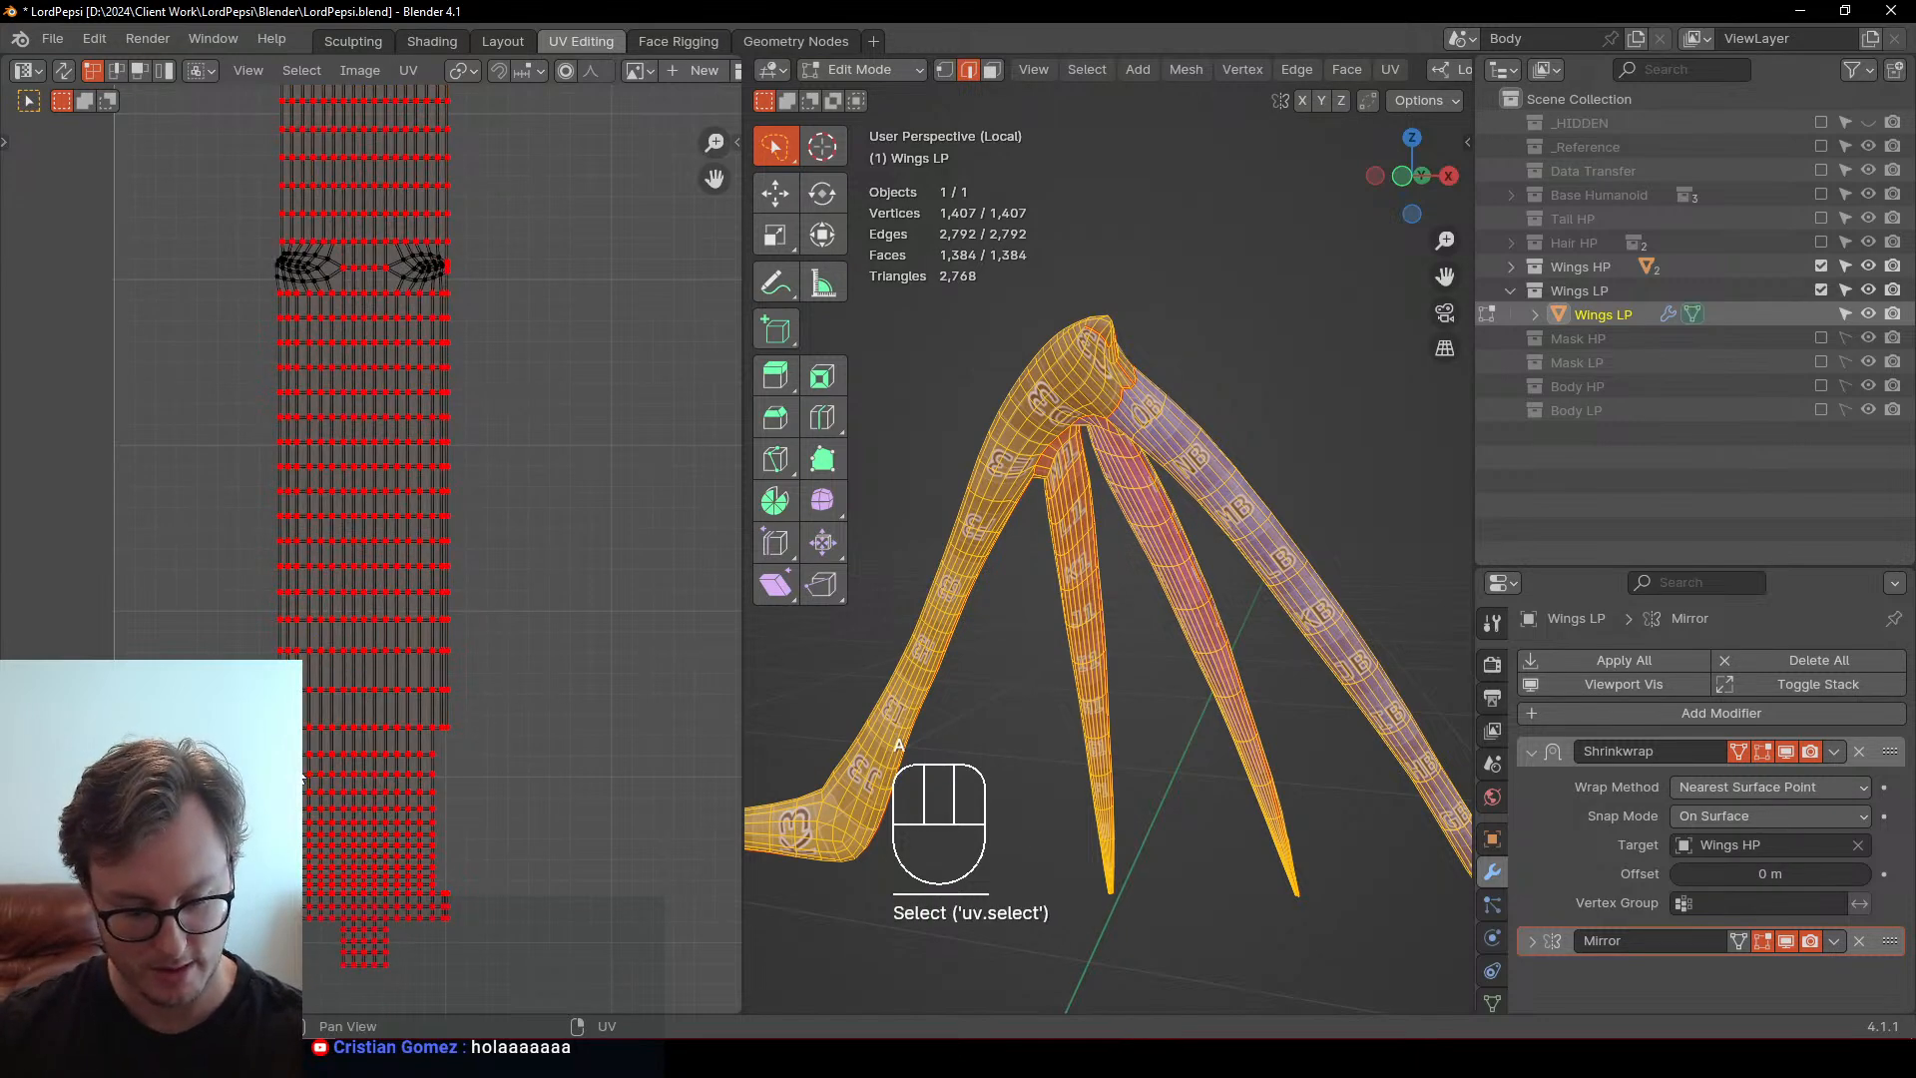
{"action": "key", "text": "l"}
{"action": "key", "text": "alt+p"}
{"action": "key", "text": "u"}
{"action": "key", "text": "u"}
{"action": "scroll", "coordinate": [419, 549], "scroll_direction": "down", "scroll_amount": 6}
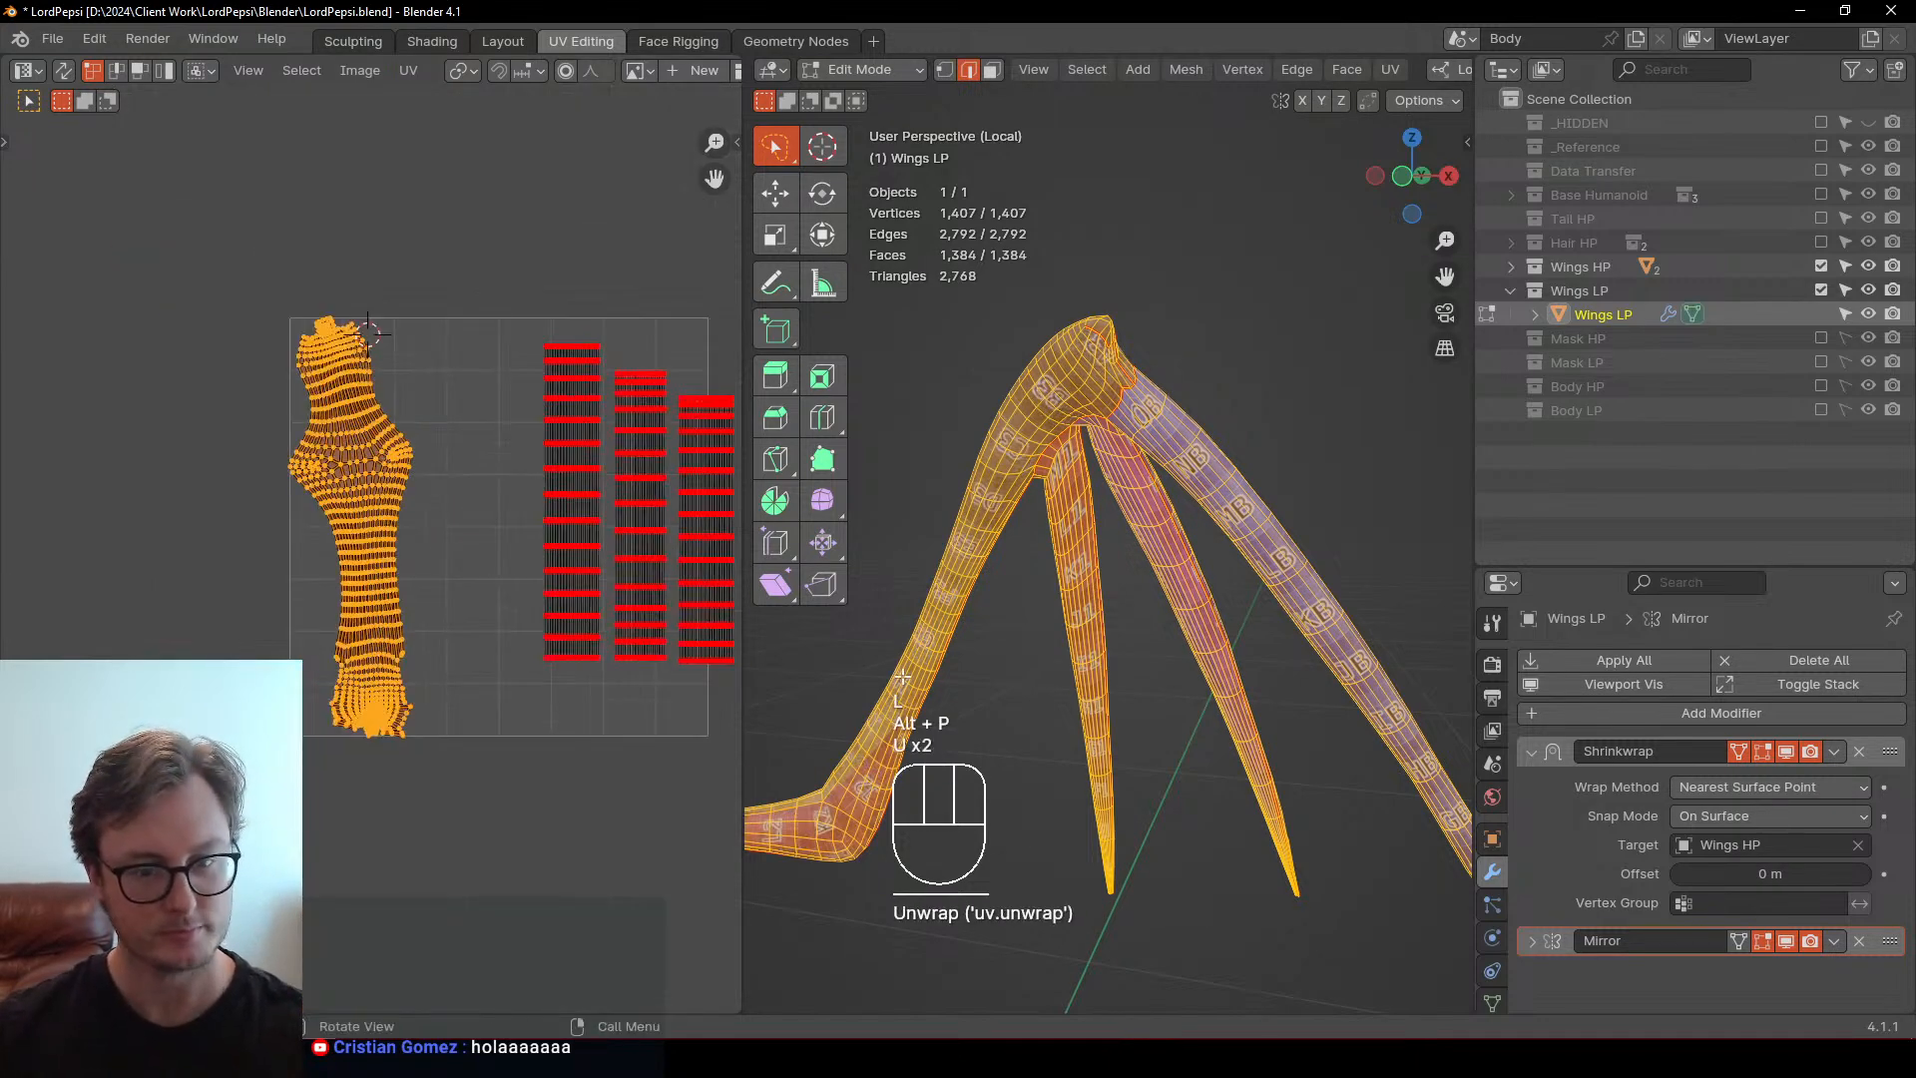
Select the linked arm section of the wing mesh, delimiting the selection by Seam
{"action": "left_click", "coordinate": [987, 528]}
{"action": "key", "text": "l"}
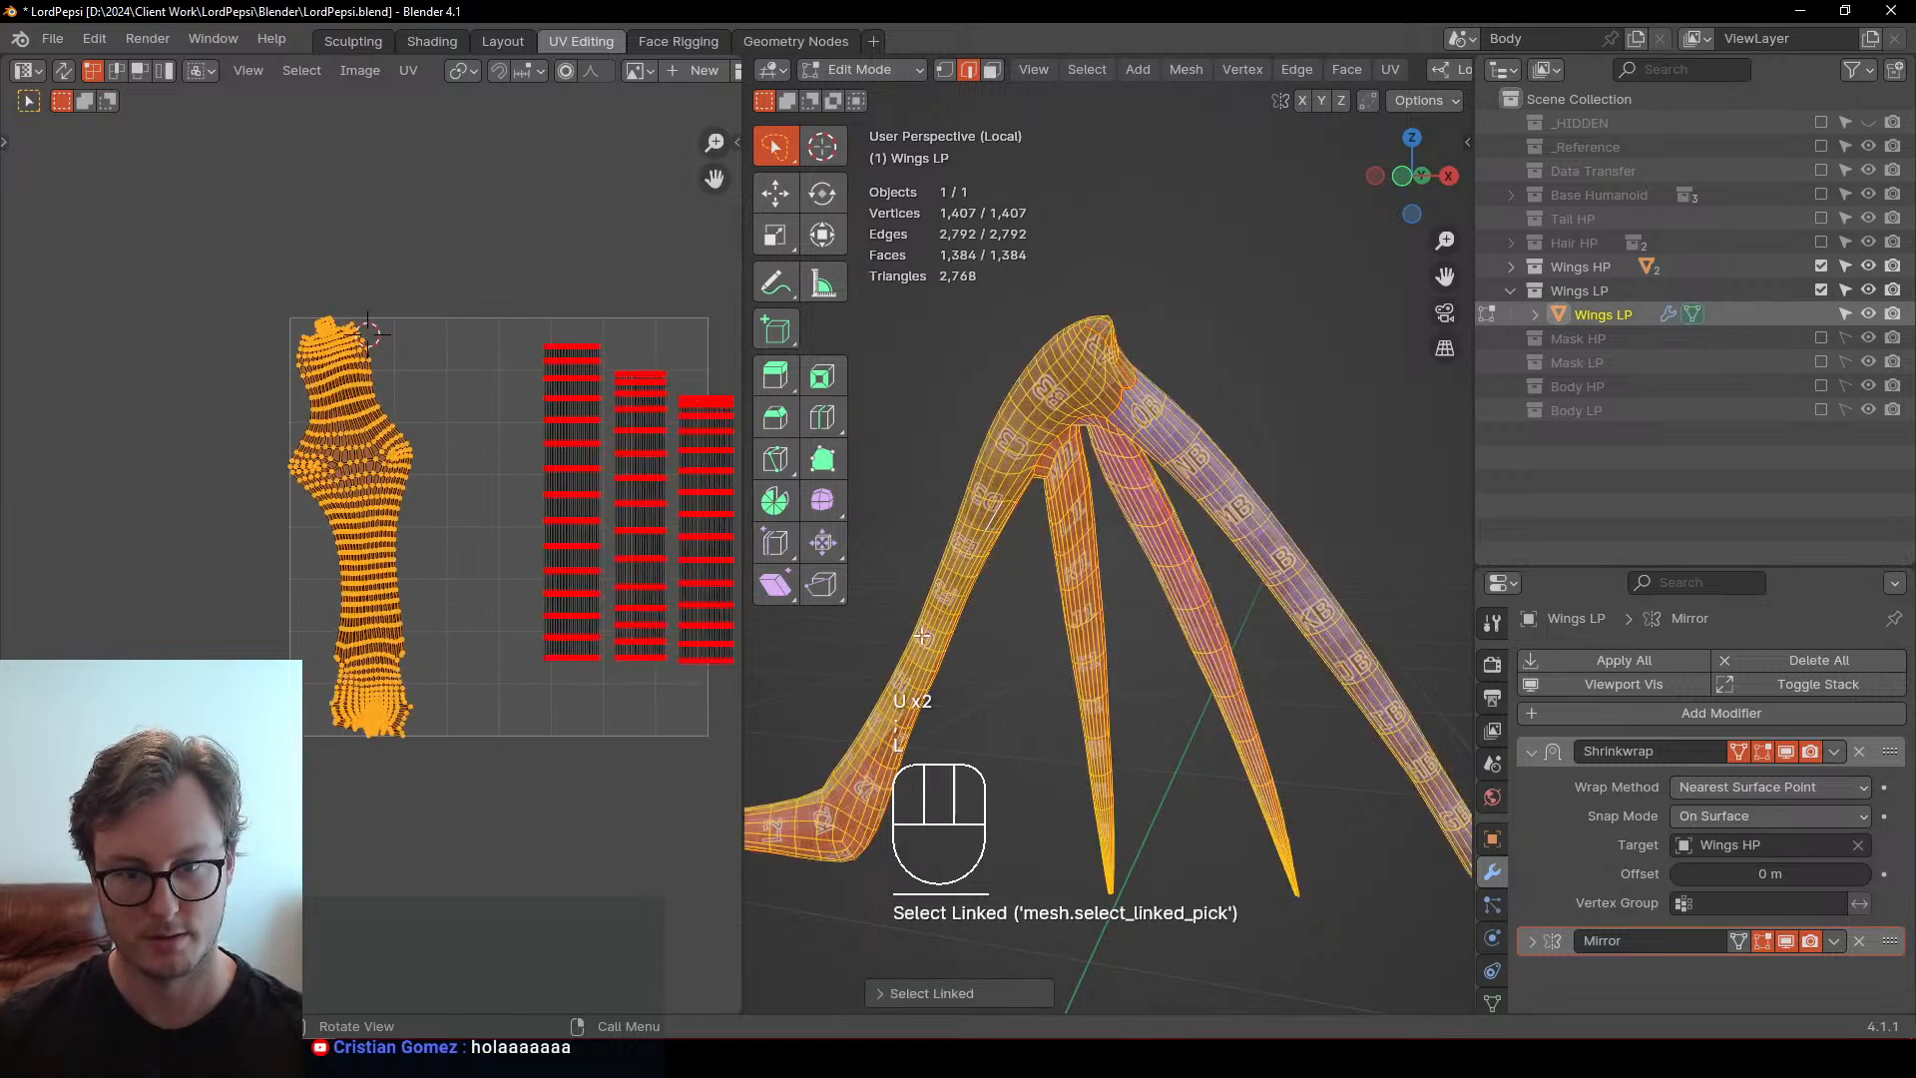
{"action": "left_click", "coordinate": [920, 990]}
{"action": "left_click", "coordinate": [1059, 933]}
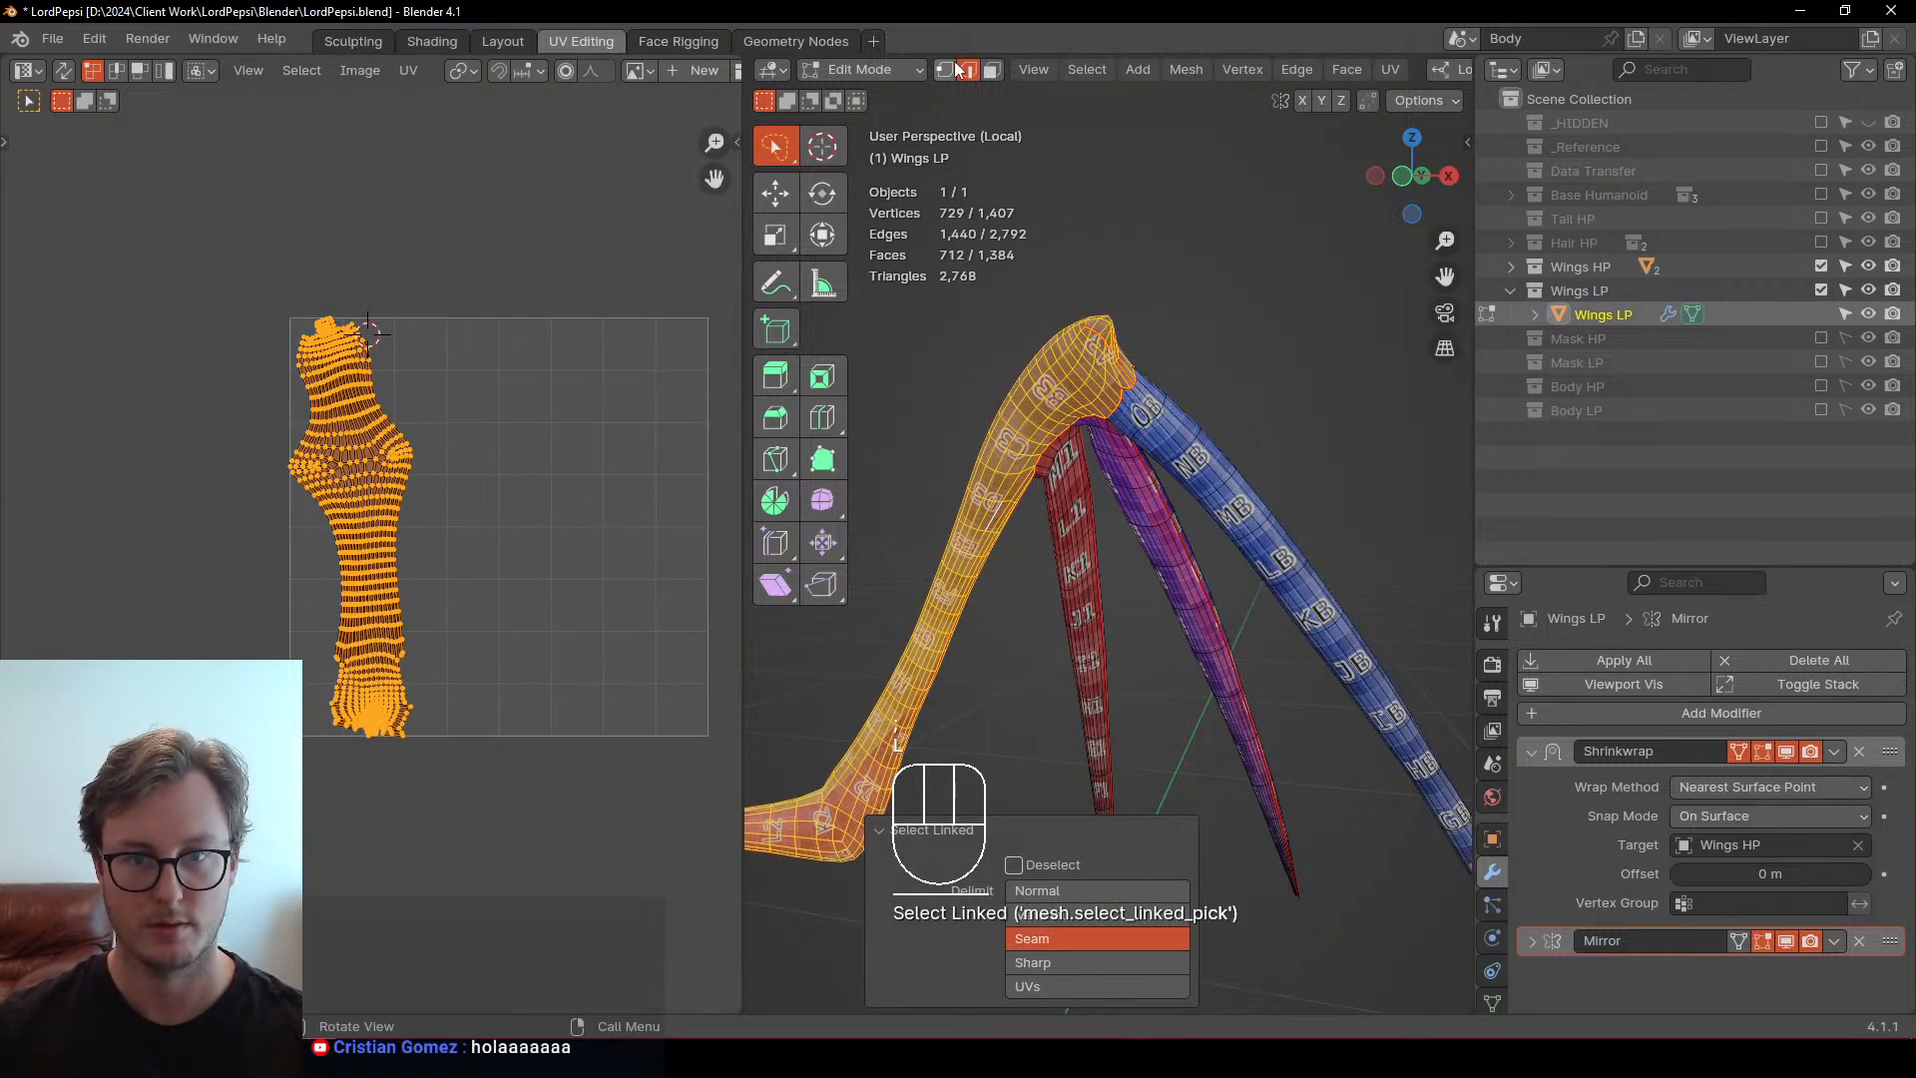
Switch to face selection and select the linked arm section of the wing mesh again, delimited by Seam
{"action": "key", "text": "3"}
{"action": "scroll", "coordinate": [475, 573], "scroll_direction": "up", "scroll_amount": 2}
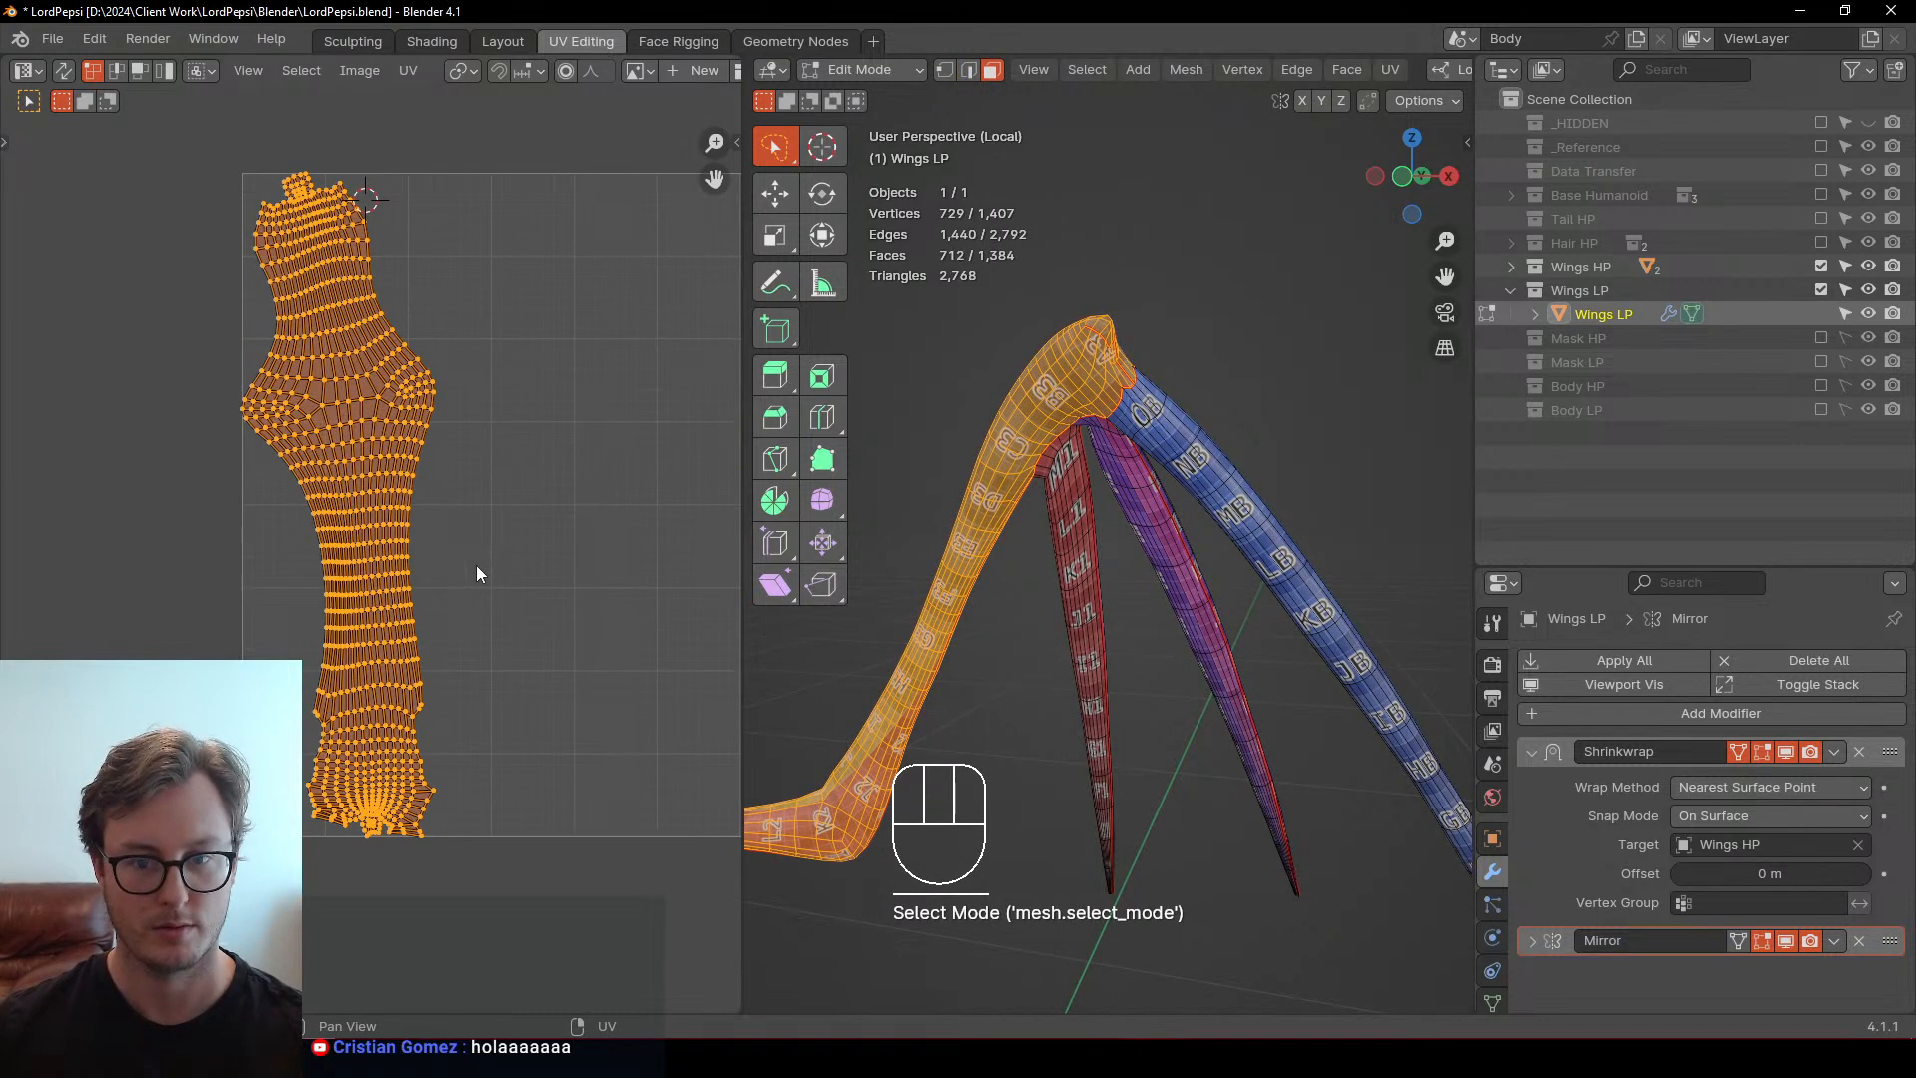
{"action": "left_click", "coordinate": [886, 532]}
{"action": "key", "text": "l"}
{"action": "key", "text": "l"}
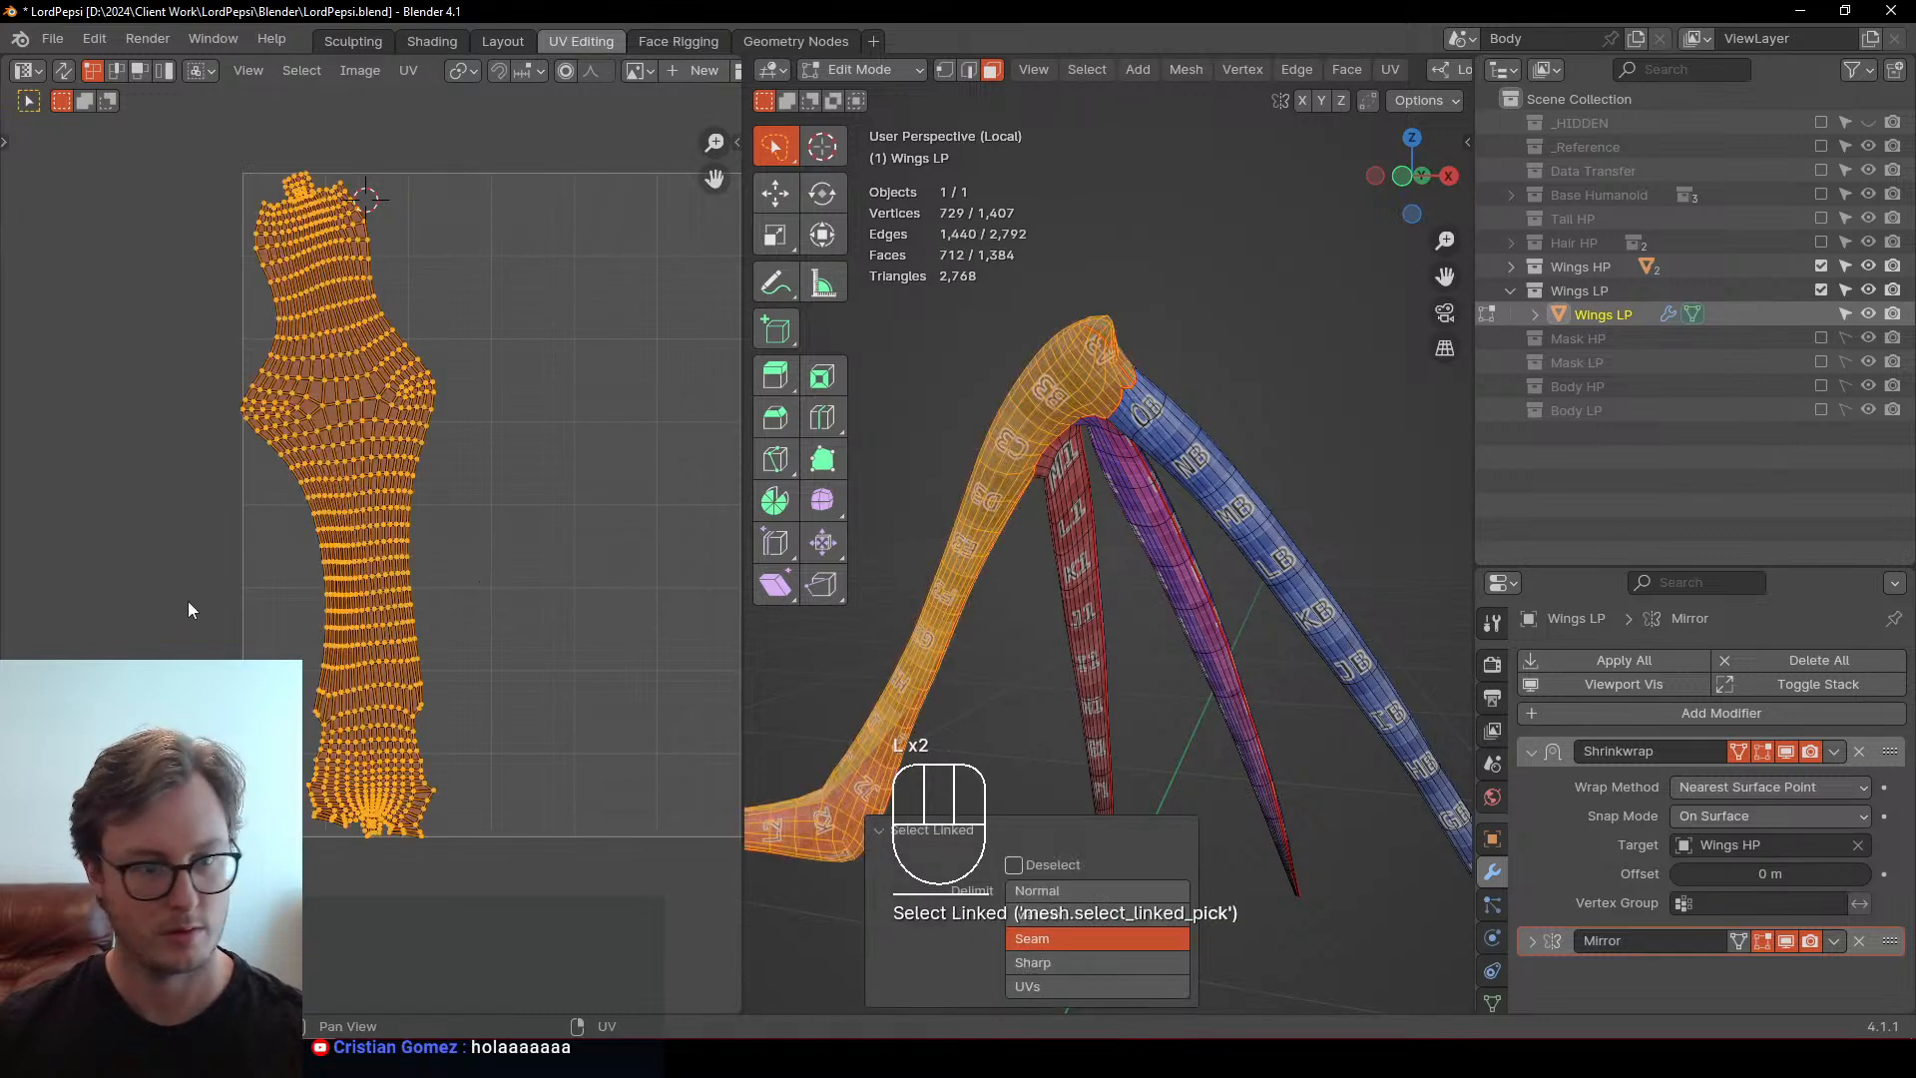
{"action": "middle_click_drag", "start_coordinate": [188, 600], "coordinate": [232, 677]}
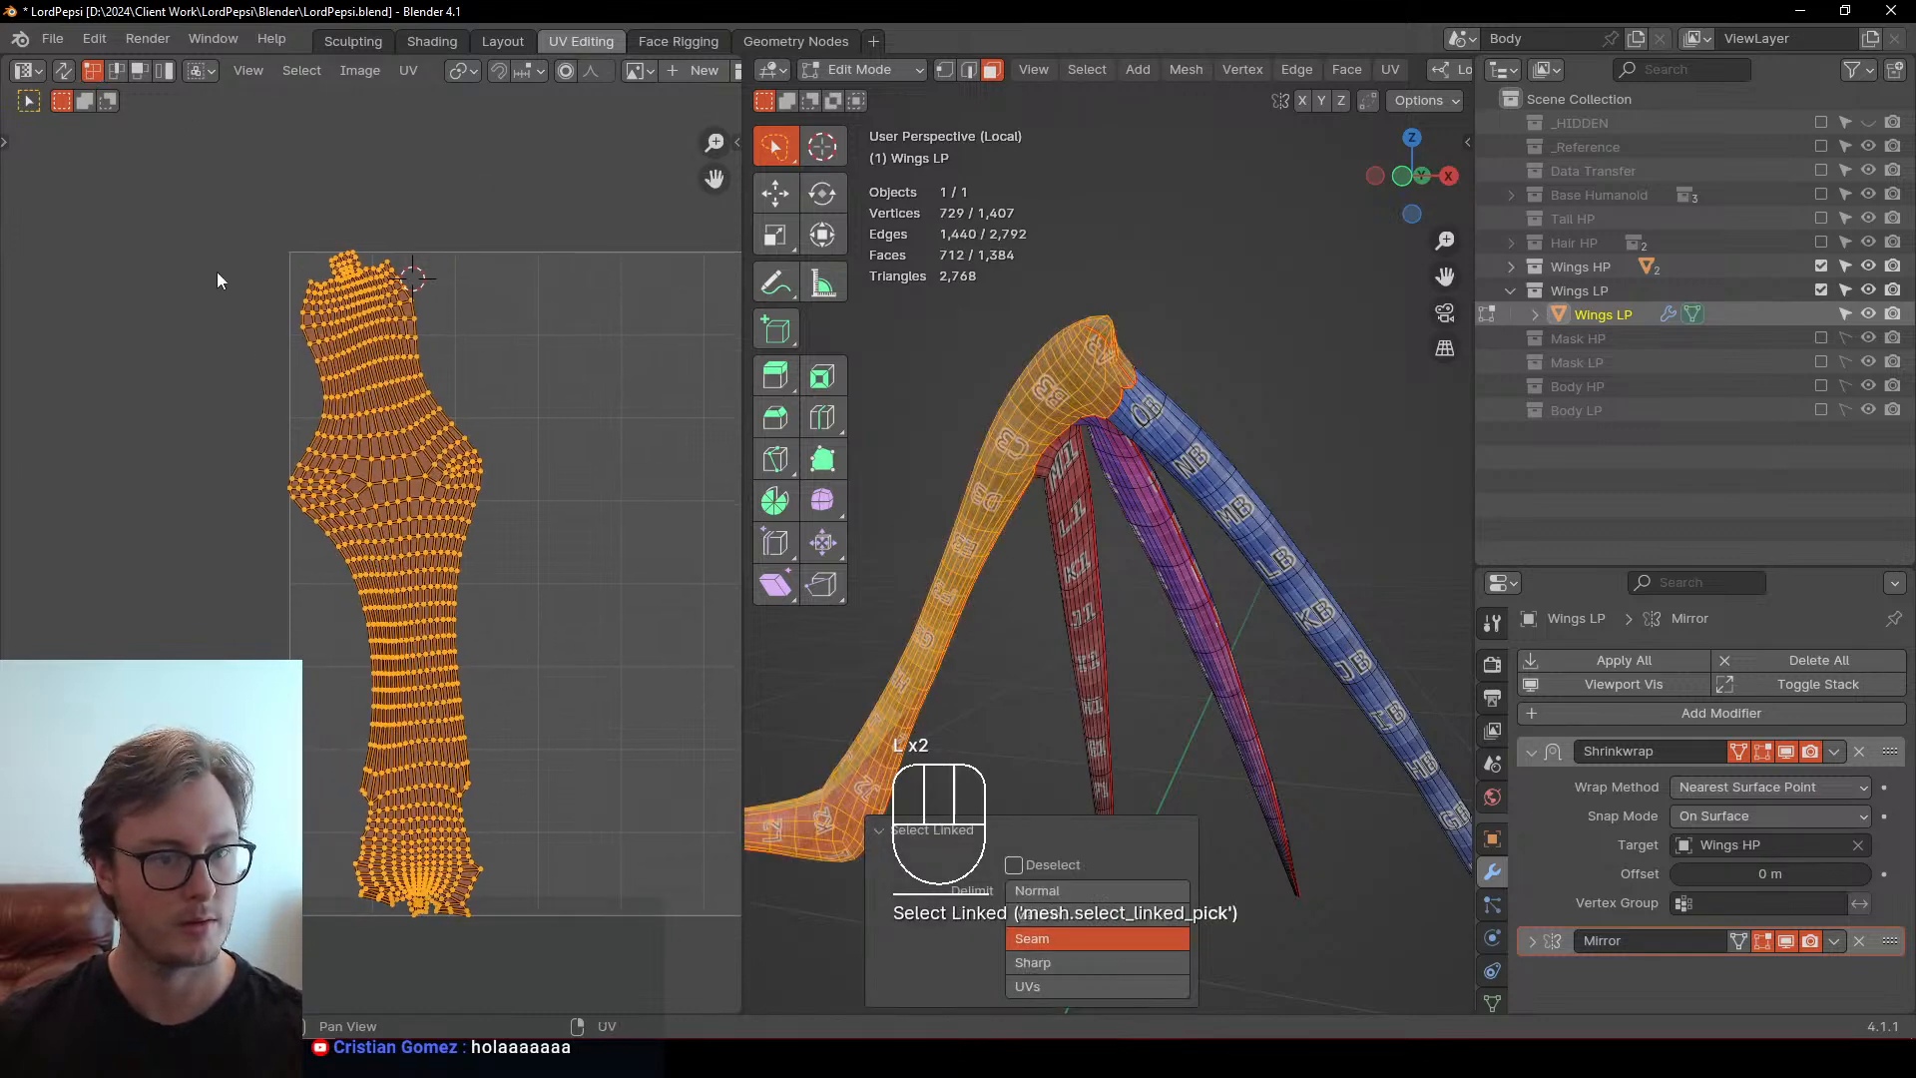
Pin the two upper corner vertices of the arm island, level them by scaling to 0 along Y, and reposition them
{"action": "left_click", "coordinate": [309, 286]}
{"action": "key", "text": "p"}
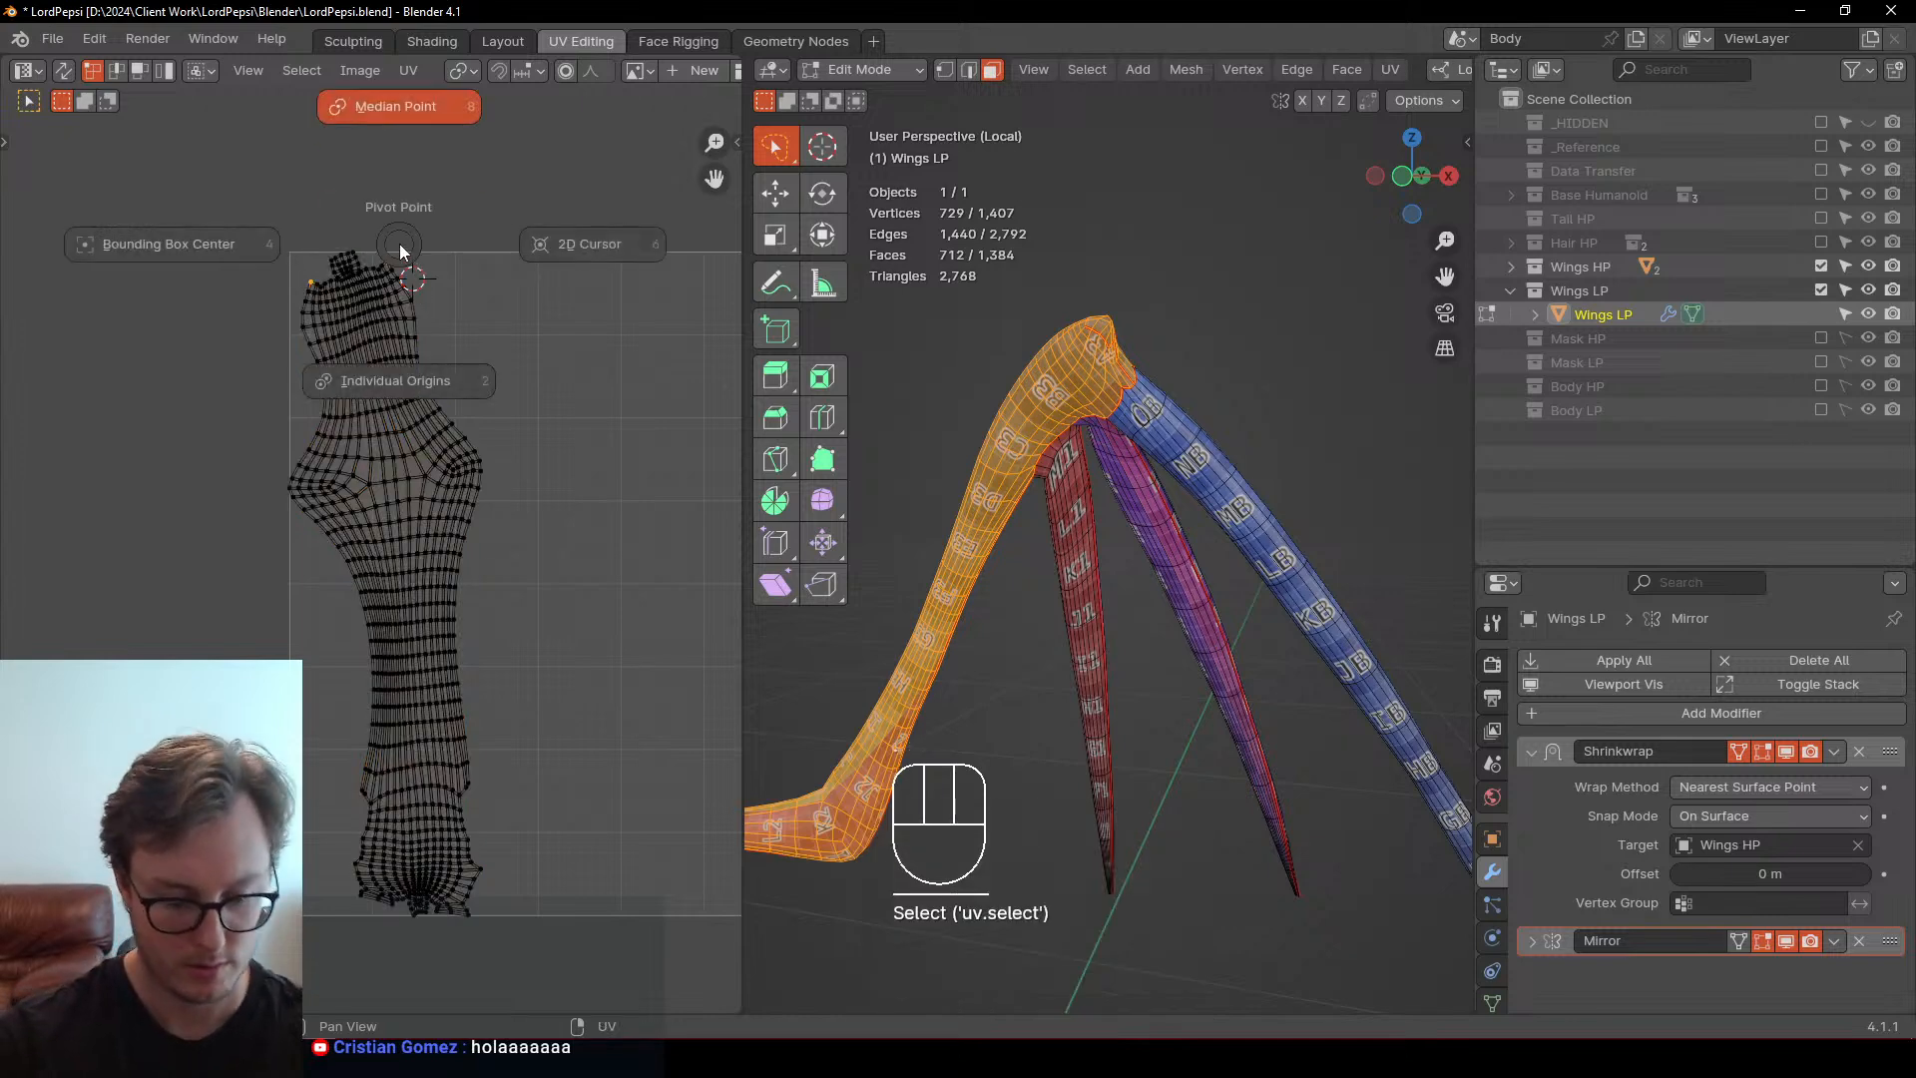
{"action": "key", "text": "s"}
{"action": "key", "text": "y"}
{"action": "key", "text": "KP_0"}
{"action": "key", "text": "KP_Enter"}
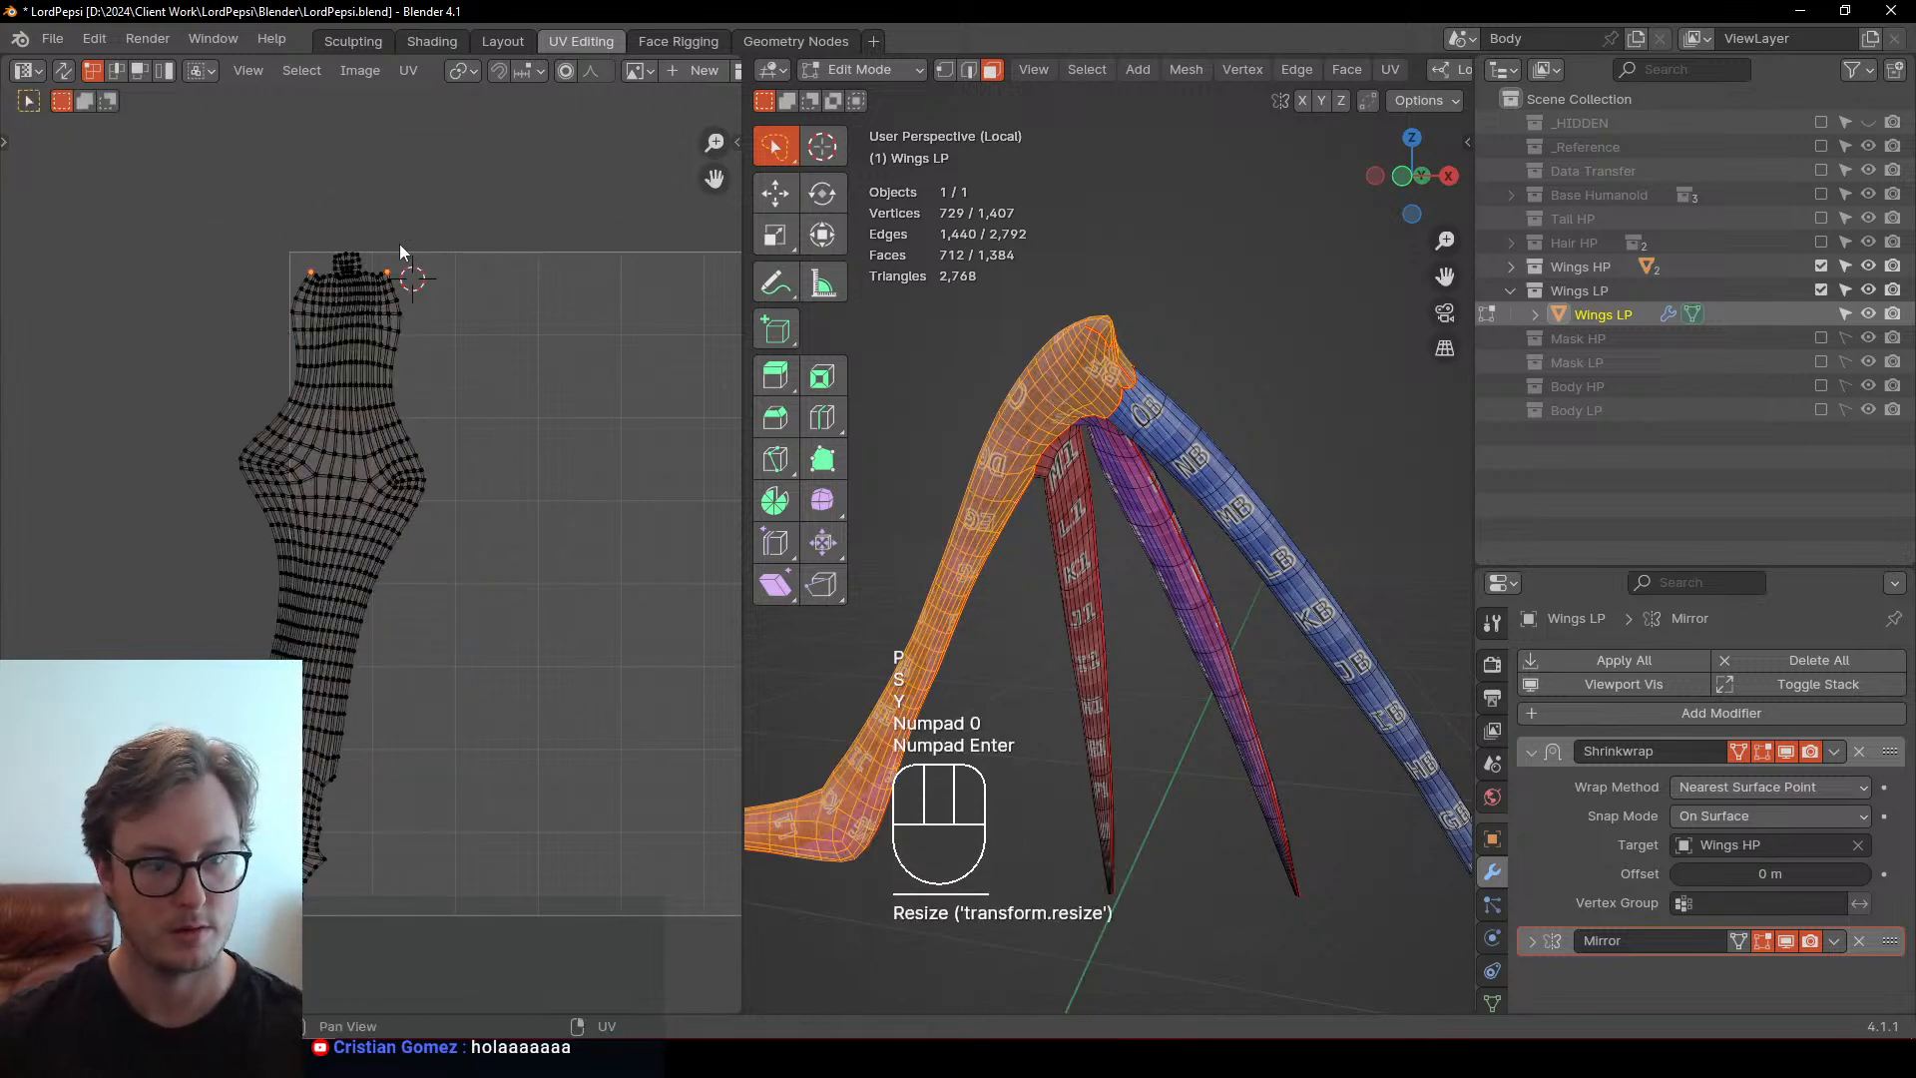
{"action": "key", "text": "g"}
{"action": "left_click", "coordinate": [453, 269]}
Pin the lower right-hand border vertices with the upper right corner, align them at 0 along X, and move them right to widen the island
{"action": "left_click", "coordinate": [365, 742]}
{"action": "scroll", "coordinate": [379, 691], "scroll_direction": "up", "scroll_amount": 2}
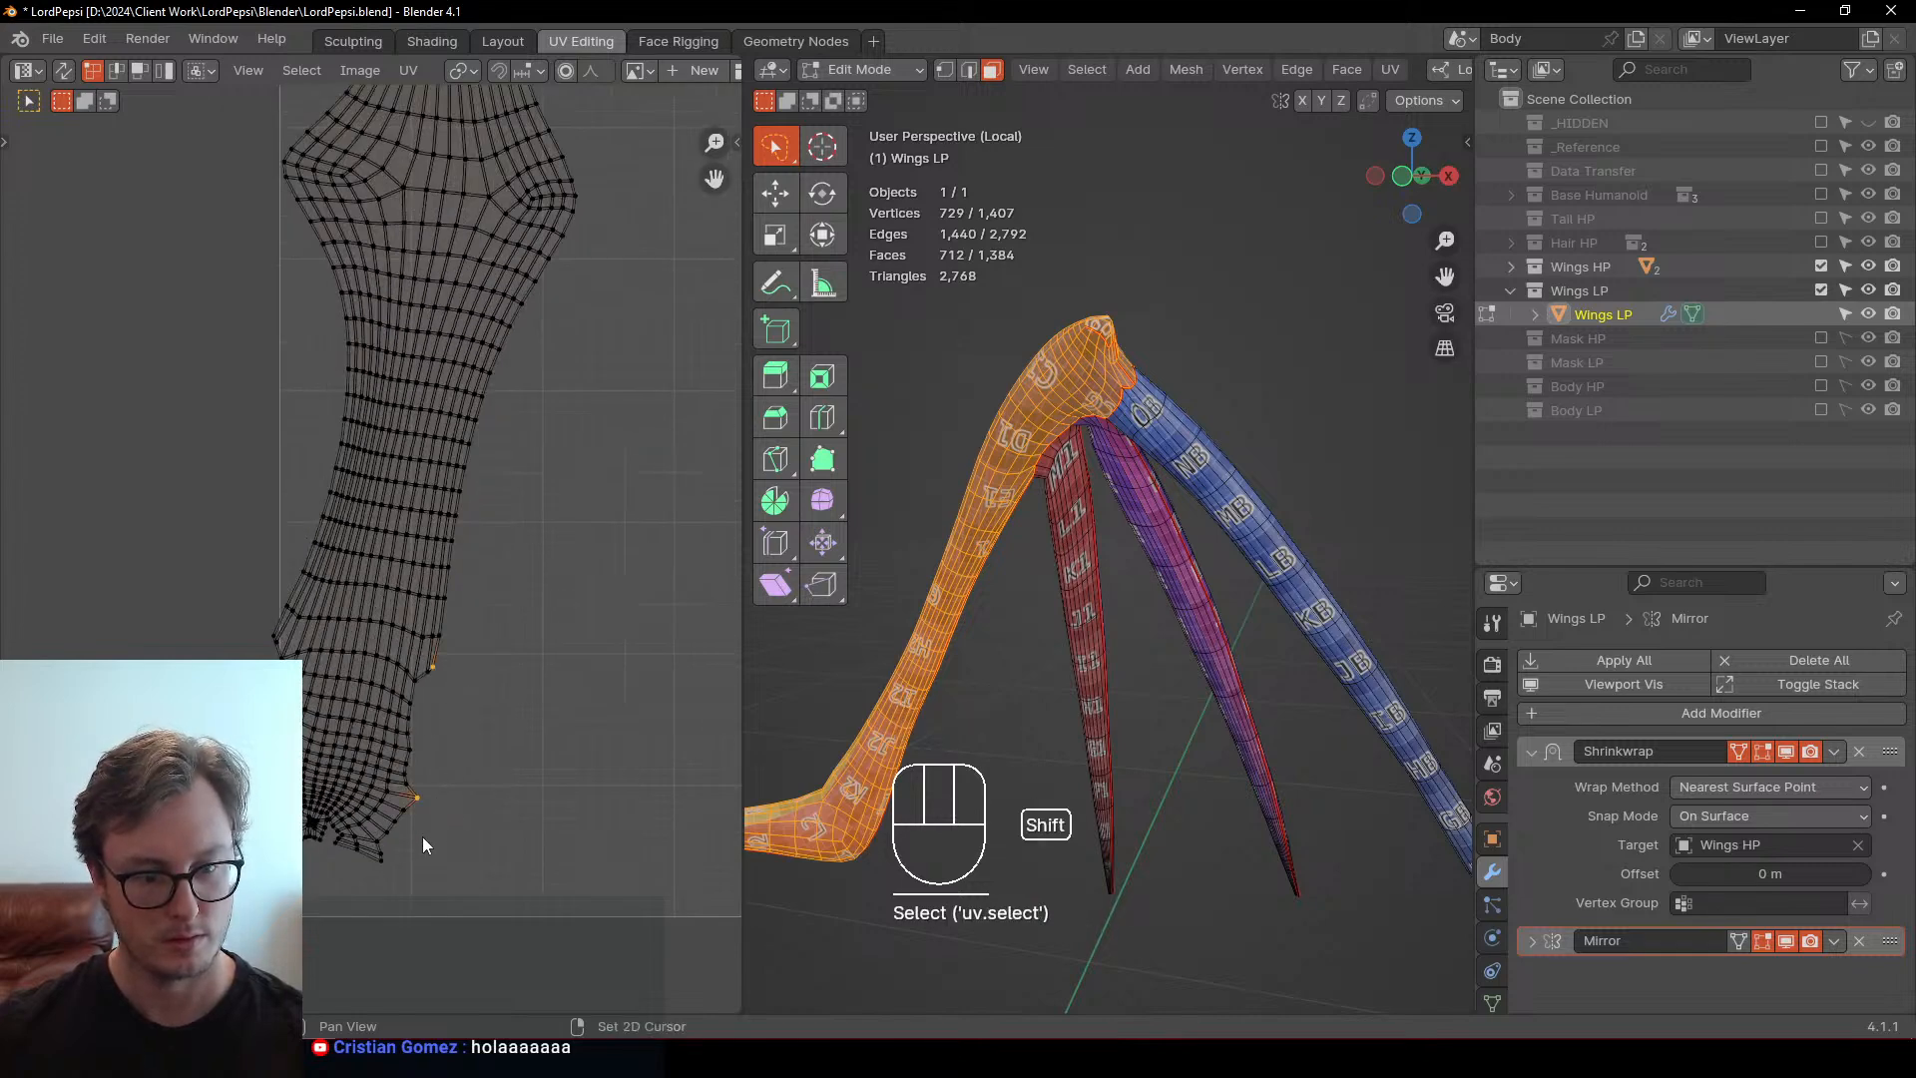
{"action": "scroll", "coordinate": [493, 595], "scroll_direction": "down", "scroll_amount": 2}
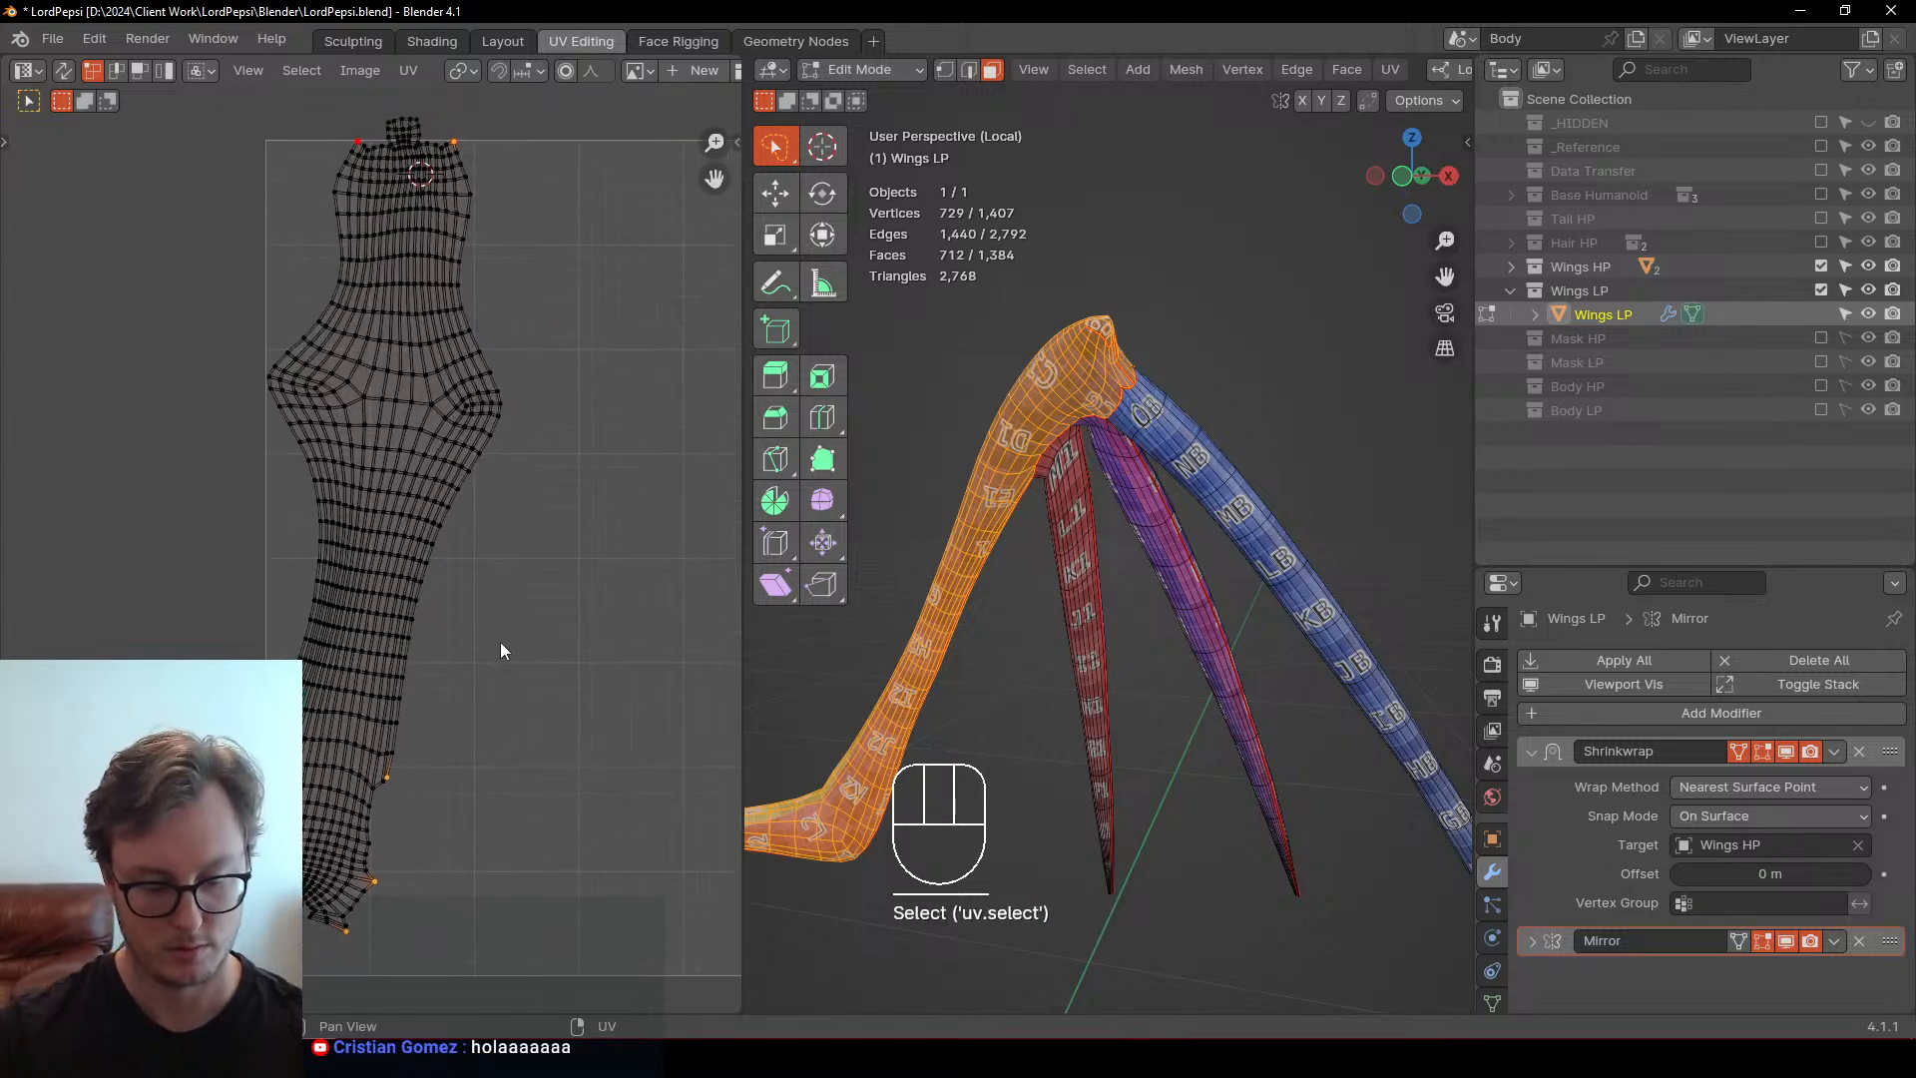
{"action": "key", "text": "p"}
{"action": "key", "text": "s"}
{"action": "key", "text": "x"}
{"action": "key", "text": "KP_0"}
{"action": "key", "text": "KP_Enter"}
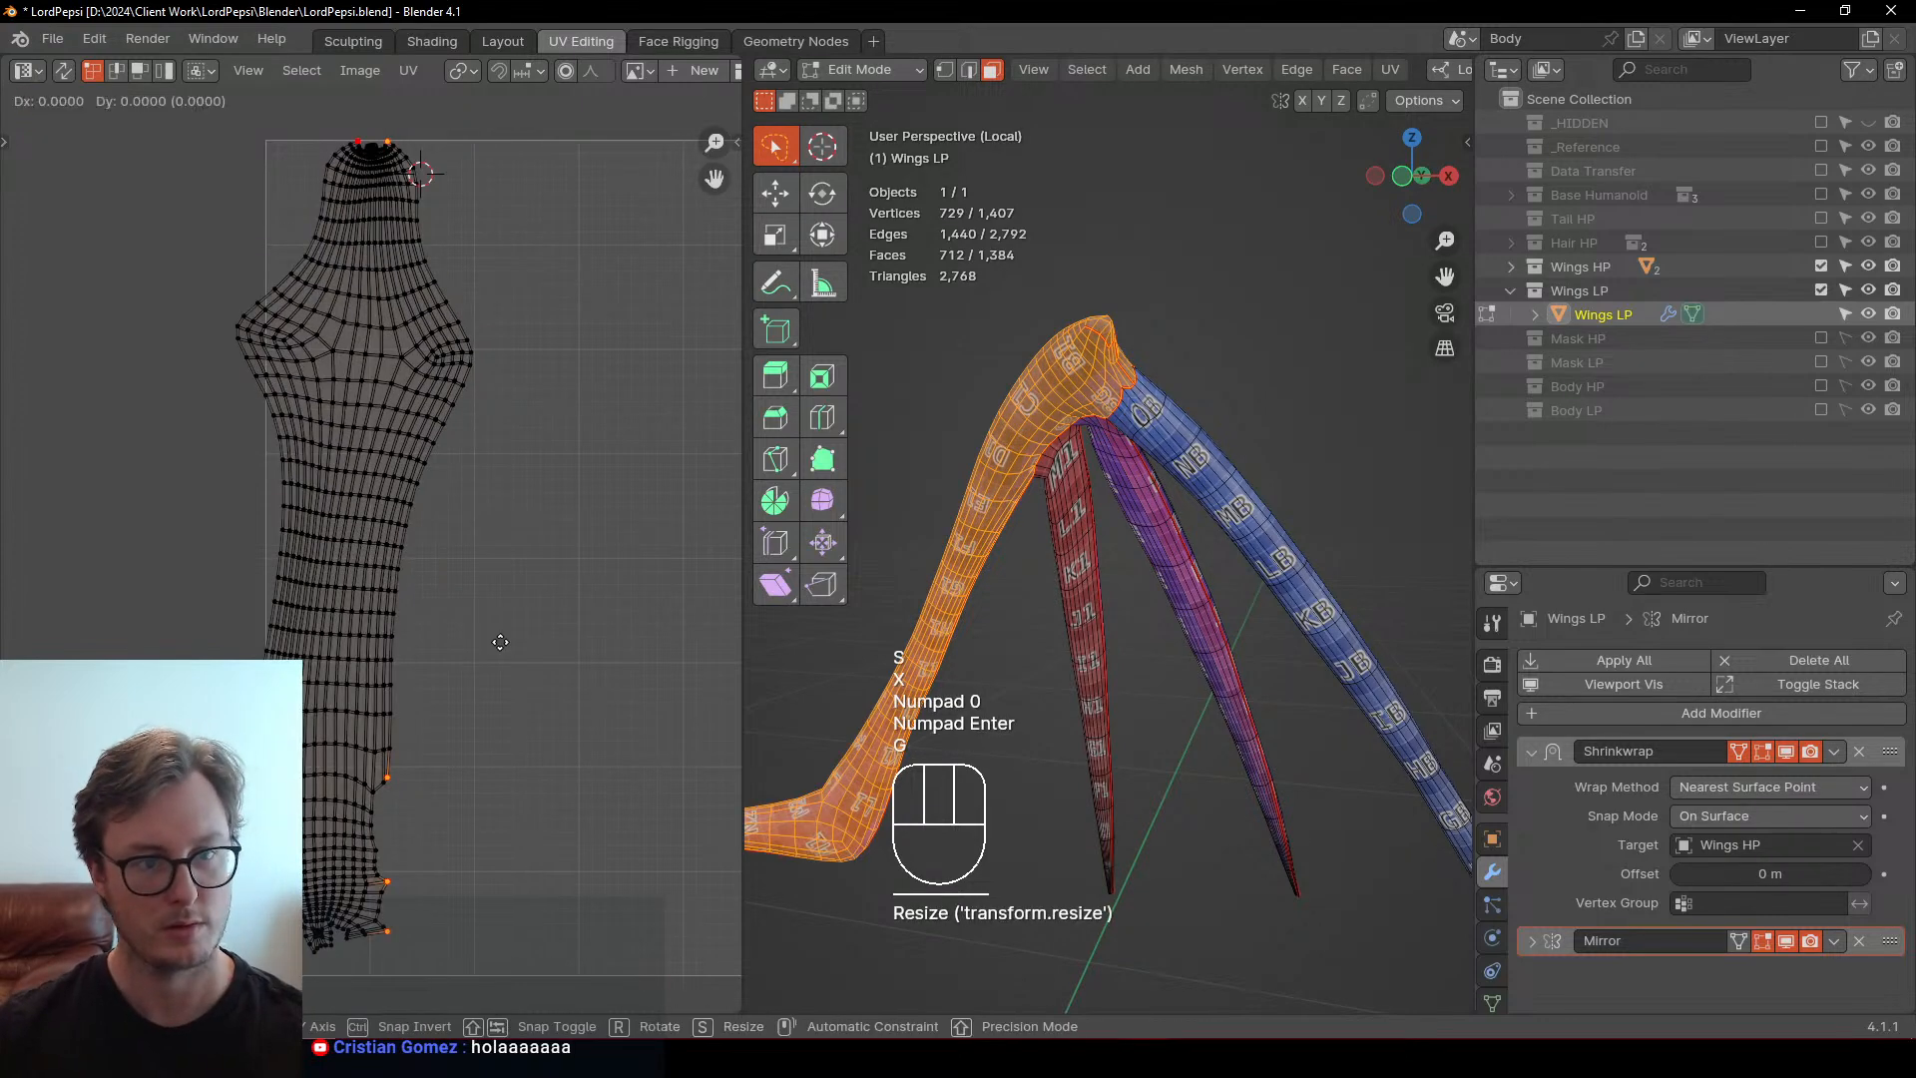
{"action": "key", "text": "g"}
{"action": "key", "text": "x"}
{"action": "left_click", "coordinate": [588, 644]}
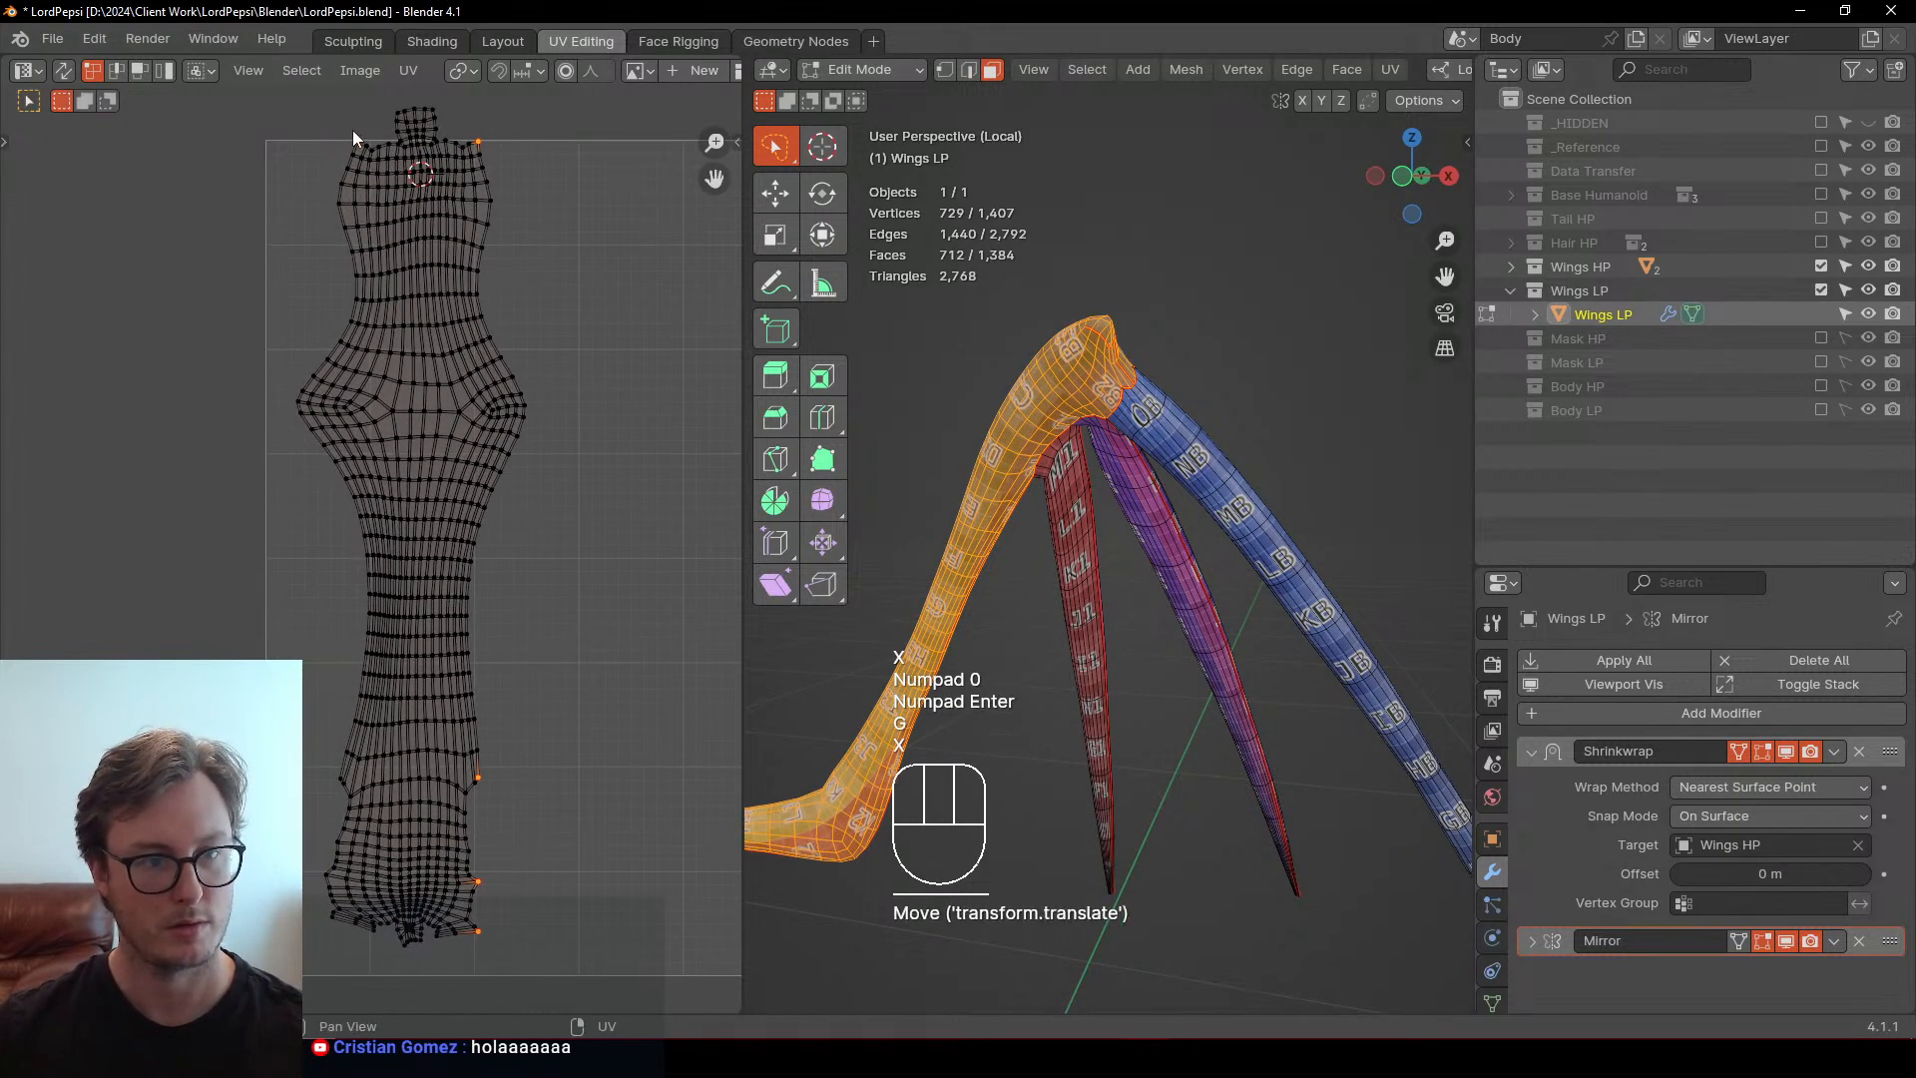
Pin the upper left corner and lower left-hand border vertices of the arm island and align them by scaling to 0 along X
{"action": "left_click", "coordinate": [310, 846]}
{"action": "left_click", "coordinate": [327, 791], "text": "shift"}
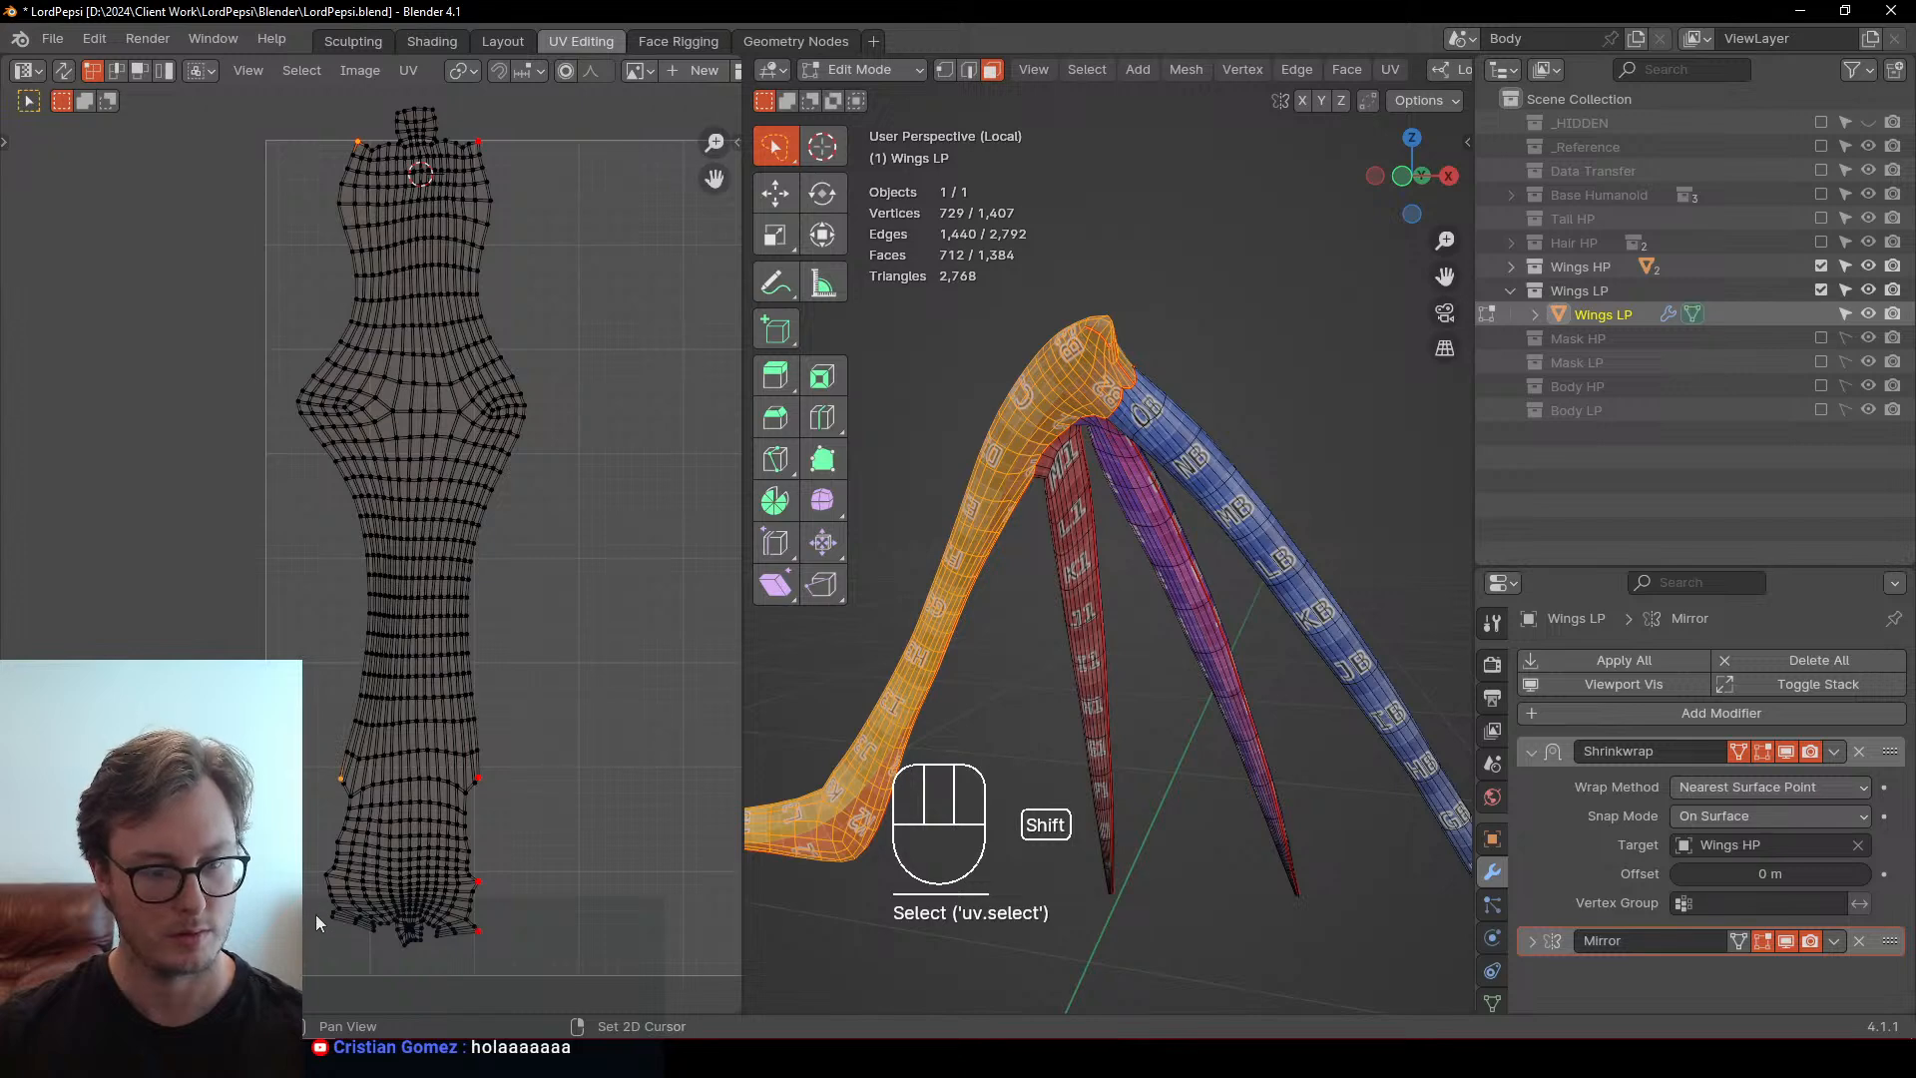
{"action": "scroll", "coordinate": [307, 910], "scroll_direction": "up", "scroll_amount": 3}
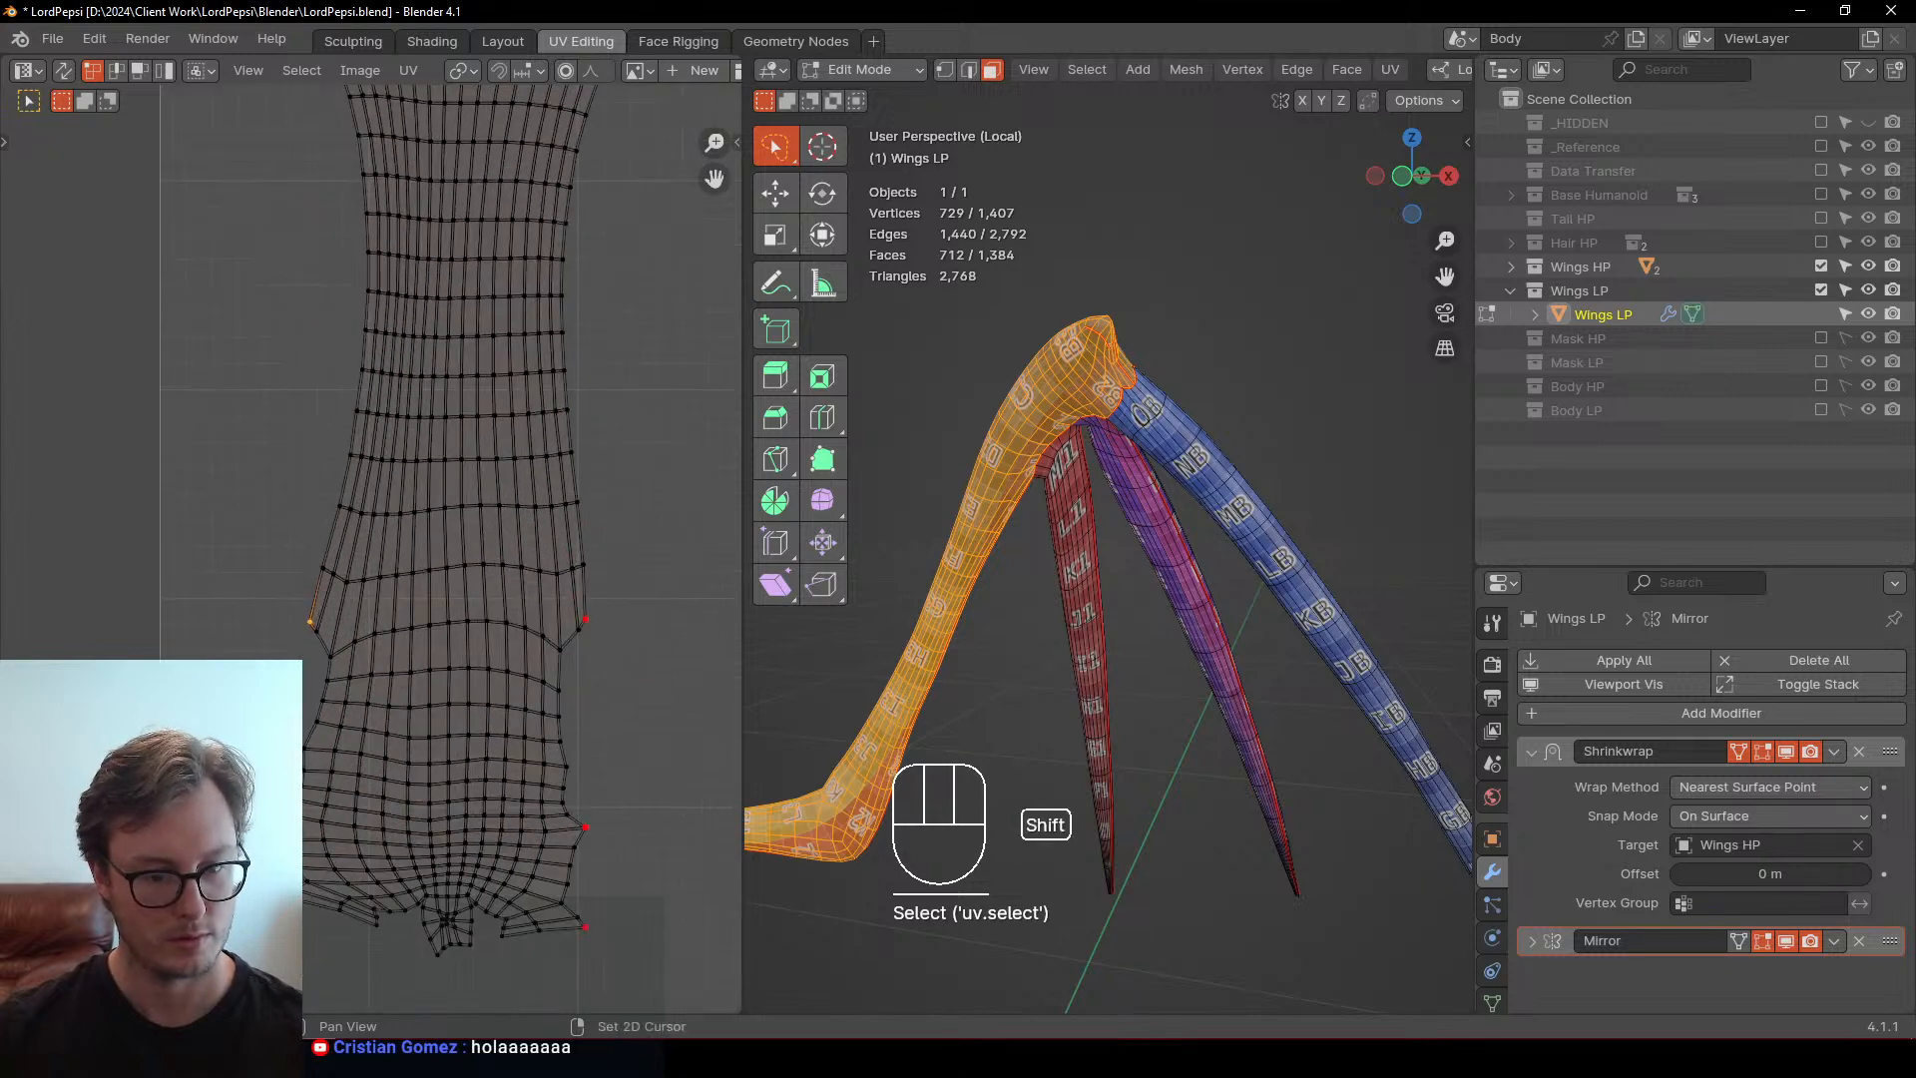
{"action": "left_click", "coordinate": [303, 902], "text": "shift"}
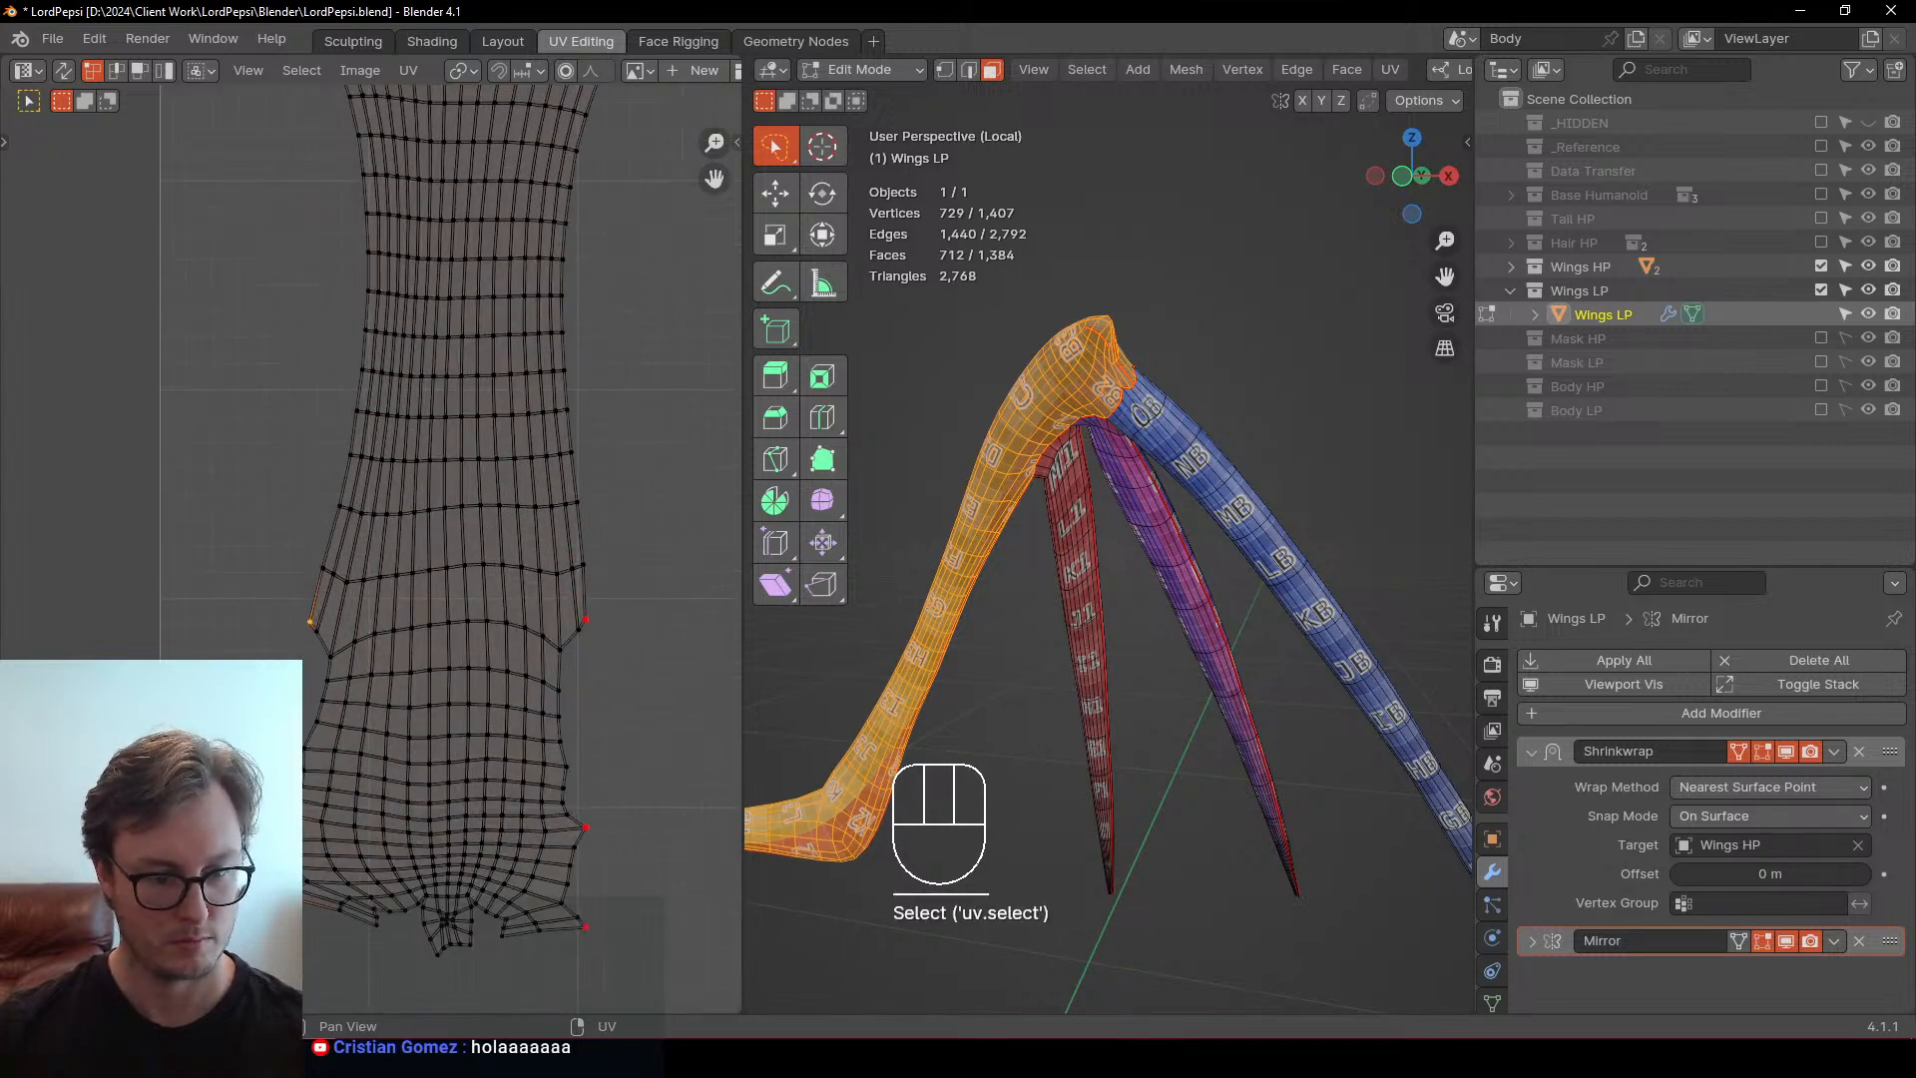
{"action": "key", "text": "p"}
{"action": "key", "text": "s"}
{"action": "key", "text": "x"}
{"action": "key", "text": "KP_0"}
{"action": "key", "text": "KP_Enter"}
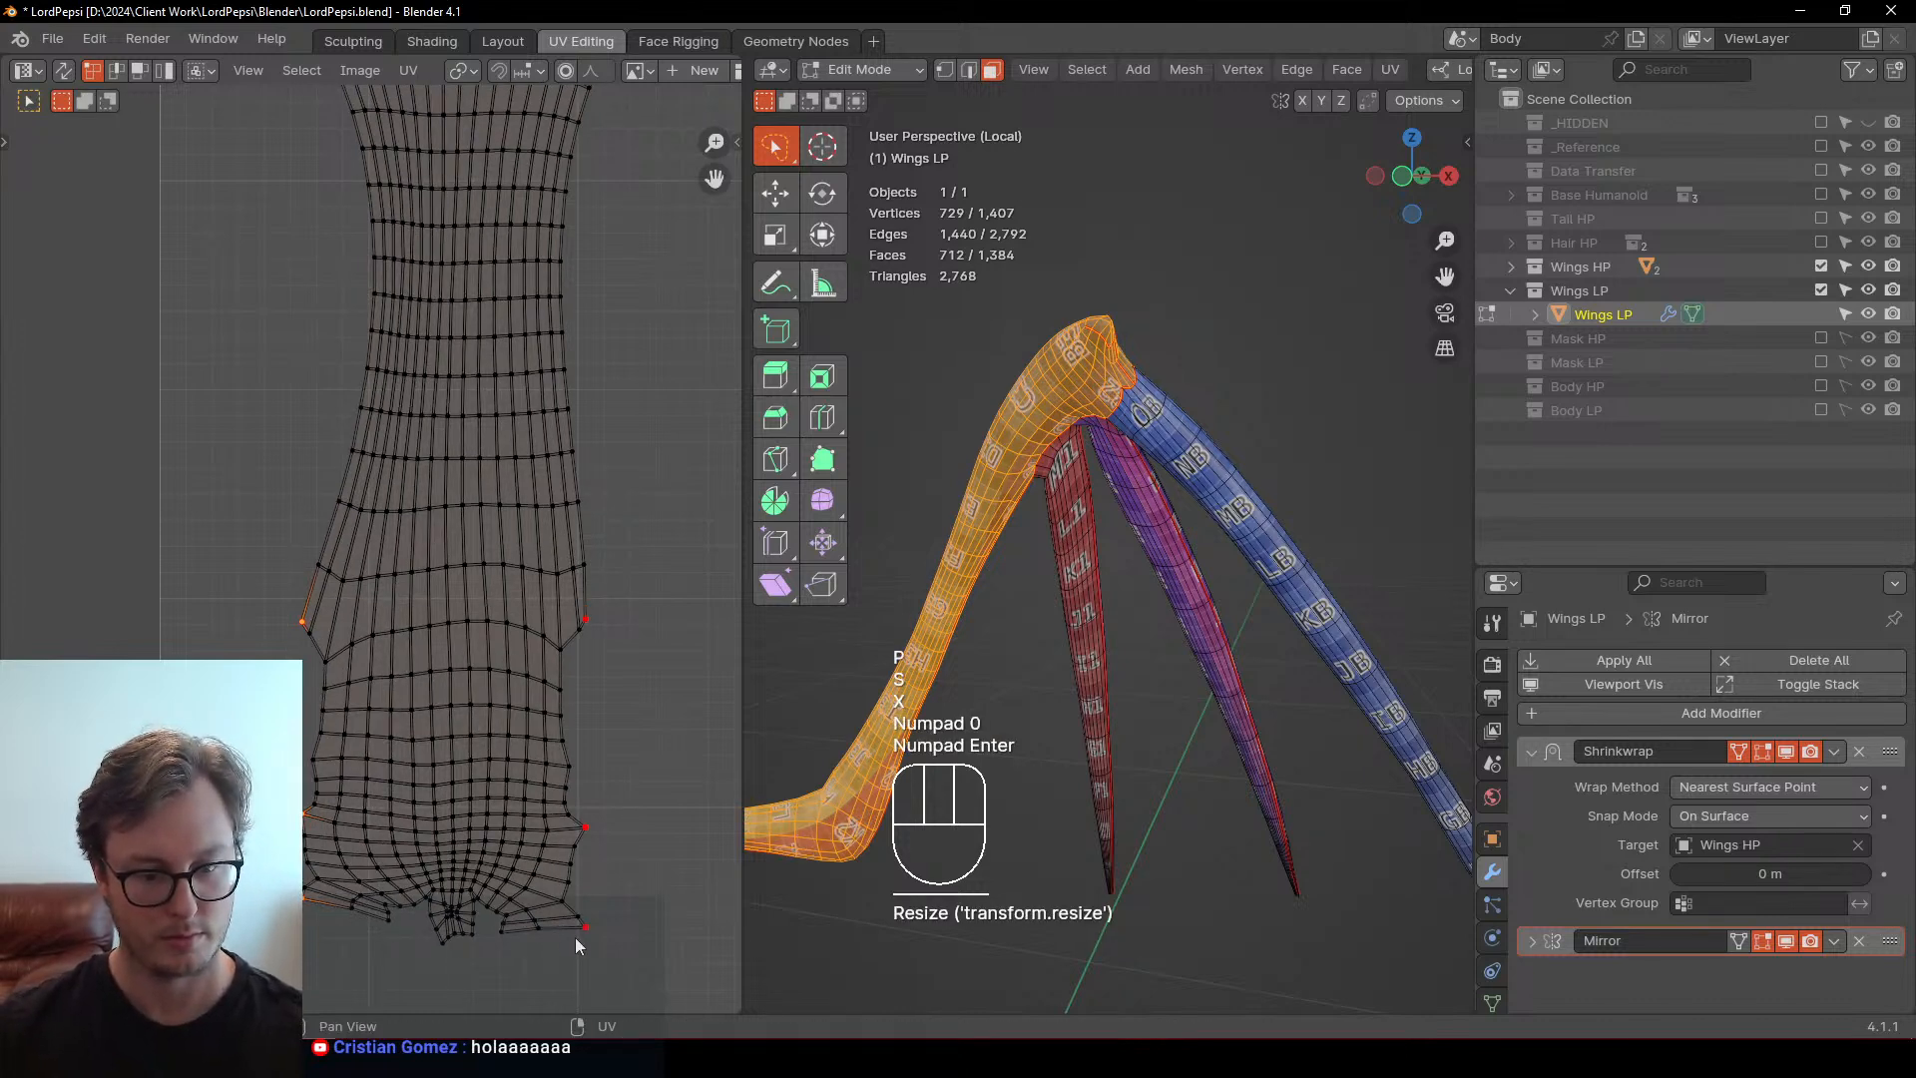
Pin the two inner vertices at the island's lower end, move them along Y, and scale them apart
{"action": "left_click", "coordinate": [384, 948], "text": "shift"}
{"action": "left_click", "coordinate": [391, 926]}
{"action": "left_click", "coordinate": [501, 945], "text": "shift"}
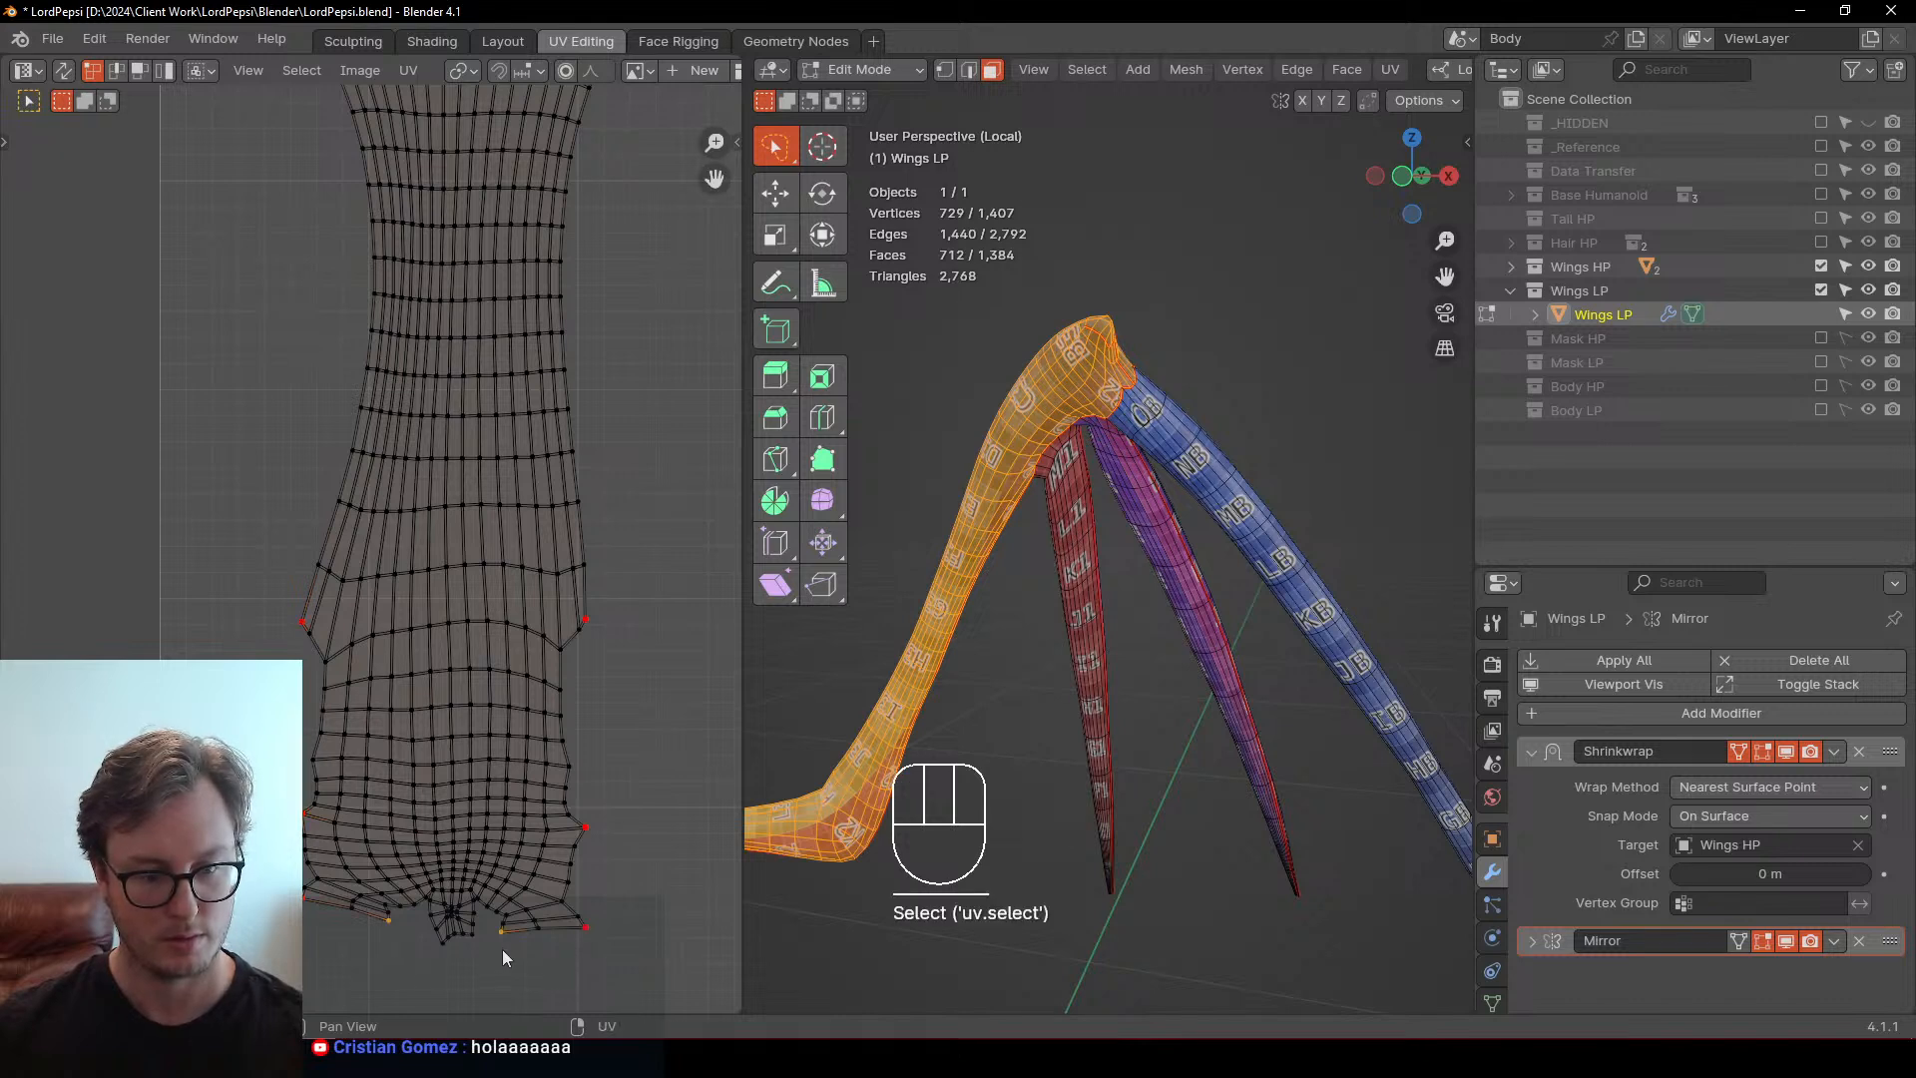
{"action": "key", "text": "p"}
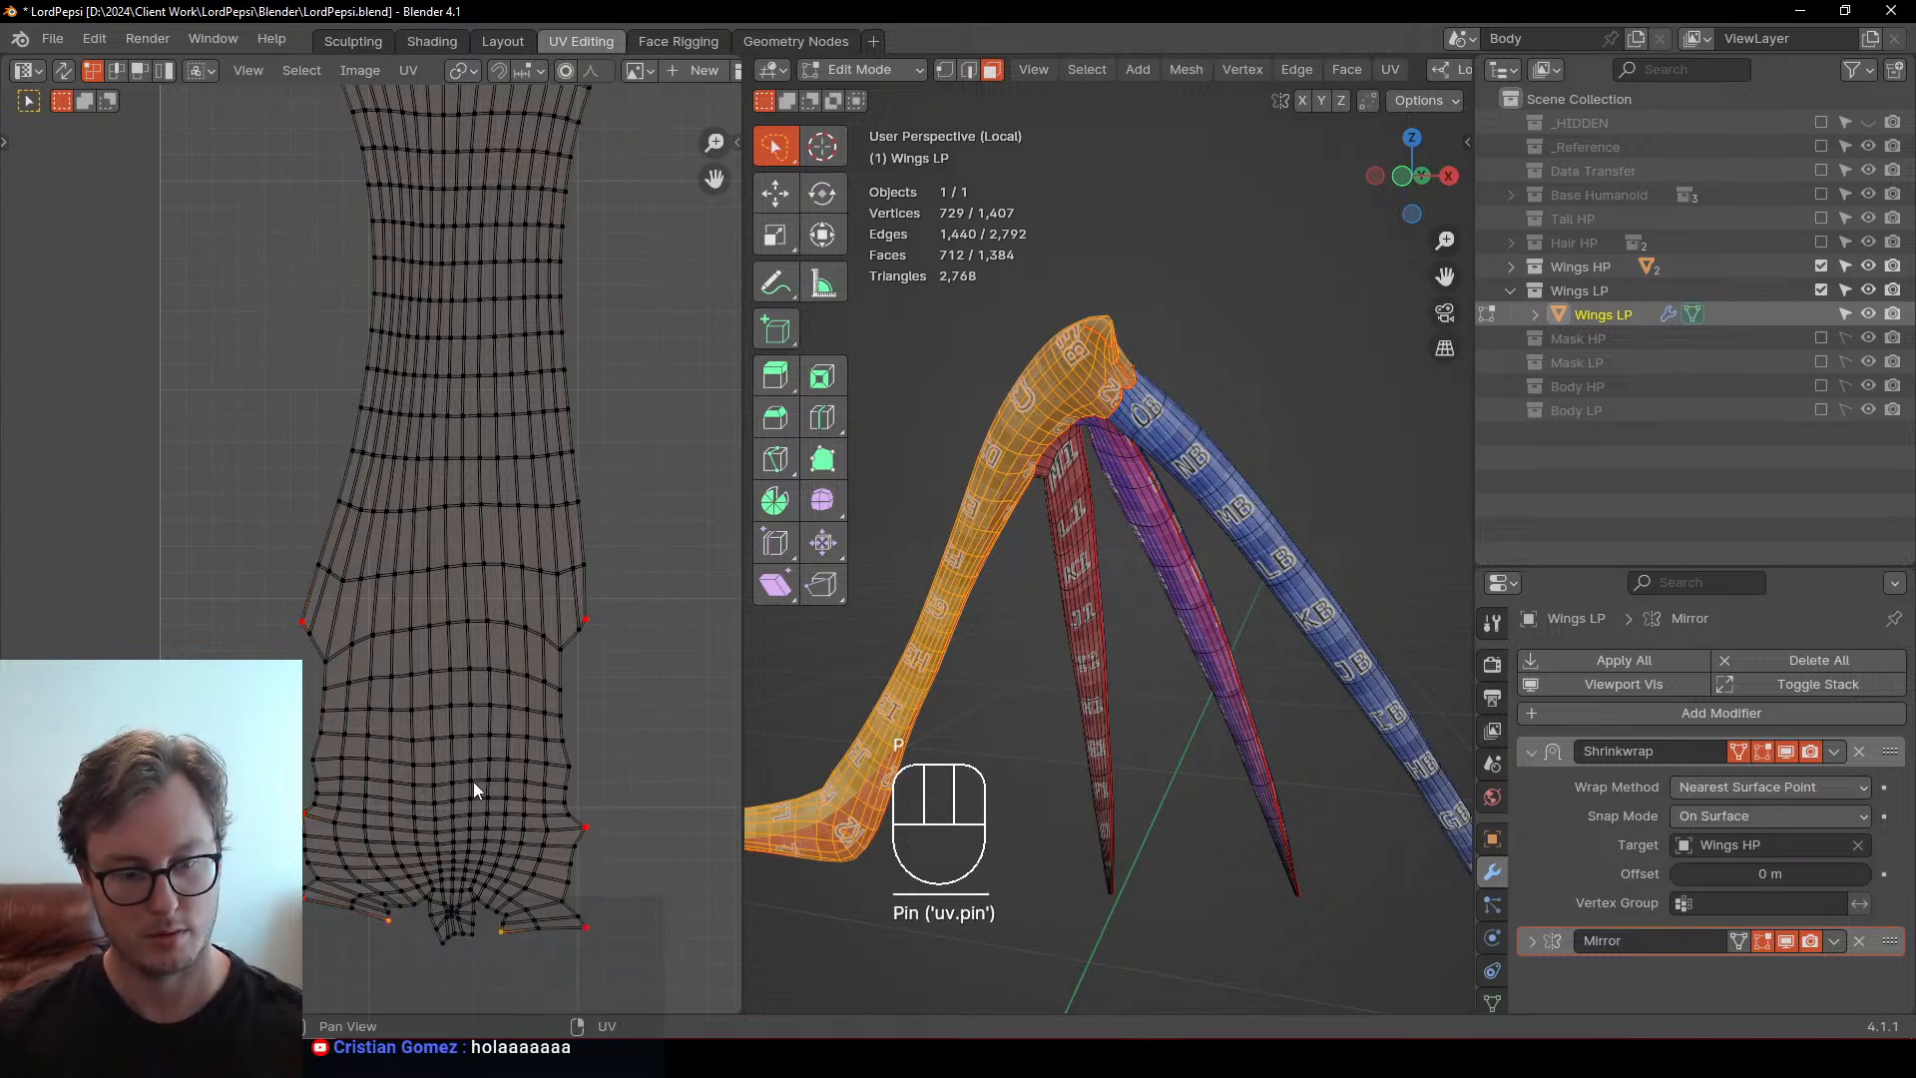
{"action": "key", "text": "g"}
{"action": "key", "text": "y"}
{"action": "left_click", "coordinate": [489, 860]}
{"action": "key", "text": "s"}
{"action": "left_click", "coordinate": [644, 690]}
{"action": "scroll", "coordinate": [512, 613], "scroll_direction": "down", "scroll_amount": 2}
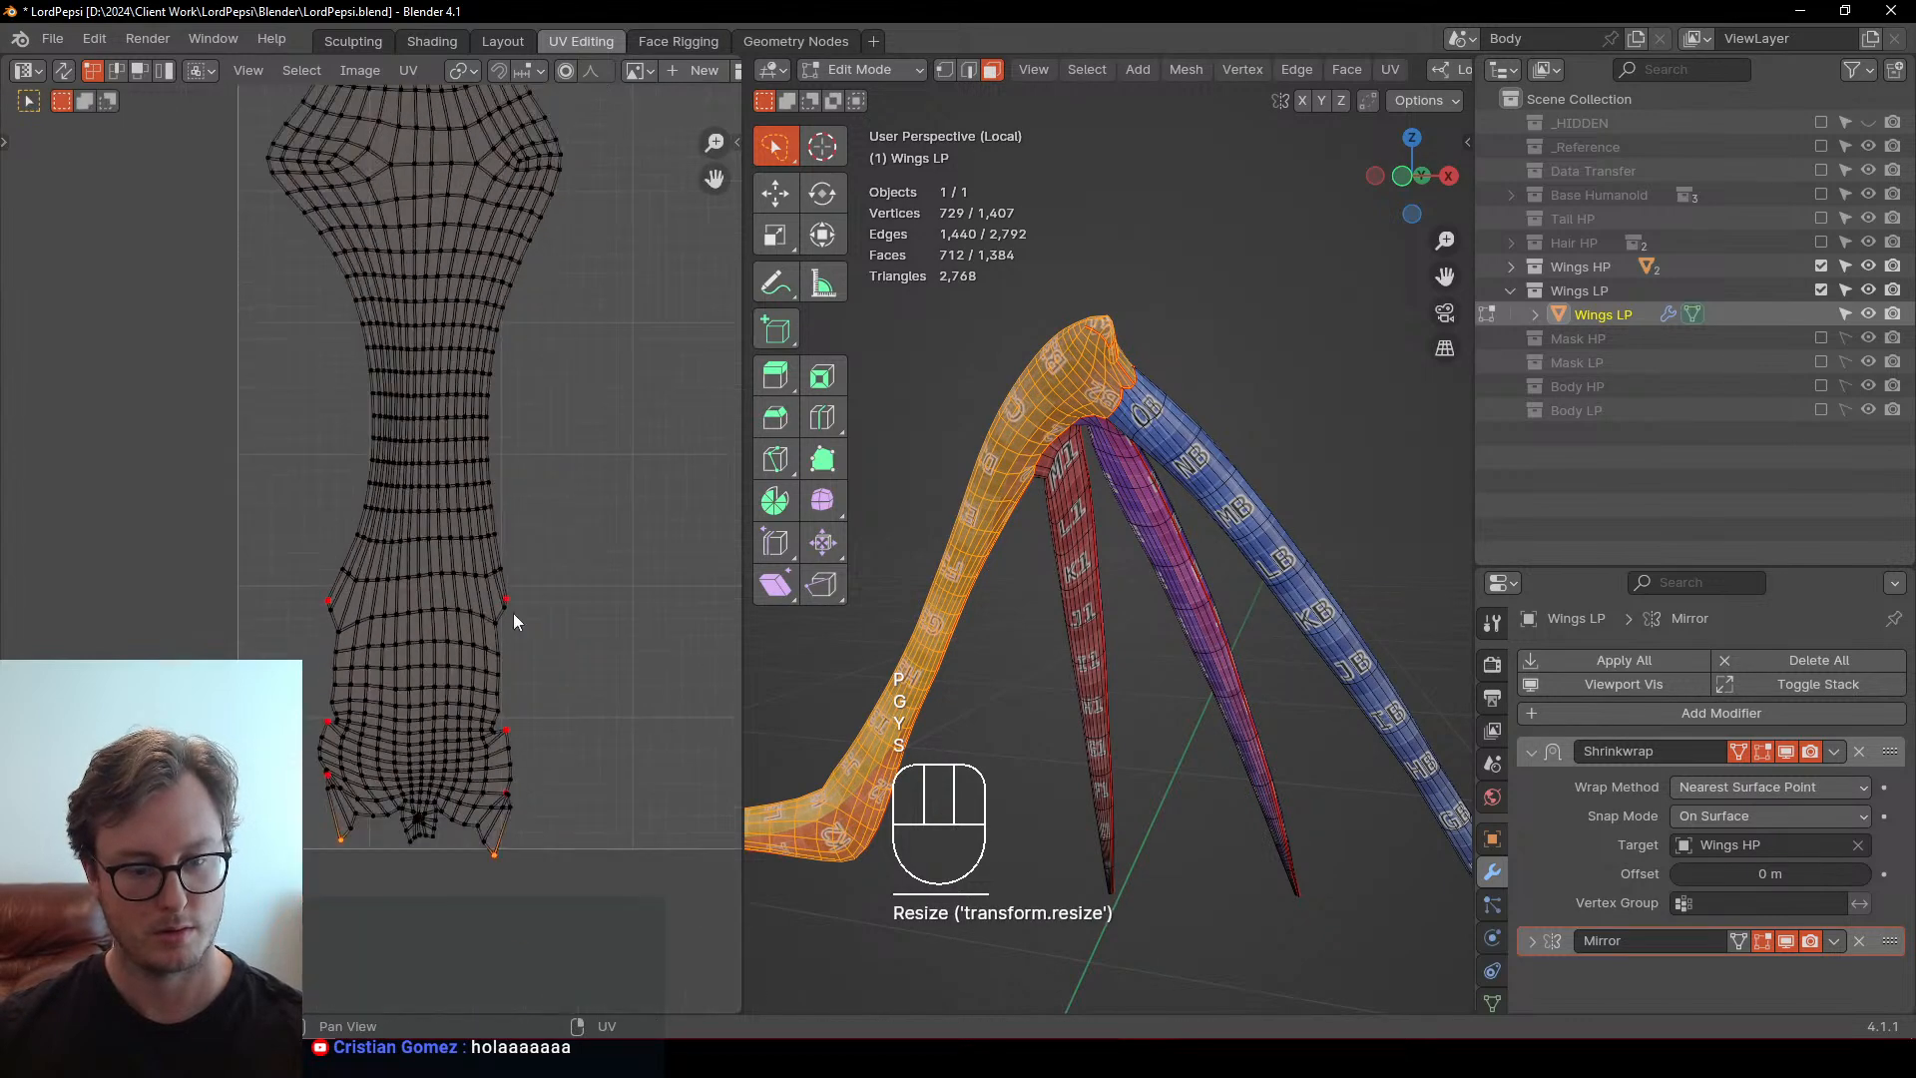
Level the opposite pinned border vertices above the island's flared lower end by scaling them to 0 along Y
{"action": "middle_click_drag", "start_coordinate": [469, 486], "coordinate": [478, 767], "text": "shift"}
{"action": "left_click", "coordinate": [578, 581]}
{"action": "left_click", "coordinate": [578, 579], "text": "alt"}
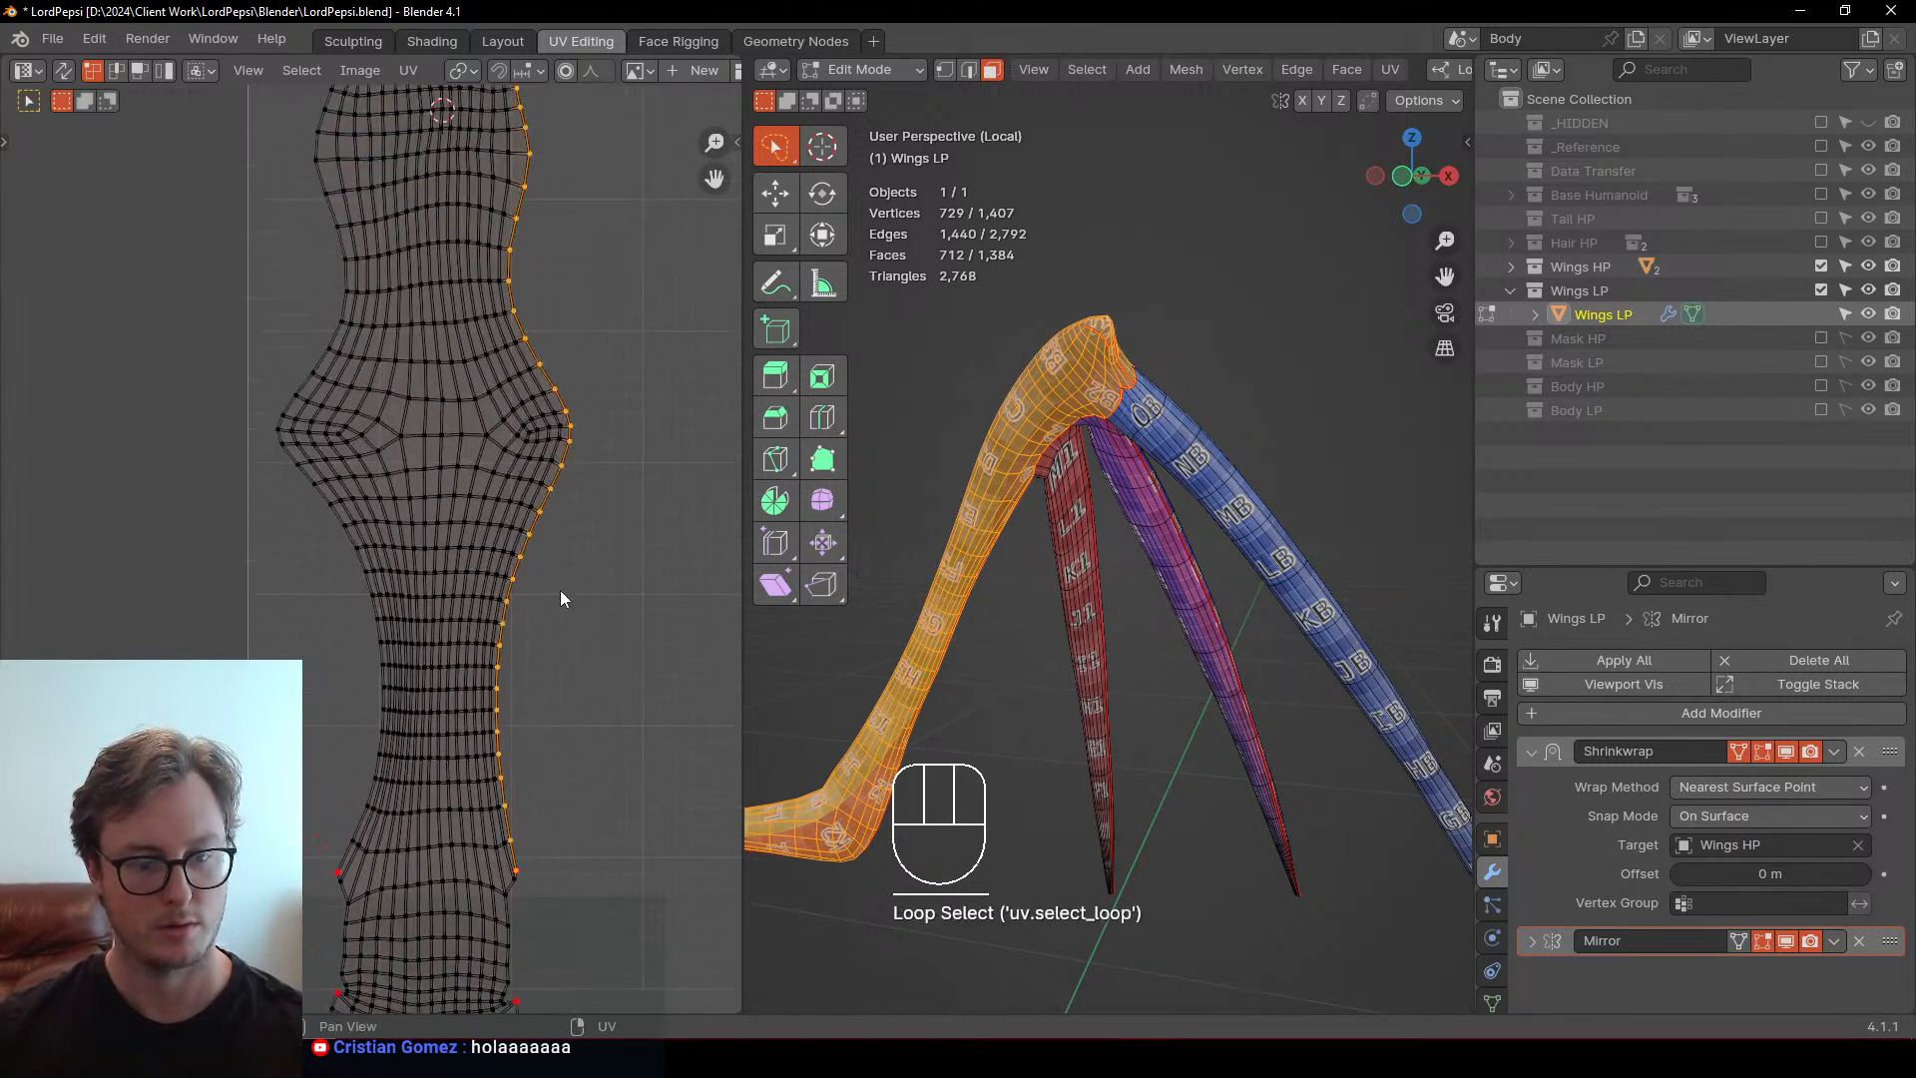
{"action": "left_click", "coordinate": [519, 876]}
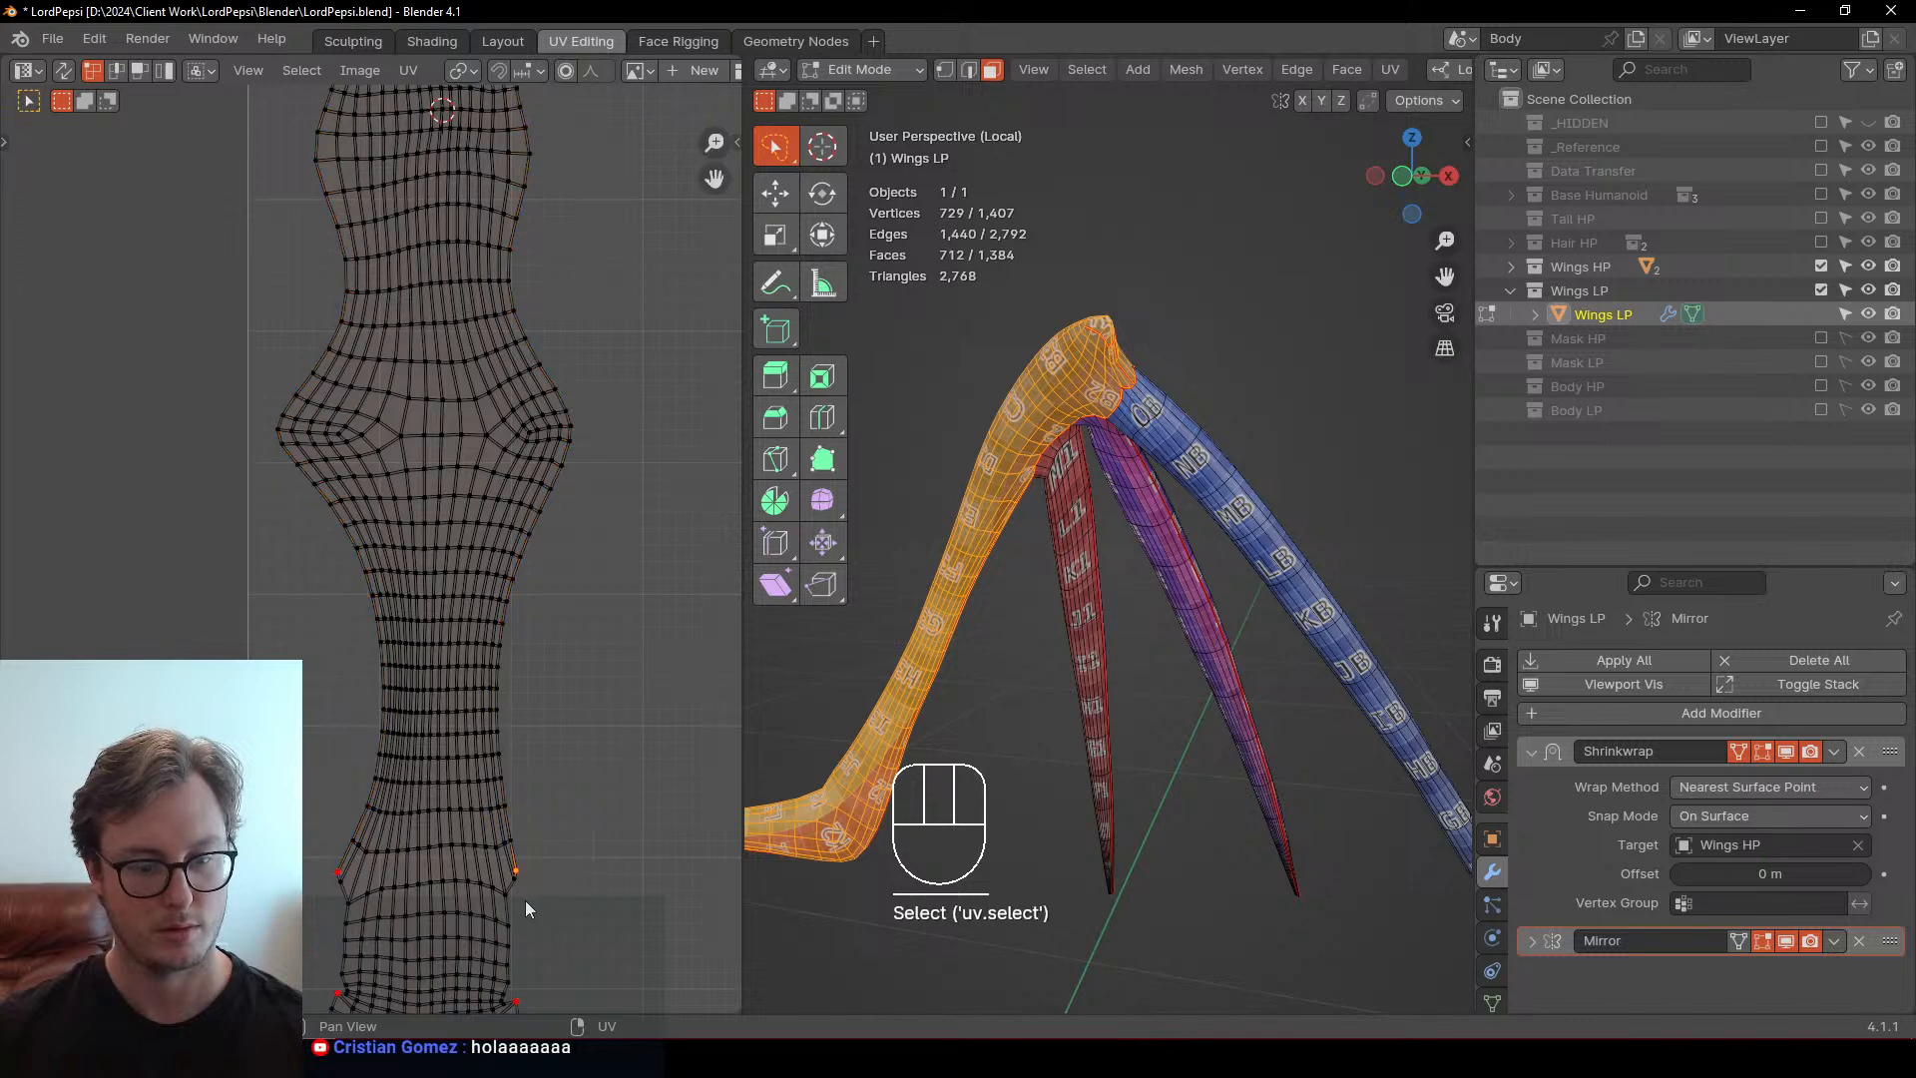
{"action": "left_click", "coordinate": [335, 876], "text": "shift"}
{"action": "key", "text": "s"}
{"action": "key", "text": "y"}
{"action": "key", "text": "KP_0"}
{"action": "key", "text": "KP_Enter"}
Level the two pinned corner vertices at the upper end of the arm island by scaling them to 0 along Y
{"action": "middle_click_drag", "start_coordinate": [330, 882], "coordinate": [400, 644], "text": "shift"}
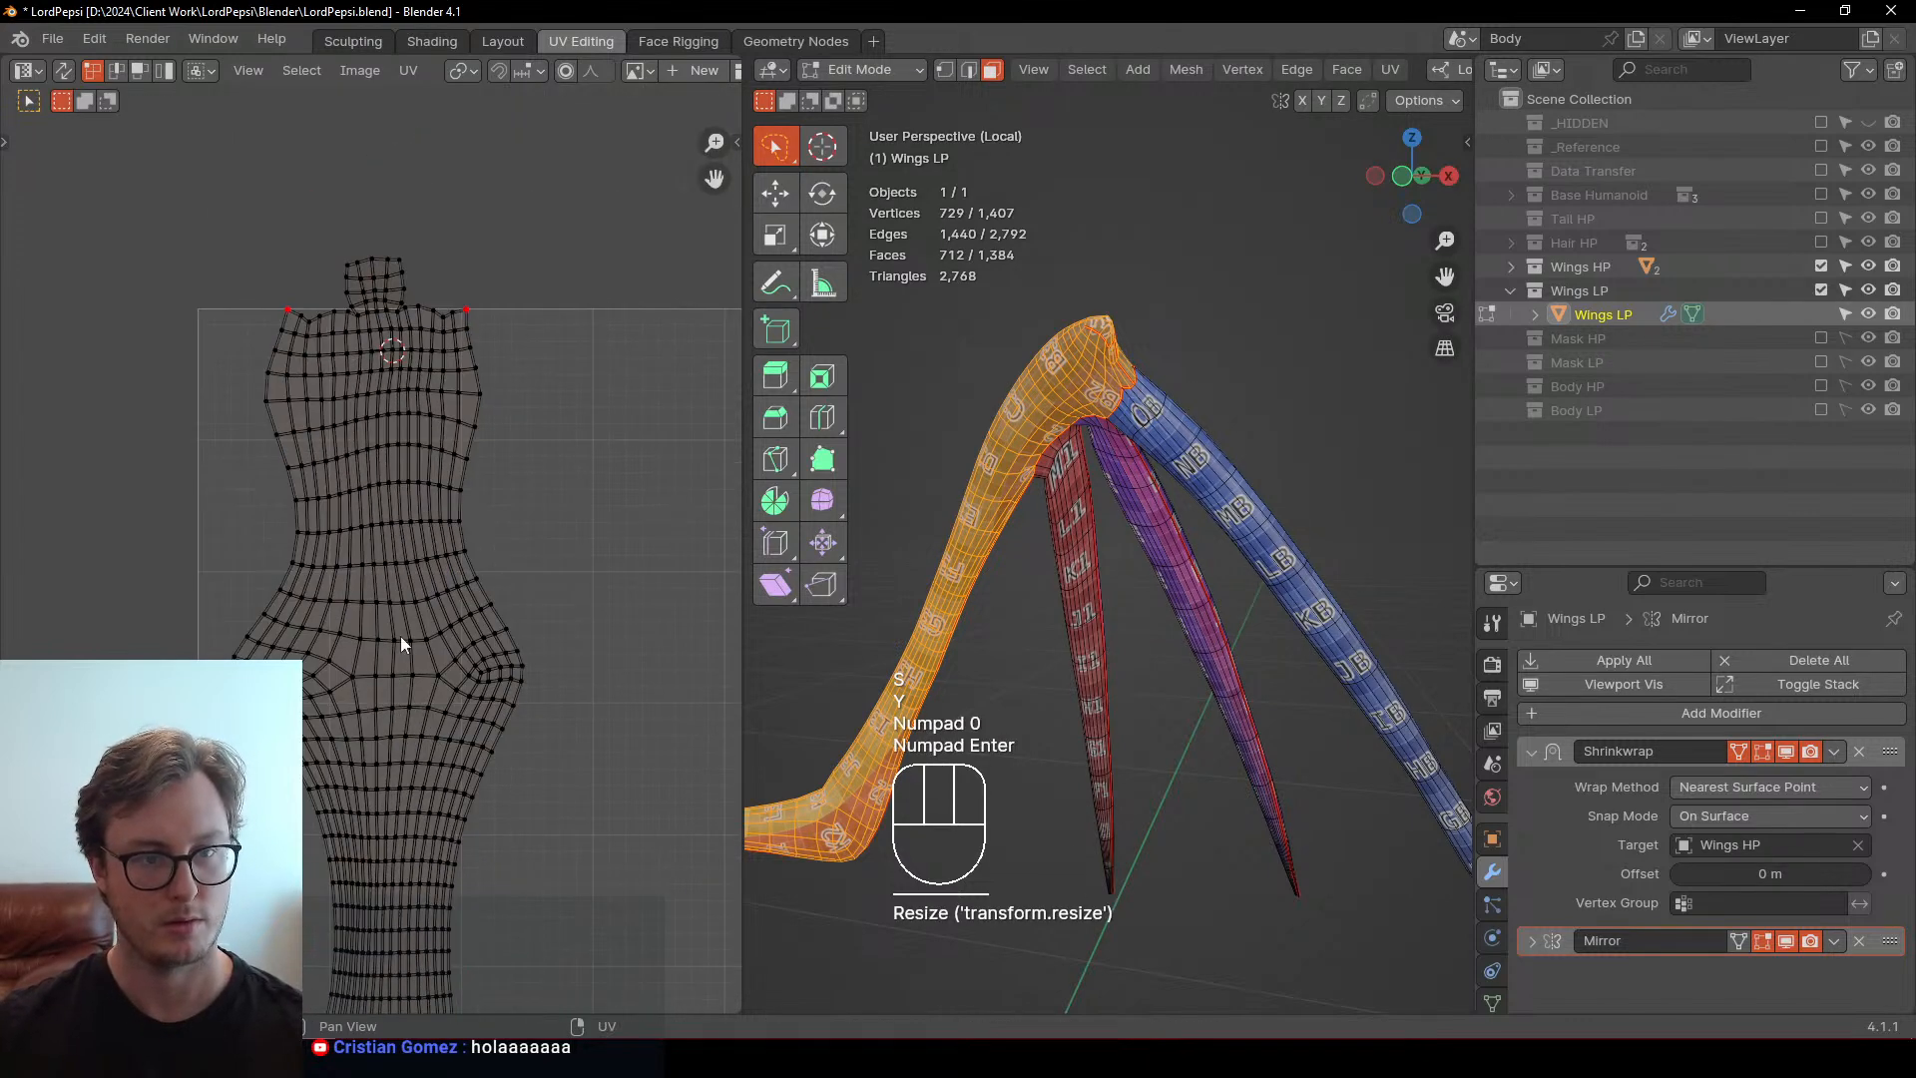
{"action": "left_click", "coordinate": [289, 310], "text": "shift"}
{"action": "key", "text": "s"}
{"action": "key", "text": "y"}
{"action": "key", "text": "KP_1"}
{"action": "key", "text": "KP_Enter"}
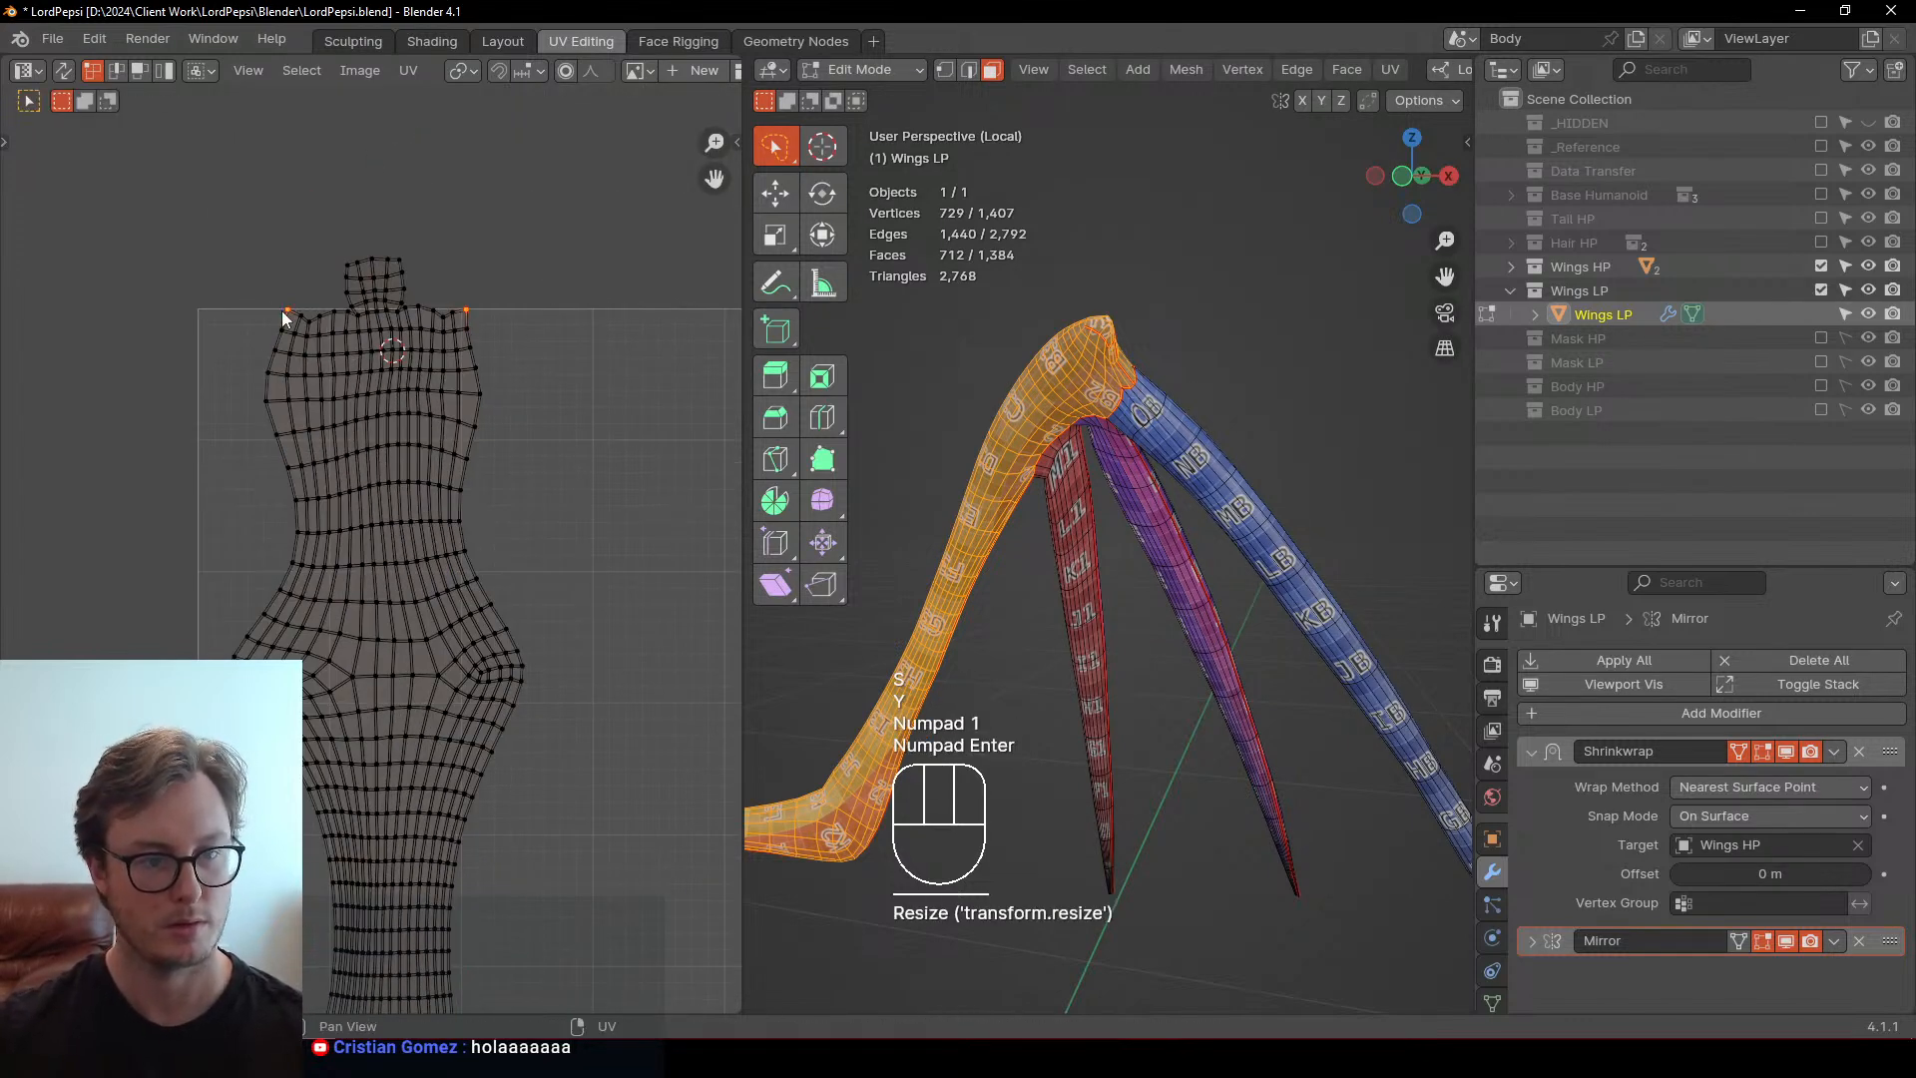
{"action": "key", "text": "s"}
{"action": "key", "text": "y"}
{"action": "key", "text": "KP_0"}
{"action": "key", "text": "KP_Enter"}
Select the shortest path between the two upper corners, pin it, and Distribute it into a straight edge, nudging it to refresh the unwrap
{"action": "left_click", "coordinate": [288, 311]}
{"action": "left_click", "coordinate": [466, 310], "text": "ctrl"}
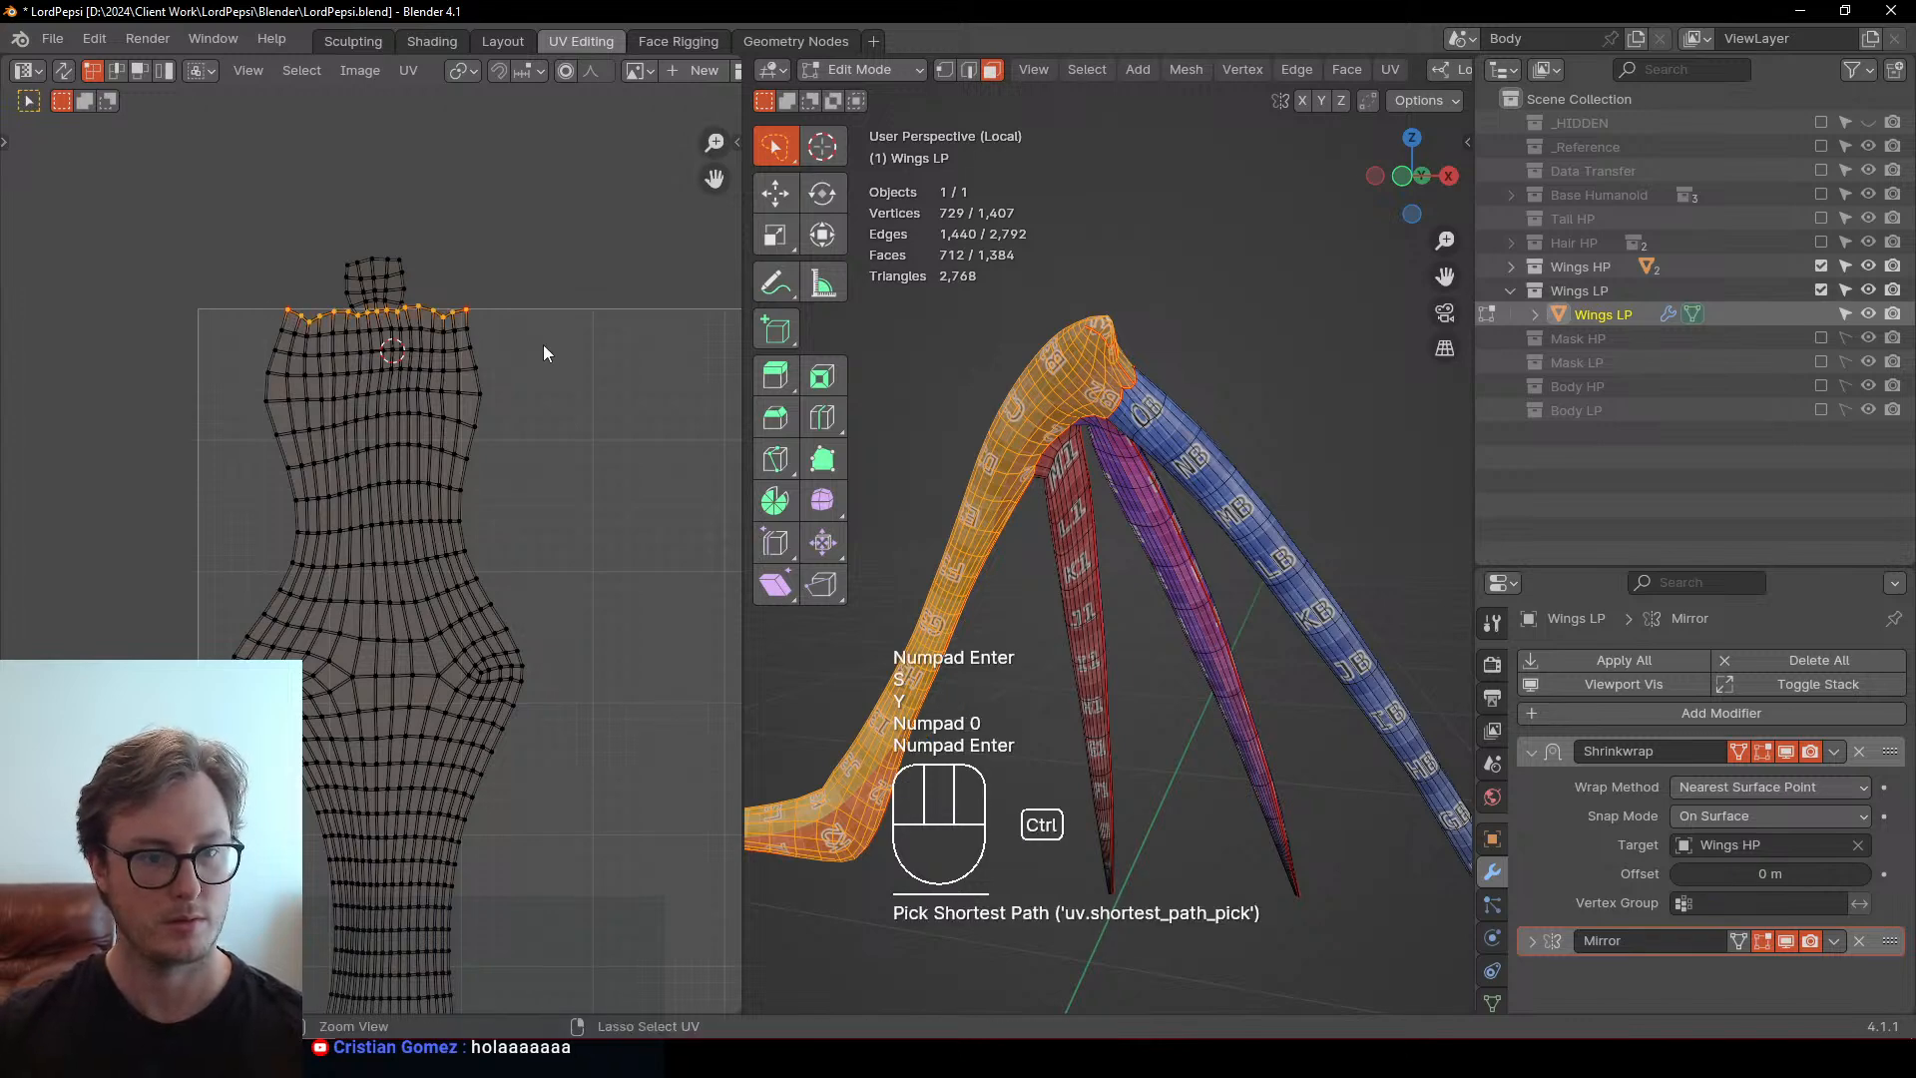
{"action": "key", "text": "p"}
{"action": "key", "text": "q"}
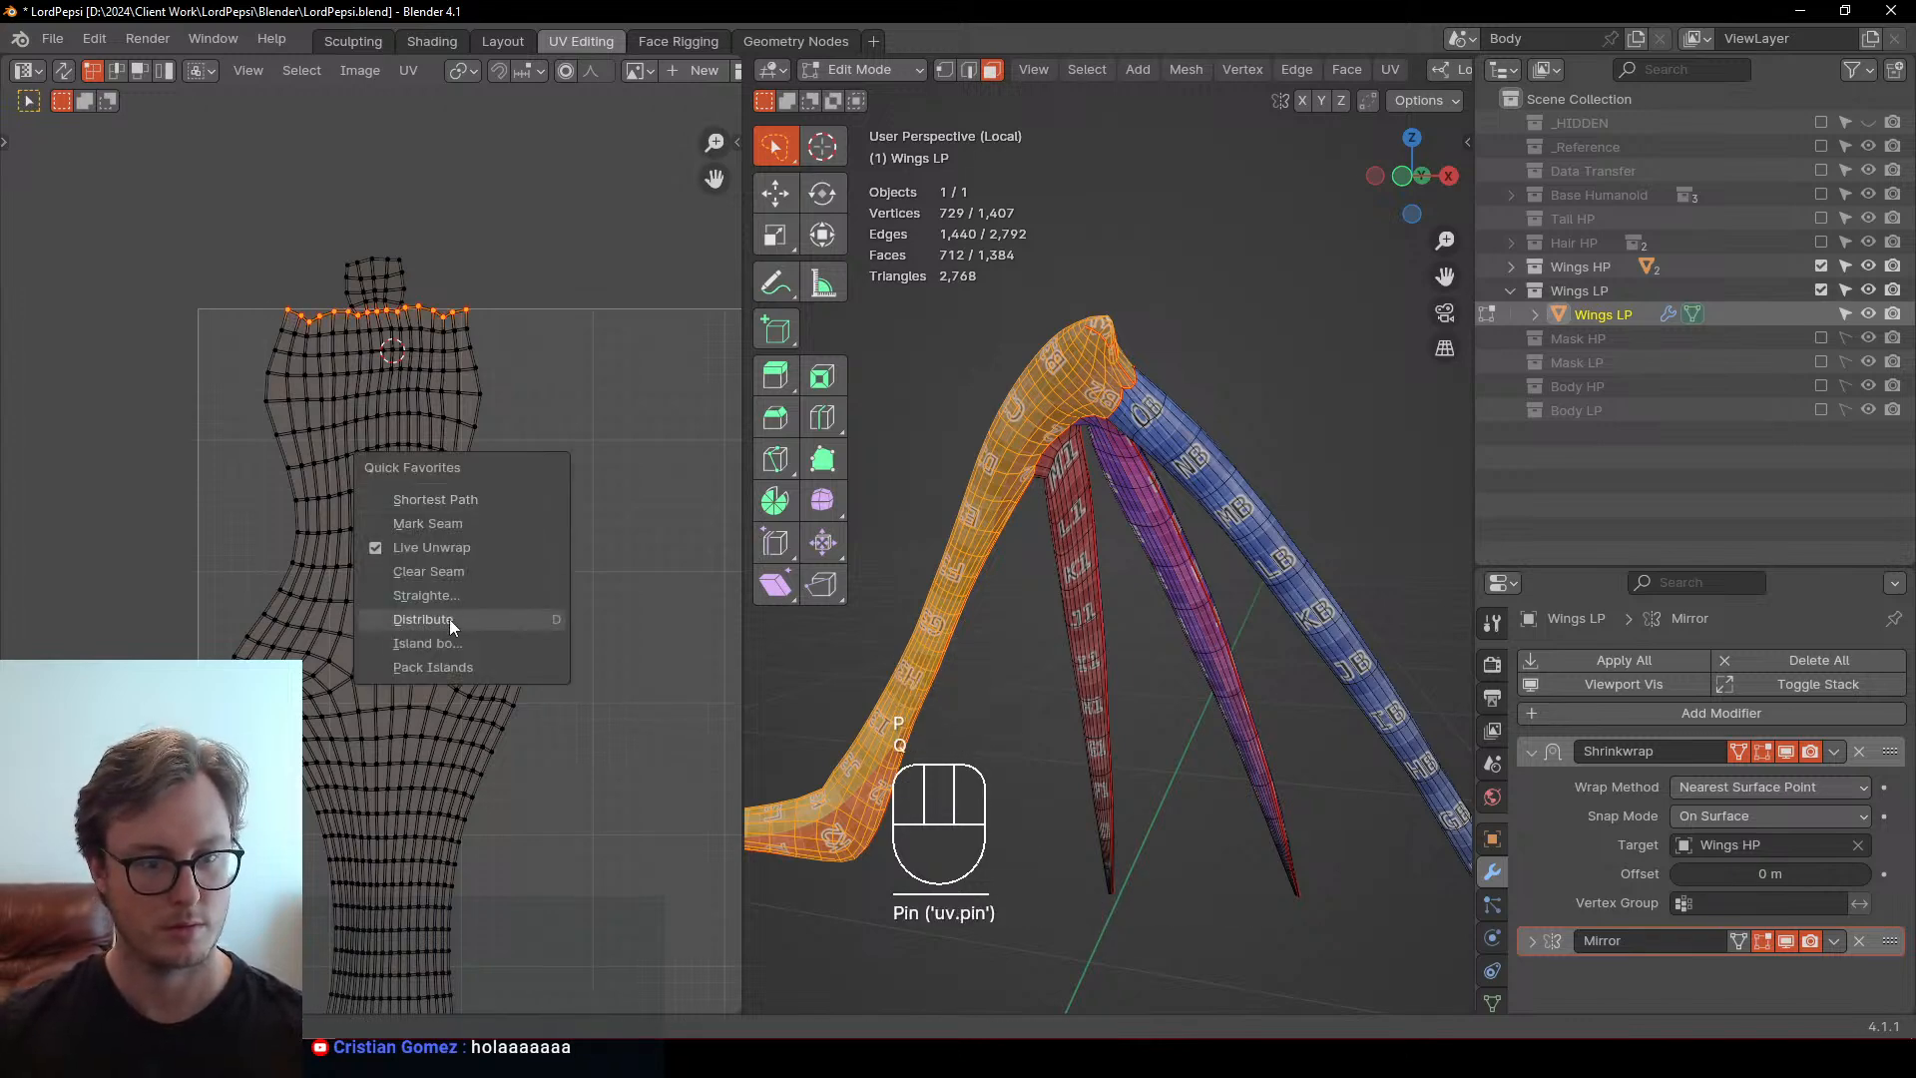
{"action": "left_click", "coordinate": [519, 619]}
{"action": "key", "text": "g"}
{"action": "left_click", "coordinate": [459, 533]}
{"action": "scroll", "coordinate": [459, 533], "scroll_direction": "down", "scroll_amount": 5, "text": "shift"}
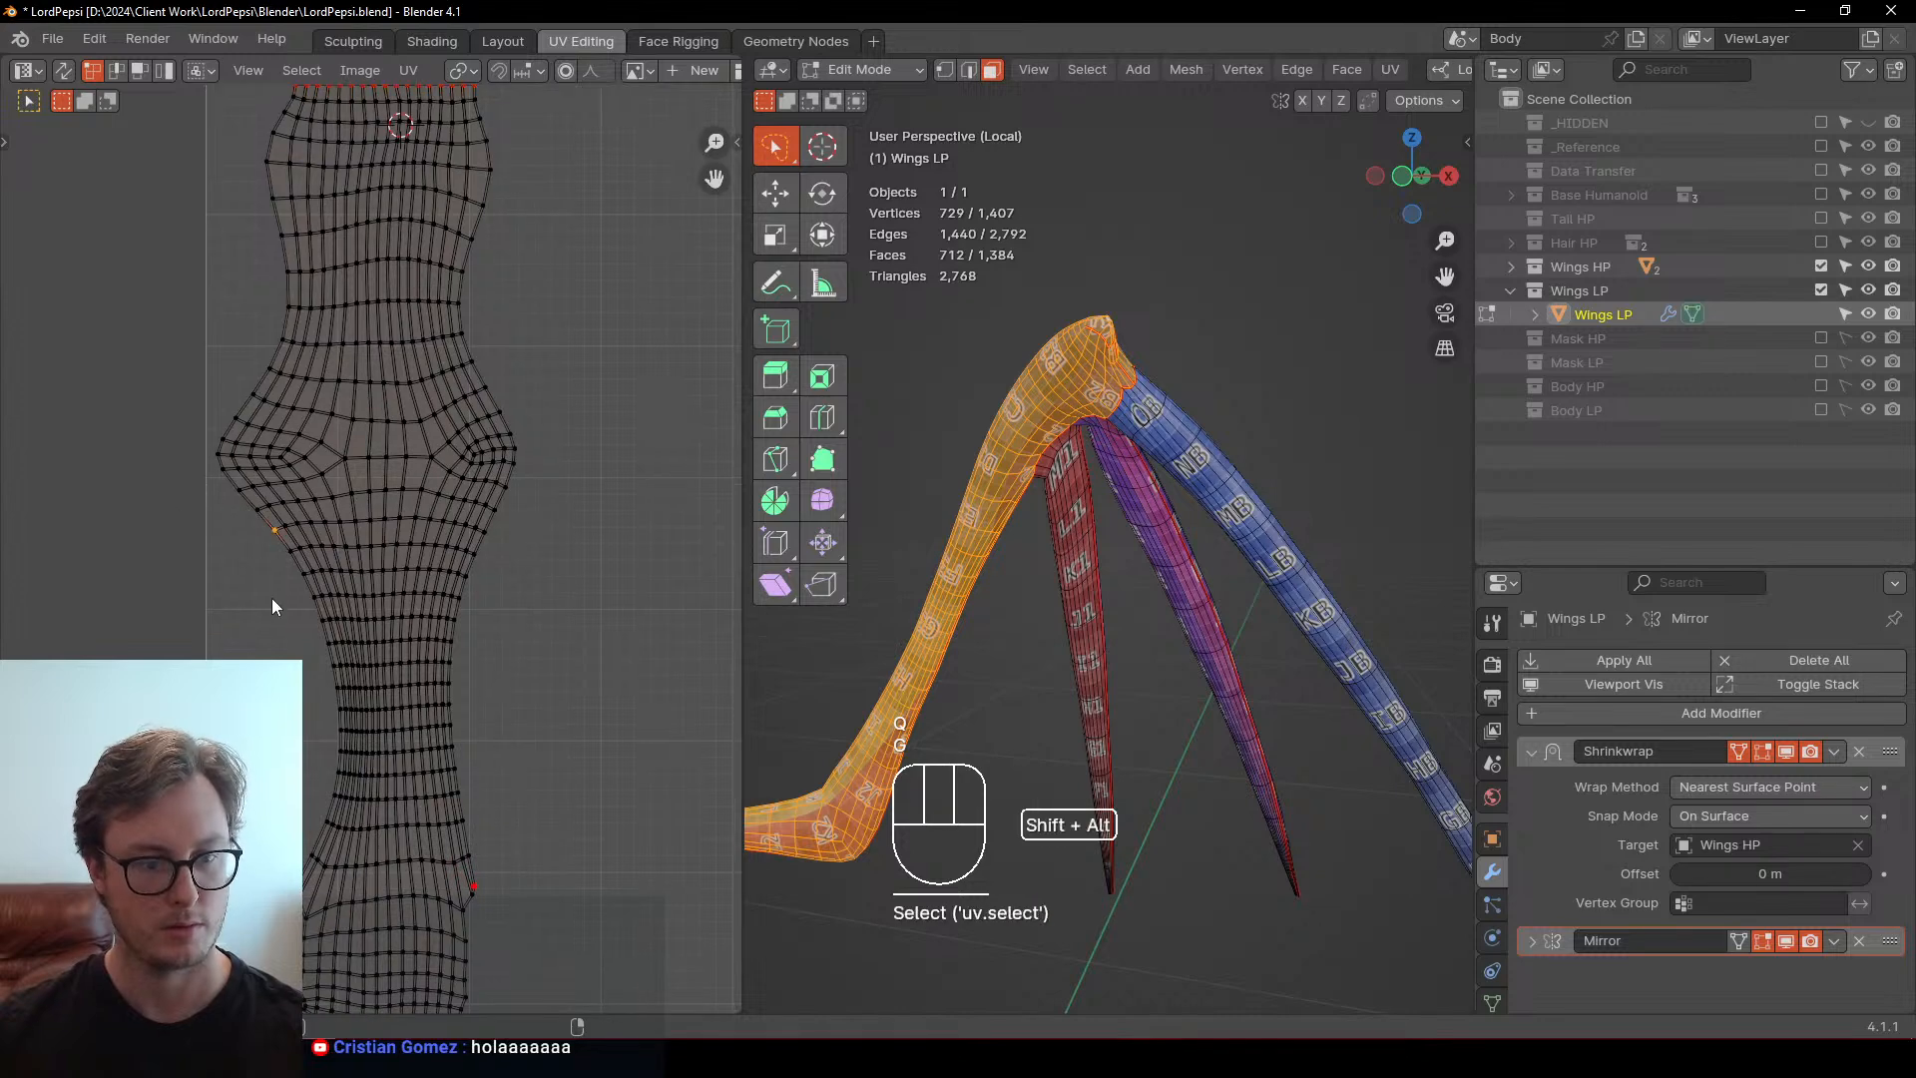
Pin both long side borders of the arm island, Distribute them into straight edges with the unwrap refreshed, and save the file
{"action": "left_click", "coordinate": [273, 599], "text": "alt+shift"}
{"action": "left_click", "coordinate": [518, 631], "text": "alt+shift"}
{"action": "key", "text": "p"}
{"action": "key", "text": "q"}
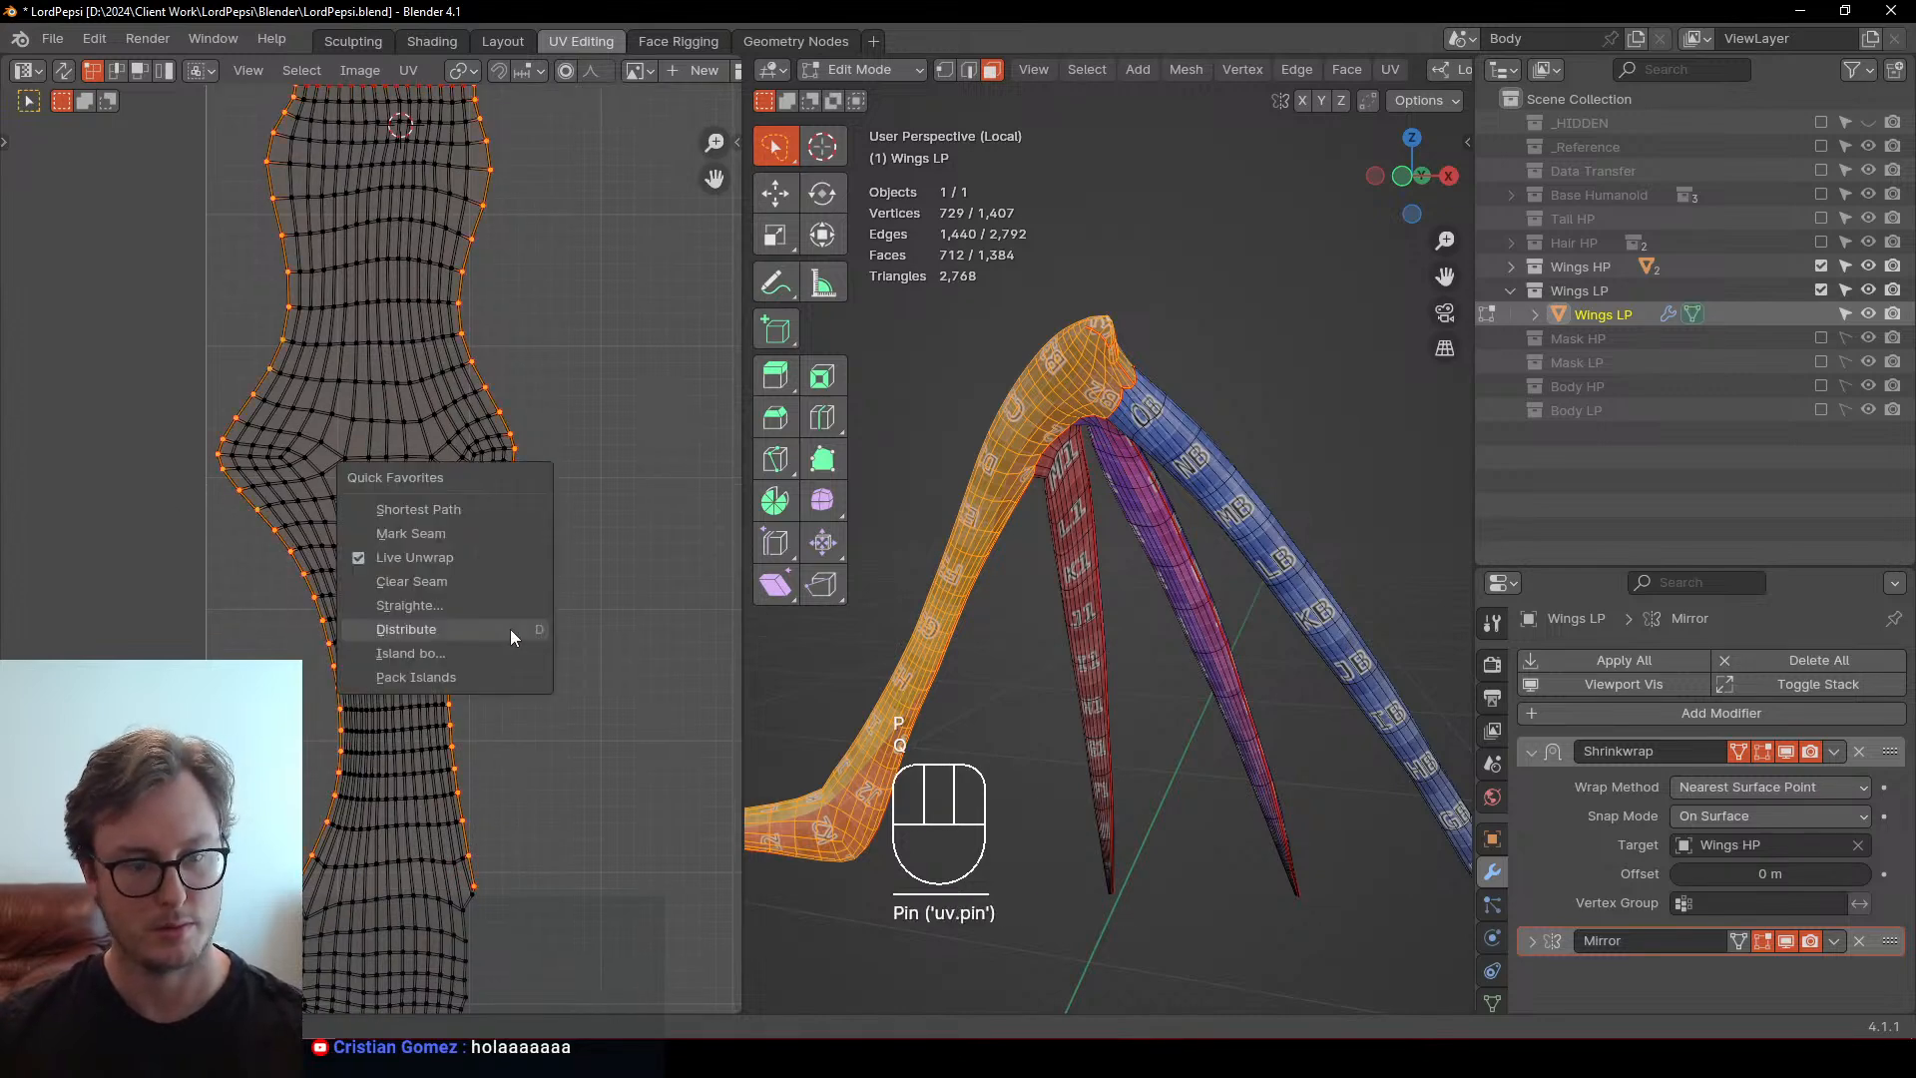
{"action": "left_click", "coordinate": [513, 631]}
{"action": "key", "text": "g"}
{"action": "scroll", "coordinate": [479, 609], "scroll_direction": "down", "scroll_amount": 3}
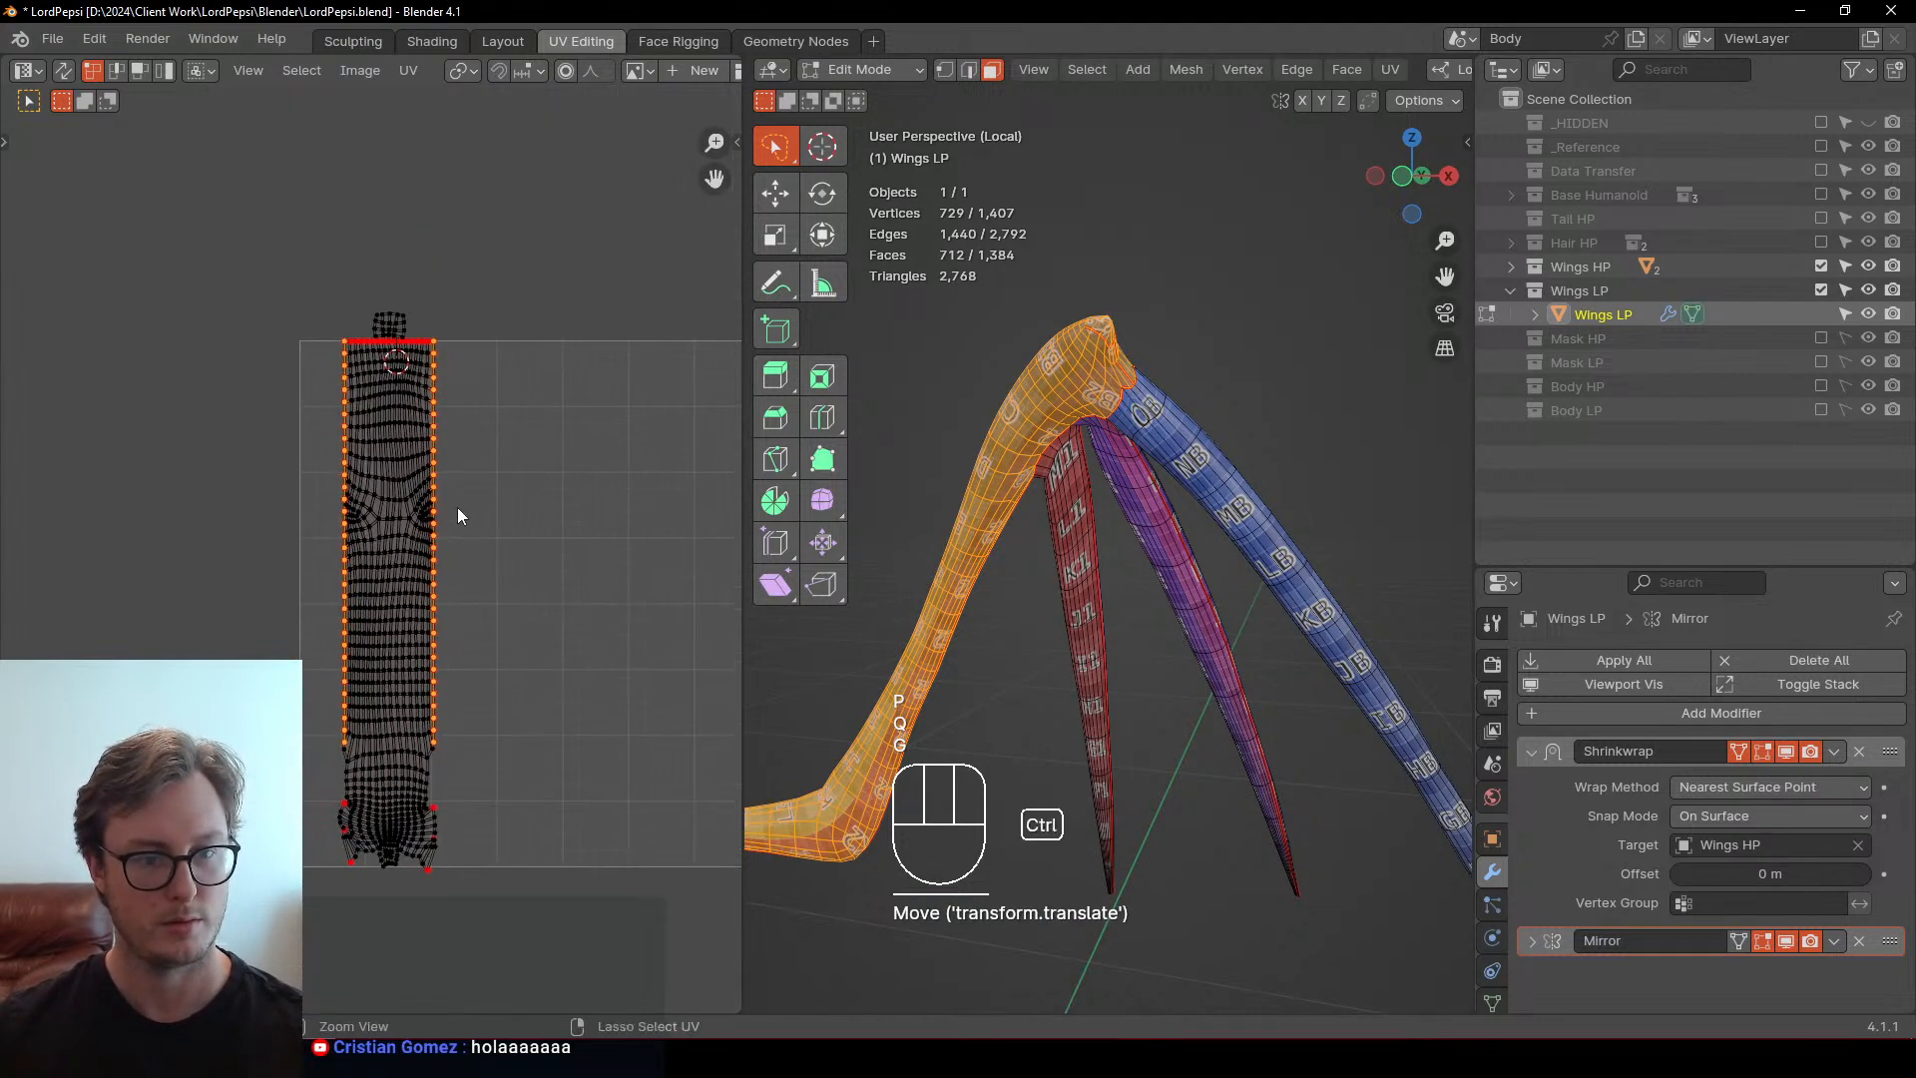
{"action": "left_click", "coordinate": [474, 537]}
{"action": "key", "text": "ctrl+s"}
Examine the straightened arm strip from its upper edge down to the uneven lower end
{"action": "scroll", "coordinate": [330, 429], "scroll_direction": "up", "scroll_amount": 5}
{"action": "scroll", "coordinate": [439, 604], "scroll_direction": "up", "scroll_amount": 5, "text": "shift"}
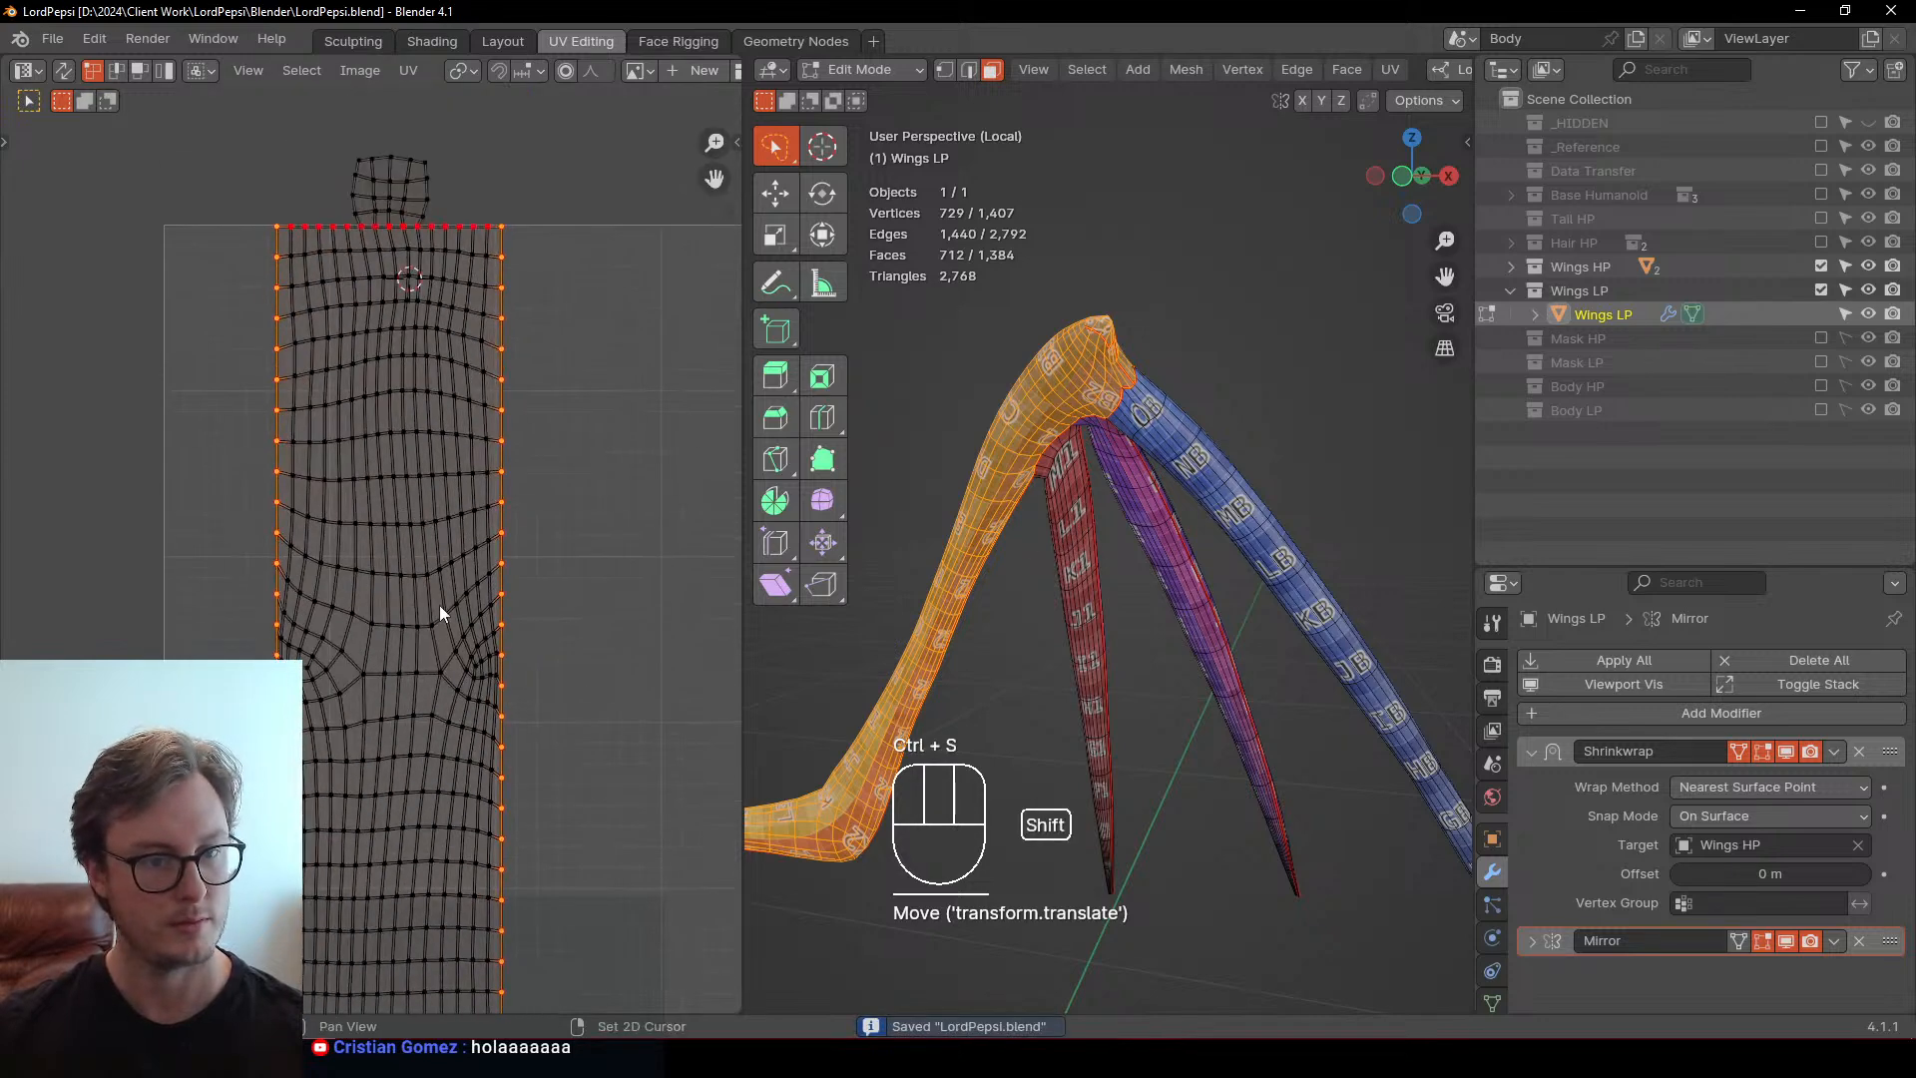
{"action": "scroll", "coordinate": [424, 610], "scroll_direction": "up", "scroll_amount": 3}
{"action": "middle_click_drag", "start_coordinate": [345, 818], "coordinate": [387, 451], "text": "shift"}
{"action": "scroll", "coordinate": [387, 451], "scroll_direction": "down", "scroll_amount": 4}
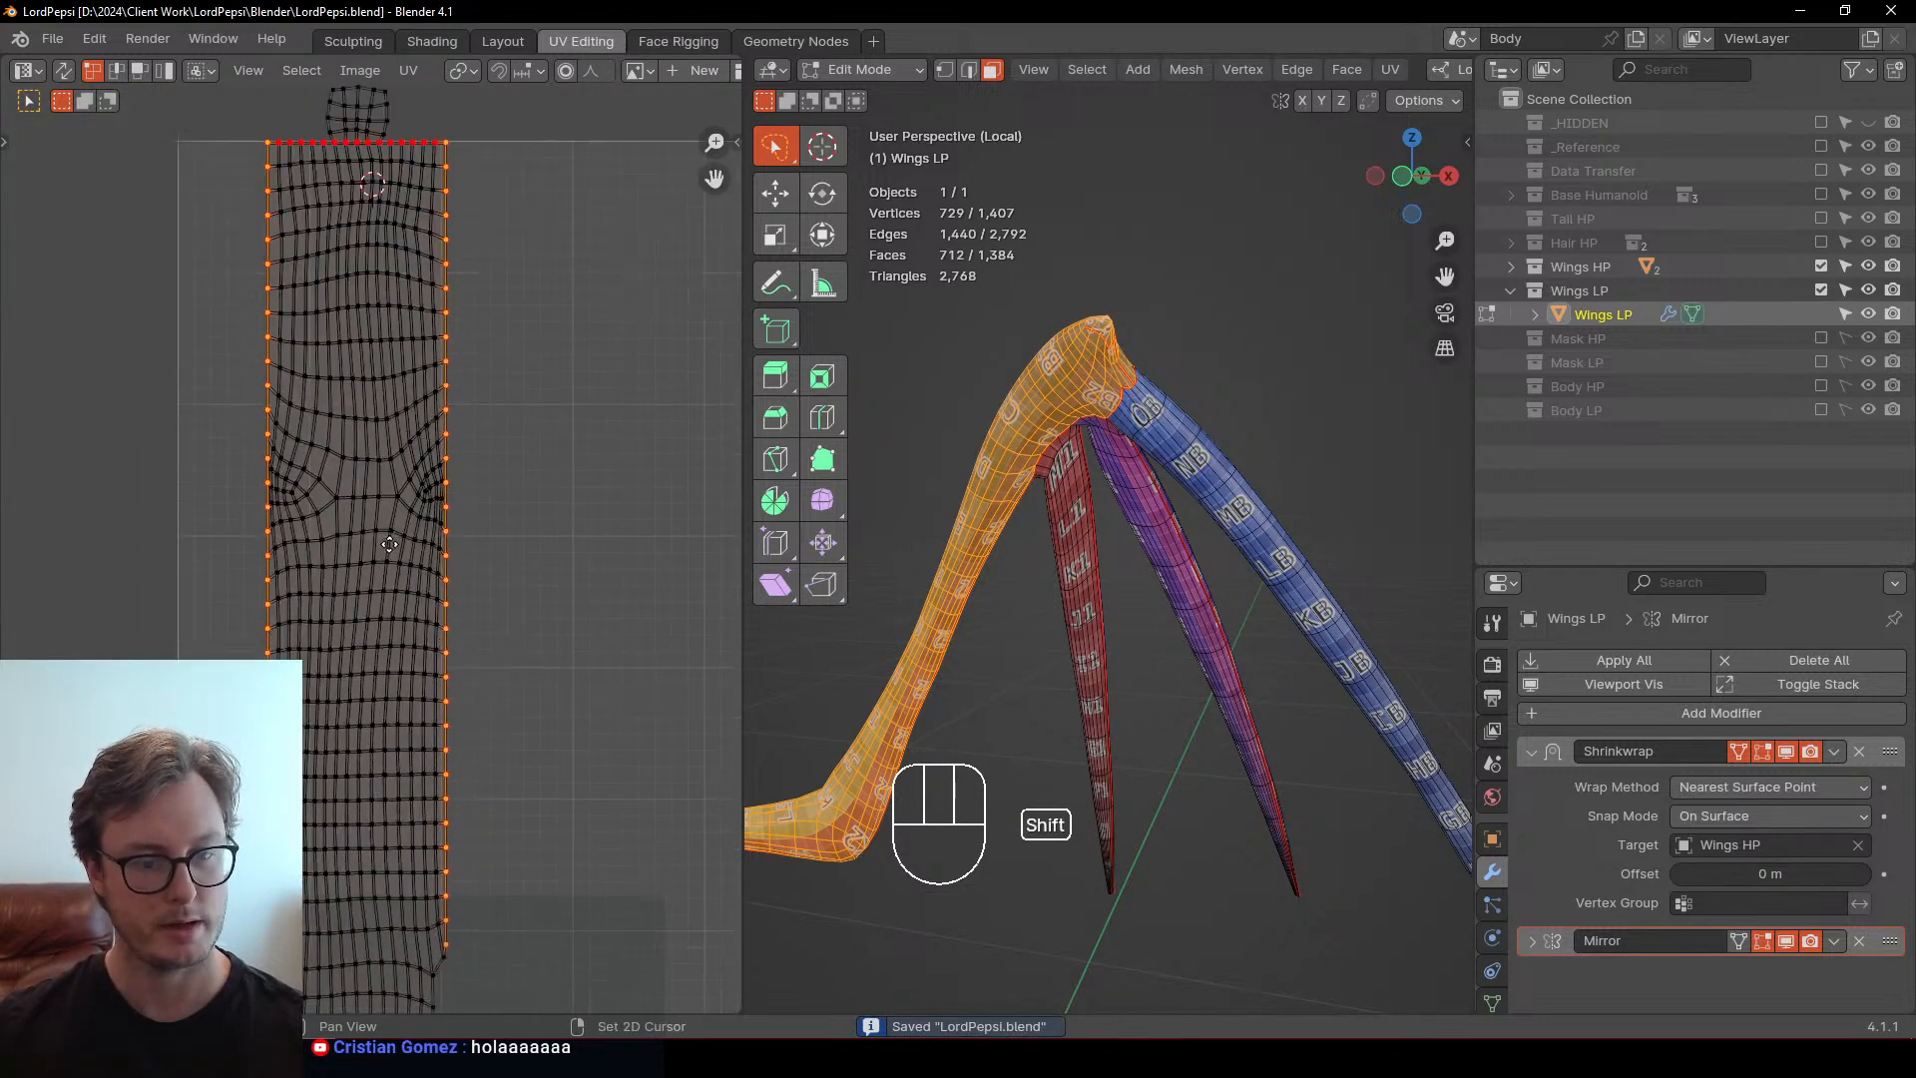
{"action": "middle_click_drag", "start_coordinate": [368, 962], "coordinate": [404, 482], "text": "shift"}
{"action": "scroll", "coordinate": [404, 481], "scroll_direction": "up", "scroll_amount": 3}
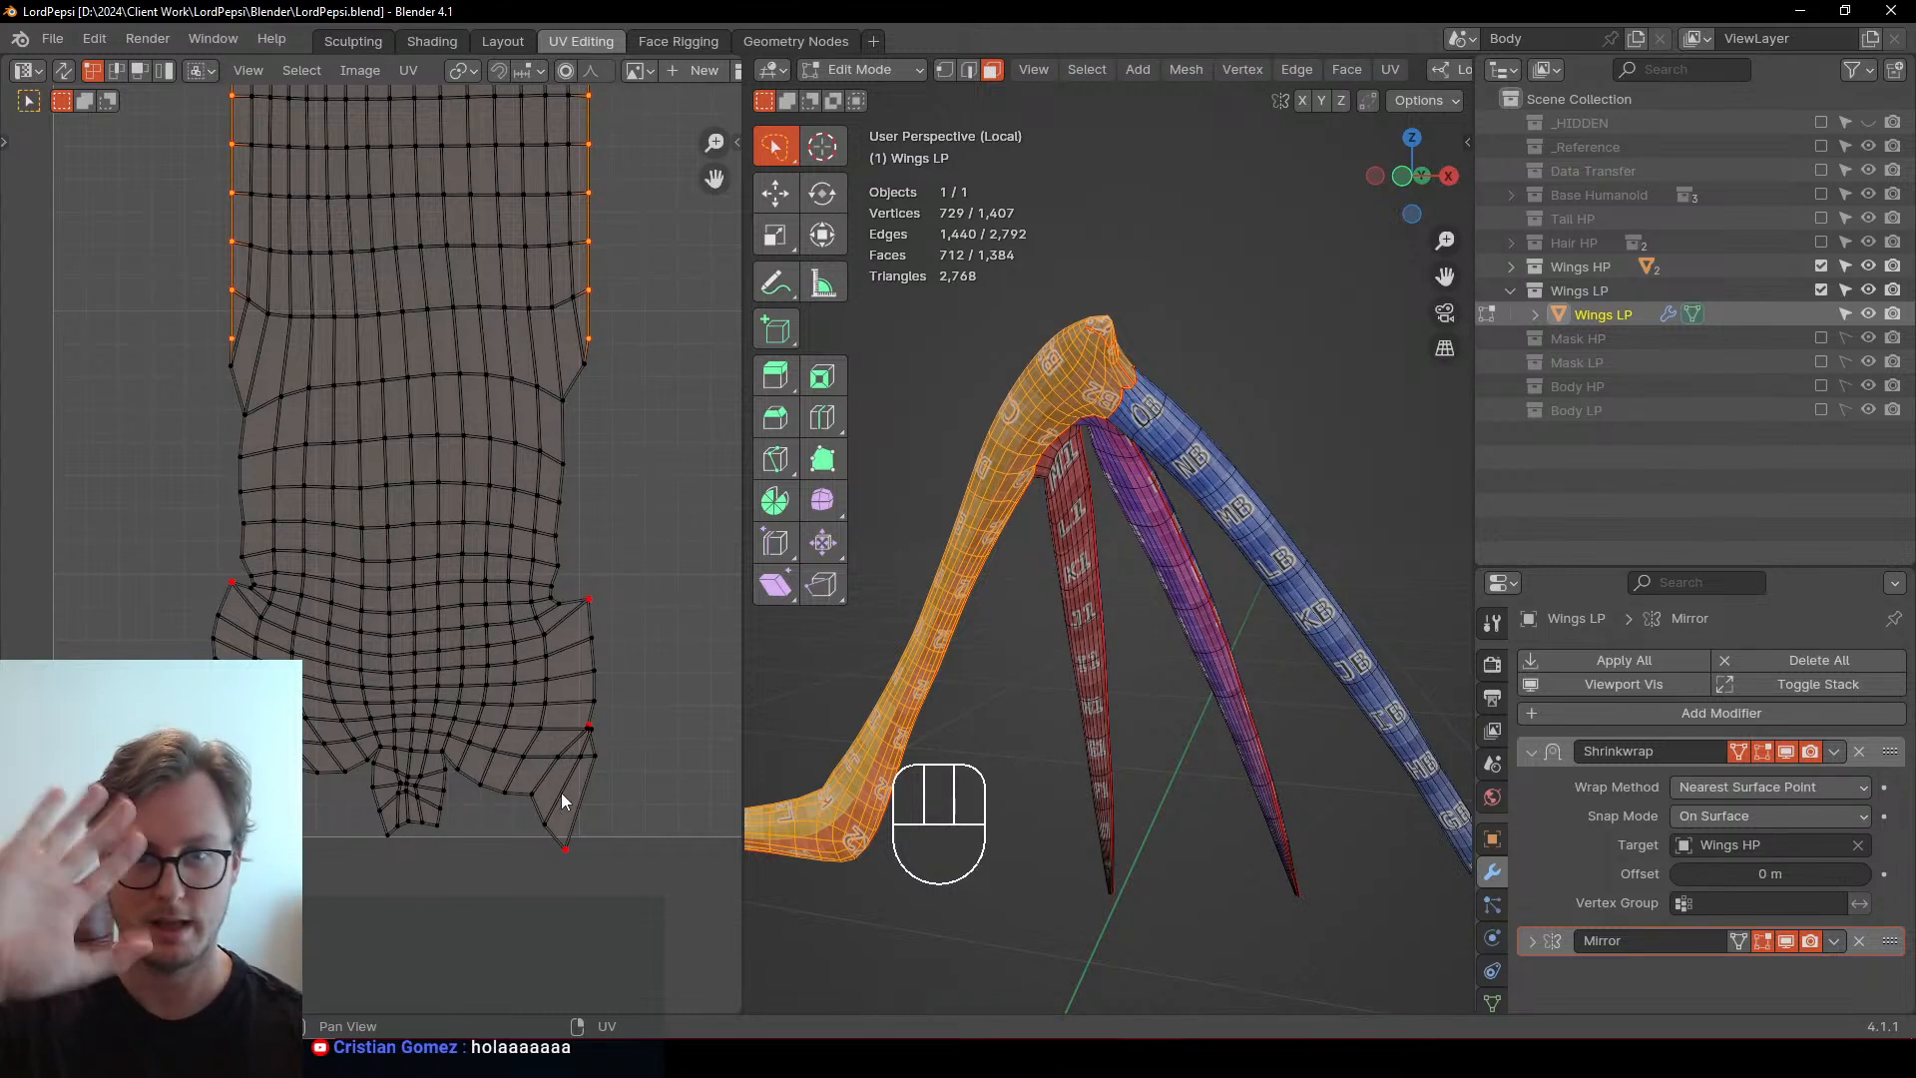
{"action": "scroll", "coordinate": [483, 757], "scroll_direction": "up", "scroll_amount": 1, "text": "shift"}
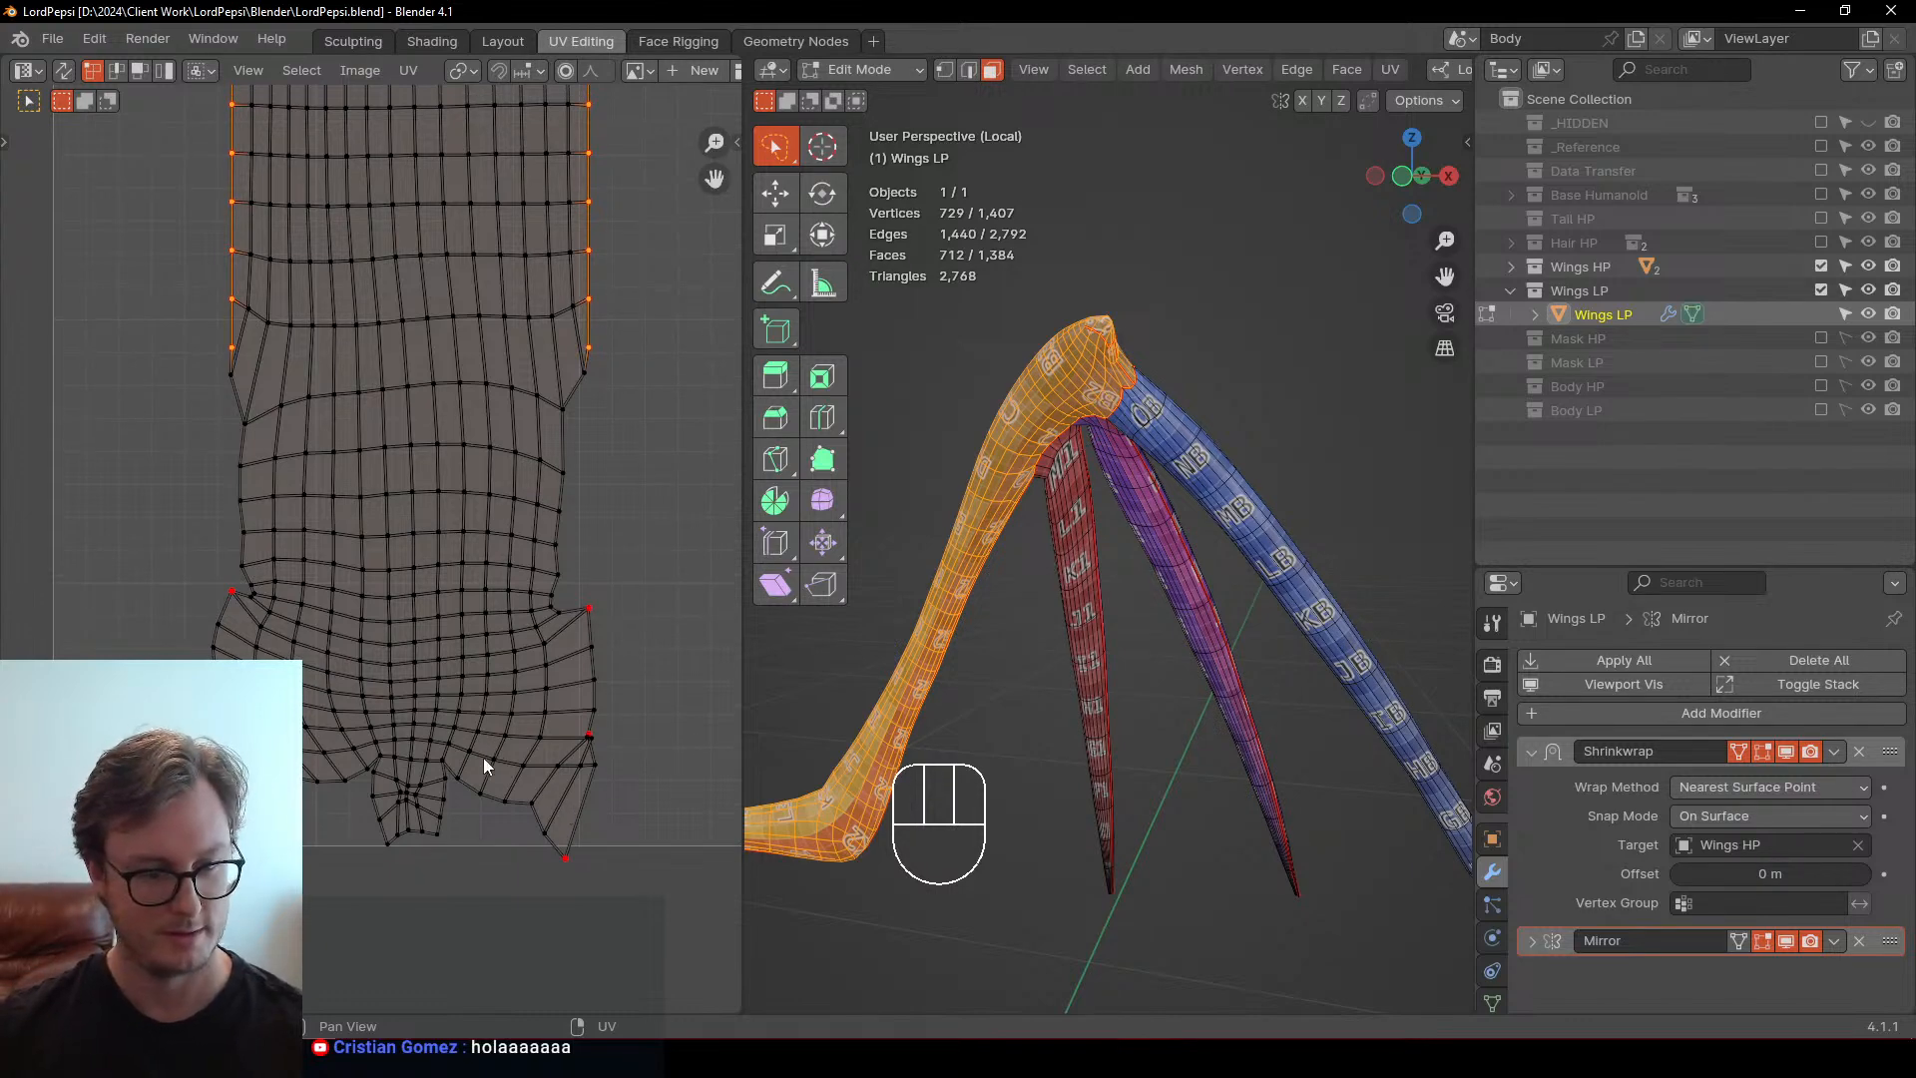
{"action": "scroll", "coordinate": [372, 559], "scroll_direction": "down", "scroll_amount": 1}
Snap the 2D cursor to the last left-hand border vertex and scale the lower-left pinned vertices to 0 along X around it
{"action": "left_click", "coordinate": [253, 400]}
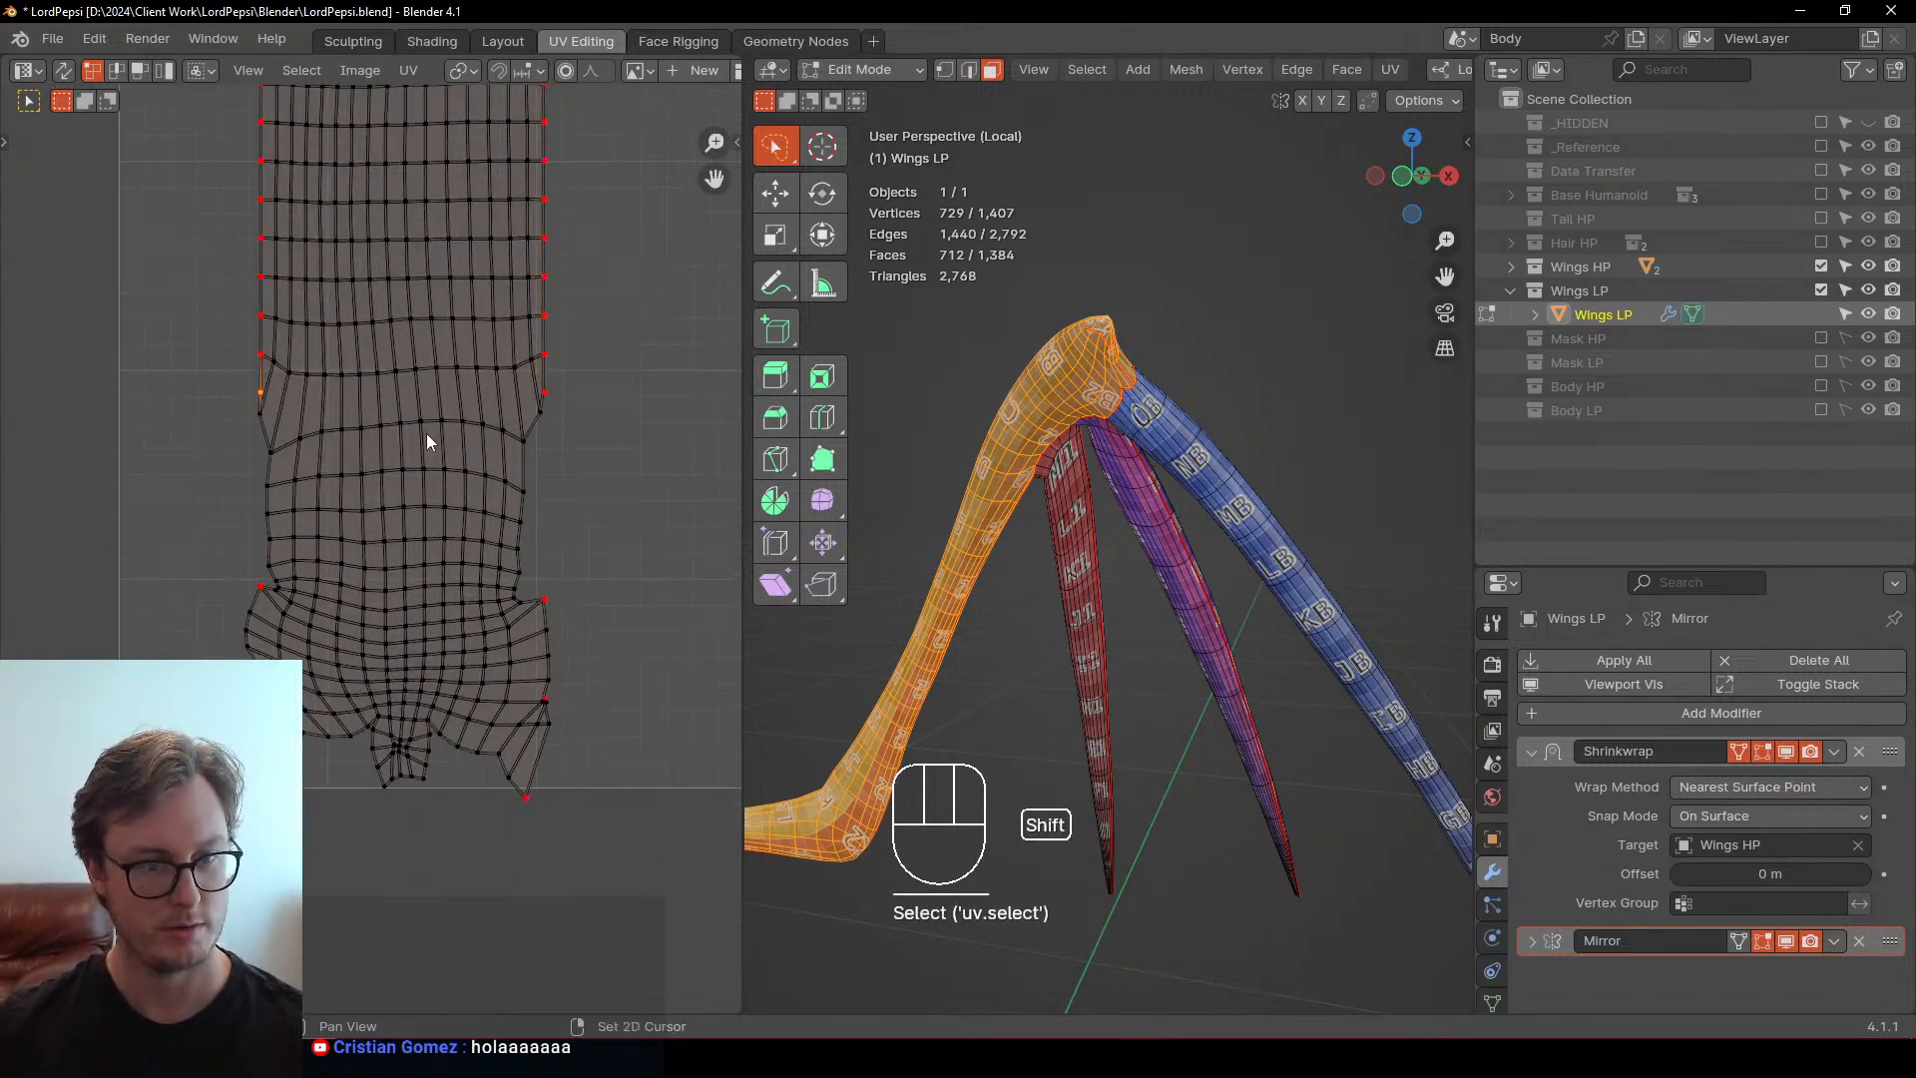
{"action": "key", "text": "shift+s"}
{"action": "left_click", "coordinate": [419, 549]}
{"action": "key", "text": "period"}
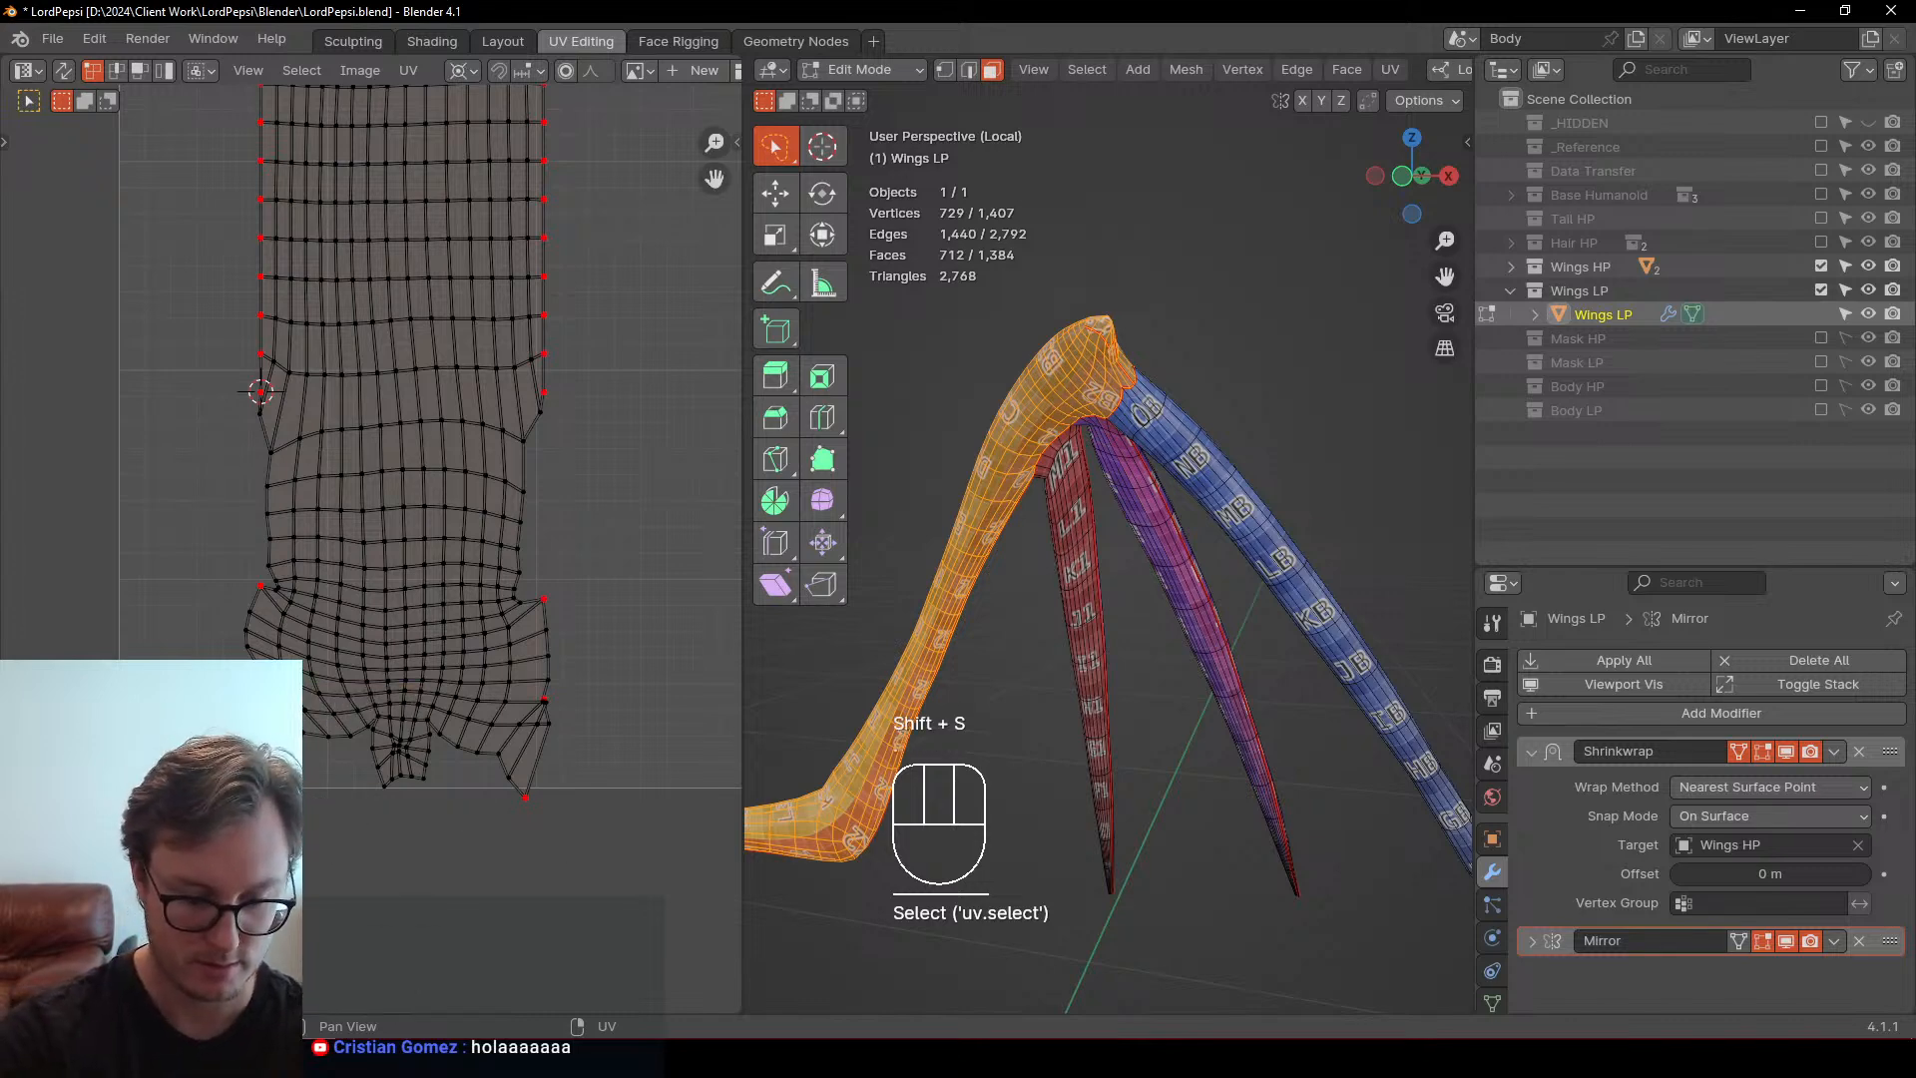
{"action": "key", "text": "p"}
{"action": "key", "text": "s"}
{"action": "key", "text": "x"}
{"action": "key", "text": "KP_0"}
{"action": "key", "text": "KP_Enter"}
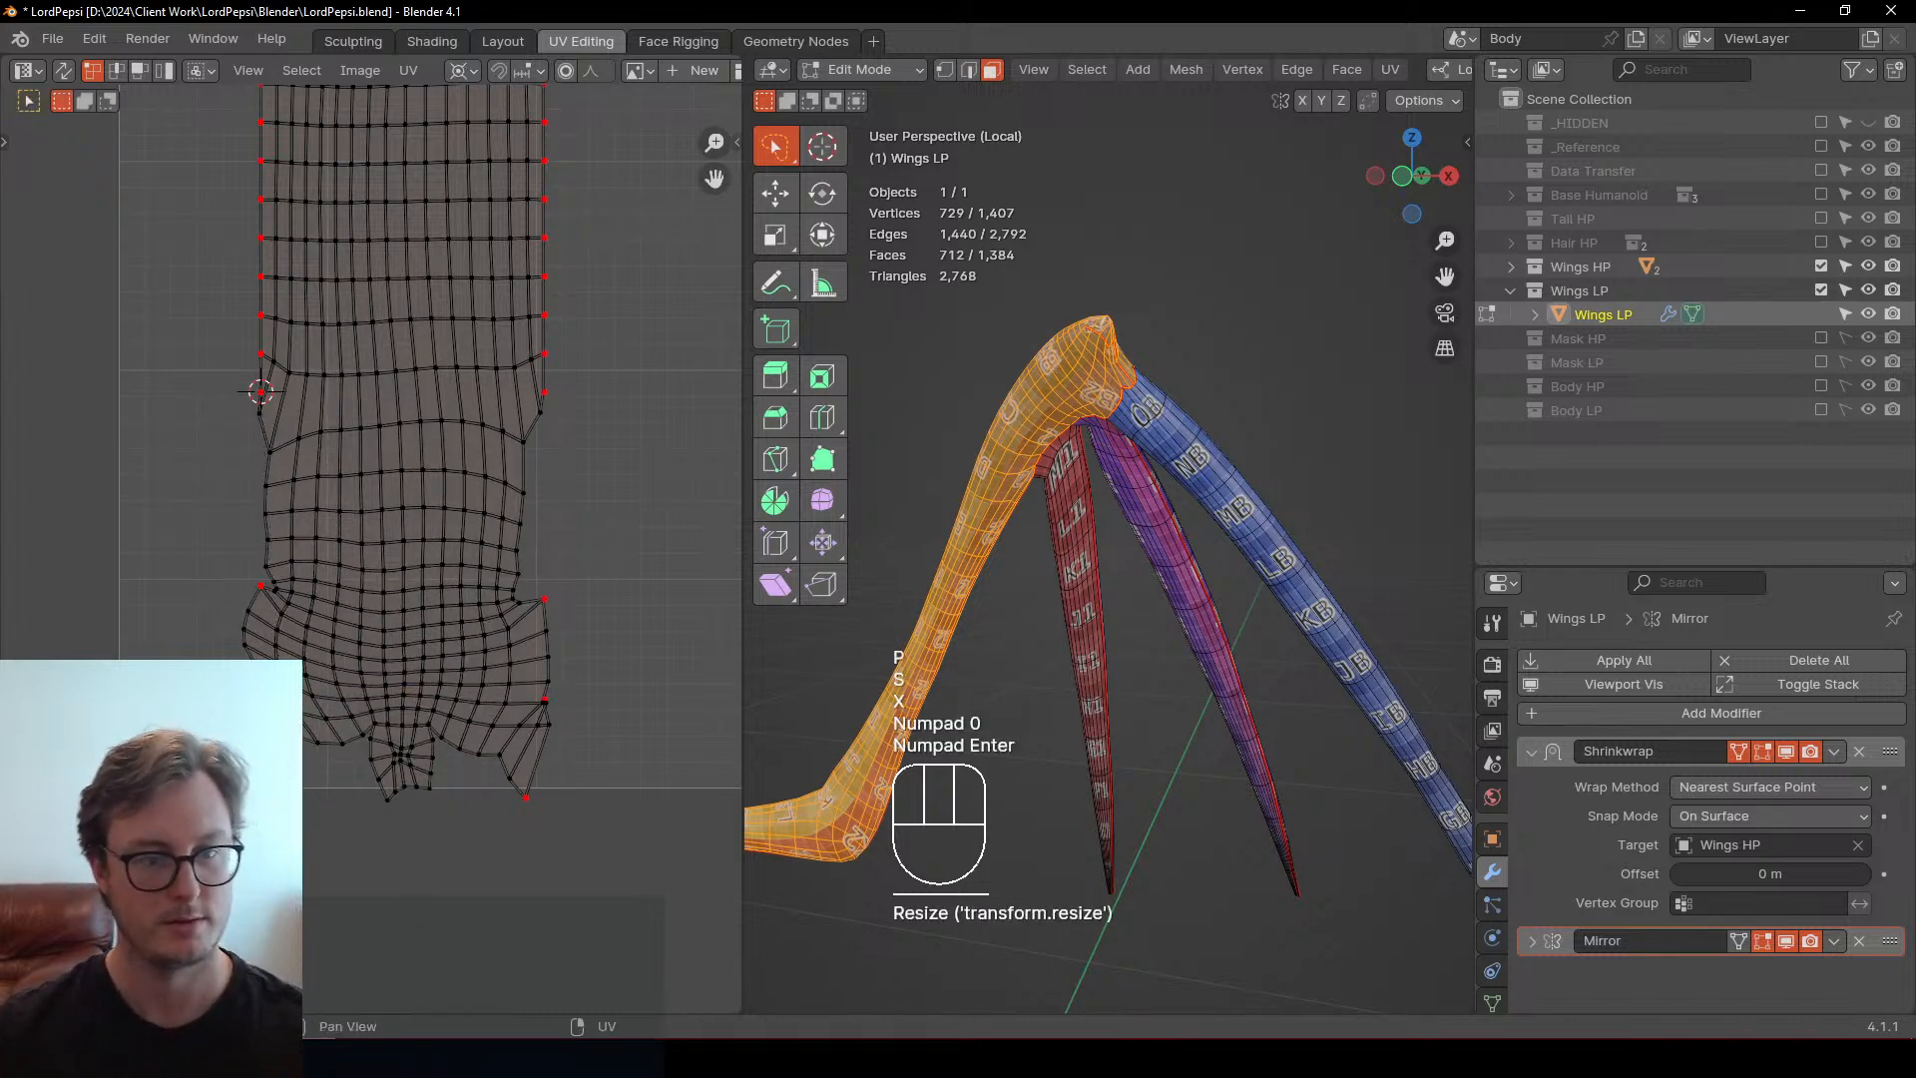
Snap the 2D cursor to the last right-hand border vertex and align the lower-right corner vertex to it by scaling to 0 along X
{"action": "left_click", "coordinate": [542, 393], "text": "shift"}
{"action": "key", "text": "shift+s"}
{"action": "left_click", "coordinate": [588, 775]}
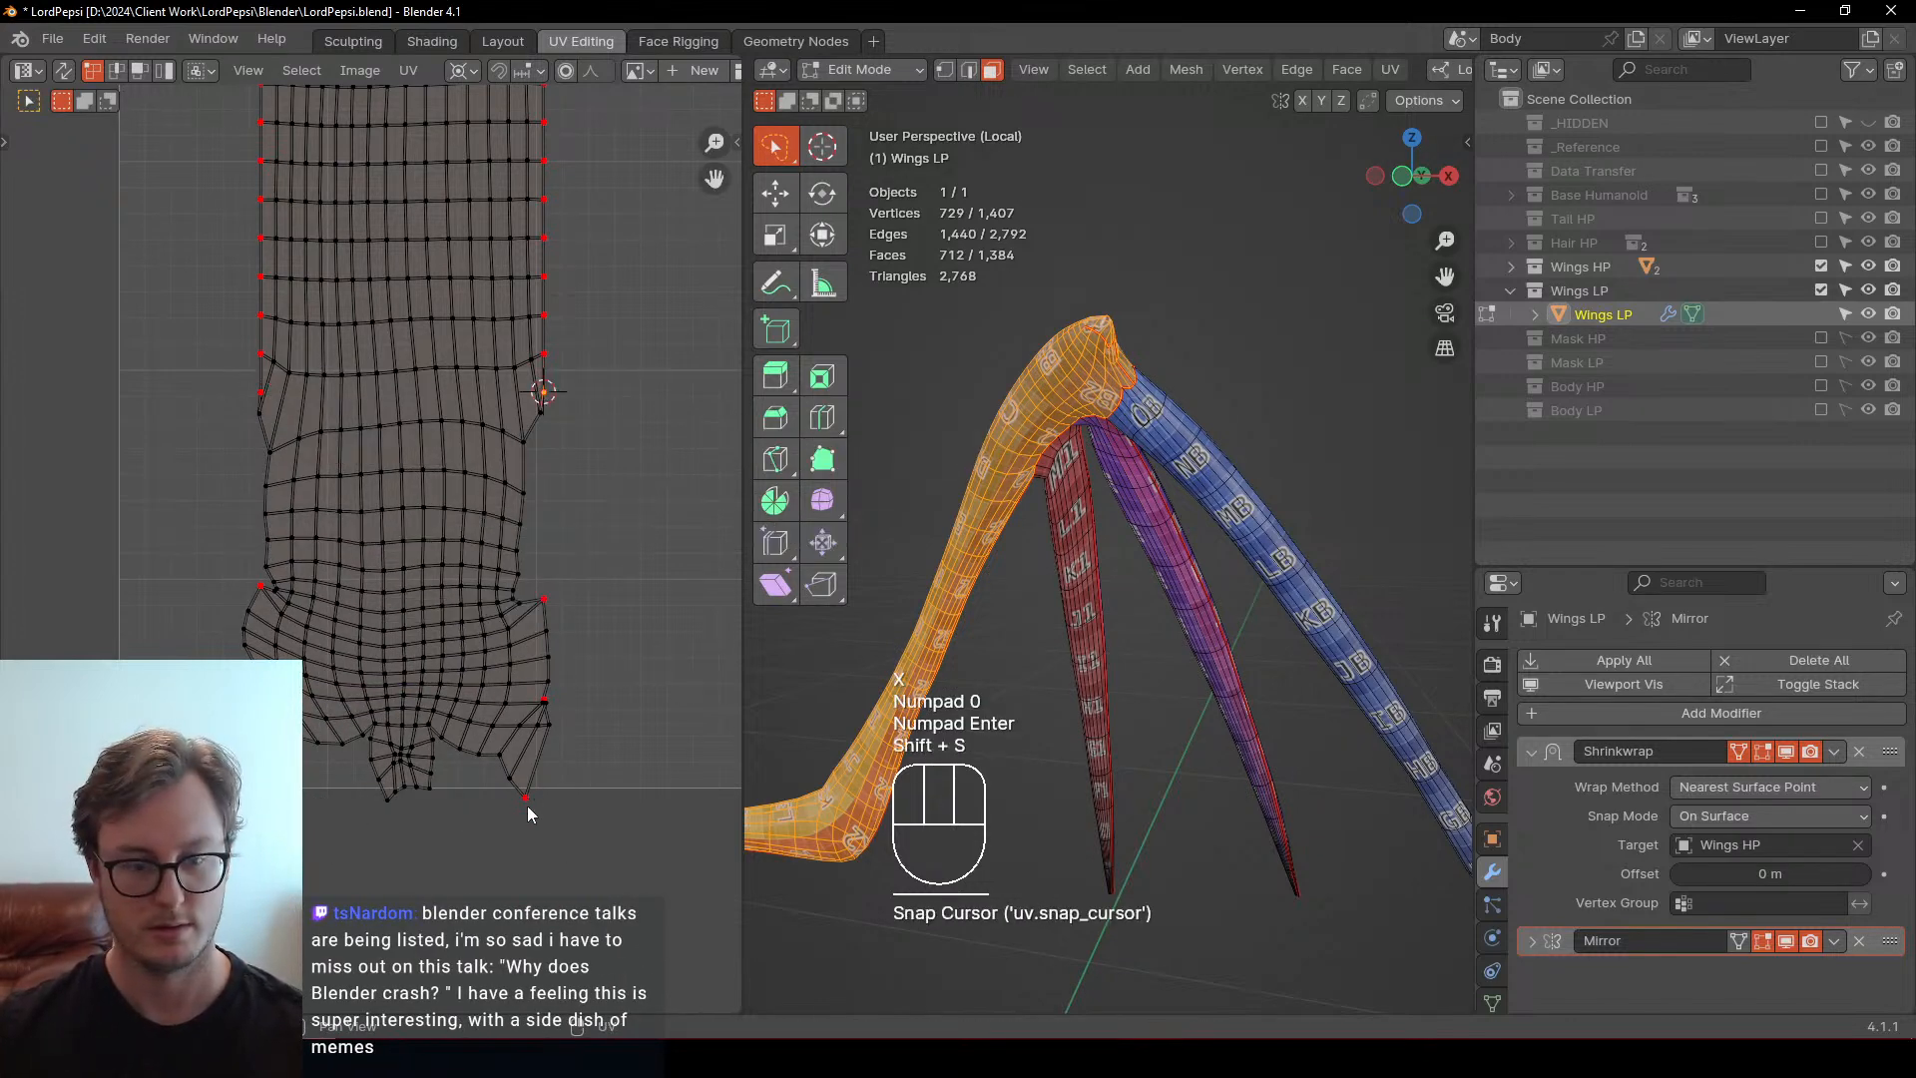
{"action": "left_click", "coordinate": [527, 805]}
{"action": "key", "text": "s"}
{"action": "key", "text": "x"}
{"action": "key", "text": "KP_0"}
{"action": "key", "text": "KP_Enter"}
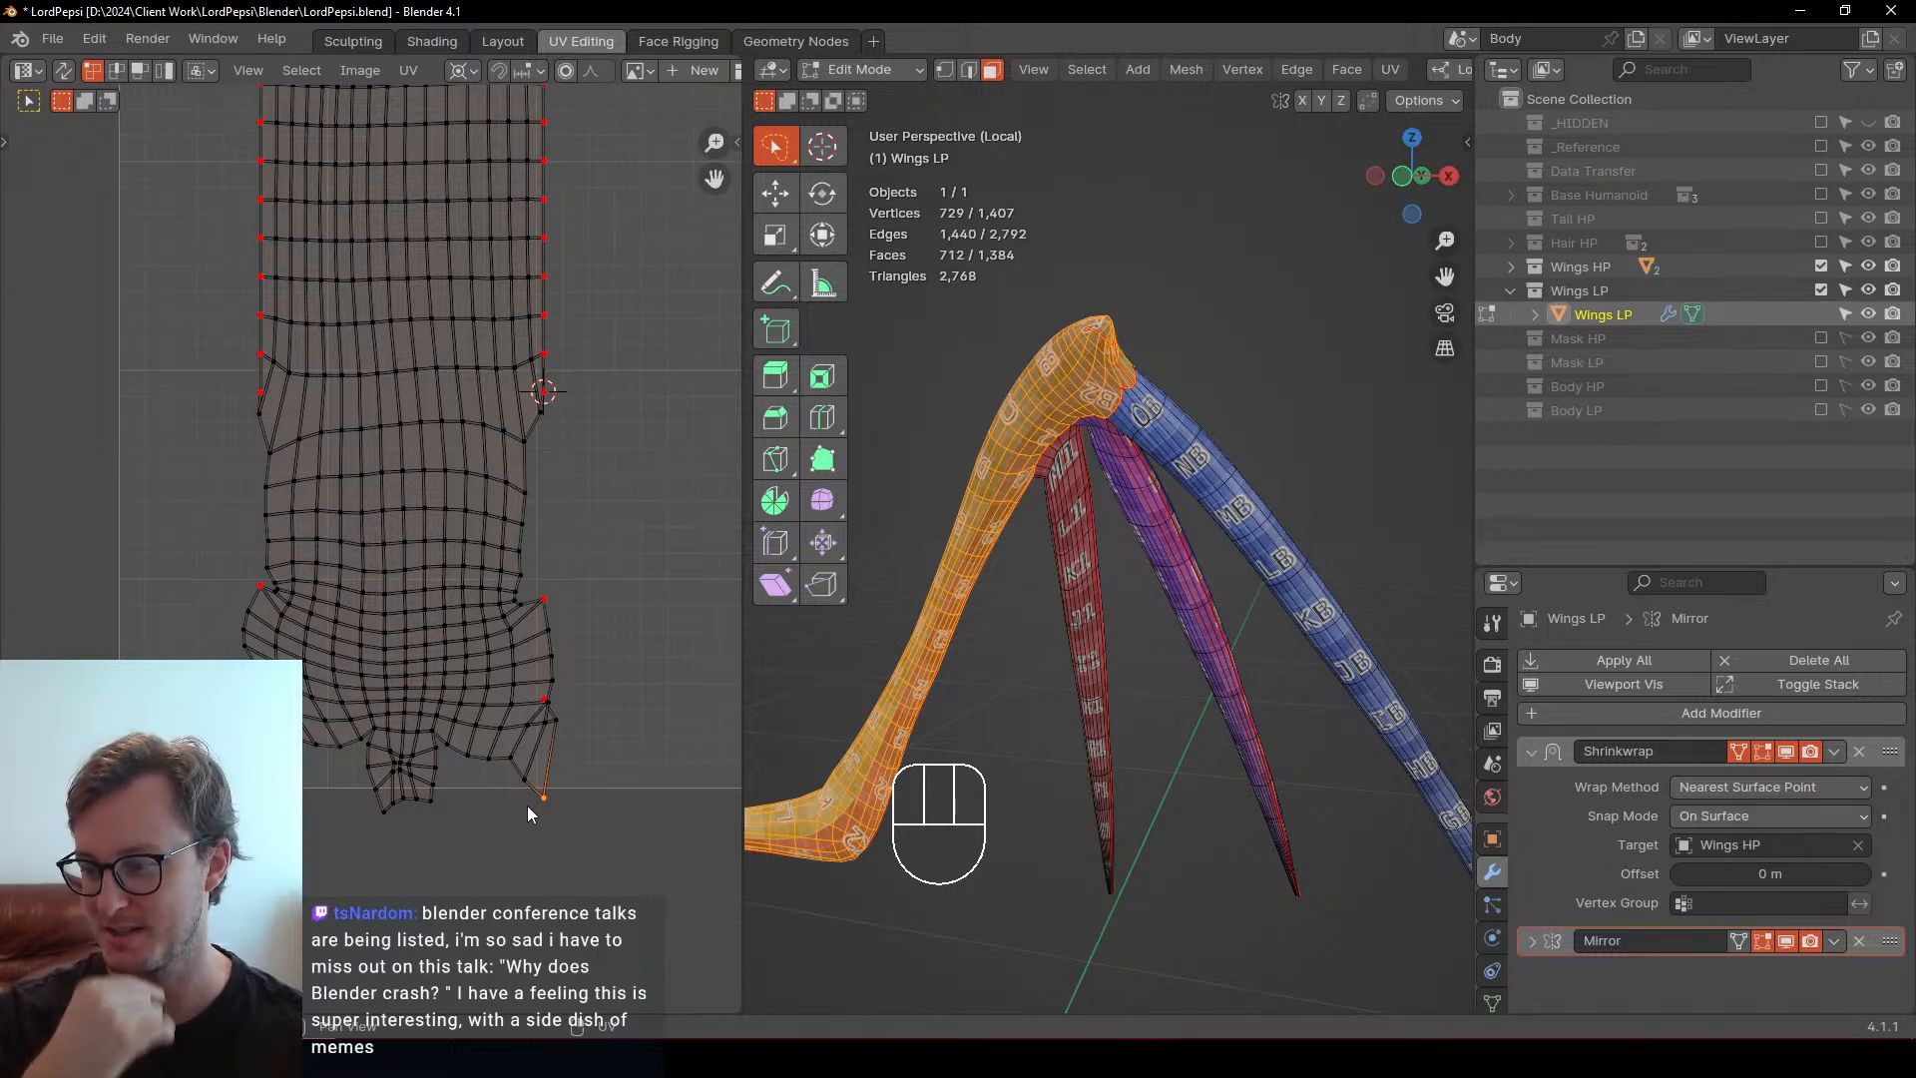
Select the row of vertices along the arm island's lower border, pin it and scale it to 0 along Y
{"action": "left_click", "coordinate": [512, 818]}
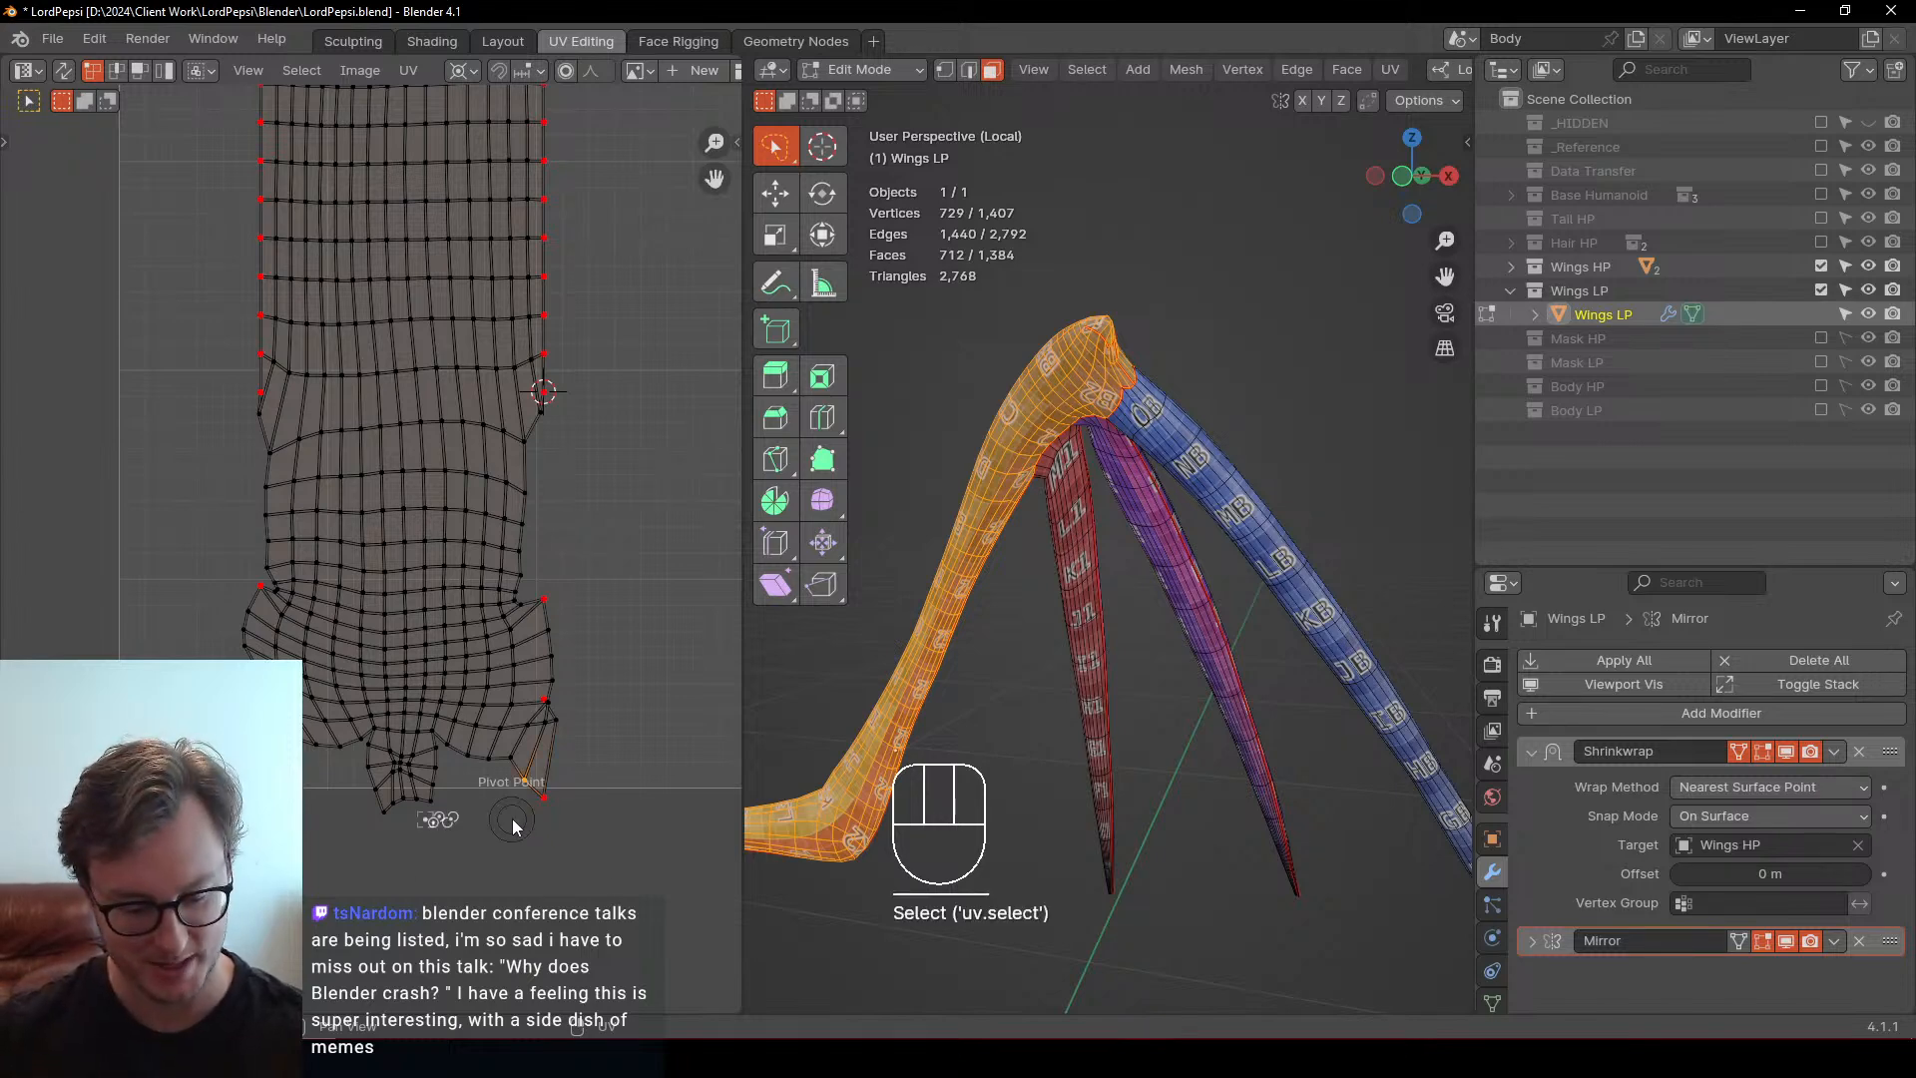
{"action": "left_click", "coordinate": [374, 729], "text": "ctrl"}
{"action": "left_click", "coordinate": [315, 745], "text": "ctrl"}
{"action": "key", "text": "p"}
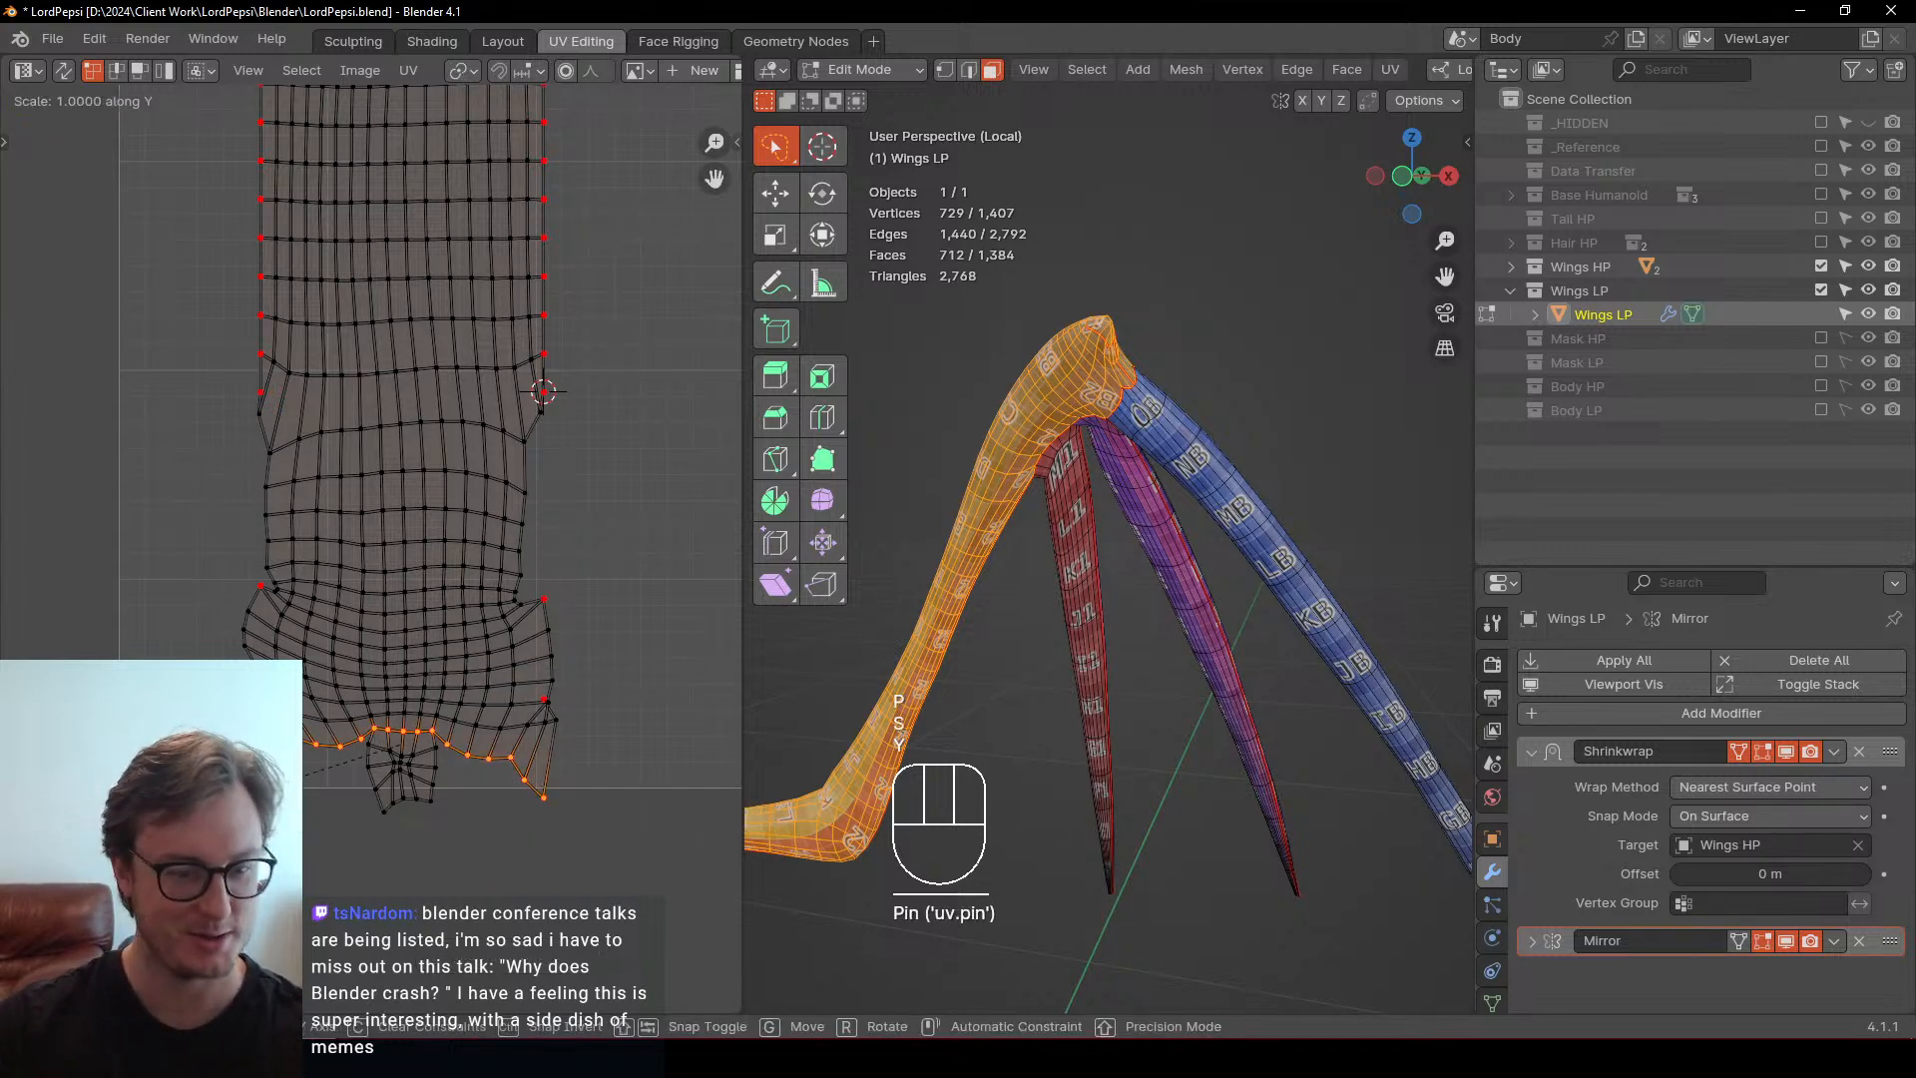
{"action": "key", "text": "s"}
{"action": "key", "text": "y"}
{"action": "key", "text": "KP_0"}
{"action": "key", "text": "KP_Enter"}
Distribute the lower border vertices evenly and refresh the unwrap of the arm island
{"action": "key", "text": "q"}
{"action": "left_click", "coordinate": [259, 783]}
{"action": "key", "text": "g"}
{"action": "left_click", "coordinate": [437, 787]}
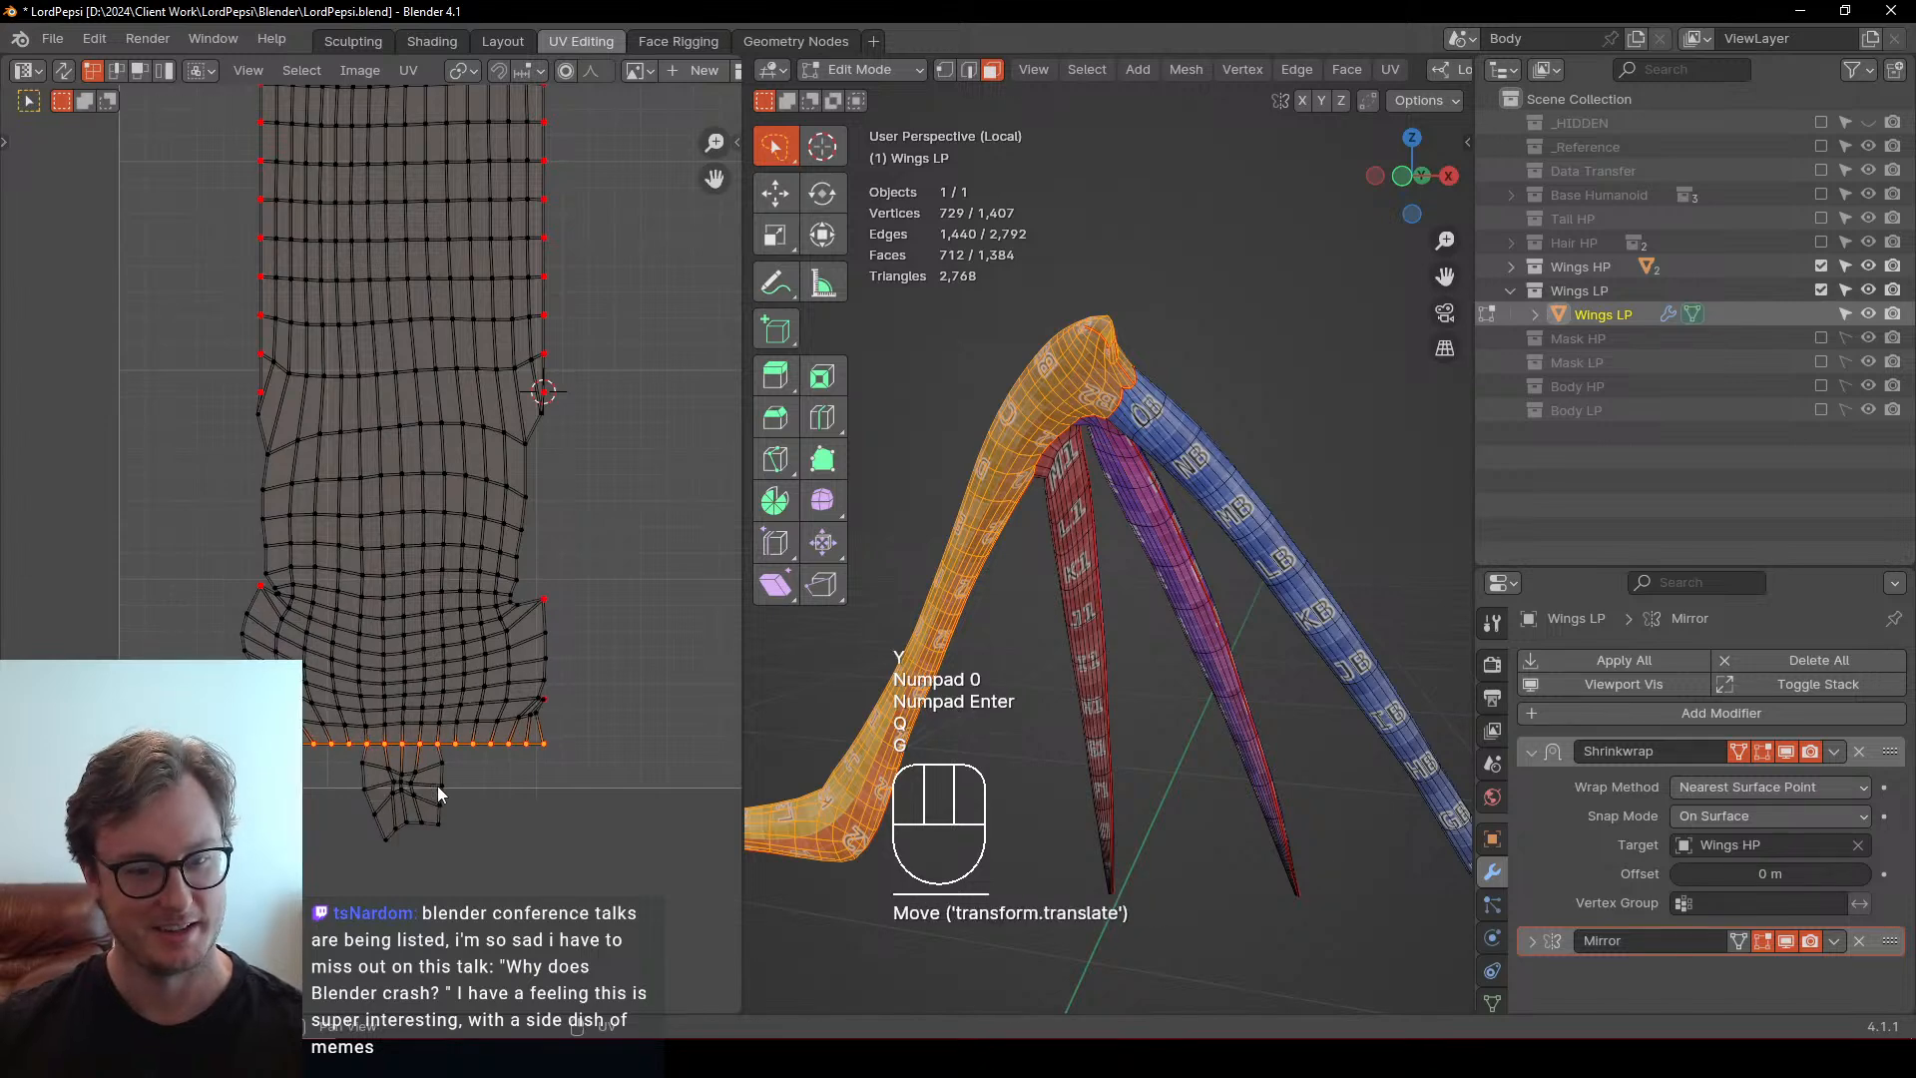
Pin the short border segment above the lower-right corner and try scaling it to 0 along X
{"action": "scroll", "coordinate": [493, 739], "scroll_direction": "up", "scroll_amount": 1}
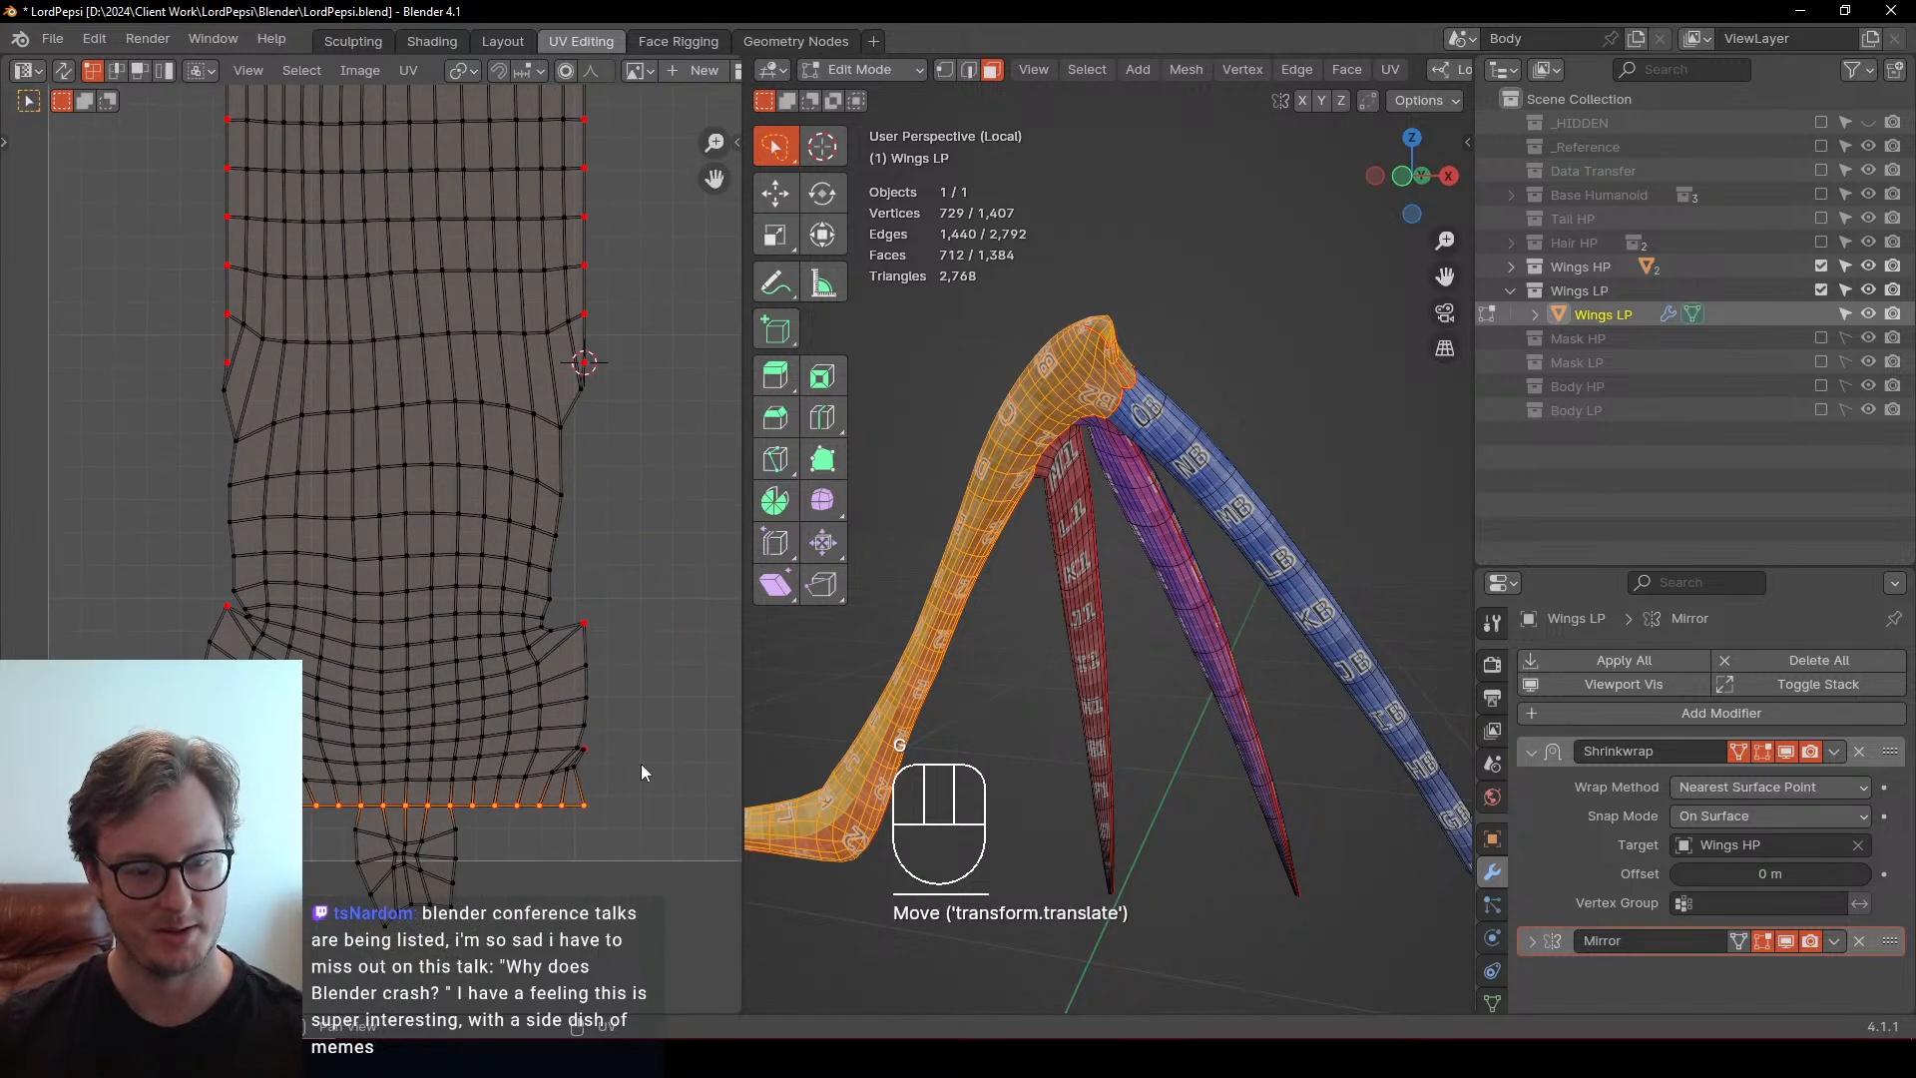
{"action": "left_click", "coordinate": [596, 760]}
{"action": "left_click", "coordinate": [602, 803], "text": "ctrl"}
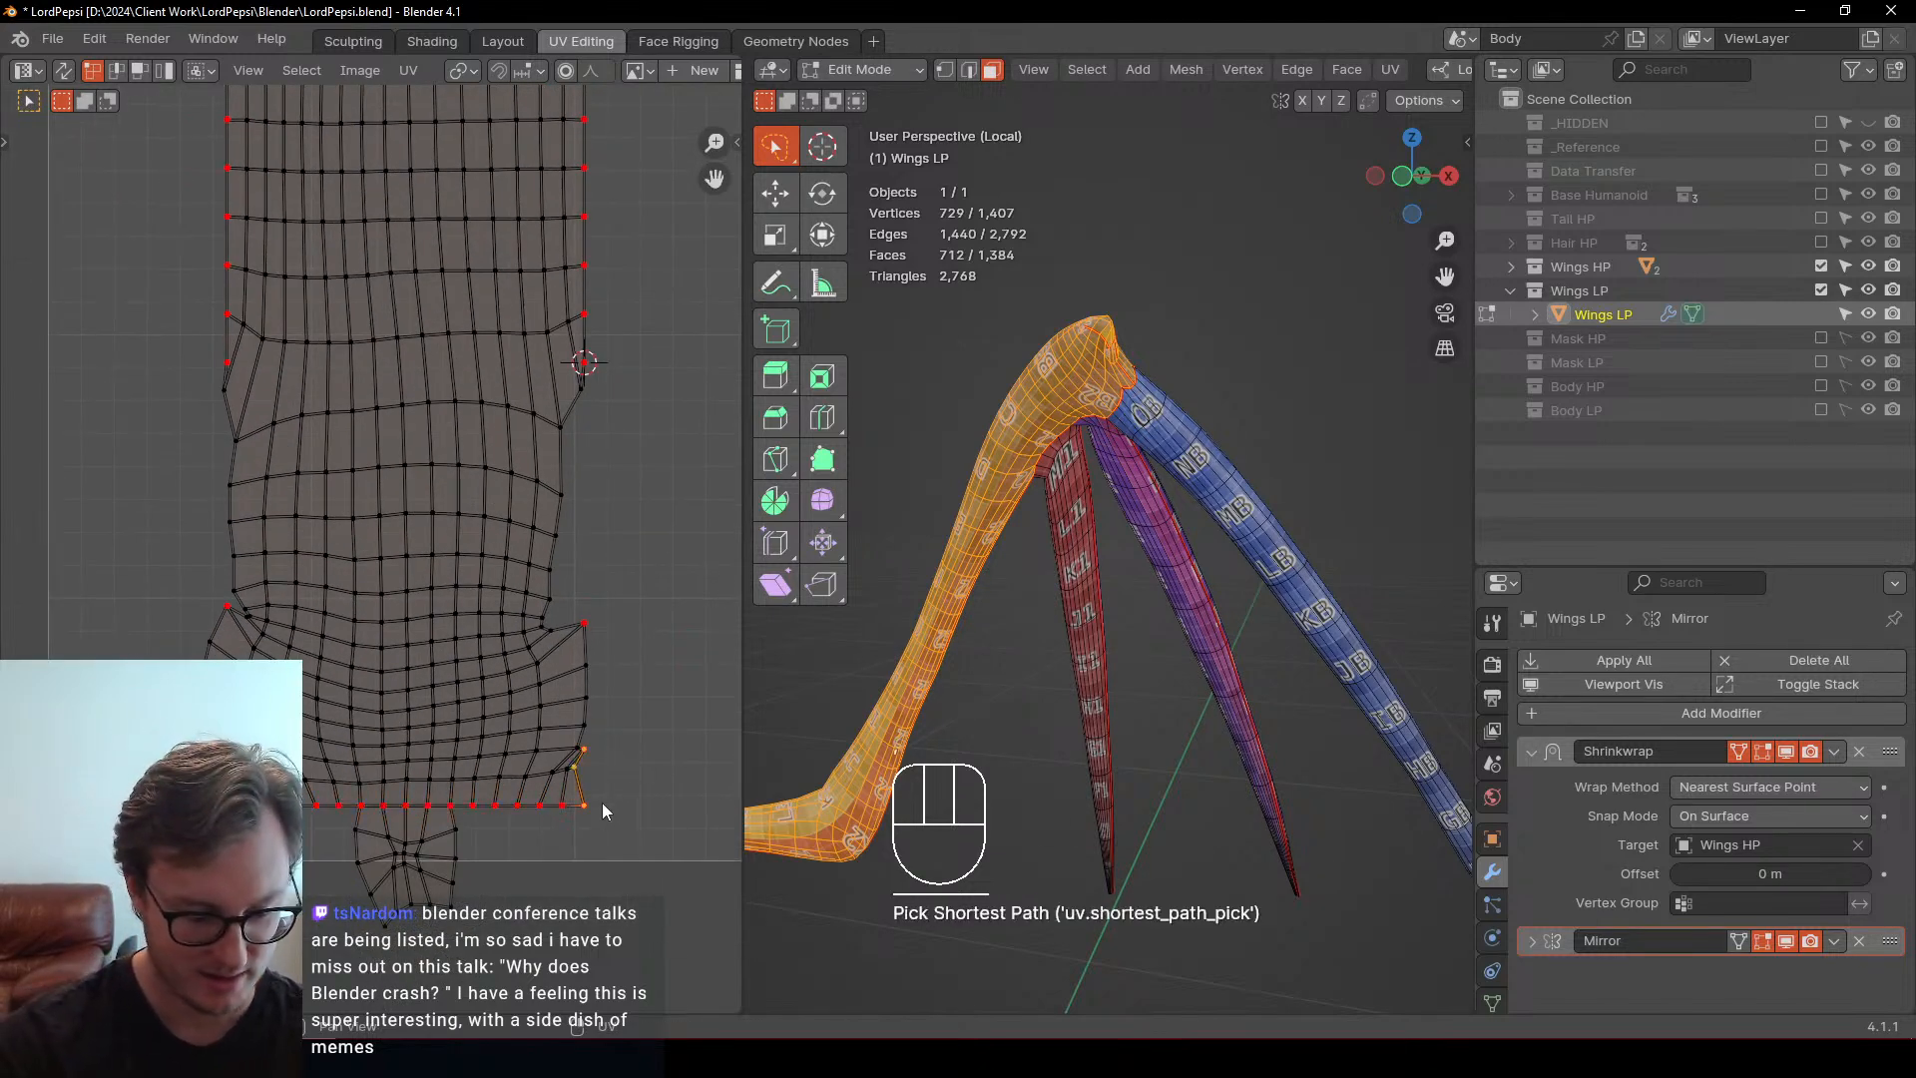
{"action": "key", "text": "p"}
{"action": "key", "text": "s"}
{"action": "key", "text": "x"}
{"action": "key", "text": "KP_0"}
{"action": "key", "text": "KP_Enter"}
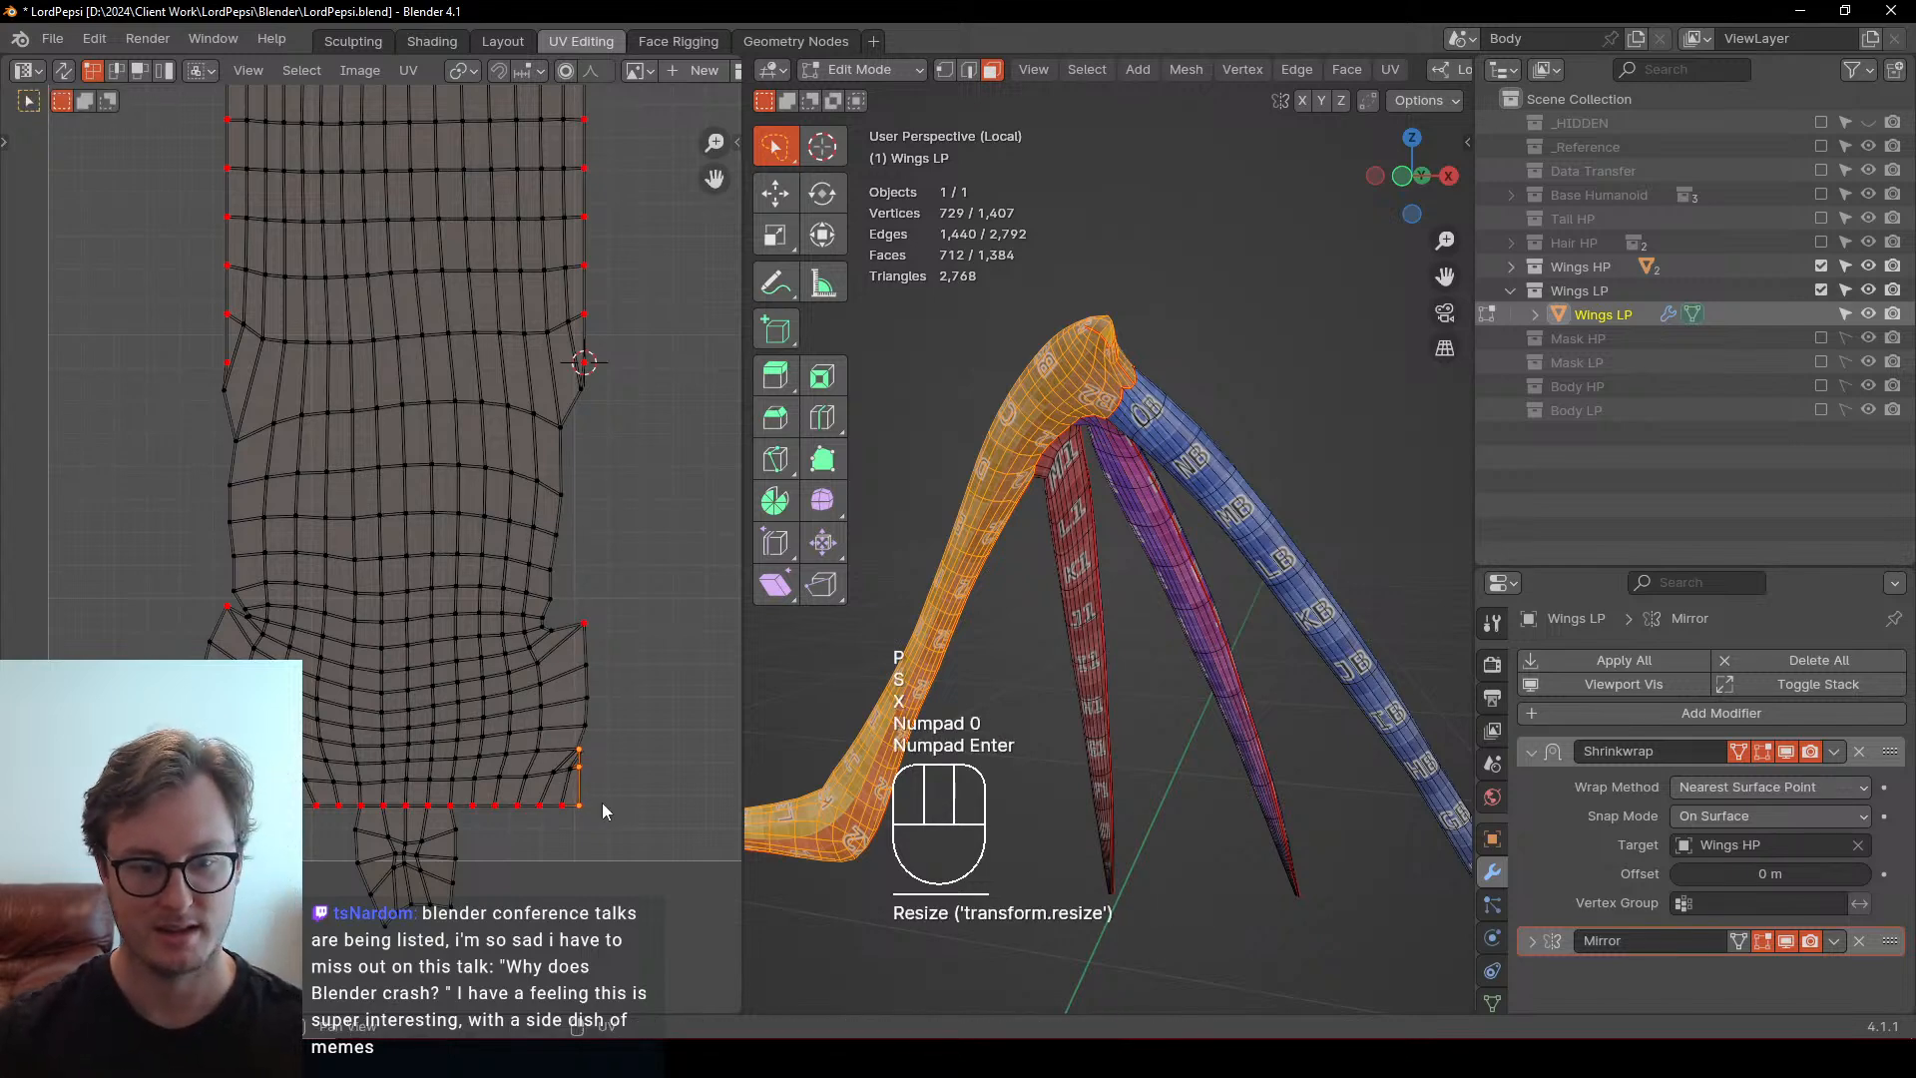
{"action": "key", "text": "ctrl+z"}
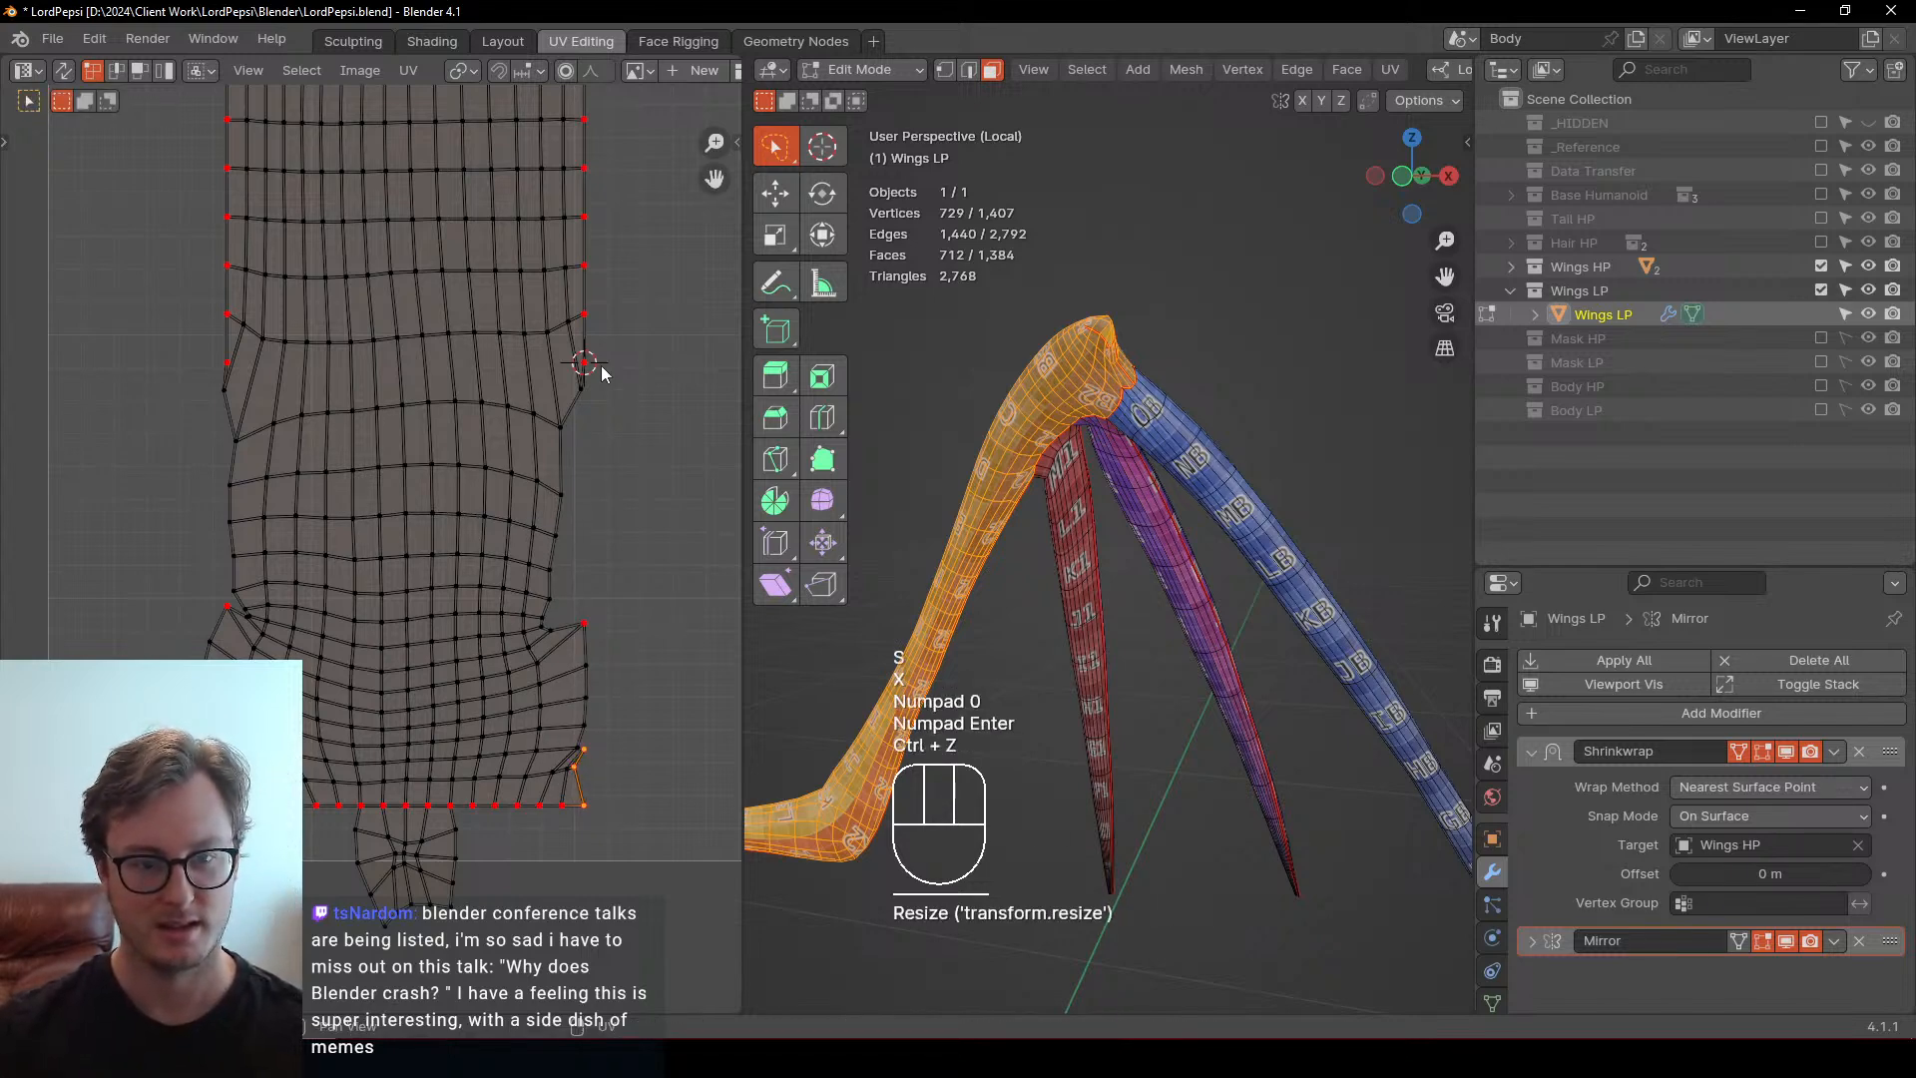
Snap the 2D cursor to the last straight right-hand border vertex, then scale the lower-right corner segment to 0 along X
{"action": "left_click", "coordinate": [601, 366]}
{"action": "key", "text": "shift+s"}
{"action": "left_click", "coordinate": [615, 800]}
{"action": "left_click", "coordinate": [579, 768], "text": "shift"}
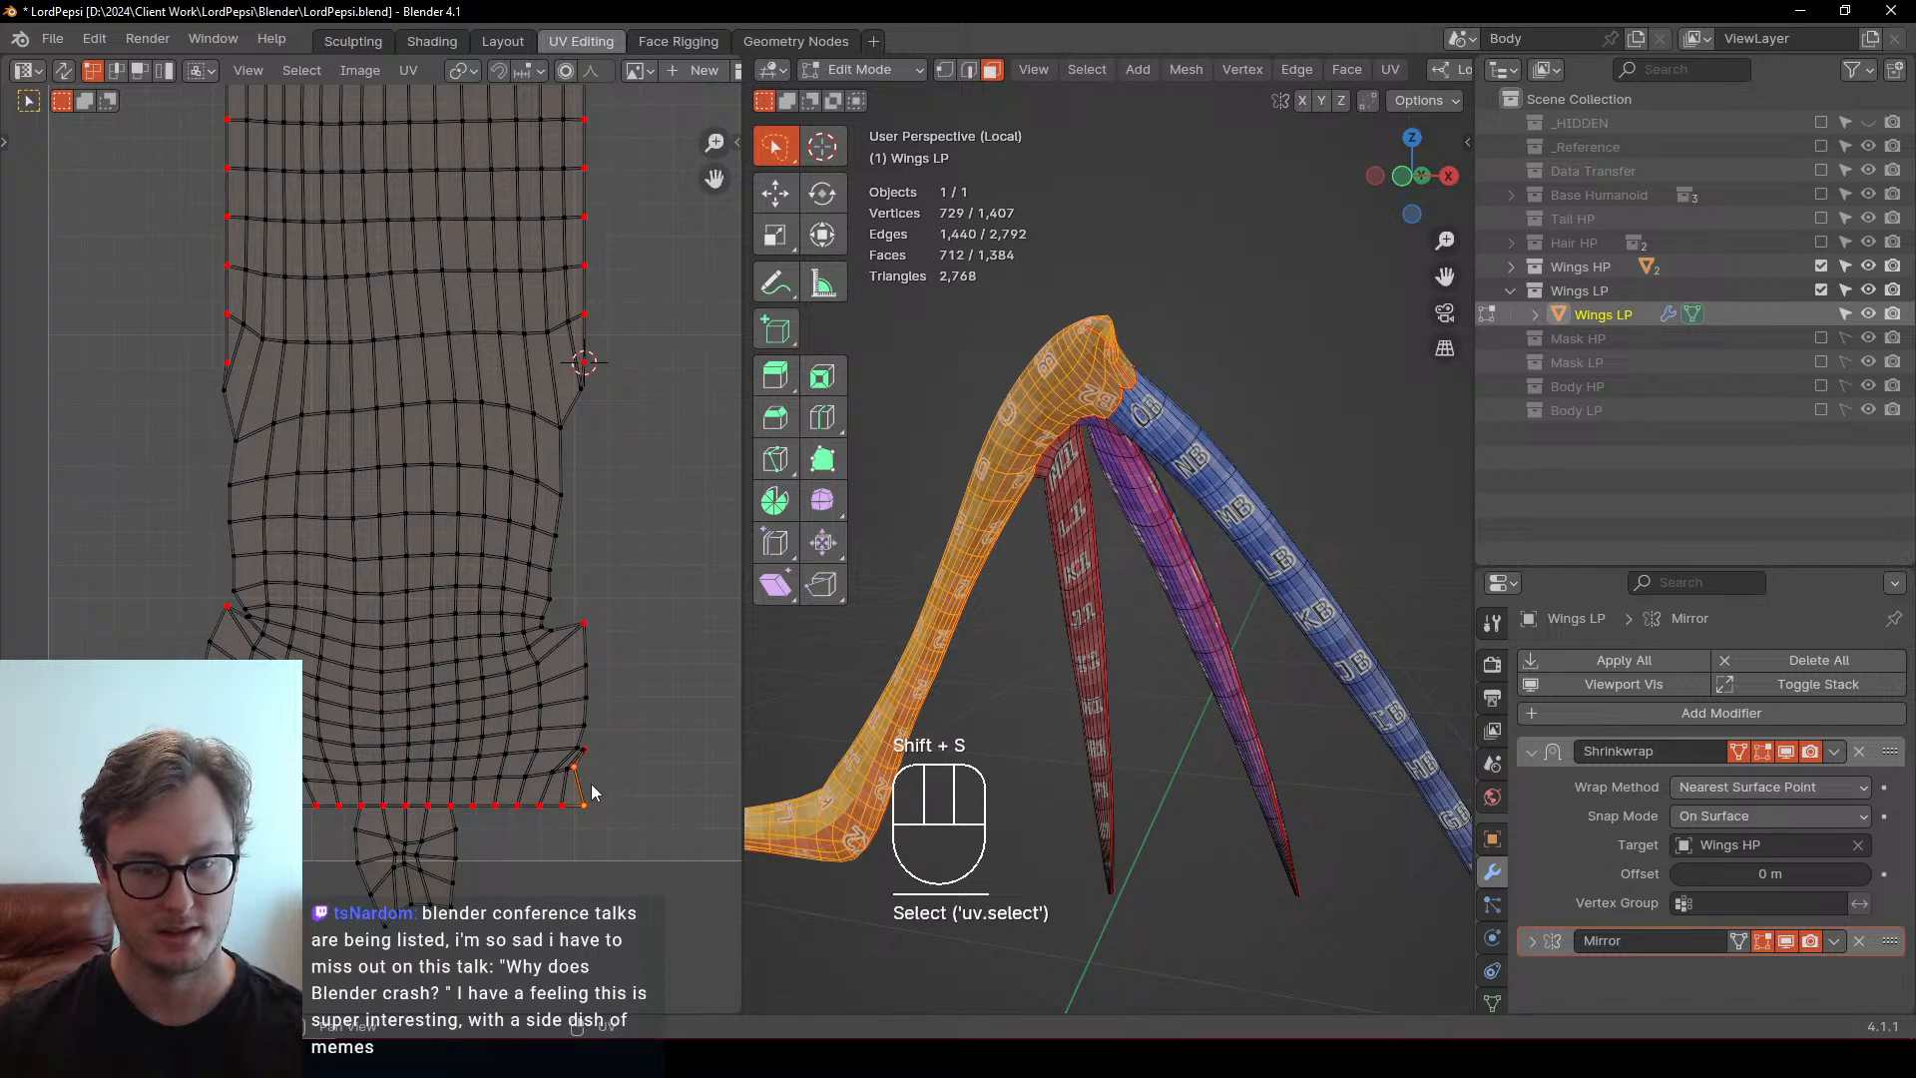
{"action": "left_click", "coordinate": [590, 792], "text": "alt+shift"}
{"action": "key", "text": "s"}
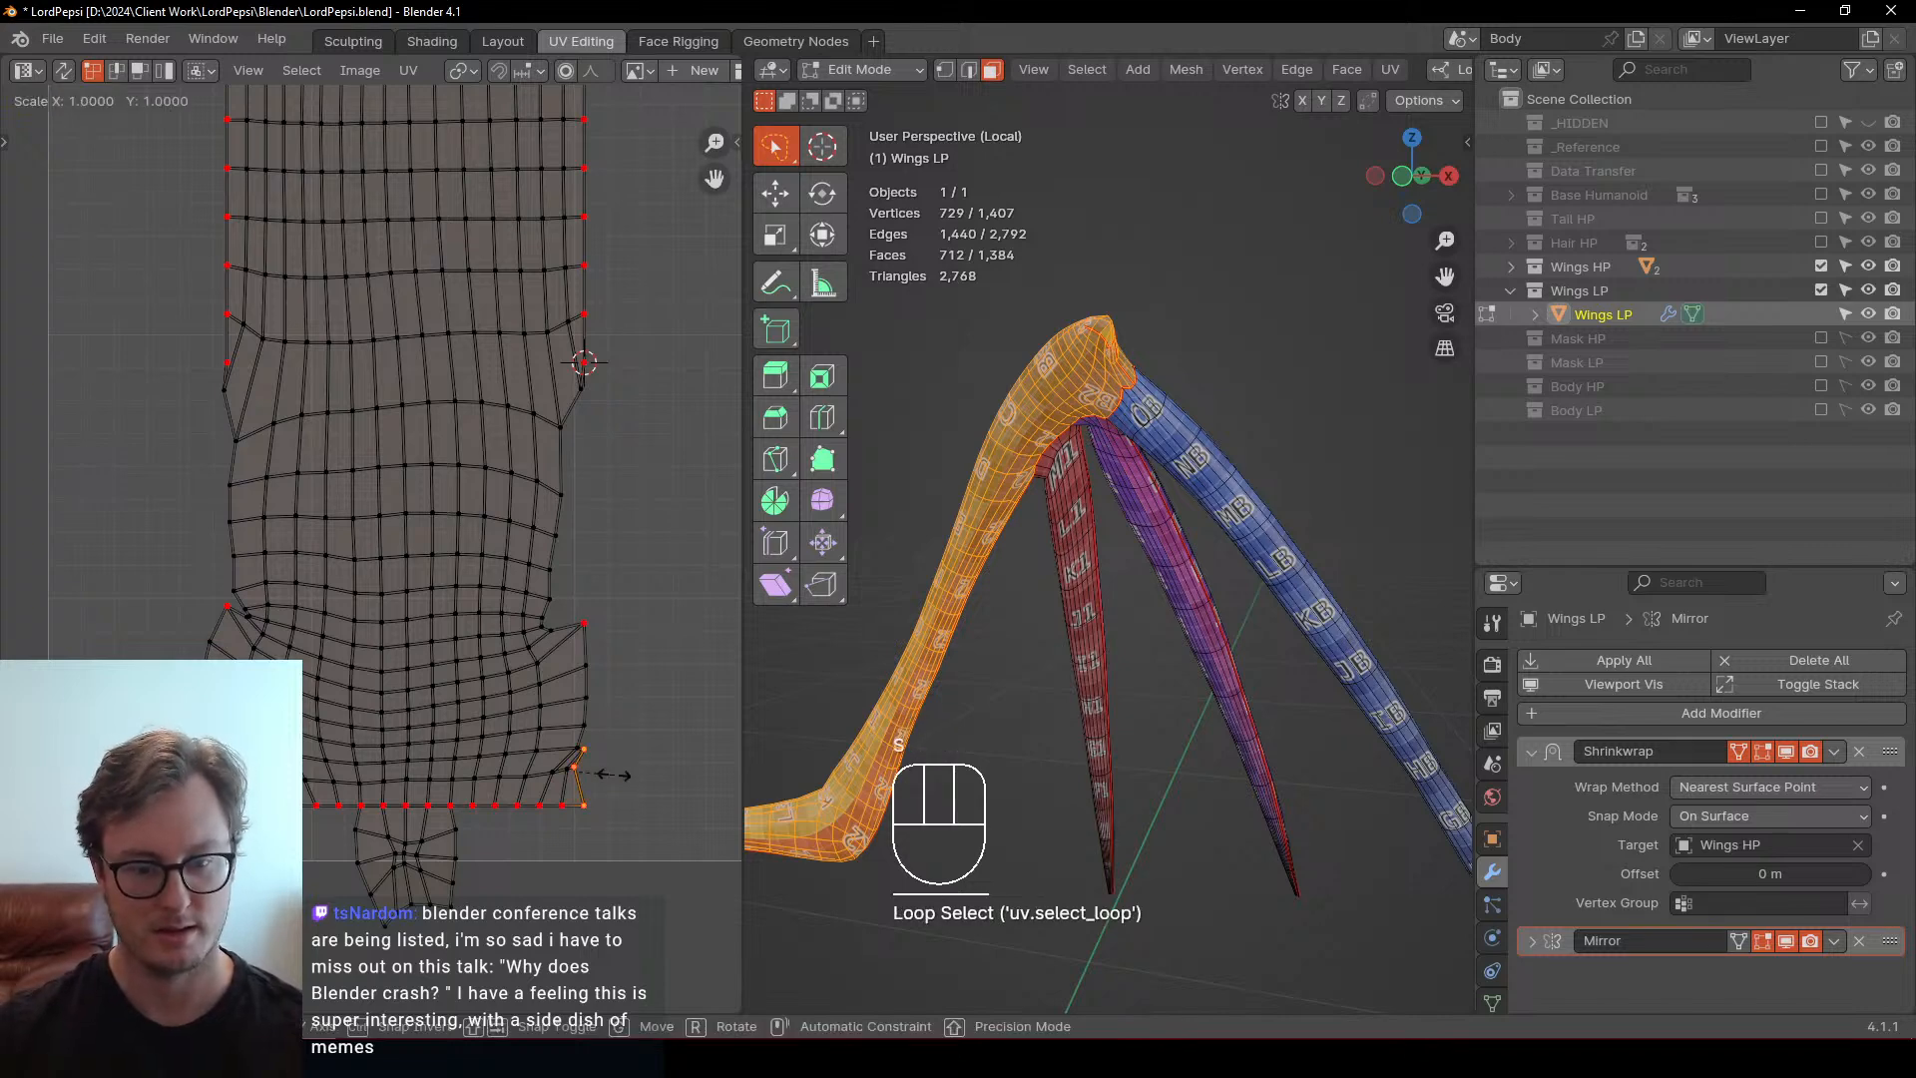
{"action": "key", "text": "x"}
{"action": "key", "text": "KP_0"}
{"action": "key", "text": "KP_Enter"}
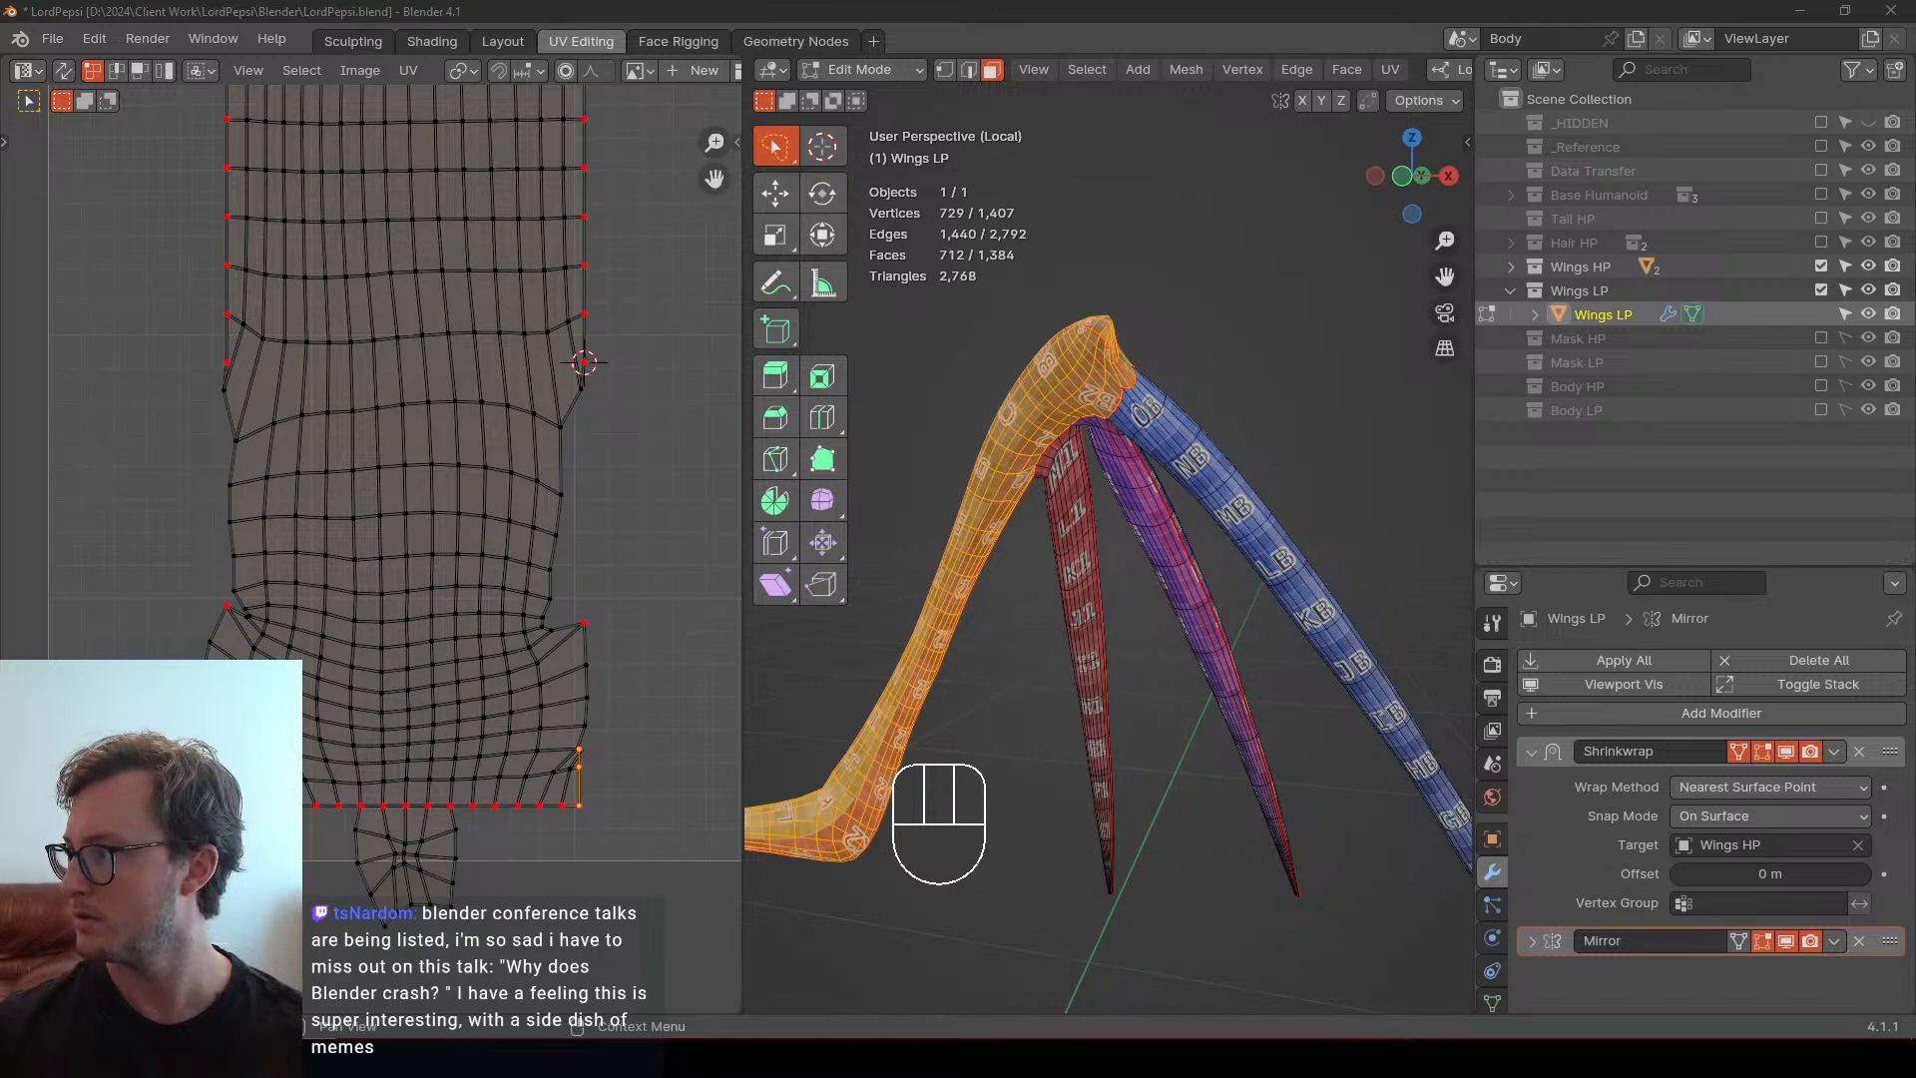
Snap the 2D cursor to the last straight left-hand border vertex, then pin the lower-left corner segment and scale it to 0 along X
{"action": "left_click", "coordinate": [228, 363]}
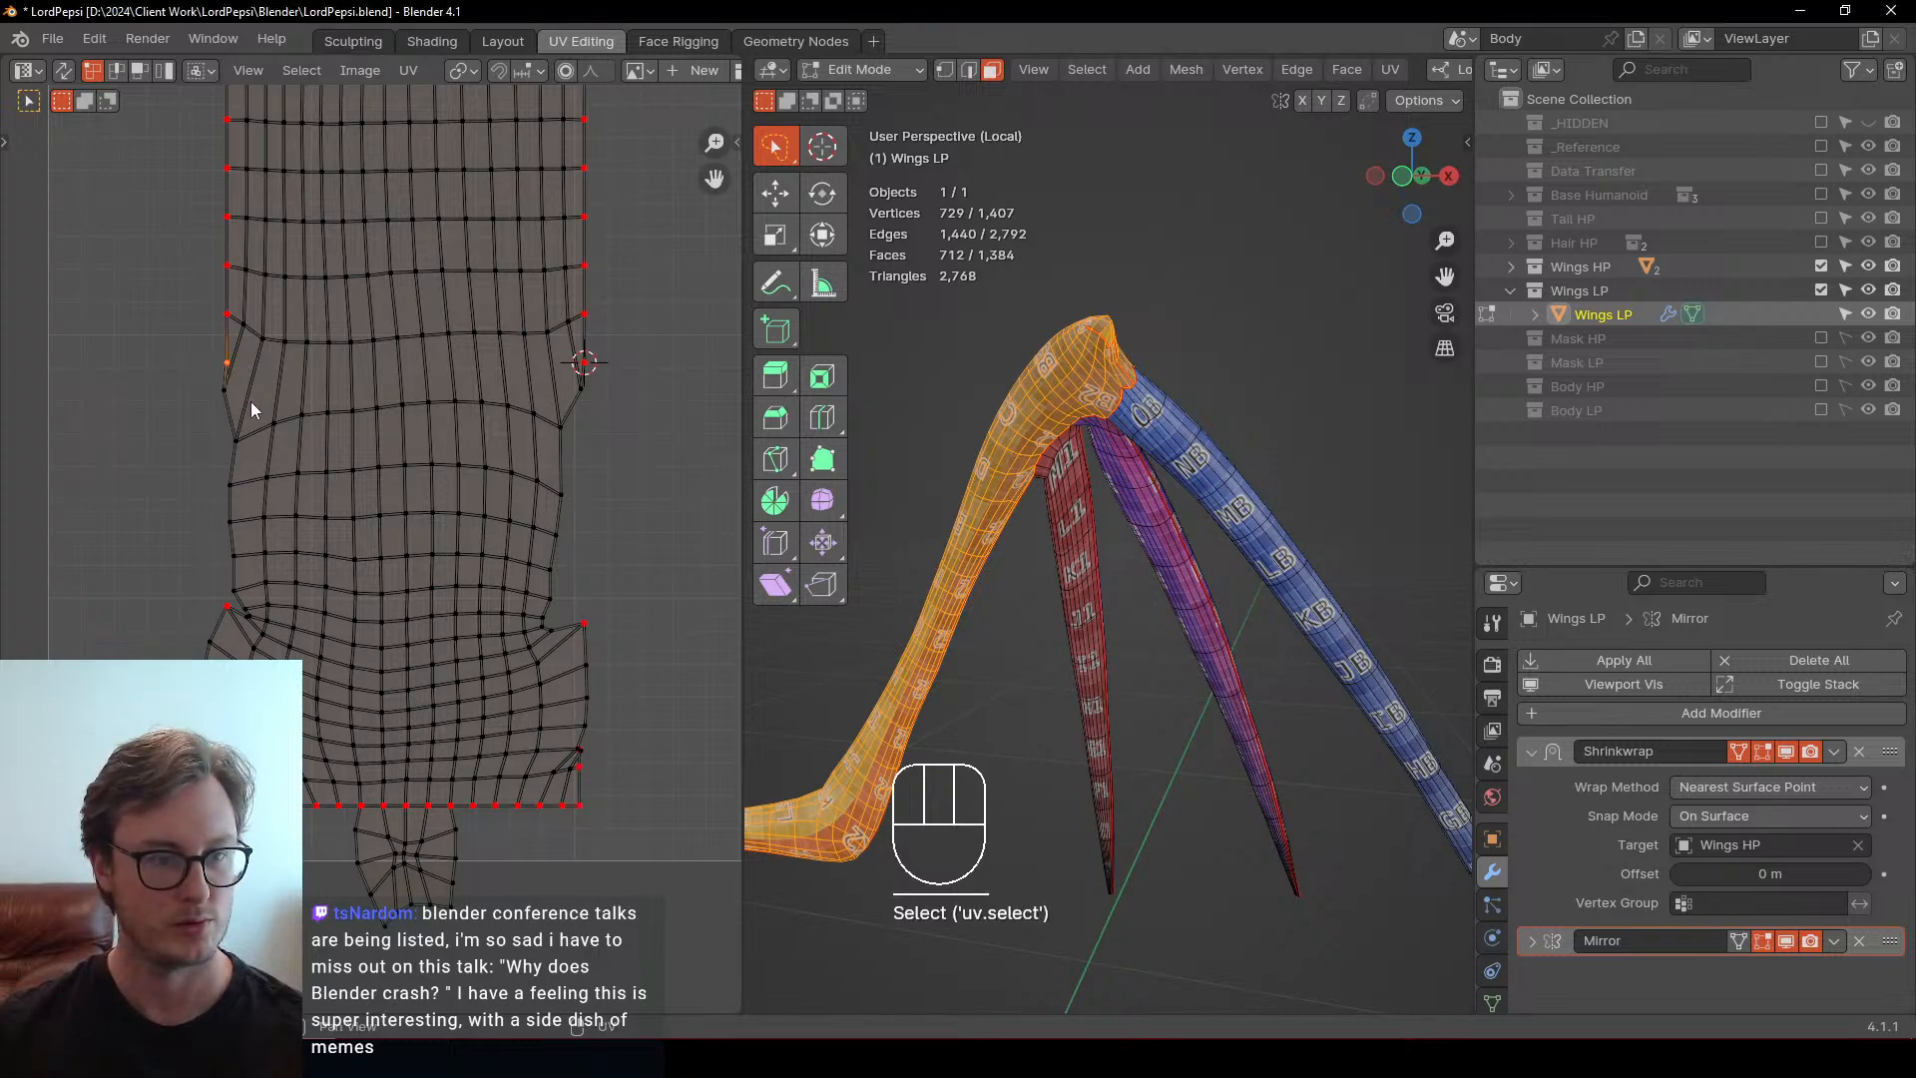
{"action": "key", "text": "shift+s"}
{"action": "left_click", "coordinate": [227, 362], "text": "alt+shift"}
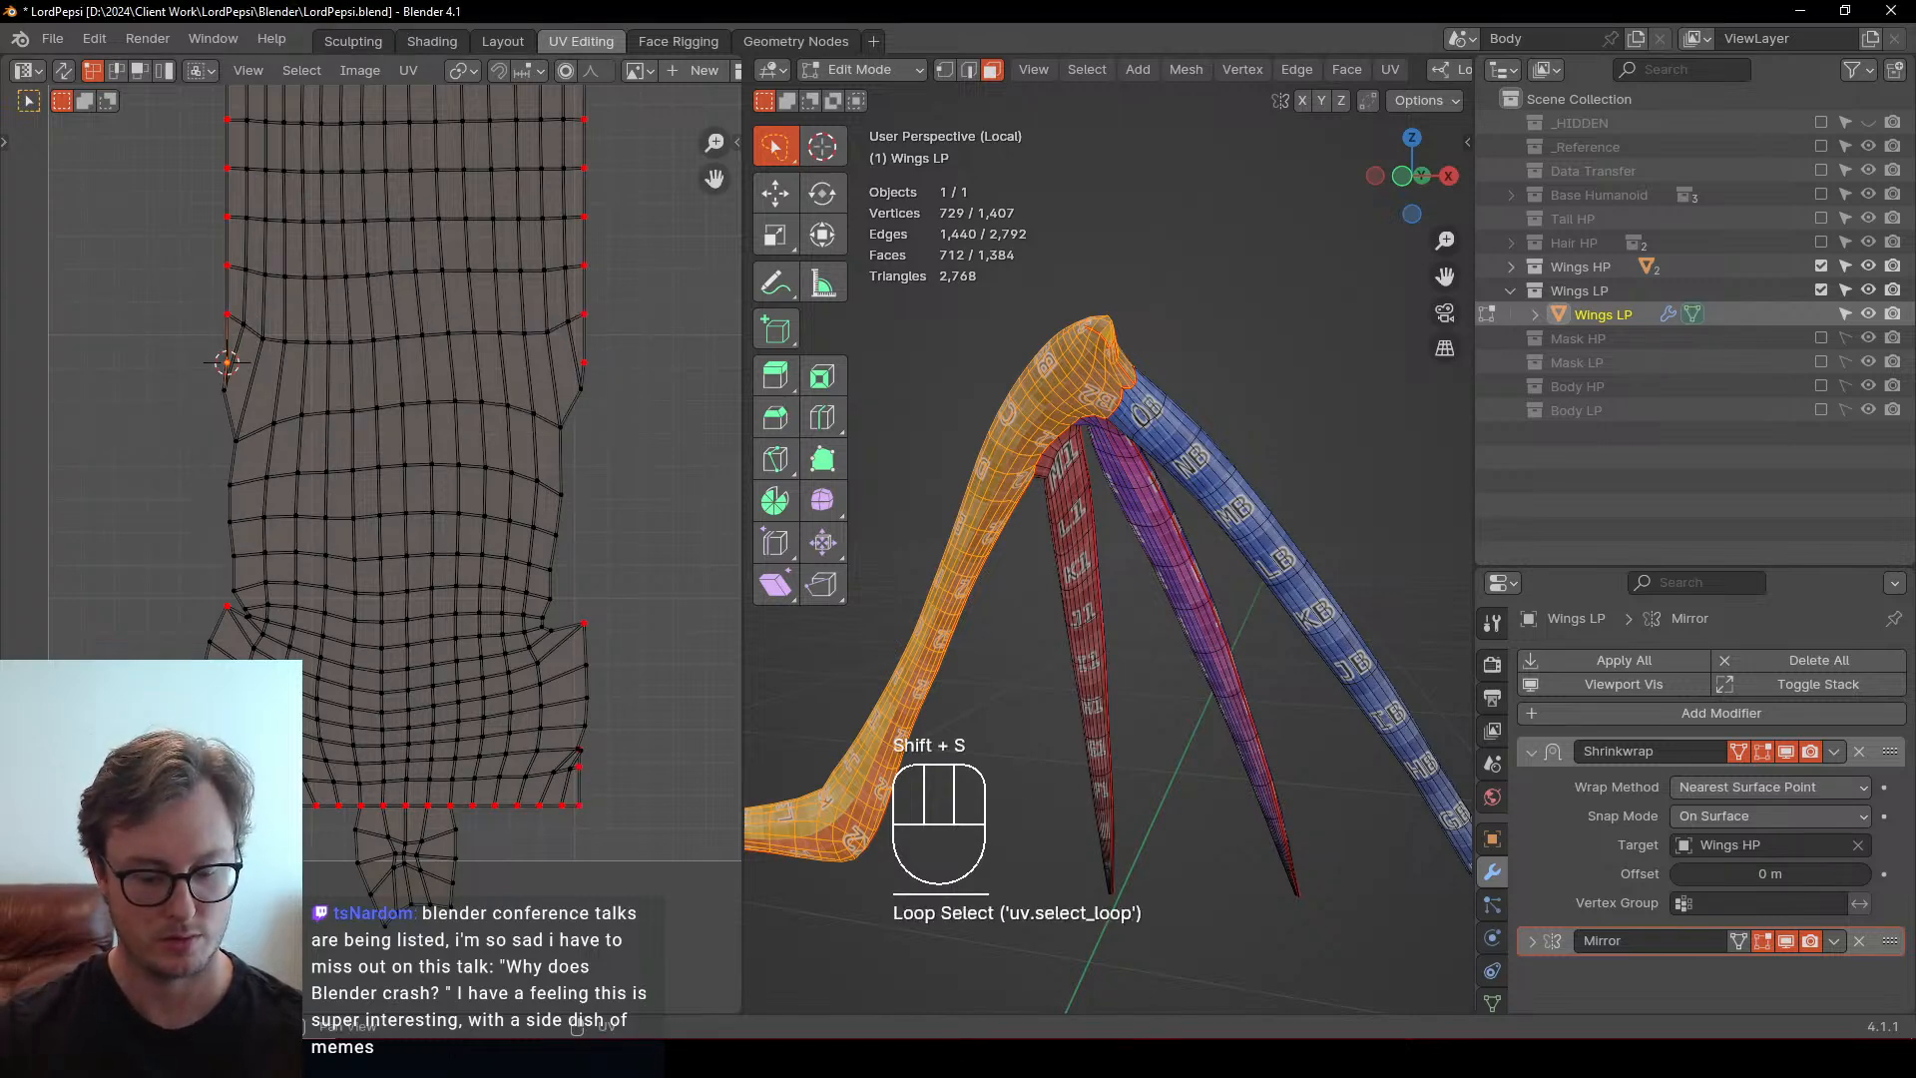
{"action": "key", "text": "p"}
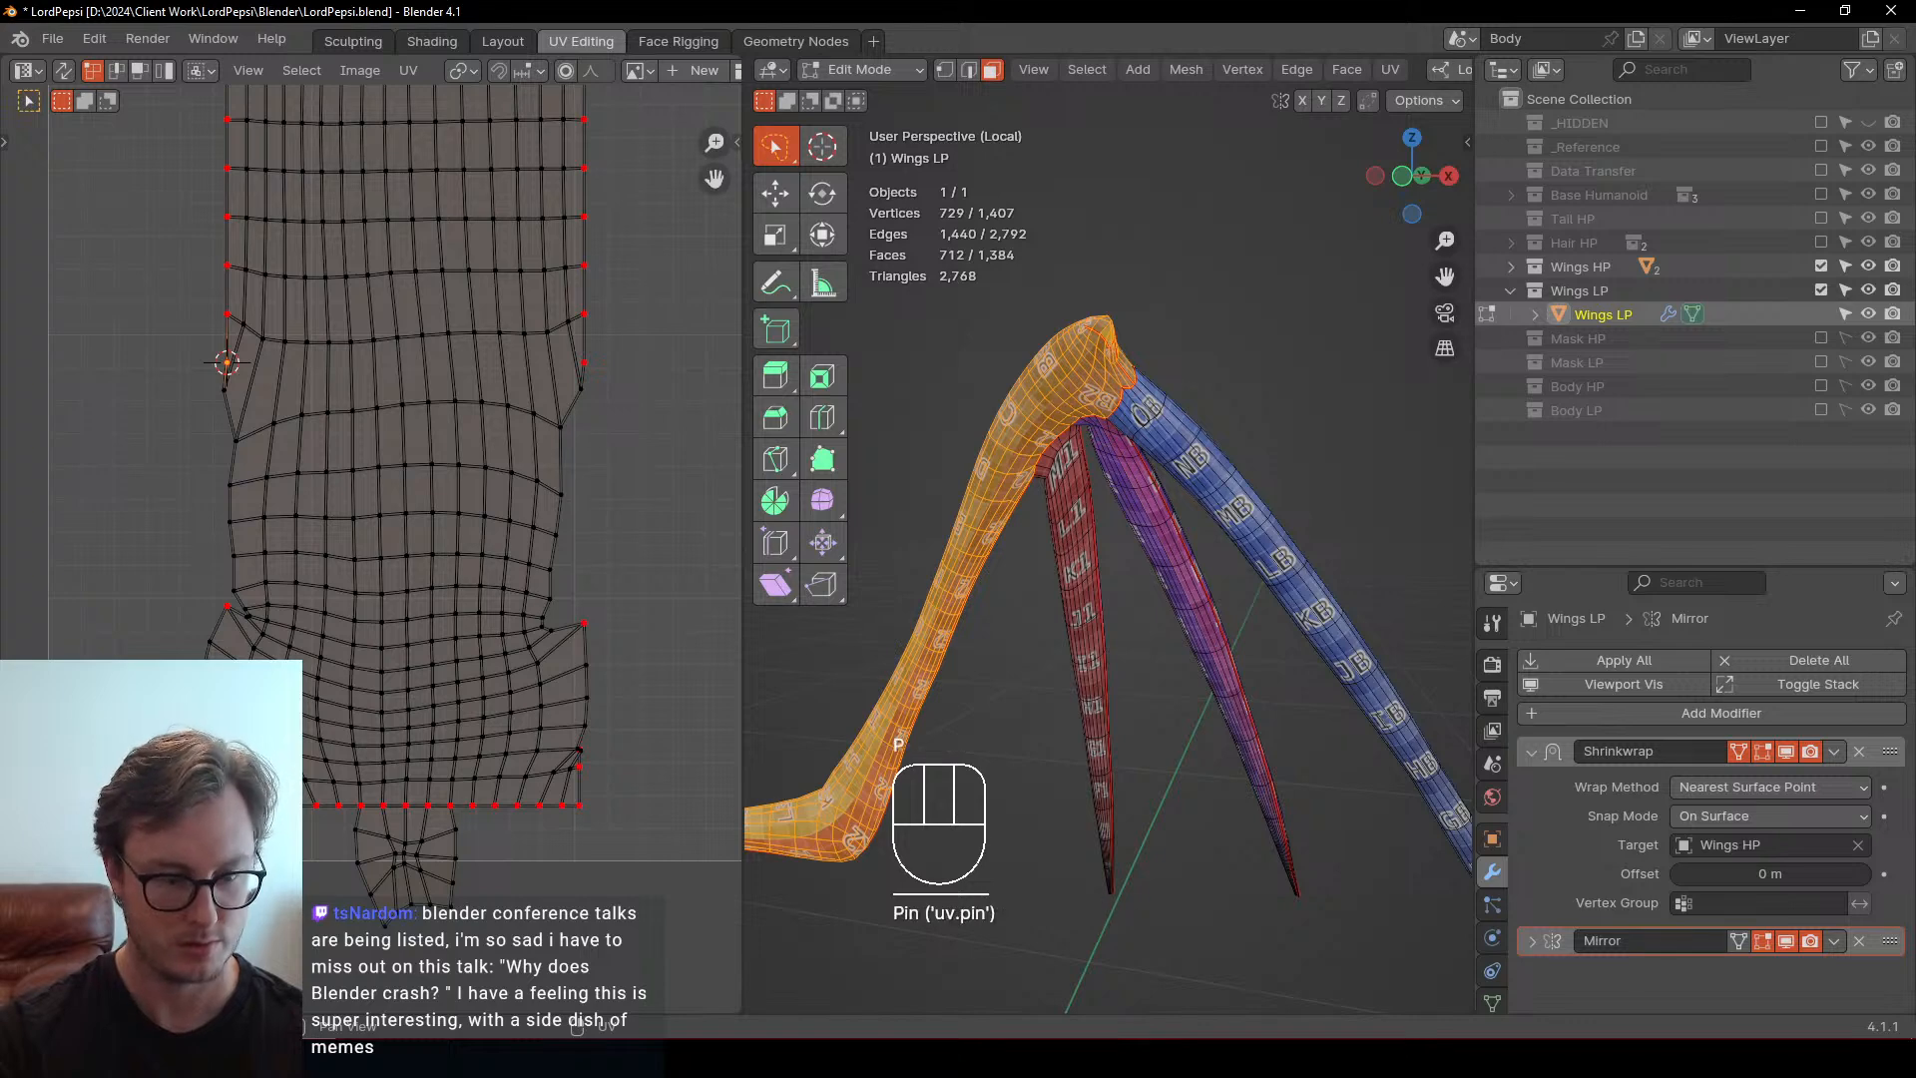
{"action": "key", "text": "s"}
{"action": "key", "text": "x"}
{"action": "key", "text": "KP_0"}
{"action": "key", "text": "KP_Enter"}
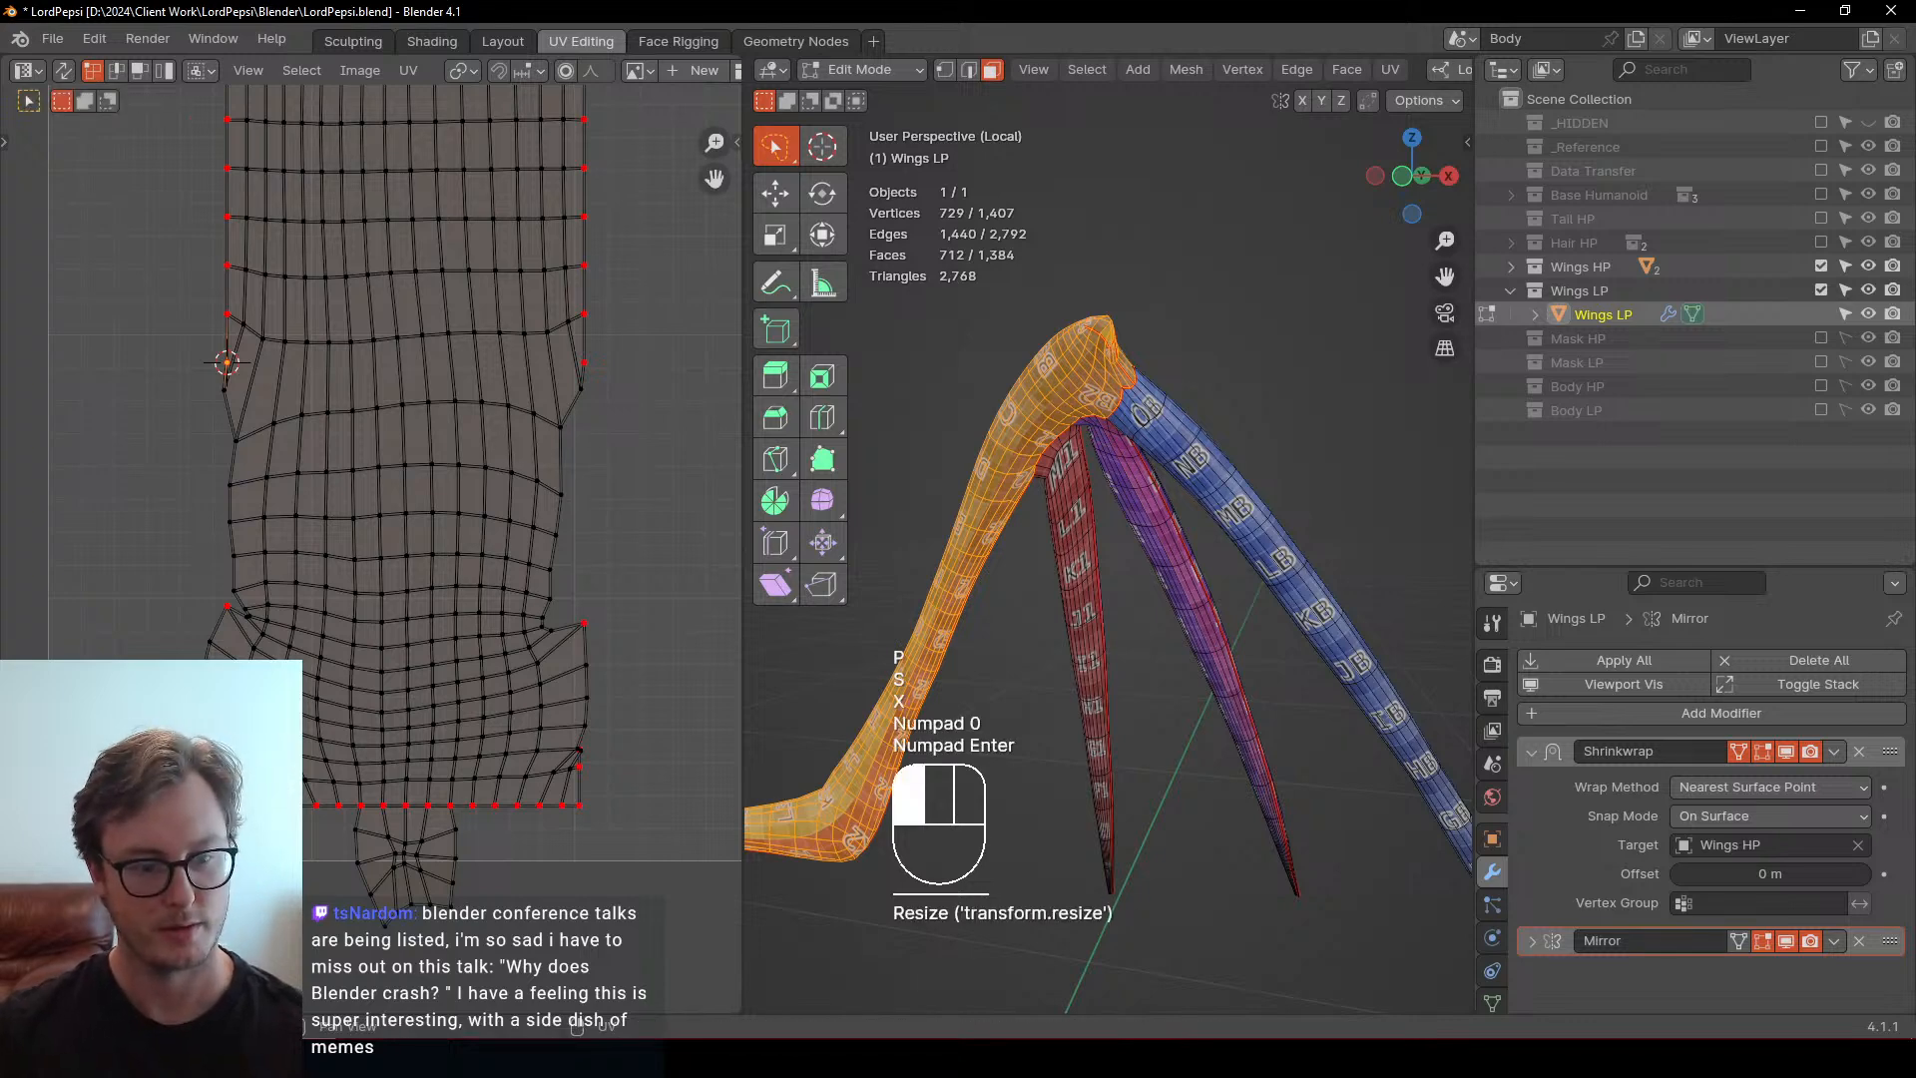
Distribute the lower border row again between its left and right corner vertices
{"action": "left_click", "coordinate": [229, 806]}
{"action": "left_click", "coordinate": [585, 815], "text": "ctrl"}
{"action": "key", "text": "q"}
{"action": "left_click", "coordinate": [717, 840]}
{"action": "middle_click_drag", "start_coordinate": [457, 566], "coordinate": [472, 597]}
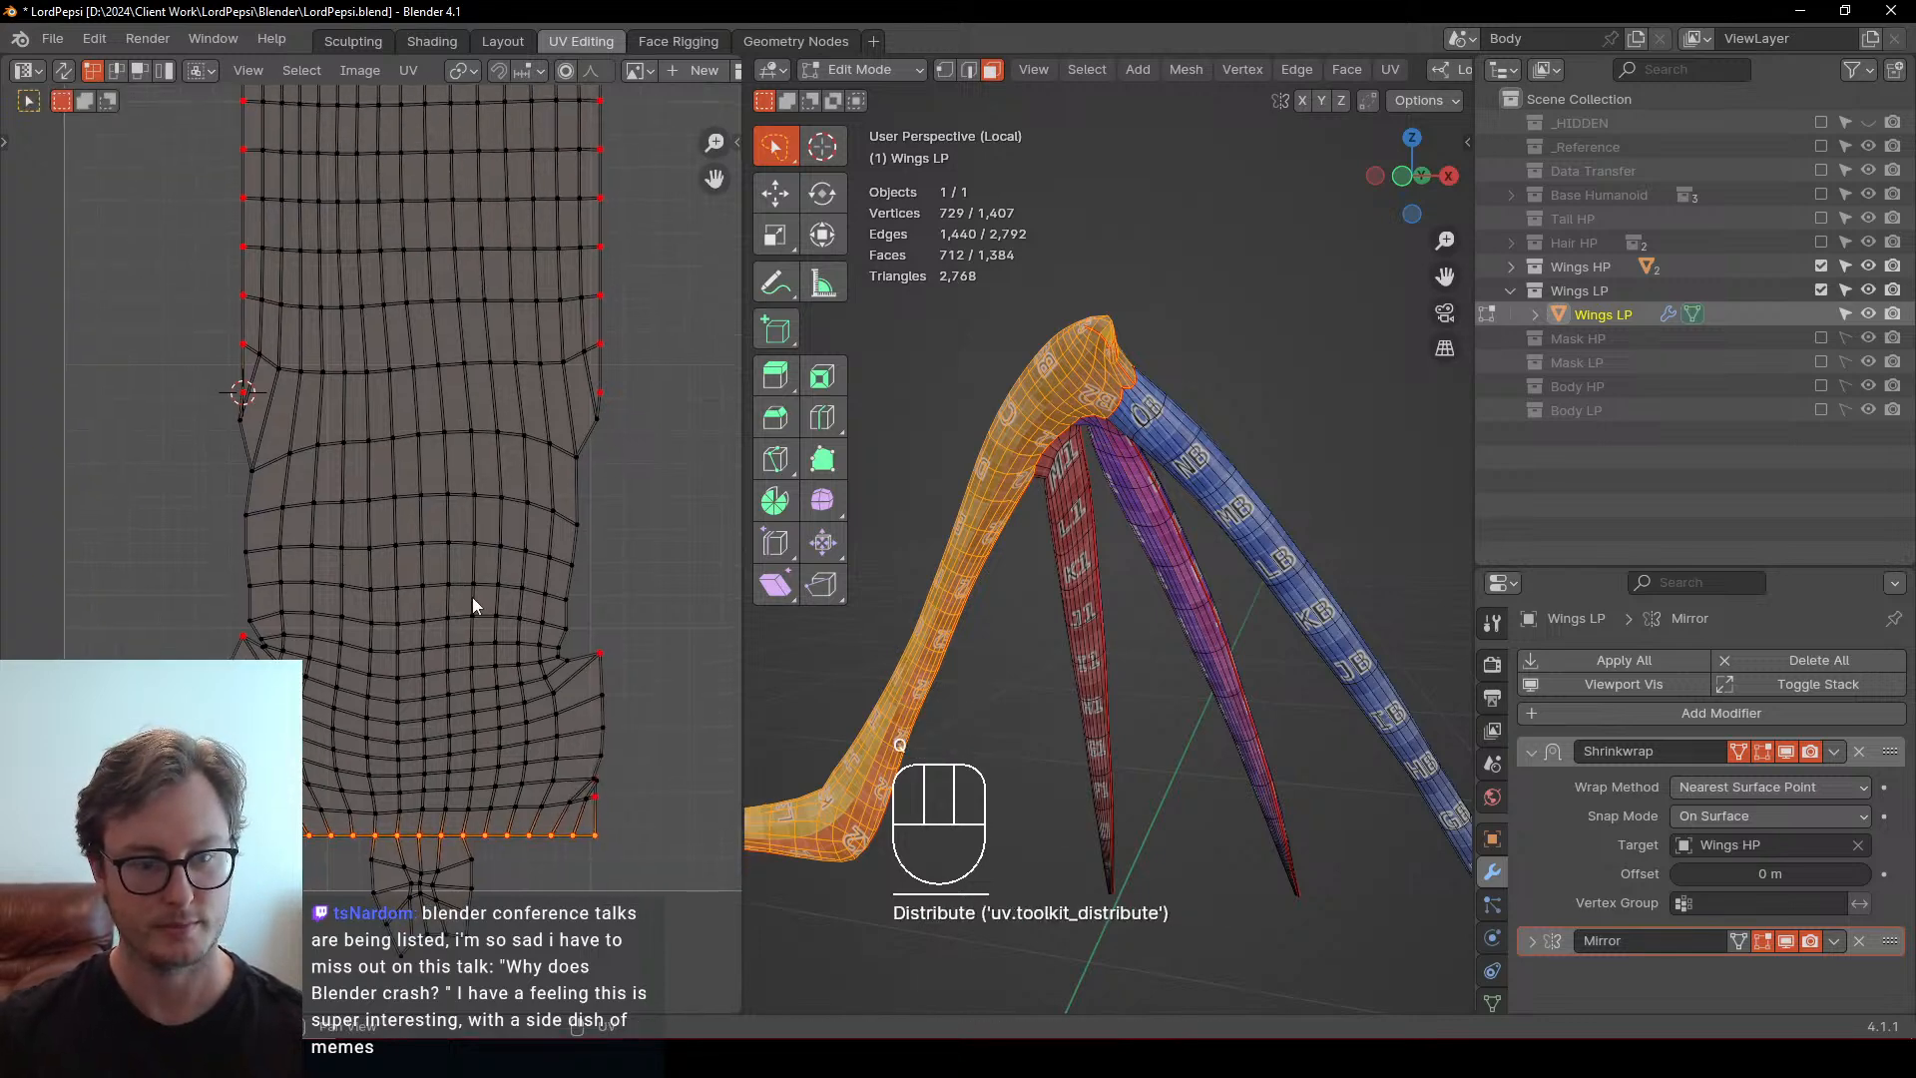
{"action": "middle_click_drag", "start_coordinate": [516, 468], "coordinate": [517, 485]}
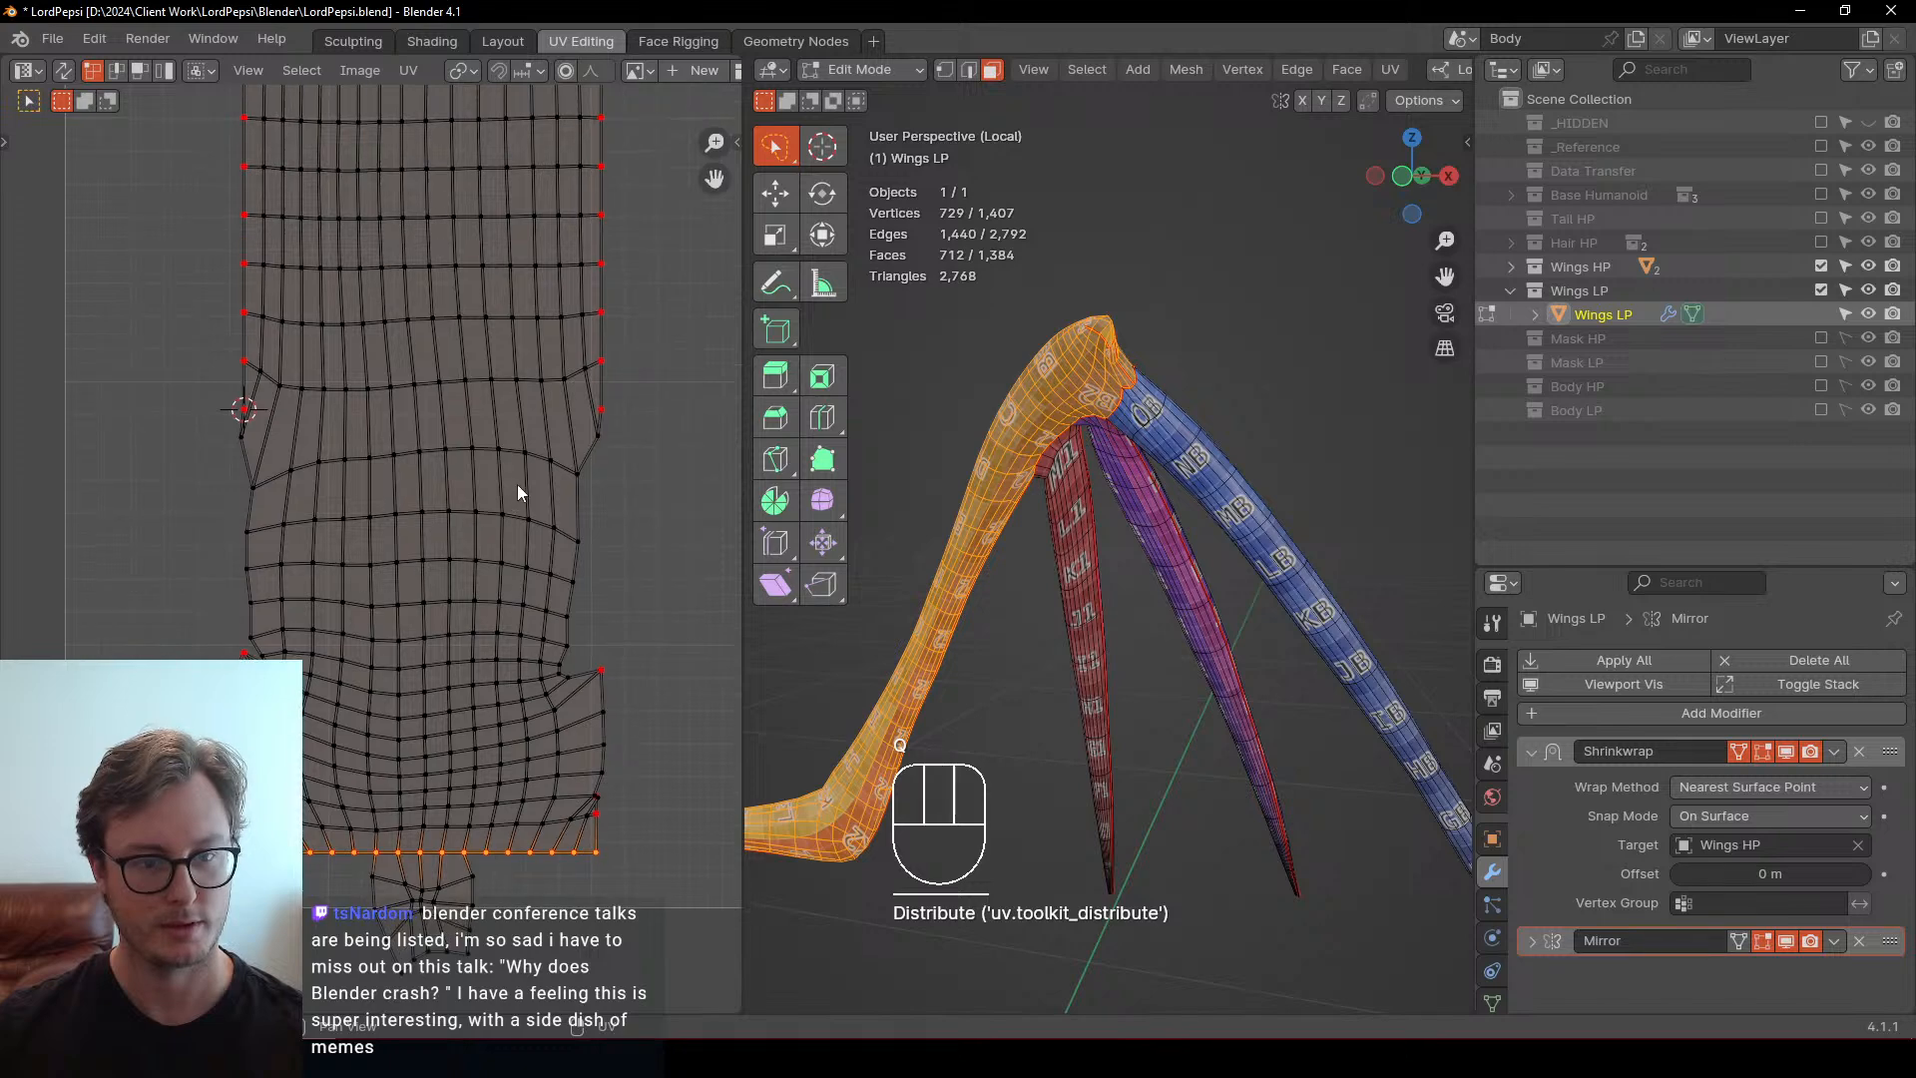
Pin the outer notch vertices on both sides of the island and level them by scaling to 0 along Y
{"action": "left_click", "coordinate": [601, 670]}
{"action": "left_click", "coordinate": [245, 654], "text": "shift"}
{"action": "key", "text": "period"}
{"action": "left_click", "coordinate": [218, 654]}
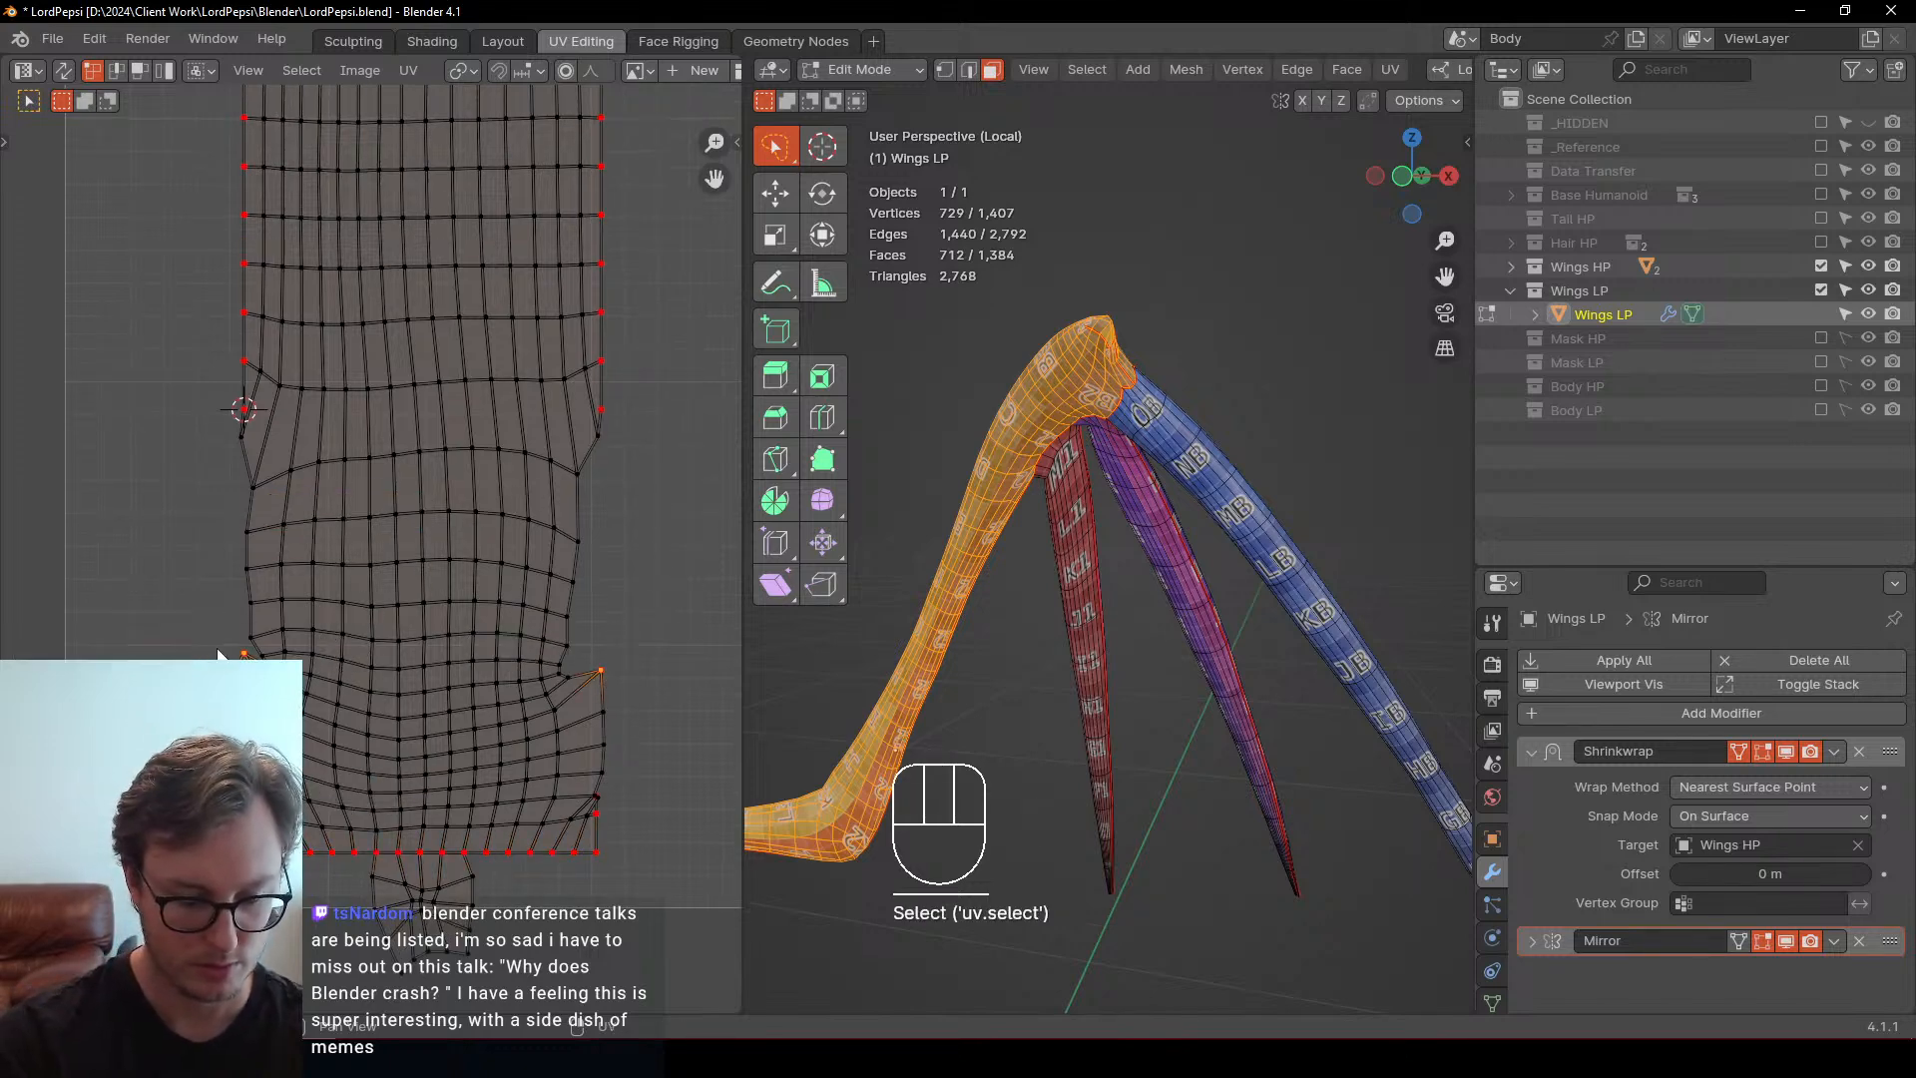
{"action": "key", "text": "p"}
{"action": "key", "text": "s"}
{"action": "key", "text": "y"}
{"action": "key", "text": "KP_0"}
{"action": "key", "text": "KP_Enter"}
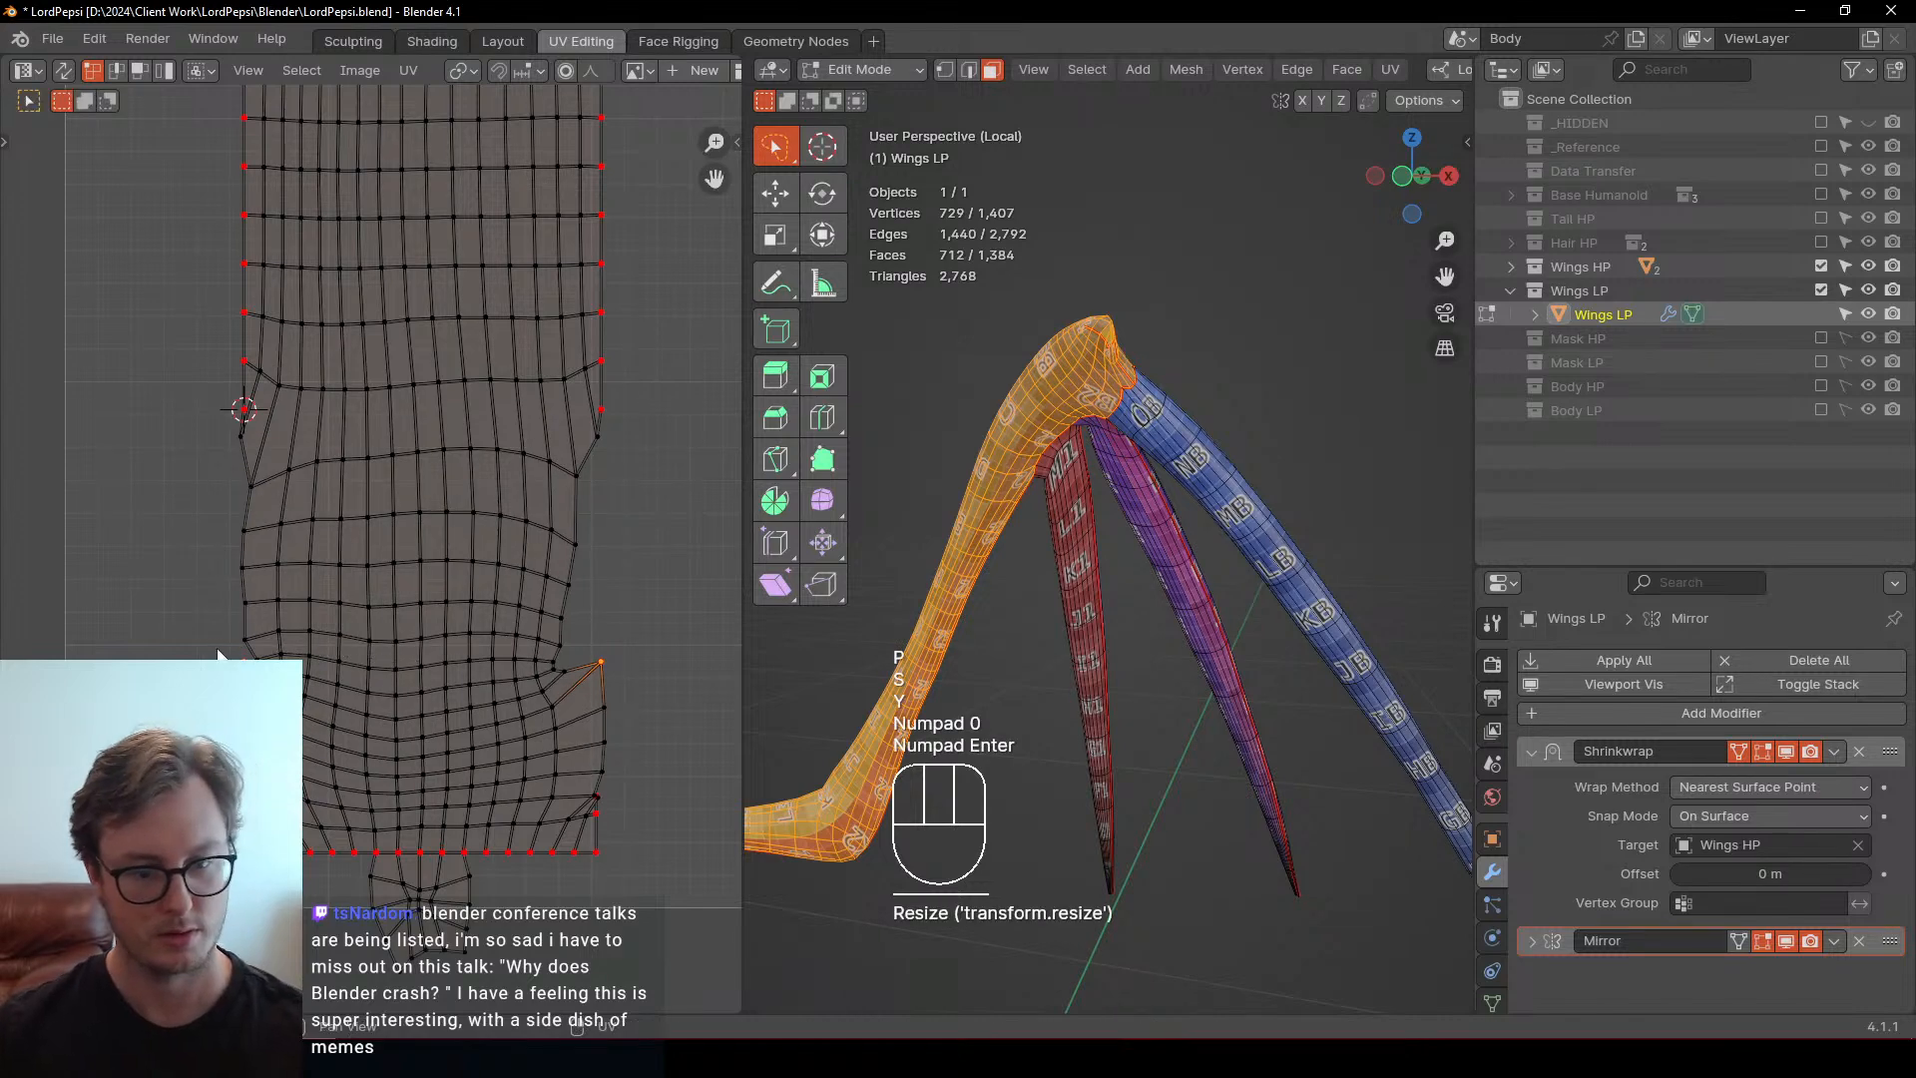
Pin the two opposite border vertices where the strip narrows below its straight sides and scale them to 0 along Y
{"action": "middle_click_drag", "start_coordinate": [506, 716], "coordinate": [503, 703]}
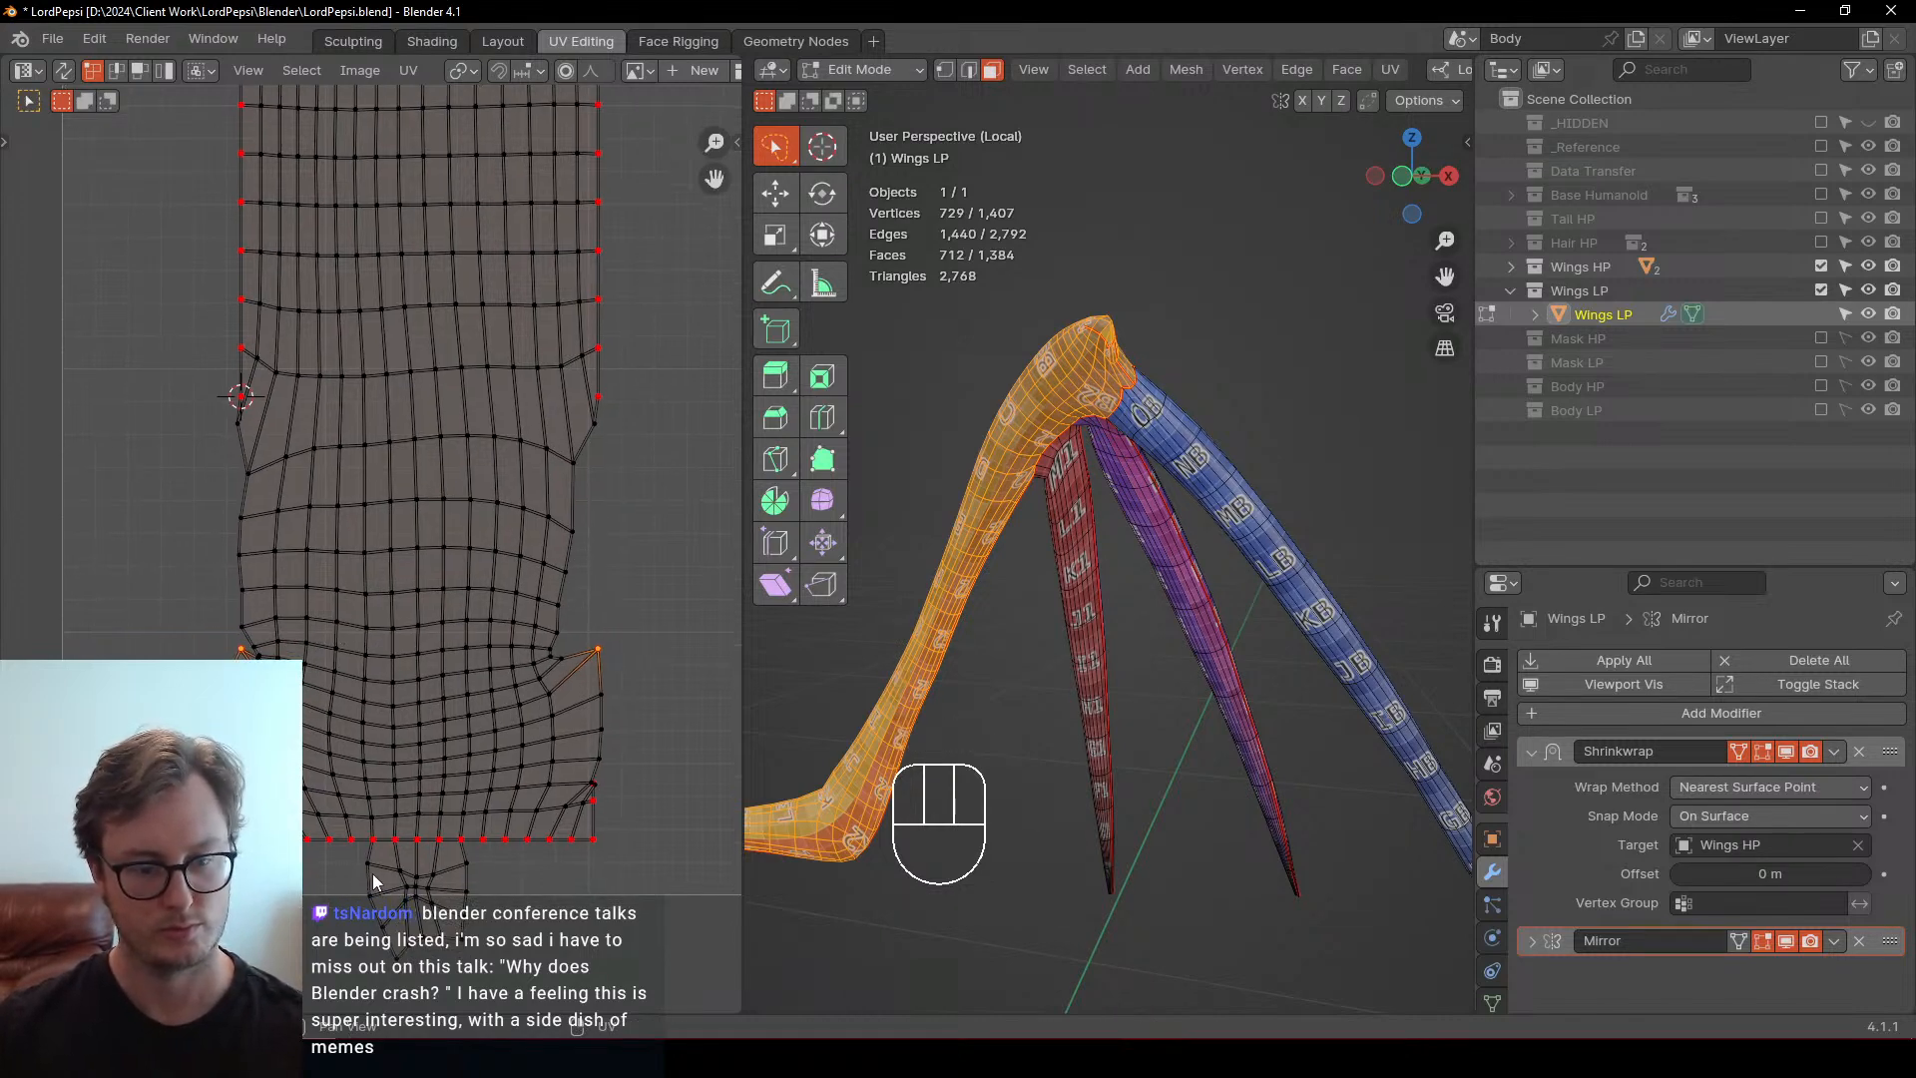
{"action": "left_click", "coordinate": [246, 474]}
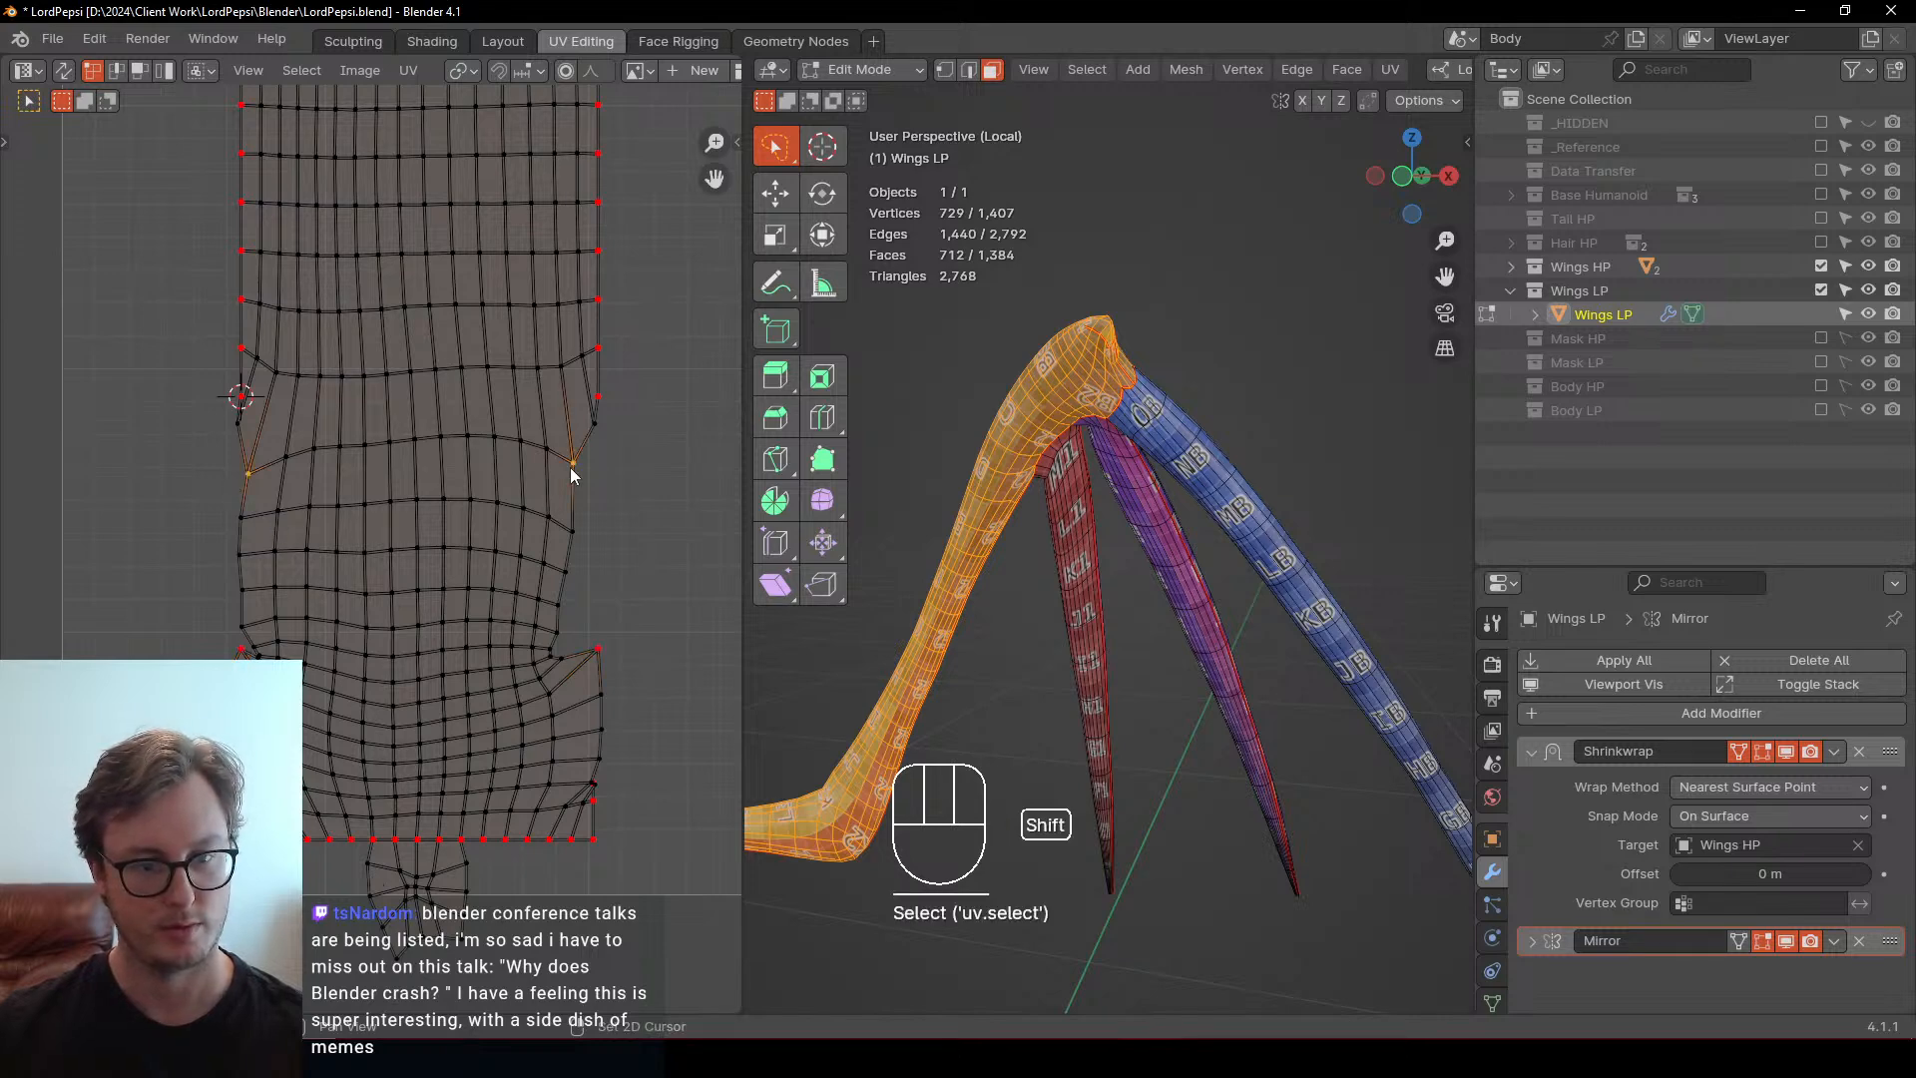
{"action": "key", "text": "p"}
{"action": "key", "text": "s"}
{"action": "key", "text": "y"}
{"action": "key", "text": "KP_0"}
{"action": "key", "text": "KP_Enter"}
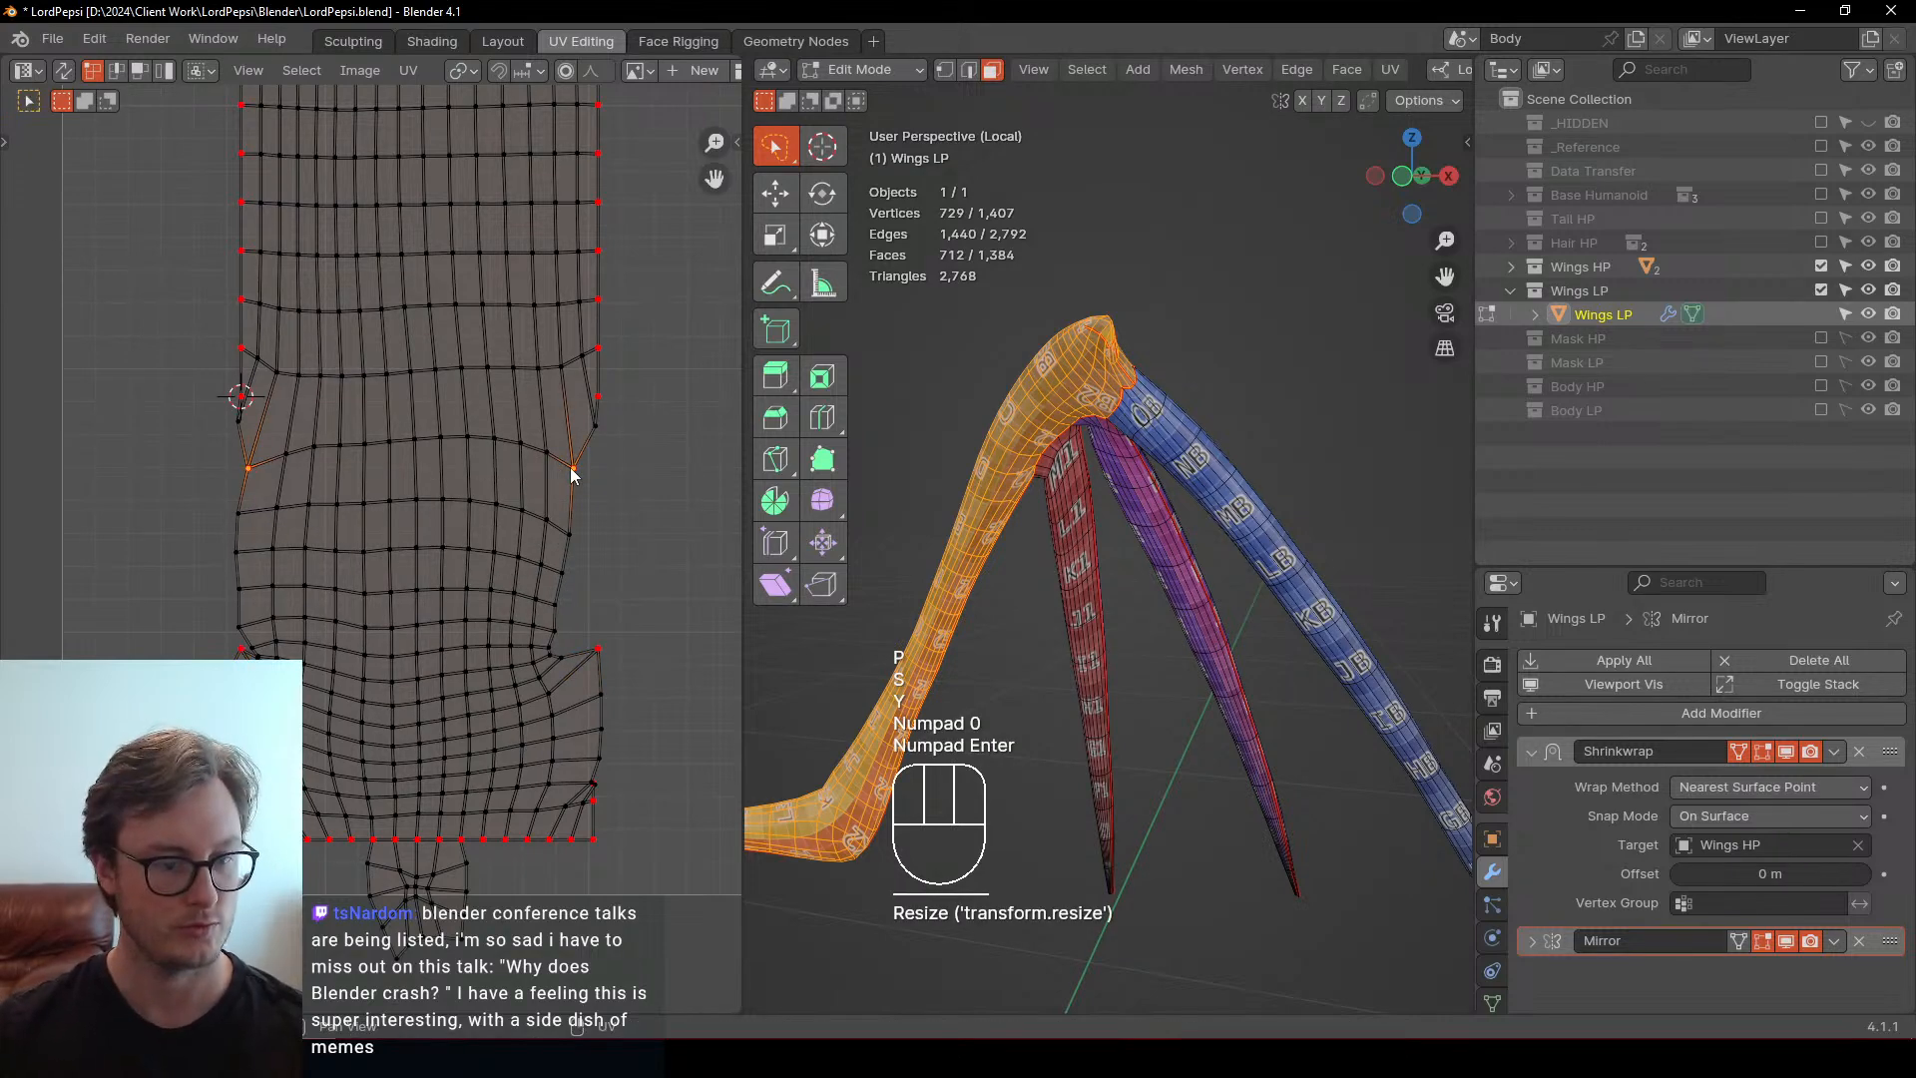
Snap the 2D cursor to the right-hand notch vertex, then pin the notch vertices on both sides and scale them to 0 along Y
{"action": "left_click", "coordinate": [596, 652]}
{"action": "key", "text": "shift+s"}
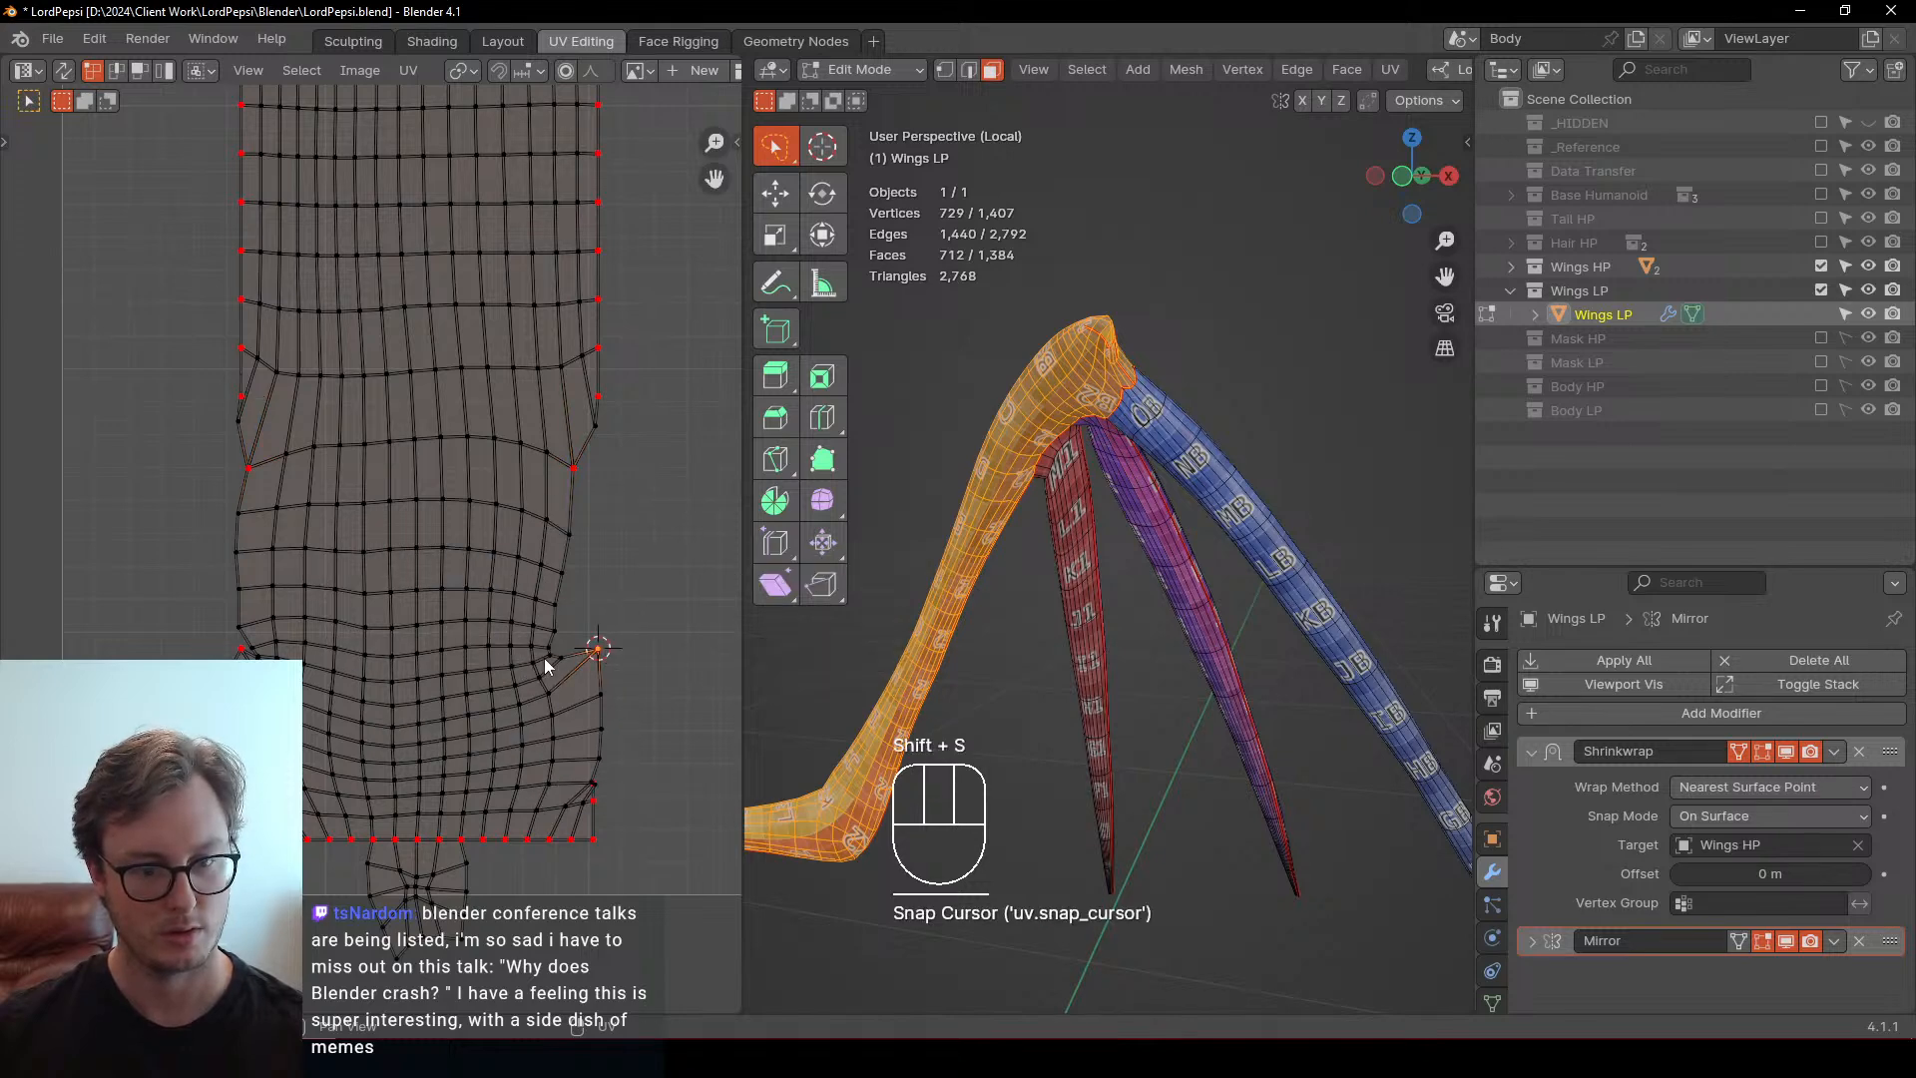
{"action": "left_click", "coordinate": [557, 659], "text": "shift"}
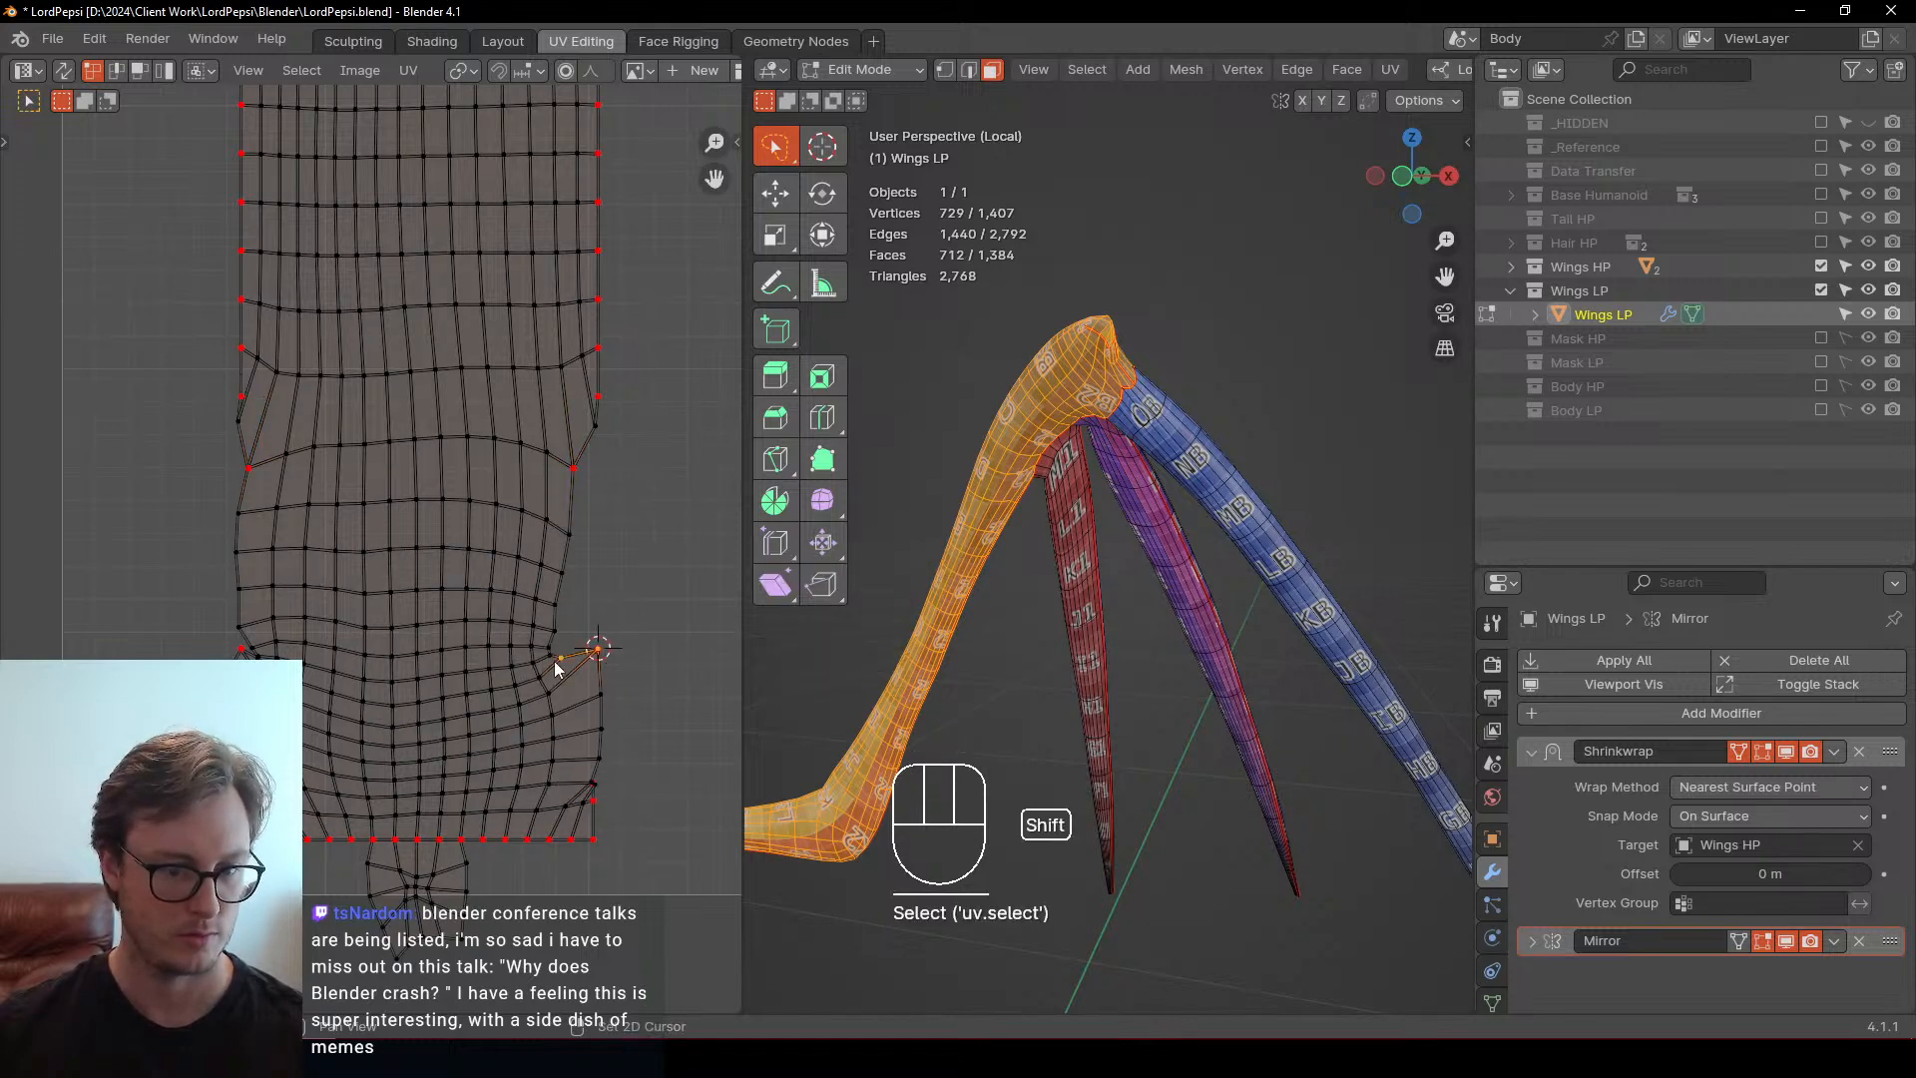
{"action": "left_click", "coordinate": [240, 654], "text": "shift"}
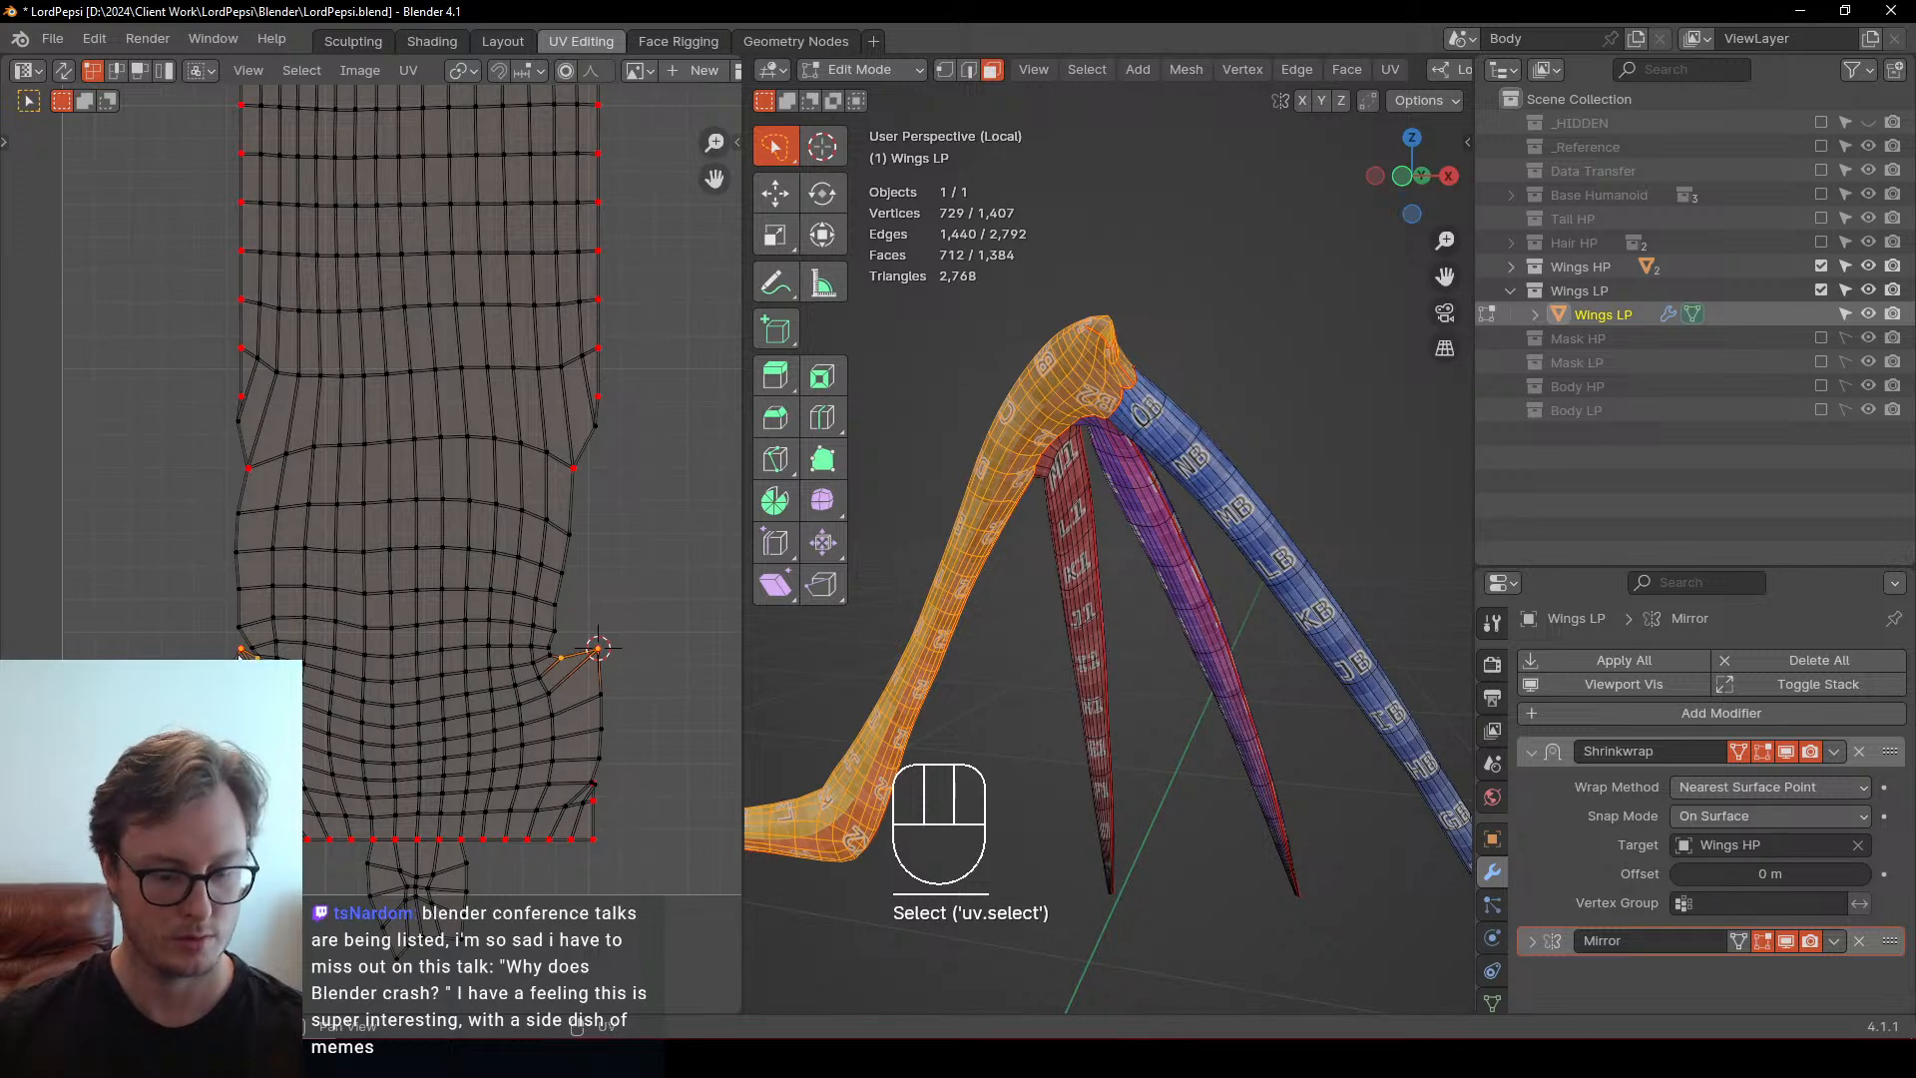
{"action": "key", "text": "p"}
{"action": "key", "text": "s"}
{"action": "key", "text": "y"}
{"action": "key", "text": "KP_0"}
{"action": "key", "text": "KP_Enter"}
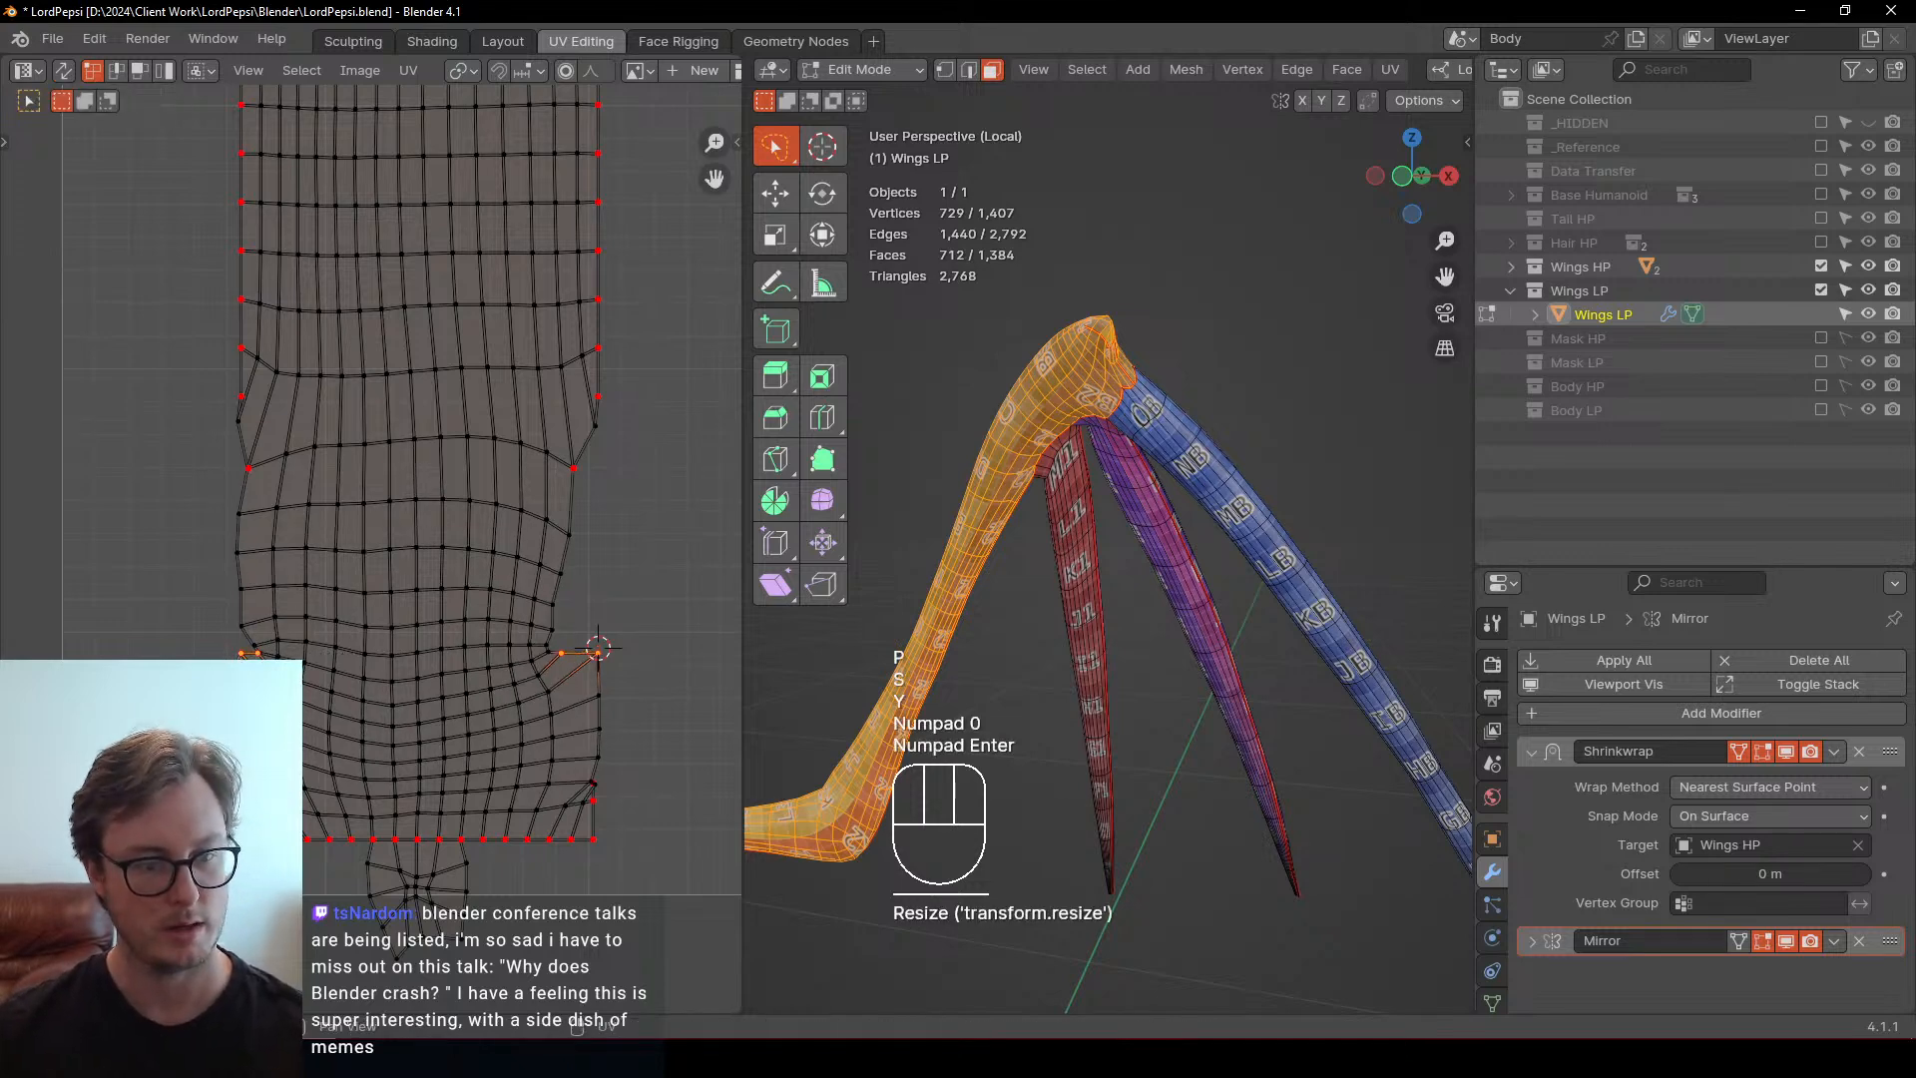
Check the finger junction on the model and clear the pins around the notches on both sides of the island
{"action": "scroll", "coordinate": [212, 449], "scroll_direction": "up", "scroll_amount": 2}
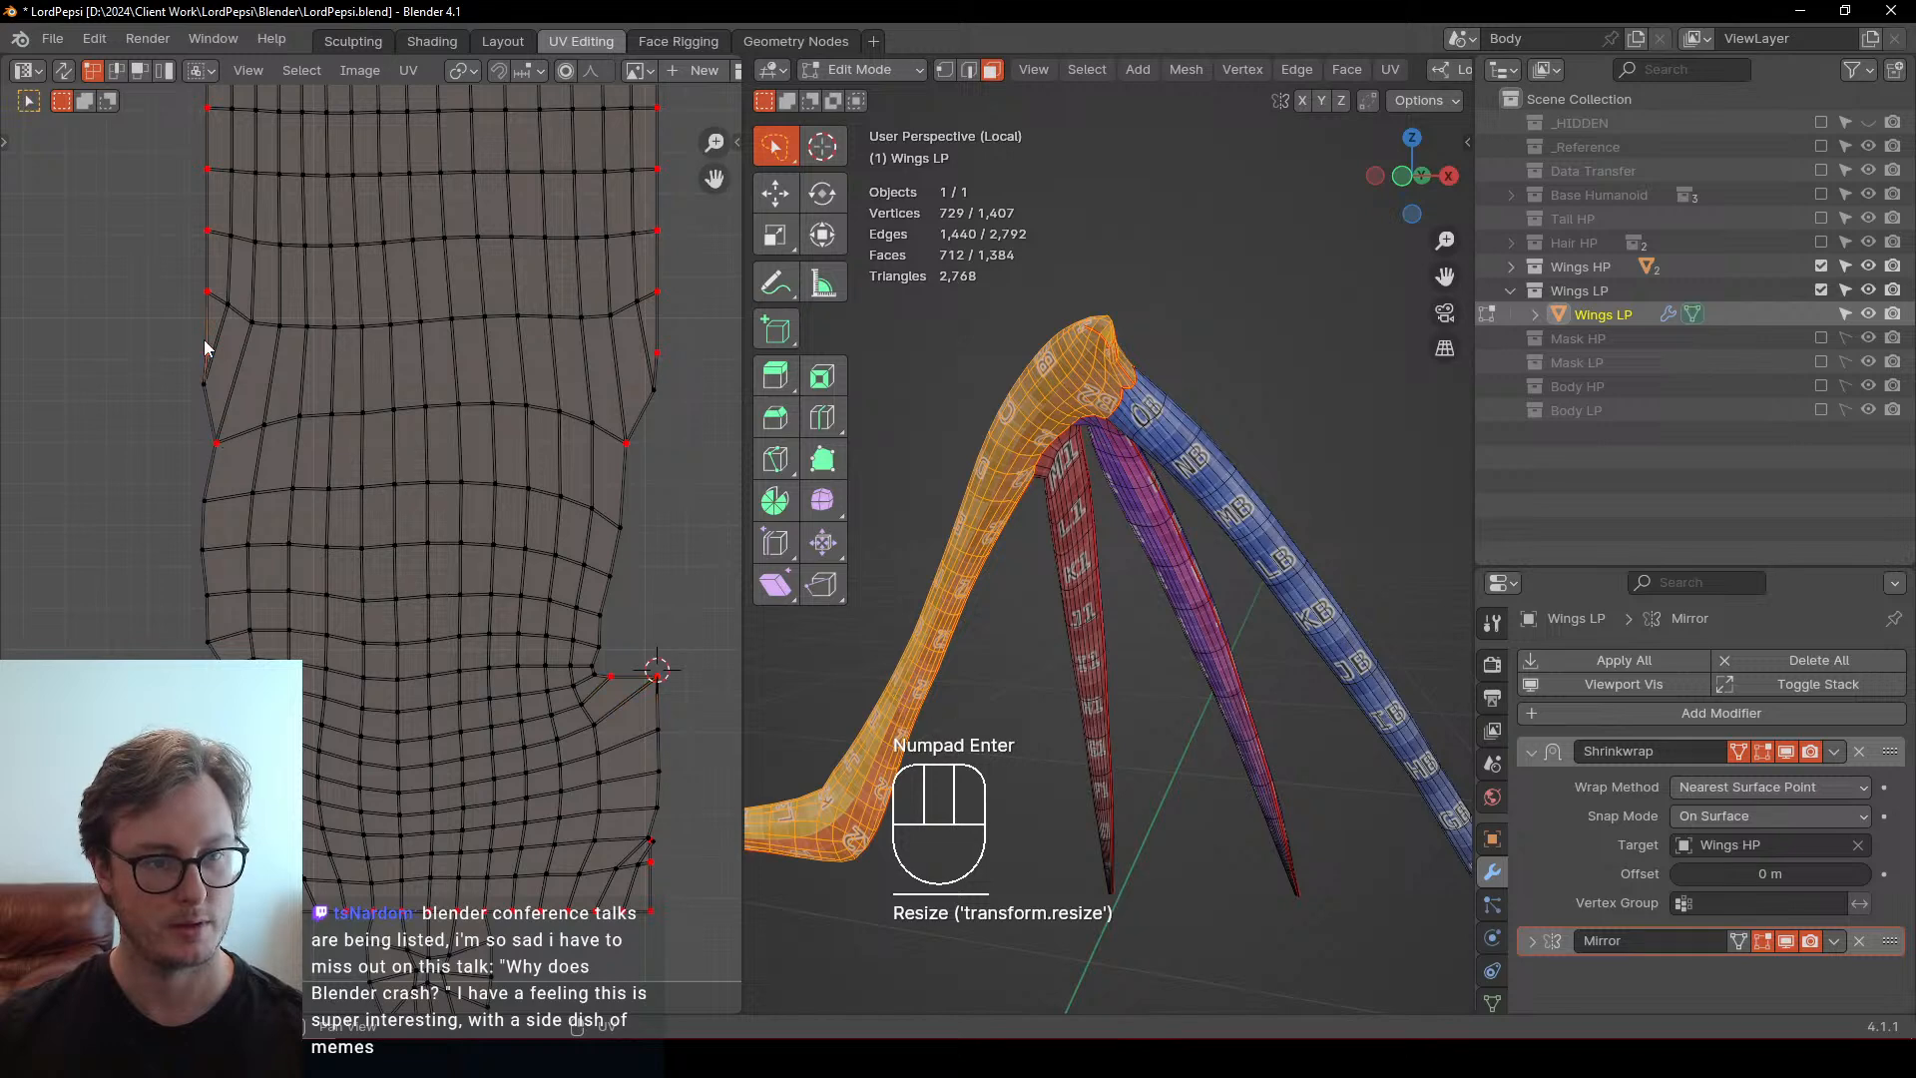
{"action": "left_click", "coordinate": [206, 349]}
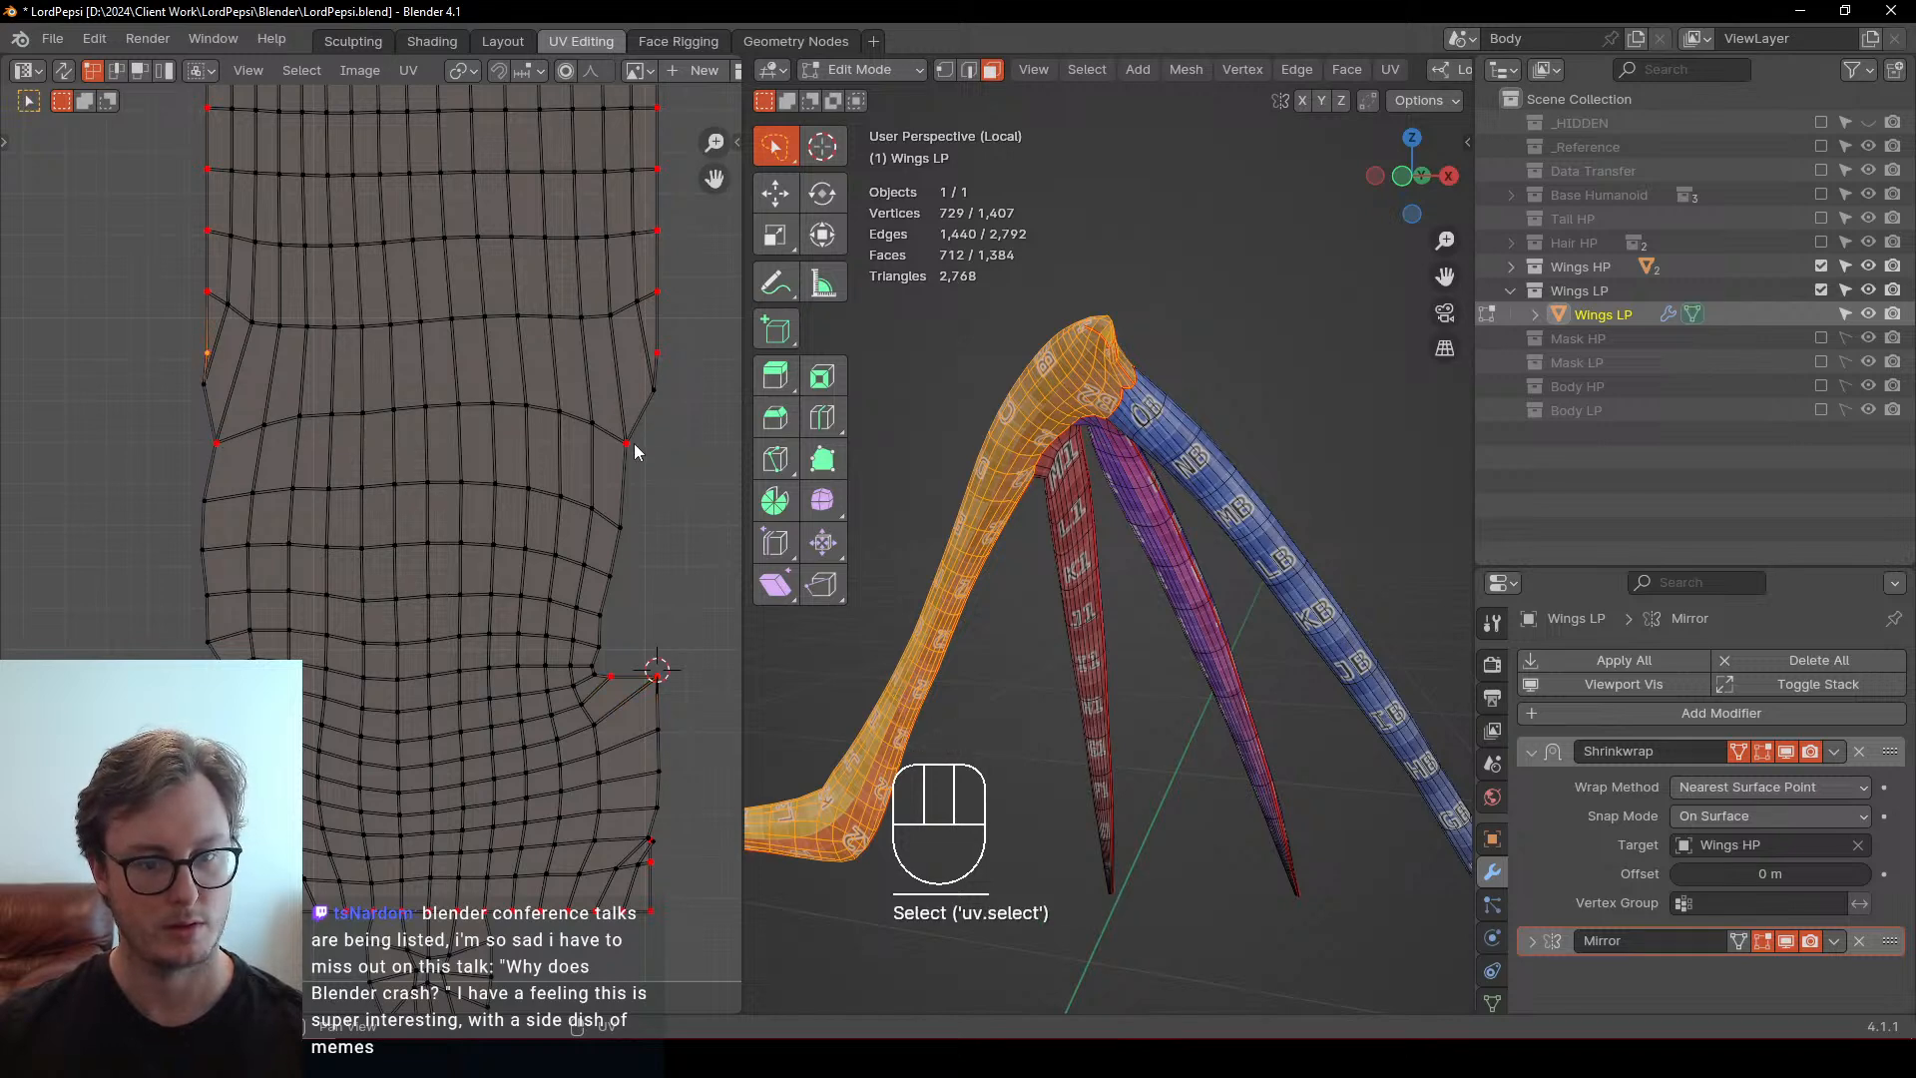
{"action": "left_click", "coordinate": [611, 698]}
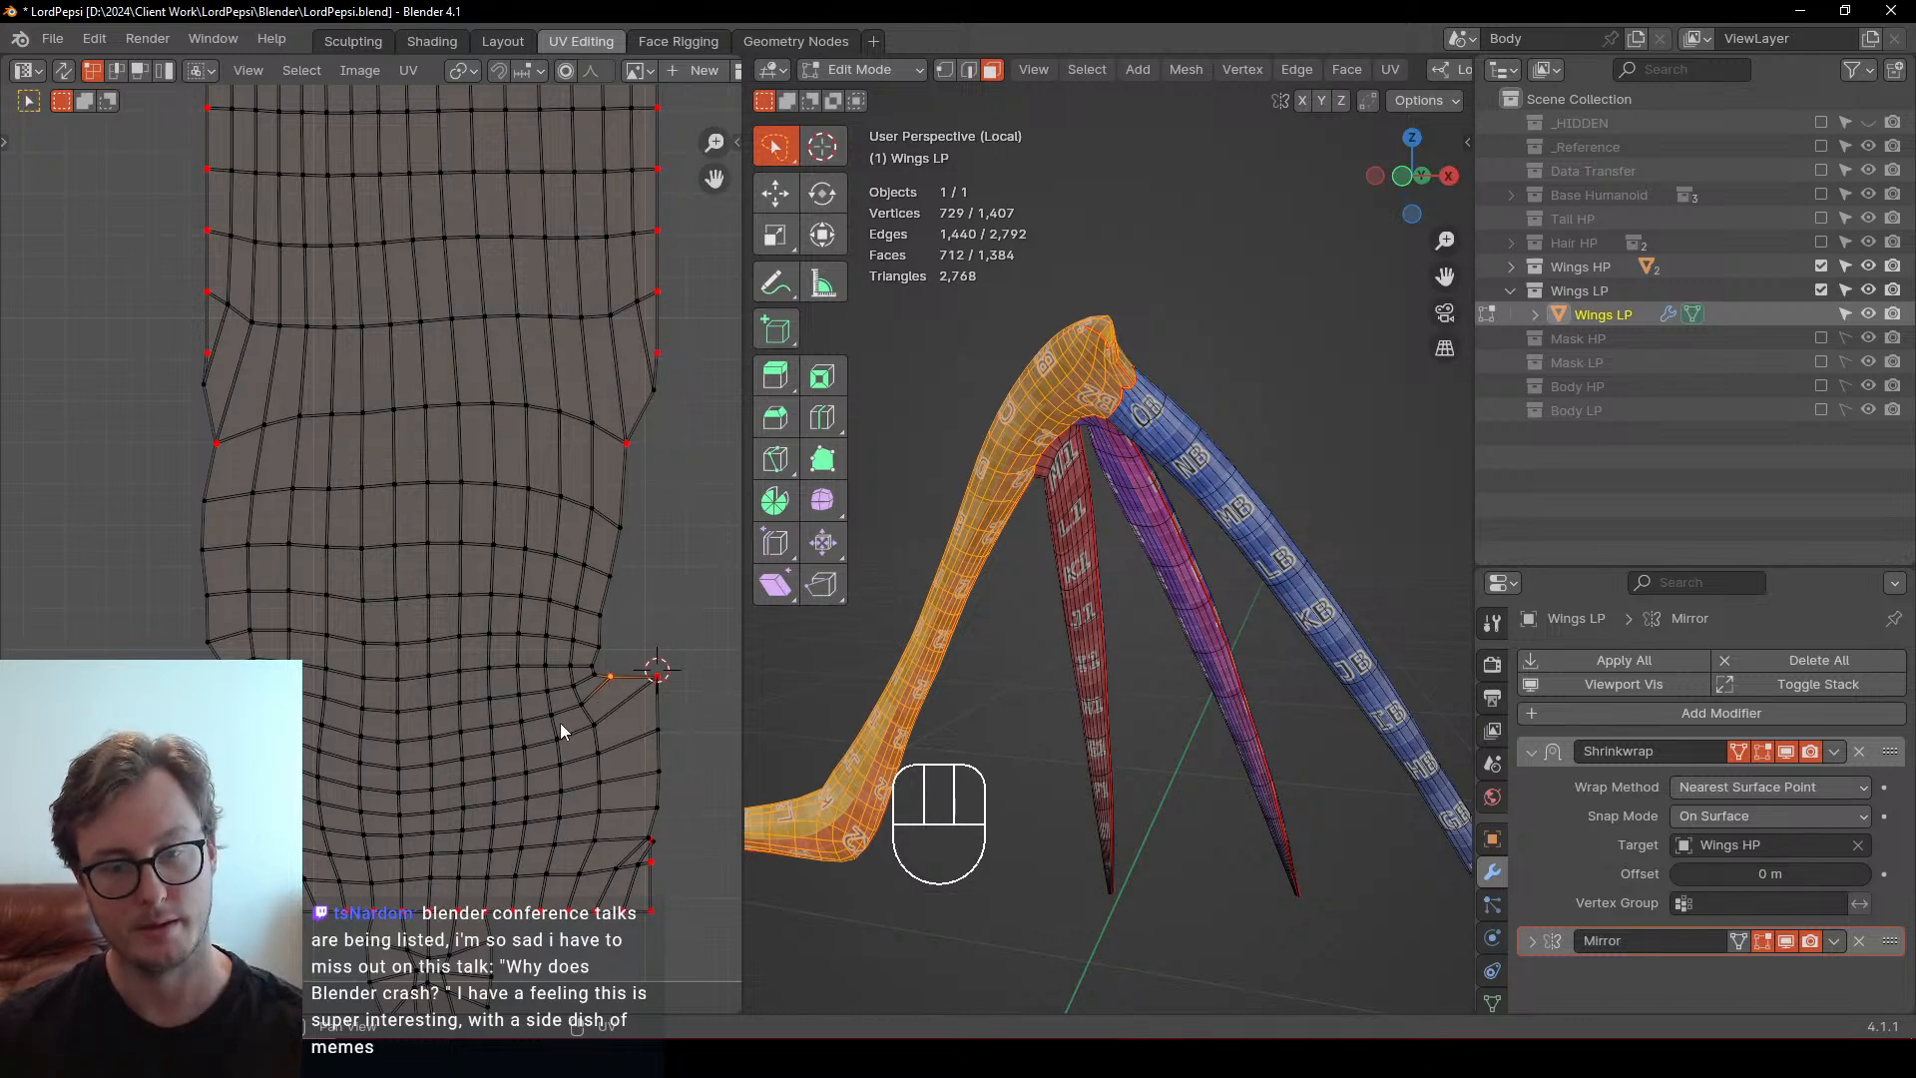
{"action": "middle_click_drag", "start_coordinate": [1275, 566], "coordinate": [1053, 582]}
{"action": "scroll", "coordinate": [1031, 395], "scroll_direction": "up", "scroll_amount": 2}
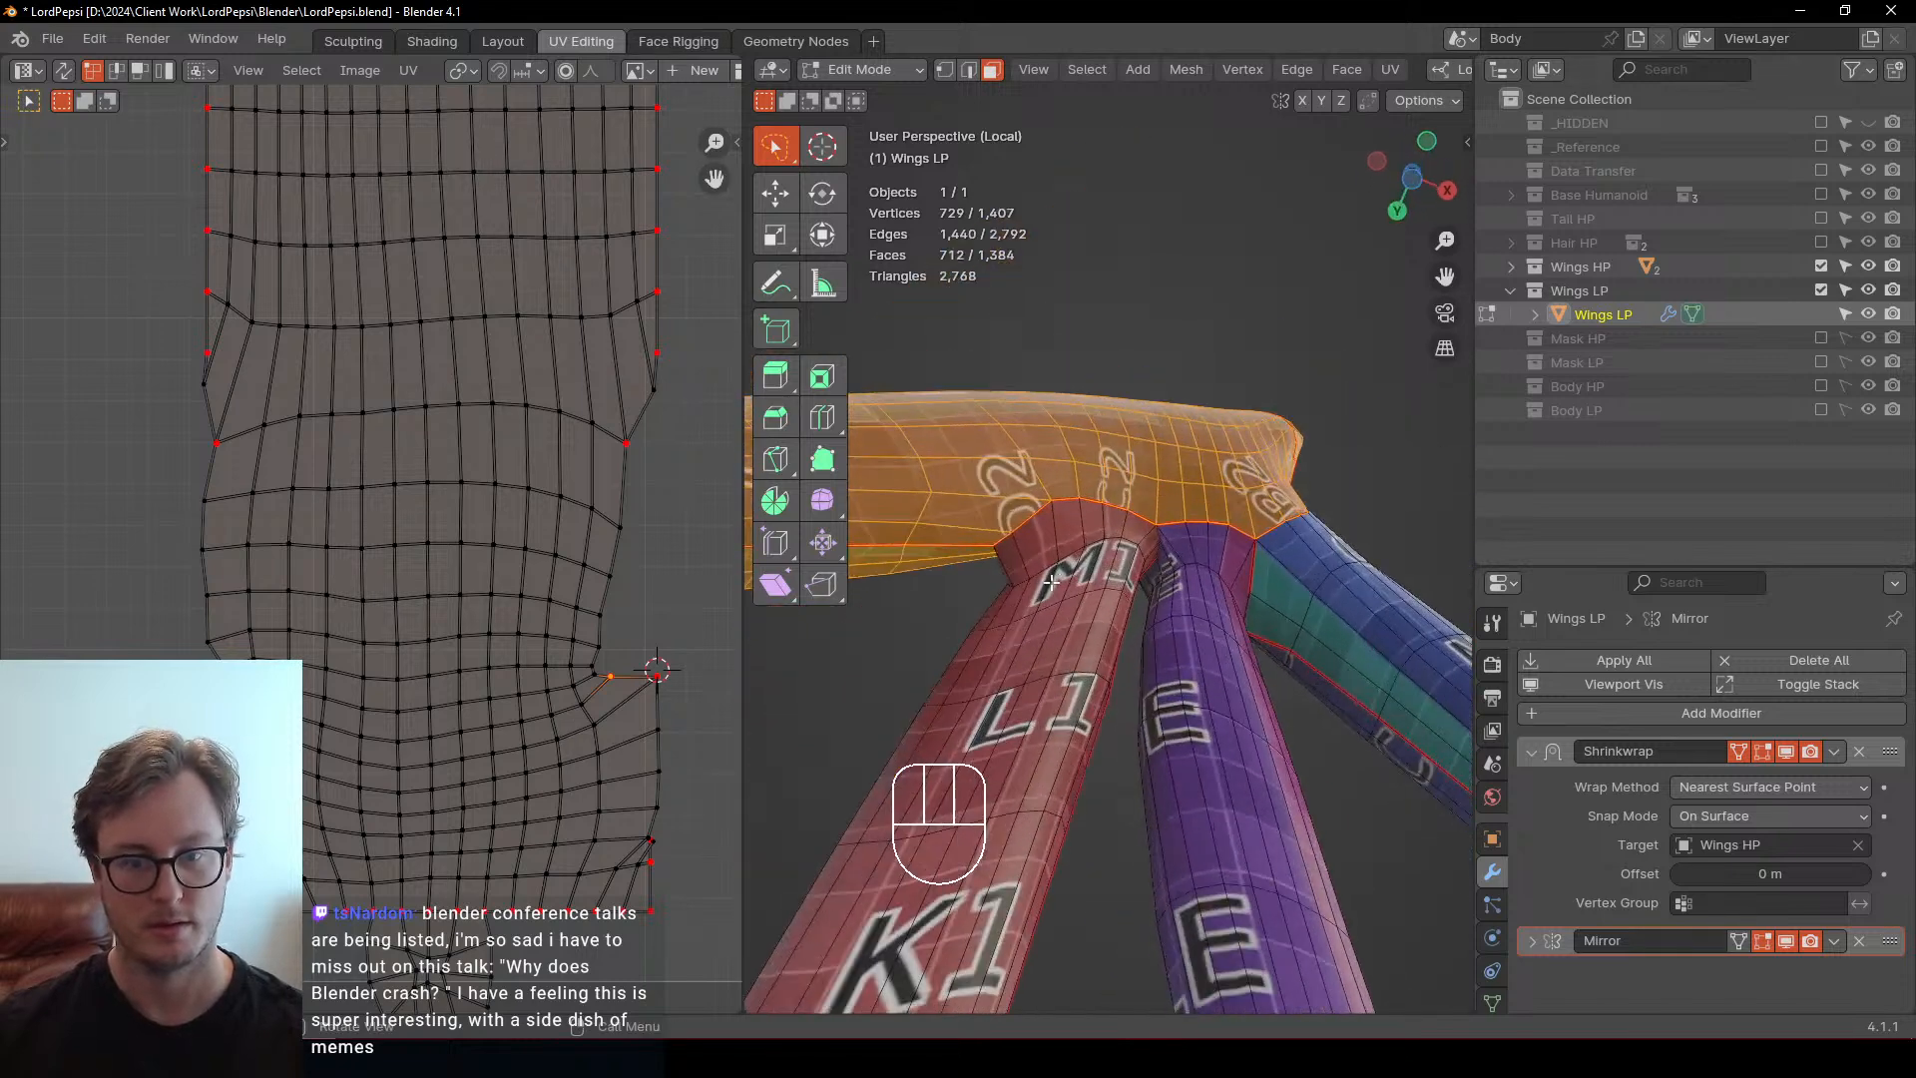
{"action": "key", "text": "b"}
{"action": "left_click_drag", "start_coordinate": [545, 629], "coordinate": [696, 735]}
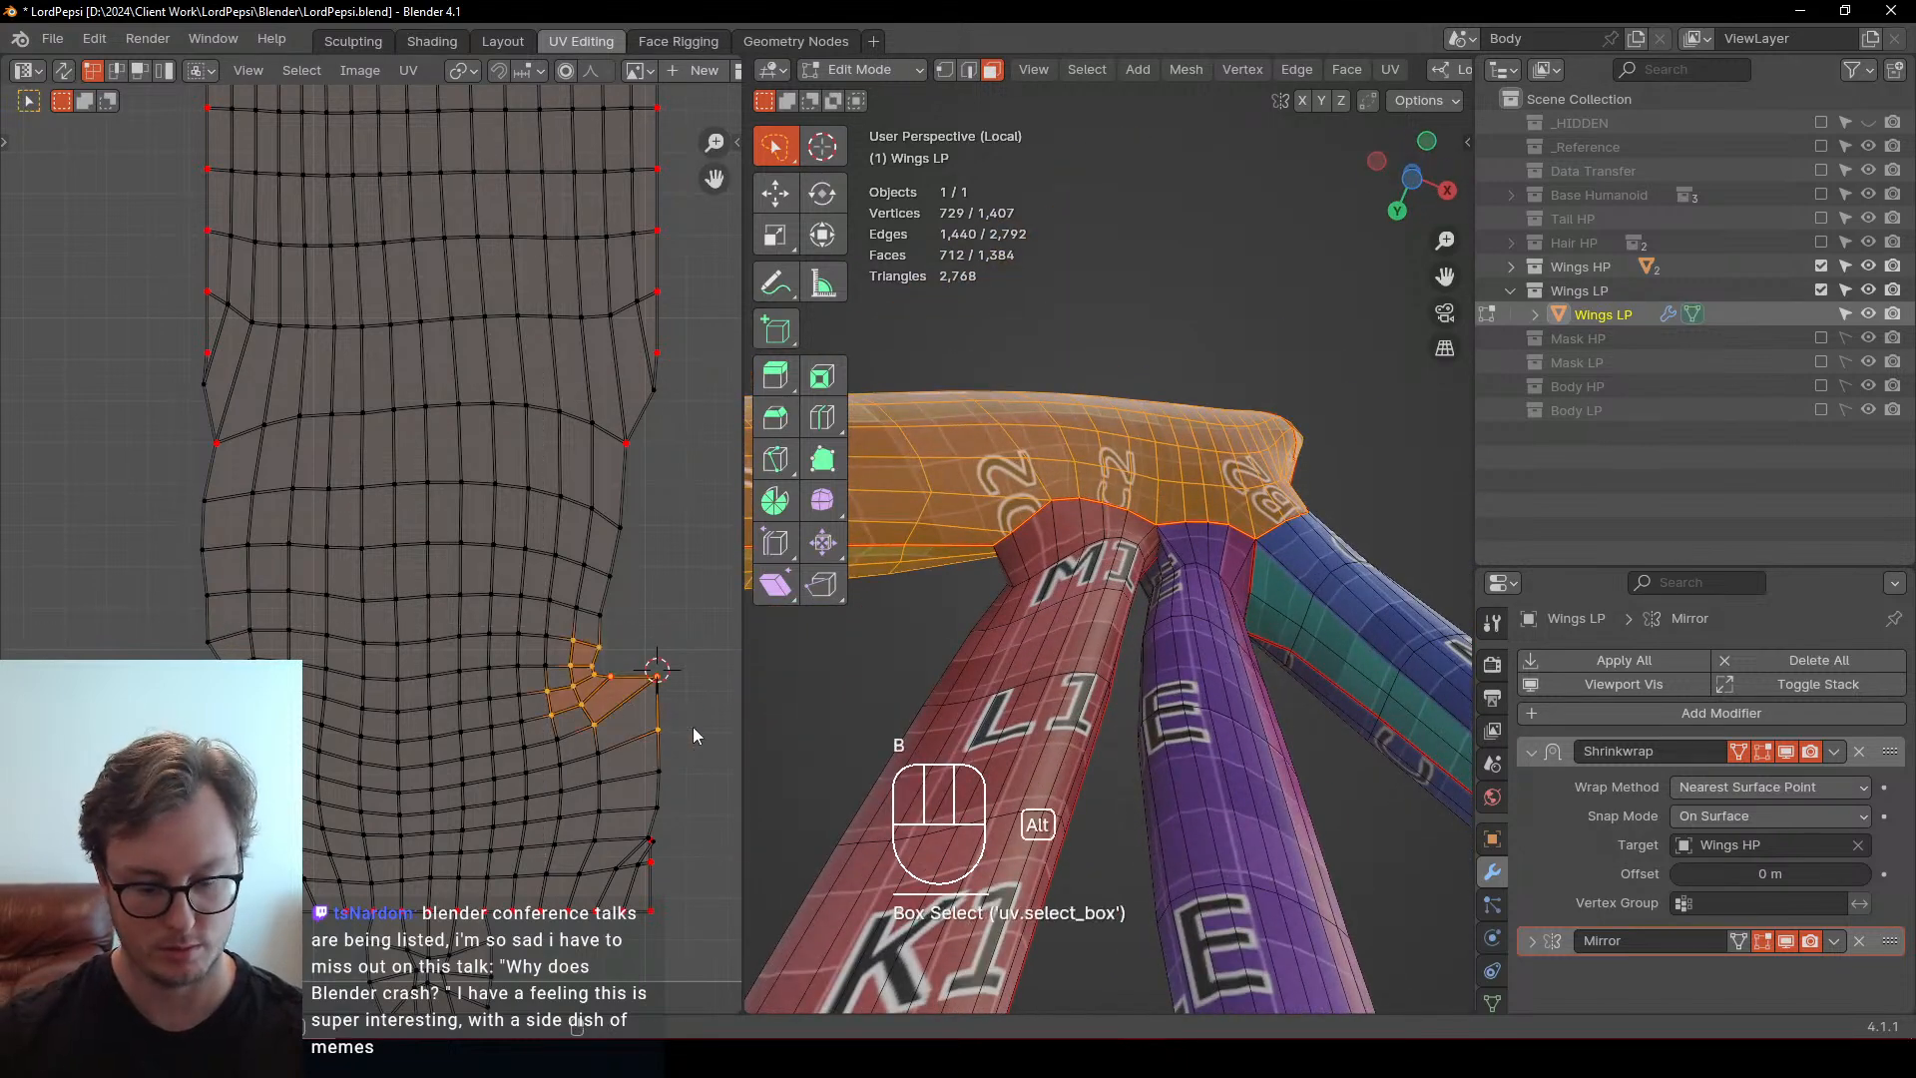
{"action": "key", "text": "alt+p"}
{"action": "left_click", "coordinate": [693, 727]}
{"action": "key", "text": "b"}
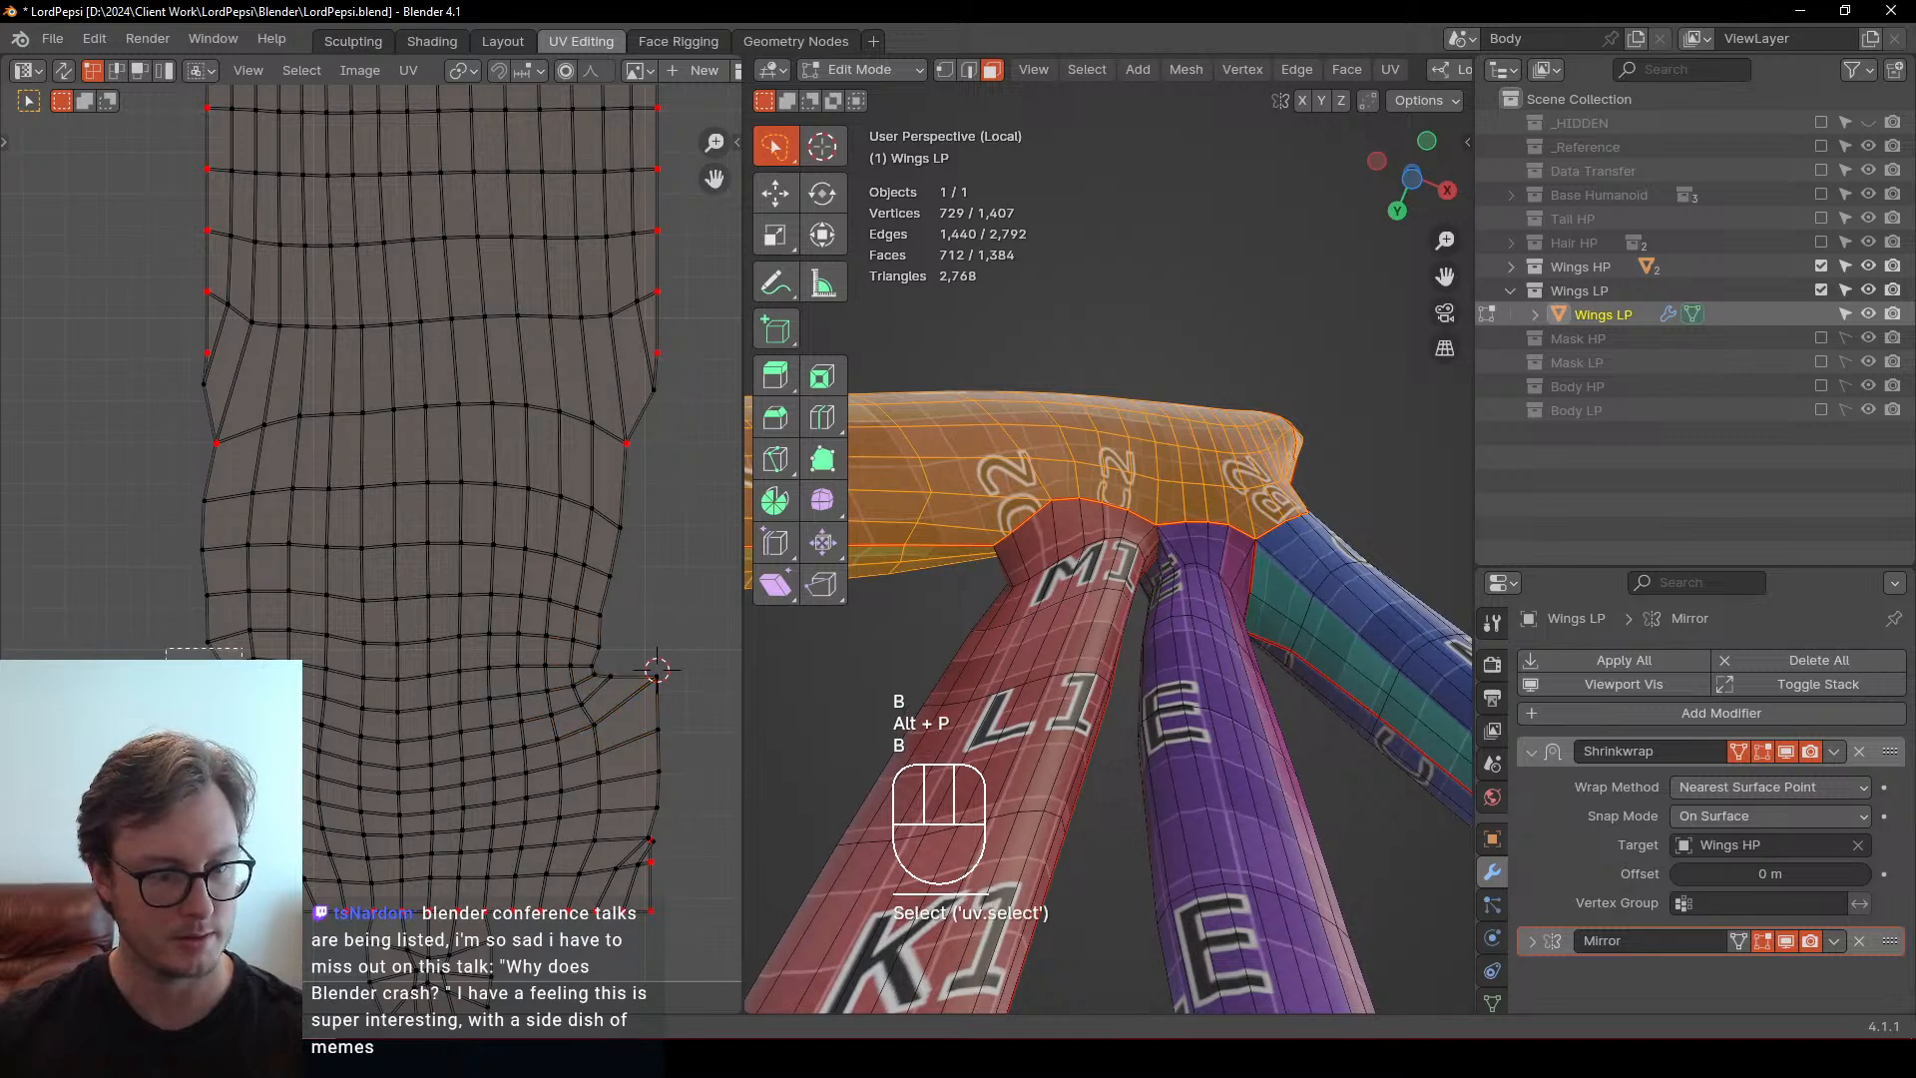
Select the whole arm island and unwrap it again with the remaining pins
{"action": "key", "text": "a"}
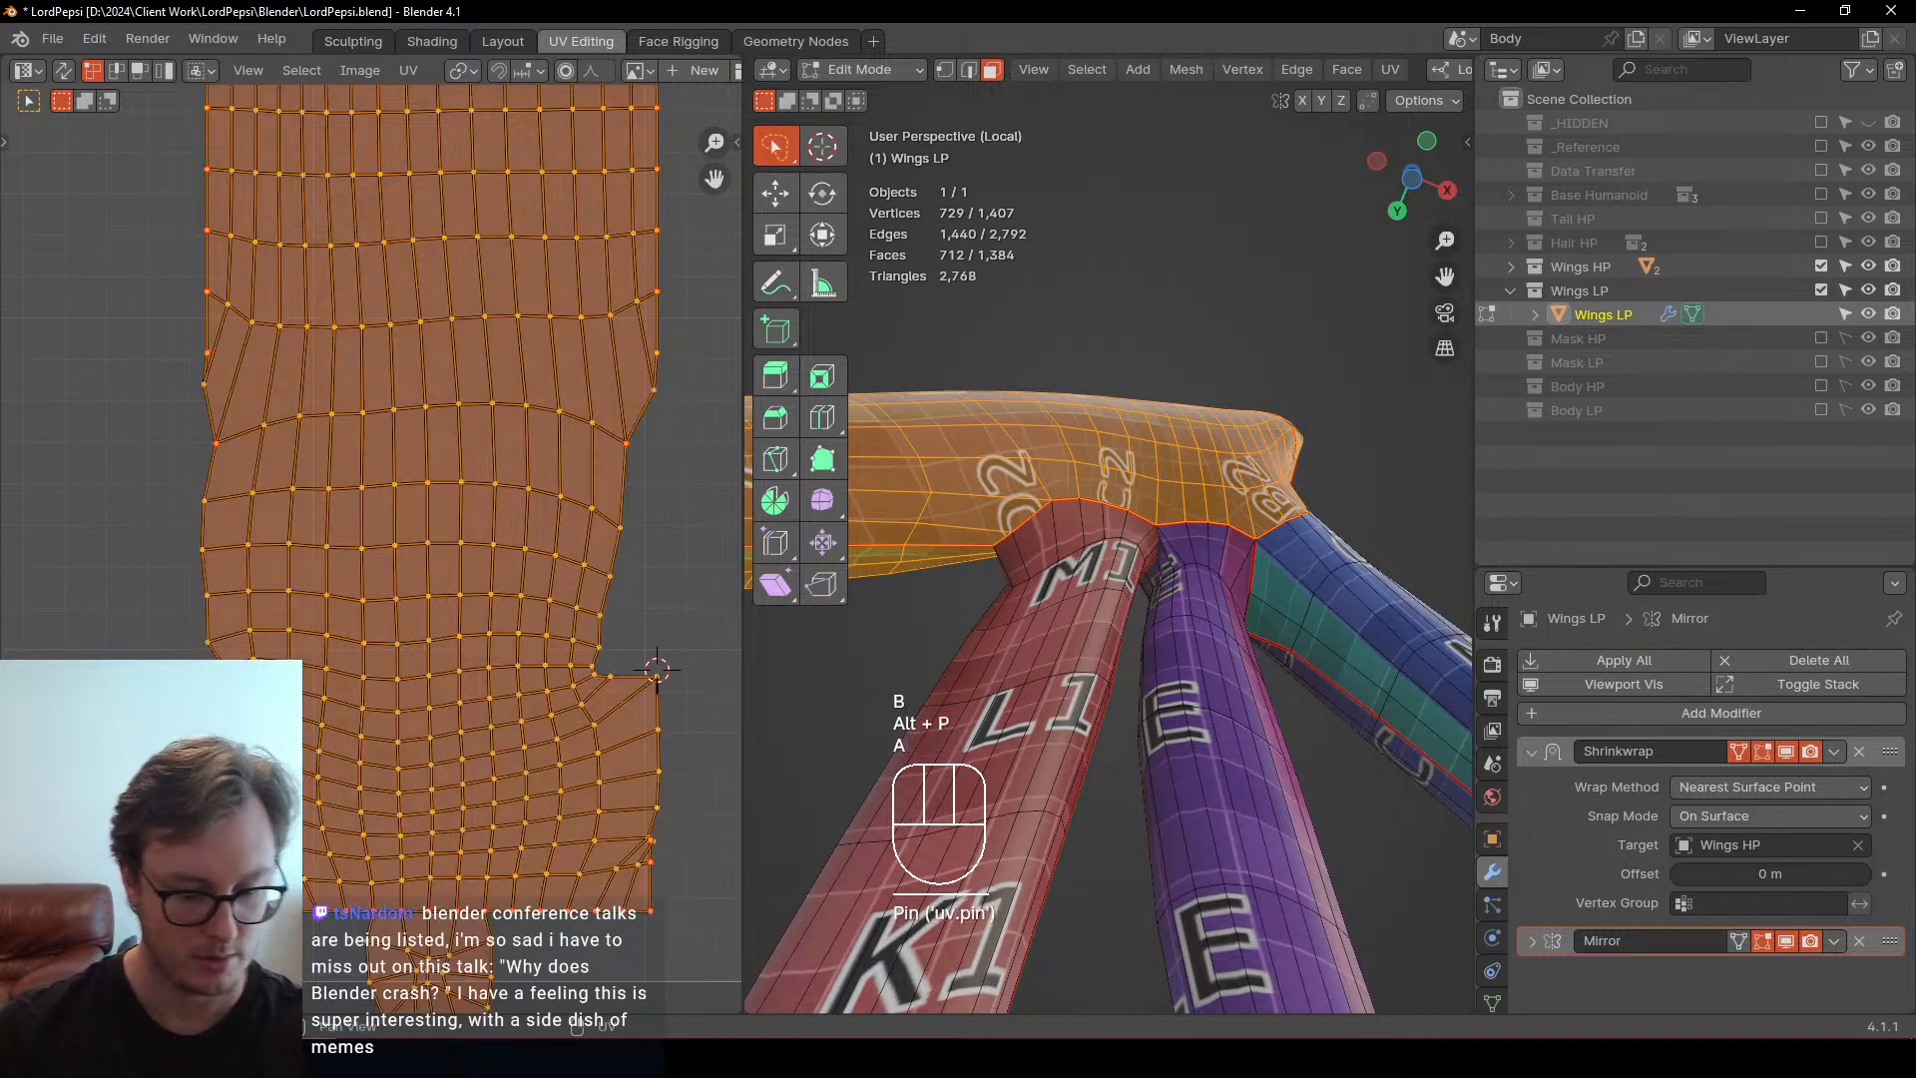
{"action": "key", "text": "u"}
{"action": "key", "text": "u"}
Select the matching notch vertices on both sides above the island's lower pinned row, pin them and scale them to 0 along Y
{"action": "middle_click_drag", "start_coordinate": [206, 749], "coordinate": [150, 649], "text": "shift"}
{"action": "scroll", "coordinate": [199, 688], "scroll_direction": "up", "scroll_amount": 3}
{"action": "scroll", "coordinate": [548, 713], "scroll_direction": "down", "scroll_amount": 2}
{"action": "middle_click_drag", "start_coordinate": [588, 682], "coordinate": [688, 722], "text": "shift"}
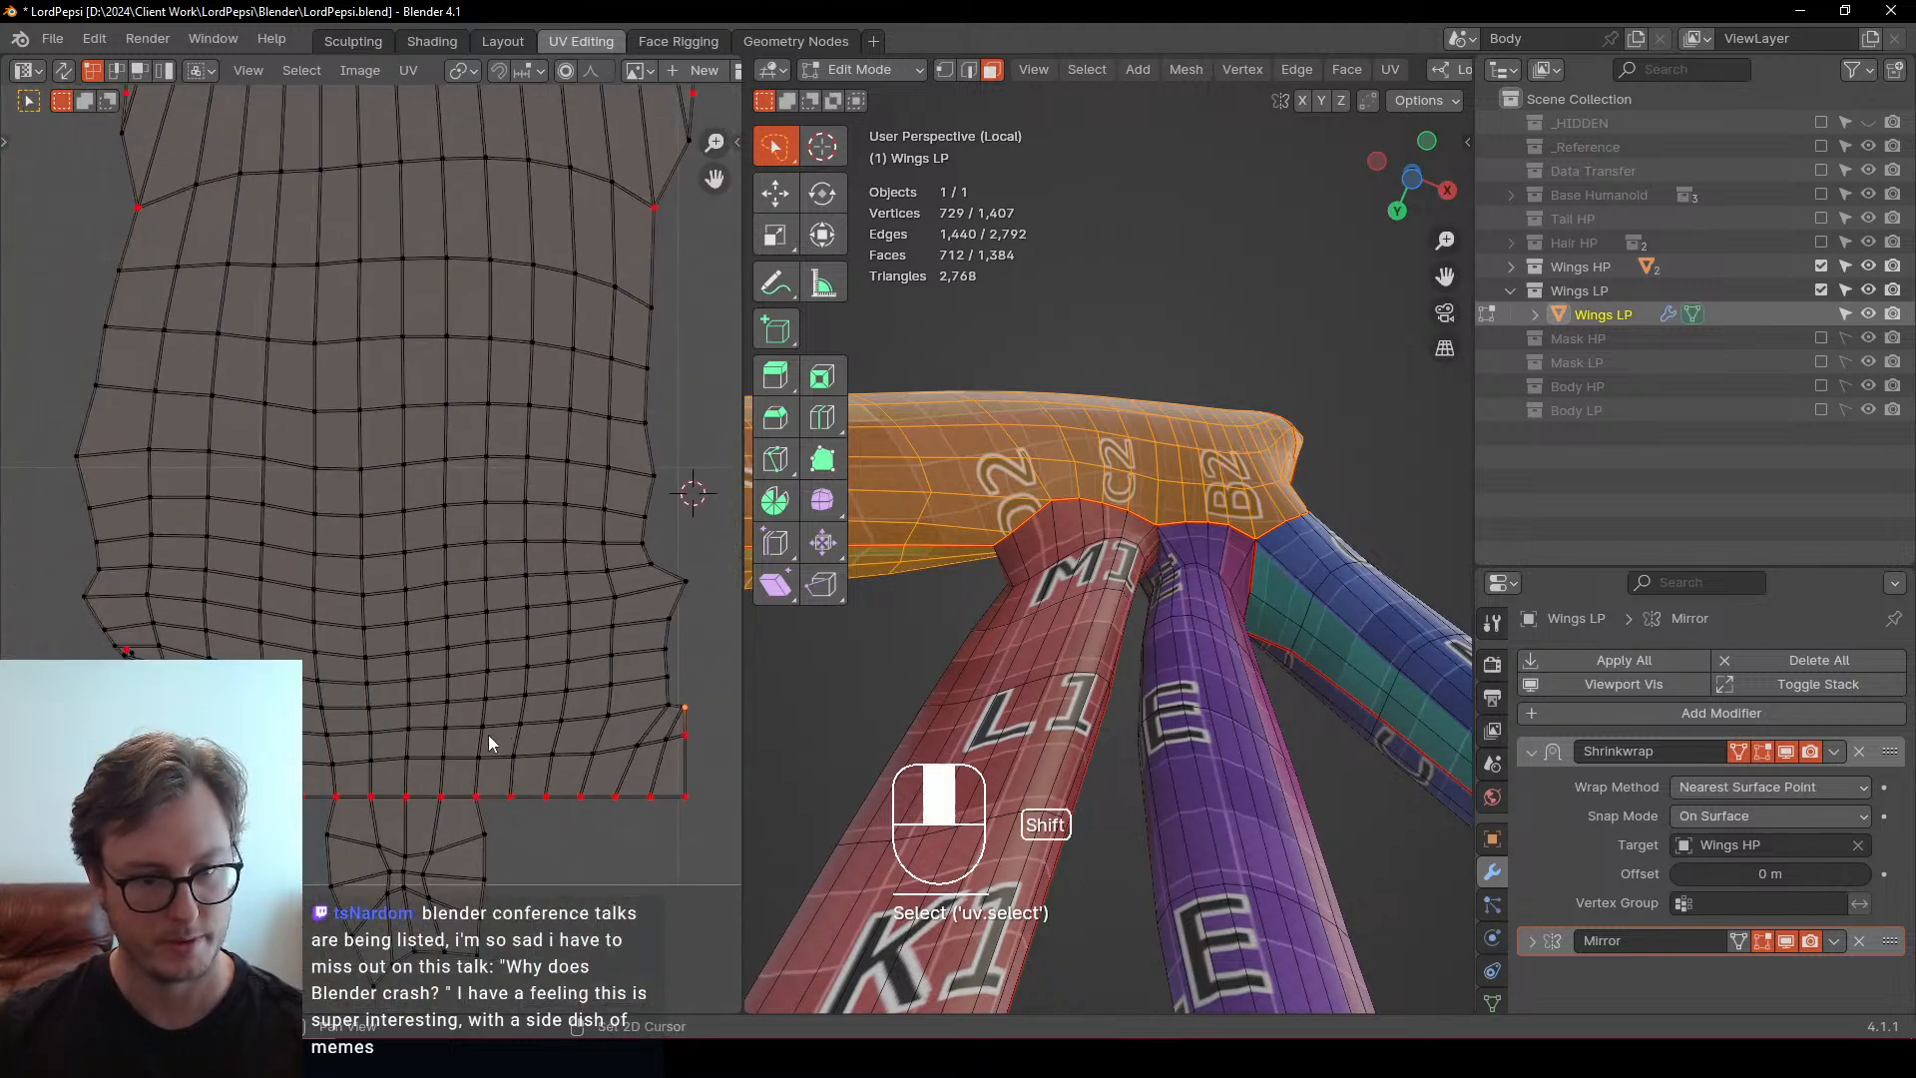
{"action": "left_click", "coordinate": [126, 650], "text": "alt+shift"}
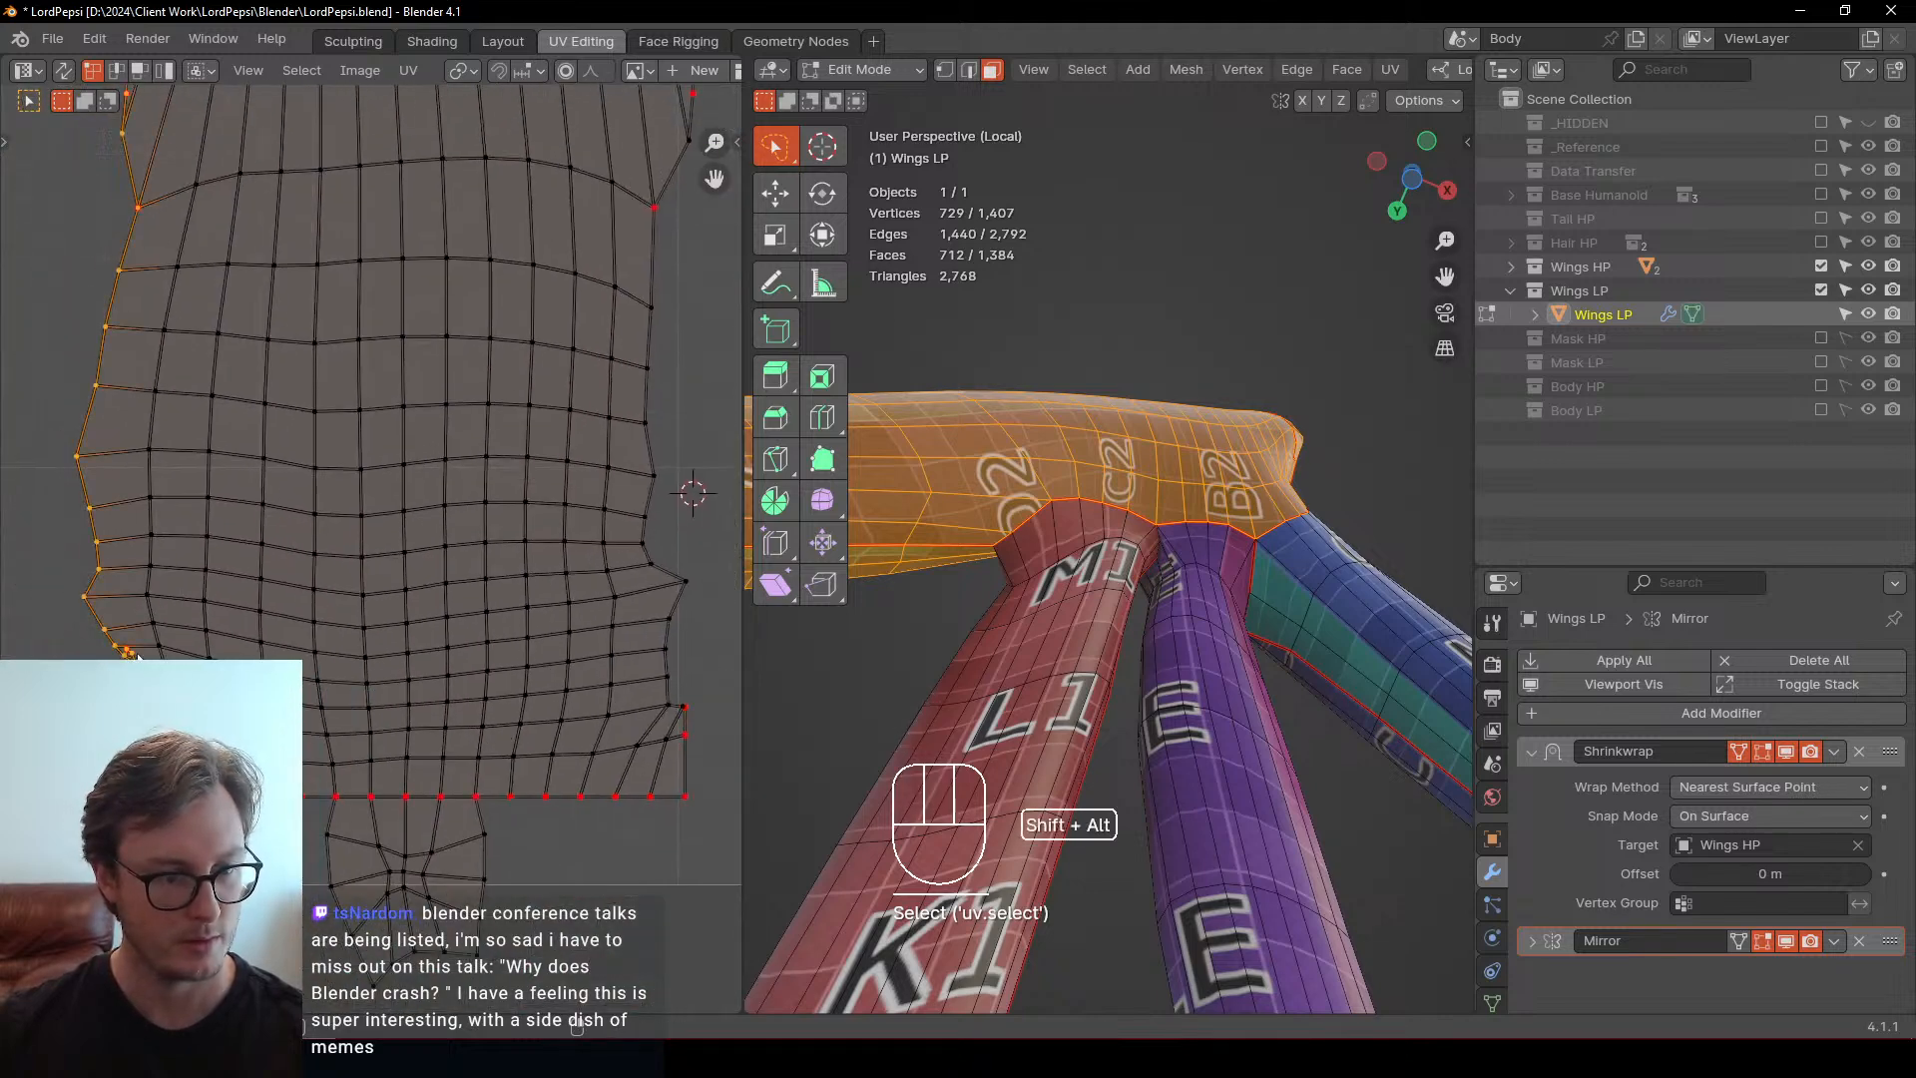
{"action": "key", "text": "ctrl+z"}
{"action": "left_click", "coordinate": [664, 705], "text": "ctrl"}
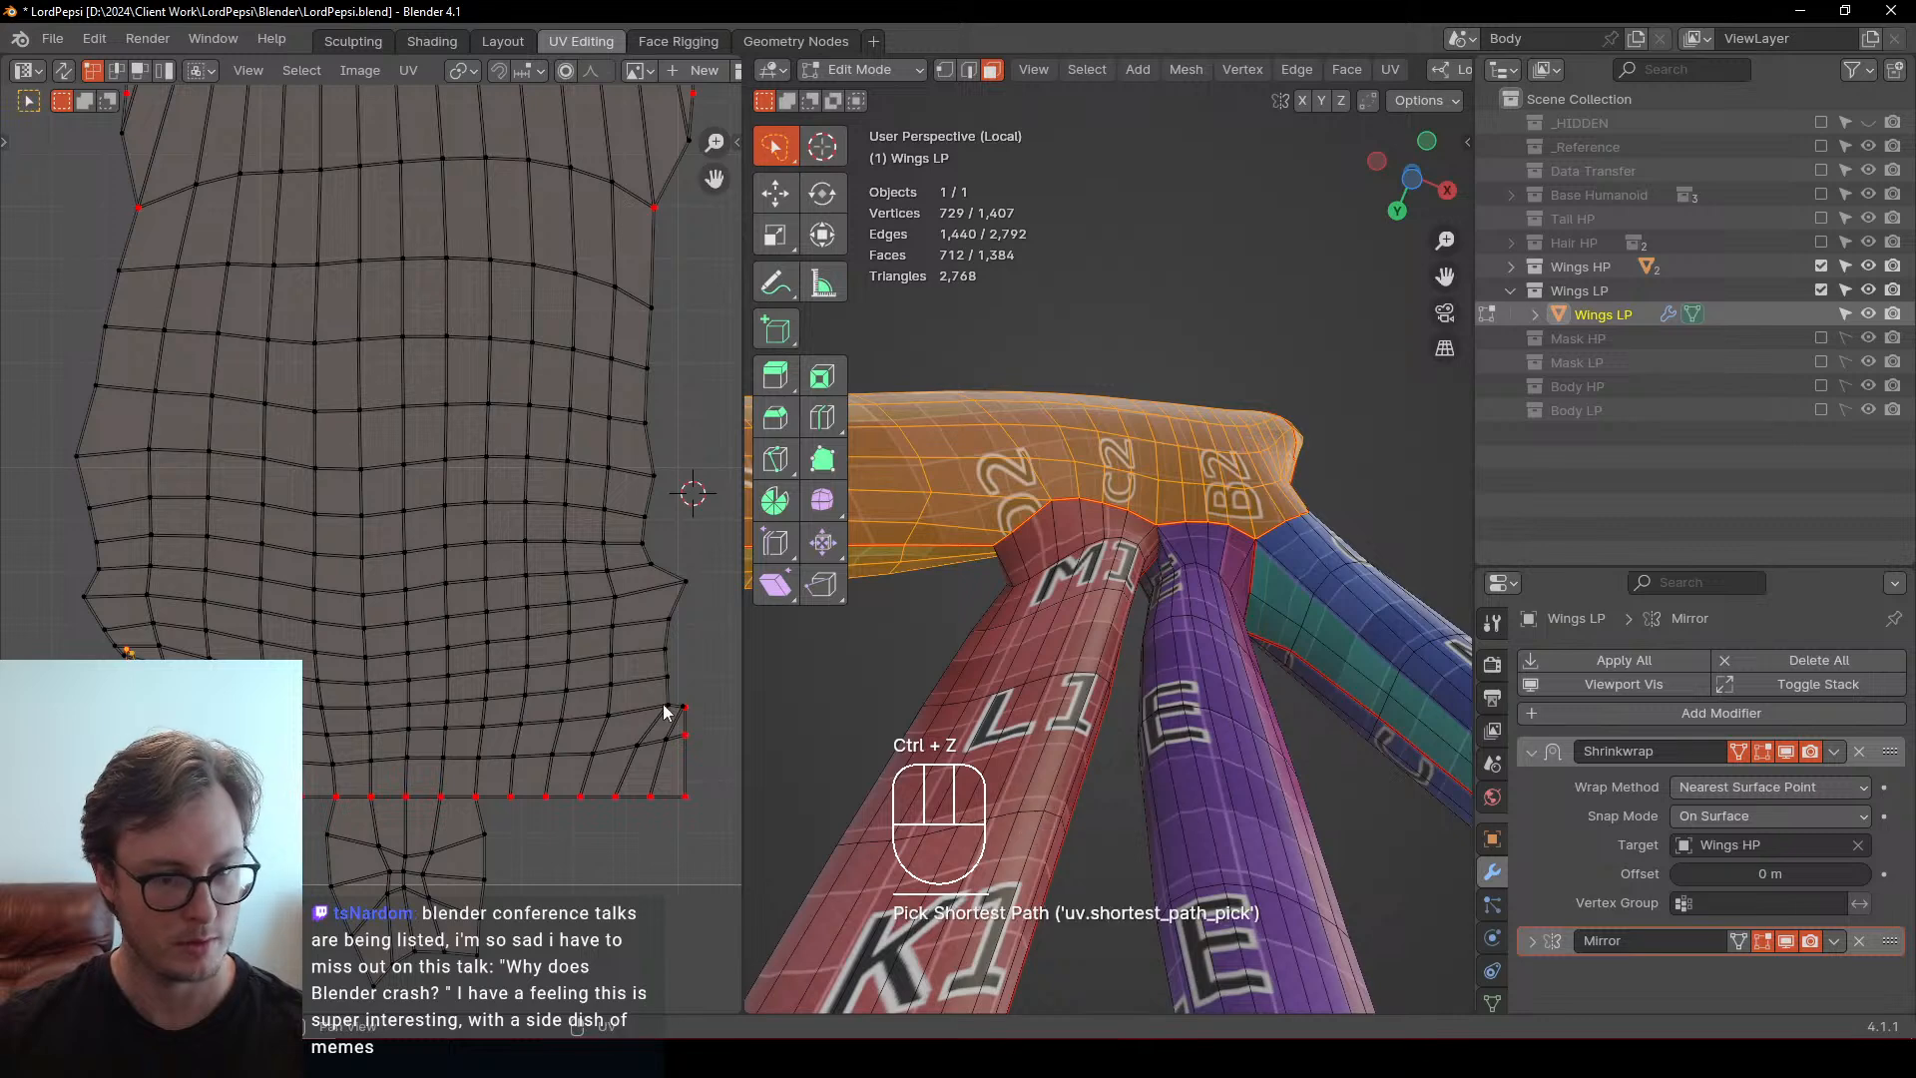
{"action": "key", "text": "b"}
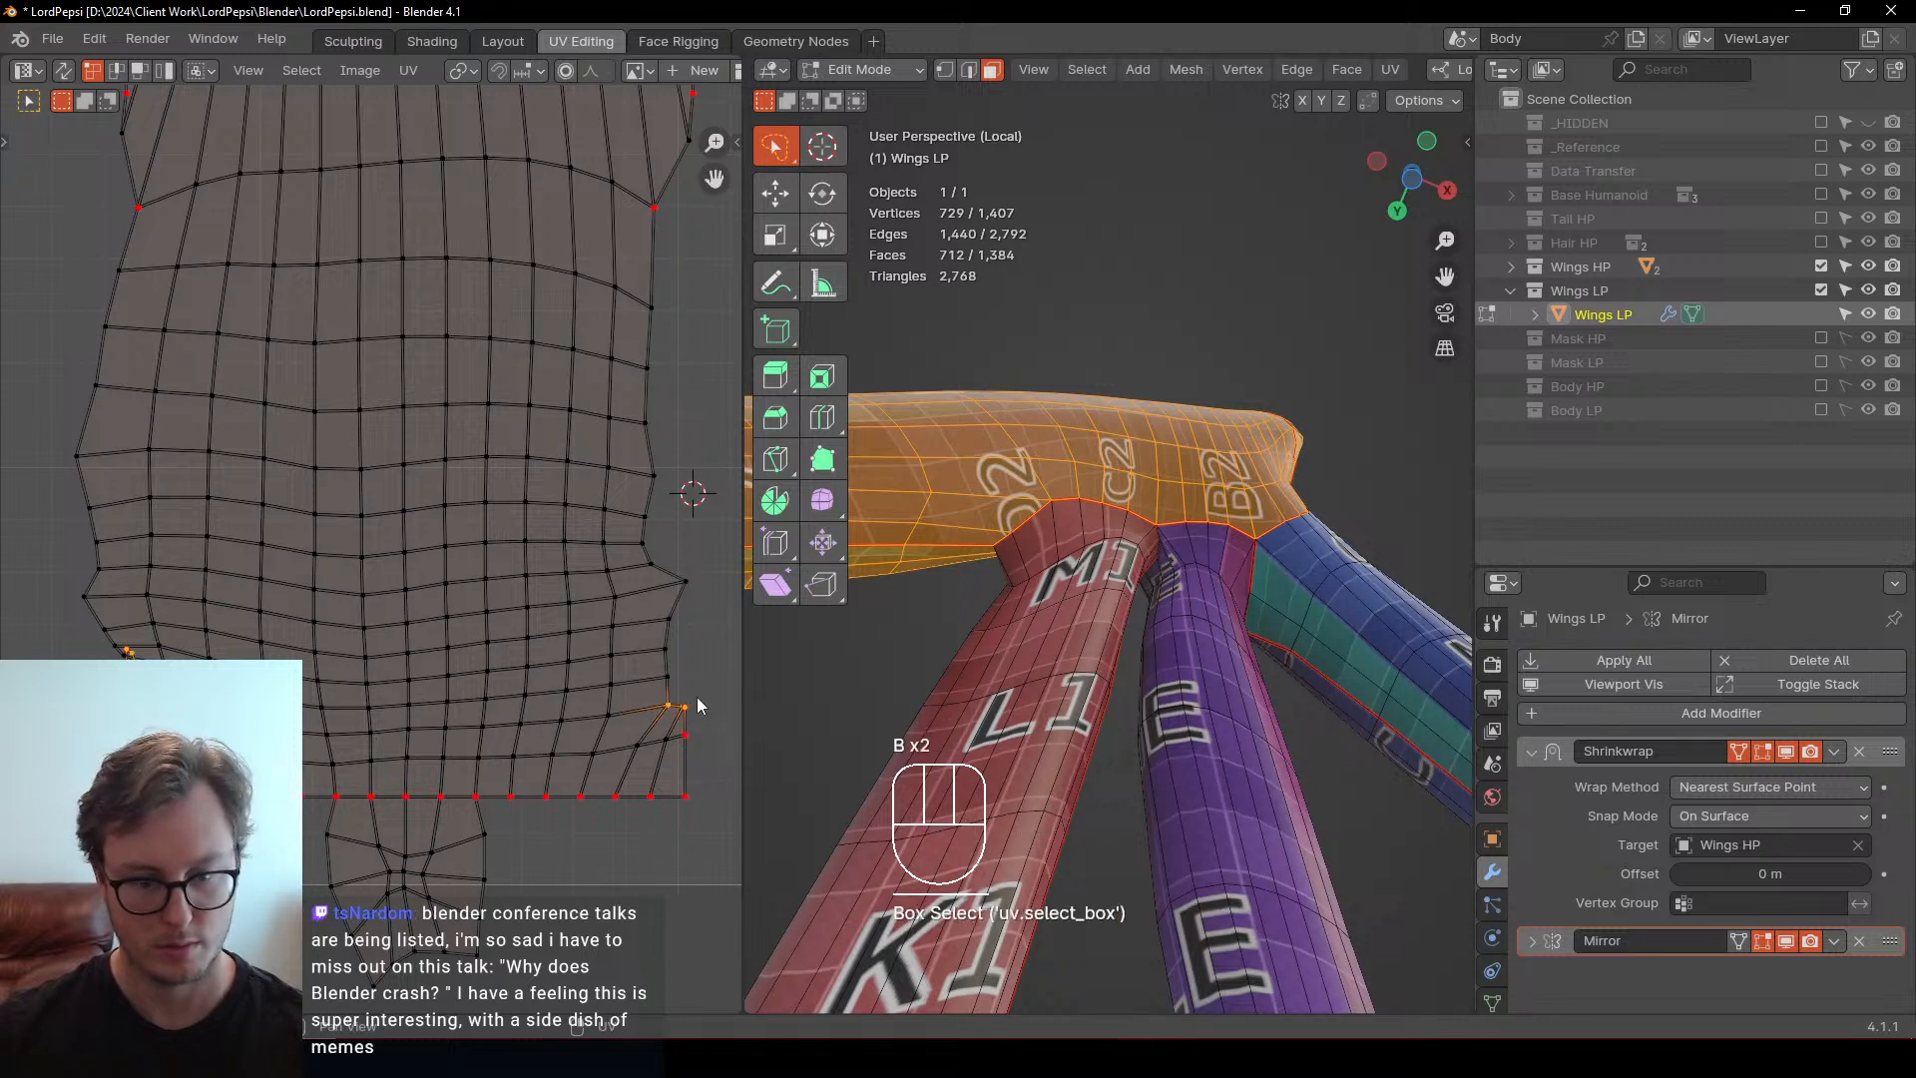
{"action": "key", "text": "period"}
{"action": "key", "text": "p"}
{"action": "key", "text": "s"}
{"action": "key", "text": "y"}
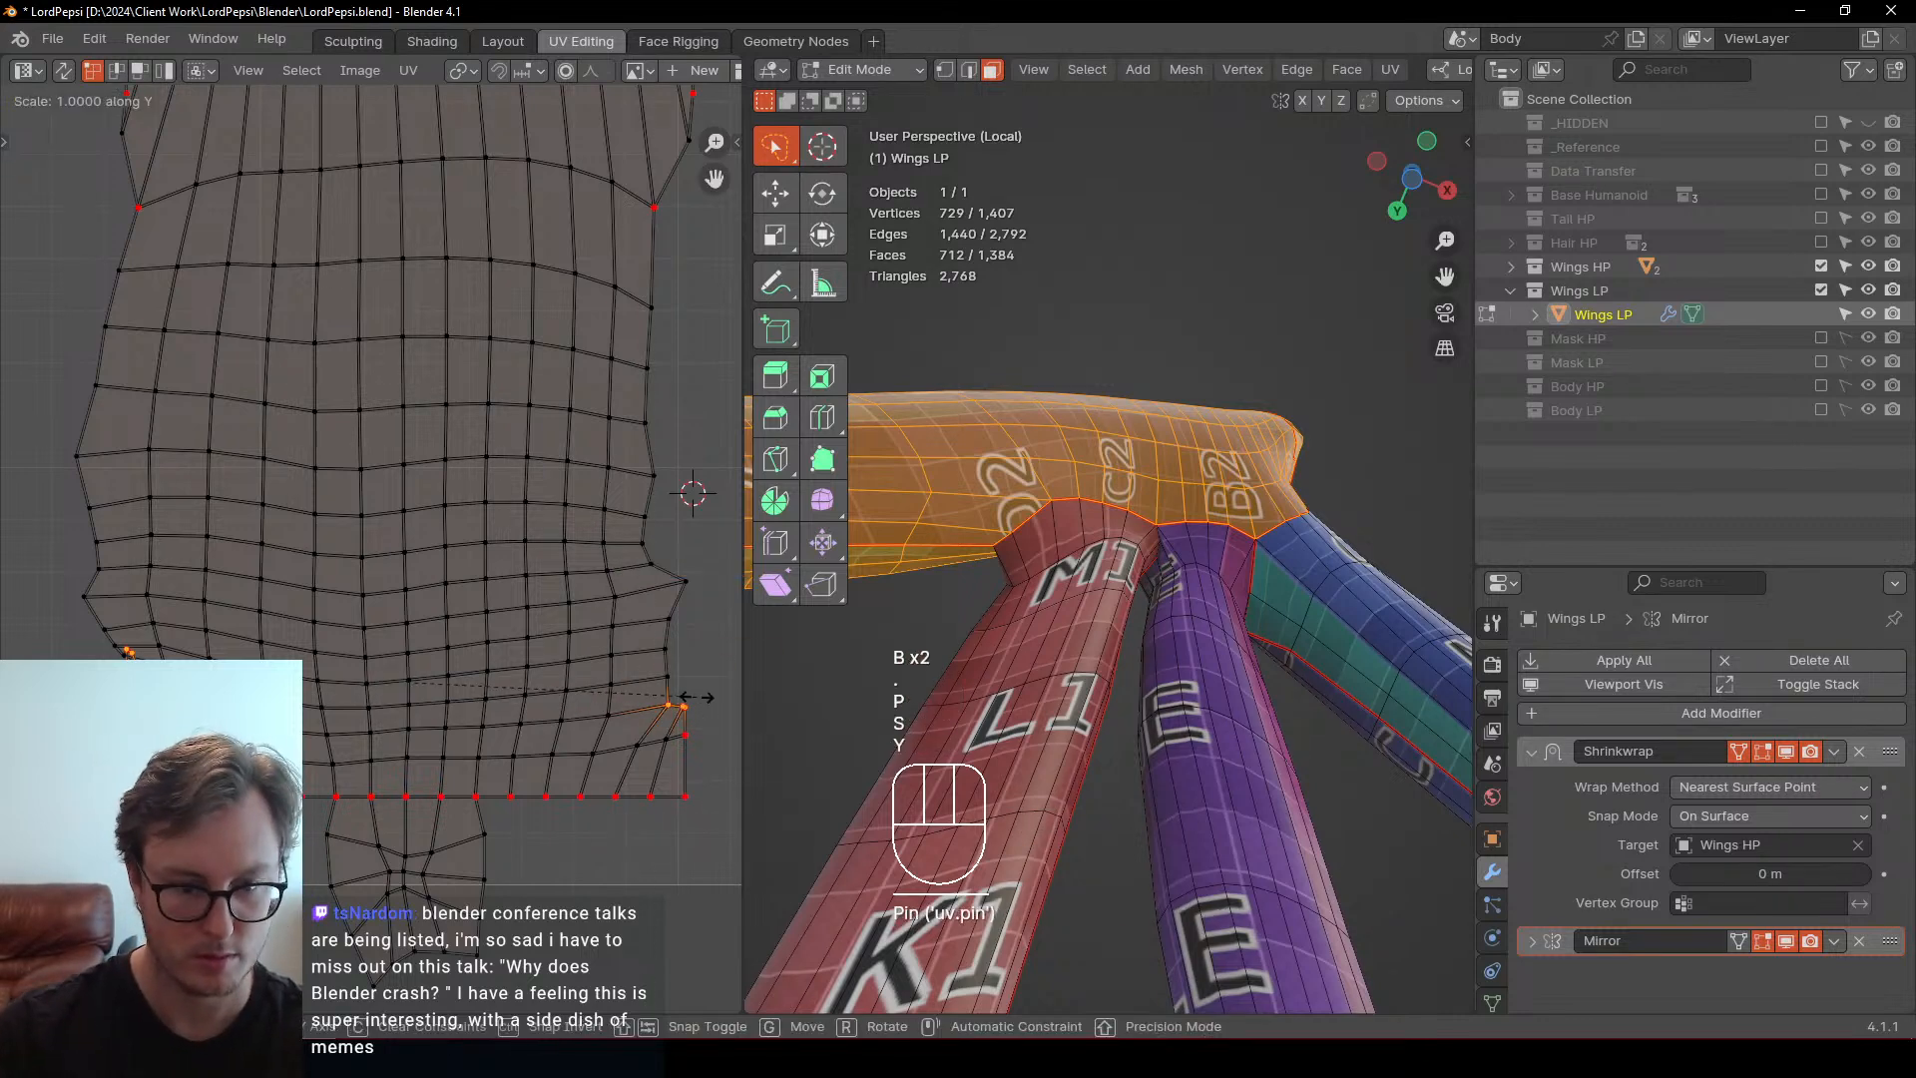
{"action": "key", "text": "KP_0"}
{"action": "key", "text": "KP_Enter"}
Move the aligned notch vertices down along Y, closer to the pinned bottom row
{"action": "key", "text": "g"}
{"action": "key", "text": "y"}
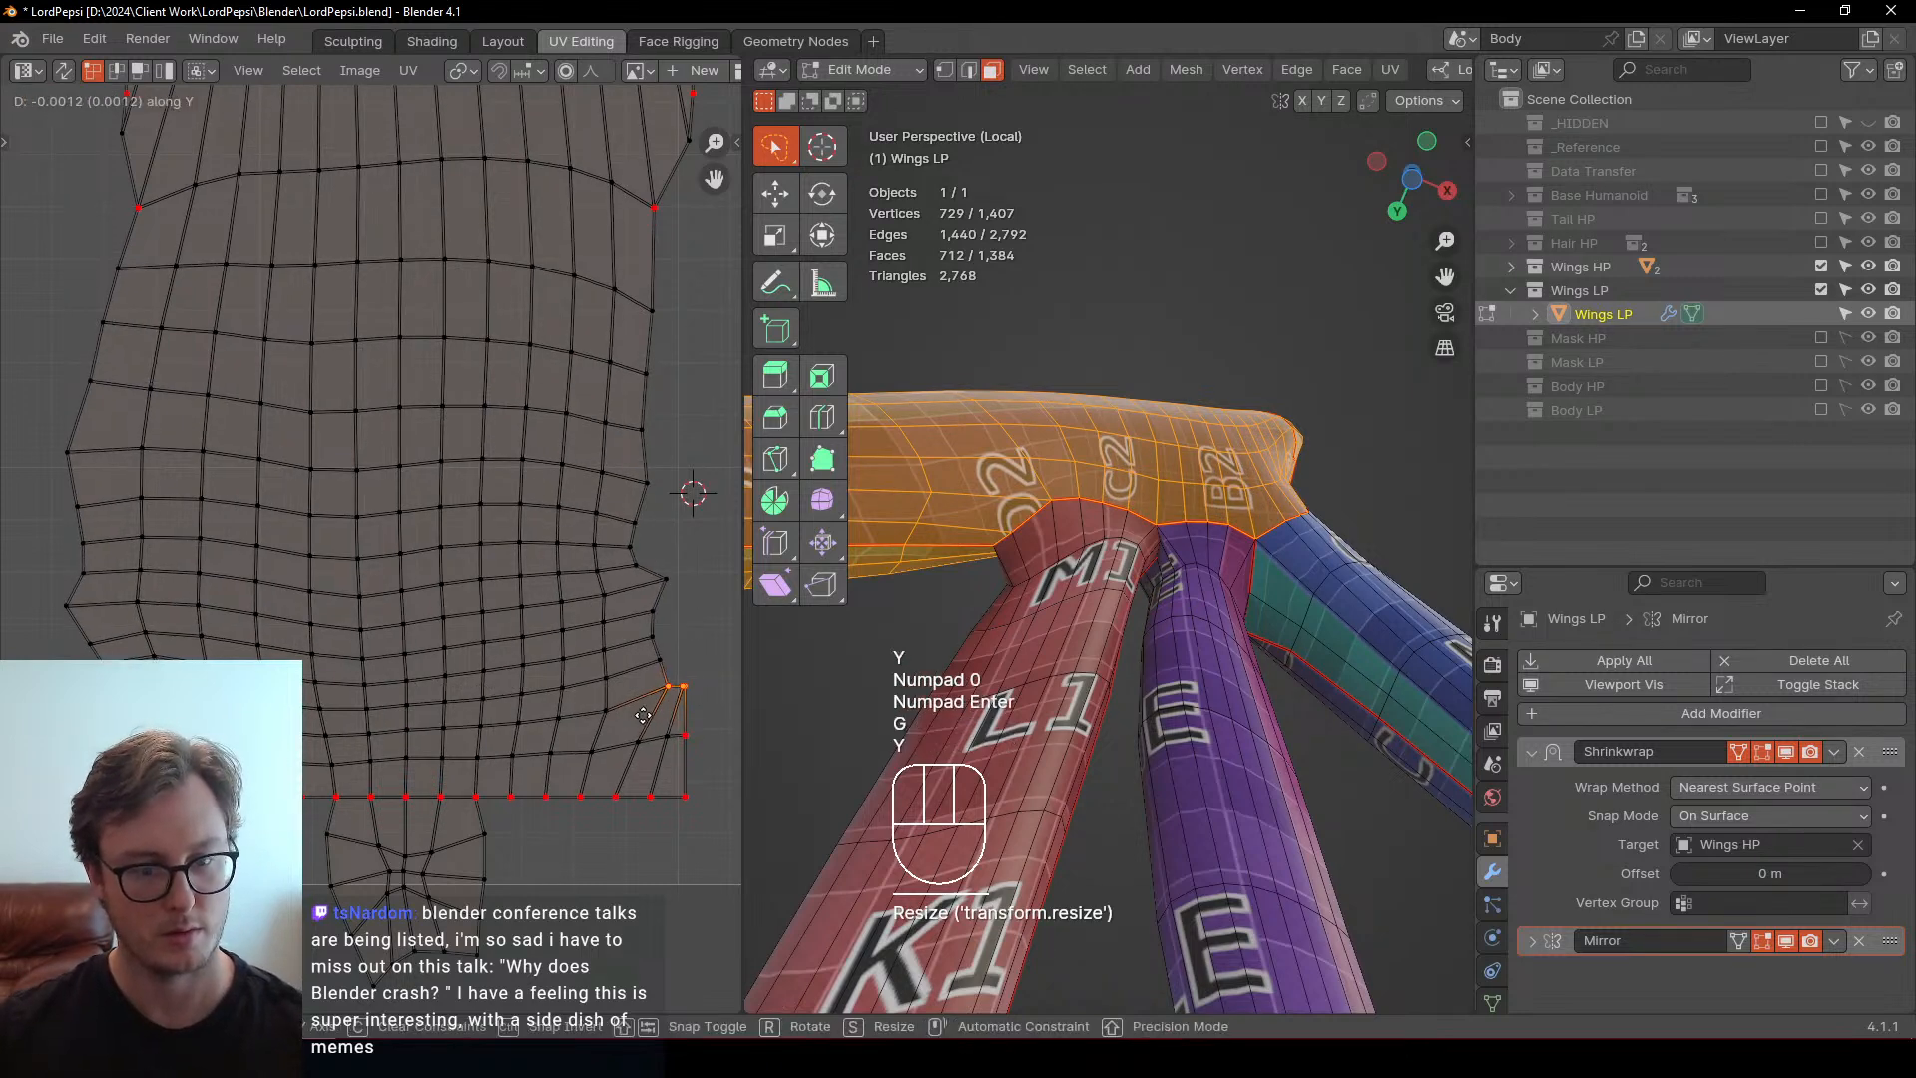
{"action": "right_click", "coordinate": [643, 729]}
{"action": "key", "text": "ctrl+z"}
{"action": "key", "text": "g"}
{"action": "key", "text": "y"}
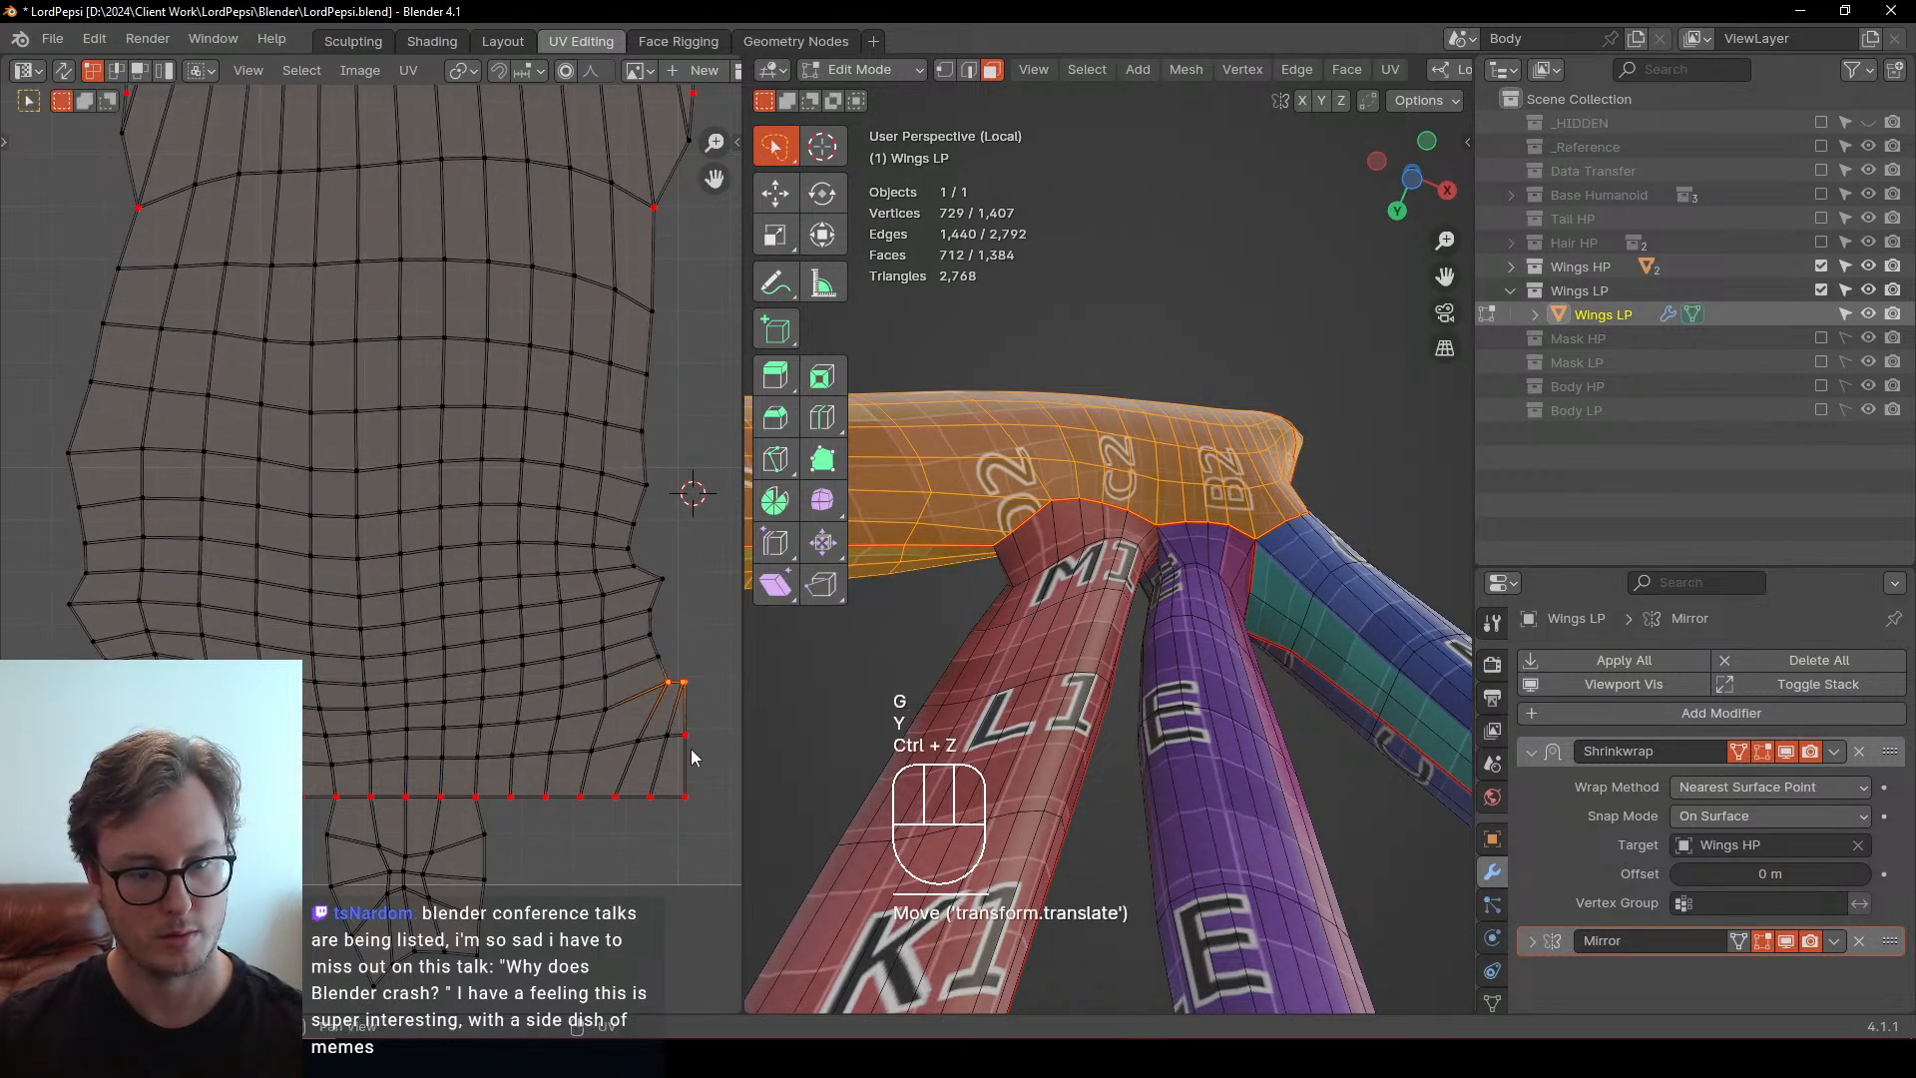
{"action": "left_click", "coordinate": [581, 700]}
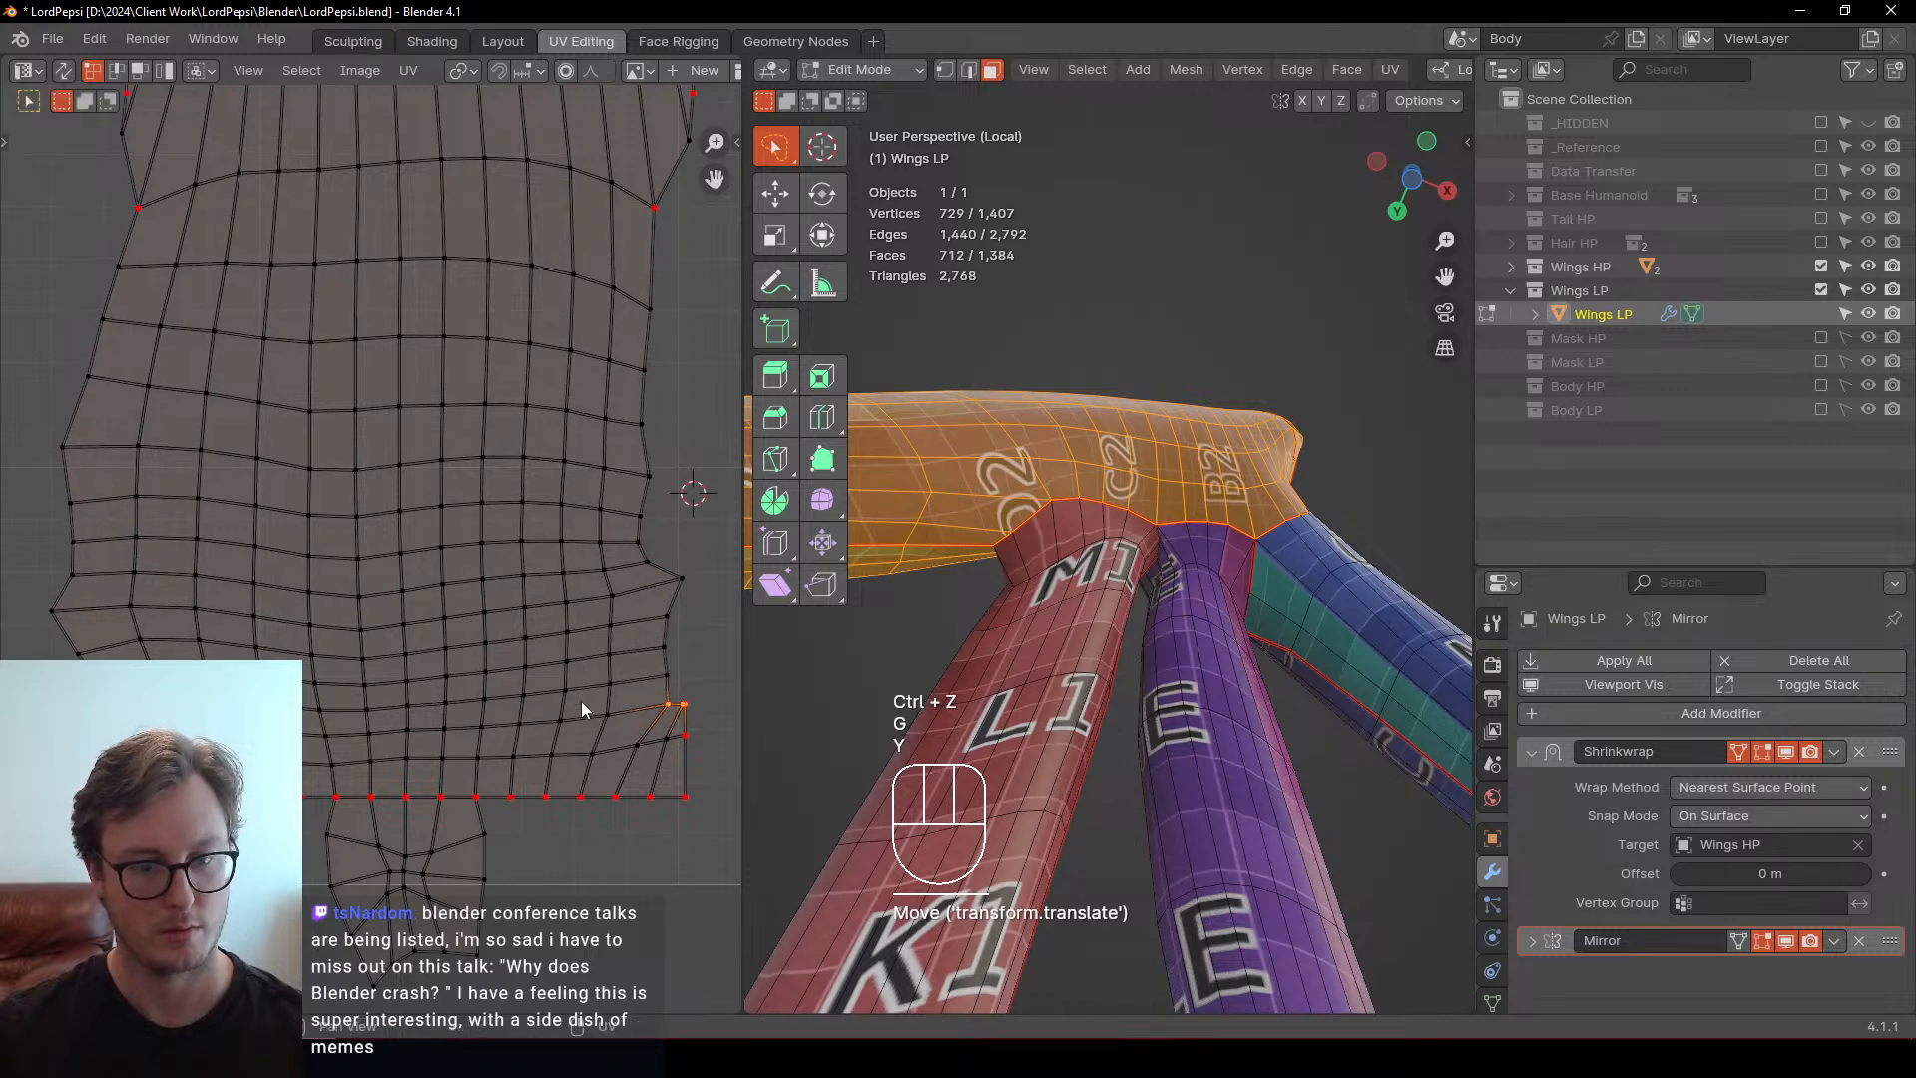
{"action": "key", "text": "q"}
{"action": "left_click", "coordinate": [580, 700]}
Move the right and left inner corner vertices up level with the ends of the straight upper section's sides
{"action": "middle_click_drag", "start_coordinate": [669, 188], "coordinate": [599, 477]}
{"action": "left_click", "coordinate": [615, 296]}
{"action": "key", "text": "g"}
{"action": "left_click", "coordinate": [559, 376]}
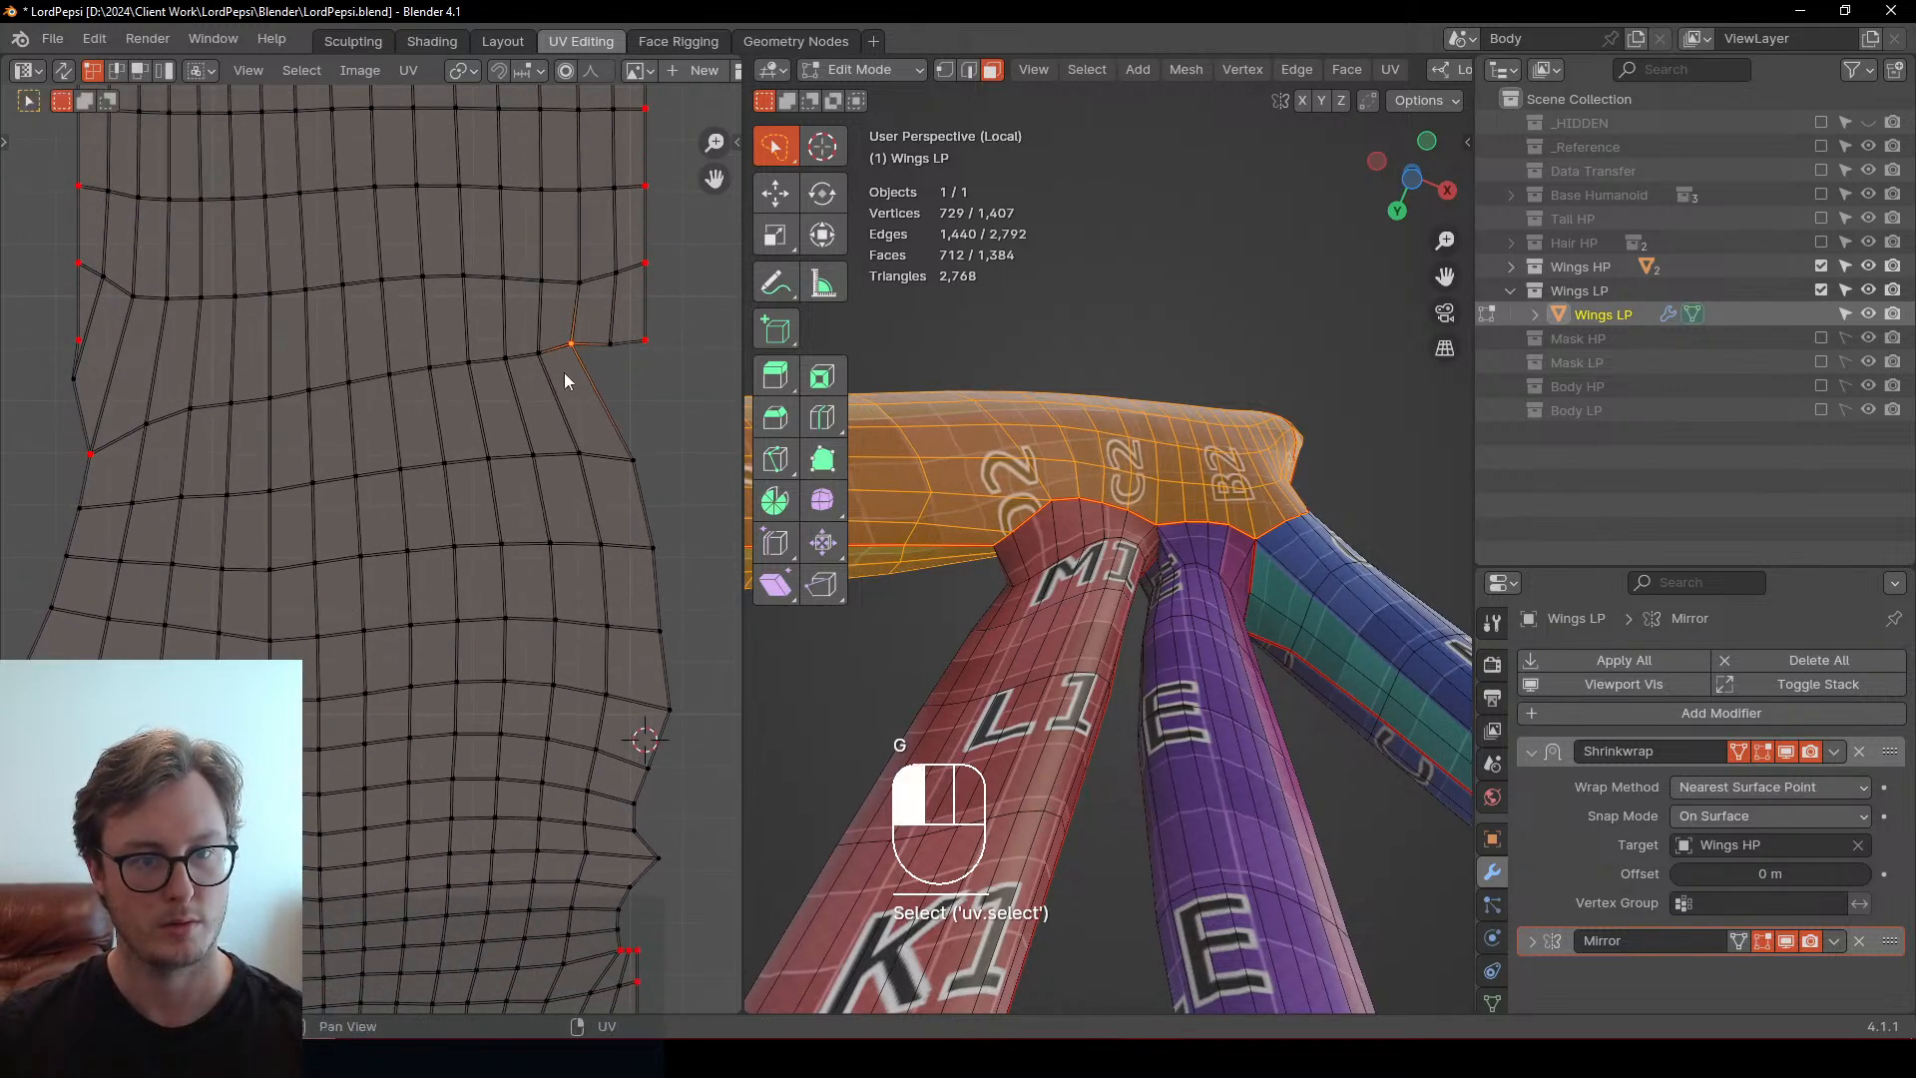
{"action": "left_click", "coordinate": [99, 446]}
{"action": "key", "text": "g"}
{"action": "left_click", "coordinate": [122, 358]}
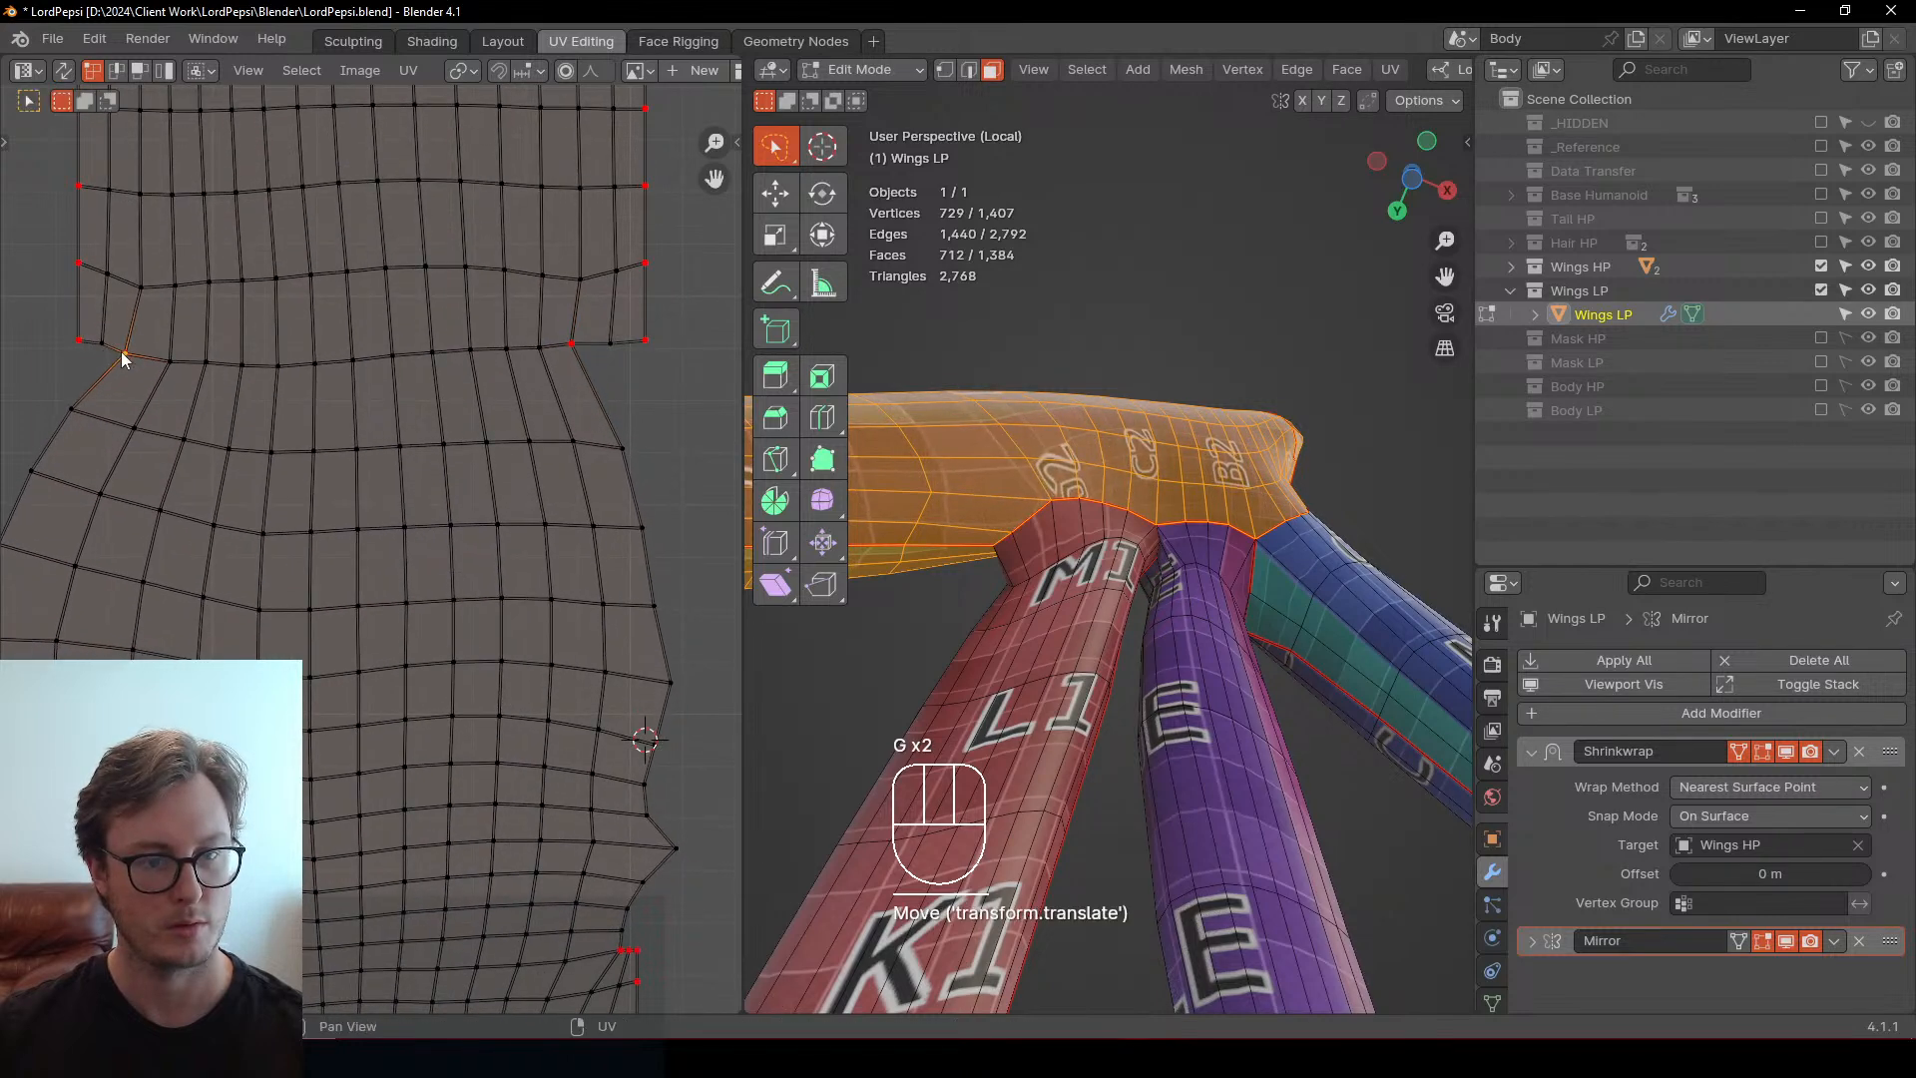
Select the row across the island between the two inner corners out to both borders, pin it and distribute its vertices evenly
{"action": "left_click", "coordinate": [93, 352]}
{"action": "left_click", "coordinate": [649, 344], "text": "ctrl"}
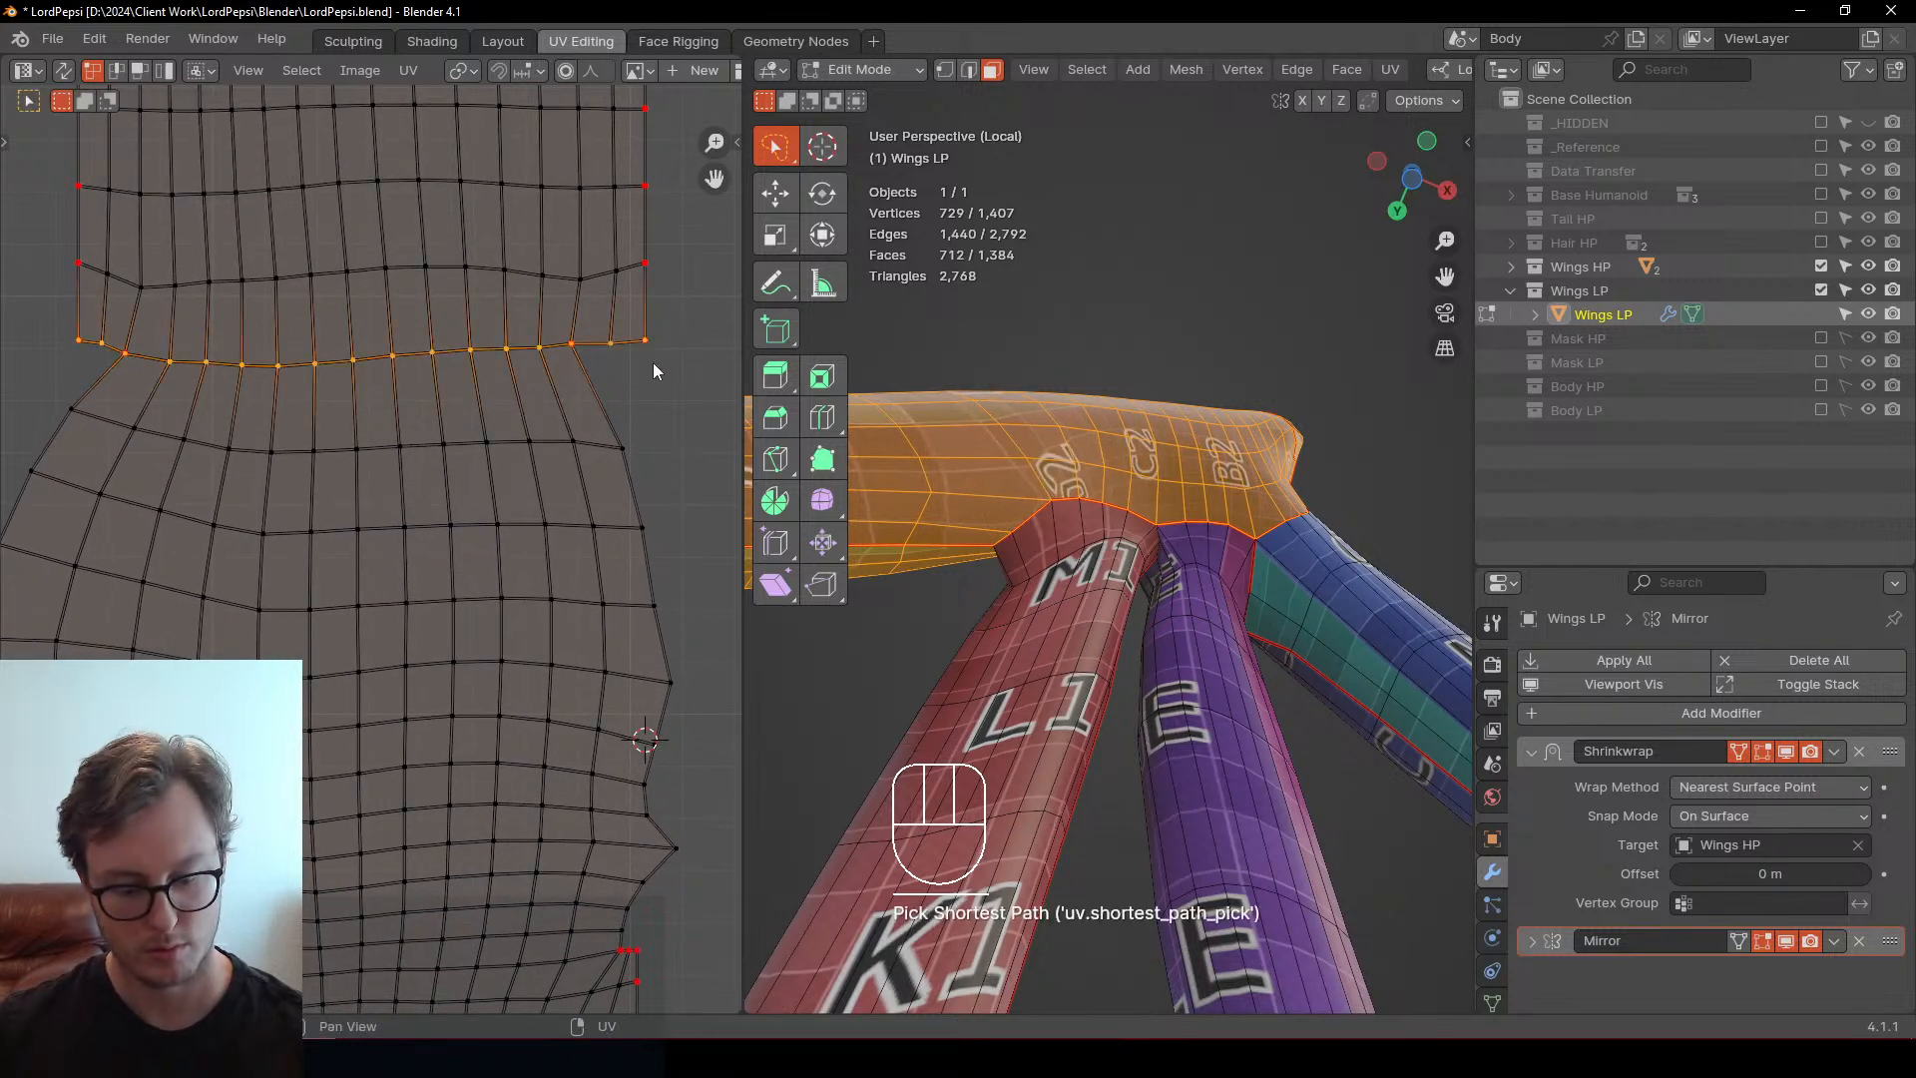
{"action": "key", "text": "p"}
{"action": "key", "text": "q"}
{"action": "left_click", "coordinate": [555, 470]}
{"action": "key", "text": "g"}
{"action": "left_click", "coordinate": [554, 470]}
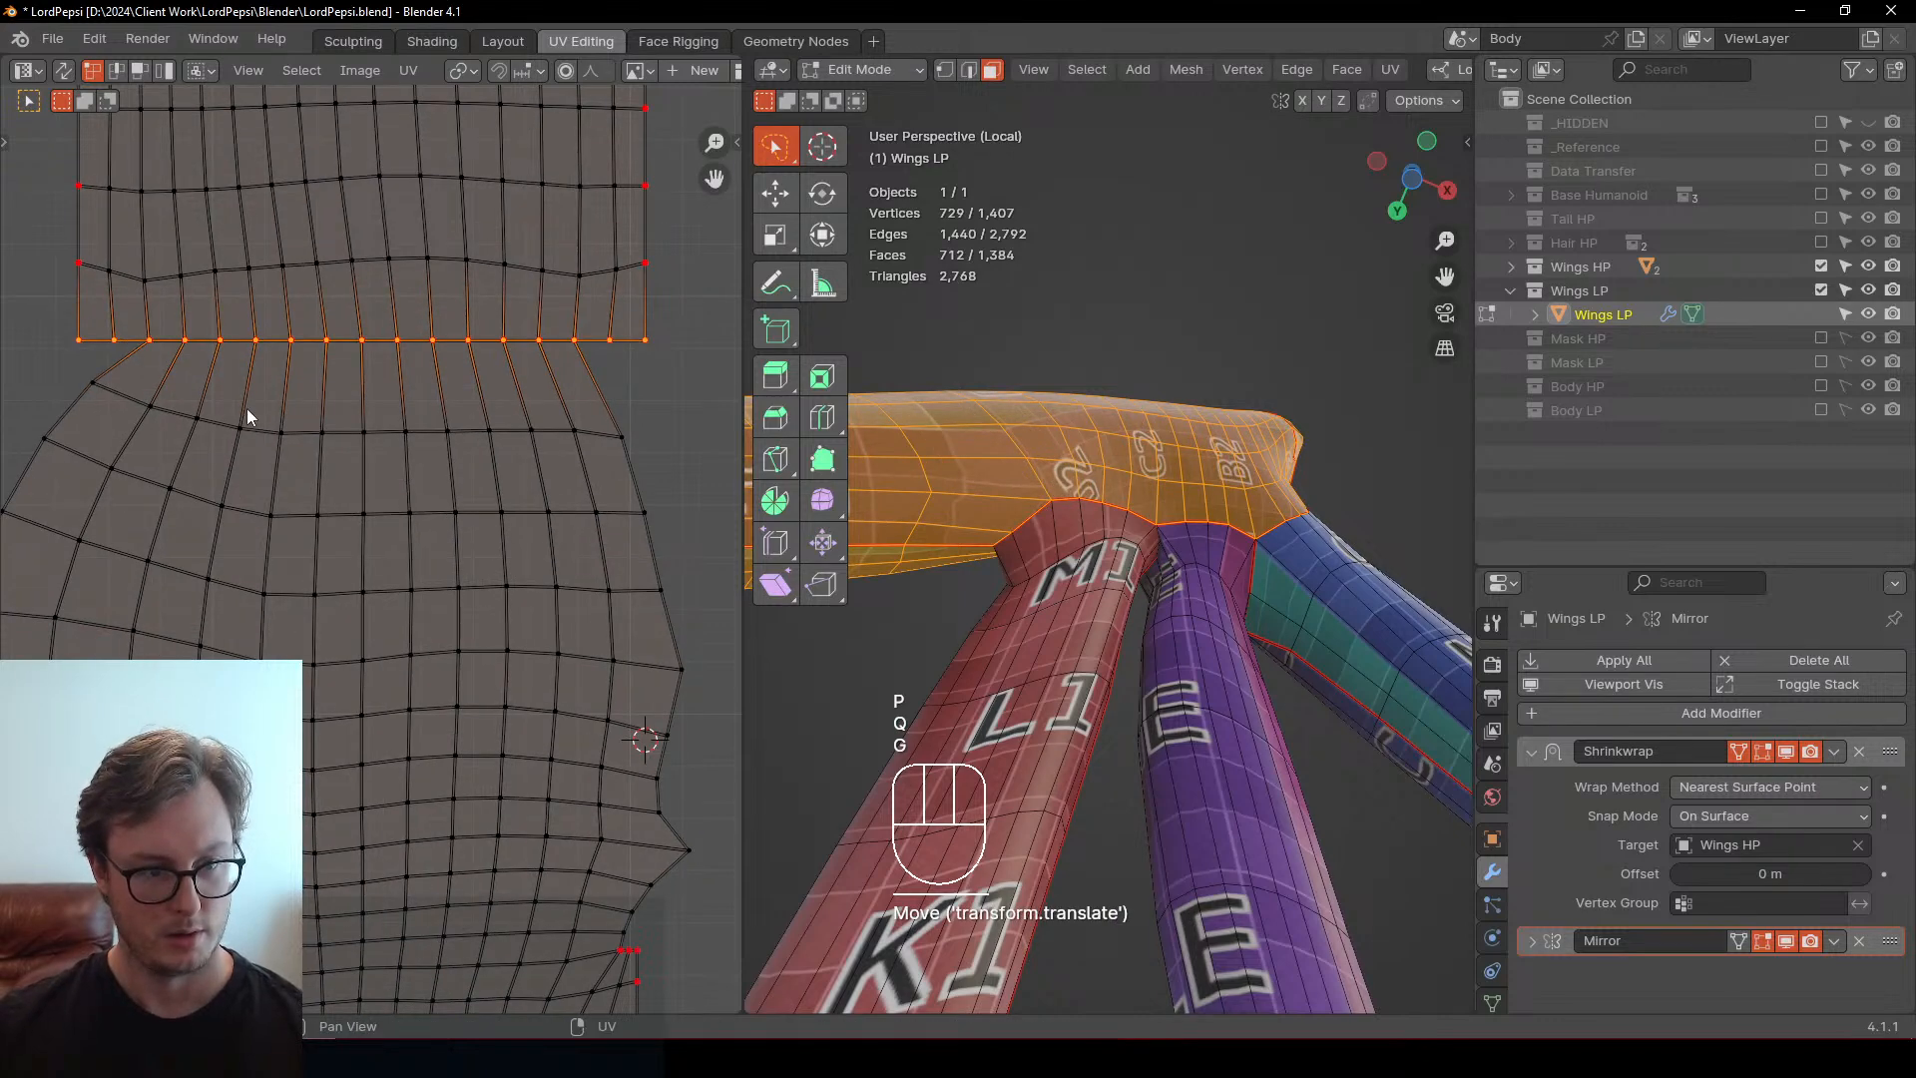
Snap the 2D cursor to the upper-left inner corner, then pin the lower-left notch vertex and scale it to 0 along X around the cursor
{"action": "middle_click_drag", "start_coordinate": [224, 450], "coordinate": [429, 270], "text": "shift"}
{"action": "left_click", "coordinate": [231, 215]}
{"action": "key", "text": "shift+s"}
{"action": "left_click", "coordinate": [385, 363]}
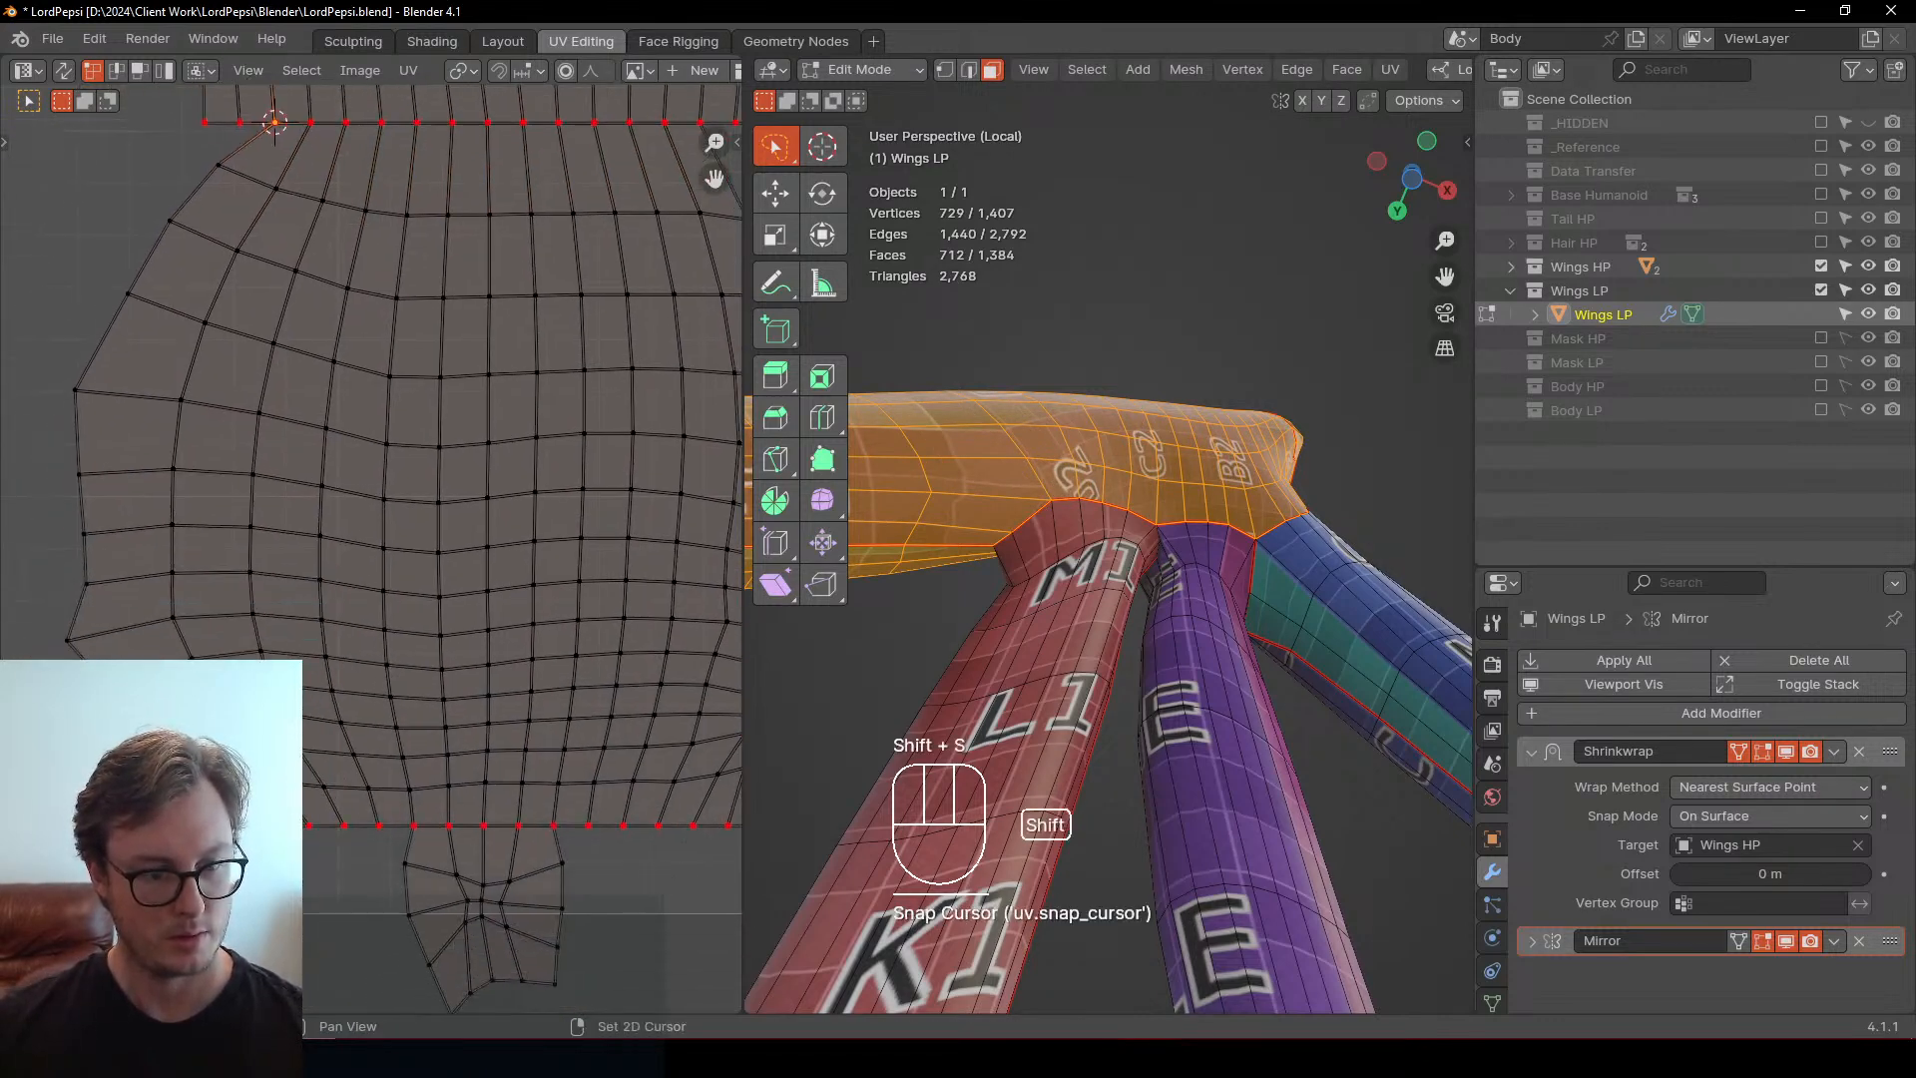
{"action": "left_click", "coordinate": [274, 825], "text": "shift"}
{"action": "key", "text": "period"}
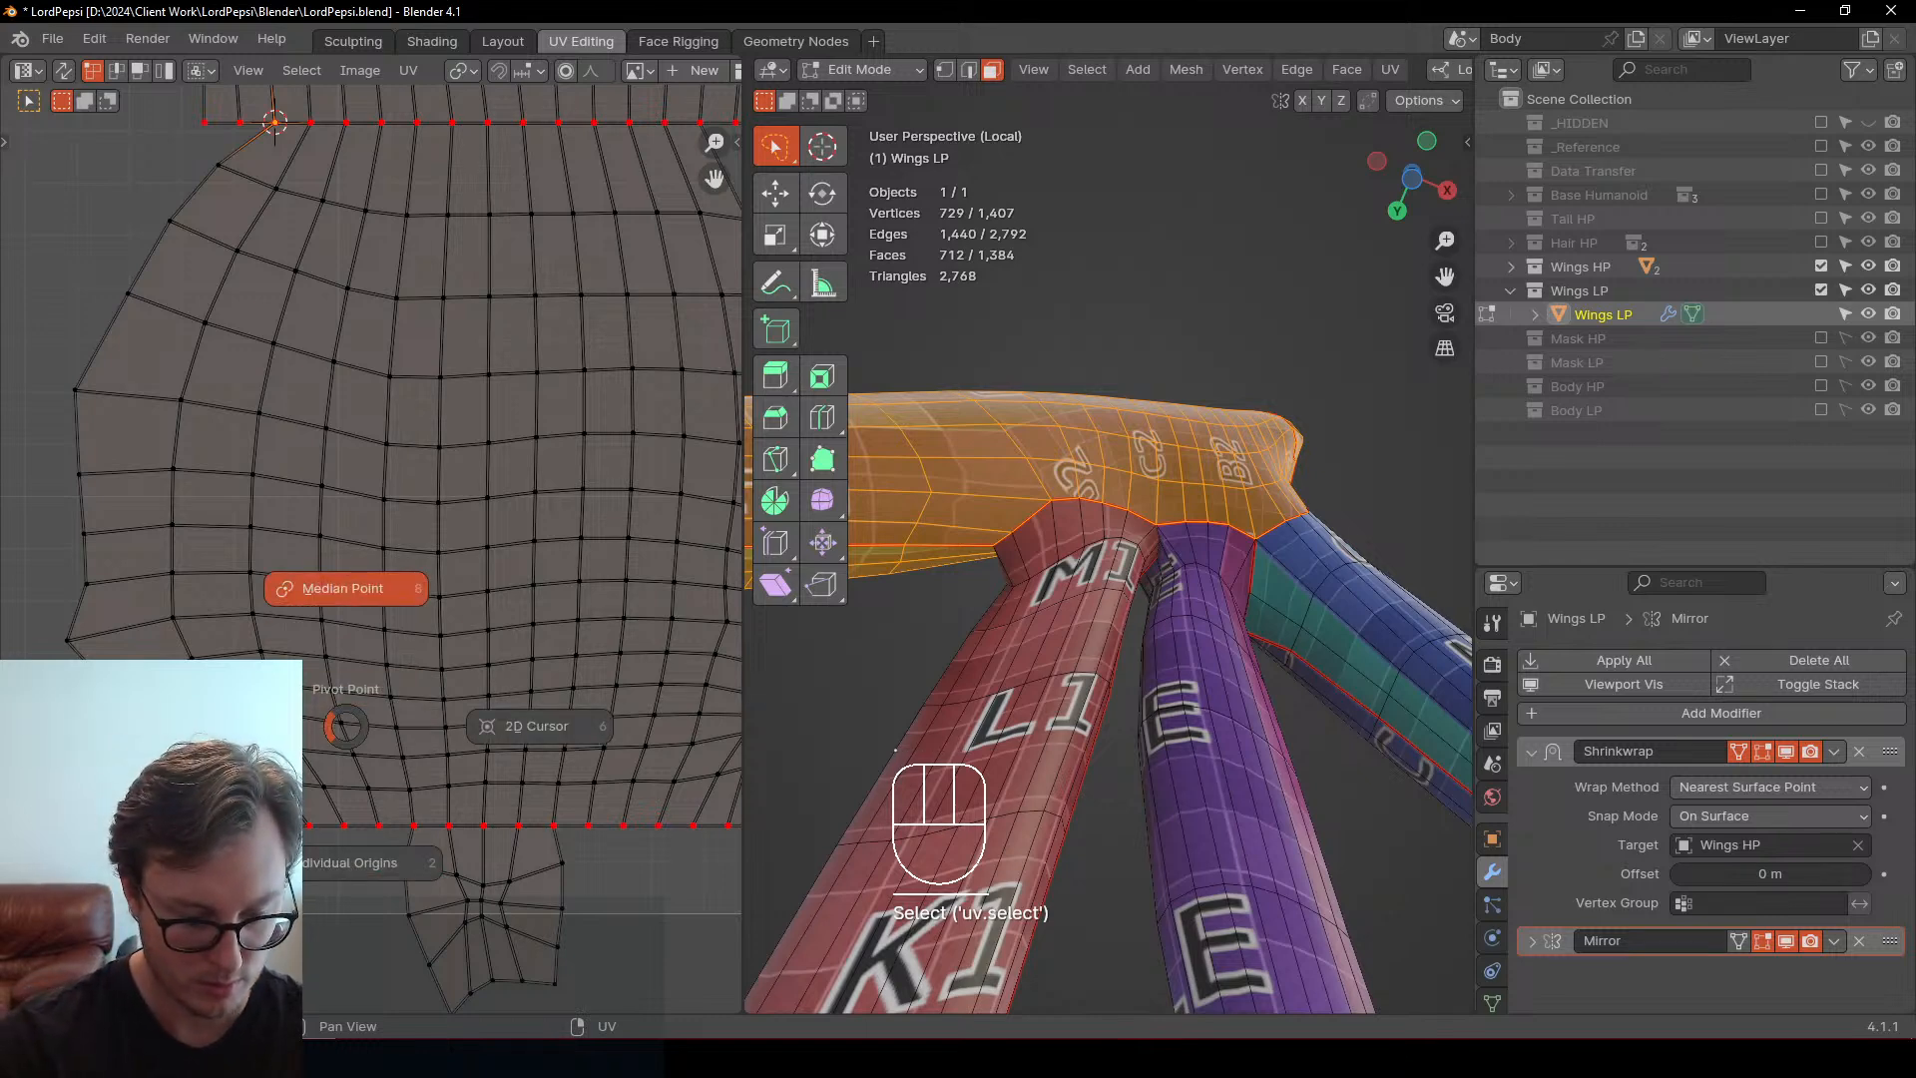
{"action": "left_click", "coordinate": [530, 726]}
{"action": "key", "text": "p"}
{"action": "key", "text": "s"}
{"action": "key", "text": "x"}
{"action": "key", "text": "KP_0"}
{"action": "key", "text": "KP_Enter"}
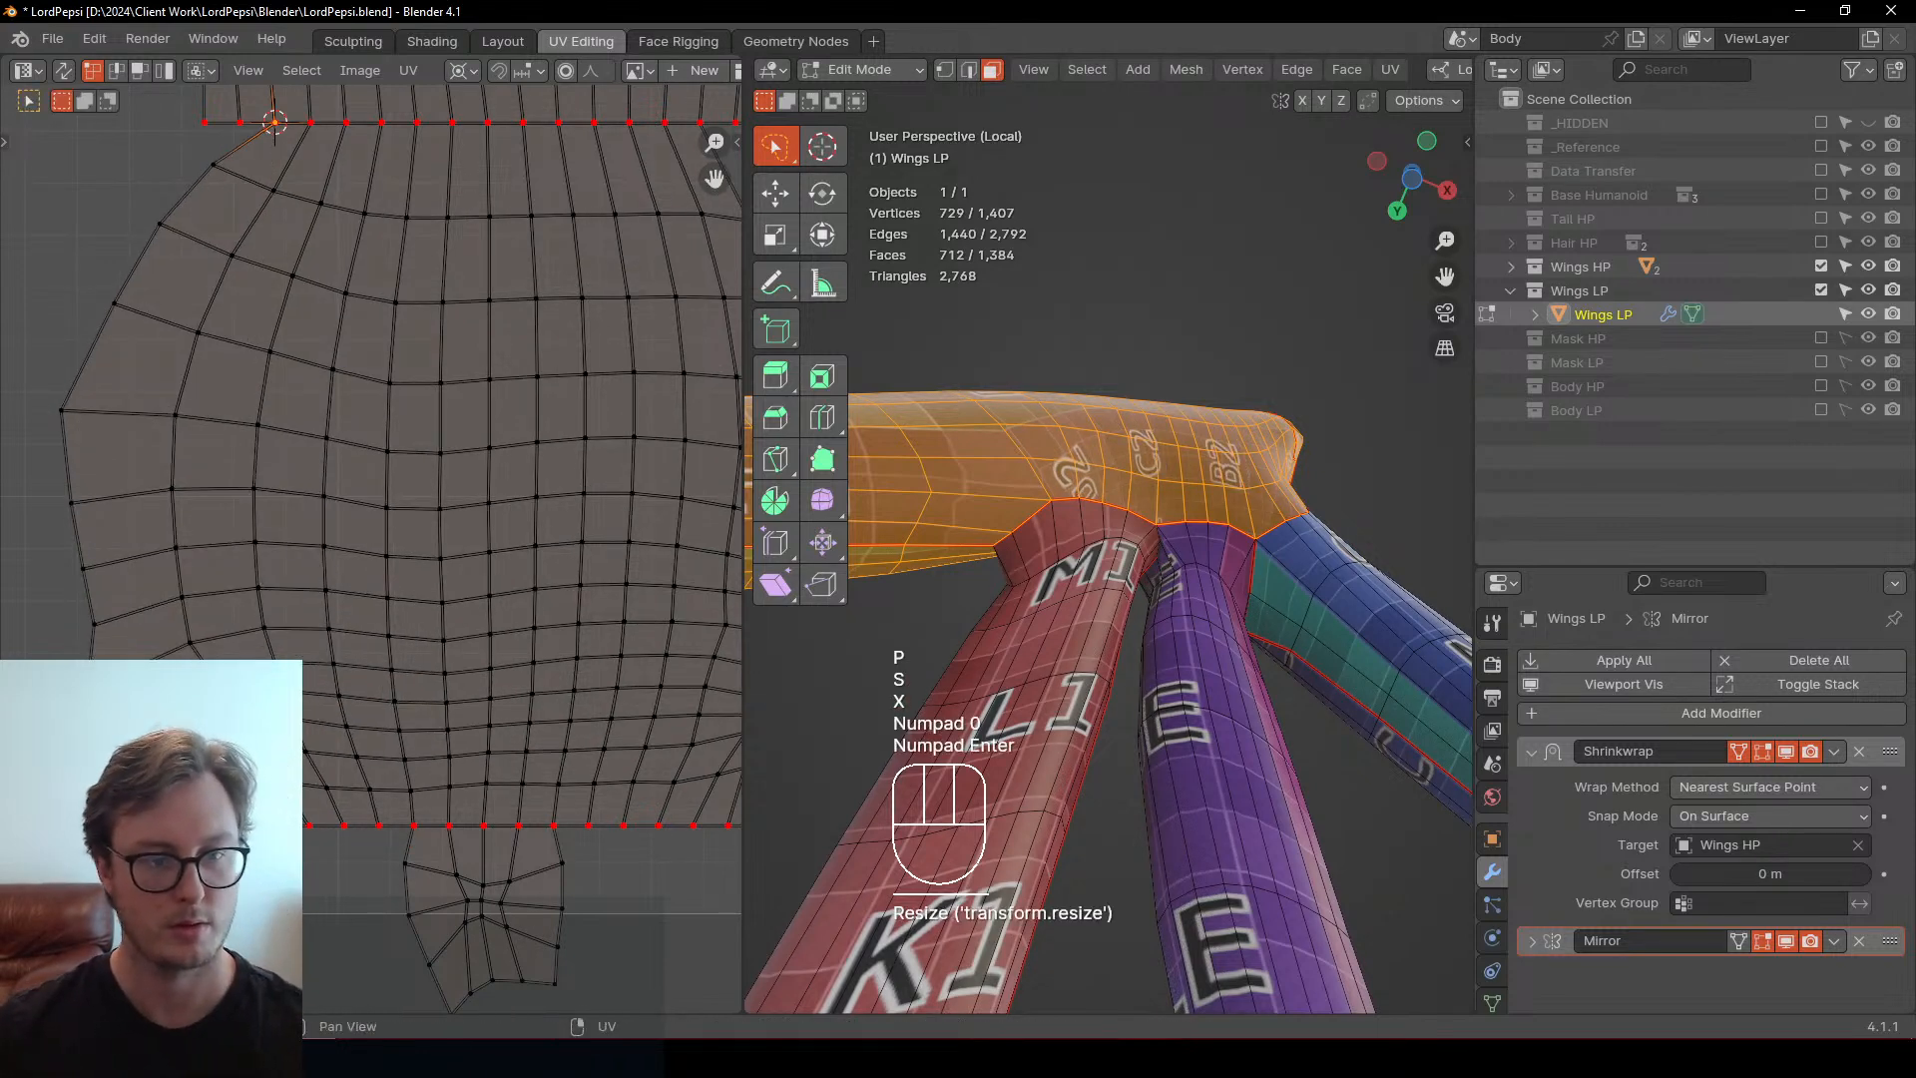
Snap the 2D cursor to the upper-right inner corner and scale the lower-right notch vertex to 0 along X
{"action": "middle_click_drag", "start_coordinate": [732, 362], "coordinate": [611, 433]}
{"action": "left_click", "coordinate": [576, 196]}
{"action": "key", "text": "shift+s"}
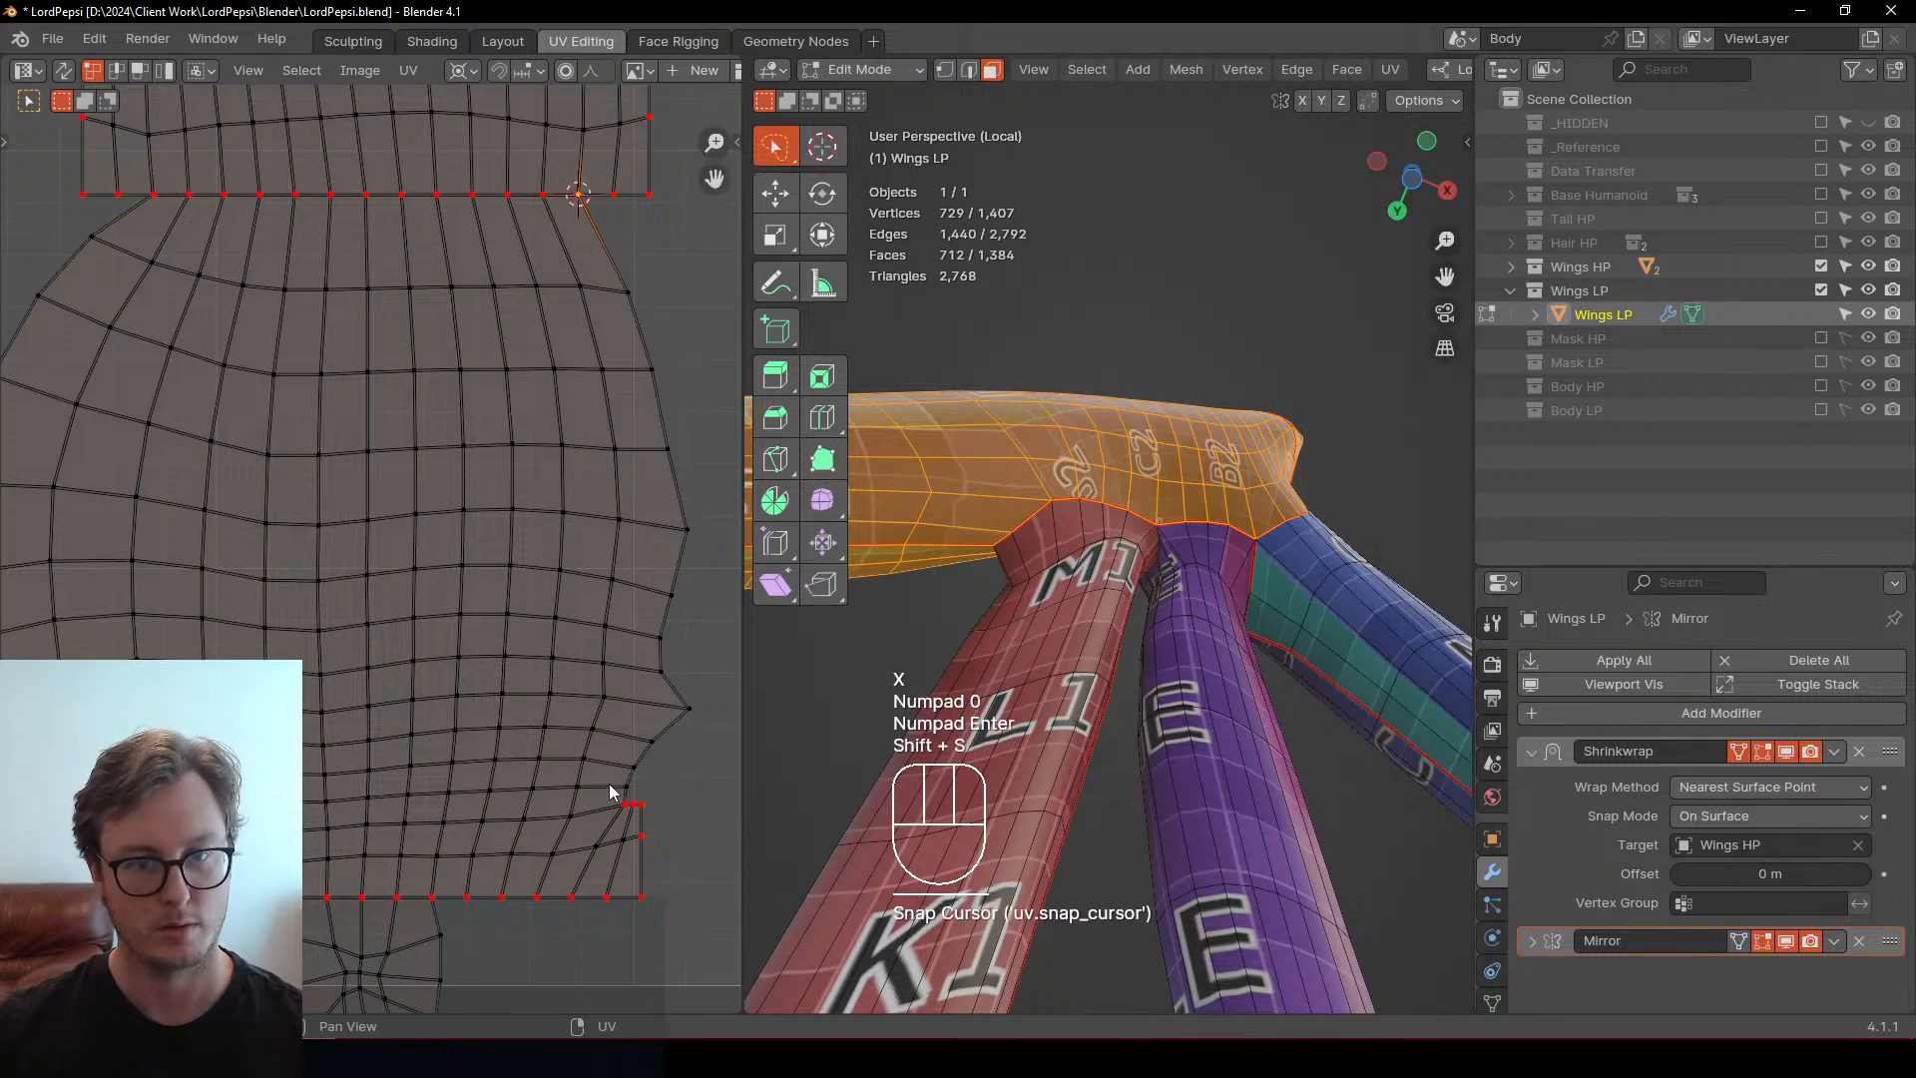
{"action": "left_click", "coordinate": [623, 805]}
{"action": "key", "text": "s"}
{"action": "key", "text": "x"}
{"action": "key", "text": "KP_0"}
{"action": "key", "text": "KP_Enter"}
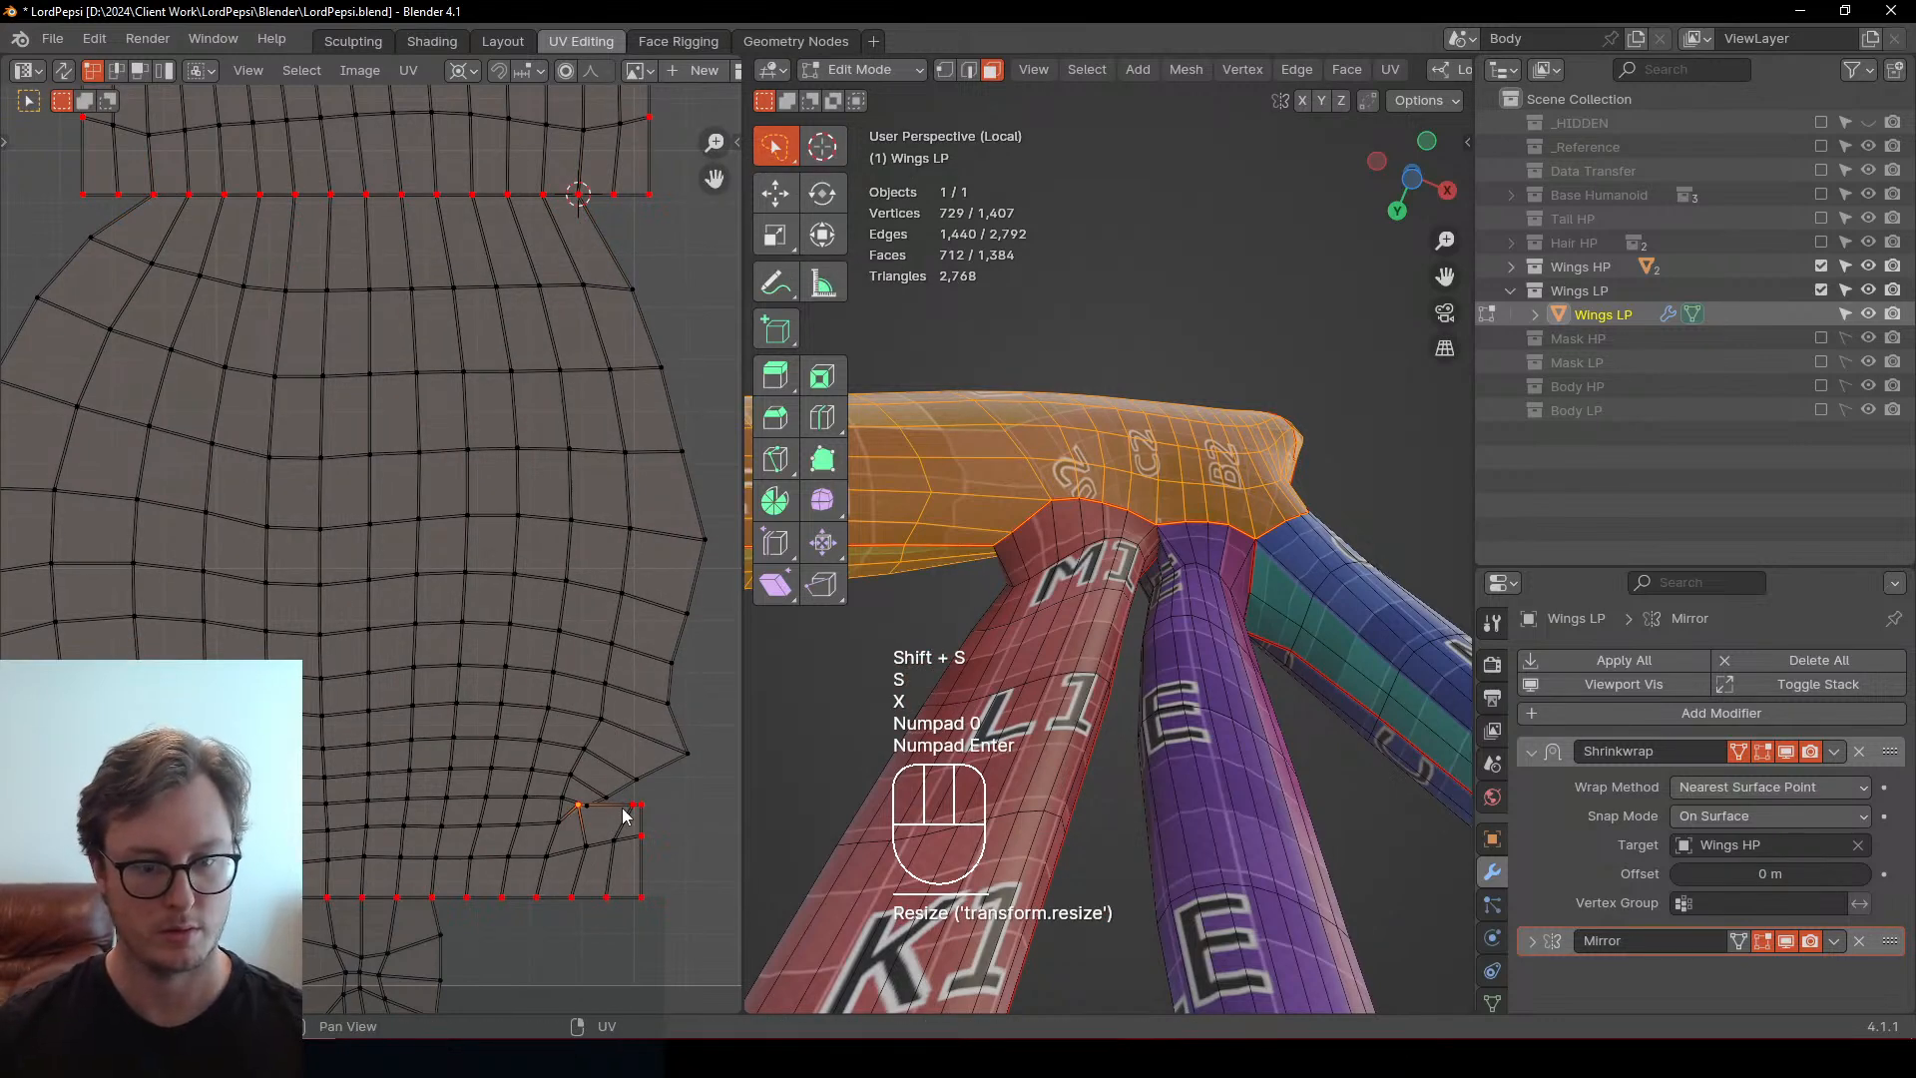
Select the border path between the lower-right and upper-right inner corners and widen the UV editor
{"action": "left_click", "coordinate": [577, 196], "text": "ctrl"}
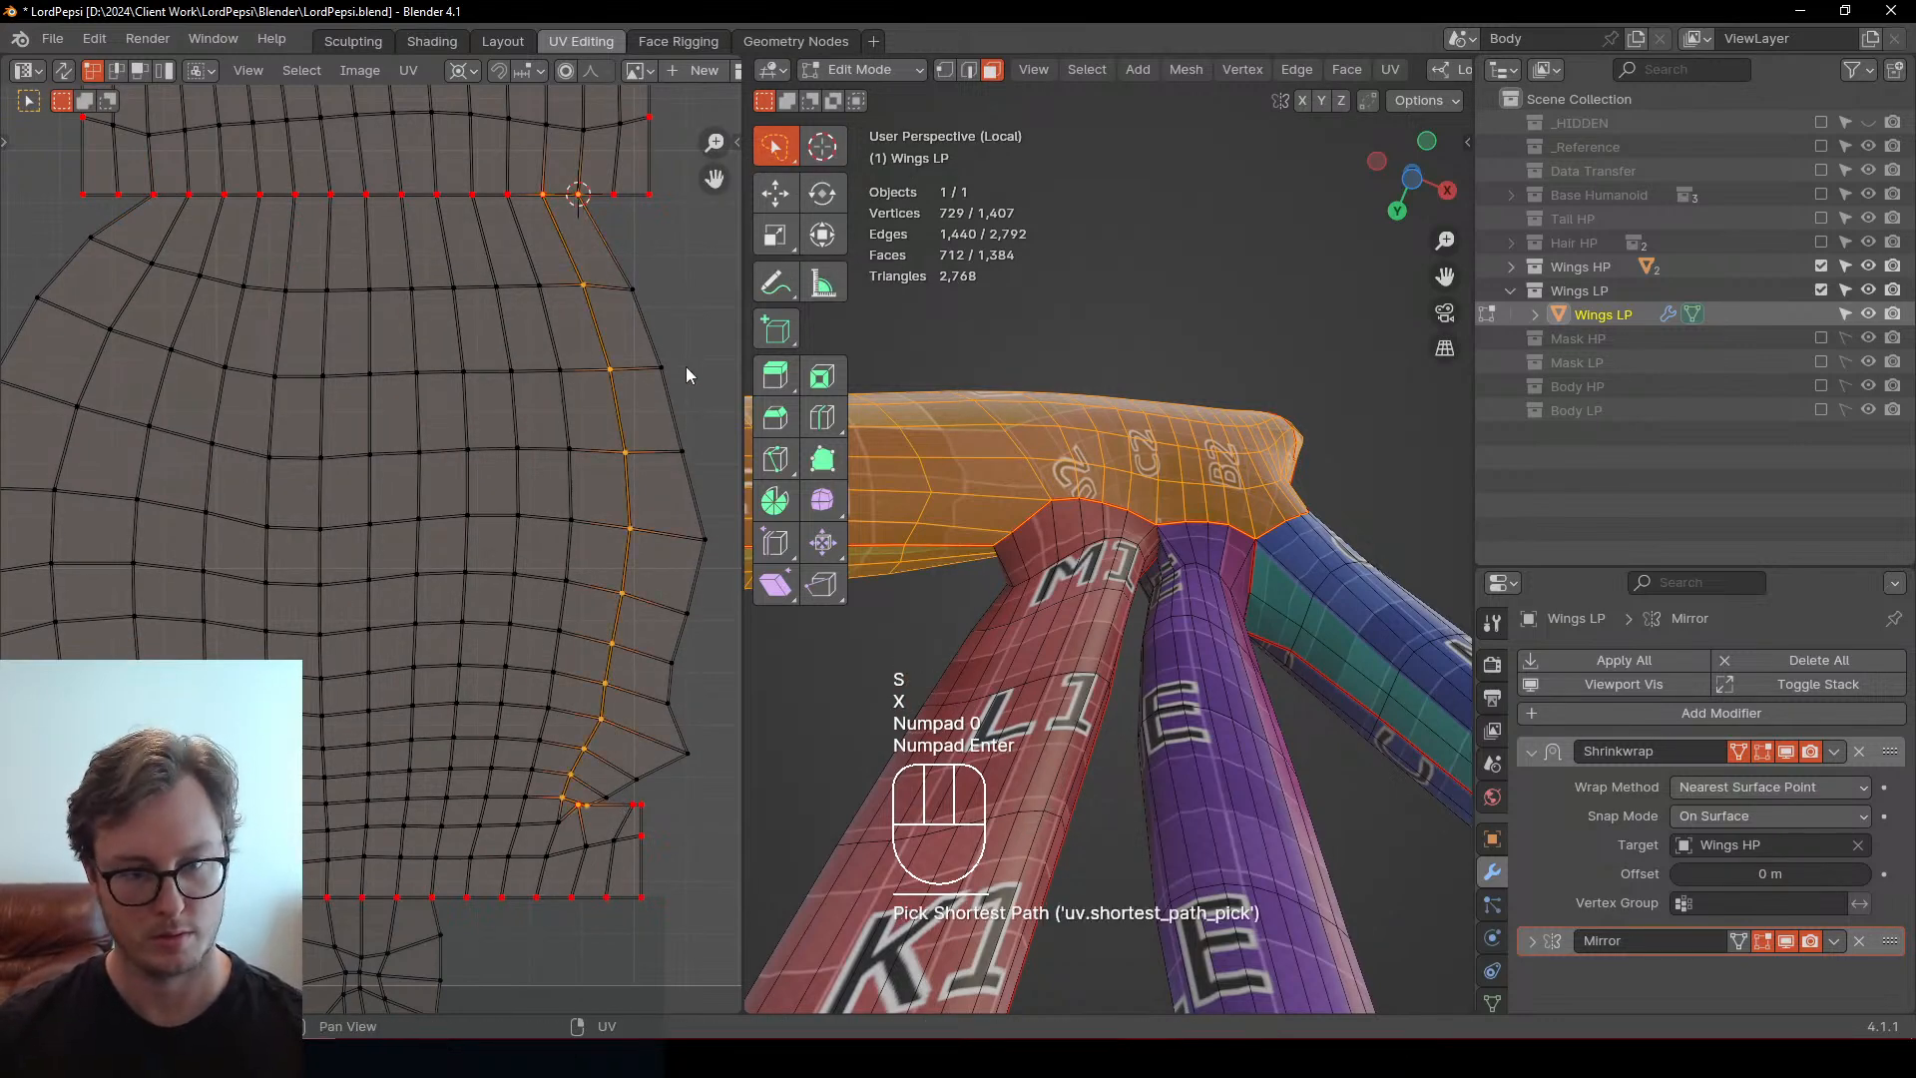
{"action": "key", "text": "ctrl+z"}
{"action": "left_click", "coordinate": [580, 196], "text": "ctrl"}
{"action": "key", "text": "q"}
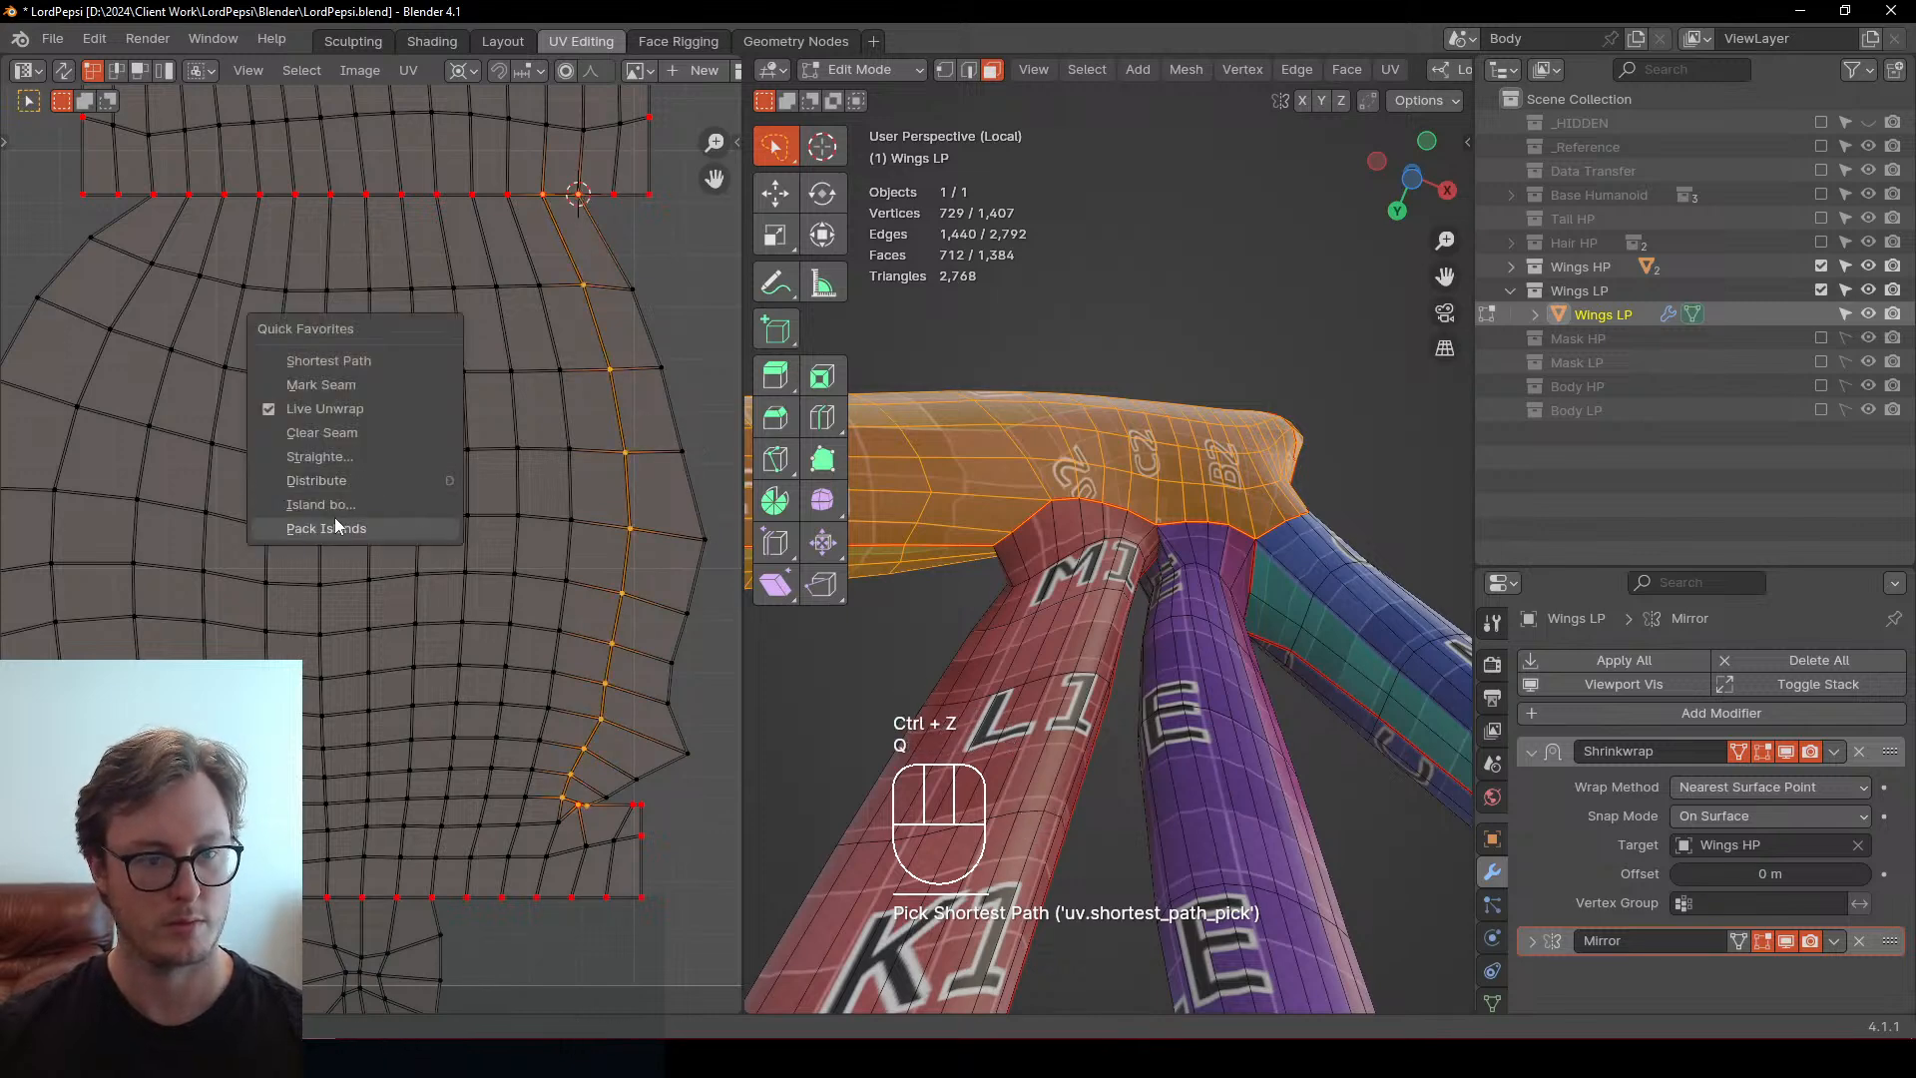
{"action": "key", "text": "Escape"}
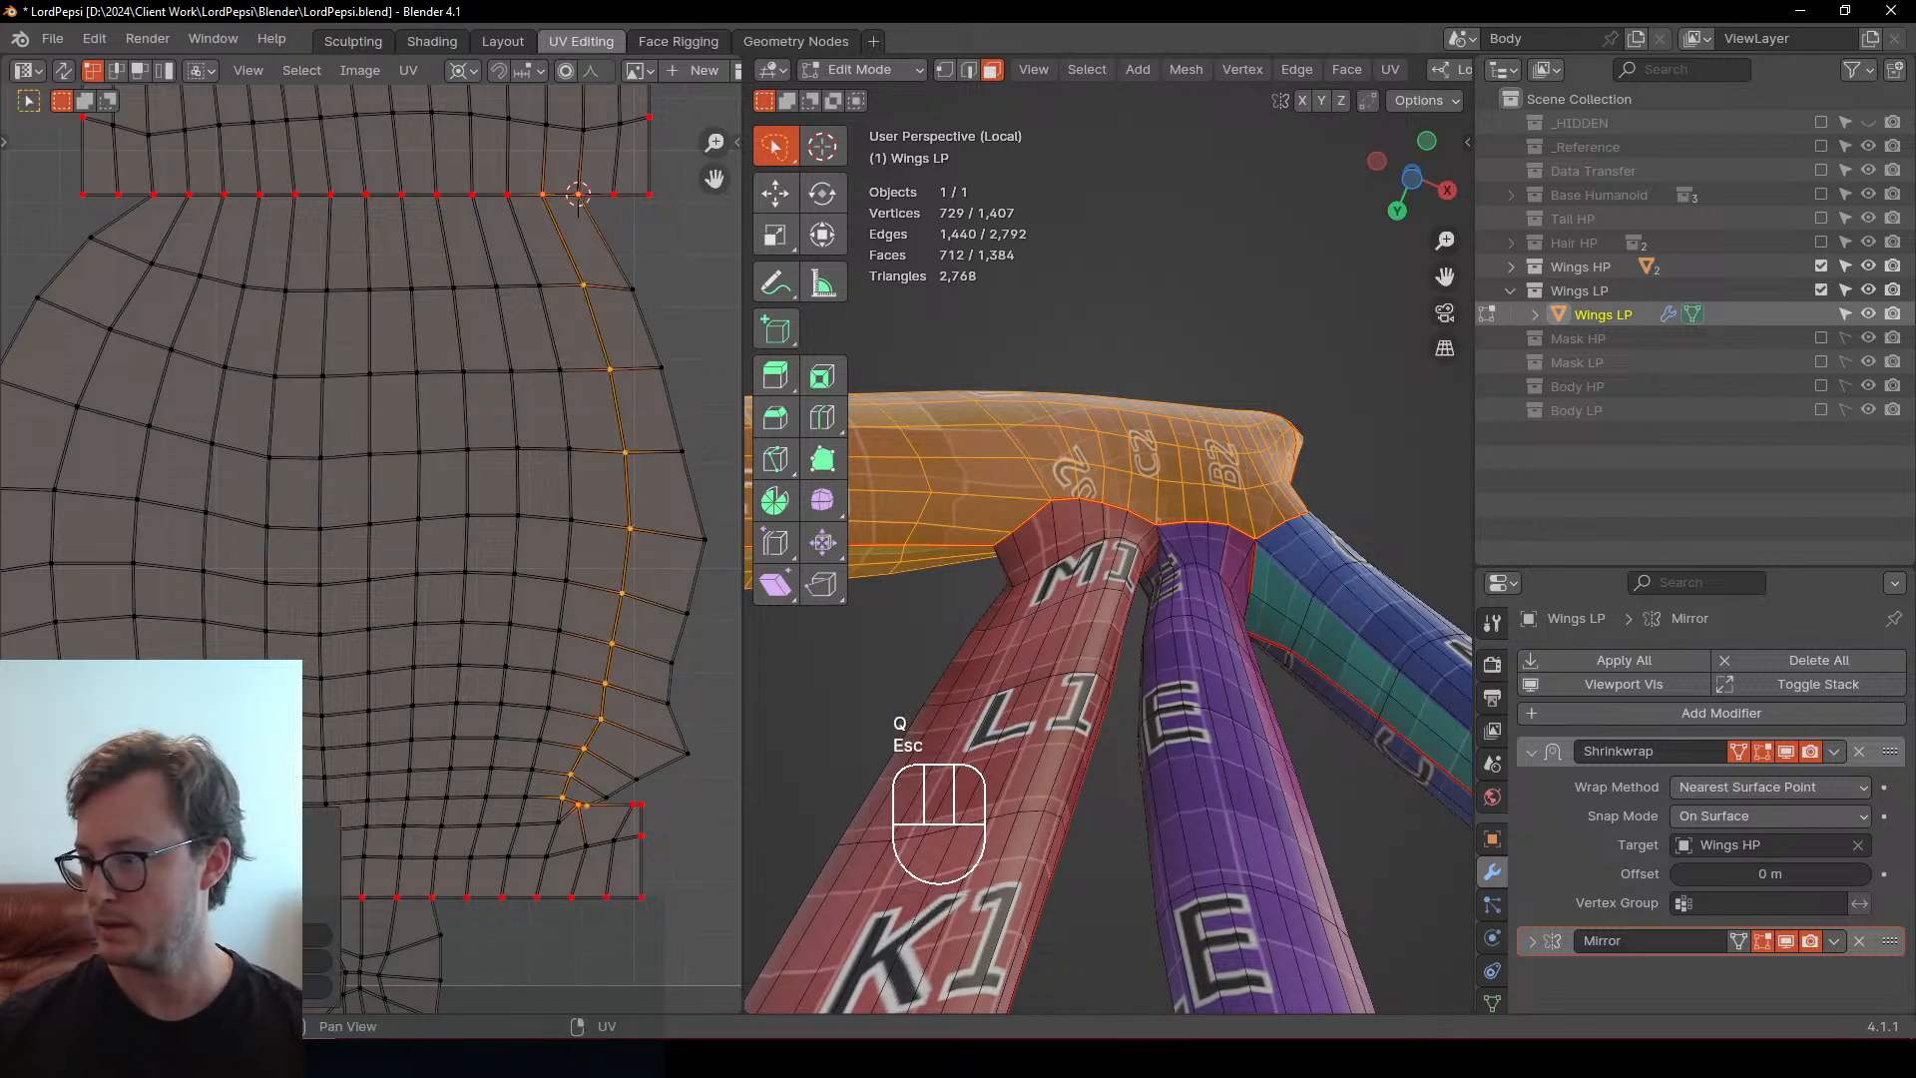
{"action": "left_click", "coordinate": [165, 883]}
{"action": "left_click_drag", "start_coordinate": [744, 299], "coordinate": [1193, 299]}
Pin the selected right border and distribute its vertices evenly in a straight line
{"action": "key", "text": "q"}
{"action": "left_click", "coordinate": [835, 397]}
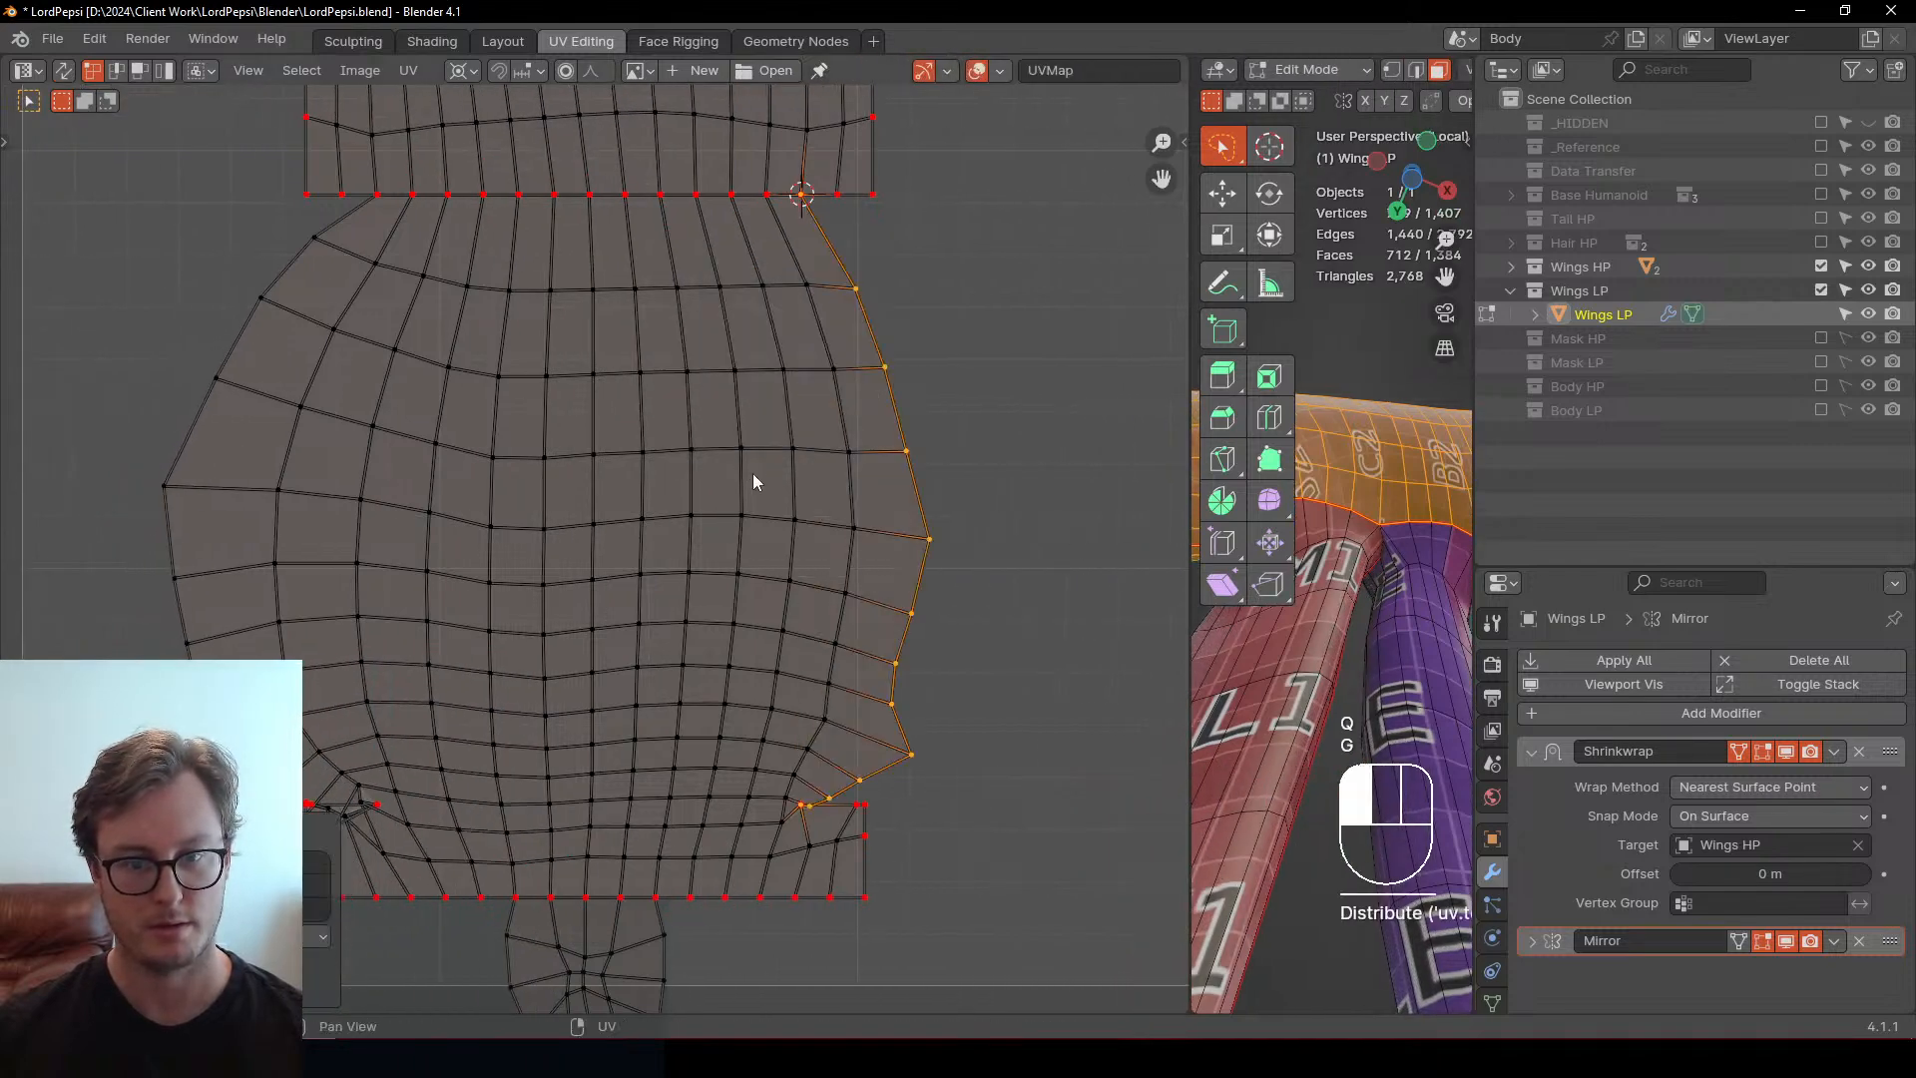
{"action": "key", "text": "g"}
{"action": "key", "text": "q"}
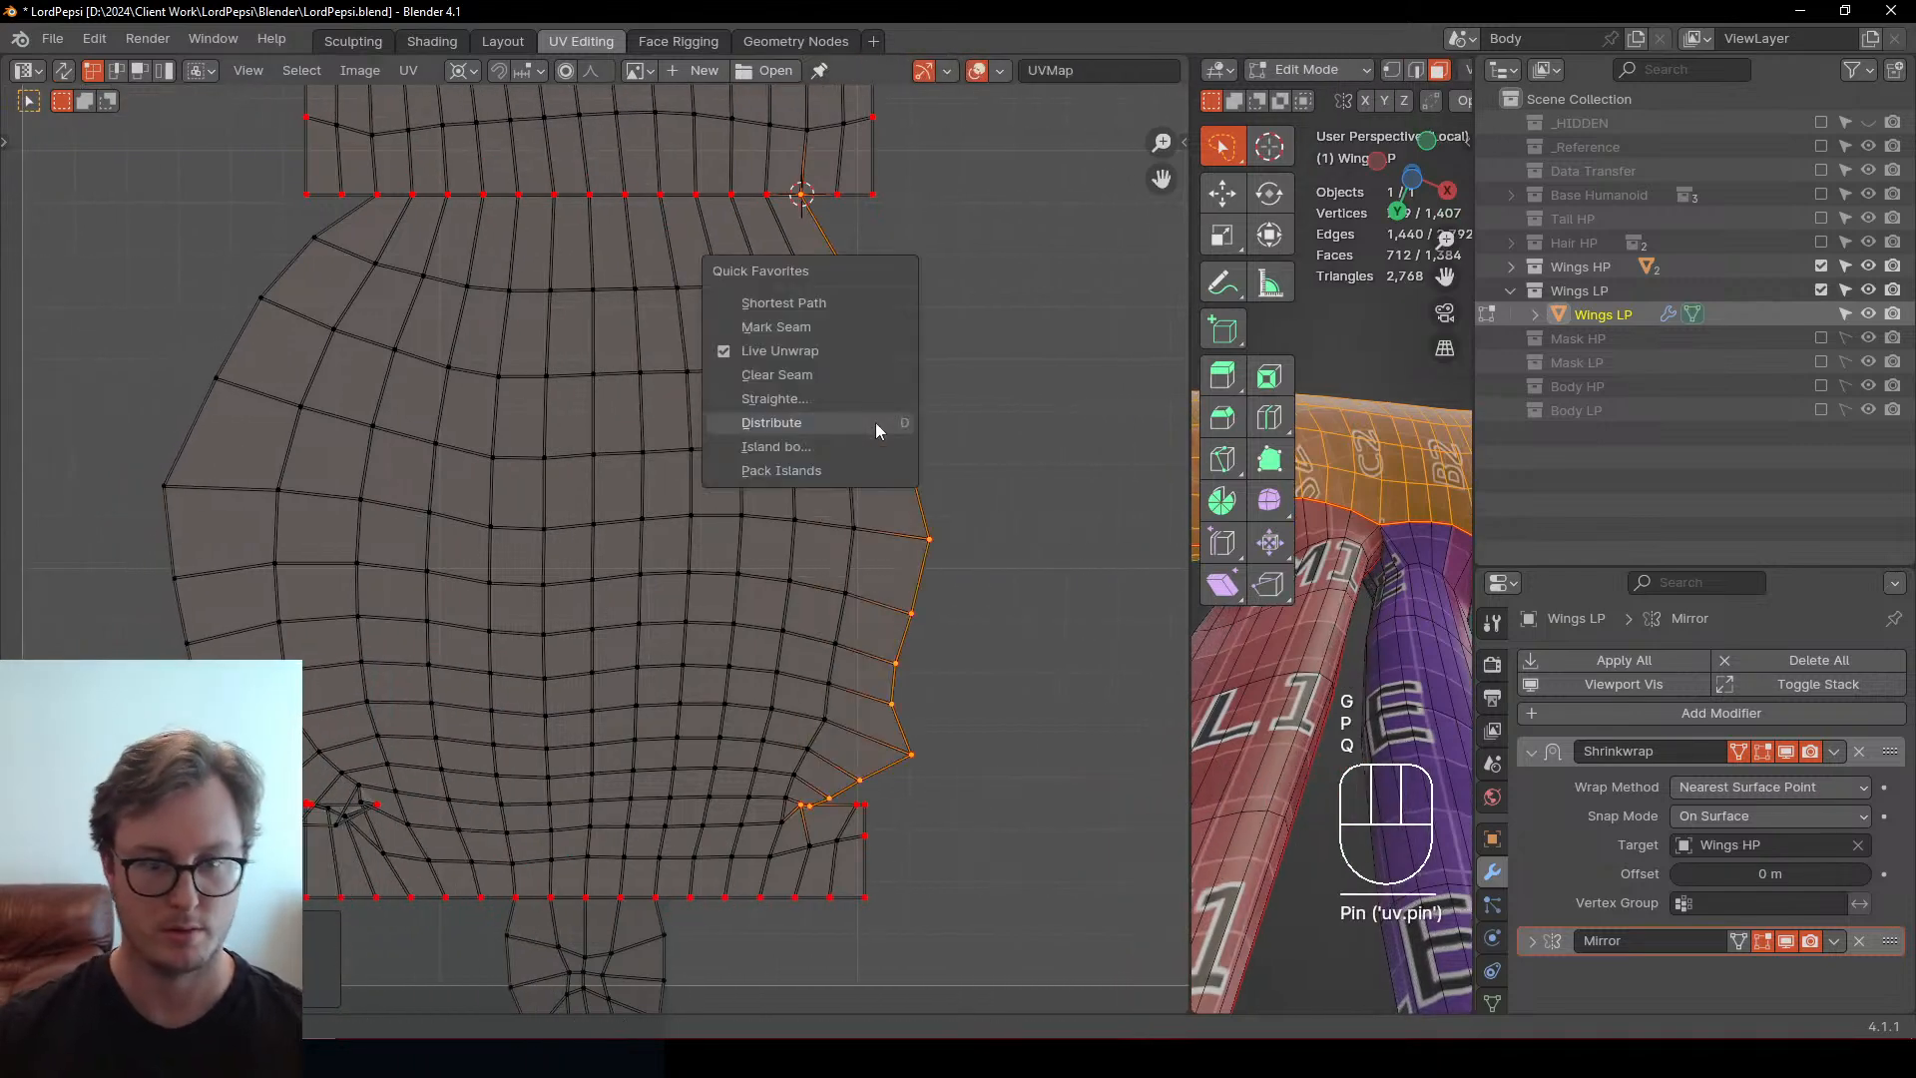
{"action": "left_click", "coordinate": [877, 422]}
Select the left border path between its upper and lower inner corners, pin it and distribute its vertices evenly
{"action": "middle_click_drag", "start_coordinate": [561, 420], "coordinate": [638, 409]}
{"action": "left_click", "coordinate": [449, 189]}
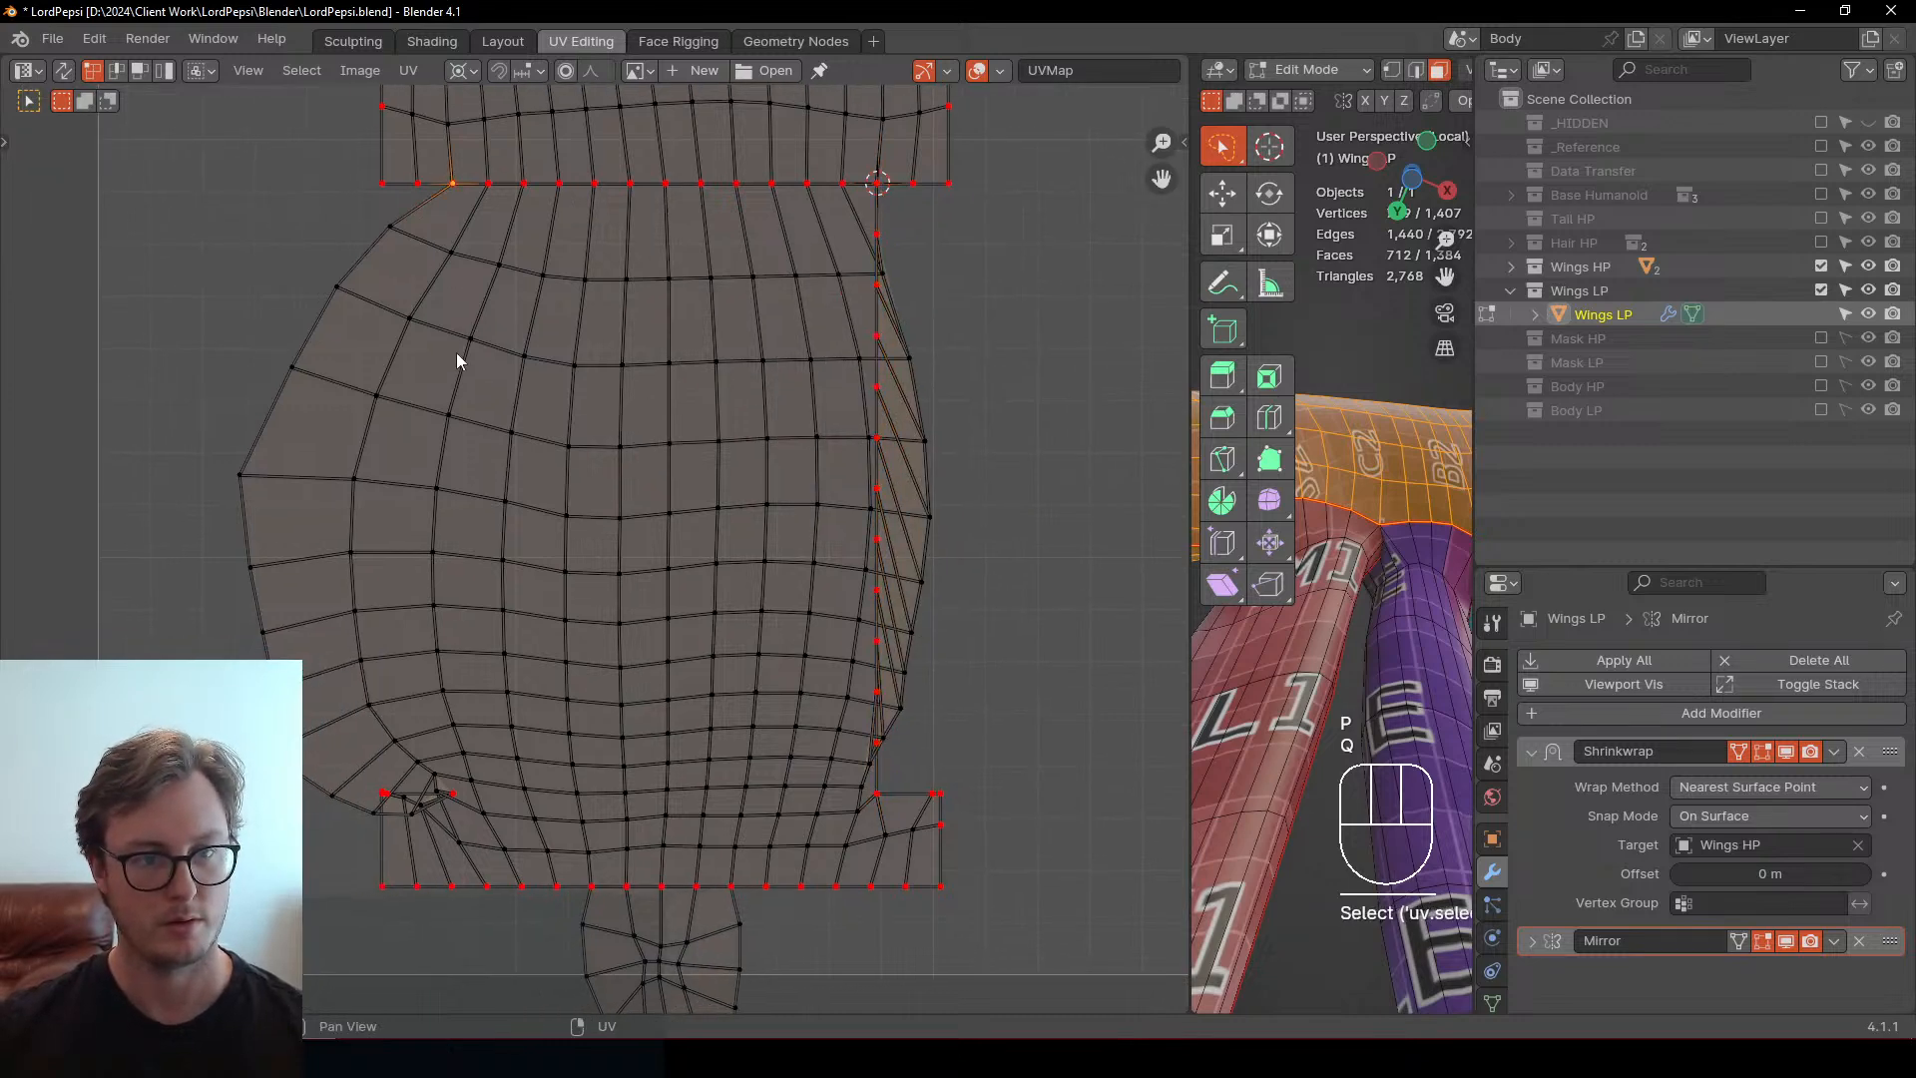
{"action": "left_click", "coordinate": [454, 796], "text": "ctrl"}
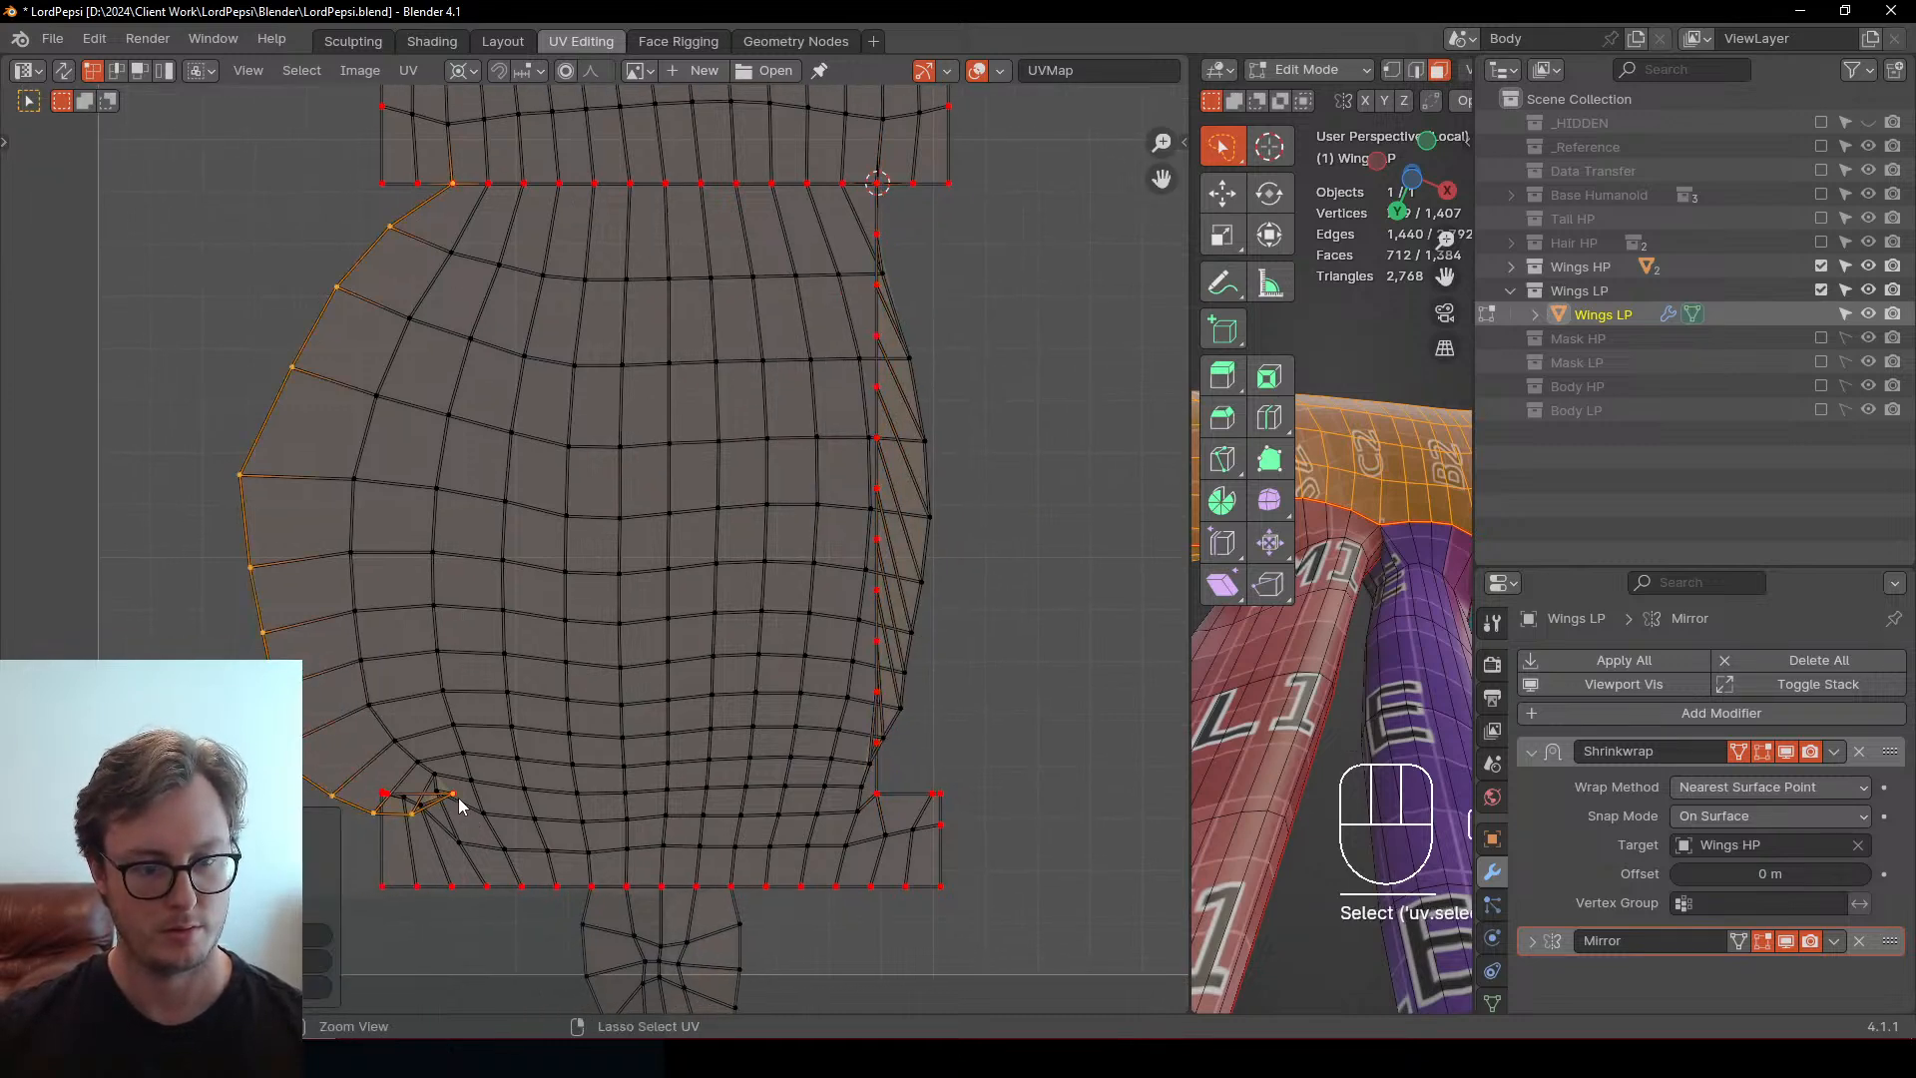
{"action": "key", "text": "p"}
{"action": "key", "text": "q"}
{"action": "left_click", "coordinate": [630, 410]}
{"action": "key", "text": "g"}
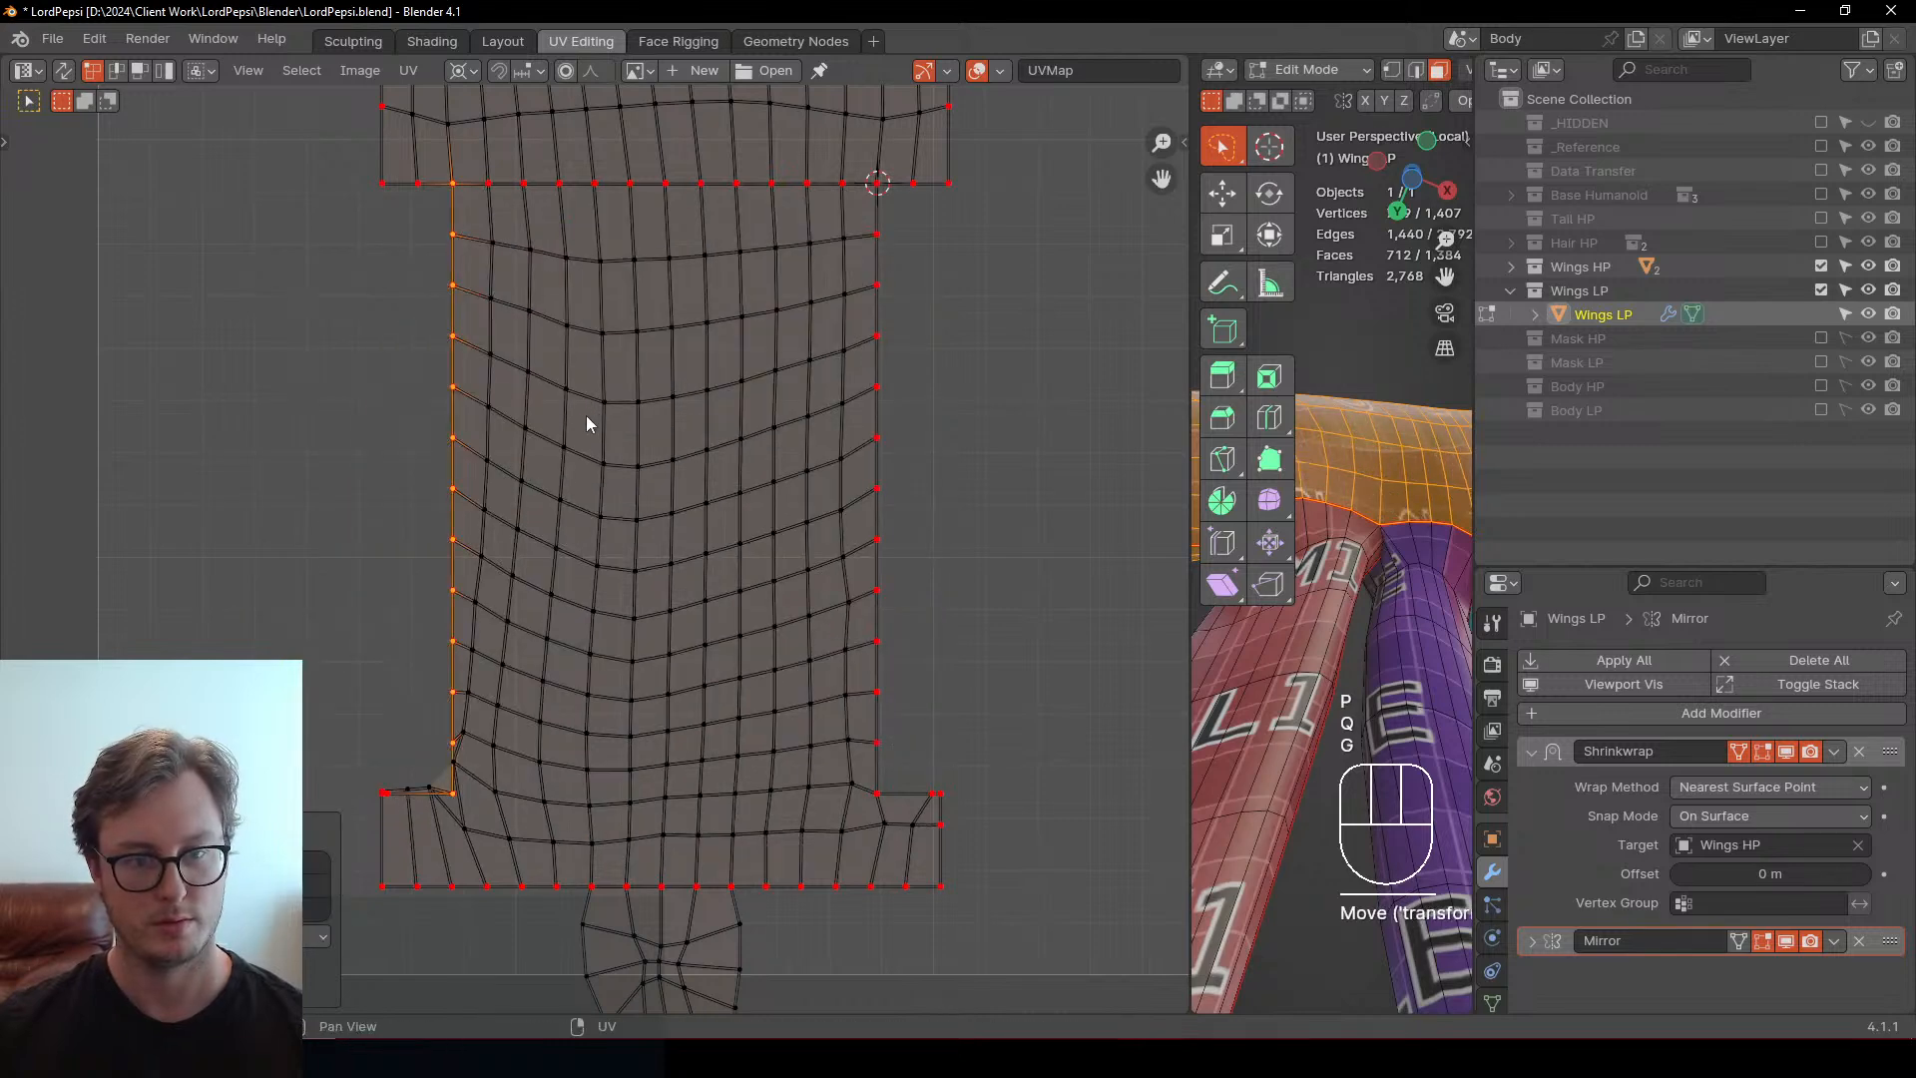
{"action": "middle_click_drag", "start_coordinate": [522, 457], "coordinate": [519, 449]}
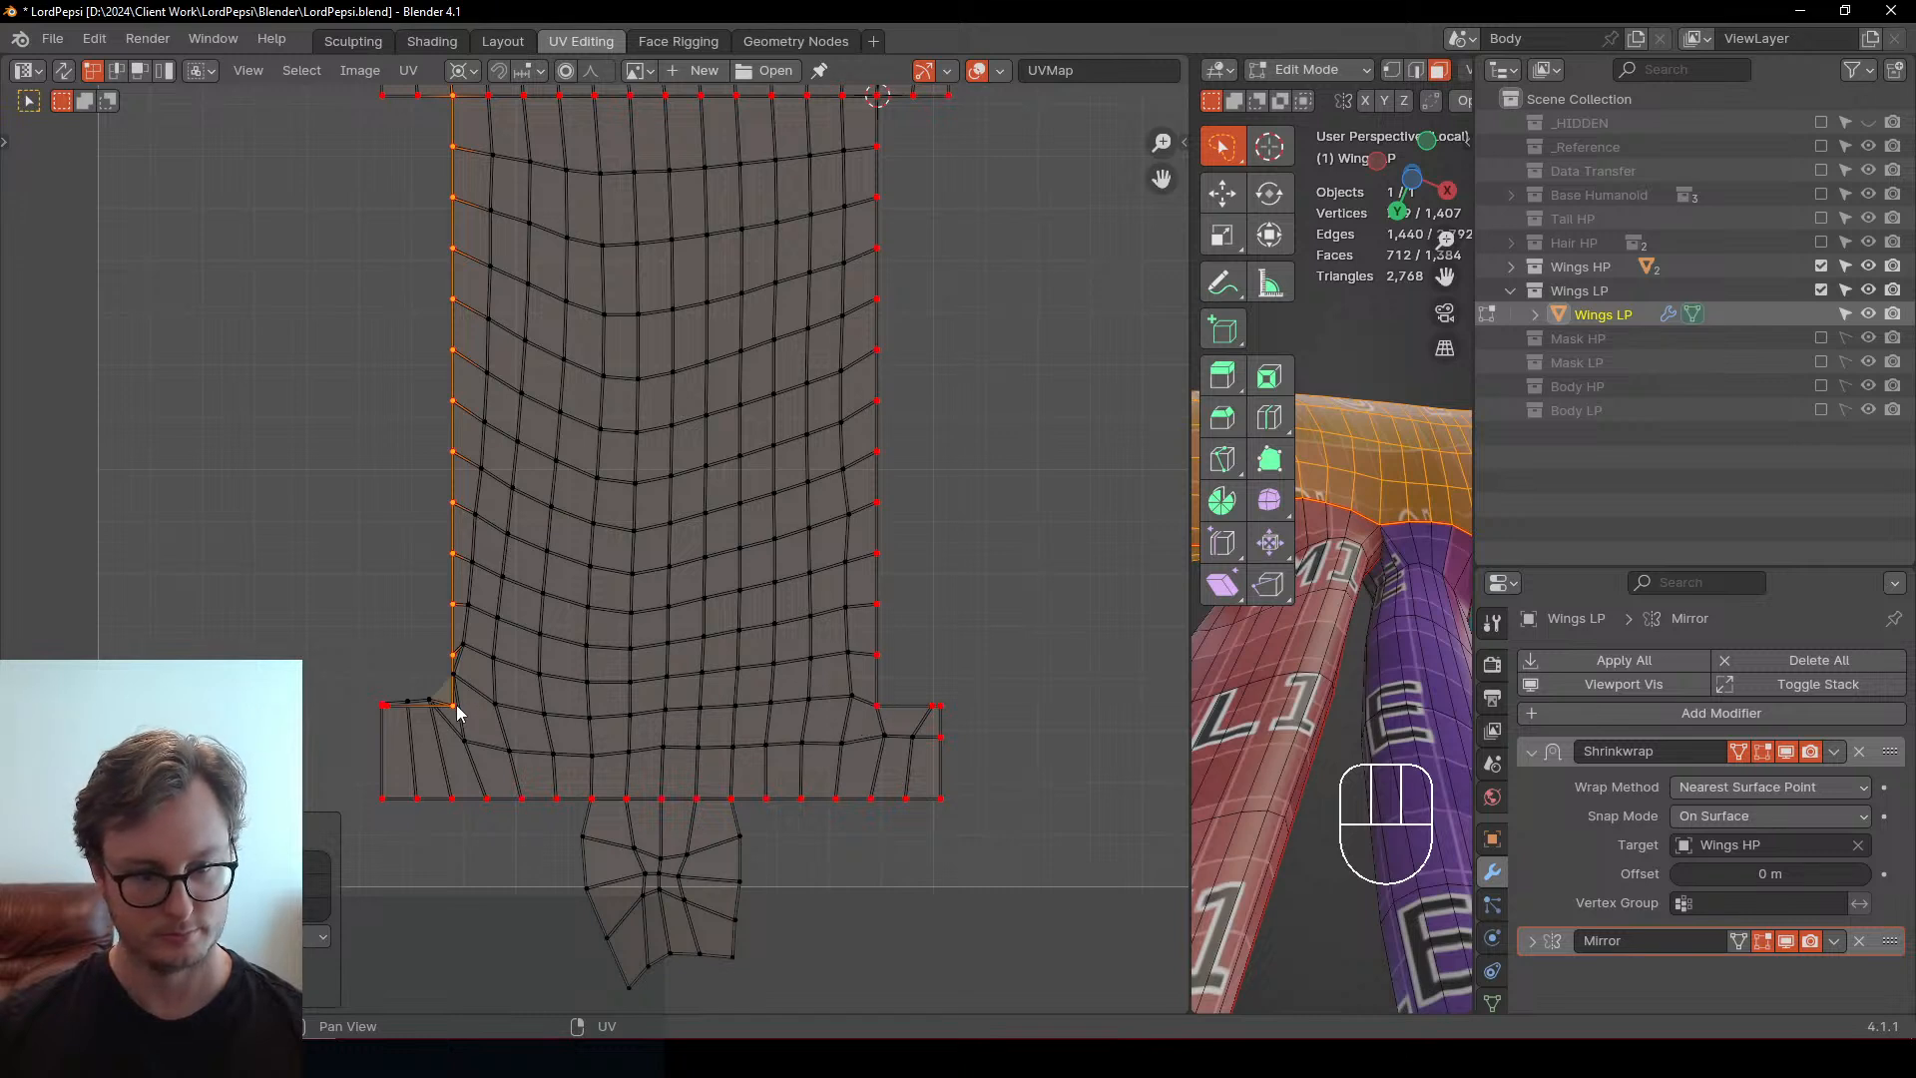
Move the vertex overlapping the lower-left outer corner inward along X, undoing the extra free move
{"action": "left_click", "coordinate": [387, 707]}
{"action": "key", "text": "g"}
{"action": "key", "text": "x"}
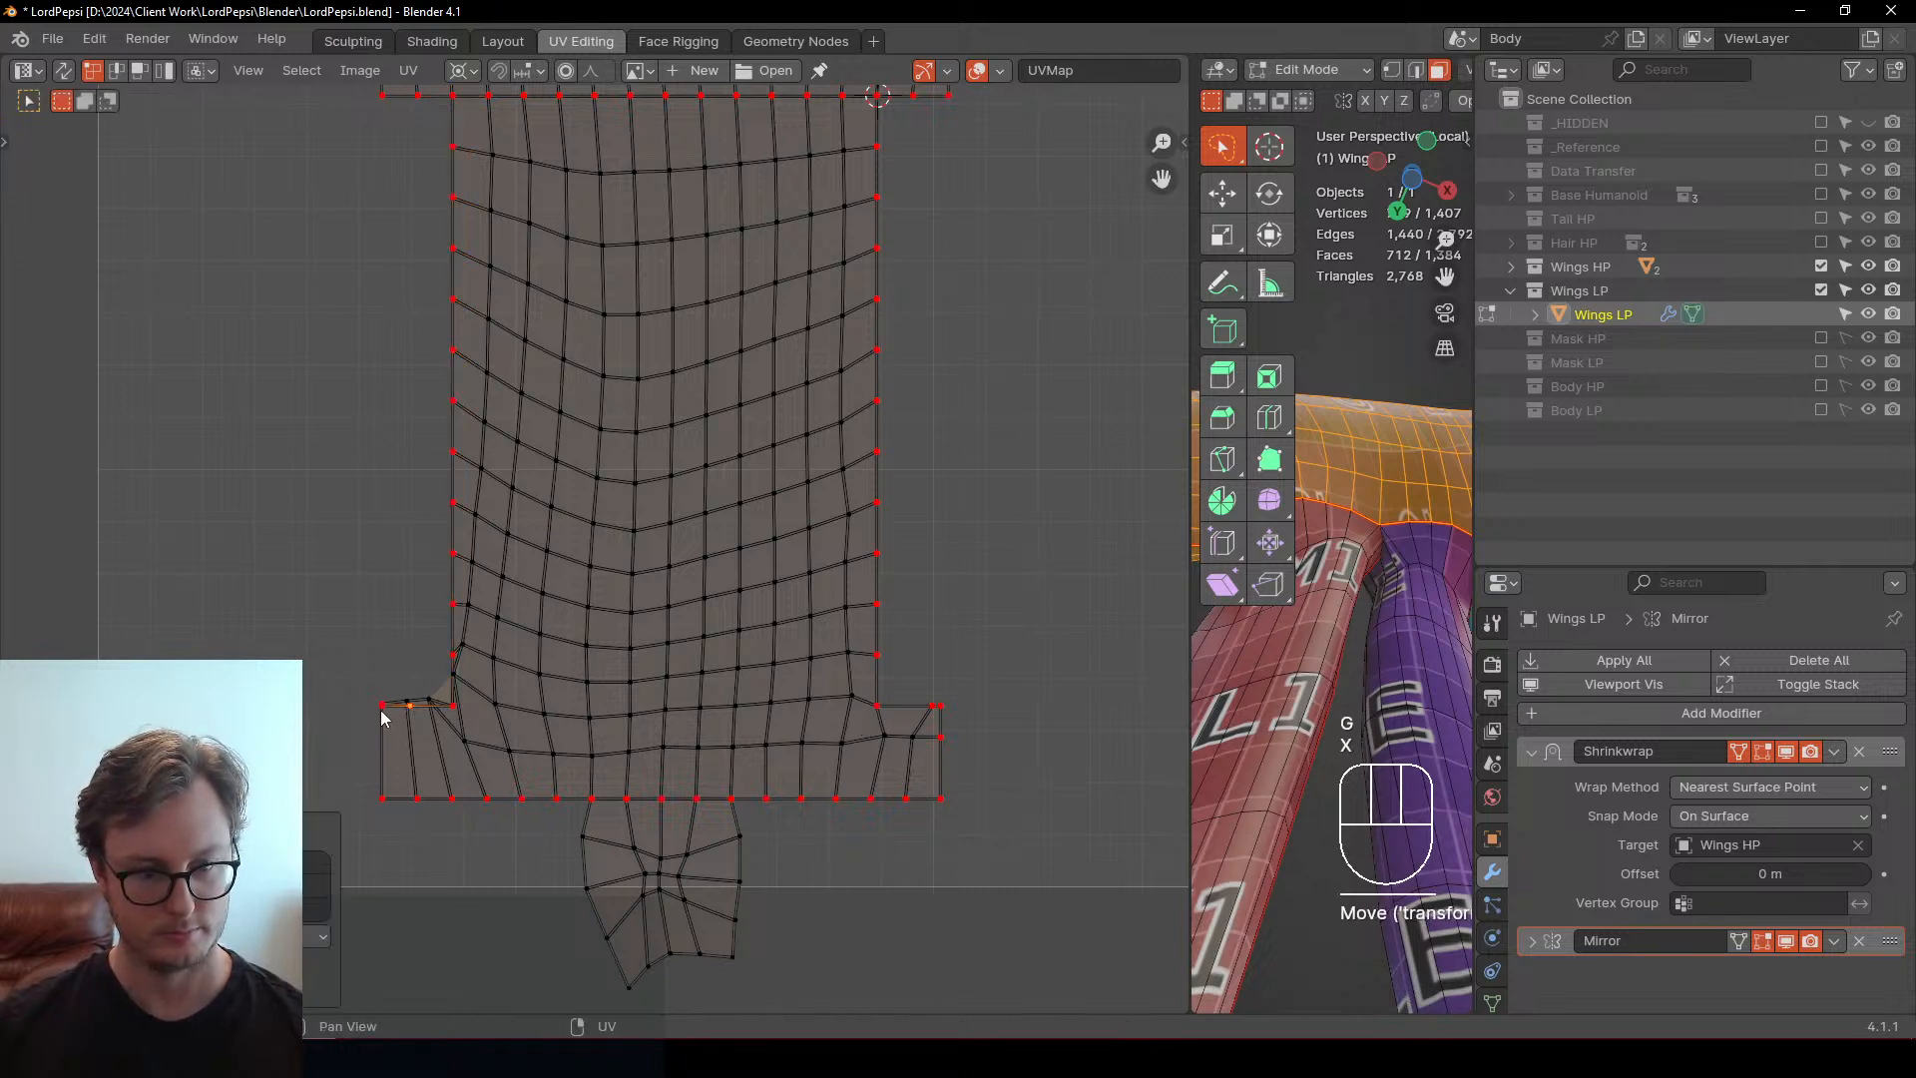
{"action": "key", "text": "g"}
{"action": "left_click", "coordinate": [377, 737]}
{"action": "key", "text": "ctrl+z"}
Move the three pinned vertices along the lower-left notch upward so the folded faces open out
{"action": "middle_click_drag", "start_coordinate": [380, 737], "coordinate": [459, 628]}
{"action": "scroll", "coordinate": [461, 627], "scroll_direction": "up", "scroll_amount": 5}
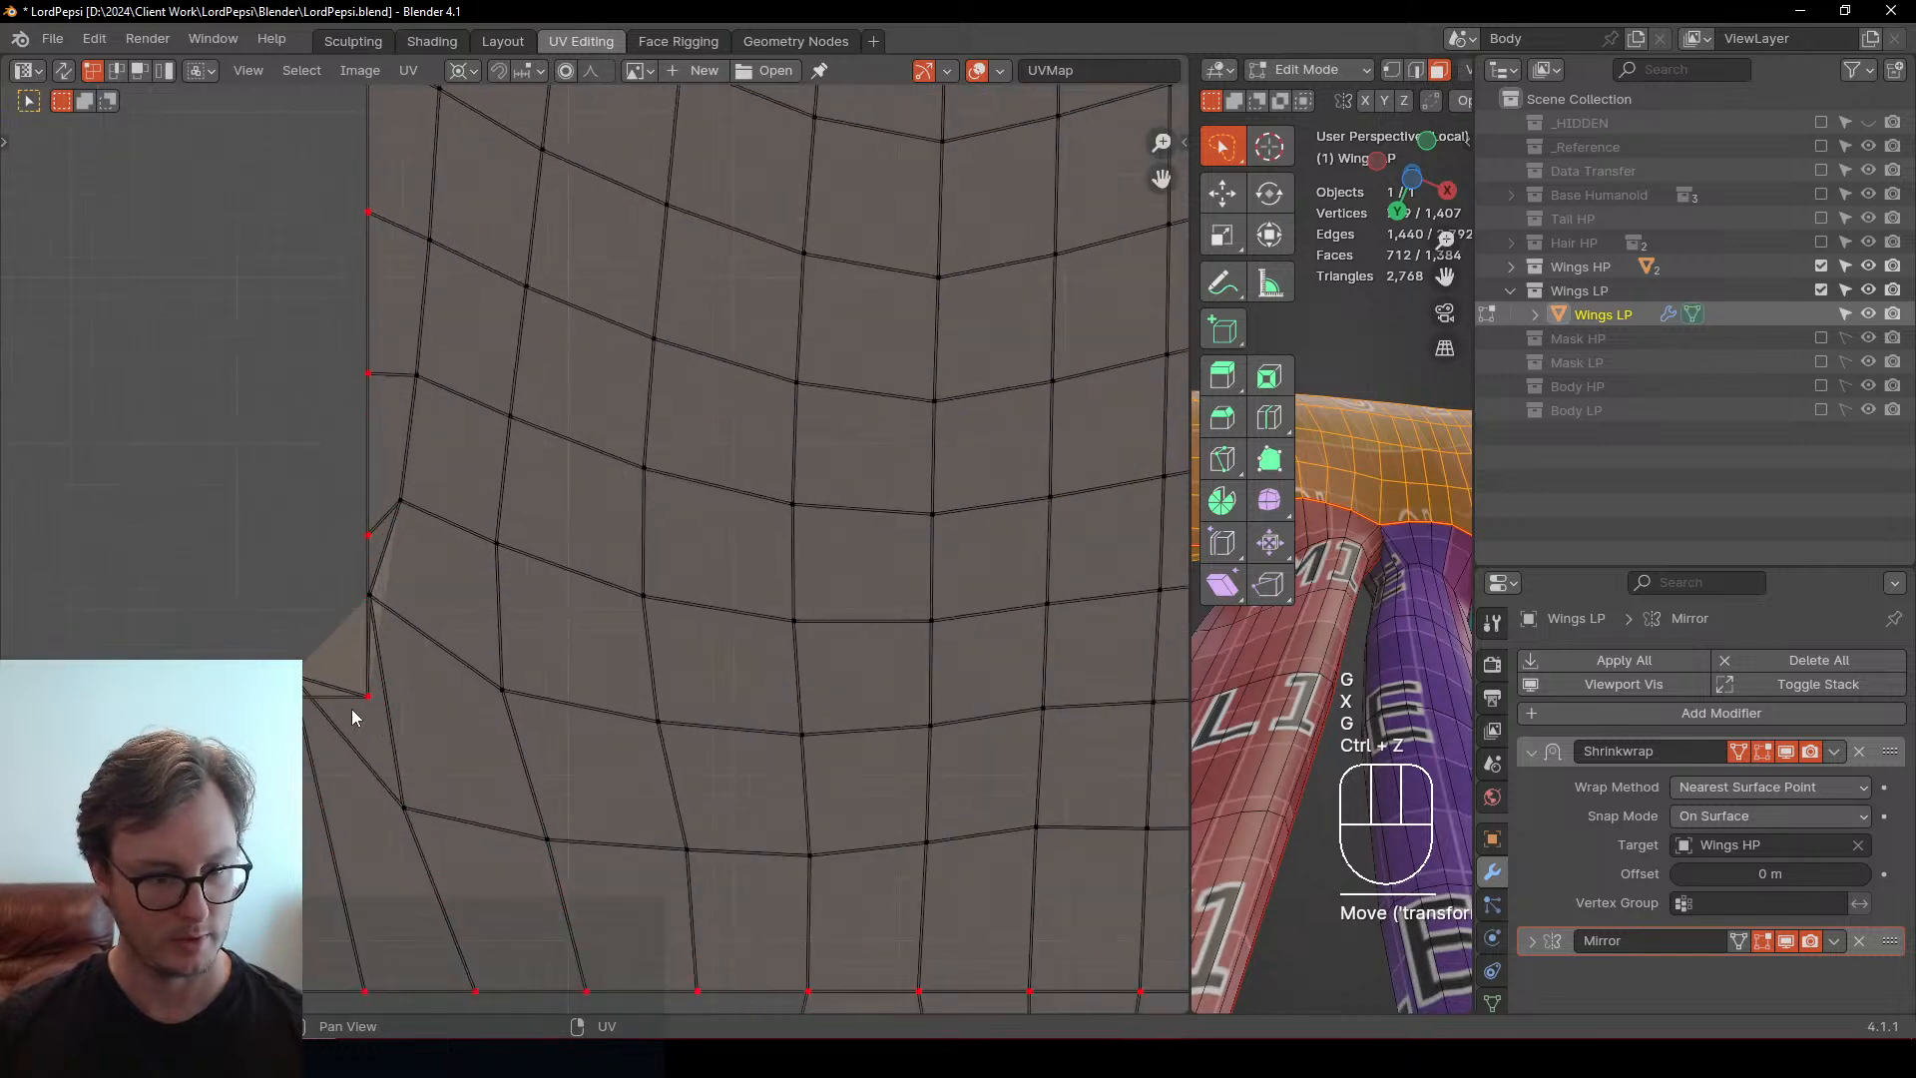
{"action": "left_click", "coordinate": [351, 709]}
{"action": "key", "text": "g"}
{"action": "left_click", "coordinate": [347, 582]}
{"action": "left_click", "coordinate": [231, 702]}
{"action": "key", "text": "g"}
{"action": "left_click", "coordinate": [286, 617]}
{"action": "left_click", "coordinate": [149, 702]}
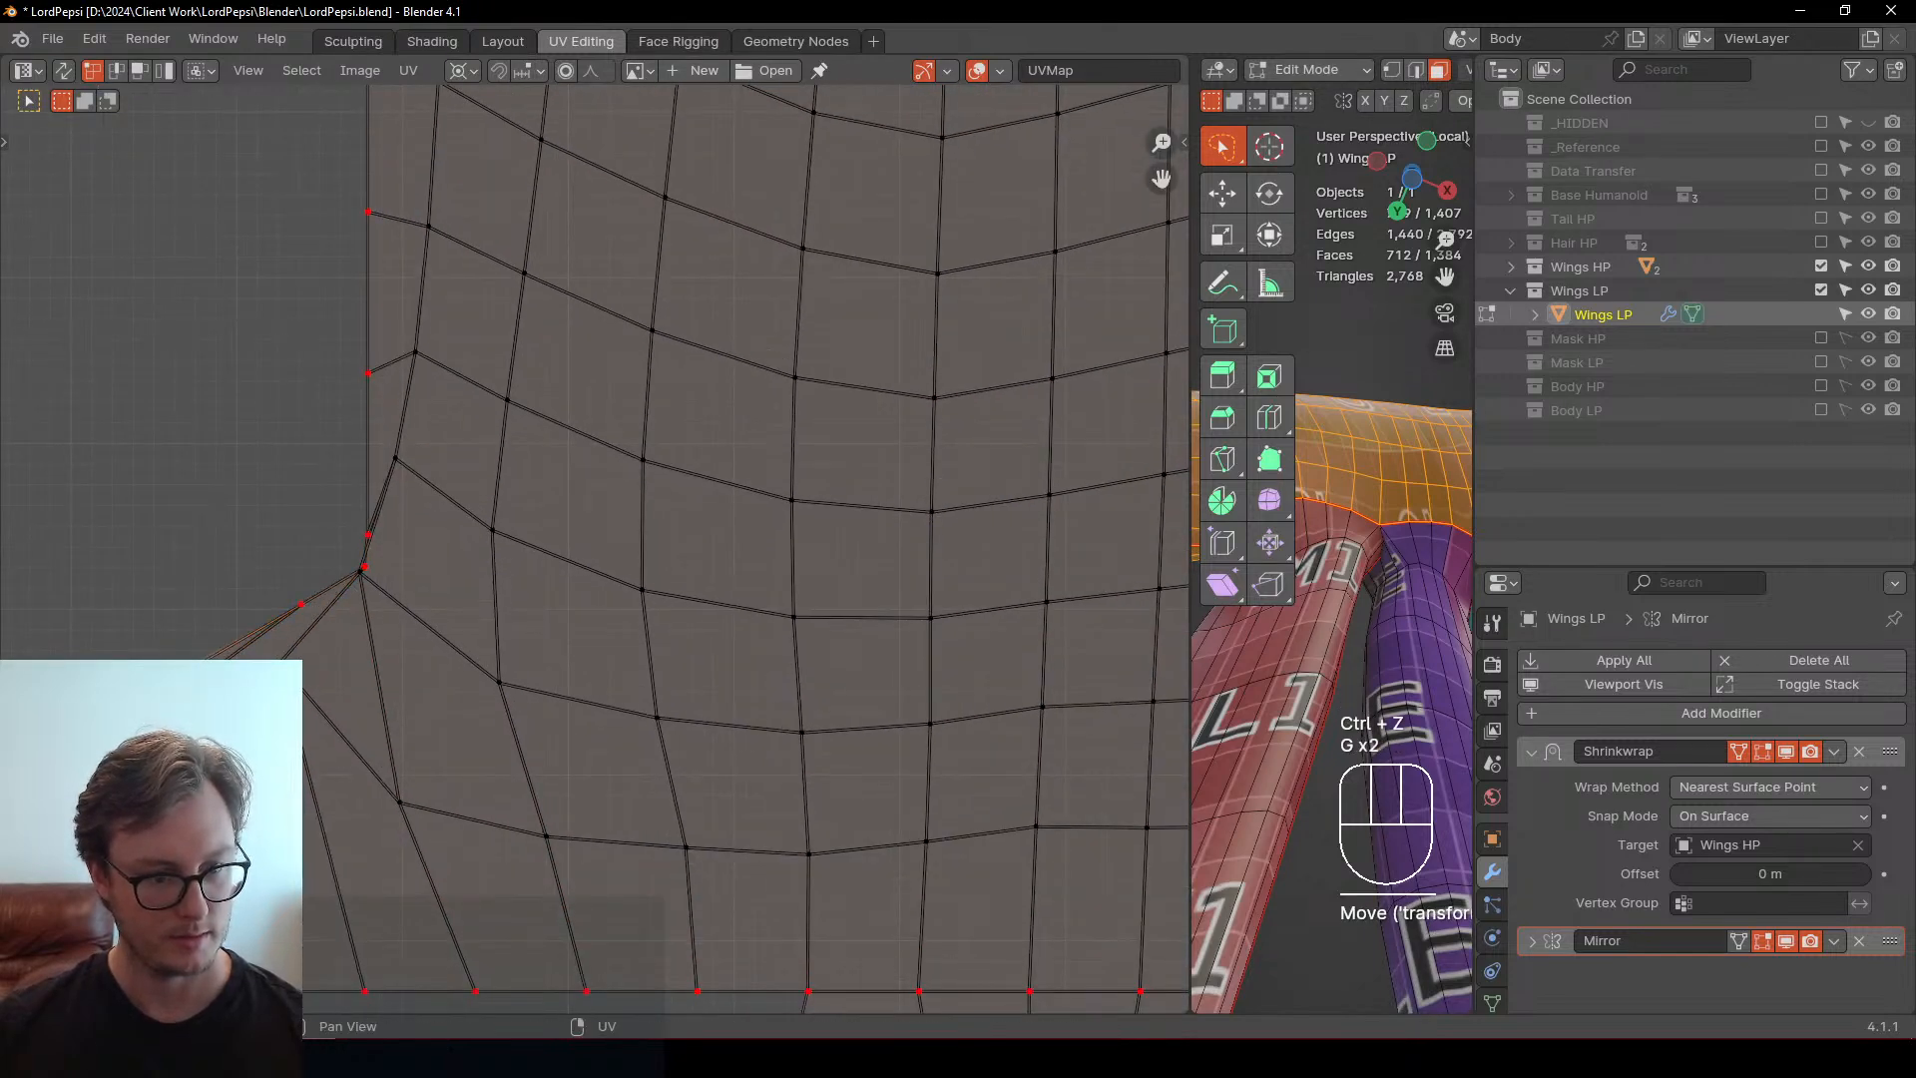
{"action": "key", "text": "g"}
{"action": "left_click", "coordinate": [212, 624]}
Place the 2D cursor on the lower section's right outer corner and scale the left notch vertex beside the corner to 0 along Y
{"action": "scroll", "coordinate": [213, 659], "scroll_direction": "down", "scroll_amount": 1}
{"action": "scroll", "coordinate": [860, 620], "scroll_direction": "down", "scroll_amount": 3}
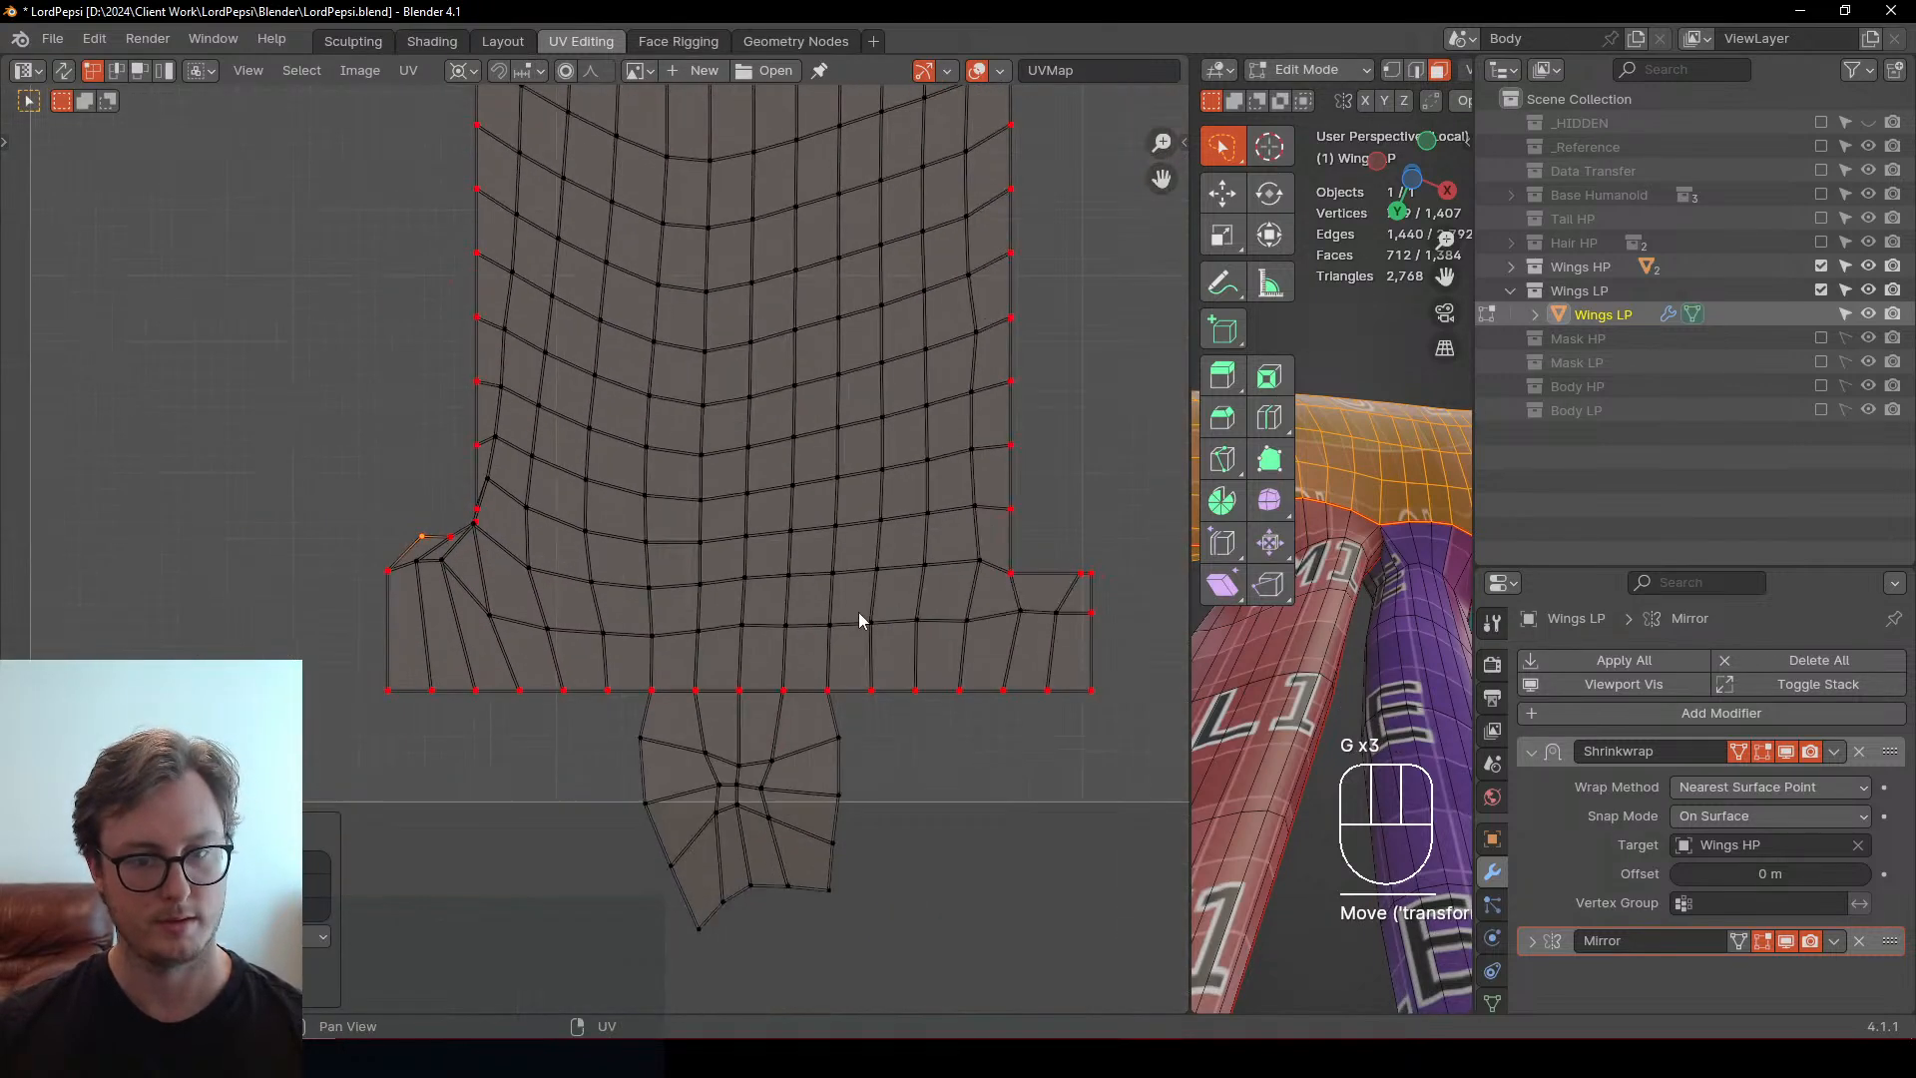
{"action": "left_click", "coordinate": [1095, 578]}
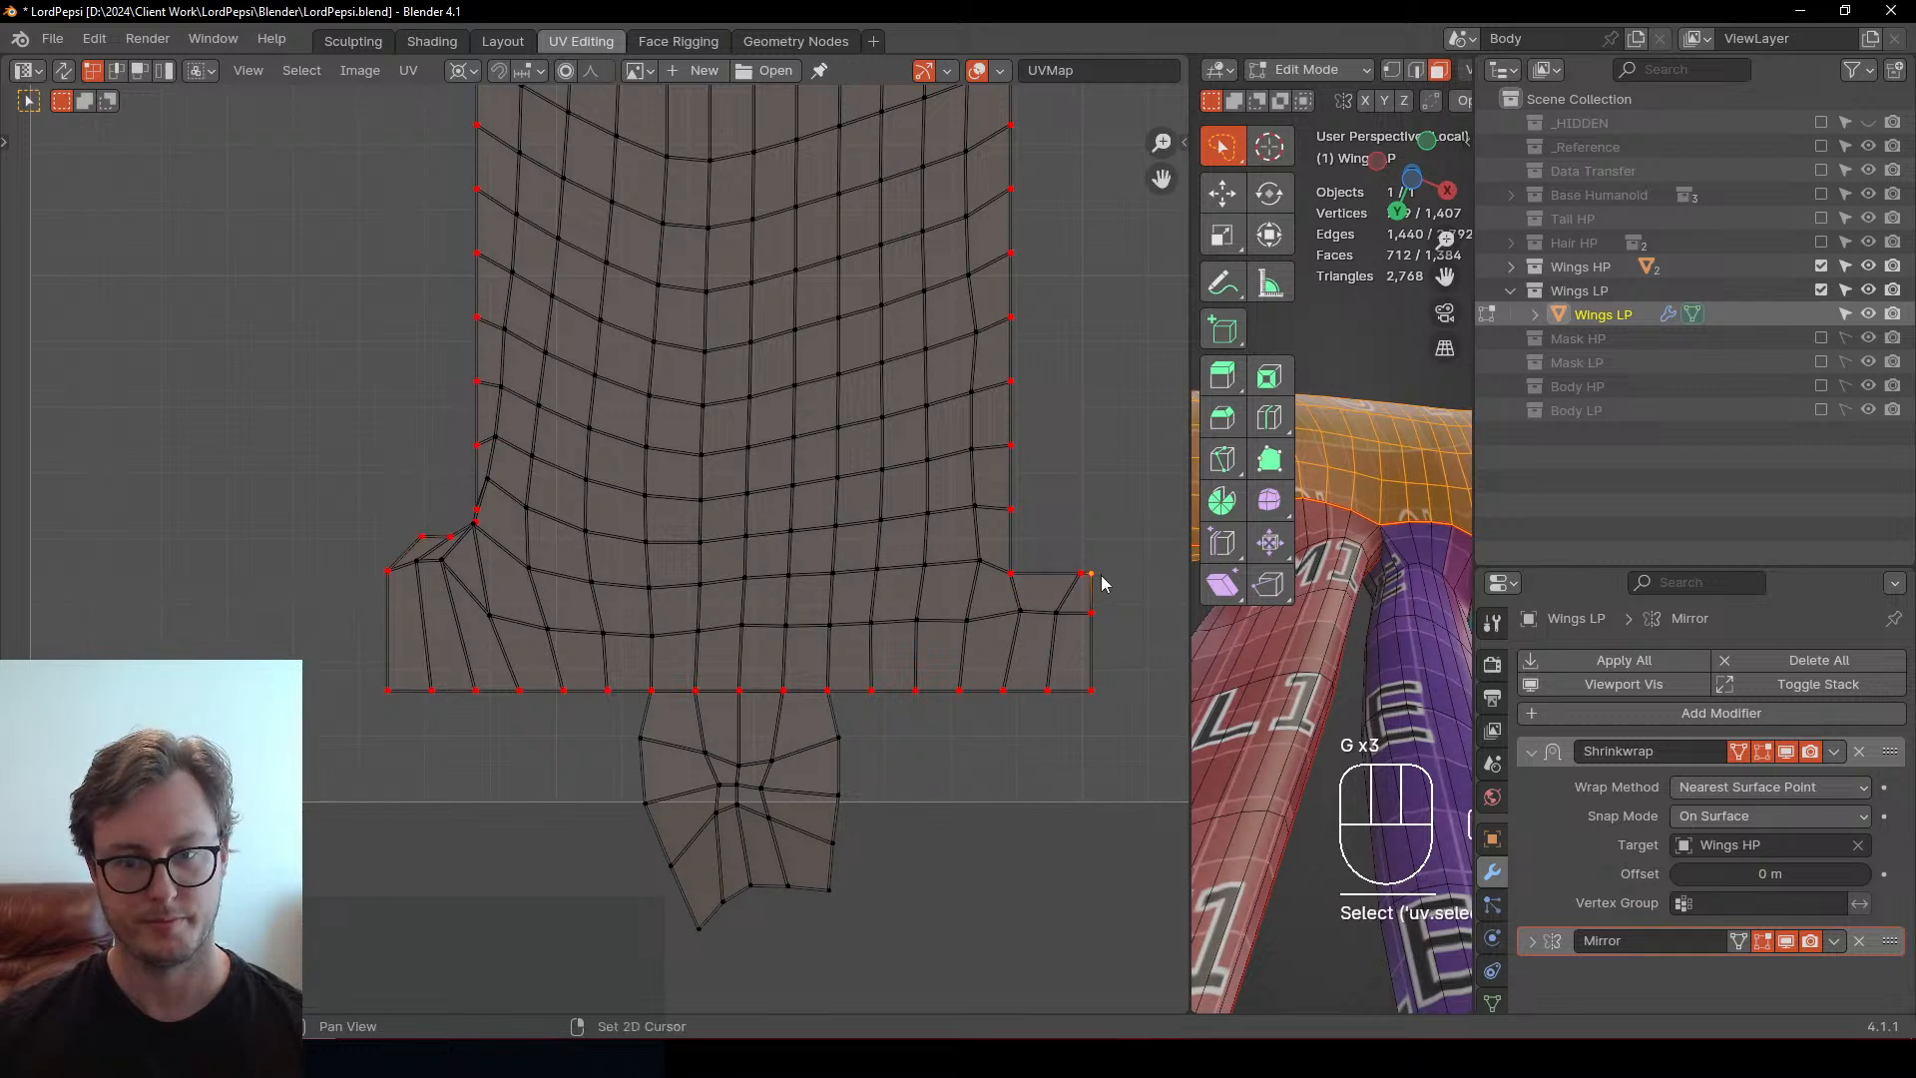
{"action": "left_click", "coordinate": [423, 535]}
{"action": "key", "text": "s"}
{"action": "key", "text": "y"}
{"action": "key", "text": "KP_0"}
{"action": "key", "text": "KP_Enter"}
Move the left outer corner vertex down, then align the left edge vertices to the bottom-left corner by scaling to 0 along X
{"action": "left_click", "coordinate": [387, 574]}
{"action": "key", "text": "g"}
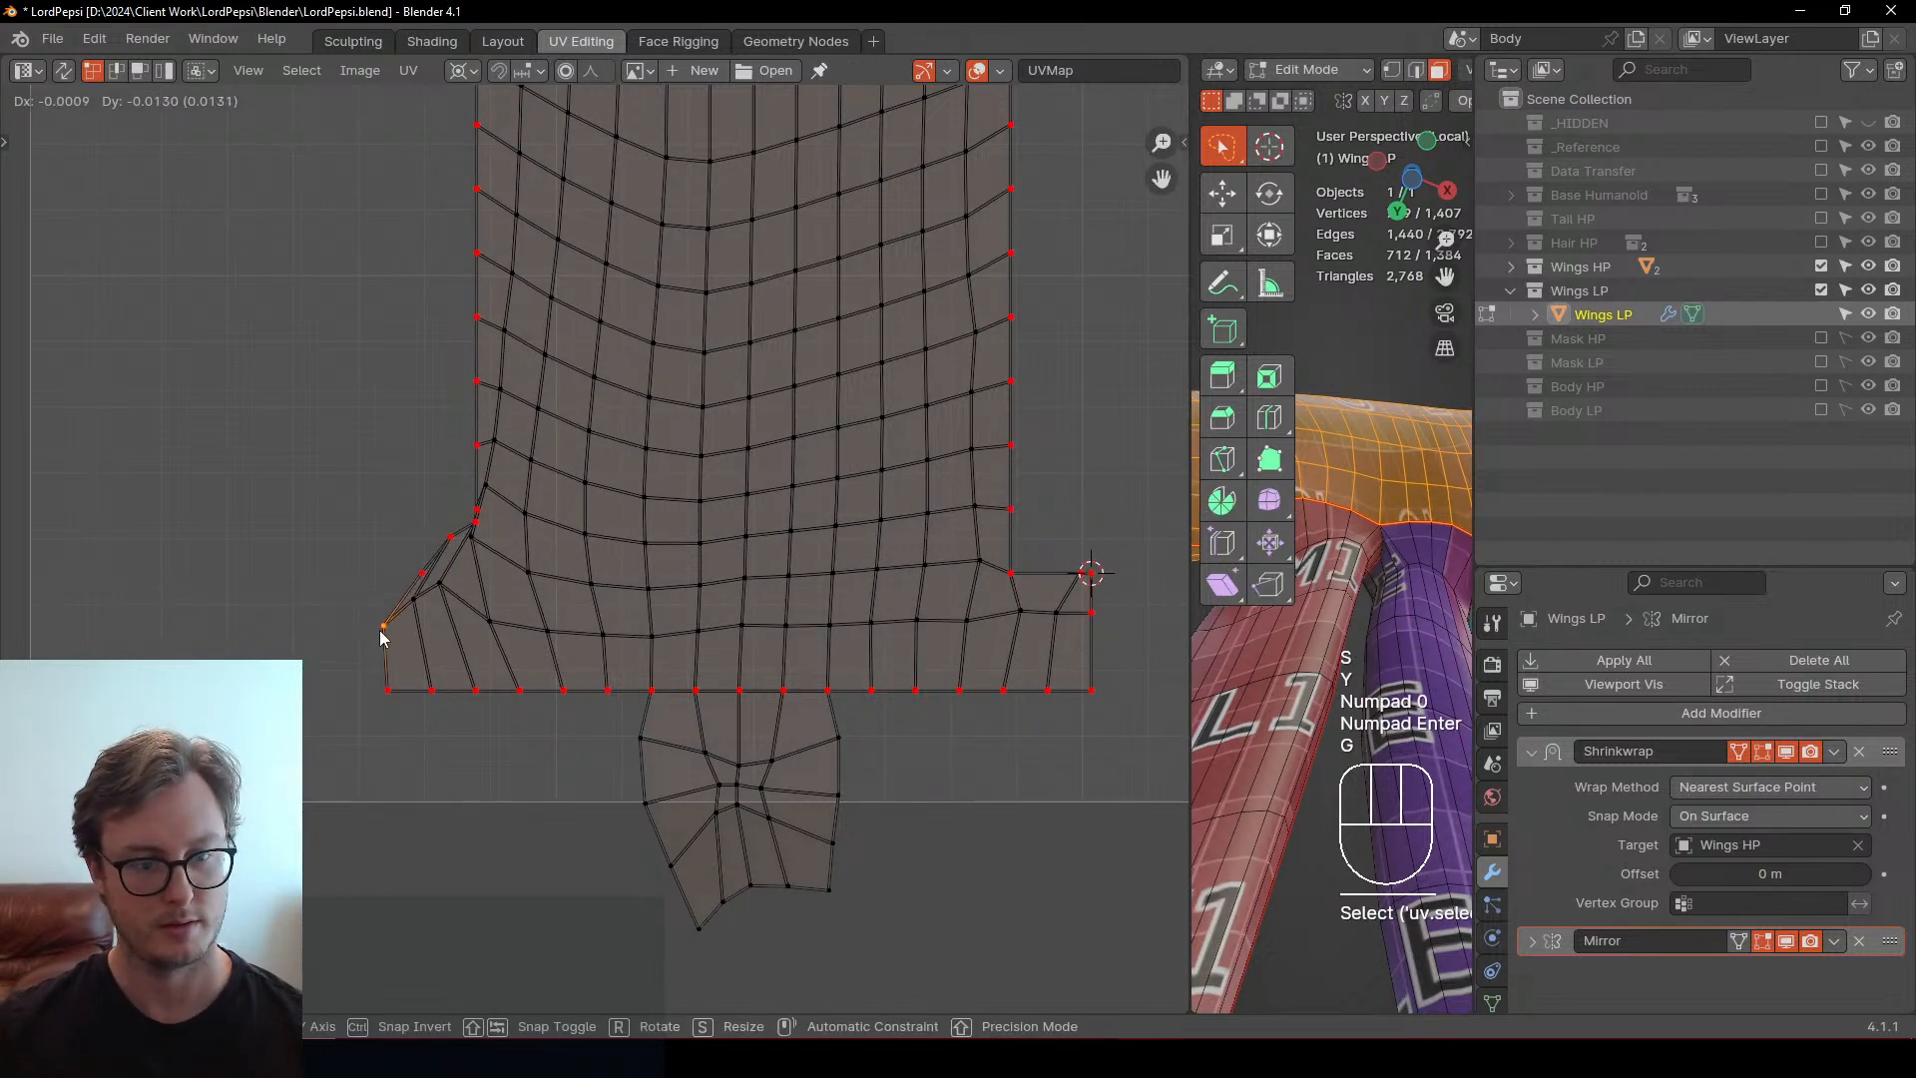
{"action": "left_click", "coordinate": [386, 628]}
{"action": "left_click", "coordinate": [388, 692]}
{"action": "key", "text": "shift+s"}
{"action": "left_click", "coordinate": [415, 573]}
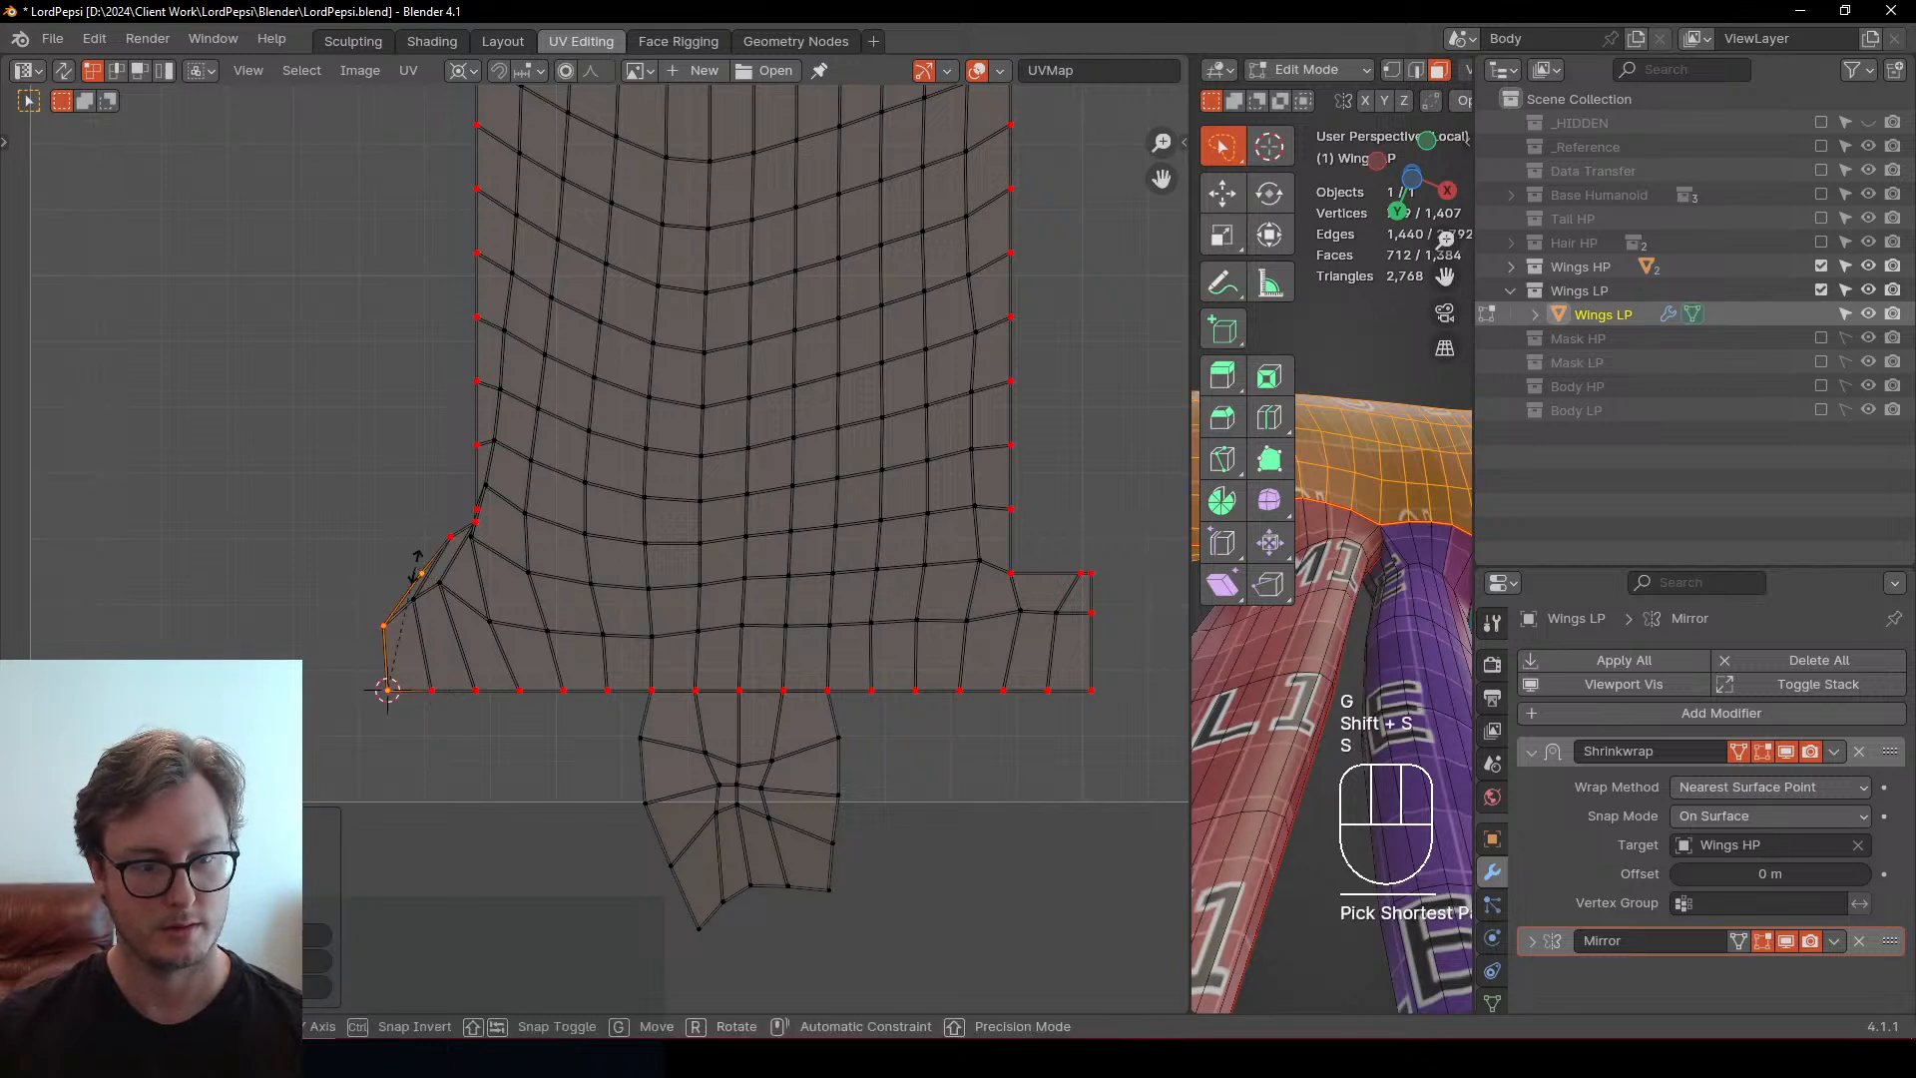
{"action": "key", "text": "s"}
{"action": "key", "text": "x"}
{"action": "key", "text": "KP_0"}
{"action": "key", "text": "KP_Enter"}
Distribute the short left and right edges of the lower section evenly
{"action": "key", "text": "q"}
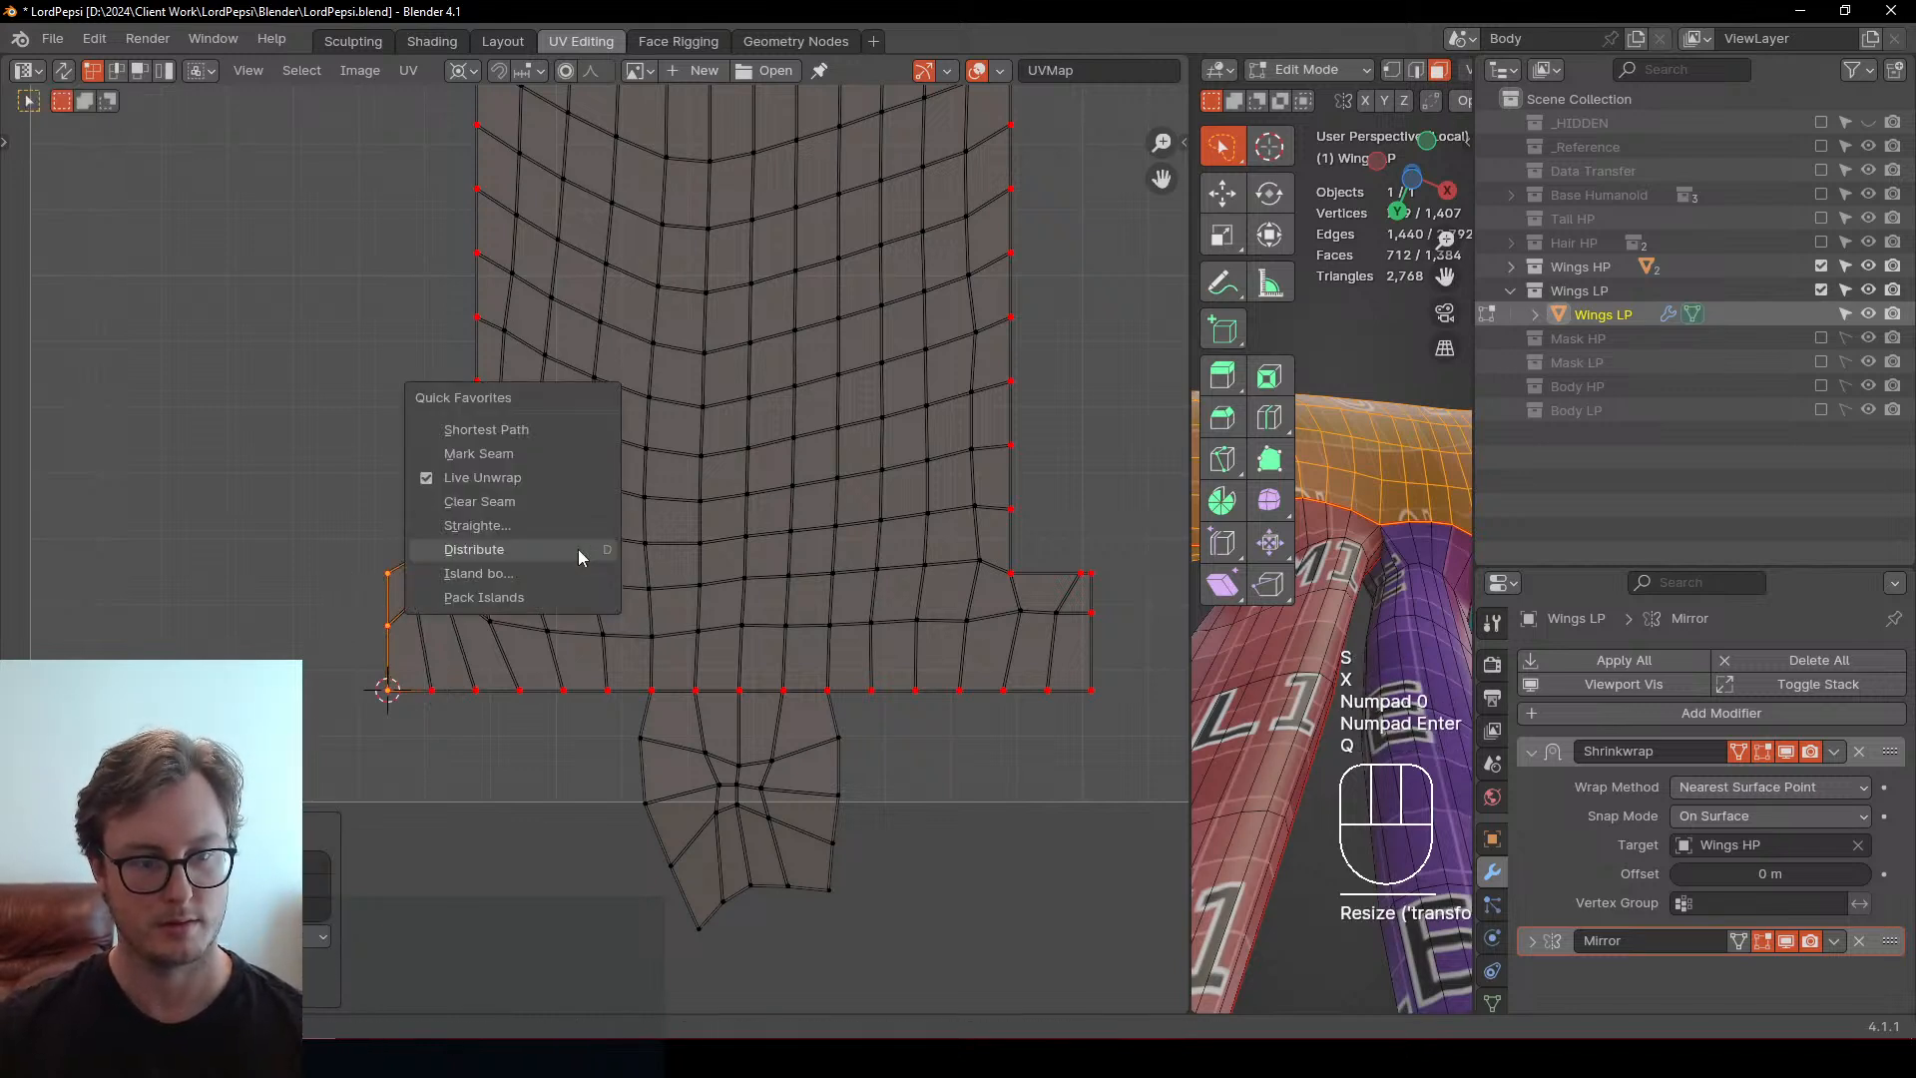
{"action": "left_click", "coordinate": [1109, 648]}
{"action": "key", "text": "q"}
{"action": "left_click", "coordinate": [1126, 654]}
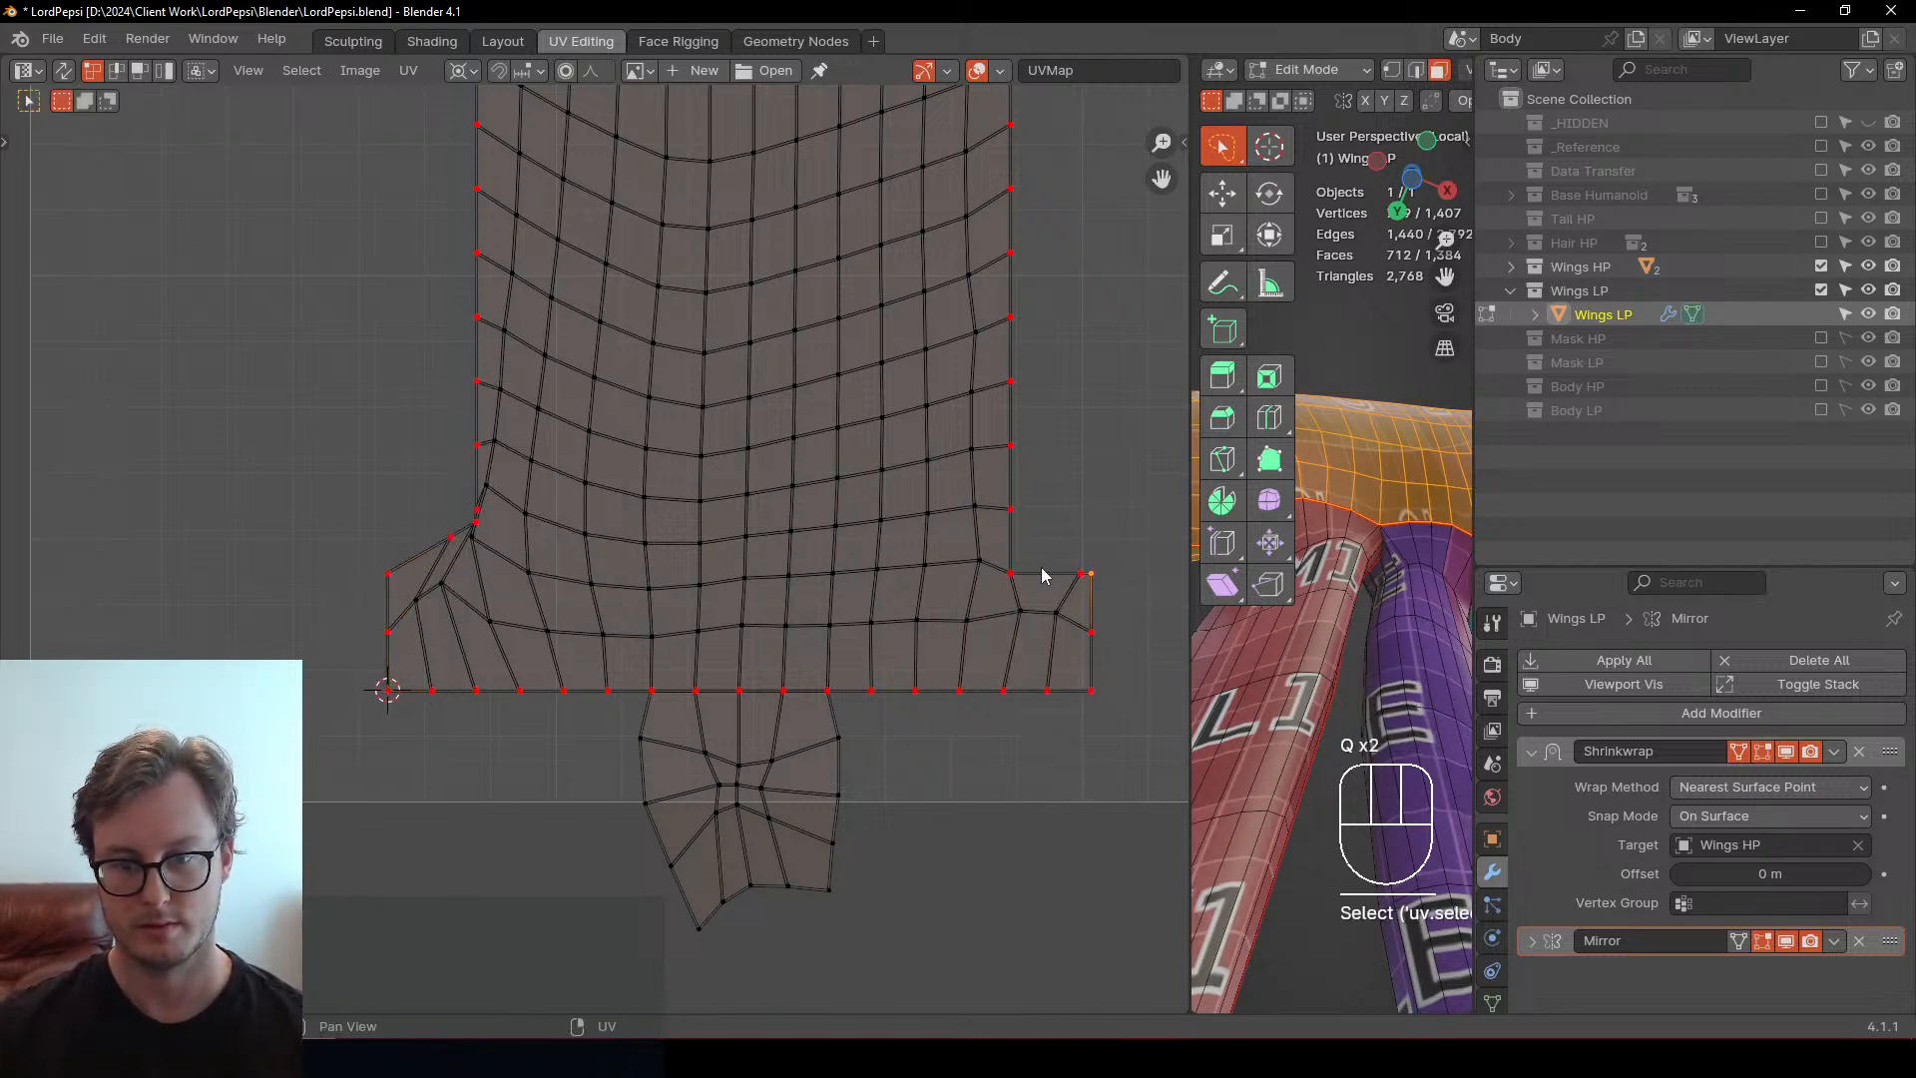
Distribute the short horizontal edge at the lower section's right notch evenly
{"action": "key", "text": "q"}
{"action": "left_click", "coordinate": [1141, 547]}
{"action": "middle_click_drag", "start_coordinate": [499, 582], "coordinate": [510, 680]}
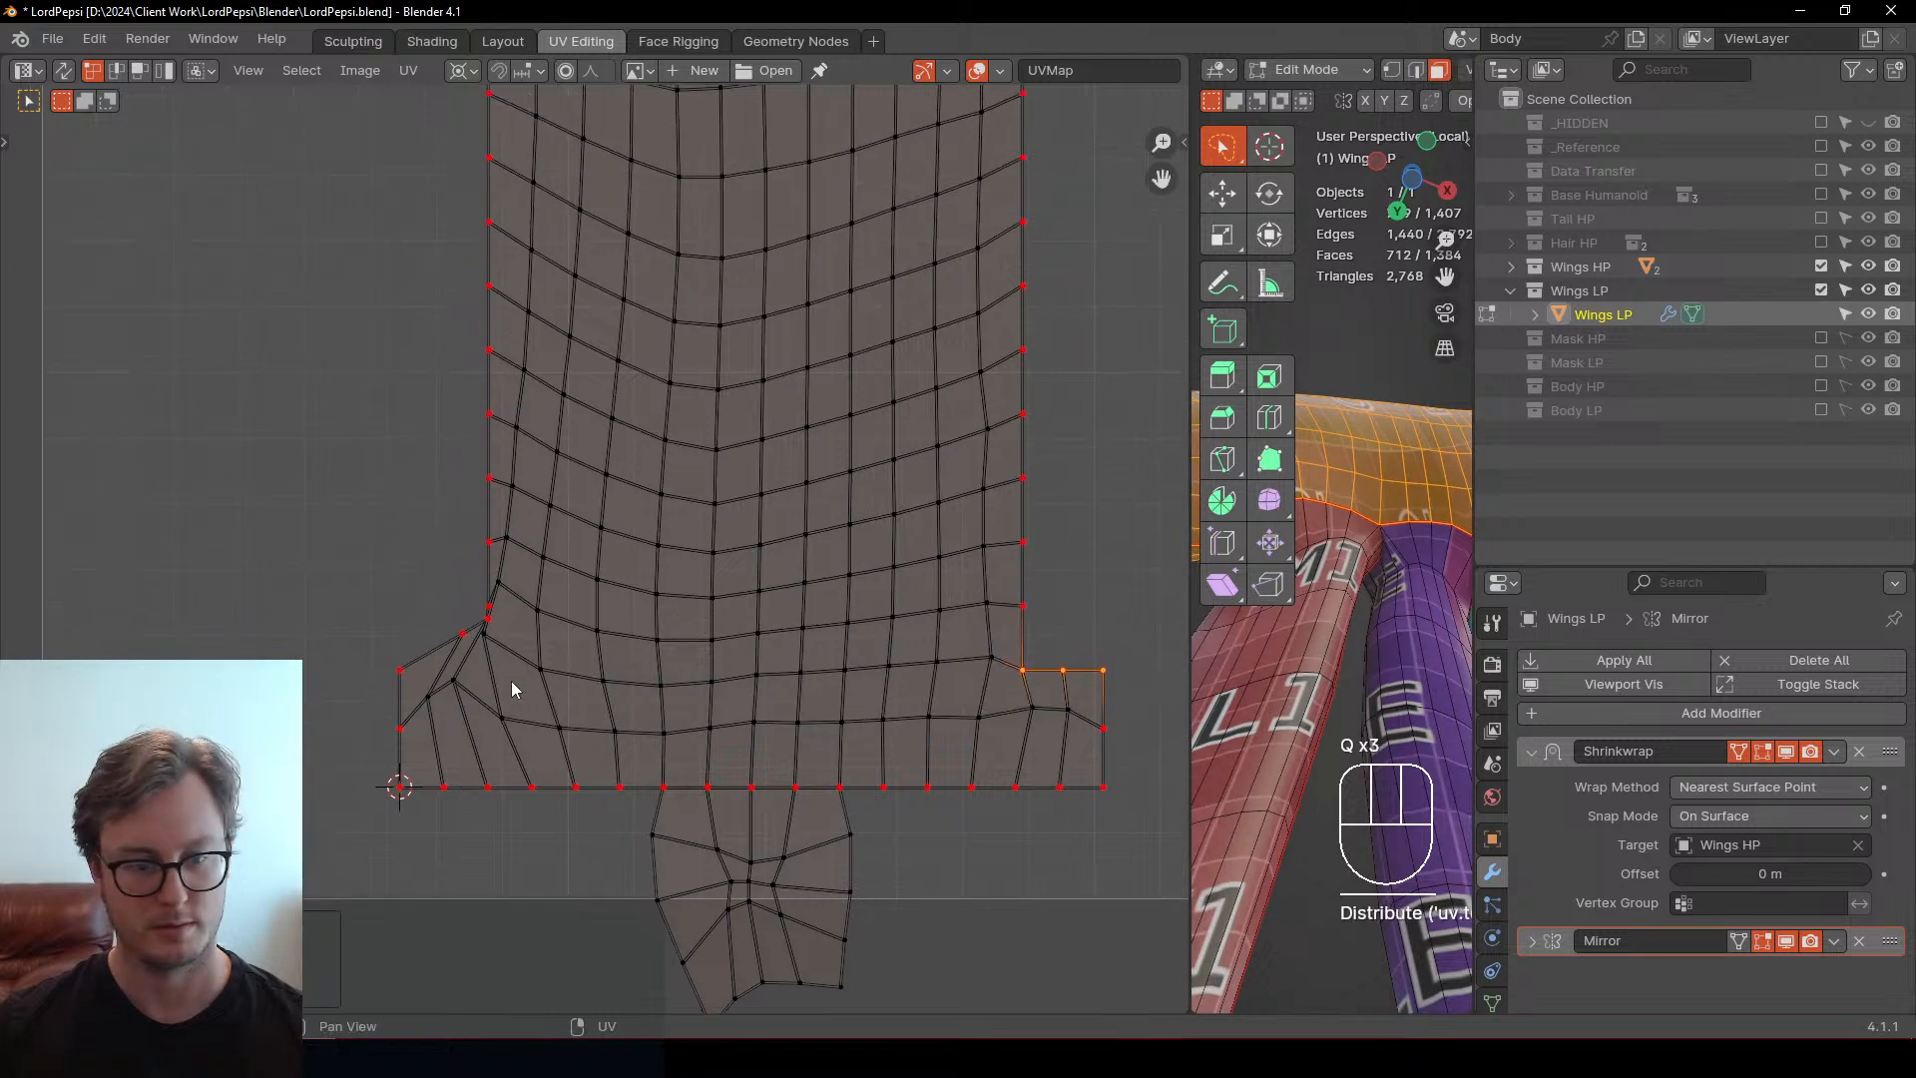
Place the 2D cursor on the lower section's left outer corner, then scale the left notch edge to 0 along Y and distribute it evenly
{"action": "left_click", "coordinate": [427, 659]}
{"action": "key", "text": "s"}
{"action": "key", "text": "y"}
{"action": "key", "text": "KP_0"}
{"action": "key", "text": "KP_Enter"}
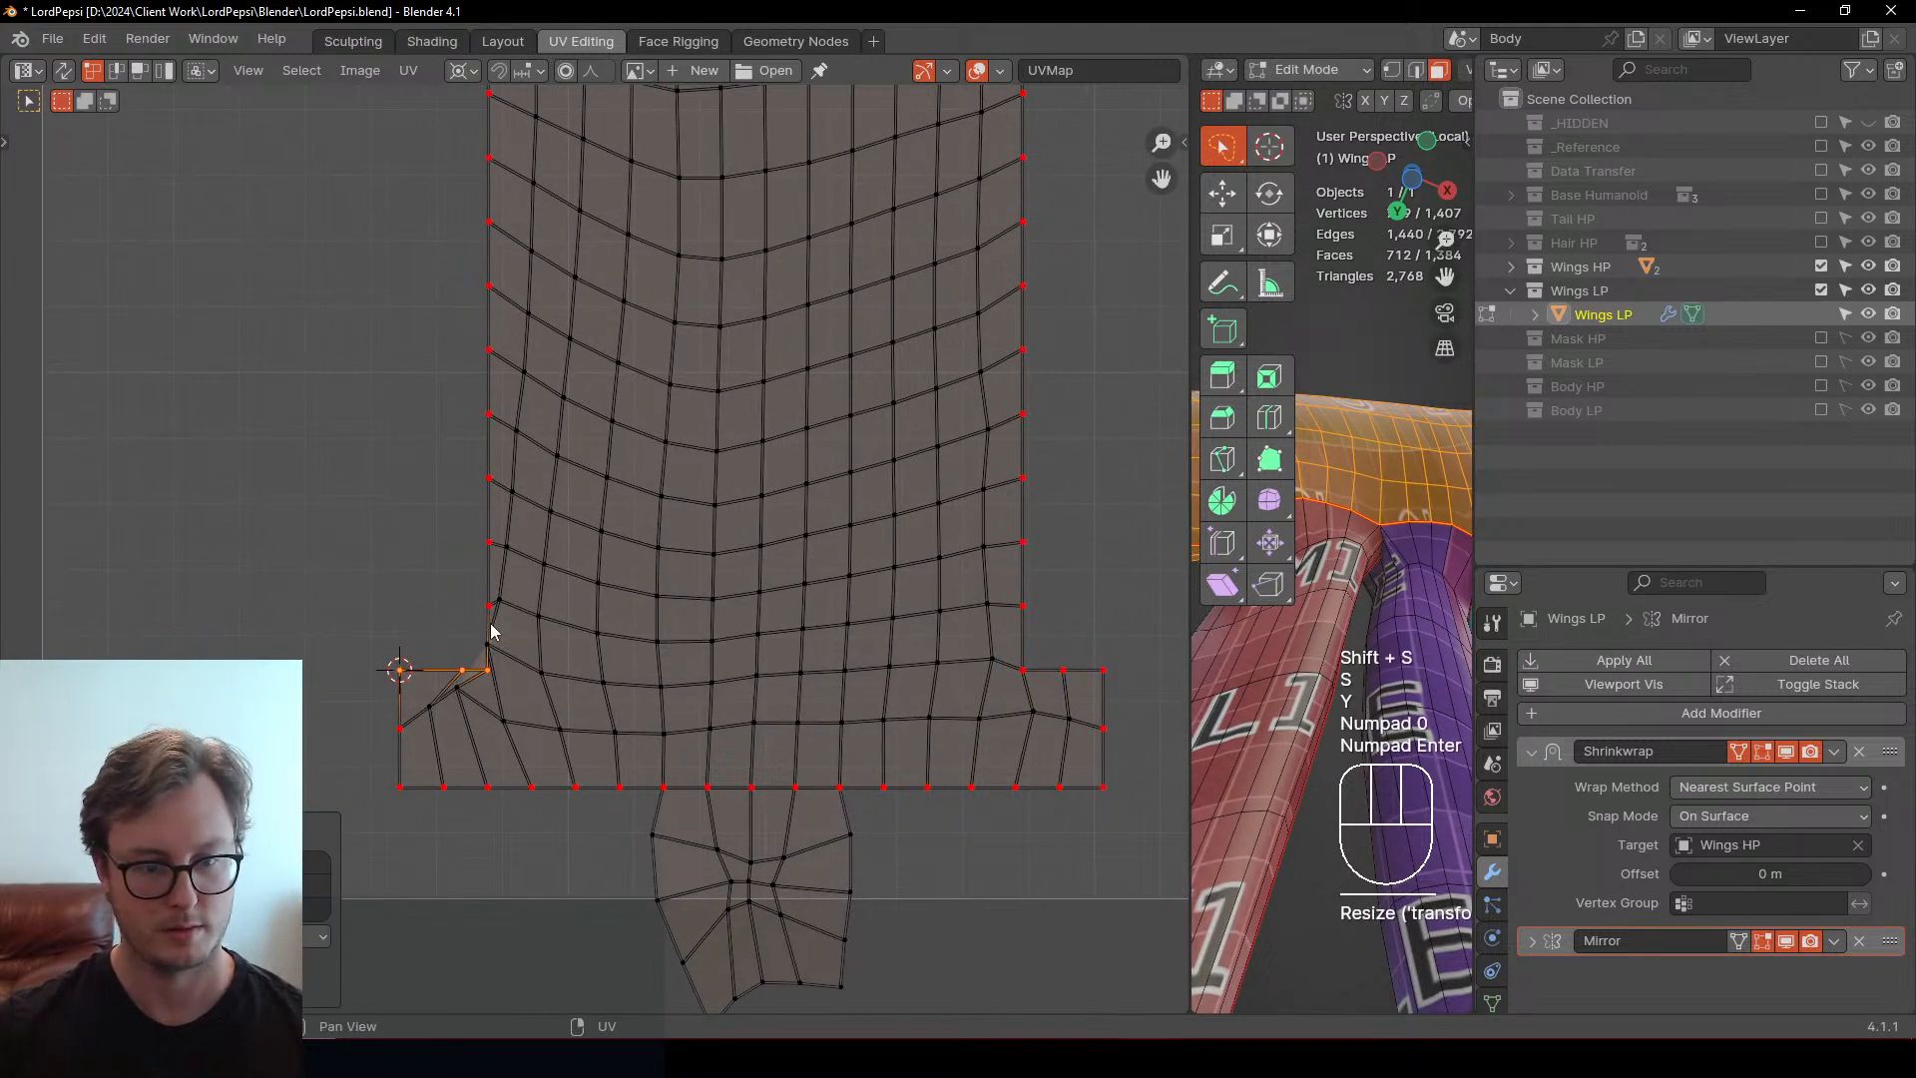
{"action": "key", "text": "q"}
{"action": "left_click", "coordinate": [491, 627]}
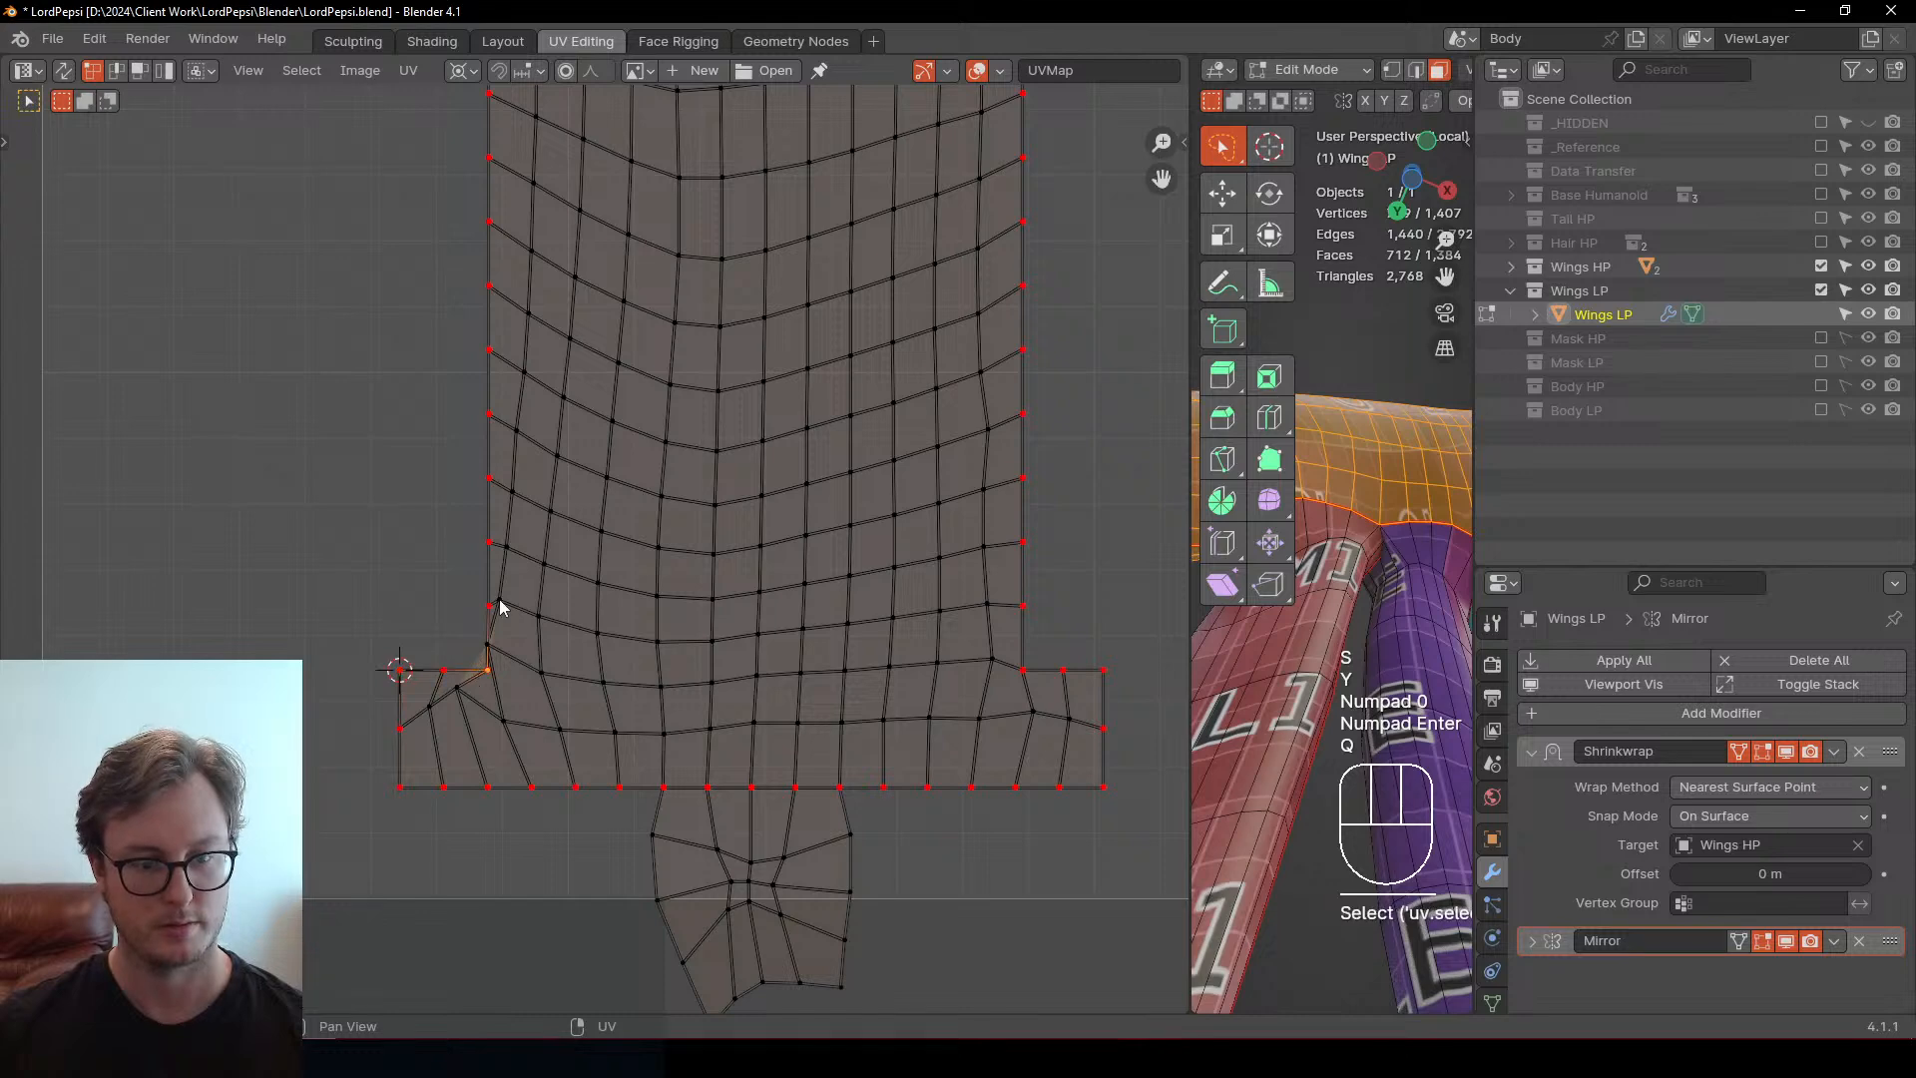
Distribute the vertices along the left vertical edge of the narrow section evenly
{"action": "middle_click_drag", "start_coordinate": [500, 228], "coordinate": [477, 374]}
{"action": "scroll", "coordinate": [481, 186], "scroll_direction": "down", "scroll_amount": 3}
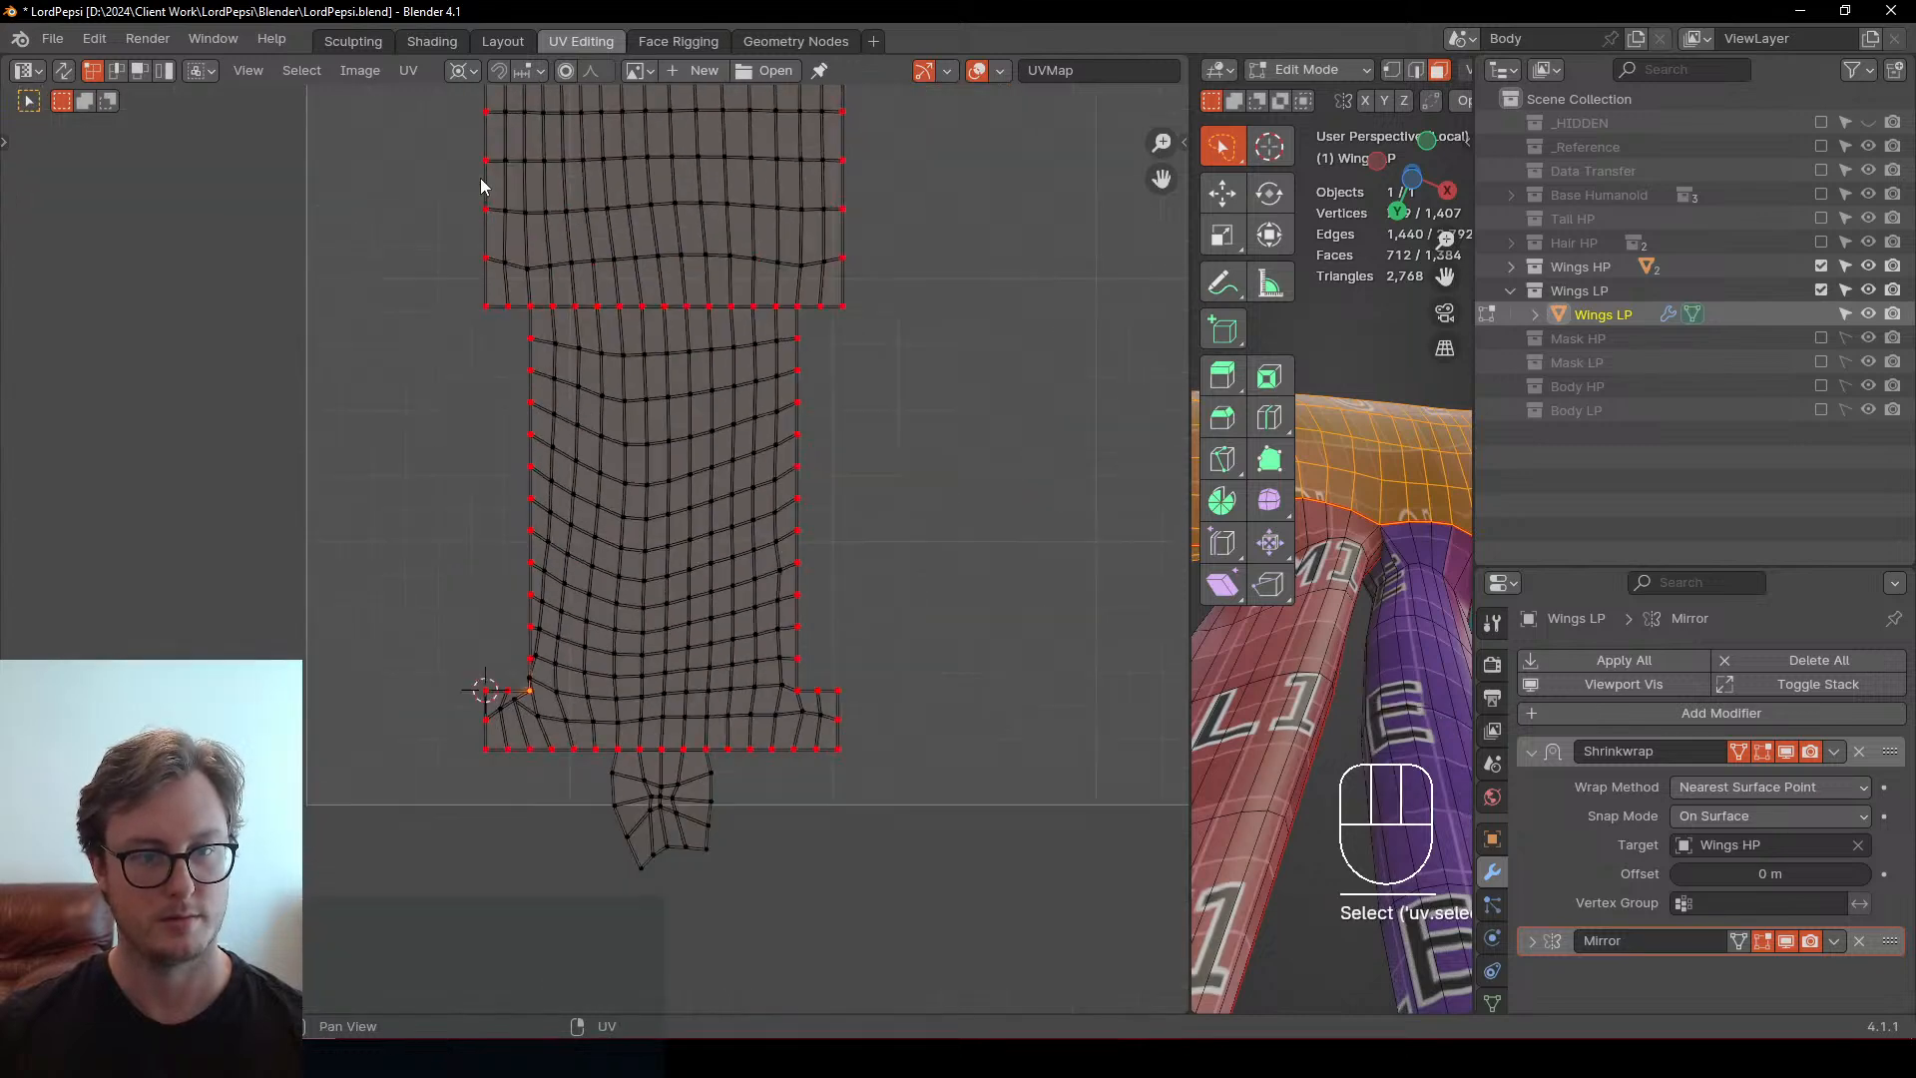
{"action": "left_click", "coordinate": [533, 335], "text": "alt"}
{"action": "key", "text": "q"}
{"action": "left_click", "coordinate": [691, 405]}
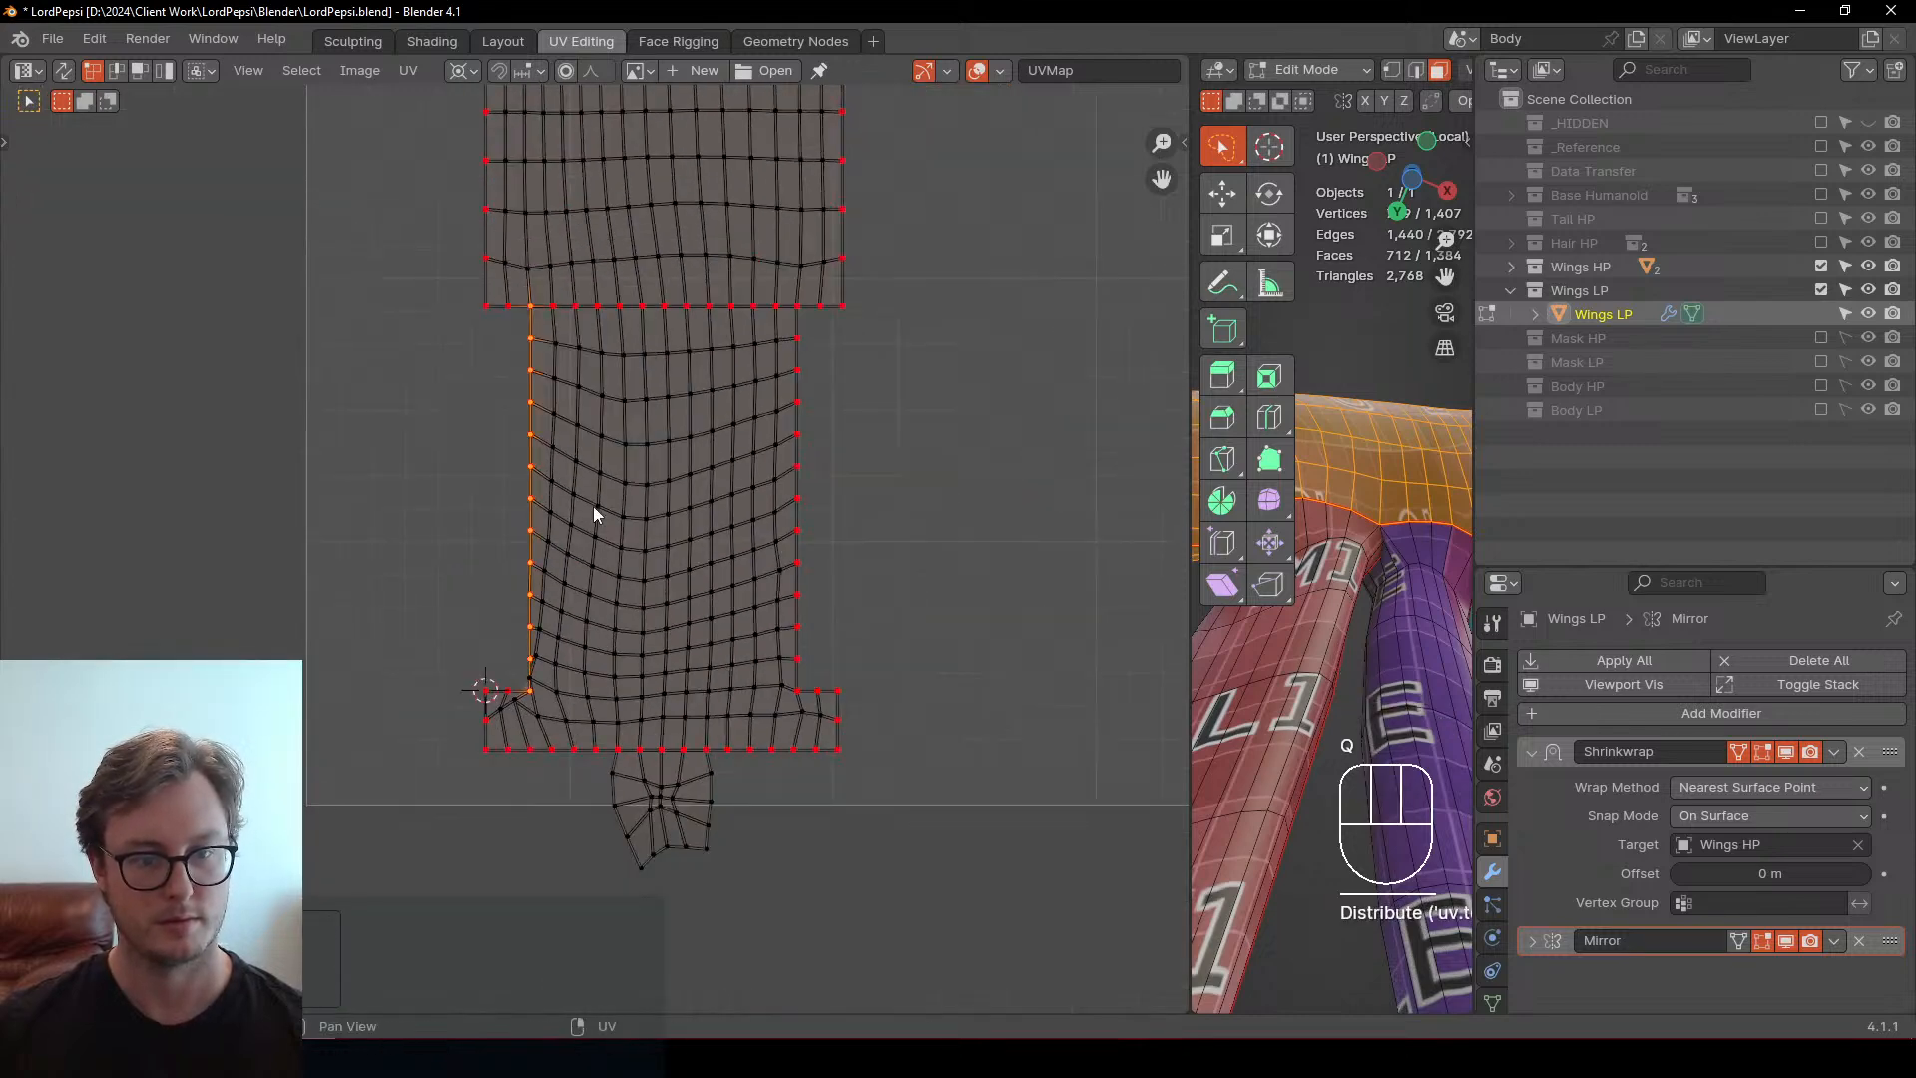
Place the 2D cursor on the narrow section's top-left corner and align its left edge by scaling to 0 along X
{"action": "left_click", "coordinate": [530, 313]}
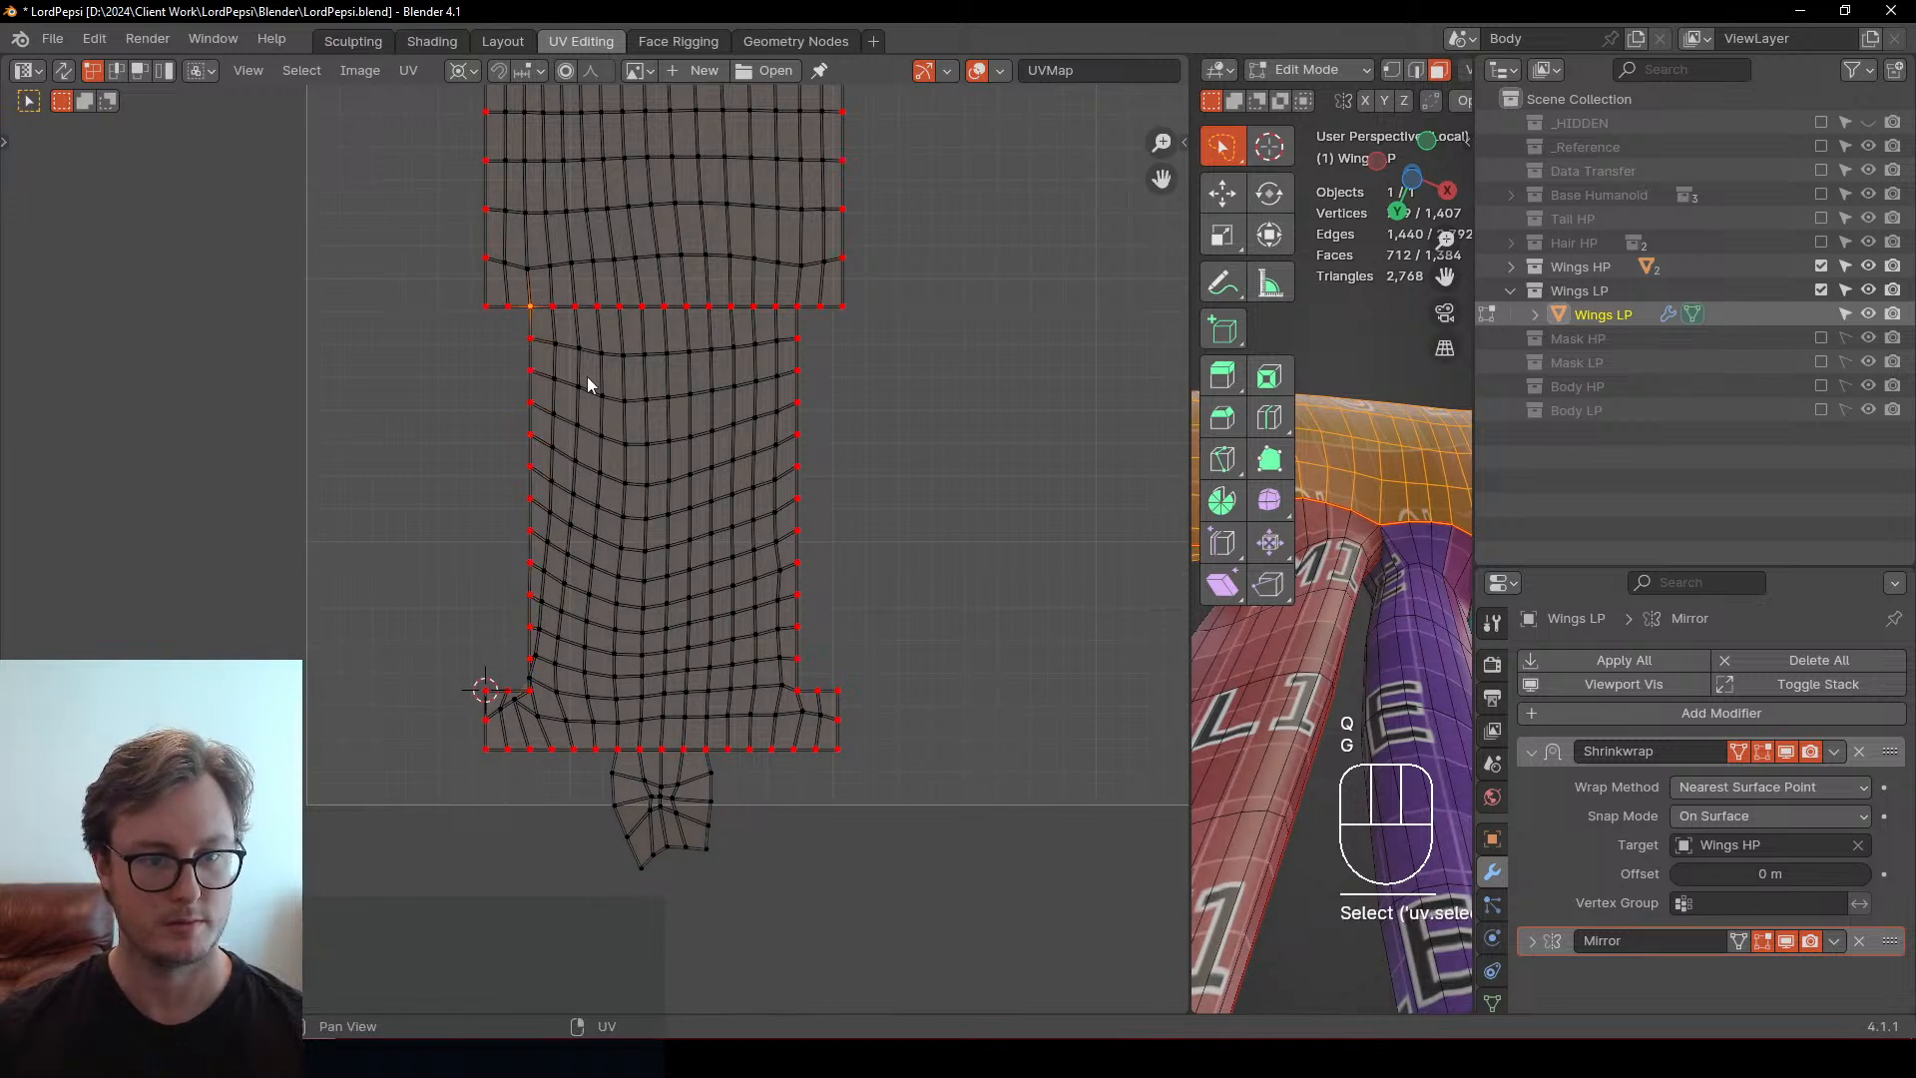
{"action": "key", "text": "shift+s"}
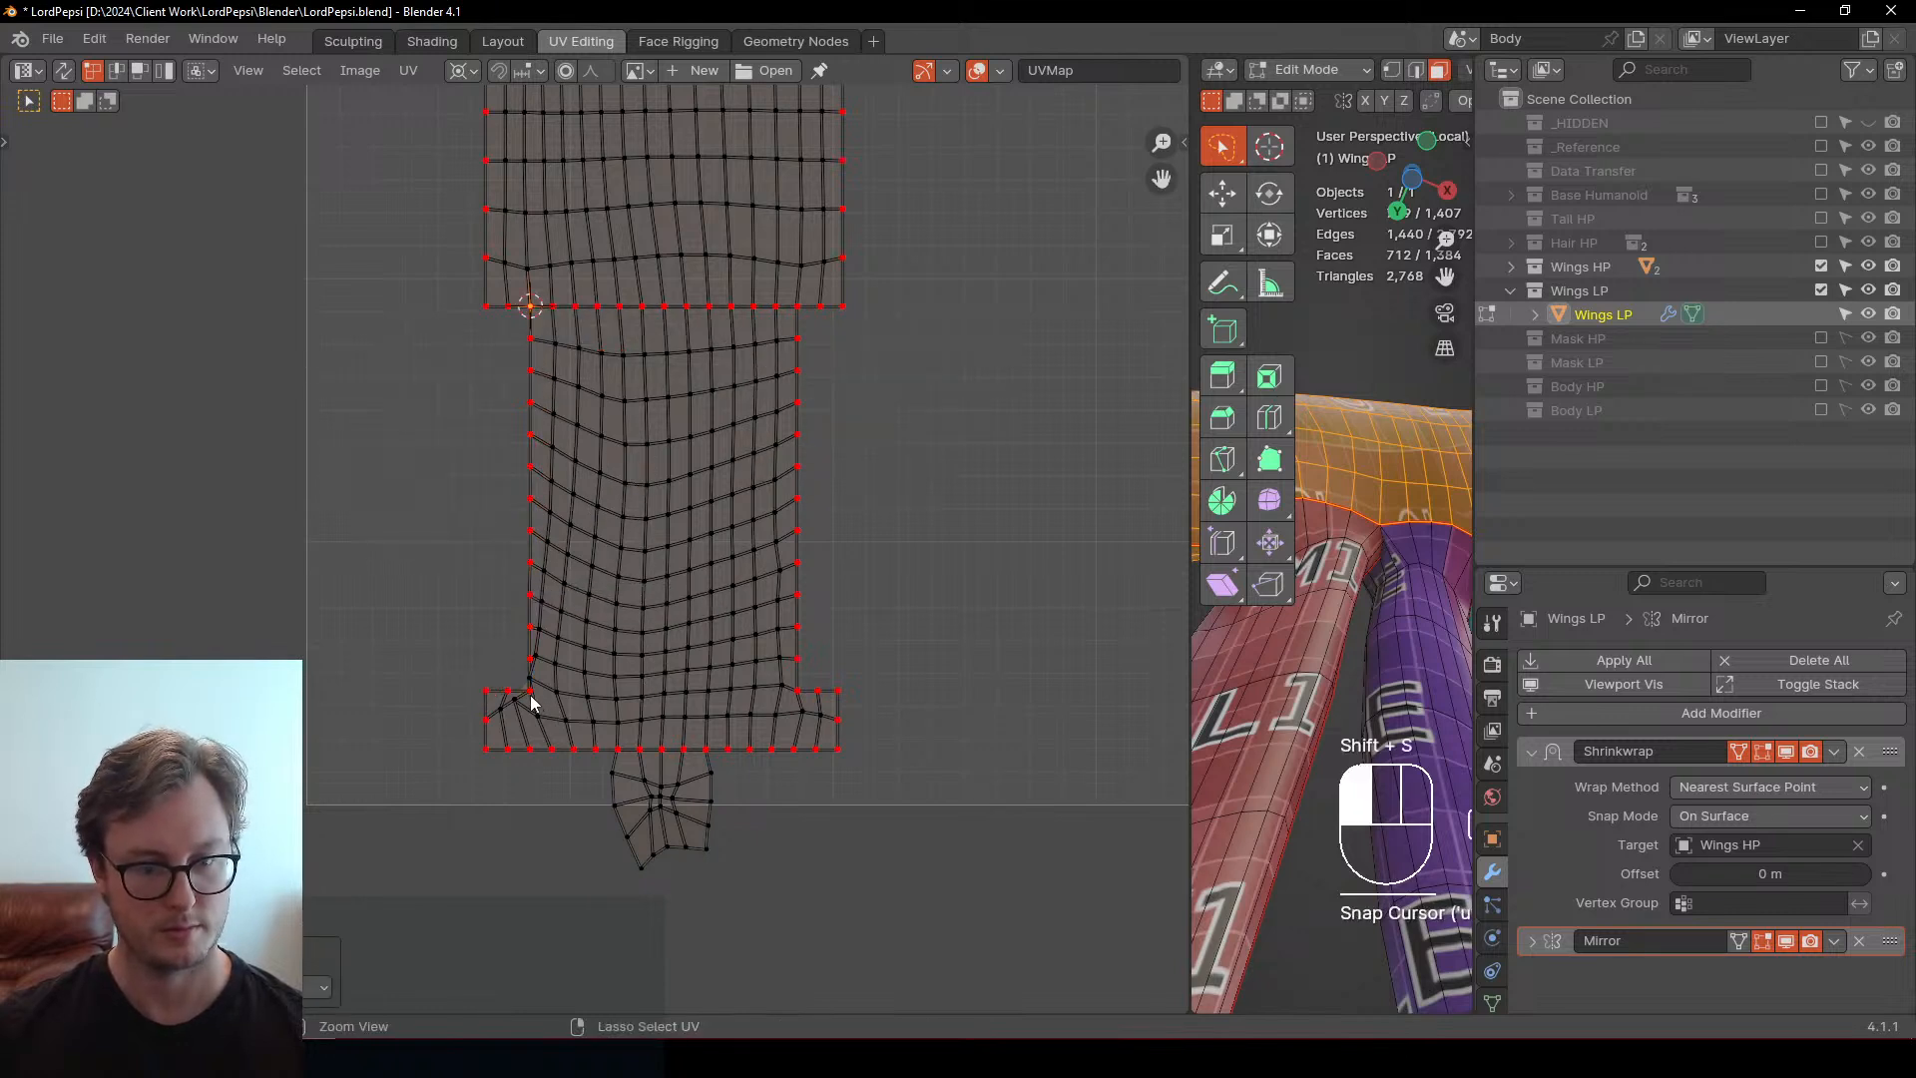
{"action": "left_click", "coordinate": [530, 691], "text": "ctrl"}
{"action": "key", "text": "s"}
{"action": "key", "text": "x"}
{"action": "key", "text": "KP_0"}
{"action": "key", "text": "KP_Enter"}
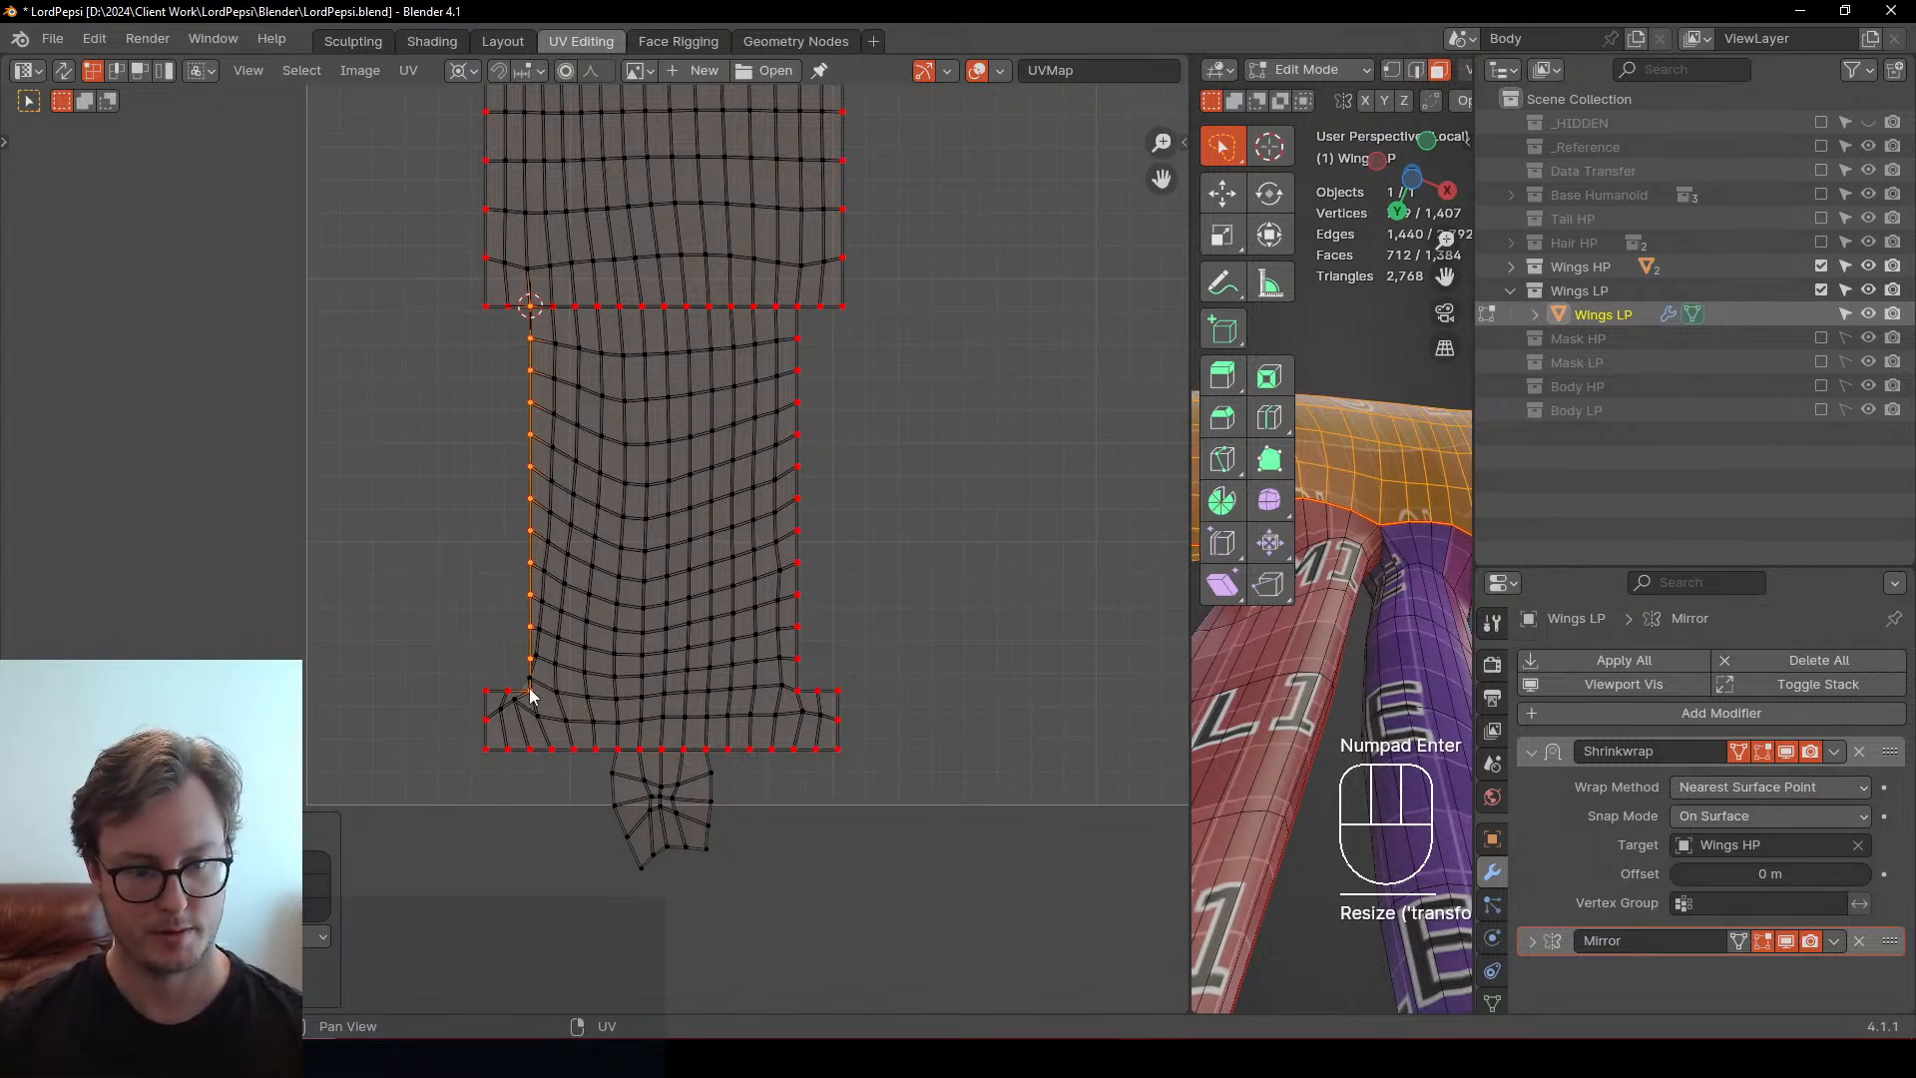
Pin the vertex row between the left and right notch corners and distribute it into a straight, even line
{"action": "left_click", "coordinate": [530, 691]}
{"action": "left_click", "coordinate": [798, 688], "text": "ctrl"}
{"action": "key", "text": "p"}
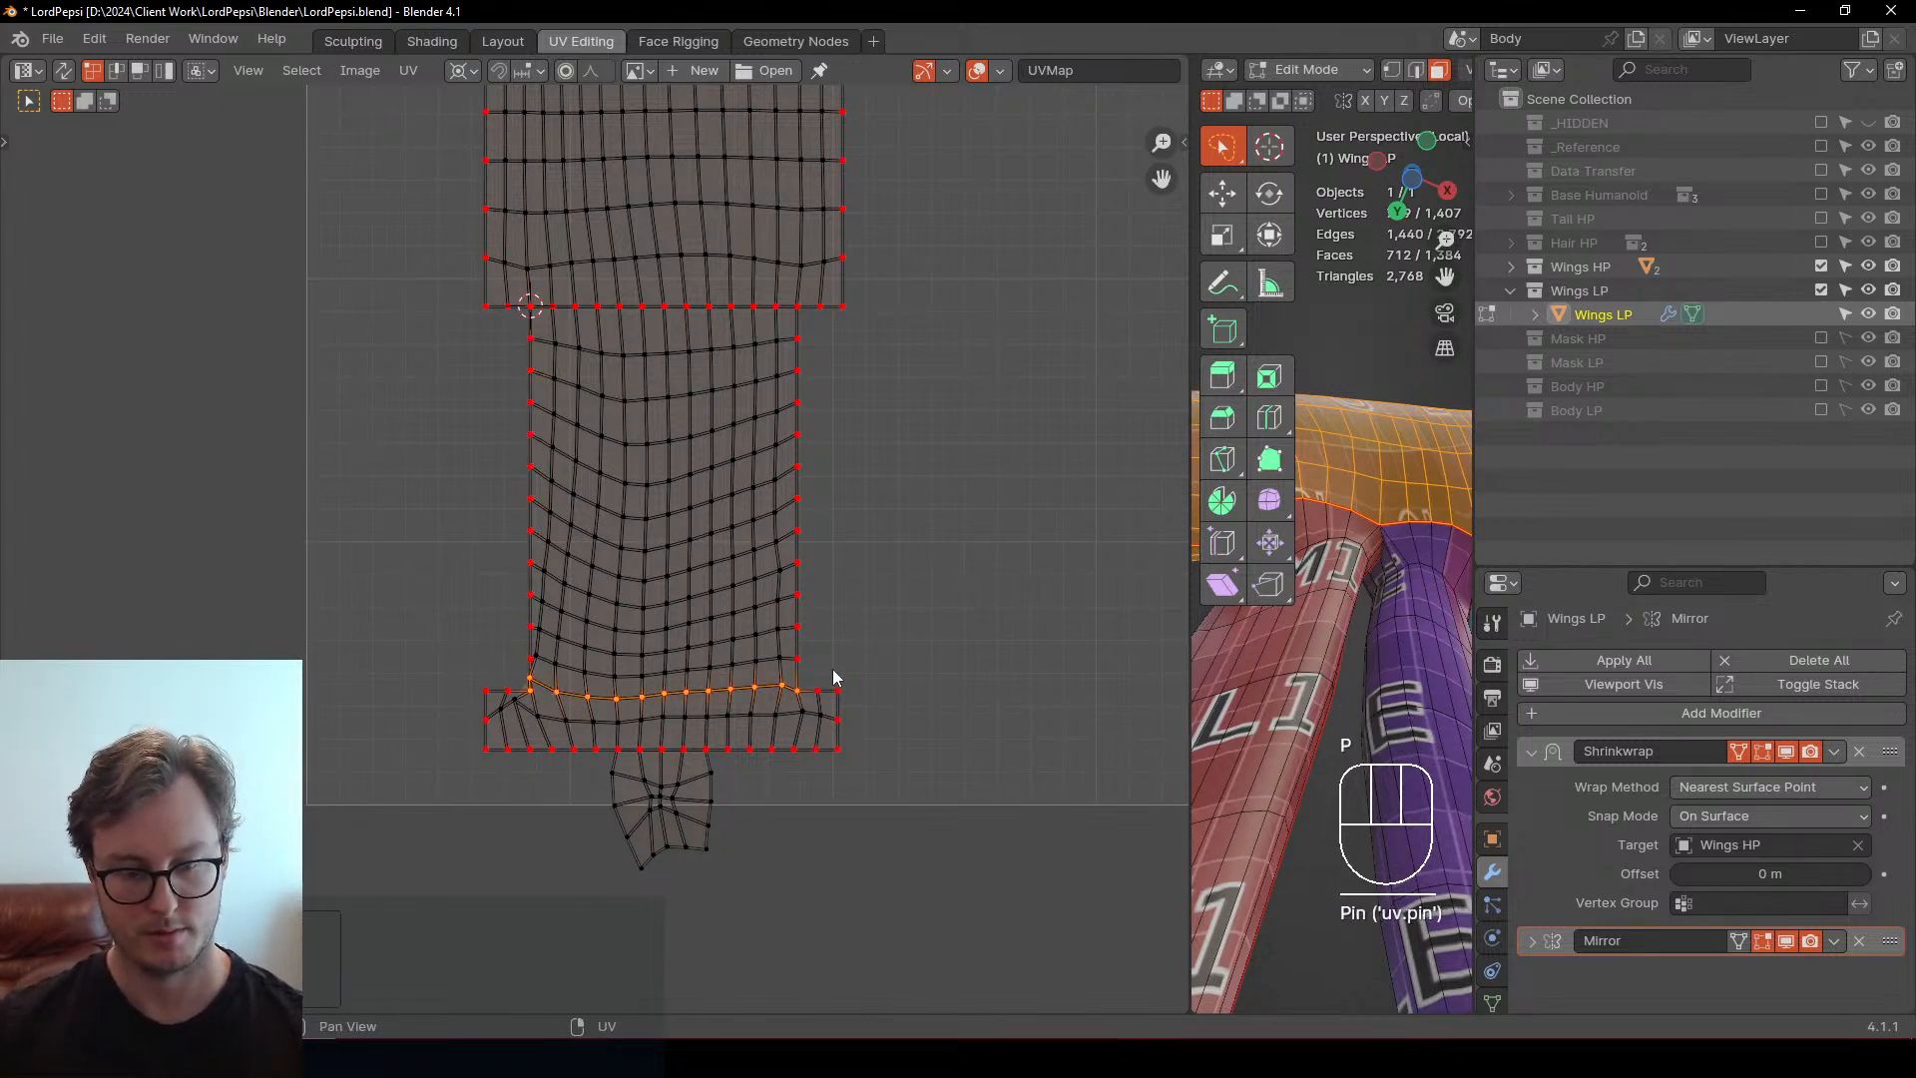
{"action": "key", "text": "q"}
{"action": "left_click", "coordinate": [824, 658]}
{"action": "key", "text": "g"}
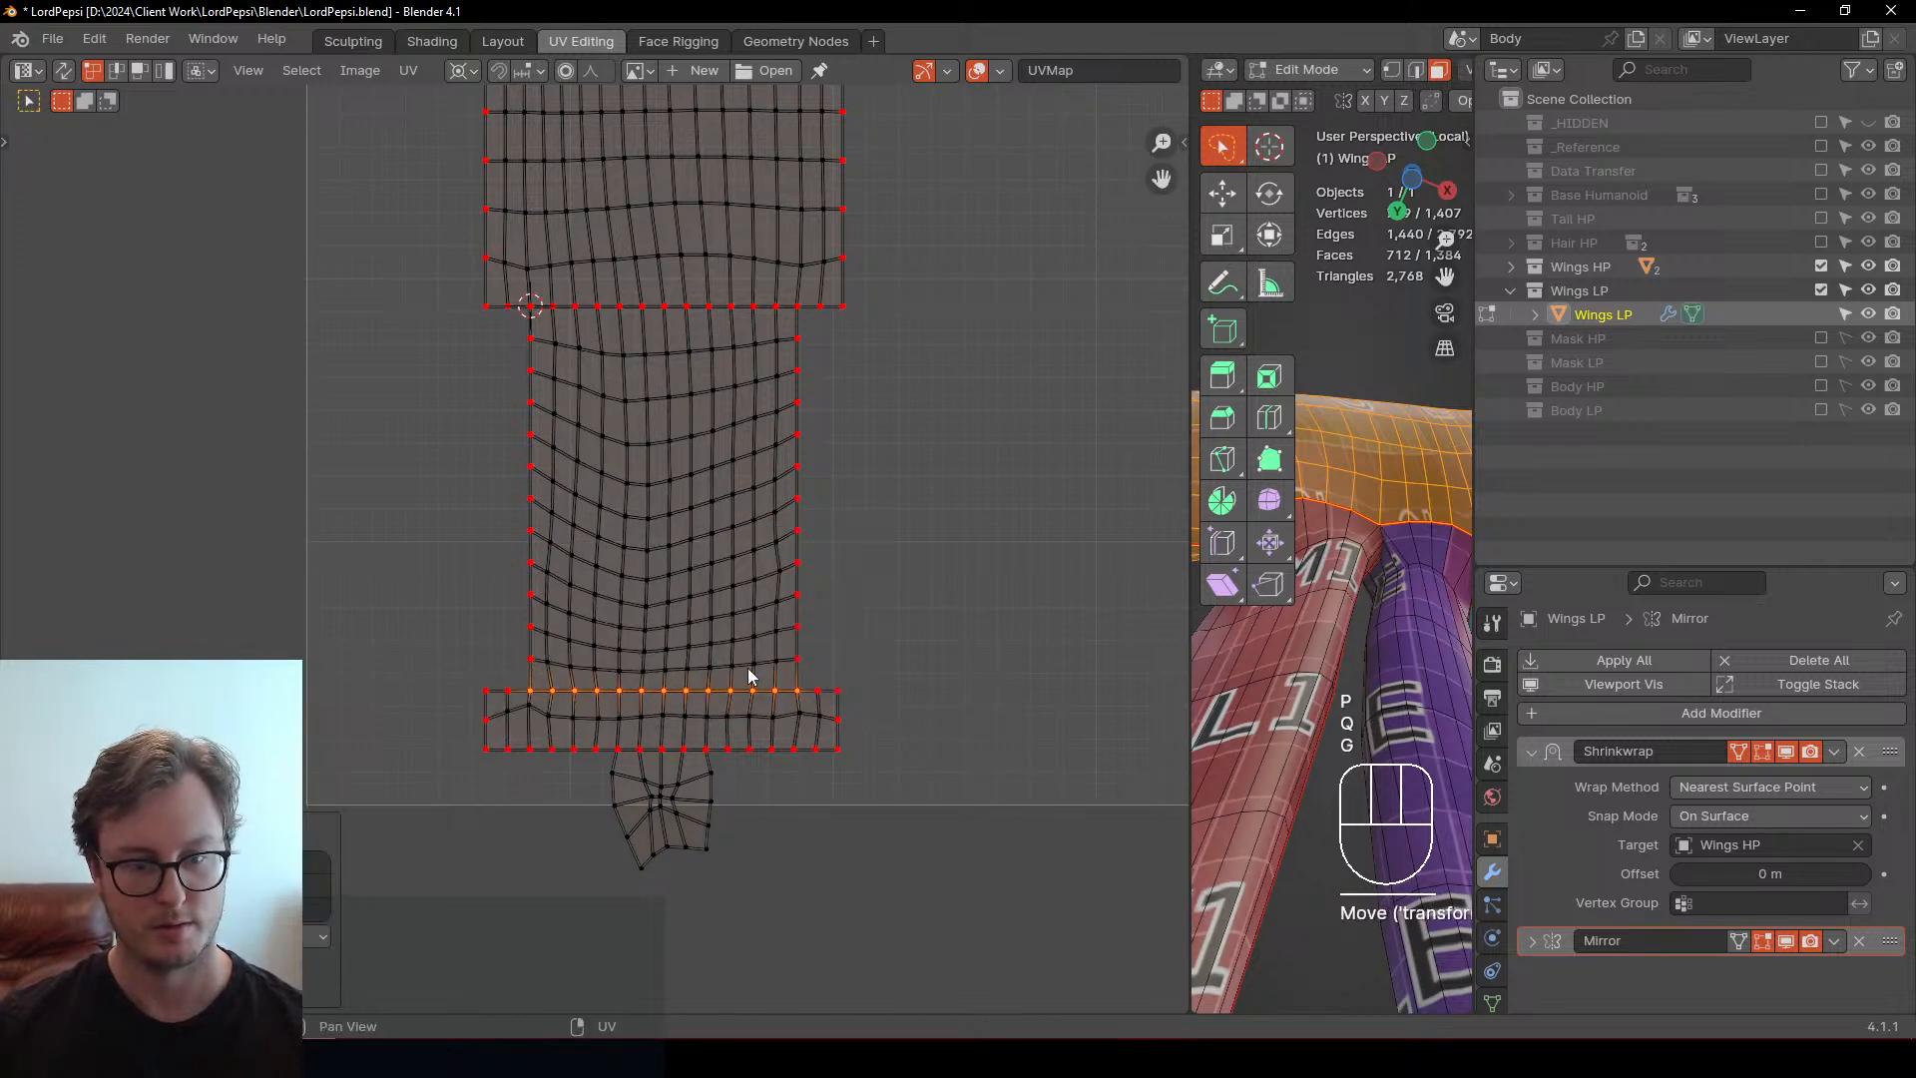
Examine the checker texture on the wing's arm and fingers in Object Mode from several angles
{"action": "middle_click_drag", "start_coordinate": [760, 569], "coordinate": [718, 750]}
{"action": "middle_click_drag", "start_coordinate": [792, 222], "coordinate": [708, 743]}
{"action": "mouse_move", "coordinate": [724, 337]}
{"action": "middle_mouse_down"}
{"action": "mouse_move", "coordinate": [675, 552]}
{"action": "mouse_move", "coordinate": [701, 677]}
{"action": "middle_mouse_up"}
{"action": "left_click_drag", "start_coordinate": [1190, 670], "coordinate": [256, 670]}
{"action": "scroll", "coordinate": [758, 568], "scroll_direction": "down", "scroll_amount": 4}
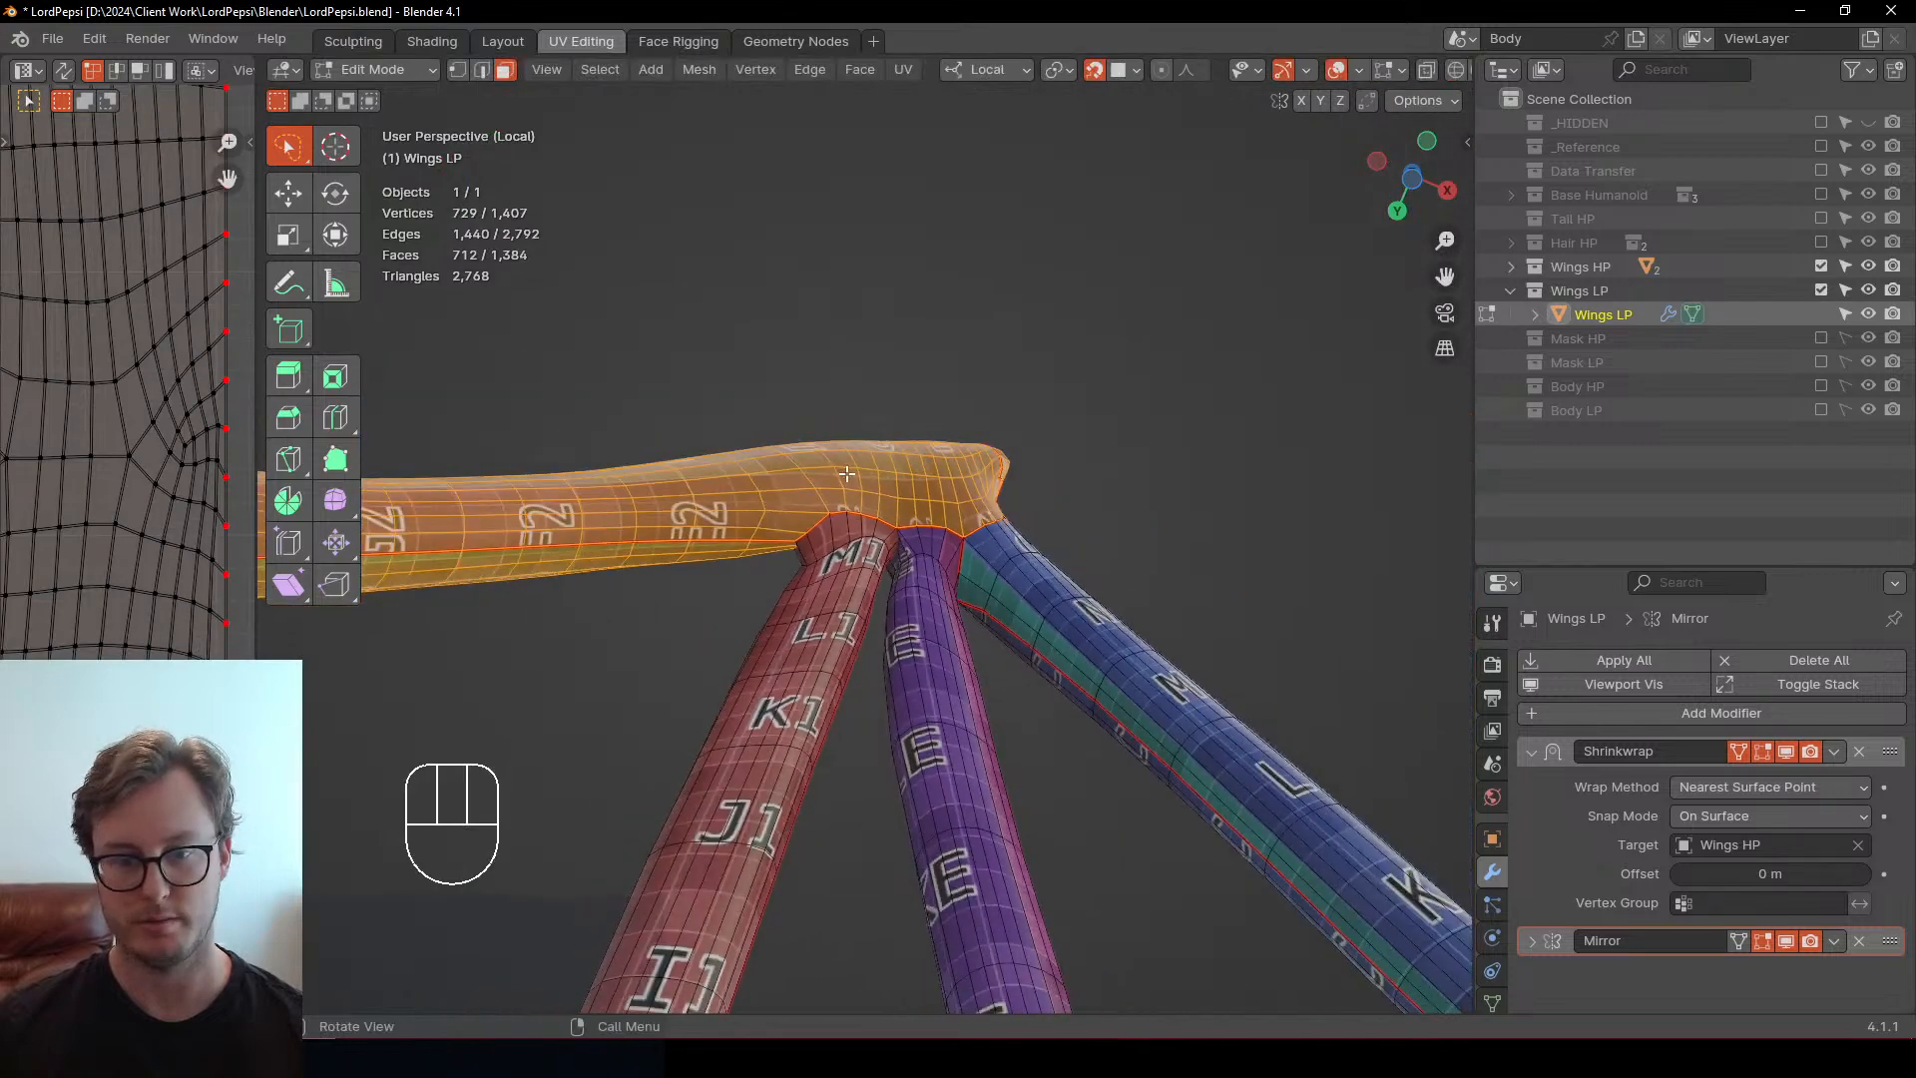
{"action": "middle_click_drag", "start_coordinate": [838, 519], "coordinate": [1037, 732]}
{"action": "key", "text": "Tab"}
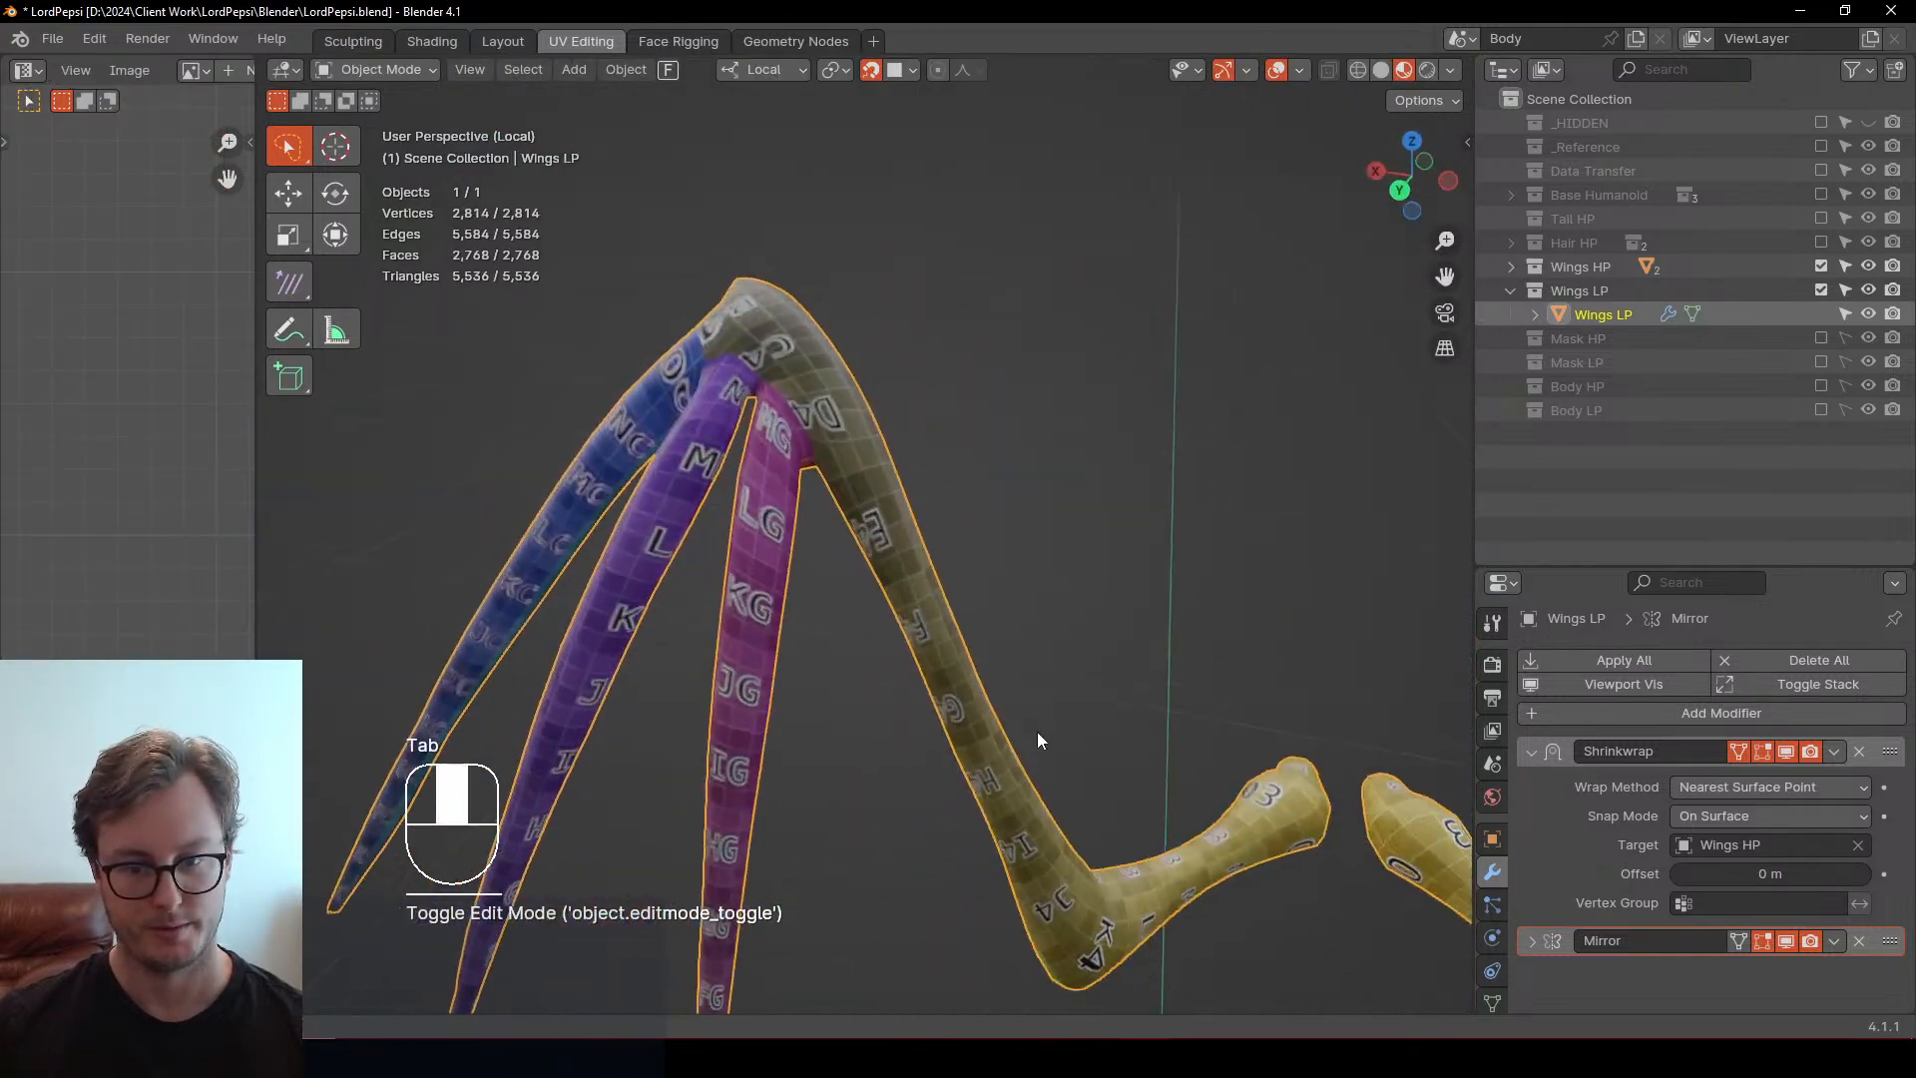
{"action": "scroll", "coordinate": [958, 619], "scroll_direction": "up", "scroll_amount": 4}
{"action": "middle_click_drag", "start_coordinate": [896, 525], "coordinate": [1125, 506]}
{"action": "scroll", "coordinate": [868, 441], "scroll_direction": "down", "scroll_amount": 5}
Return to Edit Mode, select the entire wing mesh and enlarge the UV view to show all islands
{"action": "key", "text": "Tab"}
{"action": "key", "text": "a"}
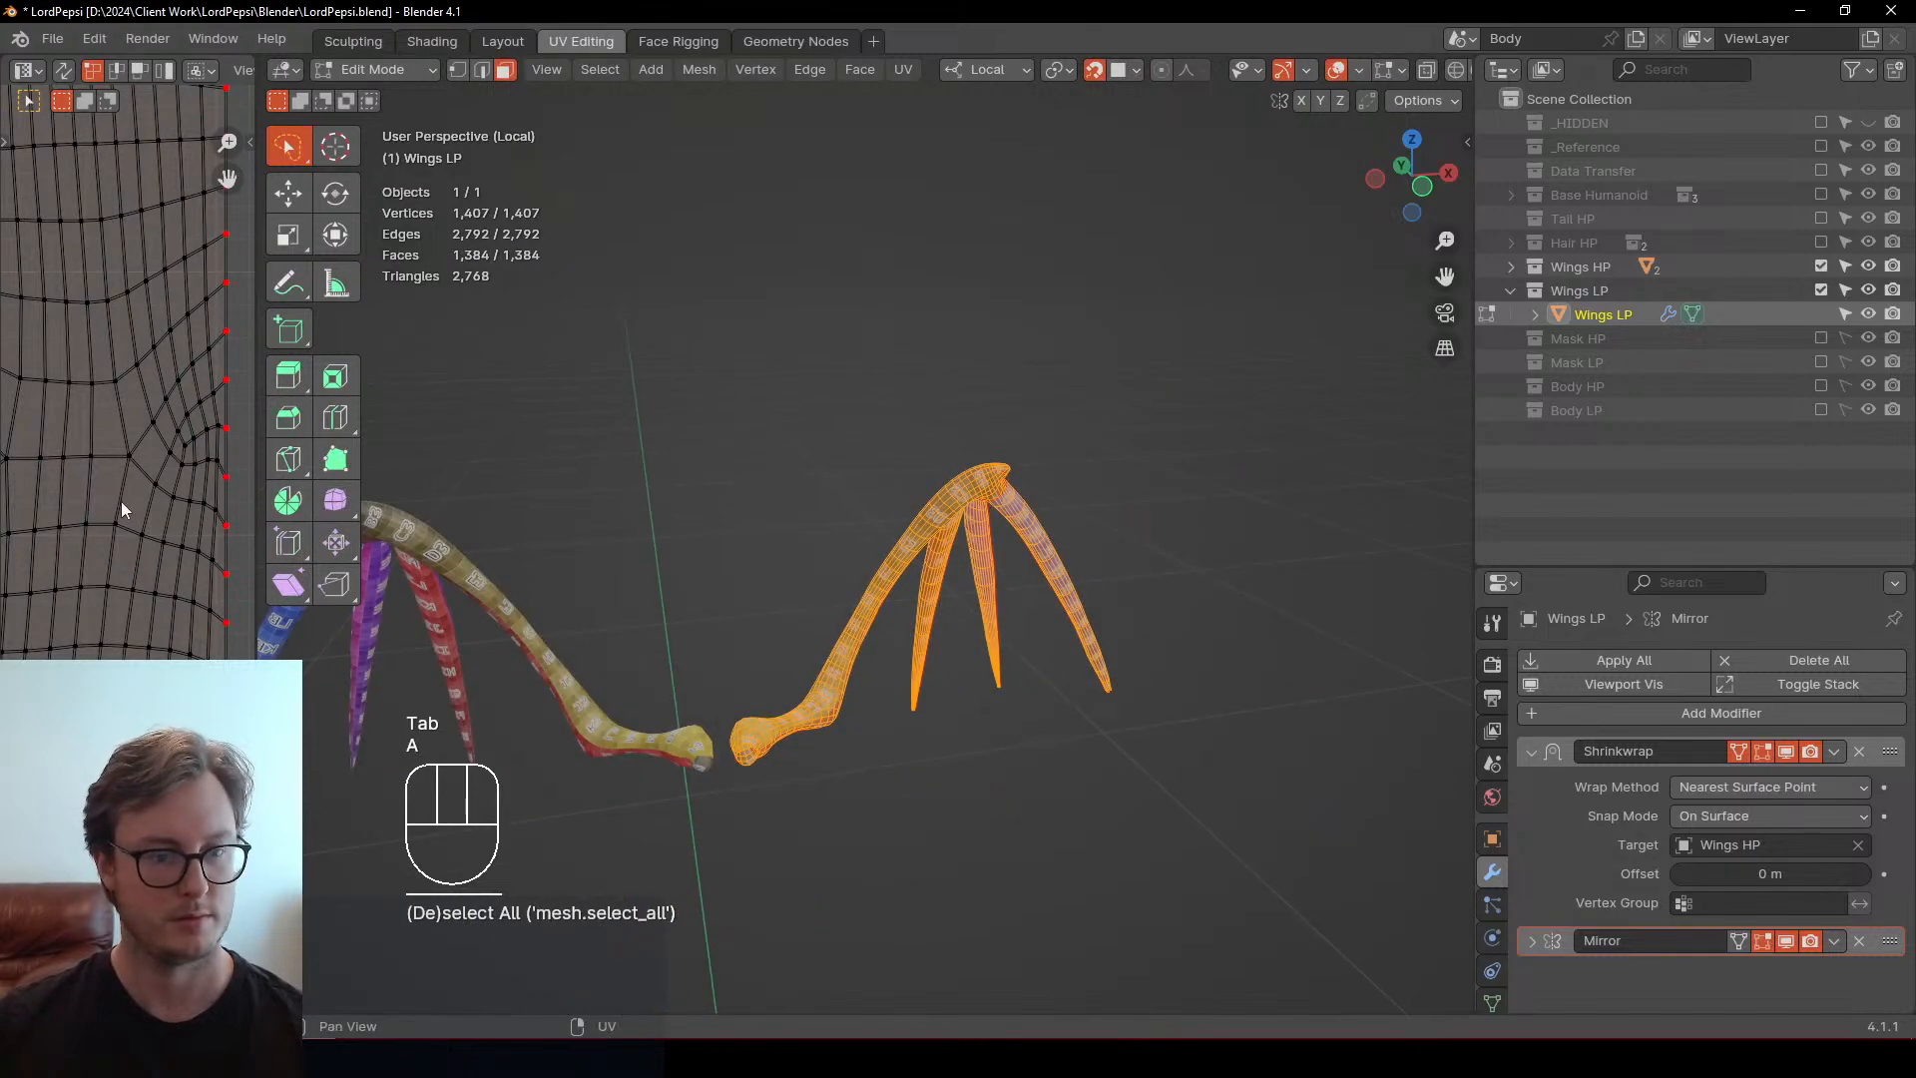
{"action": "left_click_drag", "start_coordinate": [252, 479], "coordinate": [1075, 499]}
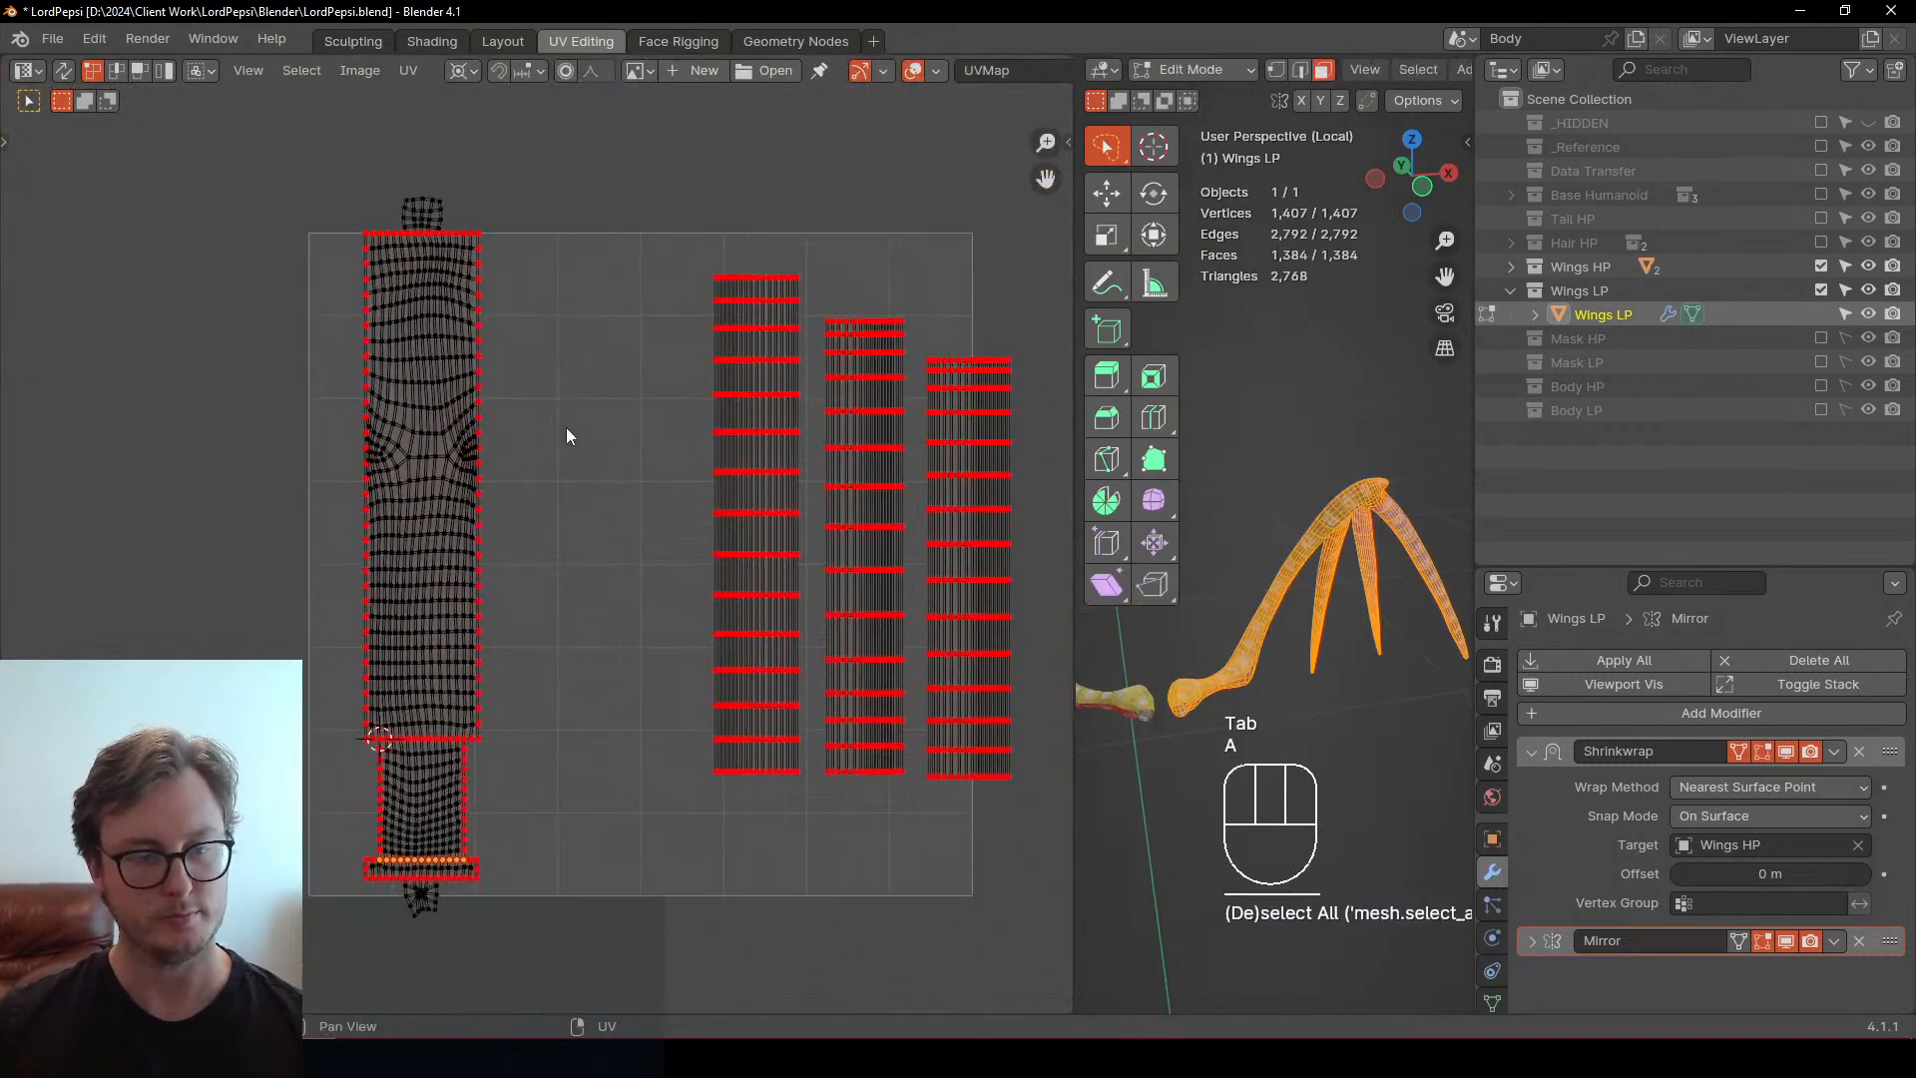
Place the 2D cursor at the bottom flap's upper-left corner, then pin the flap's left edge and scale it to 0 along X
{"action": "scroll", "coordinate": [409, 875], "scroll_direction": "up", "scroll_amount": 8}
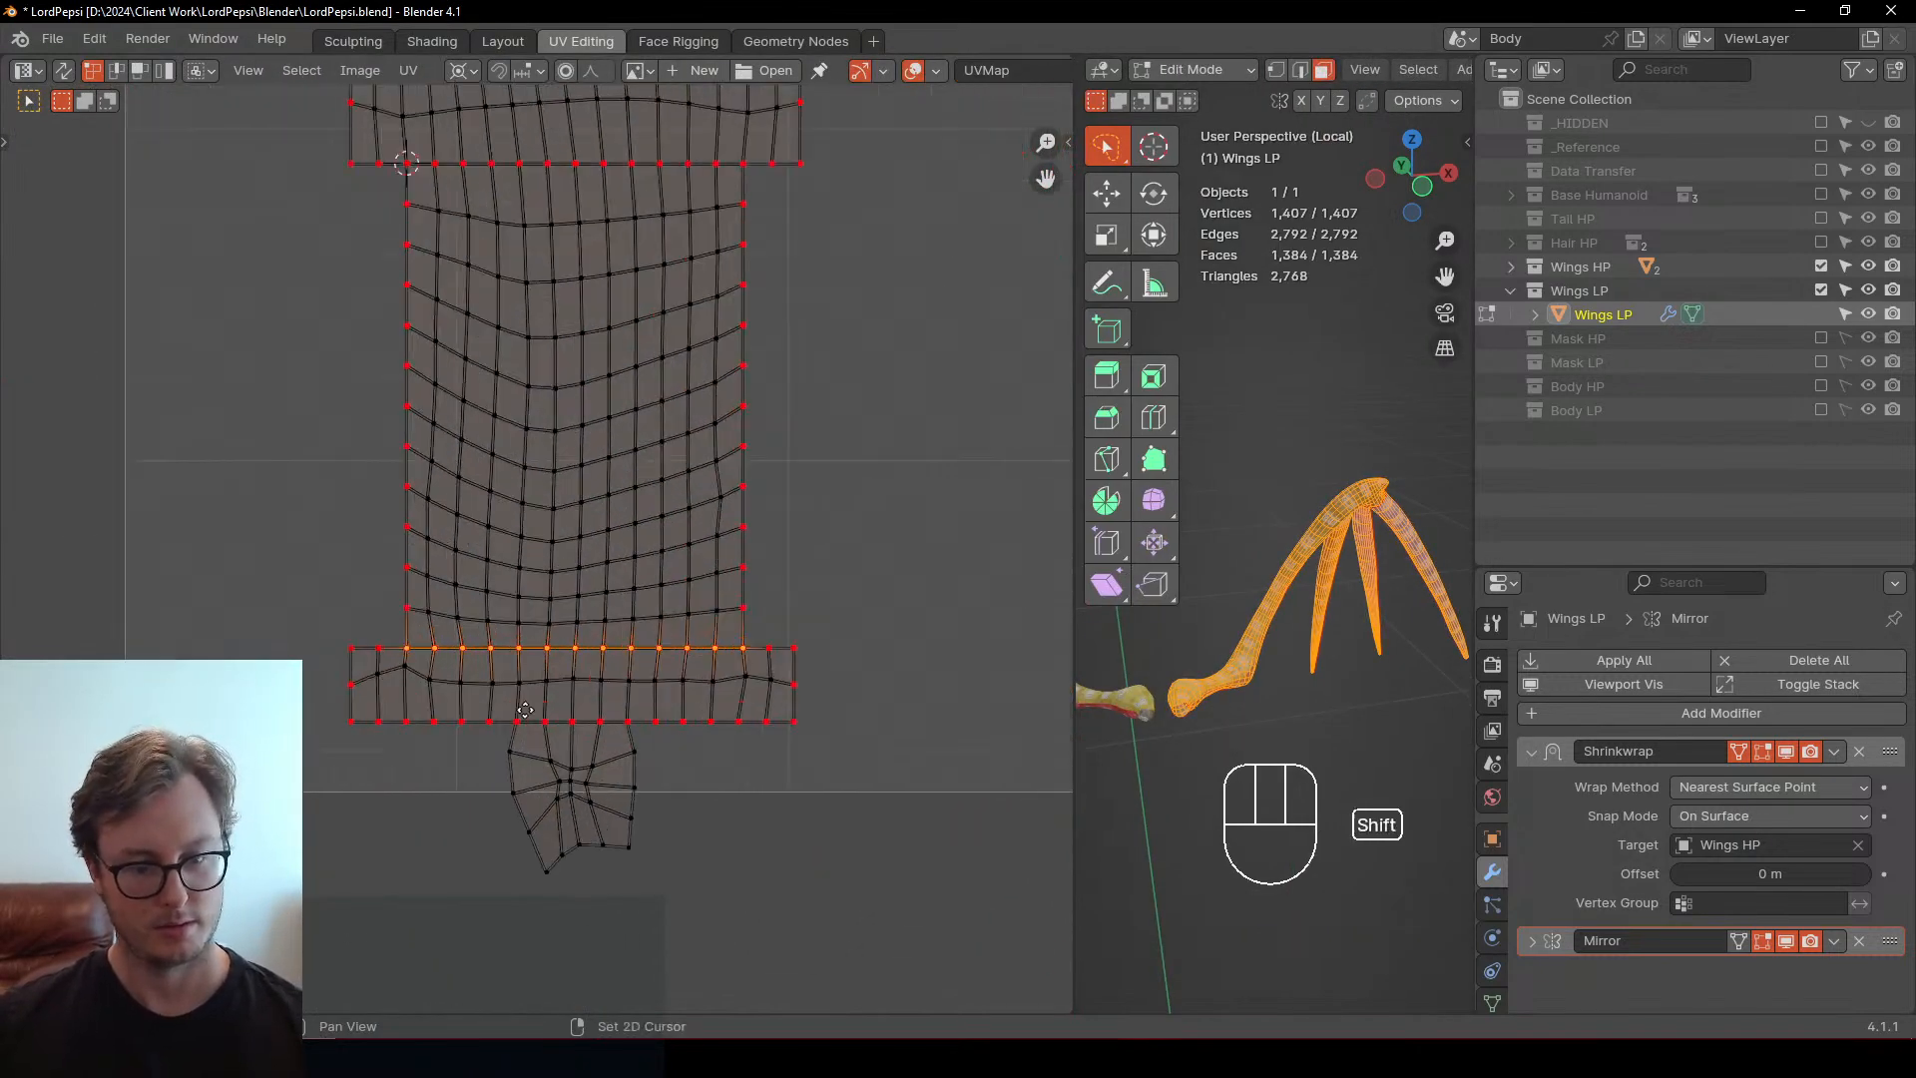
{"action": "left_click", "coordinate": [504, 657]}
{"action": "key", "text": "shift+s"}
{"action": "left_click", "coordinate": [539, 930], "text": "ctrl"}
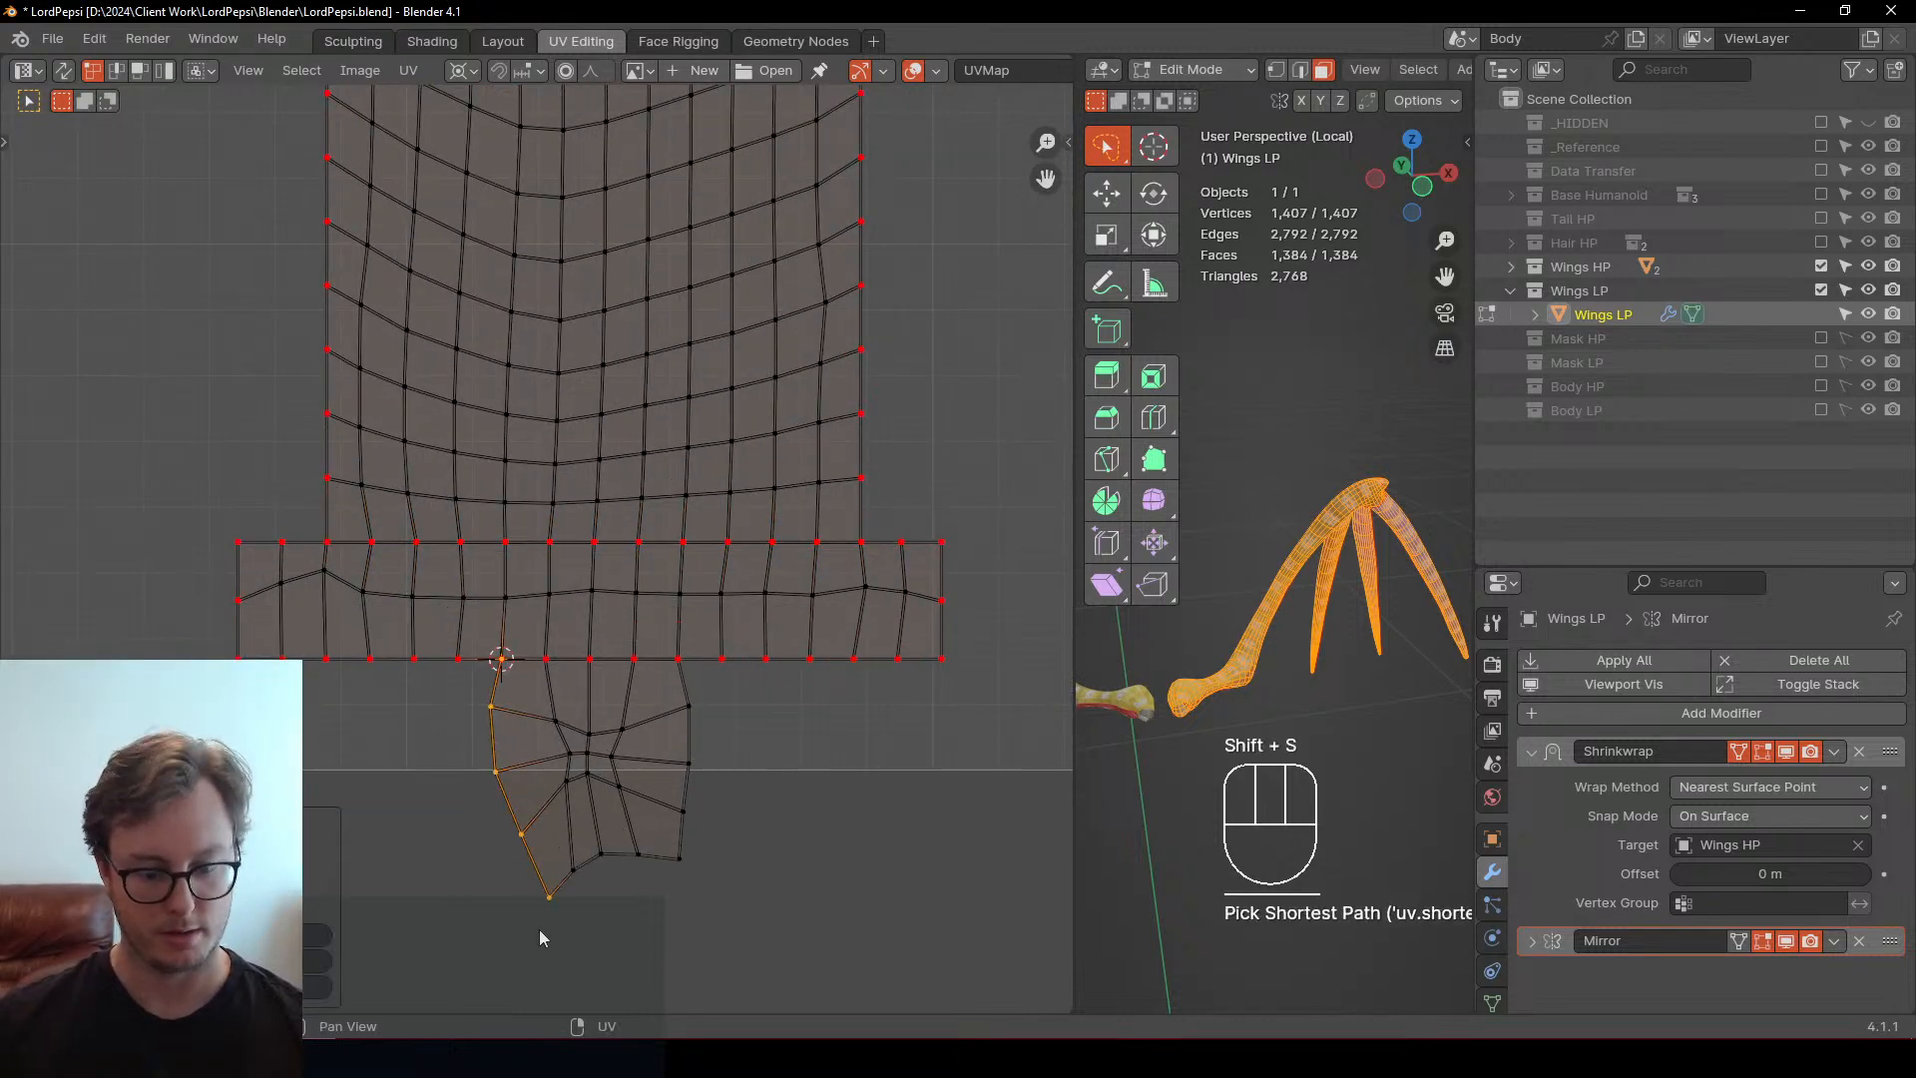
{"action": "key", "text": "p"}
{"action": "key", "text": "s"}
{"action": "key", "text": "x"}
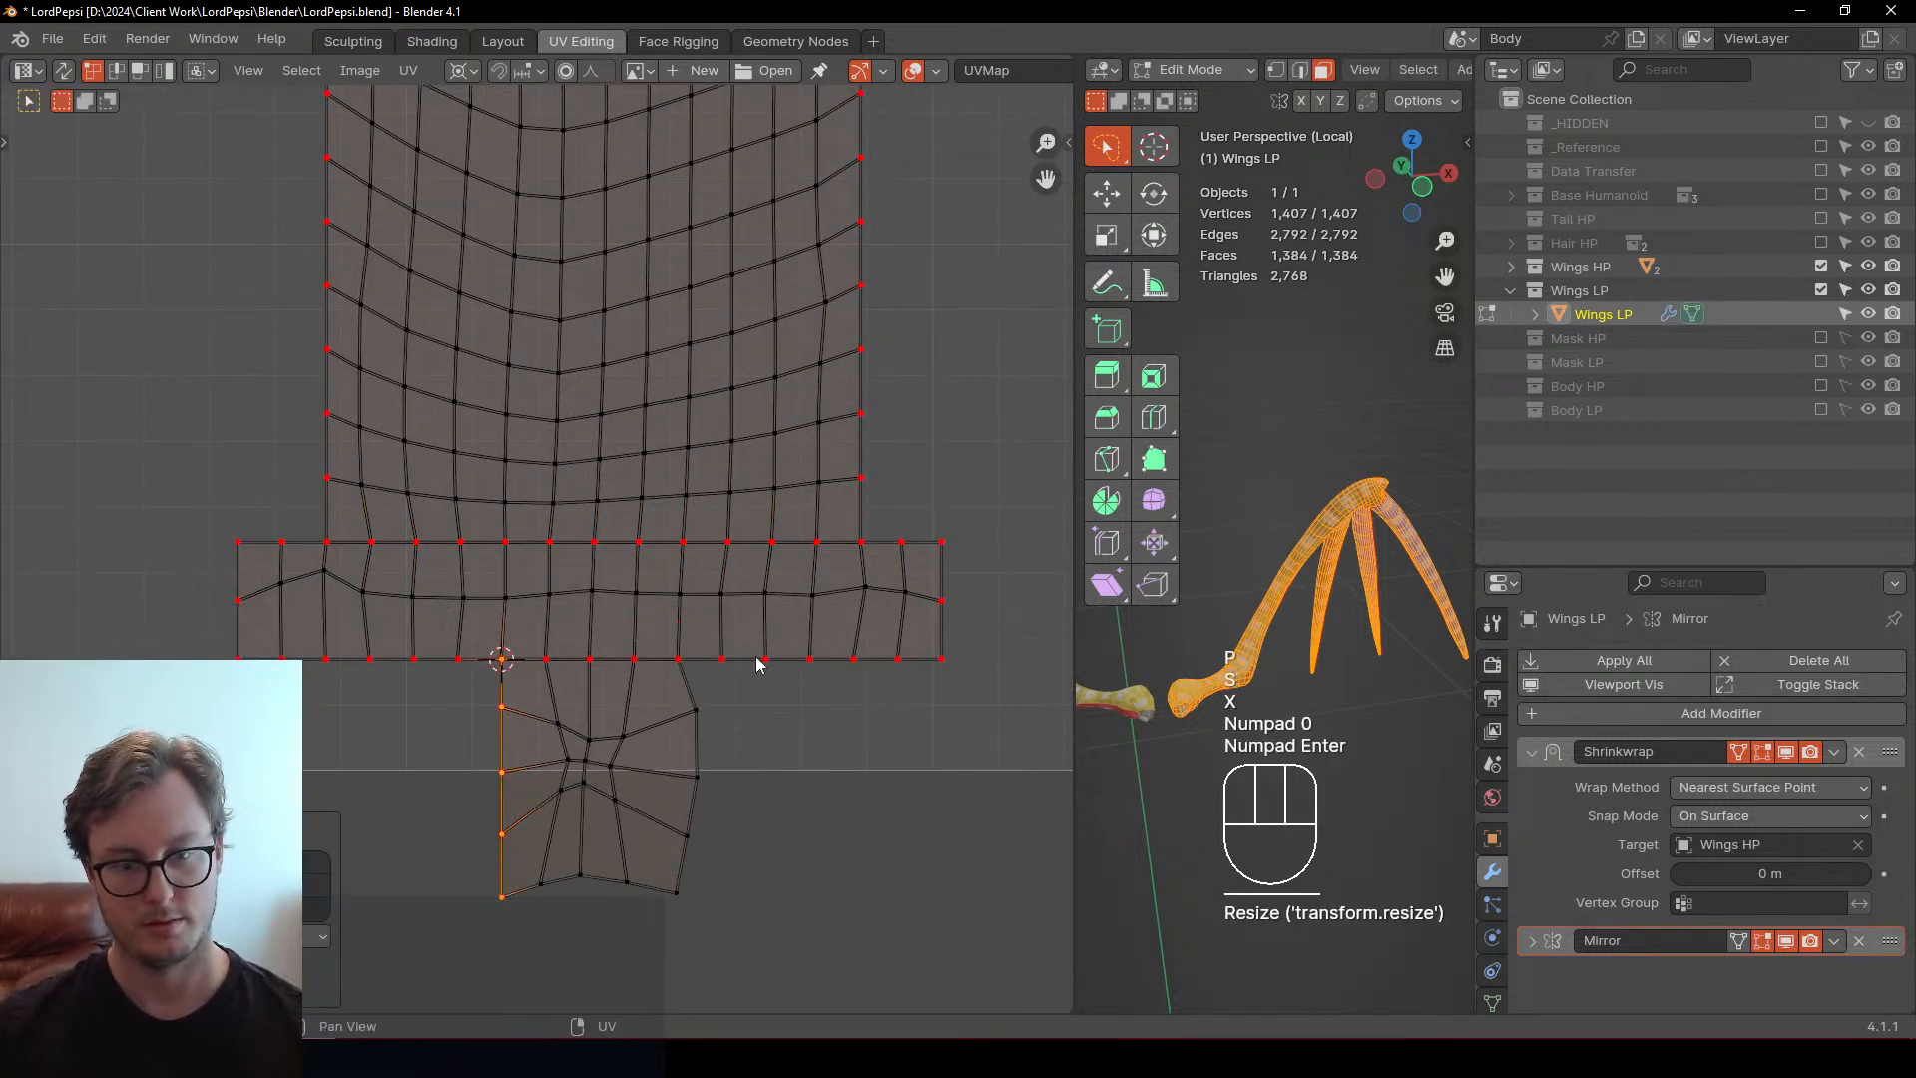
Place the 2D cursor at the bottom flap's upper-right corner, then pin the flap's right edge and scale it to 0 along X
{"action": "left_click", "coordinate": [677, 661]}
{"action": "key", "text": "shift+s"}
{"action": "left_click", "coordinate": [696, 895]}
{"action": "left_click", "coordinate": [696, 895], "text": "ctrl"}
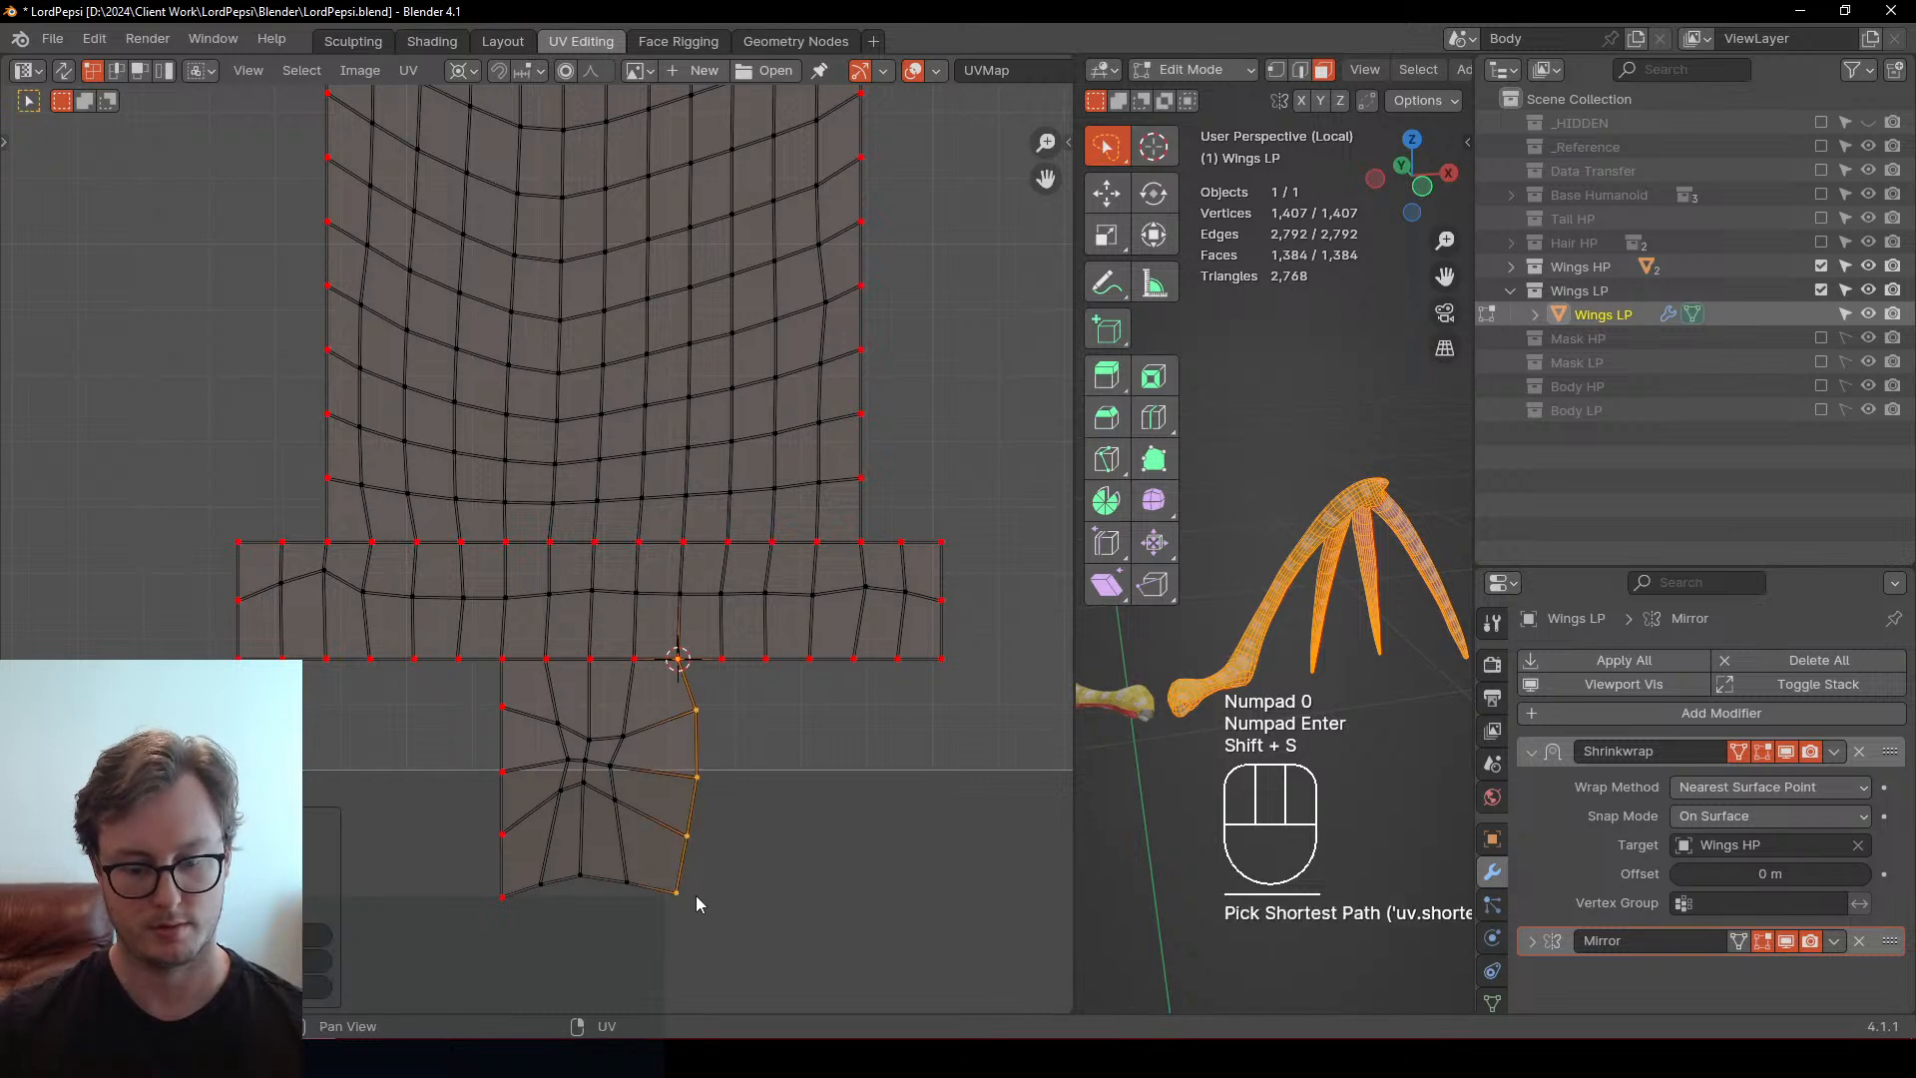
{"action": "key", "text": "p"}
{"action": "key", "text": "s"}
{"action": "key", "text": "x"}
{"action": "key", "text": "KP_0"}
{"action": "key", "text": "KP_Enter"}
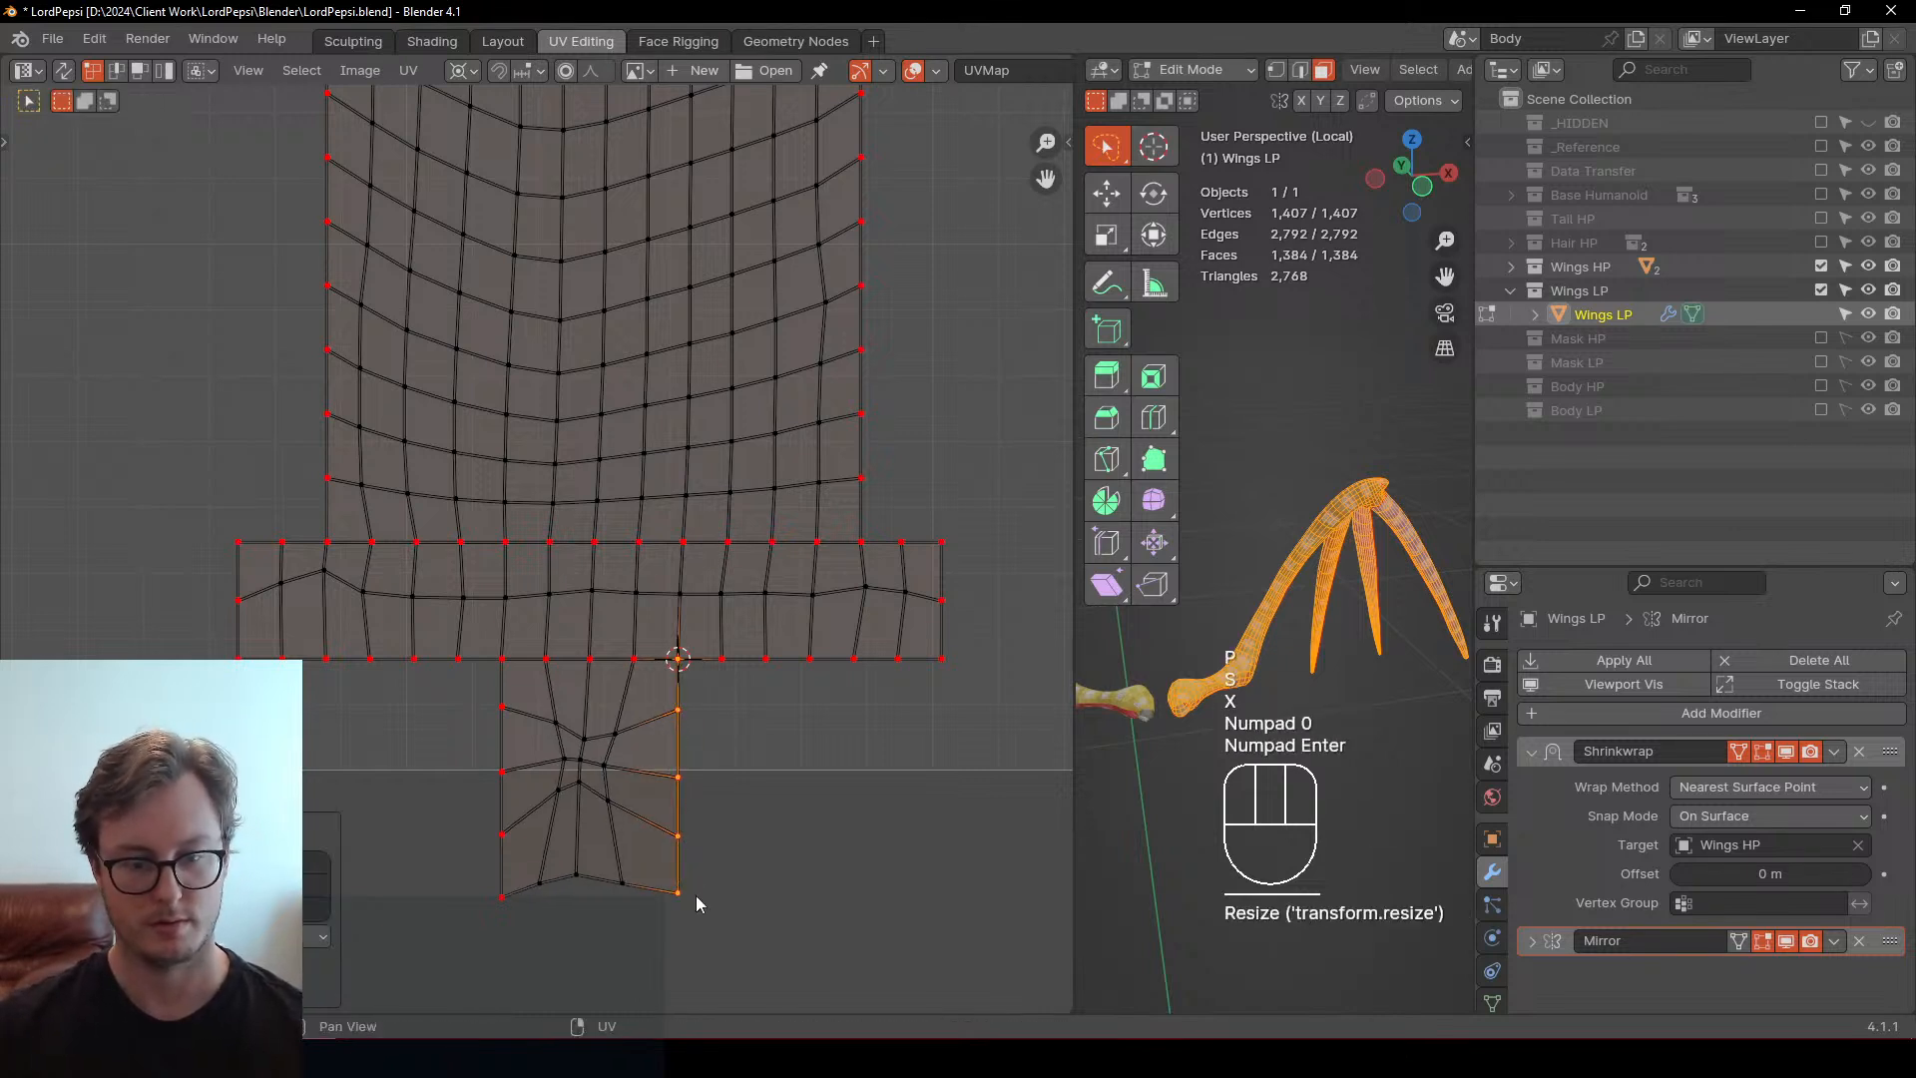
Flatten the bottom flap's lower edge by scaling it to 0 along Y and distribute its vertices evenly
{"action": "left_click", "coordinate": [530, 904], "text": "ctrl"}
{"action": "left_click", "coordinate": [495, 912], "text": "ctrl"}
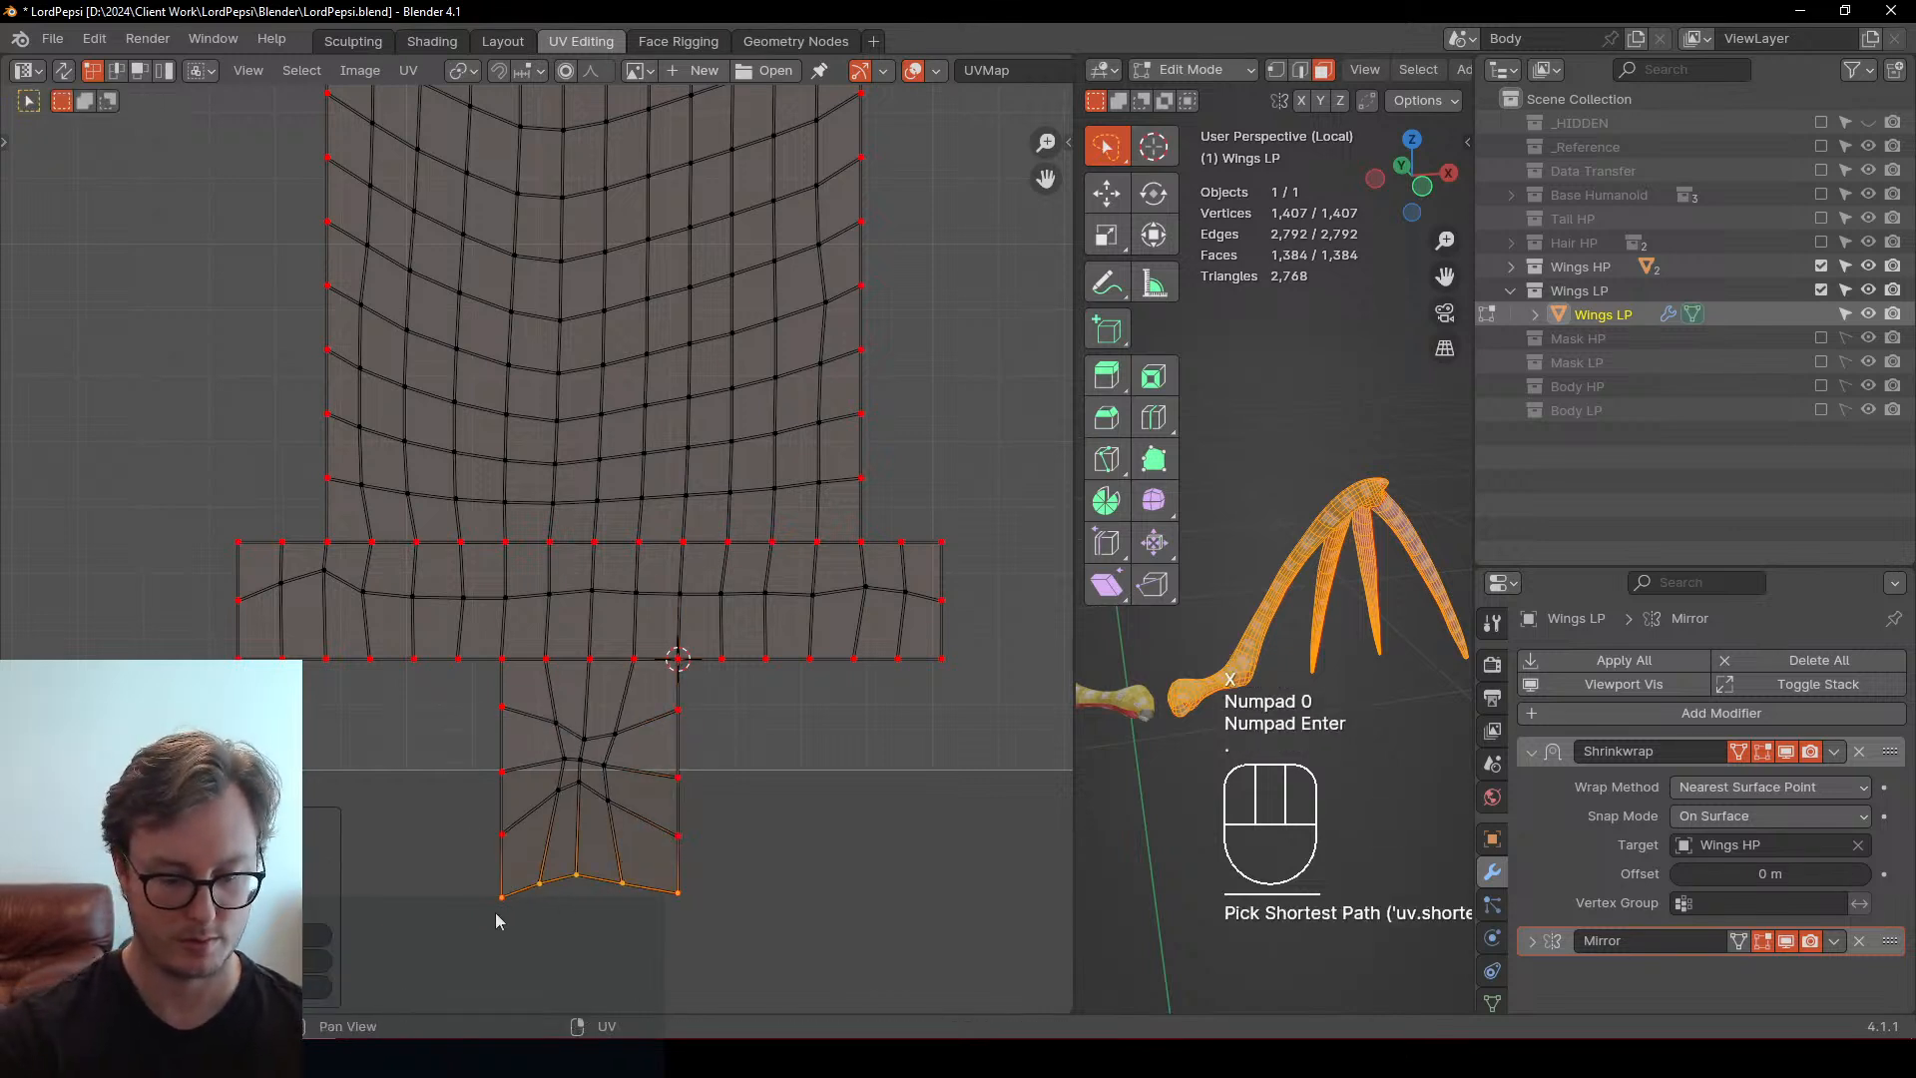
{"action": "key", "text": "s"}
{"action": "key", "text": "y"}
{"action": "key", "text": "KP_0"}
{"action": "key", "text": "KP_Enter"}
{"action": "key", "text": "q"}
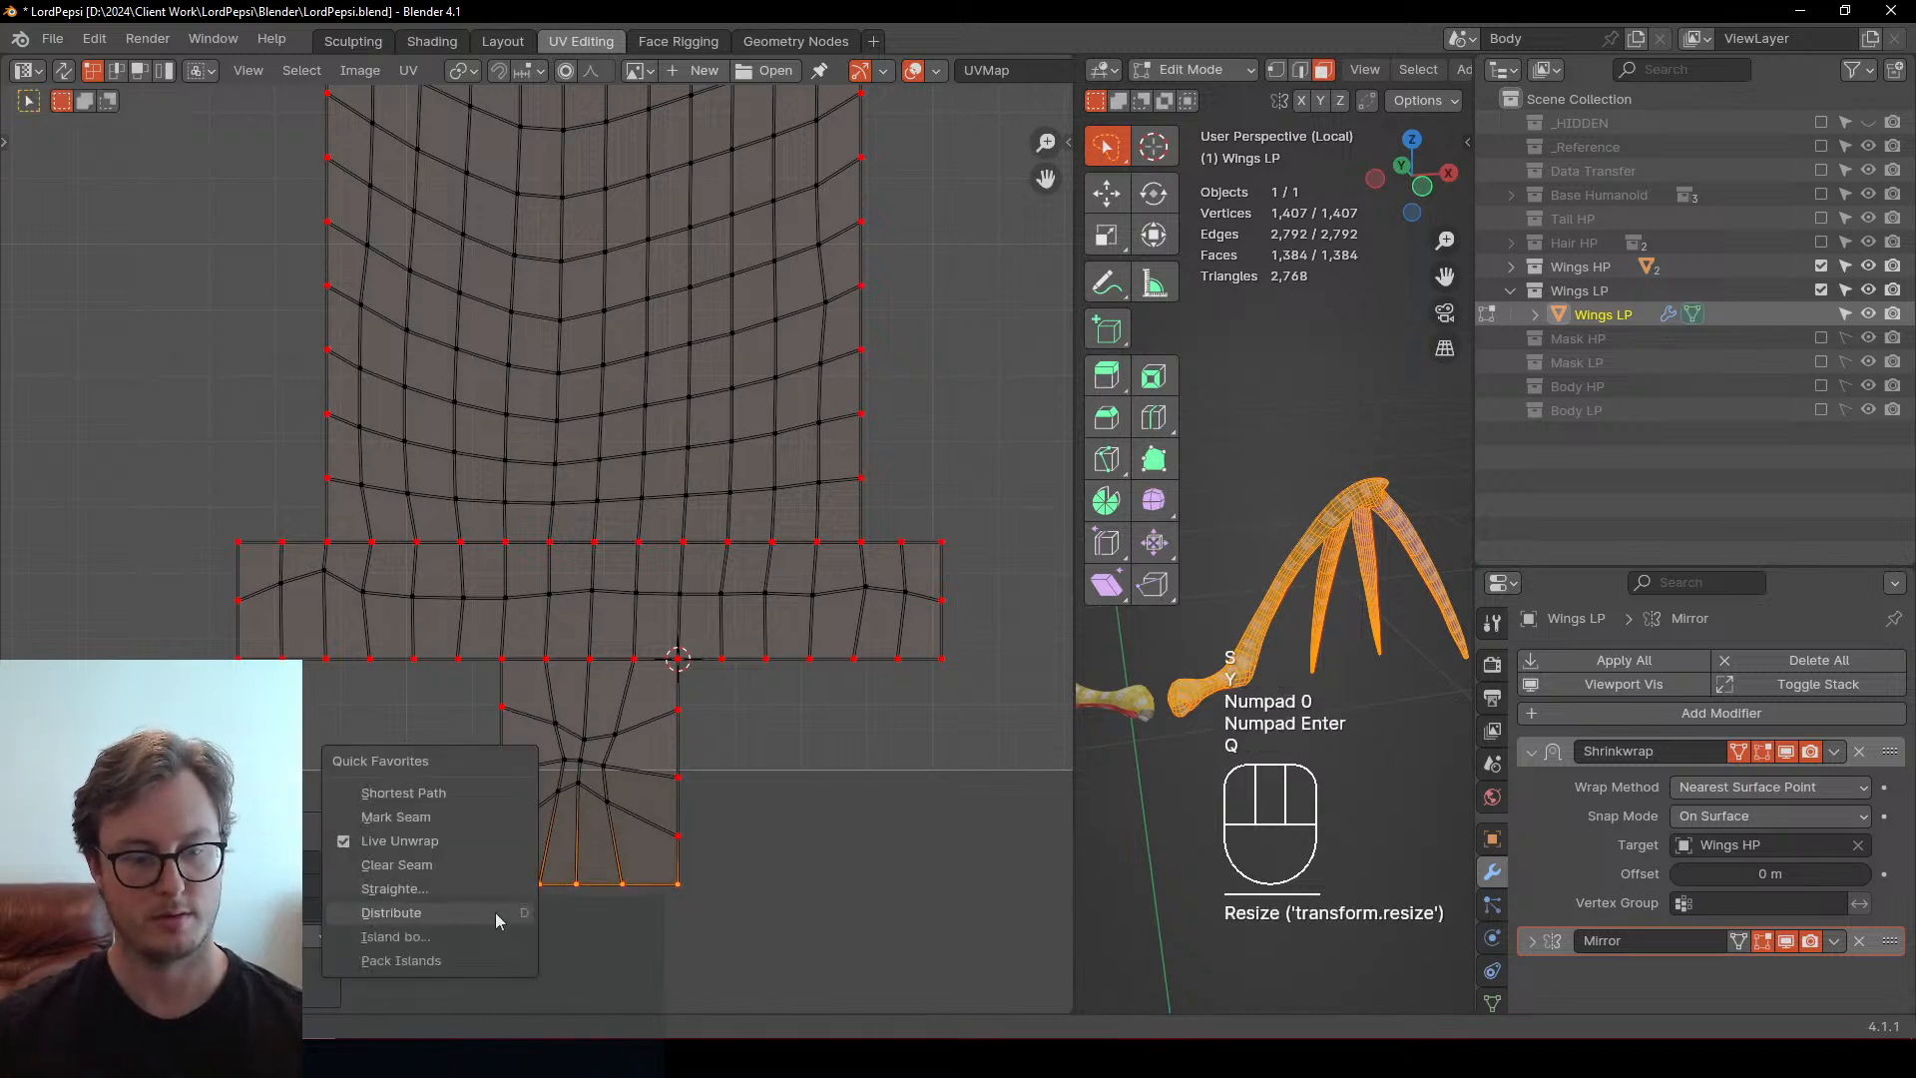
{"action": "left_click", "coordinate": [507, 806]}
Distribute the left and right edges of the bottom flap evenly
{"action": "left_click", "coordinate": [509, 671]}
{"action": "left_click", "coordinate": [492, 915], "text": "ctrl"}
{"action": "key", "text": "q"}
{"action": "left_click", "coordinate": [646, 775]}
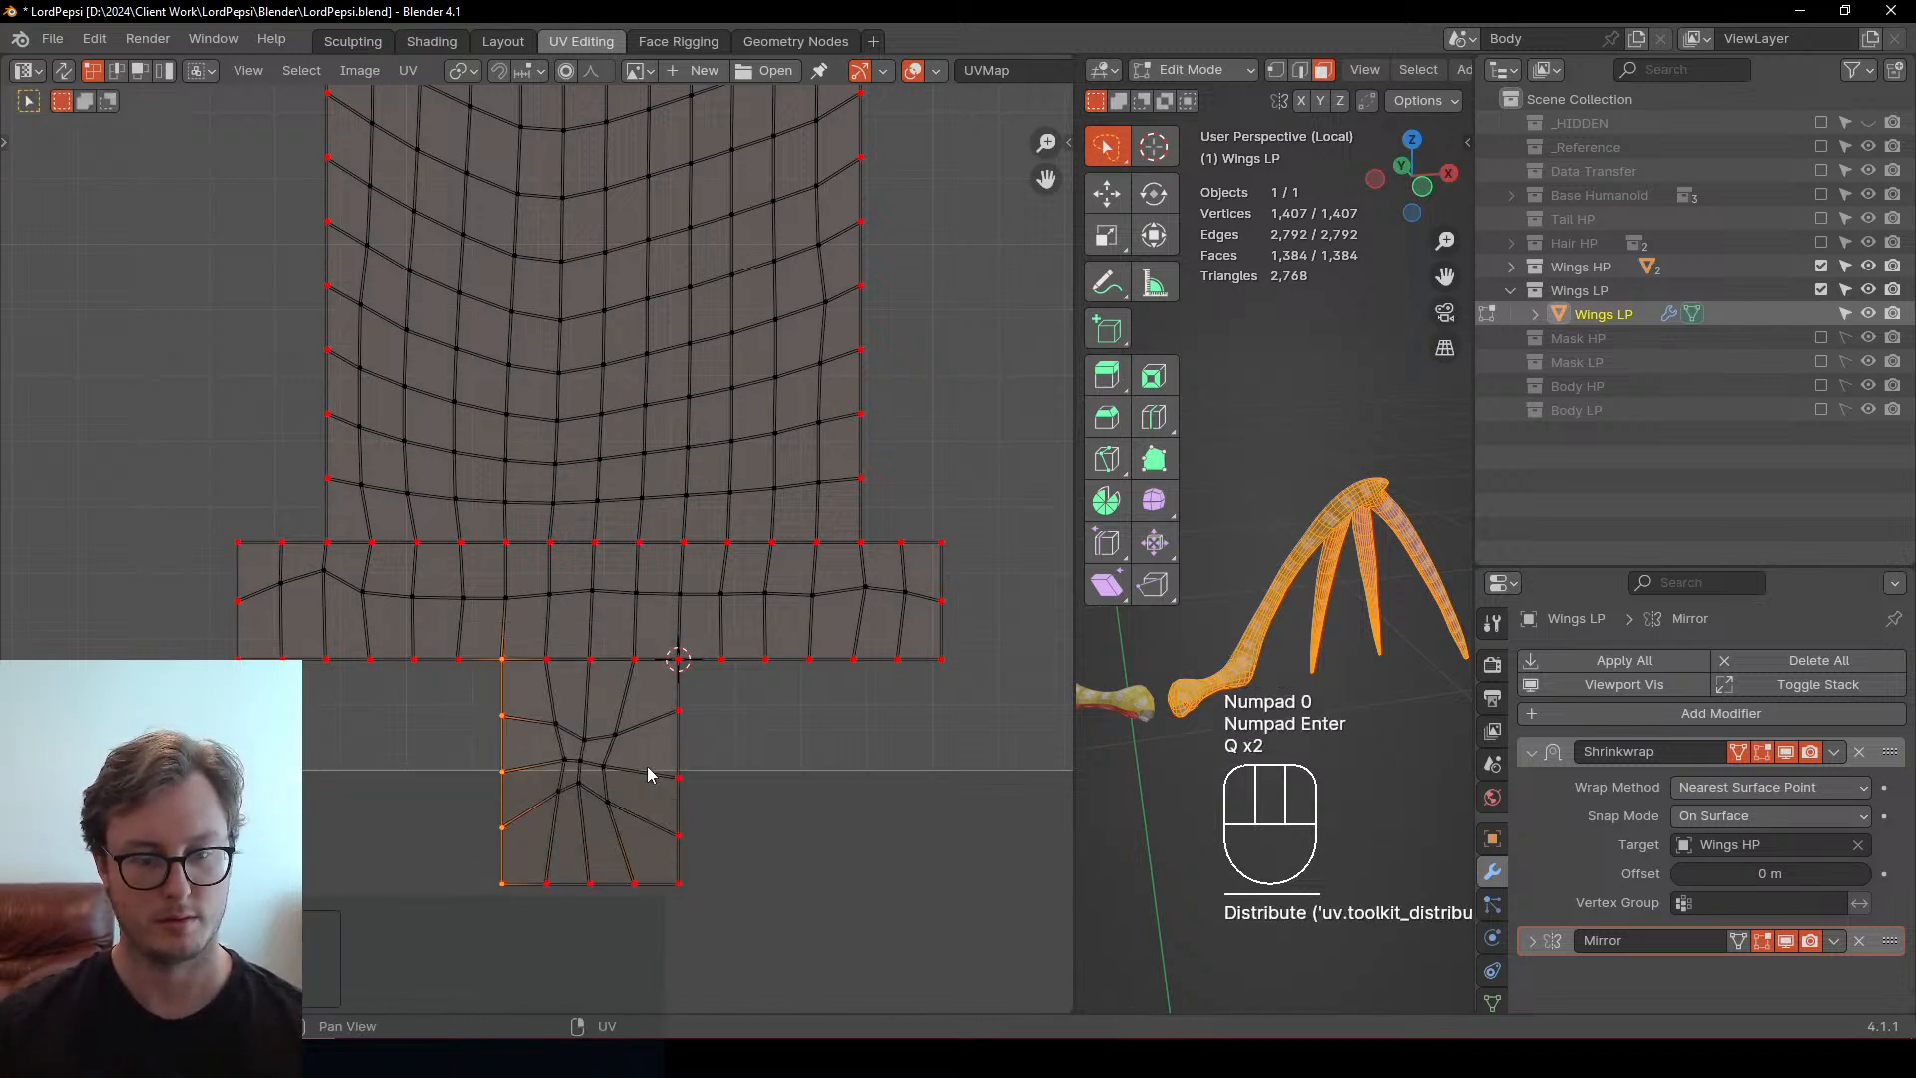
{"action": "left_click", "coordinate": [686, 648]}
{"action": "left_click", "coordinate": [691, 895], "text": "ctrl"}
{"action": "key", "text": "q"}
{"action": "left_click", "coordinate": [731, 717]}
Place the 2D cursor at the top flap's lower-left corner, then pin the flap's left edge and scale it to 0 along X
{"action": "scroll", "coordinate": [698, 698], "scroll_direction": "down", "scroll_amount": 7}
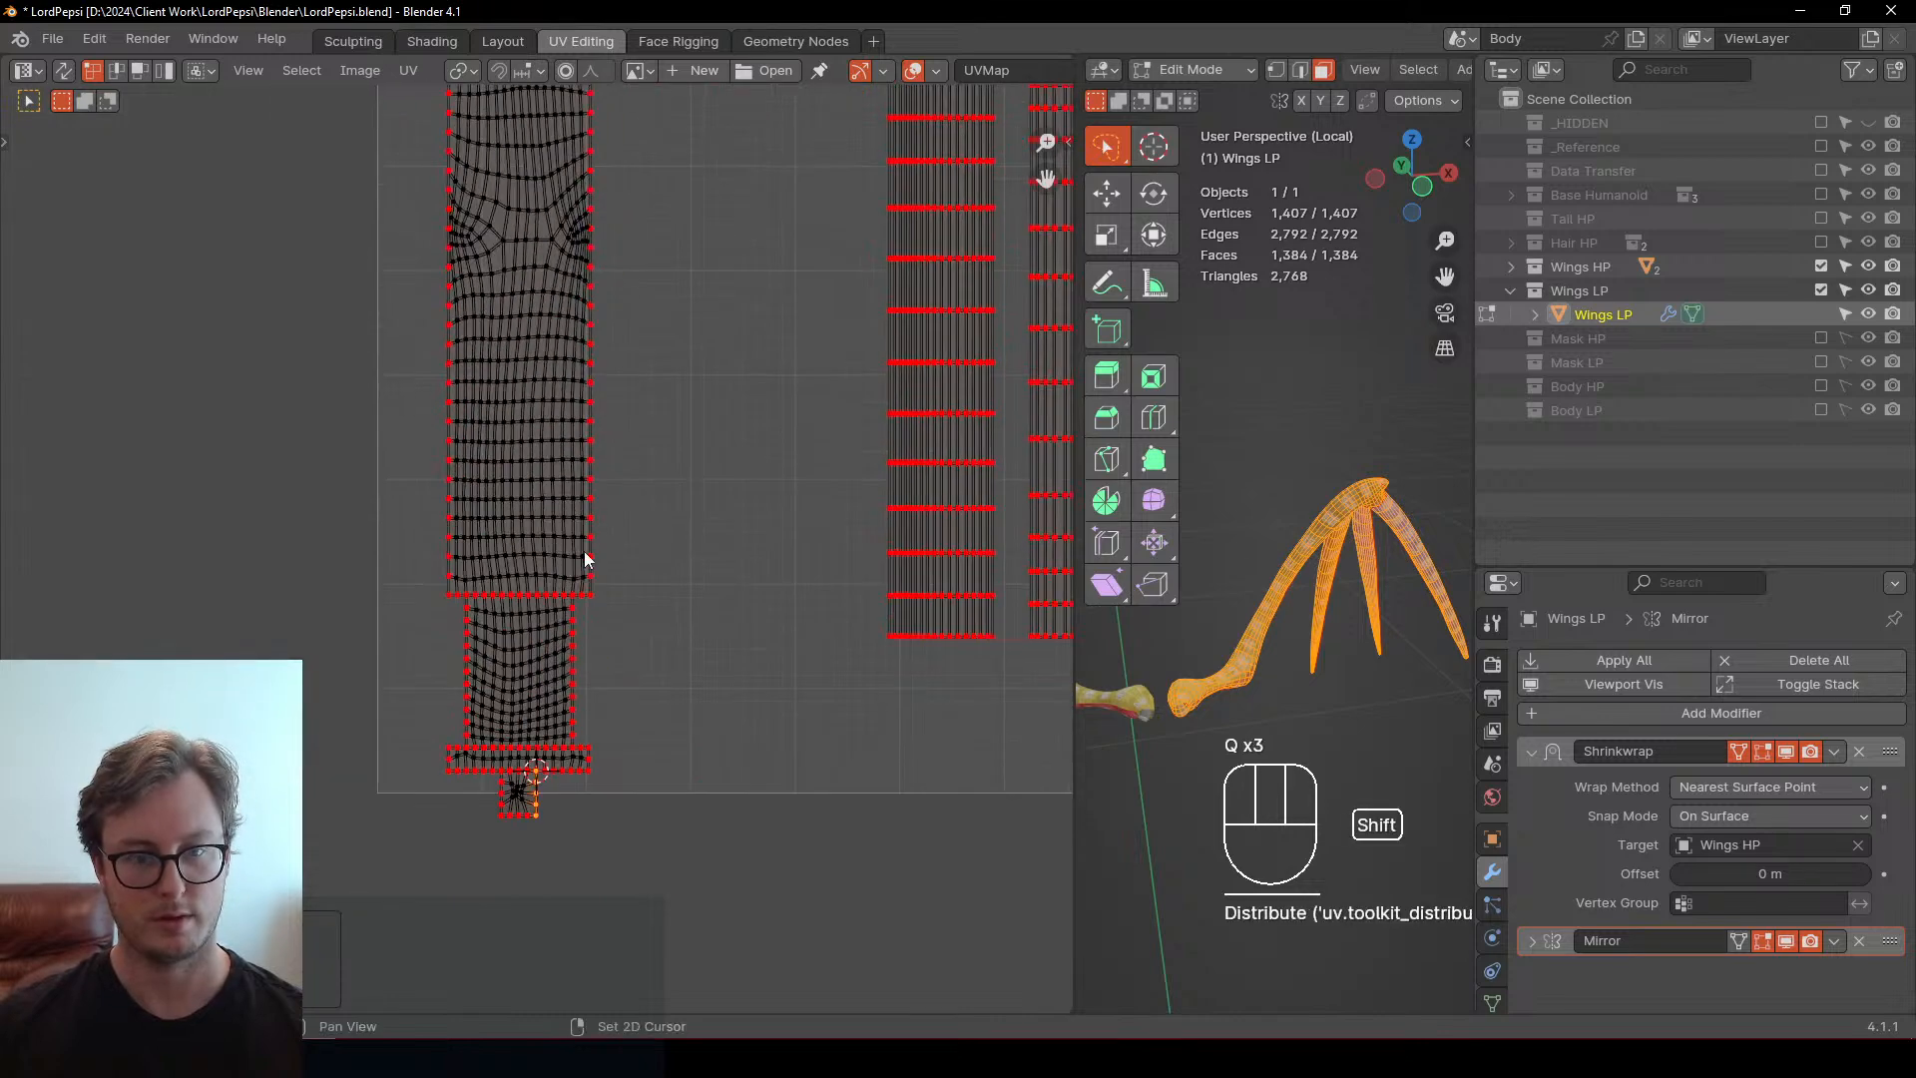
{"action": "middle_click_drag", "start_coordinate": [586, 556], "coordinate": [623, 704], "text": "shift"}
{"action": "scroll", "coordinate": [609, 599], "scroll_direction": "up", "scroll_amount": 2}
{"action": "middle_click_drag", "start_coordinate": [655, 356], "coordinate": [568, 362], "text": "shift"}
{"action": "scroll", "coordinate": [439, 481], "scroll_direction": "up", "scroll_amount": 5}
{"action": "left_click", "coordinate": [429, 381]}
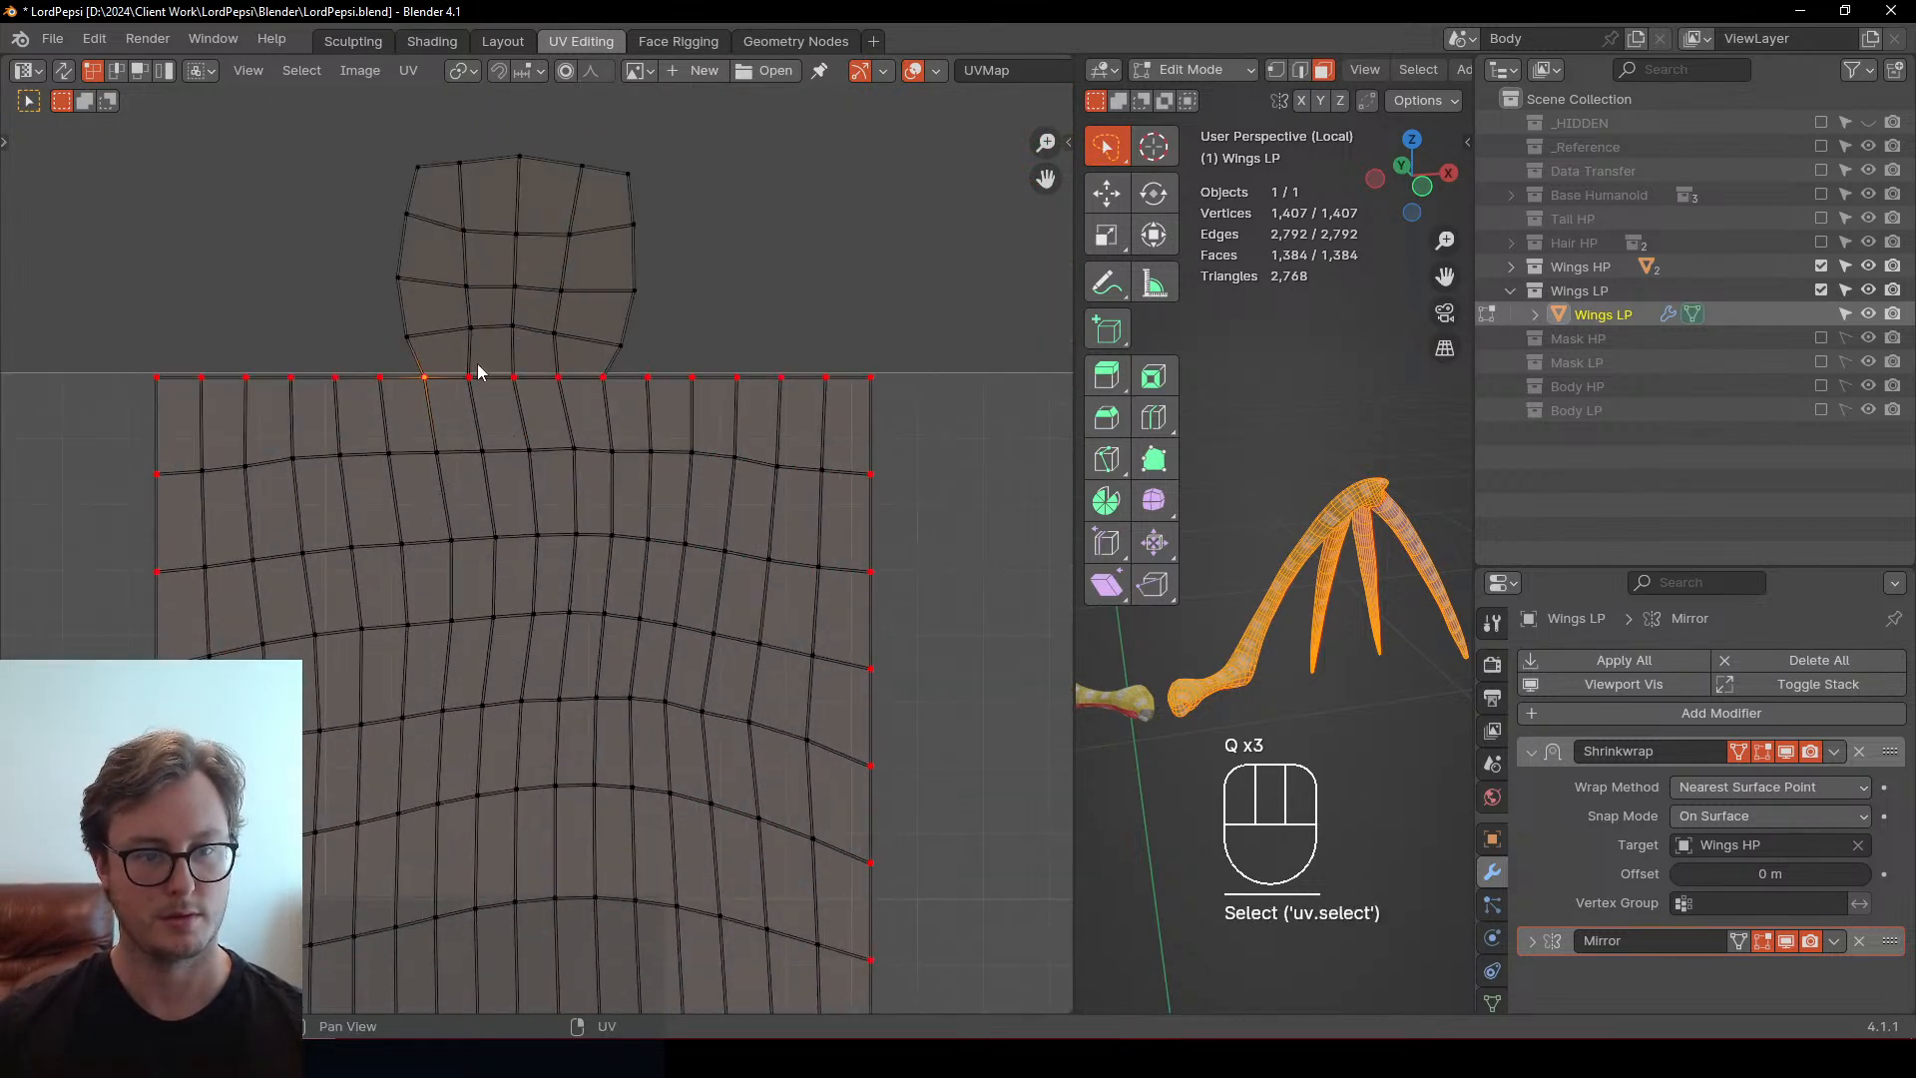
{"action": "key", "text": "shift+s"}
{"action": "left_click", "coordinate": [468, 495]}
{"action": "middle_click_drag", "start_coordinate": [467, 496], "coordinate": [496, 727], "text": "shift"}
{"action": "left_click", "coordinate": [447, 399], "text": "ctrl"}
{"action": "key", "text": "q"}
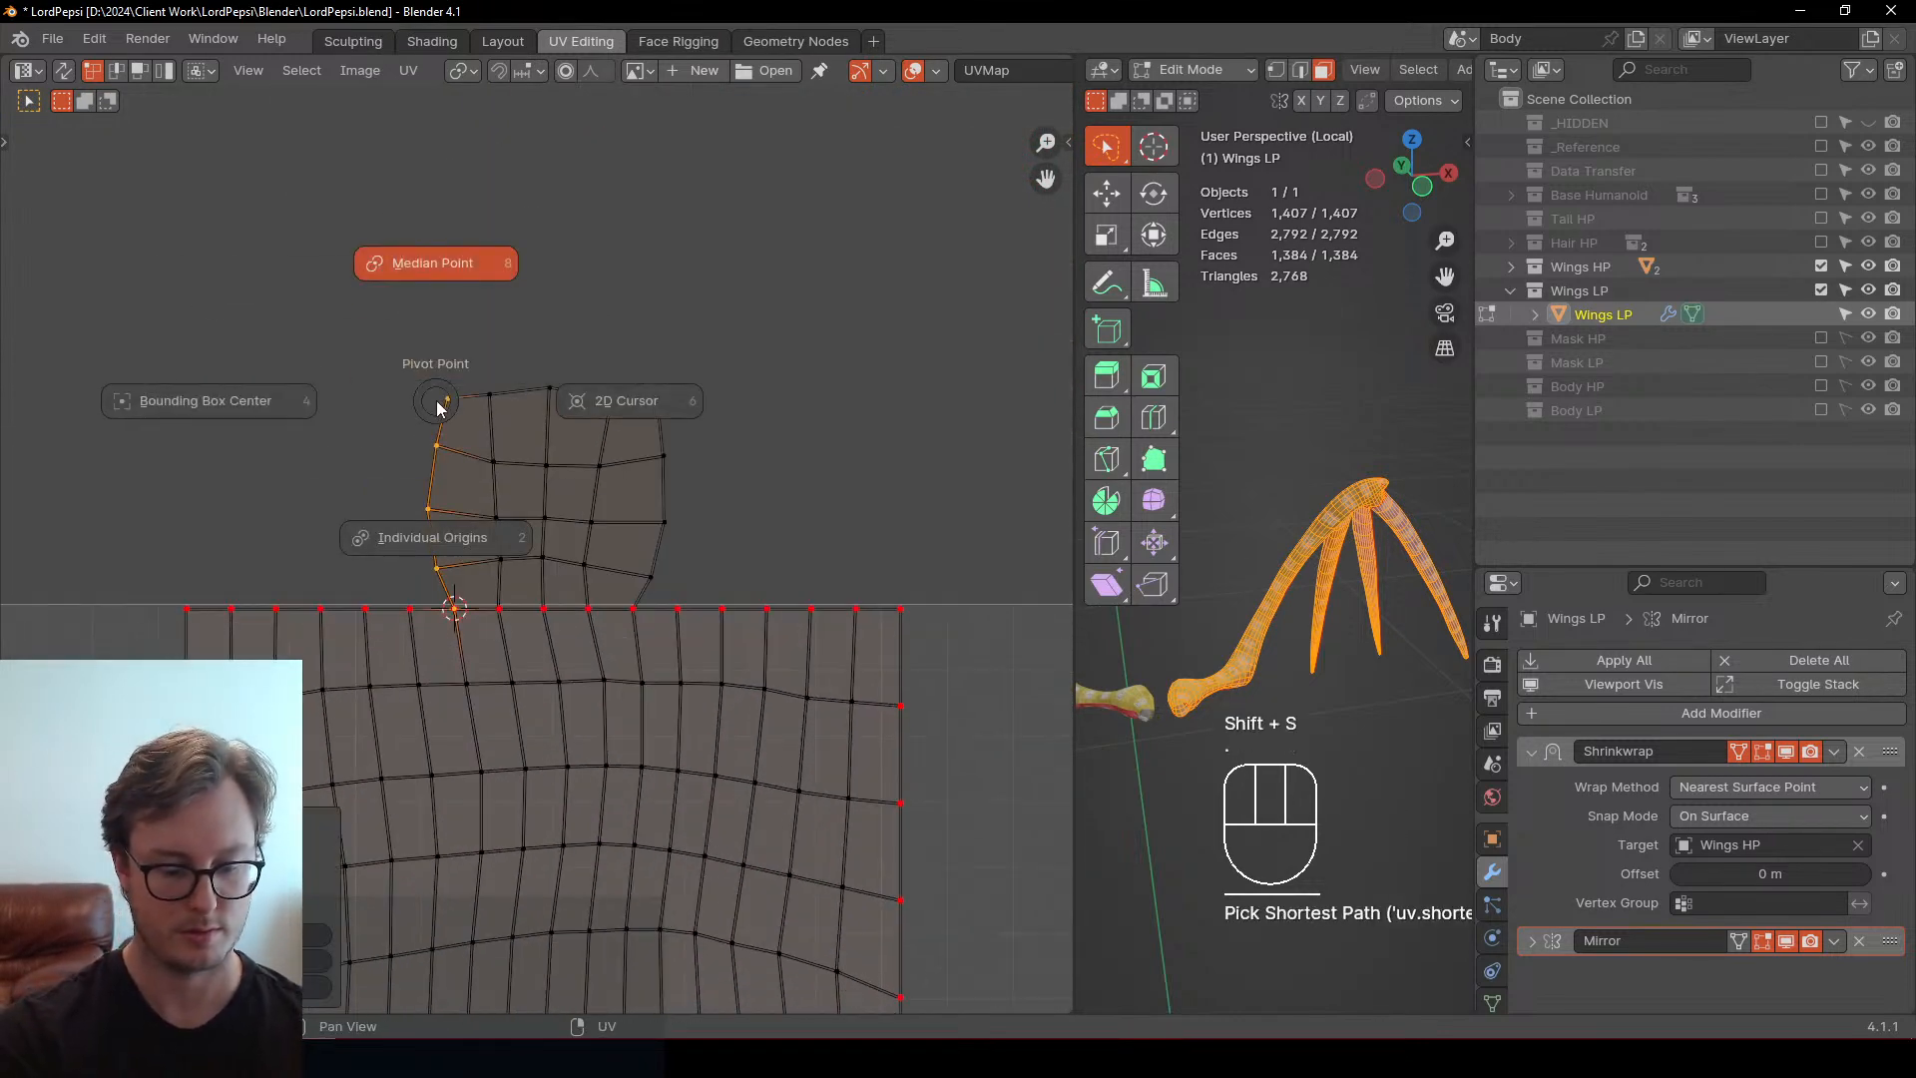
{"action": "key", "text": "p"}
{"action": "key", "text": "s"}
{"action": "key", "text": "x"}
{"action": "key", "text": "KP_0"}
{"action": "key", "text": "KP_Enter"}
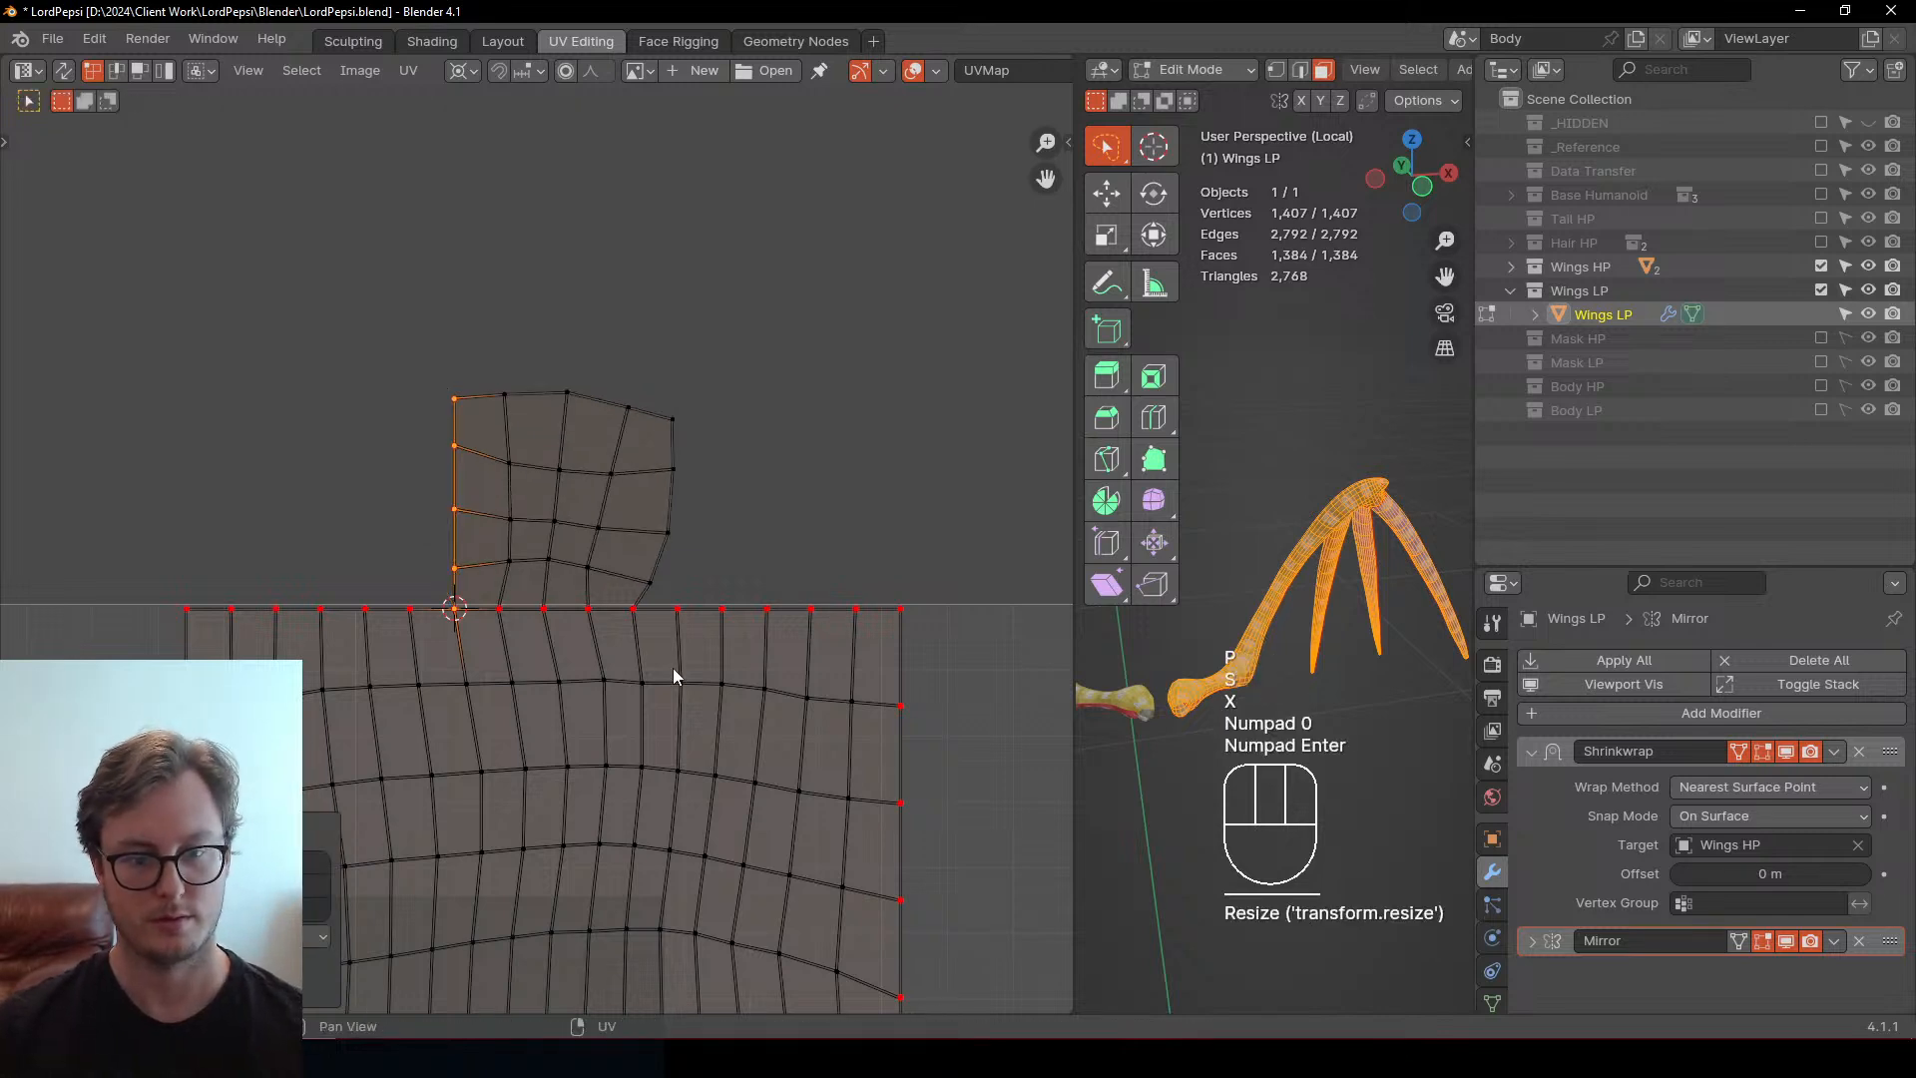
Place the 2D cursor at the top flap's lower-right corner, then pin the flap's right edge and scale it to 0 along X
{"action": "left_click", "coordinate": [654, 610]}
{"action": "key", "text": "shift+s"}
{"action": "left_click", "coordinate": [684, 391], "text": "ctrl"}
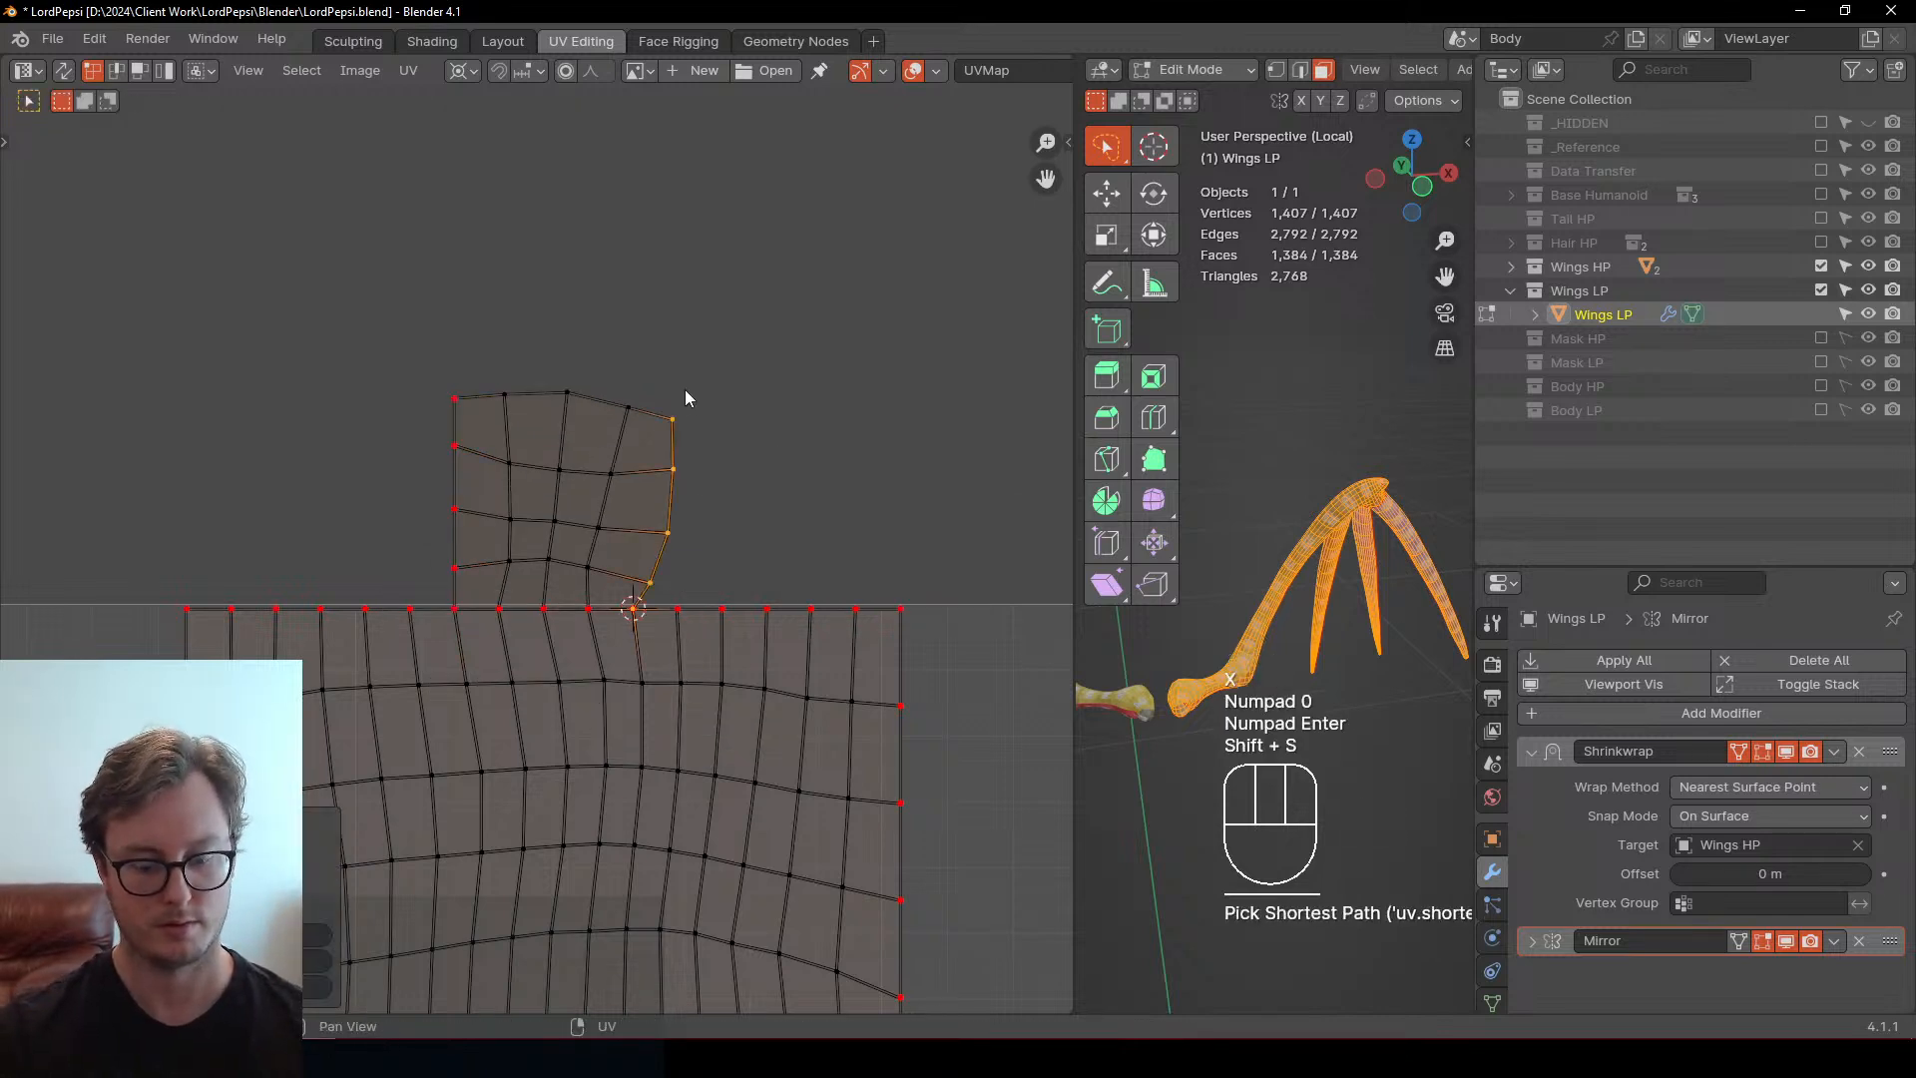
{"action": "key", "text": "p"}
{"action": "key", "text": "s"}
{"action": "key", "text": "x"}
{"action": "key", "text": "KP_0"}
{"action": "key", "text": "KP_Enter"}
Pin the top flap's upper edge, scale it to 0 along Y and distribute its vertices evenly
{"action": "left_click", "coordinate": [476, 395]}
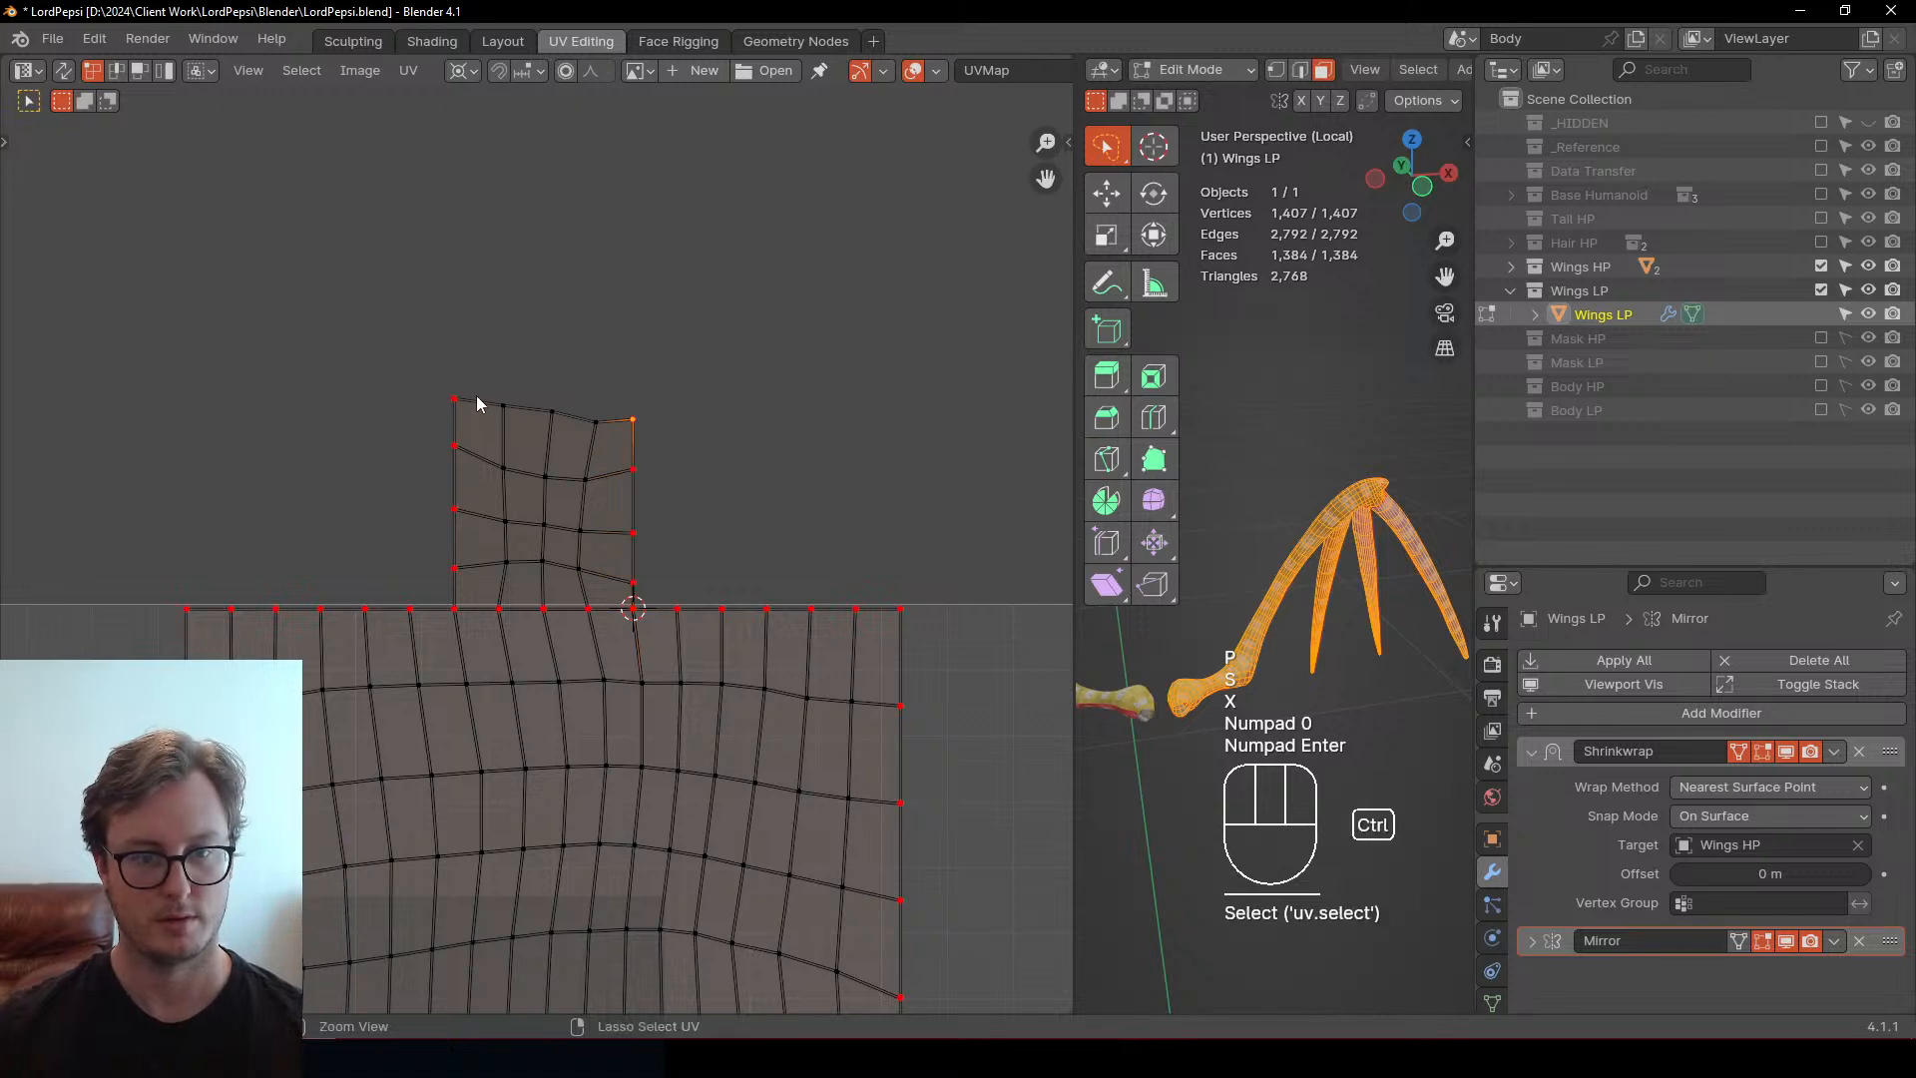
{"action": "left_click", "coordinate": [577, 415], "text": "ctrl"}
{"action": "key", "text": "shift+s"}
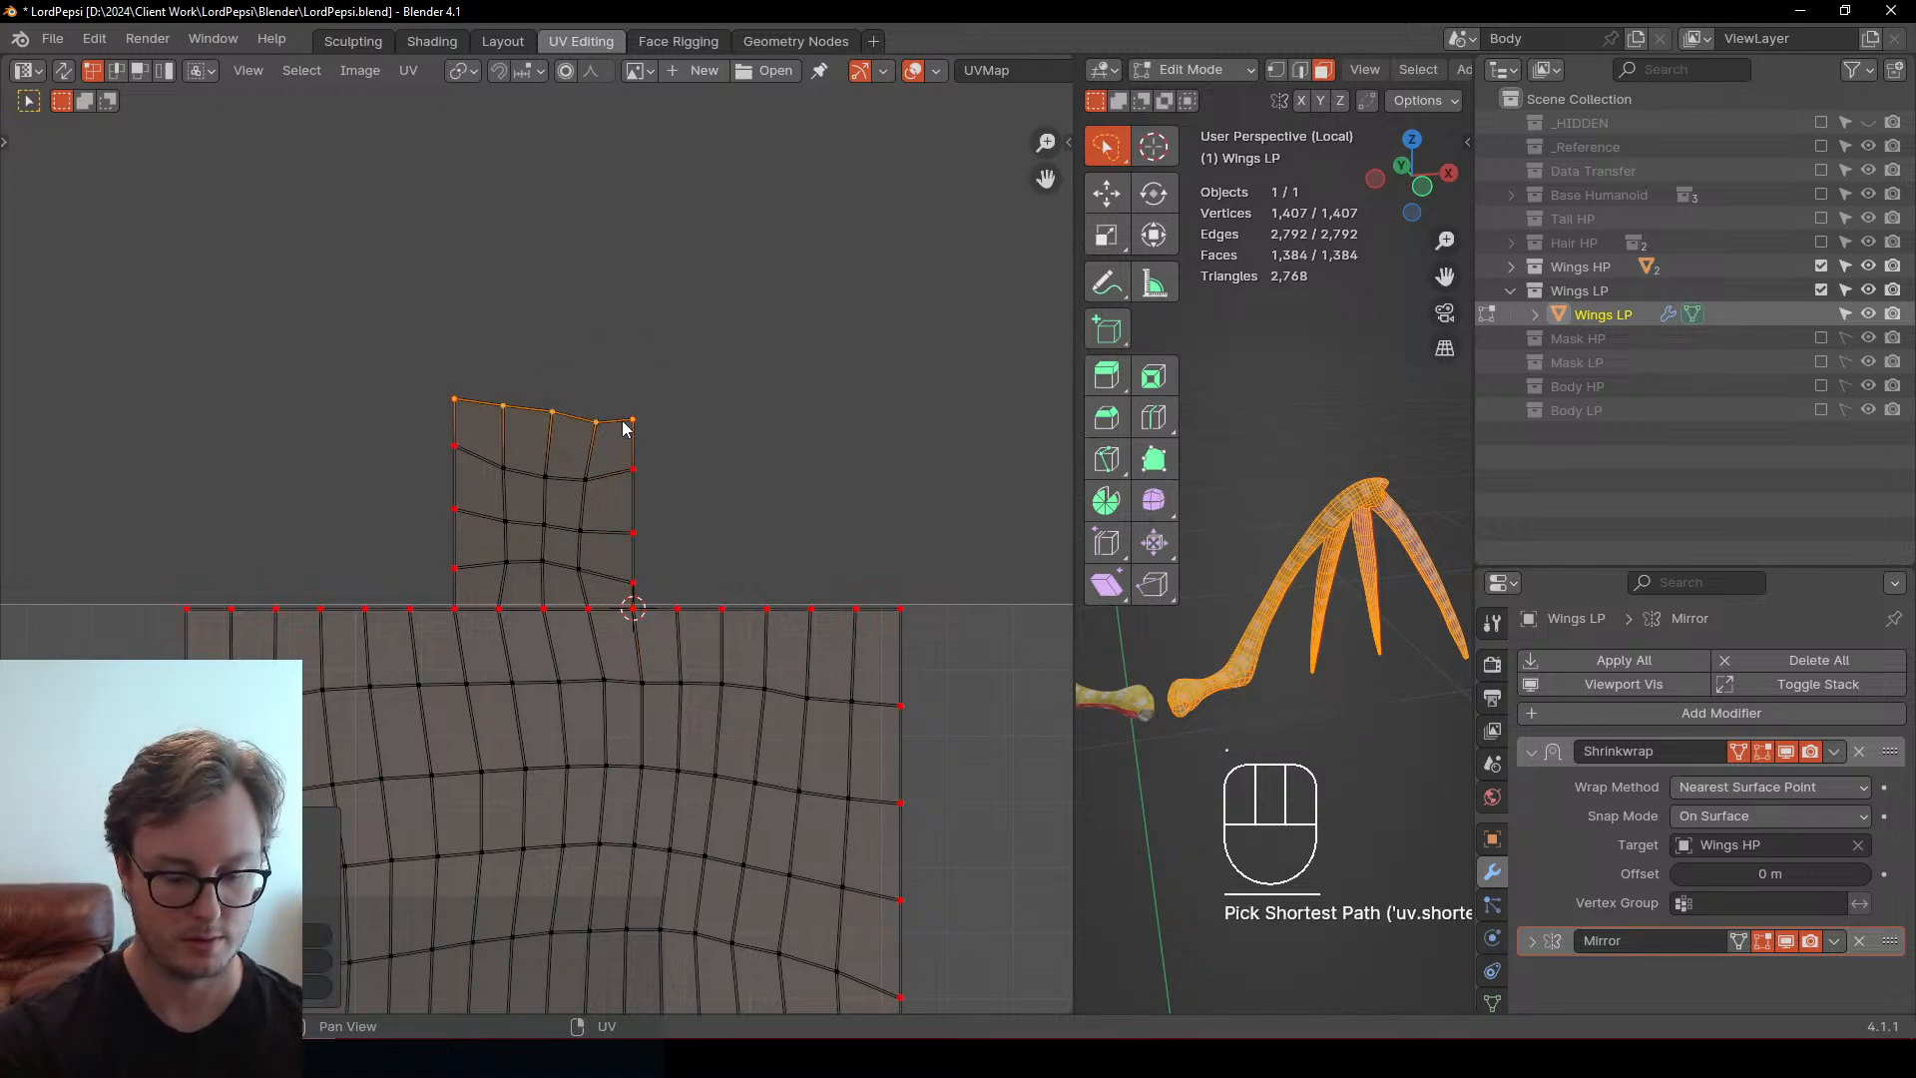
{"action": "key", "text": "p"}
{"action": "key", "text": "s"}
{"action": "key", "text": "y"}
{"action": "key", "text": "KP_0"}
{"action": "key", "text": "KP_Enter"}
{"action": "key", "text": "q"}
{"action": "left_click", "coordinate": [621, 421]}
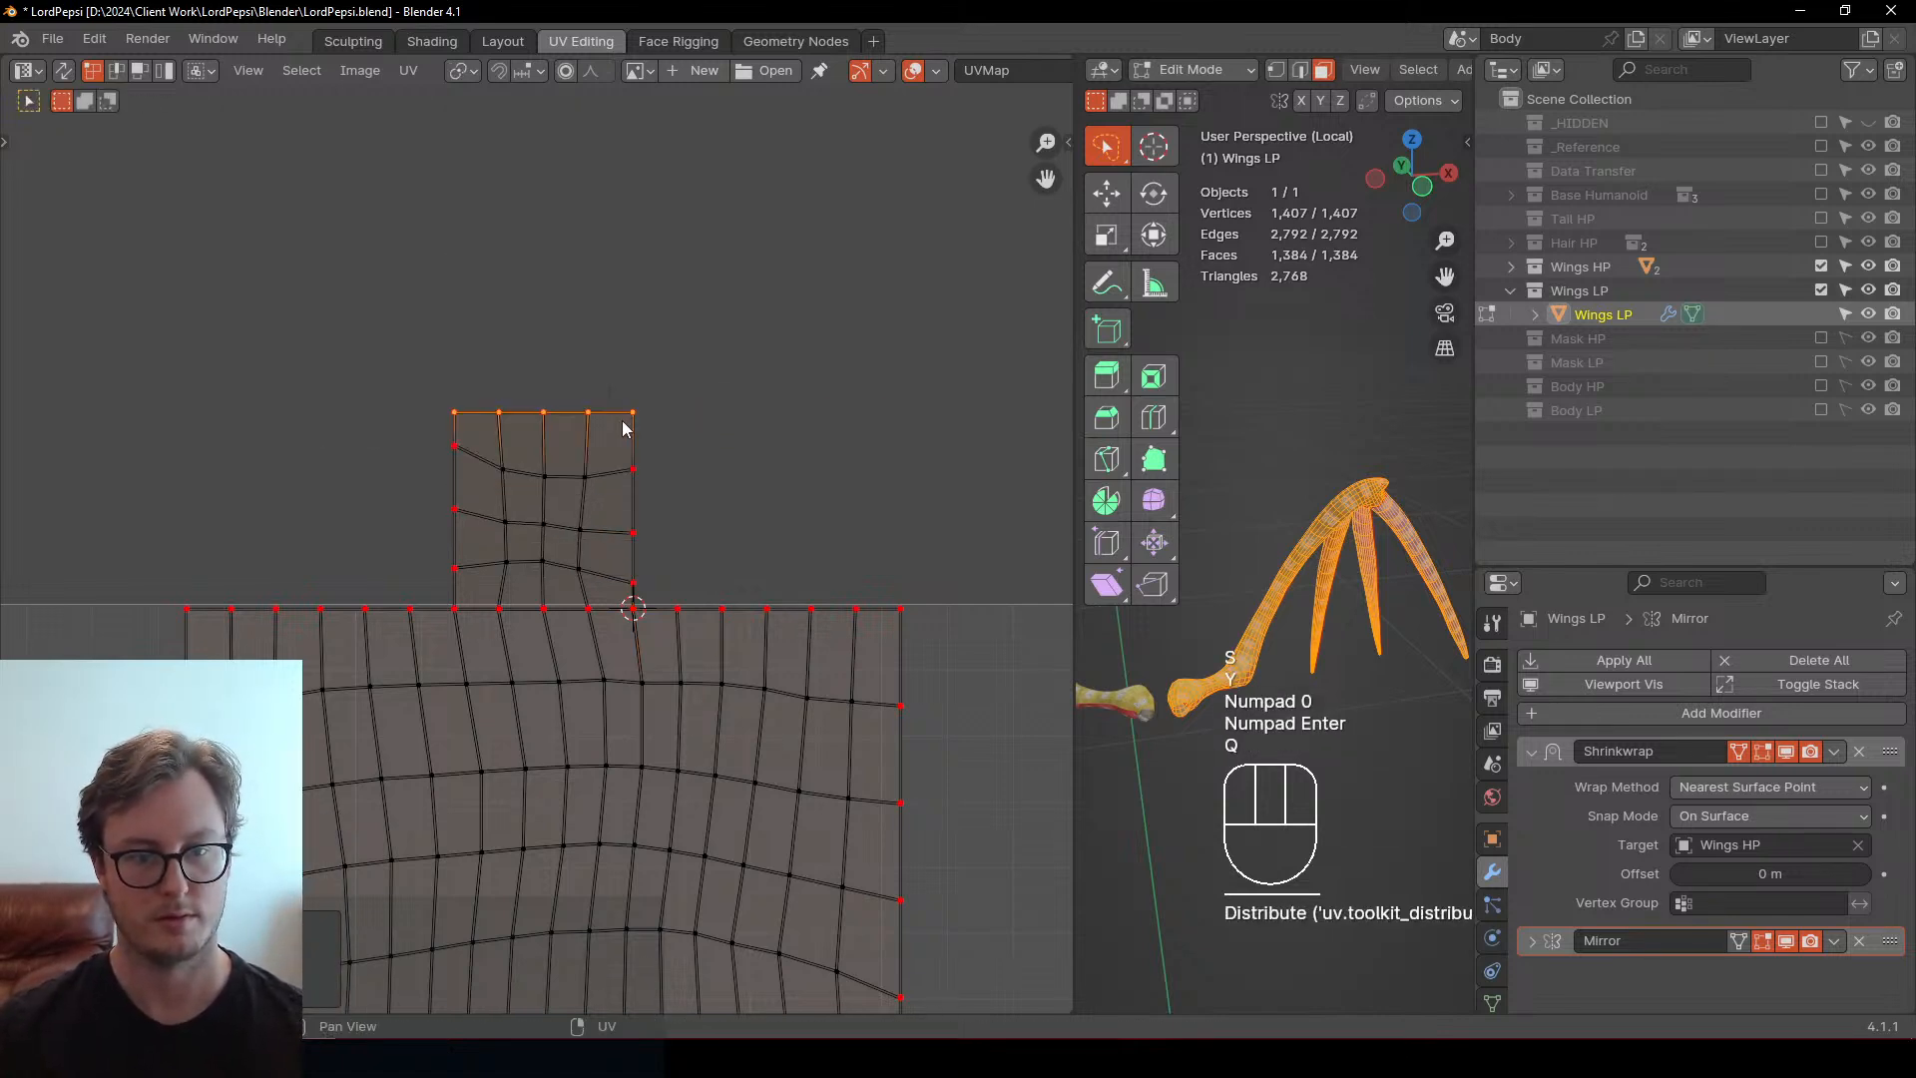
Distribute the top flap's right and left edges evenly, then nudge the selection to refresh the live unwrap
{"action": "left_click", "coordinate": [635, 586]}
{"action": "left_click", "coordinate": [633, 412], "text": "ctrl"}
{"action": "key", "text": "q"}
{"action": "left_click", "coordinate": [658, 464]}
{"action": "left_click", "coordinate": [454, 413]}
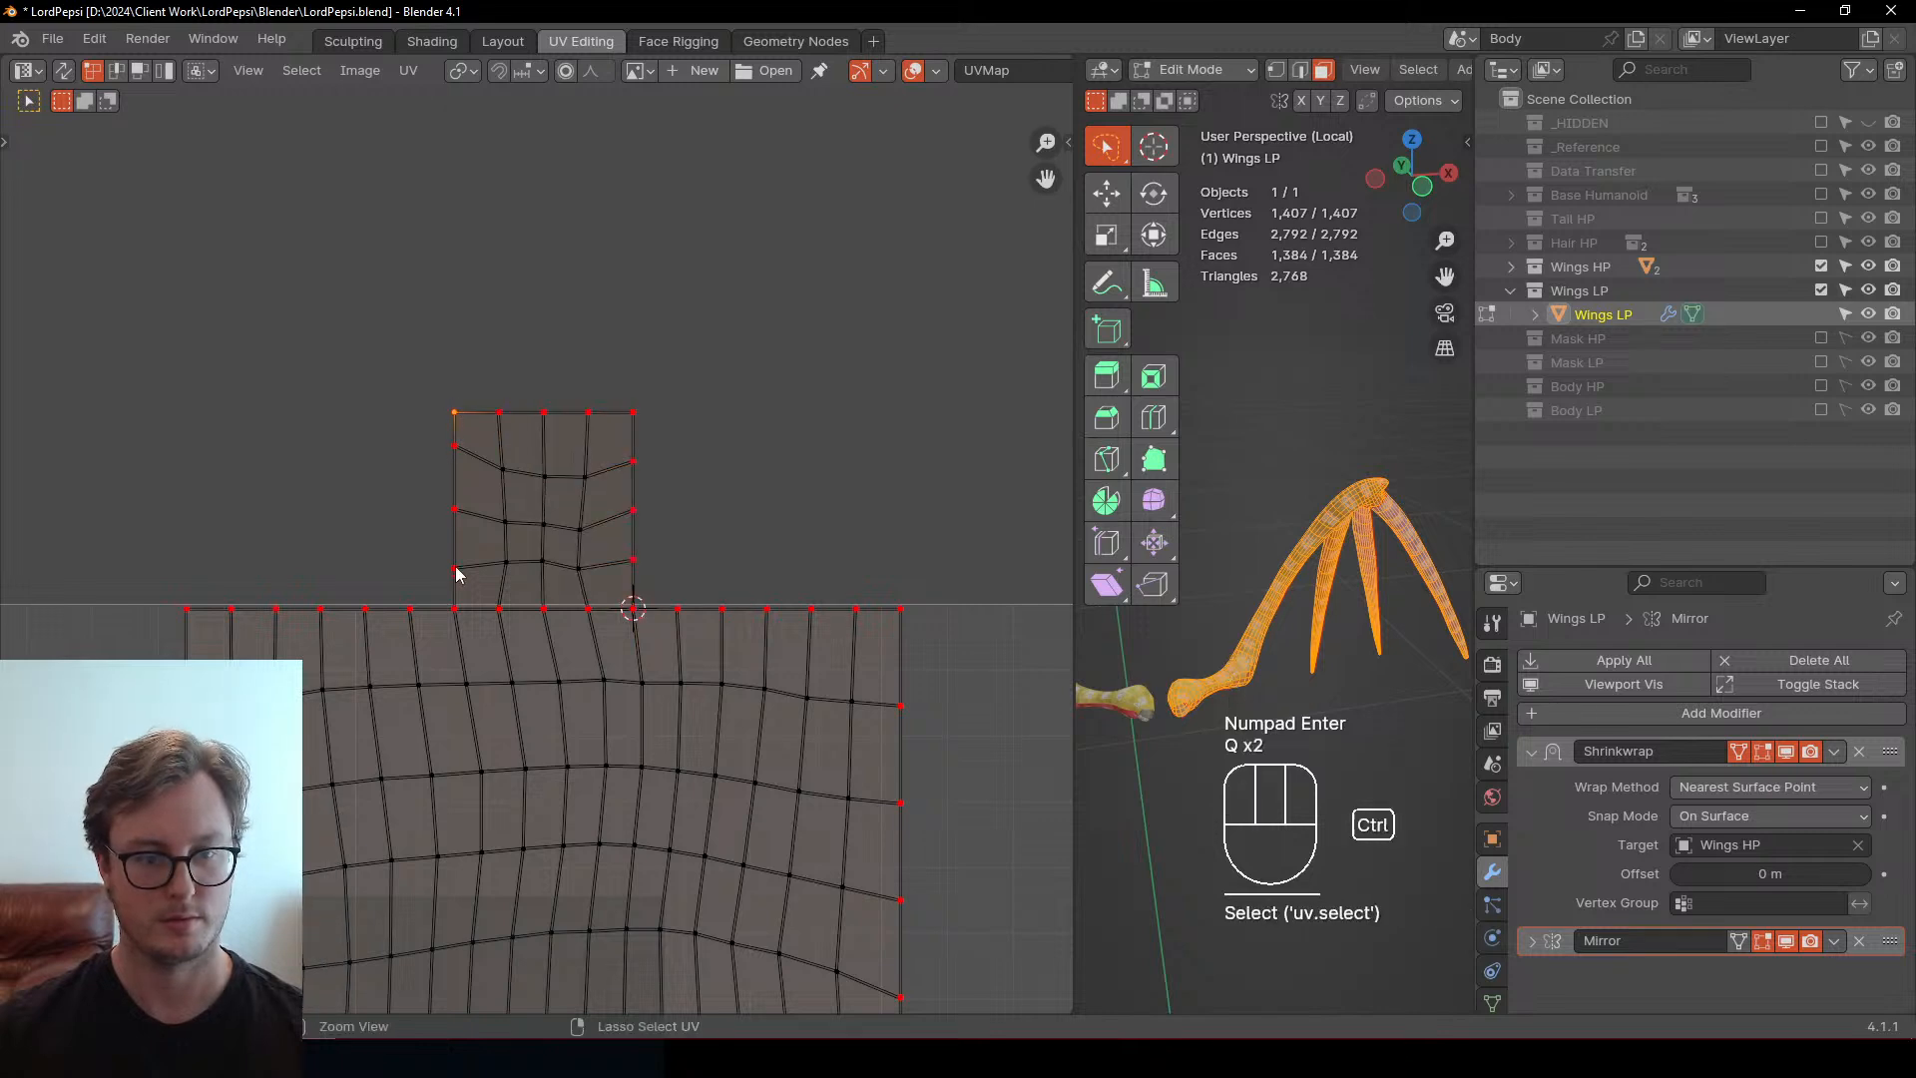
{"action": "left_click", "coordinate": [454, 607], "text": "ctrl"}
{"action": "key", "text": "q"}
{"action": "left_click", "coordinate": [639, 424]}
{"action": "key", "text": "g"}
{"action": "left_click", "coordinate": [618, 535]}
Examine the checker texture across the wing's arm and fingers for stretching in the 3D view
{"action": "scroll", "coordinate": [619, 537], "scroll_direction": "down", "scroll_amount": 6}
{"action": "middle_click_drag", "start_coordinate": [639, 681], "coordinate": [601, 404], "text": "shift"}
{"action": "left_click_drag", "start_coordinate": [1073, 805], "coordinate": [263, 779]}
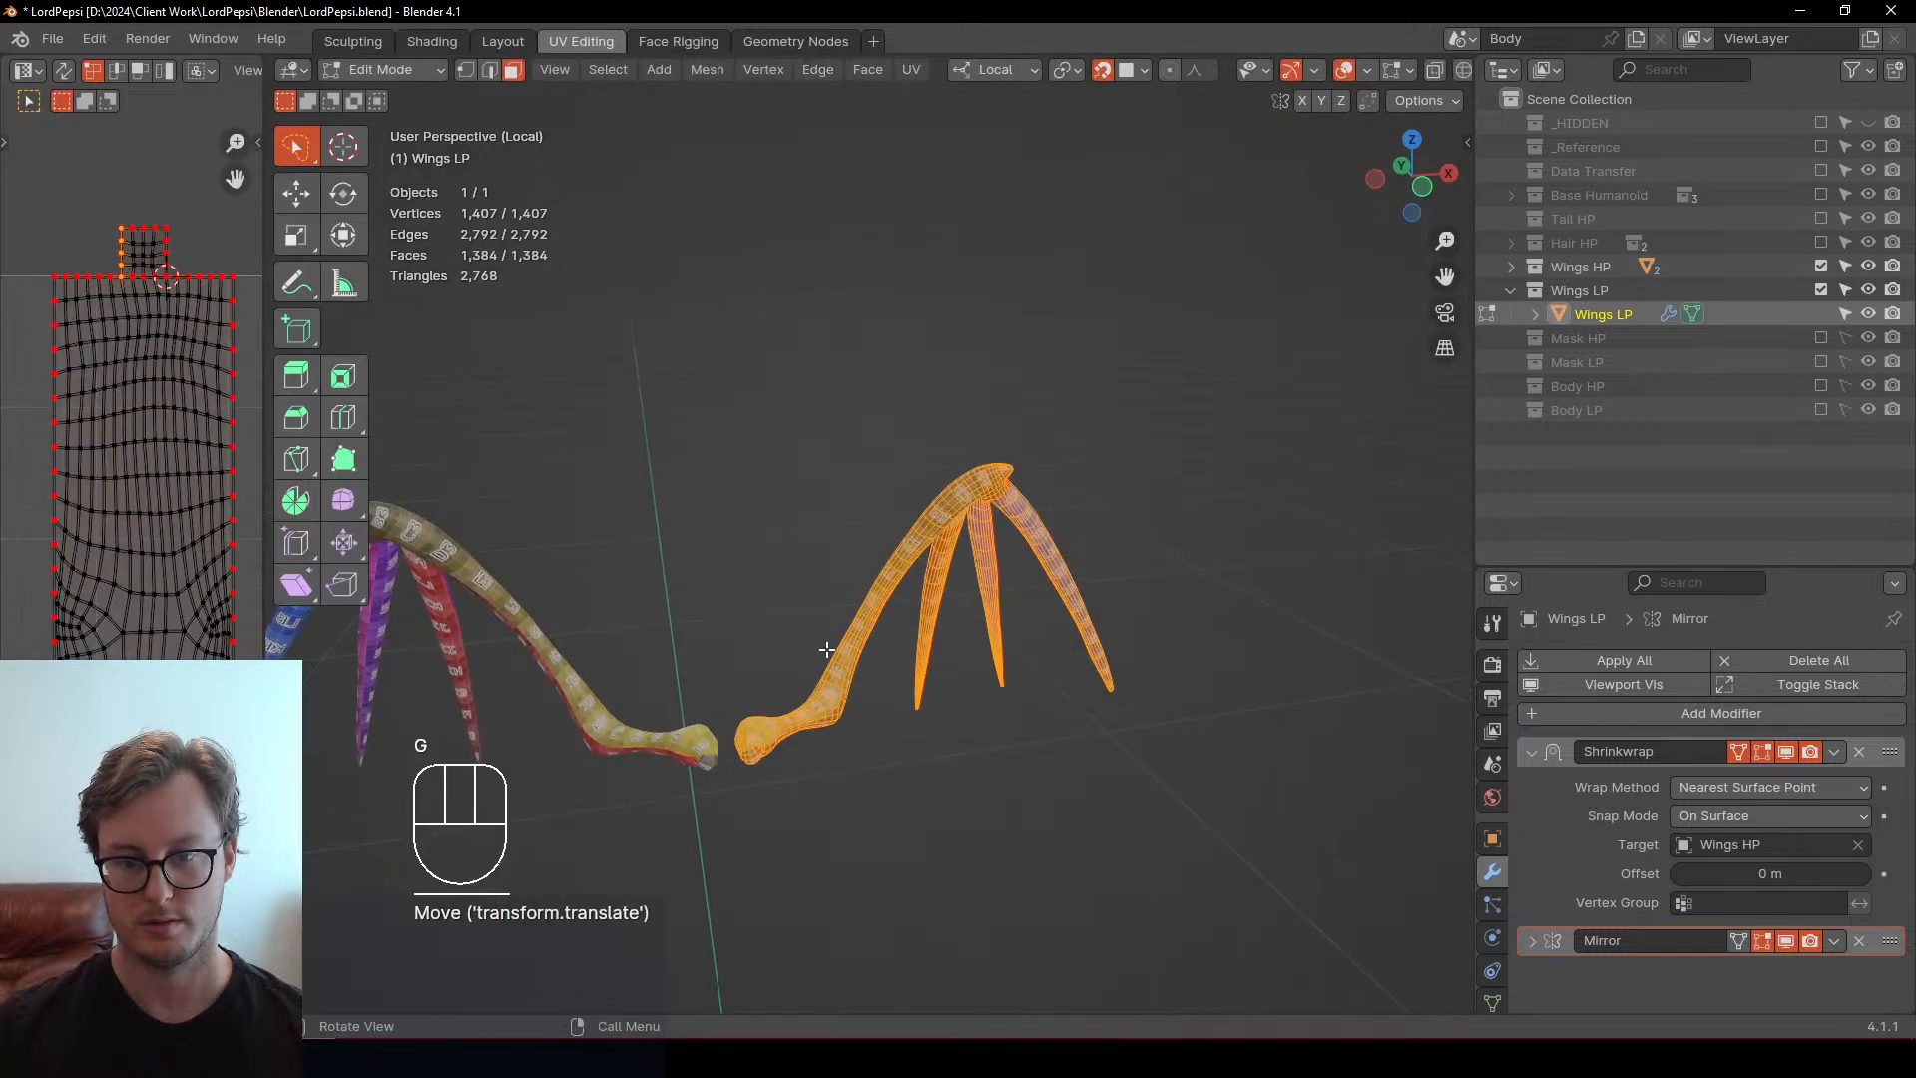
{"action": "left_click", "coordinate": [930, 731]}
{"action": "middle_click_drag", "start_coordinate": [933, 731], "coordinate": [866, 646]}
{"action": "scroll", "coordinate": [938, 639], "scroll_direction": "up", "scroll_amount": 5}
{"action": "scroll", "coordinate": [1012, 644], "scroll_direction": "down", "scroll_amount": 4}
{"action": "key", "text": "a"}
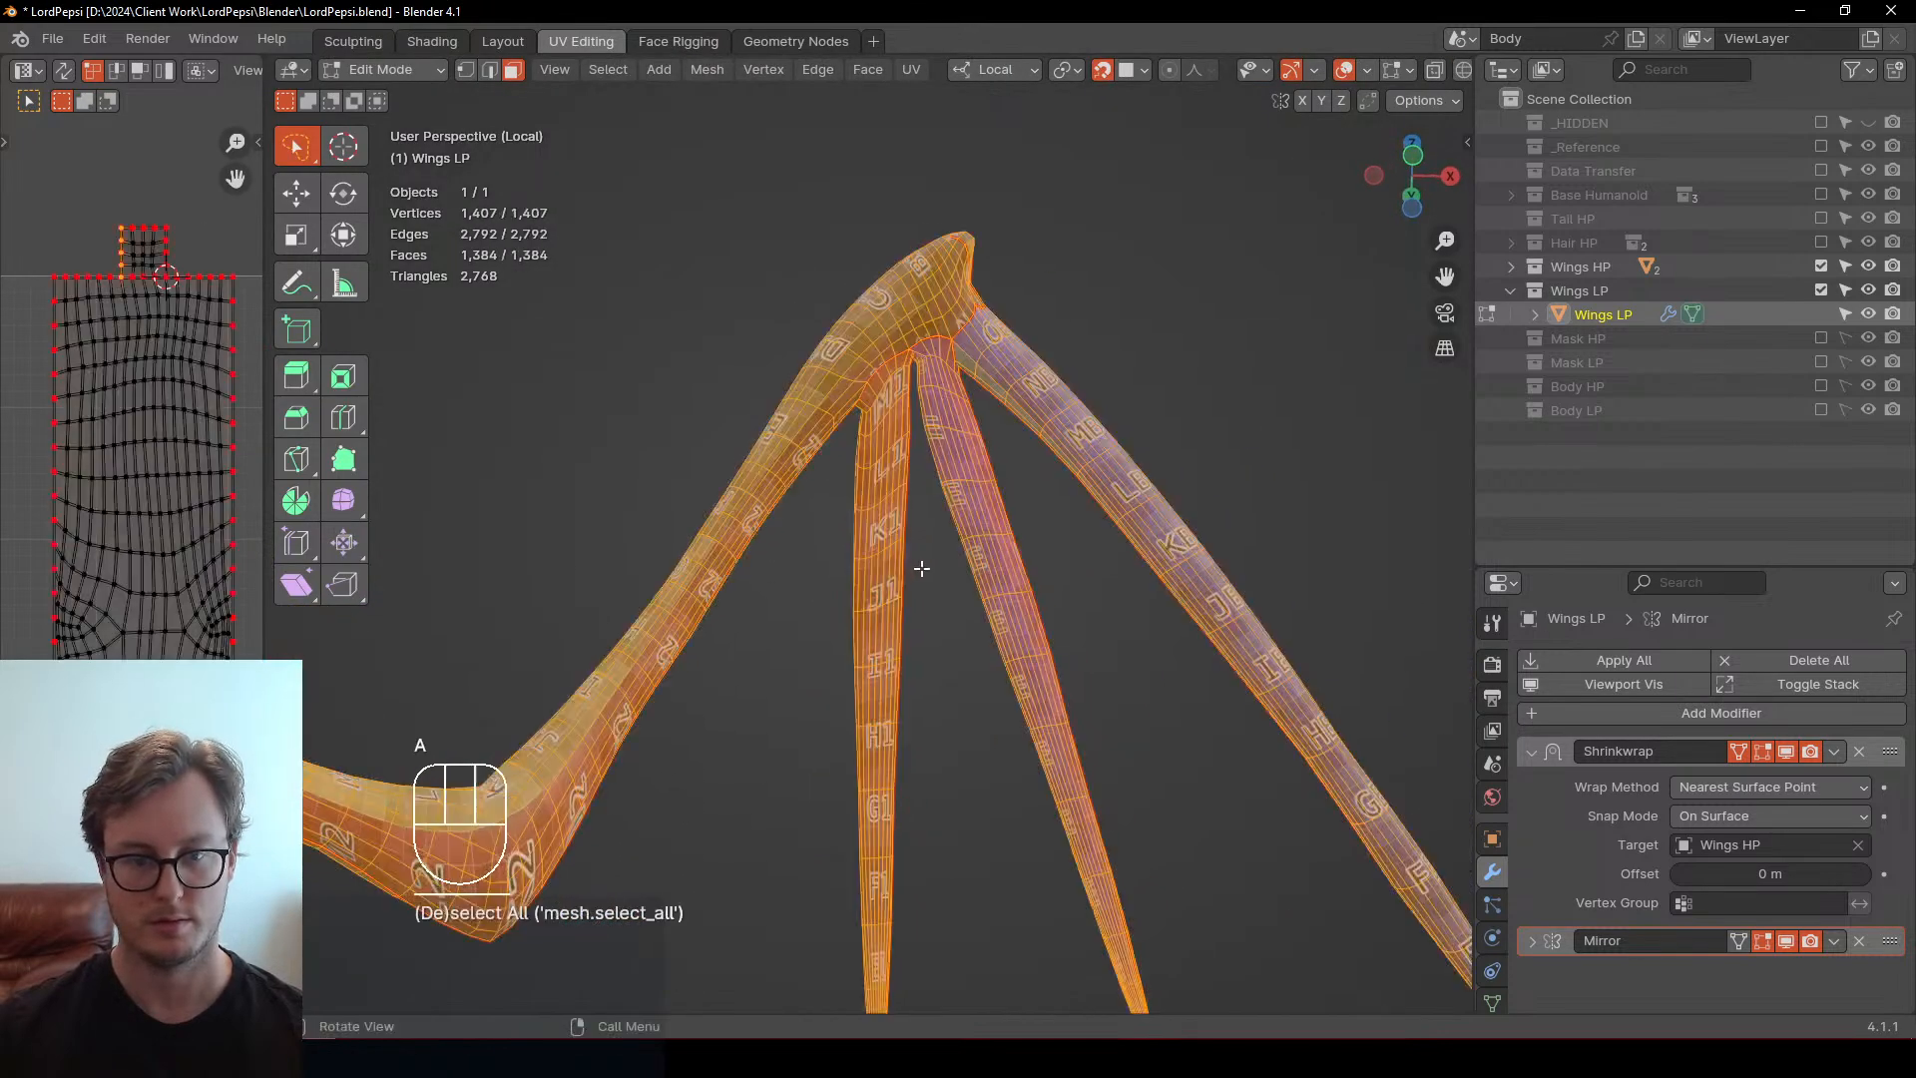
{"action": "middle_click_drag", "start_coordinate": [915, 560], "coordinate": [920, 557]}
Select all UV islands and scale them down together to fit inside the UV tile
{"action": "left_click_drag", "start_coordinate": [264, 735], "coordinate": [956, 735]}
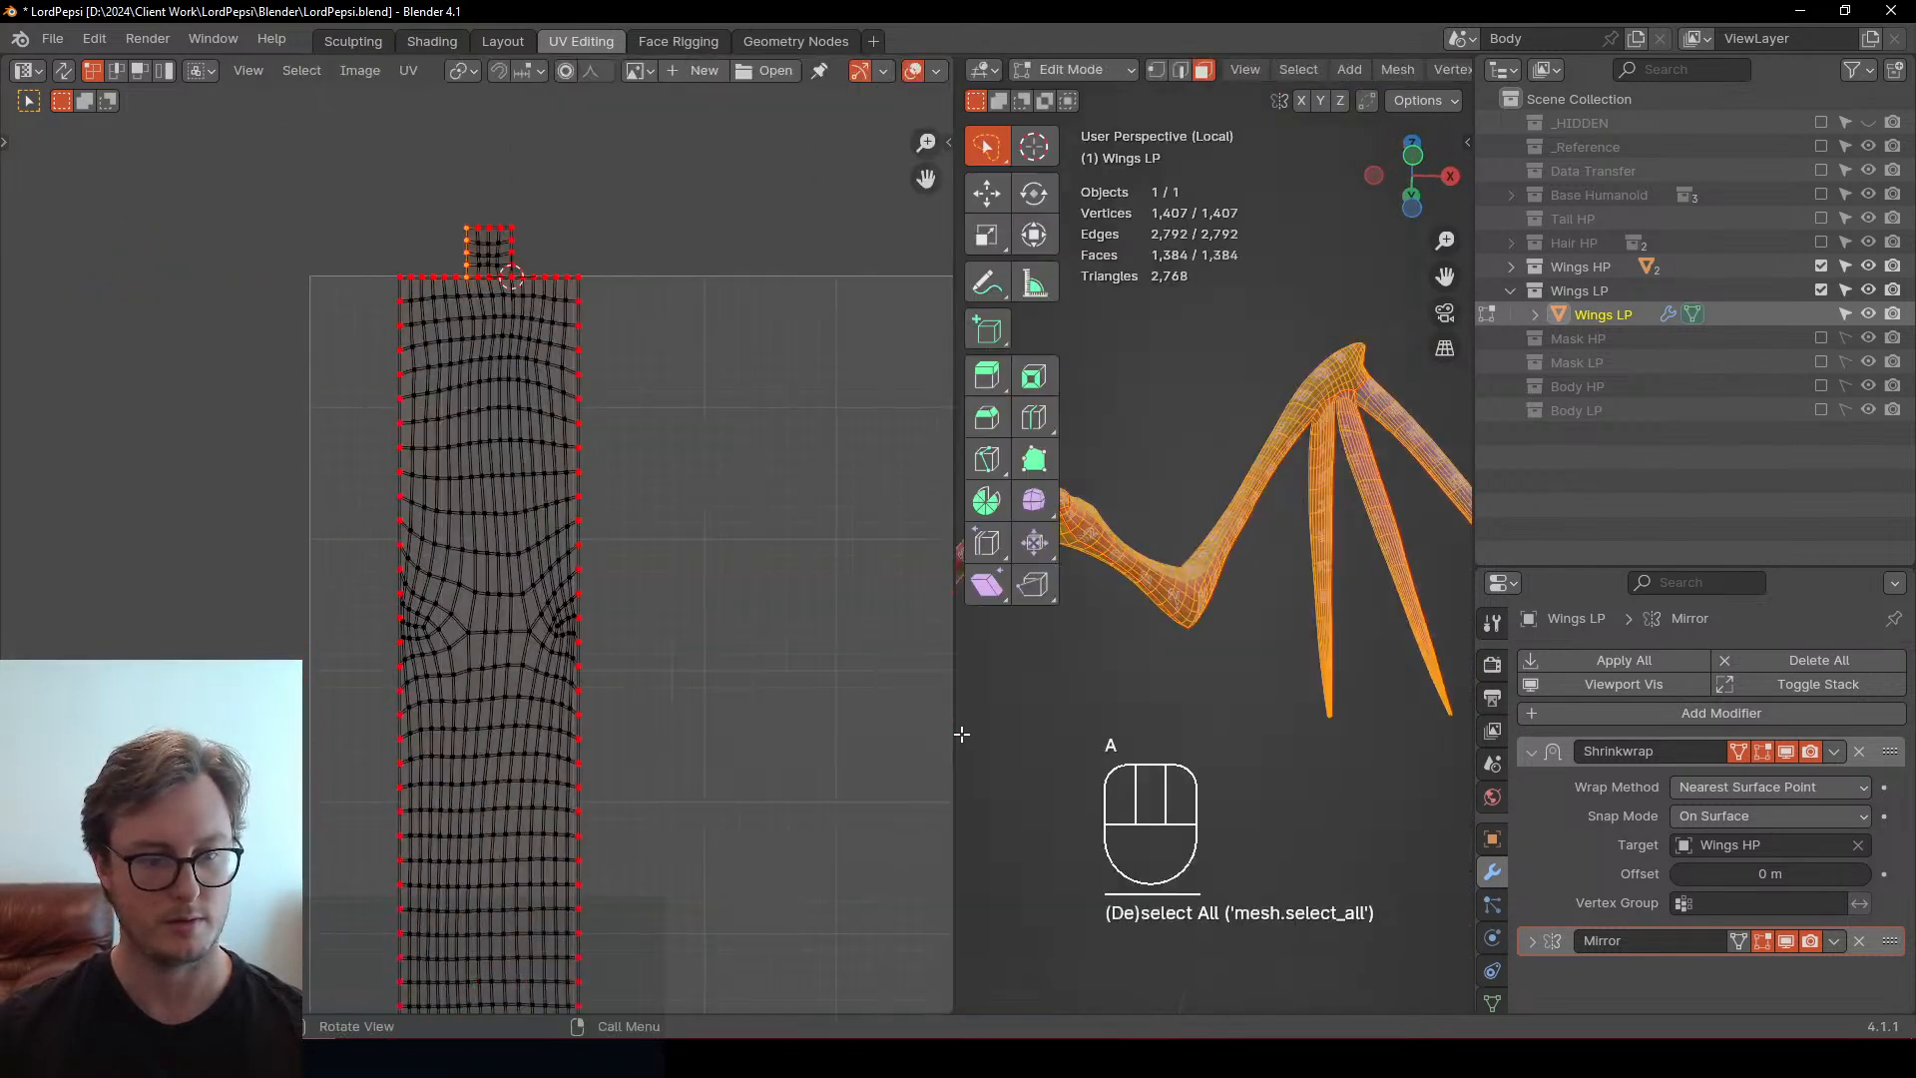
{"action": "scroll", "coordinate": [599, 744], "scroll_direction": "down", "scroll_amount": 3}
{"action": "middle_click_drag", "start_coordinate": [599, 744], "coordinate": [671, 481]}
{"action": "key", "text": "a"}
{"action": "key", "text": "s"}
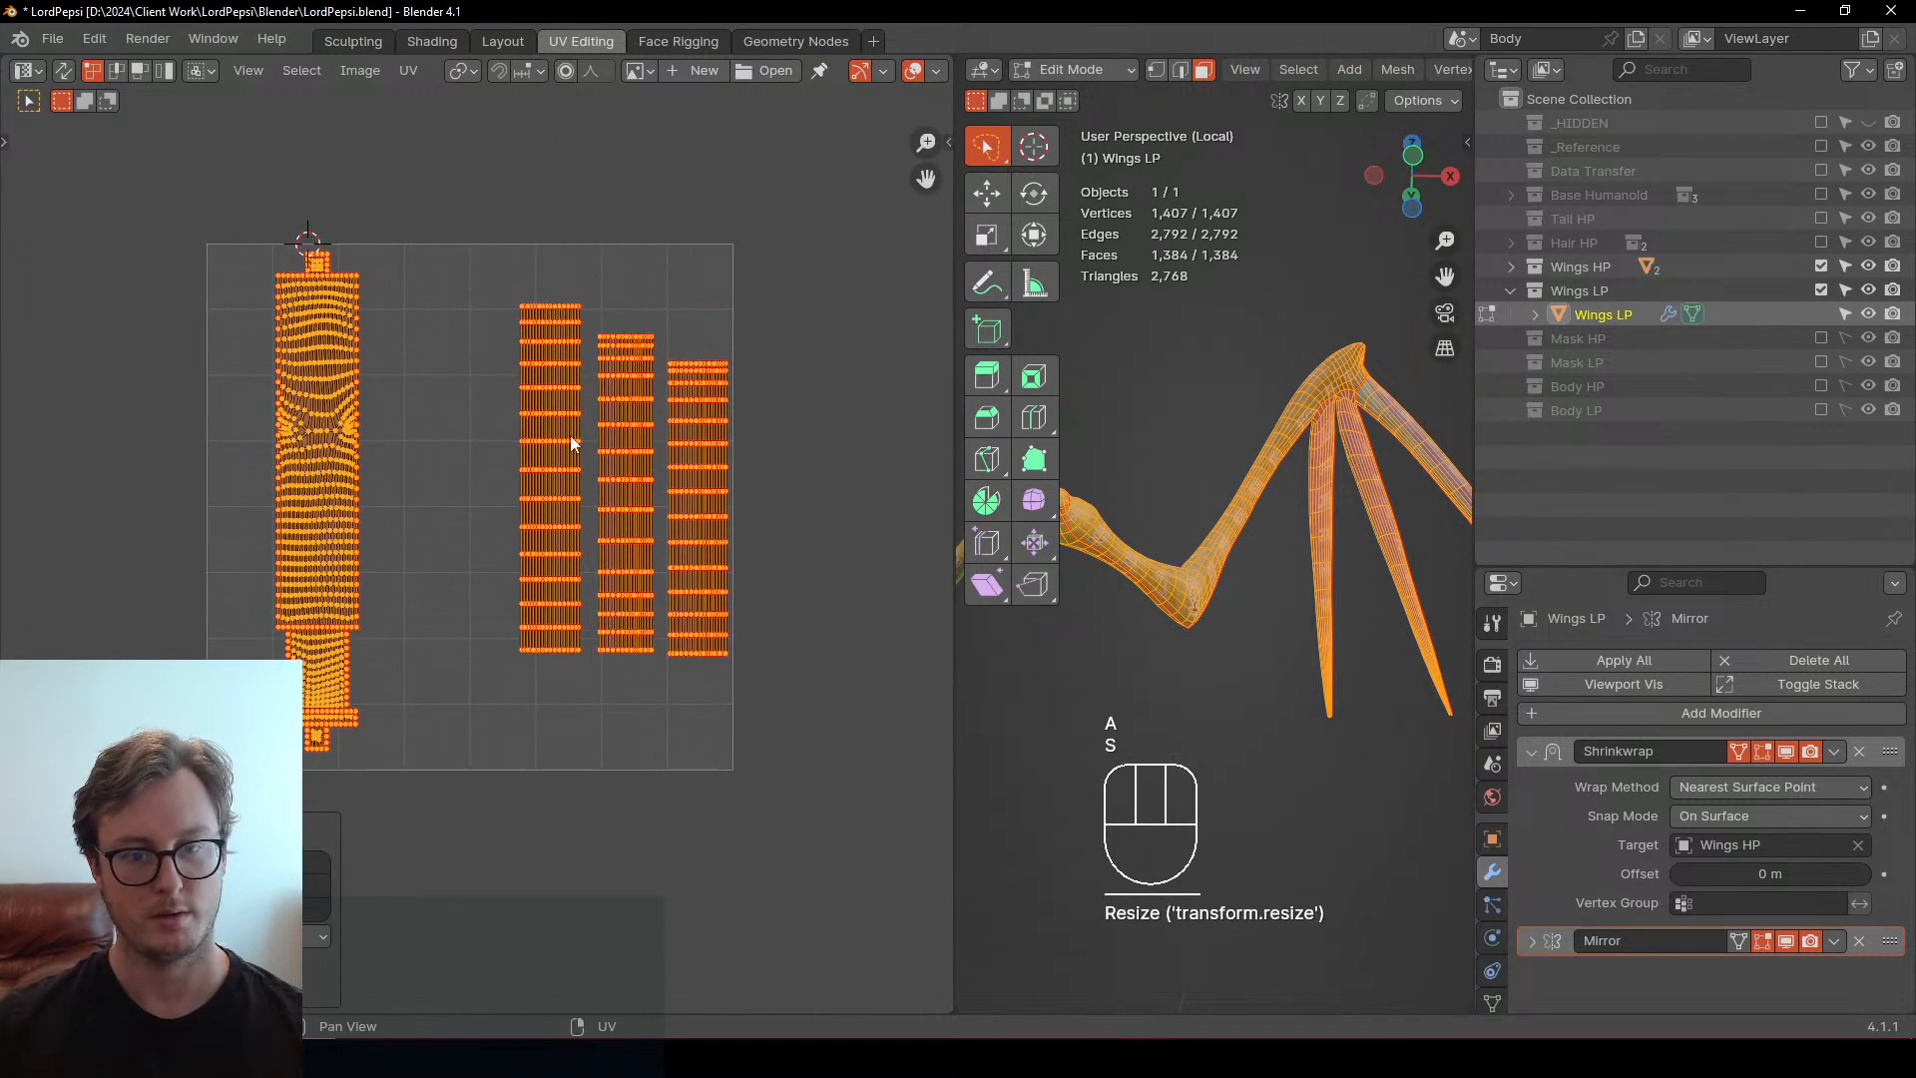
Undo the last scale-down of the UV islands and average the islands' scale
{"action": "key", "text": "ctrl+z"}
{"action": "left_click", "coordinate": [408, 70]}
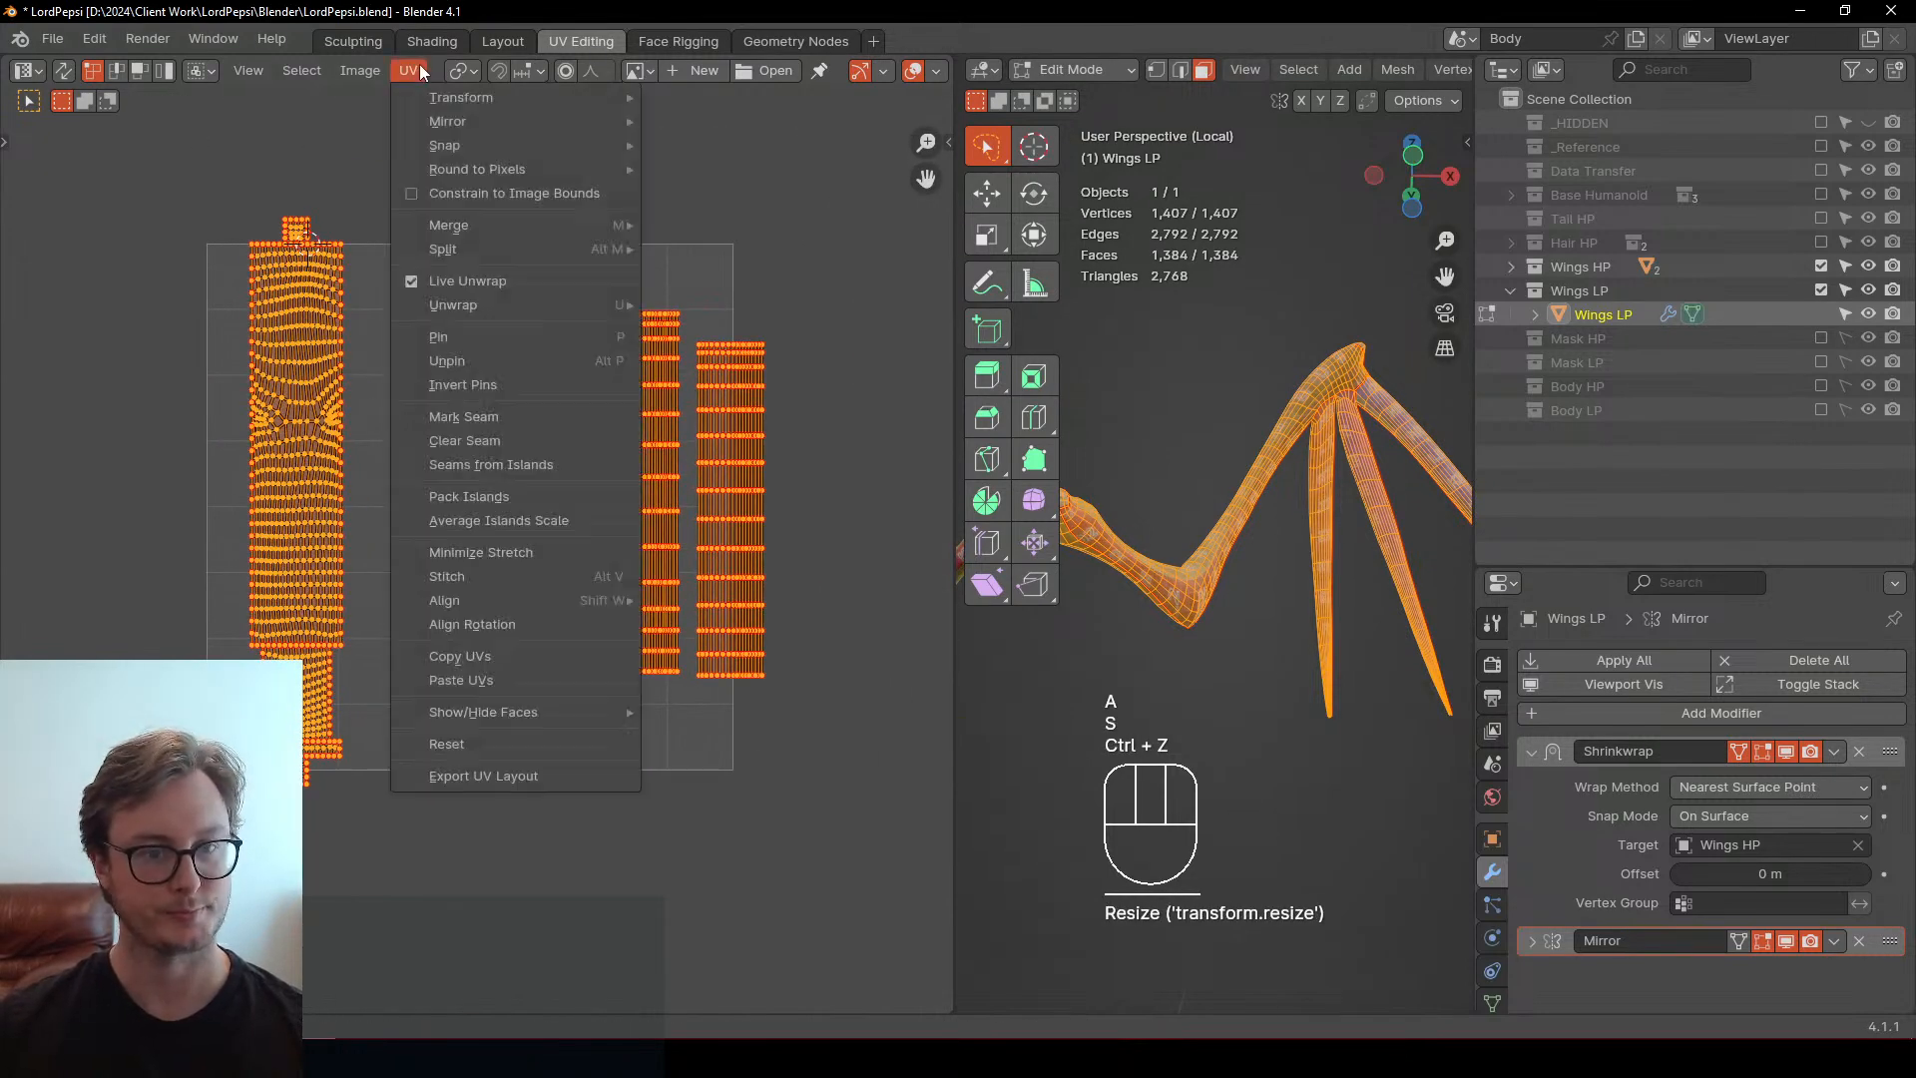
{"action": "left_click", "coordinate": [494, 530]}
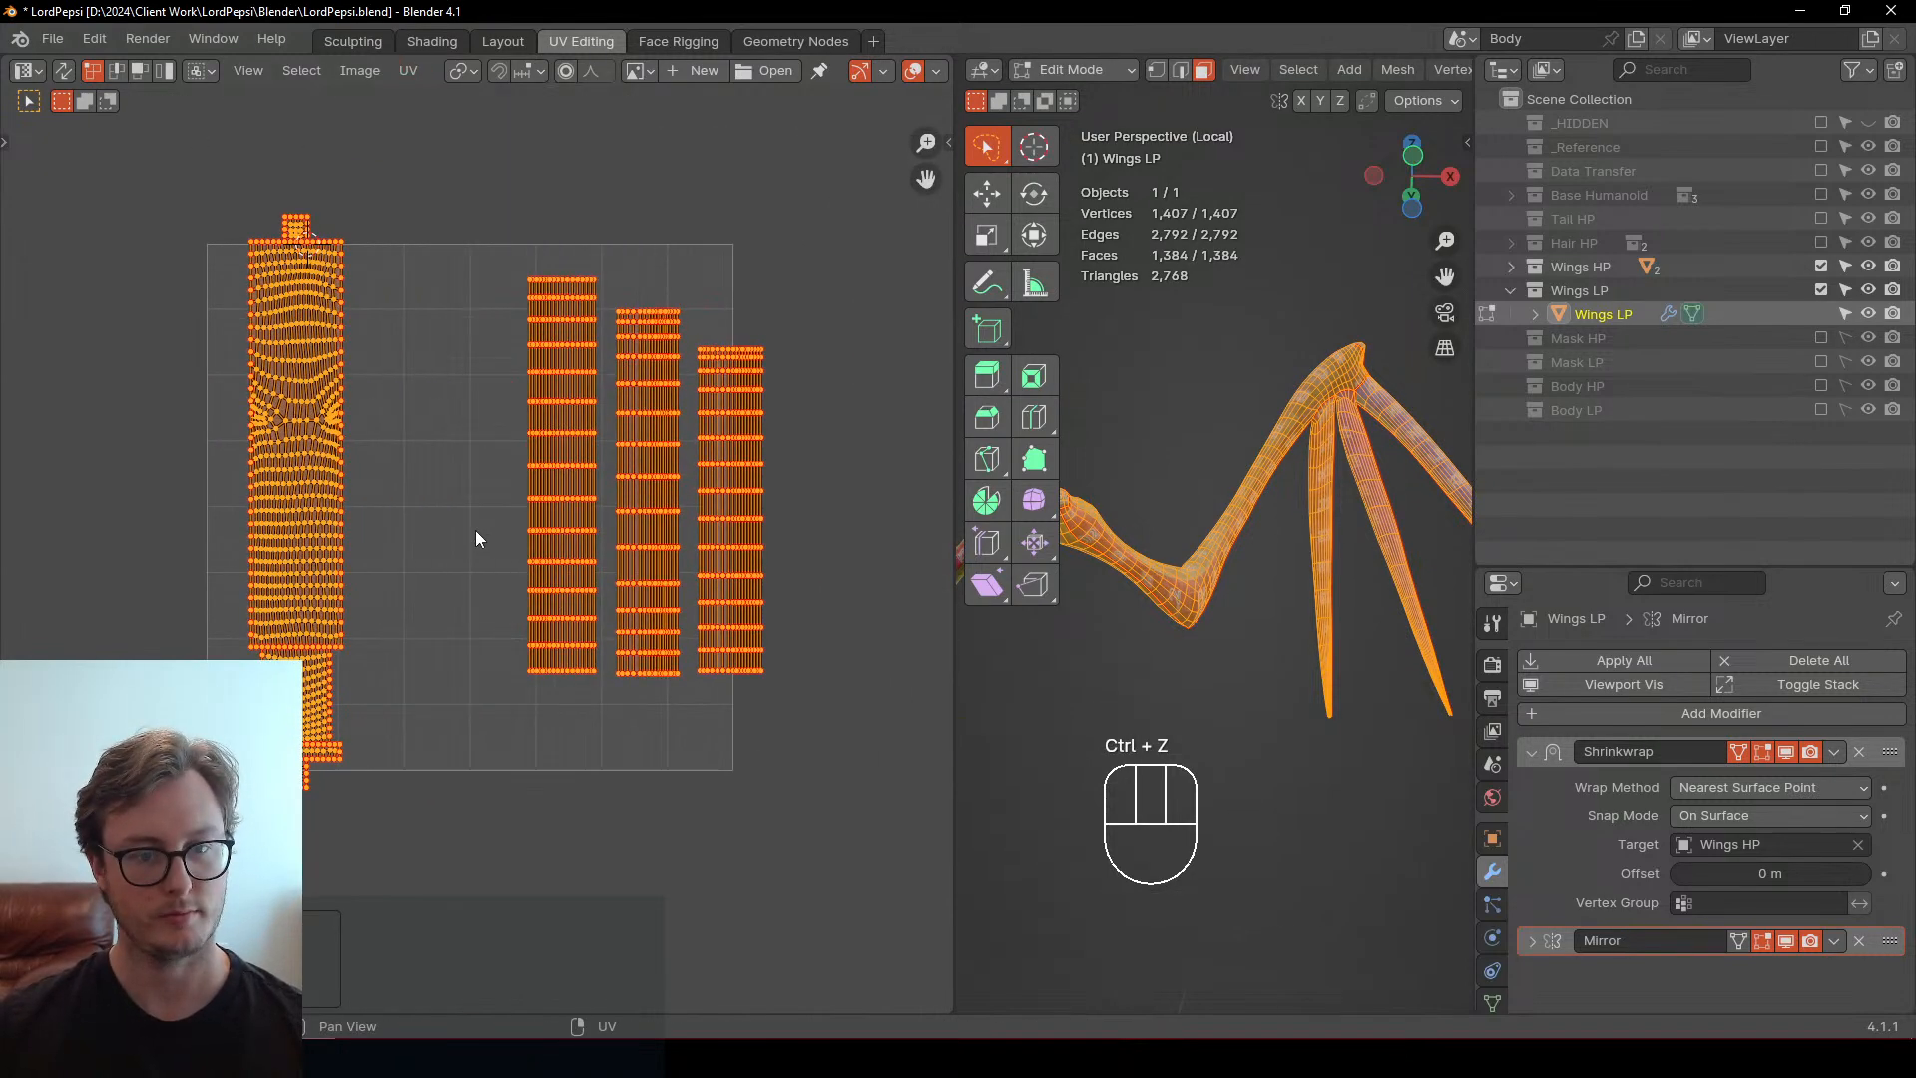
Select all UV islands in island selection mode and move them outside the UV tile, to its right
{"action": "left_click", "coordinate": [164, 70]}
{"action": "left_click", "coordinate": [548, 459]}
{"action": "scroll", "coordinate": [458, 518], "scroll_direction": "down", "scroll_amount": 2}
{"action": "key", "text": "b"}
{"action": "left_click_drag", "start_coordinate": [329, 379], "coordinate": [620, 567]}
{"action": "key", "text": "g"}
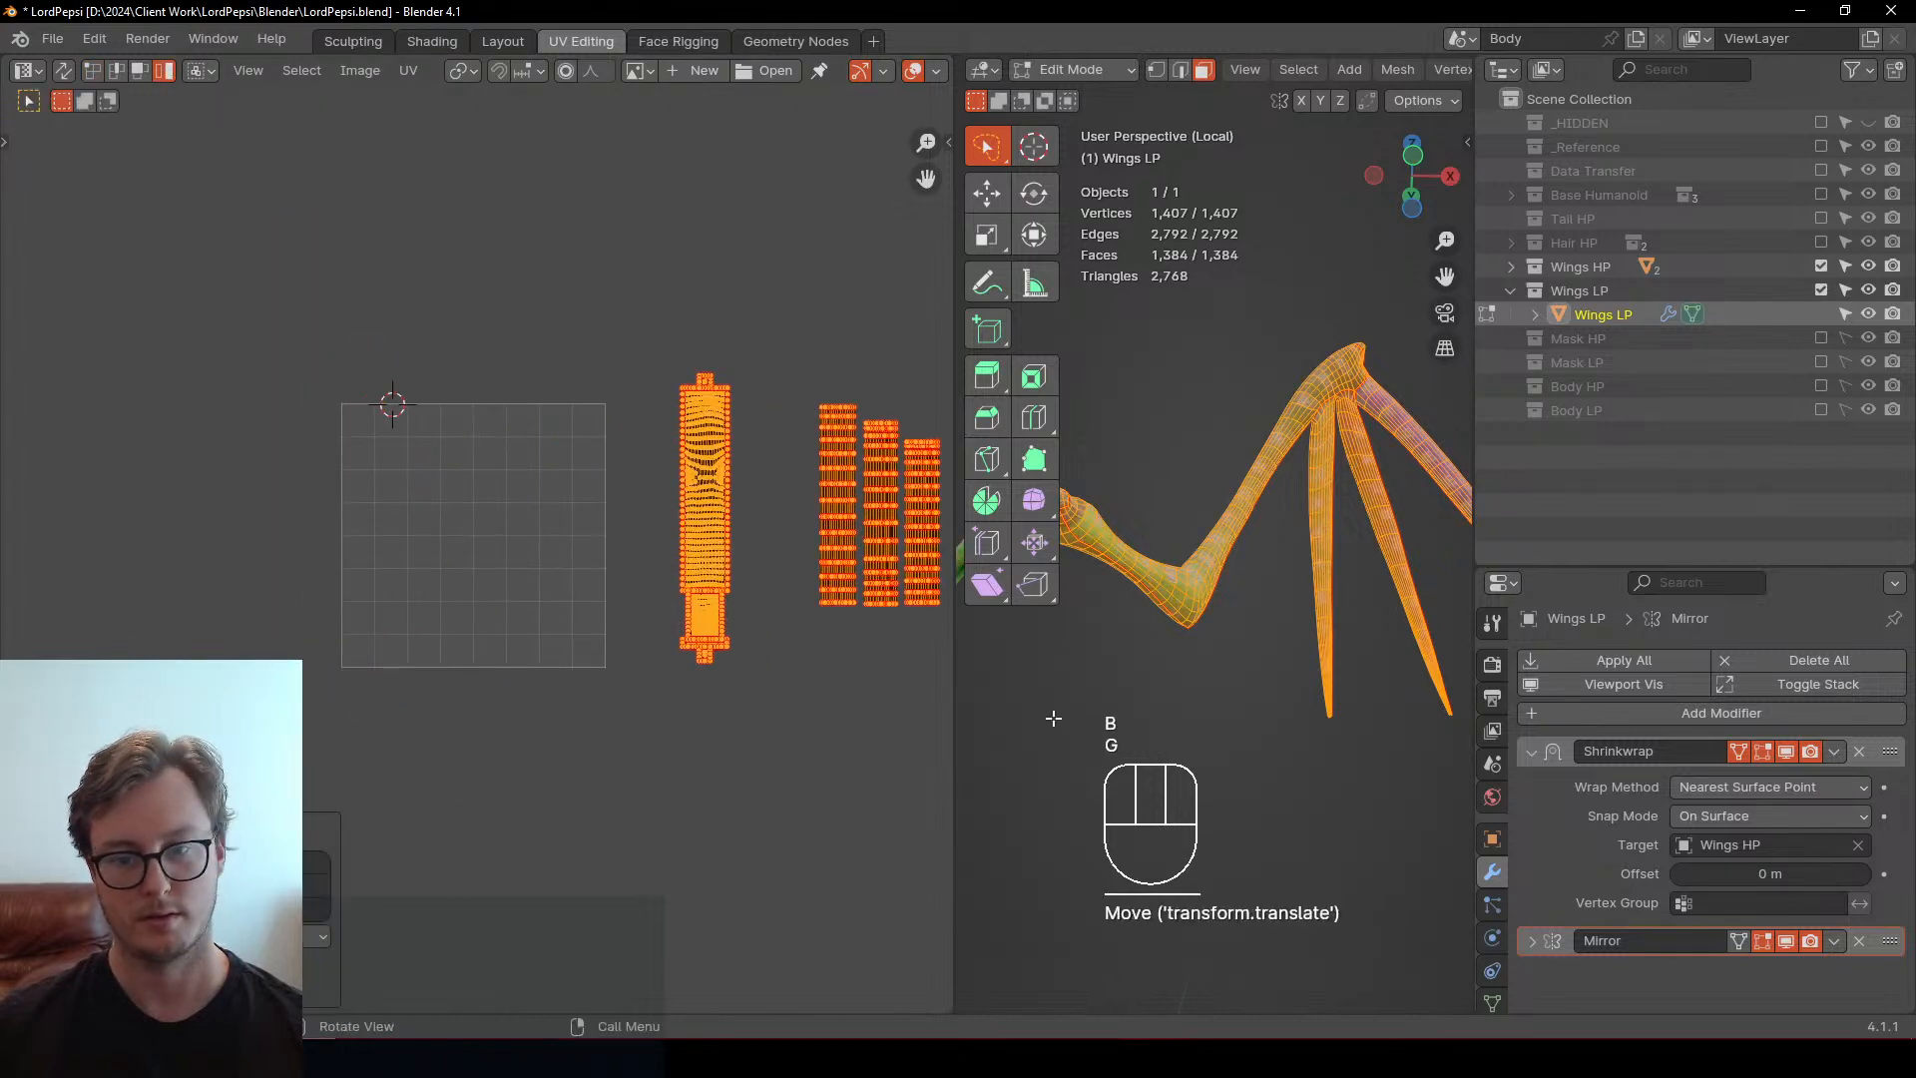
Leave Edit Mode and local view, exclude the Wings LP collection and unhide the wing membrane
{"action": "left_click_drag", "start_coordinate": [953, 748], "coordinate": [124, 748]}
{"action": "scroll", "coordinate": [880, 572], "scroll_direction": "down", "scroll_amount": 2}
{"action": "key", "text": "Tab"}
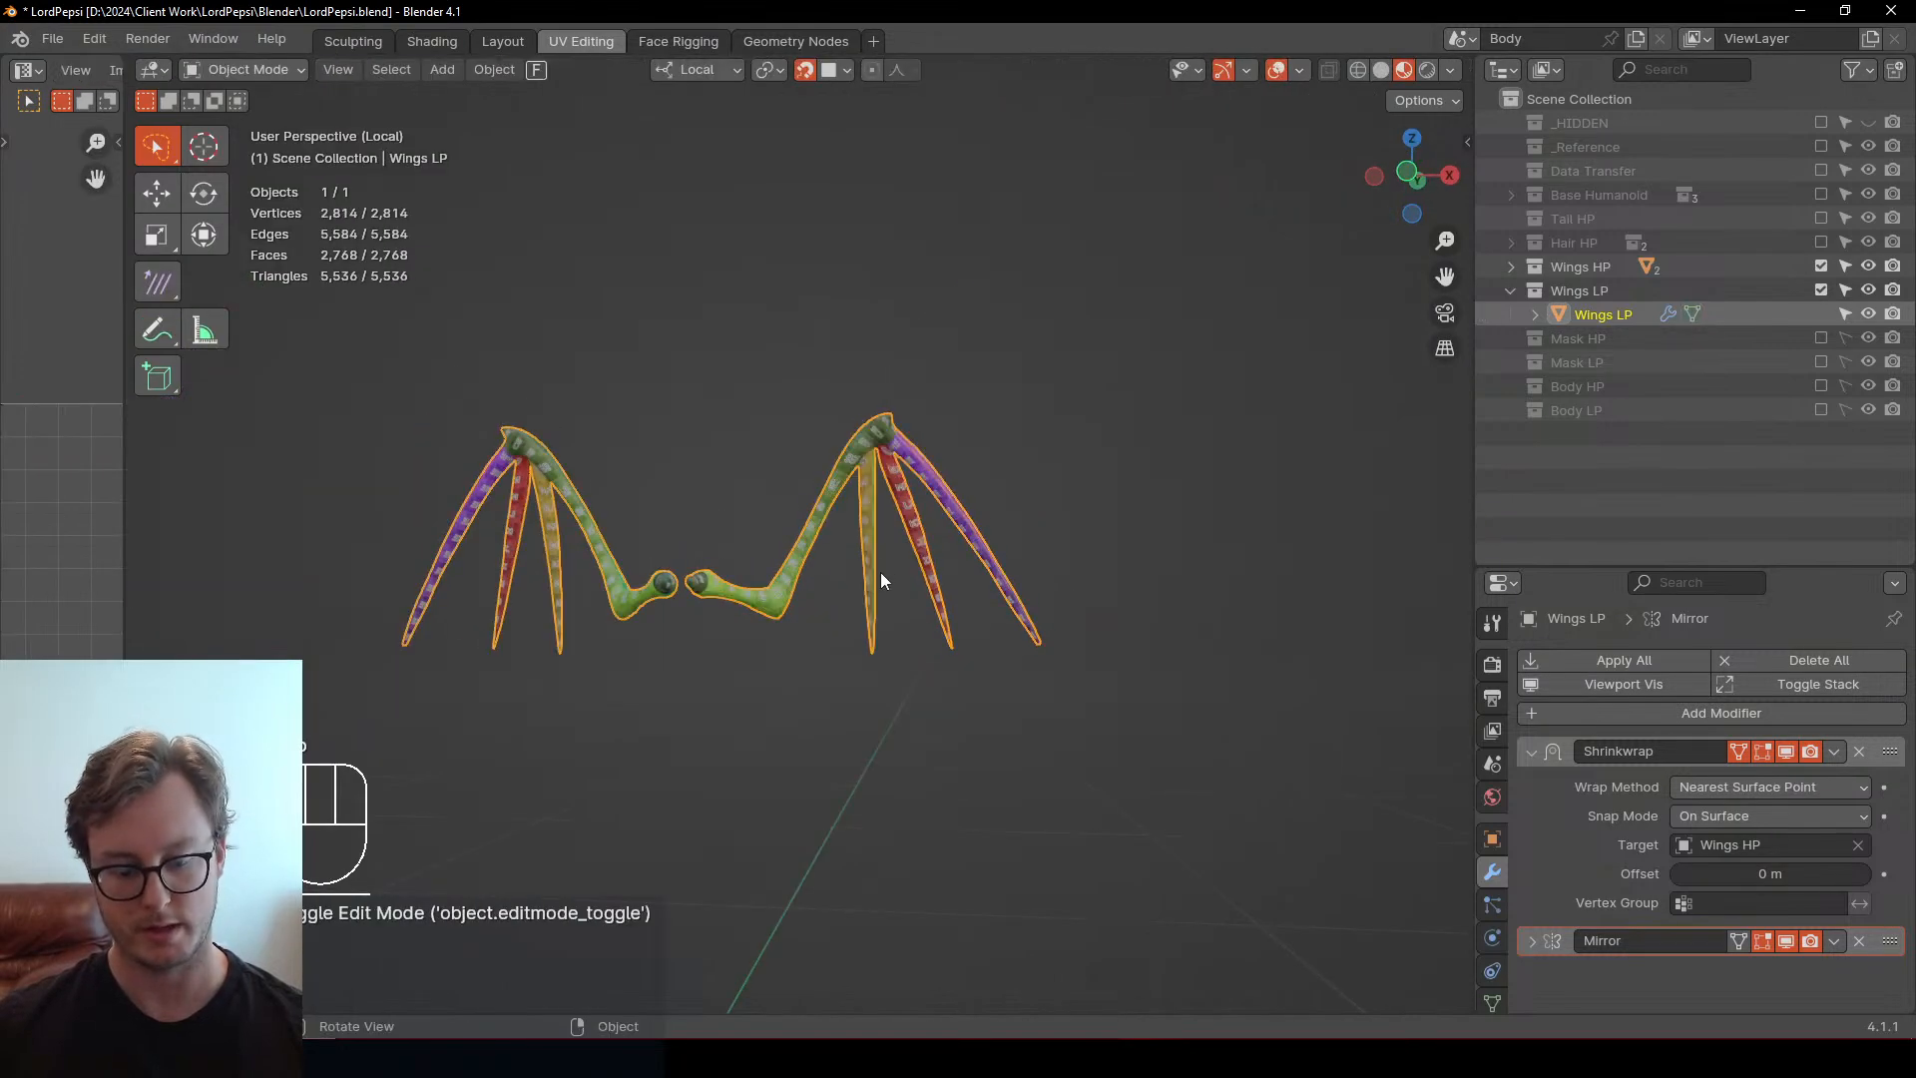
{"action": "key", "text": "KP_Divide"}
{"action": "scroll", "coordinate": [876, 529], "scroll_direction": "up", "scroll_amount": 3}
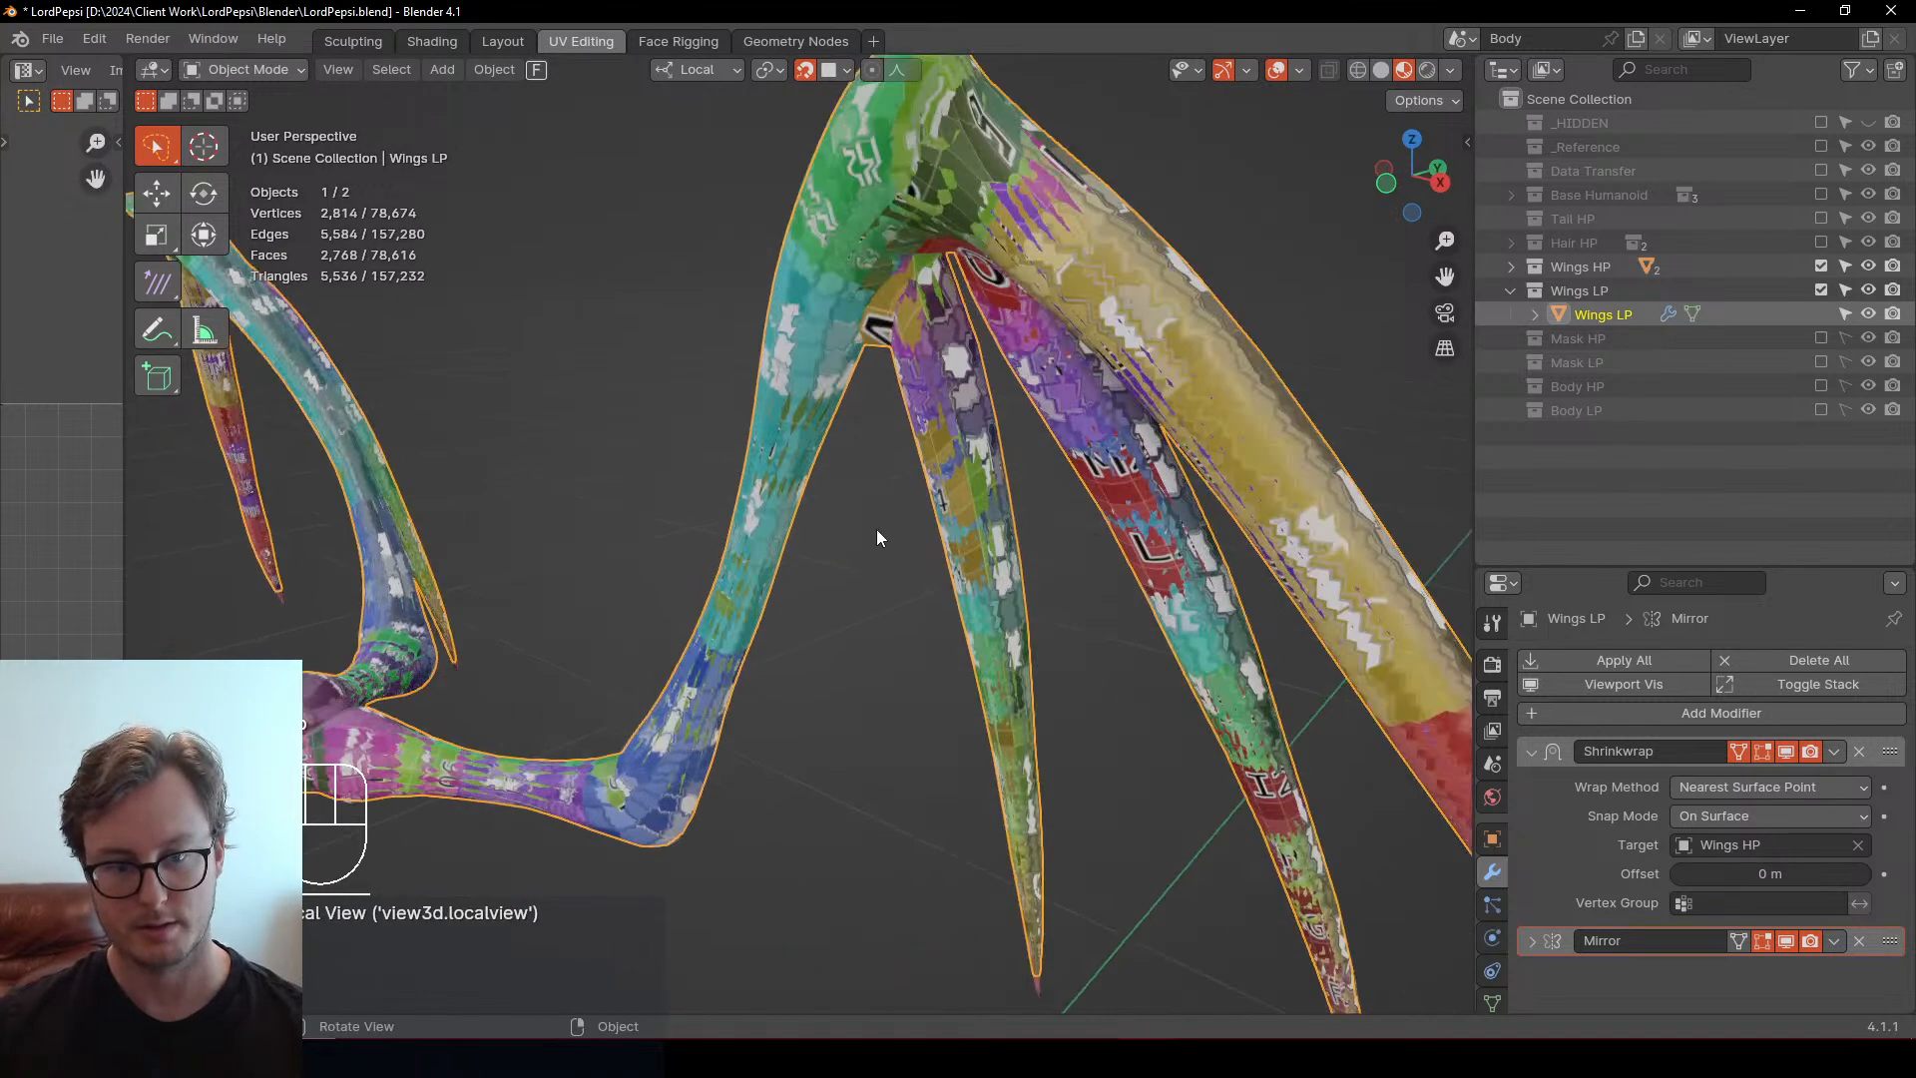
{"action": "left_click", "coordinate": [1820, 290]}
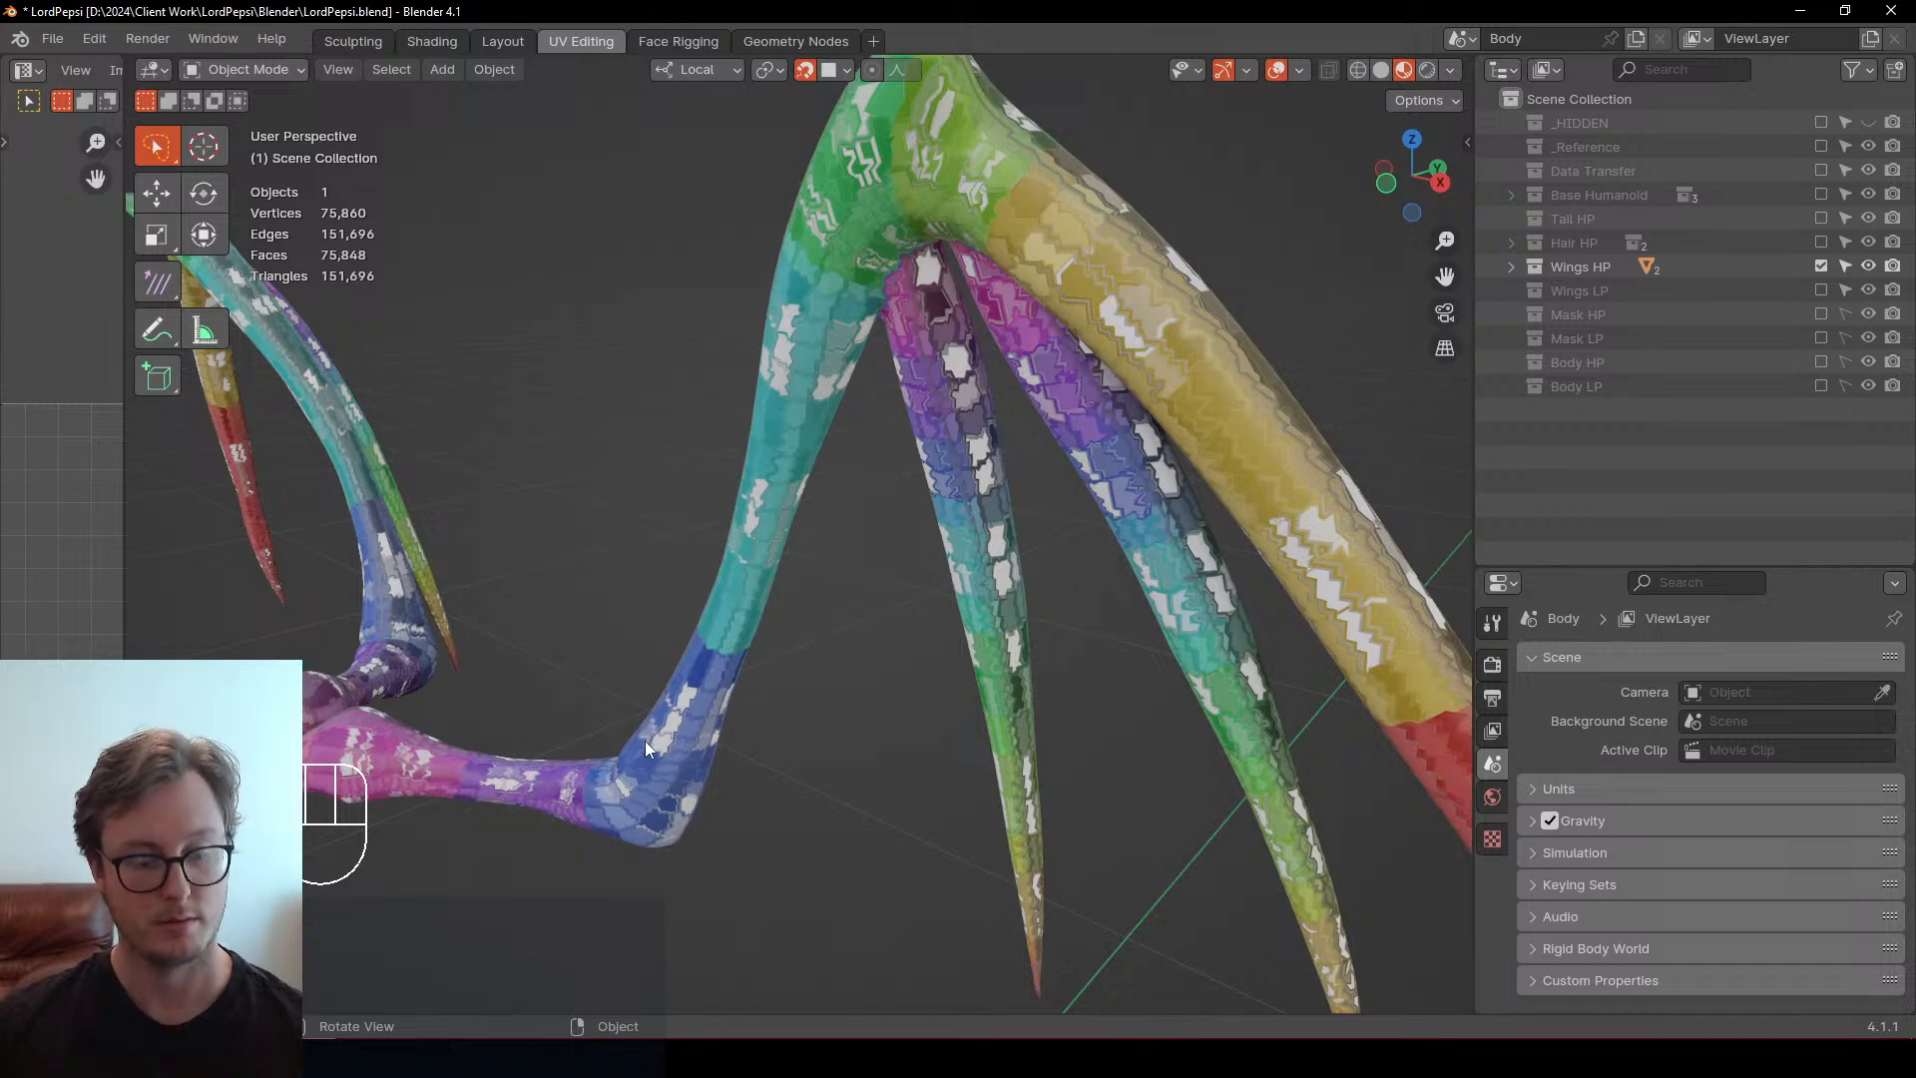
{"action": "key", "text": "alt+h"}
Duplicate the wing membrane in place and move the copy to the Wings LP collection
{"action": "left_click", "coordinate": [781, 792]}
{"action": "middle_click_drag", "start_coordinate": [780, 792], "coordinate": [906, 697]}
{"action": "key", "text": "shift+d"}
{"action": "right_click", "coordinate": [1040, 648]}
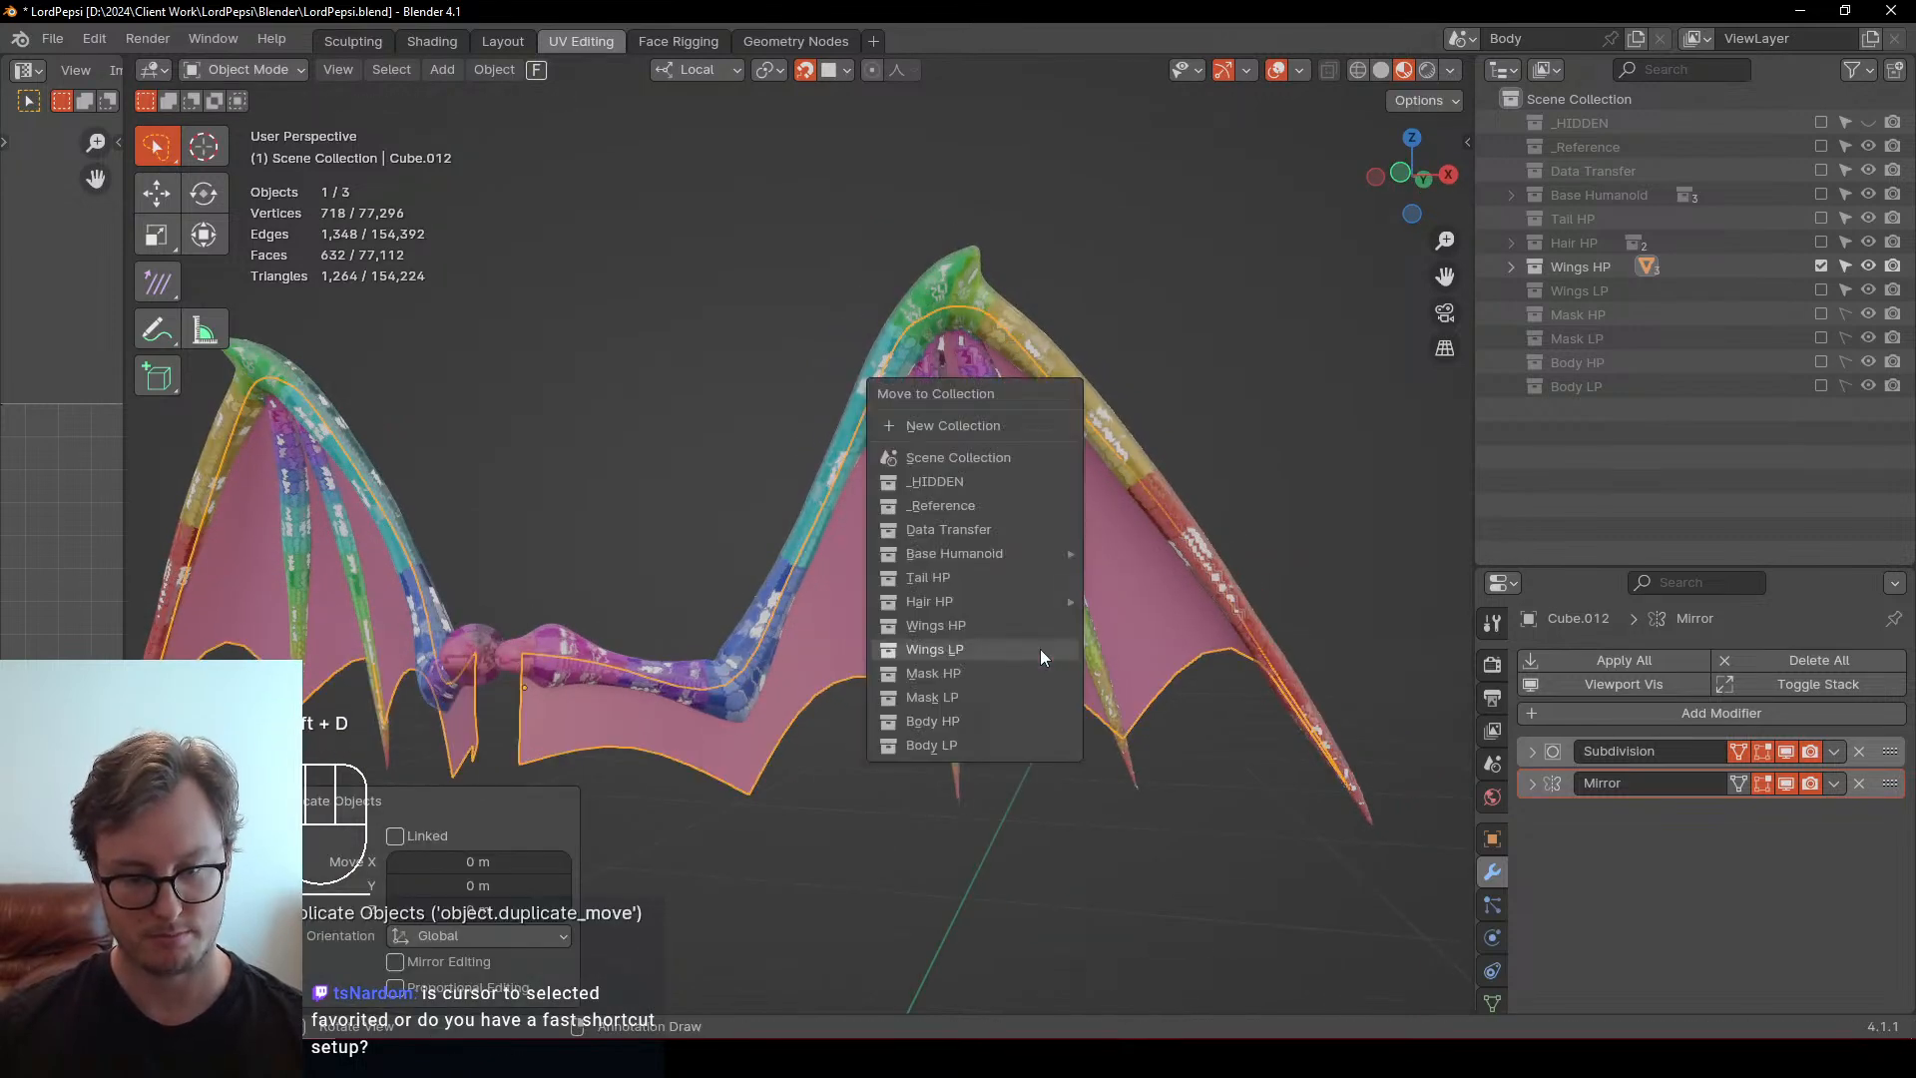
{"action": "key", "text": "m"}
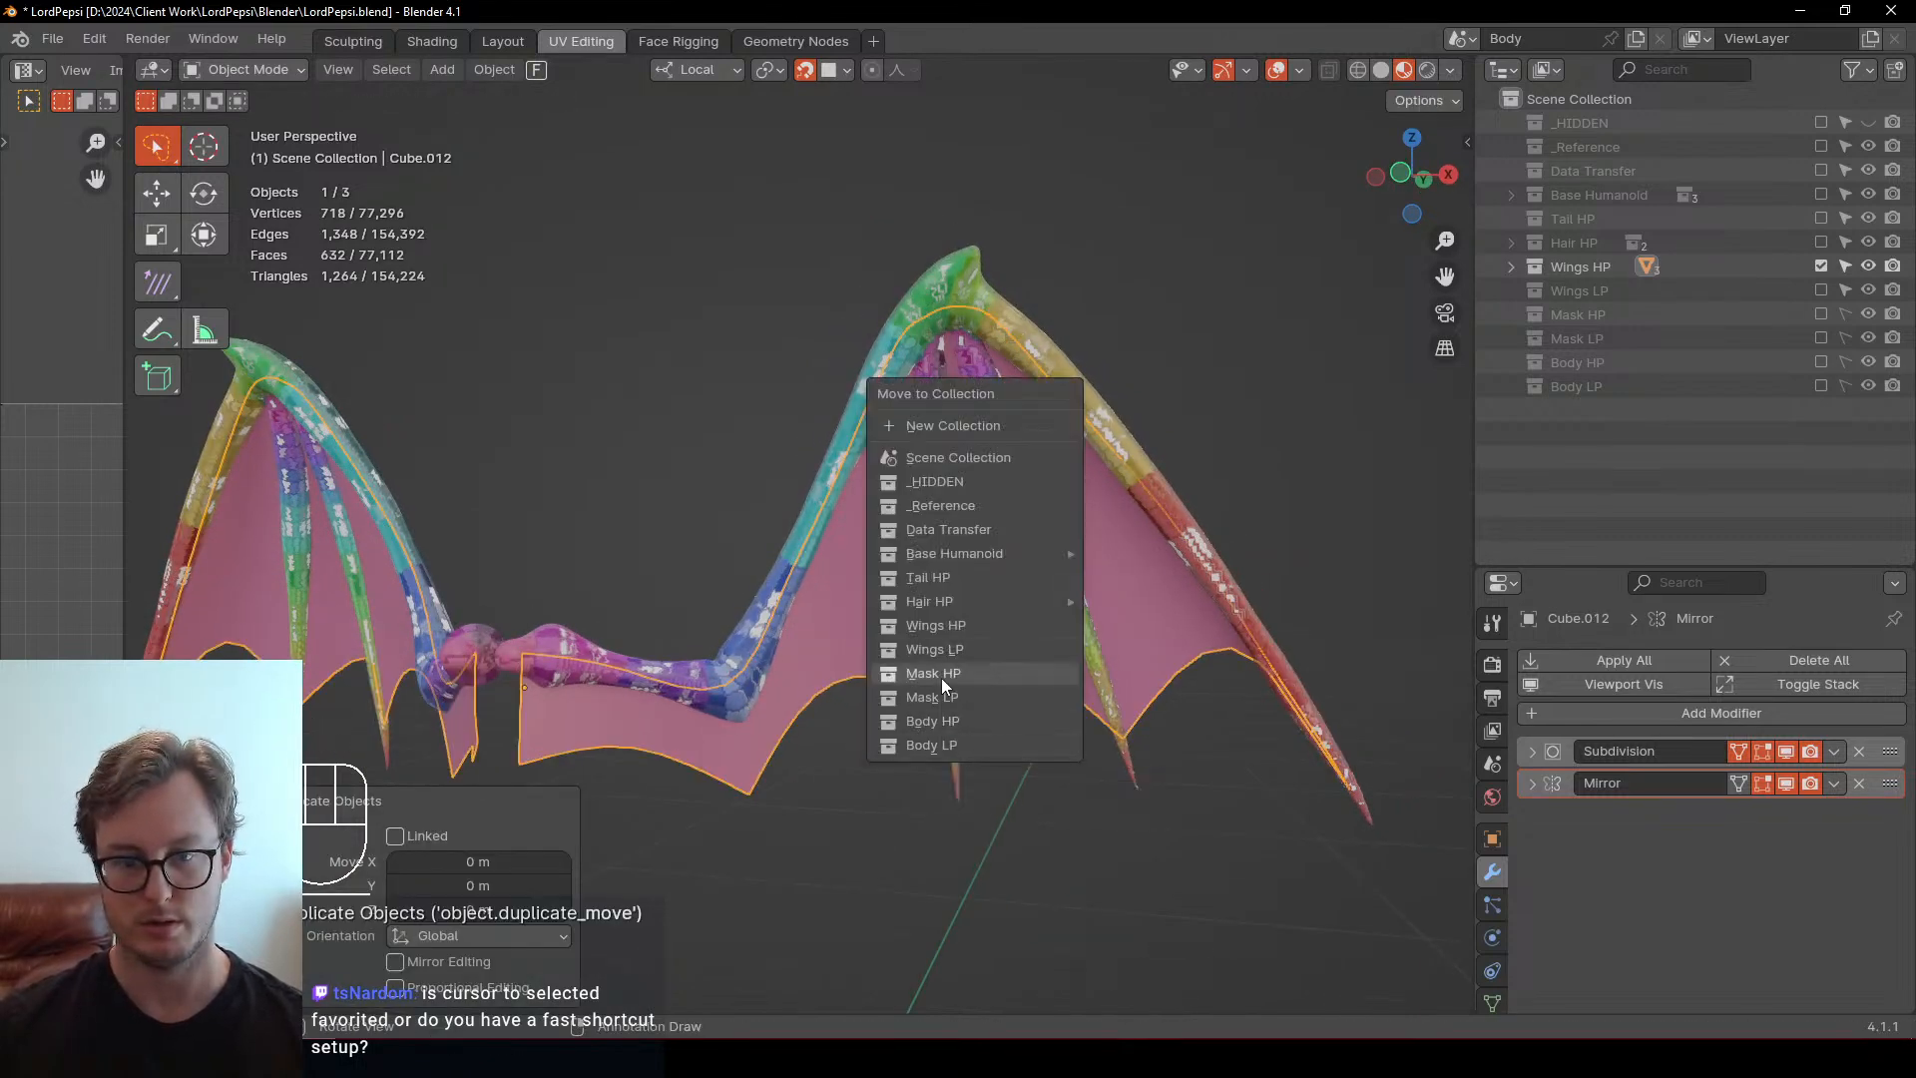
{"action": "left_click", "coordinate": [924, 650]}
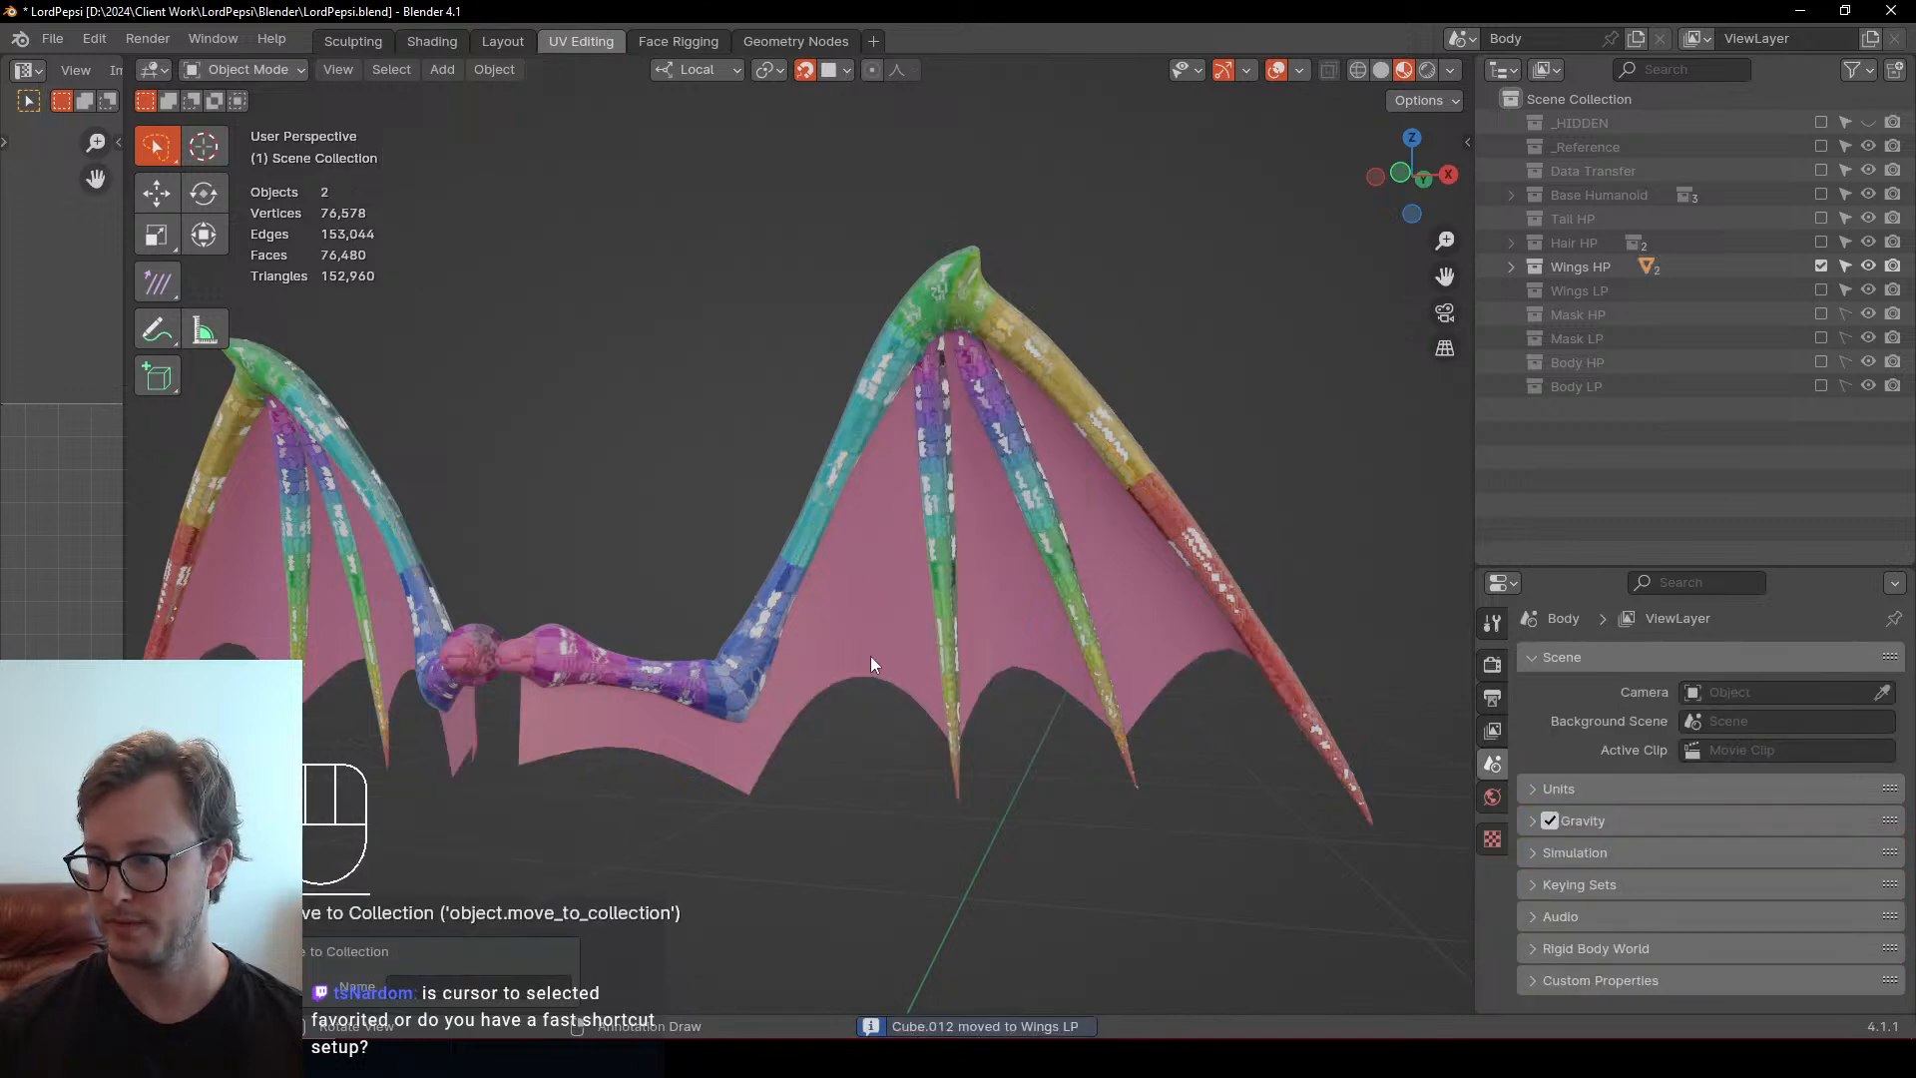
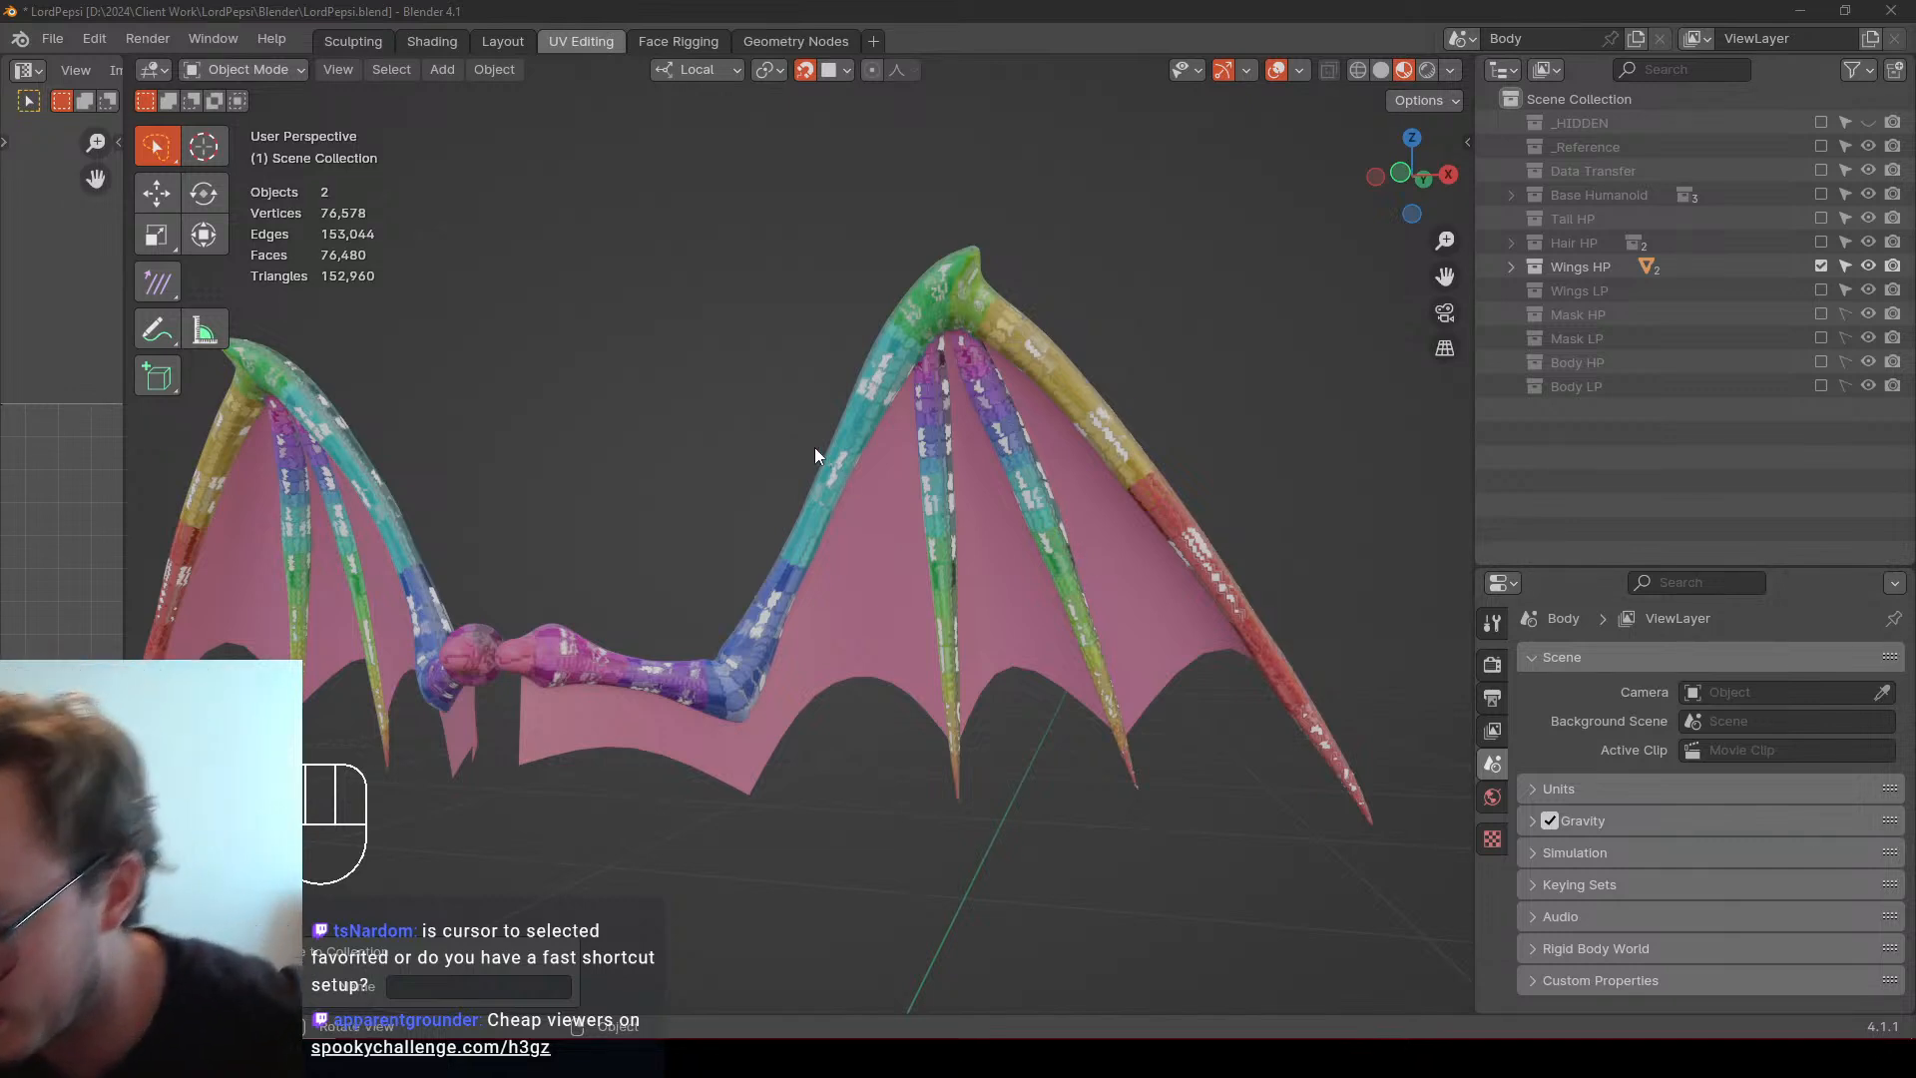
{"action": "left_click", "coordinate": [882, 449]}
{"action": "key", "text": "shift+s"}
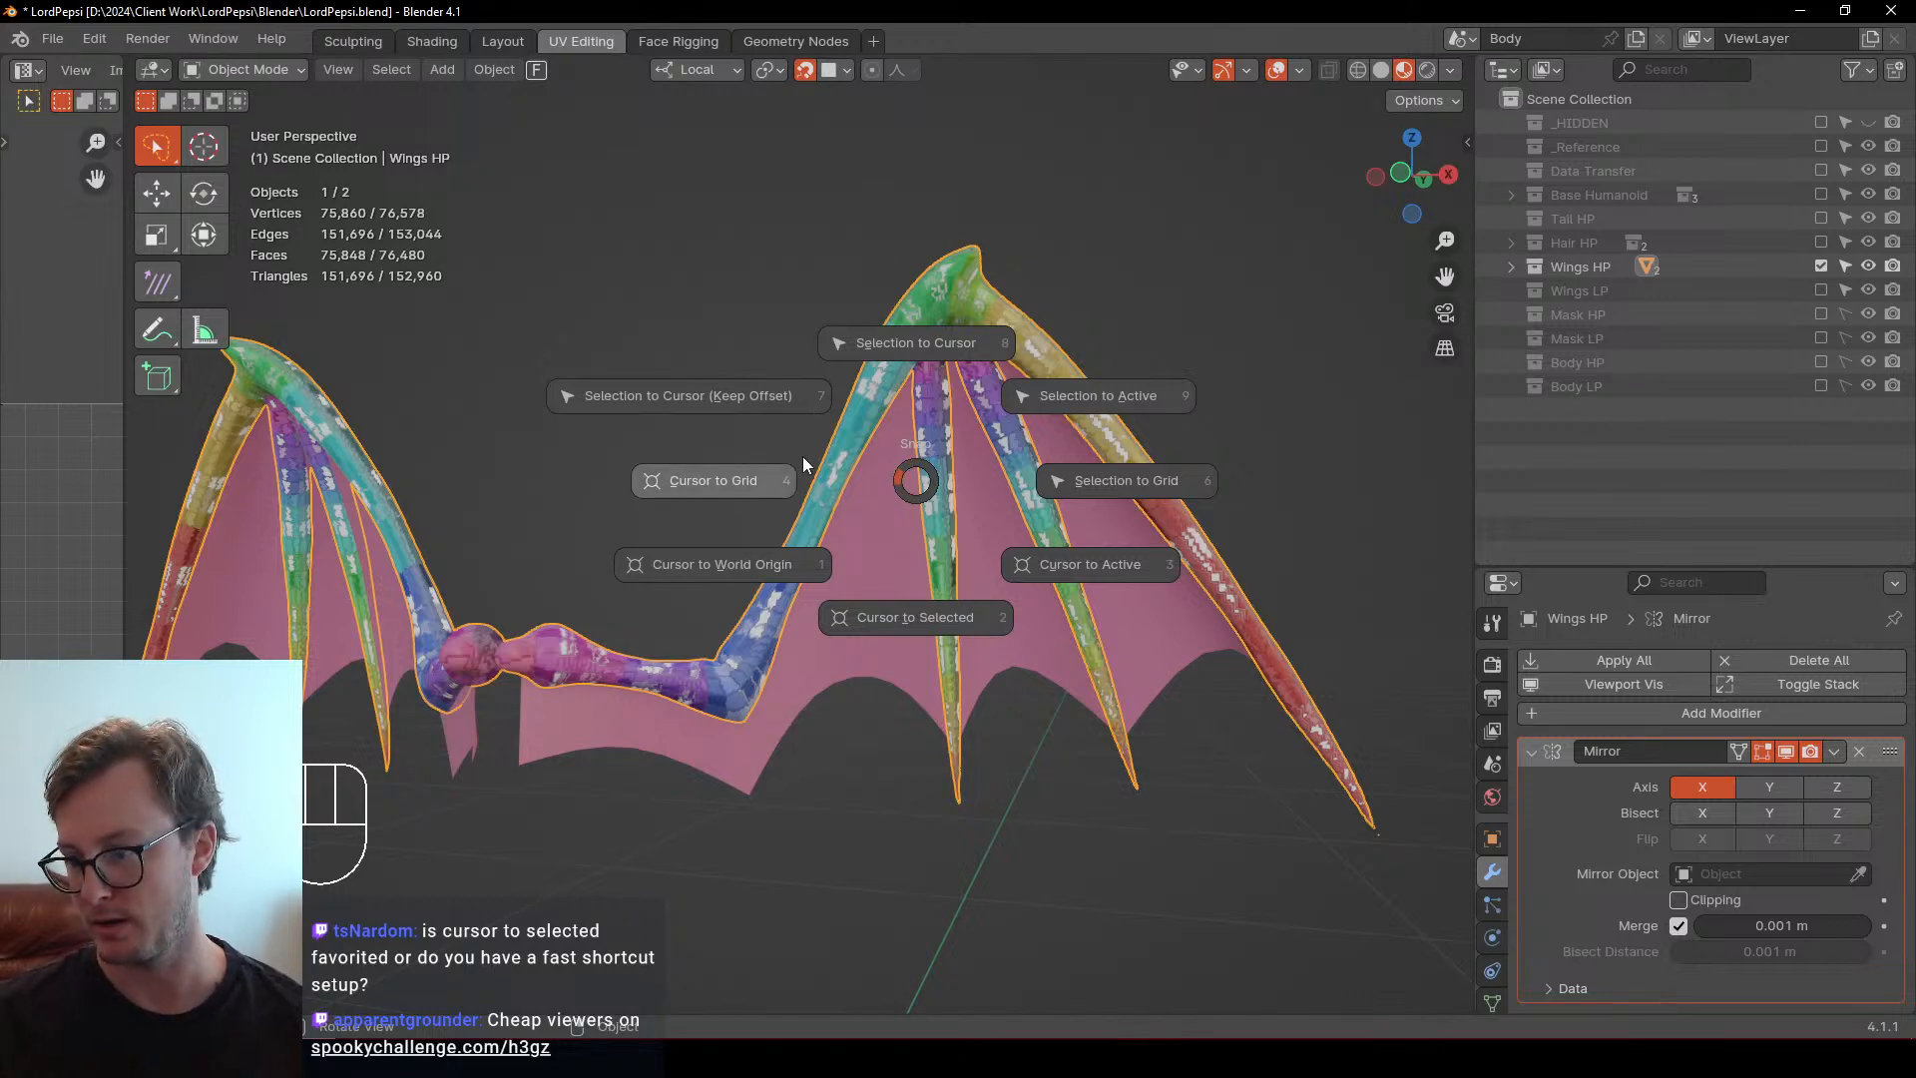
{"action": "key", "text": "Escape"}
{"action": "left_click", "coordinate": [828, 579]}
{"action": "middle_click_drag", "start_coordinate": [828, 578], "coordinate": [537, 524]}
{"action": "left_click_drag", "start_coordinate": [120, 571], "coordinate": [367, 572]}
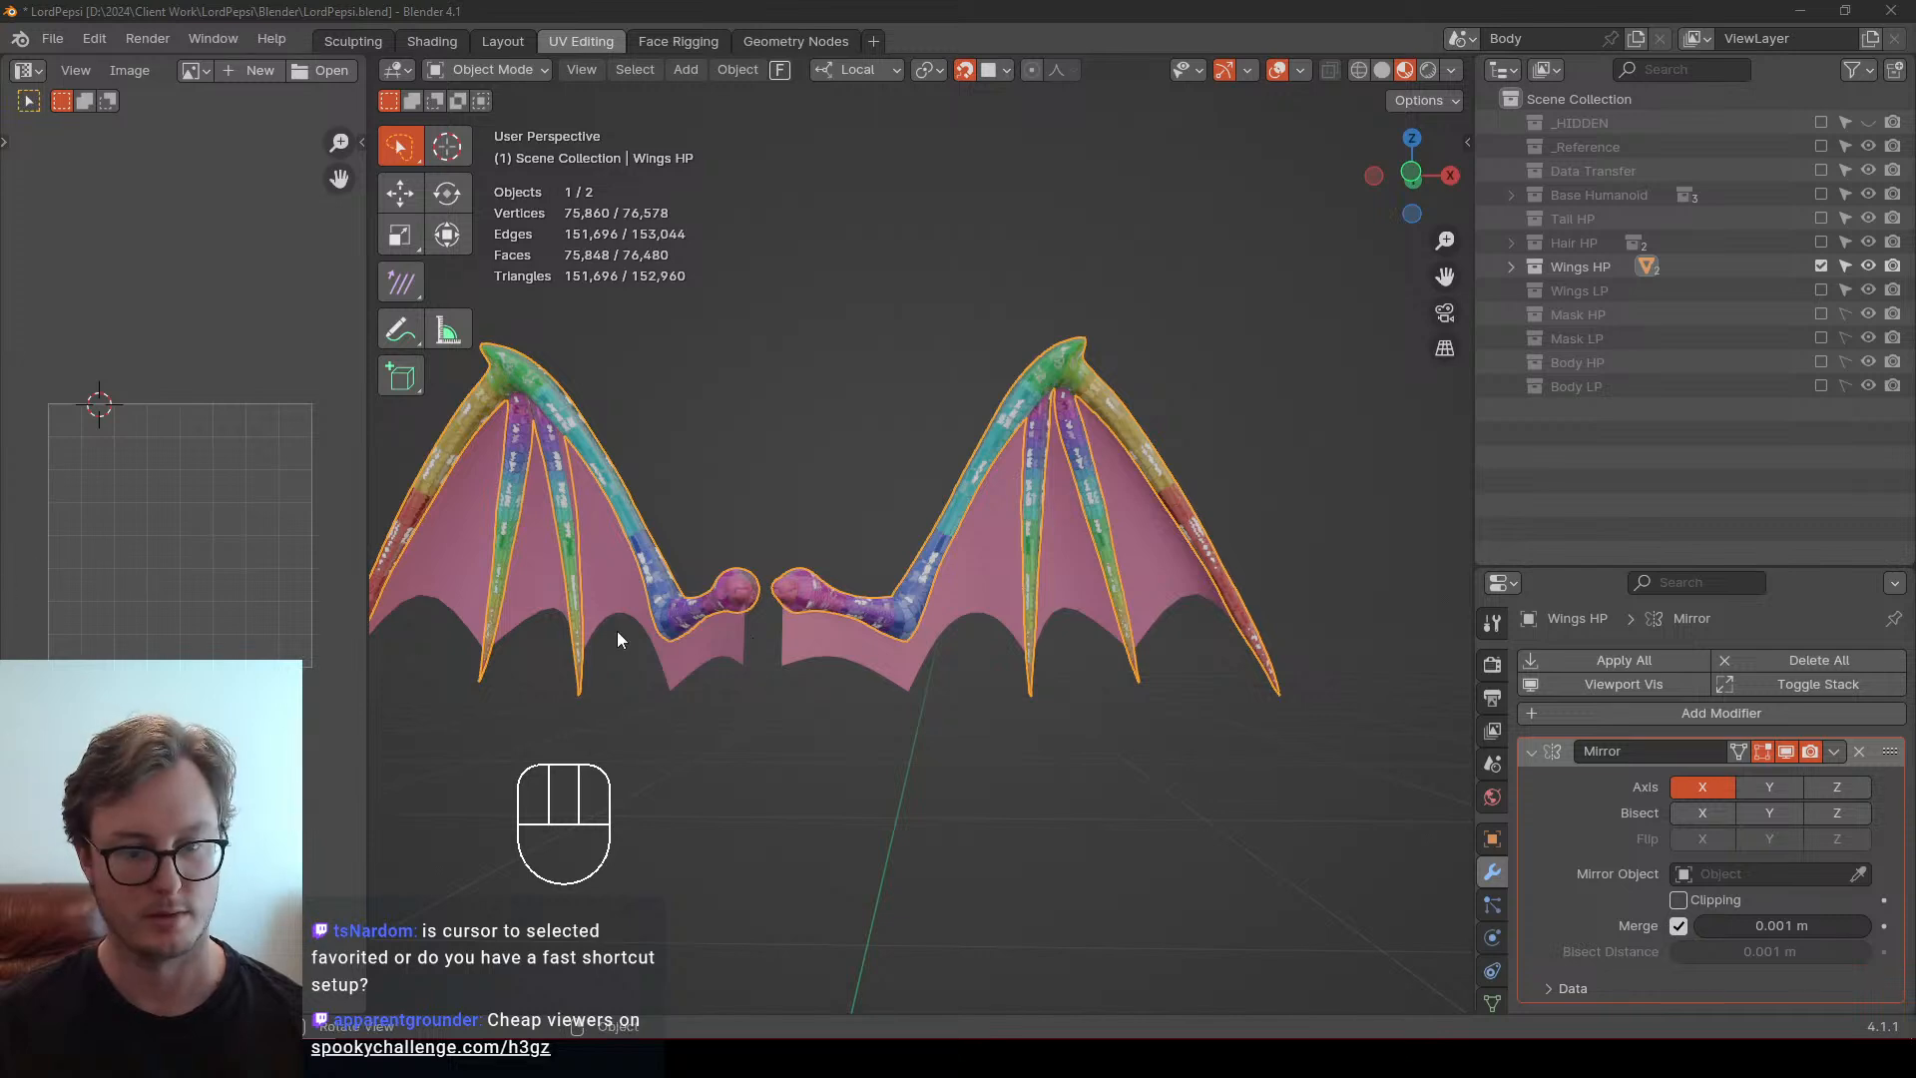
{"action": "mouse_move", "coordinate": [978, 513]}
{"action": "middle_mouse_down"}
{"action": "mouse_move", "coordinate": [914, 525]}
{"action": "mouse_move", "coordinate": [958, 536]}
{"action": "middle_mouse_up"}
{"action": "left_click", "coordinate": [983, 540]}
{"action": "key", "text": "Tab"}
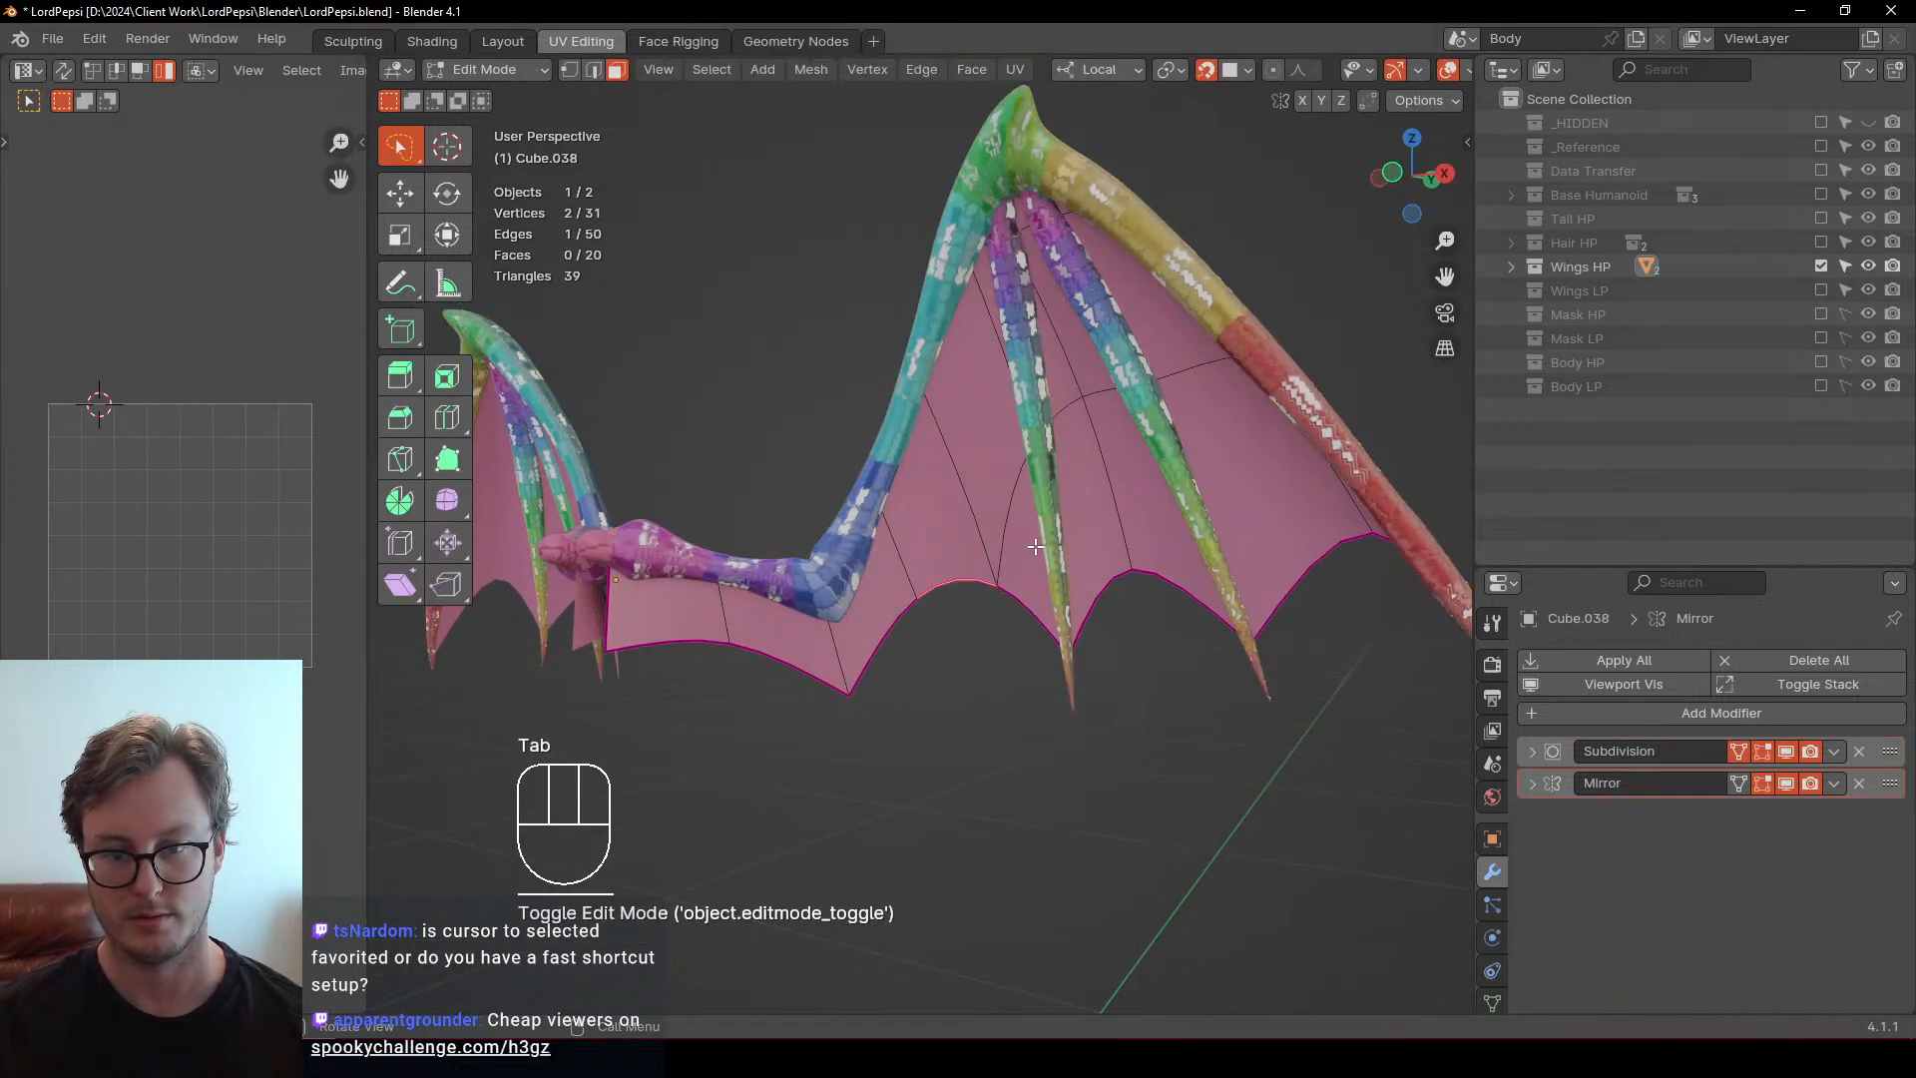
{"action": "key", "text": "a"}
{"action": "key", "text": "Tab"}
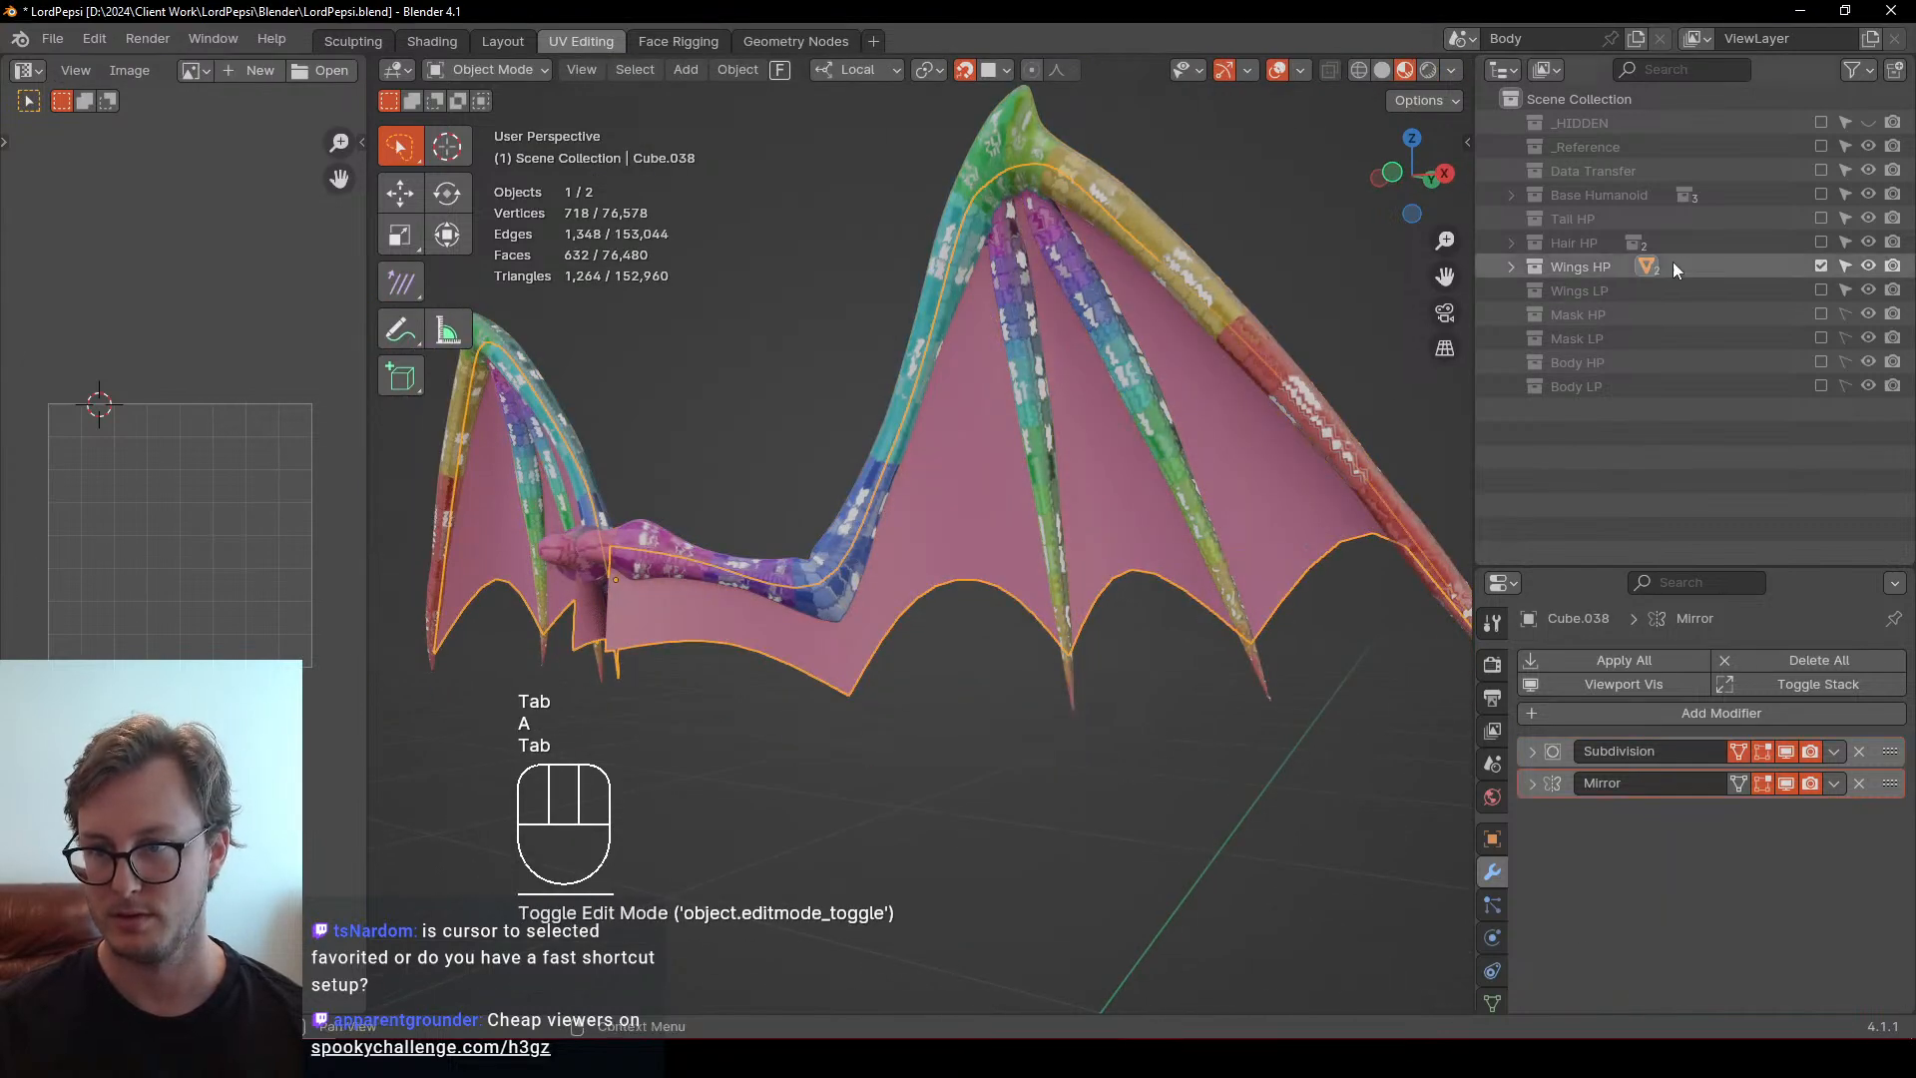
Exclude the Wings HP collection, include Wings LP and open the membrane copy in Edit Mode
{"action": "left_click", "coordinate": [1812, 267]}
{"action": "left_click", "coordinate": [1820, 290]}
{"action": "key", "text": "Tab"}
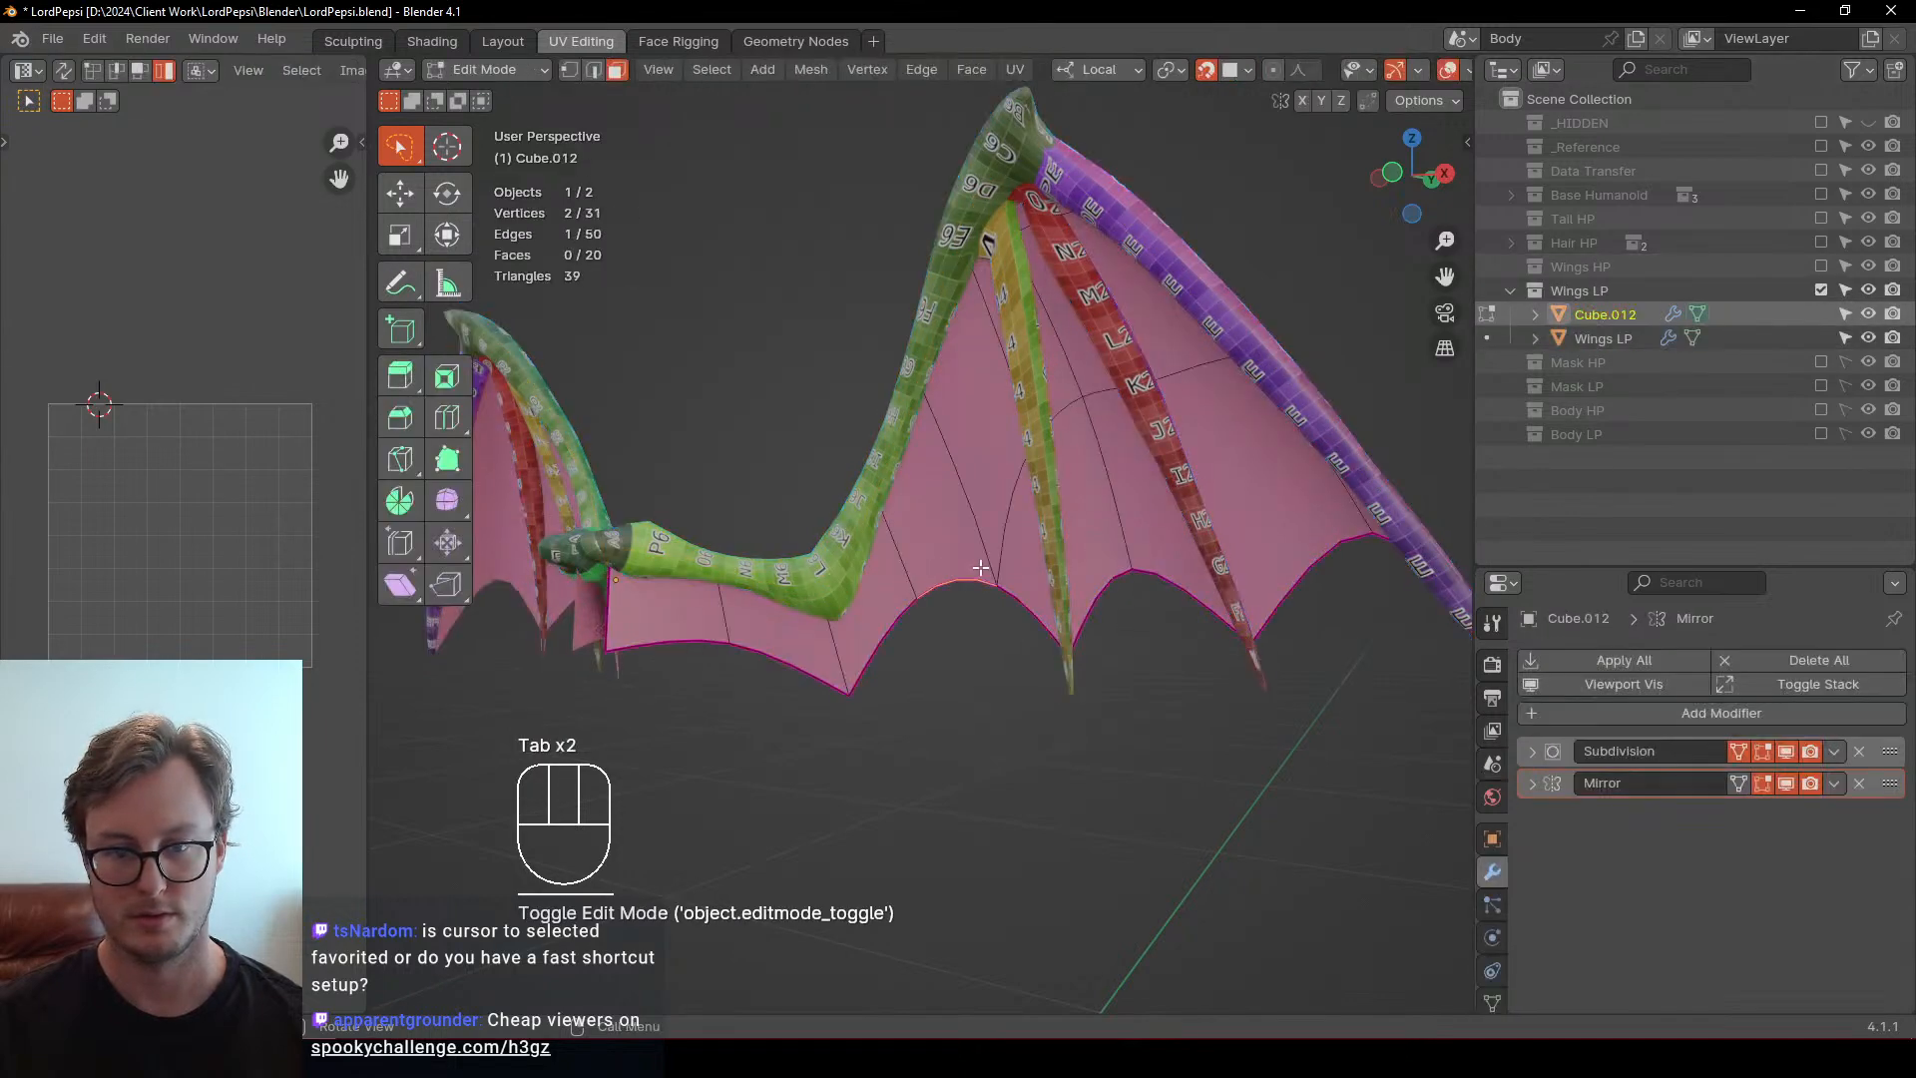
Try a viewport level of 1 on the membrane copy's Subdivision modifier, and return it to 2
{"action": "left_click", "coordinate": [1532, 751]}
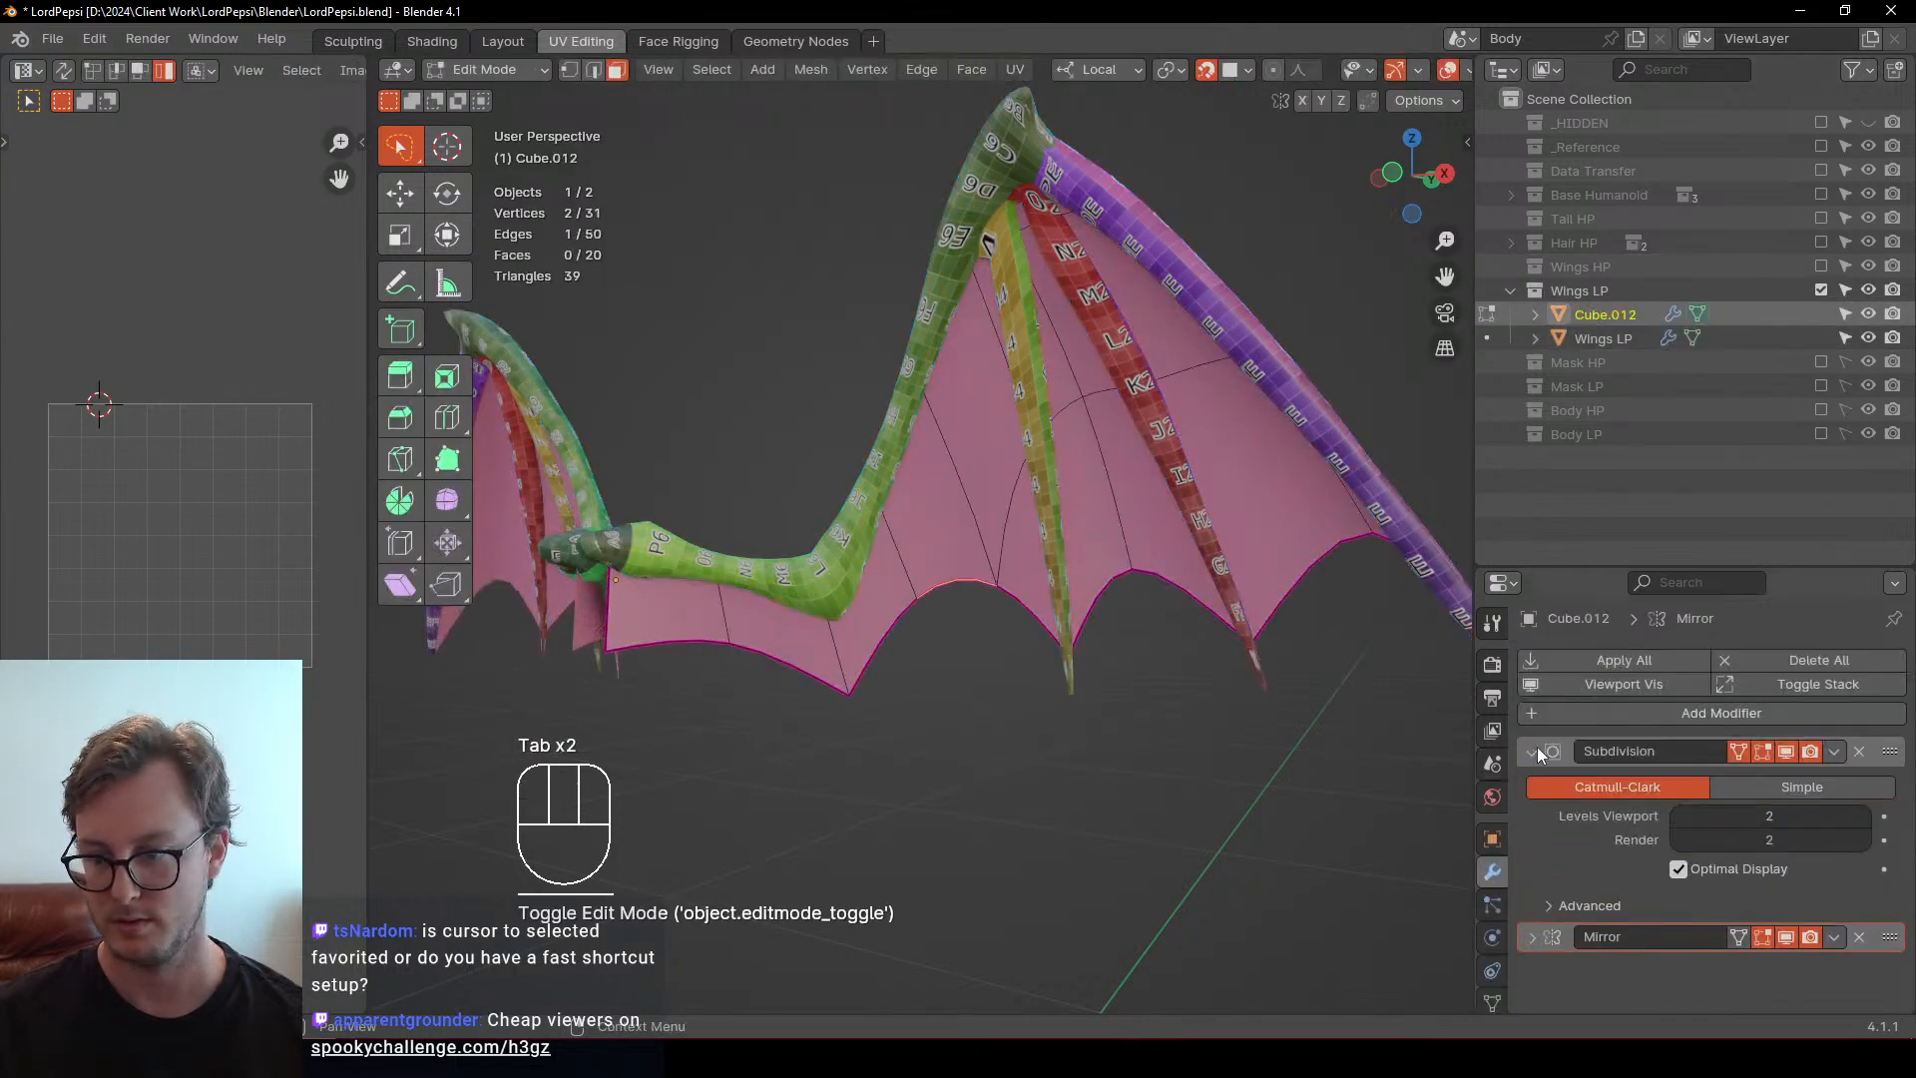
{"action": "left_click", "coordinate": [1686, 816]}
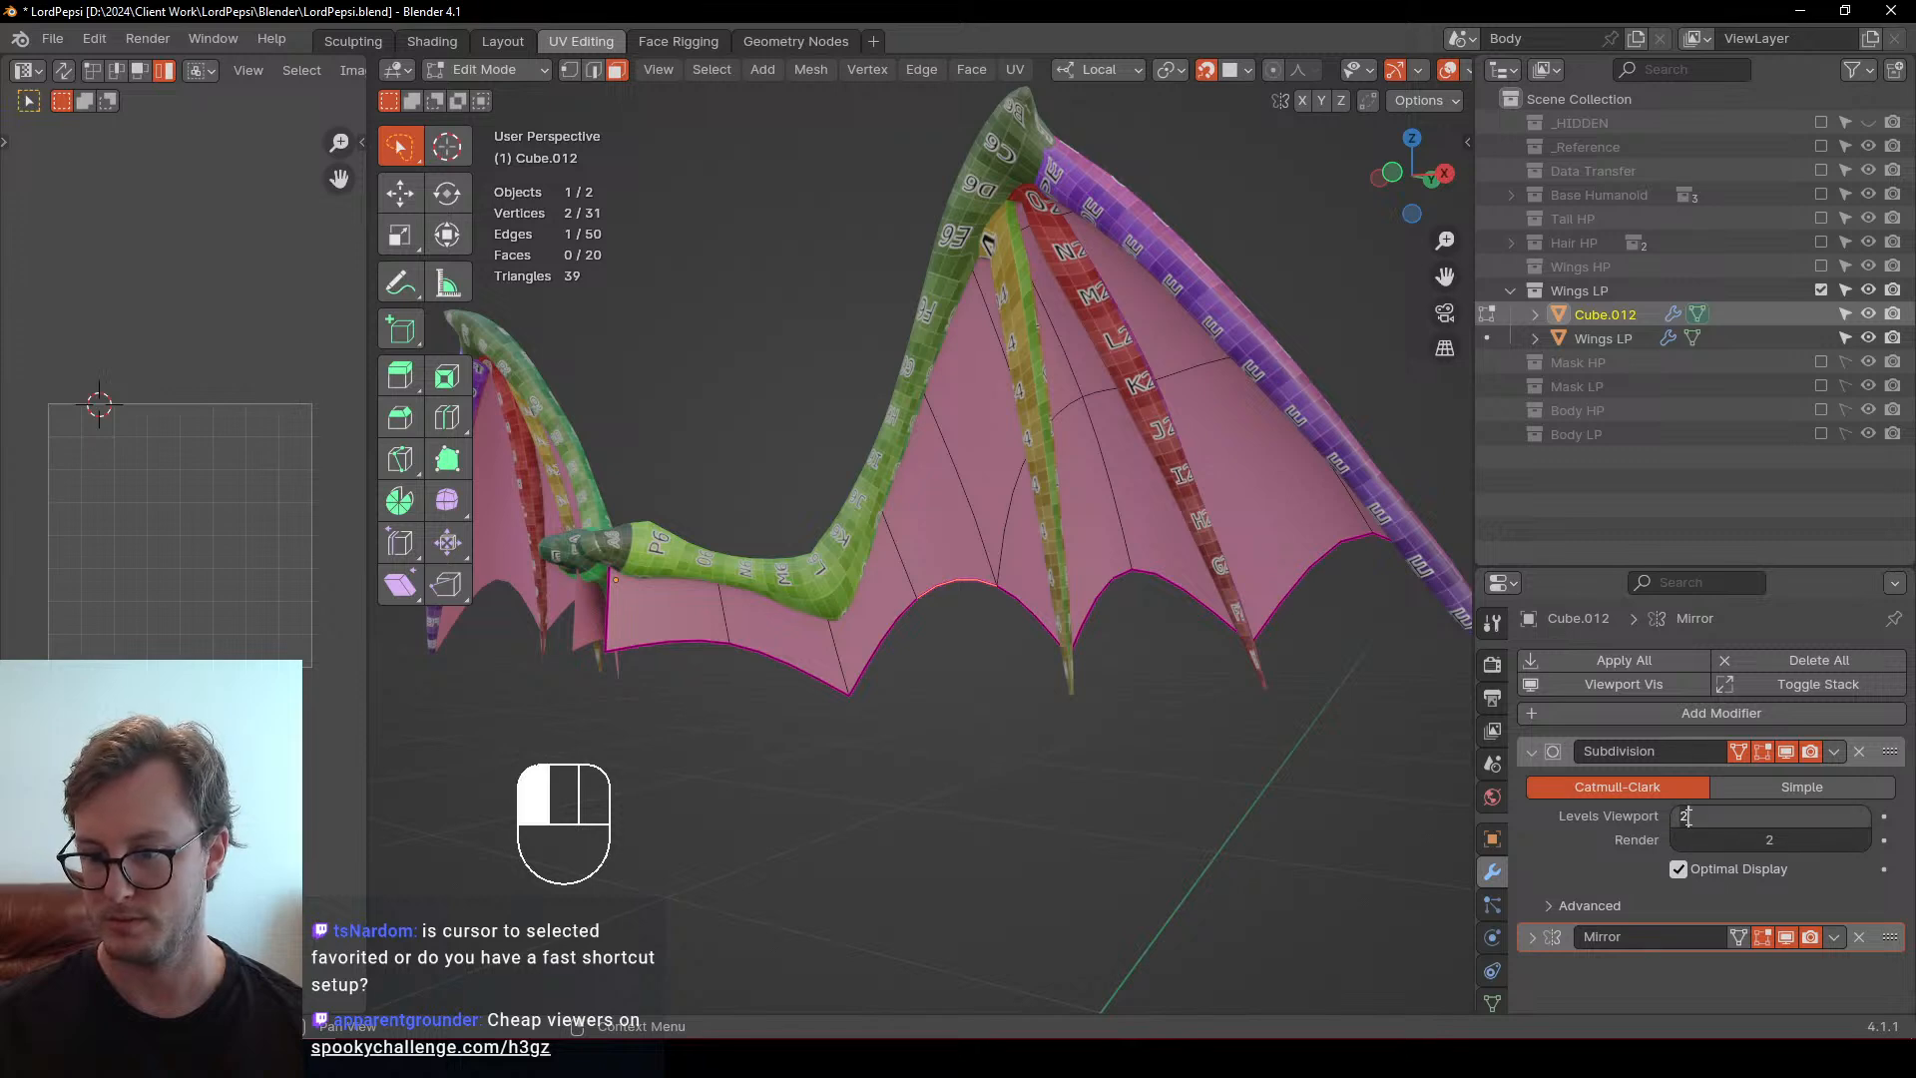
{"action": "key", "text": "Return"}
{"action": "left_click", "coordinate": [1679, 816]}
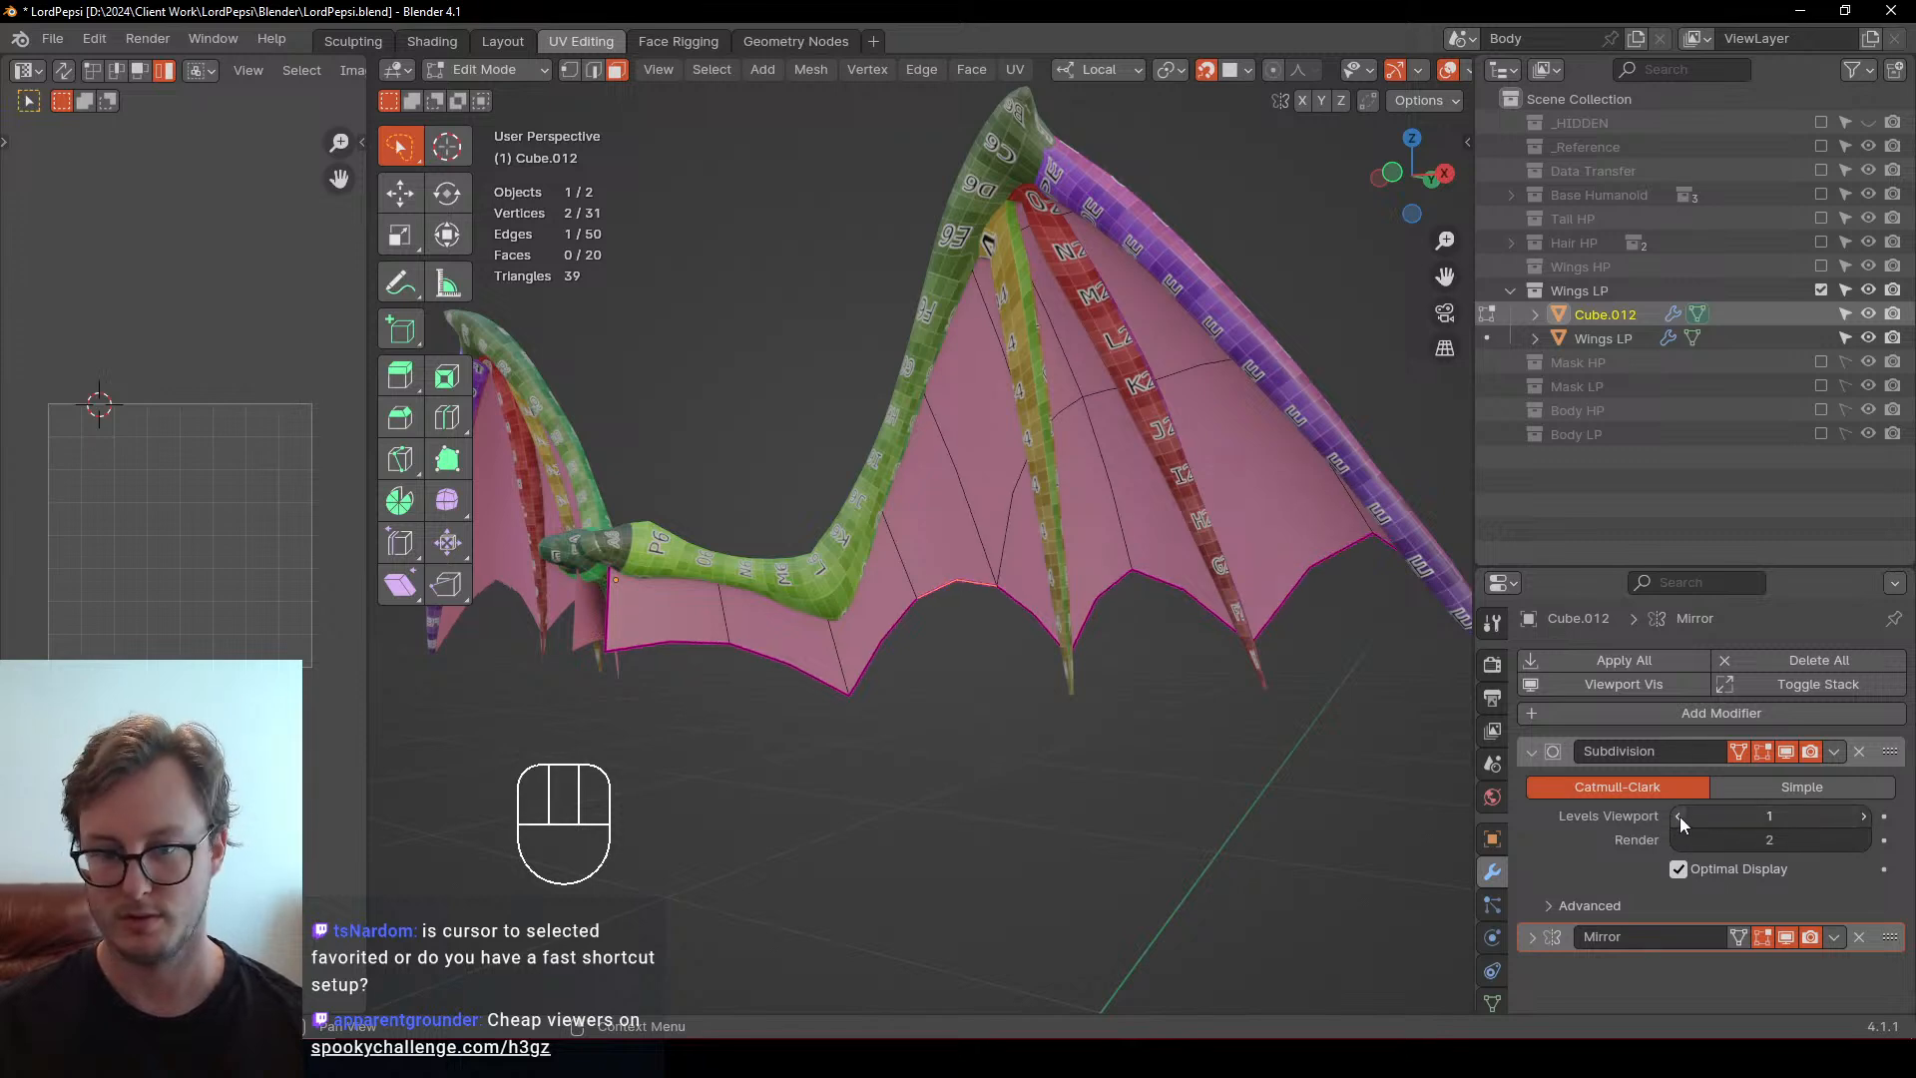
{"action": "left_click", "coordinate": [1863, 816]}
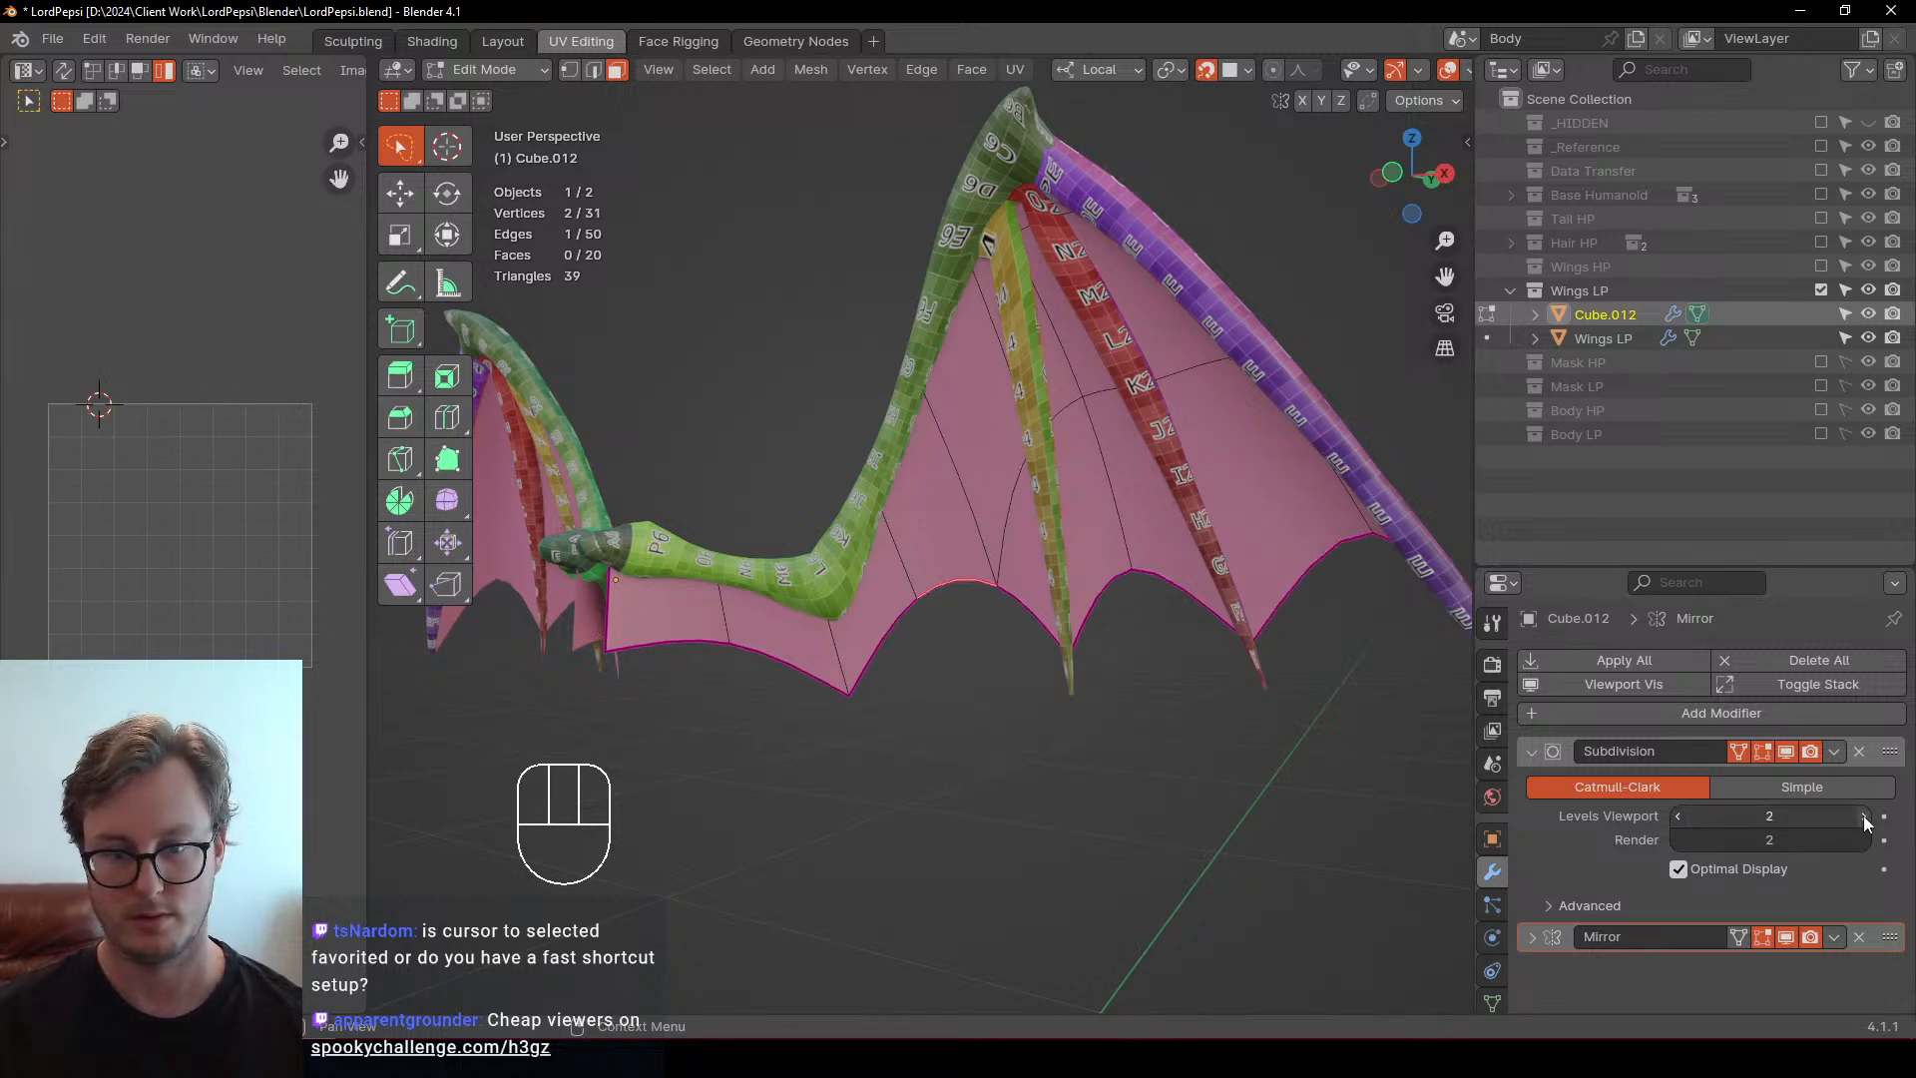
Apply the Subdivision modifier on the membrane copy in Object Mode
{"action": "left_click", "coordinate": [1834, 752]}
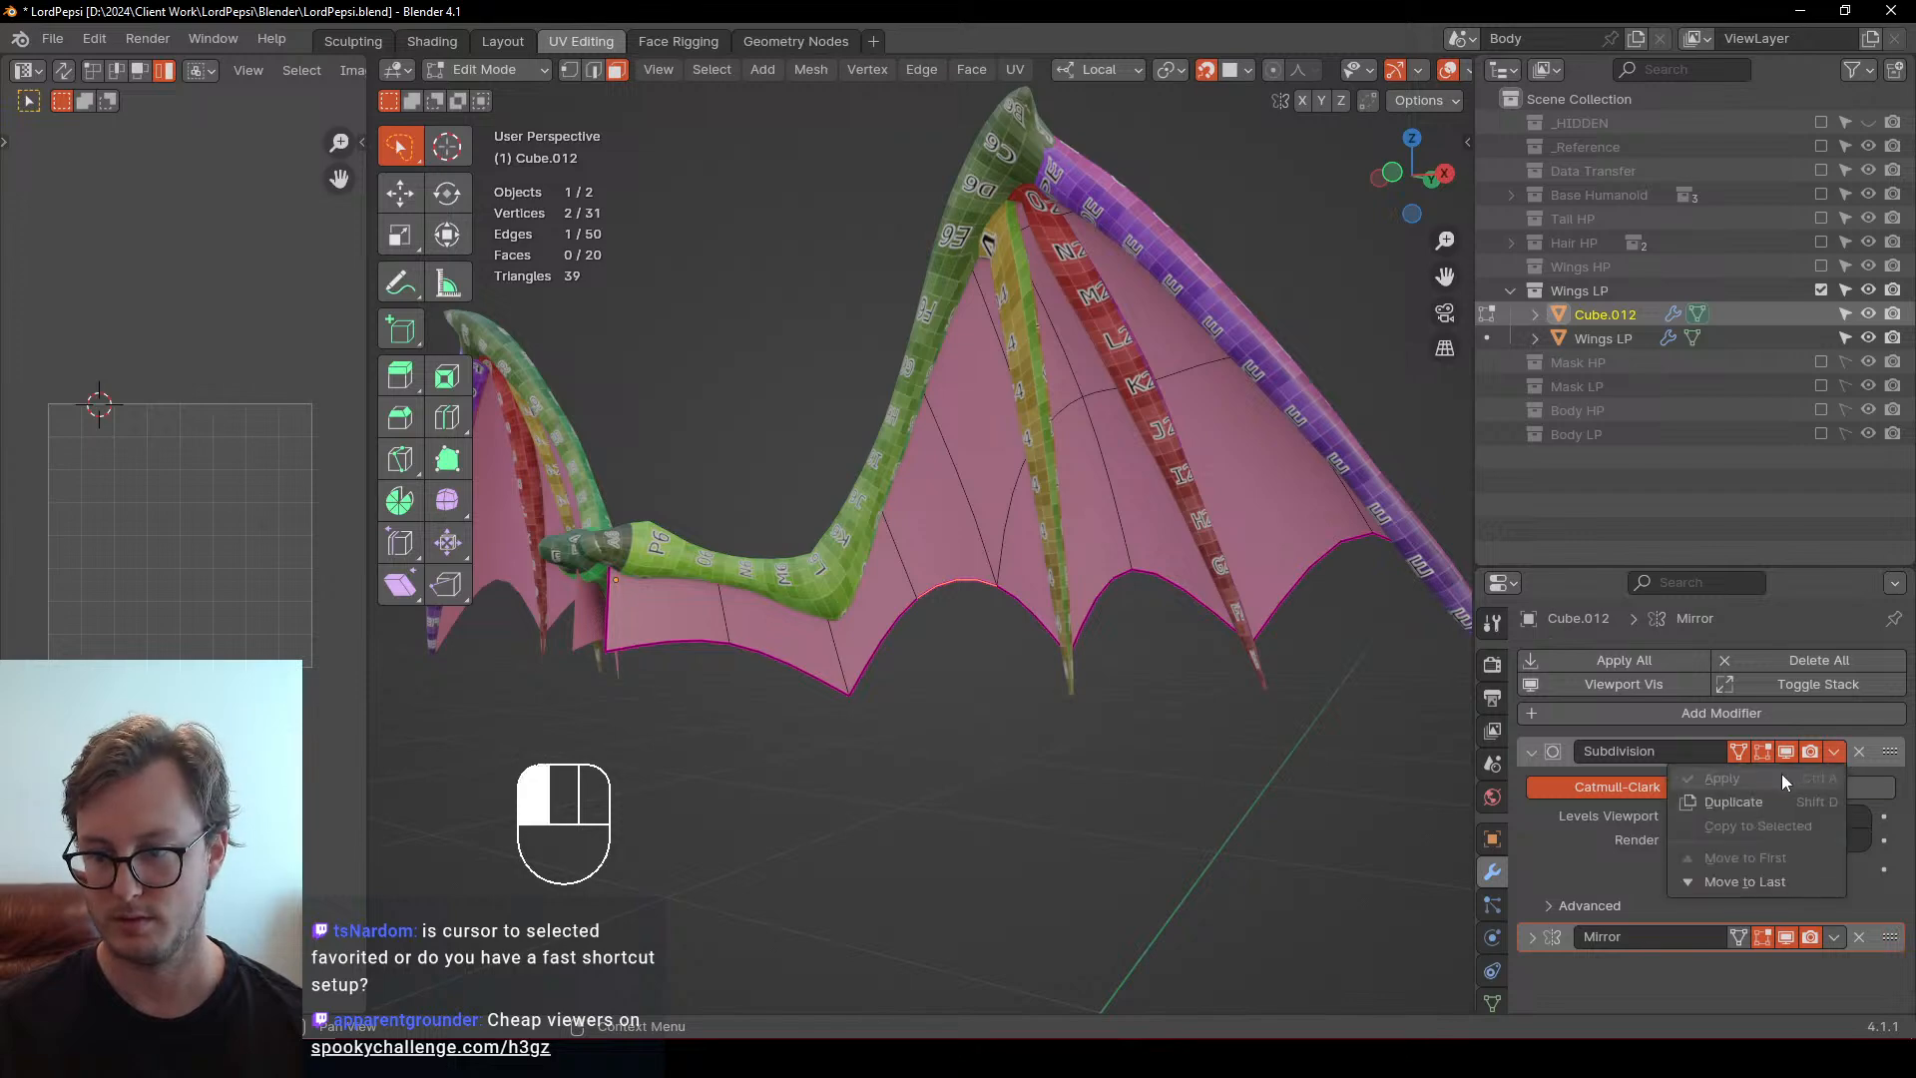
{"action": "key", "text": "Tab"}
{"action": "left_click", "coordinate": [1834, 752]}
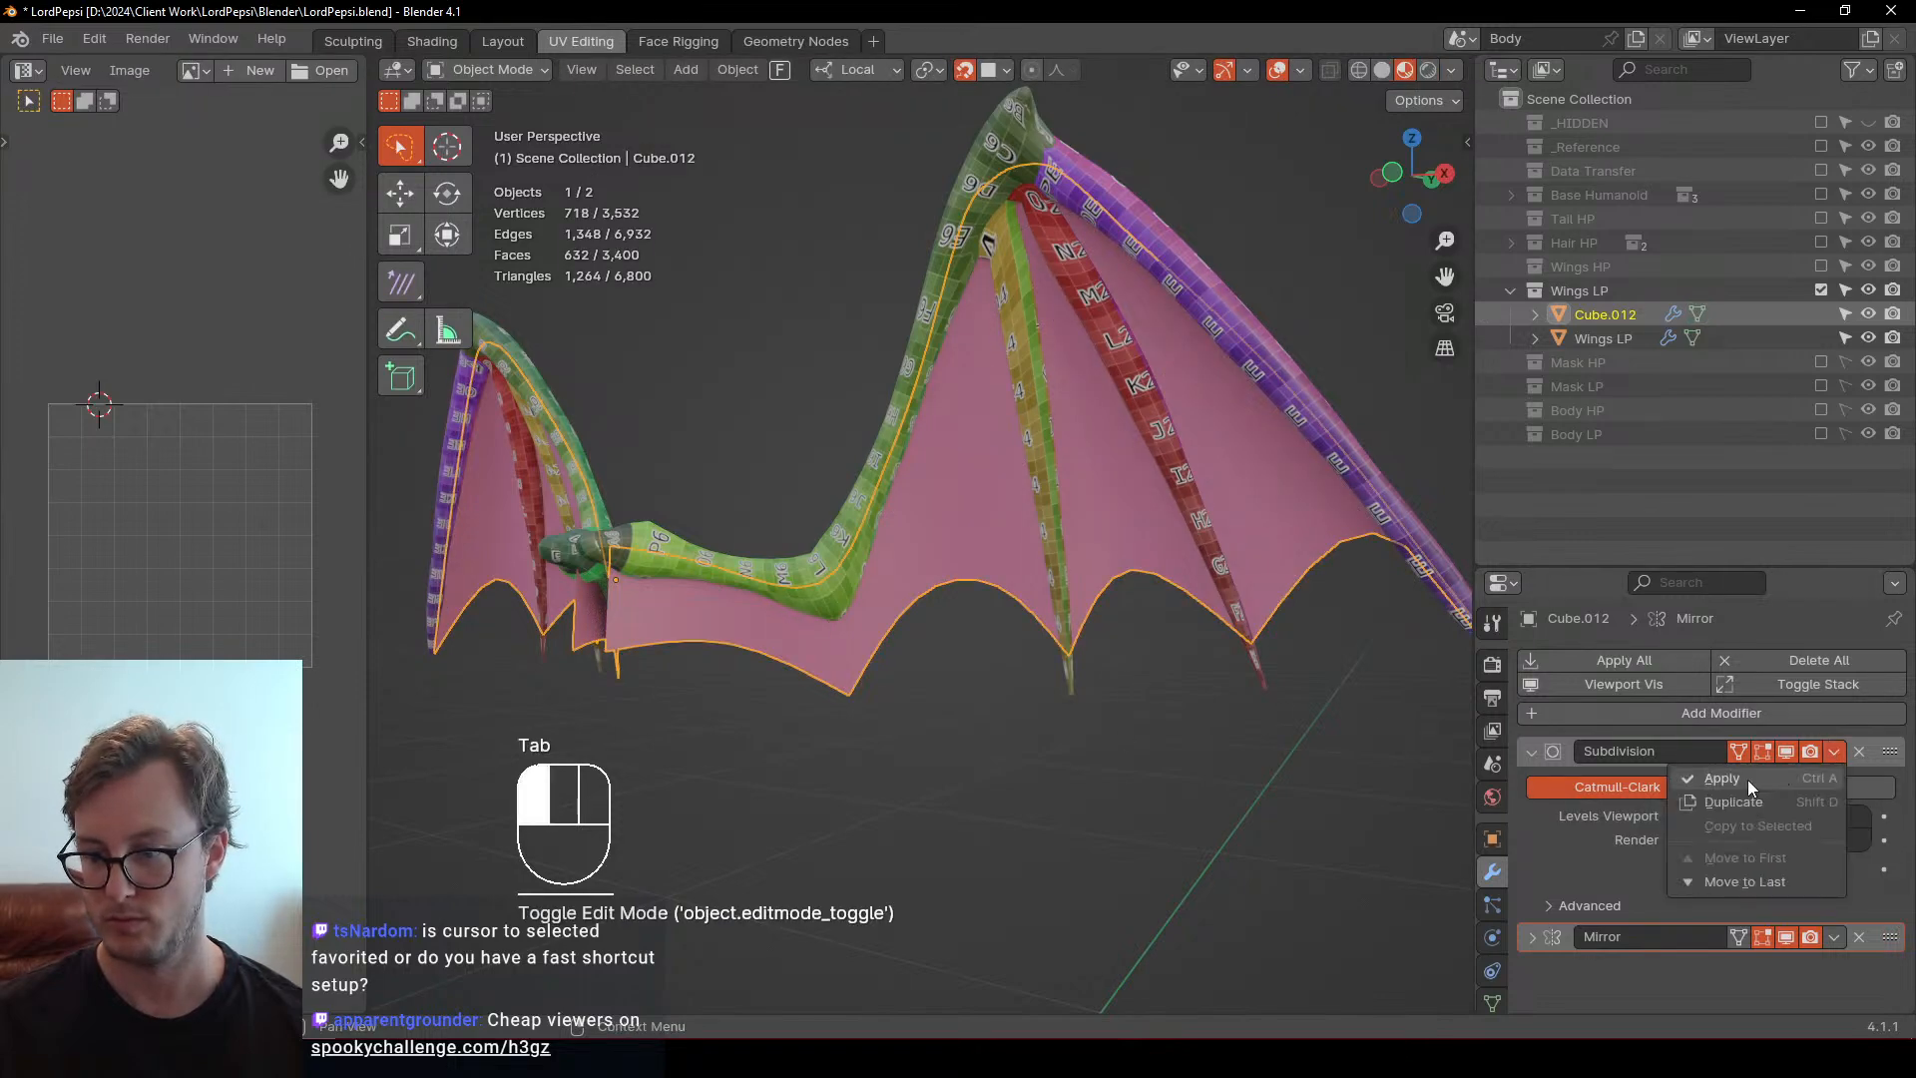
{"action": "left_click", "coordinate": [1746, 780]}
Select all faces of the membrane copy and unwrap them
{"action": "key", "text": "Tab"}
{"action": "key", "text": "a"}
{"action": "key", "text": "u"}
{"action": "key", "text": "u"}
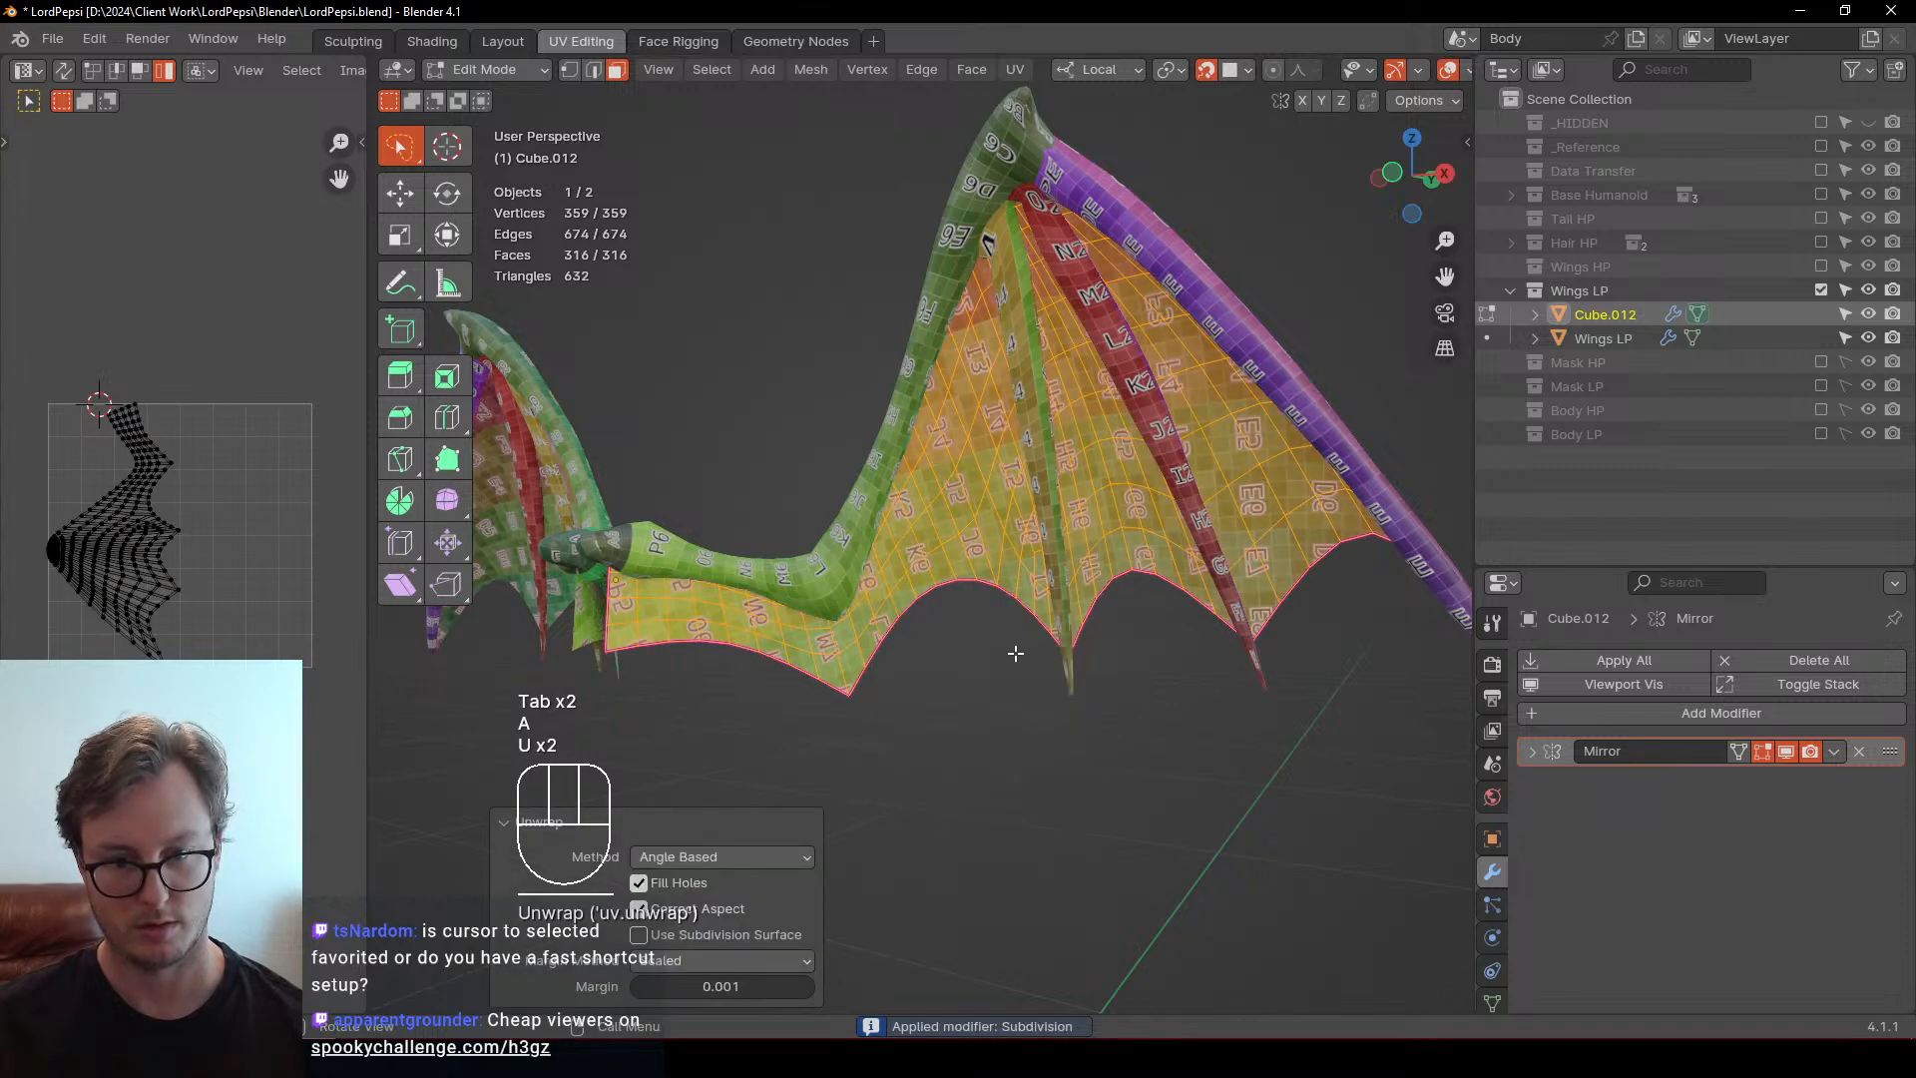
Pin the vertices along the short upper end edge of the membrane's UV island
{"action": "left_click_drag", "start_coordinate": [364, 660], "coordinate": [1026, 648]}
{"action": "scroll", "coordinate": [558, 479], "scroll_direction": "up", "scroll_amount": 3}
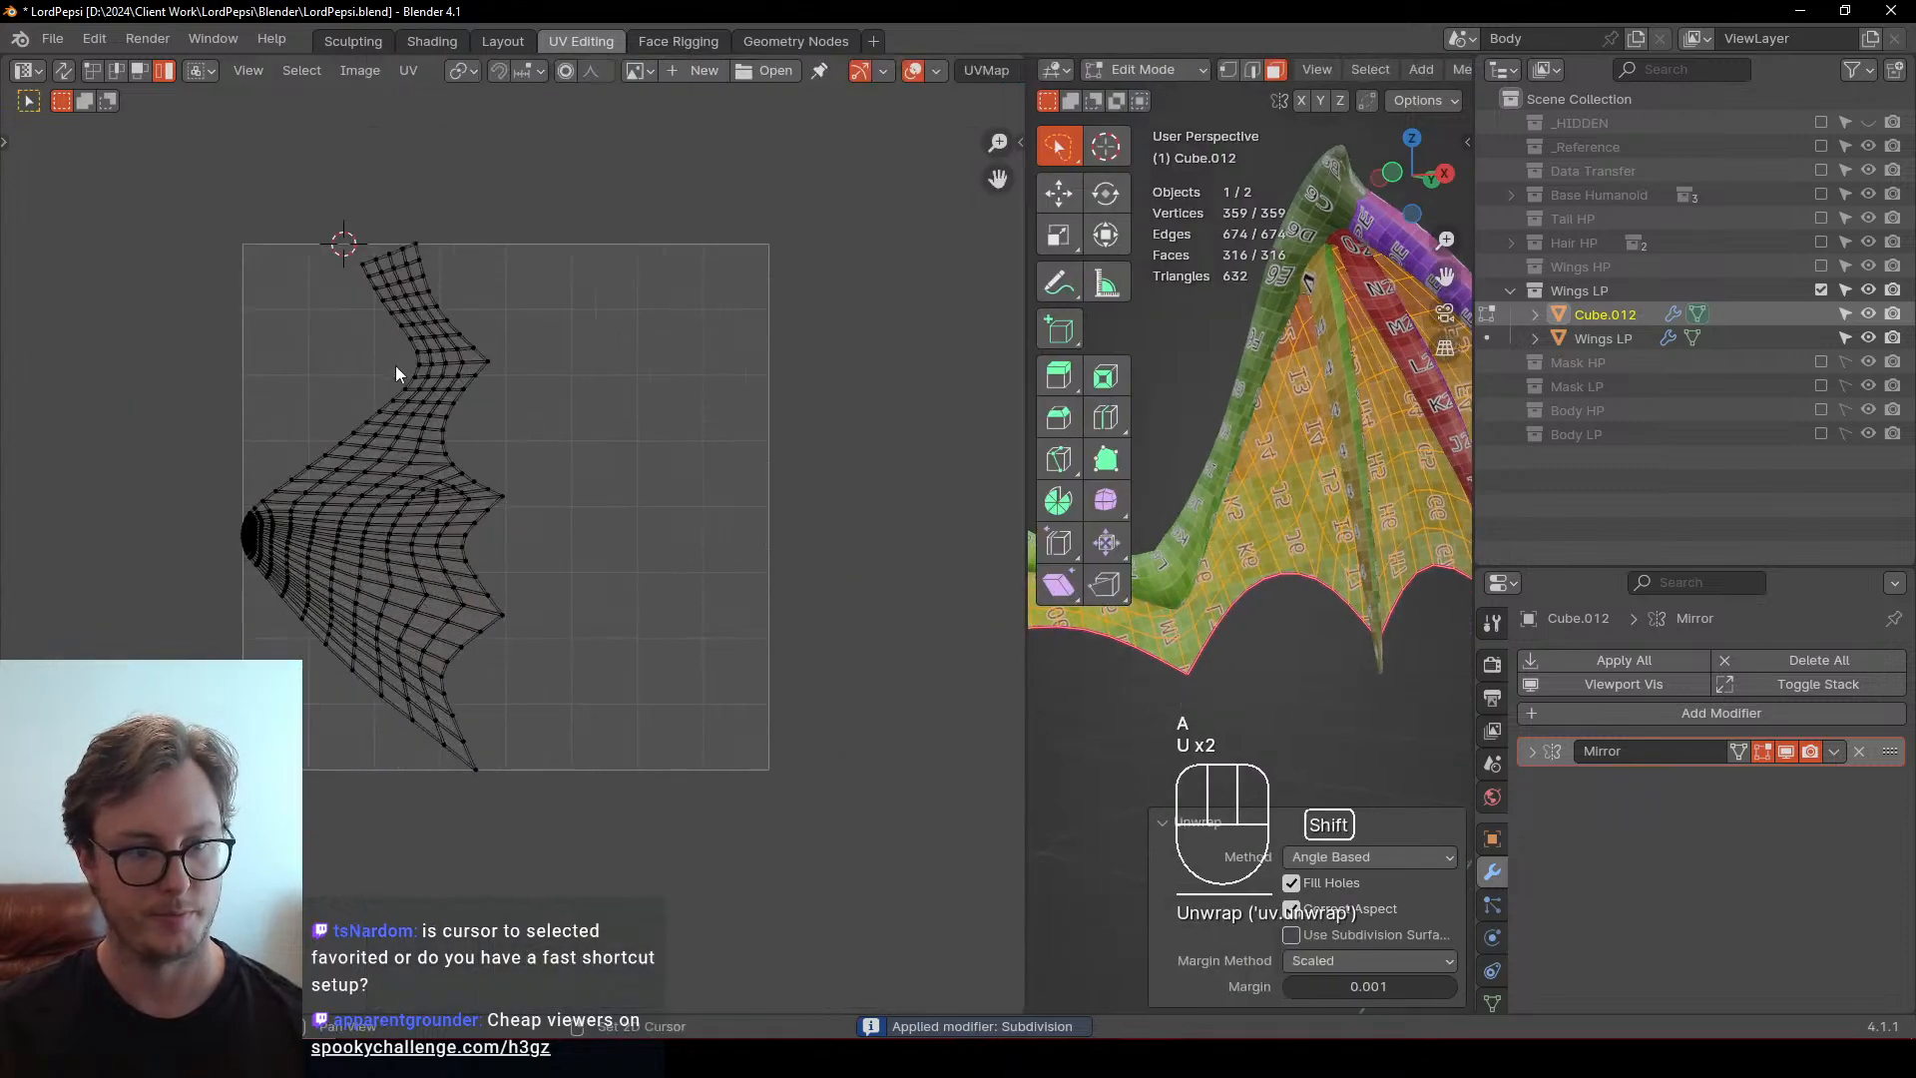
{"action": "left_click", "coordinate": [424, 305]}
{"action": "left_click", "coordinate": [91, 70]}
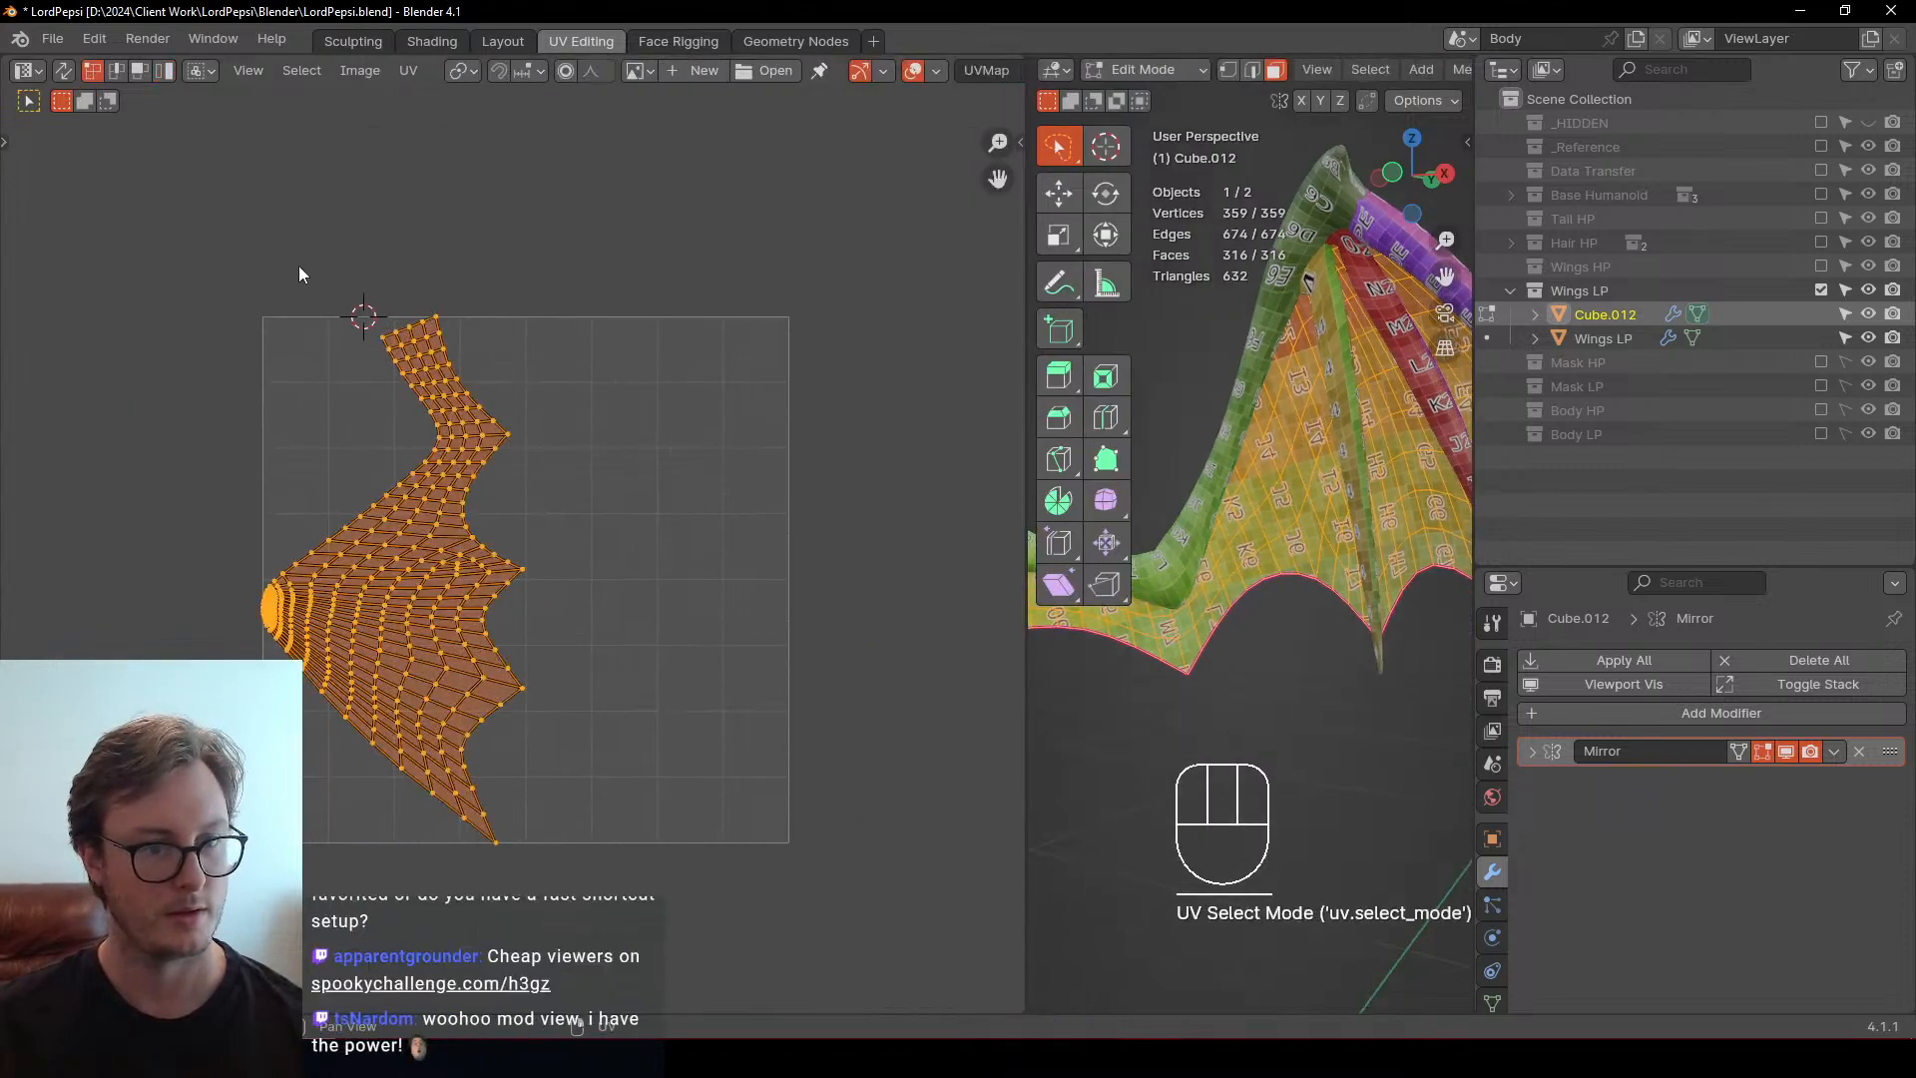
{"action": "left_click", "coordinate": [359, 309]}
{"action": "left_click", "coordinate": [411, 321], "text": "alt"}
{"action": "key", "text": "p"}
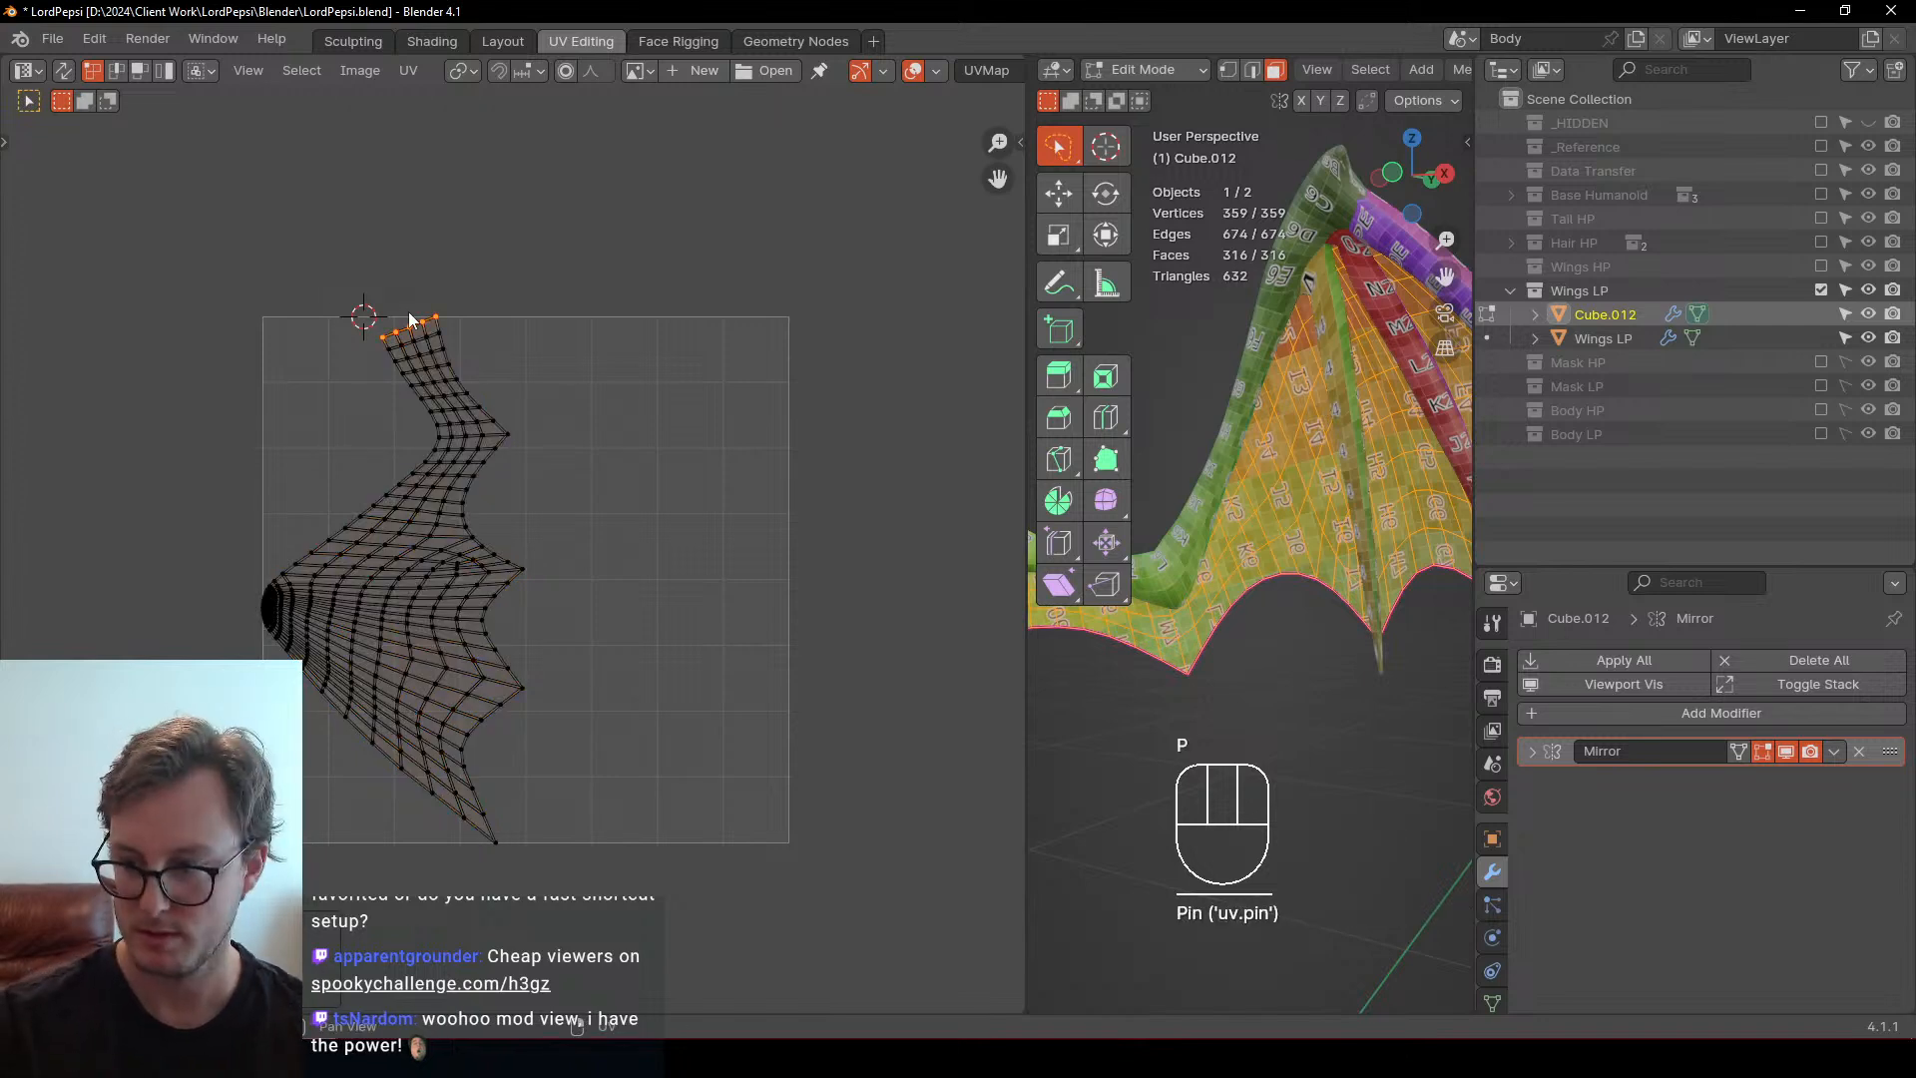
Scale the pinned end edge to 0 along Y and distribute its vertices evenly
{"action": "key", "text": "s"}
{"action": "key", "text": "y"}
{"action": "key", "text": "KP_0"}
{"action": "key", "text": "KP_Enter"}
{"action": "key", "text": "q"}
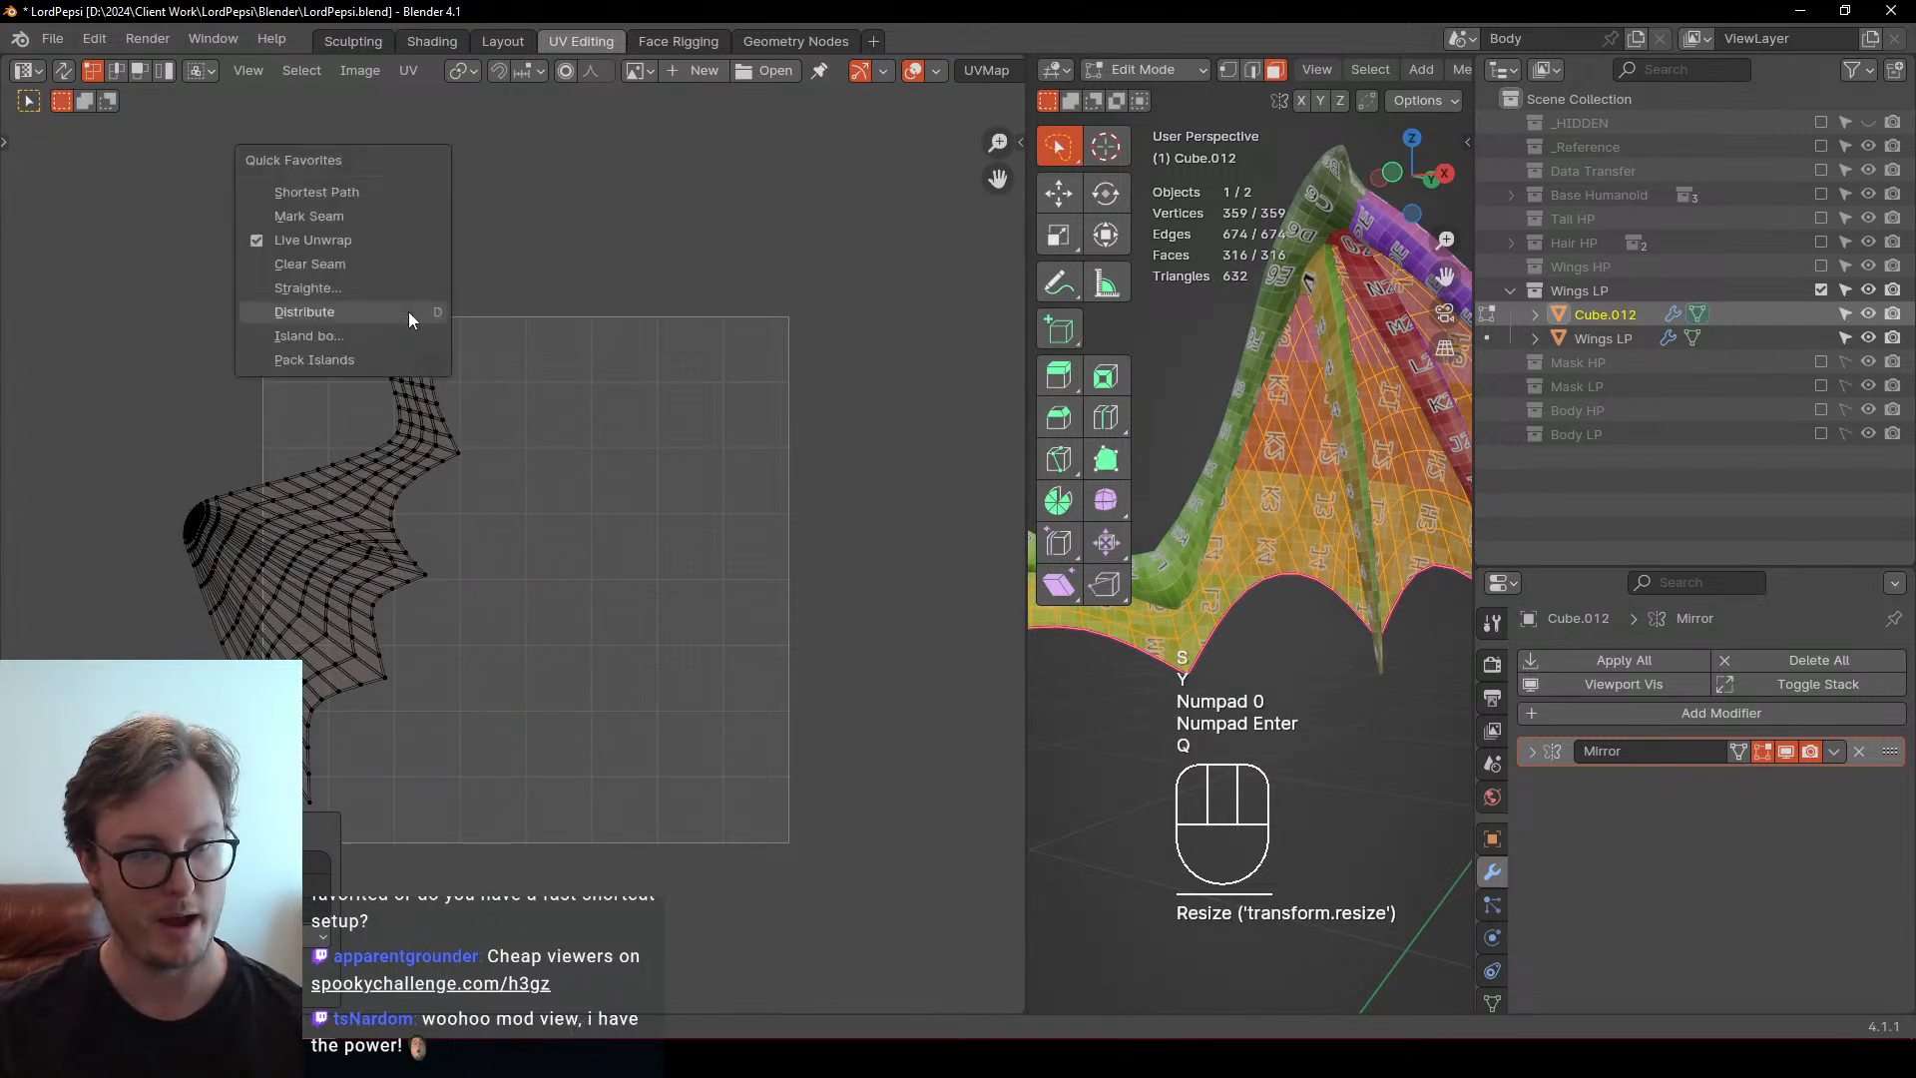
{"action": "left_click", "coordinate": [348, 313]}
Rotate the pinned end edge 90 degrees and move it so the membrane island lies sideways across the UV tile
{"action": "key", "text": "g"}
{"action": "key", "text": "r"}
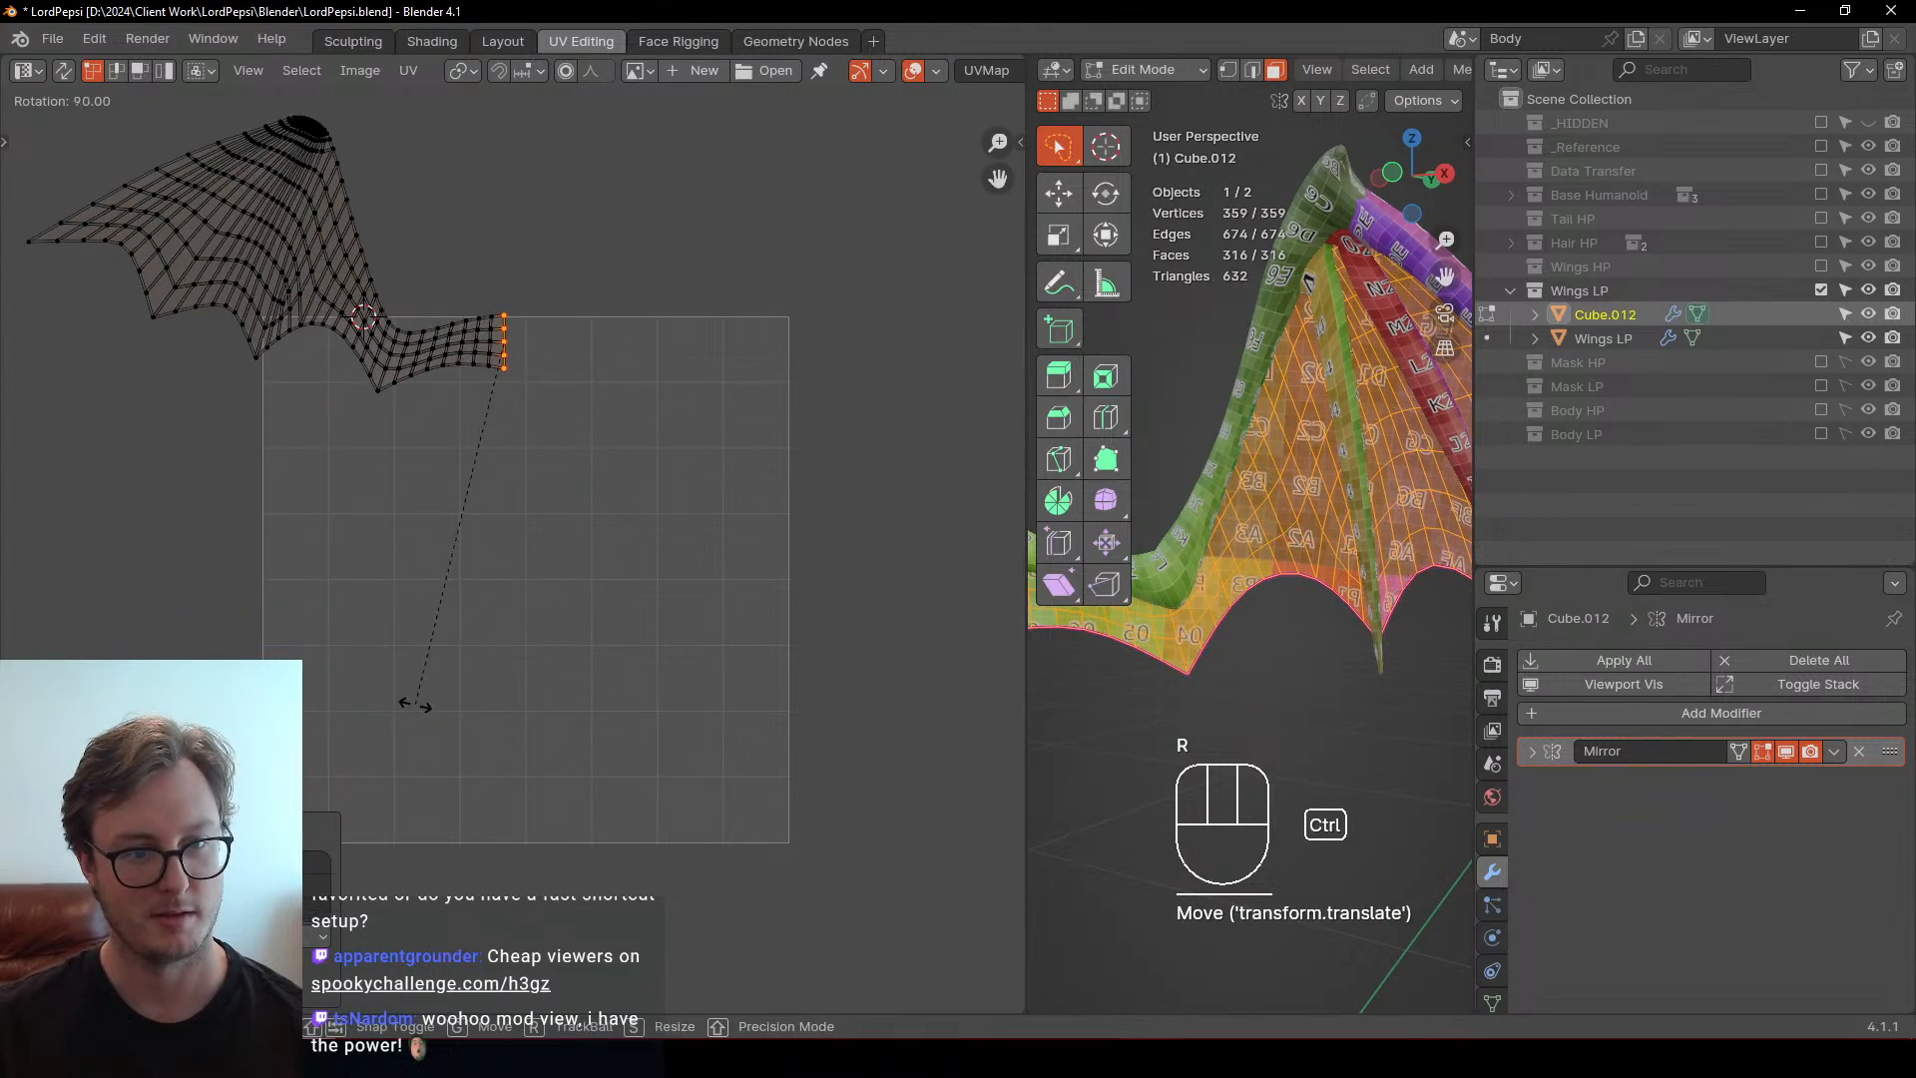
{"action": "left_click", "coordinate": [412, 697]}
{"action": "key", "text": "g"}
{"action": "left_click", "coordinate": [611, 666]}
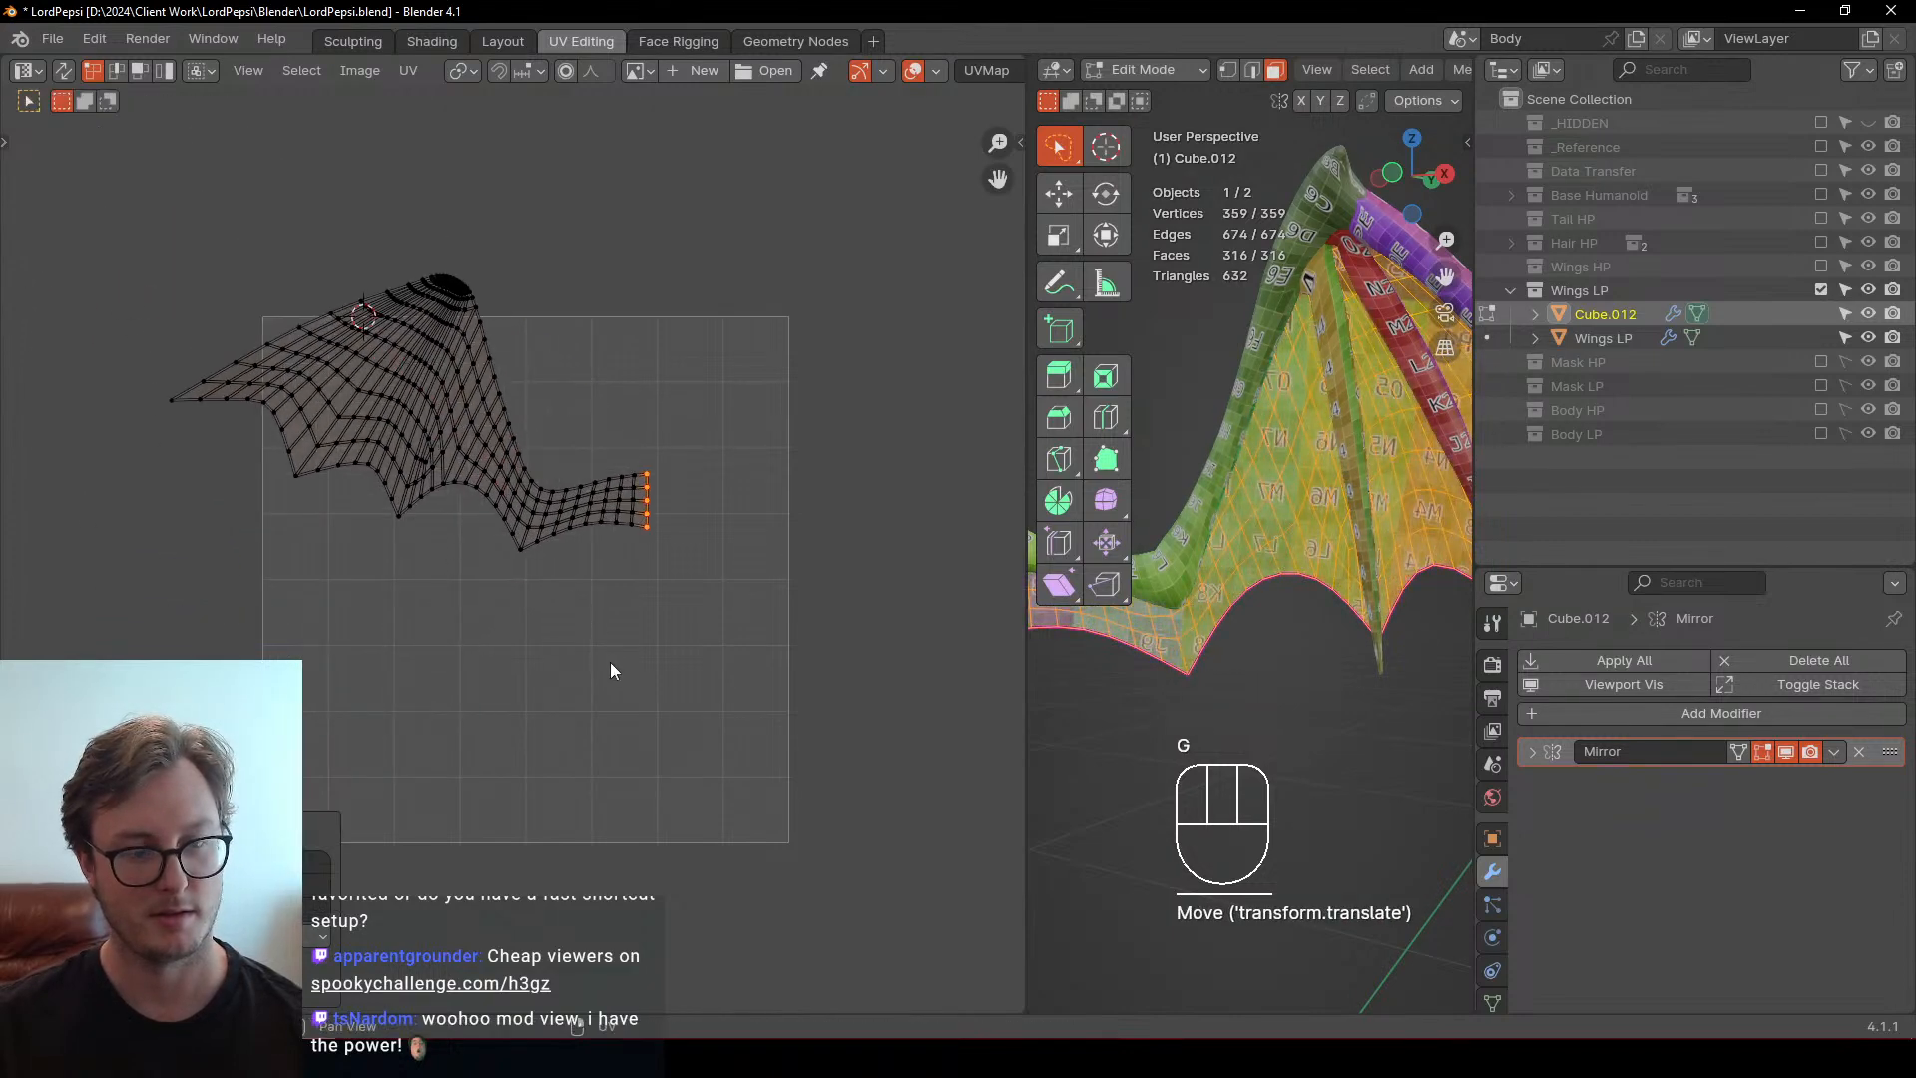
Pin the membrane island's far tip vertex and move it down to about the level of the pinned edge's lower end
{"action": "left_click", "coordinate": [140, 402]}
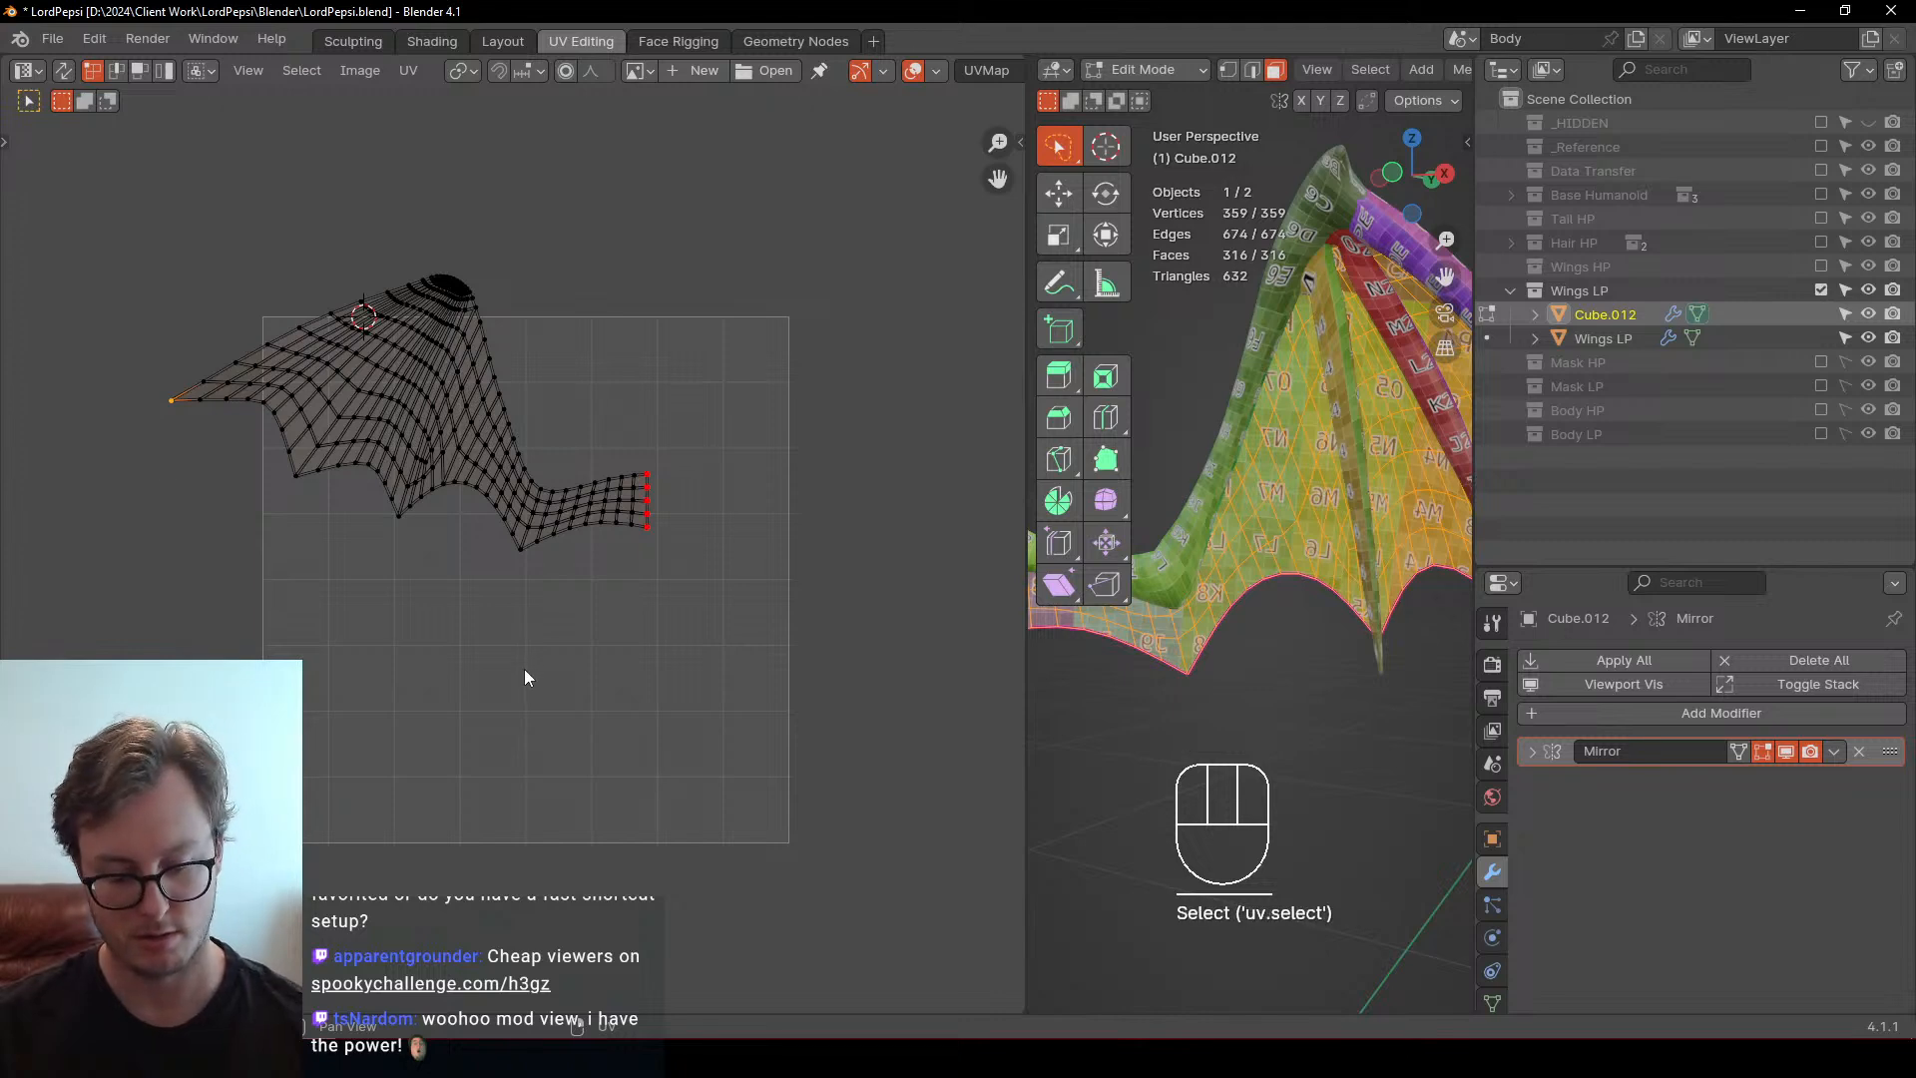
{"action": "key", "text": "p"}
{"action": "key", "text": "g"}
{"action": "left_click", "coordinate": [238, 631]}
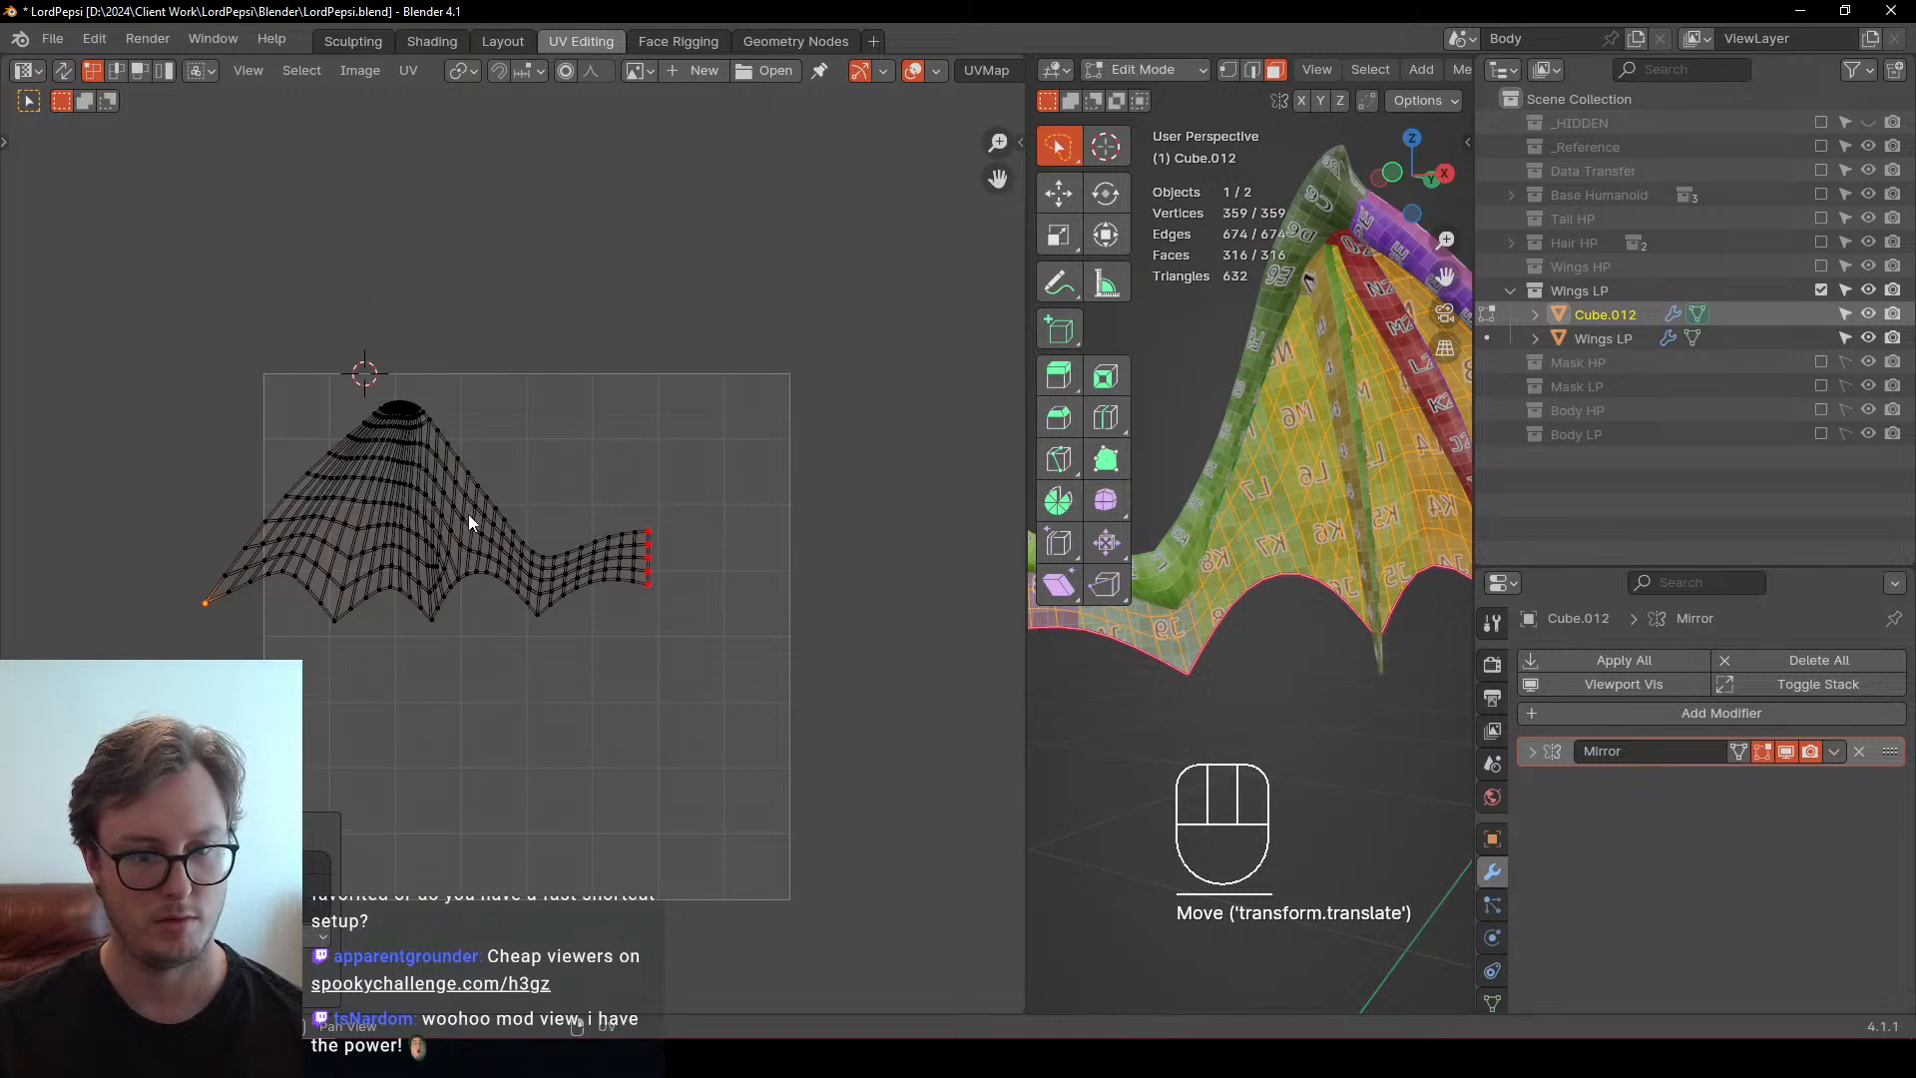
{"action": "scroll", "coordinate": [595, 573], "scroll_direction": "up", "scroll_amount": 1}
{"action": "scroll", "coordinate": [596, 551], "scroll_direction": "down", "scroll_amount": 1}
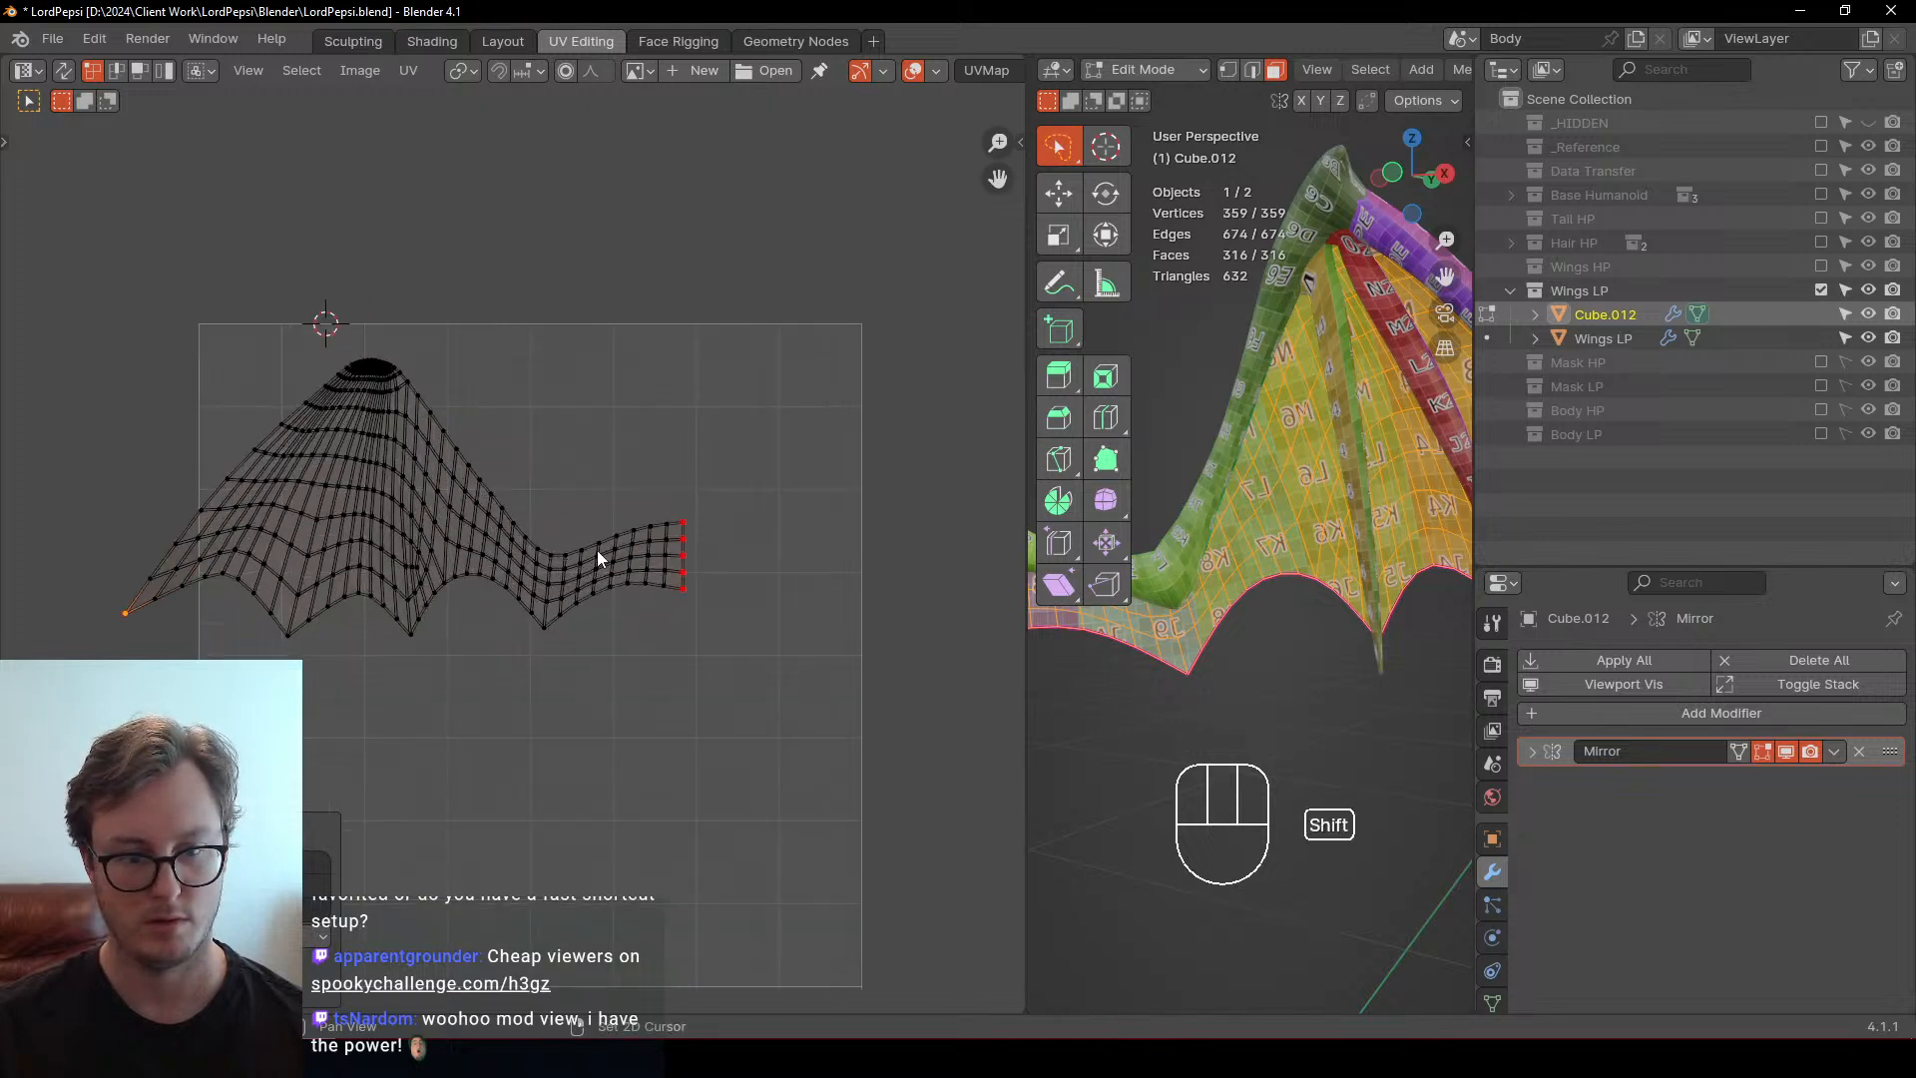
{"action": "key", "text": "g"}
{"action": "left_click", "coordinate": [512, 649]}
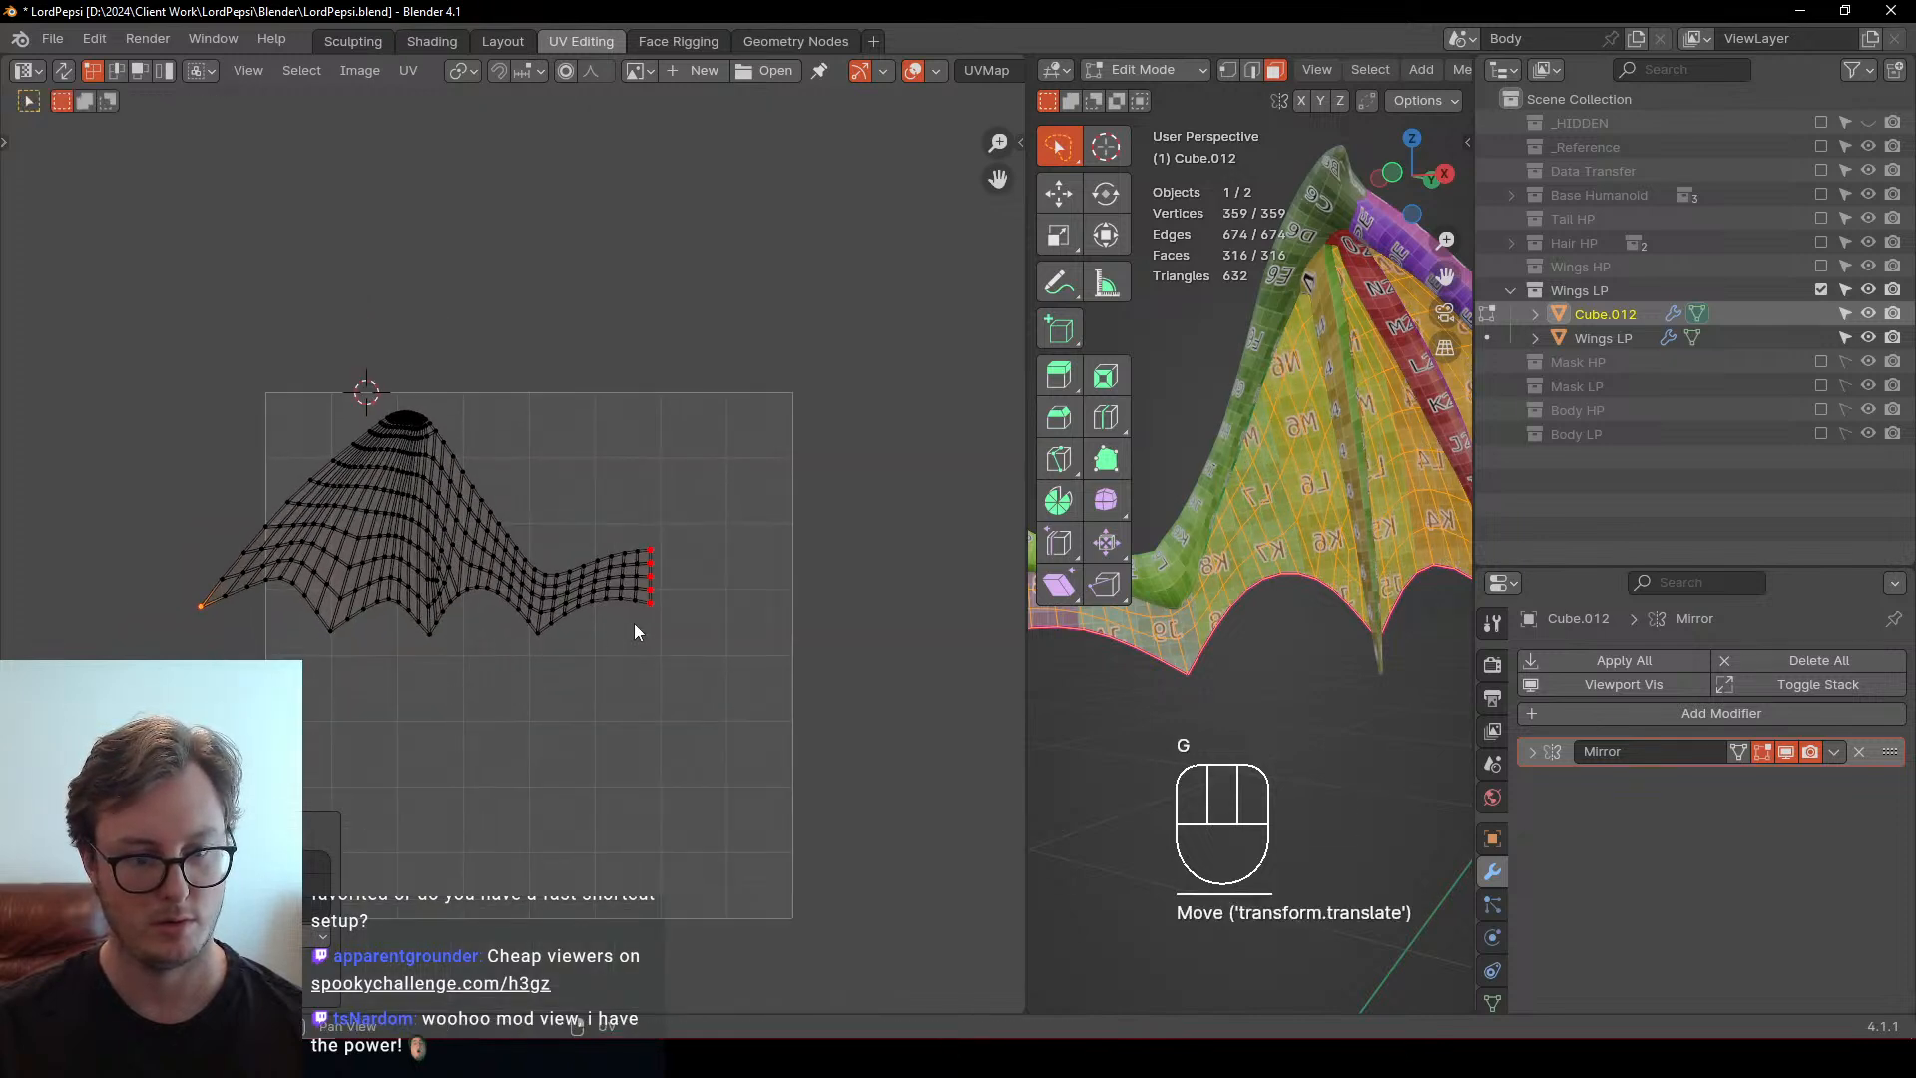
Pin the lower edge of the membrane island's narrow strip plus the other scallop tips, and scale them to 0 along Y about the end edge's lower corner
{"action": "left_click", "coordinate": [650, 604]}
{"action": "key", "text": "shift+s"}
{"action": "left_click", "coordinate": [556, 655], "text": "ctrl"}
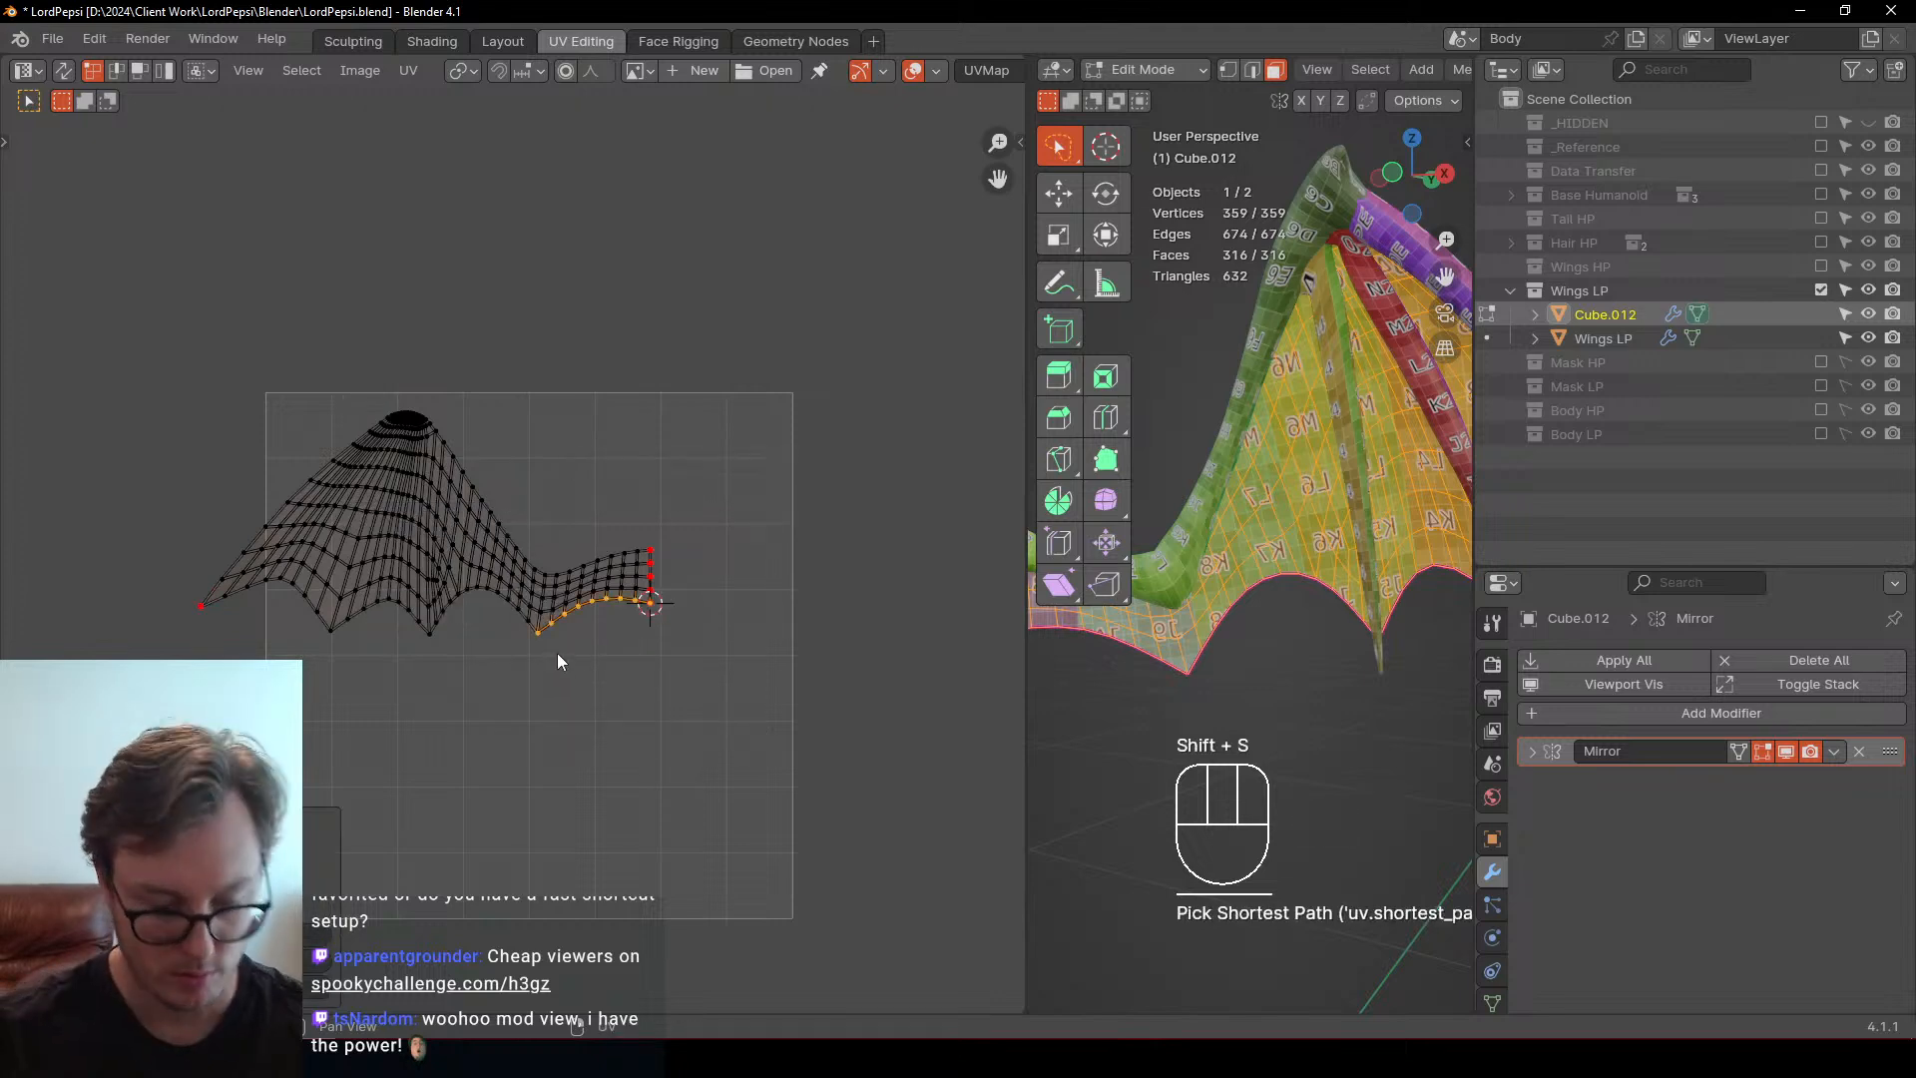
{"action": "key", "text": "shift+s"}
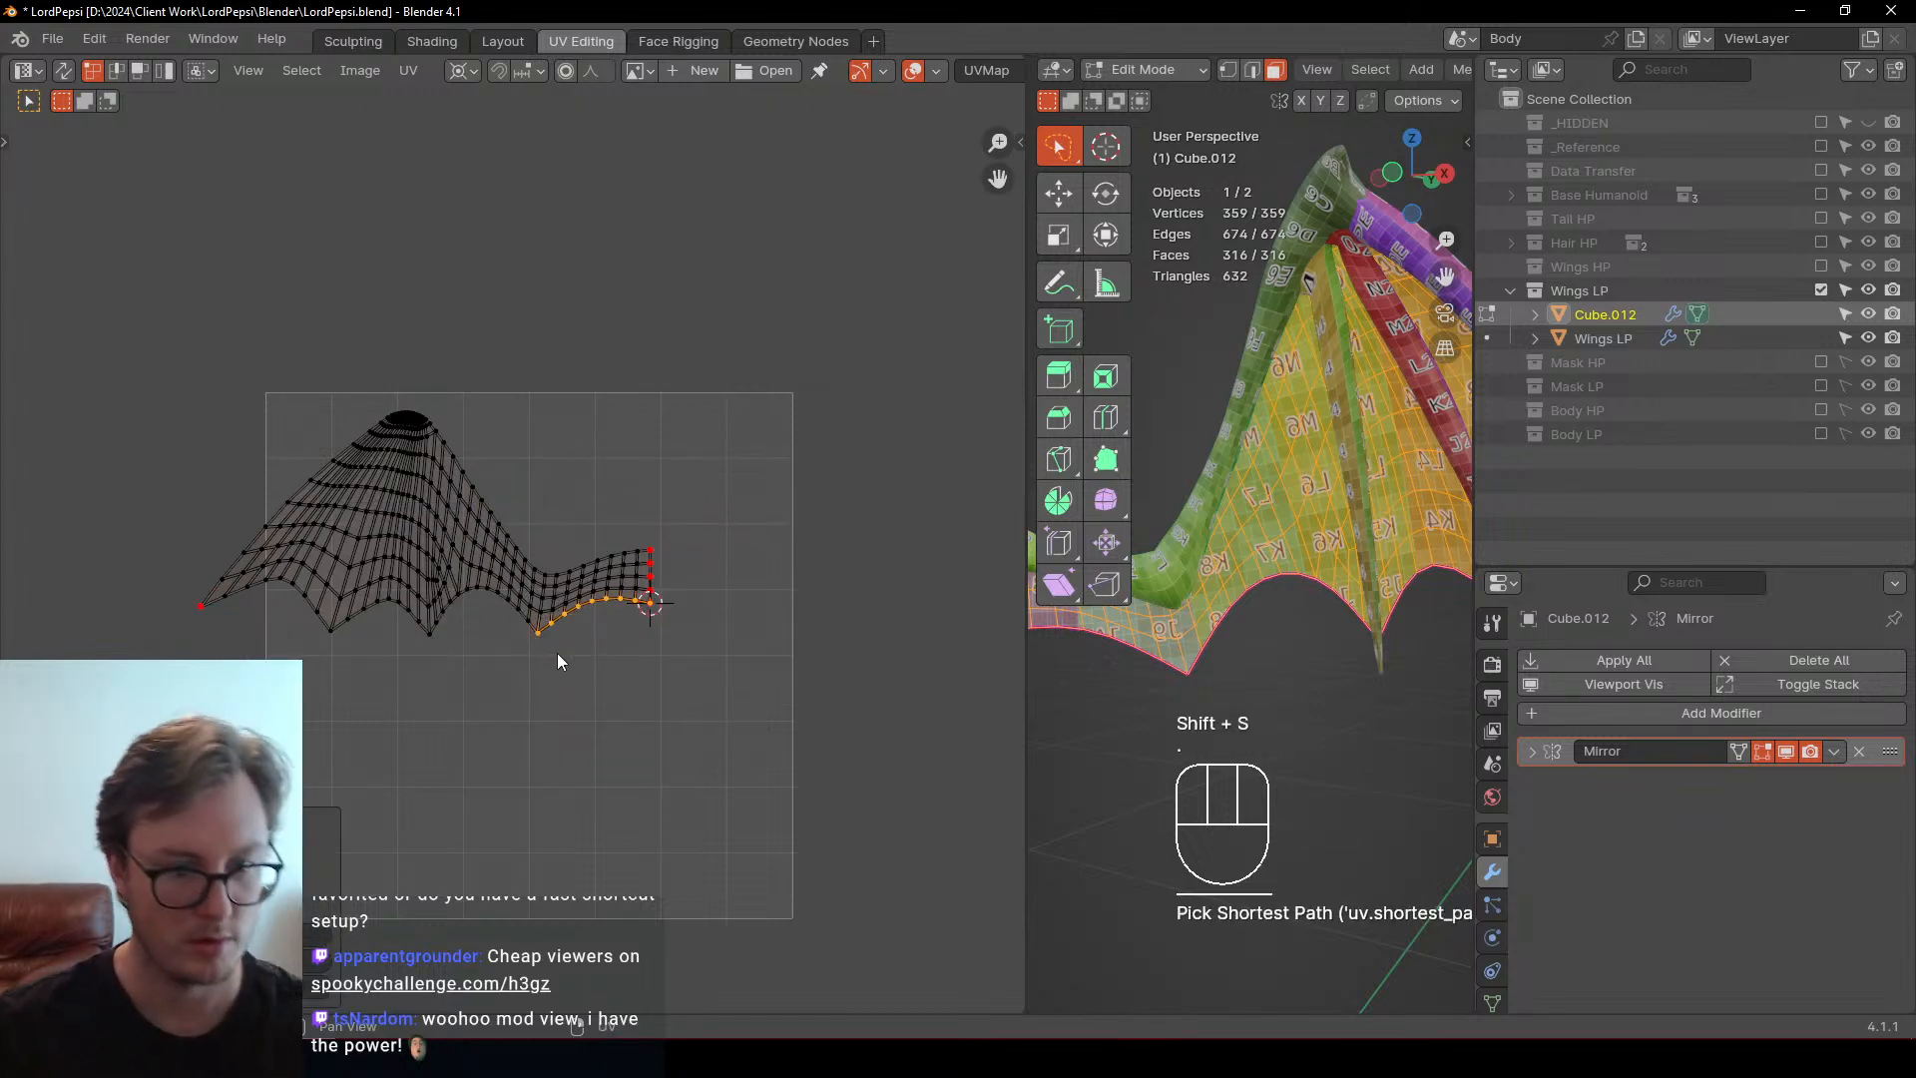
{"action": "left_click", "coordinate": [445, 650], "text": "shift"}
{"action": "left_click", "coordinate": [304, 643], "text": "shift"}
{"action": "left_click", "coordinate": [202, 626], "text": "shift"}
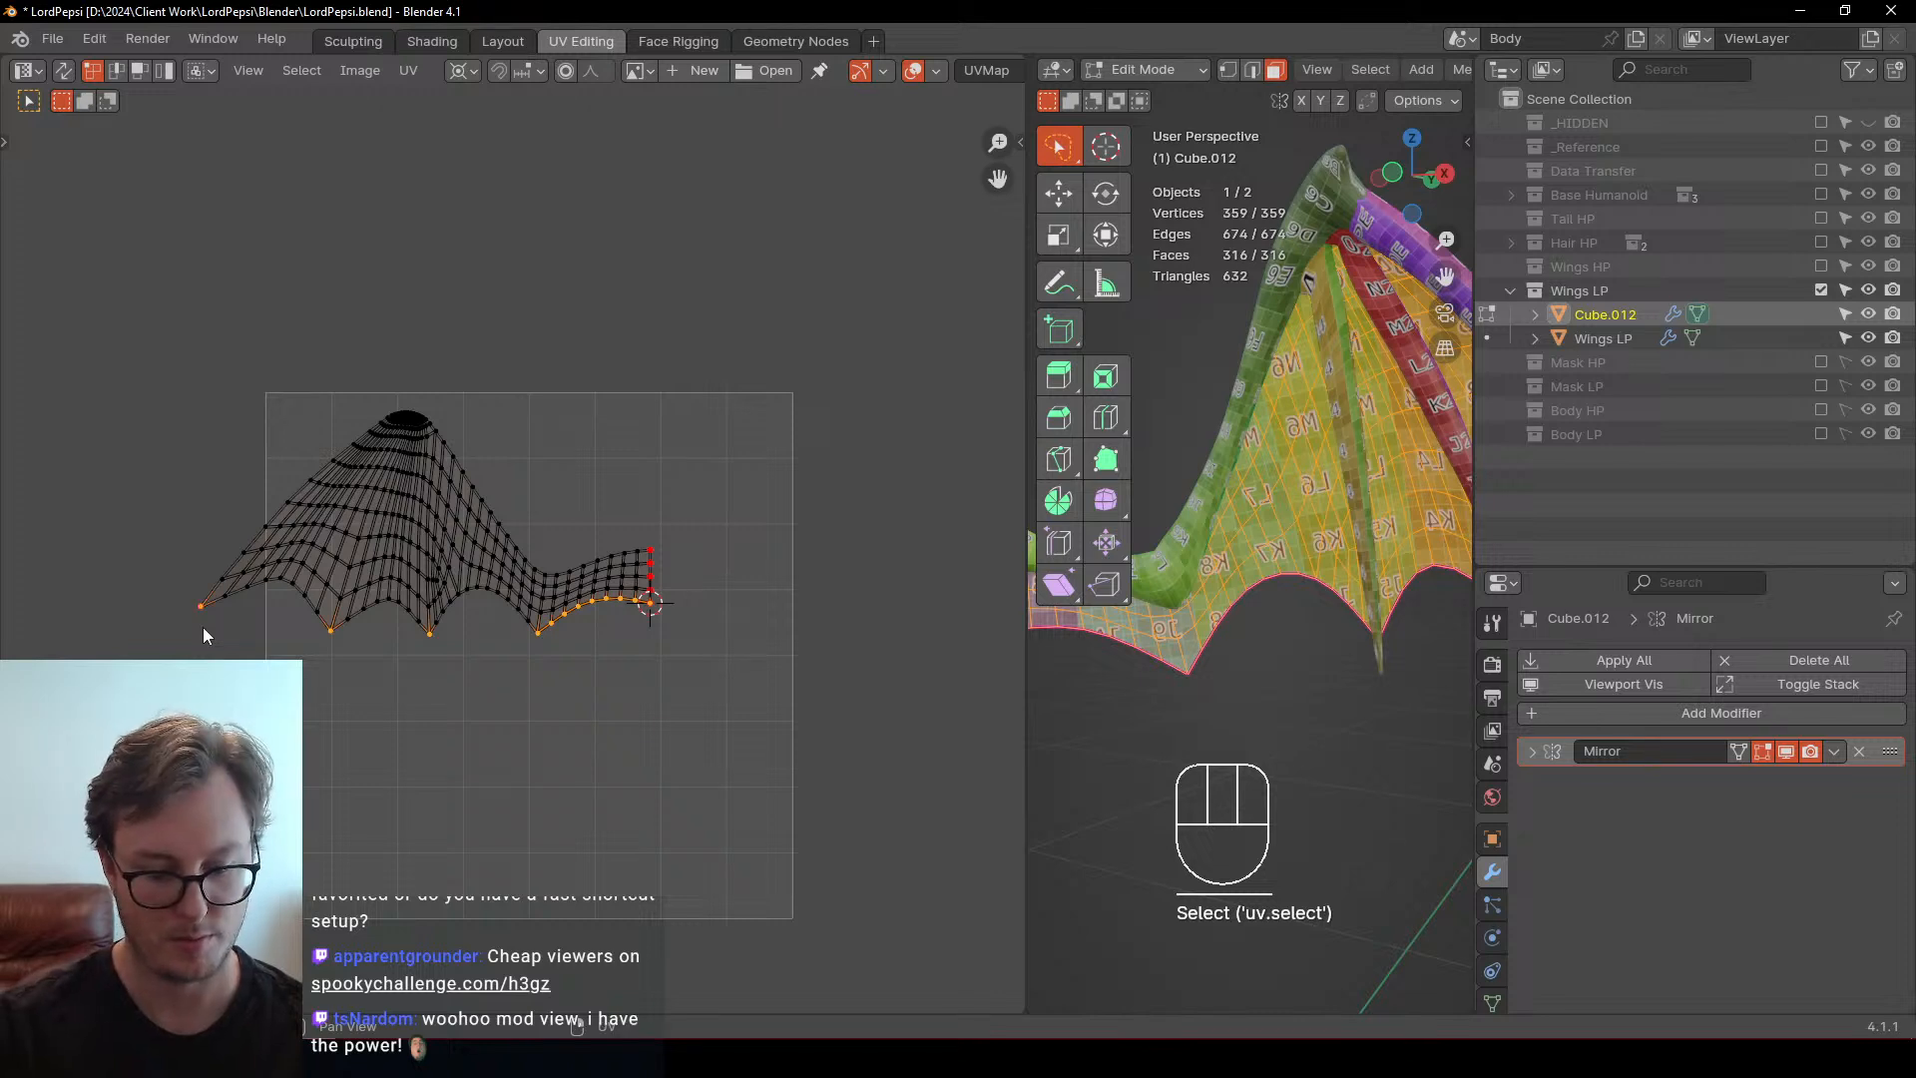
{"action": "key", "text": "p"}
{"action": "key", "text": "s"}
{"action": "key", "text": "y"}
{"action": "key", "text": "KP_0"}
{"action": "key", "text": "KP_Enter"}
Pin the upper edge of the membrane's narrow strip and scale it to 0 along Y about the end edge's upper corner
{"action": "scroll", "coordinate": [488, 651], "scroll_direction": "up", "scroll_amount": 3}
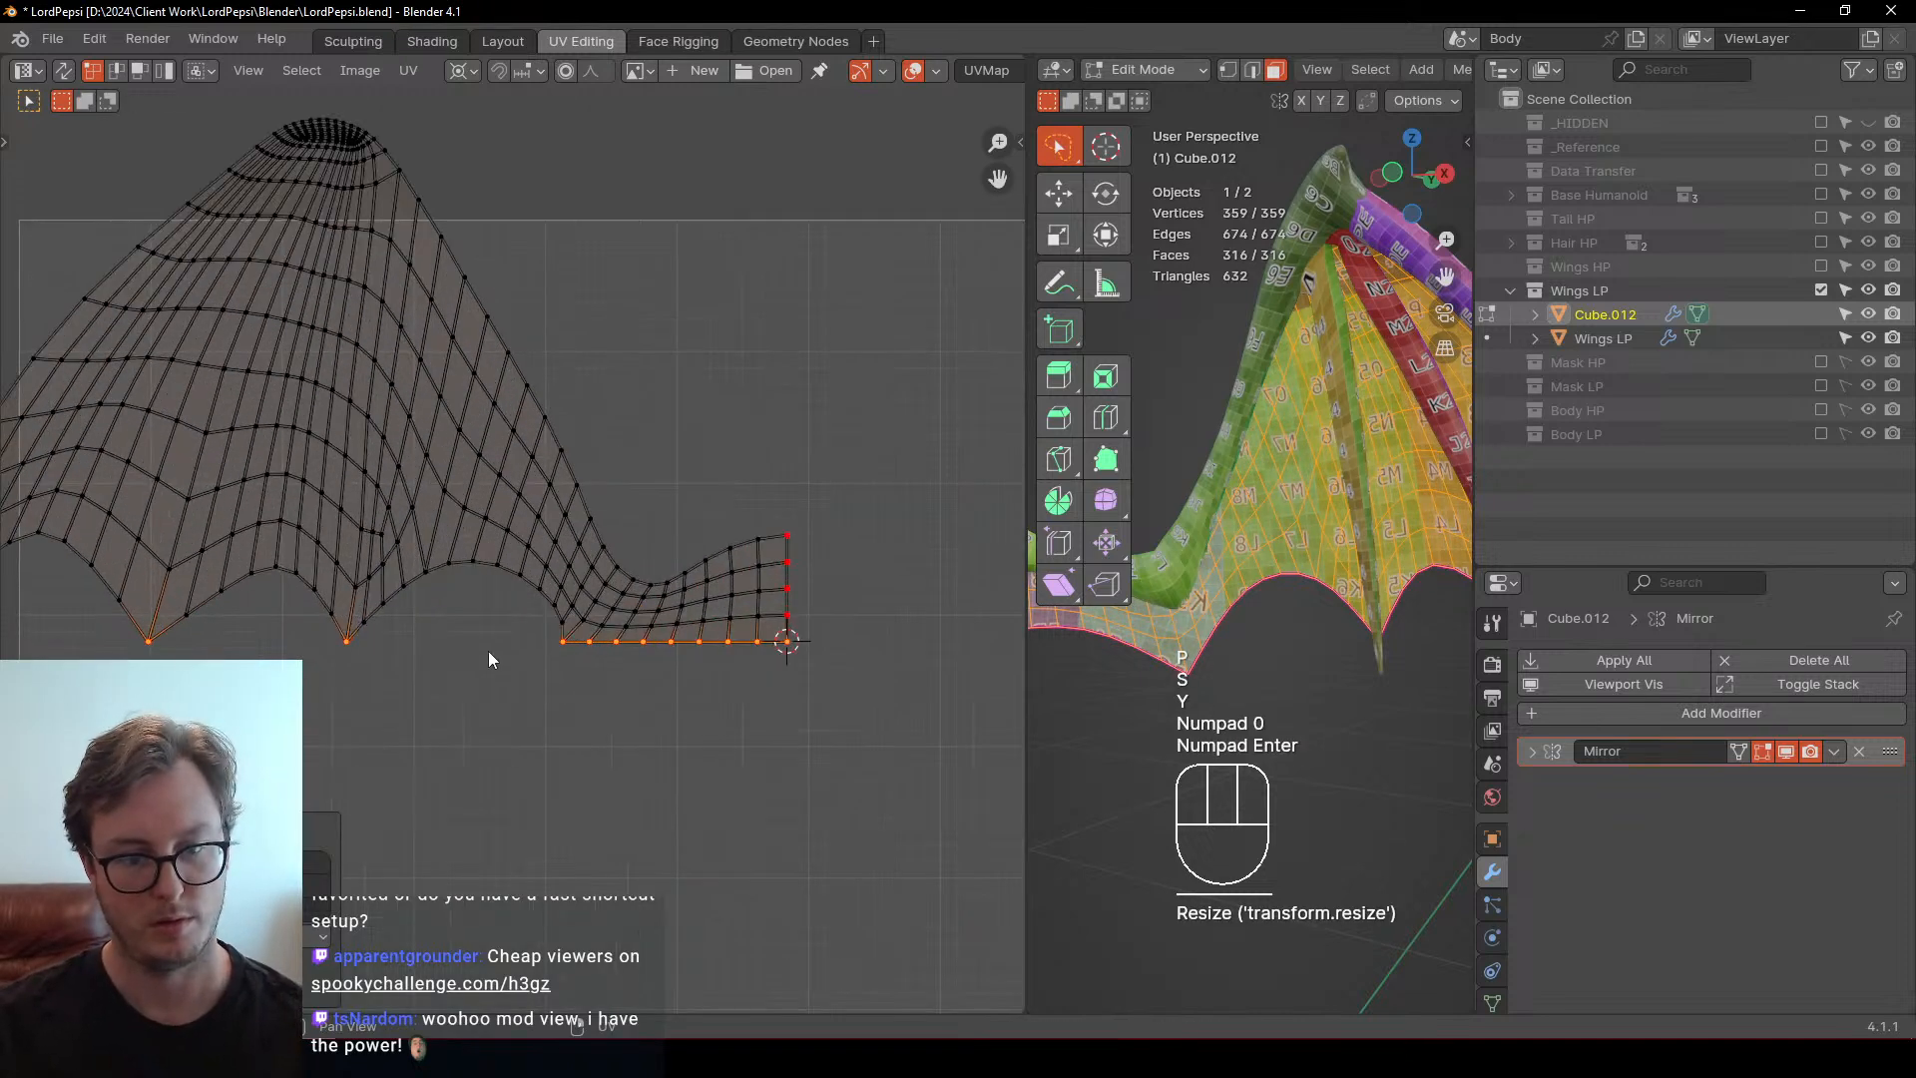
{"action": "left_click", "coordinate": [753, 536]}
{"action": "key", "text": "shift+s"}
{"action": "left_click", "coordinate": [779, 699]}
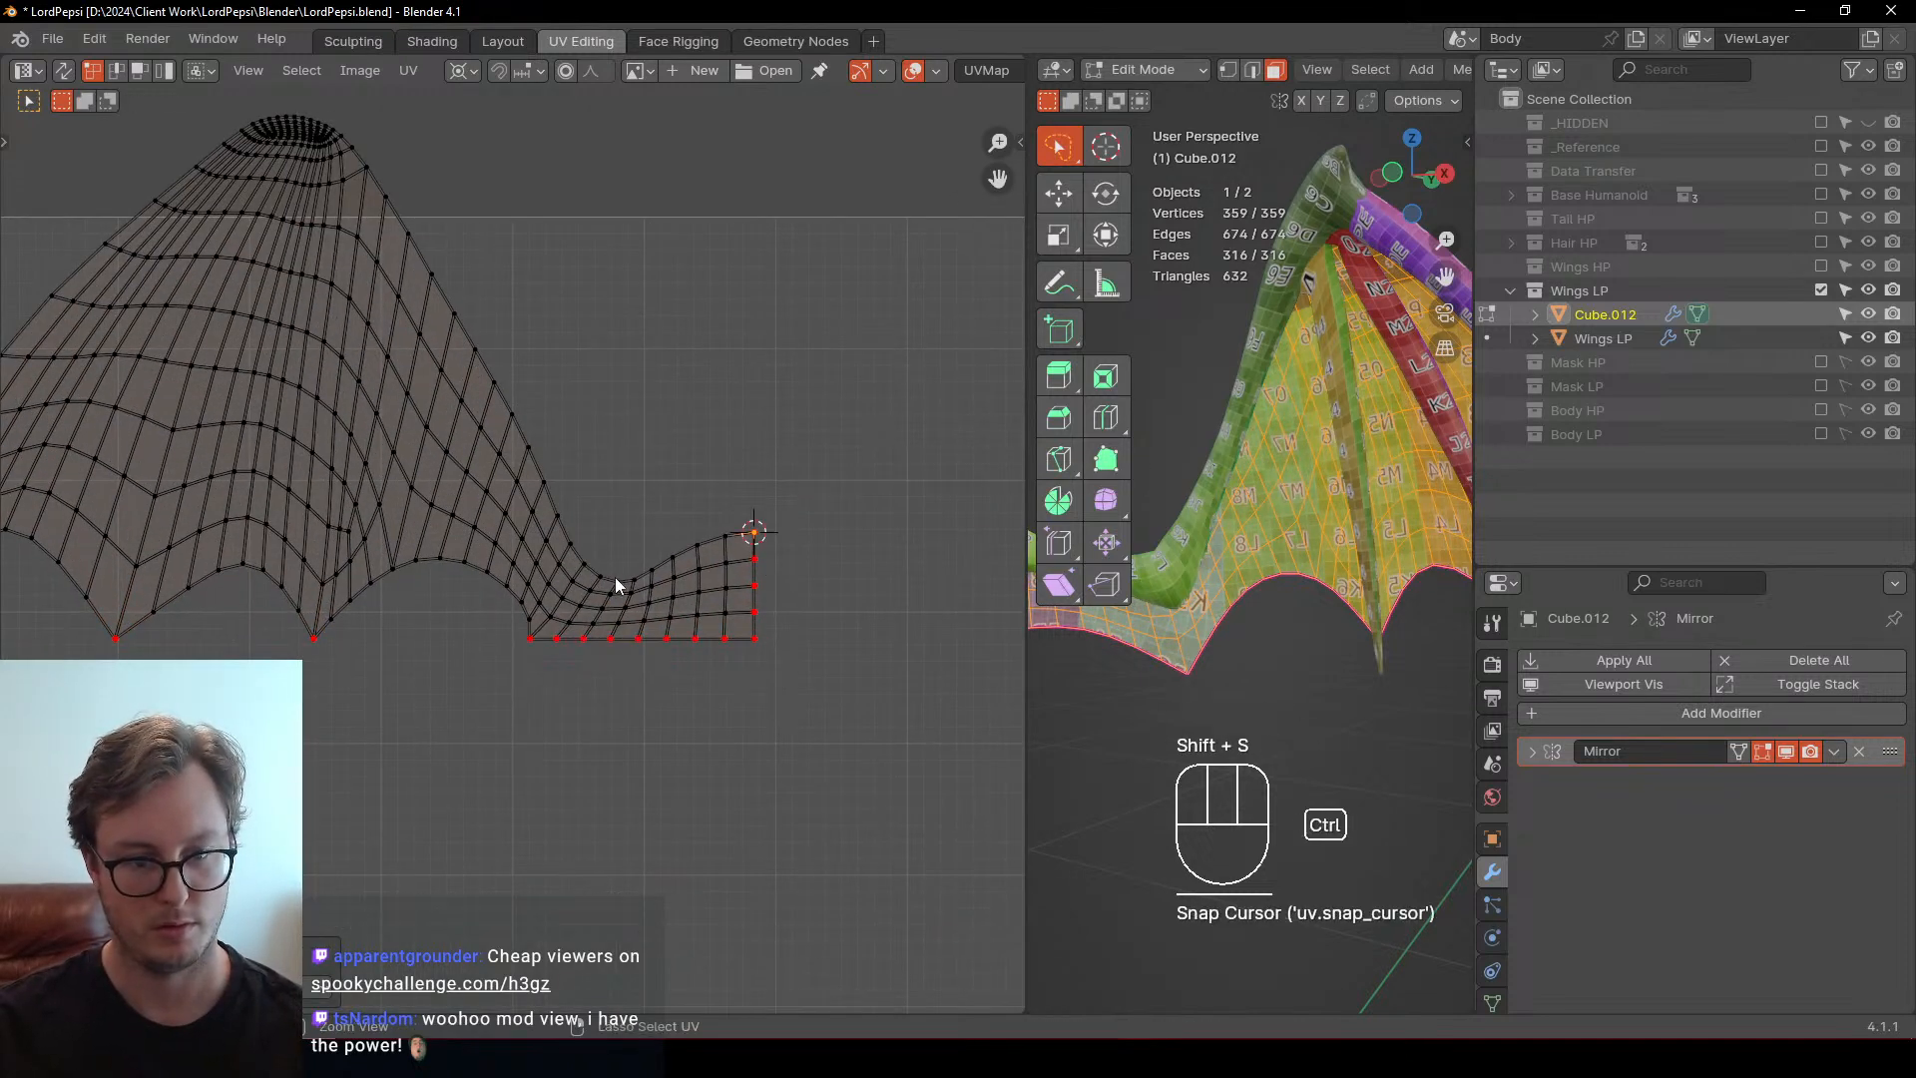
{"action": "left_click", "coordinate": [599, 565], "text": "ctrl"}
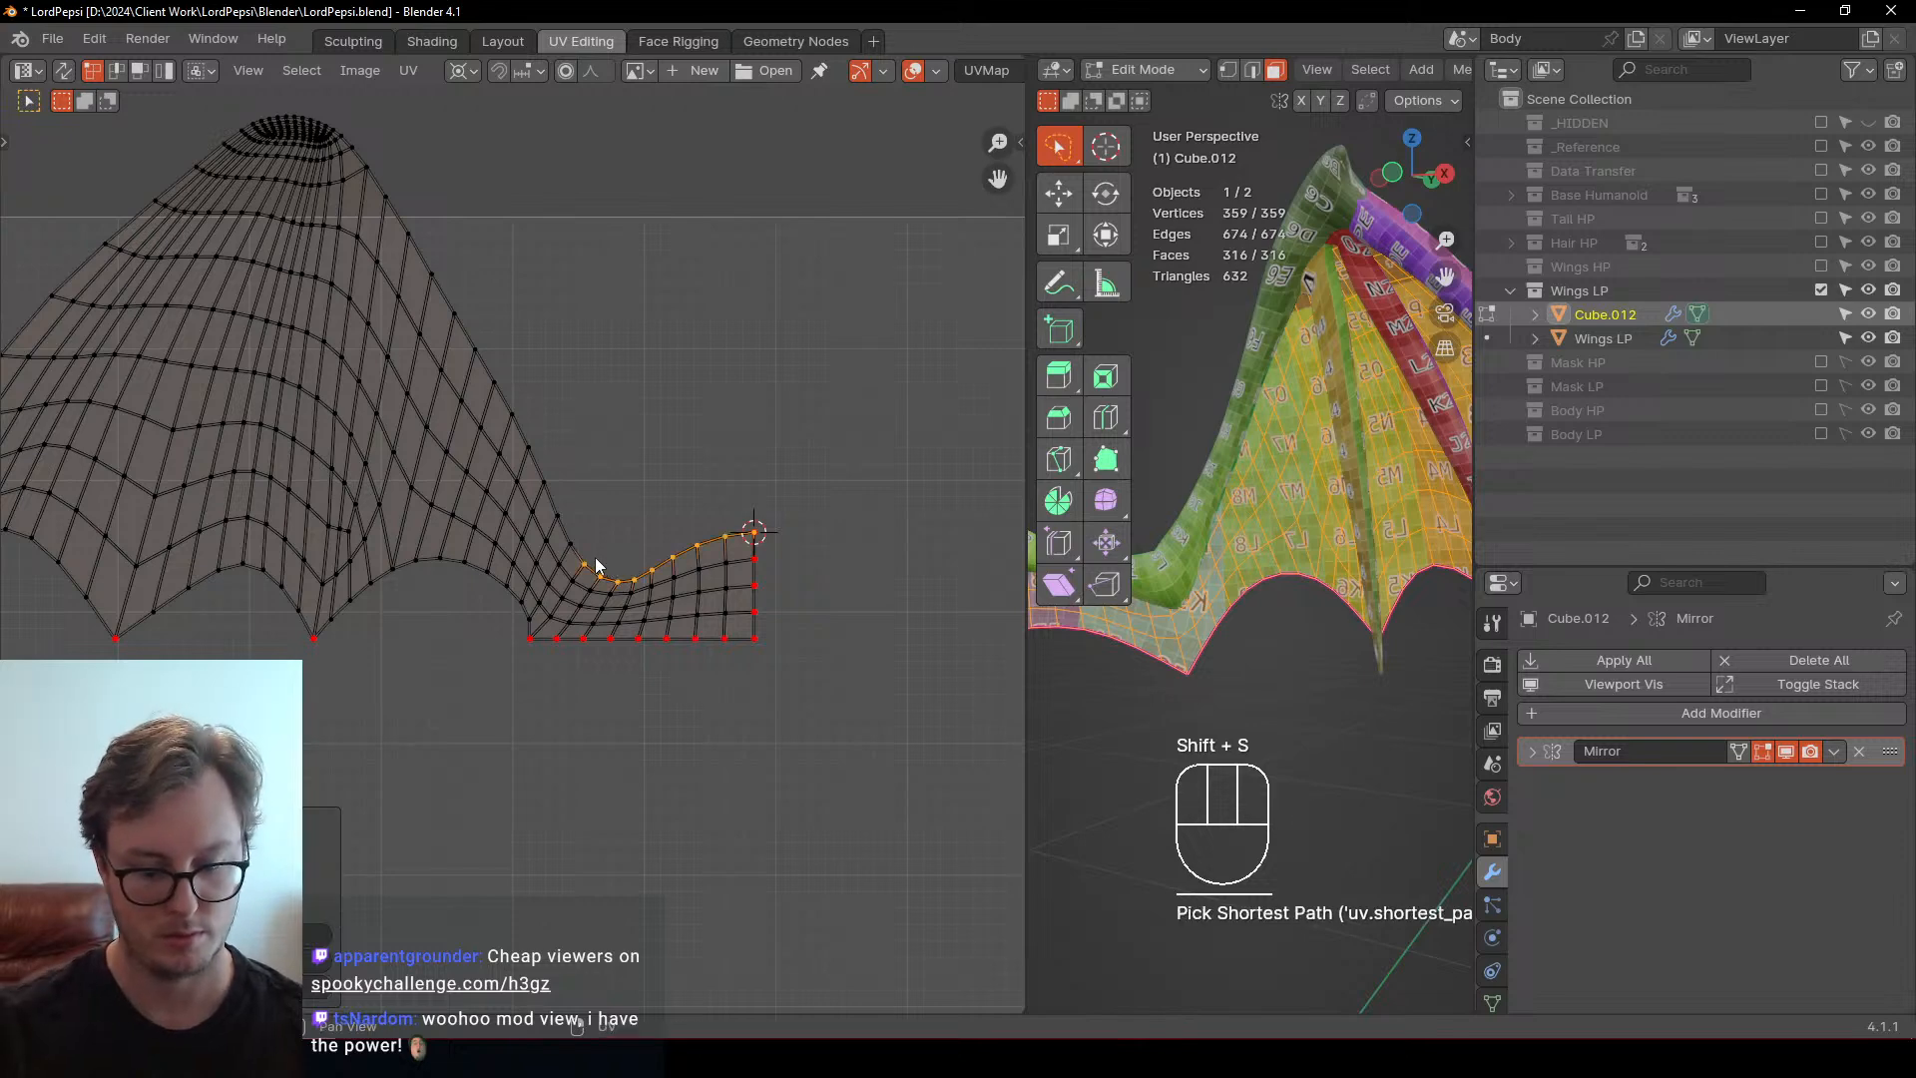
{"action": "key", "text": "p"}
{"action": "key", "text": "s"}
{"action": "key", "text": "y"}
{"action": "key", "text": "KP_0"}
{"action": "key", "text": "KP_Enter"}
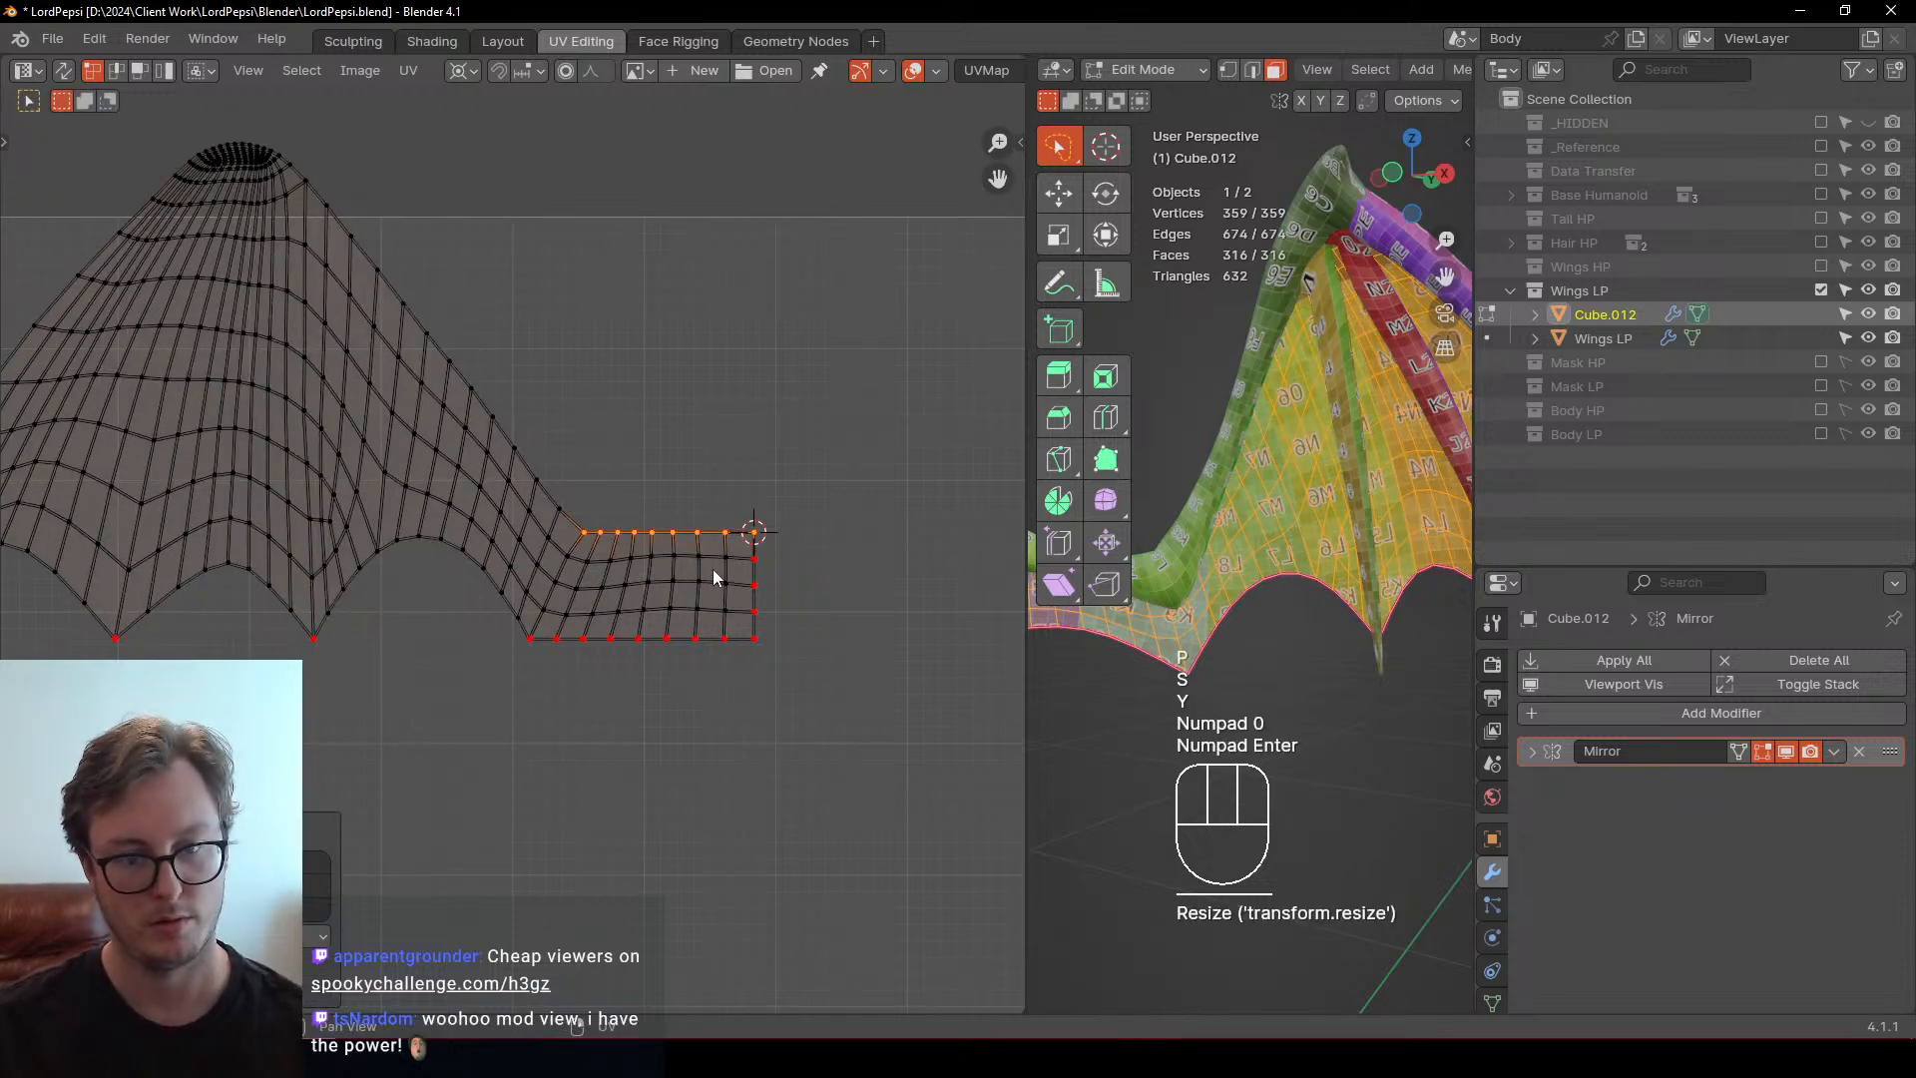
Distribute the vertices of the narrow strip's upper and lower edges evenly, and move the lower edge slightly to refresh the unwrap
{"action": "key", "text": "q"}
{"action": "left_click", "coordinate": [713, 569]}
{"action": "left_click", "coordinate": [531, 642]}
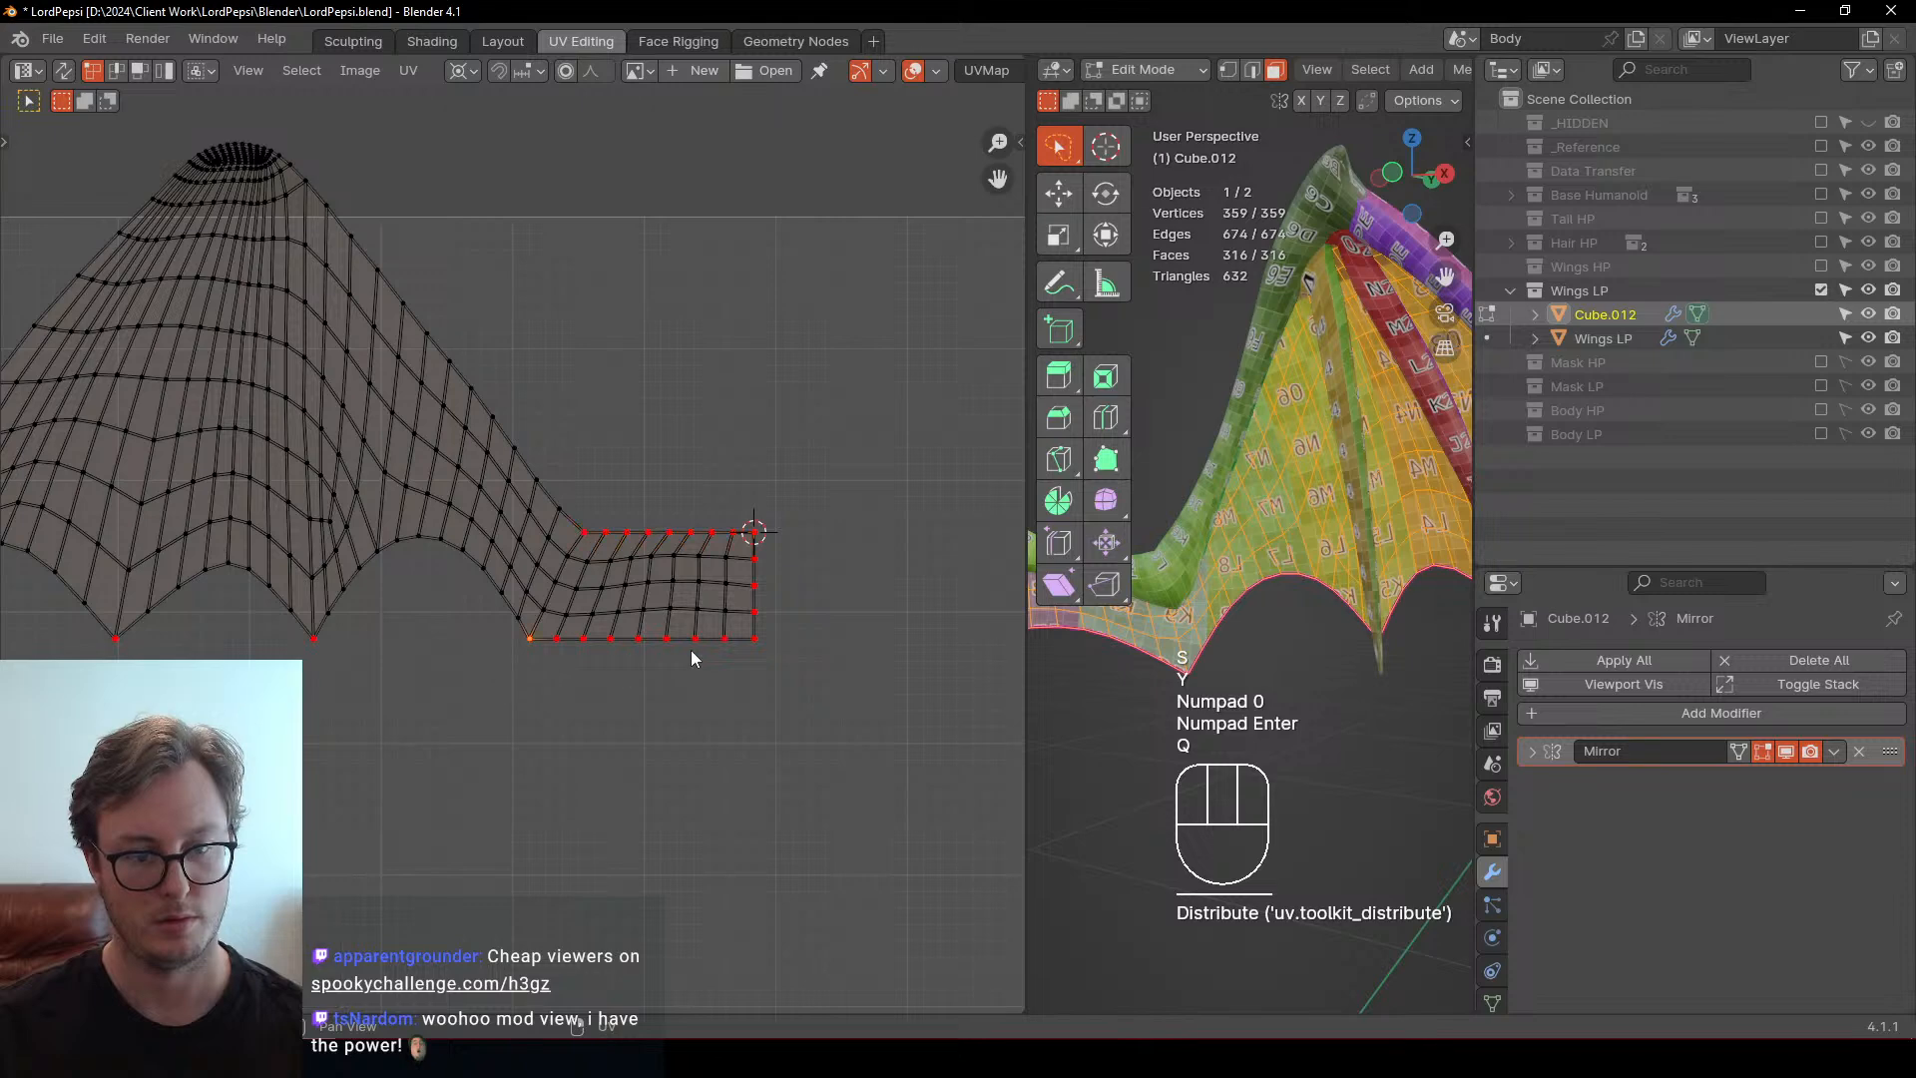
{"action": "key", "text": "q"}
{"action": "left_click", "coordinate": [793, 651]}
{"action": "left_click", "coordinate": [782, 653], "text": "ctrl"}
{"action": "key", "text": "q"}
{"action": "left_click", "coordinate": [842, 654]}
{"action": "middle_click_drag", "start_coordinate": [392, 458], "coordinate": [481, 548], "text": "shift"}
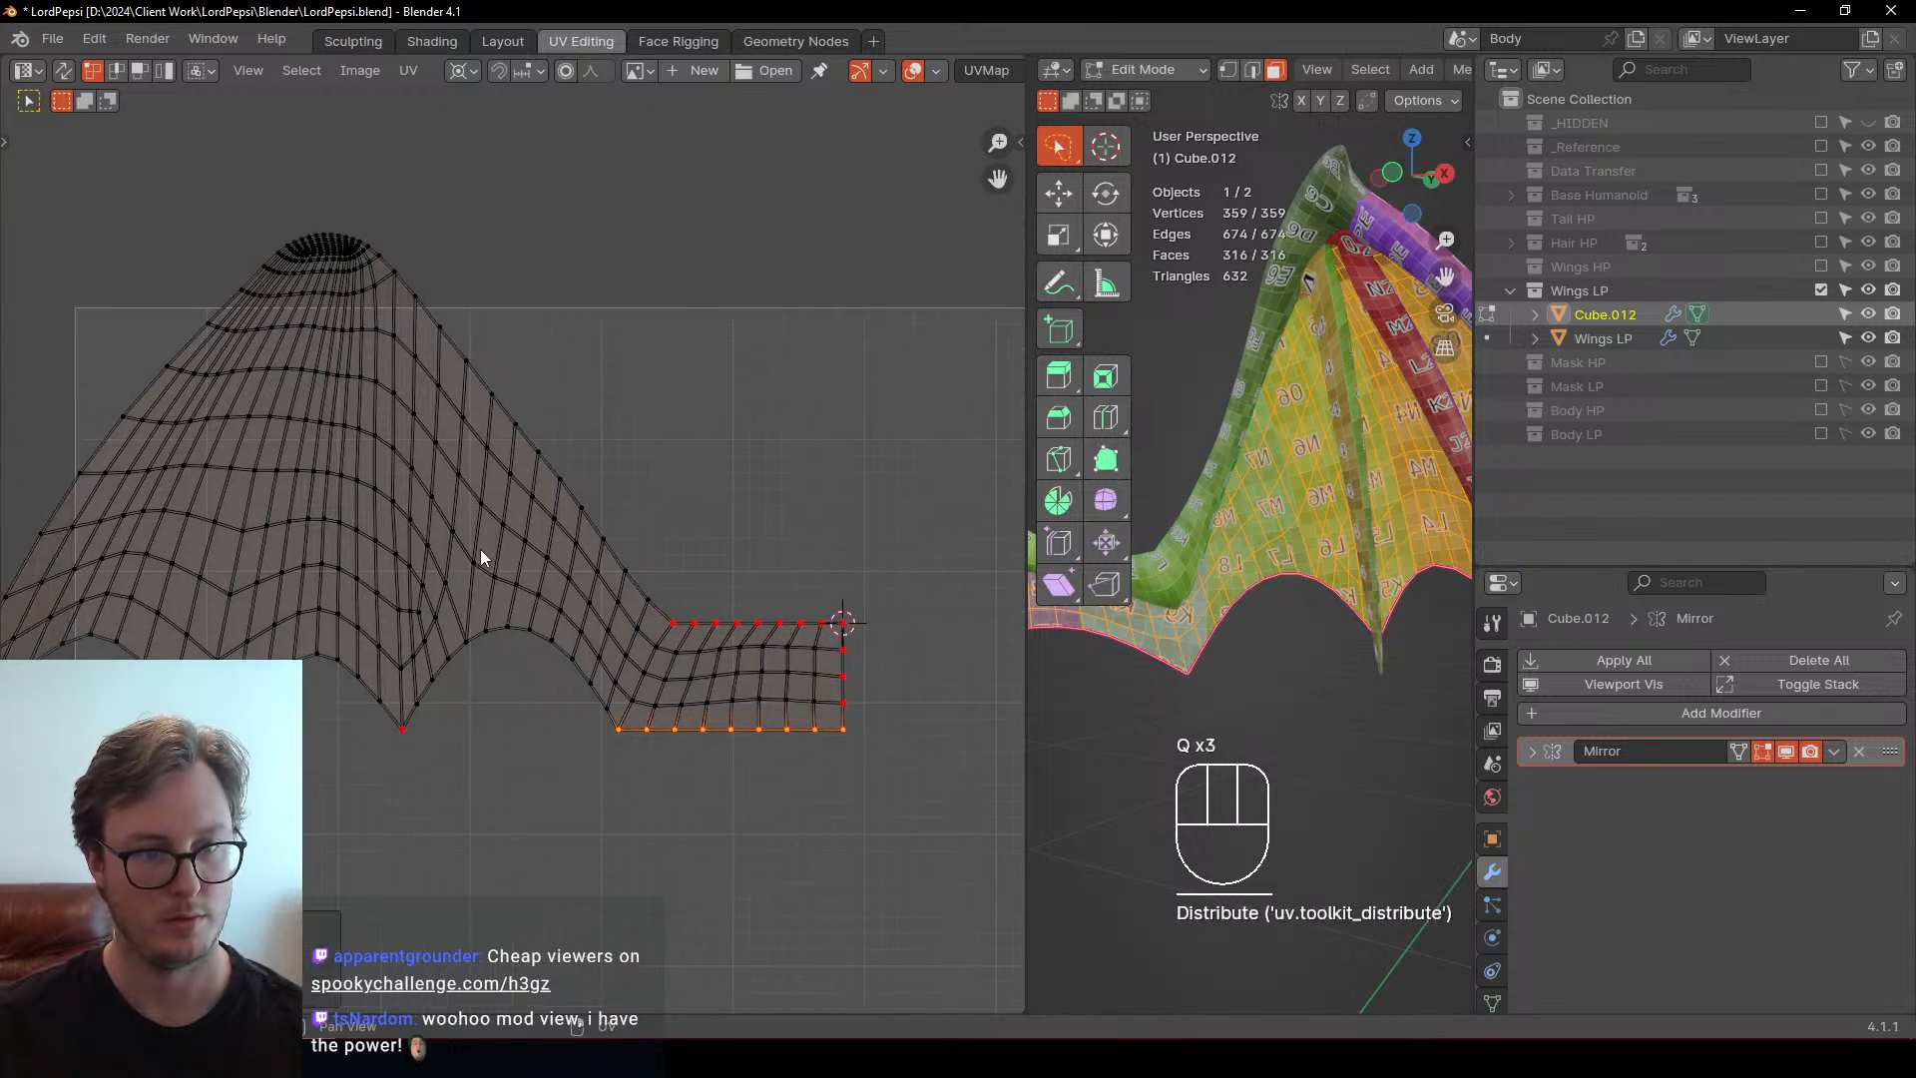
{"action": "key", "text": "g"}
{"action": "left_click", "coordinate": [663, 615]}
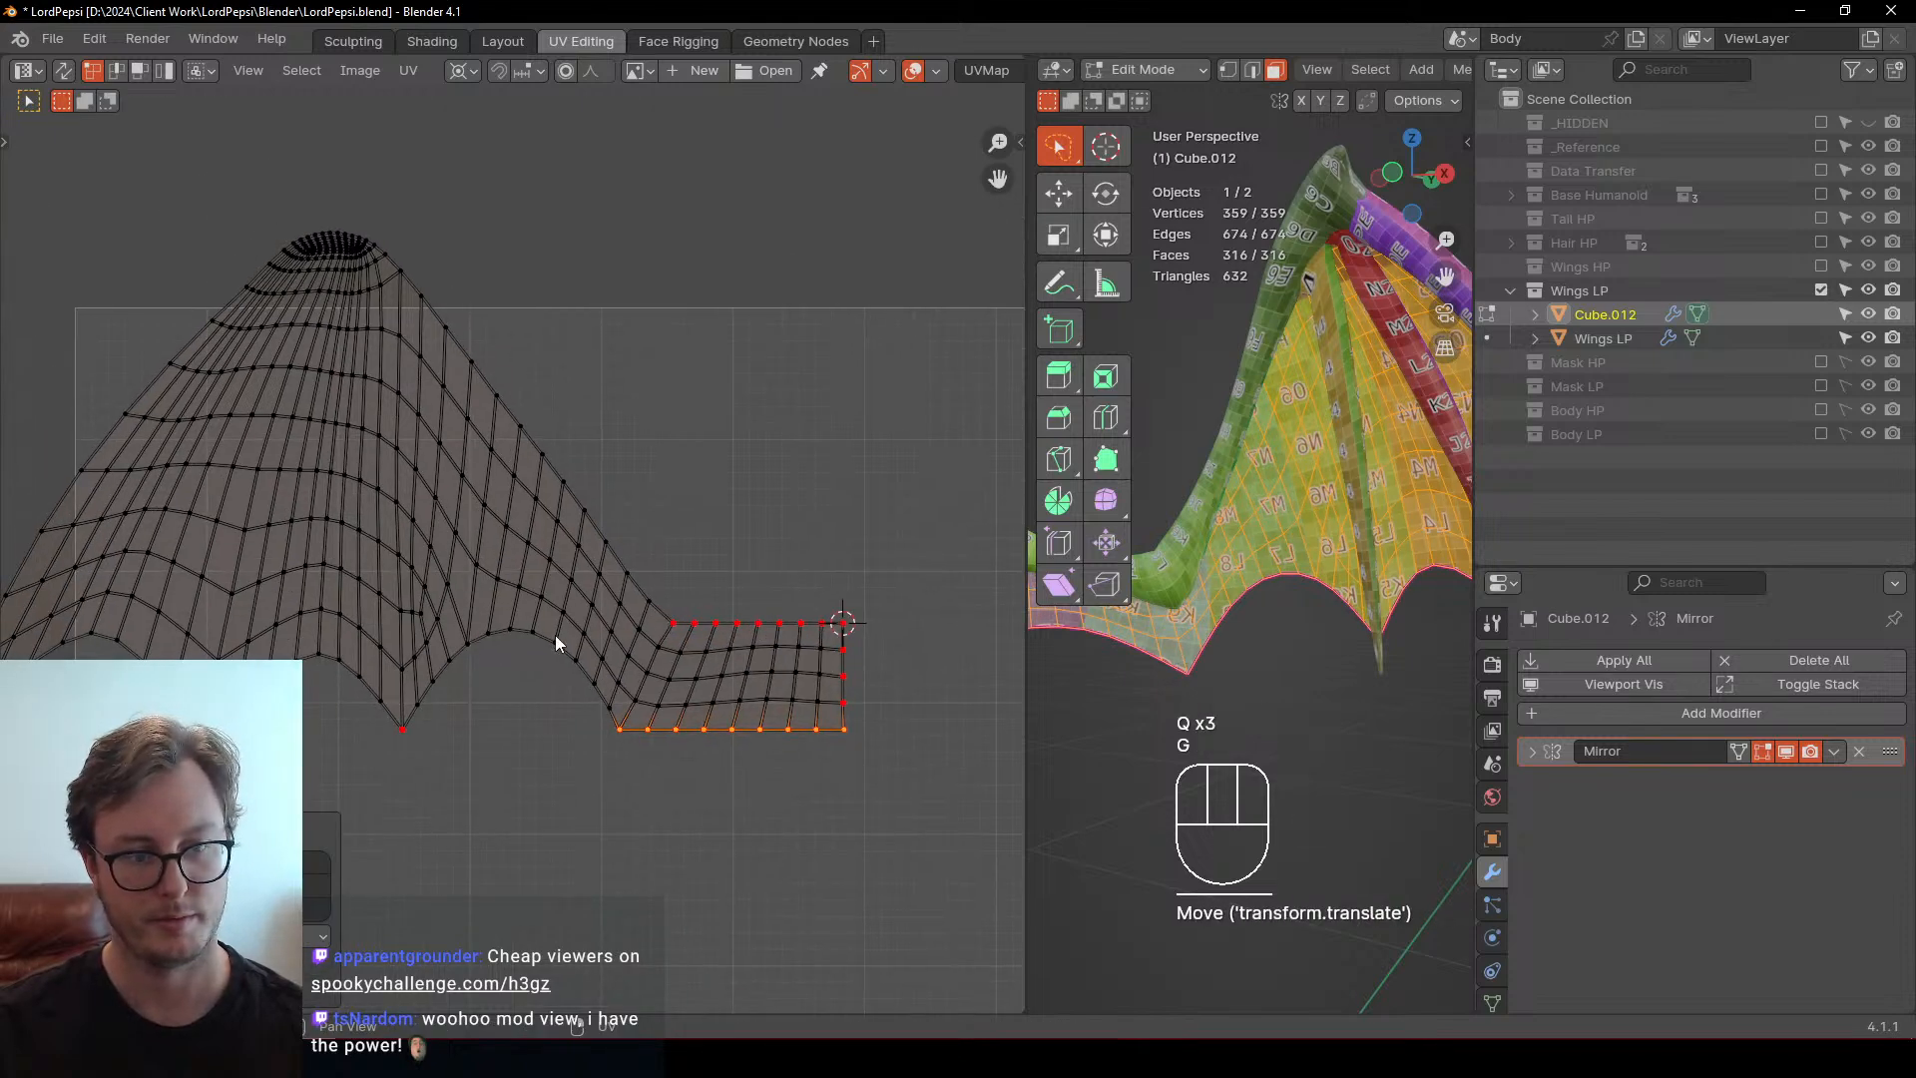
Examine the checker texture on the wing membrane in the 3D view for distortion
{"action": "scroll", "coordinate": [555, 634], "scroll_direction": "down", "scroll_amount": 1}
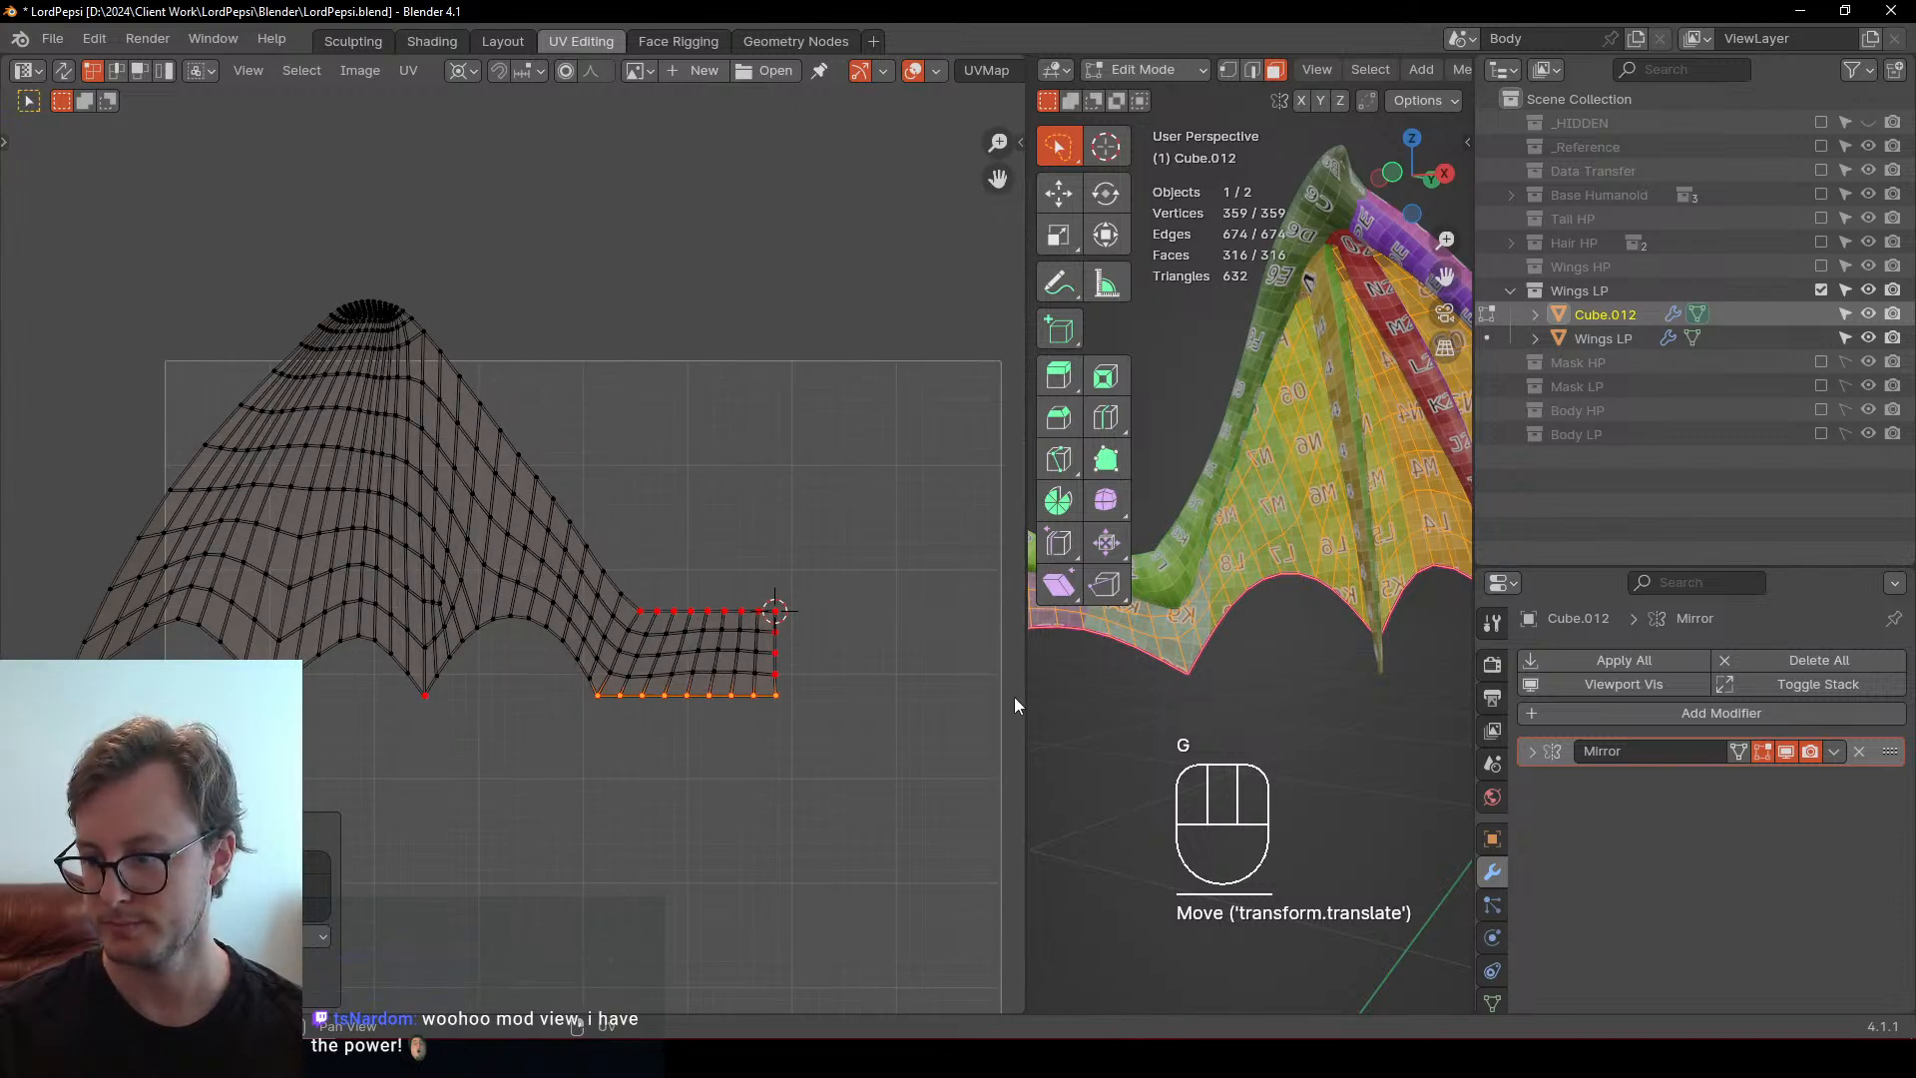
{"action": "left_click_drag", "start_coordinate": [1025, 690], "coordinate": [185, 691]}
{"action": "scroll", "coordinate": [810, 517], "scroll_direction": "down", "scroll_amount": 3}
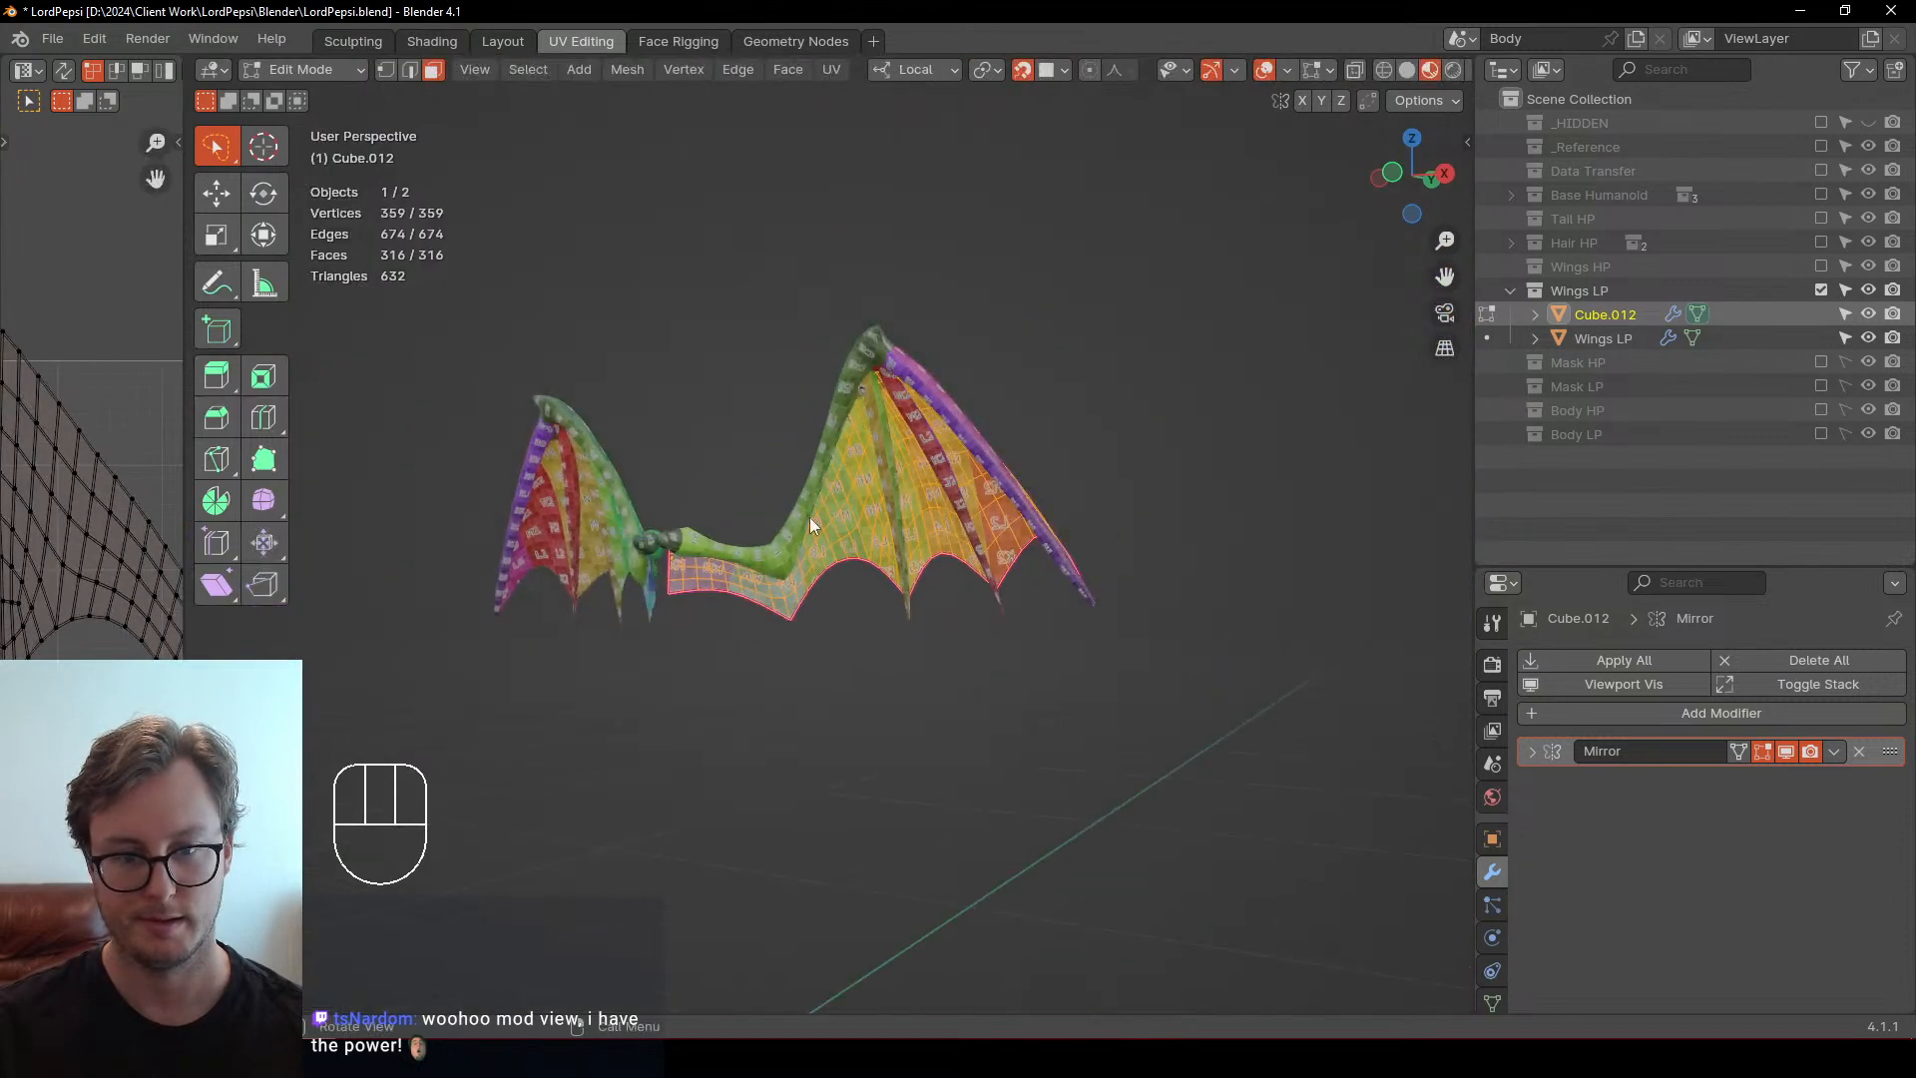
{"action": "key", "text": "Tab"}
{"action": "scroll", "coordinate": [854, 481], "scroll_direction": "up", "scroll_amount": 6}
{"action": "middle_click_drag", "start_coordinate": [854, 481], "coordinate": [889, 590]}
{"action": "key", "text": "Tab"}
{"action": "left_click_drag", "start_coordinate": [186, 691], "coordinate": [850, 691]}
{"action": "scroll", "coordinate": [615, 691], "scroll_direction": "up", "scroll_amount": 2}
{"action": "middle_click_drag", "start_coordinate": [614, 690], "coordinate": [454, 652], "text": "shift"}
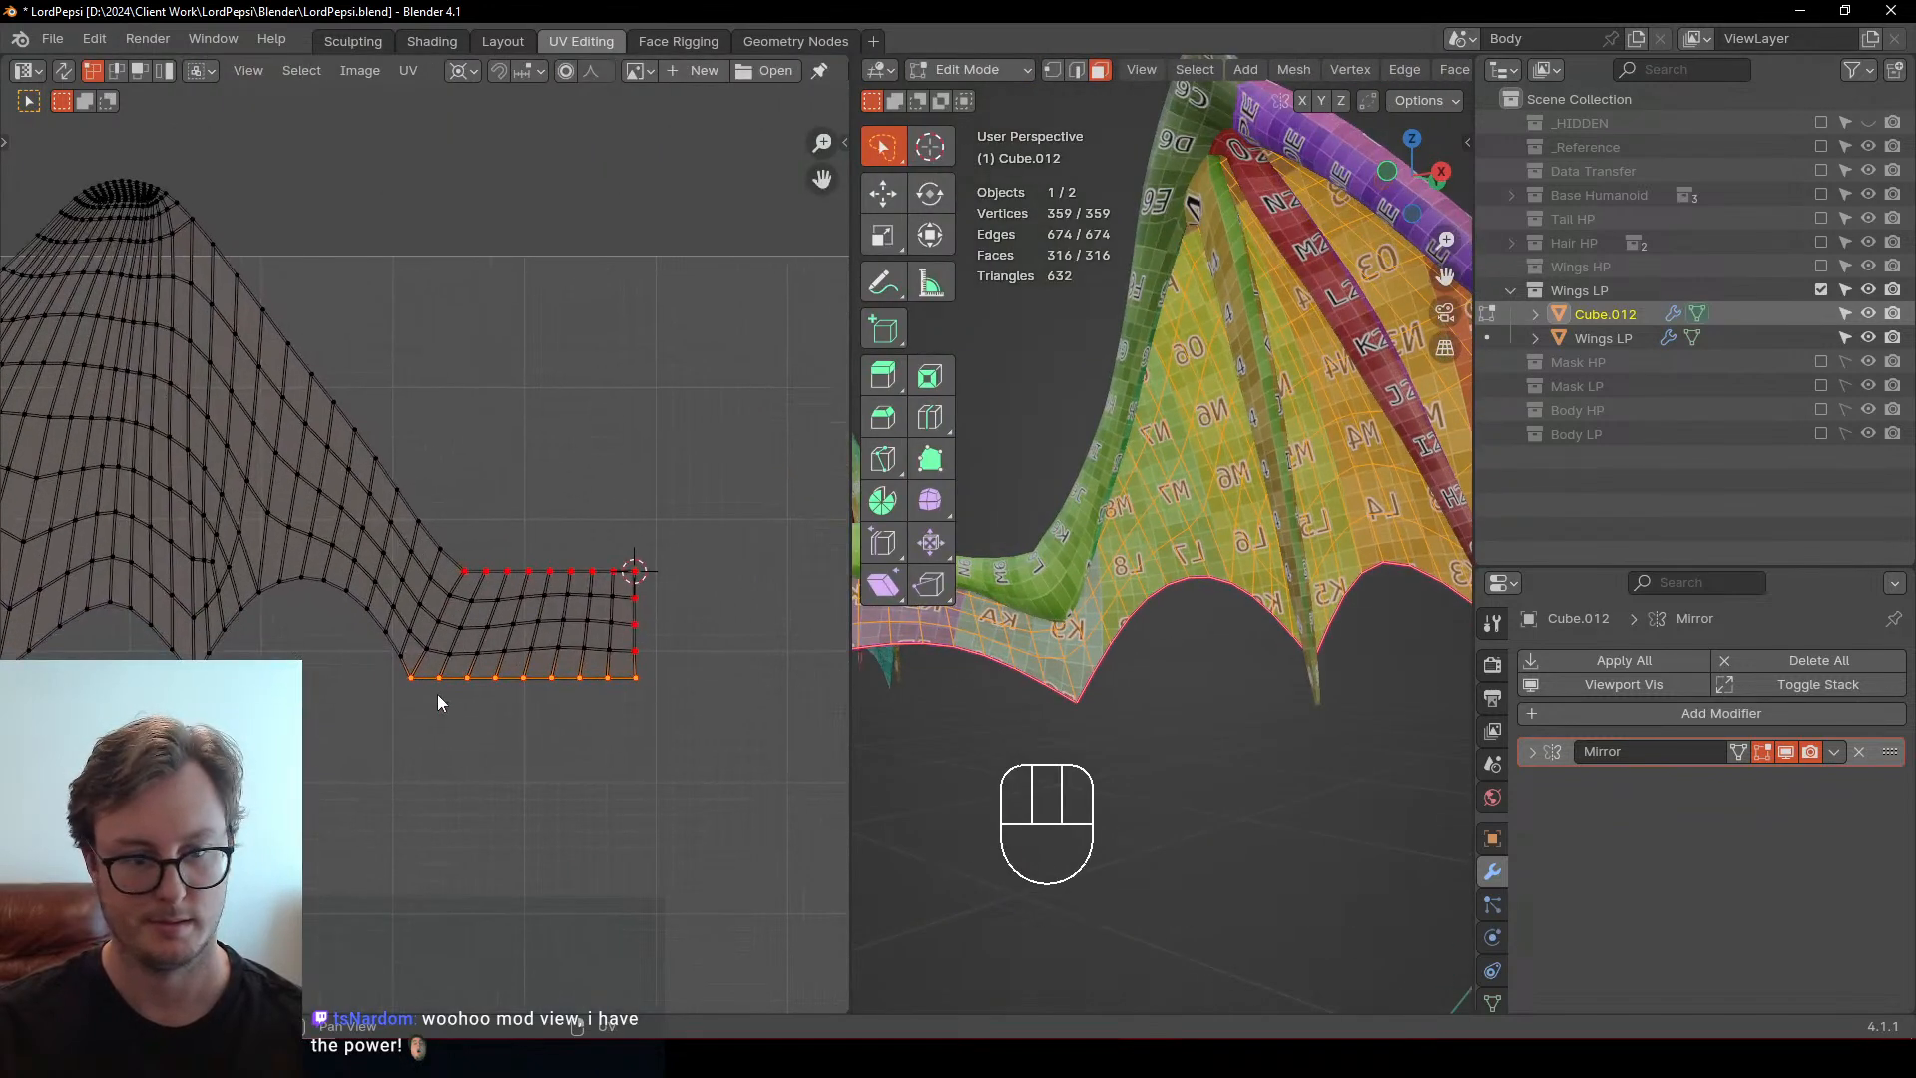
Unpin the inner vertices of the narrow strip's lower edge, unwrap the whole island again and check the texture on the wing
{"action": "left_click", "coordinate": [437, 693]}
{"action": "key", "text": "b"}
{"action": "left_click_drag", "start_coordinate": [429, 660], "coordinate": [618, 709]}
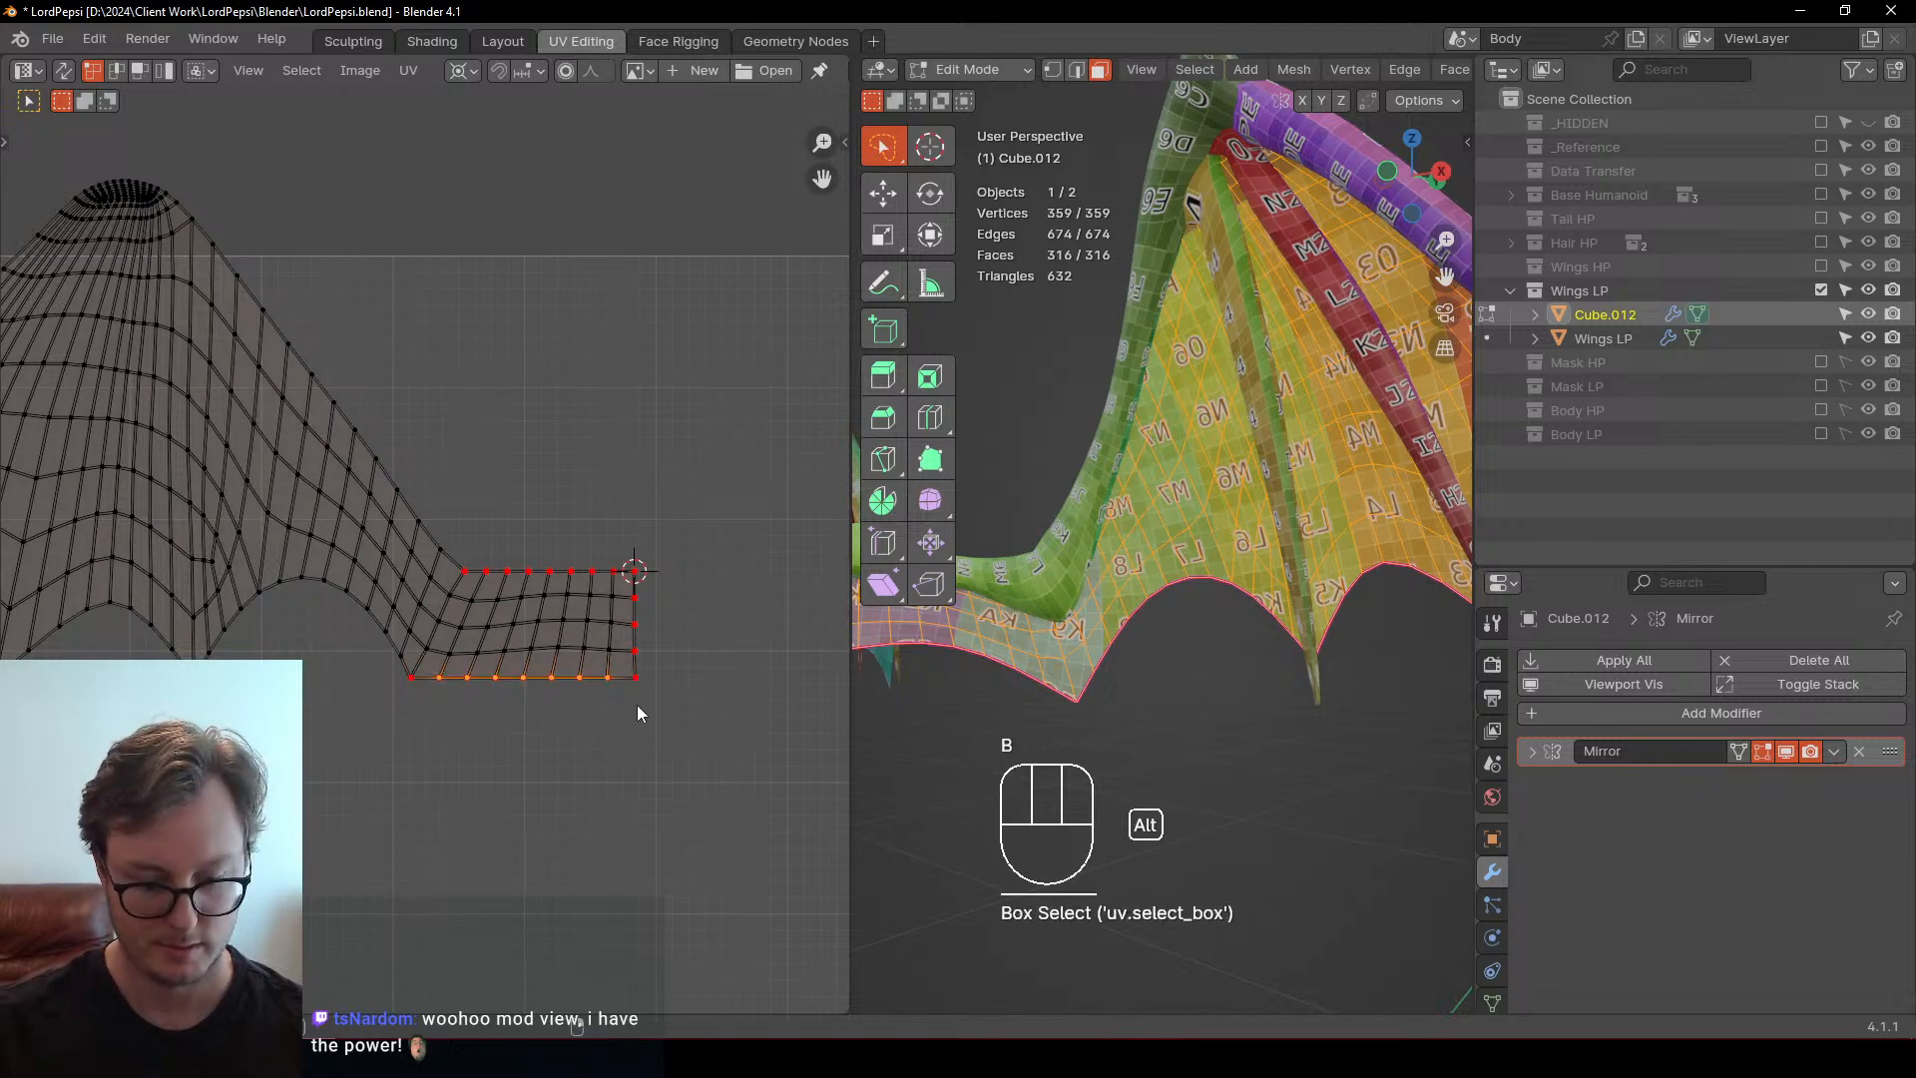
{"action": "key", "text": "alt+p"}
{"action": "key", "text": "a"}
{"action": "key", "text": "u"}
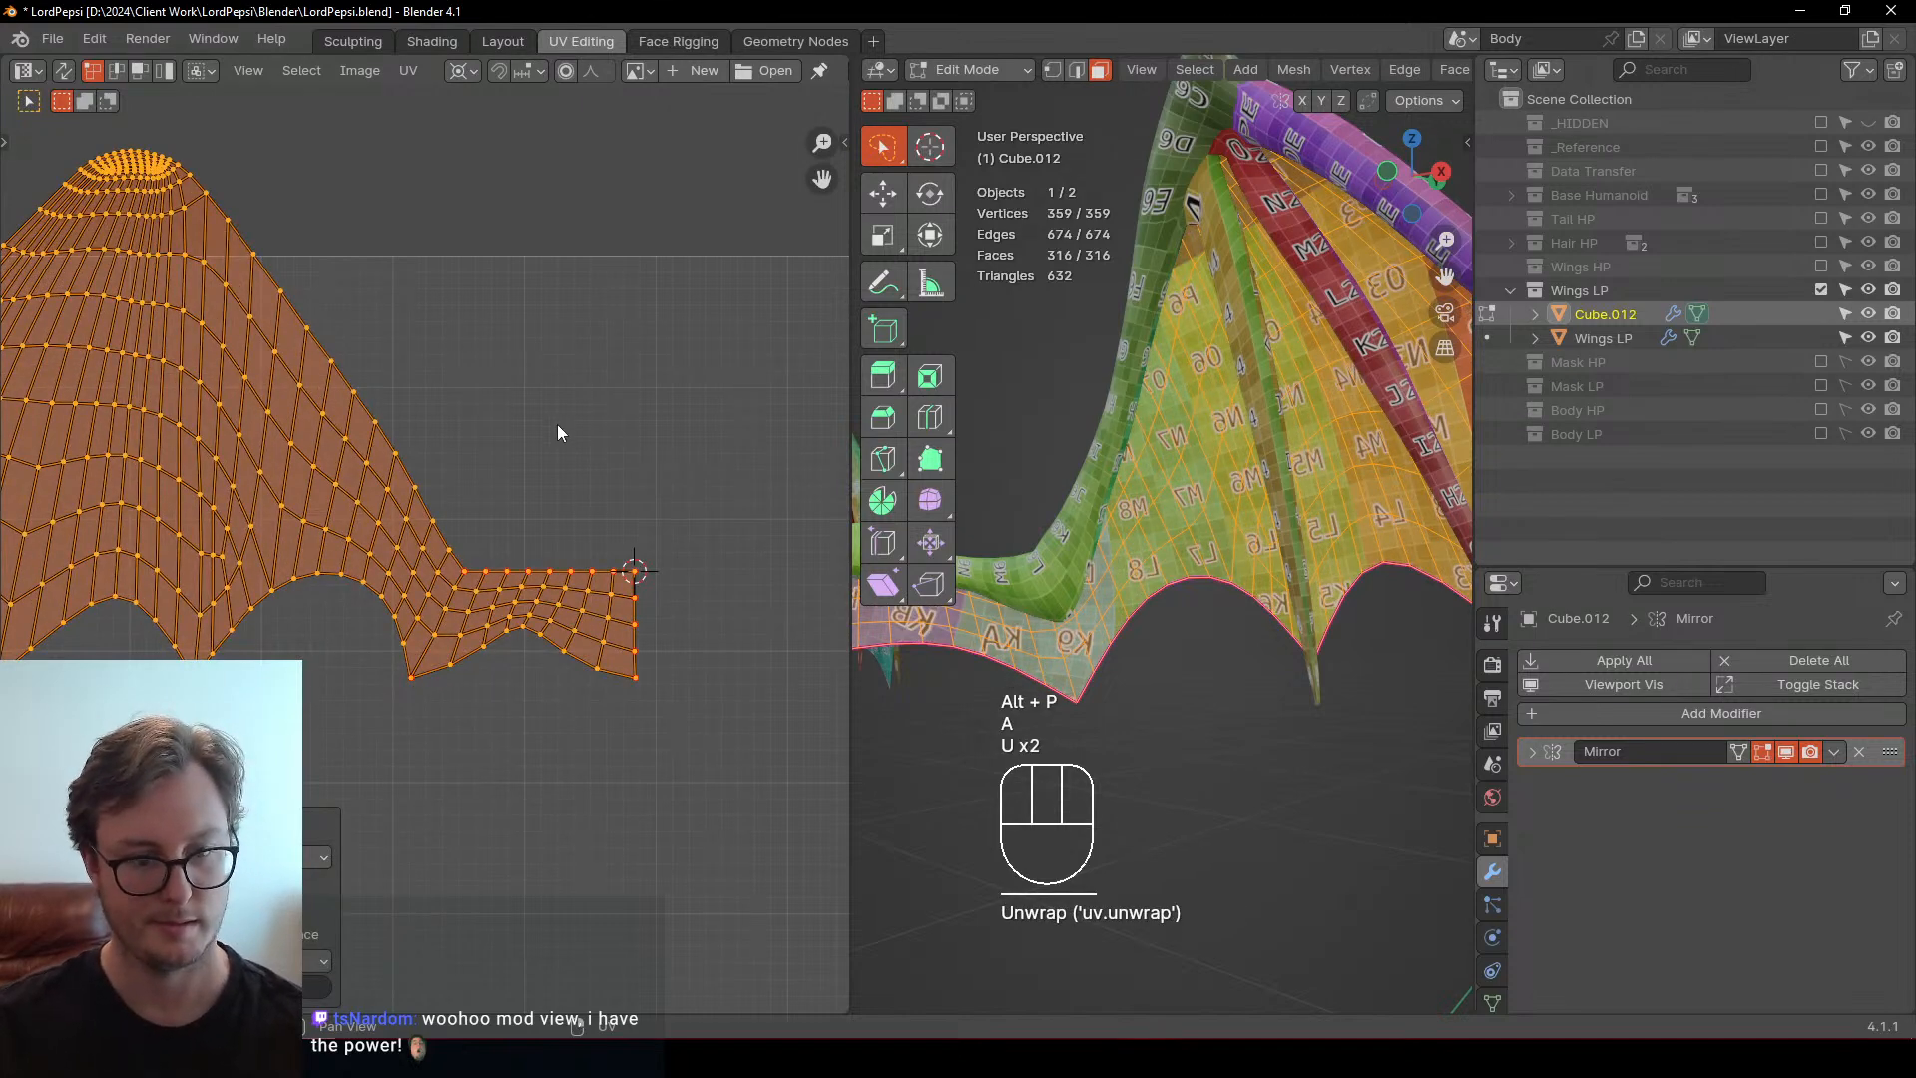
{"action": "left_click", "coordinate": [535, 534]}
{"action": "middle_click_drag", "start_coordinate": [514, 672], "coordinate": [457, 655]}
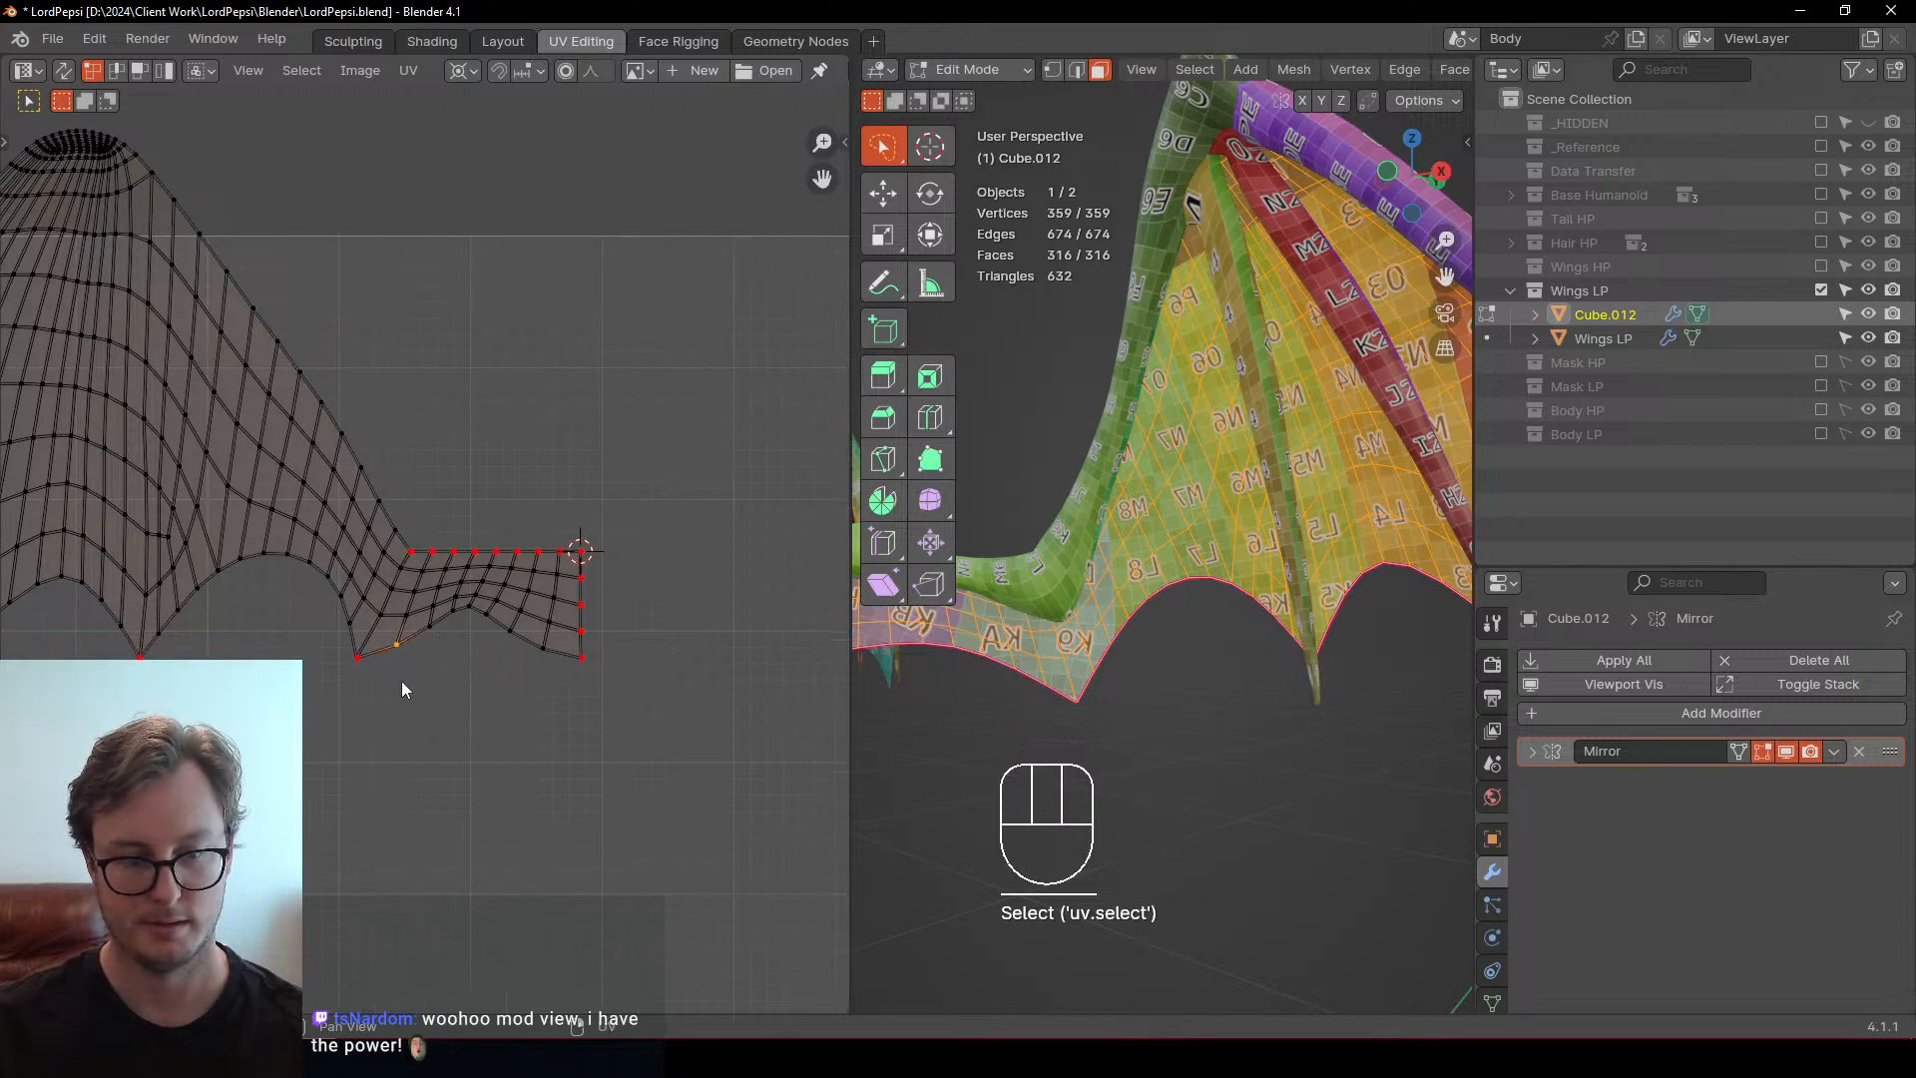
{"action": "key", "text": "Tab"}
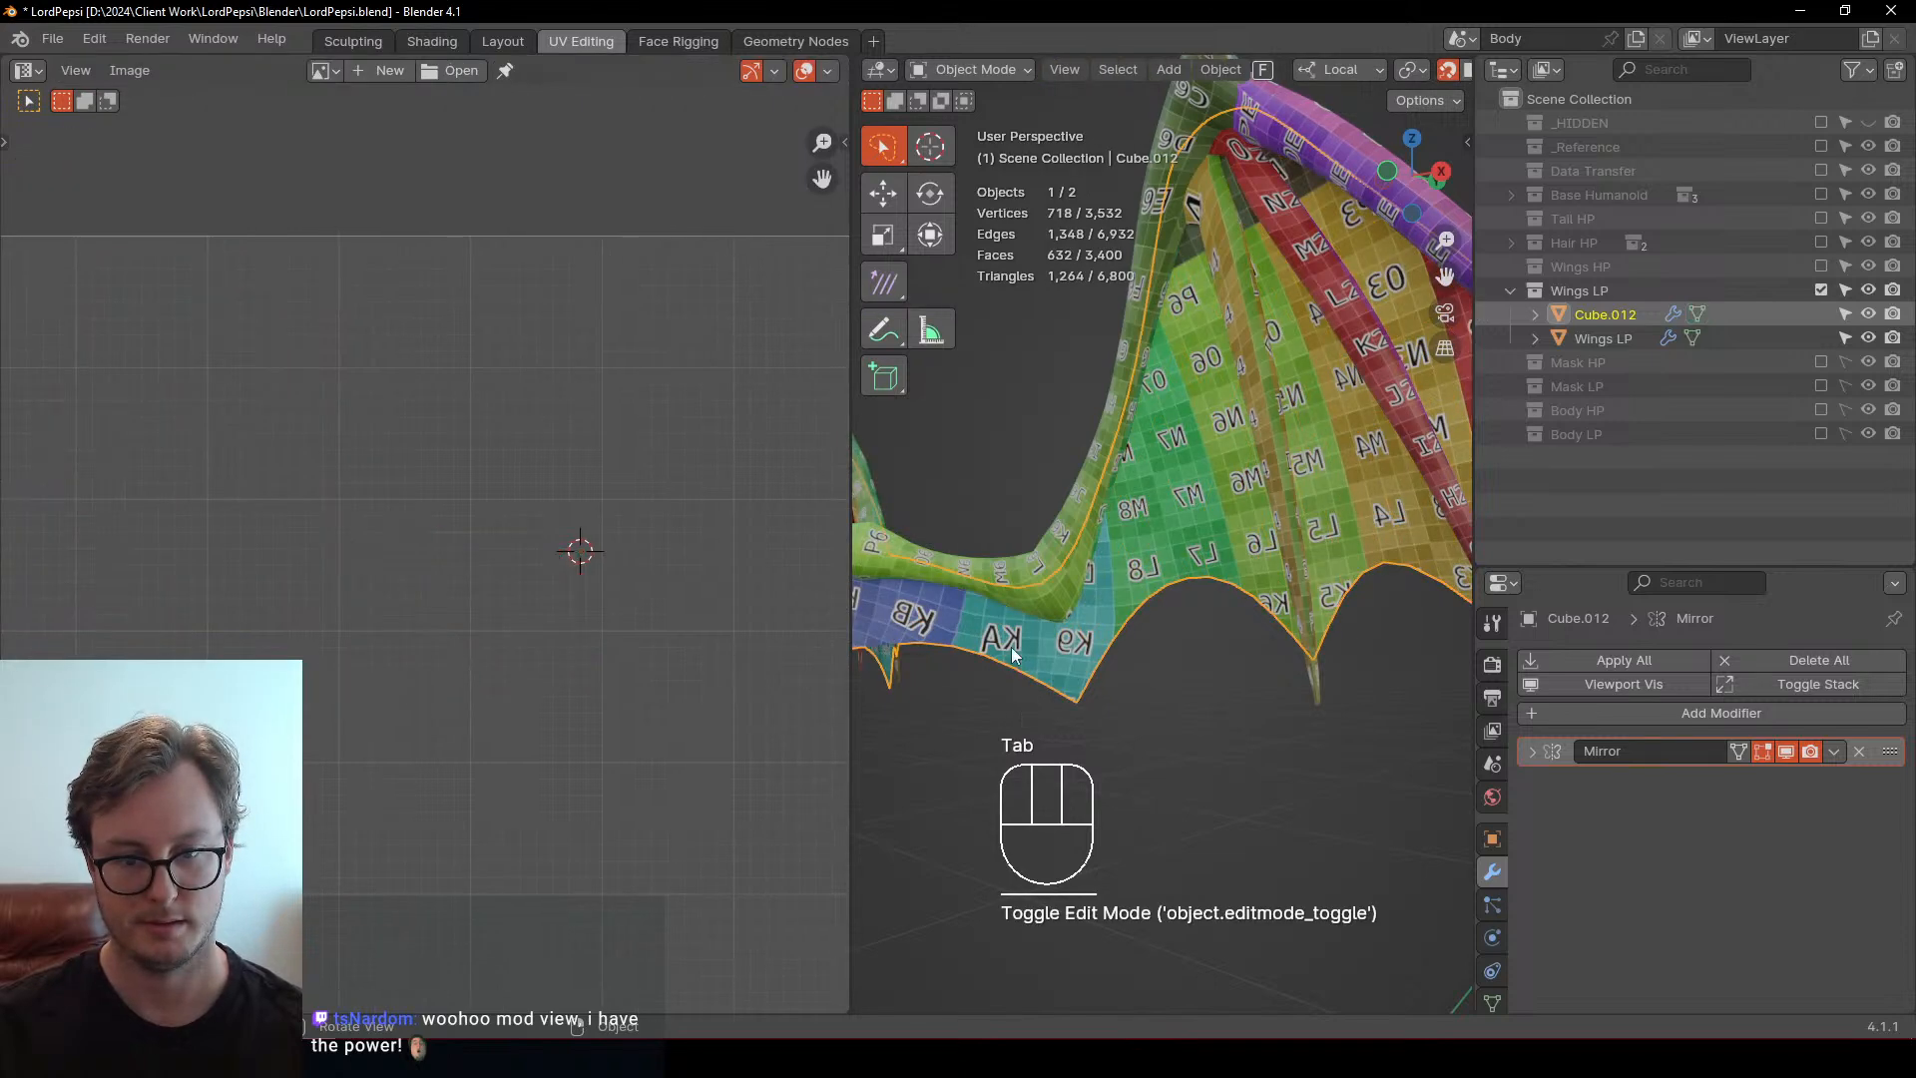
{"action": "key", "text": "Tab"}
{"action": "scroll", "coordinate": [633, 683], "scroll_direction": "up", "scroll_amount": 4}
{"action": "middle_click_drag", "start_coordinate": [633, 683], "coordinate": [505, 631], "text": "shift"}
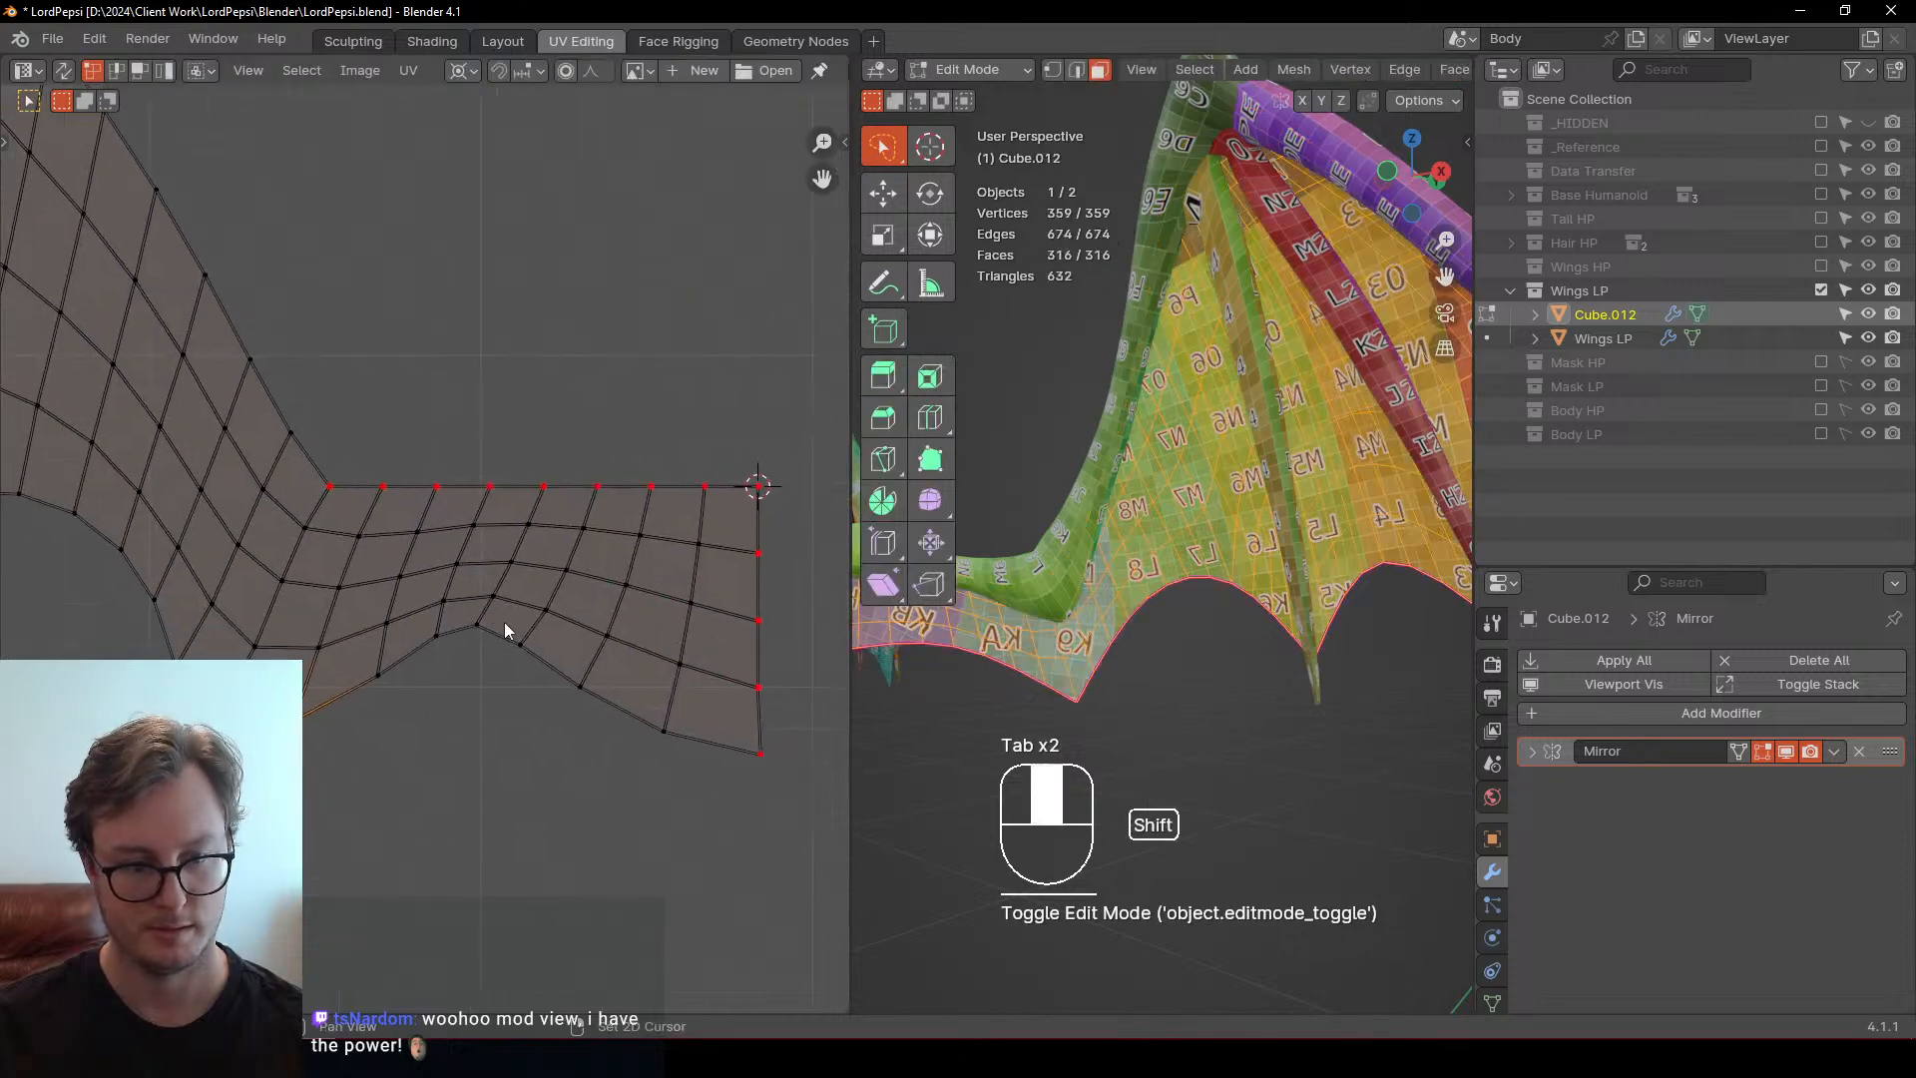
Pin the whole lower edge of the narrow strip again and distribute its vertices evenly in a straight line
{"action": "key", "text": "period"}
{"action": "left_click", "coordinate": [544, 699]}
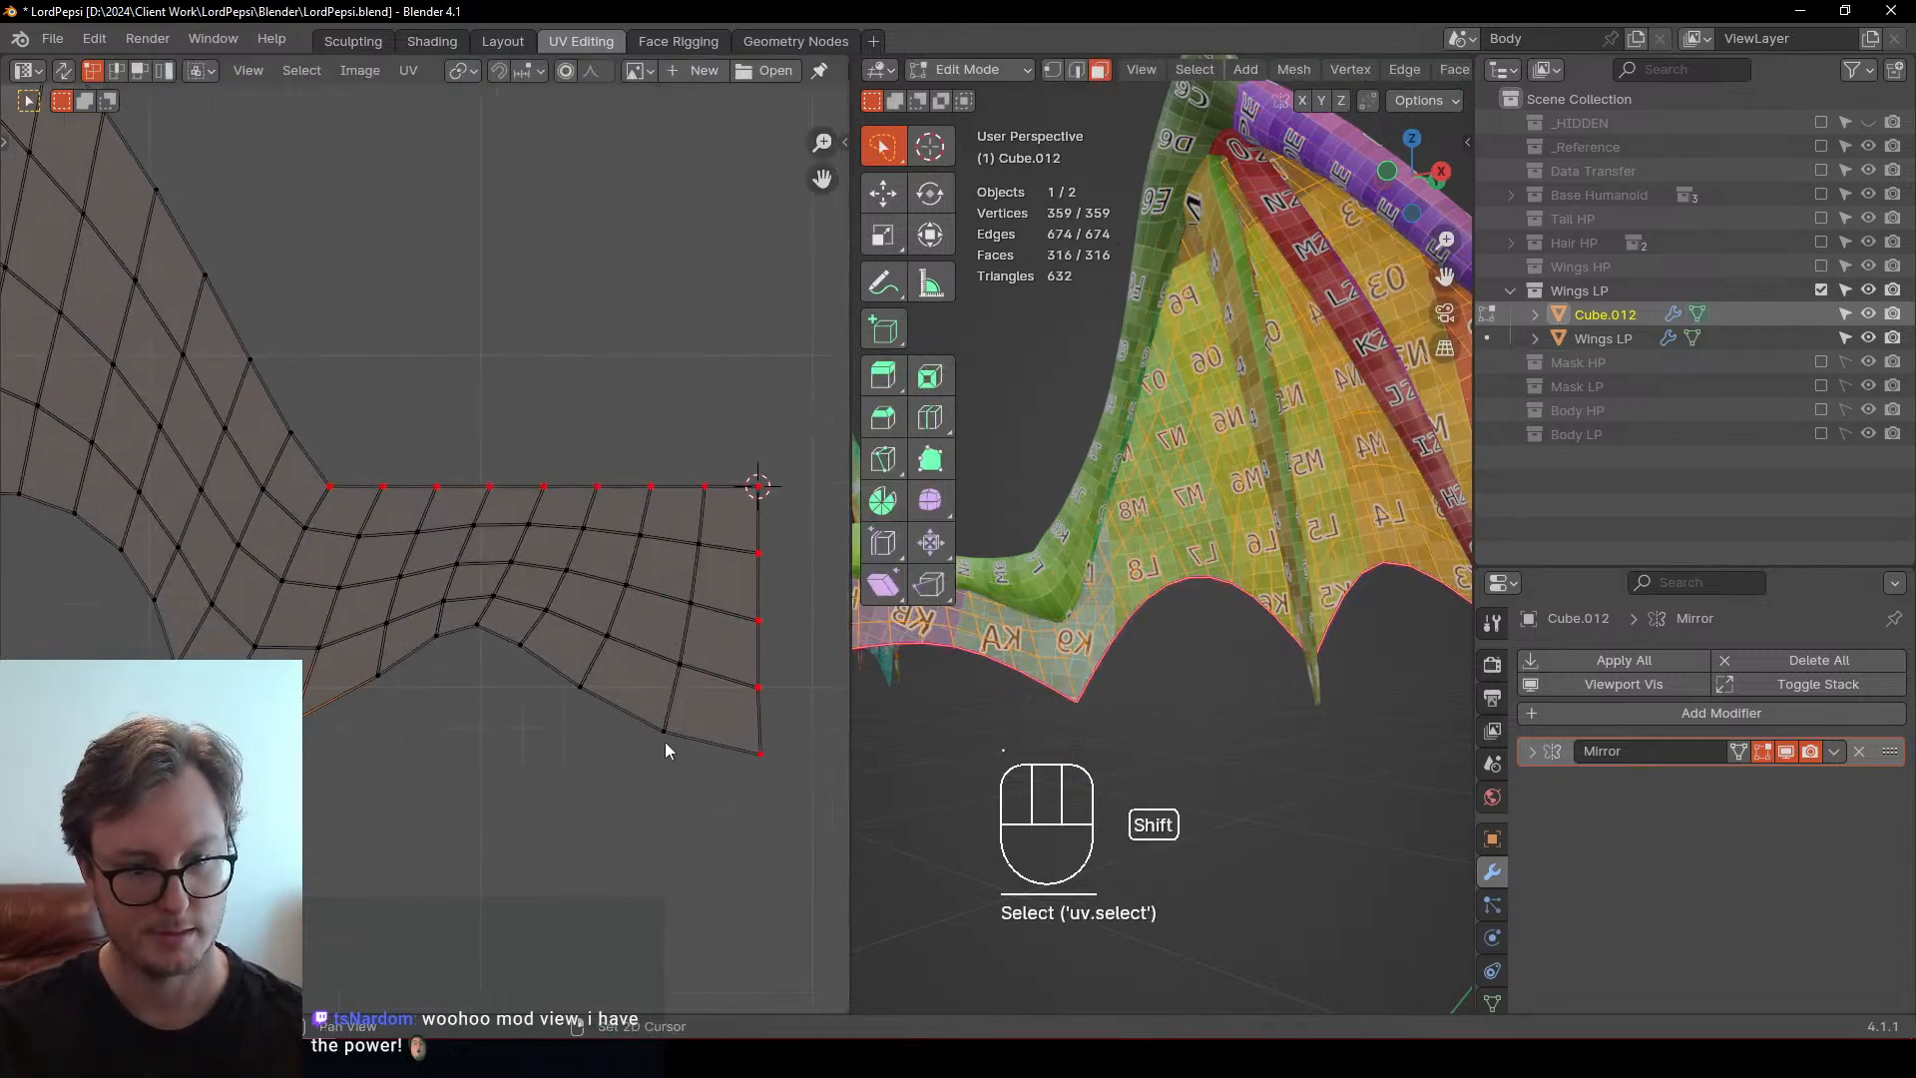
{"action": "left_click", "coordinate": [530, 733], "text": "ctrl"}
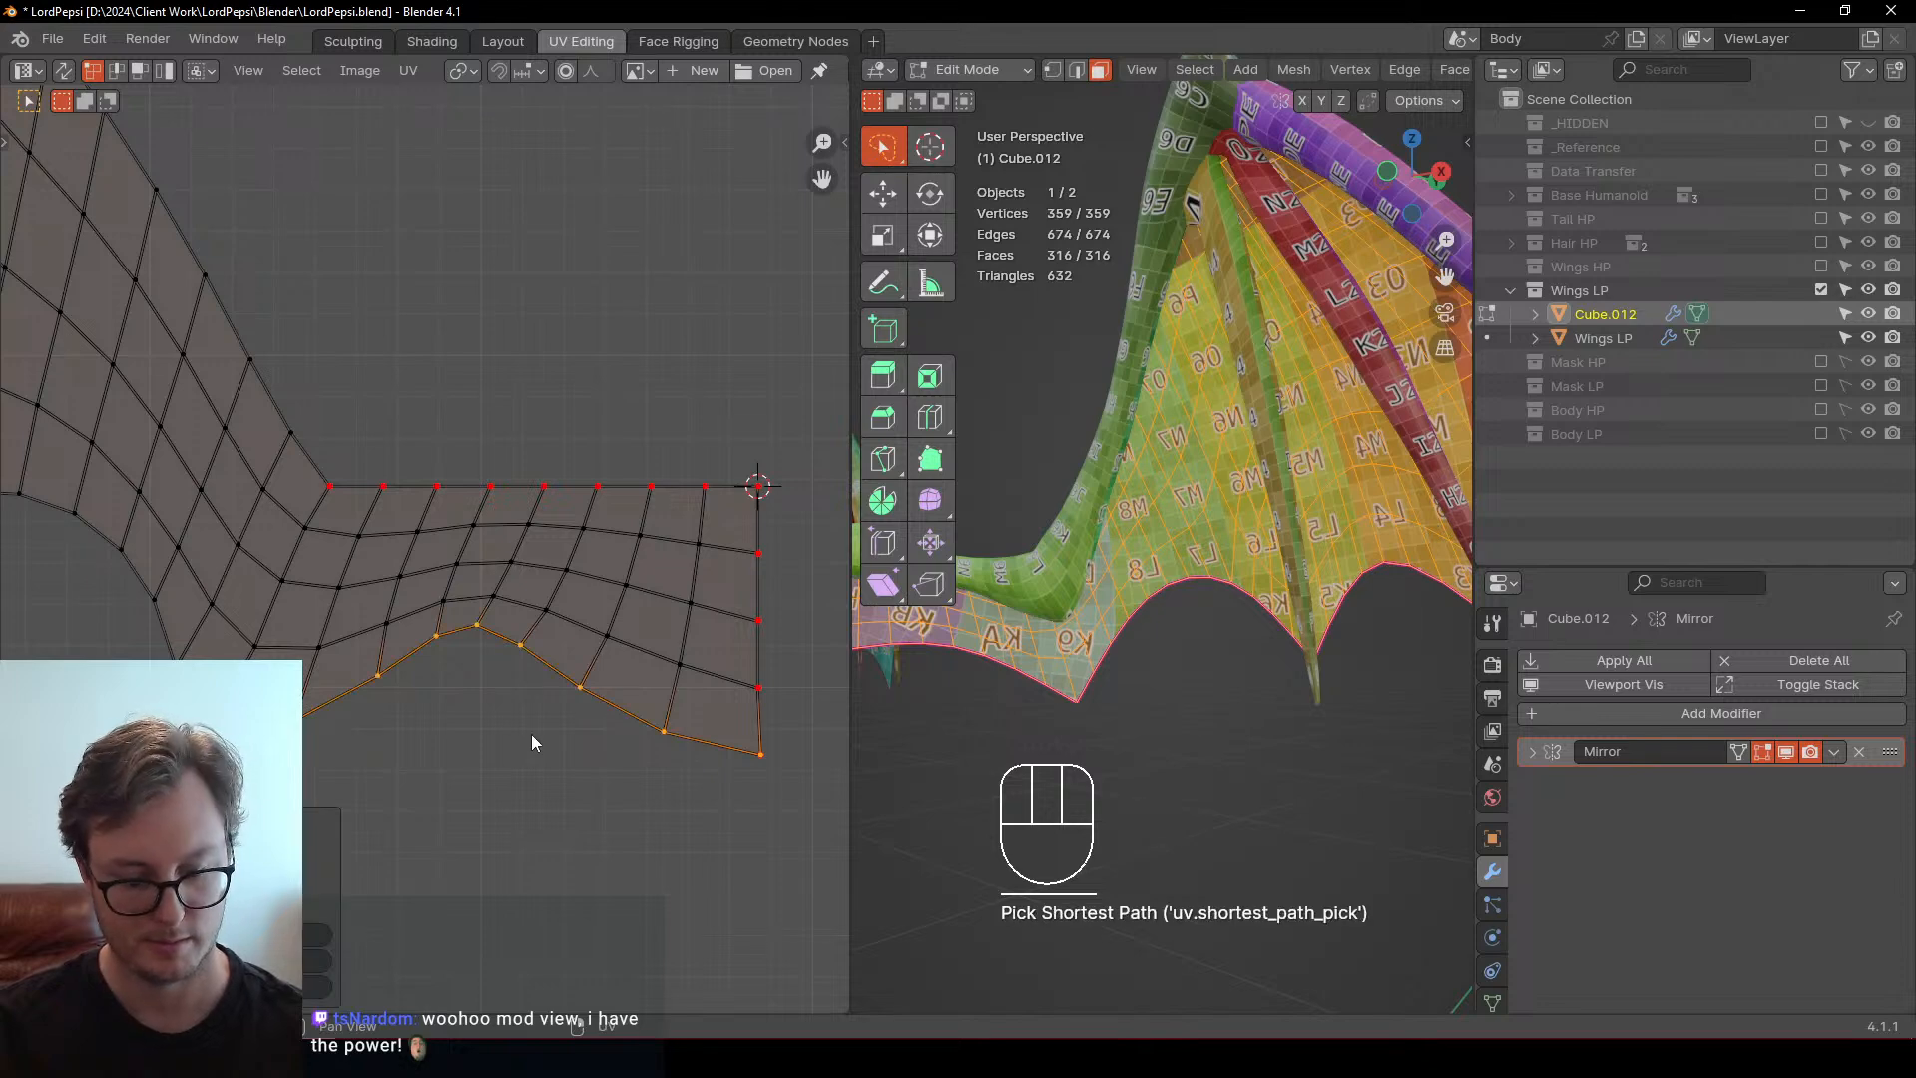
{"action": "key", "text": "p"}
{"action": "key", "text": "q"}
{"action": "left_click", "coordinate": [720, 778]}
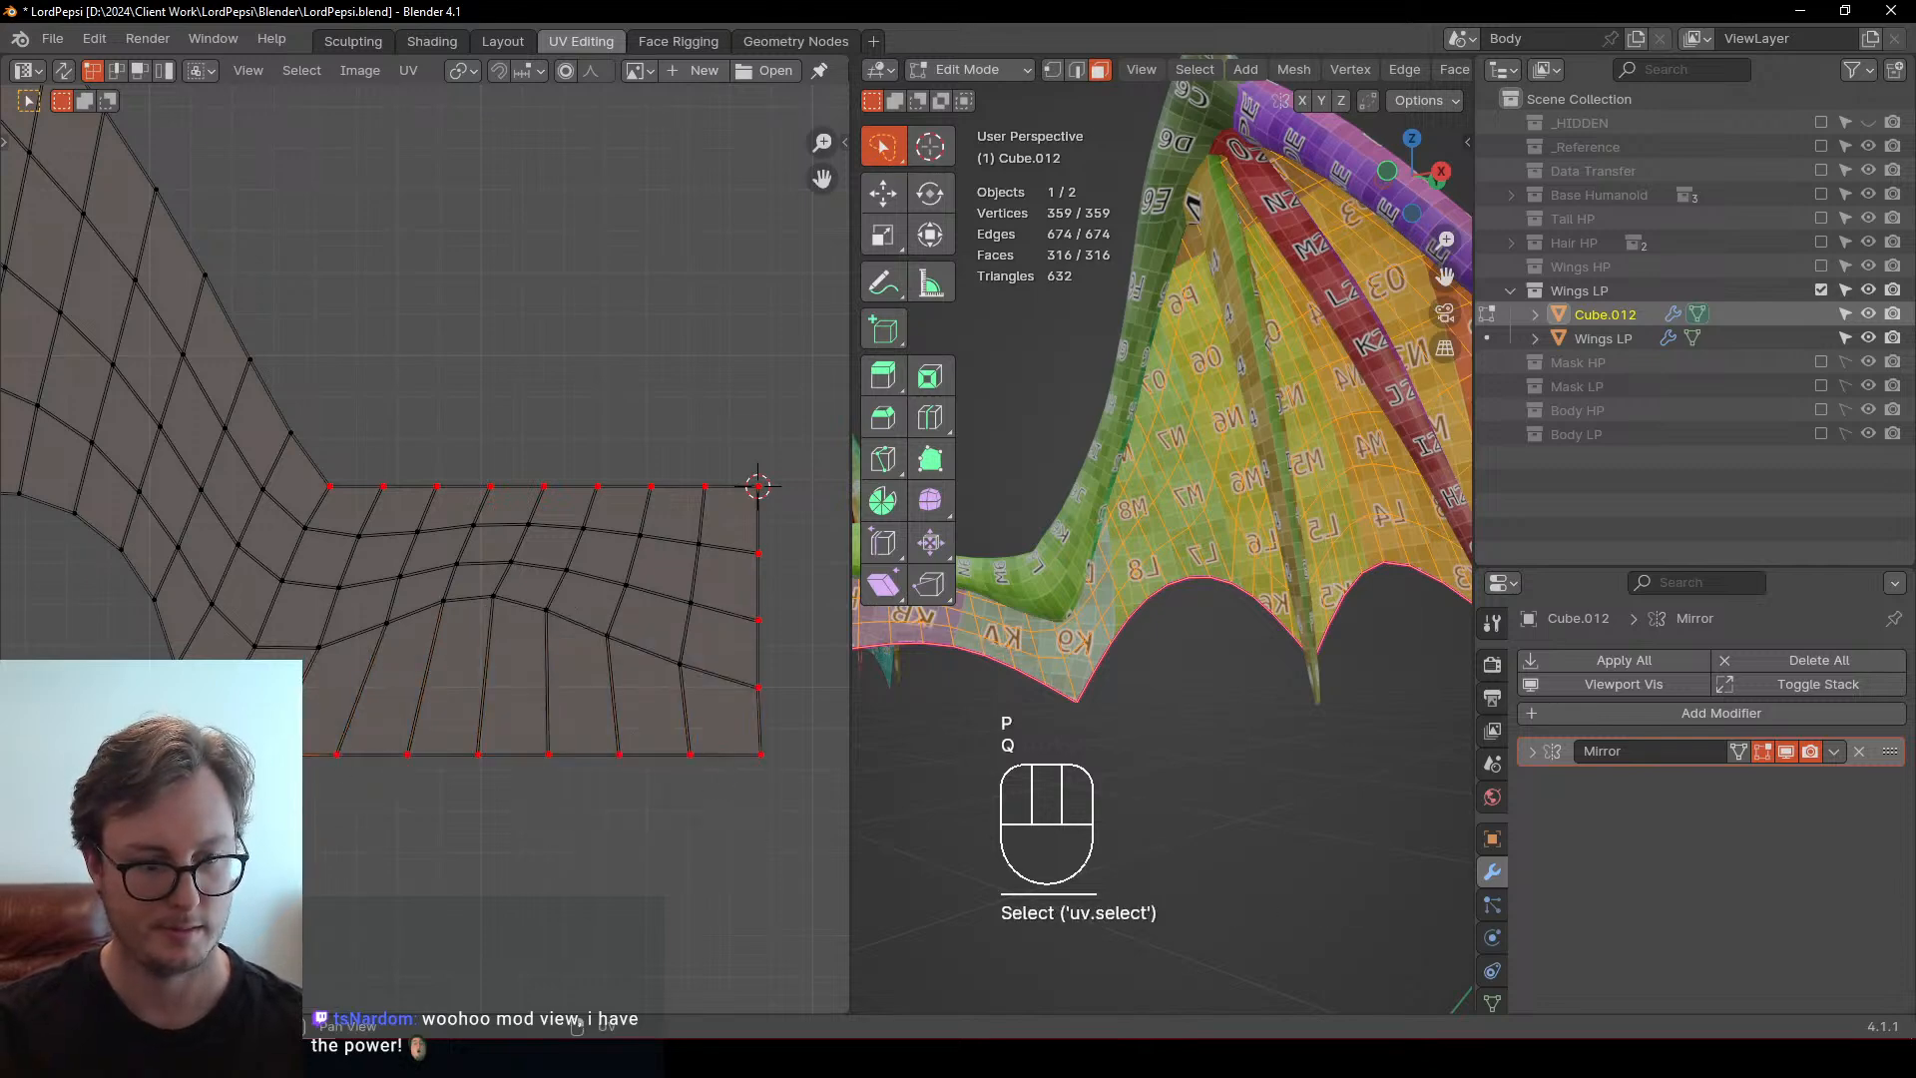
Raise the strip's inner lower-edge vertices about 0.009 along Y, and raise them slightly more without the outermost inner ones
{"action": "key", "text": "b"}
{"action": "key", "text": "g"}
{"action": "key", "text": "y"}
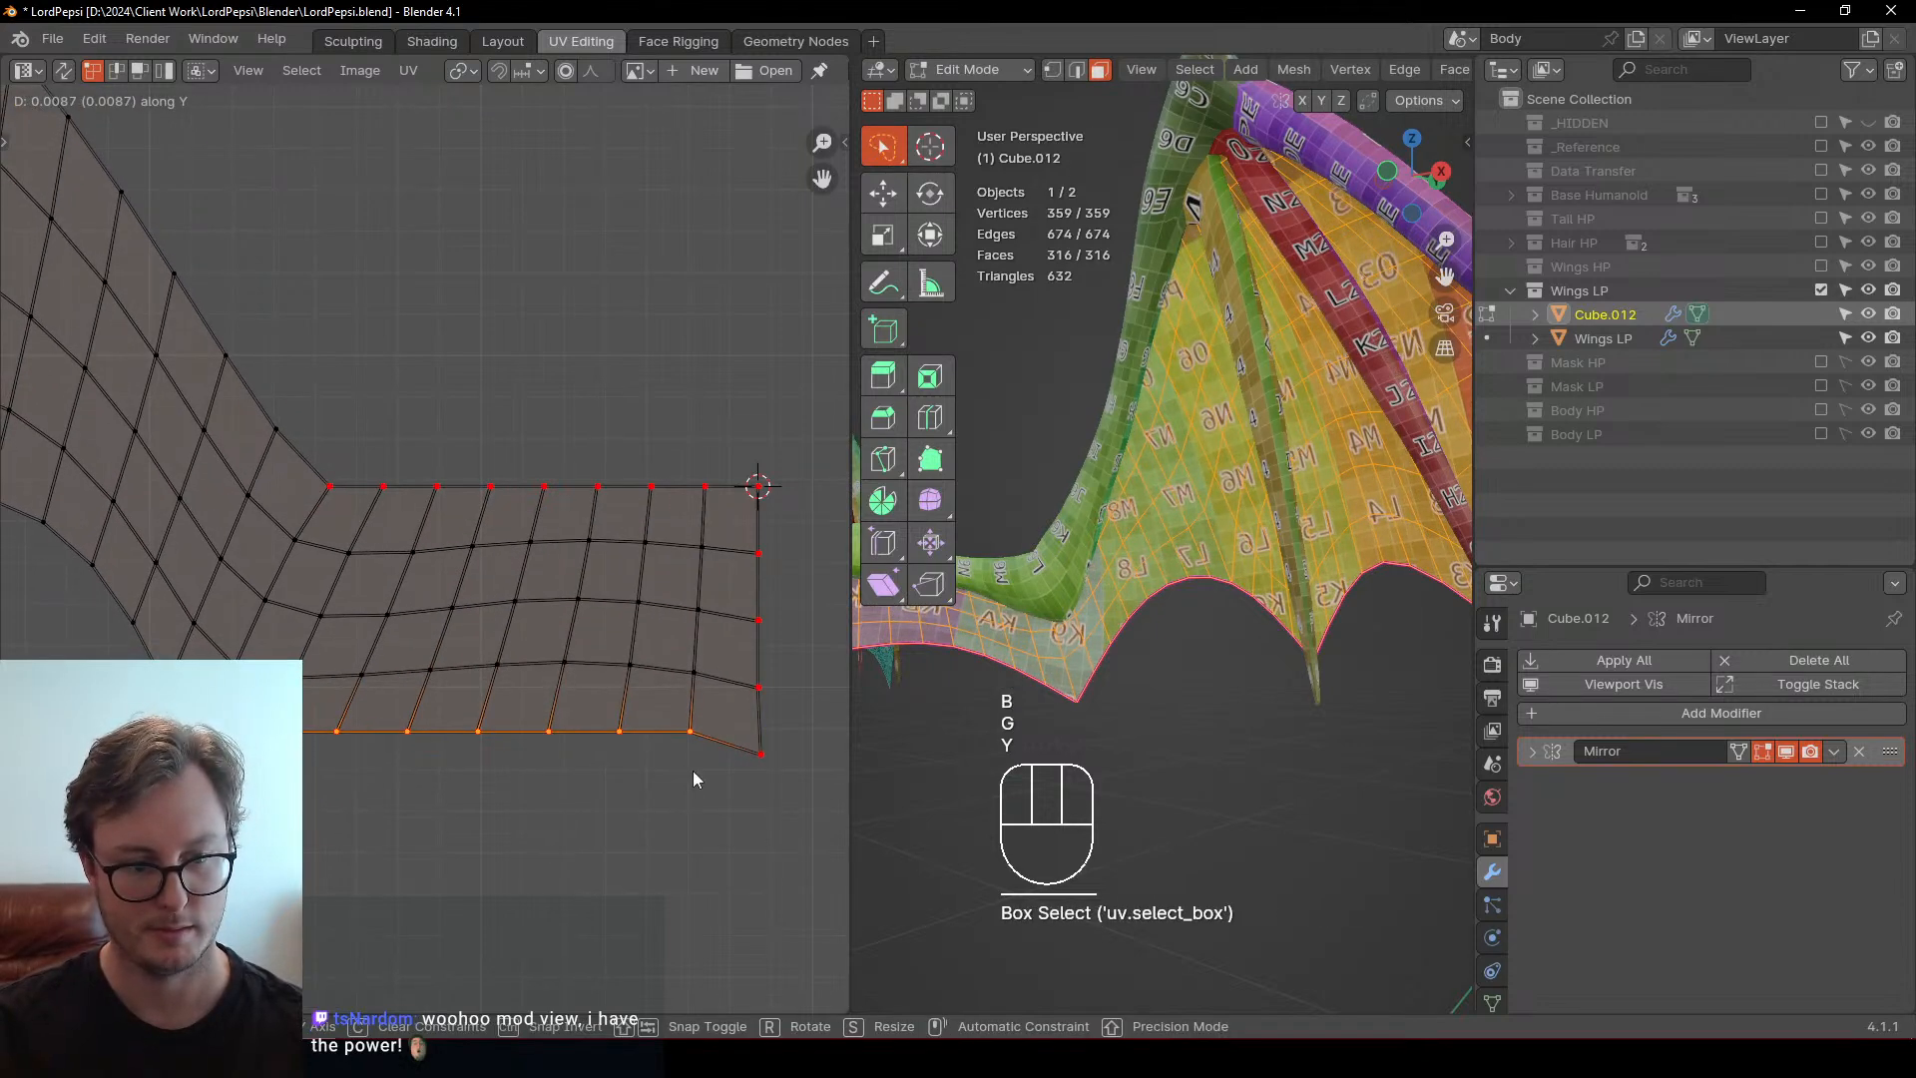
{"action": "left_click", "coordinate": [692, 771]}
{"action": "left_click", "coordinate": [351, 730]}
{"action": "key", "text": "b"}
{"action": "left_click_drag", "start_coordinate": [318, 716], "coordinate": [647, 778]}
{"action": "key", "text": "g"}
{"action": "key", "text": "y"}
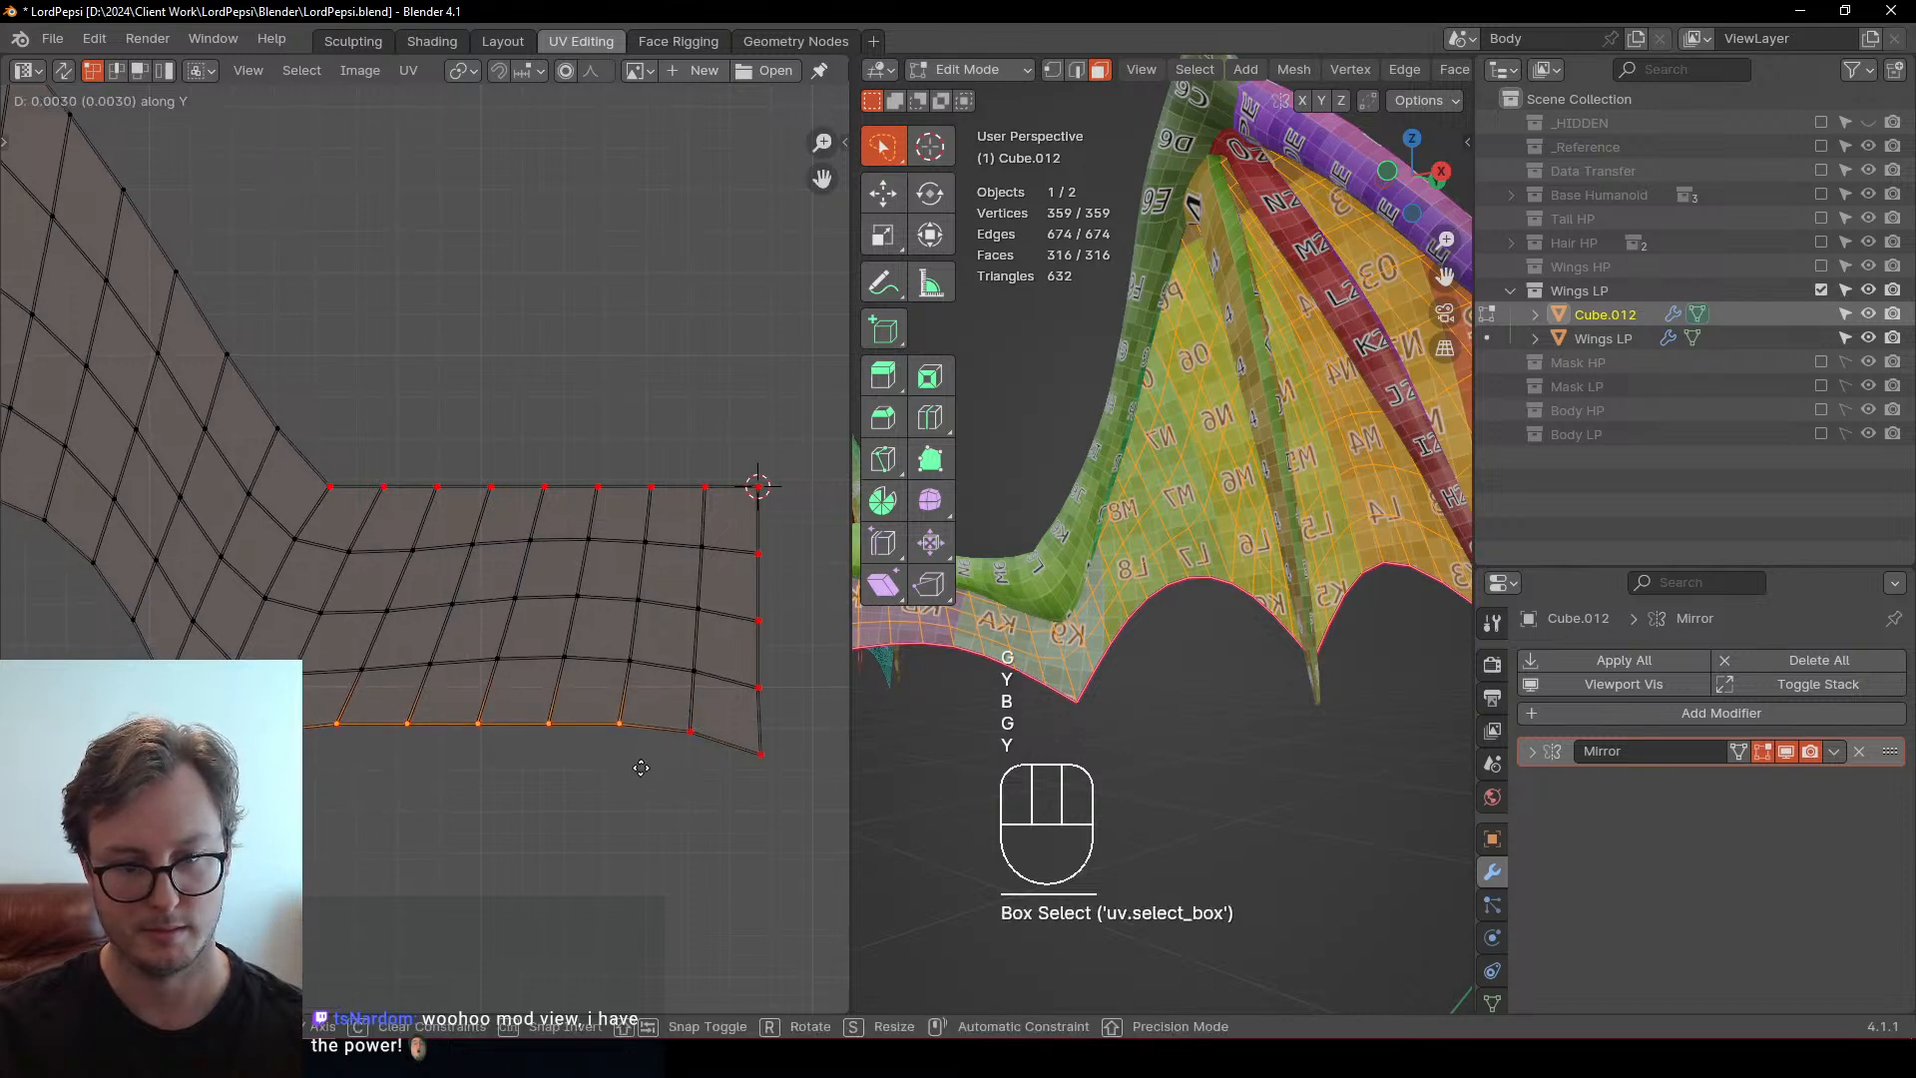
{"action": "left_click", "coordinate": [639, 758]}
Raise the three middle vertices of the strip's lower edge along Y, and raise the centre one slightly more to round the arch
{"action": "left_click", "coordinate": [409, 710]}
{"action": "key", "text": "b"}
{"action": "left_click_drag", "start_coordinate": [355, 693], "coordinate": [585, 771]}
{"action": "key", "text": "g"}
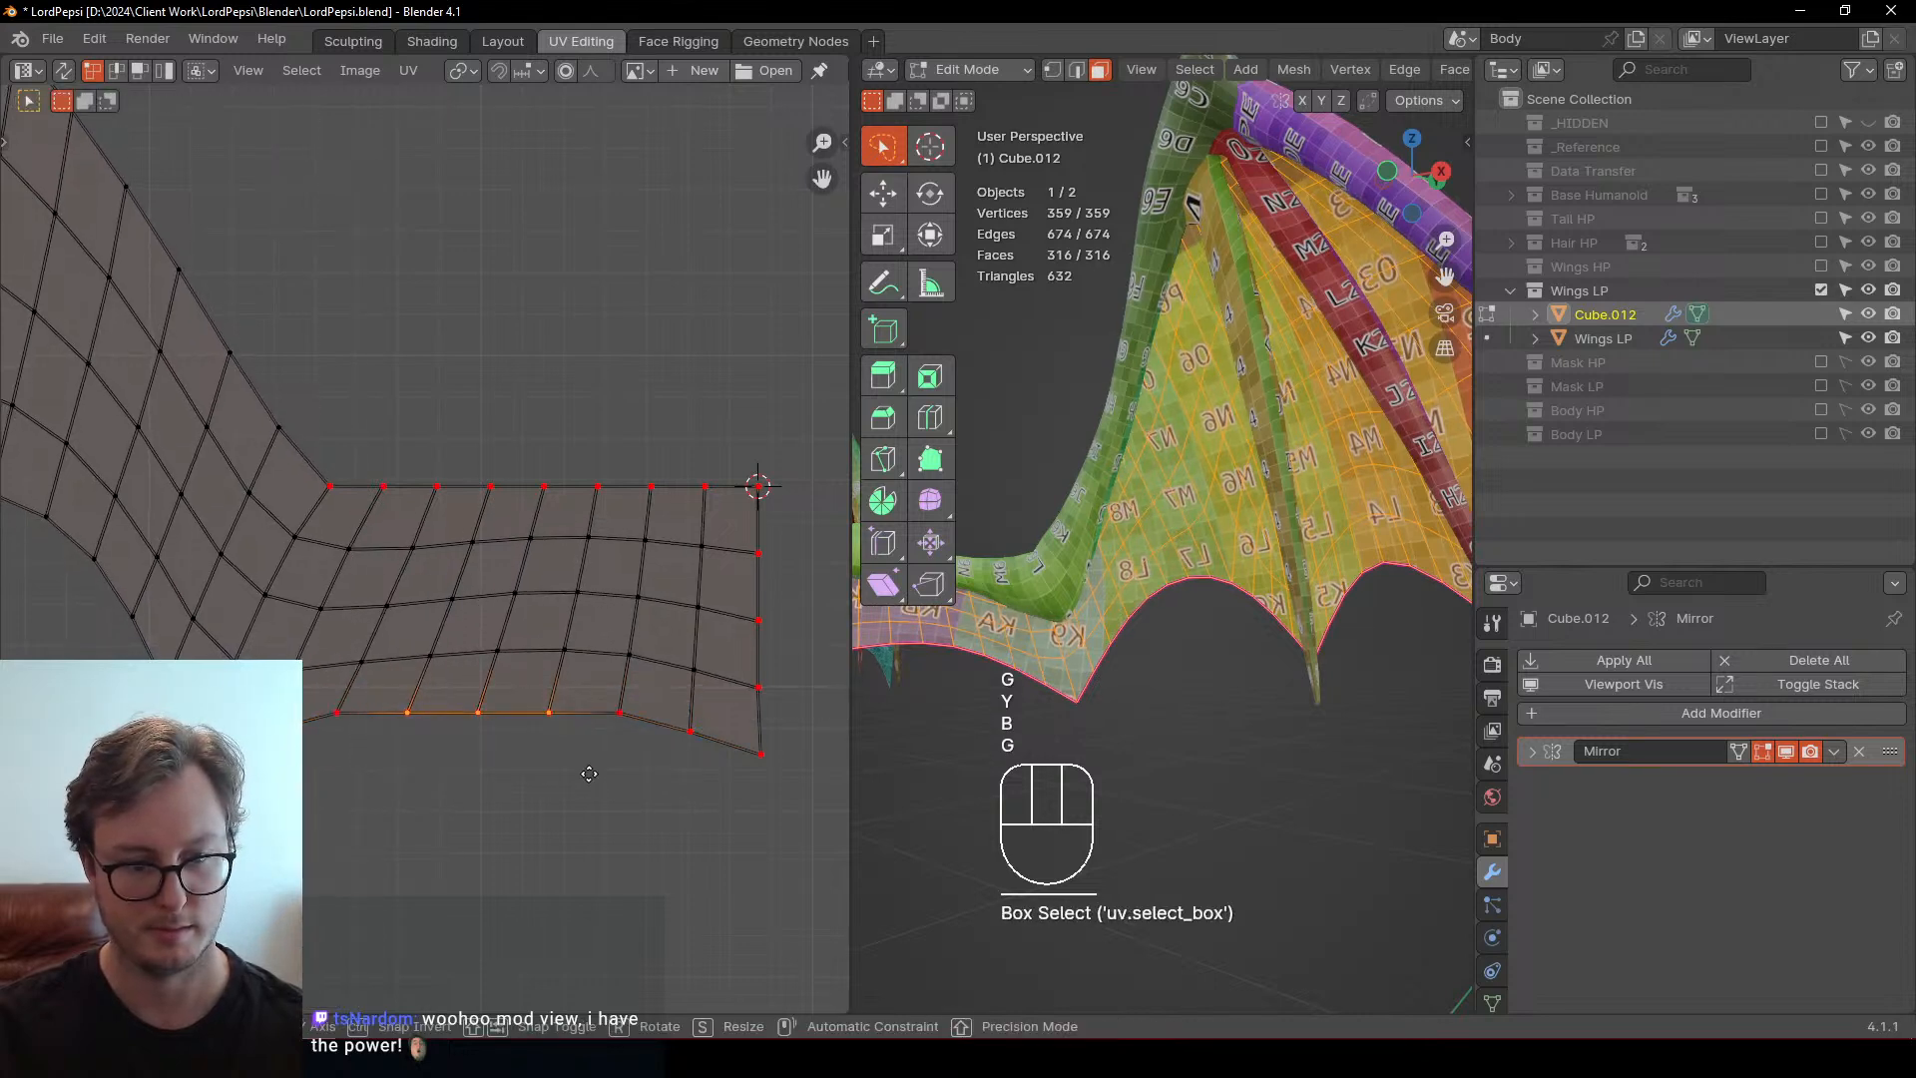
{"action": "key", "text": "y"}
{"action": "left_click", "coordinate": [583, 760]}
{"action": "left_click", "coordinate": [479, 714]}
{"action": "key", "text": "g"}
{"action": "key", "text": "y"}
{"action": "left_click", "coordinate": [480, 714]}
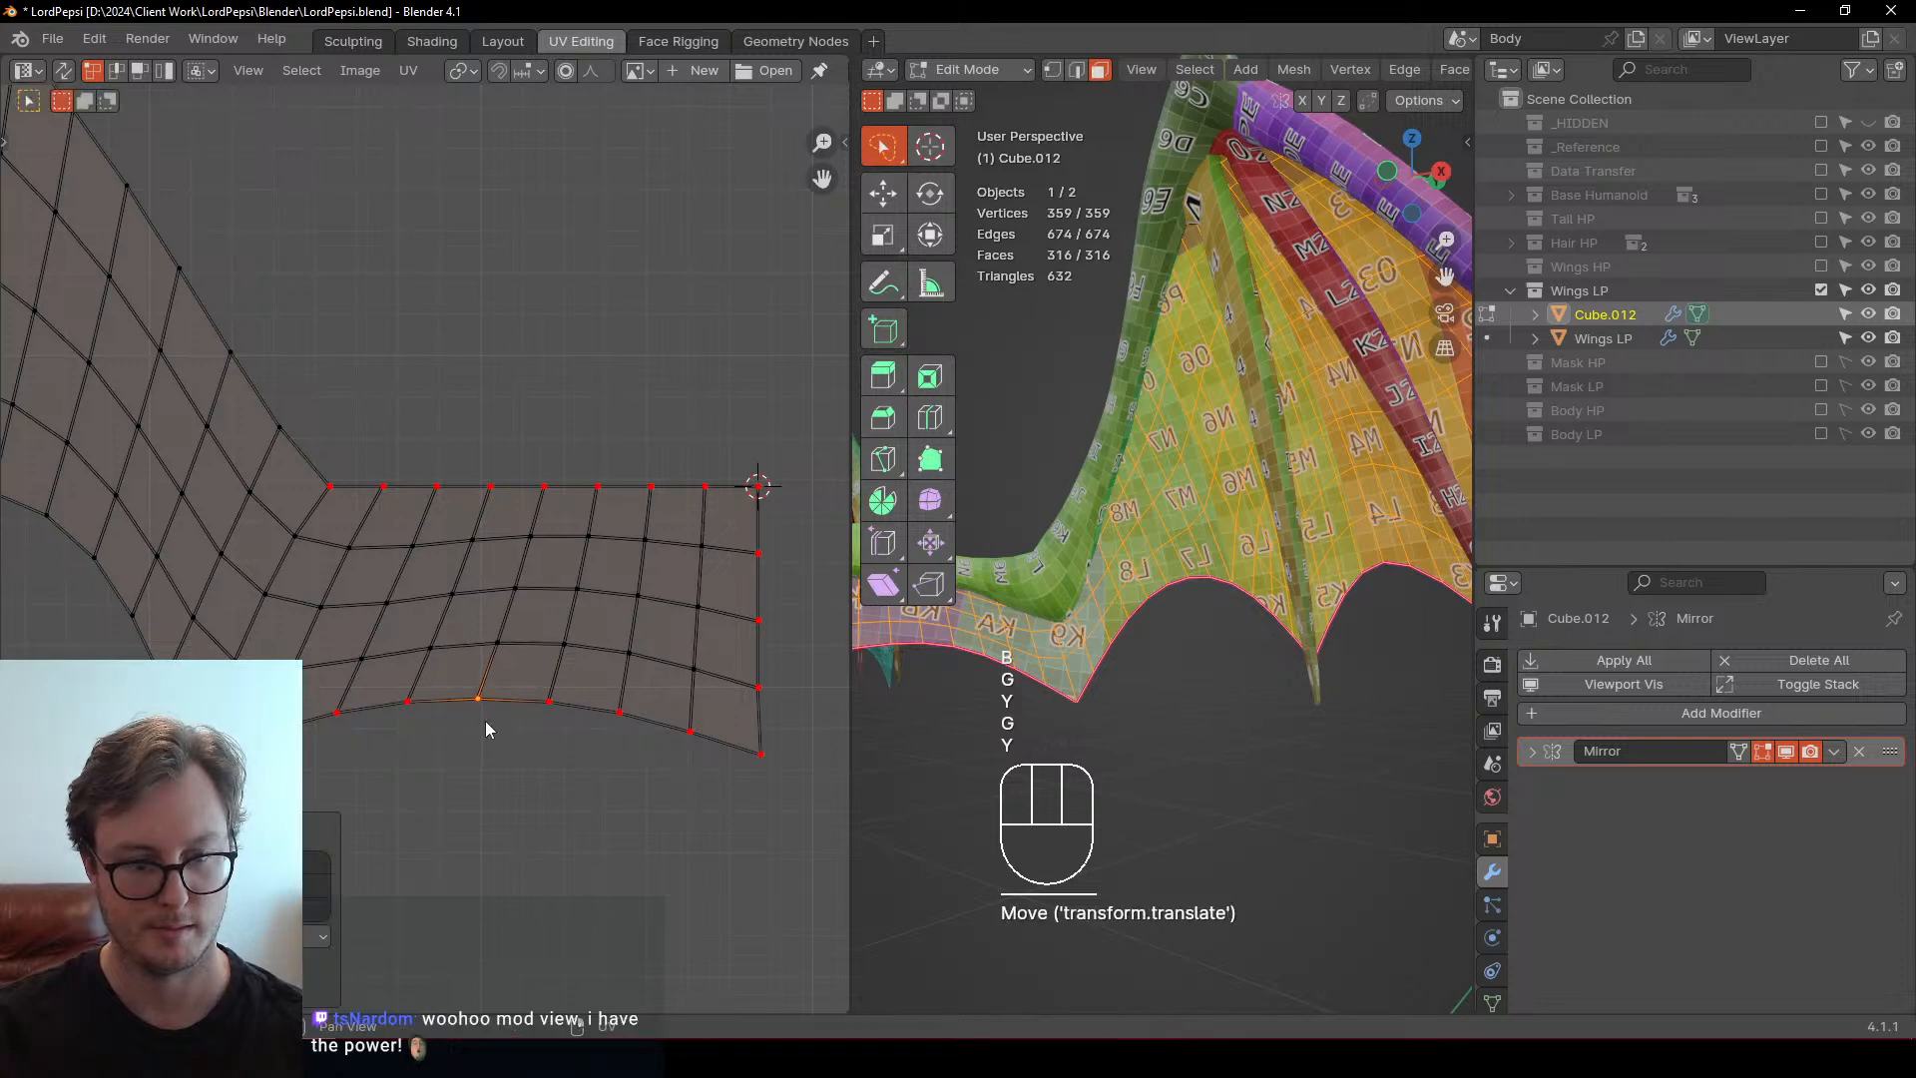
Check the checker texture on the wings in Object Mode and save the file
{"action": "scroll", "coordinate": [484, 721], "scroll_direction": "down", "scroll_amount": 5}
{"action": "middle_click_drag", "start_coordinate": [485, 720], "coordinate": [343, 673], "text": "shift"}
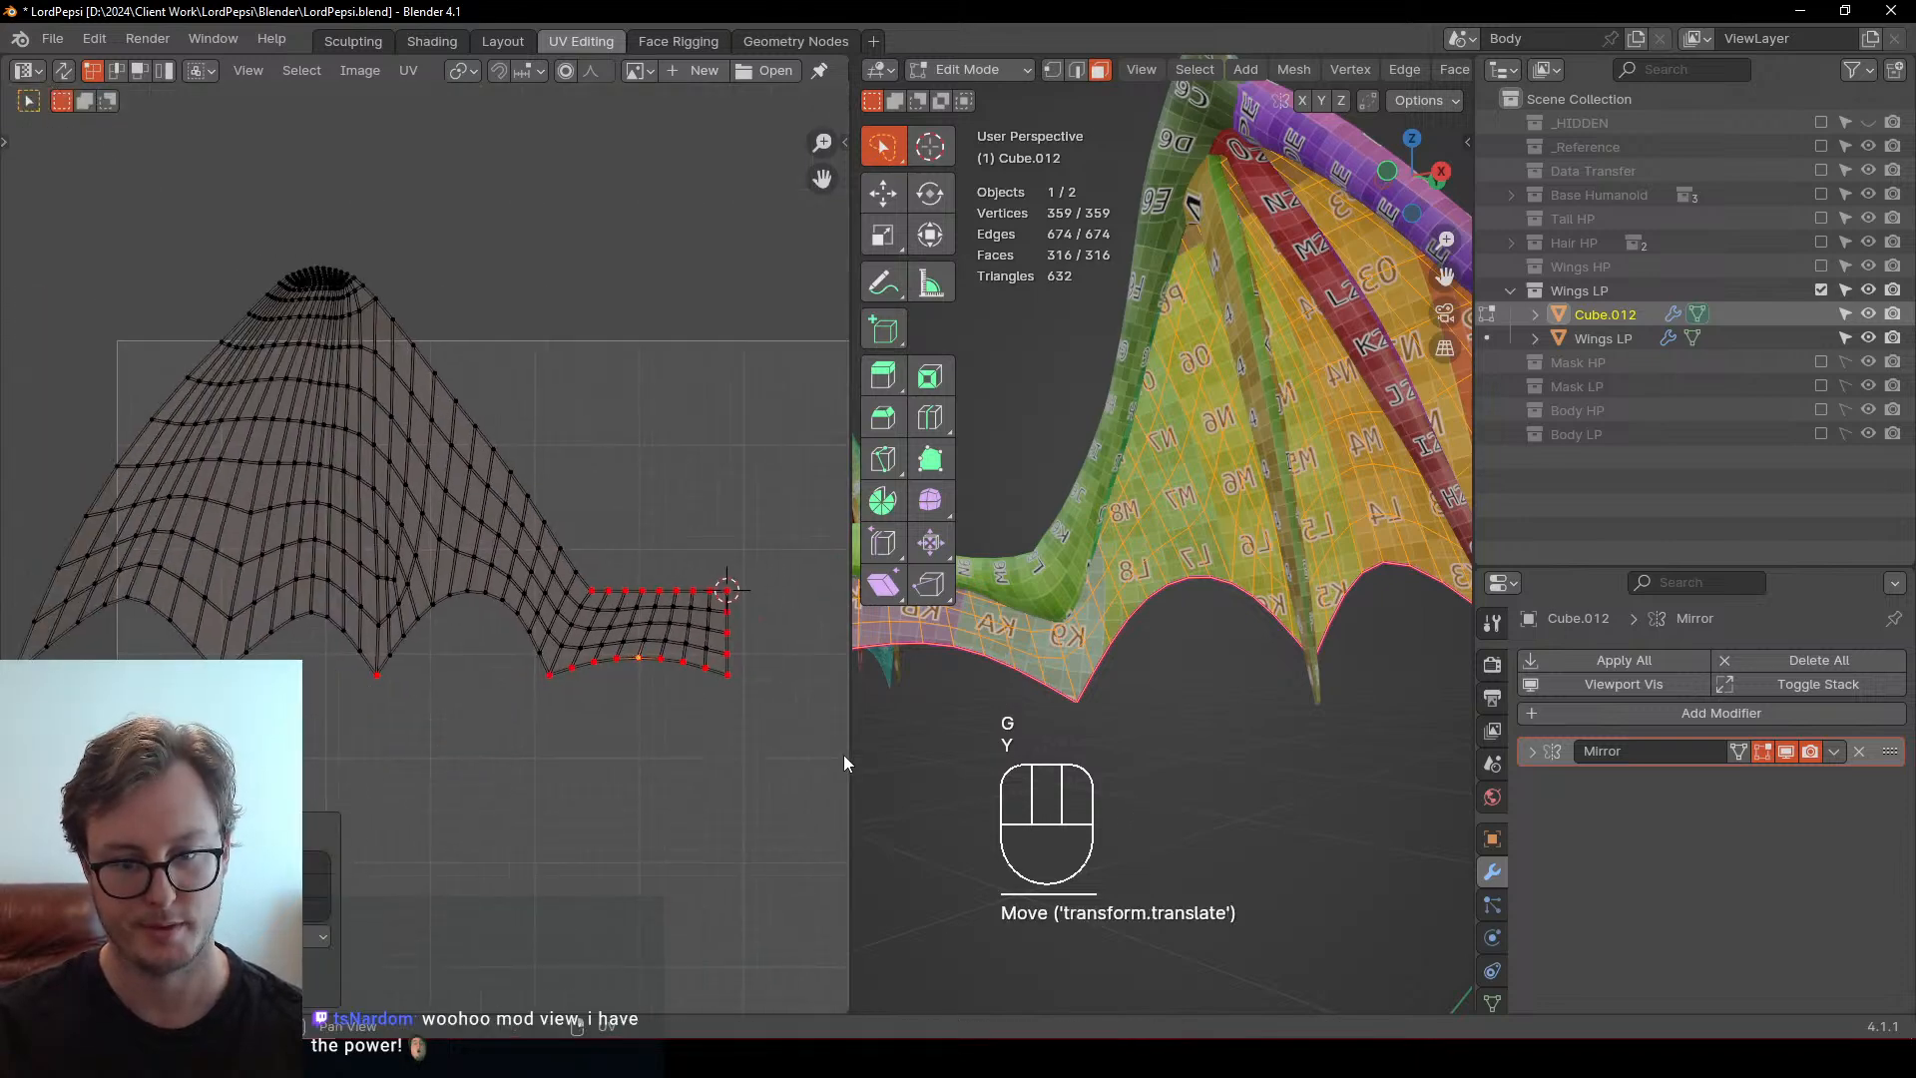
{"action": "left_click_drag", "start_coordinate": [849, 754], "coordinate": [219, 754]}
{"action": "scroll", "coordinate": [850, 628], "scroll_direction": "up", "scroll_amount": 3}
{"action": "key", "text": "Tab"}
{"action": "middle_click_drag", "start_coordinate": [848, 624], "coordinate": [1164, 494]}
{"action": "key", "text": "ctrl+s"}
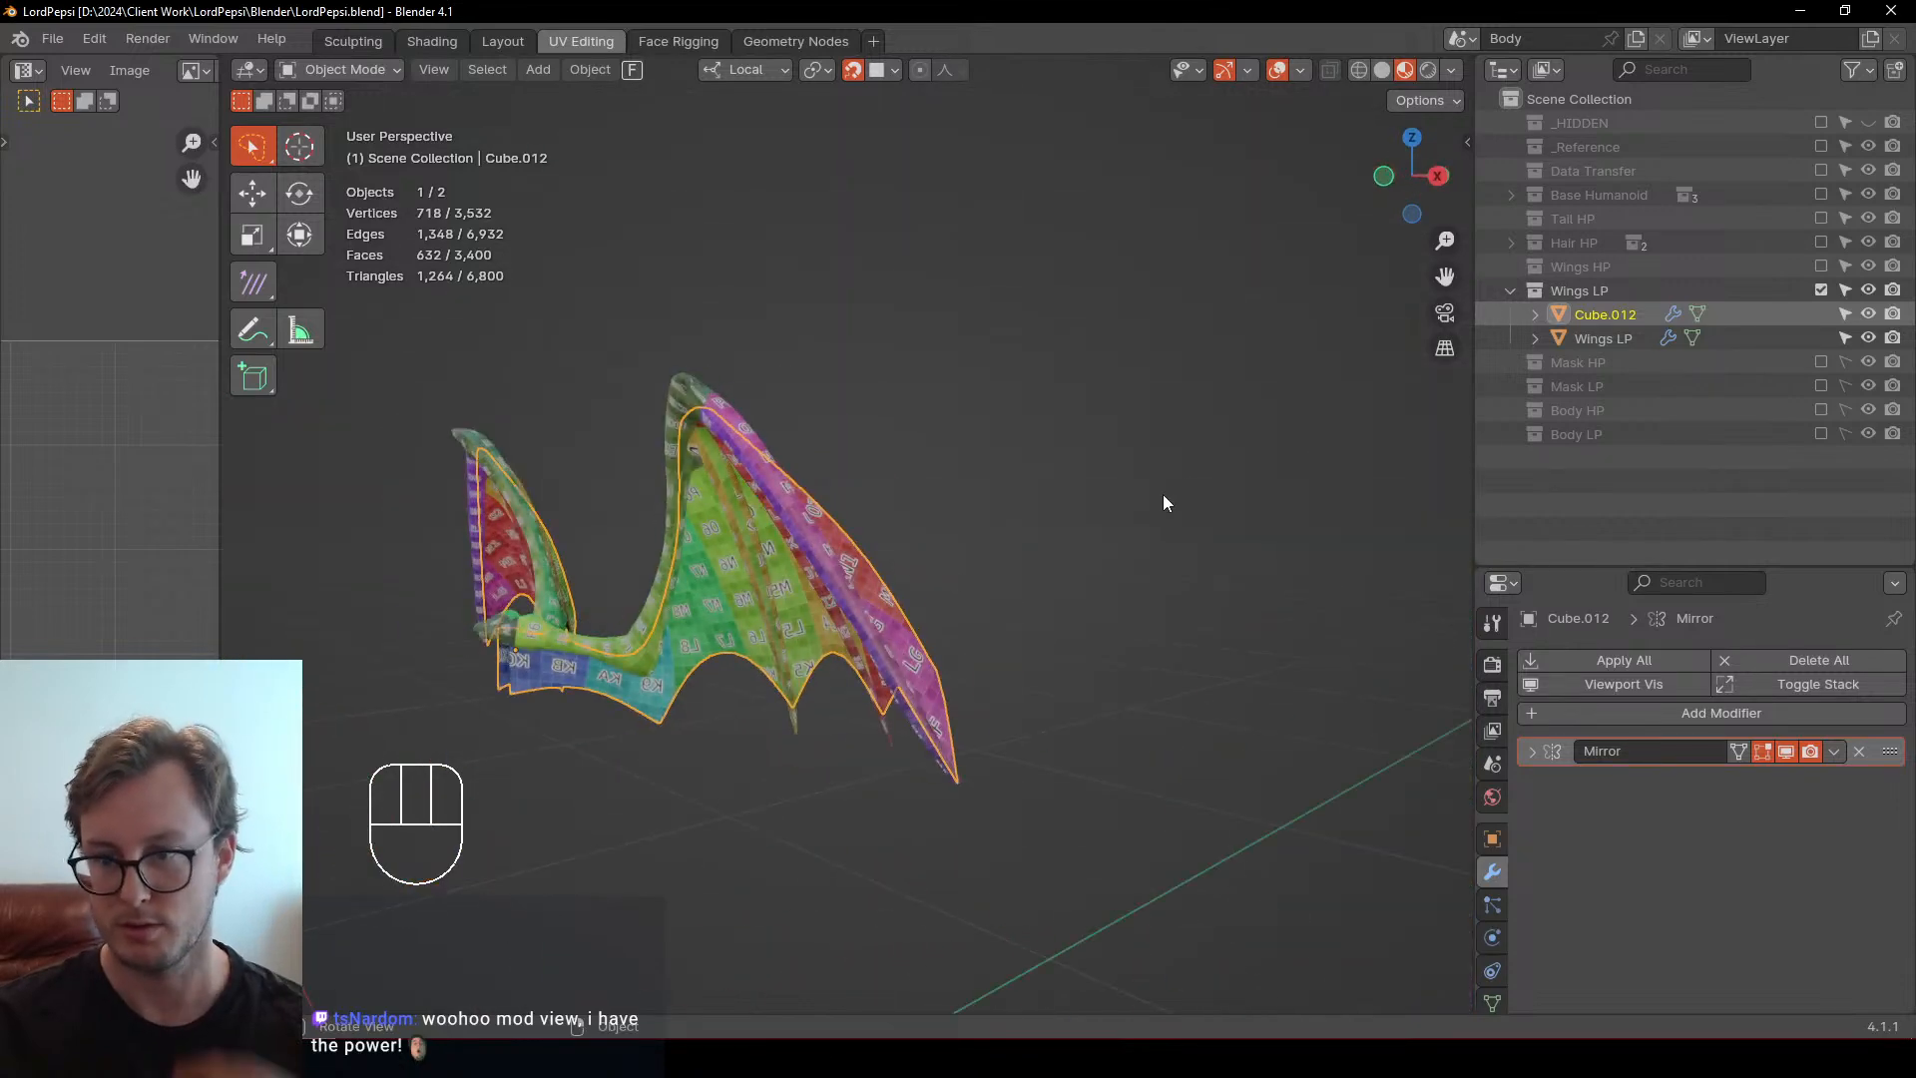
Rename the wing membrane object as Webbing LP and save the file
{"action": "double_click", "coordinate": [1589, 313]}
{"action": "type", "text": "We"}
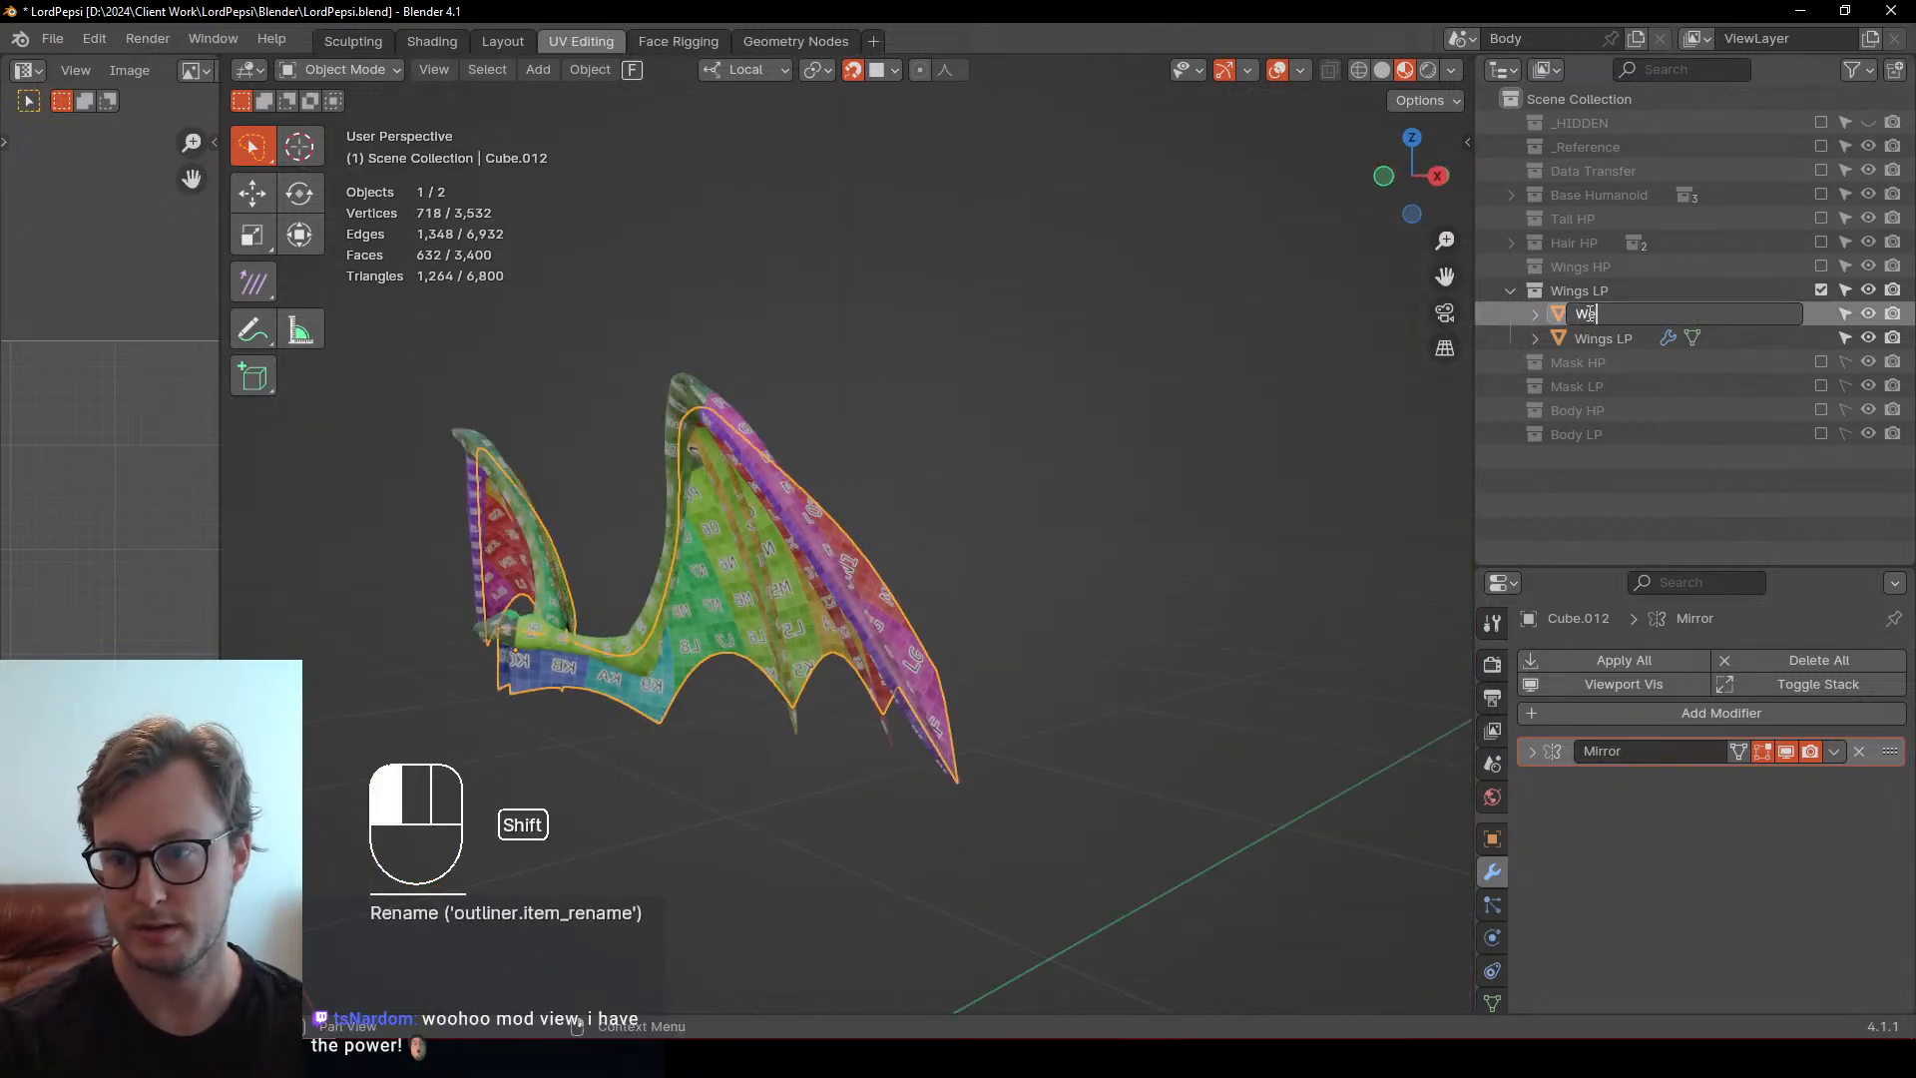
{"action": "type", "text": "bbing L"}
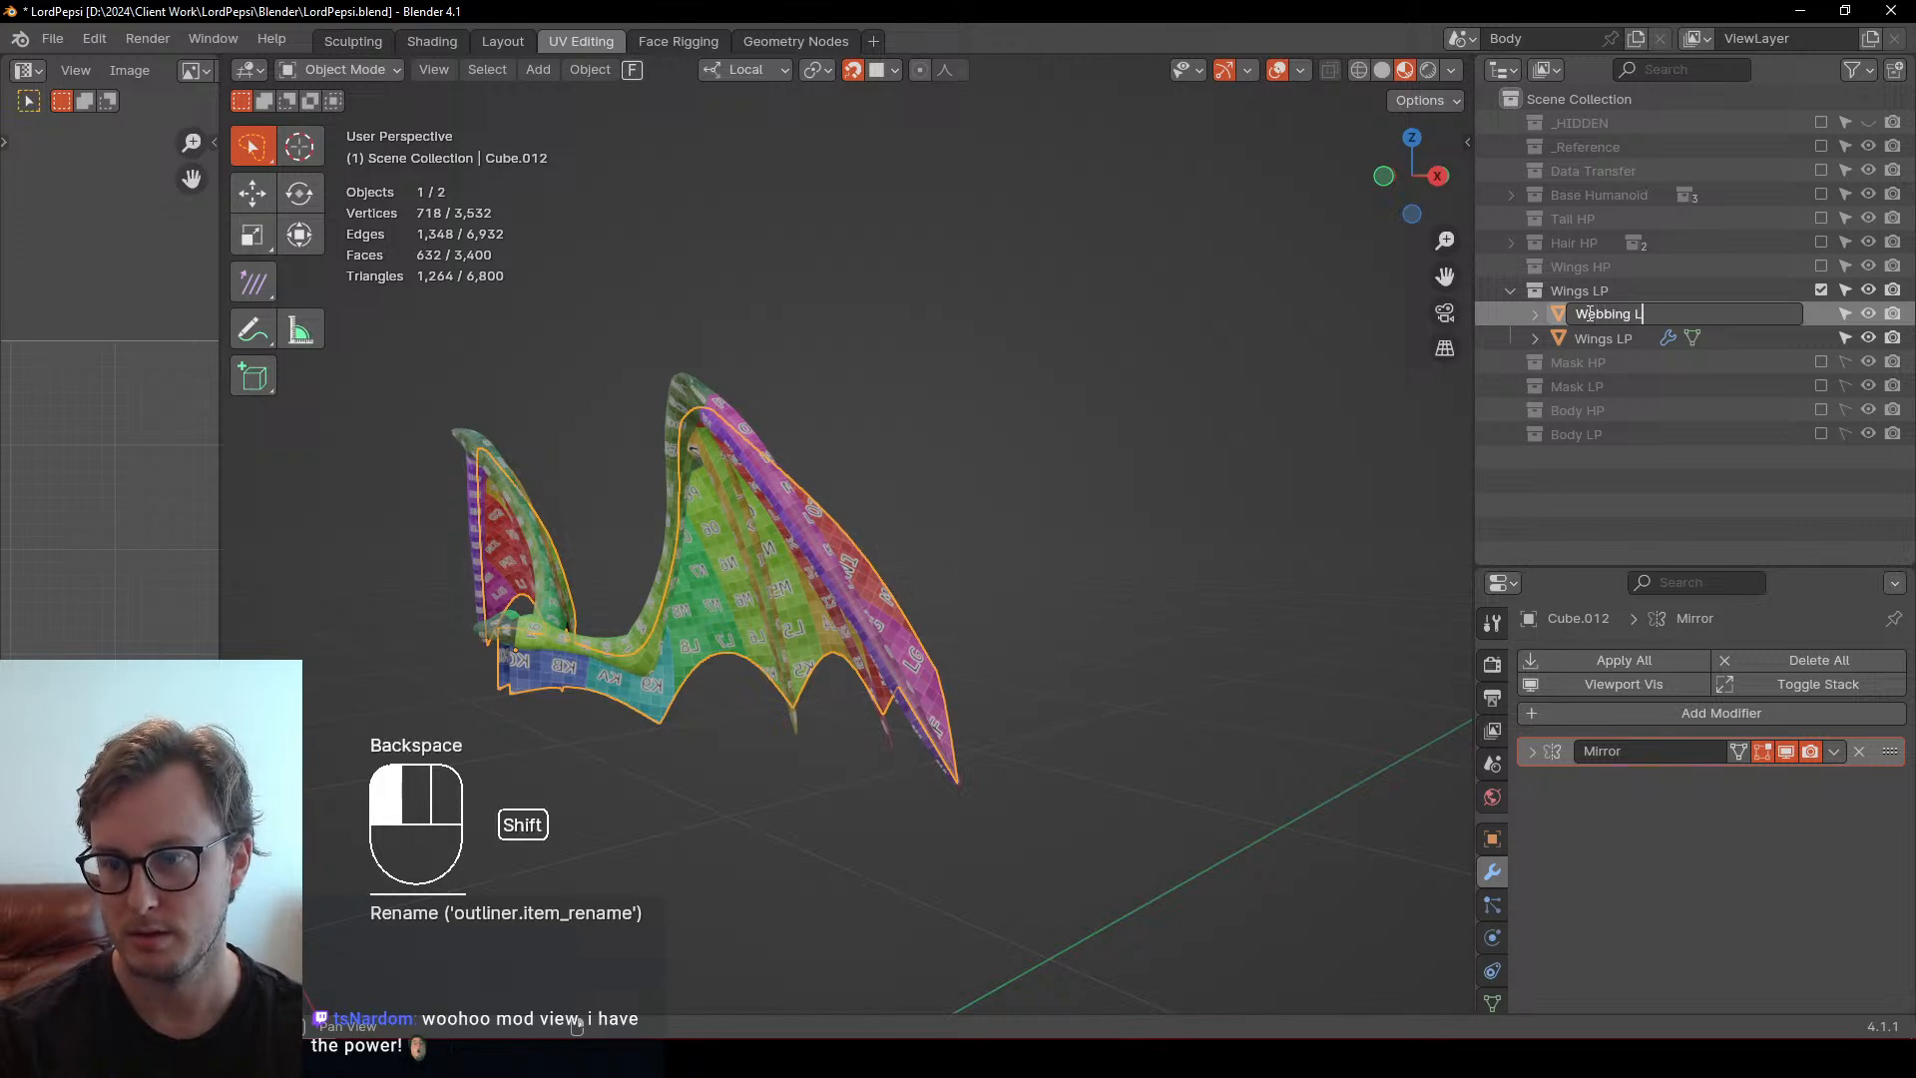
{"action": "type", "text": "P"}
{"action": "key", "text": "Return"}
{"action": "key", "text": "ctrl+s"}
Show the Mask LP collection, make Wings LP selectable, and open Webbing LP and Wings LP together in Edit Mode
{"action": "middle_click_drag", "start_coordinate": [864, 669], "coordinate": [1014, 566]}
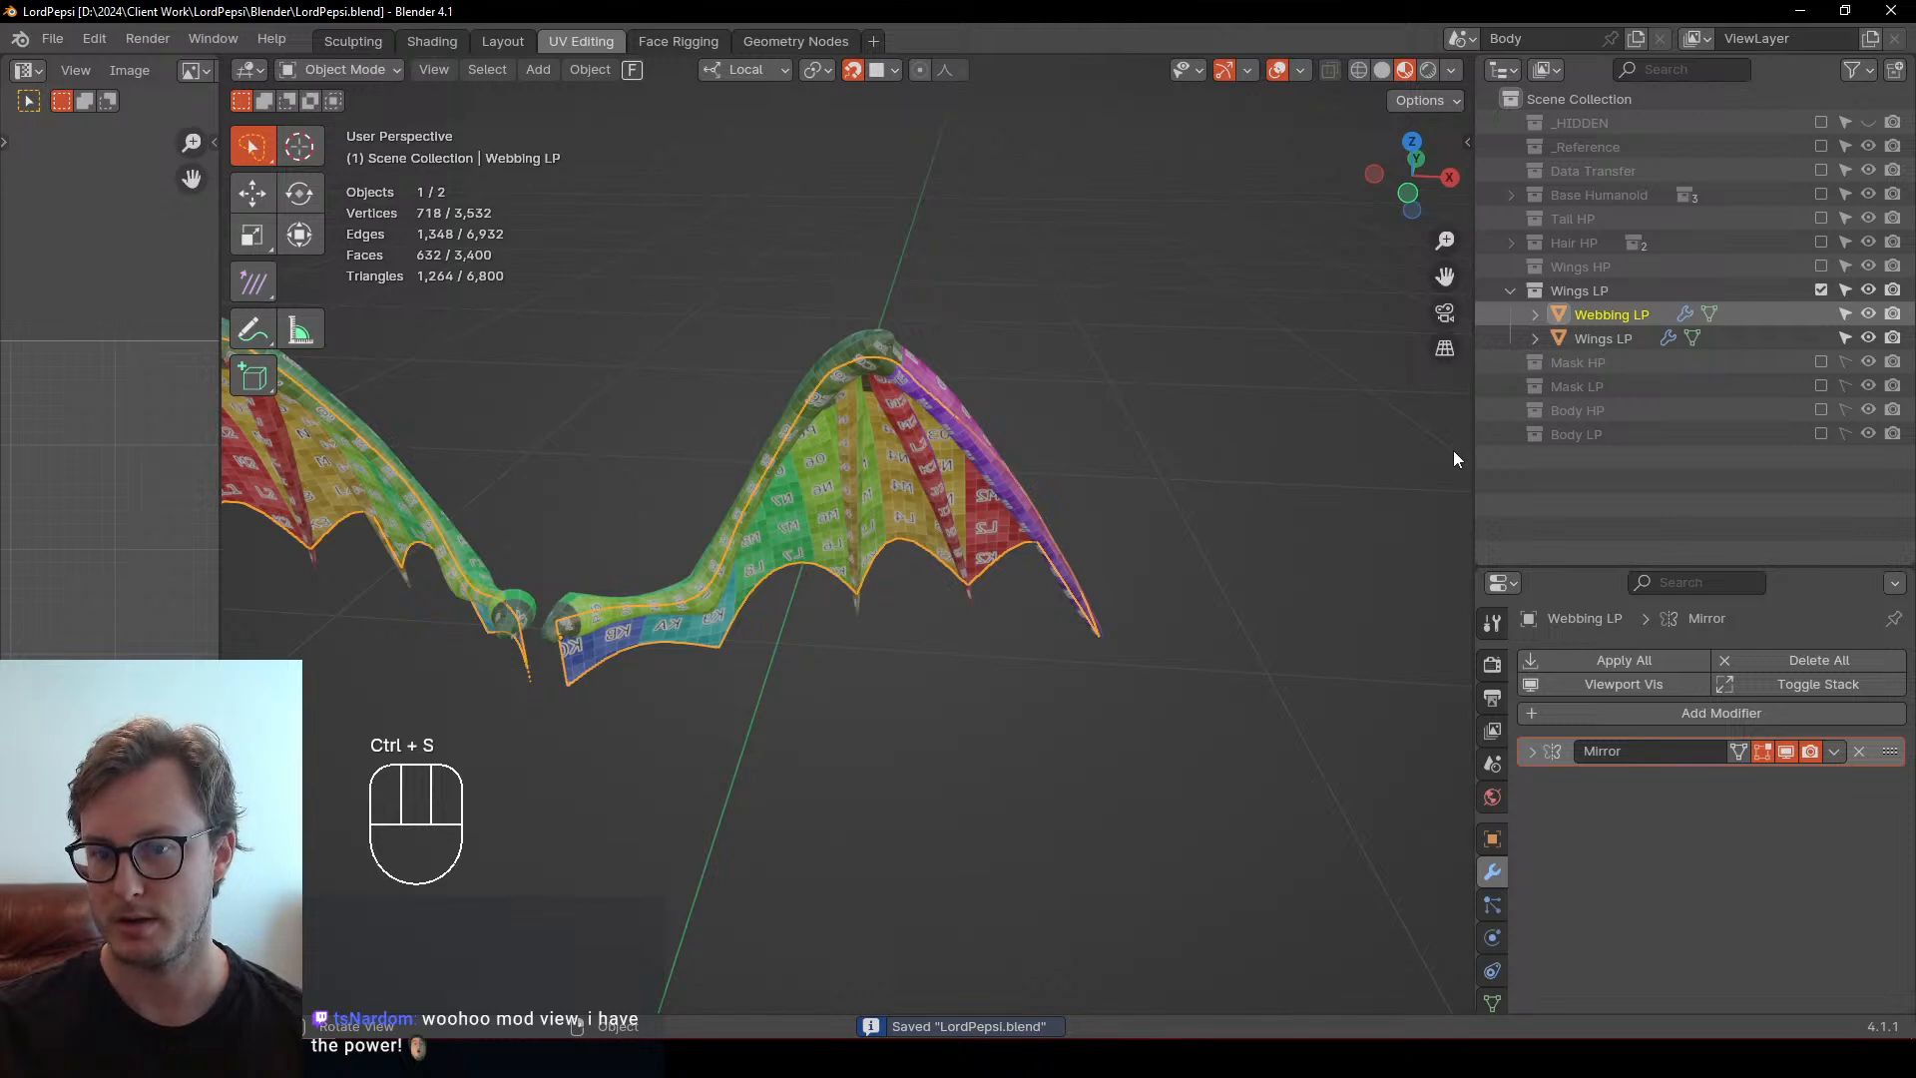
{"action": "left_click", "coordinate": [1822, 386]}
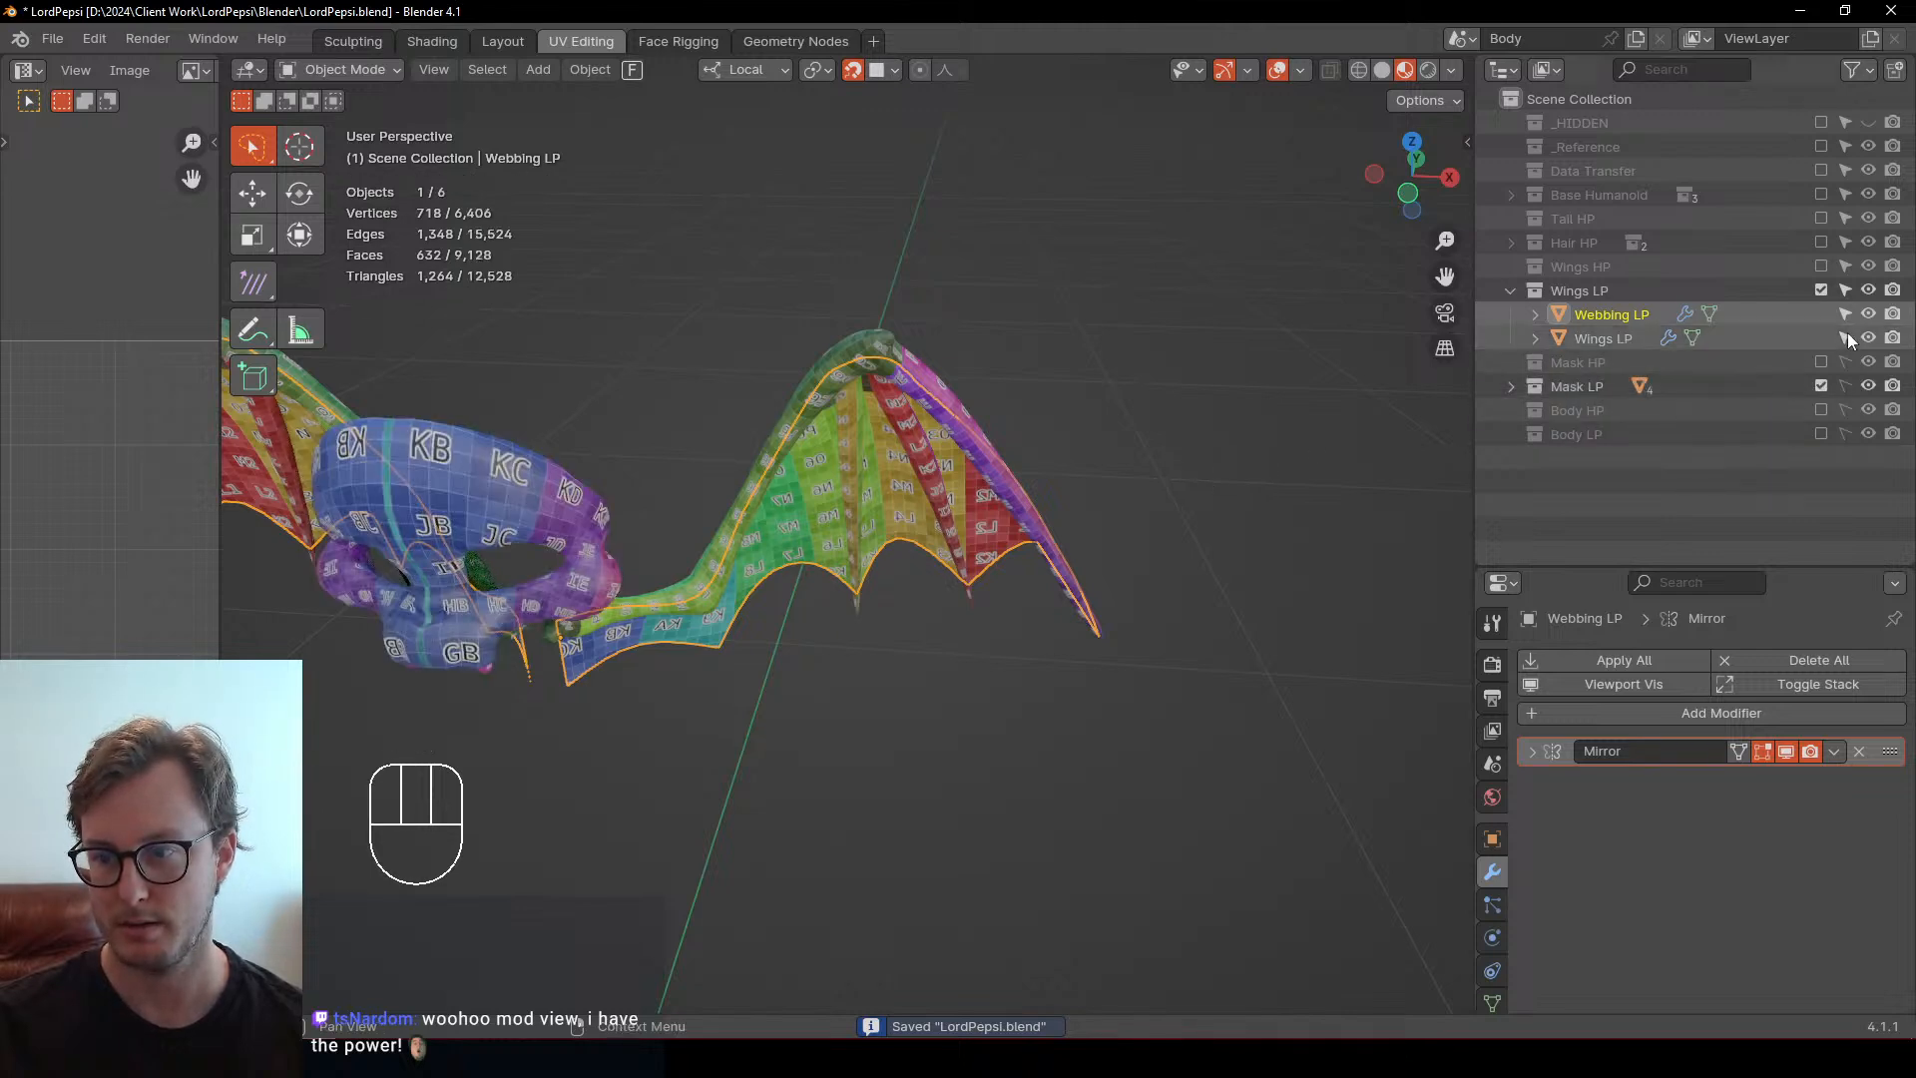
{"action": "left_click", "coordinate": [1844, 337]}
{"action": "middle_click_drag", "start_coordinate": [898, 459], "coordinate": [833, 541]}
{"action": "key", "text": "a"}
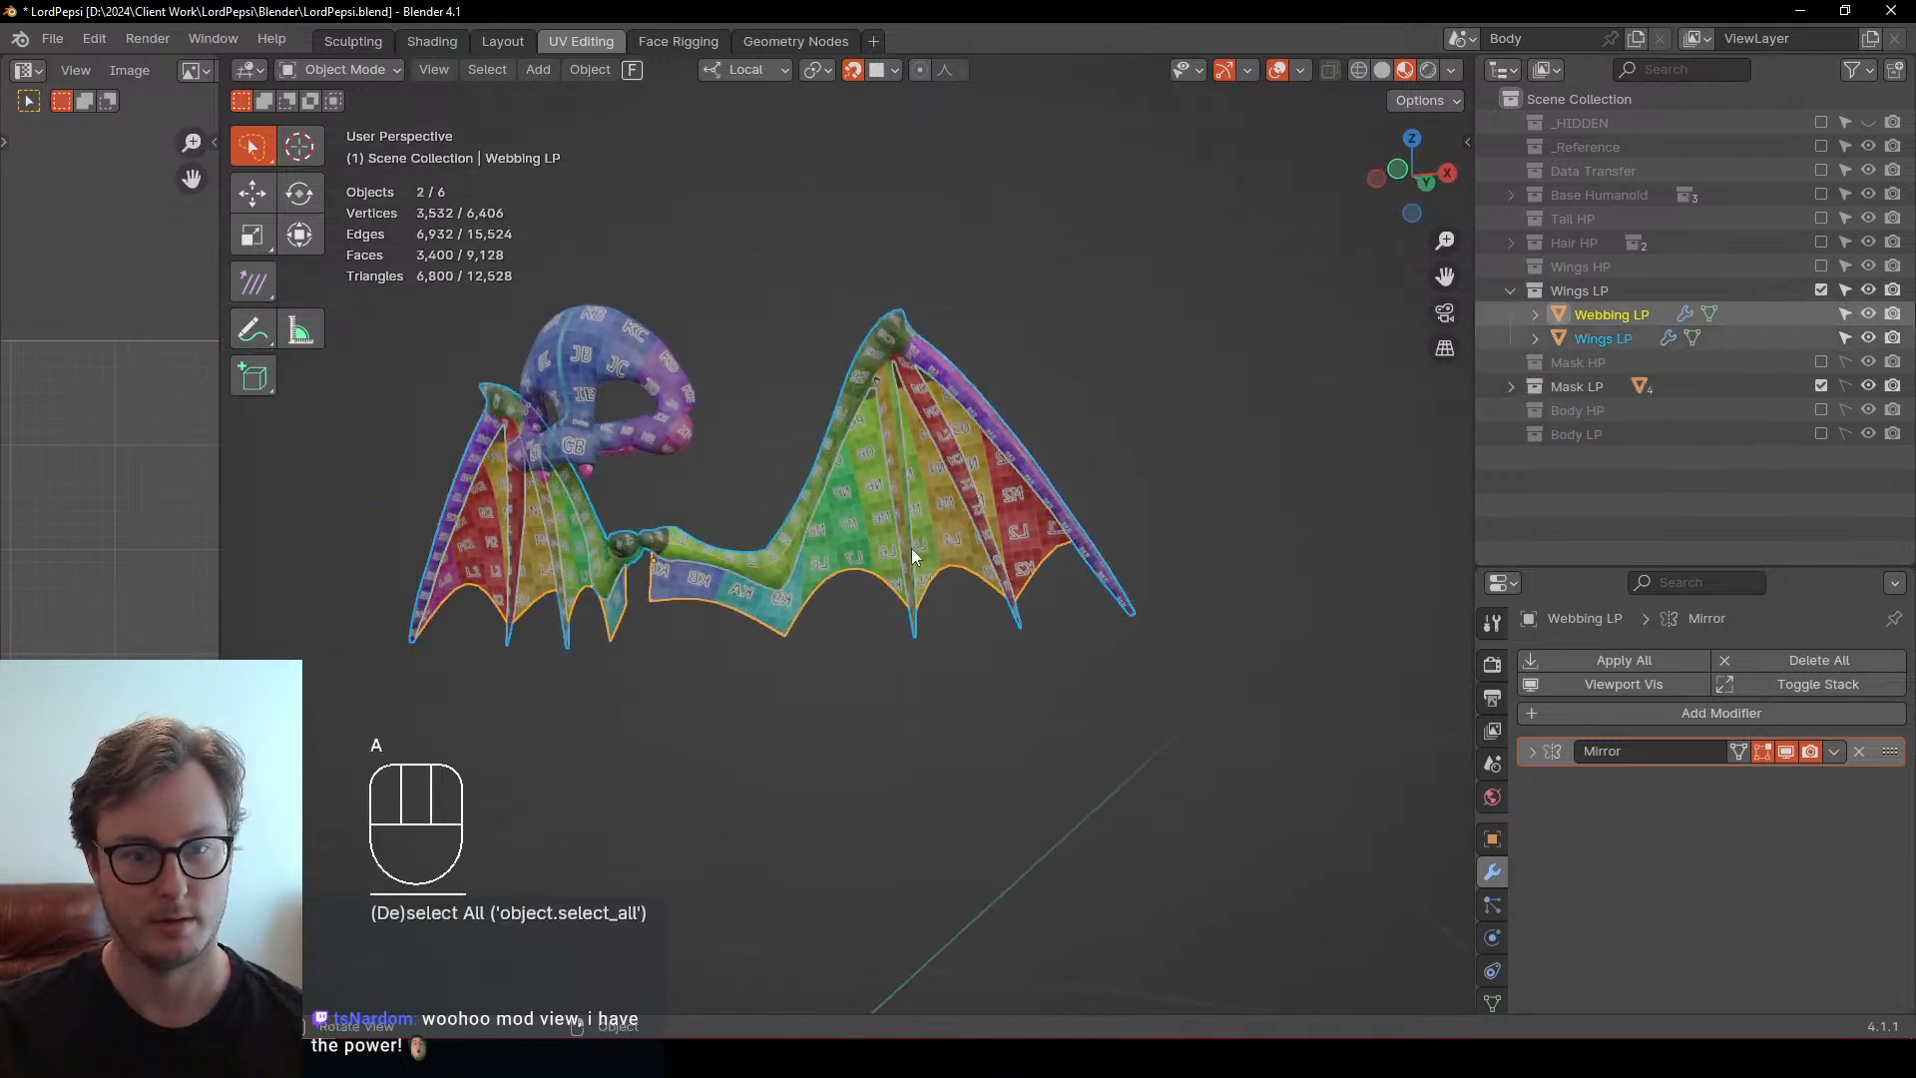
{"action": "key", "text": "Tab"}
{"action": "left_click_drag", "start_coordinate": [219, 491], "coordinate": [1229, 491]}
{"action": "middle_click_drag", "start_coordinate": [1092, 688], "coordinate": [518, 559]}
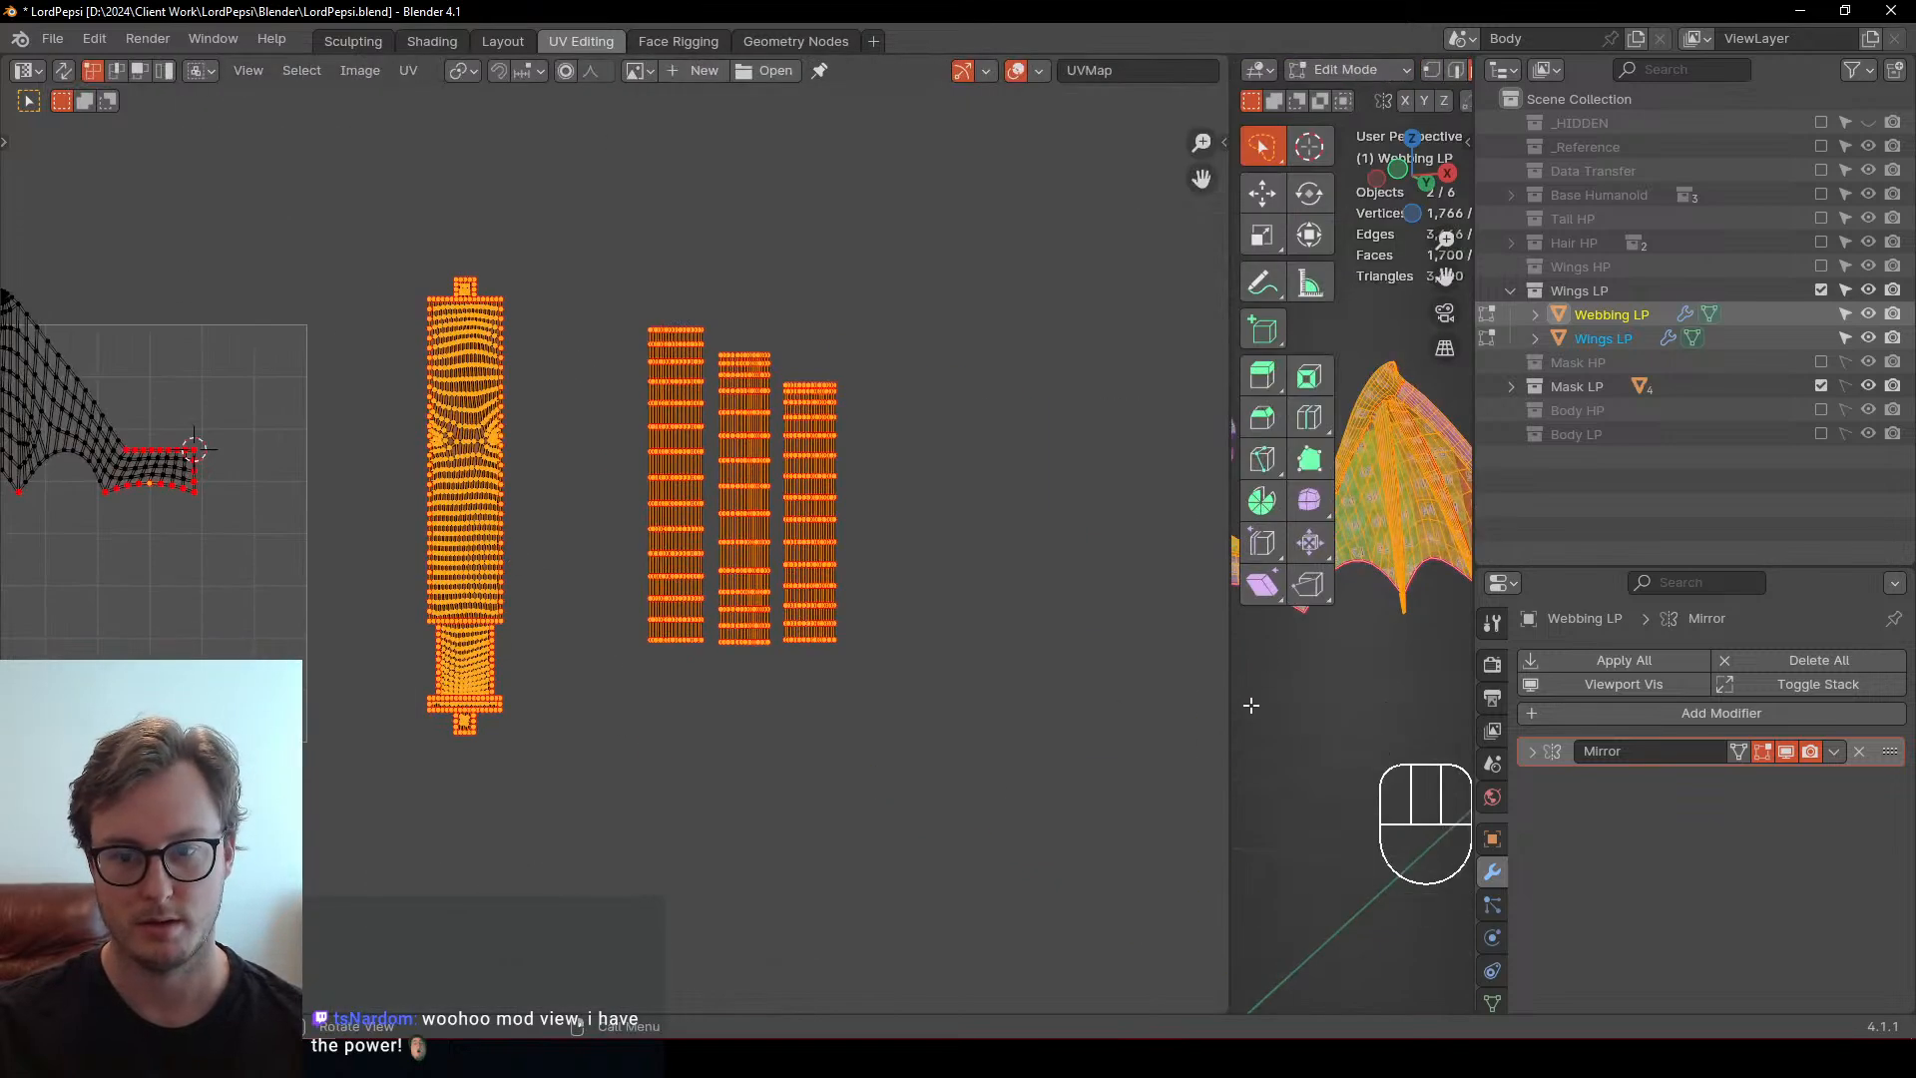
Leave Edit Mode, make the Mask LP collection selectable, and open all mask and wing objects together in Edit Mode
{"action": "left_click_drag", "start_coordinate": [1219, 702], "coordinate": [630, 703]}
{"action": "key", "text": "Tab"}
{"action": "key", "text": "a"}
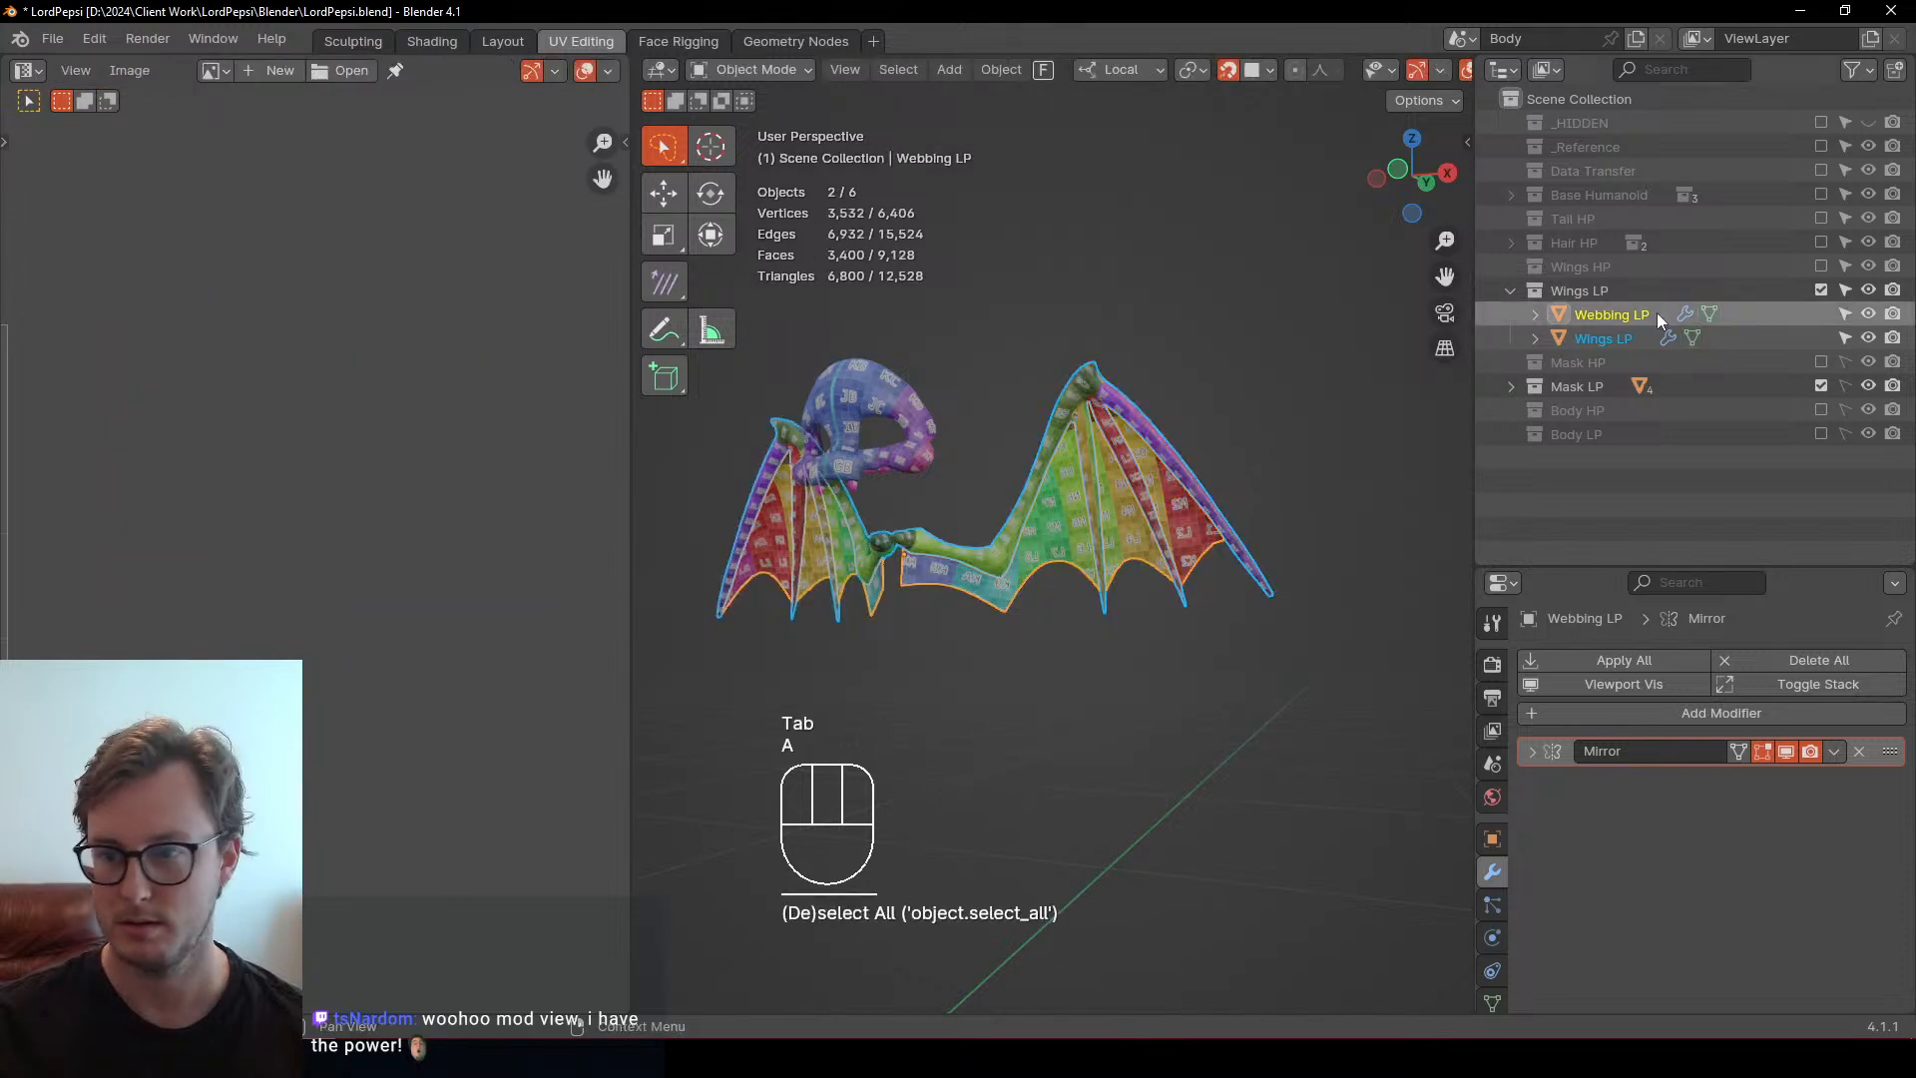
{"action": "left_click", "coordinate": [1844, 386]}
{"action": "key", "text": "a"}
{"action": "key", "text": "Tab"}
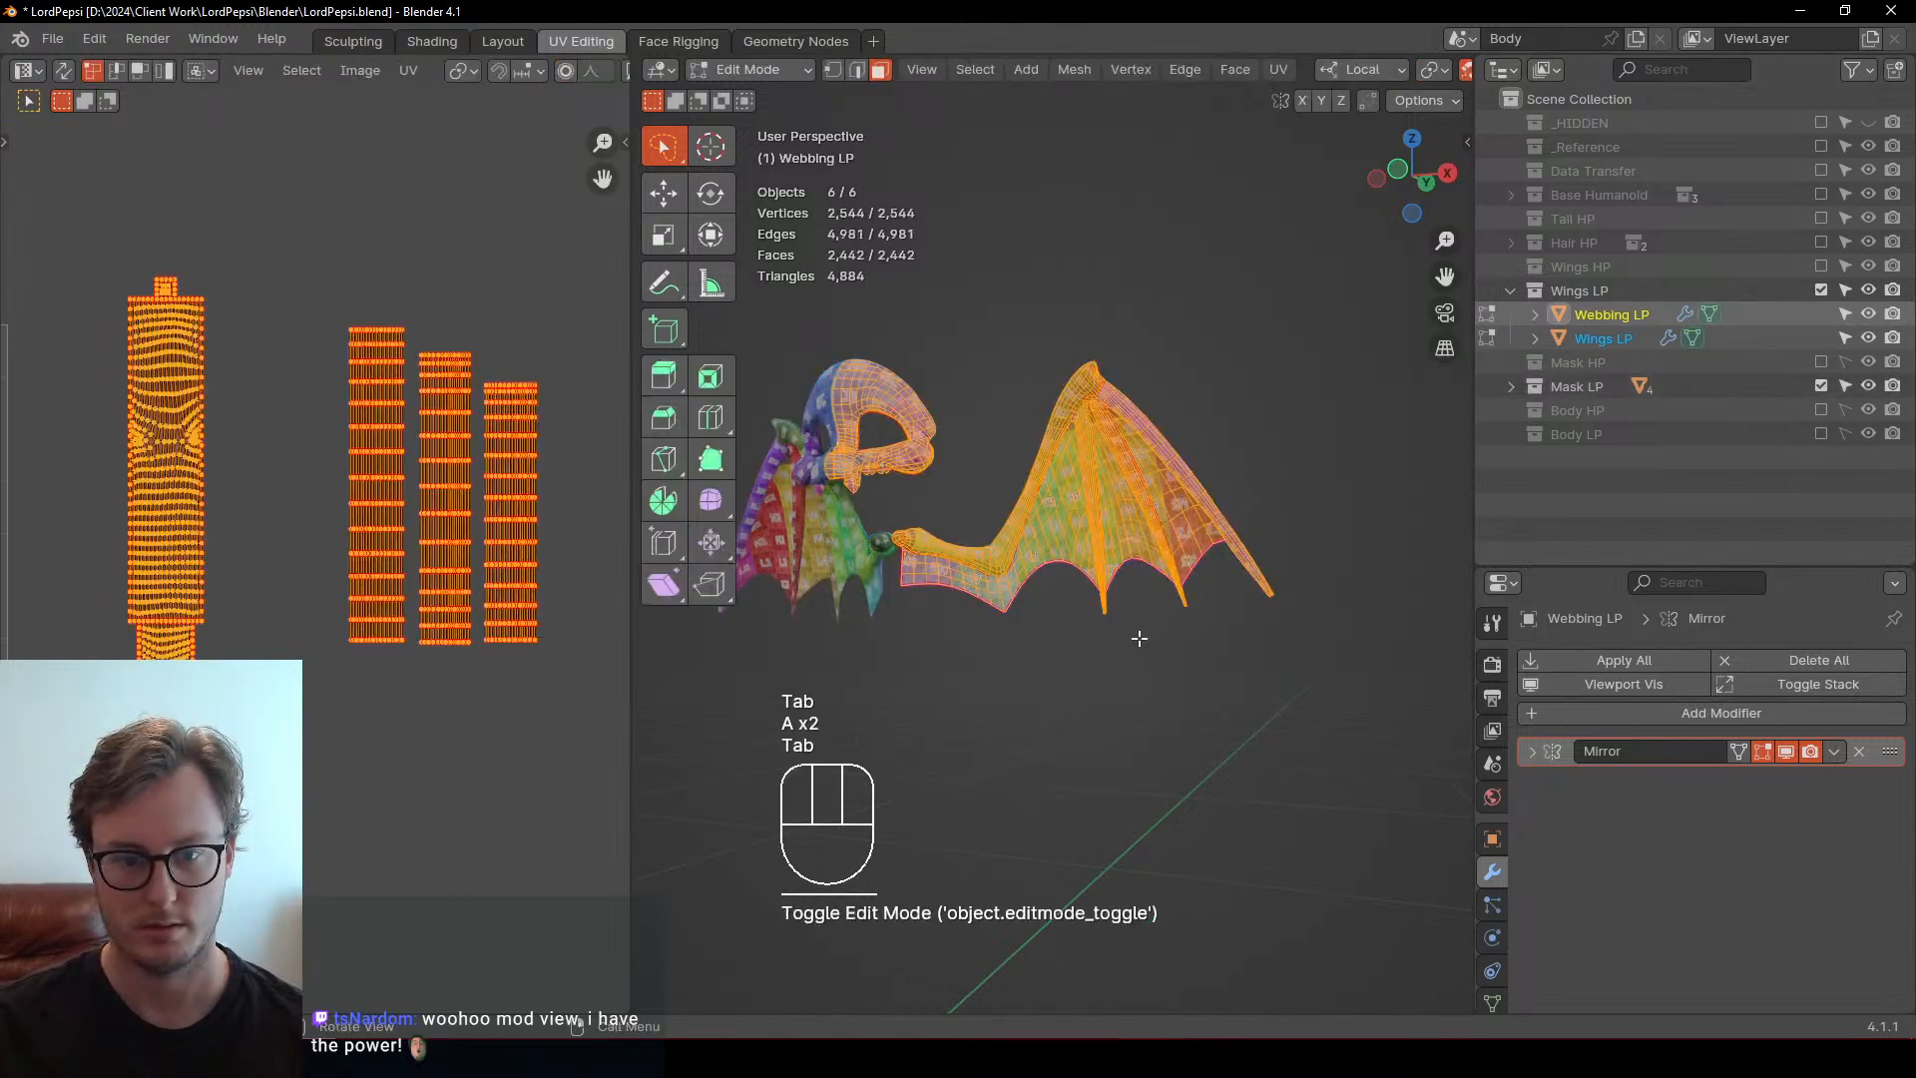
Enlarge the UV editor, switch to island selection, scale down the mask islands and move them into the UV tile's upper-right corner
{"action": "left_click_drag", "start_coordinate": [633, 705], "coordinate": [1235, 663]}
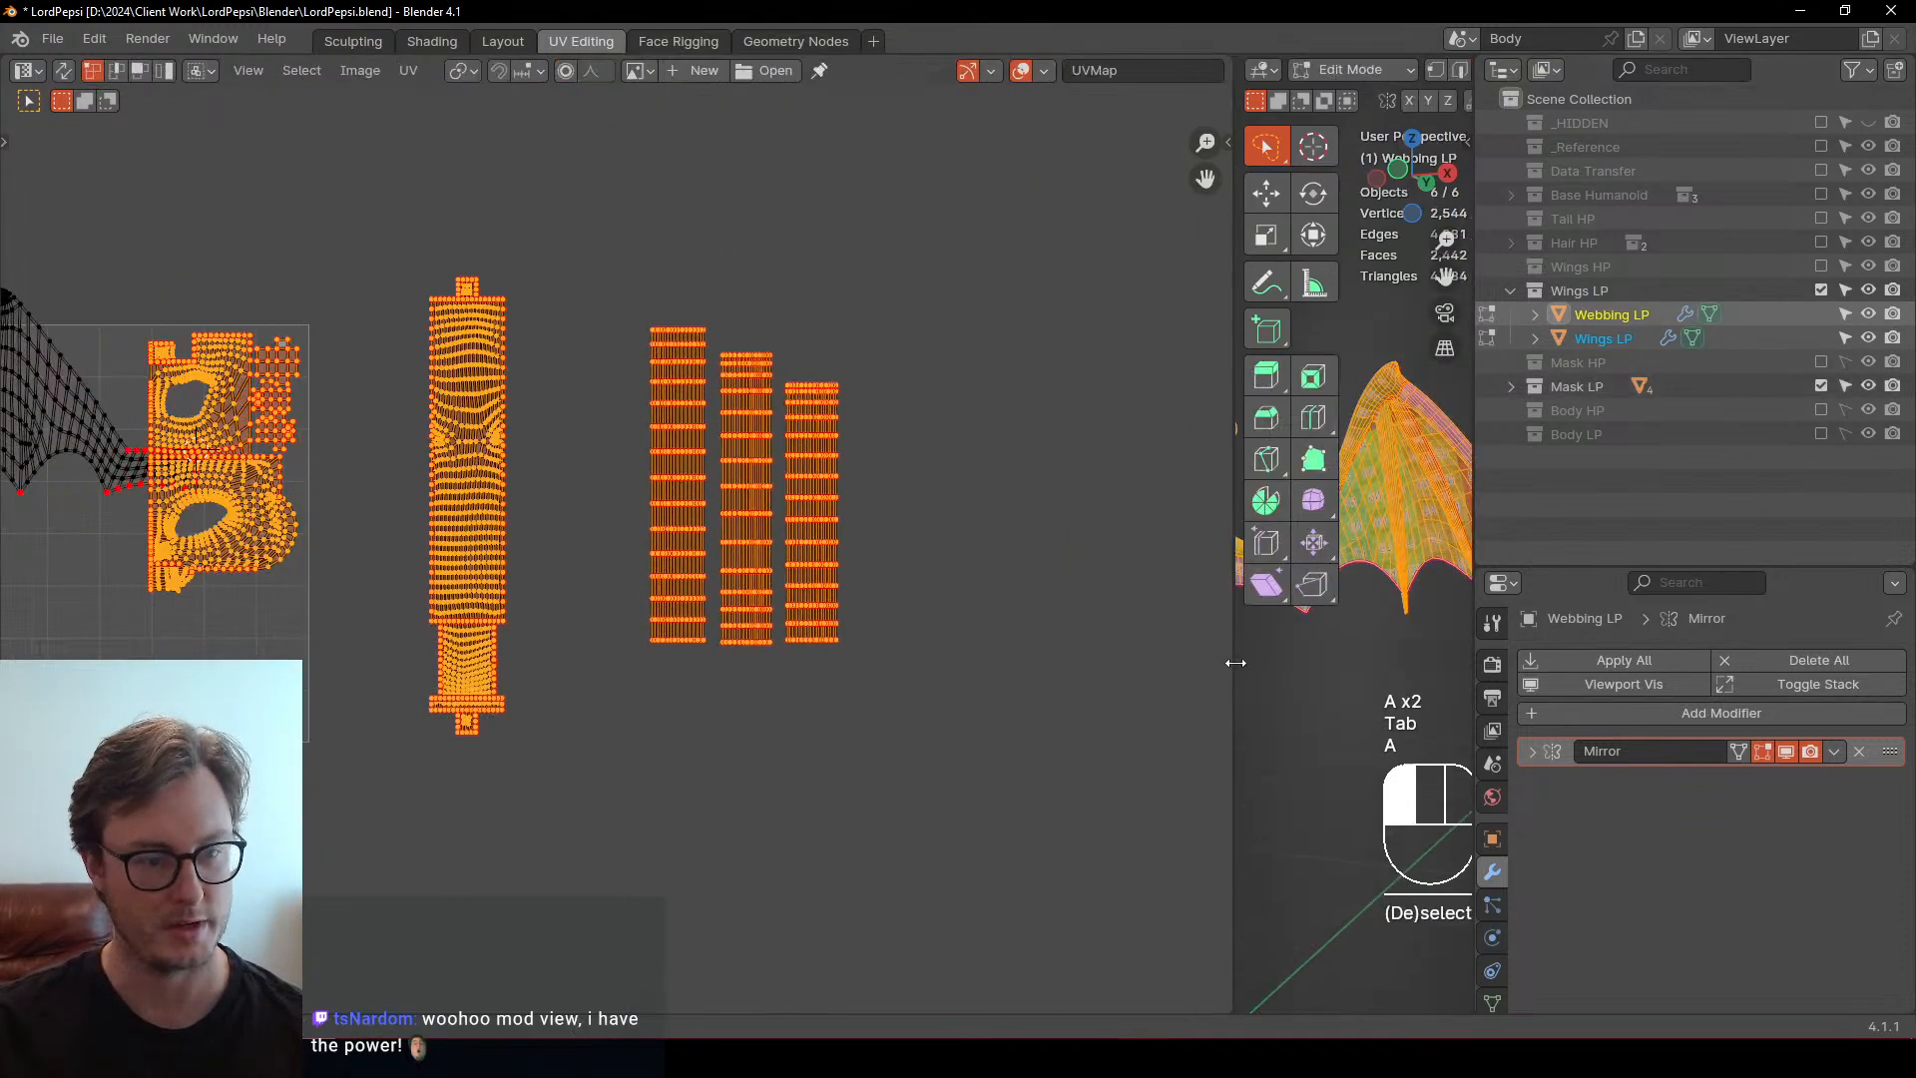
{"action": "scroll", "coordinate": [889, 582], "scroll_direction": "down", "scroll_amount": 2}
{"action": "scroll", "coordinate": [449, 479], "scroll_direction": "up", "scroll_amount": 1}
{"action": "middle_click_drag", "start_coordinate": [476, 537], "coordinate": [526, 567]}
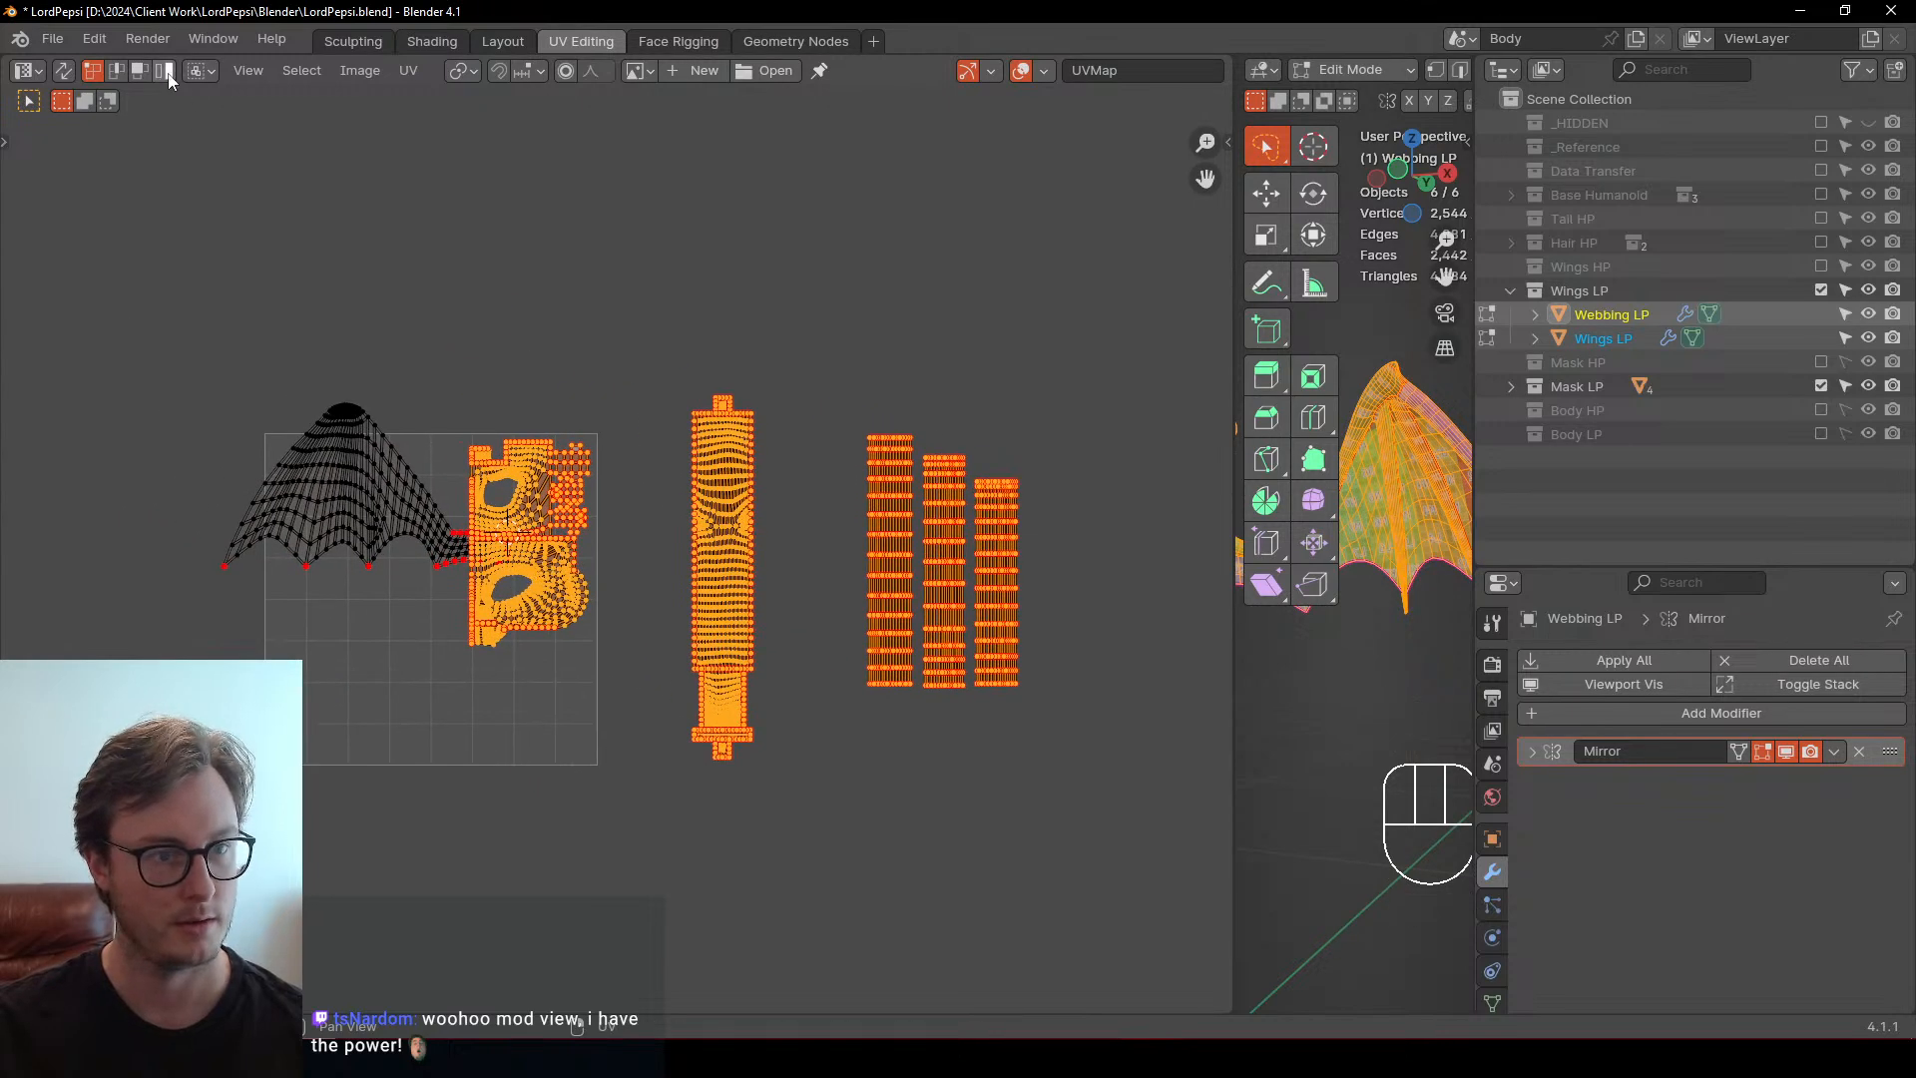
{"action": "key", "text": "b"}
{"action": "left_click_drag", "start_coordinate": [540, 461], "coordinate": [625, 603]}
{"action": "scroll", "coordinate": [625, 602], "scroll_direction": "up", "scroll_amount": 1}
{"action": "key", "text": "s"}
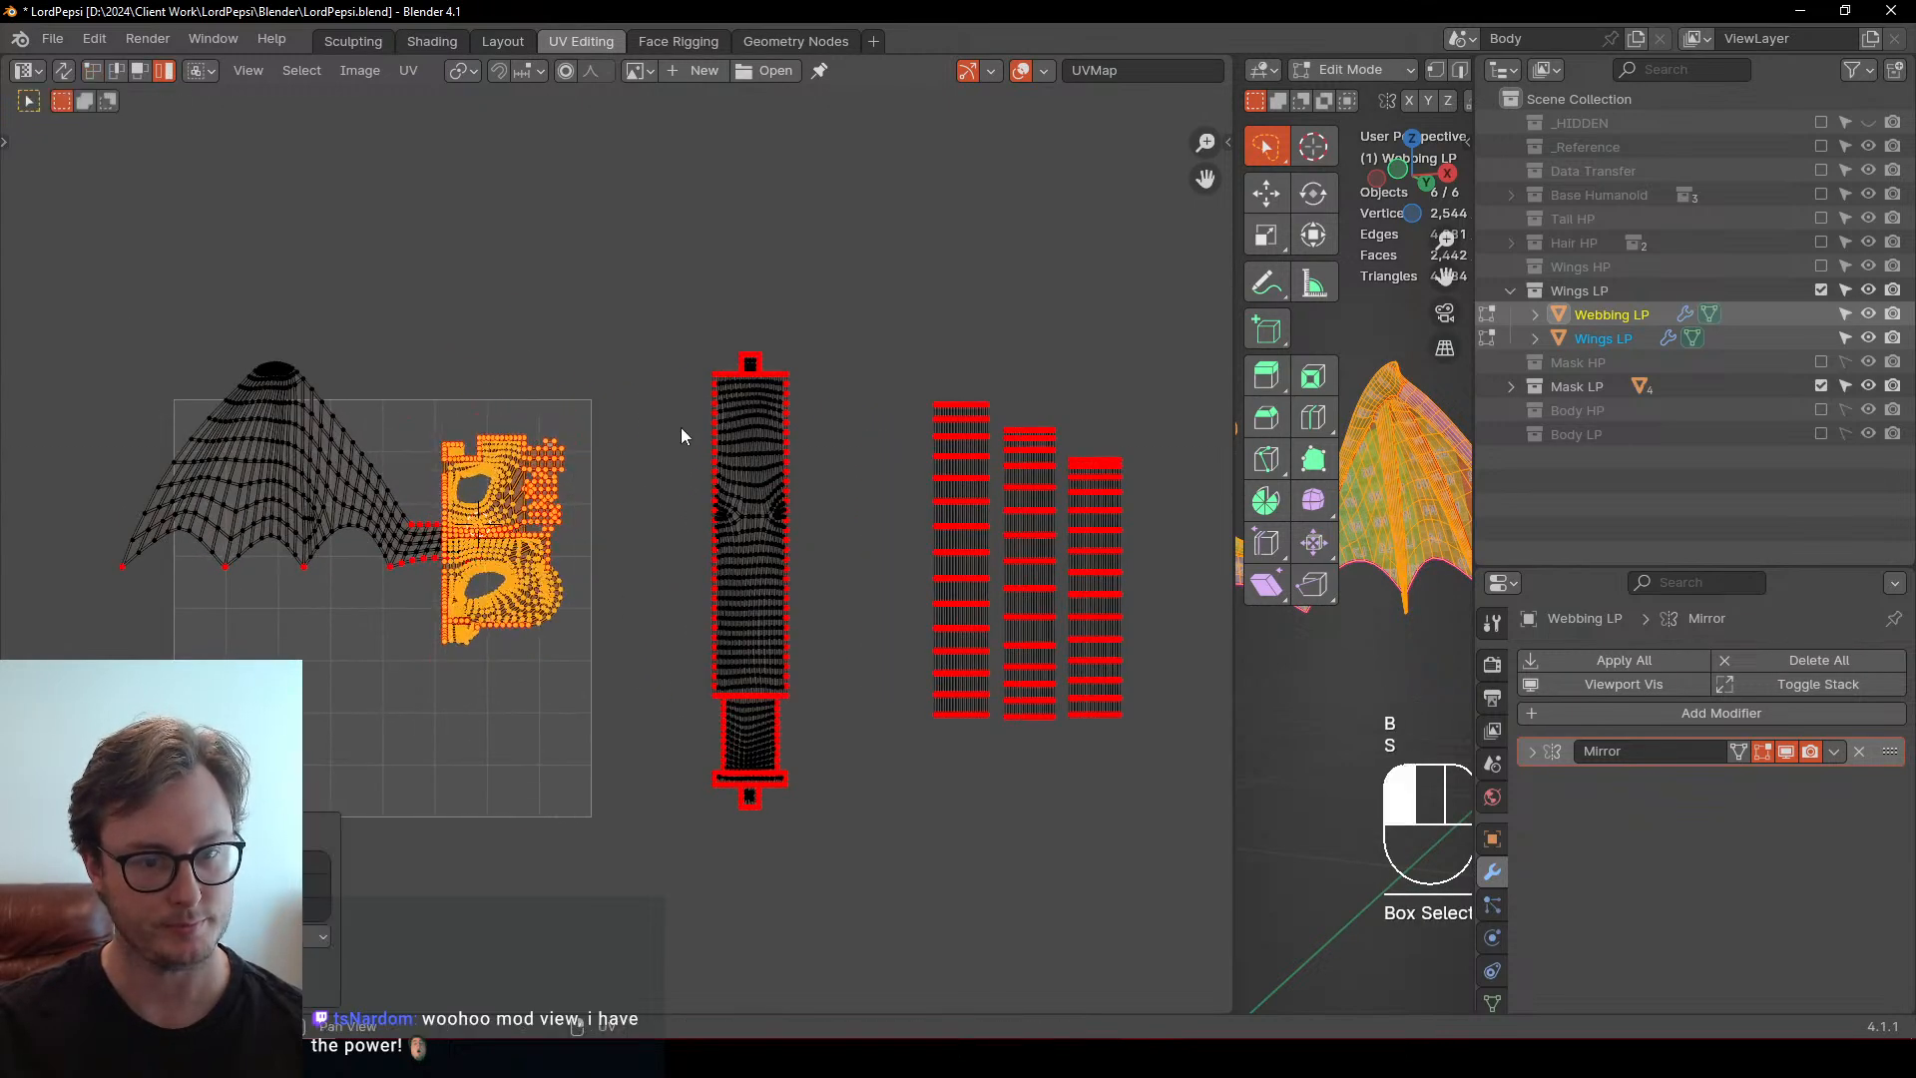
{"action": "left_click", "coordinate": [684, 432]}
{"action": "key", "text": "g"}
{"action": "left_click", "coordinate": [654, 443]}
Rotate the webbing island upright with its scalloped edge facing left and place it inside the tile beside the mask islands
{"action": "left_click", "coordinate": [275, 522]}
{"action": "key", "text": "g"}
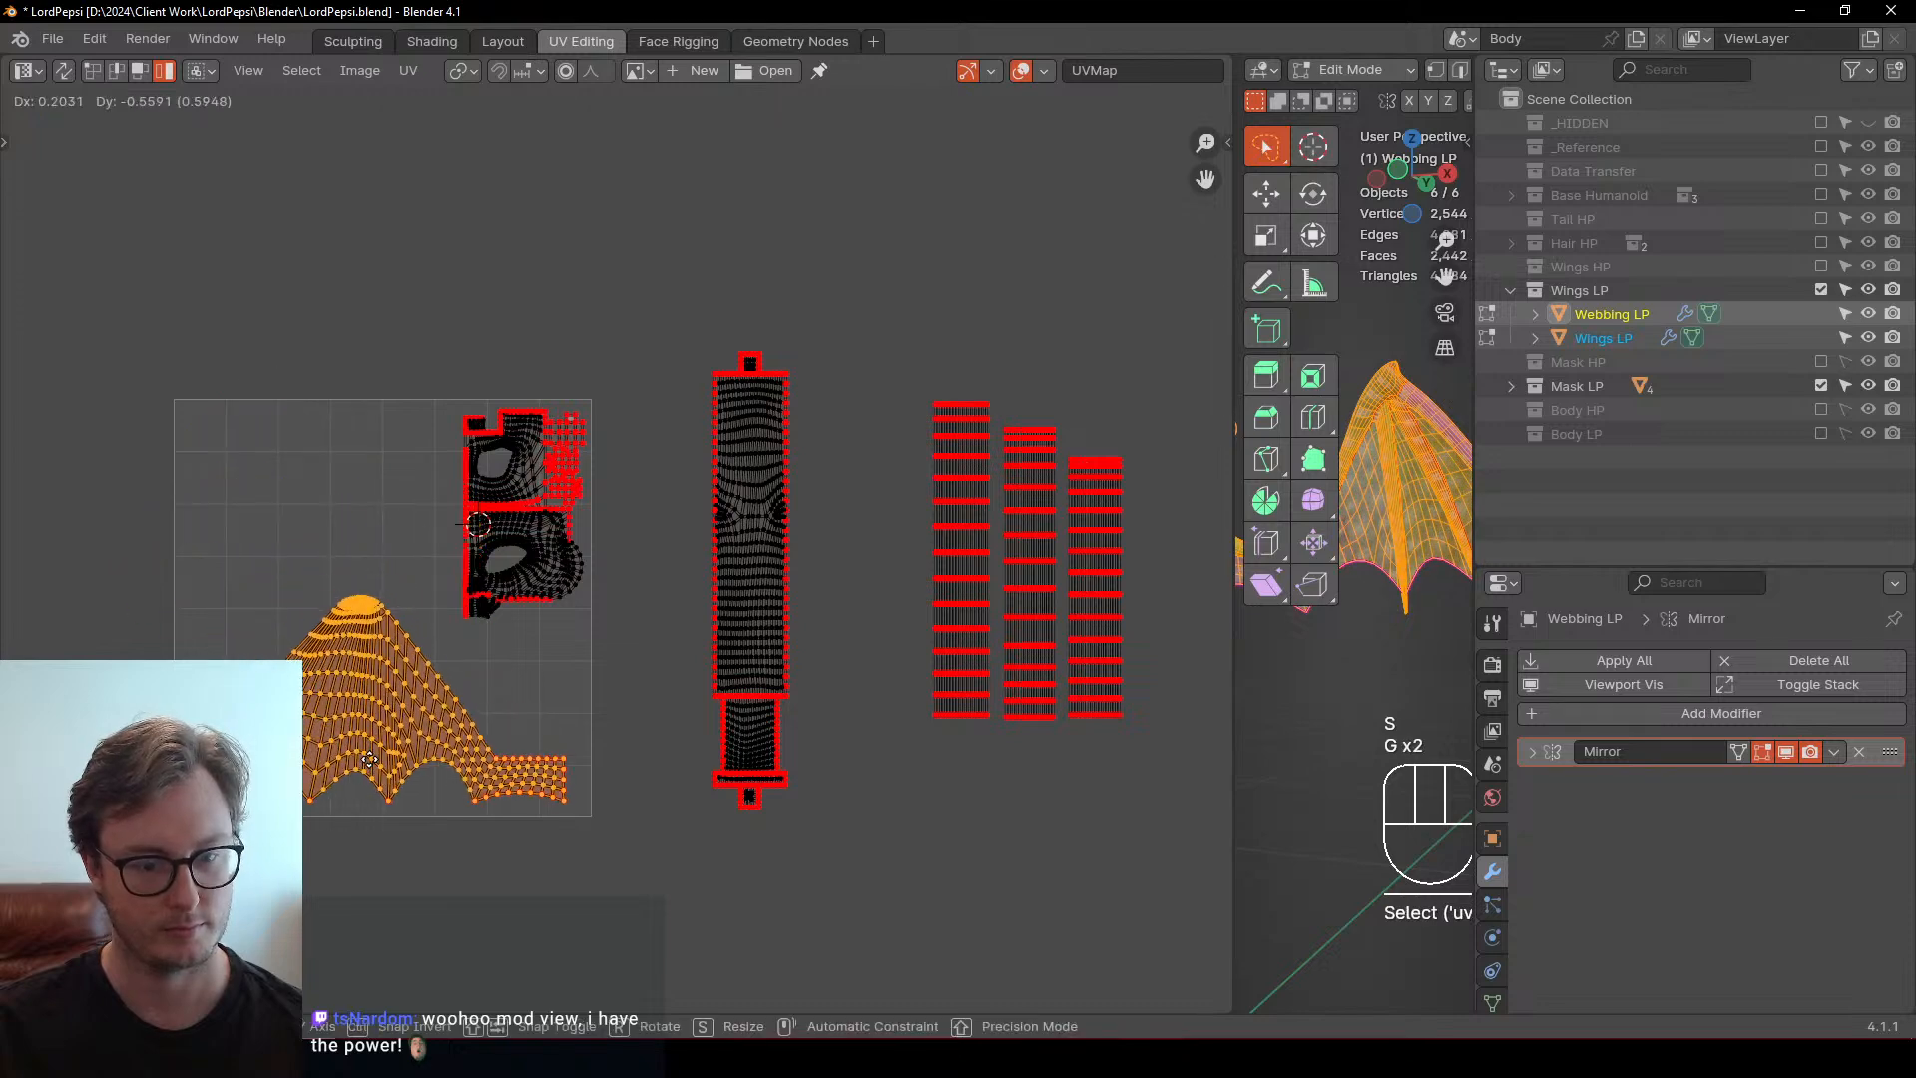
{"action": "left_click", "coordinate": [367, 756]}
{"action": "key", "text": "r"}
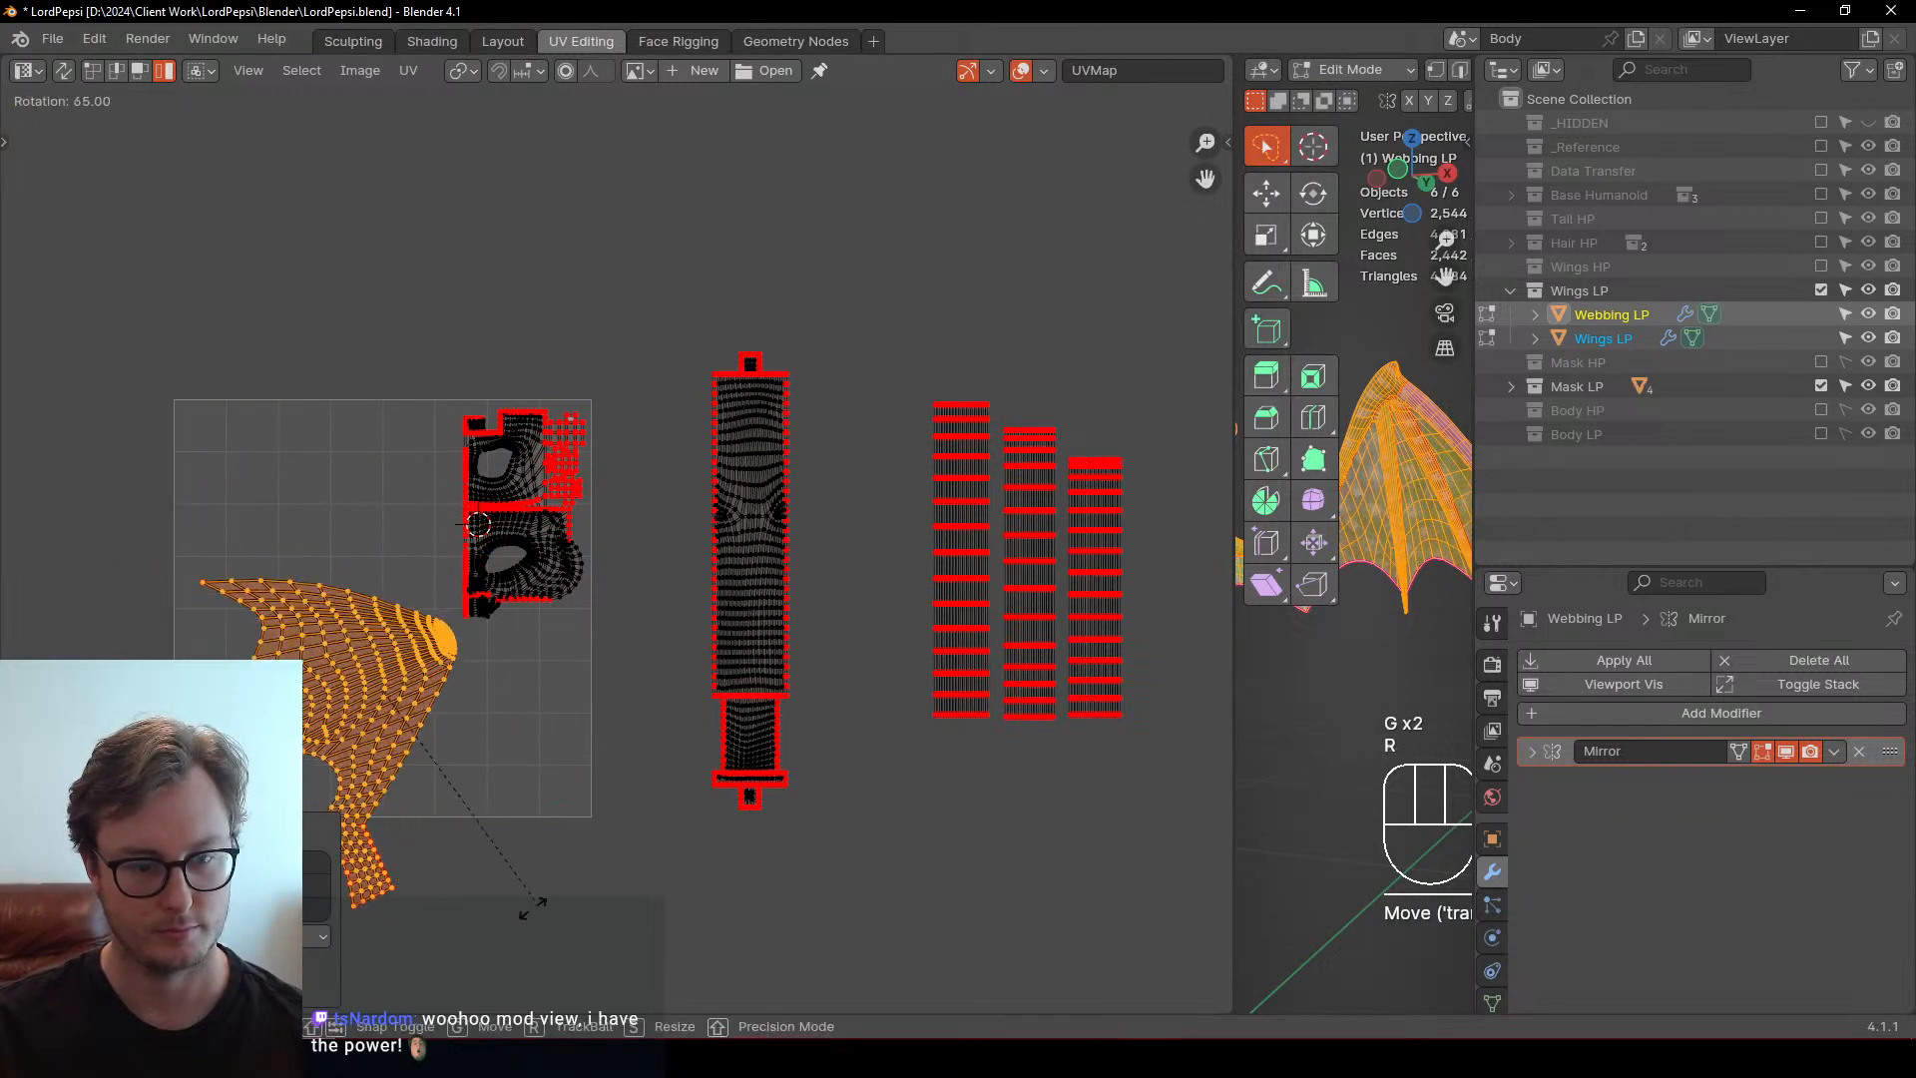
{"action": "left_click", "coordinate": [471, 913]}
{"action": "key", "text": "g"}
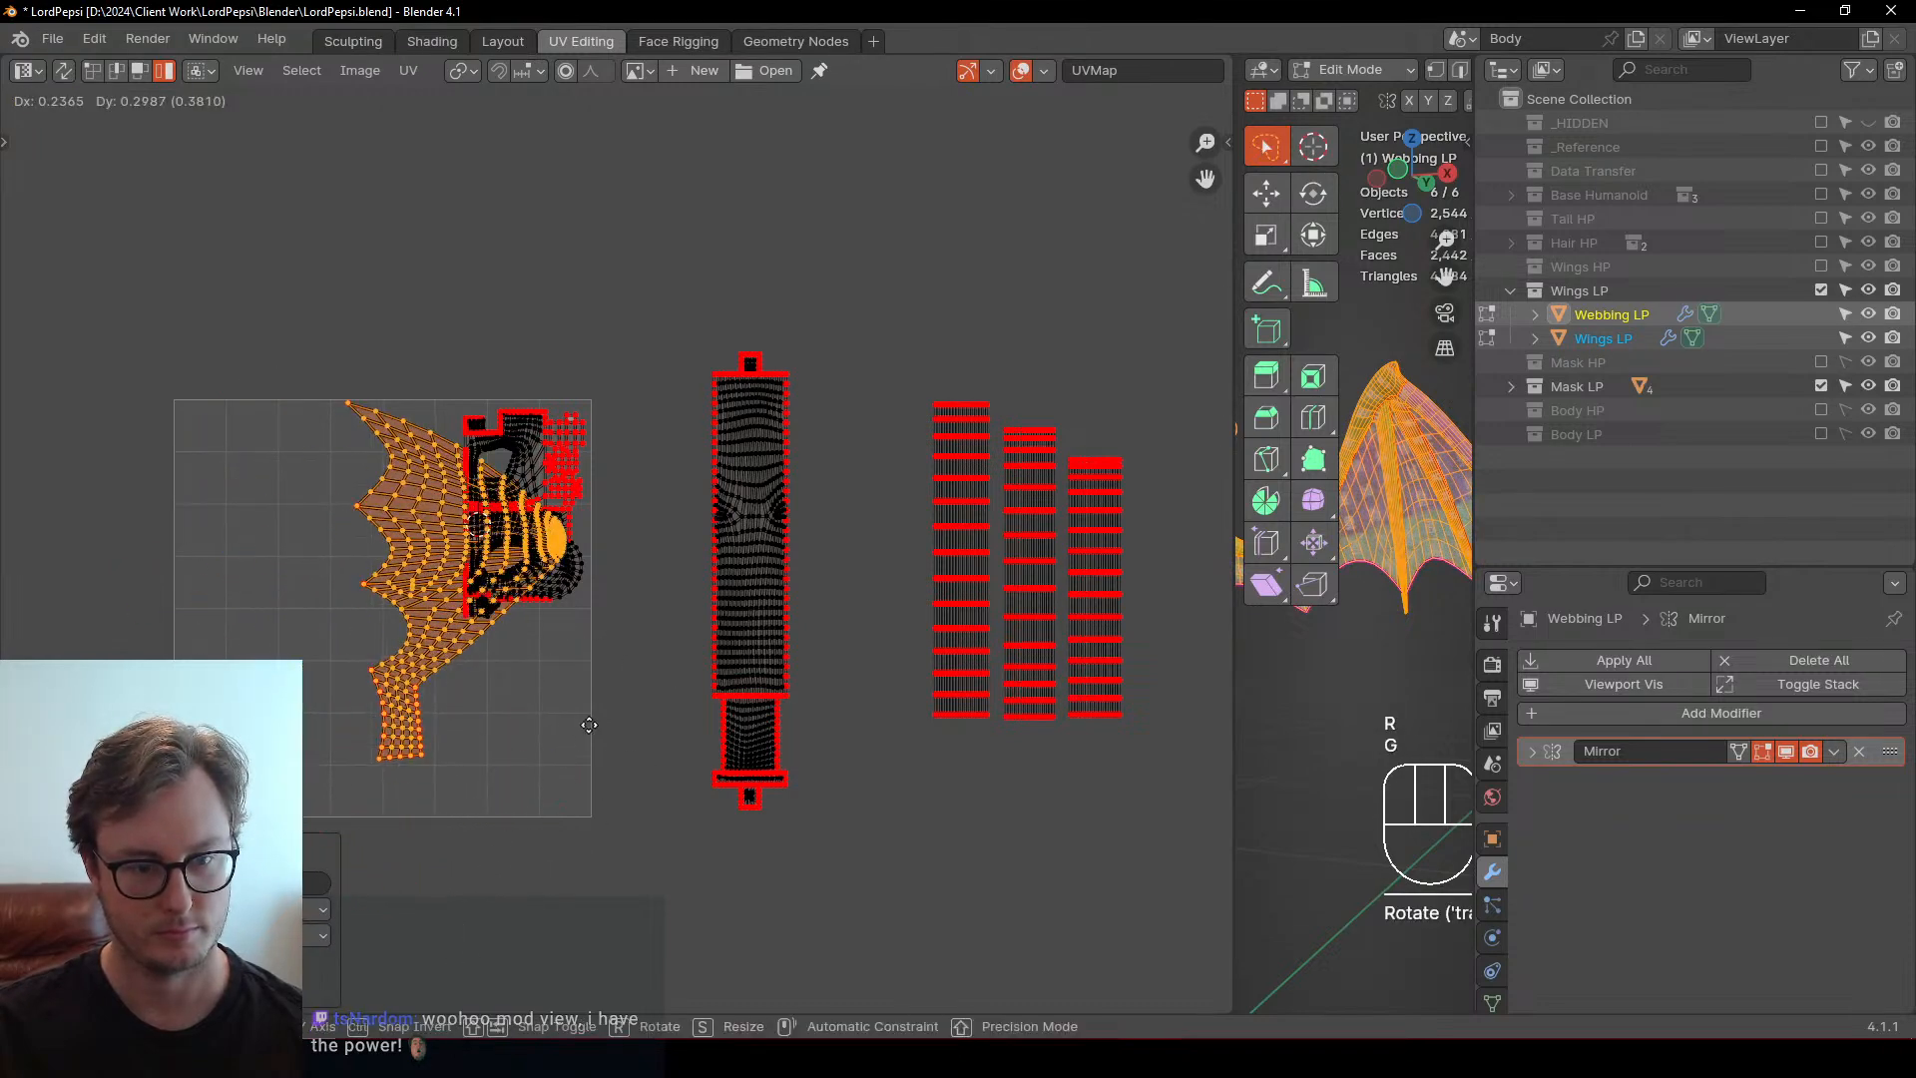
{"action": "left_click", "coordinate": [604, 738]}
{"action": "left_click", "coordinate": [684, 617]}
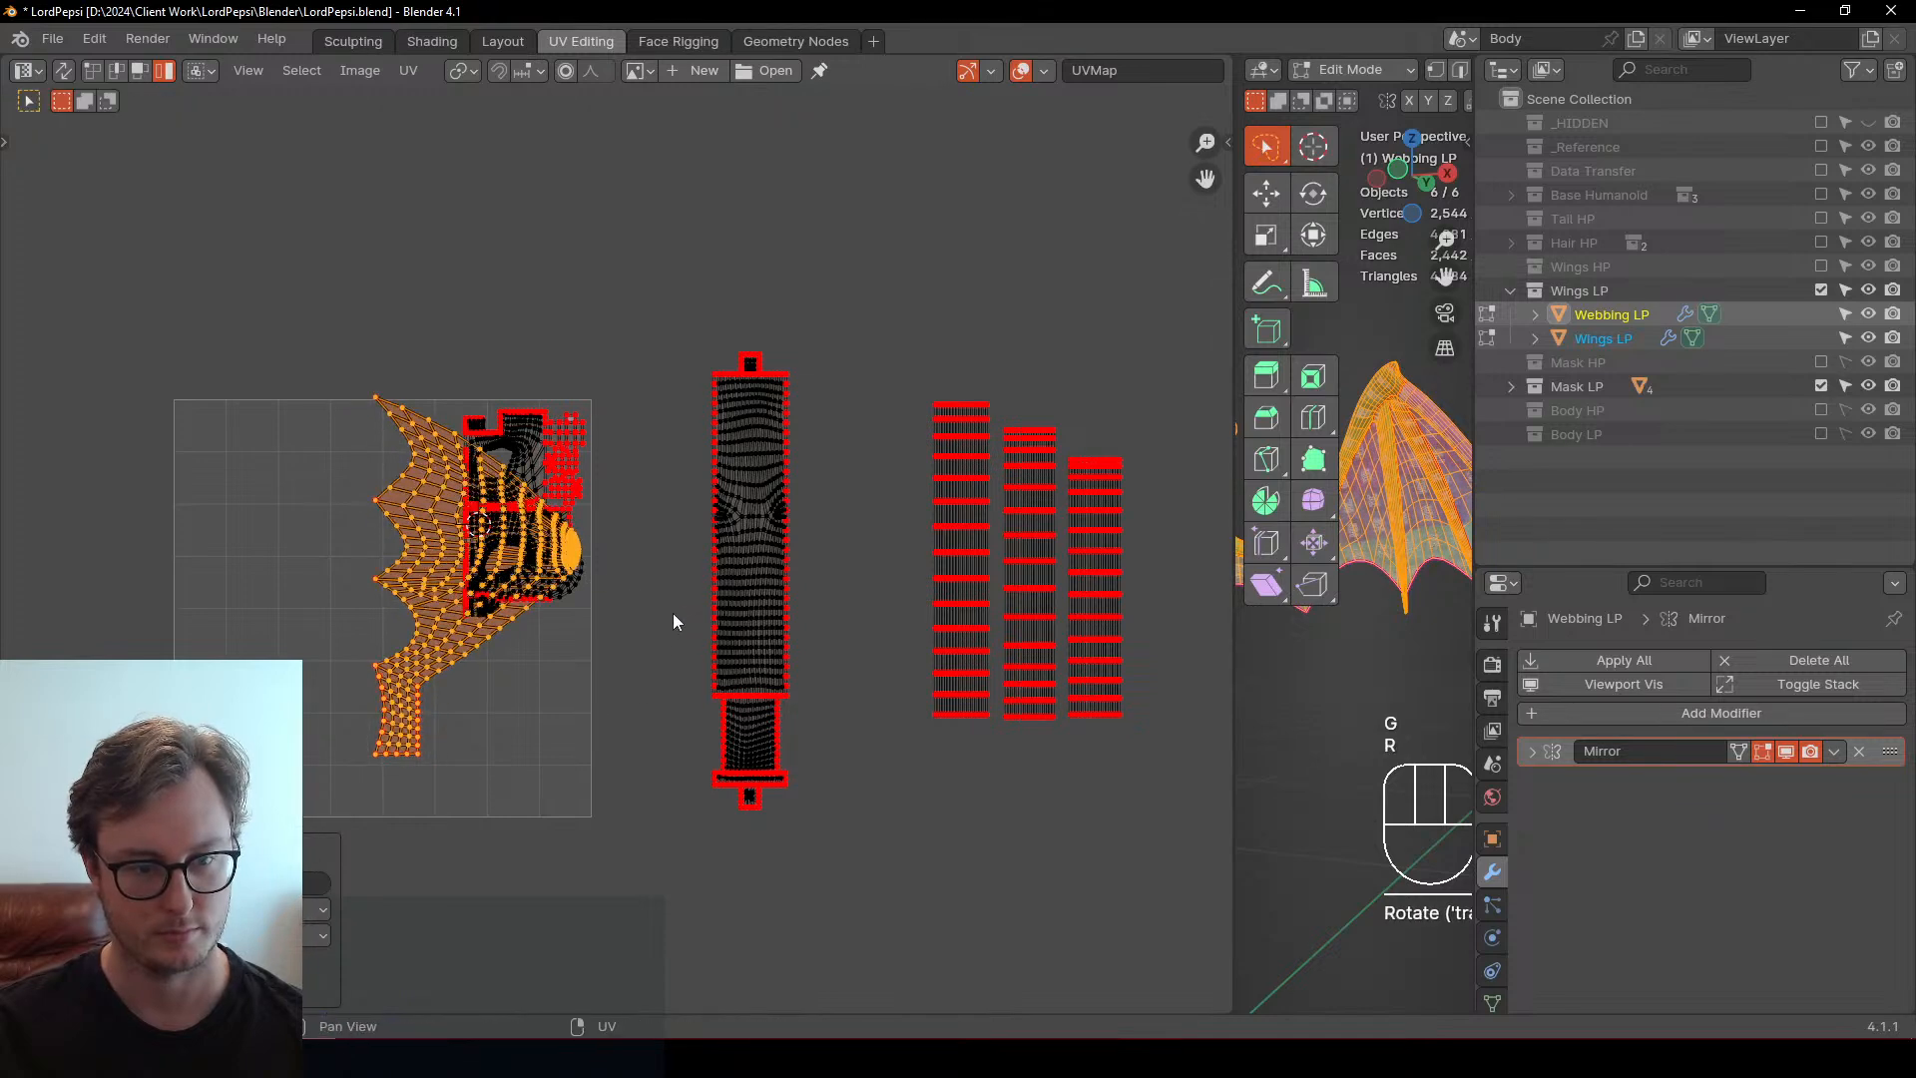
{"action": "key", "text": "g"}
{"action": "left_click", "coordinate": [566, 674]}
Move the wide wing strip island over to the UV tile's left edge
{"action": "left_click", "coordinate": [1029, 558]}
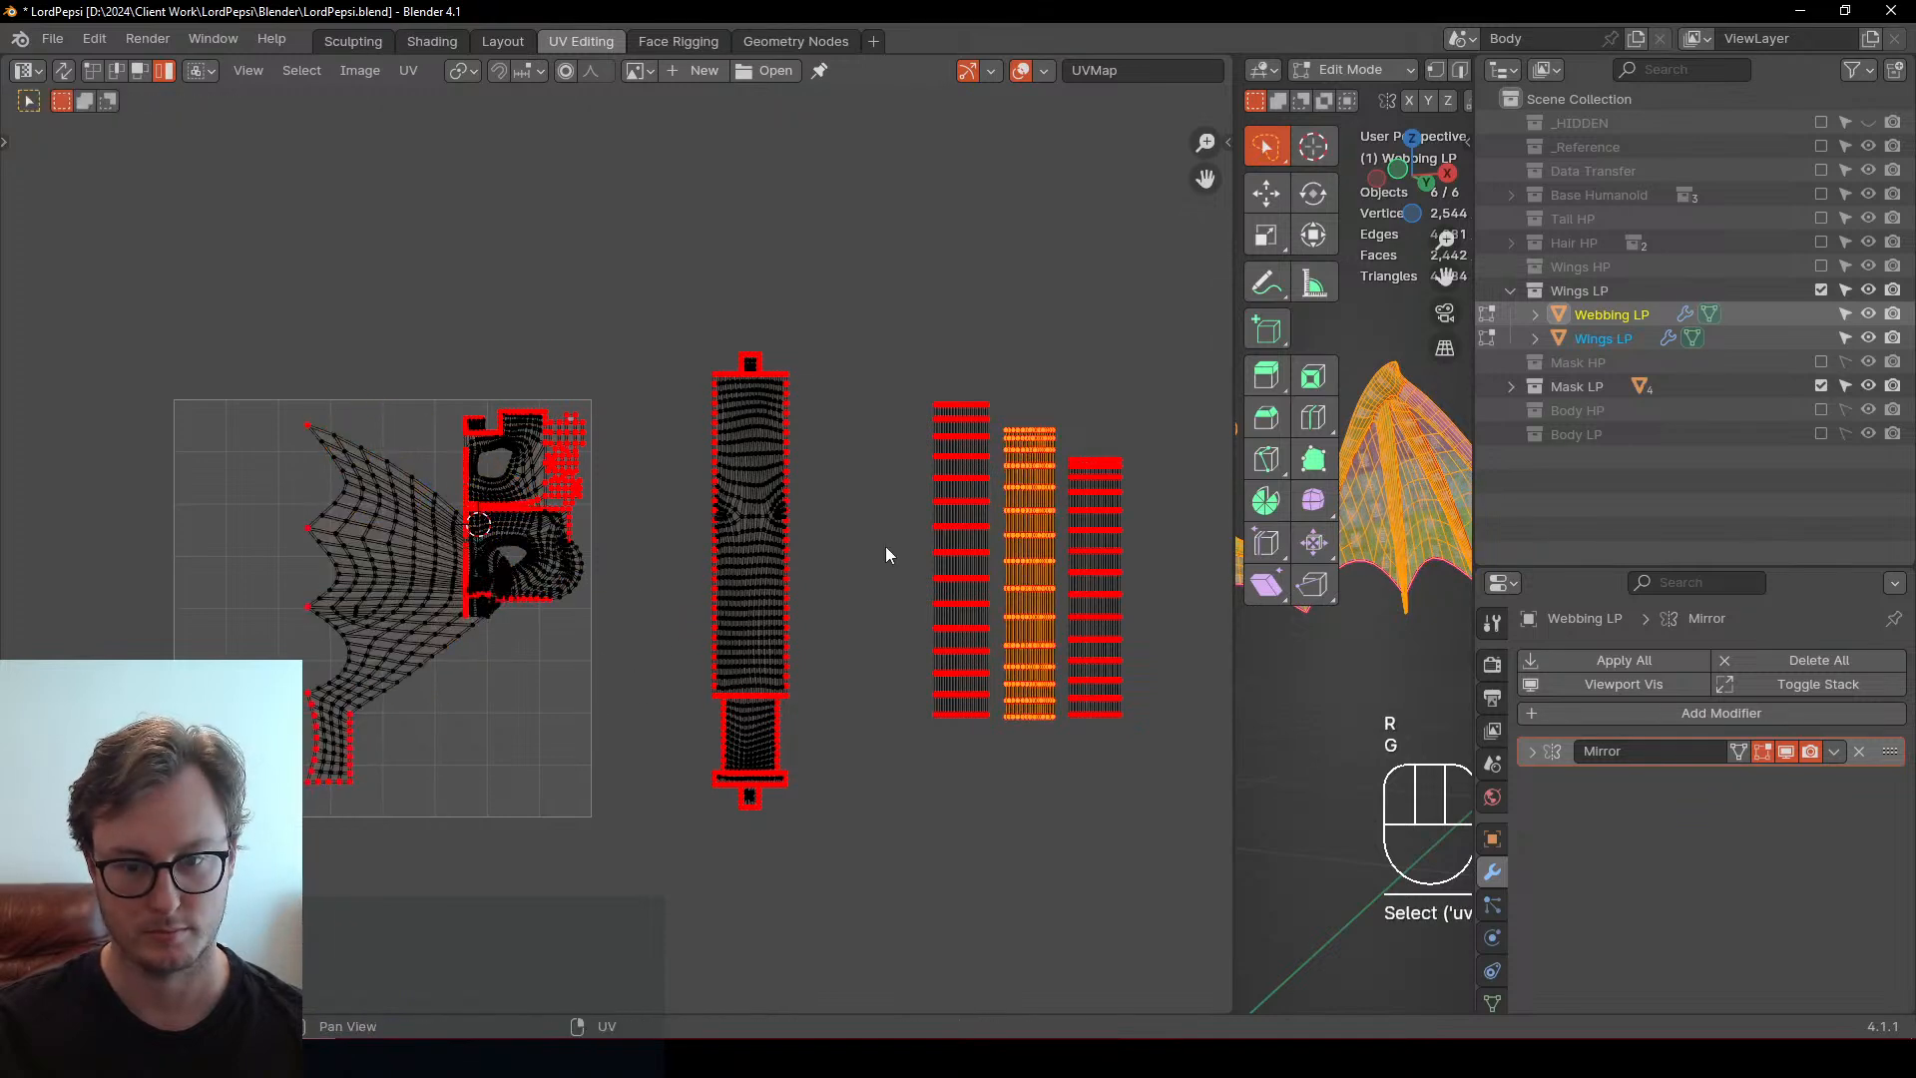
{"action": "left_click", "coordinate": [748, 587]}
{"action": "key", "text": "g"}
{"action": "left_click", "coordinate": [205, 611]}
Move the three narrow wing strip islands together into the tile, just right of the wide wing strip
{"action": "left_click", "coordinate": [964, 573]}
{"action": "key", "text": "b"}
{"action": "left_click_drag", "start_coordinate": [1048, 567], "coordinate": [1099, 639]}
{"action": "key", "text": "g"}
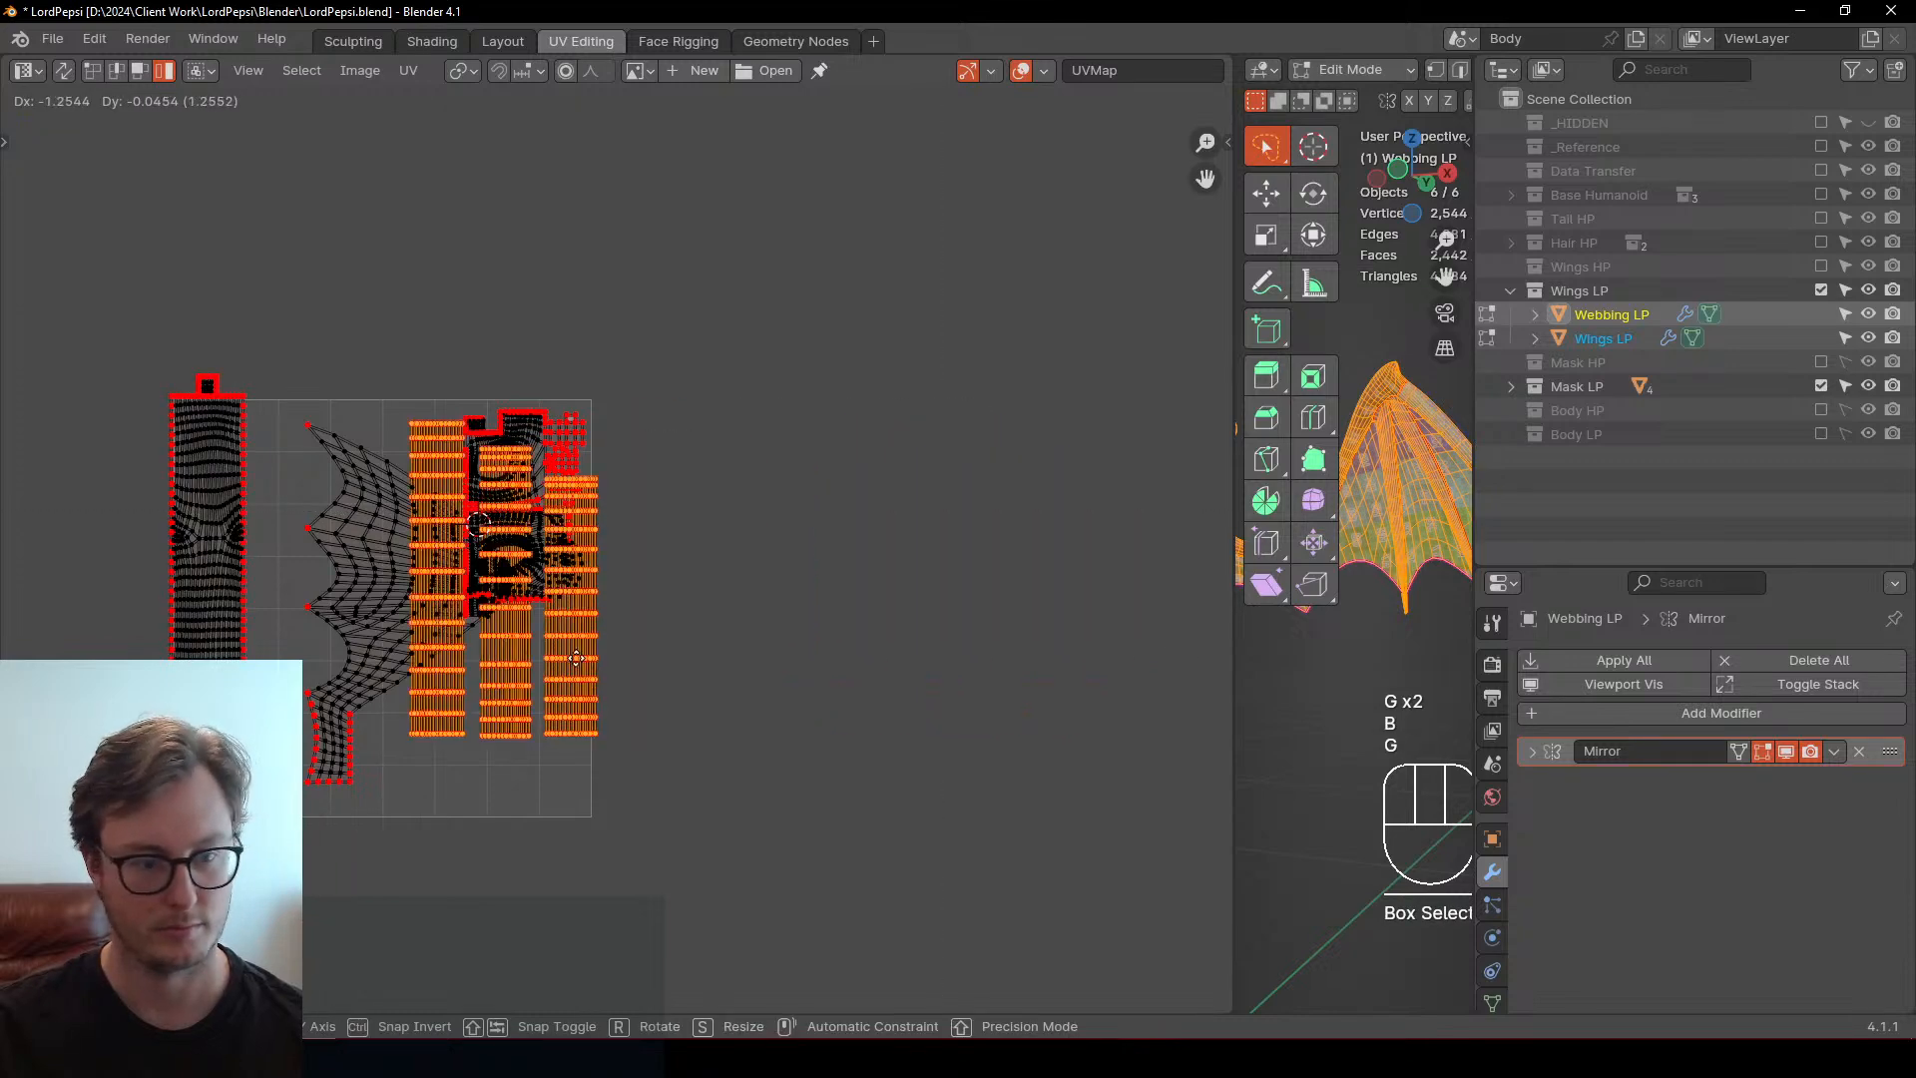
{"action": "left_click", "coordinate": [504, 656]}
{"action": "middle_click_drag", "start_coordinate": [486, 576], "coordinate": [870, 507]}
{"action": "scroll", "coordinate": [870, 507], "scroll_direction": "up", "scroll_amount": 2}
{"action": "key", "text": "g"}
{"action": "left_click", "coordinate": [705, 580]}
Scale down the wide and narrow wing strips together to fit the tile's height, and position them against its left edge
{"action": "left_click_drag", "start_coordinate": [389, 479], "coordinate": [439, 508]}
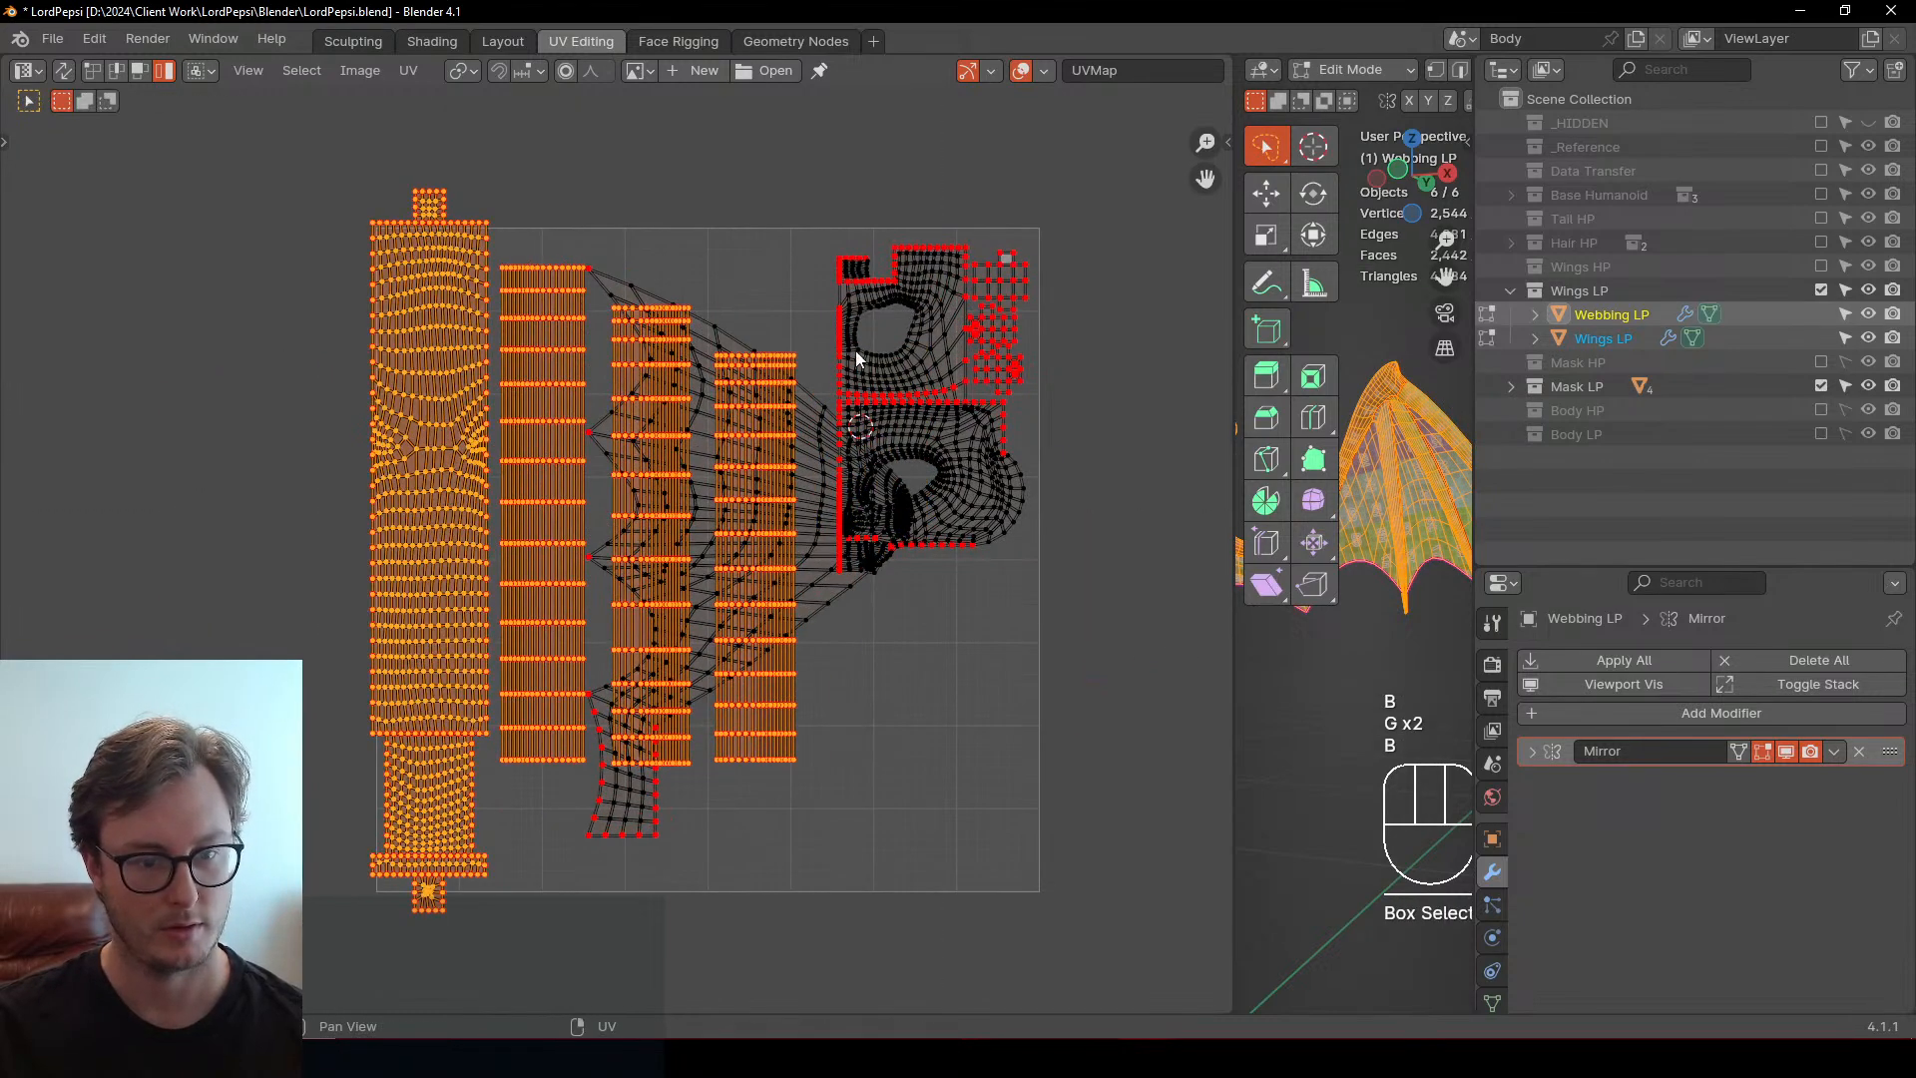
{"action": "key", "text": "s"}
{"action": "left_click", "coordinate": [573, 449]}
{"action": "key", "text": "g"}
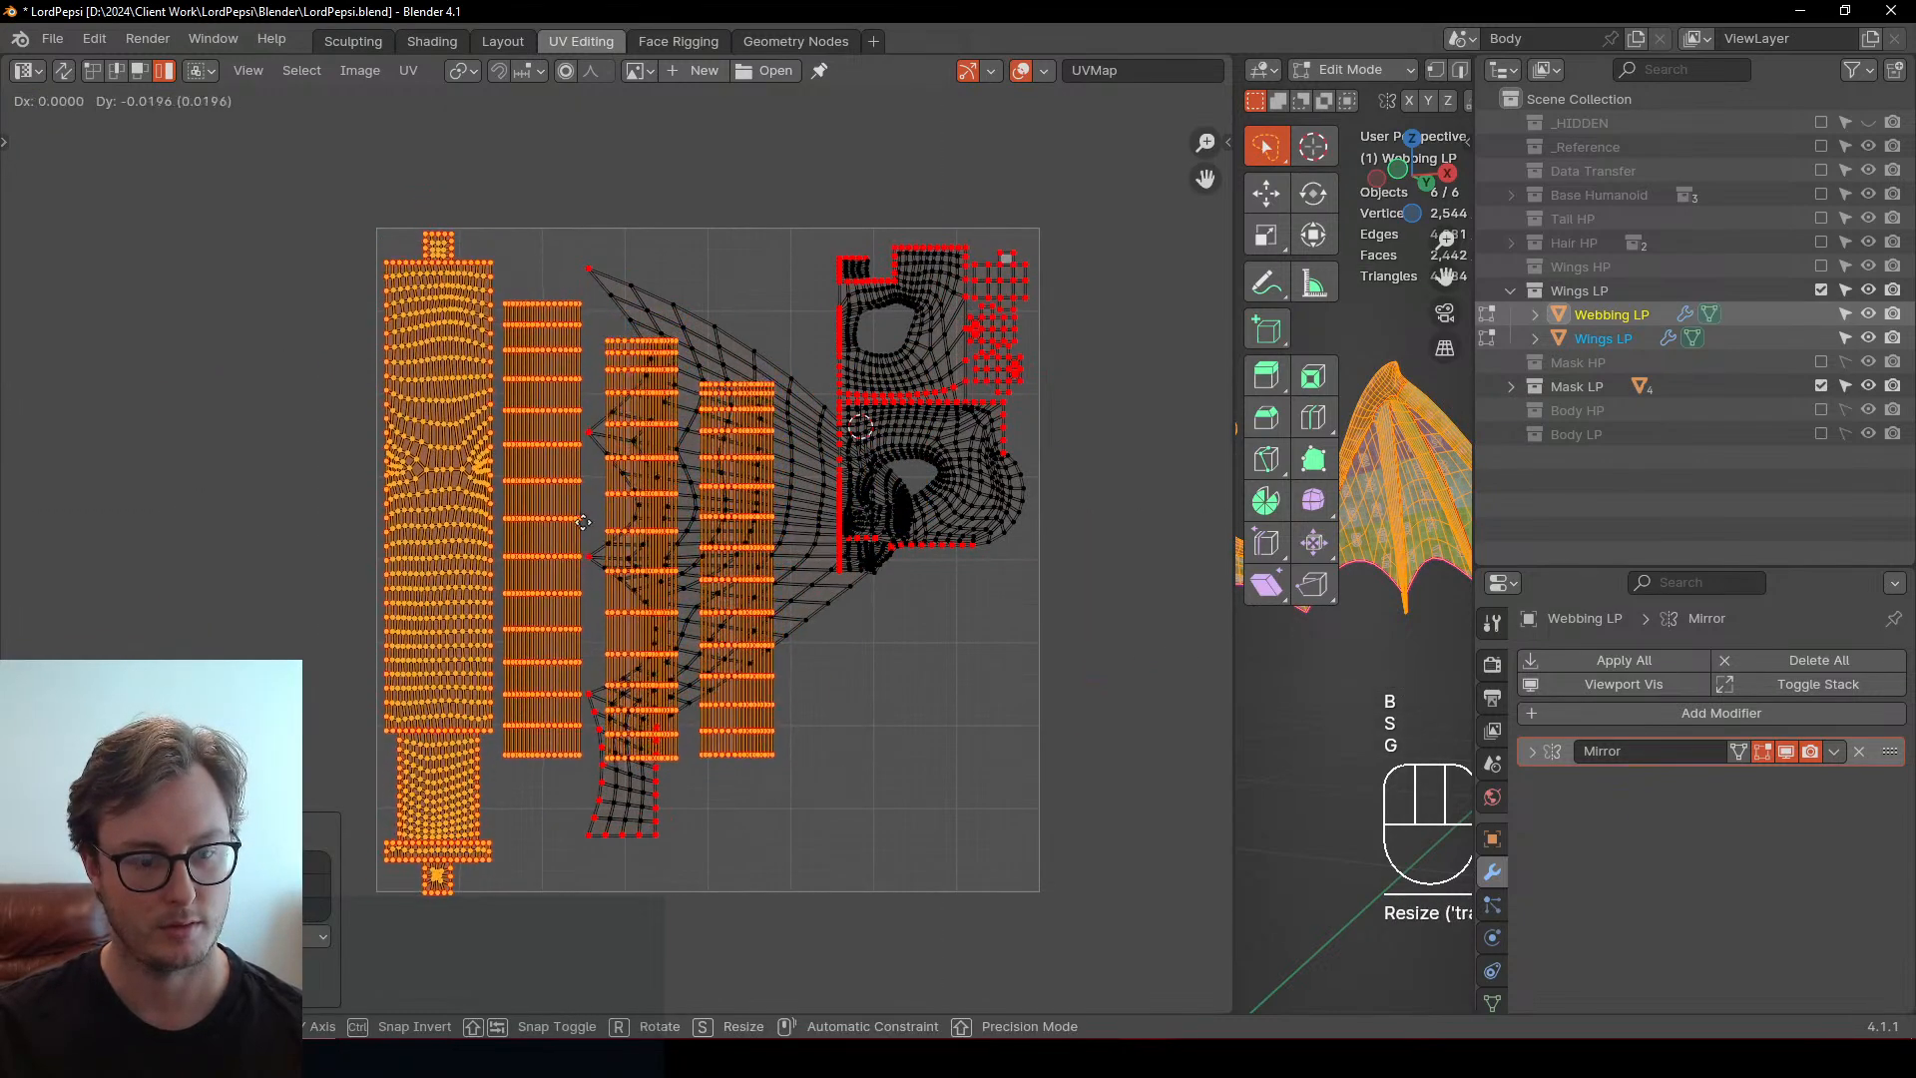
{"action": "left_click", "coordinate": [584, 504]}
{"action": "key", "text": "s"}
{"action": "left_click", "coordinate": [795, 466]}
{"action": "key", "text": "g"}
{"action": "left_click", "coordinate": [795, 466]}
{"action": "key", "text": "s"}
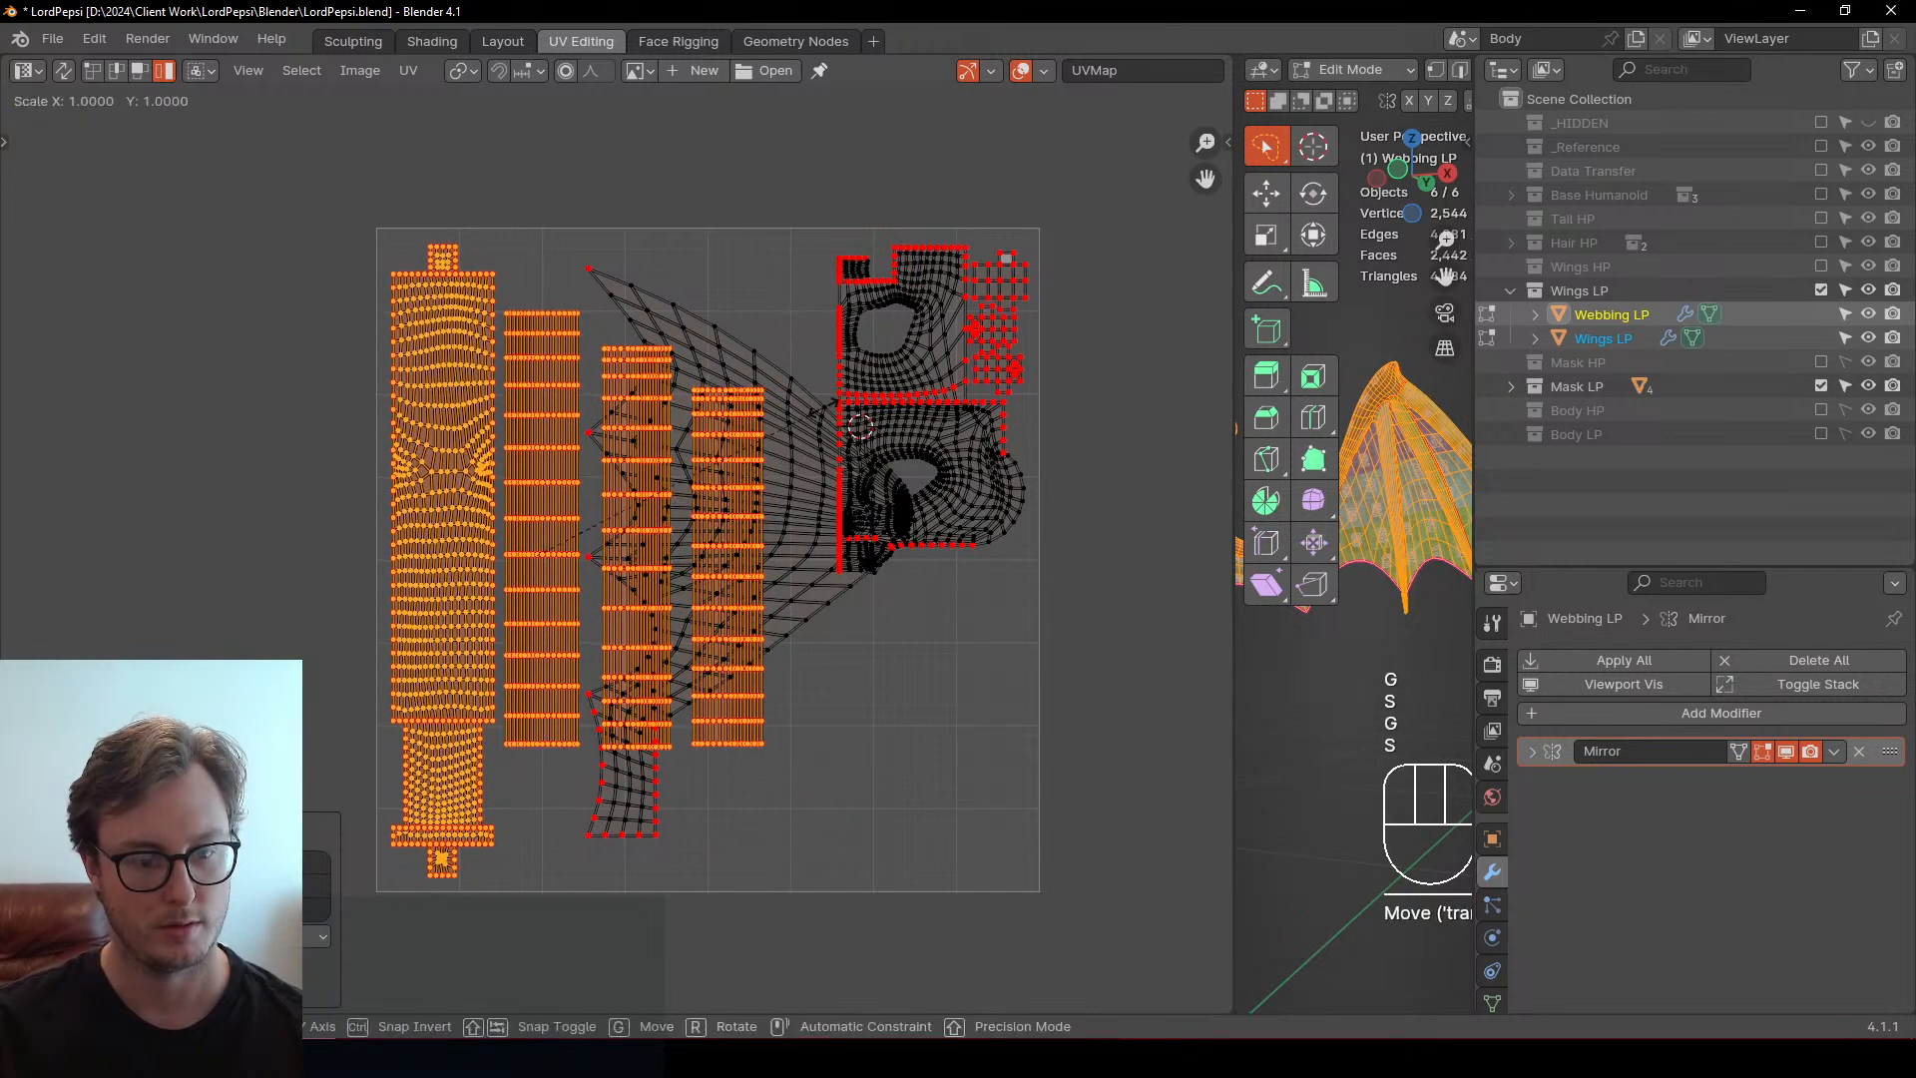
{"action": "left_click", "coordinate": [793, 409]}
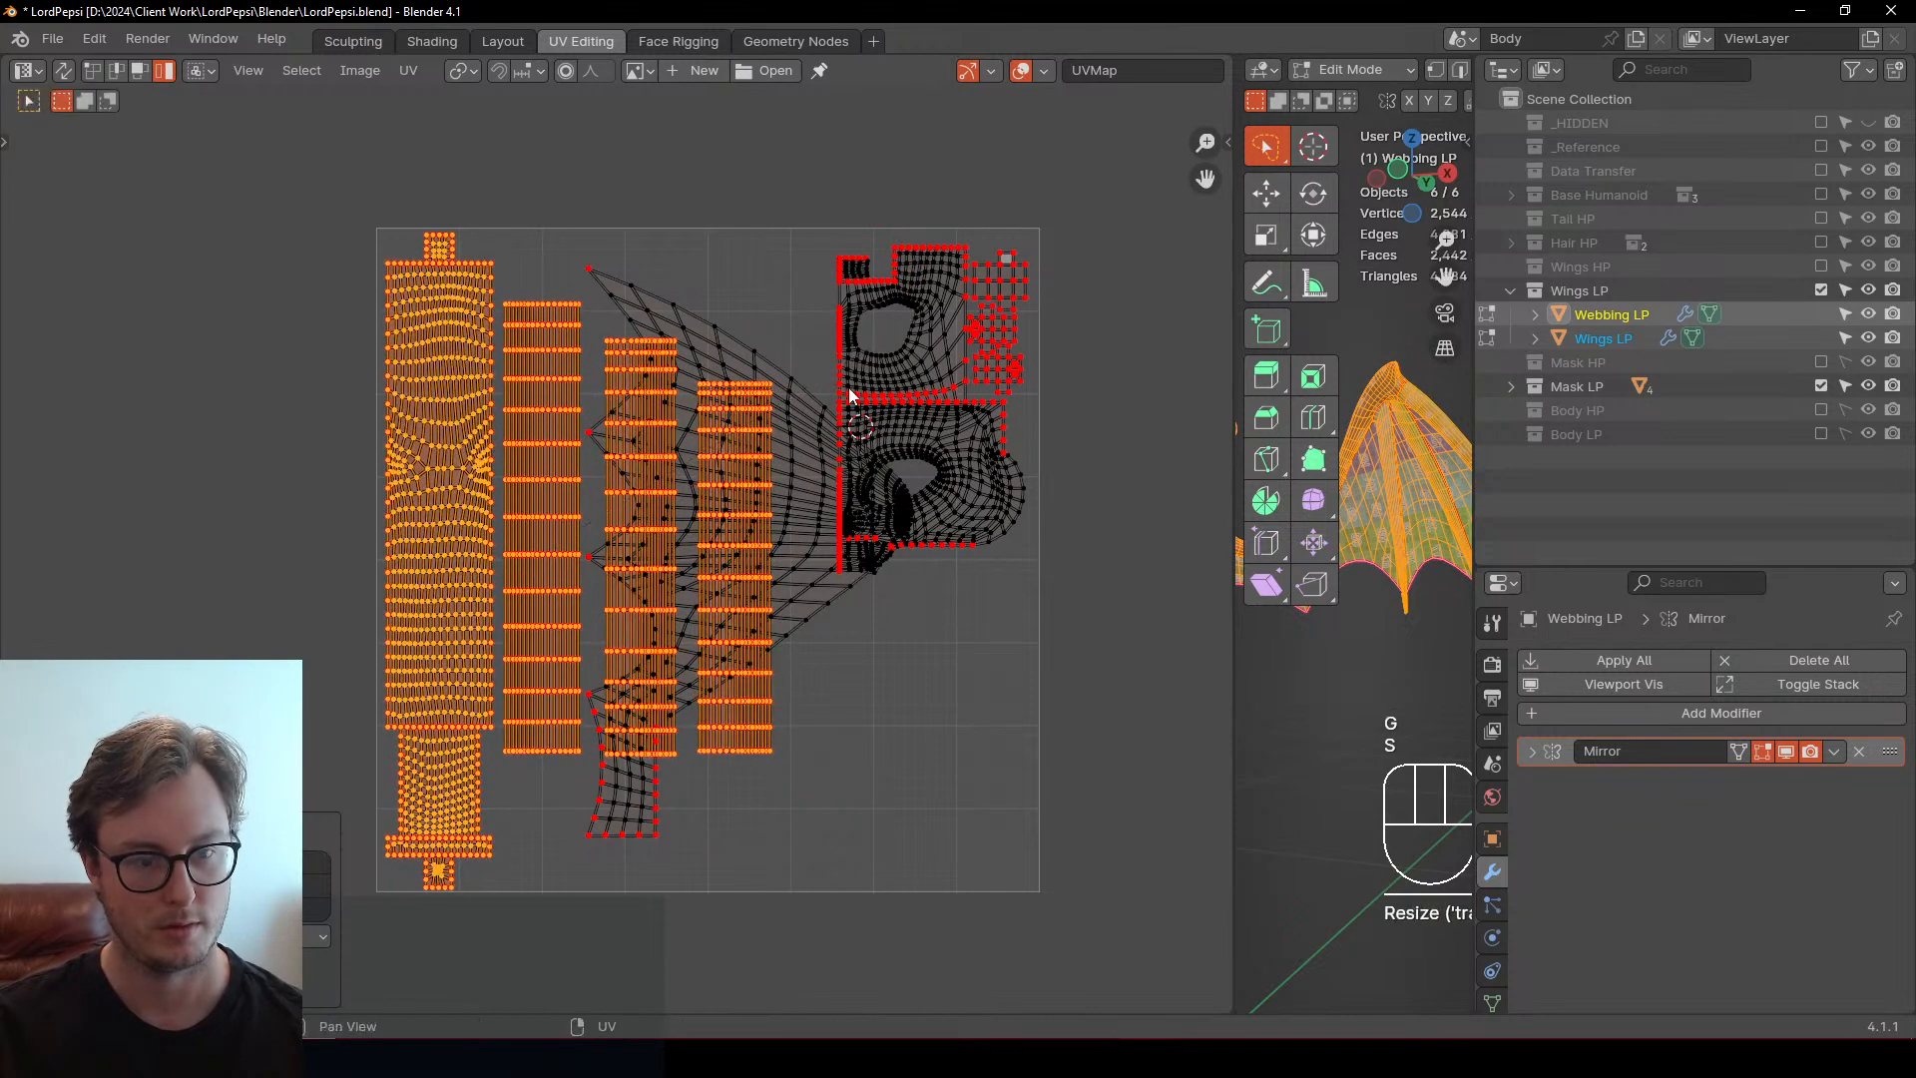
{"action": "key", "text": "g"}
{"action": "key", "text": "x"}
{"action": "left_click", "coordinate": [433, 596]}
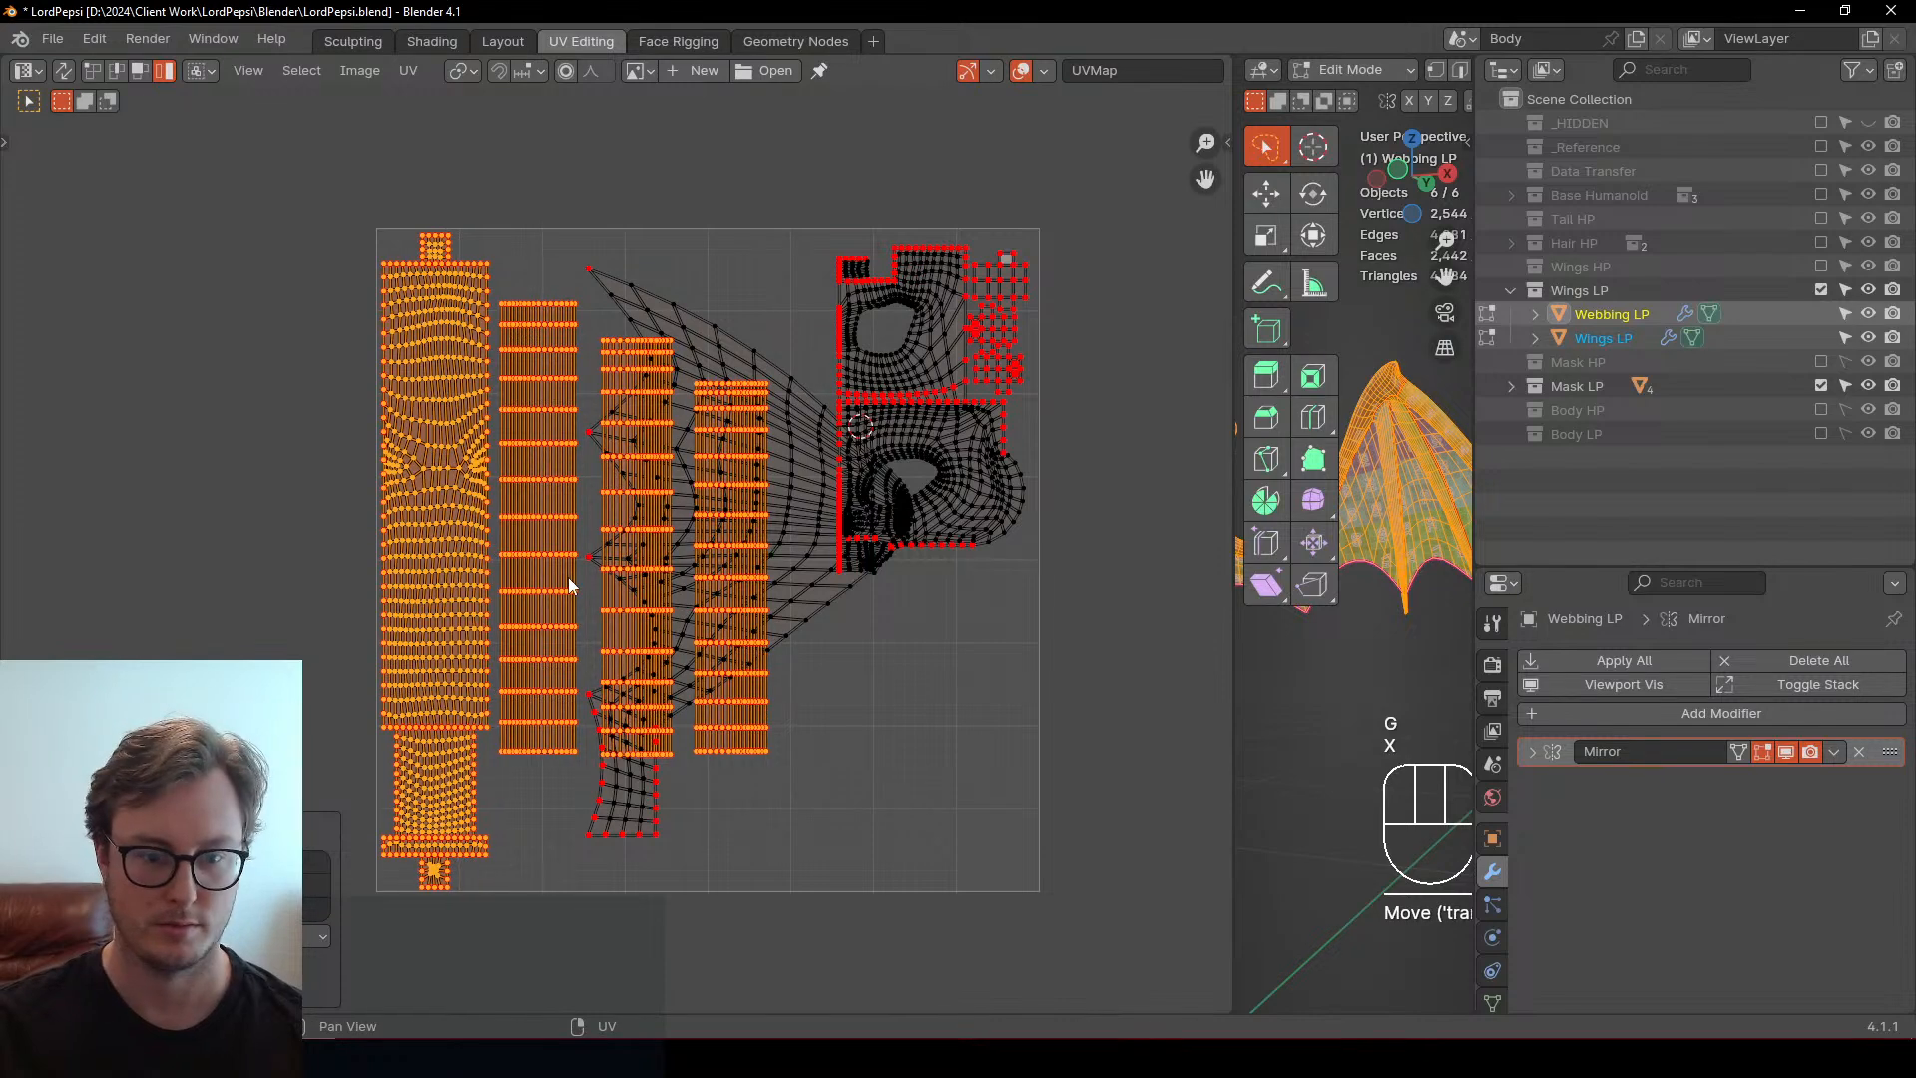
Lower the three narrow strips to the tile's bottom edge and move the second and third closer to the first
{"action": "middle_click_drag", "start_coordinate": [449, 623], "coordinate": [467, 636]}
{"action": "key", "text": "g"}
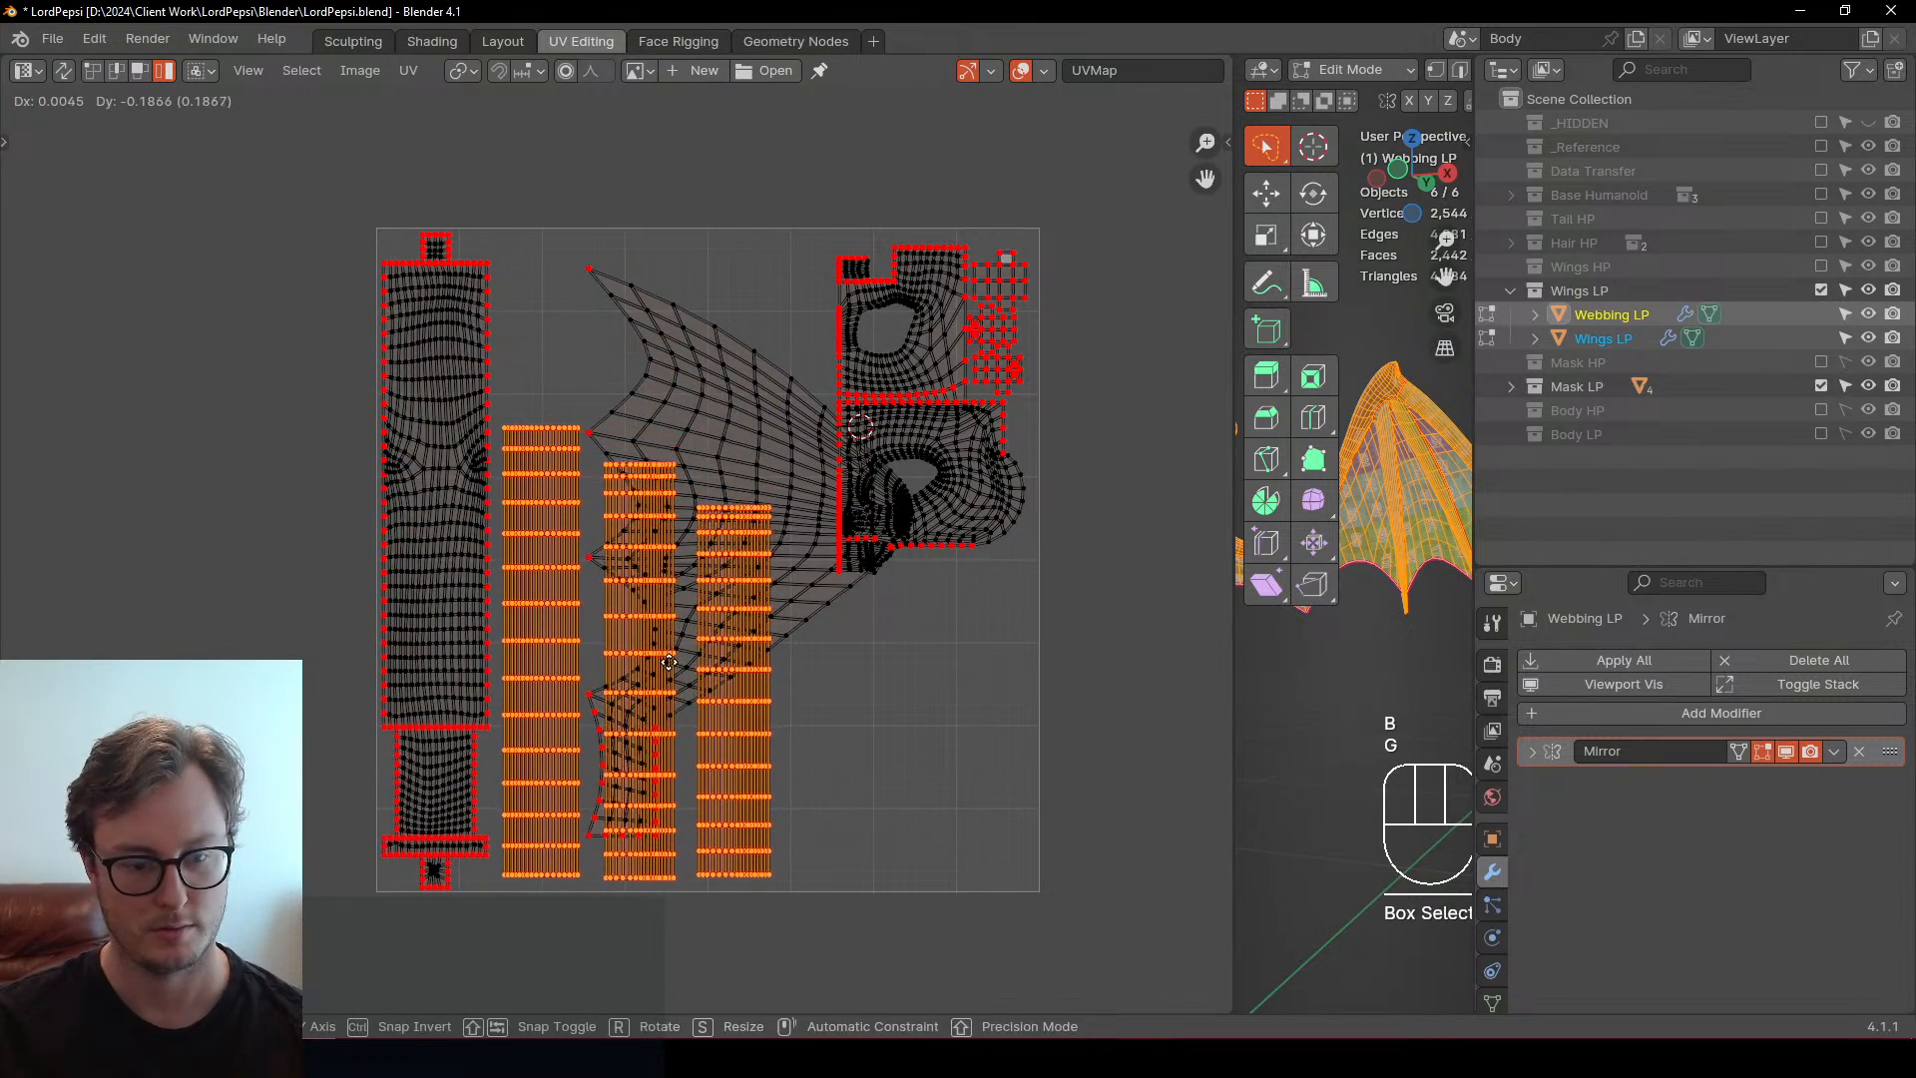
{"action": "left_click", "coordinate": [553, 741]}
{"action": "key", "text": "b"}
{"action": "middle_click_drag", "start_coordinate": [554, 746], "coordinate": [569, 760]}
{"action": "key", "text": "g"}
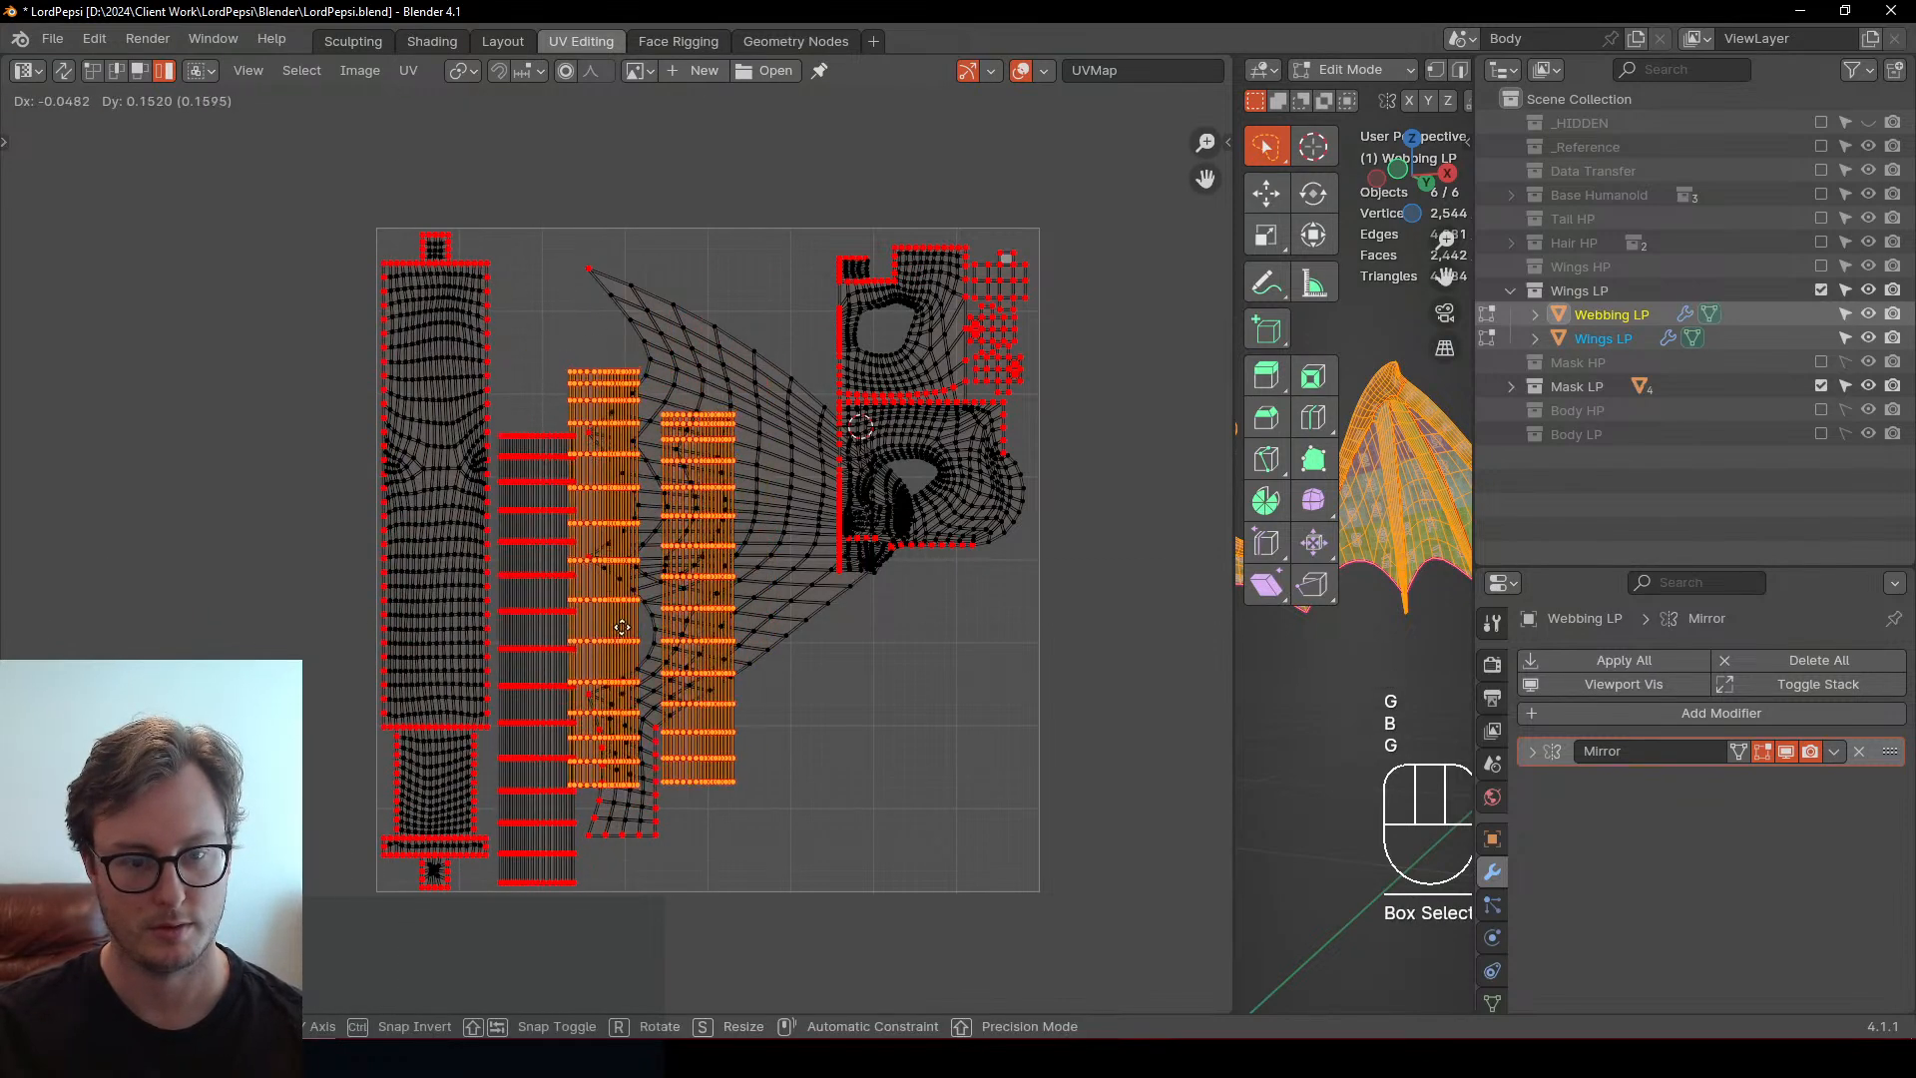
{"action": "left_click", "coordinate": [637, 714]}
Rotate the webbing island sideways with its scalloped edge up, slightly shrink it, and place it along the tile's top edge
{"action": "left_click", "coordinate": [777, 472]}
{"action": "key", "text": "r"}
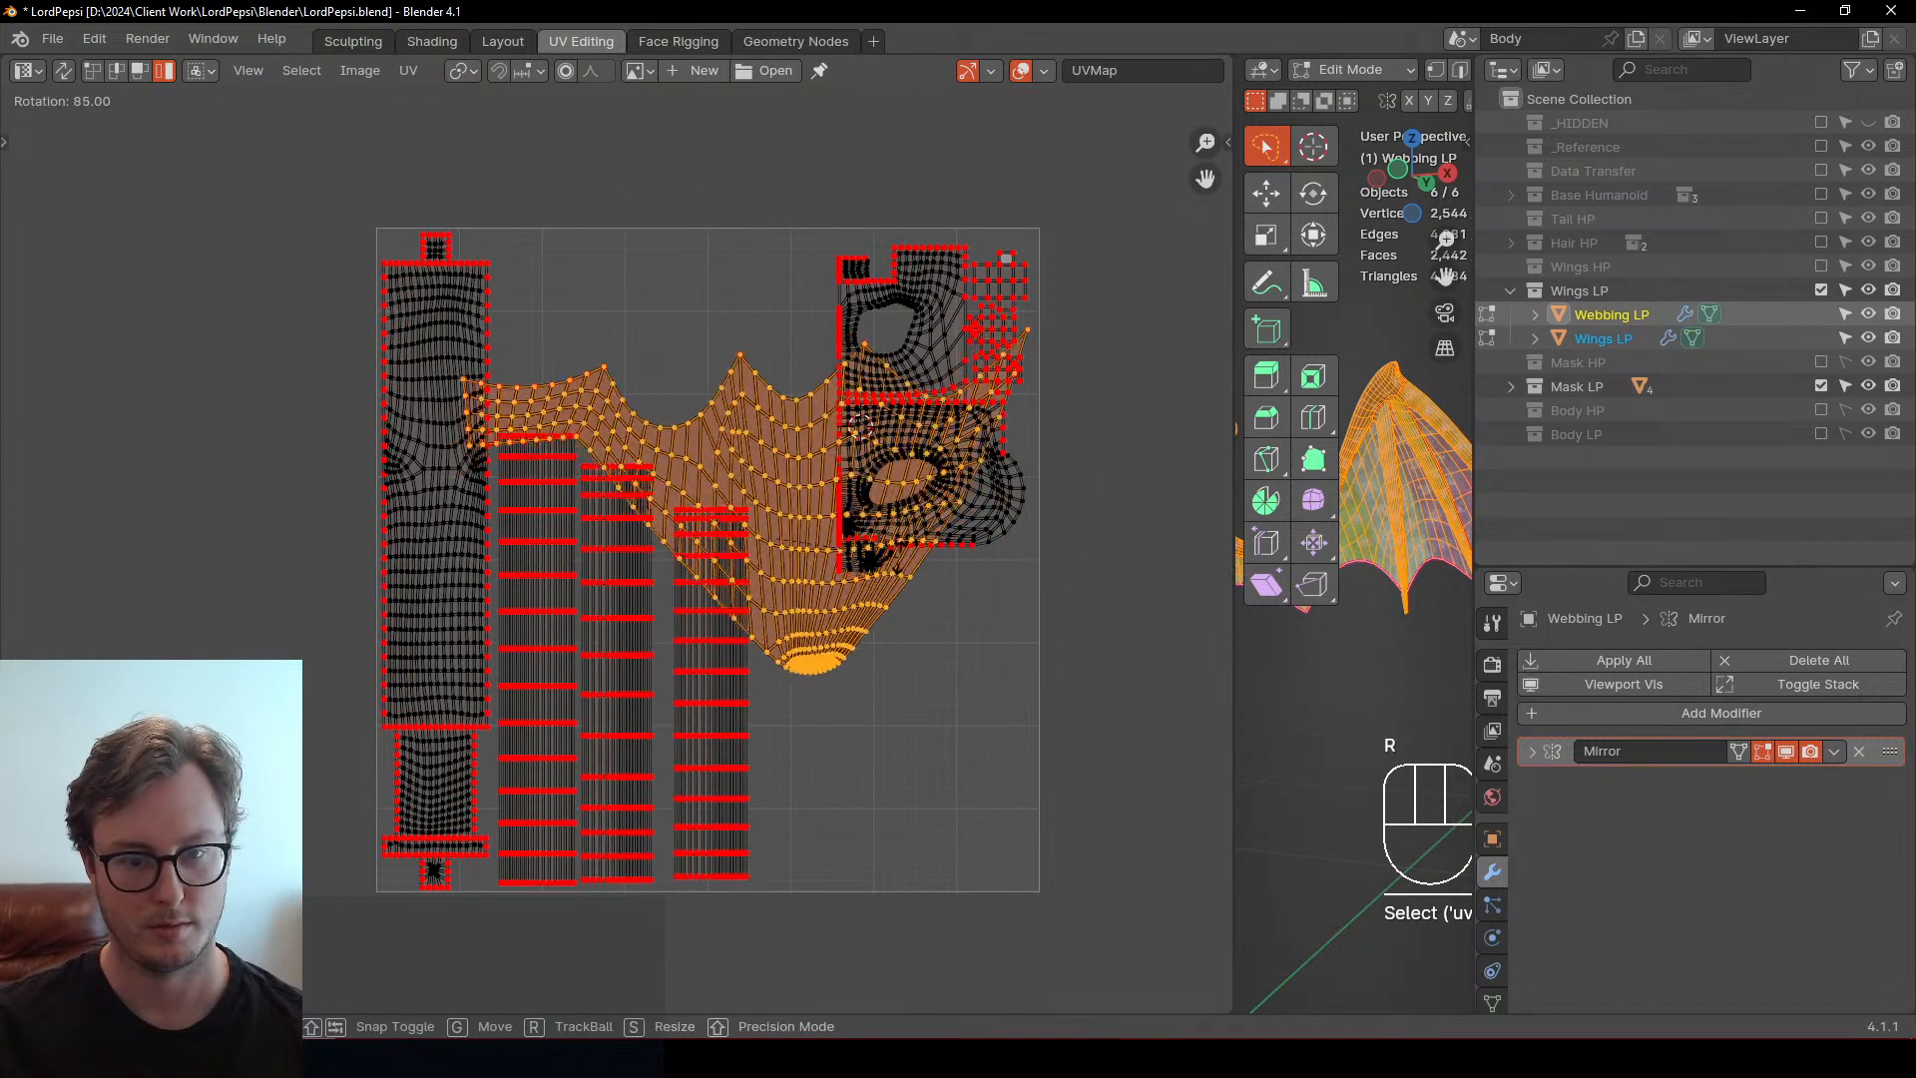
{"action": "left_click", "coordinate": [901, 577]}
{"action": "key", "text": "g"}
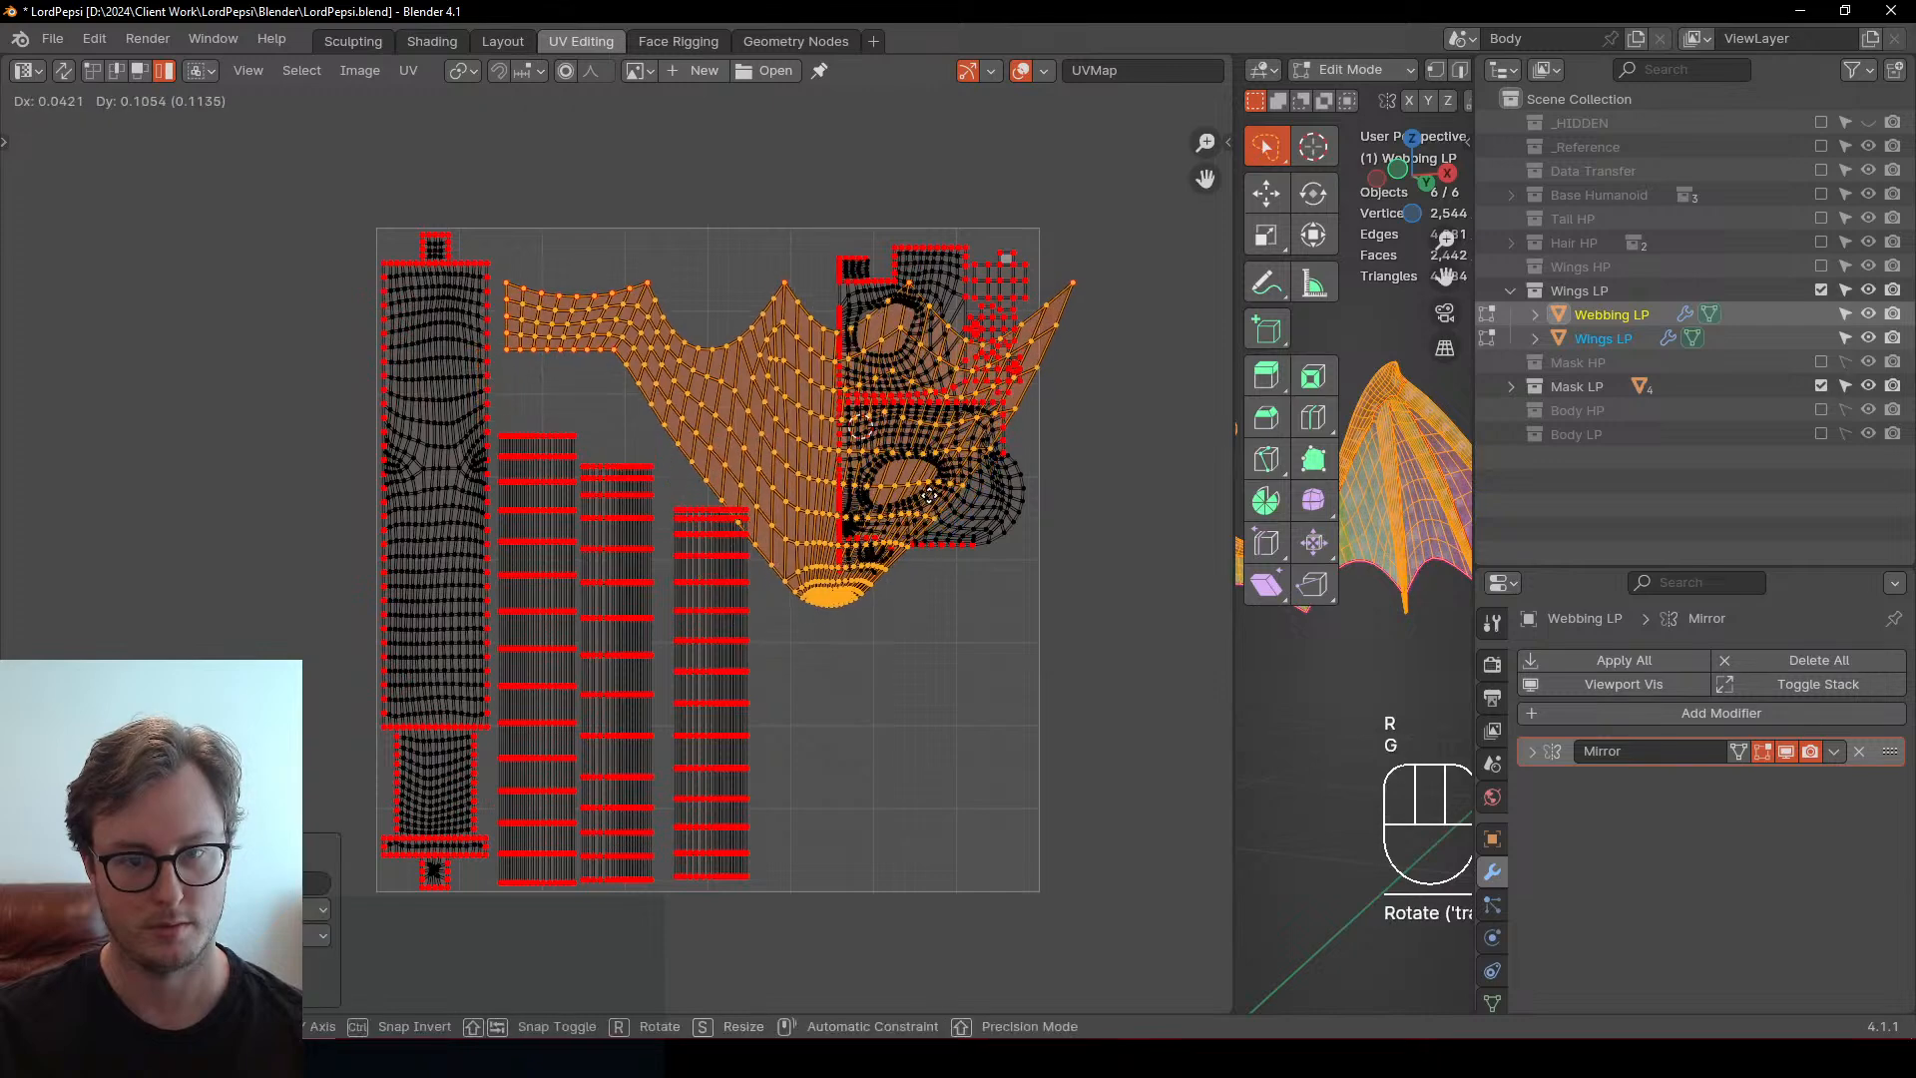
{"action": "key", "text": "s"}
{"action": "key", "text": "g"}
{"action": "key", "text": "s"}
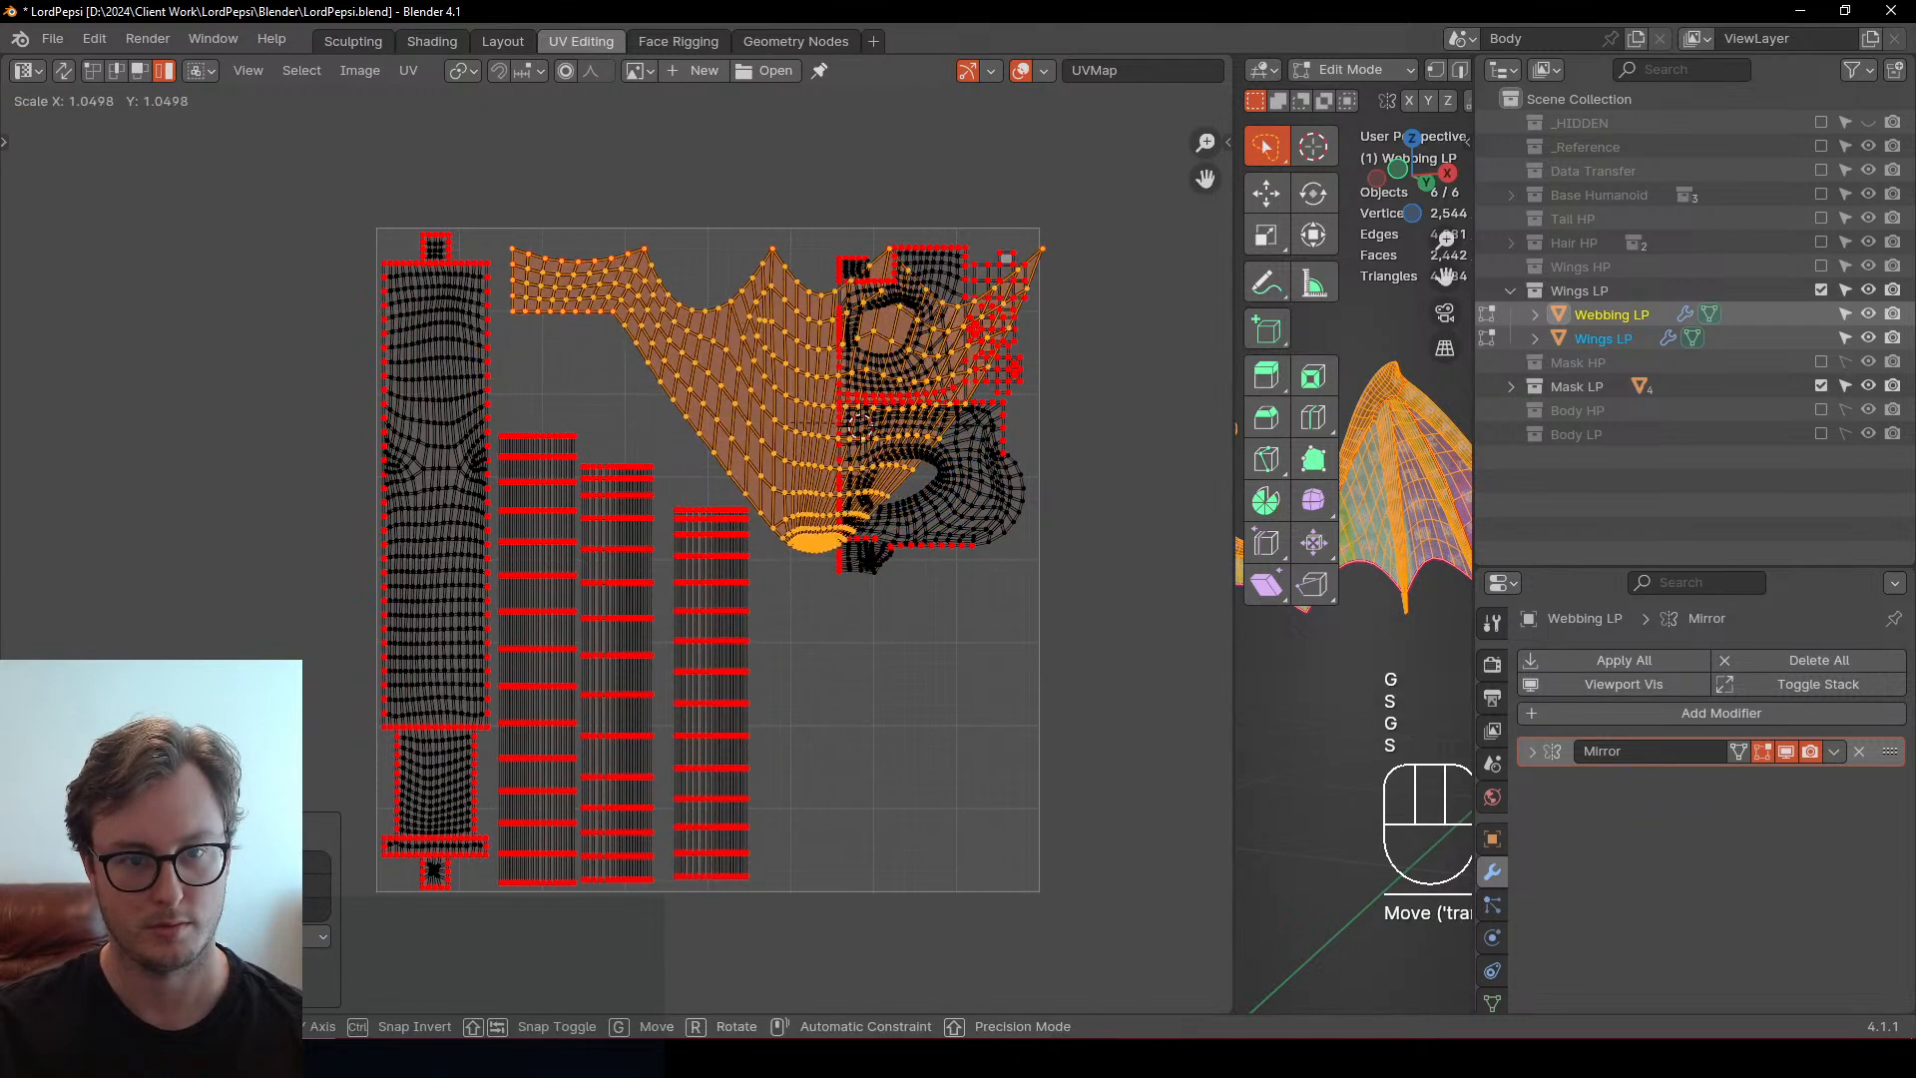
{"action": "left_click", "coordinate": [976, 455]}
{"action": "key", "text": "s"}
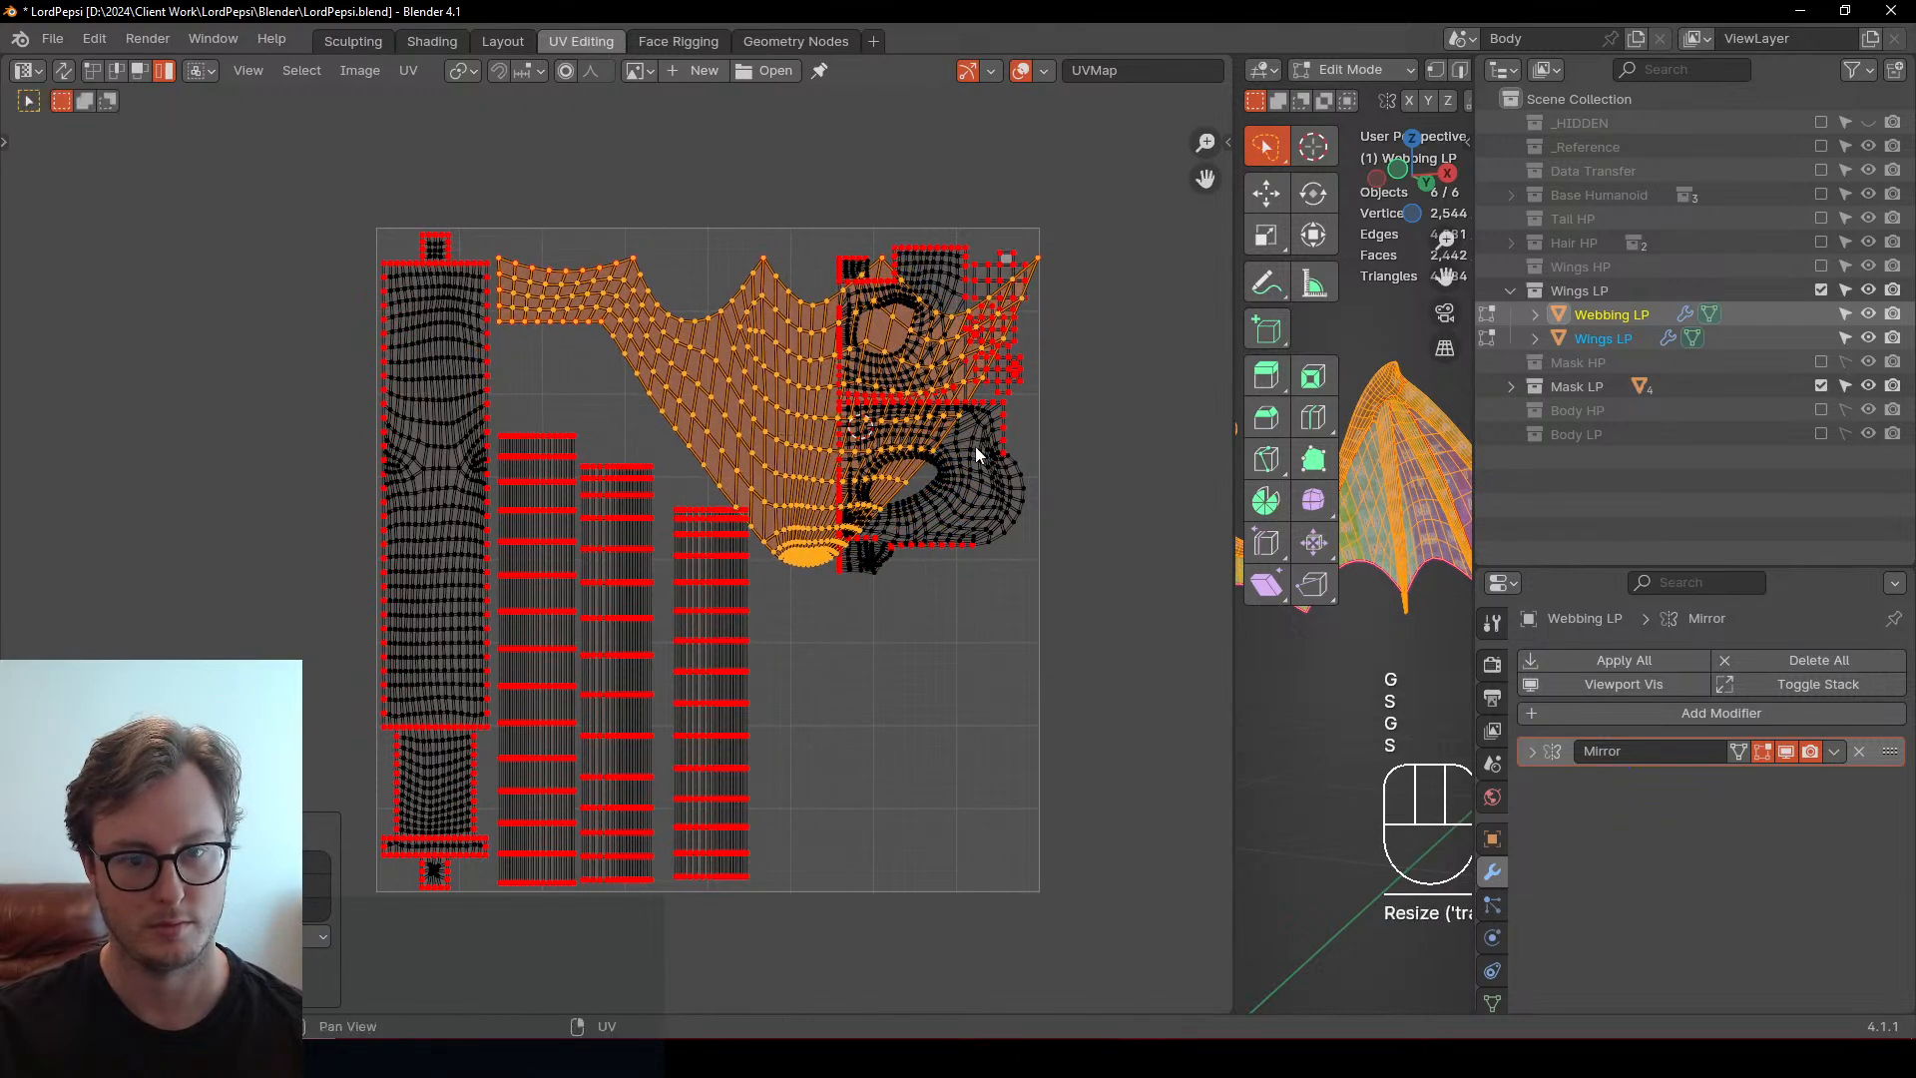
{"action": "left_click", "coordinate": [793, 607]}
Select the three narrow wing strips together and park them outside the tile, left of the wide strip
{"action": "left_click", "coordinate": [759, 632]}
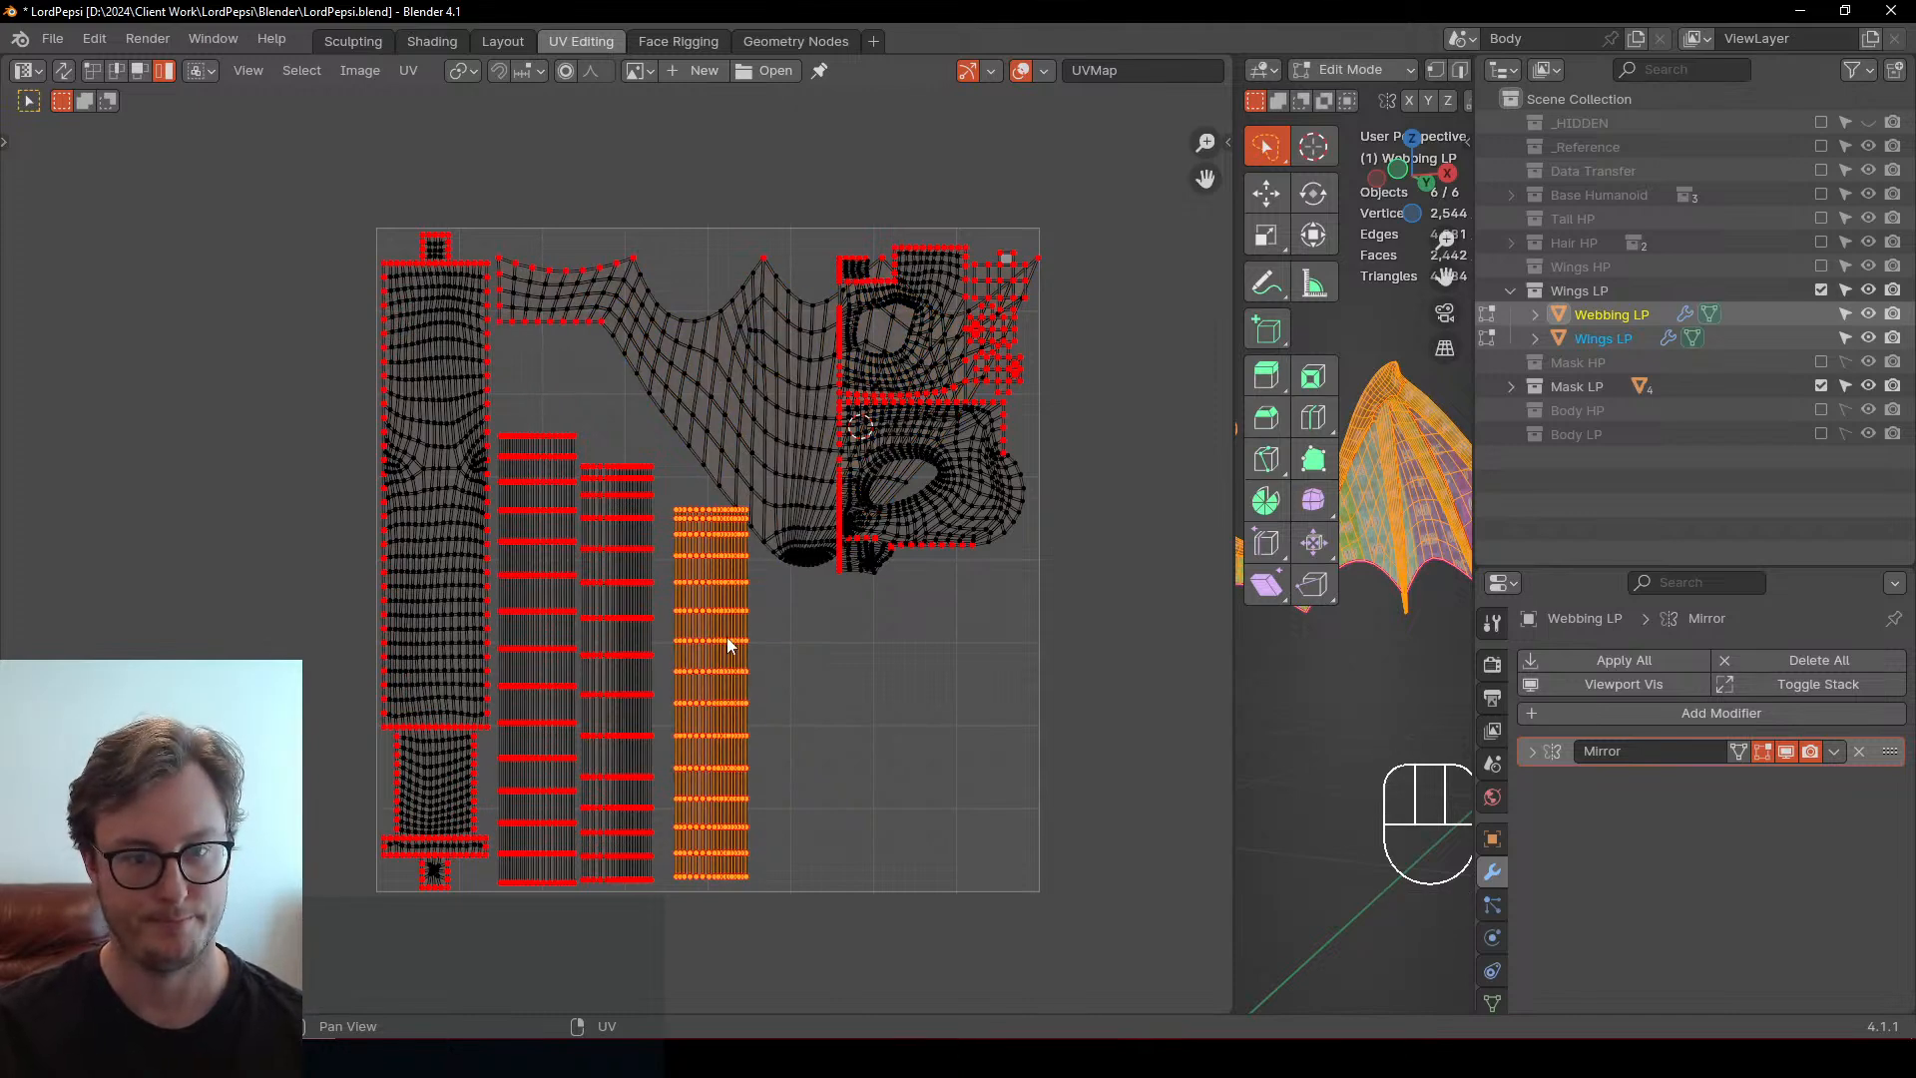
{"action": "left_click", "coordinate": [615, 630]}
{"action": "key", "text": "b"}
{"action": "left_click_drag", "start_coordinate": [548, 685], "coordinate": [719, 701]}
{"action": "key", "text": "g"}
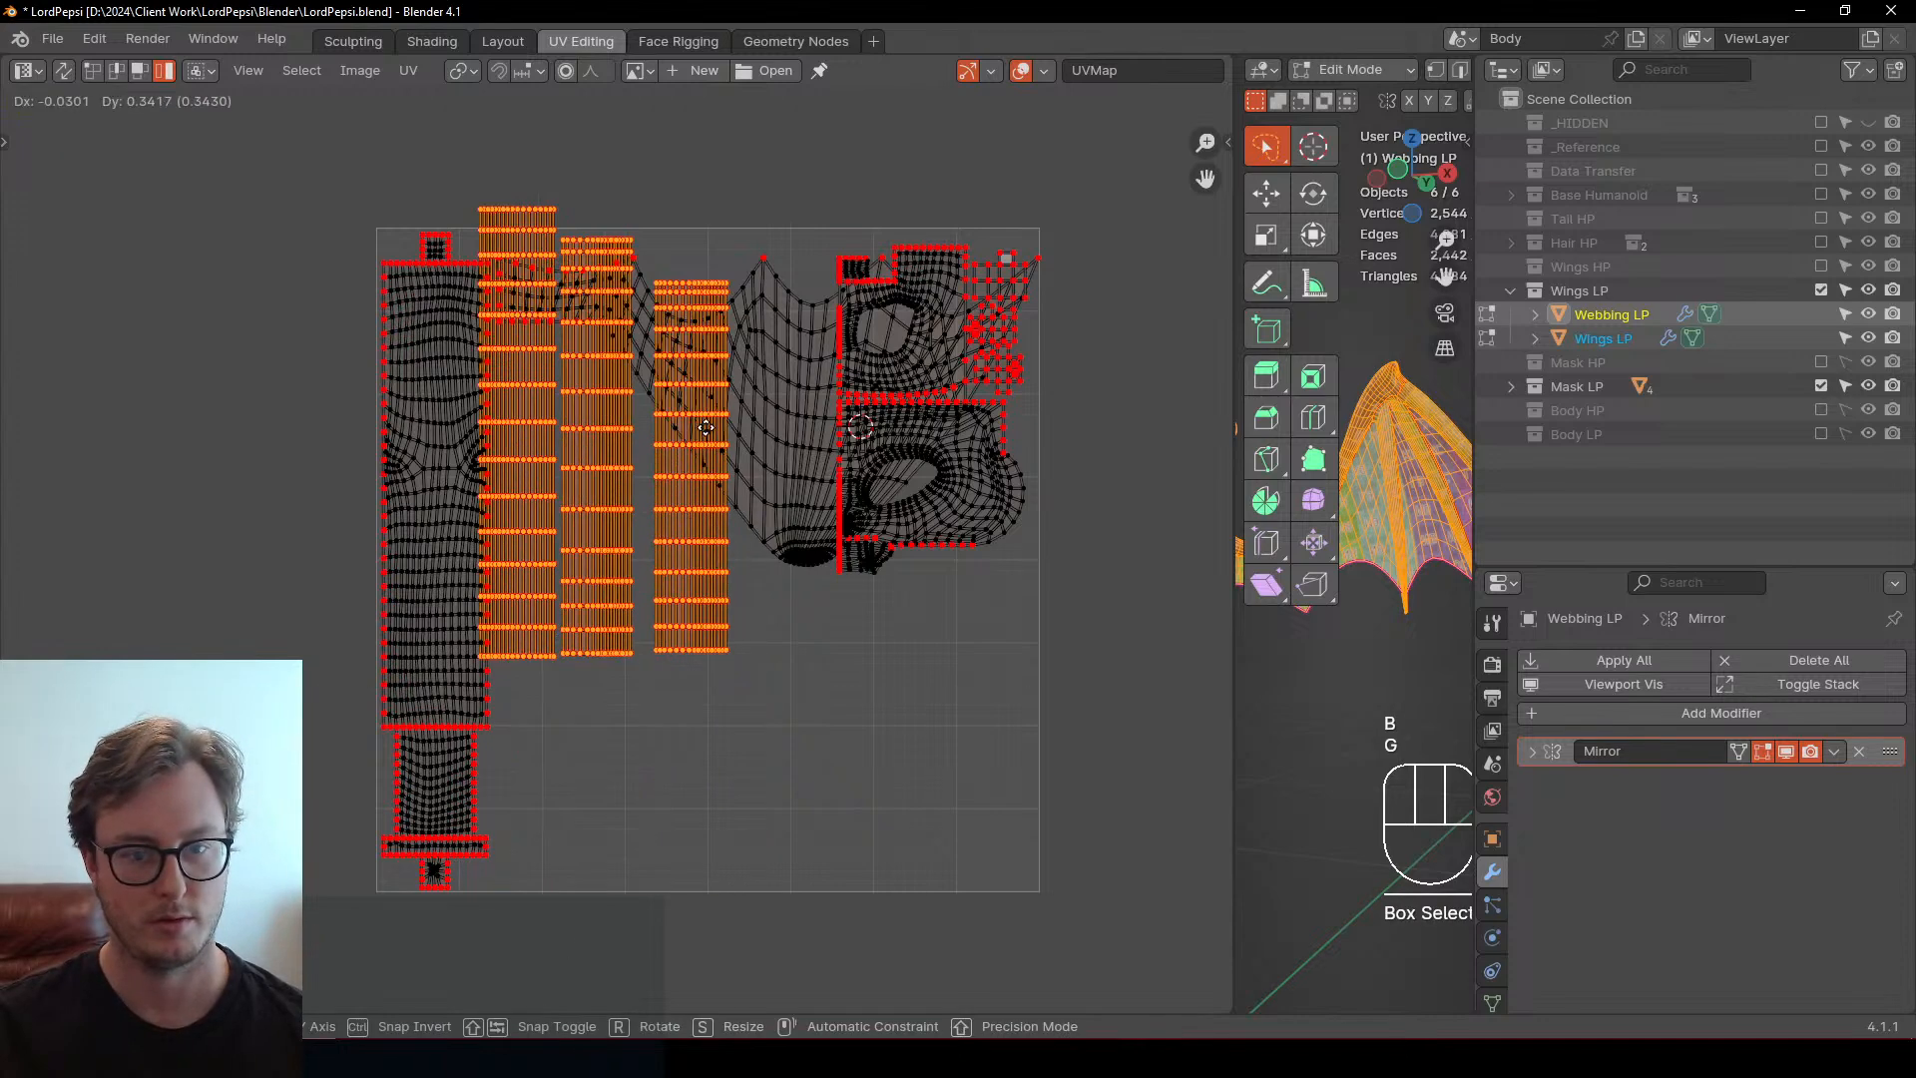
{"action": "left_click", "coordinate": [745, 270]}
{"action": "key", "text": "r"}
{"action": "key", "text": "Escape"}
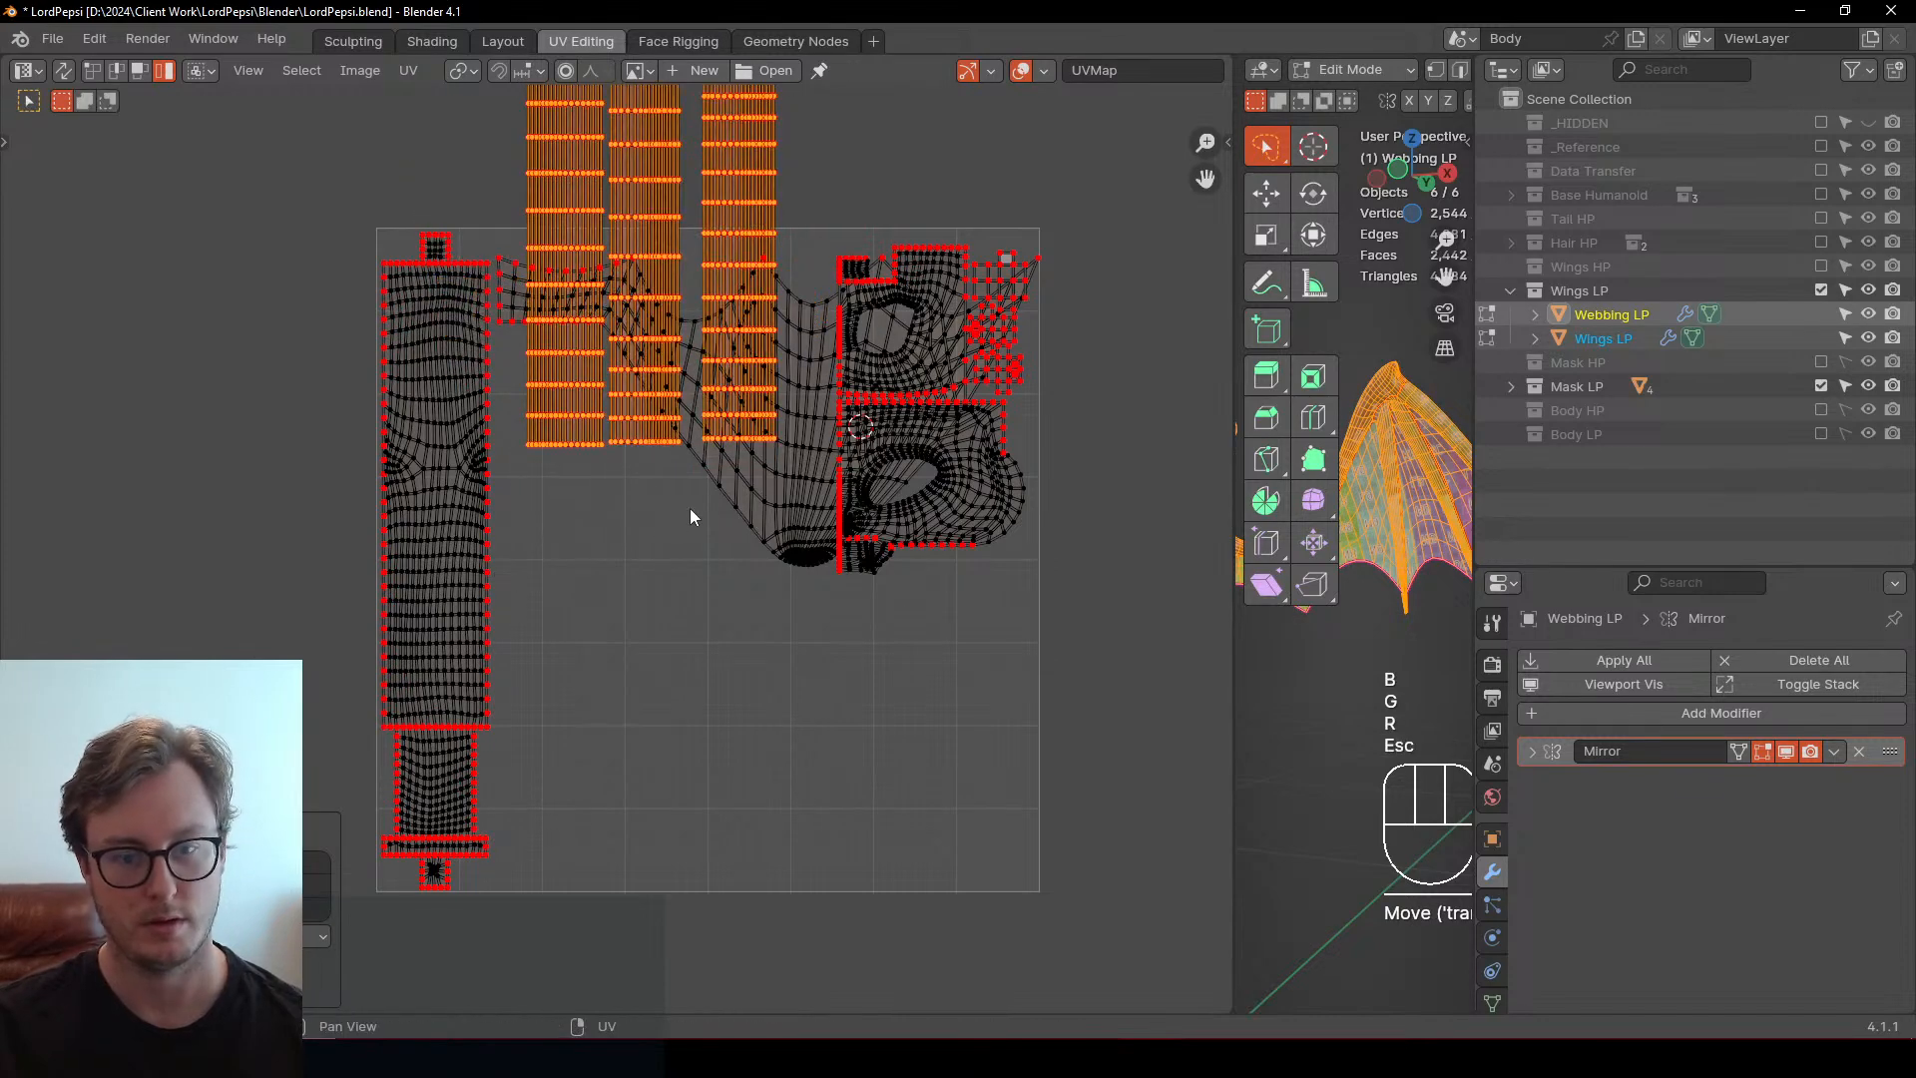
{"action": "key", "text": "g"}
{"action": "left_click", "coordinate": [167, 571]}
Rotate the webbing island back upright with its scalloped edge facing left and move it into the tile's upper-right area
{"action": "left_click", "coordinate": [688, 481]}
{"action": "key", "text": "g"}
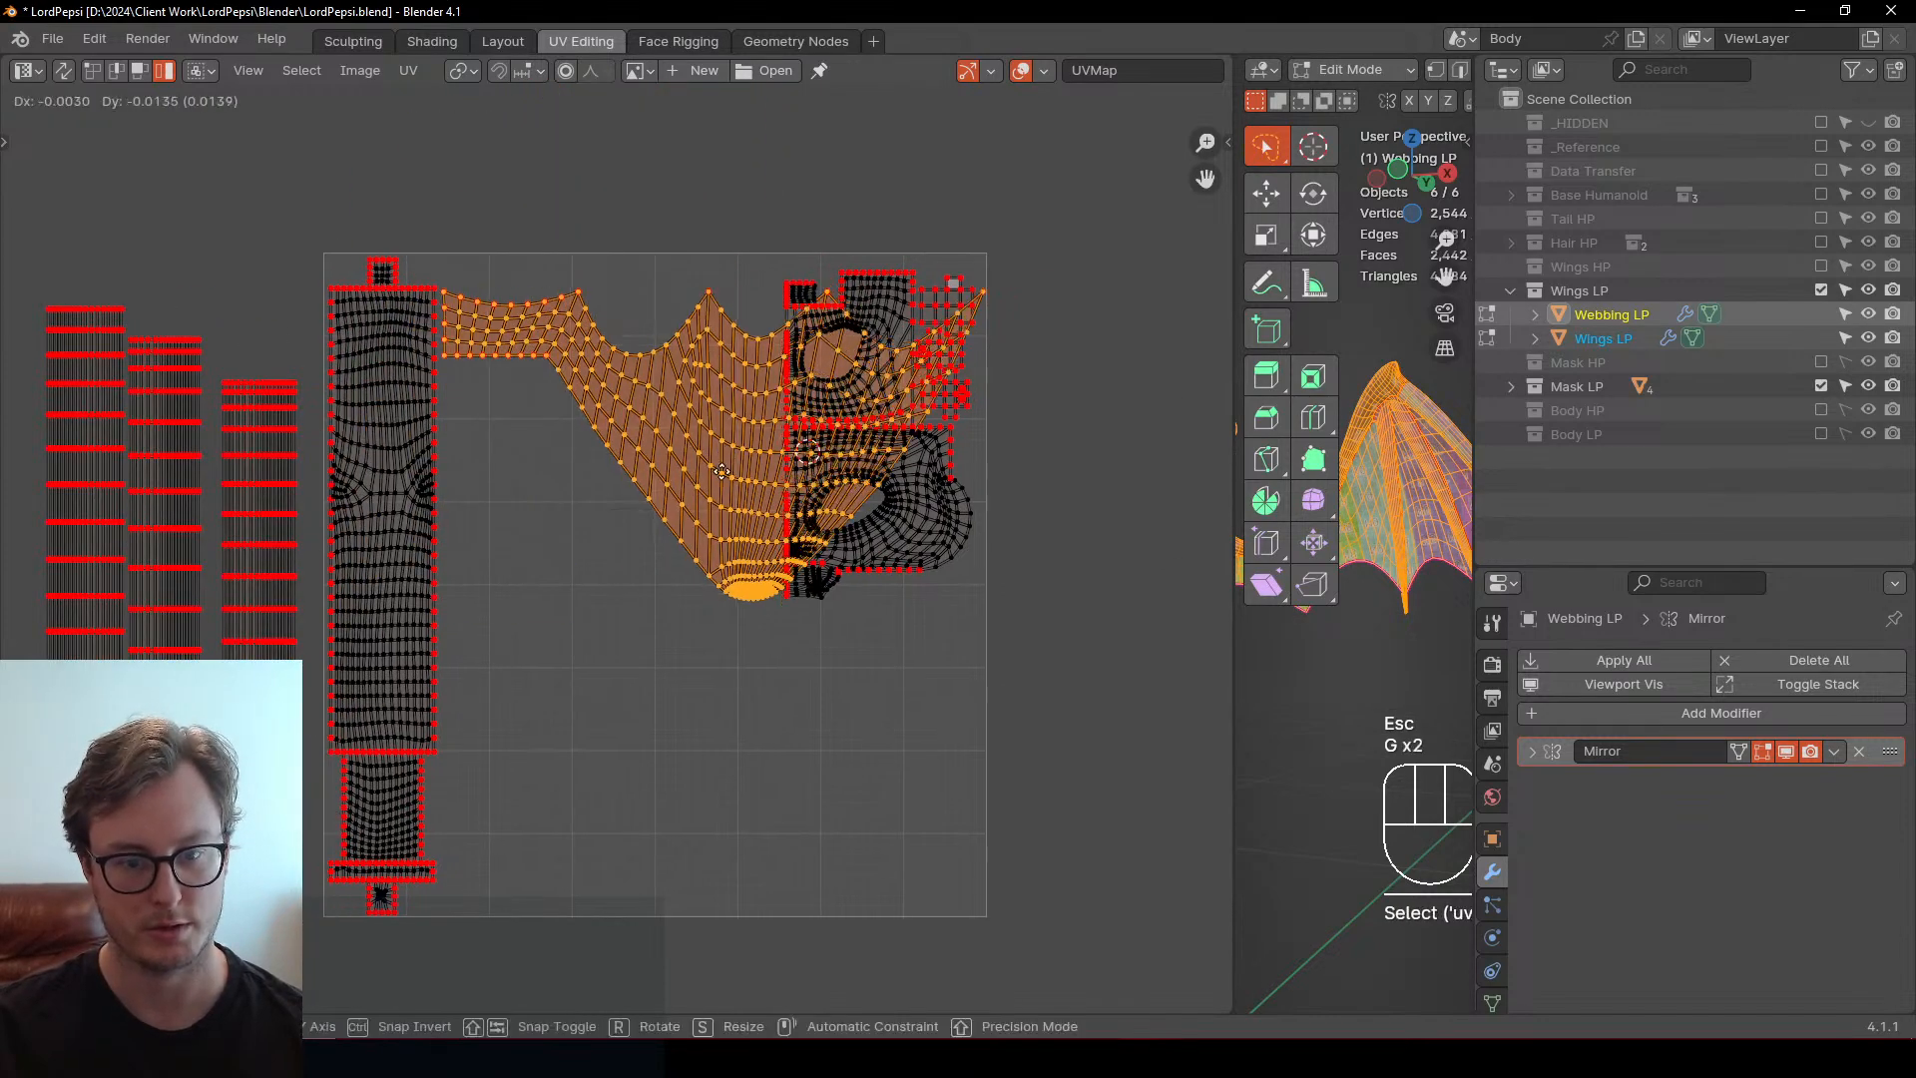
{"action": "key", "text": "y"}
{"action": "key", "text": "r"}
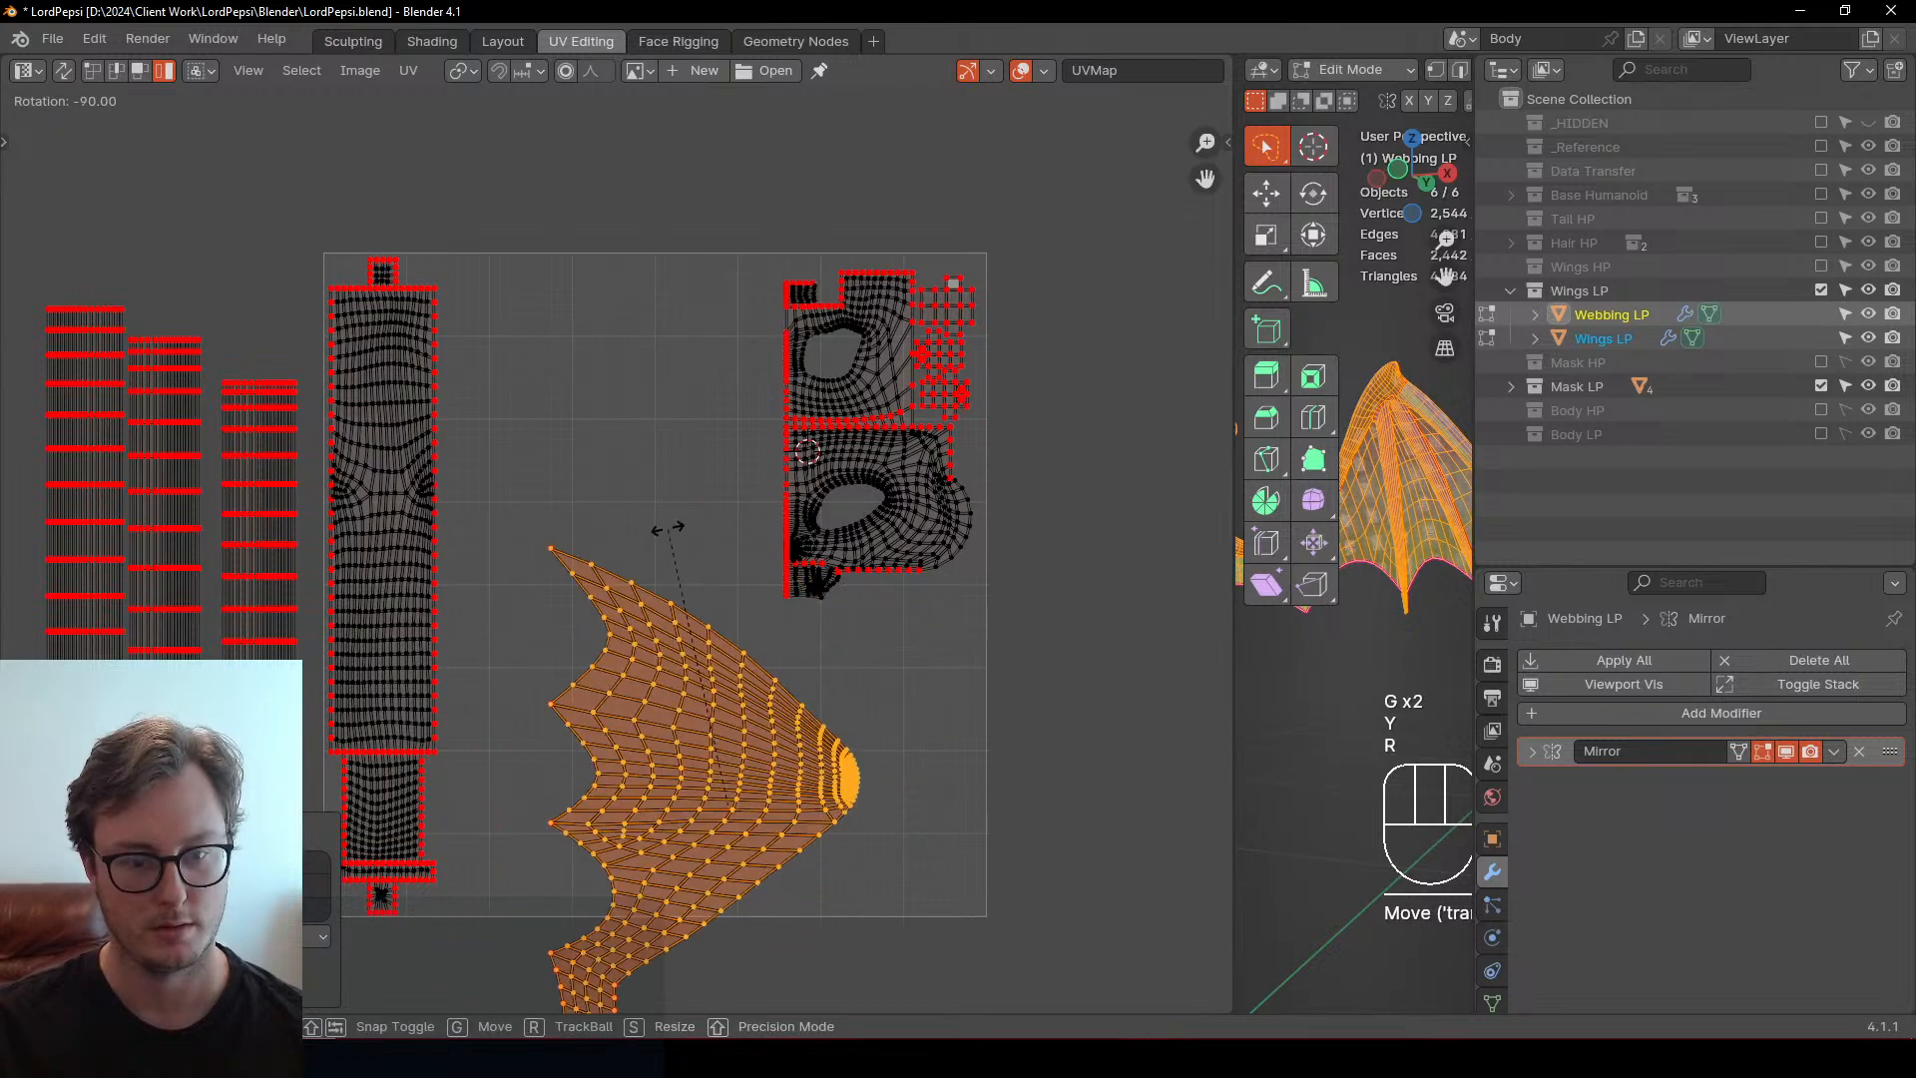
{"action": "left_click", "coordinate": [685, 545]}
{"action": "key", "text": "g"}
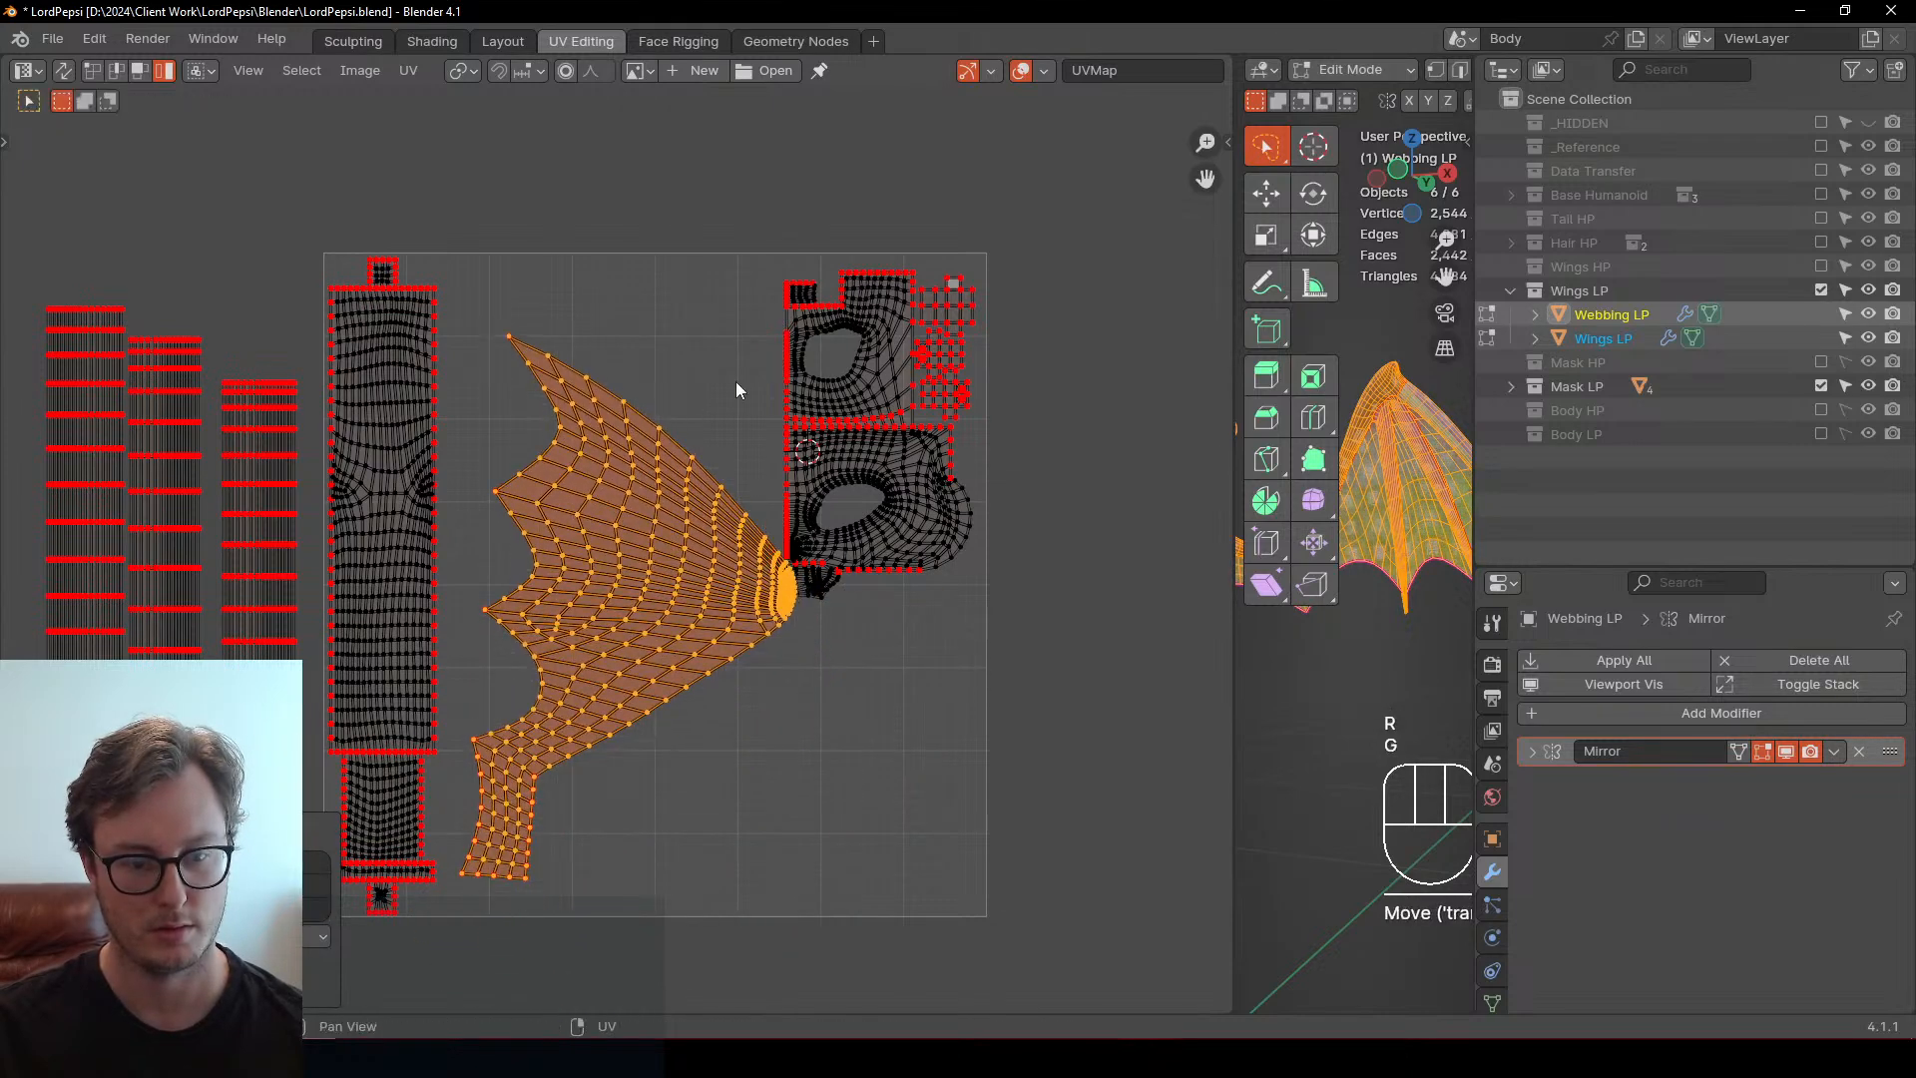
{"action": "key", "text": "r"}
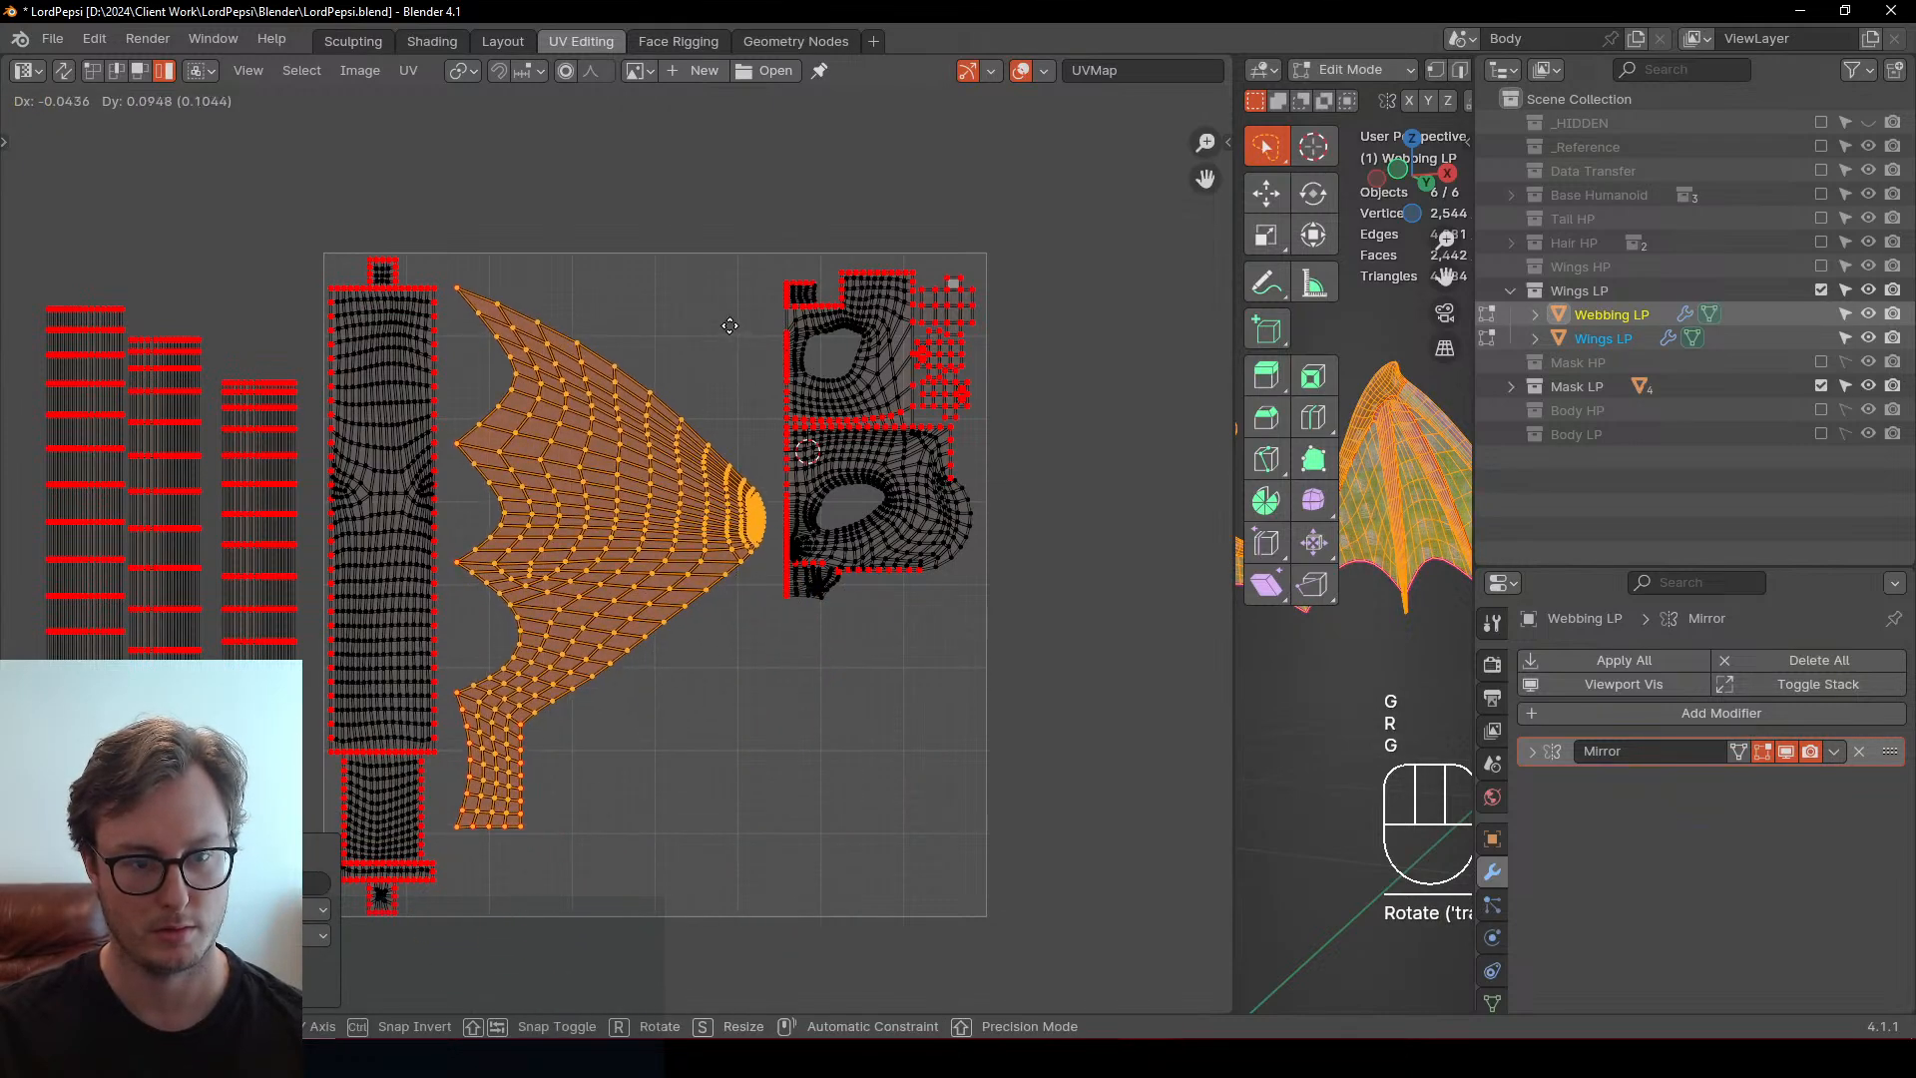
{"action": "key", "text": "g"}
{"action": "left_click", "coordinate": [936, 437]}
Select only the mask islands, move them into the tile's lower-right corner and scale them down to fit below the webbing
{"action": "key", "text": "b"}
{"action": "left_click_drag", "start_coordinate": [788, 258], "coordinate": [953, 459]}
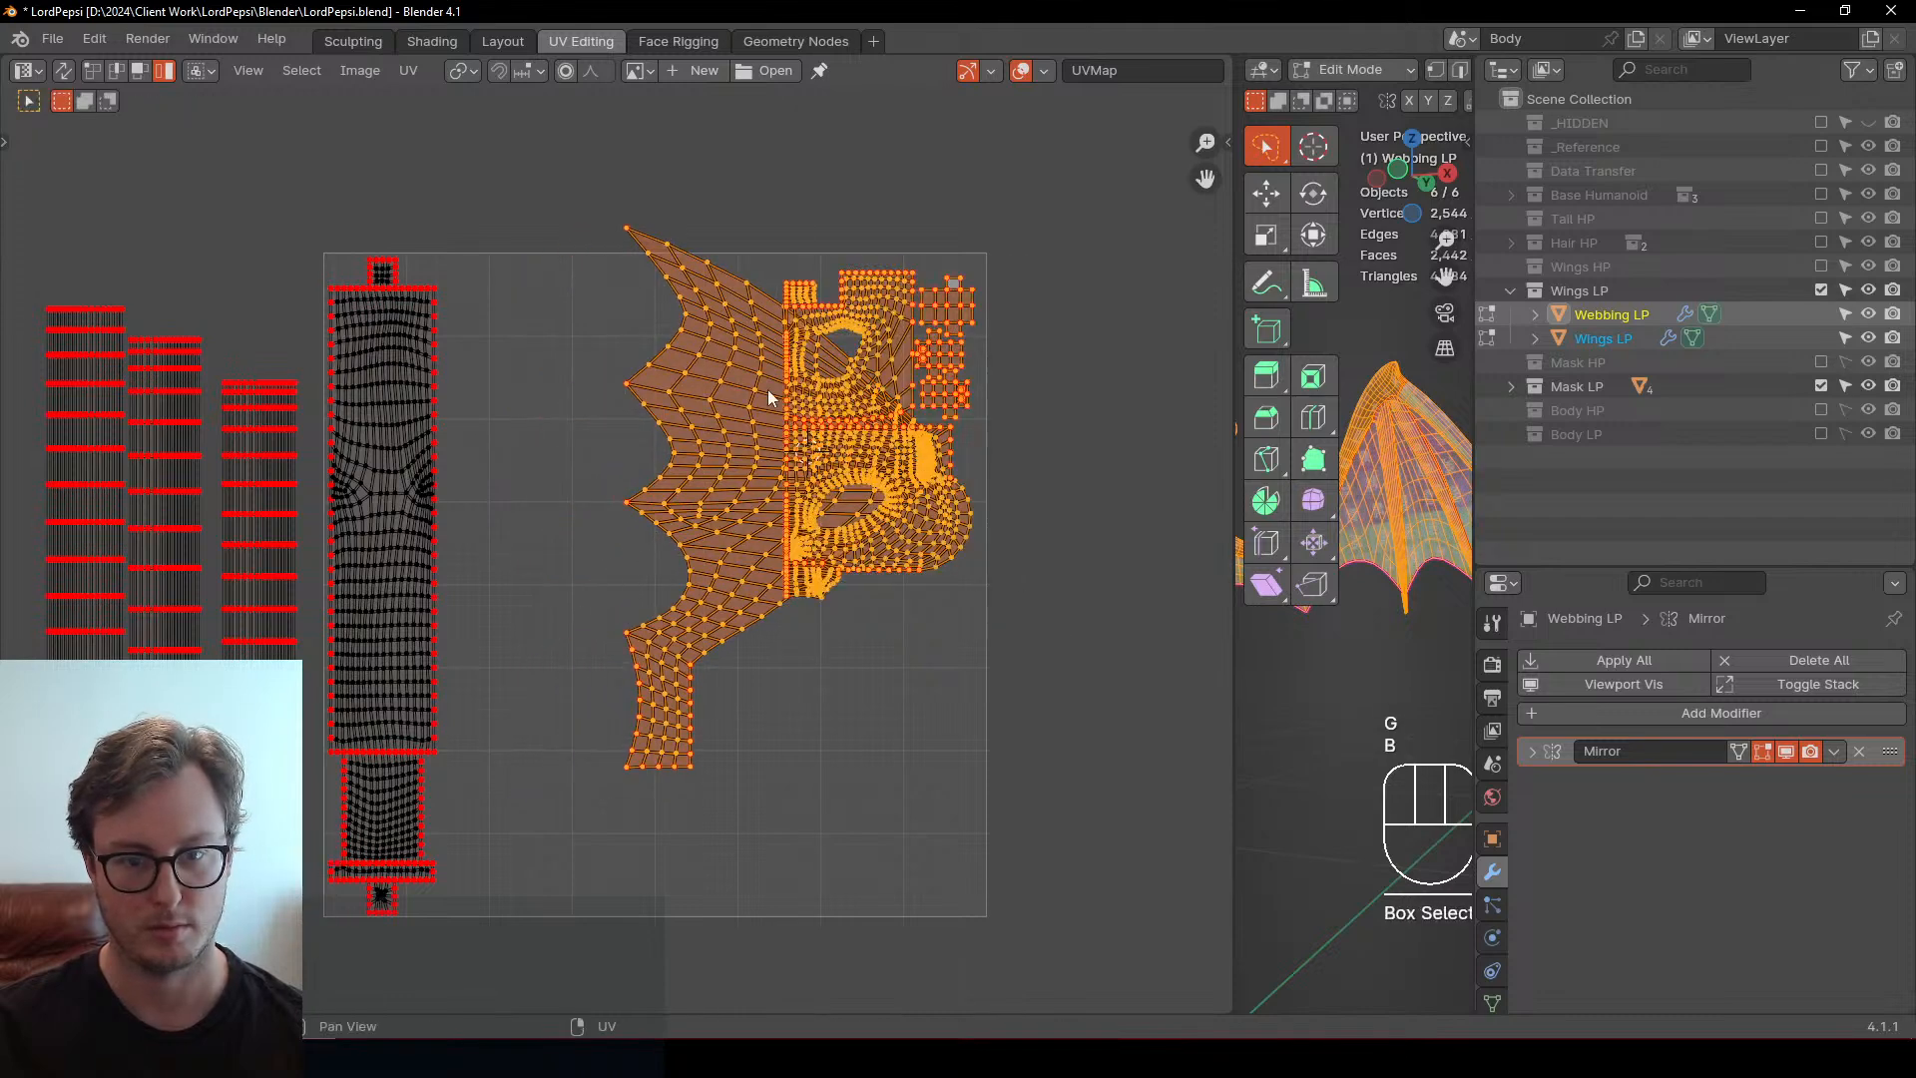
{"action": "key", "text": "b"}
{"action": "middle_click_drag", "start_coordinate": [569, 205], "coordinate": [703, 349]}
{"action": "key", "text": "g"}
{"action": "left_click", "coordinate": [919, 661]}
{"action": "key", "text": "s"}
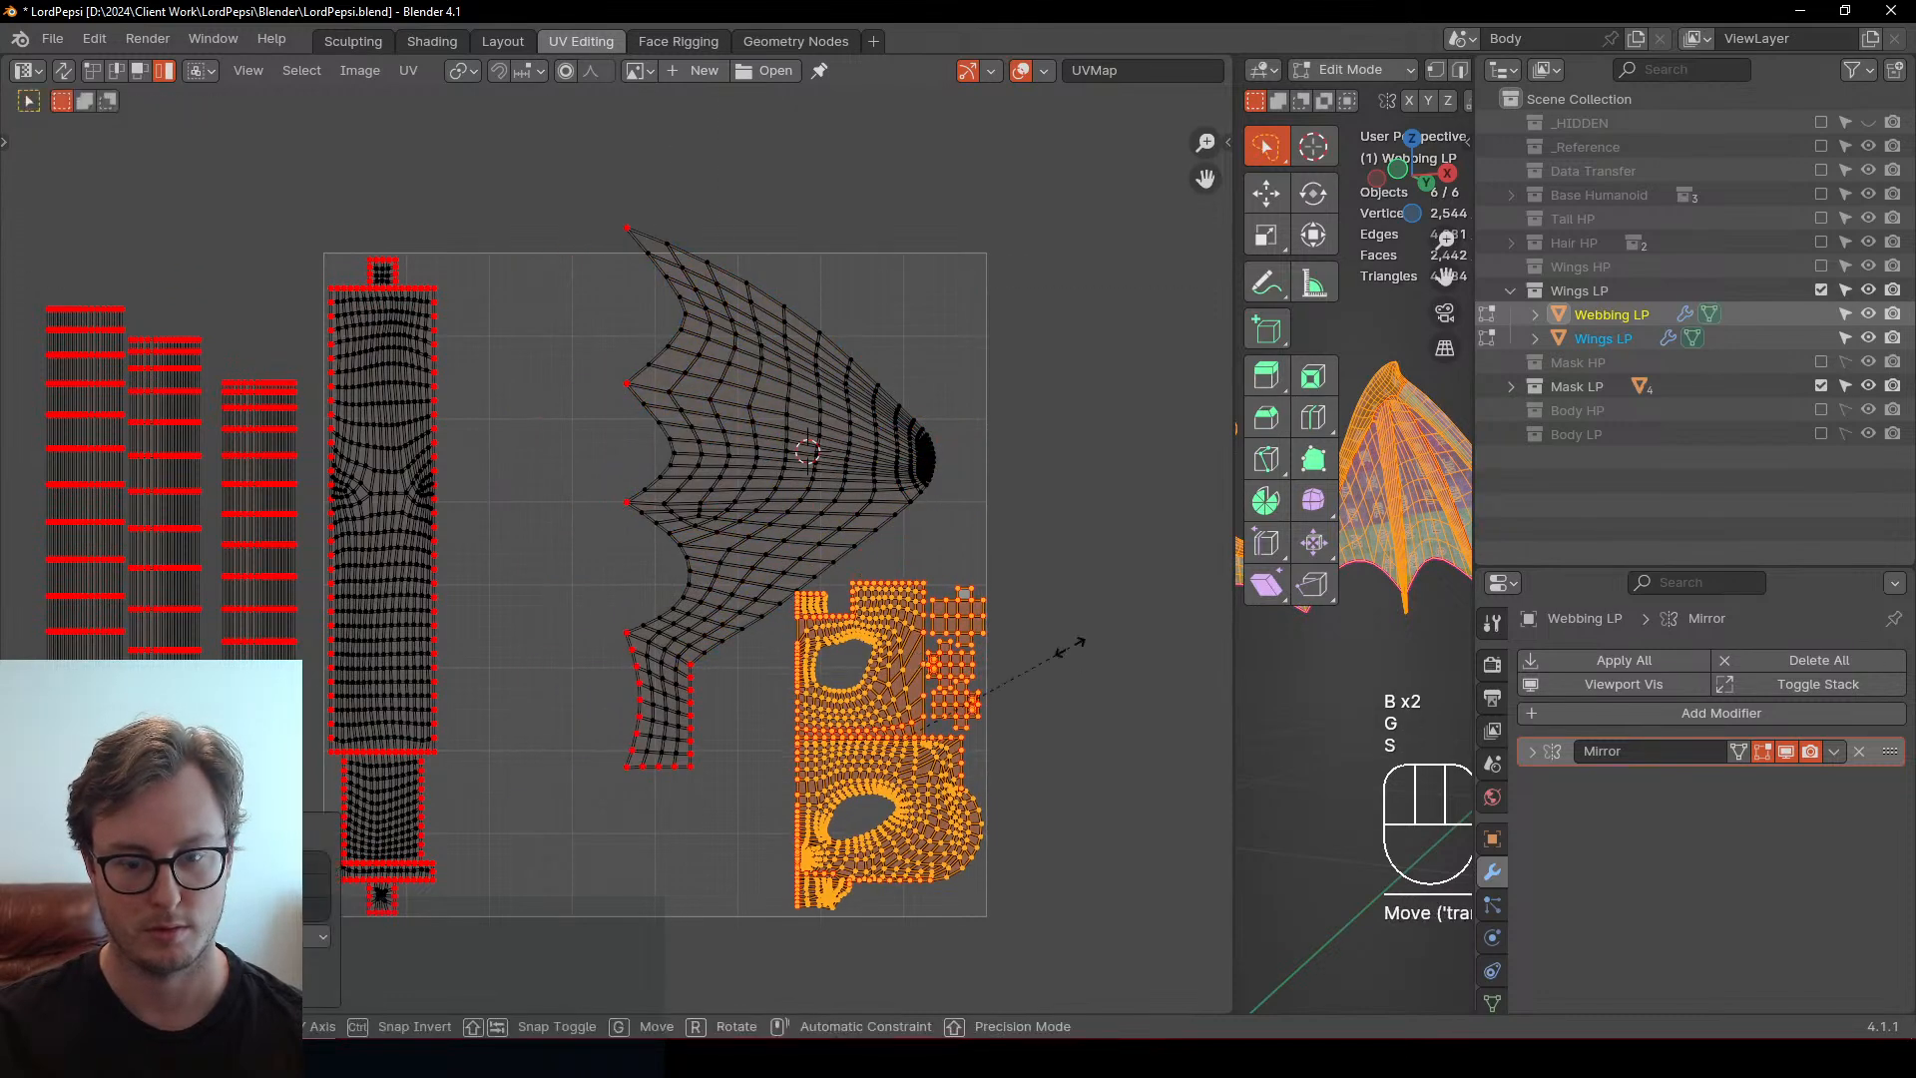
{"action": "left_click", "coordinate": [1034, 653]}
{"action": "key", "text": "g"}
{"action": "left_click", "coordinate": [1042, 668]}
Shift the webbing island right and down so it sits within the tile's top edge, above the mask islands
{"action": "left_click", "coordinate": [865, 429]}
{"action": "key", "text": "g"}
{"action": "key", "text": "g"}
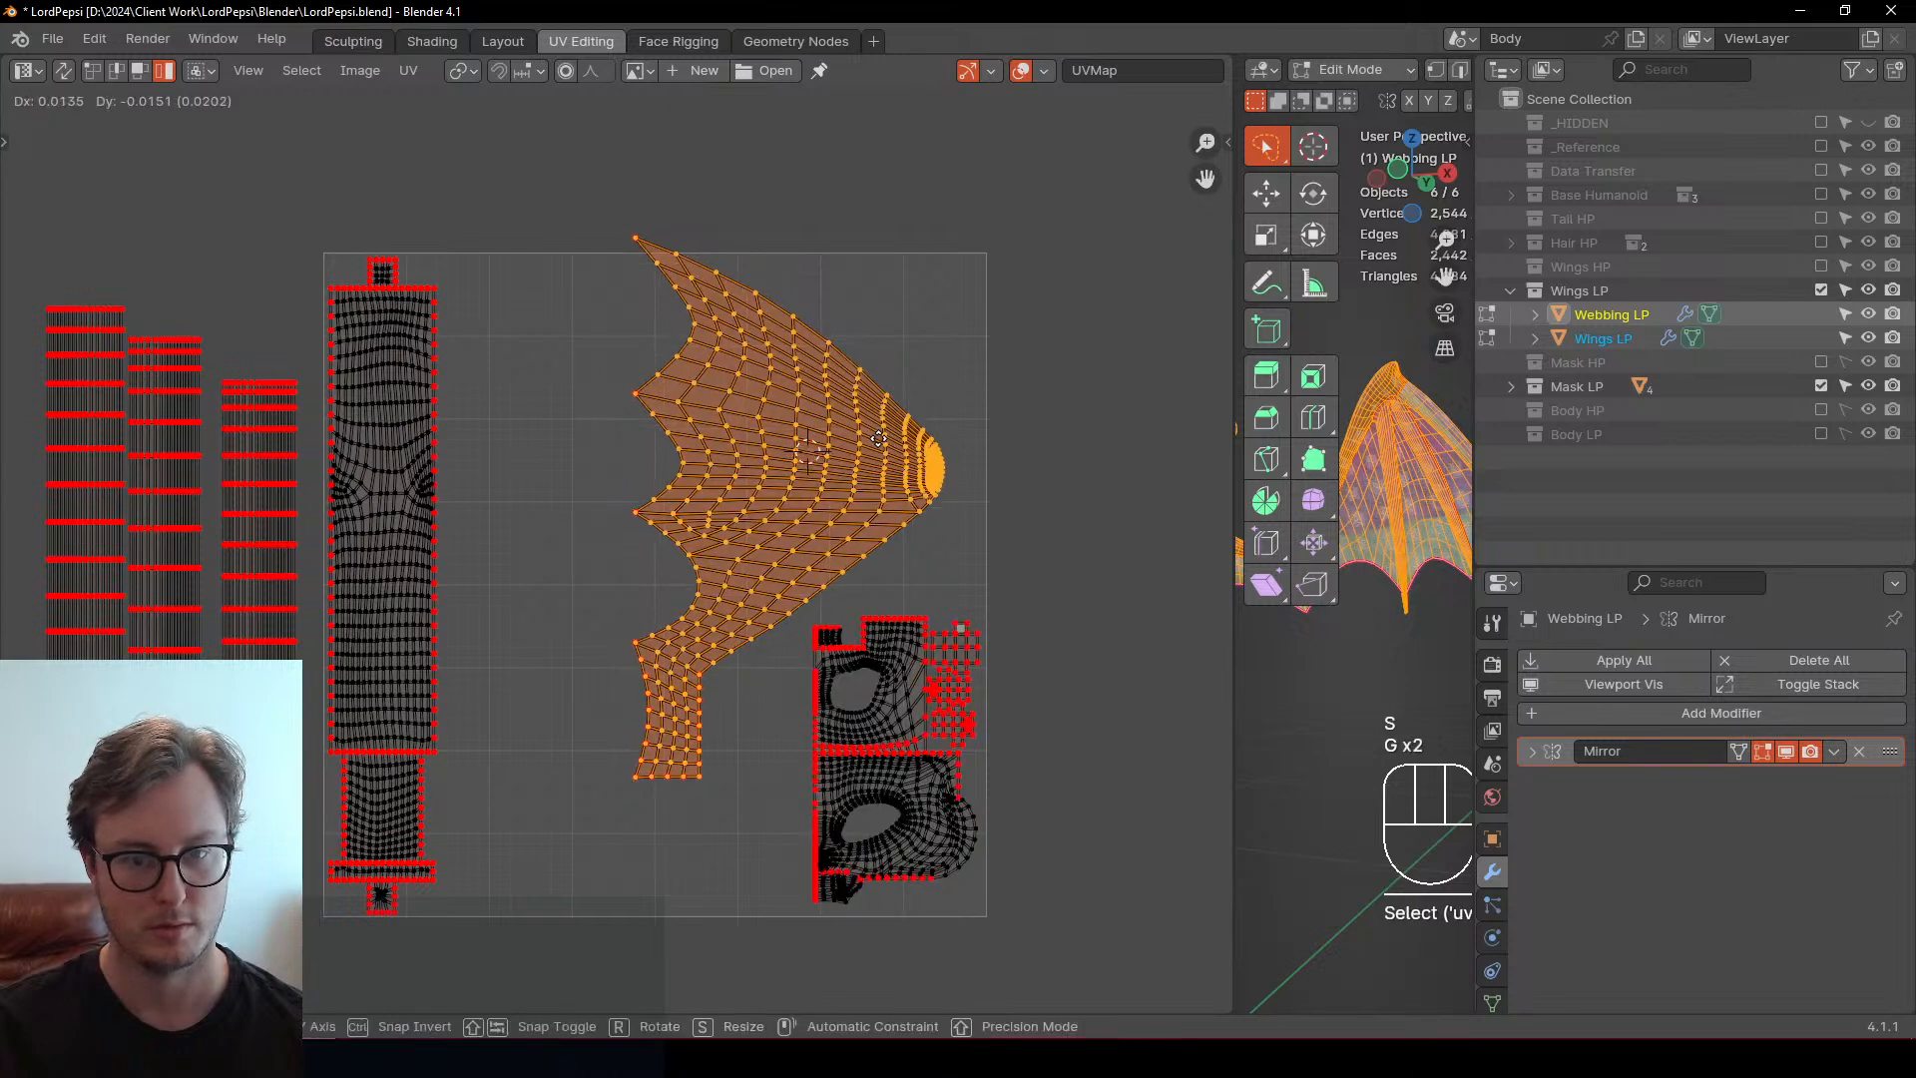
{"action": "left_click", "coordinate": [888, 459]}
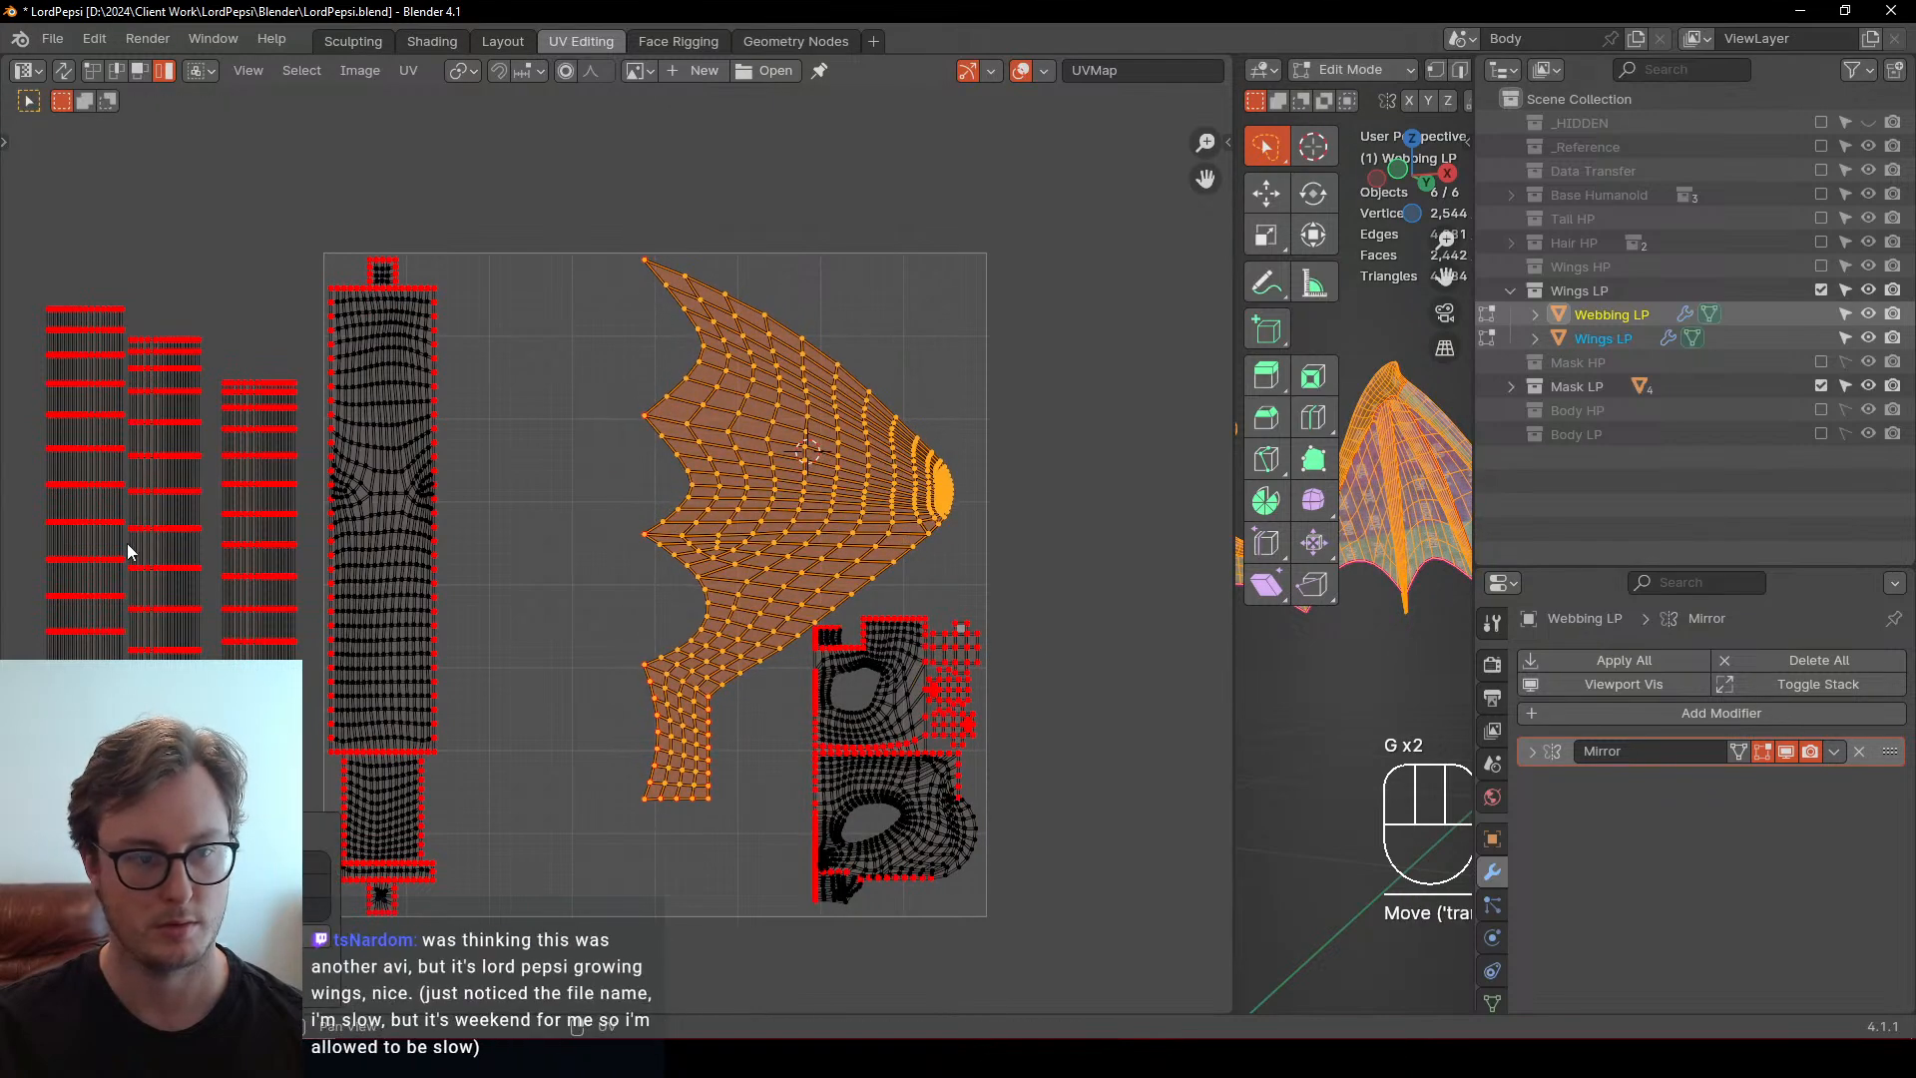
Move the three parked narrow wing strips together back into the tile, directly right of the wide strip
{"action": "left_click", "coordinate": [82, 511]}
{"action": "key", "text": "b"}
{"action": "left_click_drag", "start_coordinate": [56, 492], "coordinate": [288, 632]}
{"action": "key", "text": "g"}
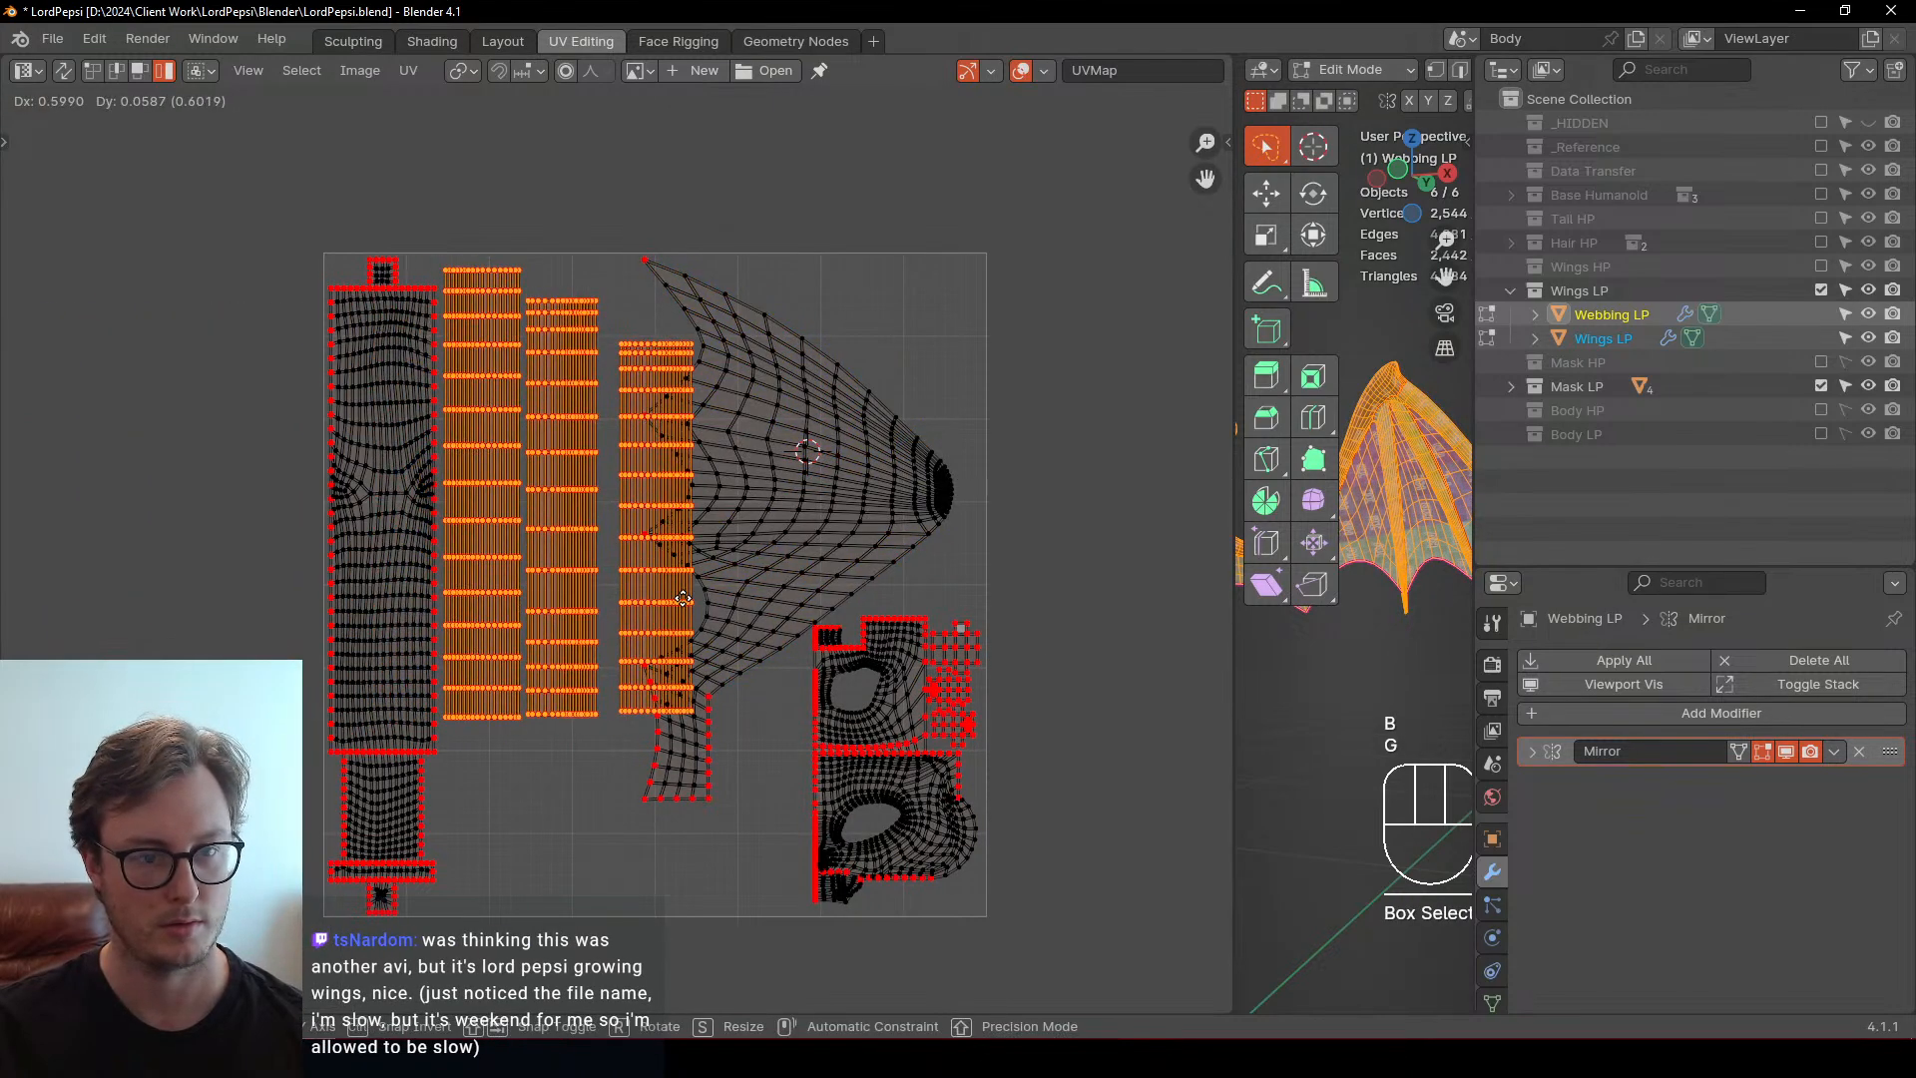
{"action": "left_click", "coordinate": [685, 599]}
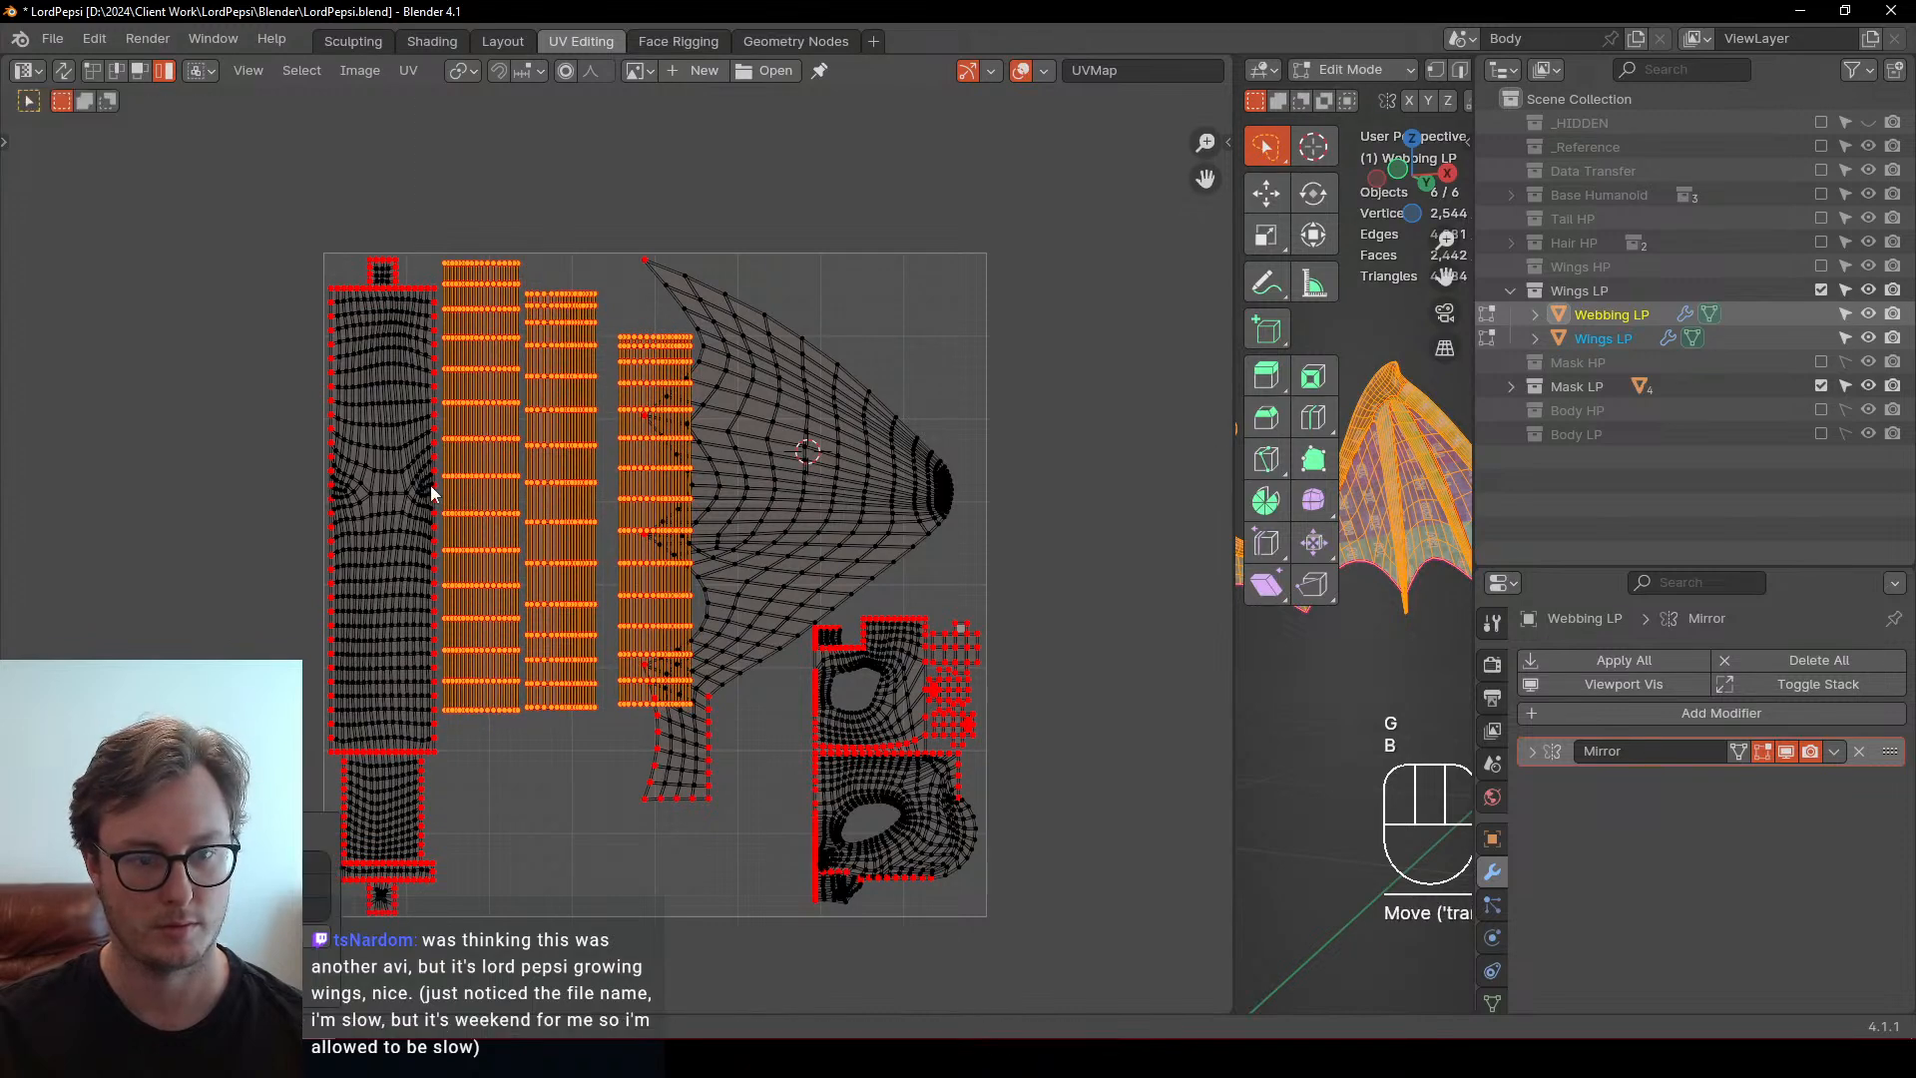
Try to raise the second and third narrow strips level with the first strip's top edge, and reselect all three
{"action": "key", "text": "b"}
{"action": "middle_click_drag", "start_coordinate": [431, 493], "coordinate": [479, 509]}
{"action": "key", "text": "g"}
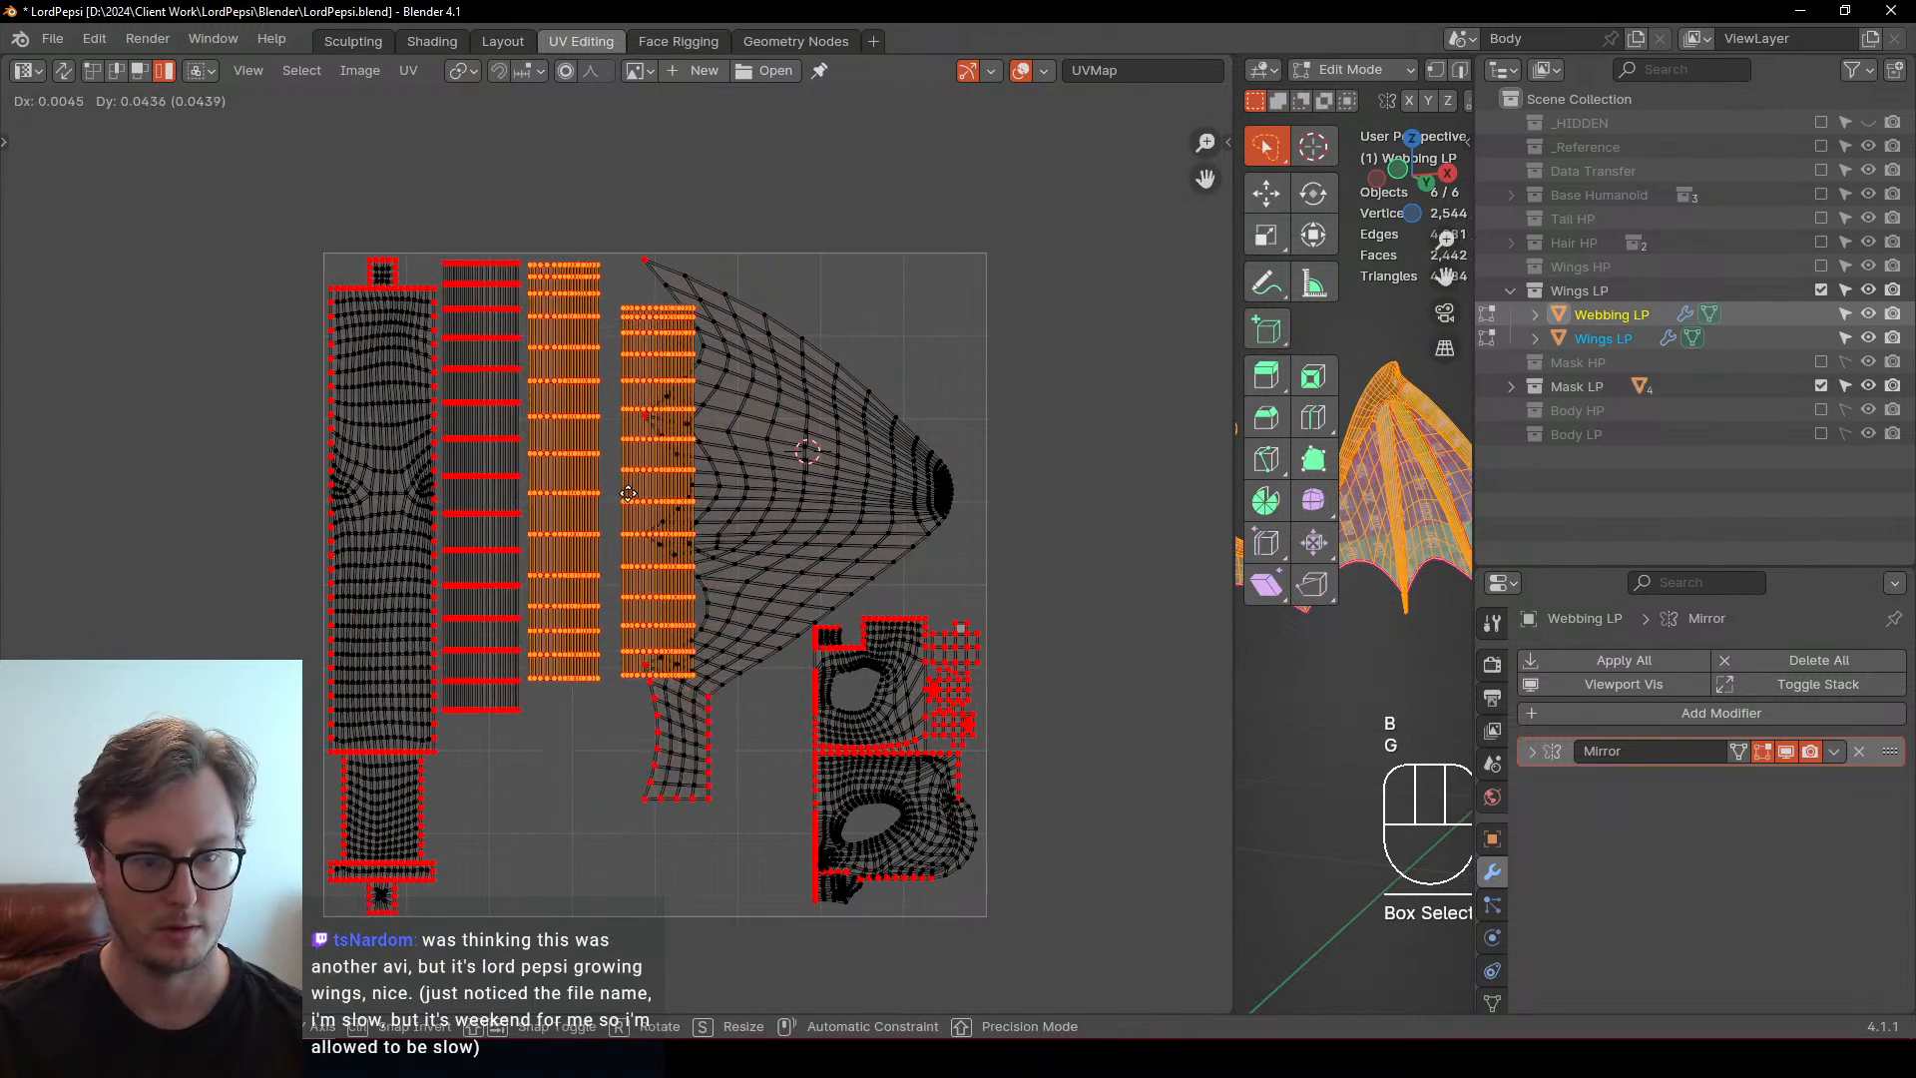
{"action": "key", "text": "Escape"}
{"action": "key", "text": "b"}
{"action": "left_click_drag", "start_coordinate": [509, 339], "coordinate": [553, 376]}
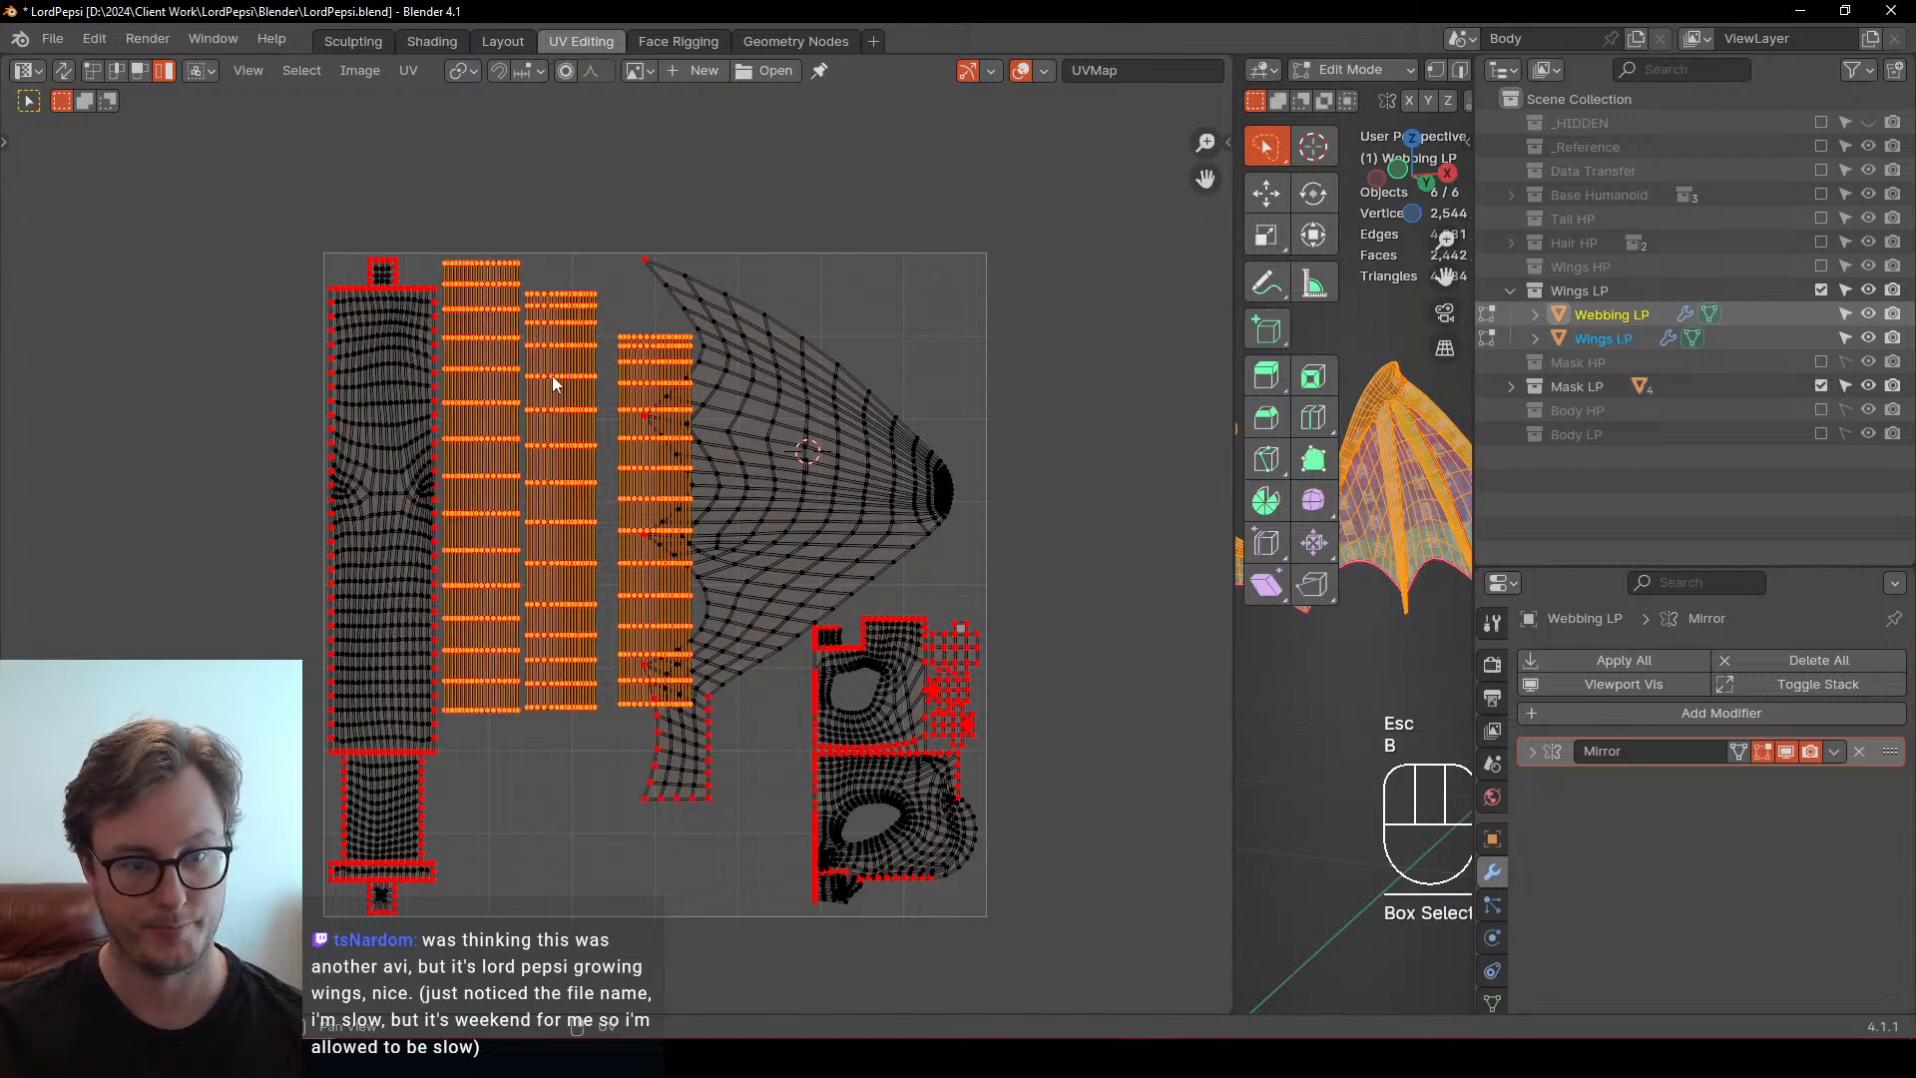
Align the top edges of the three narrow wing strips, and slide the third strip horizontally against the second
{"action": "key", "text": "n"}
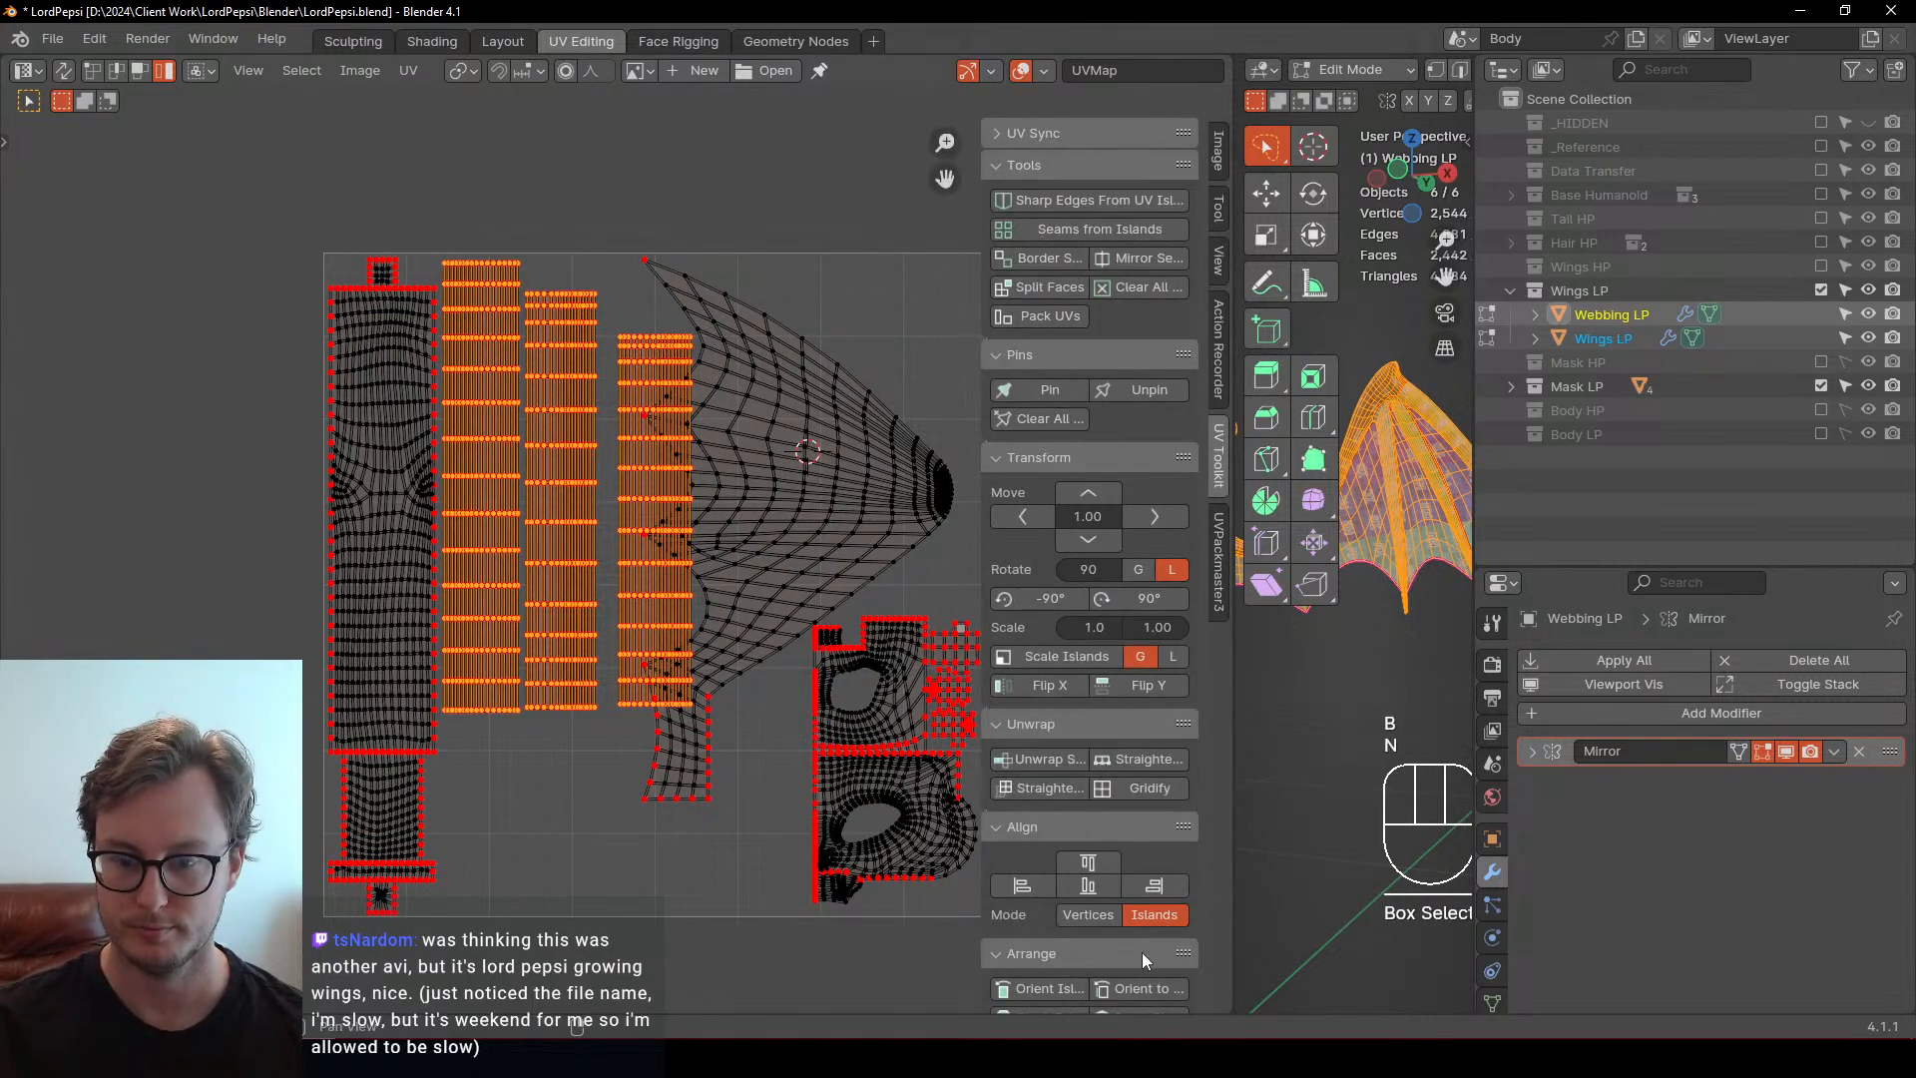
{"action": "left_click", "coordinate": [1088, 866]}
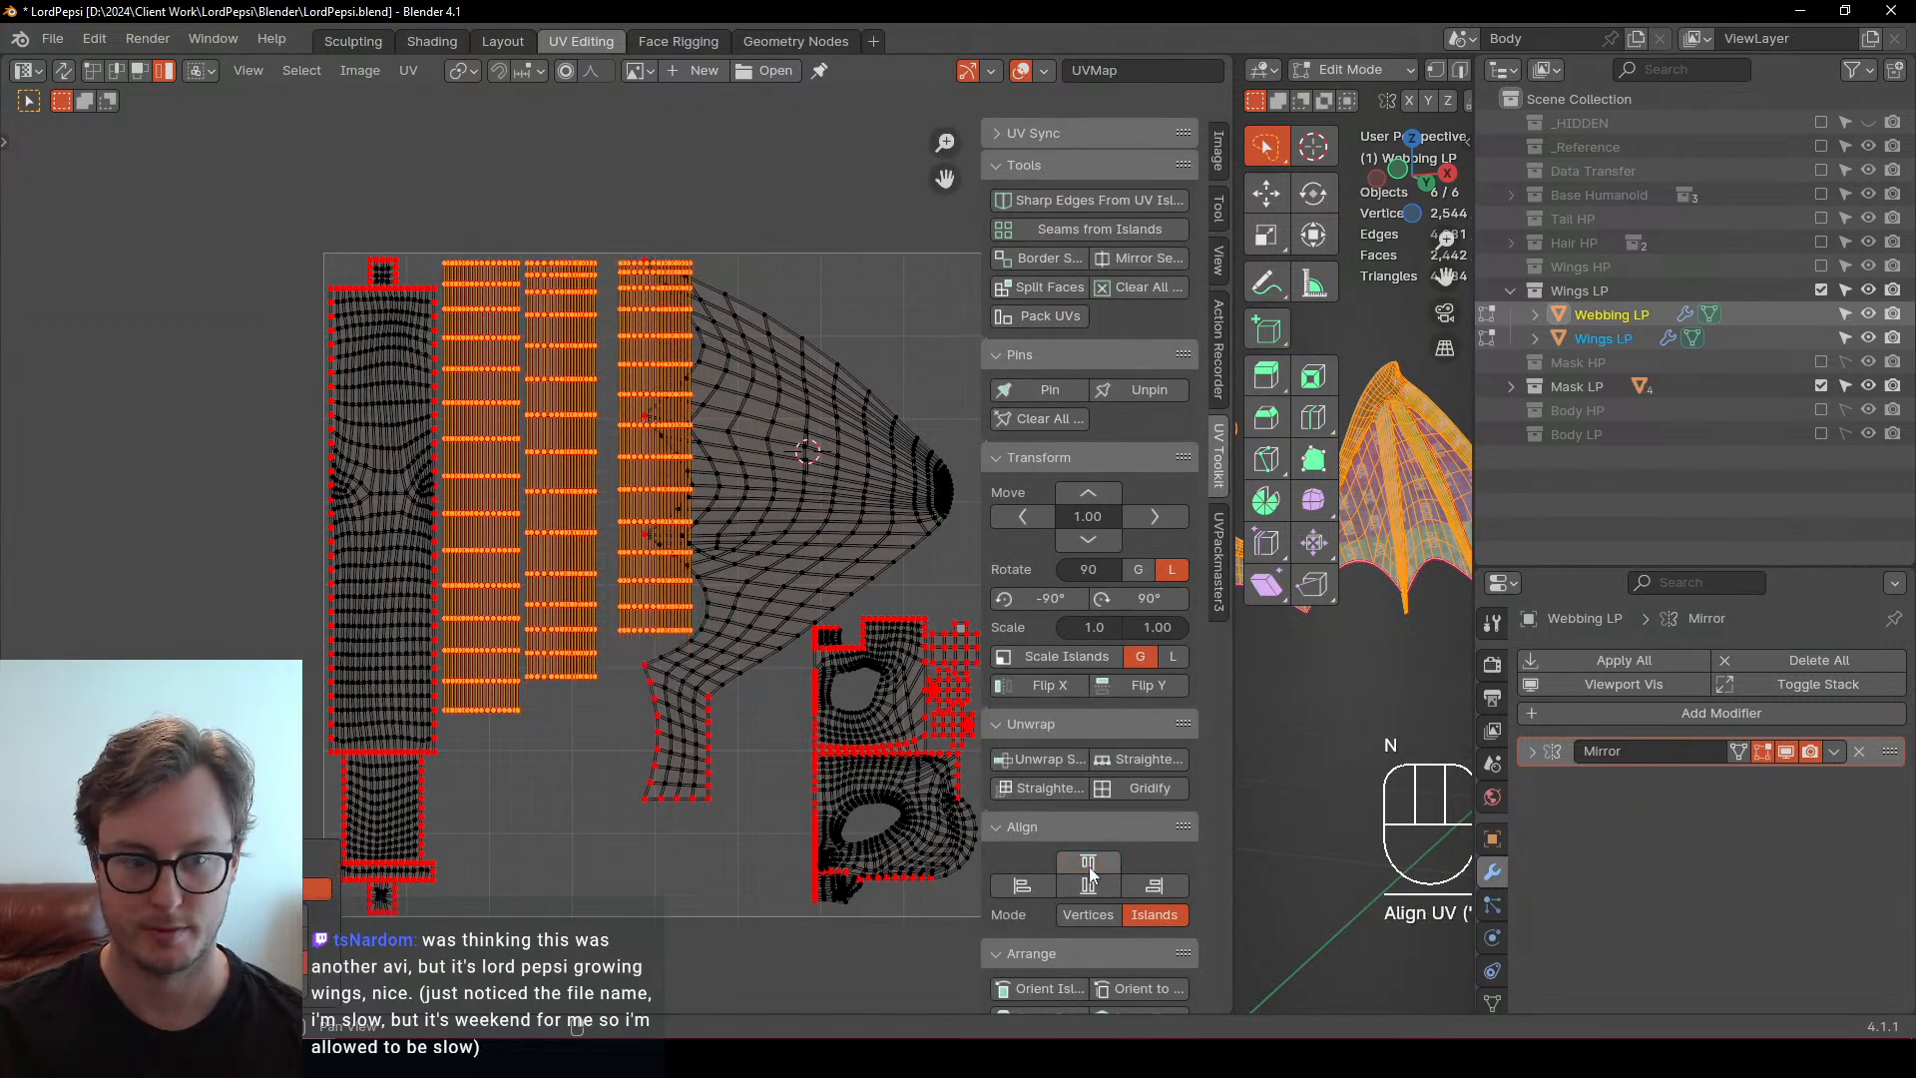
{"action": "left_click", "coordinate": [650, 497]}
{"action": "key", "text": "g"}
{"action": "key", "text": "x"}
{"action": "left_click", "coordinate": [561, 502]}
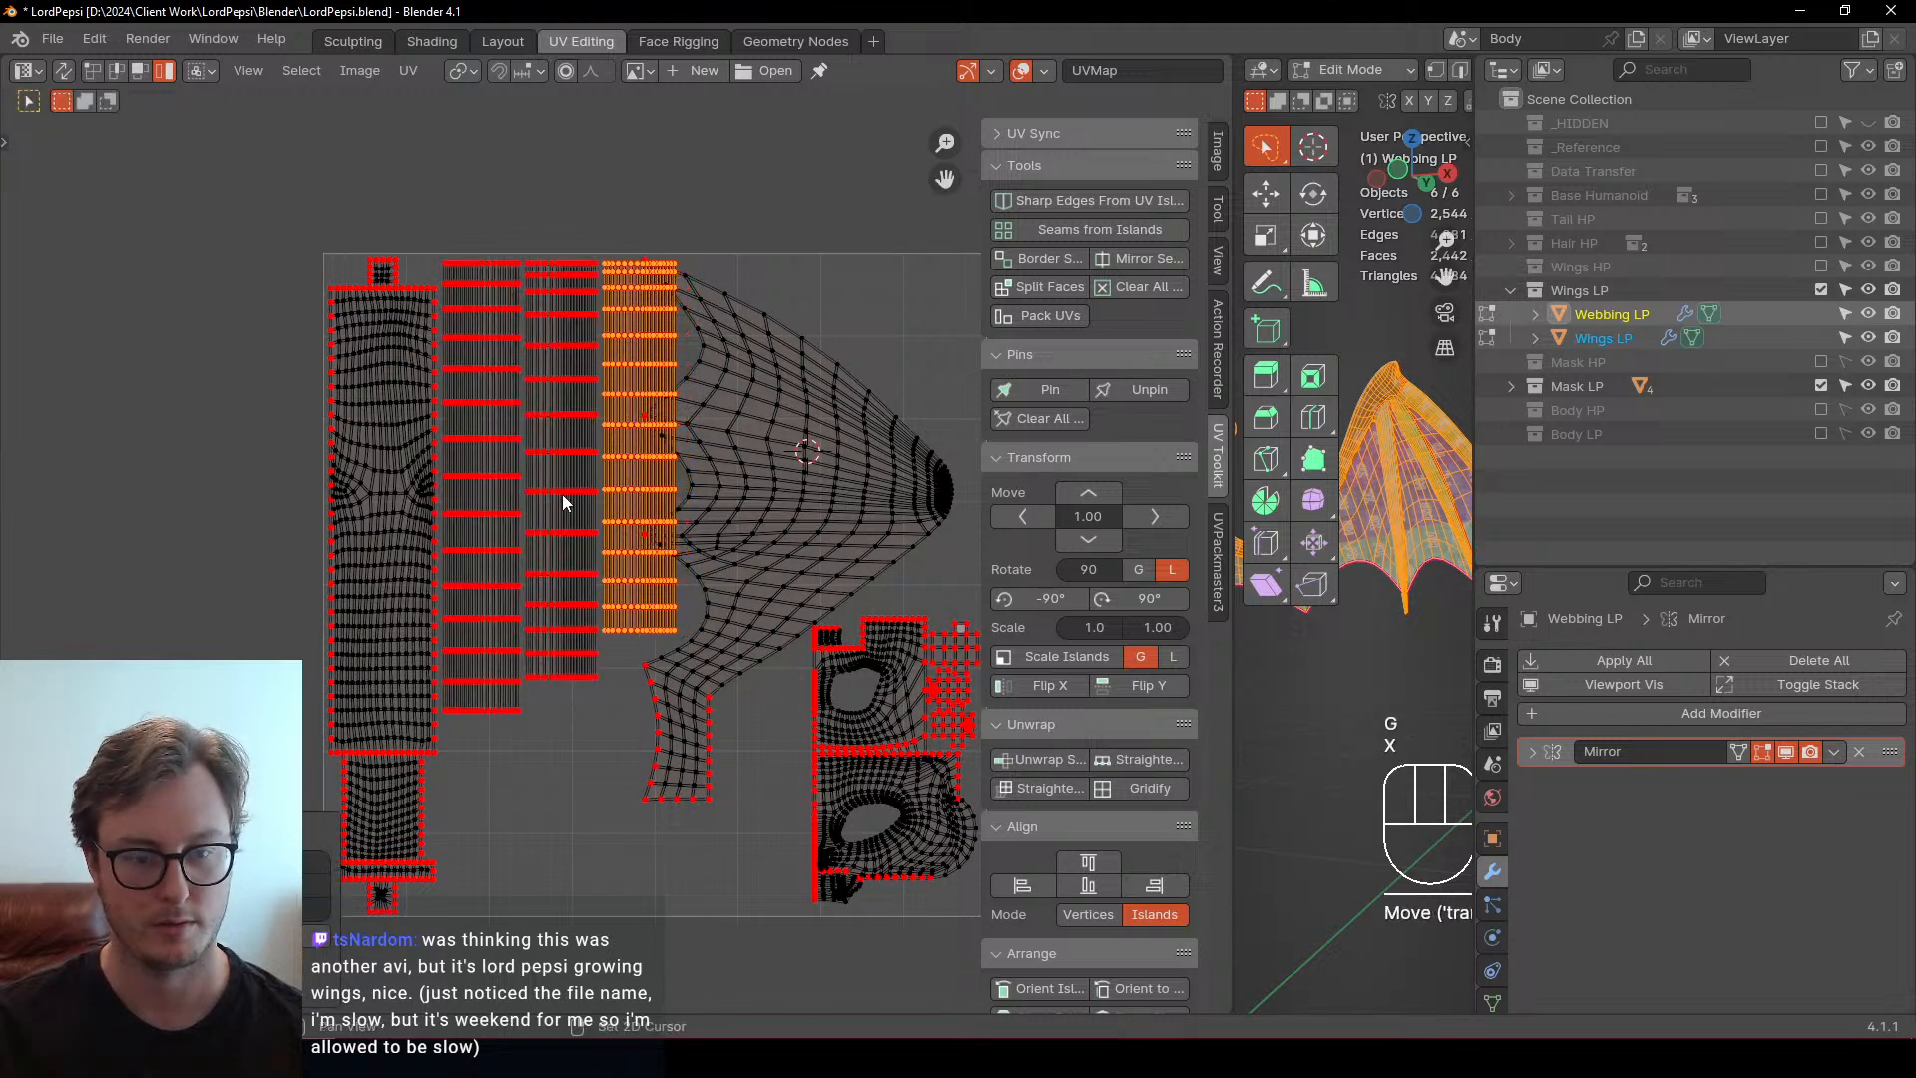
Rotate the webbing island a quarter turn counterclockwise so its tip points up, and move it to the tile's bottom edge
{"action": "left_click", "coordinate": [732, 542]}
{"action": "middle_click_drag", "start_coordinate": [732, 542], "coordinate": [674, 496]}
{"action": "key", "text": "r"}
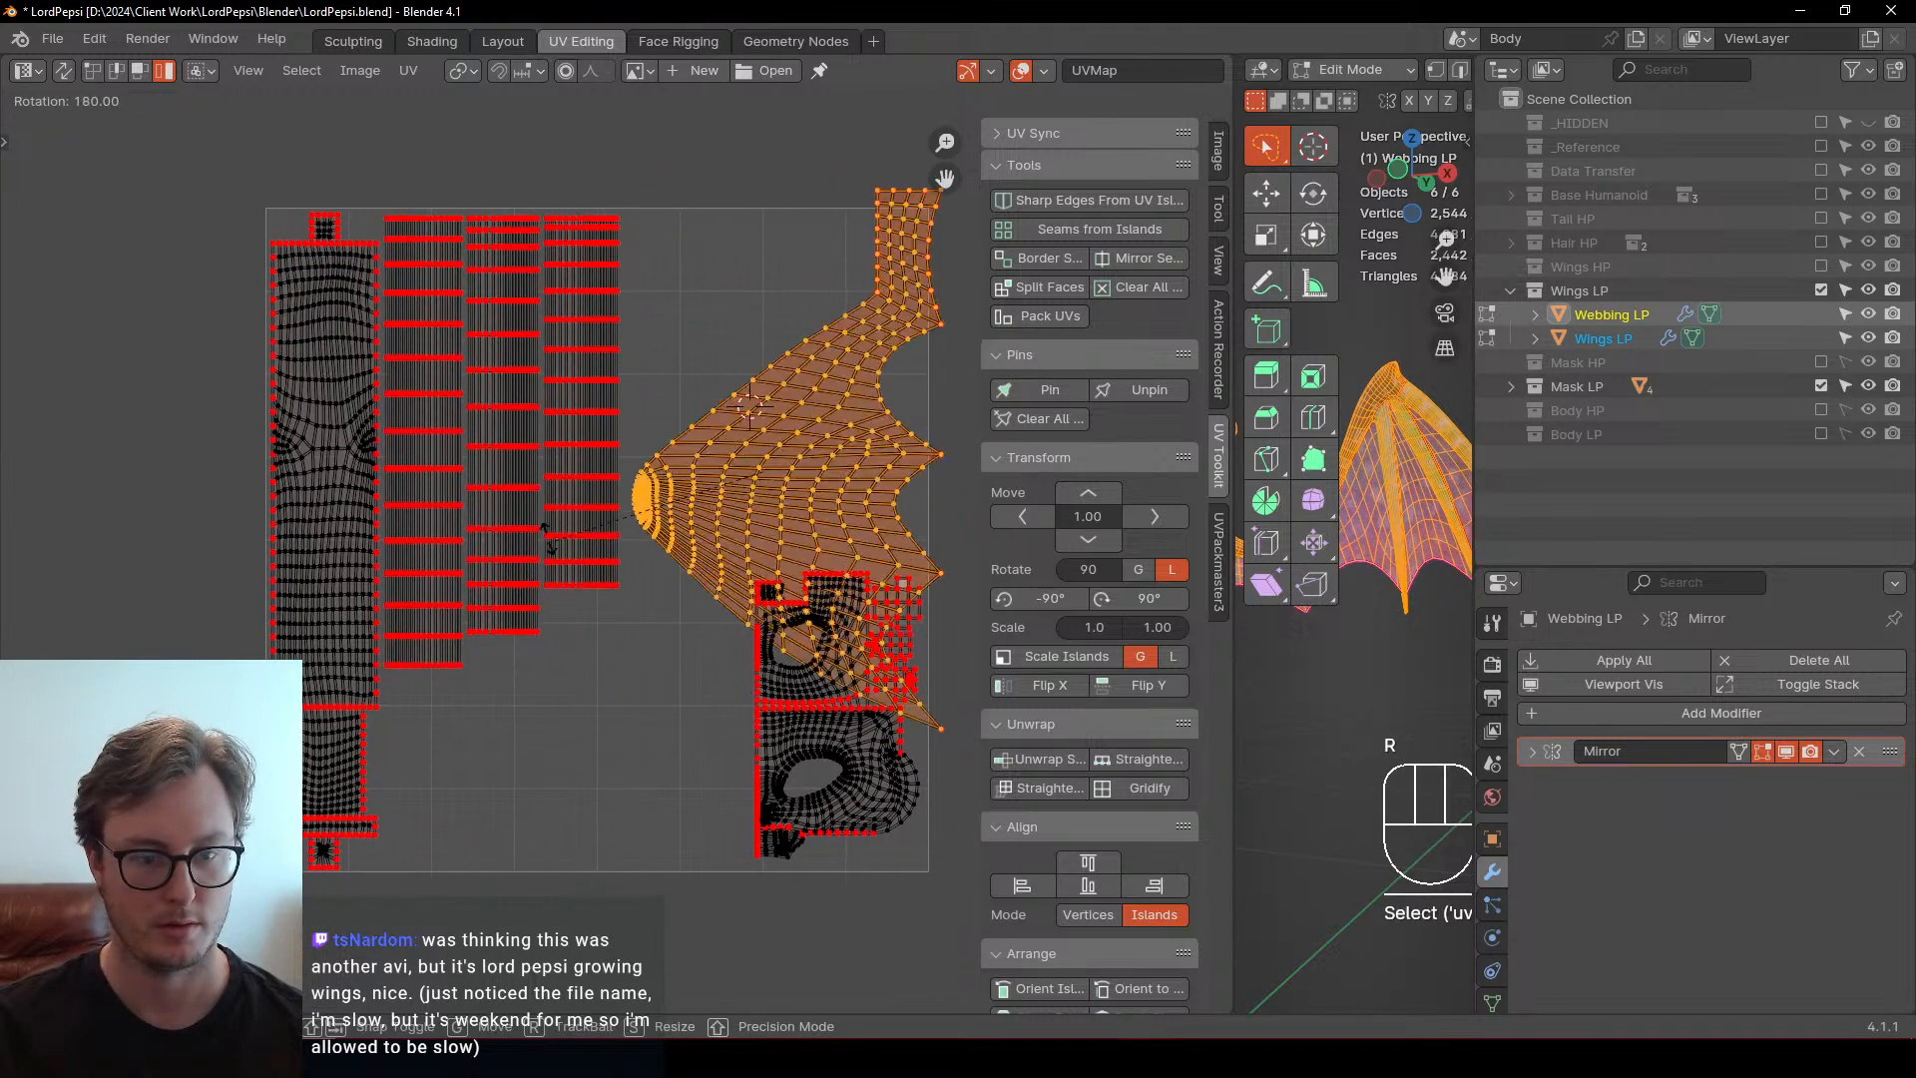
{"action": "key", "text": "Escape"}
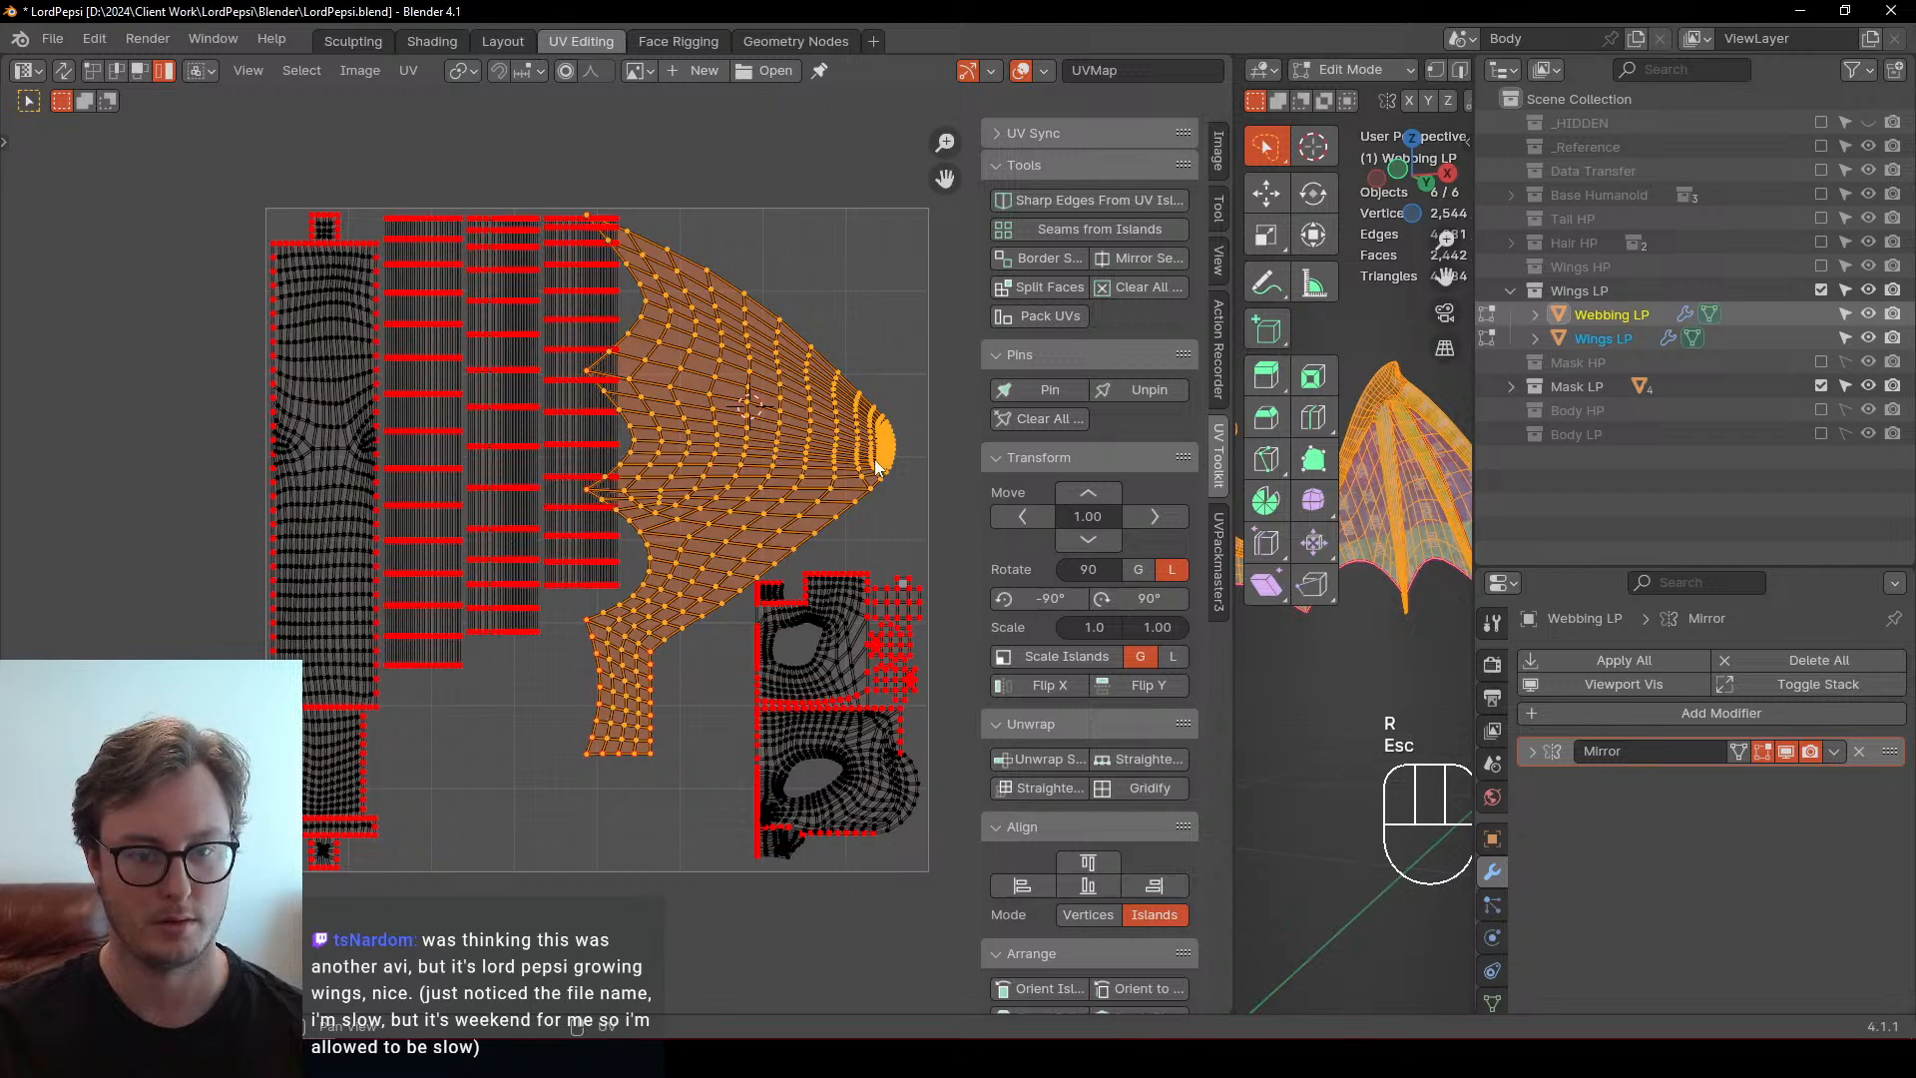
{"action": "key", "text": "r"}
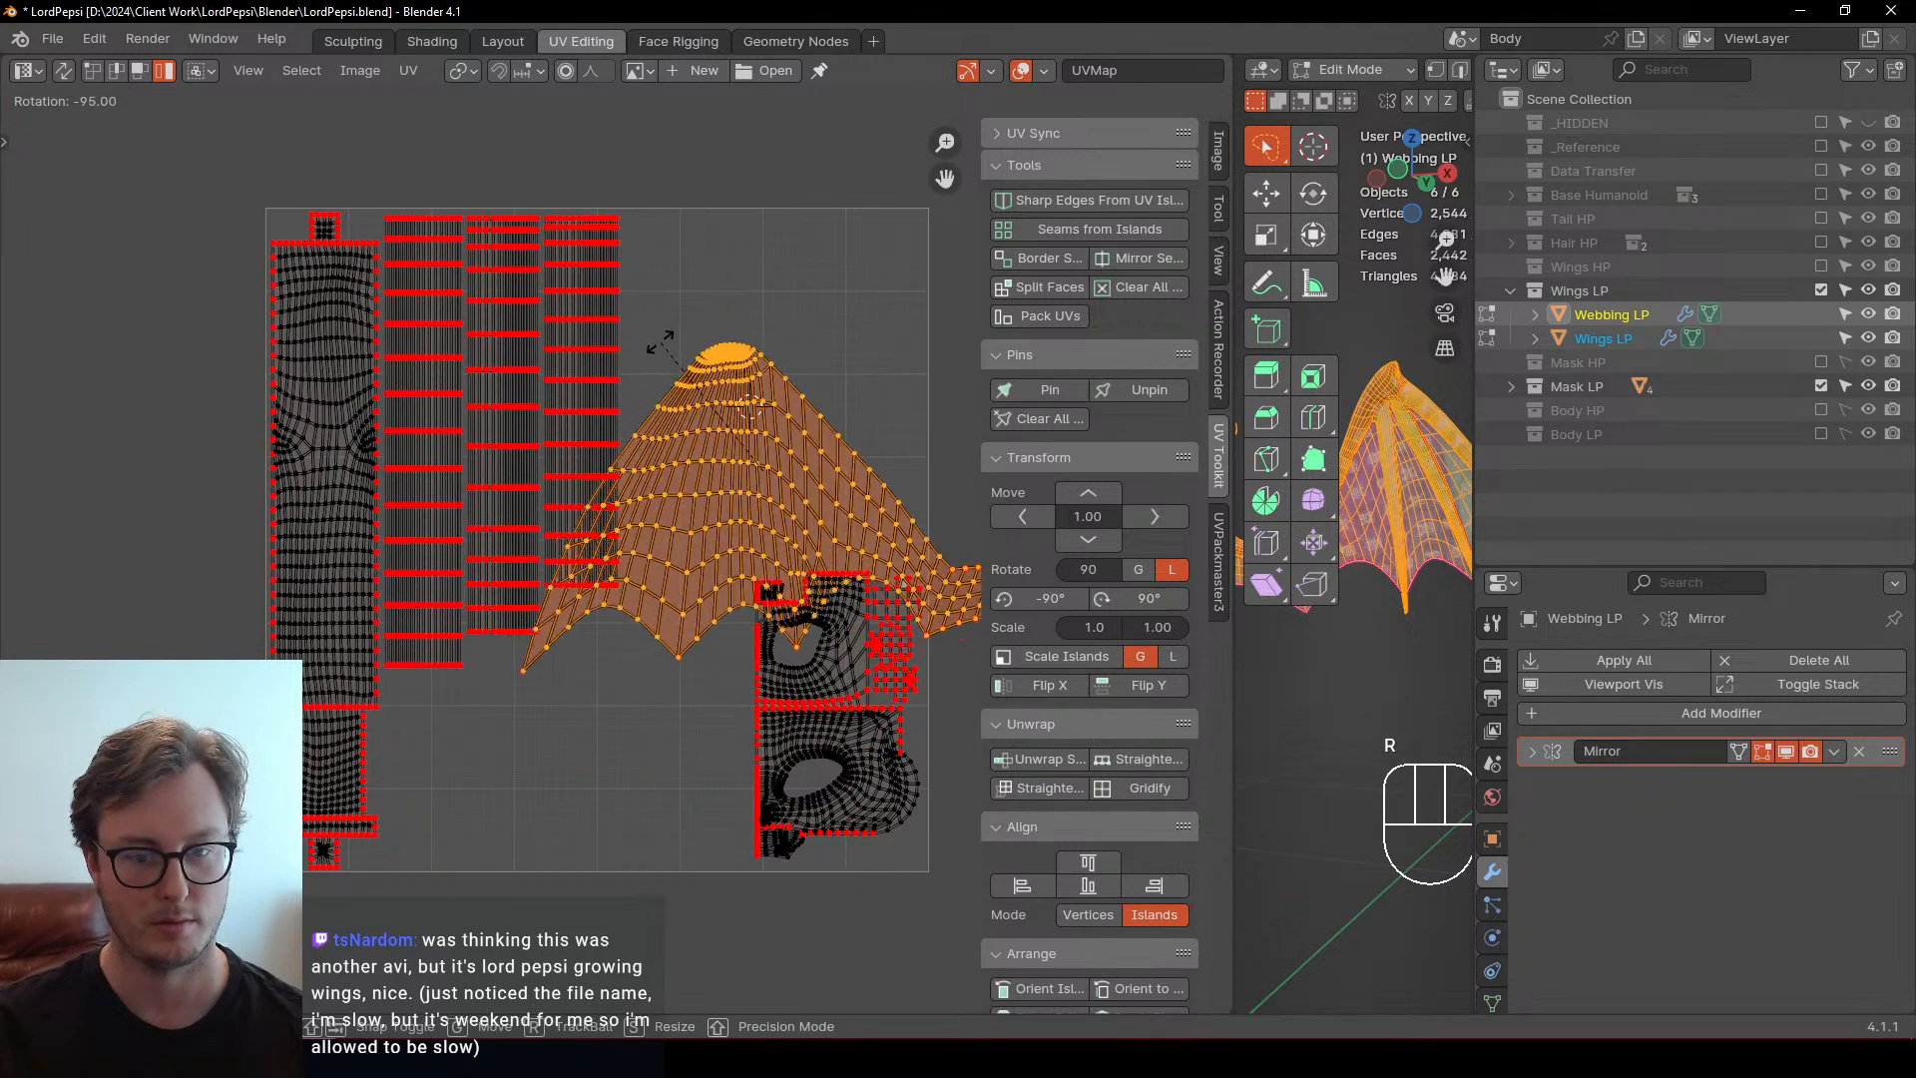
{"action": "left_click", "coordinate": [711, 417]}
{"action": "key", "text": "g"}
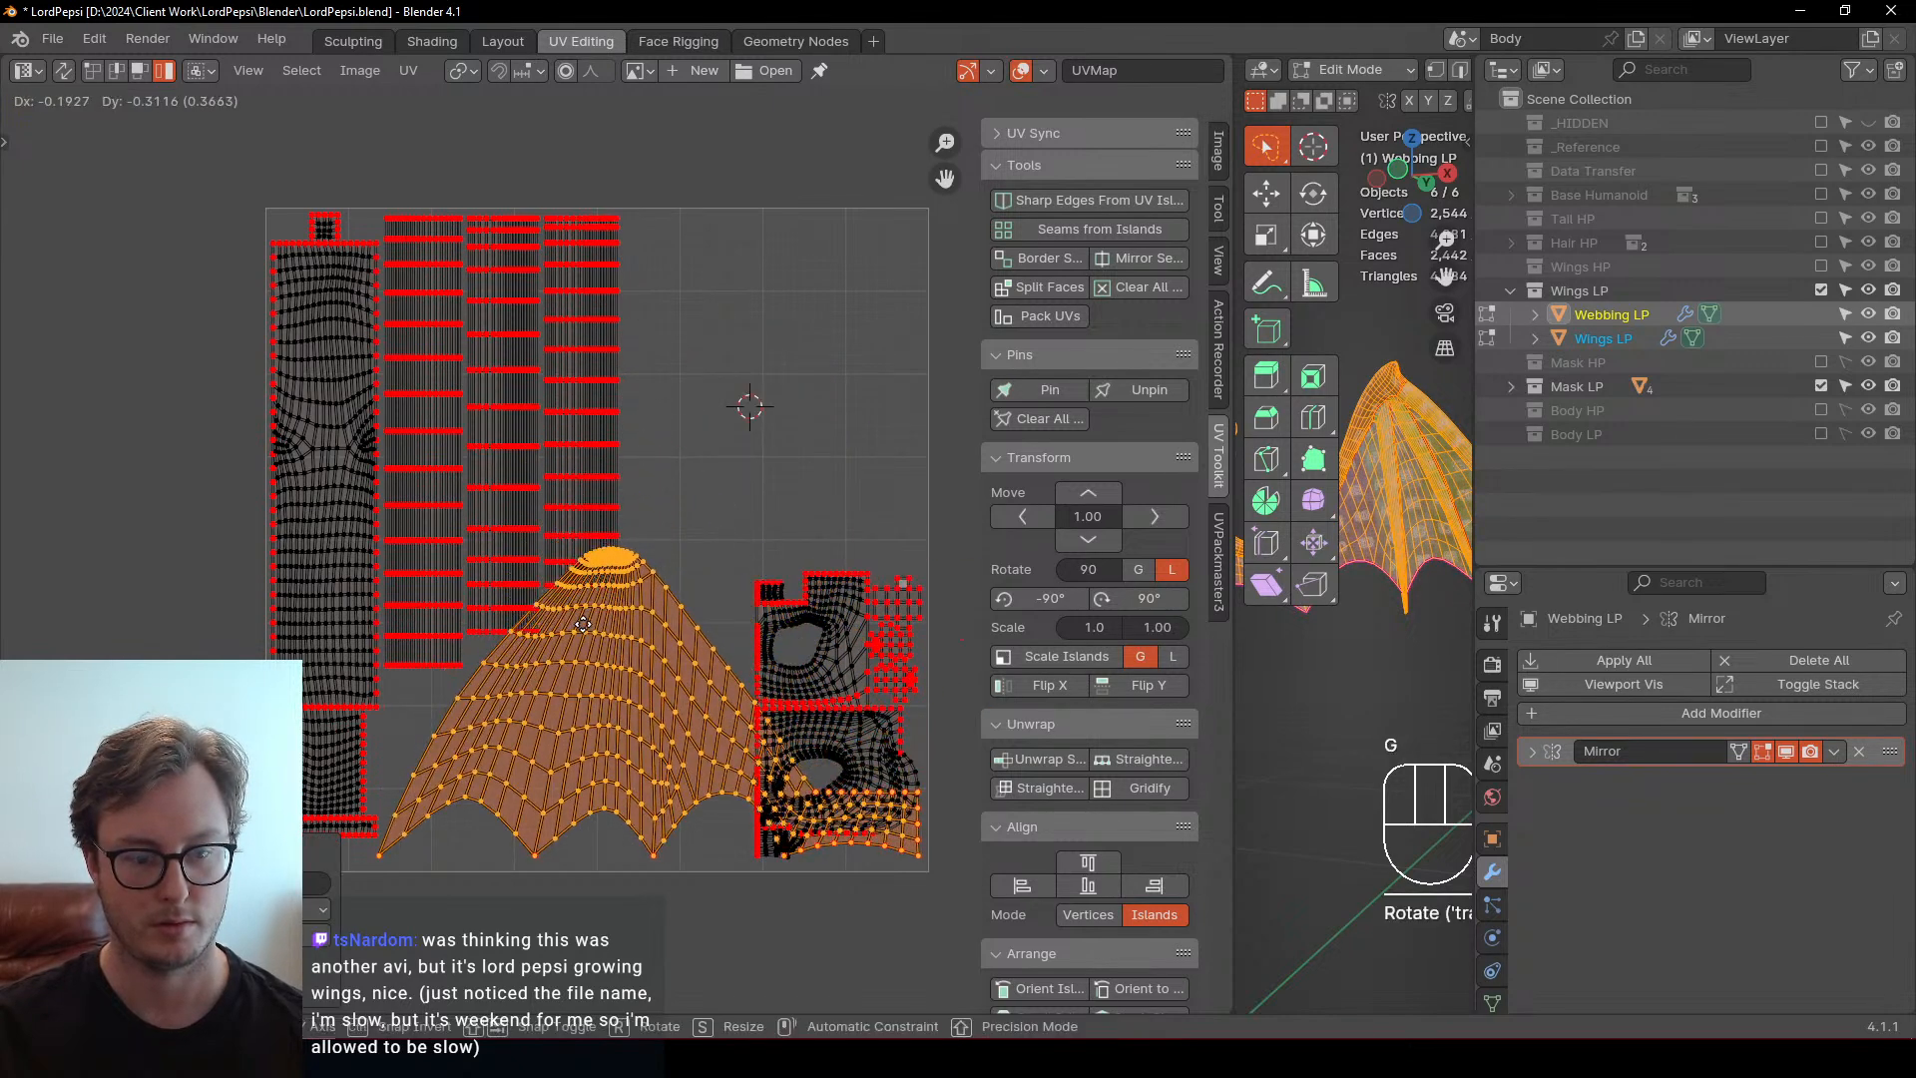
{"action": "left_click", "coordinate": [583, 623]}
Select the three narrow wing strips and move them horizontally out of the tile, parking them beyond its right edge
{"action": "left_click", "coordinate": [427, 447]}
{"action": "key", "text": "b"}
{"action": "left_click_drag", "start_coordinate": [477, 330], "coordinate": [609, 429]}
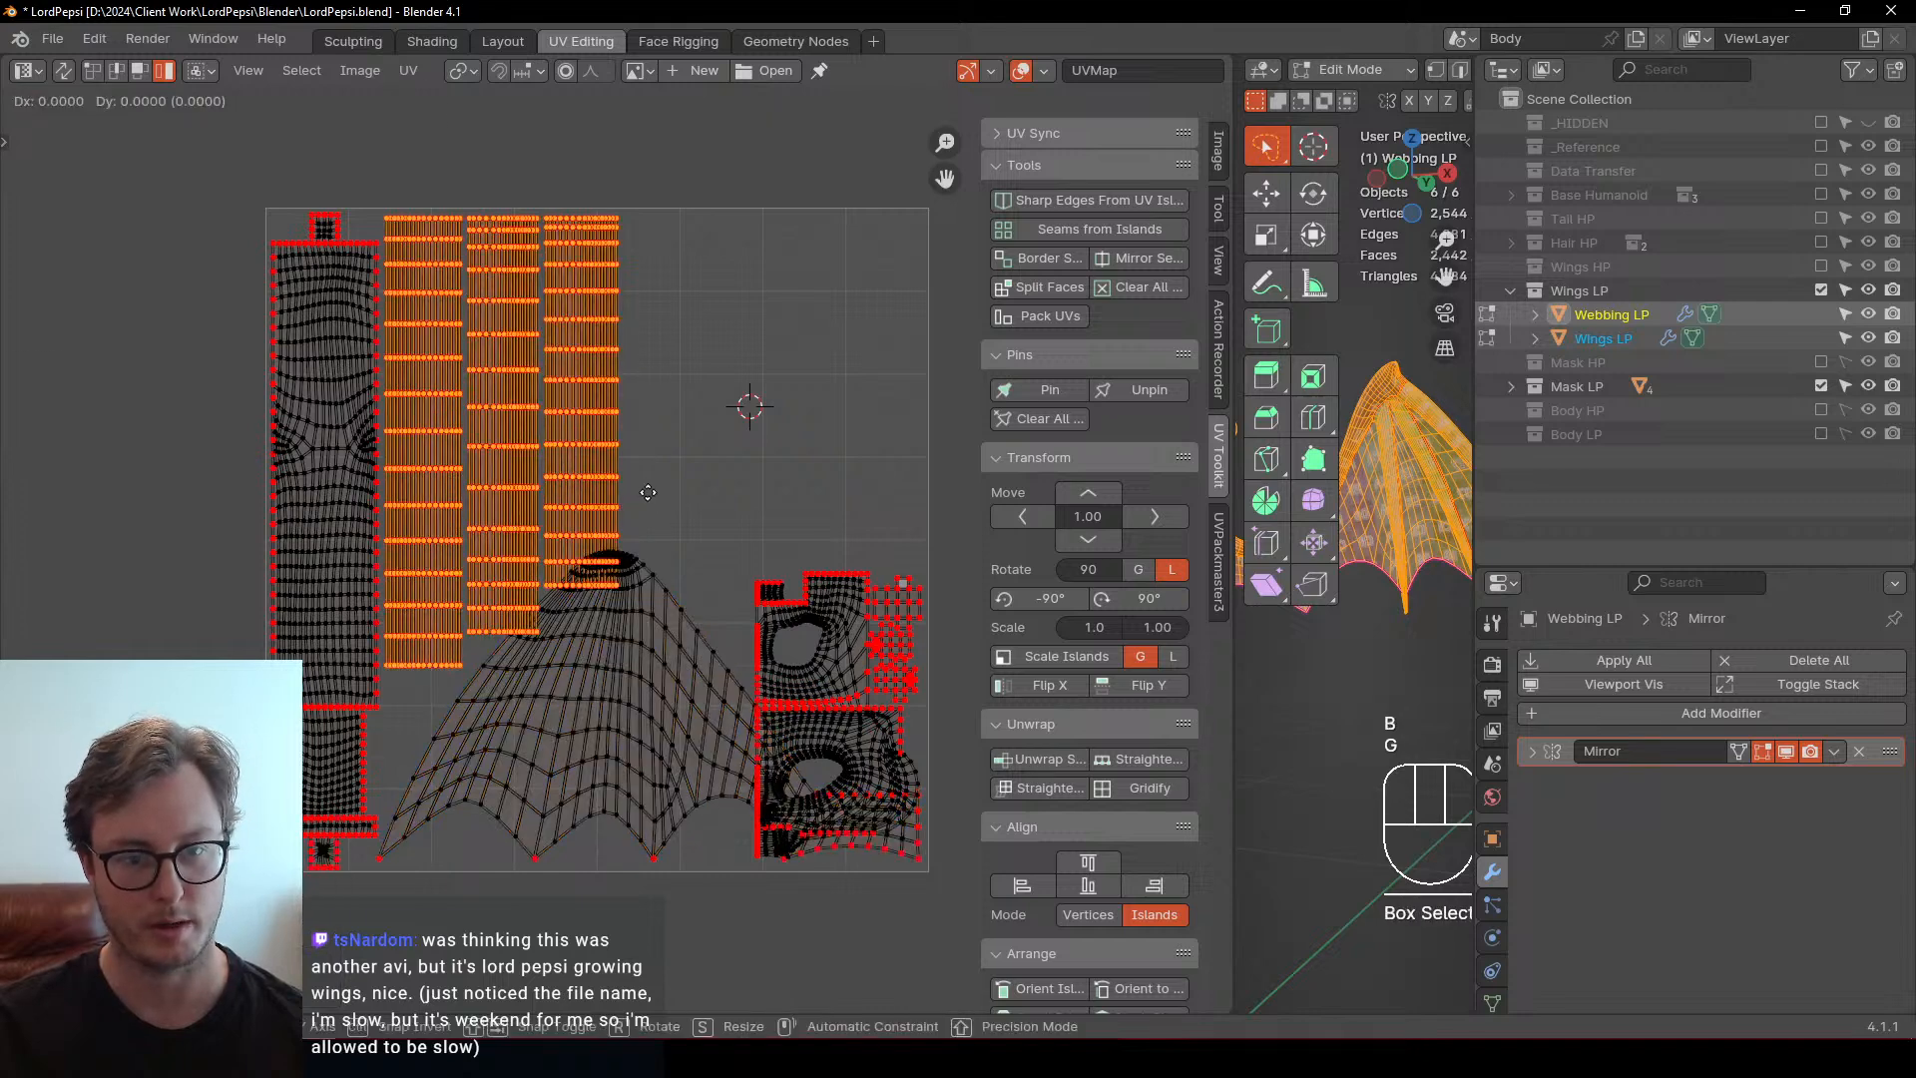
{"action": "key", "text": "g"}
{"action": "key", "text": "x"}
{"action": "left_click", "coordinate": [921, 482]}
{"action": "middle_click_drag", "start_coordinate": [818, 452], "coordinate": [557, 435]}
{"action": "key", "text": "g"}
{"action": "key", "text": "x"}
{"action": "left_click", "coordinate": [842, 454]}
Select the mask islands and move them above the webbing, directly right of the wide wing strip
{"action": "left_click", "coordinate": [586, 649]}
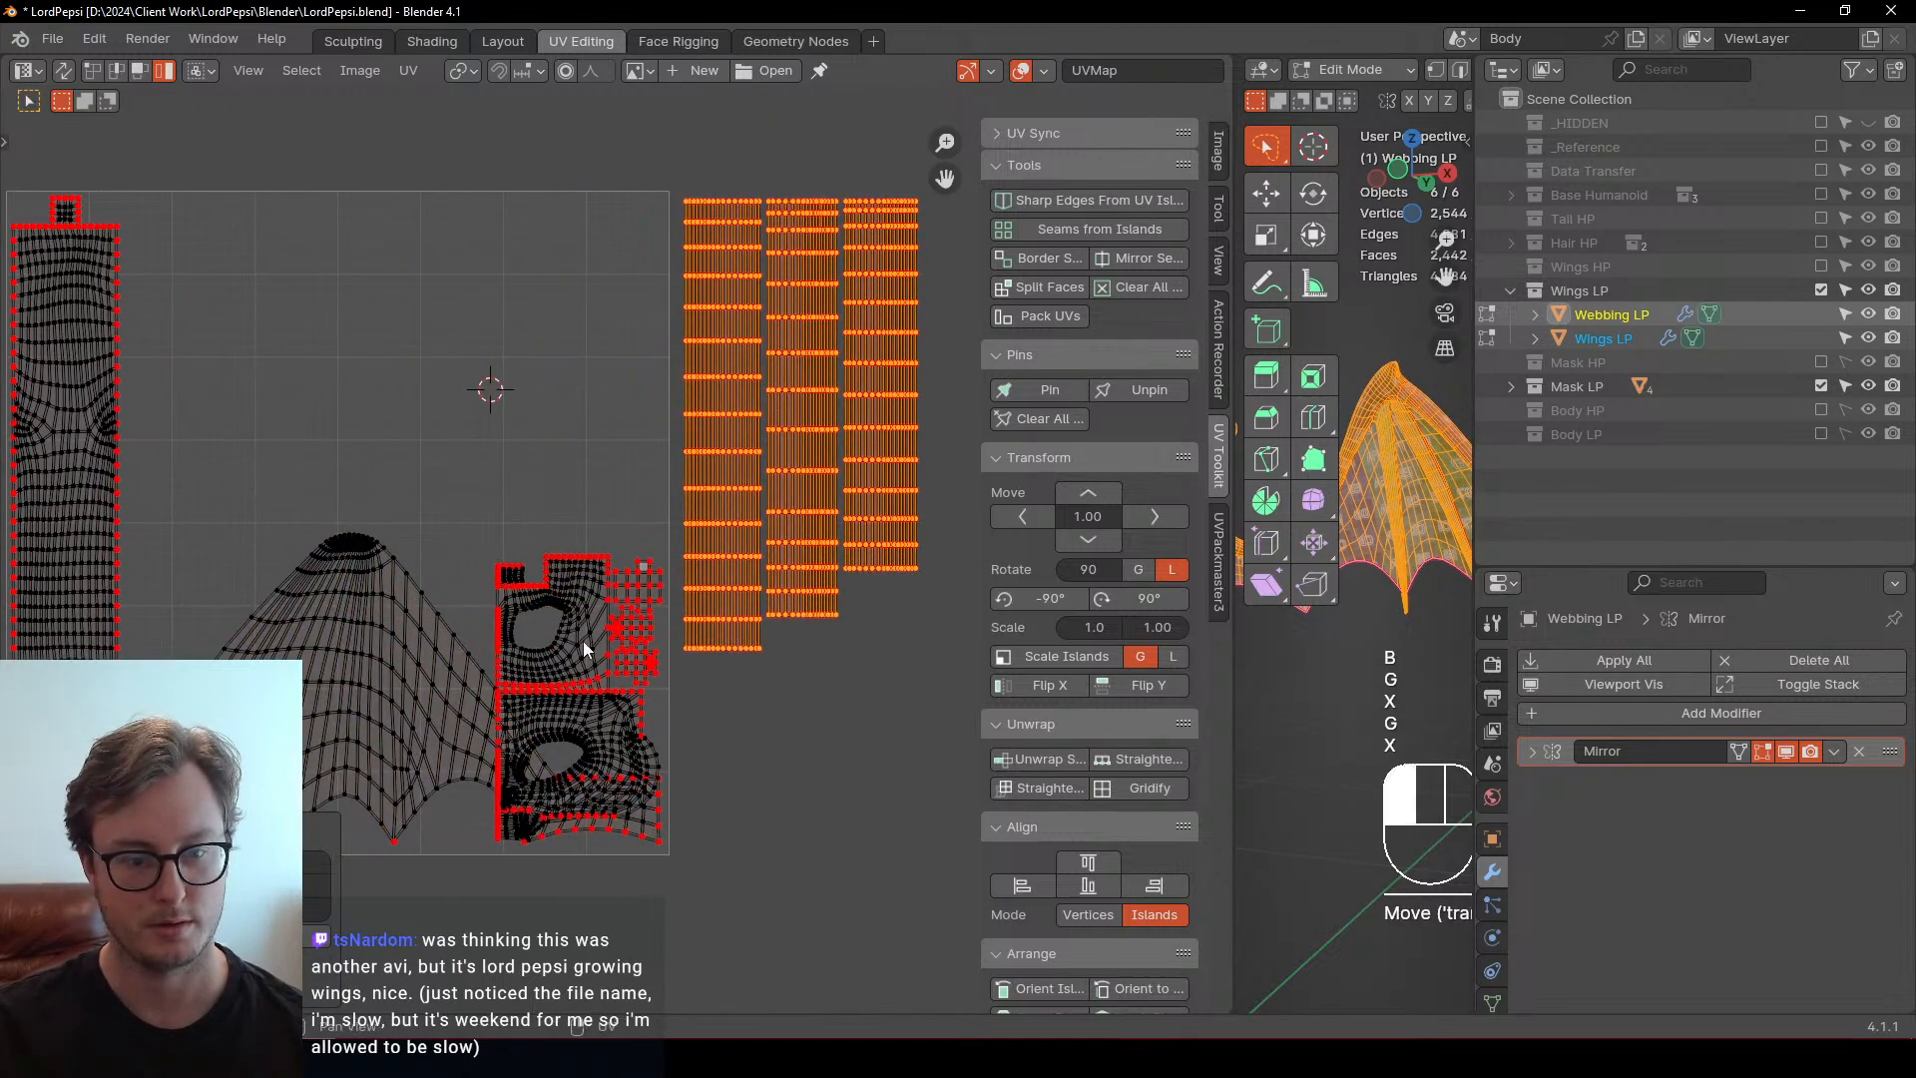
{"action": "key", "text": "b"}
{"action": "left_click_drag", "start_coordinate": [504, 566], "coordinate": [702, 867]}
{"action": "key", "text": "b"}
{"action": "middle_click_drag", "start_coordinate": [367, 598], "coordinate": [449, 674]}
{"action": "key", "text": "g"}
{"action": "left_click", "coordinate": [270, 428]}
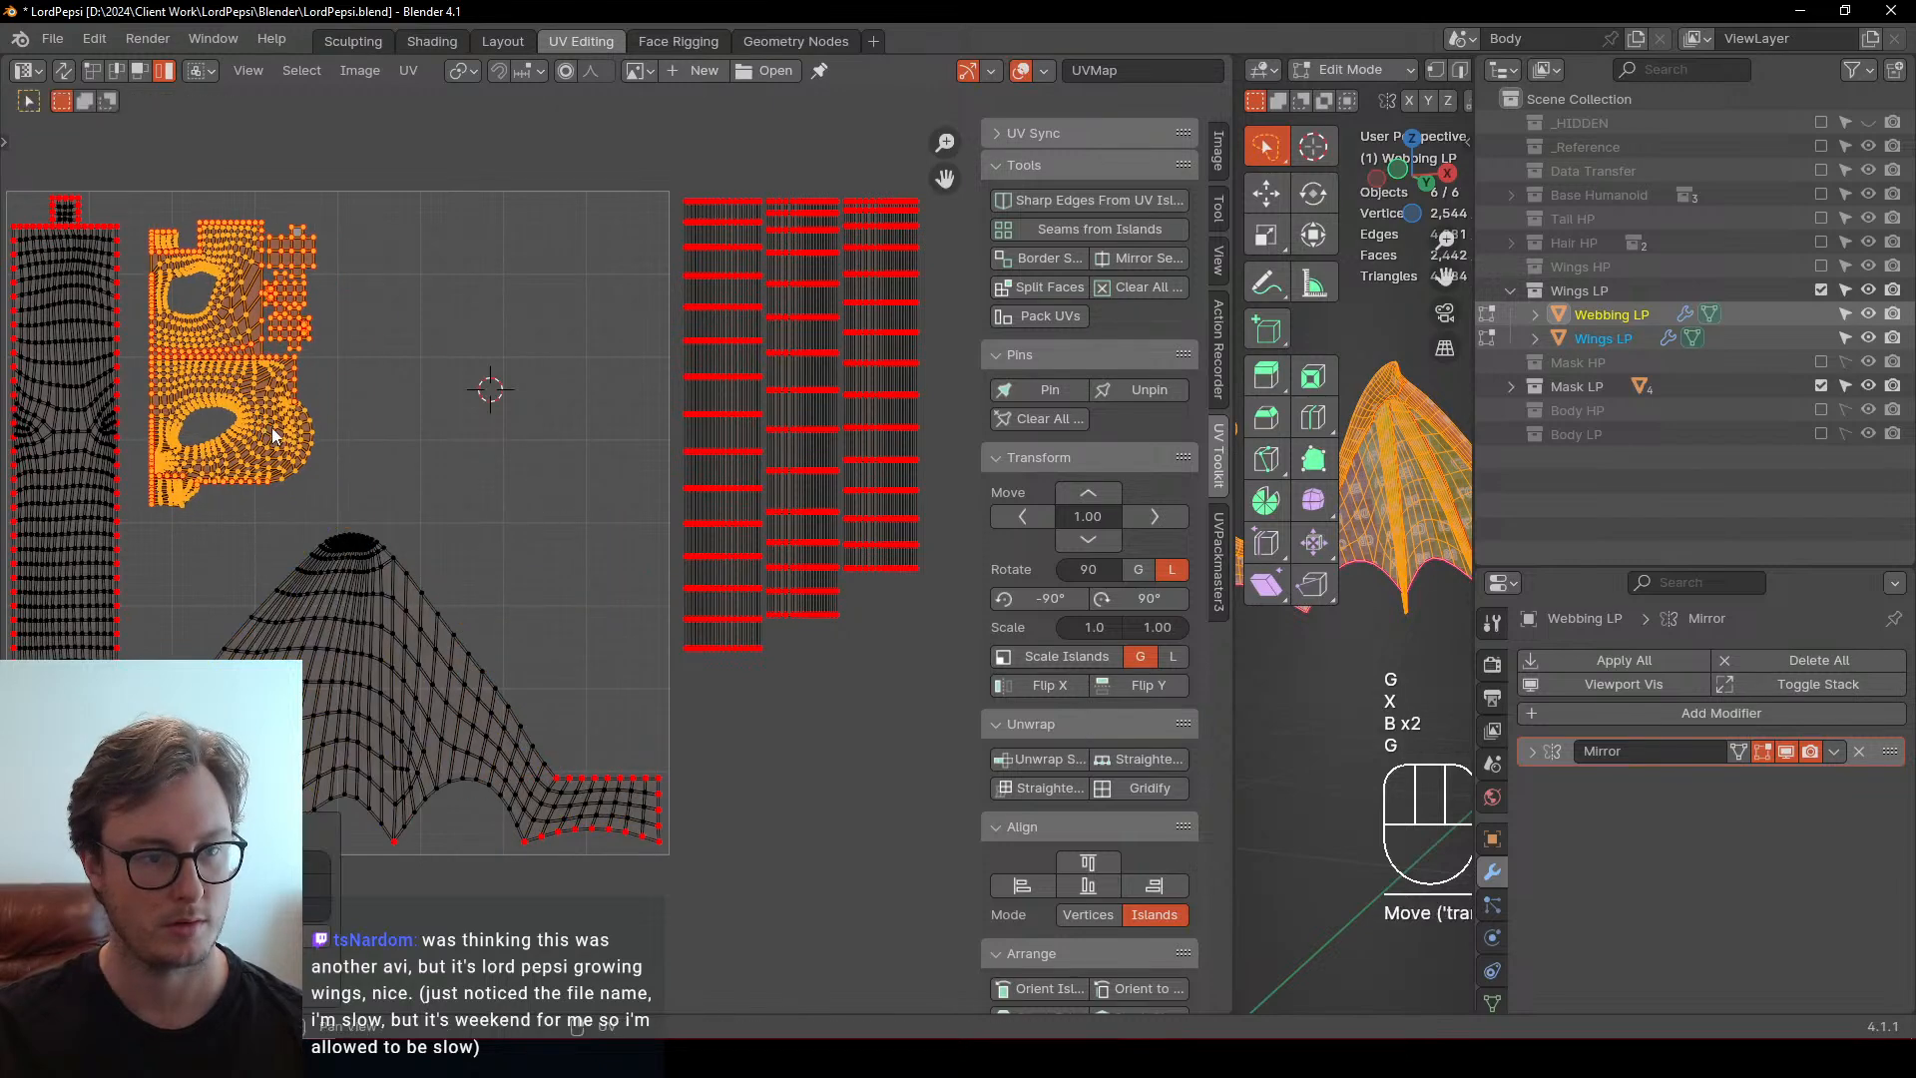
Move the three narrow wing strips together horizontally back into the tile, against its right edge
{"action": "left_click", "coordinate": [696, 349]}
{"action": "key", "text": "b"}
{"action": "left_click_drag", "start_coordinate": [596, 240], "coordinate": [930, 661]}
{"action": "key", "text": "g"}
{"action": "key", "text": "x"}
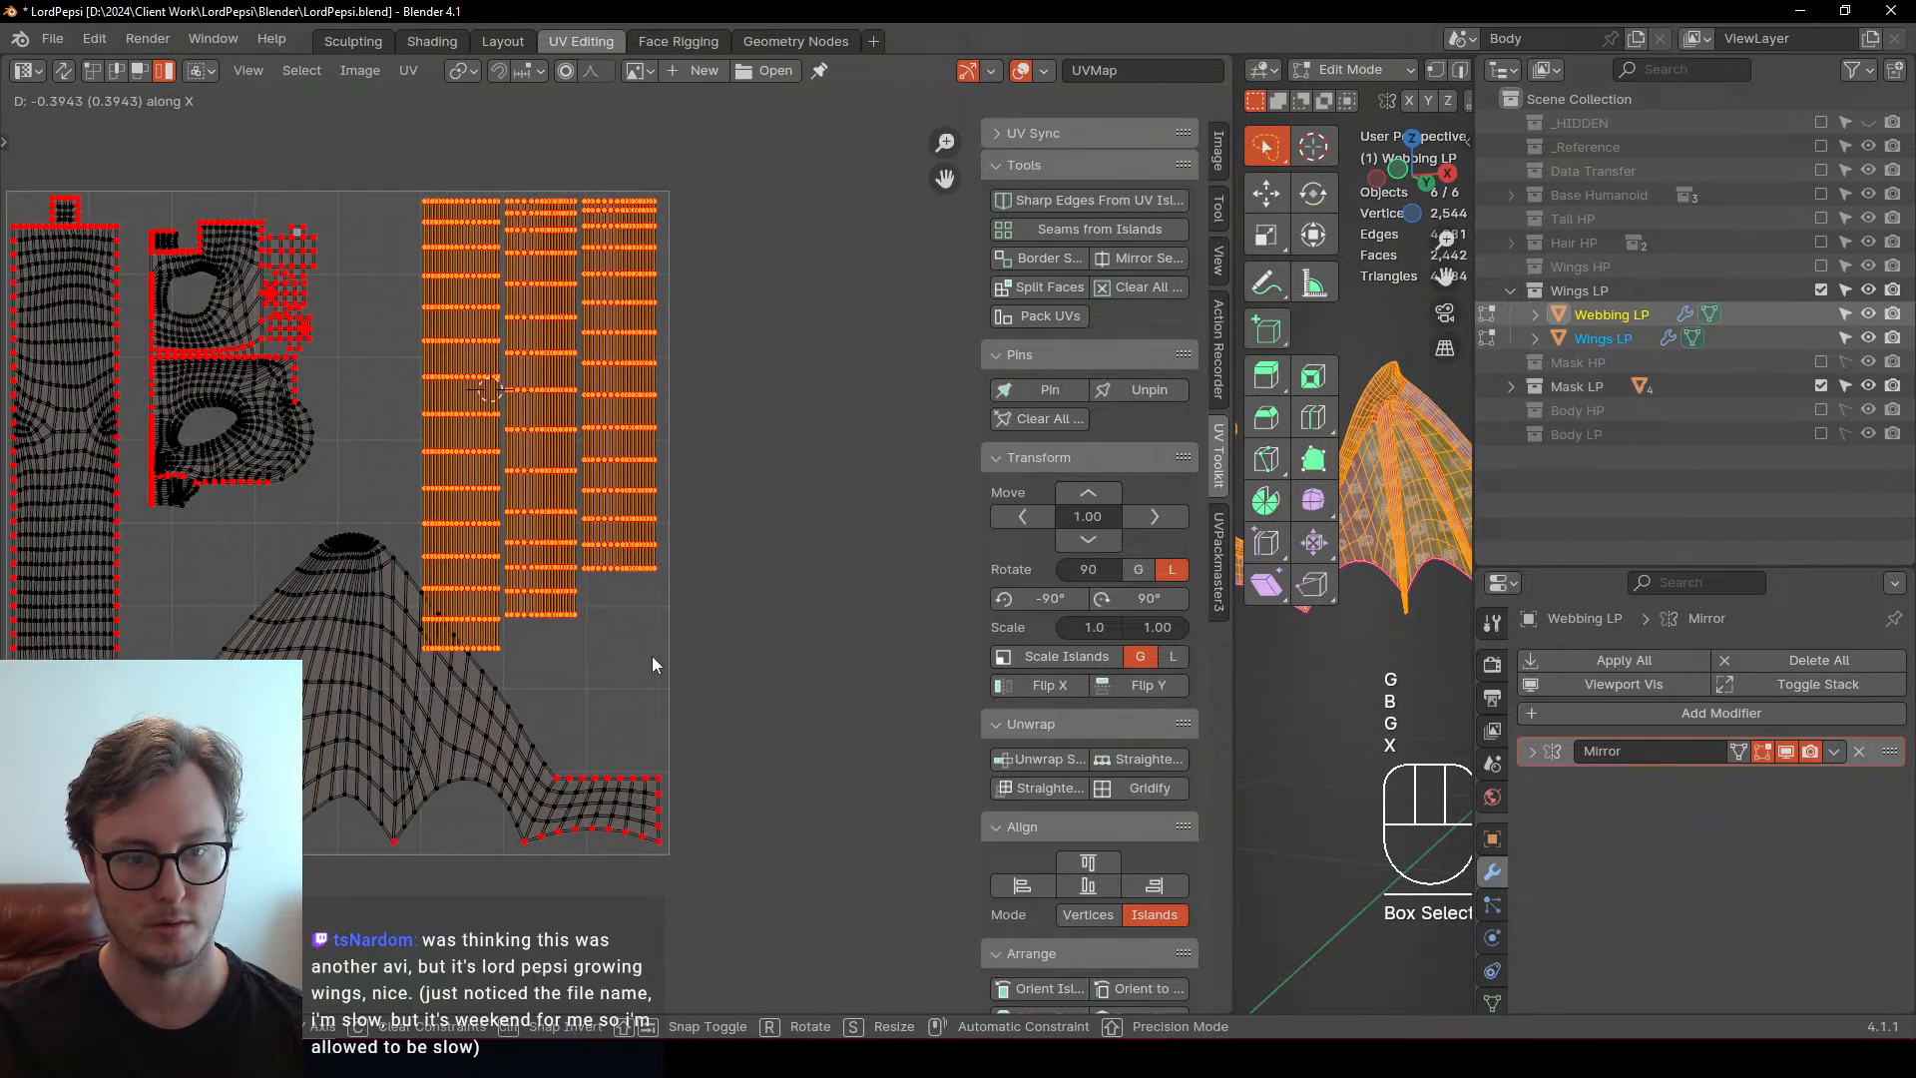
{"action": "left_click", "coordinate": [427, 452]}
Reverse the order of the narrow strips by sliding each horizontally, placing the shortest on the left and the longest on the right
{"action": "left_click", "coordinate": [427, 452]}
{"action": "key", "text": "g"}
{"action": "key", "text": "x"}
{"action": "left_click", "coordinate": [591, 505]}
{"action": "left_click", "coordinate": [595, 506]}
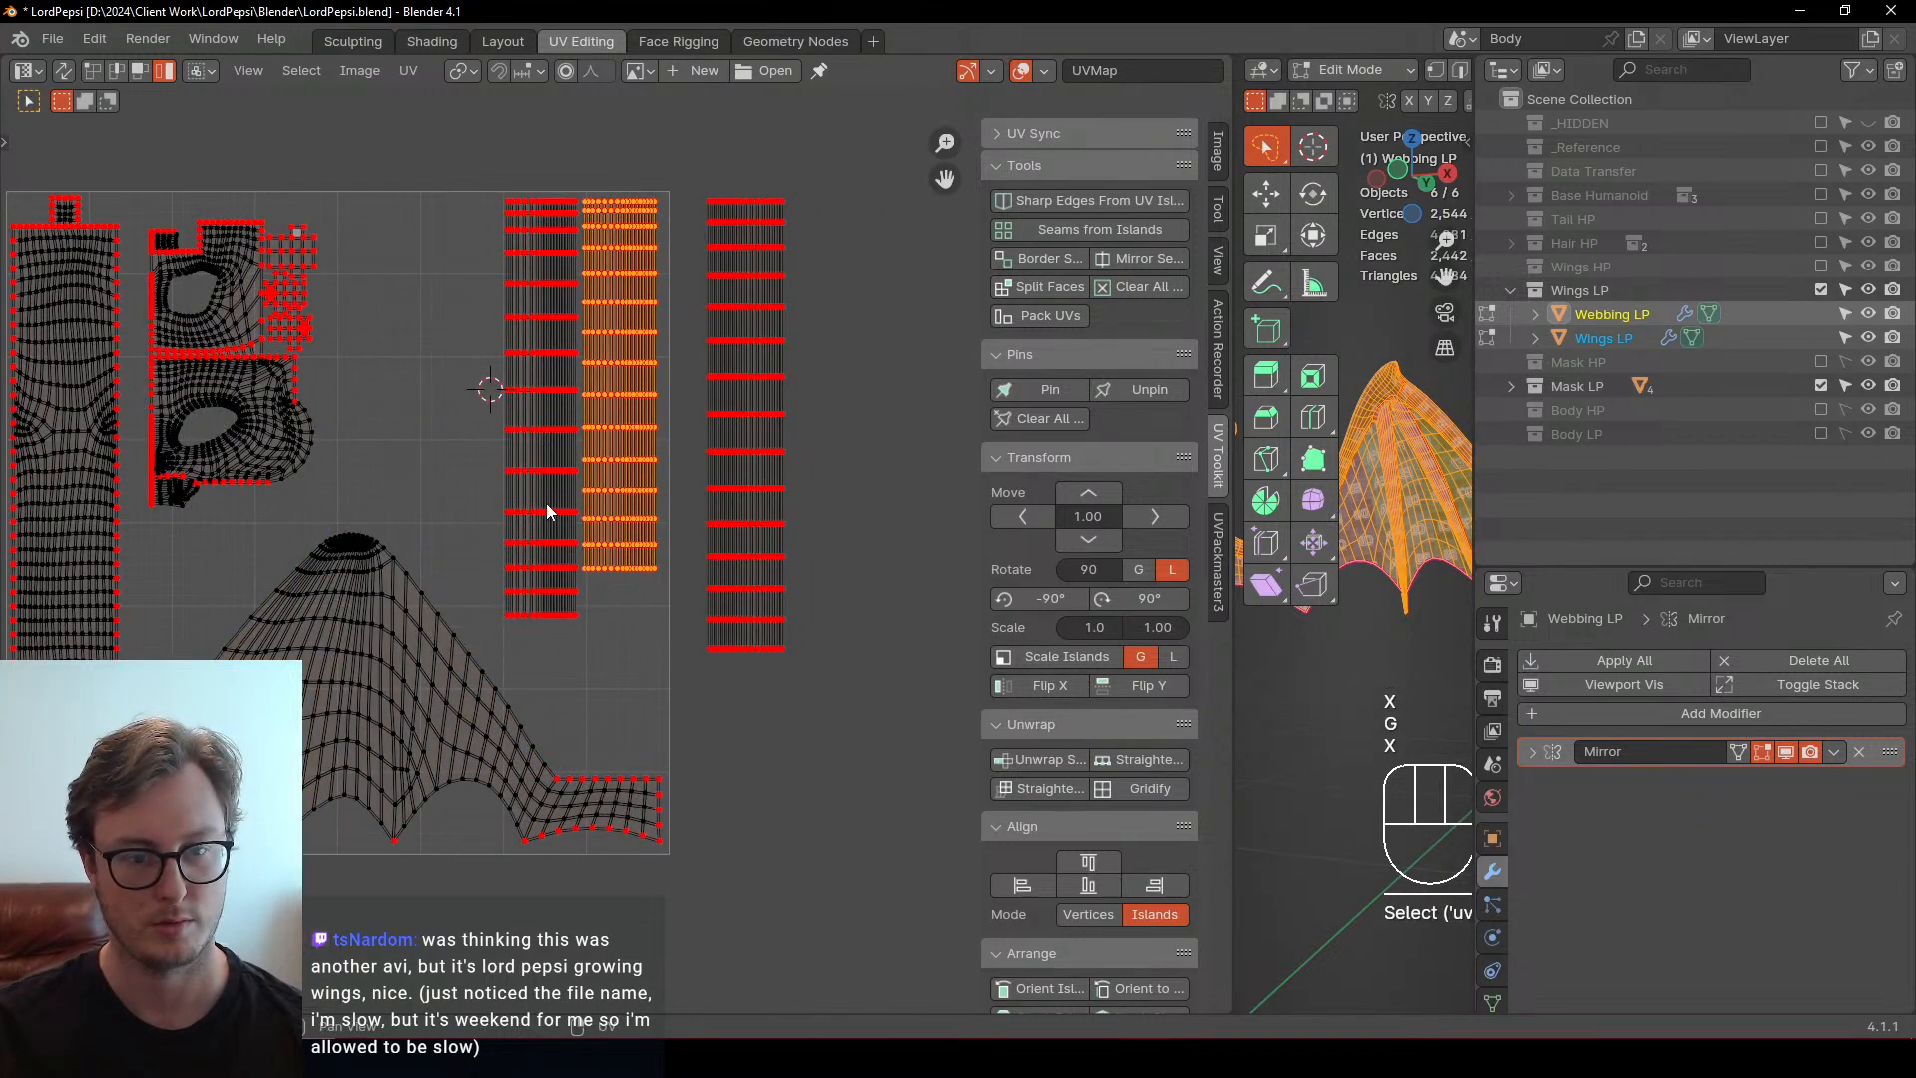
{"action": "left_click", "coordinate": [548, 514]}
{"action": "key", "text": "g"}
{"action": "key", "text": "x"}
{"action": "left_click", "coordinate": [696, 512]}
{"action": "left_click", "coordinate": [647, 511]}
{"action": "key", "text": "g"}
{"action": "key", "text": "x"}
{"action": "left_click", "coordinate": [636, 509]}
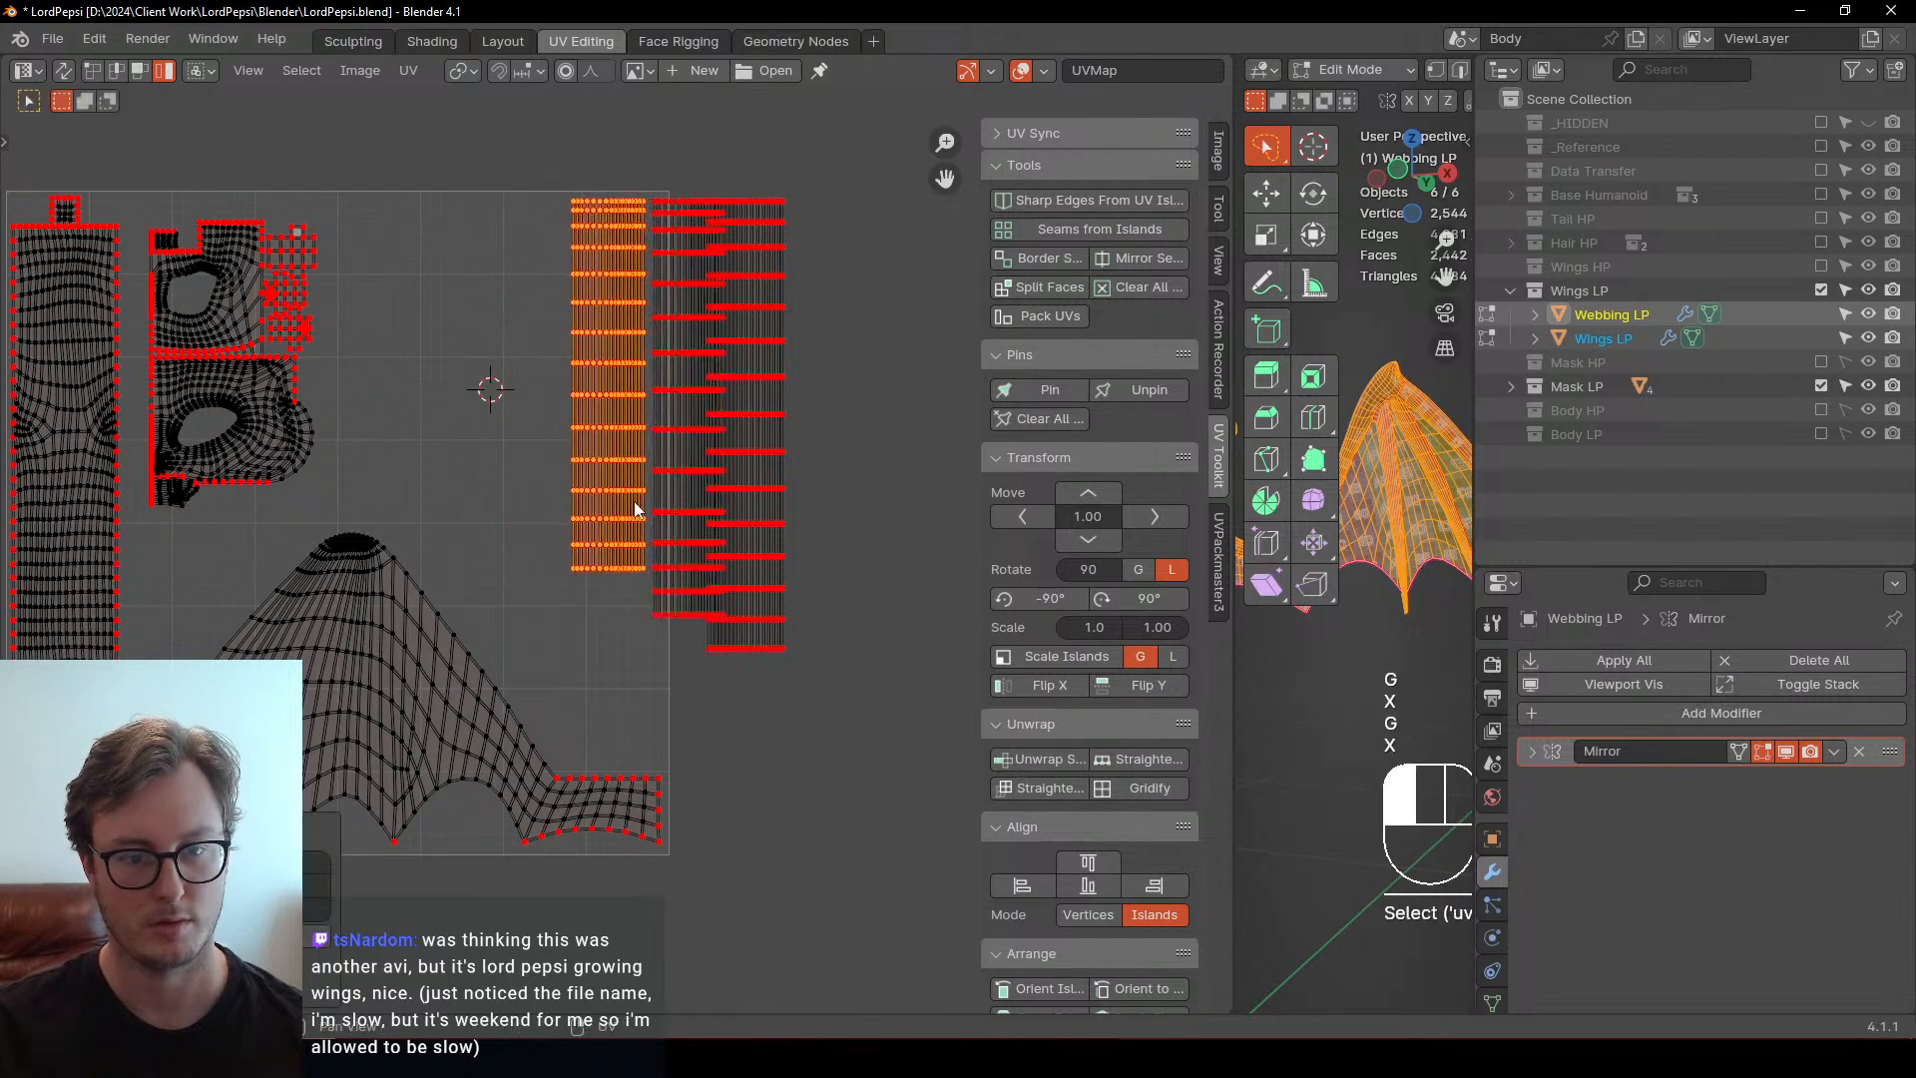
Select all three reordered strips and move them together into the tile's upper-right corner
{"action": "left_click", "coordinate": [668, 497], "text": "shift"}
{"action": "key", "text": "b"}
{"action": "left_click_drag", "start_coordinate": [670, 379], "coordinate": [774, 529]}
{"action": "key", "text": "g"}
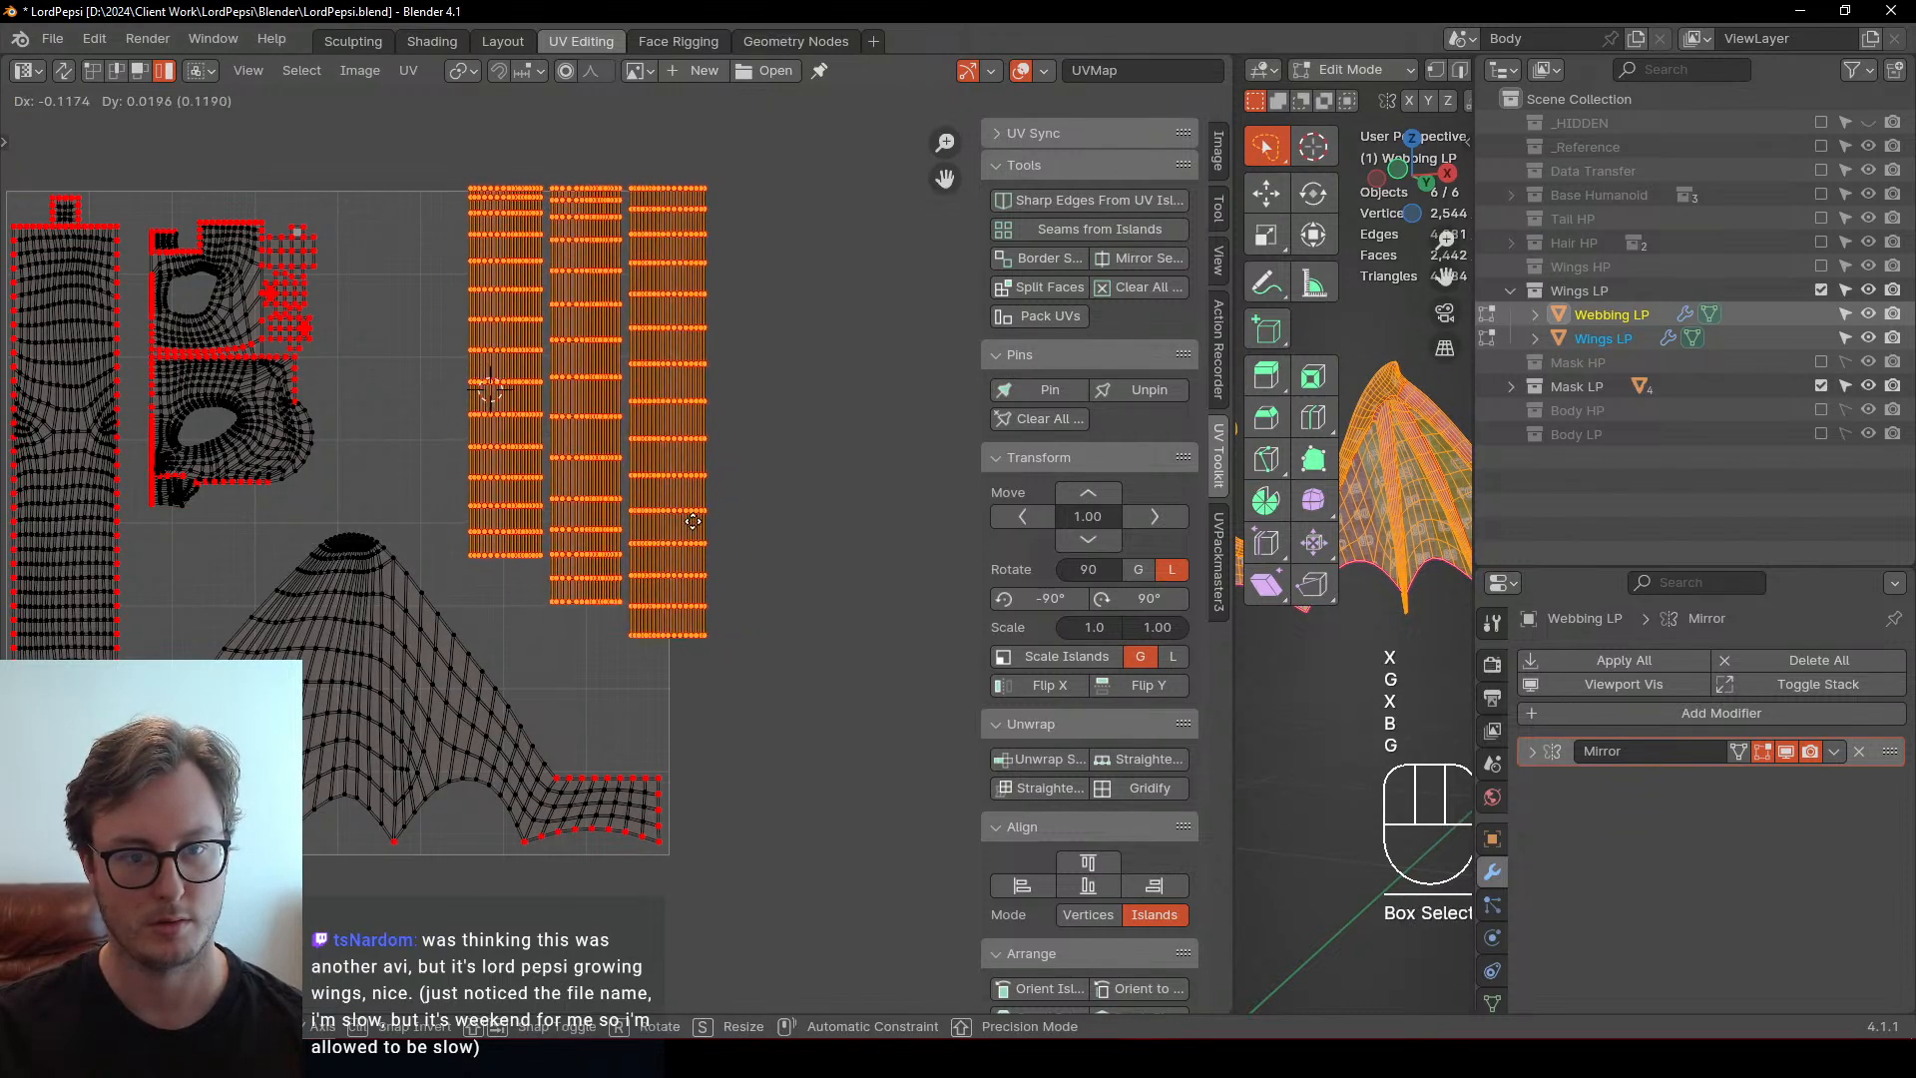
{"action": "left_click", "coordinate": [650, 532]}
{"action": "middle_click_drag", "start_coordinate": [564, 478], "coordinate": [625, 547]}
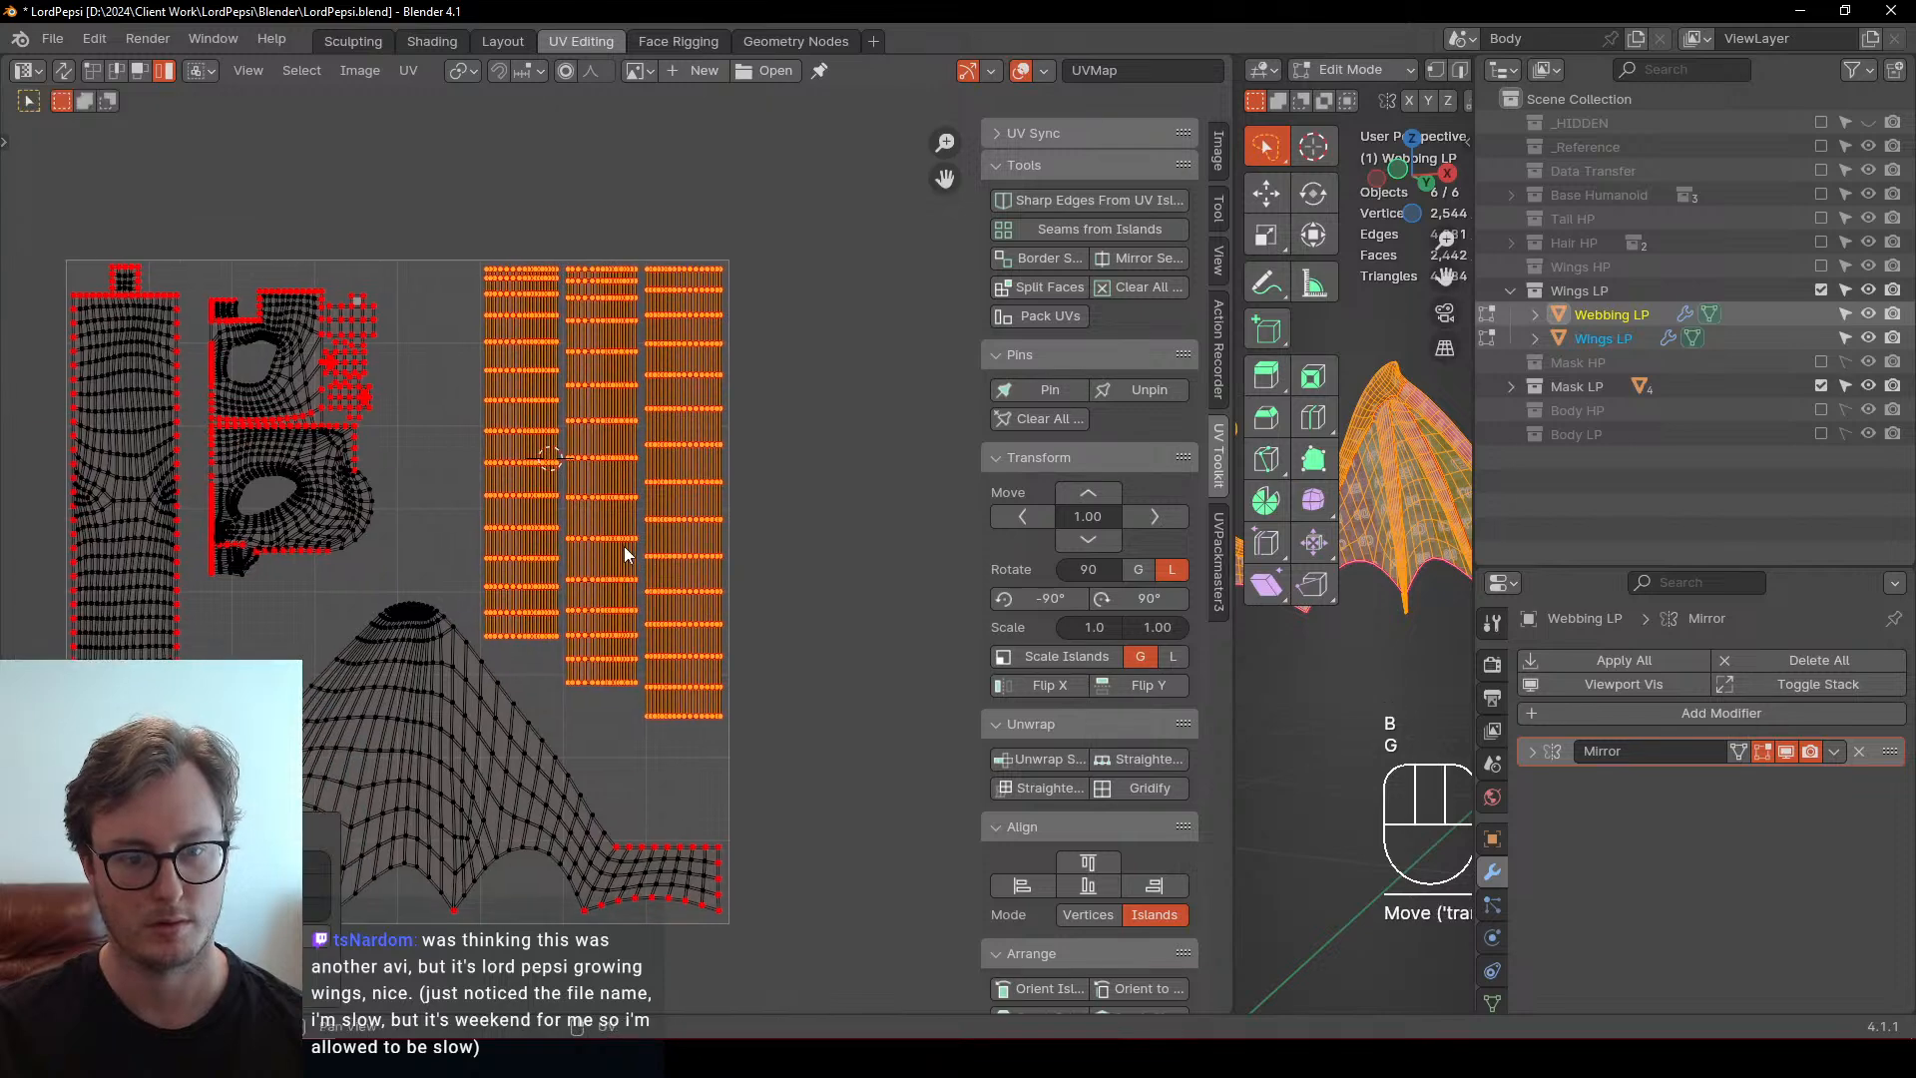
Select the mask islands and nudge them up and left, closer to the wide strip and the tile's top edge
{"action": "scroll", "coordinate": [642, 608], "scroll_direction": "down", "scroll_amount": 3}
{"action": "left_click", "coordinate": [402, 387]}
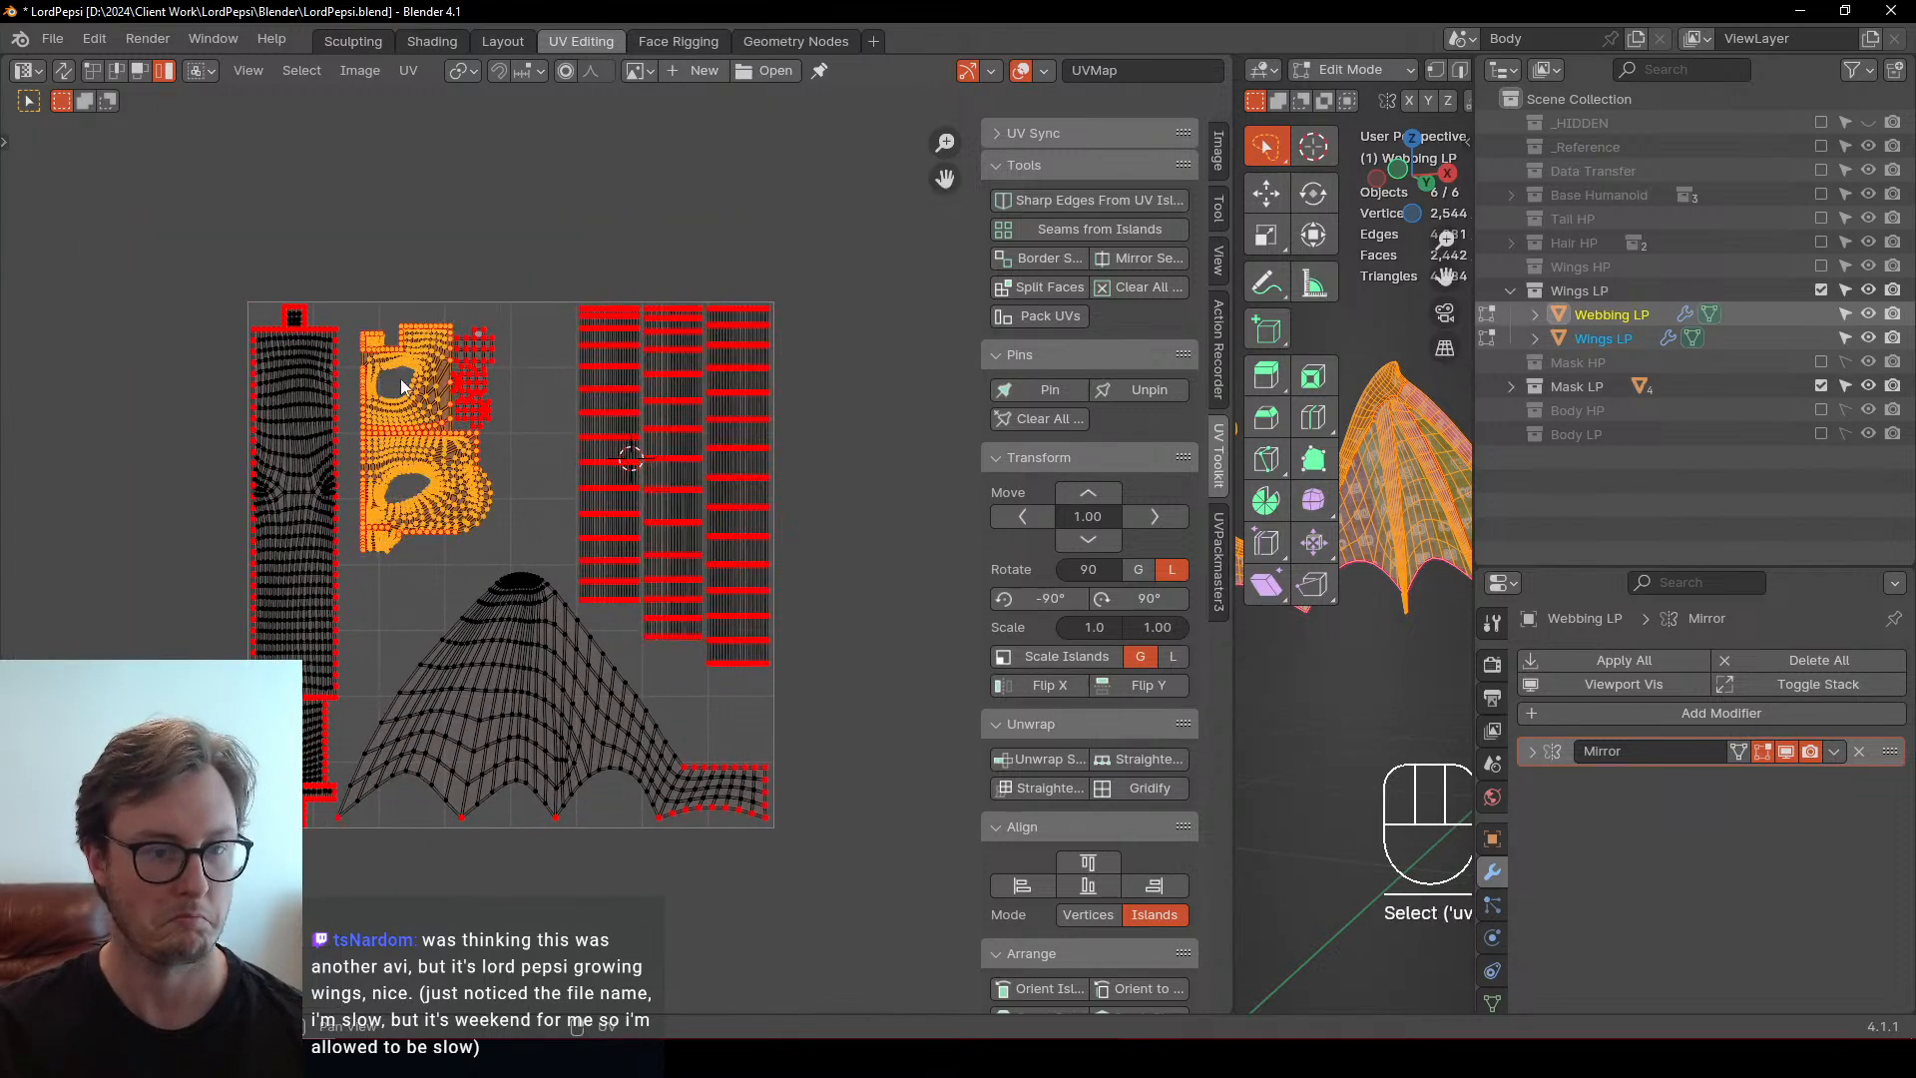
{"action": "middle_click_drag", "start_coordinate": [538, 483], "coordinate": [620, 562]}
{"action": "scroll", "coordinate": [621, 562], "scroll_direction": "up", "scroll_amount": 3}
{"action": "key", "text": "g"}
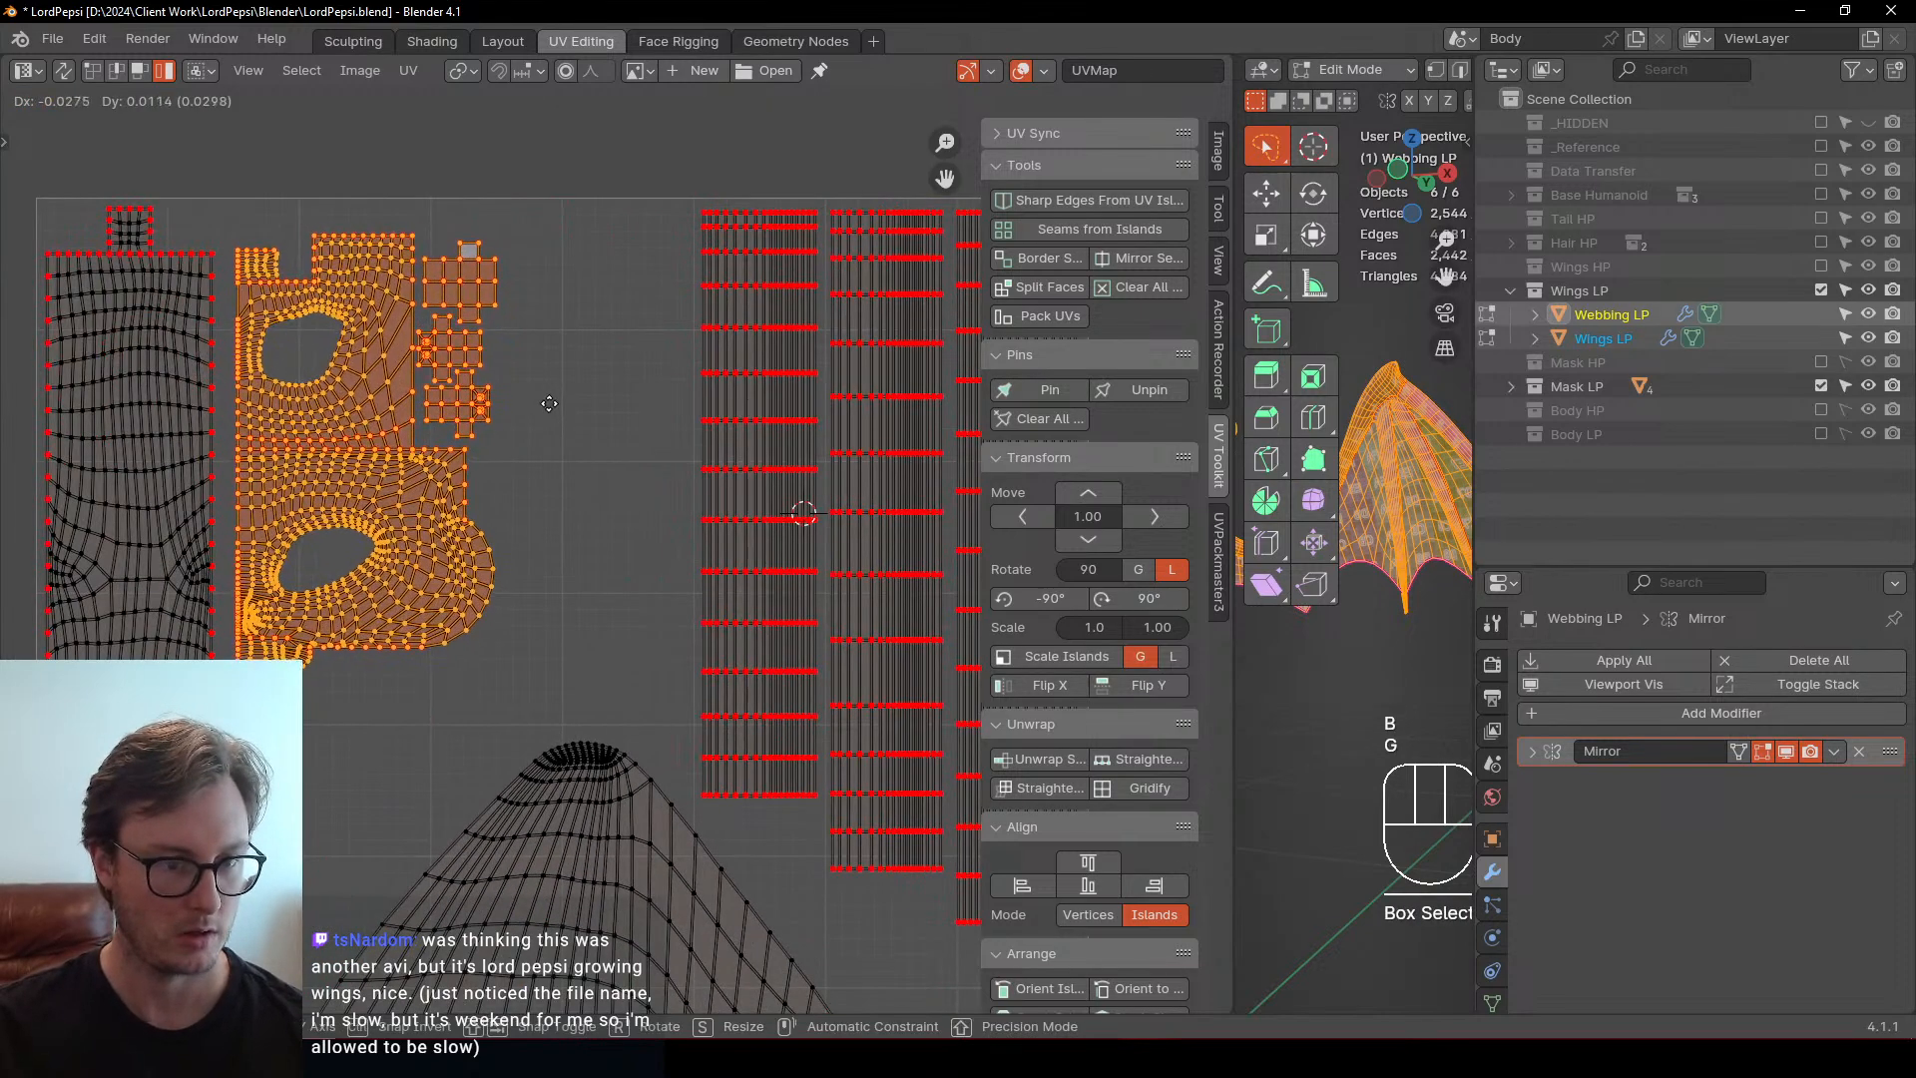
{"action": "left_click", "coordinate": [543, 402]}
{"action": "scroll", "coordinate": [509, 339], "scroll_direction": "down", "scroll_amount": 3}
{"action": "mouse_move", "coordinate": [495, 317]}
{"action": "middle_mouse_down"}
{"action": "mouse_move", "coordinate": [524, 367]}
{"action": "mouse_move", "coordinate": [505, 326]}
{"action": "middle_mouse_up"}
Try averaging the scale of all islands in the tile, and undo it
{"action": "key", "text": "b"}
{"action": "left_click_drag", "start_coordinate": [262, 254], "coordinate": [829, 714]}
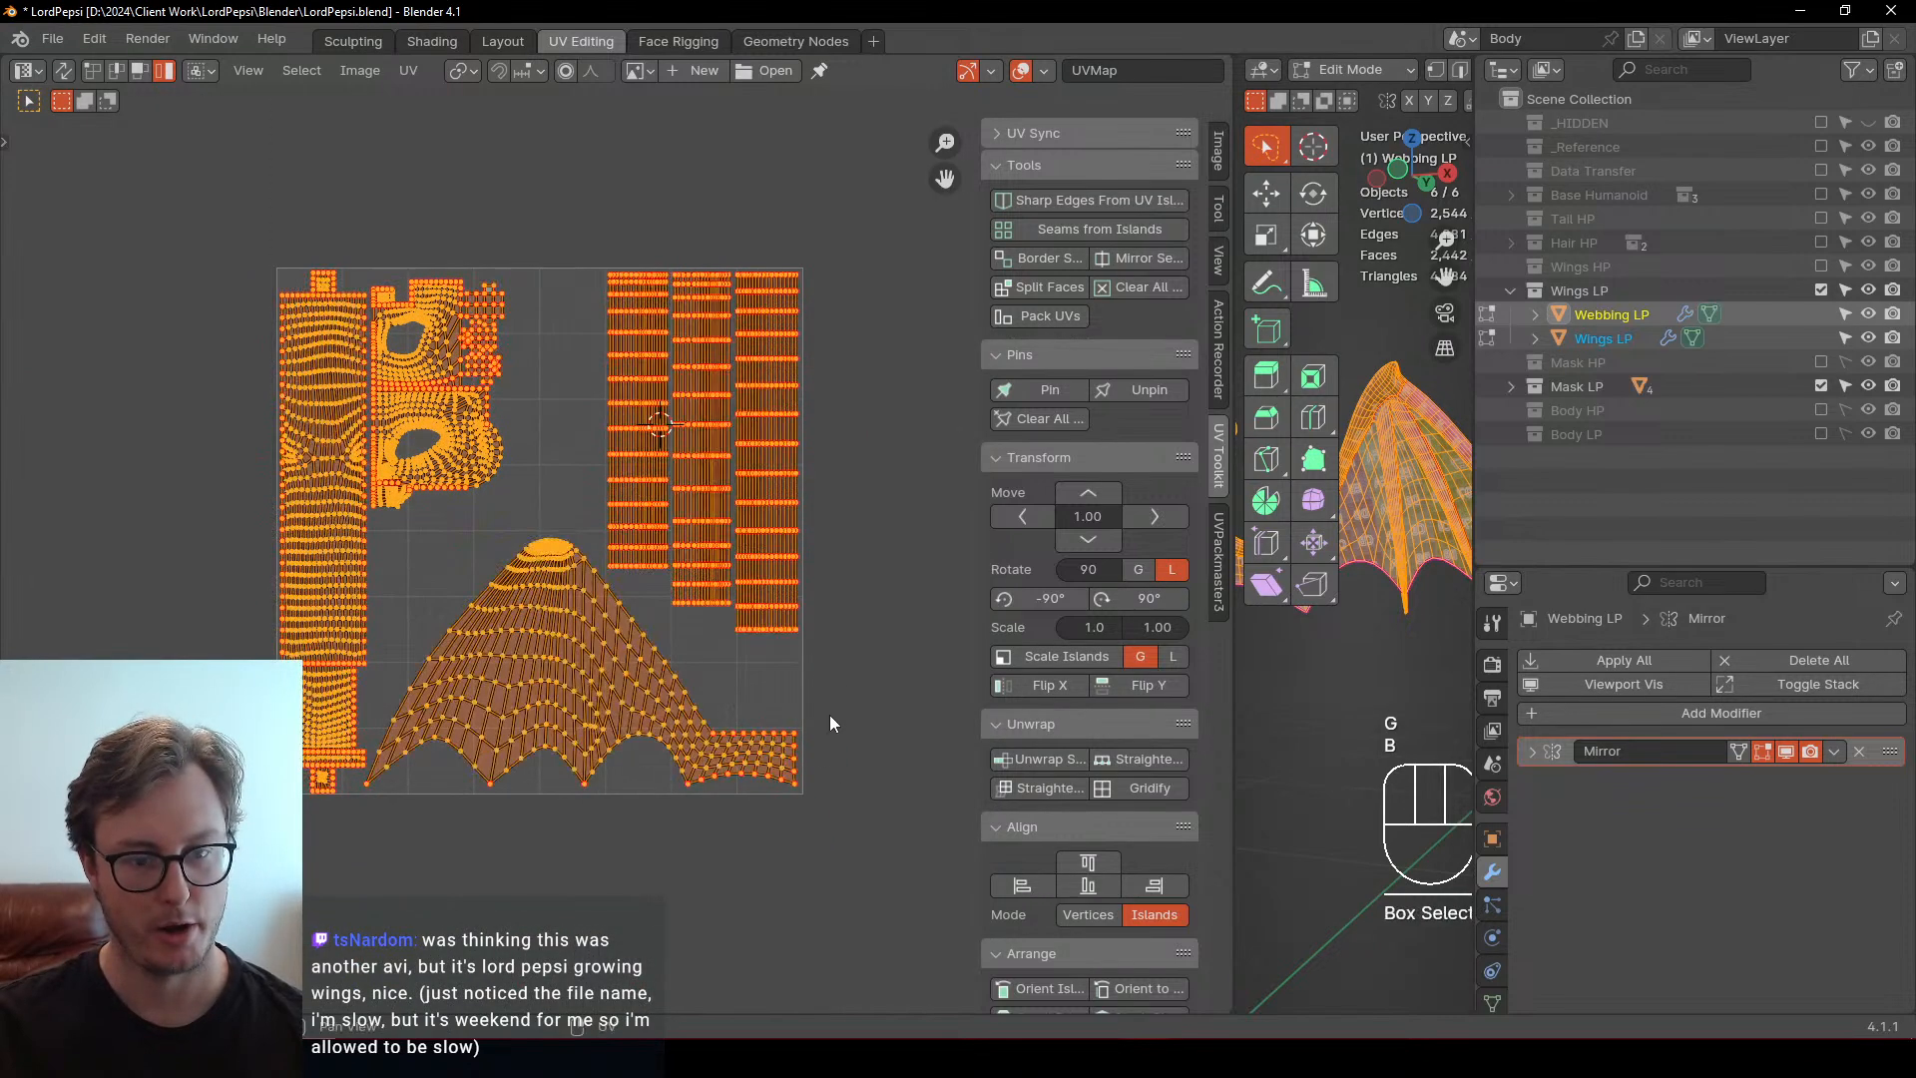
{"action": "left_click", "coordinate": [408, 70]}
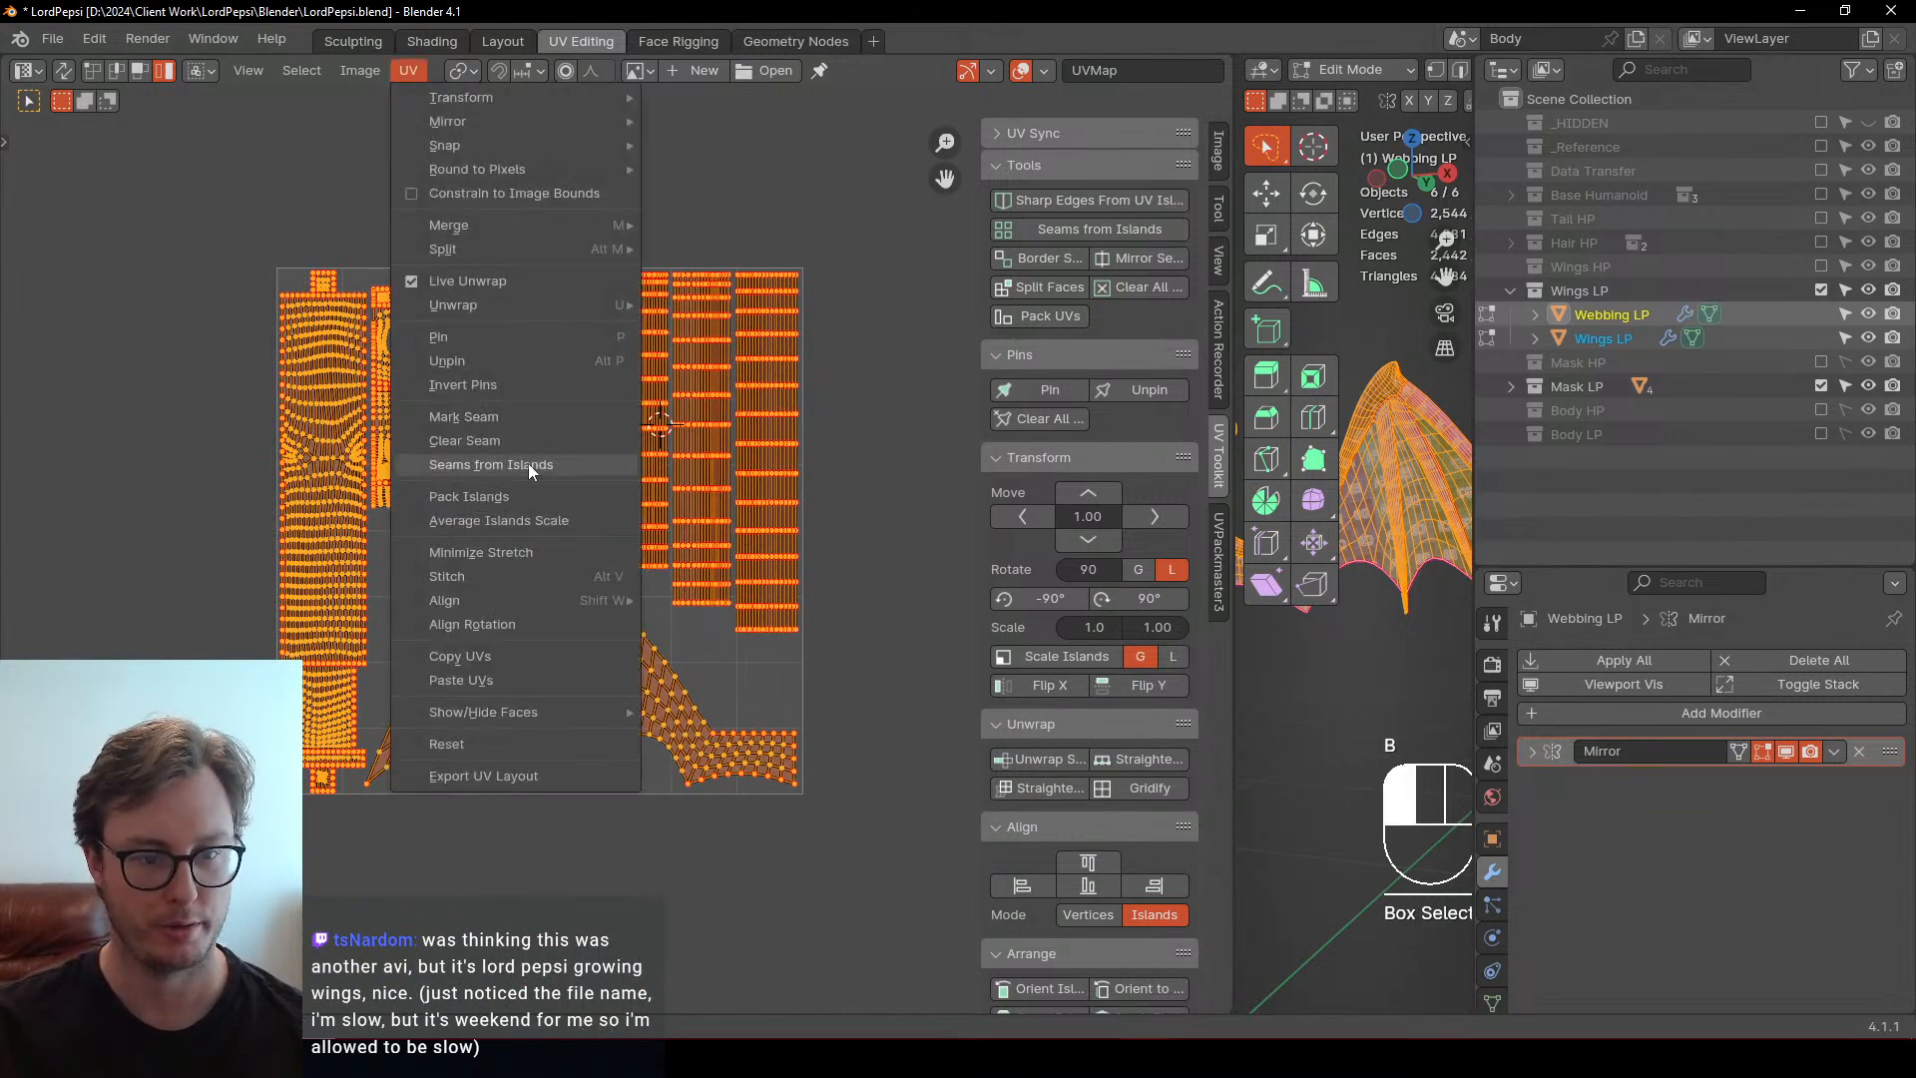
{"action": "left_click", "coordinate": [523, 522]}
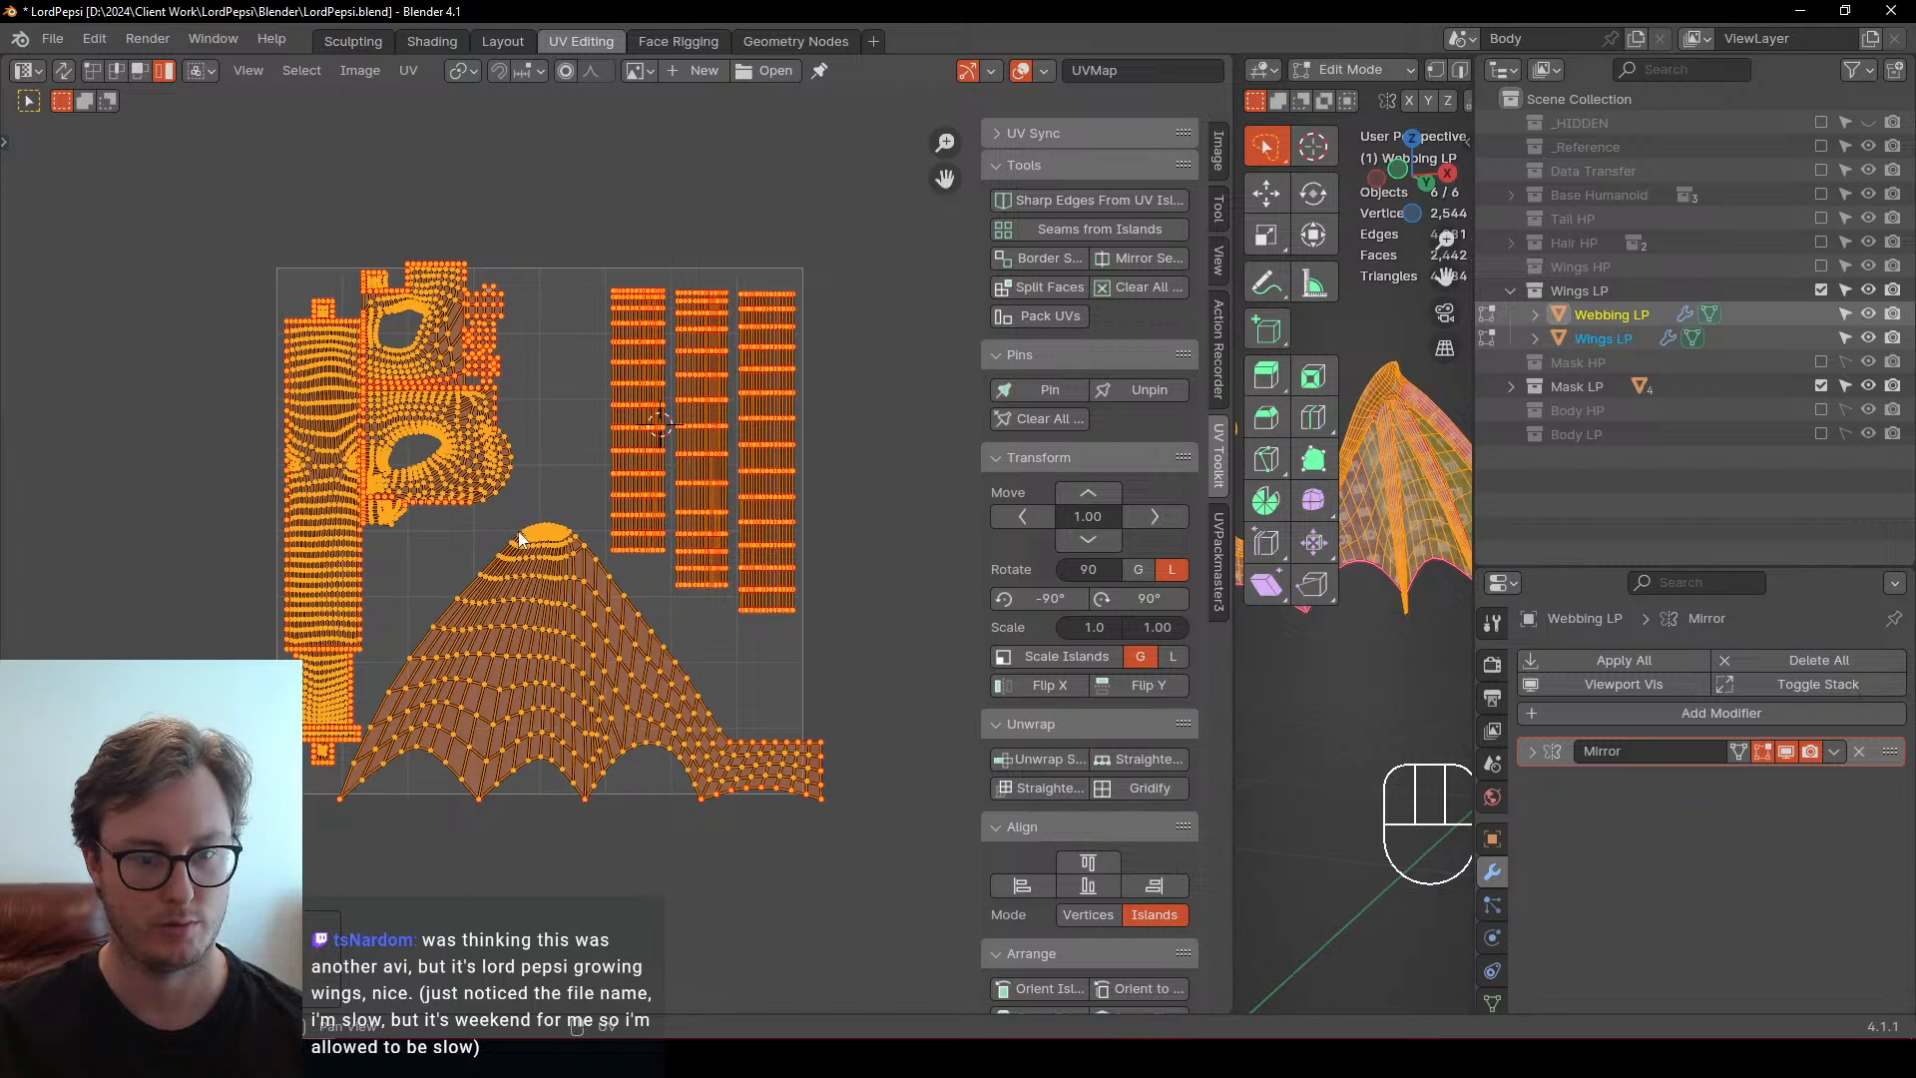
{"action": "key", "text": "ctrl+z"}
Reselect only the mask islands and nudge them slightly up, closer to the tile's top edge
{"action": "scroll", "coordinate": [516, 554], "scroll_direction": "up", "scroll_amount": 1}
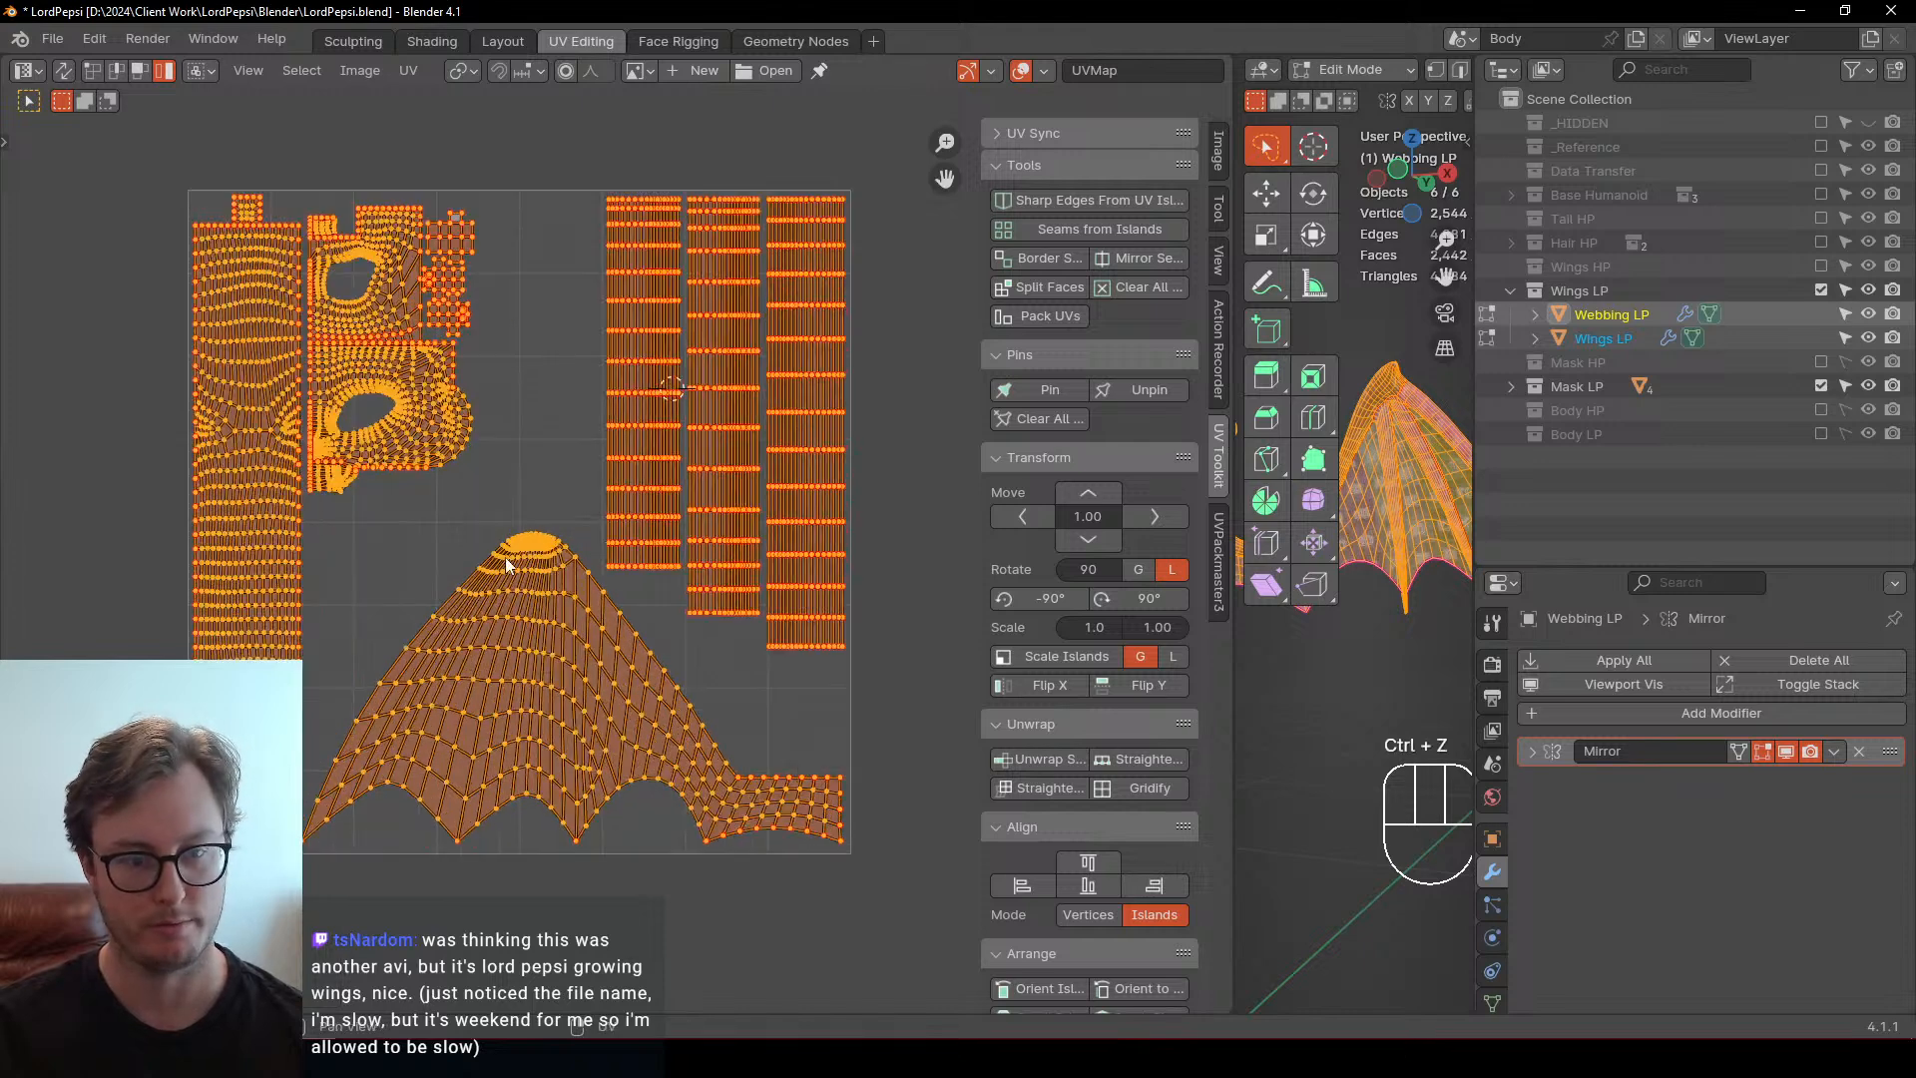
{"action": "key", "text": "b"}
{"action": "left_click_drag", "start_coordinate": [334, 217], "coordinate": [525, 441]}
{"action": "key", "text": "g"}
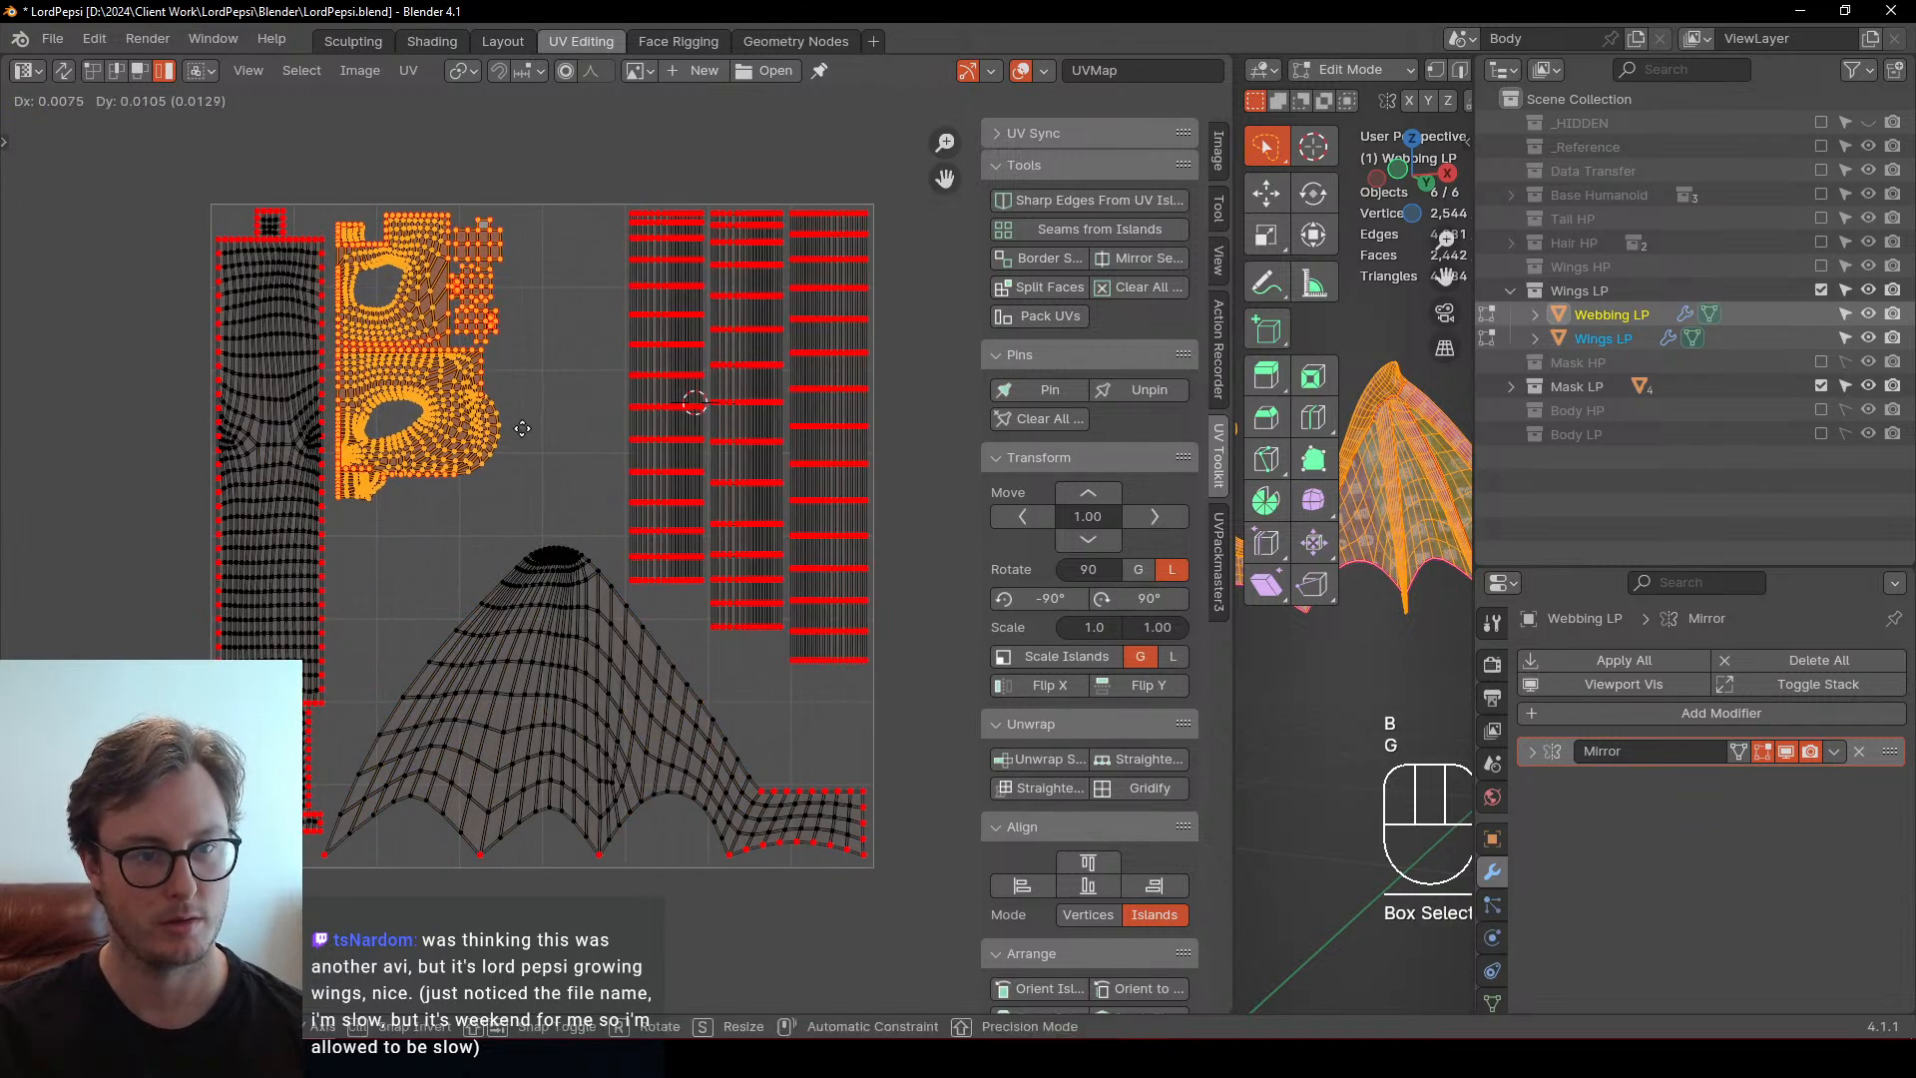
{"action": "left_click", "coordinate": [519, 439]}
{"action": "middle_click_drag", "start_coordinate": [593, 621], "coordinate": [506, 543]}
{"action": "scroll", "coordinate": [589, 574], "scroll_direction": "up", "scroll_amount": 1}
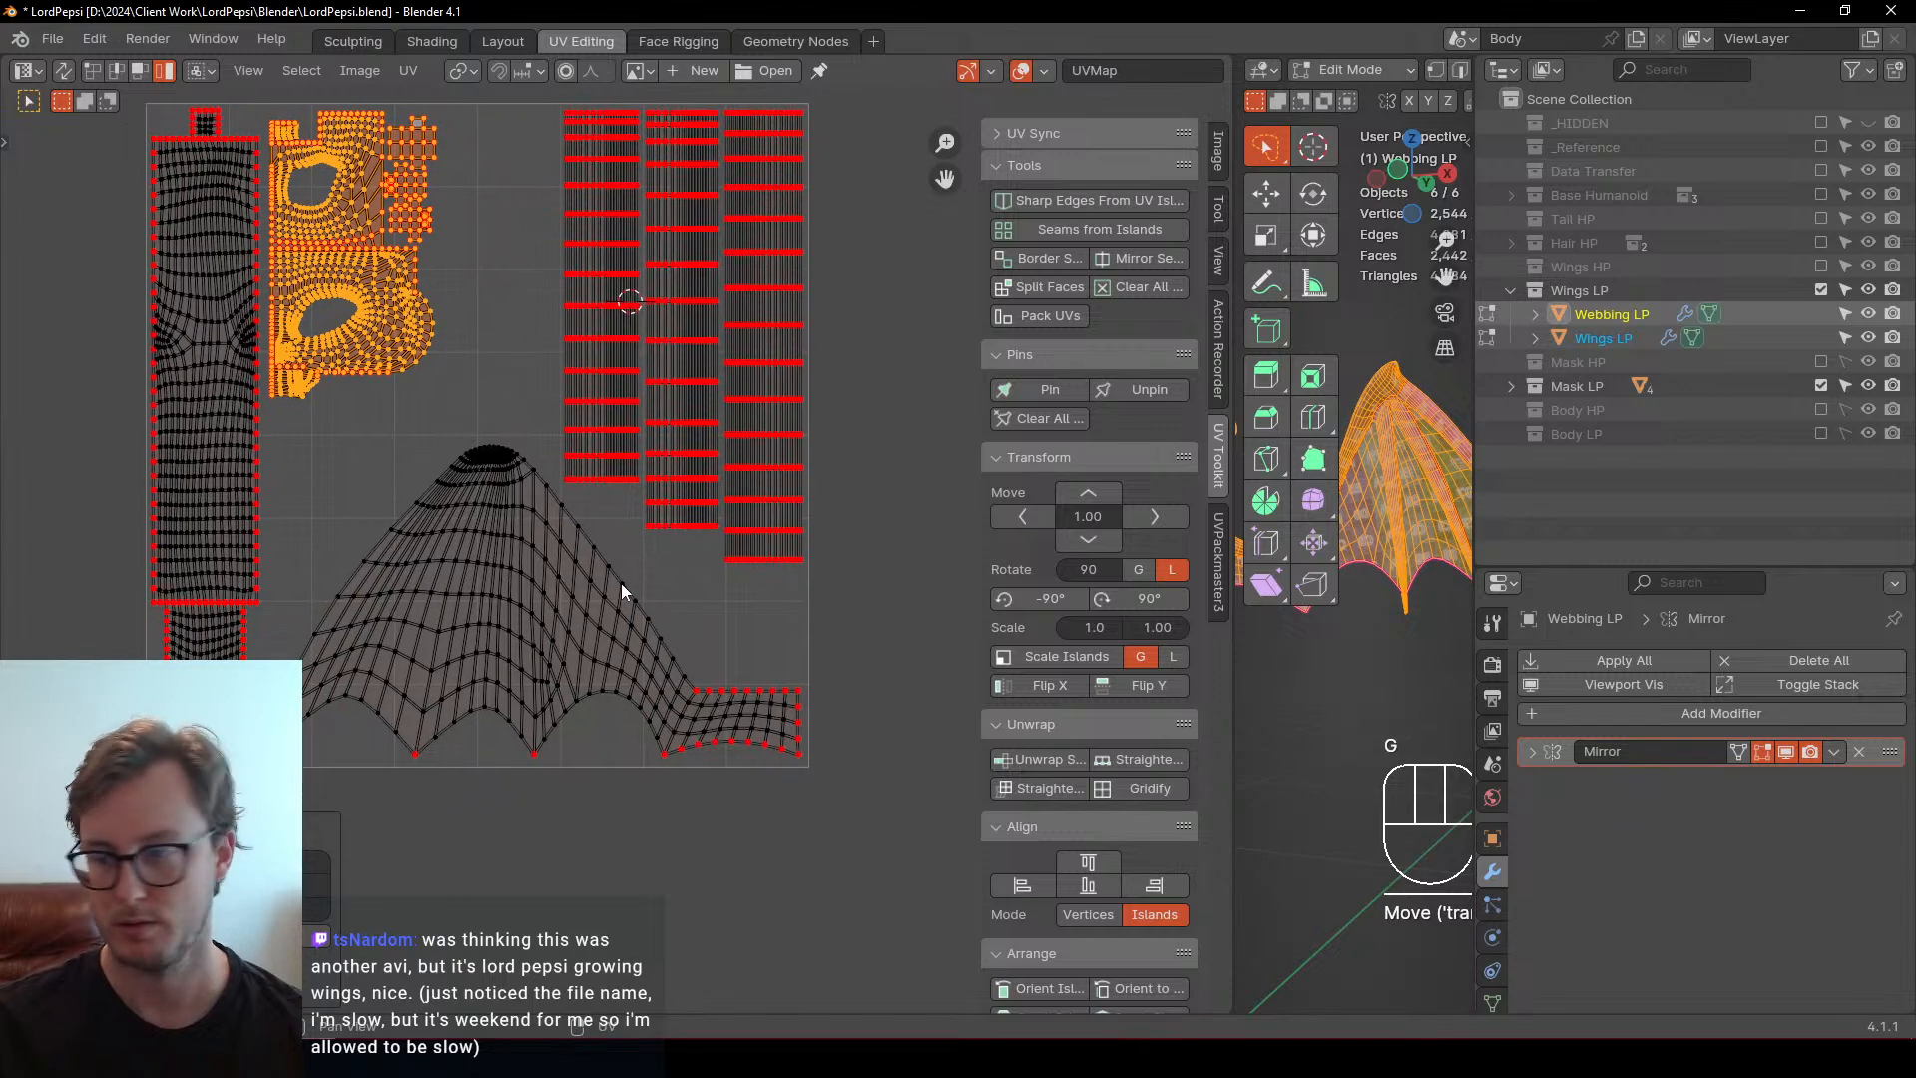
Leave Edit Mode, widen the 3D viewport to show the textured wings and mask, deselect everything and save the file
{"action": "key", "text": "Tab"}
{"action": "left_click_drag", "start_coordinate": [1232, 785], "coordinate": [166, 758]}
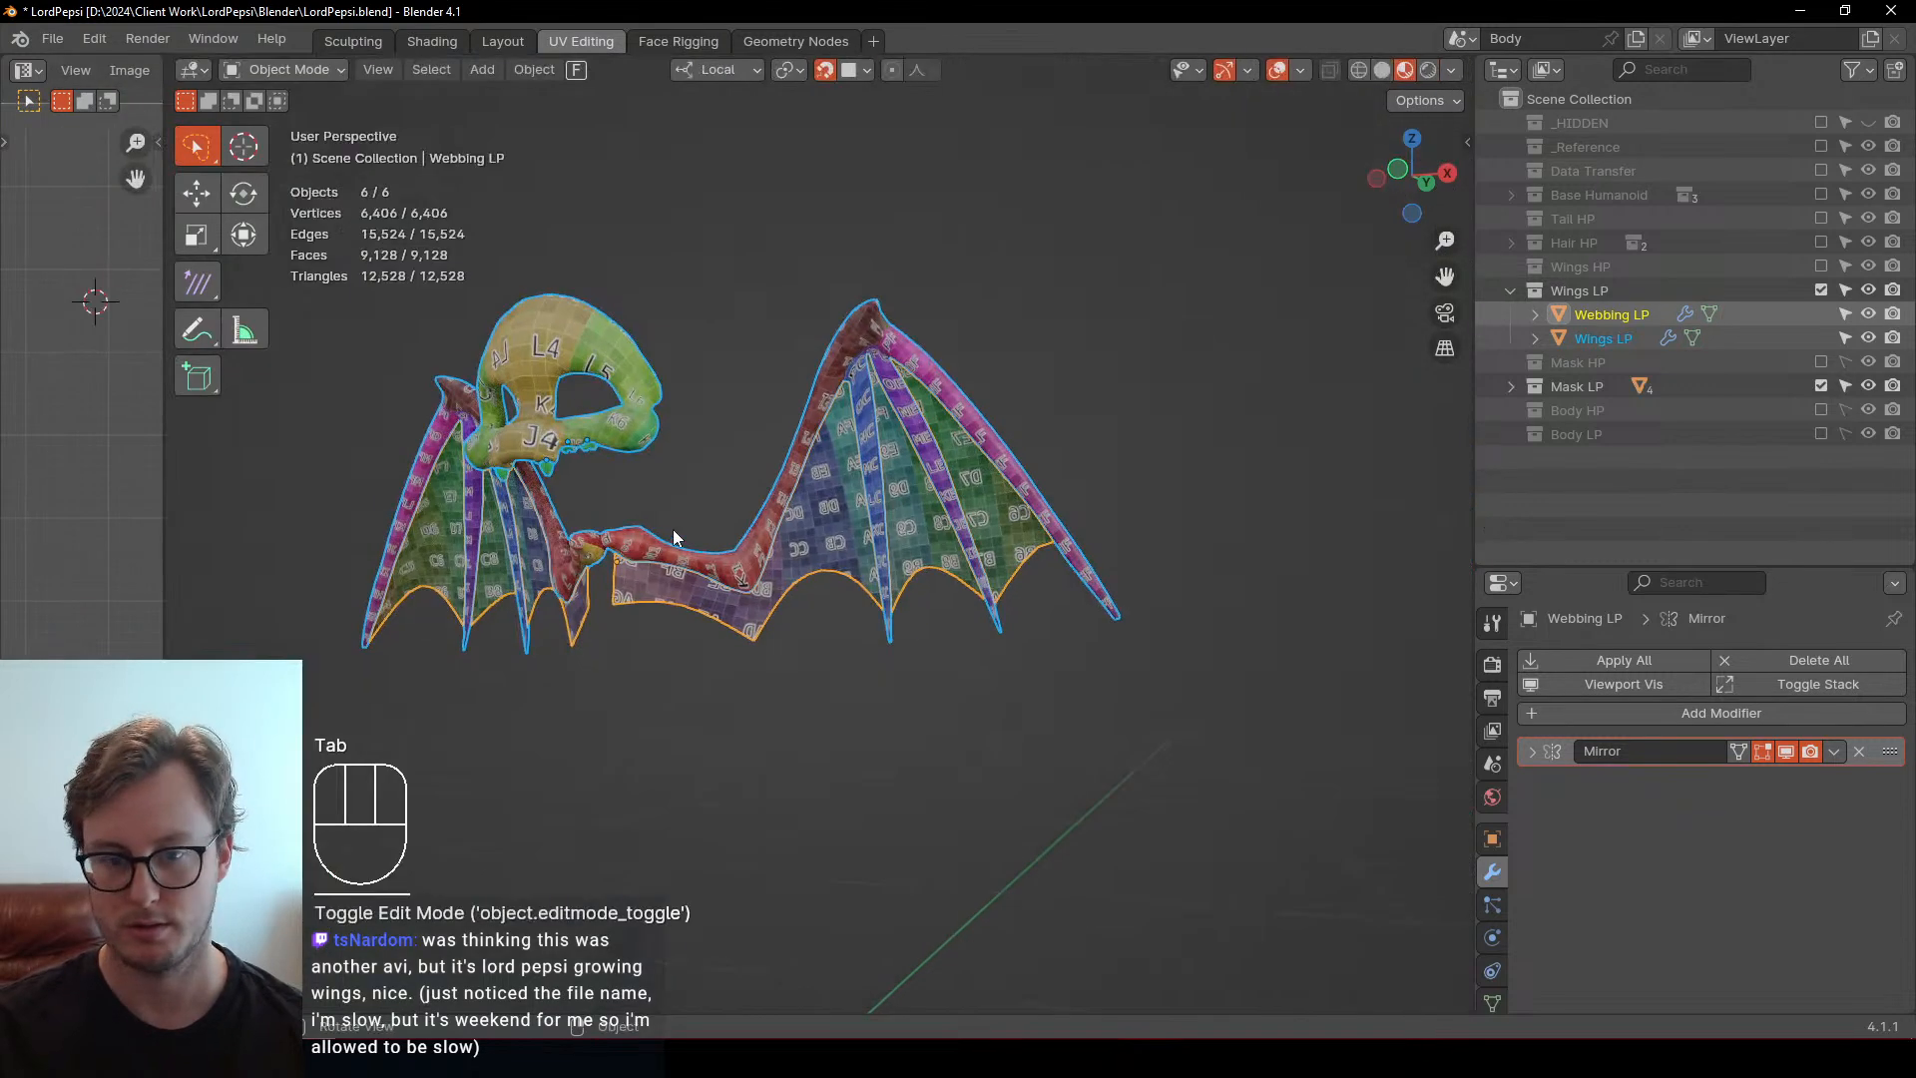
{"action": "left_click", "coordinate": [889, 668]}
{"action": "key", "text": "ctrl+s"}
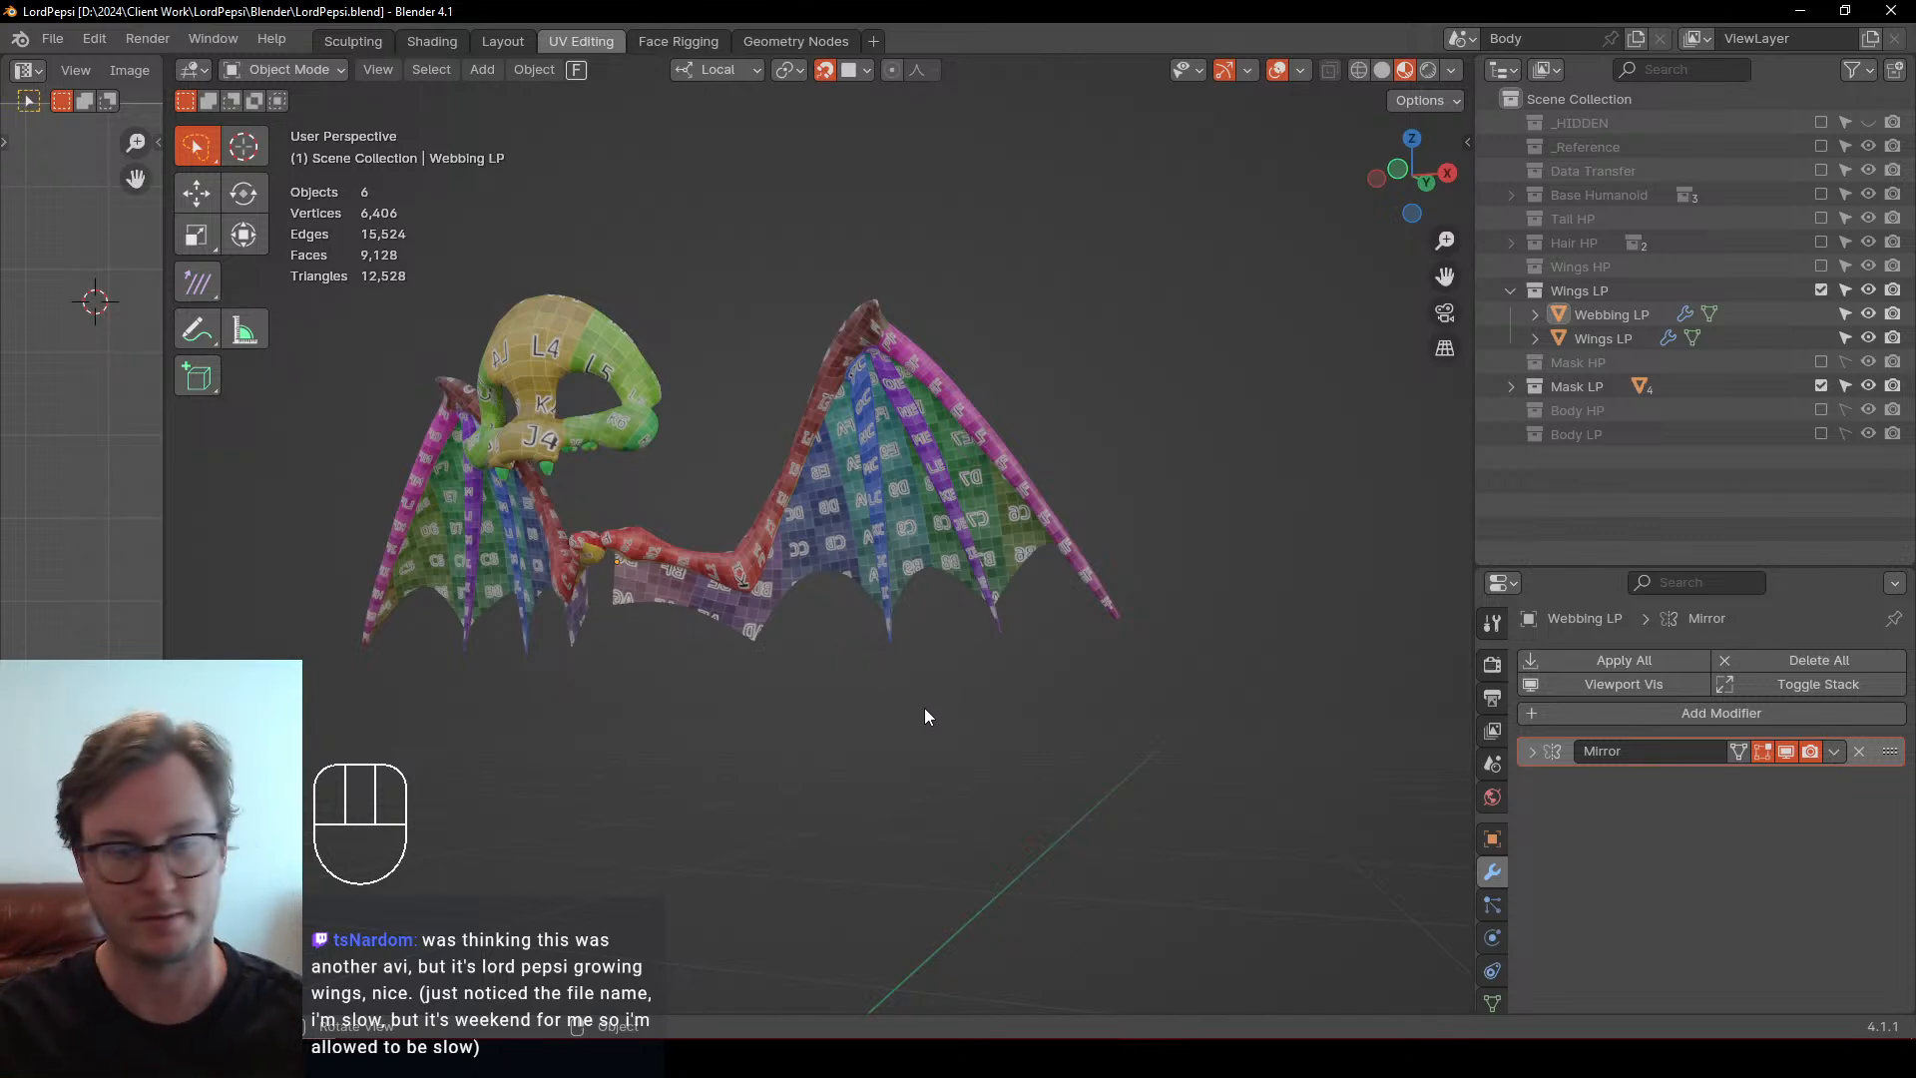
Select all the mask and wing objects, return to Edit Mode and widen the UV editor with its sidebar hidden
{"action": "middle_click_drag", "start_coordinate": [924, 708], "coordinate": [878, 479]}
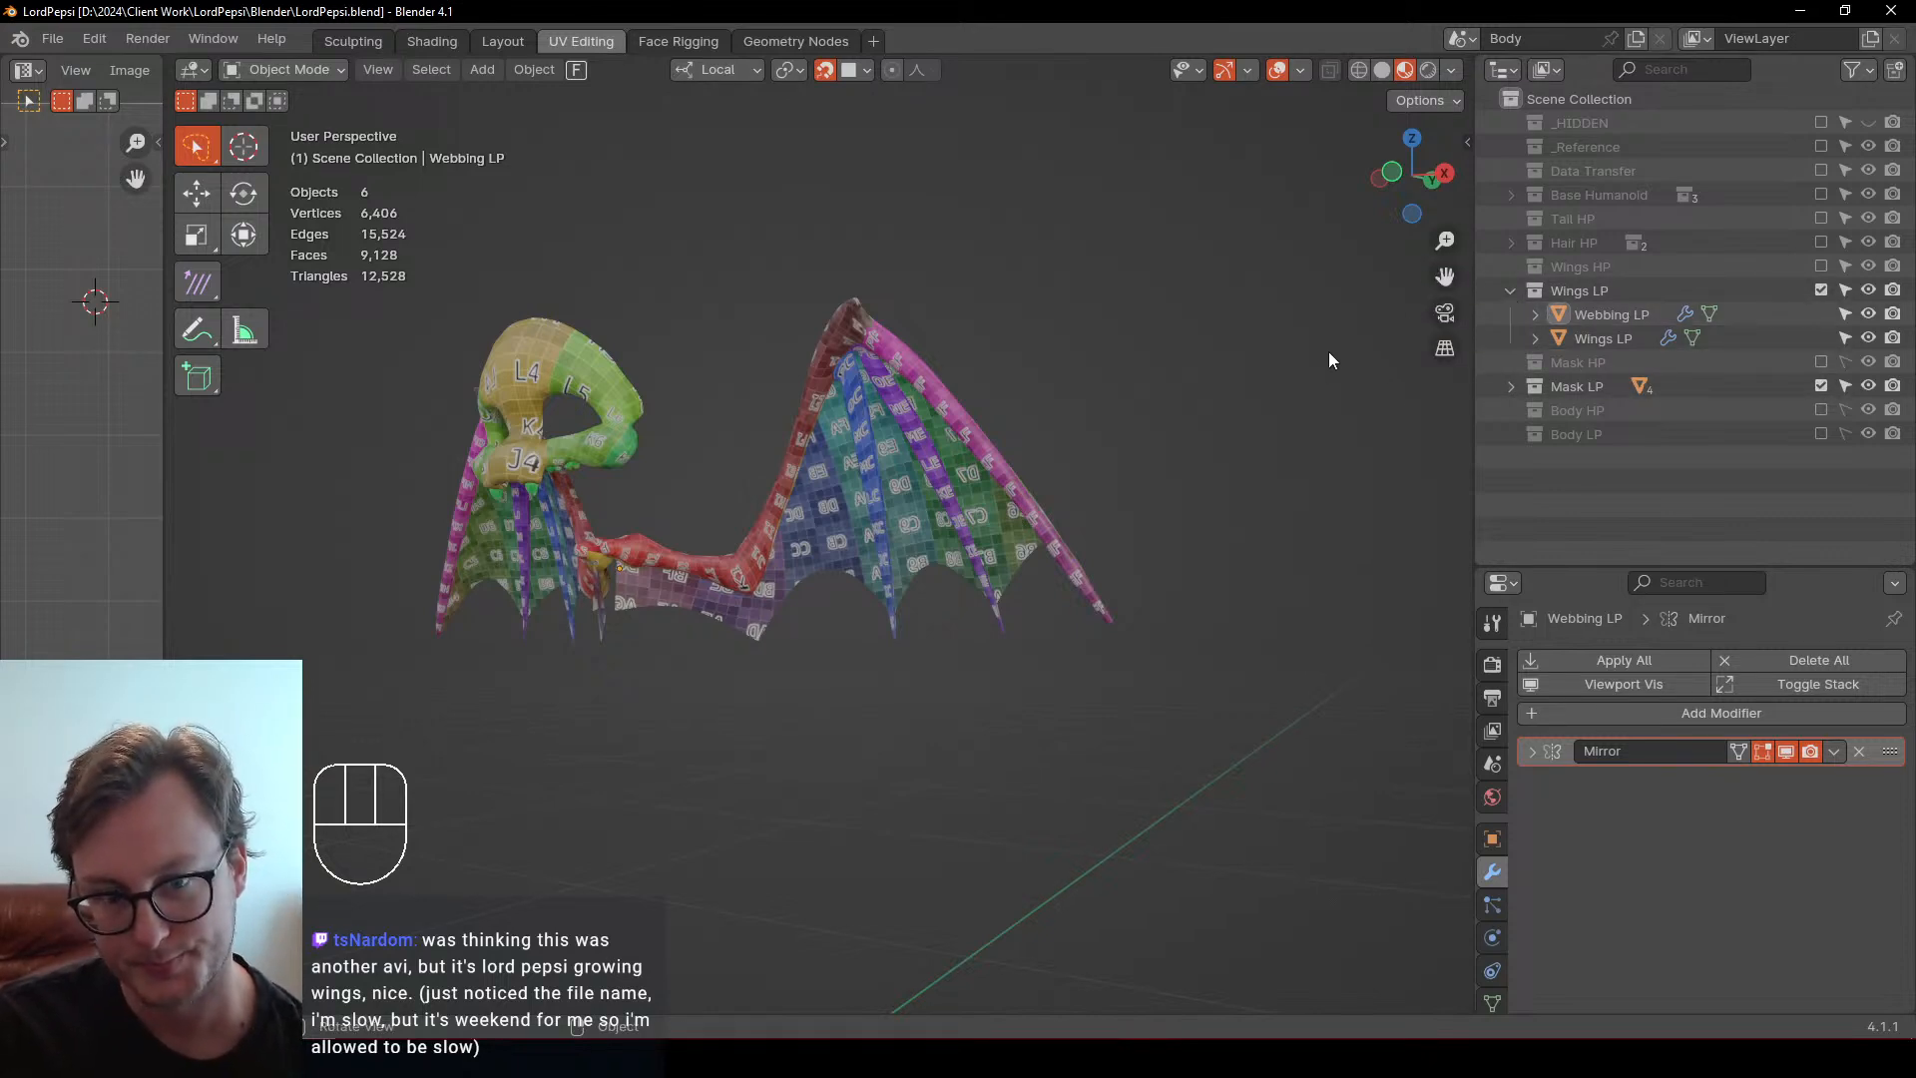
{"action": "middle_click_drag", "start_coordinate": [641, 455], "coordinate": [683, 471]}
{"action": "left_click", "coordinate": [608, 395]}
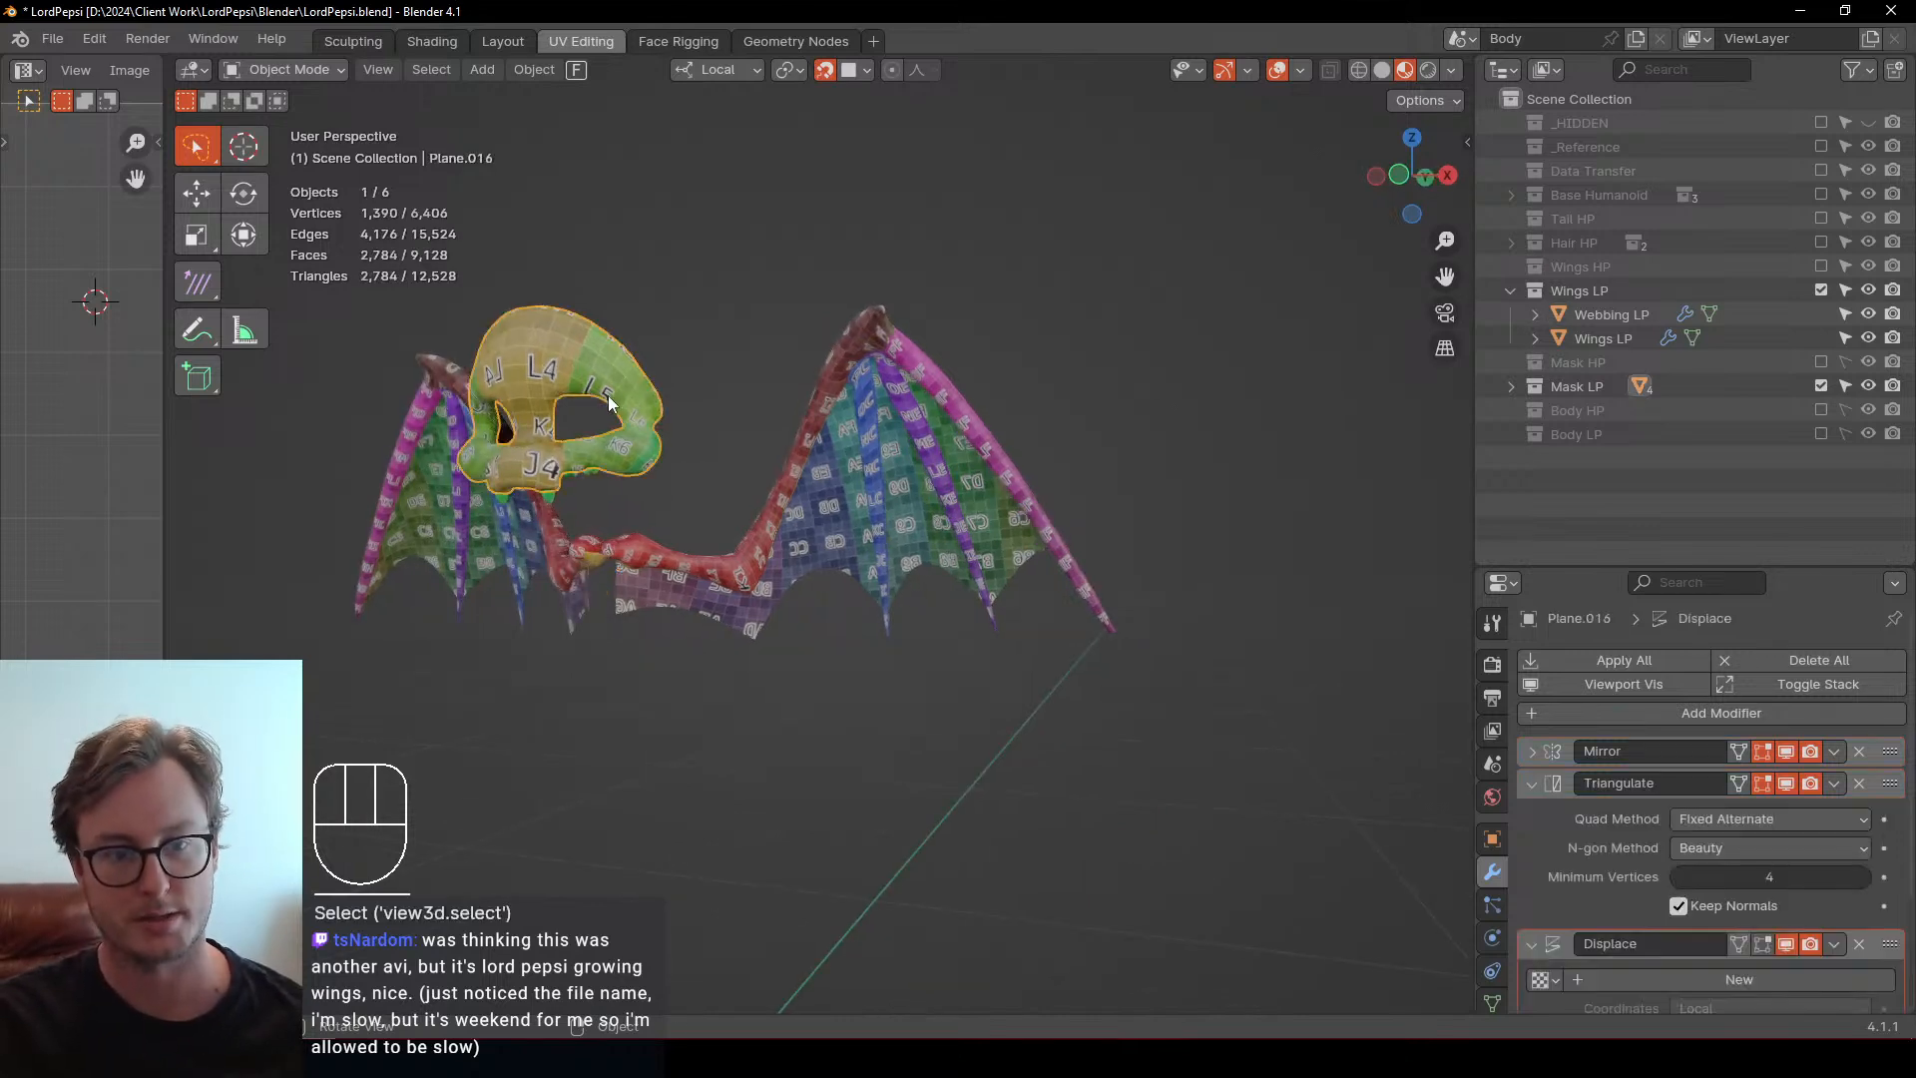
{"action": "key", "text": "Home"}
{"action": "key", "text": "b"}
{"action": "left_click_drag", "start_coordinate": [624, 386], "coordinate": [1153, 729]}
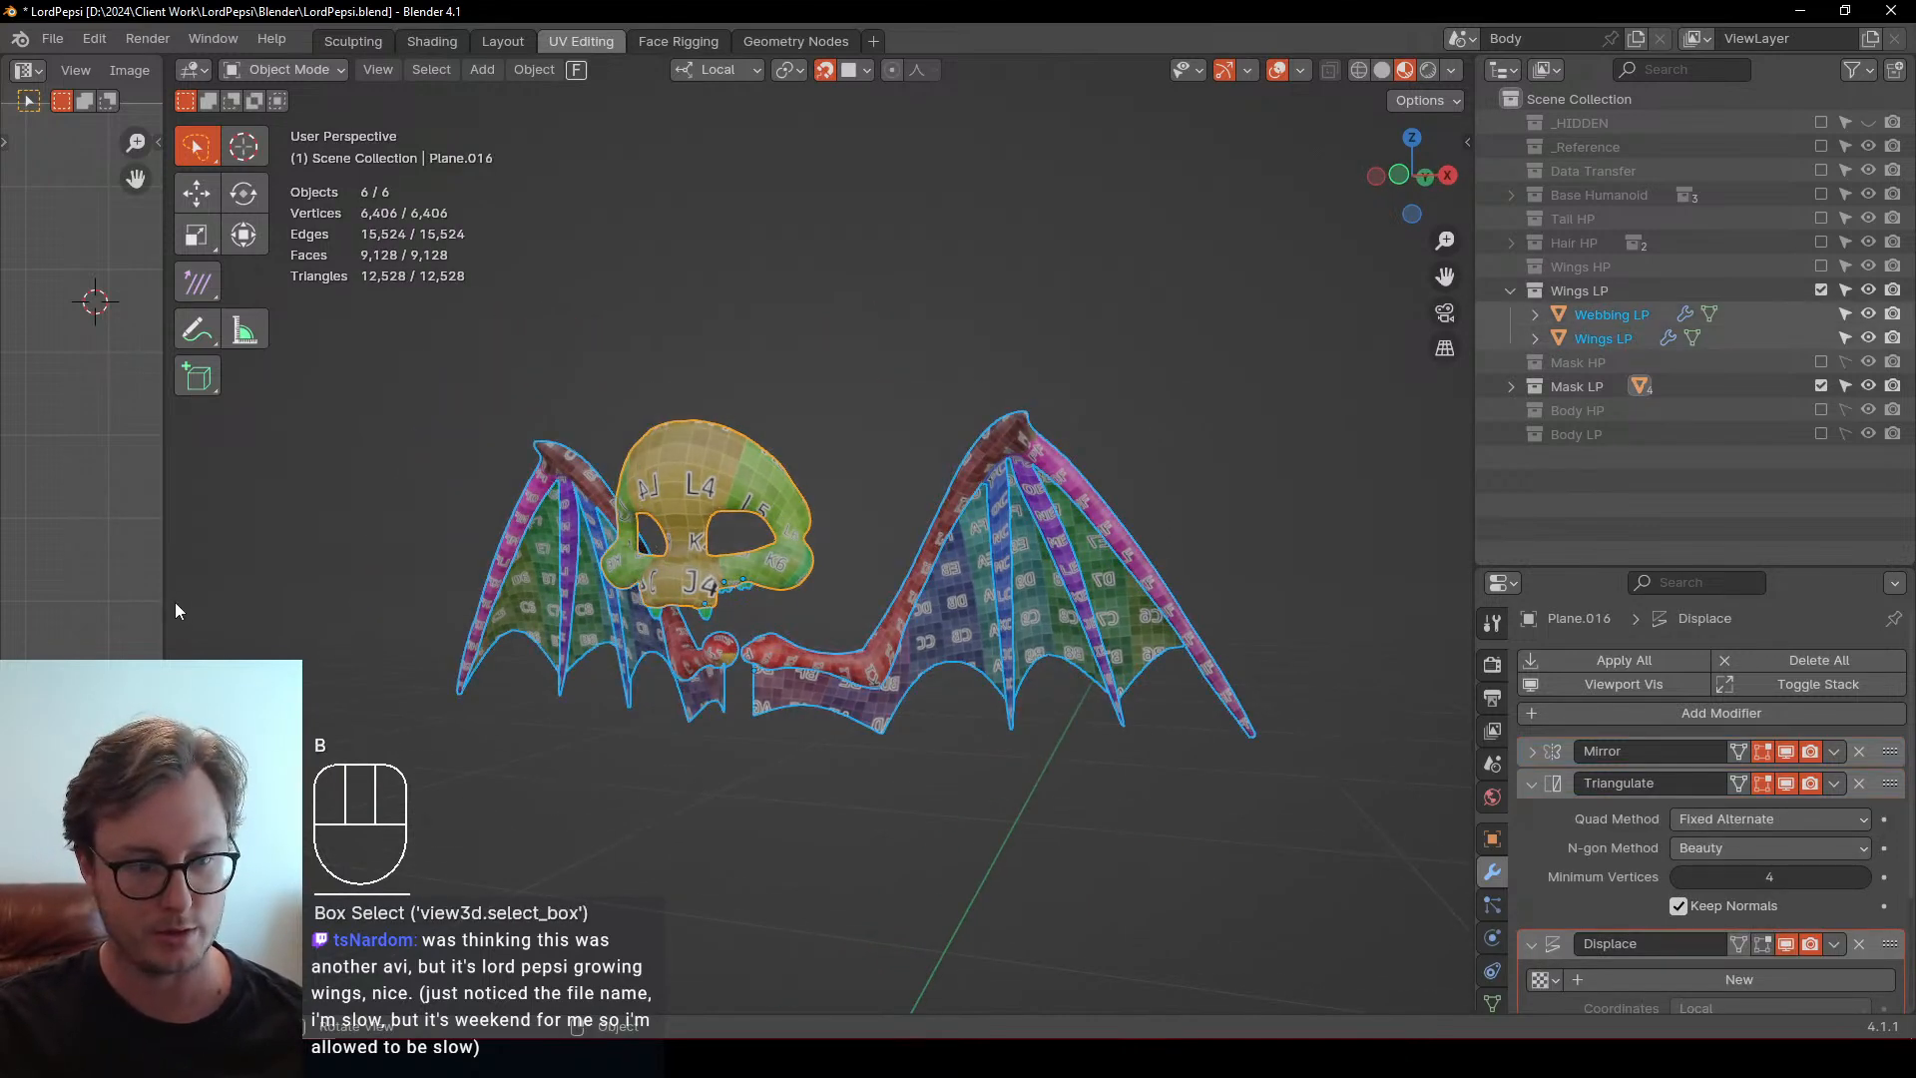
{"action": "key", "text": "Tab"}
{"action": "left_click_drag", "start_coordinate": [166, 602], "coordinate": [696, 604]}
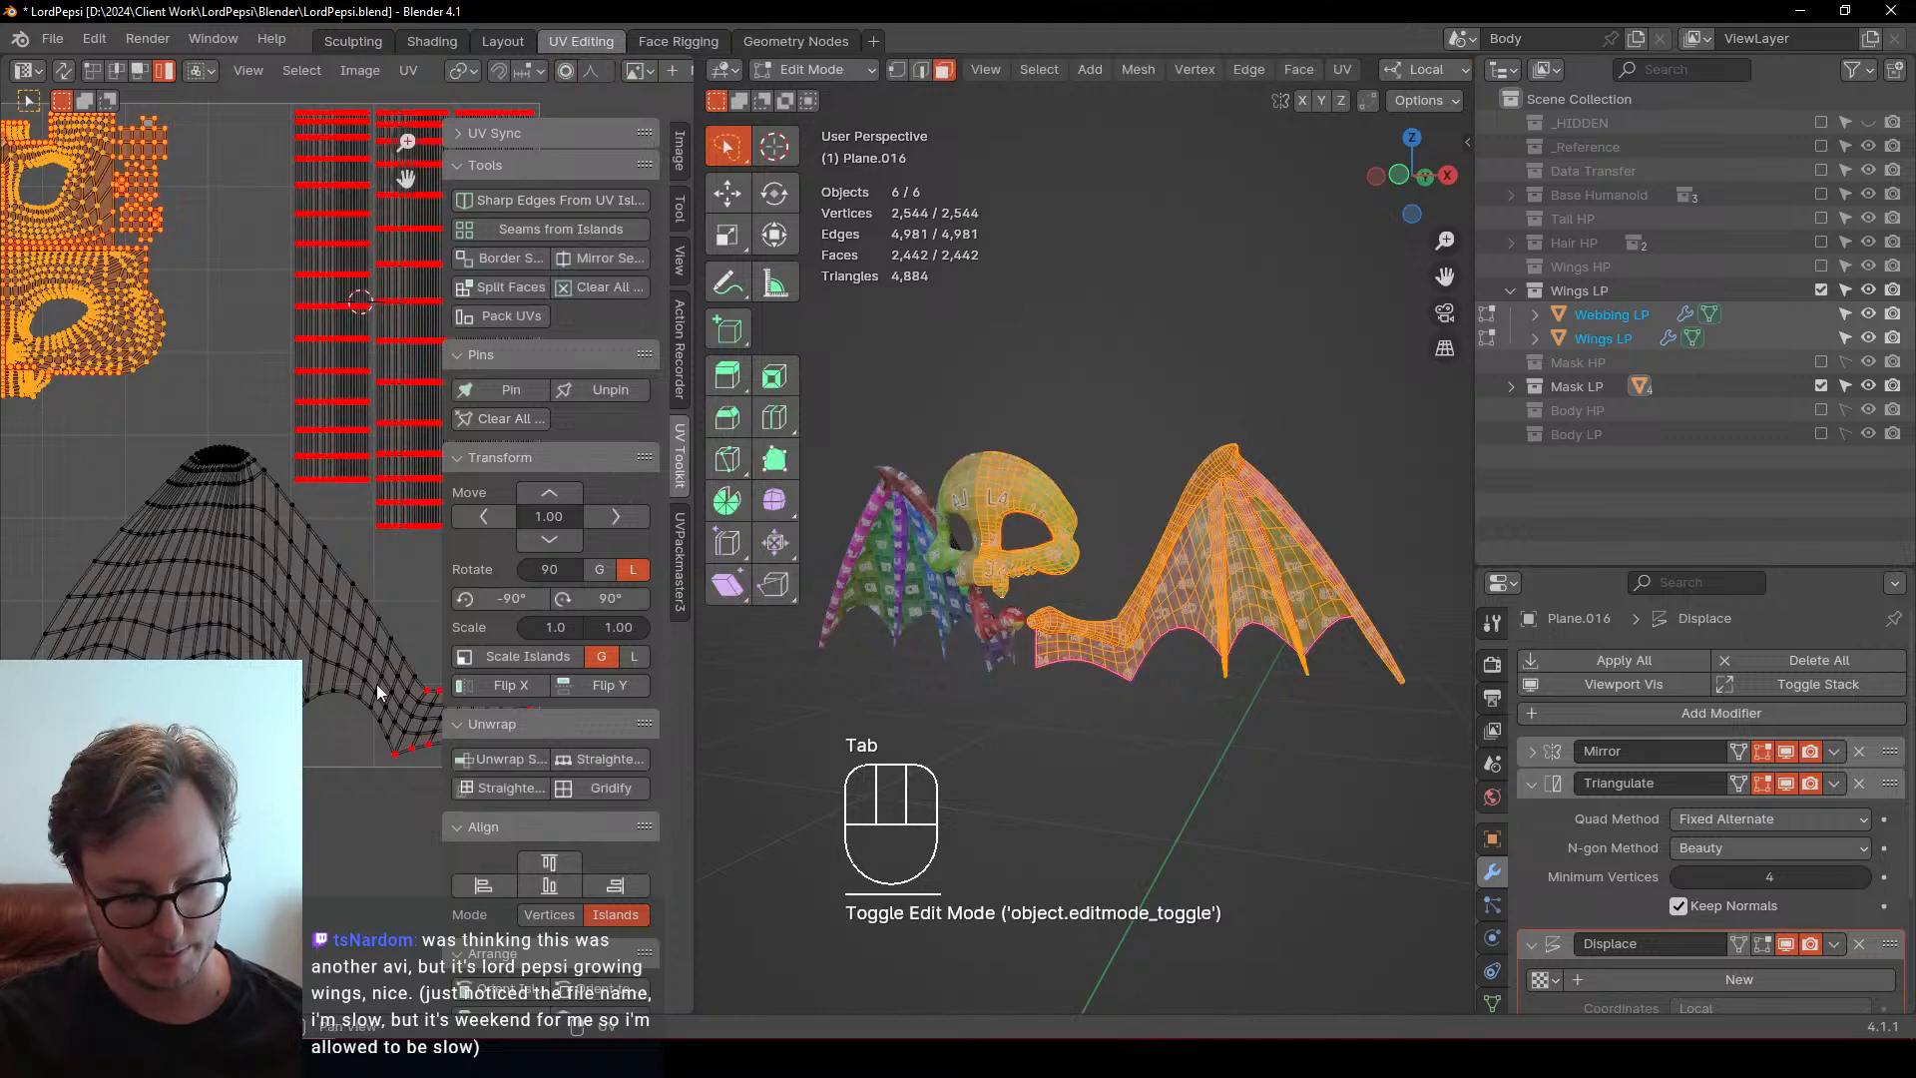
{"action": "key", "text": "n"}
{"action": "middle_click_drag", "start_coordinate": [271, 564], "coordinate": [436, 663], "text": "shift"}
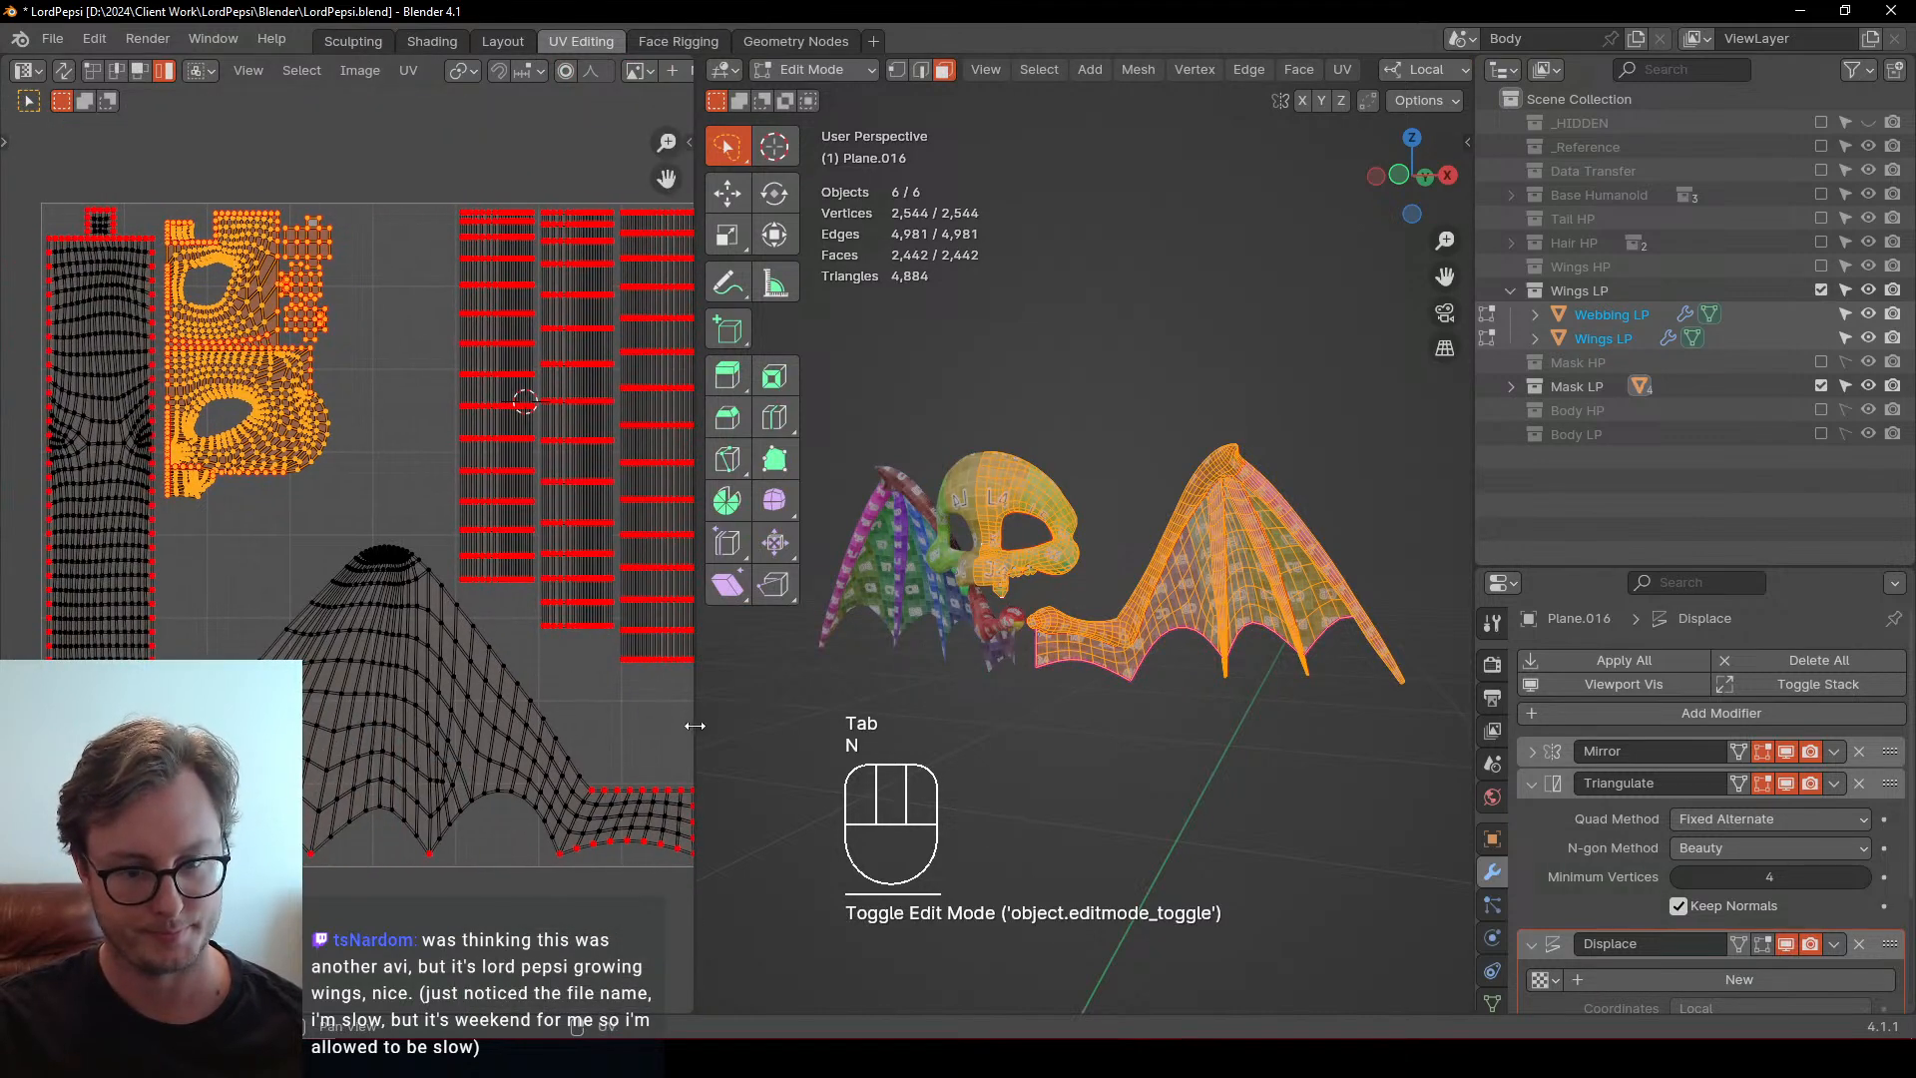
{"action": "left_click_drag", "start_coordinate": [696, 717], "coordinate": [994, 720]}
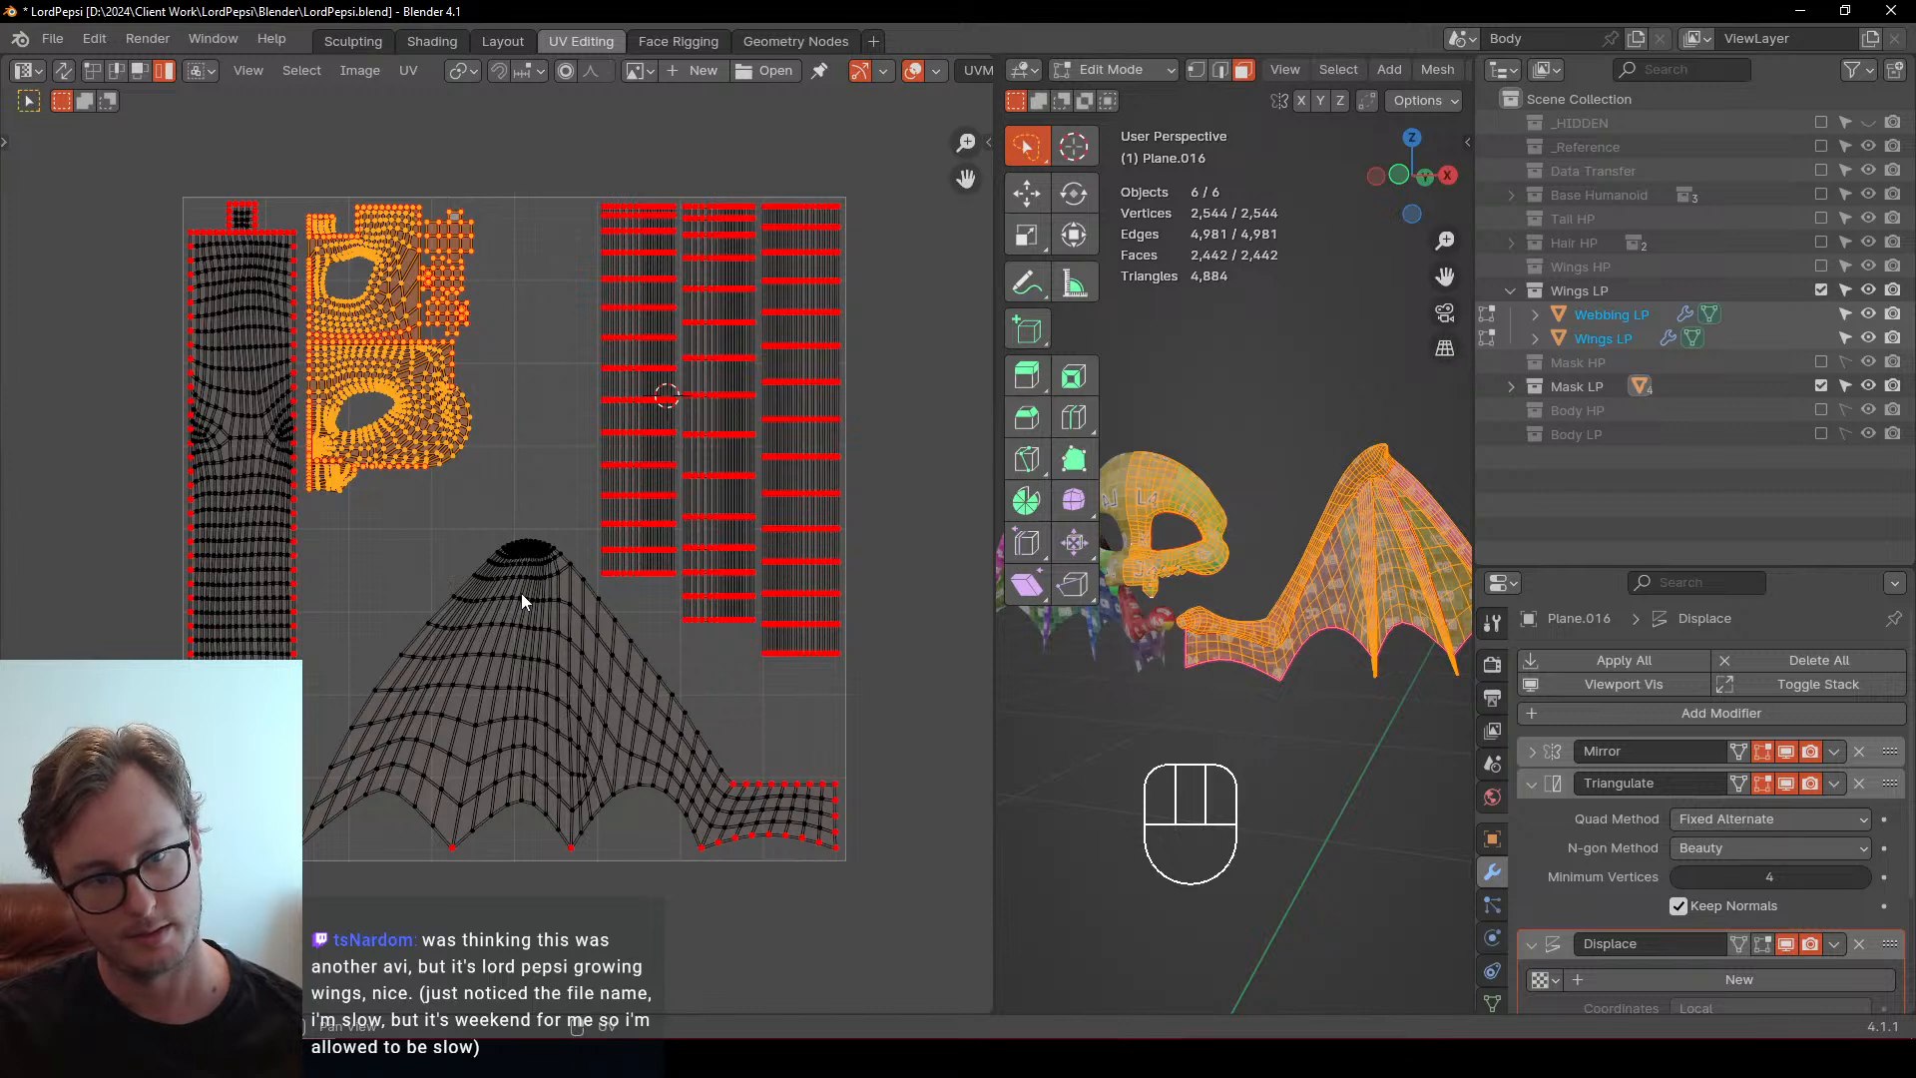
Park the mask islands outside the tile's right edge, and shift the three narrow strips left above the webbing
{"action": "key", "text": "g"}
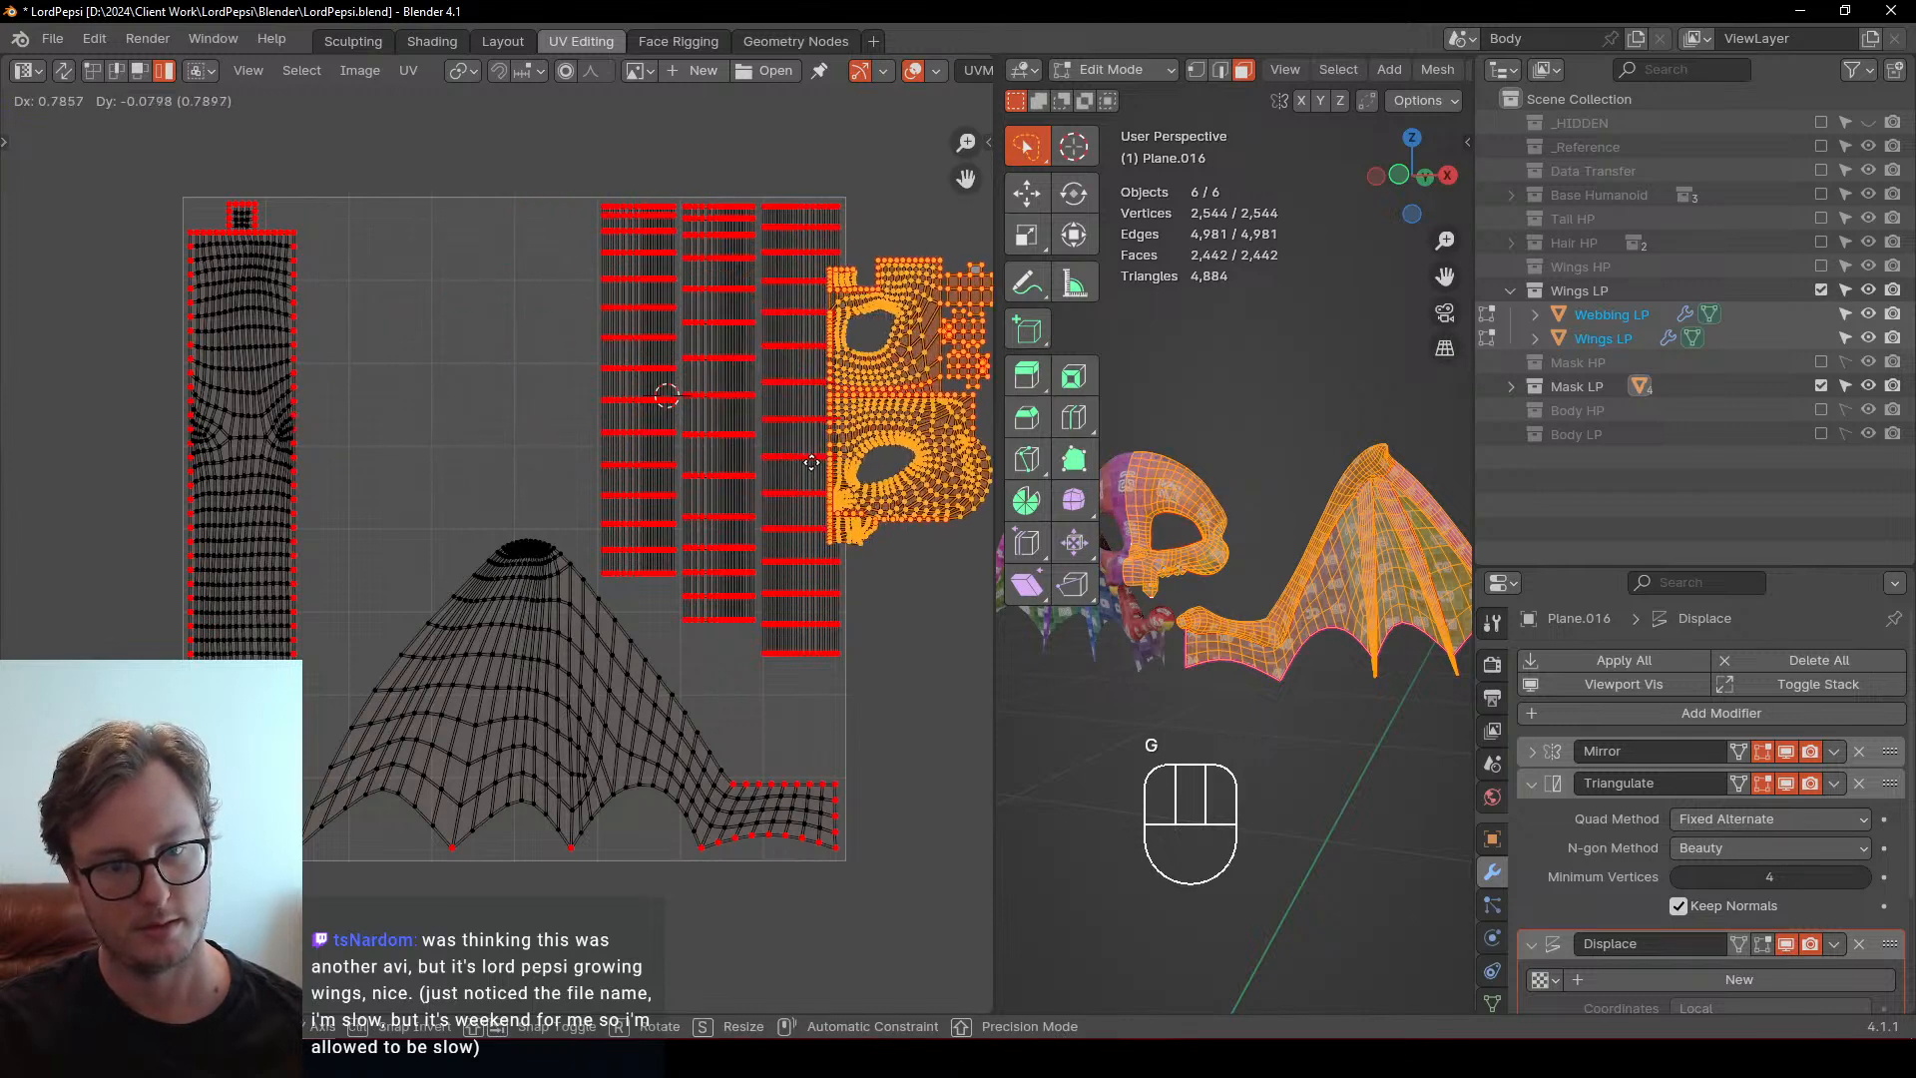
{"action": "left_click", "coordinate": [850, 419]}
{"action": "left_click", "coordinate": [595, 344]}
{"action": "key", "text": "b"}
{"action": "left_click_drag", "start_coordinate": [594, 309], "coordinate": [776, 467]}
{"action": "key", "text": "g"}
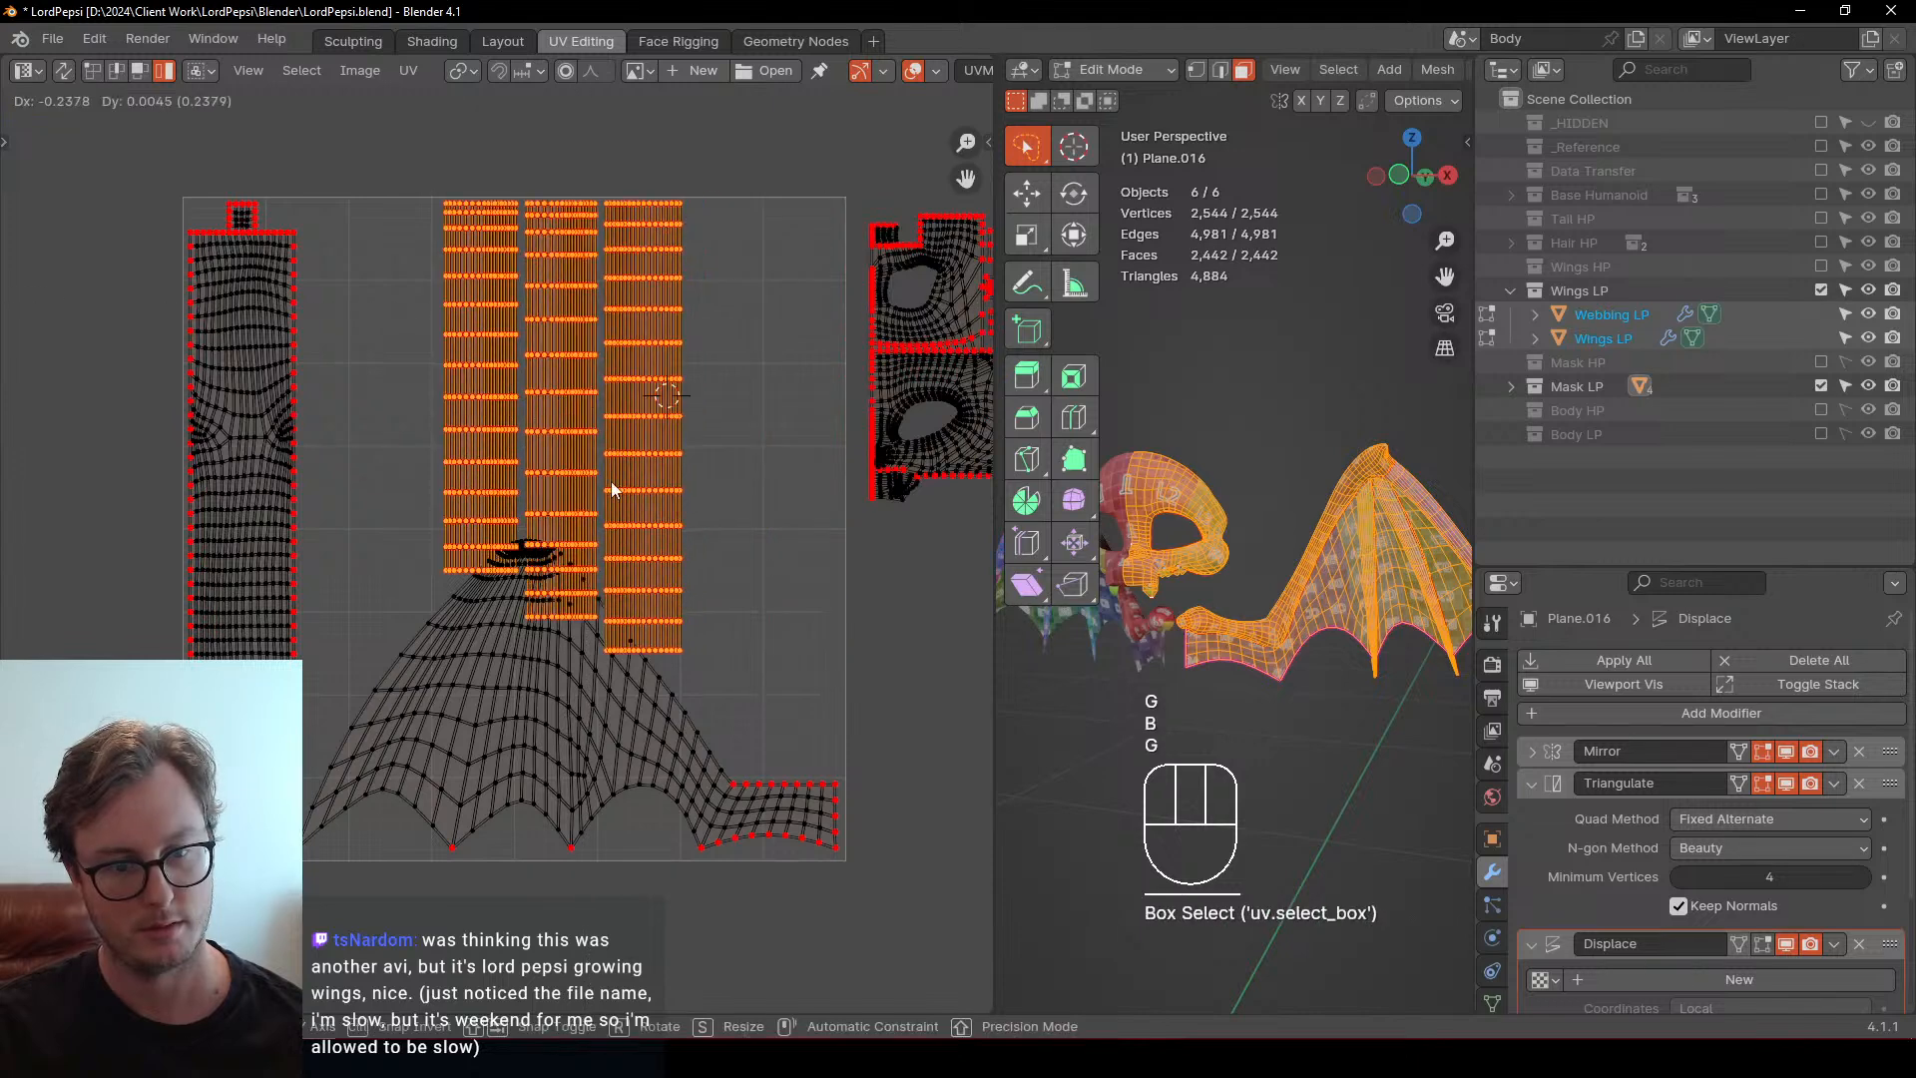
{"action": "left_click", "coordinate": [606, 477]}
Rotate the three narrow strips a quarter turn so they lie horizontally, try shifting them up and left, and undo the shift
{"action": "key", "text": "r"}
{"action": "left_click", "coordinate": [575, 353]}
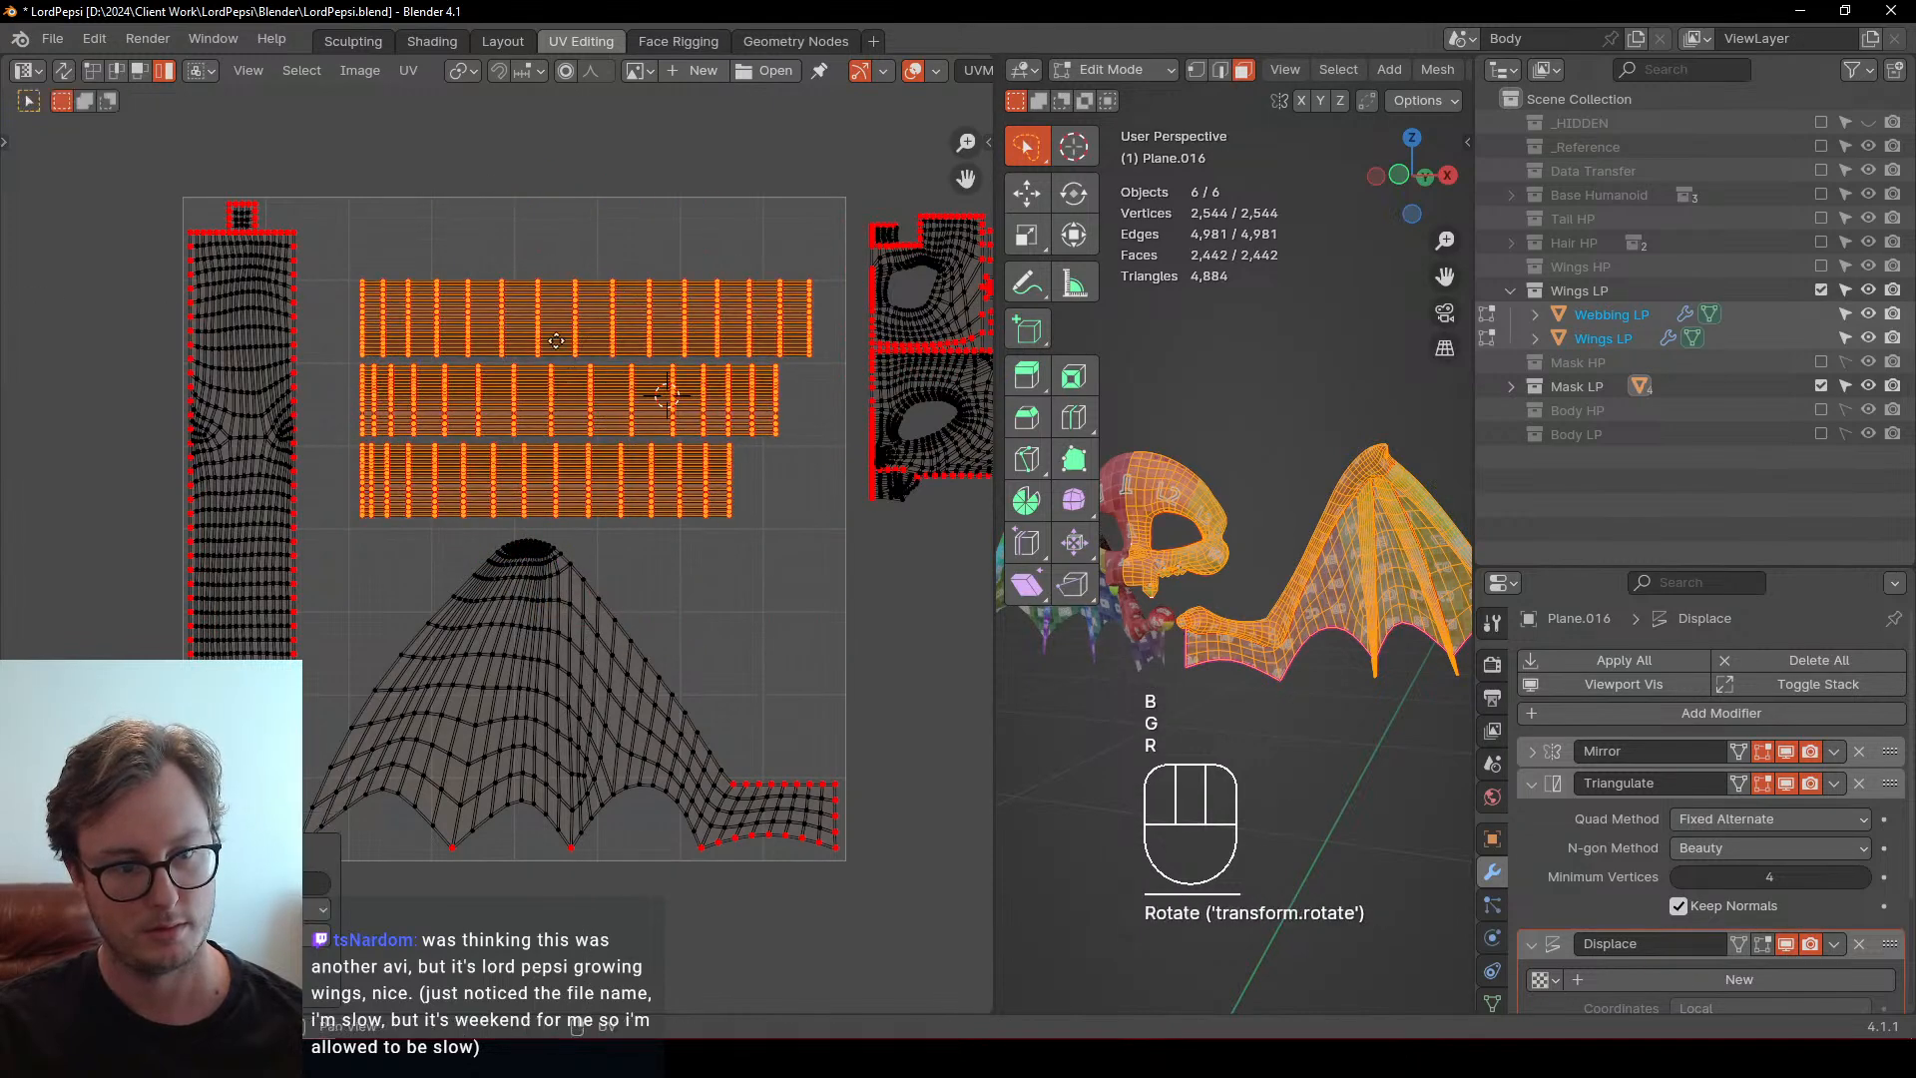
{"action": "key", "text": "g"}
{"action": "left_click", "coordinate": [515, 282]}
{"action": "key", "text": "ctrl+z"}
{"action": "key", "text": "ctrl+z"}
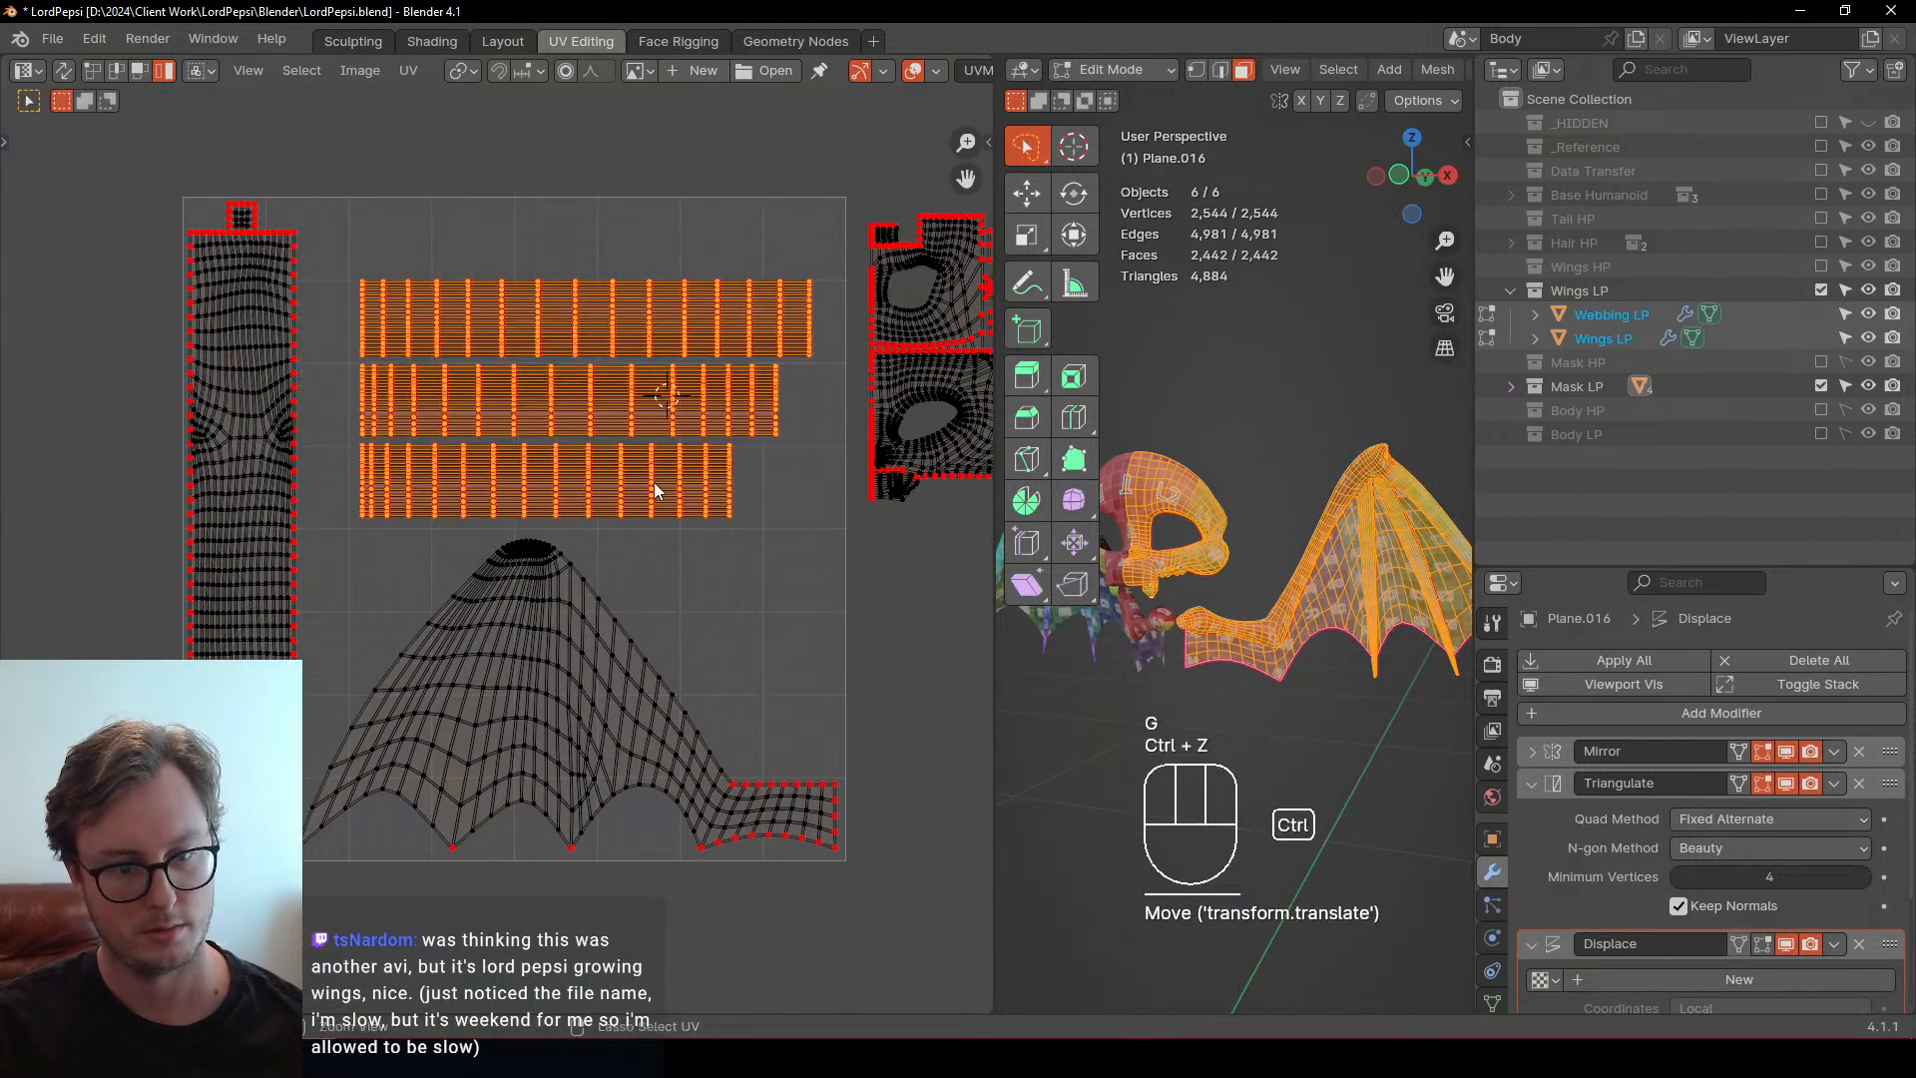
Undo the strips' rotation, then rotate the webbing island 90 degrees and move it up beside the tall wing-arm island
{"action": "key", "text": "ctrl+z"}
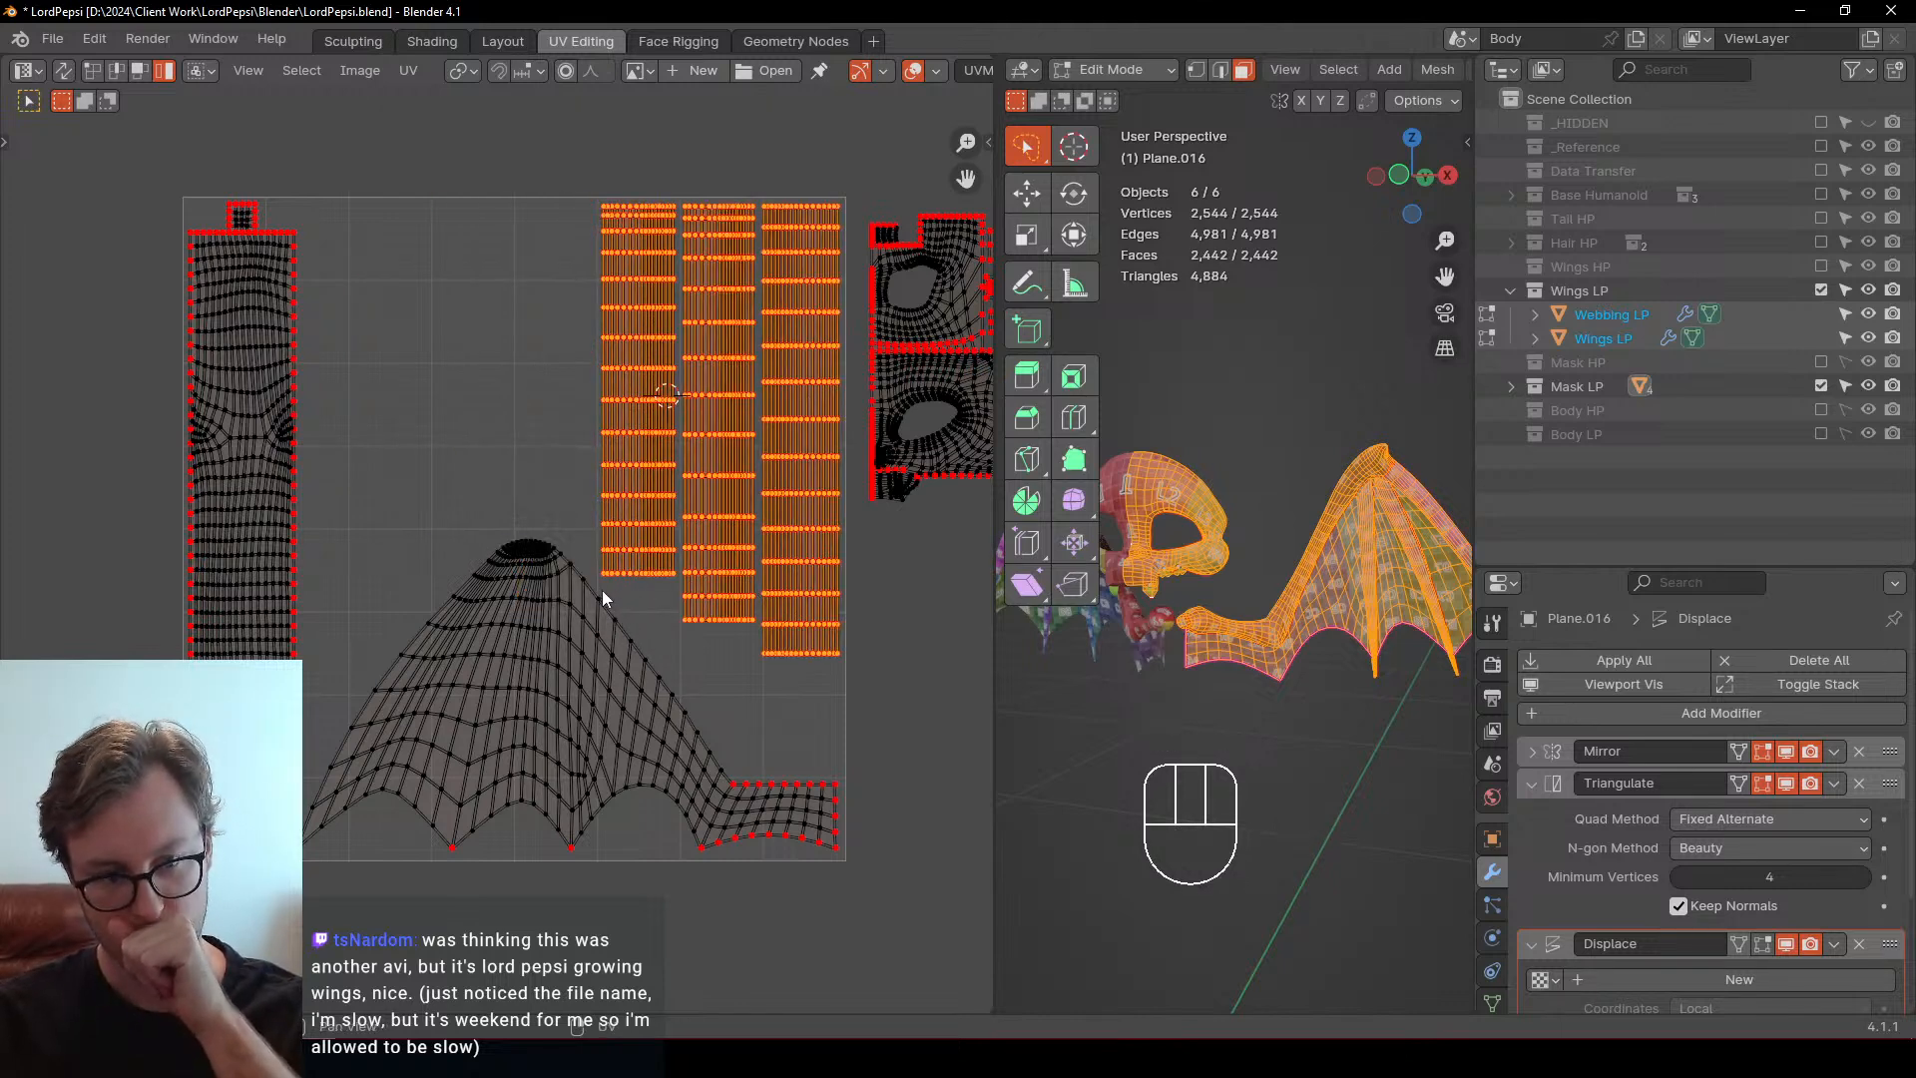
{"action": "left_click", "coordinate": [597, 613]}
{"action": "key", "text": "r"}
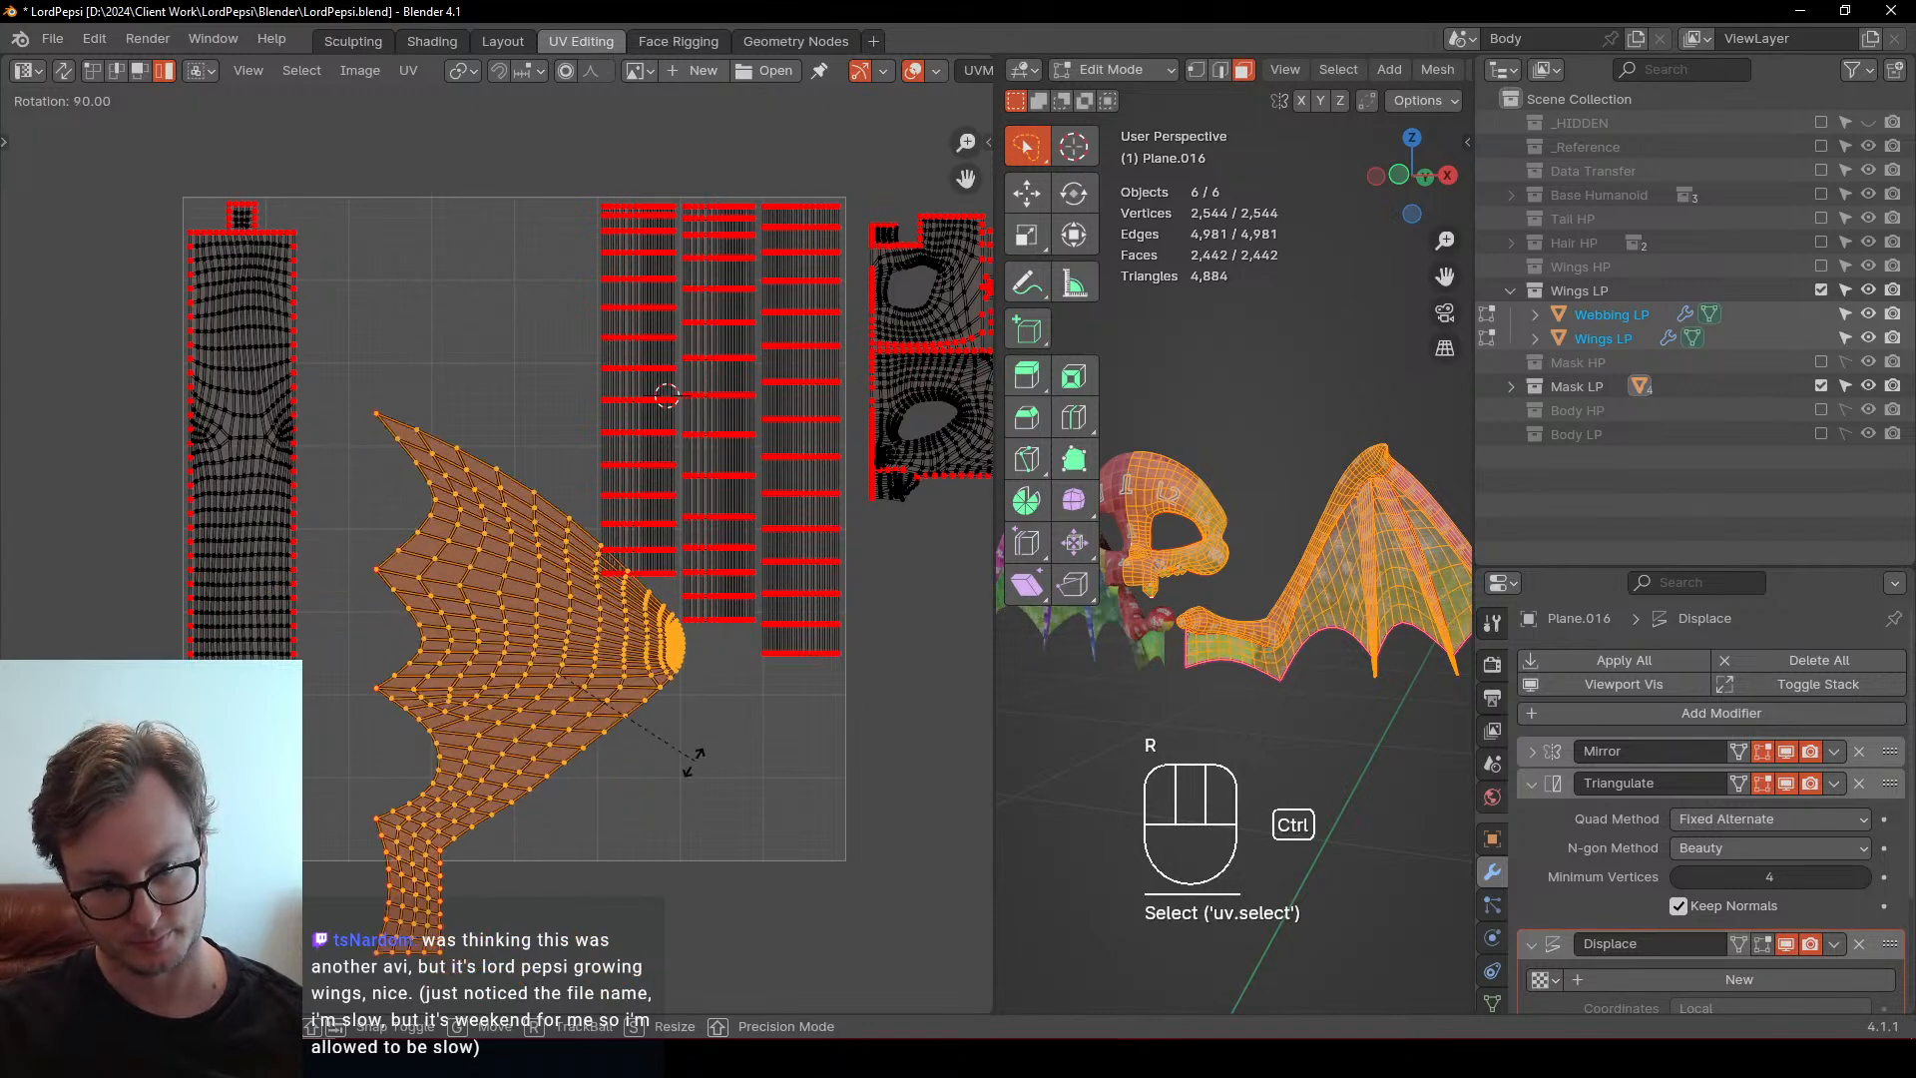
{"action": "left_click", "coordinate": [690, 763]}
{"action": "key", "text": "g"}
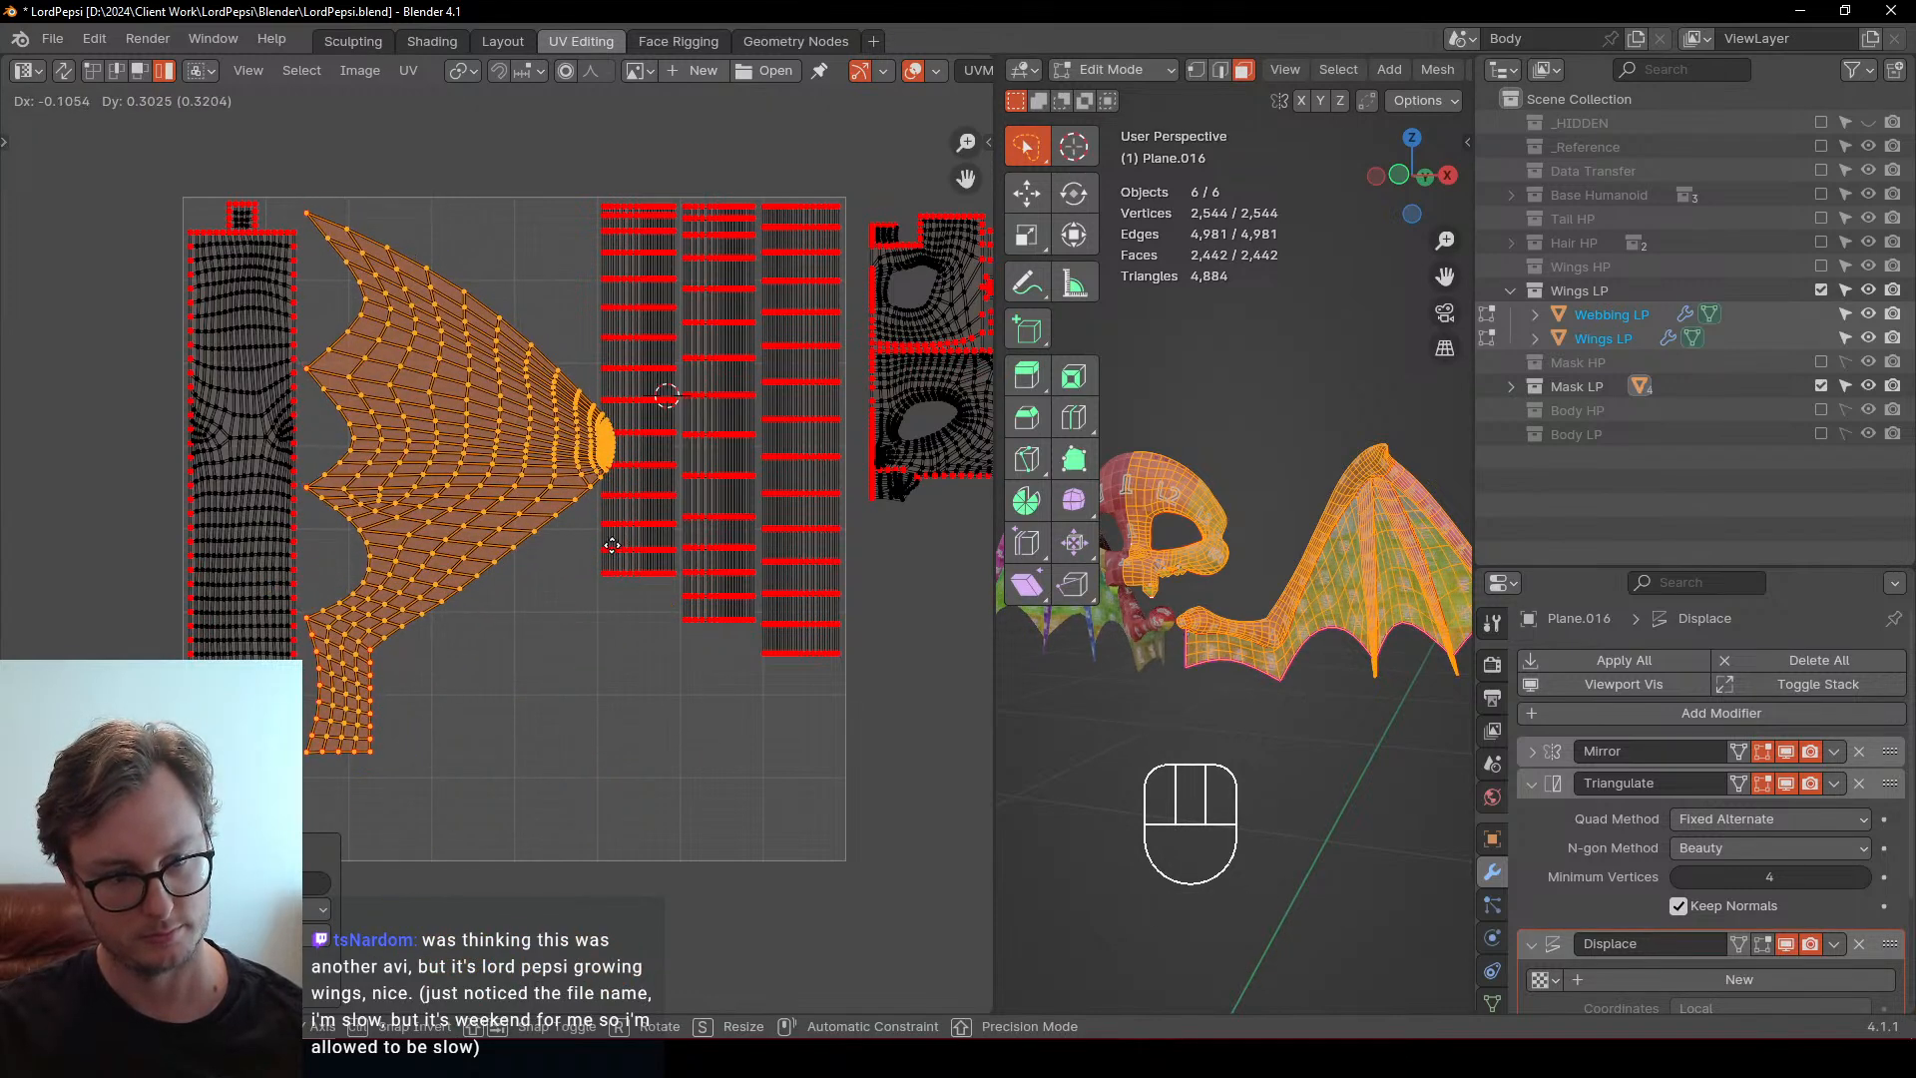
{"action": "left_click", "coordinate": [613, 549]}
Select the three vertical strip islands and scale them down slightly
{"action": "left_click", "coordinate": [662, 320]}
{"action": "key", "text": "b"}
{"action": "left_click_drag", "start_coordinate": [646, 266], "coordinate": [824, 407]}
{"action": "key", "text": "s"}
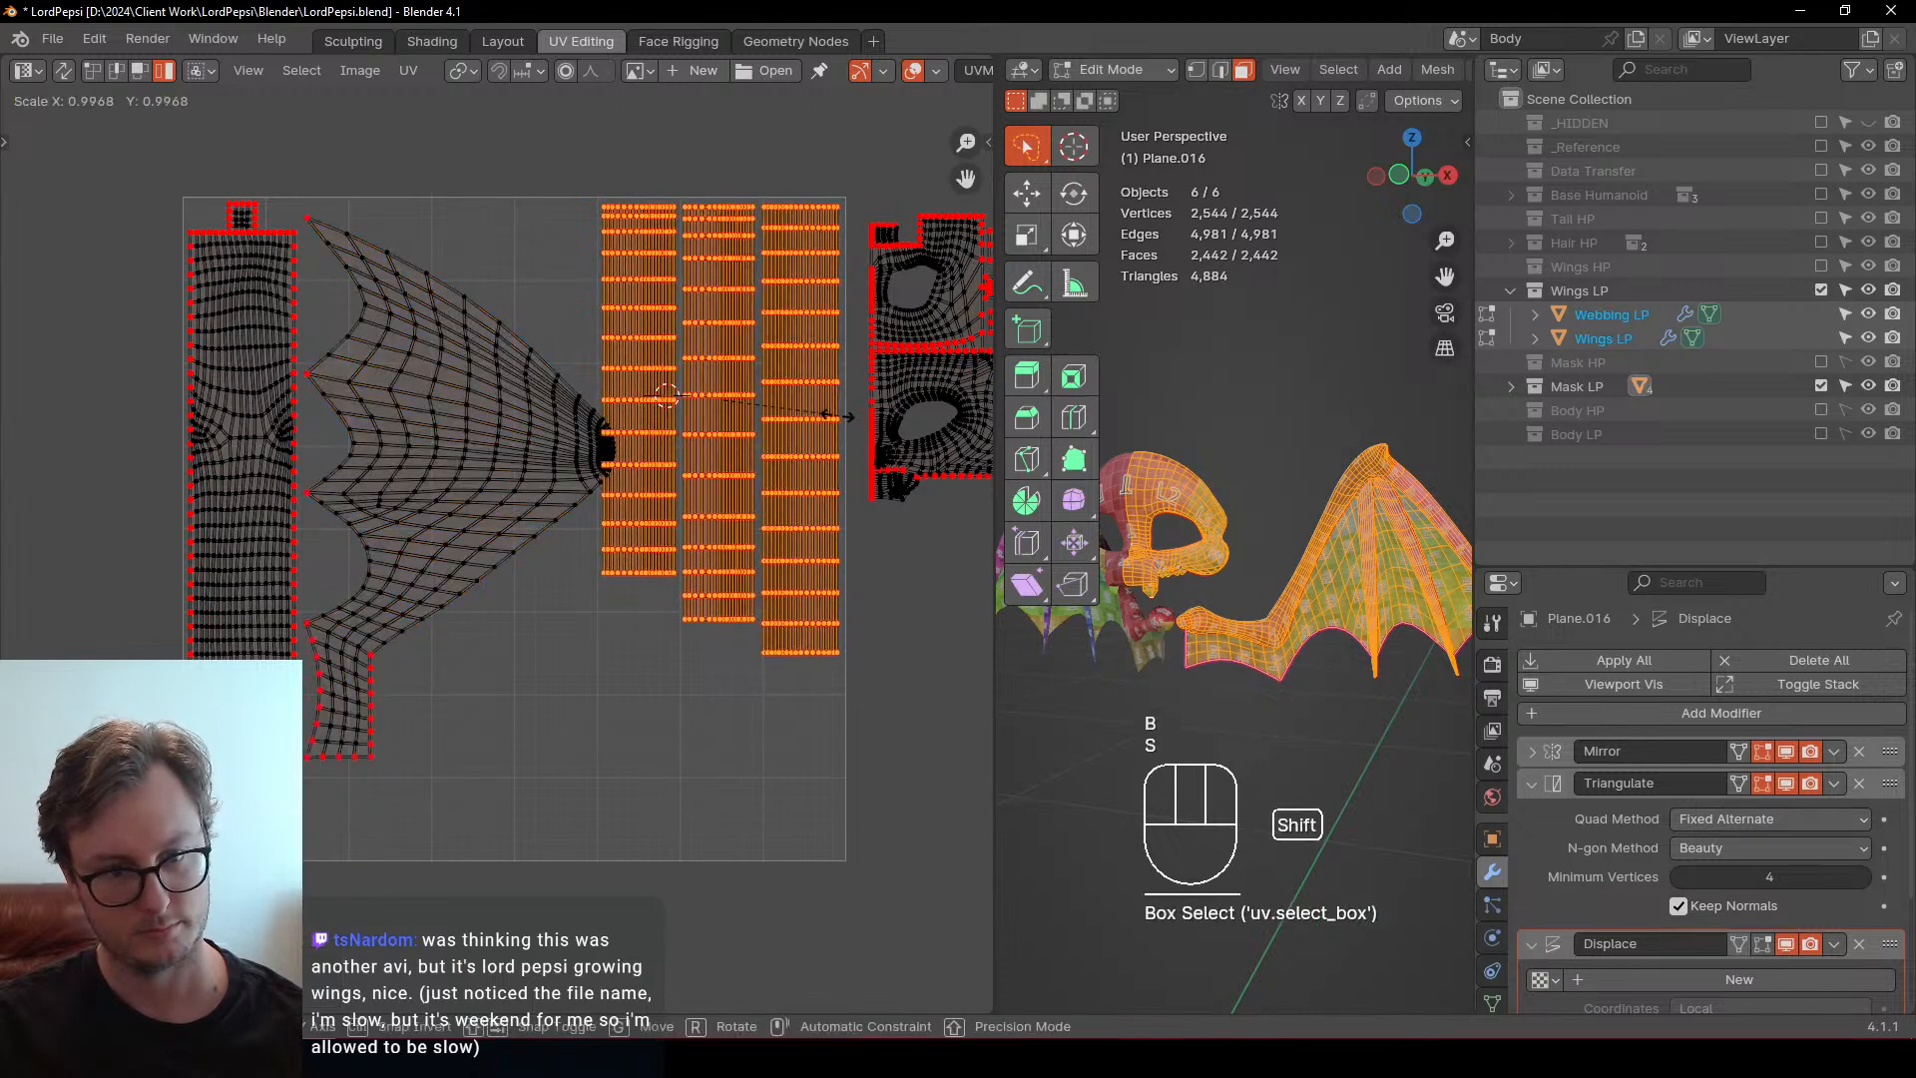
{"action": "left_click", "coordinate": [788, 410]}
Scale the webbing island down slightly and fine-tune its rotation
{"action": "left_click", "coordinate": [499, 429]}
{"action": "key", "text": "s"}
{"action": "key", "text": "s"}
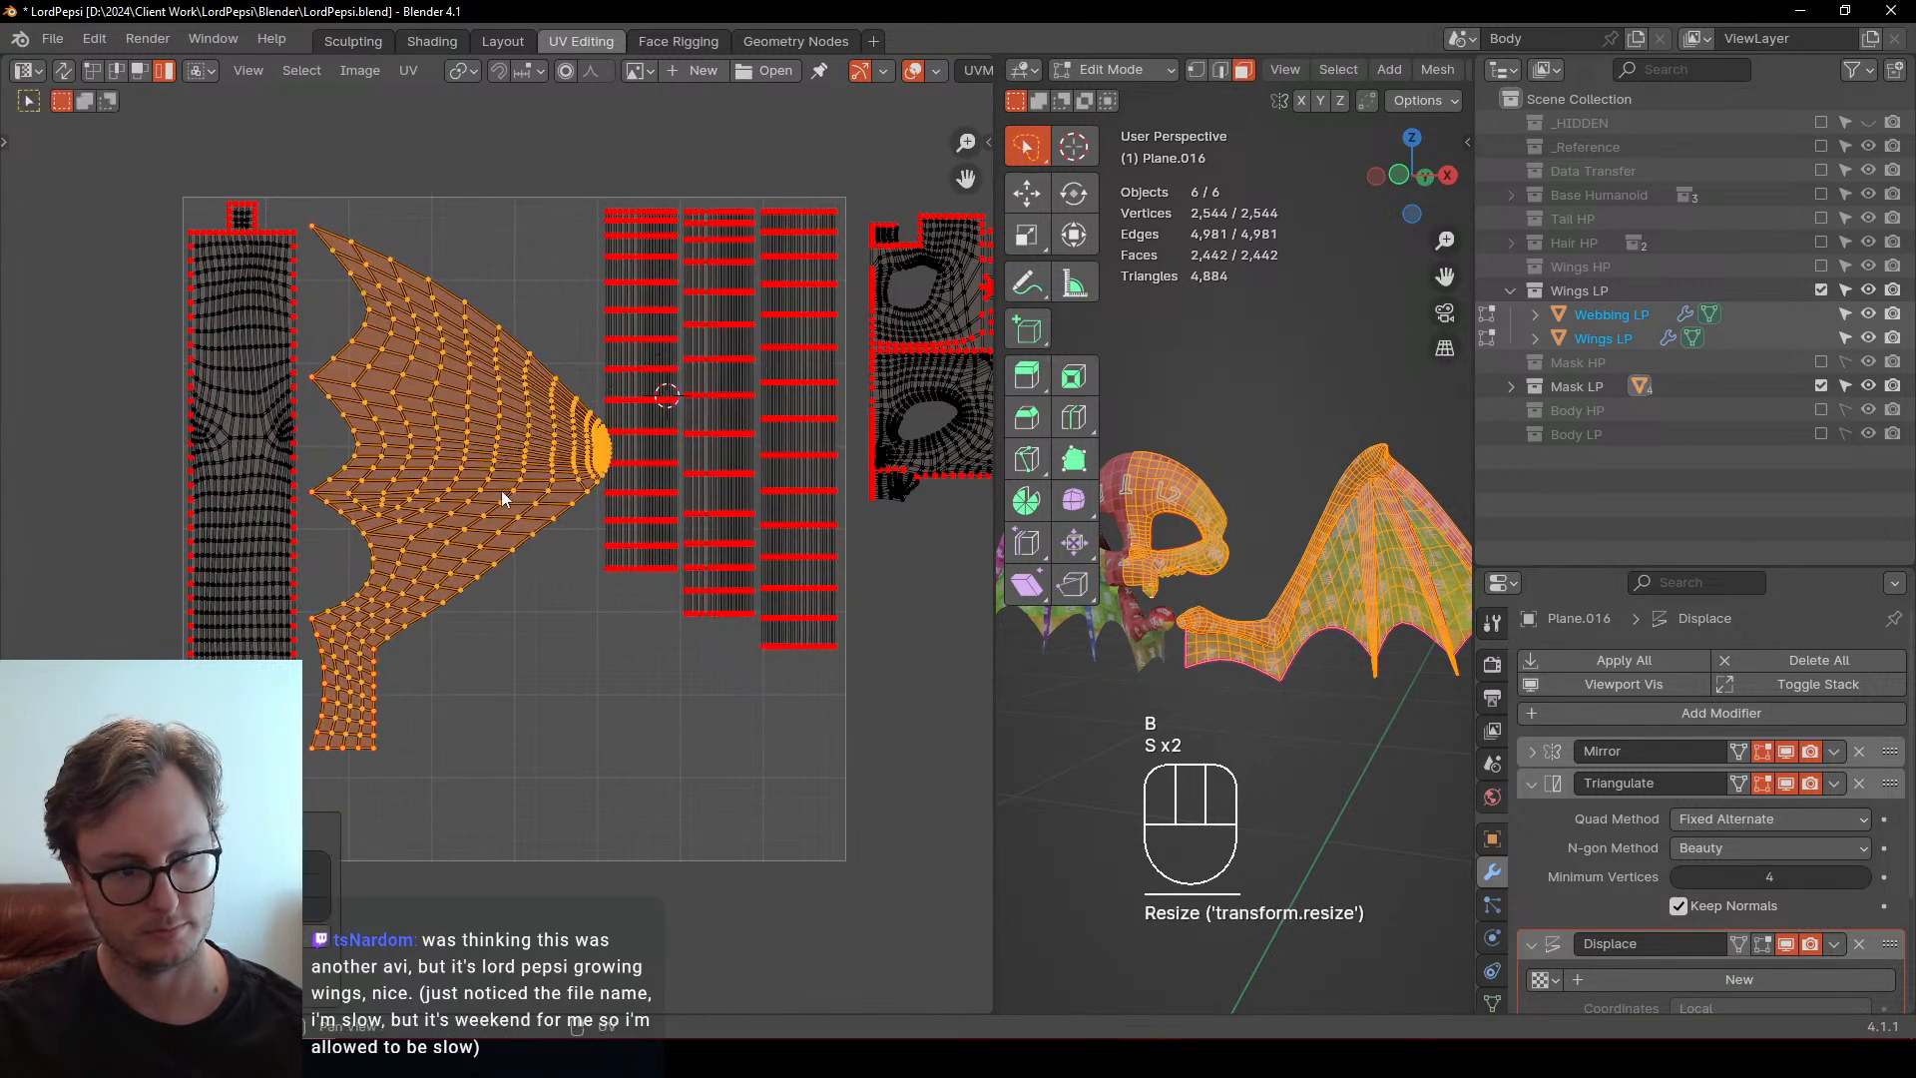
{"action": "key", "text": "r"}
{"action": "left_click", "coordinate": [619, 449]}
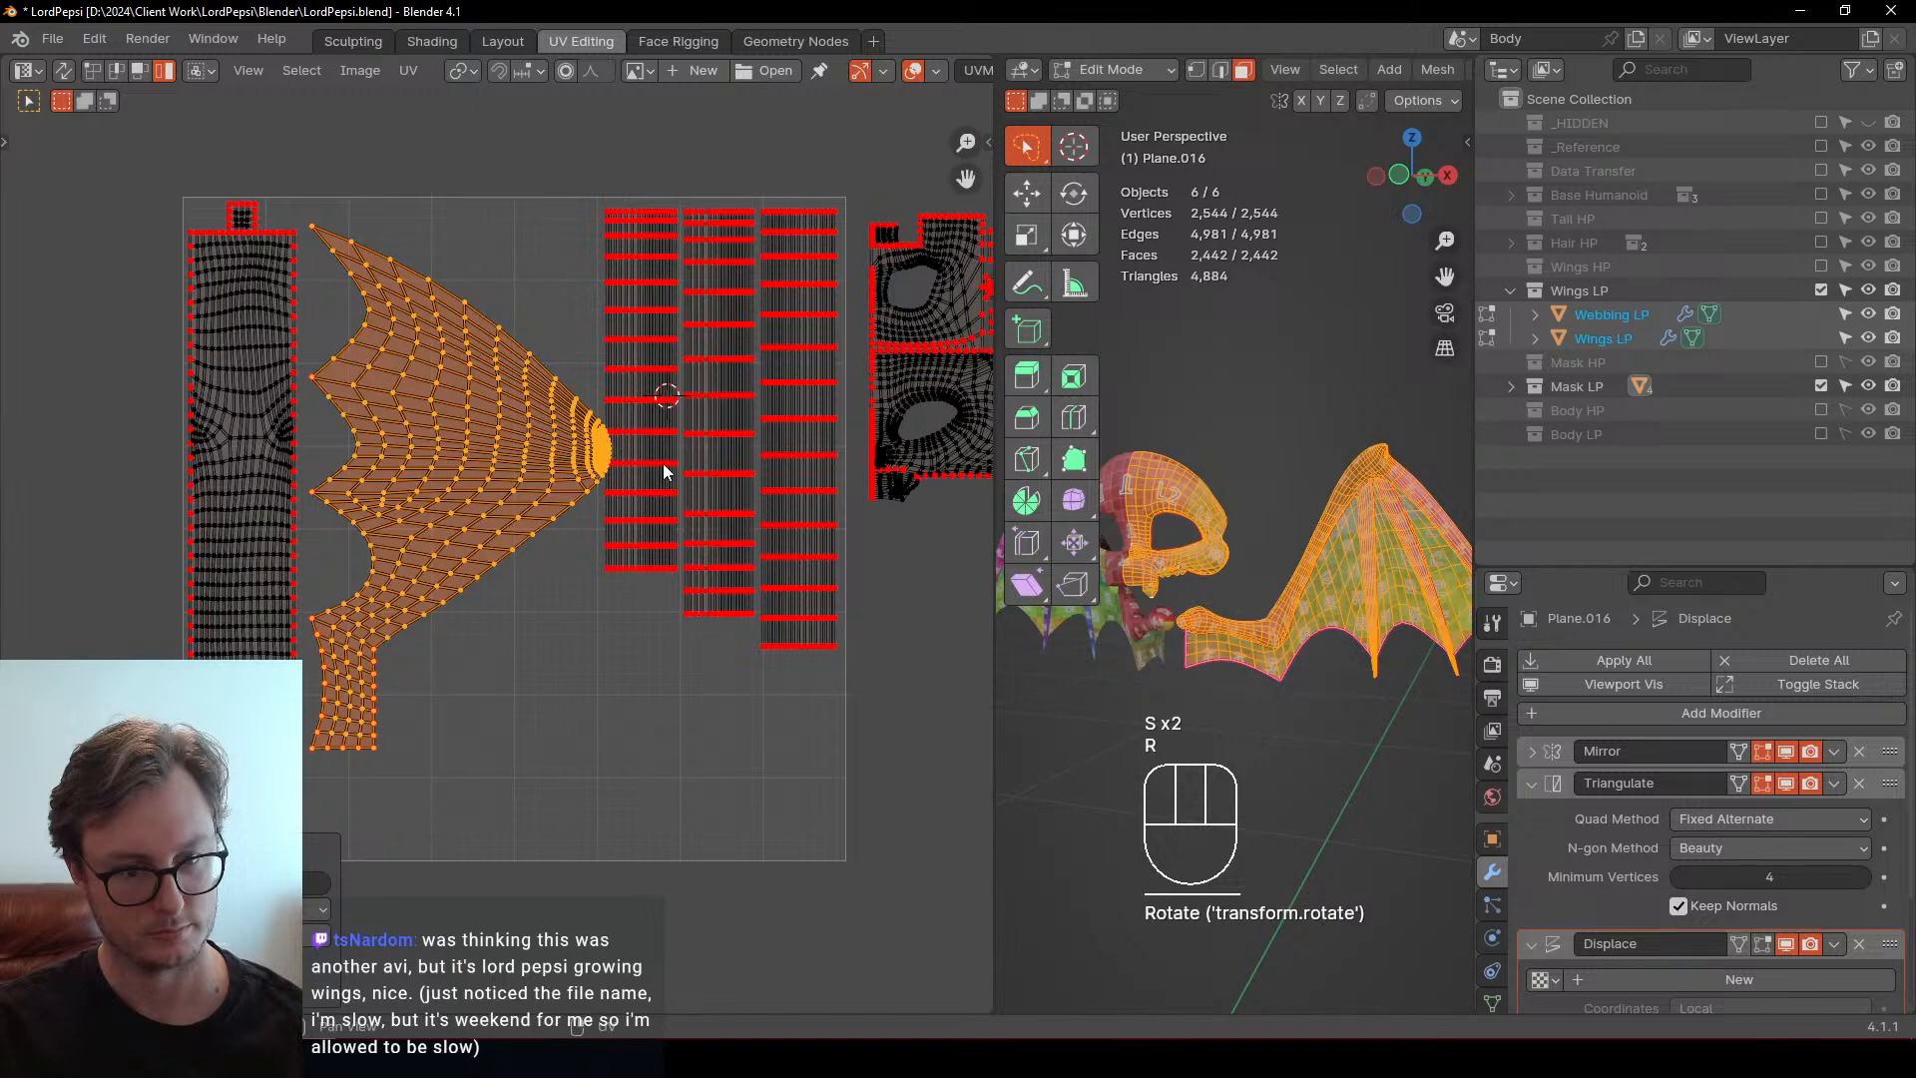
{"action": "left_click", "coordinate": [665, 467]}
{"action": "key", "text": "b"}
{"action": "left_click_drag", "start_coordinate": [662, 455], "coordinate": [798, 535]}
{"action": "key", "text": "b"}
{"action": "key", "text": "b"}
{"action": "right_click", "coordinate": [794, 521]}
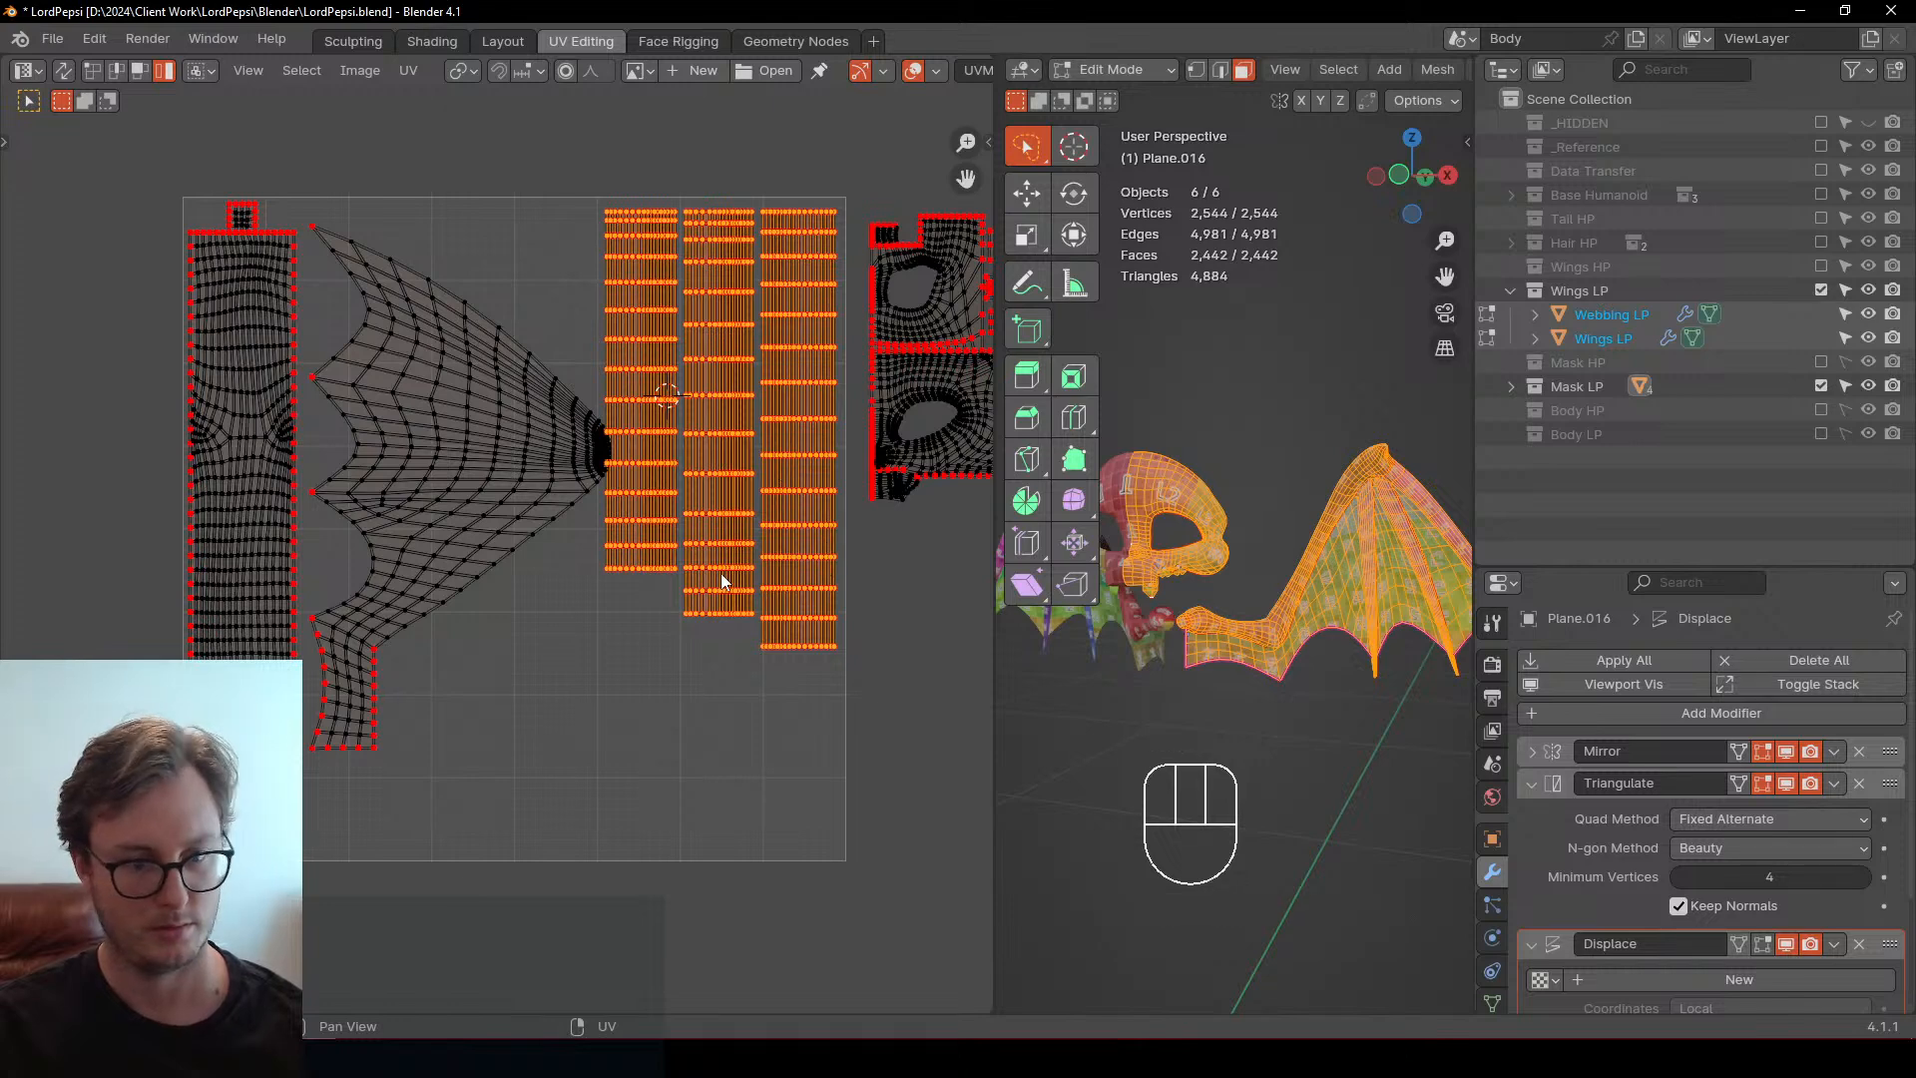
Move the webbing island up along Y to the tile's upper edge, and nudge it left along X towards the wing-arm island
{"action": "left_click", "coordinate": [516, 500]}
{"action": "key", "text": "g"}
{"action": "key", "text": "y"}
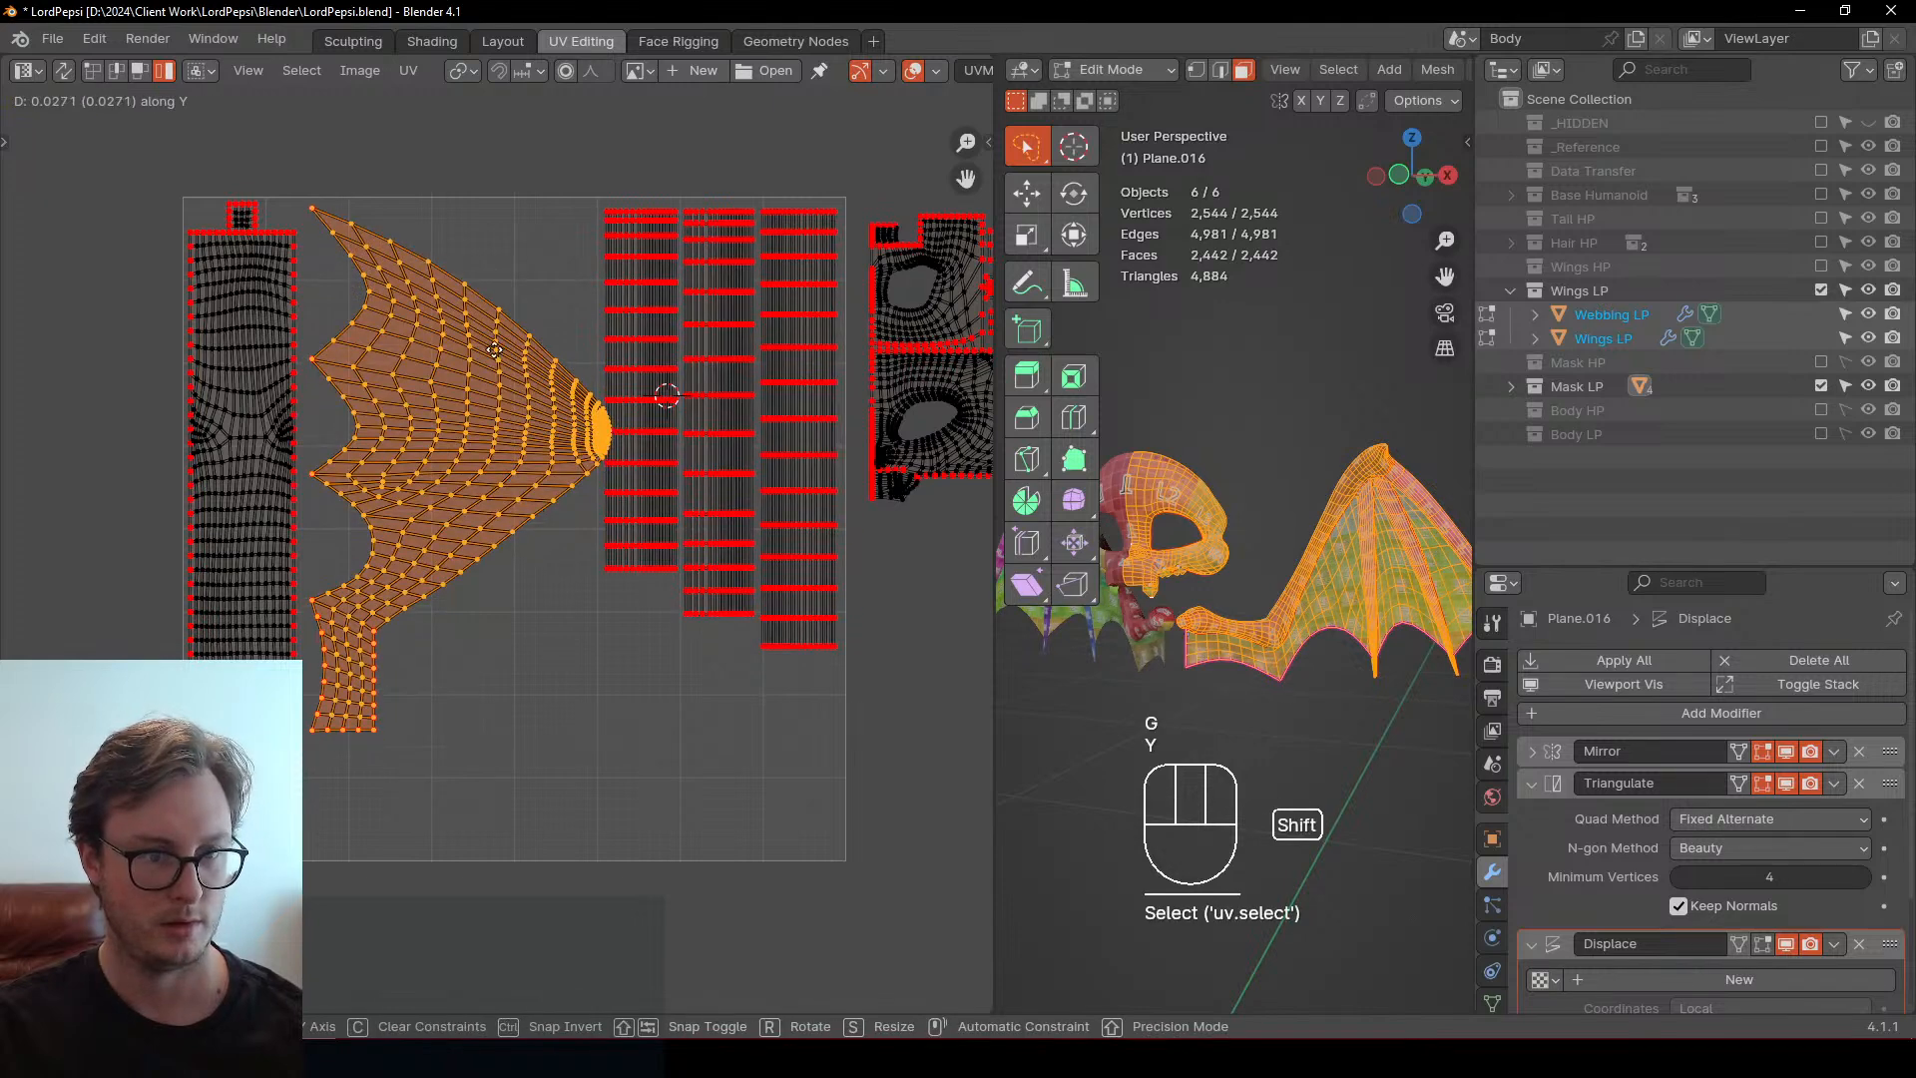
{"action": "left_click", "coordinate": [492, 319]}
{"action": "key", "text": "g"}
{"action": "key", "text": "x"}
{"action": "left_click", "coordinate": [452, 415]}
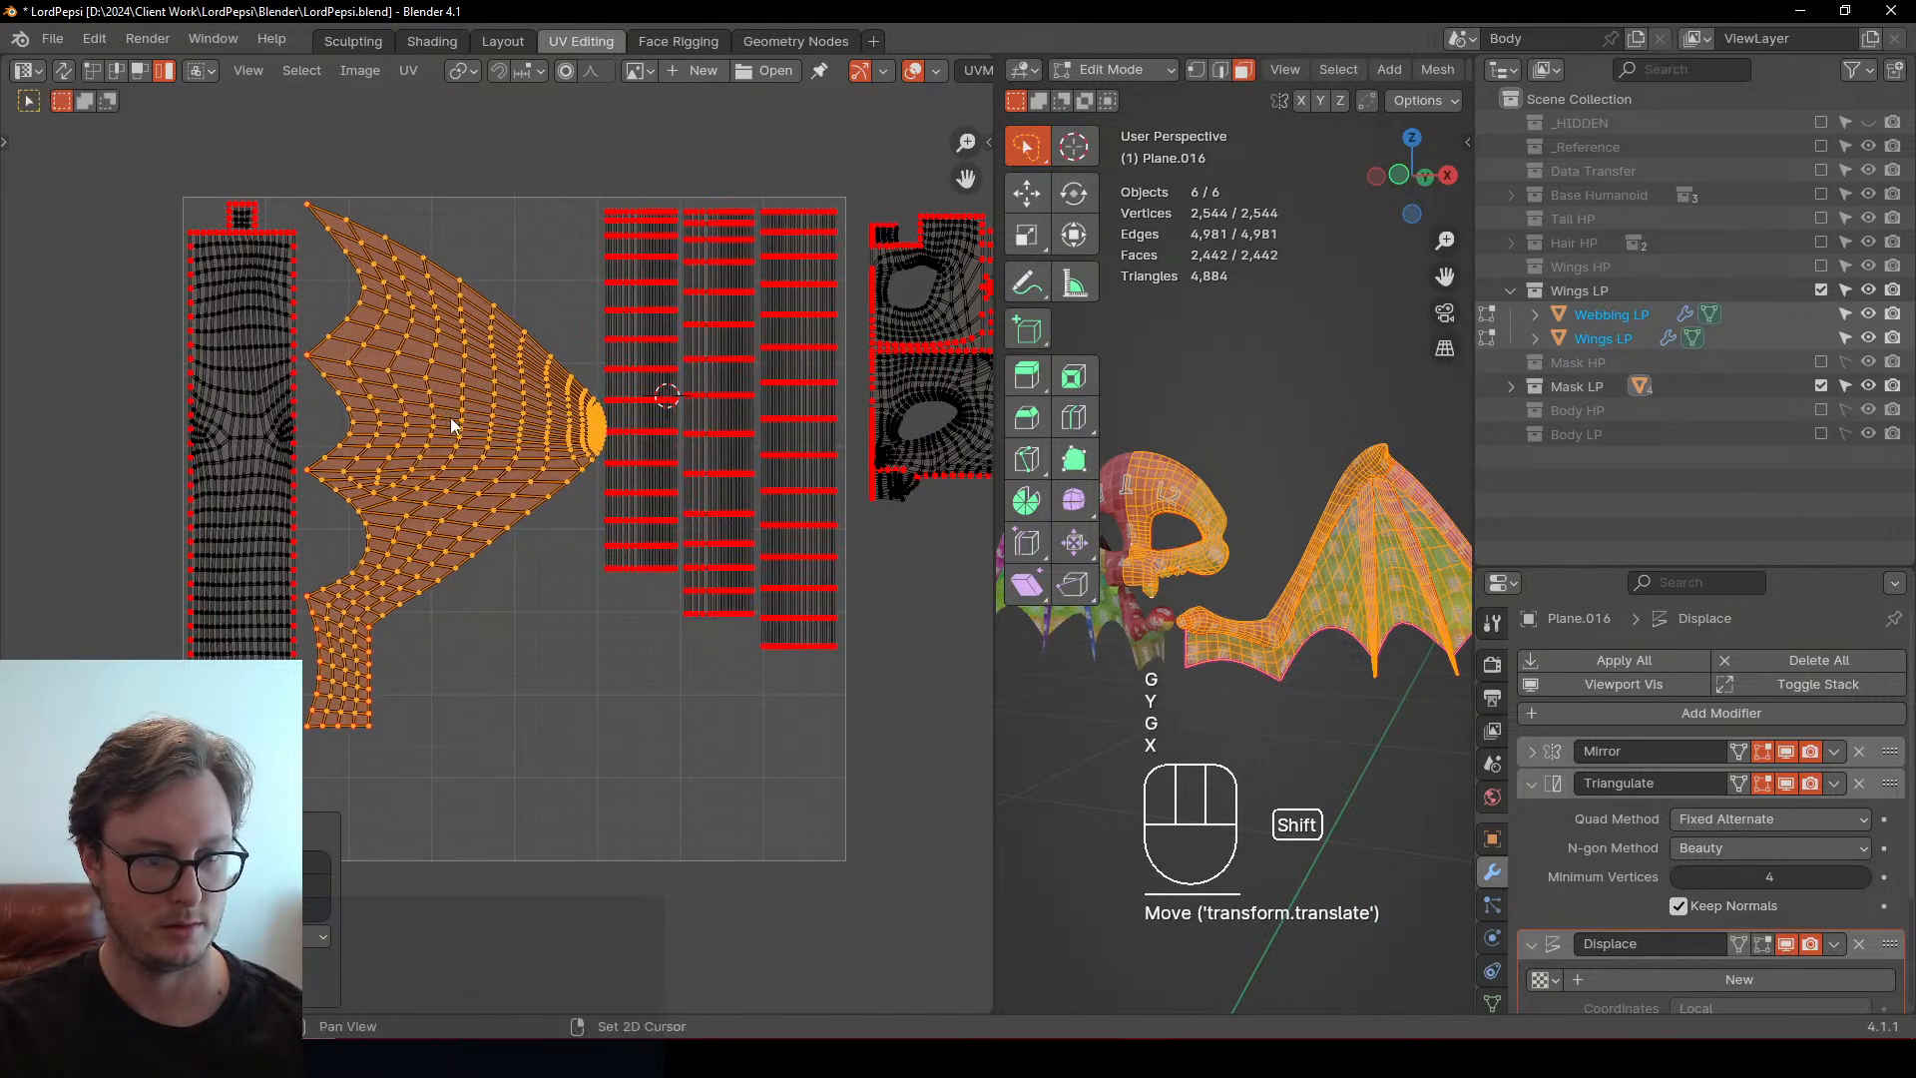
Align the three strip islands by their bottom edges and move them straight down to the tile's bottom edge
{"action": "left_click", "coordinate": [738, 457]}
{"action": "key", "text": "b"}
{"action": "left_click_drag", "start_coordinate": [648, 400], "coordinate": [801, 572]}
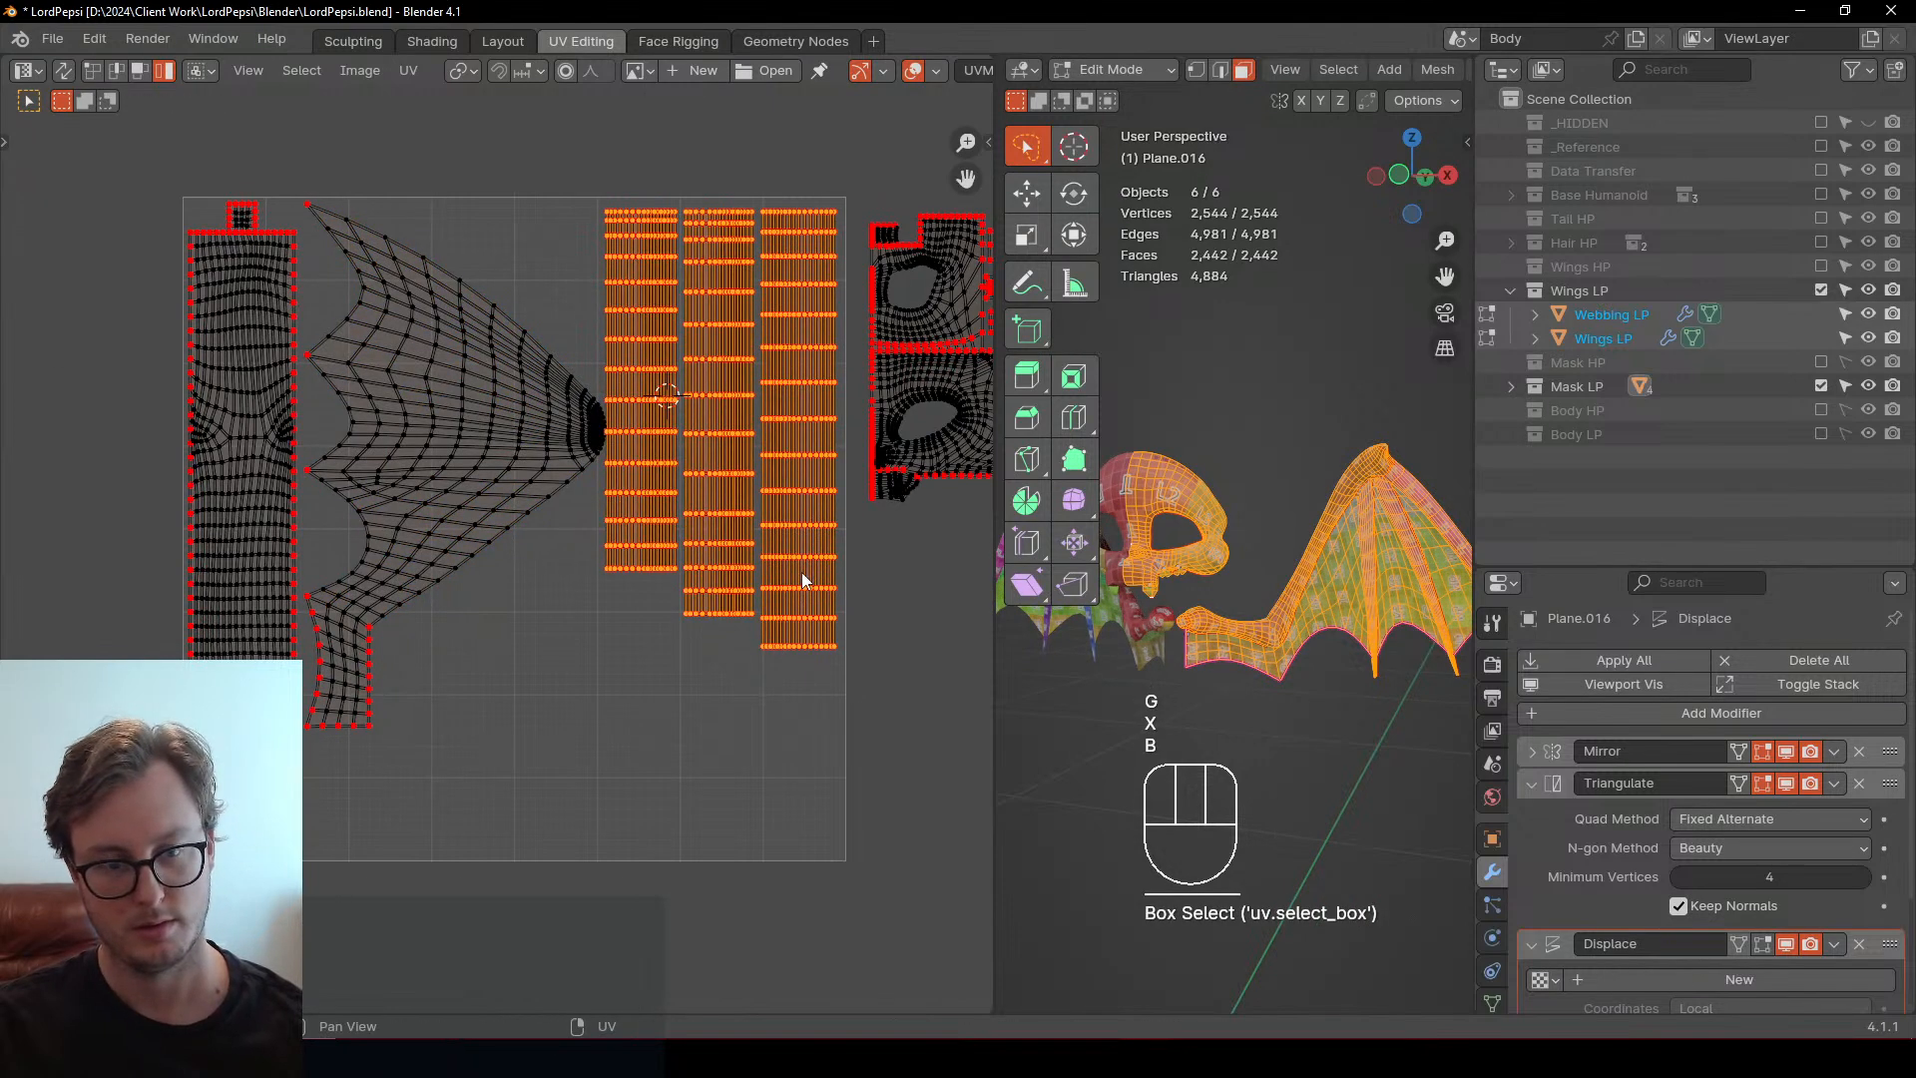
{"action": "key", "text": "n"}
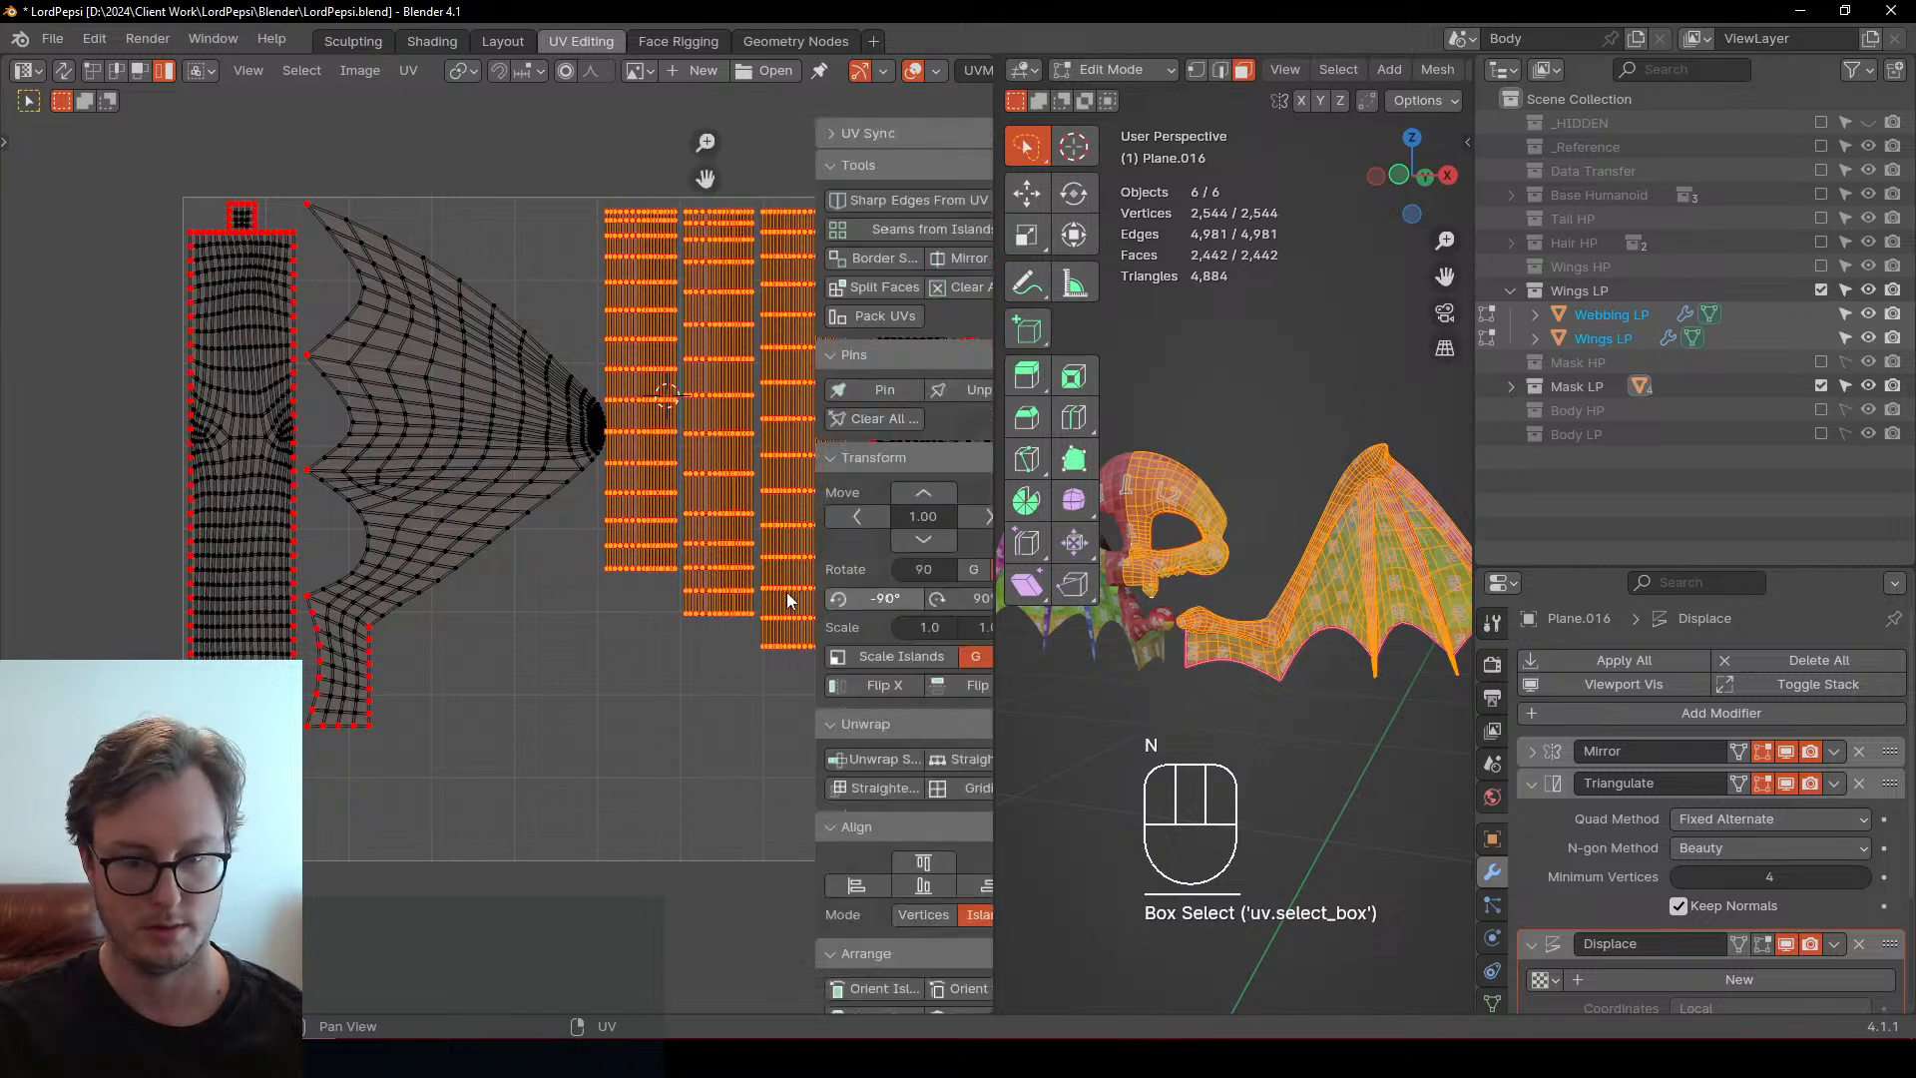
{"action": "left_click", "coordinate": [848, 885]}
{"action": "key", "text": "n"}
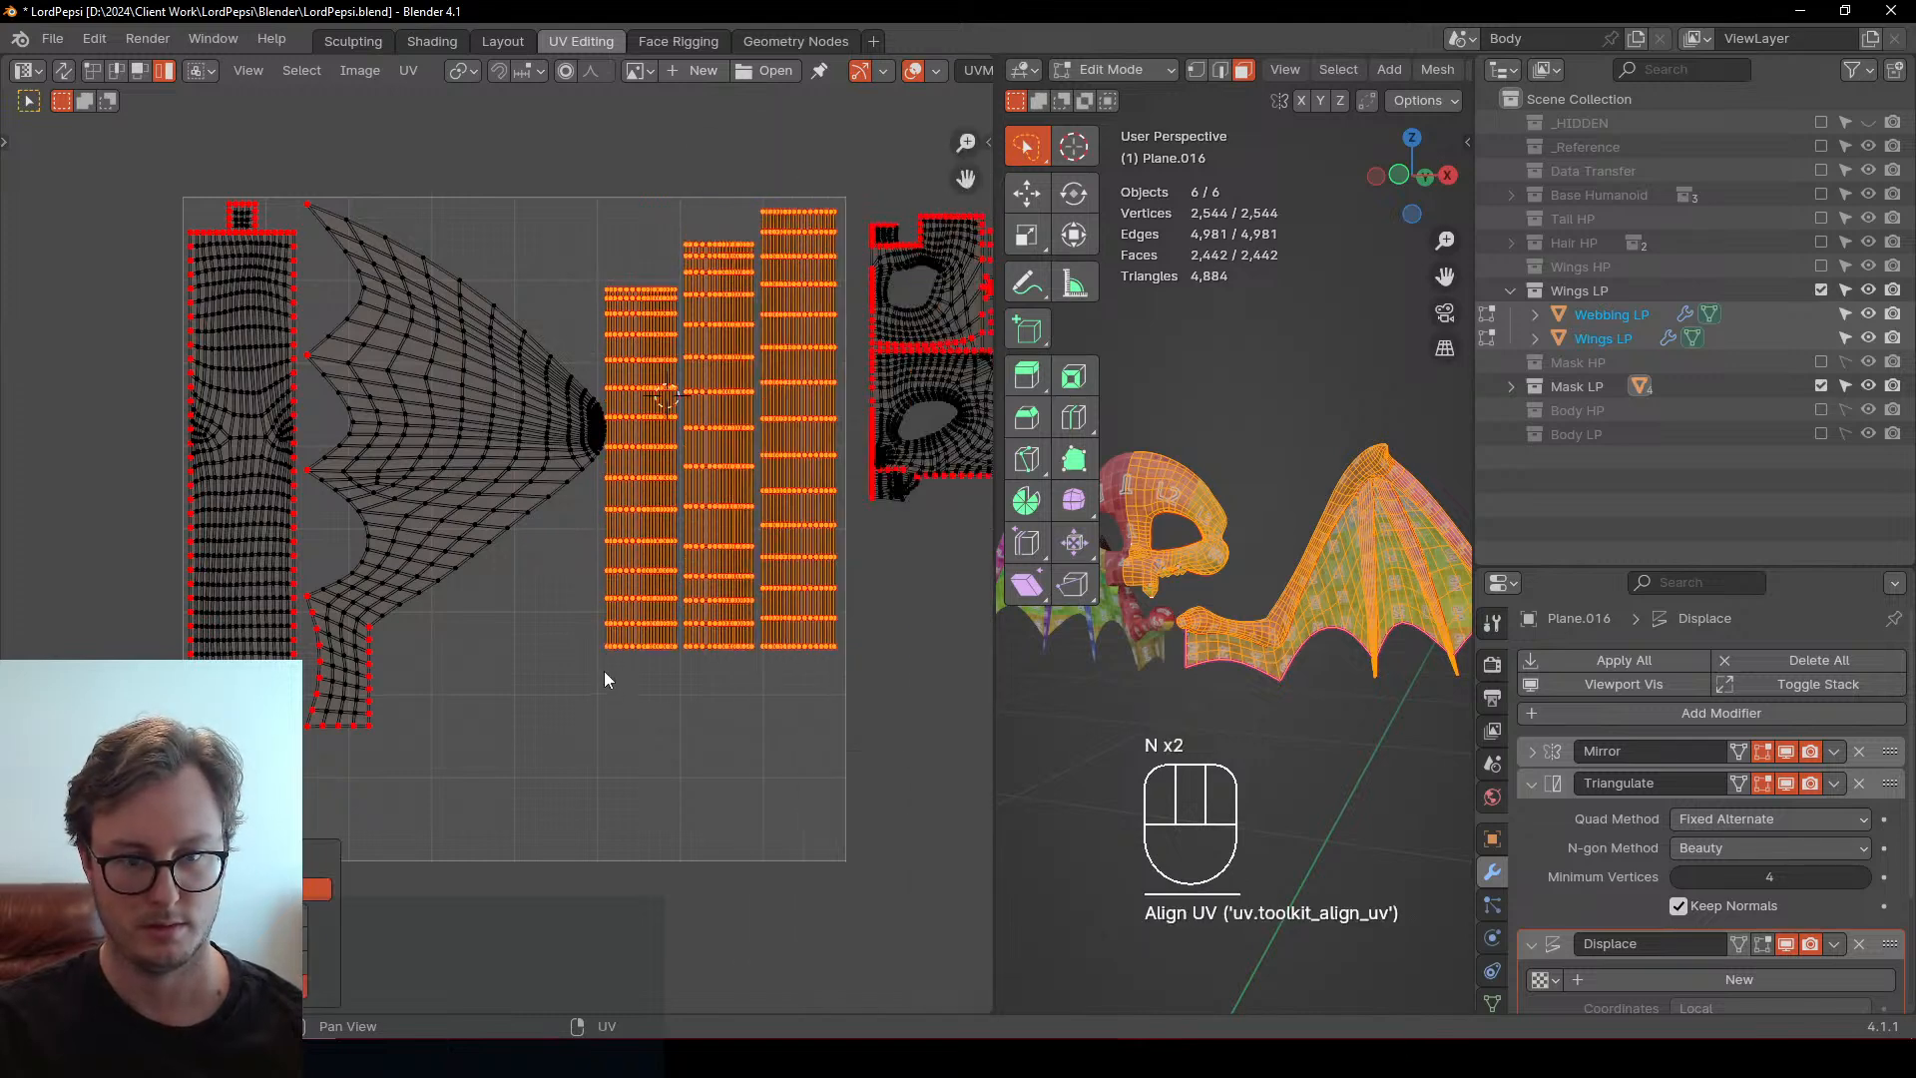
{"action": "key", "text": "g"}
{"action": "key", "text": "y"}
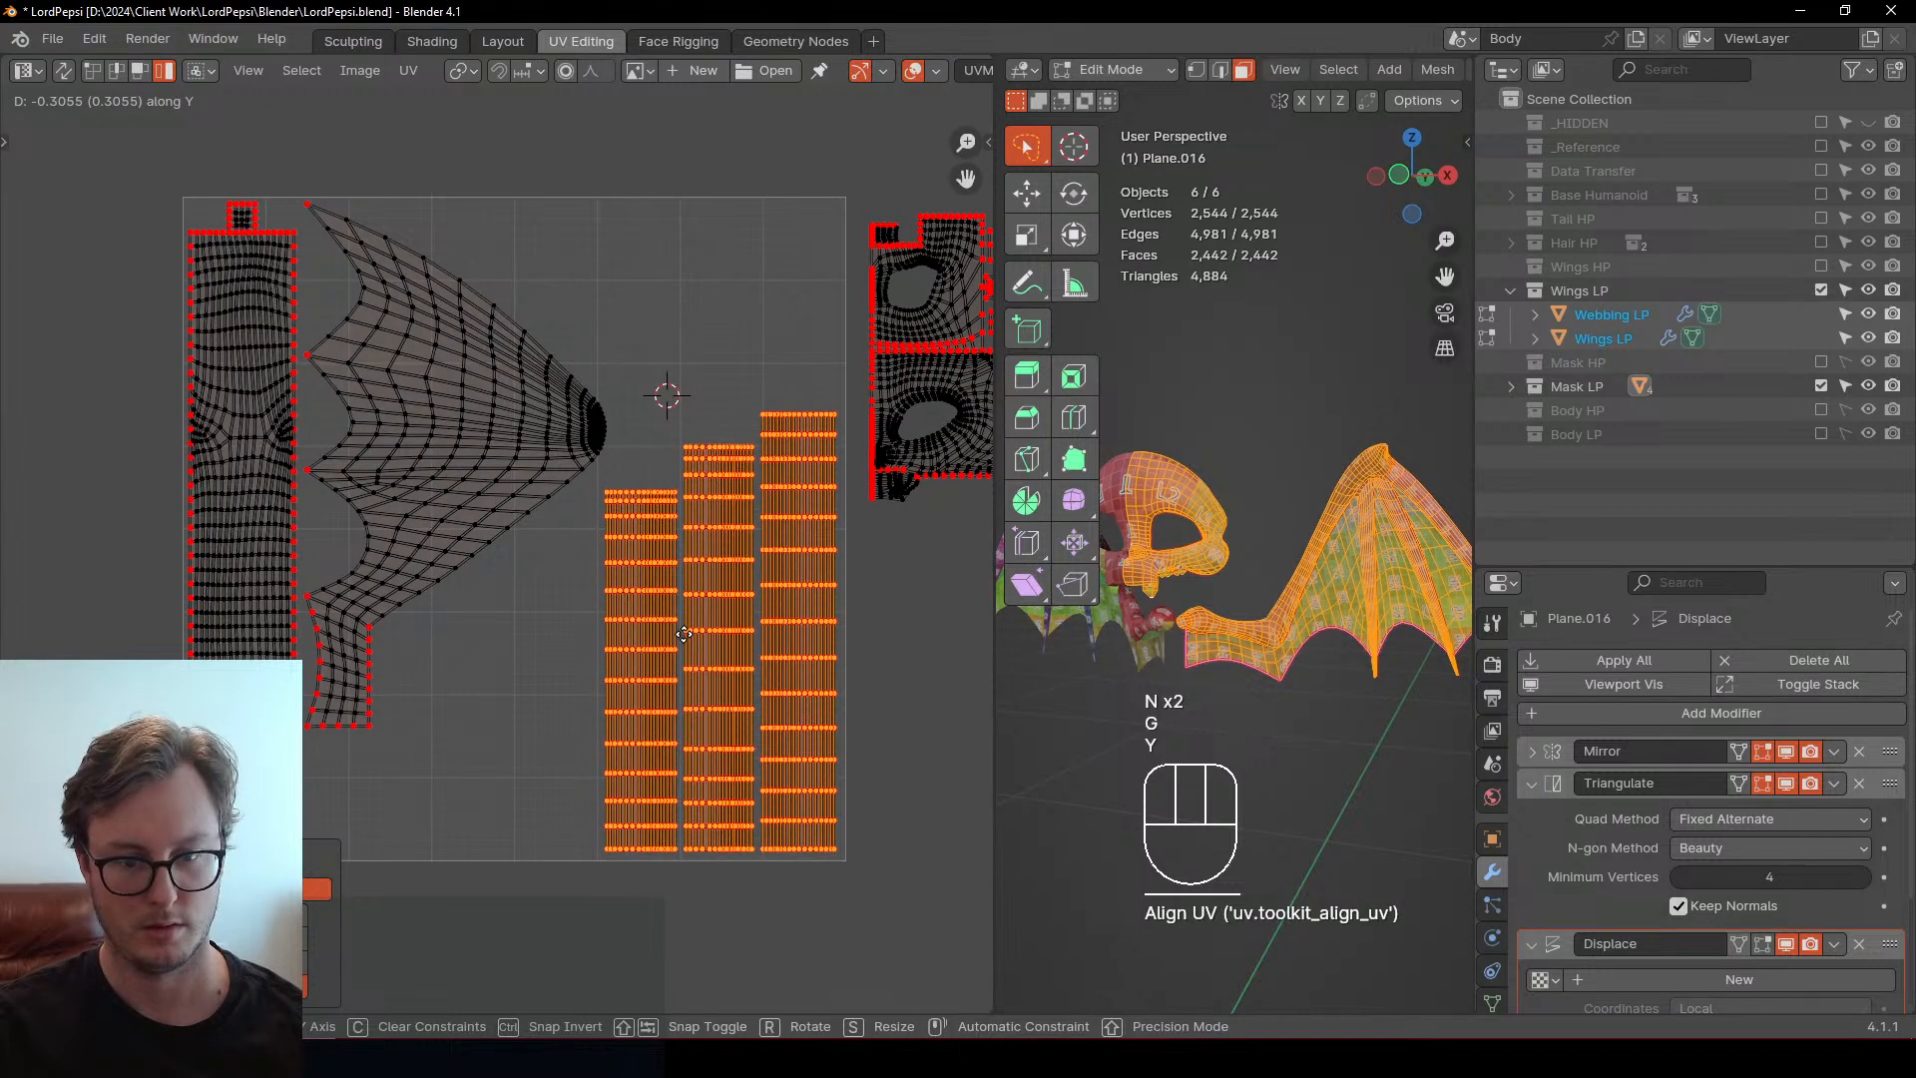
{"action": "left_click", "coordinate": [684, 634]}
Select all the mask islands beside the tile and move them into the empty area above the strips
{"action": "middle_click_drag", "start_coordinate": [726, 435], "coordinate": [646, 454], "text": "shift"}
{"action": "left_click", "coordinate": [824, 347]}
{"action": "key", "text": "b"}
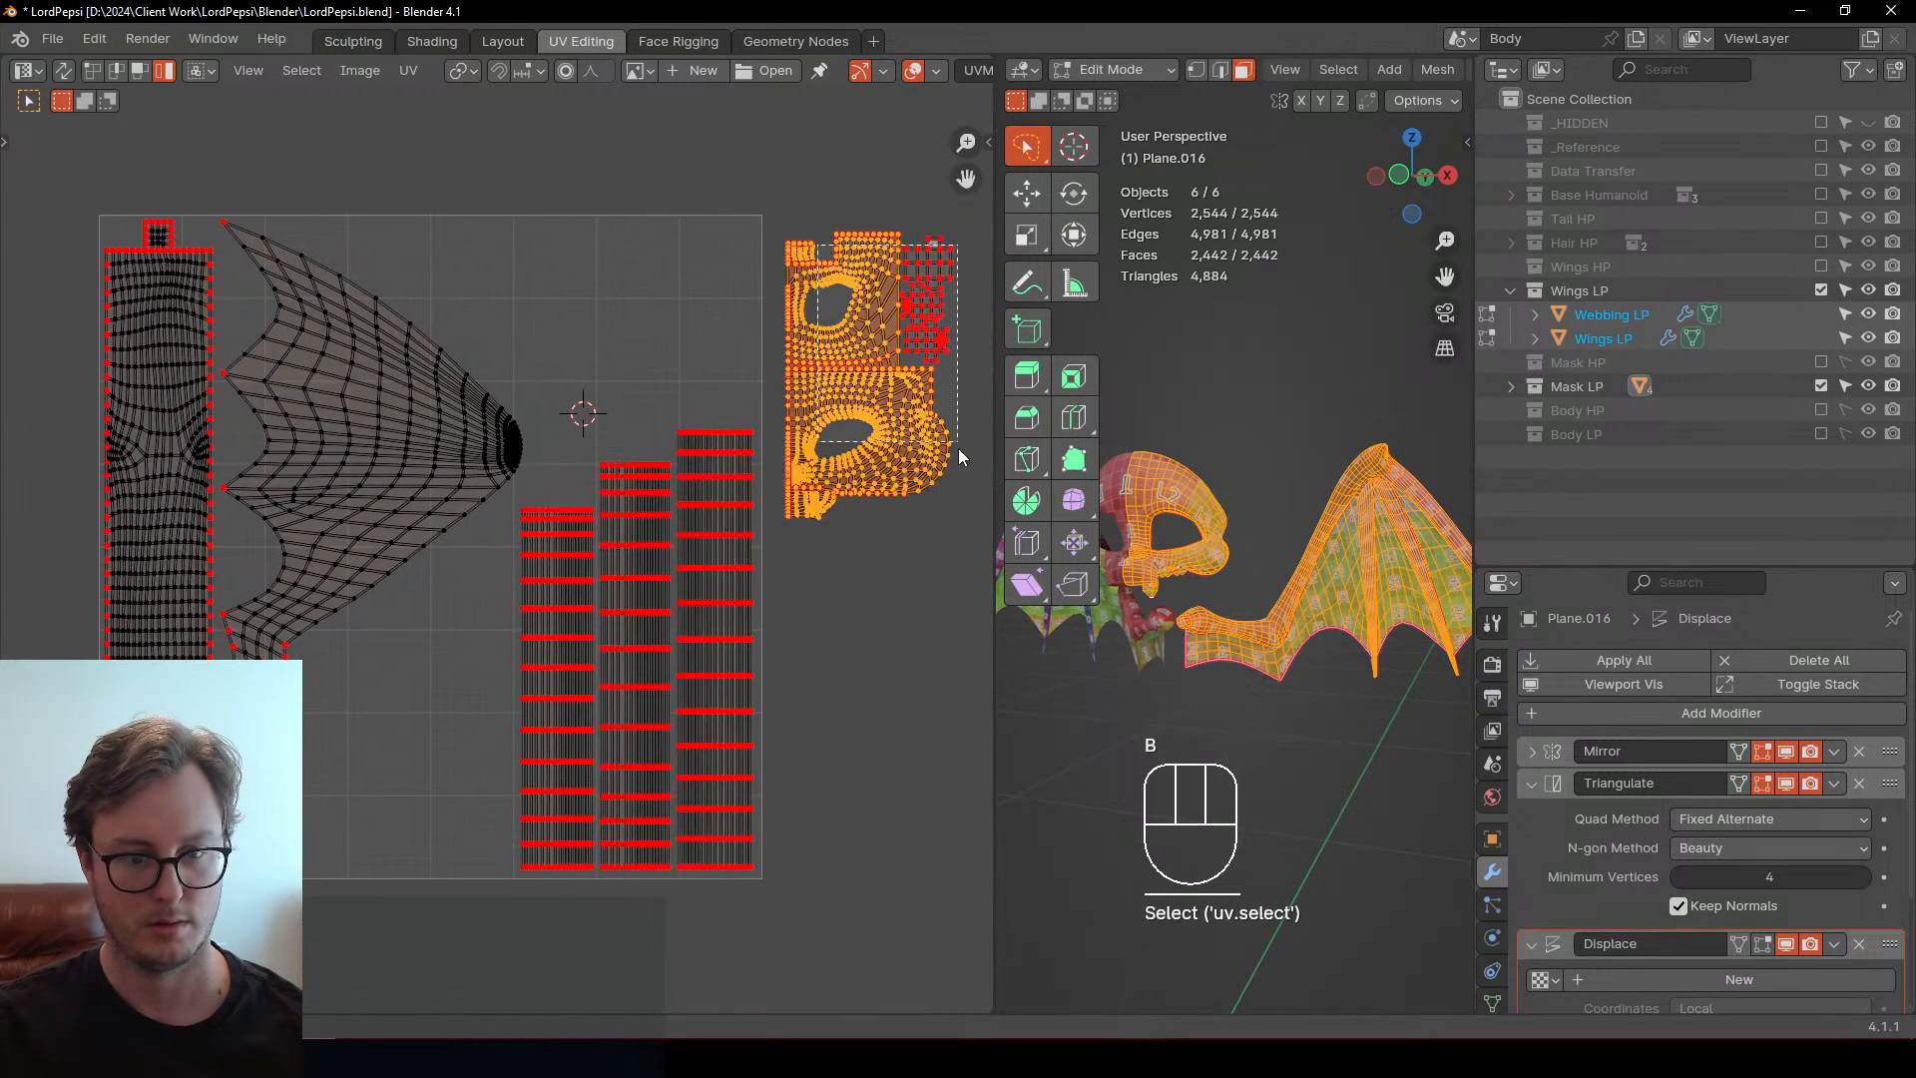
{"action": "left_click_drag", "start_coordinate": [958, 447], "coordinate": [883, 289]}
{"action": "middle_click_drag", "start_coordinate": [864, 429], "coordinate": [870, 514], "text": "shift"}
{"action": "key", "text": "g"}
{"action": "left_click", "coordinate": [607, 399]}
Rotate the mask islands a quarter turn and fit them into the tile's upper-right corner
{"action": "key", "text": "r"}
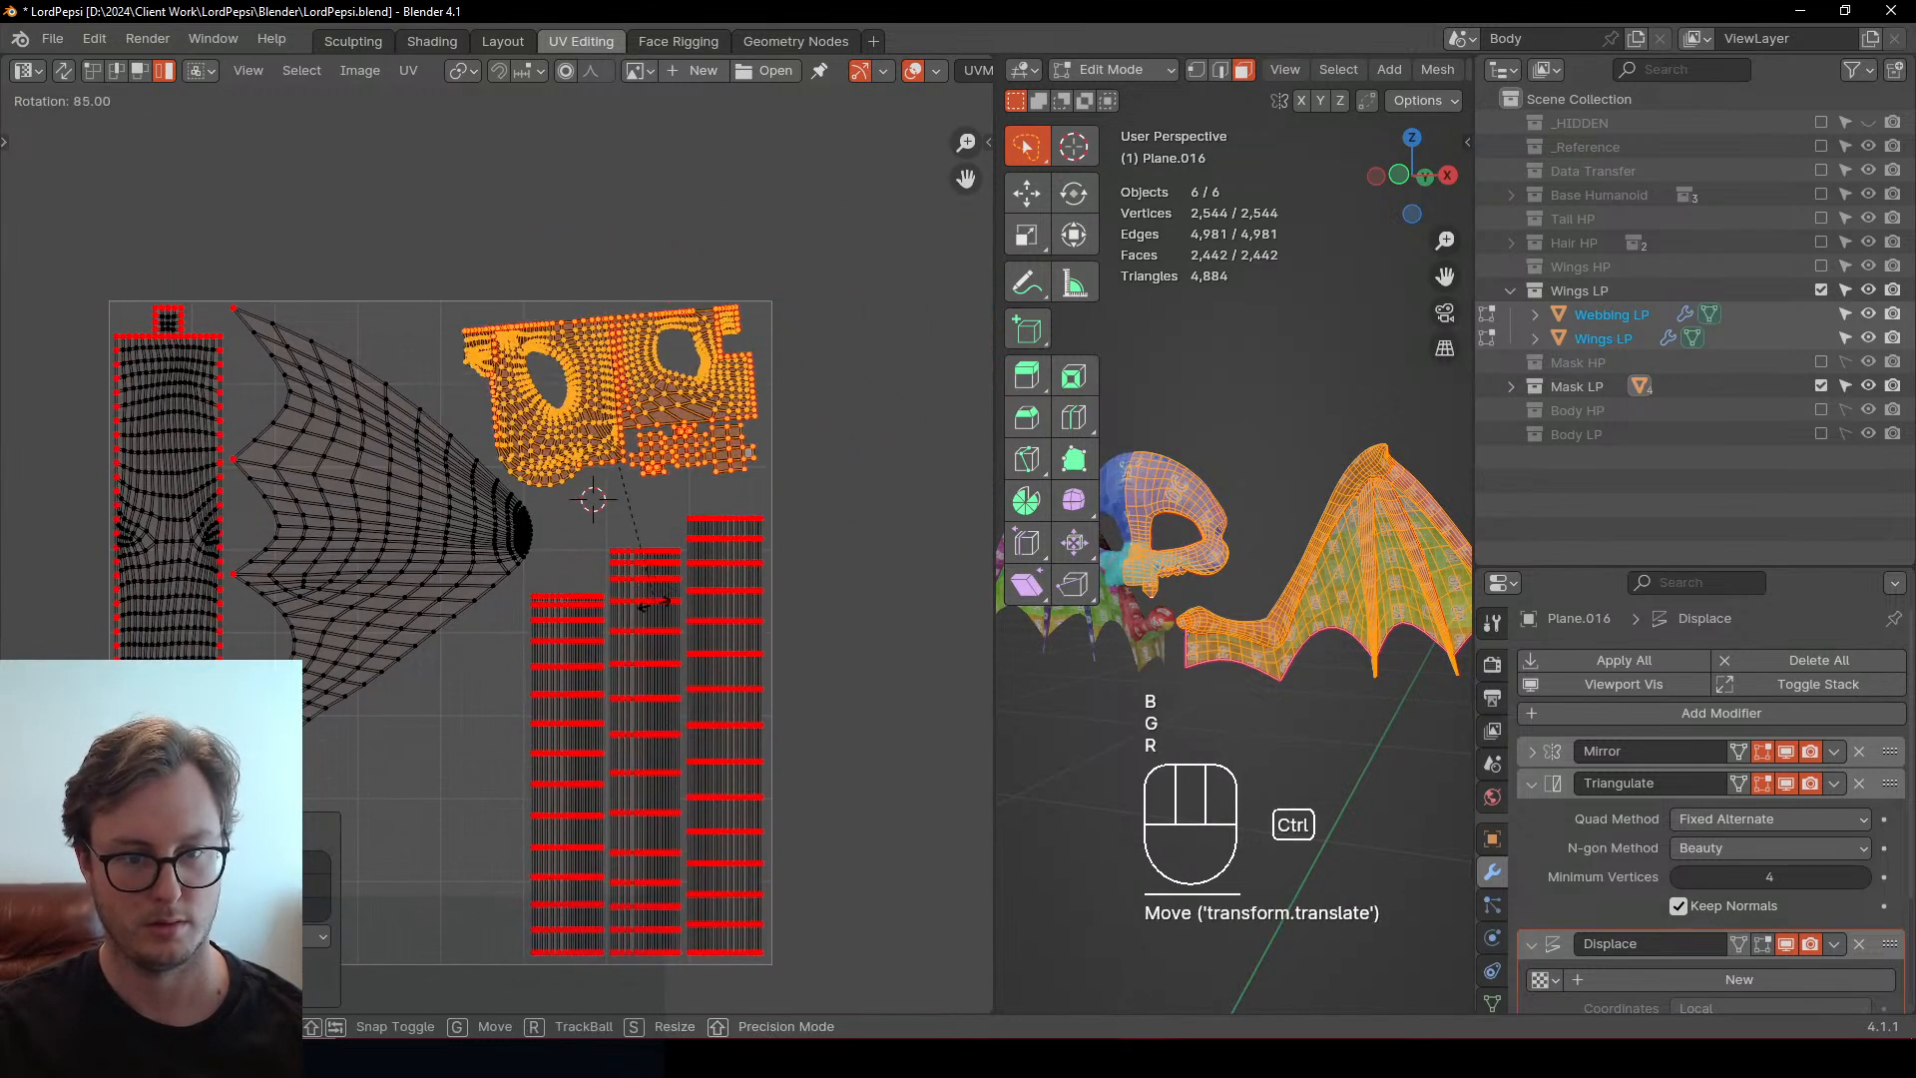
{"action": "left_click", "coordinate": [627, 621]}
{"action": "scroll", "coordinate": [514, 514], "scroll_direction": "up", "scroll_amount": 2}
{"action": "key", "text": "g"}
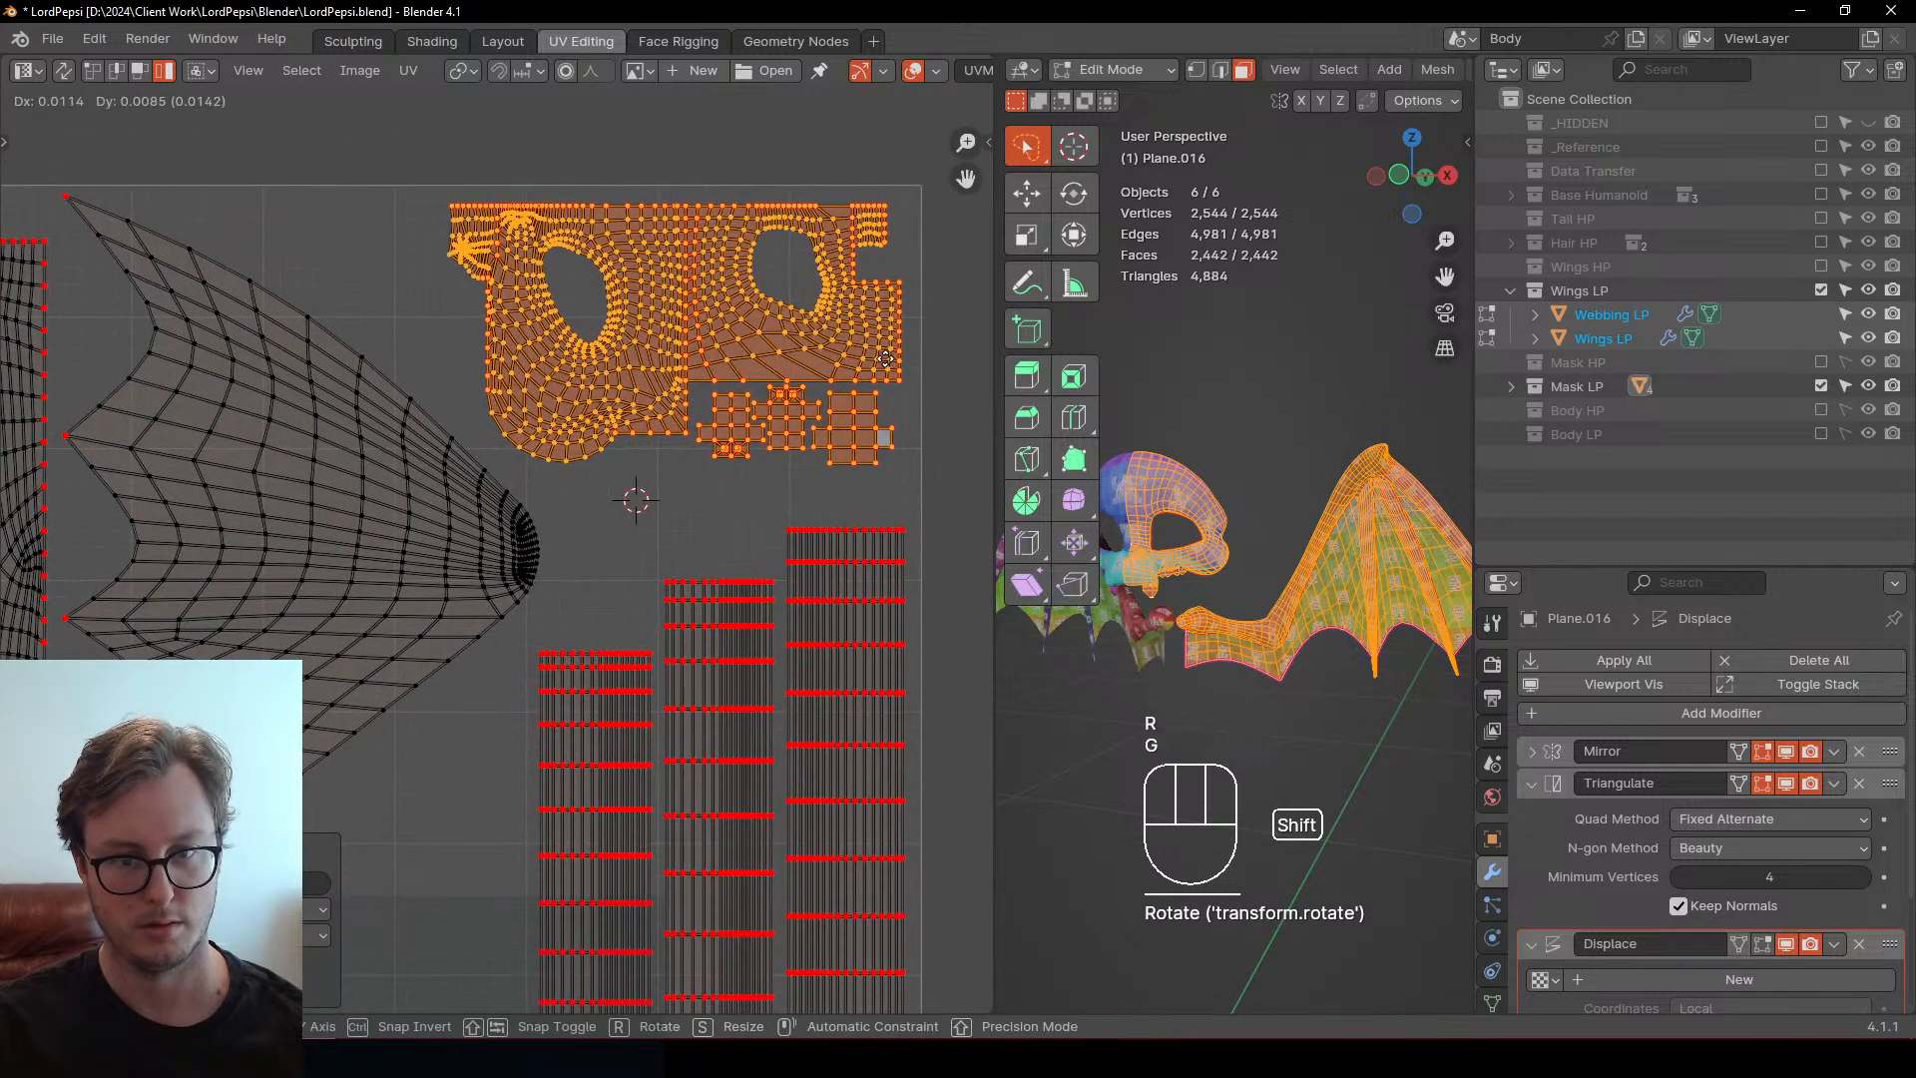
{"action": "left_click", "coordinate": [783, 411]}
{"action": "scroll", "coordinate": [530, 473], "scroll_direction": "down", "scroll_amount": 2}
{"action": "middle_click_drag", "start_coordinate": [530, 473], "coordinate": [536, 537], "text": "shift"}
{"action": "left_click", "coordinate": [536, 537]}
{"action": "left_click", "coordinate": [535, 537]}
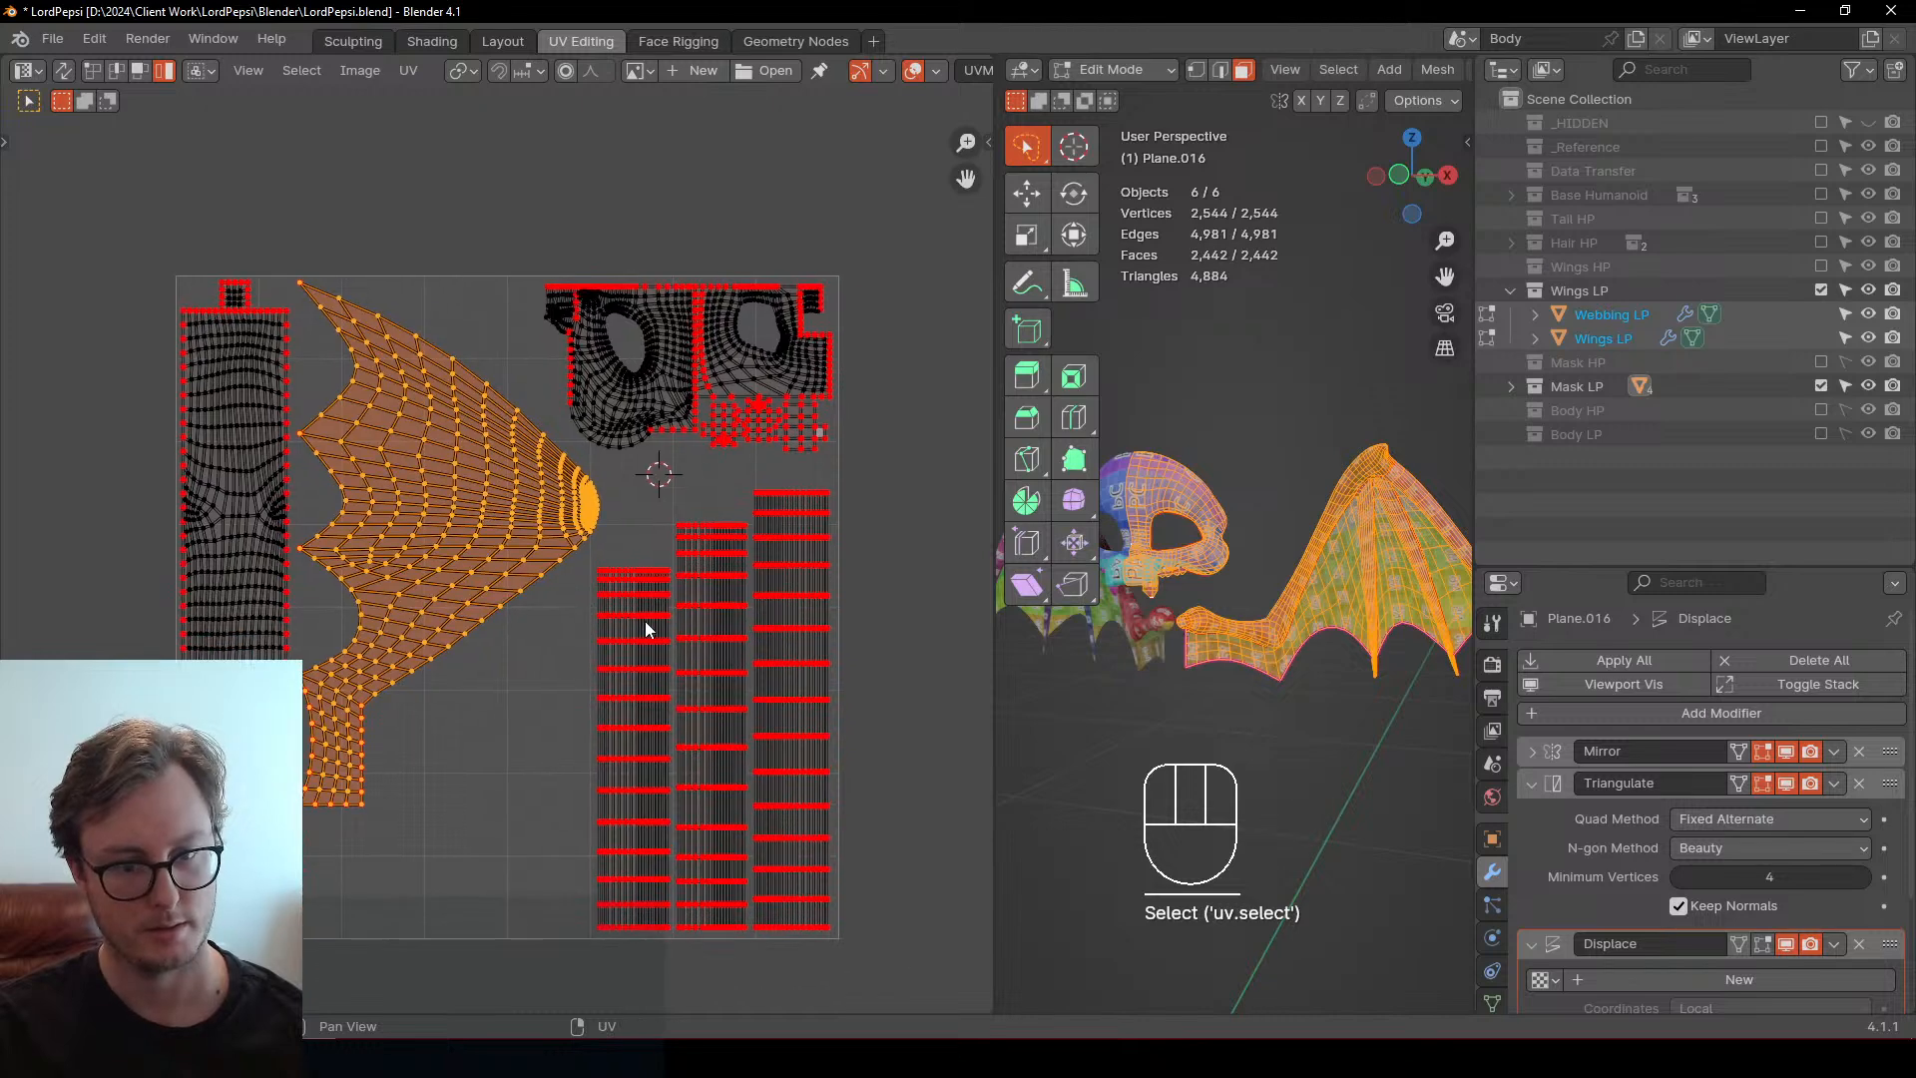
Try rotating the three strip islands together by -90 degrees so they lie horizontally
{"action": "left_click", "coordinate": [644, 621]}
{"action": "scroll", "coordinate": [621, 621], "scroll_direction": "up", "scroll_amount": 1}
{"action": "middle_click_drag", "start_coordinate": [621, 621], "coordinate": [481, 596], "text": "shift"}
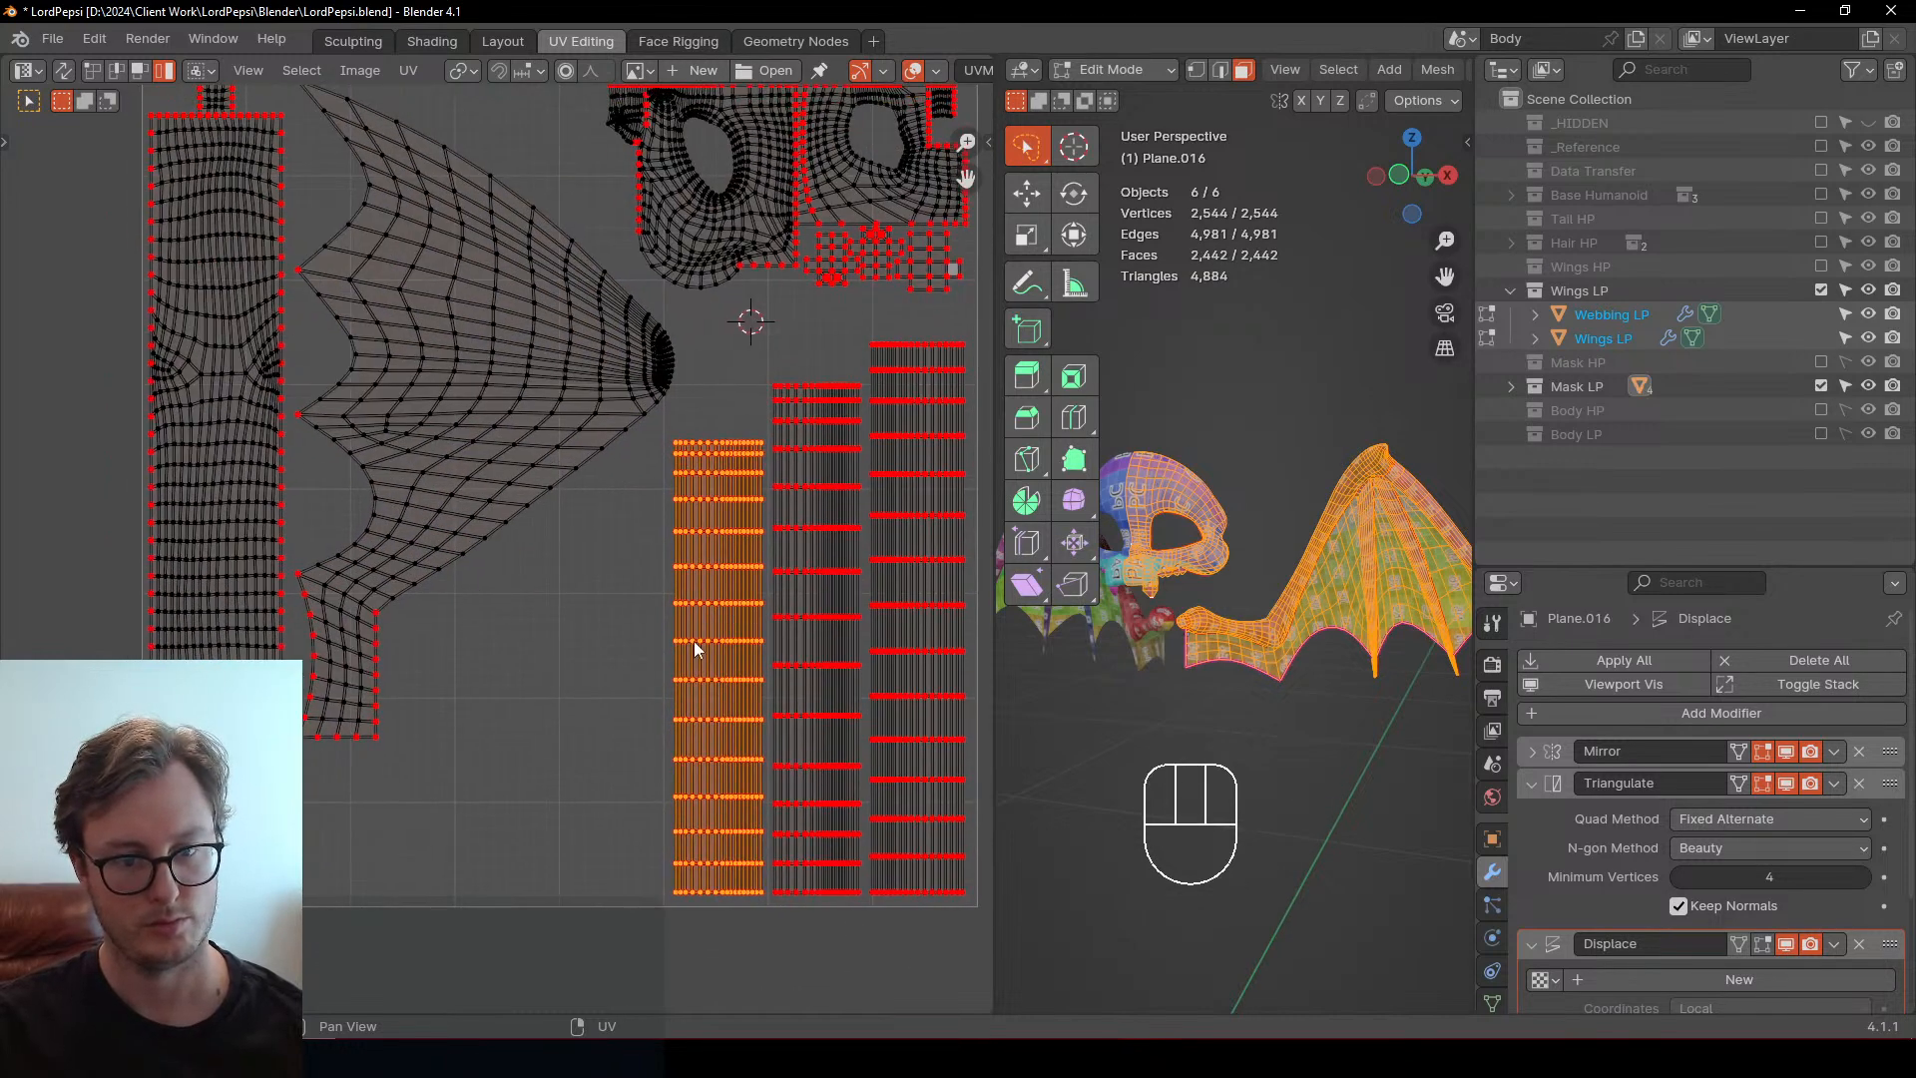
{"action": "scroll", "coordinate": [679, 599], "scroll_direction": "right", "scroll_amount": 3, "text": "ctrl"}
{"action": "key", "text": "b"}
{"action": "left_click_drag", "start_coordinate": [526, 489], "coordinate": [793, 718]}
{"action": "key", "text": "r"}
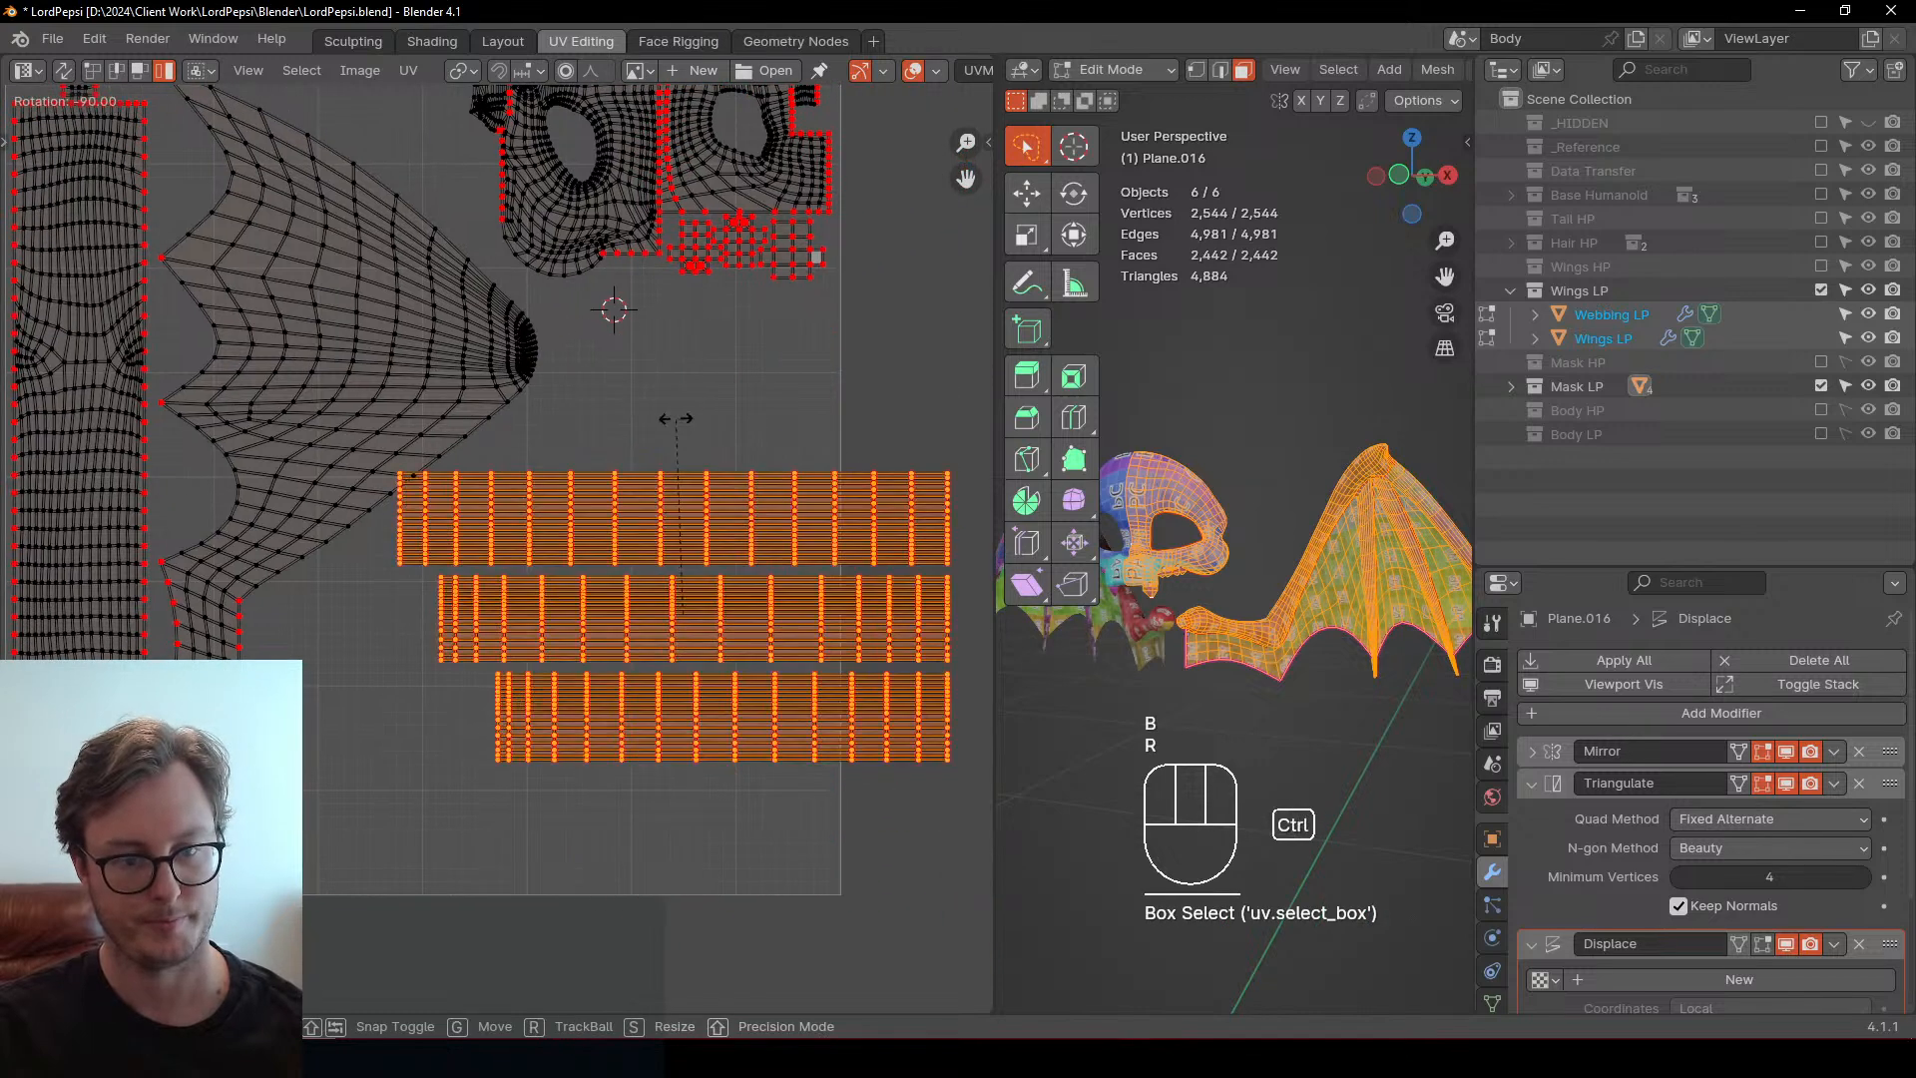
{"action": "left_click", "coordinate": [681, 429]}
Try restacking the horizontal strips along Y, with the shortest on top and the longest at the bottom
{"action": "left_click", "coordinate": [716, 721]}
{"action": "key", "text": "g"}
{"action": "key", "text": "y"}
{"action": "left_click", "coordinate": [716, 371]}
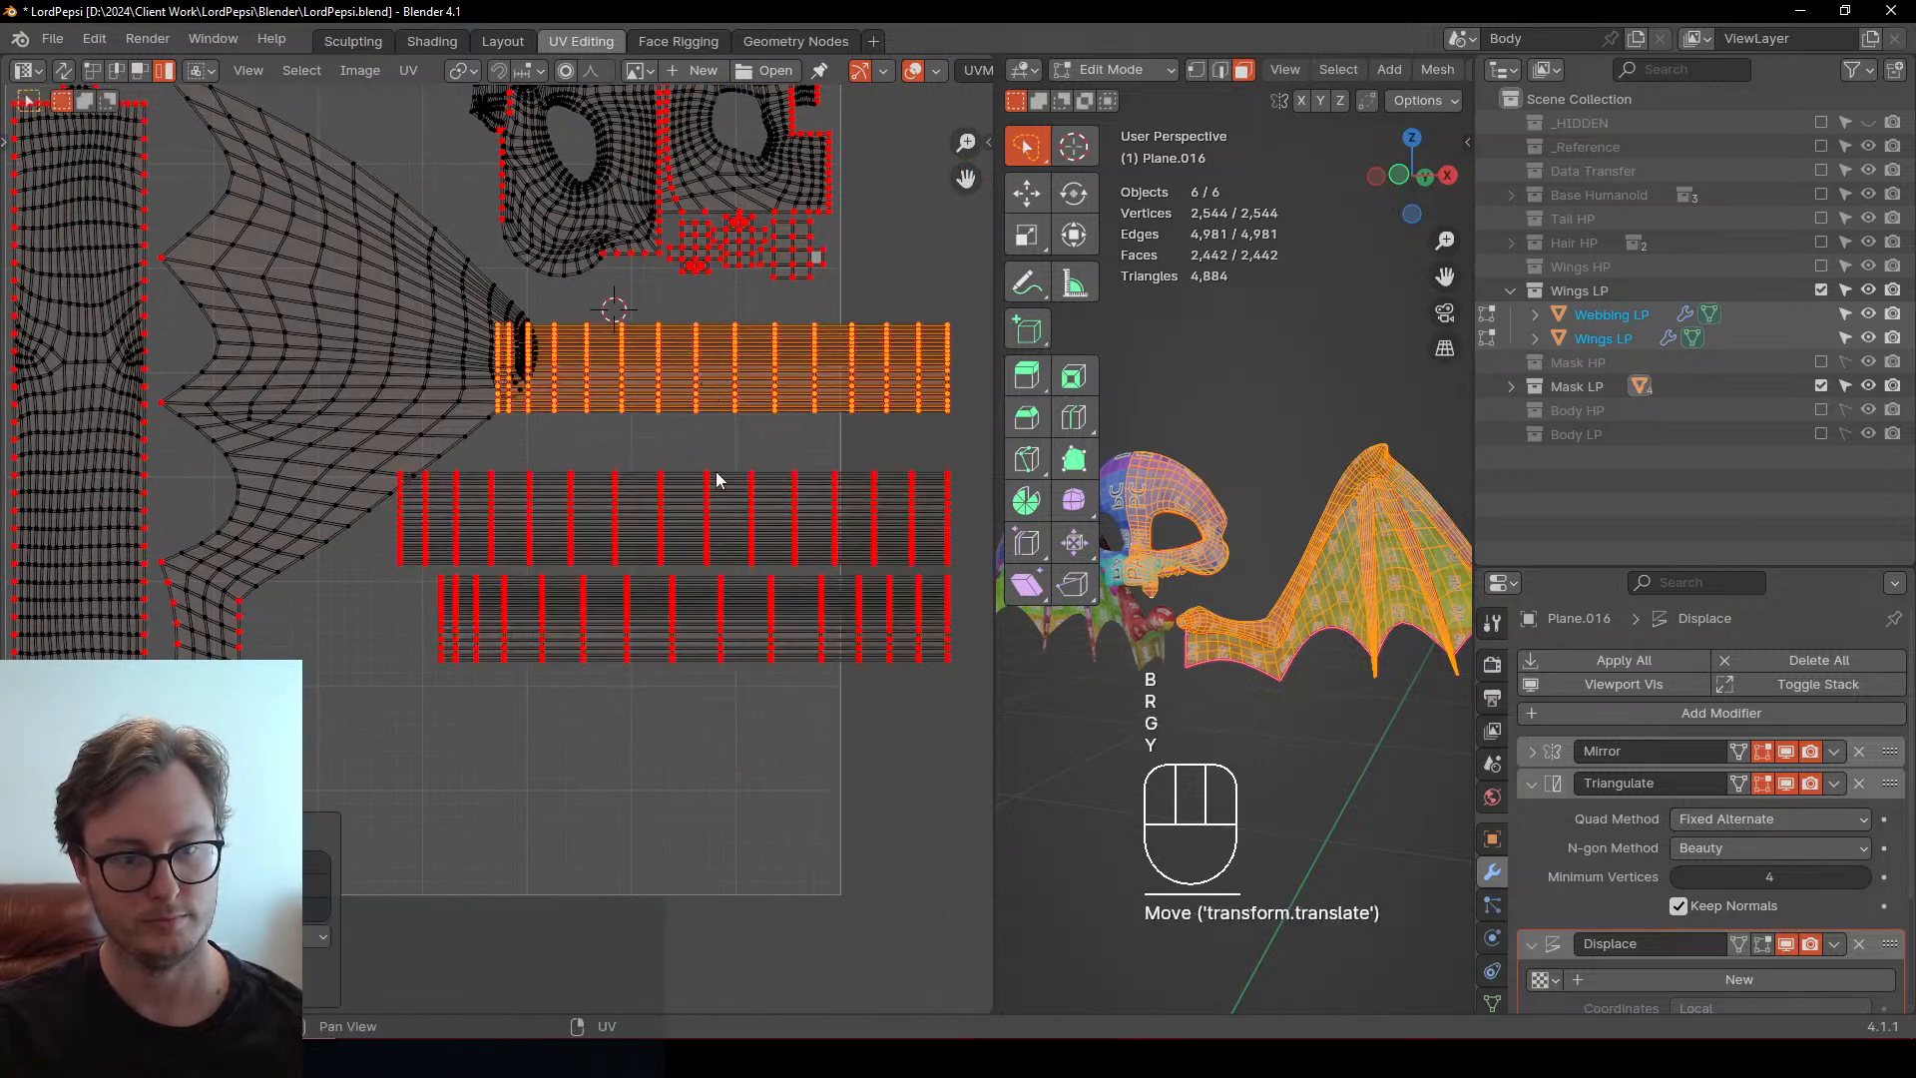
{"action": "left_click", "coordinate": [719, 596]}
{"action": "key", "text": "g"}
{"action": "key", "text": "y"}
{"action": "left_click", "coordinate": [718, 439]}
{"action": "left_click", "coordinate": [718, 397], "text": "shift"}
{"action": "key", "text": "g"}
{"action": "key", "text": "y"}
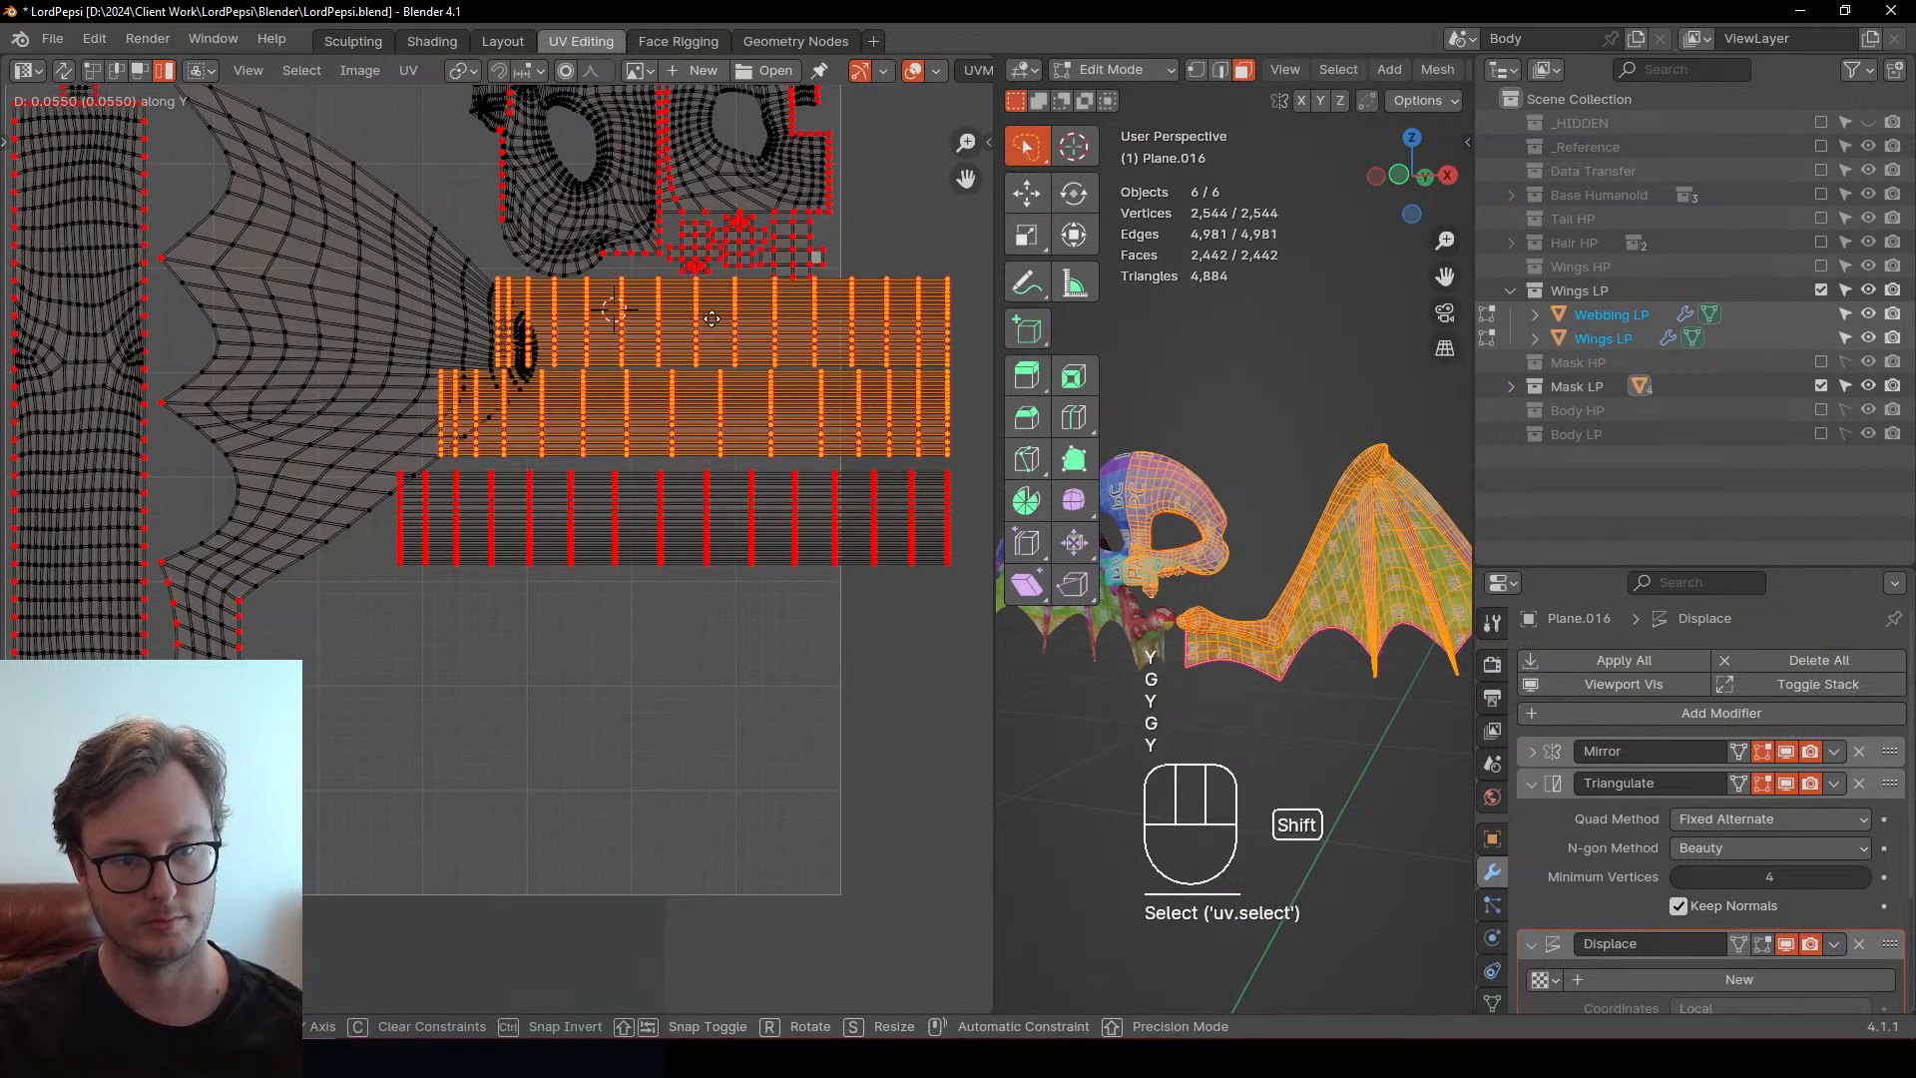
{"action": "left_click", "coordinate": [685, 321]}
{"action": "left_click", "coordinate": [675, 320], "text": "shift"}
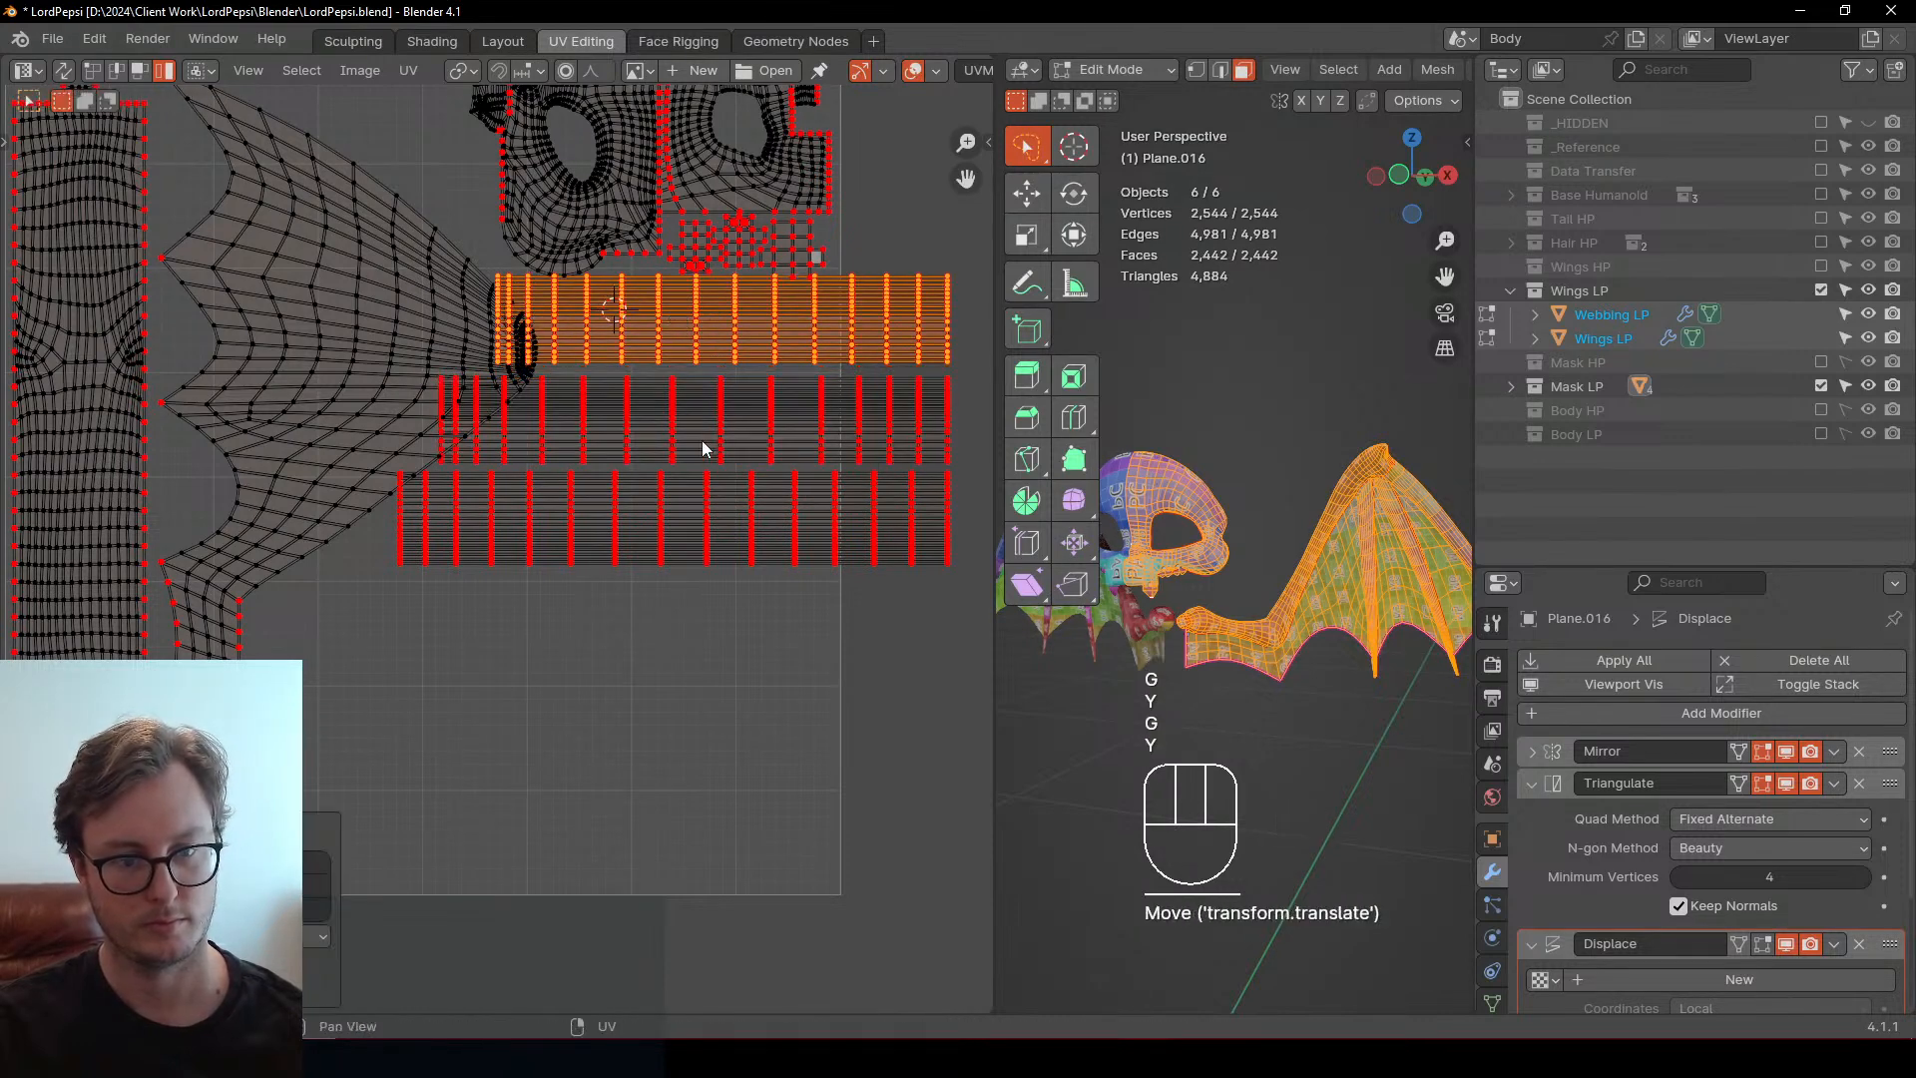
Try aligning the horizontal strips by their right edges and placing the stack in the tile's lower-right corner
{"action": "key", "text": "b"}
{"action": "left_click_drag", "start_coordinate": [703, 448], "coordinate": [757, 543]}
{"action": "key", "text": "n"}
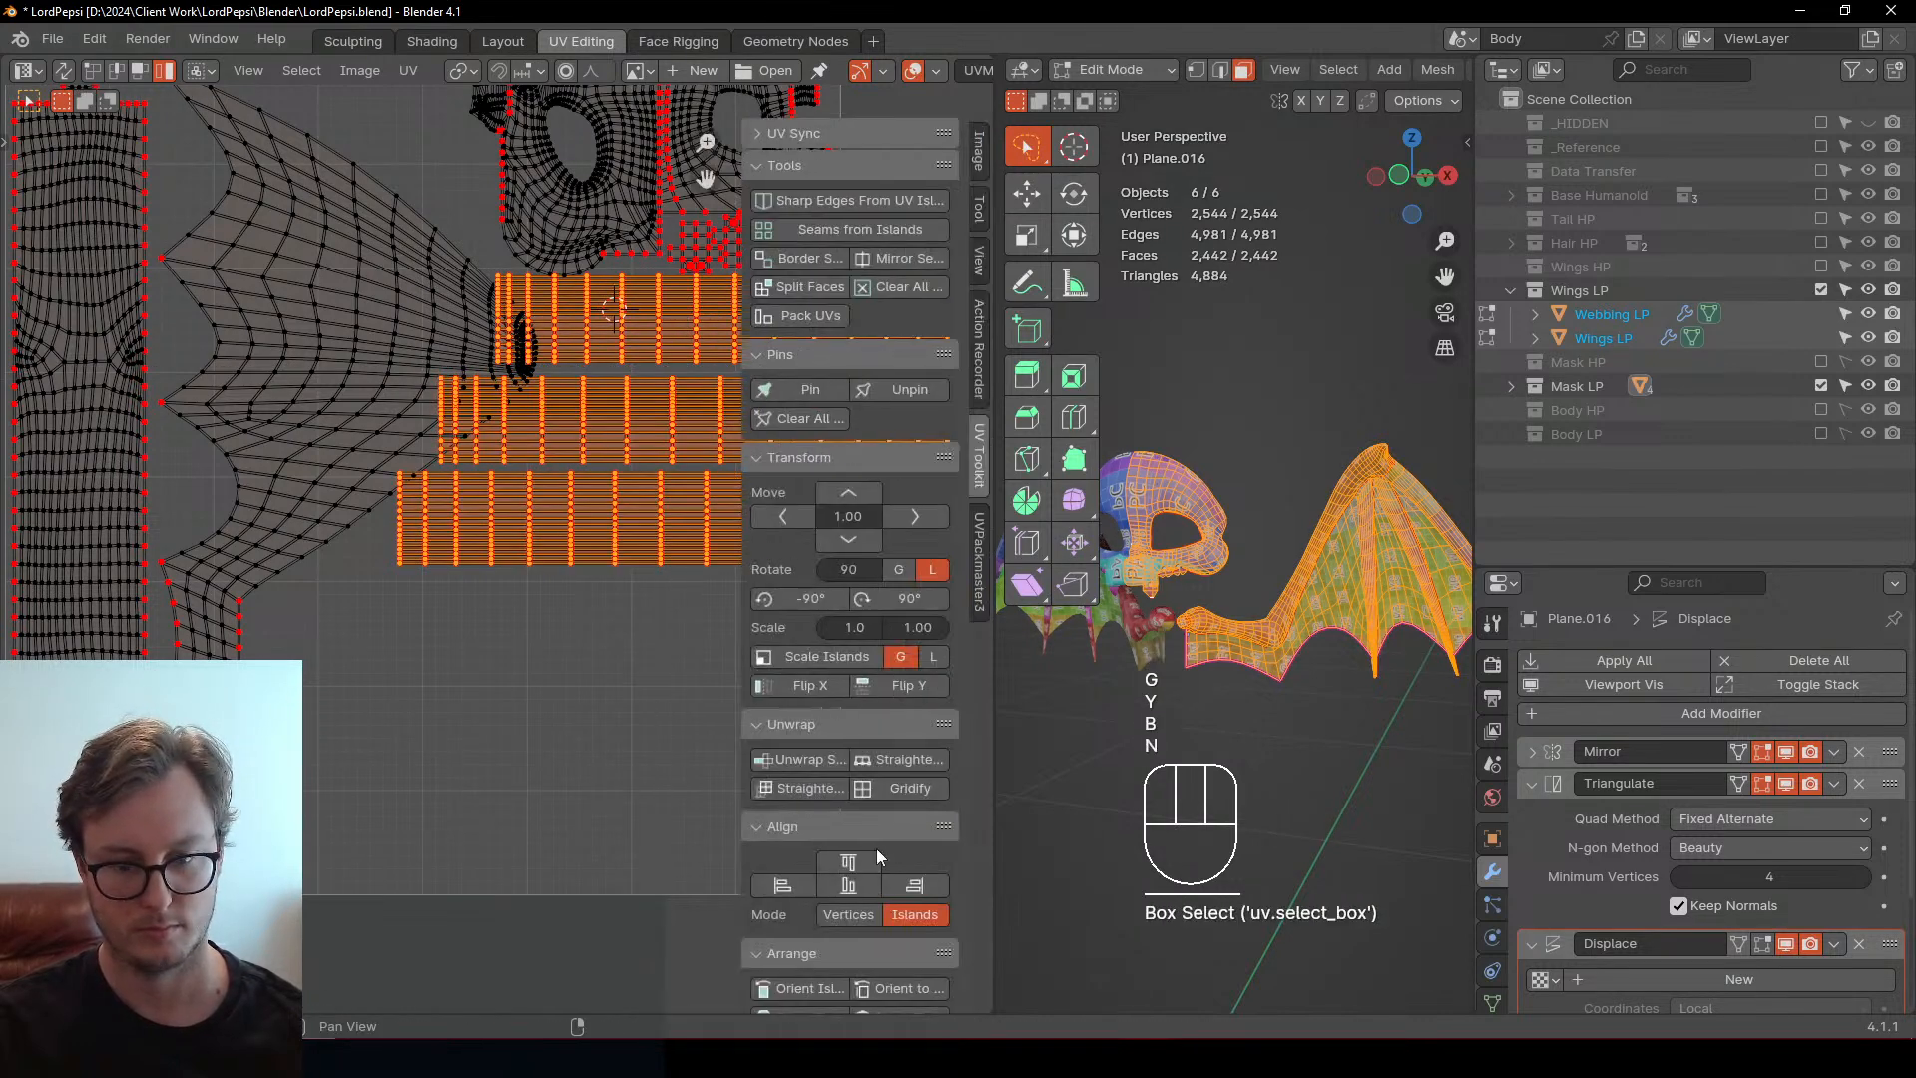
{"action": "left_click", "coordinate": [904, 884]}
{"action": "key", "text": "n"}
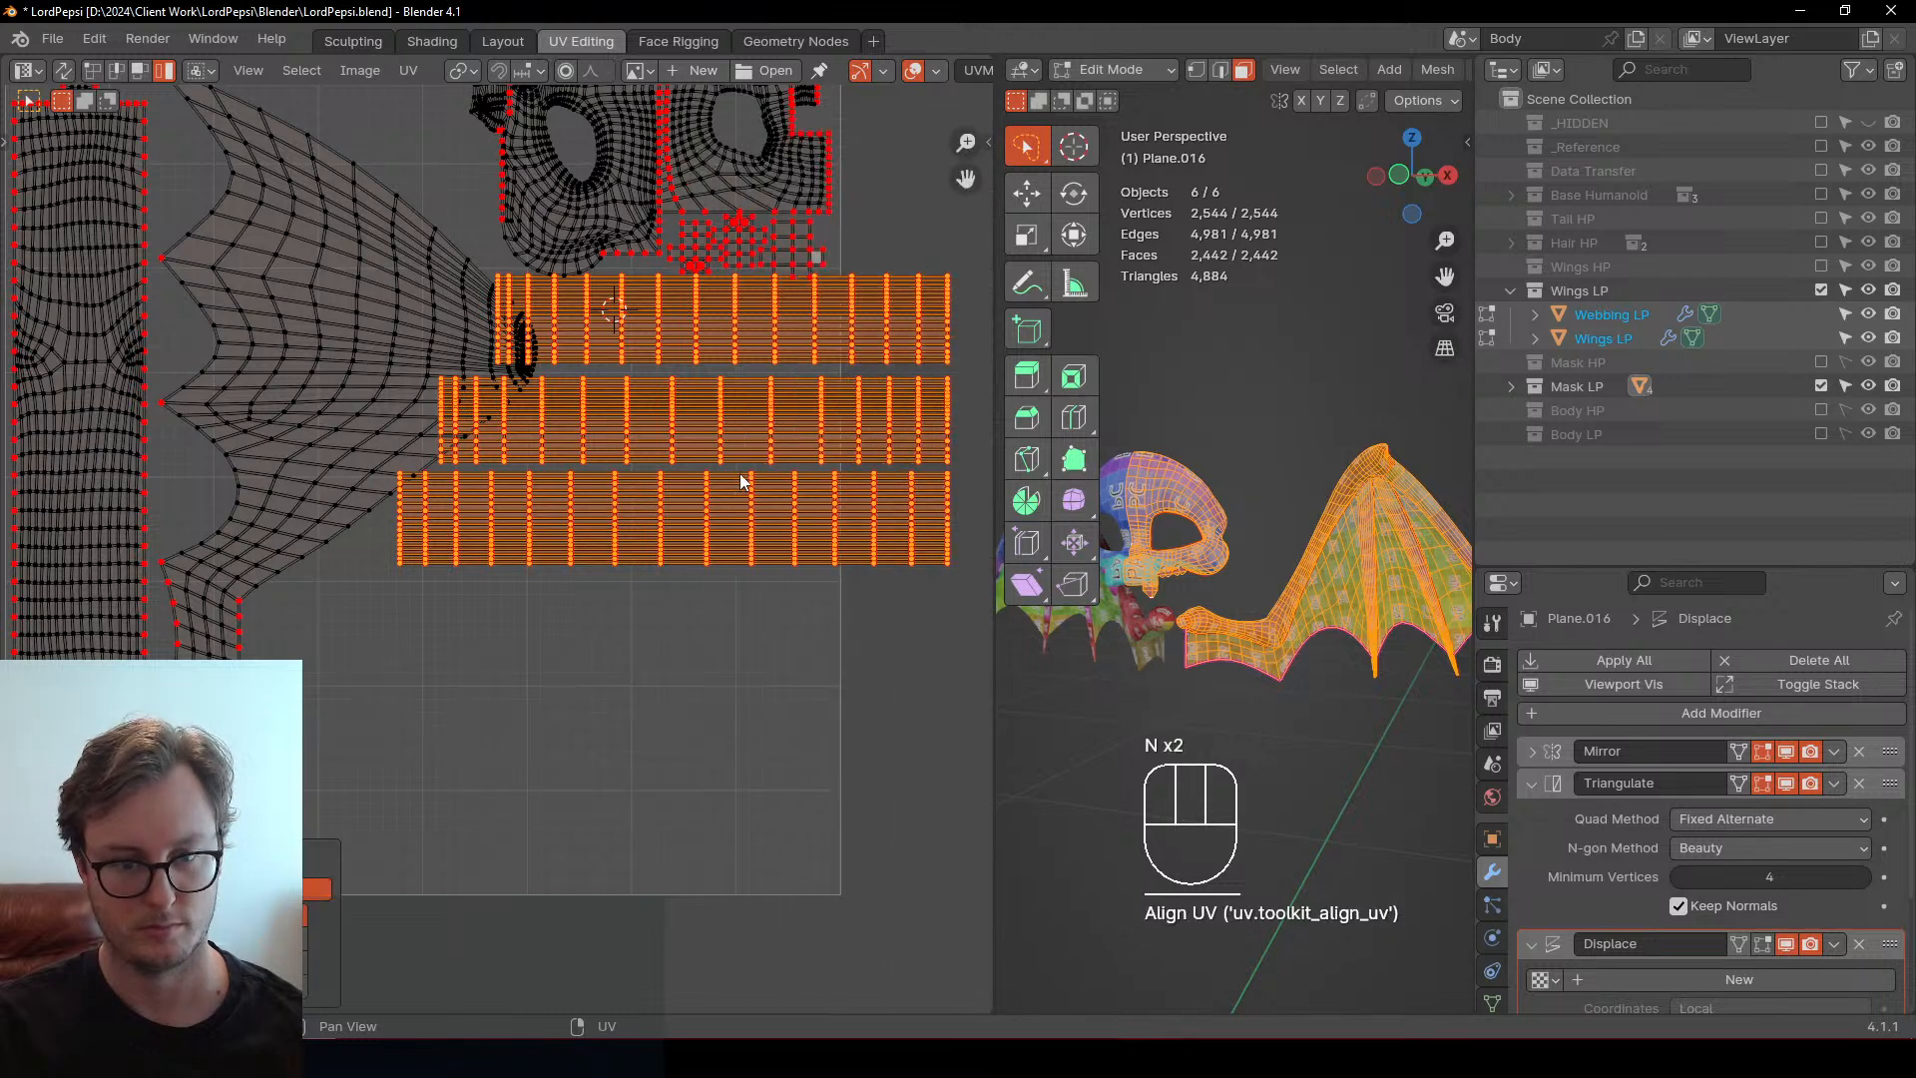
{"action": "key", "text": "g"}
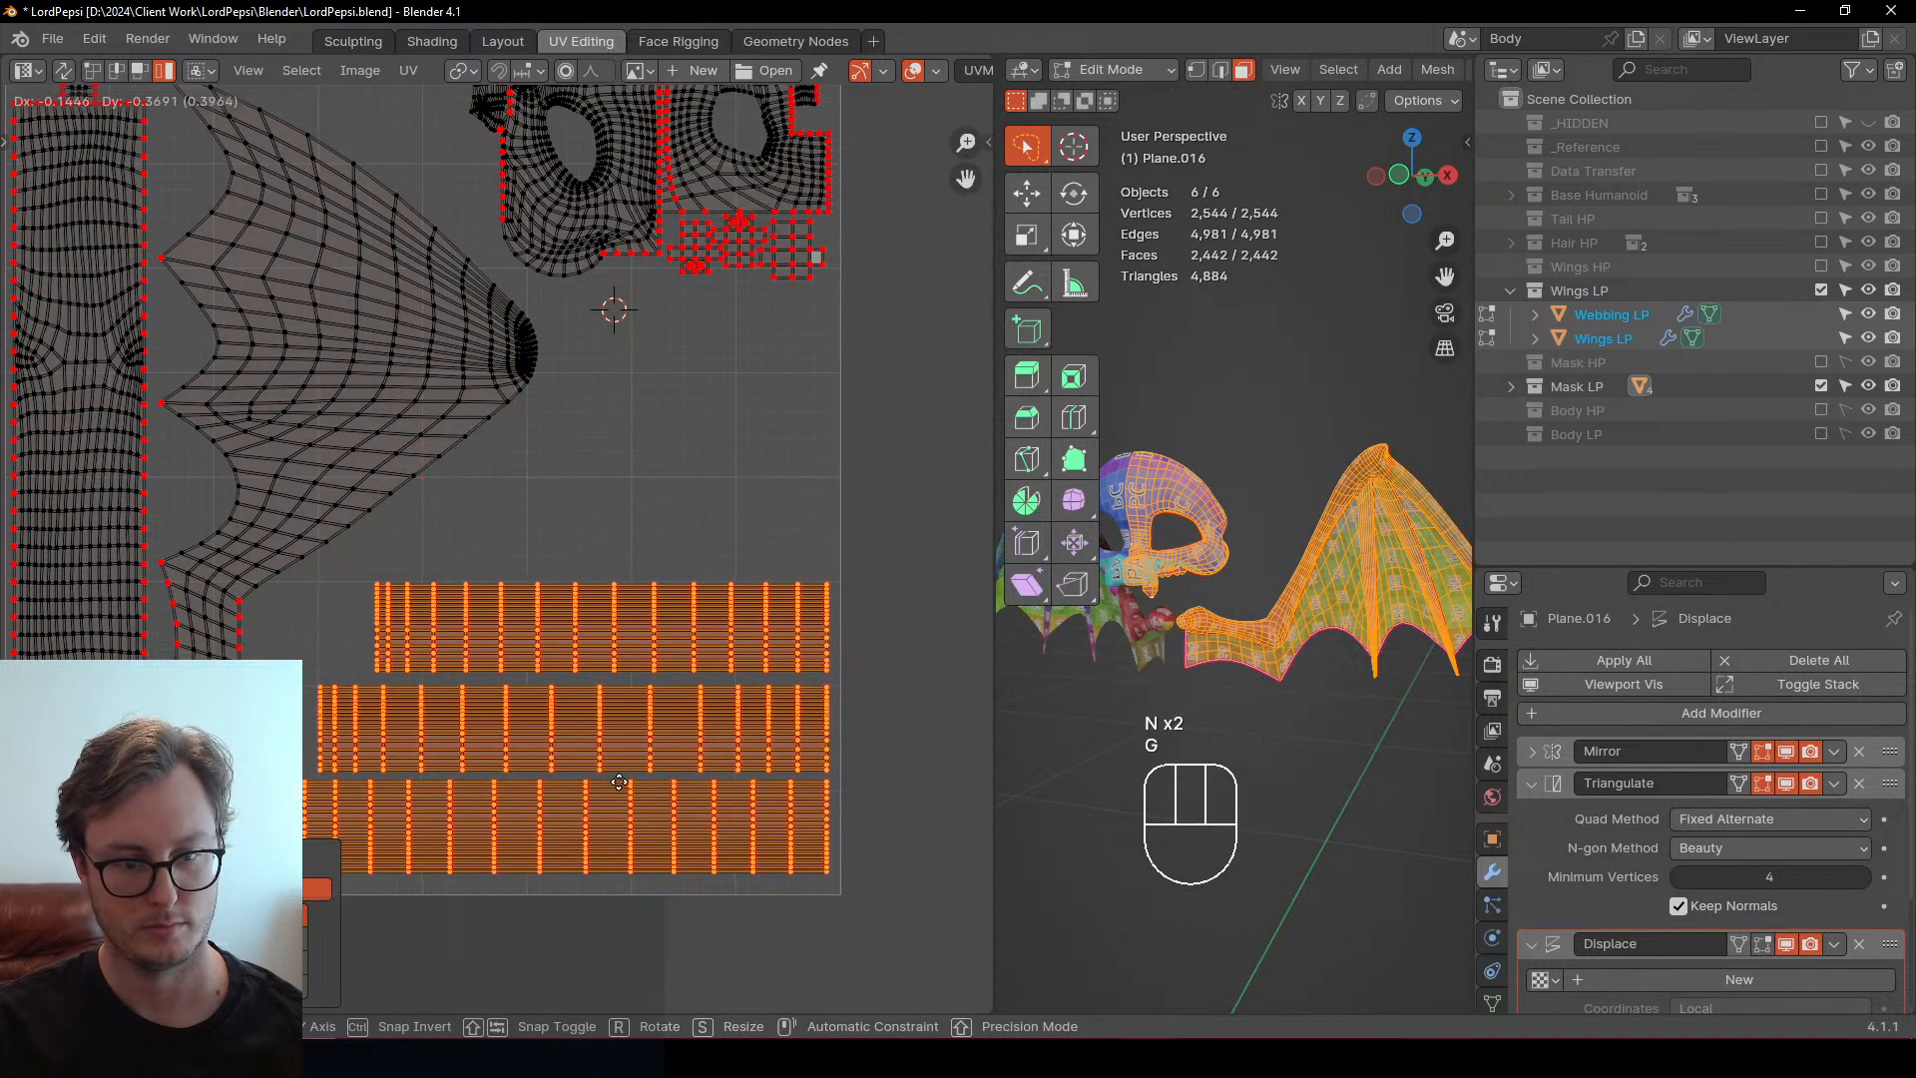
{"action": "left_click", "coordinate": [618, 783]}
{"action": "middle_click_drag", "start_coordinate": [581, 645], "coordinate": [709, 688]}
{"action": "key", "text": "g"}
{"action": "left_click", "coordinate": [691, 578]}
{"action": "scroll", "coordinate": [709, 658], "scroll_direction": "down", "scroll_amount": 3}
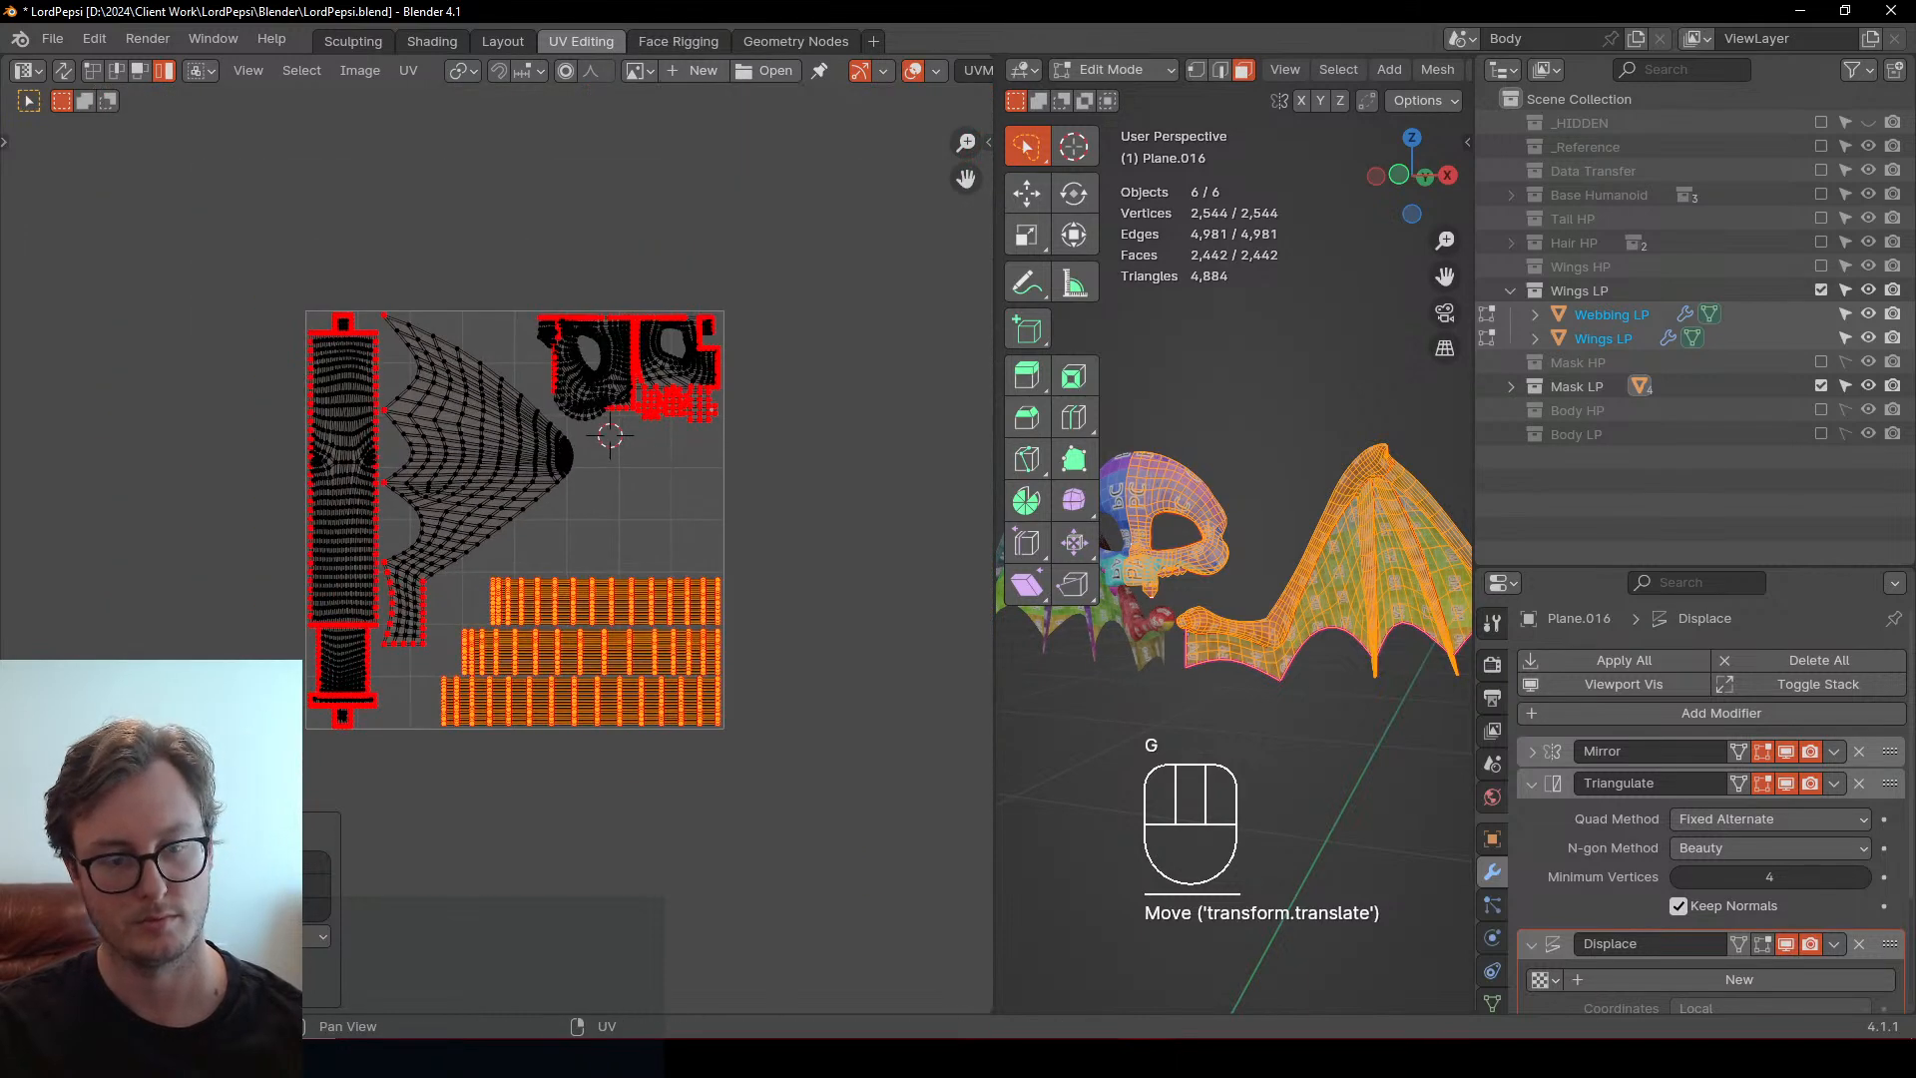
{"action": "scroll", "coordinate": [359, 691], "scroll_direction": "up", "scroll_amount": 3}
{"action": "scroll", "coordinate": [483, 571], "scroll_direction": "down", "scroll_amount": 2}
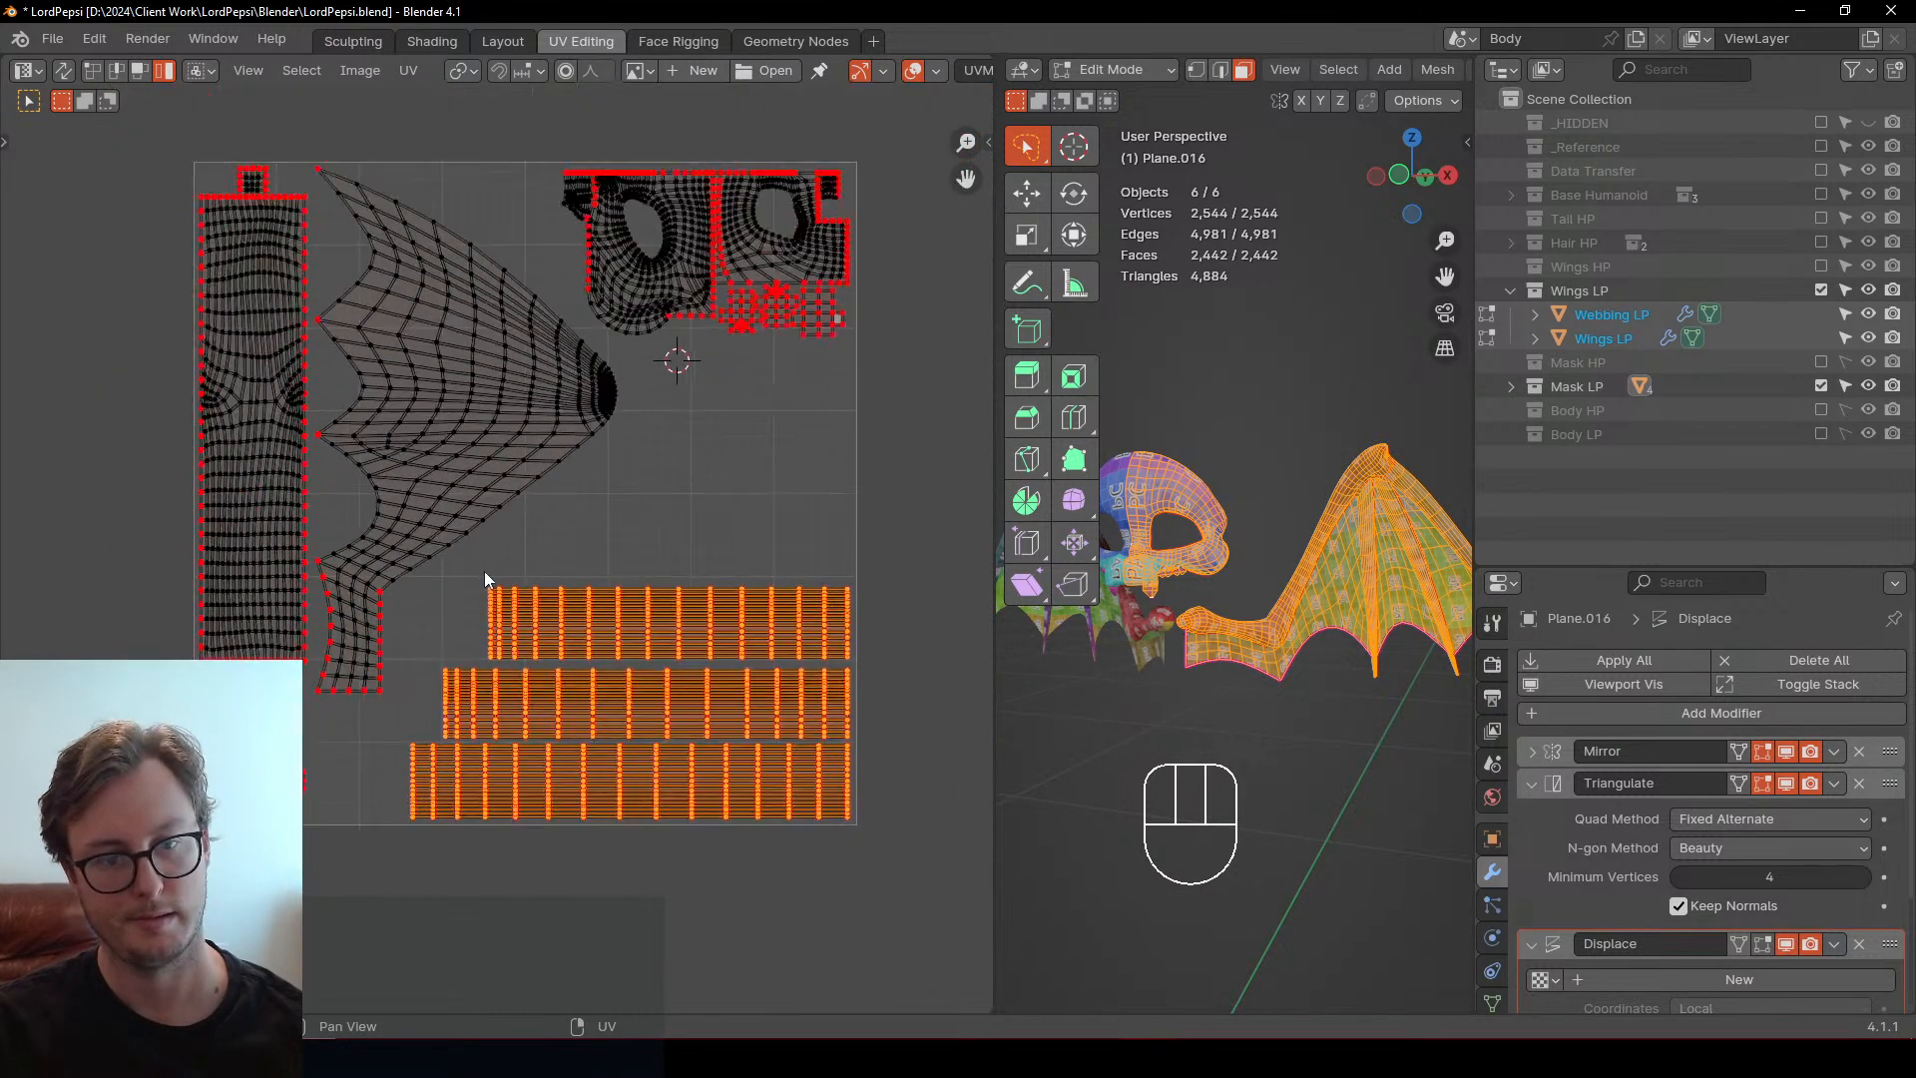
Undo the strips' horizontal arrangement back to the vertical, bottom-aligned layout
{"action": "key", "text": "ctrl+z"}
{"action": "key", "text": "ctrl+z"}
{"action": "key", "text": "ctrl+z"}
{"action": "key", "text": "ctrl+z"}
{"action": "key", "text": "ctrl+z"}
{"action": "key", "text": "ctrl+z"}
{"action": "key", "text": "ctrl+z"}
{"action": "key", "text": "ctrl+z"}
{"action": "key", "text": "ctrl+z"}
{"action": "key", "text": "ctrl+z"}
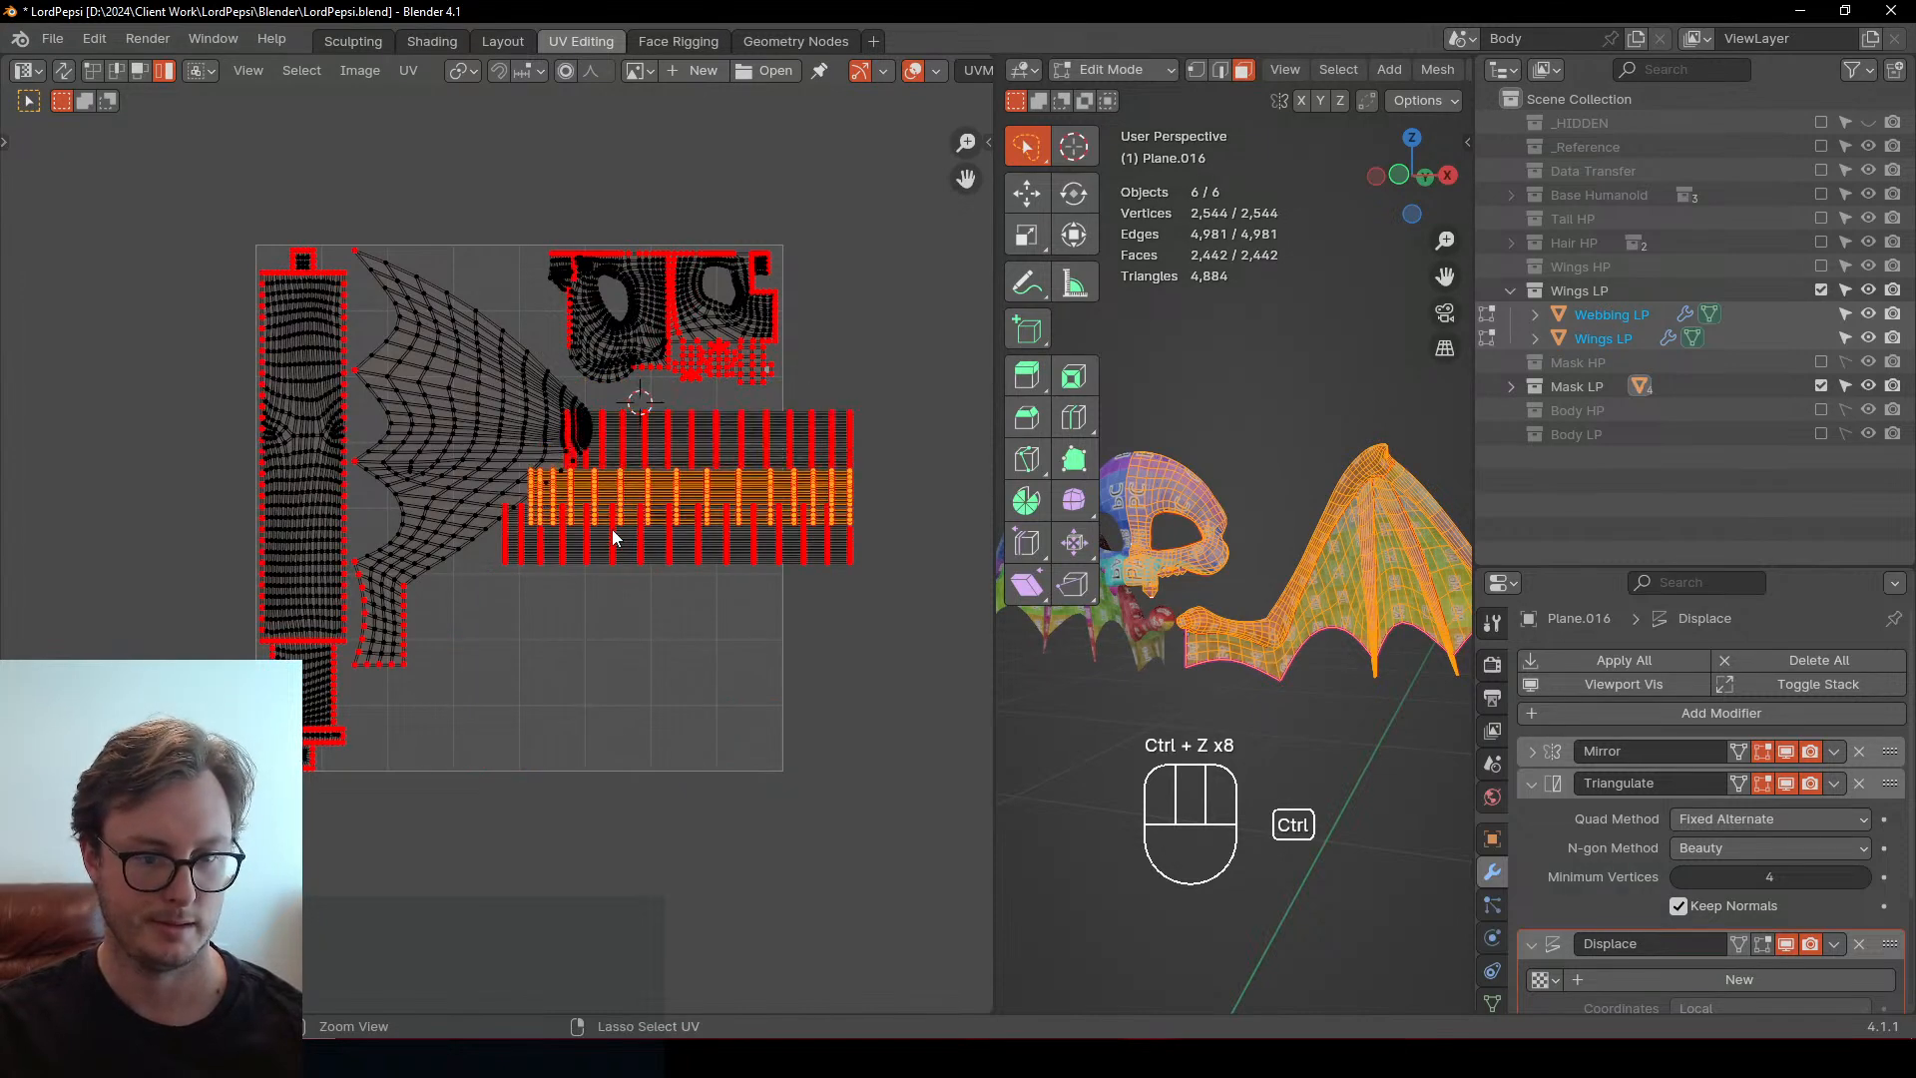
{"action": "key", "text": "ctrl+z"}
{"action": "key", "text": "ctrl+z"}
{"action": "key", "text": "ctrl+z"}
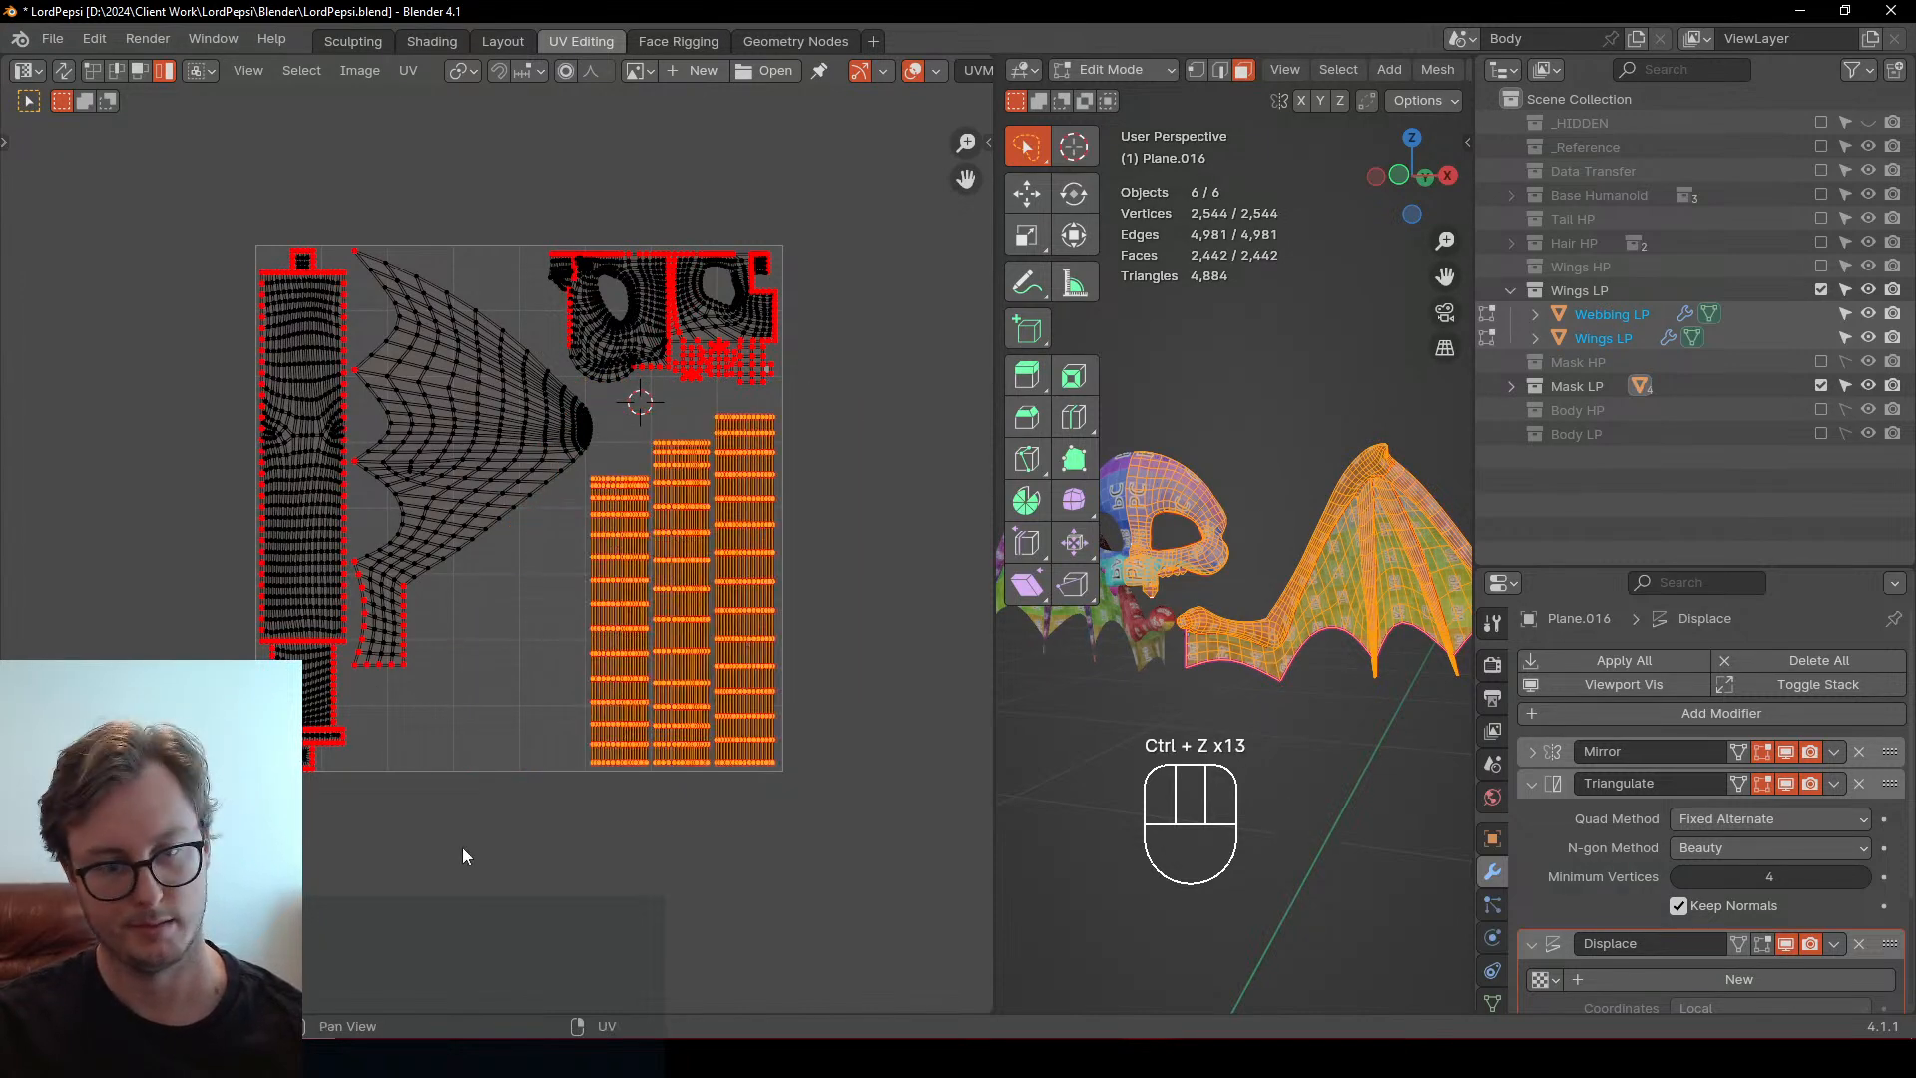
Save the file with the packed UV layout and deselect the strip islands
{"action": "key", "text": "ctrl+s"}
{"action": "key", "text": "shift+x"}
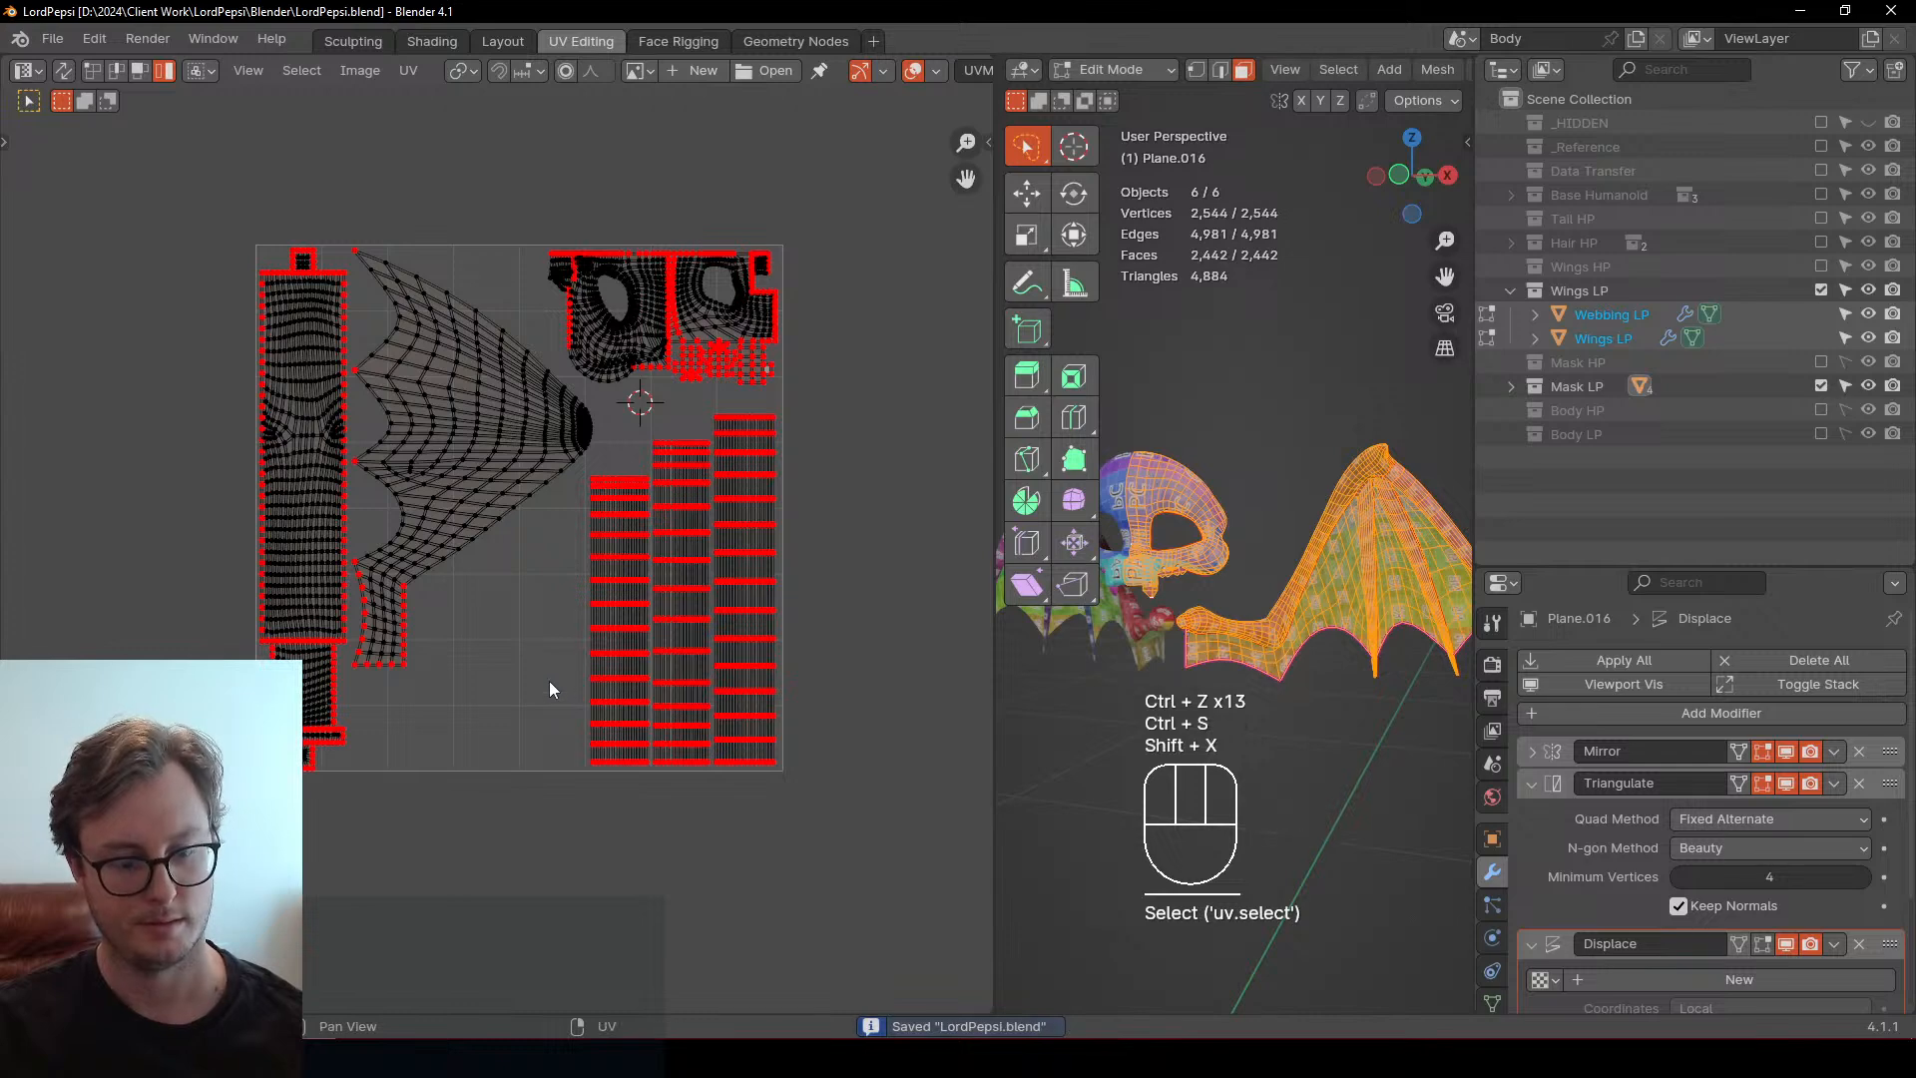
{"action": "key", "text": "shift+c"}
{"action": "scroll", "coordinate": [547, 667], "scroll_direction": "up", "scroll_amount": 4}
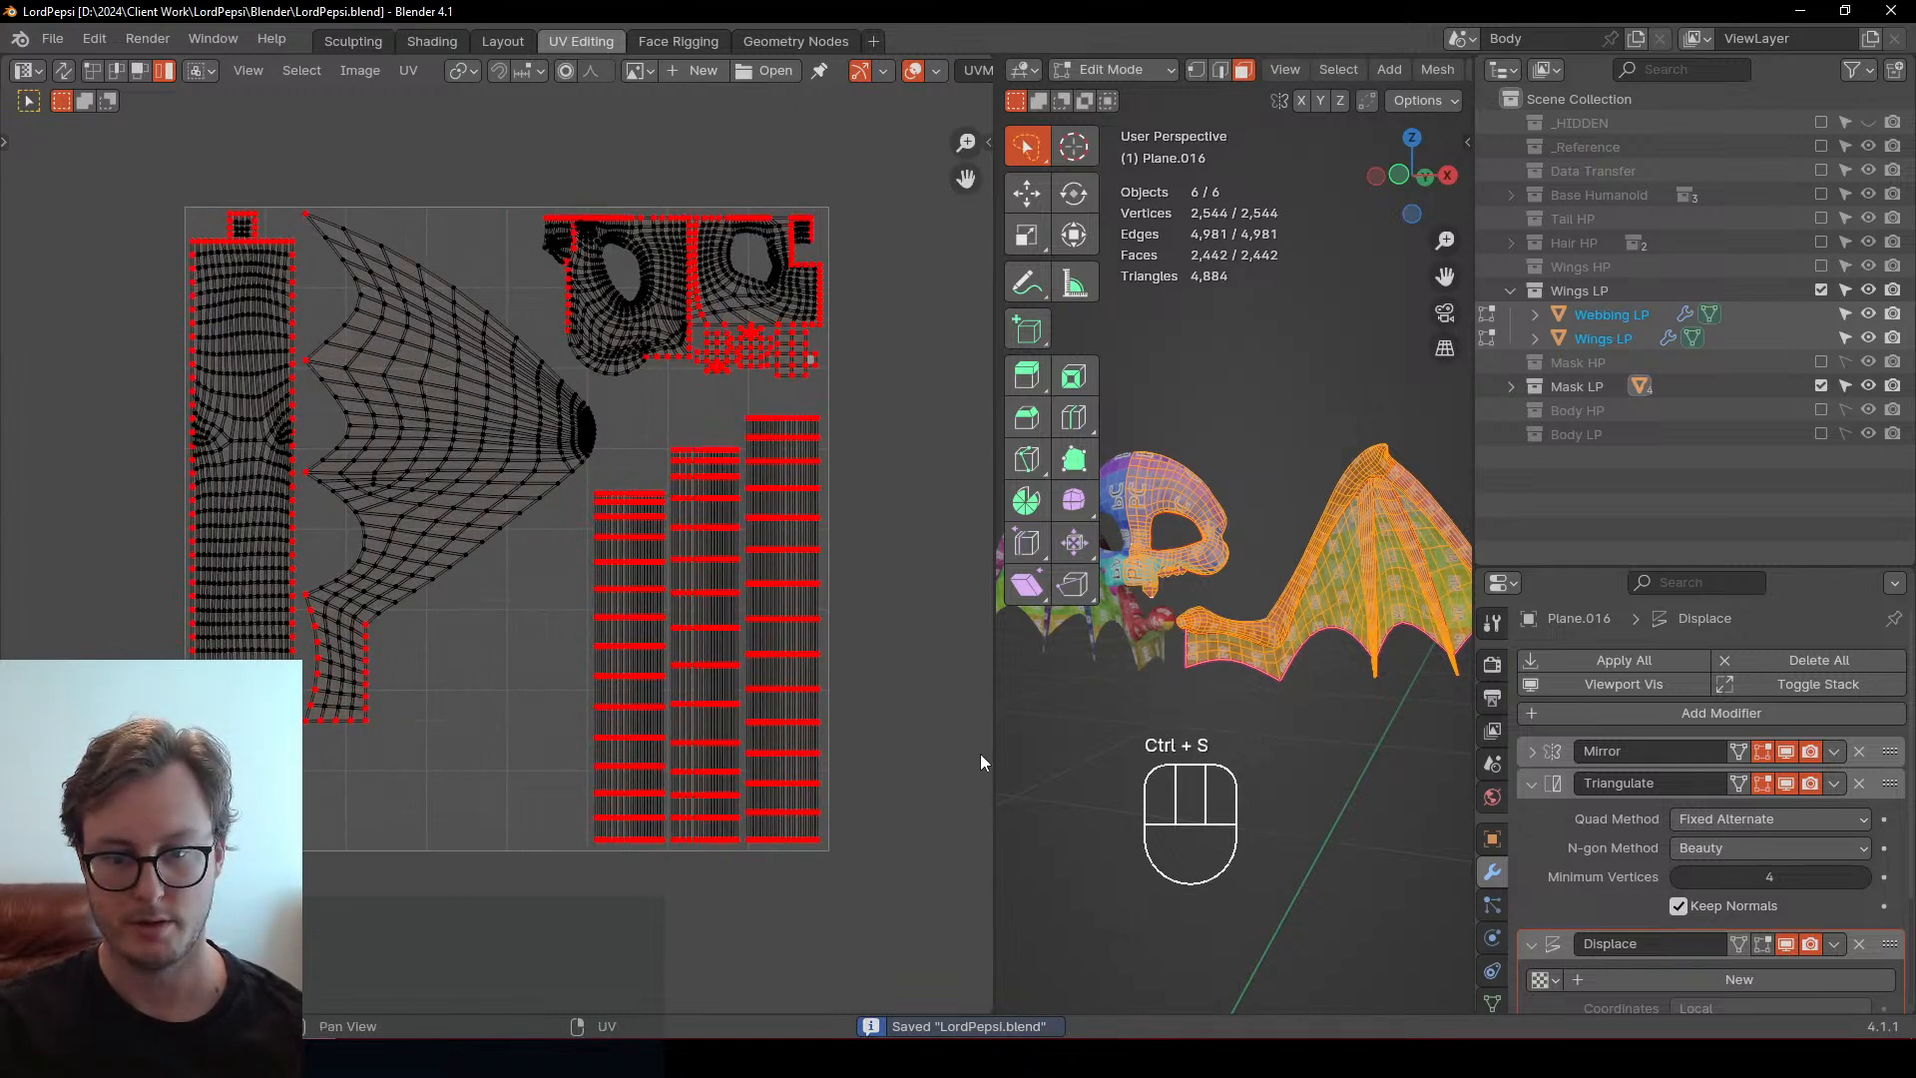
Widen the 3D viewport over the UV editor, leave Edit Mode and examine the checker texture on the mask and wings
{"action": "left_click_drag", "start_coordinate": [994, 761], "coordinate": [82, 760]}
{"action": "scroll", "coordinate": [847, 415], "scroll_direction": "down", "scroll_amount": 3}
{"action": "middle_click_drag", "start_coordinate": [847, 415], "coordinate": [799, 415]}
{"action": "key", "text": "Tab"}
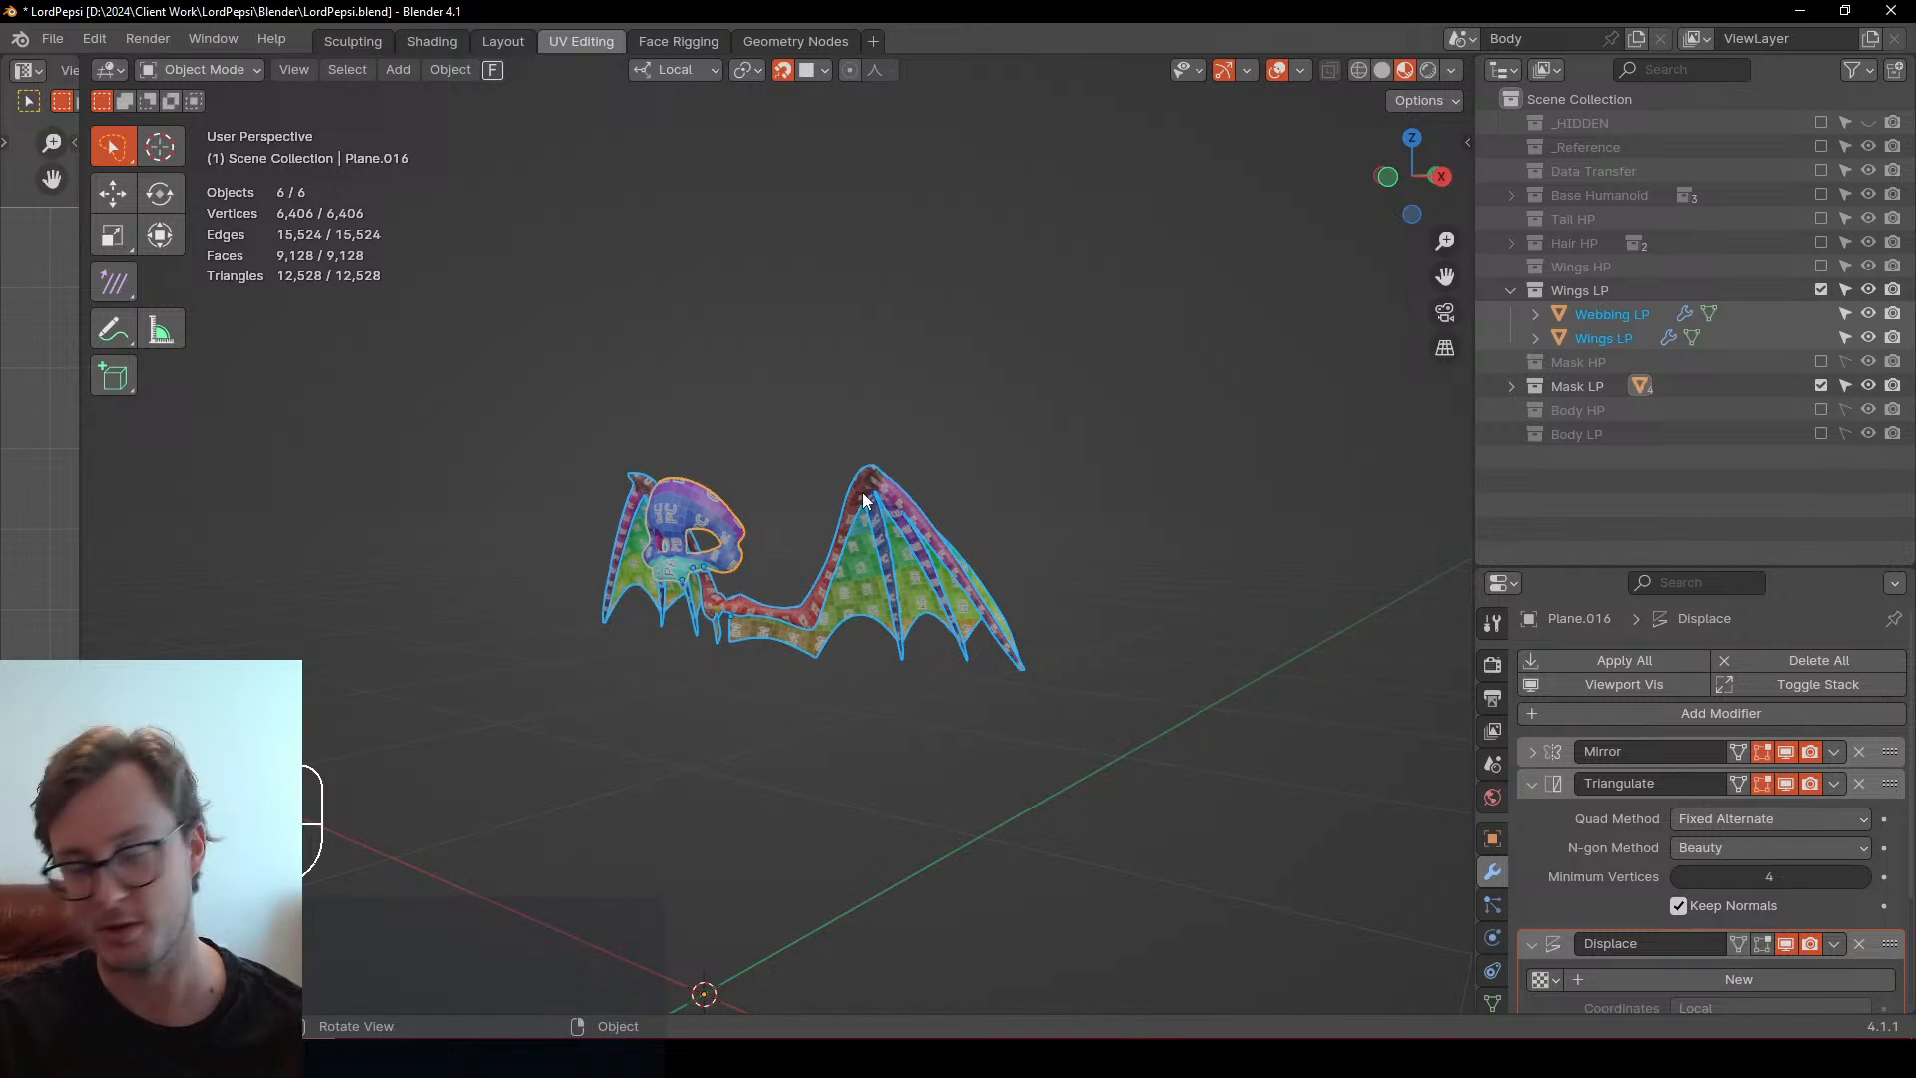
{"action": "scroll", "coordinate": [757, 481], "scroll_direction": "up", "scroll_amount": 5}
{"action": "middle_click_drag", "start_coordinate": [896, 413], "coordinate": [889, 447]}
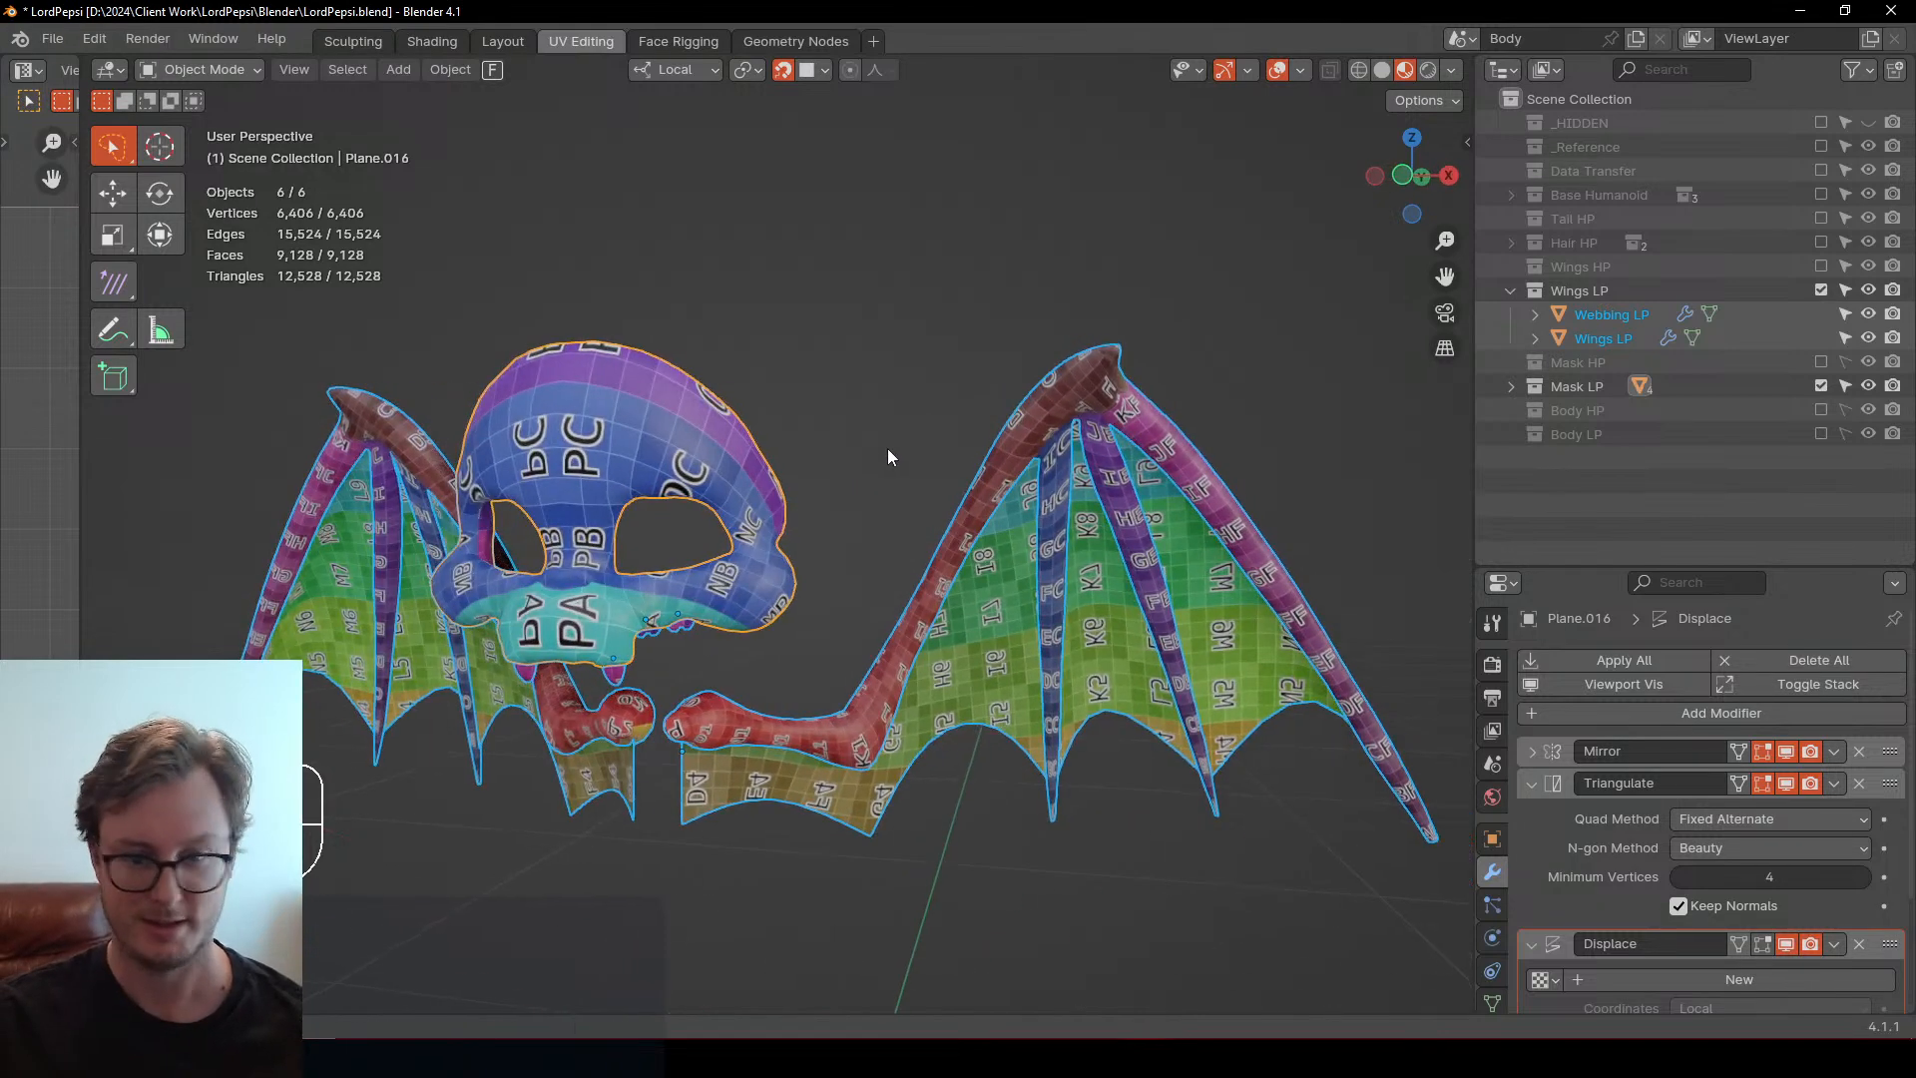
Save the file and collapse the Wings LP collection in the scene hierarchy
{"action": "key", "text": "ctrl+s"}
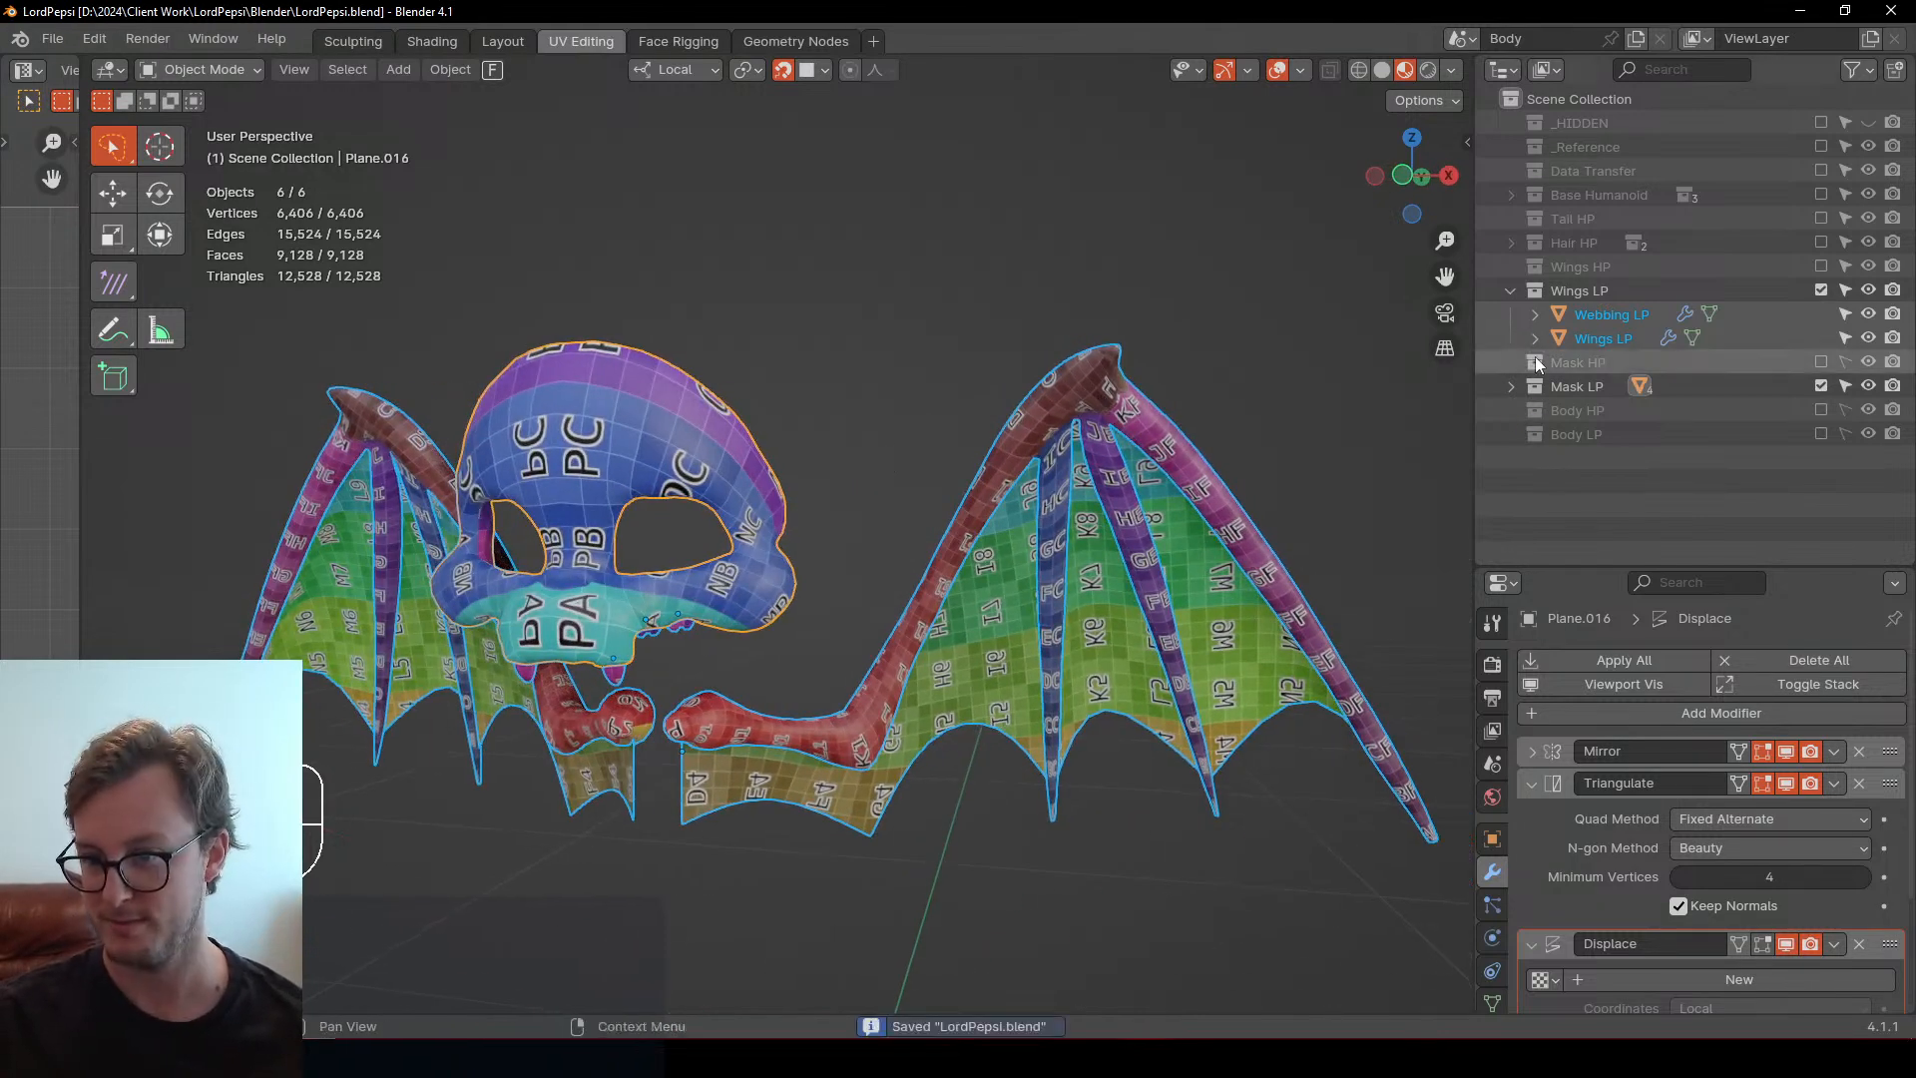
{"action": "left_click", "coordinate": [1518, 293]}
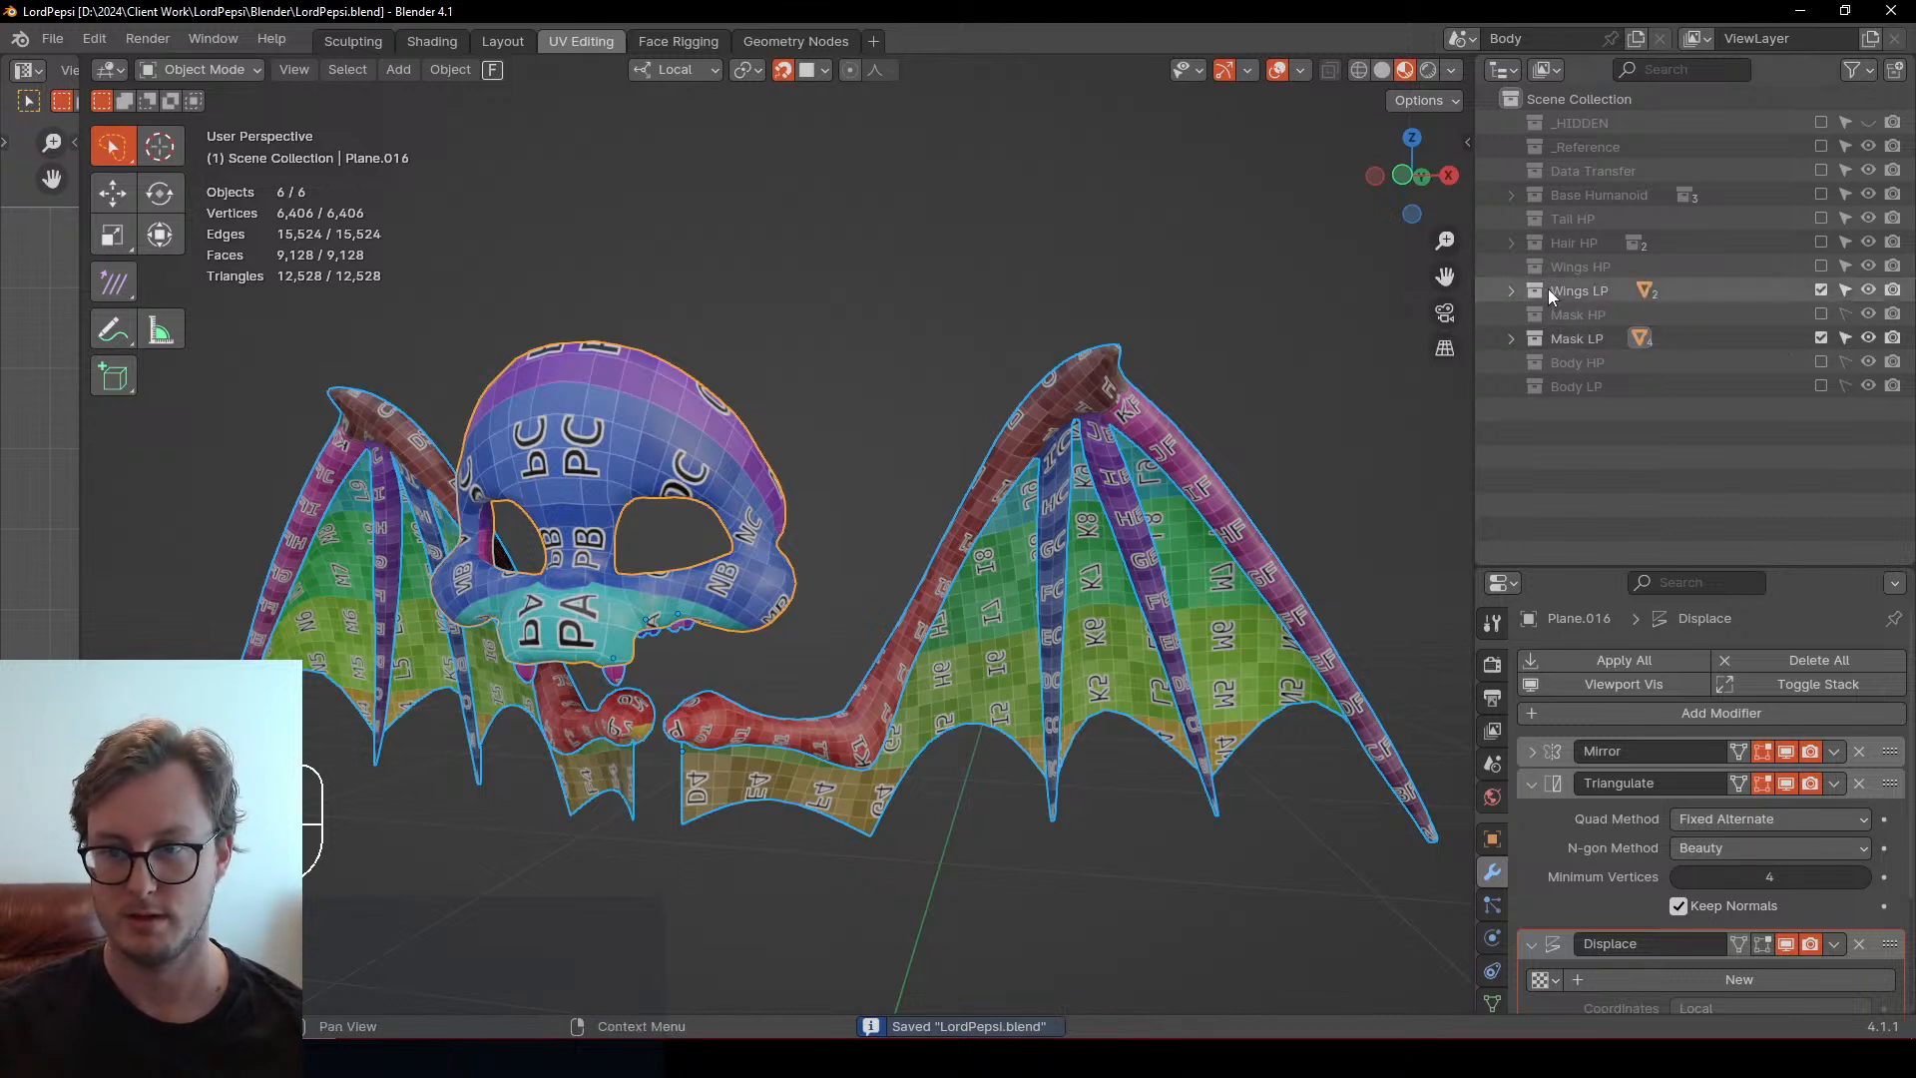
Enable the Wings HP collection, select both of its objects and apply all their transforms
{"action": "left_click", "coordinate": [1820, 267]}
{"action": "left_click", "coordinate": [1511, 266]}
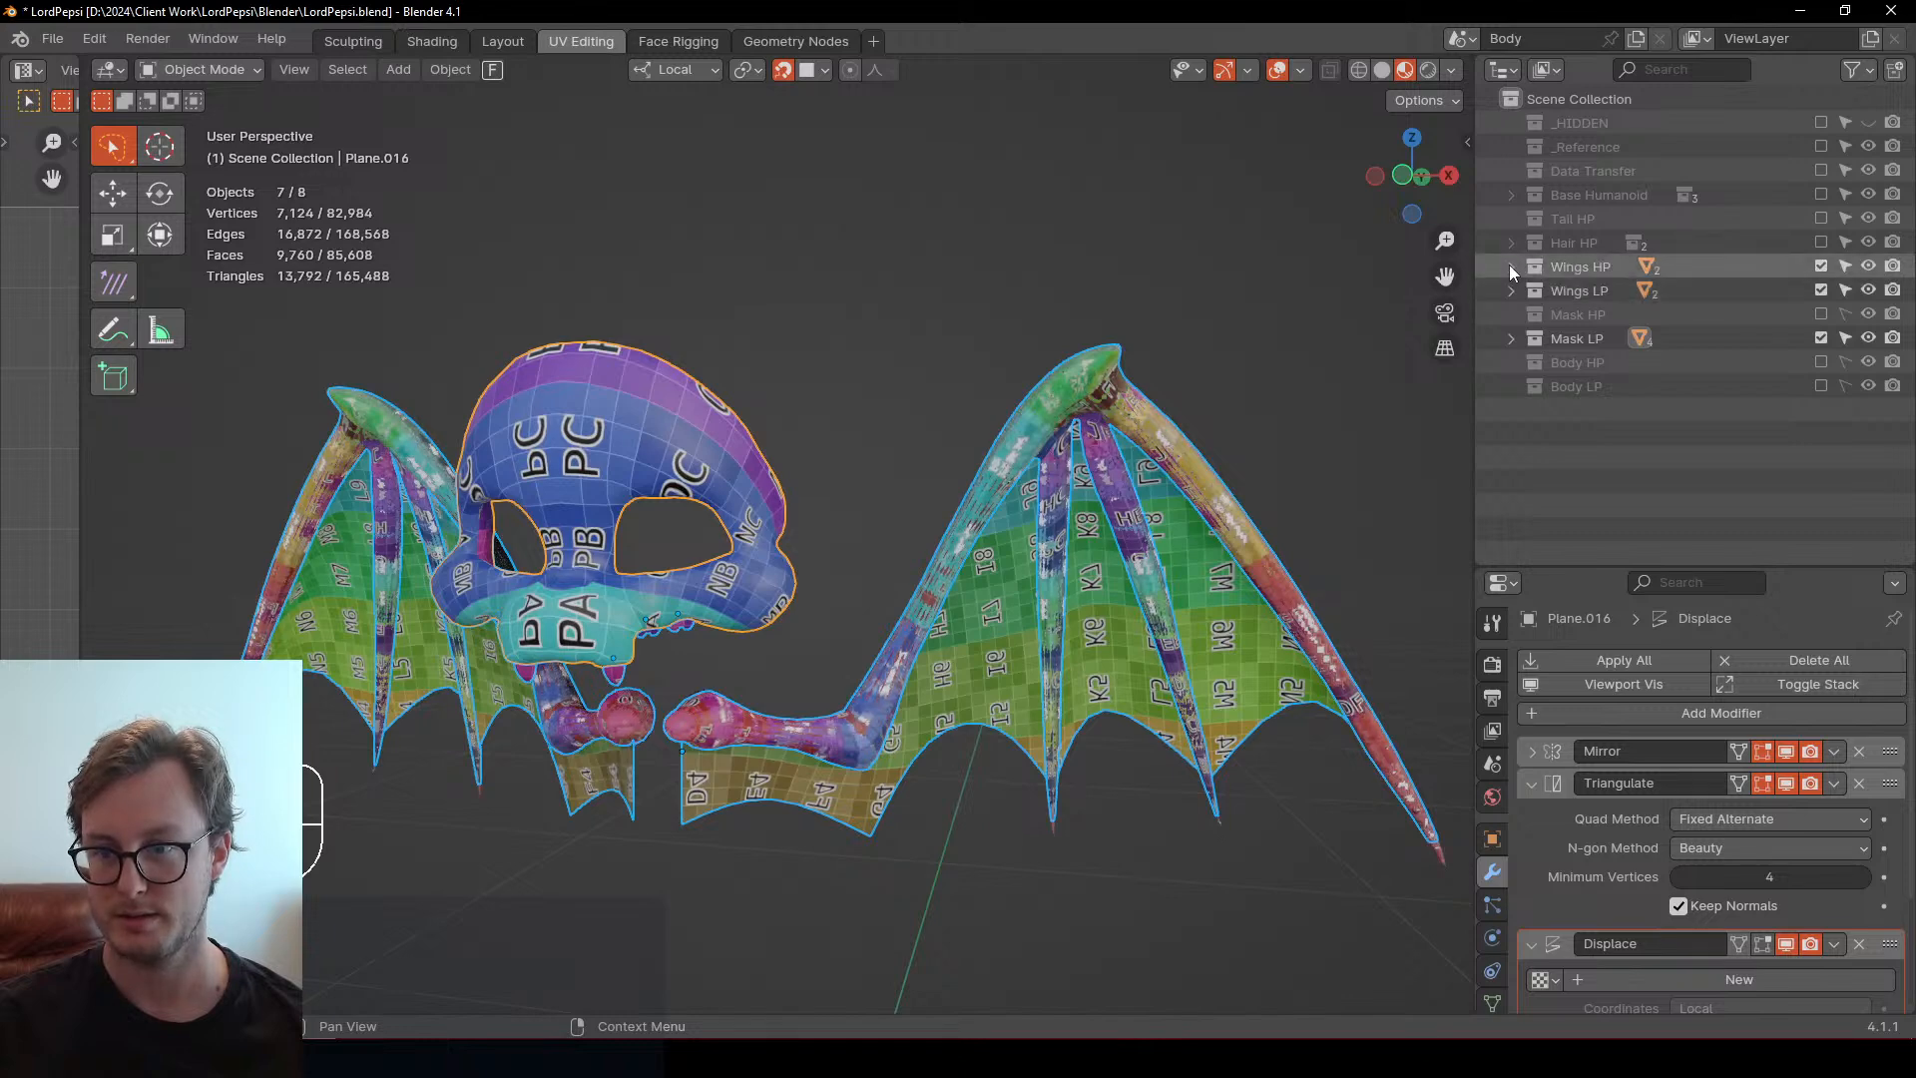
{"action": "left_click", "coordinate": [1589, 296]}
{"action": "left_click_drag", "start_coordinate": [1596, 309], "coordinate": [866, 591], "text": "shift"}
{"action": "key", "text": "ctrl+a"}
{"action": "left_click", "coordinate": [870, 591]}
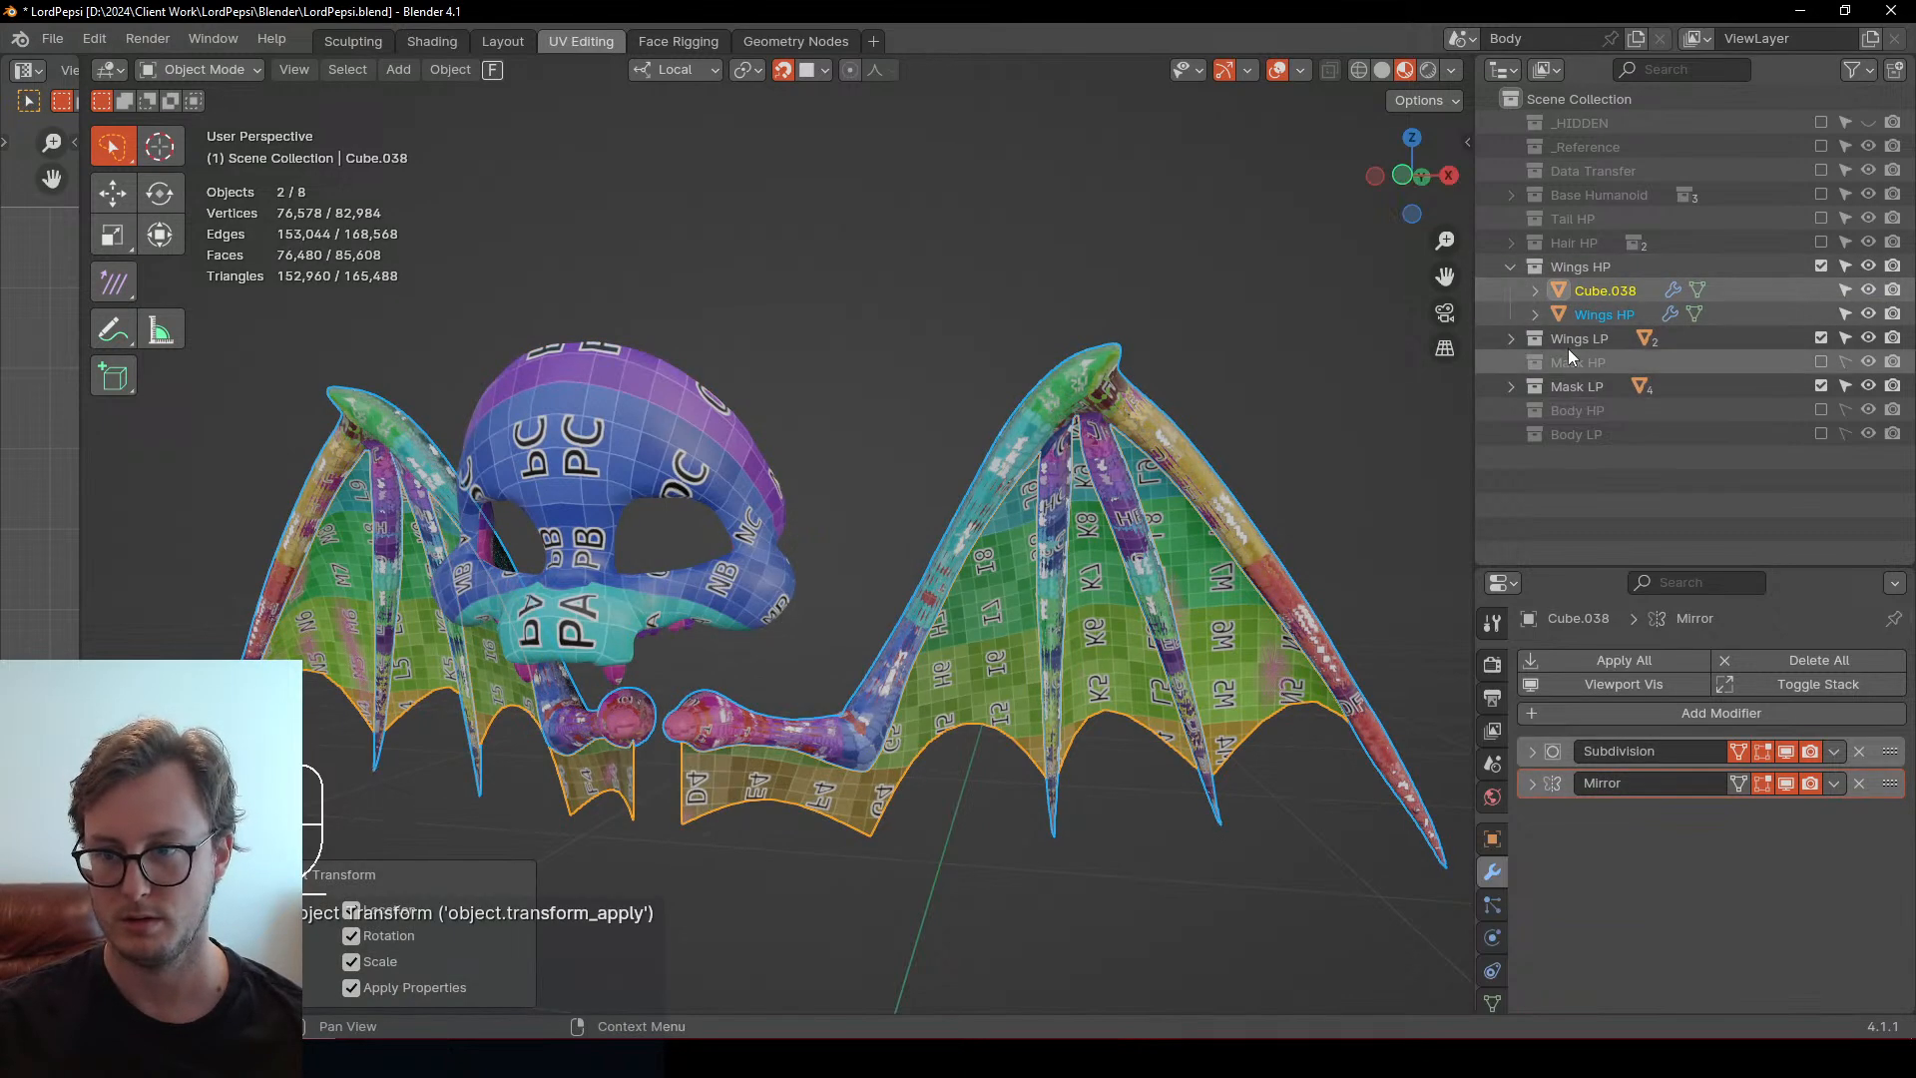
Move the two high-poly wing objects into the Mask HP collection and delete the emptied Wings HP collection
{"action": "left_click_drag", "start_coordinate": [1595, 313], "coordinate": [1591, 357]}
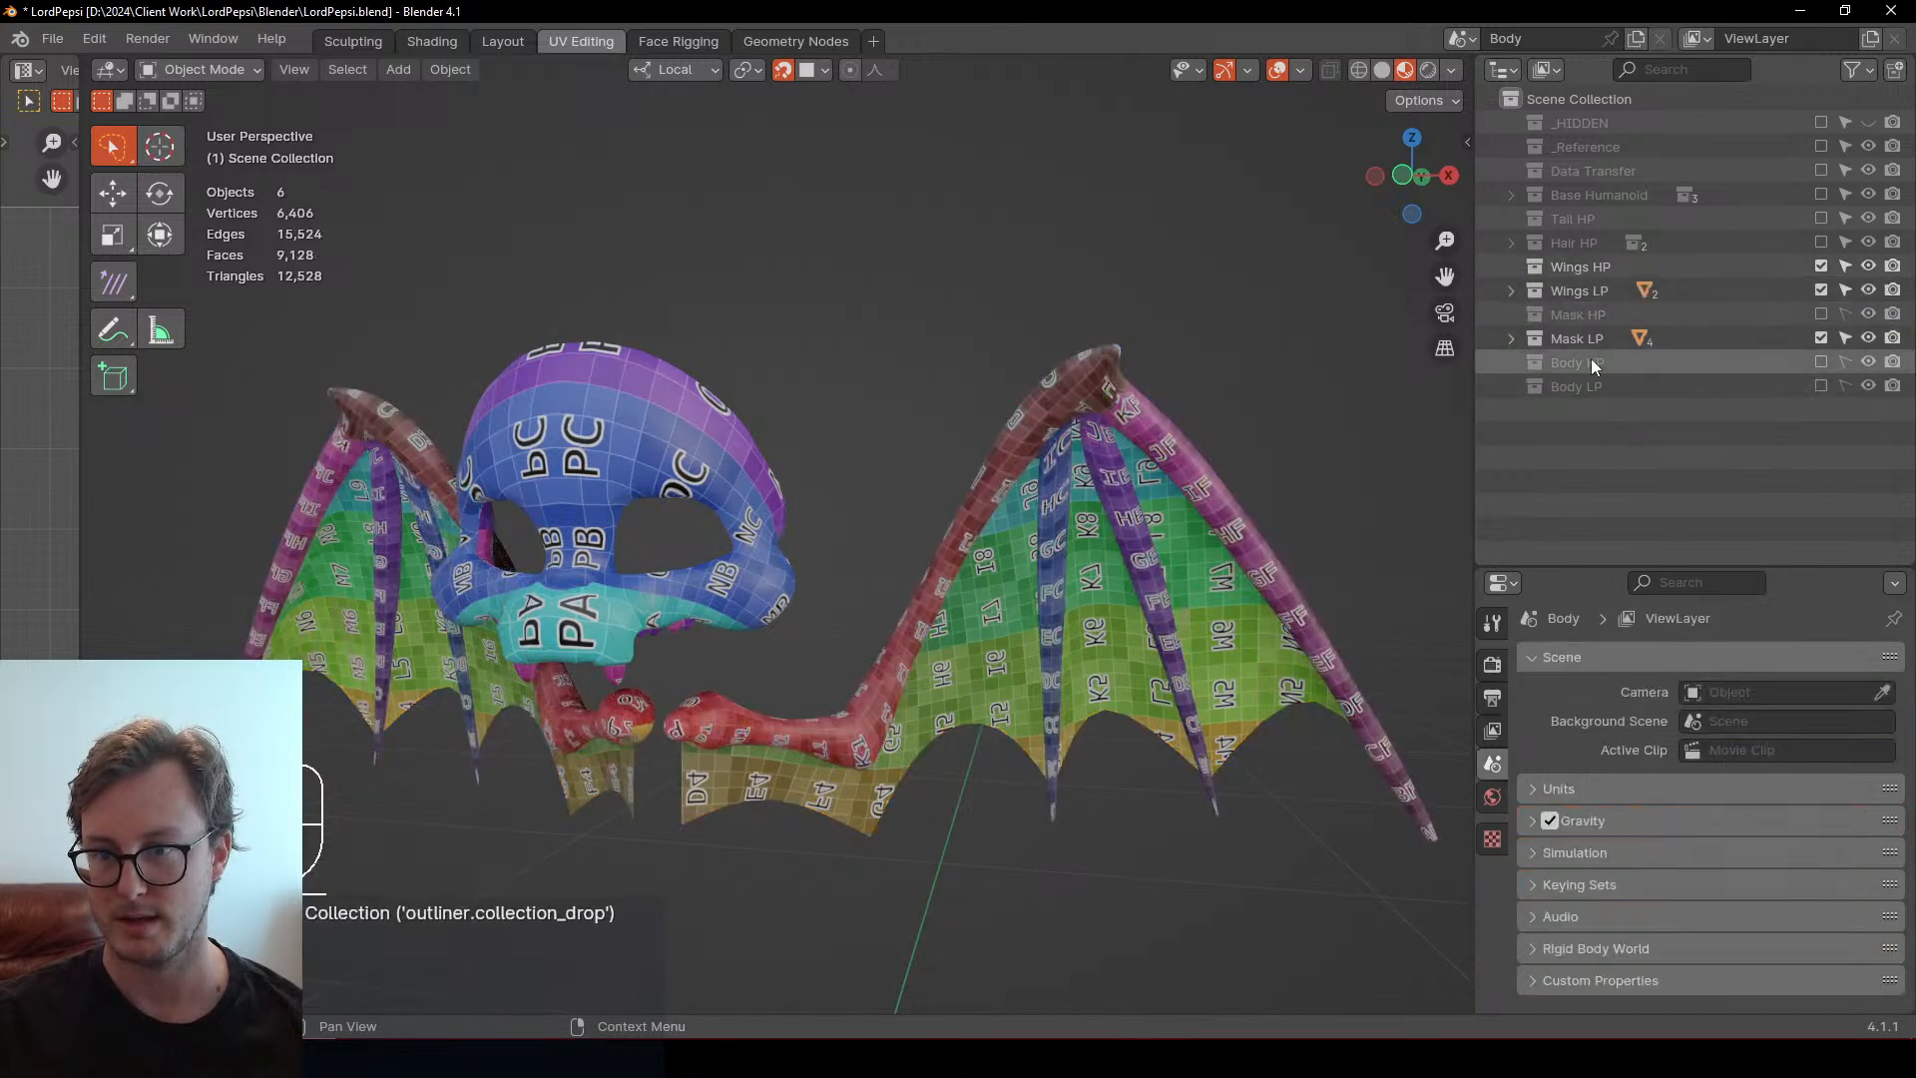
{"action": "left_click", "coordinate": [1573, 260]}
{"action": "key", "text": "x"}
Move the Webbing LP and Wings LP objects into the Mask LP collection and delete the emptied Wings LP collection
{"action": "left_click", "coordinate": [1511, 266]}
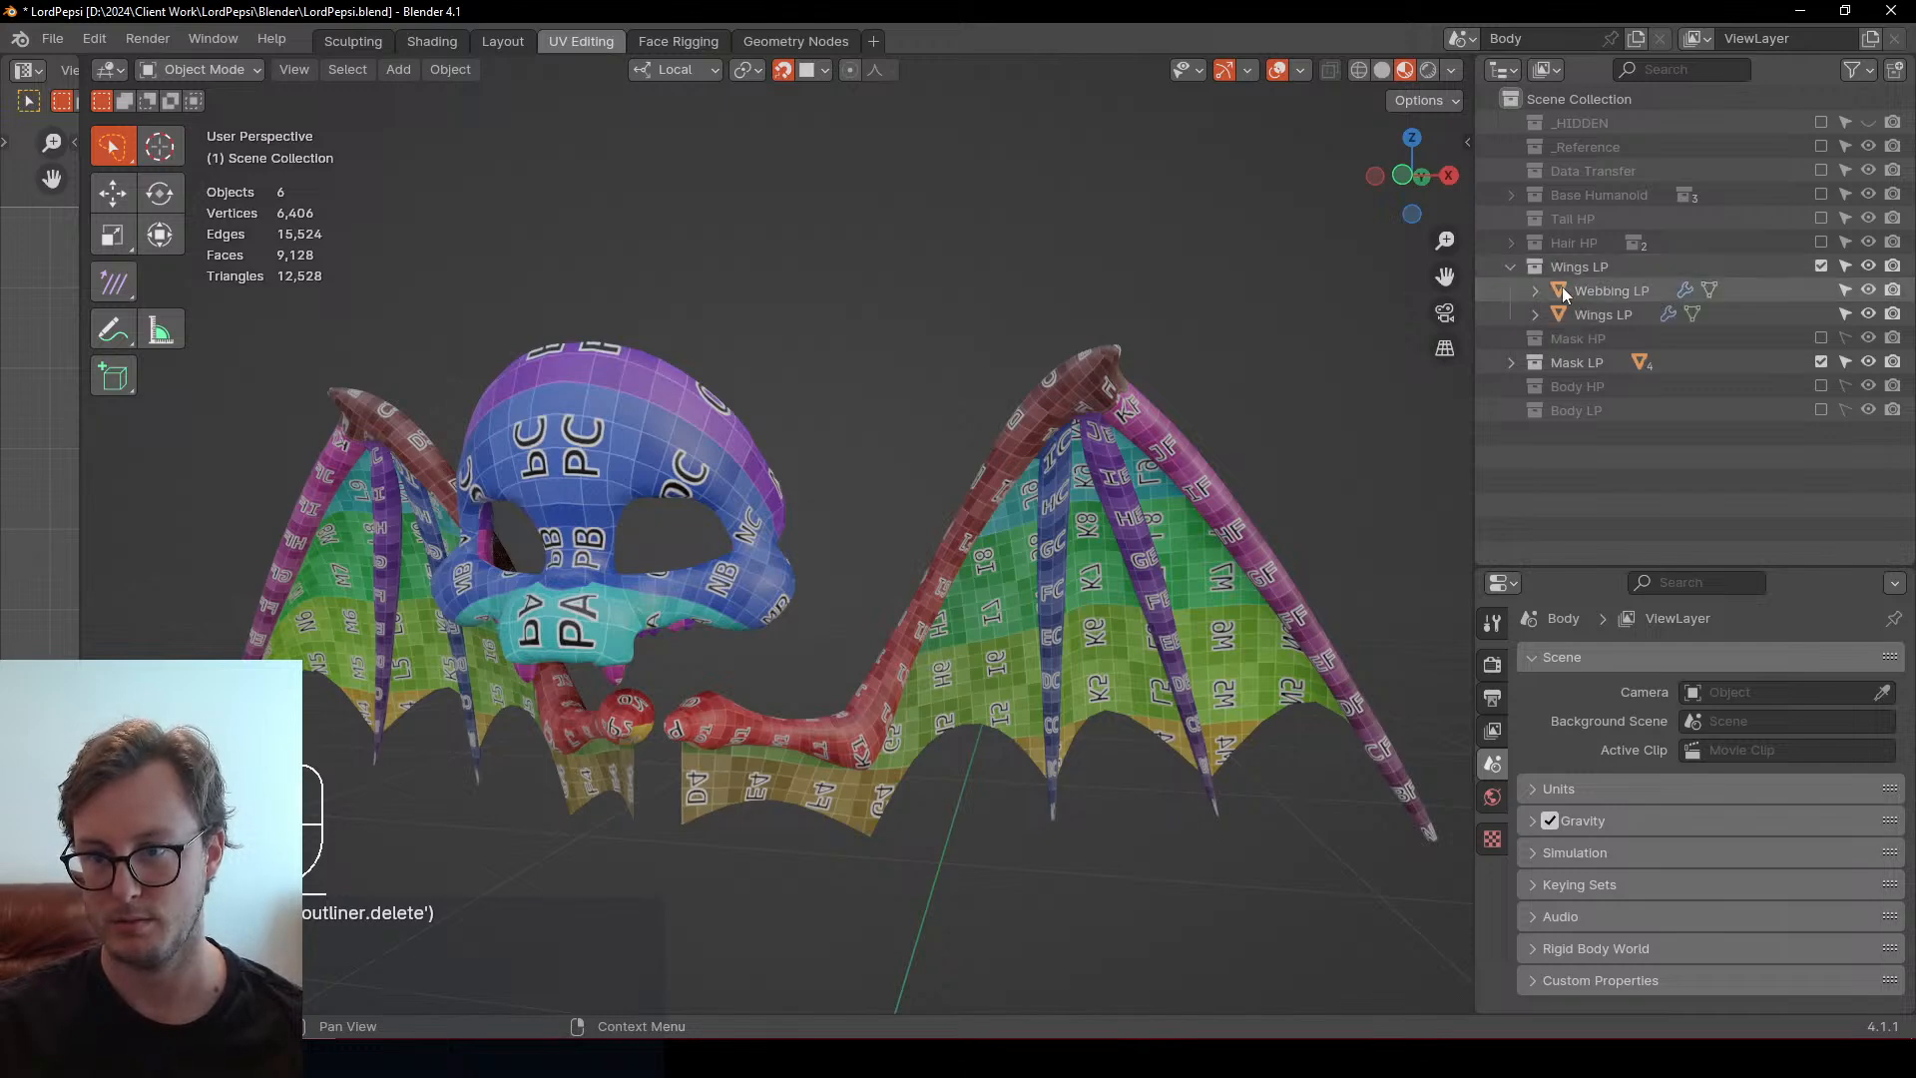
{"action": "left_click", "coordinate": [1565, 289]}
{"action": "left_click", "coordinate": [1588, 310], "text": "shift"}
{"action": "left_click_drag", "start_coordinate": [1627, 309], "coordinate": [1594, 359]}
{"action": "left_click", "coordinate": [1740, 267]}
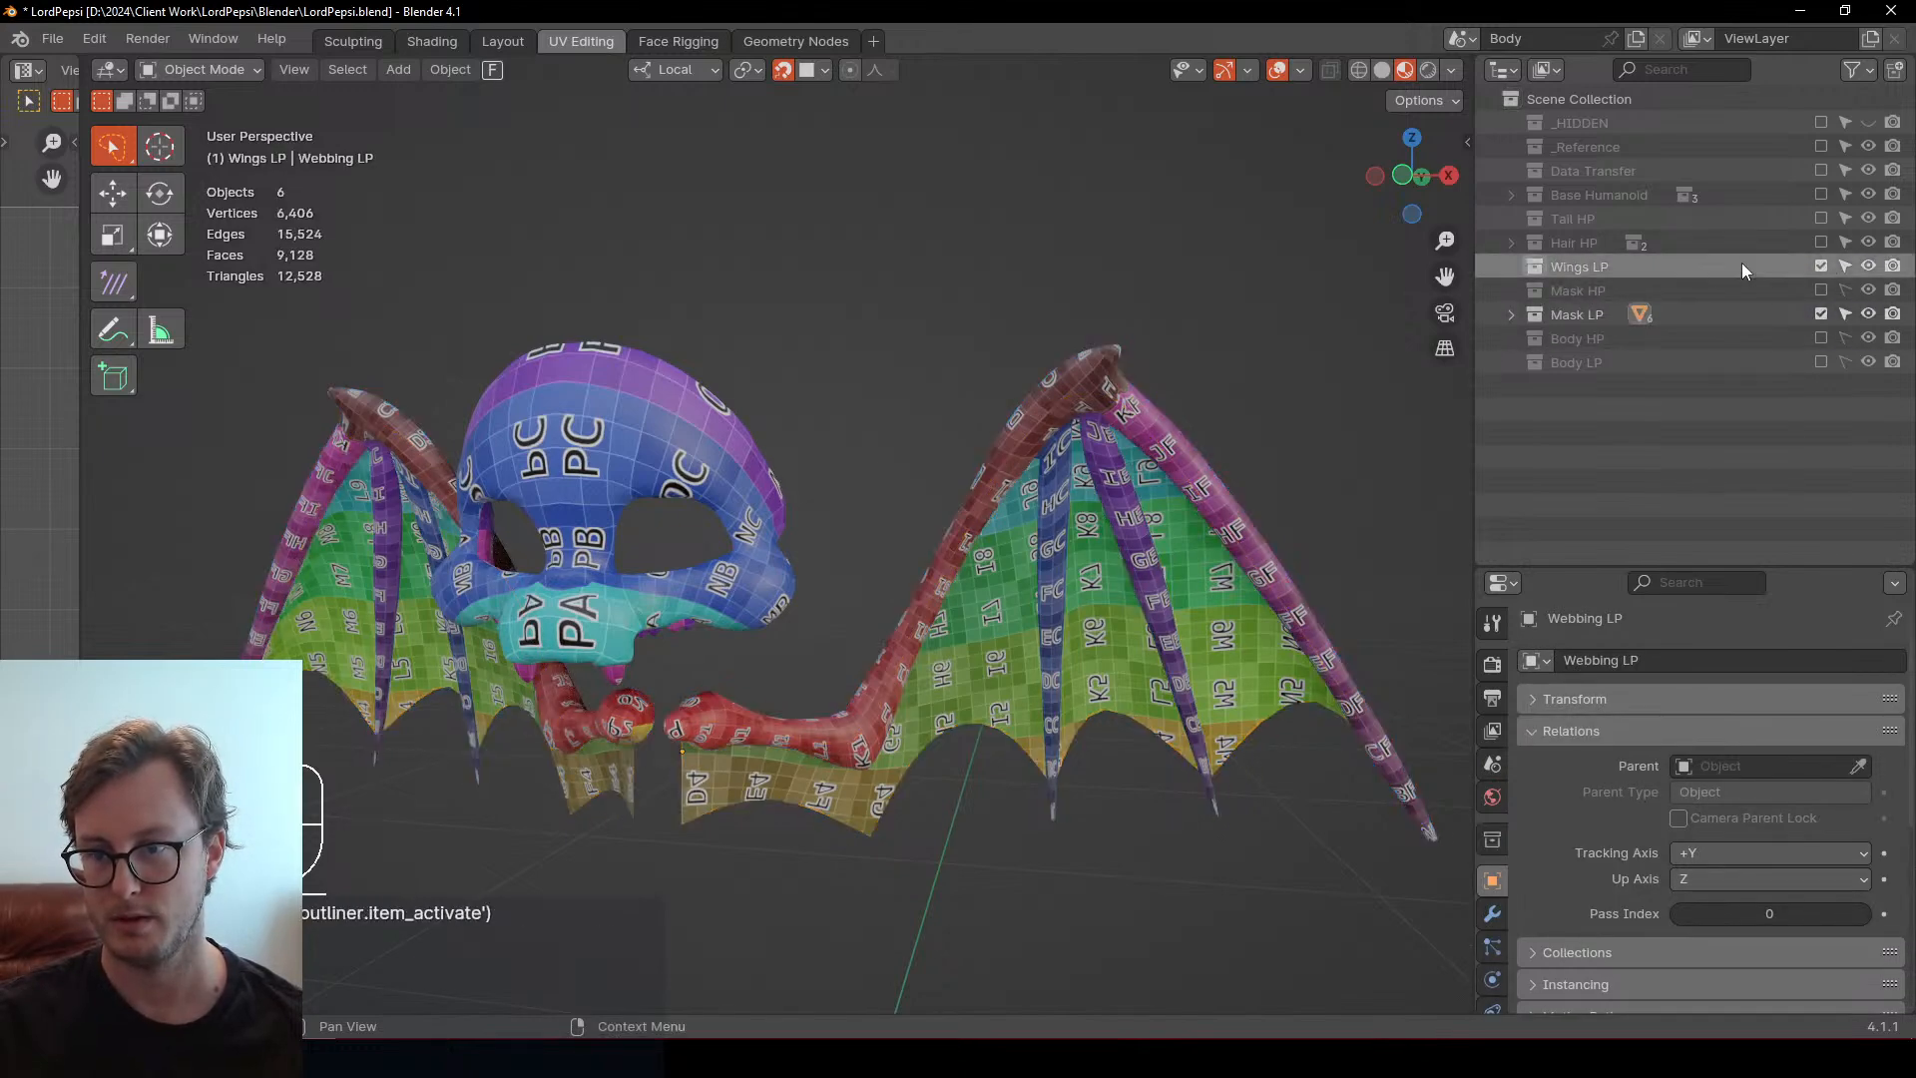
{"action": "key", "text": "x"}
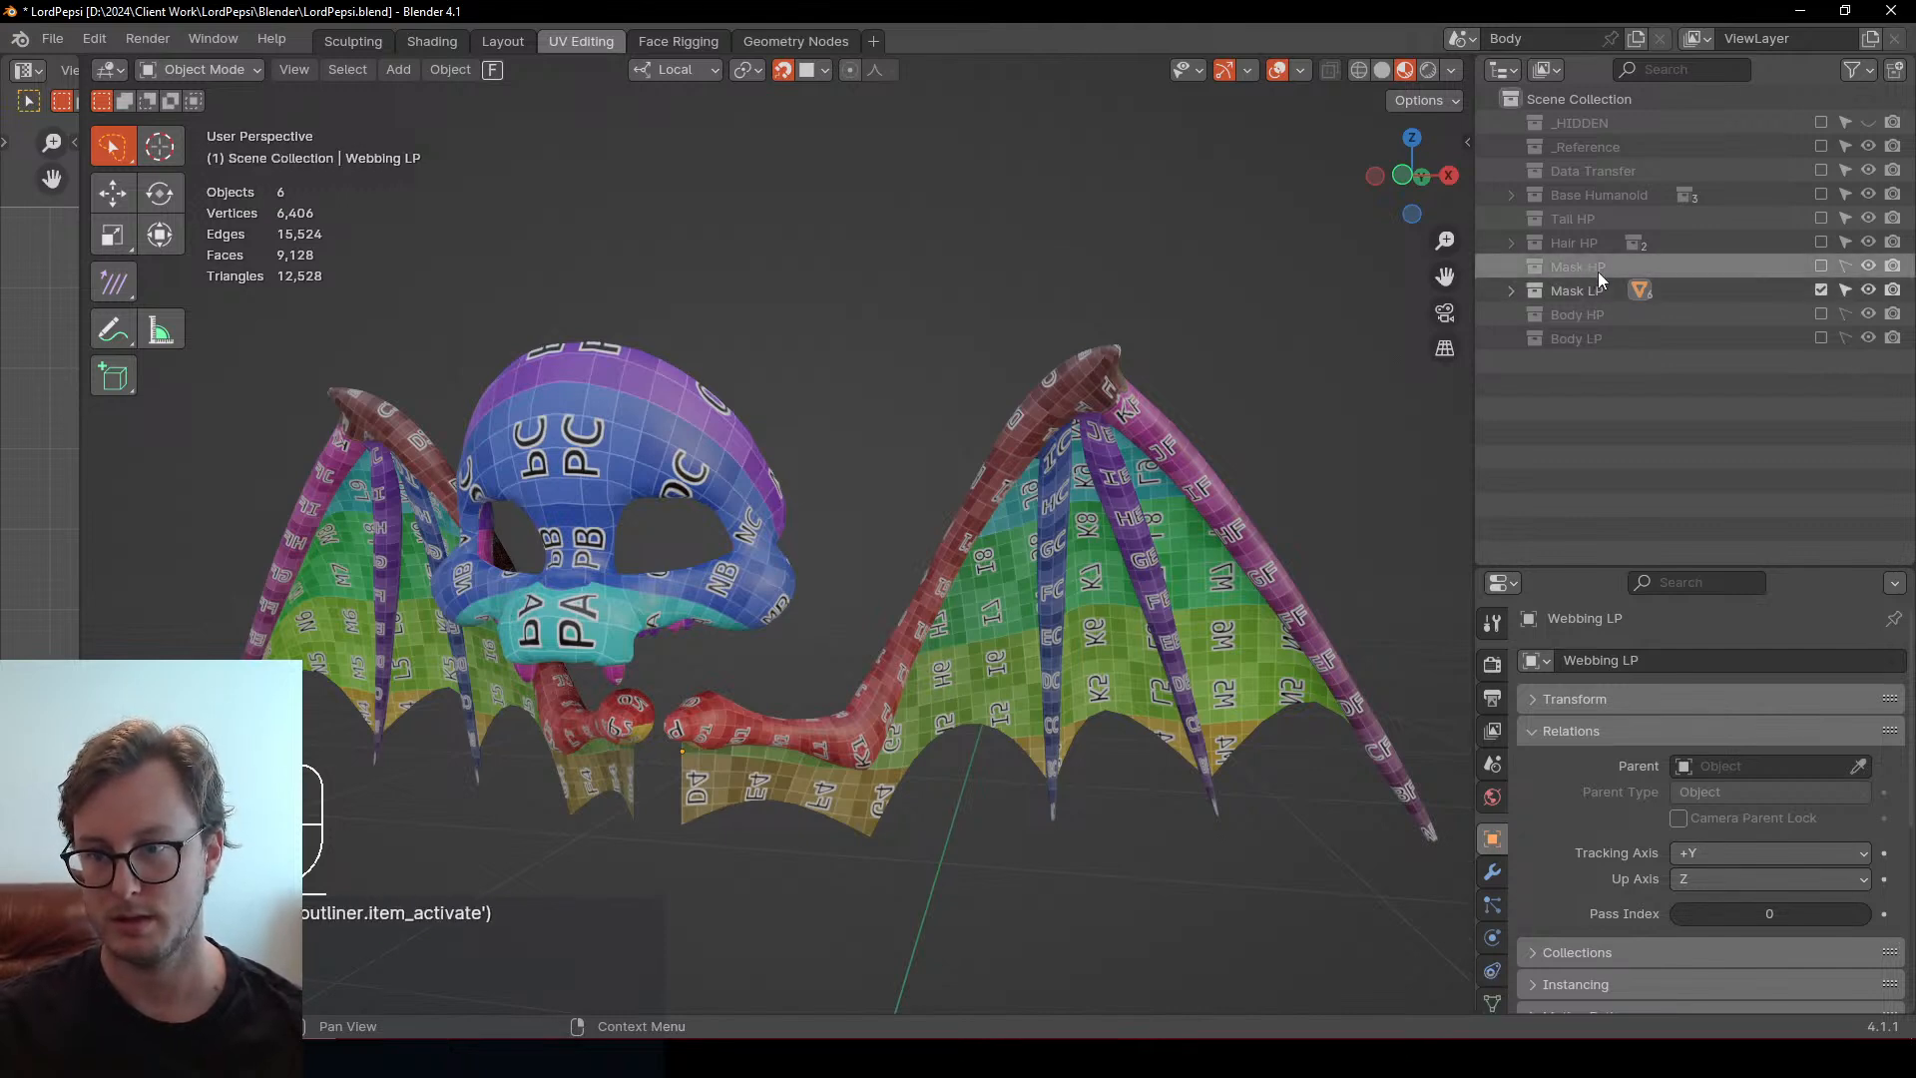
Rename the Mask HP collection as WingsMask HP
{"action": "double_click", "coordinate": [1577, 268]}
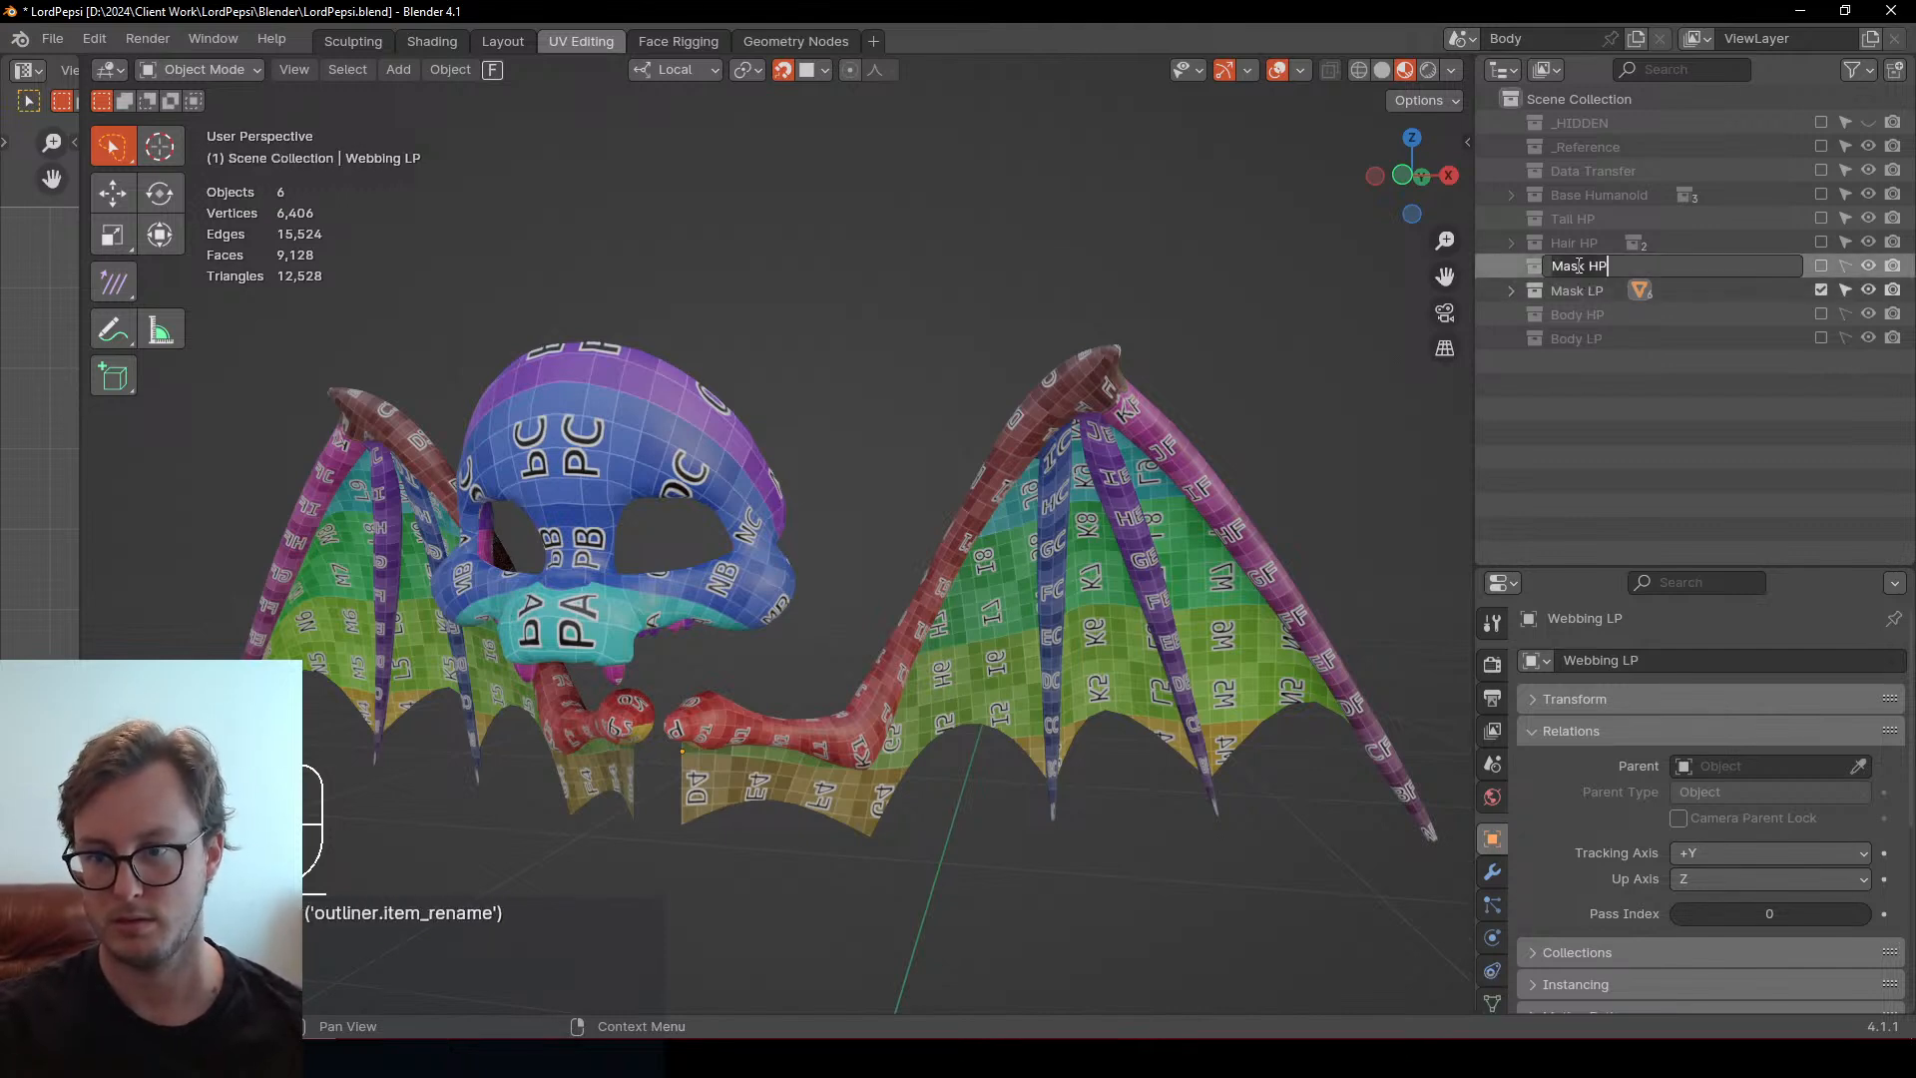
{"action": "type", "text": "Wings"}
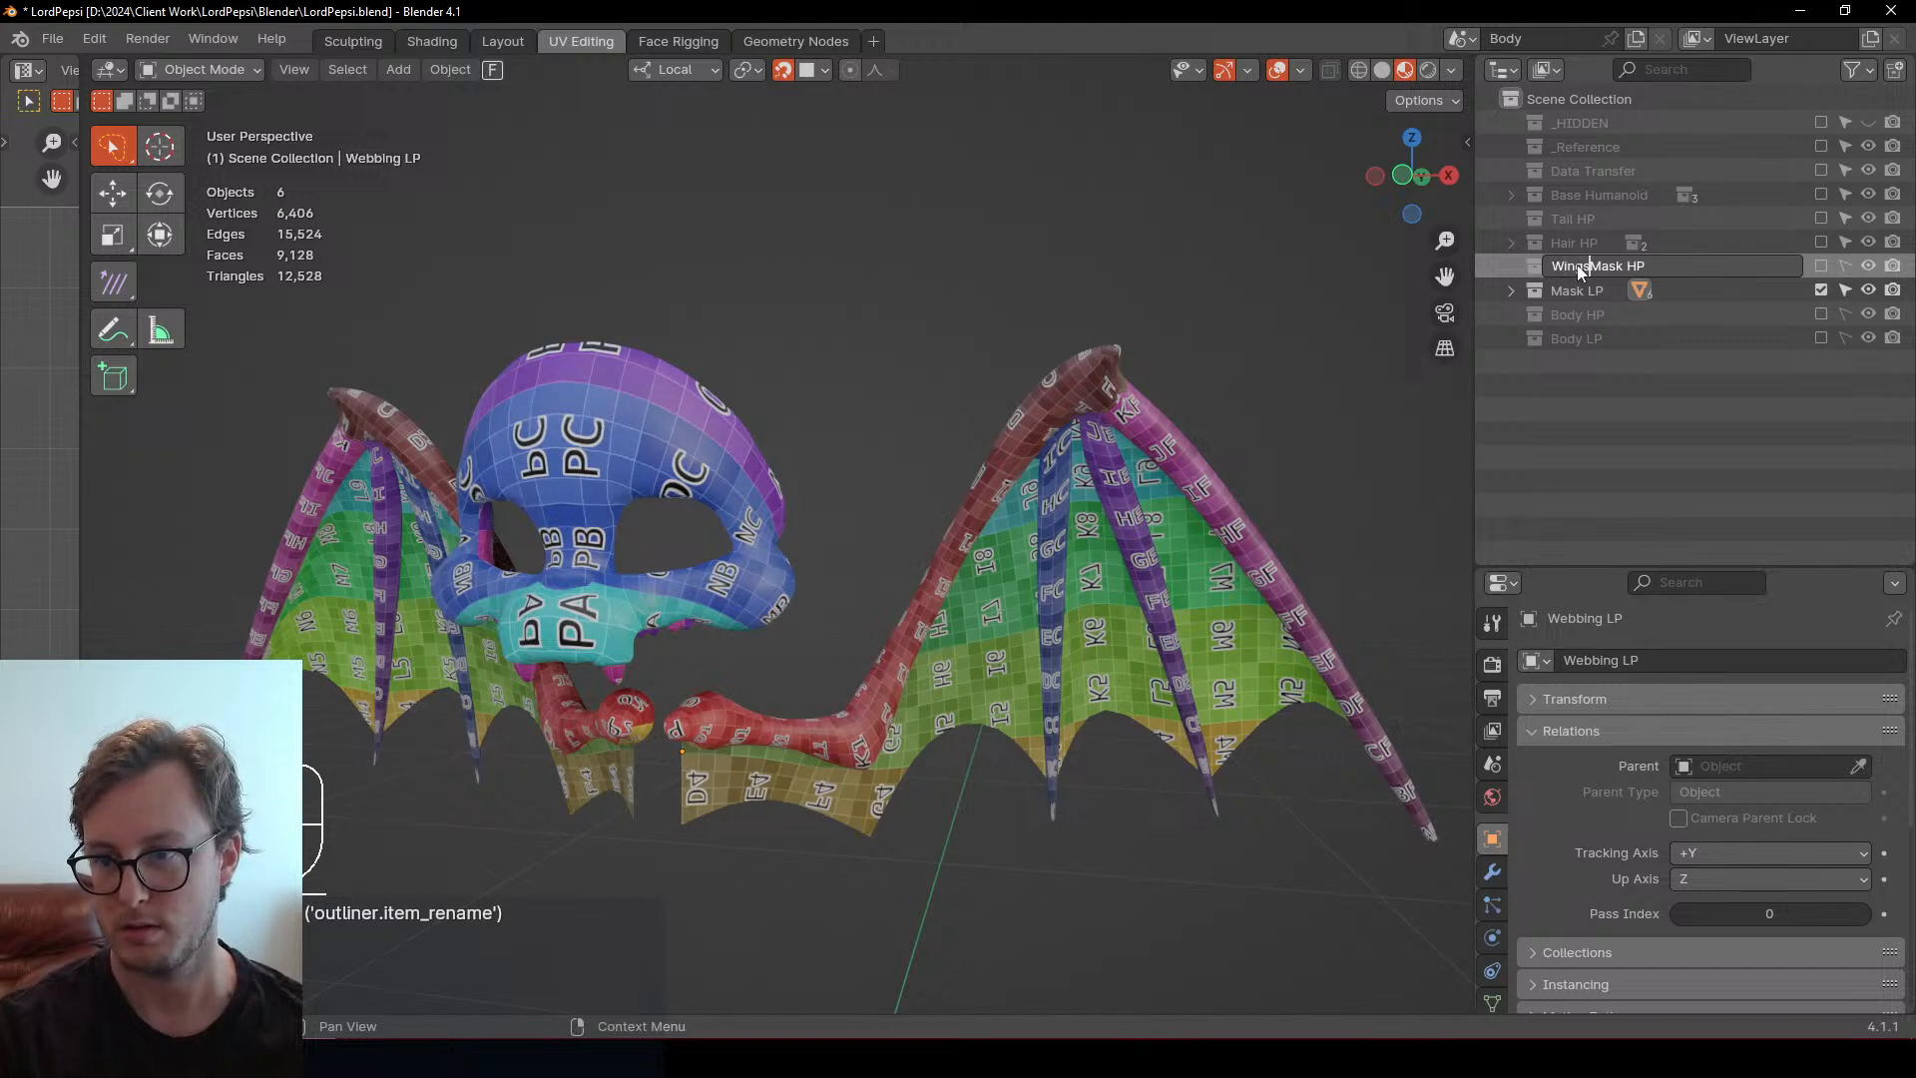
{"action": "key", "text": "Return"}
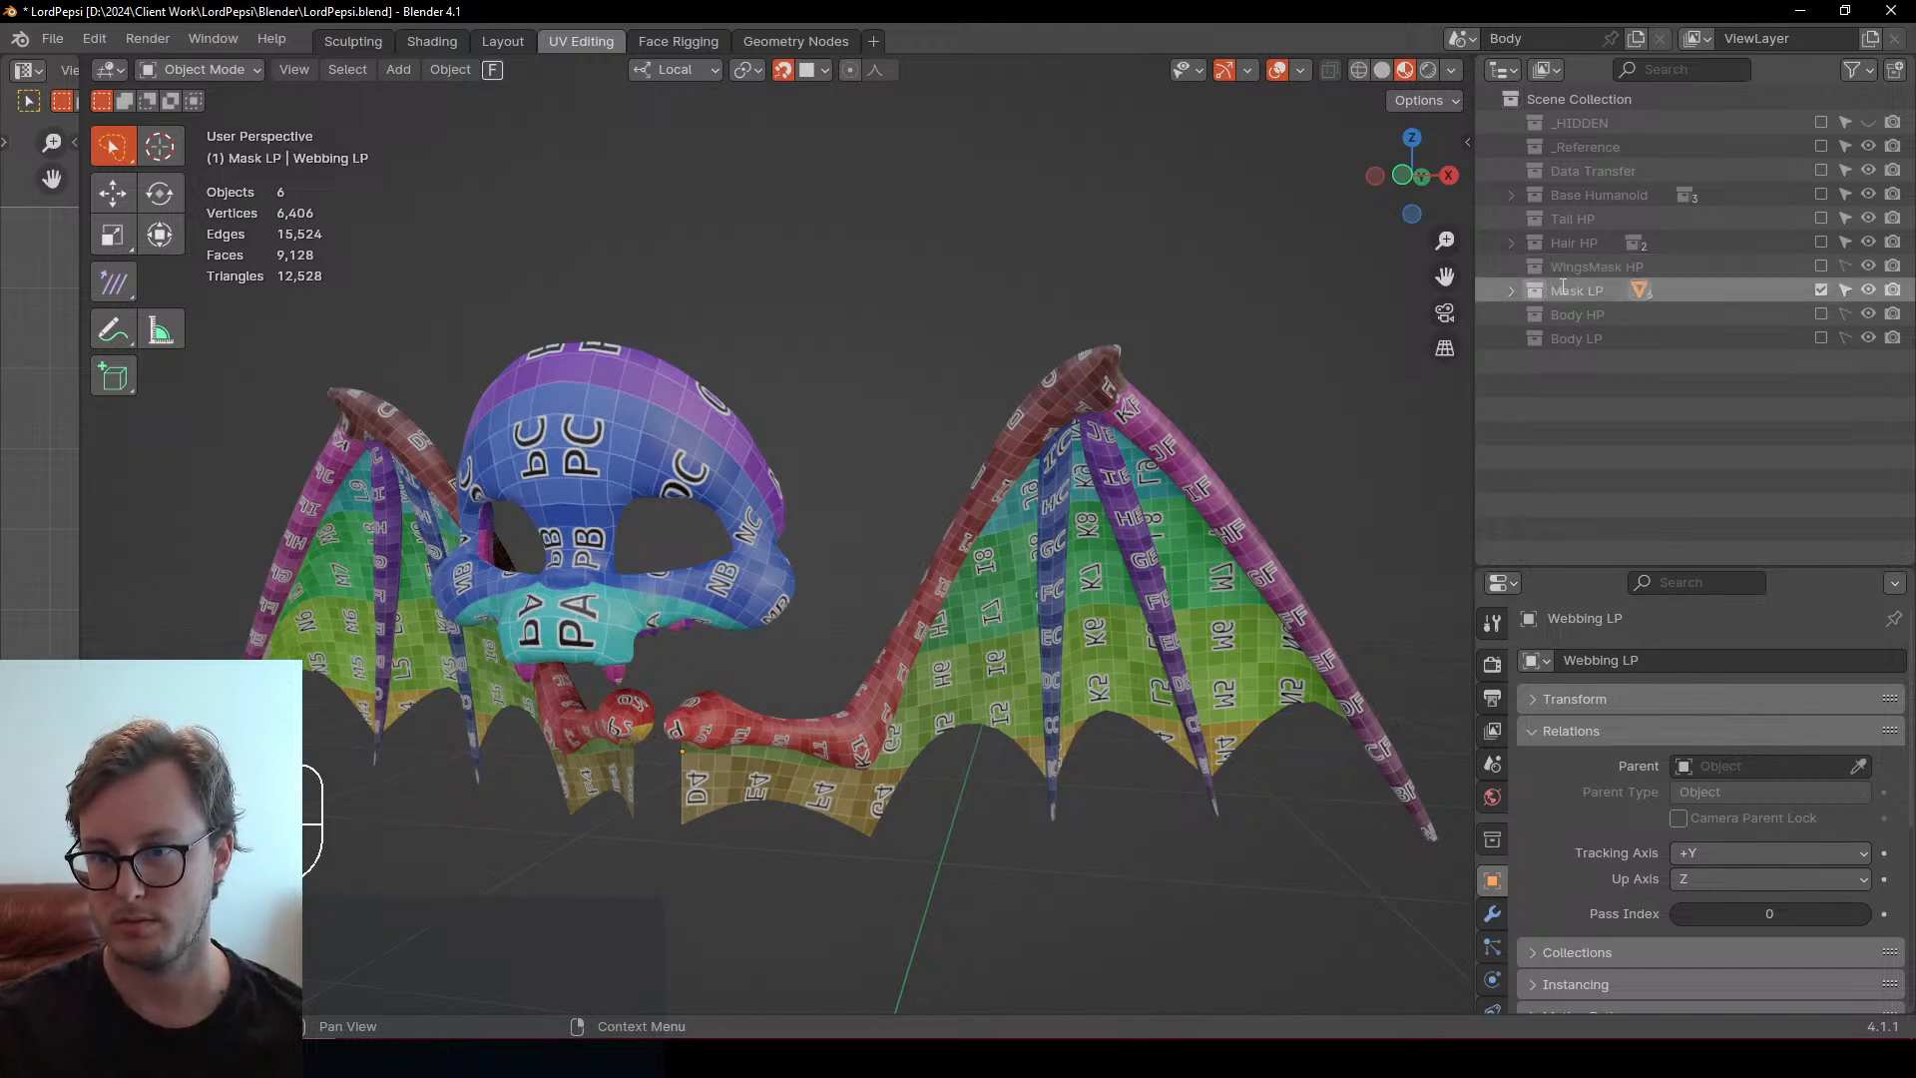
Rename the Mask LP collection as WingsMask LP and save the file
{"action": "double_click", "coordinate": [1560, 289]}
{"action": "key", "text": "Home"}
{"action": "type", "text": "Wings"}
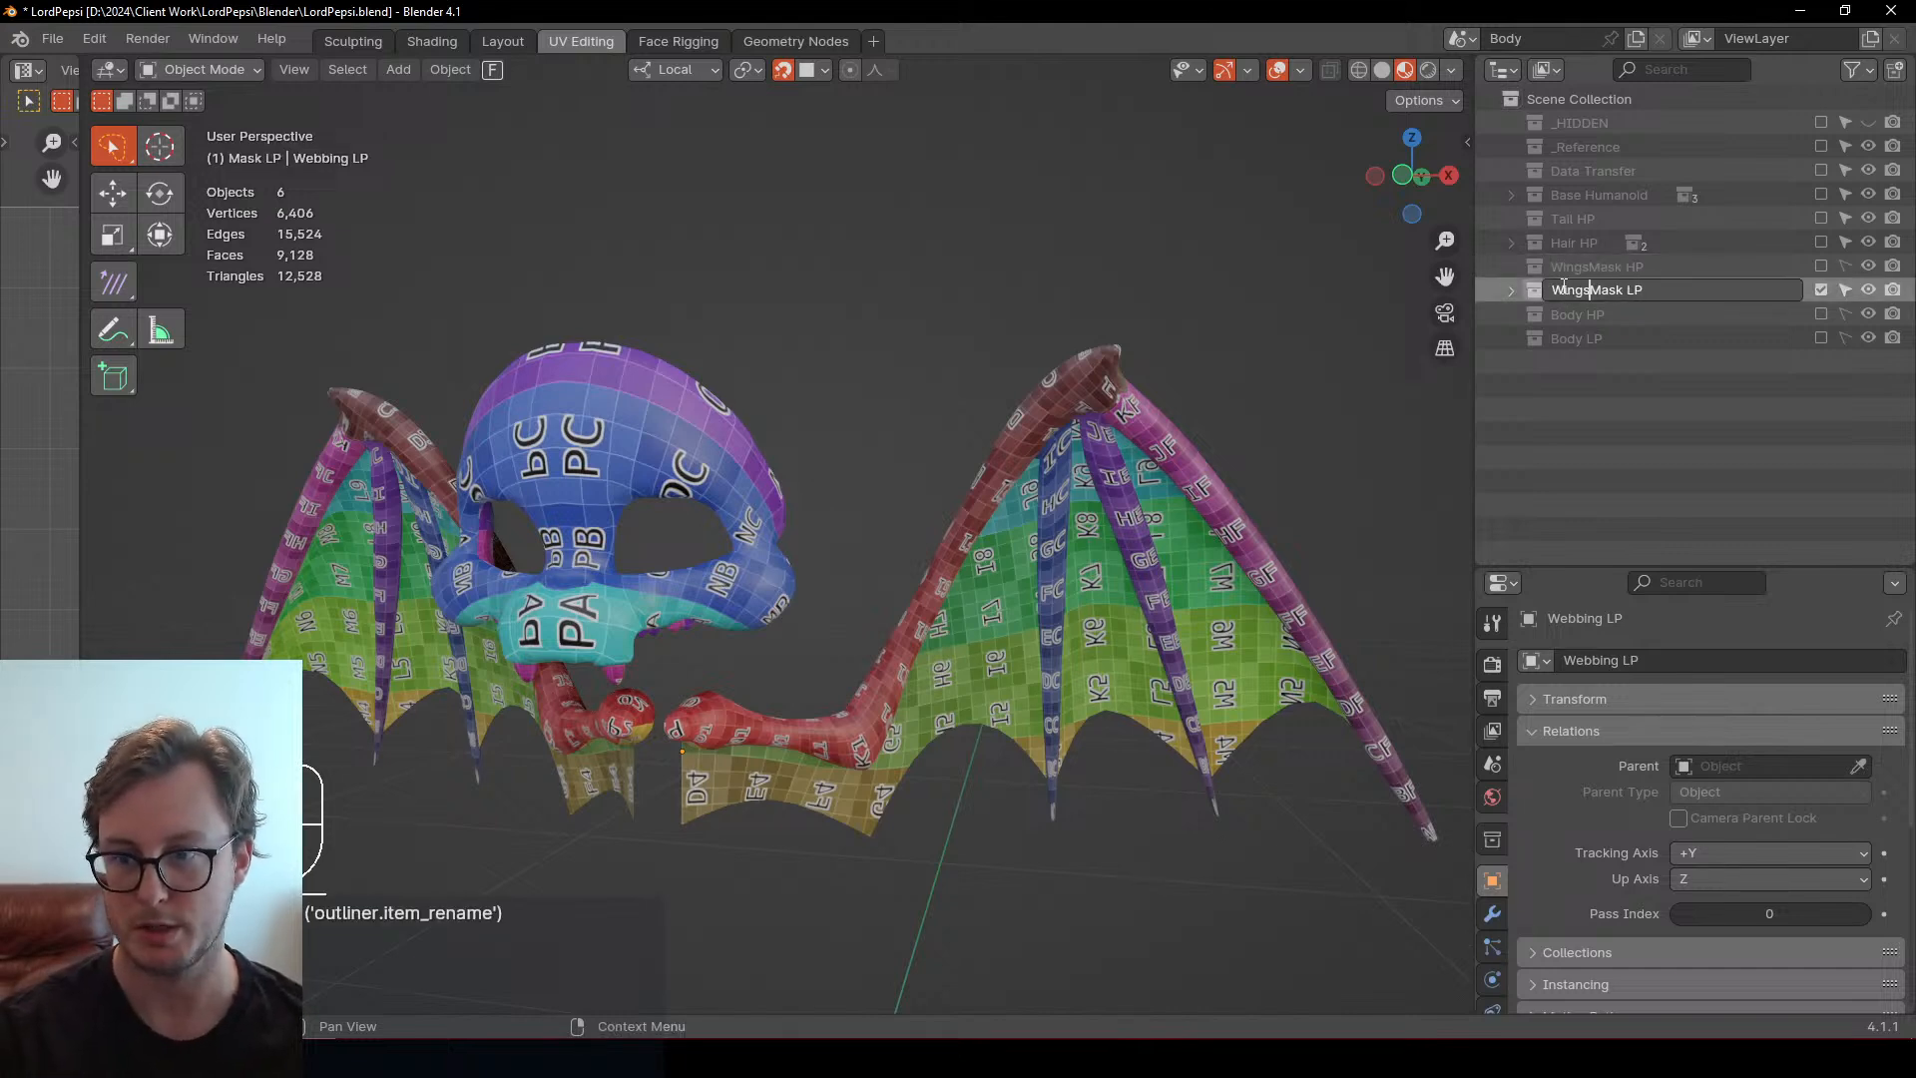
{"action": "key", "text": "Return"}
{"action": "key", "text": "ctrl+s"}
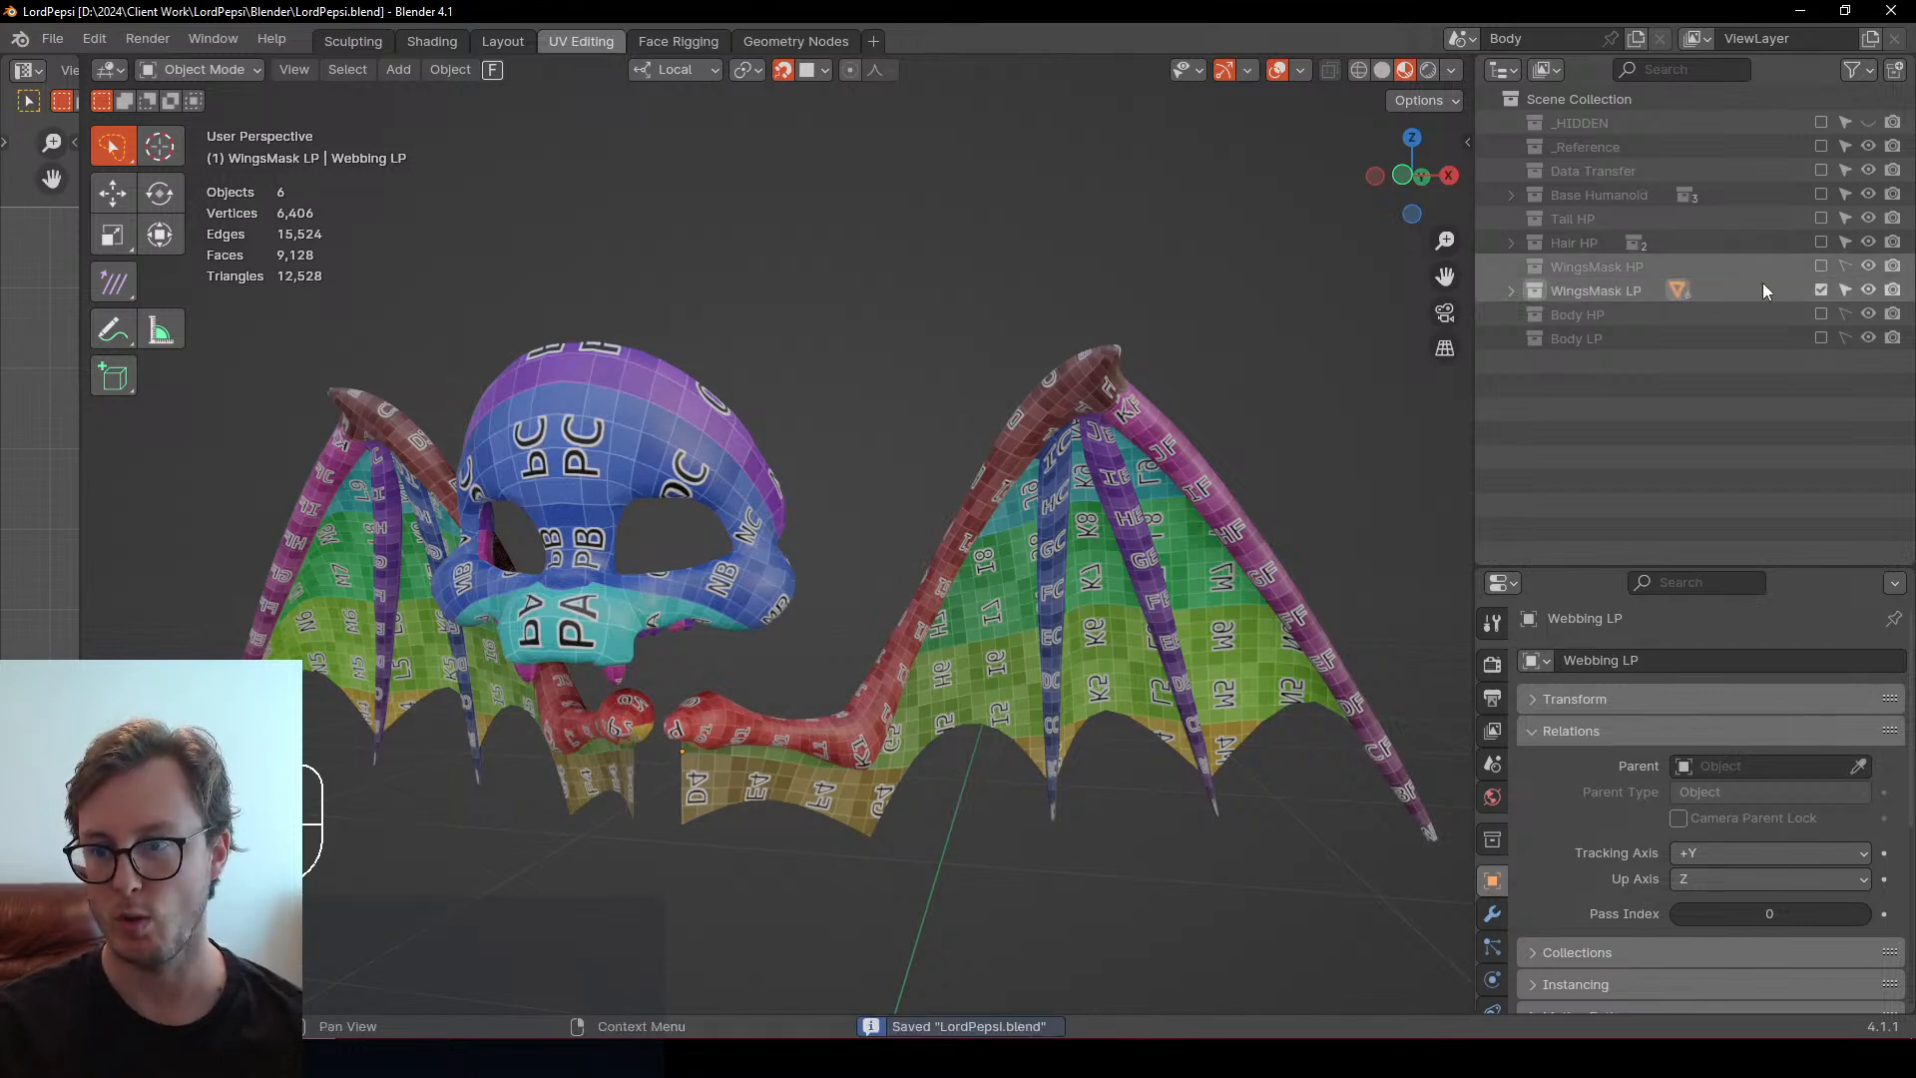
Briefly show WingsMask HP to check its contents, then exclude both WingsMask collections from the view layer and save the file
{"action": "left_click", "coordinate": [1822, 266]}
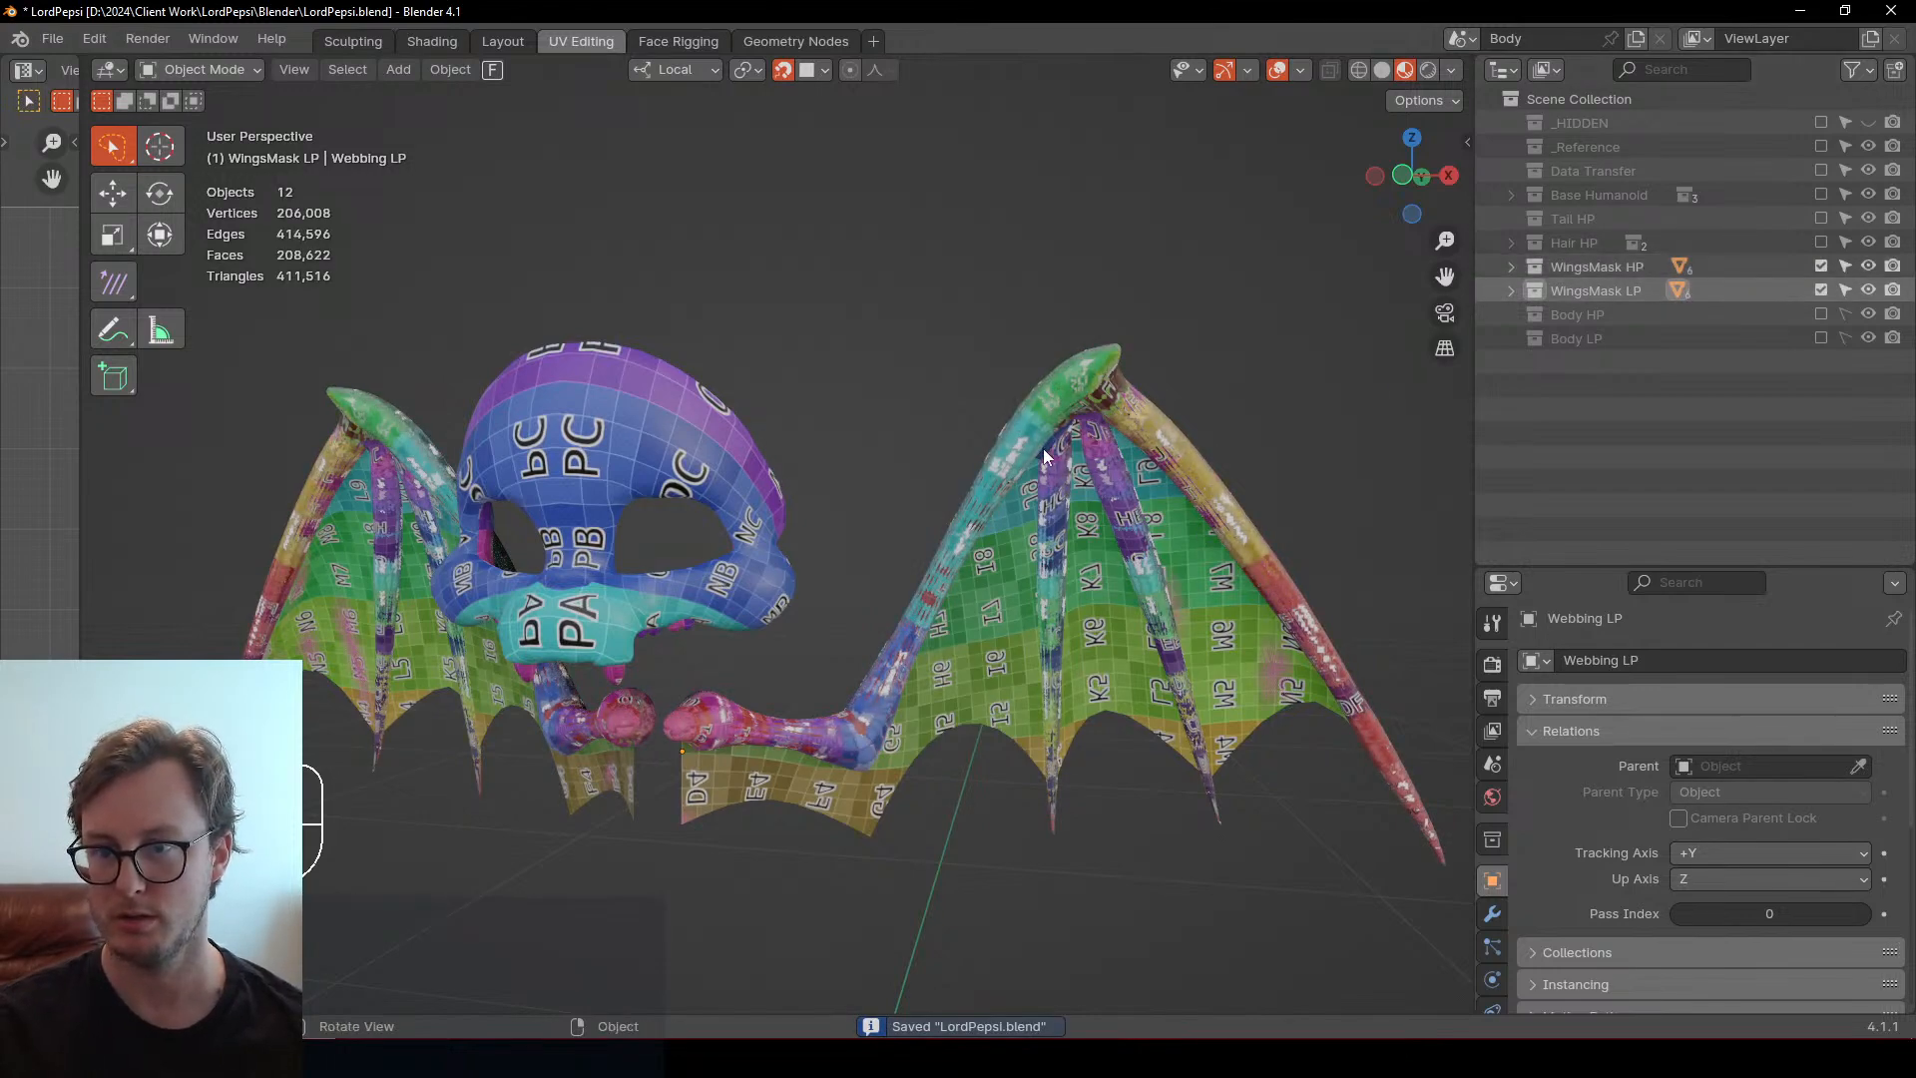
{"action": "middle_click_drag", "start_coordinate": [1044, 447], "coordinate": [878, 400]}
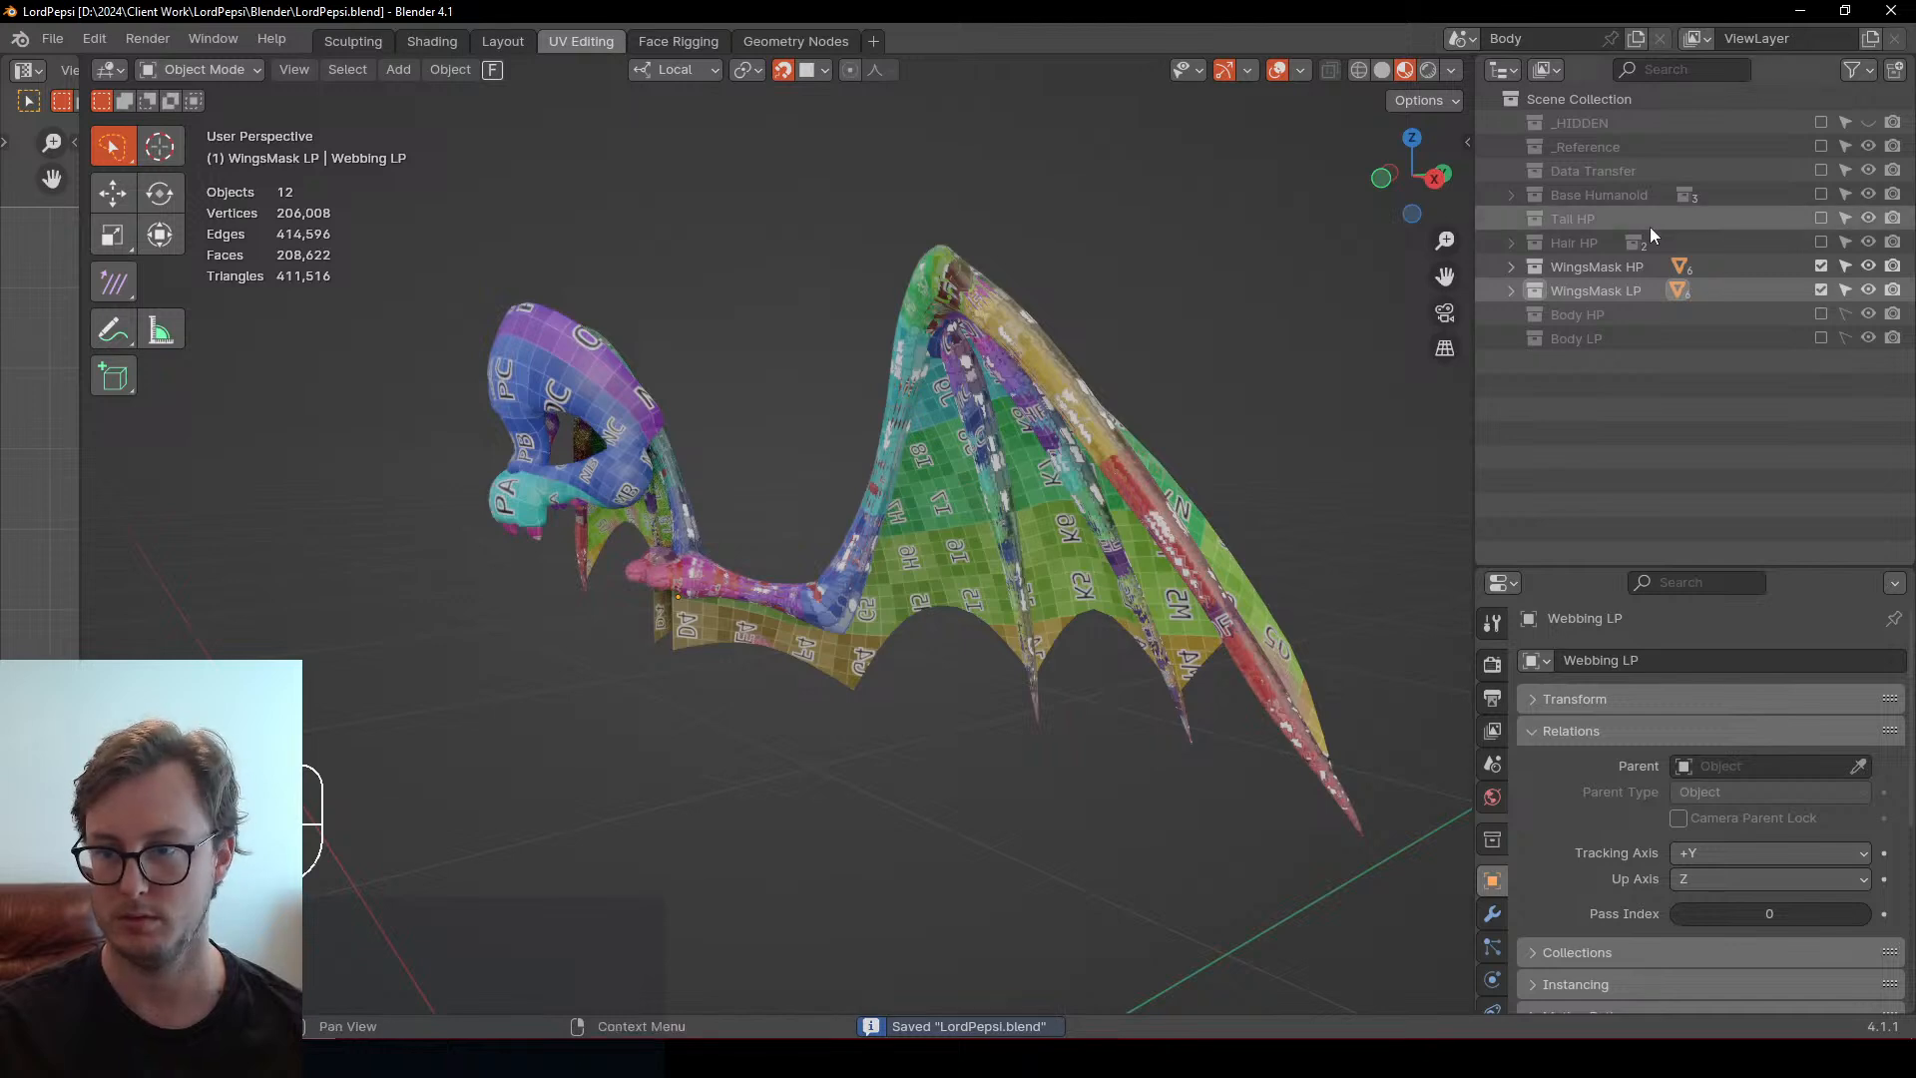
{"action": "left_click_drag", "start_coordinate": [1821, 265], "coordinate": [1822, 290]}
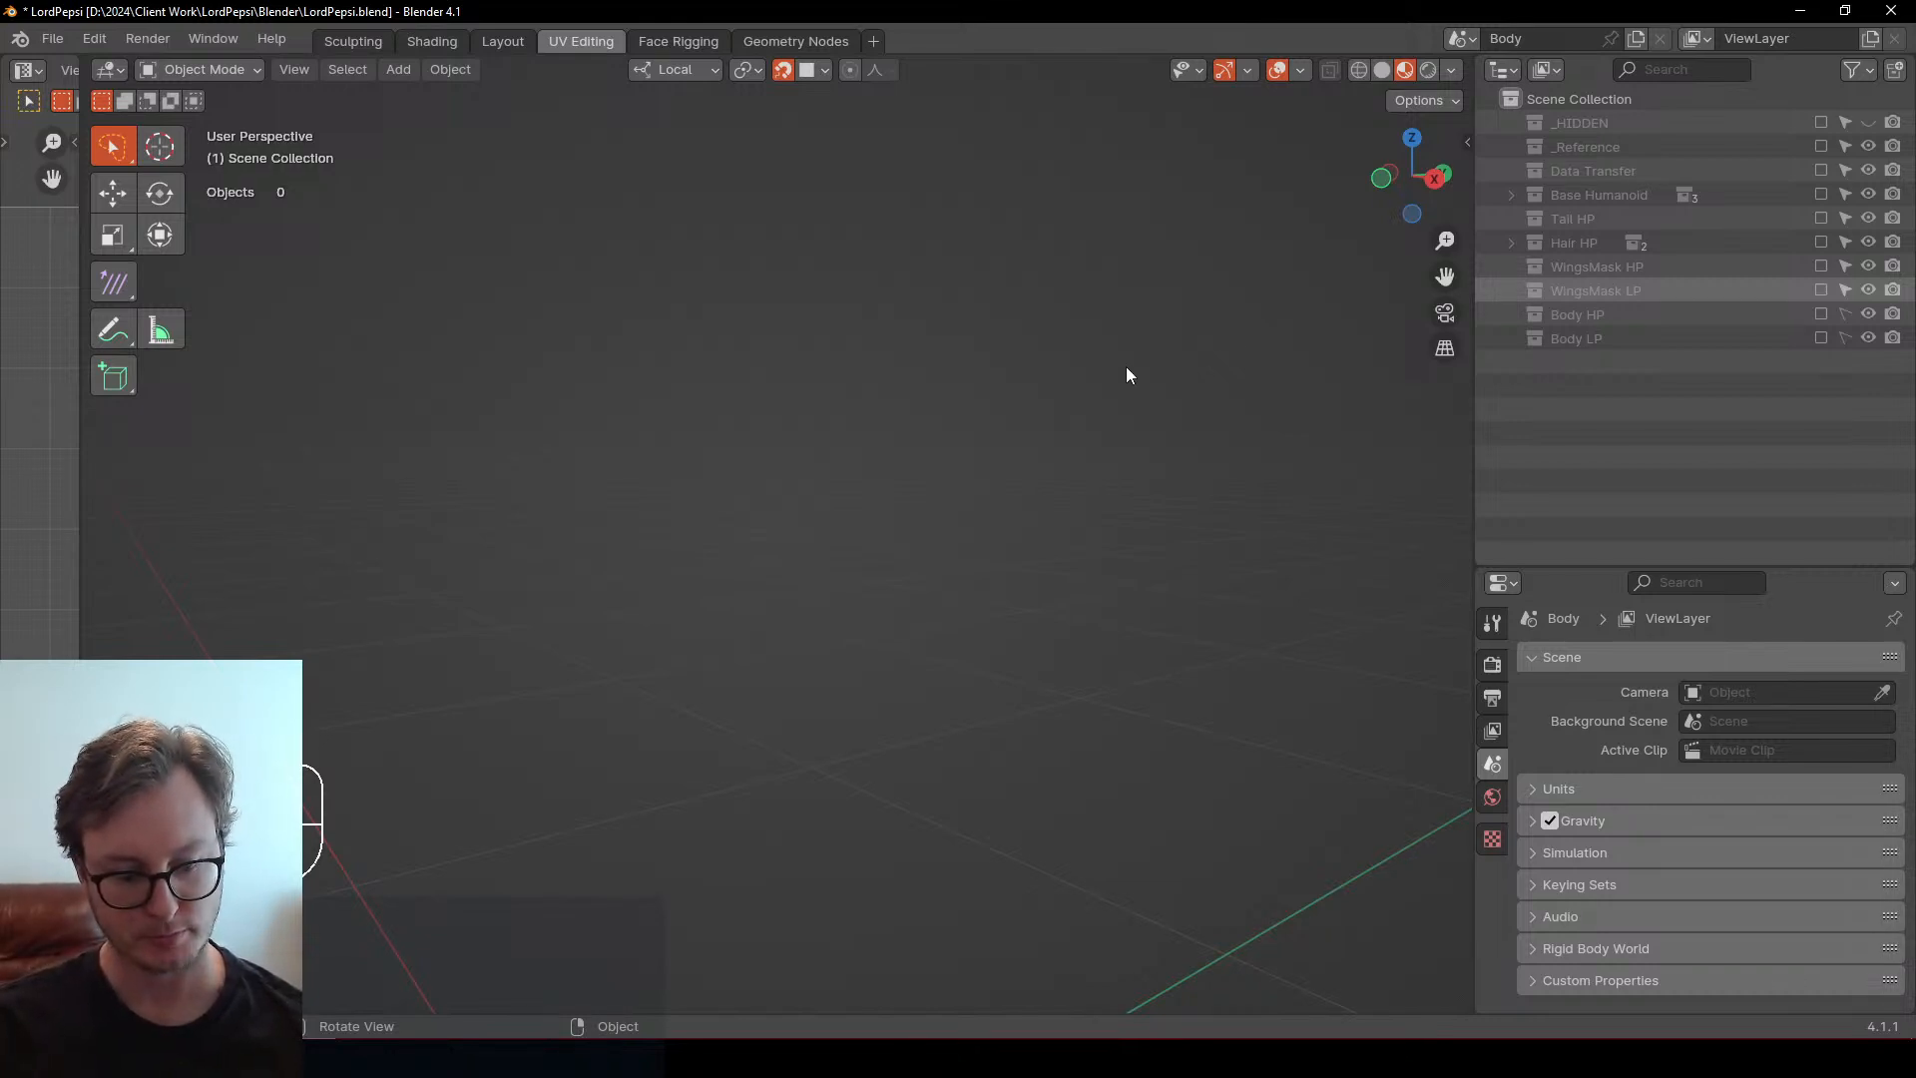
{"action": "middle_click_drag", "start_coordinate": [941, 402], "coordinate": [975, 424]}
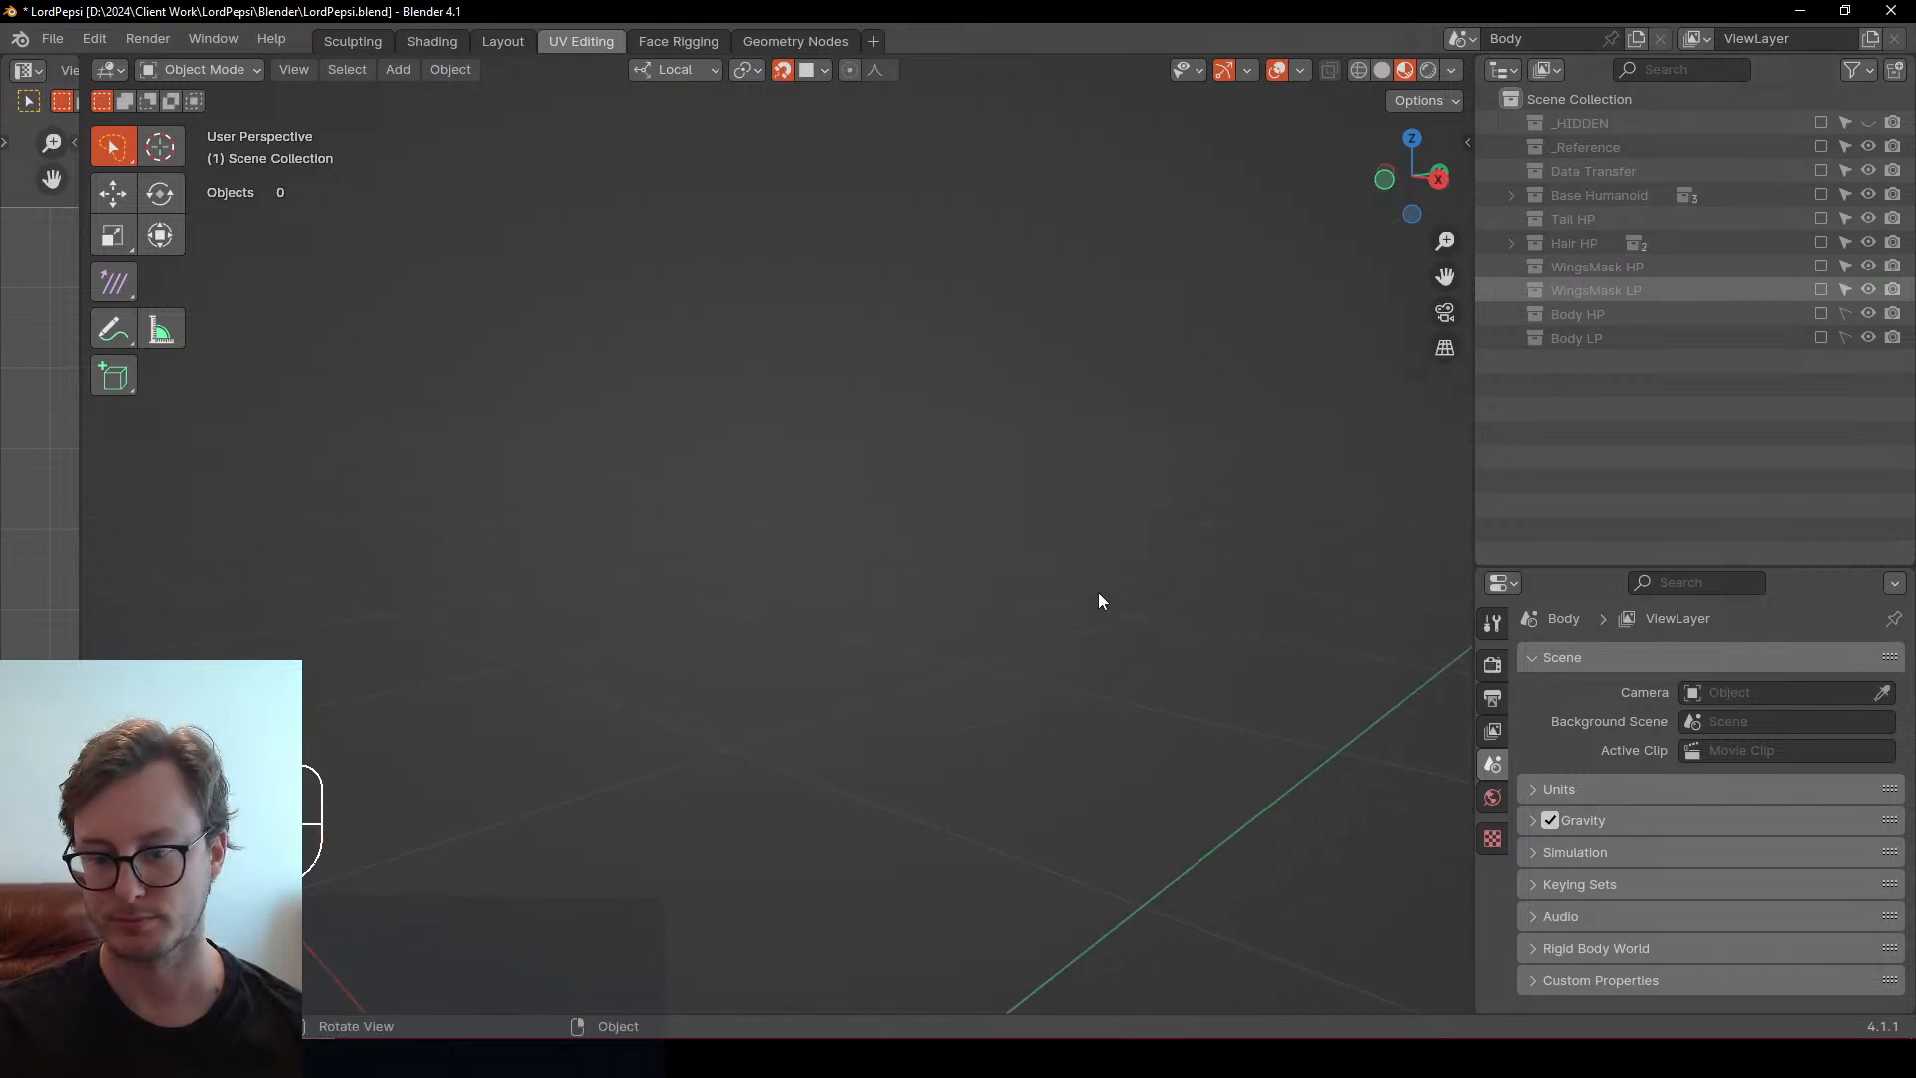
{"action": "key", "text": "ctrl+s"}
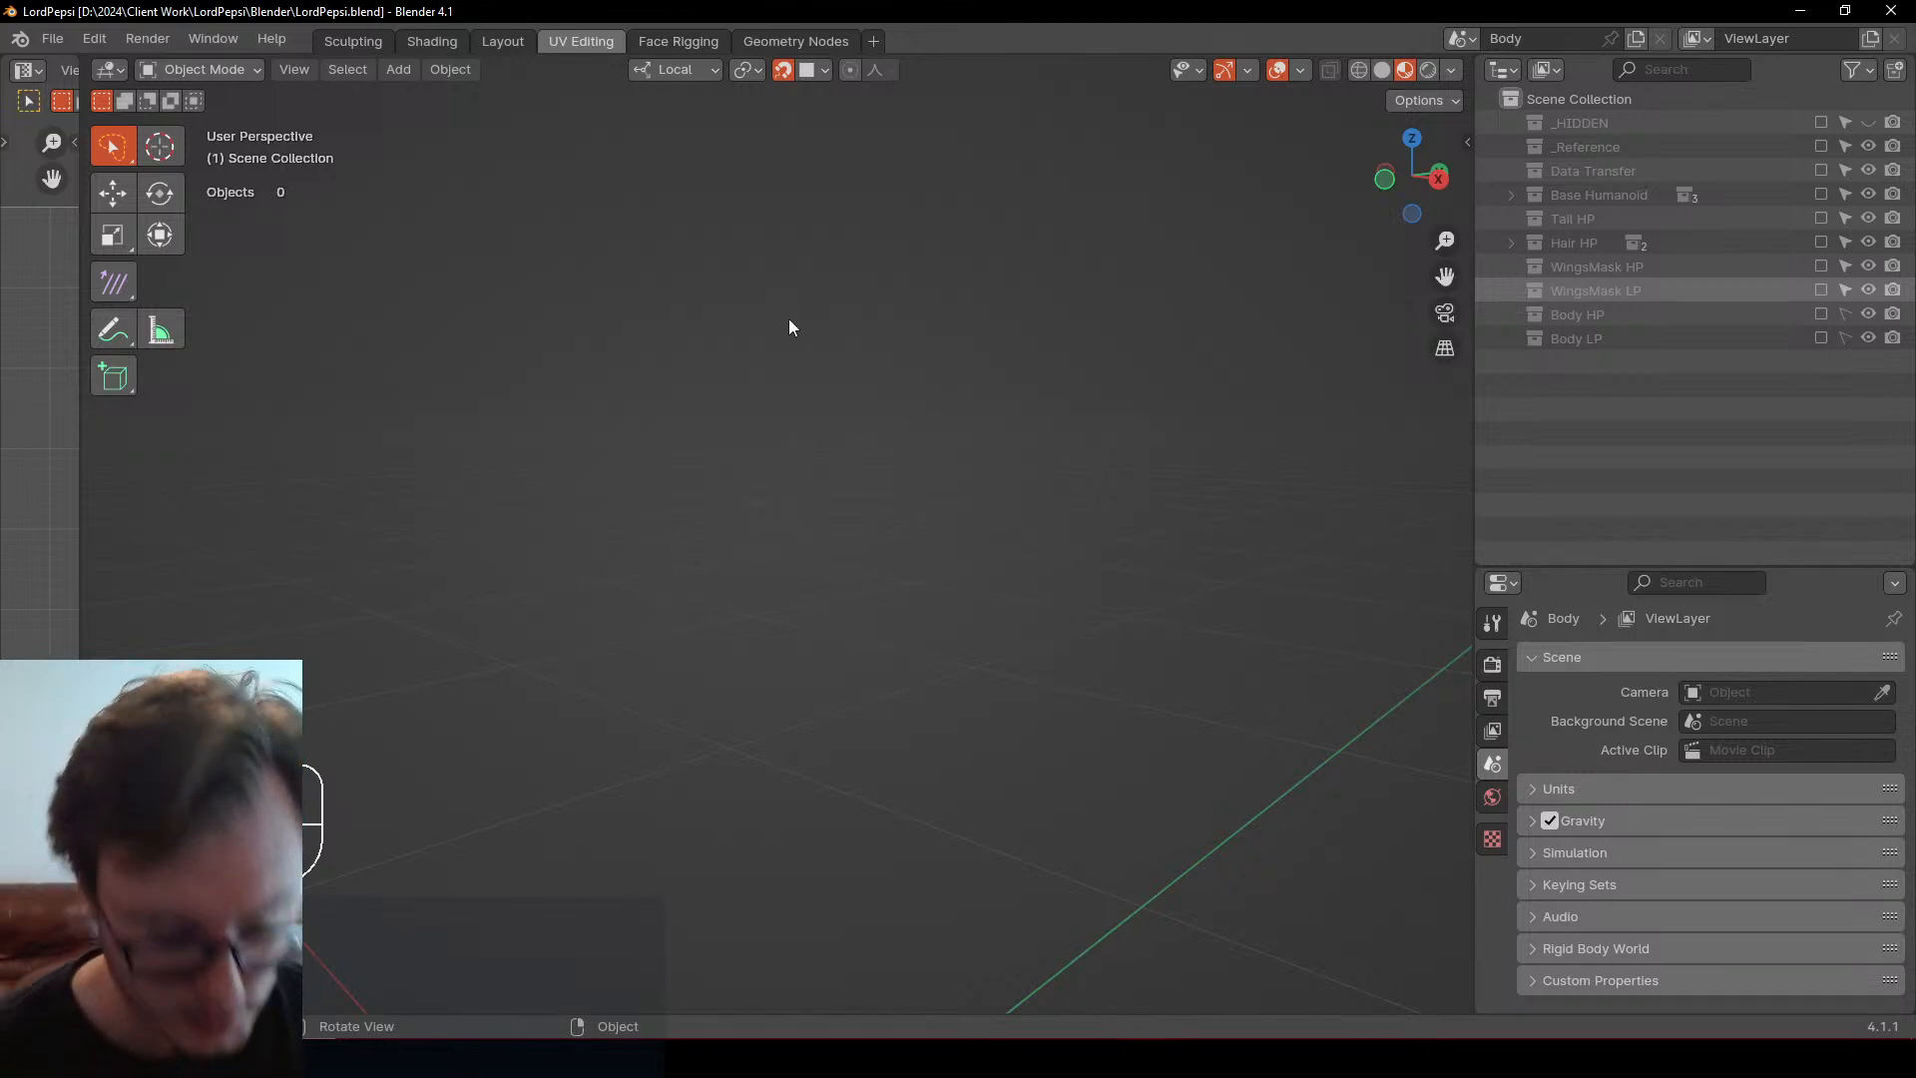
Enable the Hair HP collection and delete the stray white and dark curve objects lying along the green Y axis
{"action": "middle_click_drag", "start_coordinate": [846, 530], "coordinate": [1097, 449]}
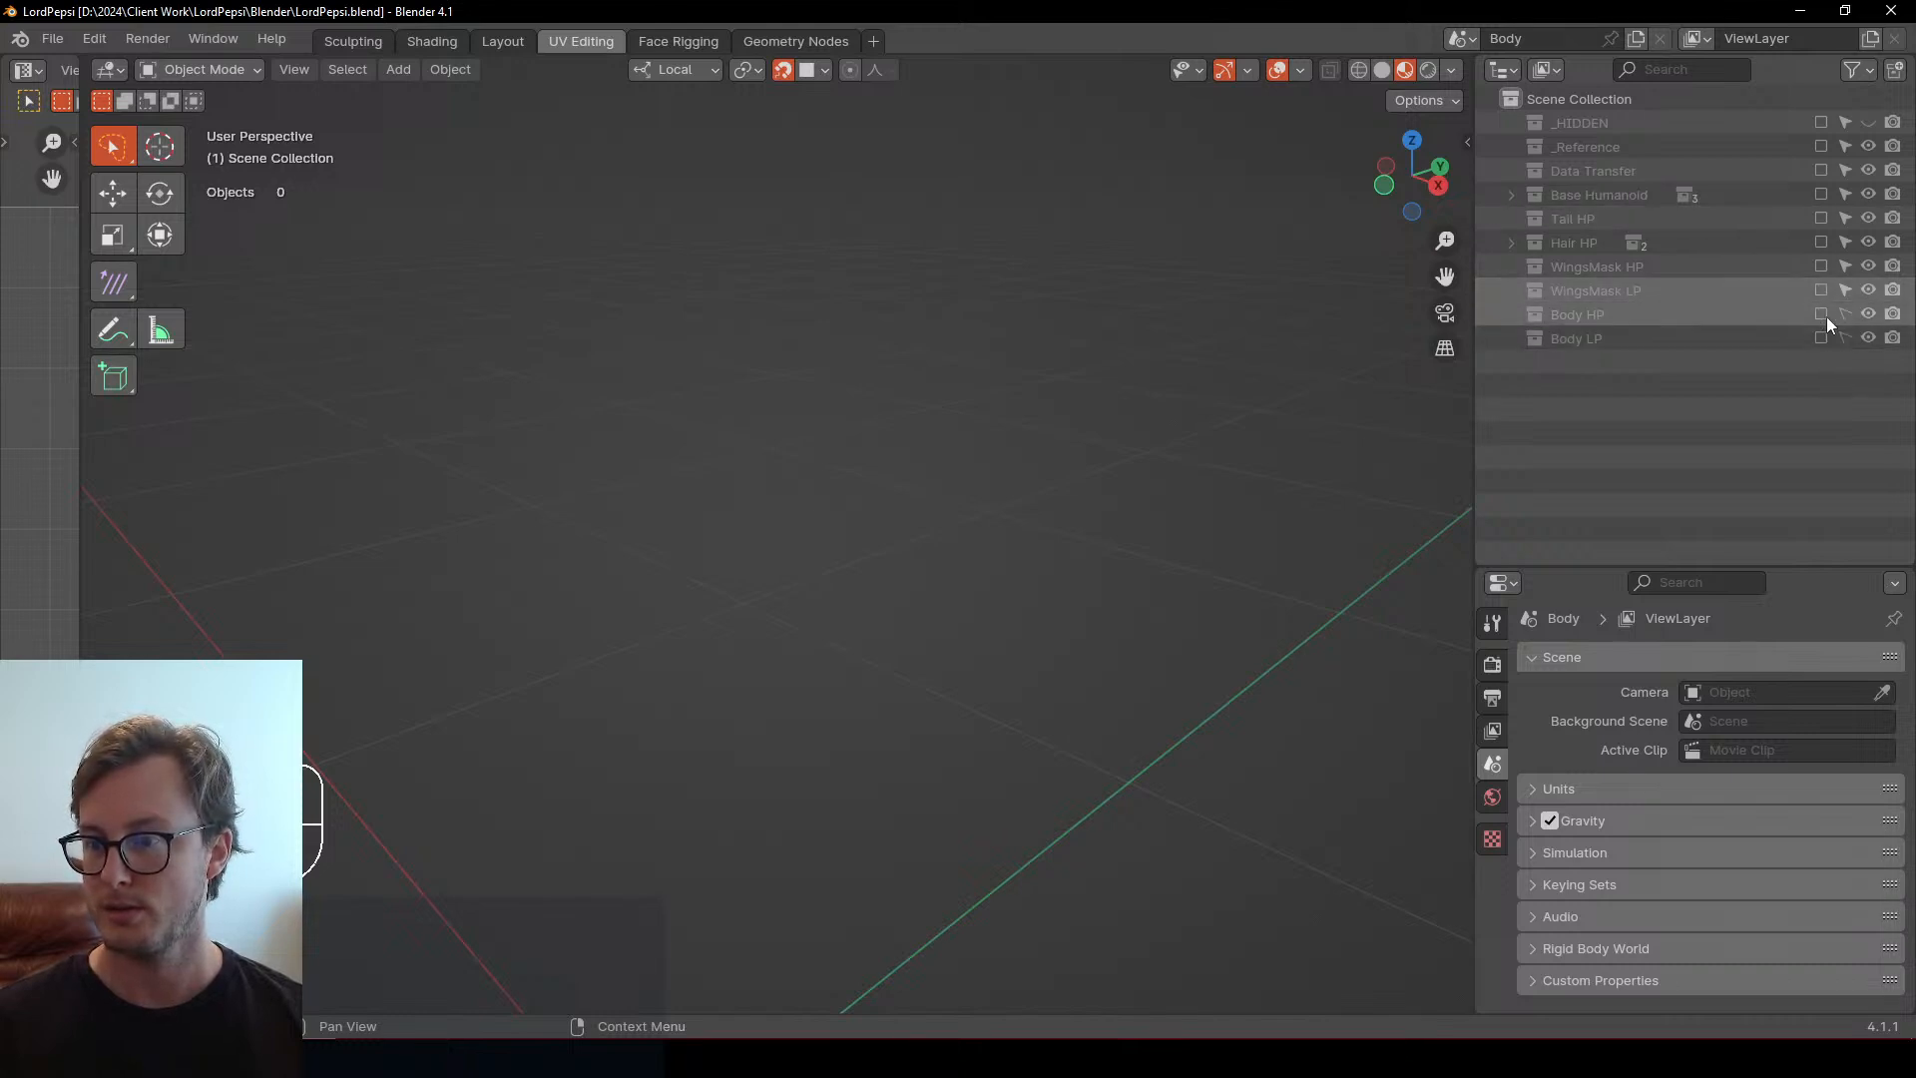
{"action": "left_click", "coordinate": [1821, 242]}
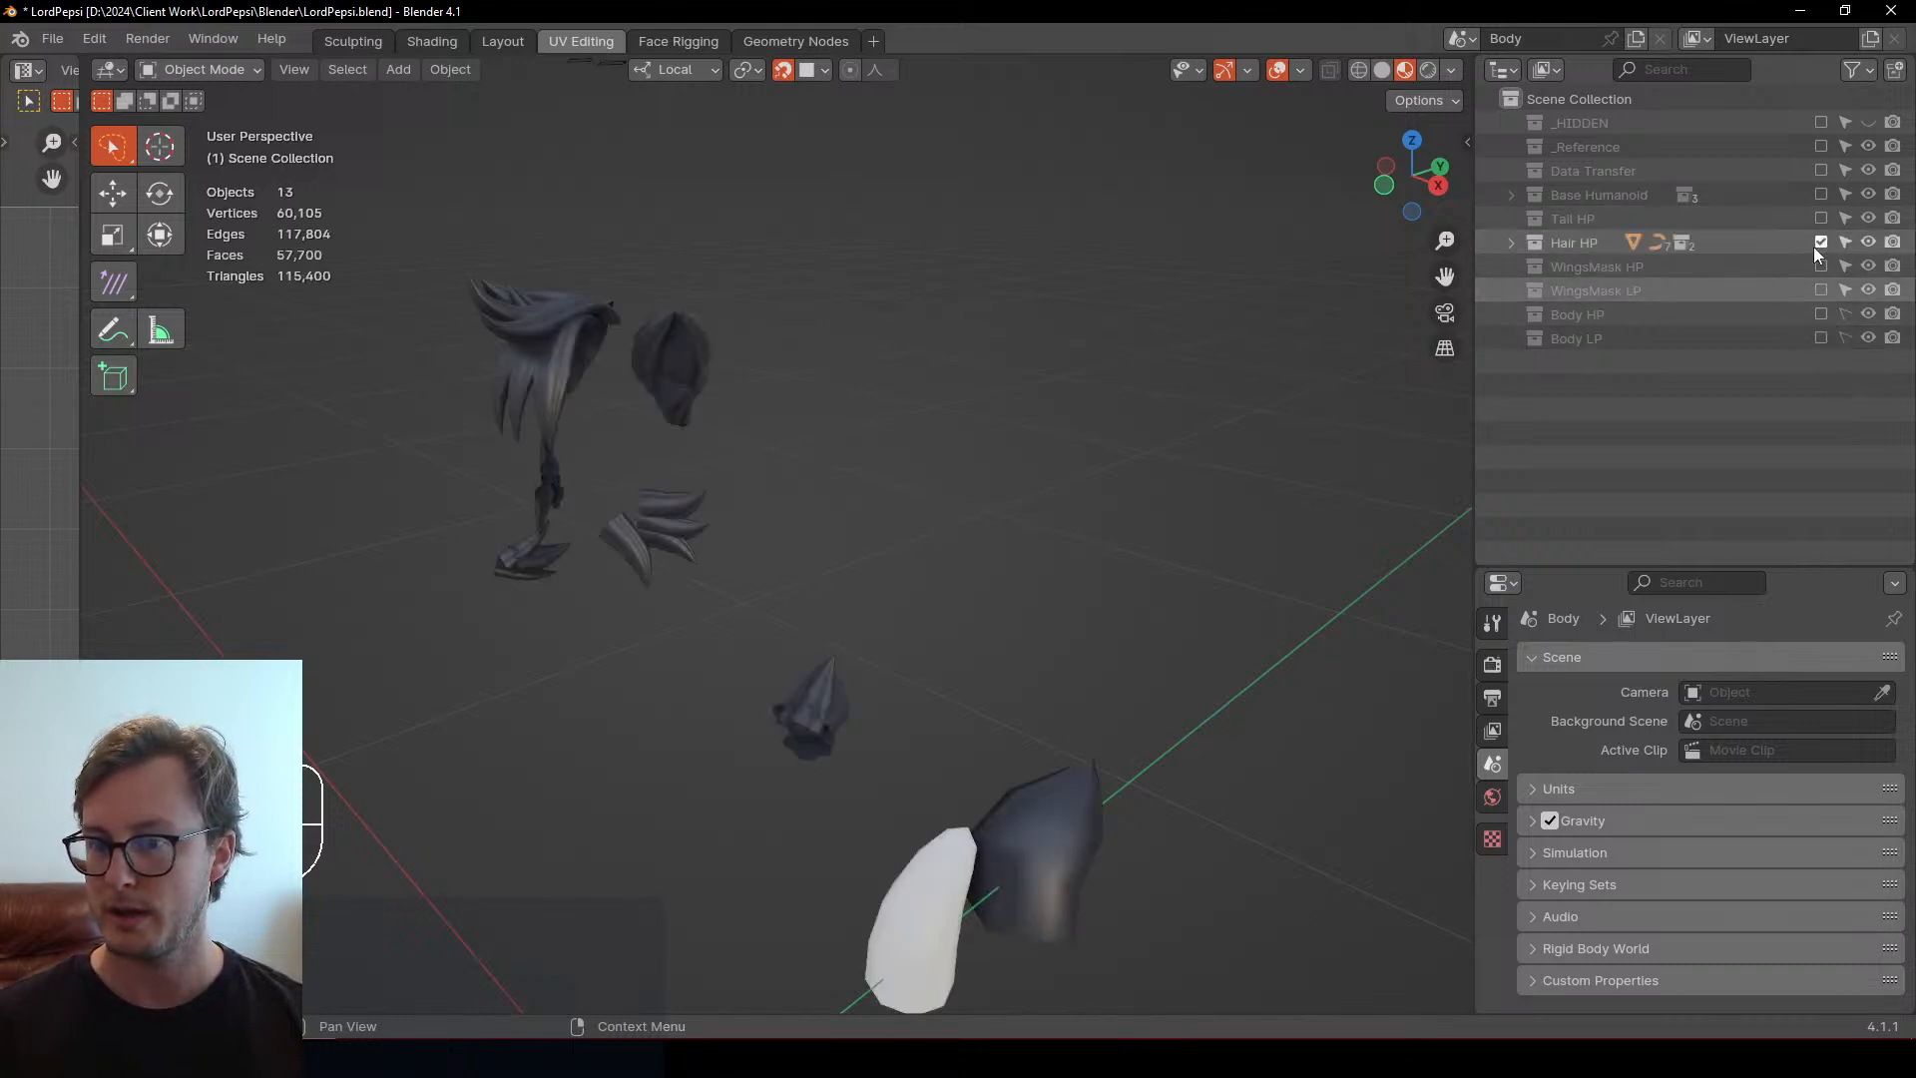
{"action": "middle_click_drag", "start_coordinate": [766, 616], "coordinate": [786, 743]}
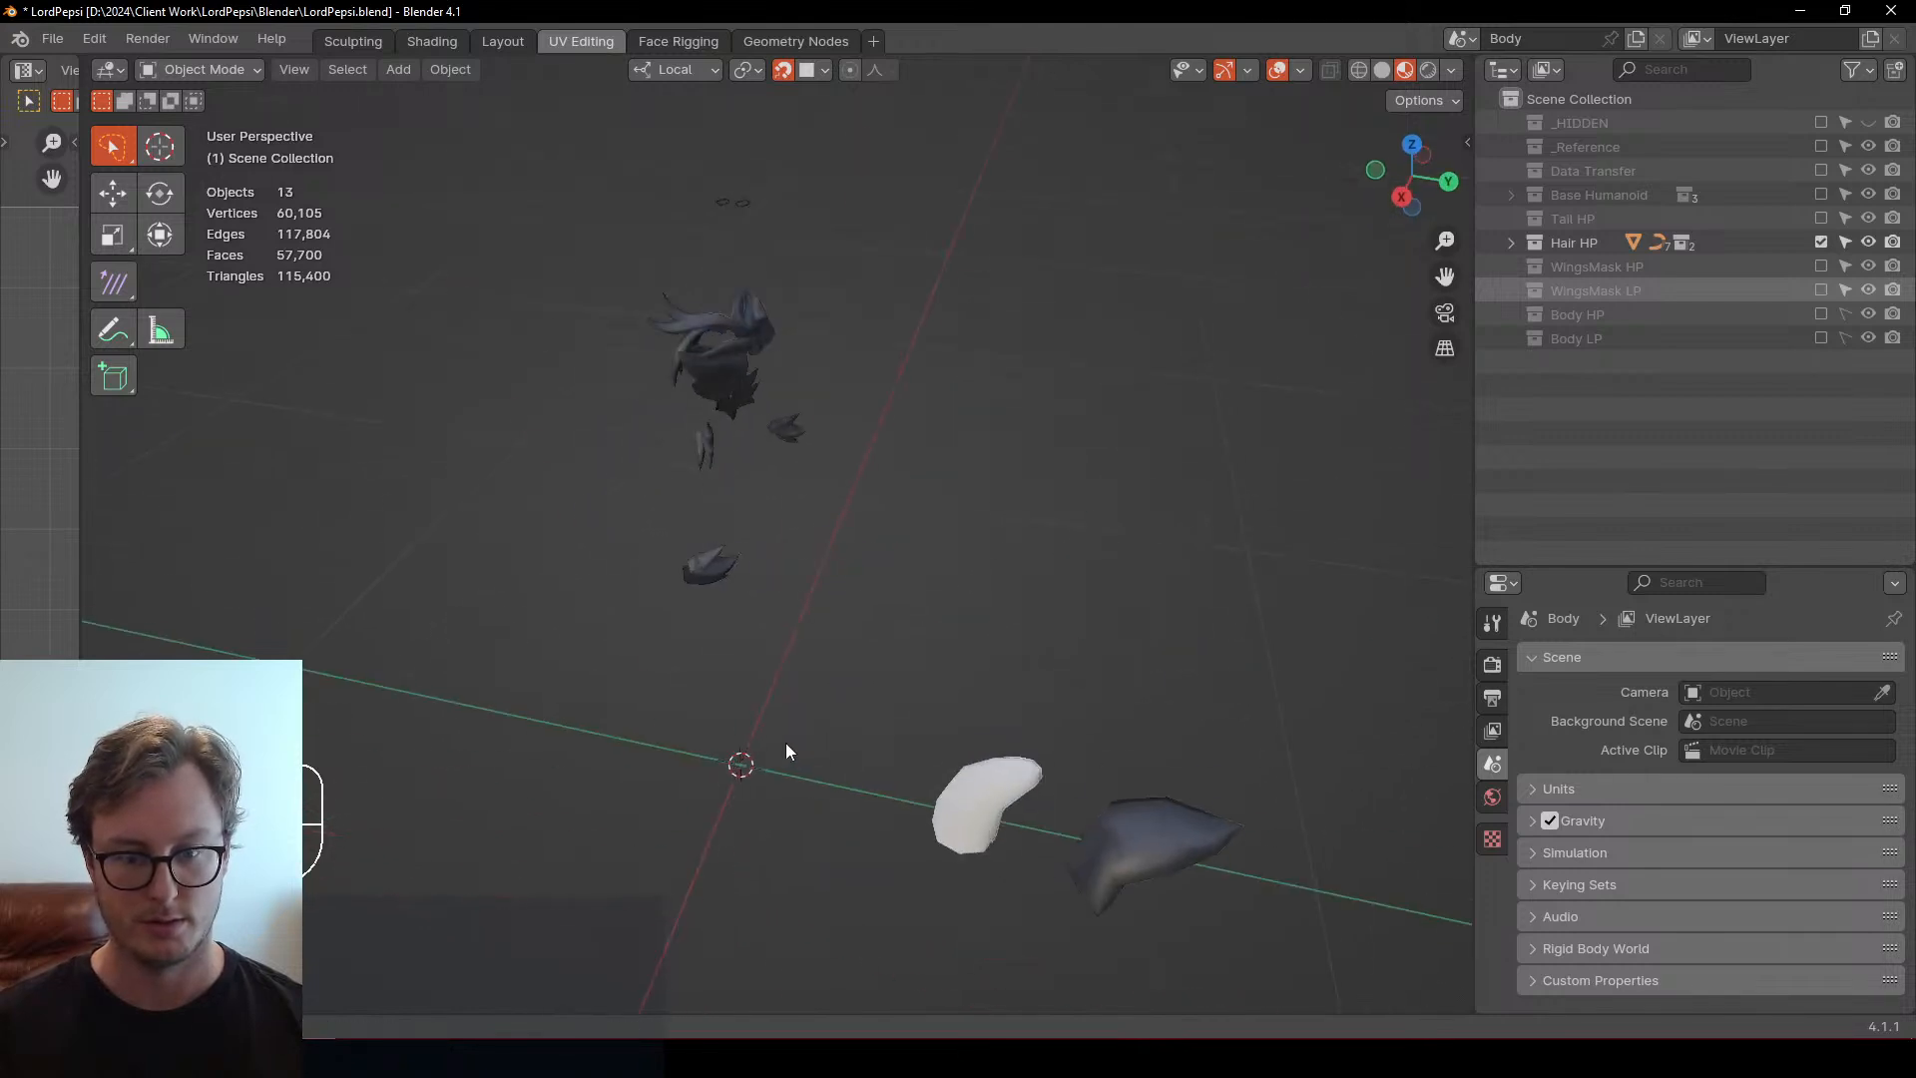
{"action": "left_click", "coordinate": [953, 811]}
{"action": "left_click", "coordinate": [1117, 876]}
{"action": "key", "text": "x"}
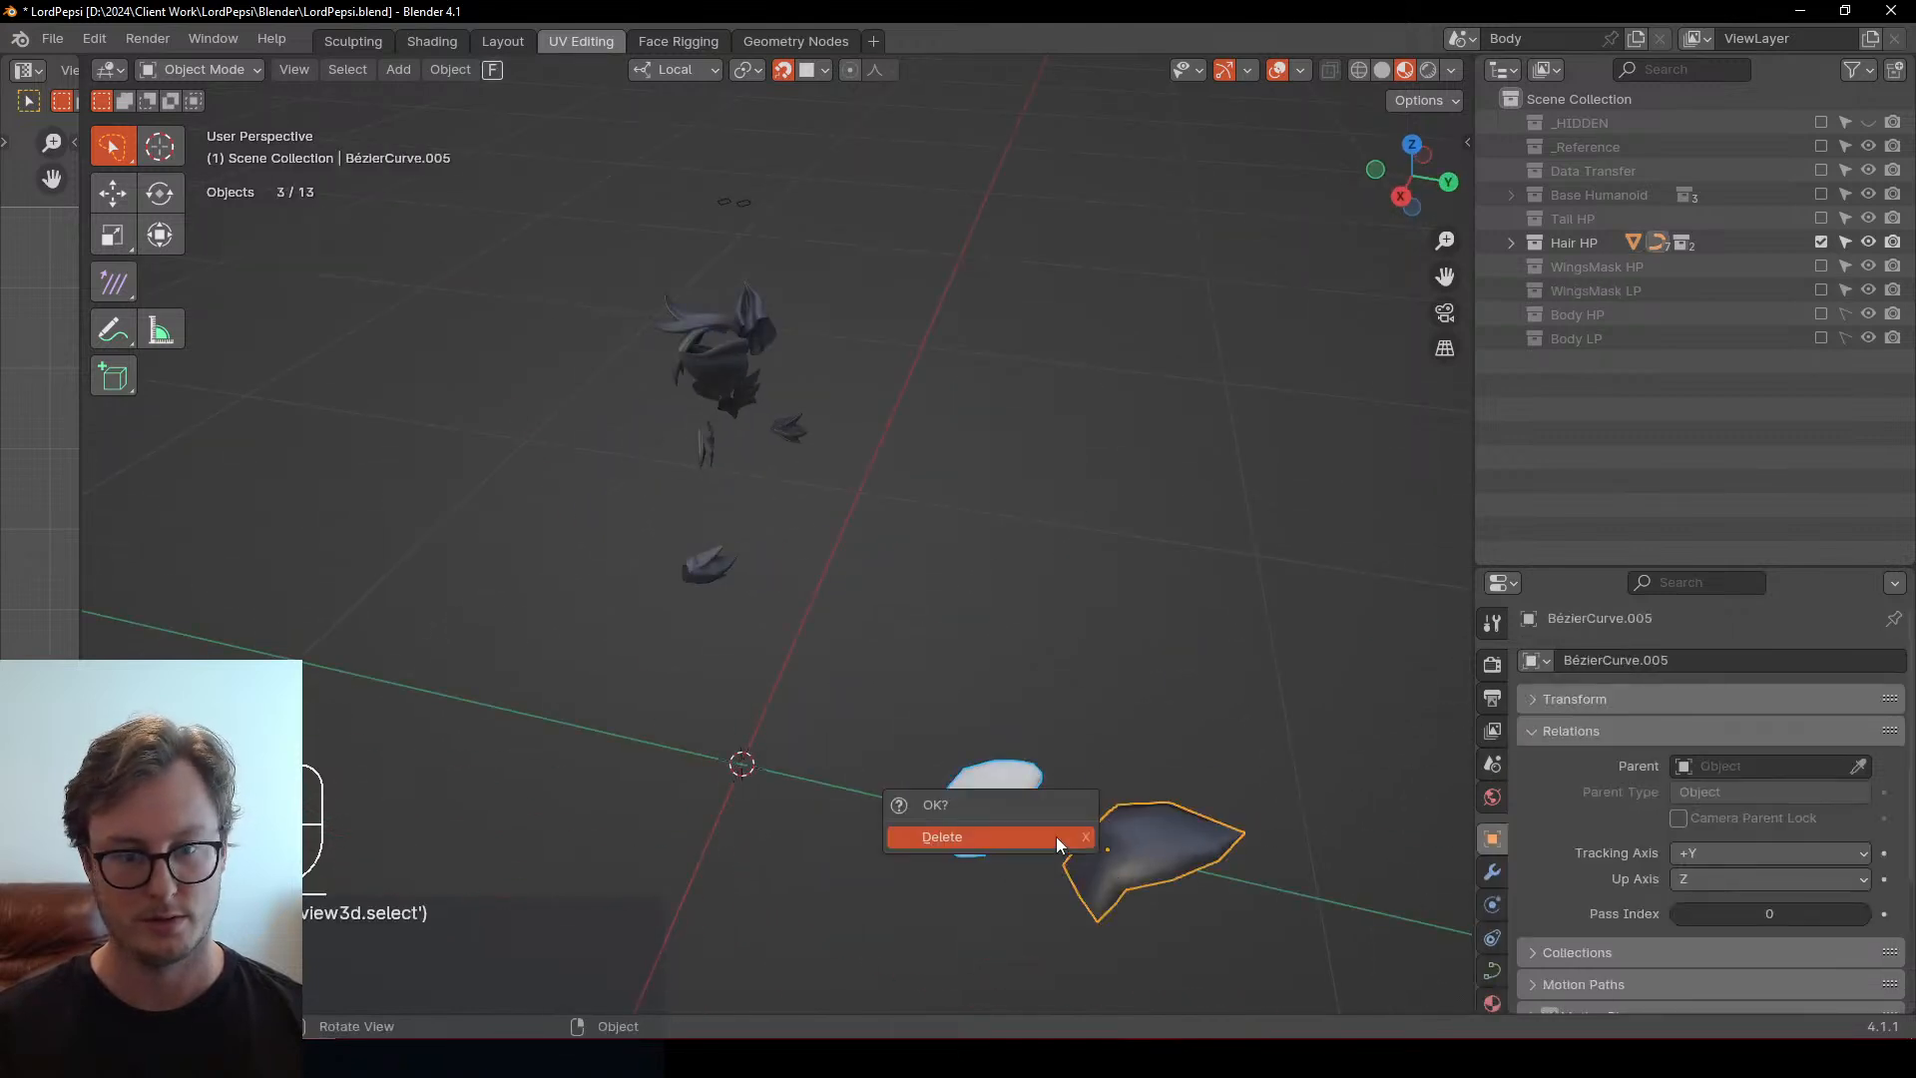
Delete the selected stray curve objects near the ground and save the file
{"action": "left_click", "coordinate": [1056, 837]}
{"action": "middle_click_drag", "start_coordinate": [1056, 836], "coordinate": [854, 602]}
{"action": "key", "text": "ctrl+s"}
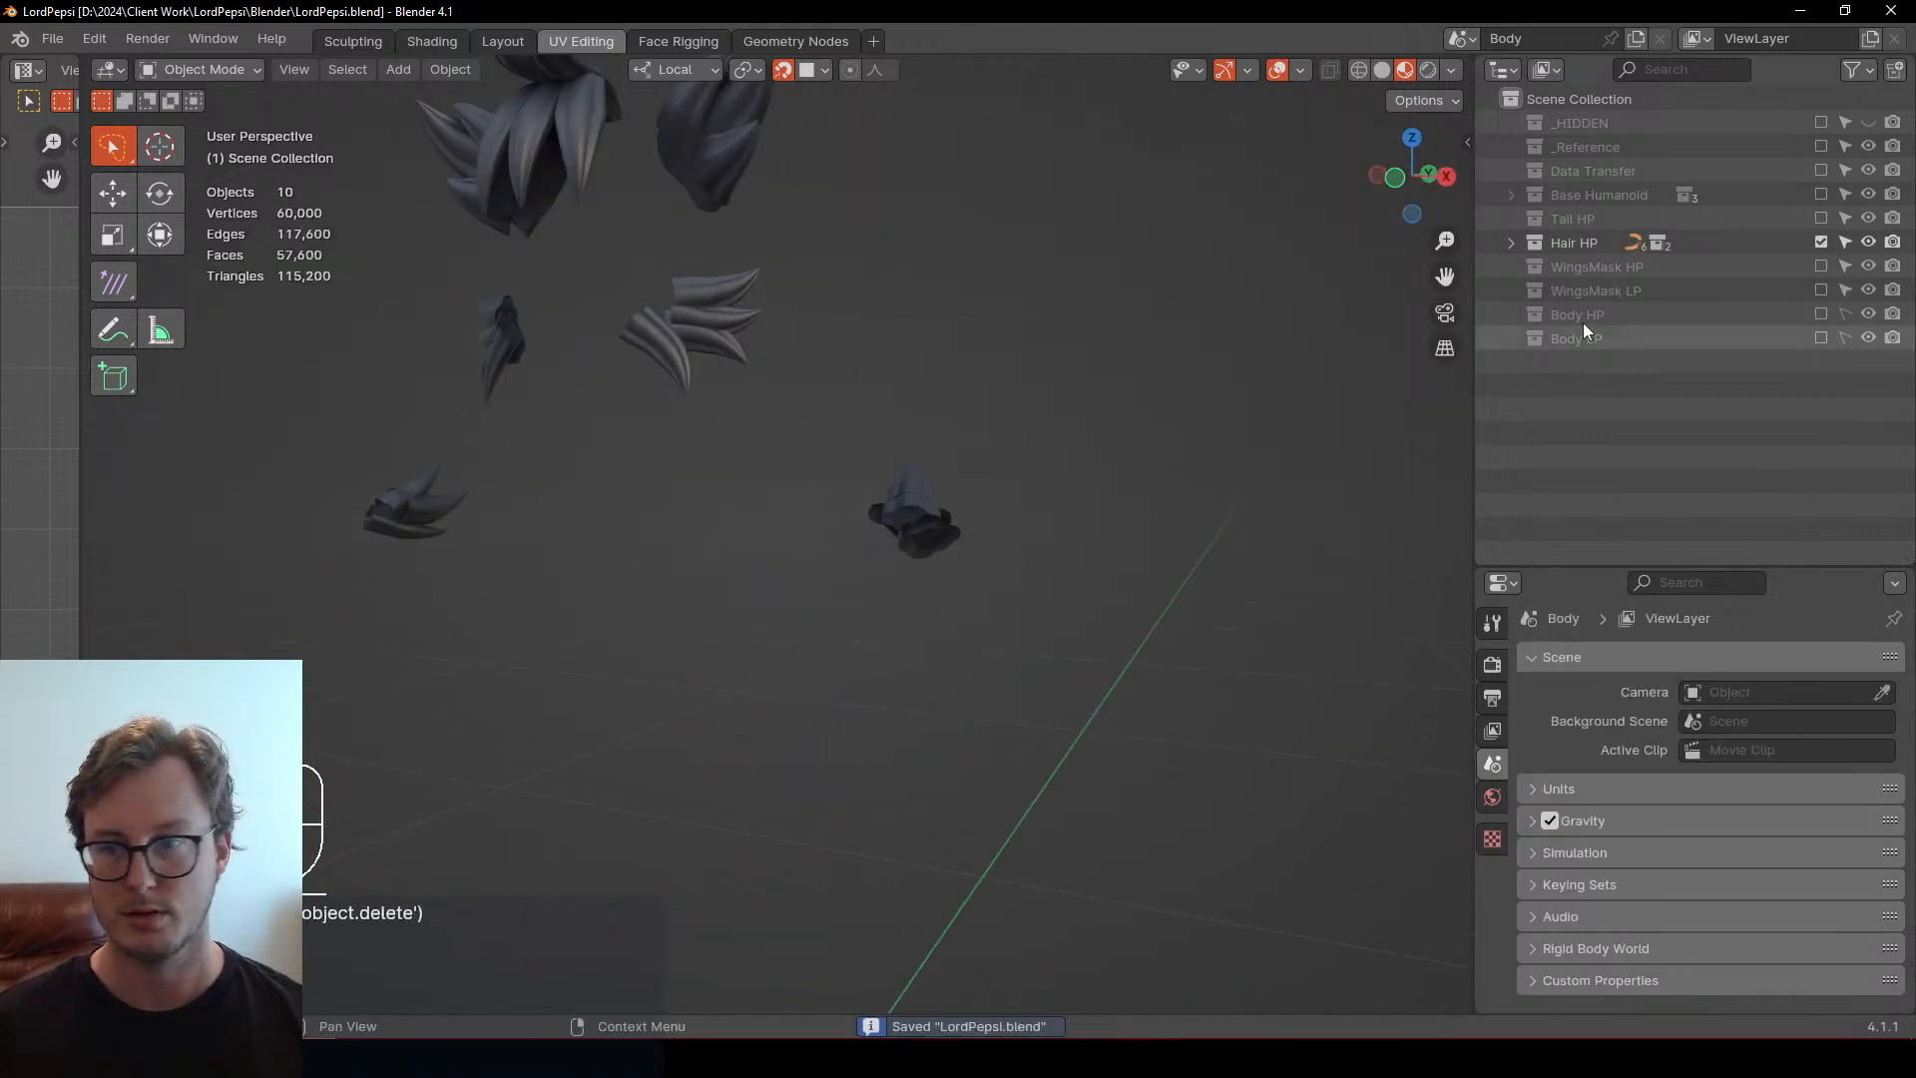
Include the Body HP collection in the view layer and switch the viewport to solid shading
{"action": "left_click", "coordinate": [1820, 314]}
{"action": "middle_click_drag", "start_coordinate": [1108, 481], "coordinate": [1425, 471]}
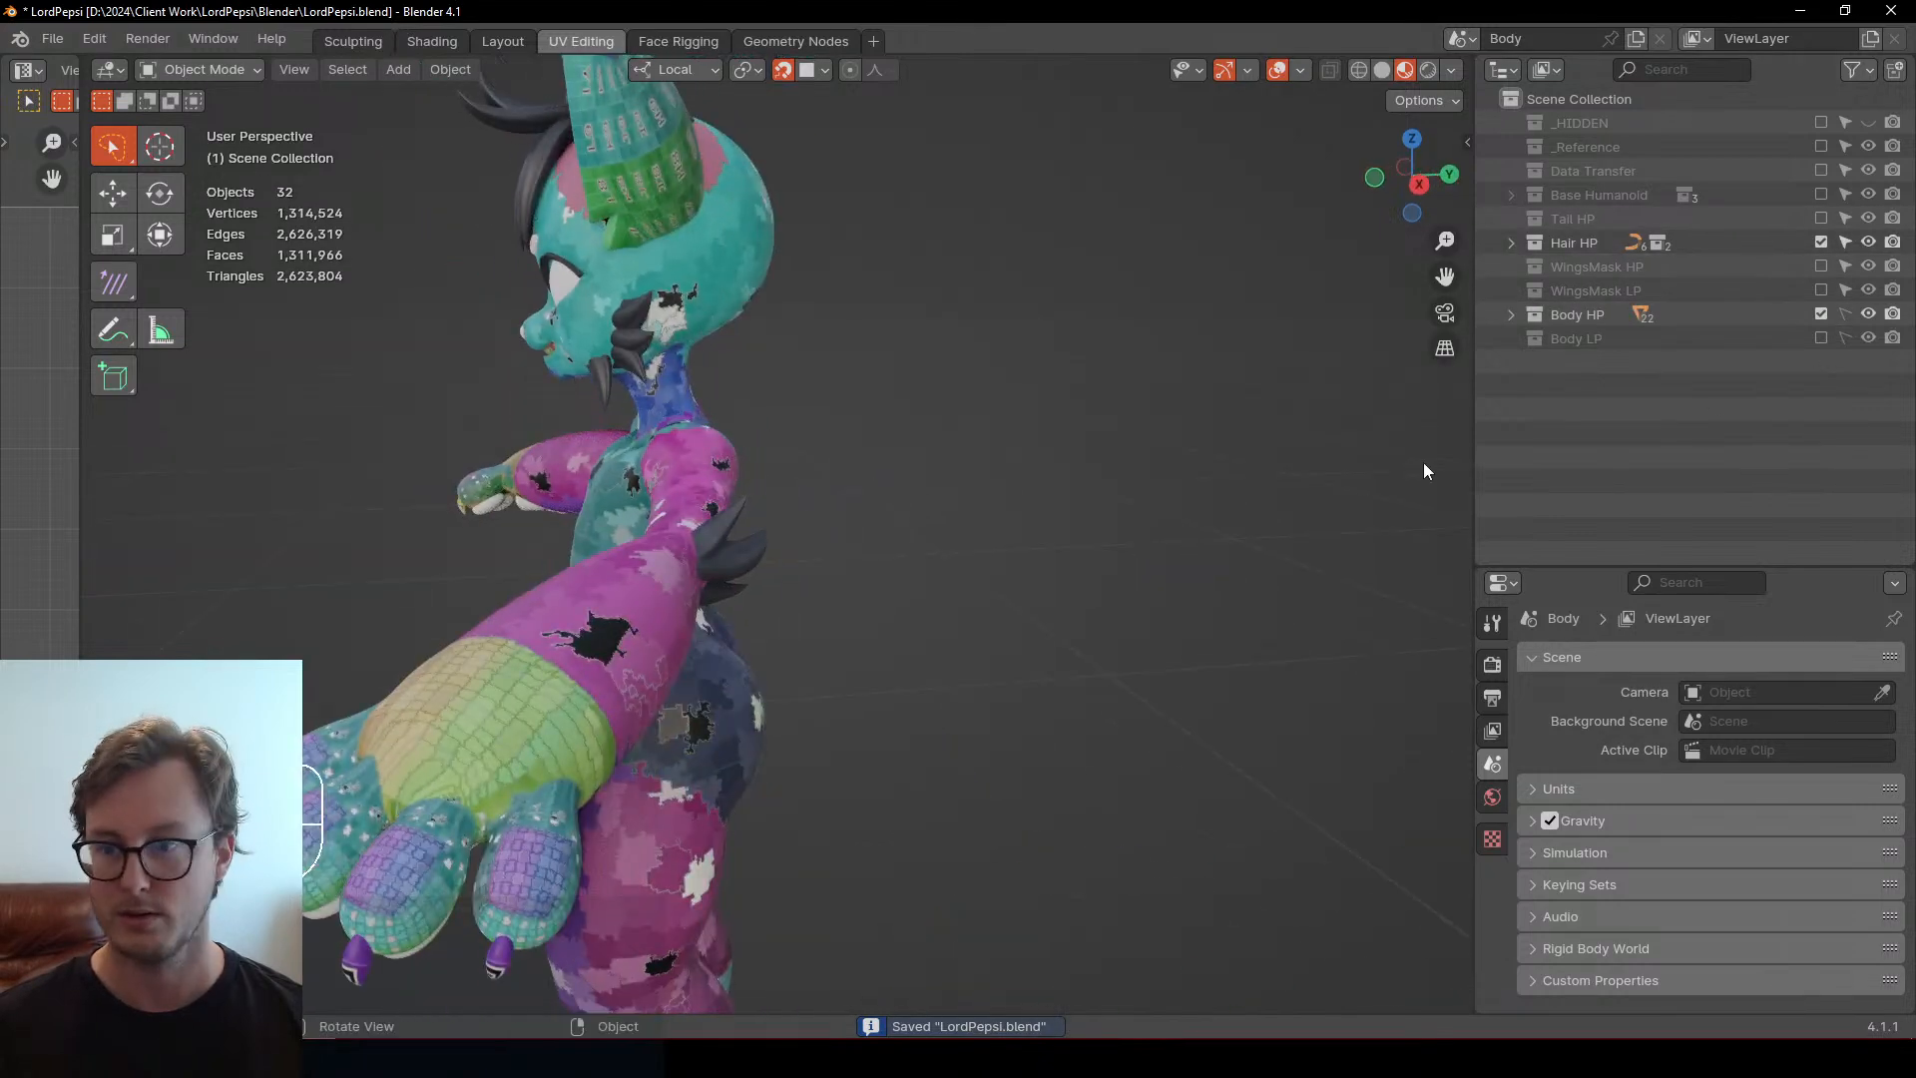
{"action": "left_click", "coordinate": [1382, 70]}
{"action": "mouse_move", "coordinate": [859, 648]}
{"action": "middle_mouse_down"}
{"action": "mouse_move", "coordinate": [944, 673]}
{"action": "mouse_move", "coordinate": [1018, 649]}
{"action": "mouse_move", "coordinate": [1064, 507]}
{"action": "middle_mouse_up"}
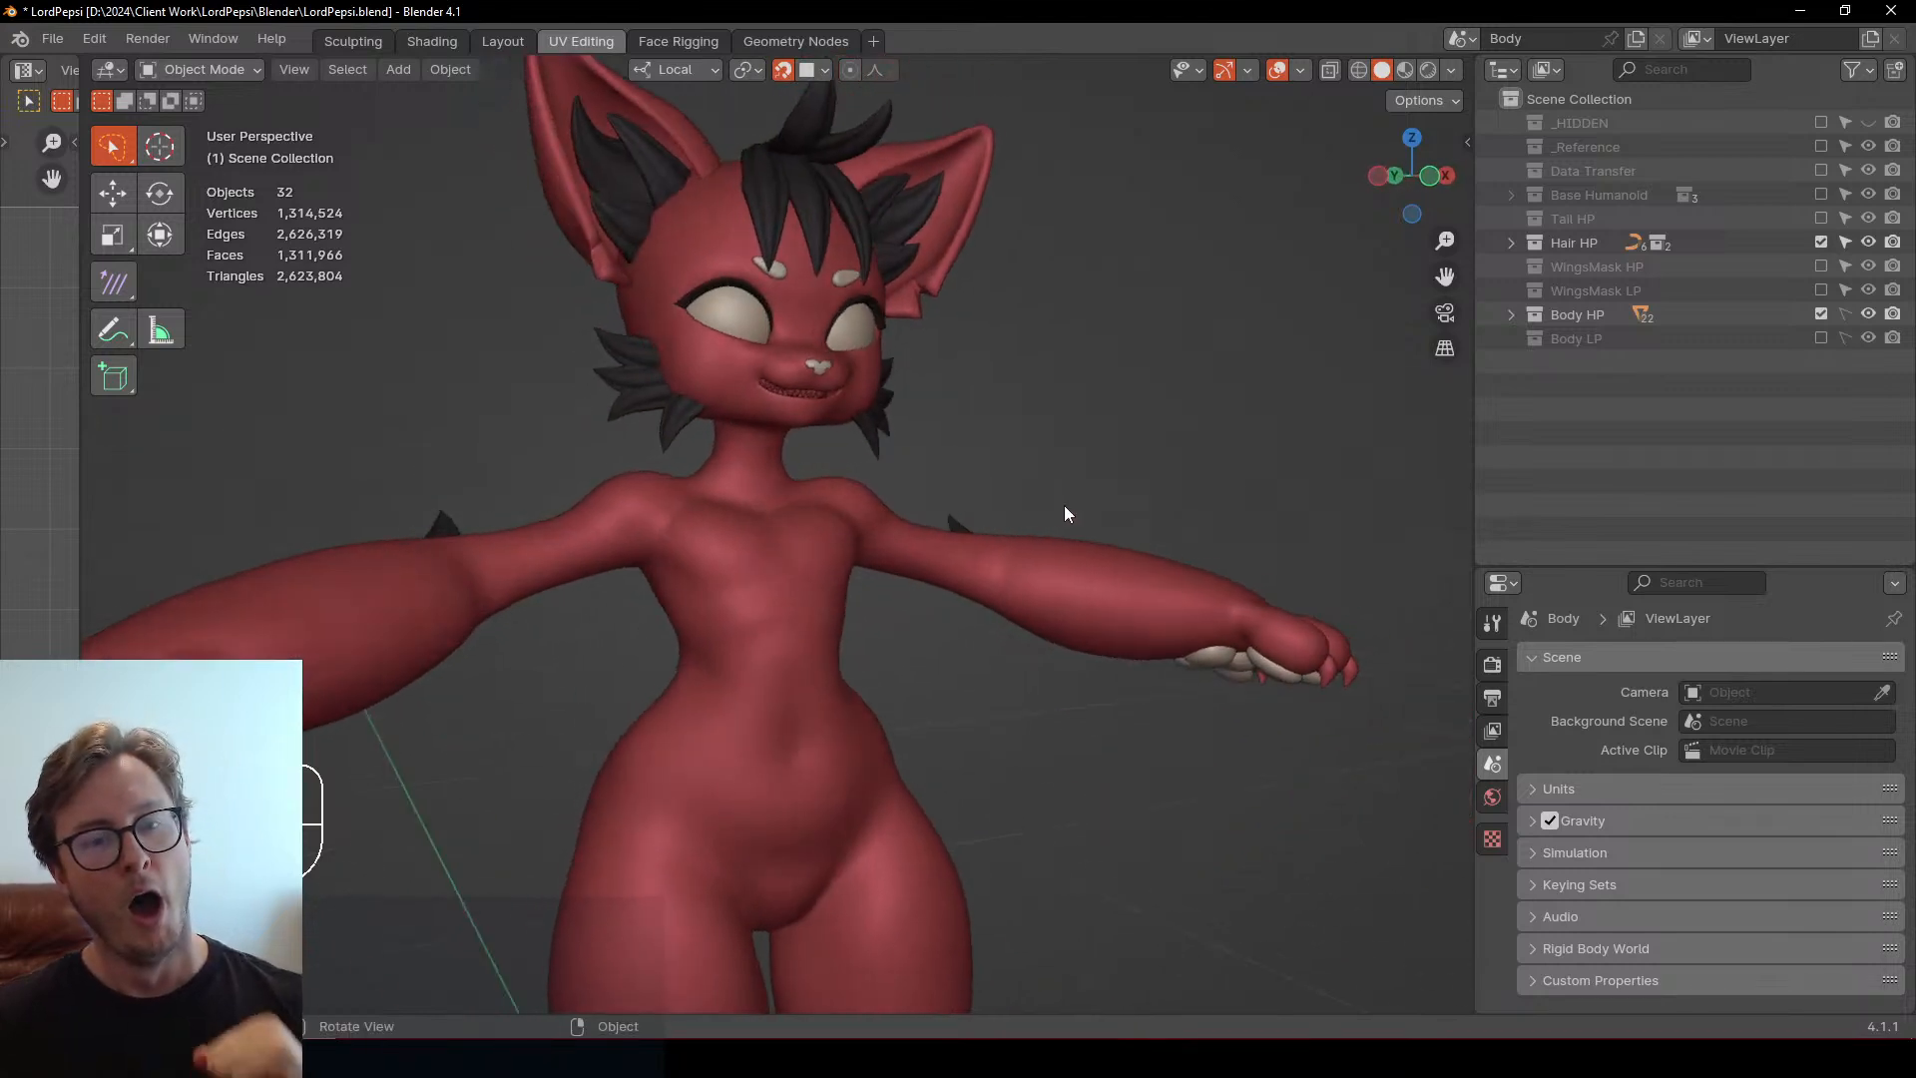
{"action": "scroll", "coordinate": [1048, 497], "scroll_direction": "down", "scroll_amount": 3}
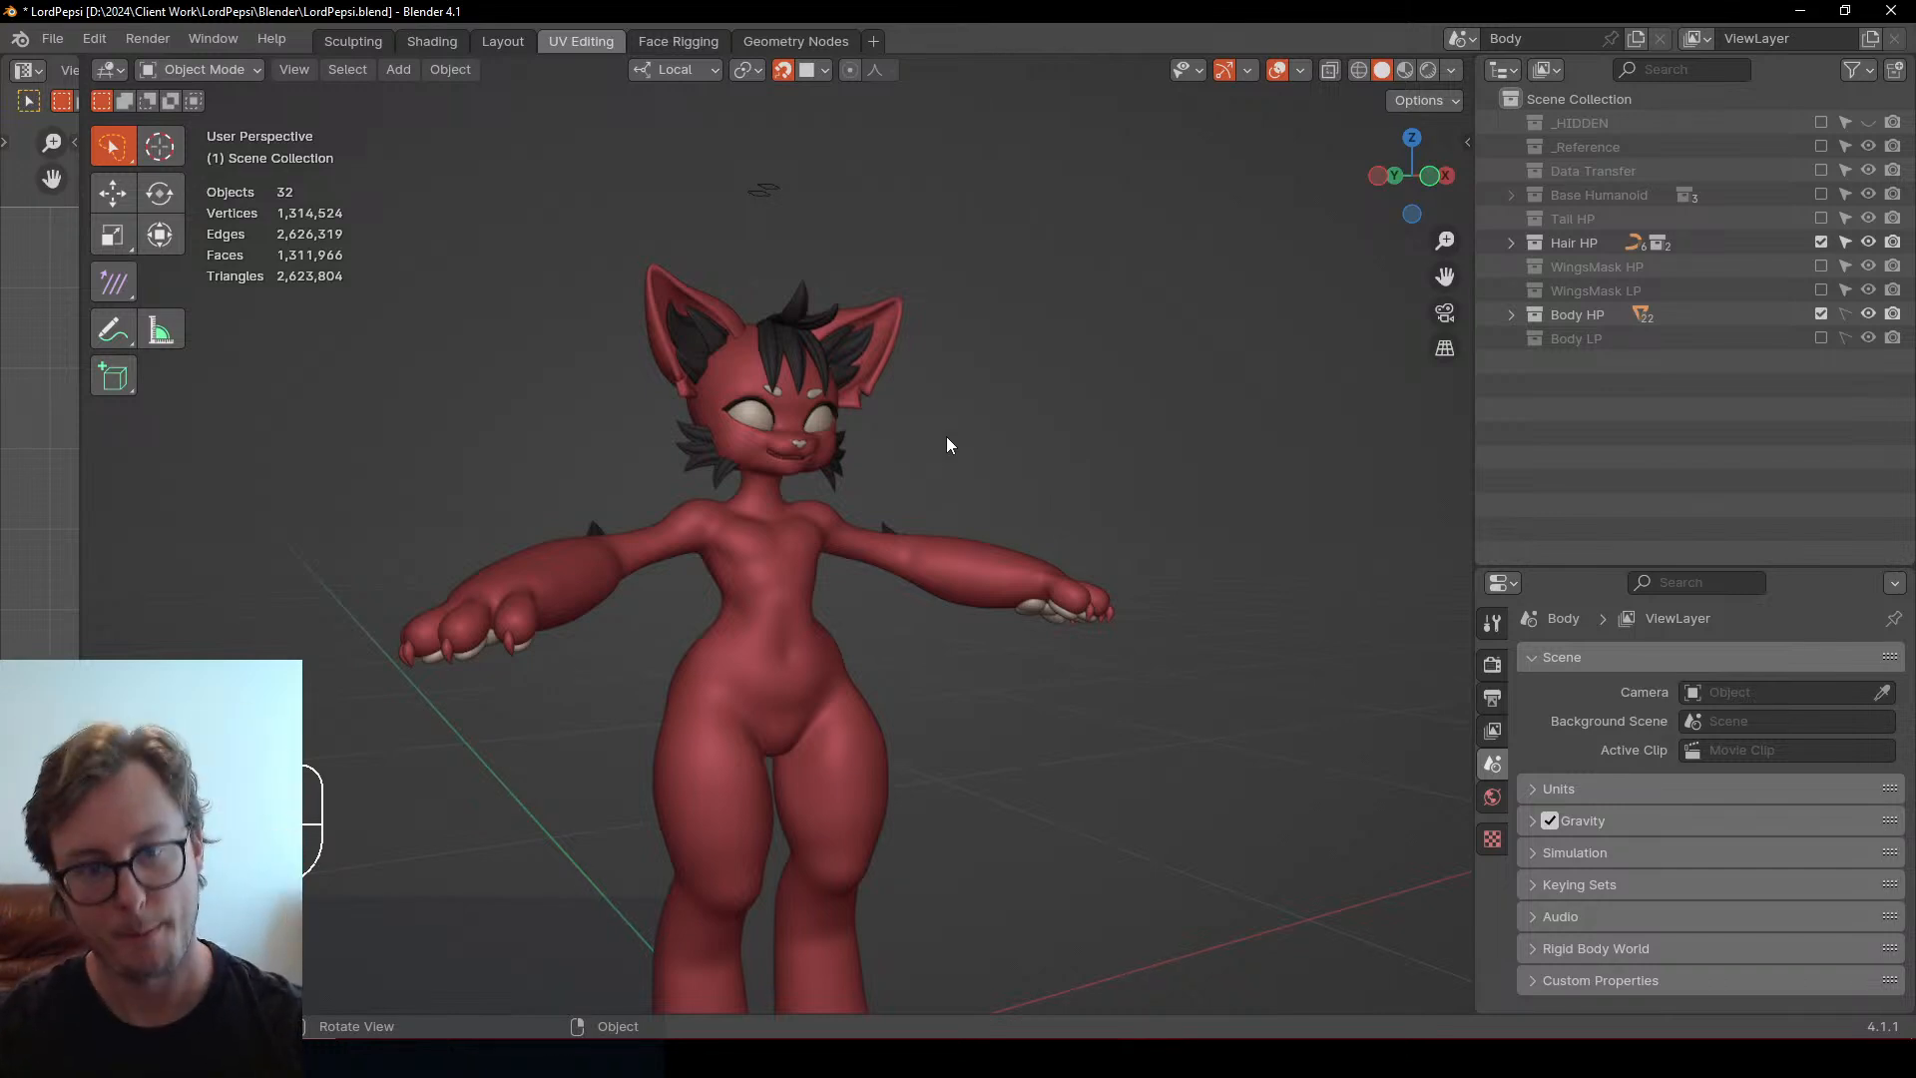
{"action": "scroll", "coordinate": [971, 439], "scroll_direction": "up", "scroll_amount": 1}
{"action": "middle_click_drag", "start_coordinate": [968, 431], "coordinate": [908, 475]}
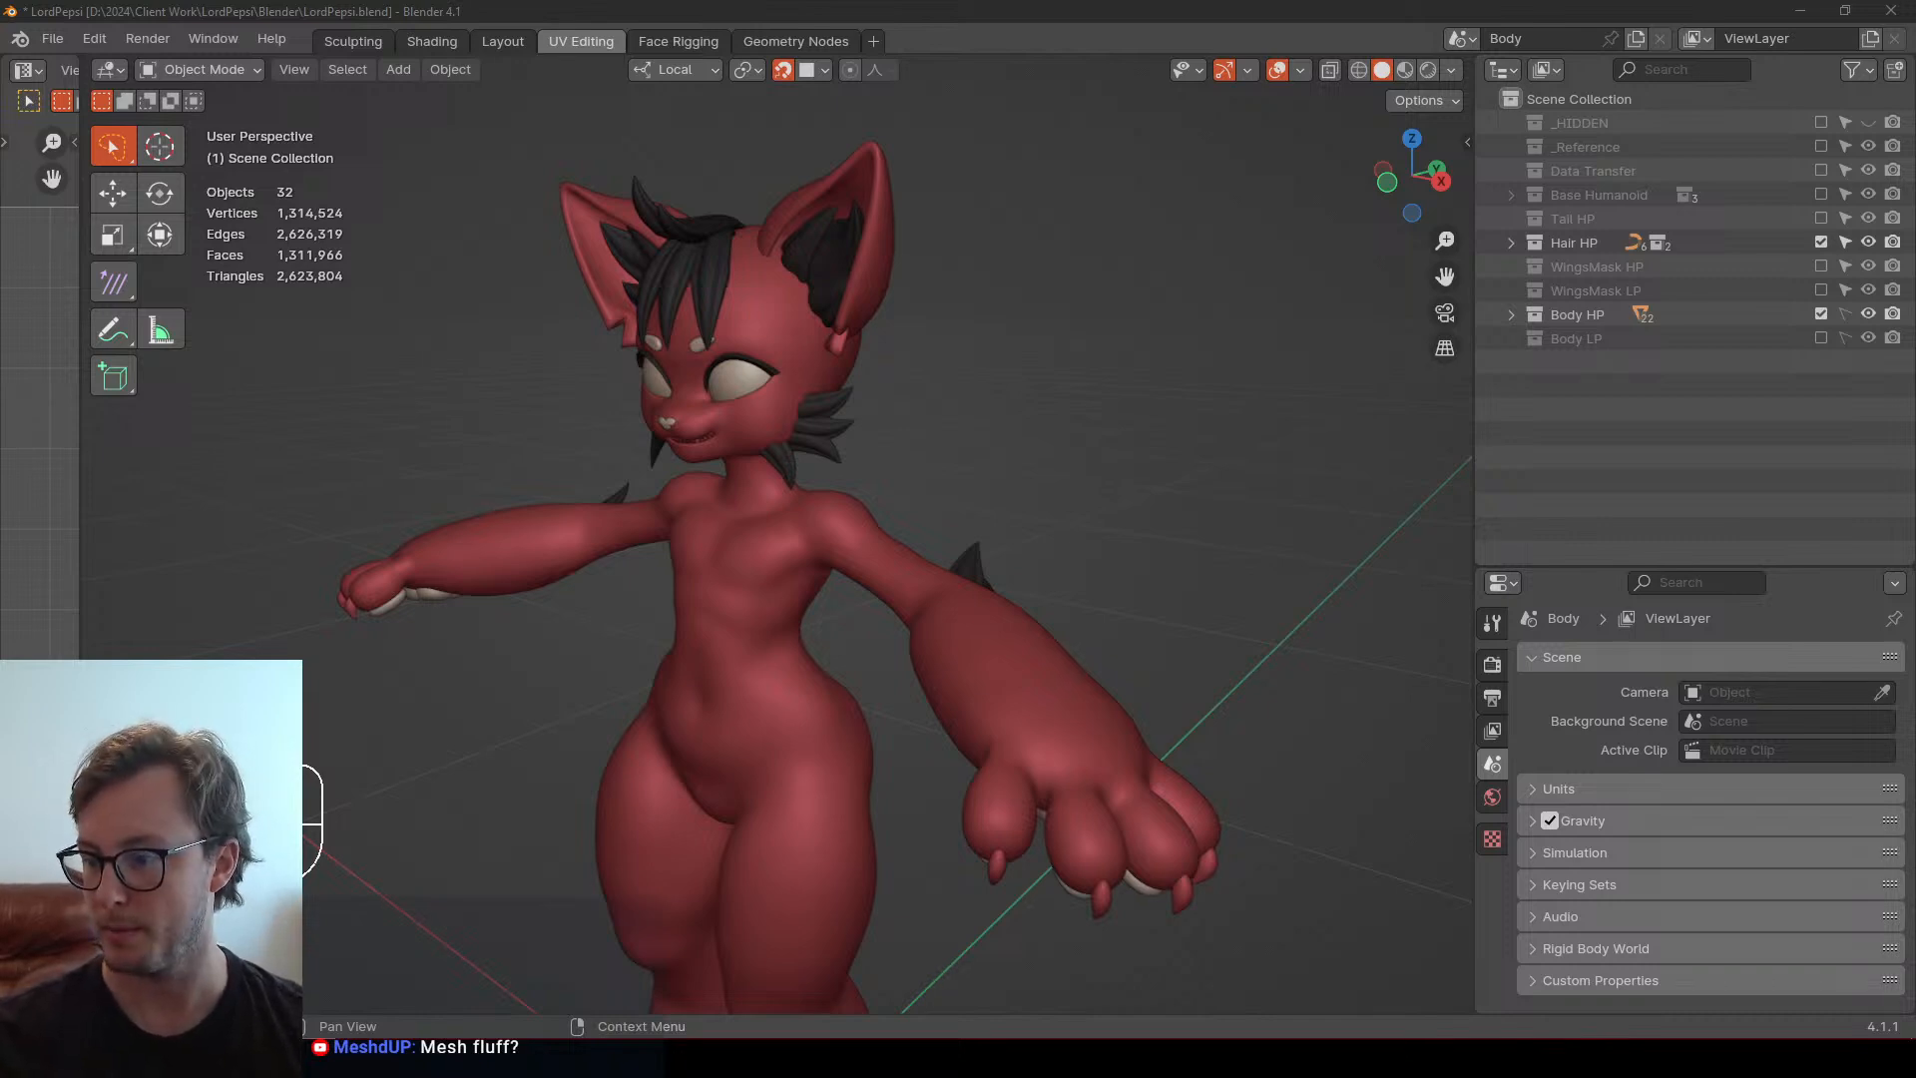
Inspect the hair tufts on the character's cheeks and how they sit against the head
{"action": "scroll", "coordinate": [868, 435], "scroll_direction": "up", "scroll_amount": 10}
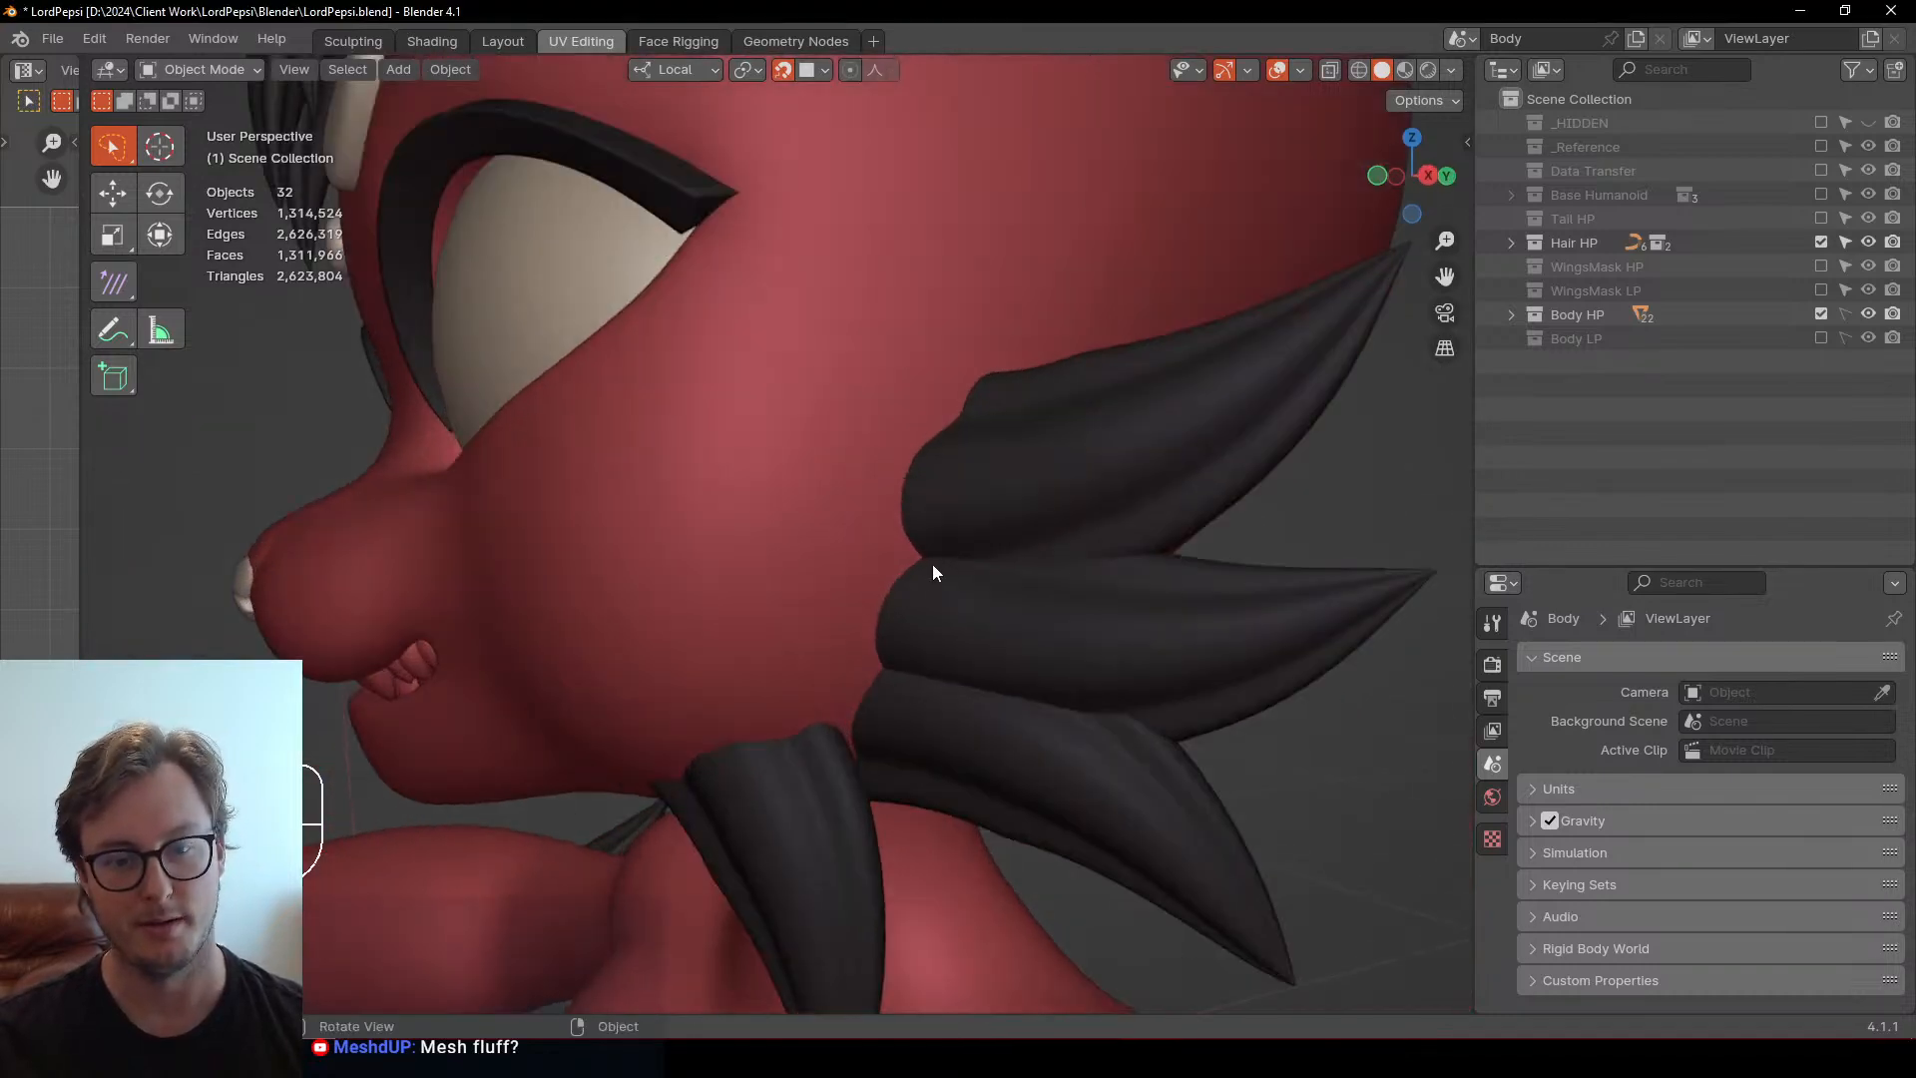
{"action": "left_click", "coordinate": [954, 558]}
{"action": "scroll", "coordinate": [958, 557], "scroll_direction": "down", "scroll_amount": 2}
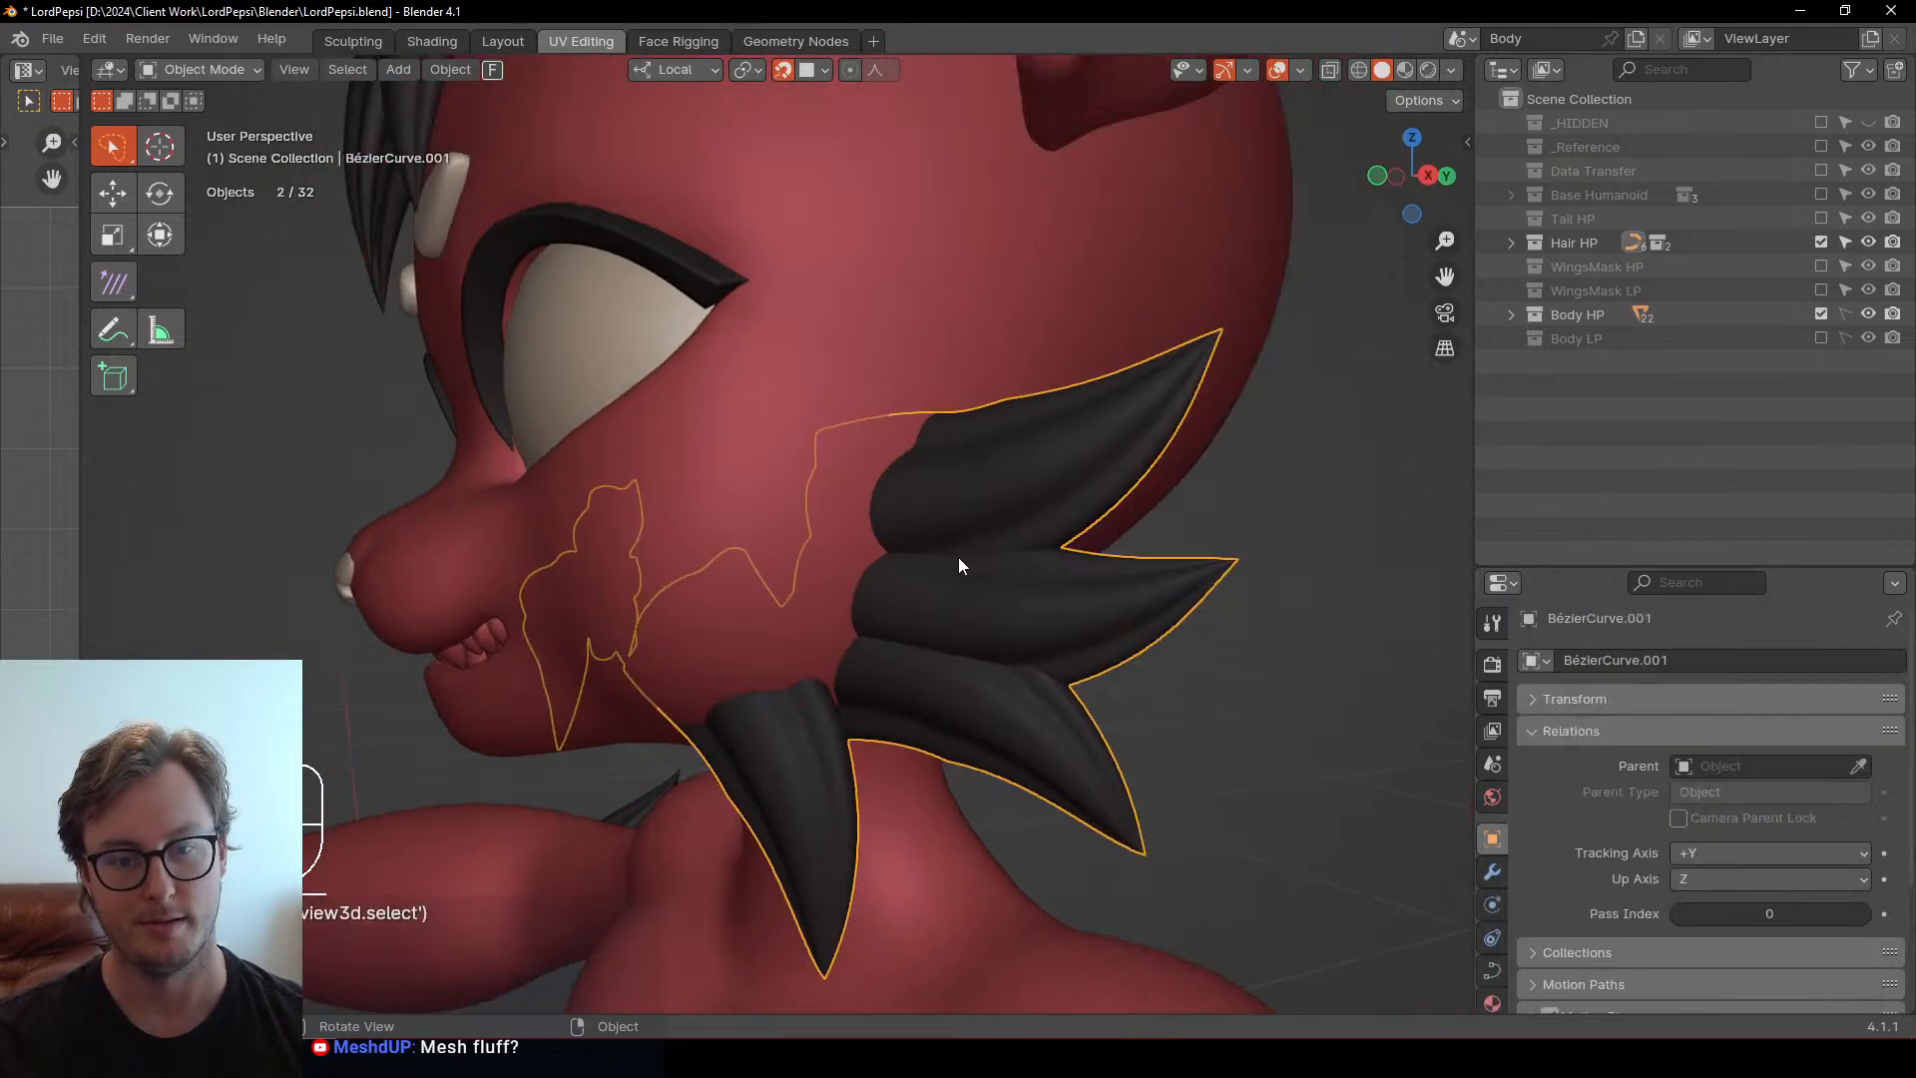
{"action": "middle_click_drag", "start_coordinate": [958, 557], "coordinate": [1022, 539]}
{"action": "scroll", "coordinate": [970, 537], "scroll_direction": "down", "scroll_amount": 3}
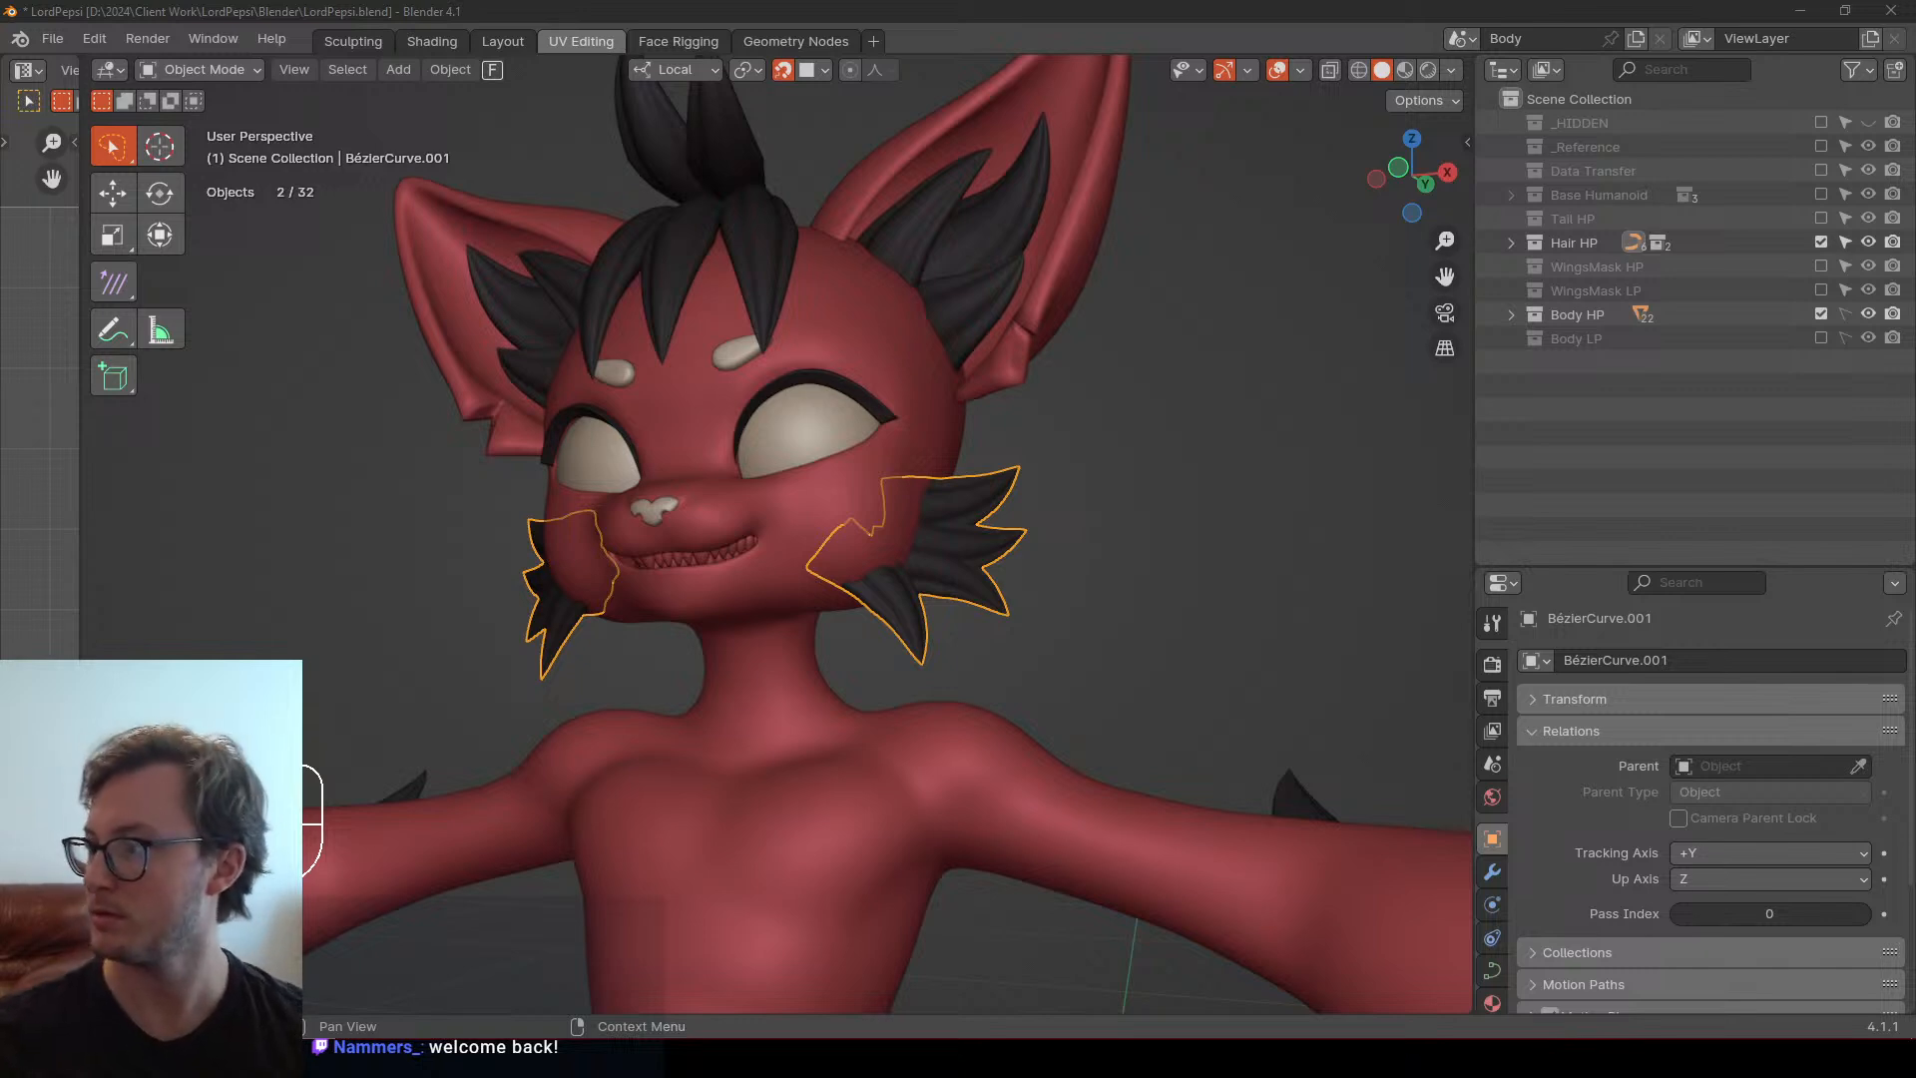
{"action": "left_click", "coordinate": [1094, 572]}
{"action": "middle_click_drag", "start_coordinate": [1094, 572], "coordinate": [878, 549]}
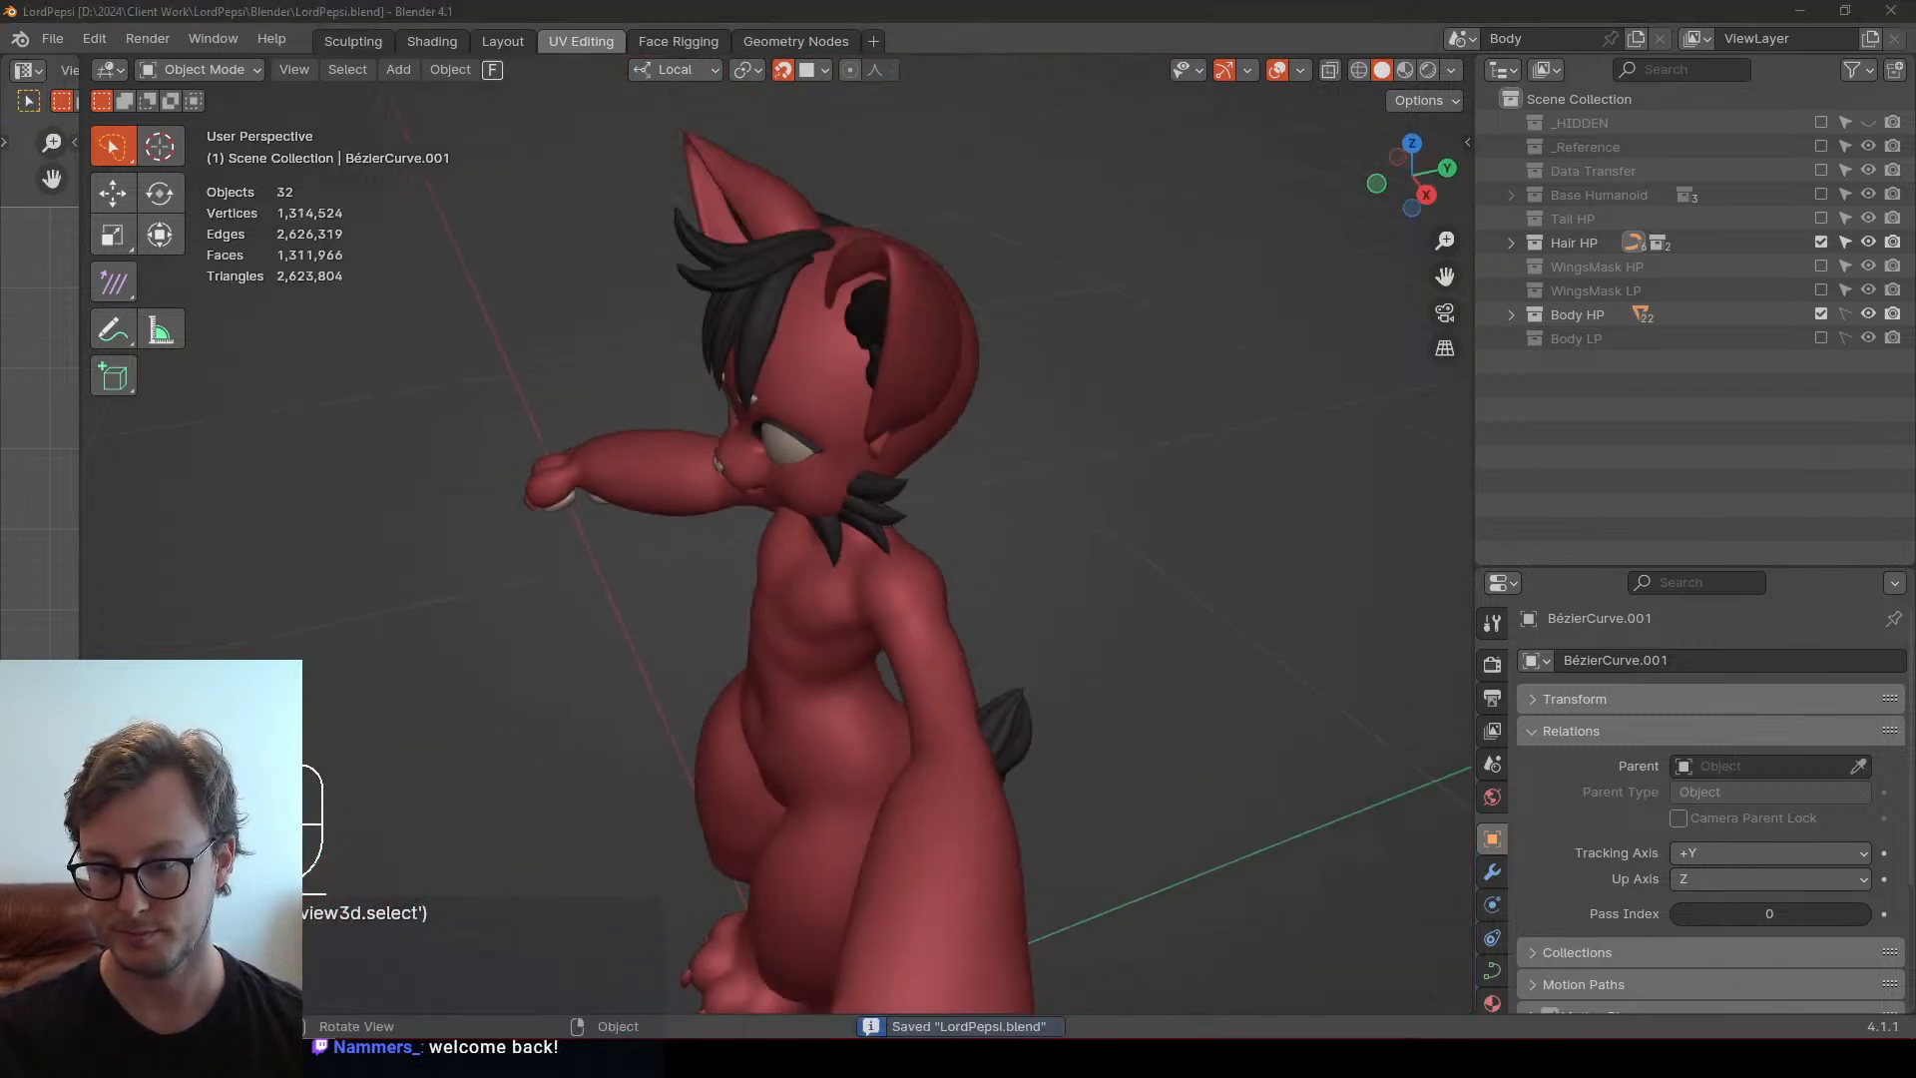
Switch to Unity and examine the textured LordPepsi avatar's head and upper body from several angles
{"action": "key", "text": "alt+Tab"}
{"action": "scroll", "coordinate": [799, 541], "scroll_direction": "up", "scroll_amount": 4}
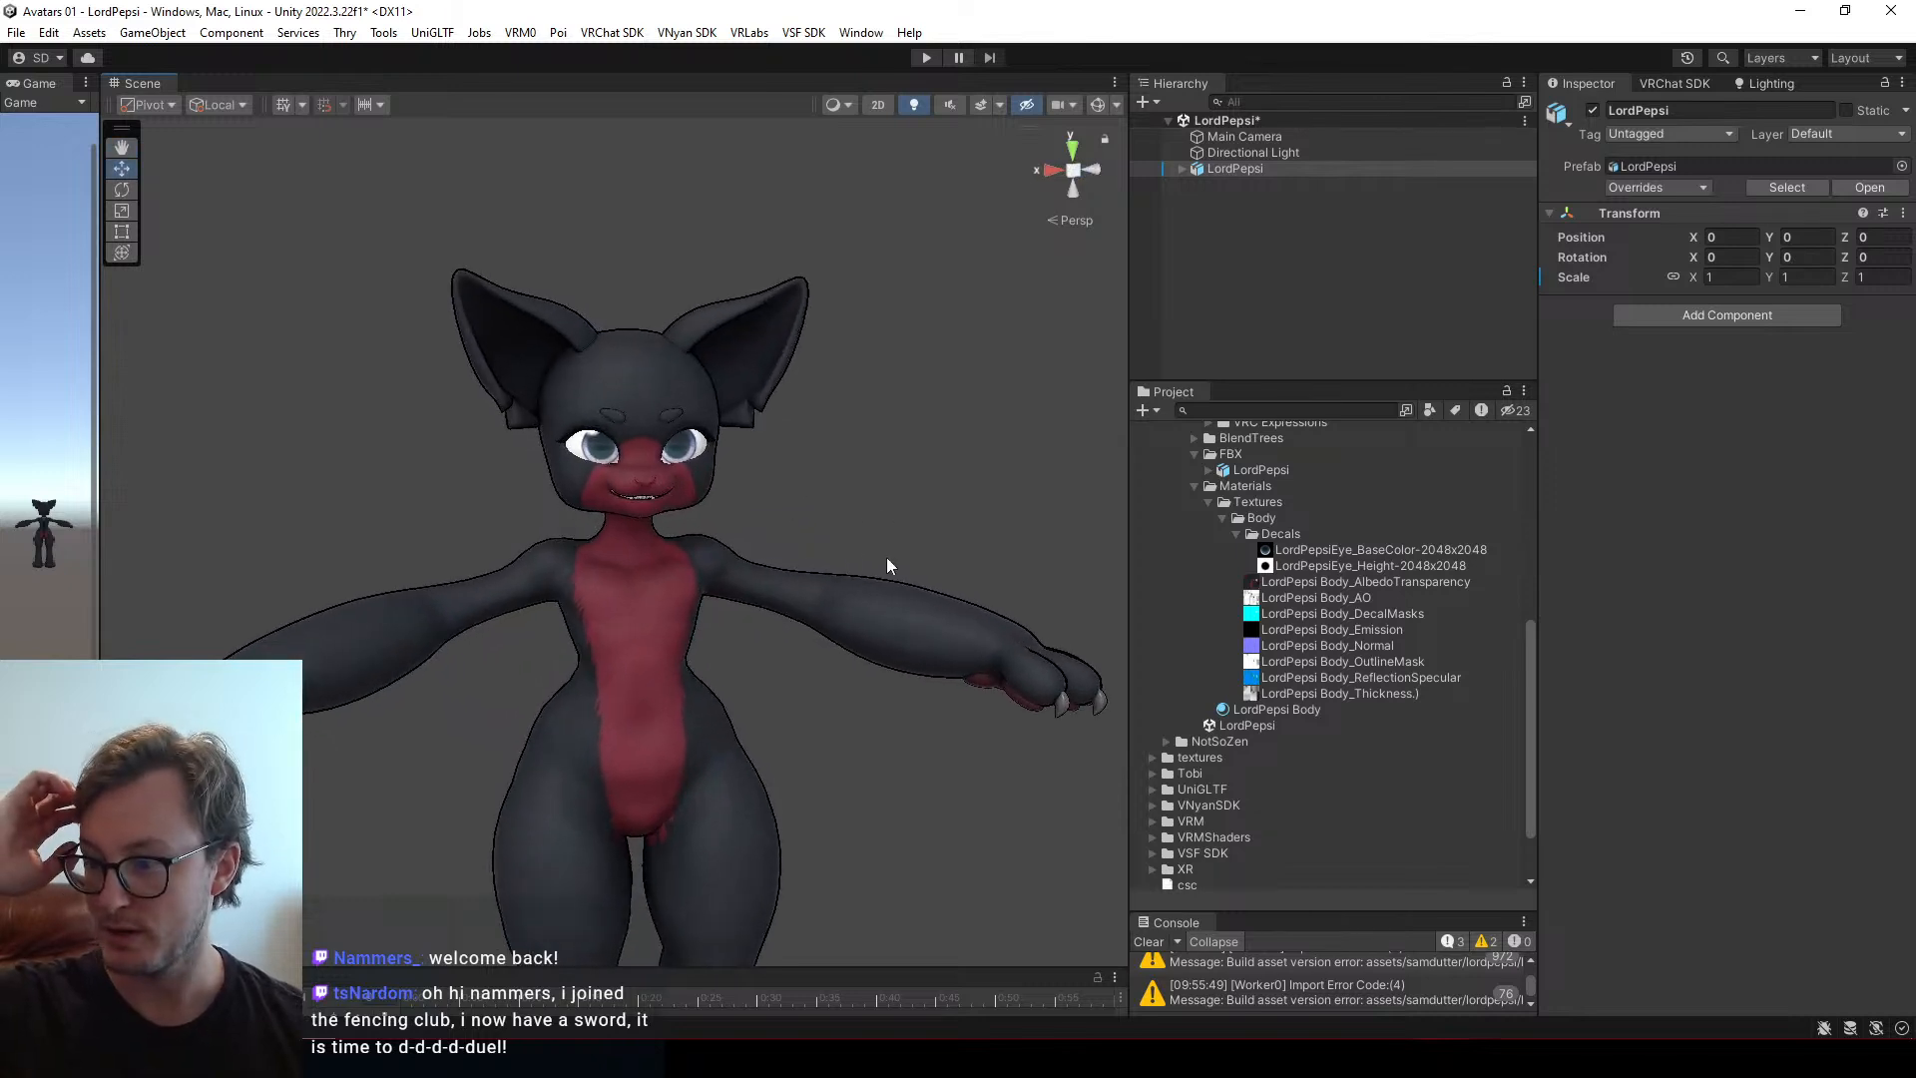
{"action": "scroll", "coordinate": [726, 471], "scroll_direction": "up", "scroll_amount": 1}
{"action": "left_click_drag", "start_coordinate": [725, 472], "coordinate": [304, 439], "text": "alt"}
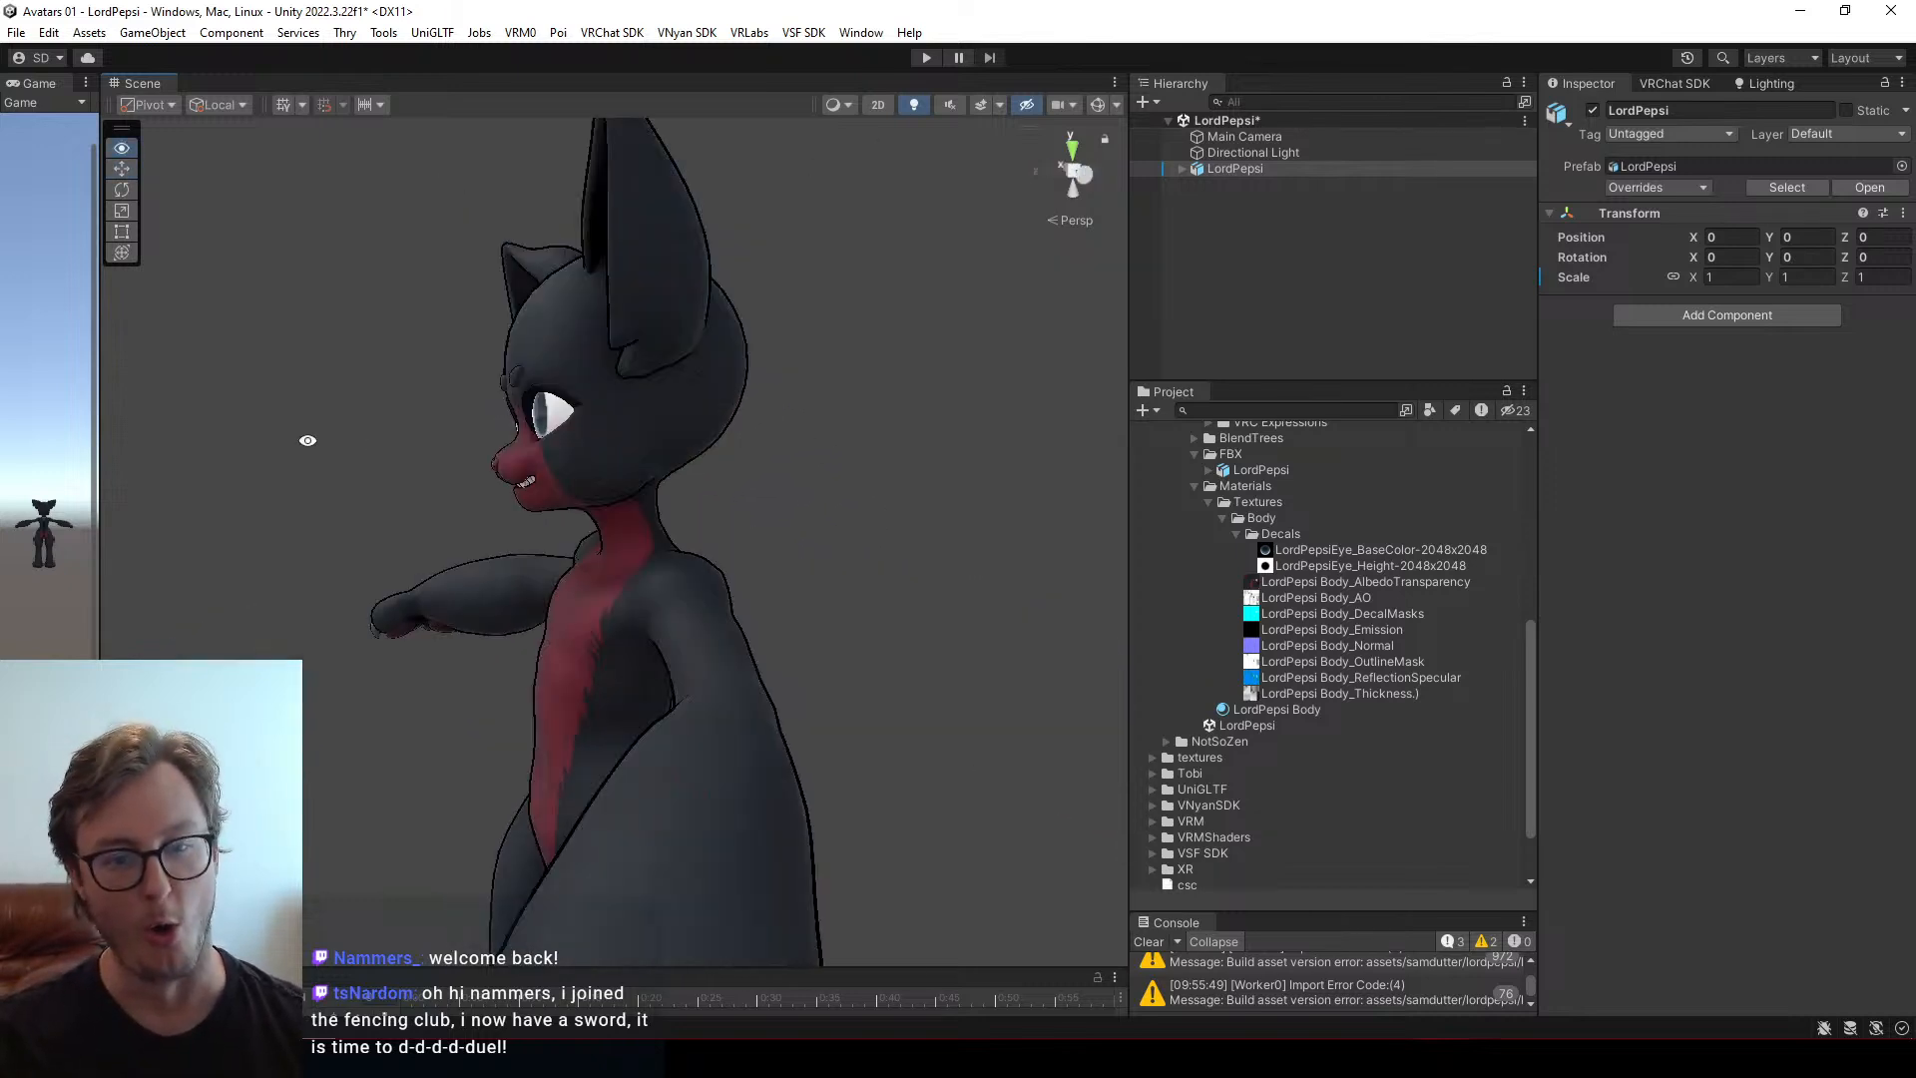
{"action": "scroll", "coordinate": [401, 389], "scroll_direction": "up", "scroll_amount": 3}
{"action": "left_click_drag", "start_coordinate": [401, 389], "coordinate": [641, 374], "text": "alt"}
{"action": "middle_click_drag", "start_coordinate": [641, 375], "coordinate": [651, 456]}
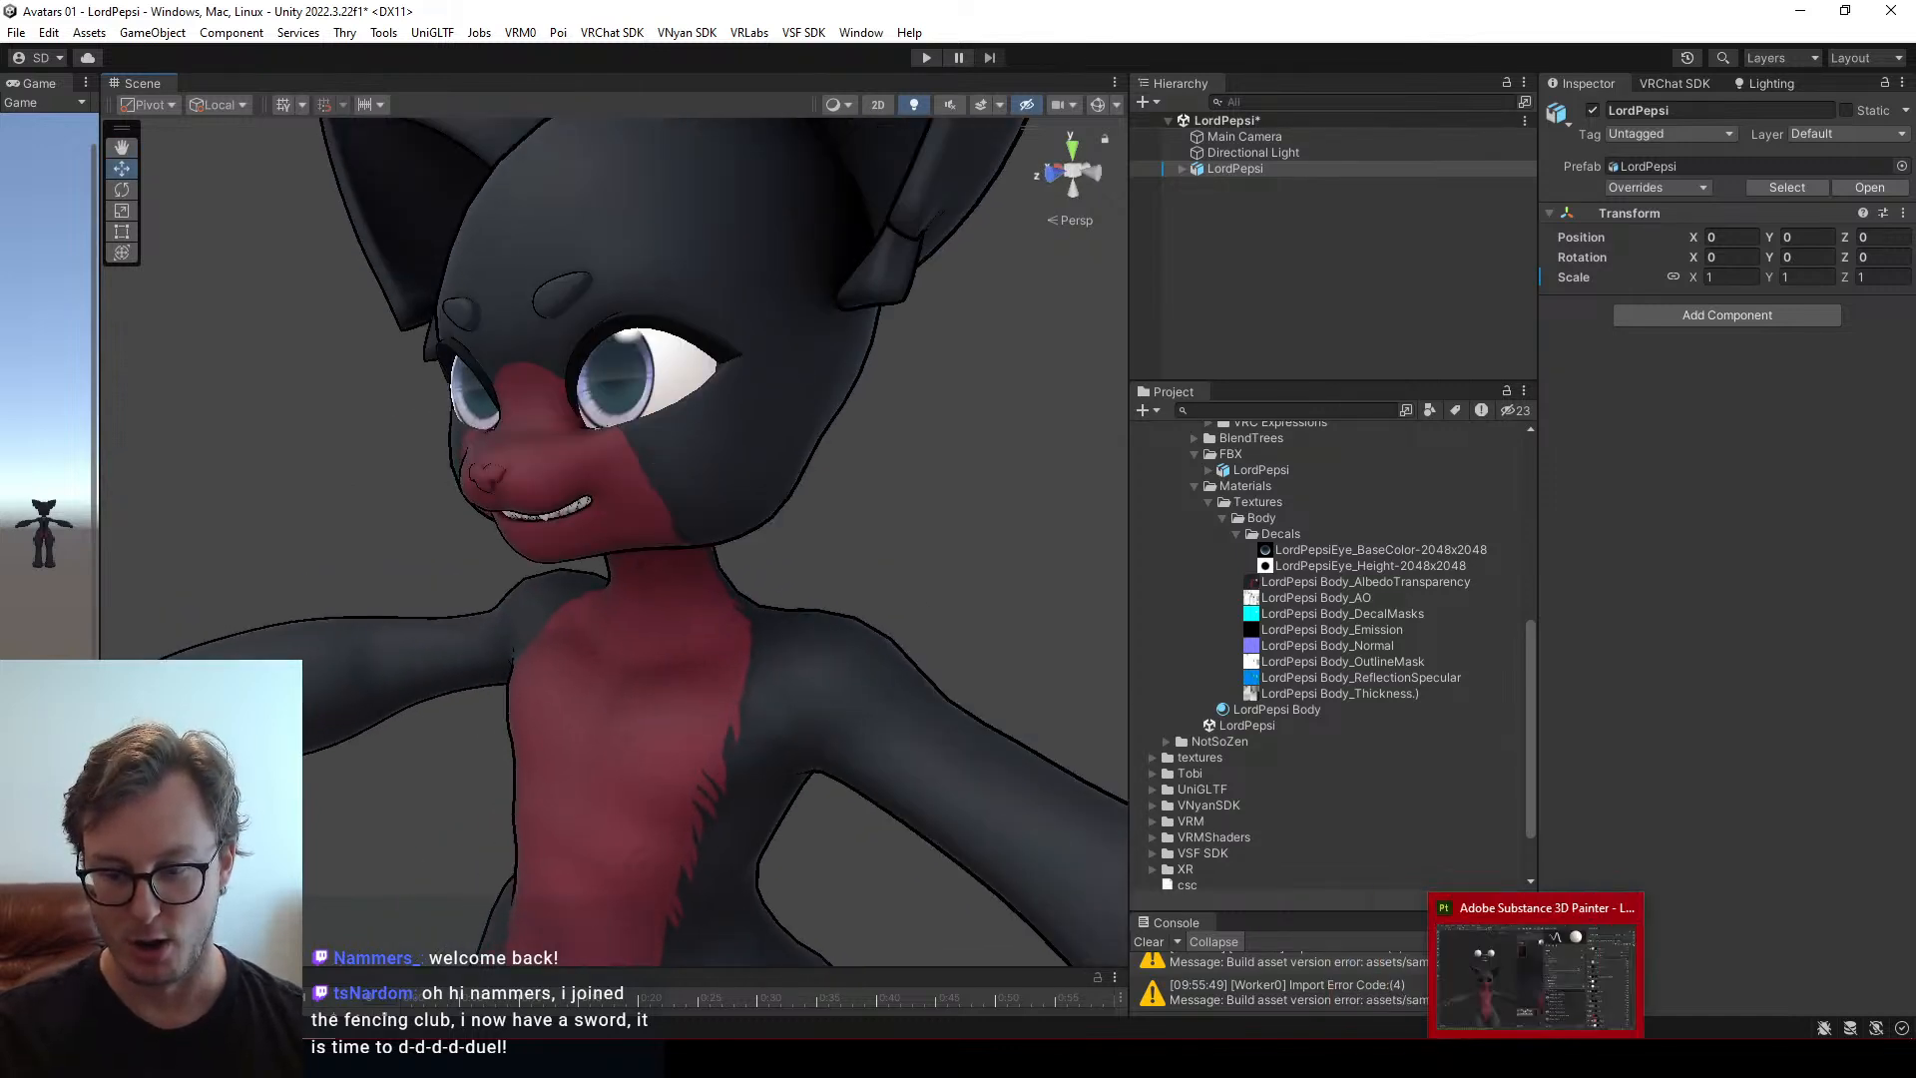
Switch back to Blender and exclude the Hair HP collection from the view layer
{"action": "left_click", "coordinate": [1145, 973]}
{"action": "scroll", "coordinate": [774, 529], "scroll_direction": "down", "scroll_amount": 5}
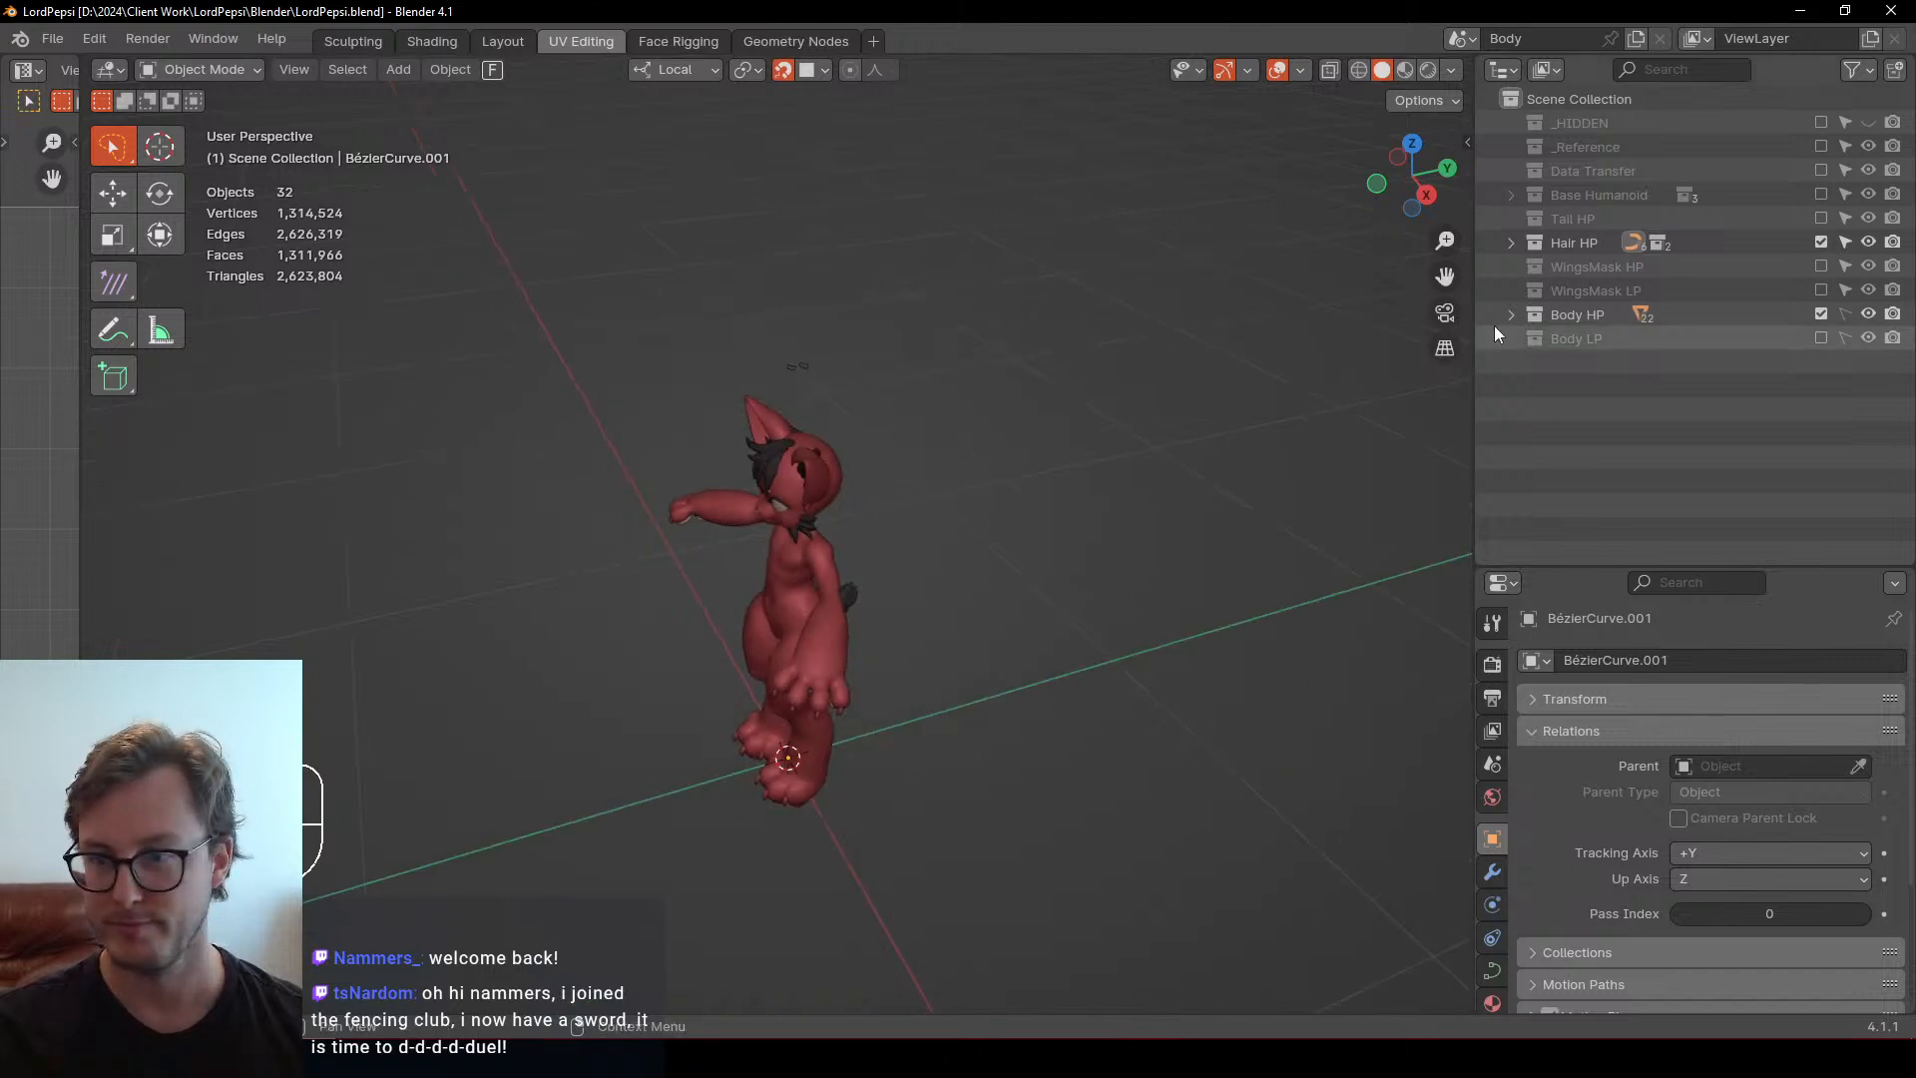
{"action": "left_click", "coordinate": [1818, 242]}
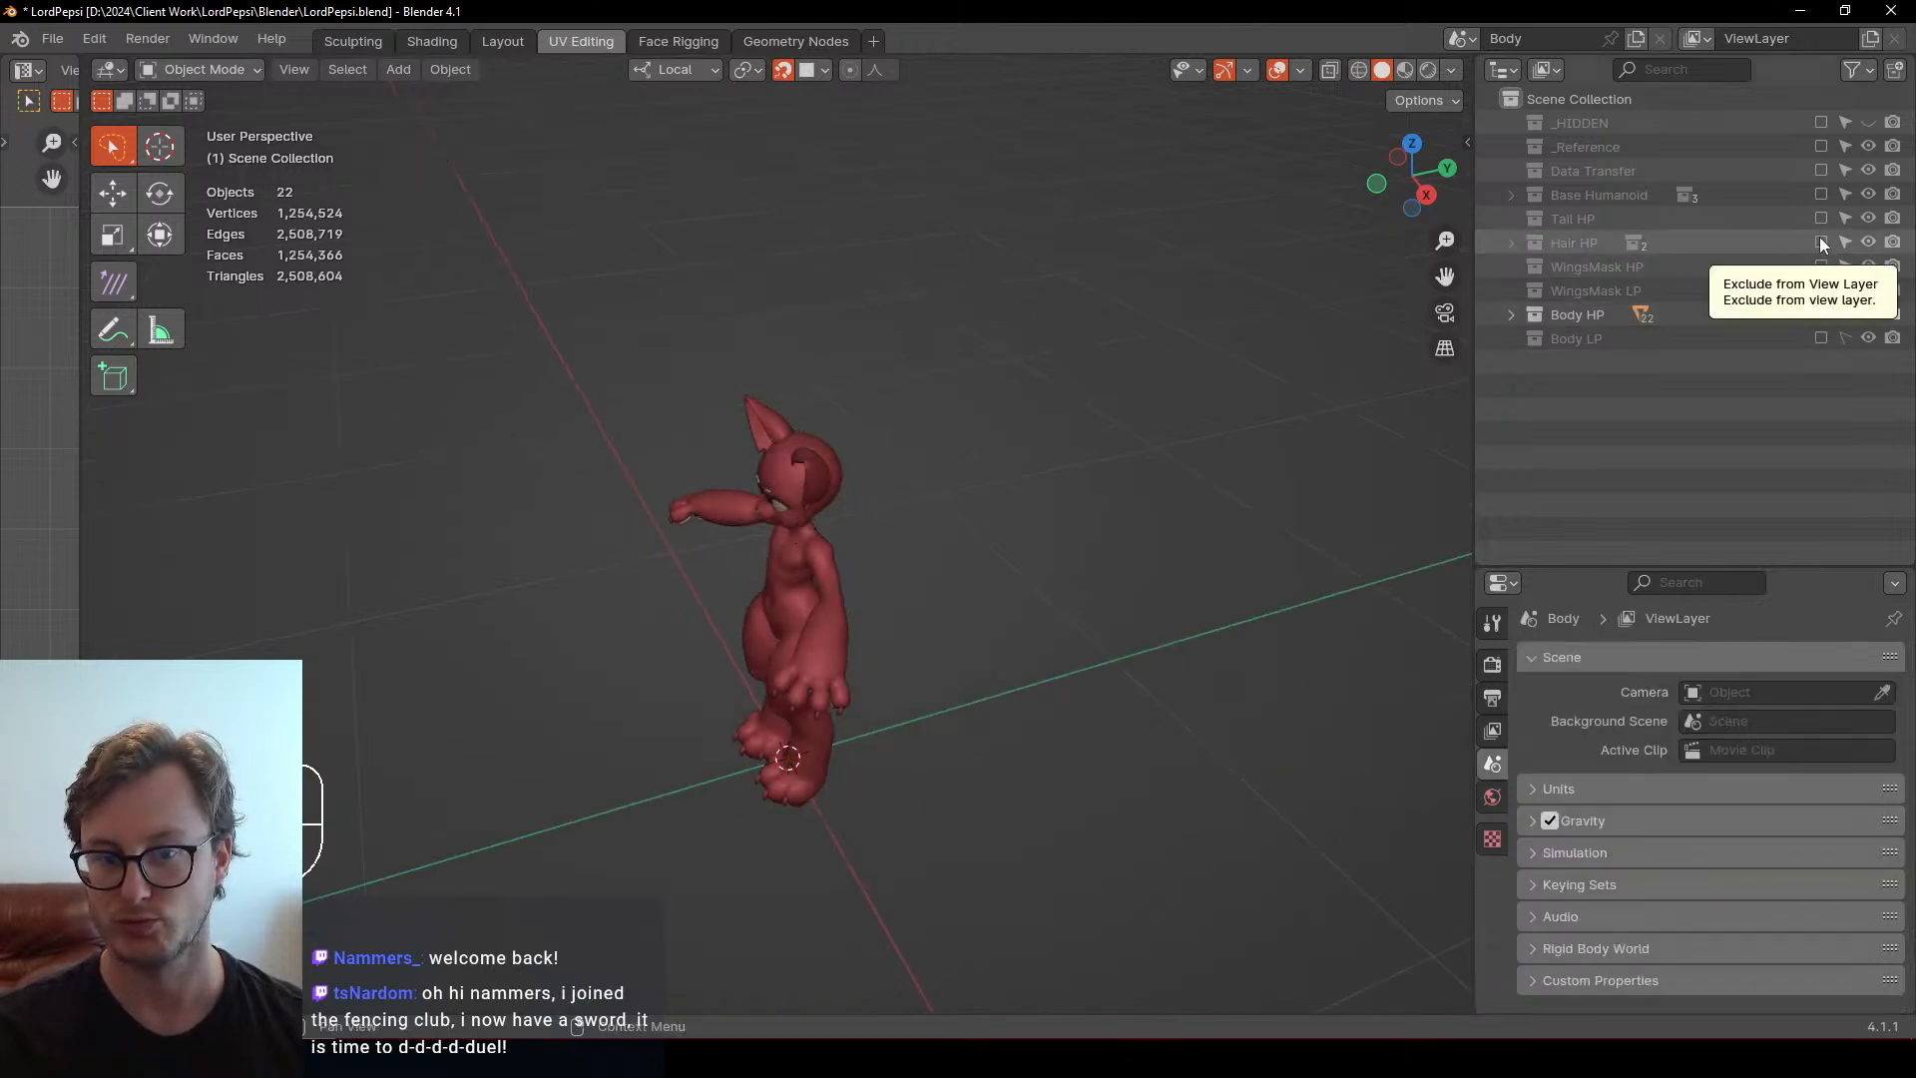
{"action": "scroll", "coordinate": [834, 597], "scroll_direction": "up", "scroll_amount": 6}
{"action": "middle_click_drag", "start_coordinate": [834, 596], "coordinate": [879, 578]}
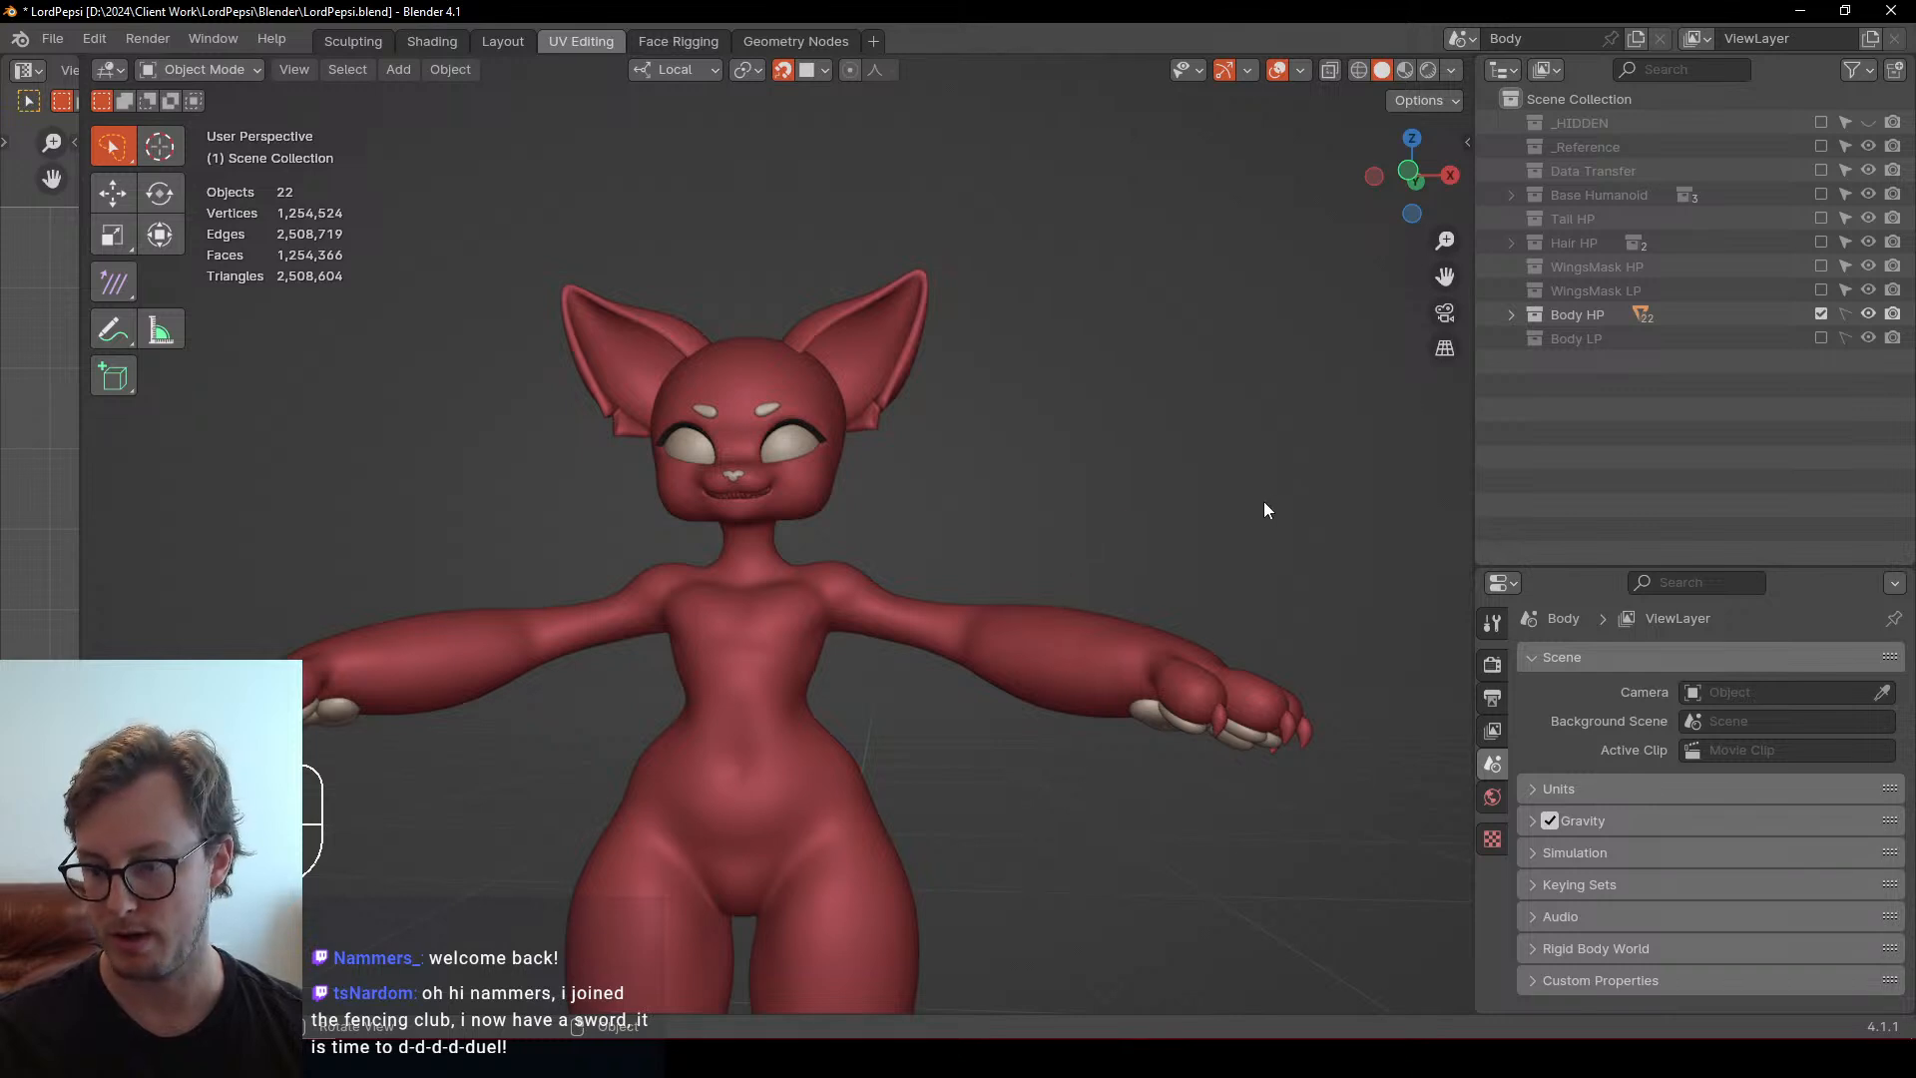
{"action": "middle_click_drag", "start_coordinate": [1263, 501], "coordinate": [1002, 739]}
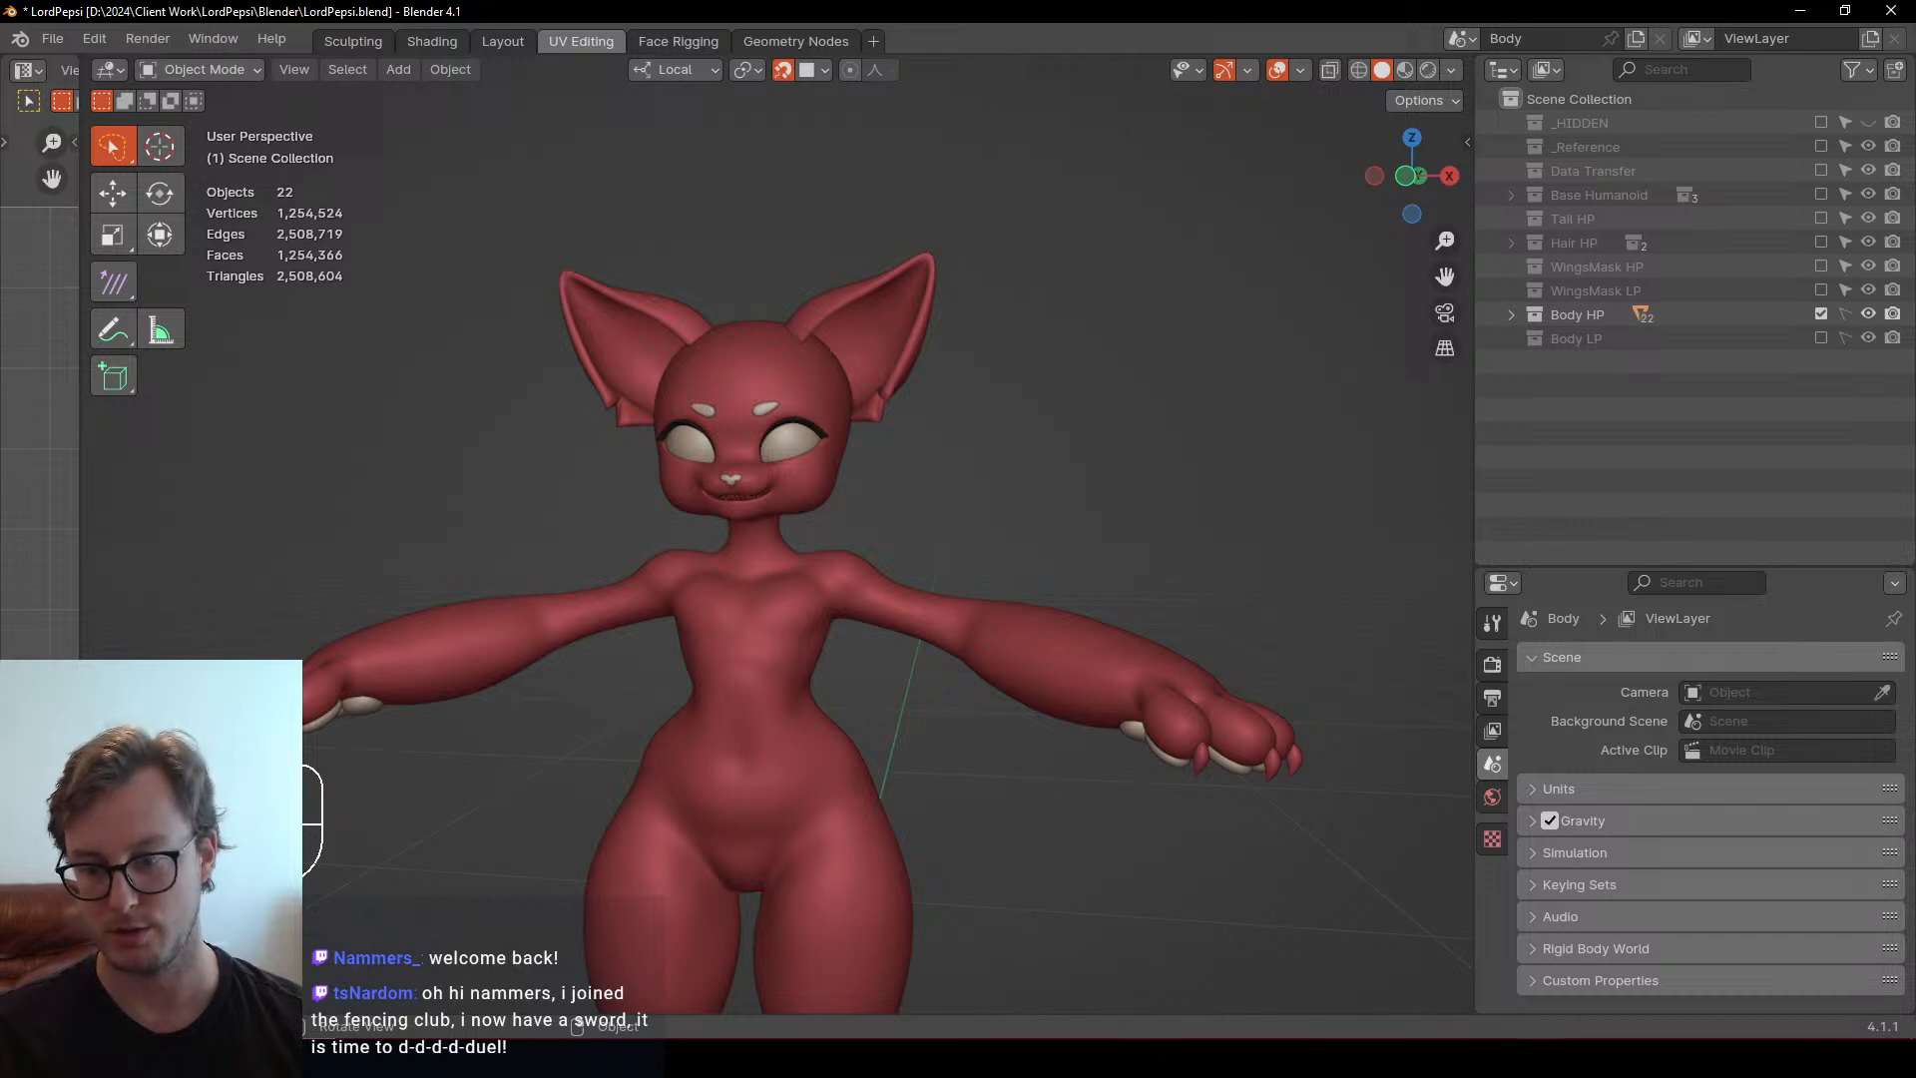
{"action": "key", "text": "alt+Tab"}
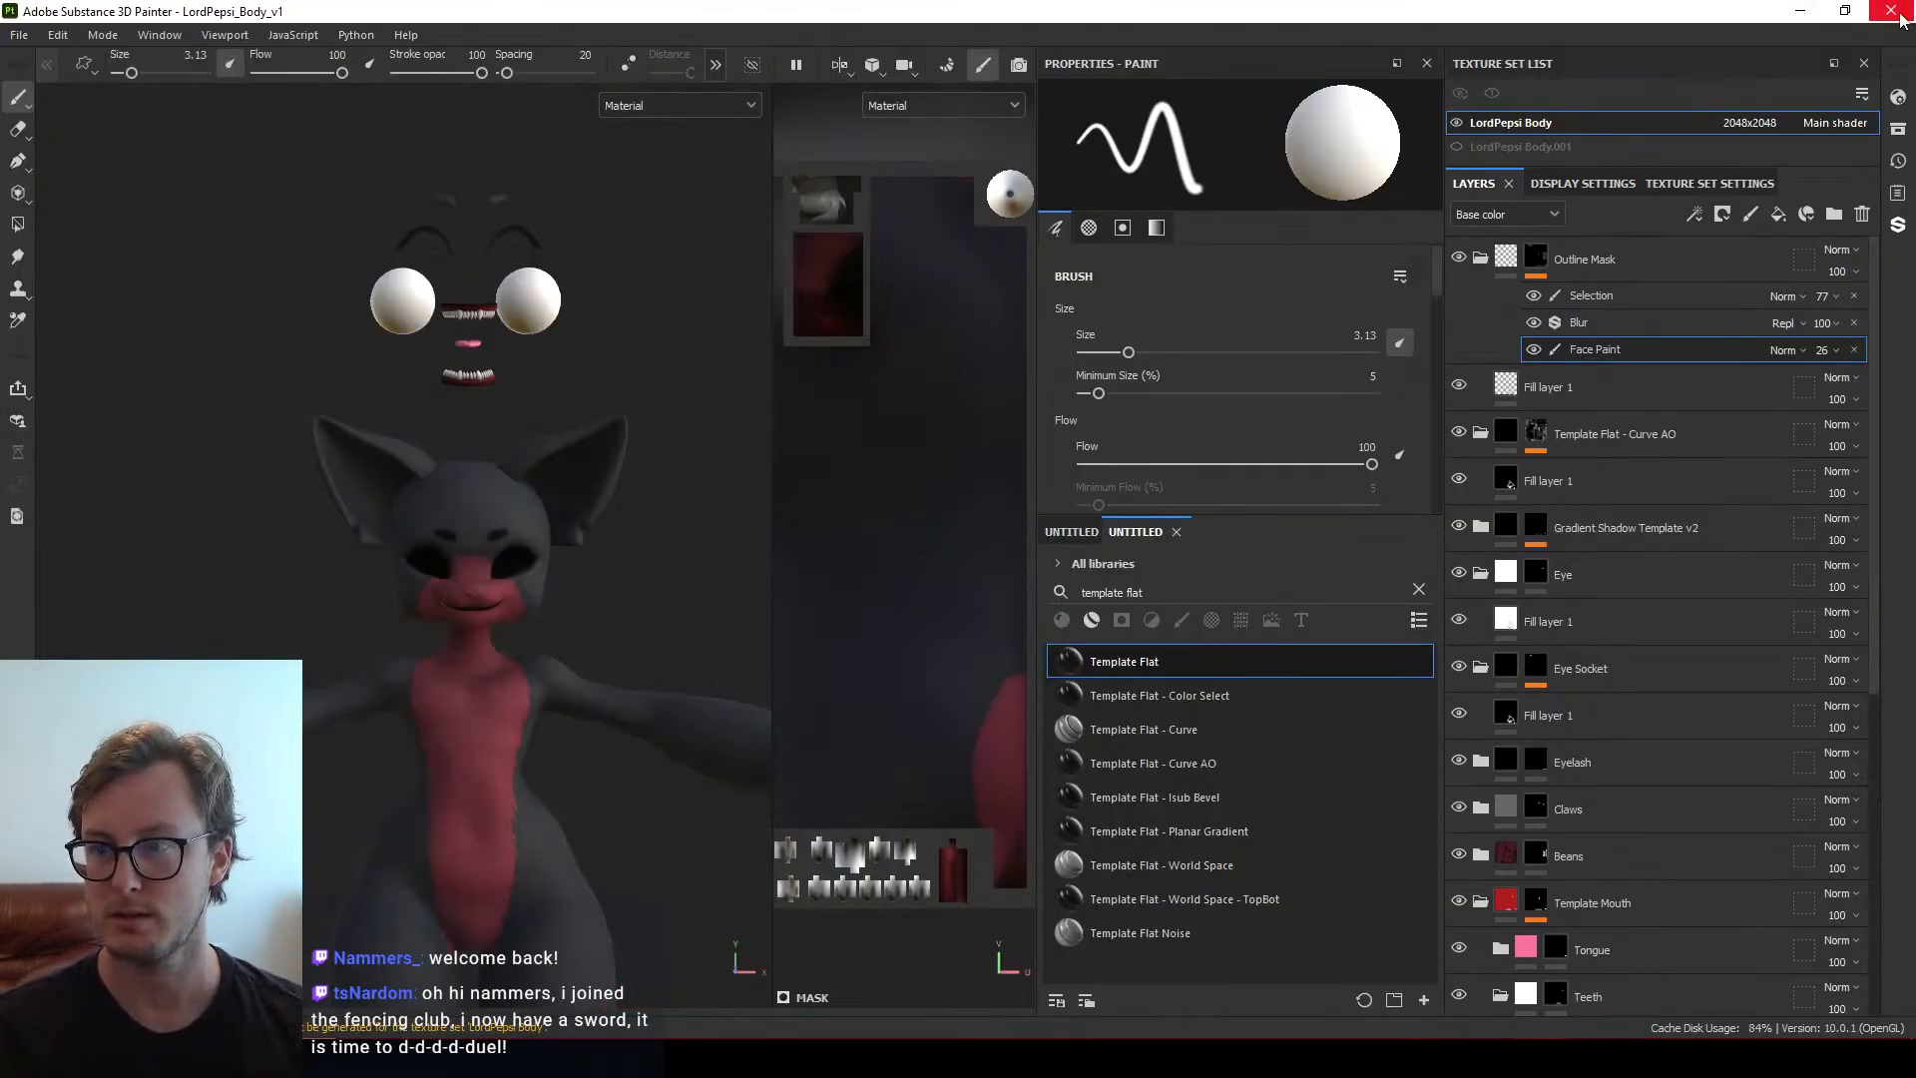
{"action": "left_click", "coordinate": [1146, 1058]}
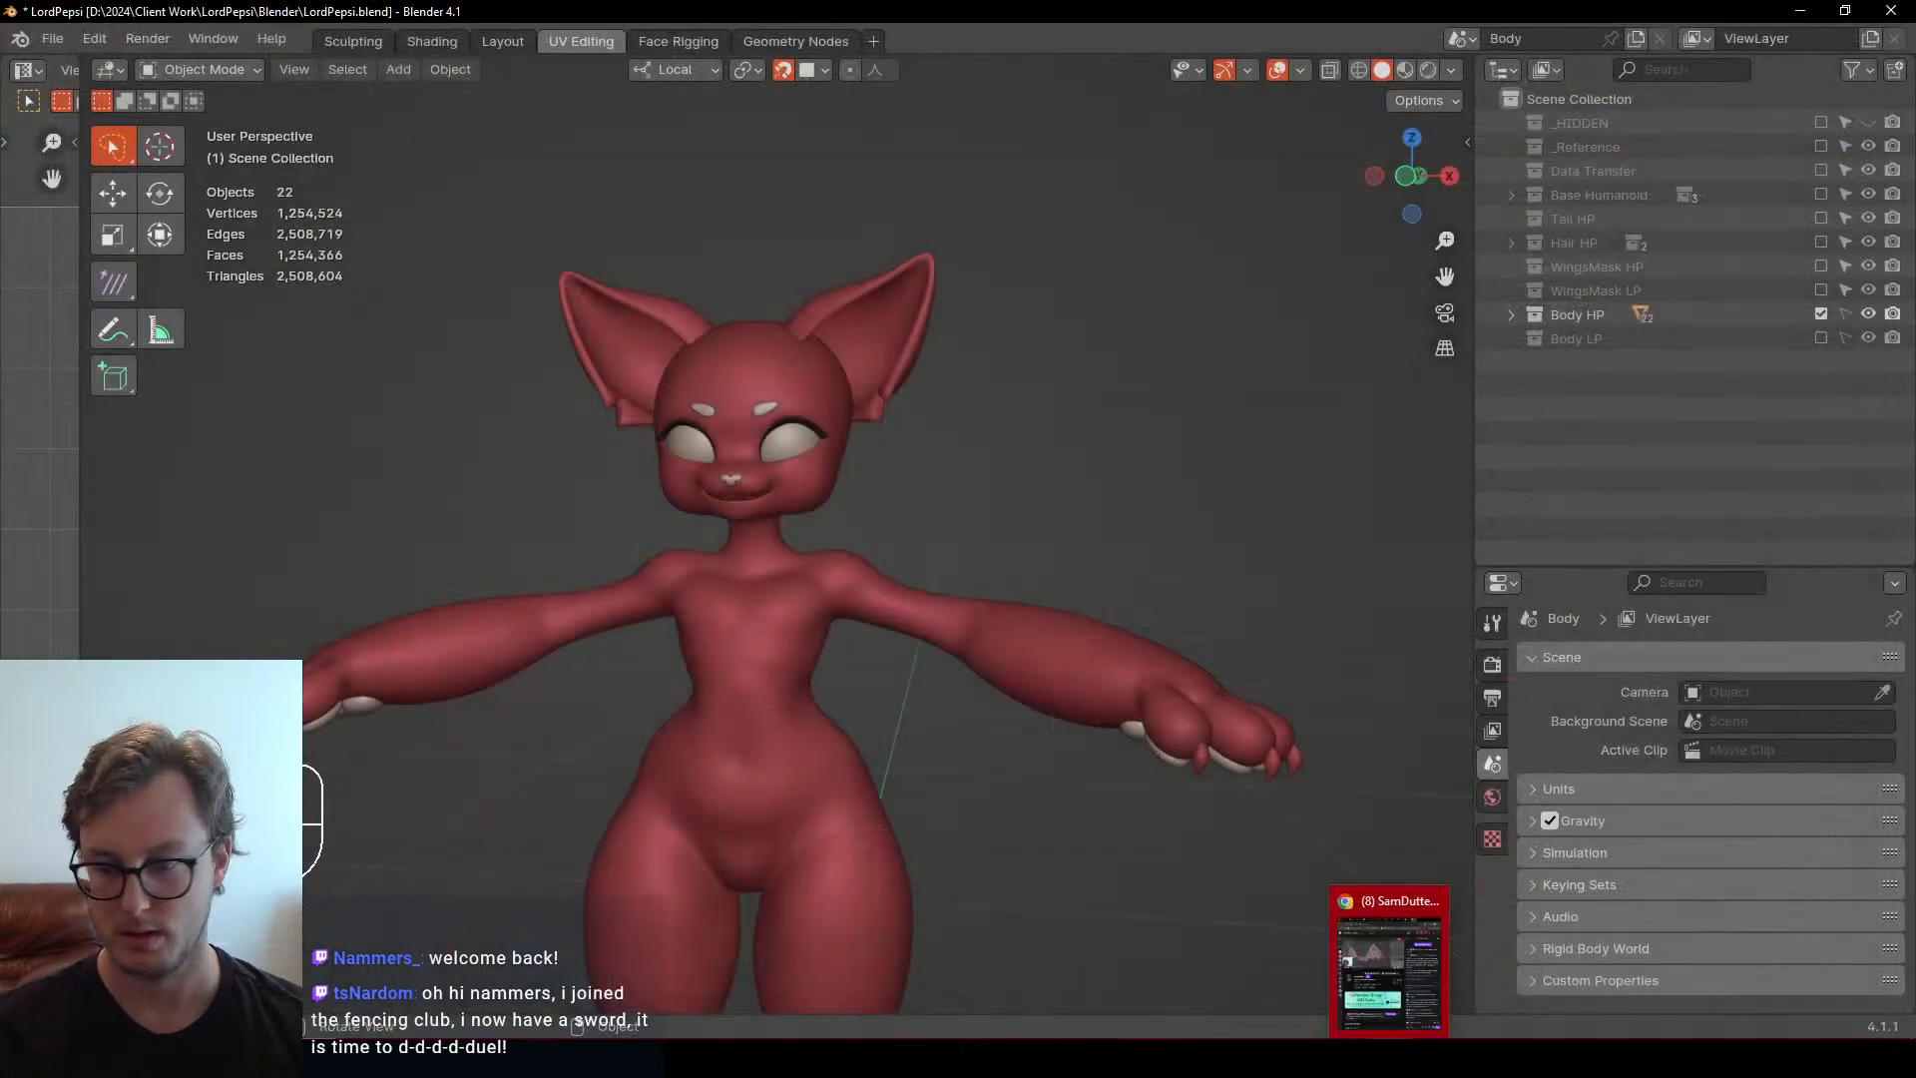
{"action": "left_click", "coordinate": [1389, 1058]}
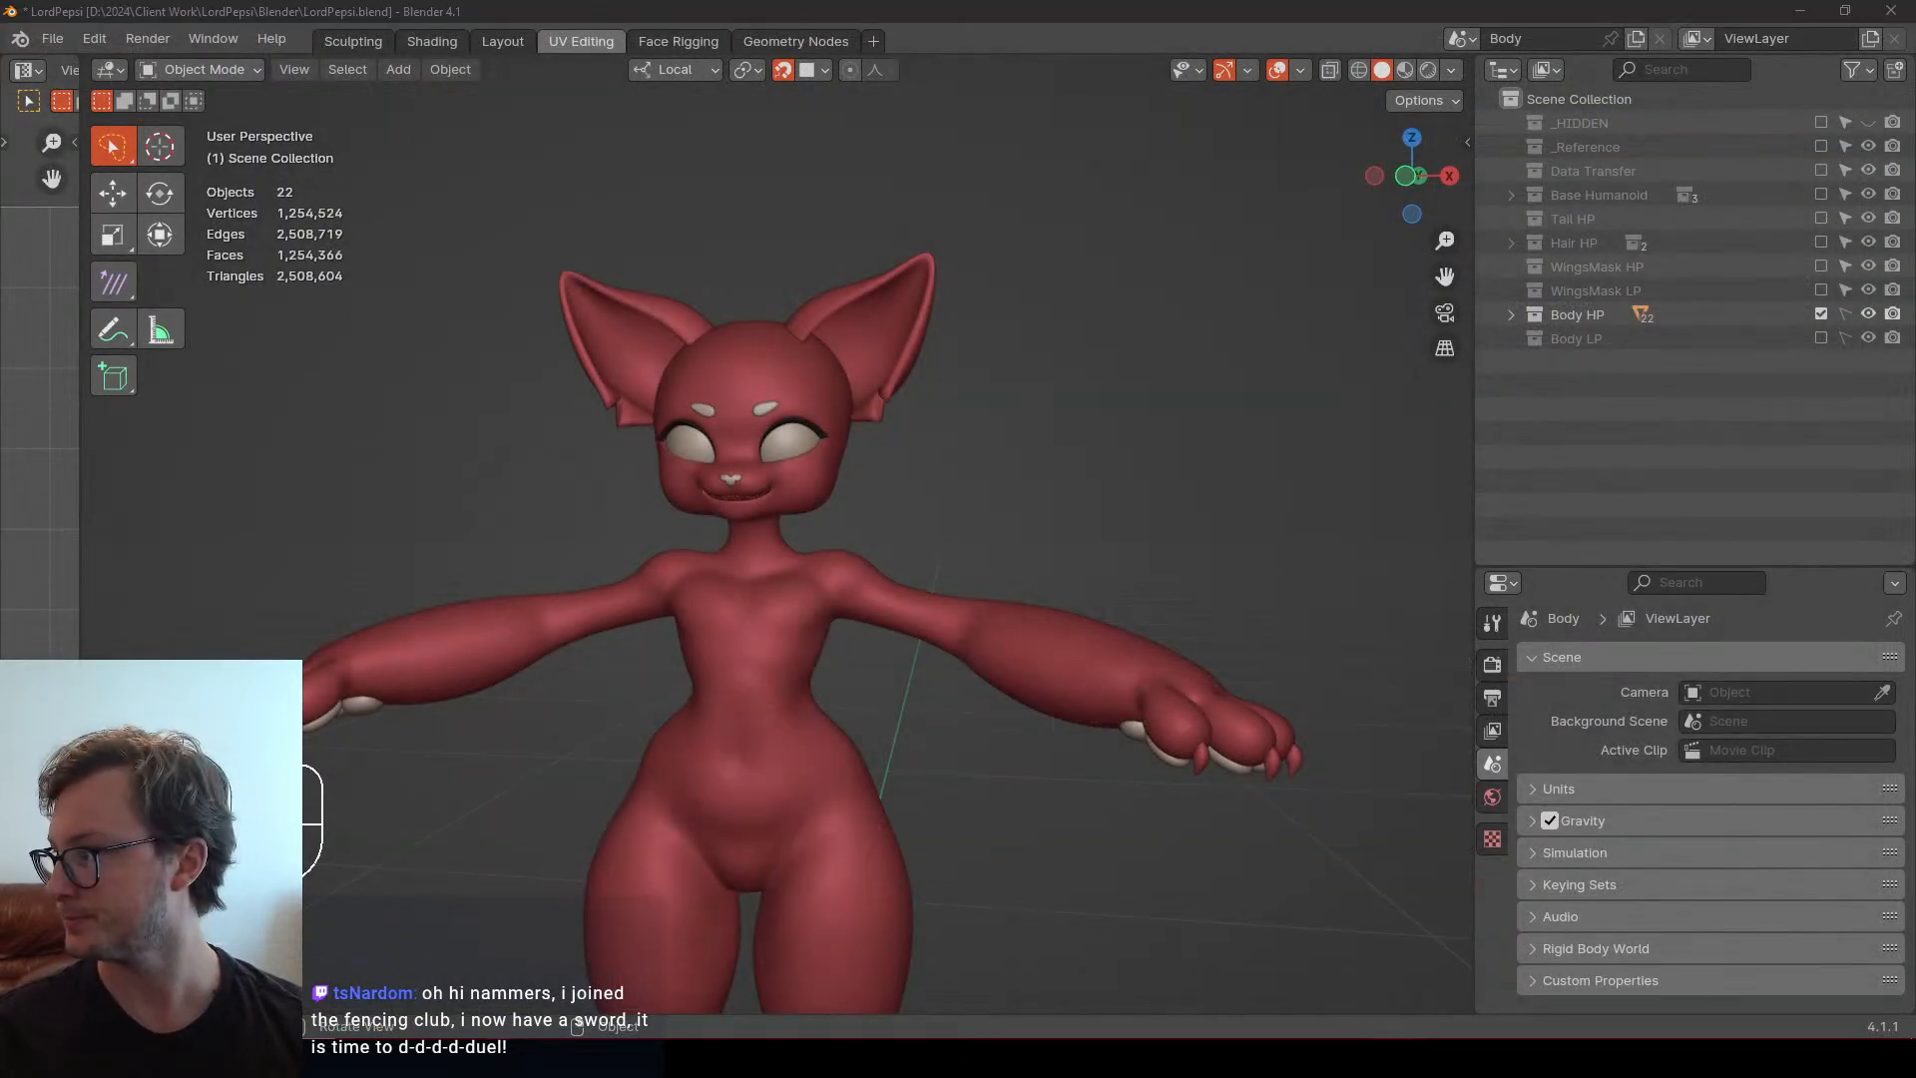
Open the LordPepsi Reference folder in File Explorer and look over the clothing reference images
{"action": "mouse_move", "coordinate": [507, 1057]}
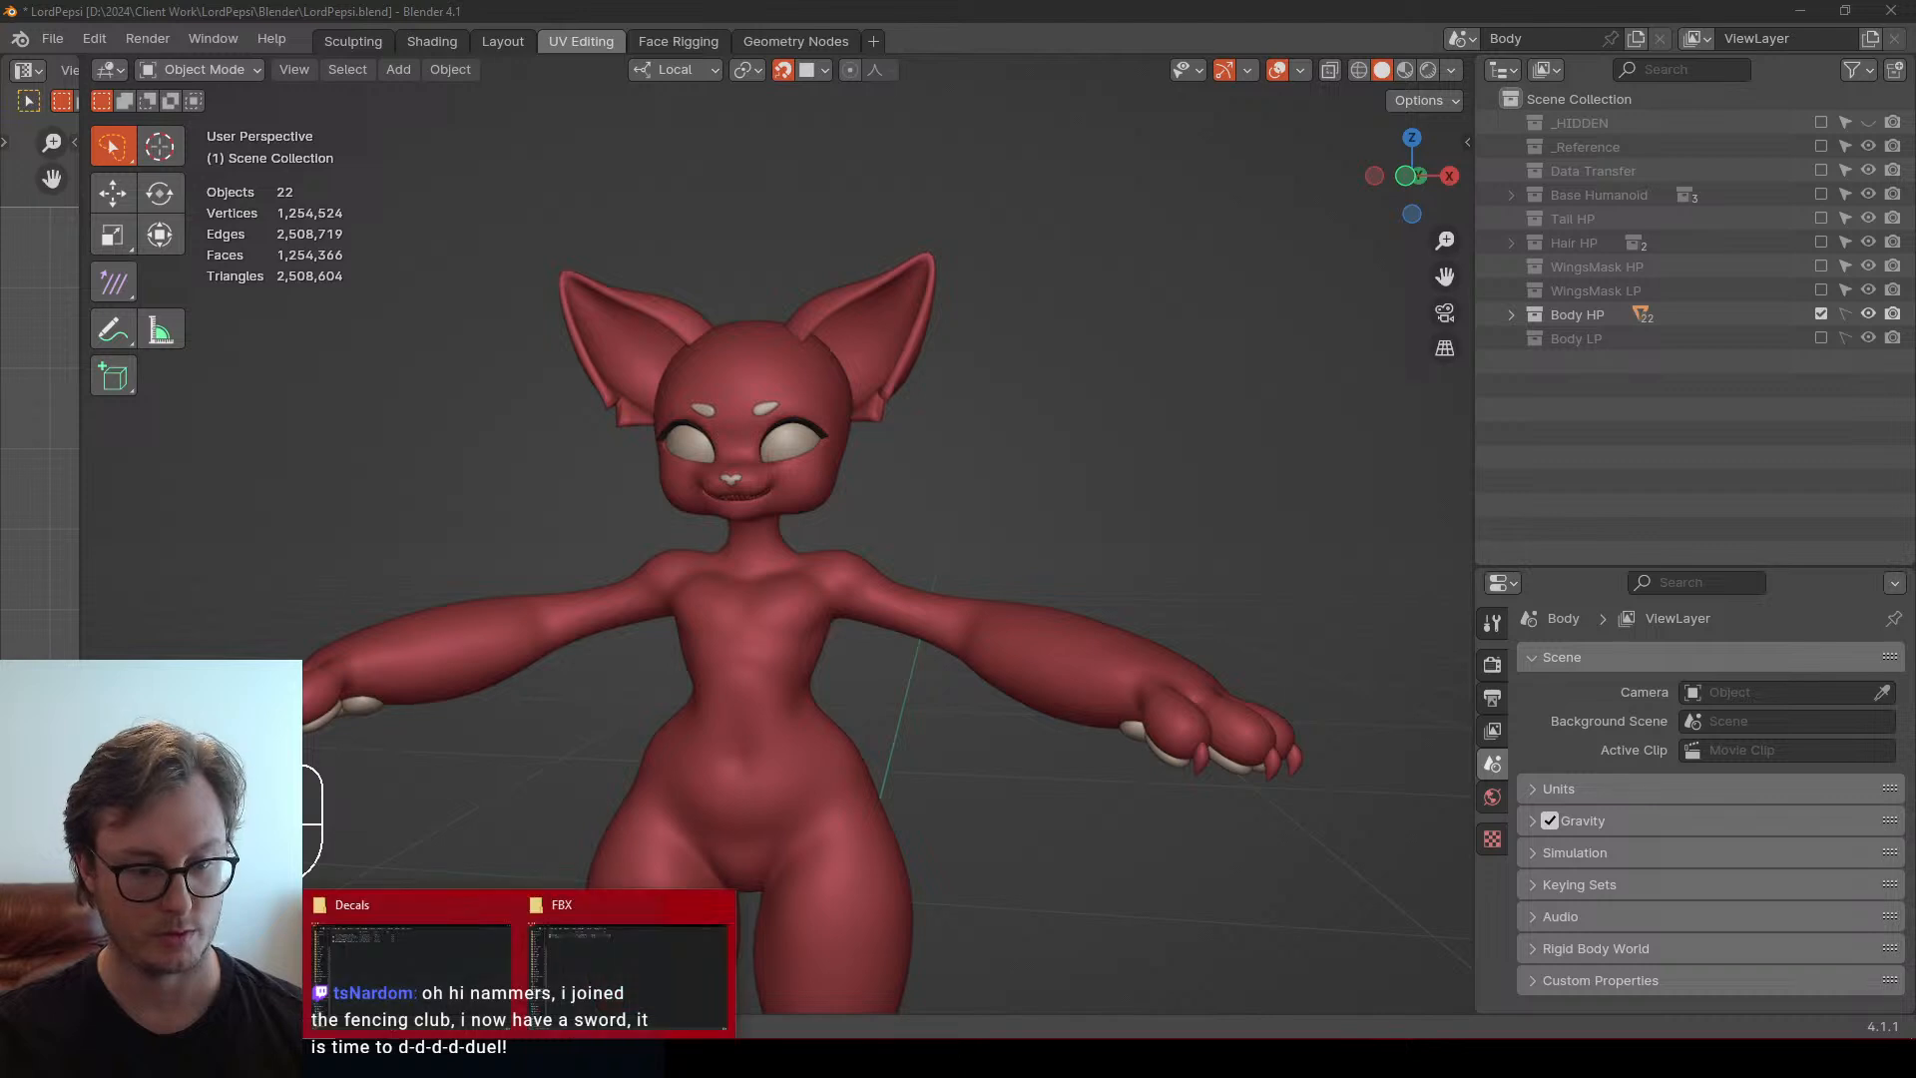
{"action": "left_click", "coordinate": [371, 1013]}
{"action": "left_click", "coordinate": [738, 638]}
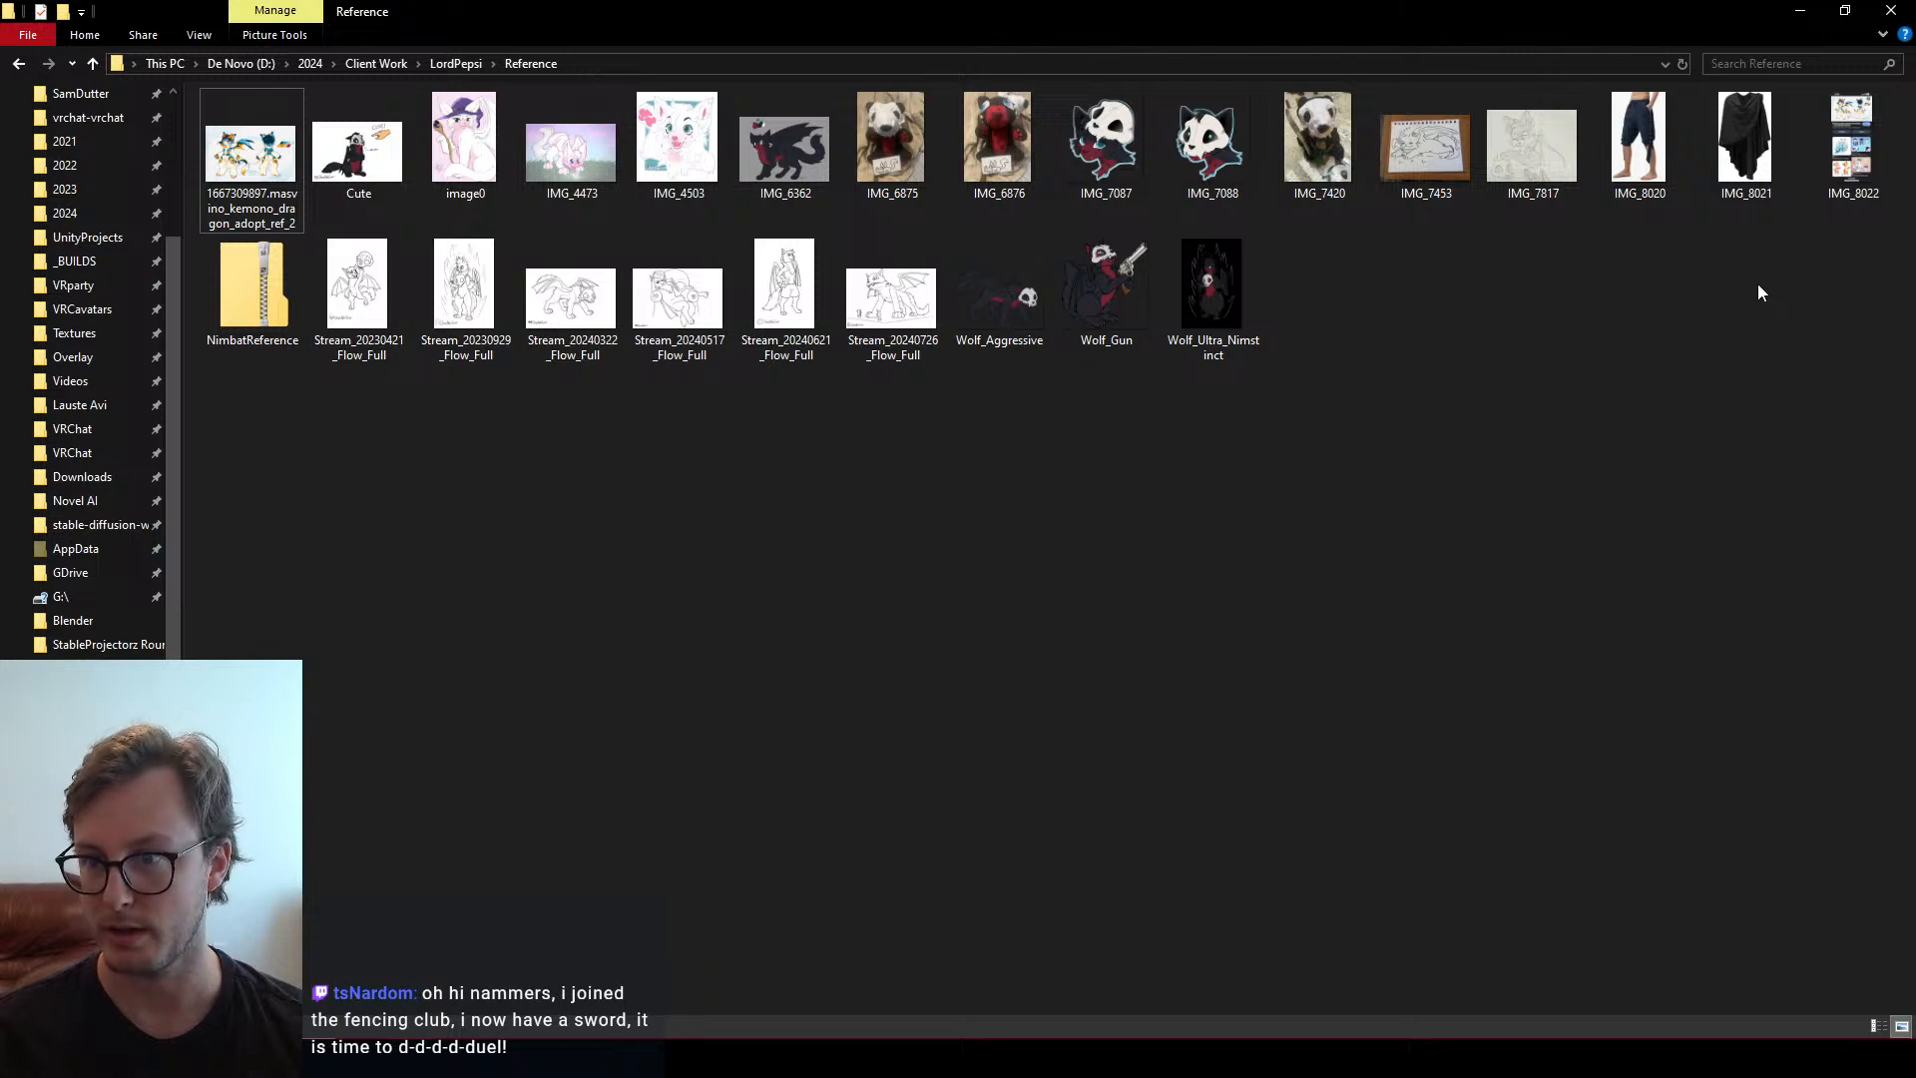
{"action": "left_click_drag", "start_coordinate": [1757, 283], "coordinate": [1664, 184]}
{"action": "left_click", "coordinate": [1684, 370]}
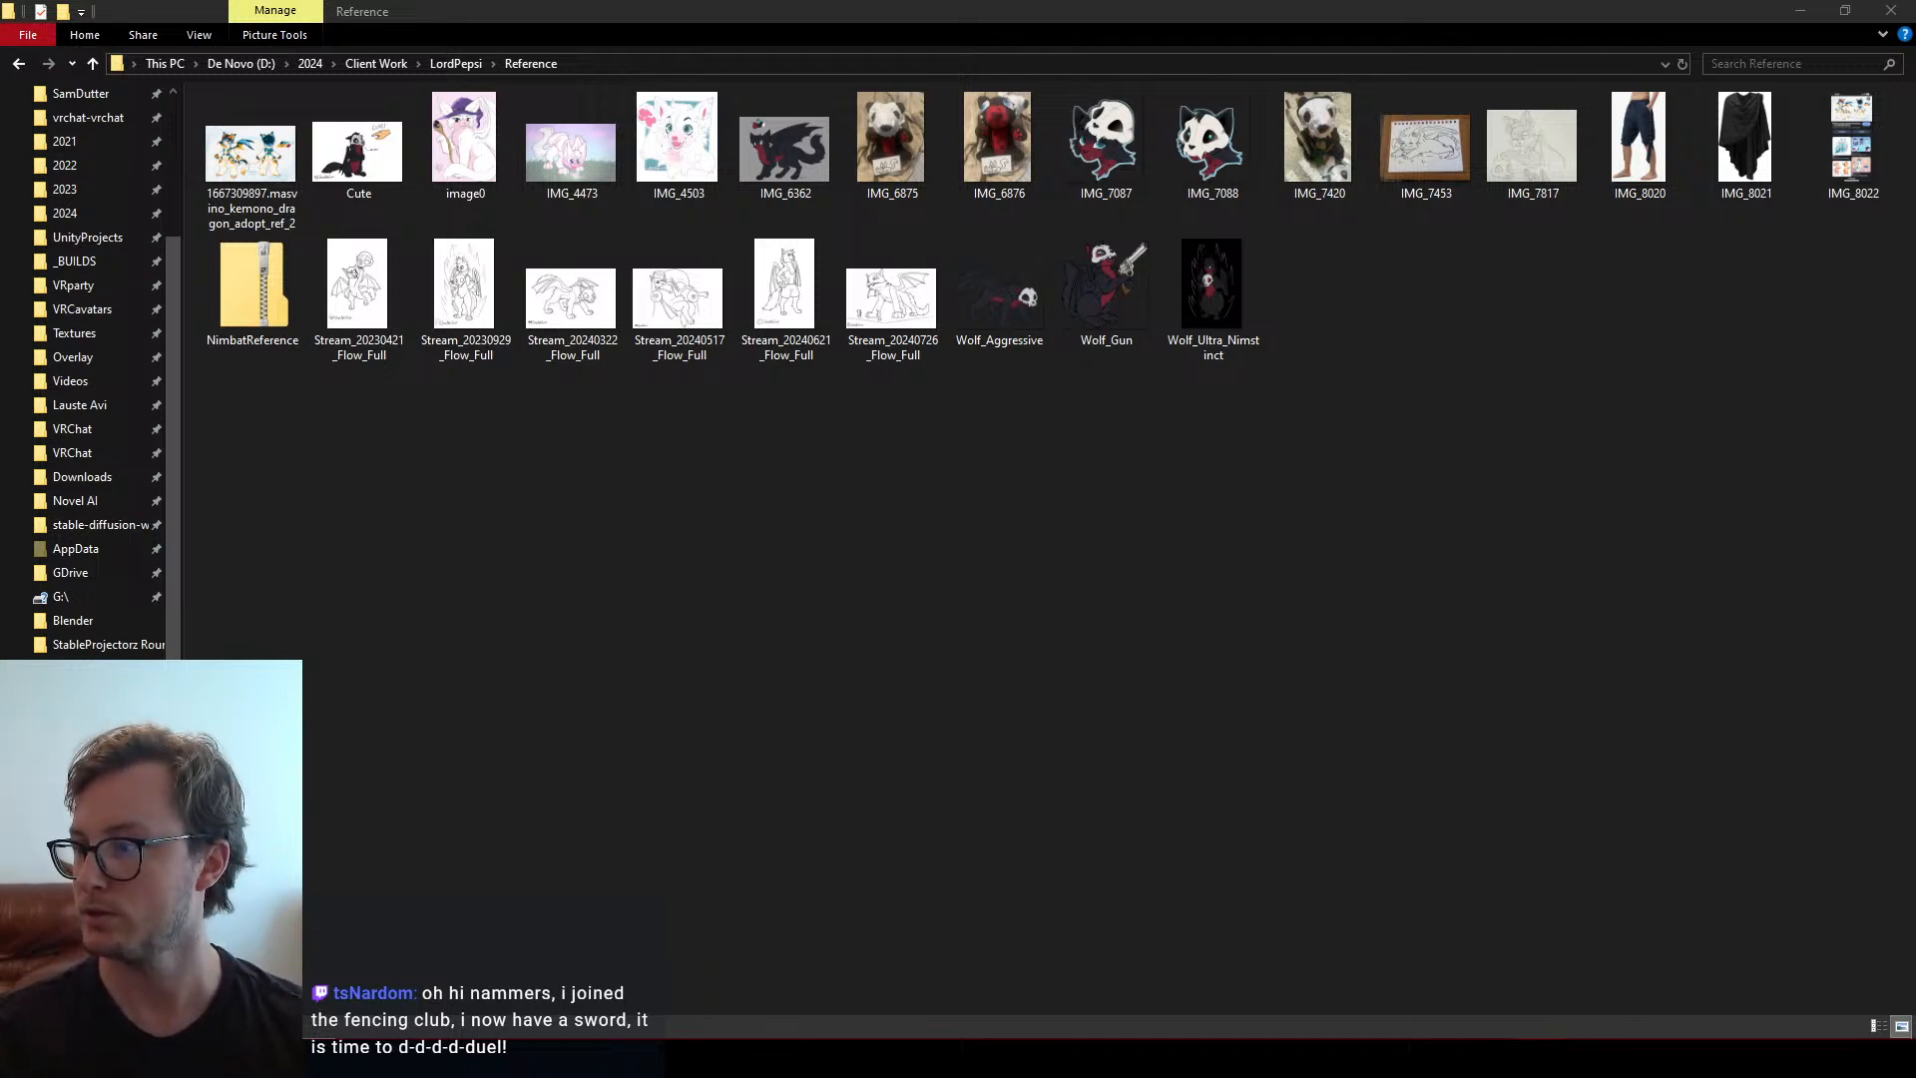
{"action": "left_click", "coordinate": [1207, 631]}
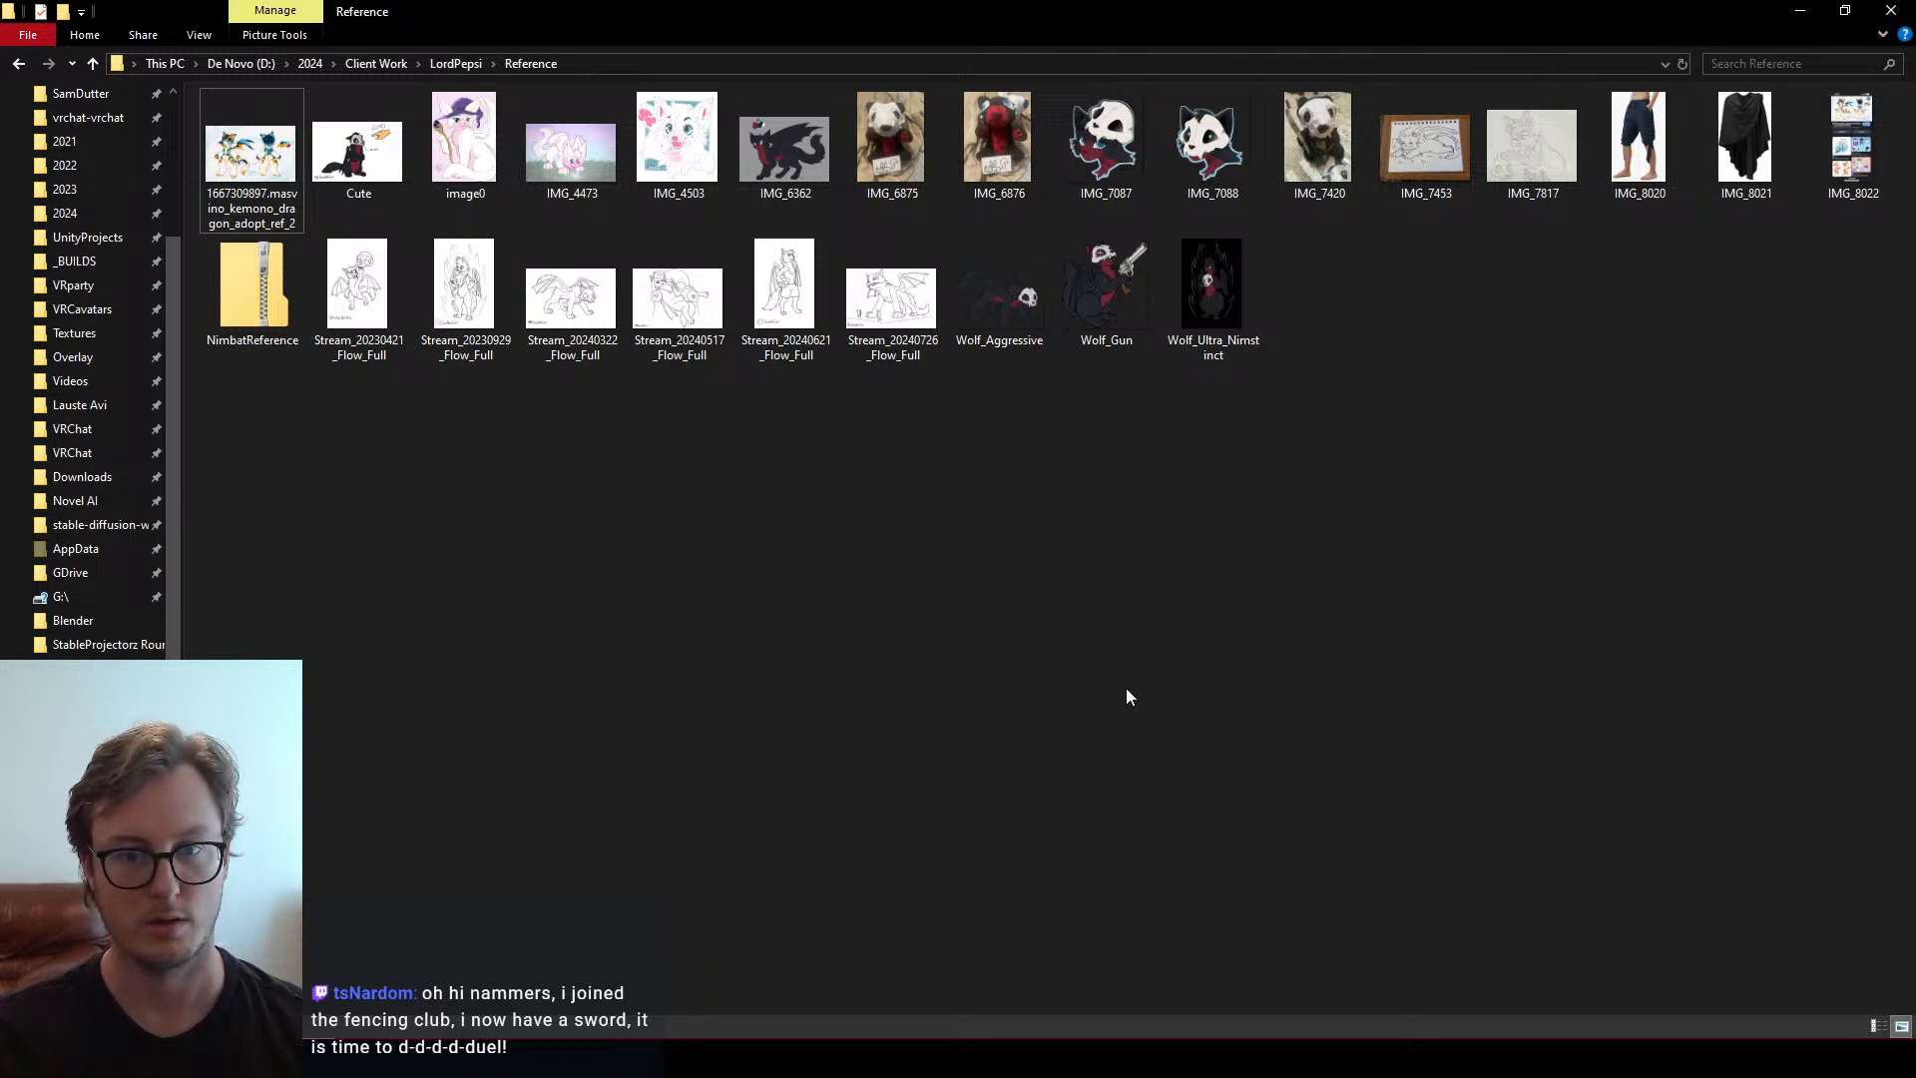
Return to Blender, frame the full body from the front and capture a screenshot of it with Snipping Tool
{"action": "left_click", "coordinate": [1235, 1033]}
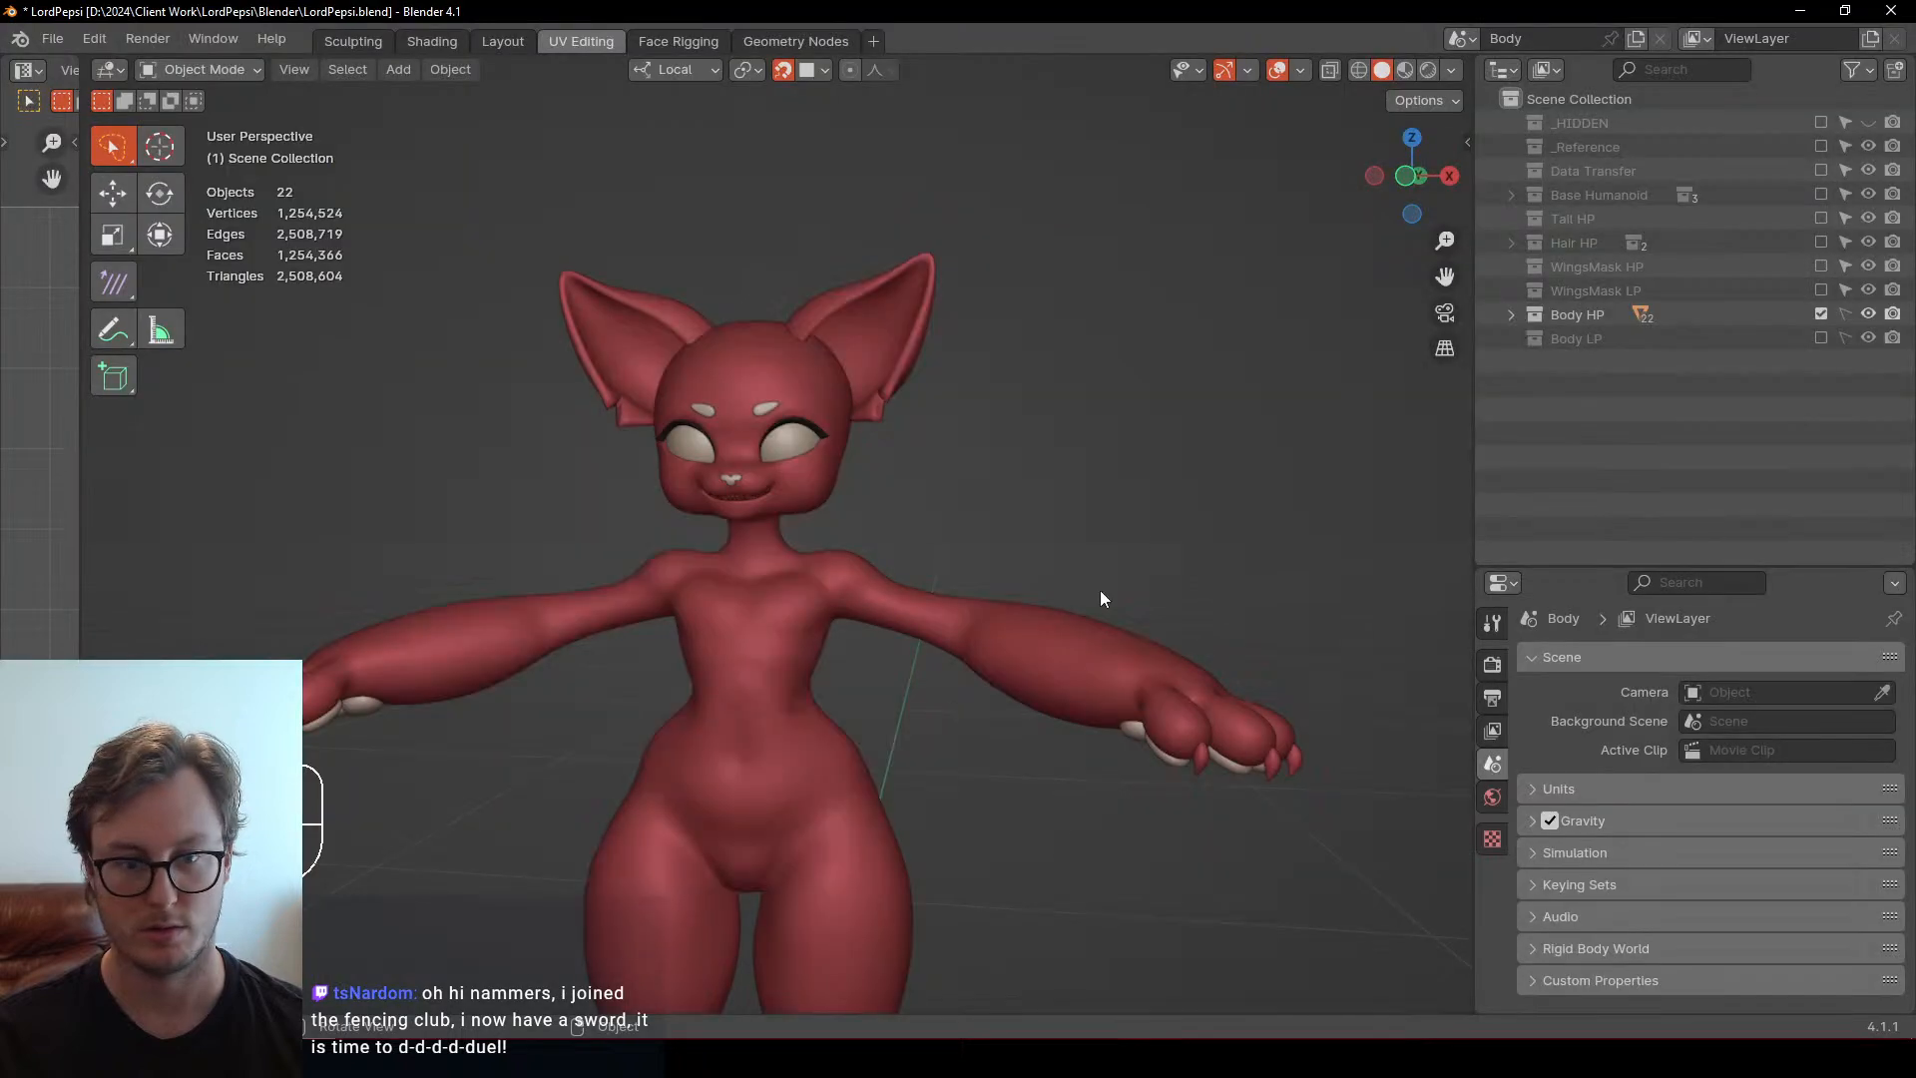
{"action": "scroll", "coordinate": [892, 643], "scroll_direction": "down", "scroll_amount": 3}
{"action": "middle_click_drag", "start_coordinate": [892, 642], "coordinate": [959, 649]}
{"action": "middle_click_drag", "start_coordinate": [959, 649], "coordinate": [1006, 561], "text": "shift"}
{"action": "middle_click_drag", "start_coordinate": [1006, 560], "coordinate": [1032, 675]}
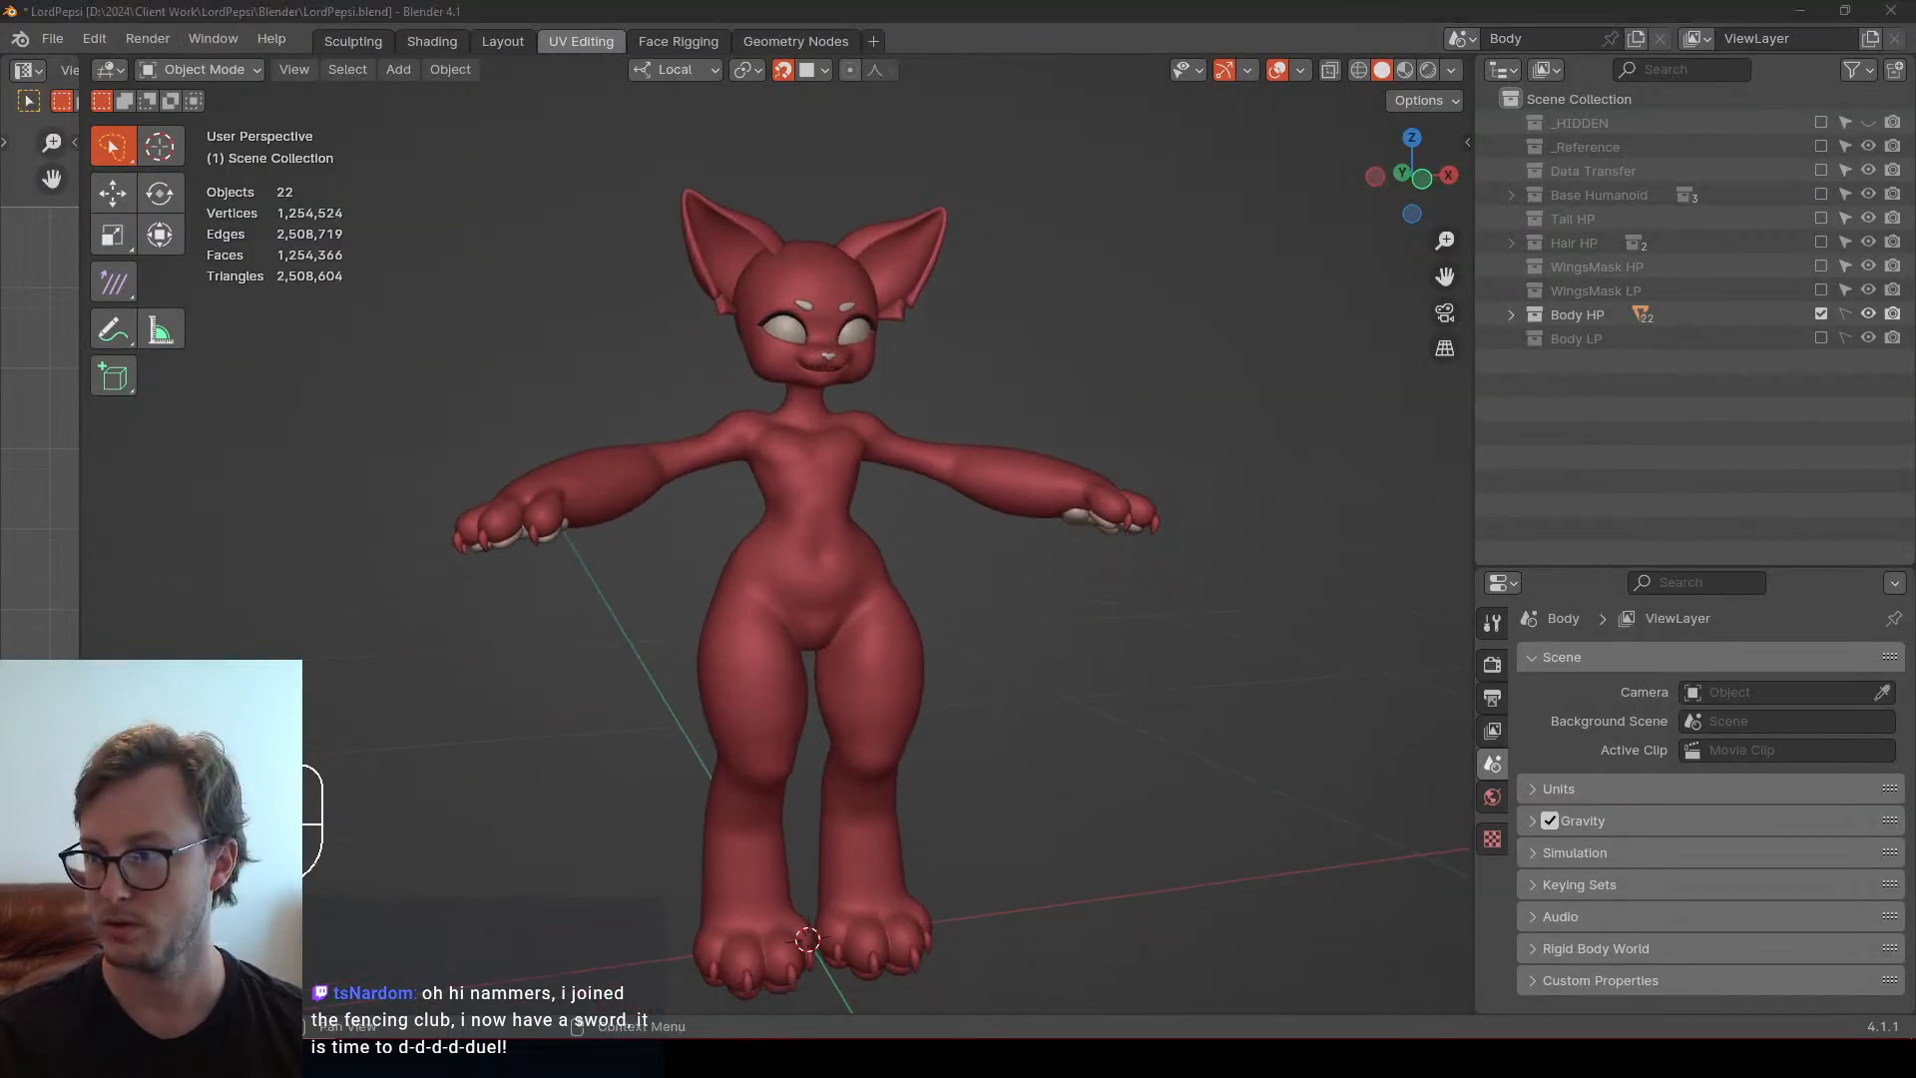
{"action": "key", "text": "super+shift+s"}
{"action": "left_click_drag", "start_coordinate": [253, 117], "coordinate": [1284, 1023]}
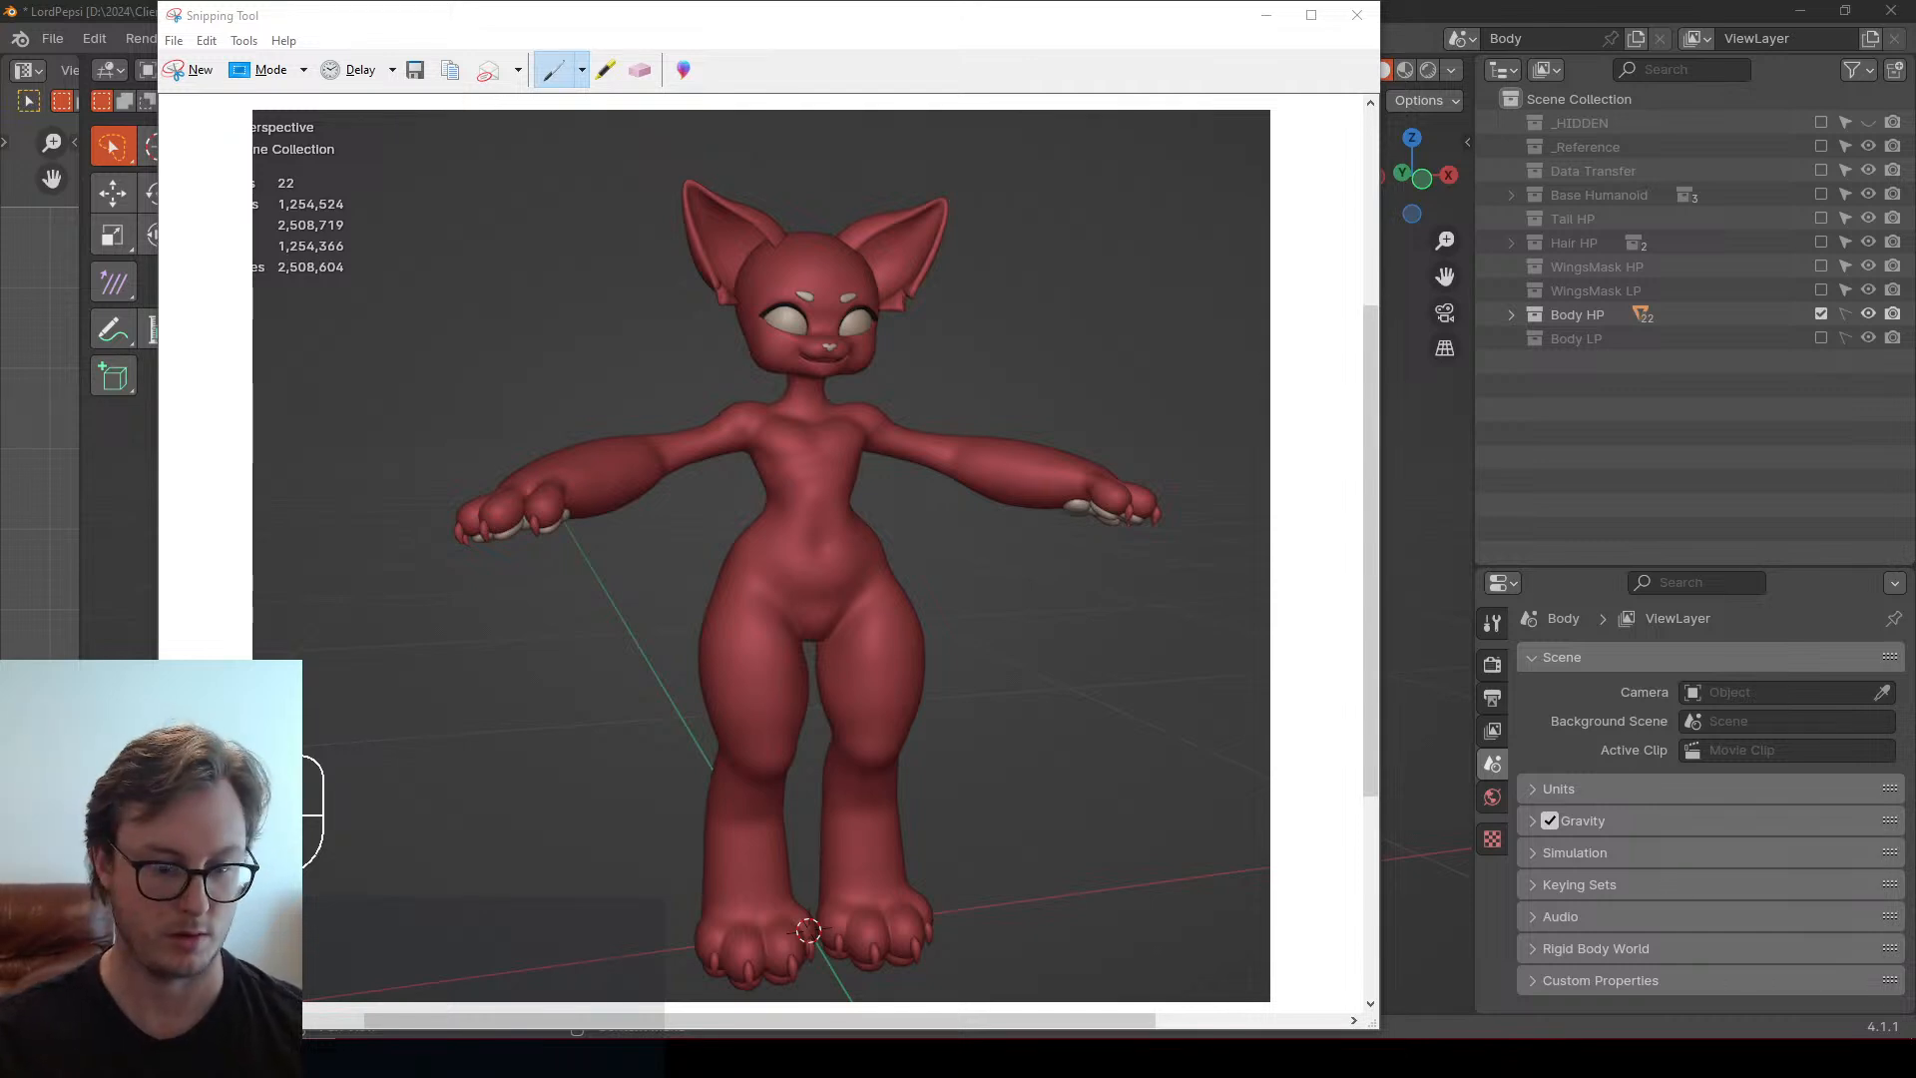
Reopen the Reference folder, select the clothing images IMG_8020 and IMG_8021, and minimize the folder window
{"action": "mouse_move", "coordinate": [519, 1057]}
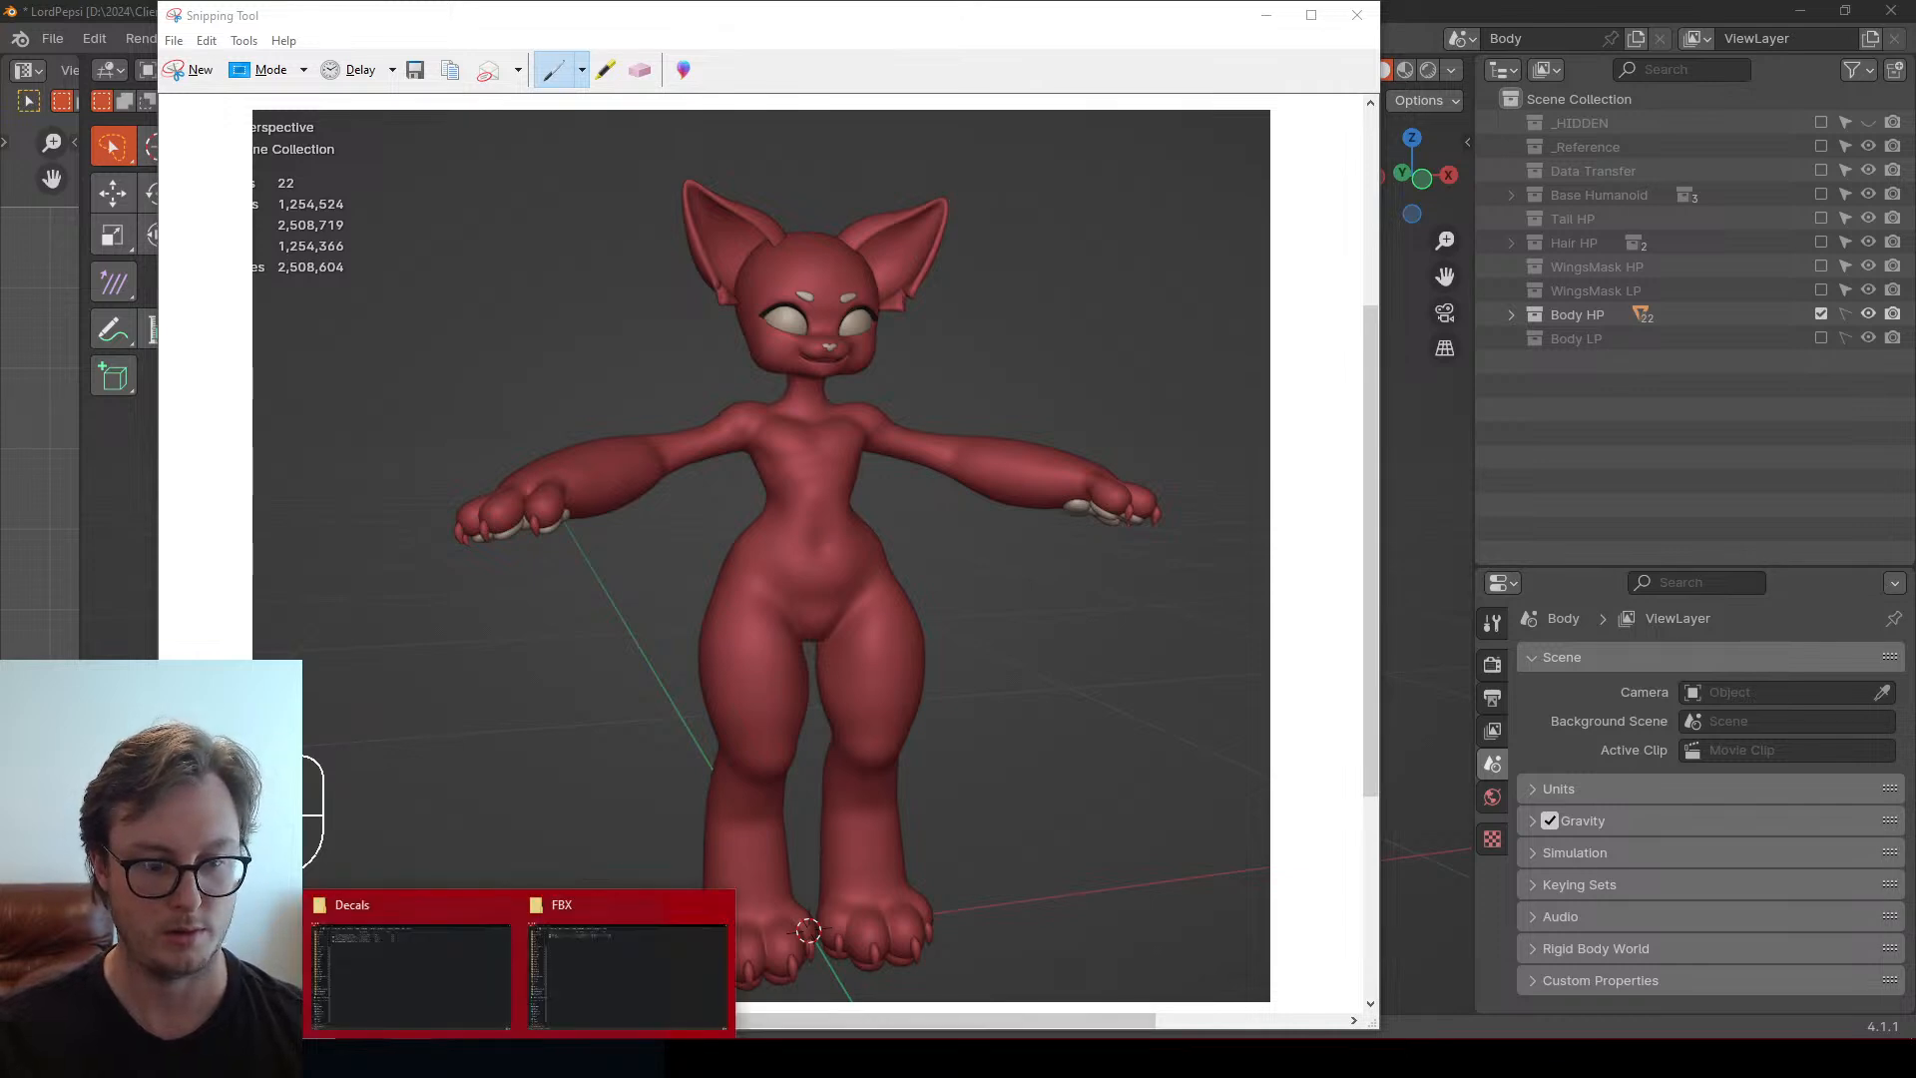
{"action": "left_click", "coordinate": [204, 976]}
{"action": "left_click_drag", "start_coordinate": [1685, 171], "coordinate": [1680, 167]}
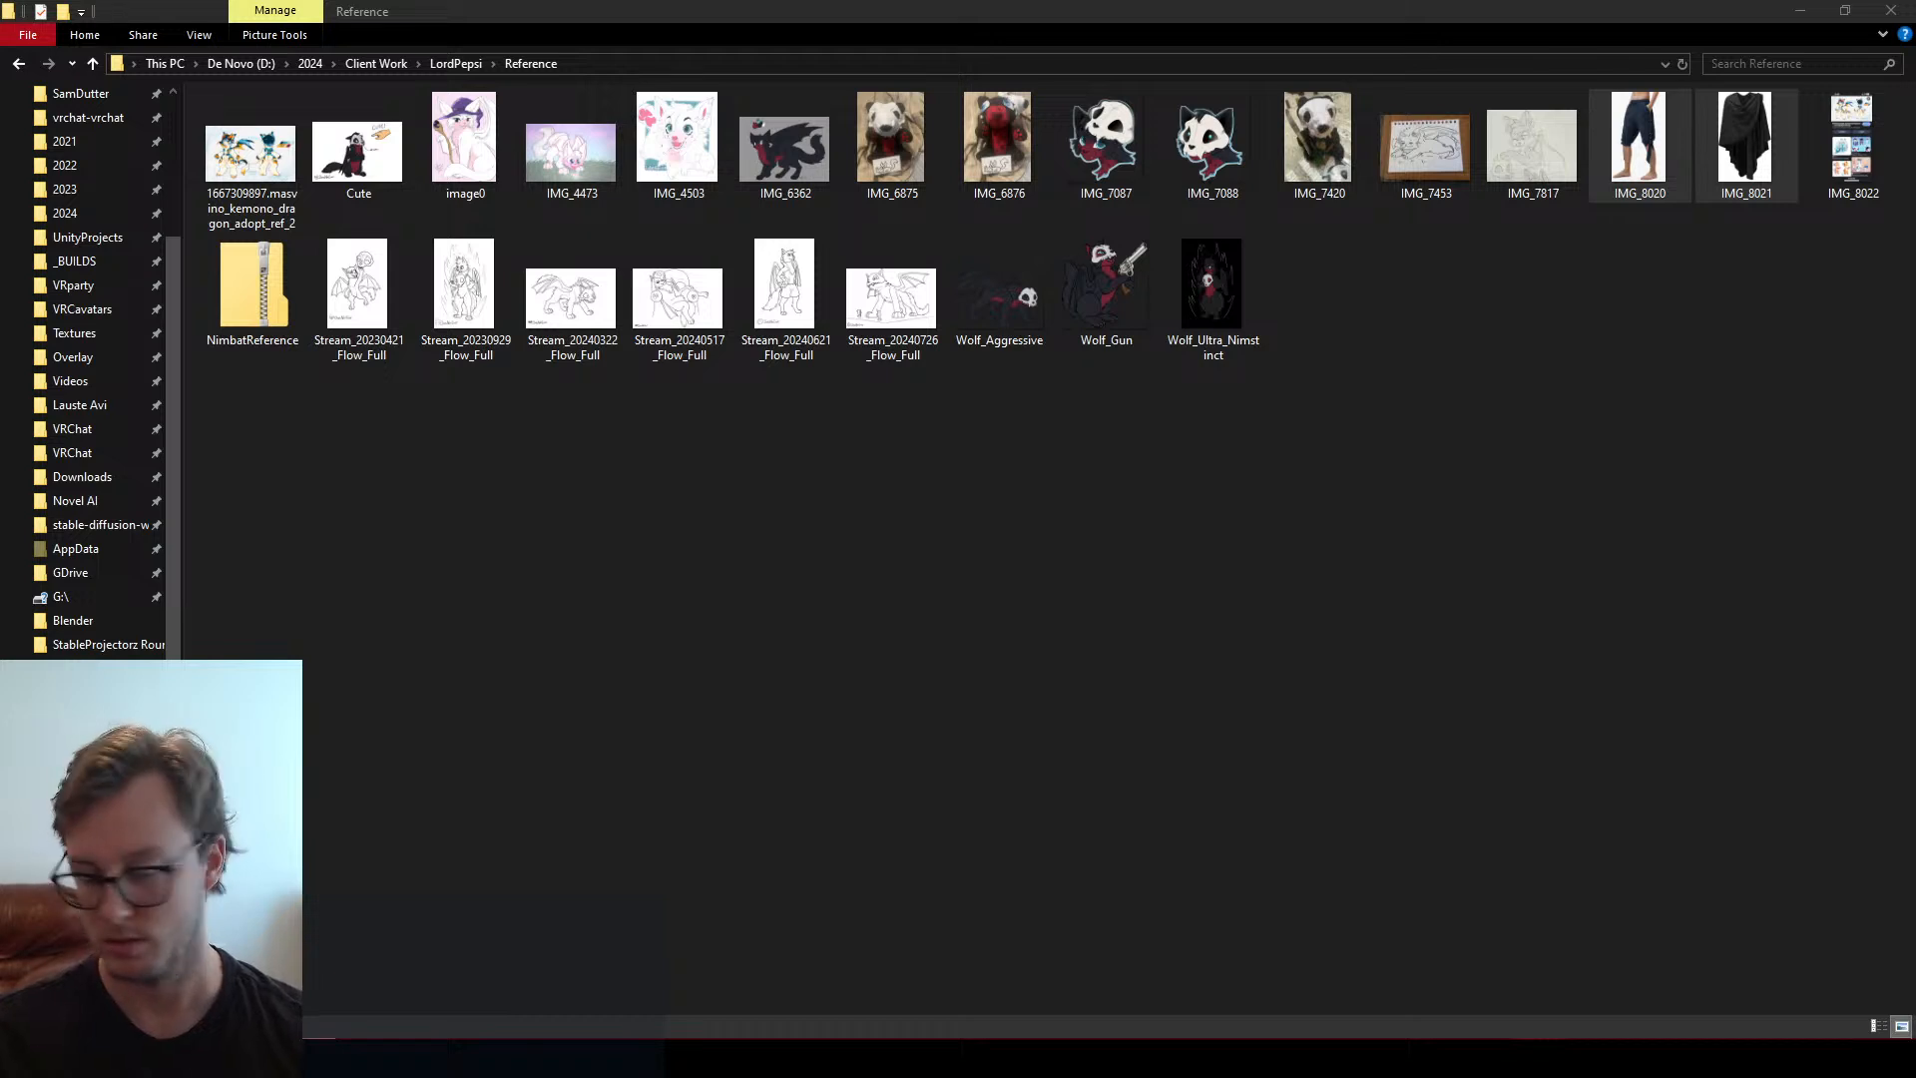
{"action": "left_click", "coordinate": [942, 467]}
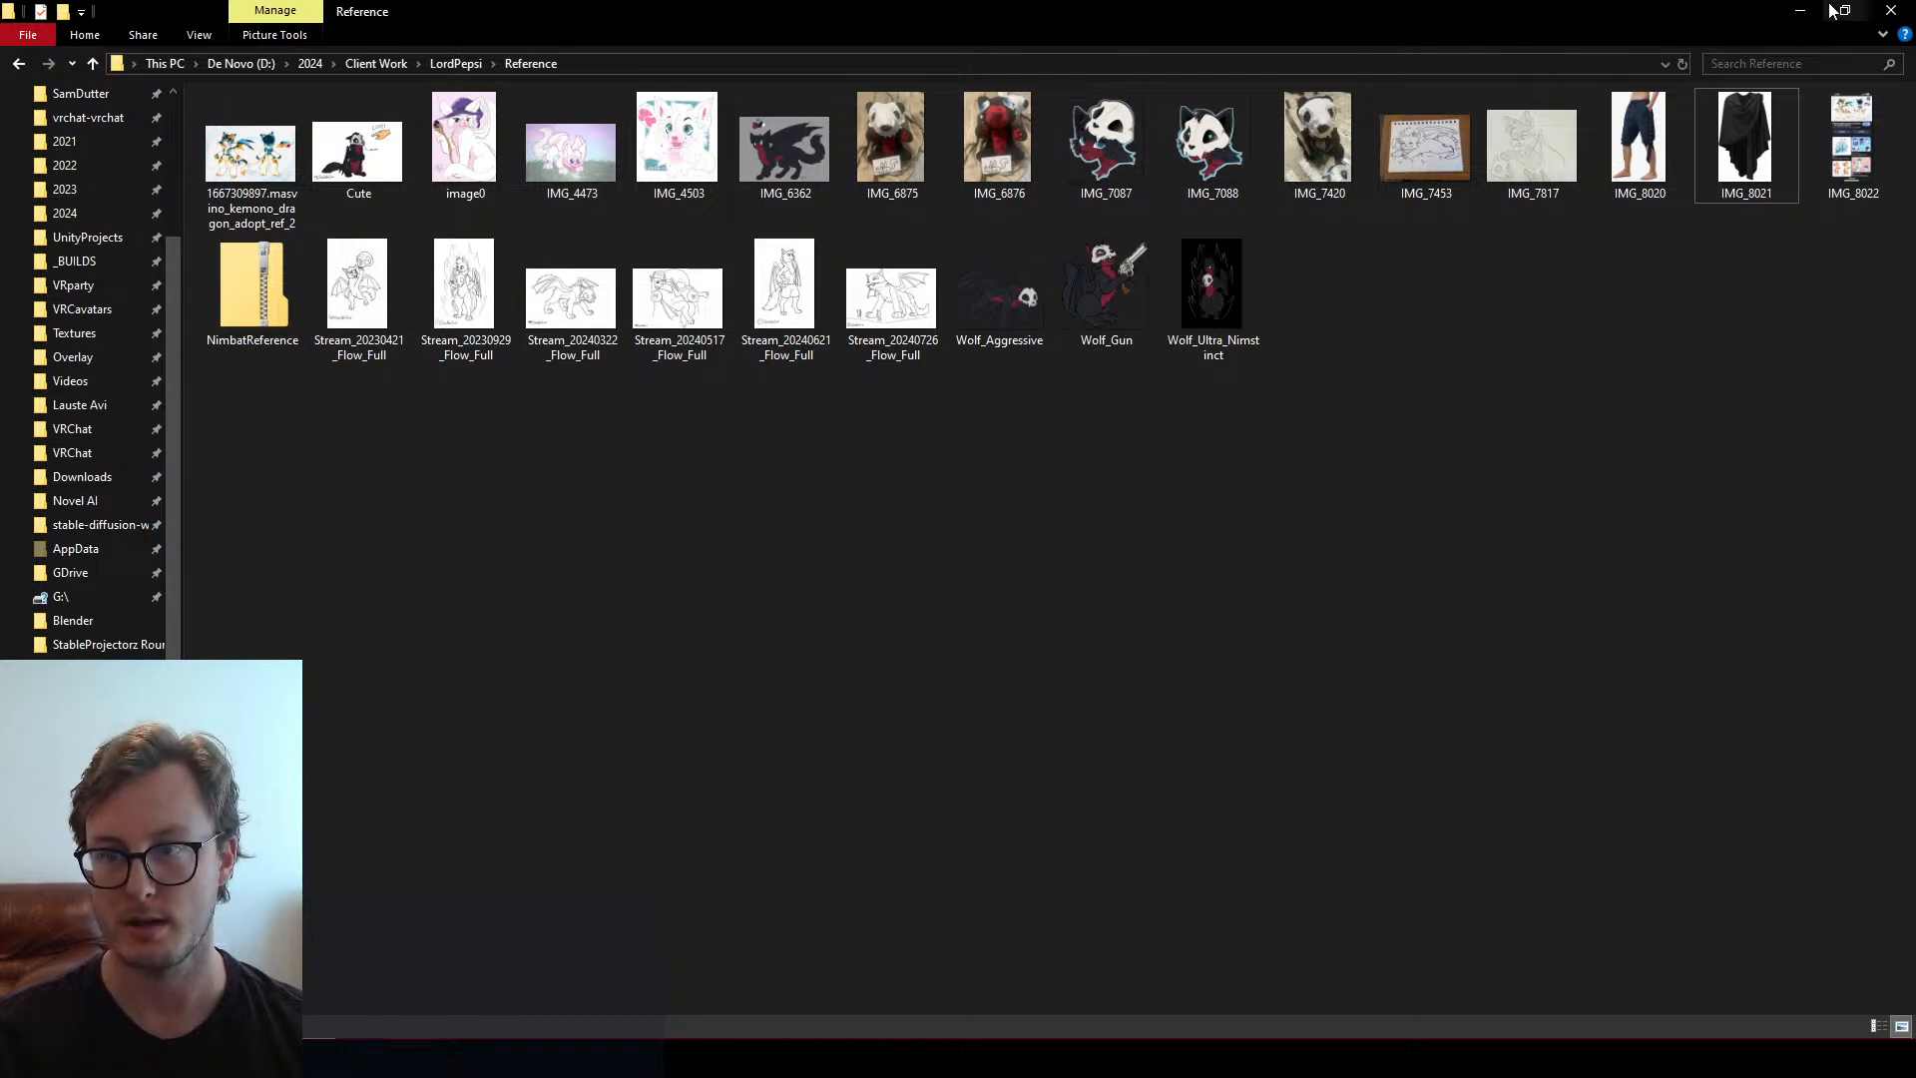
{"action": "left_click", "coordinate": [1799, 10]}
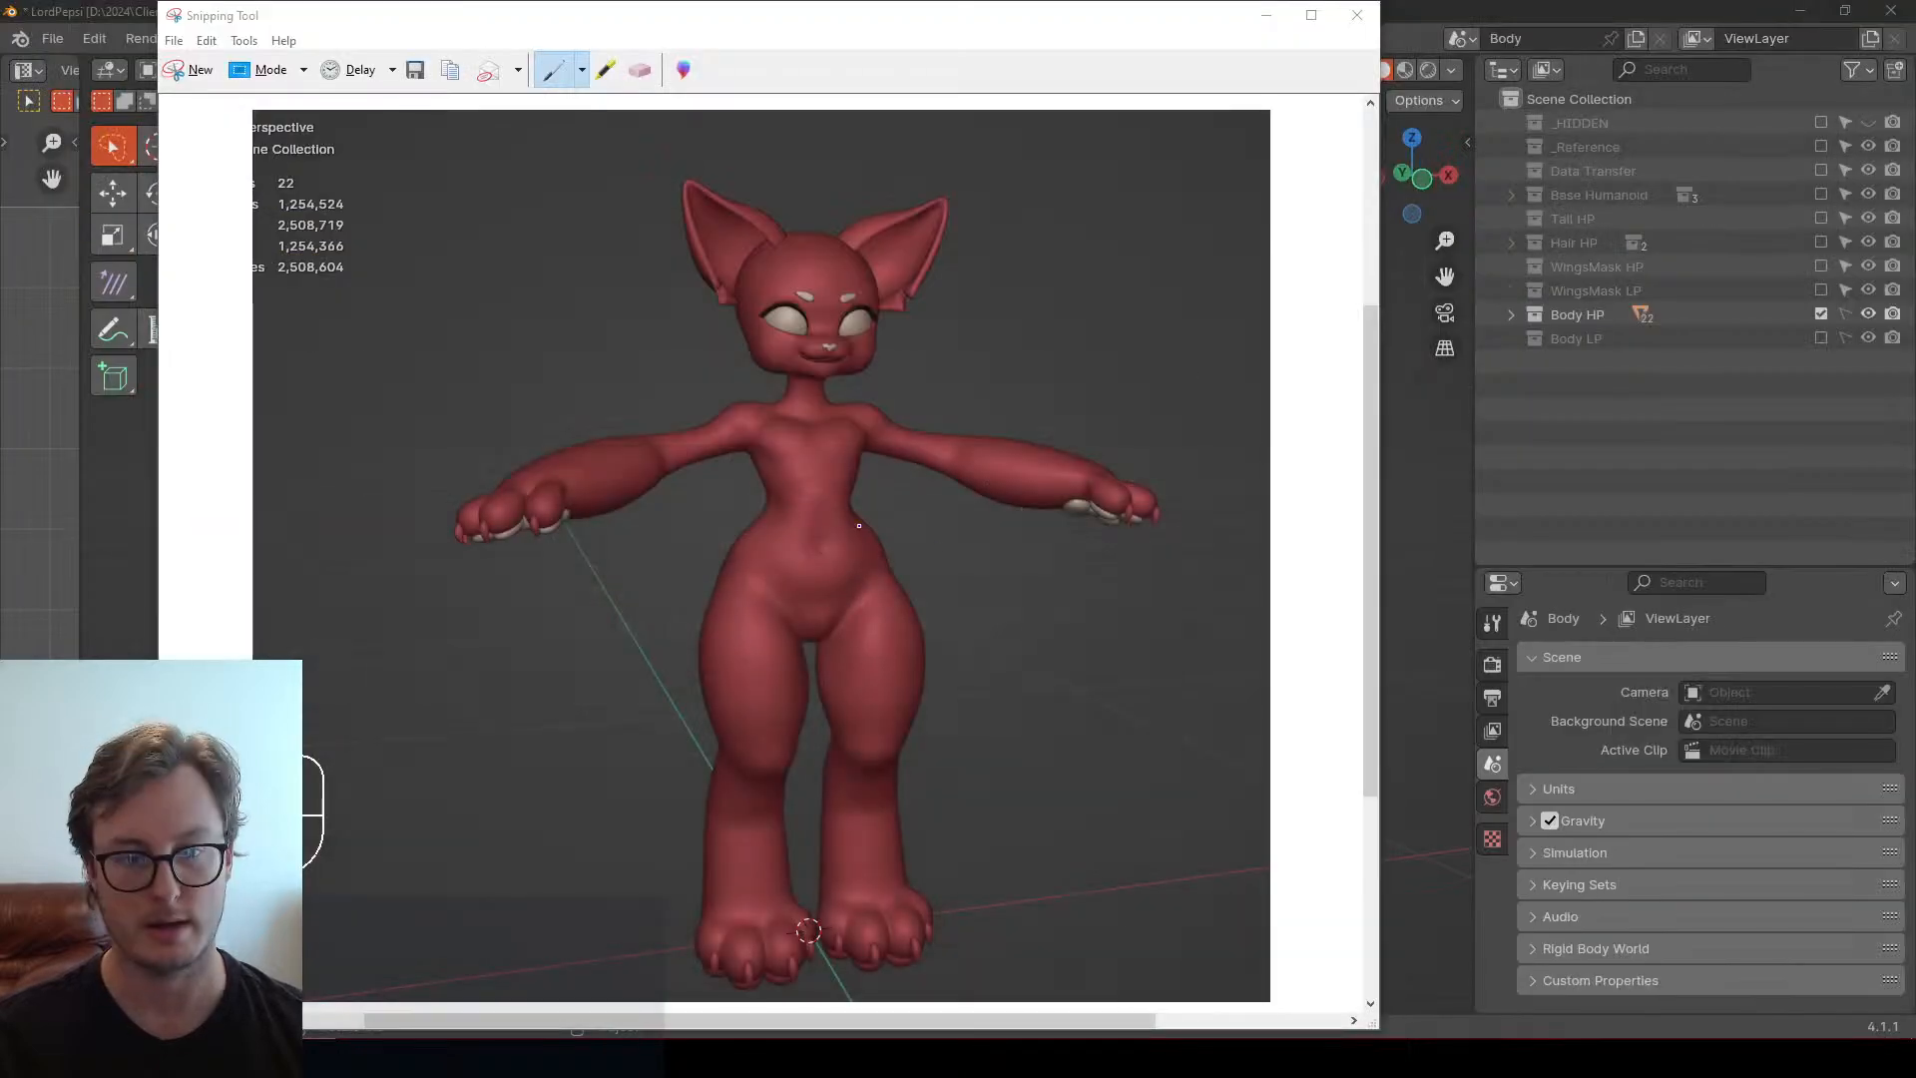
Close the Snipping Tool capture and save the Blender file
{"action": "left_click", "coordinate": [1357, 15]}
{"action": "middle_click_drag", "start_coordinate": [1008, 600], "coordinate": [1178, 699]}
{"action": "key", "text": "ctrl+s"}
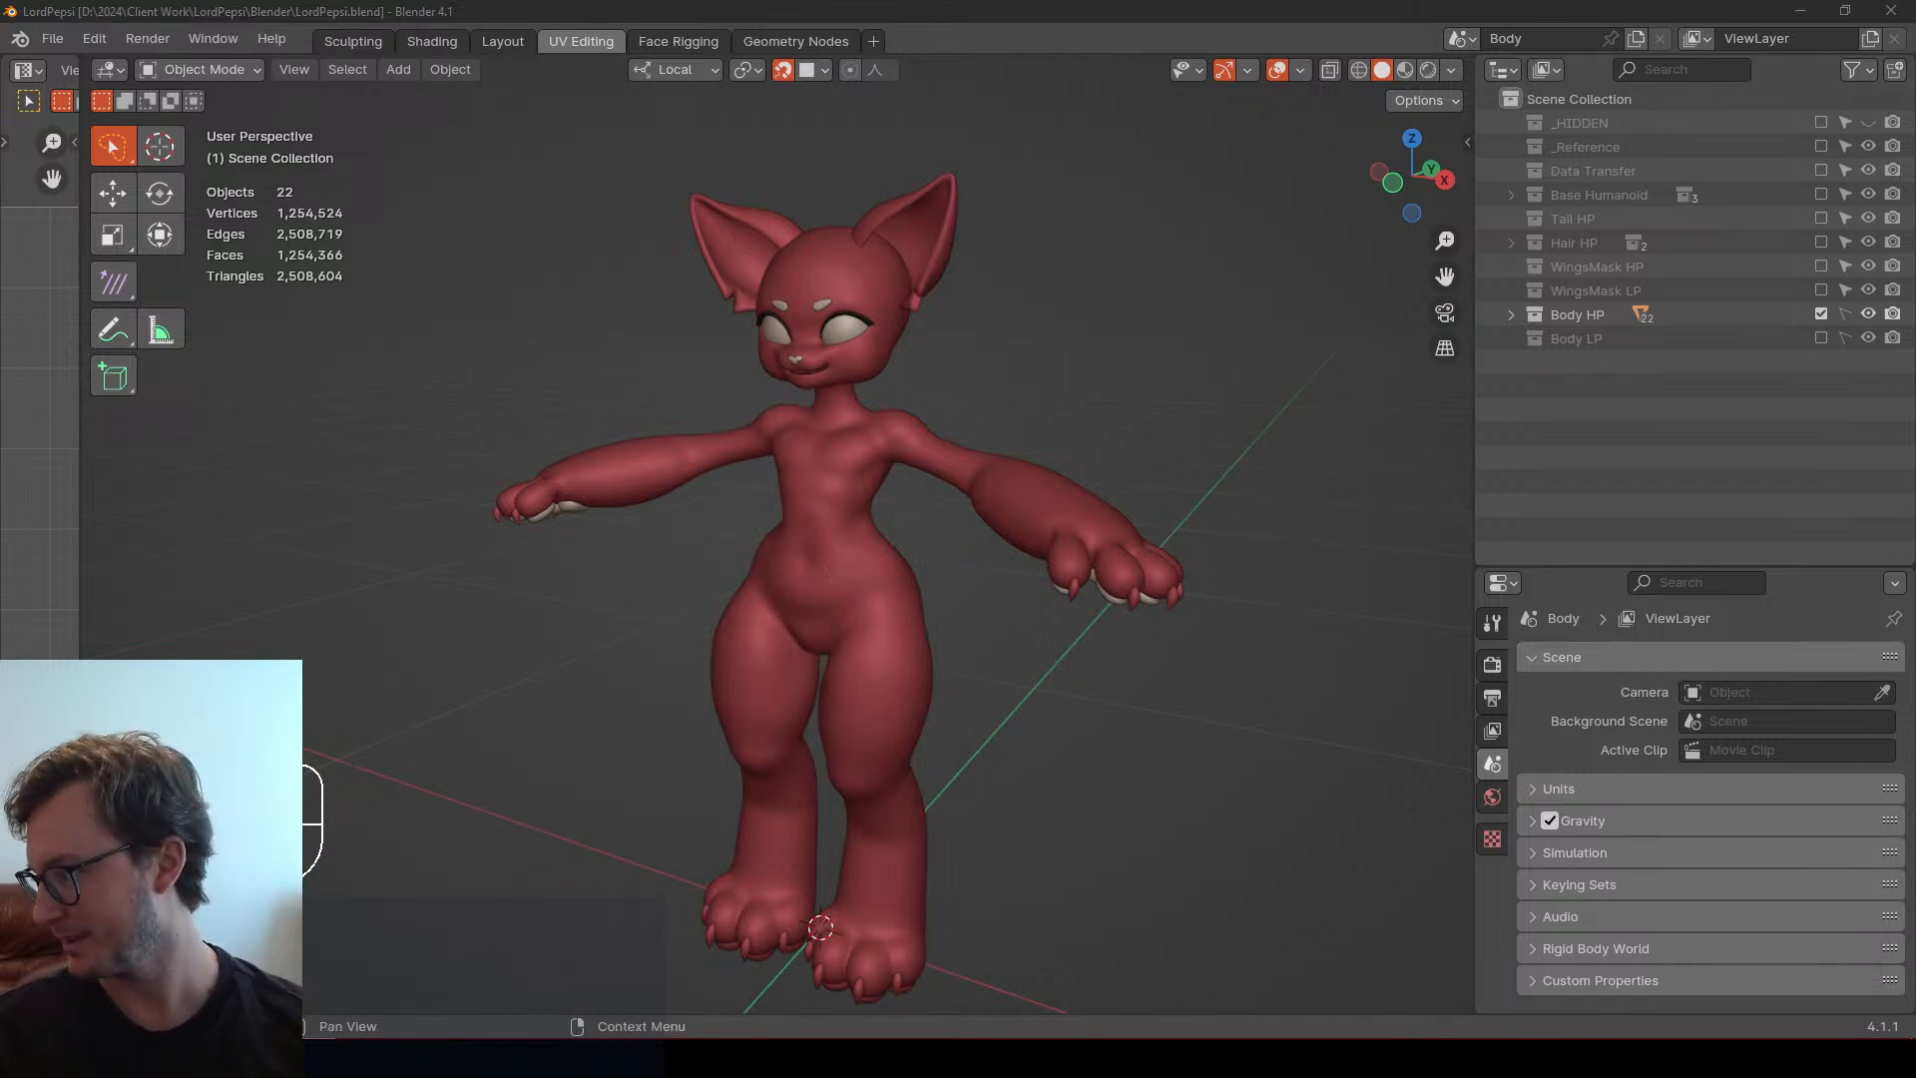
Check the character's head and upper body, and exclude the Body HP collection from the view layer
{"action": "mouse_move", "coordinate": [1077, 389]}
{"action": "middle_mouse_down"}
{"action": "mouse_move", "coordinate": [1081, 357]}
{"action": "mouse_move", "coordinate": [1057, 385]}
{"action": "middle_mouse_up"}
{"action": "scroll", "coordinate": [793, 352], "scroll_direction": "up", "scroll_amount": 4}
{"action": "middle_click_drag", "start_coordinate": [793, 352], "coordinate": [788, 454], "text": "shift"}
{"action": "middle_click_drag", "start_coordinate": [788, 454], "coordinate": [1391, 385]}
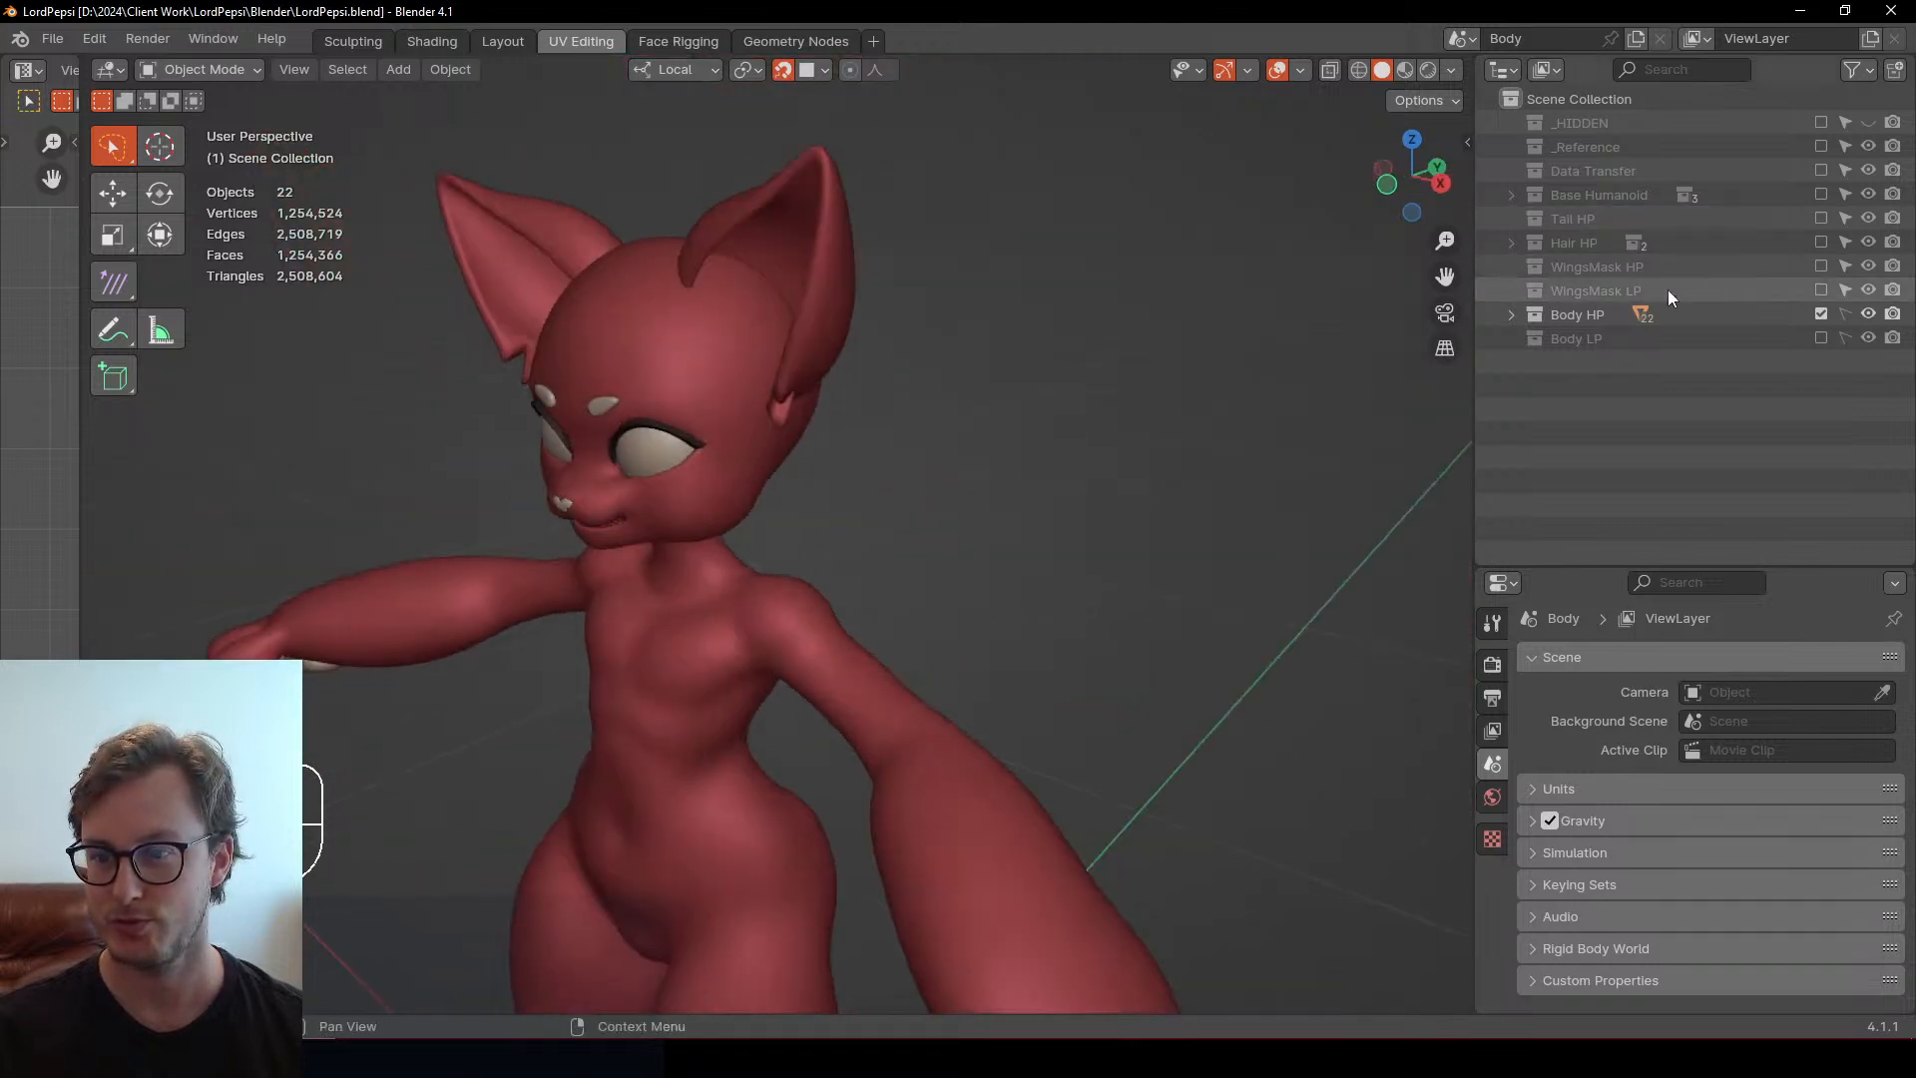
{"action": "left_click", "coordinate": [1822, 315]}
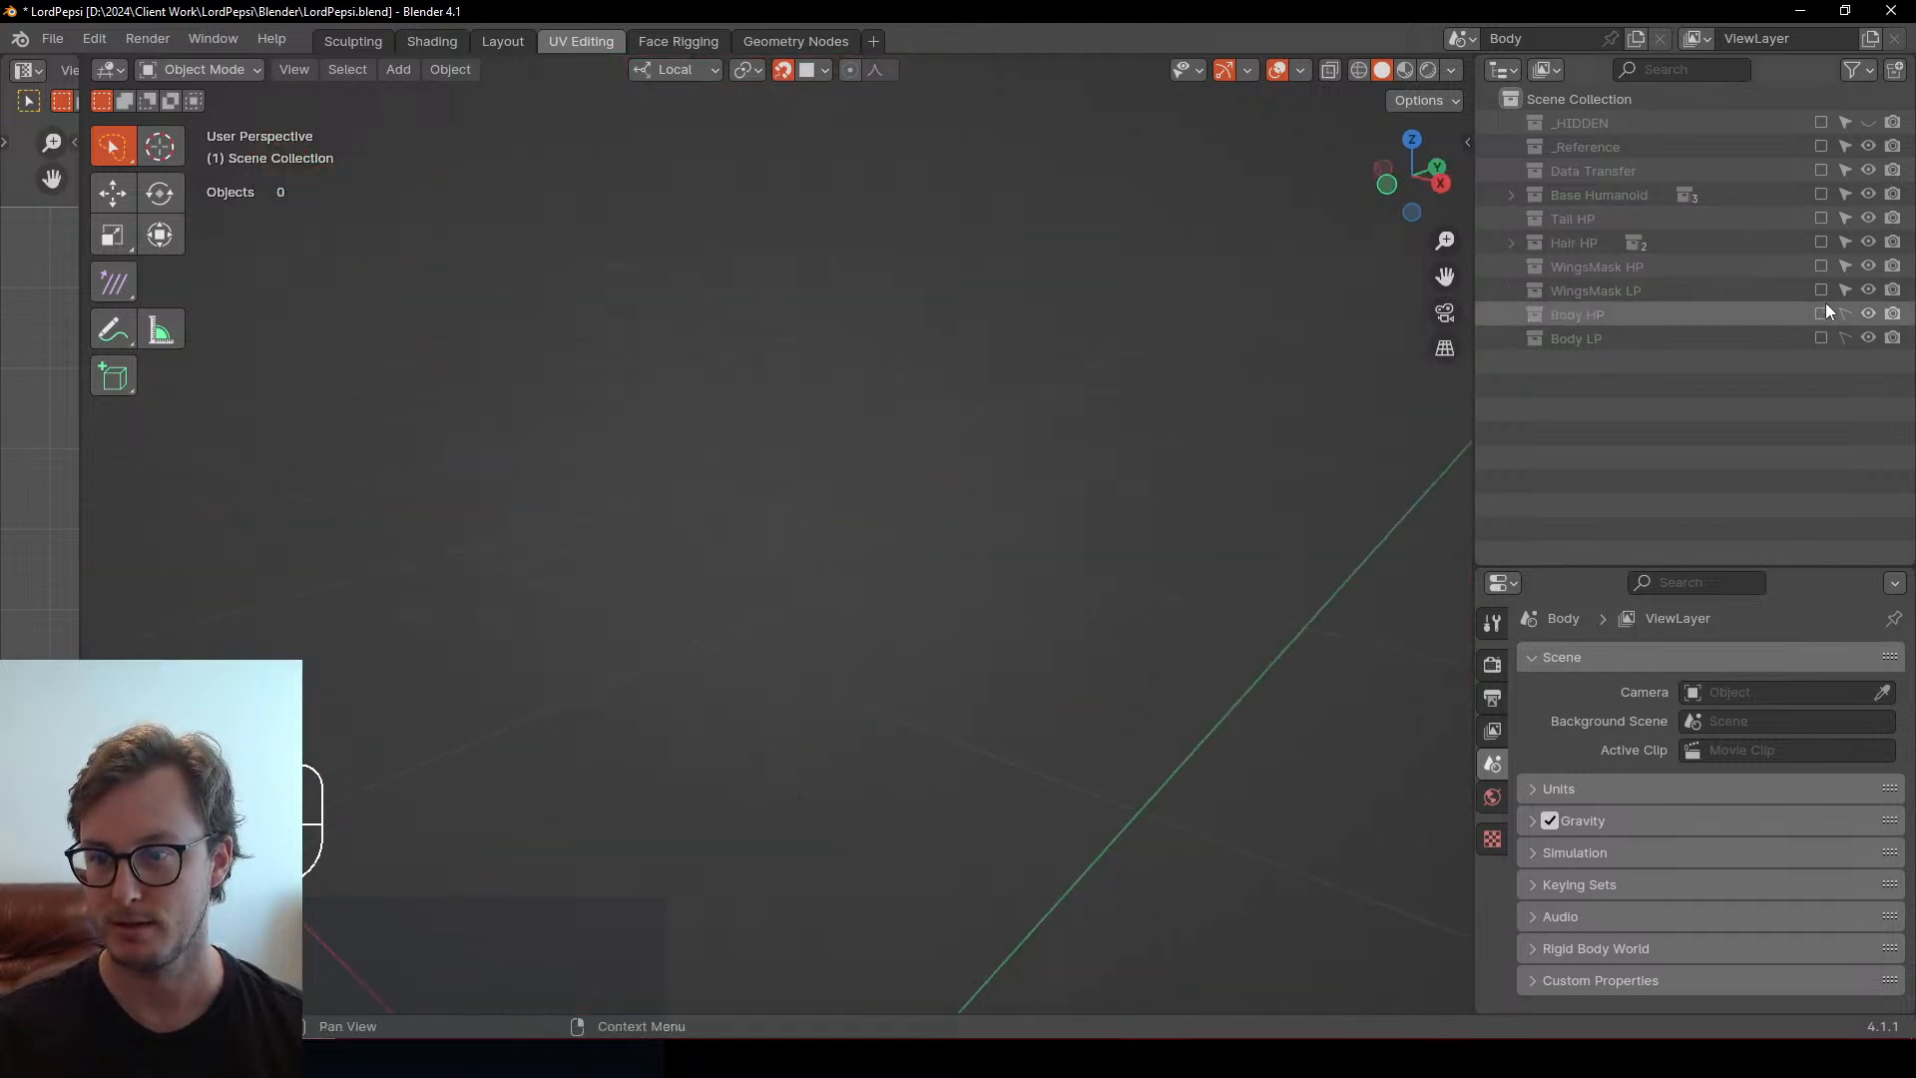
Briefly show the WingsMask HP and Hair HP collections one at a time to check their contents
{"action": "left_click", "coordinate": [1822, 267]}
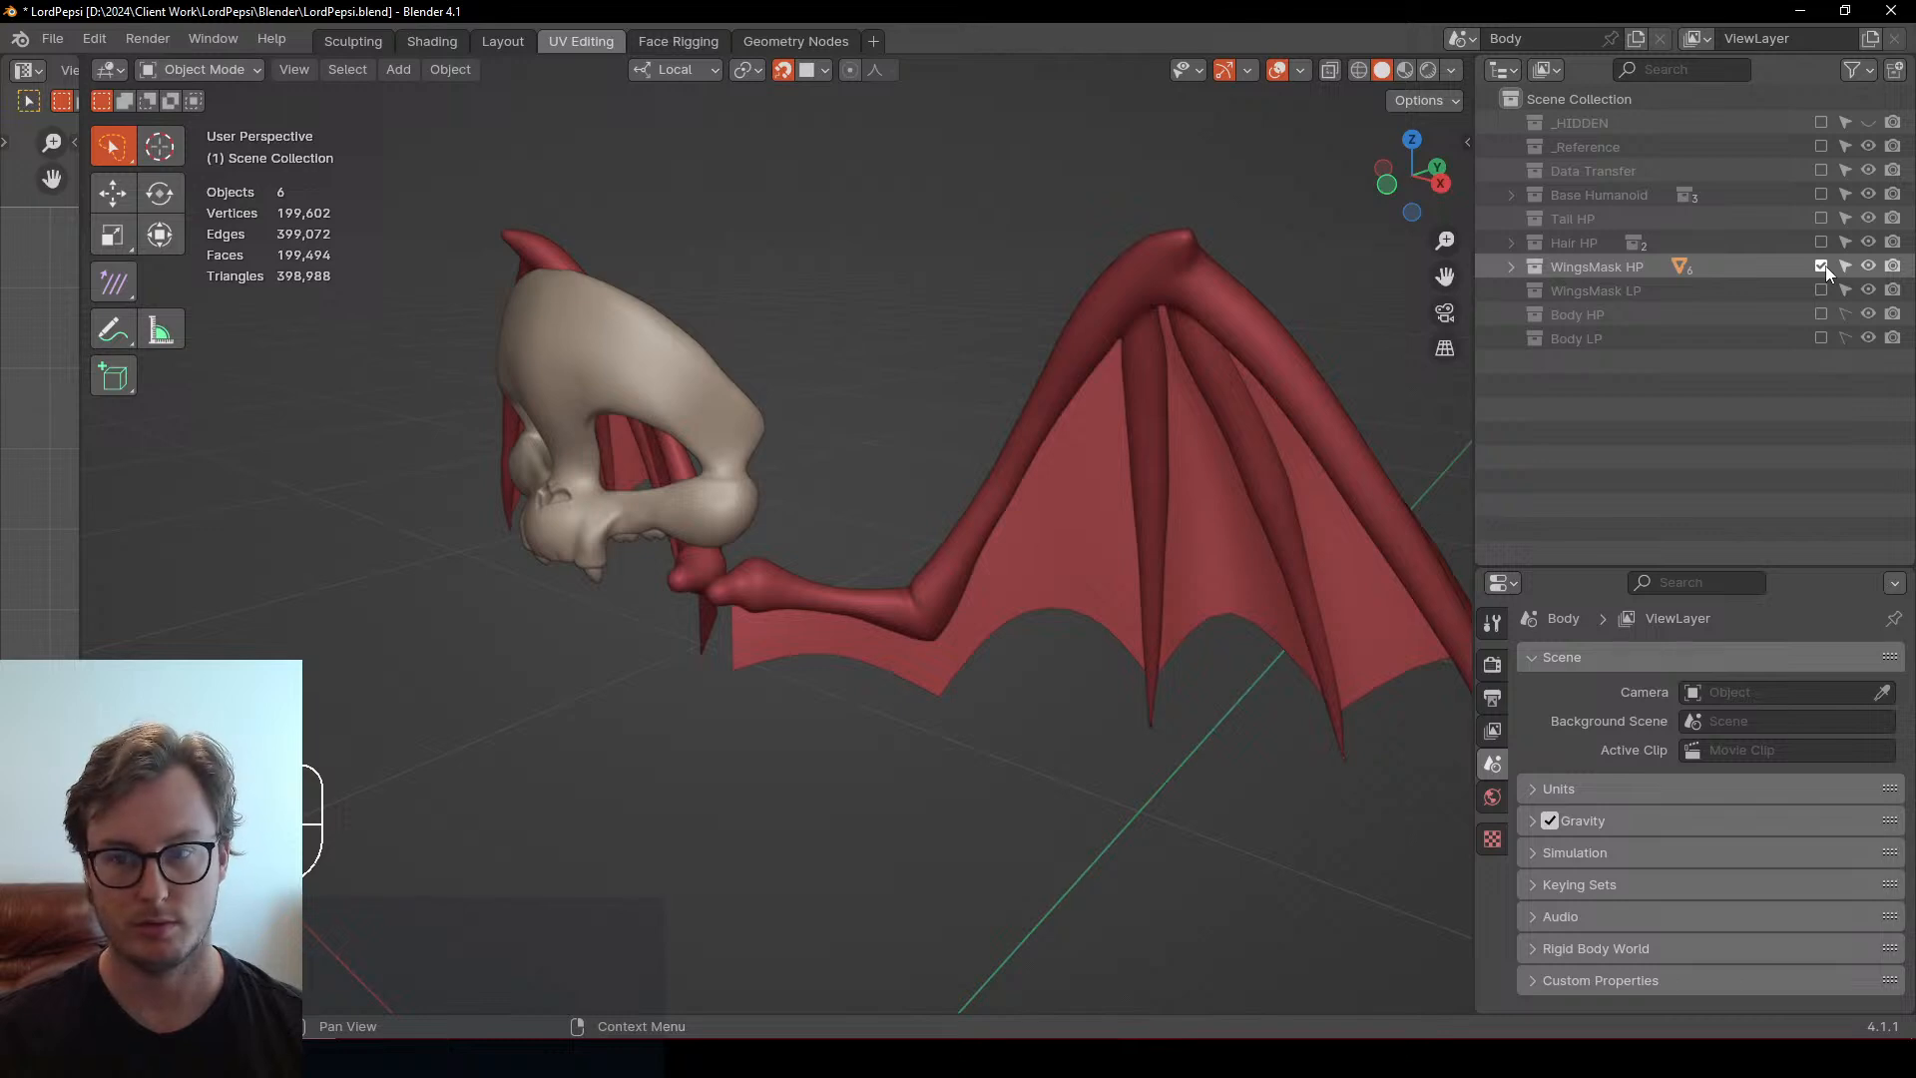
{"action": "left_click", "coordinate": [1822, 266]}
{"action": "left_click", "coordinate": [1822, 243]}
{"action": "left_click", "coordinate": [1822, 243]}
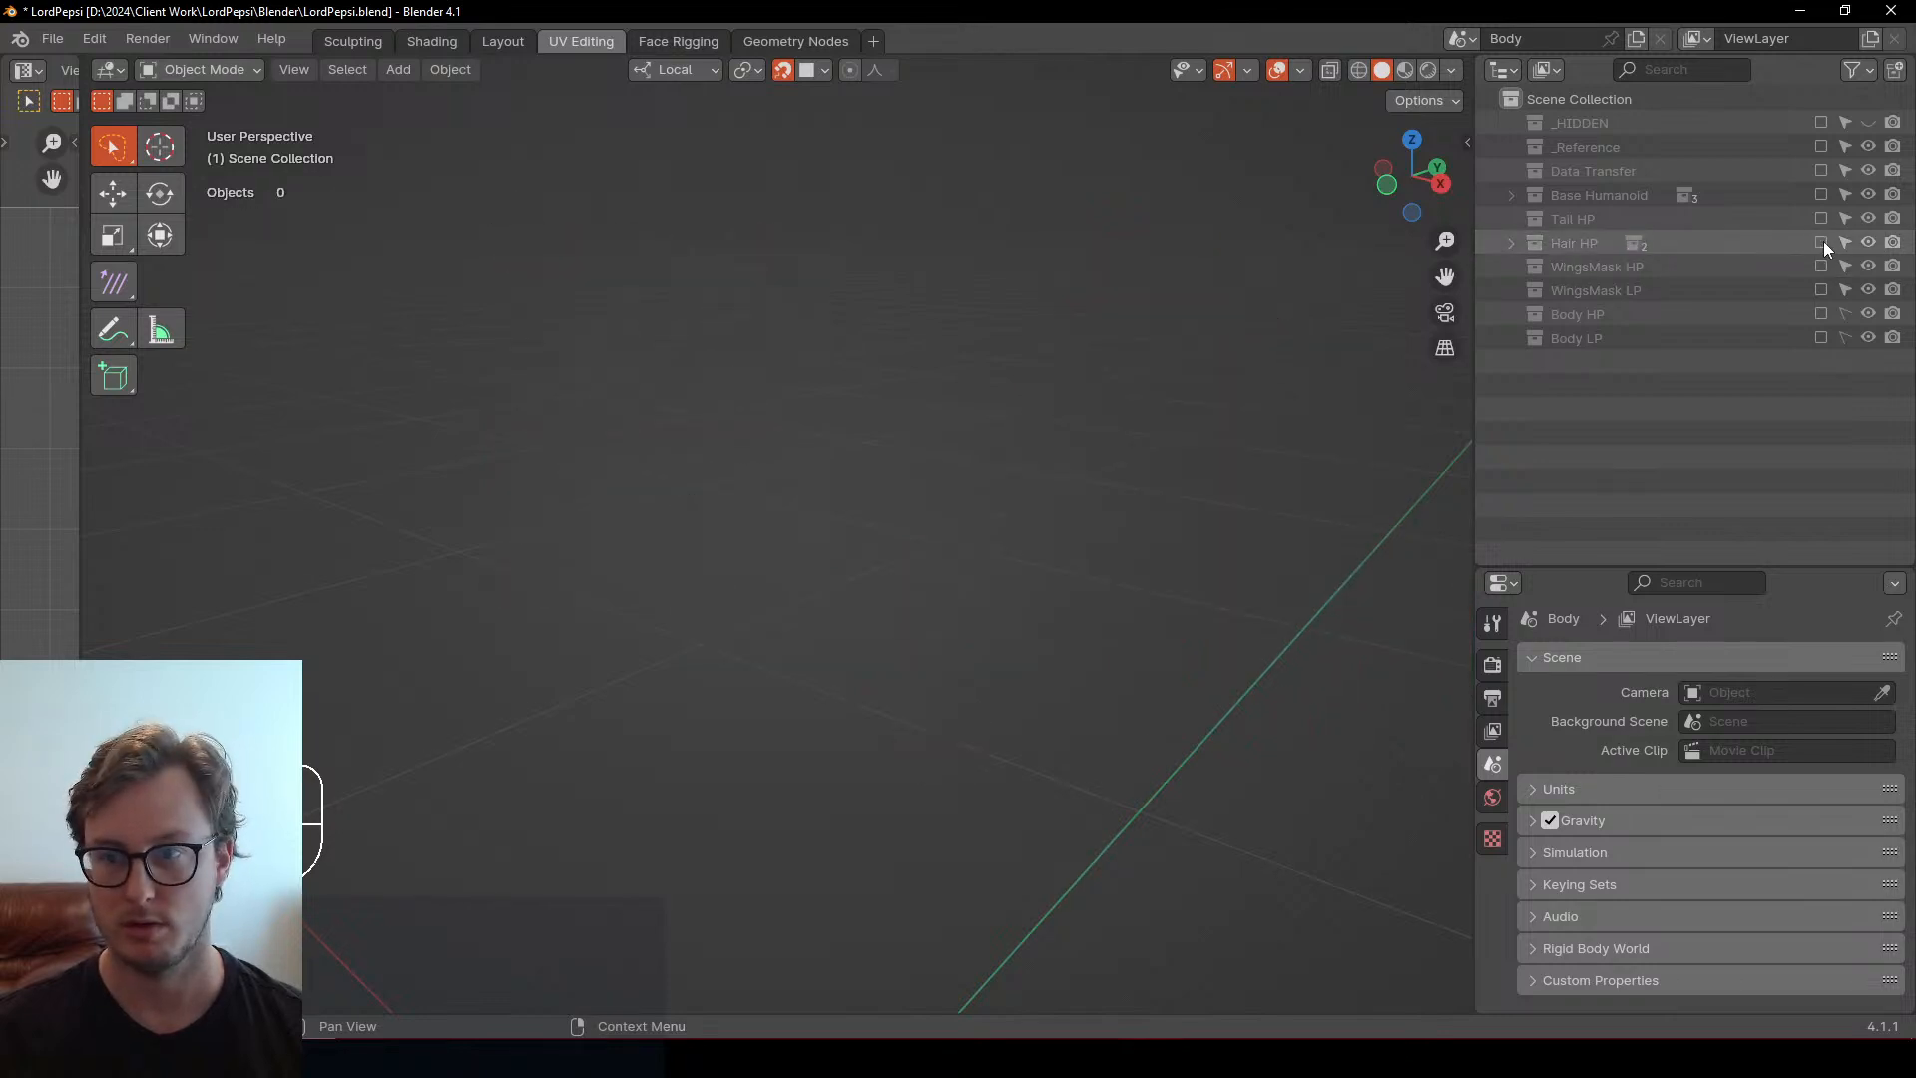
Briefly show the Tail HP collection to check its contents, and save the Blender file
{"action": "left_click", "coordinate": [1821, 218]}
{"action": "left_click", "coordinate": [1821, 218]}
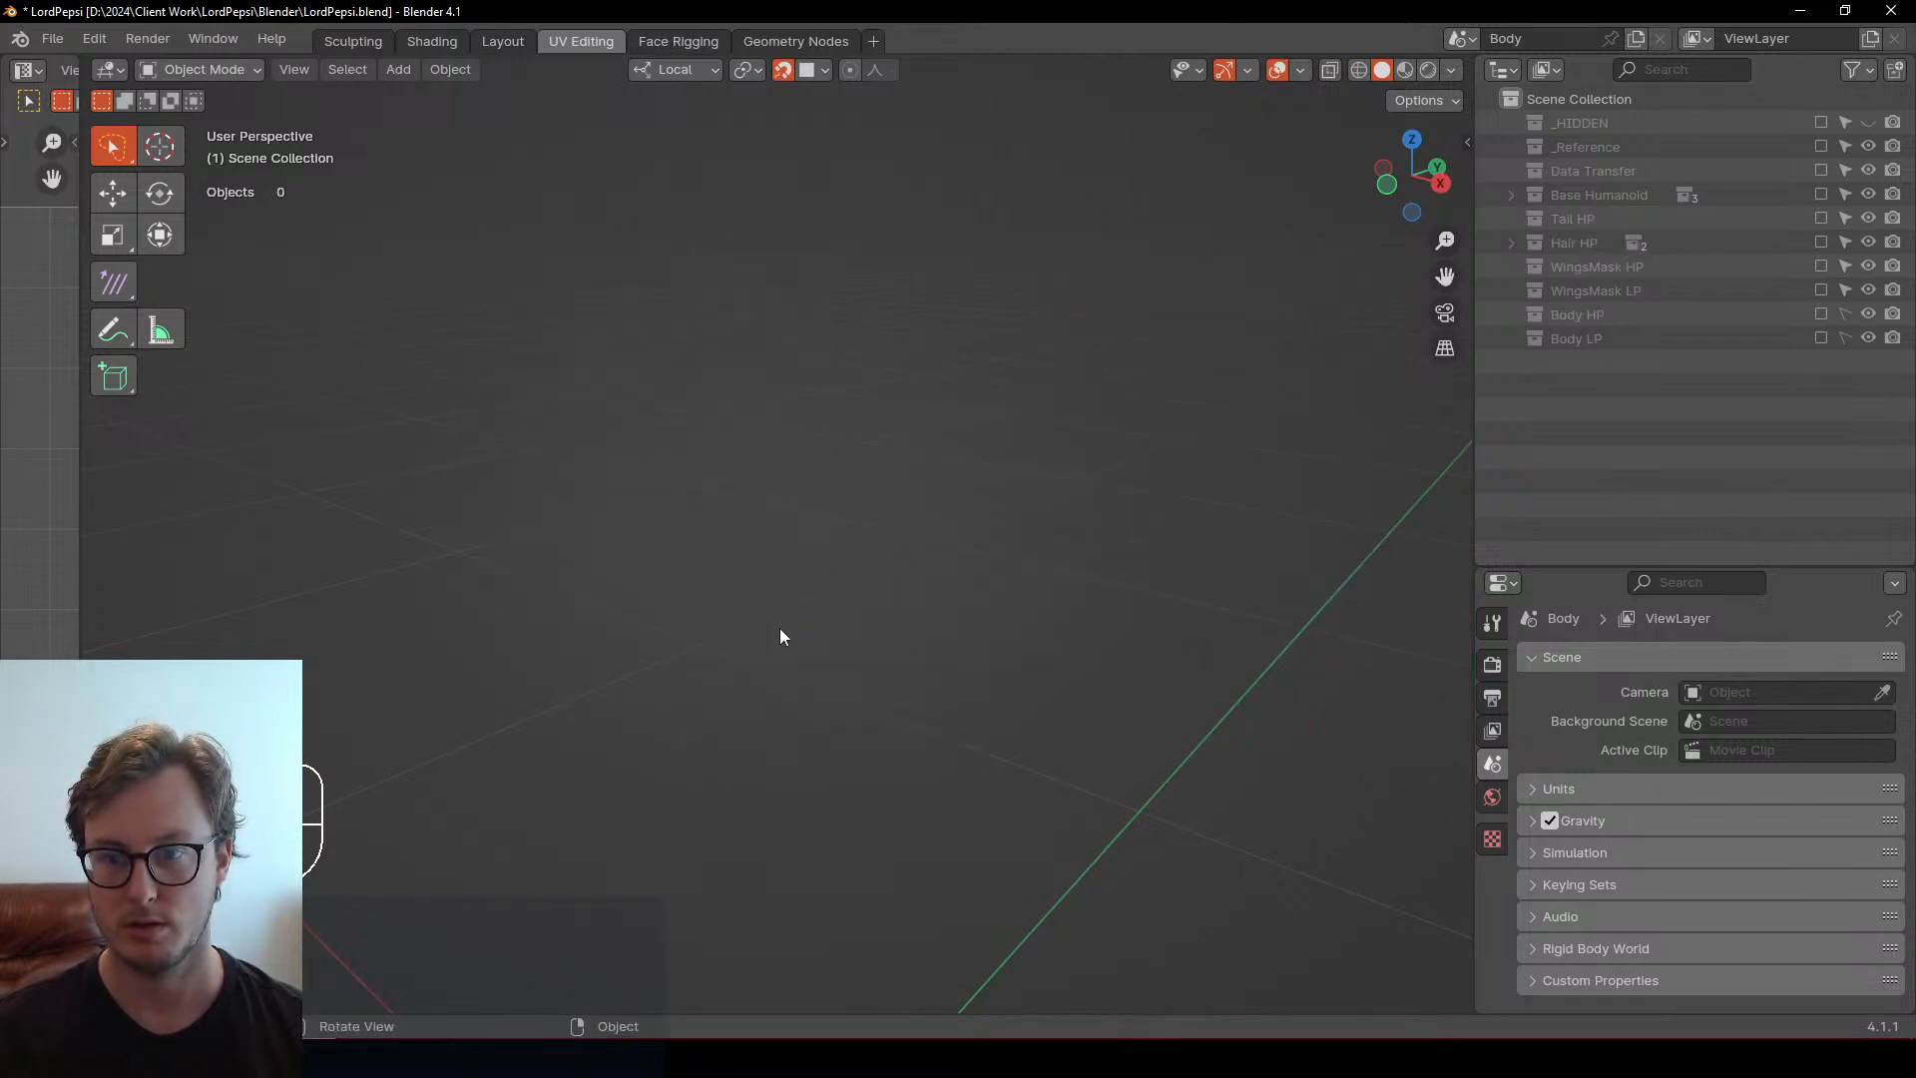
{"action": "key", "text": "ctrl+s"}
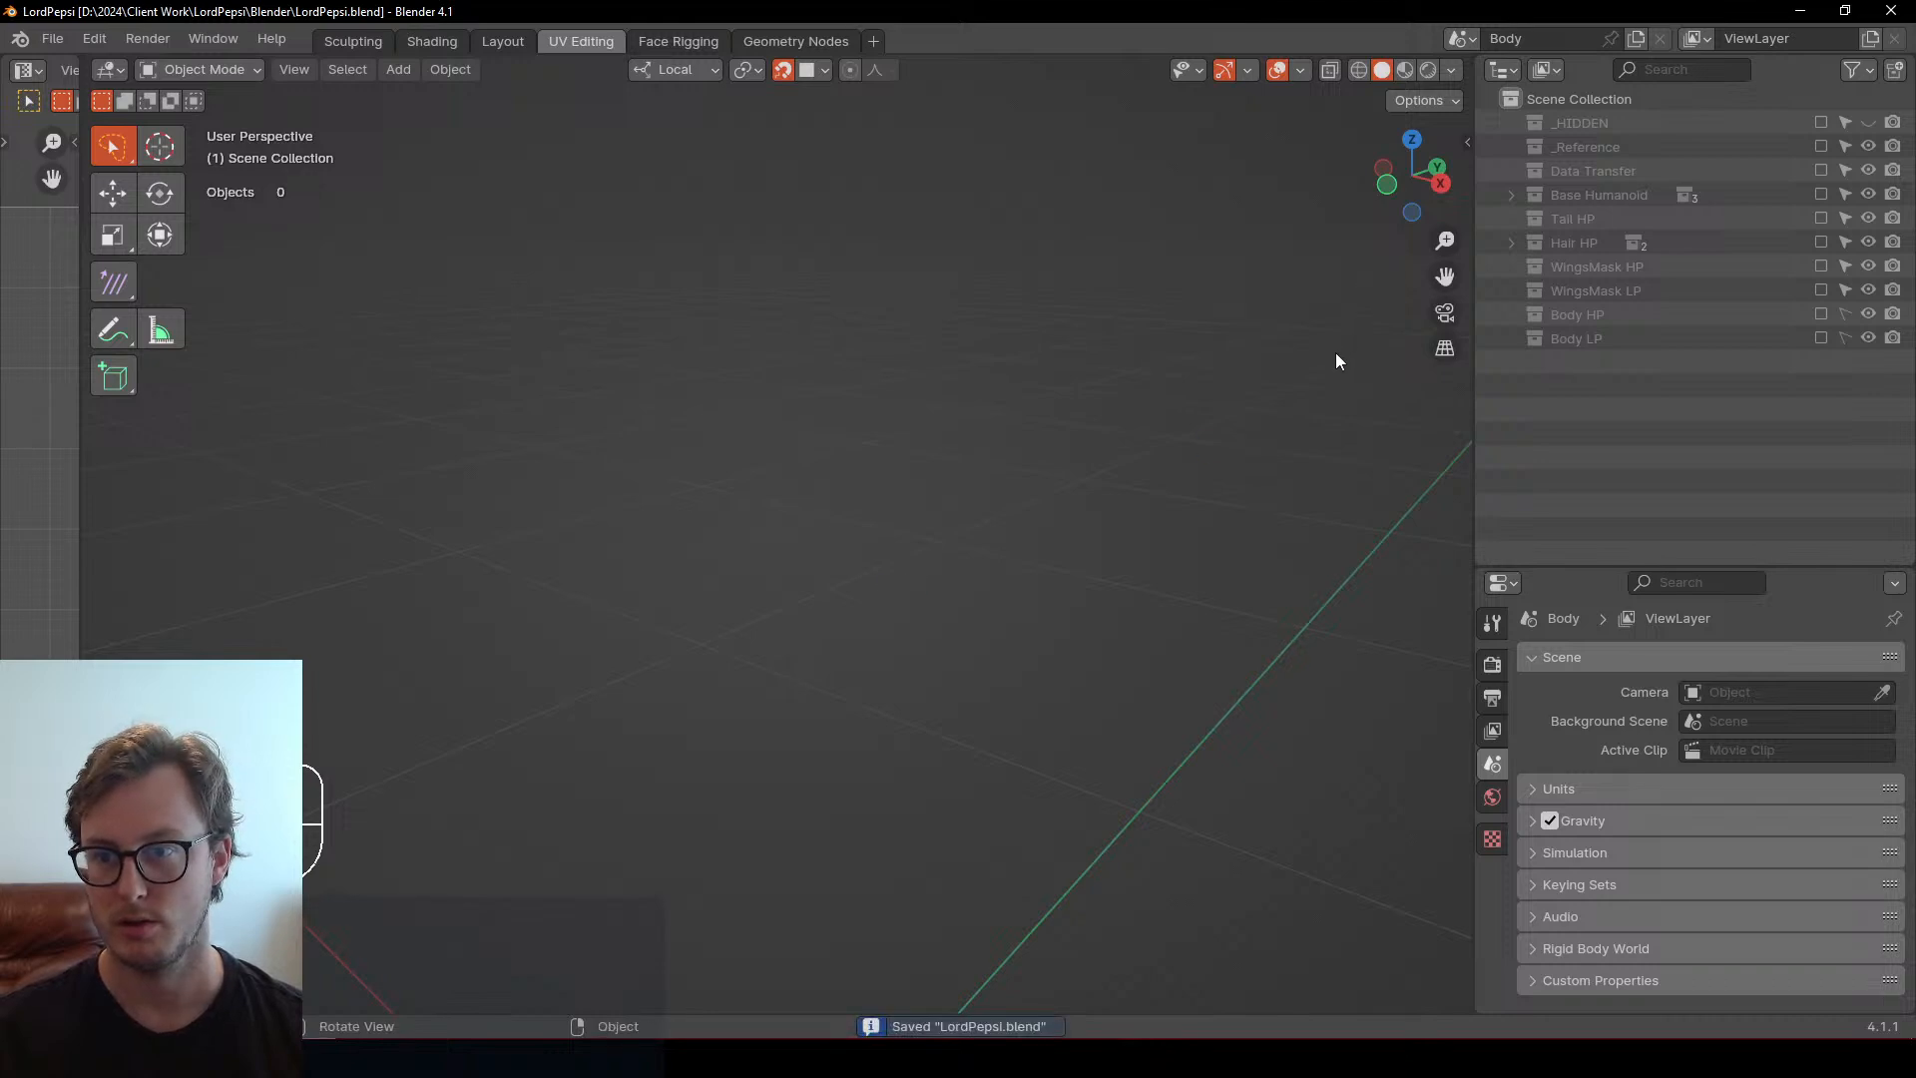
Include the Tail HP and _Reference collections in the view layer, and select the blue-and-orange character reference sheet
{"action": "left_click", "coordinate": [1821, 218]}
{"action": "middle_click_drag", "start_coordinate": [1407, 383], "coordinate": [869, 567]}
{"action": "left_click", "coordinate": [1055, 544]}
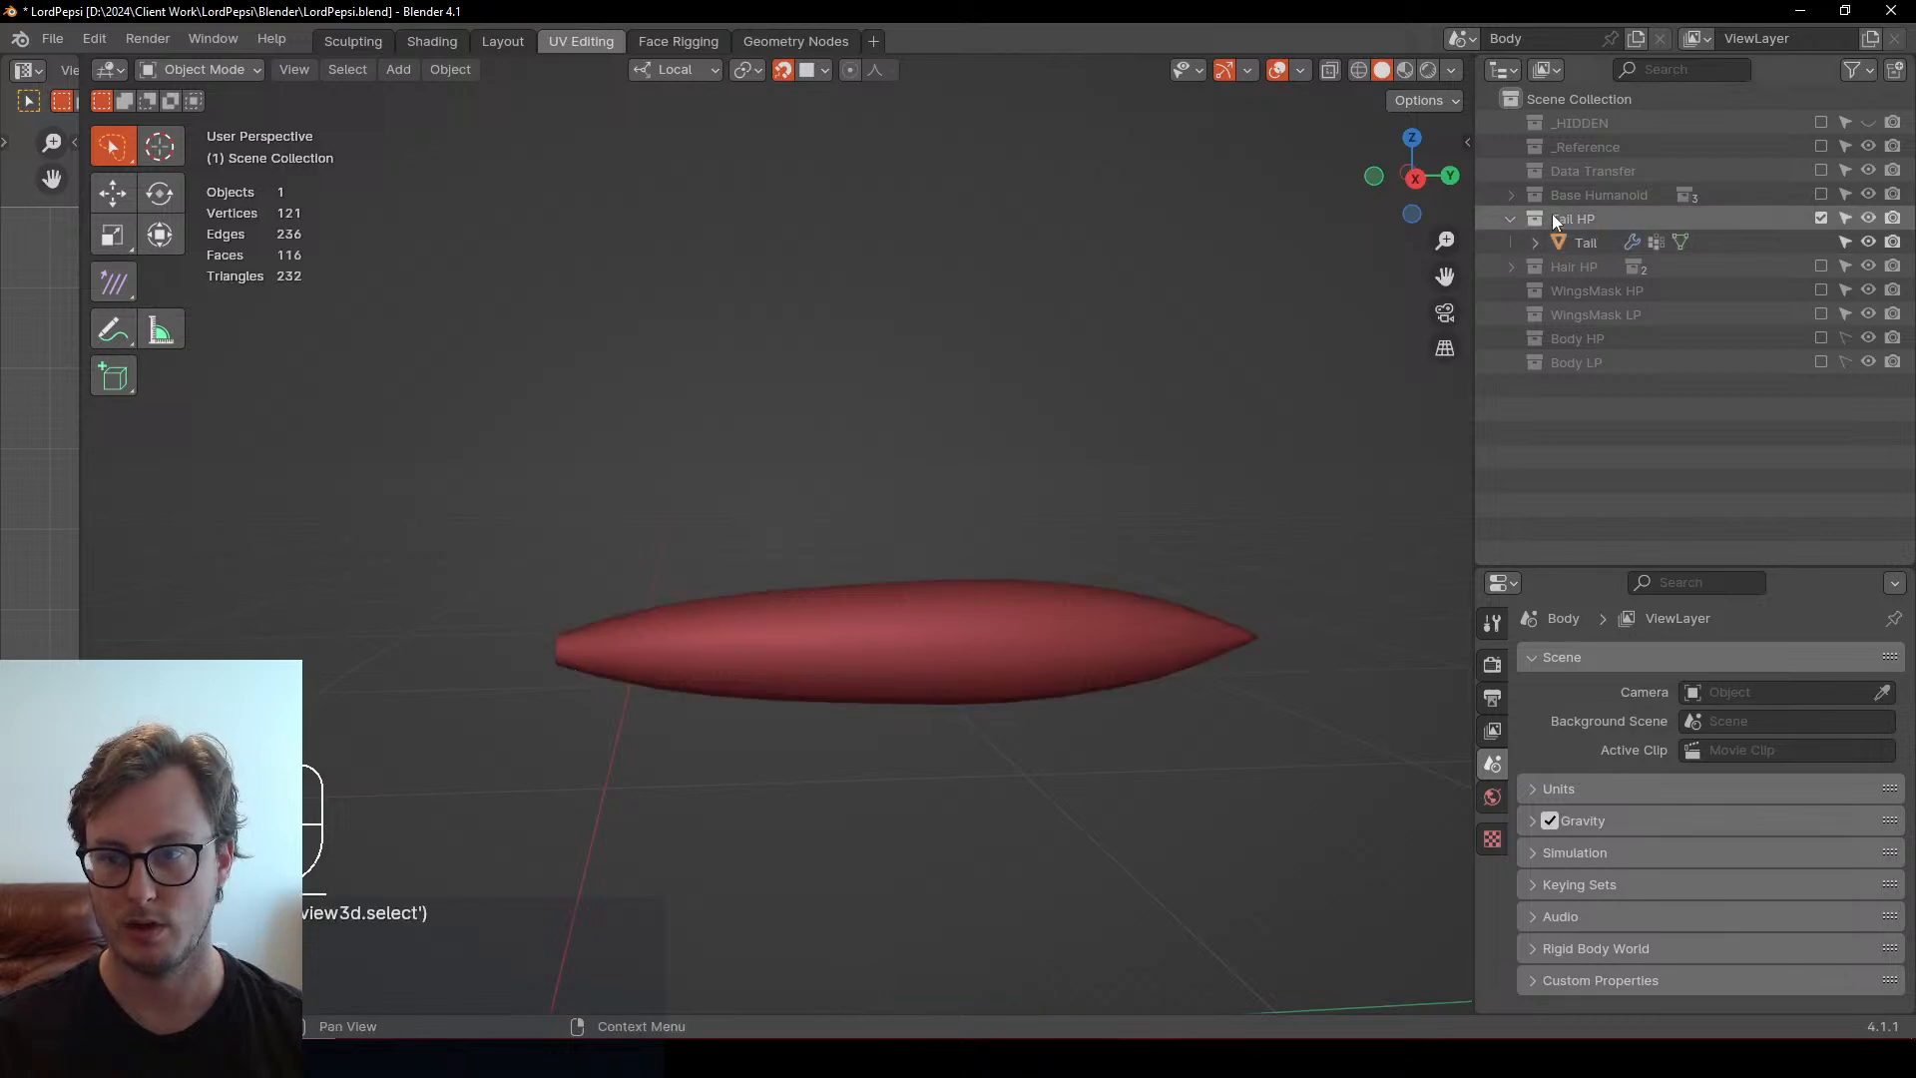
{"action": "left_click", "coordinate": [1821, 147]}
{"action": "middle_click_drag", "start_coordinate": [595, 457], "coordinate": [813, 562]}
{"action": "scroll", "coordinate": [905, 529], "scroll_direction": "up", "scroll_amount": 6}
{"action": "scroll", "coordinate": [904, 529], "scroll_direction": "down", "scroll_amount": 4}
{"action": "left_click", "coordinate": [884, 507]}
{"action": "middle_click_drag", "start_coordinate": [884, 507], "coordinate": [891, 526]}
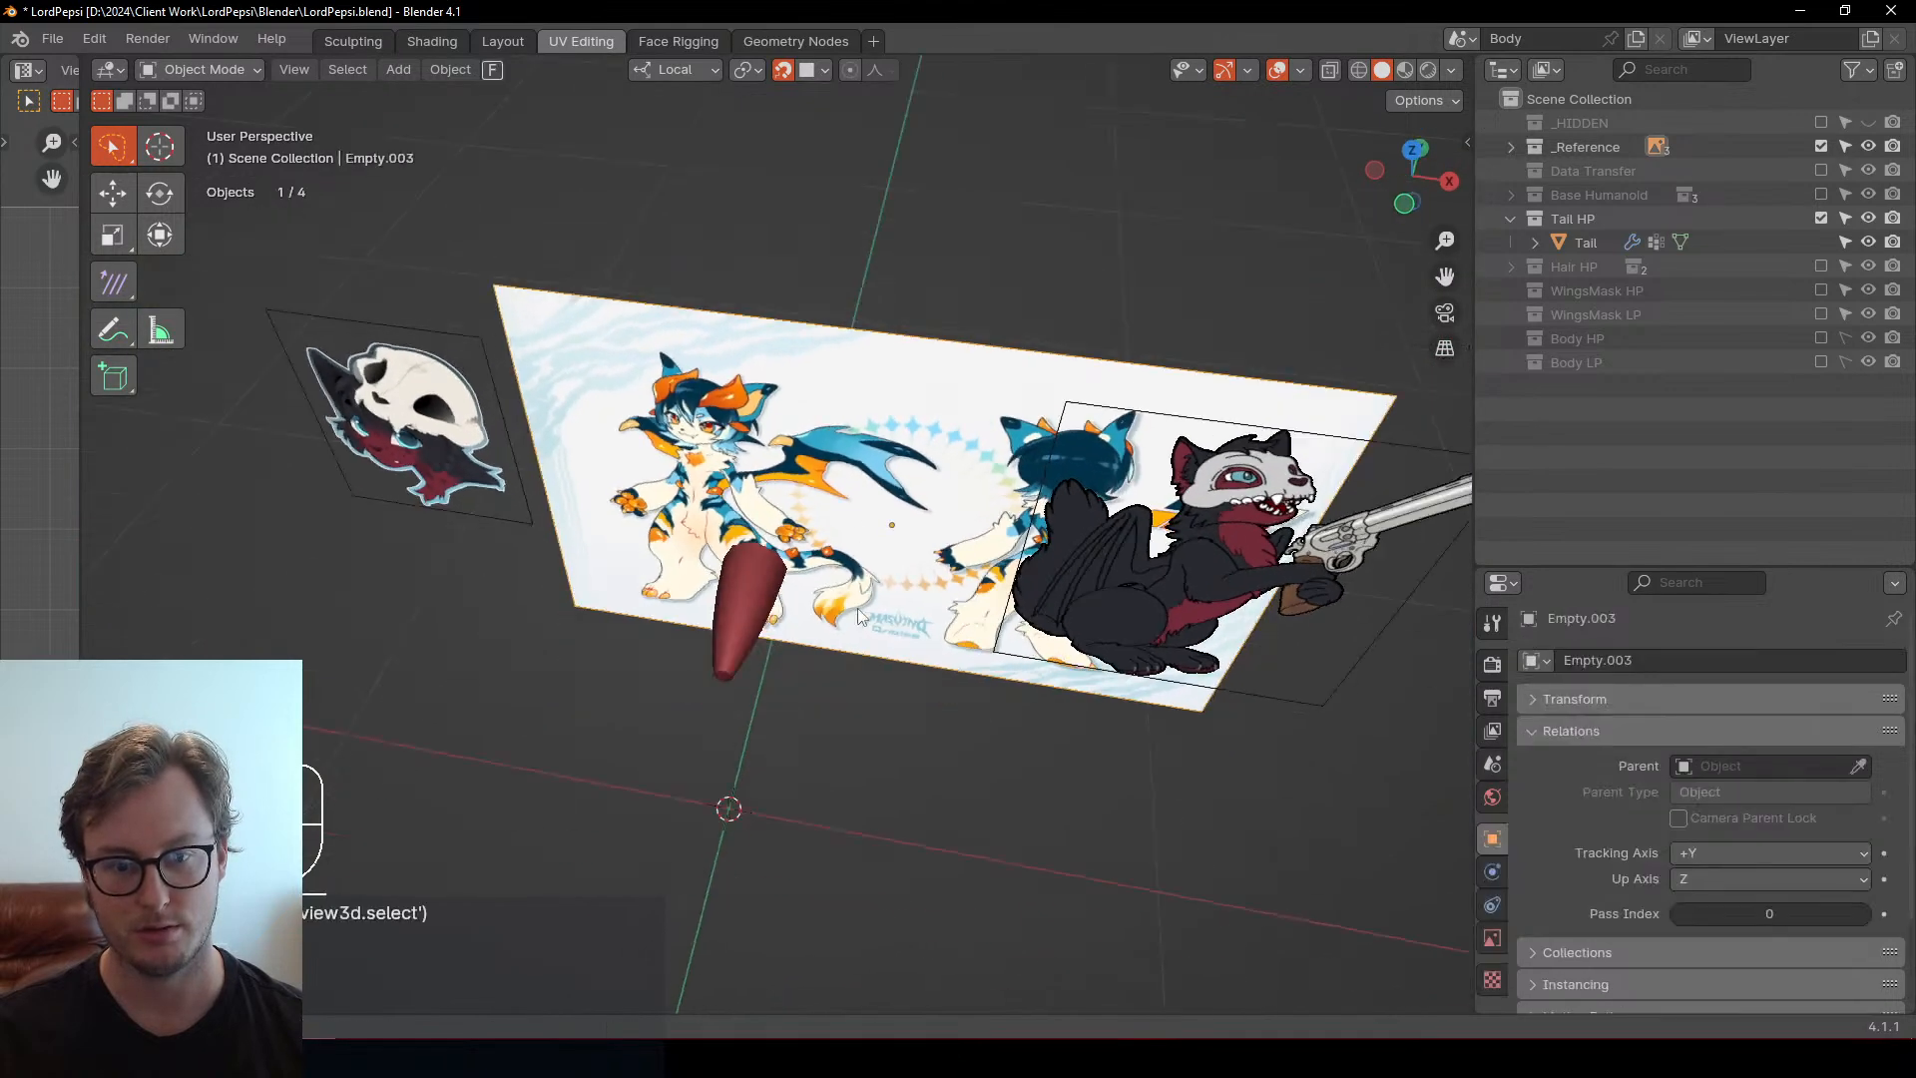
Try to rotate the selected reference sheet 90° about its local Z axis
{"action": "key", "text": "r"}
{"action": "key", "text": "z"}
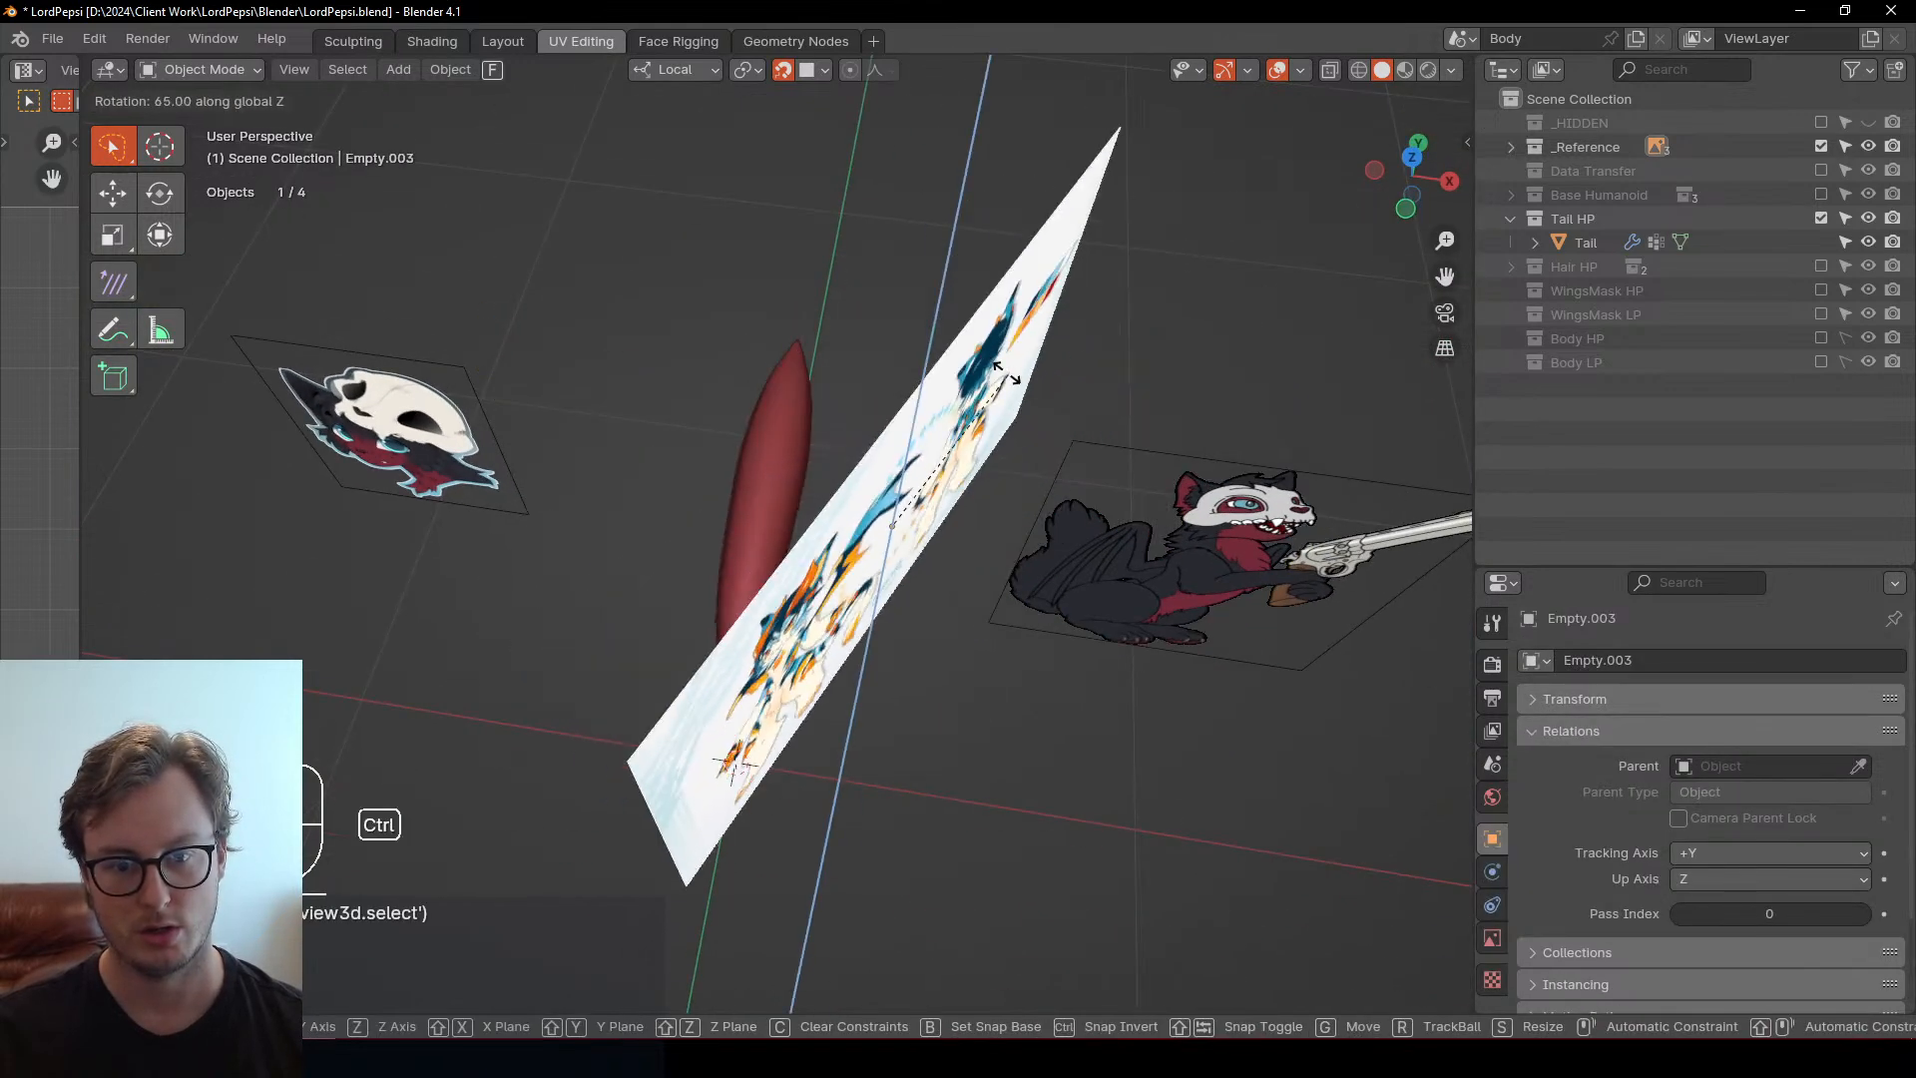
{"action": "key", "text": "Escape"}
{"action": "key", "text": "r"}
{"action": "key", "text": "z"}
{"action": "key", "text": "z"}
{"action": "type", "text": "90"}
{"action": "key", "text": "Return"}
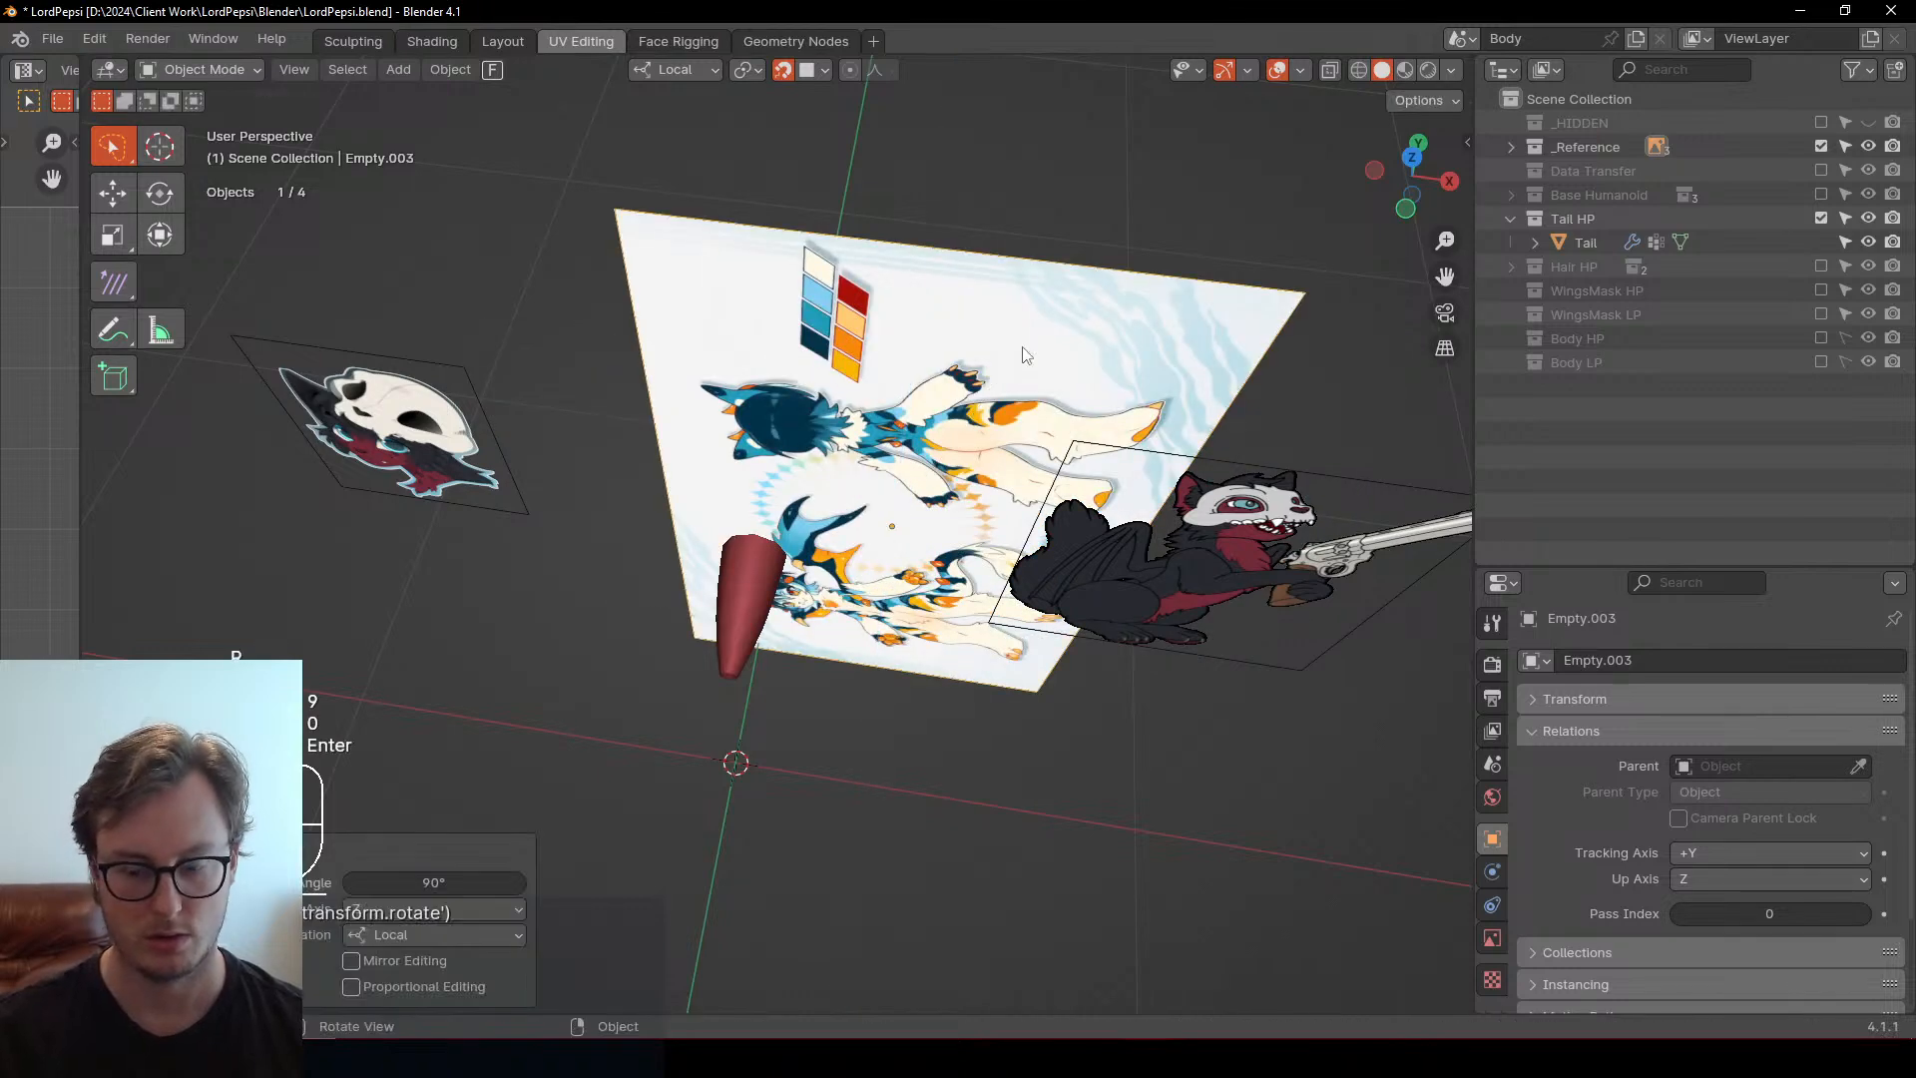
Set the transform orientation to Global and rotate the blue-and-orange reference sheet 90° around Z
{"action": "left_click", "coordinate": [675, 69]}
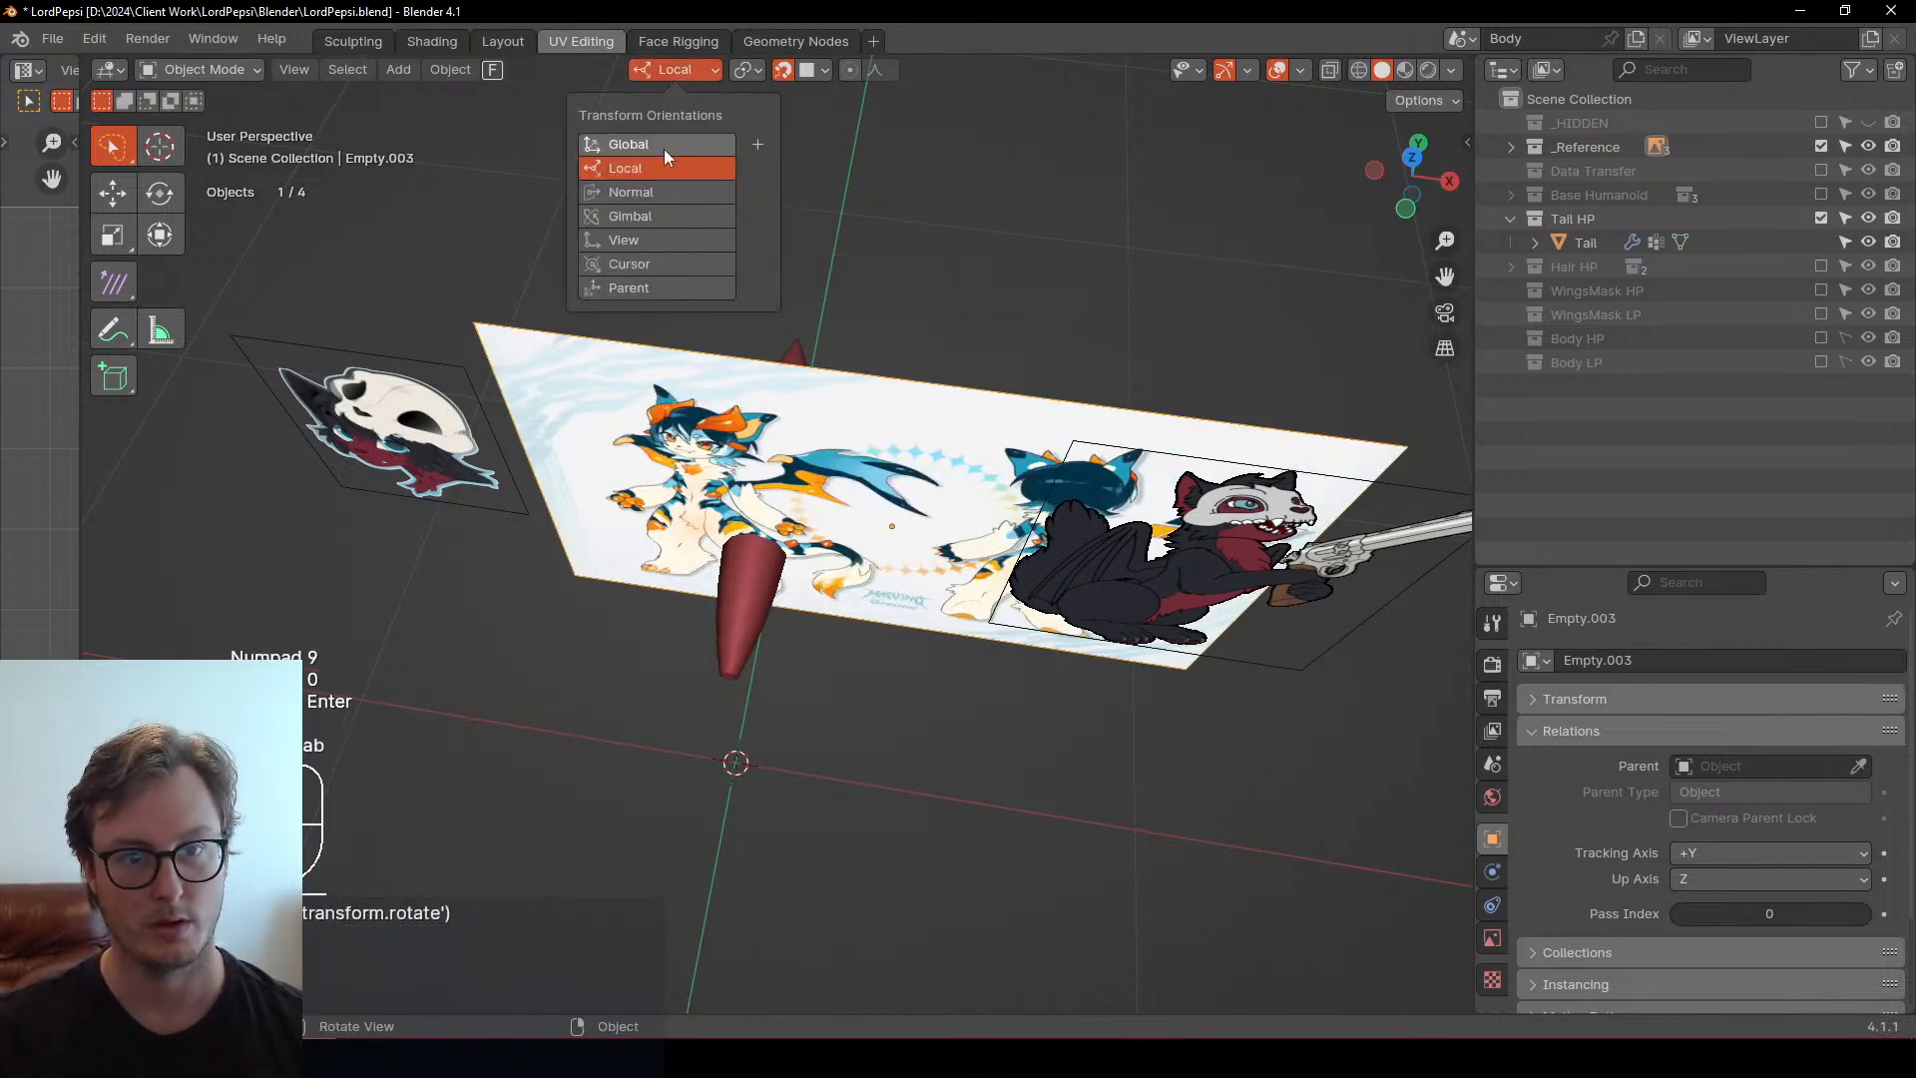
{"action": "left_click", "coordinate": [663, 145]}
{"action": "type", "text": "rz90"}
{"action": "key", "text": "Return"}
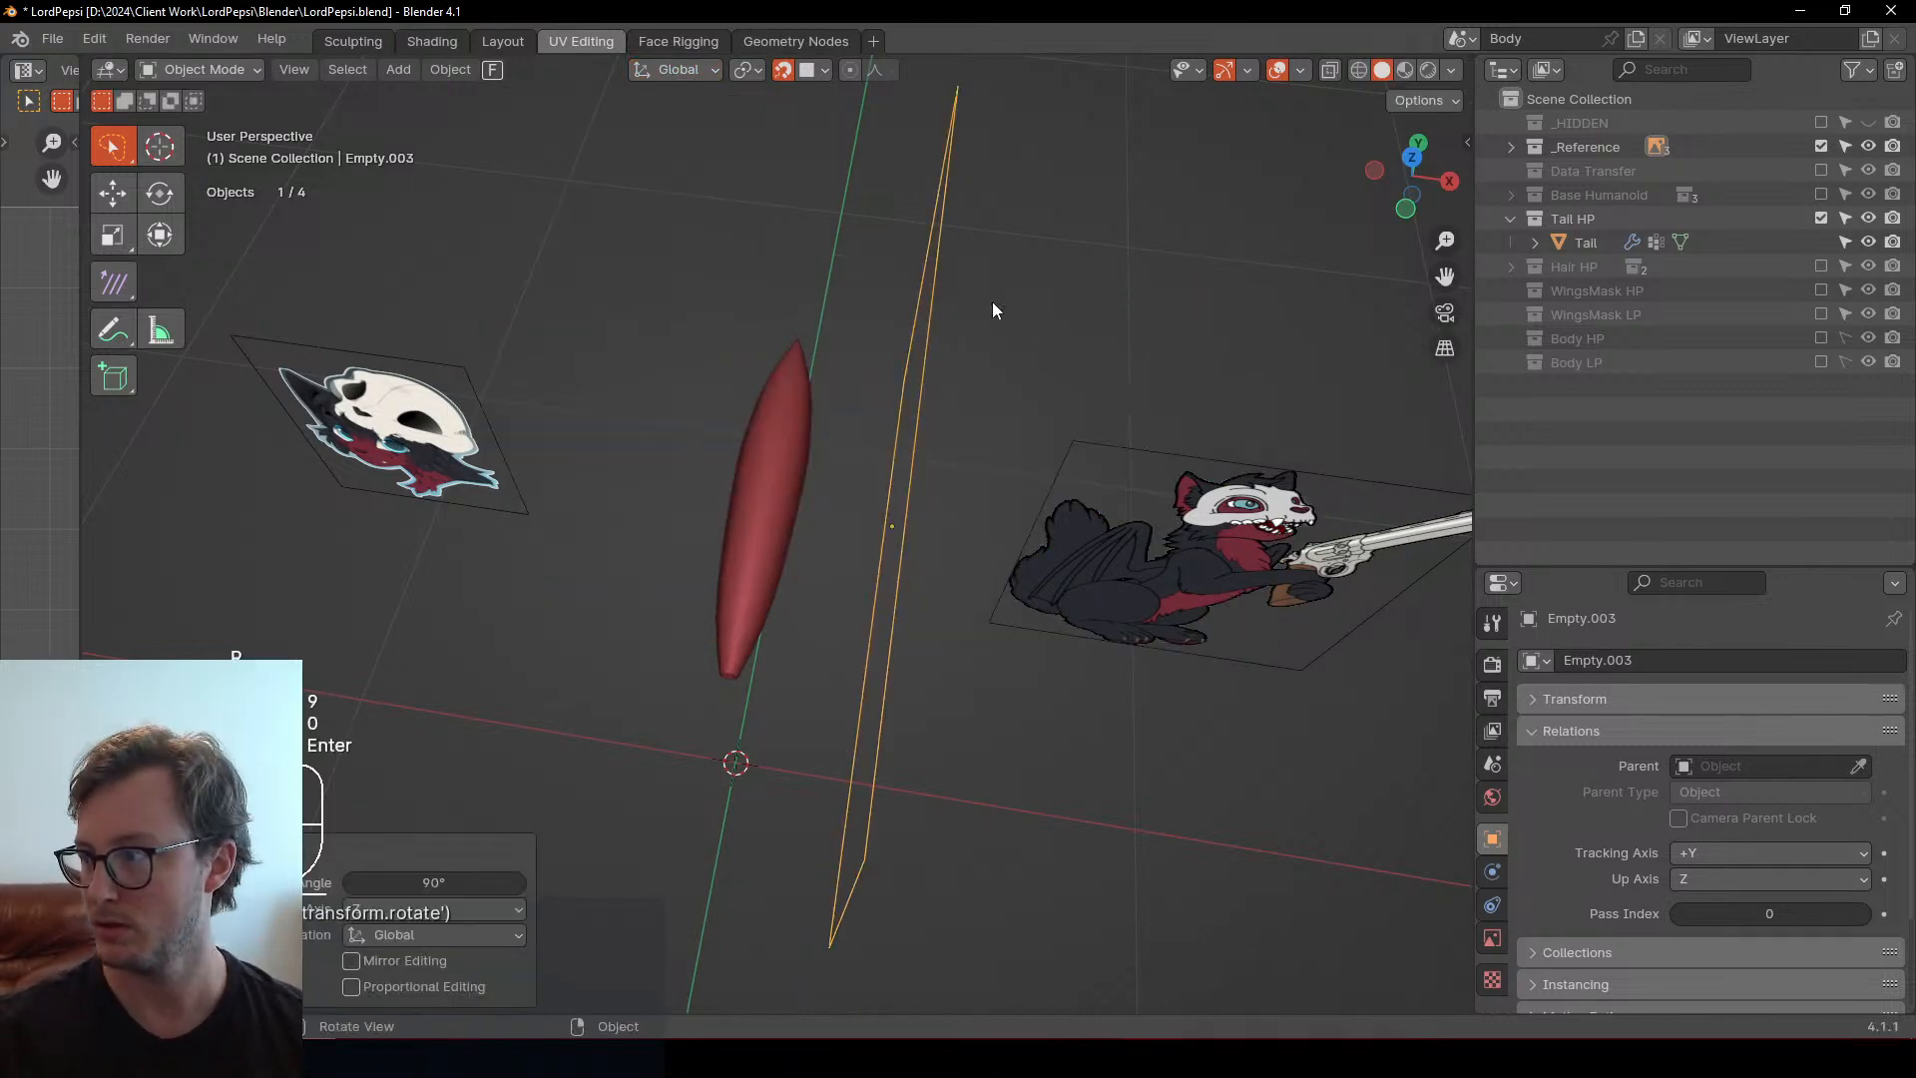
Move the rotated reference sheet about 1.12 m in the negative X direction, beside the tail
{"action": "key", "text": "g"}
{"action": "key", "text": "x"}
{"action": "left_click", "coordinate": [890, 493]}
{"action": "middle_click_drag", "start_coordinate": [890, 493], "coordinate": [1235, 613]}
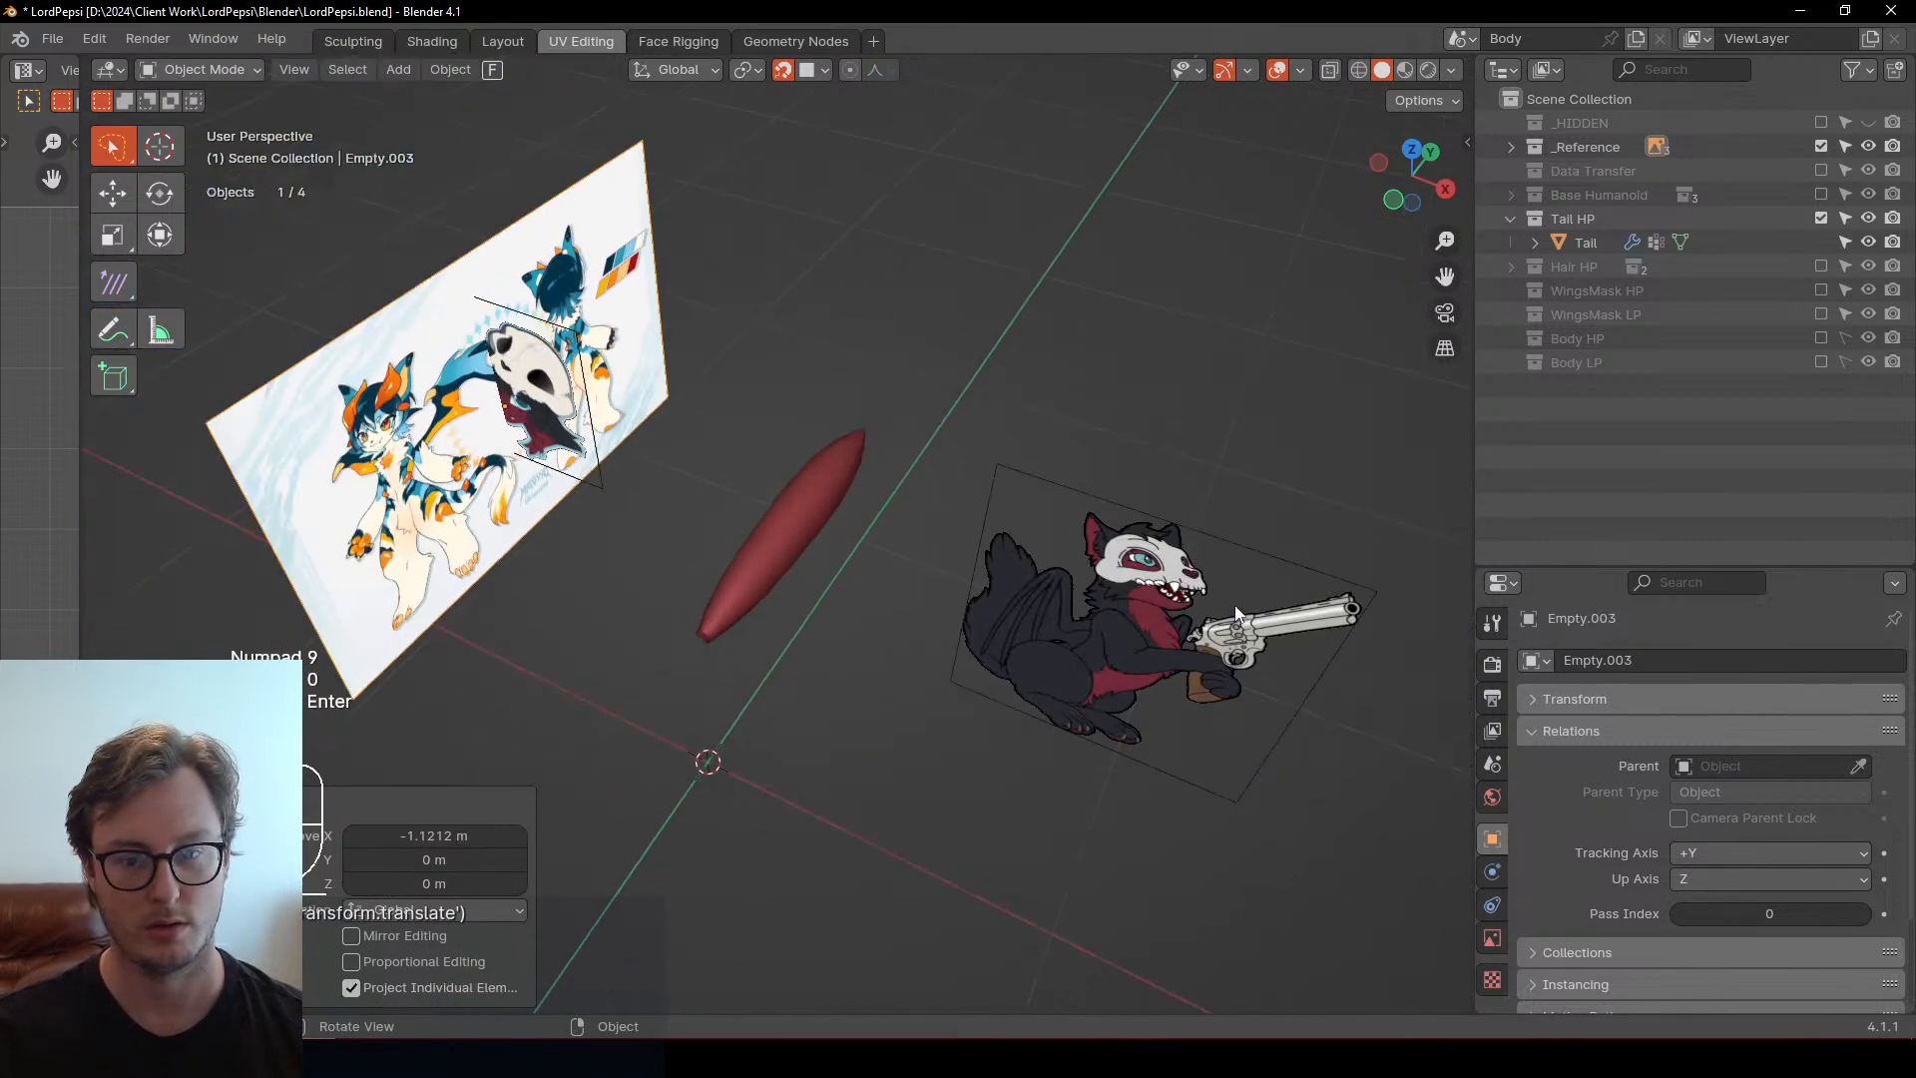
Move the reference image of the character holding a revolver about 0.86 m along Y
{"action": "left_click", "coordinate": [1095, 688]}
{"action": "key", "text": "g"}
{"action": "key", "text": "y"}
{"action": "left_click", "coordinate": [1235, 516]}
{"action": "scroll", "coordinate": [822, 524], "scroll_direction": "up", "scroll_amount": 5}
{"action": "middle_click_drag", "start_coordinate": [823, 525], "coordinate": [559, 504]}
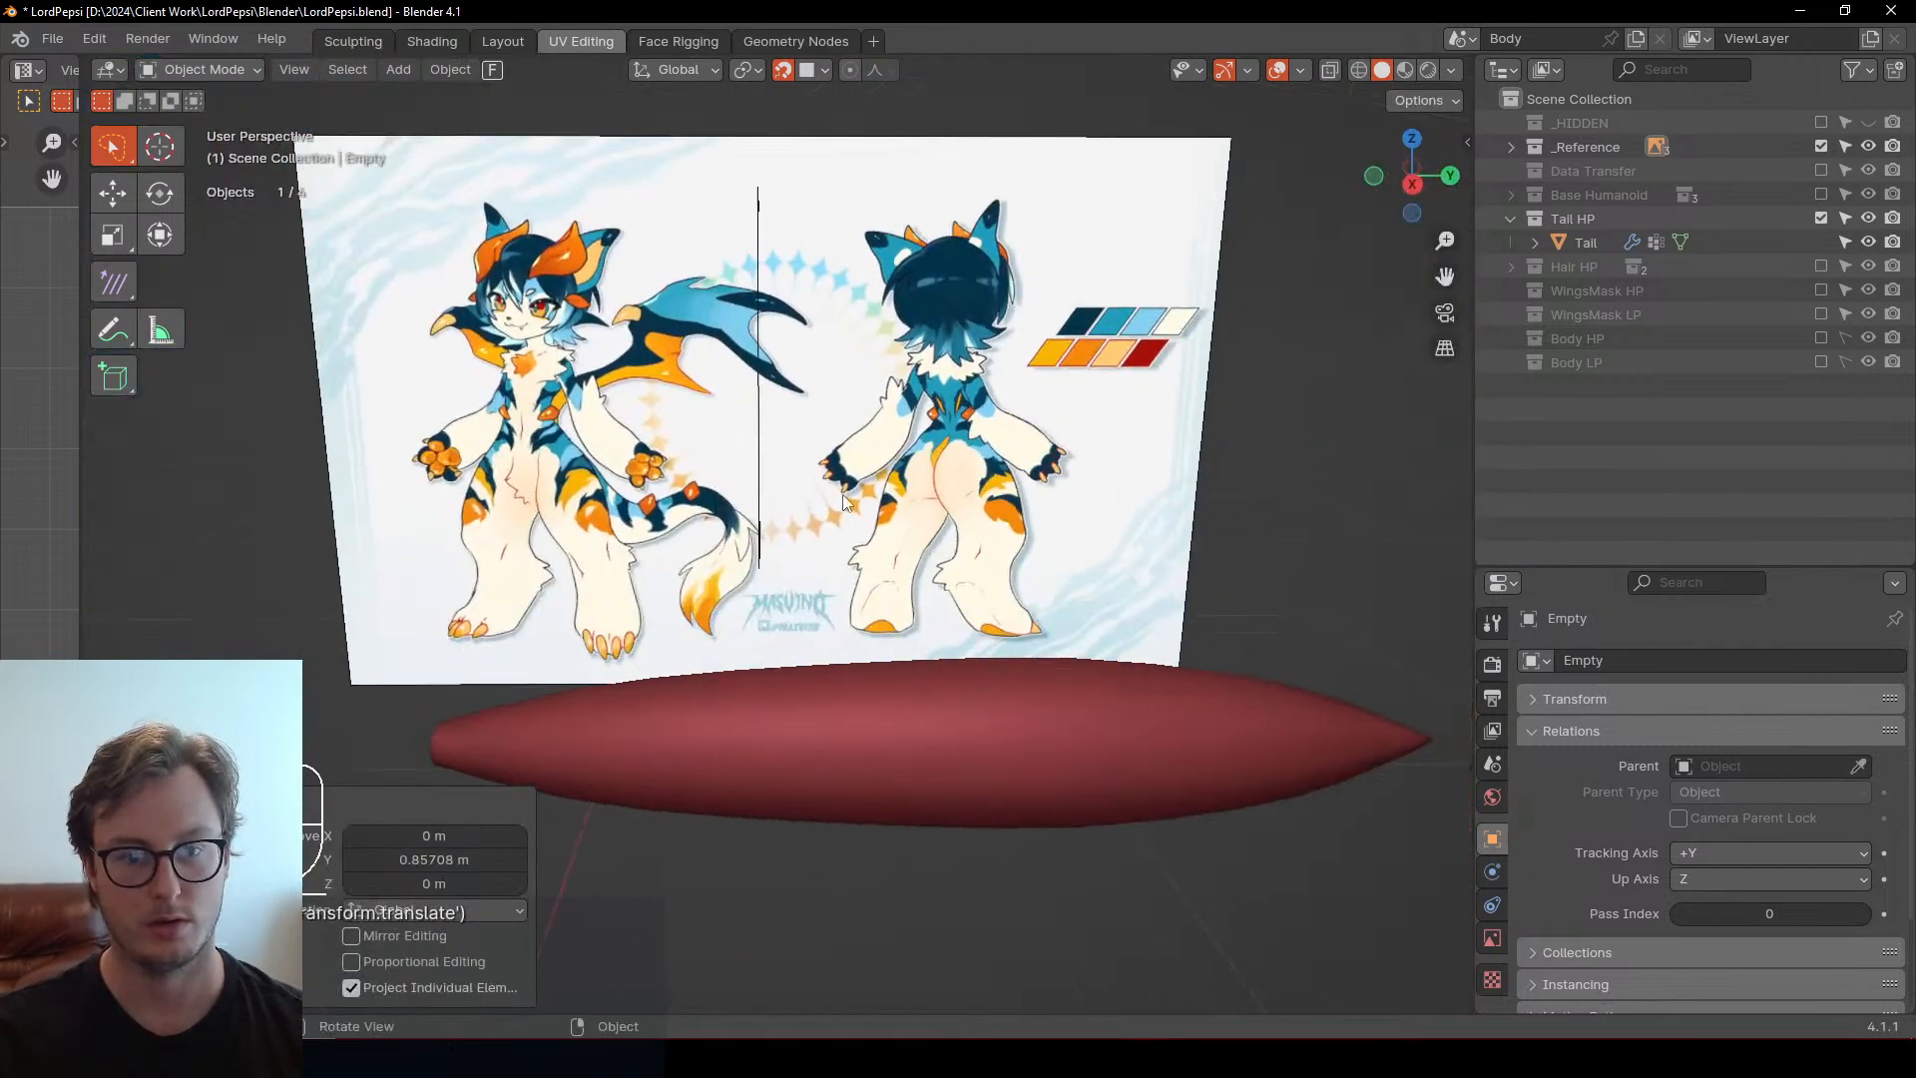
Move the skull-mask reference image about 0.7 m along Y and save the file
{"action": "scroll", "coordinate": [842, 494], "scroll_direction": "down", "scroll_amount": 3}
{"action": "middle_click_drag", "start_coordinate": [842, 494], "coordinate": [476, 534]}
{"action": "left_click", "coordinate": [546, 471]}
{"action": "key", "text": "g"}
{"action": "key", "text": "y"}
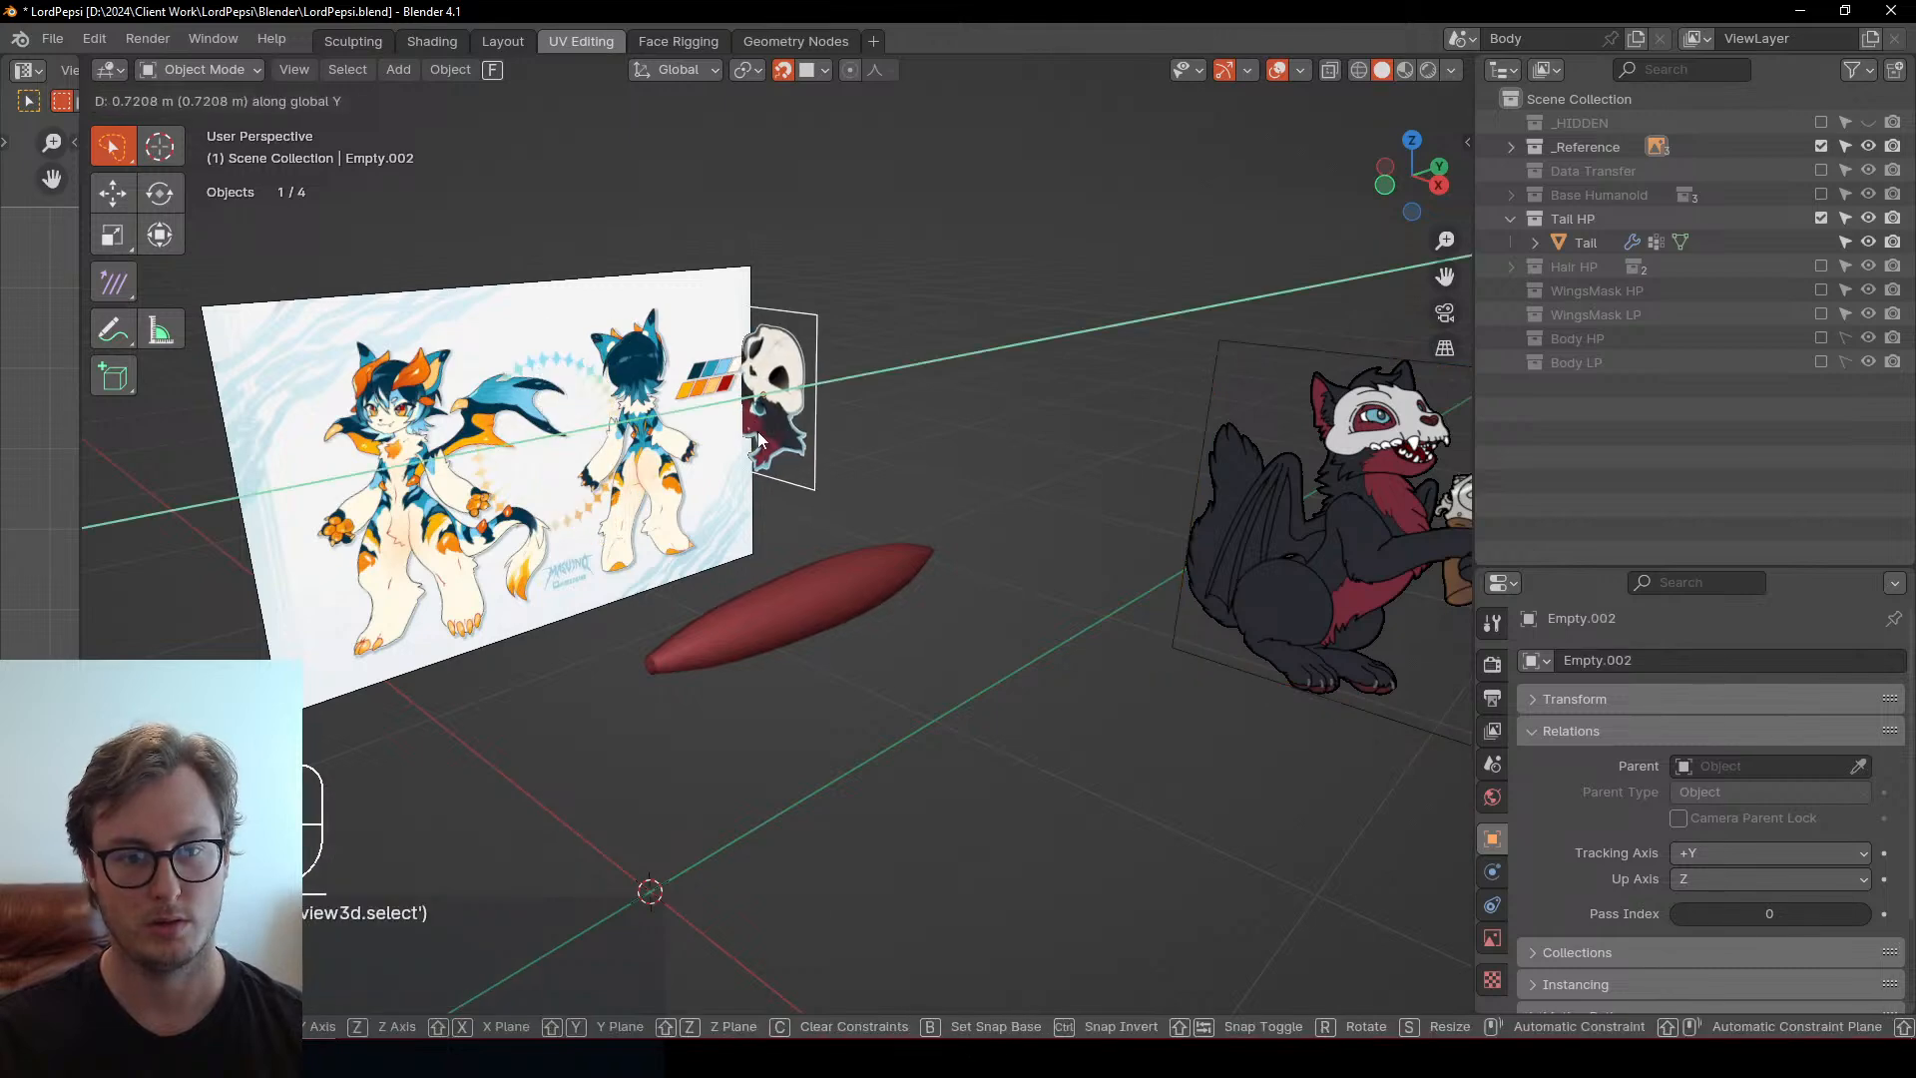
{"action": "left_click", "coordinate": [771, 499]}
{"action": "scroll", "coordinate": [770, 499], "scroll_direction": "up", "scroll_amount": 5}
{"action": "middle_click_drag", "start_coordinate": [771, 499], "coordinate": [752, 487]}
{"action": "key", "text": "ctrl+s"}
Open the Tail mesh for editing in the right orthographic view, and include the Body HP collection for comparison
{"action": "left_click", "coordinate": [796, 680]}
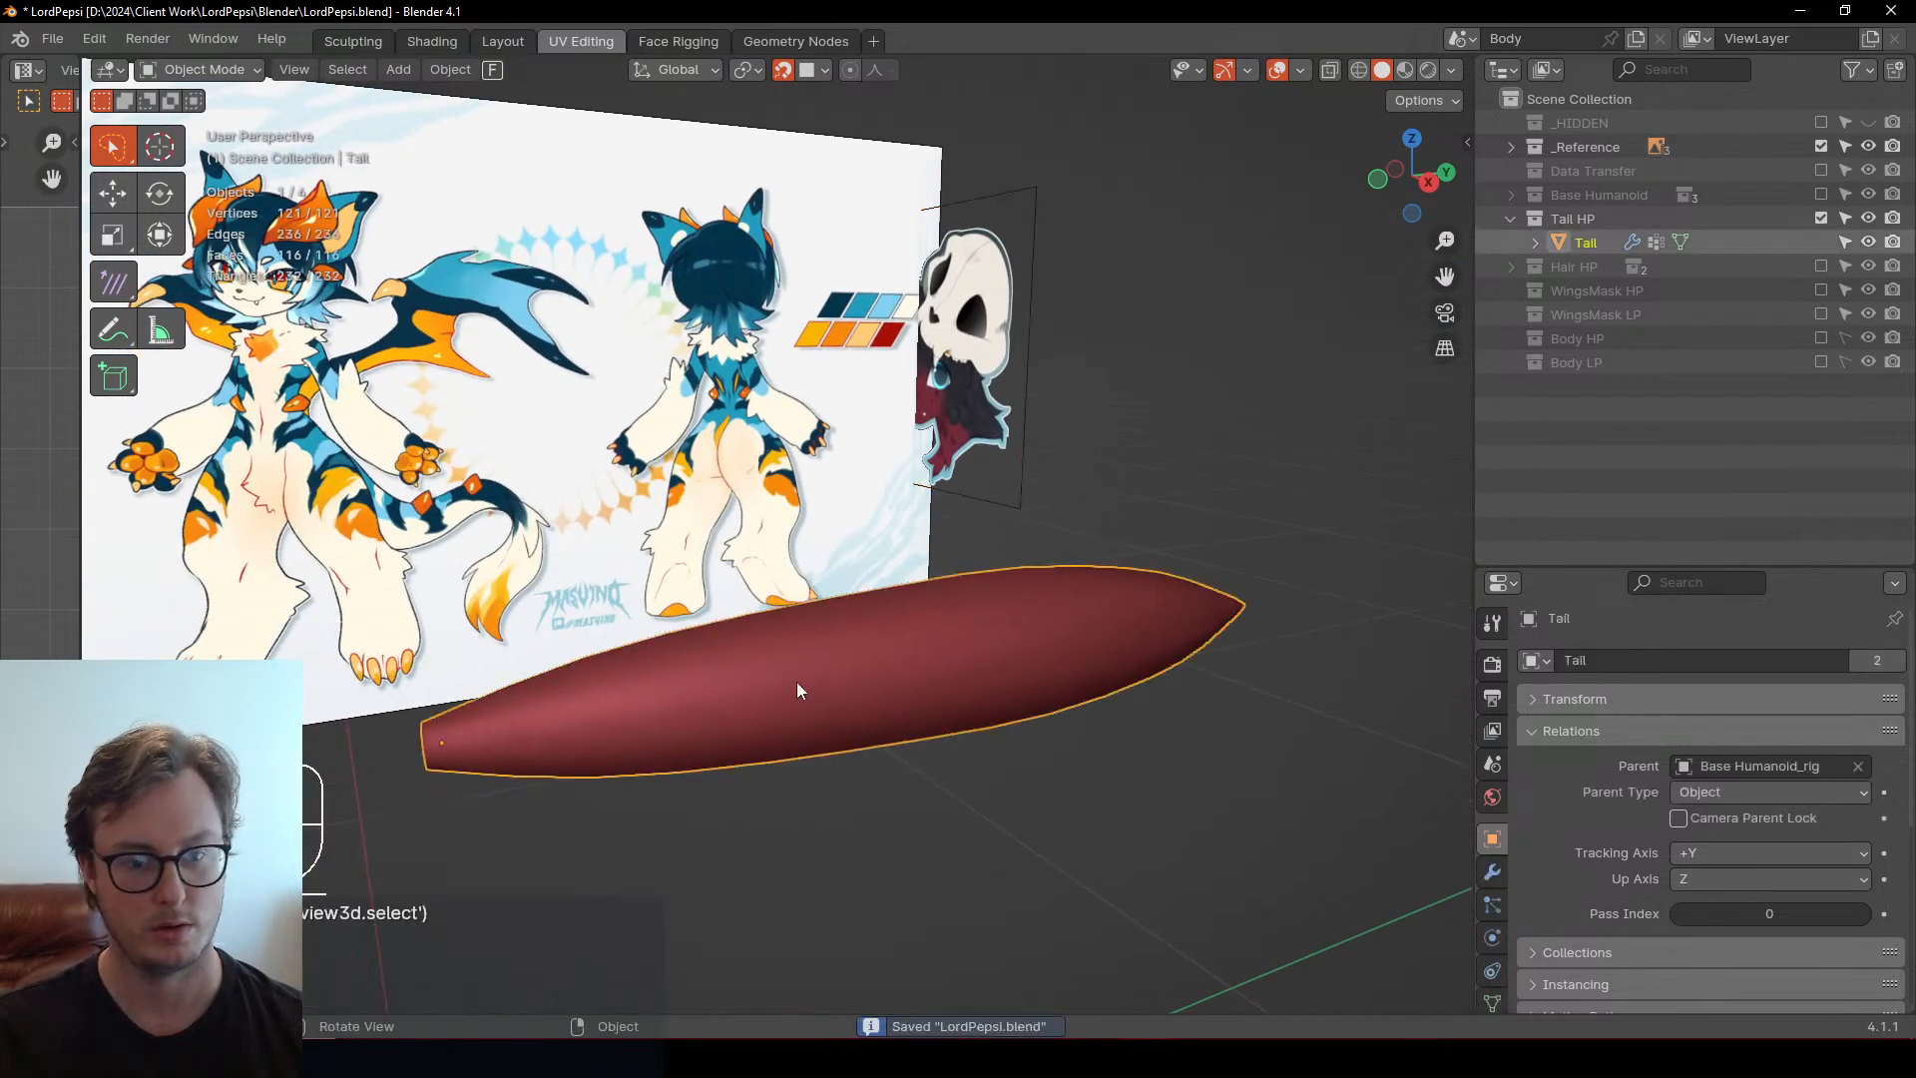
{"action": "key", "text": "KP_3"}
{"action": "key", "text": "Tab"}
{"action": "scroll", "coordinate": [796, 681], "scroll_direction": "down", "scroll_amount": 6}
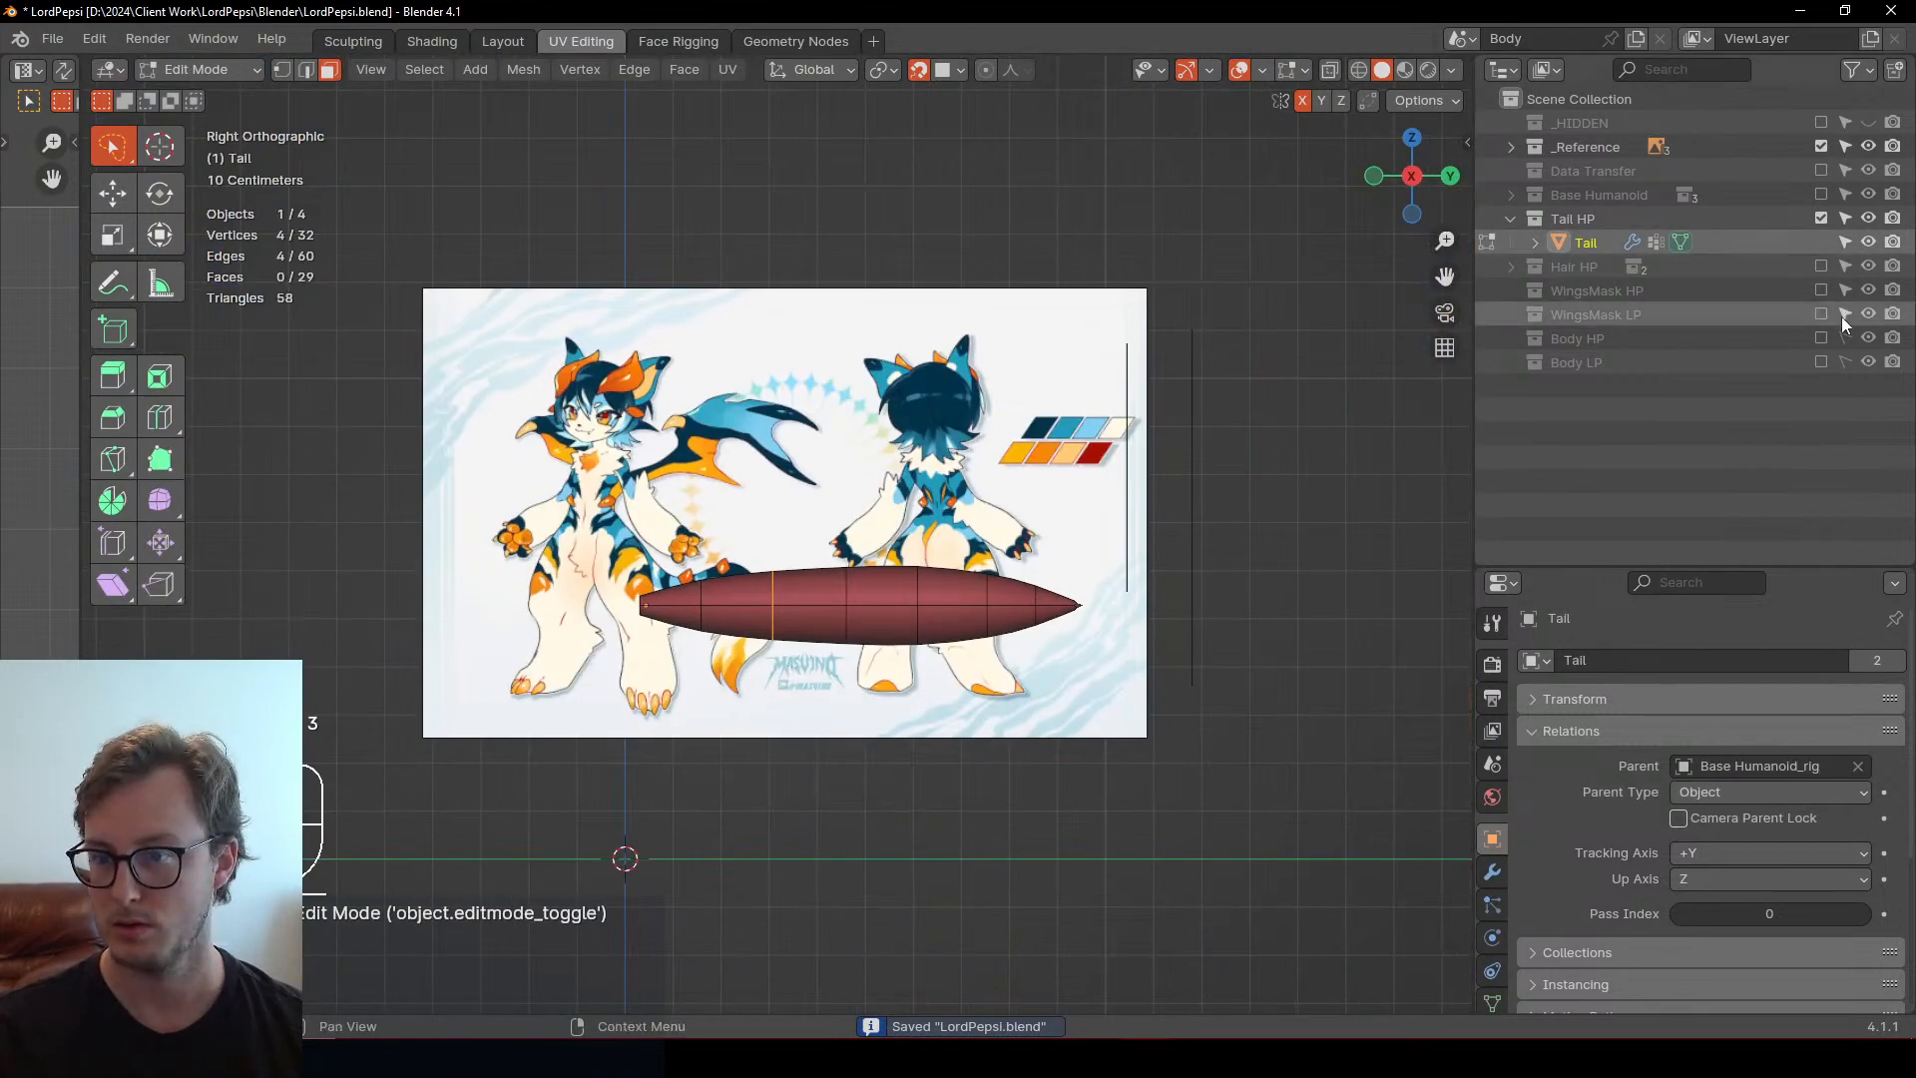
{"action": "left_click", "coordinate": [1820, 337]}
{"action": "scroll", "coordinate": [1208, 542], "scroll_direction": "up", "scroll_amount": 3}
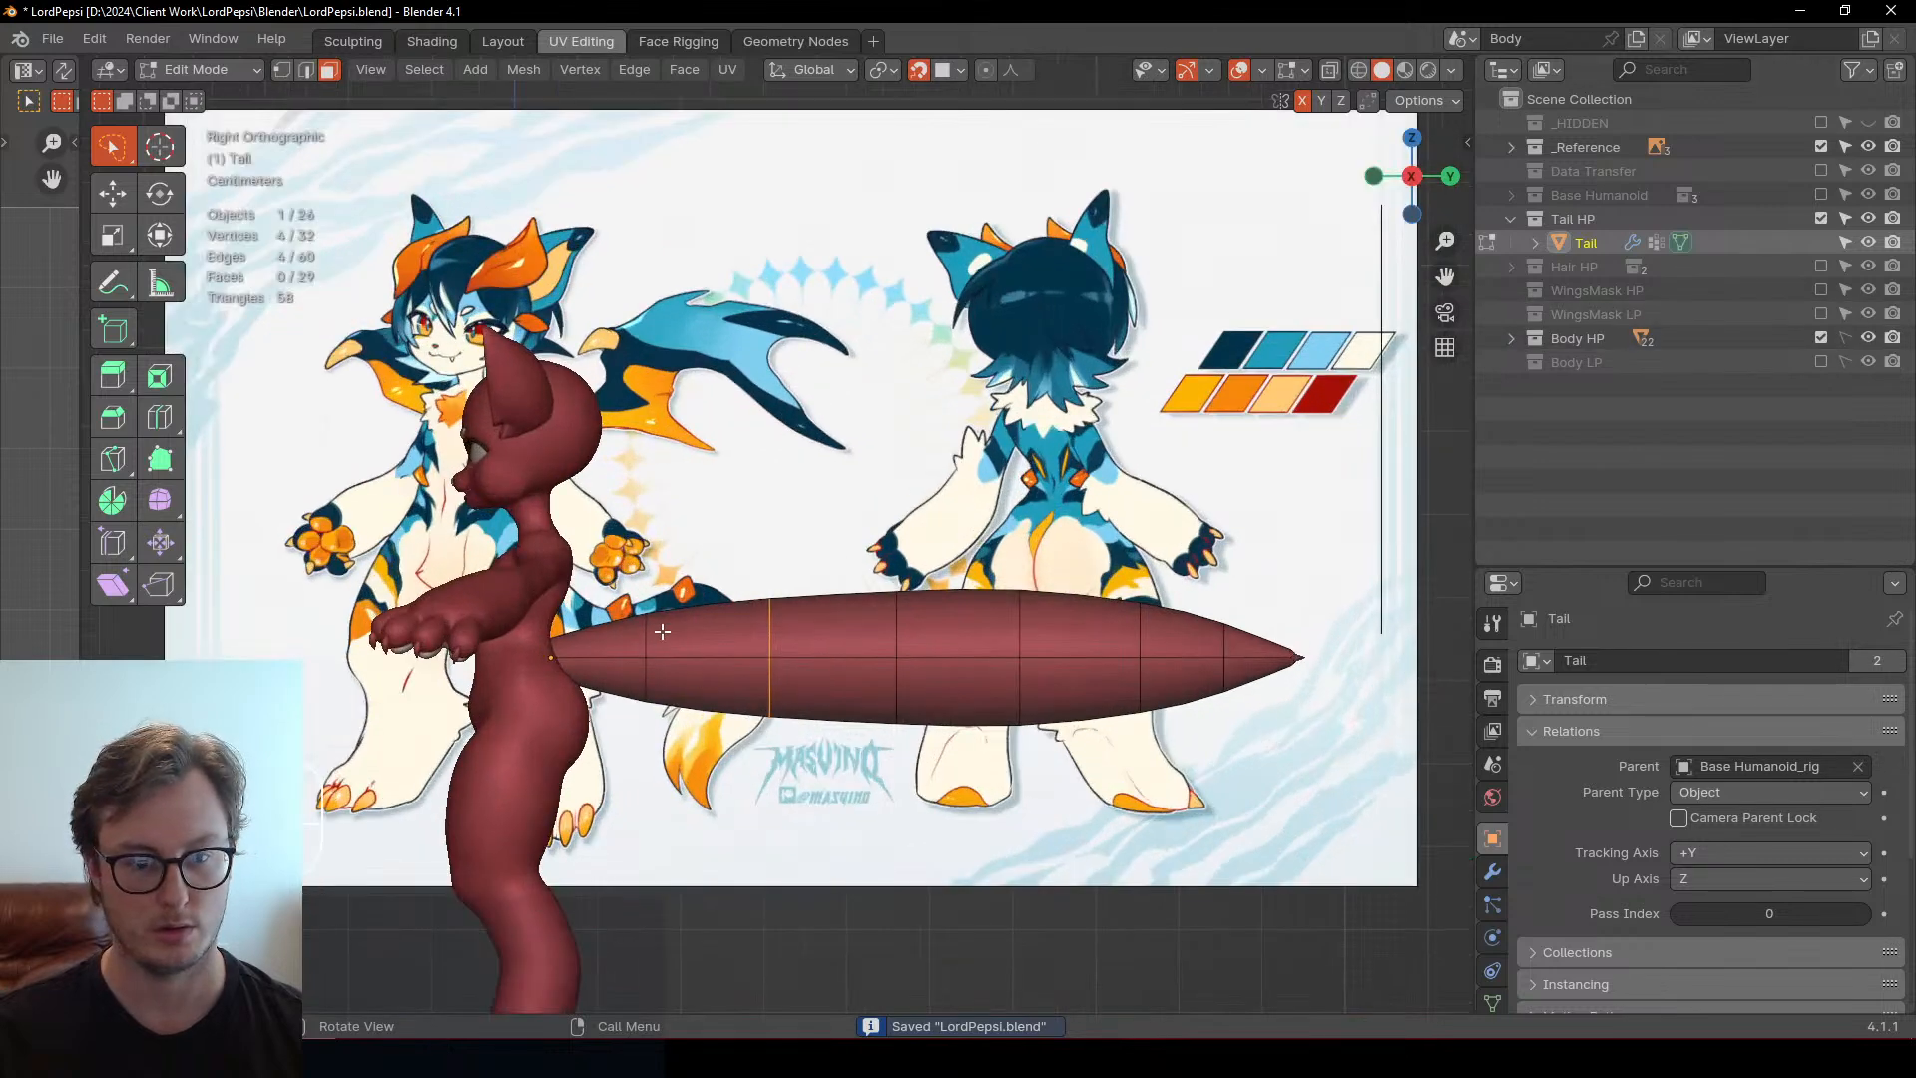
In vertex selection, scale the tail's first two edge loops after the base to about 0.585 and 0.719
{"action": "left_click", "coordinate": [707, 627]}
{"action": "left_click", "coordinate": [284, 69]}
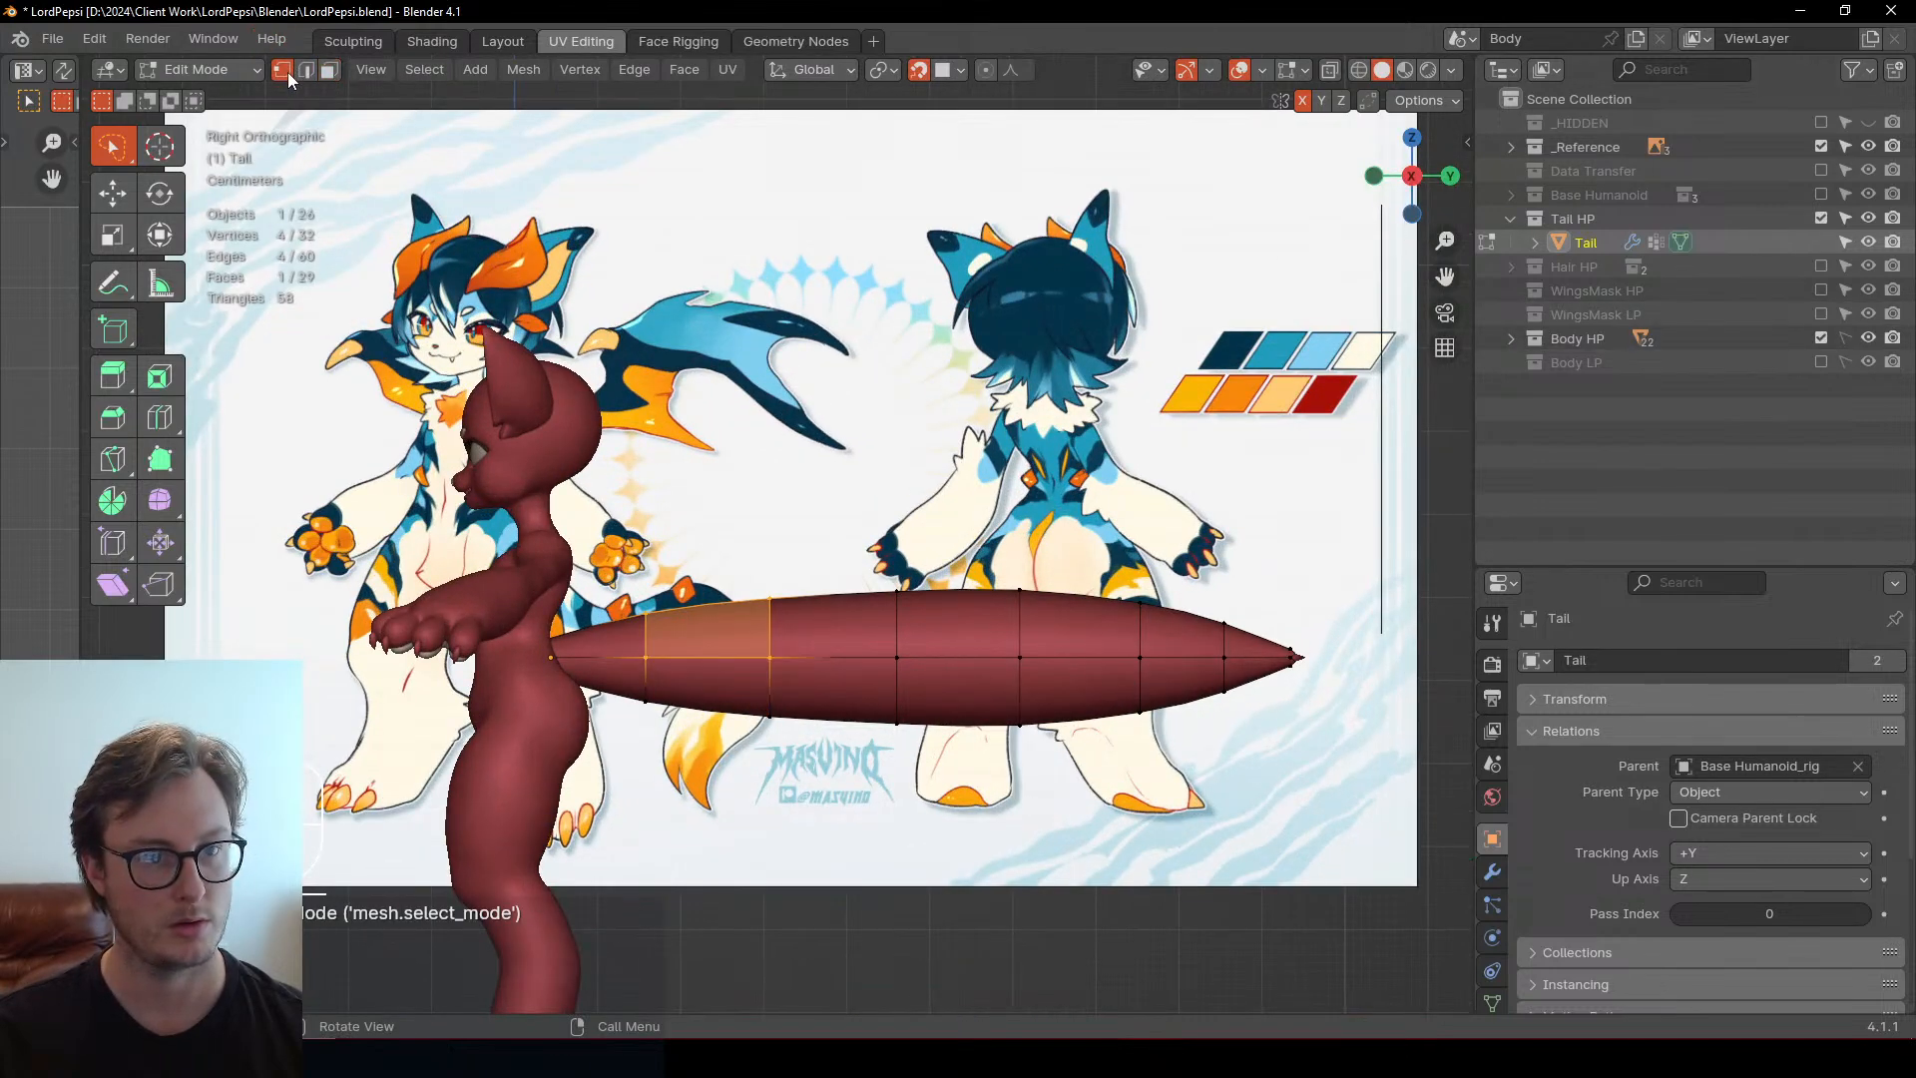
{"action": "left_click", "coordinate": [640, 638], "text": "alt"}
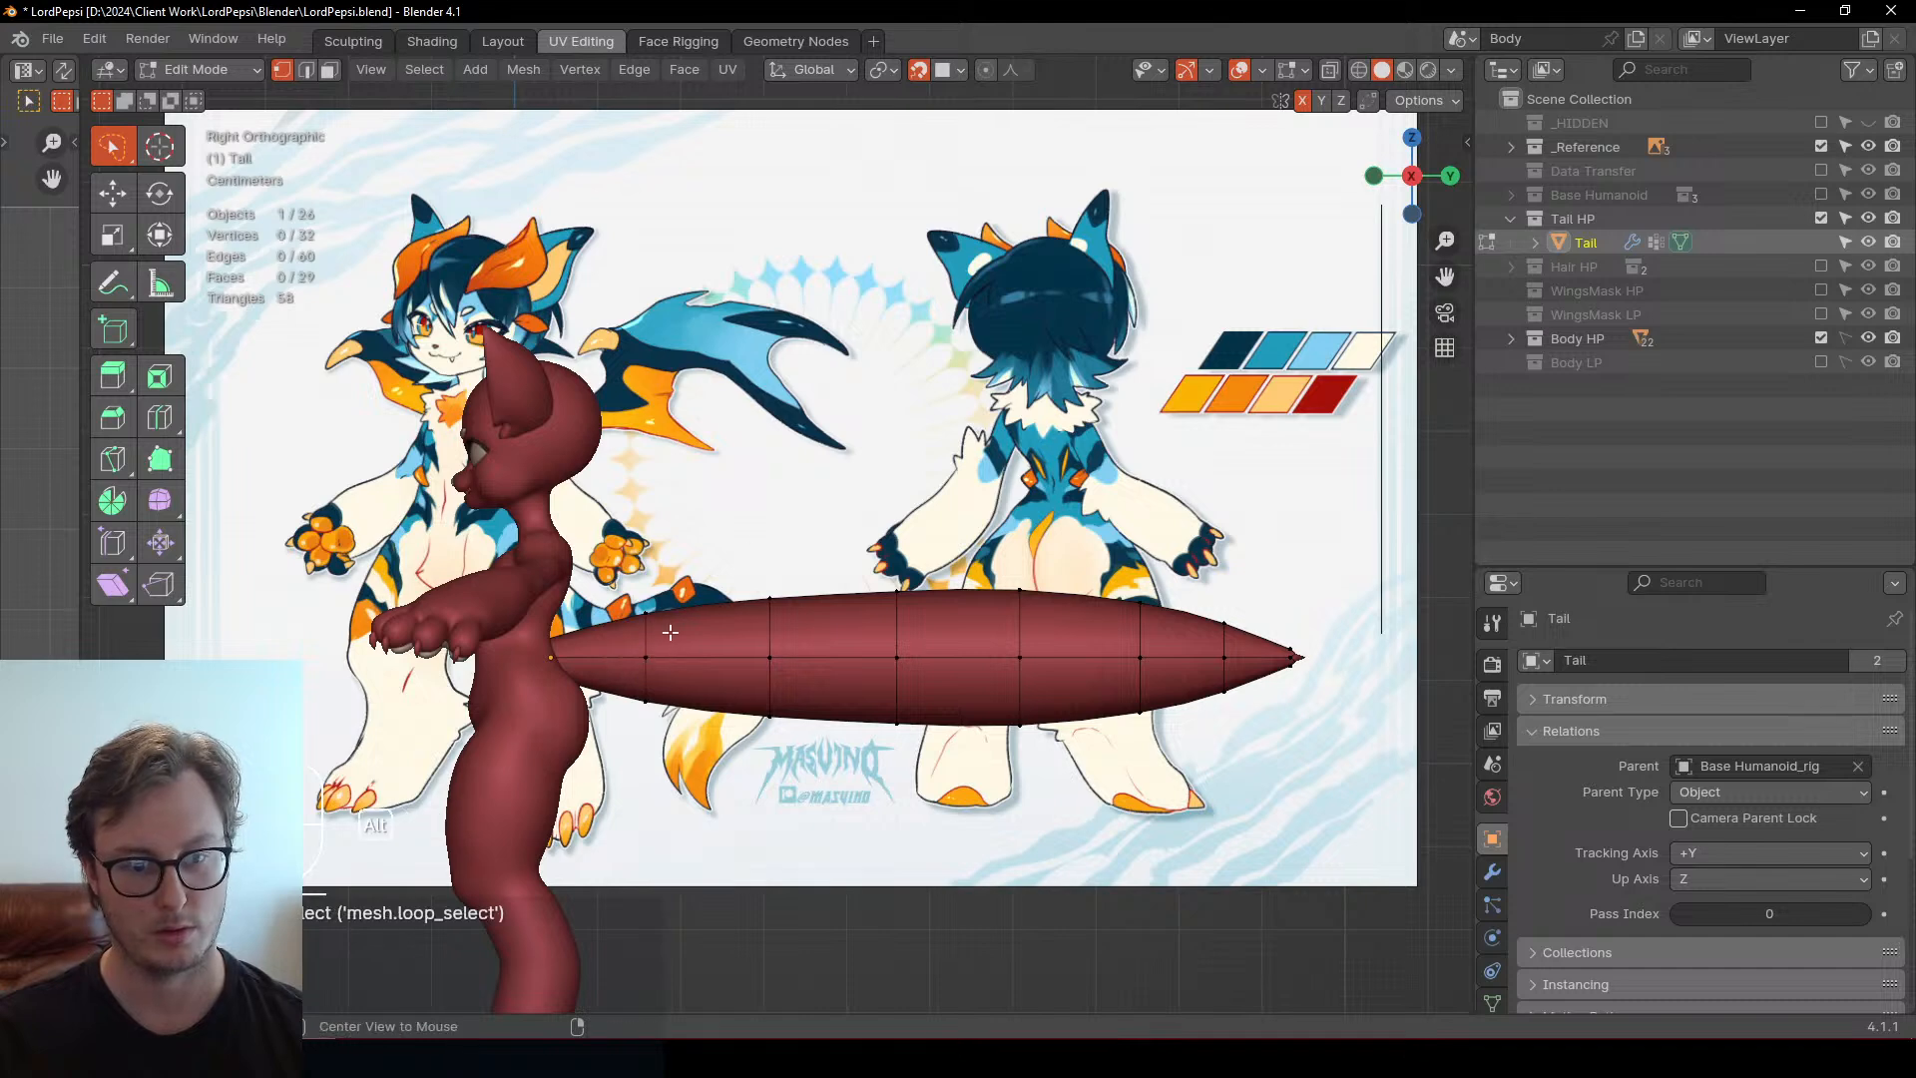
{"action": "left_click", "coordinate": [770, 626], "text": "alt"}
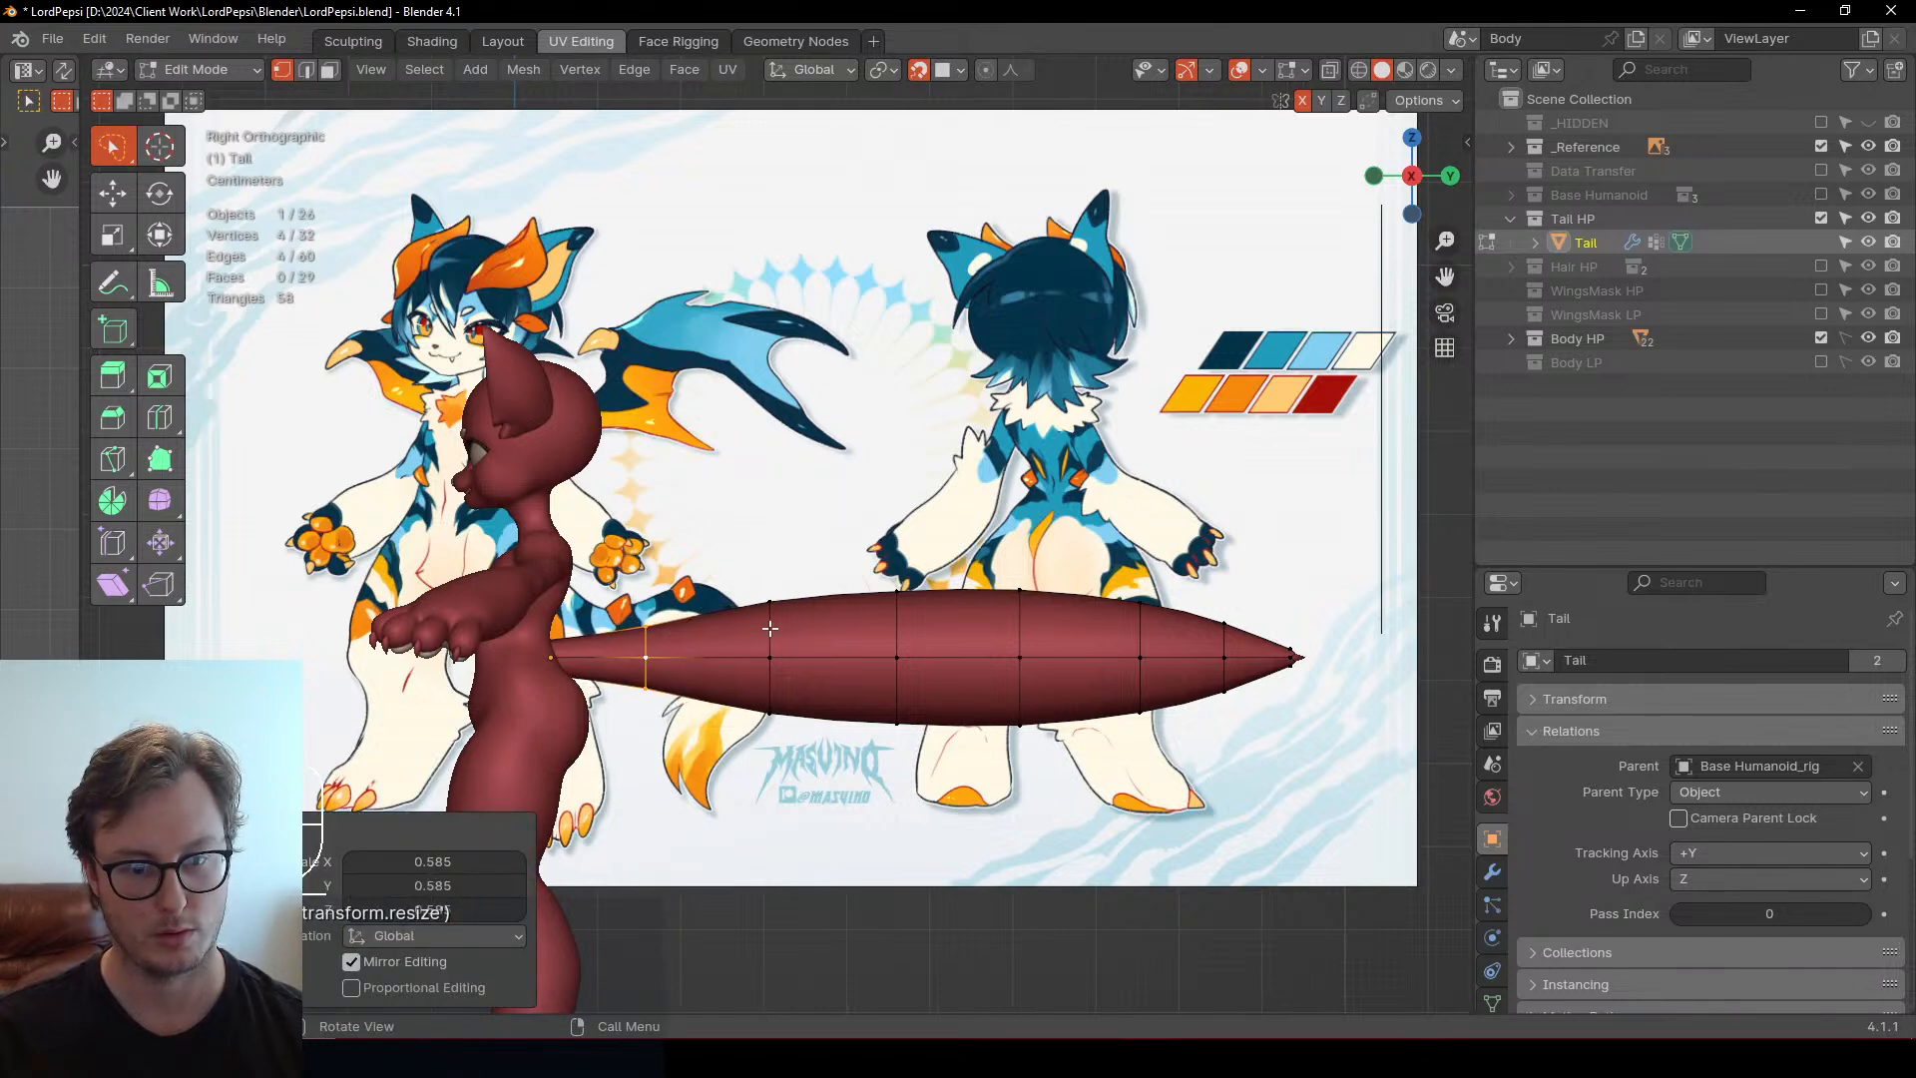
{"action": "key", "text": "s"}
{"action": "left_click", "coordinate": [932, 494]}
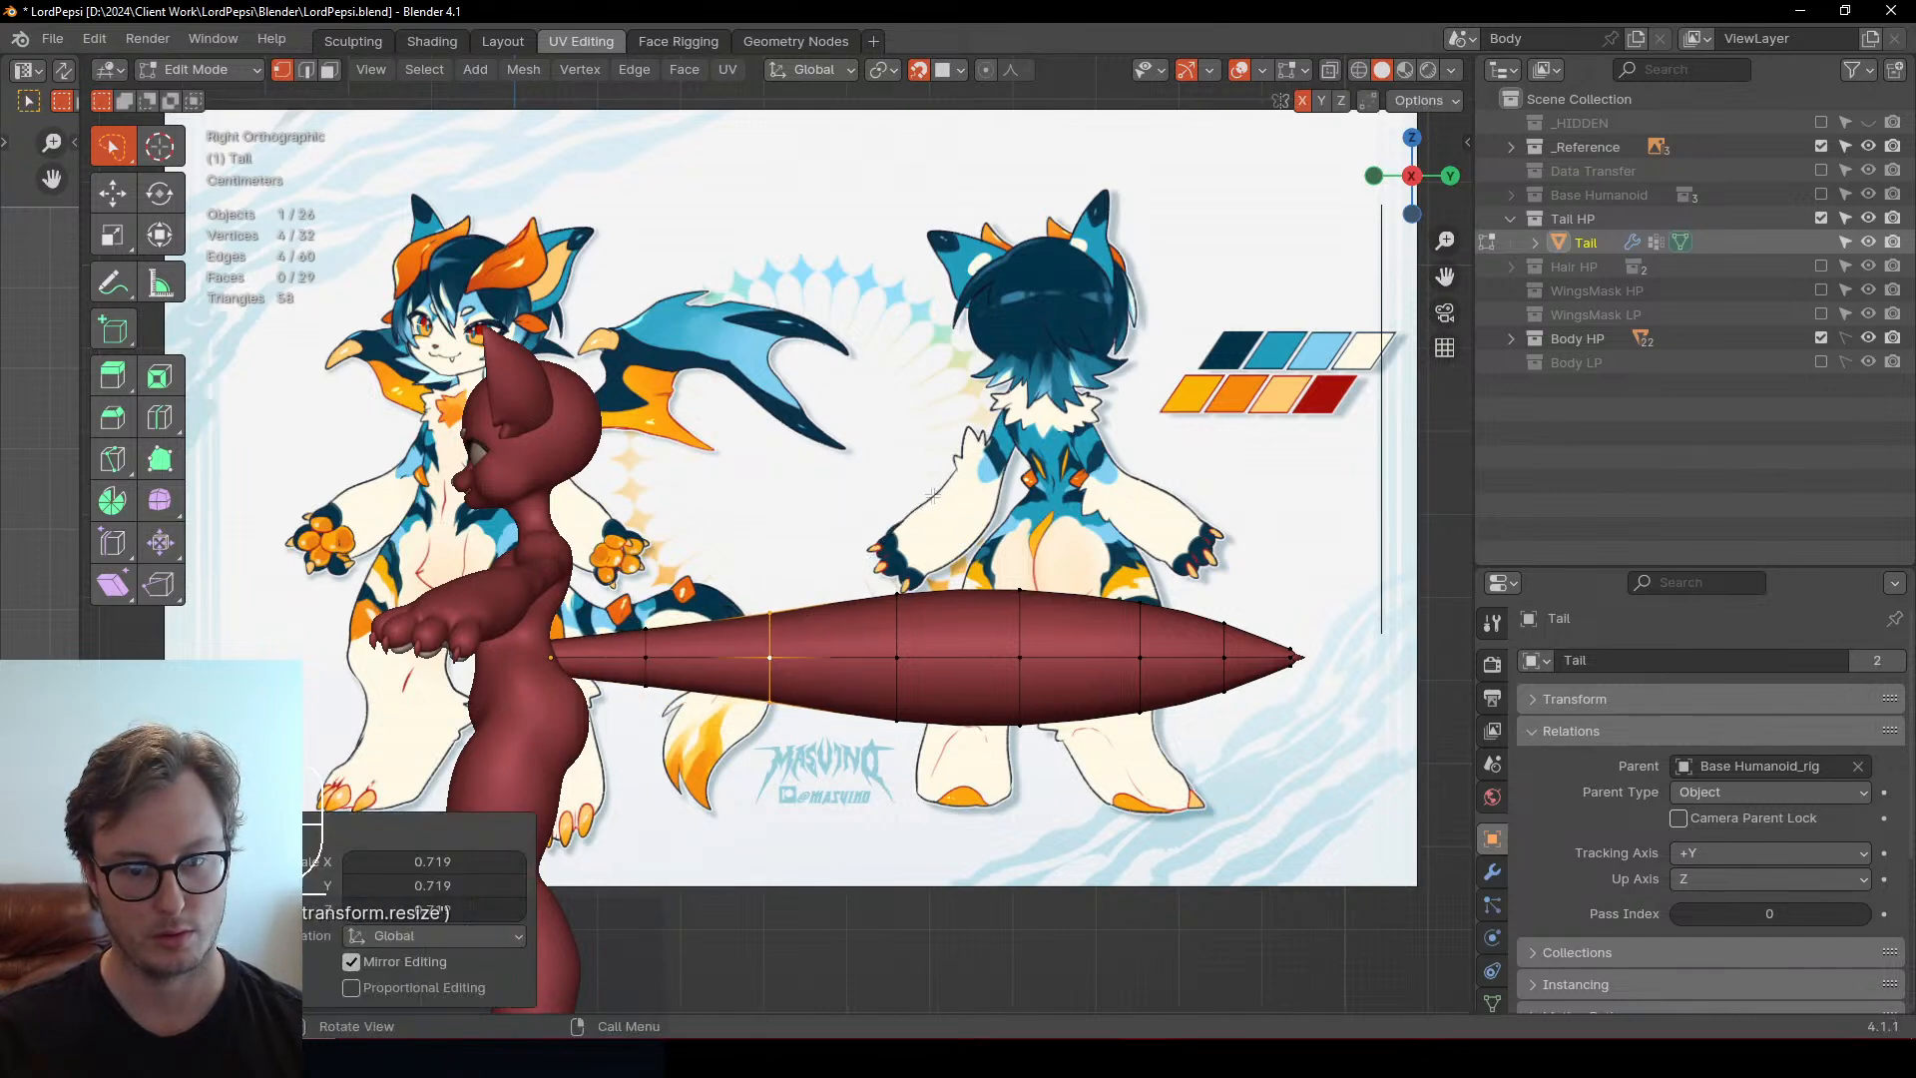
Slightly enlarge the last two edge loops before the tail's tip
{"action": "left_click", "coordinate": [1145, 636], "text": "alt"}
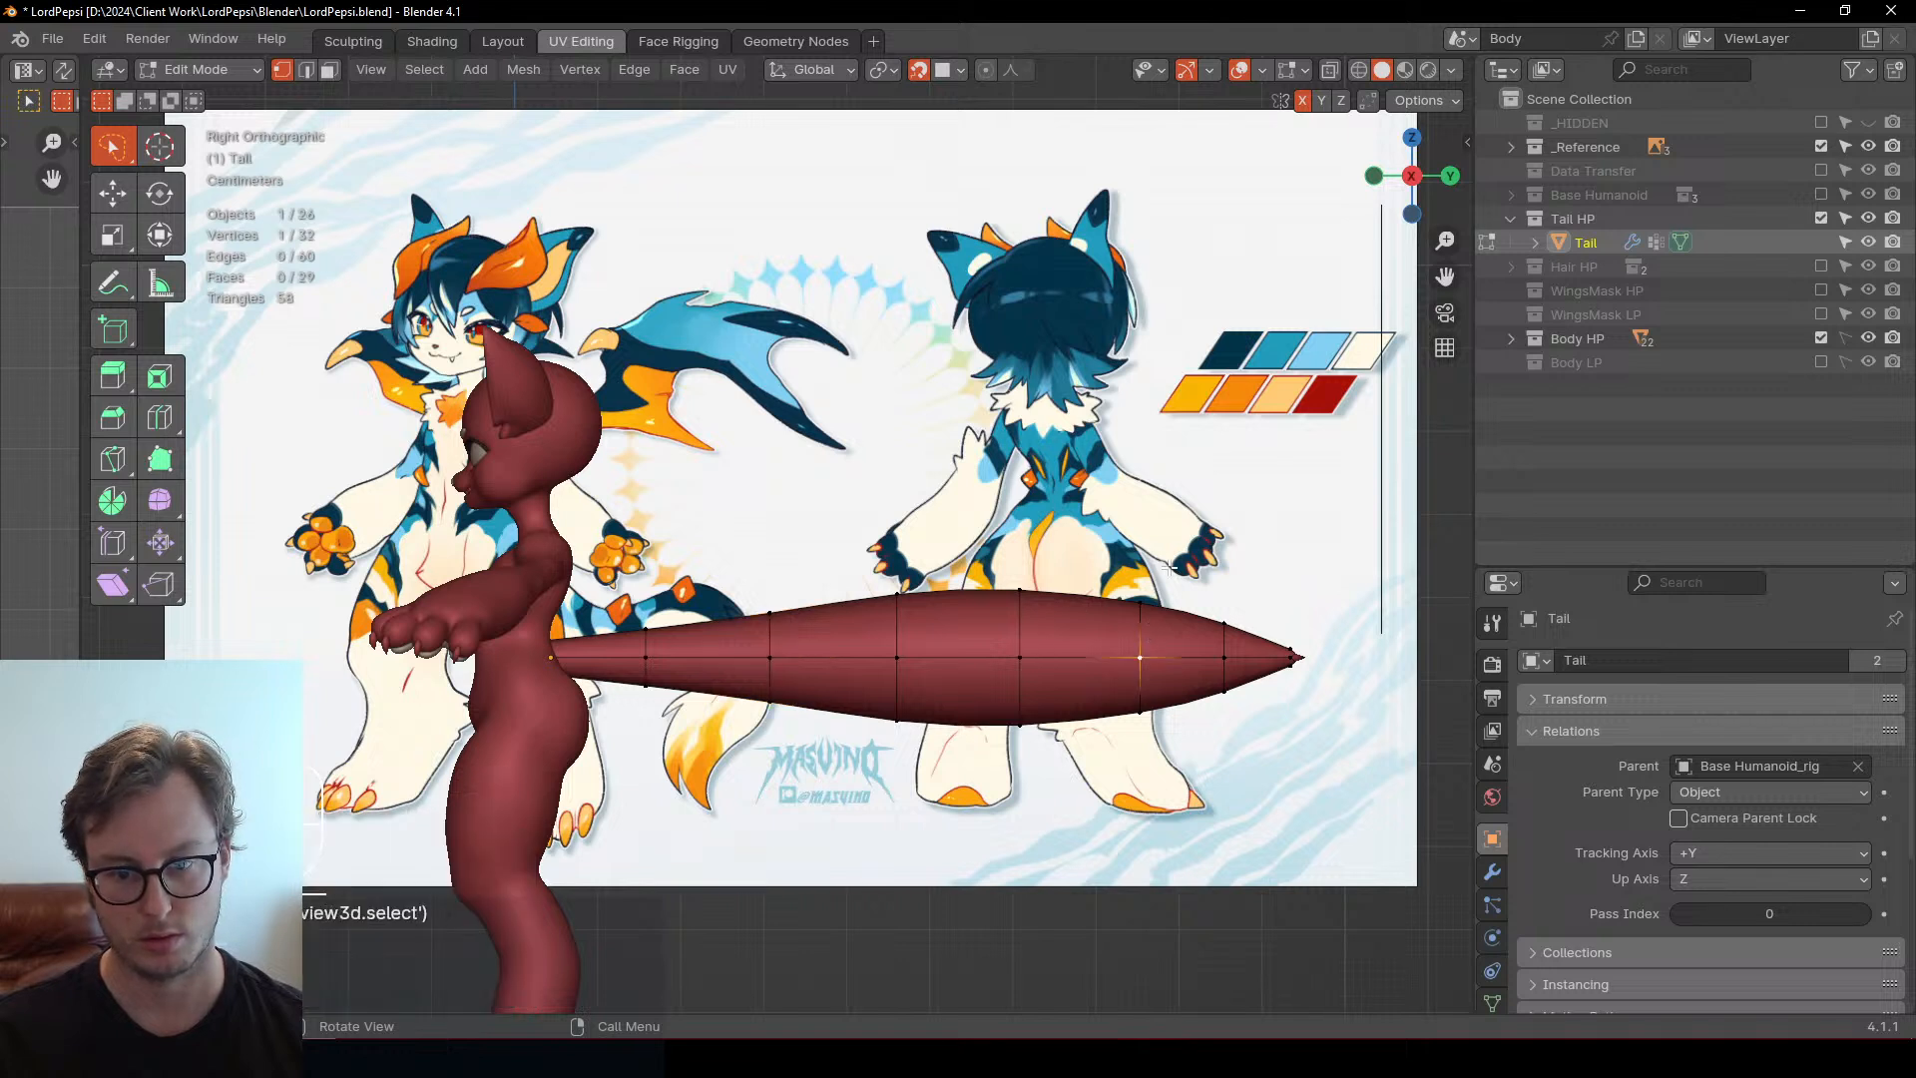
{"action": "key", "text": "s"}
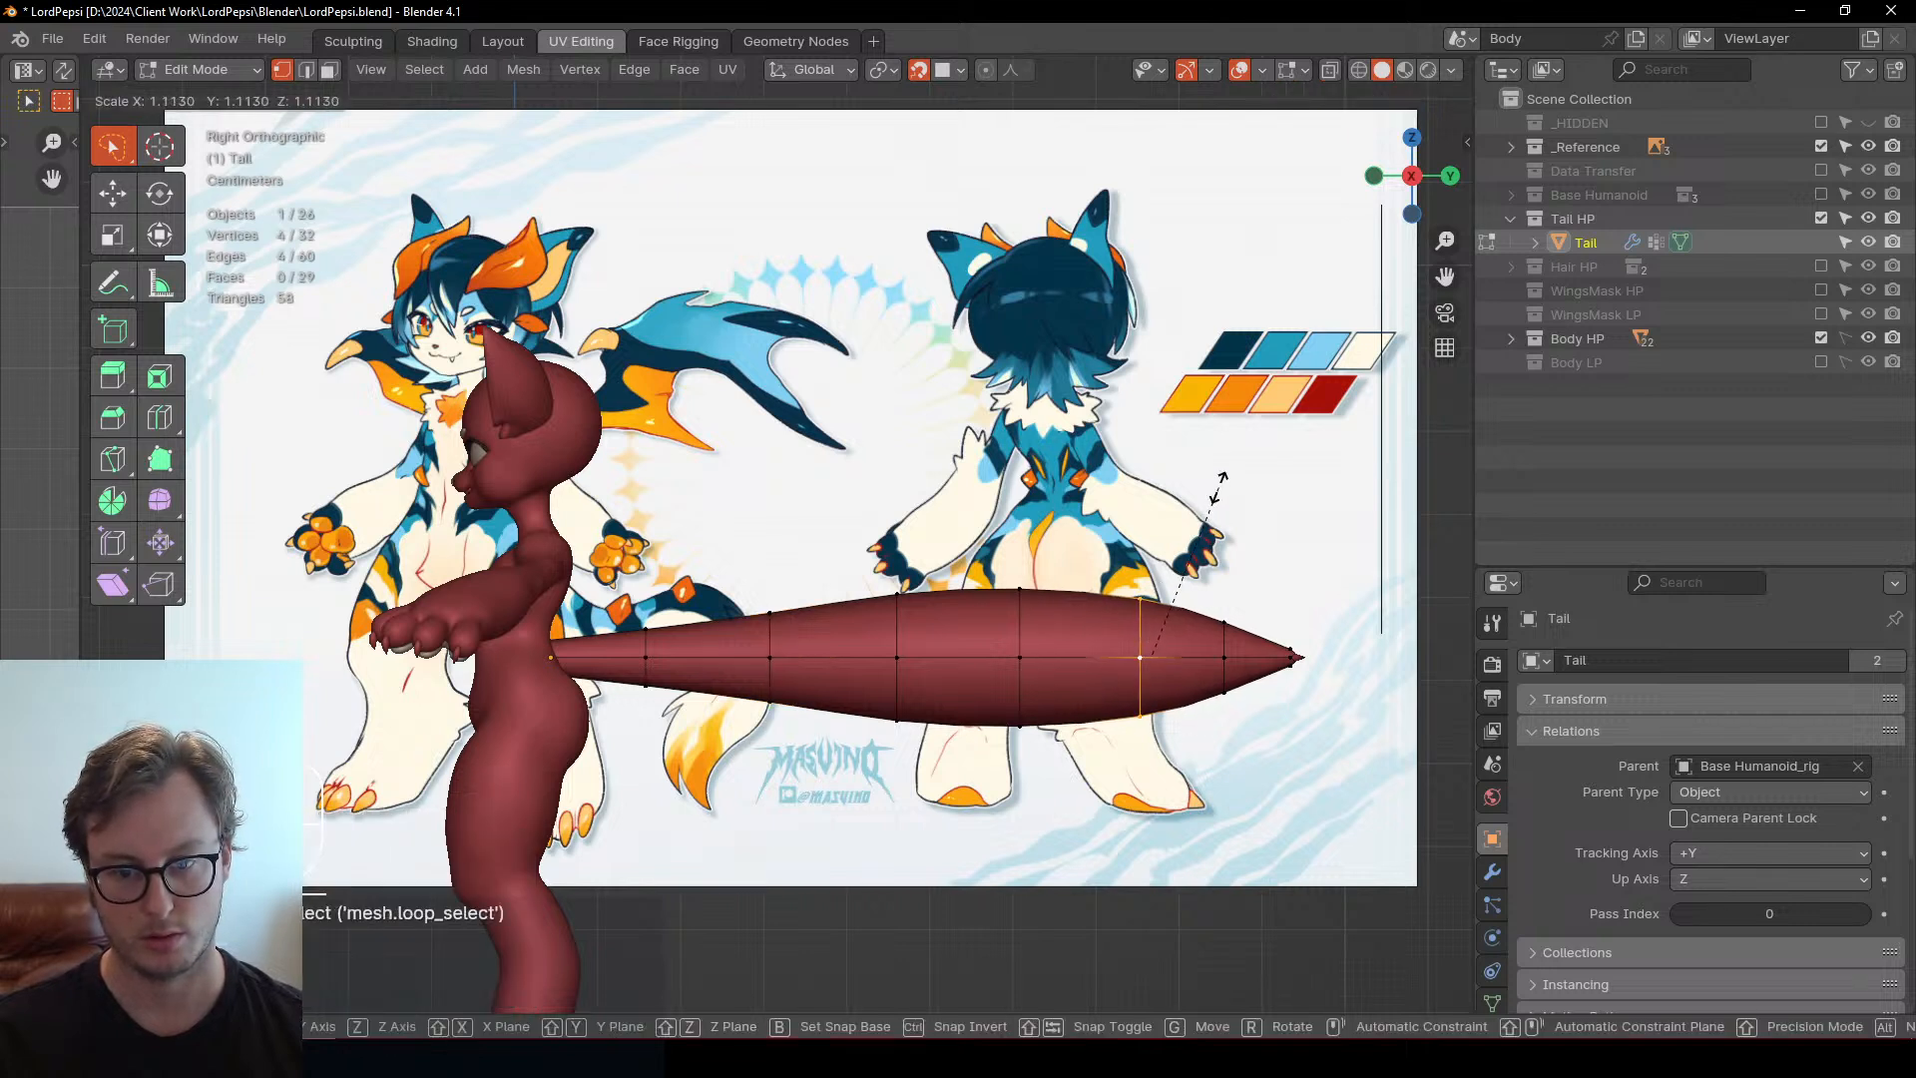
{"action": "left_click", "coordinate": [1226, 616]}
{"action": "left_click", "coordinate": [1222, 640]}
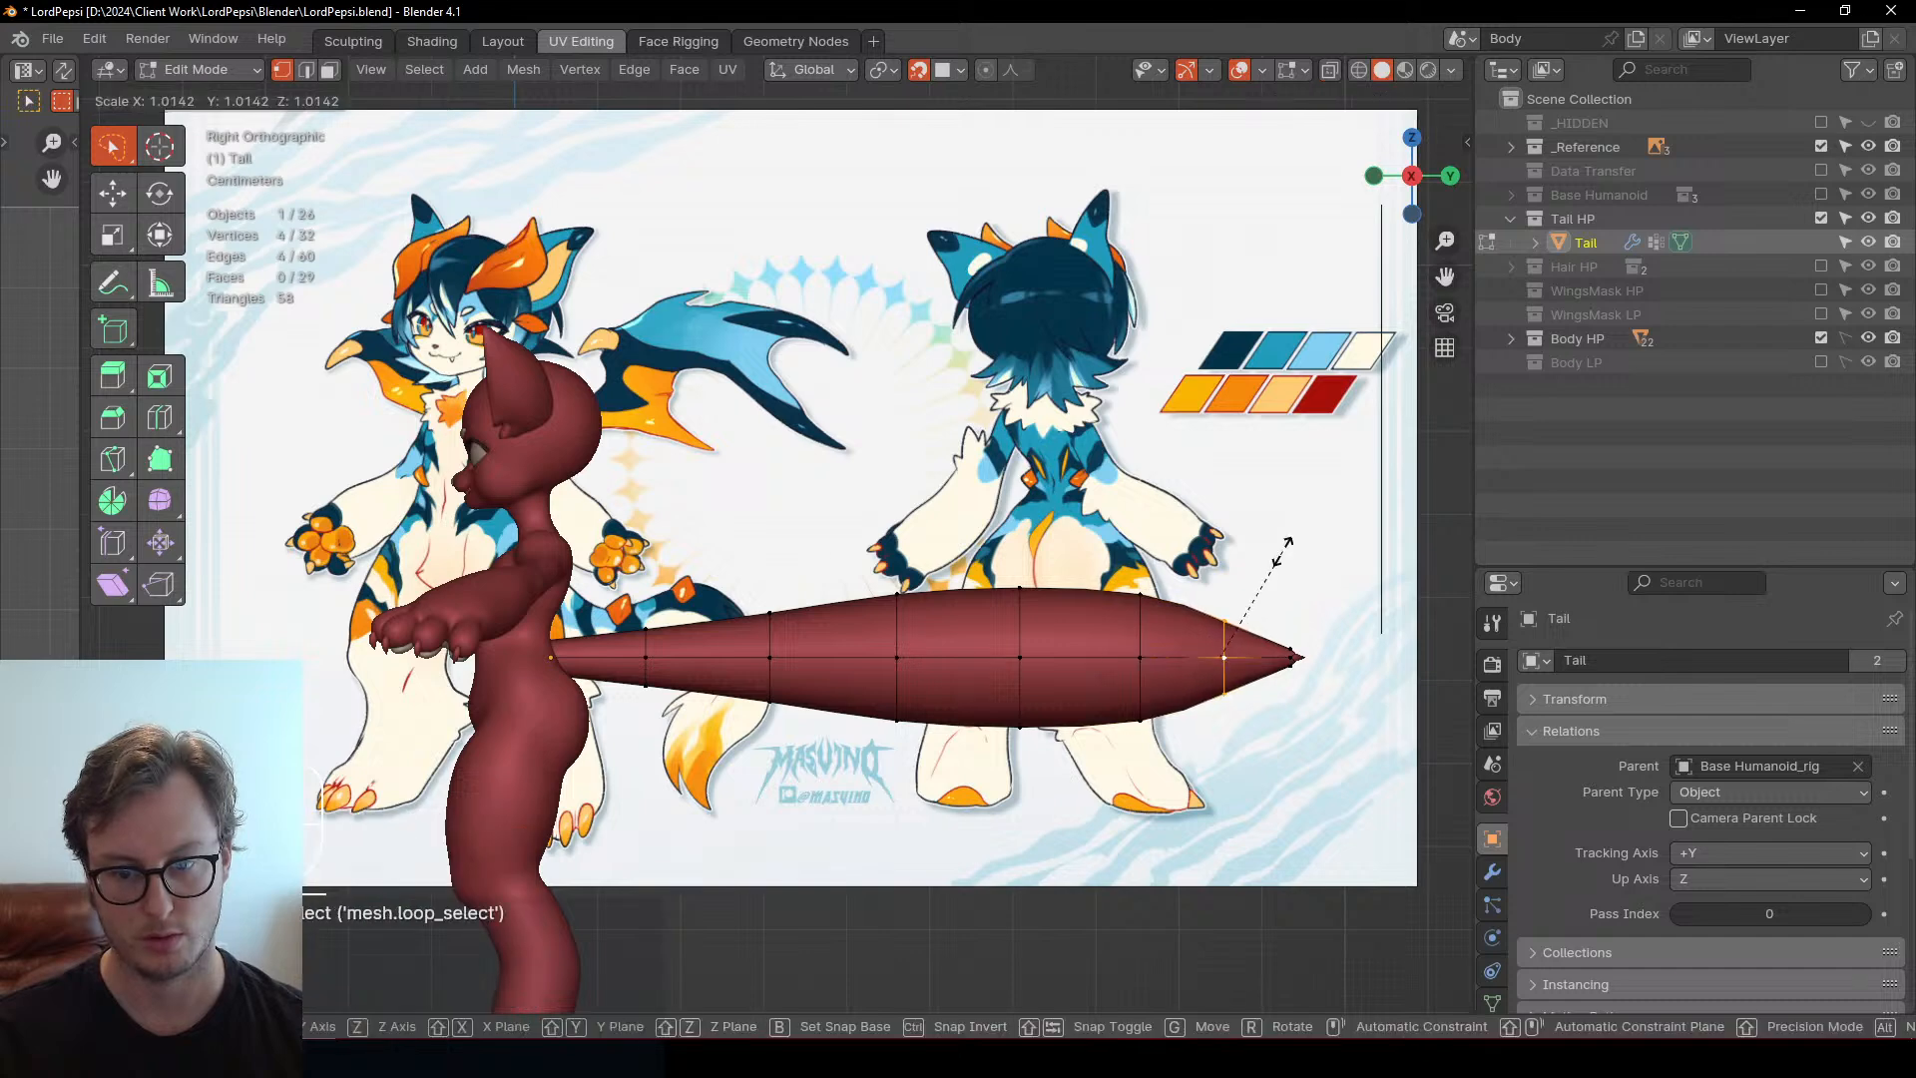
Shorten the tail by moving its tip, and the tip together with the last edge loop, toward the body along Y
{"action": "key", "text": "alt+z"}
{"action": "left_click_drag", "start_coordinate": [1279, 544], "coordinate": [1349, 723]}
{"action": "key", "text": "g"}
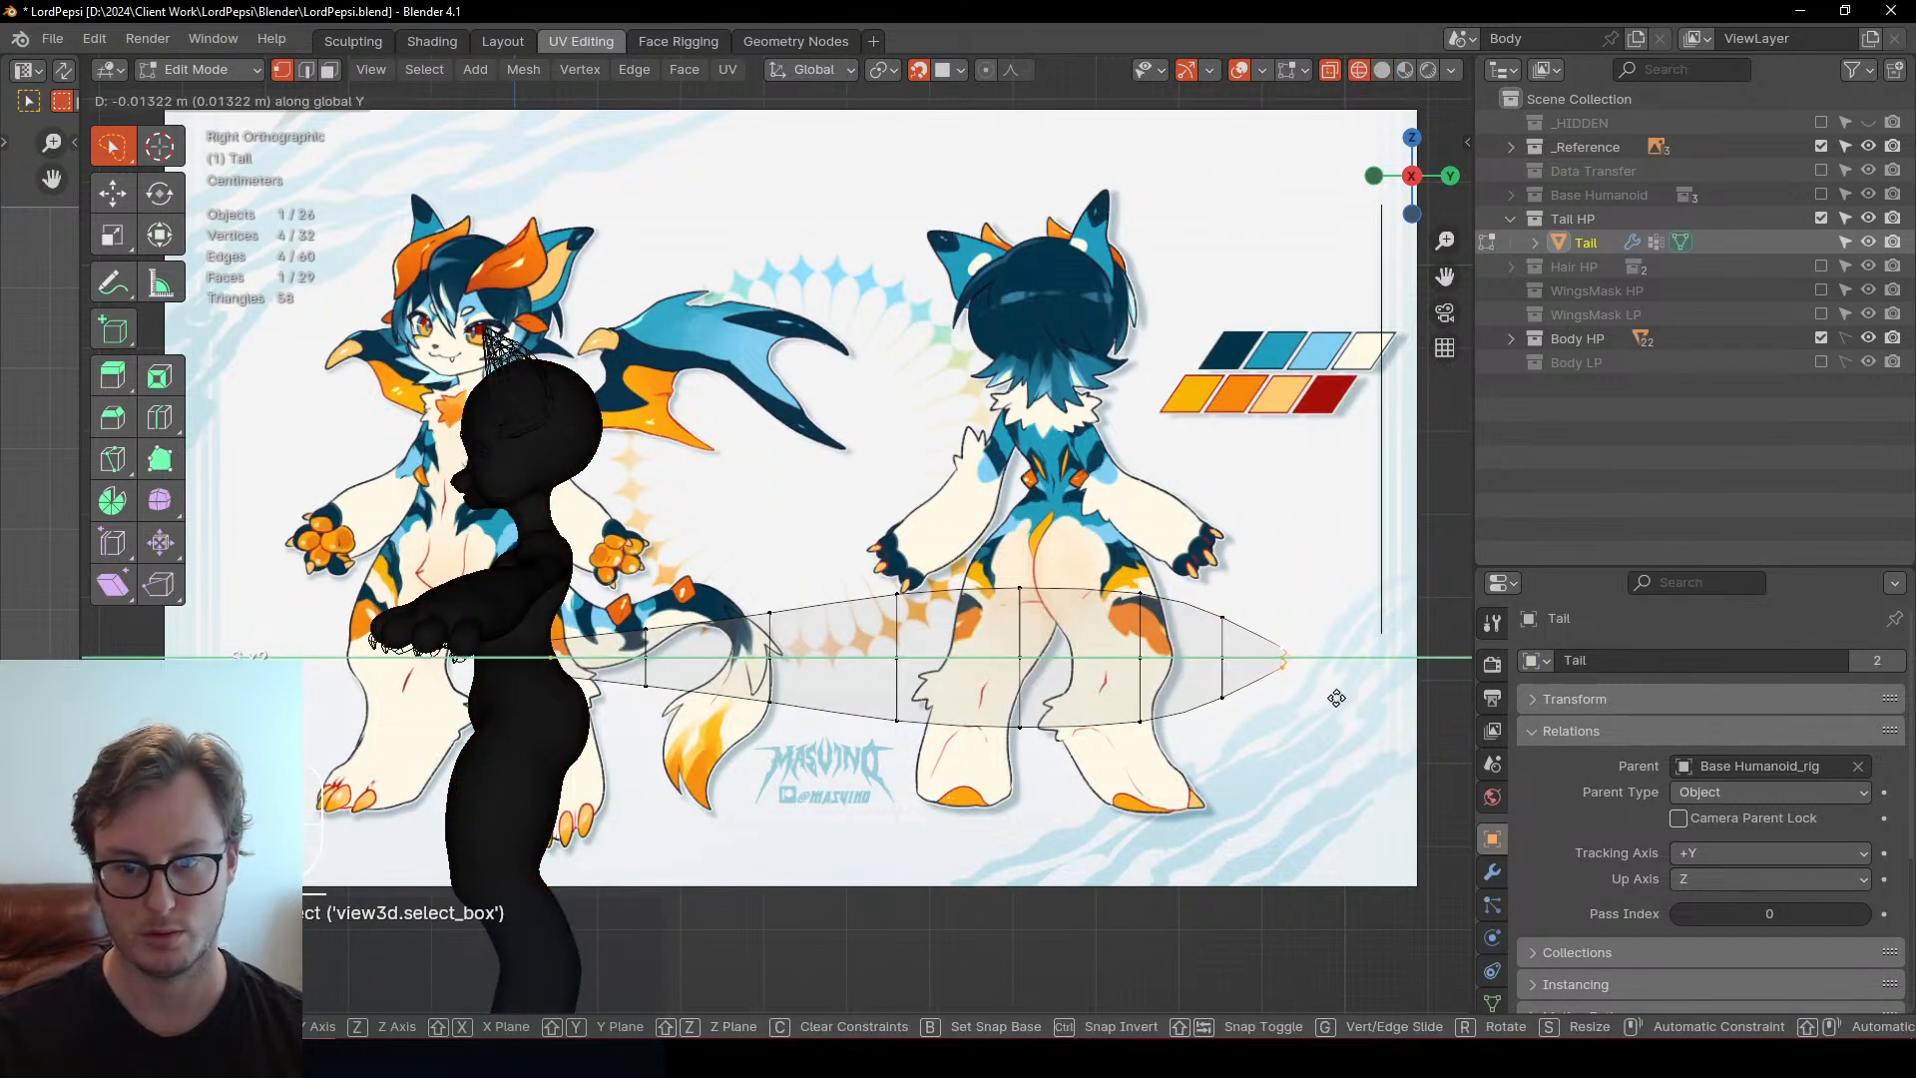
{"action": "left_click", "coordinate": [1309, 693]}
{"action": "key", "text": "b"}
{"action": "left_click_drag", "start_coordinate": [1213, 606], "coordinate": [1373, 758]}
{"action": "key", "text": "g"}
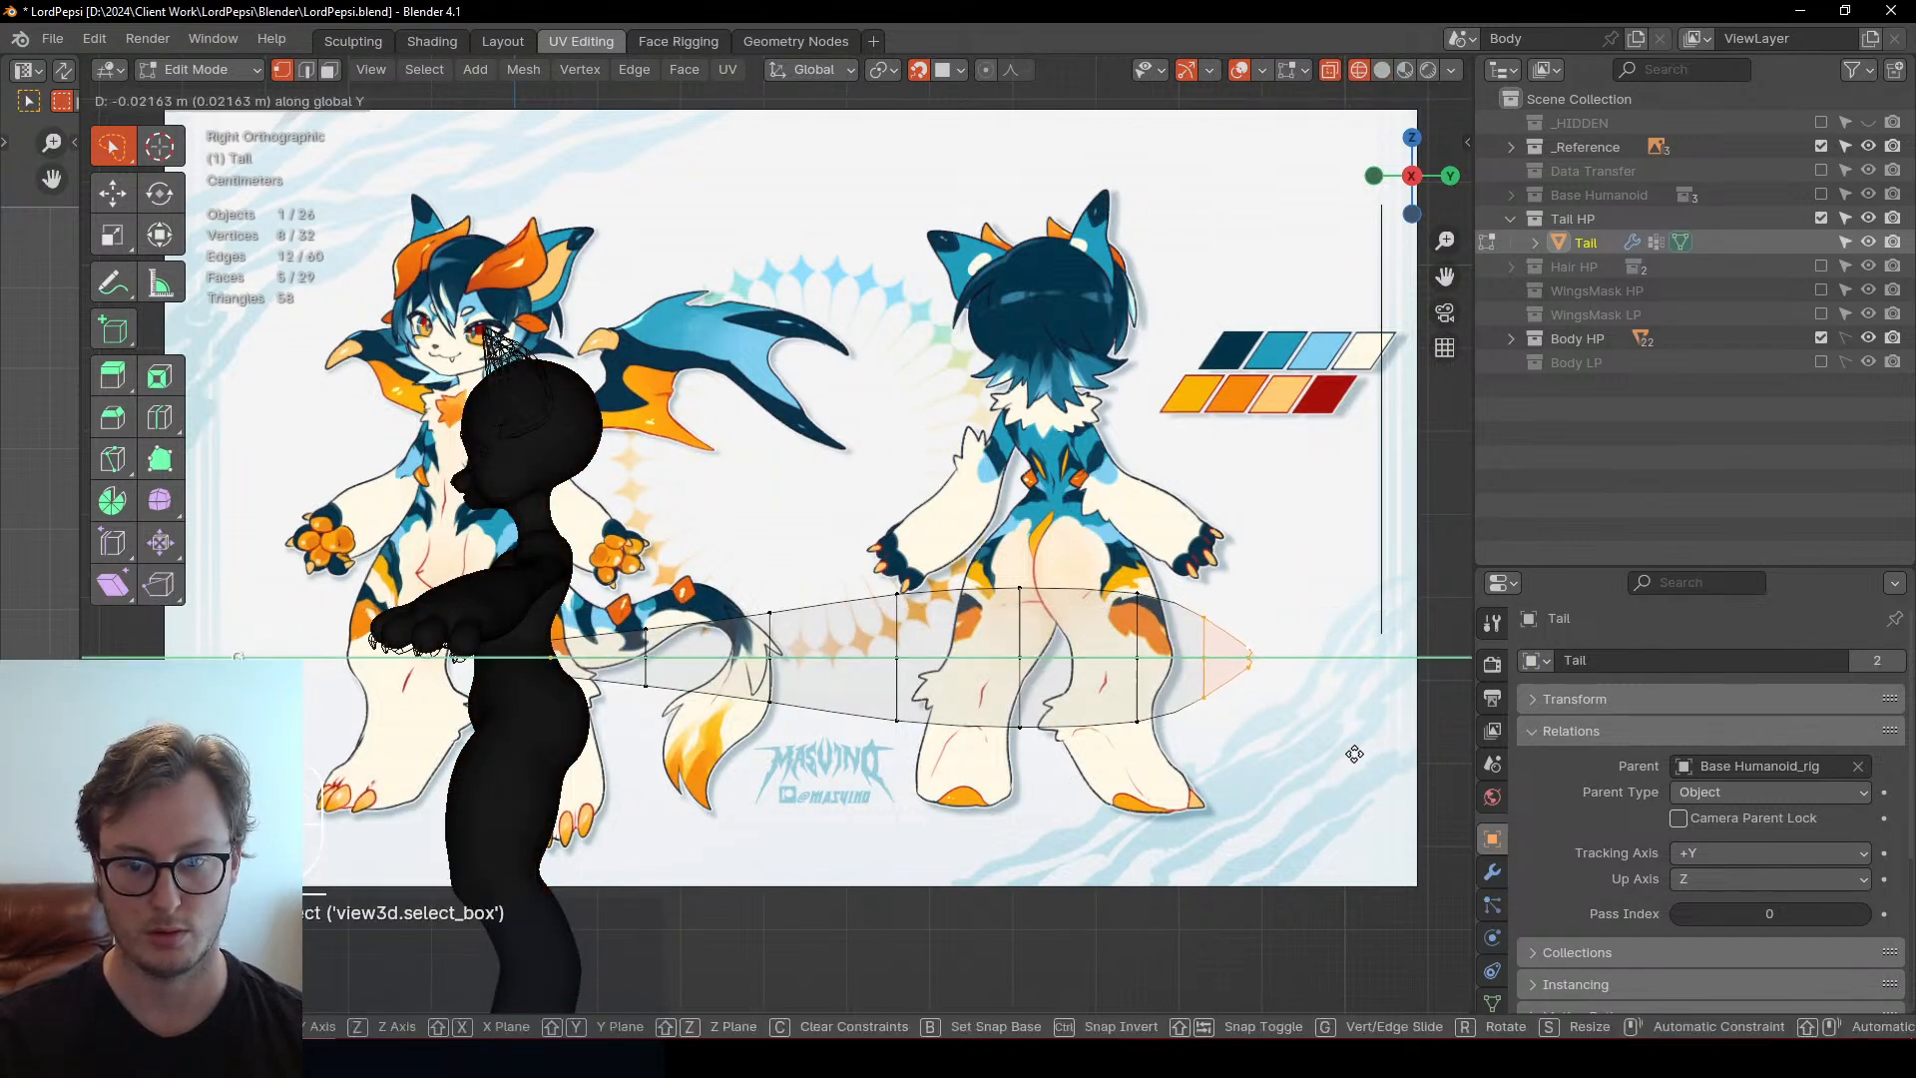
{"action": "left_click", "coordinate": [1290, 708]}
{"action": "key", "text": "alt+z"}
{"action": "key", "text": "Tab"}
Widen the tail around its second and third edge loops from the base, scaling the second loop to about 1.165
{"action": "scroll", "coordinate": [1085, 659], "scroll_direction": "down", "scroll_amount": 4}
{"action": "middle_click_drag", "start_coordinate": [950, 662], "coordinate": [818, 599]}
{"action": "key", "text": "Tab"}
{"action": "left_click", "coordinate": [770, 614], "text": "alt"}
{"action": "left_click", "coordinate": [870, 599], "text": "alt+shift"}
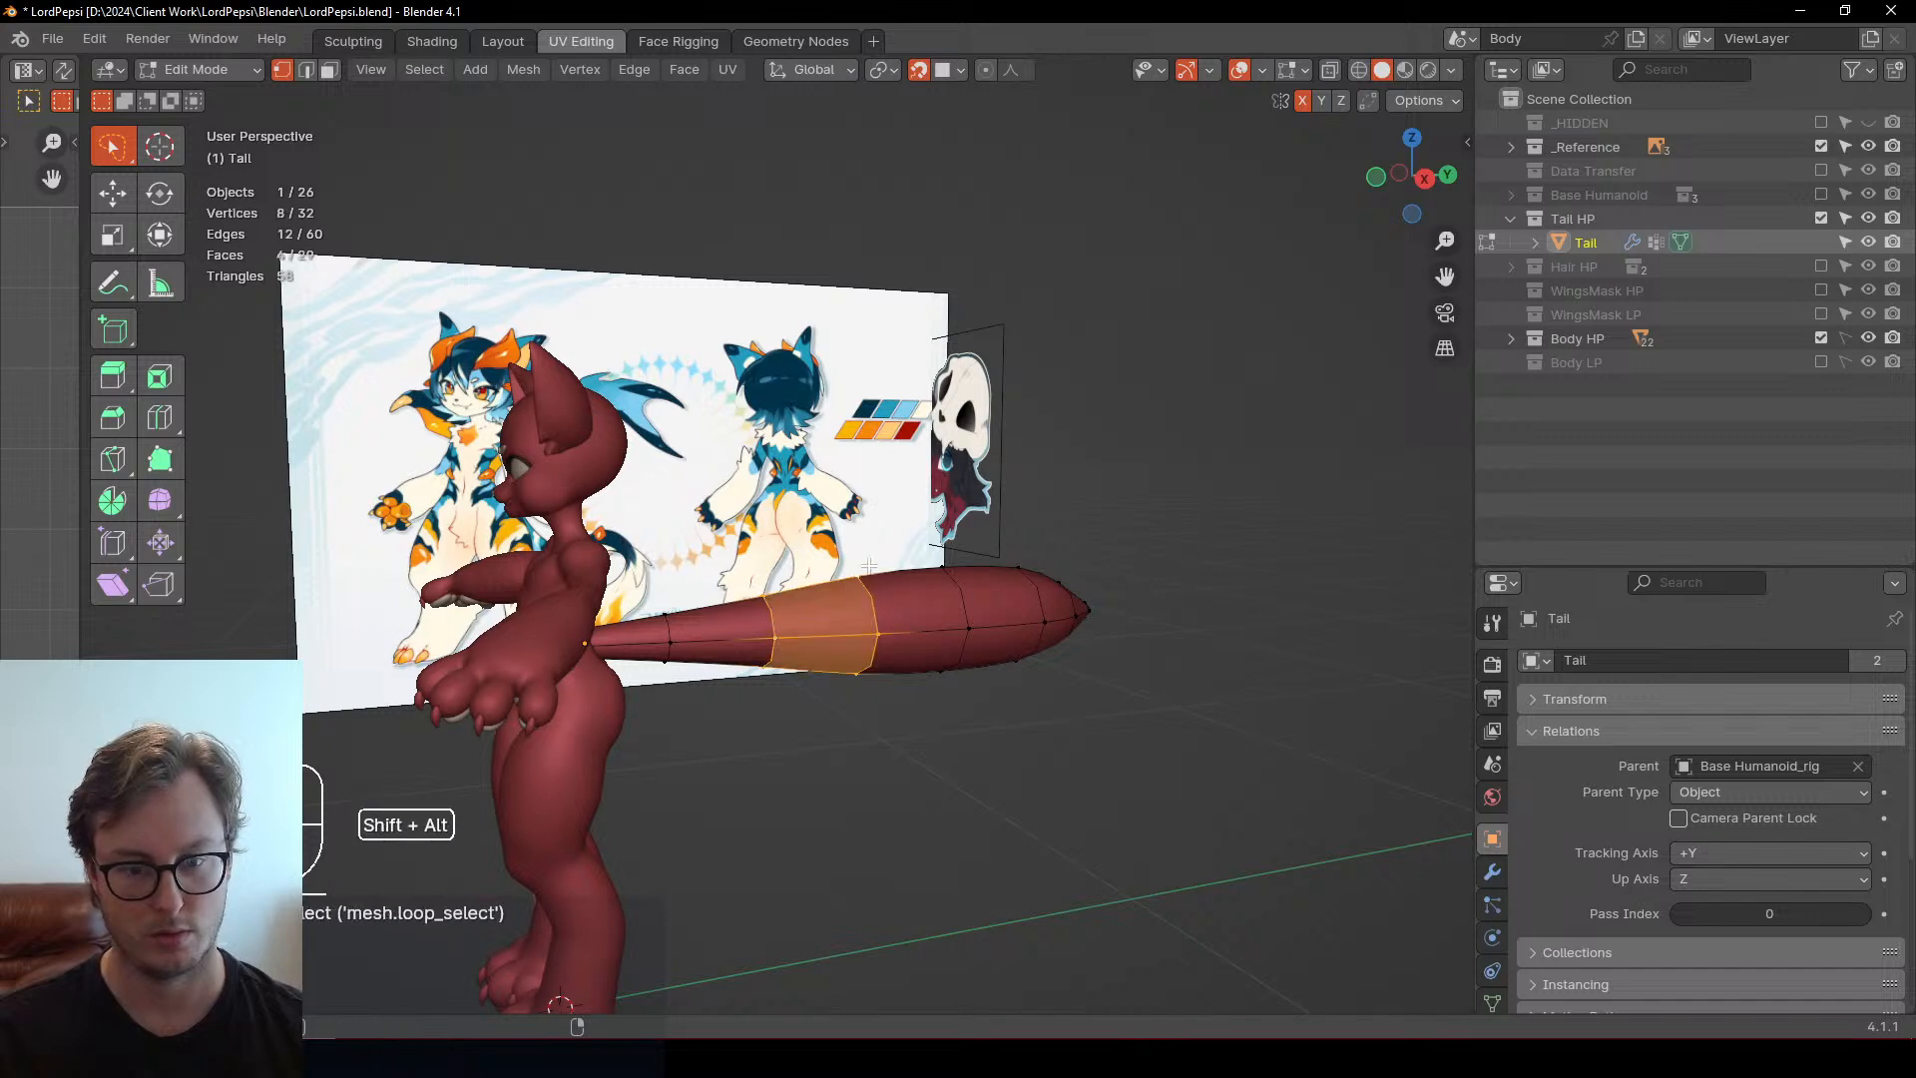
{"action": "key", "text": "alt+s"}
{"action": "left_click", "coordinate": [773, 645]}
{"action": "left_click", "coordinate": [874, 634], "text": "alt+shift"}
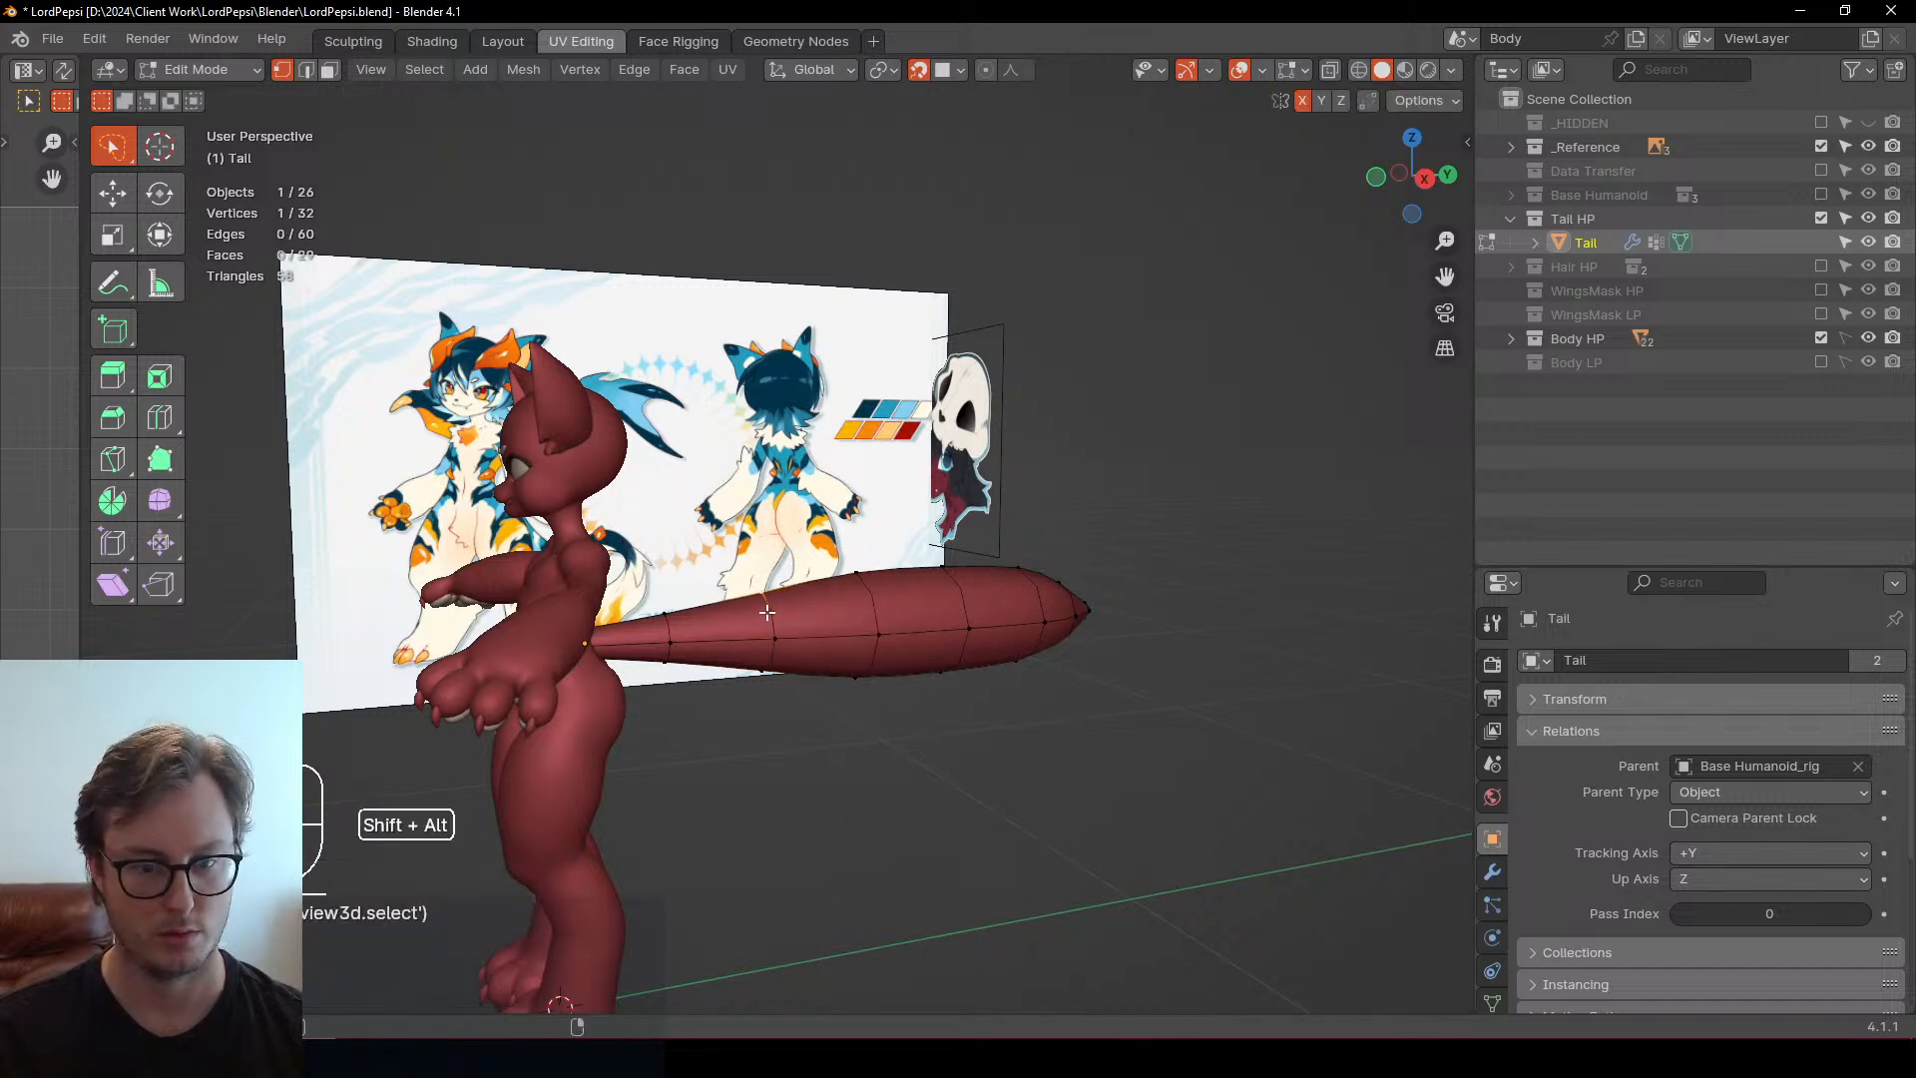
{"action": "key", "text": "s"}
{"action": "left_click", "coordinate": [725, 597]}
{"action": "middle_click_drag", "start_coordinate": [751, 607], "coordinate": [623, 625]}
Move all tail vertices except the base ring slightly toward the body along Y and leave mesh editing
{"action": "key", "text": "alt+z"}
{"action": "key", "text": "b"}
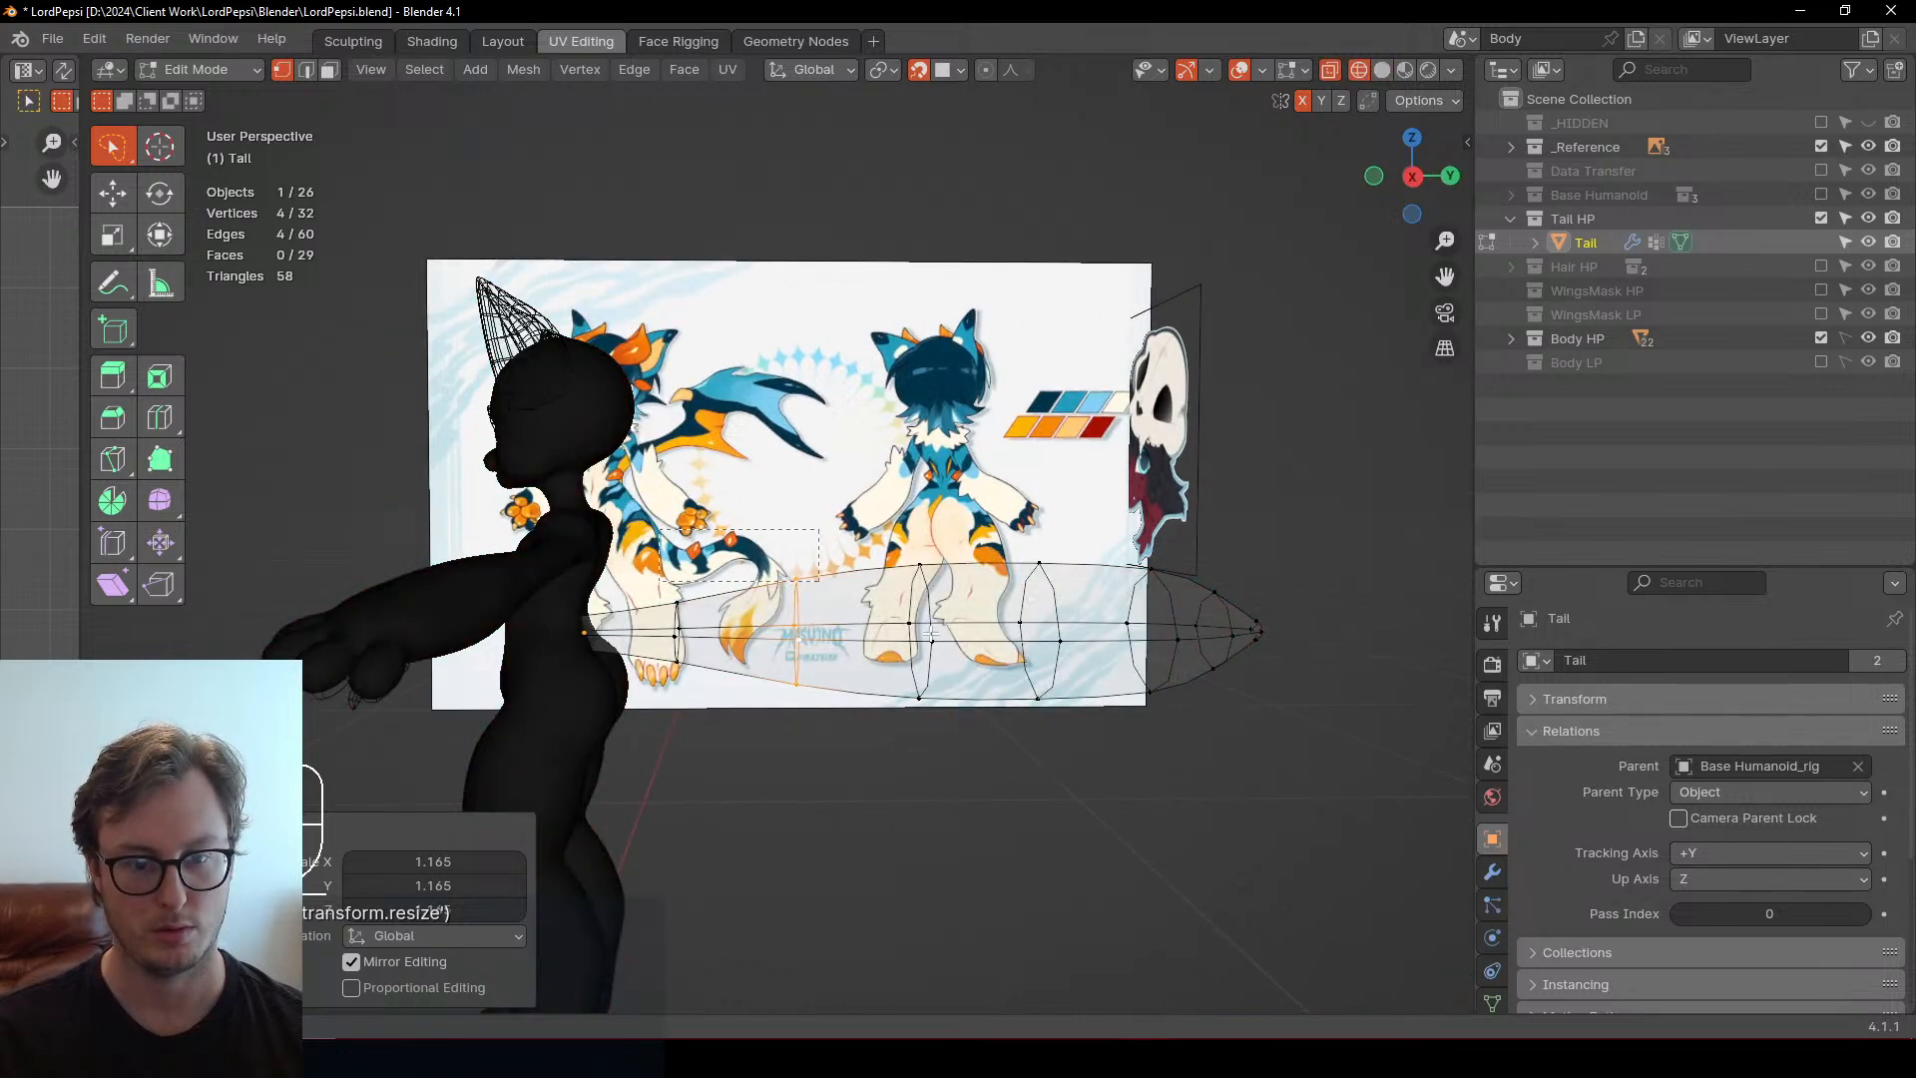
{"action": "left_click_drag", "start_coordinate": [659, 528], "coordinate": [1188, 763]}
{"action": "key", "text": "b"}
{"action": "left_click_drag", "start_coordinate": [1292, 553], "coordinate": [1106, 780]}
{"action": "key", "text": "shift+z"}
{"action": "key", "text": "g"}
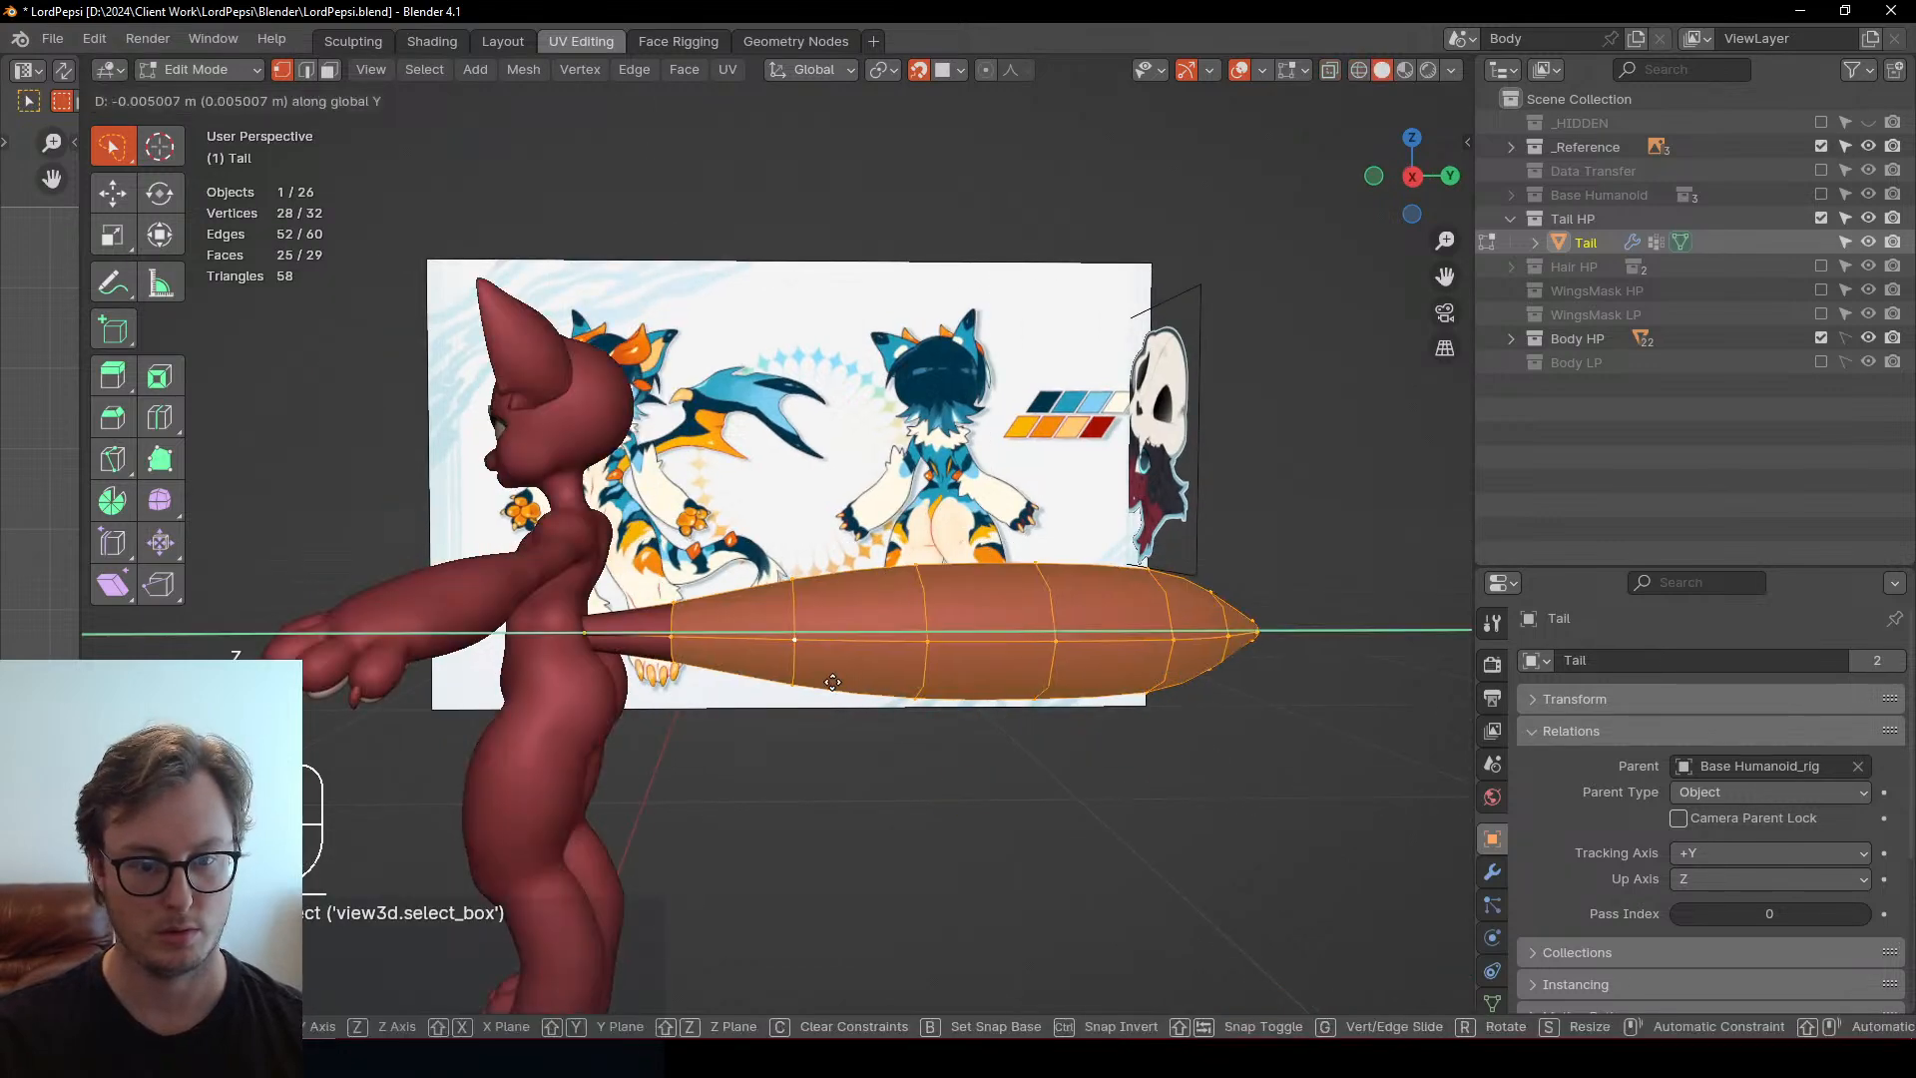
{"action": "left_click", "coordinate": [828, 681]}
{"action": "key", "text": "Tab"}
Check the reshaped tail on the body from several sides and save the file
{"action": "scroll", "coordinate": [888, 790], "scroll_direction": "down", "scroll_amount": 2}
{"action": "scroll", "coordinate": [886, 783], "scroll_direction": "down", "scroll_amount": 1}
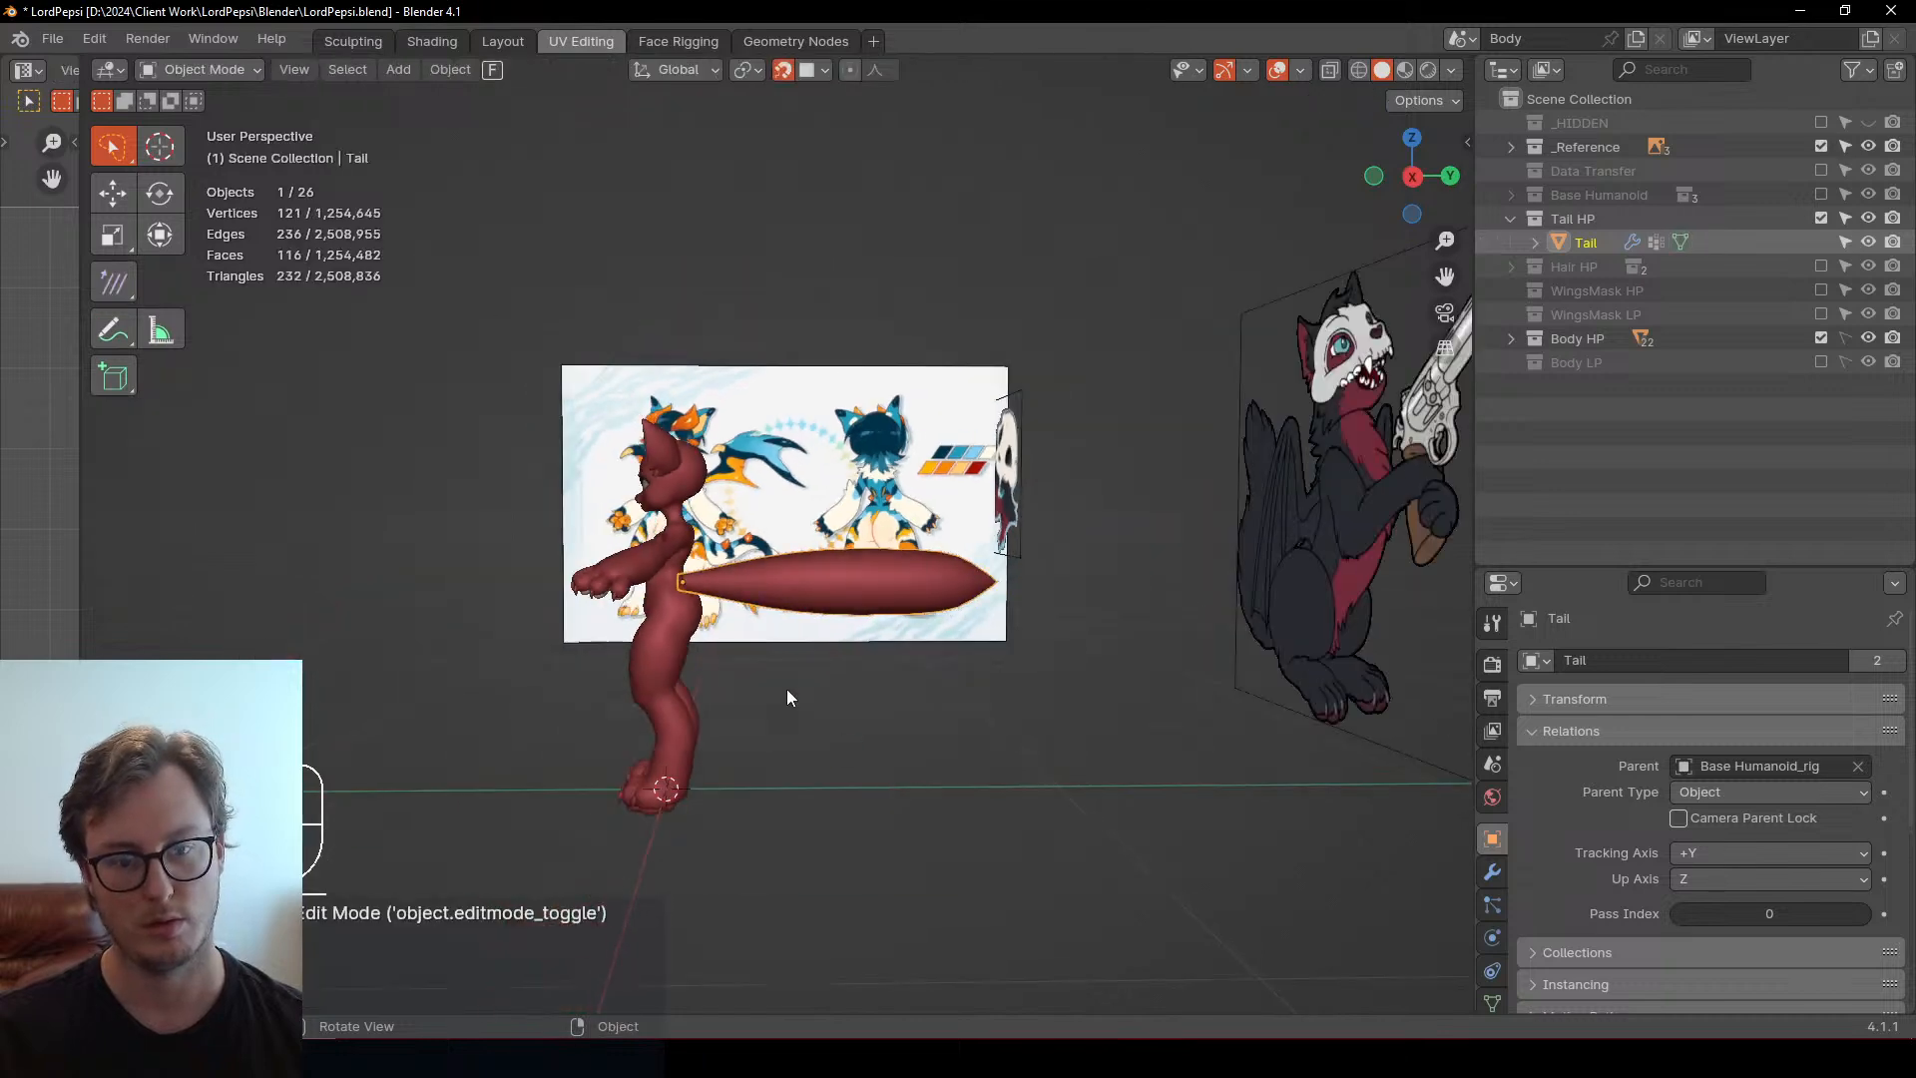
{"action": "left_click", "coordinate": [786, 689]}
{"action": "middle_click_drag", "start_coordinate": [786, 688], "coordinate": [1332, 588]}
{"action": "middle_click_drag", "start_coordinate": [1029, 539], "coordinate": [833, 647]}
{"action": "key", "text": "ctrl+s"}
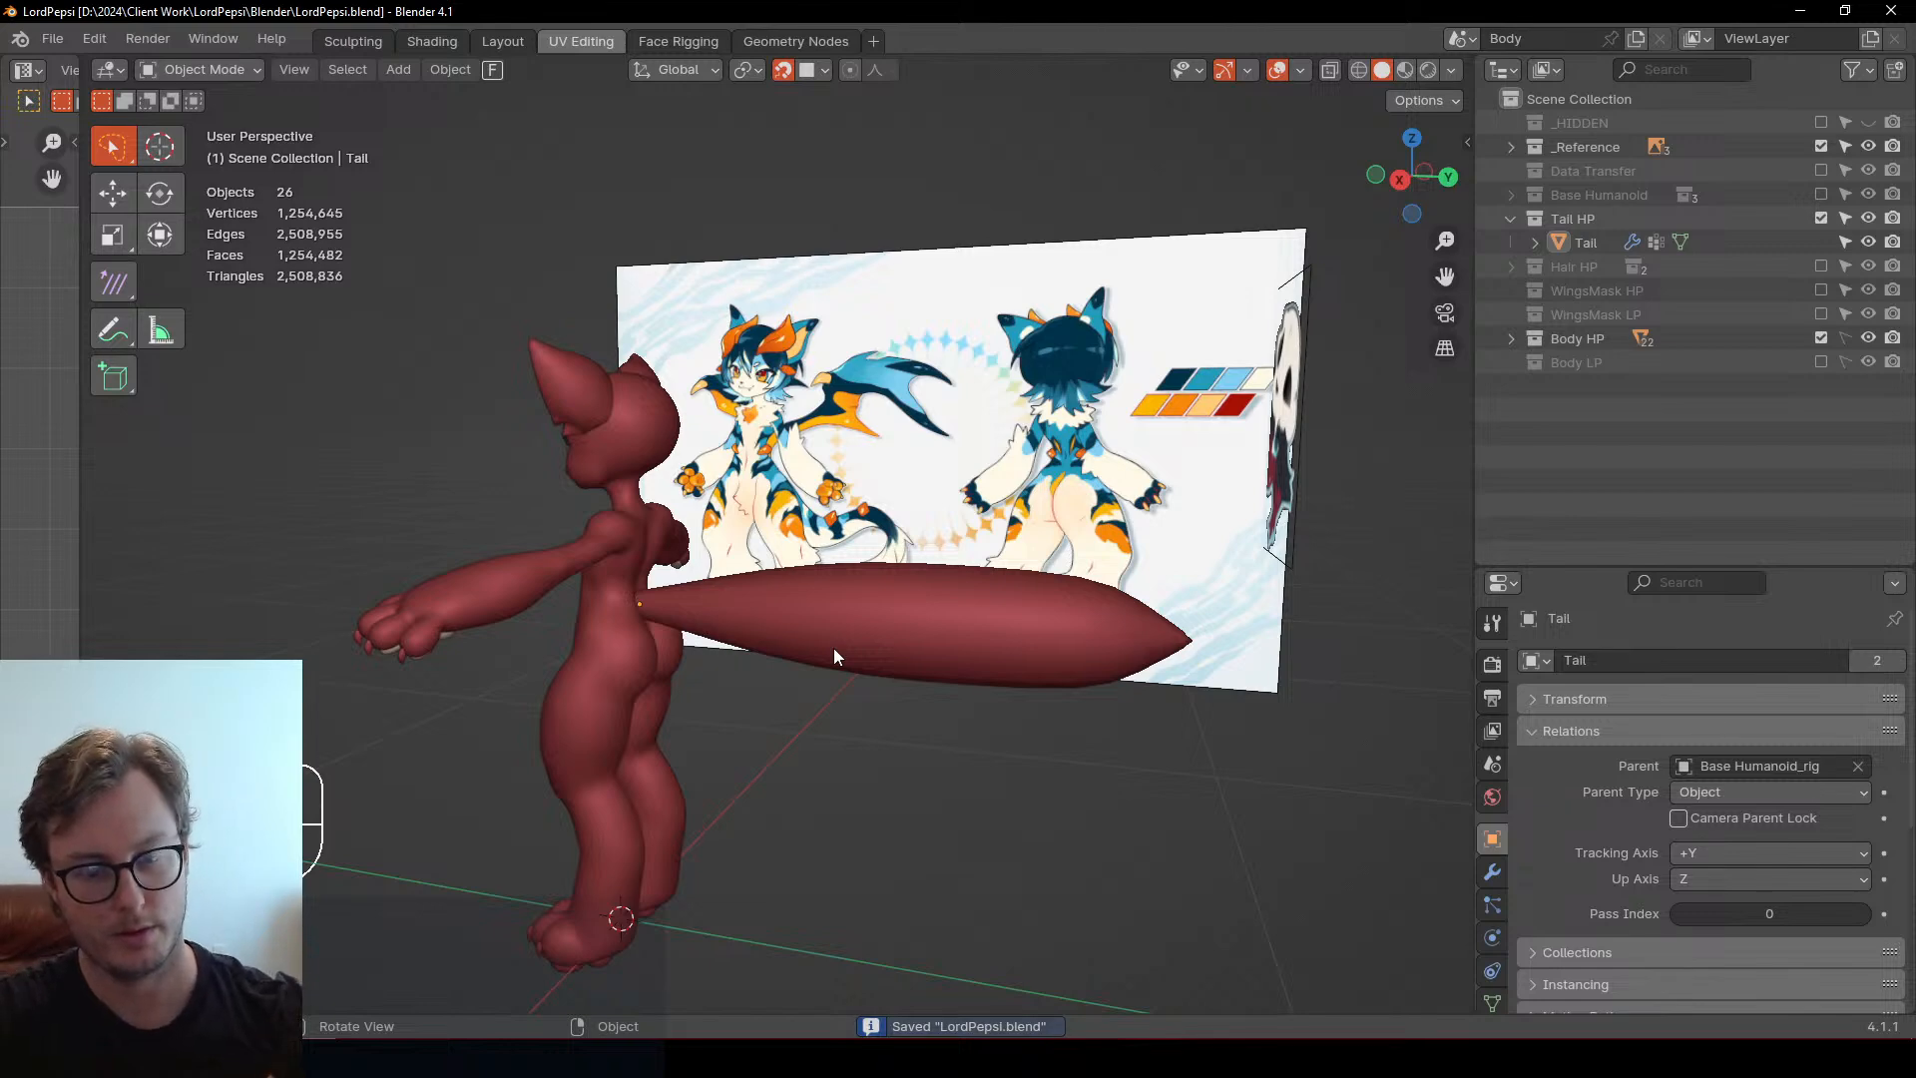
{"action": "middle_click_drag", "start_coordinate": [834, 649], "coordinate": [932, 655]}
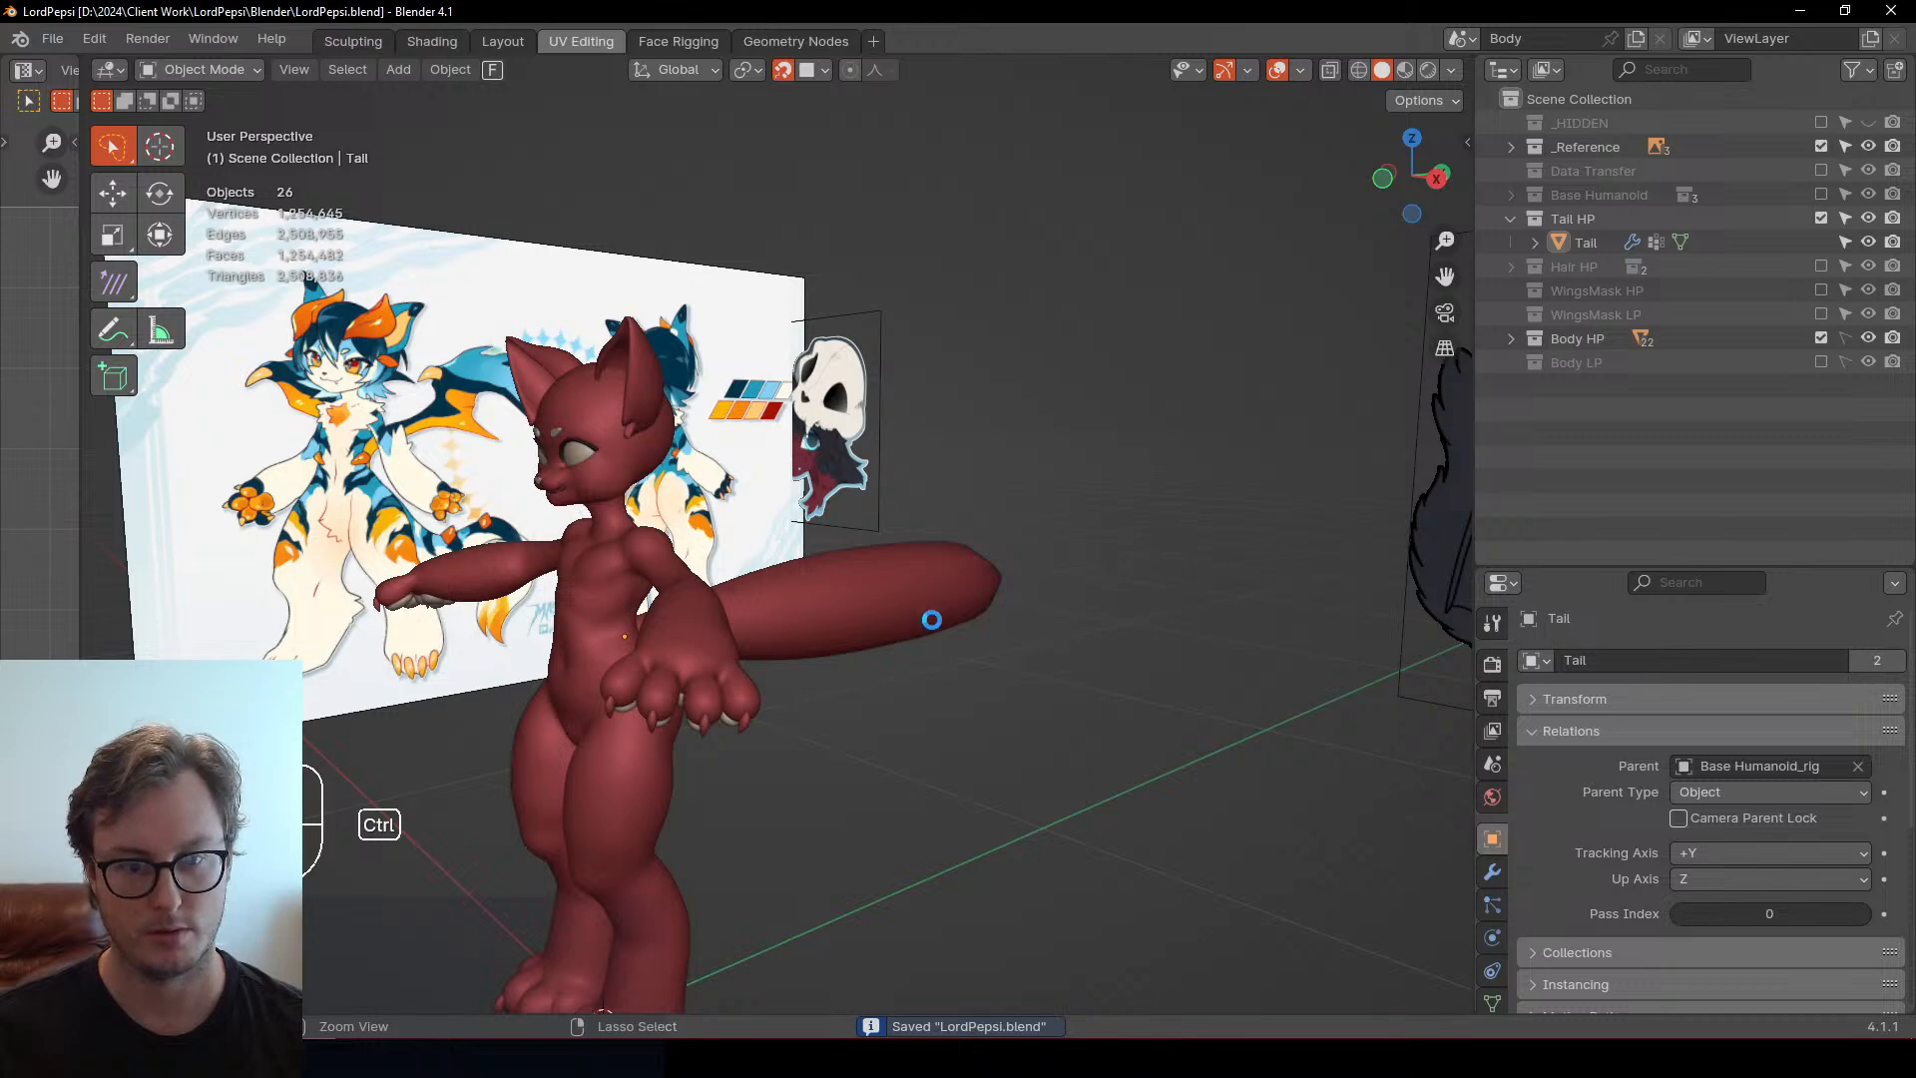
{"action": "middle_click_drag", "start_coordinate": [932, 619], "coordinate": [1257, 479]}
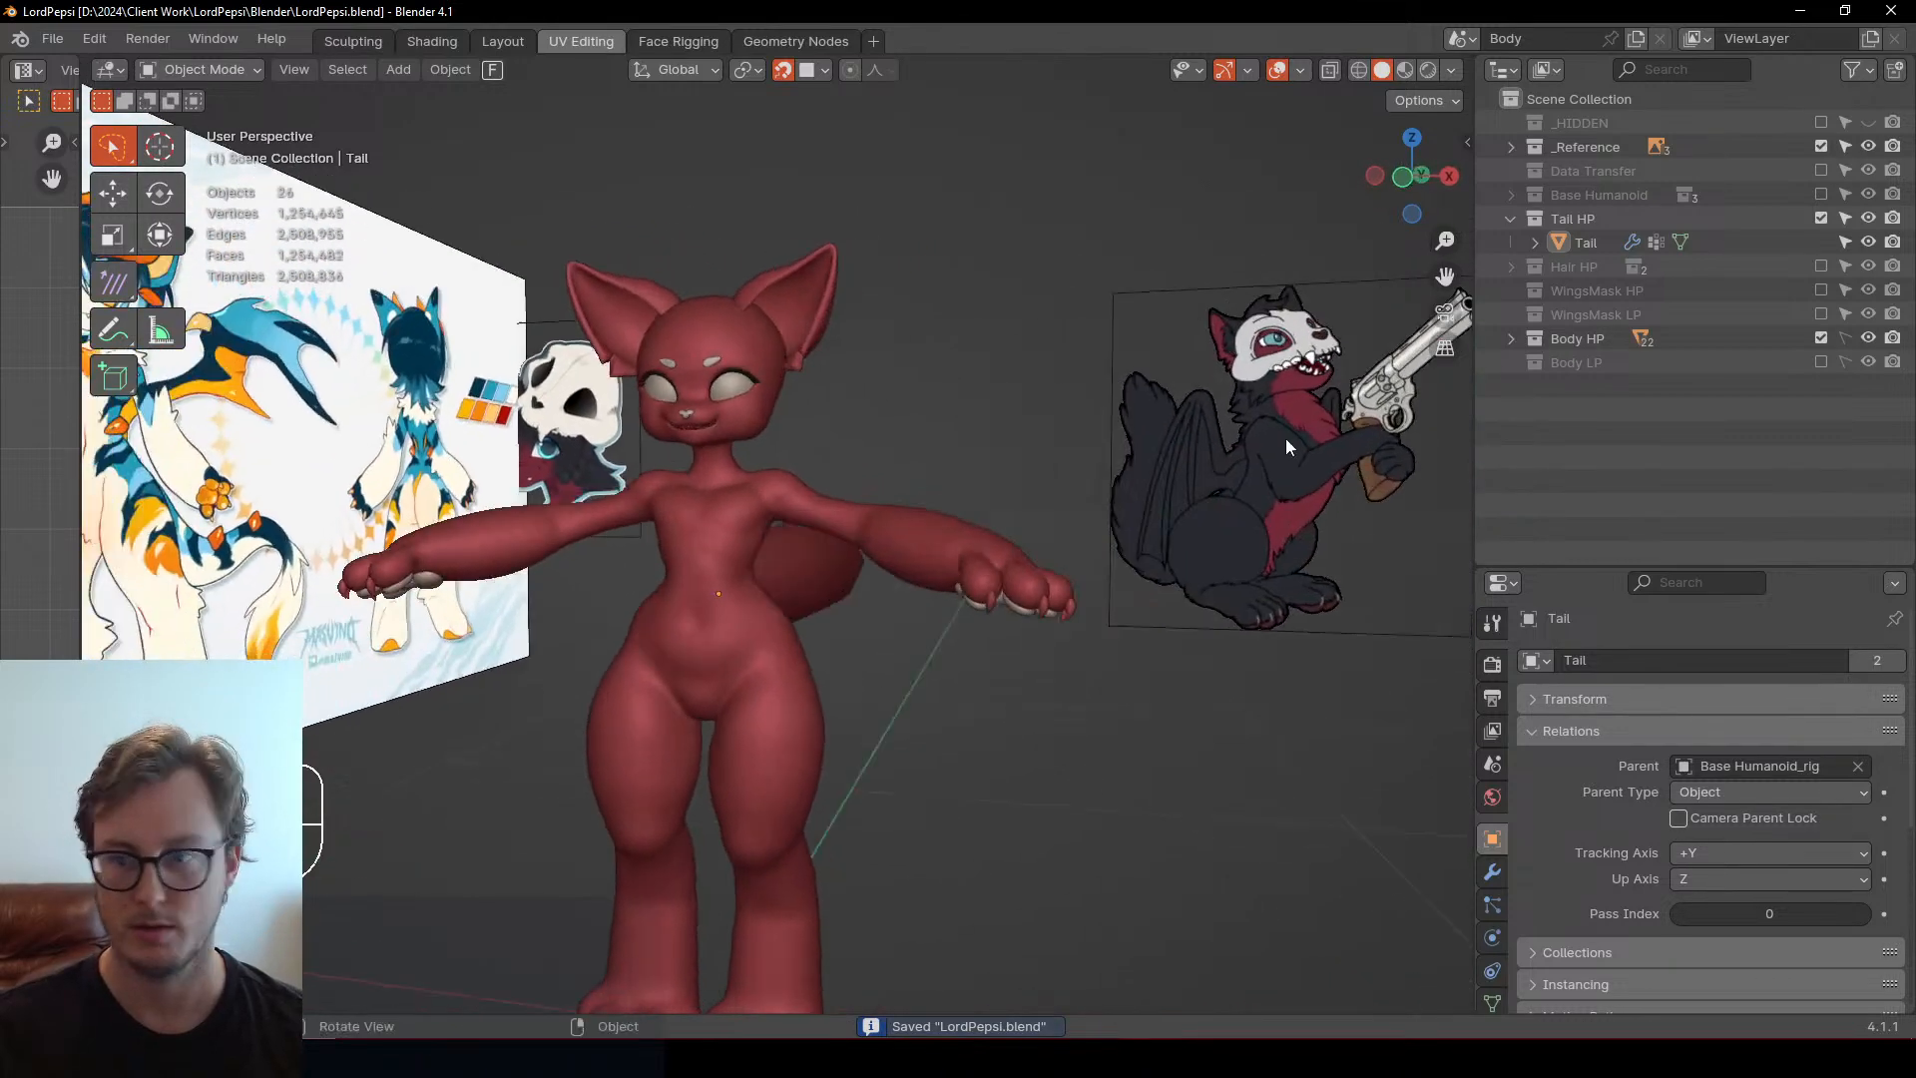
Include the Hair HP collection in the view layer, check the hair with the tail, and save the file
{"action": "left_click", "coordinate": [1821, 266]}
{"action": "middle_click_drag", "start_coordinate": [940, 455], "coordinate": [1289, 684]}
{"action": "key", "text": "ctrl"}
{"action": "key", "text": "ctrl+s"}
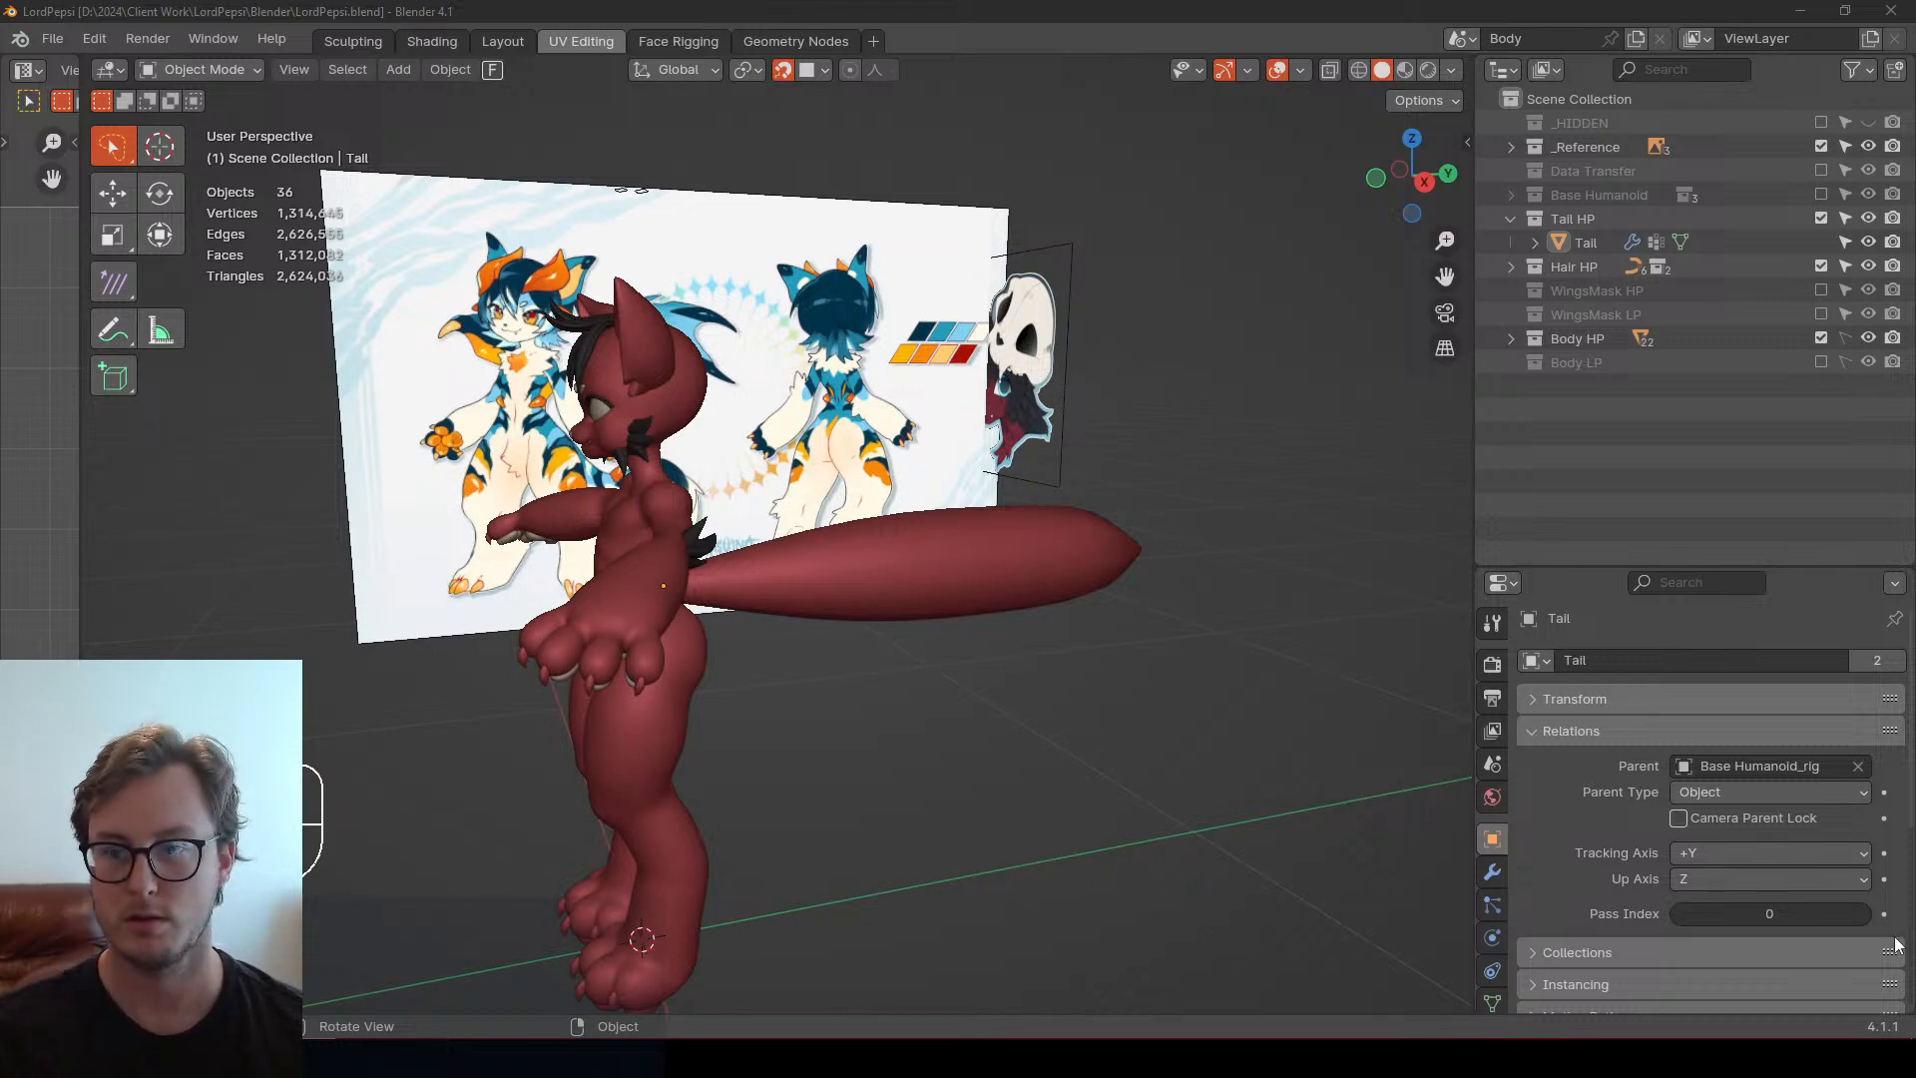
Include the WingsMask HP collection in the view layer and check the assembled character from the front
{"action": "middle_click_drag", "start_coordinate": [859, 805], "coordinate": [966, 786]}
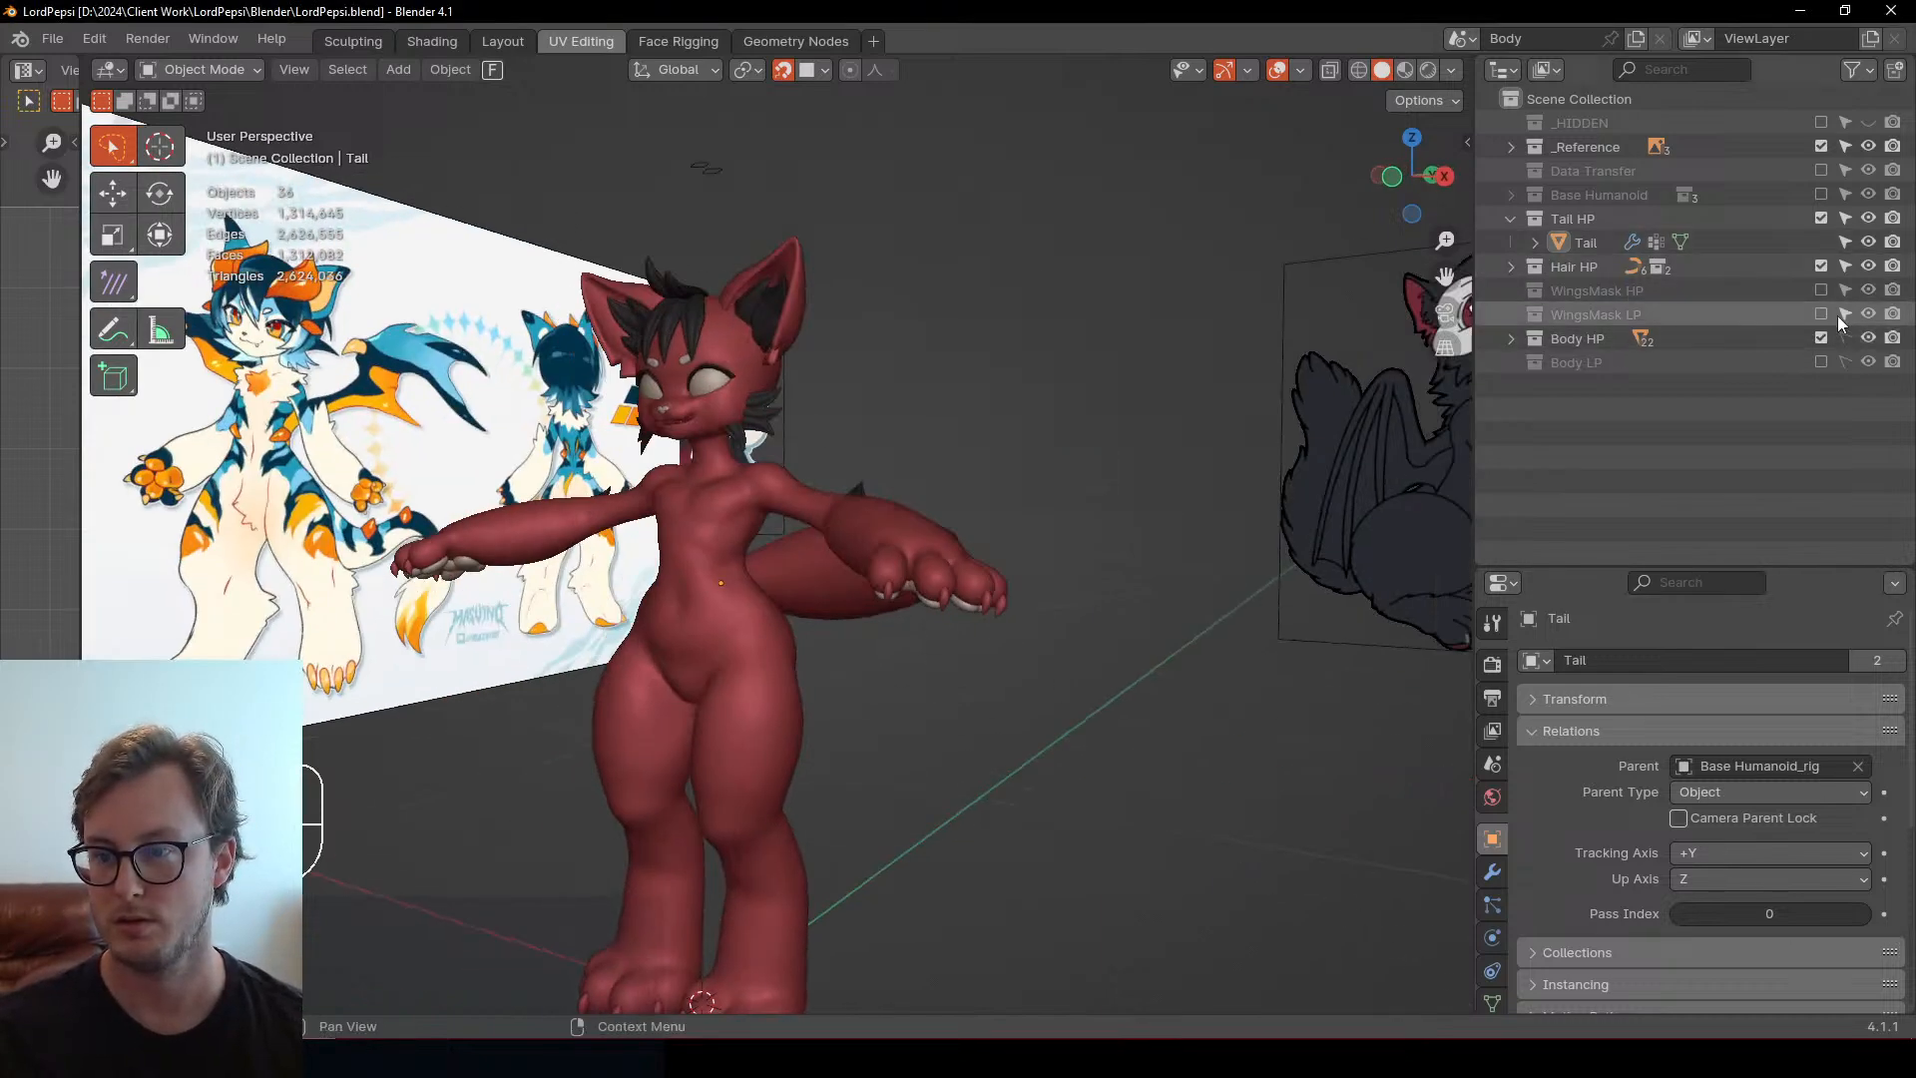
{"action": "left_click", "coordinate": [1821, 289]}
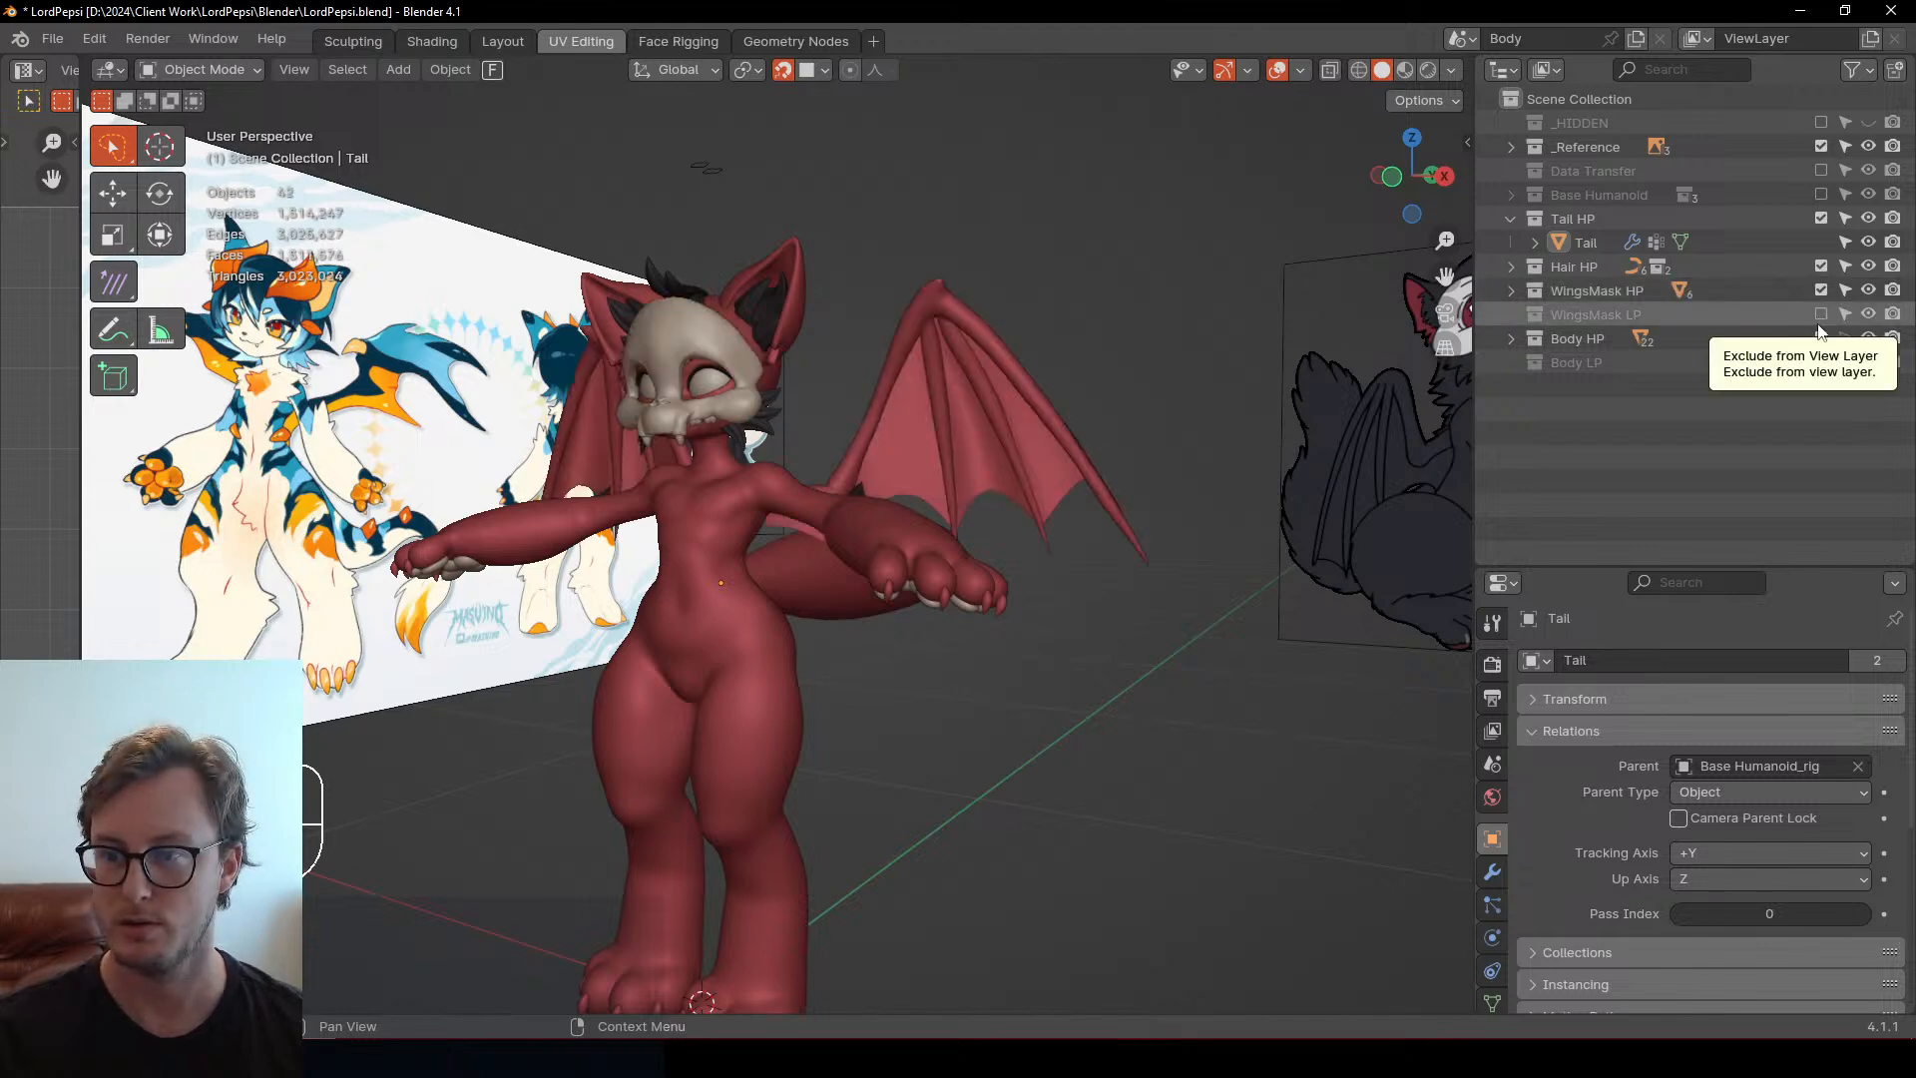
{"action": "middle_click_drag", "start_coordinate": [970, 609], "coordinate": [1093, 633]}
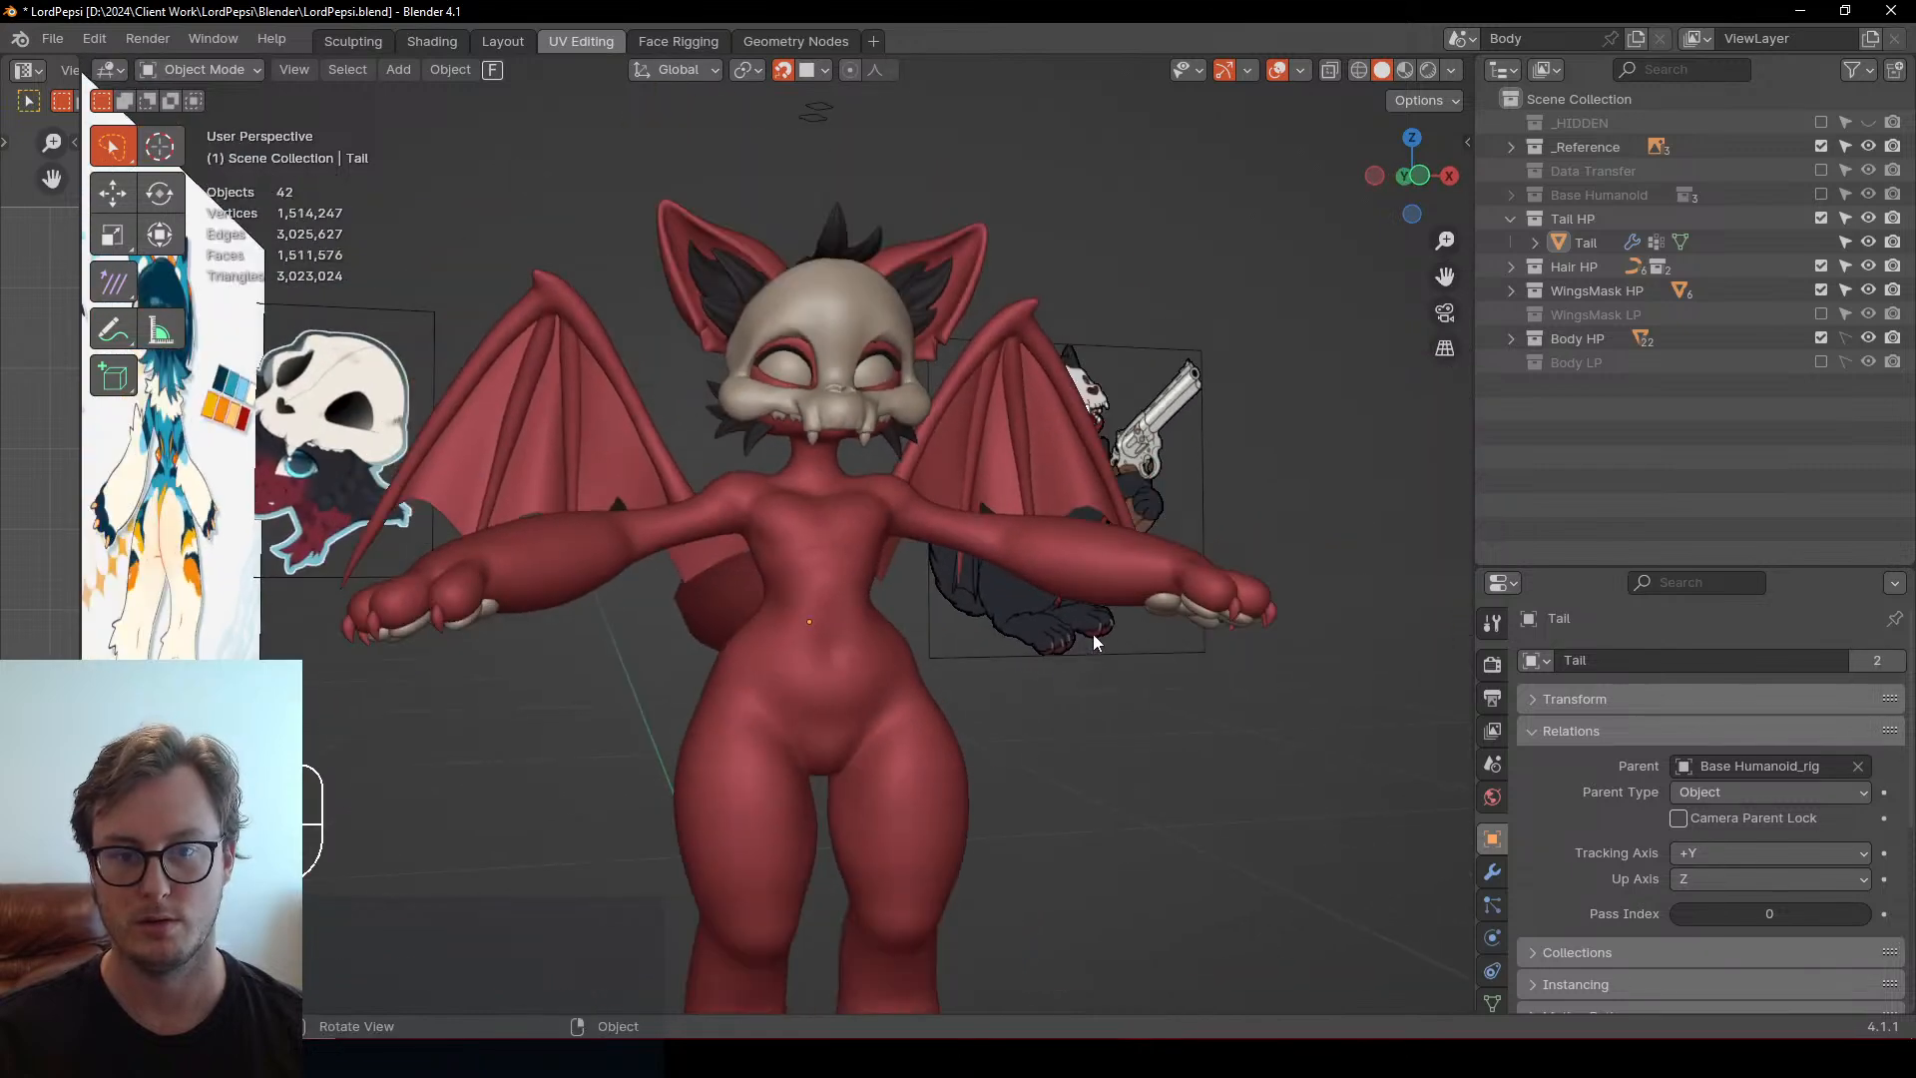
Switch to Snipping Tool and capture the assembled character's head, wings and upper body from the front
{"action": "left_click", "coordinate": [688, 1058]}
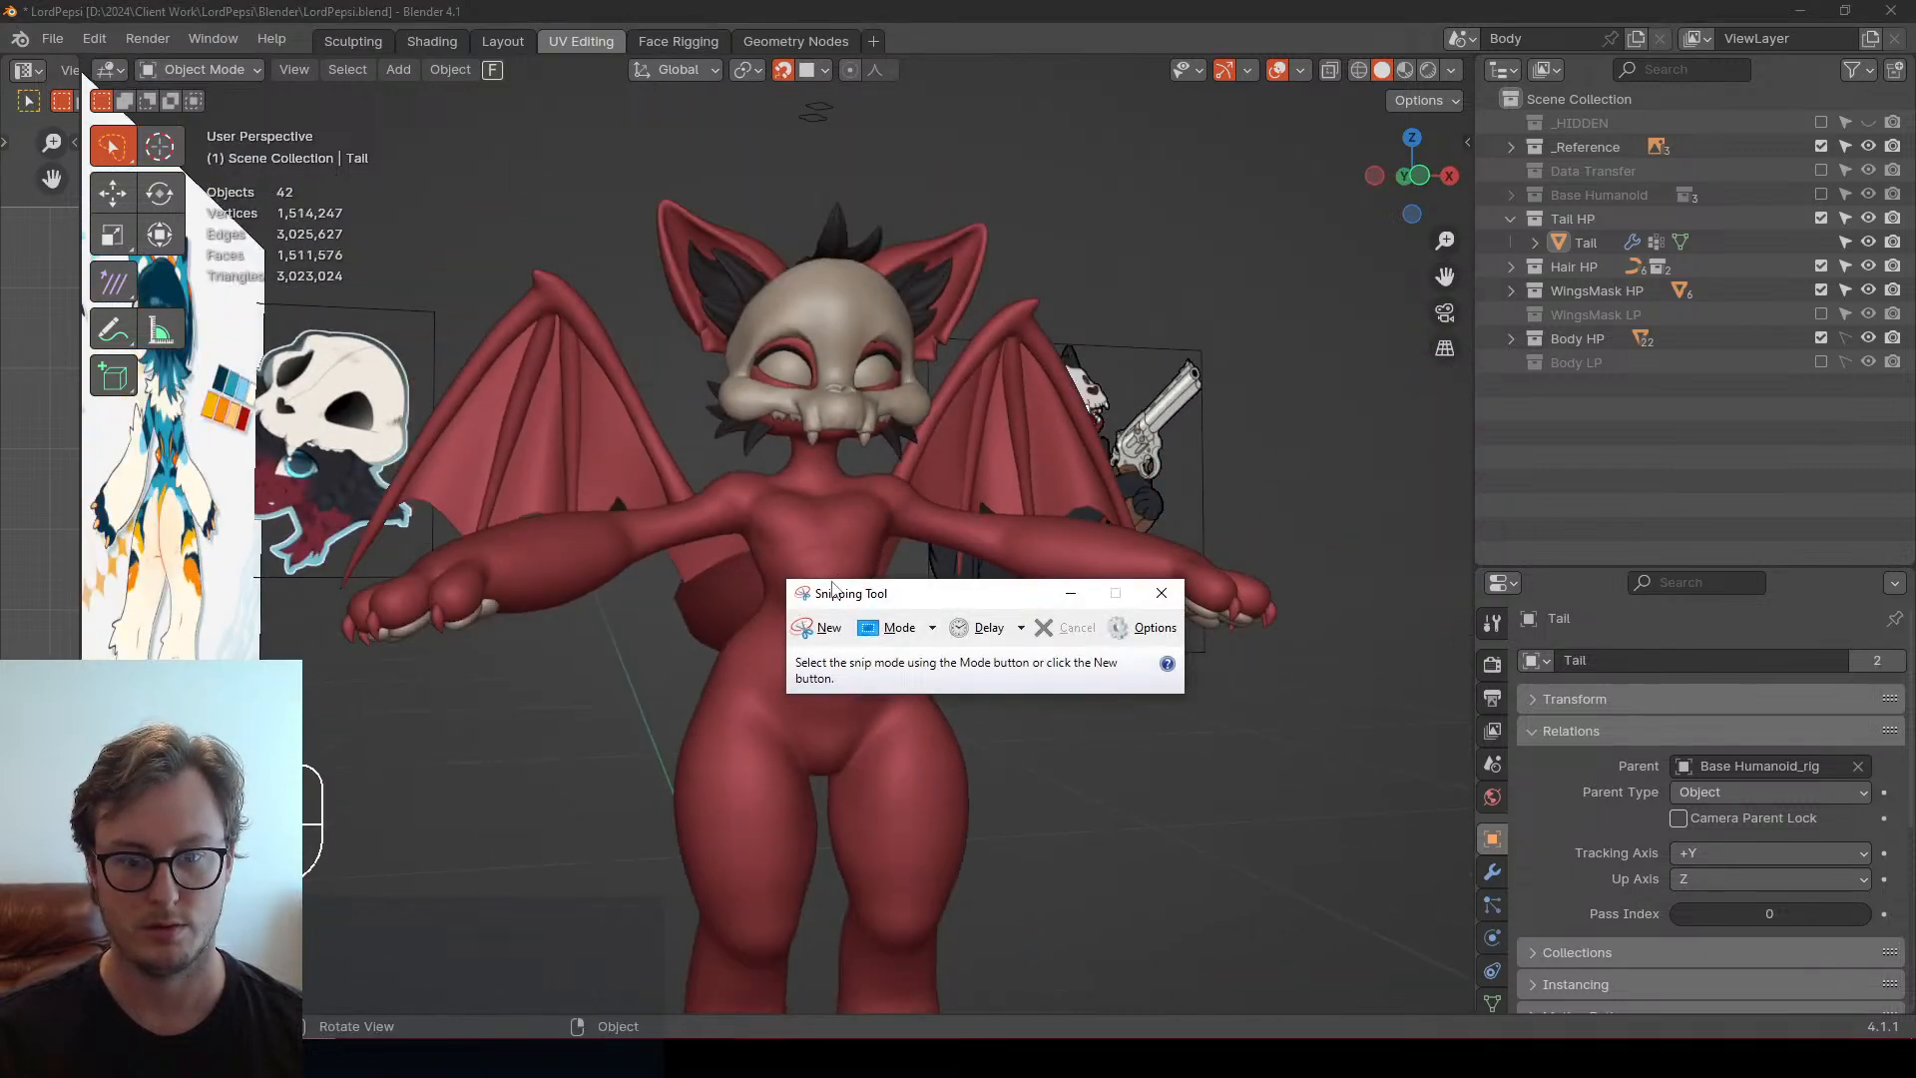
{"action": "left_click", "coordinate": [816, 629]}
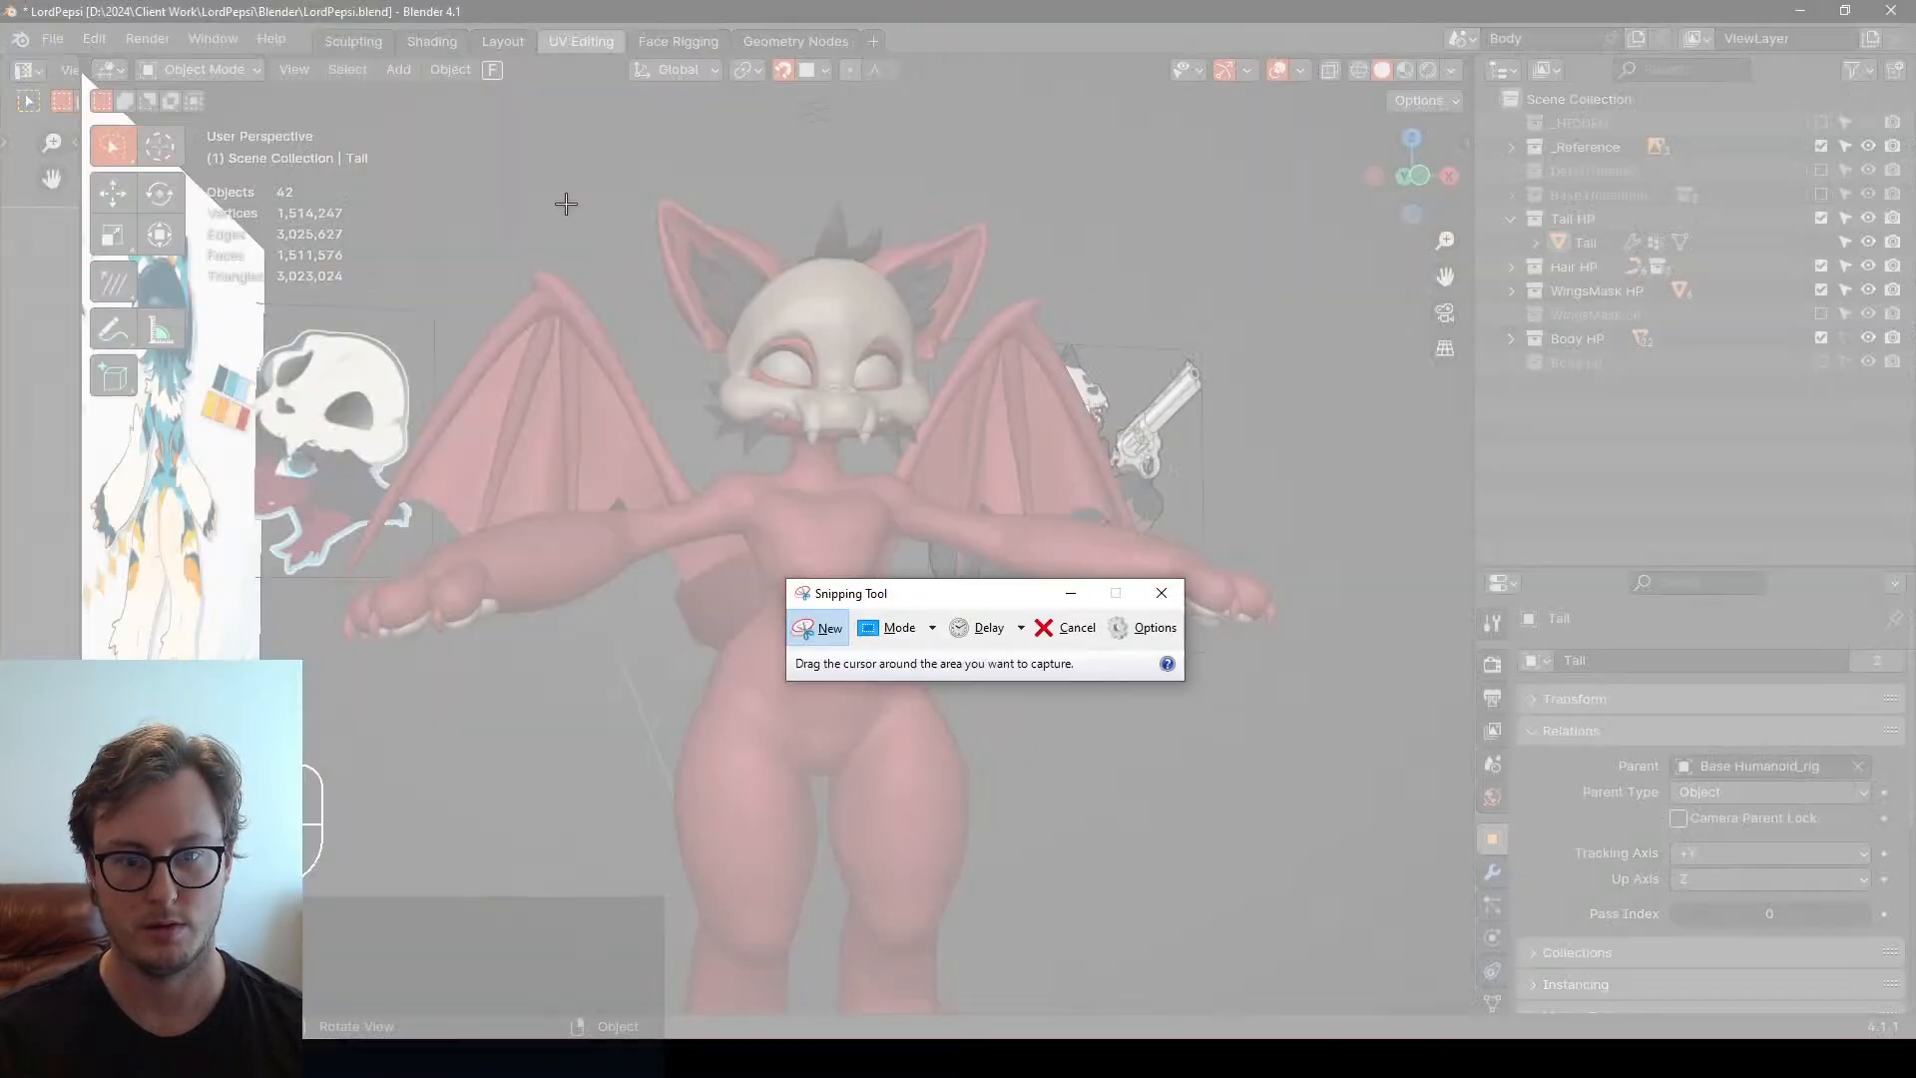
{"action": "left_click_drag", "start_coordinate": [476, 106], "coordinate": [1179, 711]}
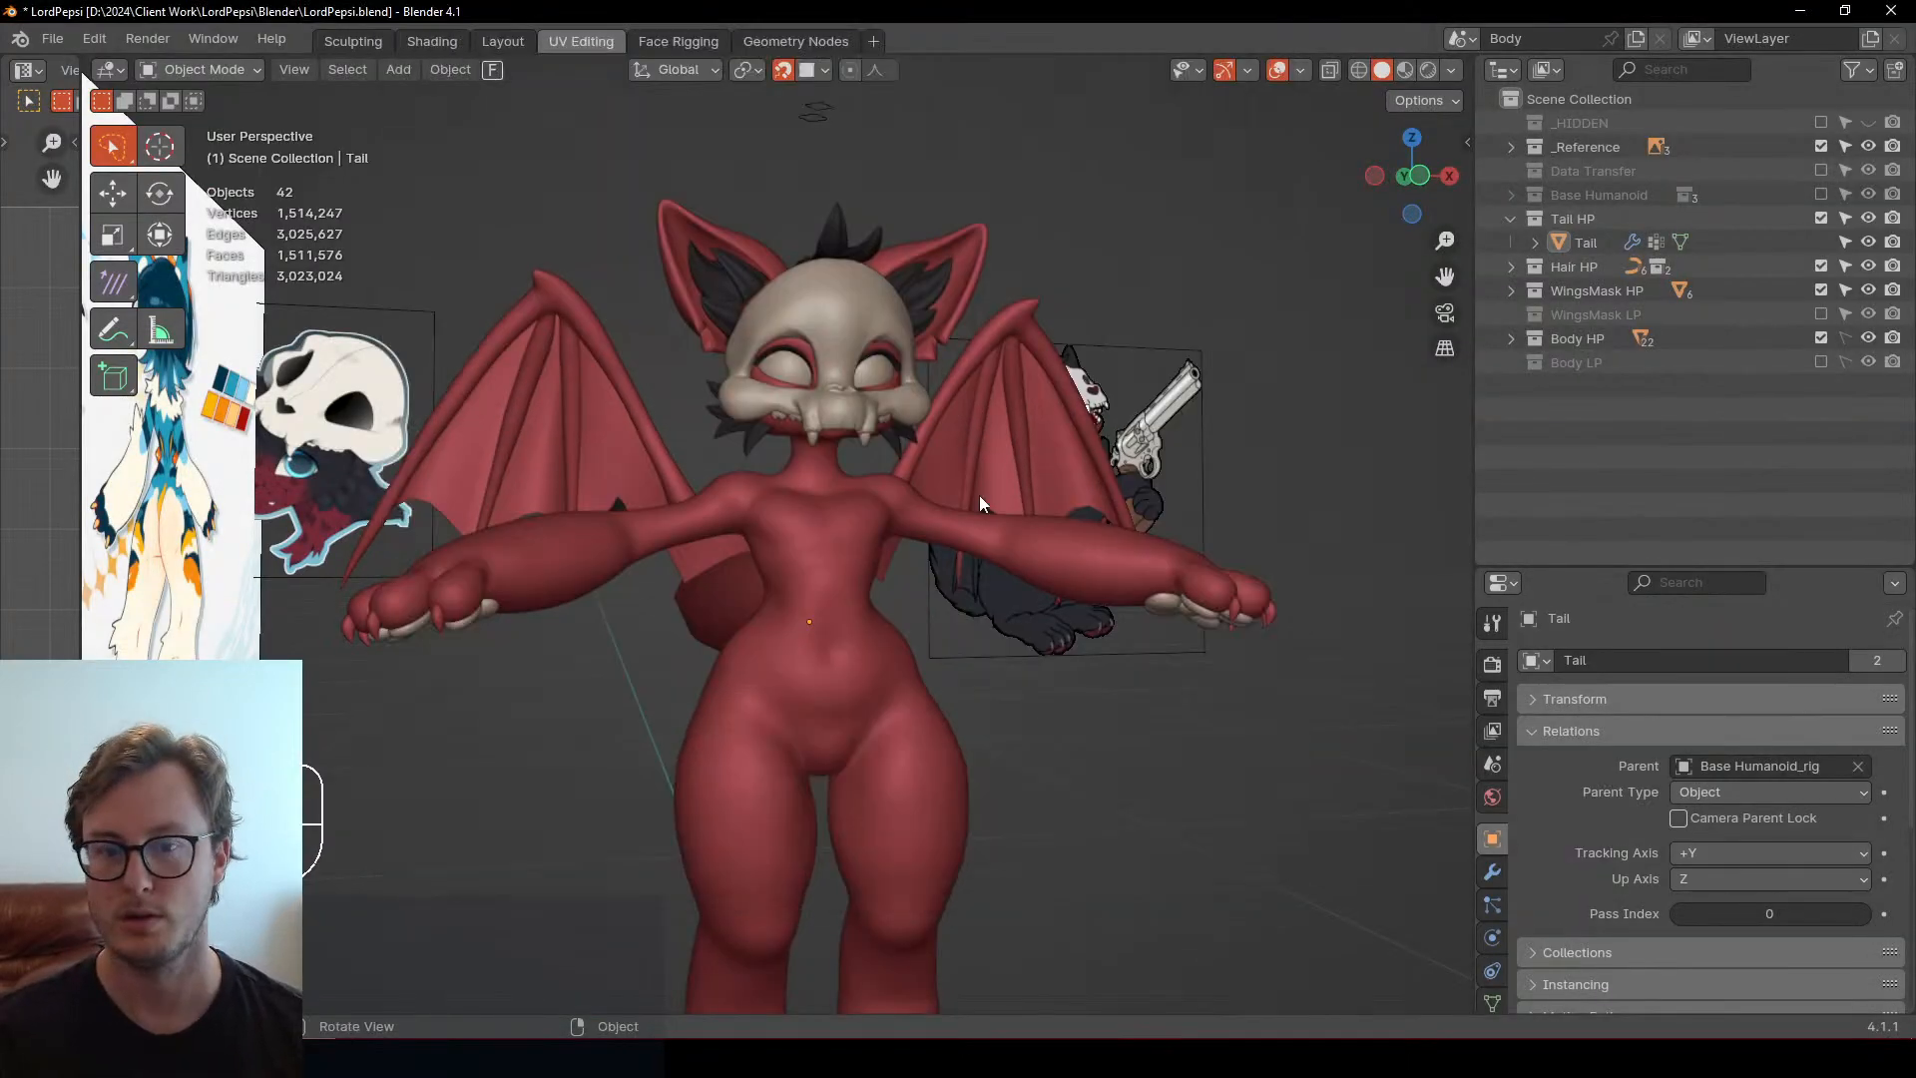
Back in Blender, exclude the WingsMask HP collection from the view layer and save the file
{"action": "middle_click_drag", "start_coordinate": [598, 579], "coordinate": [1374, 437]}
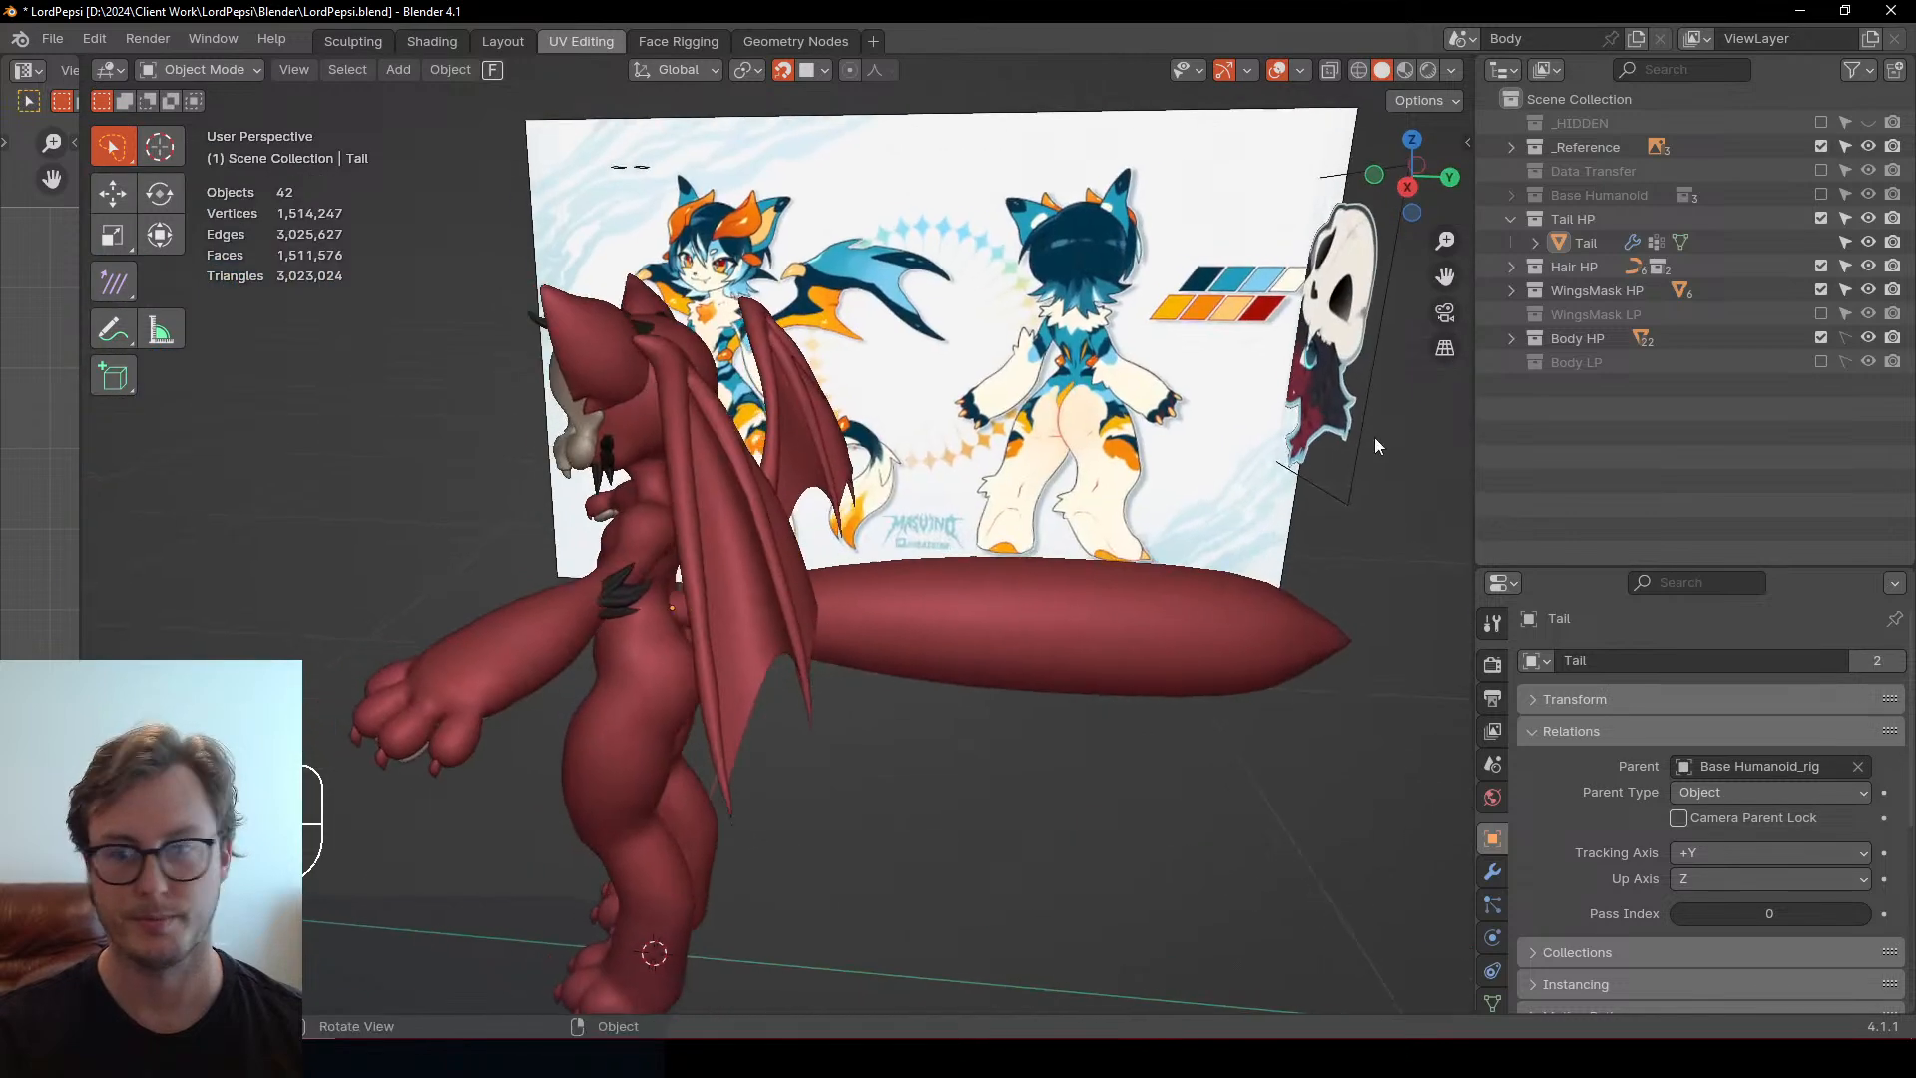
{"action": "left_click", "coordinate": [1821, 291]}
{"action": "middle_click_drag", "start_coordinate": [1247, 469], "coordinate": [908, 459]}
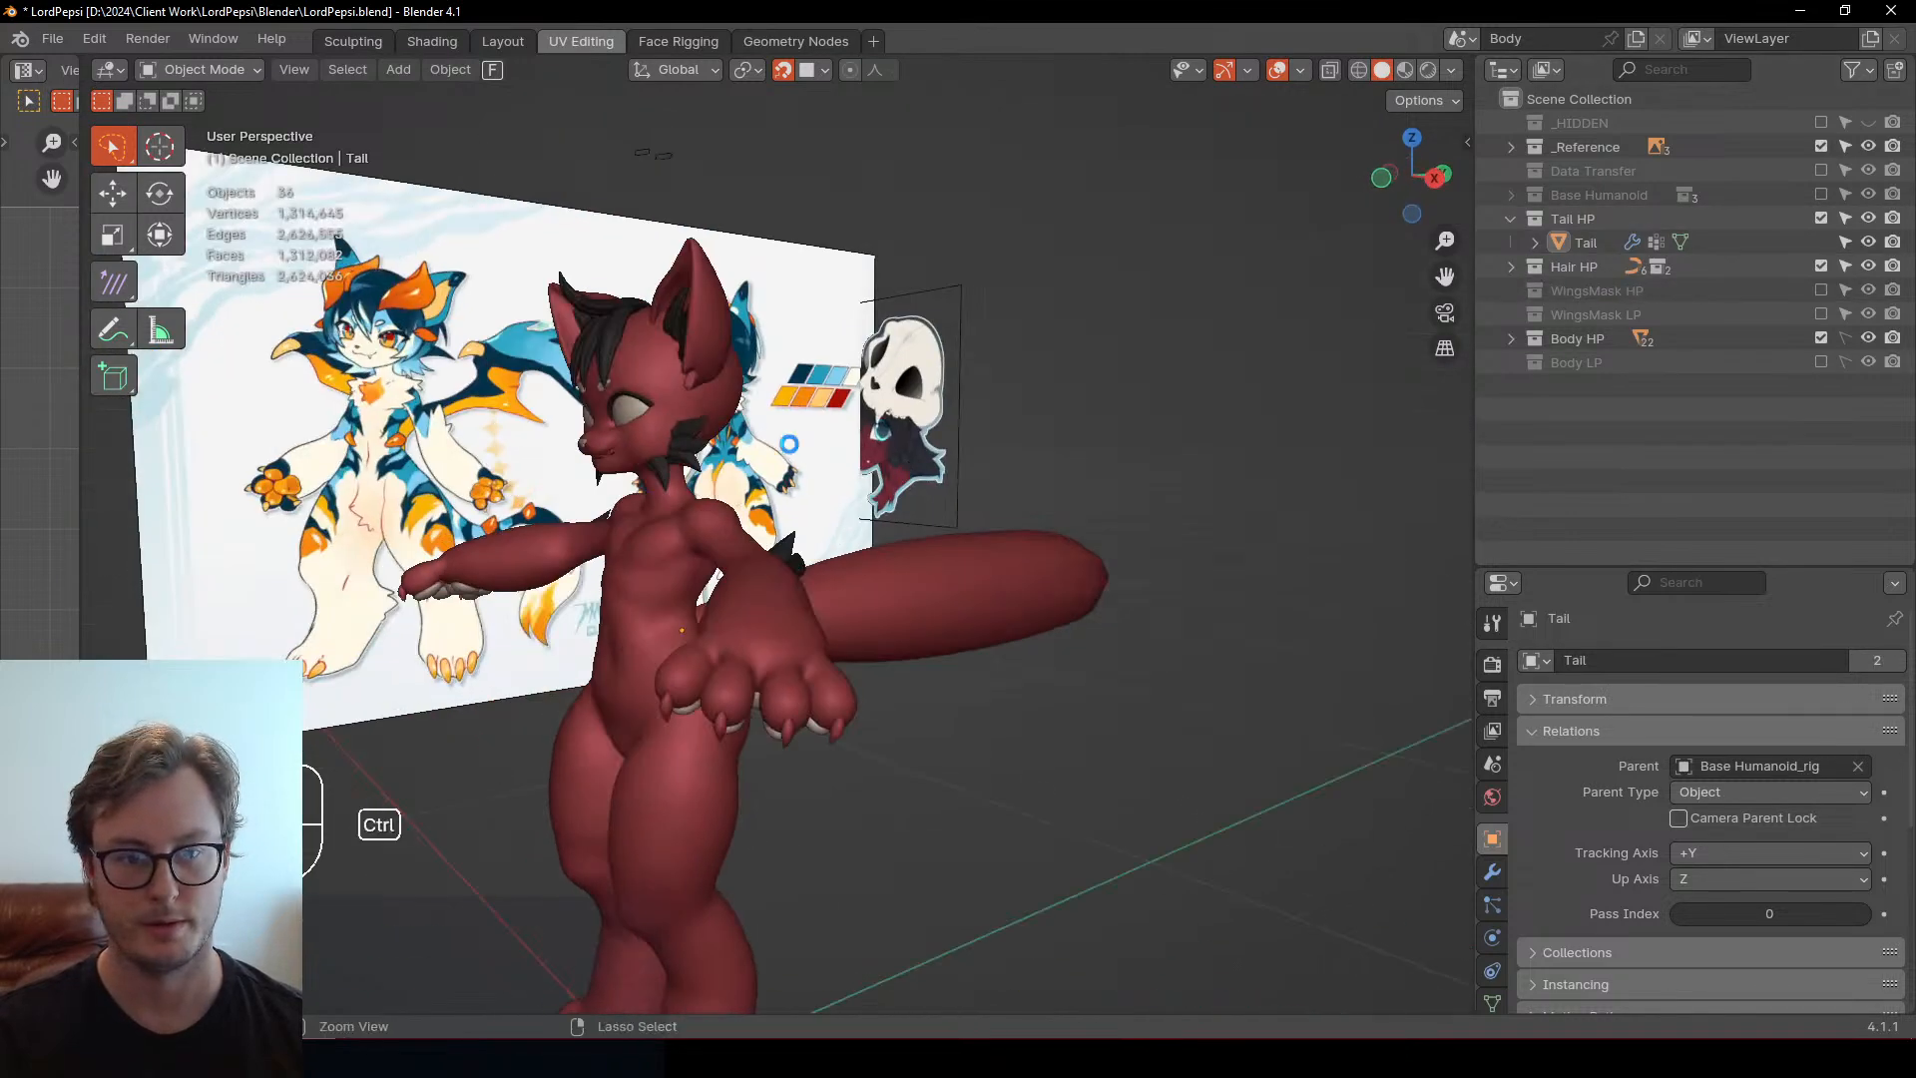
{"action": "key", "text": "ctrl+s"}
{"action": "middle_click_drag", "start_coordinate": [789, 445], "coordinate": [824, 469]}
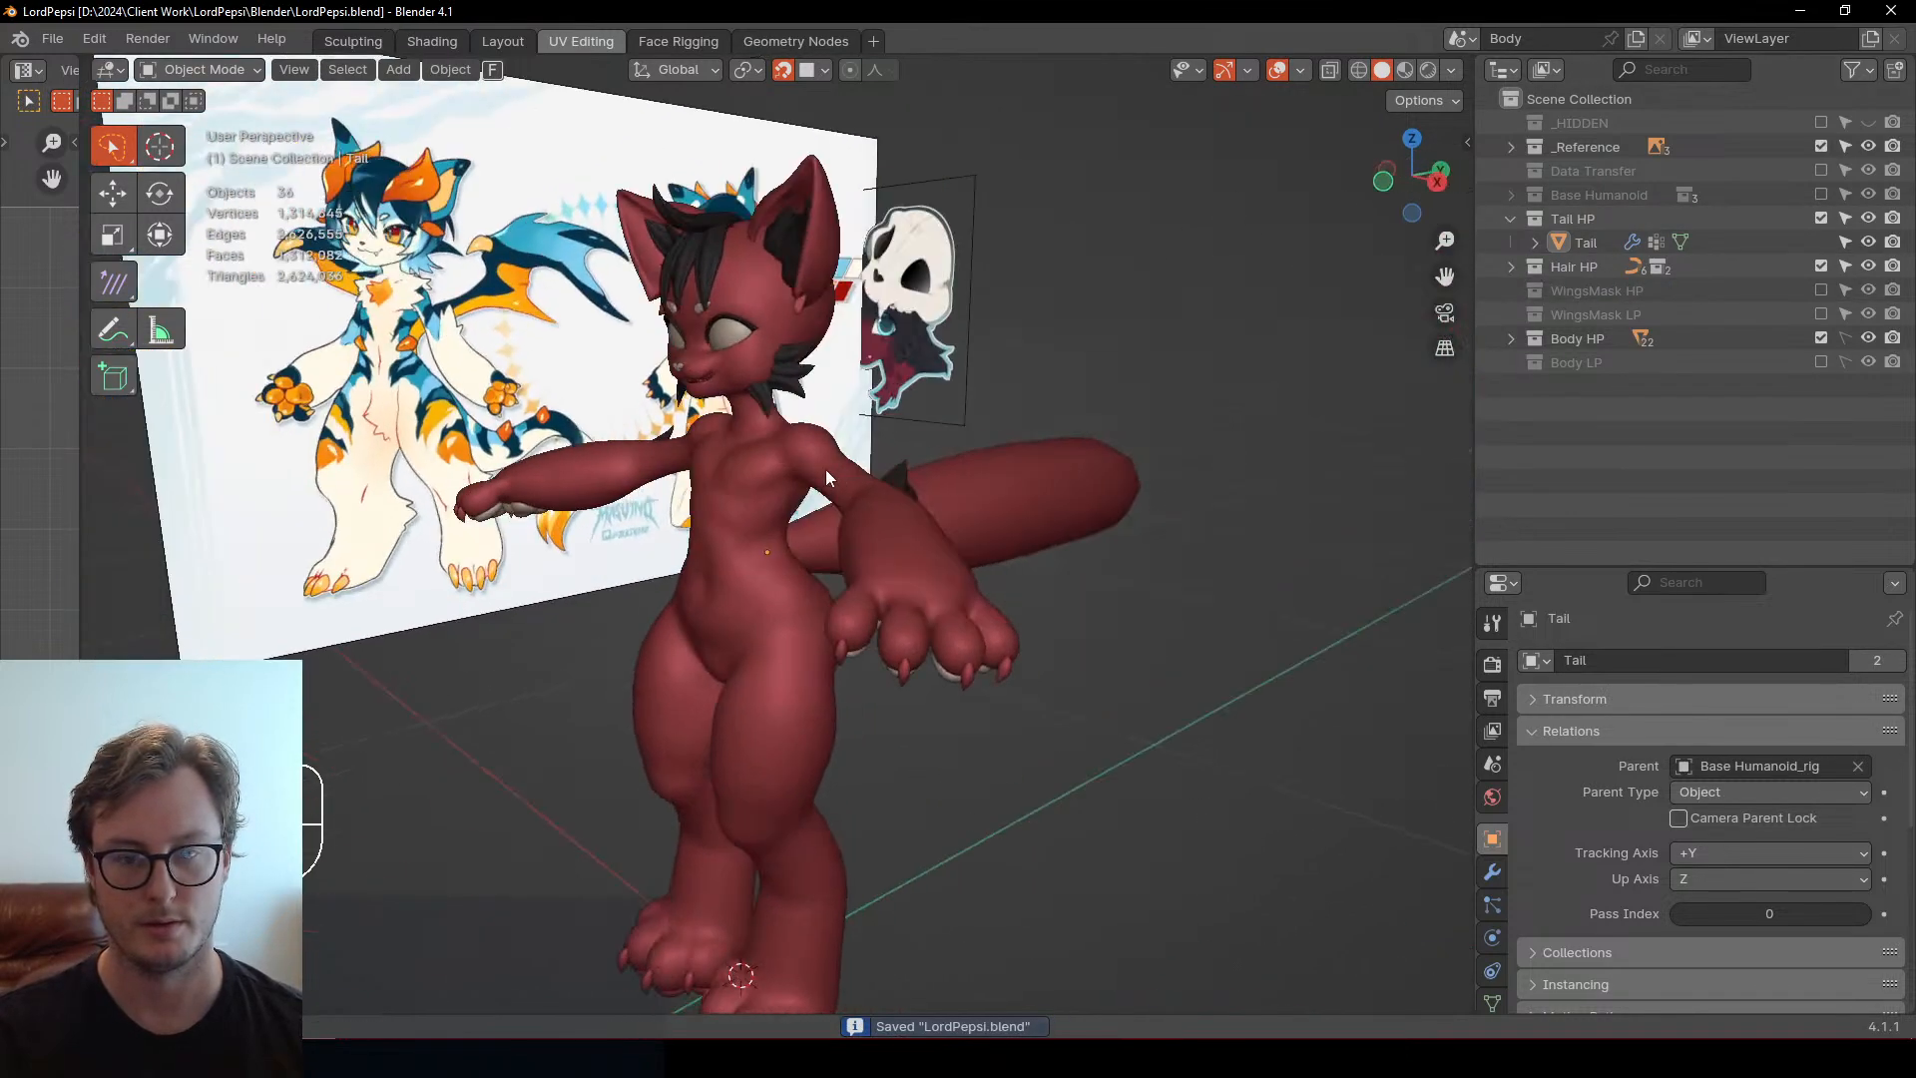
{"action": "middle_click_drag", "start_coordinate": [1093, 499], "coordinate": [883, 509], "text": "shift"}
Annotate spiky fur tufts around the tail's tip and along its edges with the Annotate tool, using the reference art as a guide
{"action": "left_click", "coordinate": [113, 330]}
{"action": "mouse_move", "coordinate": [1033, 462]}
{"action": "middle_mouse_down", "text": "shift"}
{"action": "mouse_move", "coordinate": [745, 532]}
{"action": "mouse_move", "coordinate": [735, 576]}
{"action": "middle_mouse_up", "text": "shift"}
{"action": "scroll", "coordinate": [589, 459], "scroll_direction": "down", "scroll_amount": 1}
{"action": "scroll", "coordinate": [544, 429], "scroll_direction": "up", "scroll_amount": 1}
{"action": "scroll", "coordinate": [507, 460], "scroll_direction": "up", "scroll_amount": 2}
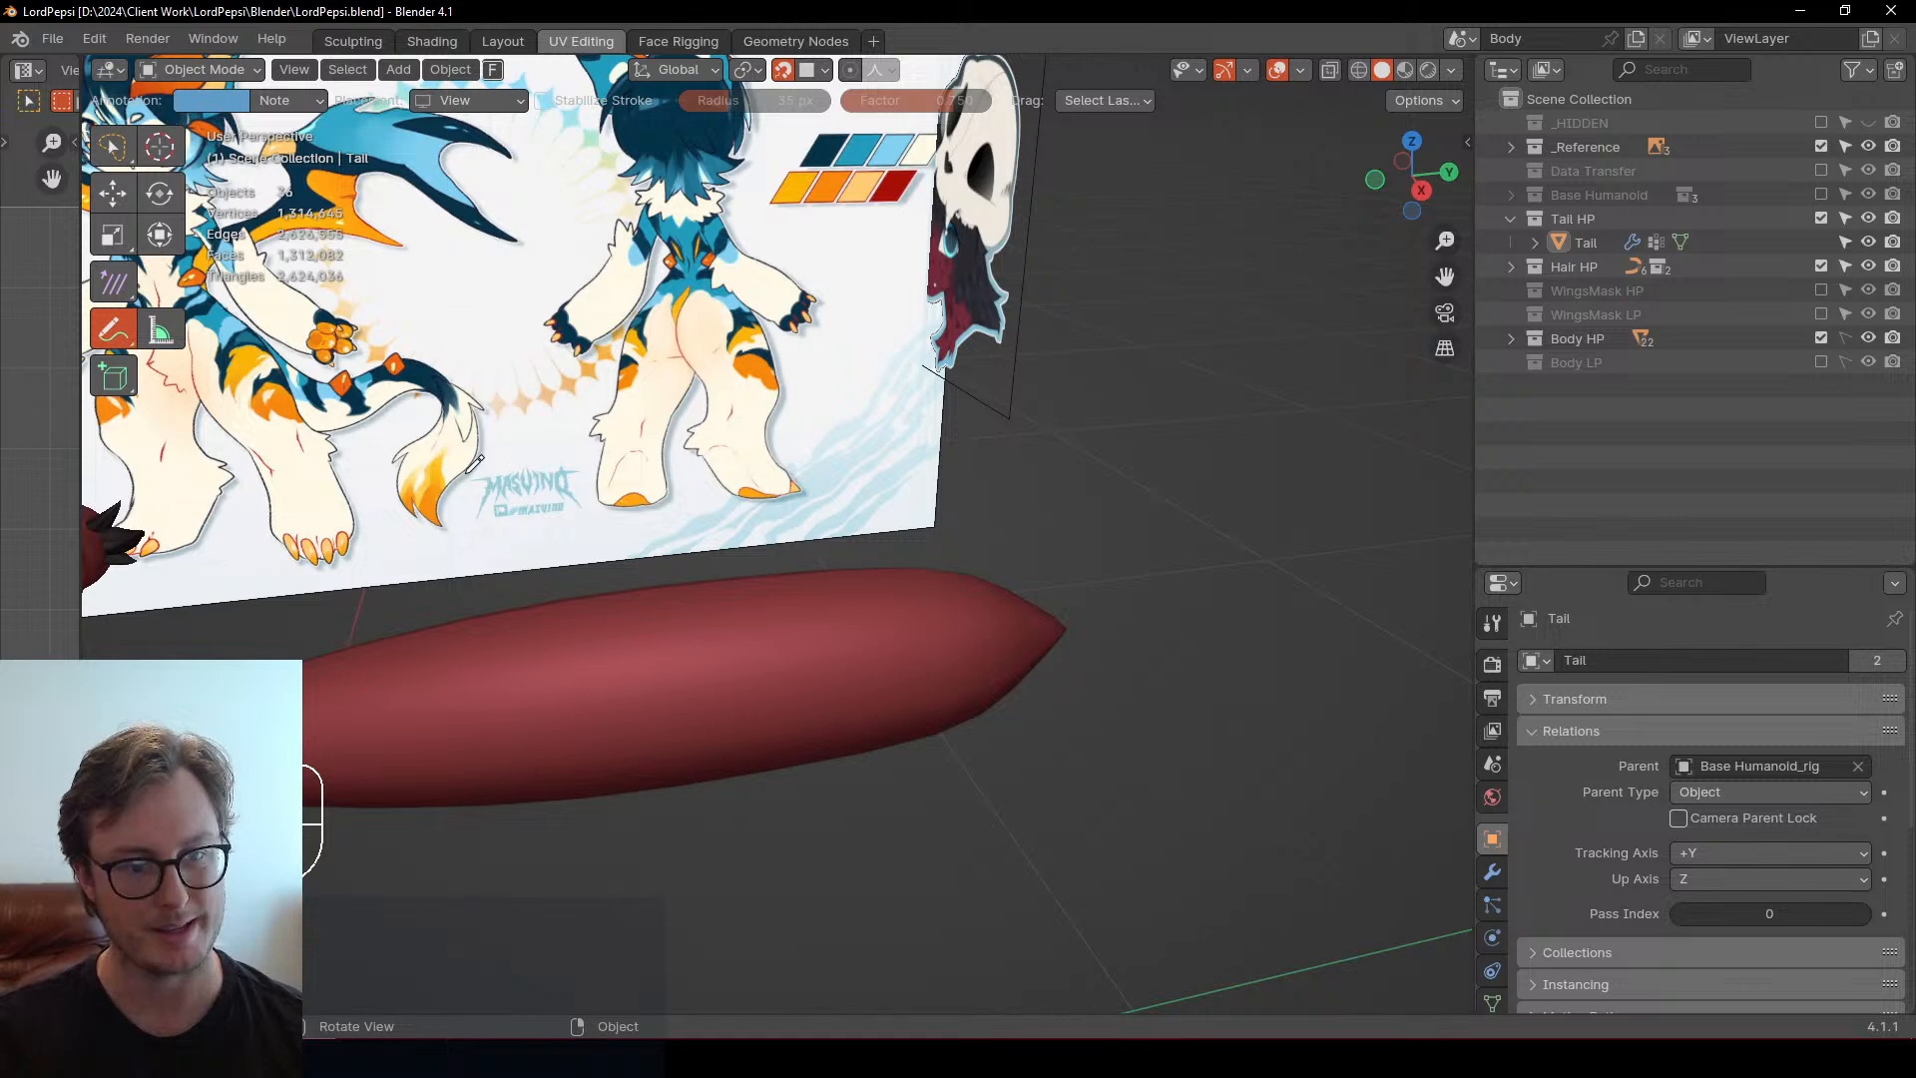
{"action": "middle_click_drag", "start_coordinate": [475, 462], "coordinate": [607, 572]}
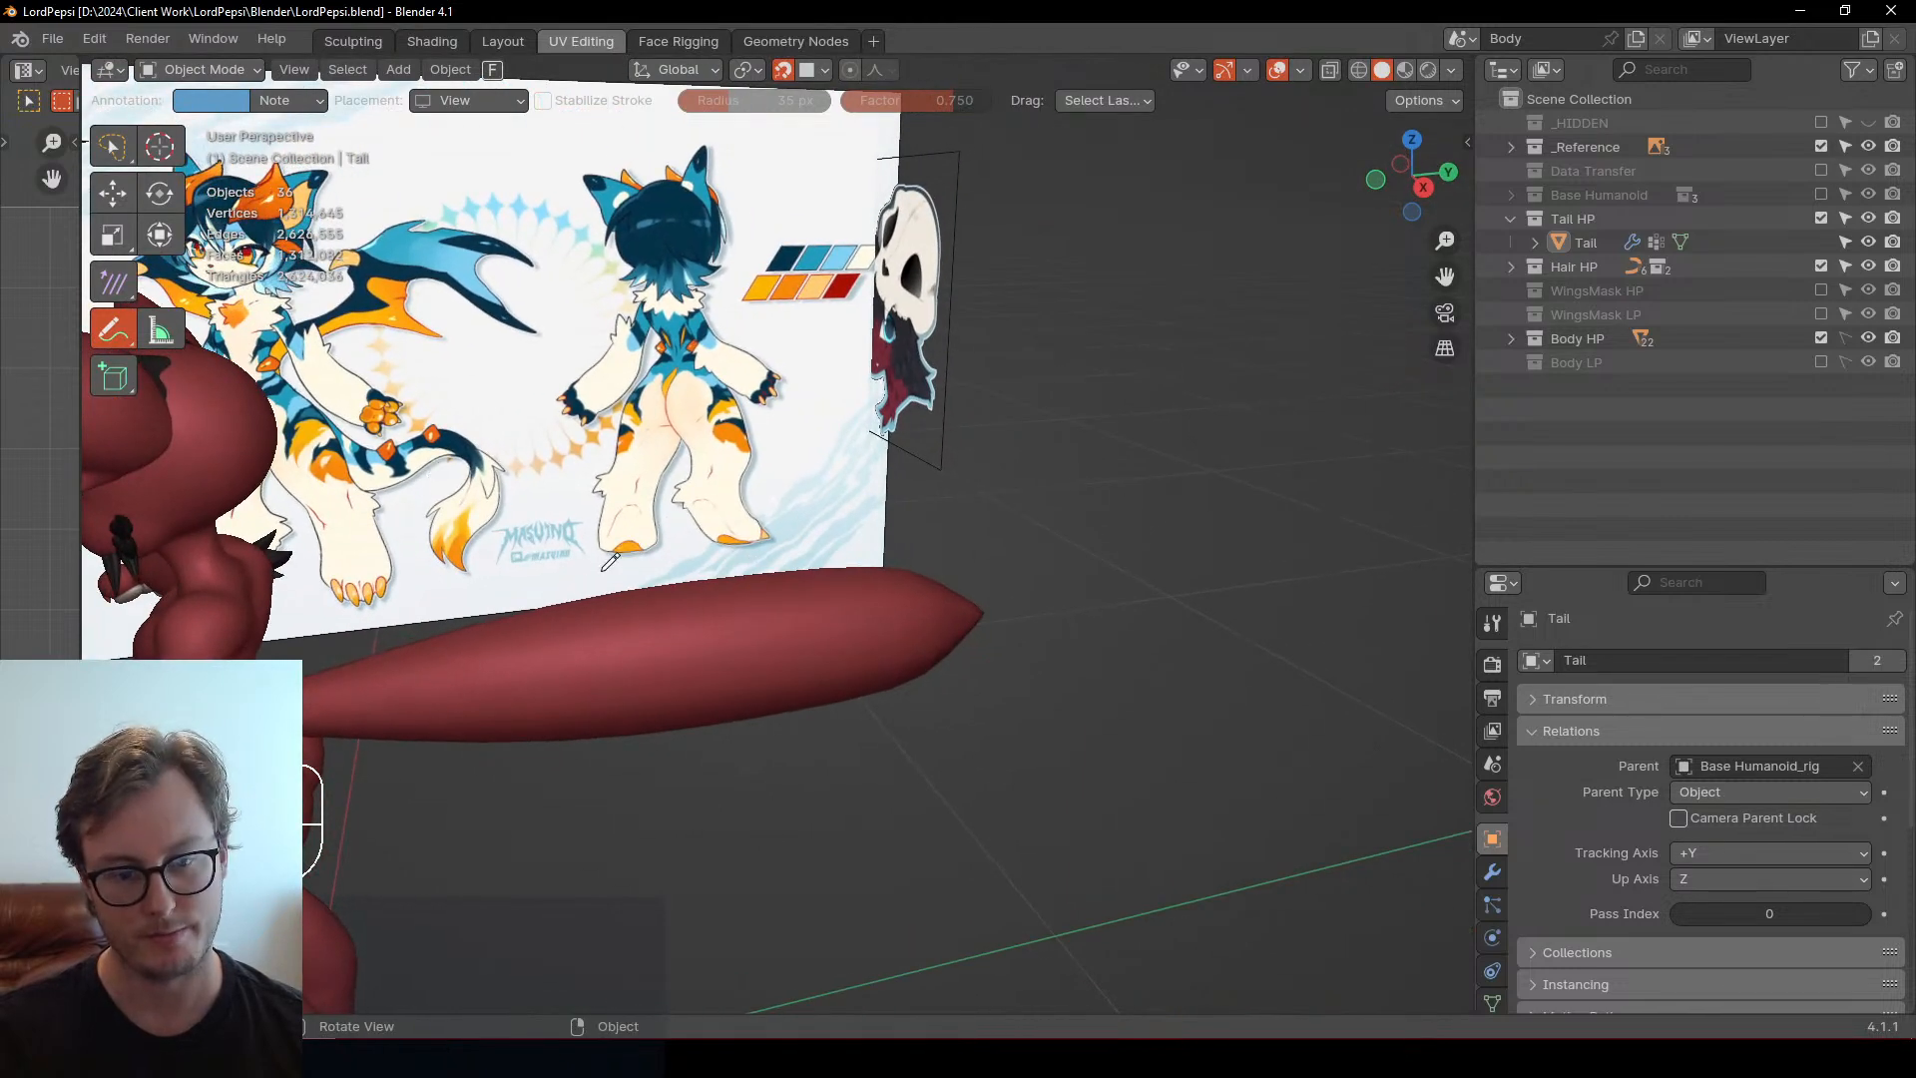
{"action": "middle_click_drag", "start_coordinate": [651, 532], "coordinate": [631, 616]}
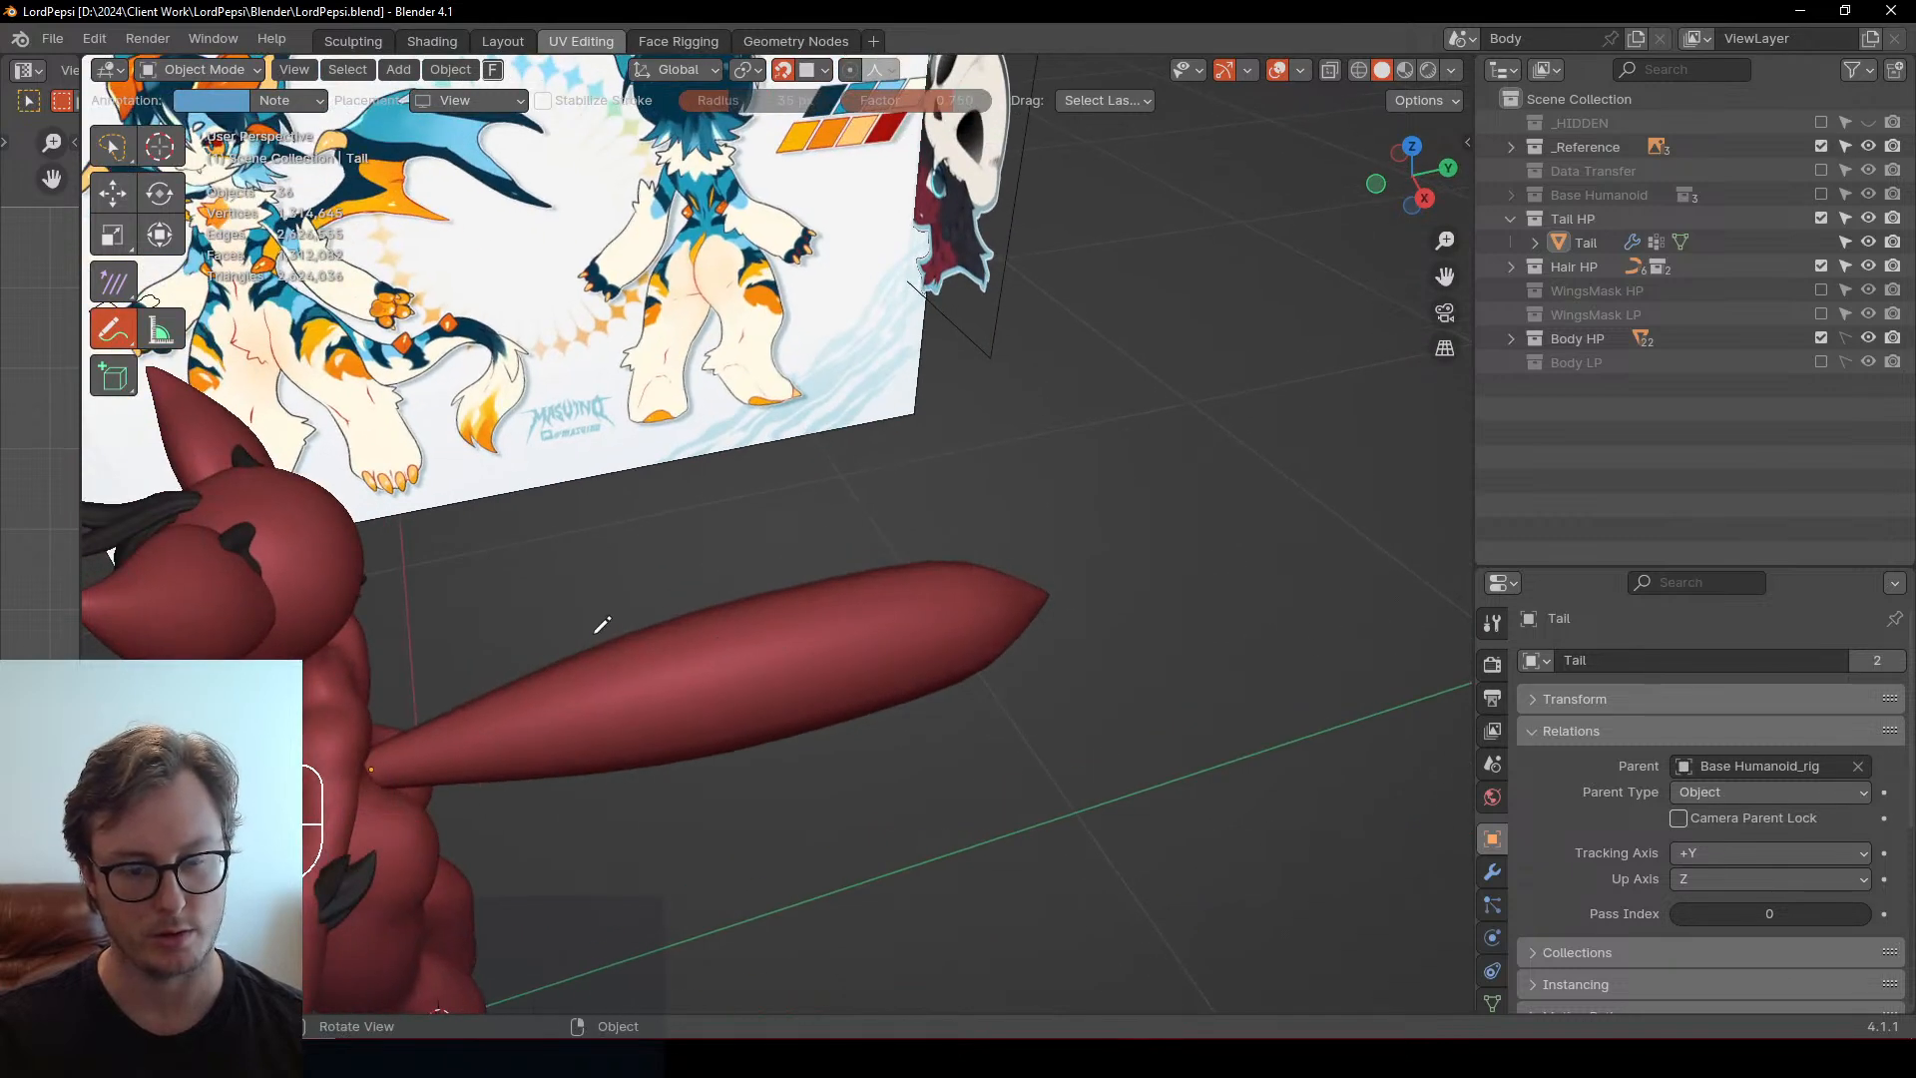
{"action": "left_click_drag", "start_coordinate": [710, 559], "coordinate": [706, 610]}
{"action": "mouse_move", "coordinate": [834, 571]}
{"action": "left_mouse_down"}
{"action": "mouse_move", "coordinate": [939, 506]}
{"action": "mouse_move", "coordinate": [1034, 553]}
{"action": "left_mouse_up"}
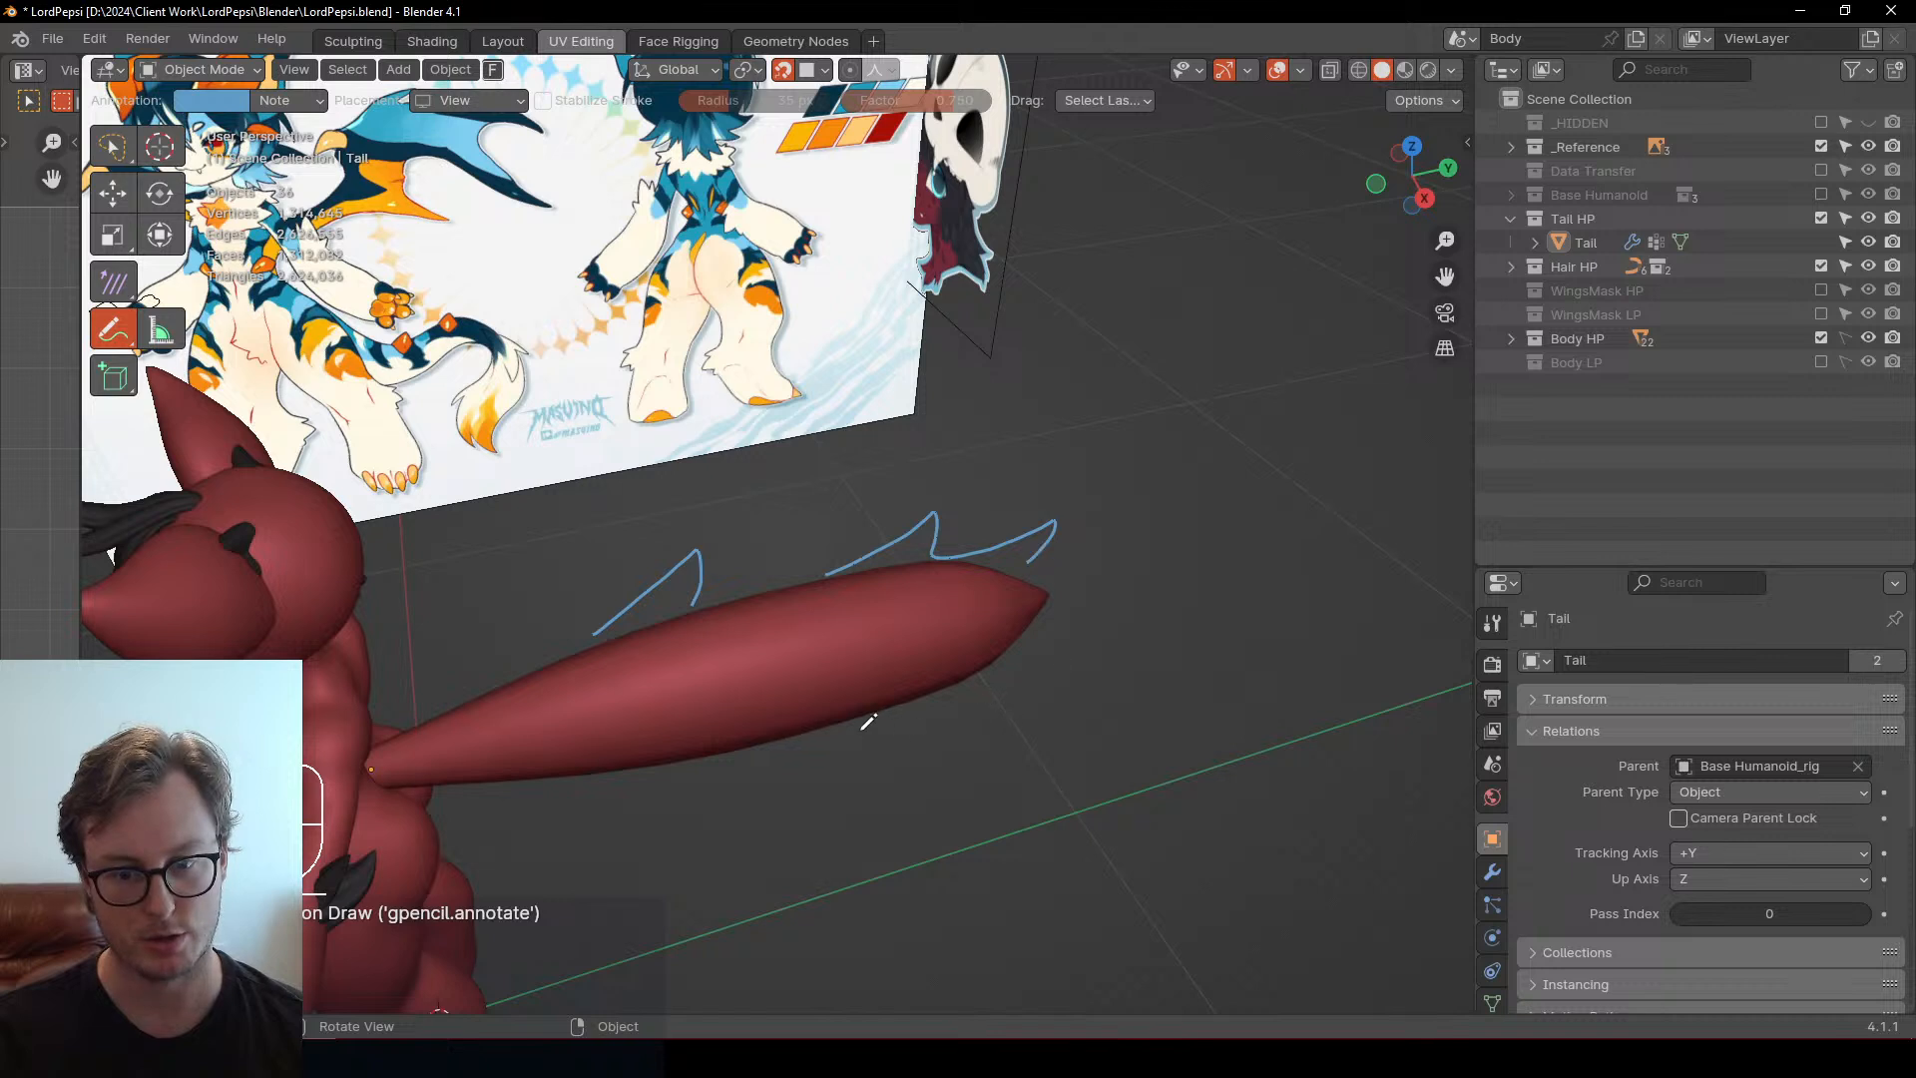
{"action": "left_click_drag", "start_coordinate": [868, 720], "coordinate": [1066, 646]}
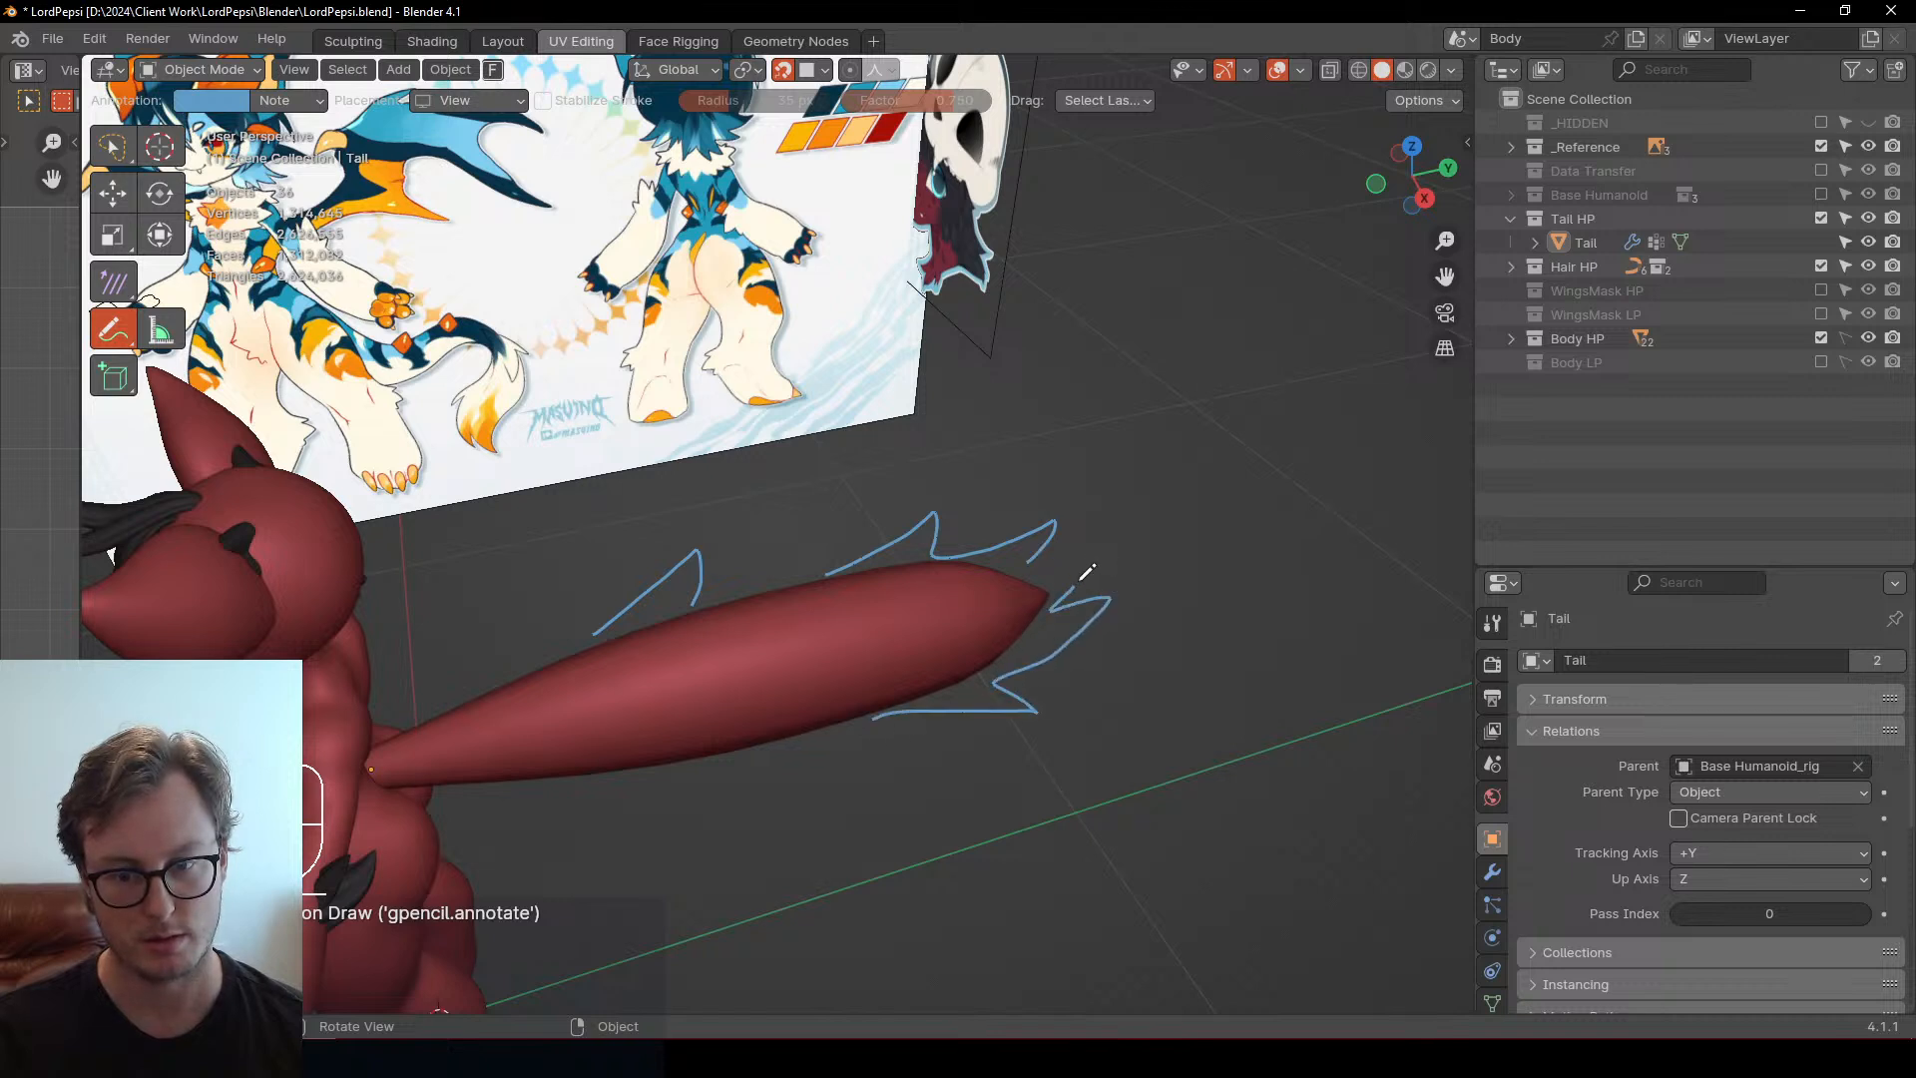
{"action": "left_click_drag", "start_coordinate": [1086, 569], "coordinate": [1040, 565]}
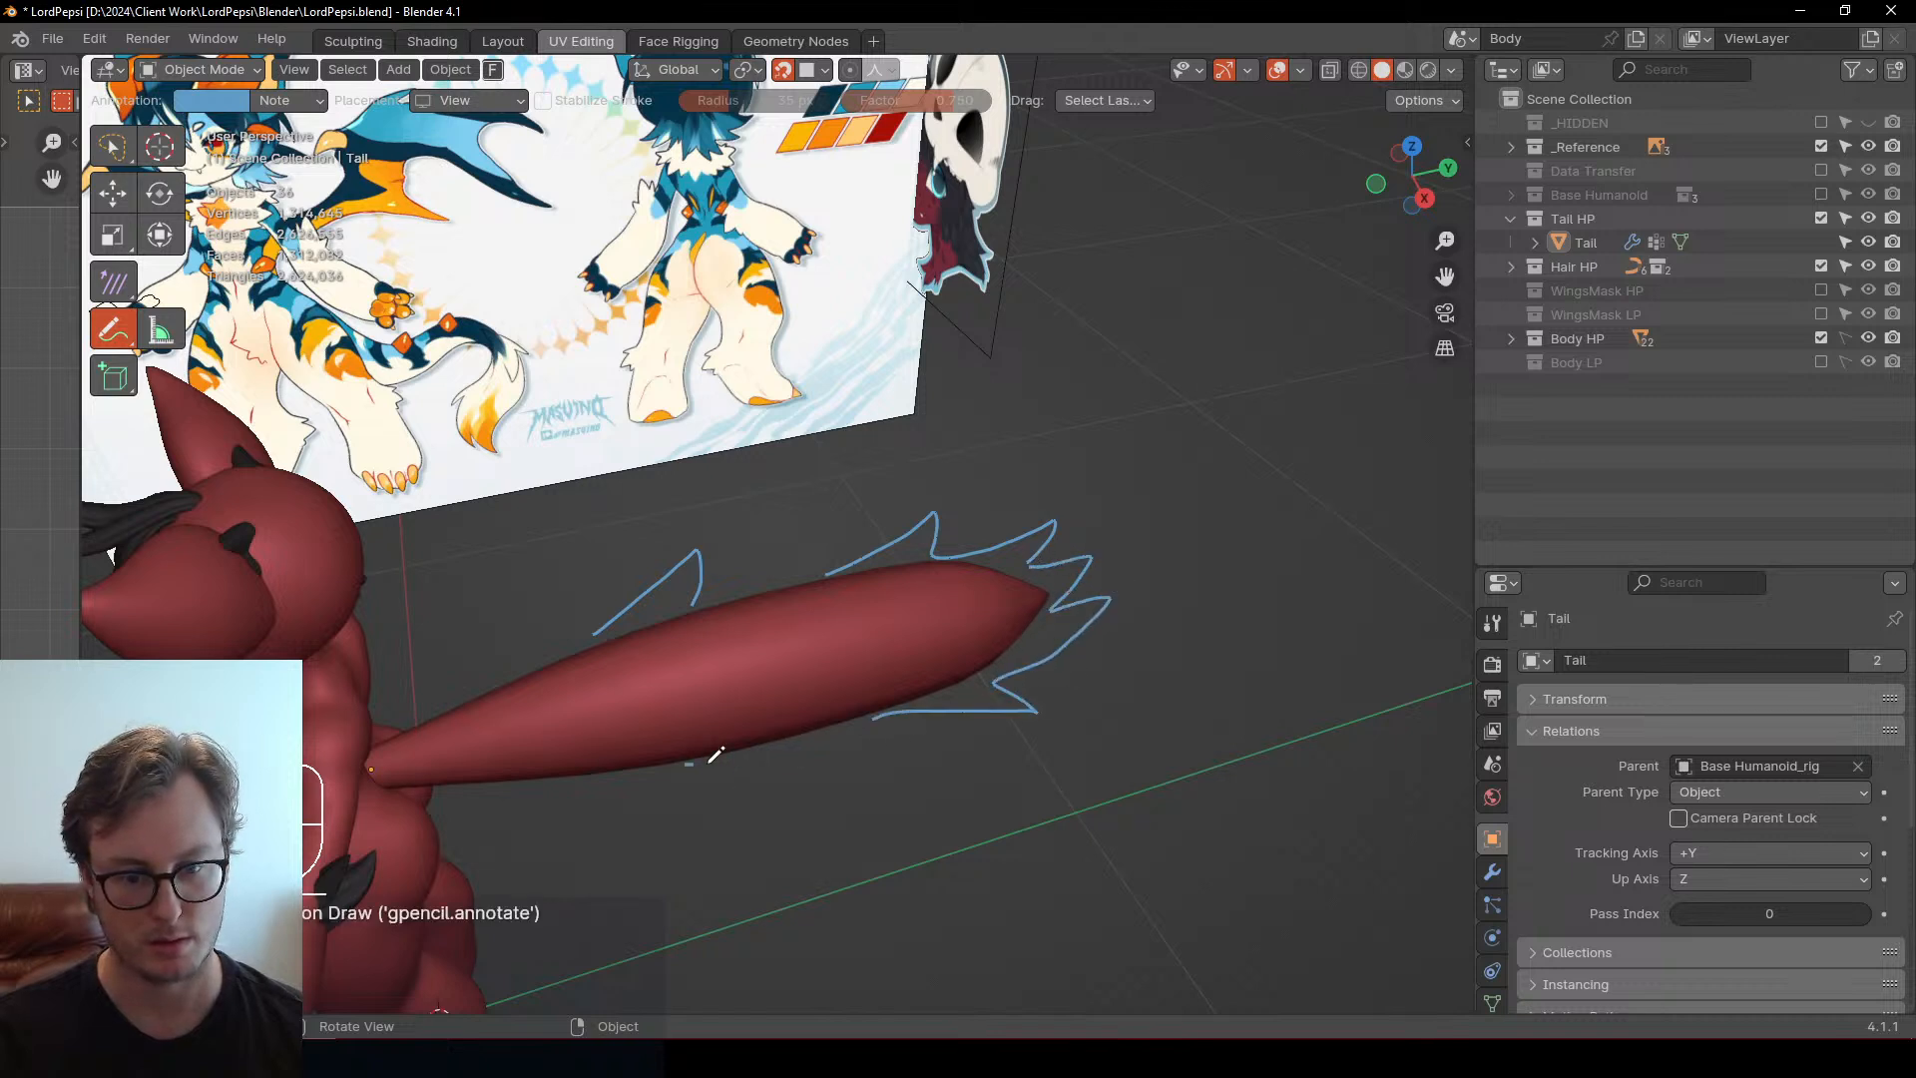
Finish annotating tufts along the tail's upper edge, underside and side, and capture the annotated tail with Snipping Tool
{"action": "mouse_move", "coordinate": [715, 756]}
{"action": "left_mouse_down"}
{"action": "mouse_move", "coordinate": [780, 738]}
{"action": "mouse_move", "coordinate": [753, 750]}
{"action": "mouse_move", "coordinate": [766, 533]}
{"action": "mouse_move", "coordinate": [706, 549]}
{"action": "mouse_move", "coordinate": [796, 524]}
{"action": "left_mouse_up"}
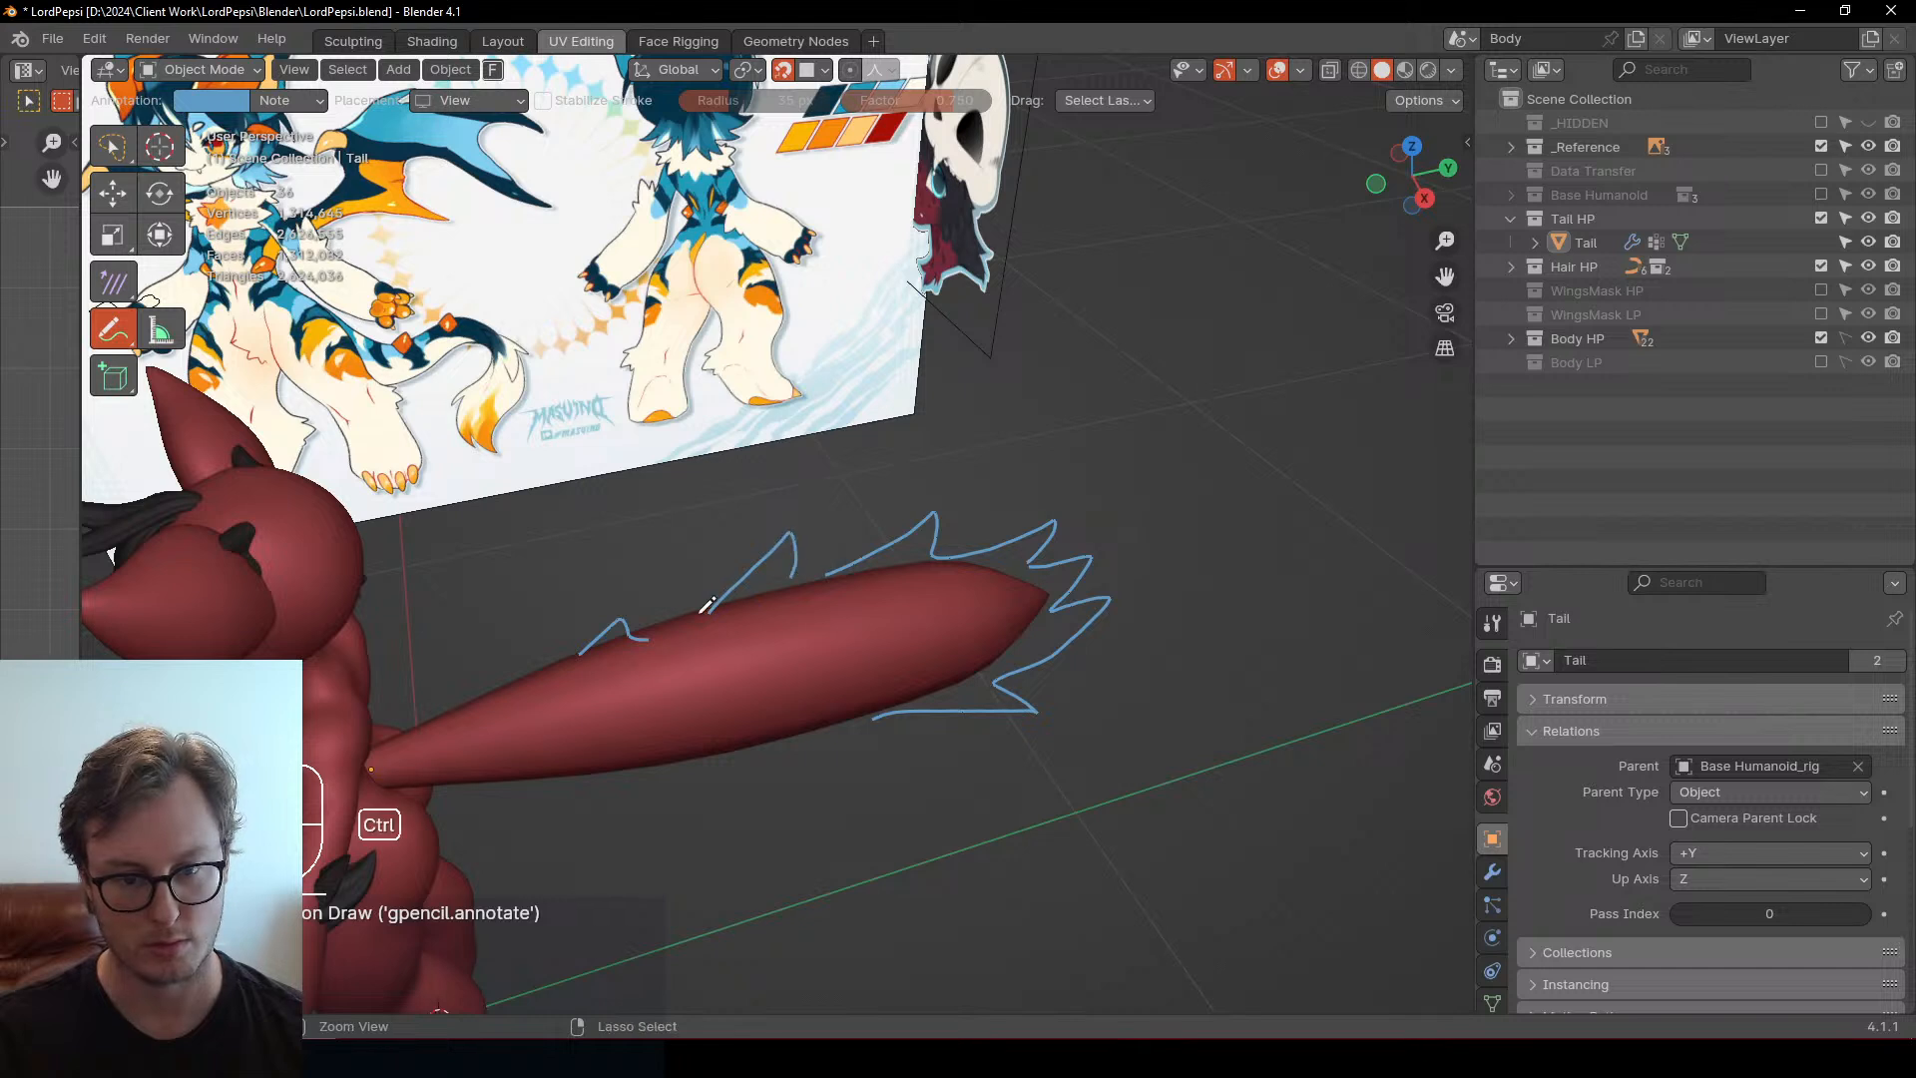
{"action": "key", "text": "ctrl+z"}
{"action": "left_click_drag", "start_coordinate": [688, 618], "coordinate": [761, 586]}
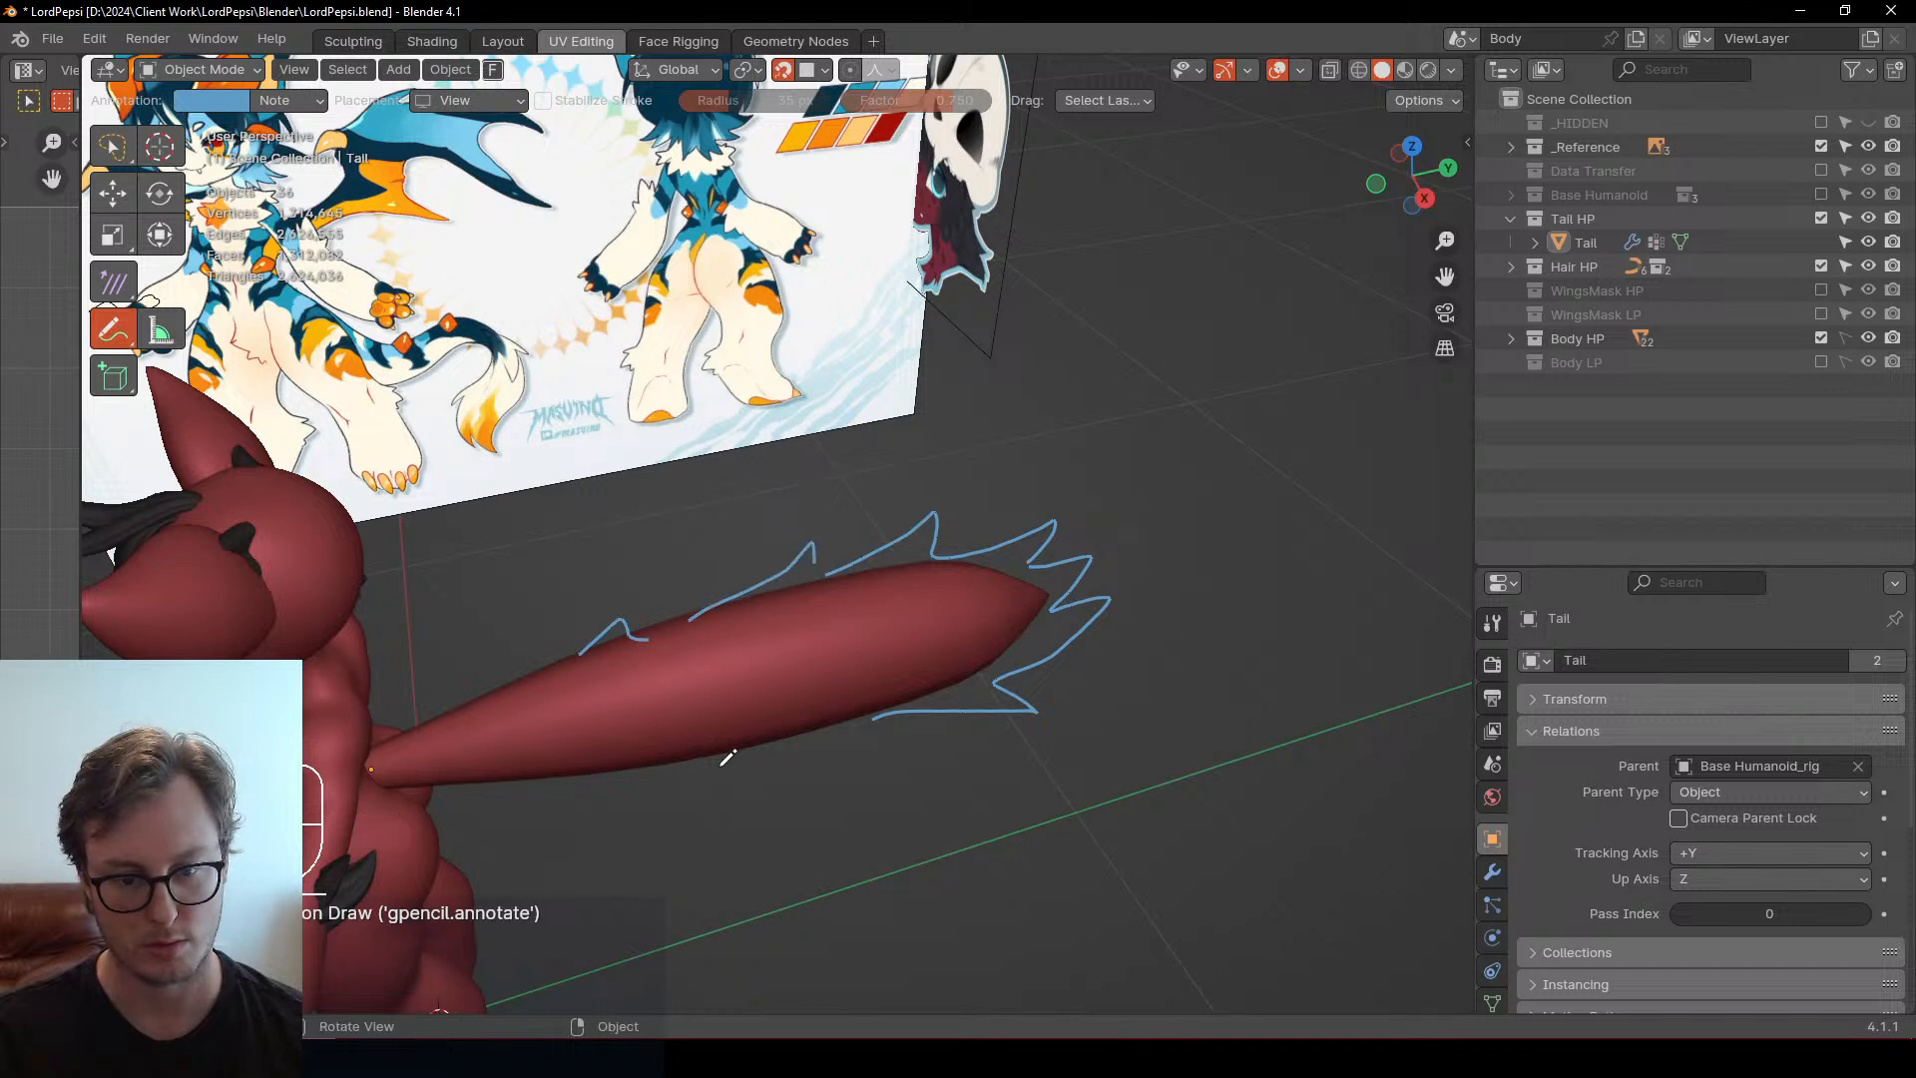
{"action": "mouse_move", "coordinate": [735, 758]}
{"action": "left_mouse_down"}
{"action": "mouse_move", "coordinate": [873, 768]}
{"action": "mouse_move", "coordinate": [840, 705]}
{"action": "left_mouse_up"}
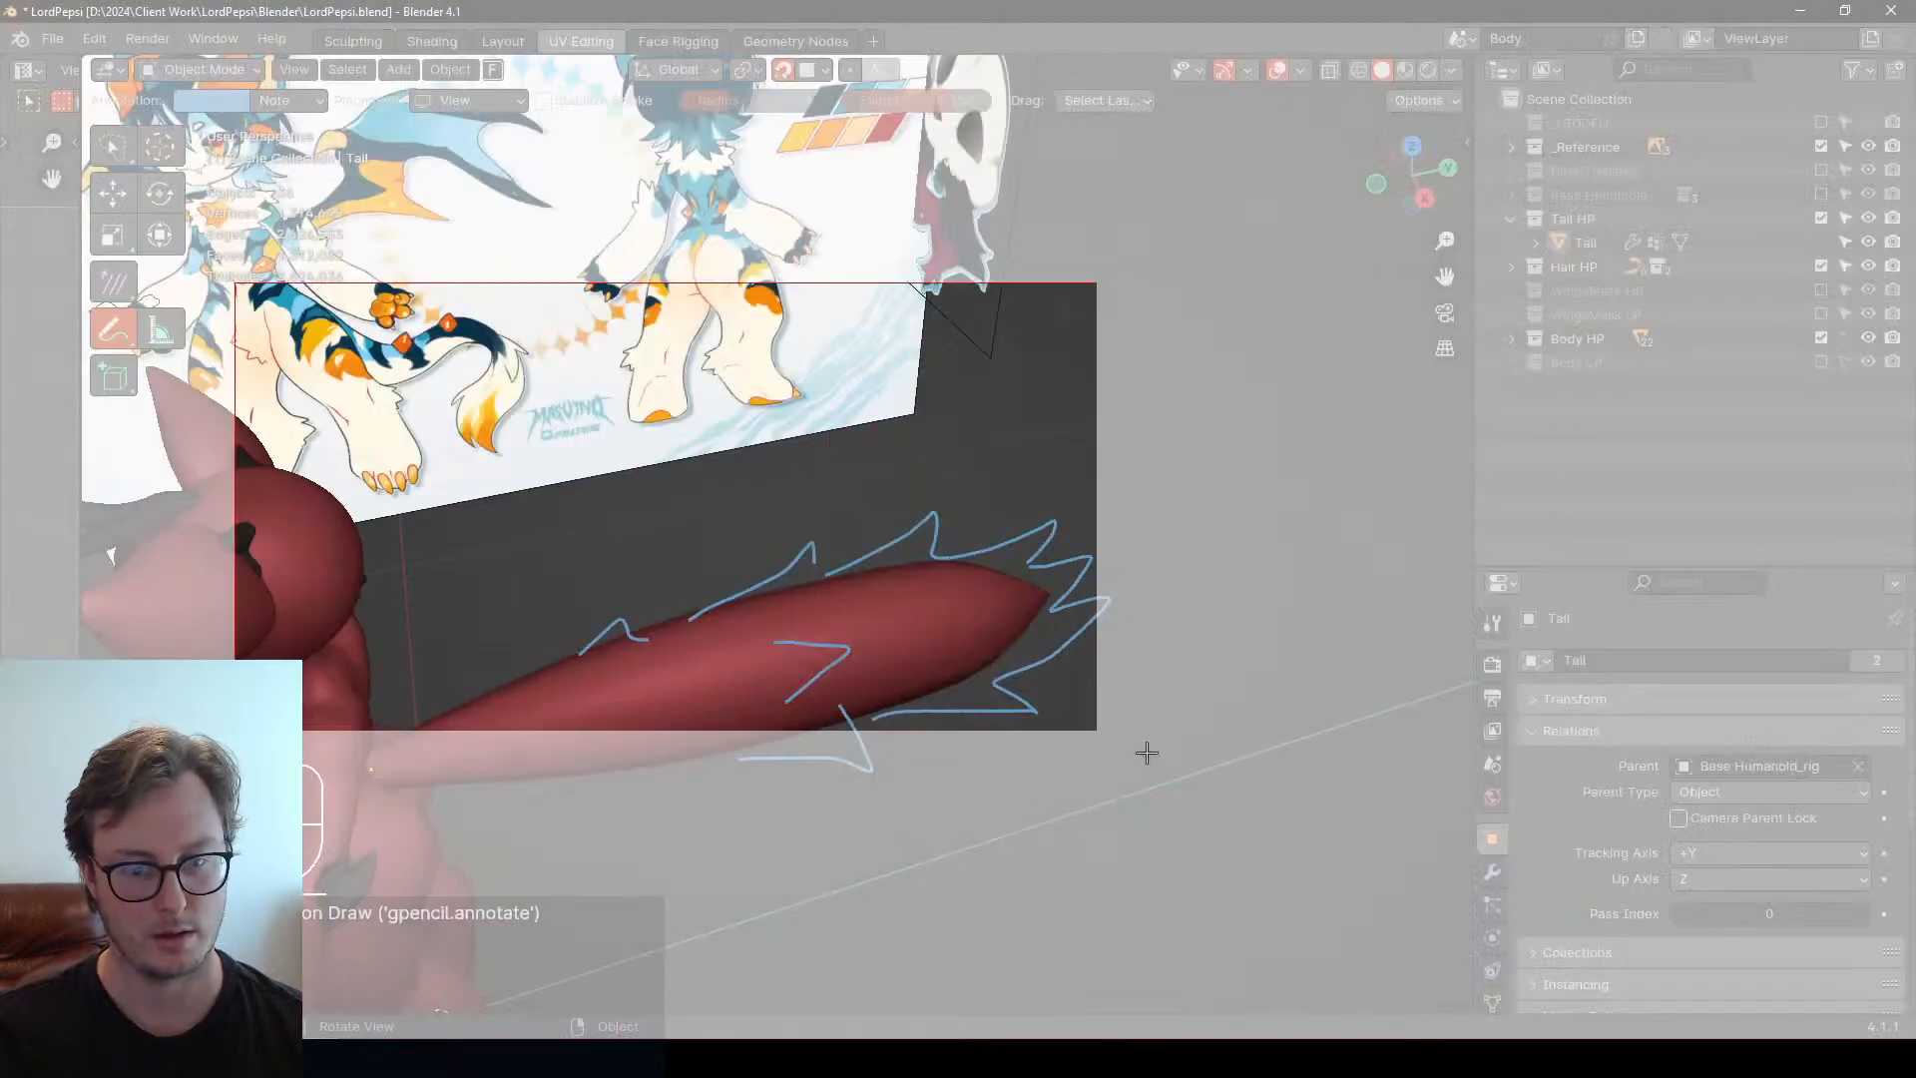
{"action": "left_click_drag", "start_coordinate": [1147, 752], "coordinate": [1263, 901]}
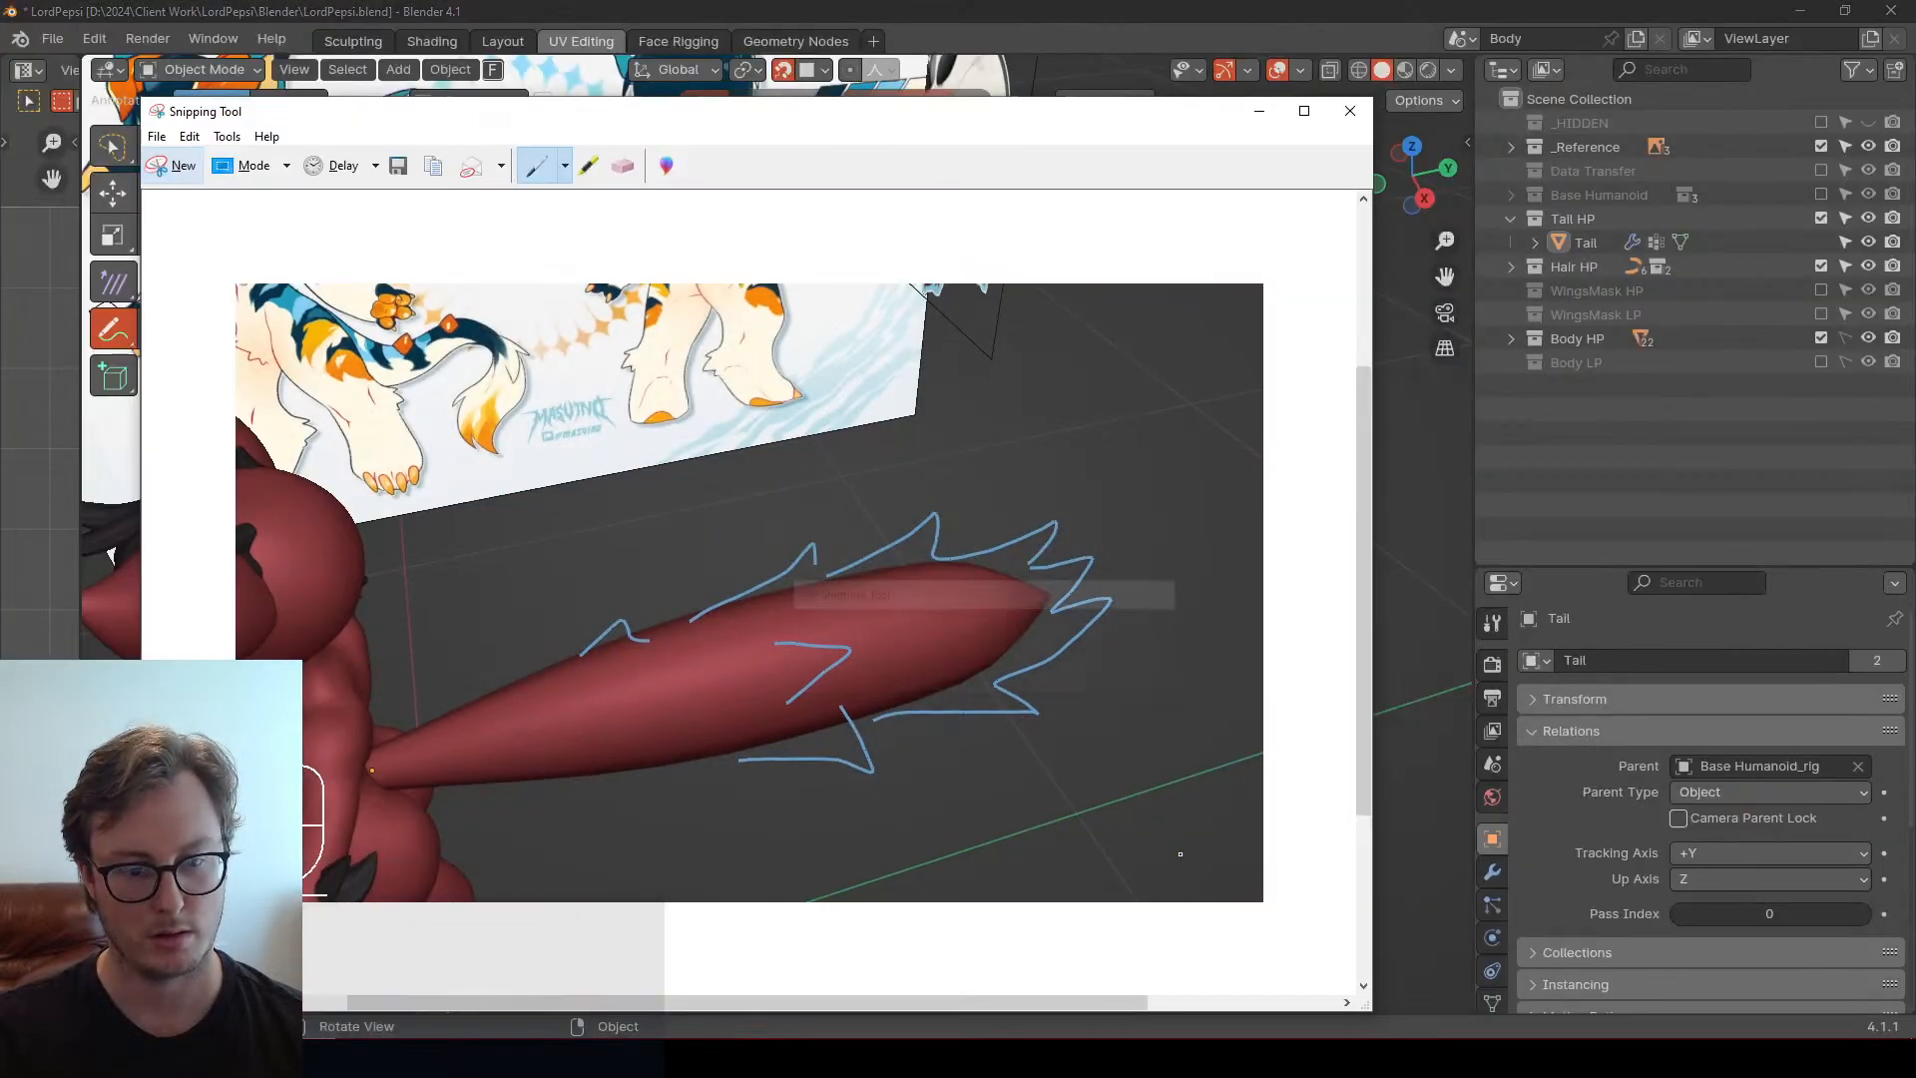
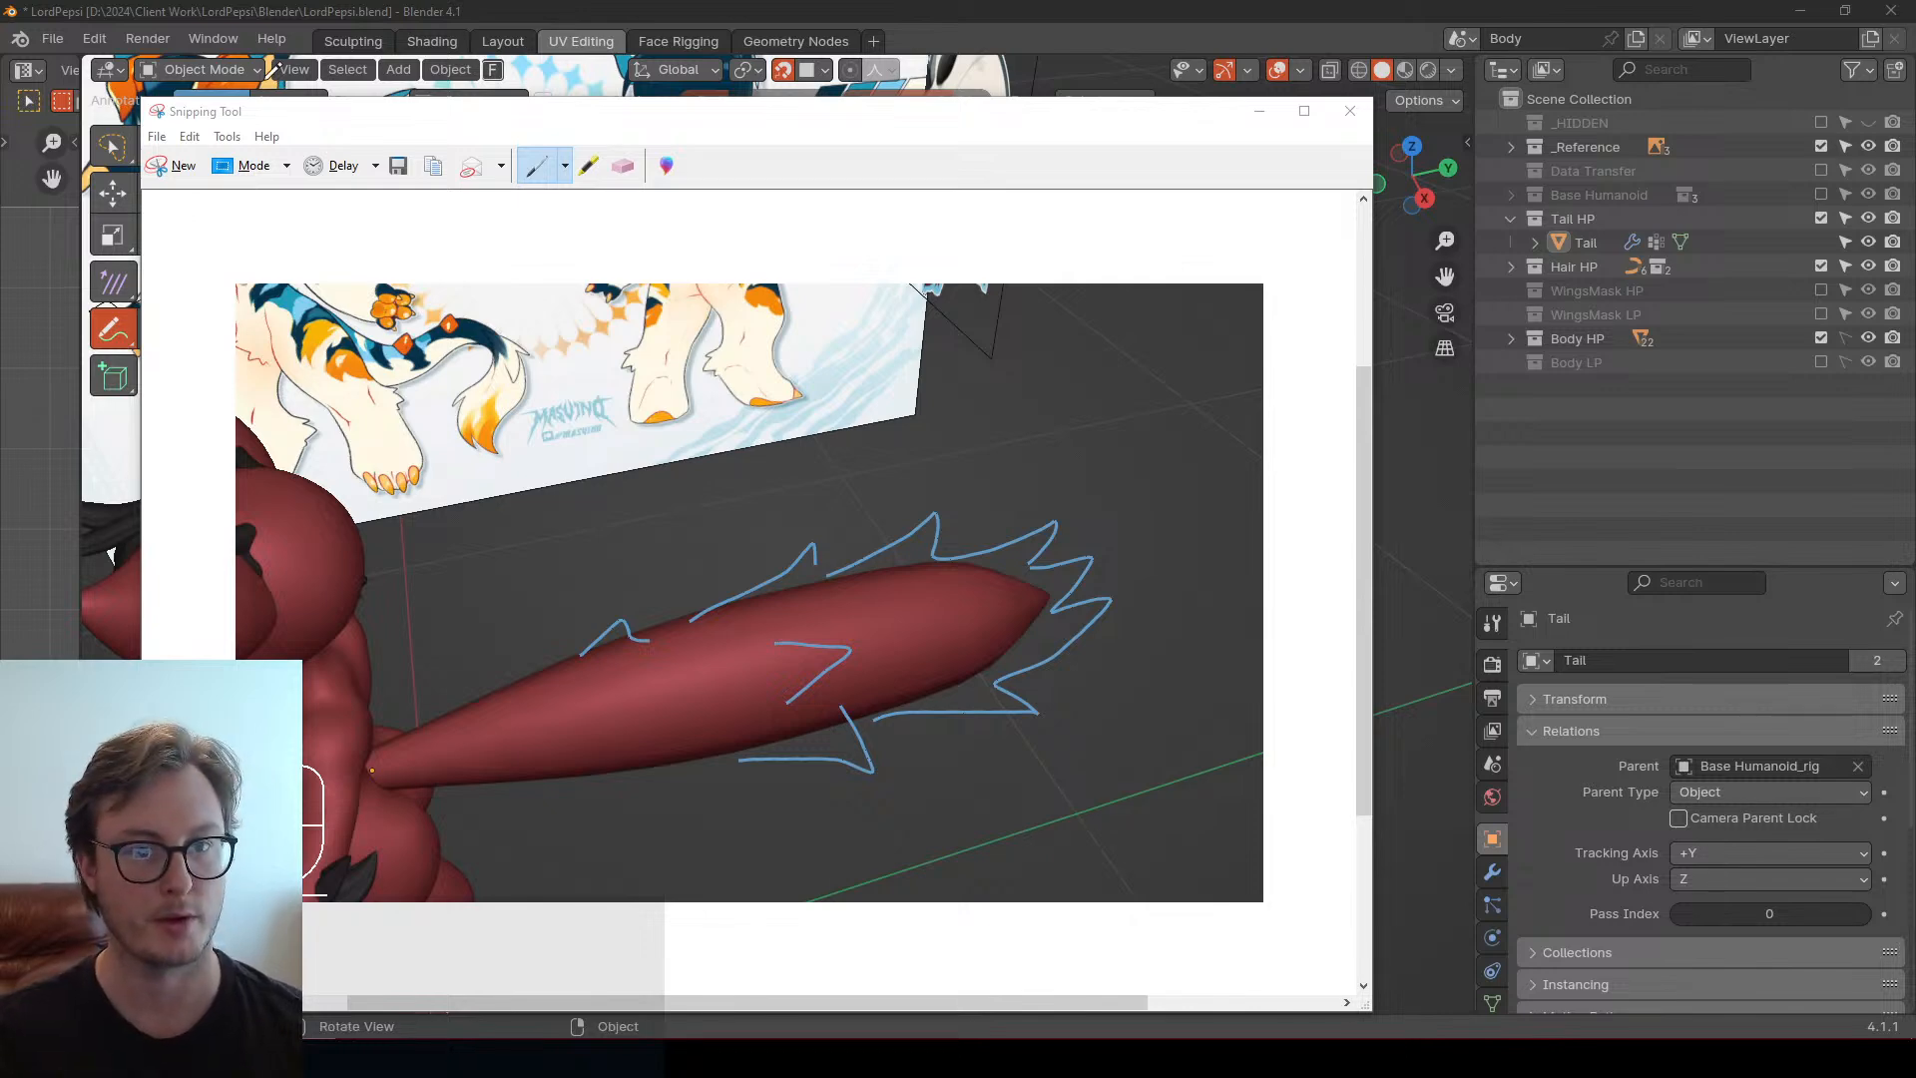
Return to Blender, erase all the annotation strokes, restore the selection tool and save the file
{"action": "left_click", "coordinate": [274, 14]}
{"action": "mouse_move", "coordinate": [648, 514]}
{"action": "middle_mouse_down"}
{"action": "mouse_move", "coordinate": [867, 474]}
{"action": "mouse_move", "coordinate": [799, 621]}
{"action": "mouse_move", "coordinate": [738, 606]}
{"action": "middle_mouse_up"}
{"action": "scroll", "coordinate": [870, 466], "scroll_direction": "down", "scroll_amount": 5}
{"action": "key", "text": "w"}
{"action": "left_click", "coordinate": [112, 329]}
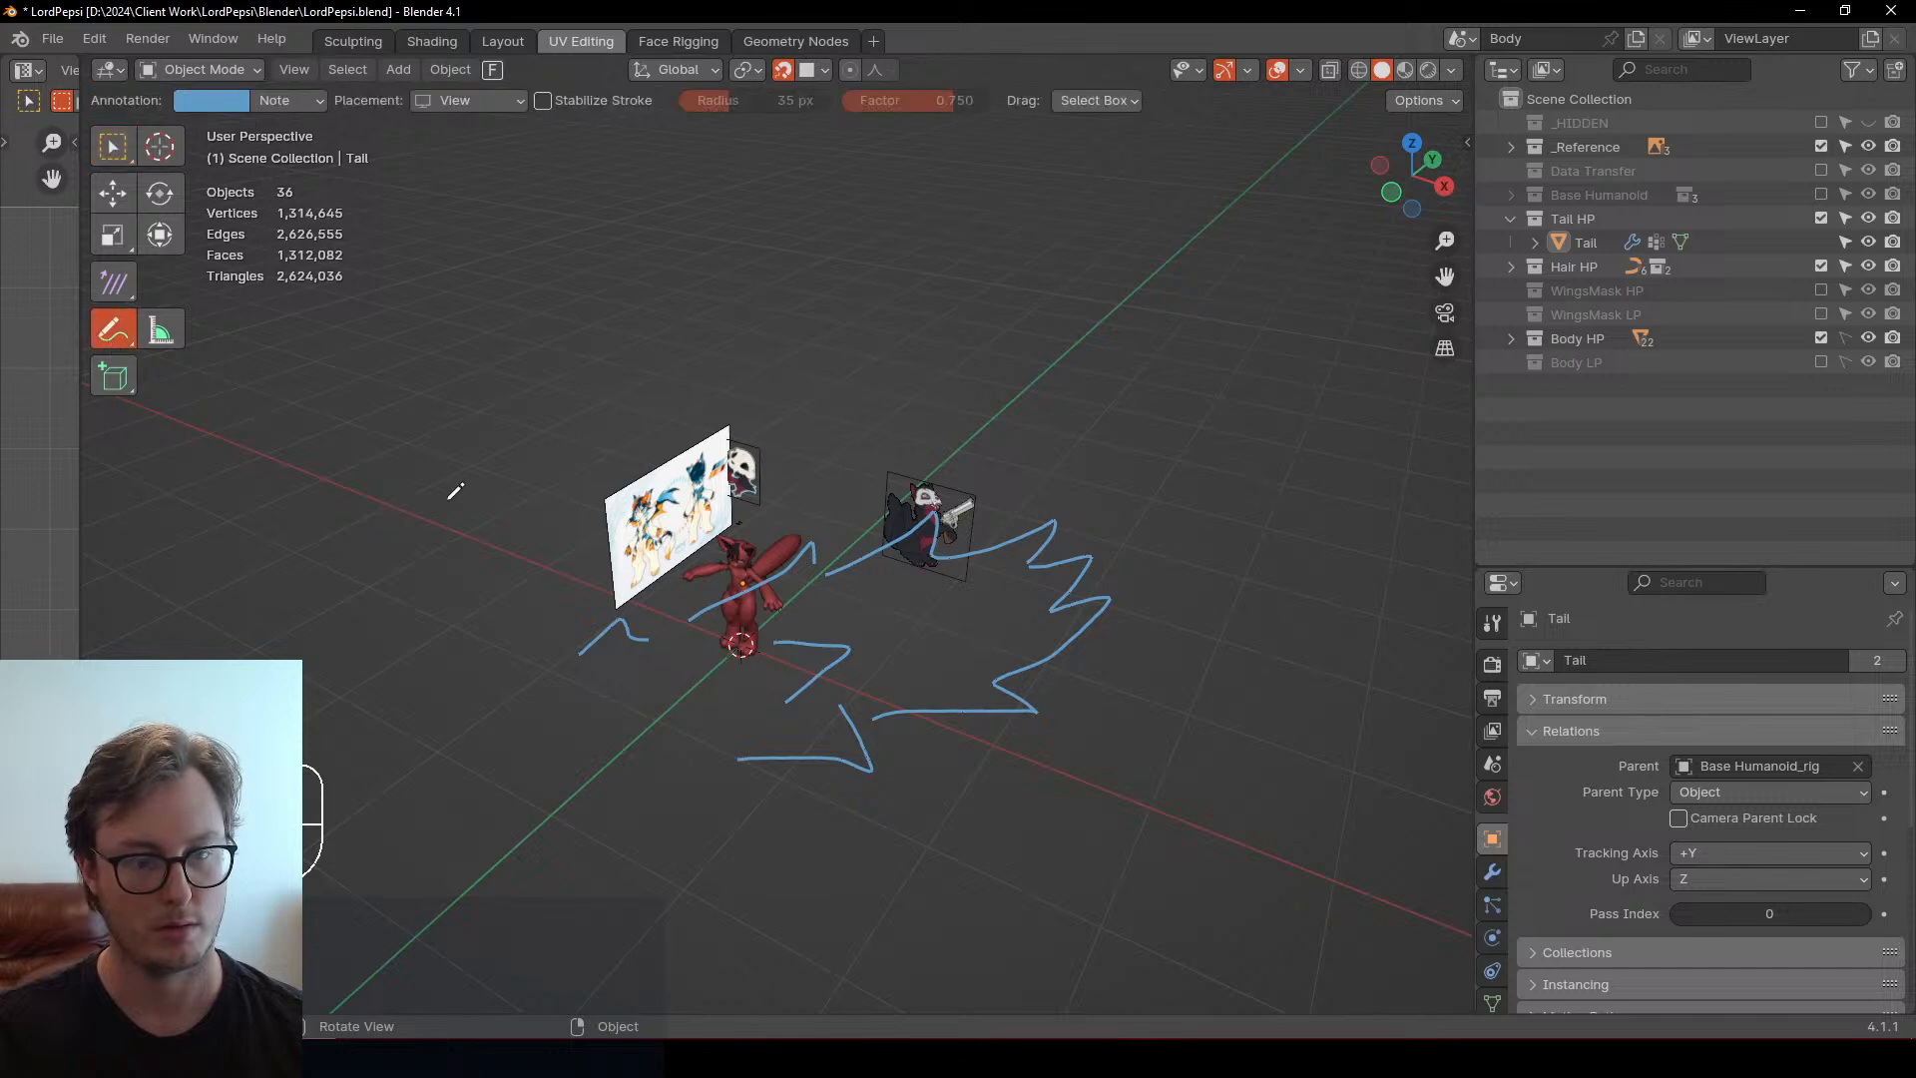
{"action": "mouse_move", "coordinate": [818, 598]}
{"action": "left_mouse_down", "text": "ctrl"}
{"action": "mouse_move", "coordinate": [590, 654]}
{"action": "mouse_move", "coordinate": [1111, 525]}
{"action": "mouse_move", "coordinate": [1112, 612]}
{"action": "mouse_move", "coordinate": [928, 697]}
{"action": "mouse_move", "coordinate": [735, 736]}
{"action": "mouse_move", "coordinate": [813, 642]}
{"action": "left_mouse_up", "text": "ctrl"}
{"action": "scroll", "coordinate": [814, 641], "scroll_direction": "up", "scroll_amount": 4}
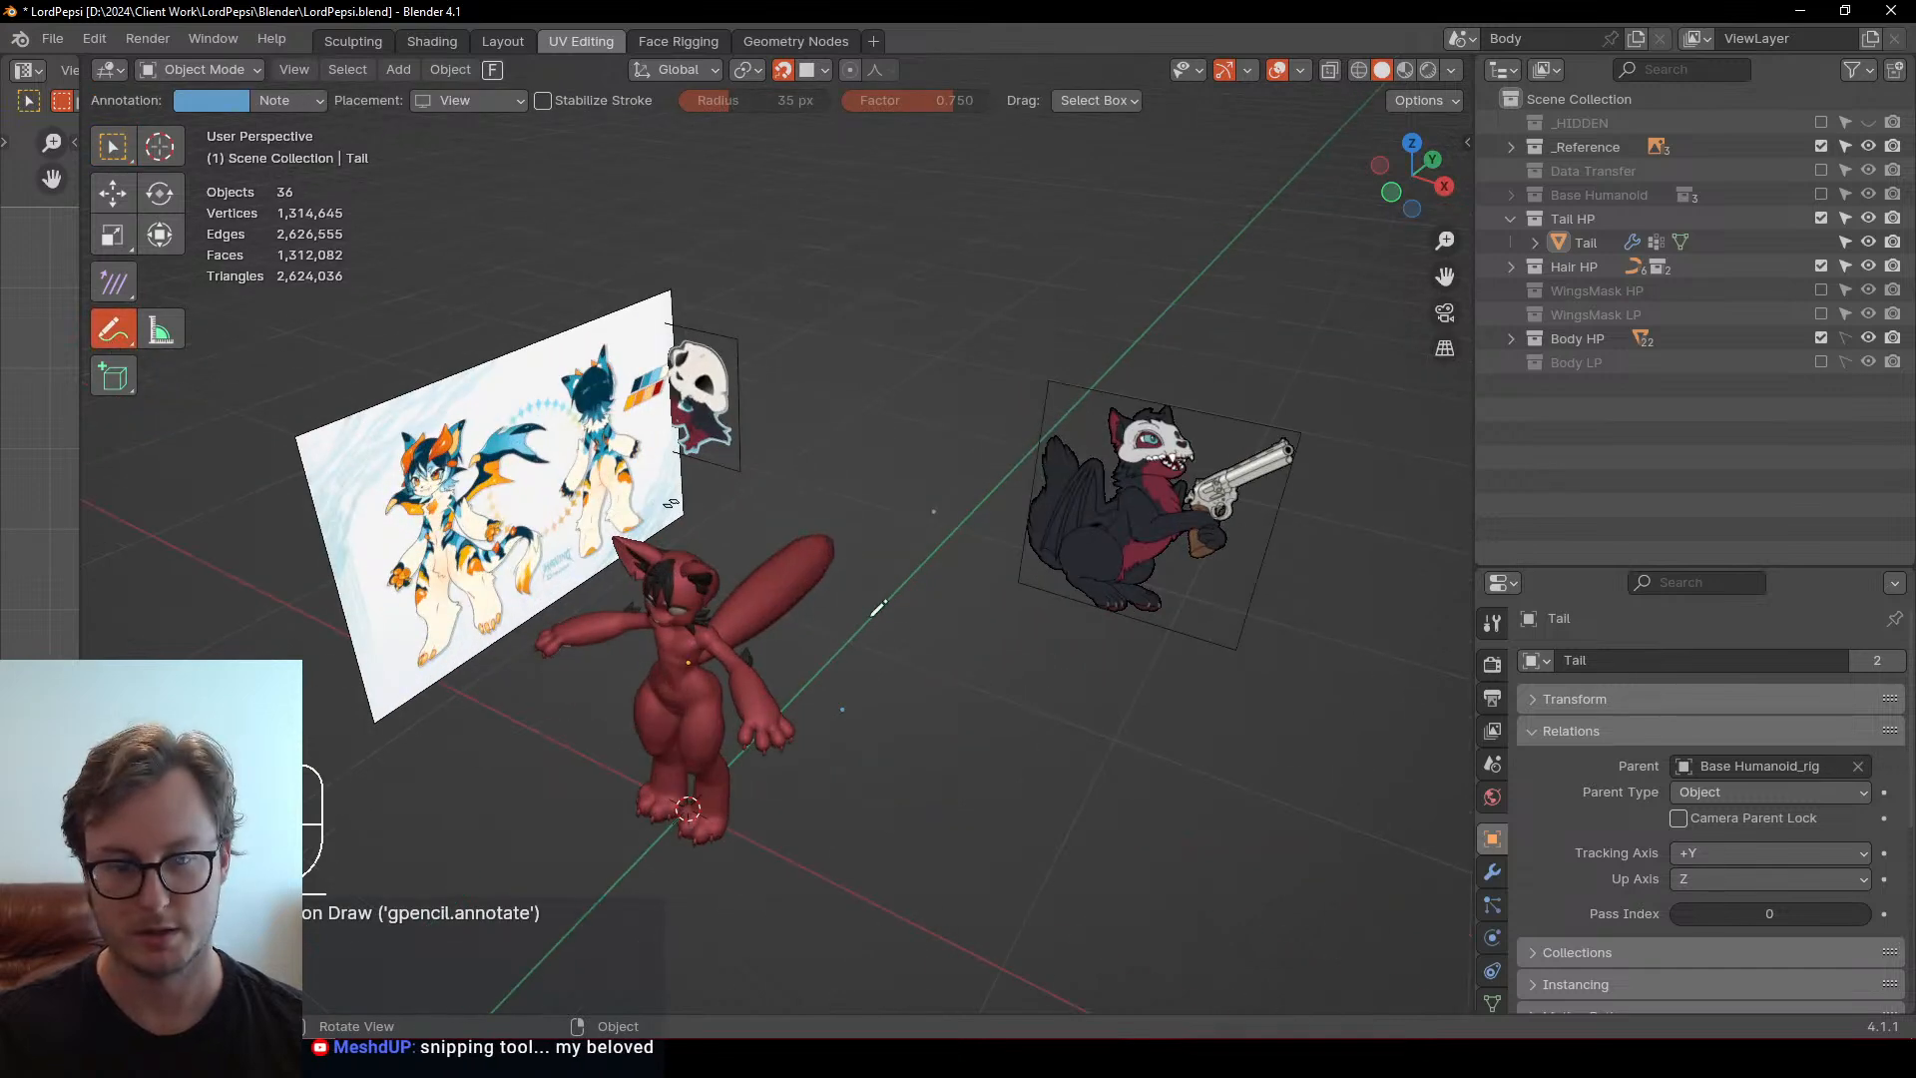
{"action": "key", "text": "w"}
{"action": "scroll", "coordinate": [730, 581], "scroll_direction": "up", "scroll_amount": 4}
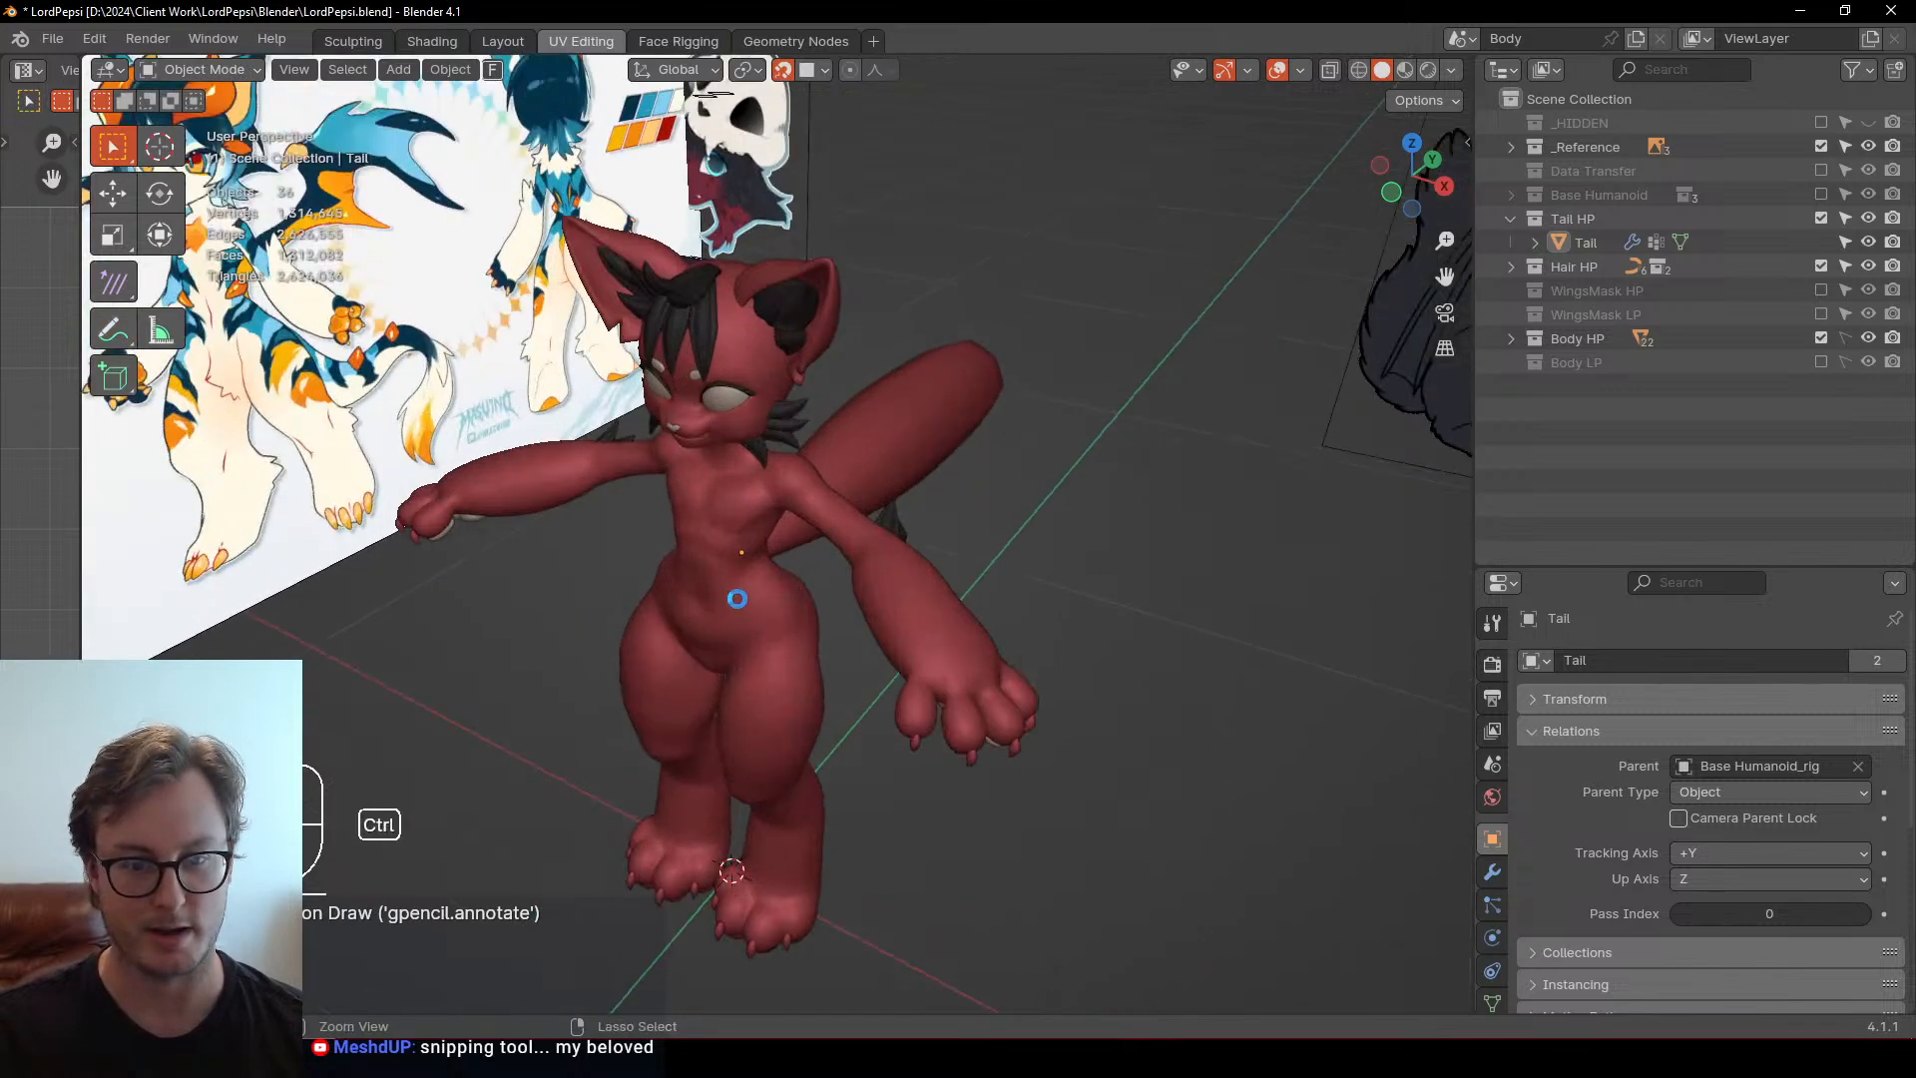
{"action": "scroll", "coordinate": [744, 560], "scroll_direction": "up", "scroll_amount": 2}
{"action": "key", "text": "ctrl+s"}
Exclude Tail HP, _Reference, Hair HP and Body HP from the view layer, include Body LP instead, and save the file
{"action": "left_click", "coordinate": [1821, 219]}
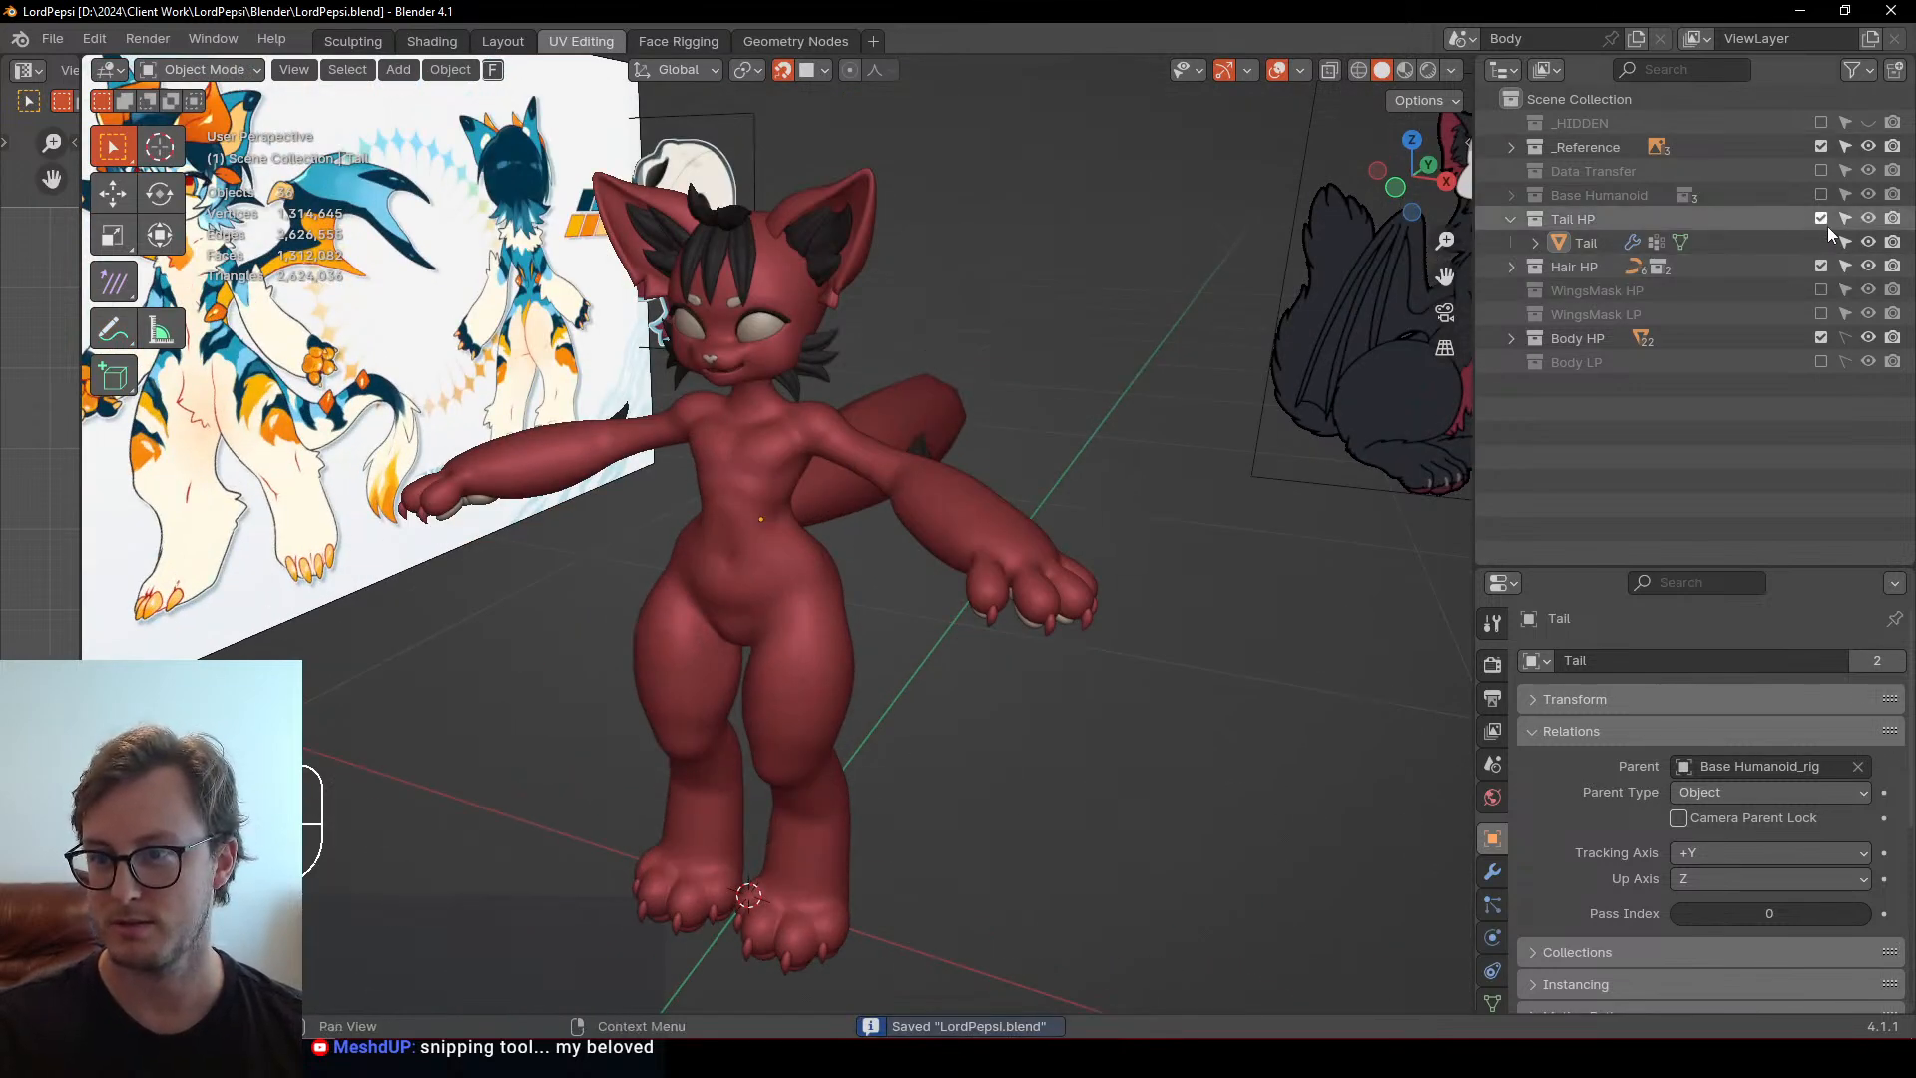
{"action": "left_click", "coordinate": [1821, 146]}
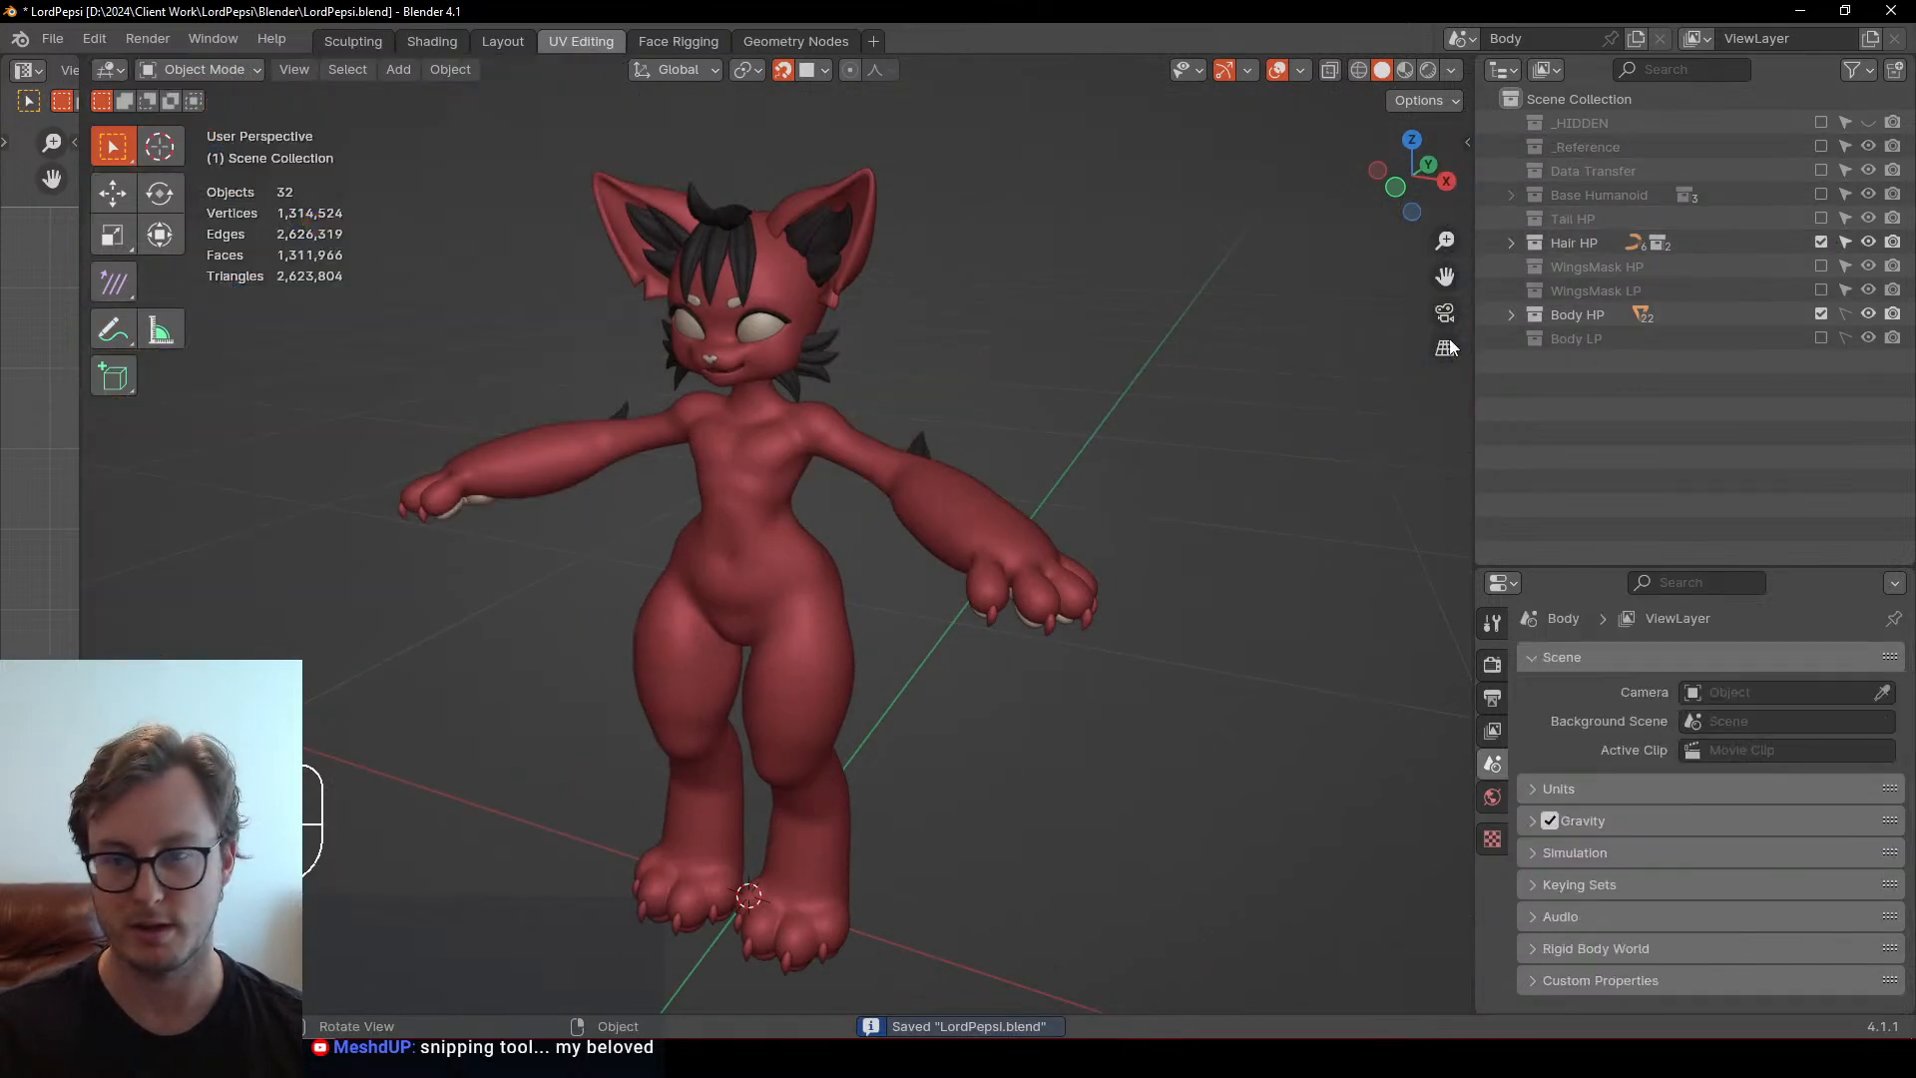
{"action": "left_click", "coordinate": [1821, 242]}
{"action": "left_click", "coordinate": [1821, 314]}
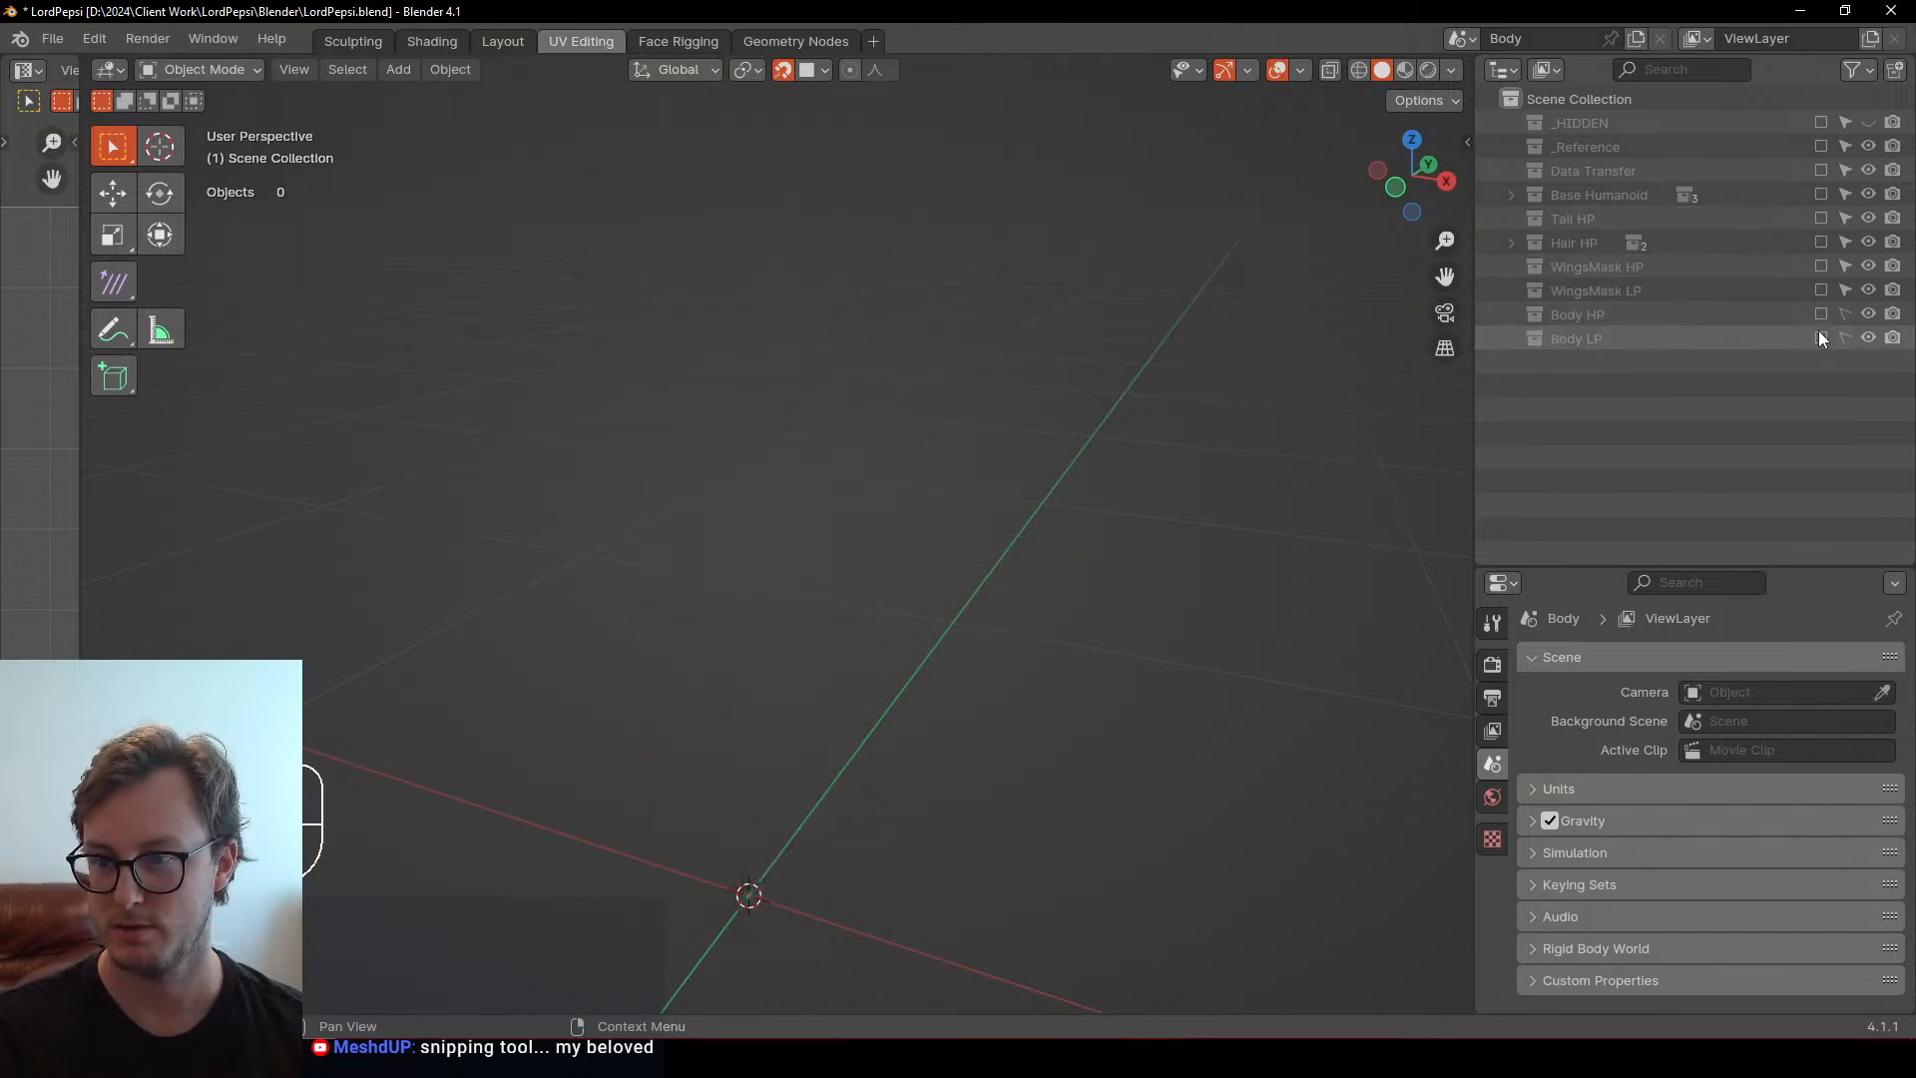
{"action": "left_click", "coordinate": [1821, 338]}
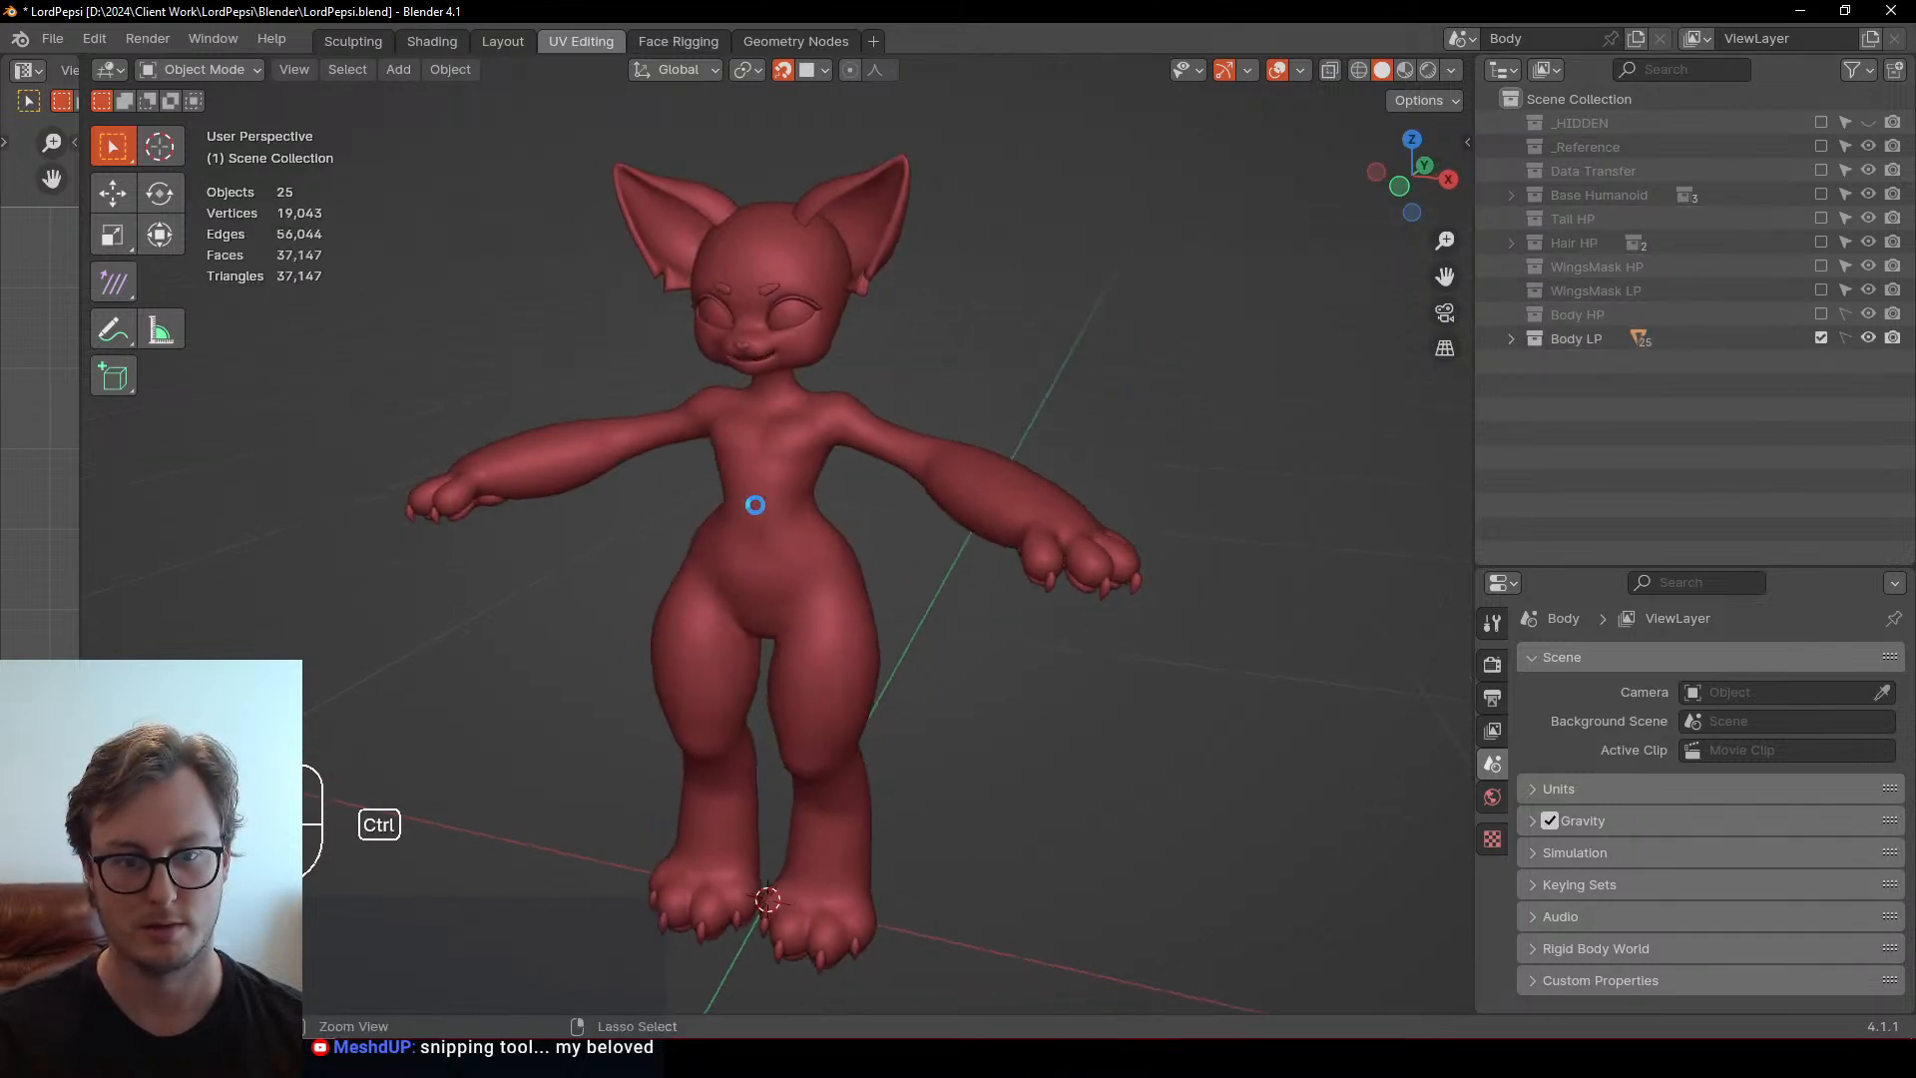
{"action": "key", "text": "ctrl+s"}
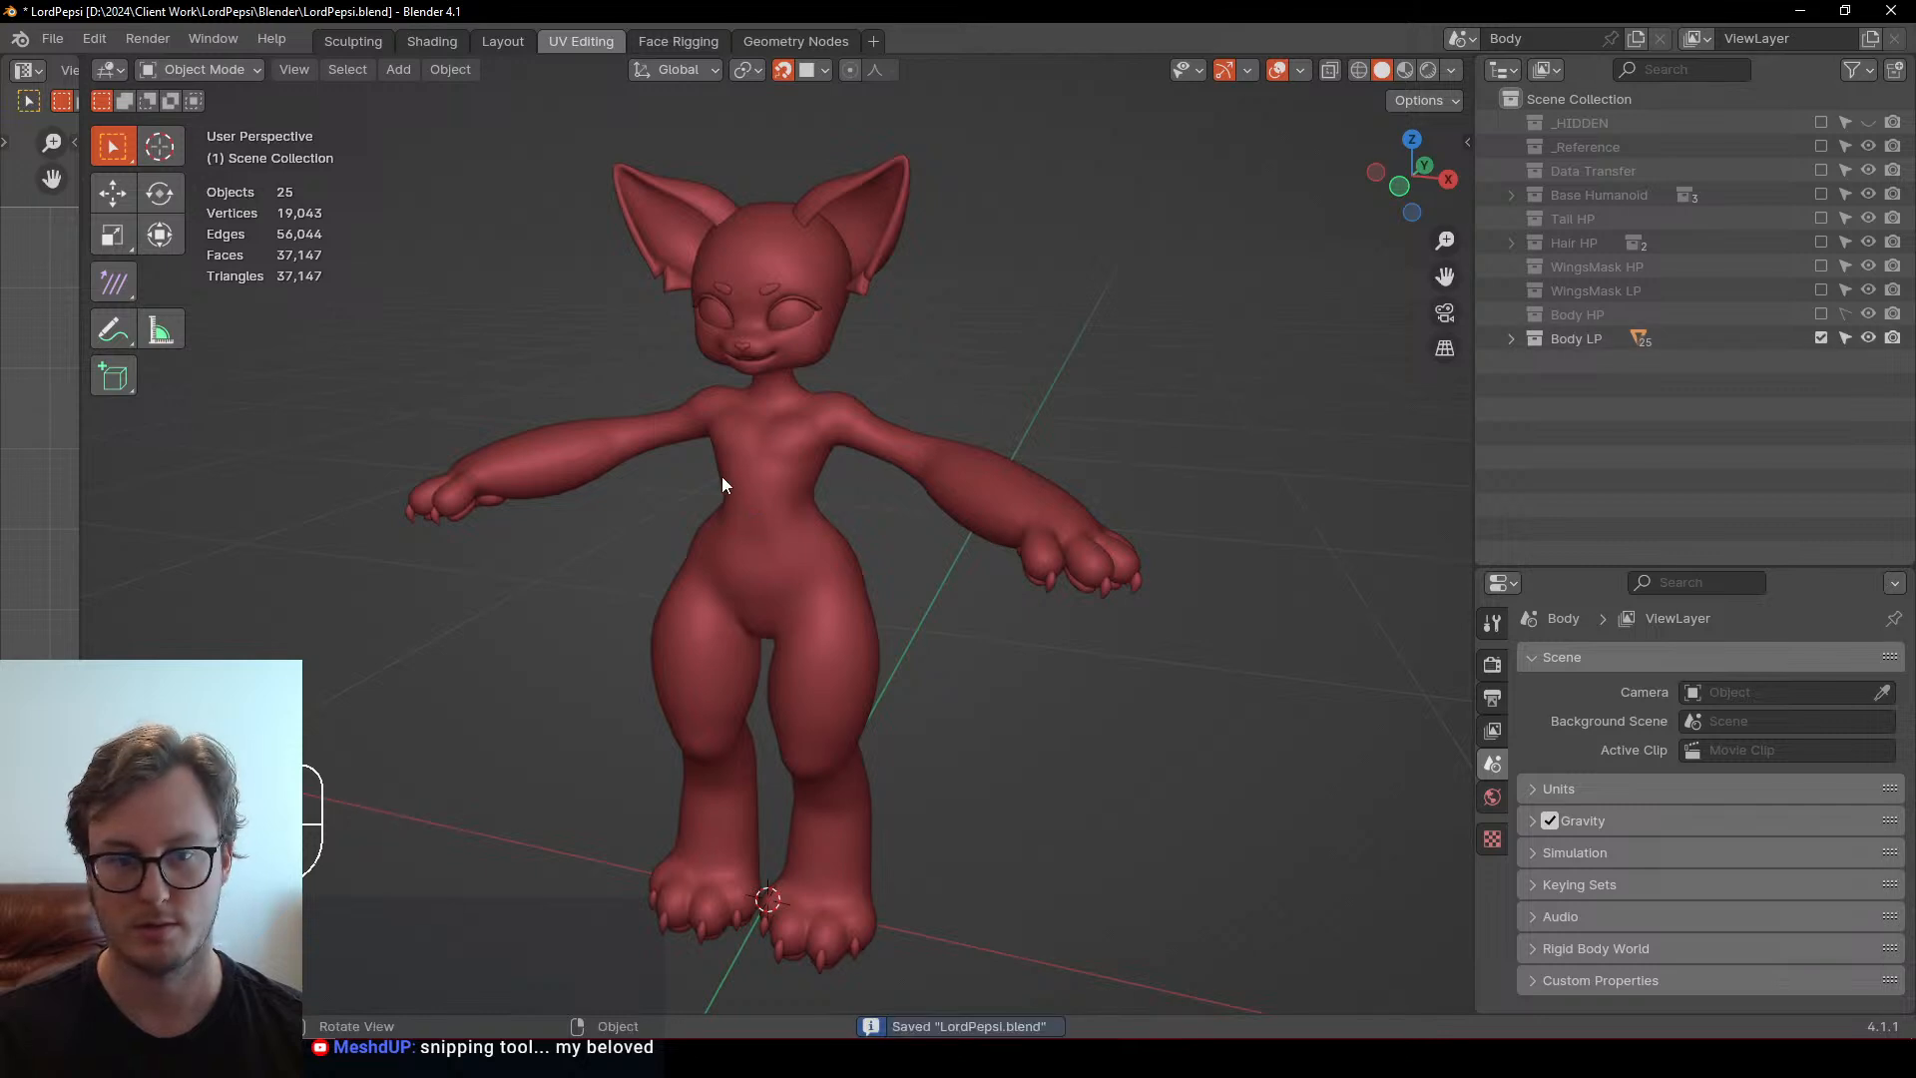
Select the low-poly body mesh, start an FBX export and browse to the LordPepsi project folder
{"action": "left_click", "coordinate": [920, 471], "text": "ctrl"}
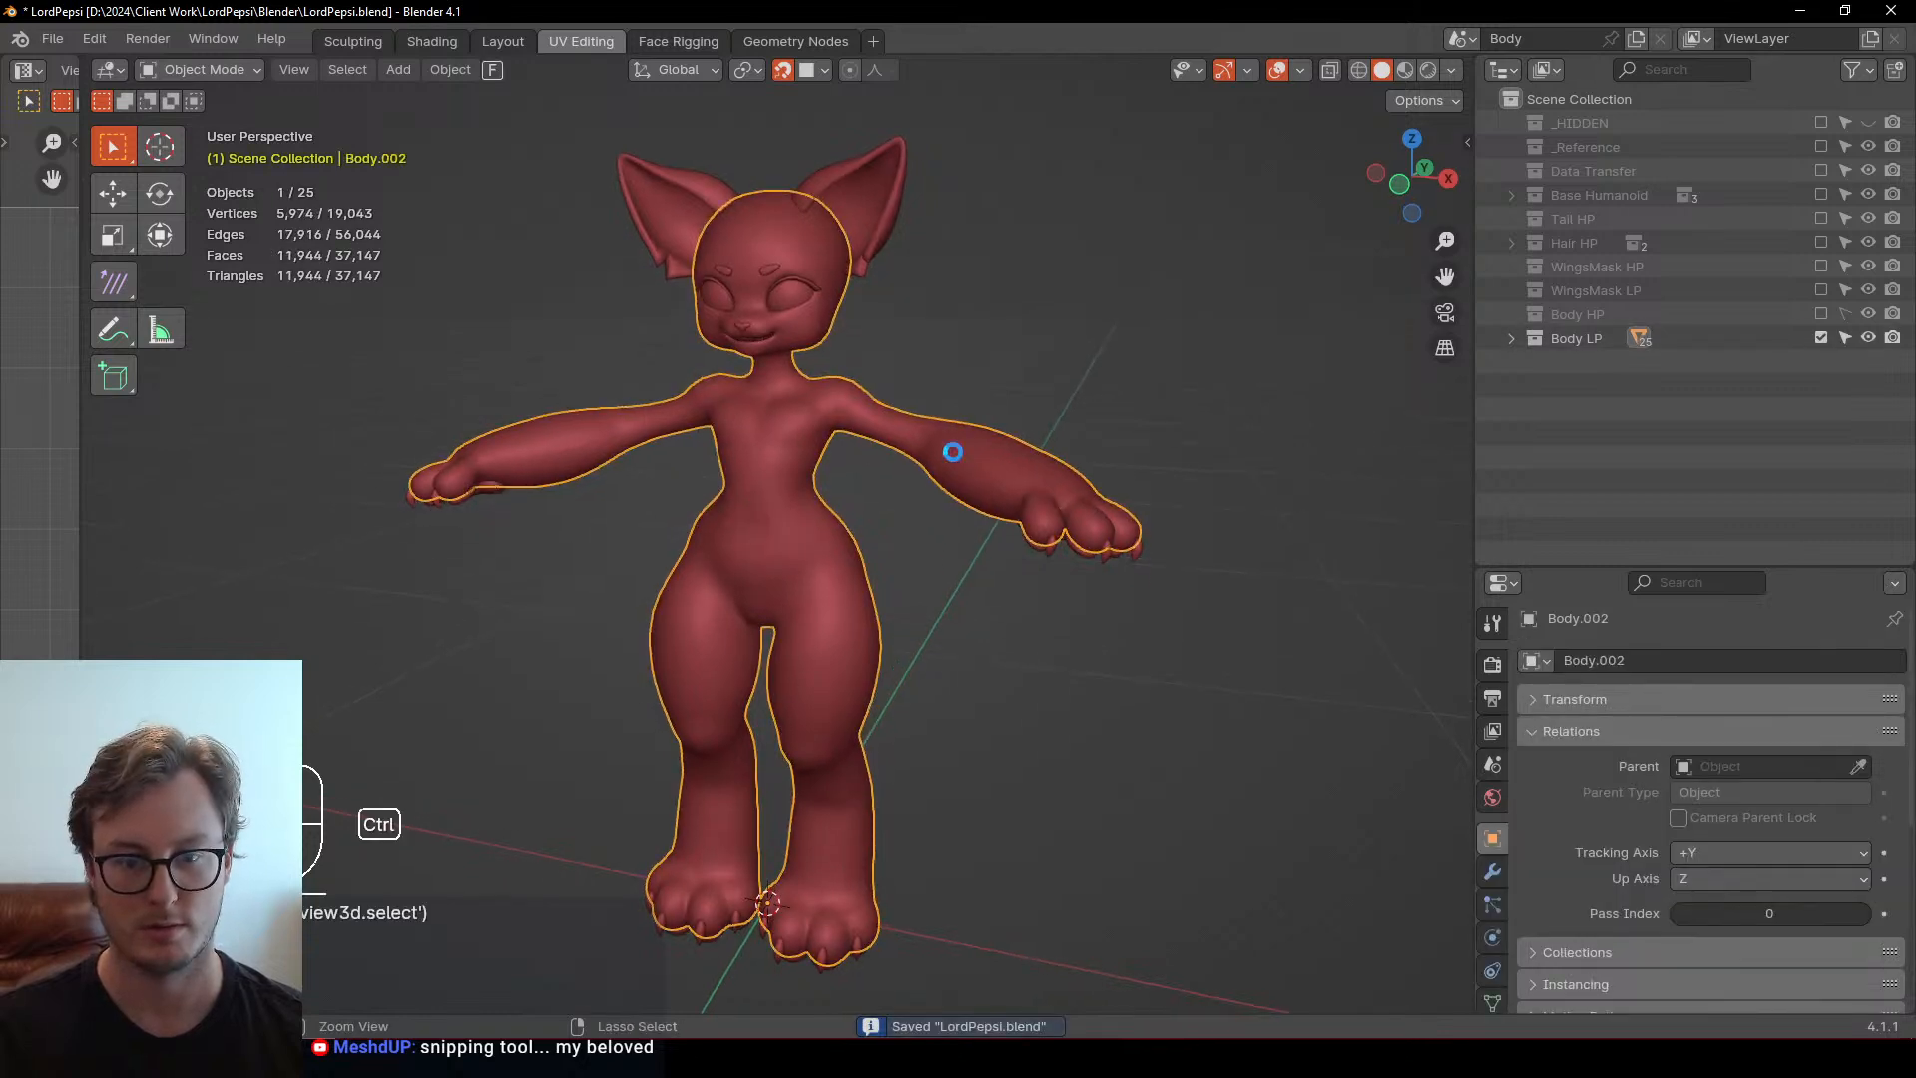
{"action": "key", "text": "q"}
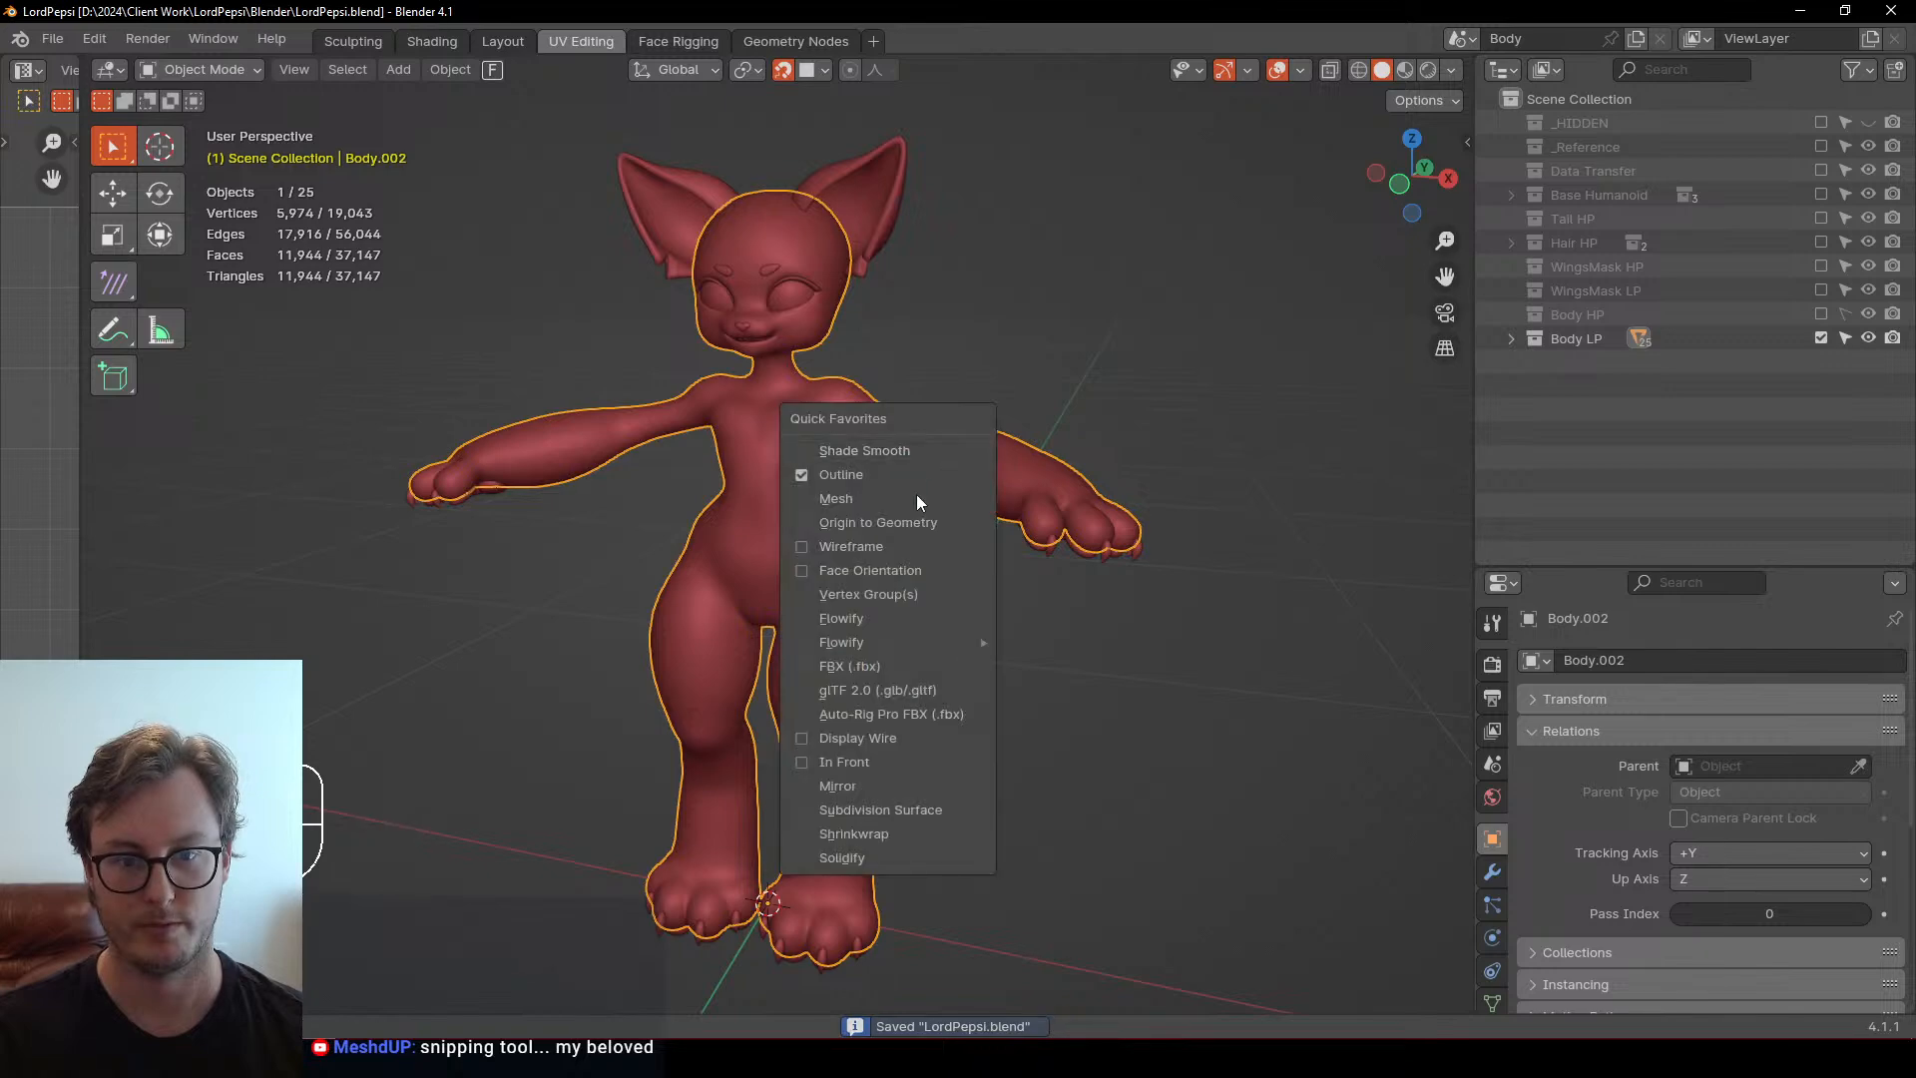
{"action": "left_click", "coordinate": [850, 667]}
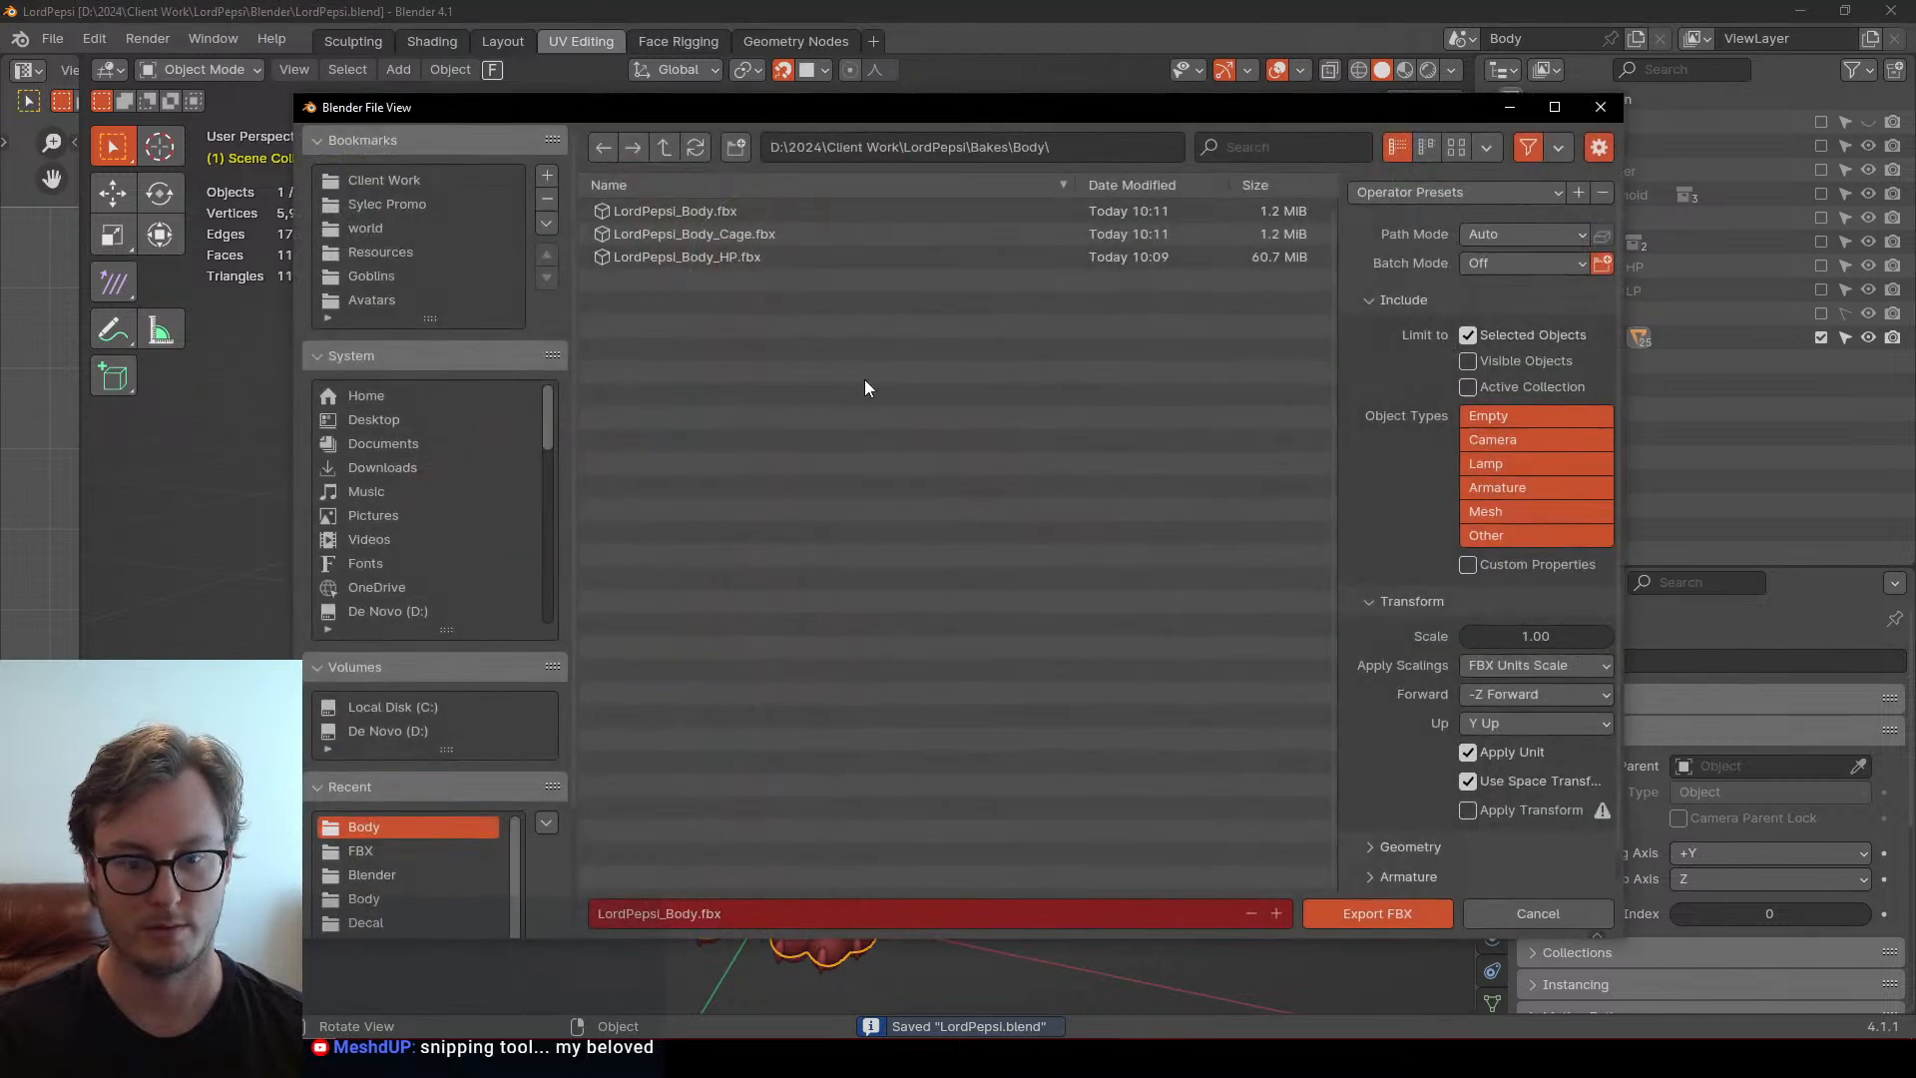
{"action": "left_click", "coordinate": [667, 147]}
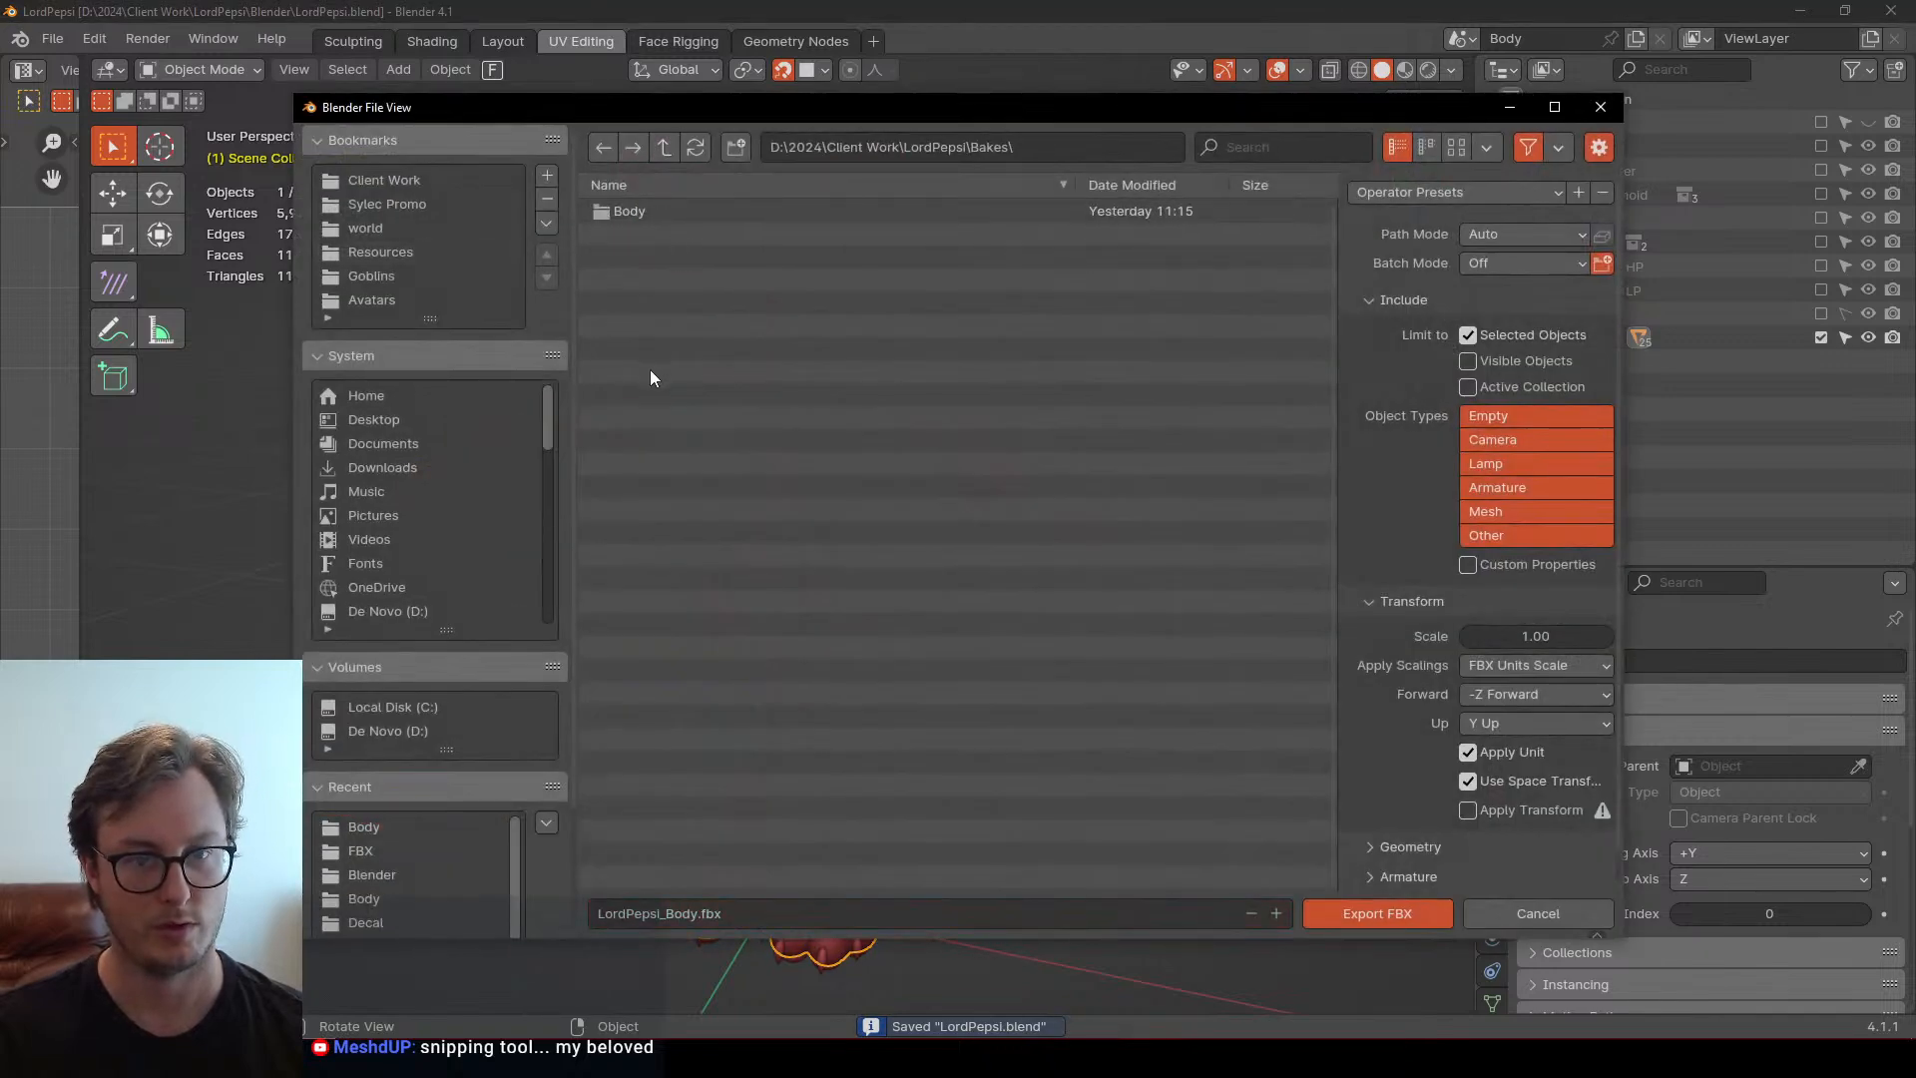
{"action": "left_click", "coordinate": [667, 146]}
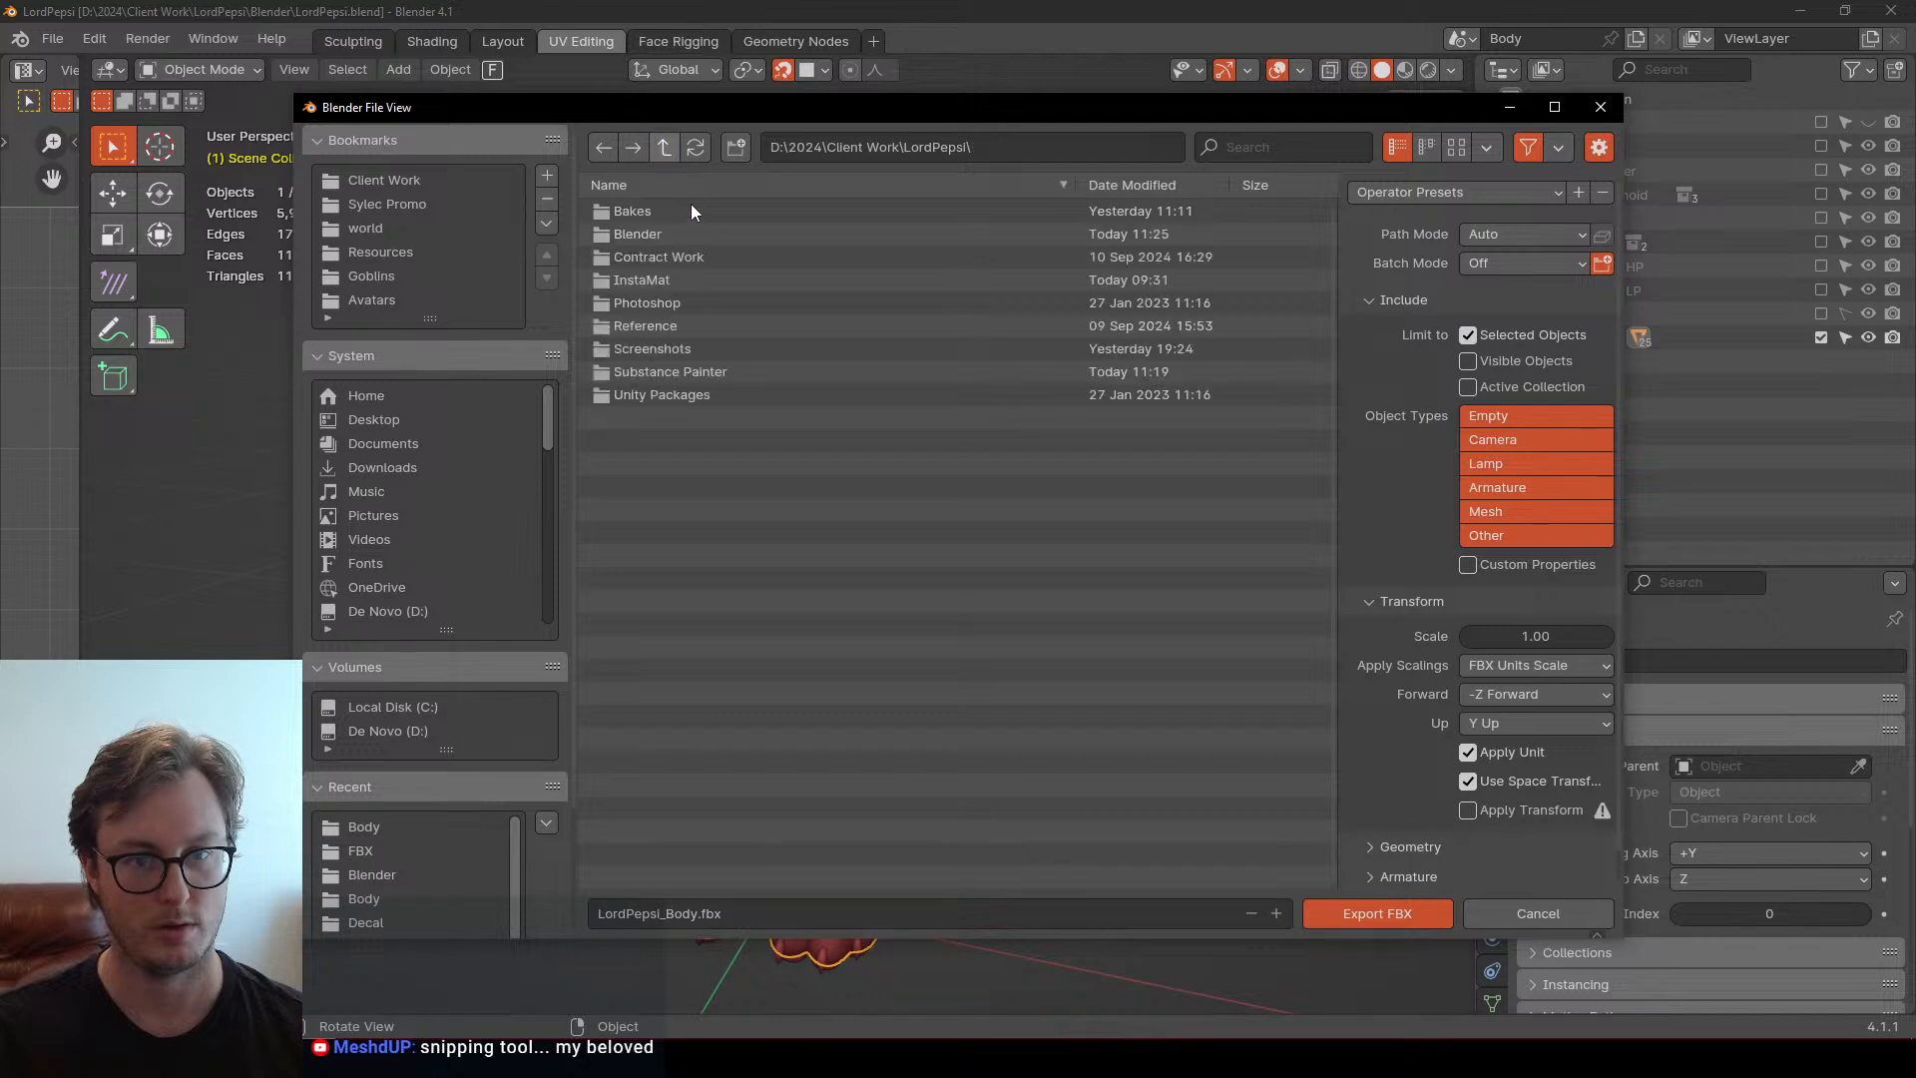
{"action": "left_click", "coordinate": [735, 147]}
{"action": "key", "text": "Return"}
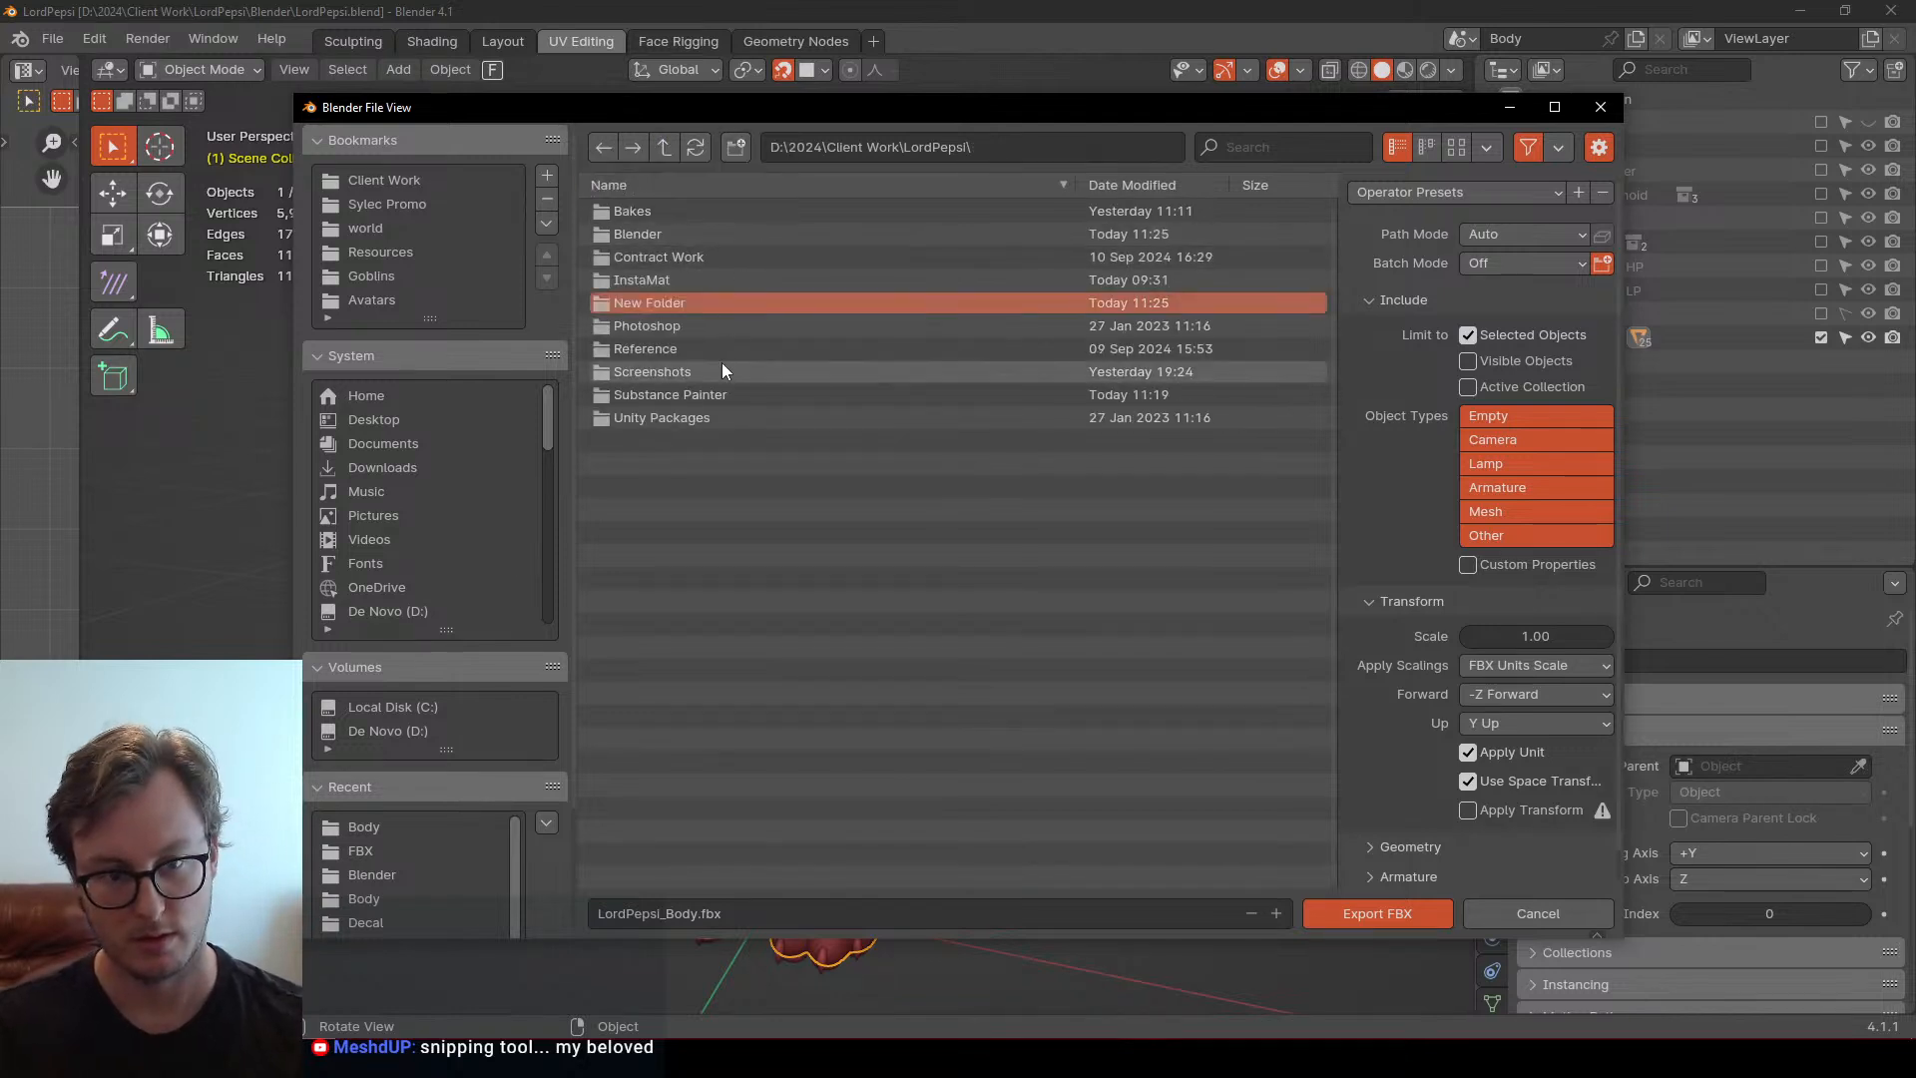
{"action": "key", "text": "Delete"}
{"action": "left_click", "coordinate": [730, 417]}
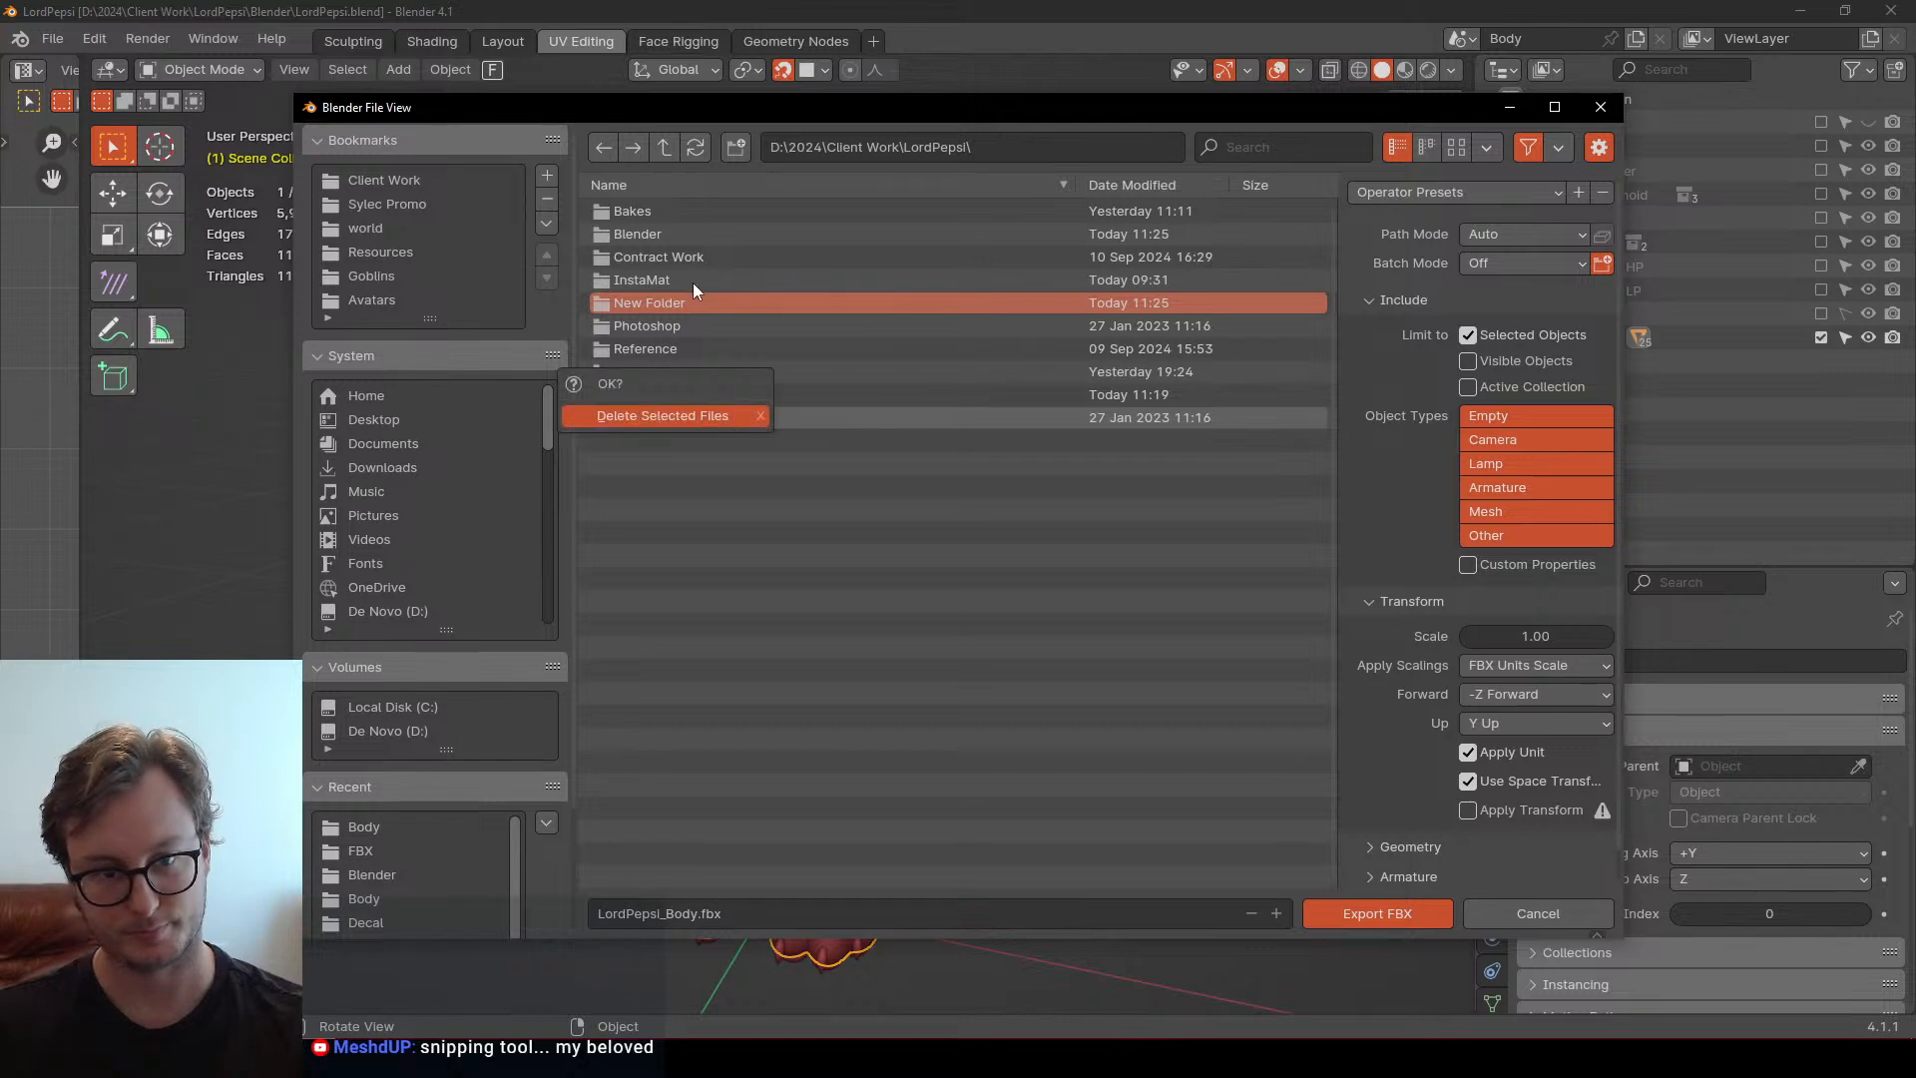
Choose the Contract Work folder as the export destination and name the file LordPepsi_Body_MD.fbx
{"action": "double_click", "coordinate": [679, 255]}
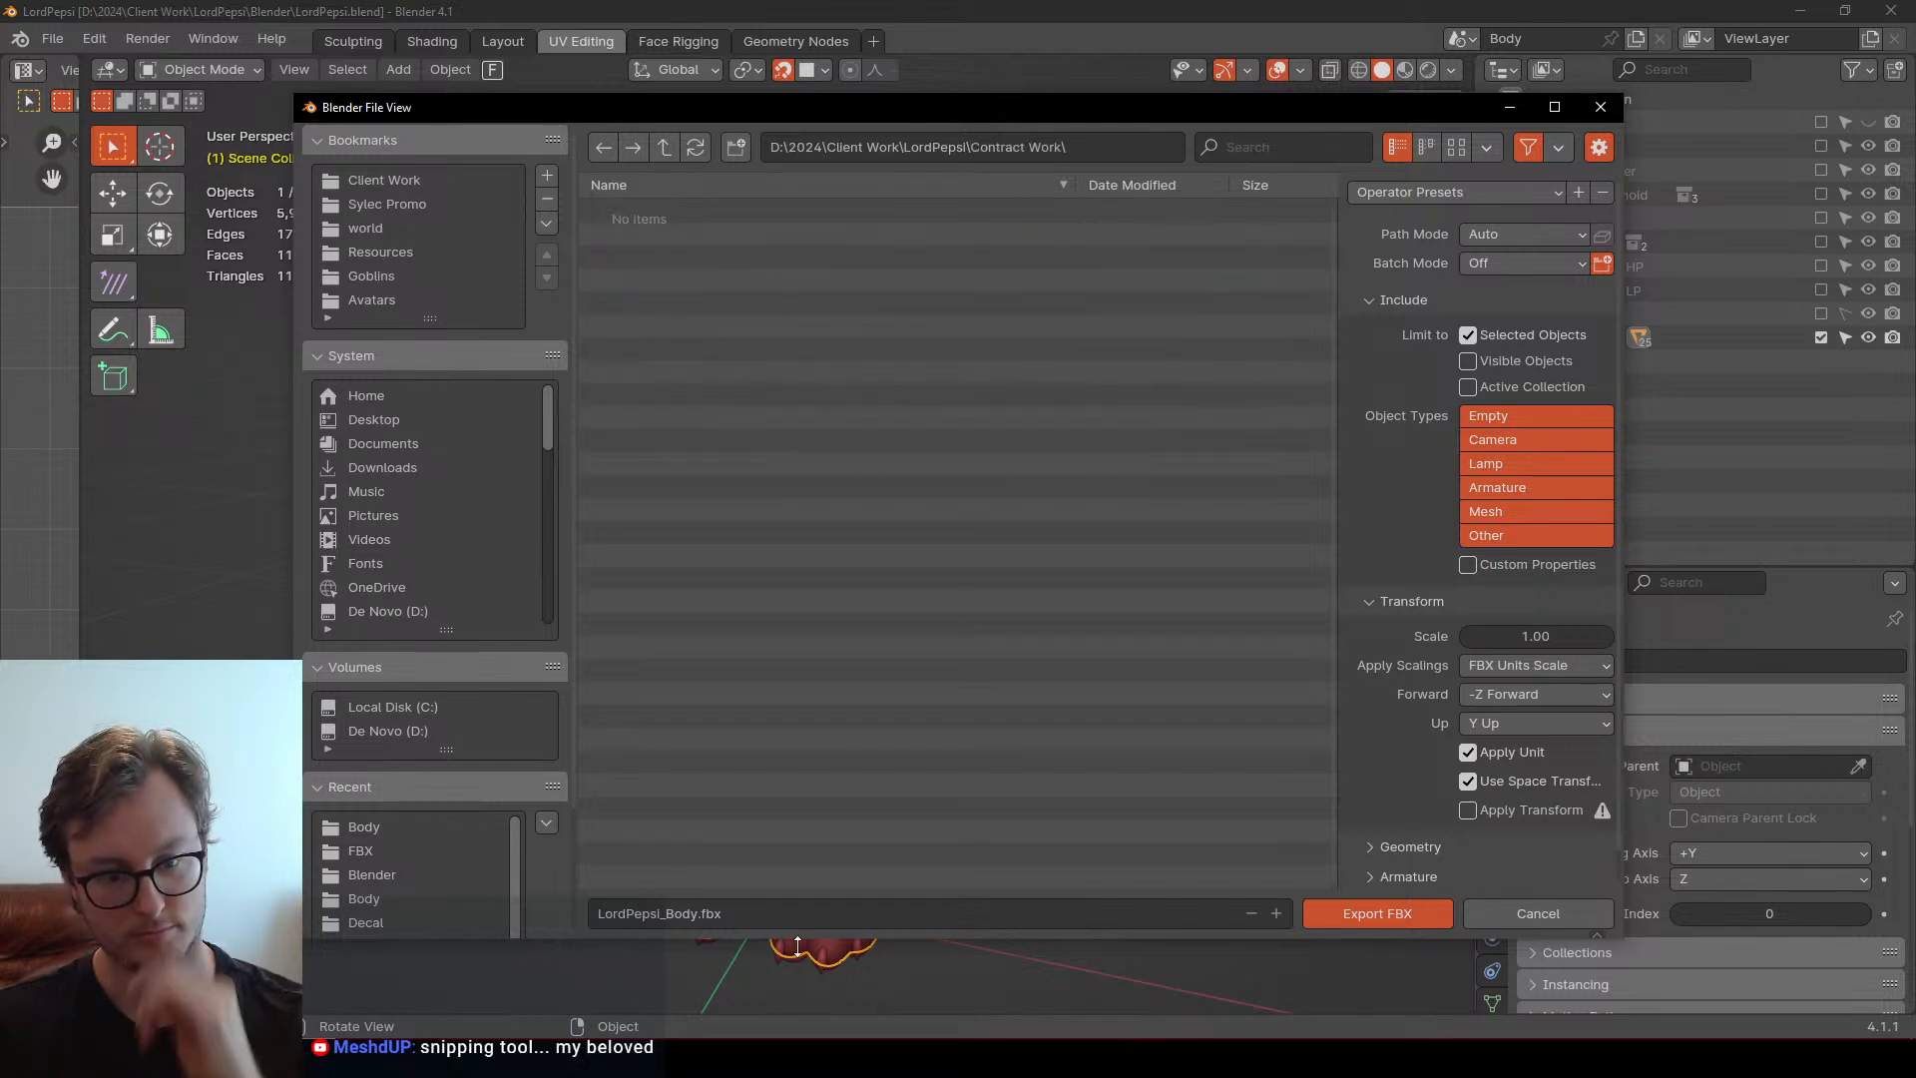
{"action": "left_click", "coordinate": [739, 912]}
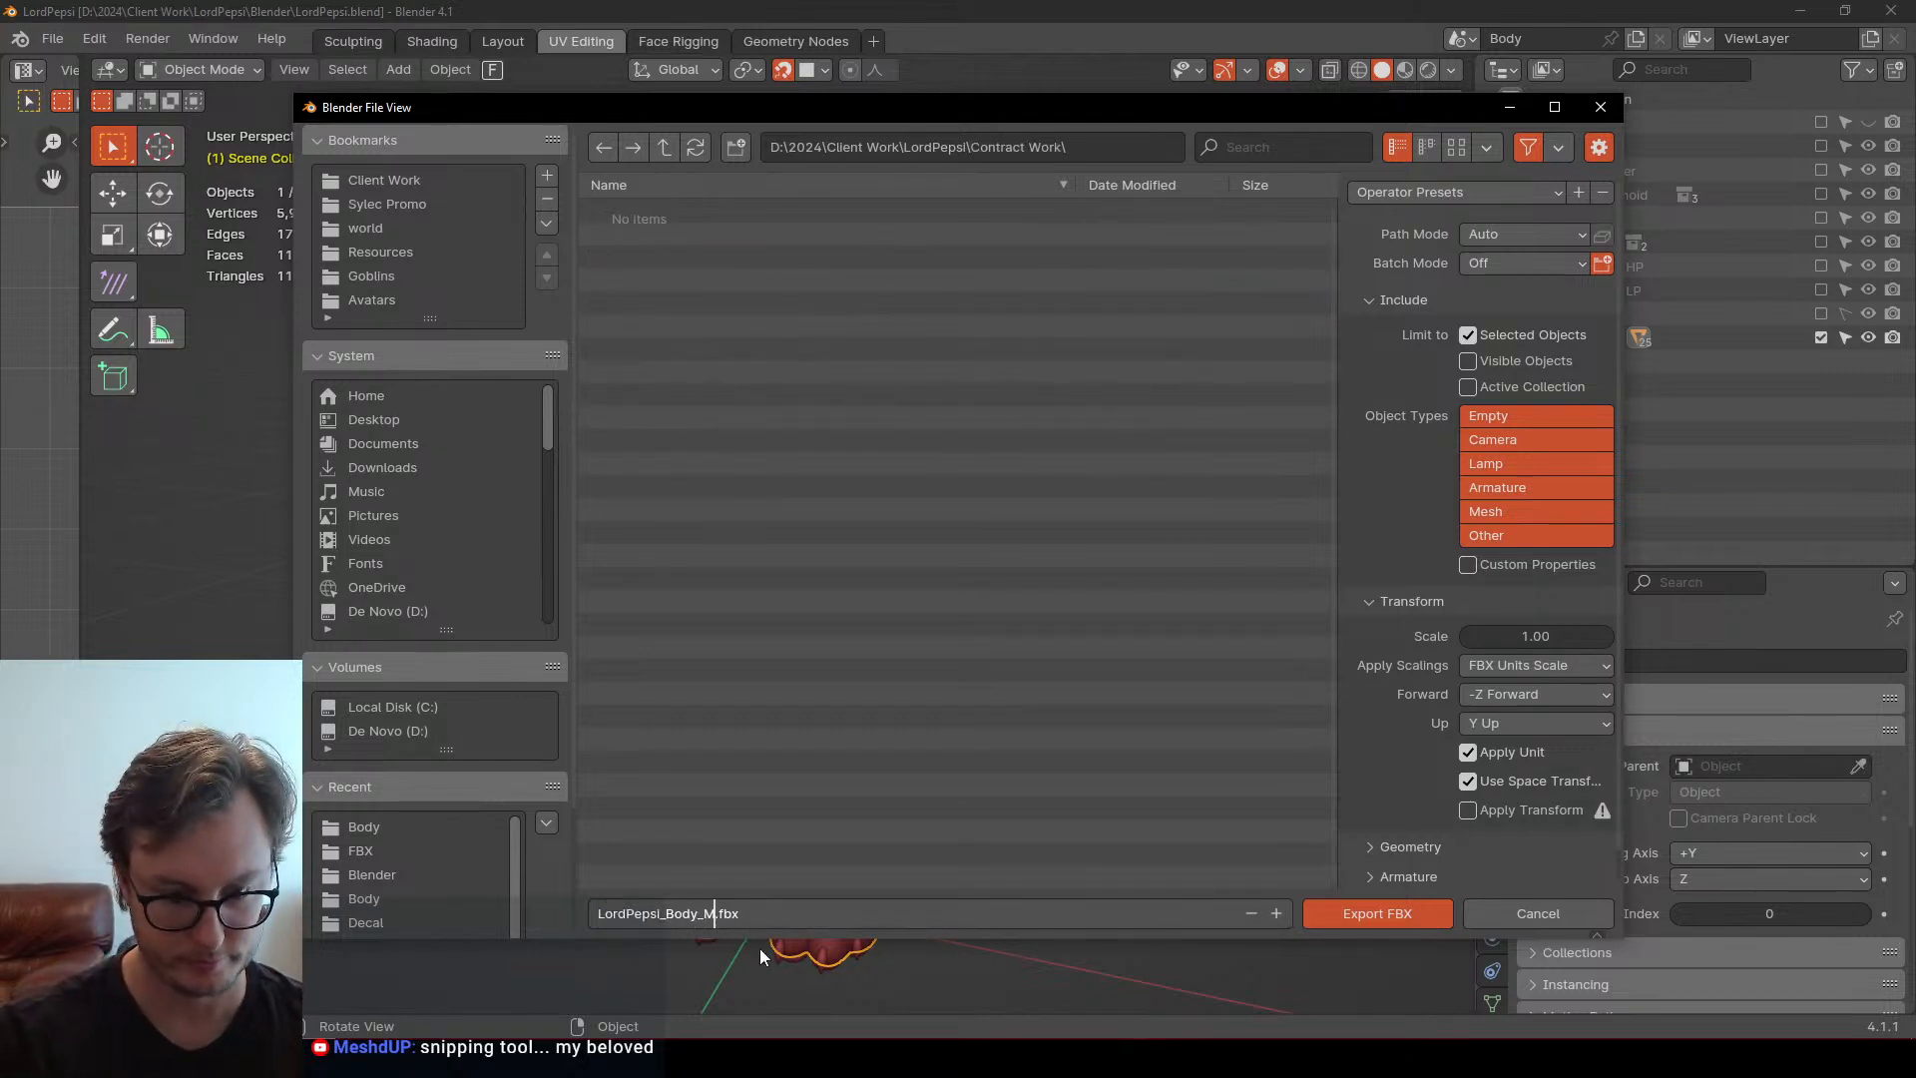
{"action": "type", "text": "_MD"}
{"action": "key", "text": "Return"}
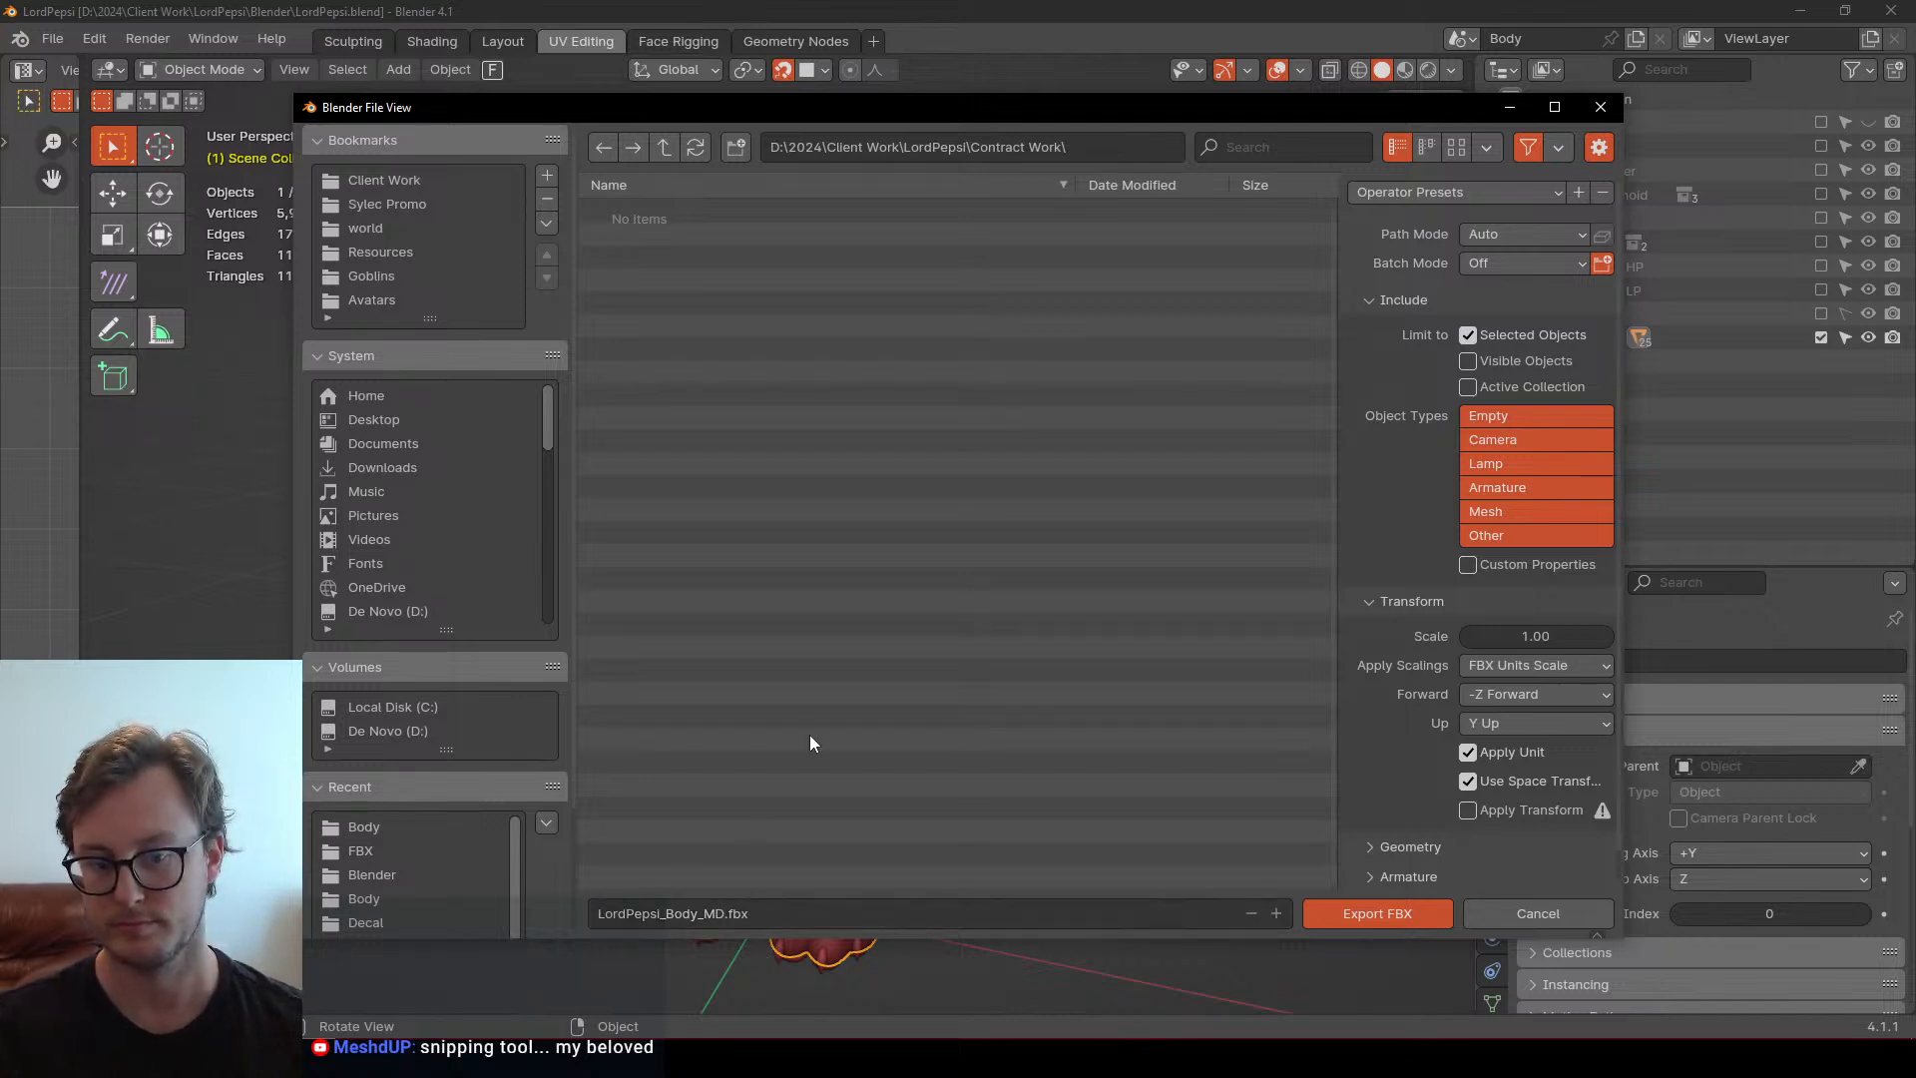
Export the low-poly body as FBX and open the LordPepsi project's Contract Work folder in File Explorer
{"action": "left_click", "coordinate": [1308, 914]}
{"action": "key", "text": "alt+Tab"}
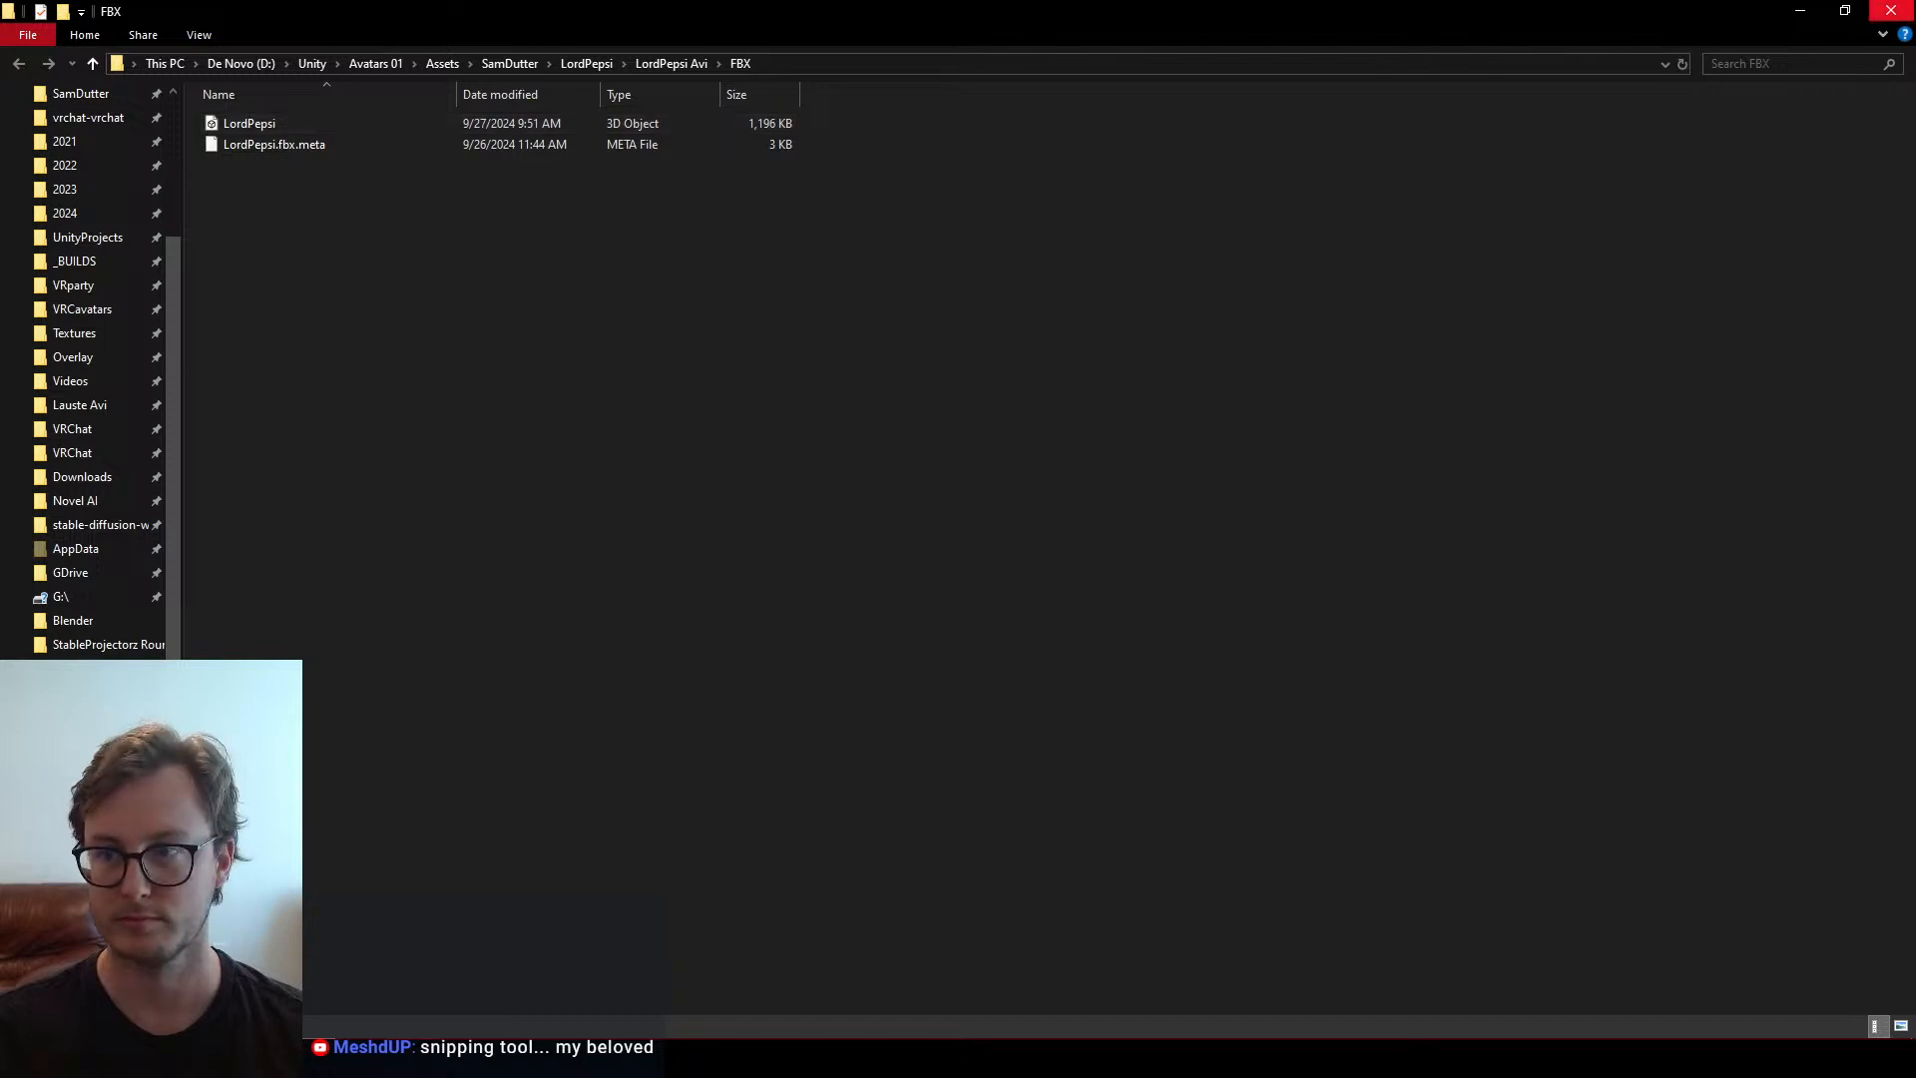
{"action": "key", "text": "alt+Tab"}
{"action": "key", "text": "alt+Tab"}
{"action": "left_click", "coordinate": [351, 966]}
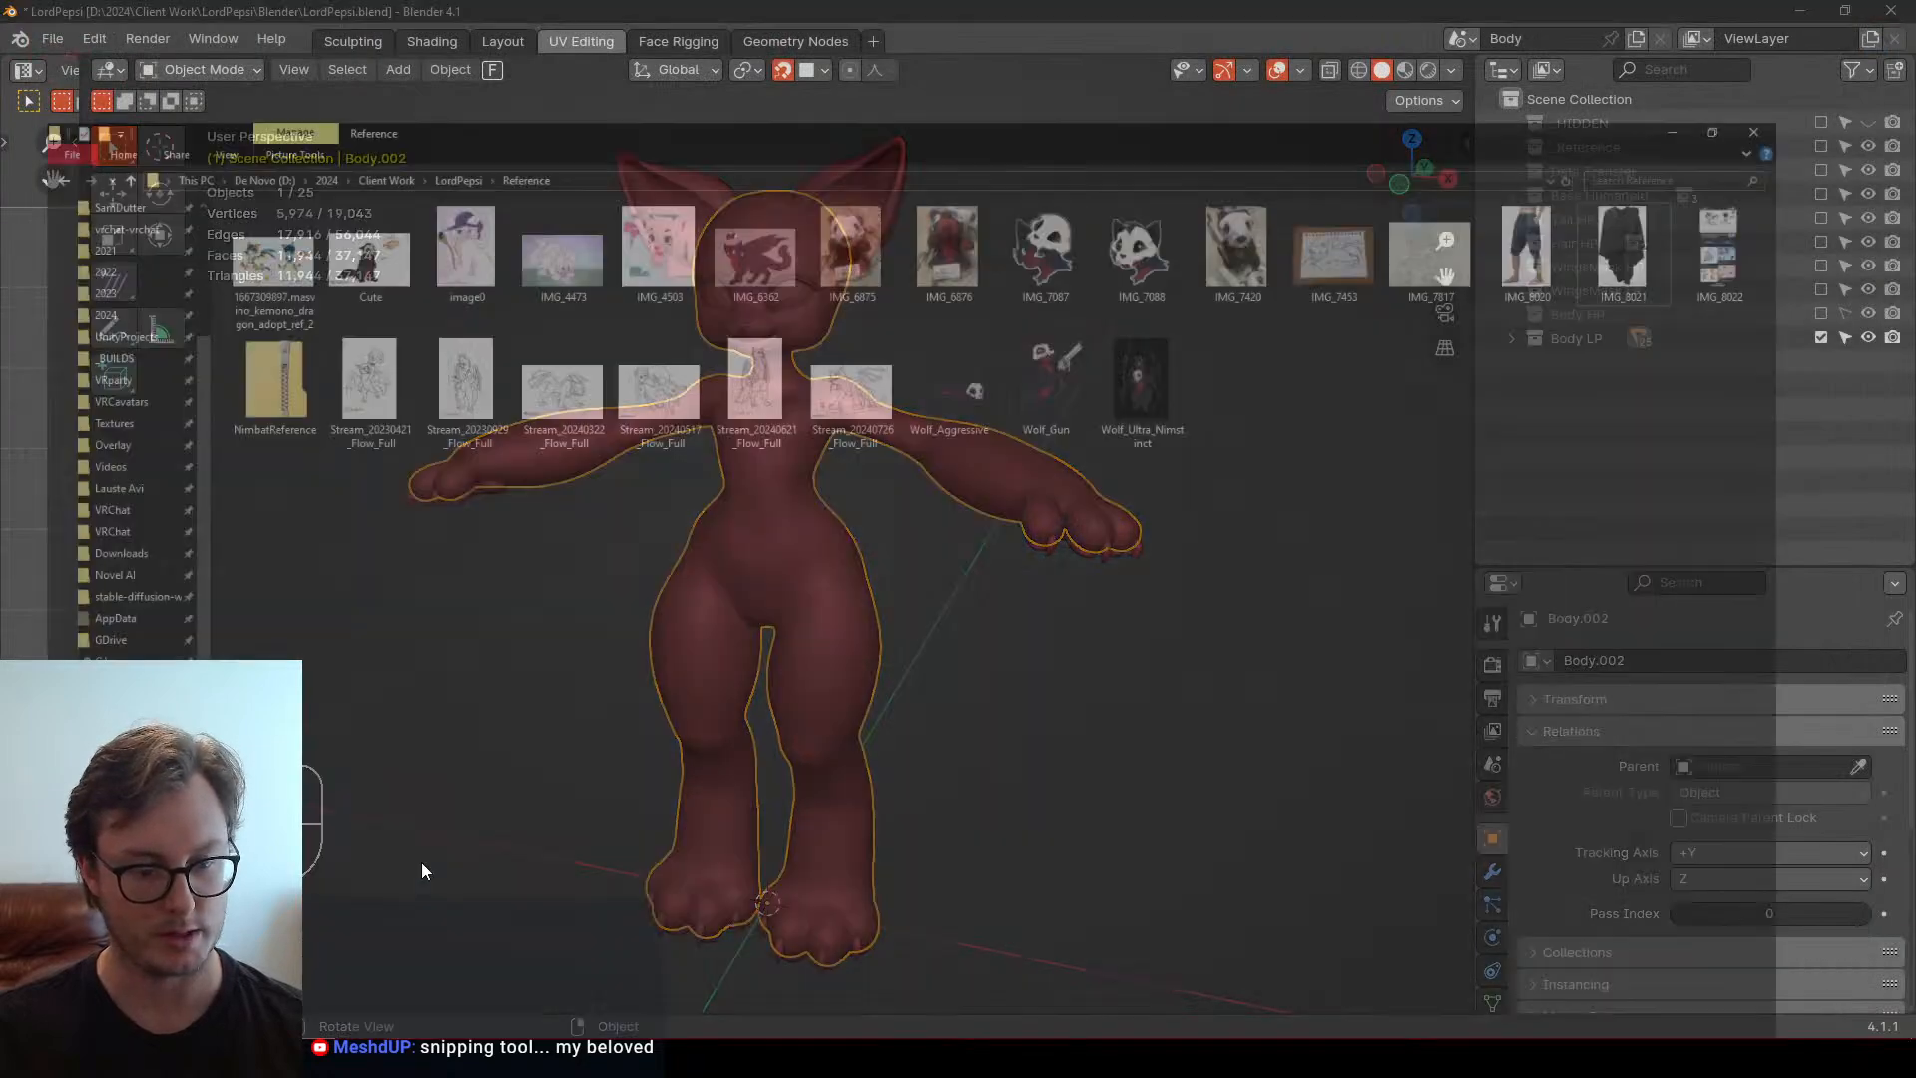
{"action": "left_click", "coordinate": [454, 64]}
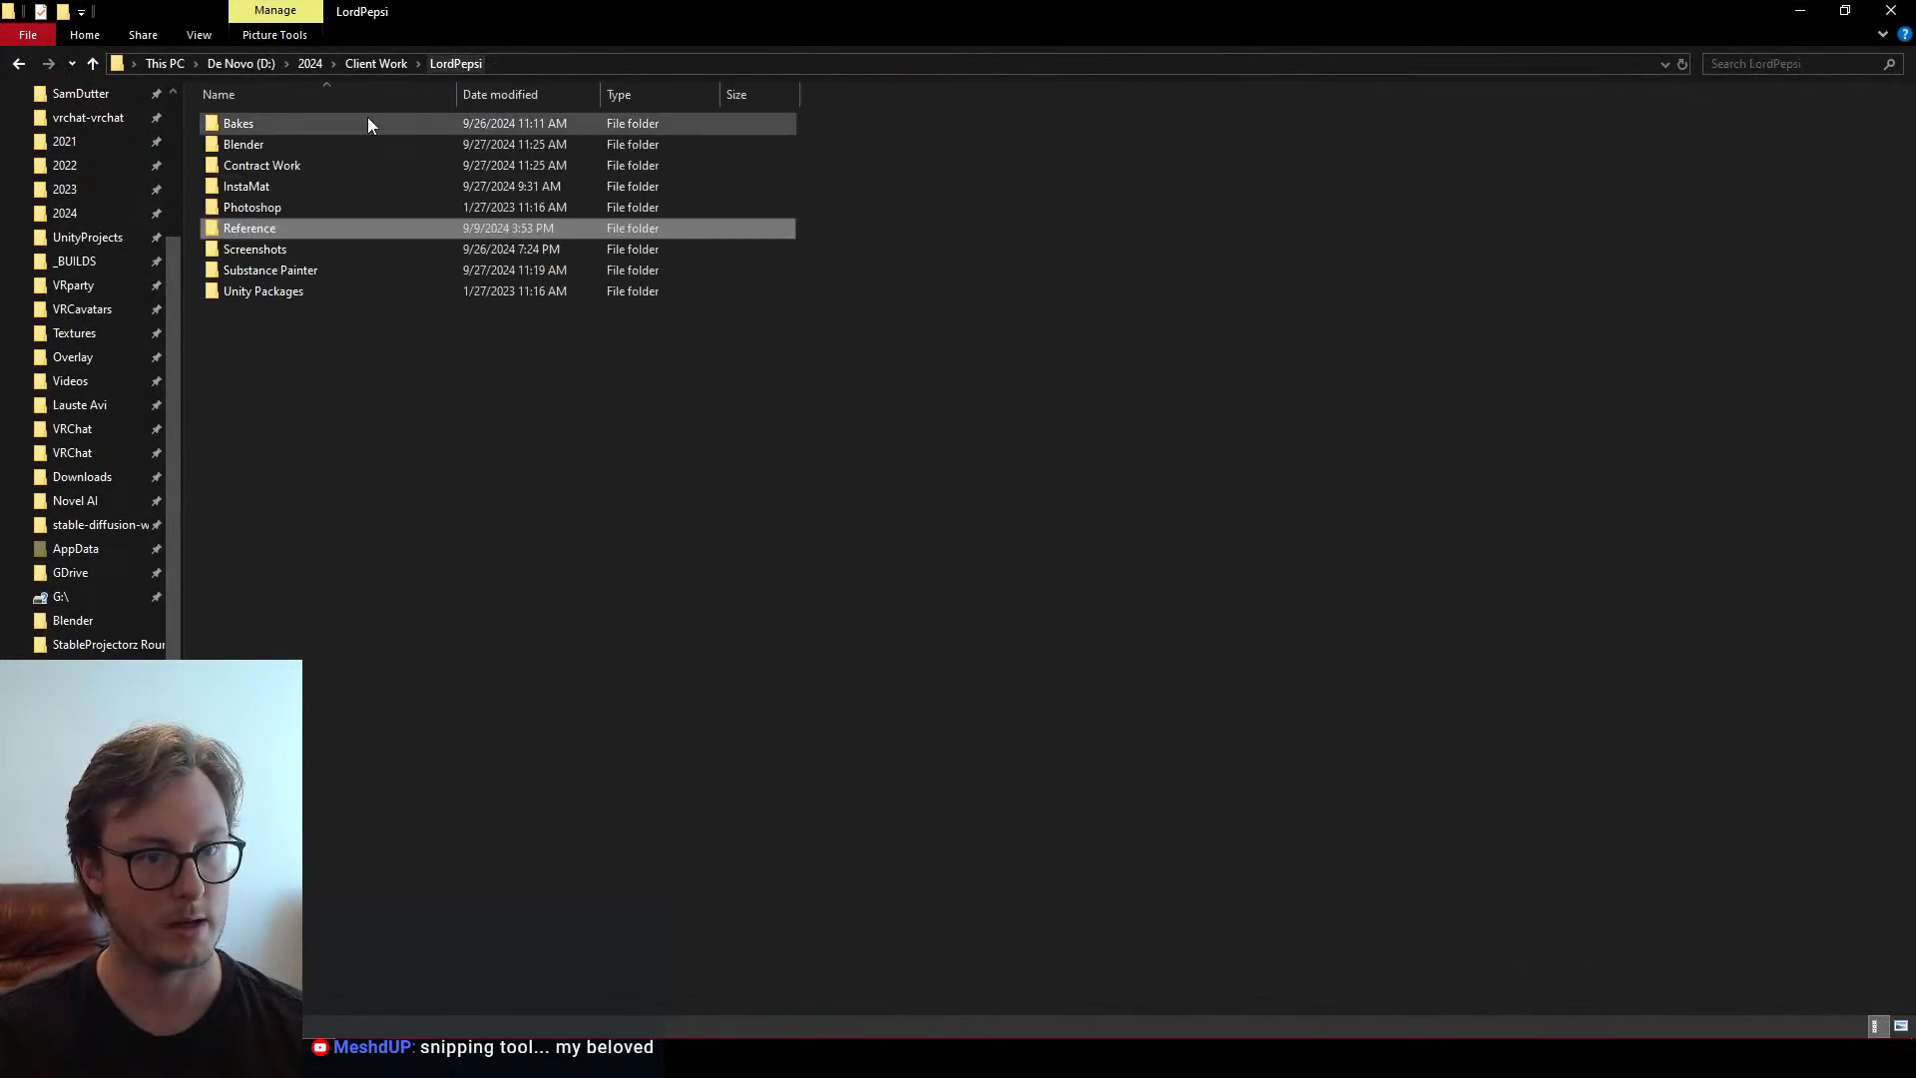
{"action": "double_click", "coordinate": [277, 167]}
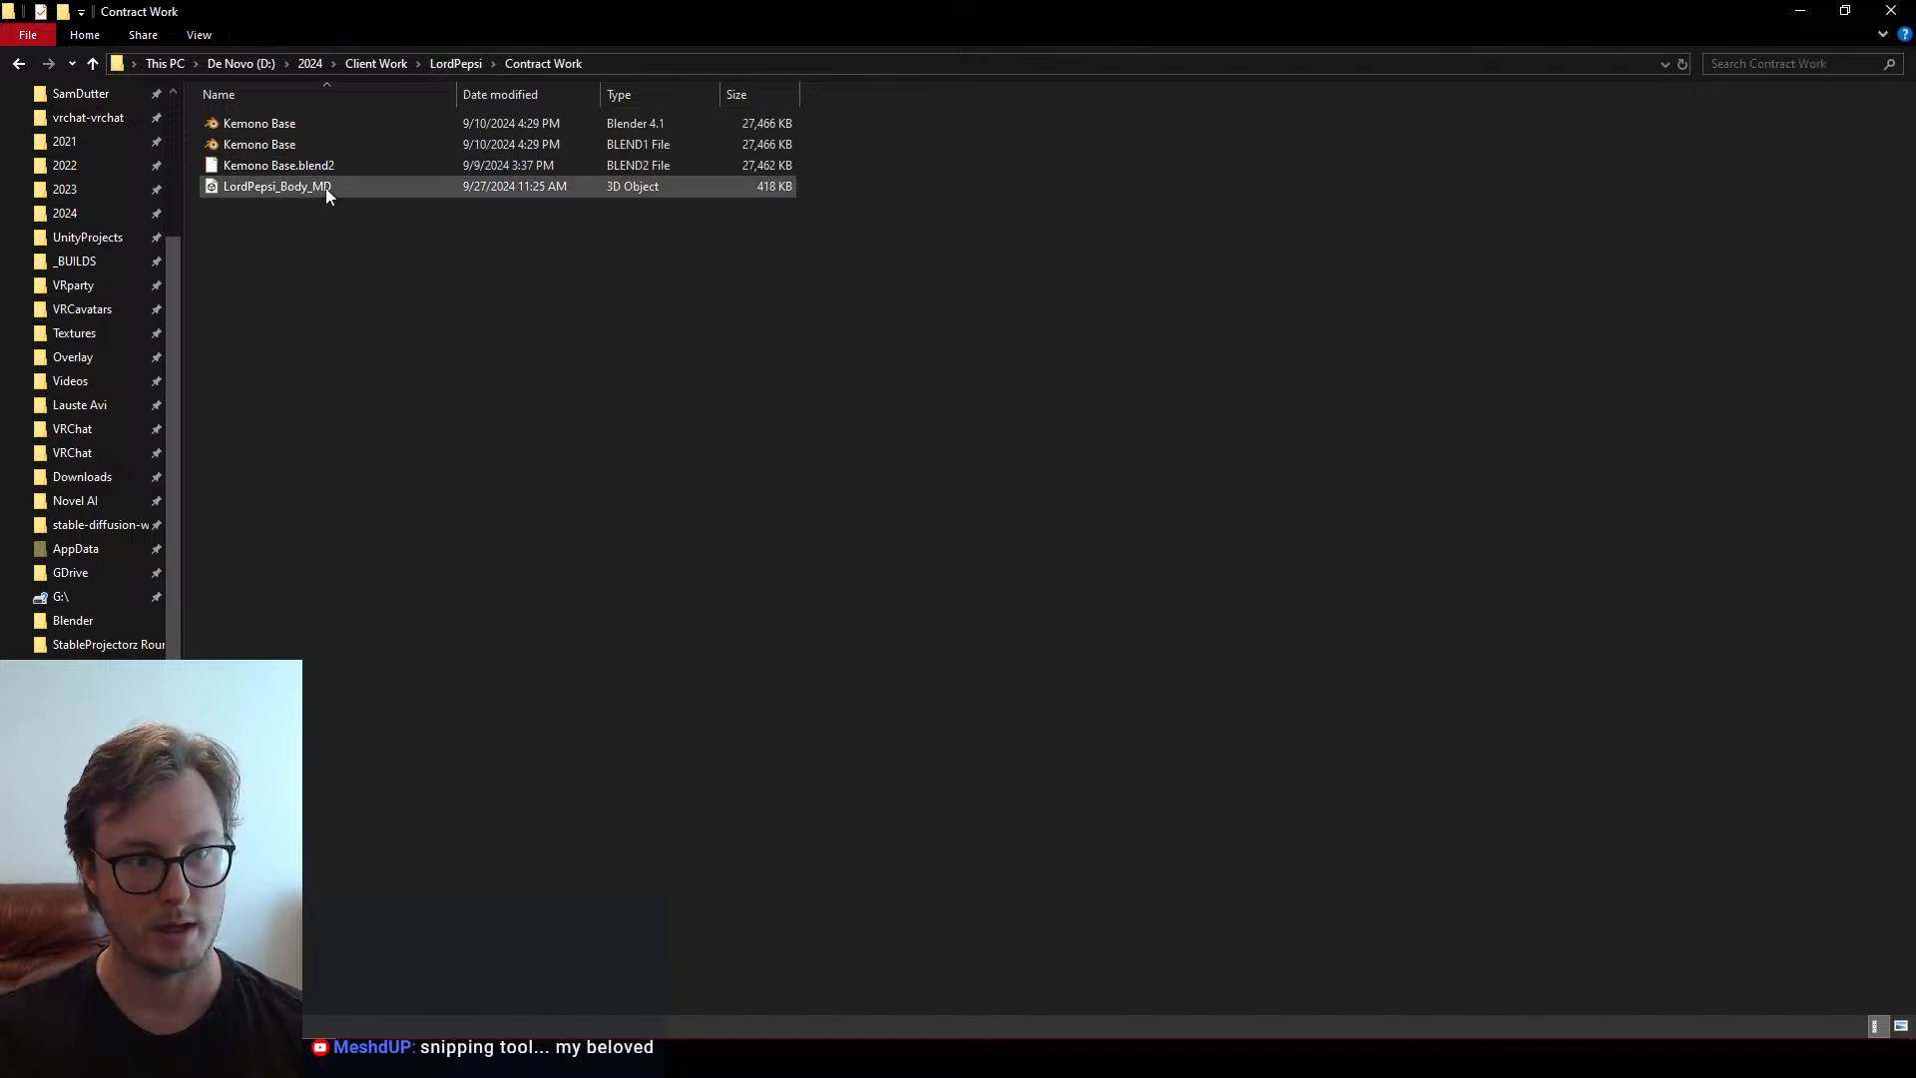
Drop the exported LordPepsi_Body_MD file into the window on the other monitor, return to Blender and save the file
{"action": "left_click_drag", "start_coordinate": [325, 187], "coordinate": [1915, 459]}
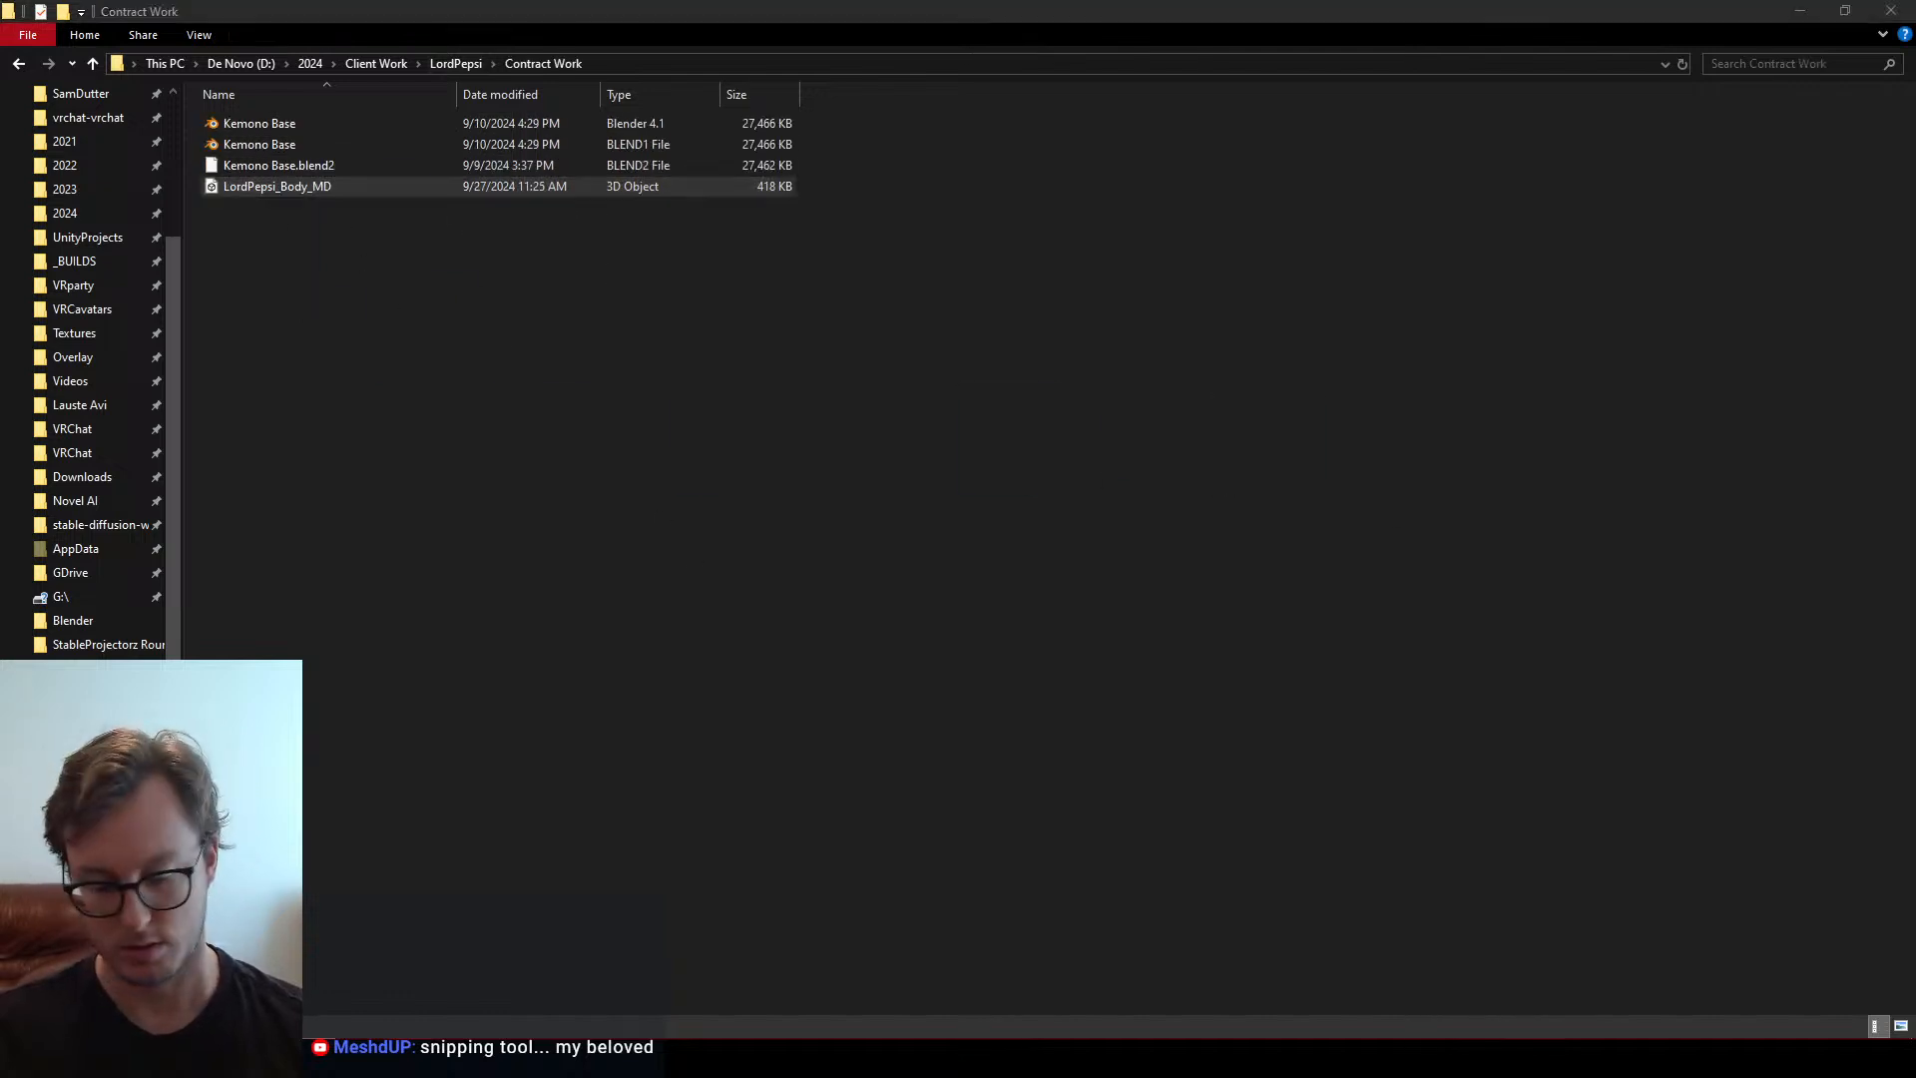
{"action": "key", "text": "alt+Tab"}
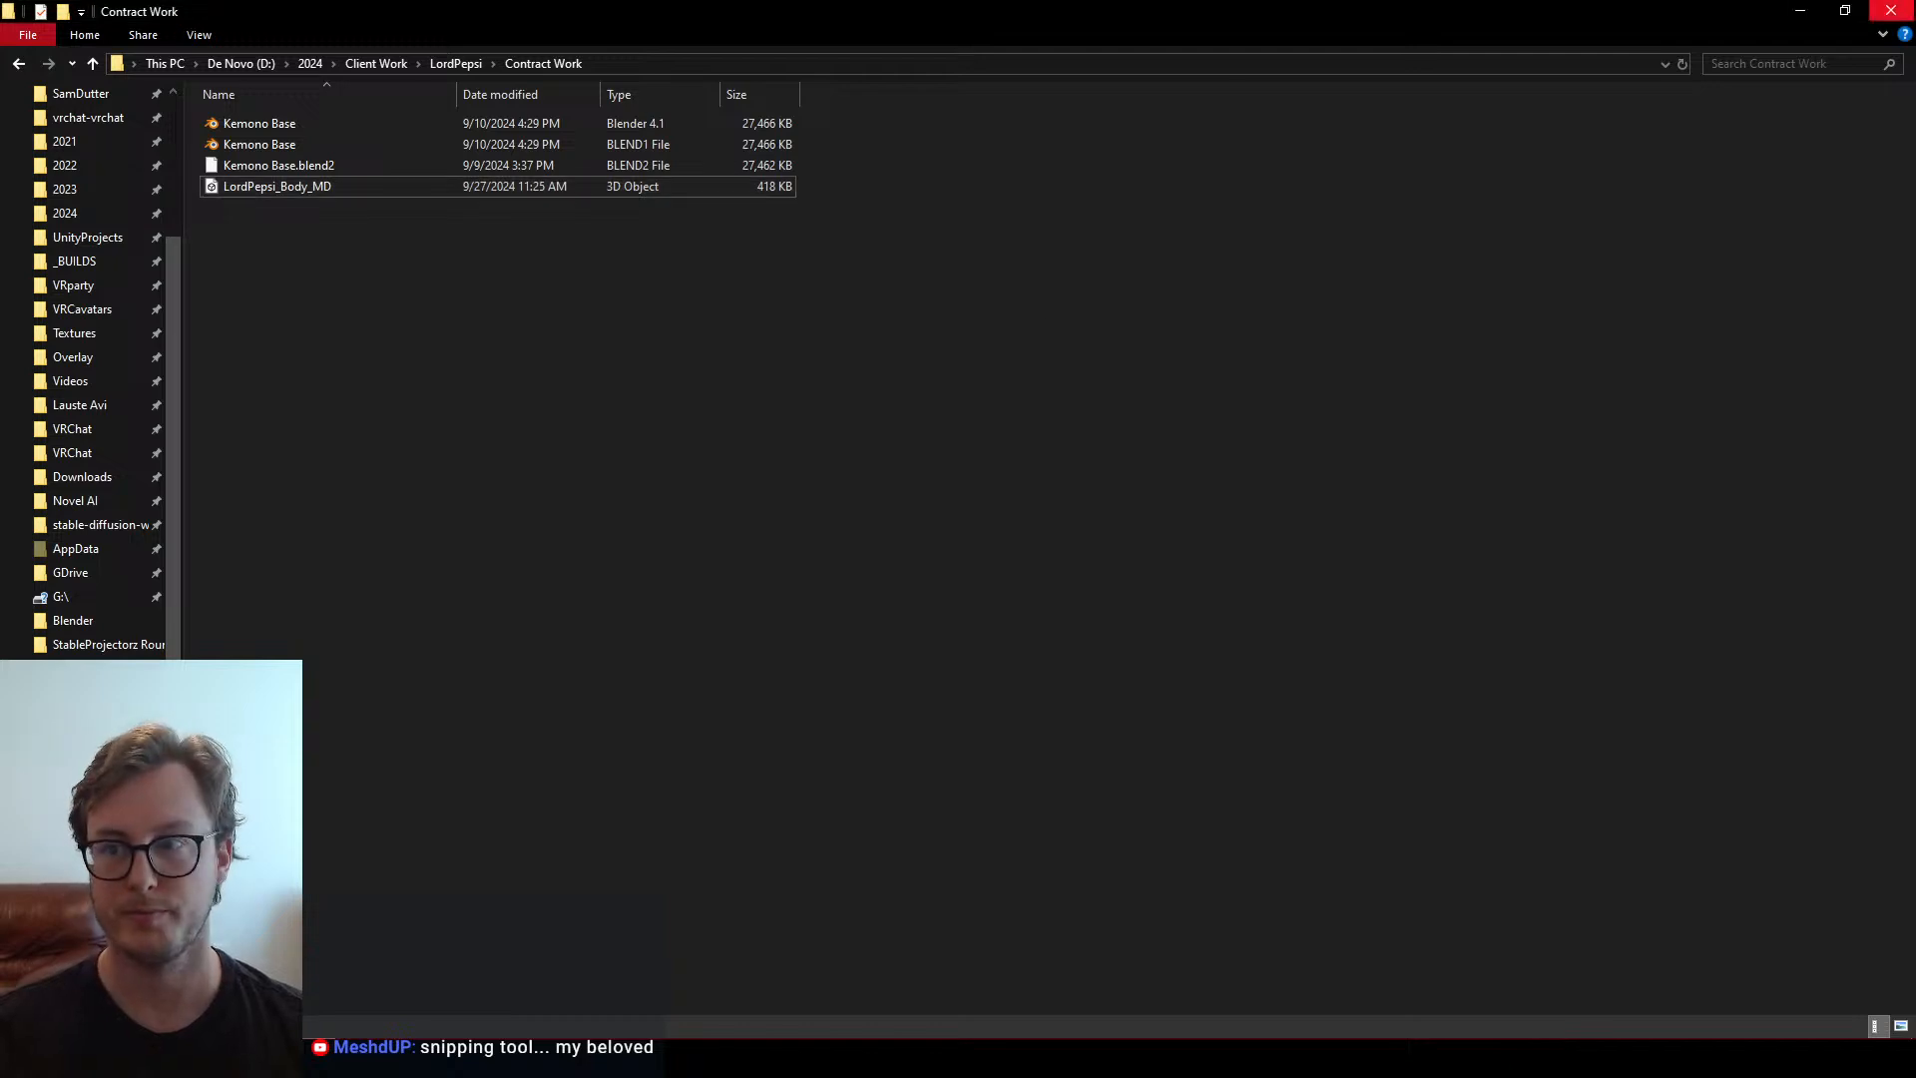
{"action": "middle_click_drag", "start_coordinate": [769, 351], "coordinate": [1127, 324]}
{"action": "key", "text": "ctrl+s"}
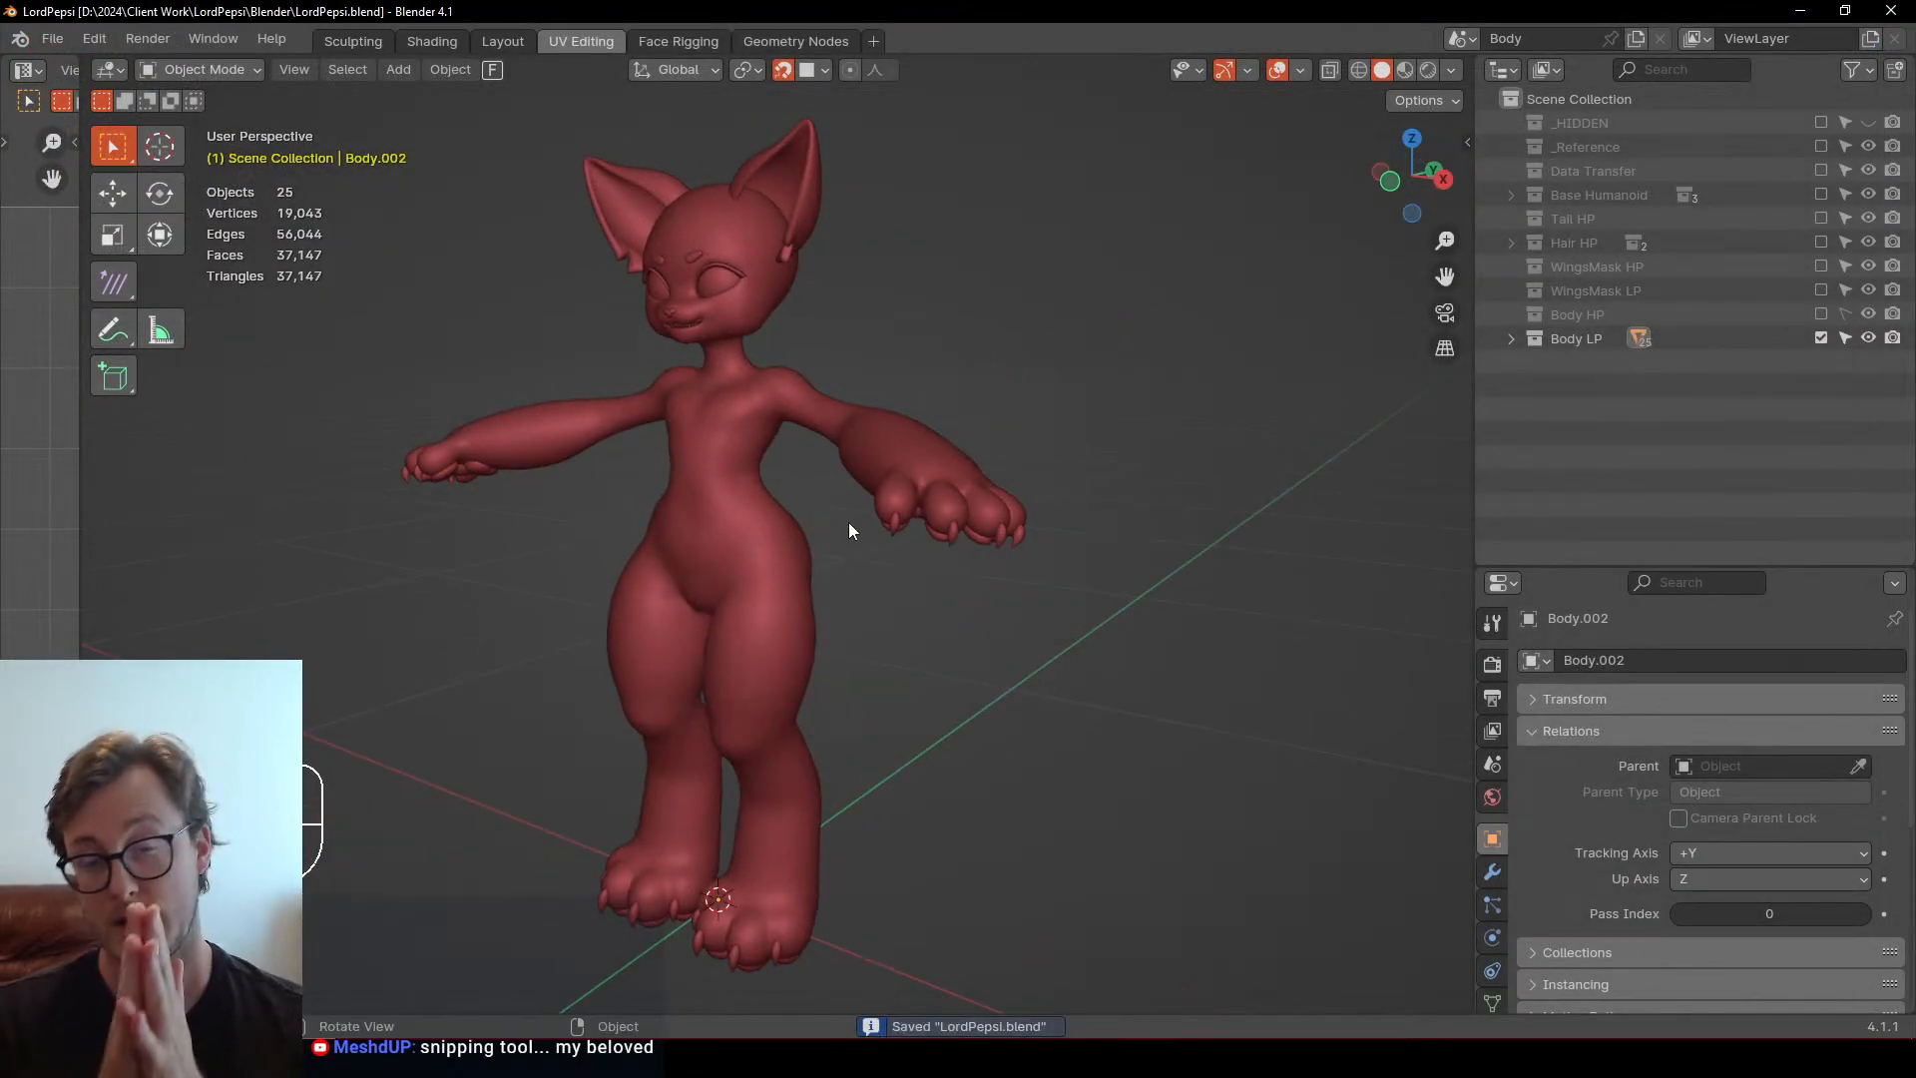
{"action": "key", "text": "shift+Tab"}
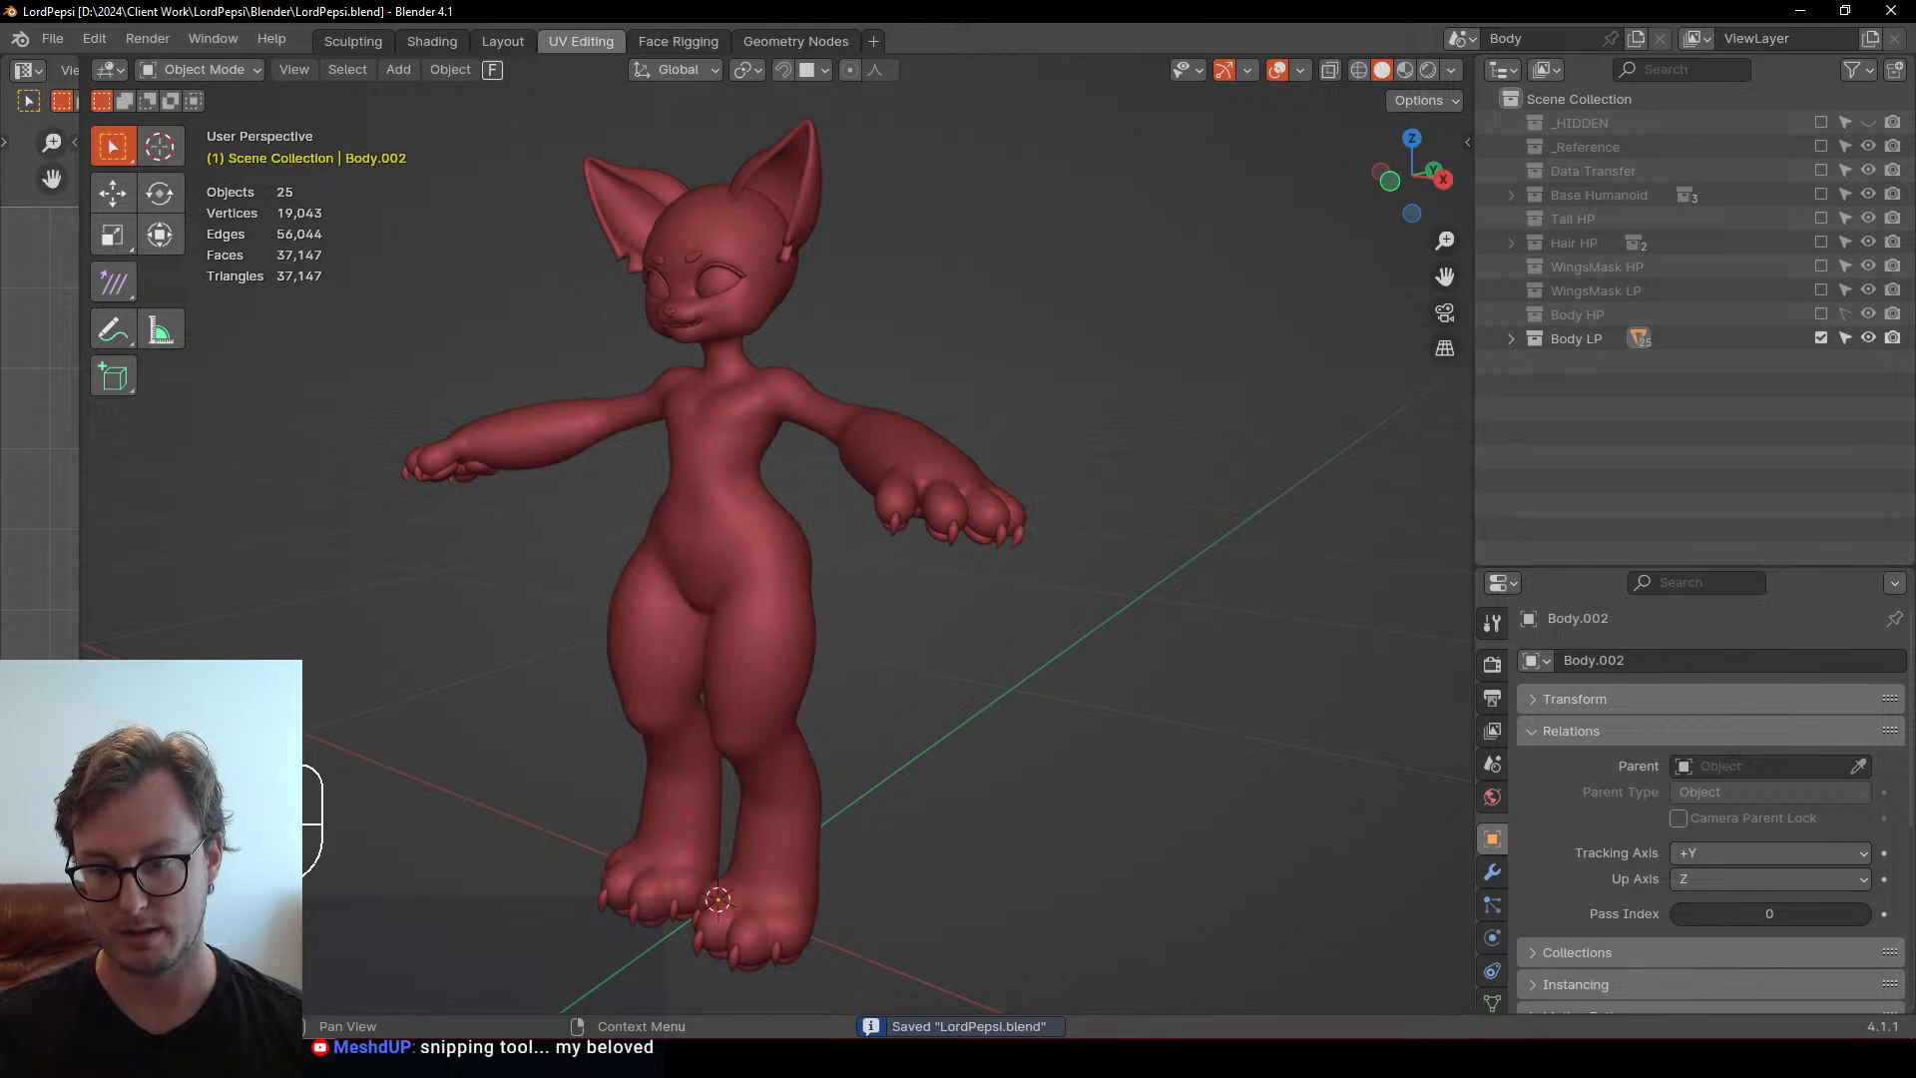
{"action": "key", "text": "alt+Tab"}
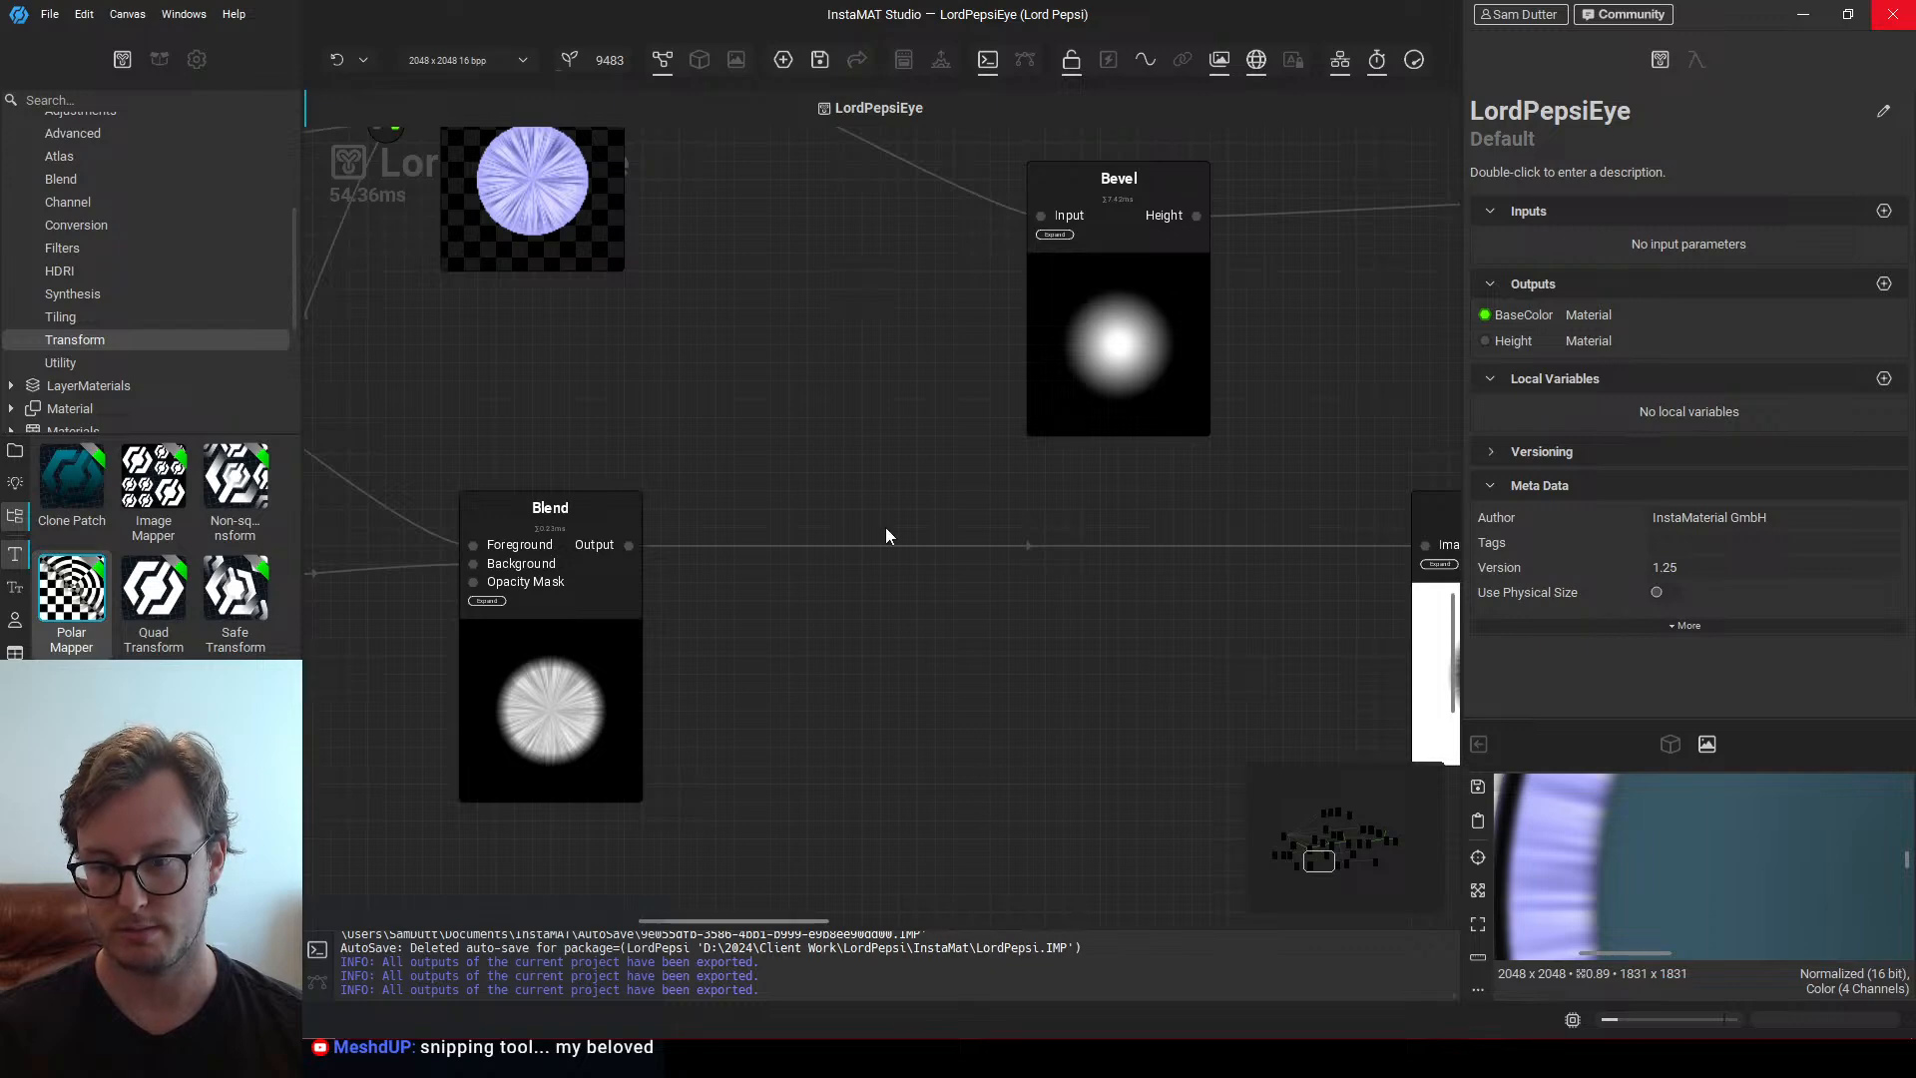
{"action": "key", "text": "alt+Tab"}
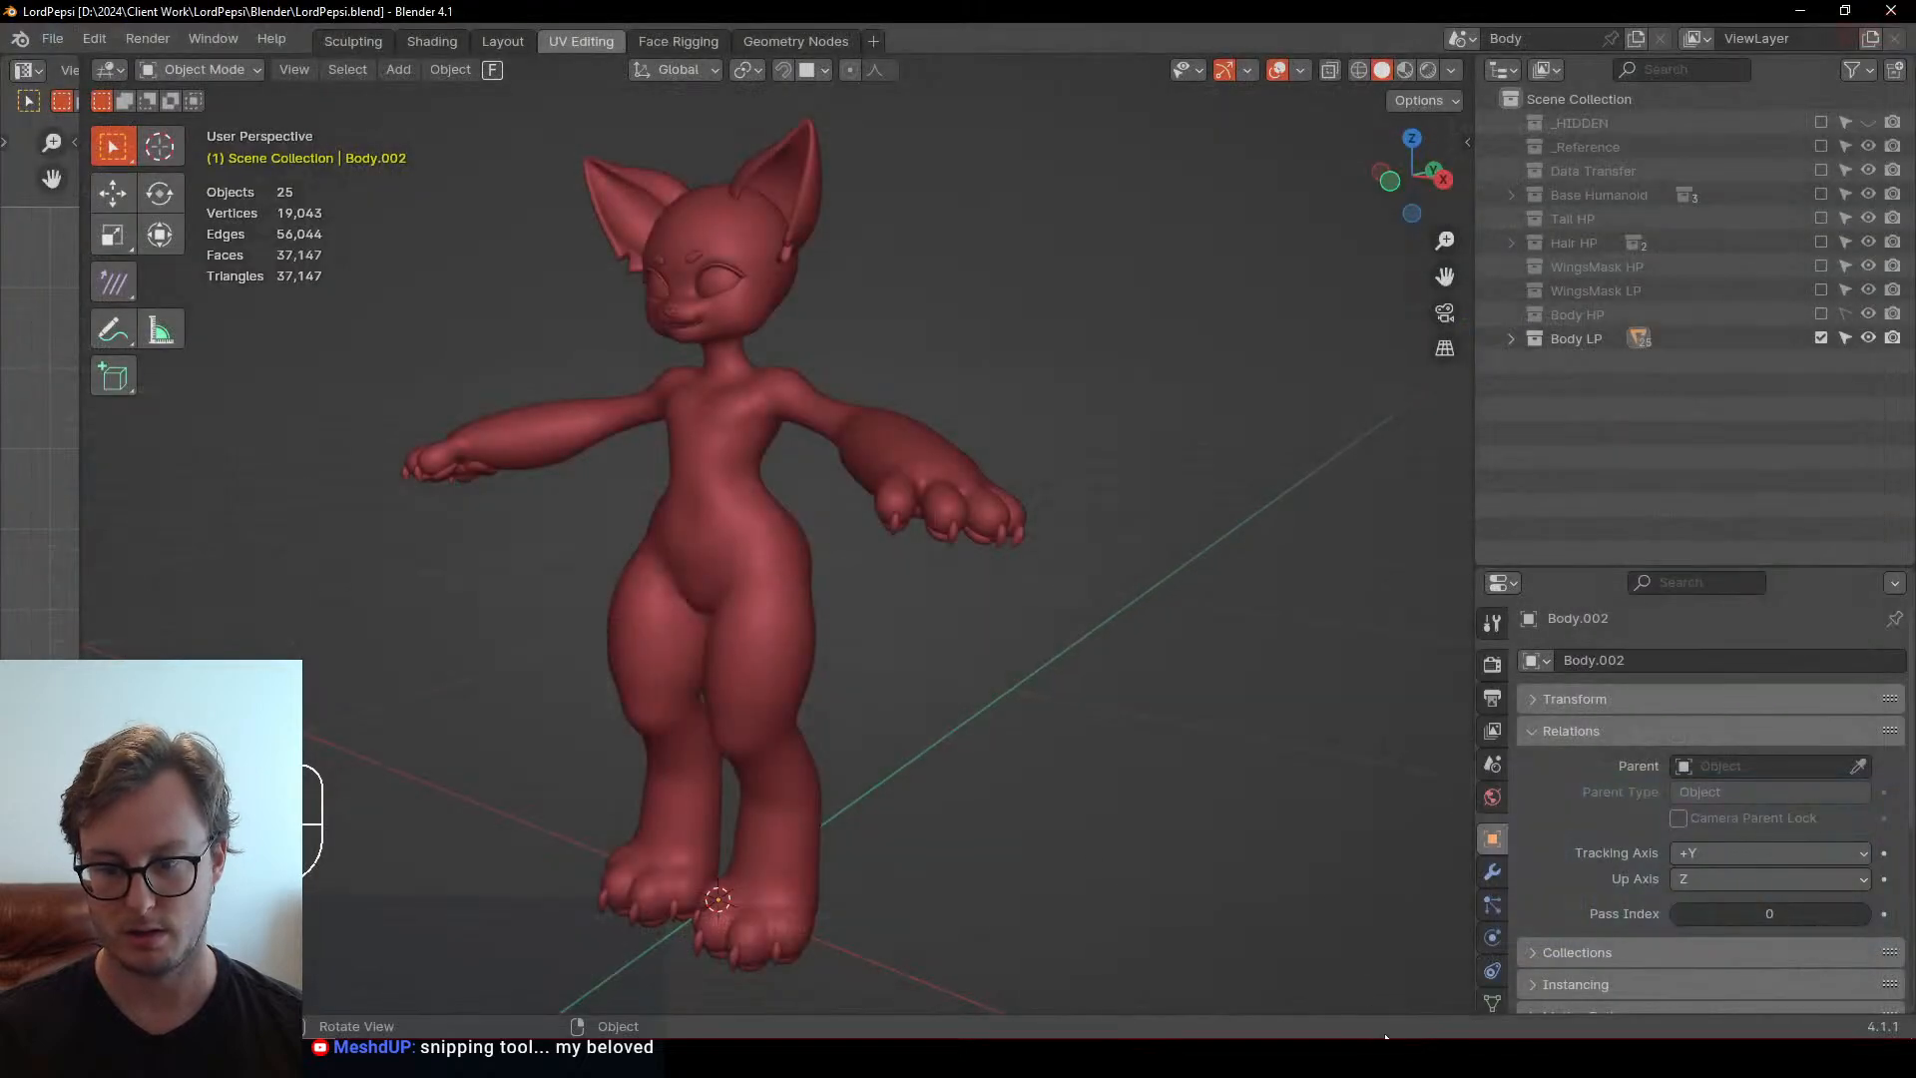
{"action": "mouse_move", "coordinate": [1437, 1058]}
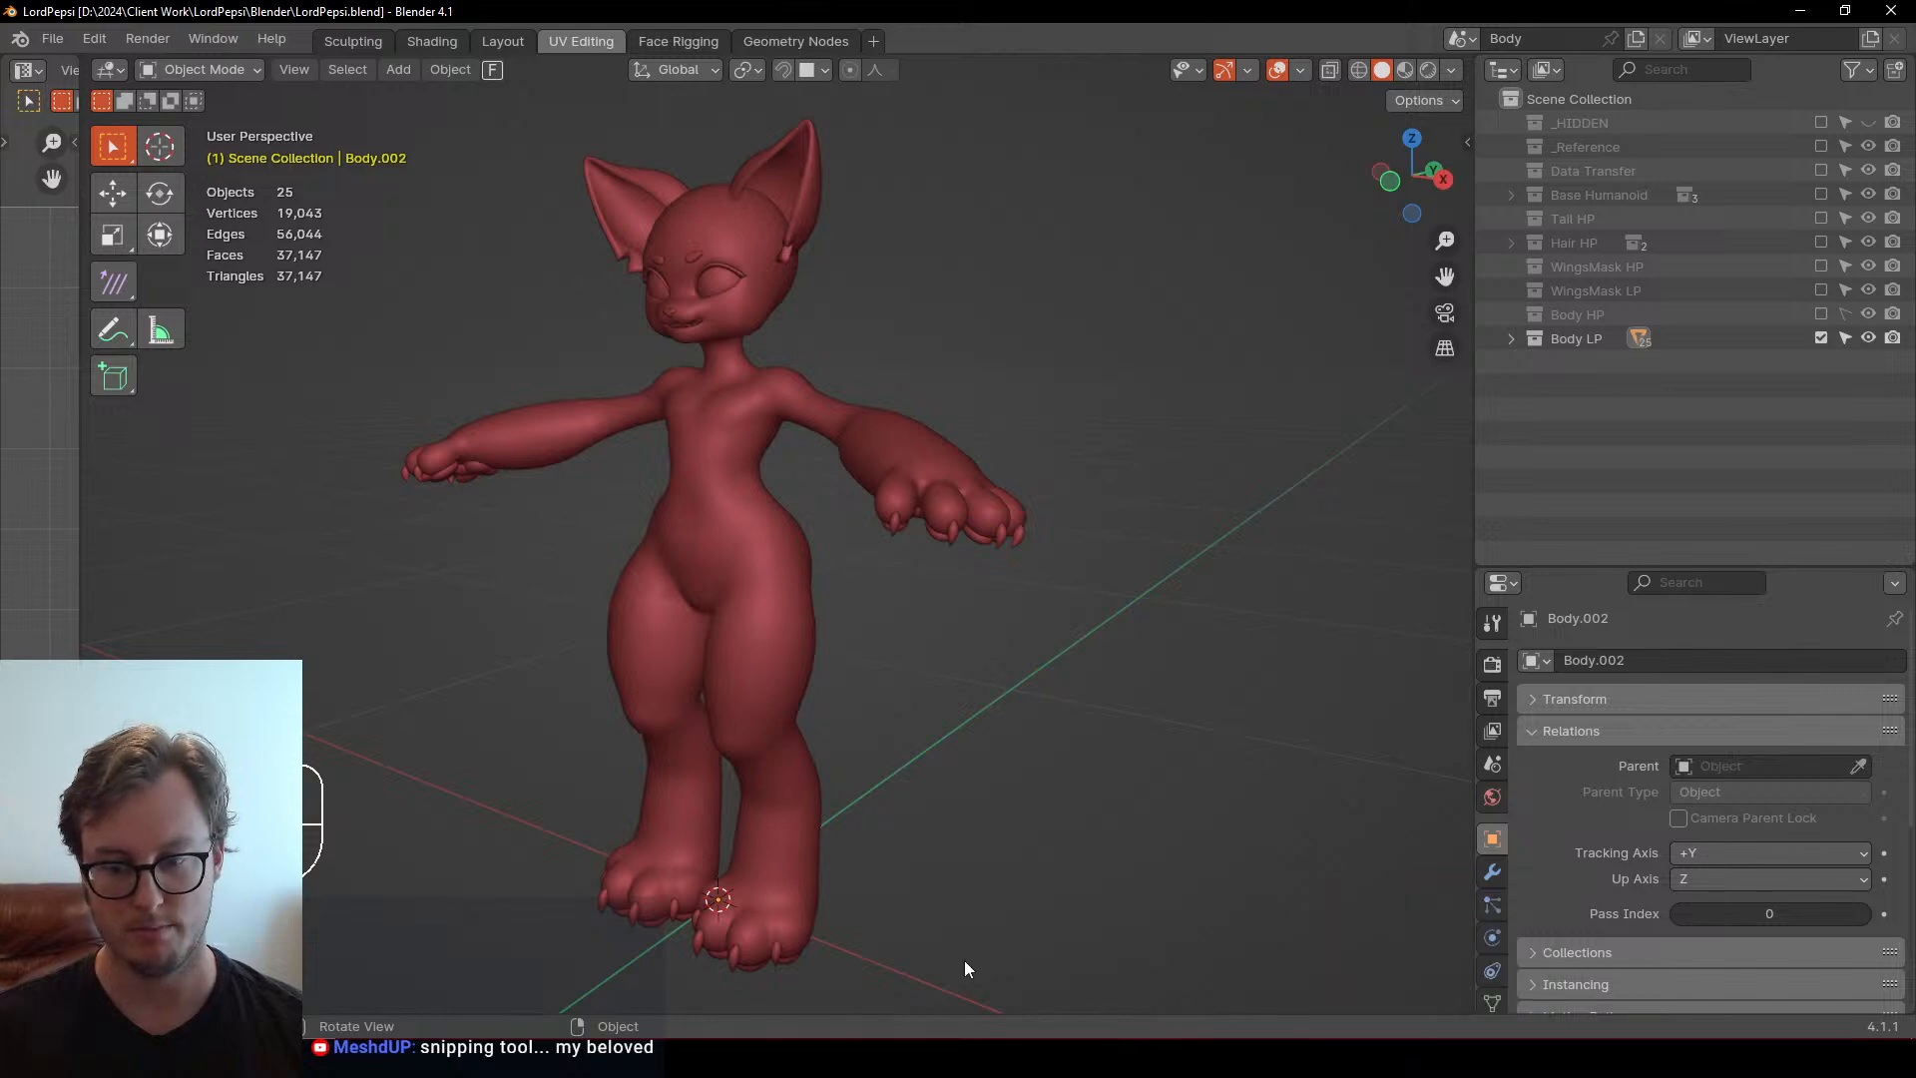
{"action": "middle_click_drag", "start_coordinate": [1016, 637], "coordinate": [1052, 659]}
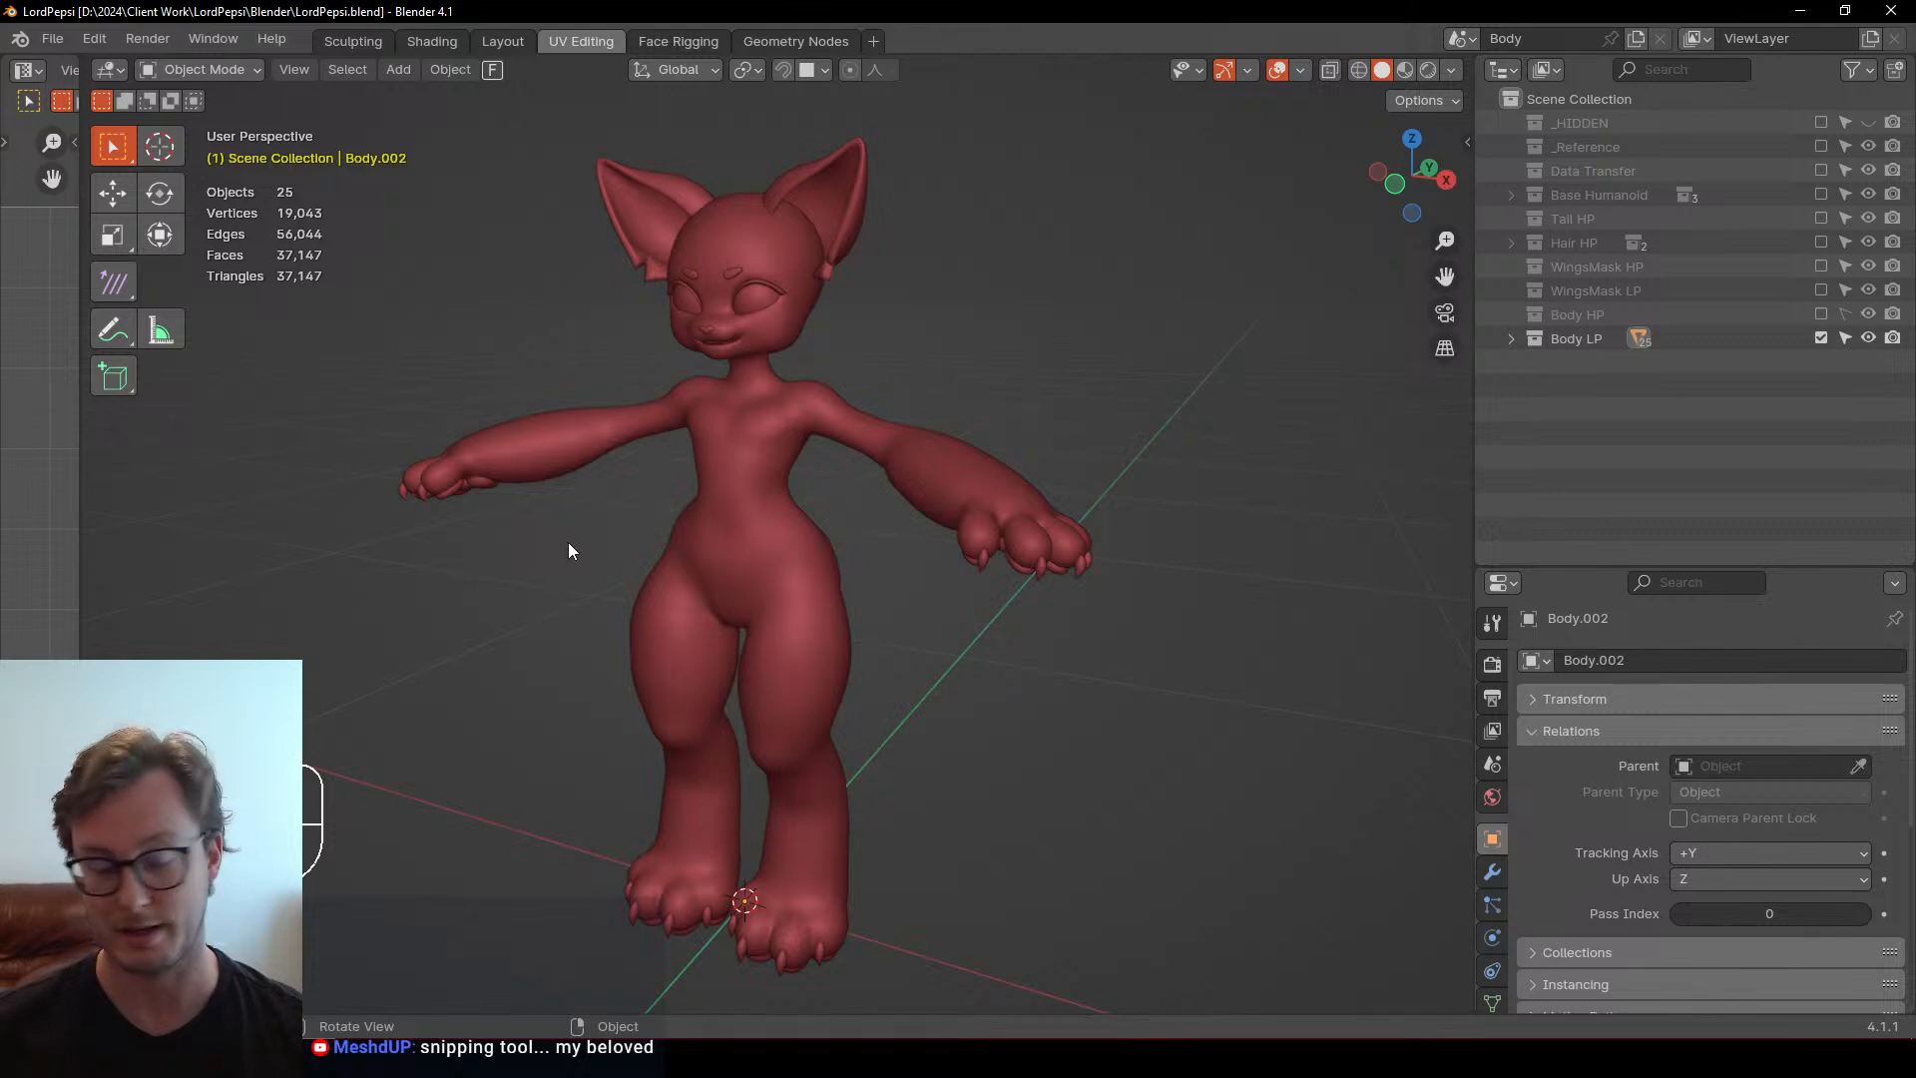
{"action": "middle_click_drag", "start_coordinate": [589, 576], "coordinate": [597, 559]}
{"action": "key", "text": "ctrl+s"}
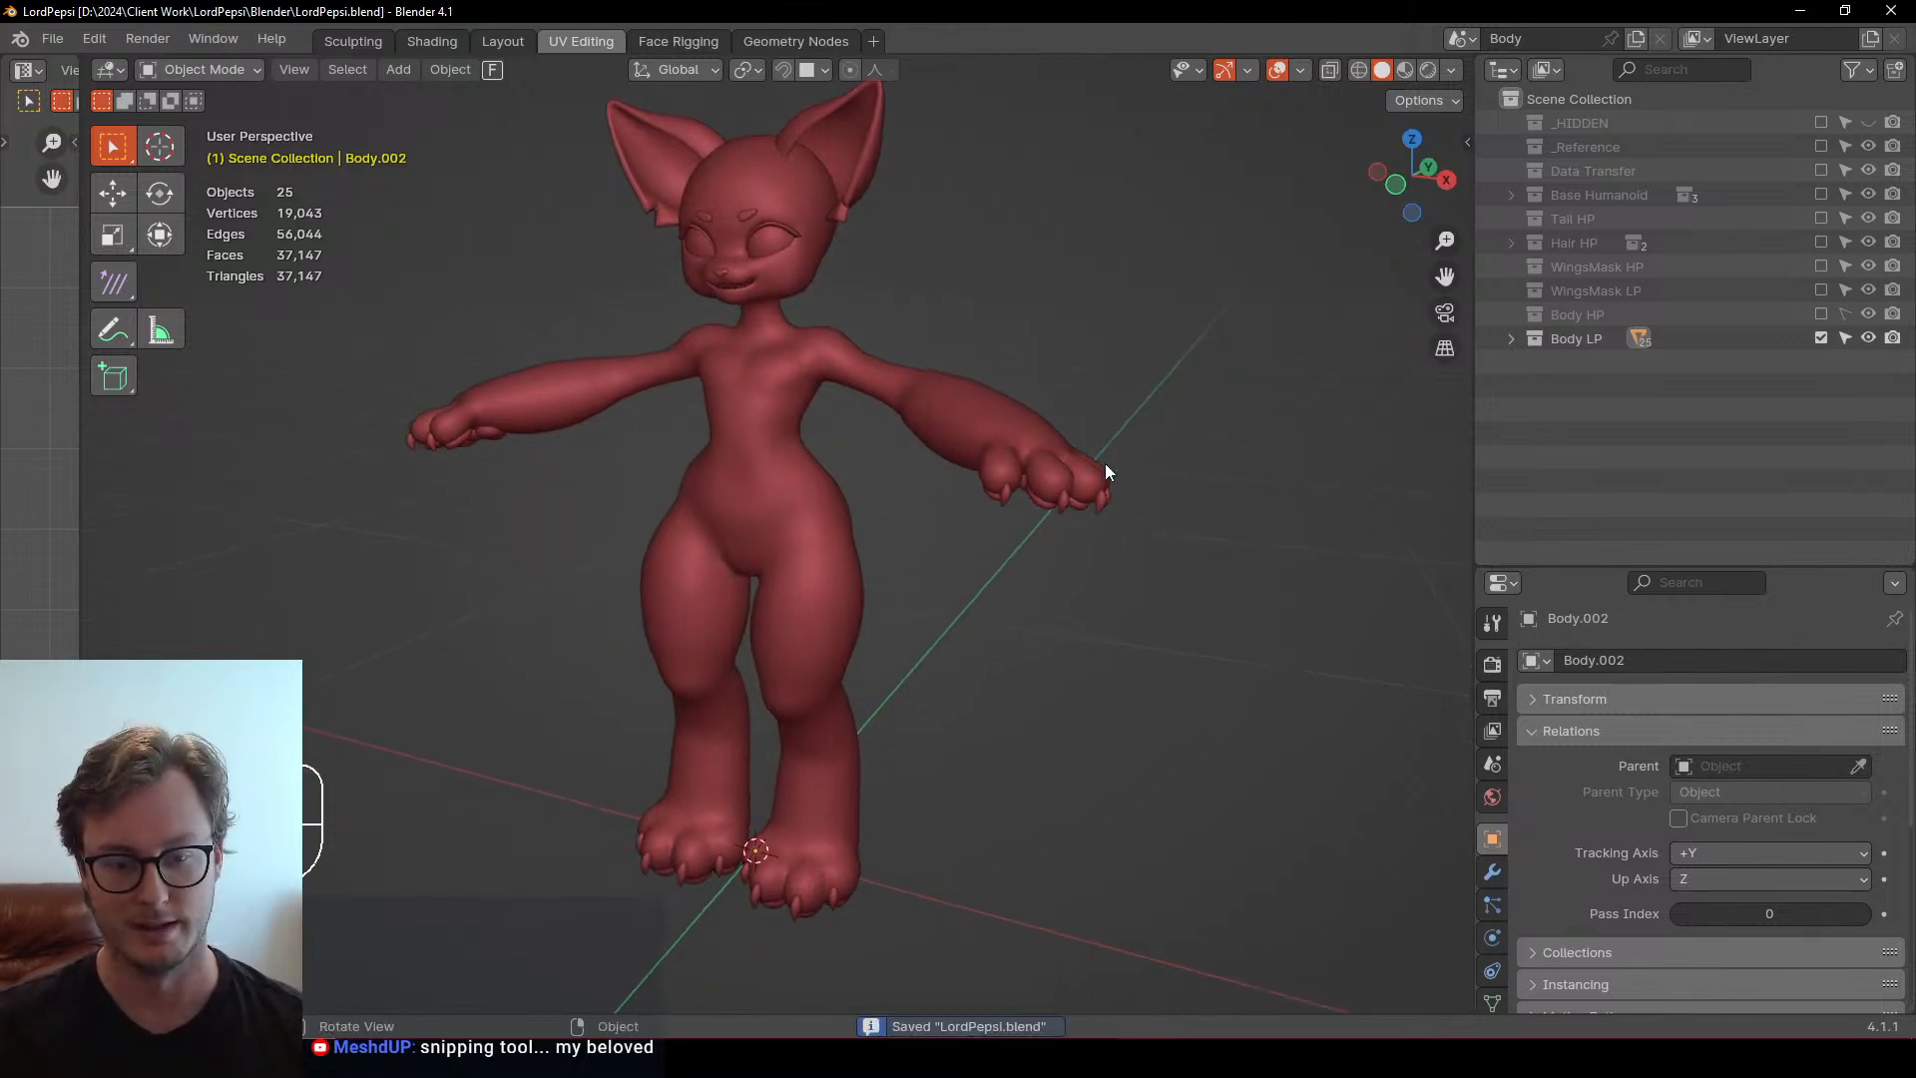
{"action": "left_click", "coordinate": [1856, 1037]}
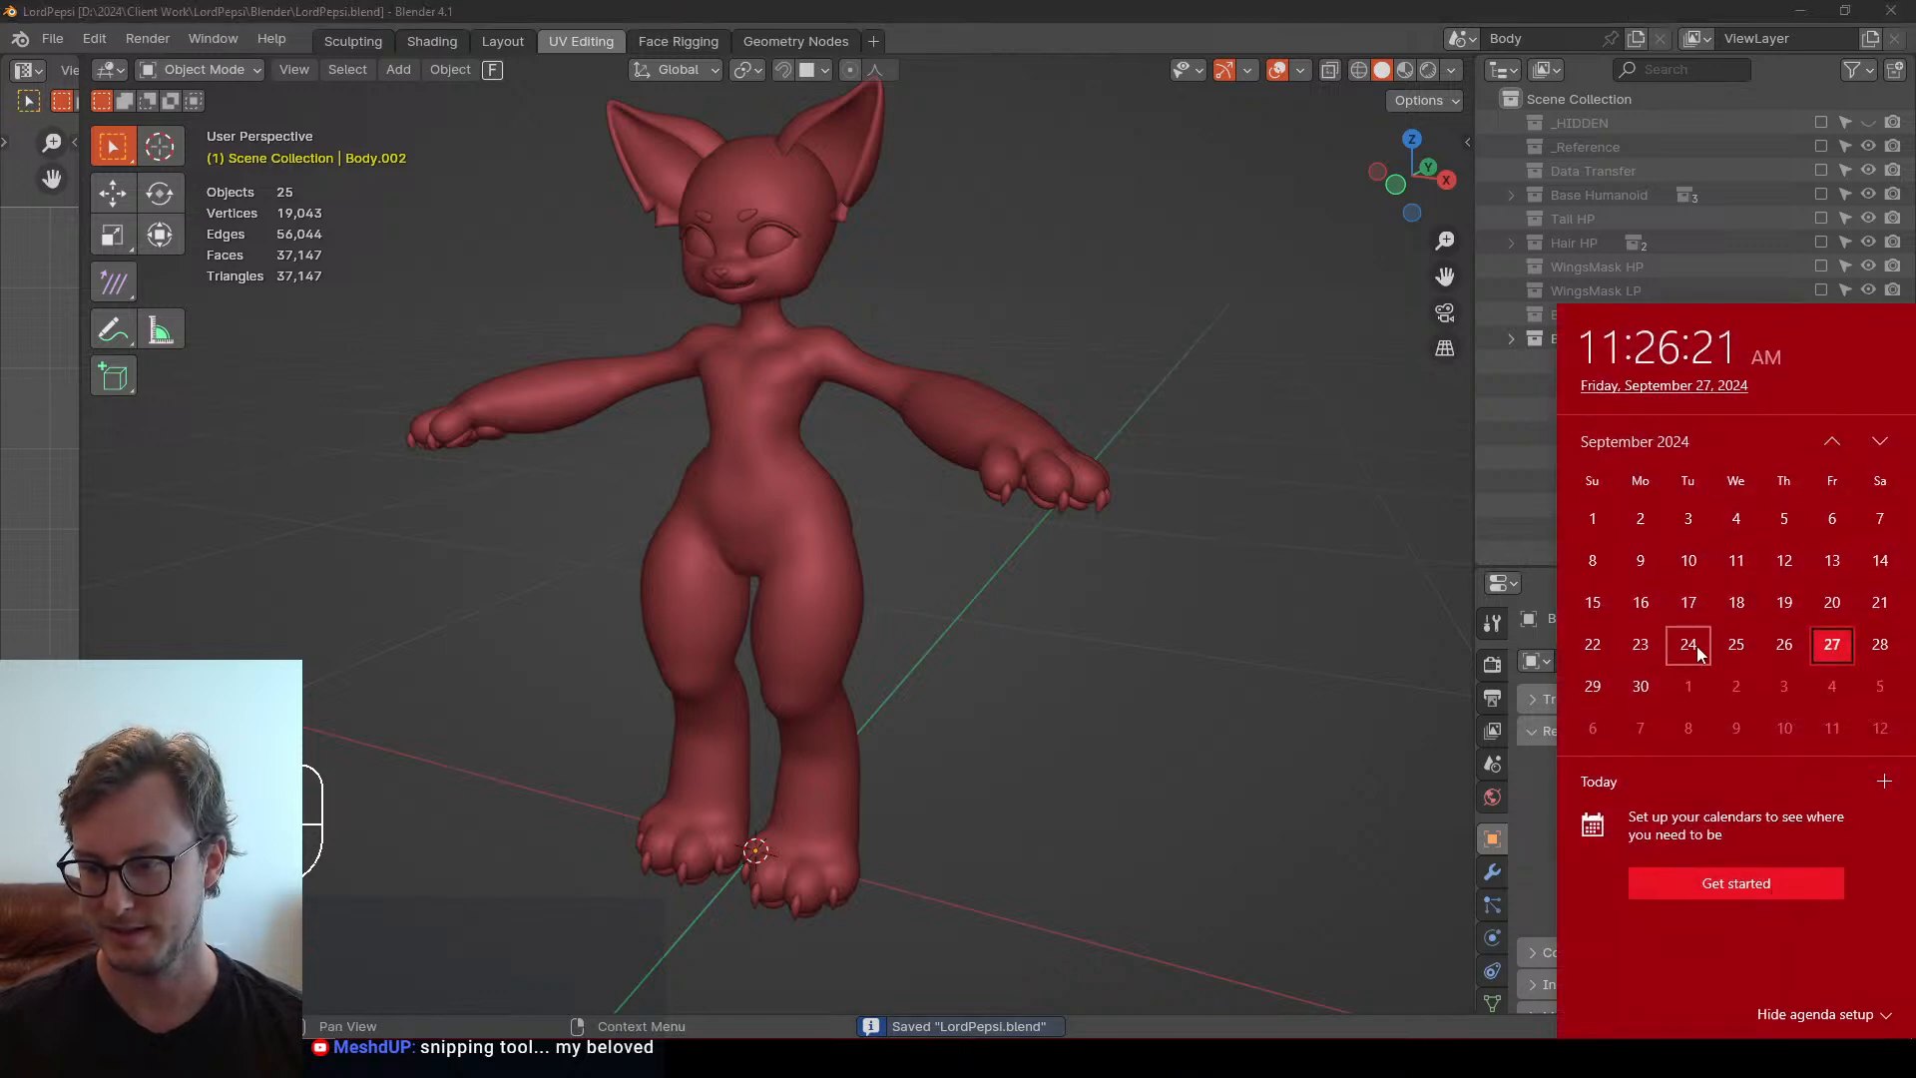
{"action": "left_click", "coordinate": [914, 654]}
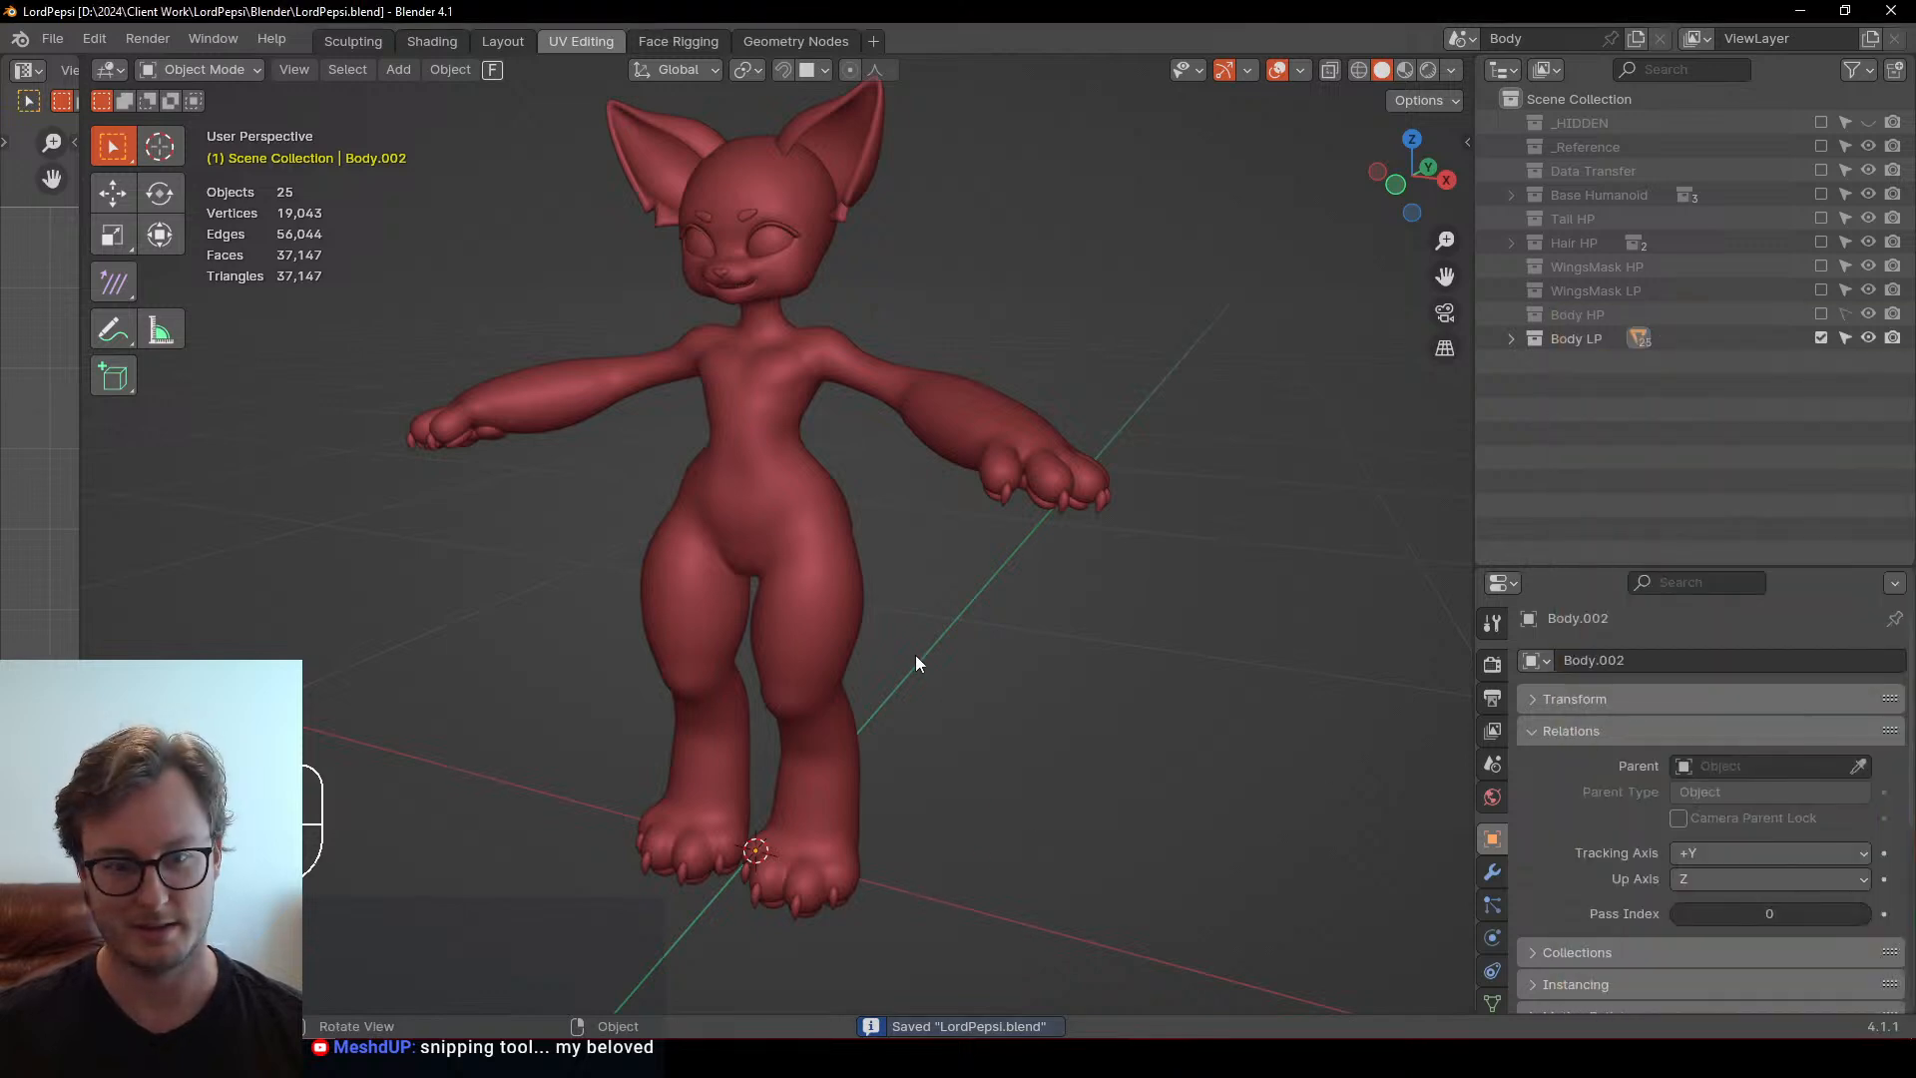
Exclude the Body LP collection from the view layer, include it again and save the file
{"action": "left_click", "coordinate": [1821, 337]}
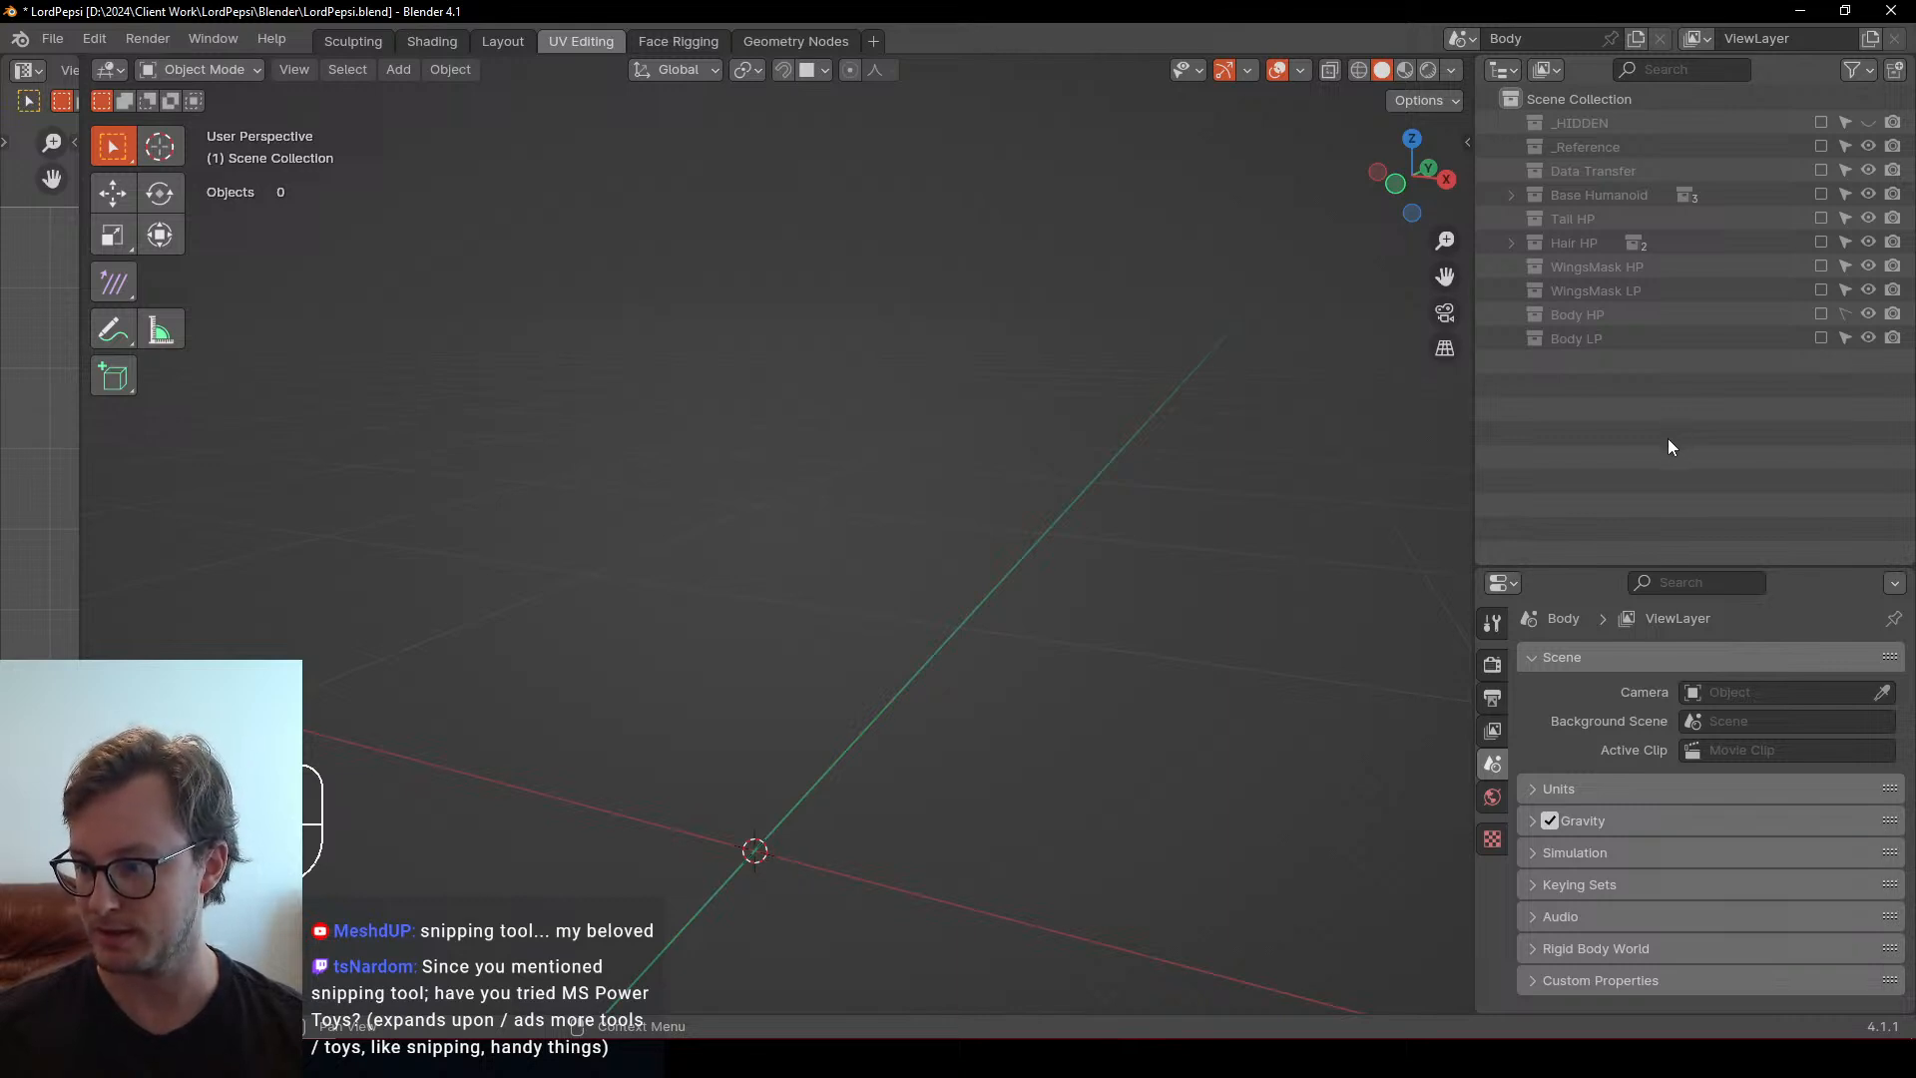
{"action": "left_click", "coordinate": [1821, 338]}
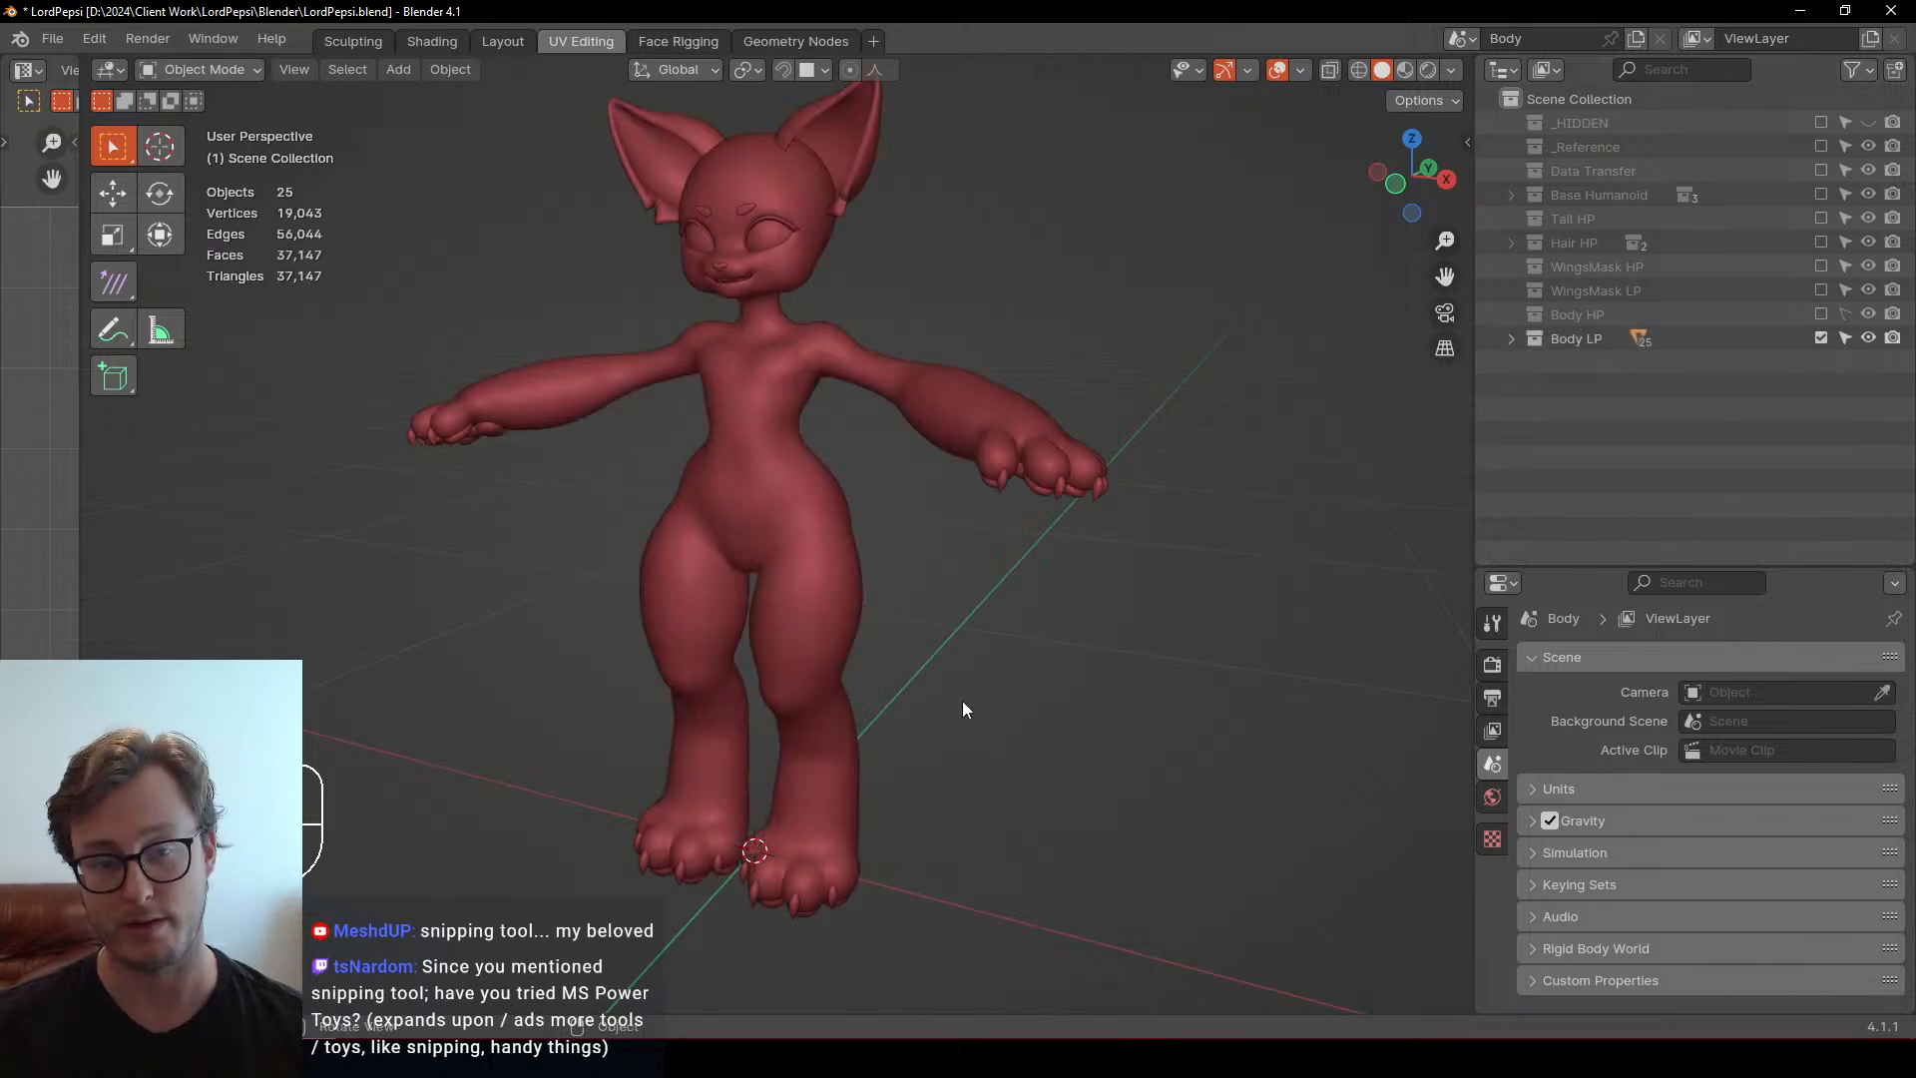
{"action": "middle_click_drag", "start_coordinate": [962, 701], "coordinate": [1089, 674]}
{"action": "key", "text": "ctrl+s"}
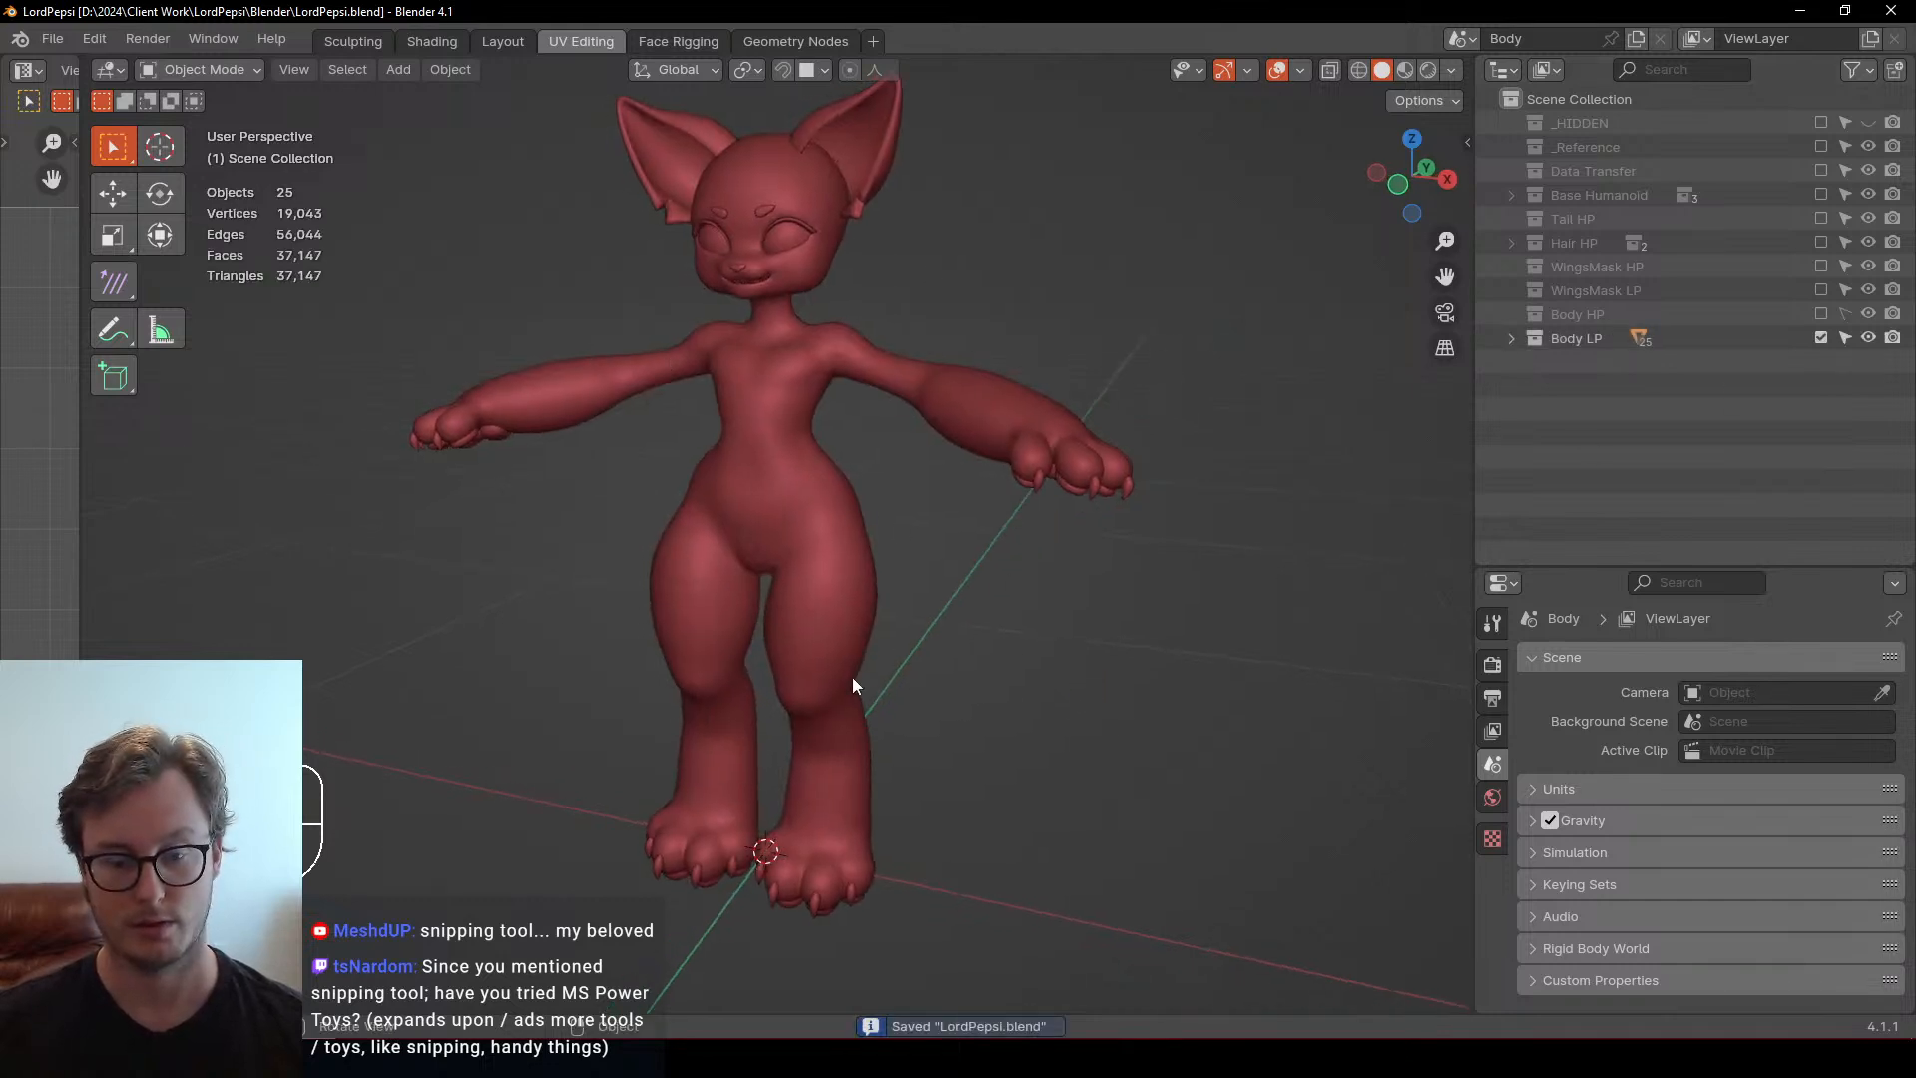
Switch to Substance 3D Painter and open the recent project LordPepsi_Body_v1.spp
{"action": "key", "text": "super"}
{"action": "key", "text": "Escape"}
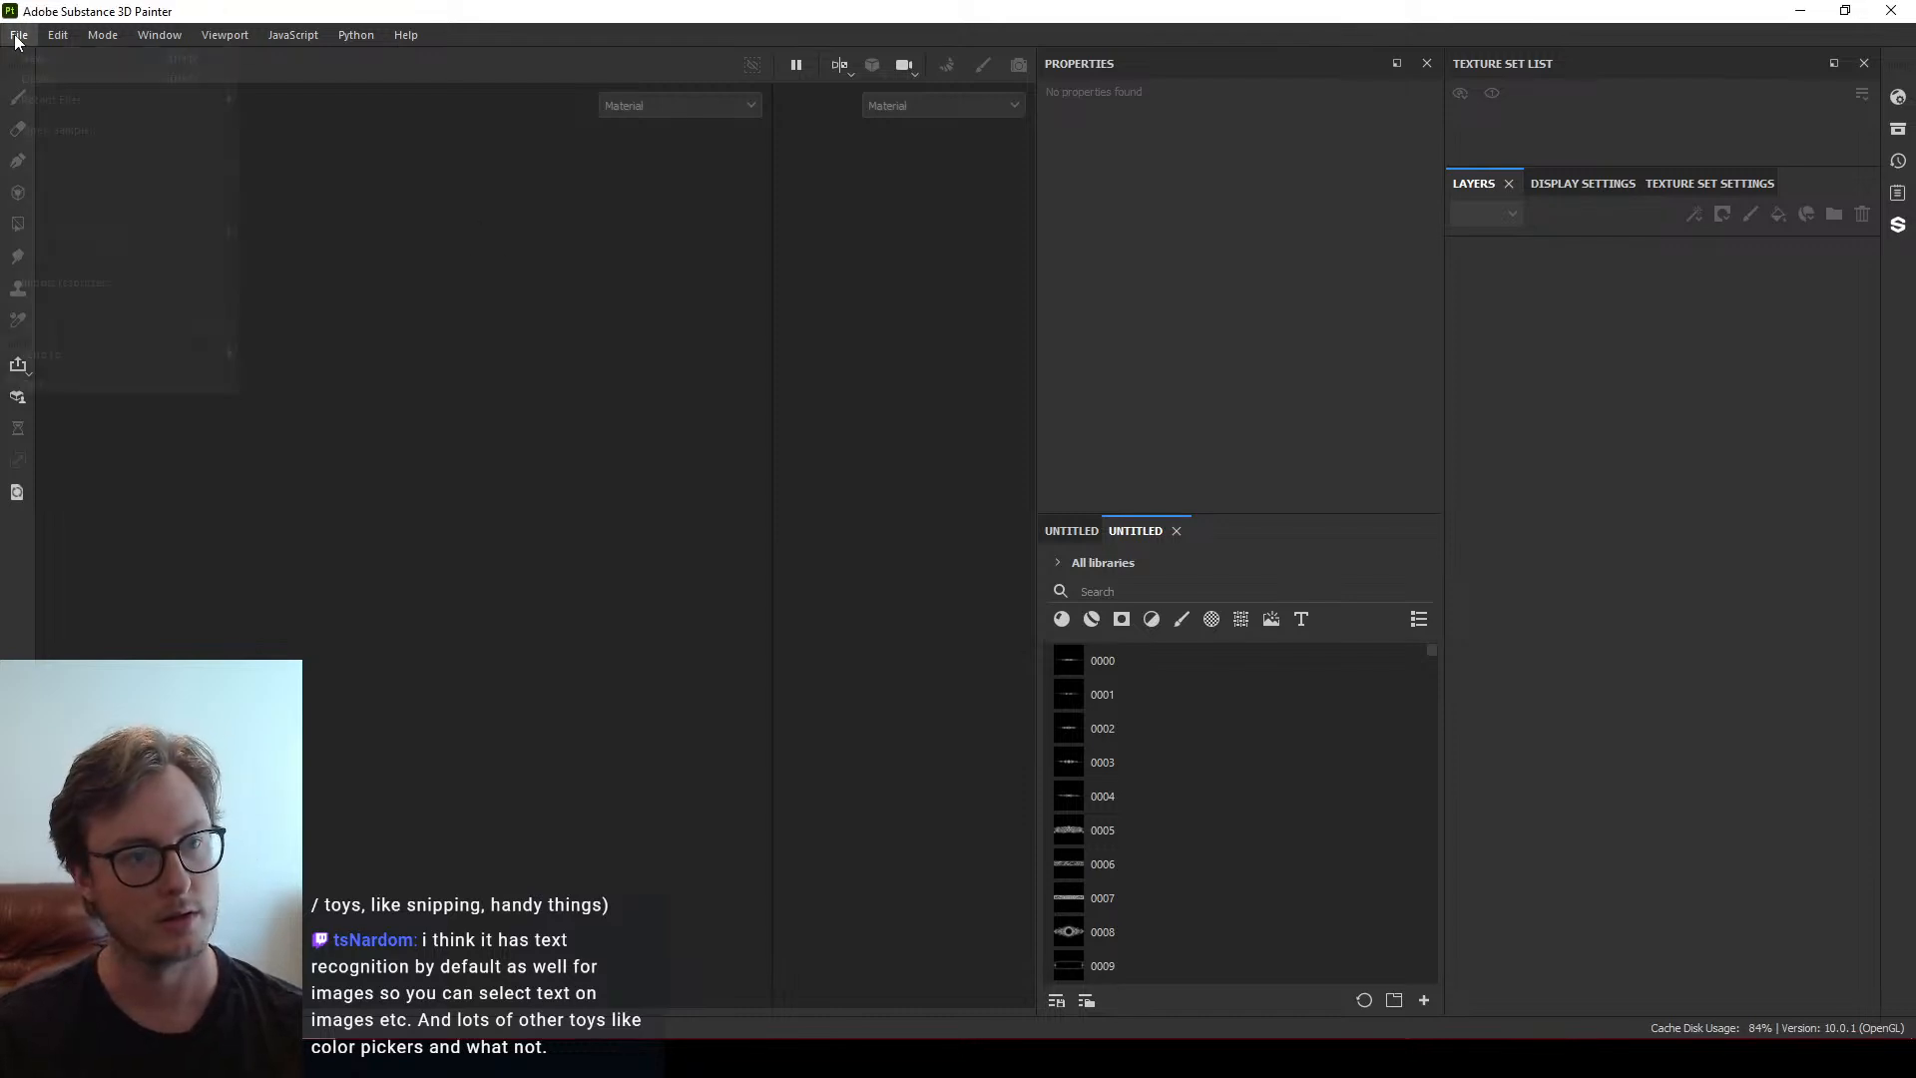
{"action": "mouse_move", "coordinate": [42, 100]}
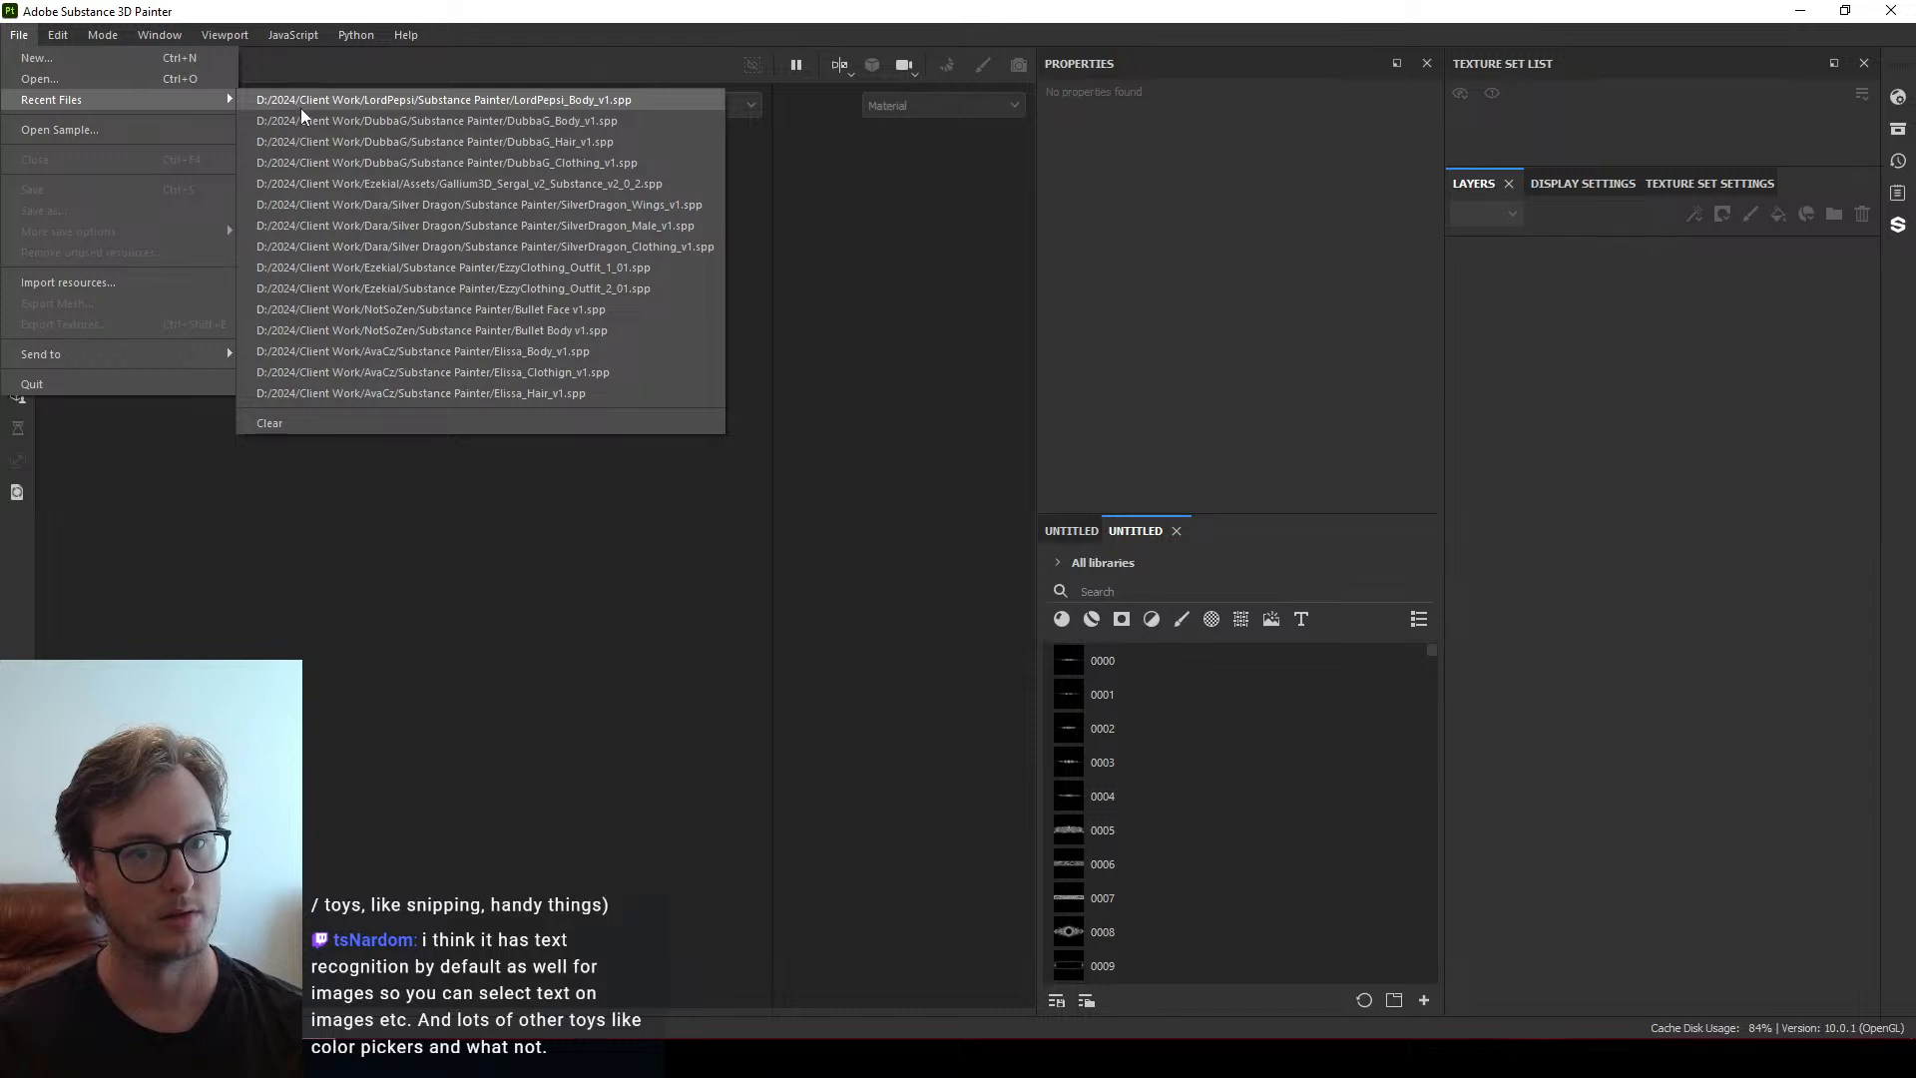
{"action": "left_click", "coordinate": [301, 103]}
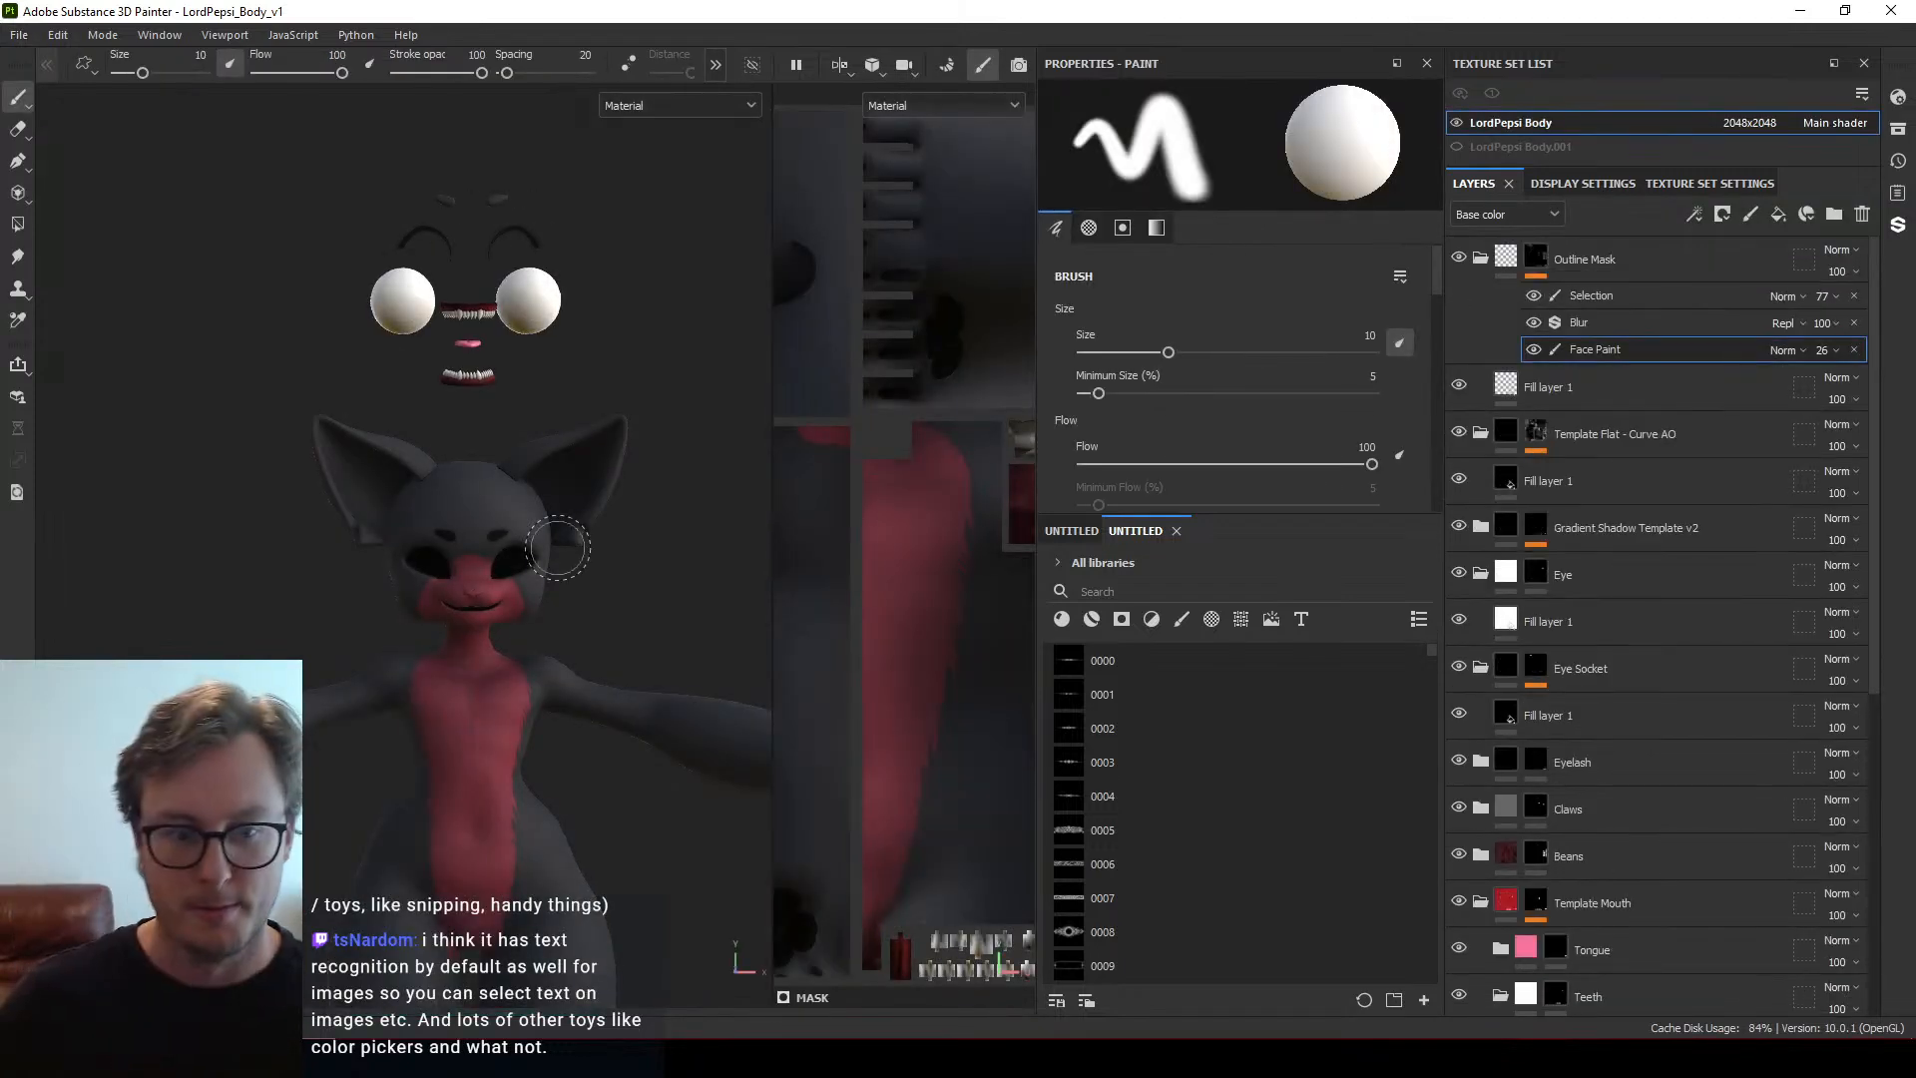
Show only the Base color channel in the viewport and view the body's rear
{"action": "left_click_drag", "start_coordinate": [558, 547], "coordinate": [374, 548], "text": "alt"}
{"action": "key", "text": "c"}
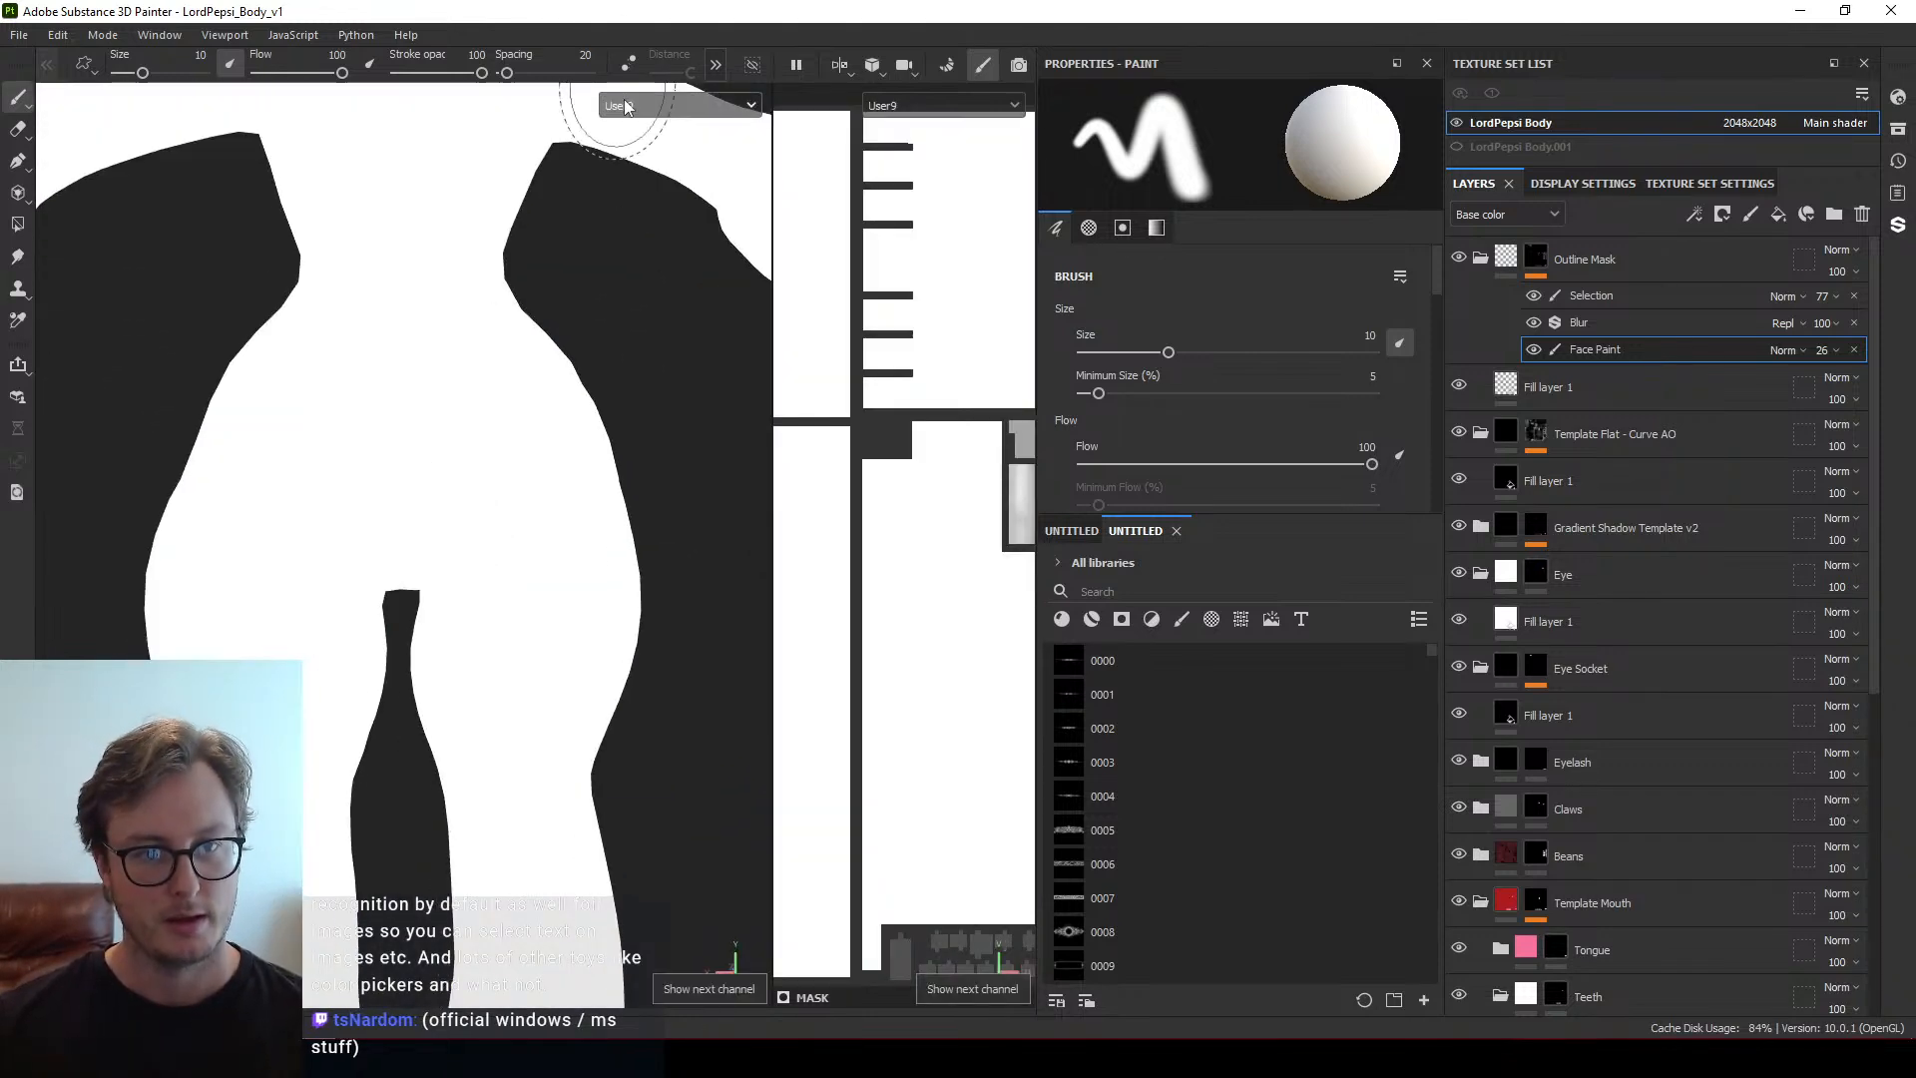
{"action": "left_click", "coordinate": [627, 105]}
{"action": "left_click", "coordinate": [649, 193]}
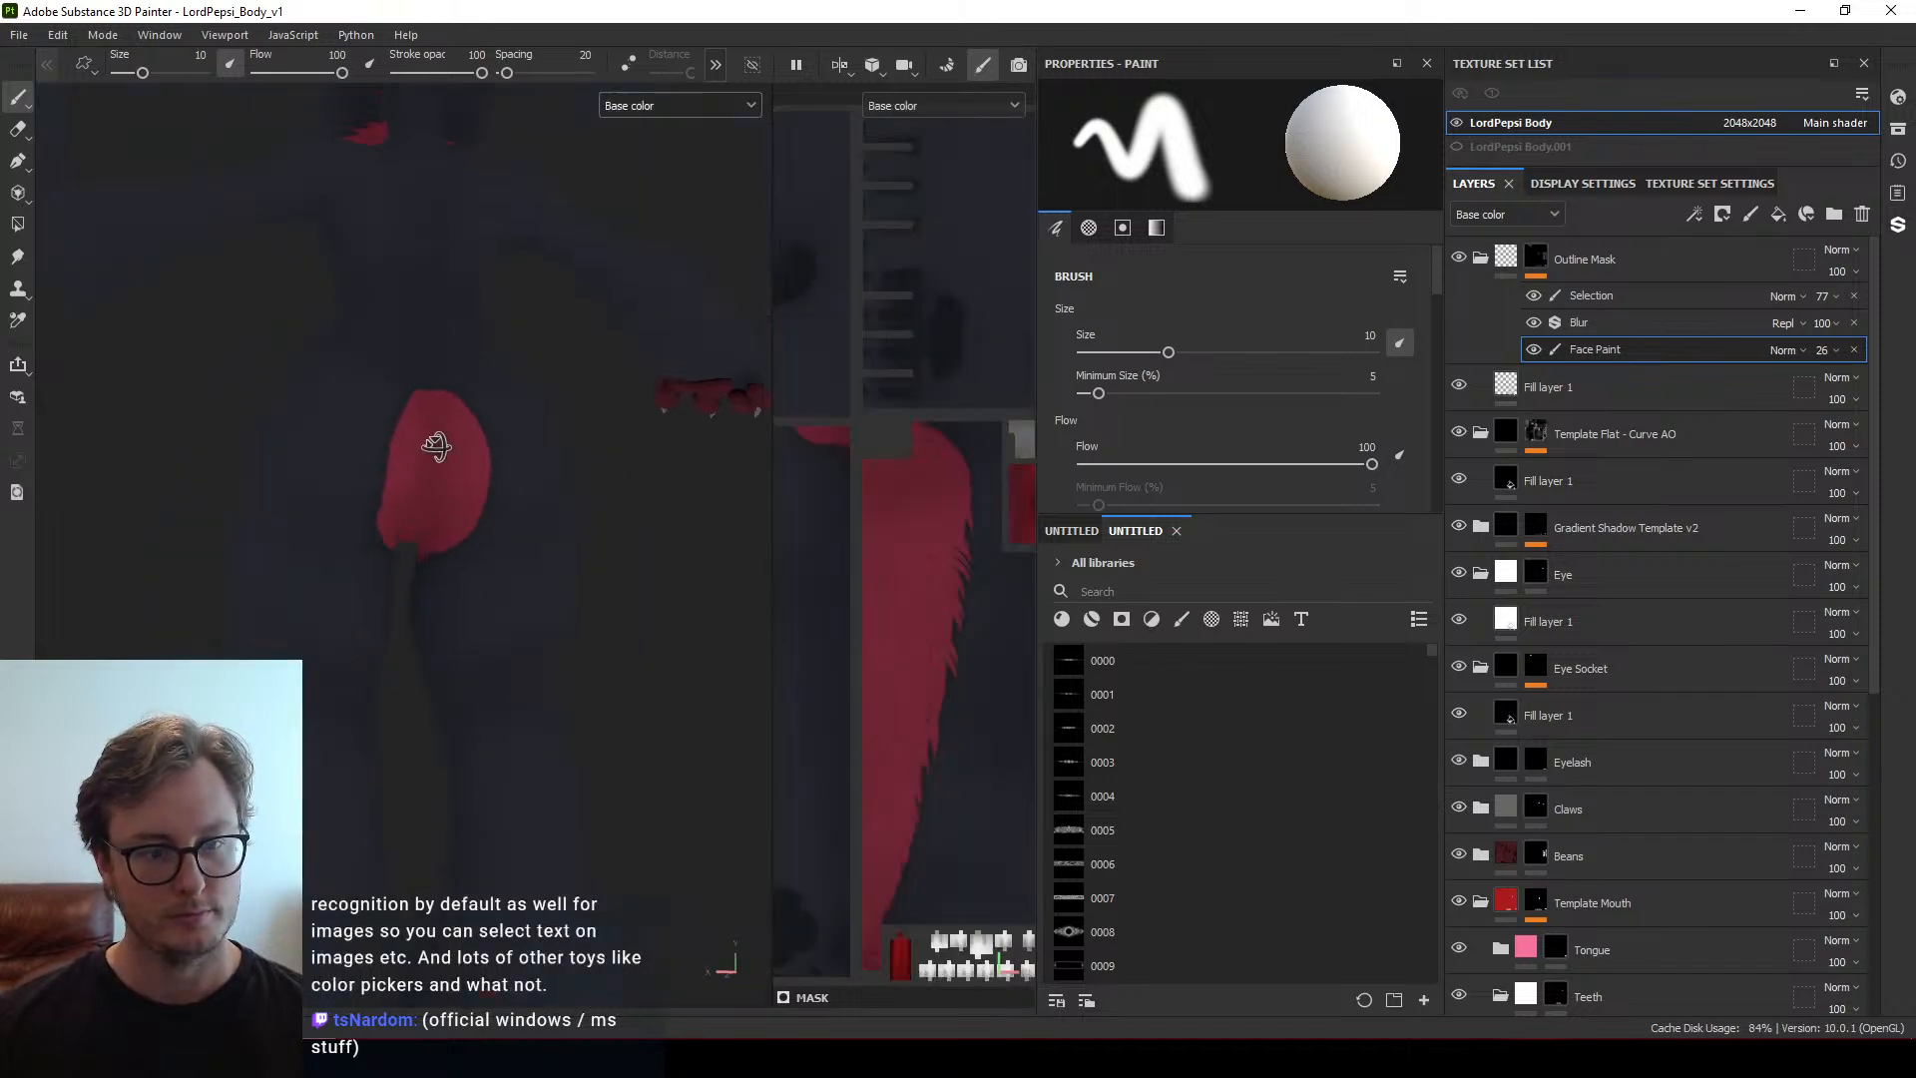
{"action": "left_click_drag", "start_coordinate": [436, 446], "coordinate": [424, 533], "text": "alt"}
Collapse the expanded layer folders, including Outline Mask, Template Flat - Curve AO, Eye, Eye Socket, Template Mouth and Second Pattern
{"action": "left_click_drag", "start_coordinate": [1542, 387], "coordinate": [1483, 262]}
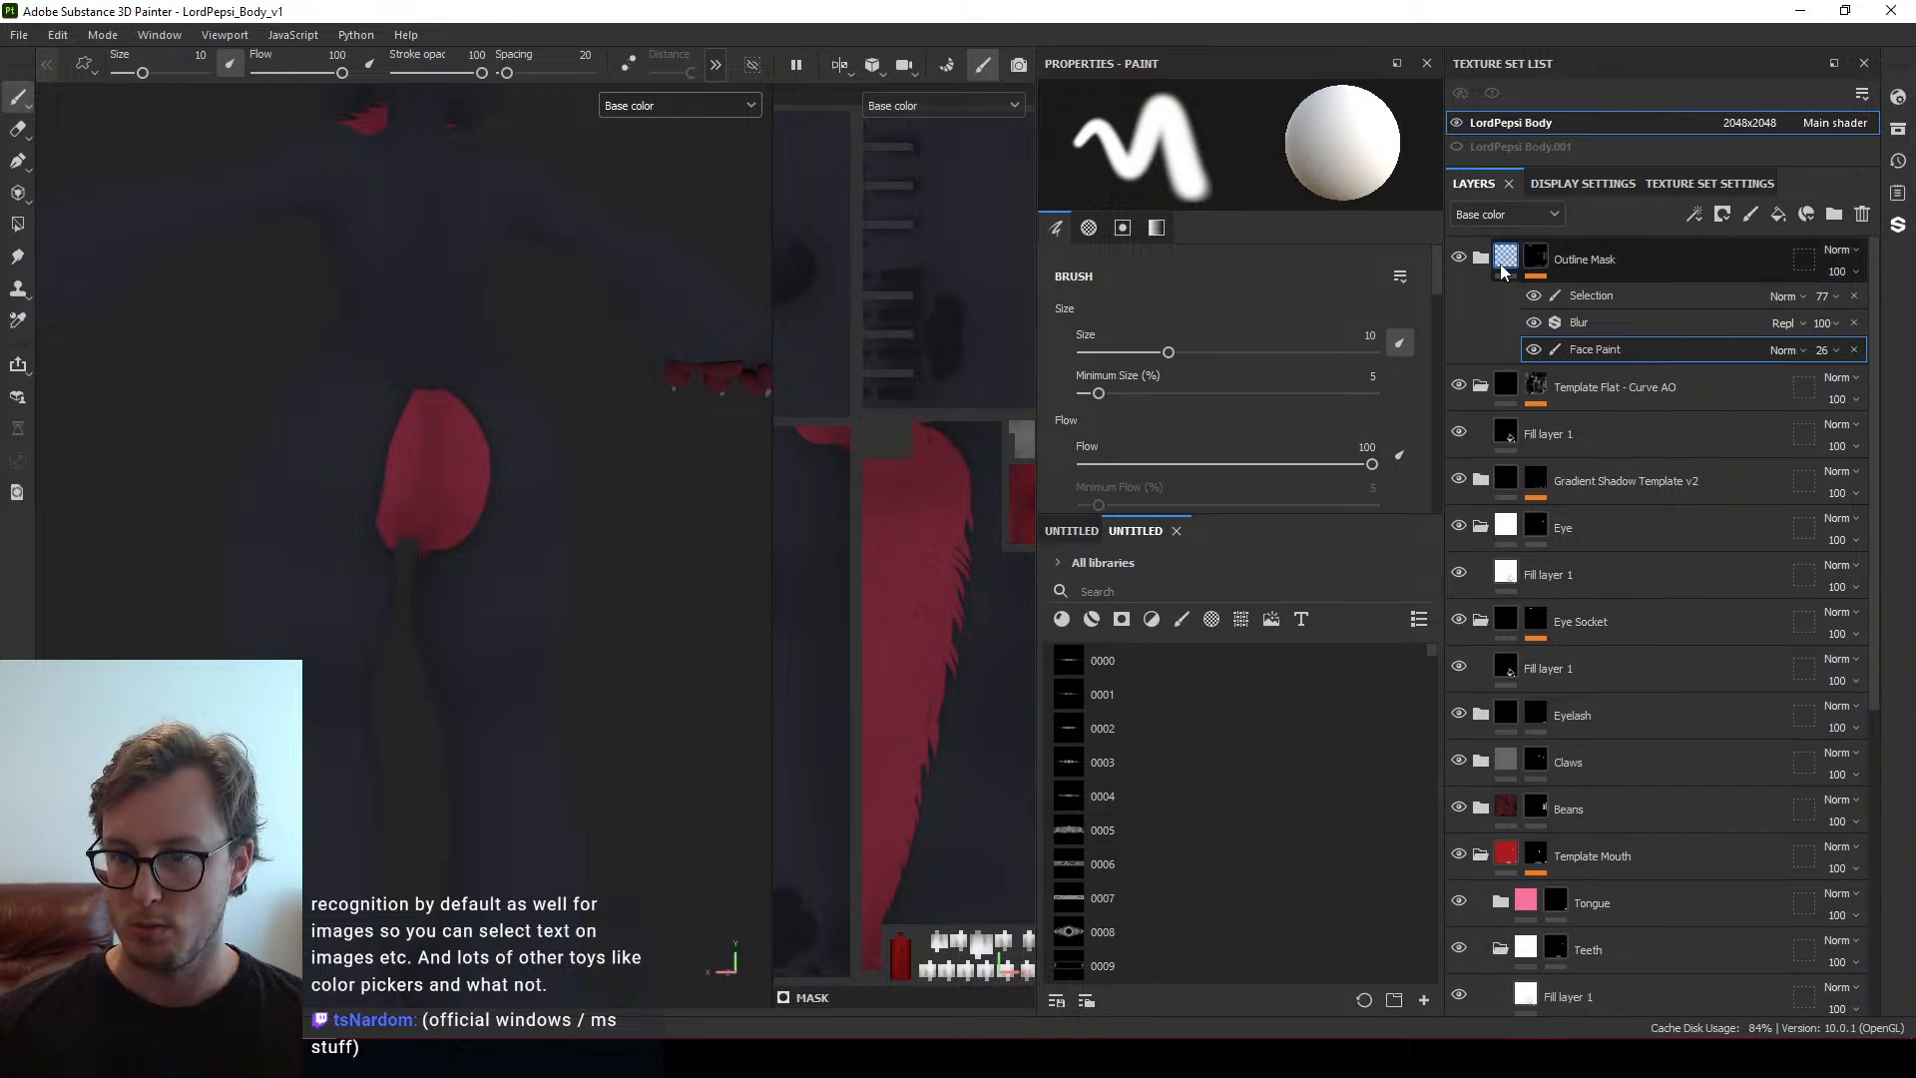
{"action": "left_click", "coordinate": [1482, 259]}
{"action": "left_click", "coordinate": [1483, 448]}
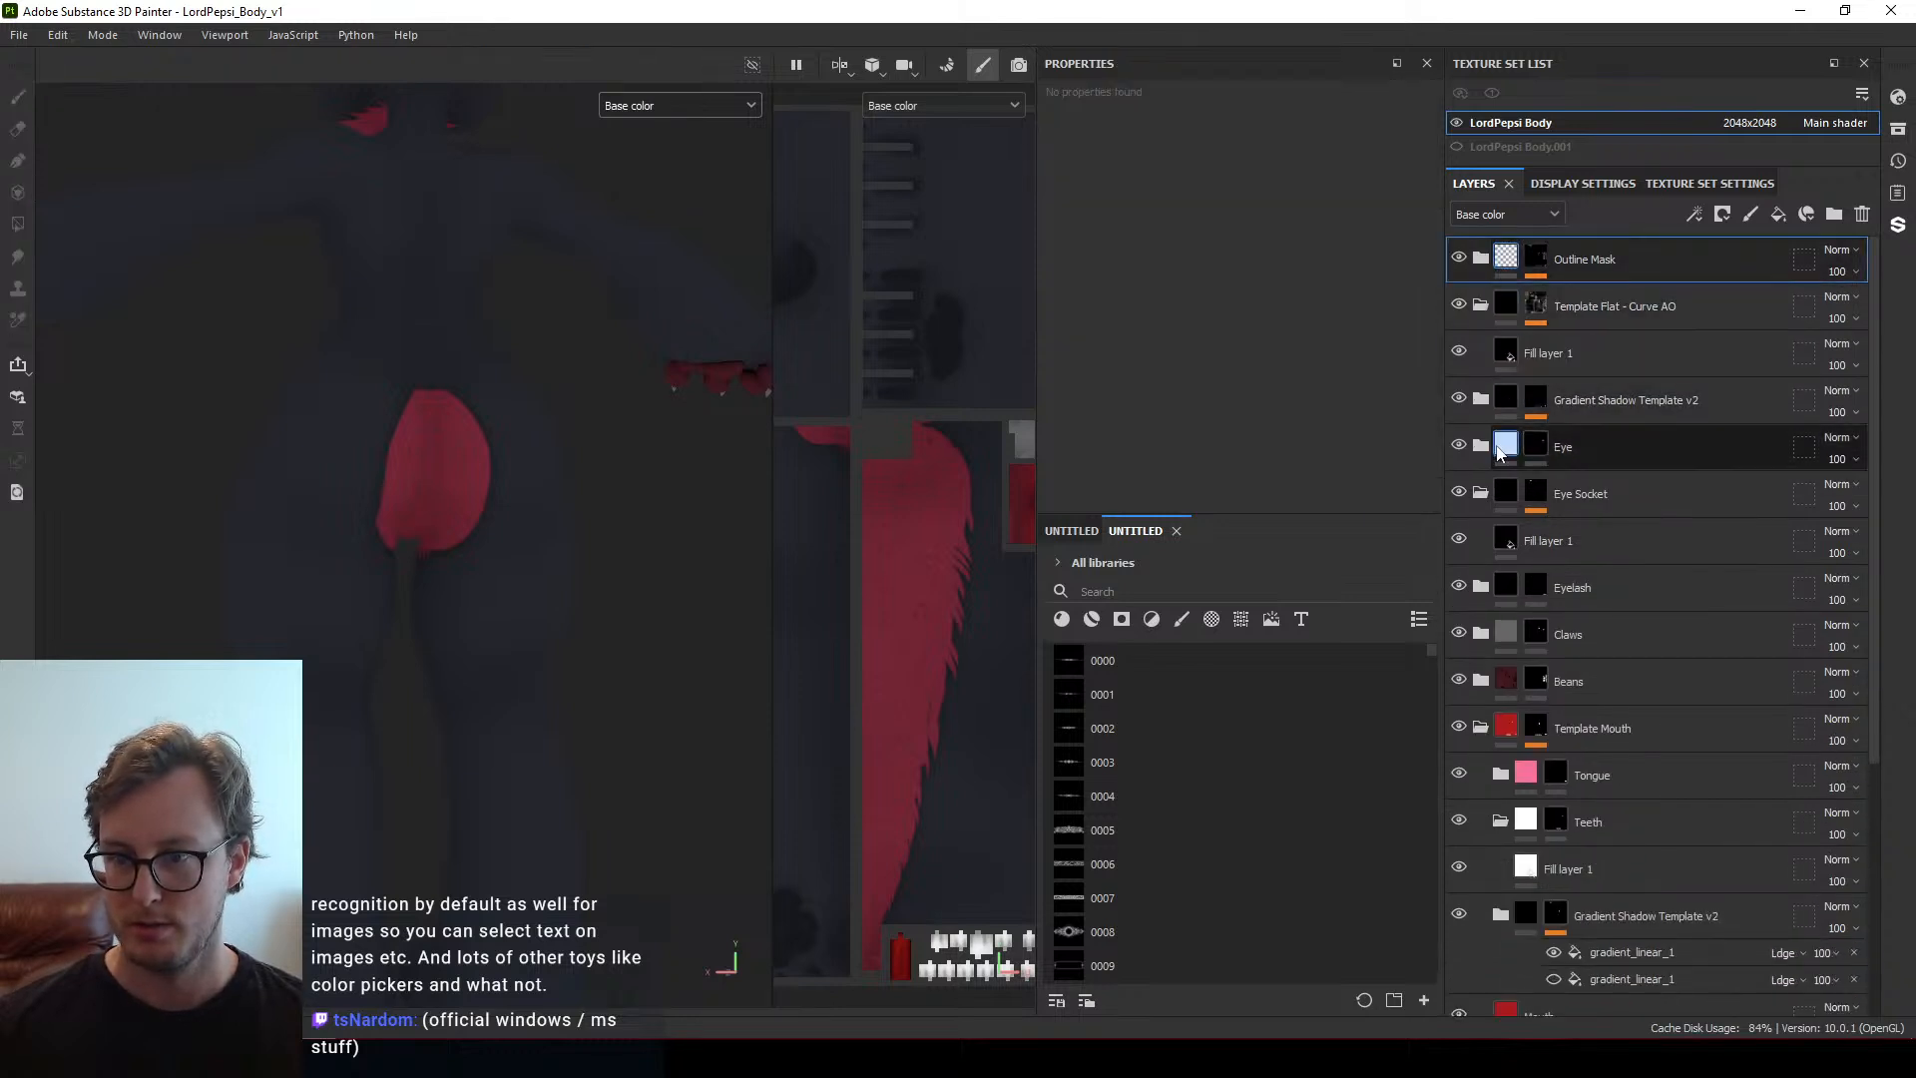
{"action": "left_click", "coordinate": [1481, 493]}
{"action": "left_click", "coordinate": [1481, 493]}
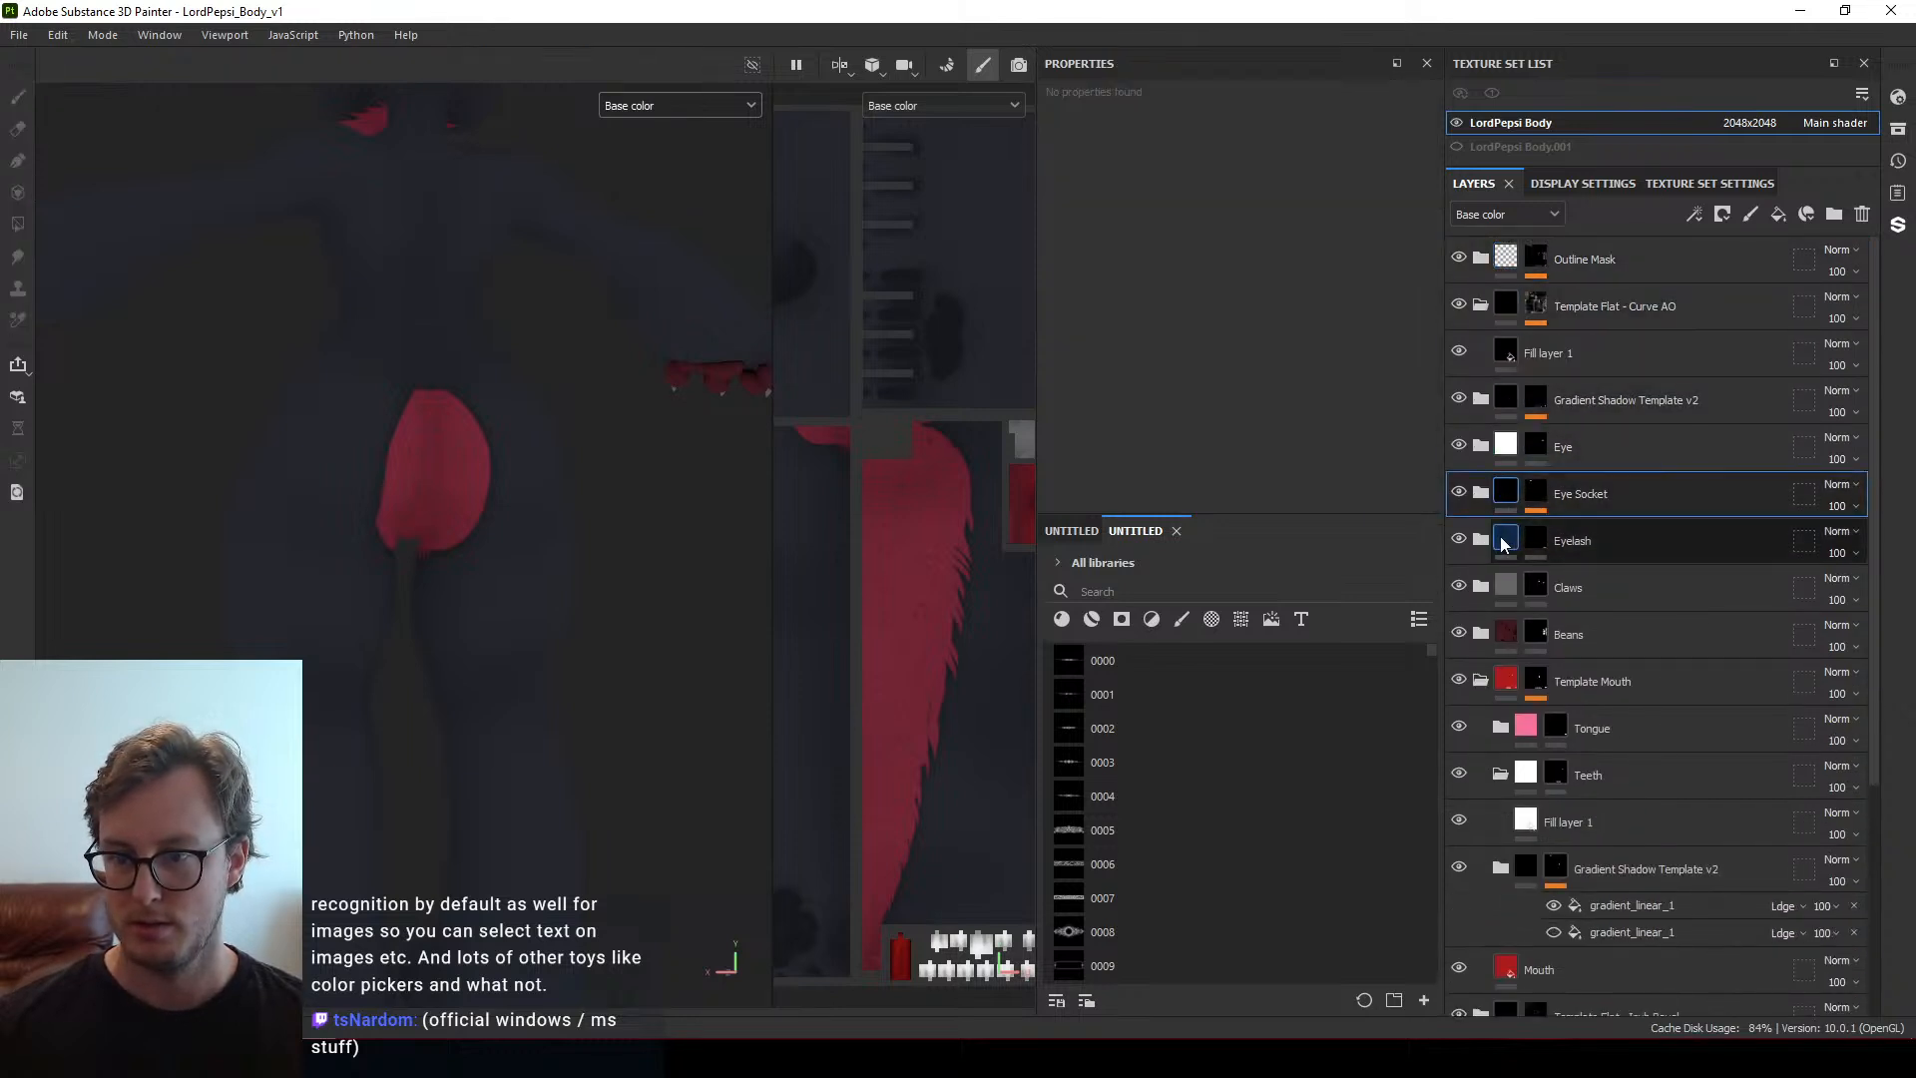
{"action": "left_click", "coordinate": [1482, 305]}
{"action": "left_click", "coordinate": [1481, 634]}
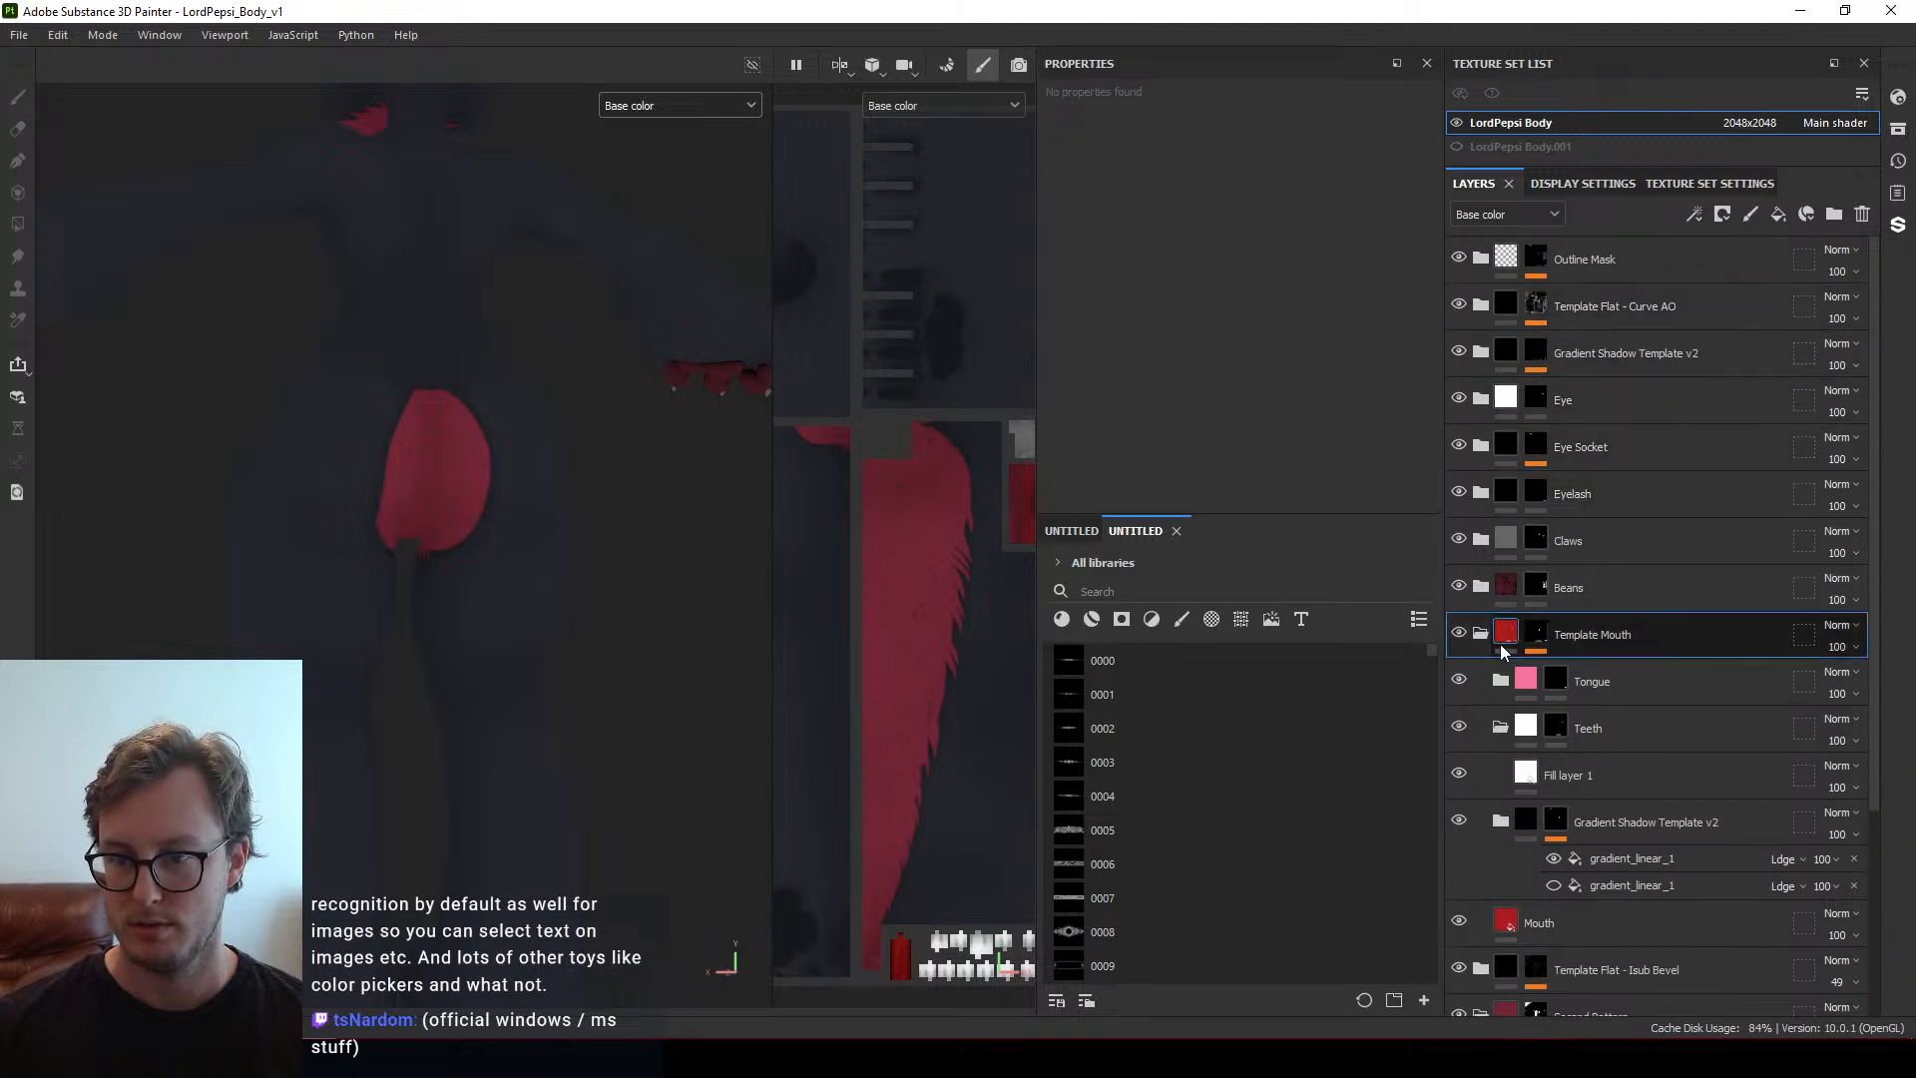
{"action": "left_click", "coordinate": [1481, 634]}
{"action": "left_click", "coordinate": [1480, 728]}
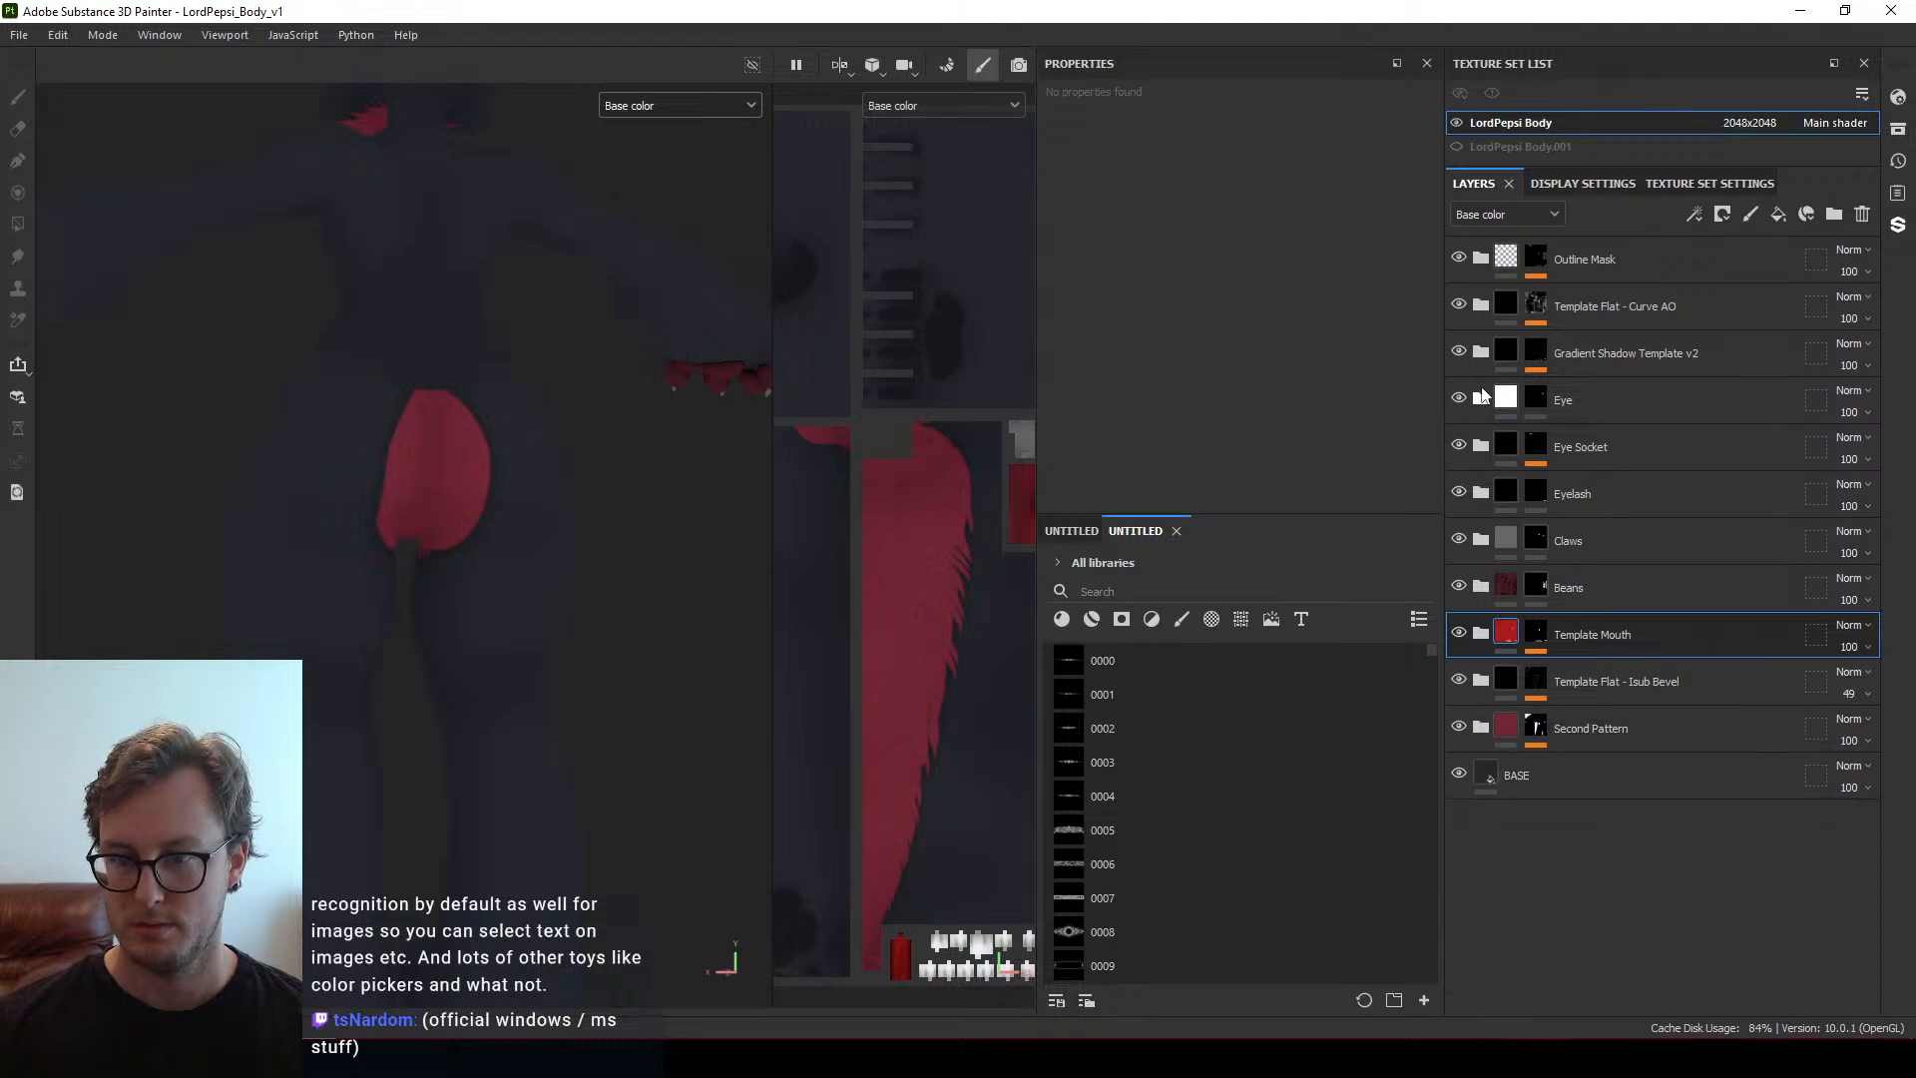
Search the library for "template flat", add Template Flat - Curve AO directly below Outline Mask and rename it AO Paint
{"action": "left_click", "coordinate": [1158, 592]}
{"action": "type", "text": "te"}
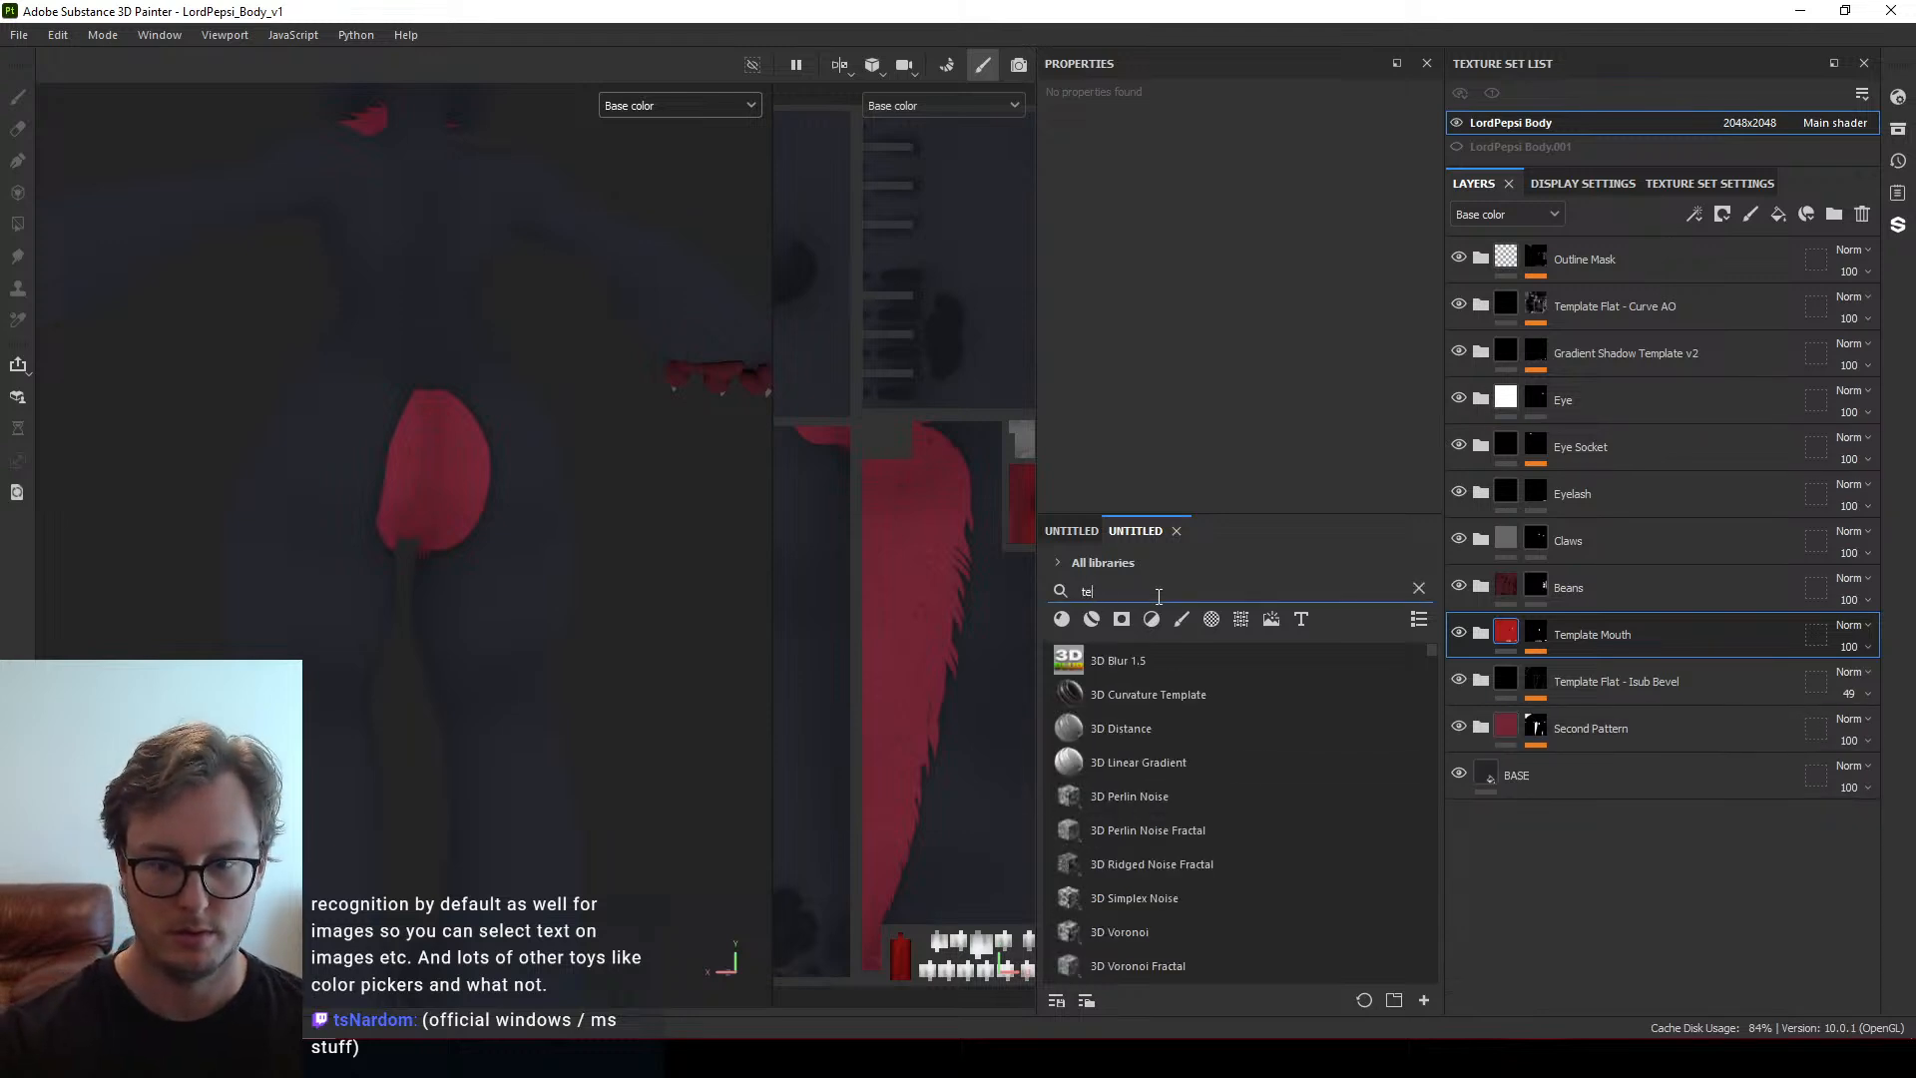
{"action": "type", "text": "mplate flat"}
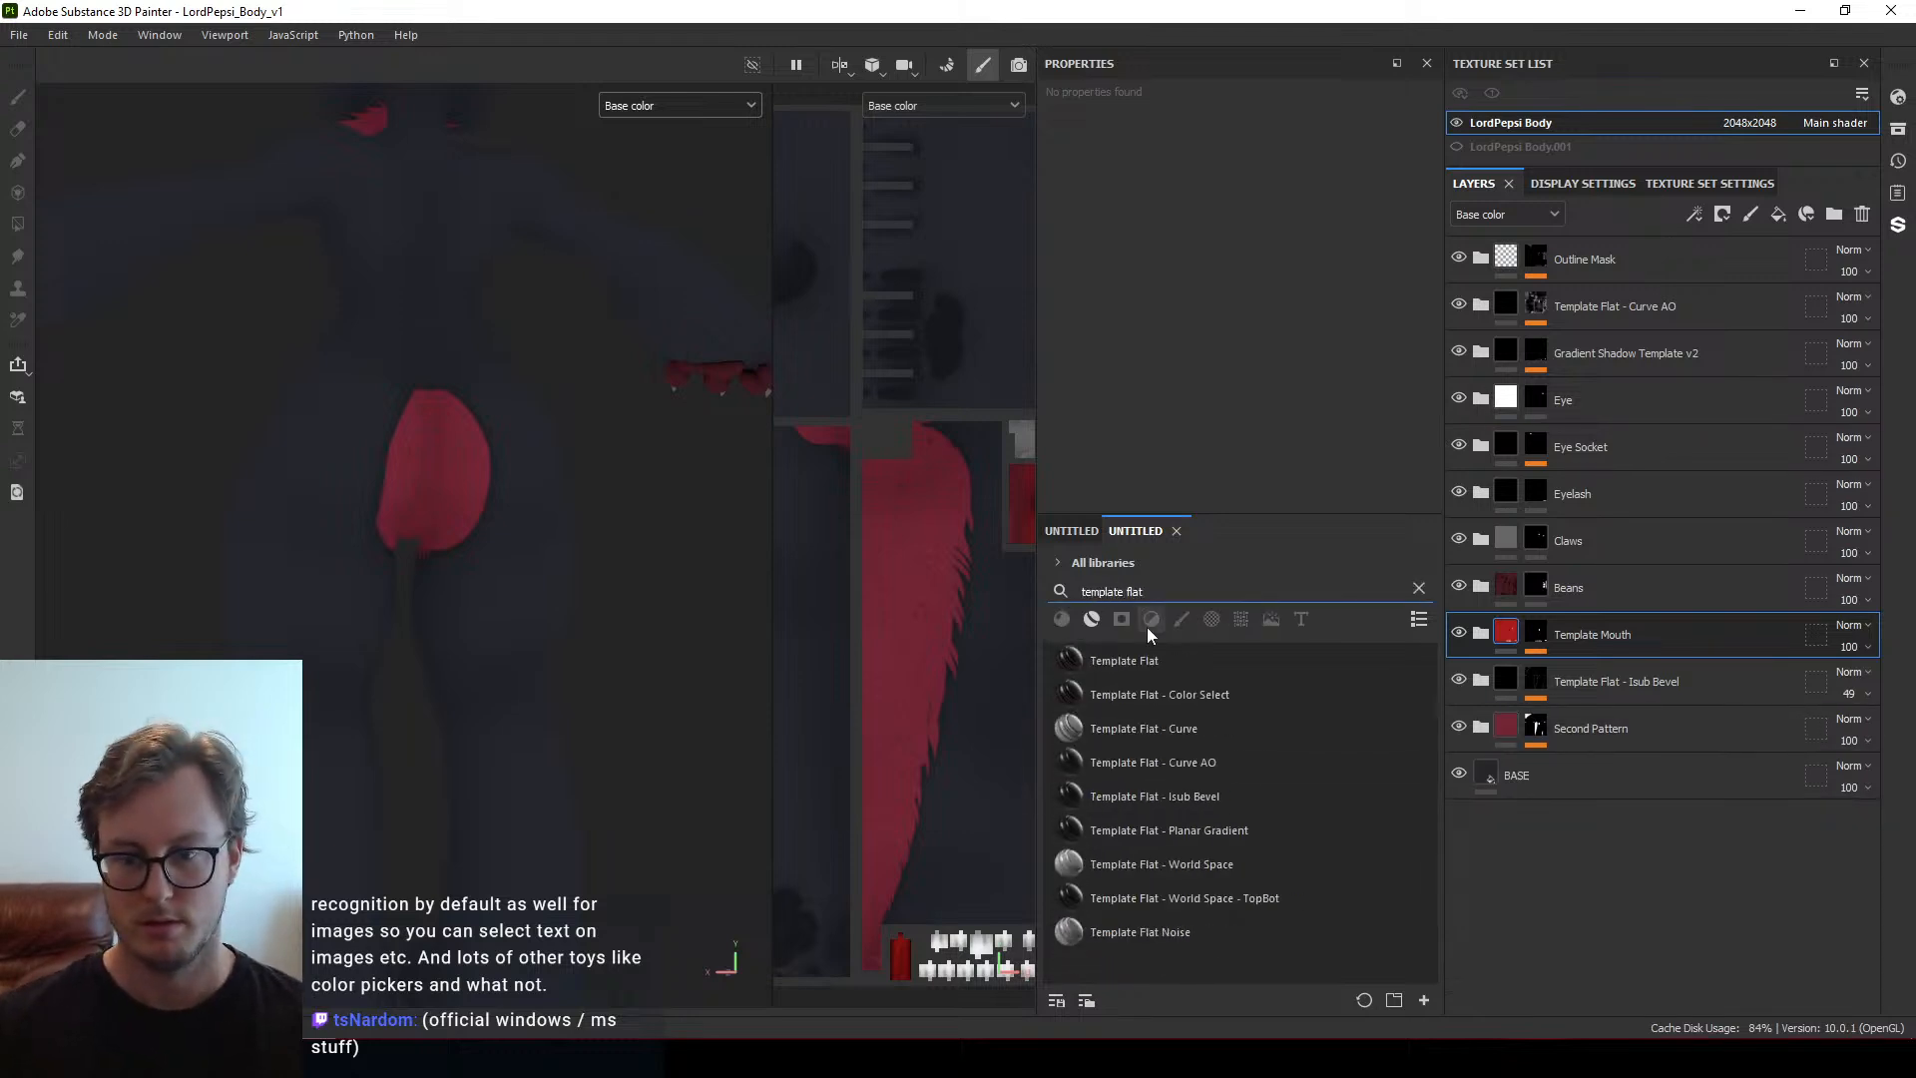
{"action": "left_click_drag", "start_coordinate": [1147, 762], "coordinate": [1684, 300]}
{"action": "double_click", "coordinate": [1655, 299]}
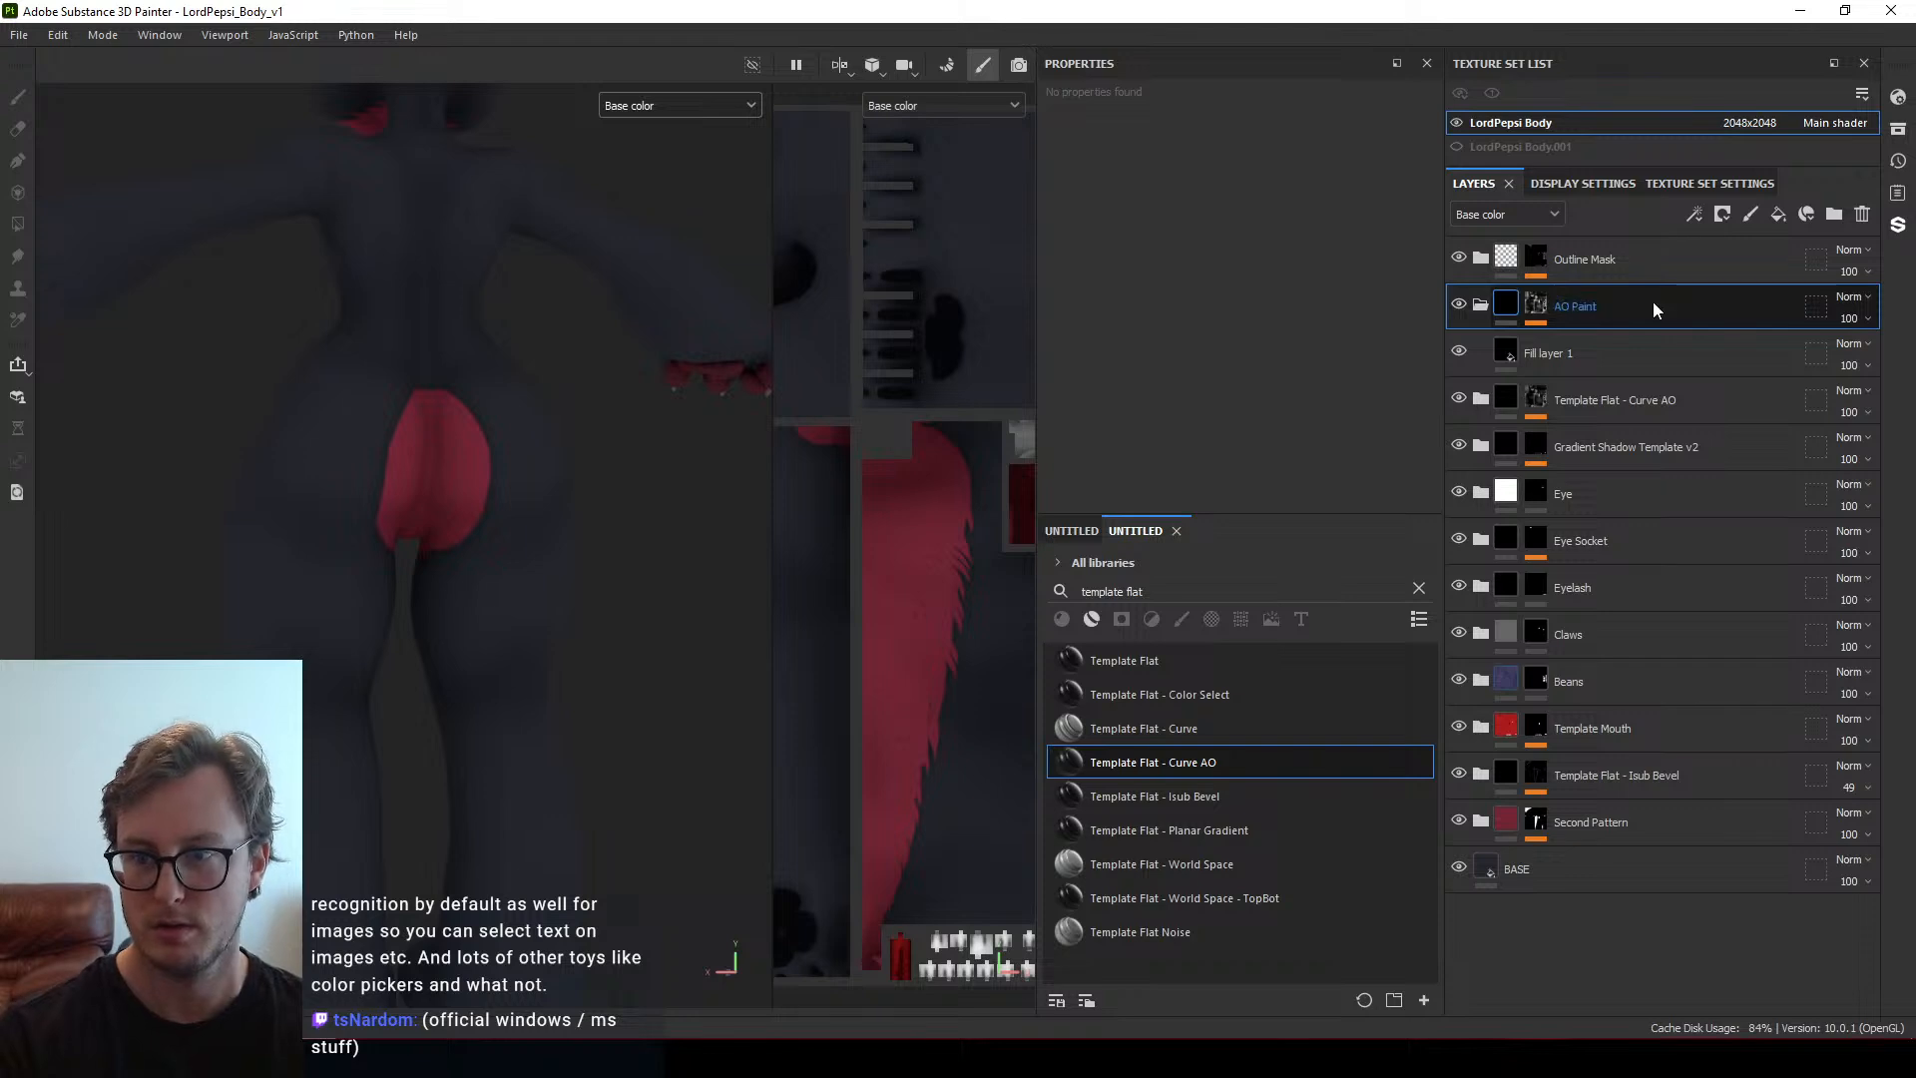
Enable the Ambient Occlusion generator on AO Paint's mask, set its opacity to 100 and its Global Balance to about 0.11
{"action": "left_click", "coordinate": [1536, 305]}
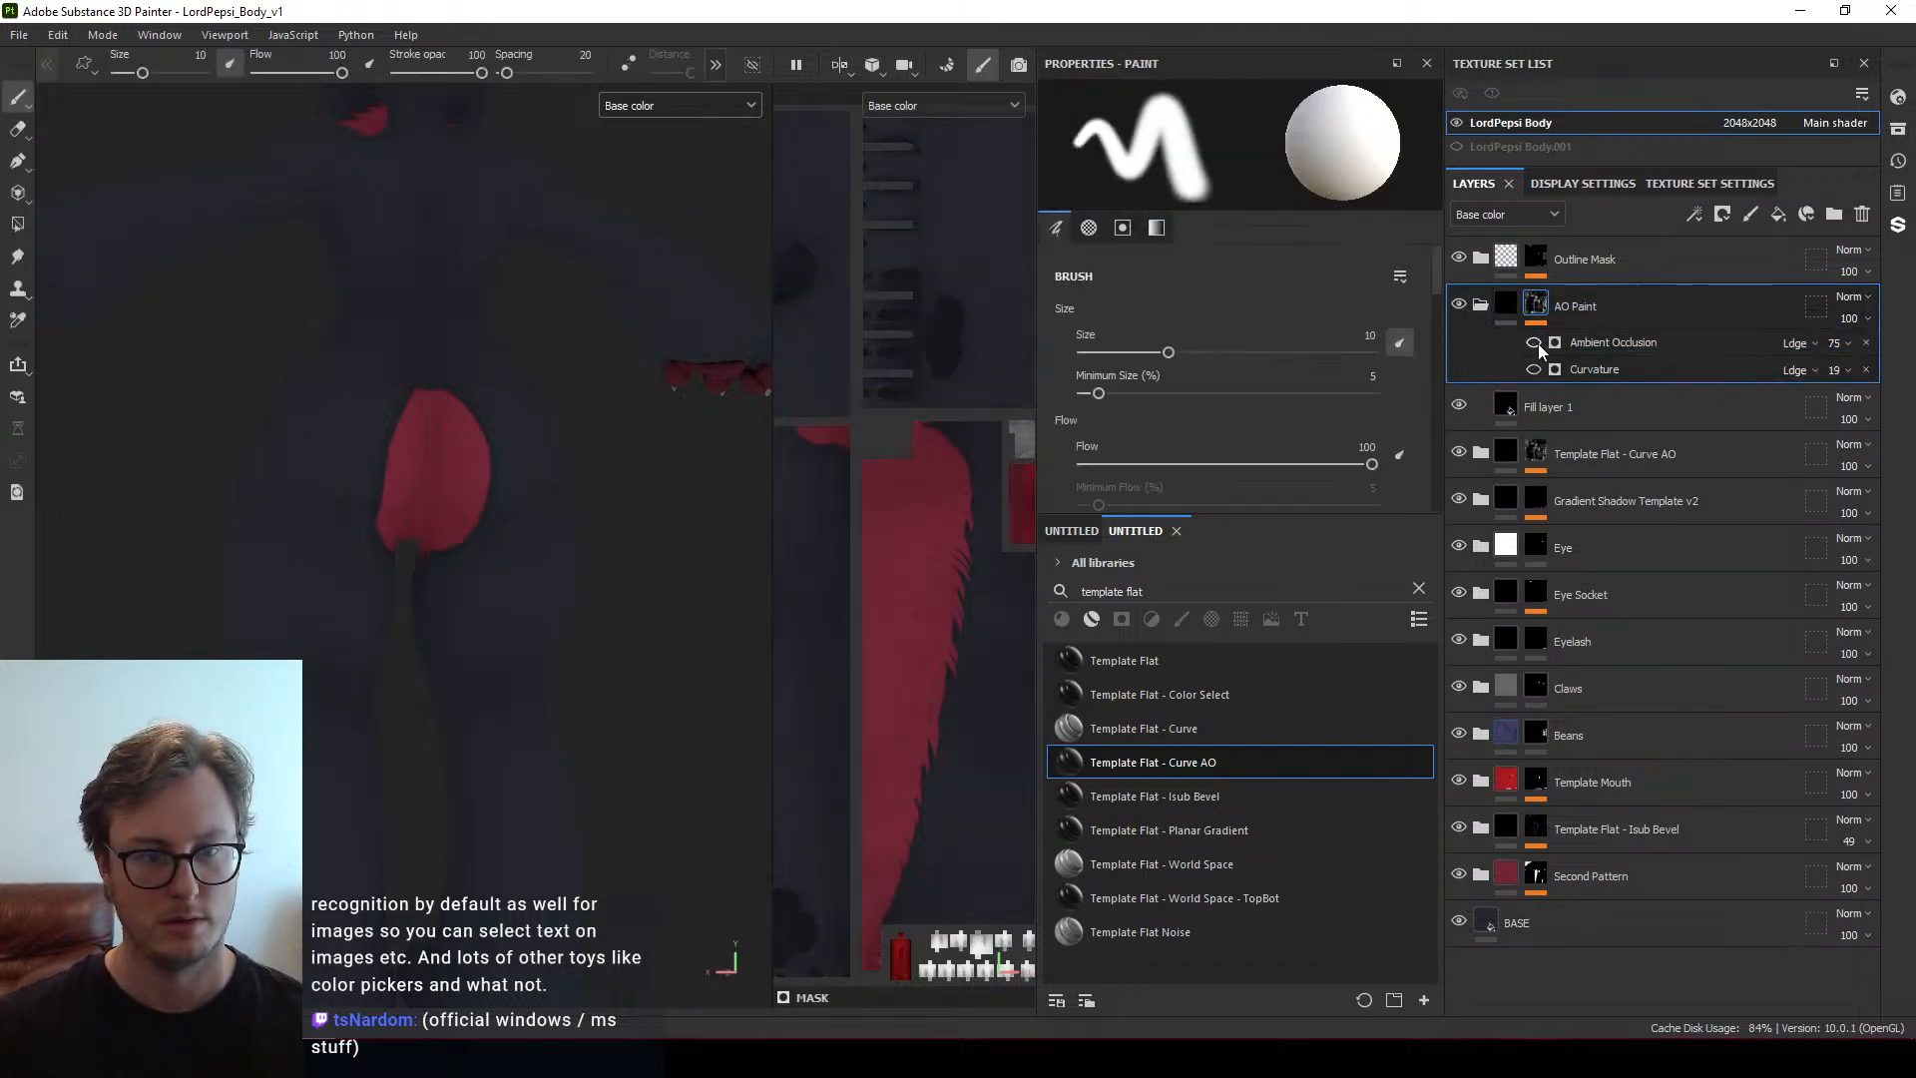
{"action": "scroll", "coordinate": [388, 436], "scroll_direction": "up", "scroll_amount": 5}
{"action": "left_click_drag", "start_coordinate": [387, 436], "coordinate": [417, 484], "text": "alt"}
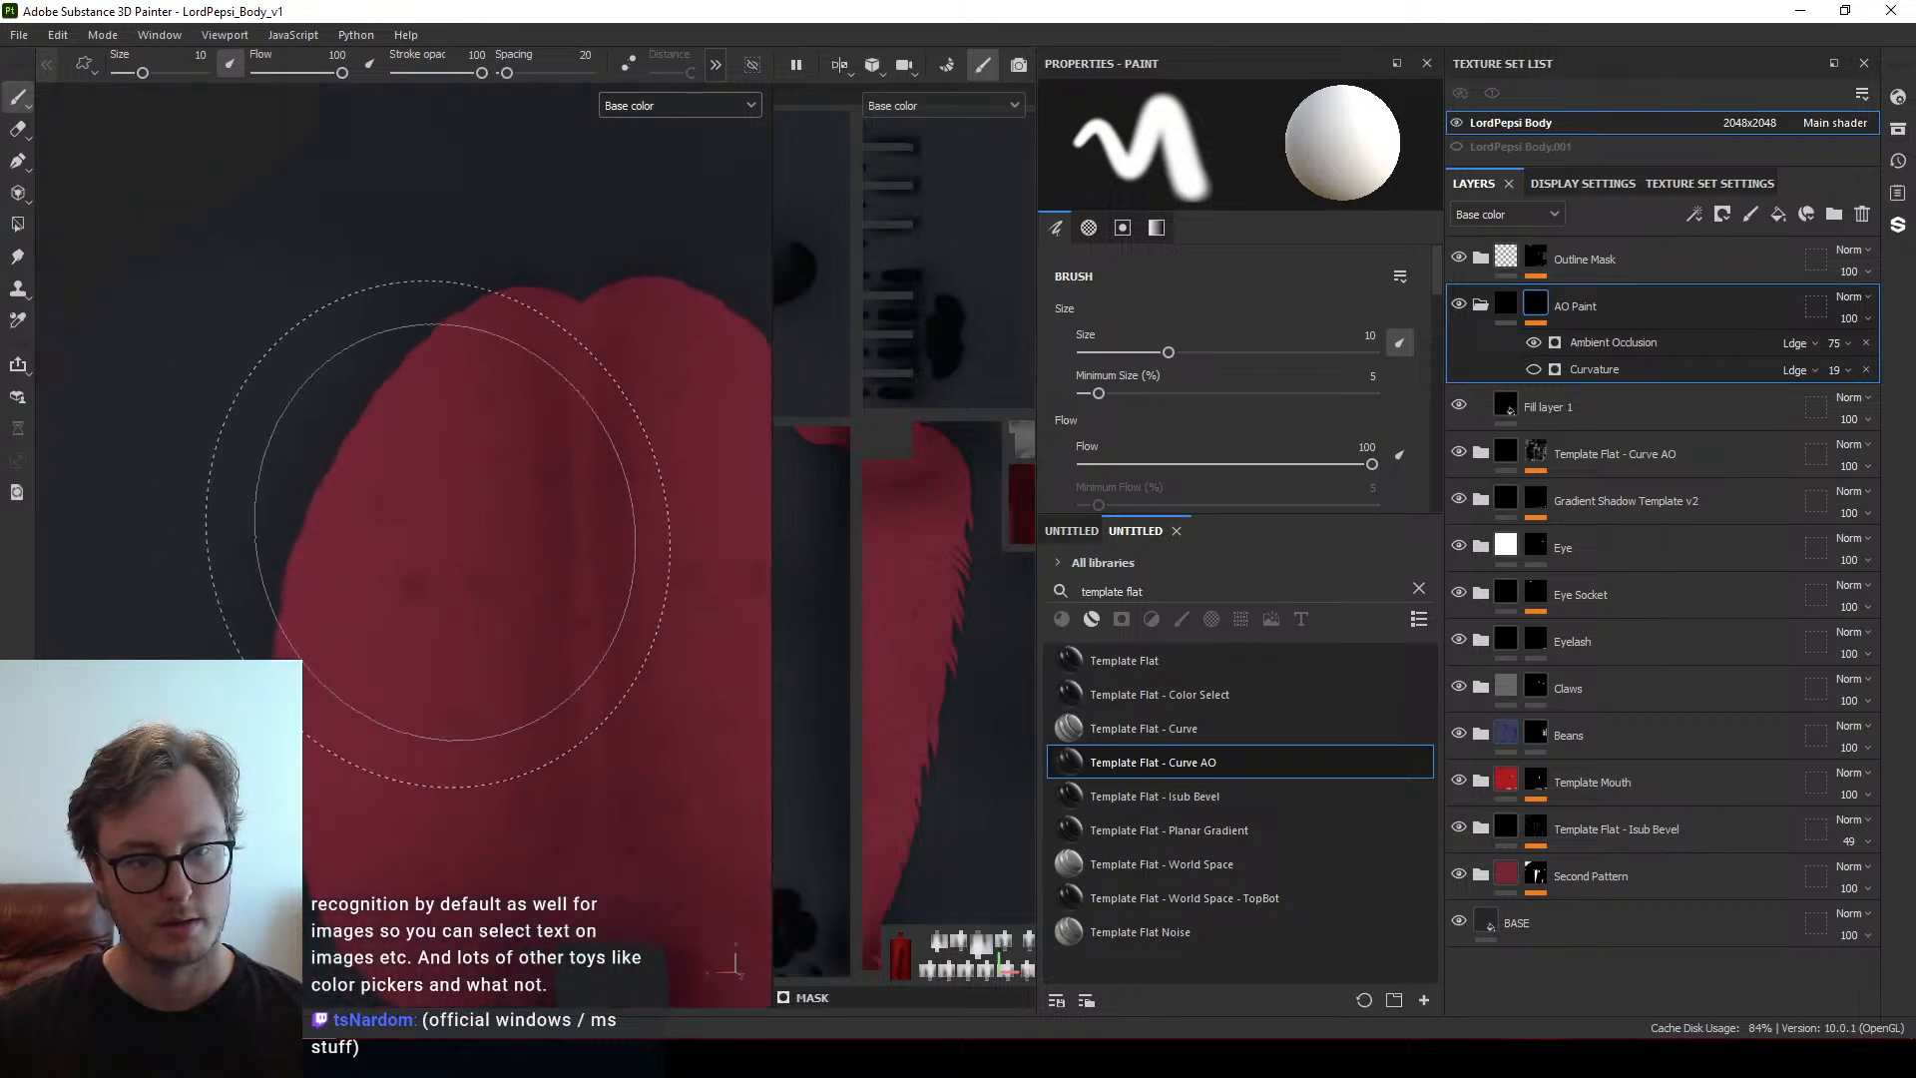
{"action": "scroll", "coordinate": [439, 449], "scroll_direction": "down", "scroll_amount": 4}
{"action": "mouse_move", "coordinate": [462, 398]}
{"action": "left_mouse_down", "text": "alt"}
{"action": "mouse_move", "coordinate": [471, 302]}
{"action": "mouse_move", "coordinate": [475, 394]}
{"action": "left_mouse_up", "text": "alt"}
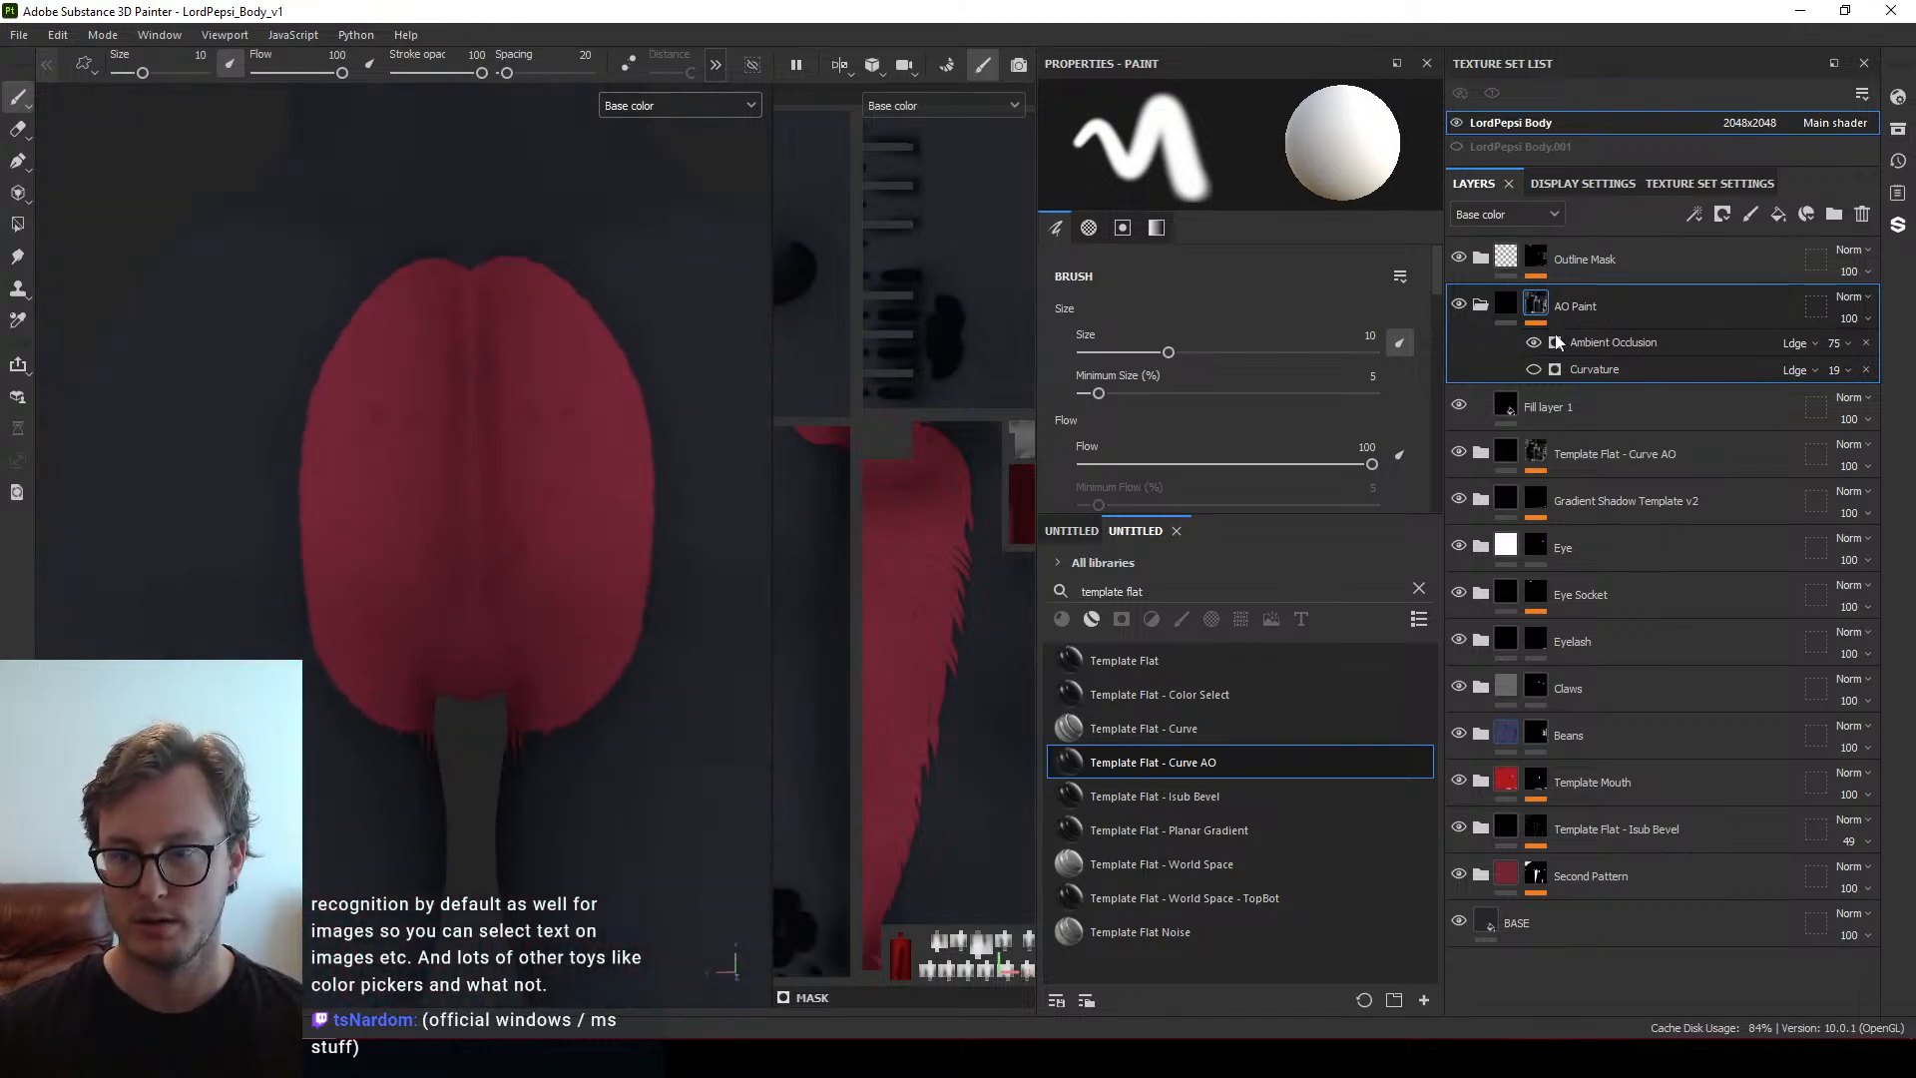
{"action": "left_click", "coordinate": [1614, 343]}
{"action": "left_click", "coordinate": [1884, 378]}
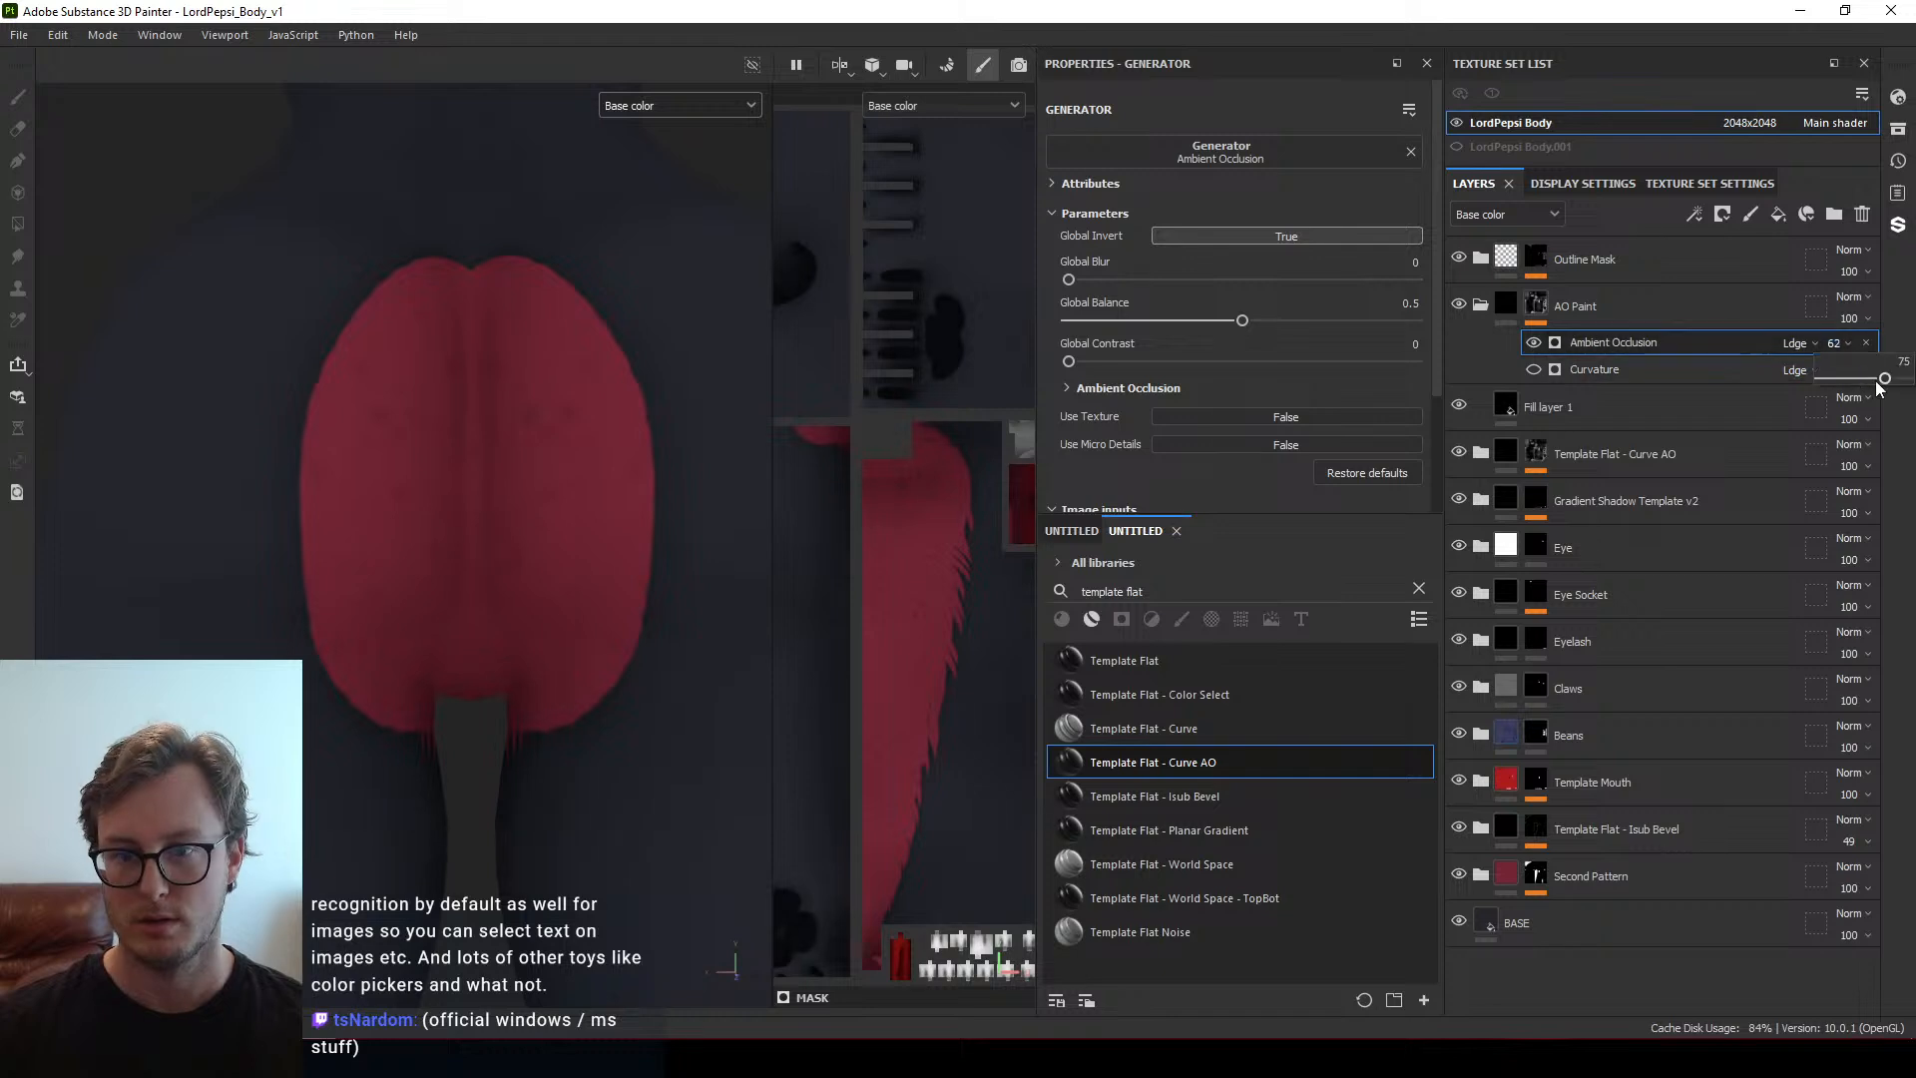
{"action": "left_click_drag", "start_coordinate": [1162, 320], "coordinate": [1116, 324]}
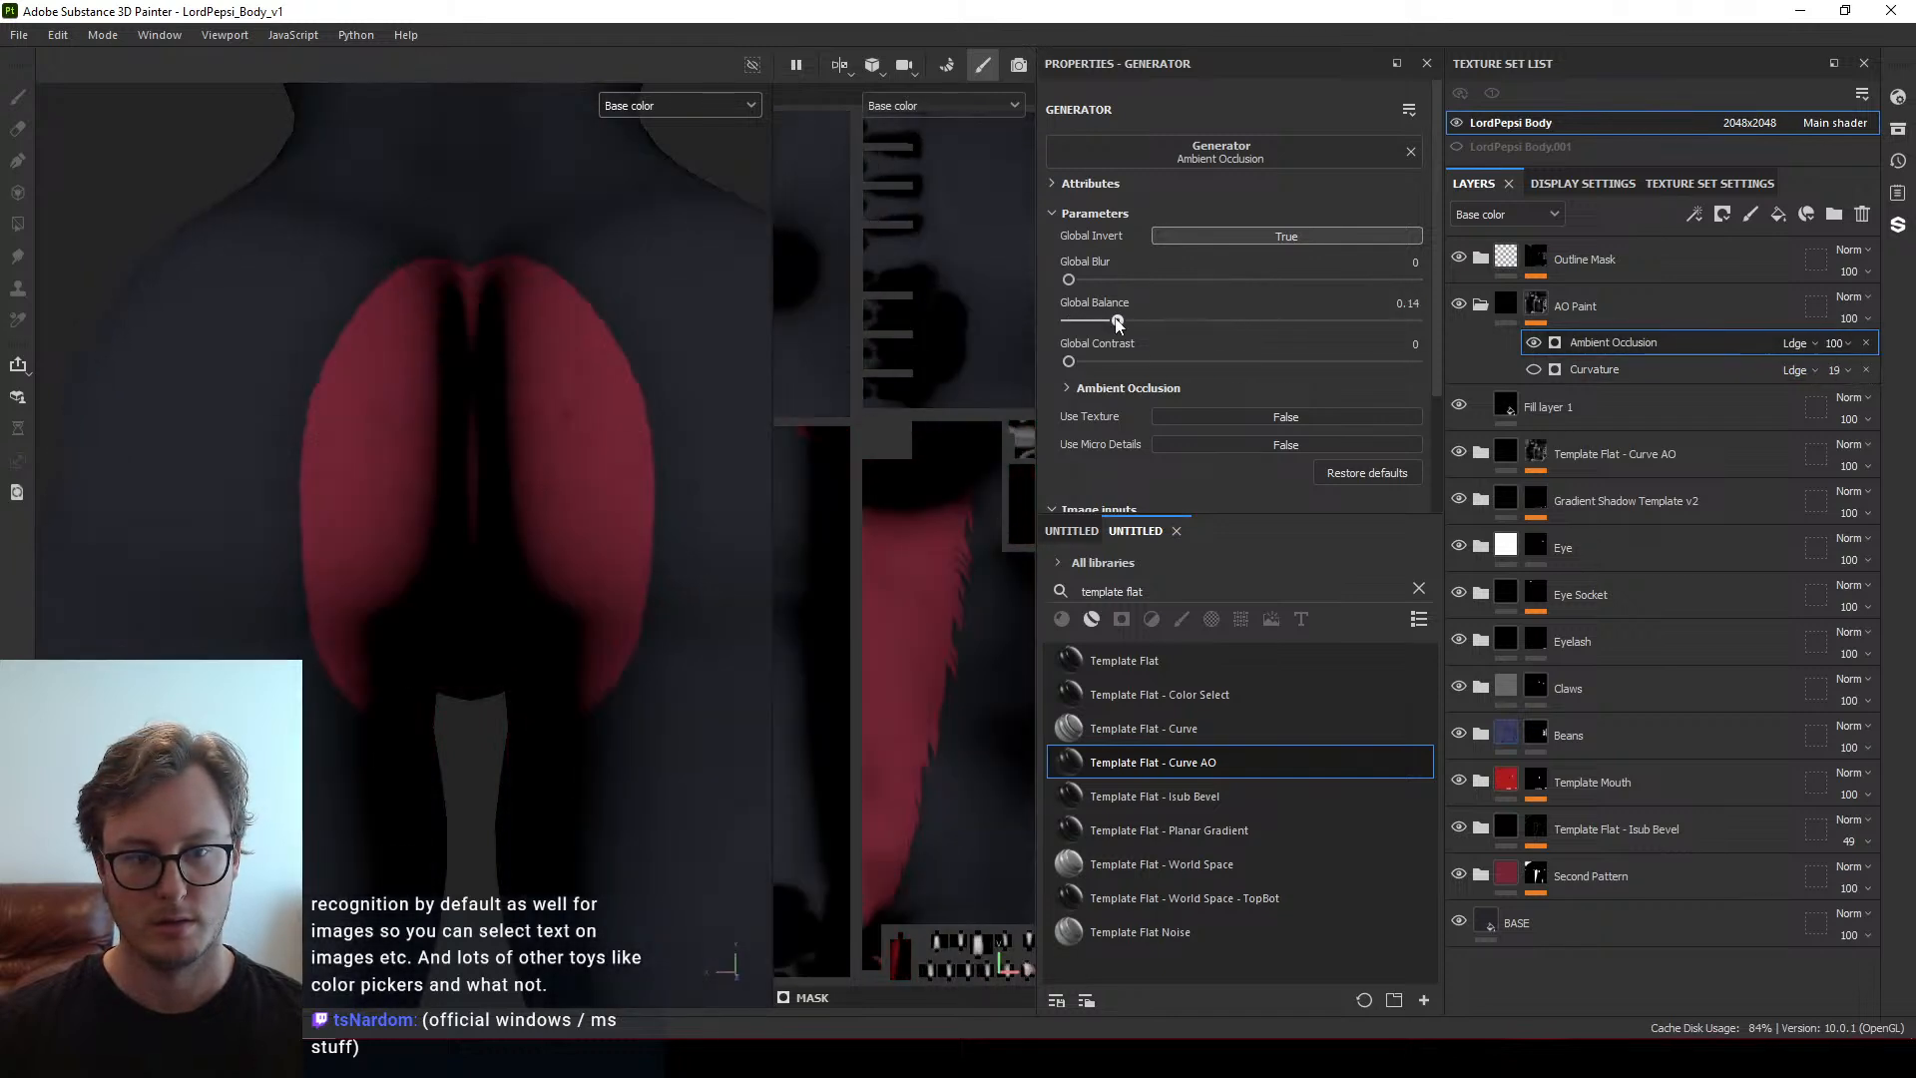
{"action": "left_click_drag", "start_coordinate": [519, 390], "coordinate": [250, 571], "text": "alt"}
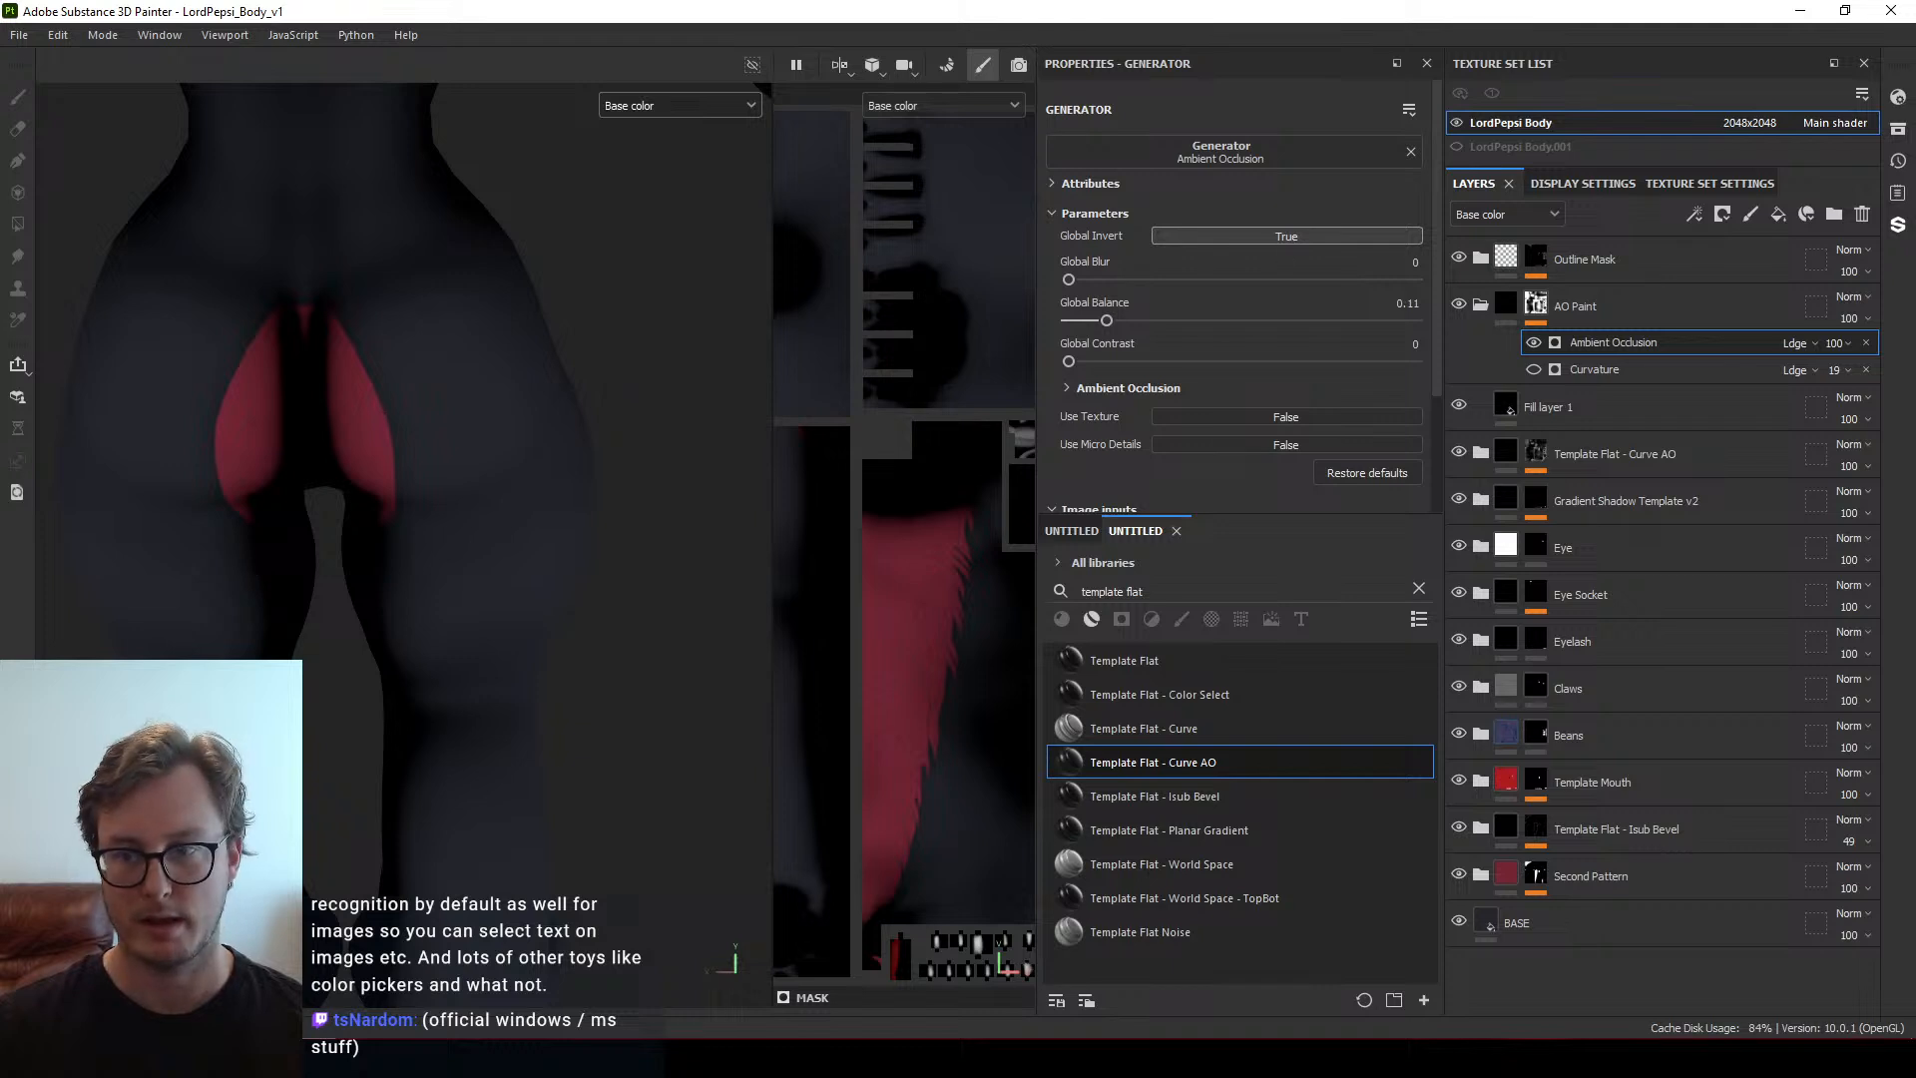
Delete the AO Paint folder from the layer stack, leaving Template Flat - Curve AO directly below Outline Mask
{"action": "left_click", "coordinate": [1865, 343]}
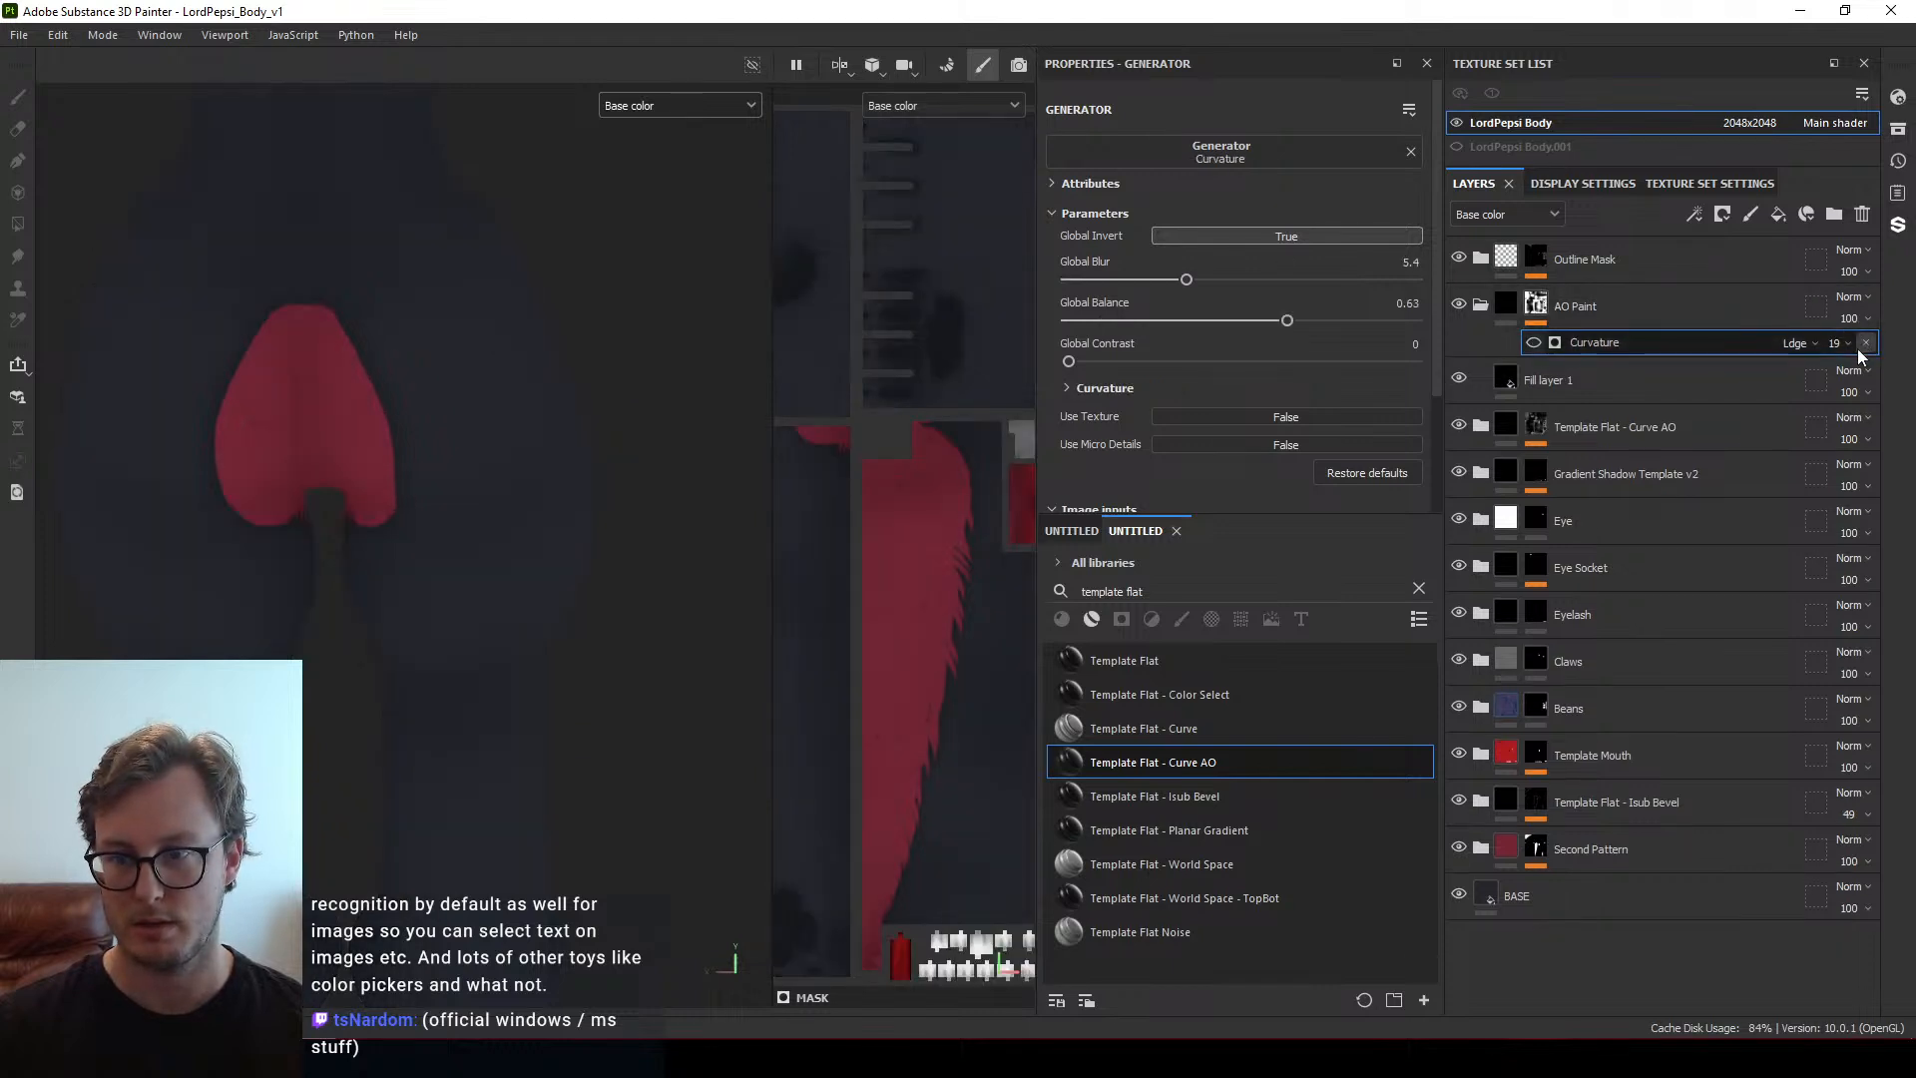
{"action": "key", "text": "ctrl+z"}
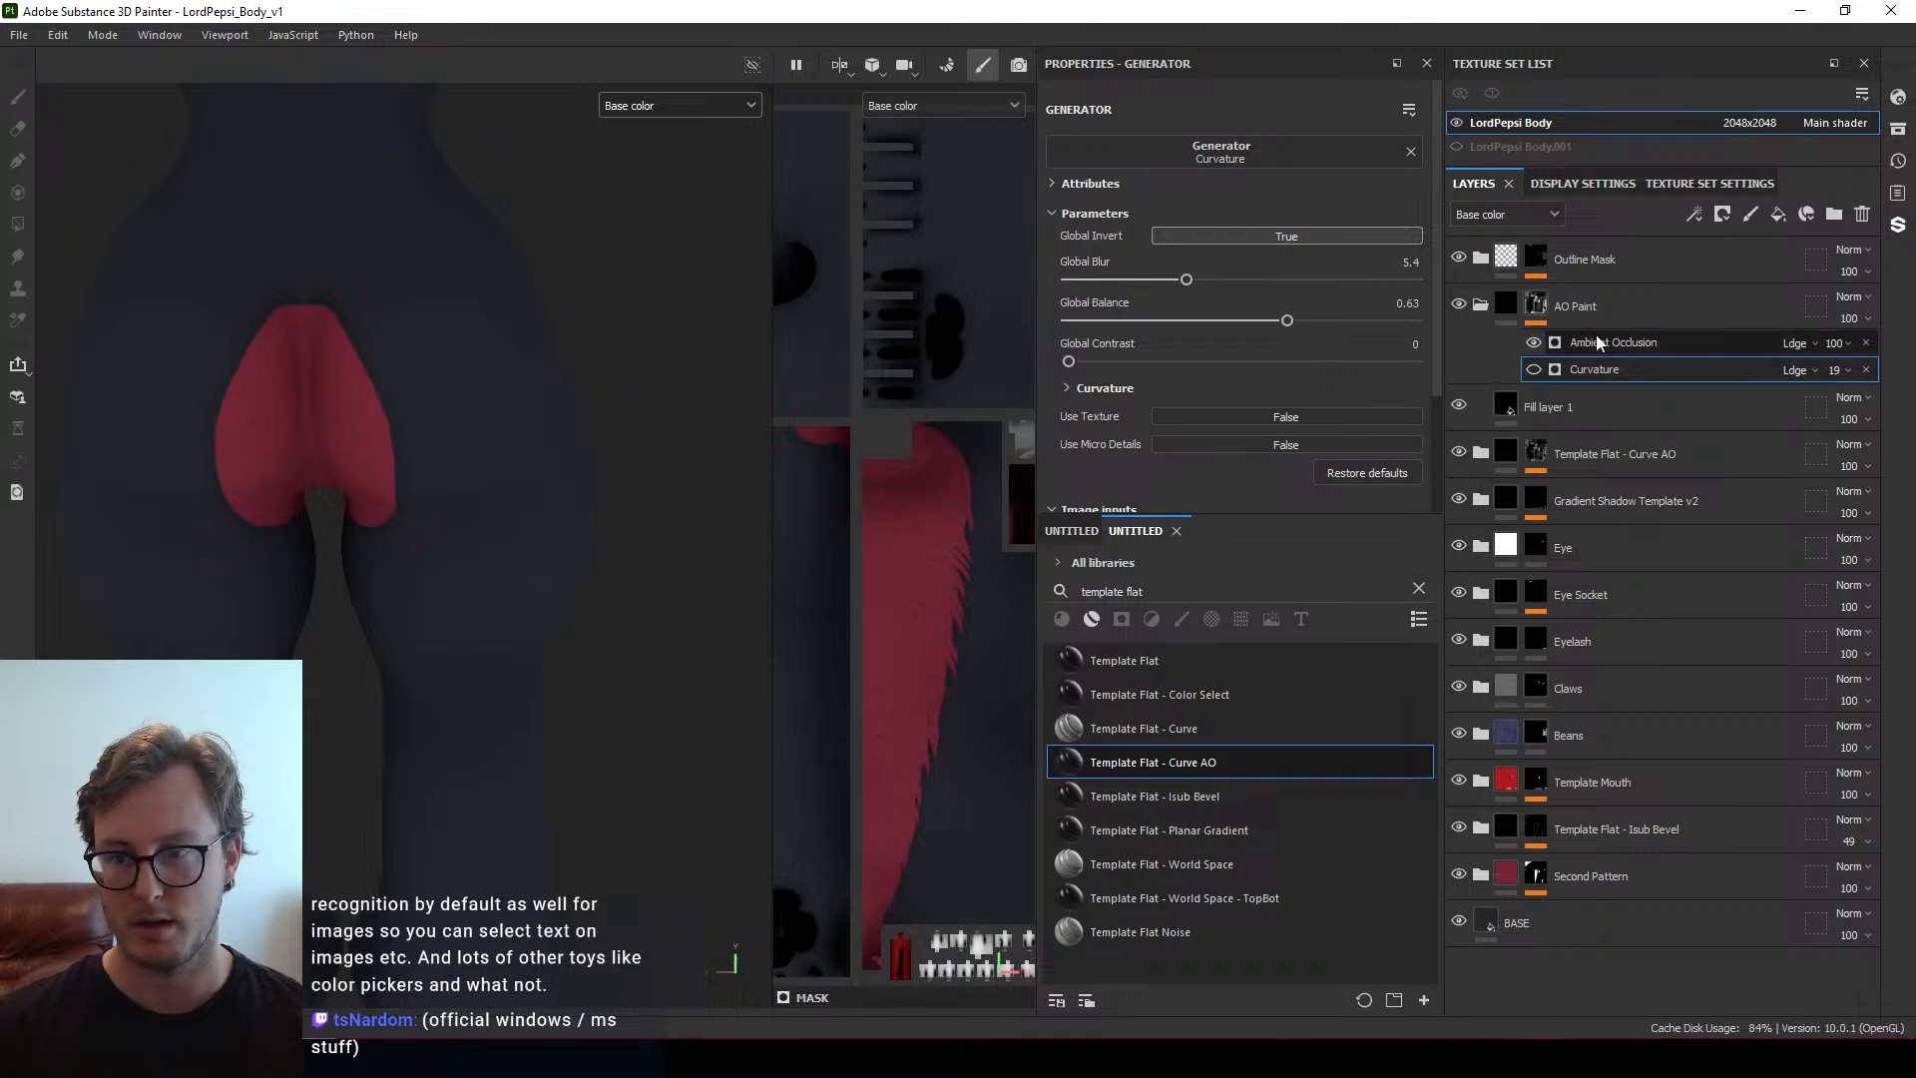
{"action": "left_click", "coordinate": [1478, 289]}
{"action": "key", "text": "Delete"}
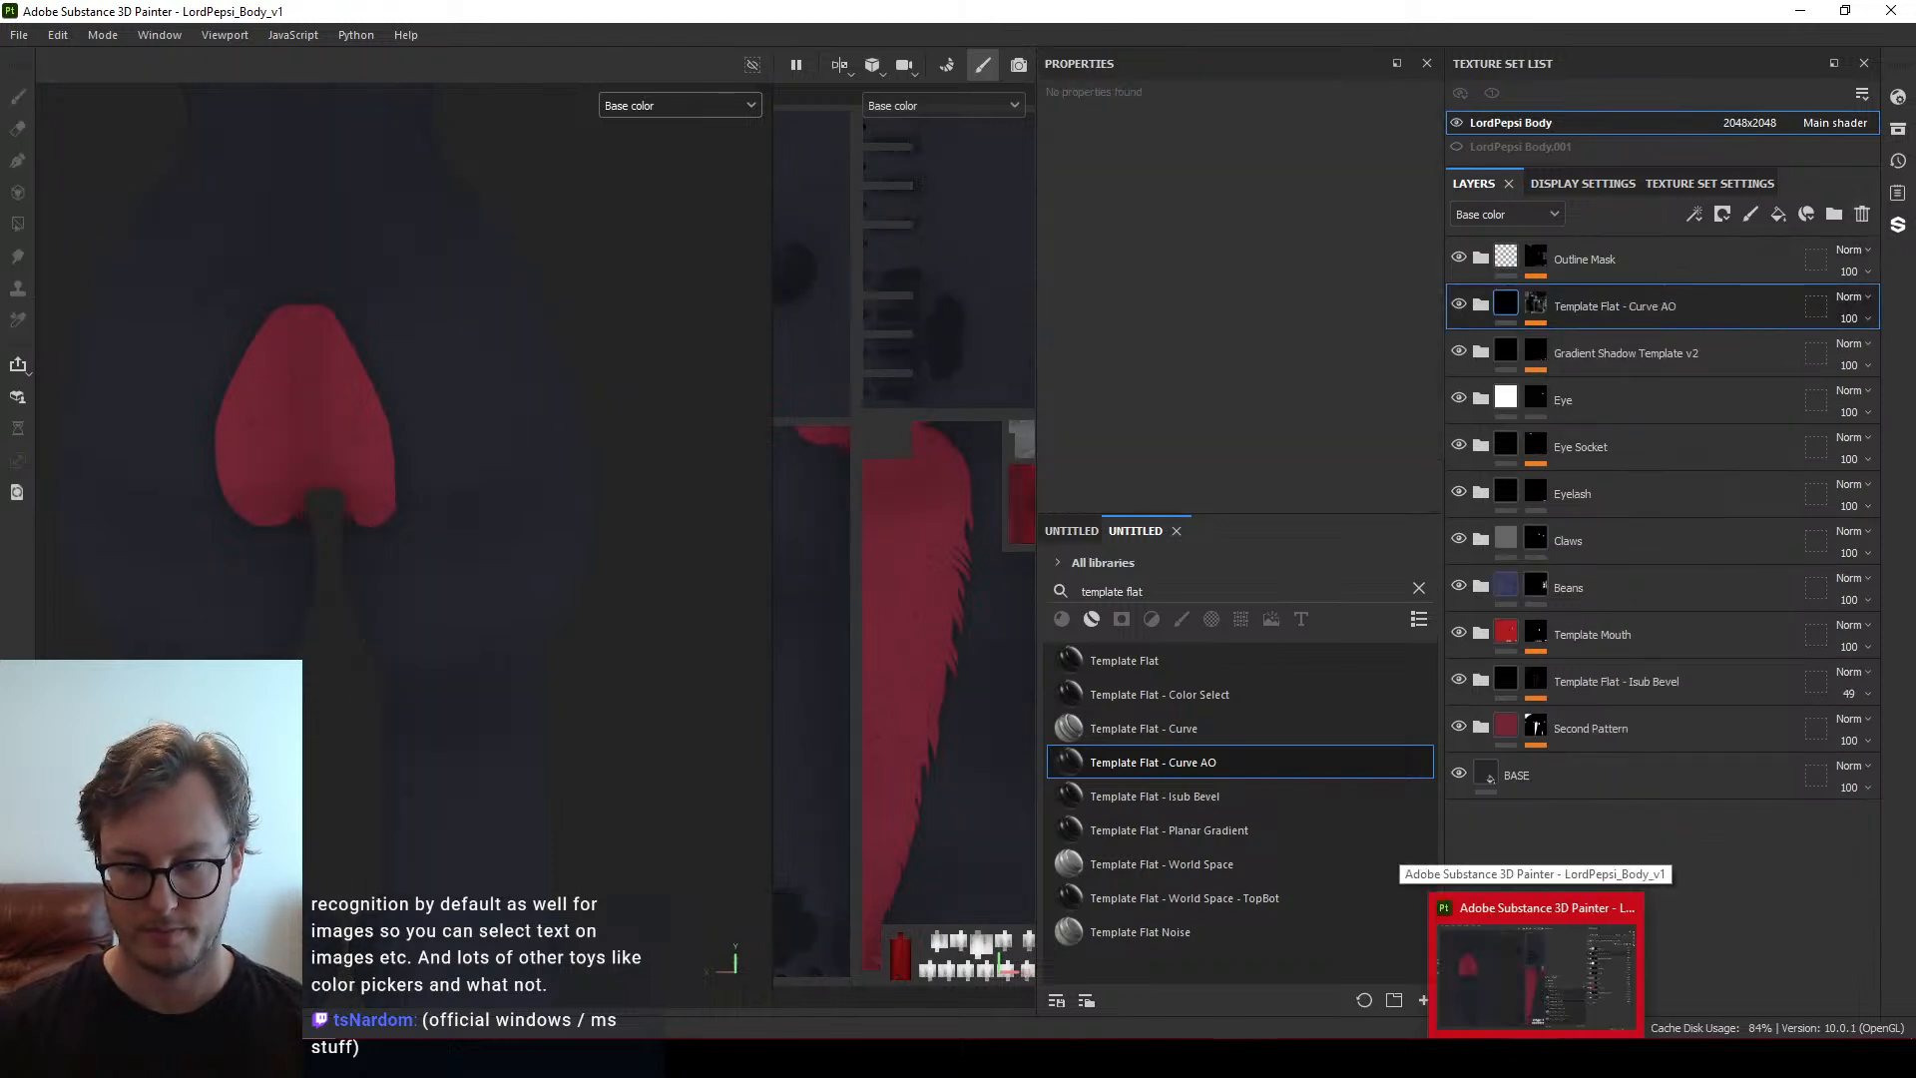
Switch to Blender, exclude the Body LP collection and enable Body HP, with the body's rear in view
{"action": "left_click", "coordinate": [1186, 1037]}
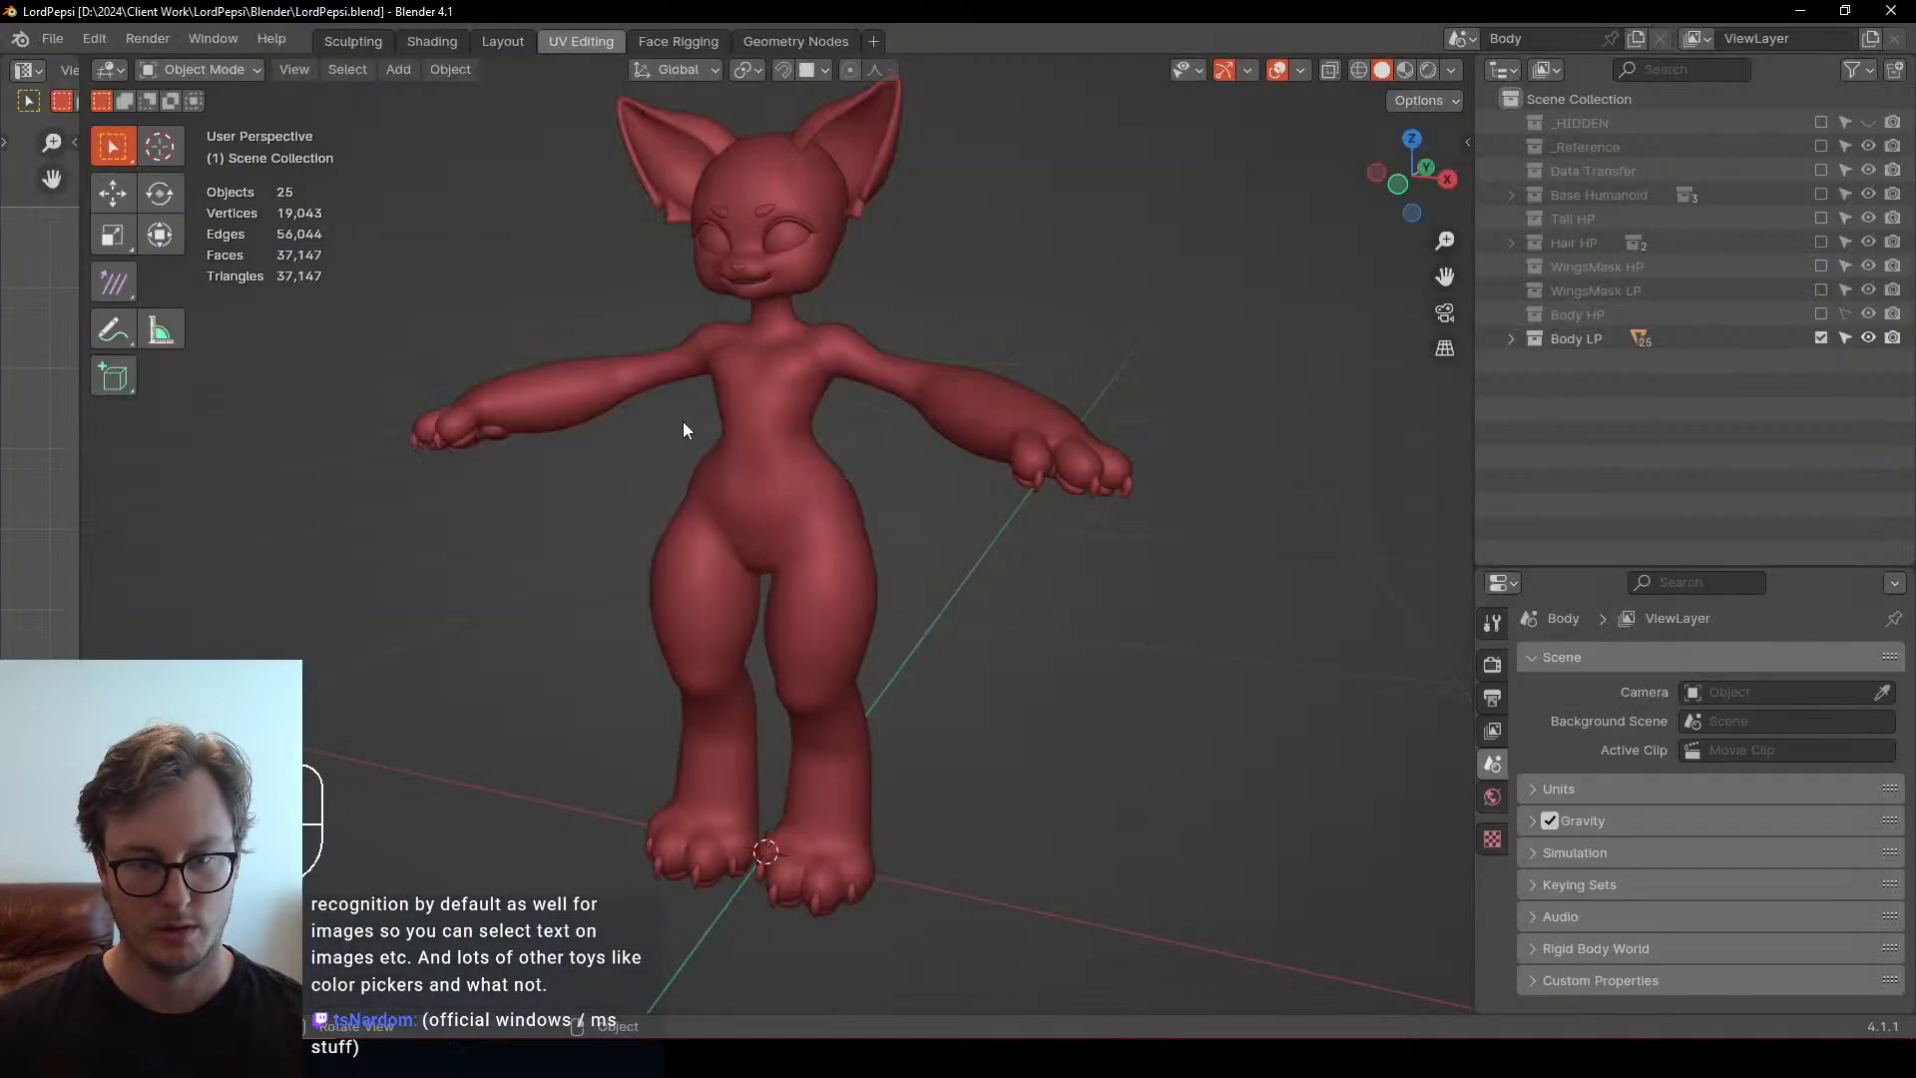
{"action": "mouse_move", "coordinate": [684, 428]}
{"action": "middle_mouse_down"}
{"action": "mouse_move", "coordinate": [768, 459]}
{"action": "mouse_move", "coordinate": [703, 519]}
{"action": "mouse_move", "coordinate": [641, 463]}
{"action": "mouse_move", "coordinate": [759, 387]}
{"action": "mouse_move", "coordinate": [813, 494]}
{"action": "mouse_move", "coordinate": [800, 327]}
{"action": "mouse_move", "coordinate": [828, 447]}
{"action": "middle_mouse_up"}
{"action": "left_click", "coordinate": [1821, 339]}
{"action": "left_click", "coordinate": [1820, 314]}
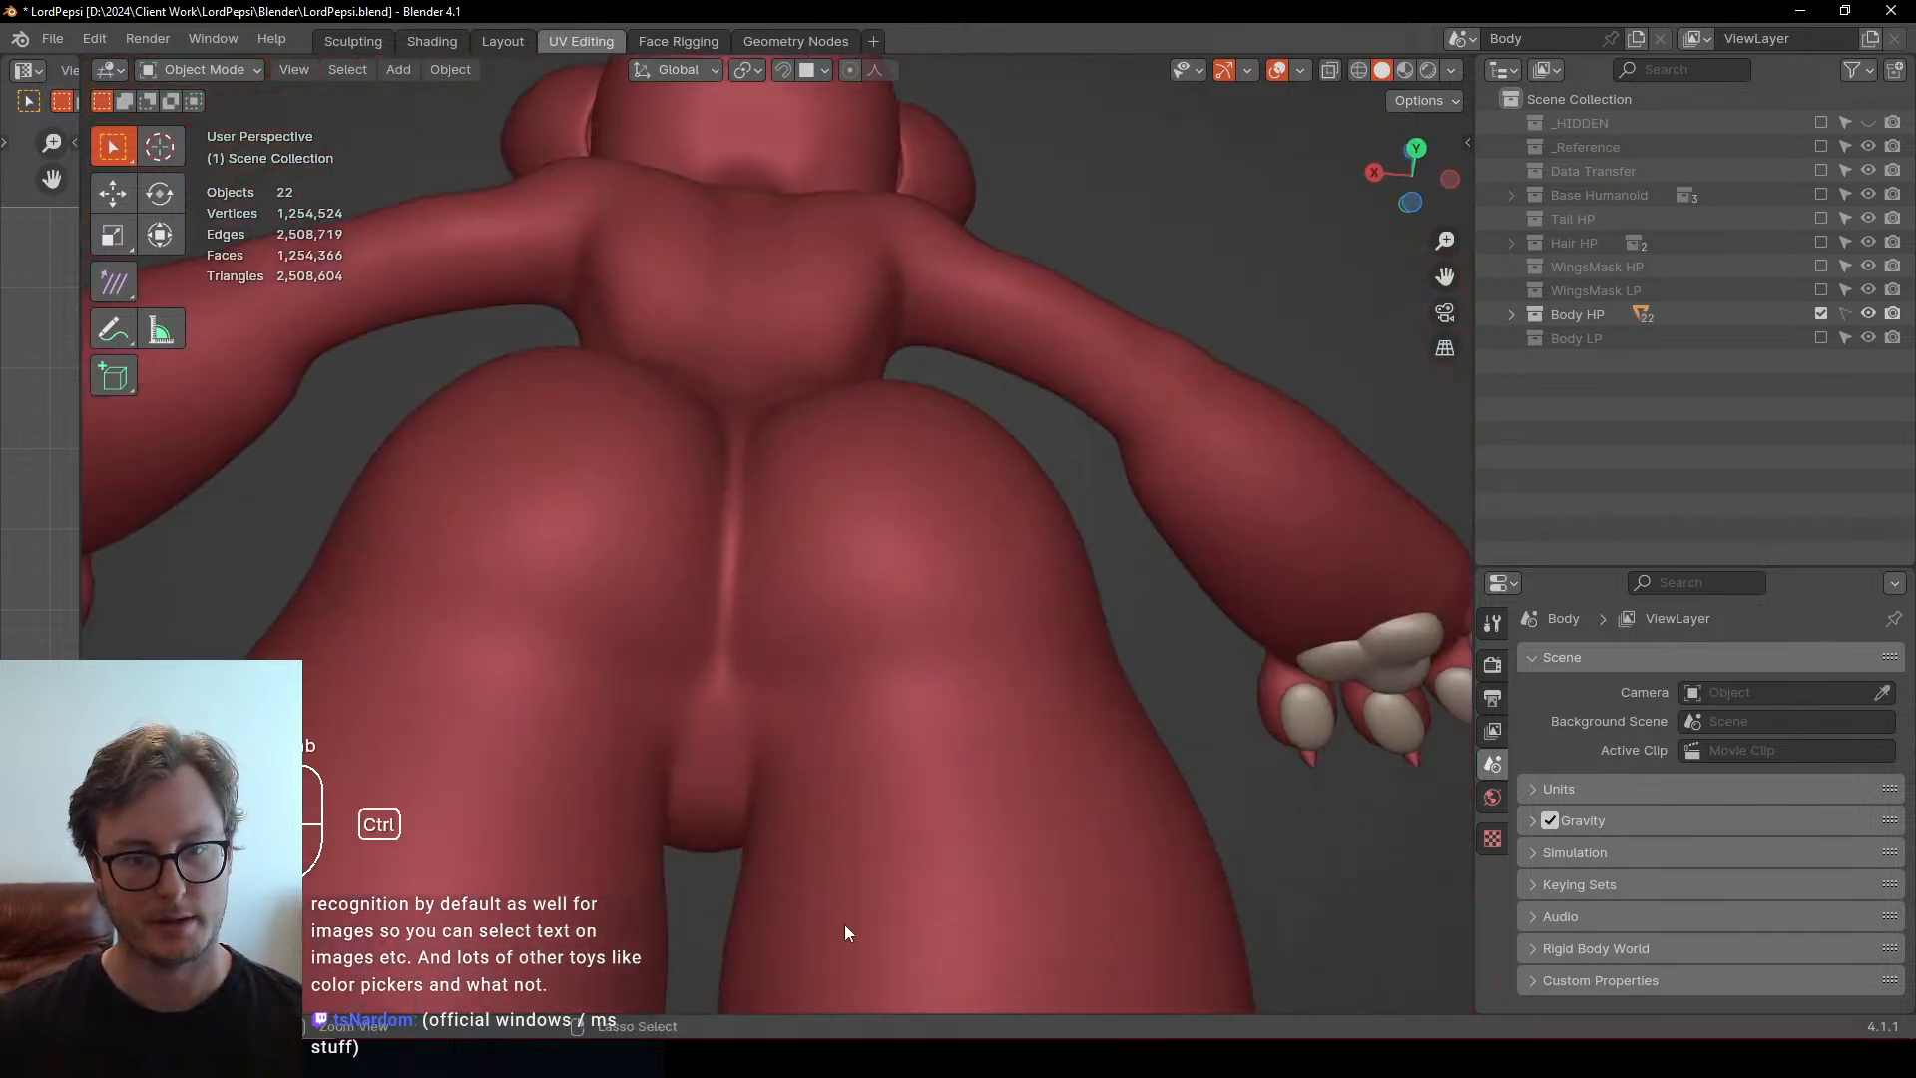
Select the high-poly body mesh and switch it to Sculpt Mode
{"action": "key", "text": "ctrl+Tab"}
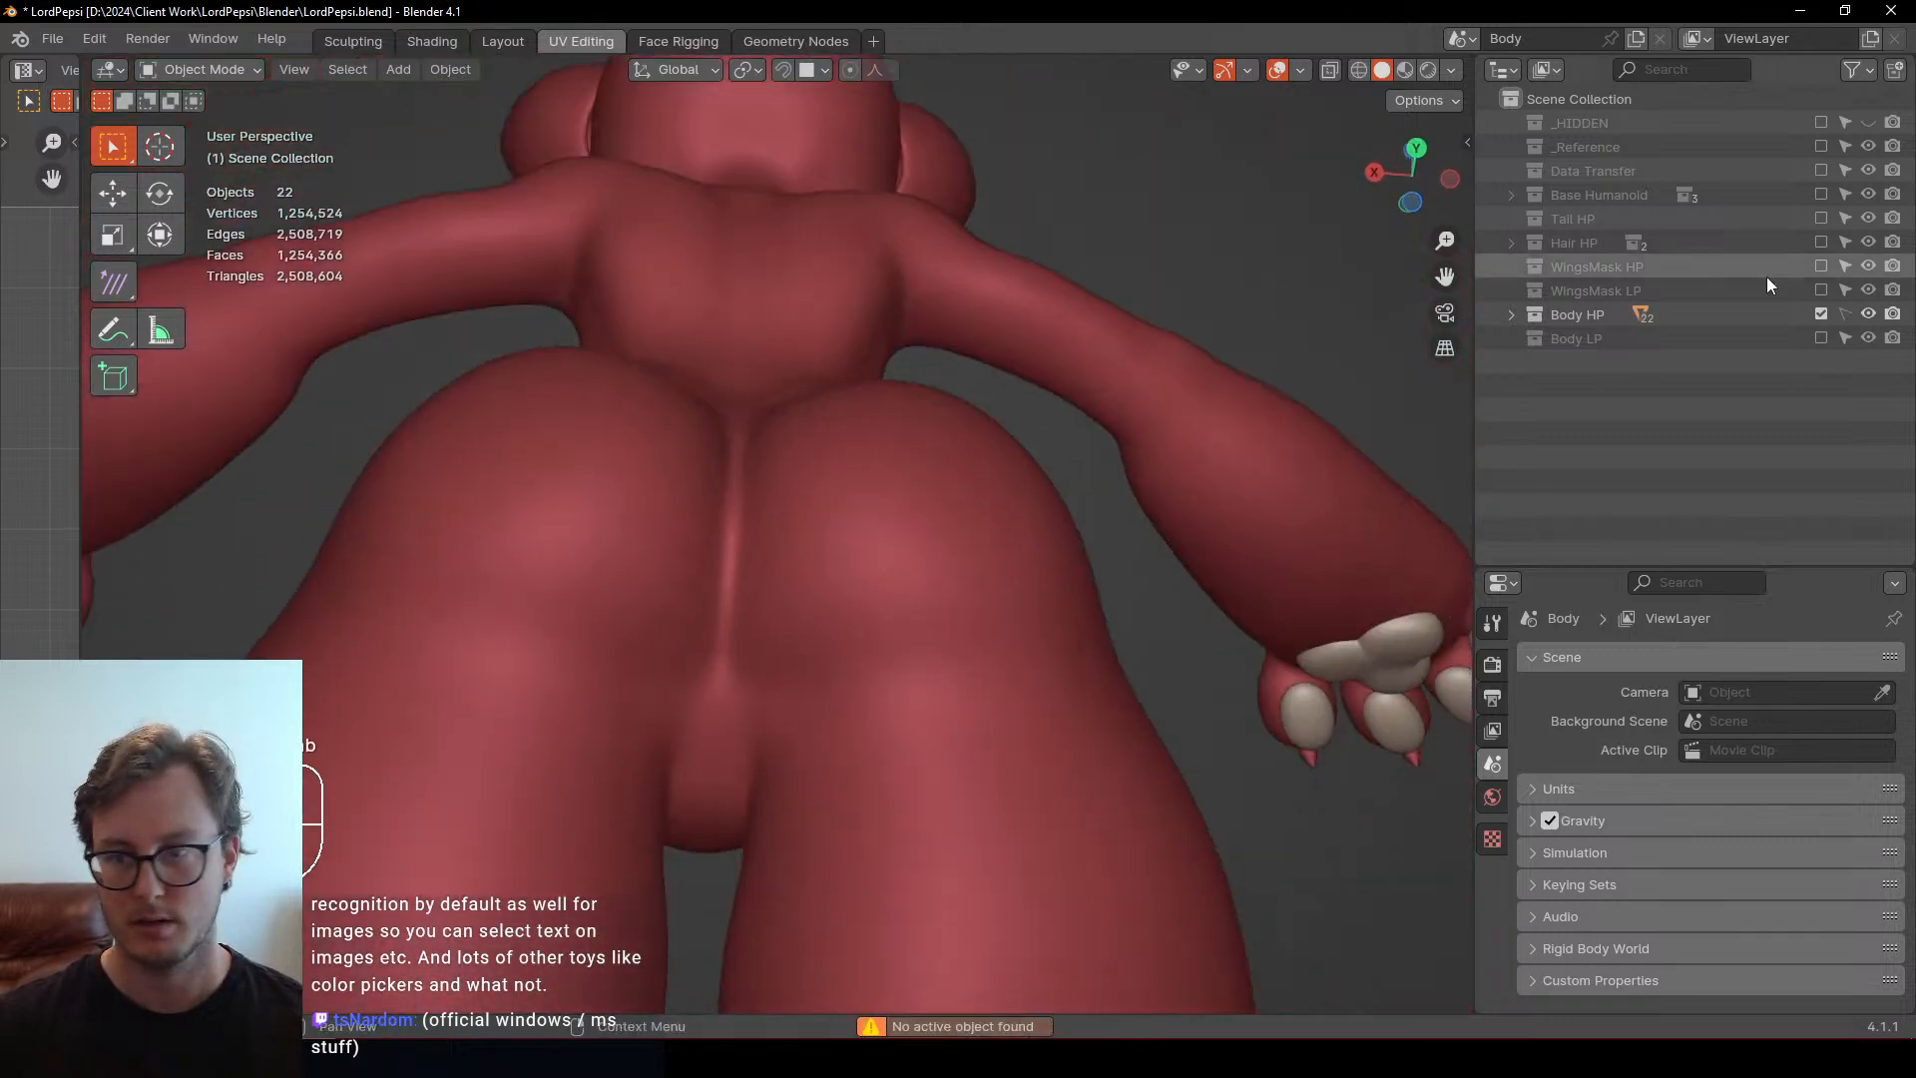
{"action": "left_click", "coordinate": [906, 419]}
{"action": "key", "text": "ctrl+Tab"}
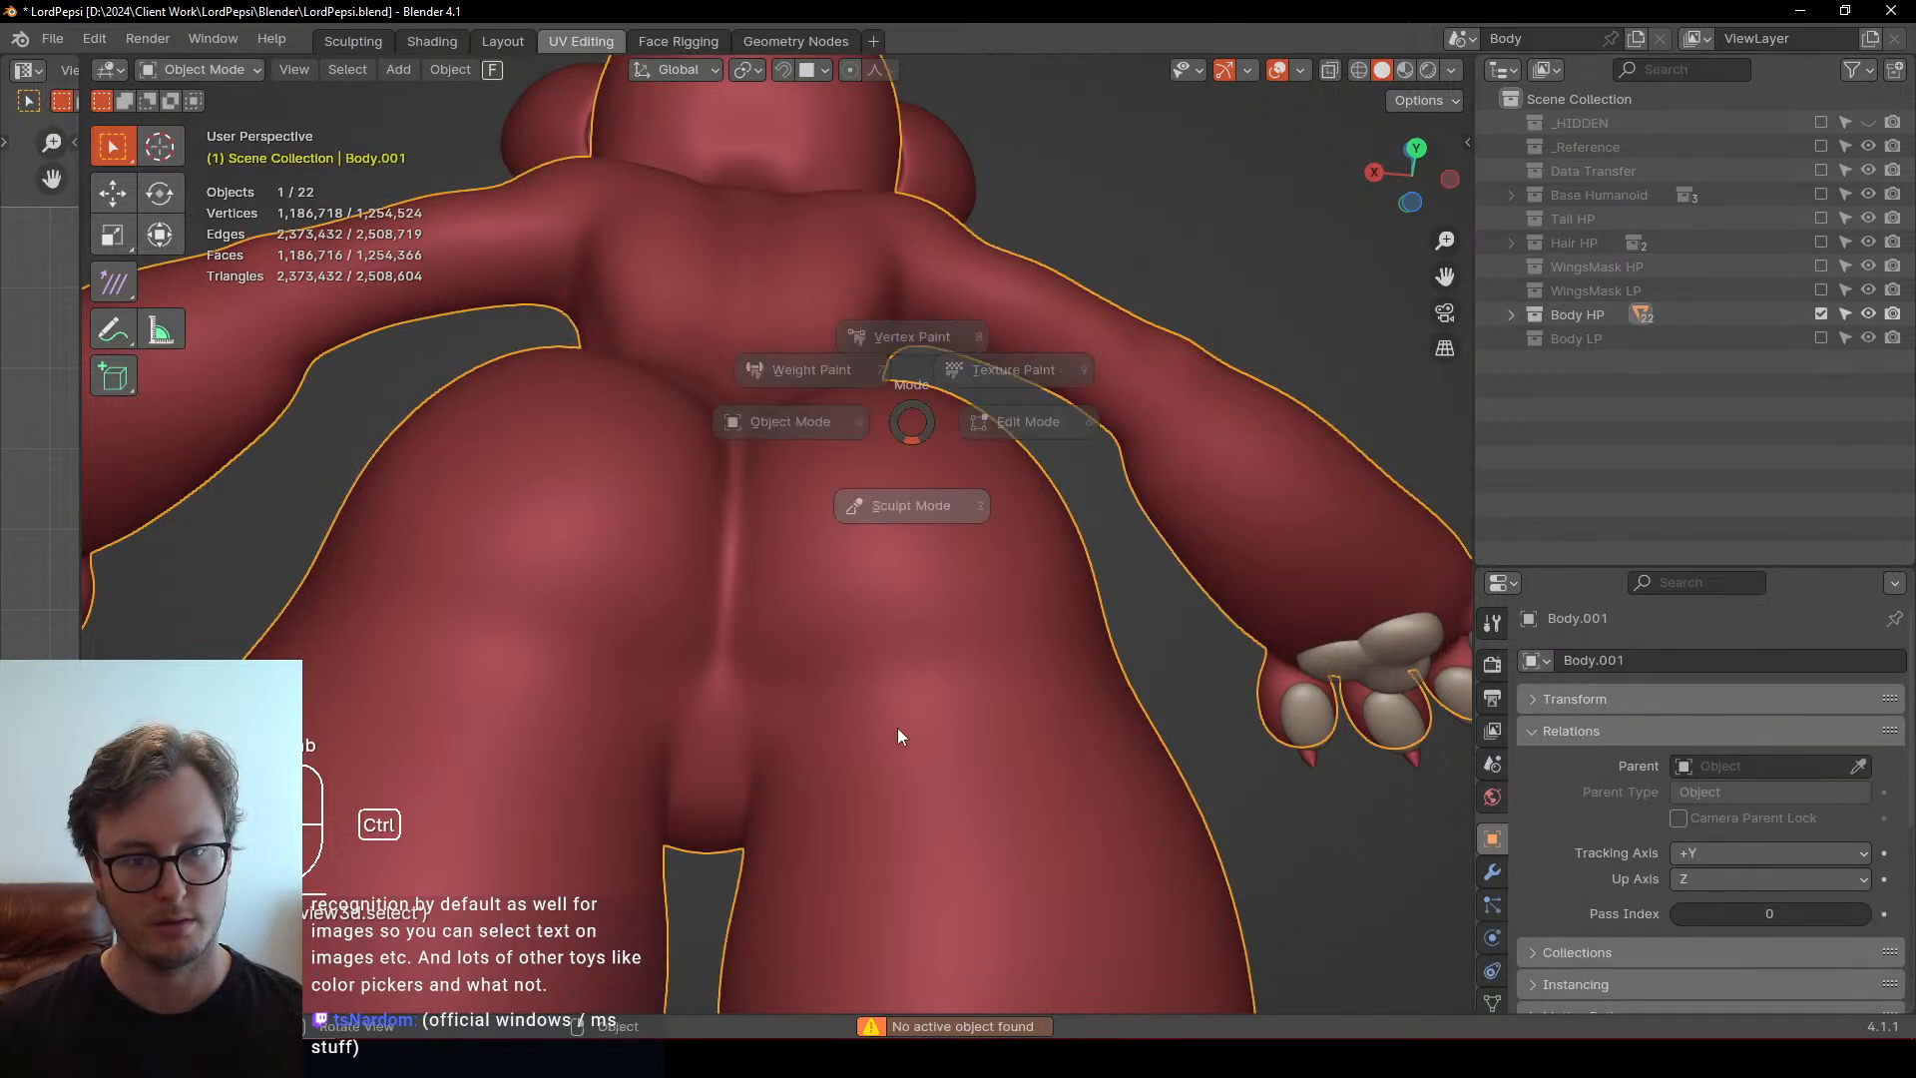
{"action": "left_click", "coordinate": [712, 728]}
Deepen and smooth the cleft between the buttocks with the Crease brush at strength 0.250 and a radius of up to 97 px
{"action": "middle_click_drag", "start_coordinate": [731, 718], "coordinate": [755, 806]}
{"action": "mouse_move", "coordinate": [755, 806]}
{"action": "middle_mouse_down", "text": "shift"}
{"action": "mouse_move", "coordinate": [760, 699]}
{"action": "mouse_move", "coordinate": [837, 538]}
{"action": "middle_mouse_up", "text": "shift"}
{"action": "middle_click_drag", "start_coordinate": [837, 539], "coordinate": [843, 683], "text": "shift"}
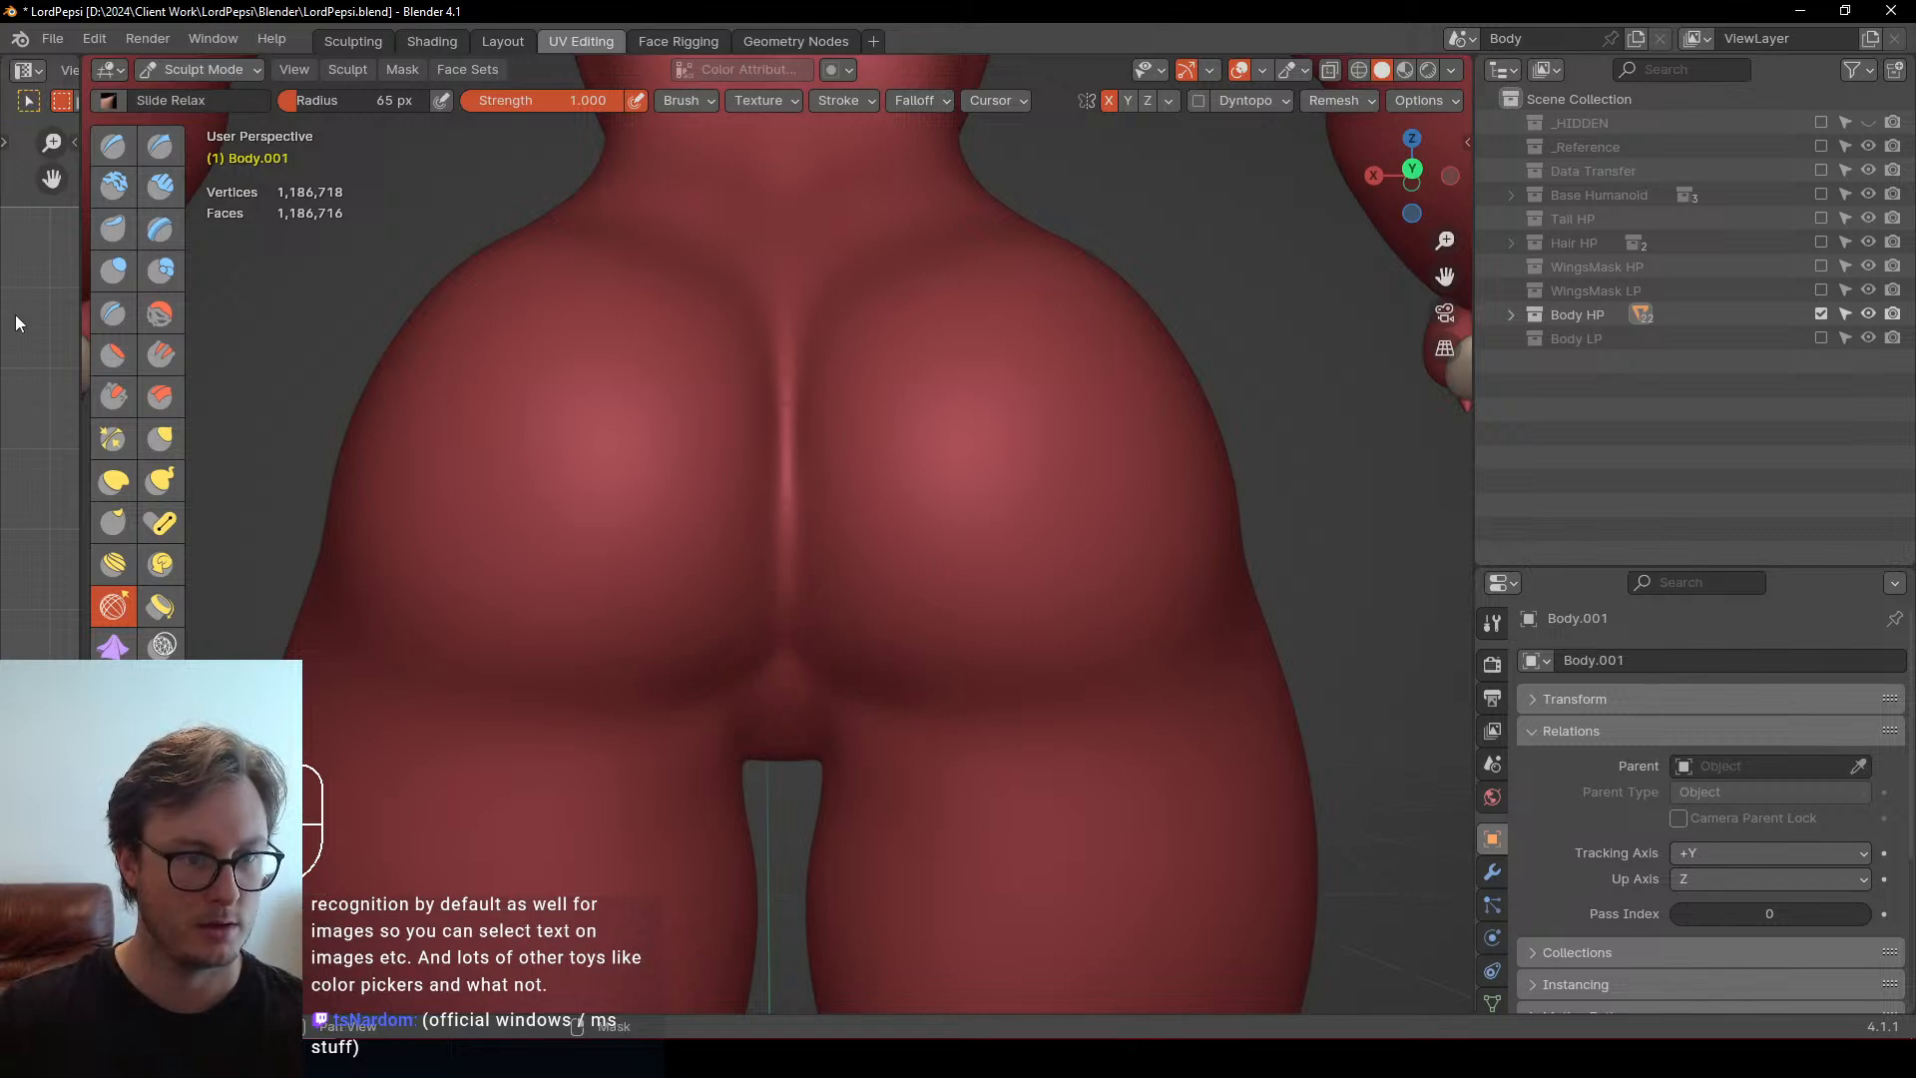
{"action": "left_click", "coordinate": [106, 317]}
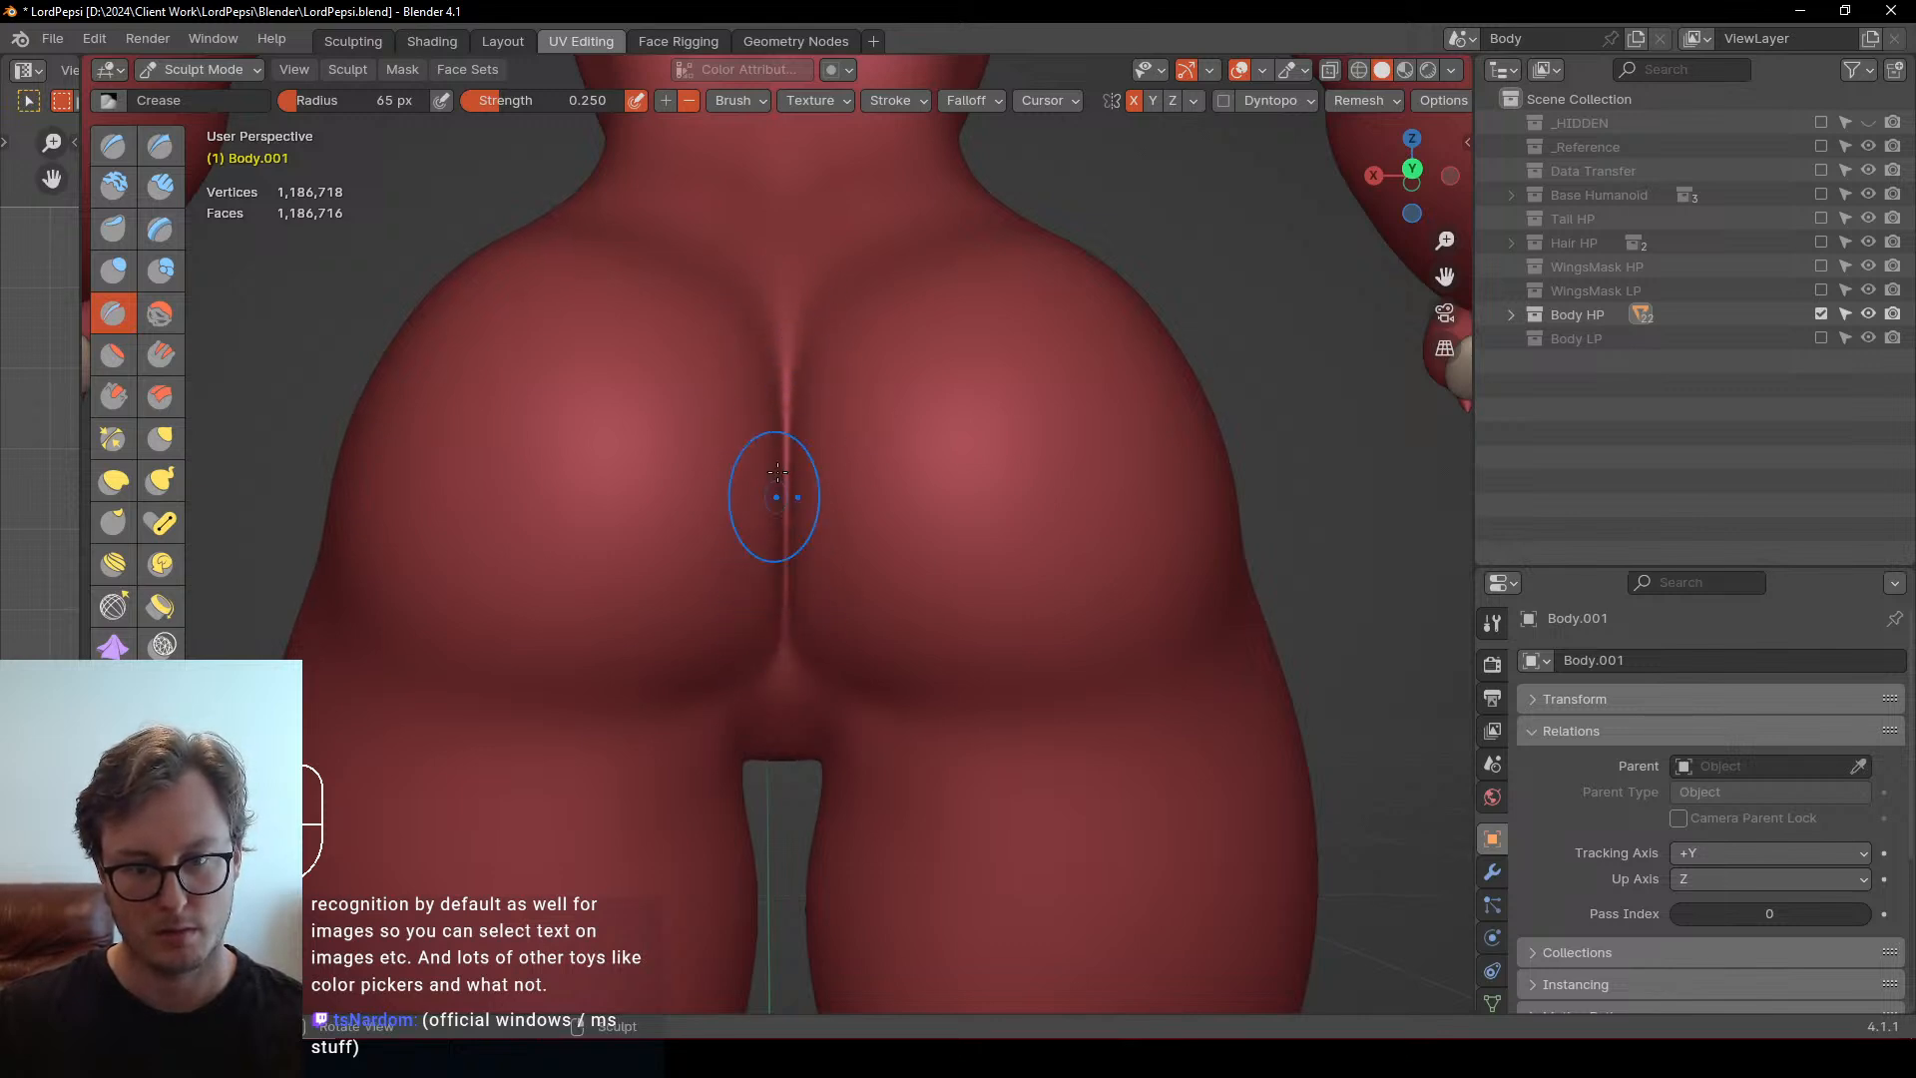
{"action": "mouse_move", "coordinate": [777, 472]}
{"action": "middle_mouse_down"}
{"action": "mouse_move", "coordinate": [858, 469]}
{"action": "mouse_move", "coordinate": [796, 461]}
{"action": "middle_mouse_up"}
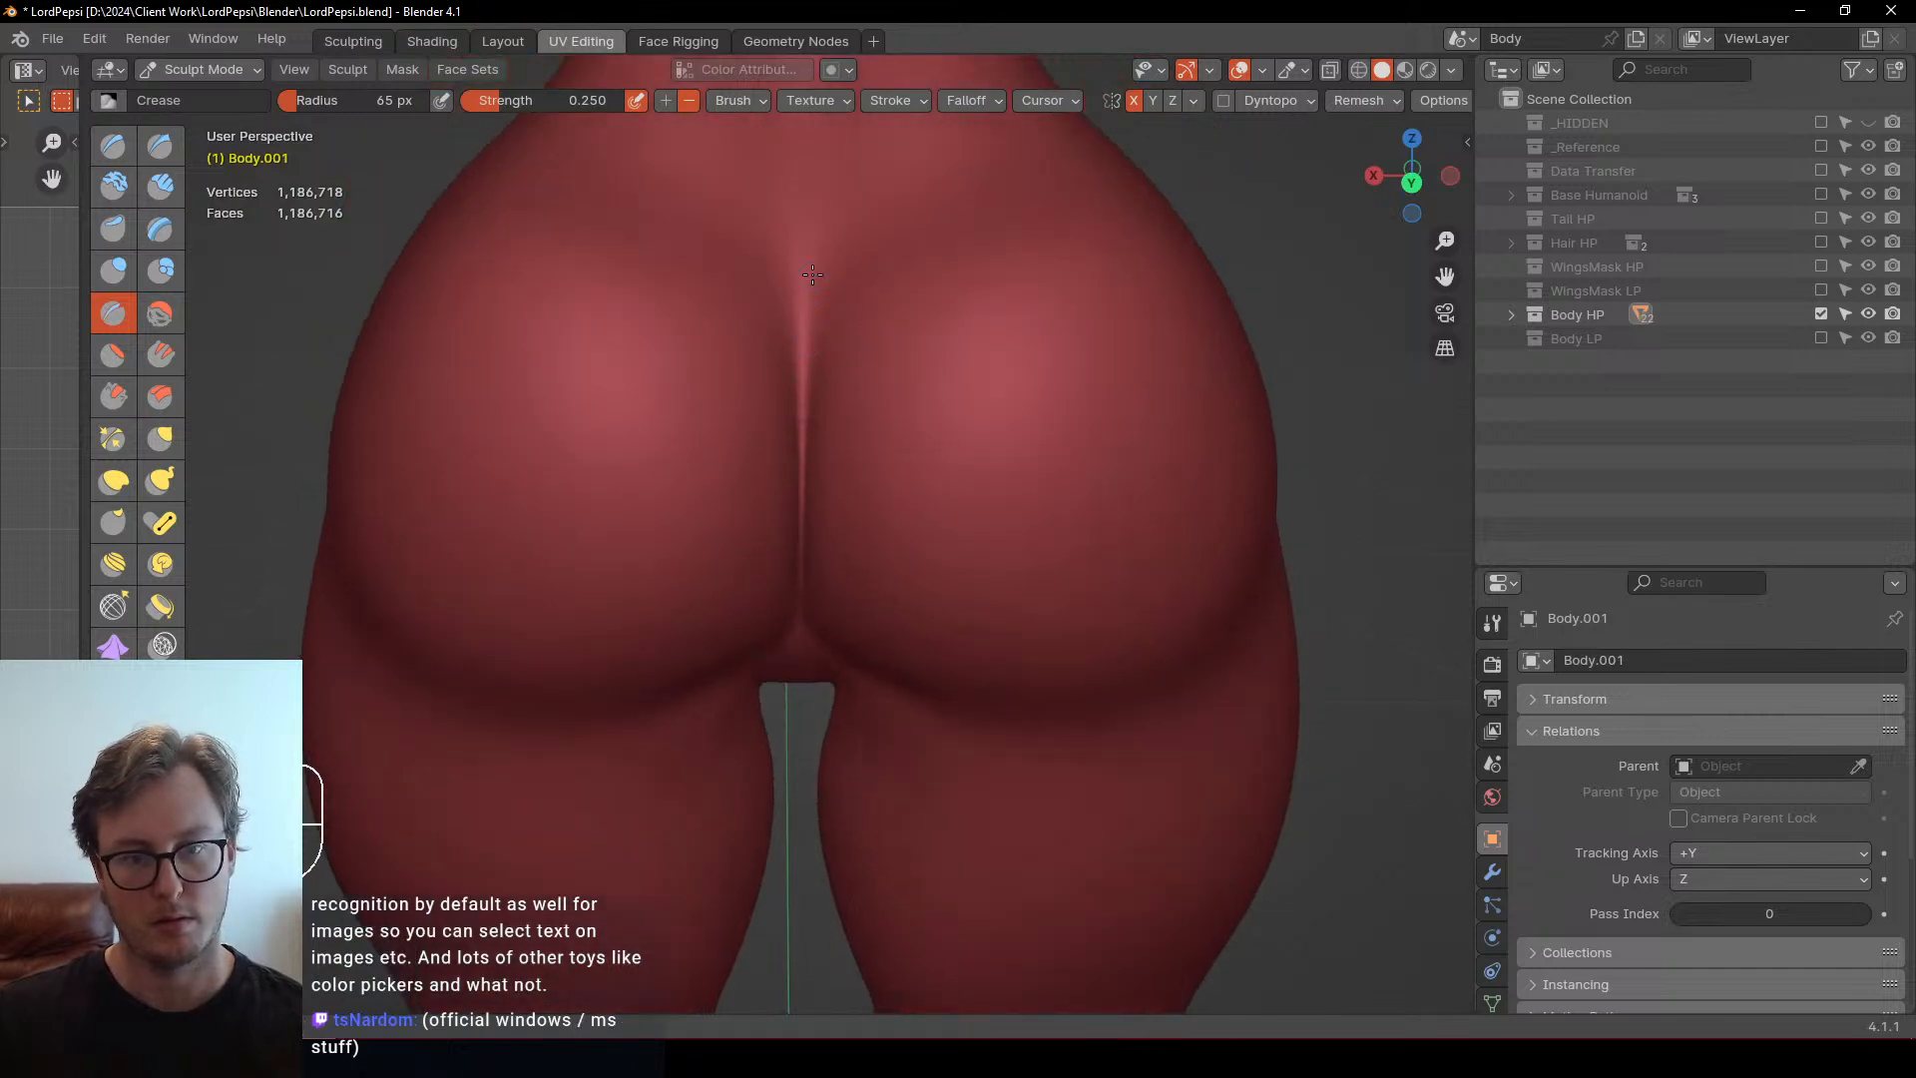
{"action": "middle_click_drag", "start_coordinate": [778, 574], "coordinate": [772, 705]}
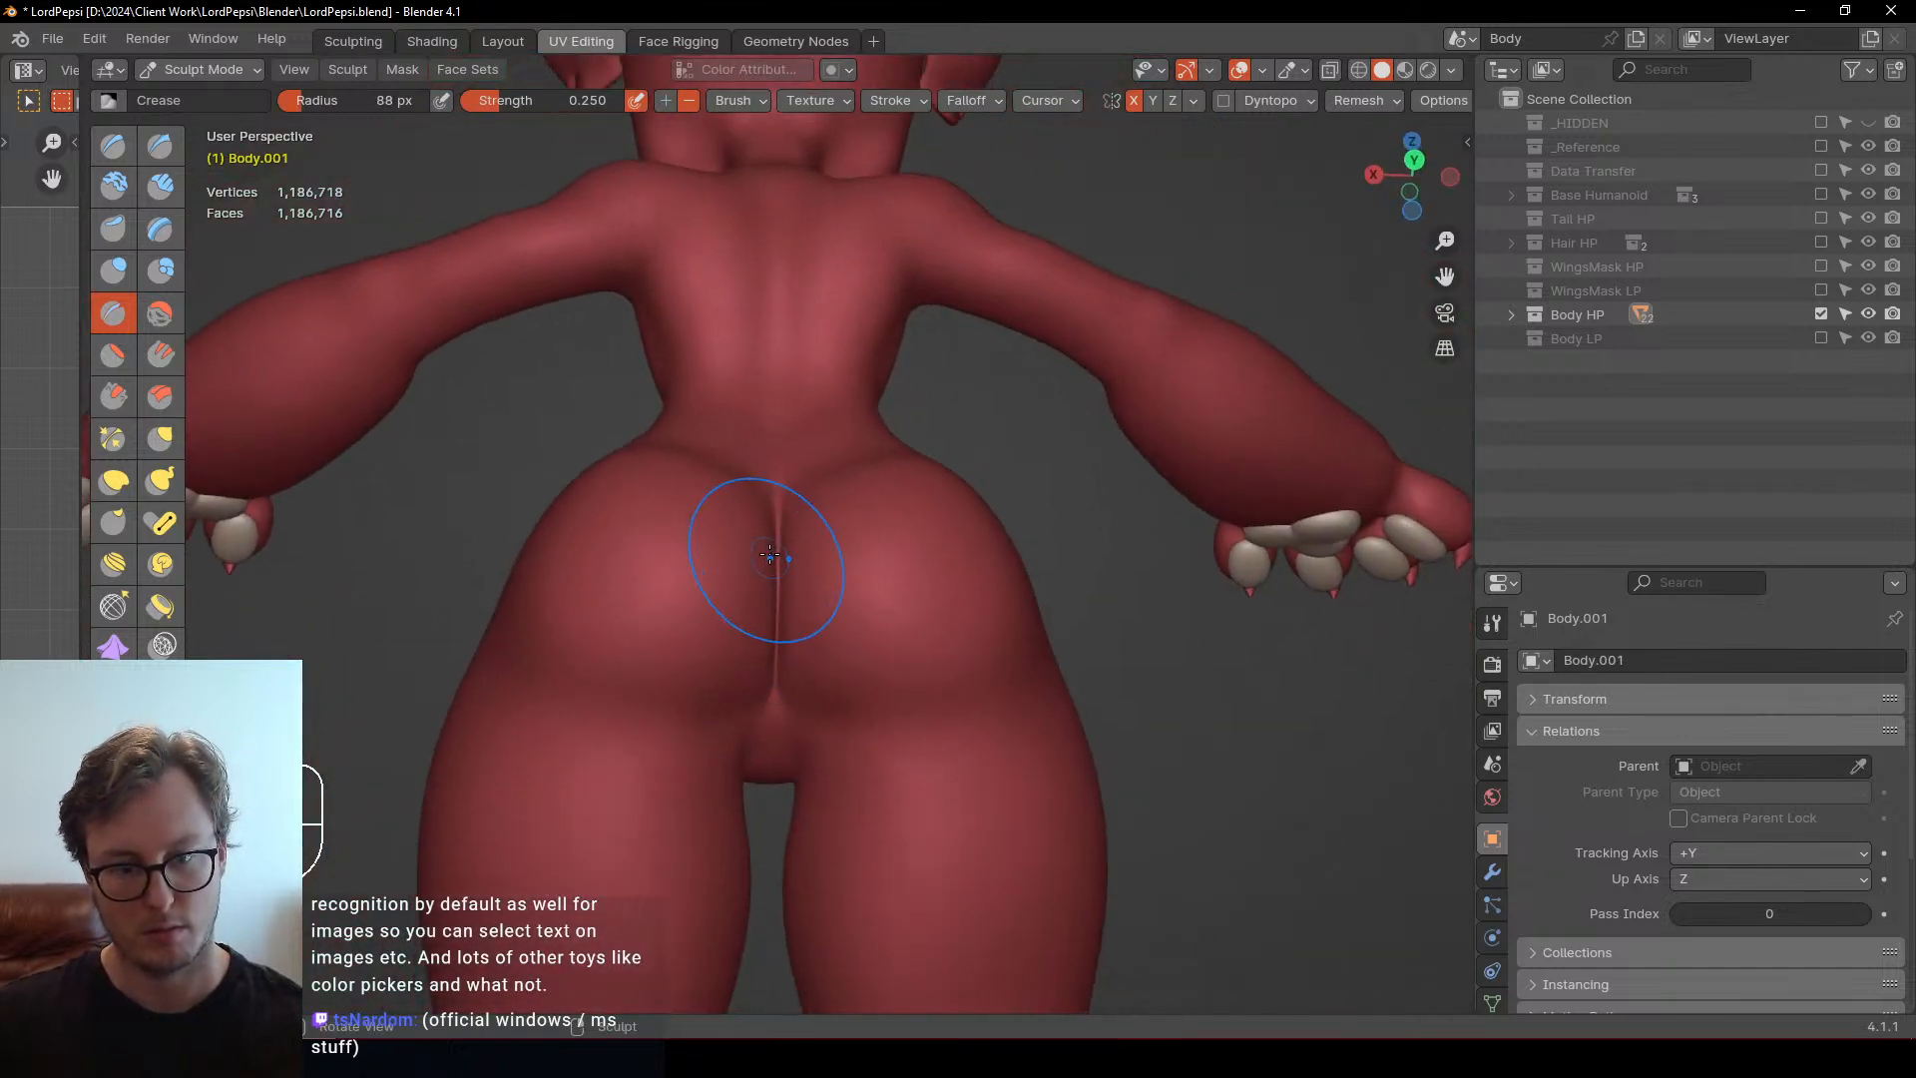
{"action": "mouse_move", "coordinate": [770, 585]}
{"action": "middle_mouse_down"}
{"action": "mouse_move", "coordinate": [847, 668]}
{"action": "mouse_move", "coordinate": [774, 734]}
{"action": "mouse_move", "coordinate": [748, 599]}
{"action": "mouse_move", "coordinate": [736, 740]}
{"action": "mouse_move", "coordinate": [792, 555]}
{"action": "mouse_move", "coordinate": [791, 447]}
{"action": "middle_mouse_up"}
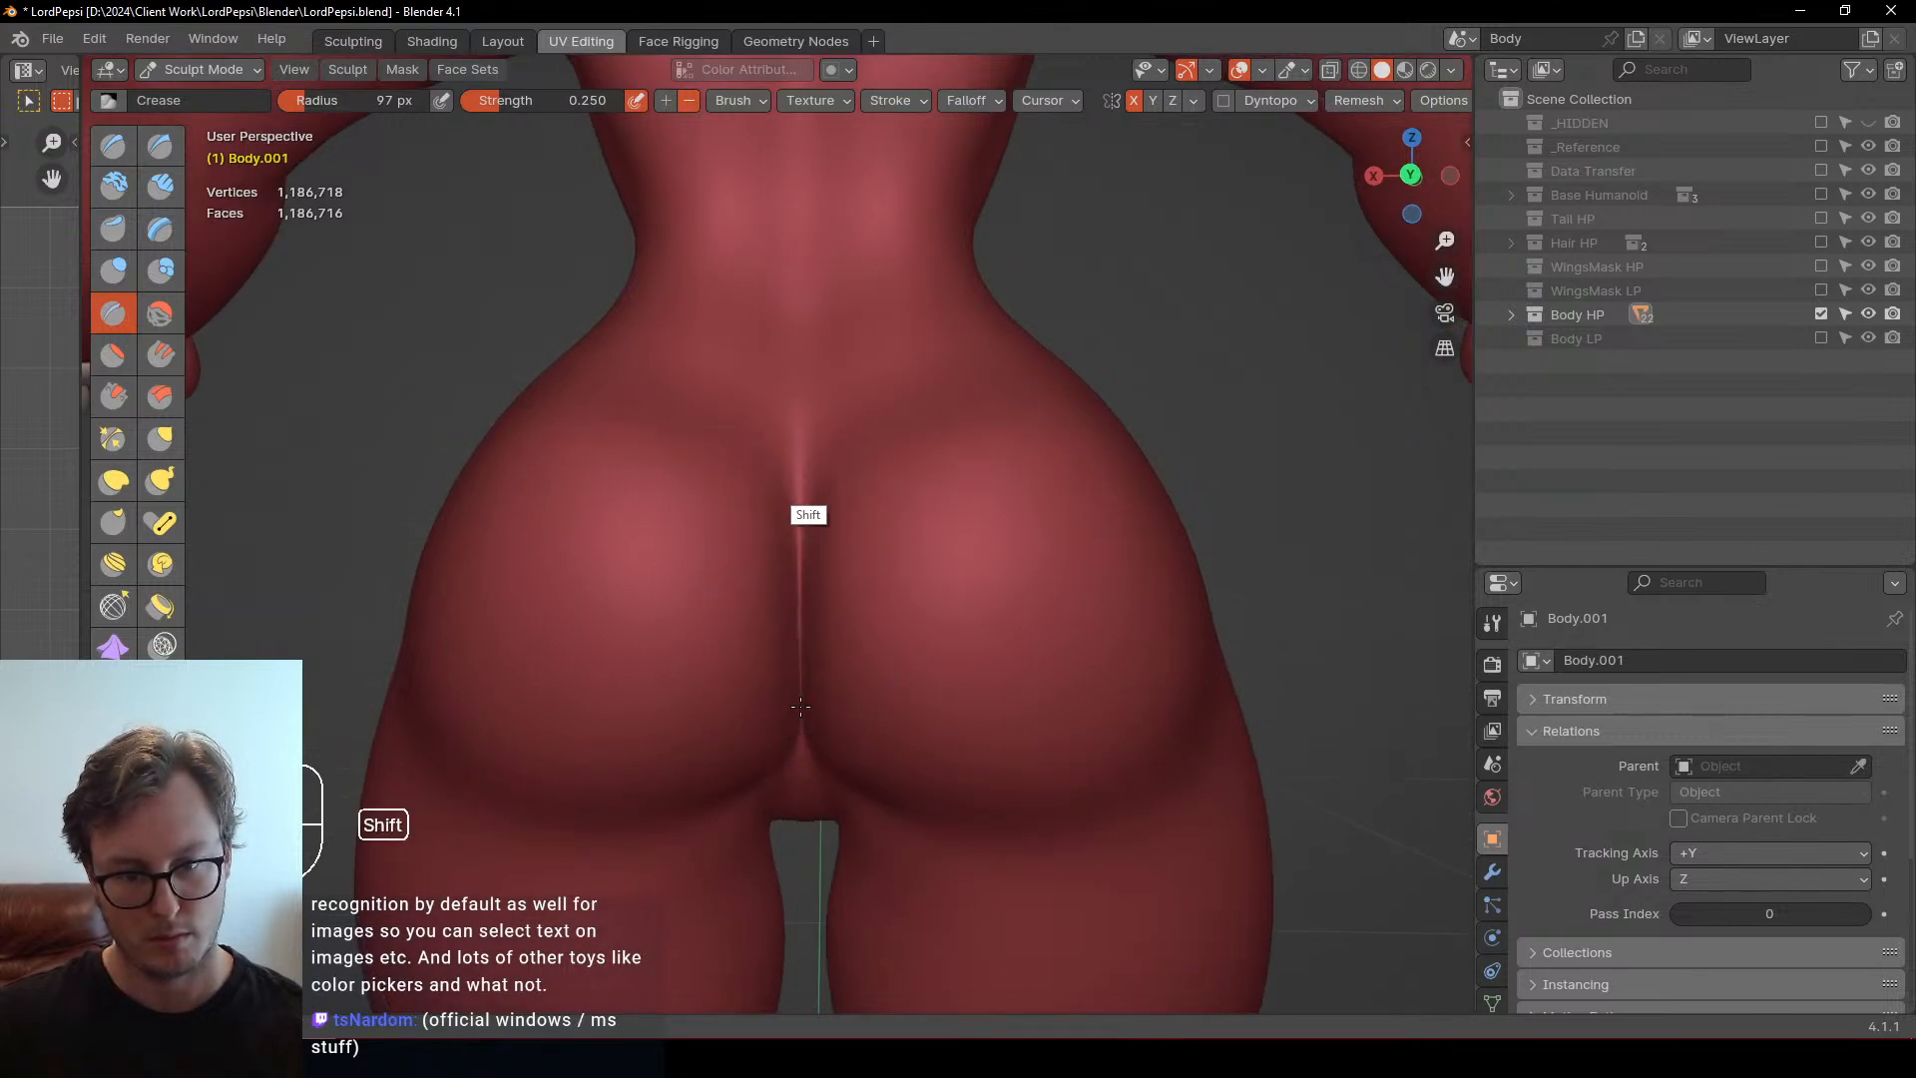
{"action": "mouse_move", "coordinate": [787, 725]}
{"action": "middle_mouse_down"}
{"action": "mouse_move", "coordinate": [783, 598]}
{"action": "mouse_move", "coordinate": [809, 468]}
{"action": "mouse_move", "coordinate": [764, 600]}
{"action": "middle_mouse_up"}
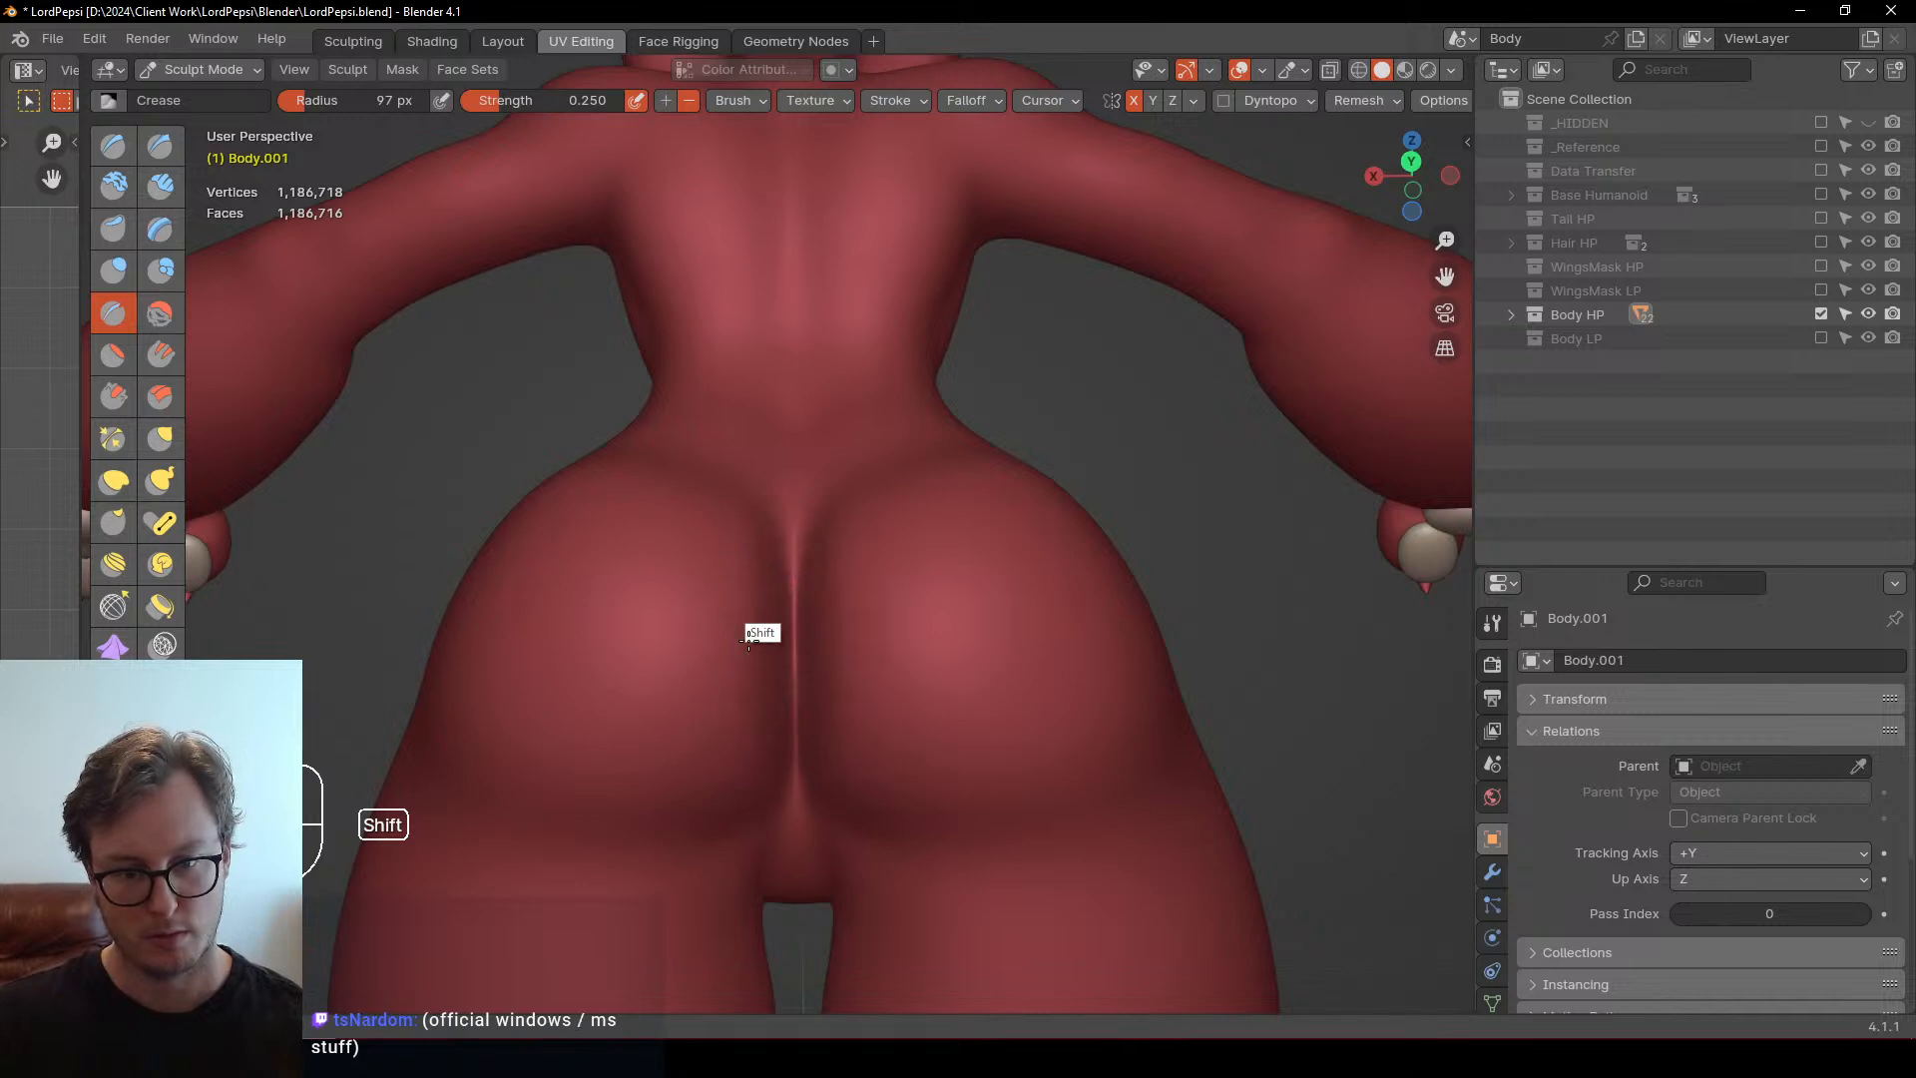
{"action": "mouse_move", "coordinate": [741, 695]}
{"action": "middle_mouse_down"}
{"action": "mouse_move", "coordinate": [757, 514]}
{"action": "mouse_move", "coordinate": [685, 693]}
{"action": "mouse_move", "coordinate": [639, 574]}
{"action": "mouse_move", "coordinate": [743, 530]}
{"action": "mouse_move", "coordinate": [647, 602]}
{"action": "mouse_move", "coordinate": [792, 642]}
{"action": "mouse_move", "coordinate": [820, 588]}
{"action": "middle_mouse_up"}
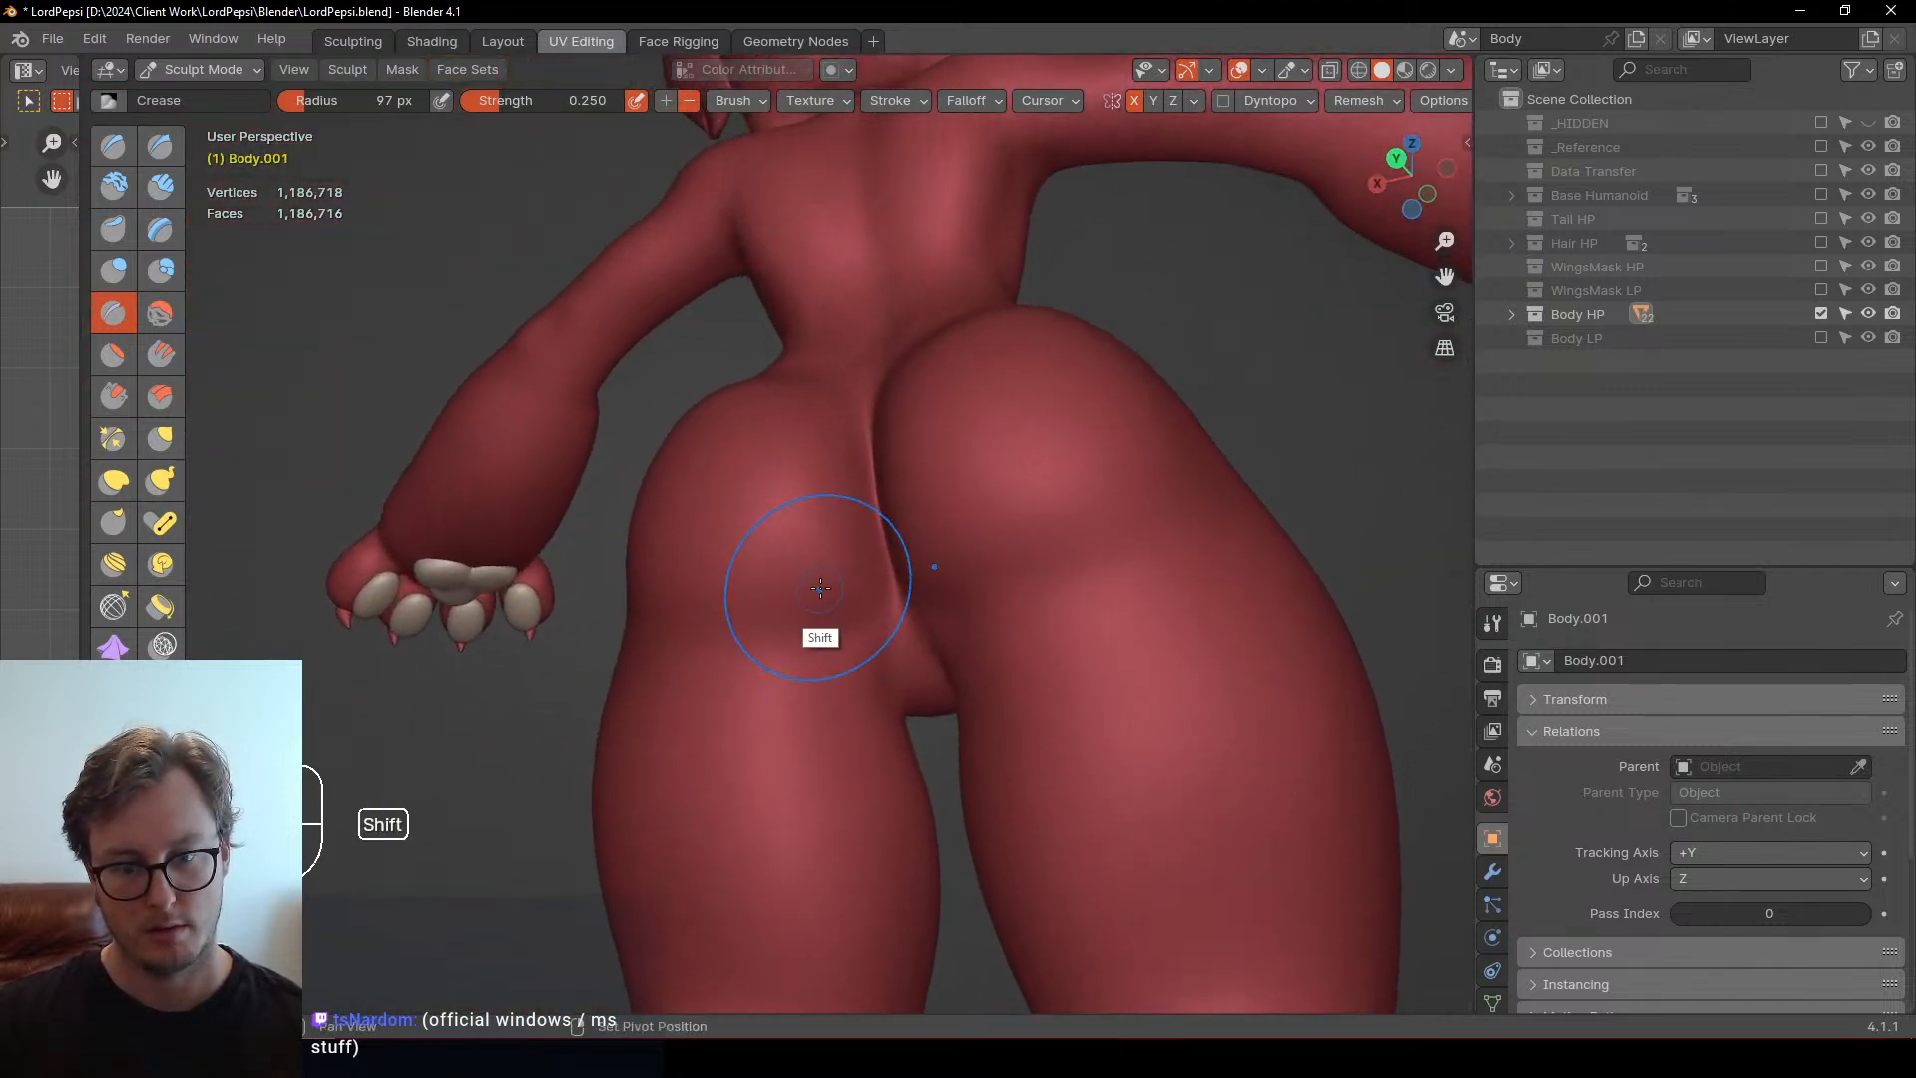
Sculpt the buttocks' underside with the Inflate/Deflate brush at radius 131 px and strength 0.500, and return to Object Mode
{"action": "middle_click_drag", "start_coordinate": [791, 504], "coordinate": [866, 603]}
{"action": "key", "text": "i"}
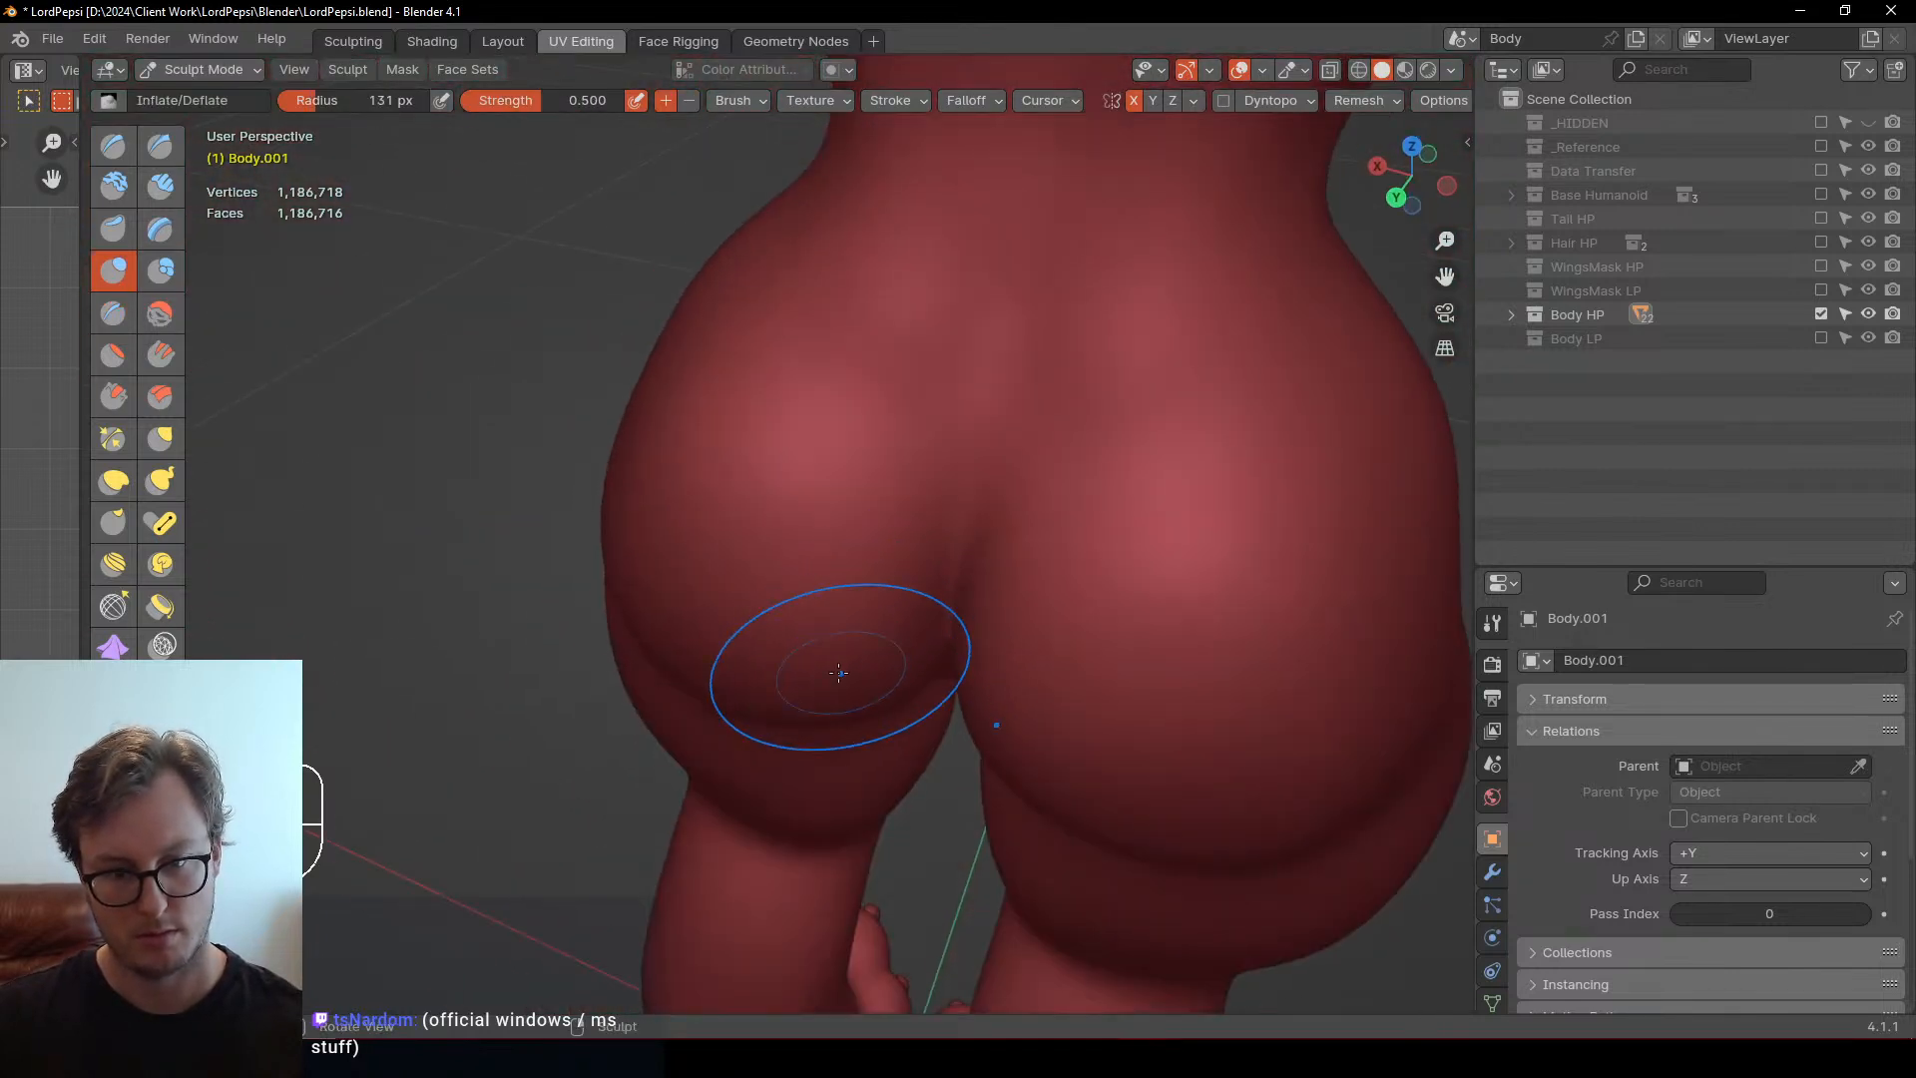
{"action": "mouse_move", "coordinate": [838, 669]}
{"action": "middle_mouse_down"}
{"action": "mouse_move", "coordinate": [825, 579]}
{"action": "mouse_move", "coordinate": [824, 610]}
{"action": "mouse_move", "coordinate": [782, 598]}
{"action": "mouse_move", "coordinate": [898, 599]}
{"action": "mouse_move", "coordinate": [878, 619]}
{"action": "middle_mouse_up"}
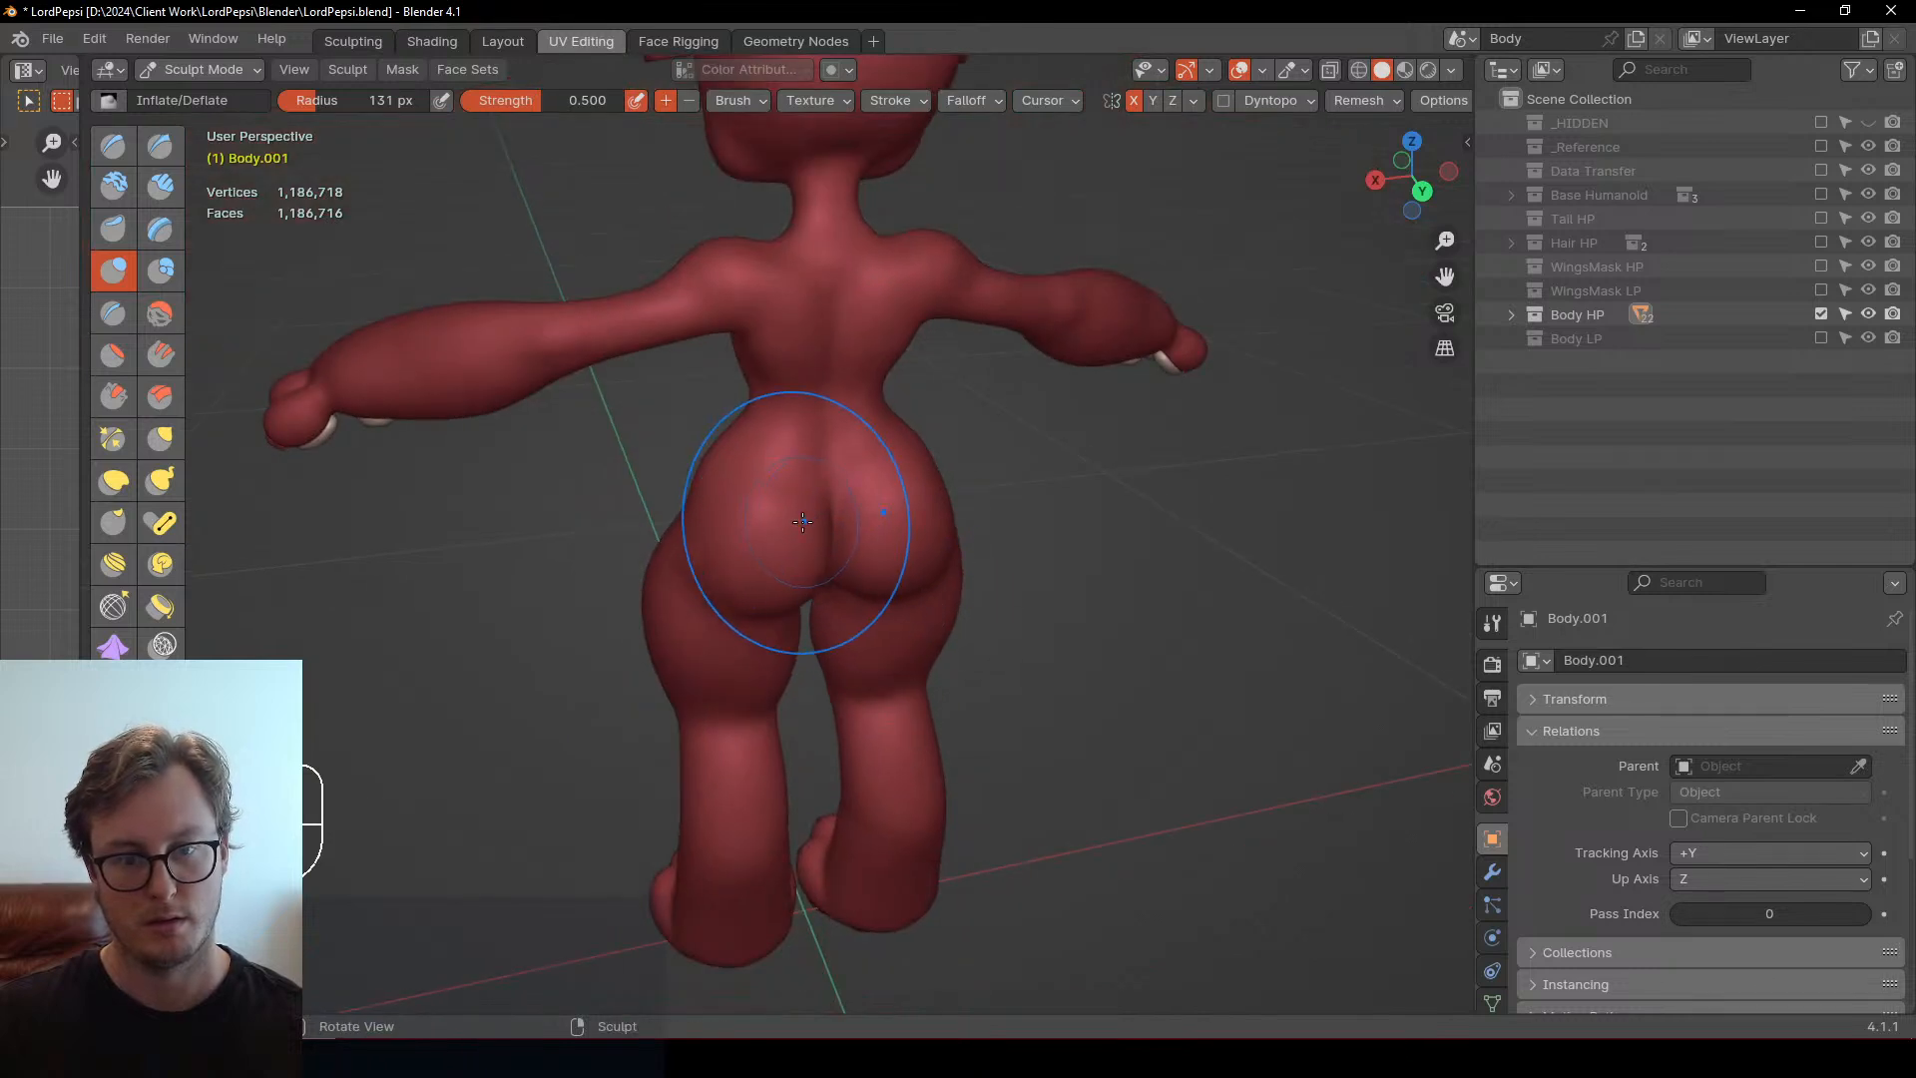
{"action": "scroll", "coordinate": [803, 521], "scroll_direction": "up", "scroll_amount": 3}
{"action": "key", "text": "ctrl+Tab"}
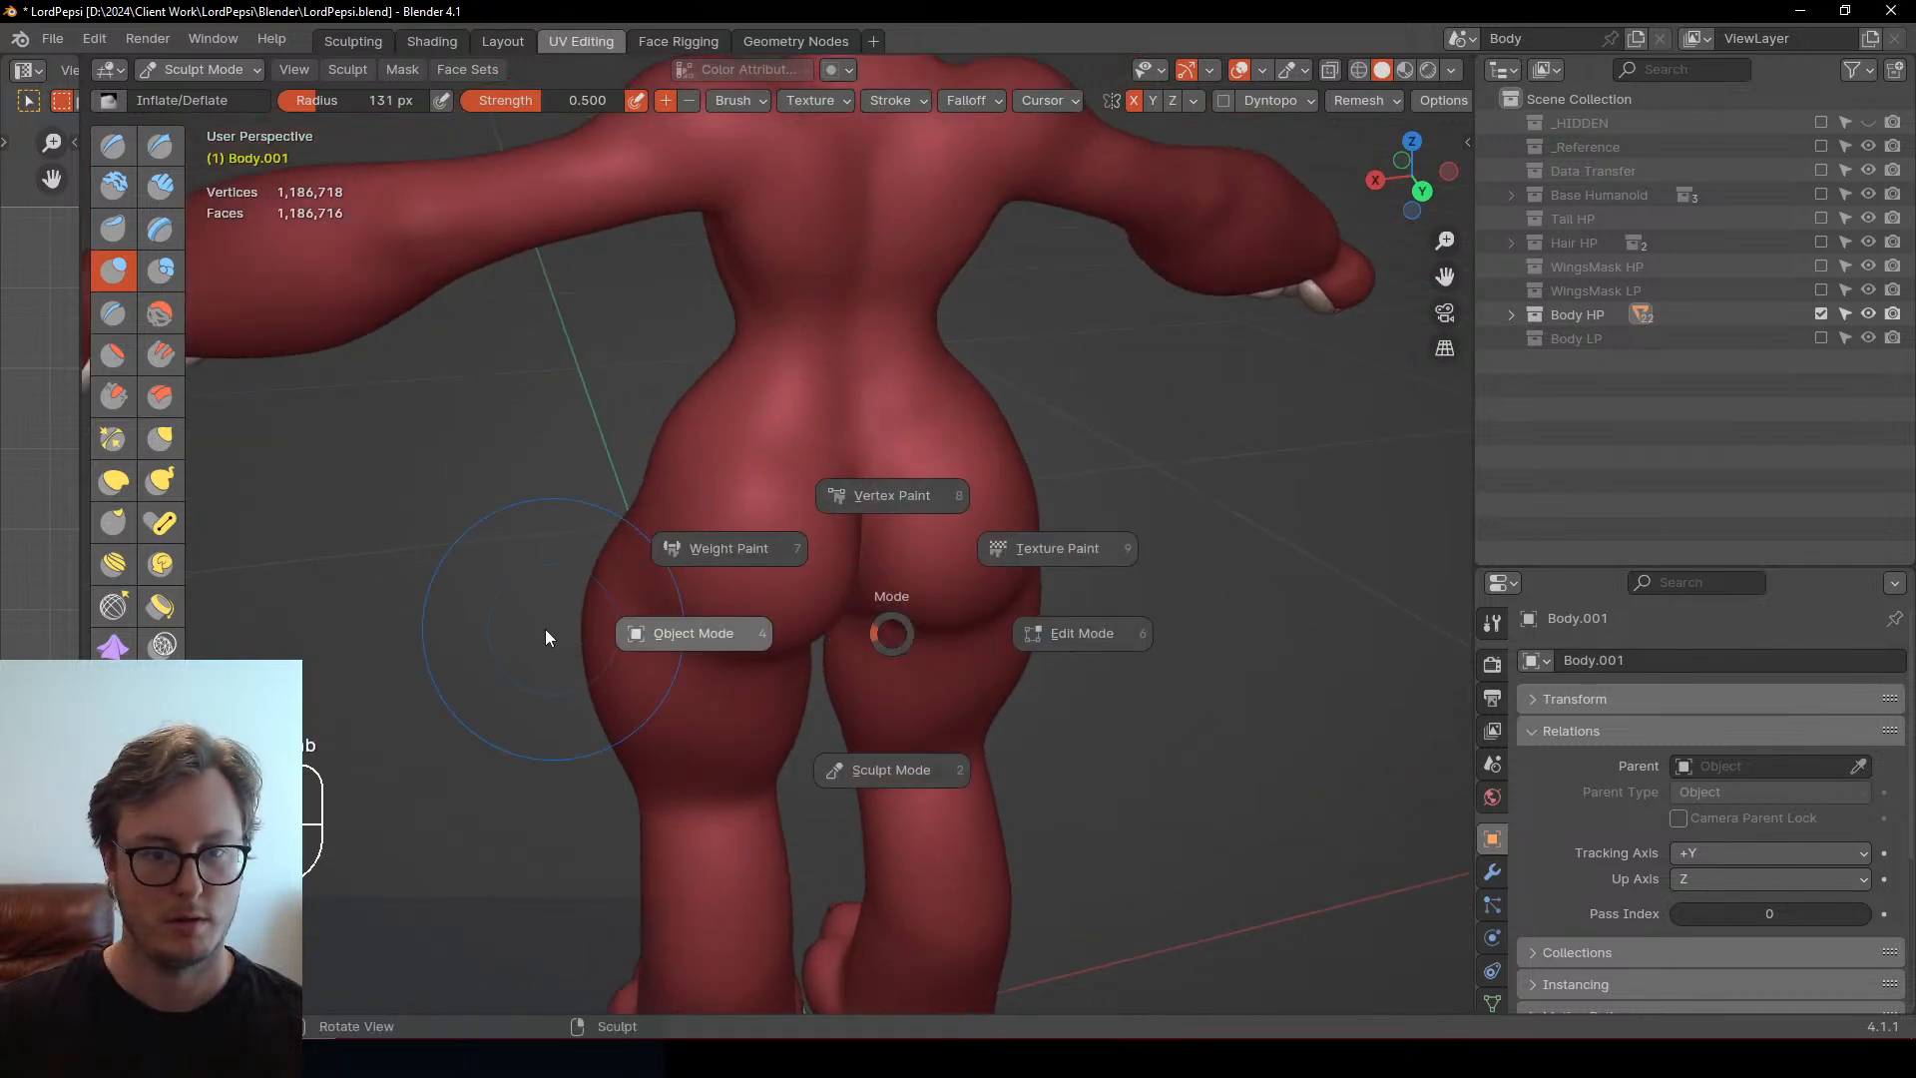
{"action": "left_click", "coordinate": [545, 629]}
Export all high-poly body objects as FBX over LordPepsi_Body_HP.fbx in the Bakes\Body folder and save the Blender file
{"action": "scroll", "coordinate": [659, 564], "scroll_direction": "down", "scroll_amount": 4}
{"action": "middle_click_drag", "start_coordinate": [781, 500], "coordinate": [1105, 553]}
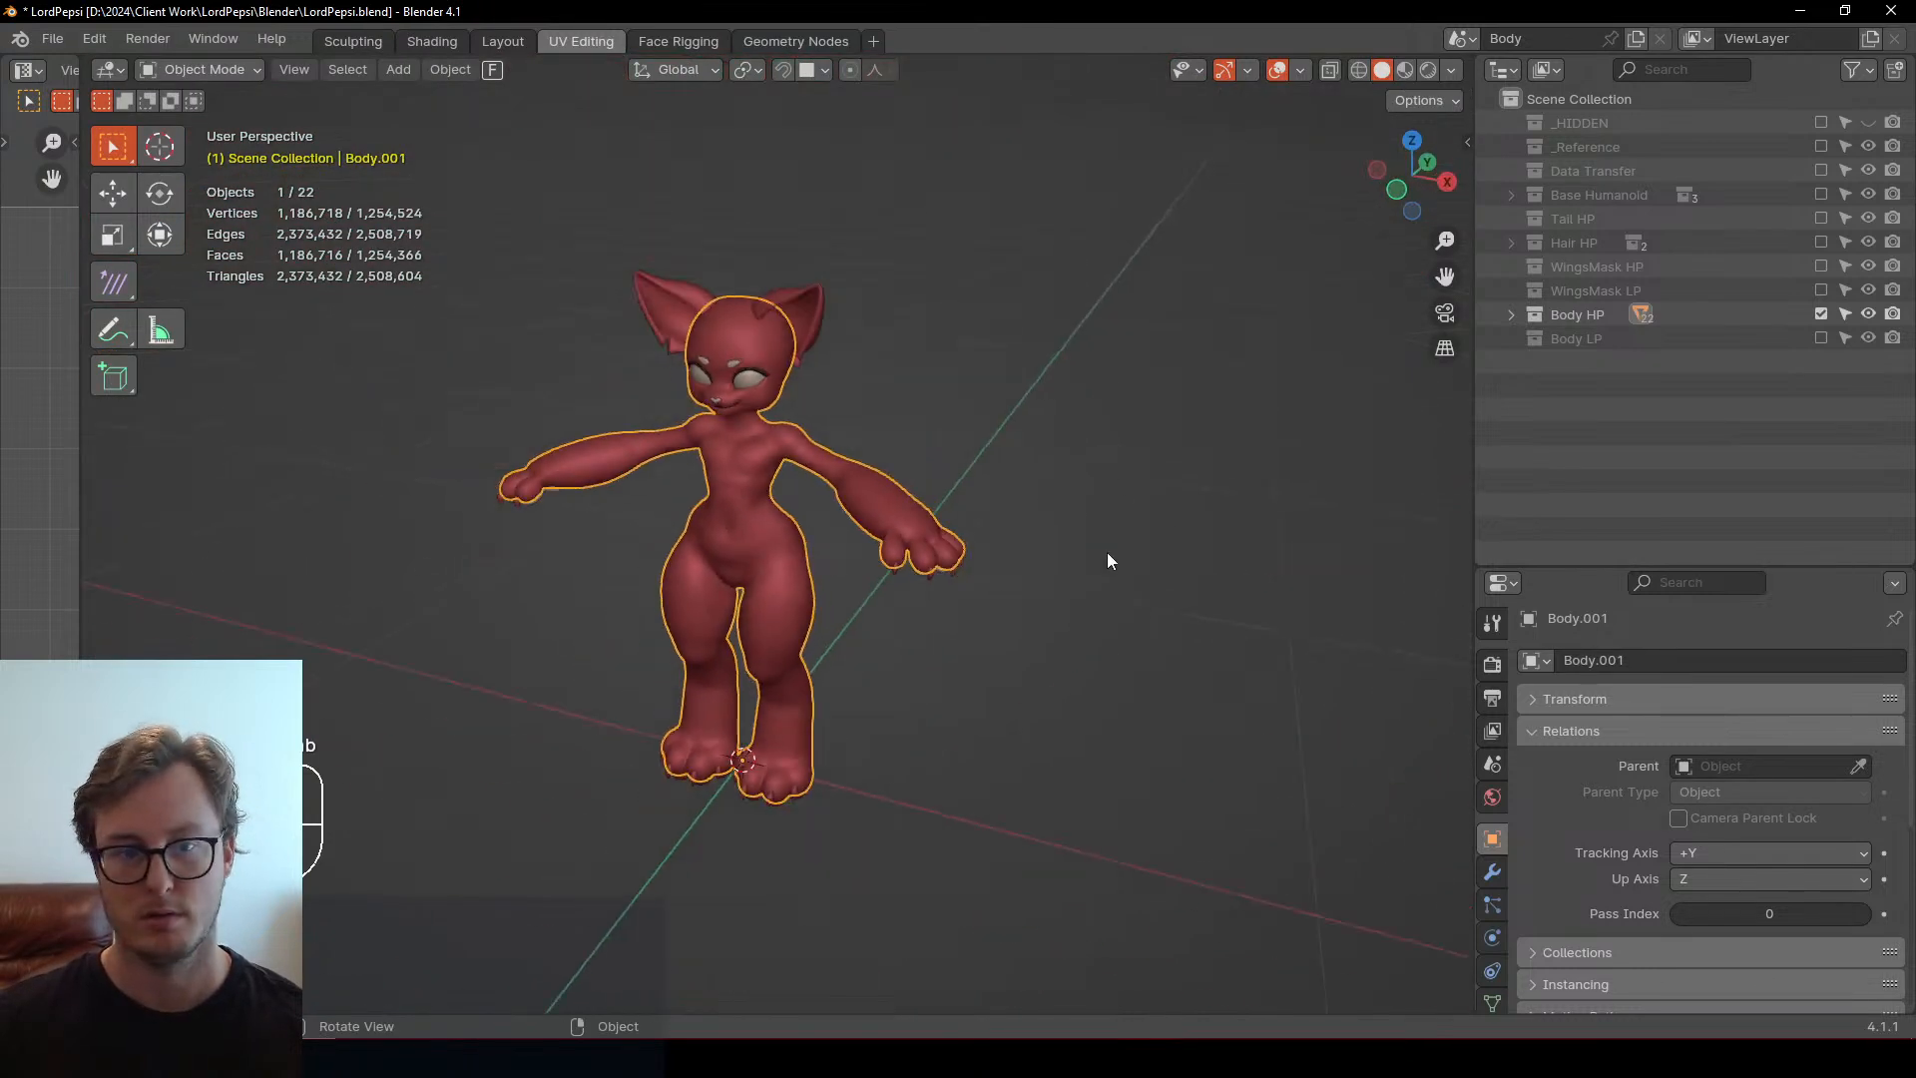
{"action": "key", "text": "a"}
{"action": "key", "text": "q"}
{"action": "left_click", "coordinate": [1065, 581]}
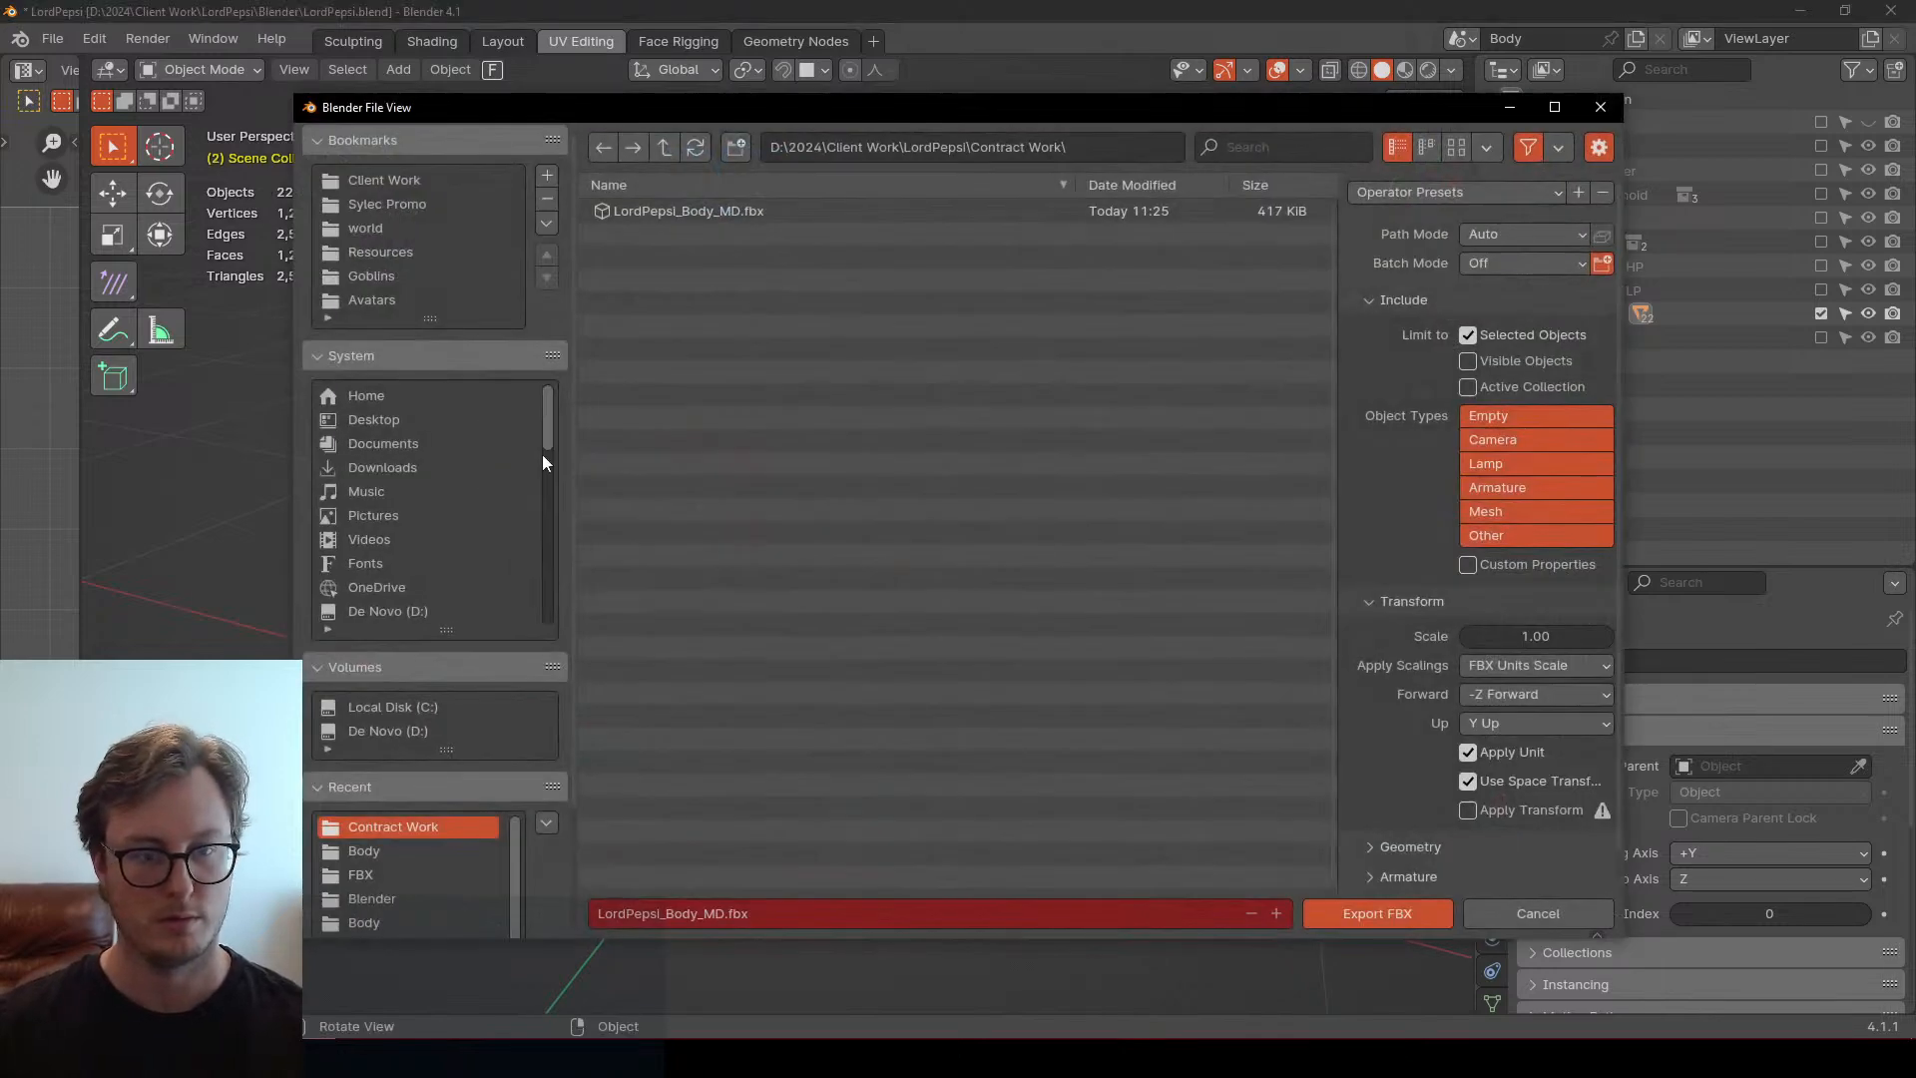
{"action": "left_click", "coordinate": [399, 850]}
{"action": "left_click", "coordinate": [728, 256]}
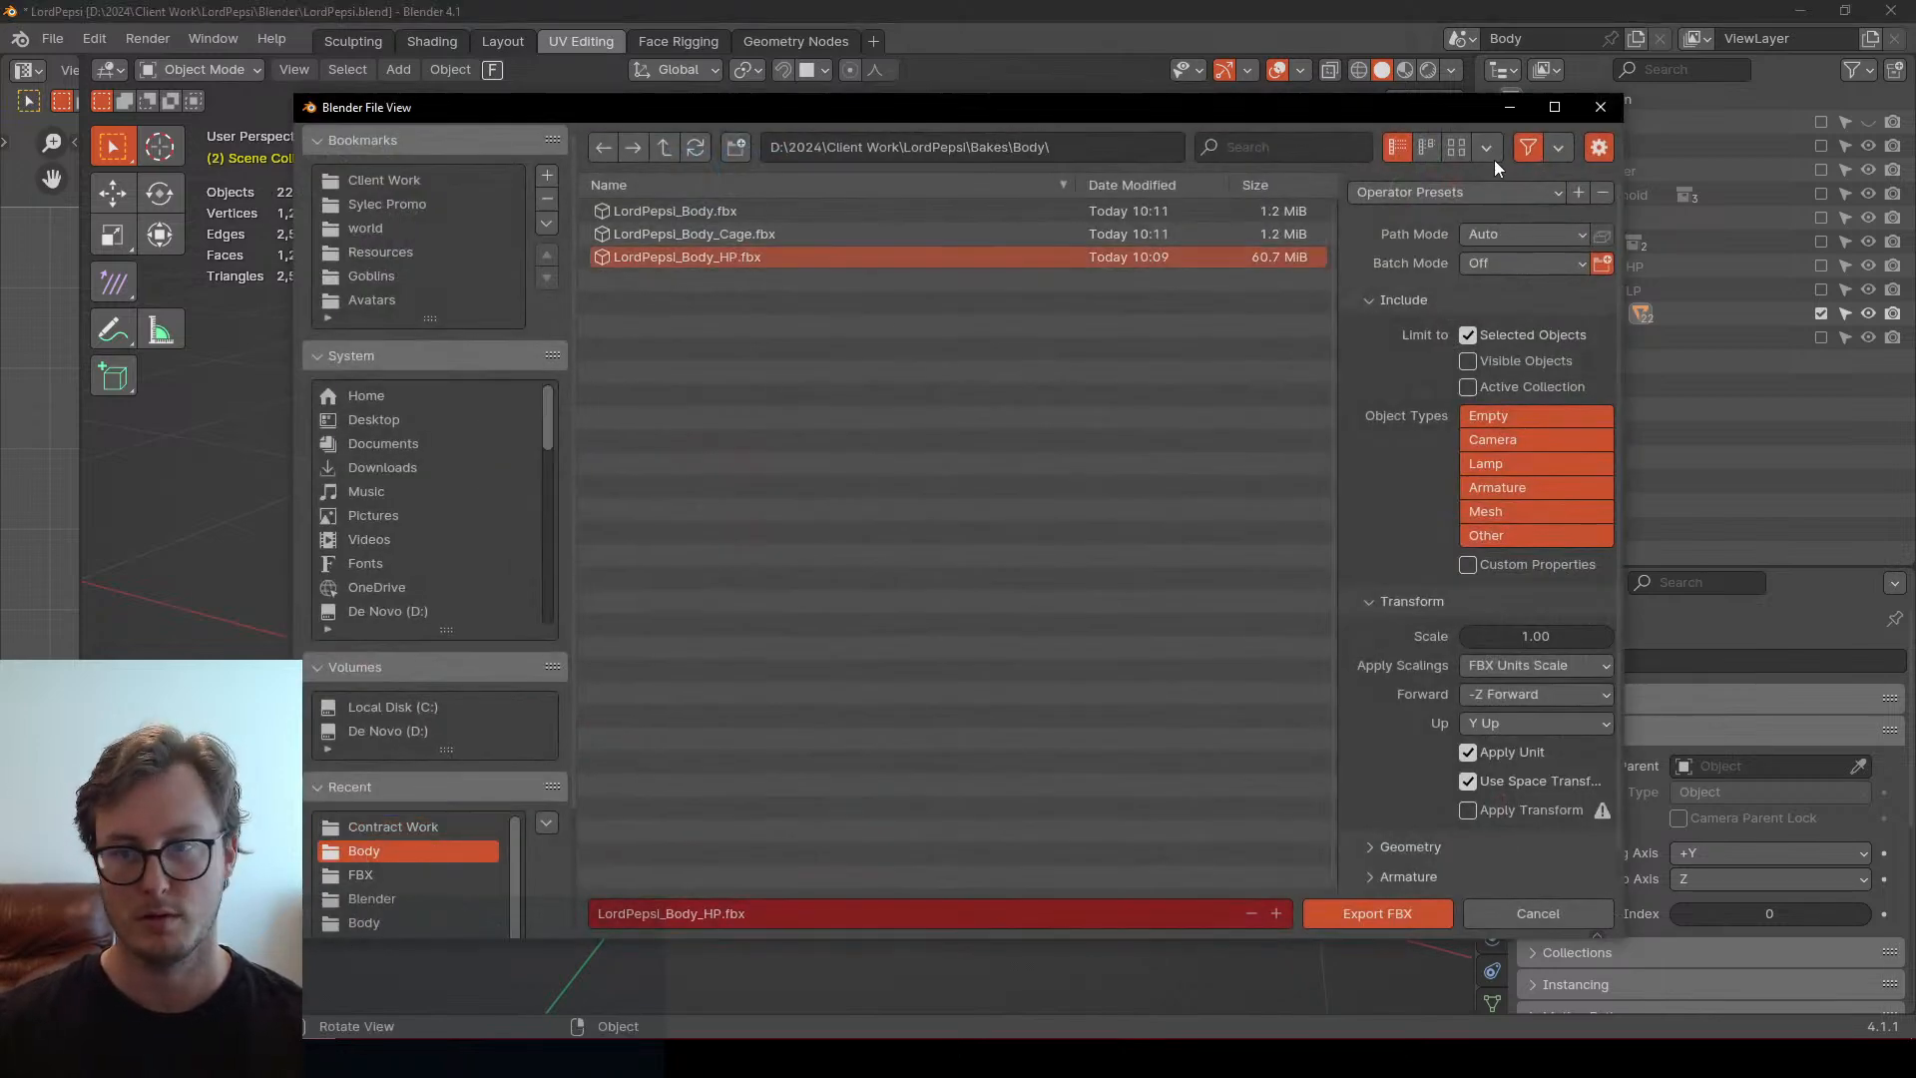
{"action": "left_click", "coordinate": [1486, 191]}
{"action": "left_click", "coordinate": [1339, 301]}
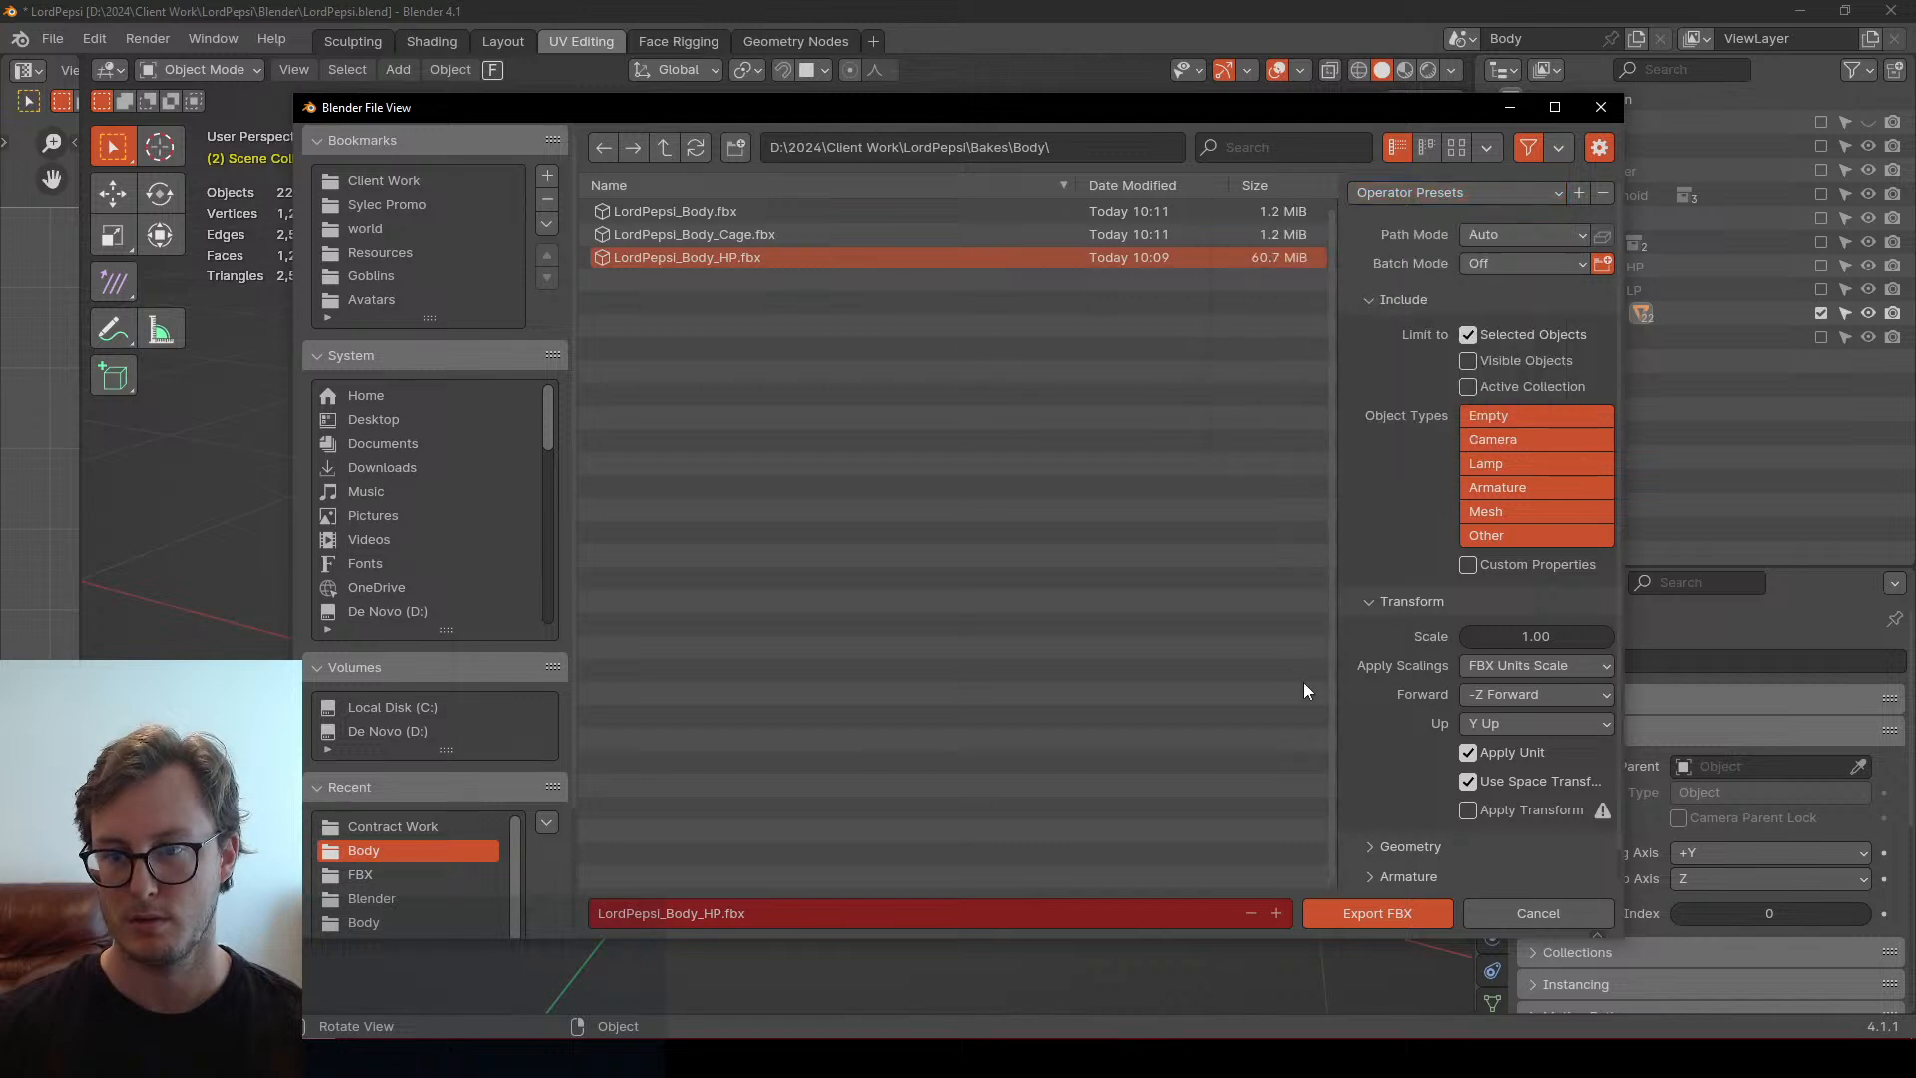
{"action": "left_click", "coordinate": [1333, 906]}
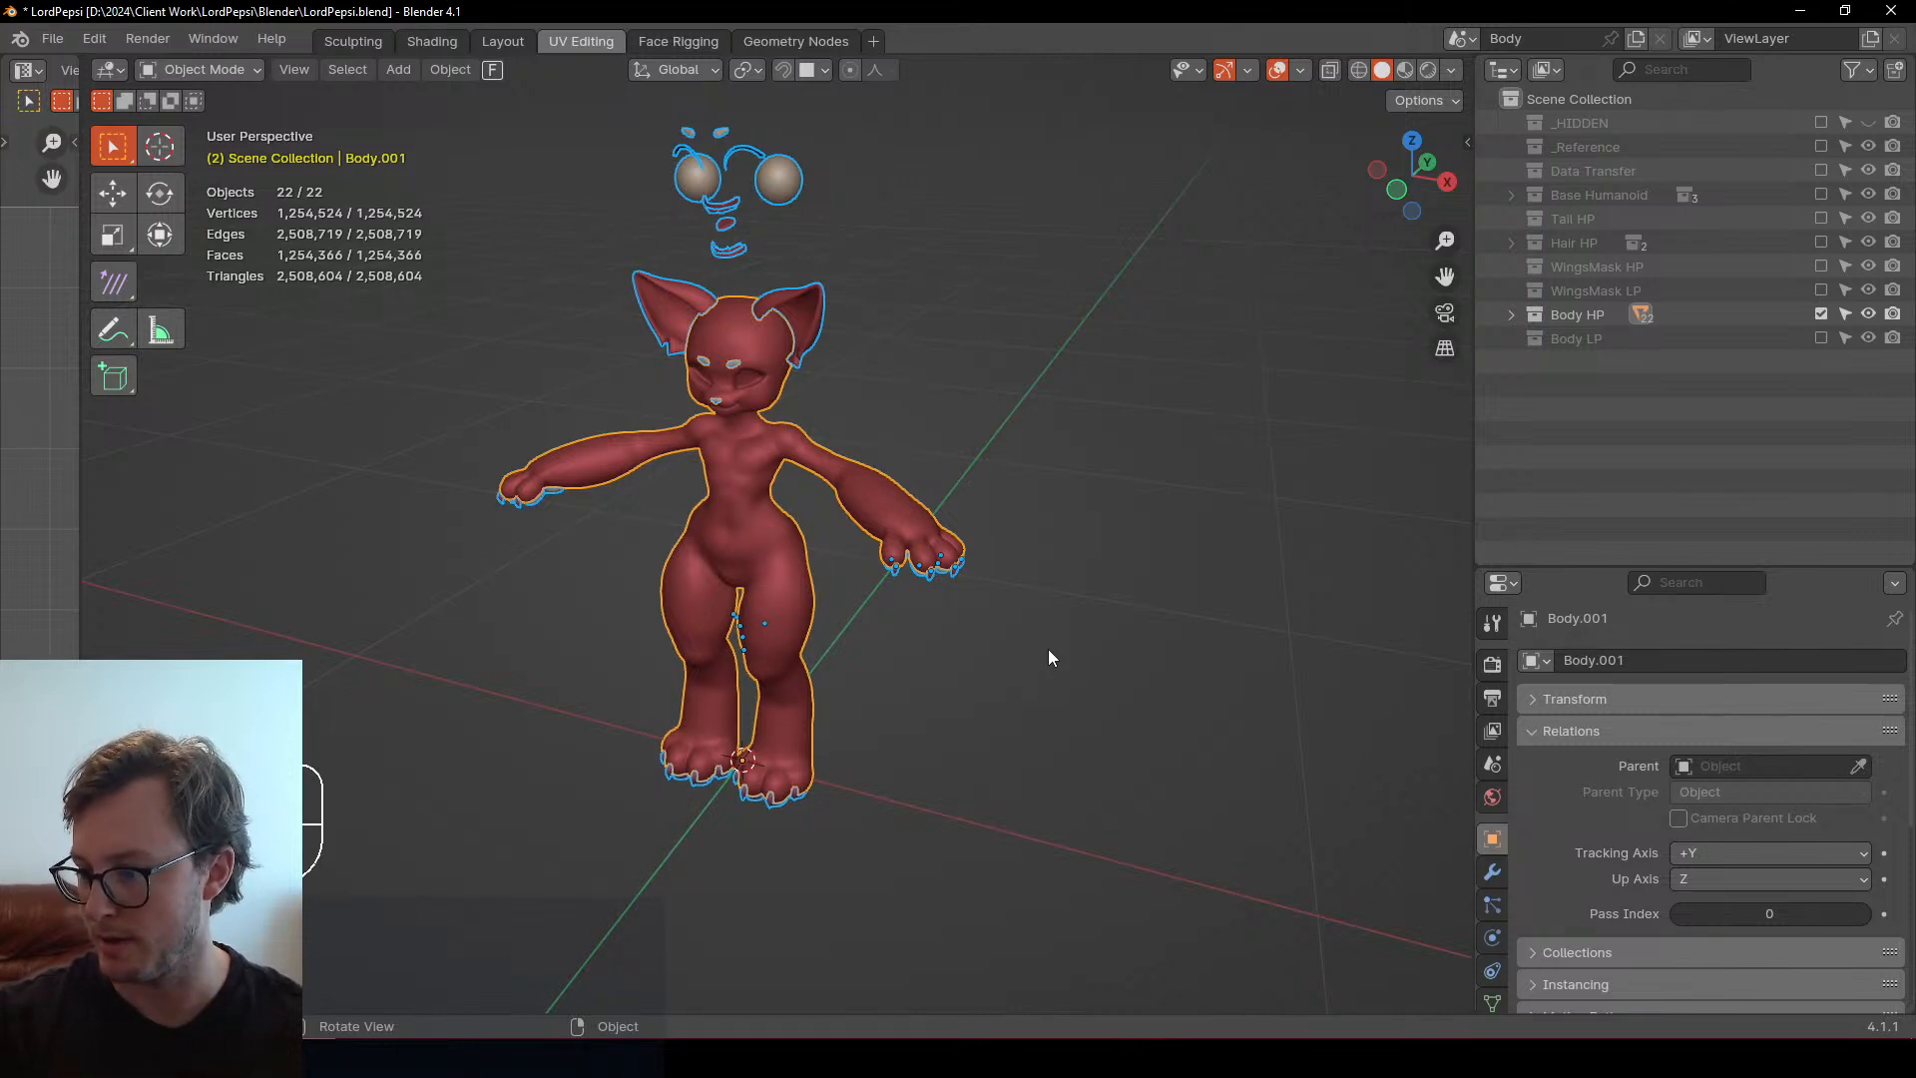
{"action": "middle_click_drag", "start_coordinate": [1047, 658], "coordinate": [962, 649]}
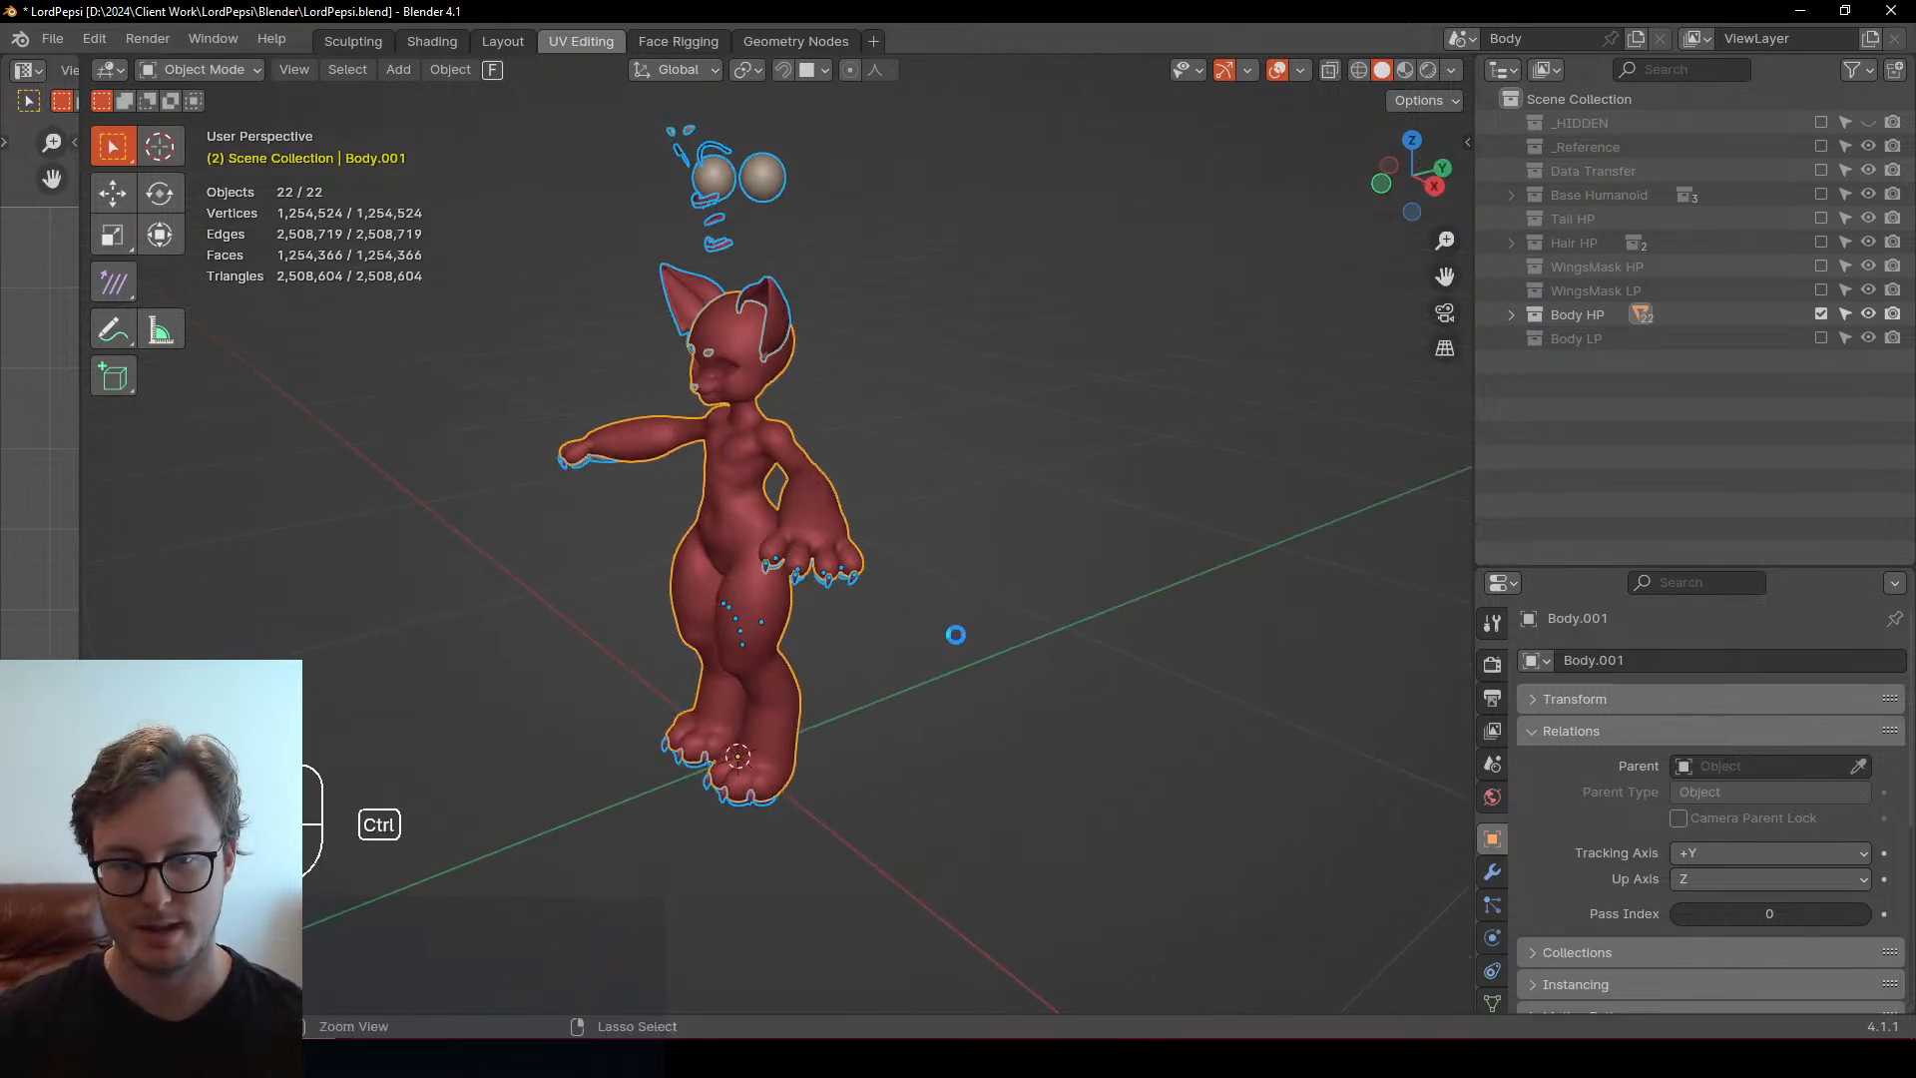
{"action": "key", "text": "ctrl+s"}
Switch to Substance 3D Painter and enter mesh map baking mode for the LordPepsi Body texture set
{"action": "mouse_move", "coordinate": [1534, 1058]}
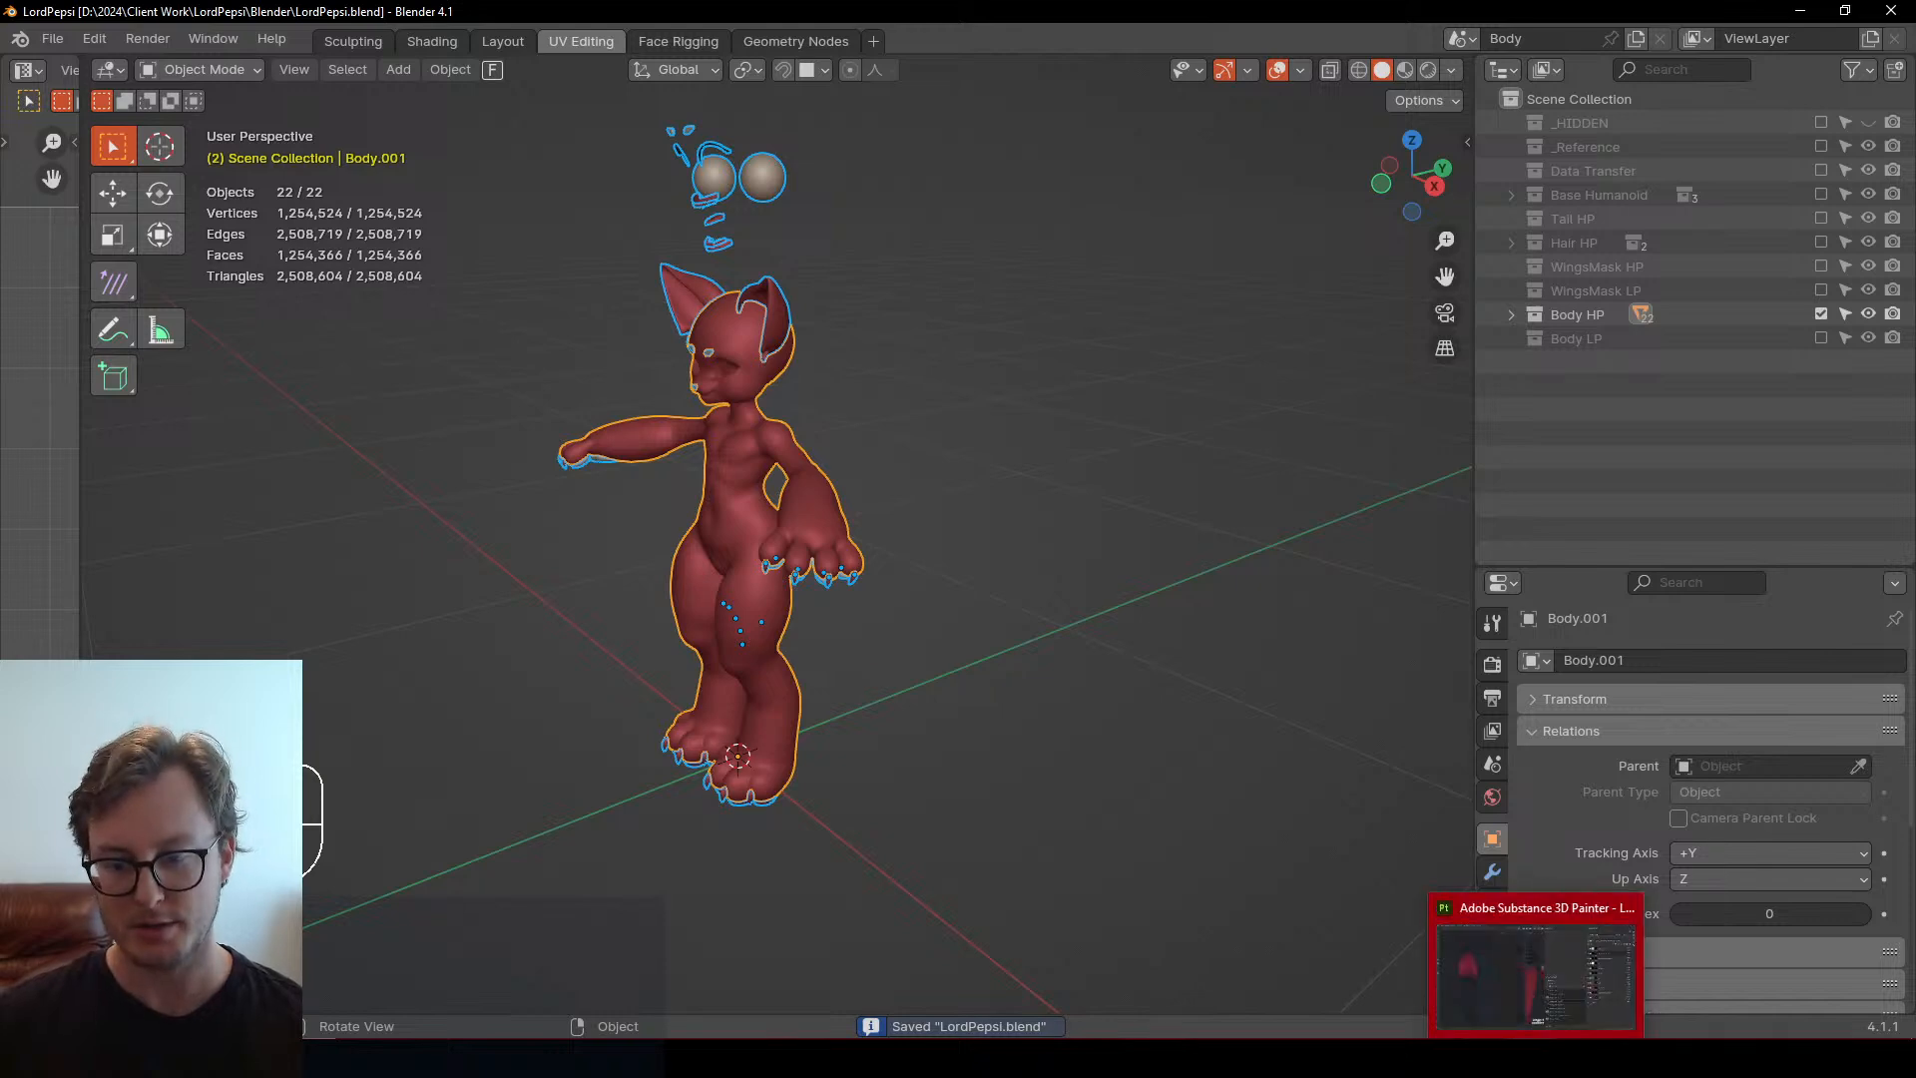
{"action": "left_click", "coordinate": [1535, 972]}
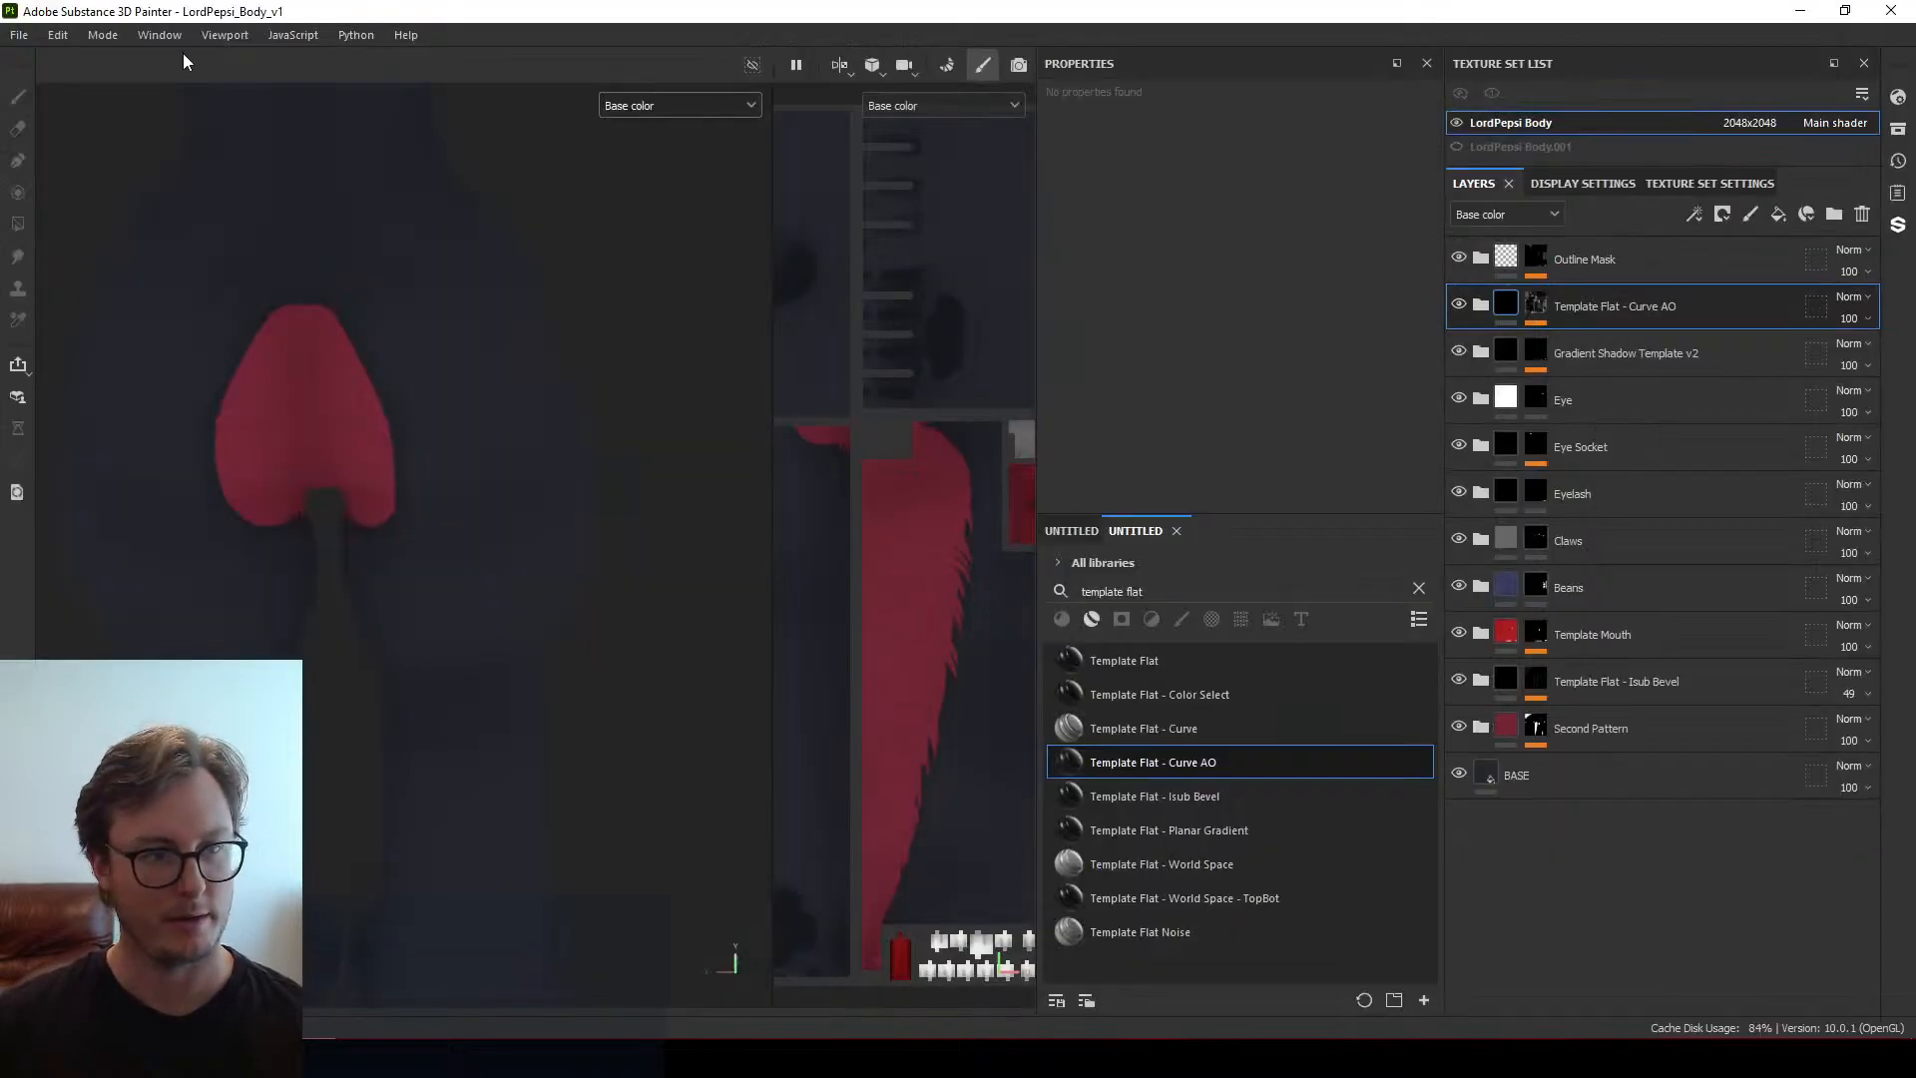
{"action": "left_click", "coordinate": [103, 35]}
{"action": "left_click", "coordinate": [159, 82]}
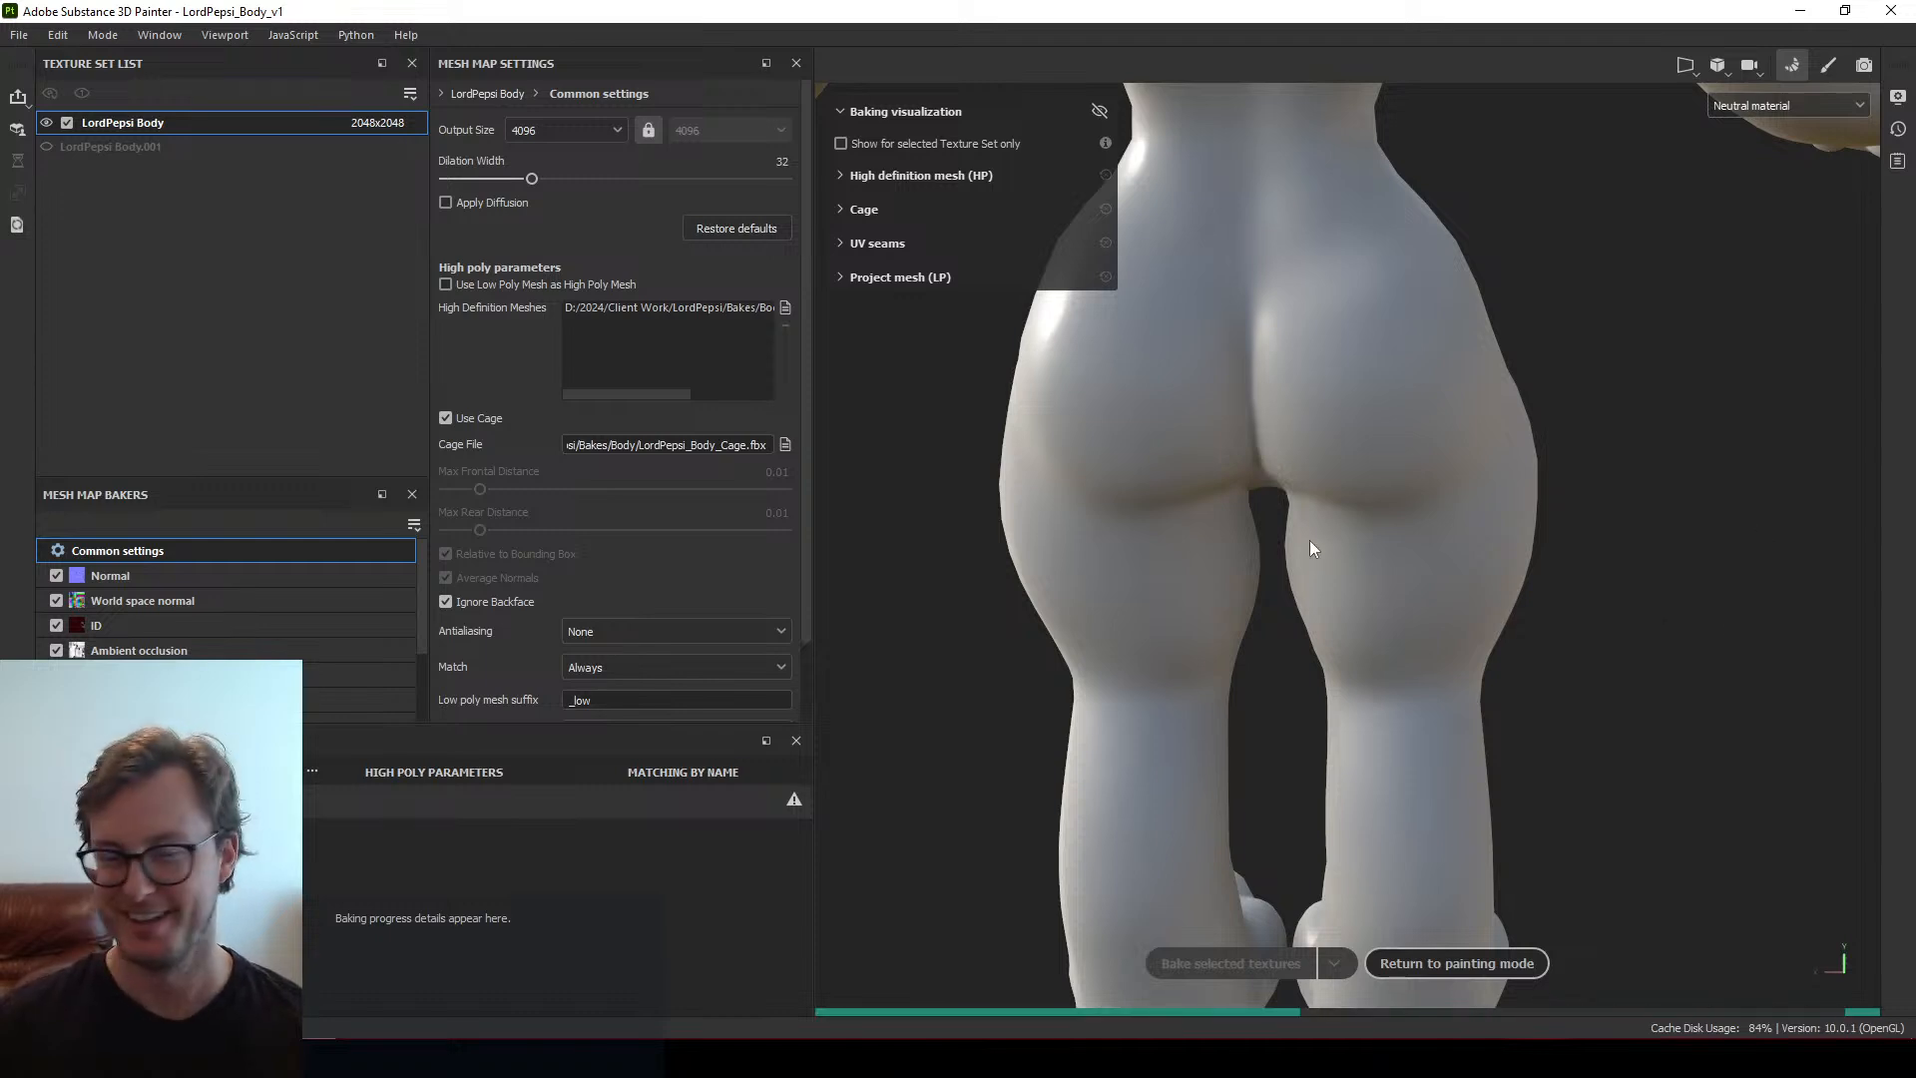
{"action": "left_click_drag", "start_coordinate": [1331, 567], "coordinate": [1383, 487], "text": "alt"}
Switch to Blender, make Body HP unselectable, show the Body LP collection alongside it and select the low-poly body
{"action": "key", "text": "alt+Tab"}
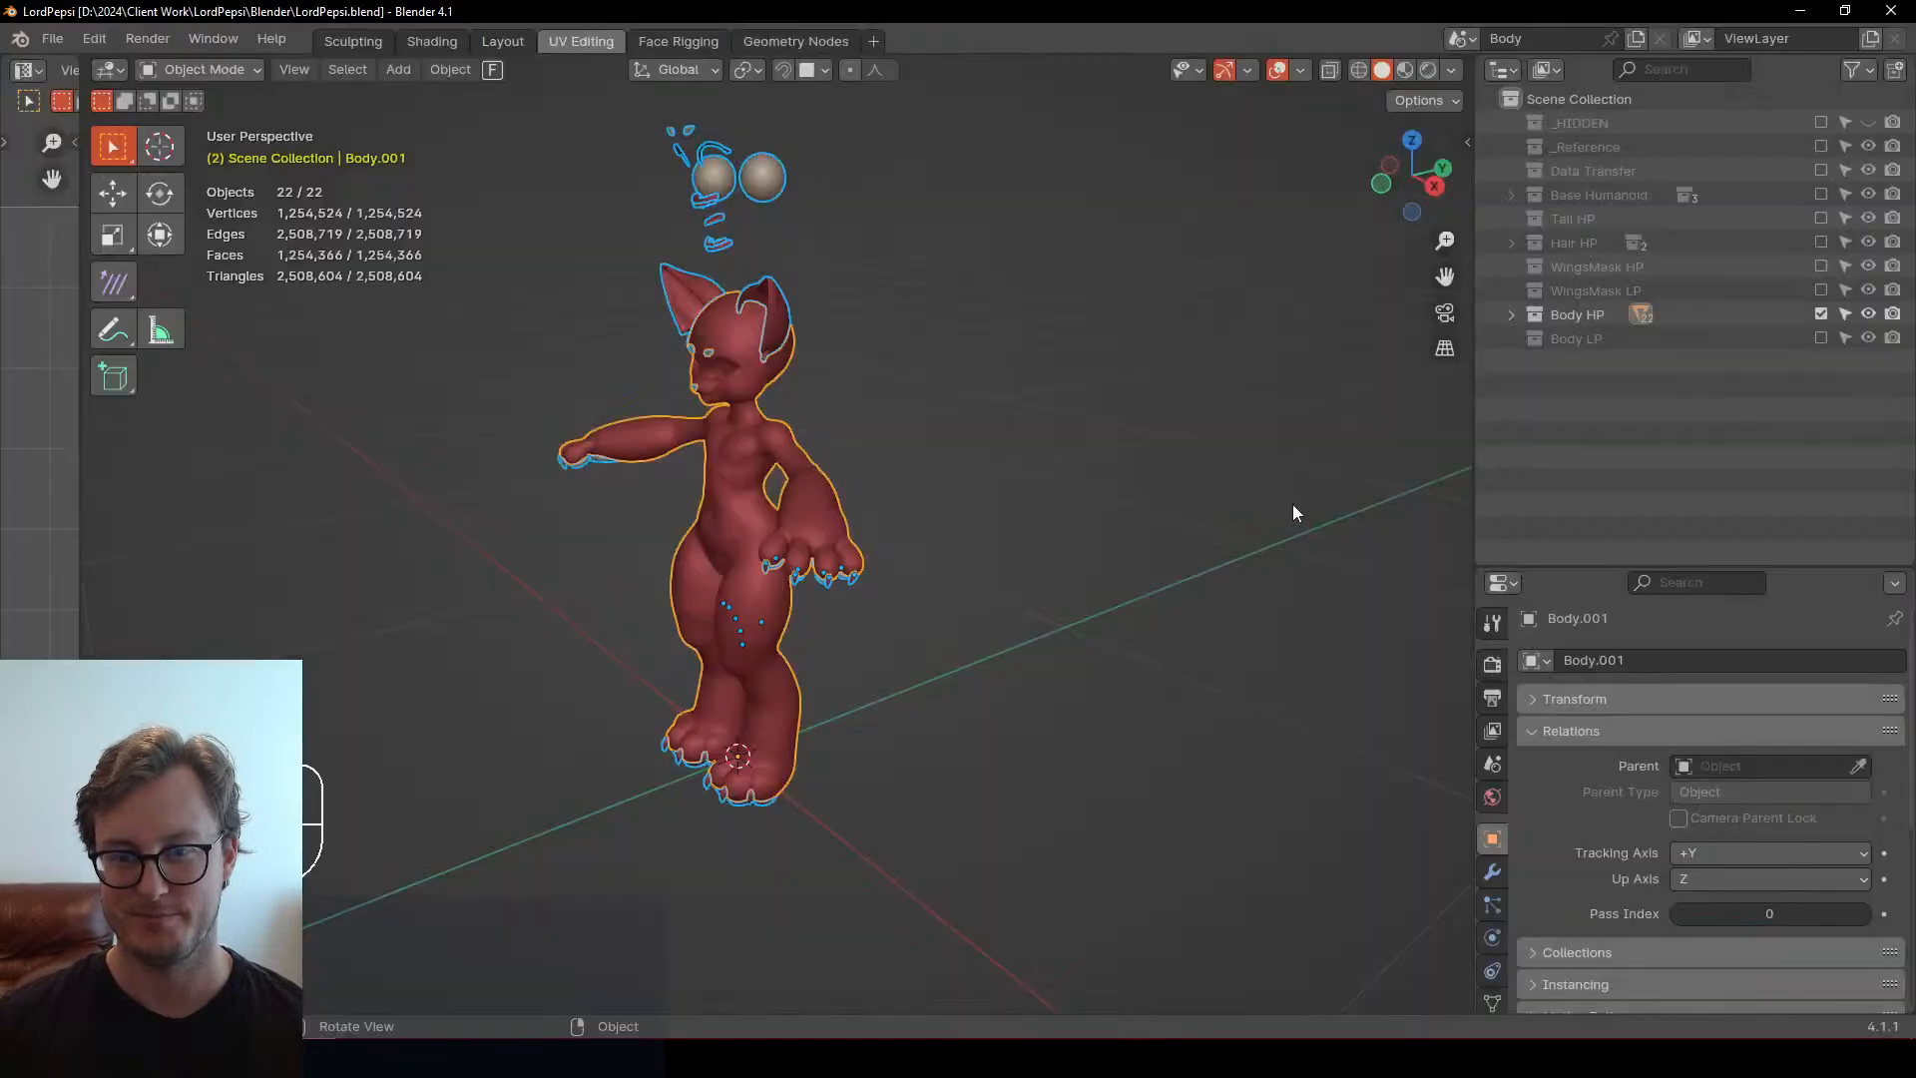
{"action": "middle_click_drag", "start_coordinate": [738, 629], "coordinate": [379, 595]}
{"action": "scroll", "coordinate": [399, 594], "scroll_direction": "up", "scroll_amount": 4}
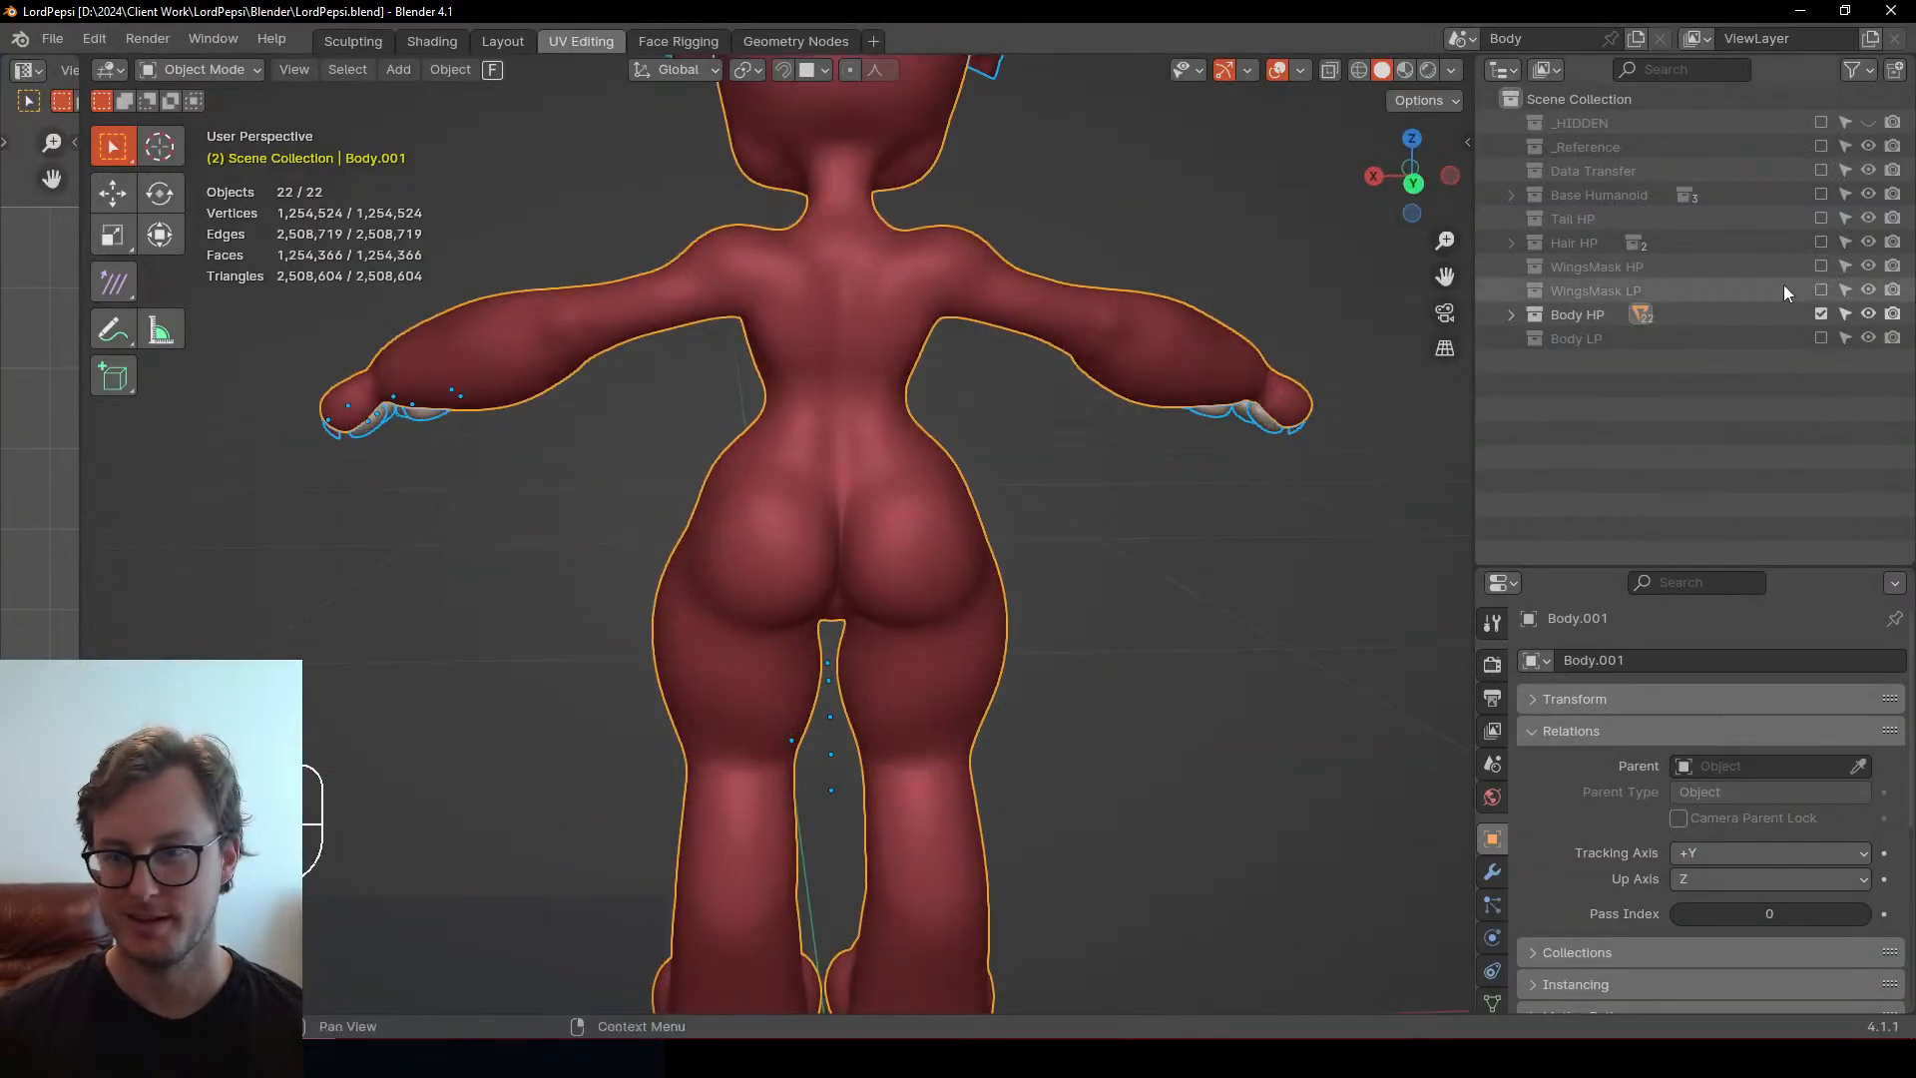
{"action": "left_click", "coordinate": [1844, 315]}
{"action": "left_click", "coordinate": [1821, 338]}
{"action": "left_click", "coordinate": [1003, 596]}
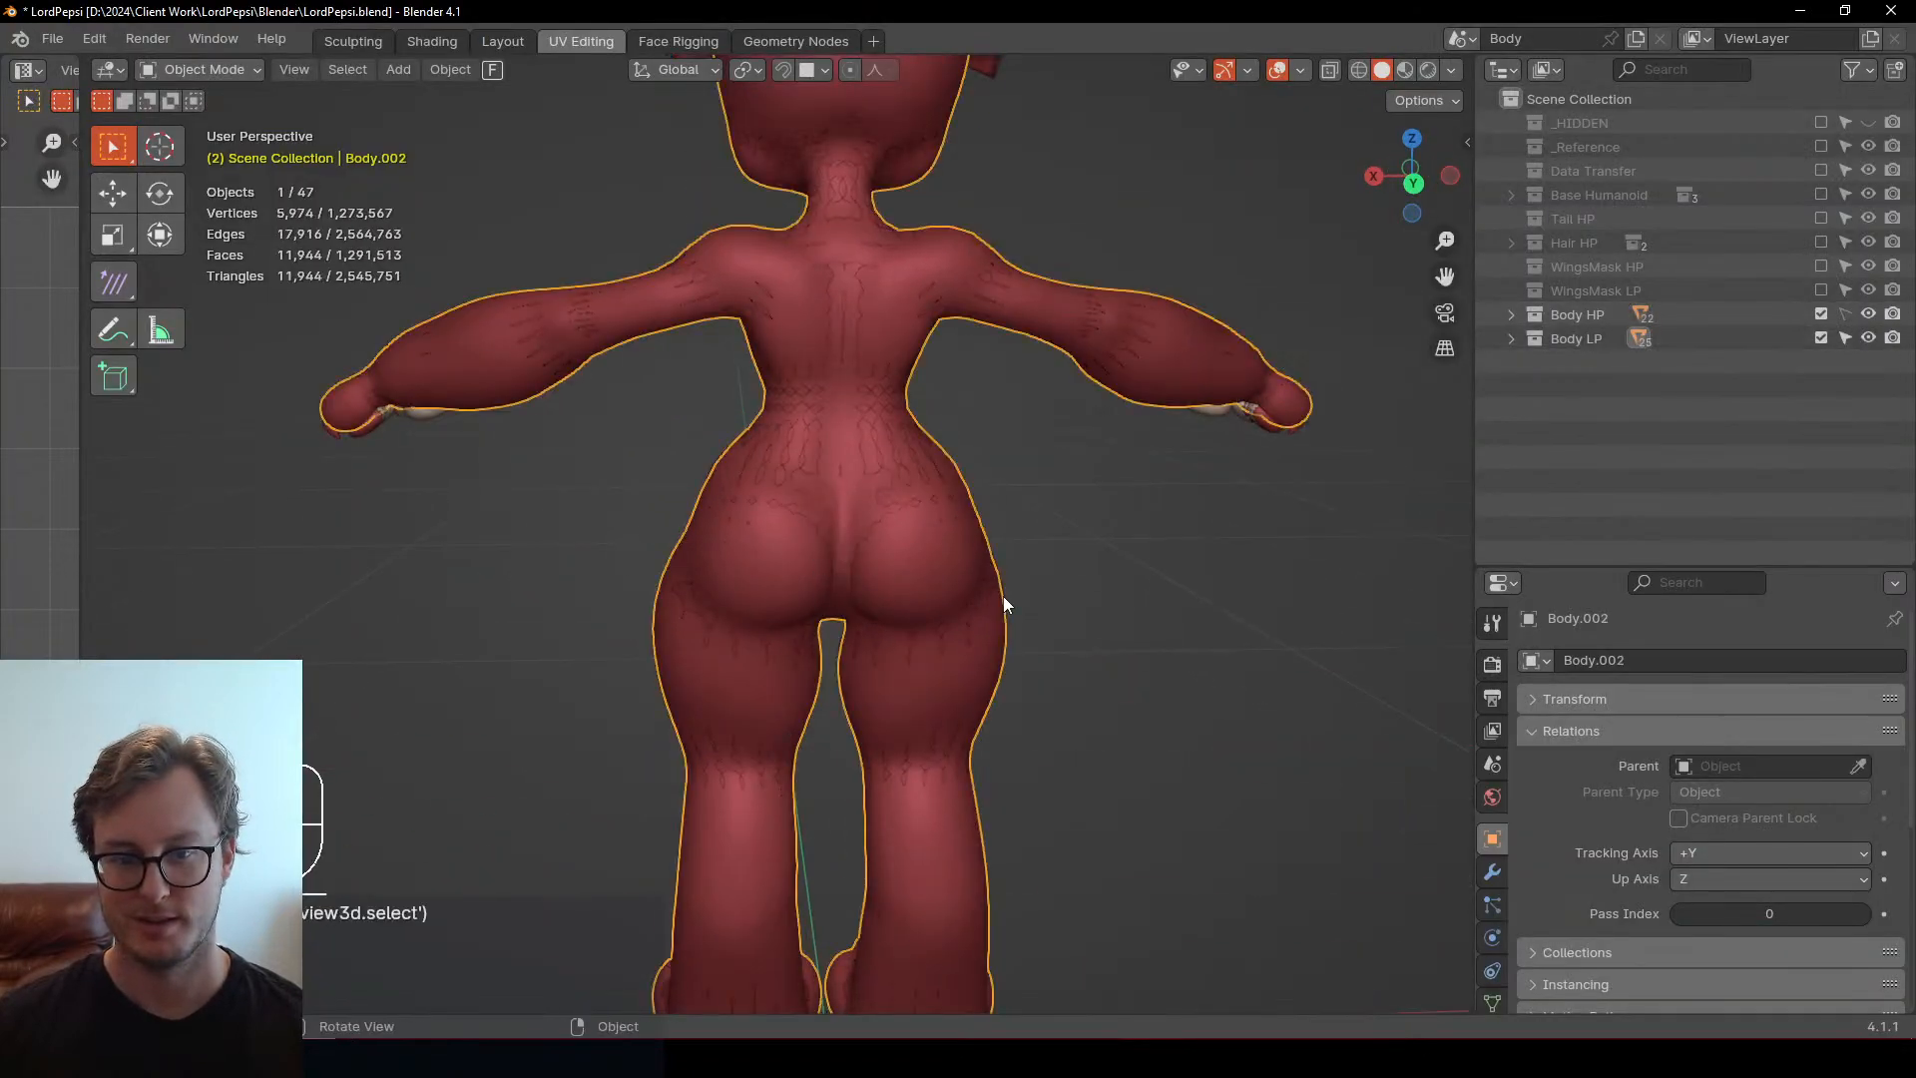
Show the Displace modifier in the viewport and weight-paint the poke-through patches under both buttocks with the Draw brush at weight 0.020, strength 0.020
{"action": "key", "text": "ctrl+Tab"}
{"action": "left_click", "coordinate": [864, 513]}
{"action": "scroll", "coordinate": [922, 601], "scroll_direction": "up", "scroll_amount": 2}
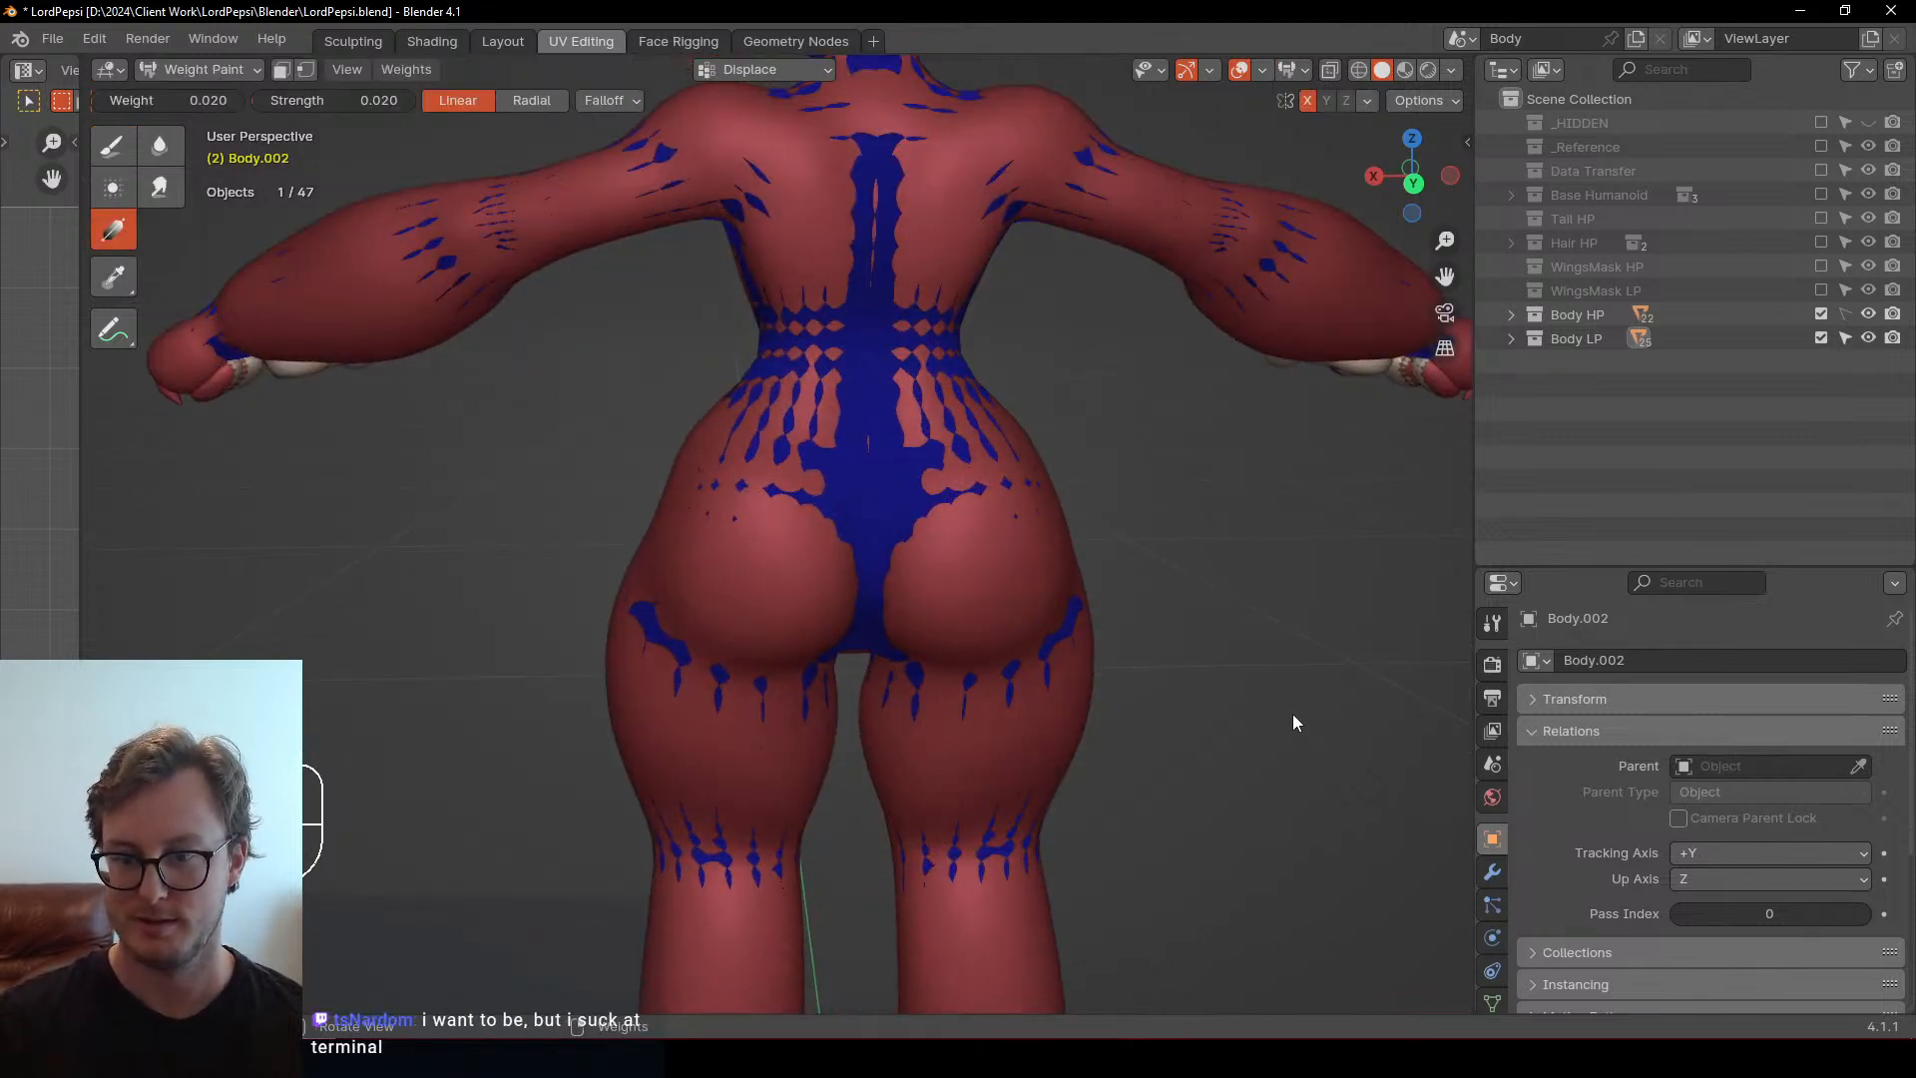
{"action": "left_click", "coordinate": [1493, 877]}
{"action": "left_click", "coordinate": [1787, 785]}
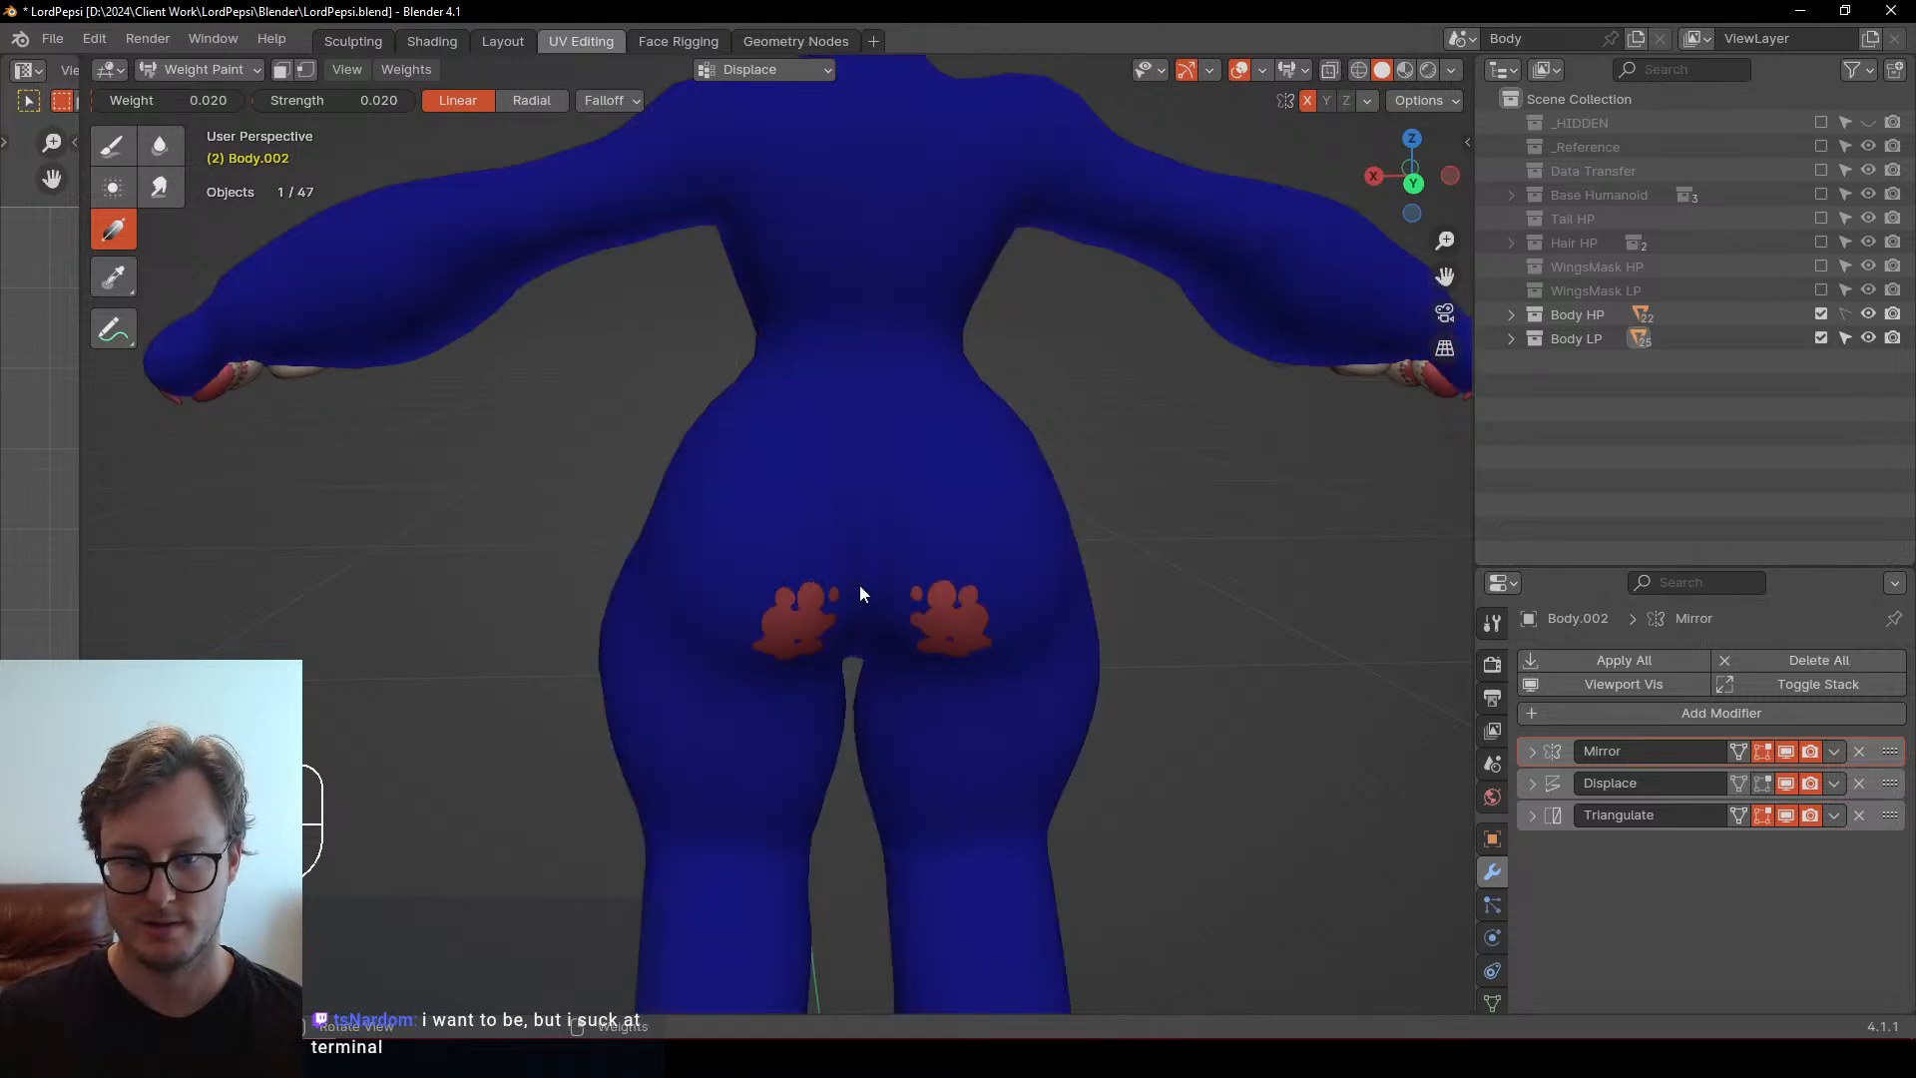
{"action": "left_click", "coordinate": [111, 146]}
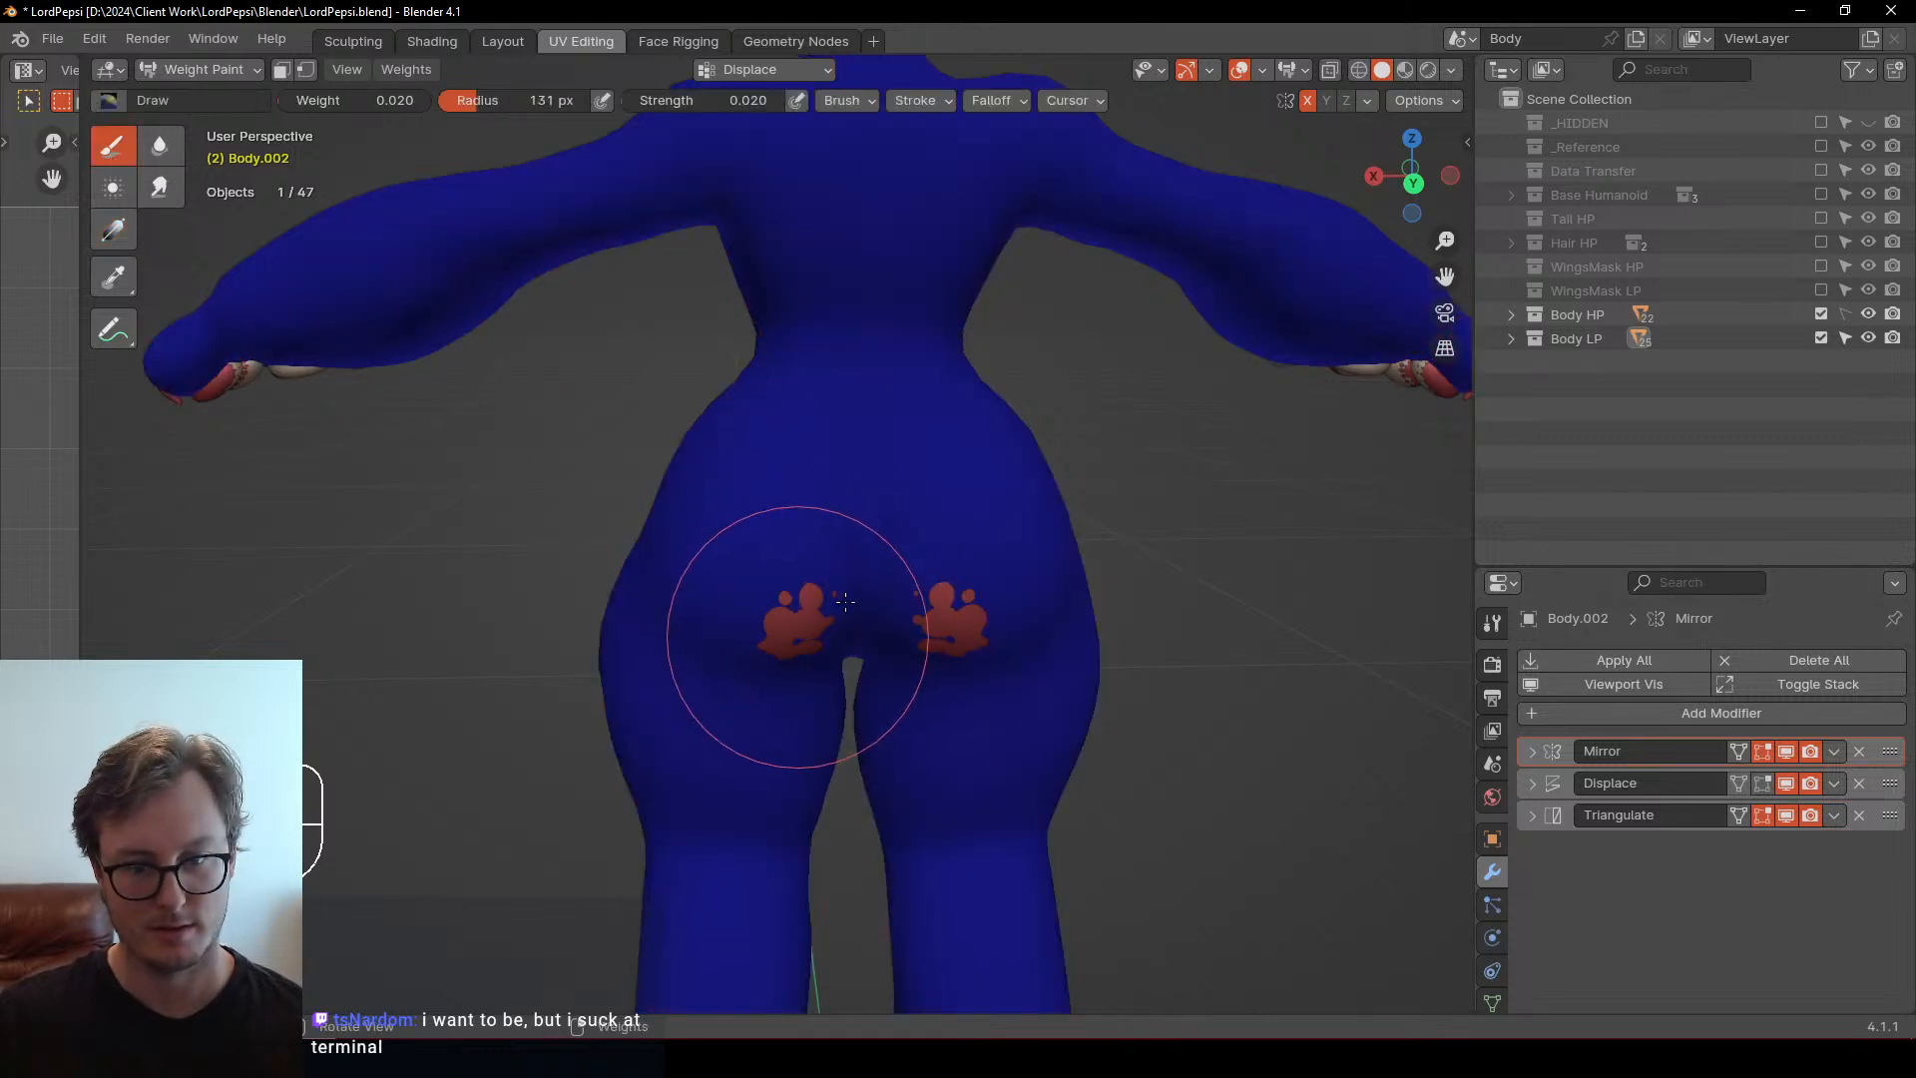
{"action": "mouse_move", "coordinate": [799, 637]}
{"action": "left_mouse_down"}
{"action": "mouse_move", "coordinate": [813, 611]}
{"action": "mouse_move", "coordinate": [784, 642]}
{"action": "left_mouse_up"}
{"action": "mouse_move", "coordinate": [821, 670]}
{"action": "middle_mouse_down"}
{"action": "mouse_move", "coordinate": [792, 705]}
{"action": "mouse_move", "coordinate": [795, 649]}
{"action": "middle_mouse_up"}
{"action": "mouse_move", "coordinate": [799, 643]}
{"action": "left_mouse_down"}
{"action": "mouse_move", "coordinate": [778, 633]}
{"action": "mouse_move", "coordinate": [798, 653]}
{"action": "left_mouse_up"}
Return to Object Mode, select all low-poly objects and export them as FBX over LordPepsi_Body_Cage.fbx
{"action": "key", "text": "ctrl+Tab"}
{"action": "left_click", "coordinate": [559, 698]}
{"action": "middle_click_drag", "start_coordinate": [548, 692], "coordinate": [805, 611]}
{"action": "key", "text": "a"}
{"action": "middle_click_drag", "start_coordinate": [1029, 650], "coordinate": [1065, 539]}
{"action": "key", "text": "q"}
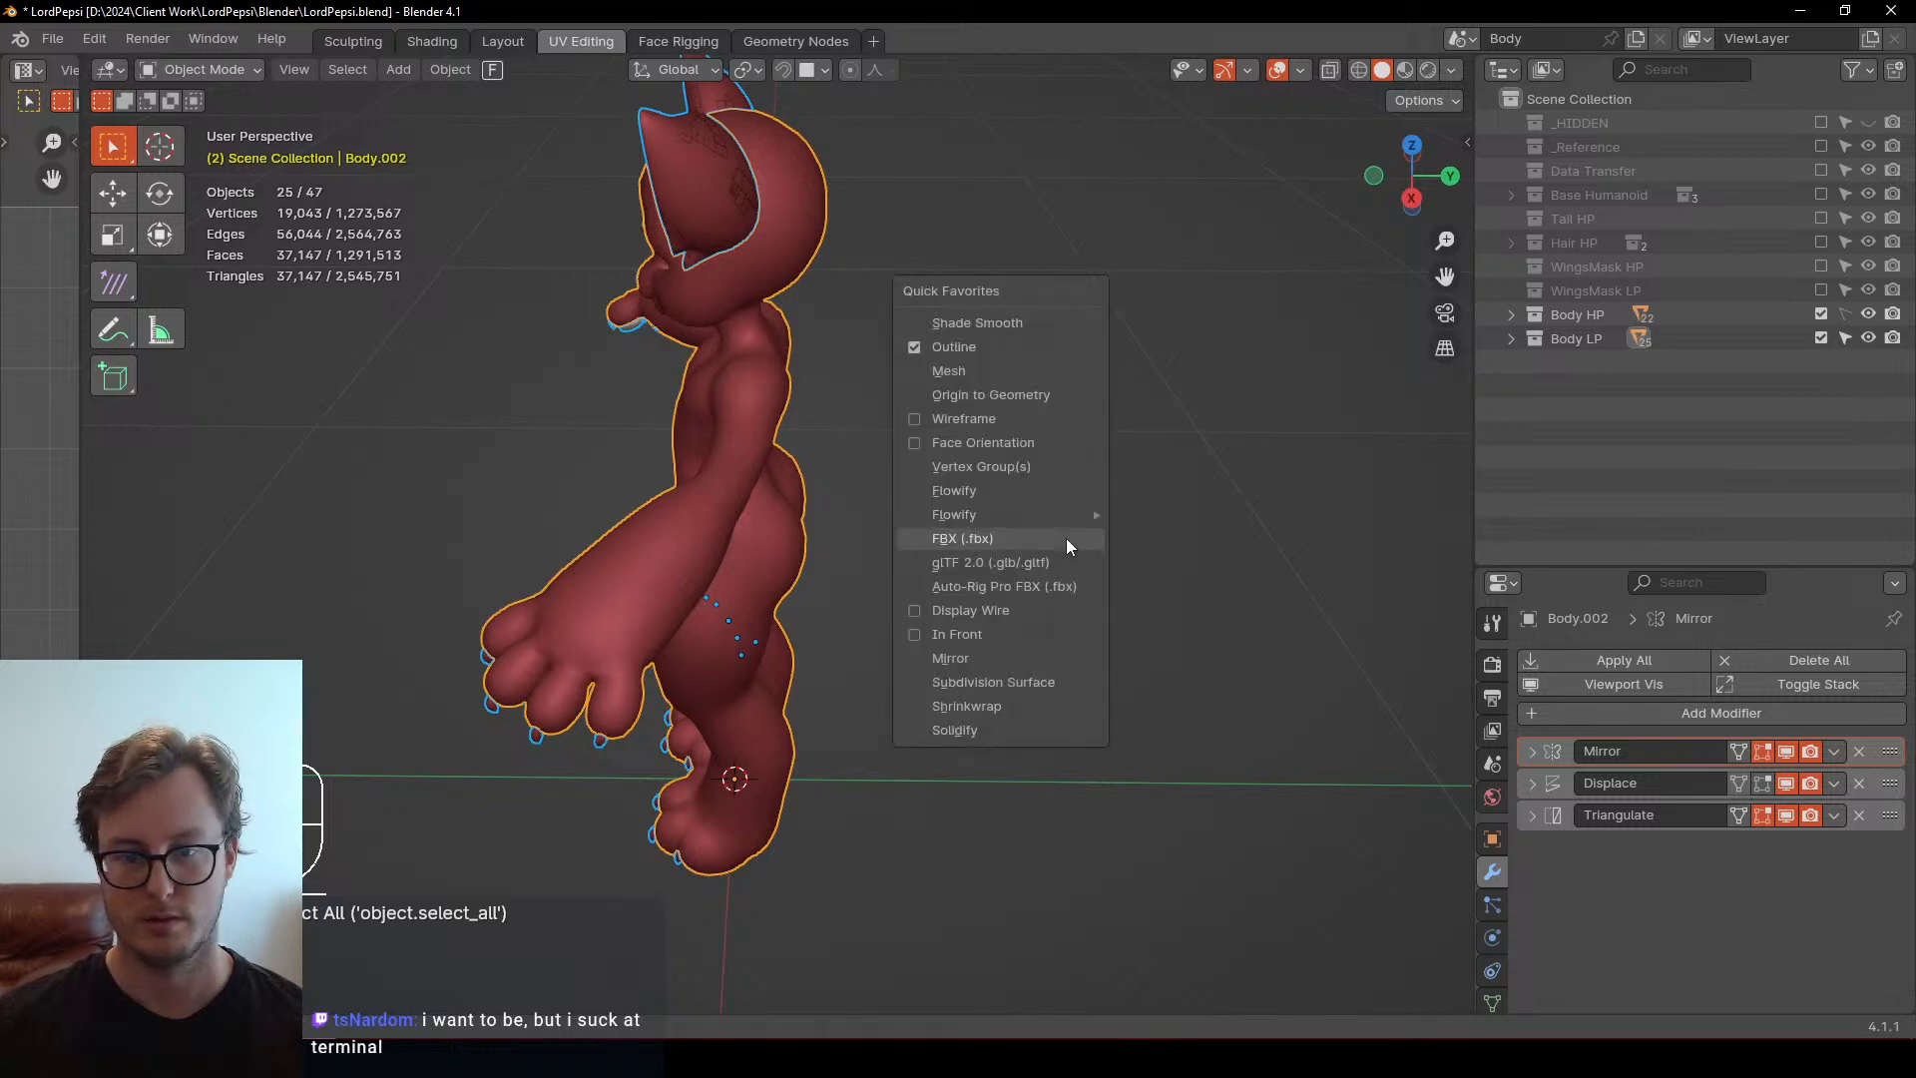
{"action": "left_click", "coordinate": [1066, 537]}
{"action": "left_click", "coordinate": [697, 235]}
{"action": "left_click", "coordinate": [1315, 904]}
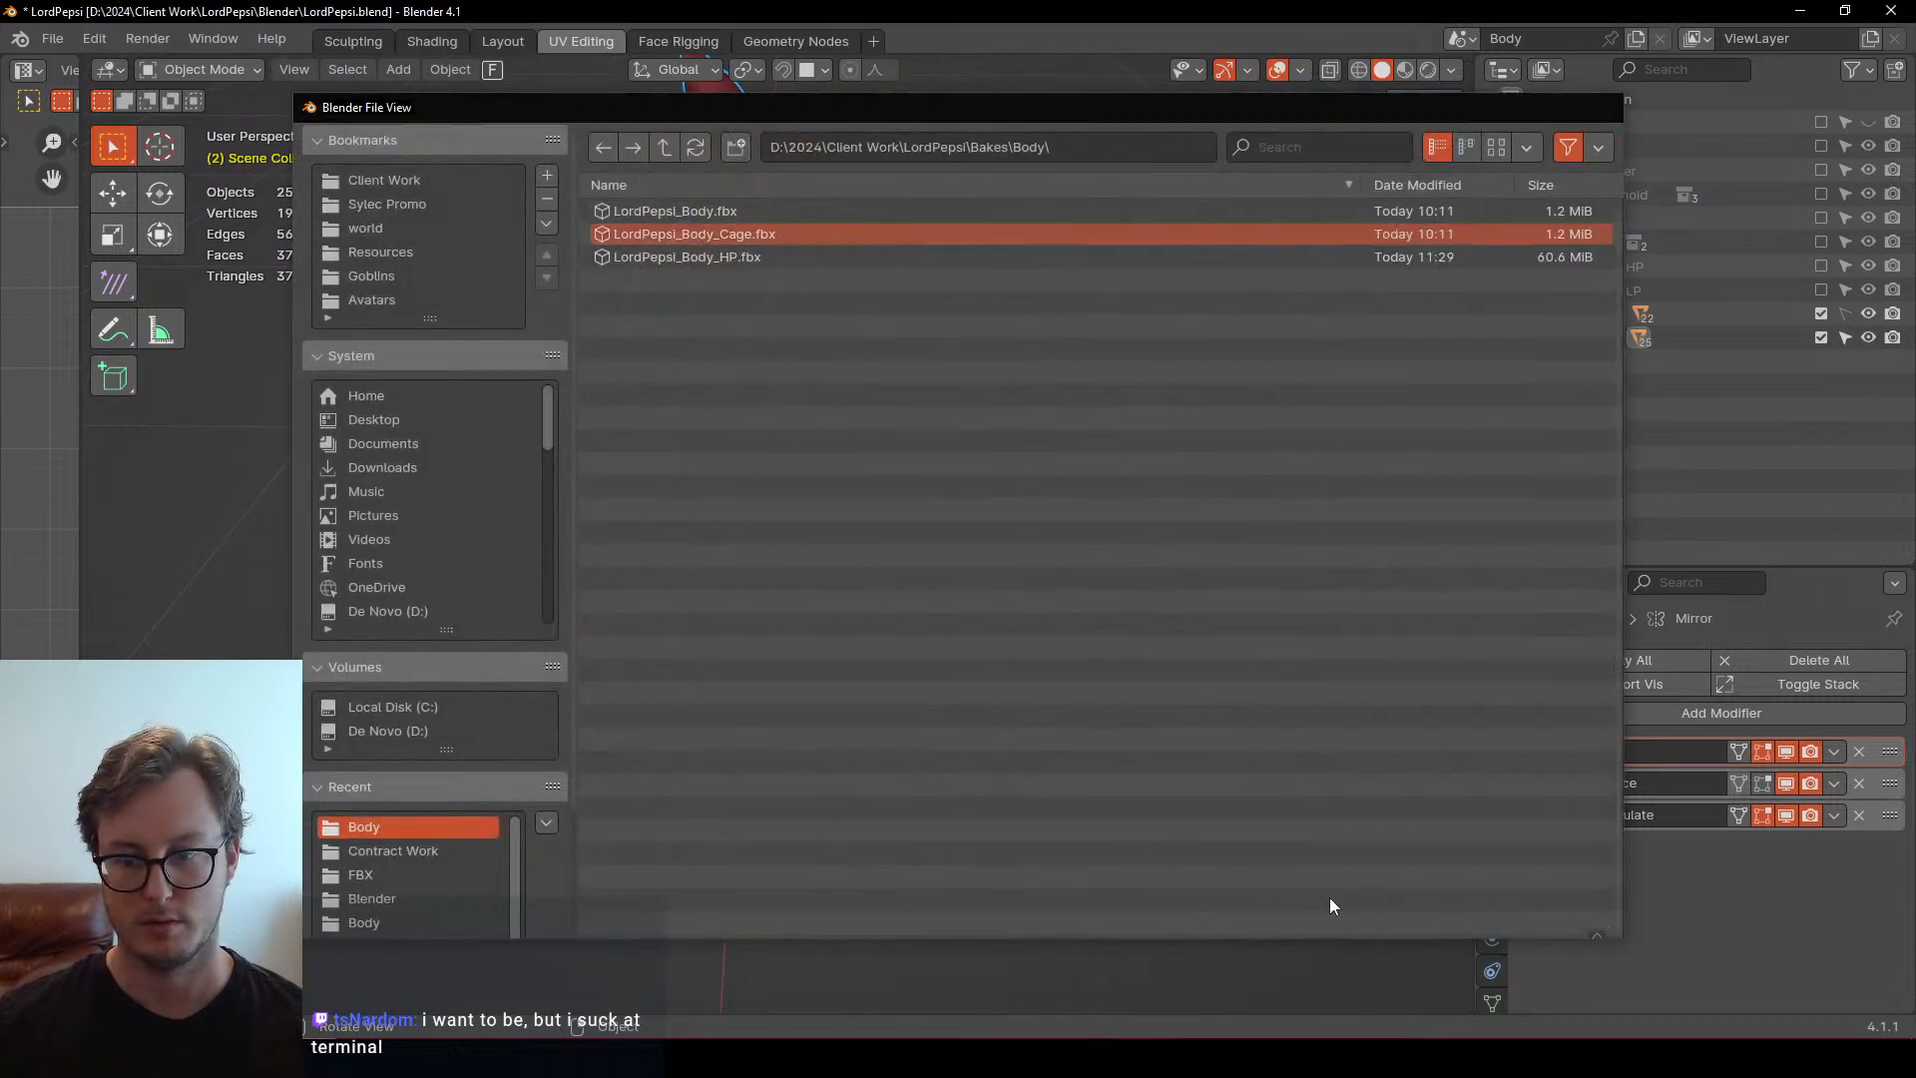
Switch to Substance 3D Painter, bake the checked LordPepsi Body texture set and return to painting mode
{"action": "key", "text": "alt+Tab"}
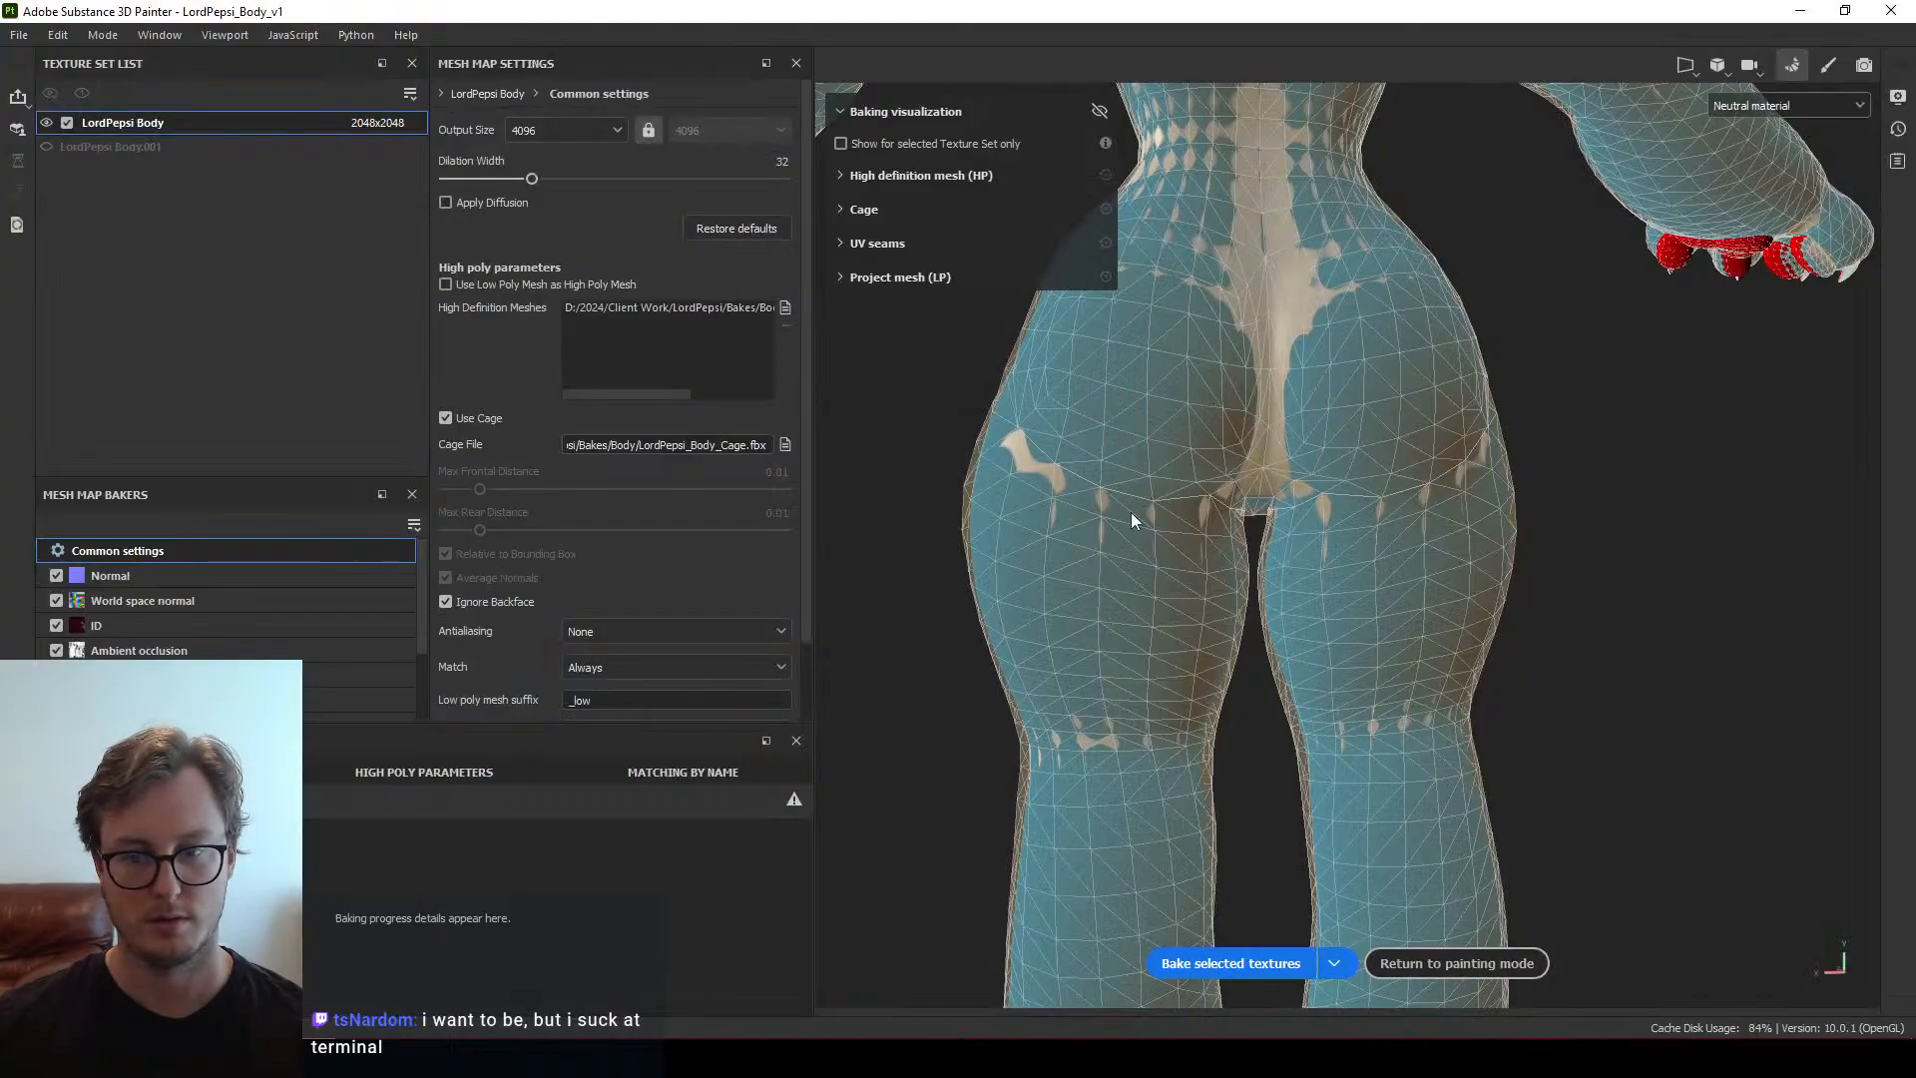
{"action": "left_click", "coordinate": [1250, 964]}
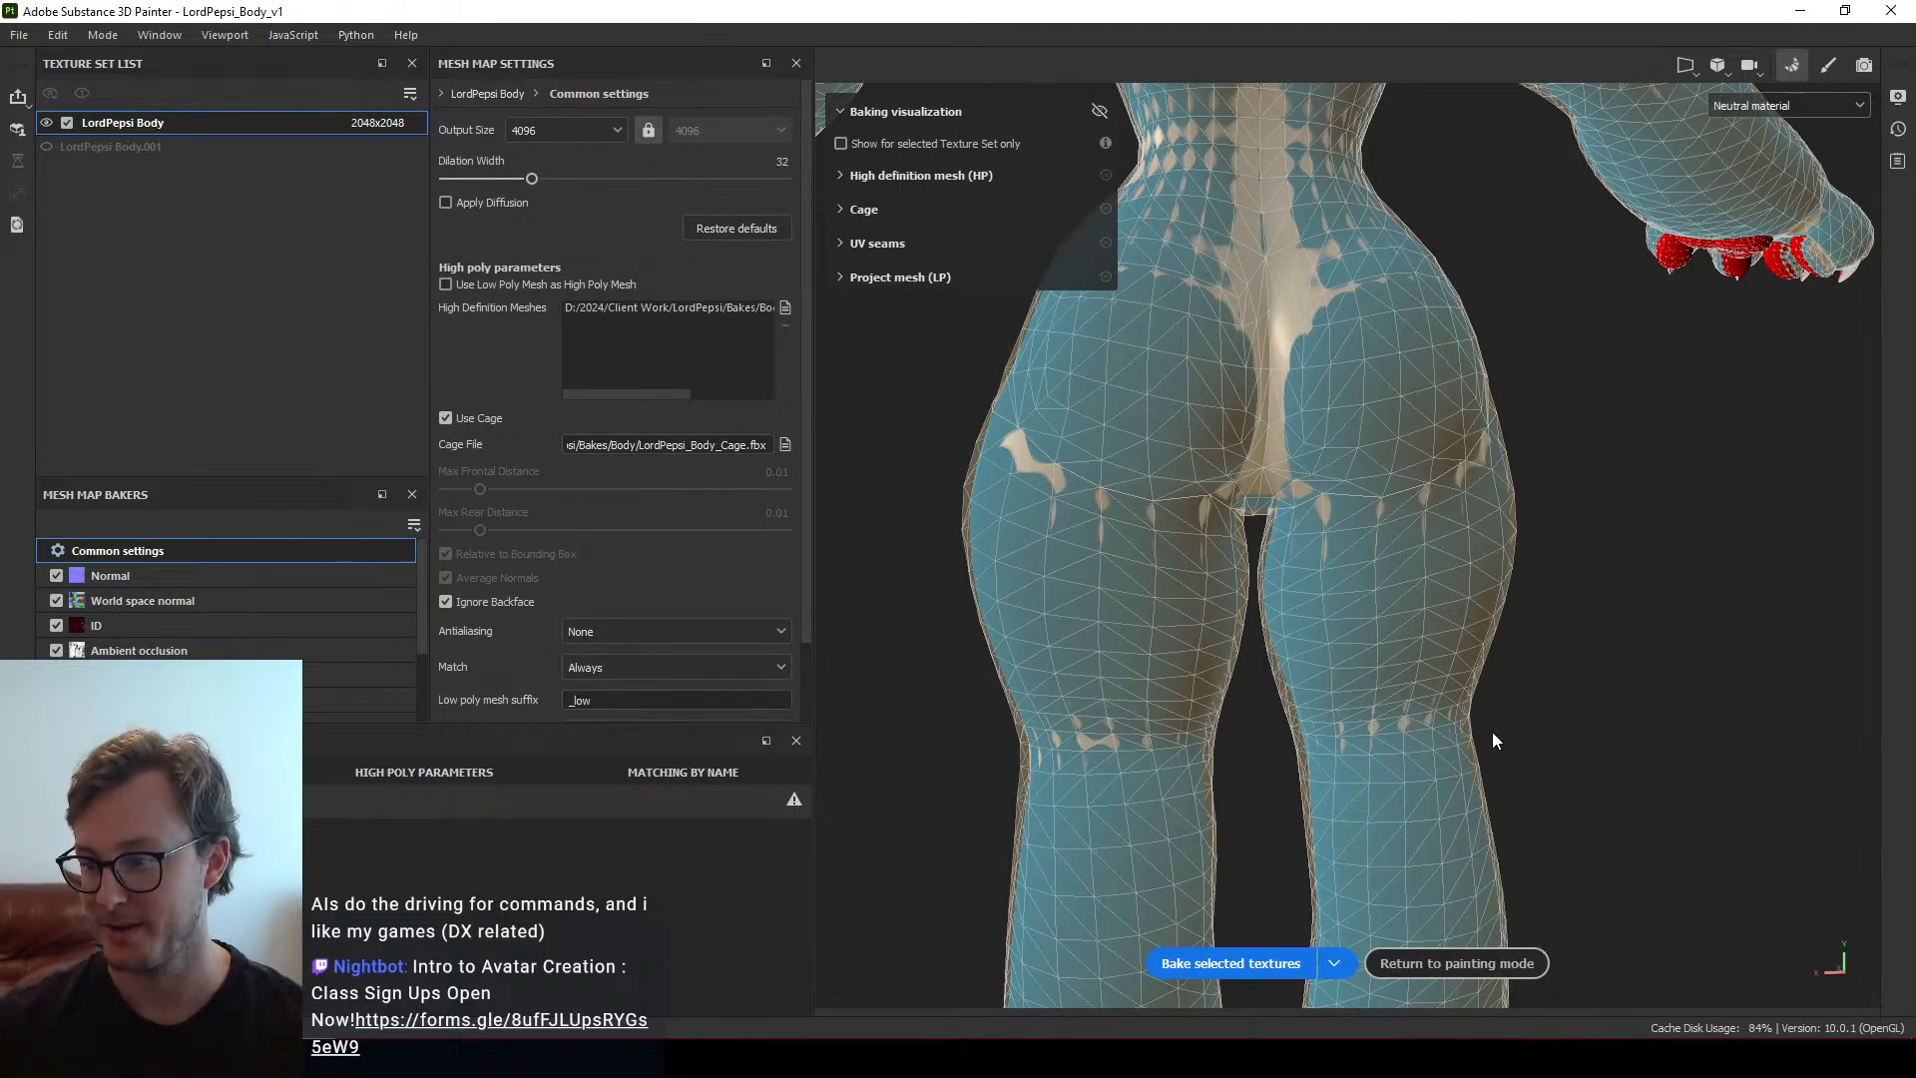
{"action": "left_click", "coordinate": [1484, 965]}
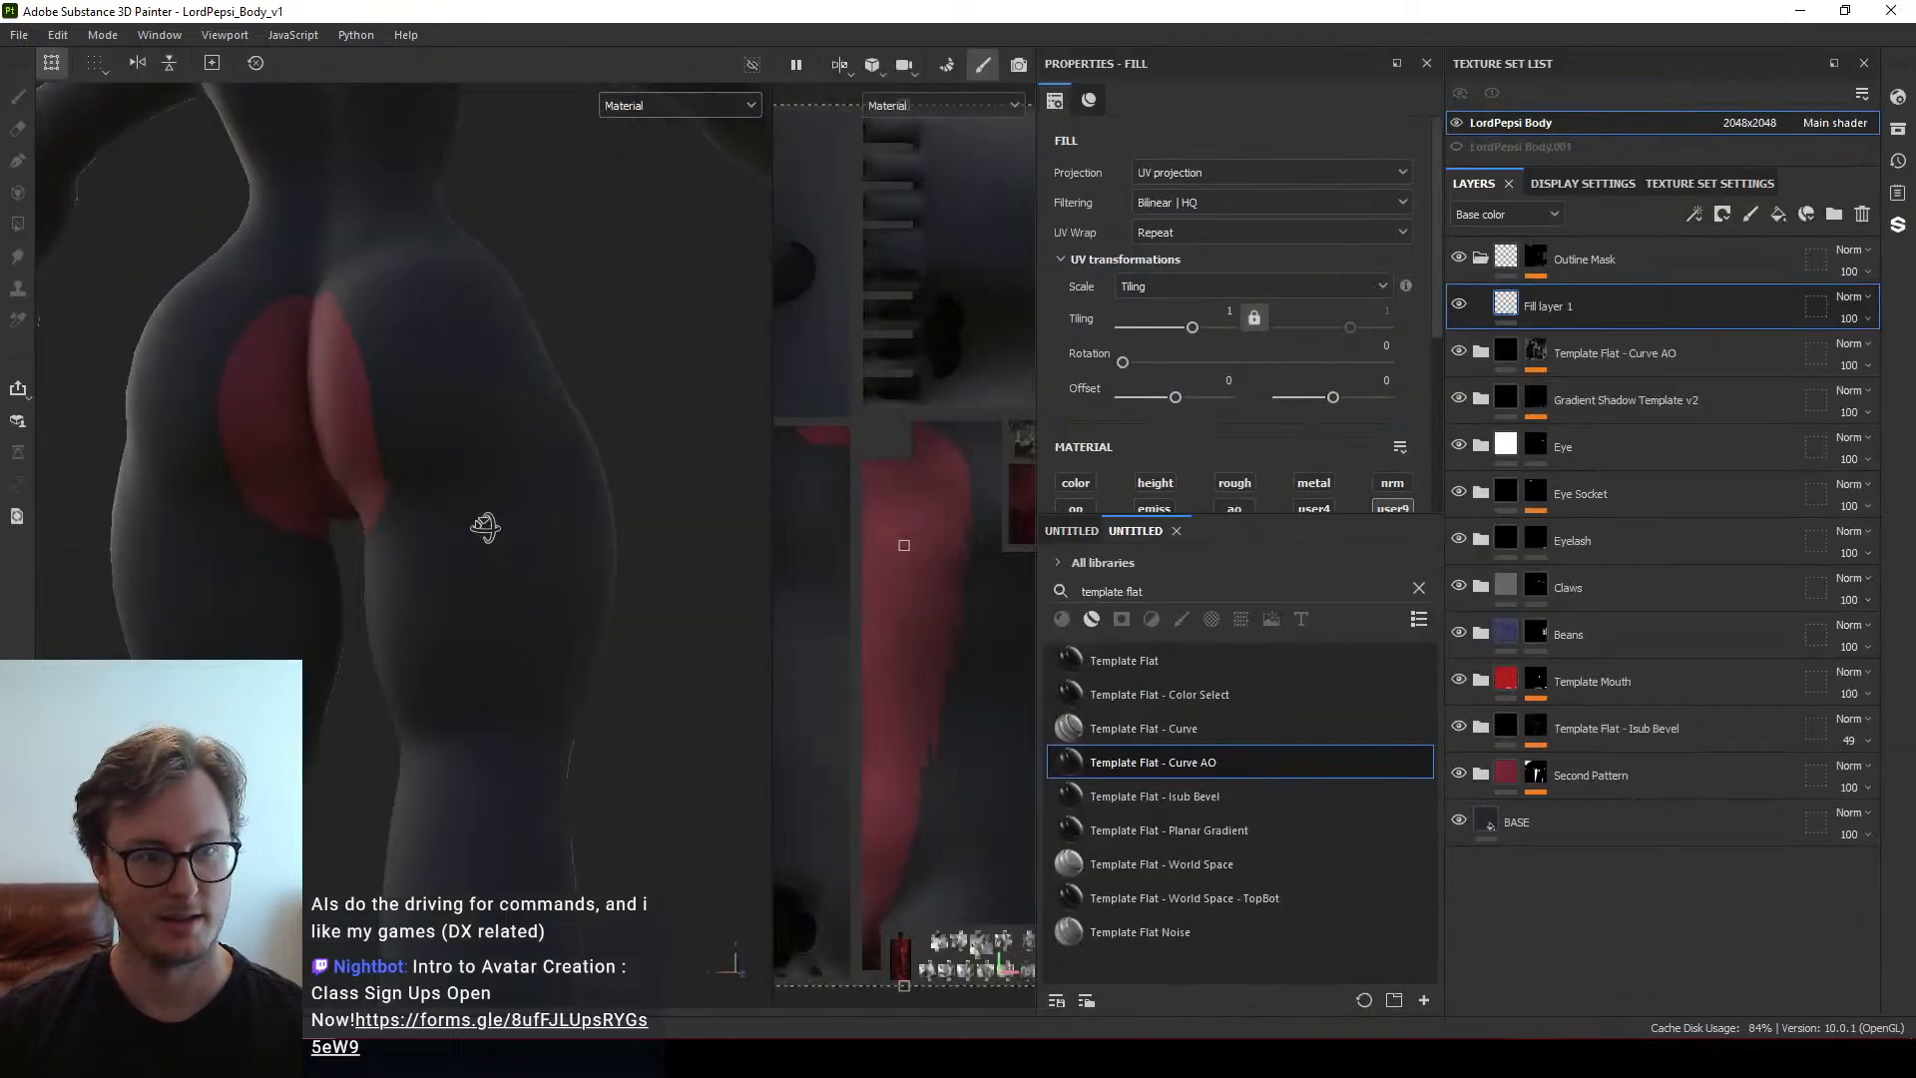
Examine the rebaked shading on the body from behind, the sides and the front, including the head and ears
{"action": "left_click_drag", "start_coordinate": [451, 529], "coordinate": [402, 697], "text": "alt"}
{"action": "scroll", "coordinate": [419, 552], "scroll_direction": "down", "scroll_amount": 5}
{"action": "scroll", "coordinate": [387, 687], "scroll_direction": "up", "scroll_amount": 6}
{"action": "middle_click_drag", "start_coordinate": [385, 685], "coordinate": [445, 743], "text": "alt"}
{"action": "scroll", "coordinate": [445, 744], "scroll_direction": "down", "scroll_amount": 1}
{"action": "scroll", "coordinate": [492, 706], "scroll_direction": "down", "scroll_amount": 4}
{"action": "left_click_drag", "start_coordinate": [491, 706], "coordinate": [610, 473], "text": "alt"}
{"action": "scroll", "coordinate": [610, 473], "scroll_direction": "down", "scroll_amount": 4}
{"action": "middle_click_drag", "start_coordinate": [610, 473], "coordinate": [293, 503], "text": "alt"}
{"action": "scroll", "coordinate": [293, 502], "scroll_direction": "up", "scroll_amount": 5}
{"action": "left_click_drag", "start_coordinate": [293, 503], "coordinate": [525, 557], "text": "alt"}
{"action": "scroll", "coordinate": [521, 550], "scroll_direction": "up", "scroll_amount": 4}
{"action": "middle_click_drag", "start_coordinate": [269, 584], "coordinate": [496, 551], "text": "alt"}
{"action": "left_click_drag", "start_coordinate": [496, 551], "coordinate": [602, 531], "text": "alt"}
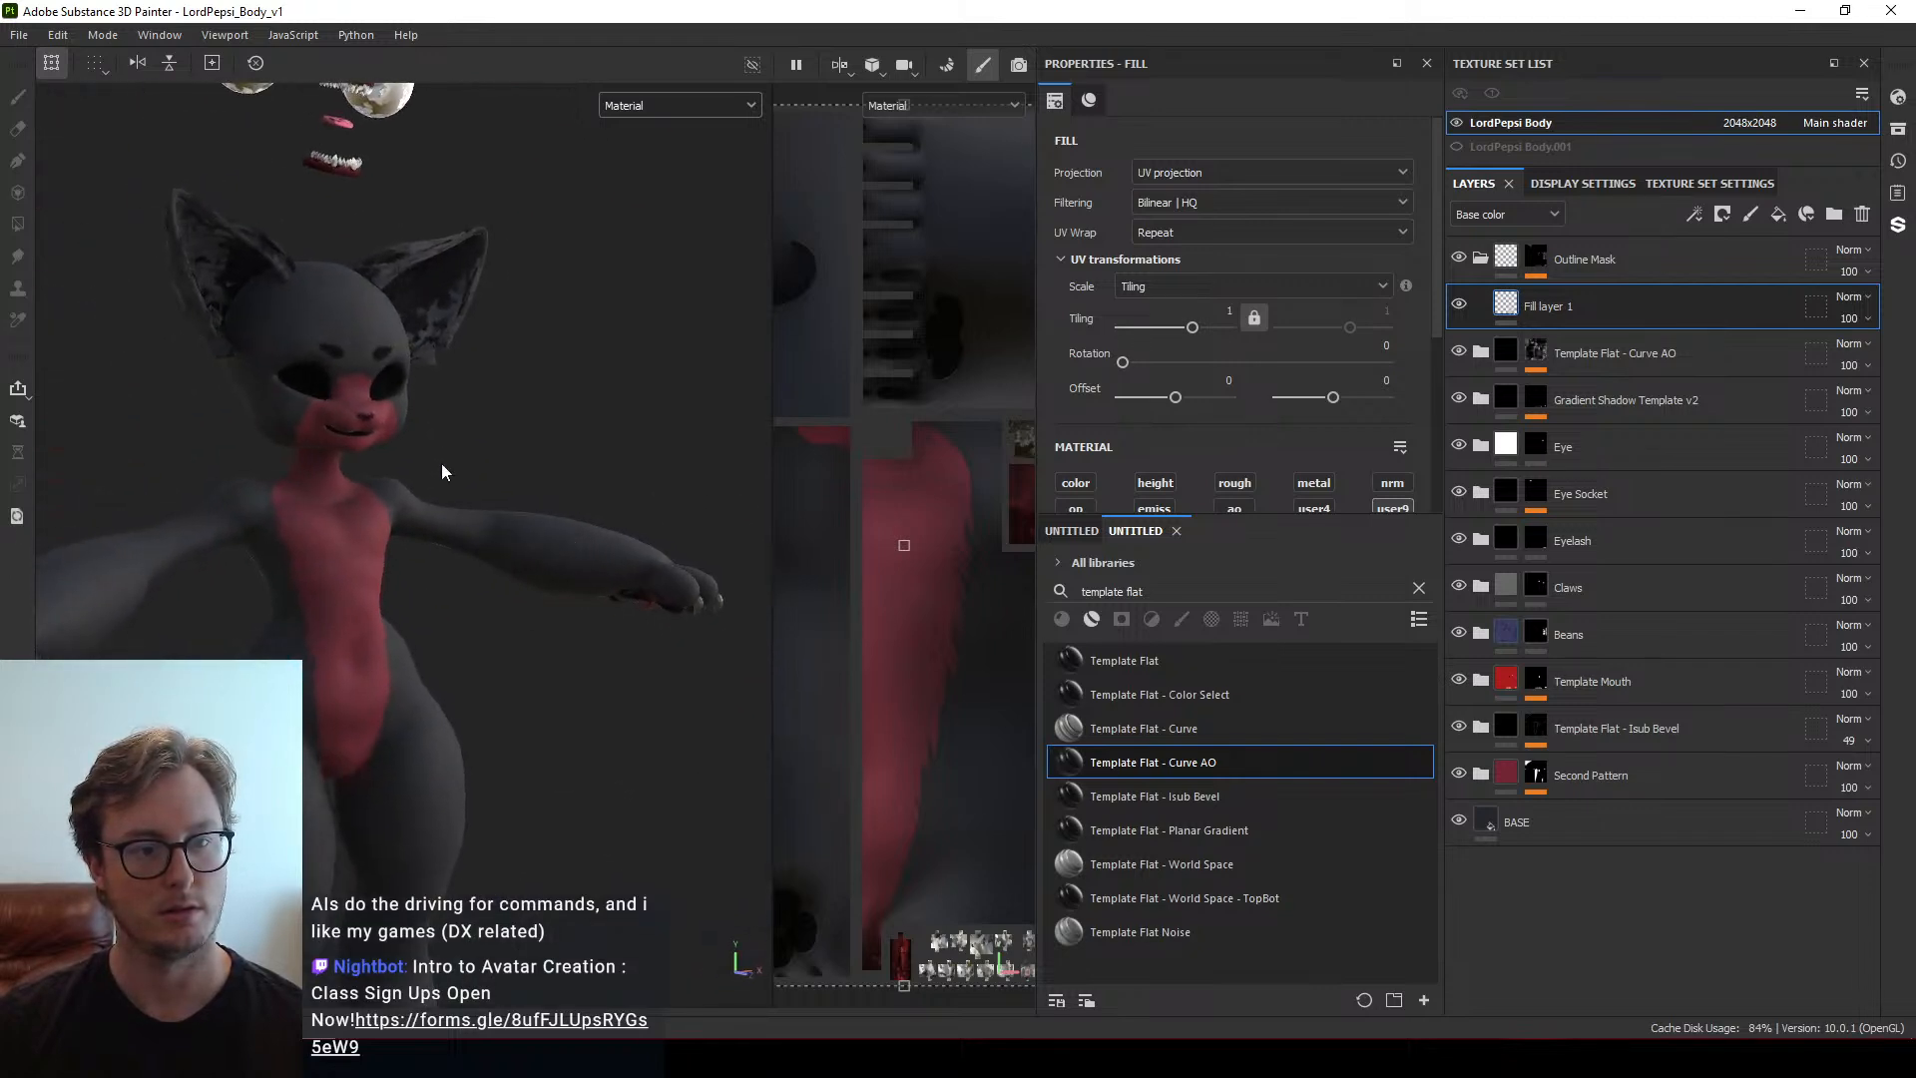
{"action": "middle_click_drag", "start_coordinate": [441, 465], "coordinate": [511, 682], "text": "alt"}
Switch to Blender, make the Body LP collection unselectable and the Body HP collection selectable
{"action": "key", "text": "alt+Tab"}
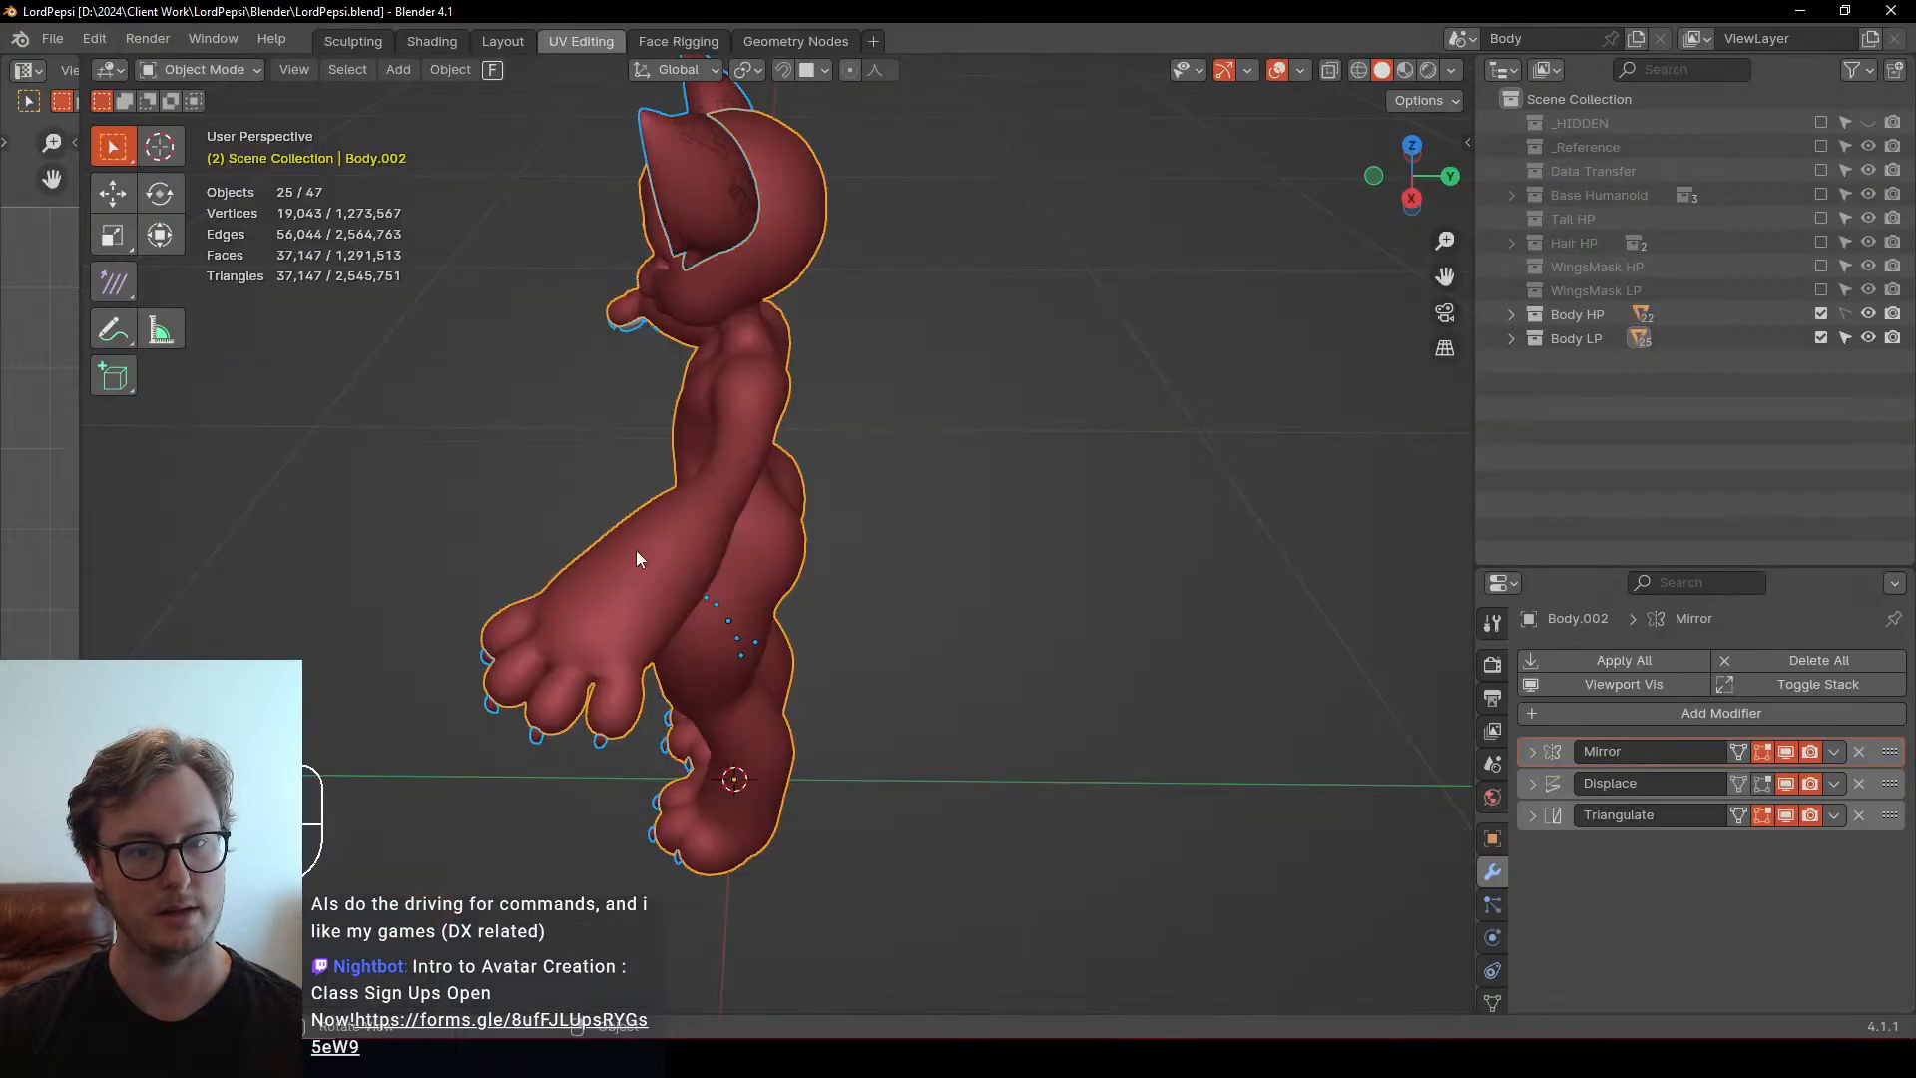
{"action": "scroll", "coordinate": [863, 454], "scroll_direction": "down", "scroll_amount": 4}
{"action": "middle_click_drag", "start_coordinate": [783, 509], "coordinate": [821, 495]}
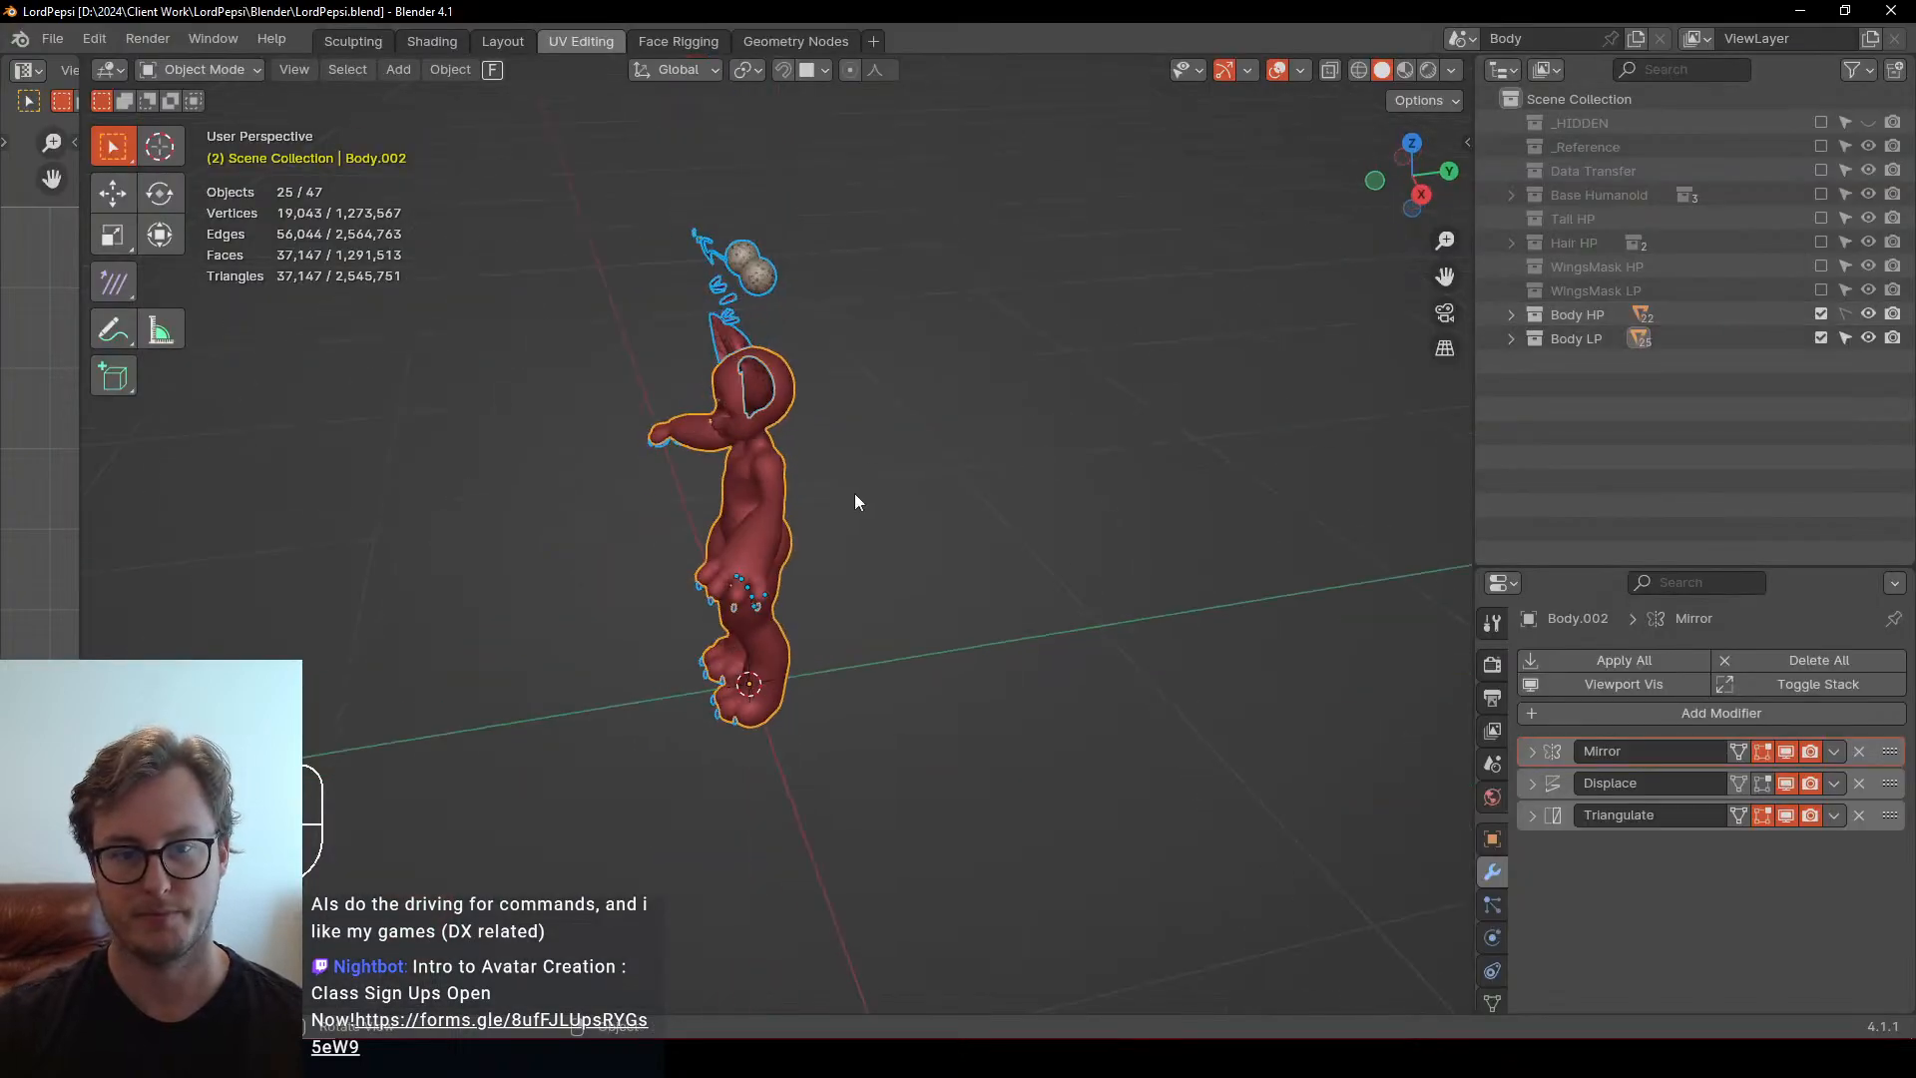
{"action": "key", "text": "Right"}
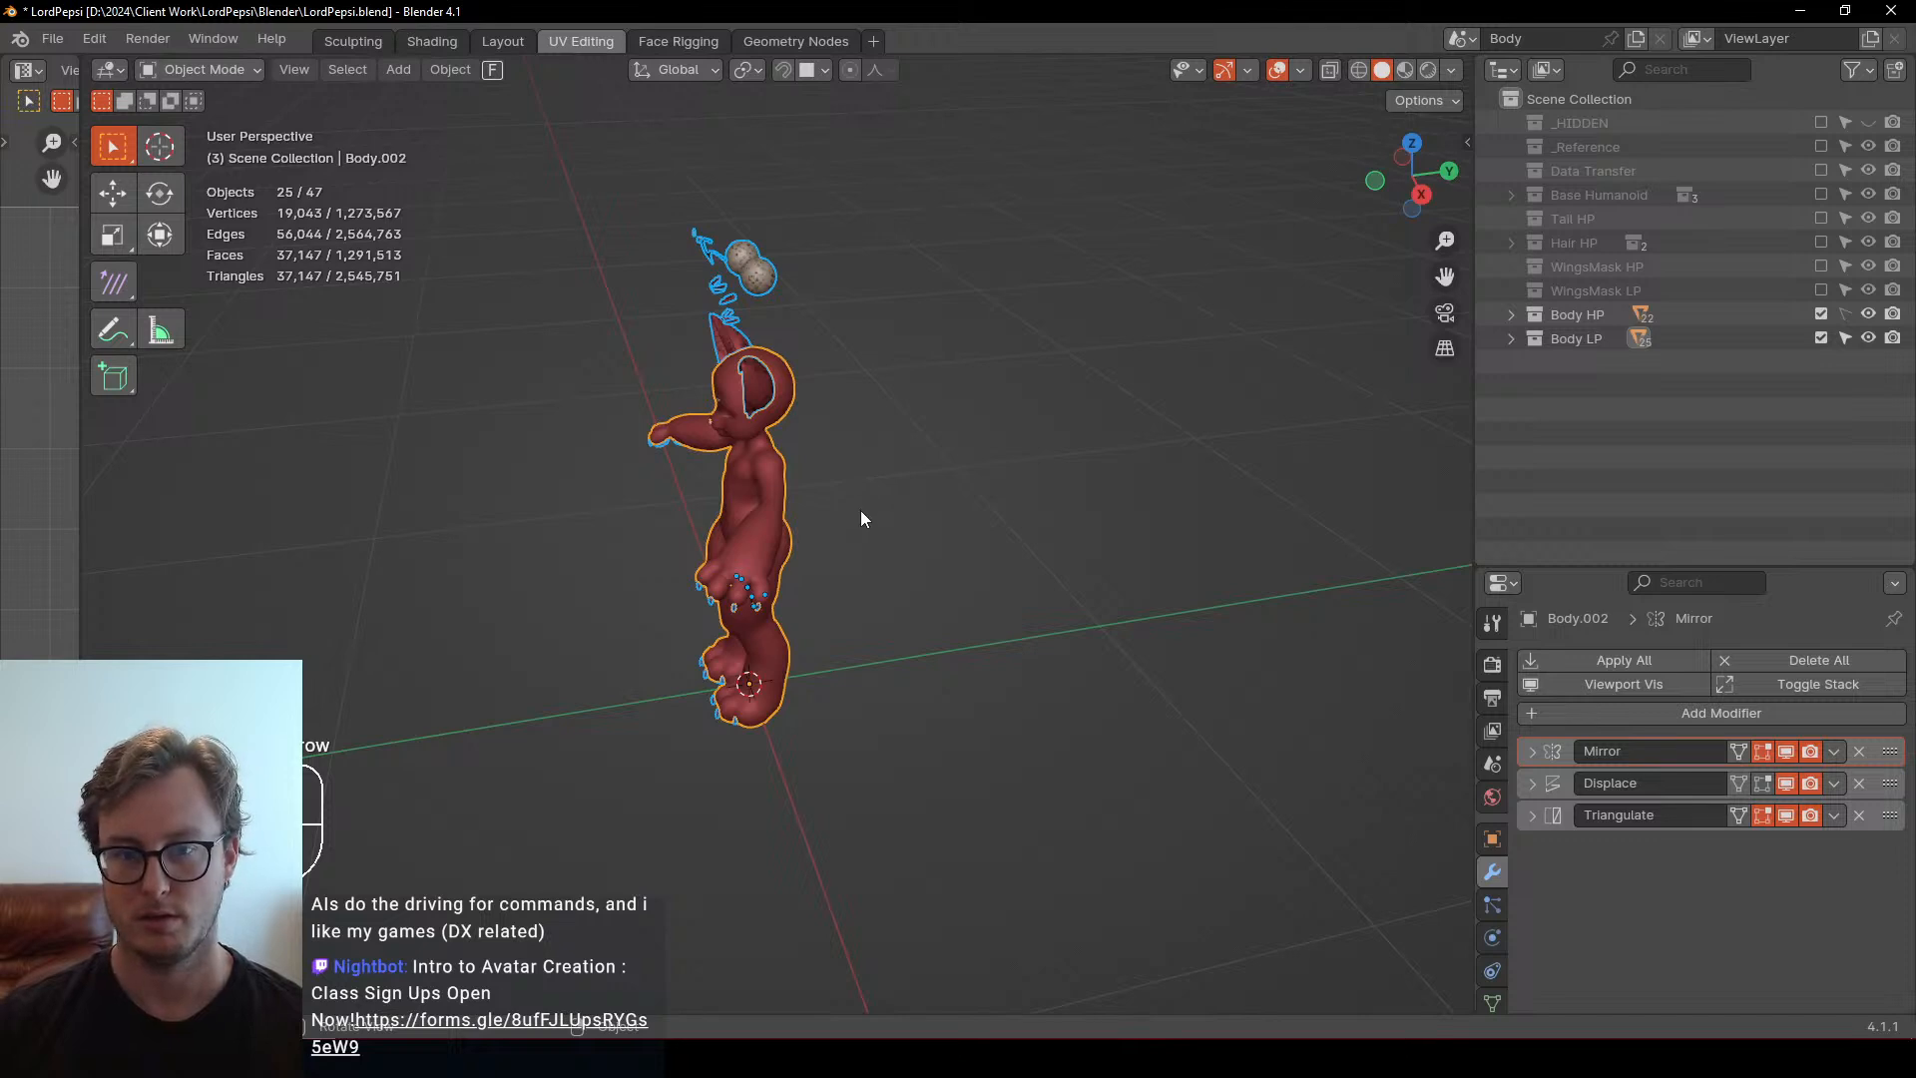
{"action": "key", "text": "Left"}
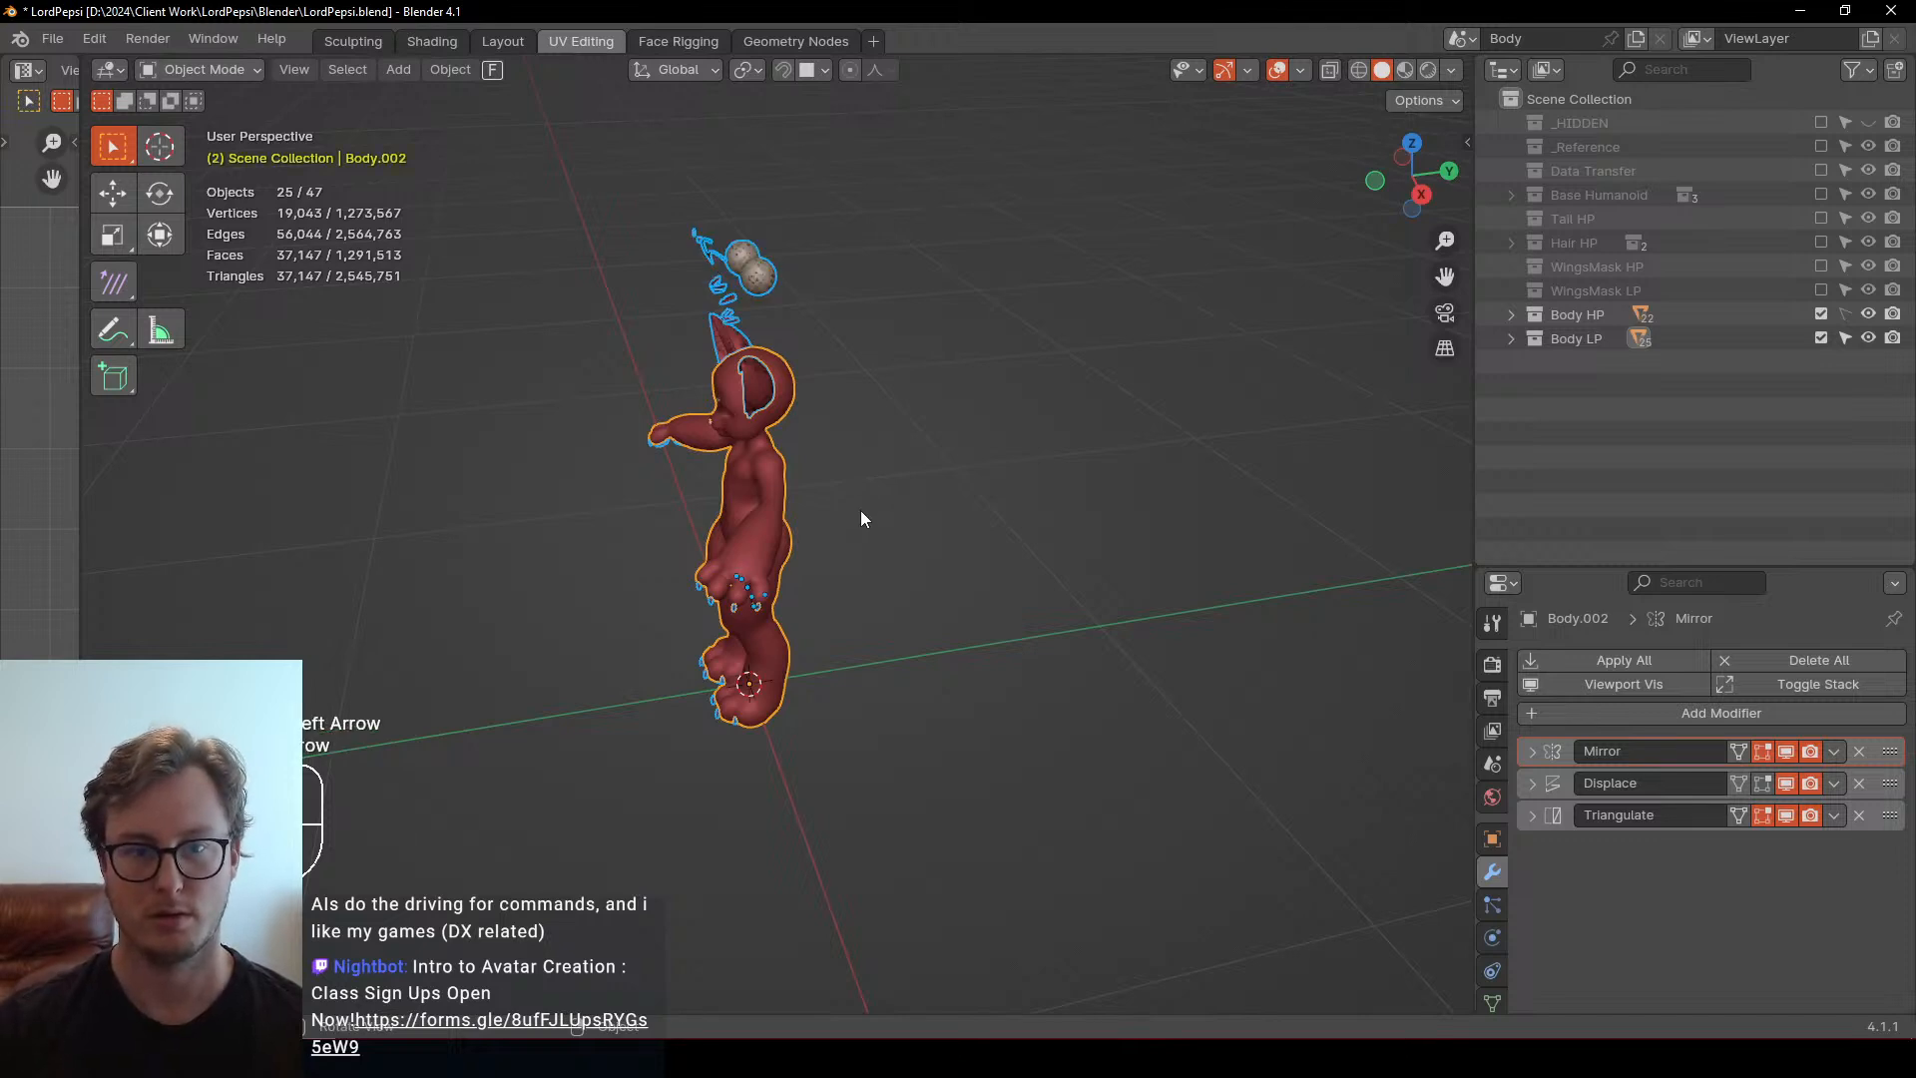
{"action": "middle_click_drag", "start_coordinate": [863, 519], "coordinate": [874, 592]}
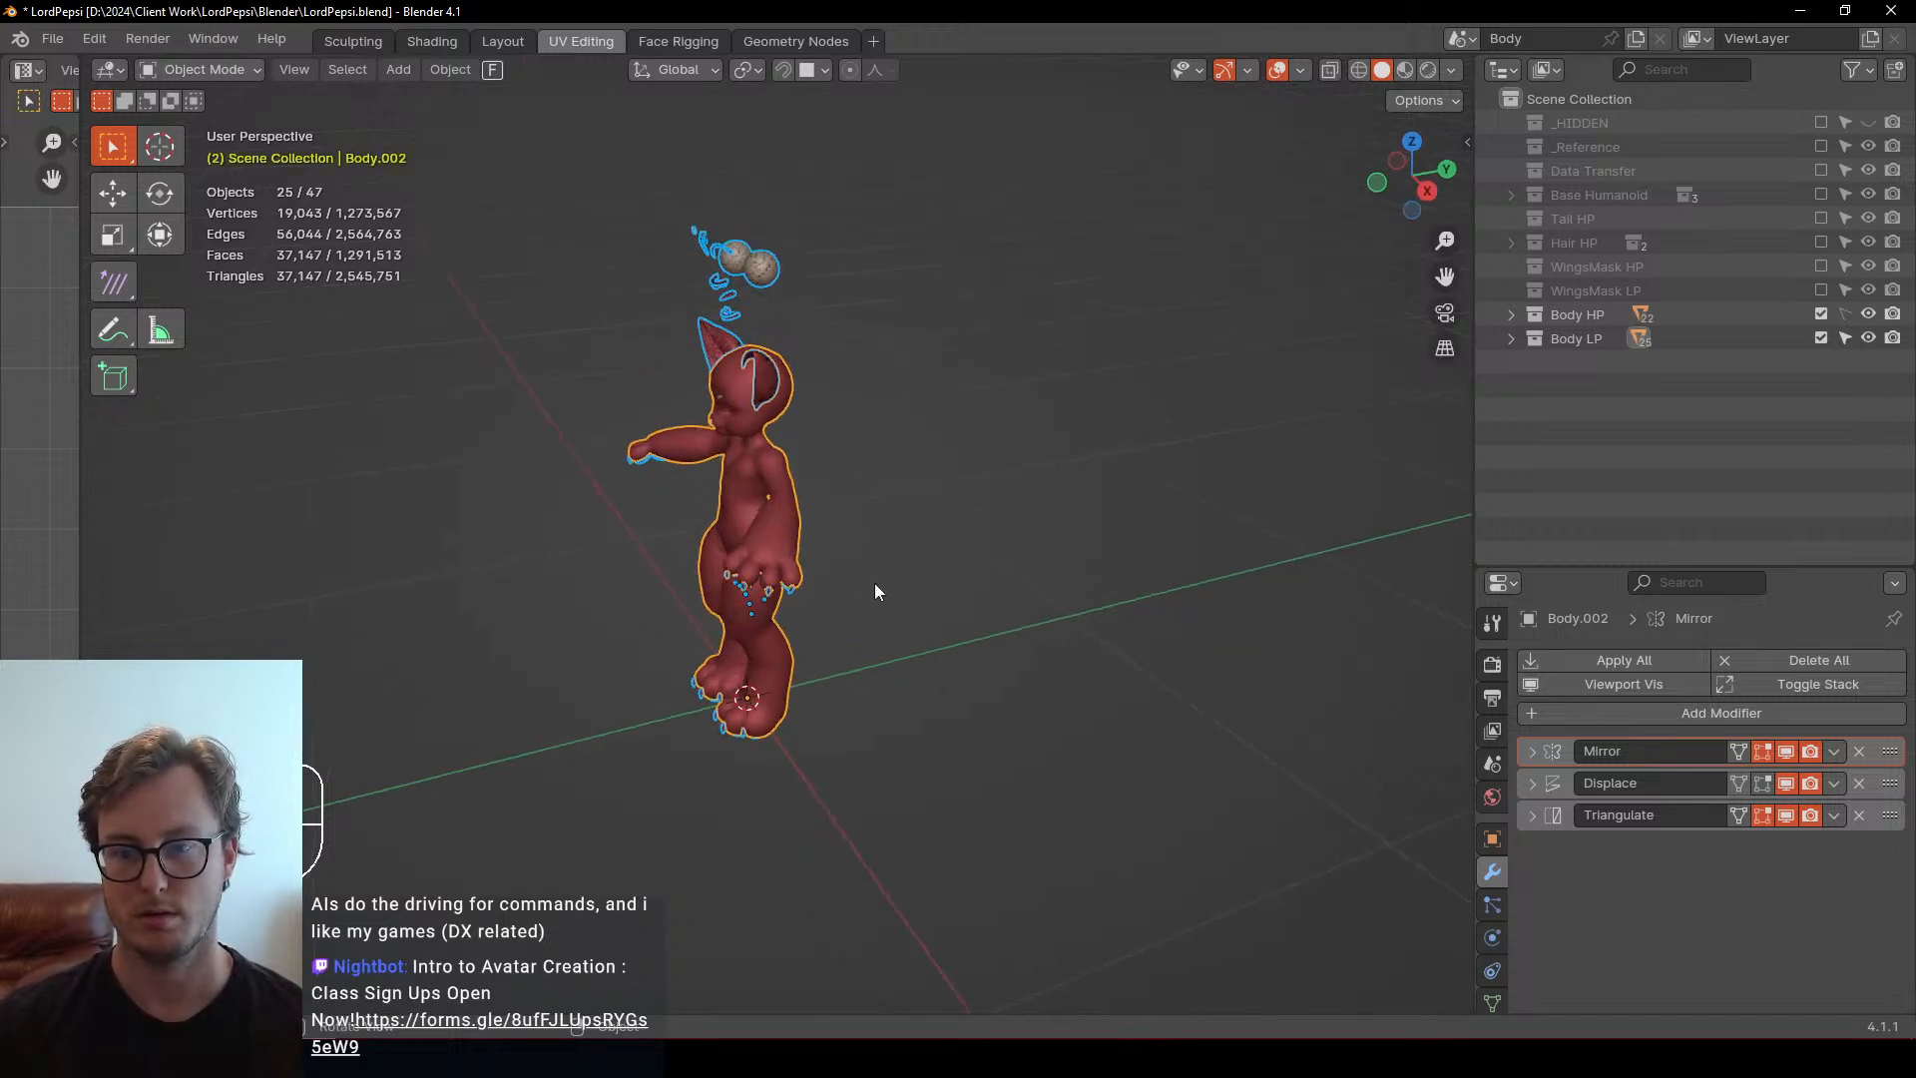
{"action": "left_click", "coordinate": [1845, 337]}
{"action": "left_click", "coordinate": [1843, 315]}
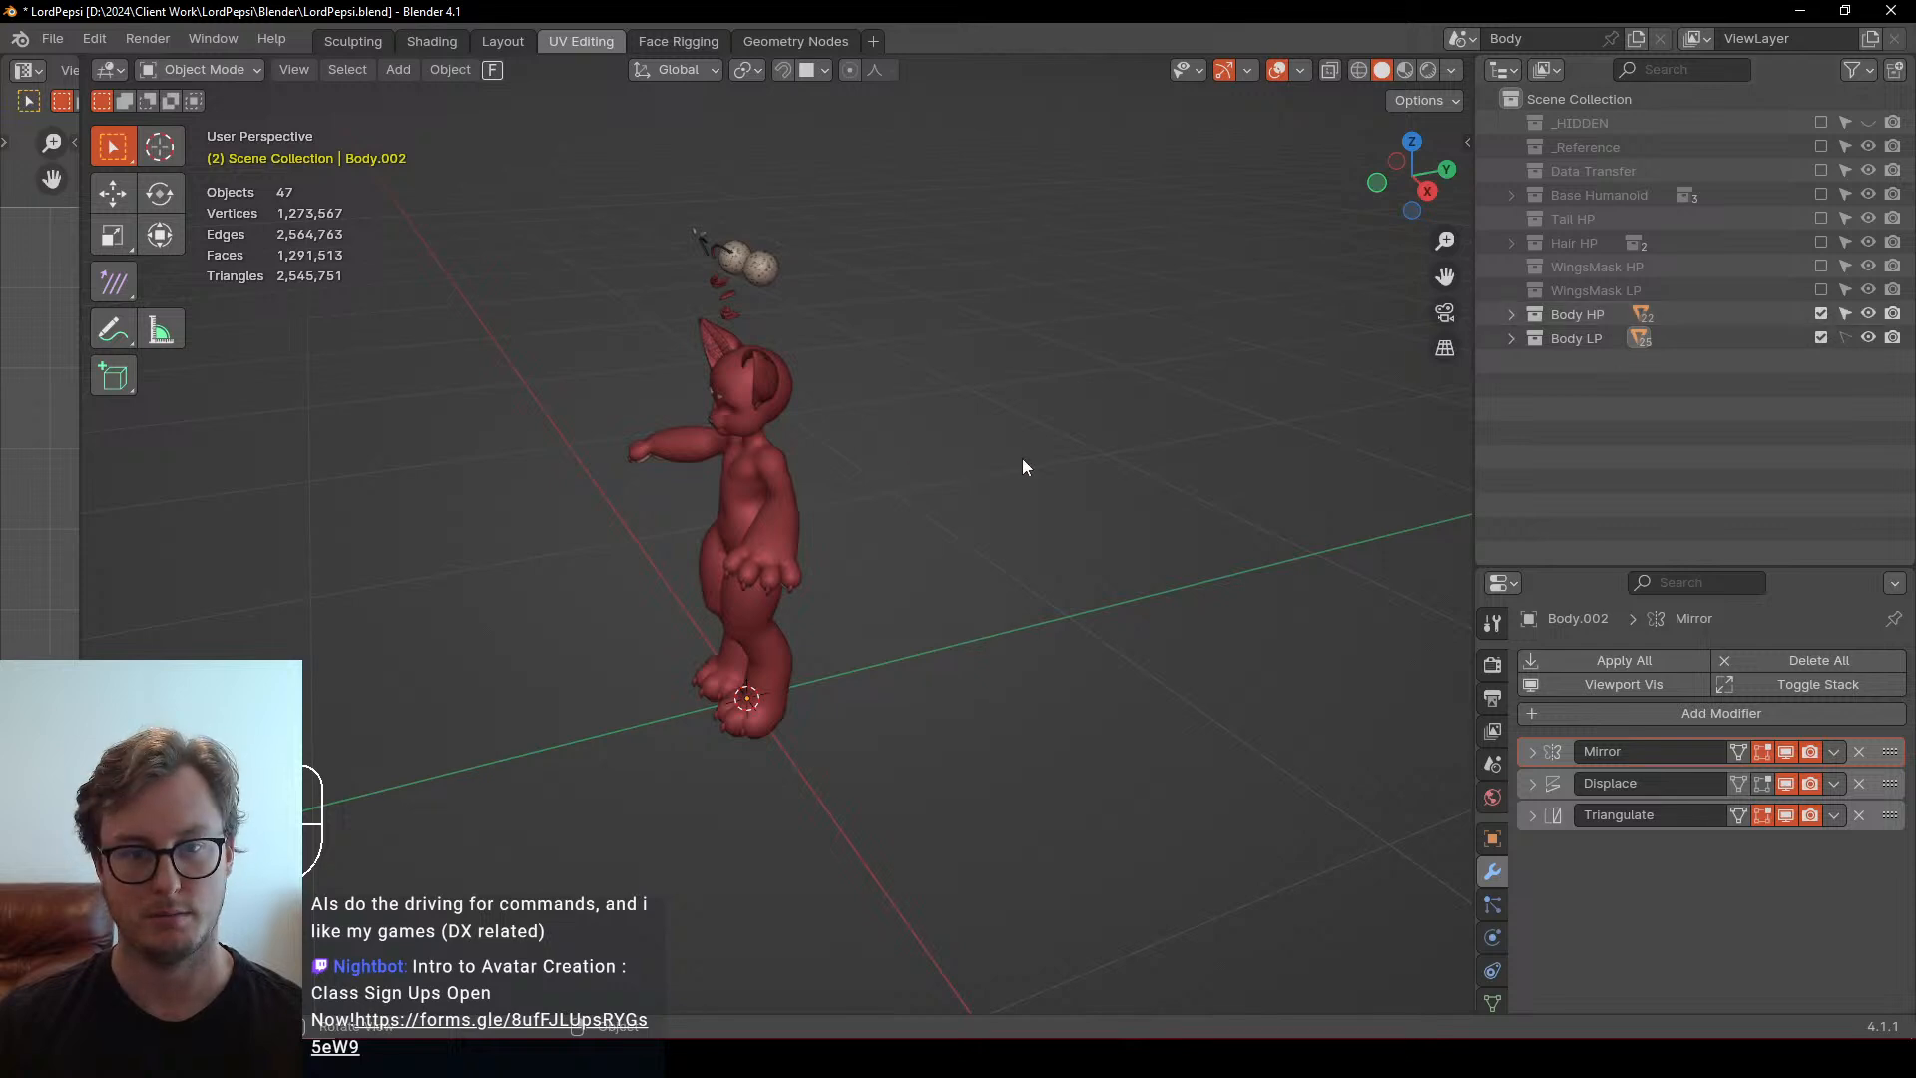
Exclude the Body LP collection, select all high-poly objects and export them as FBX over LordPepsi_Body_HP.fbx
{"action": "key", "text": "a"}
{"action": "key", "text": "q"}
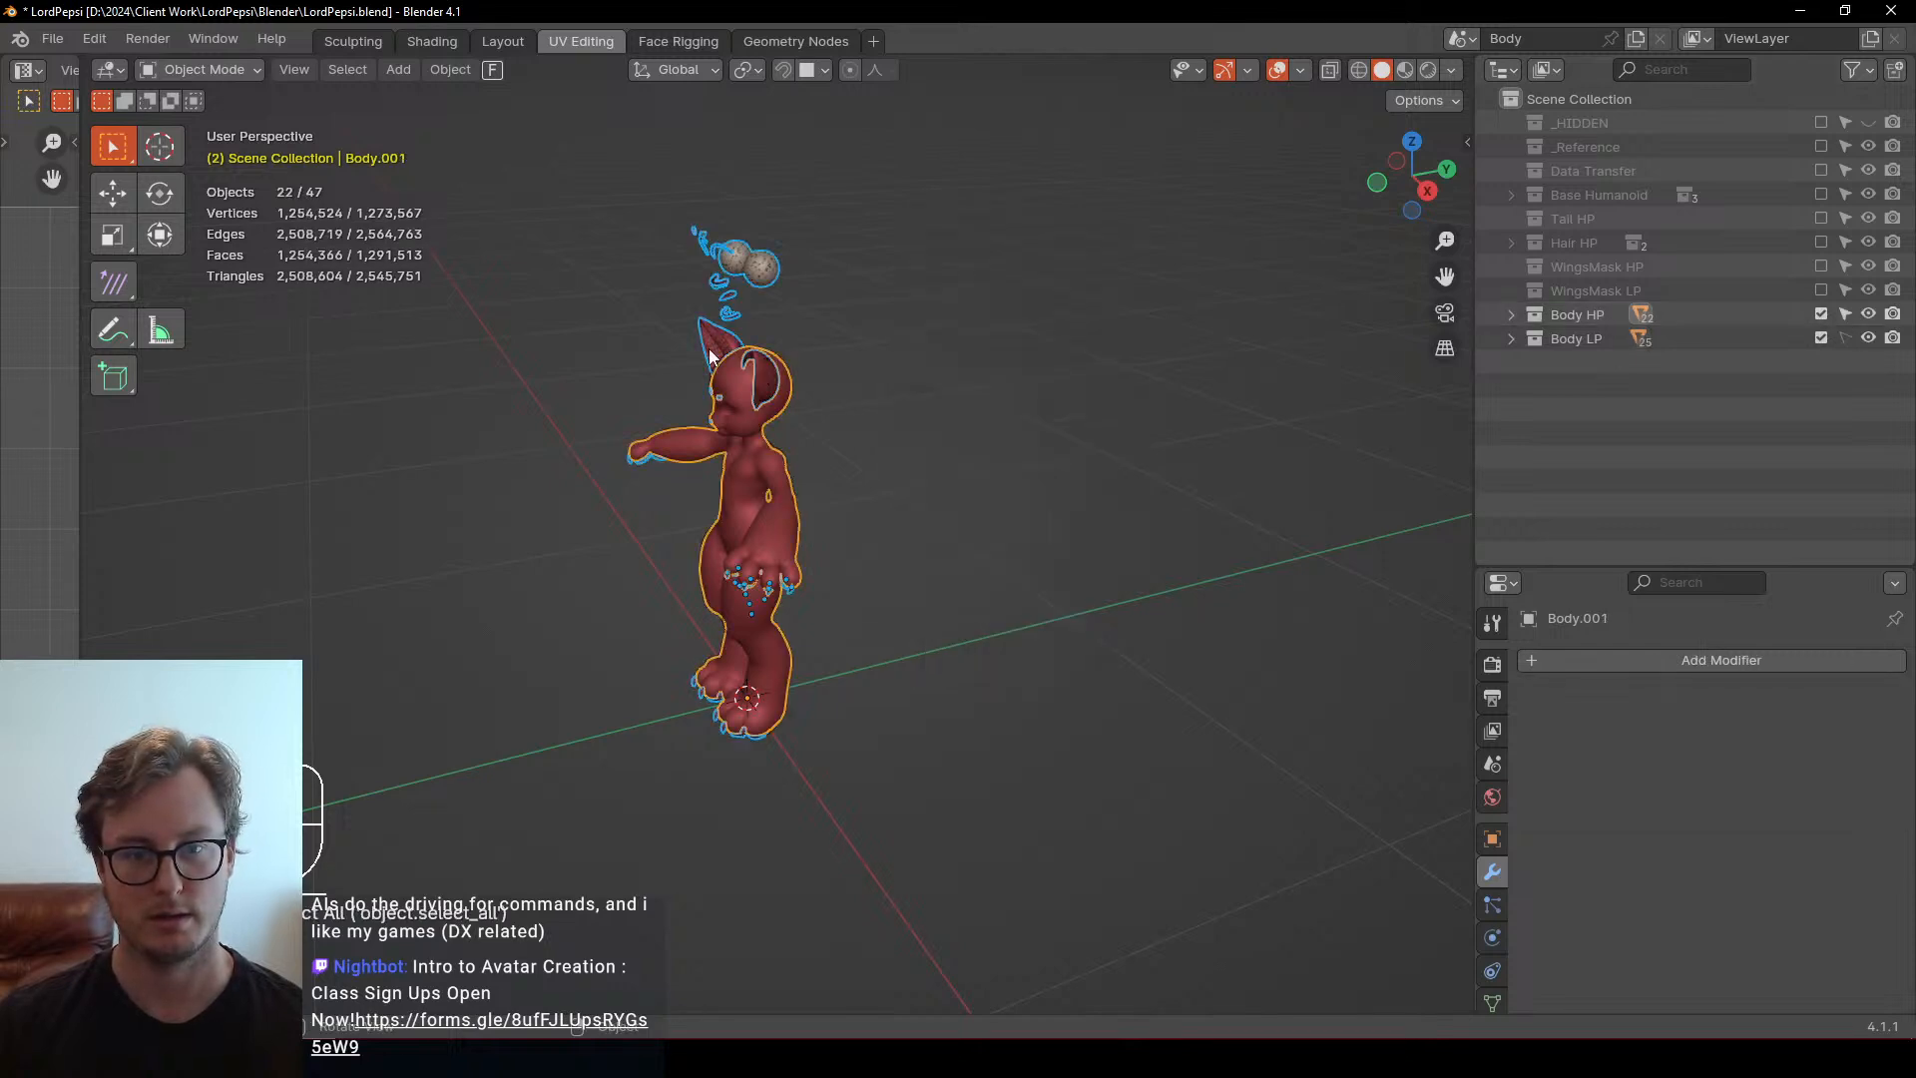
{"action": "scroll", "coordinate": [757, 512], "scroll_direction": "up", "scroll_amount": 5}
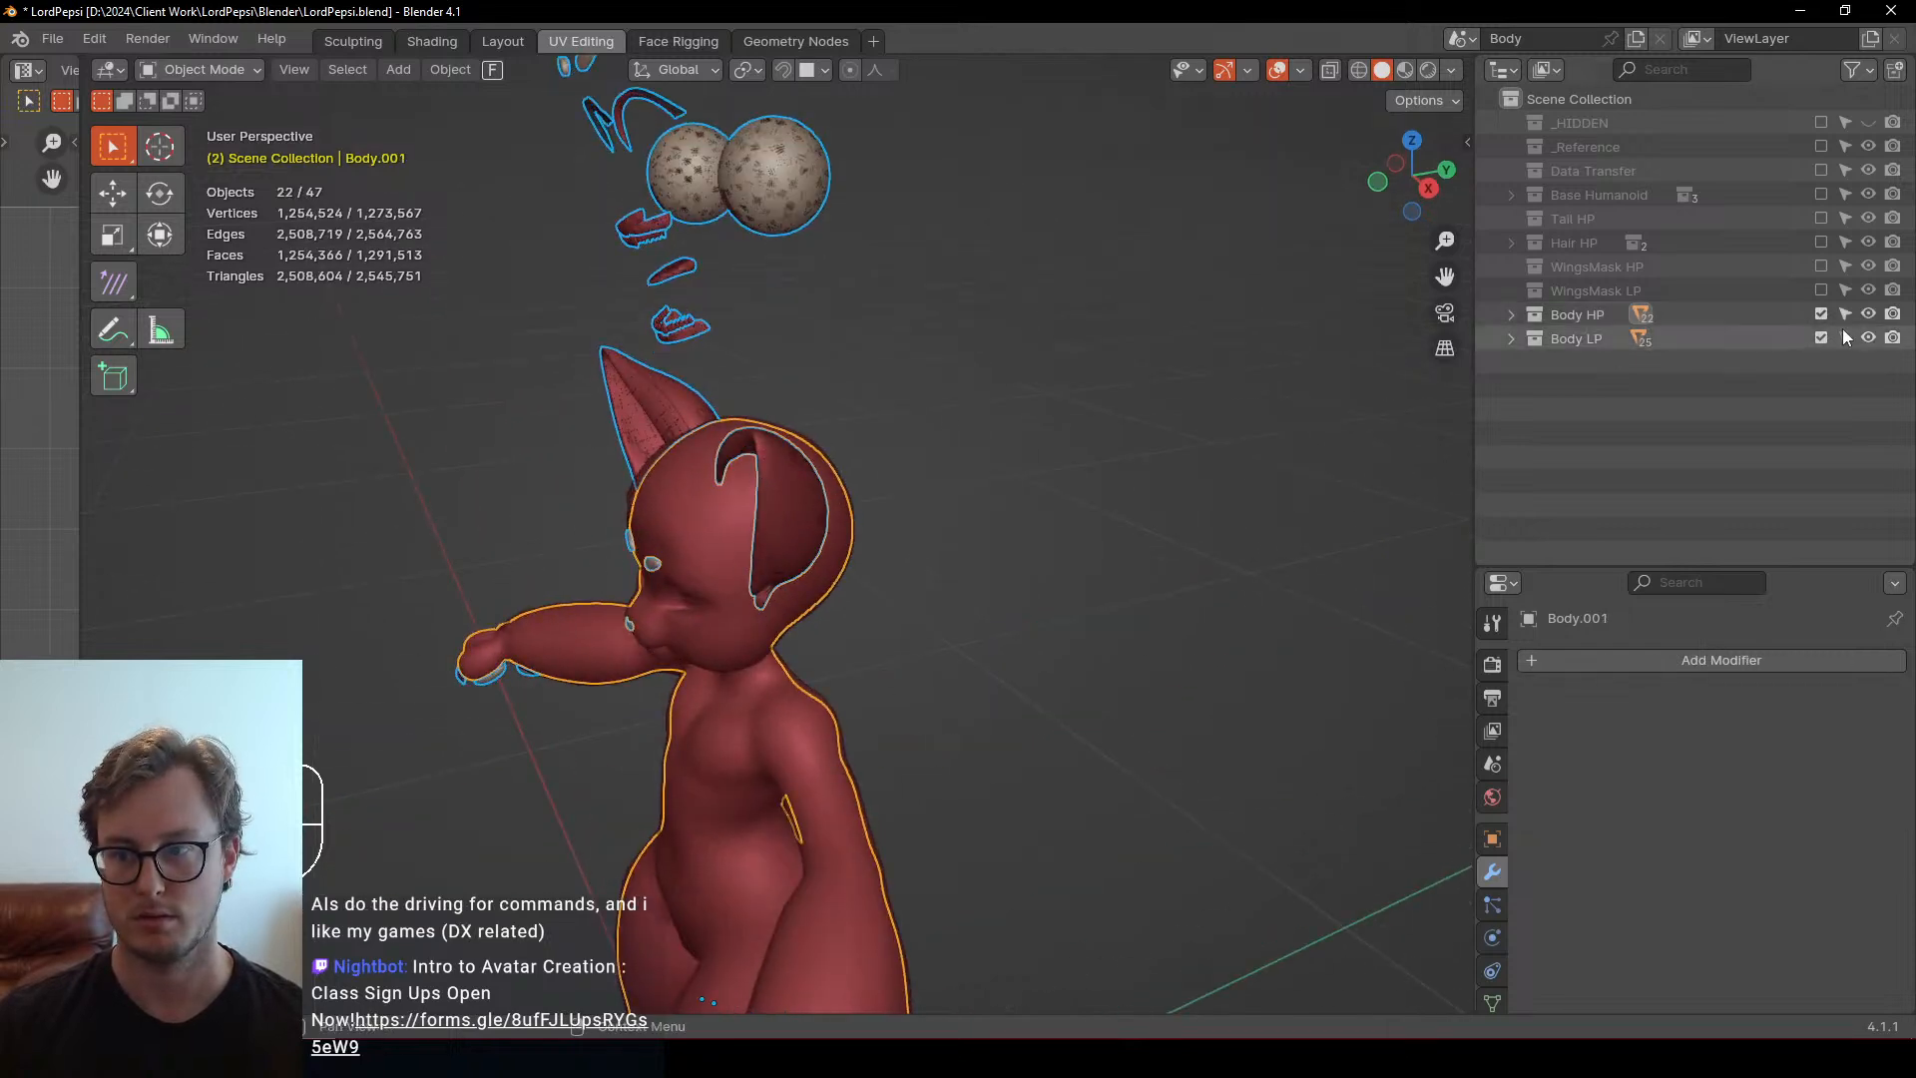
{"action": "left_click", "coordinate": [1820, 339]}
{"action": "left_click", "coordinate": [739, 517]}
{"action": "scroll", "coordinate": [739, 517], "scroll_direction": "down", "scroll_amount": 4}
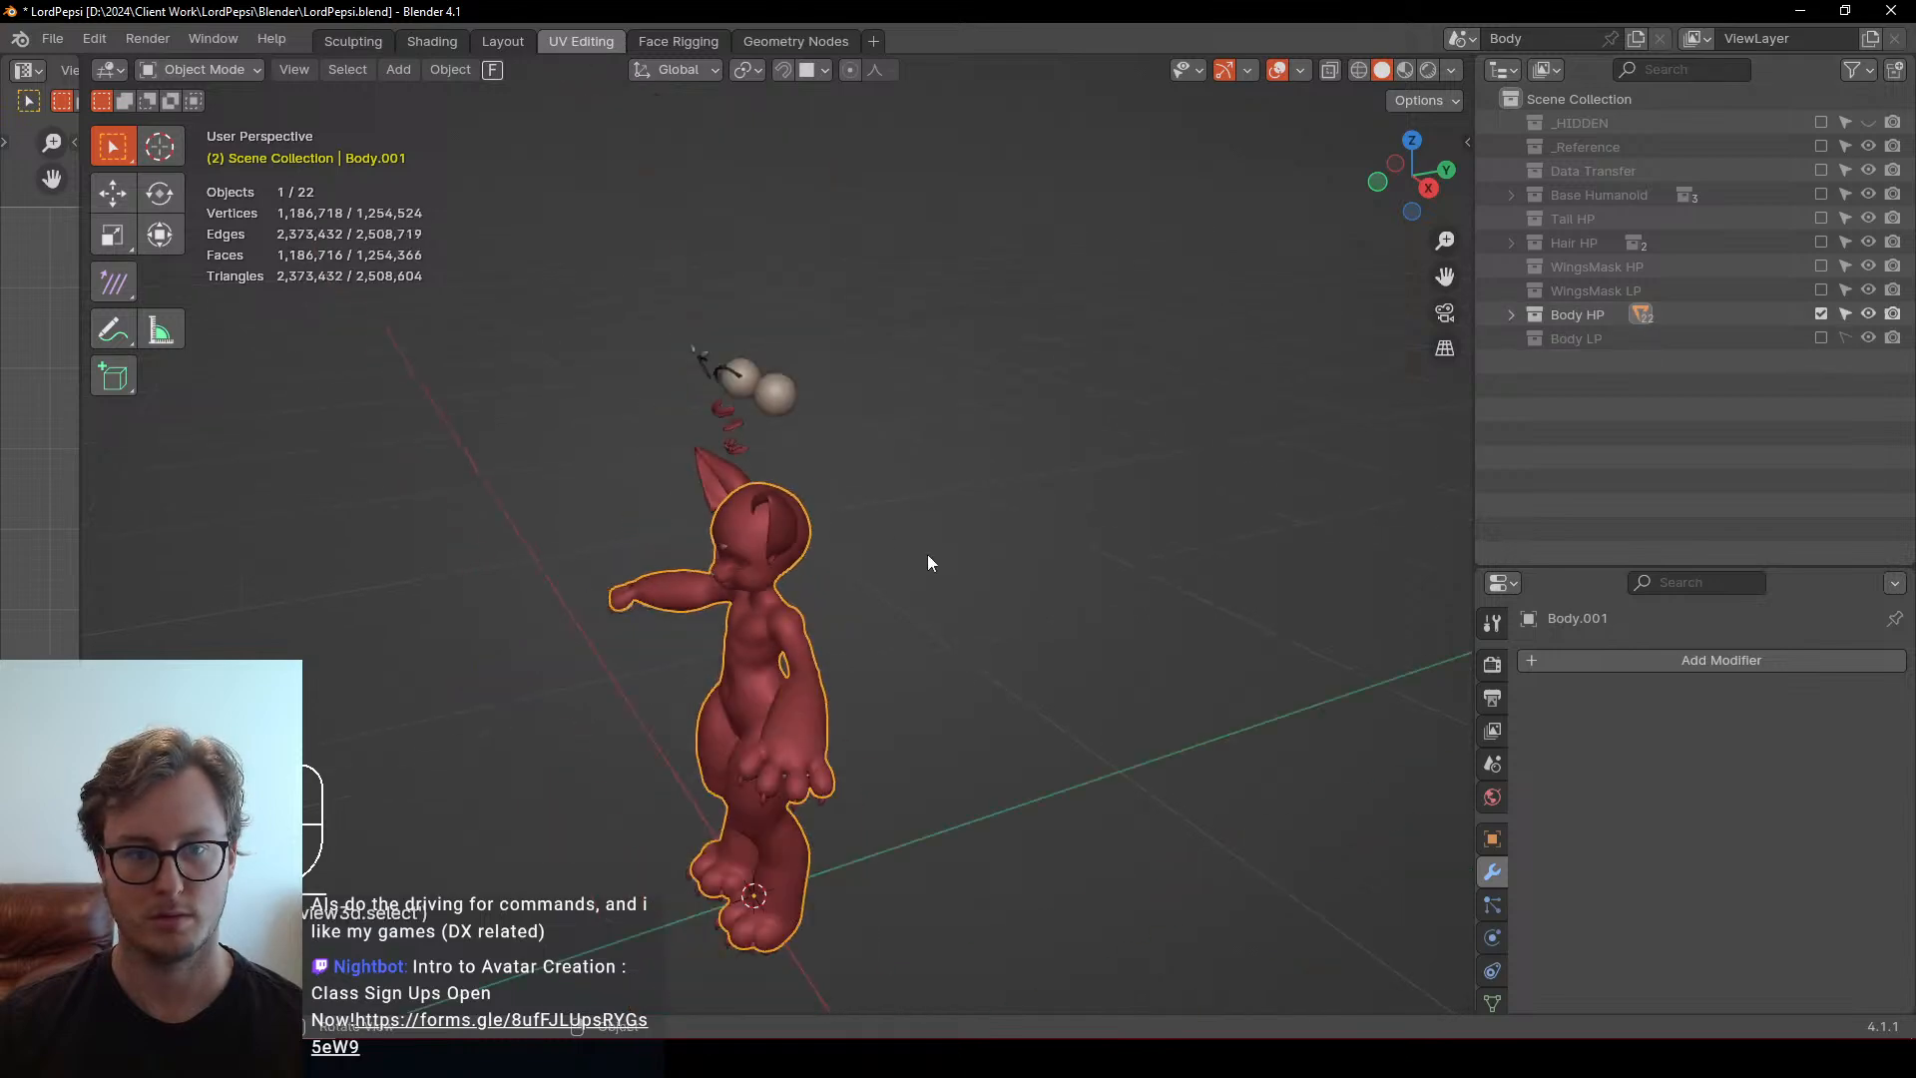
{"action": "key", "text": "a"}
{"action": "key", "text": "q"}
{"action": "left_click", "coordinate": [962, 663]}
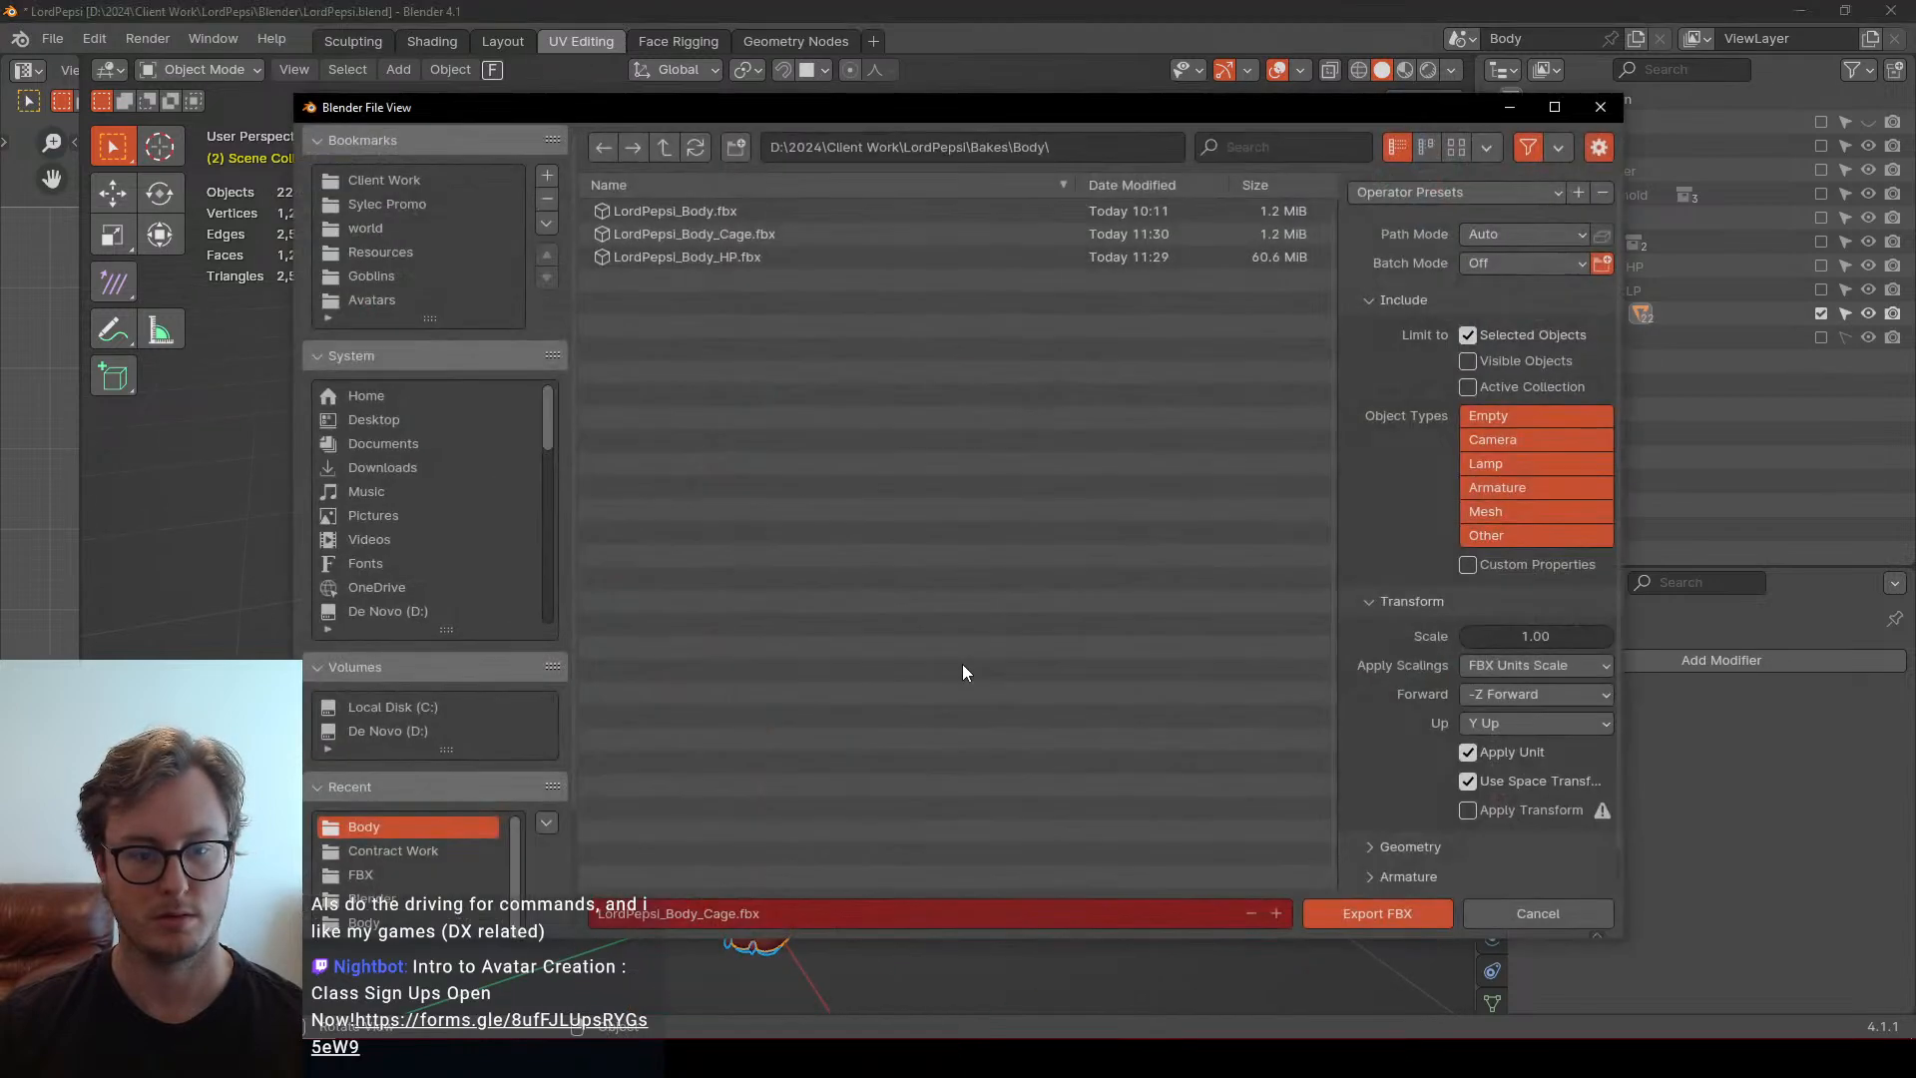
{"action": "left_click", "coordinate": [732, 254]}
{"action": "left_click", "coordinate": [1373, 912]}
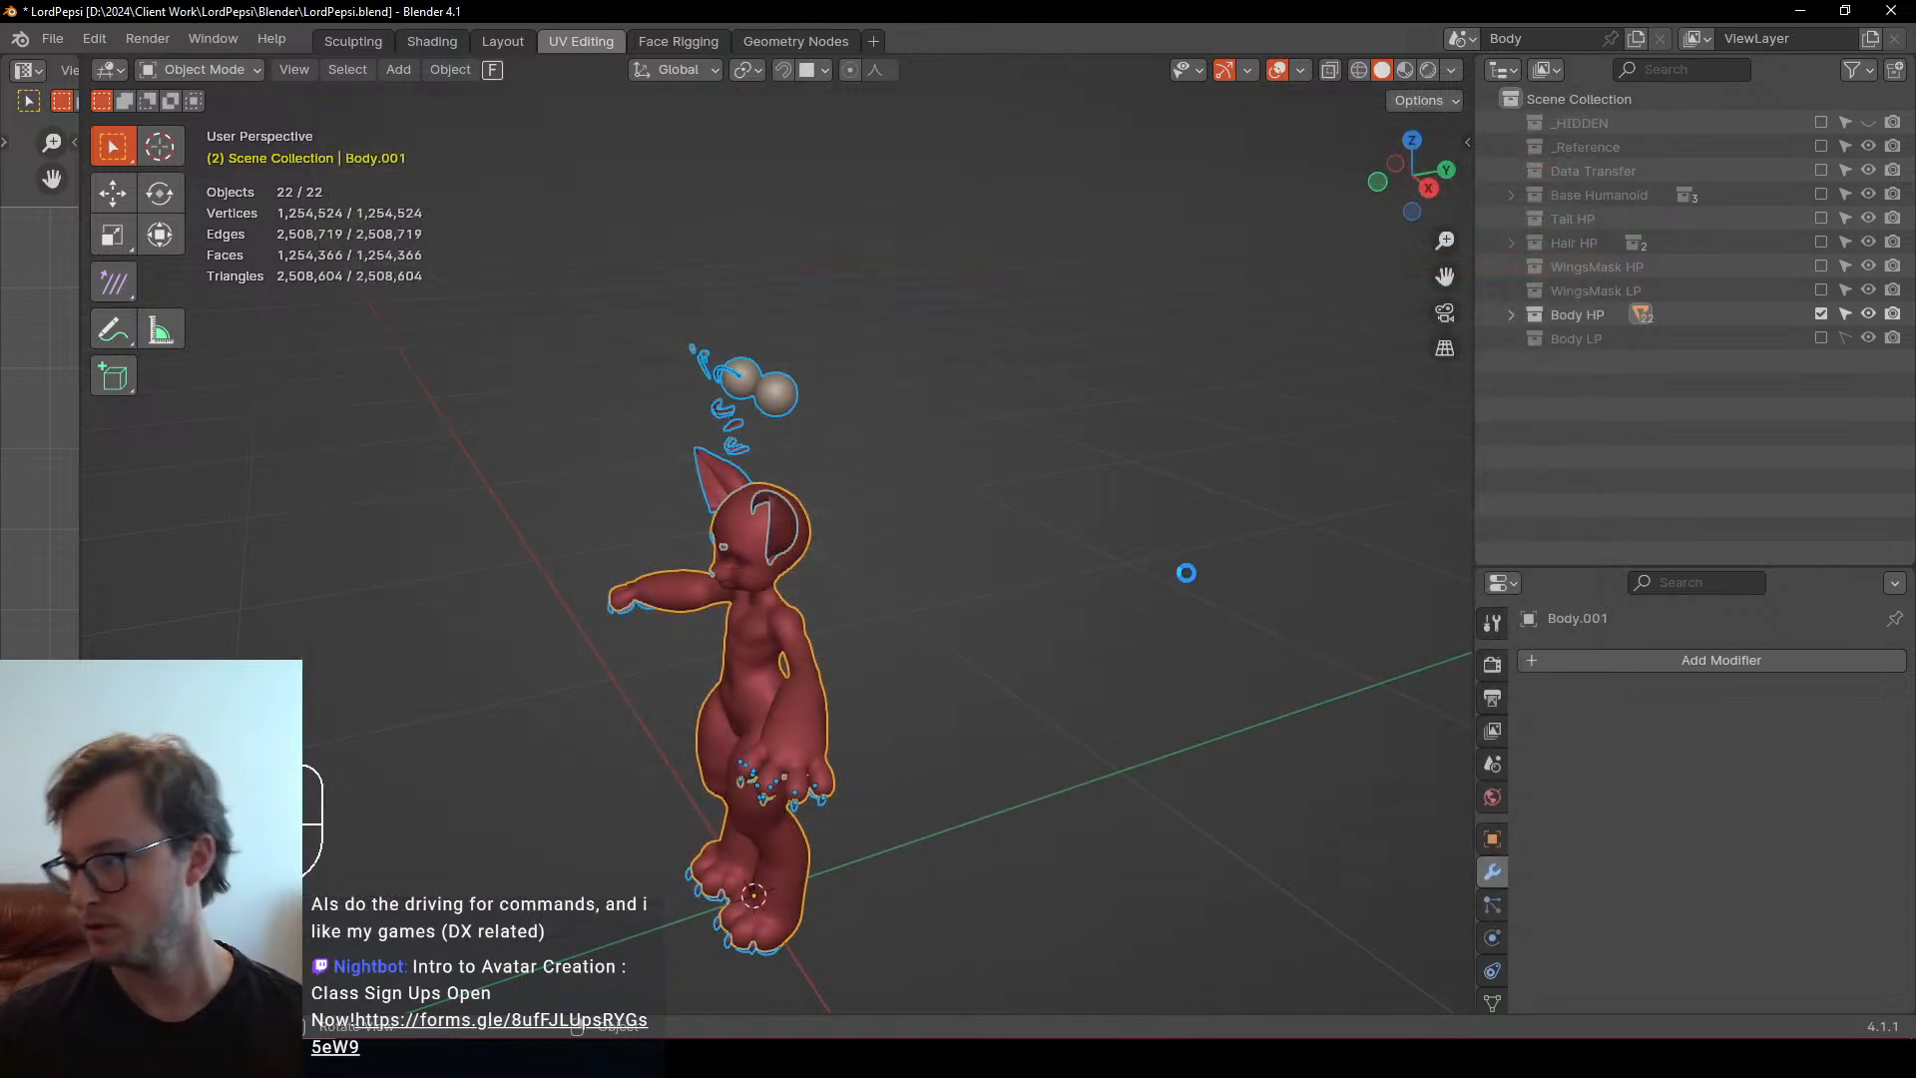
Switch to Substance 3D Painter, enter mesh map baking mode and check the cage coverage around the head and ears
{"action": "key", "text": "alt+Tab"}
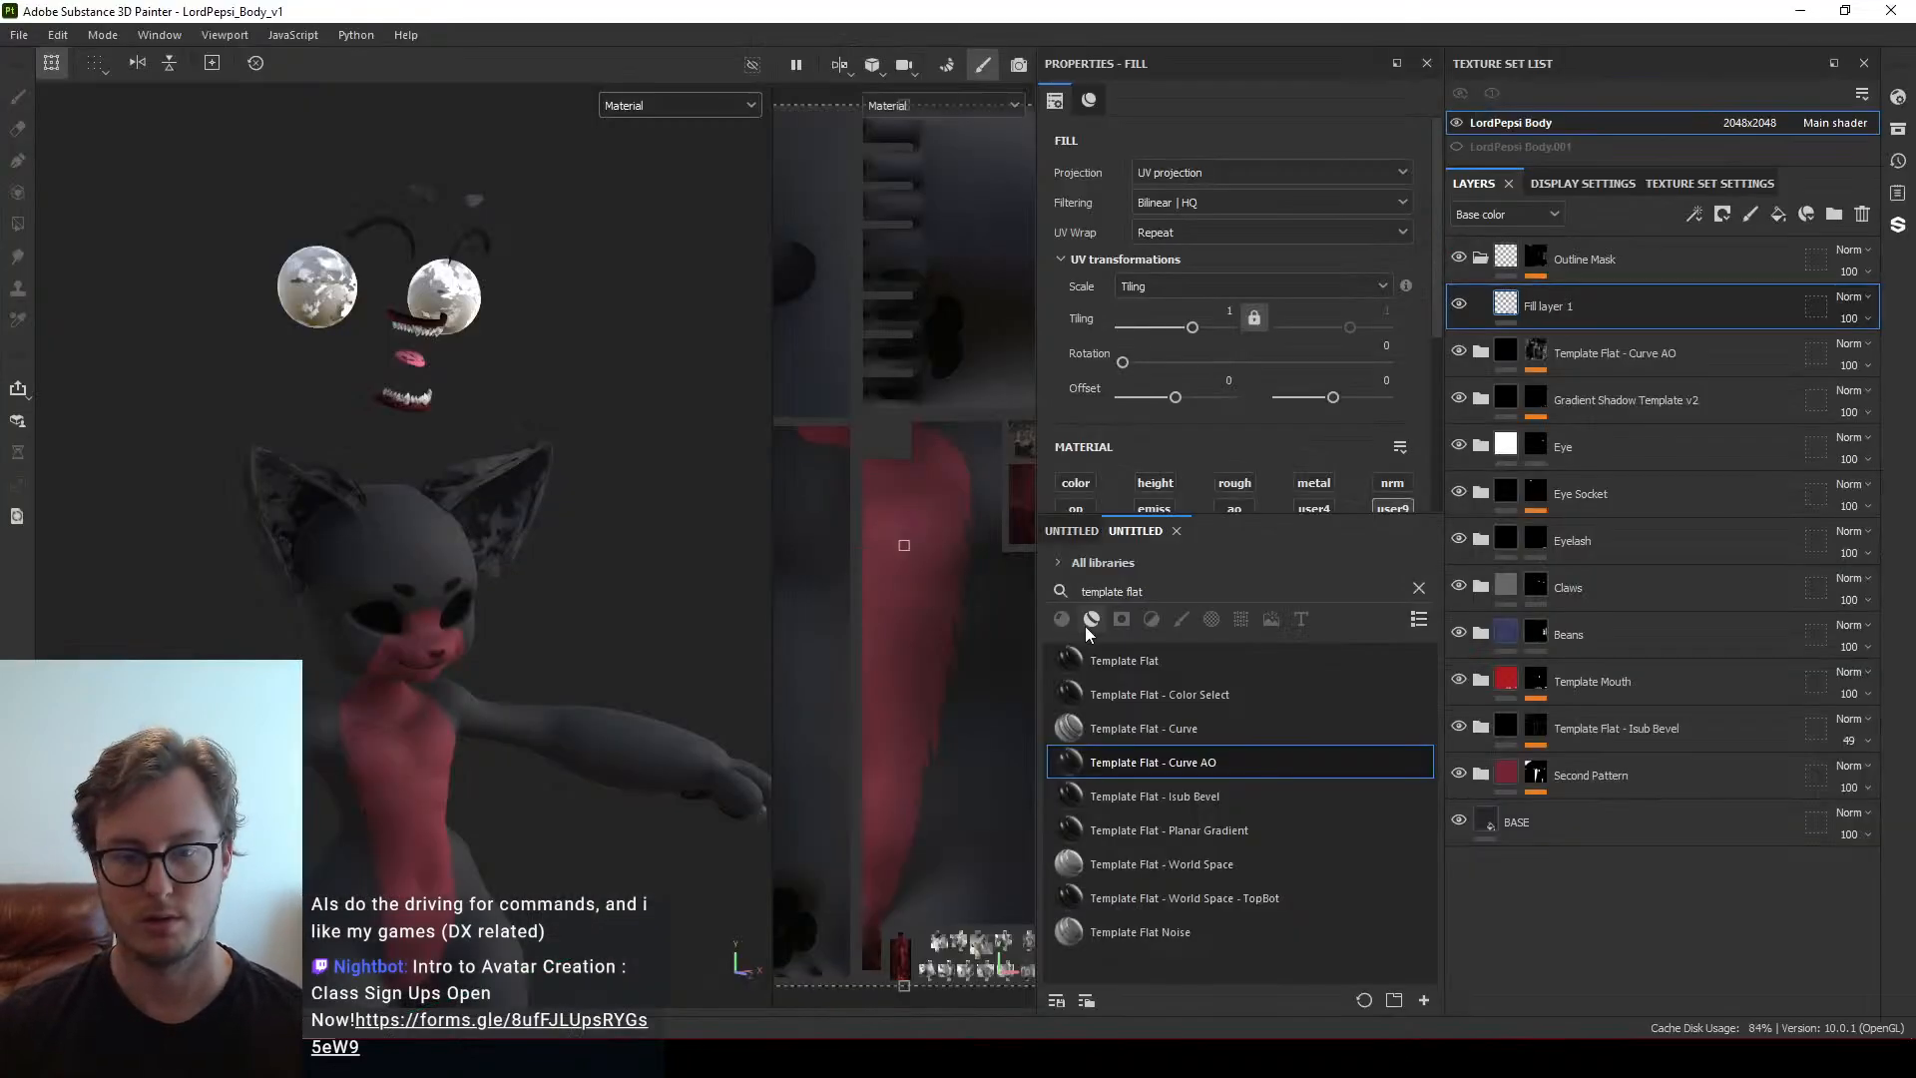
{"action": "left_click", "coordinate": [103, 35]}
{"action": "left_click", "coordinate": [140, 77]}
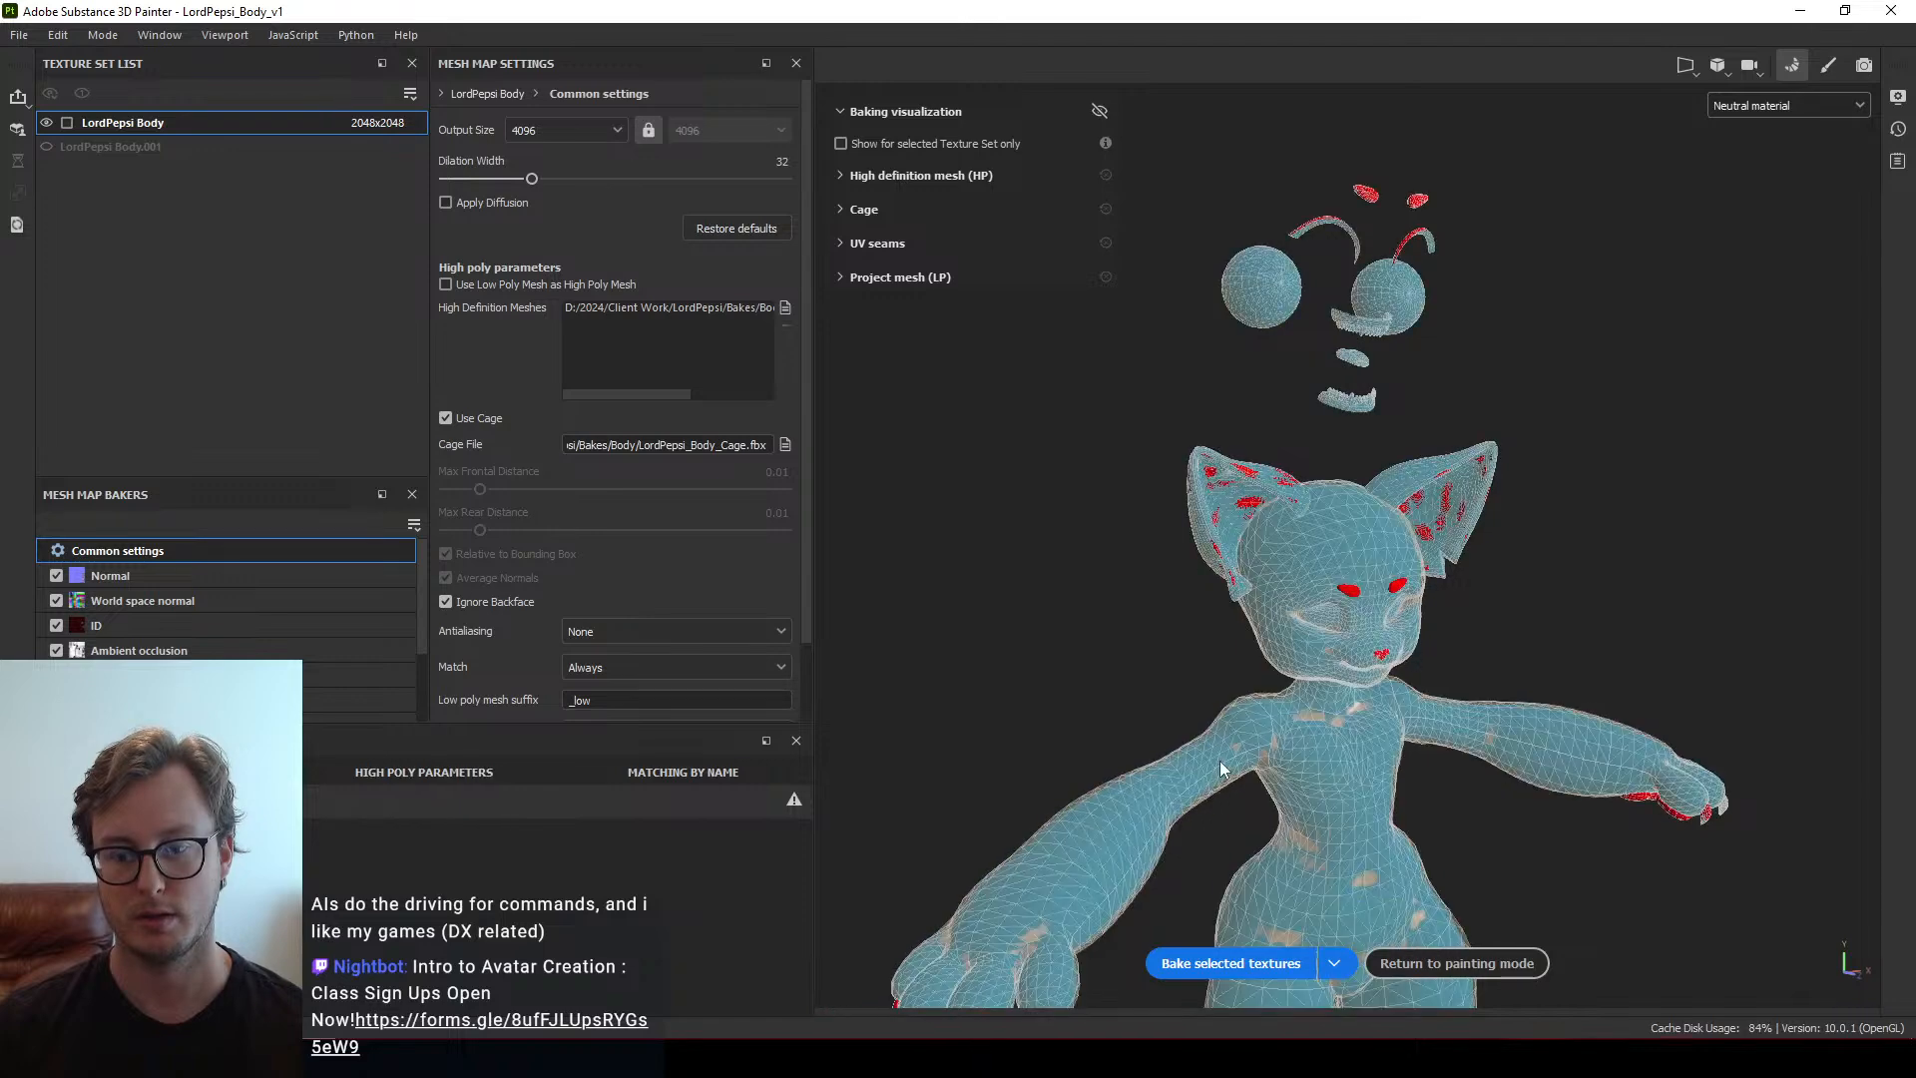
{"action": "scroll", "coordinate": [1218, 578], "scroll_direction": "up", "scroll_amount": 5}
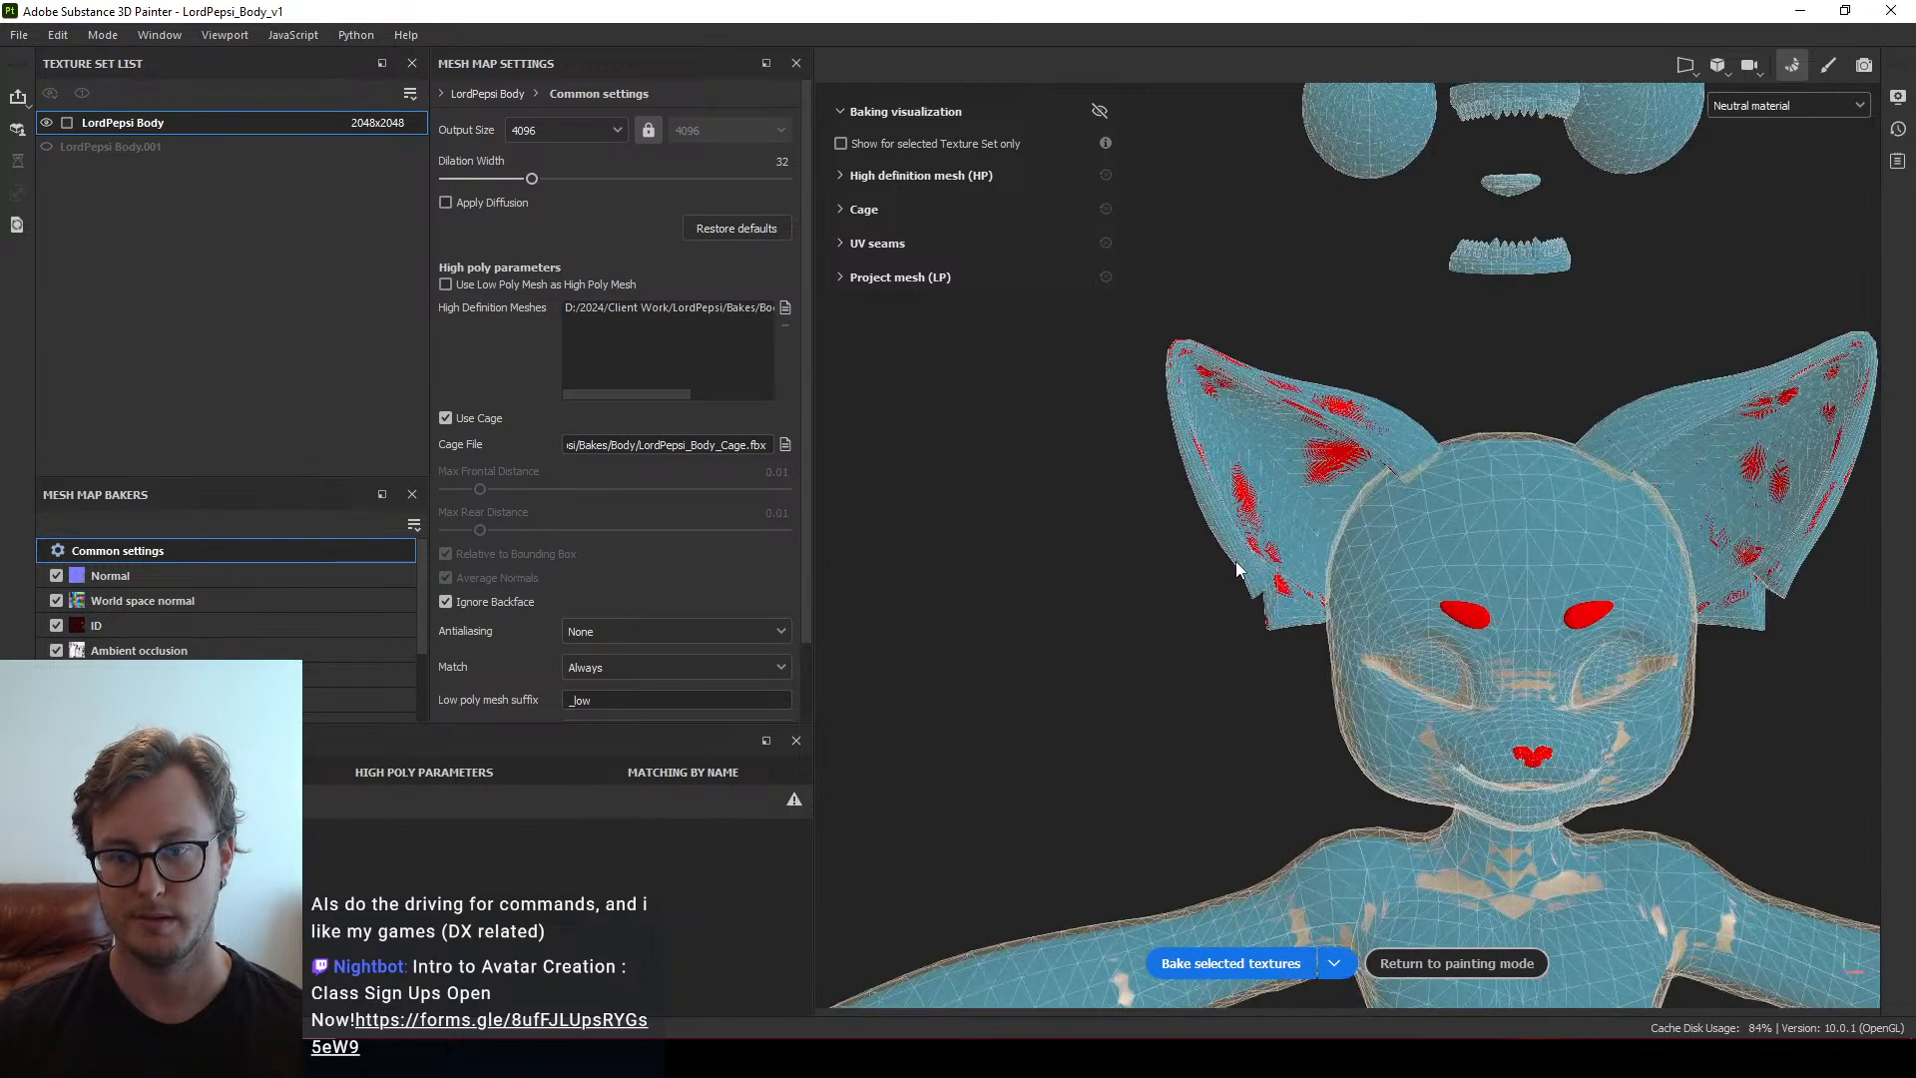
In Blender, replace Body HP with Body LP in the view, select everything and copy the Displace modifier's viewport visibility to all selected objects
{"action": "key", "text": "alt+Tab"}
{"action": "scroll", "coordinate": [851, 555], "scroll_direction": "up", "scroll_amount": 4}
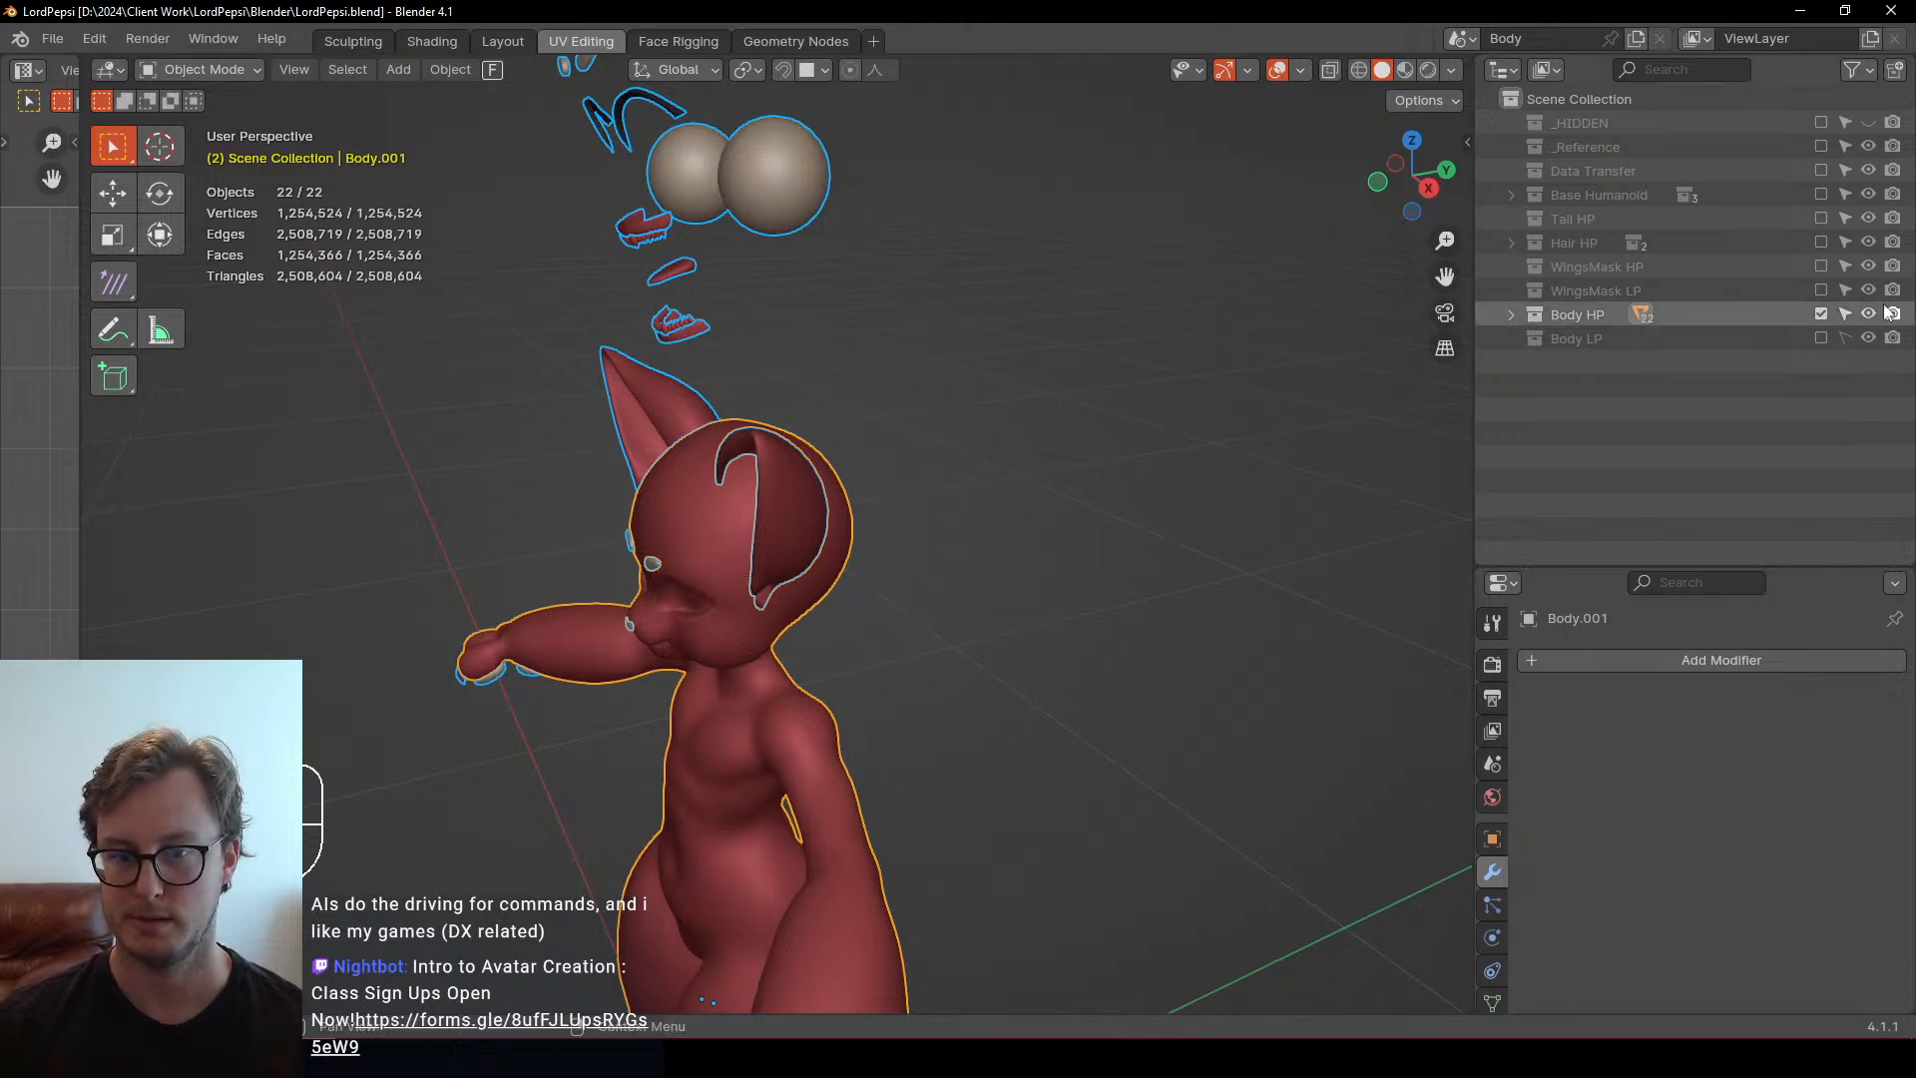
{"action": "left_click", "coordinate": [1821, 314]}
{"action": "left_click", "coordinate": [1823, 338]}
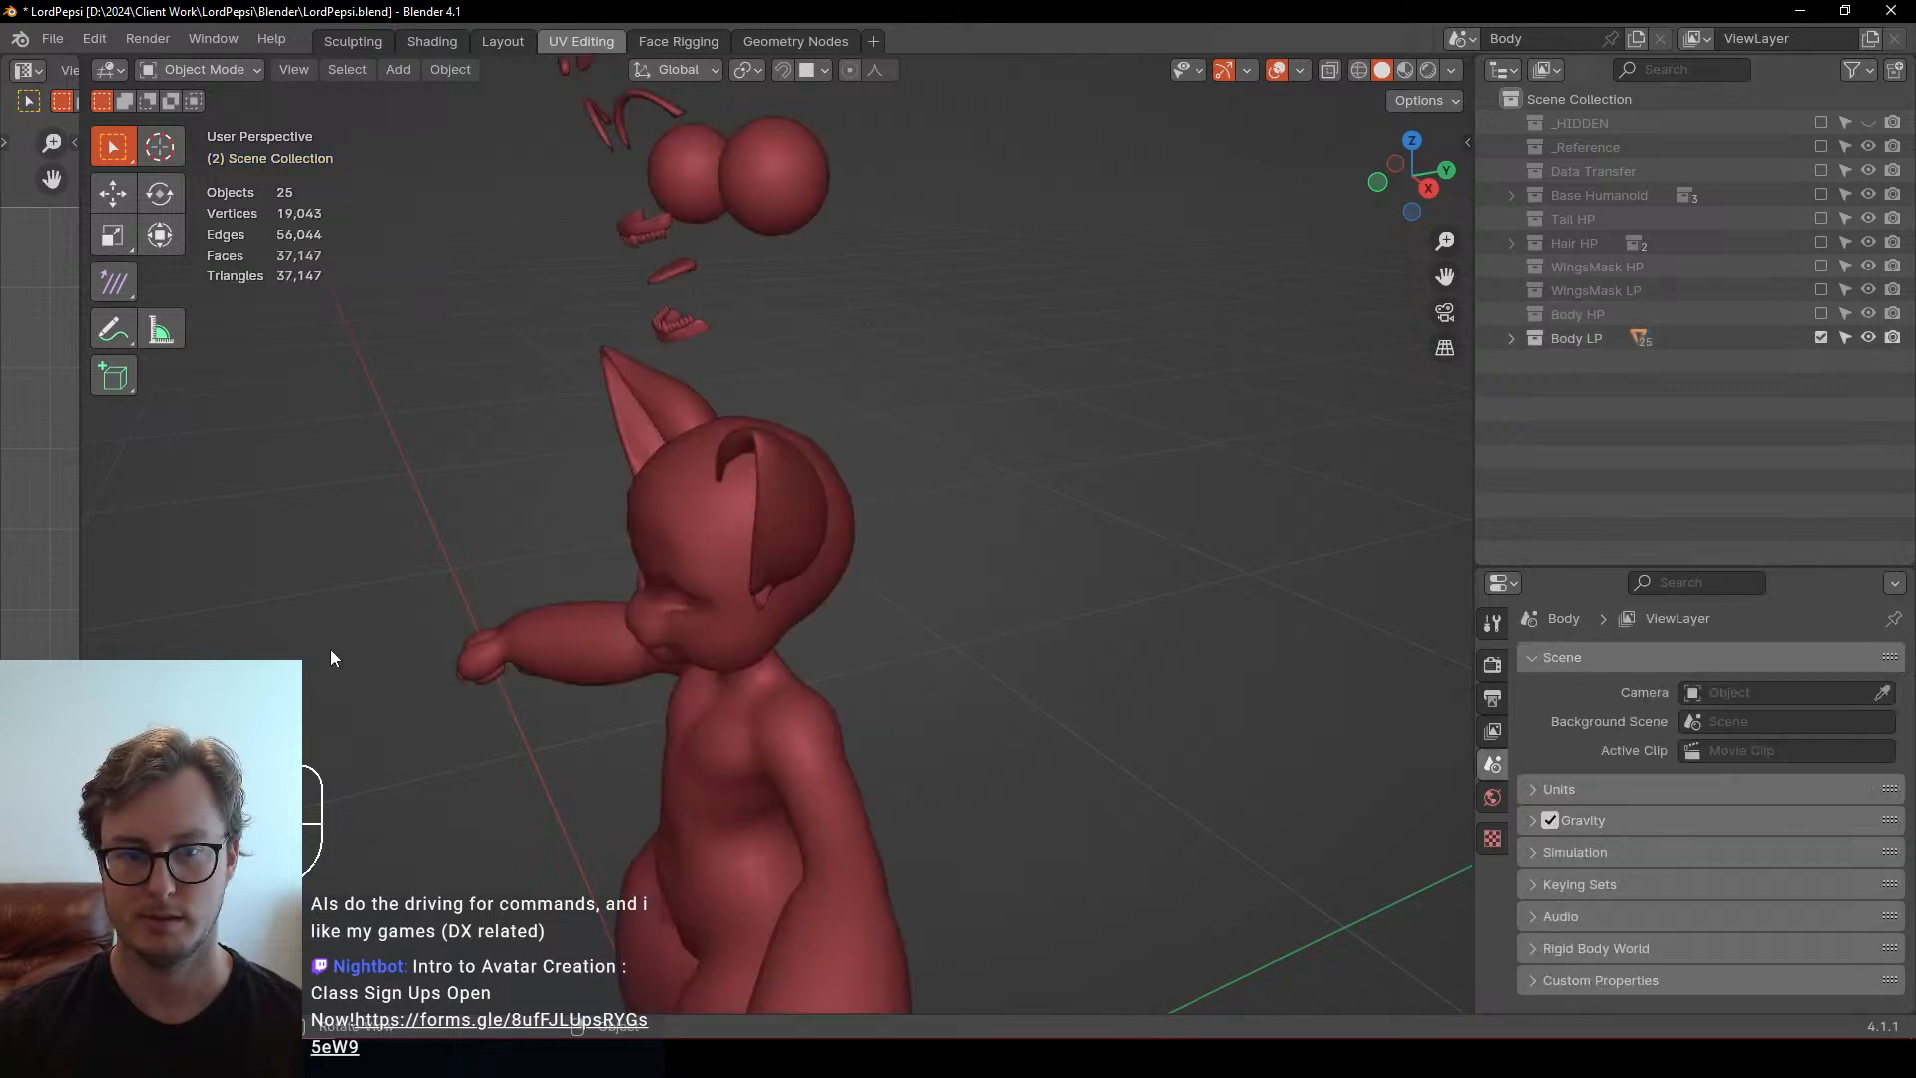
{"action": "key", "text": "a"}
{"action": "right_click", "coordinate": [1768, 781]}
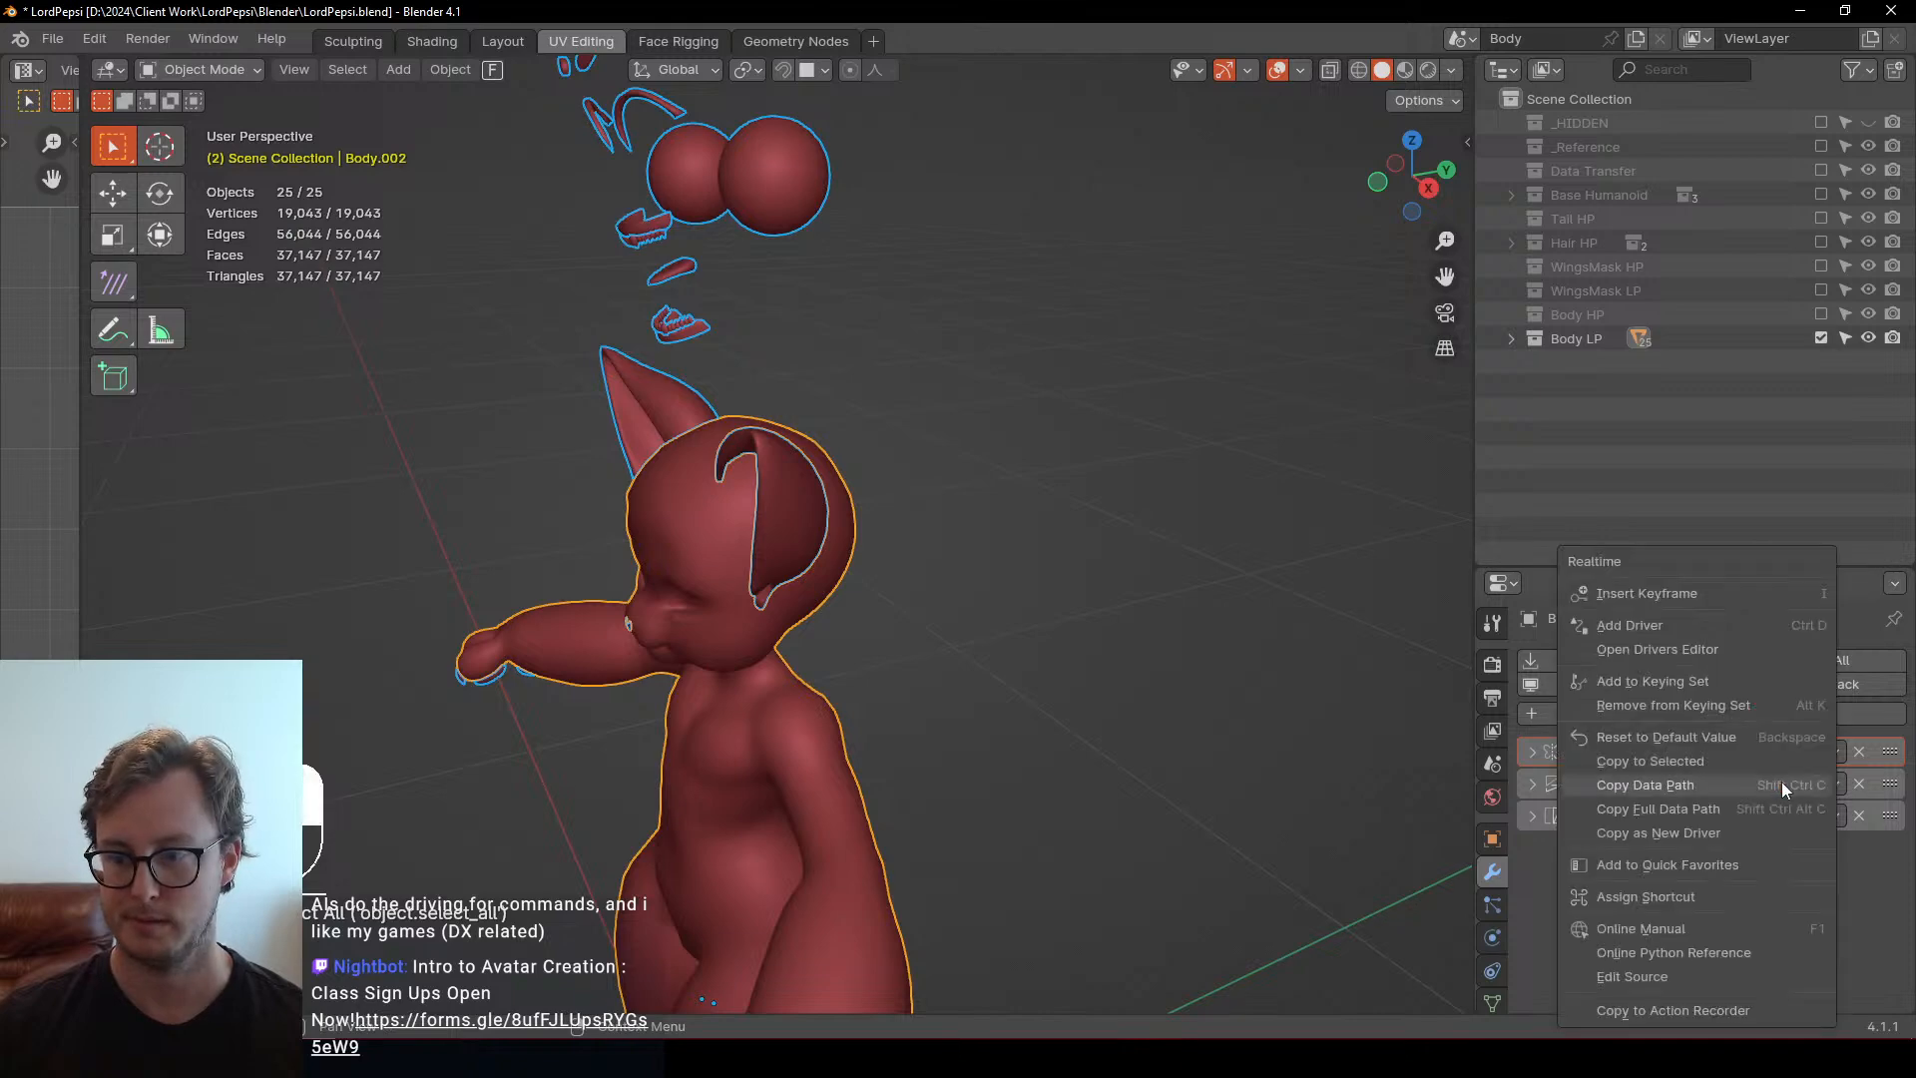
{"action": "left_click", "coordinate": [1674, 769]}
Export the selected low-poly objects with Displace shown as FBX over LordPepsi_Body_Cage.fbx in the Bakes\Body folder
{"action": "key", "text": "q"}
{"action": "left_click", "coordinate": [894, 475]}
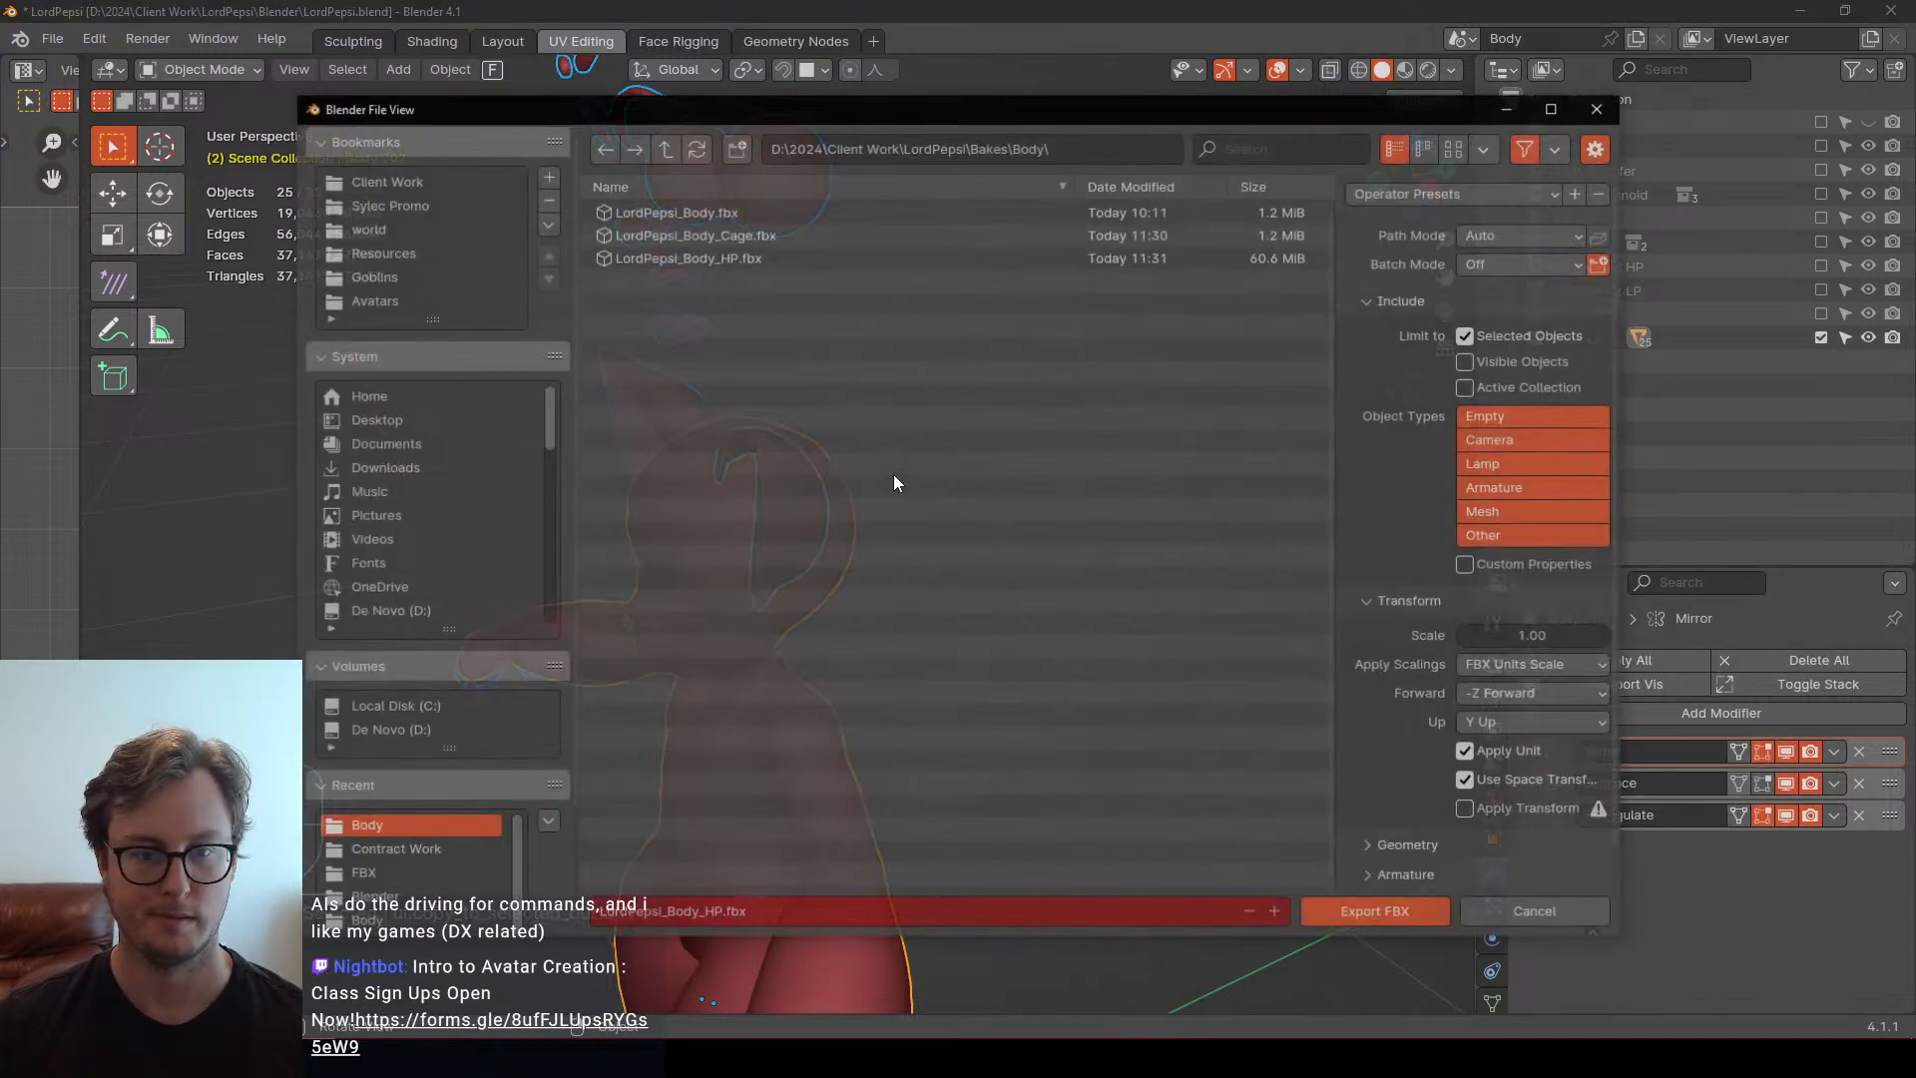
{"action": "left_click", "coordinate": [740, 236]}
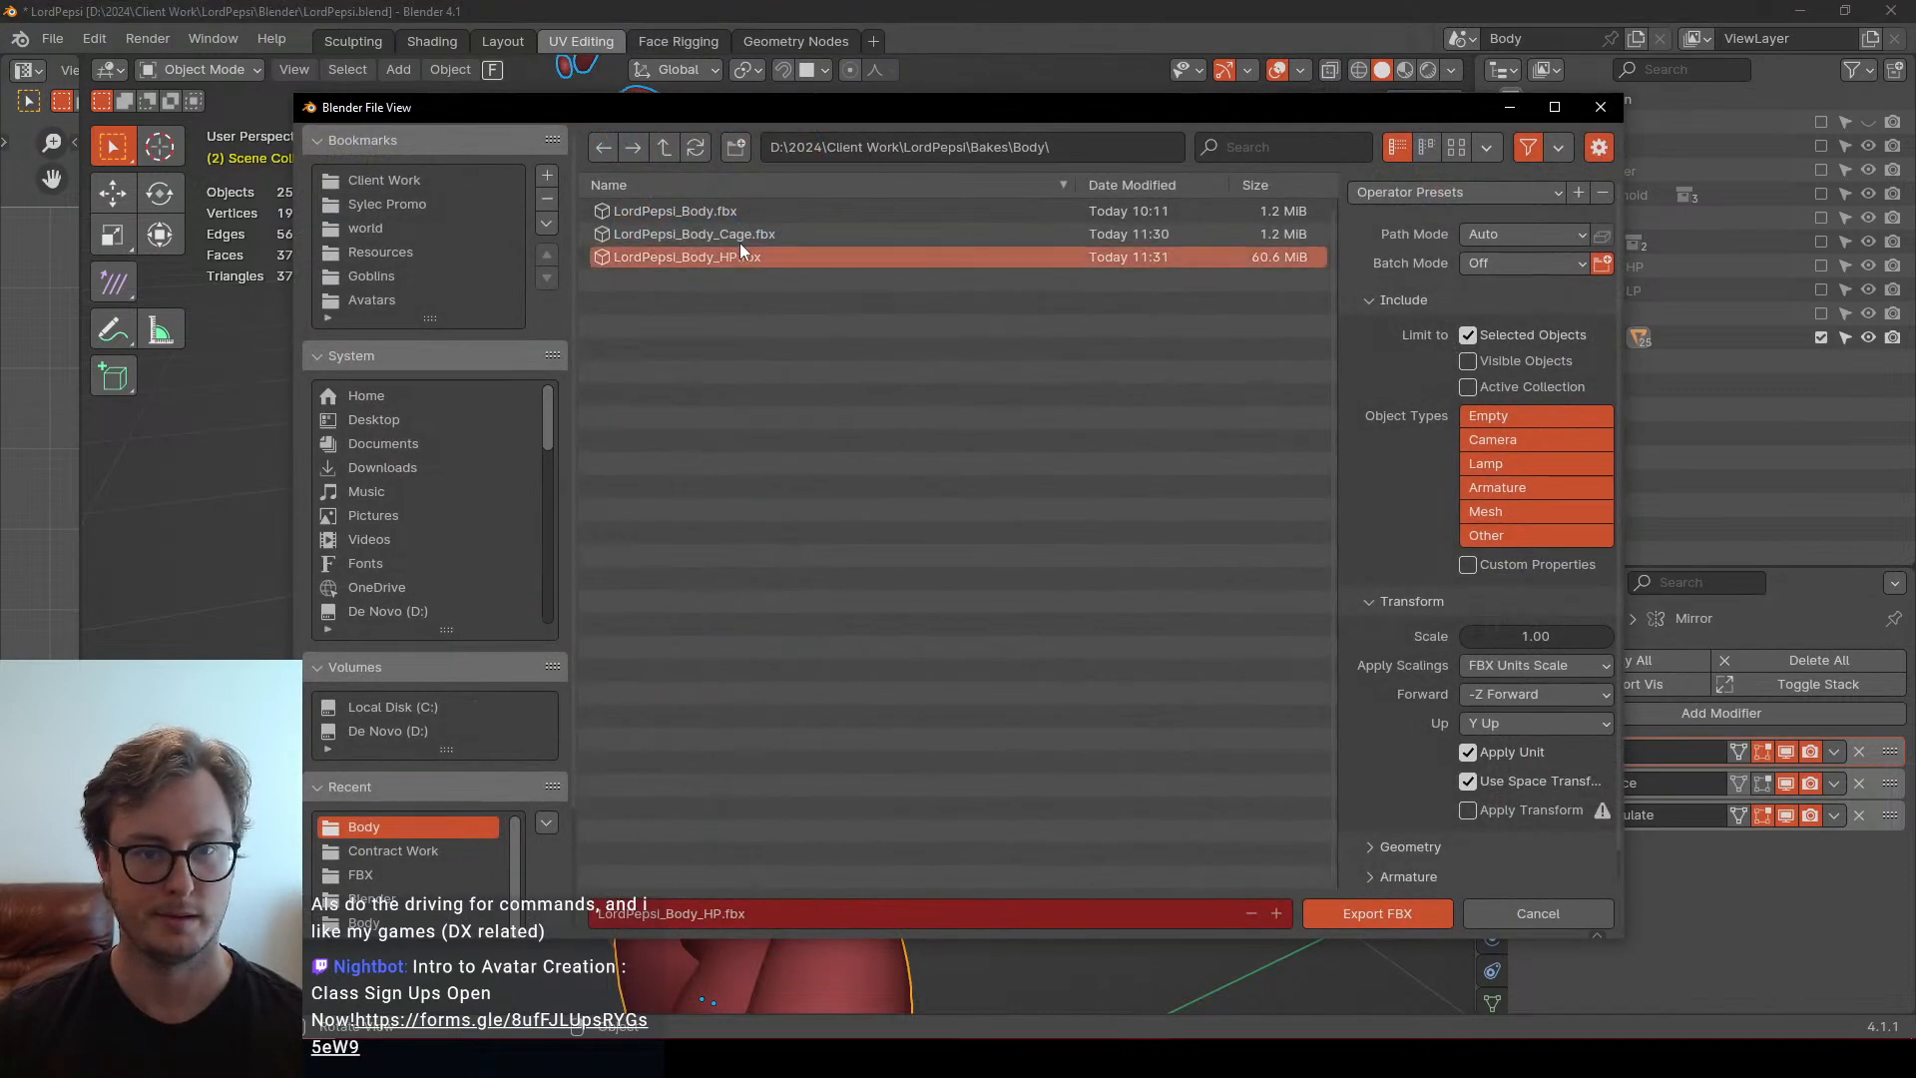
{"action": "left_click", "coordinate": [1326, 912]}
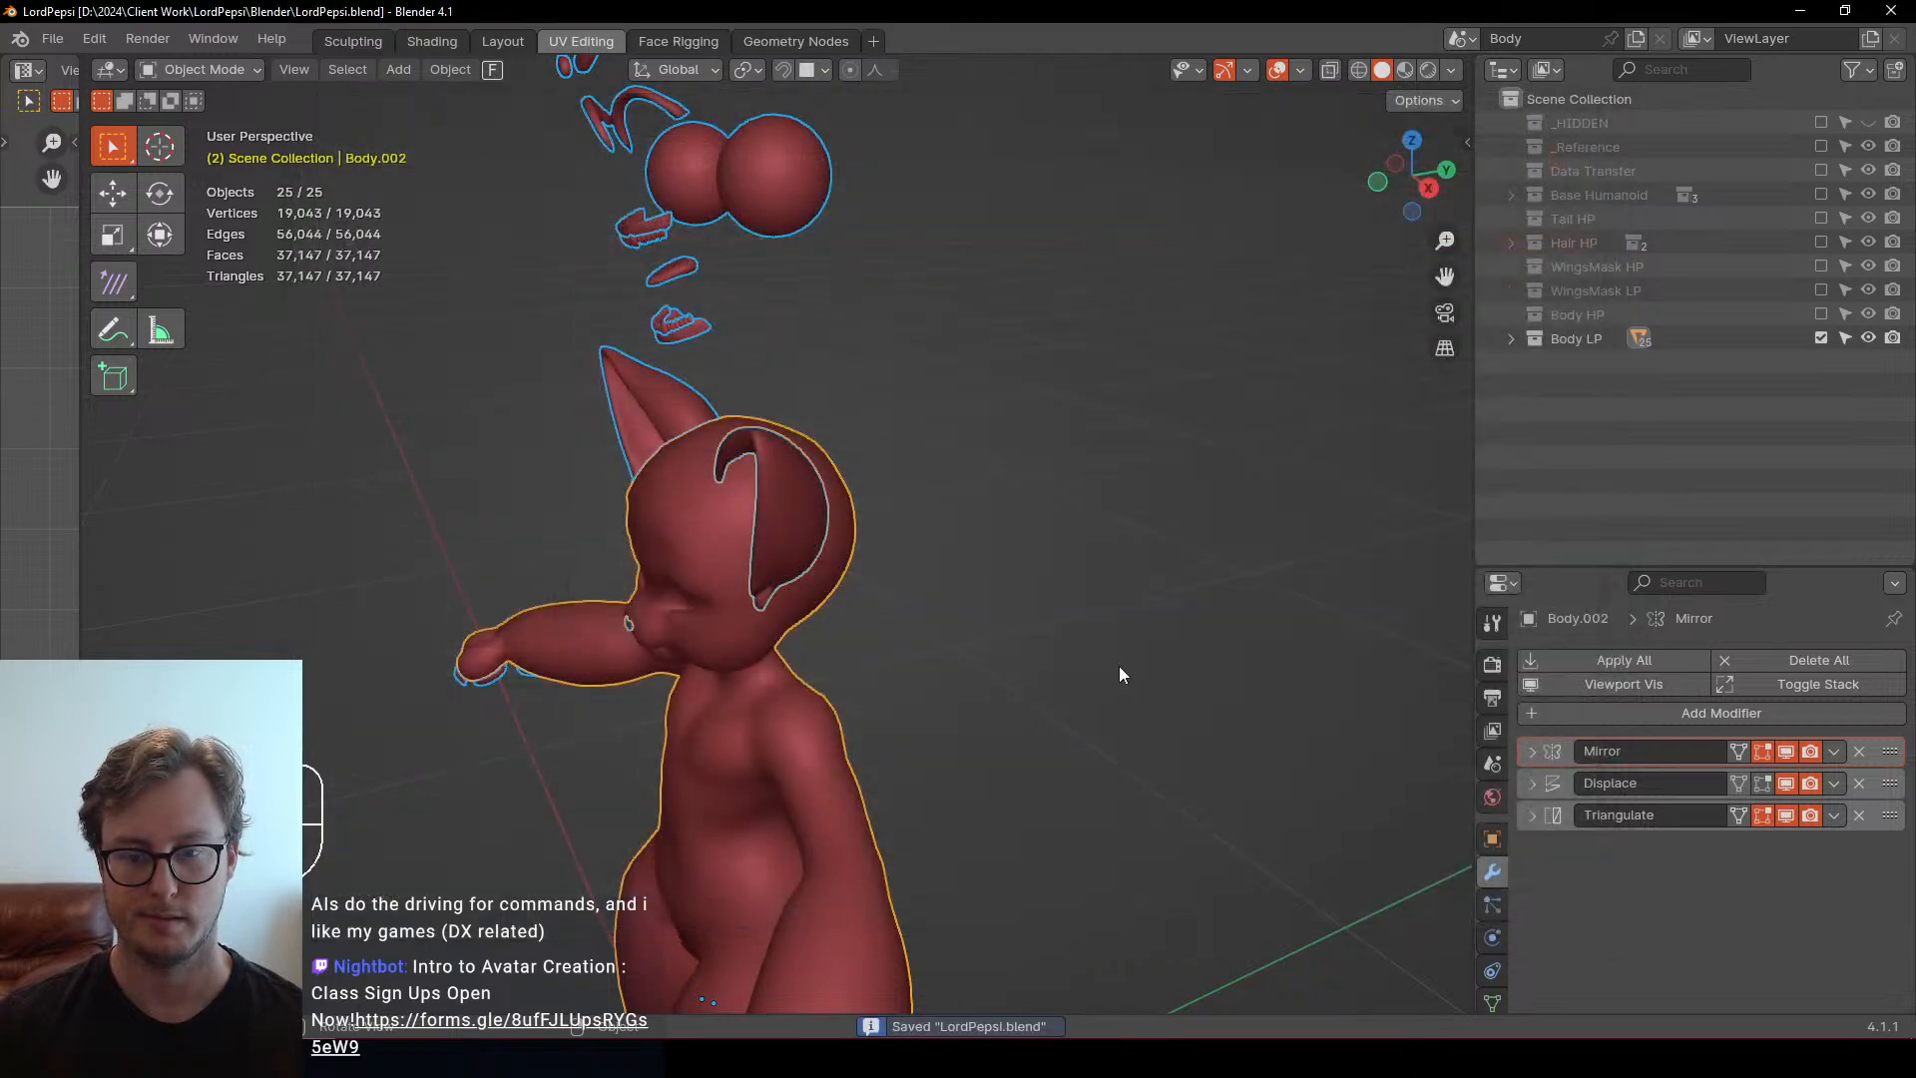
Switch to Substance 3D Painter, rebake the LordPepsi Body mesh maps with the updated cage and return to painting mode to view the body
{"action": "key", "text": "alt+Tab"}
{"action": "left_click_drag", "start_coordinate": [1171, 451], "coordinate": [1230, 473], "text": "alt"}
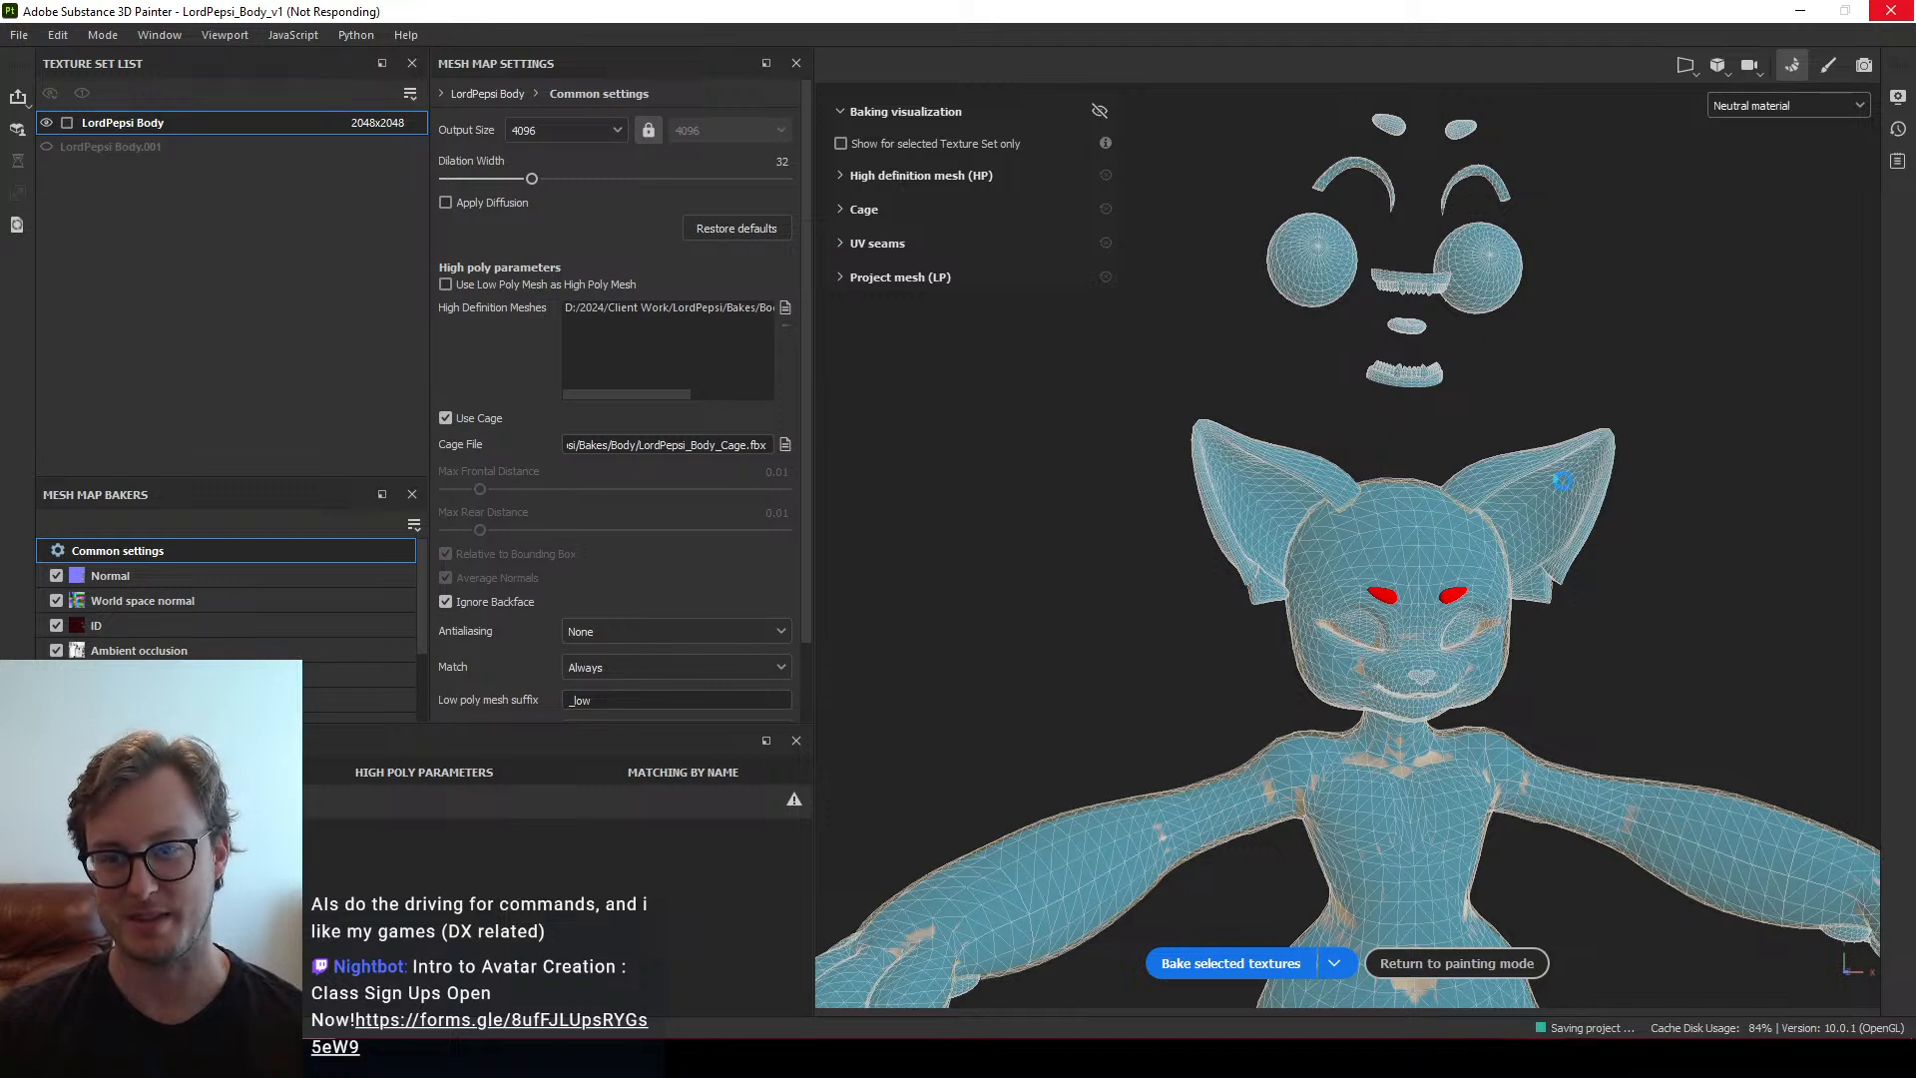
{"action": "key", "text": "ctrl"}
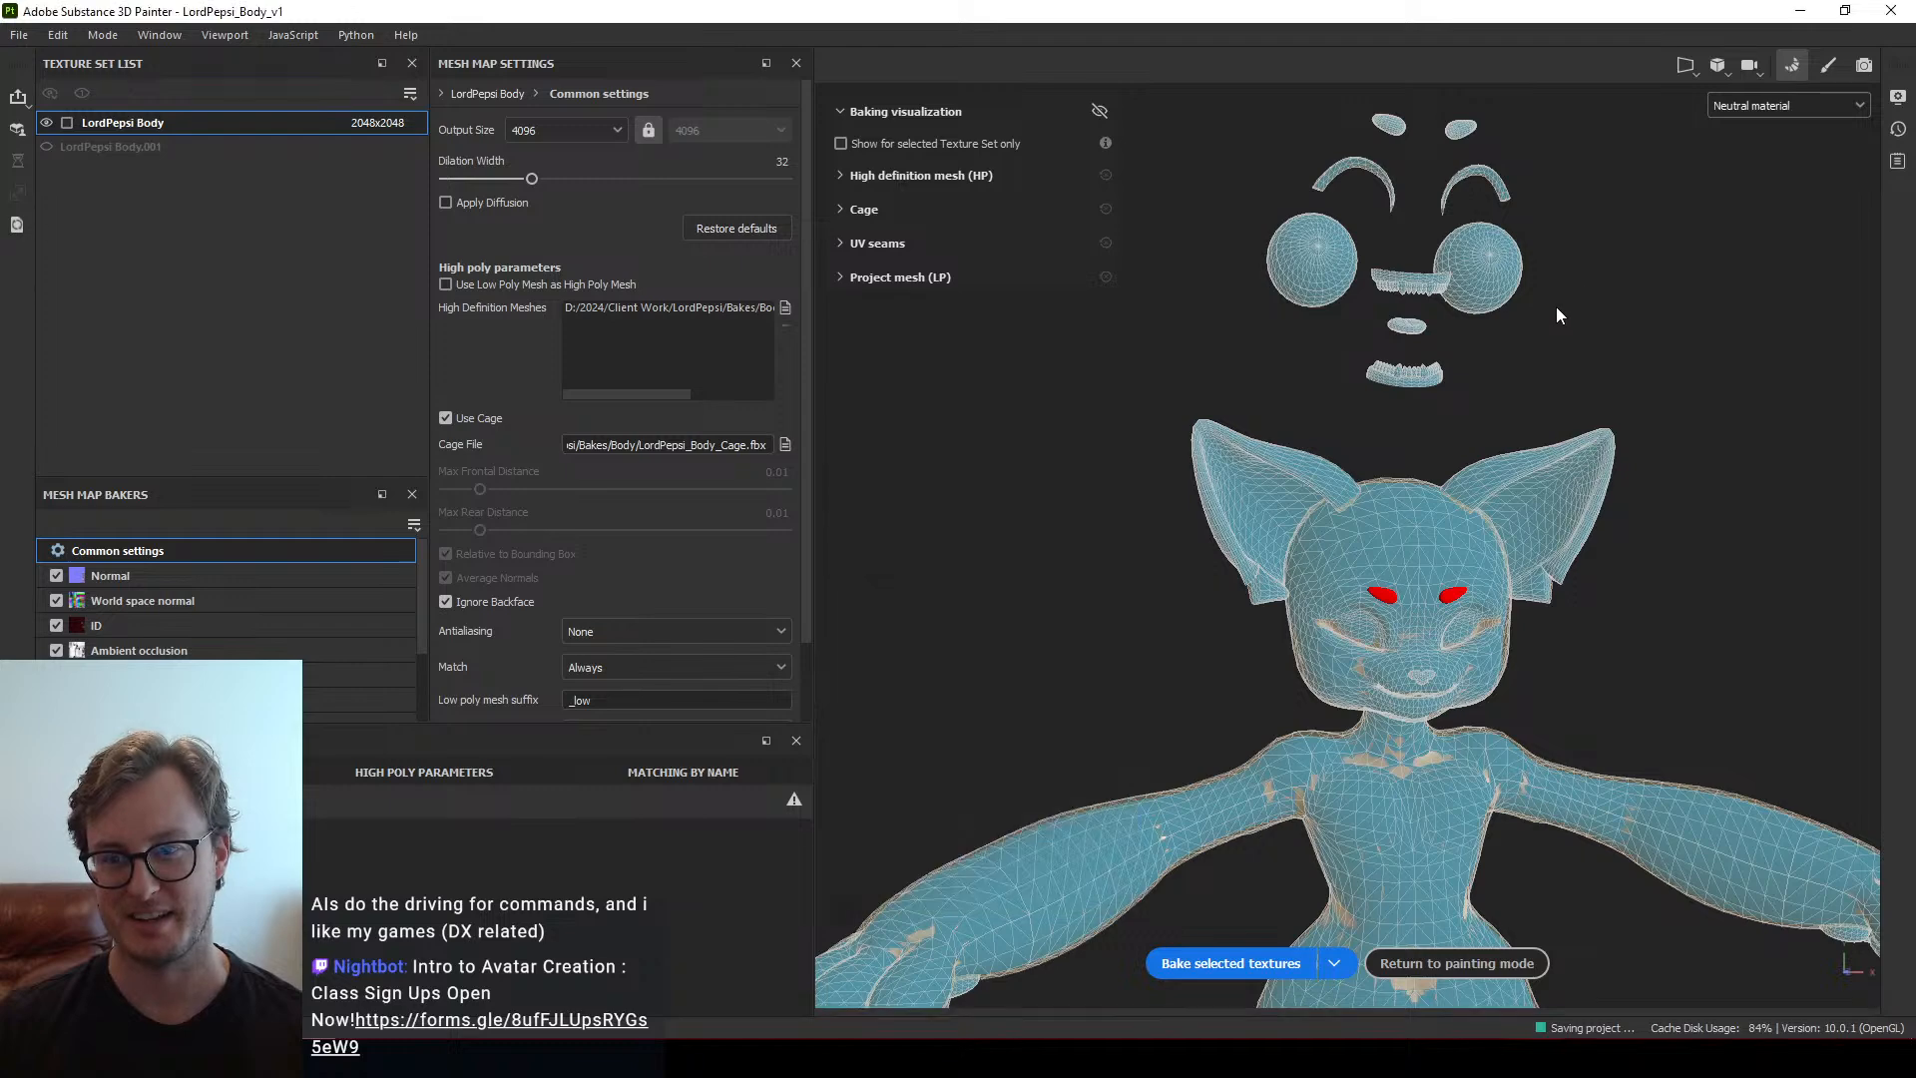
{"action": "left_click", "coordinate": [1203, 956]}
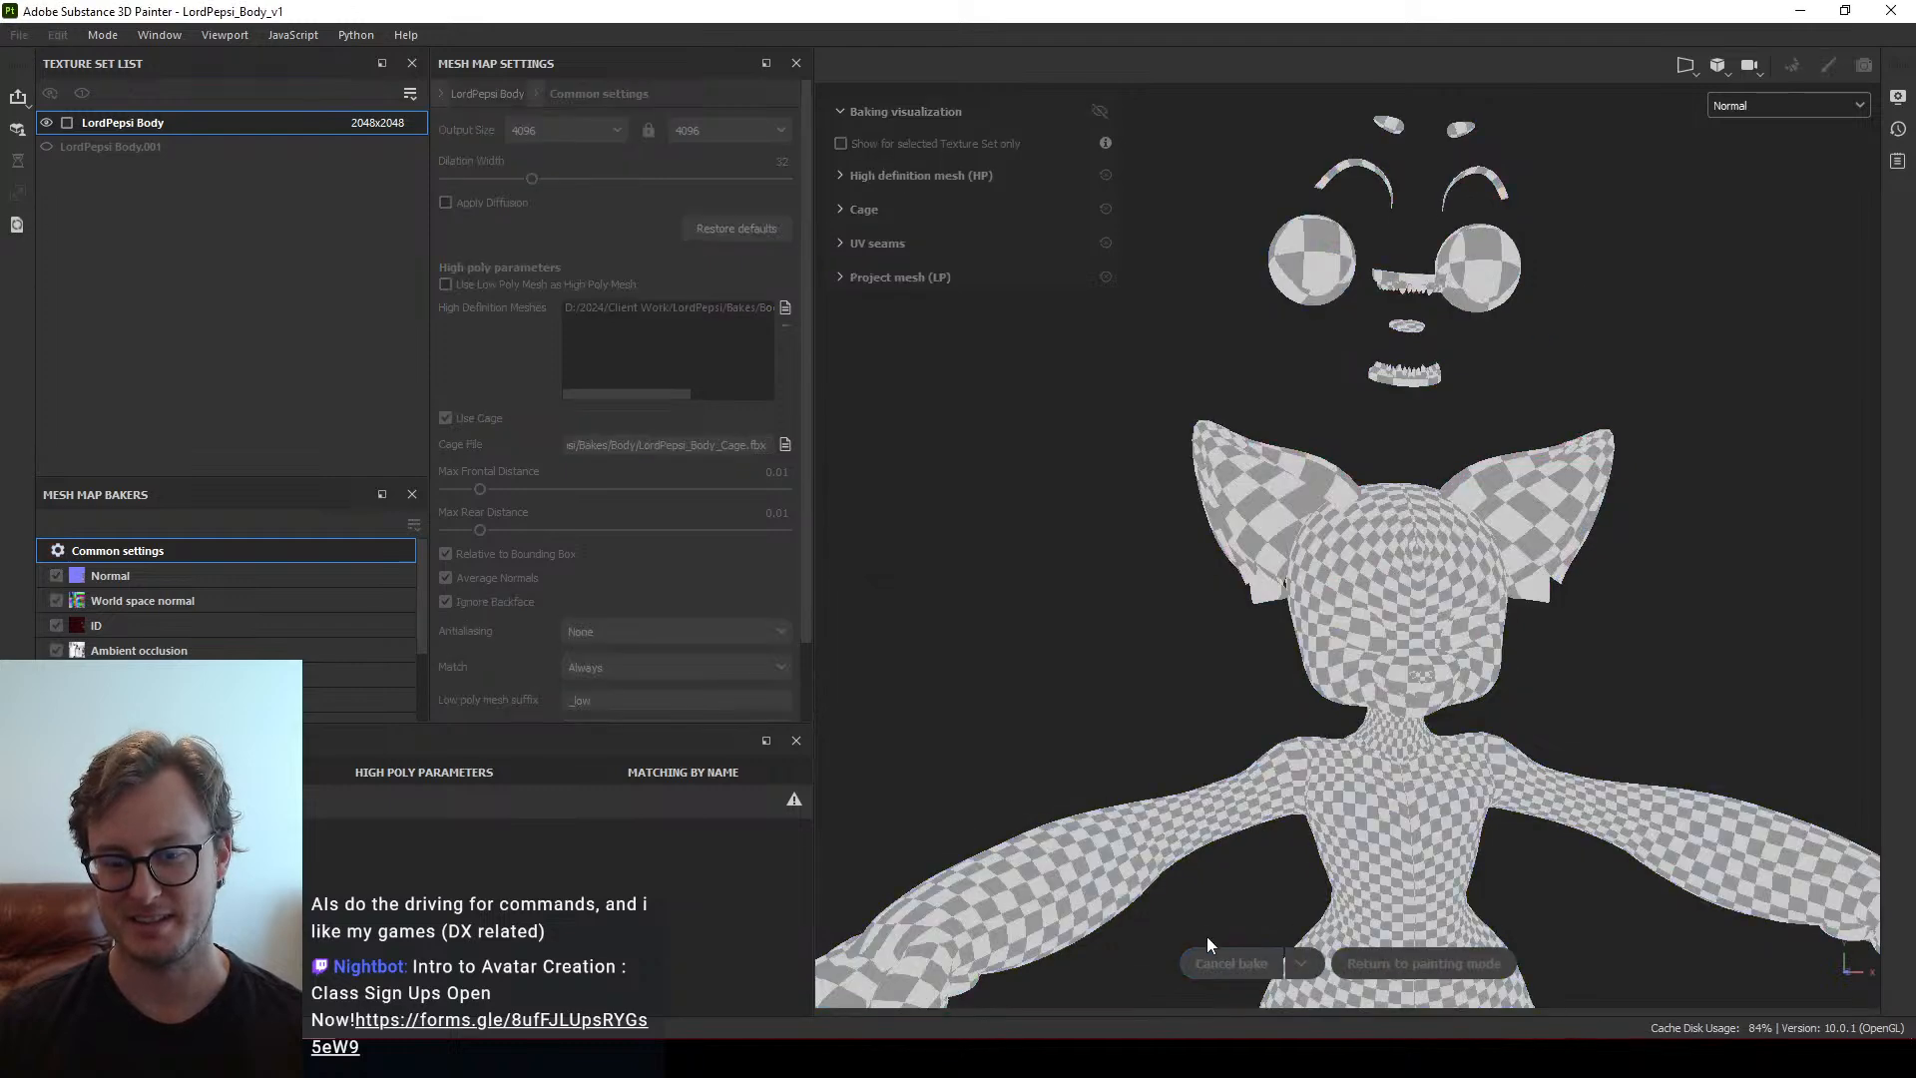
{"action": "left_click", "coordinate": [1229, 962]}
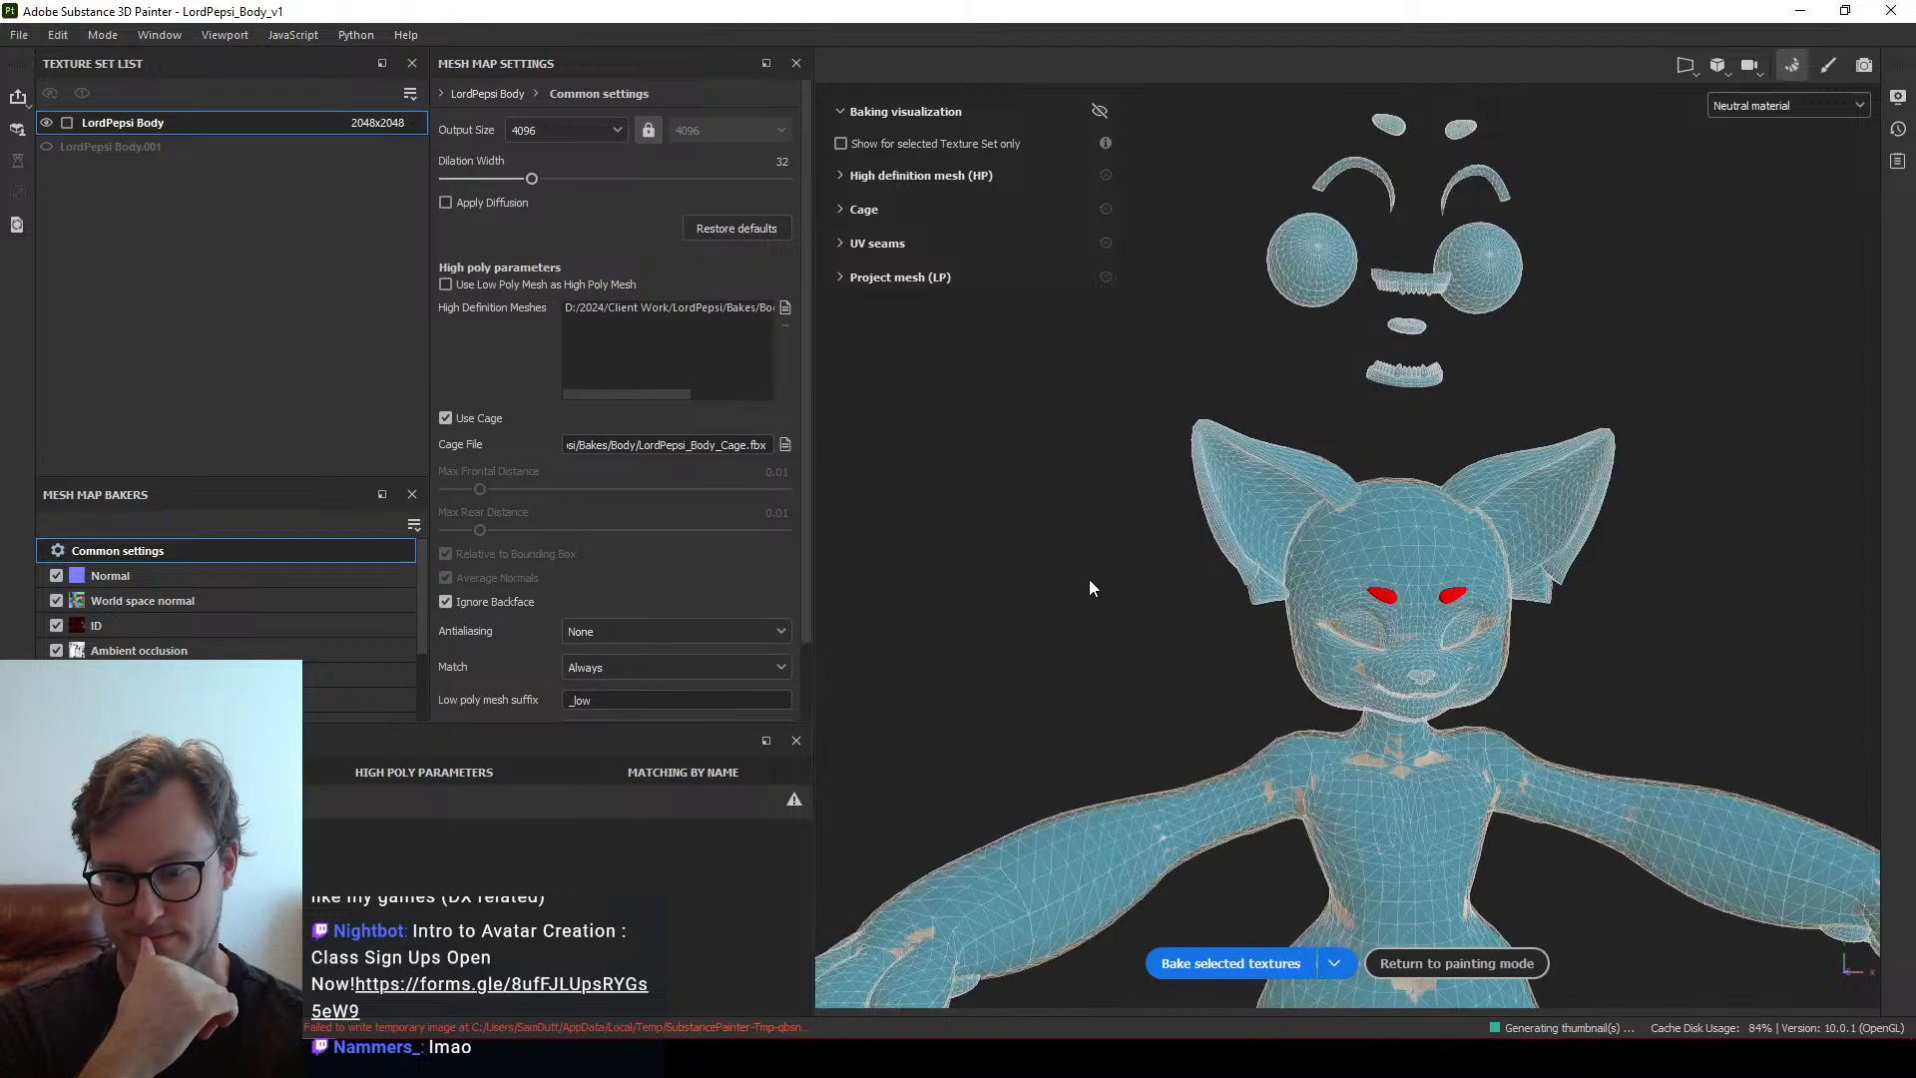
{"action": "left_click", "coordinate": [1484, 960]}
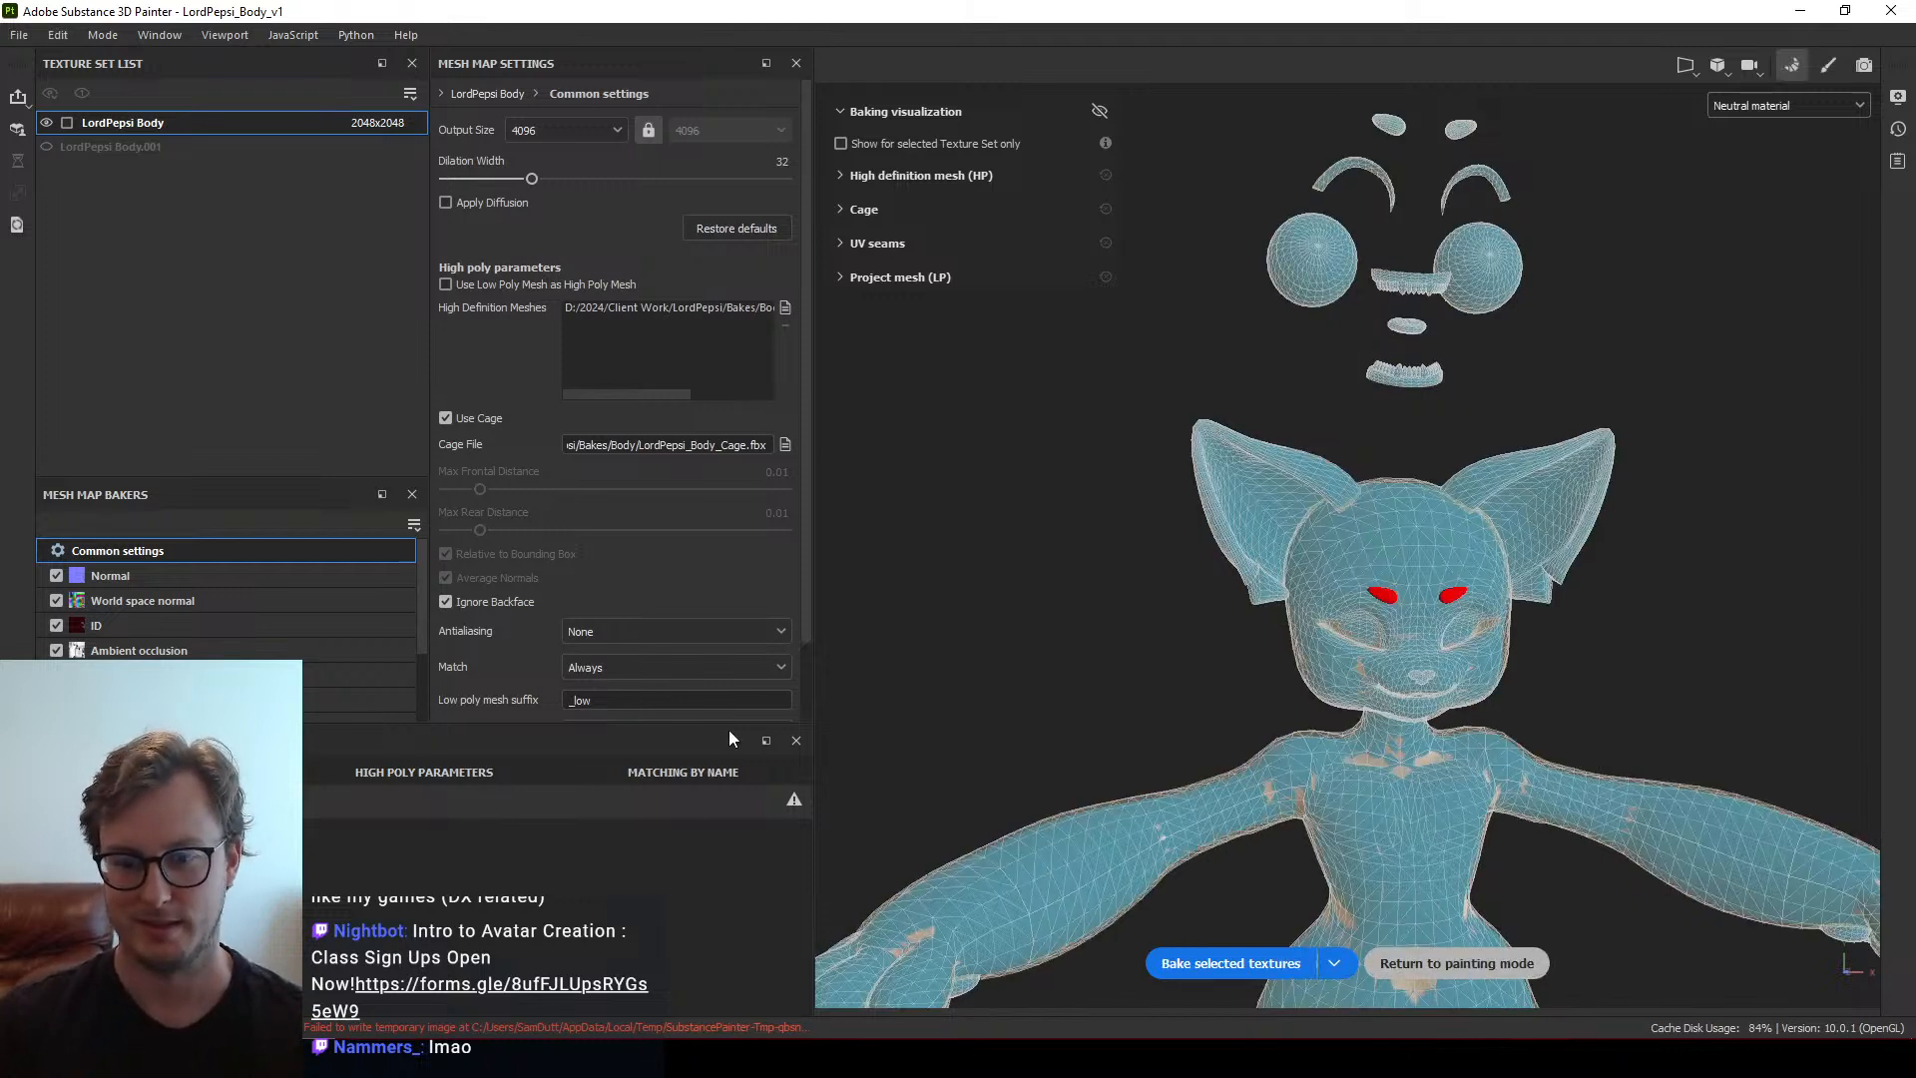
{"action": "left_click_drag", "start_coordinate": [381, 606], "coordinate": [453, 603], "text": "alt"}
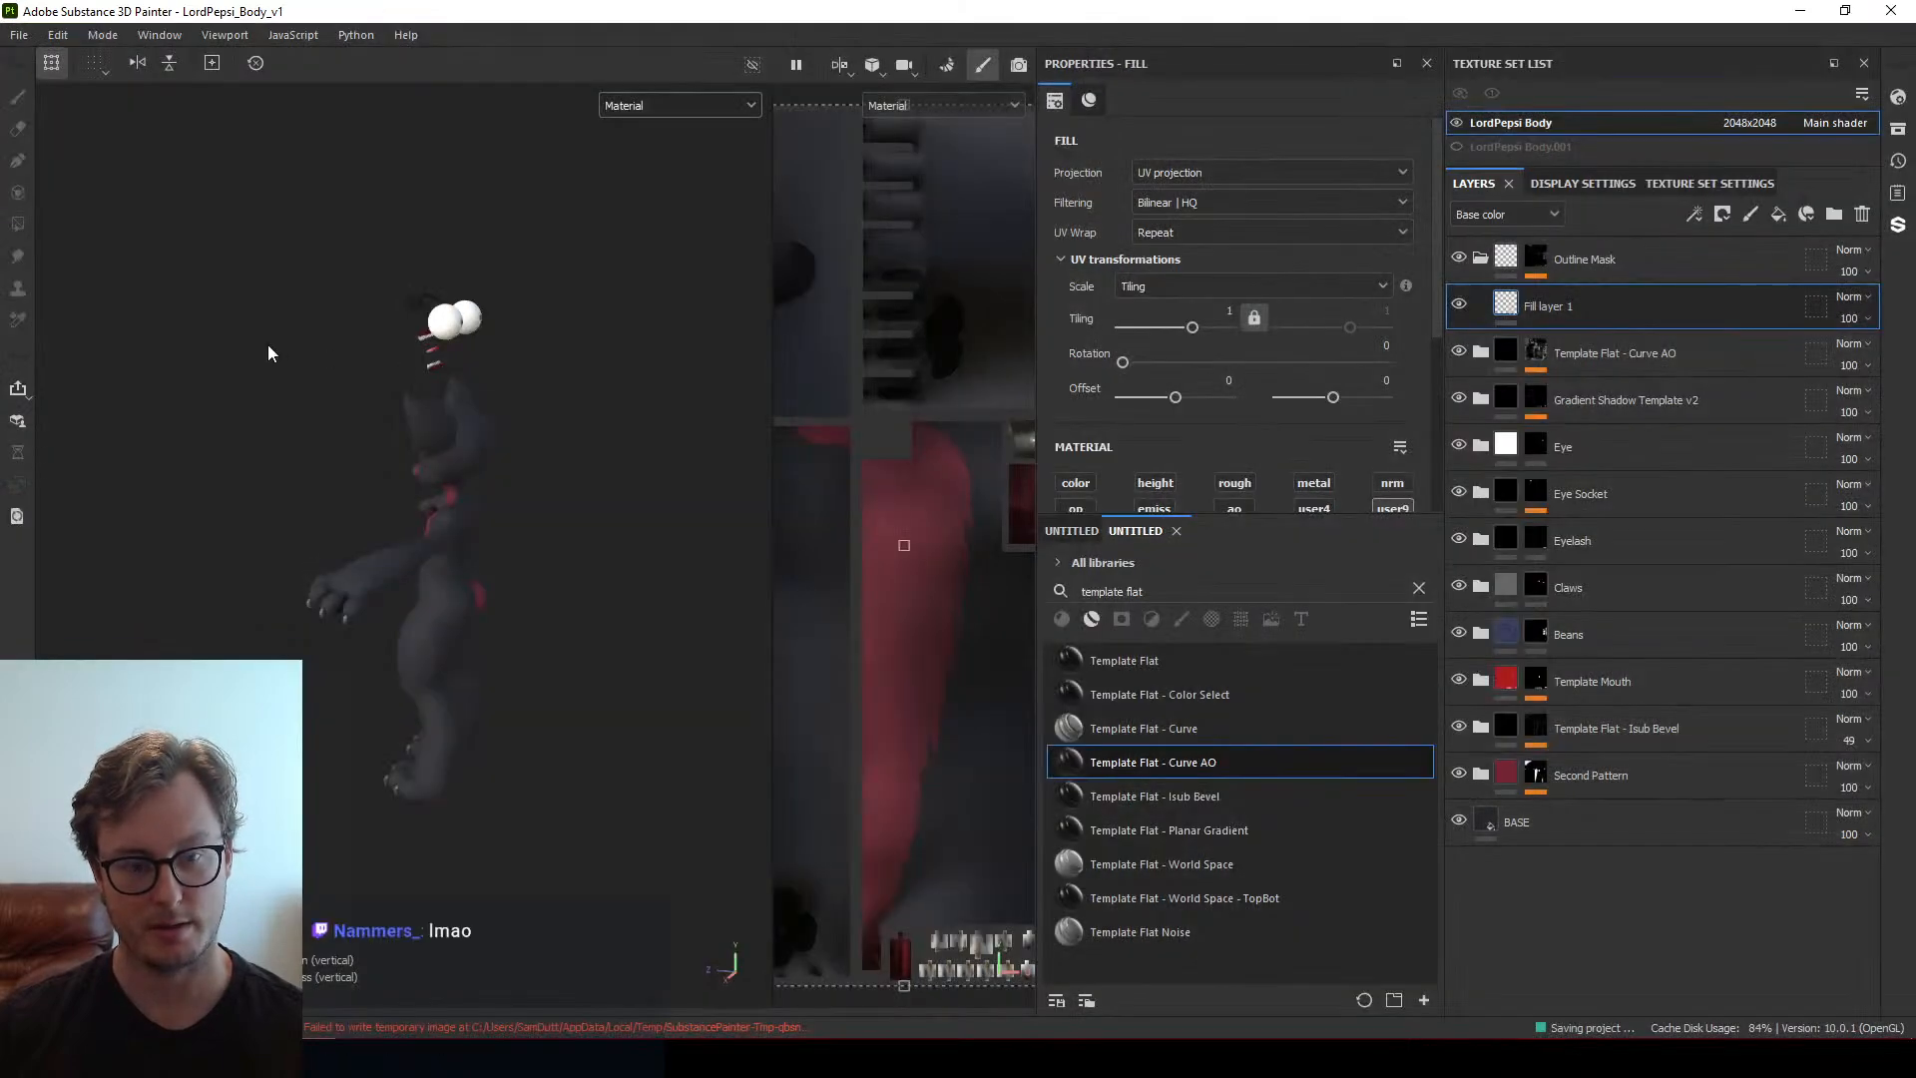
Examine the rebaked body, eyes, teeth and tongue from several angles in the 3D view
{"action": "left_click_drag", "start_coordinate": [267, 344], "coordinate": [419, 369], "text": "alt"}
{"action": "middle_click_drag", "start_coordinate": [419, 399], "coordinate": [404, 537], "text": "alt"}
{"action": "right_click_drag", "start_coordinate": [404, 537], "coordinate": [486, 357], "text": "alt"}
{"action": "middle_click_drag", "start_coordinate": [486, 357], "coordinate": [384, 623], "text": "alt"}
{"action": "left_click_drag", "start_coordinate": [384, 624], "coordinate": [398, 619], "text": "alt"}
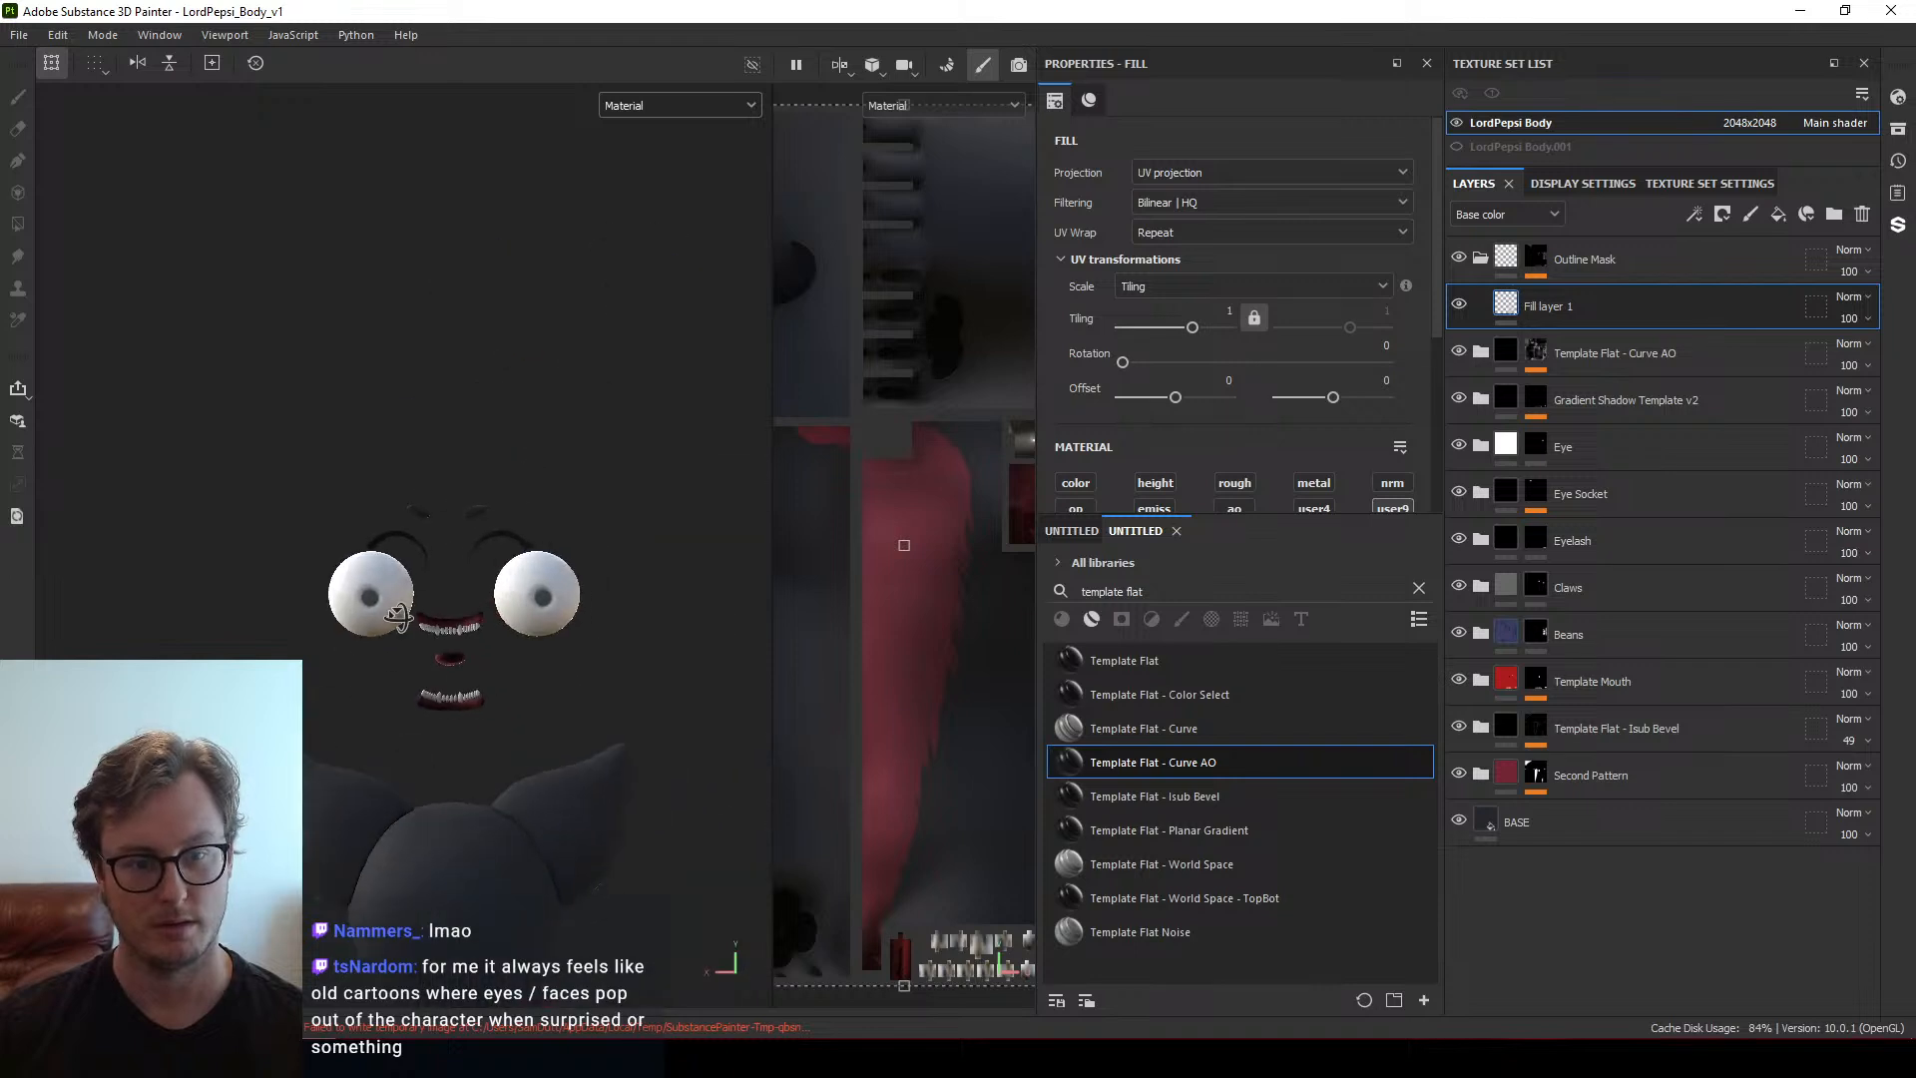
{"action": "middle_click_drag", "start_coordinate": [398, 619], "coordinate": [426, 499], "text": "alt"}
{"action": "right_click_drag", "start_coordinate": [426, 499], "coordinate": [375, 574], "text": "alt"}
{"action": "left_click_drag", "start_coordinate": [375, 574], "coordinate": [479, 470], "text": "alt"}
{"action": "middle_click_drag", "start_coordinate": [479, 470], "coordinate": [424, 608], "text": "alt"}
{"action": "right_click_drag", "start_coordinate": [424, 608], "coordinate": [387, 664], "text": "alt"}
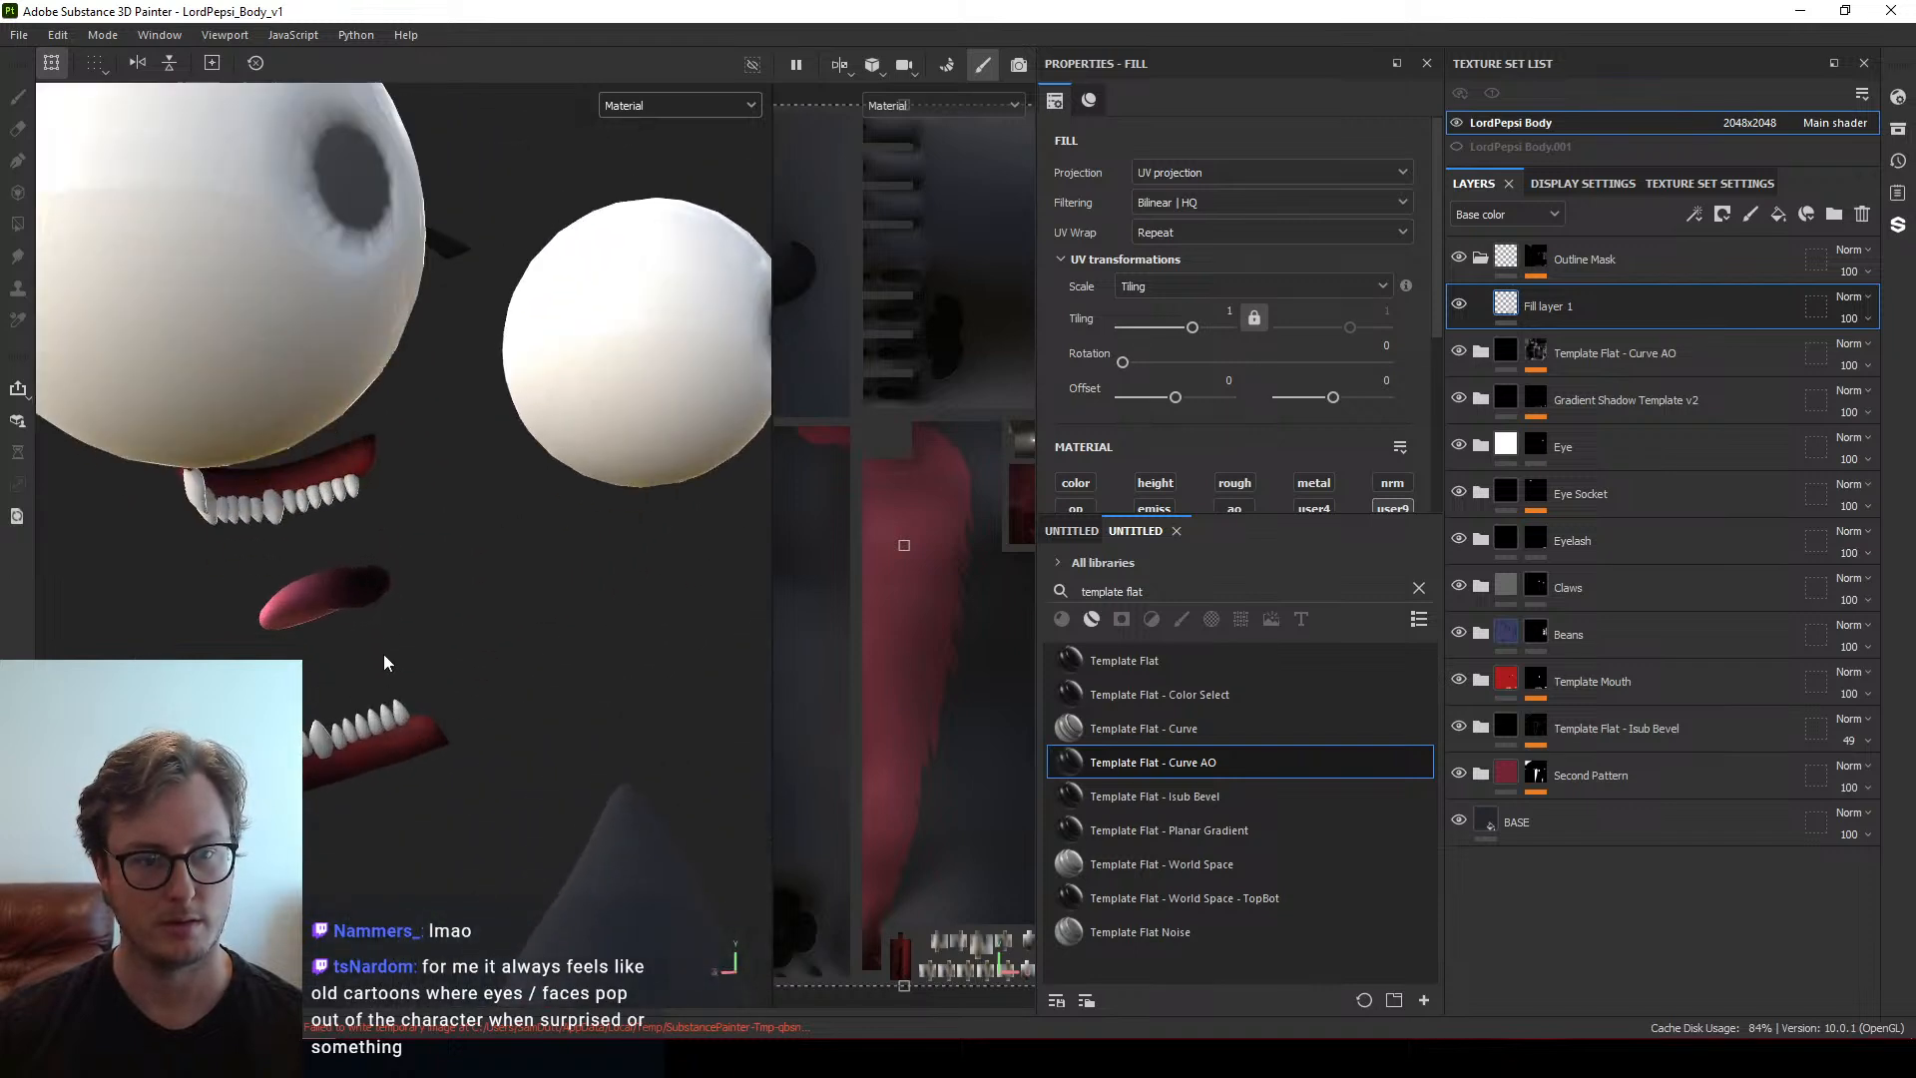
{"action": "left_click_drag", "start_coordinate": [387, 663], "coordinate": [543, 501], "text": "alt"}
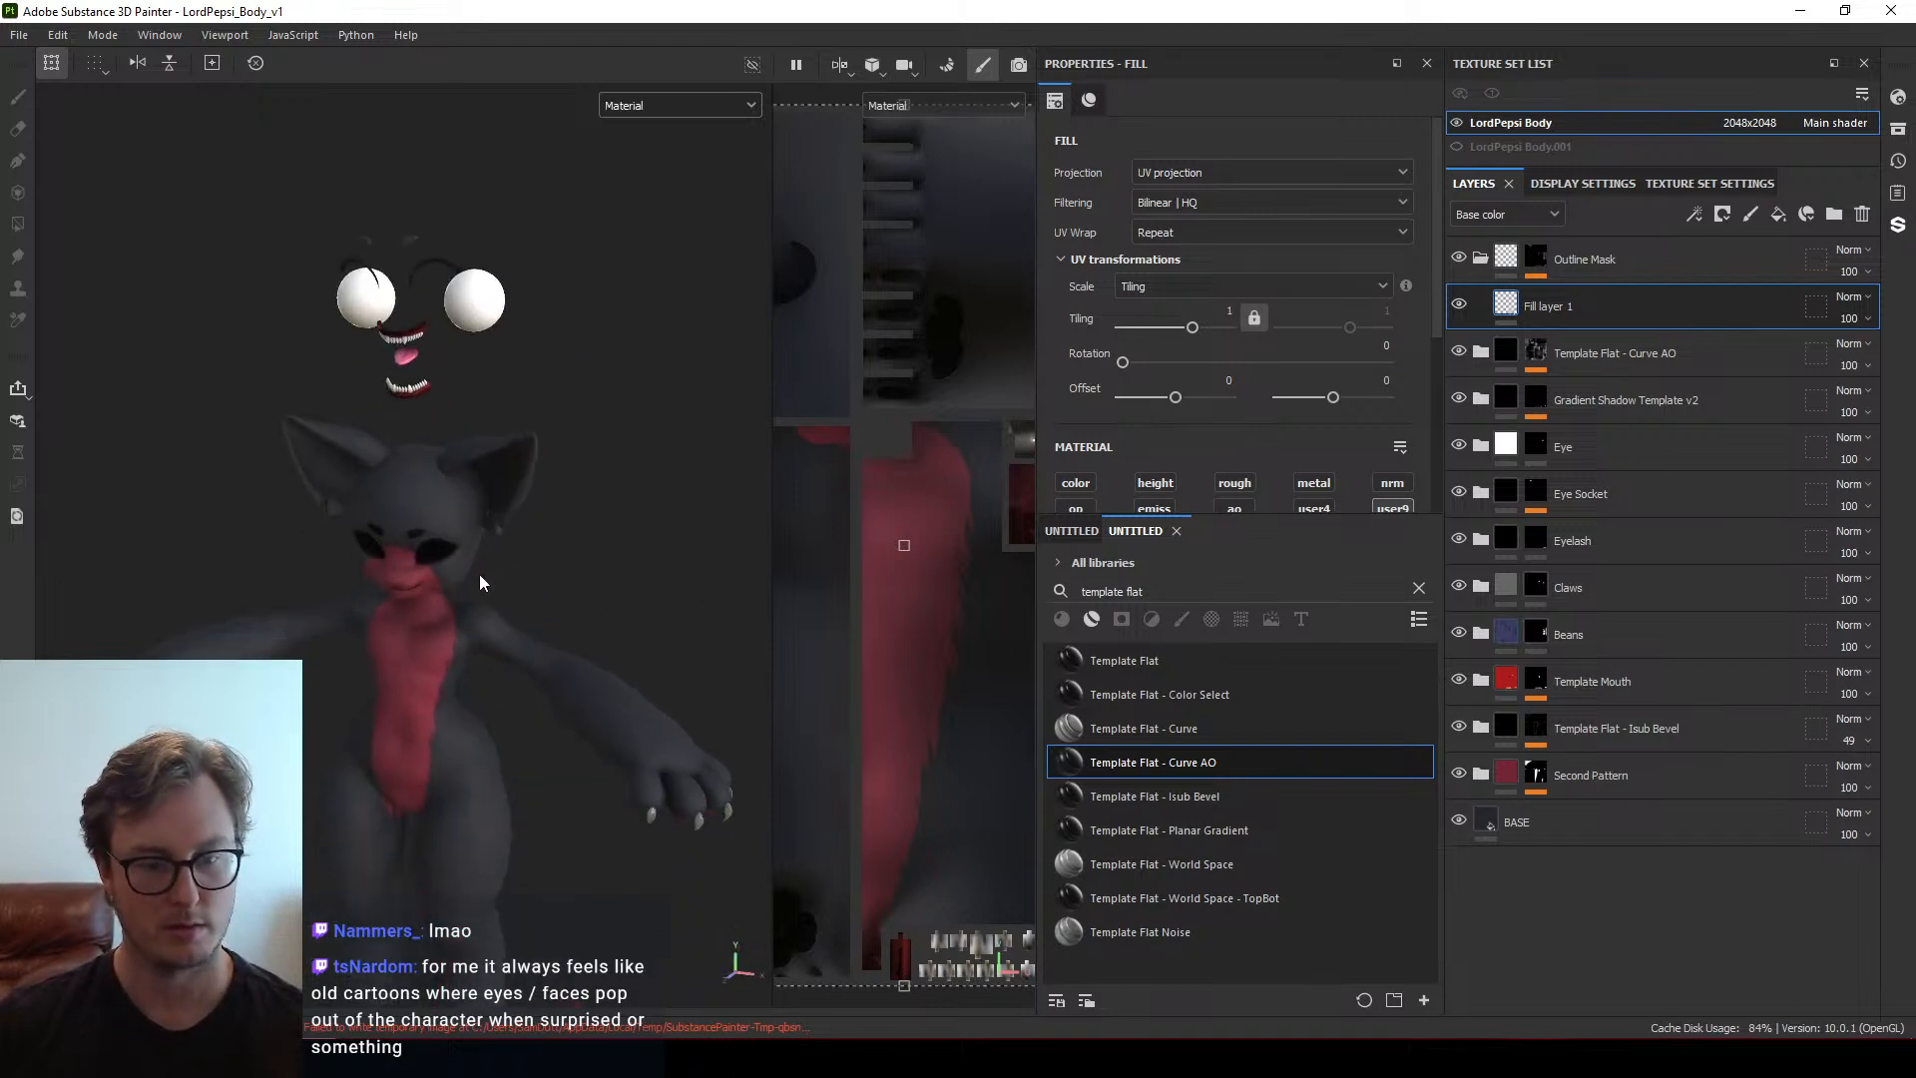
Export the LordPepsi Body texture set as 4096x4096 8-bit PNG files and save the export settings
{"action": "key", "text": "ctrl+shift+e"}
{"action": "left_click", "coordinate": [1445, 878]}
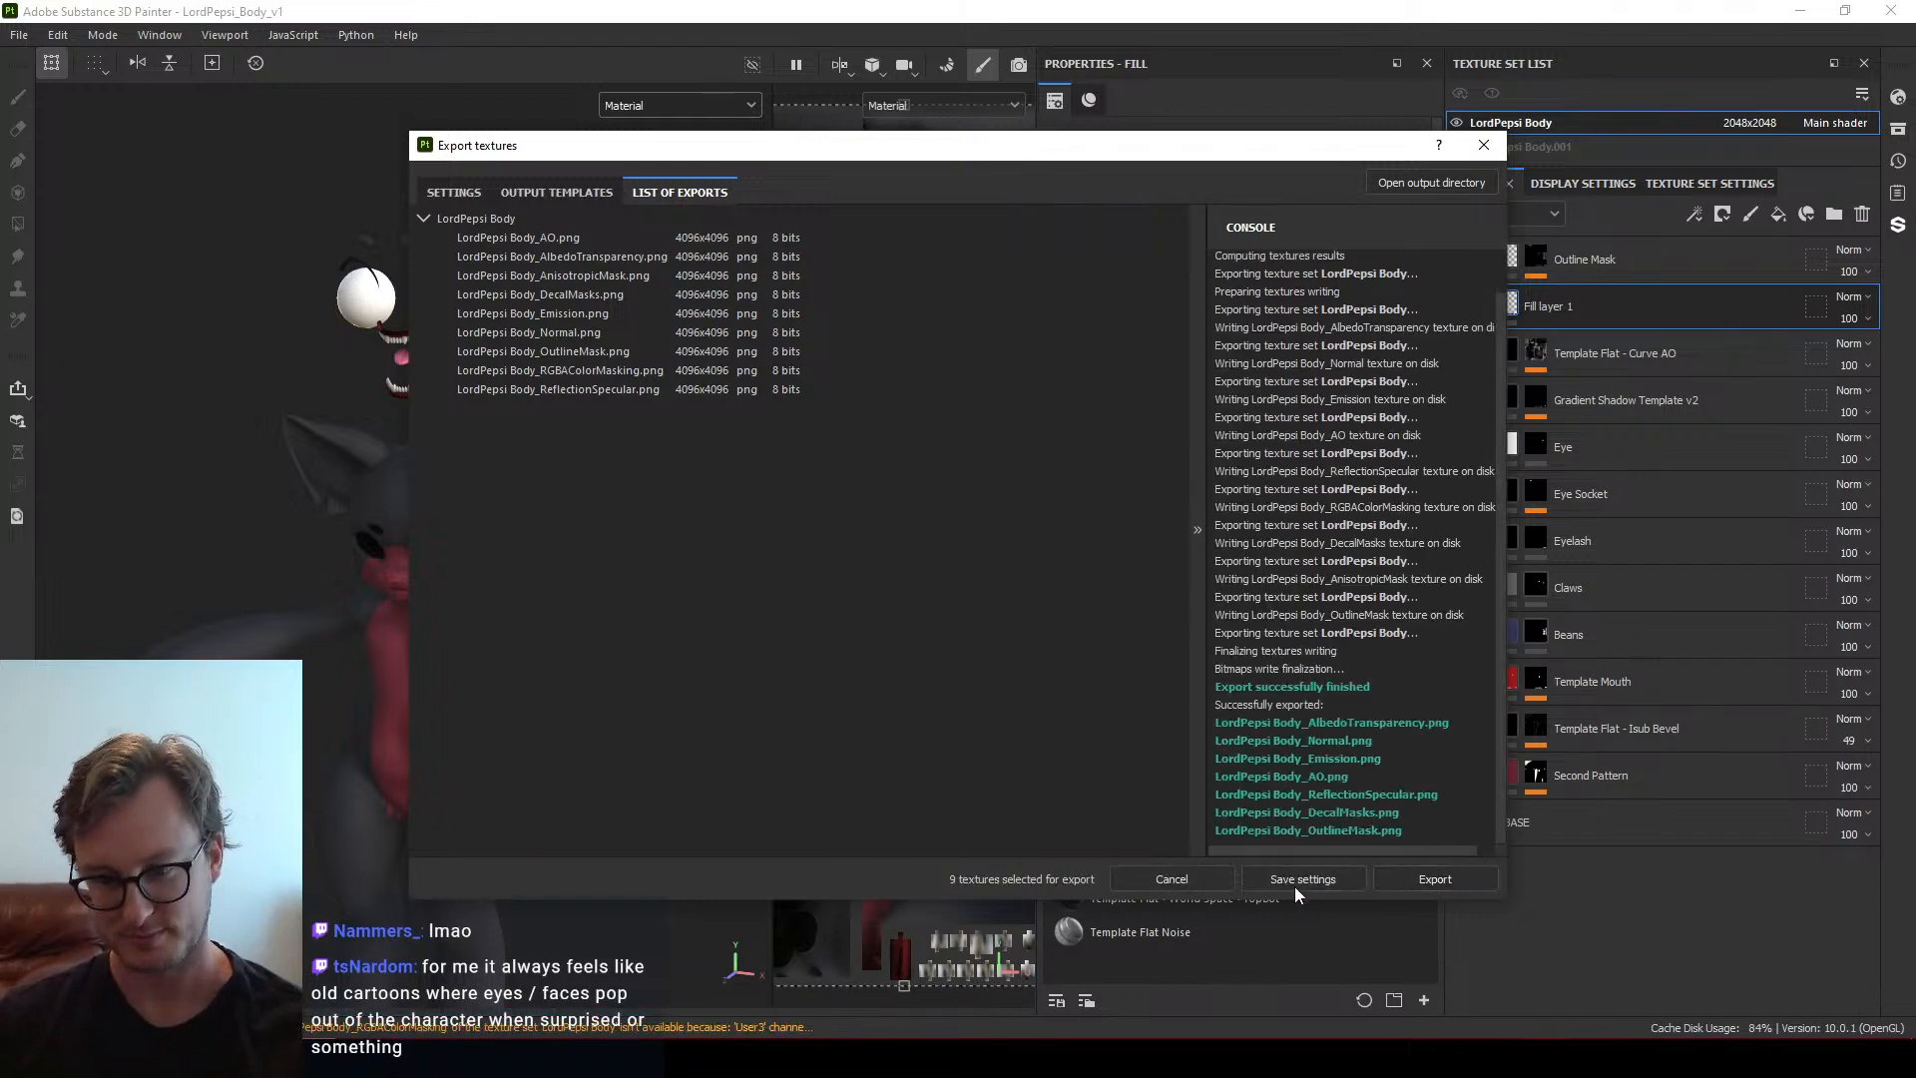
{"action": "left_click", "coordinate": [1295, 886]}
Switch to Unity and inspect the reimported textures on LordPepsi's head, ears and upper body
{"action": "key", "text": "alt+Tab"}
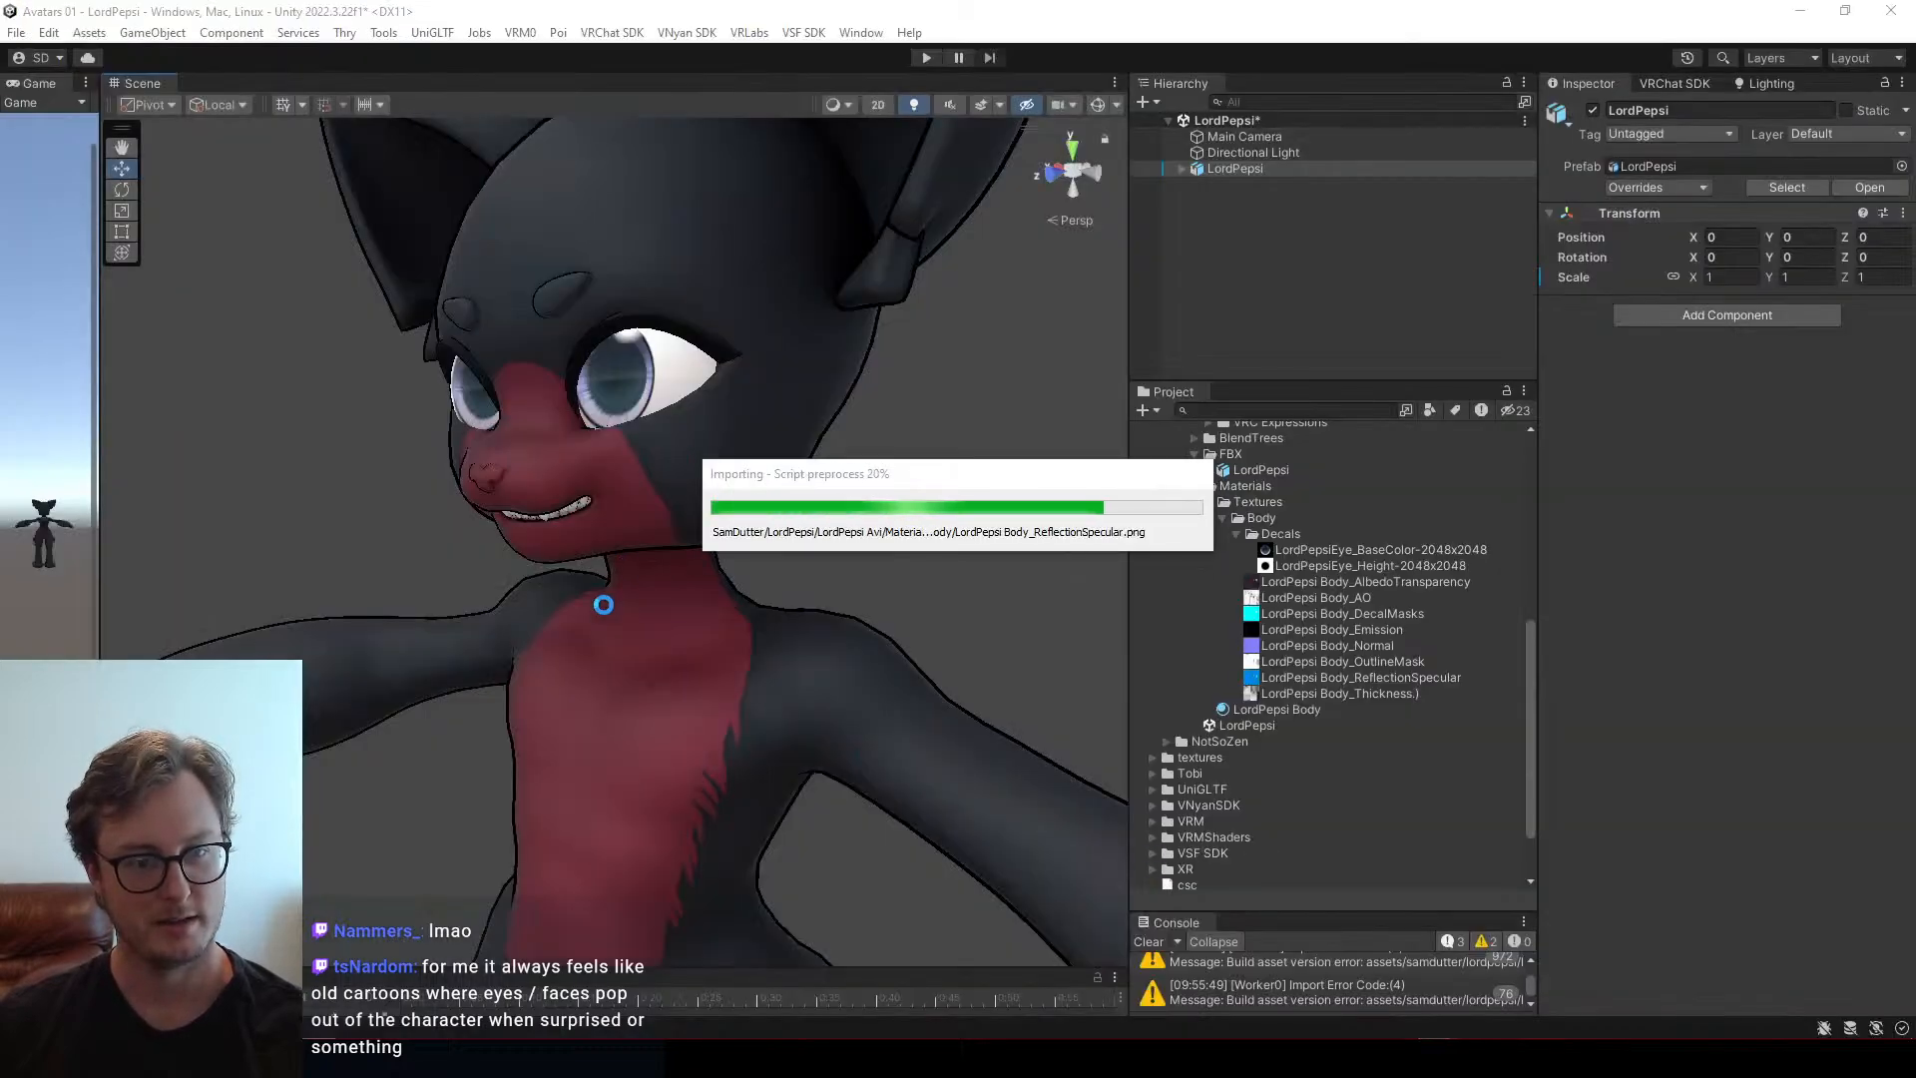
{"action": "left_click_drag", "start_coordinate": [590, 595], "coordinate": [1015, 536], "text": "alt"}
{"action": "scroll", "coordinate": [1015, 537], "scroll_direction": "down", "scroll_amount": 10}
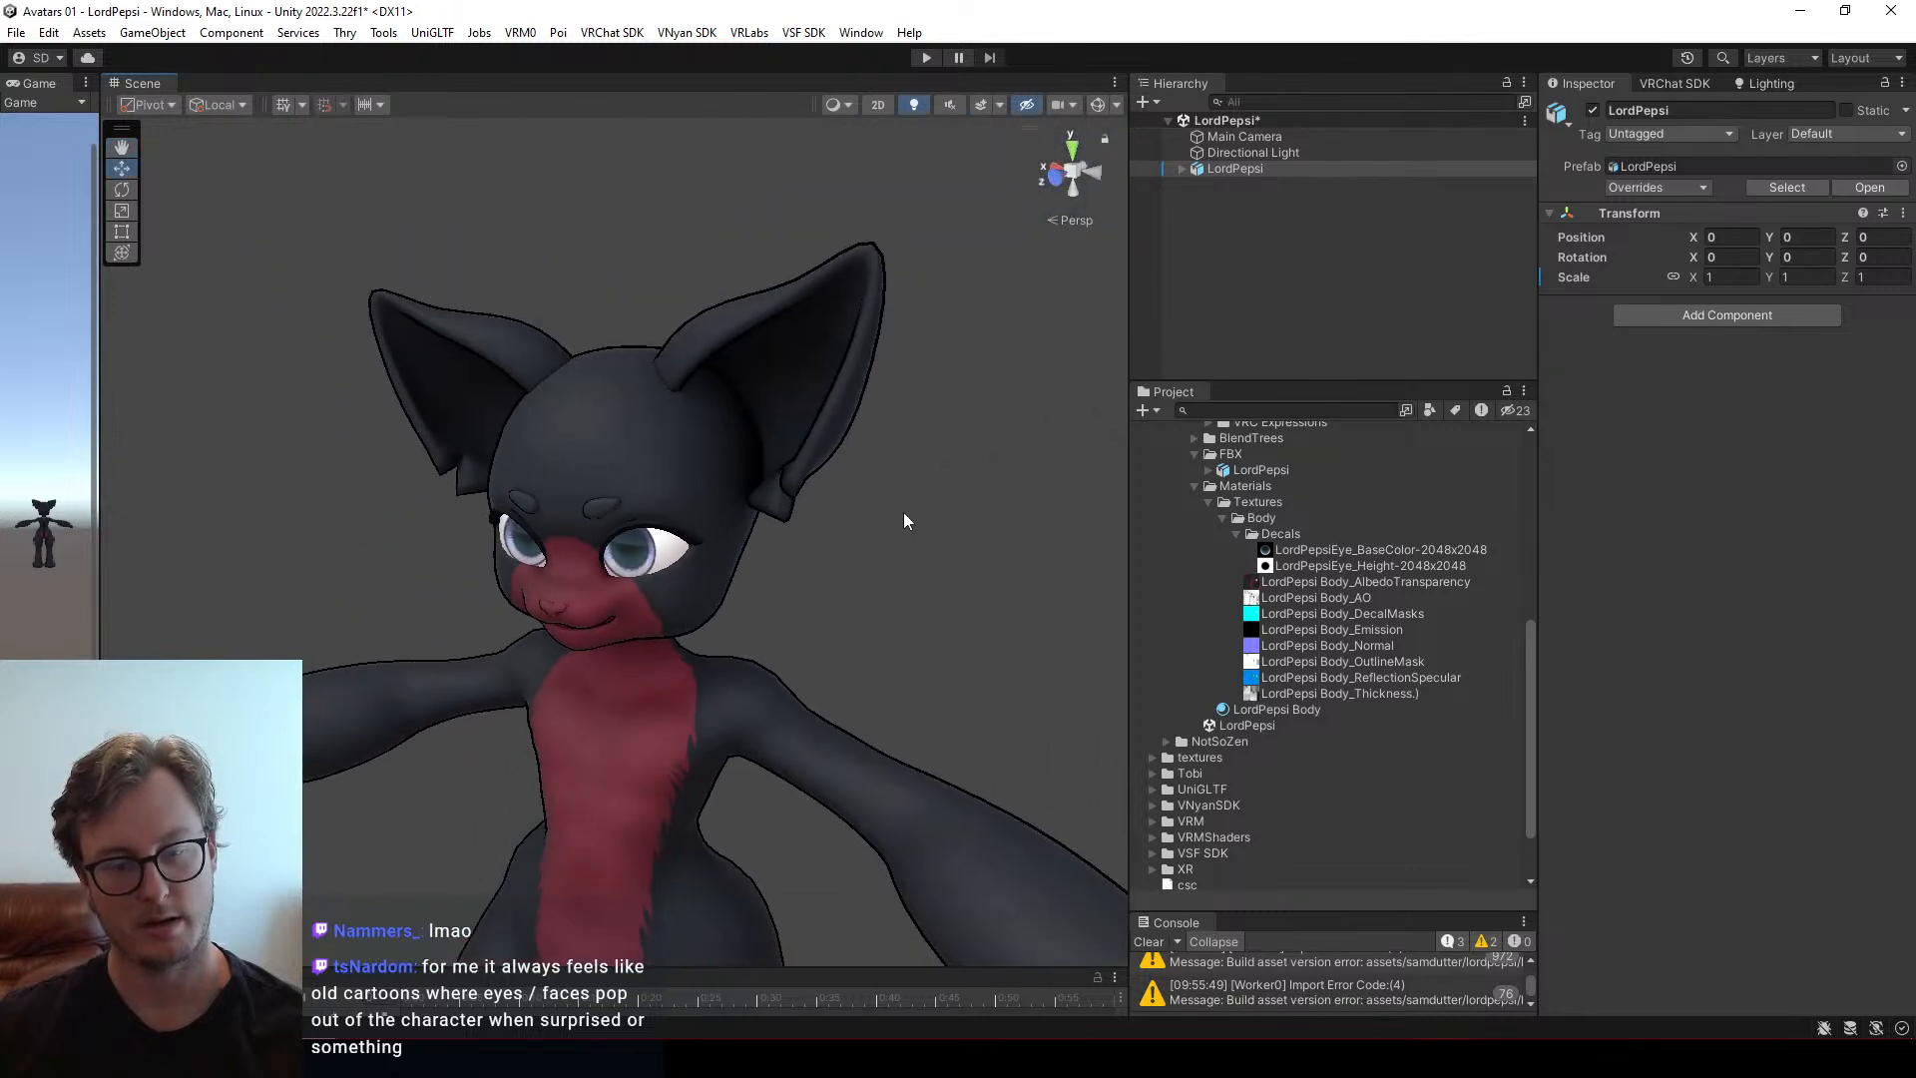
{"action": "left_click_drag", "start_coordinate": [740, 655], "coordinate": [624, 635], "text": "alt"}
{"action": "scroll", "coordinate": [613, 577], "scroll_direction": "up", "scroll_amount": 8}
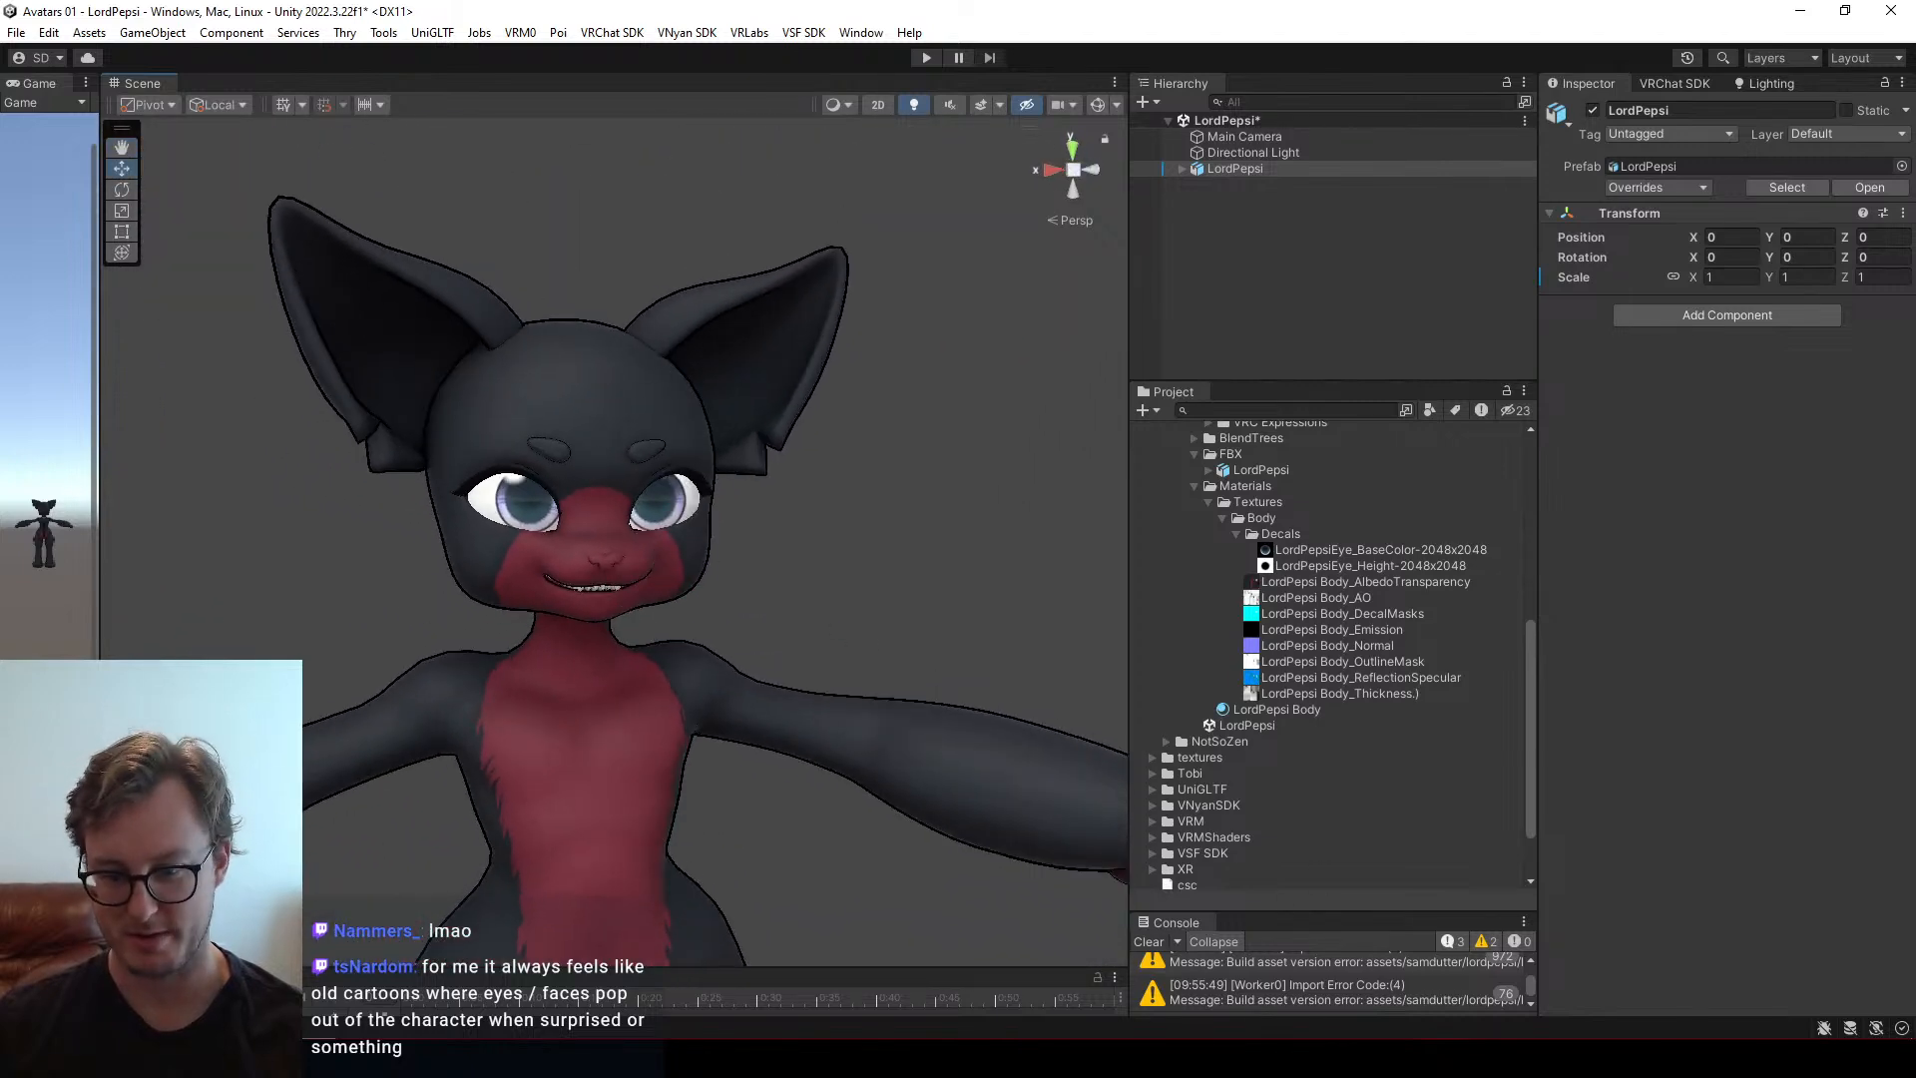
Switch to Blender, deselect everything, save LordPepsi.blend and step back to frame 1
{"action": "key", "text": "alt+Tab"}
{"action": "middle_click_drag", "start_coordinate": [763, 511], "coordinate": [1002, 523]}
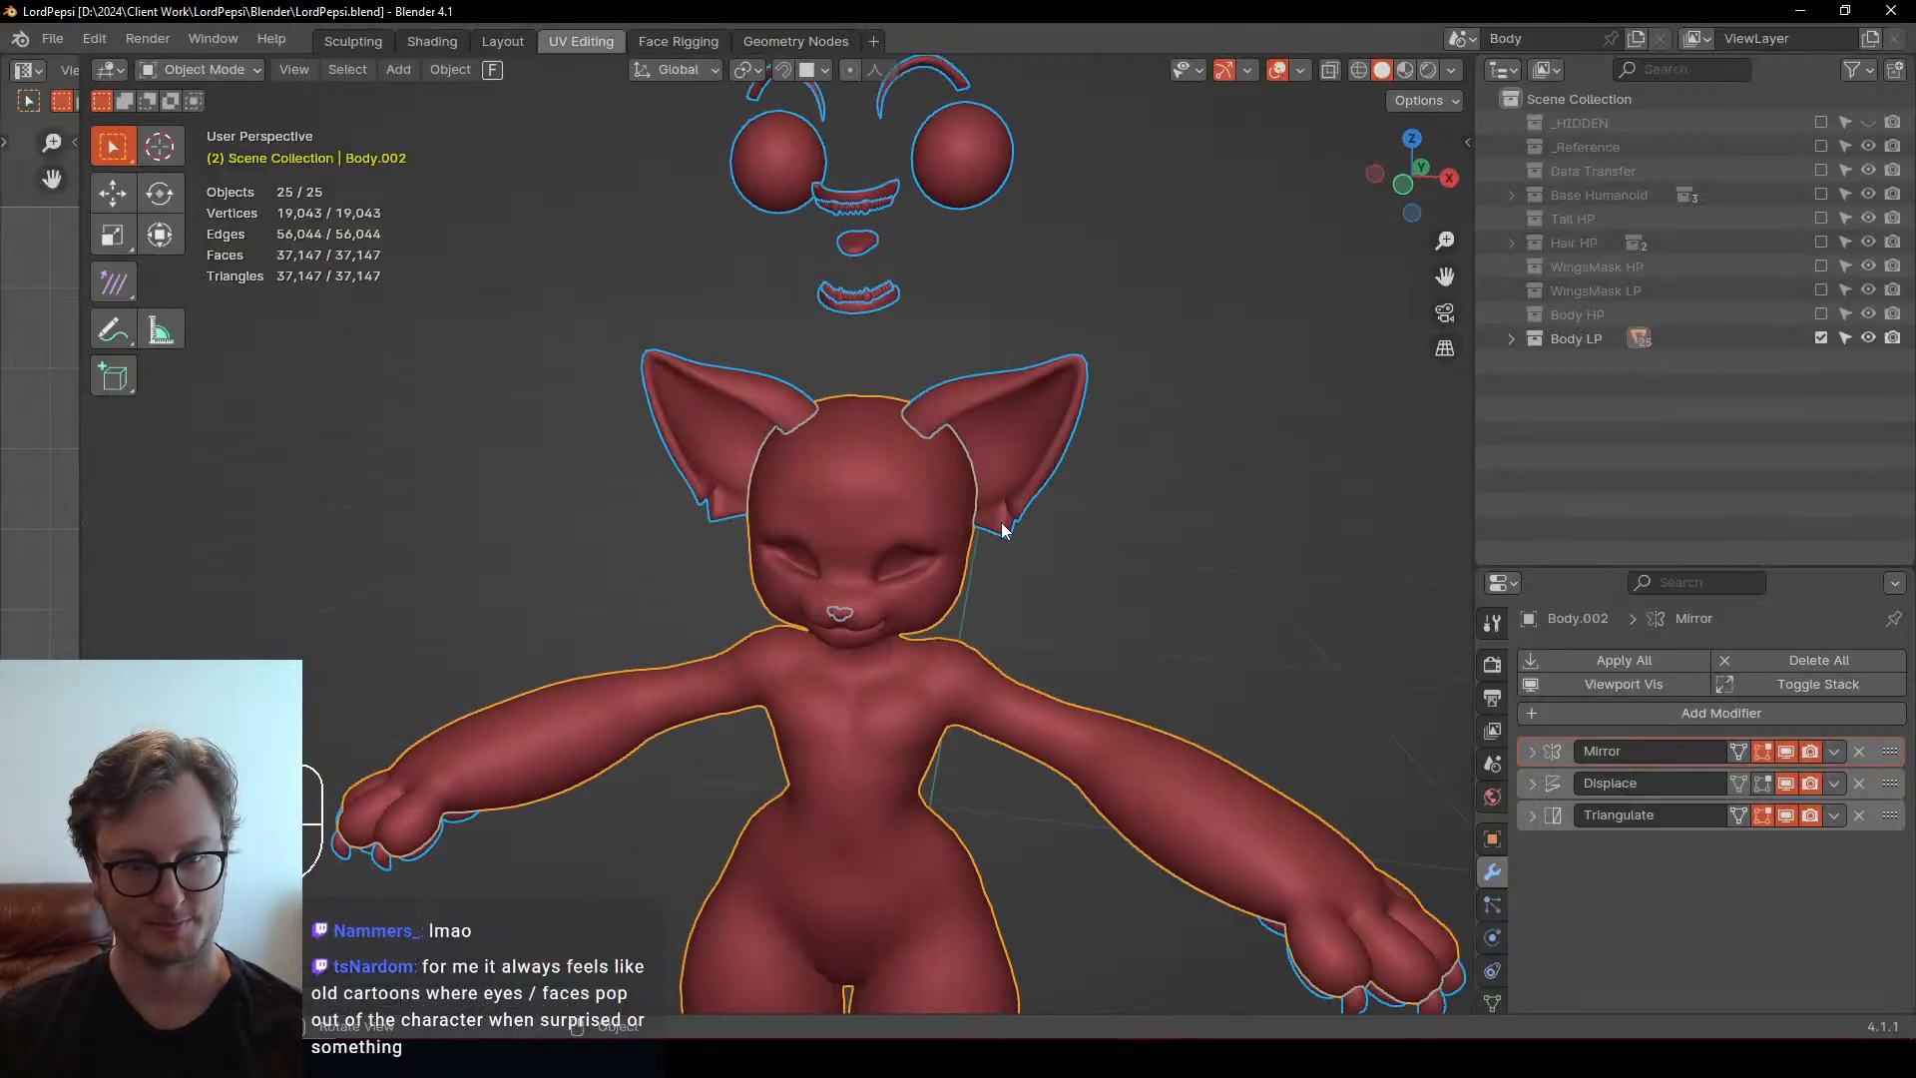
{"action": "left_click", "coordinate": [1110, 473]}
{"action": "scroll", "coordinate": [1109, 472], "scroll_direction": "down", "scroll_amount": 5}
{"action": "key", "text": "ctrl+s"}
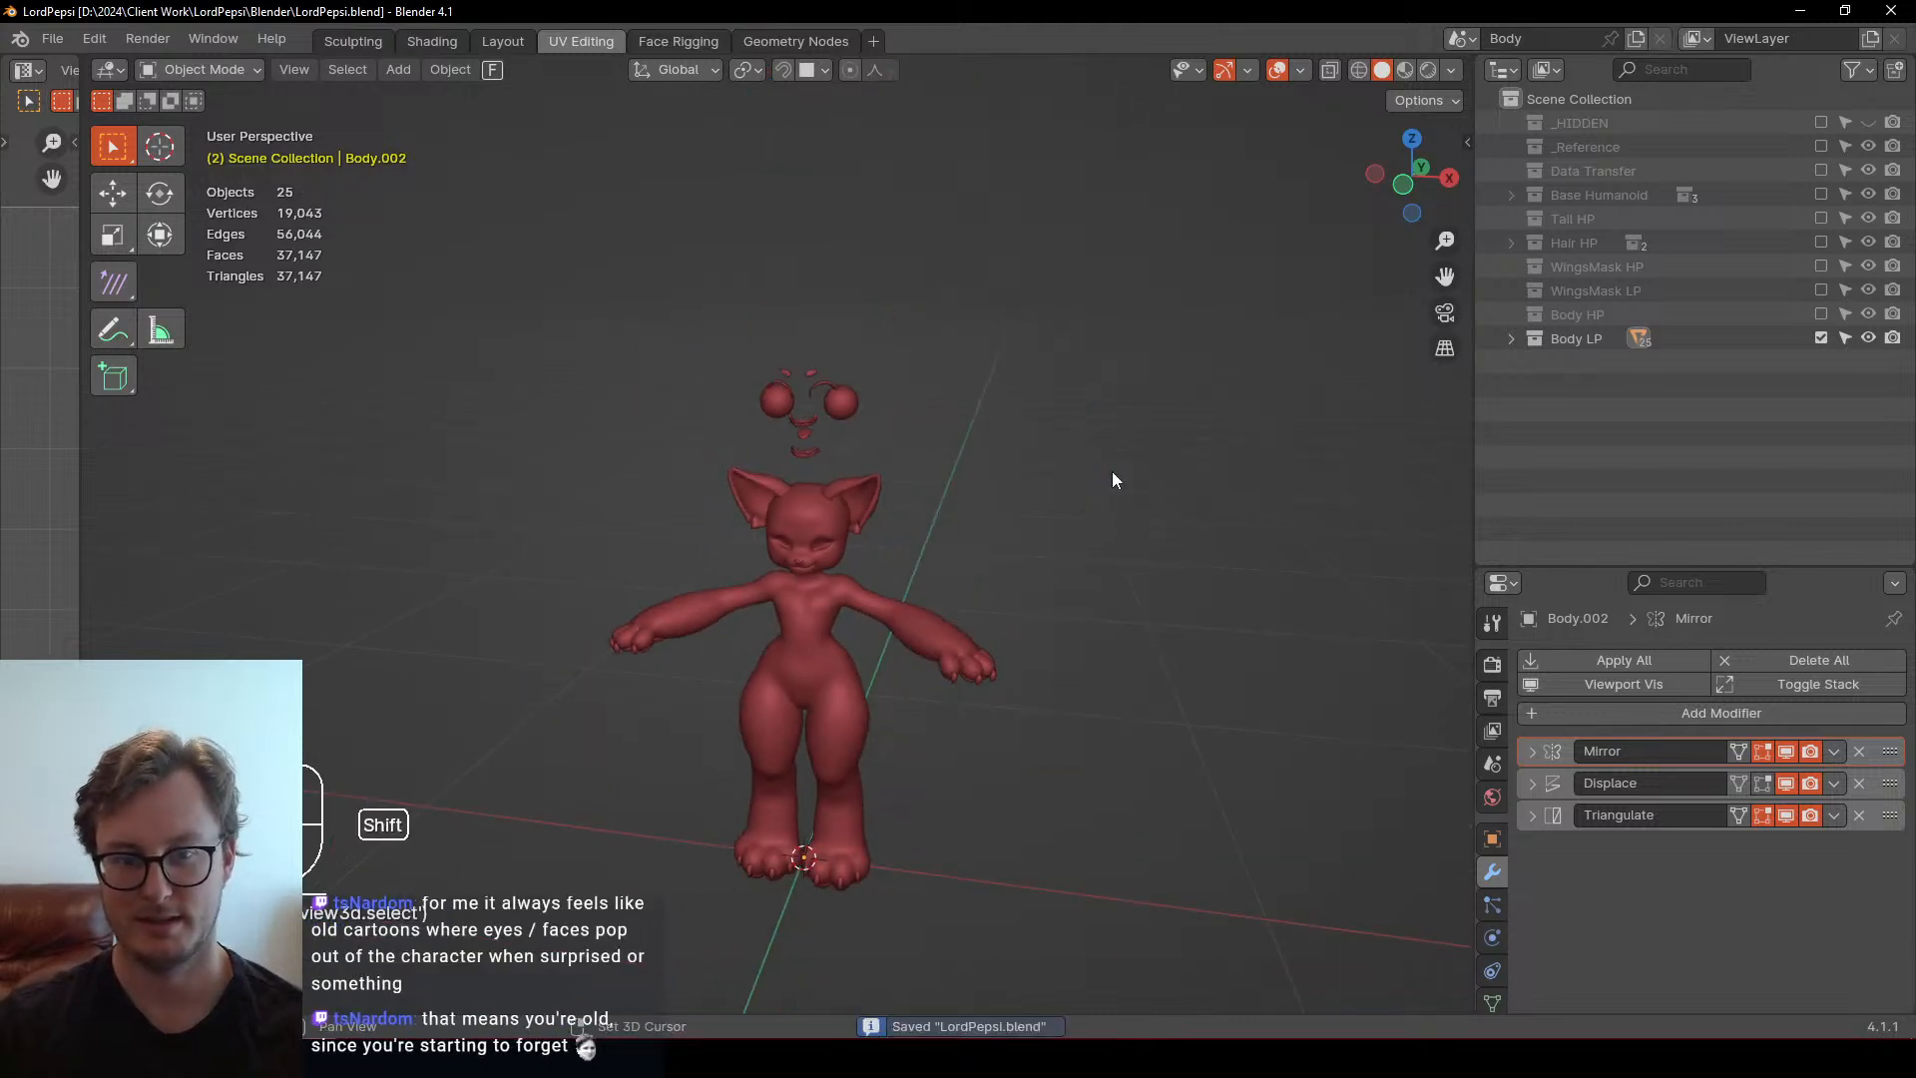
{"action": "key", "text": "Left"}
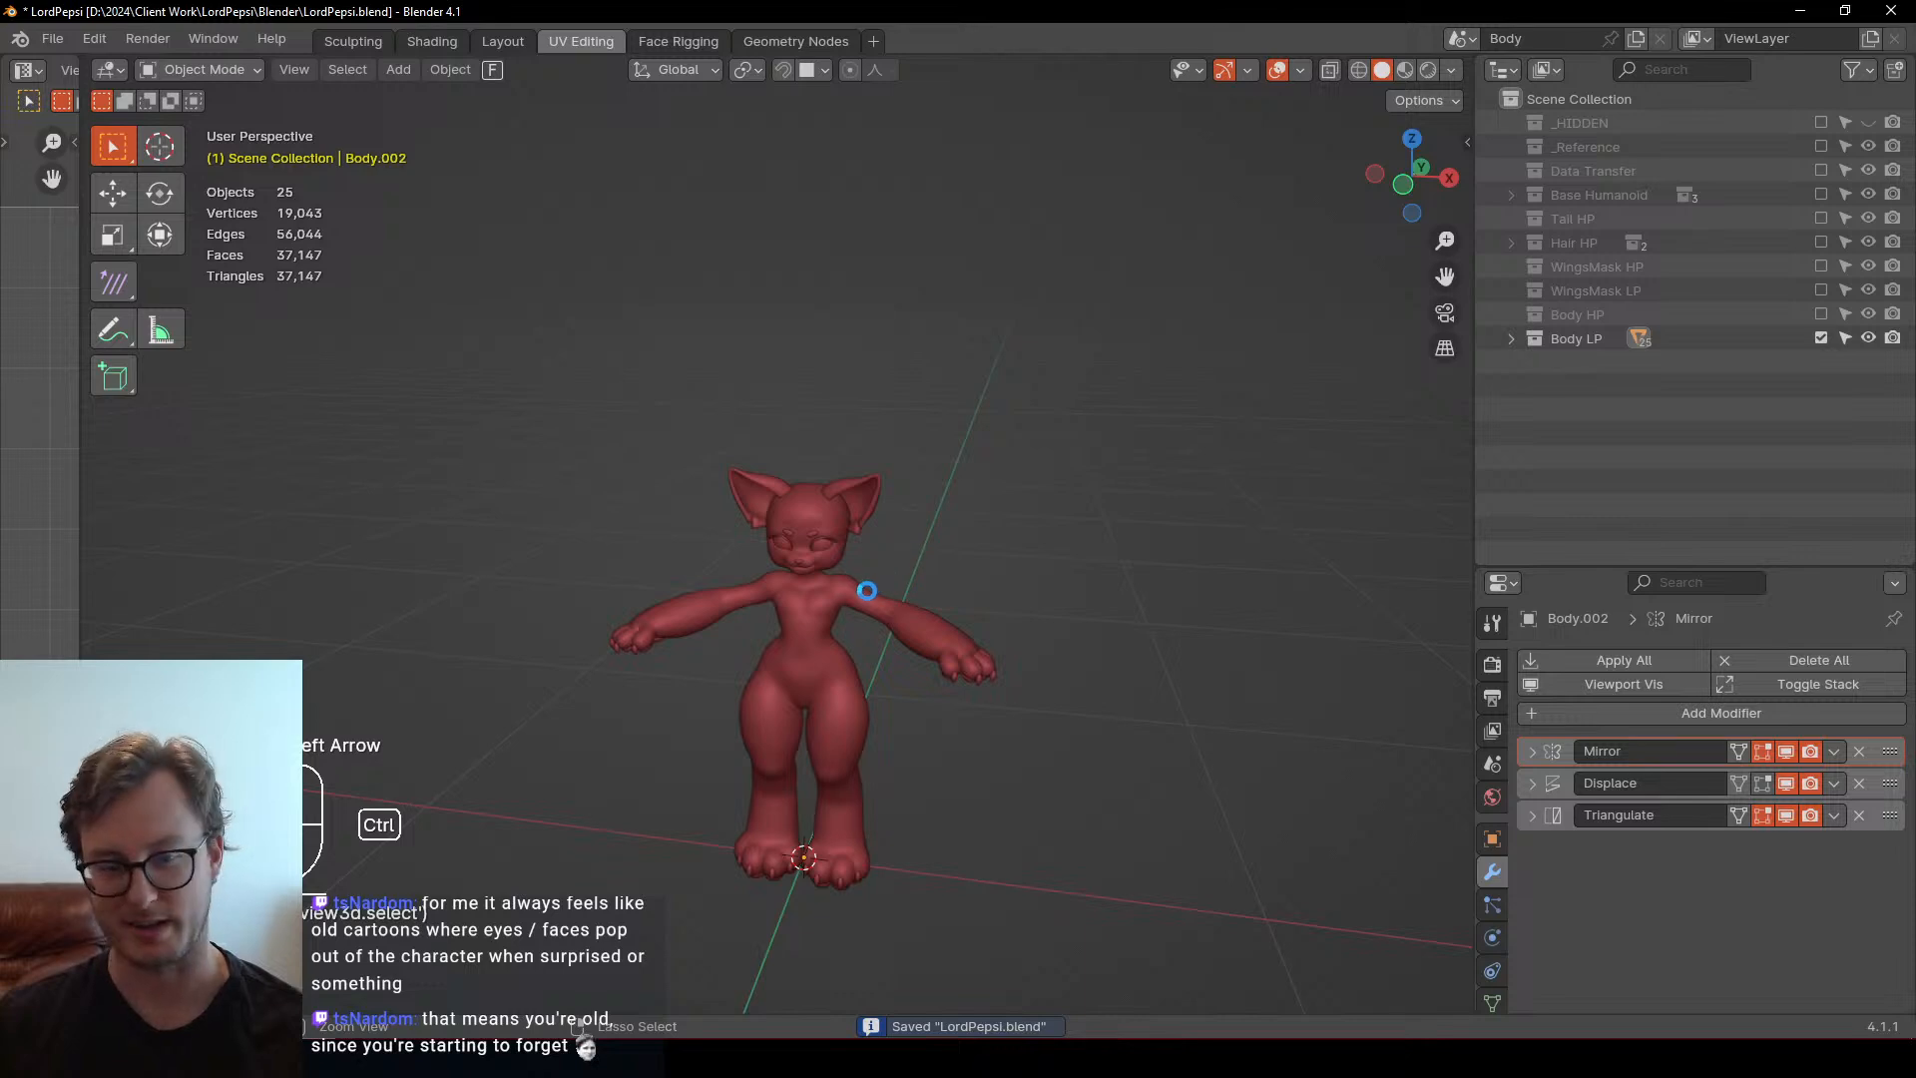
{"action": "middle_click_drag", "start_coordinate": [867, 591], "coordinate": [1876, 265], "text": "ctrl"}
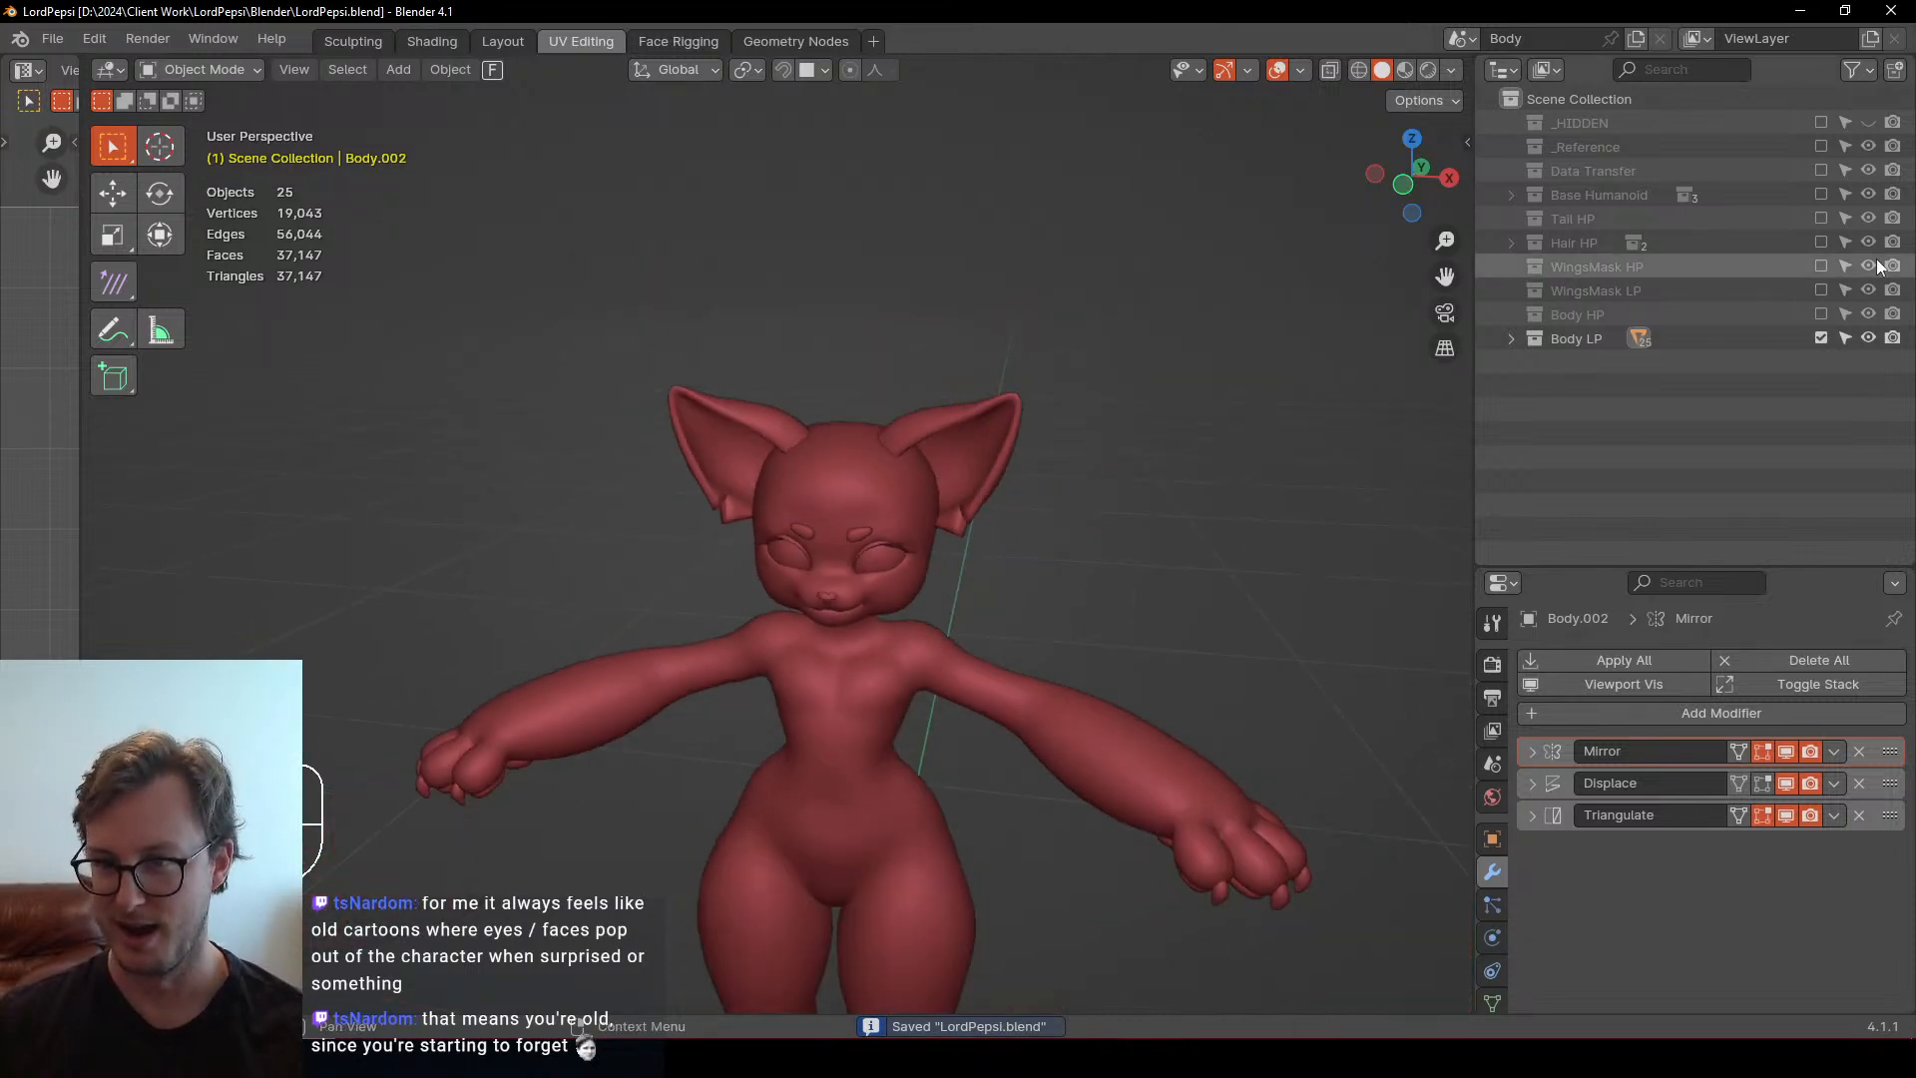
Hide the Body LP collection and enable the Hair HP and Body HP collections in the view layer
{"action": "left_click", "coordinate": [1820, 338]}
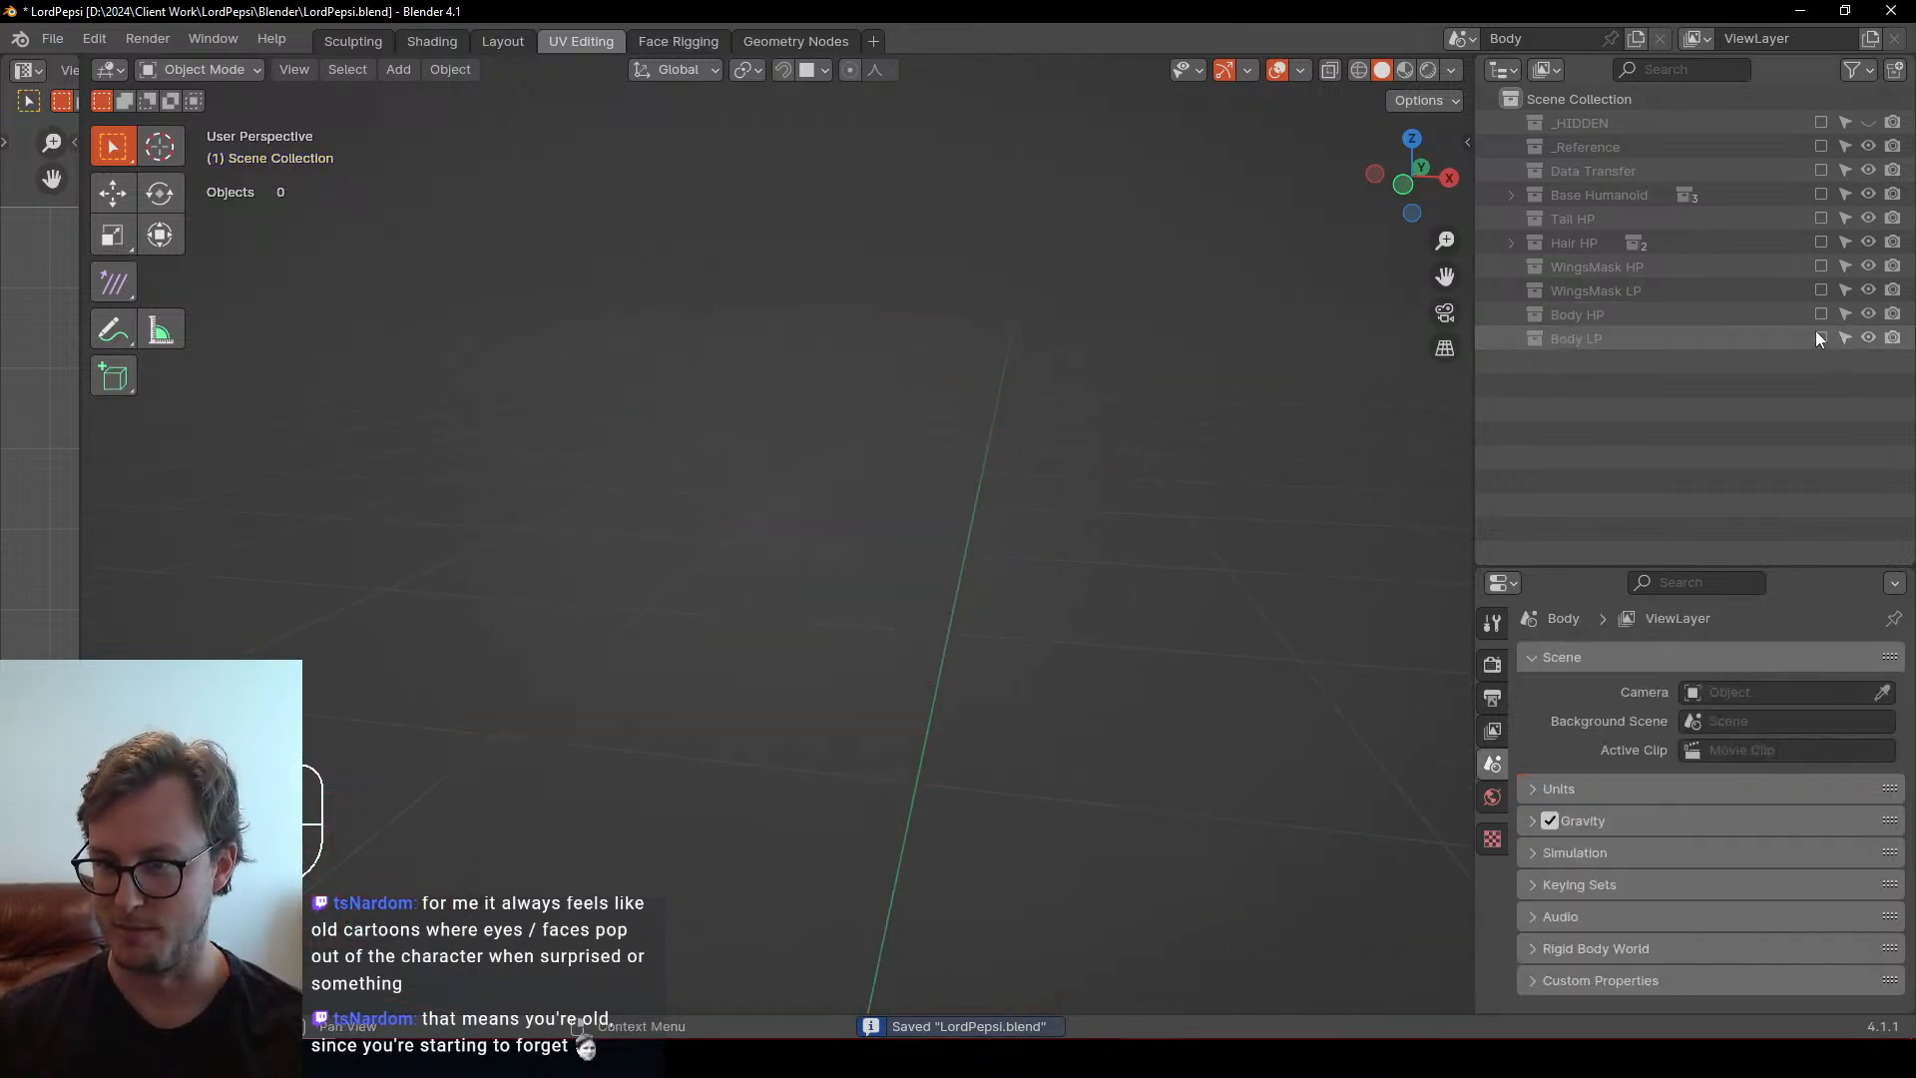
{"action": "left_click", "coordinate": [1821, 241]}
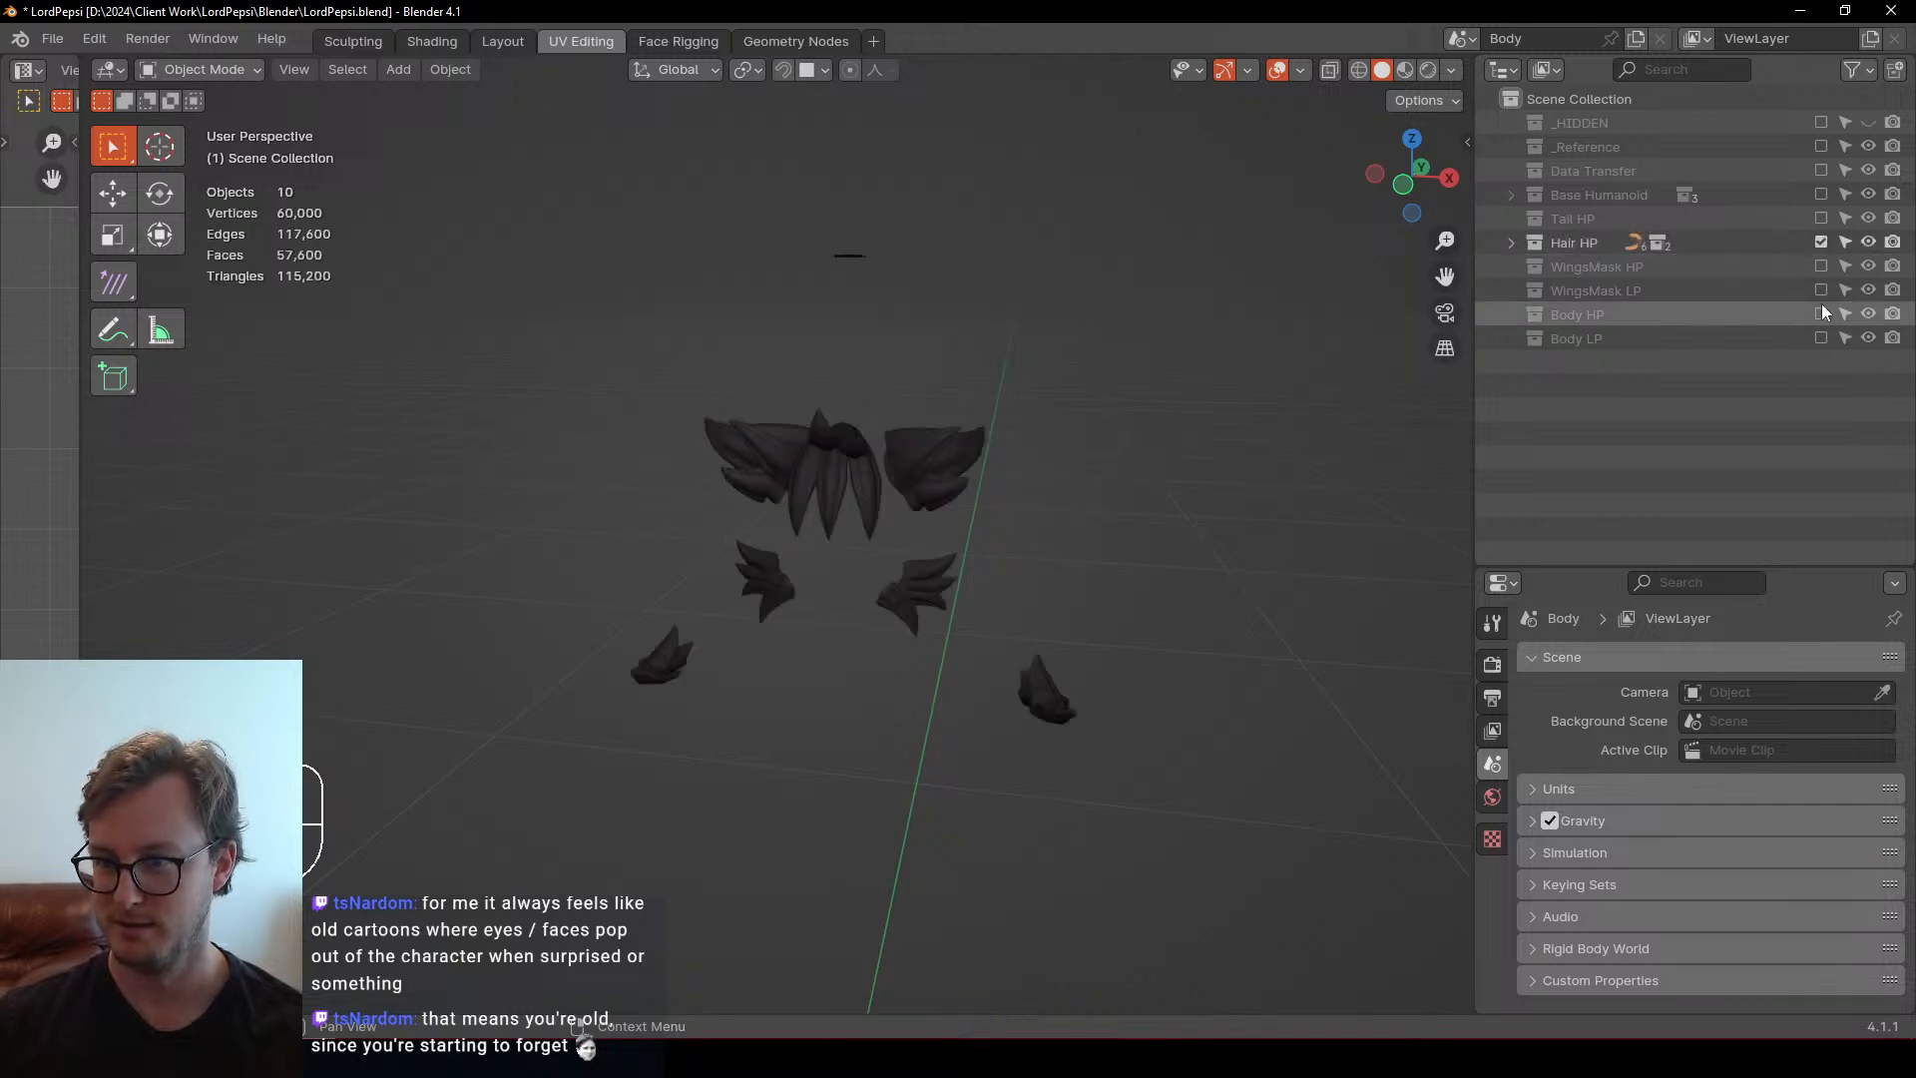
{"action": "left_click", "coordinate": [1822, 311]}
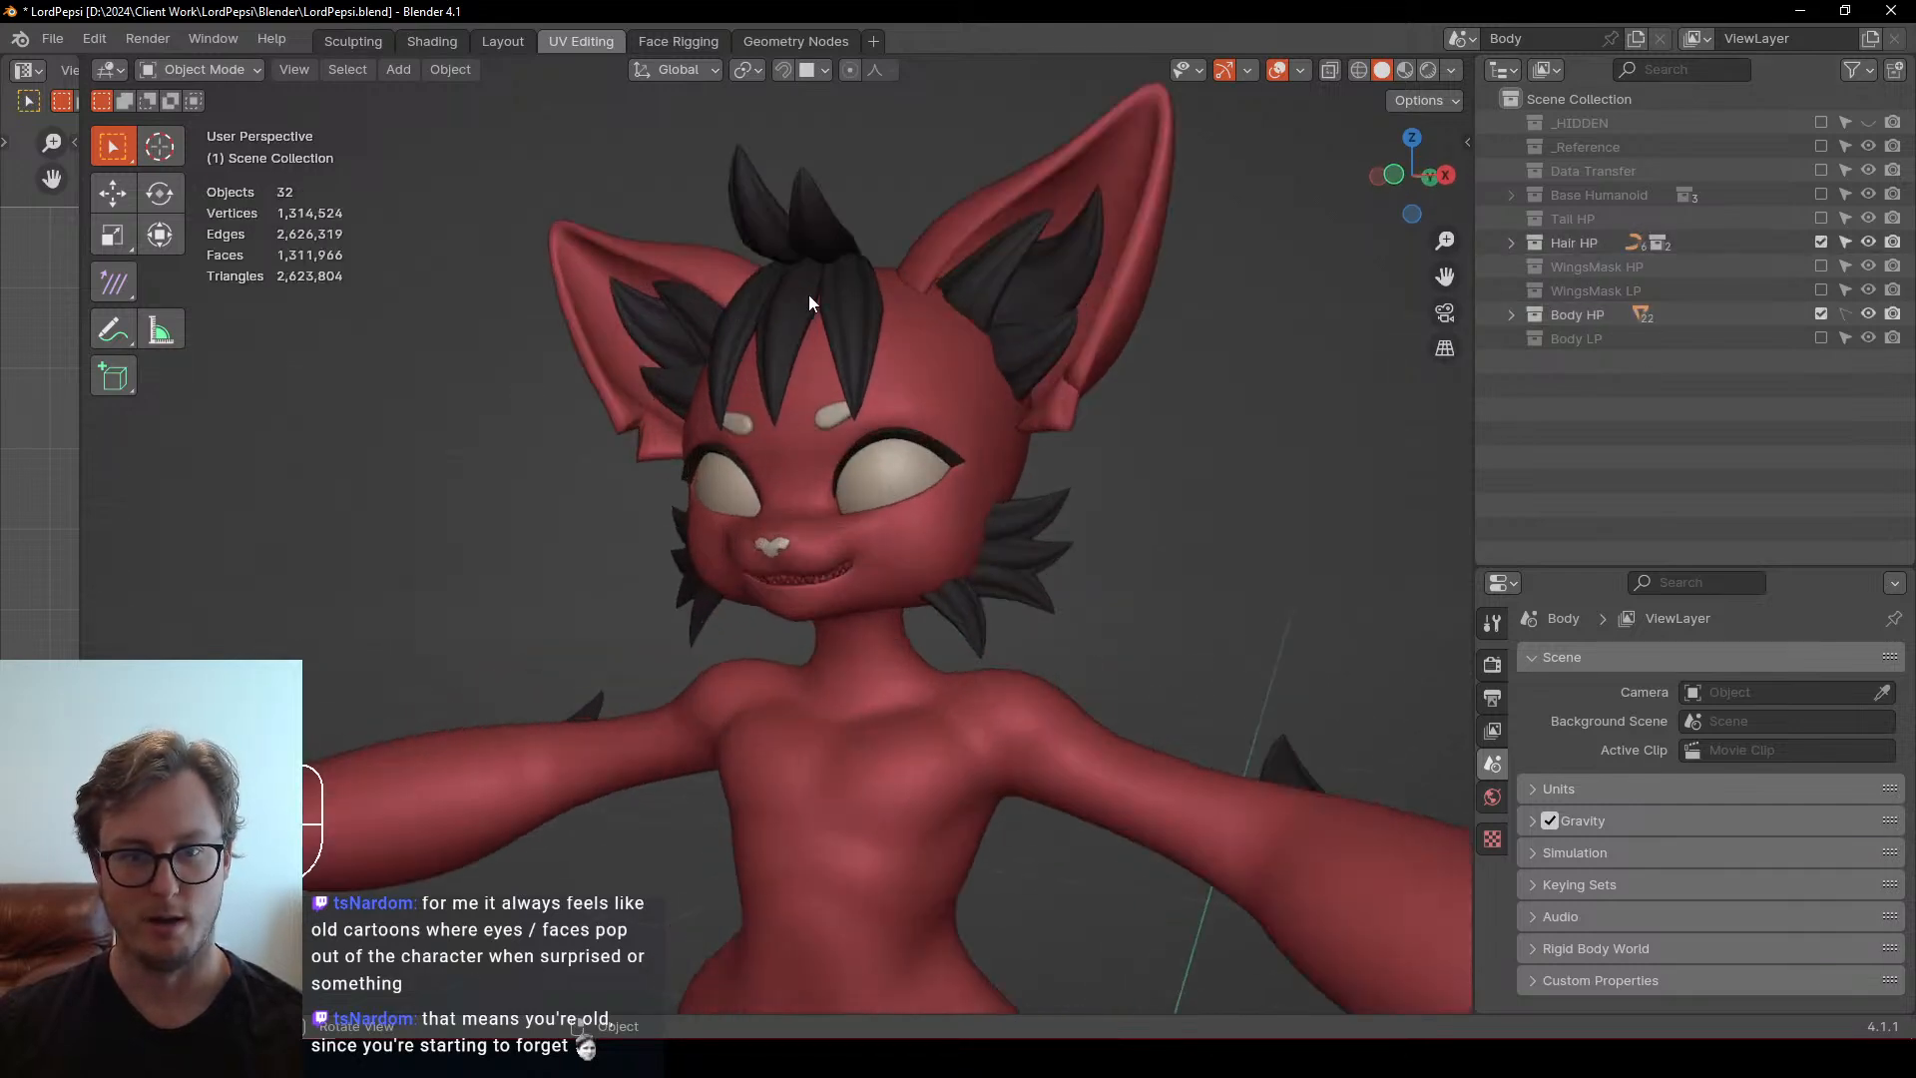
Enter Edit Mode on the head hair curve and scale up the middle control point of the central bang
{"action": "left_click", "coordinate": [808, 296]}
{"action": "middle_click_drag", "start_coordinate": [809, 295], "coordinate": [865, 470]}
{"action": "key", "text": "Tab"}
{"action": "left_click", "coordinate": [775, 542]}
{"action": "scroll", "coordinate": [853, 490], "scroll_direction": "up", "scroll_amount": 3}
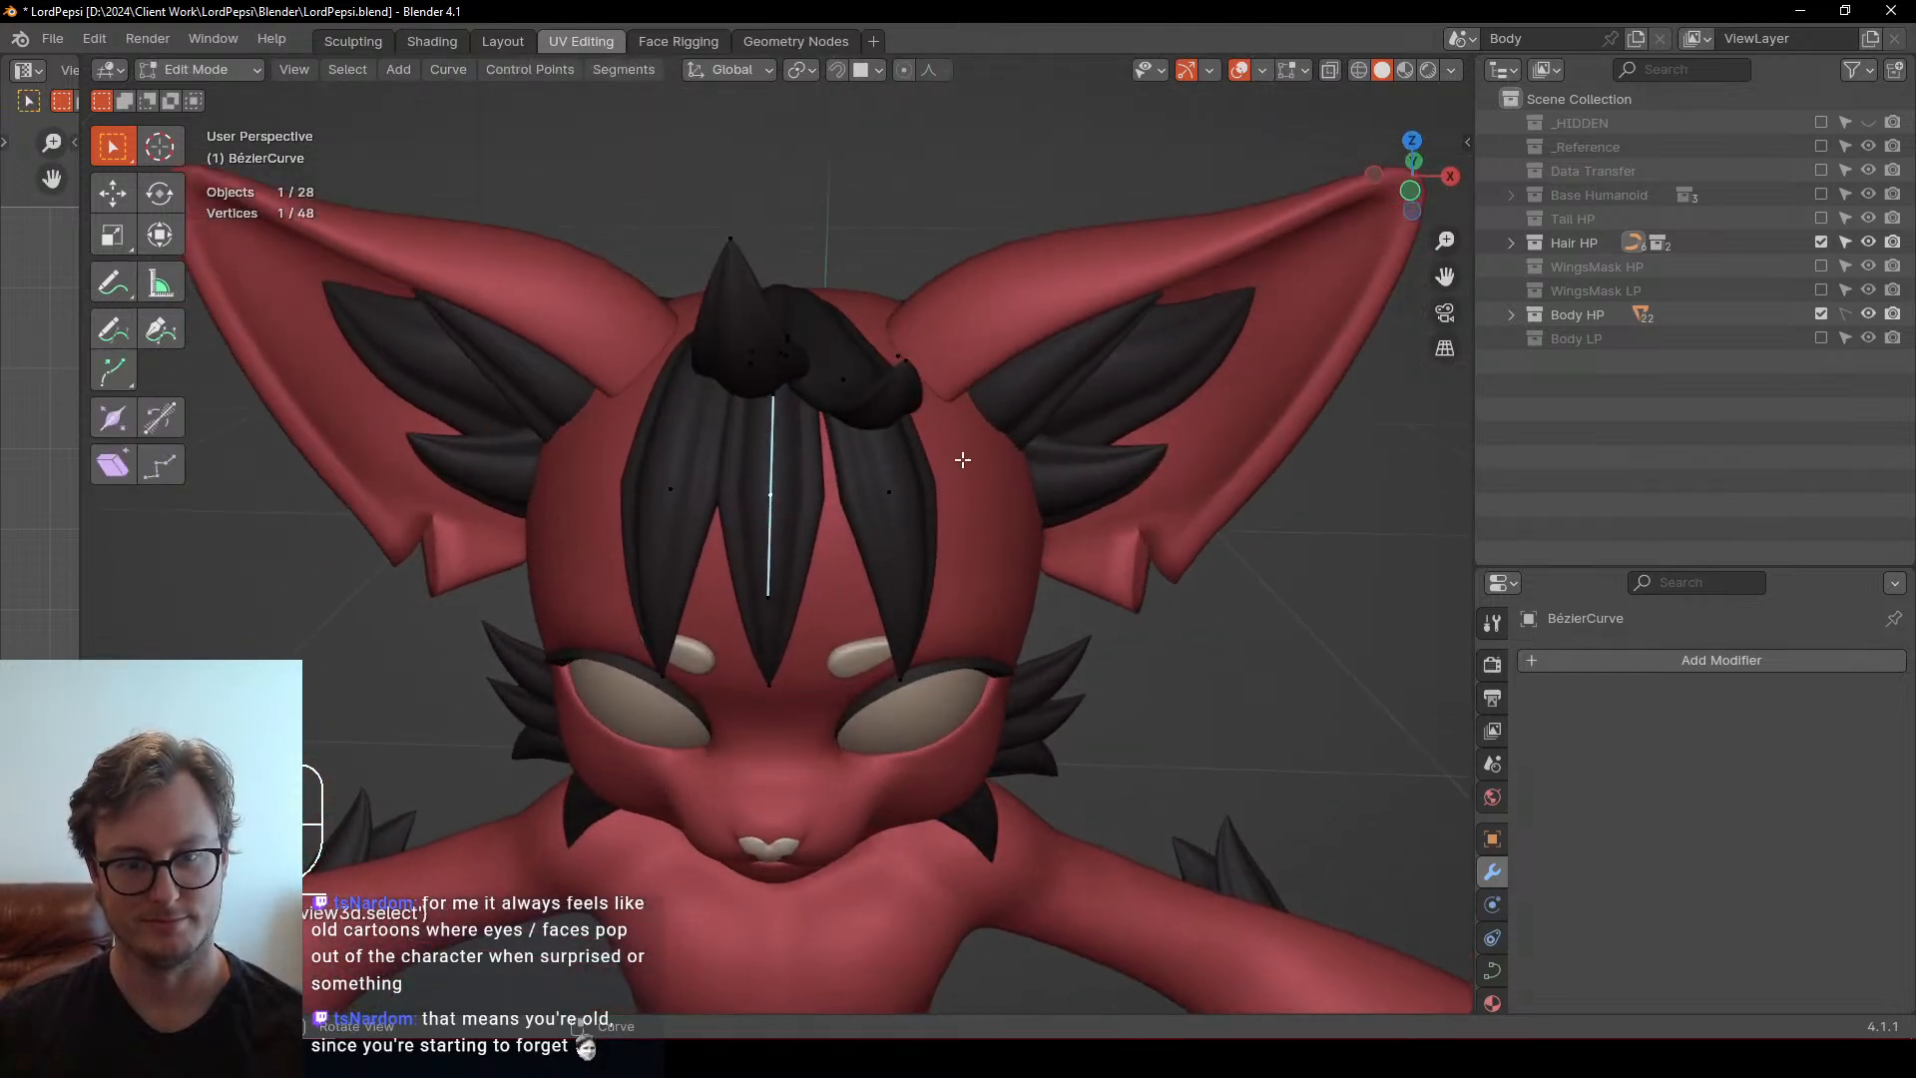
{"action": "key", "text": "s"}
{"action": "left_click", "coordinate": [955, 427]}
{"action": "middle_click_drag", "start_coordinate": [803, 578], "coordinate": [823, 524]}
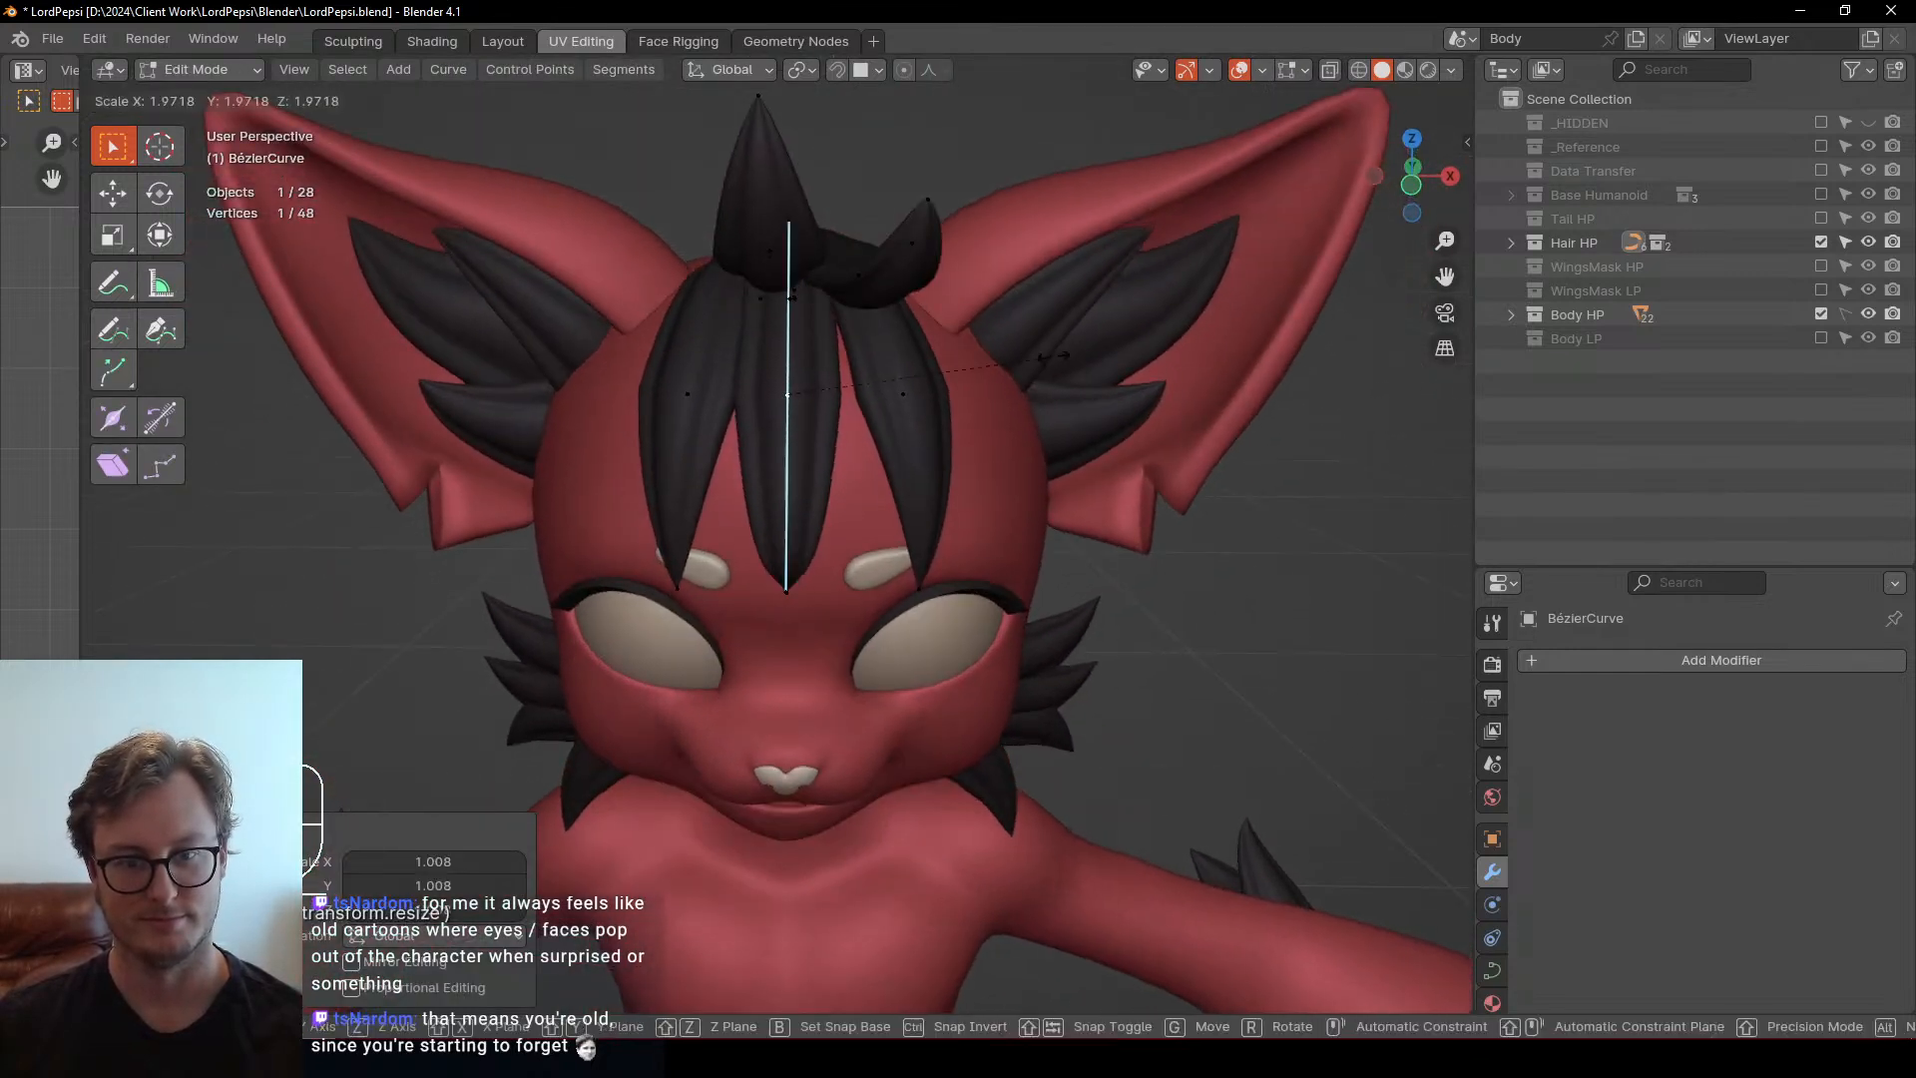
Move and rotate the tip control point of the central bang above the nose
{"action": "middle_click_drag", "start_coordinate": [783, 591], "coordinate": [819, 429]}
{"action": "key", "text": "g"}
{"action": "left_click", "coordinate": [829, 425]}
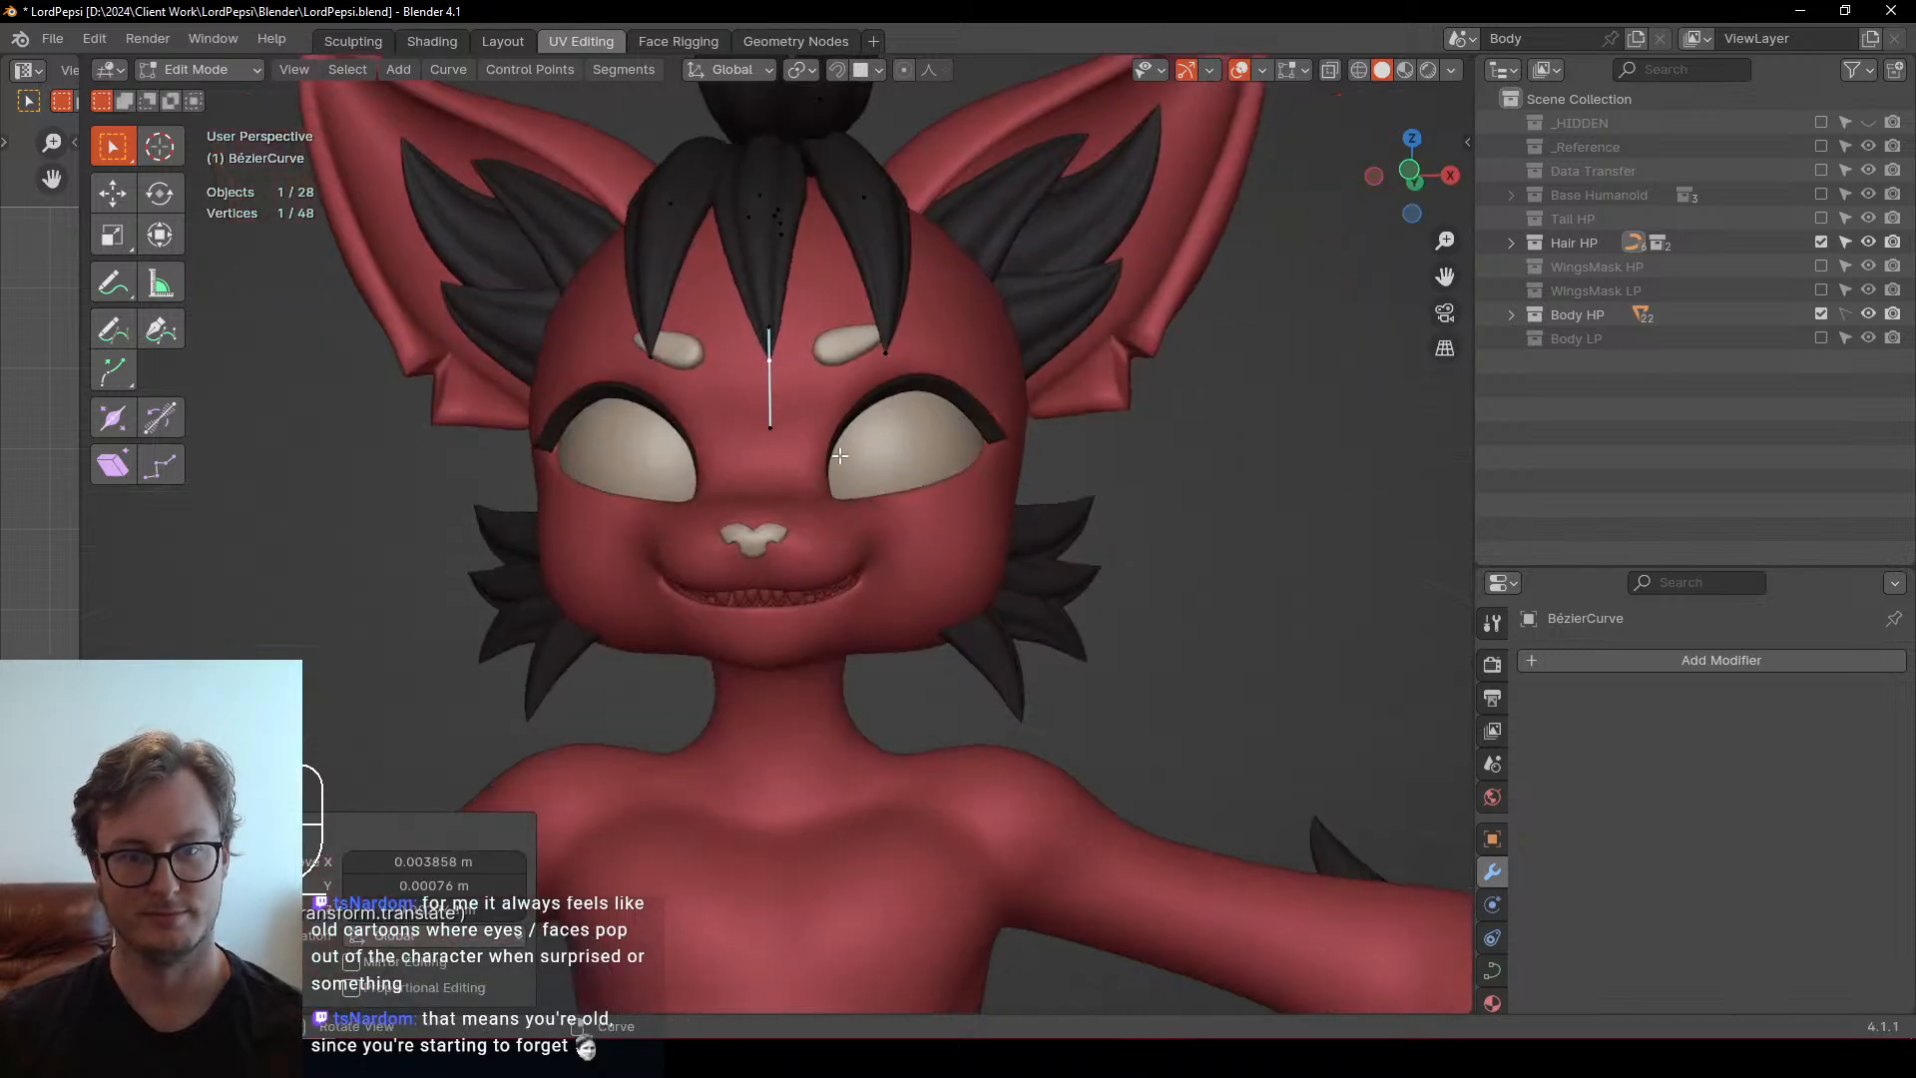
{"action": "key", "text": "r"}
{"action": "left_click", "coordinate": [854, 423]}
Move and rotate the tip and middle control points of the bang over the character's right eye to curve it inward
{"action": "left_click", "coordinate": [652, 353]}
{"action": "middle_click_drag", "start_coordinate": [654, 351], "coordinate": [667, 393]}
{"action": "key", "text": "g"}
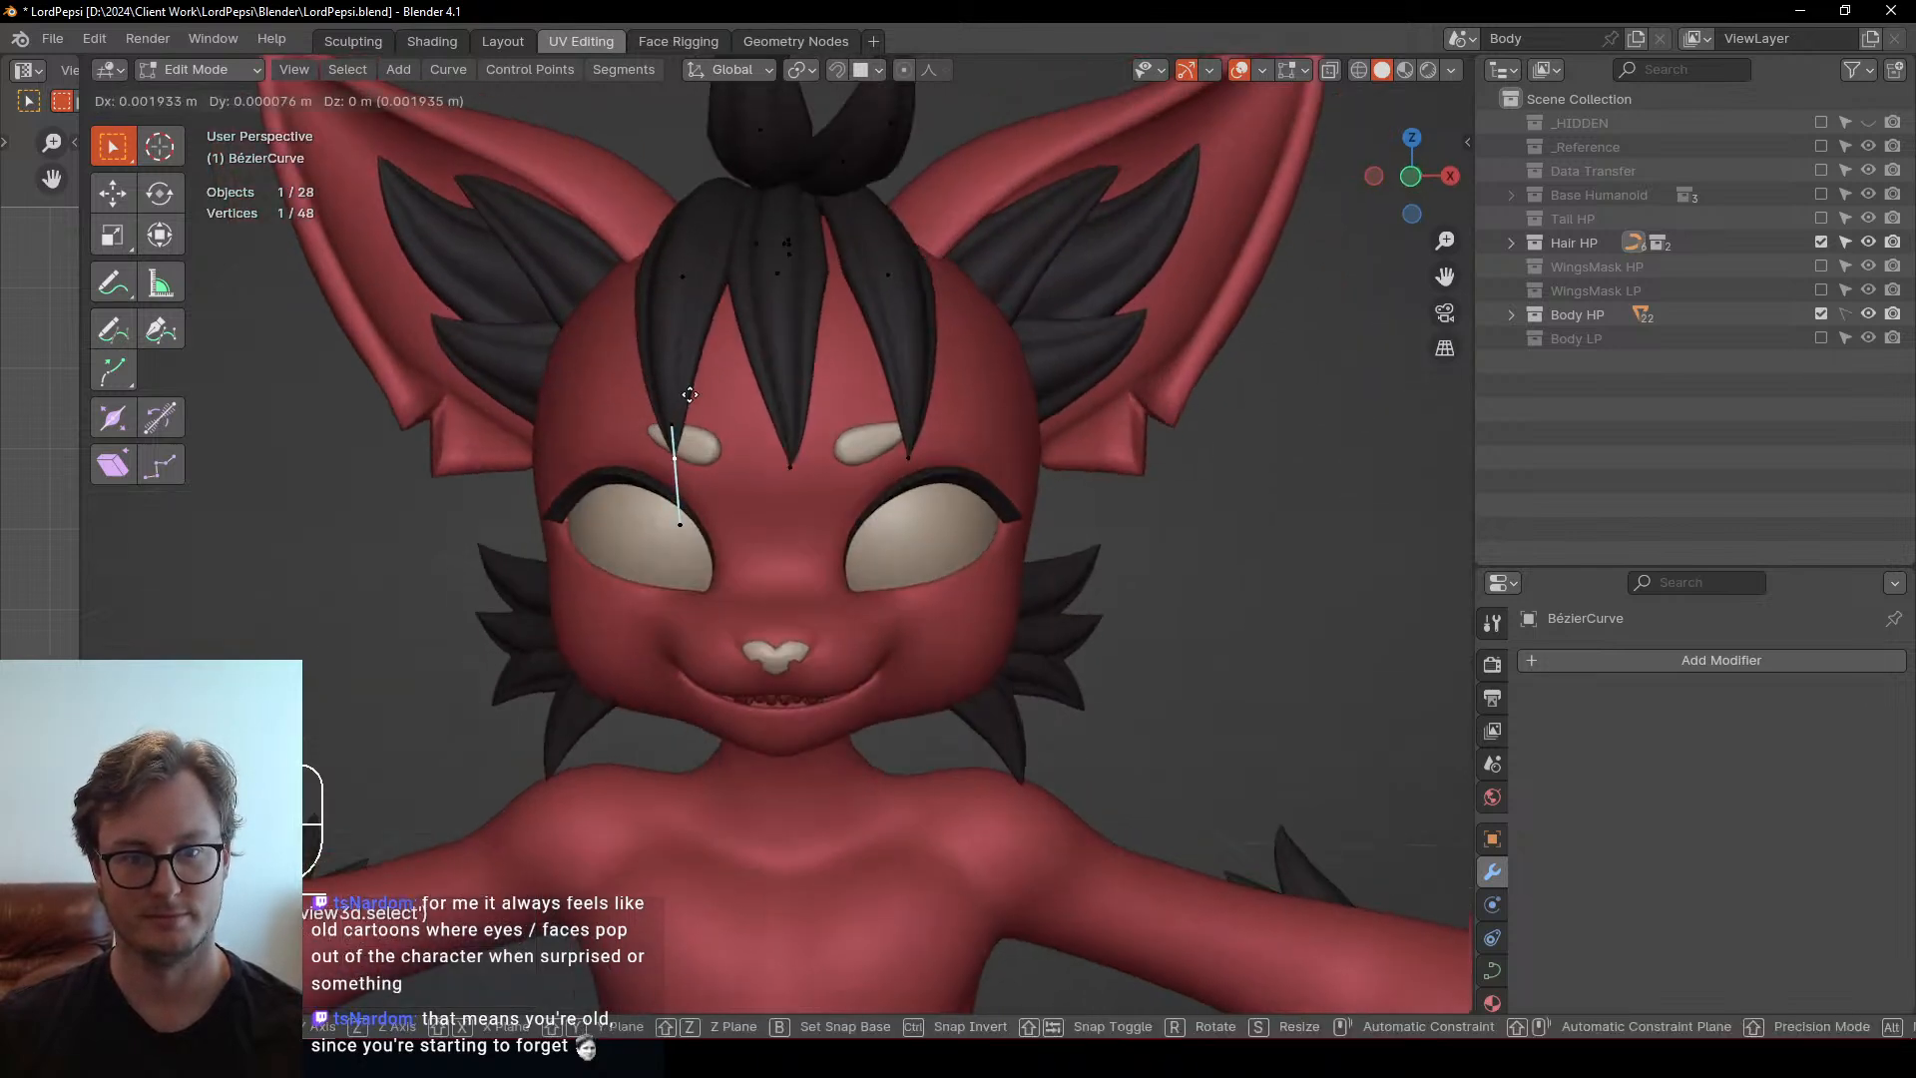
{"action": "left_click", "coordinate": [723, 385]}
{"action": "key", "text": "r"}
{"action": "left_click", "coordinate": [793, 331]}
{"action": "middle_click_drag", "start_coordinate": [708, 281], "coordinate": [759, 299]}
{"action": "key", "text": "r"}
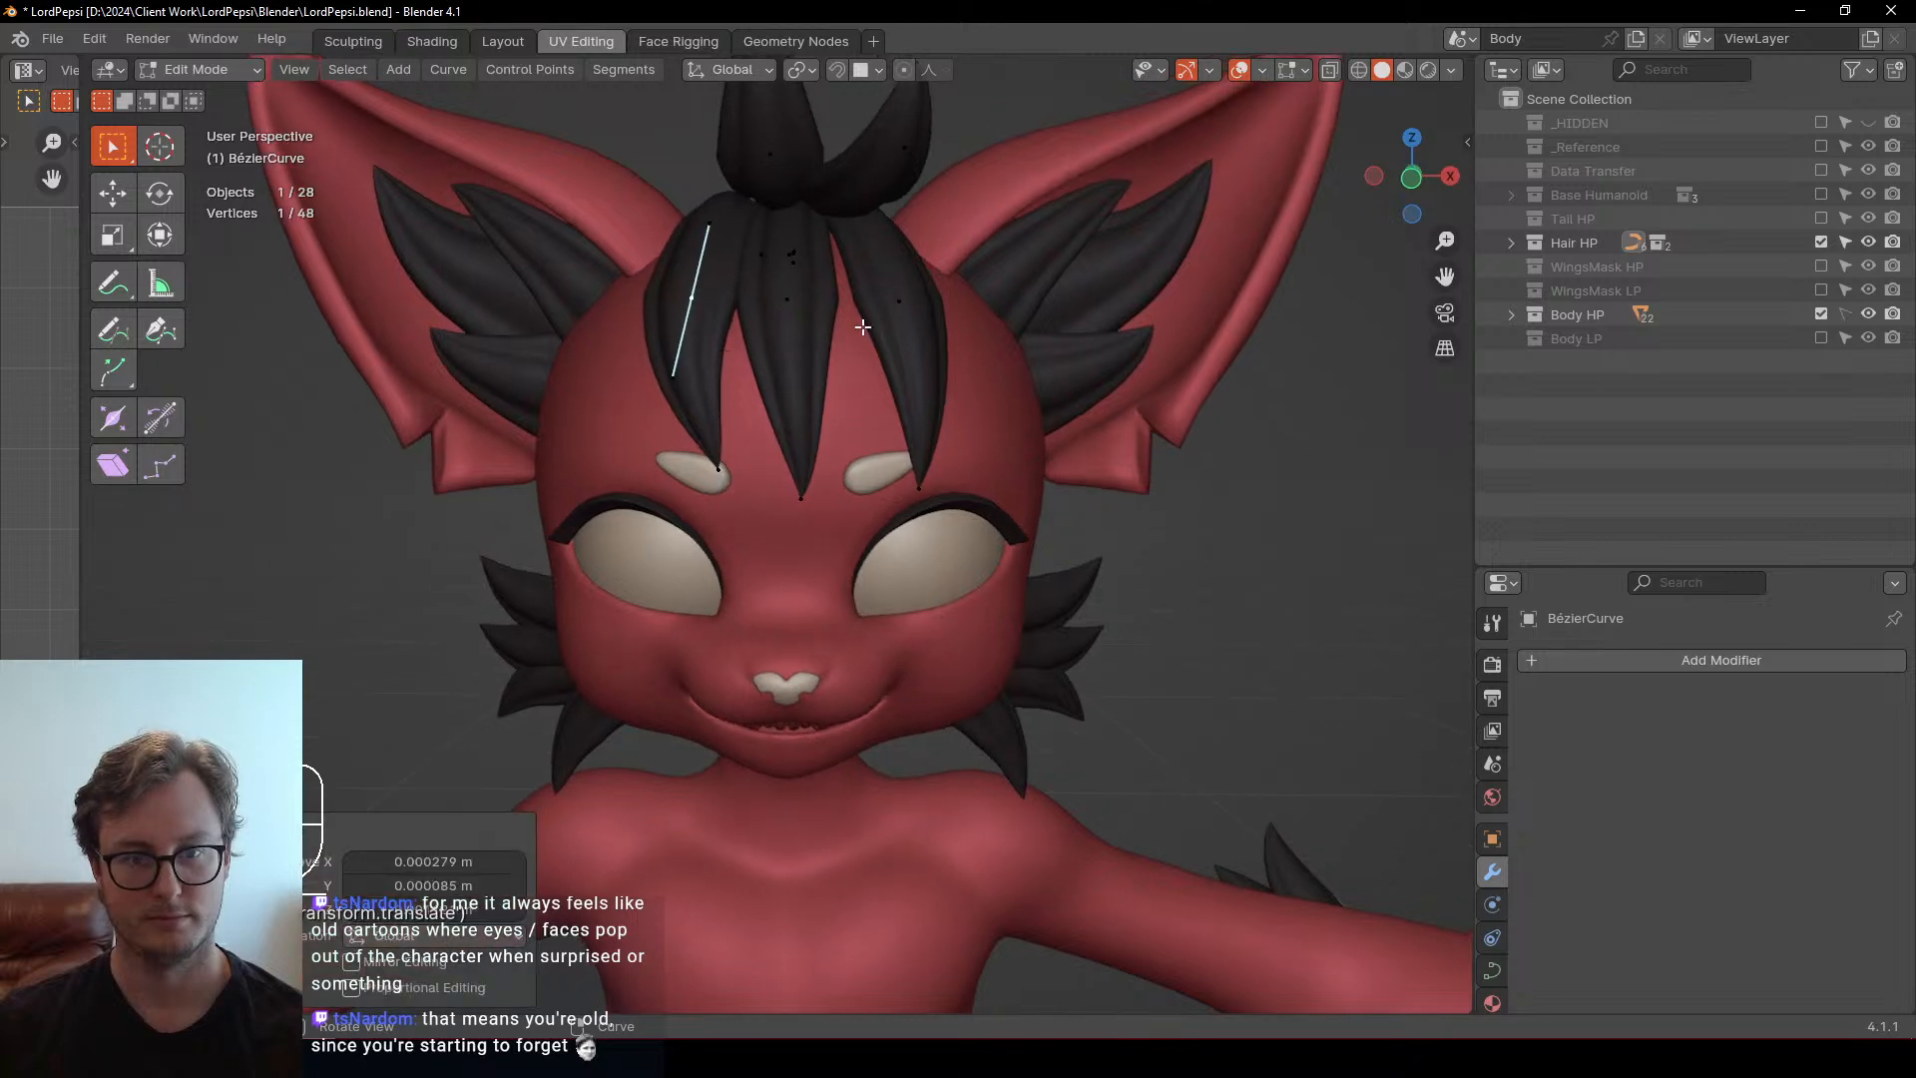
{"action": "left_click", "coordinate": [802, 354]}
Move and rotate the control points of the bang over the character's left eye so its tip curves inward
{"action": "left_click", "coordinate": [918, 487]}
{"action": "key", "text": "g"}
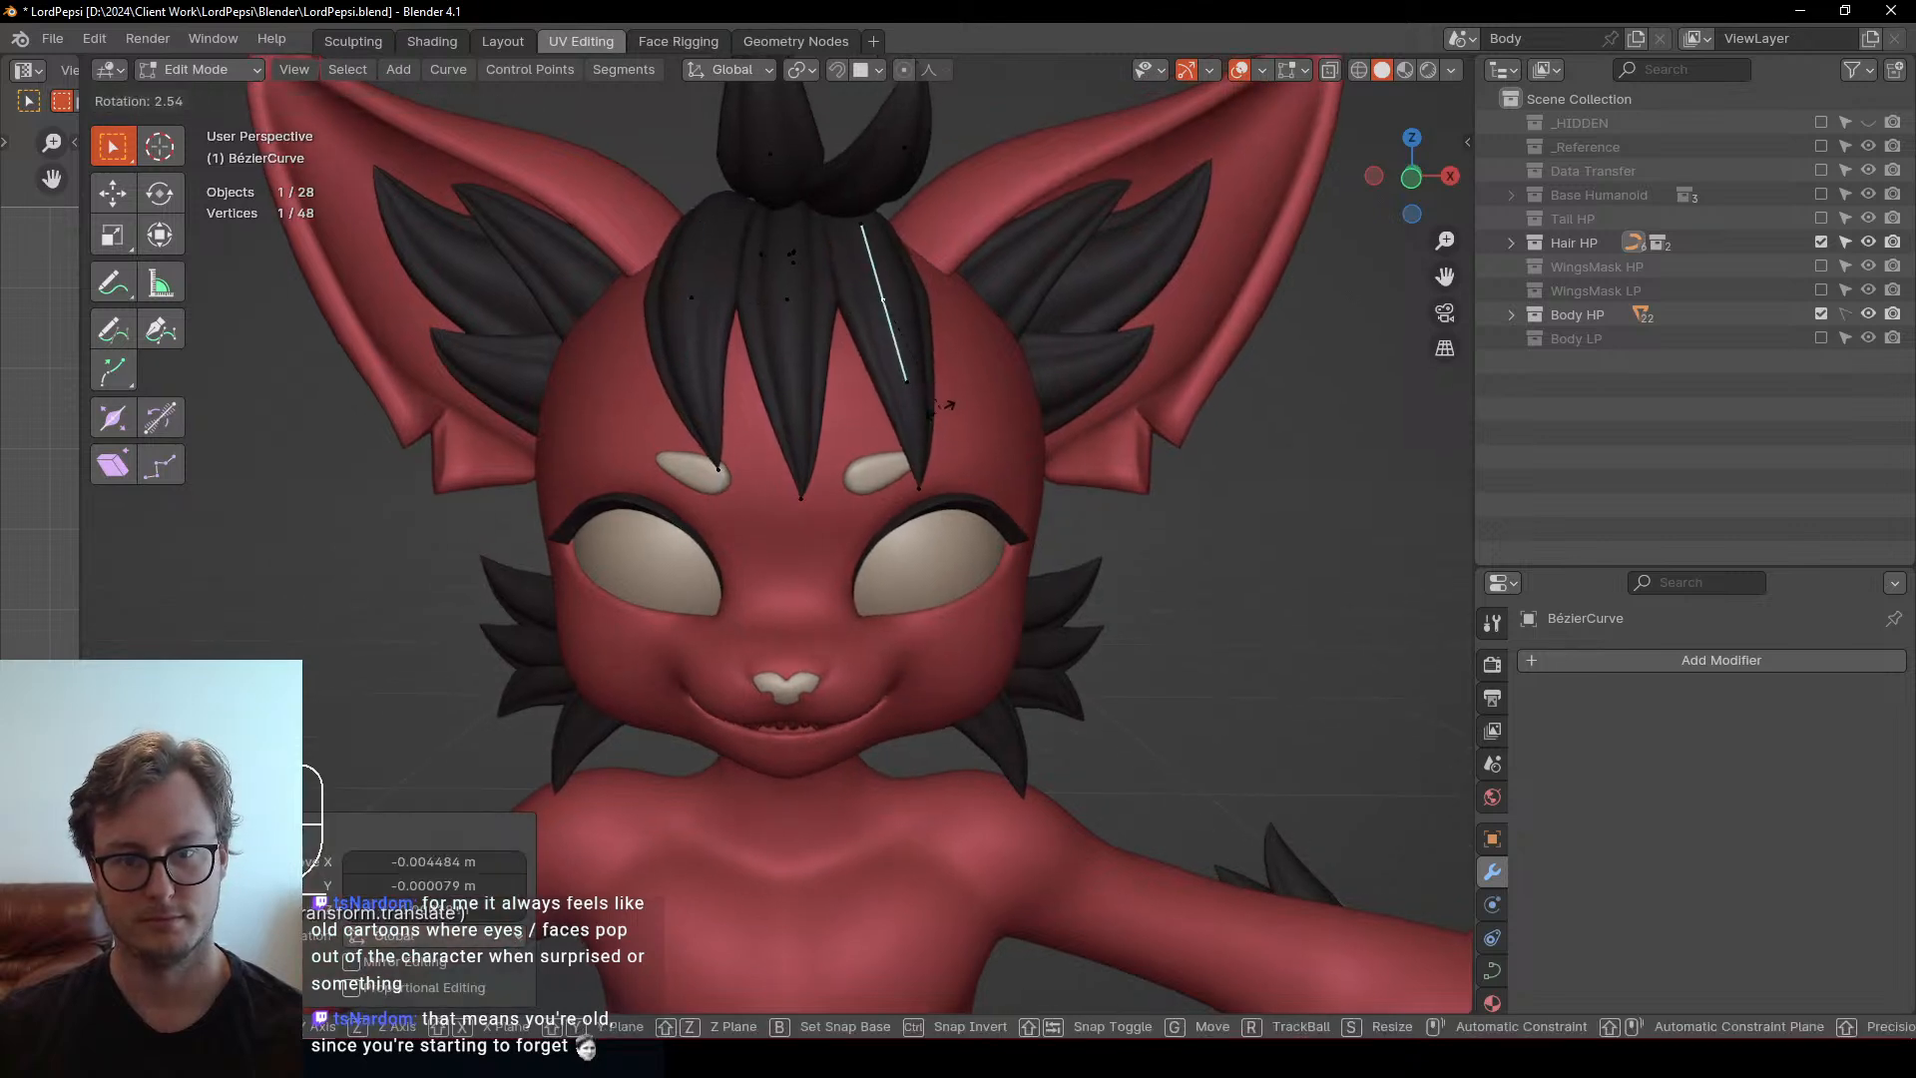
{"action": "left_click", "coordinate": [874, 450]}
{"action": "key", "text": "r"}
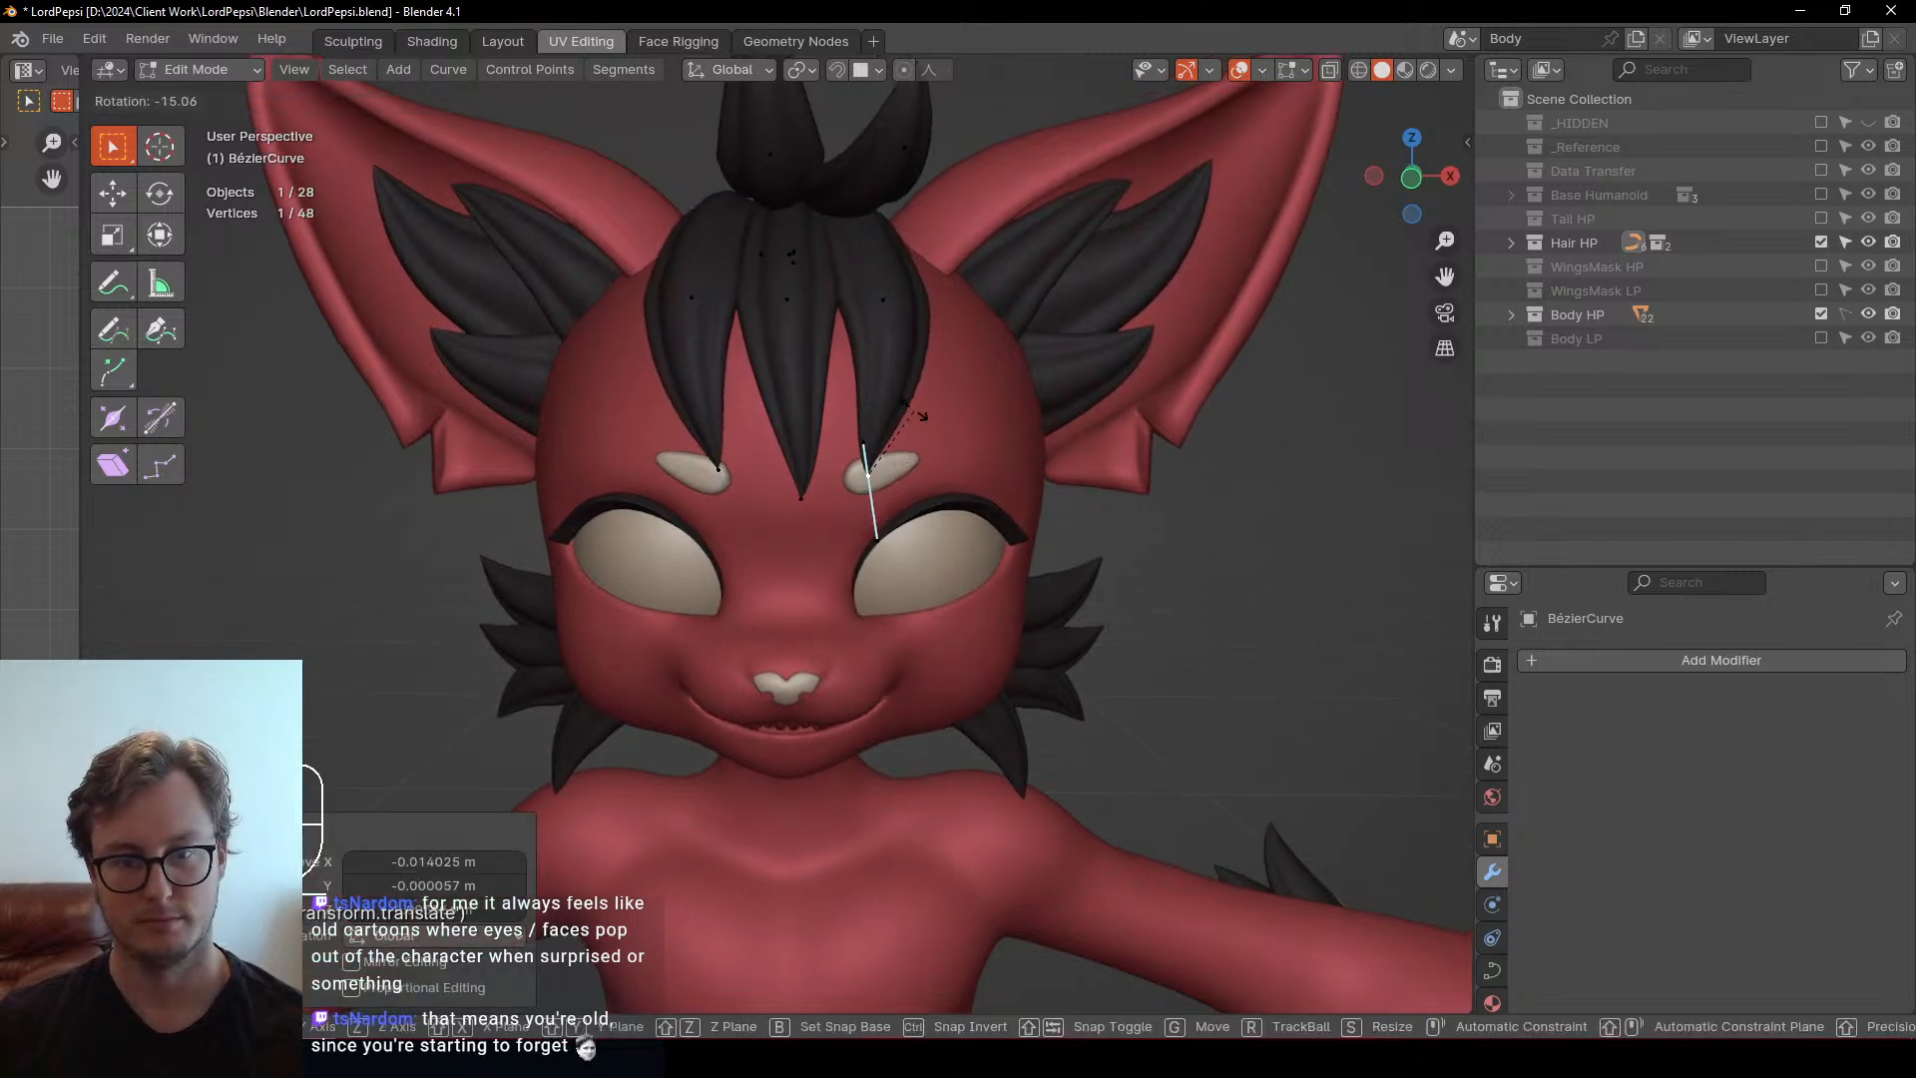
{"action": "left_click", "coordinate": [880, 451]}
{"action": "key", "text": "g"}
{"action": "left_click", "coordinate": [885, 451]}
Nudge the tip of the bang over the character's right eye and reposition a control point of the upper forelock
{"action": "left_click", "coordinate": [713, 460]}
{"action": "key", "text": "g"}
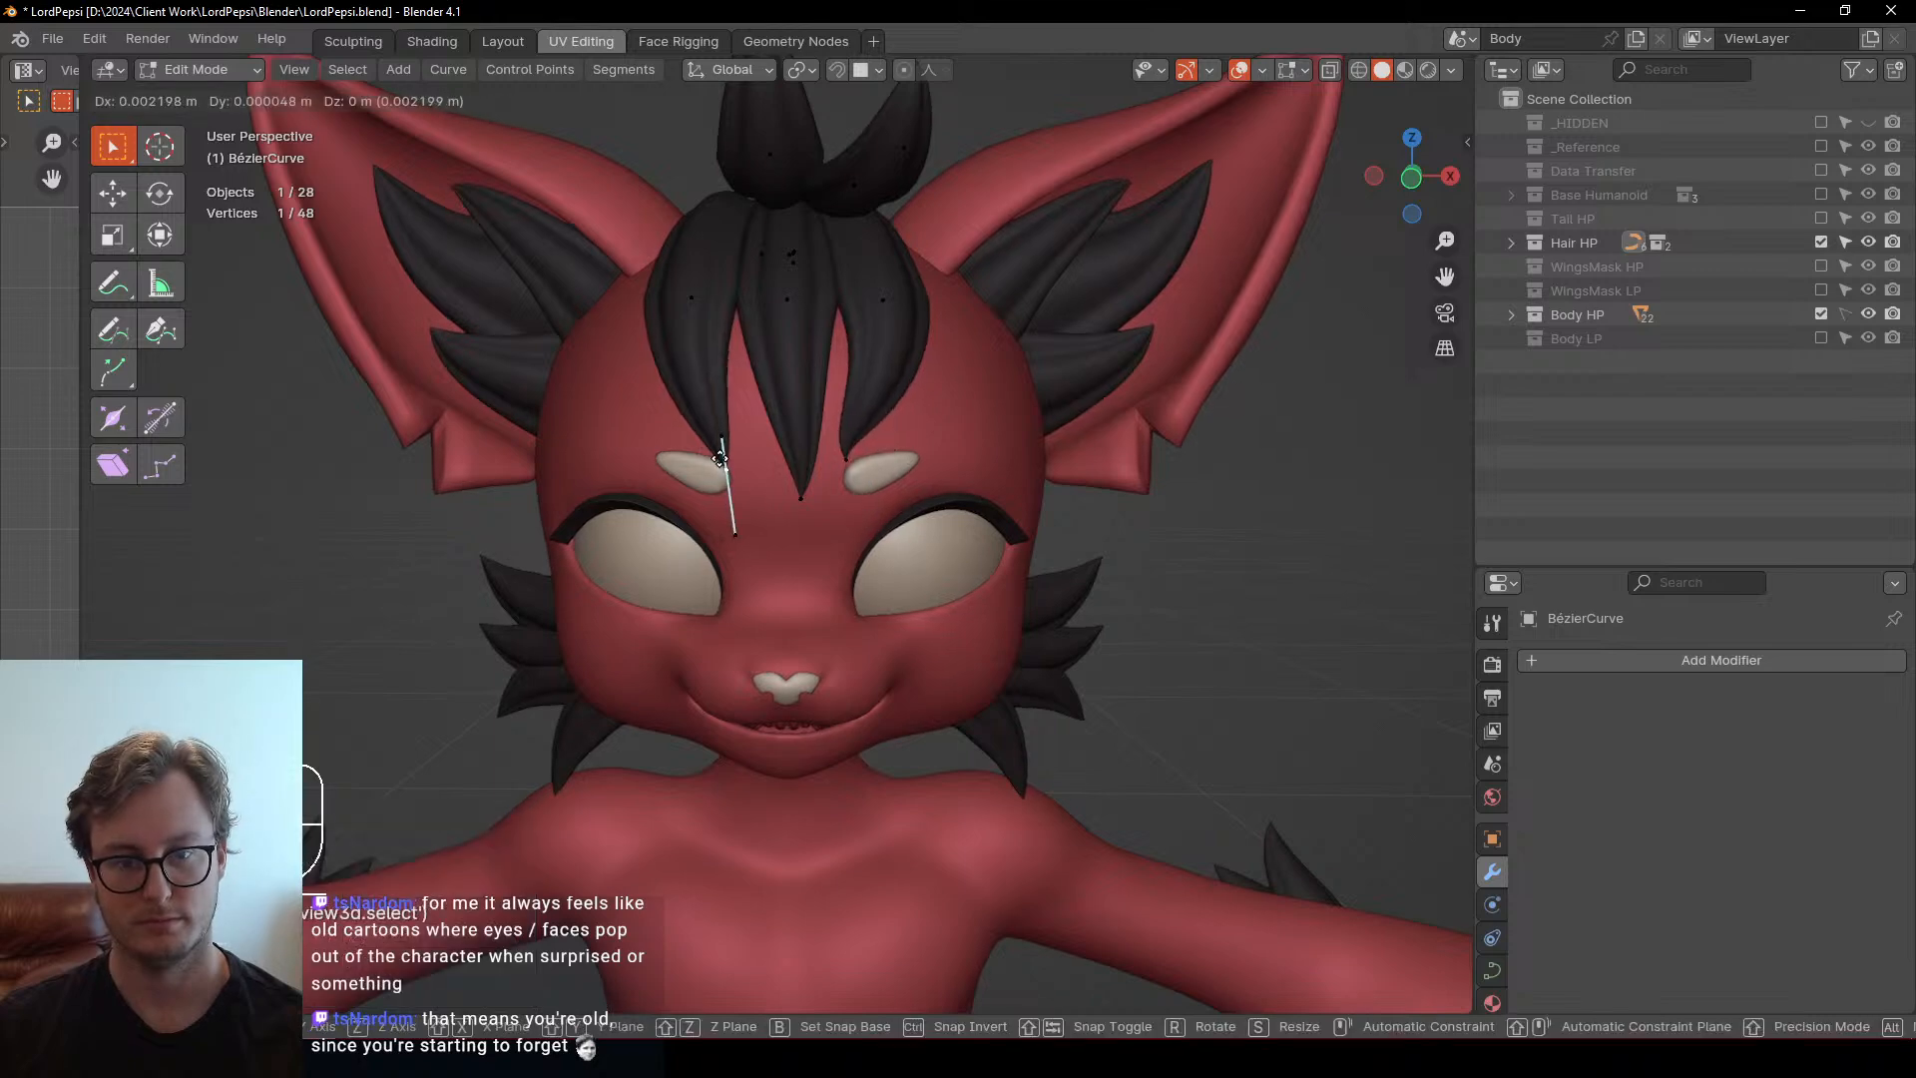
{"action": "left_click", "coordinate": [723, 454]}
{"action": "middle_click_drag", "start_coordinate": [812, 453], "coordinate": [911, 539]}
{"action": "key", "text": "g"}
{"action": "left_click", "coordinate": [767, 450]}
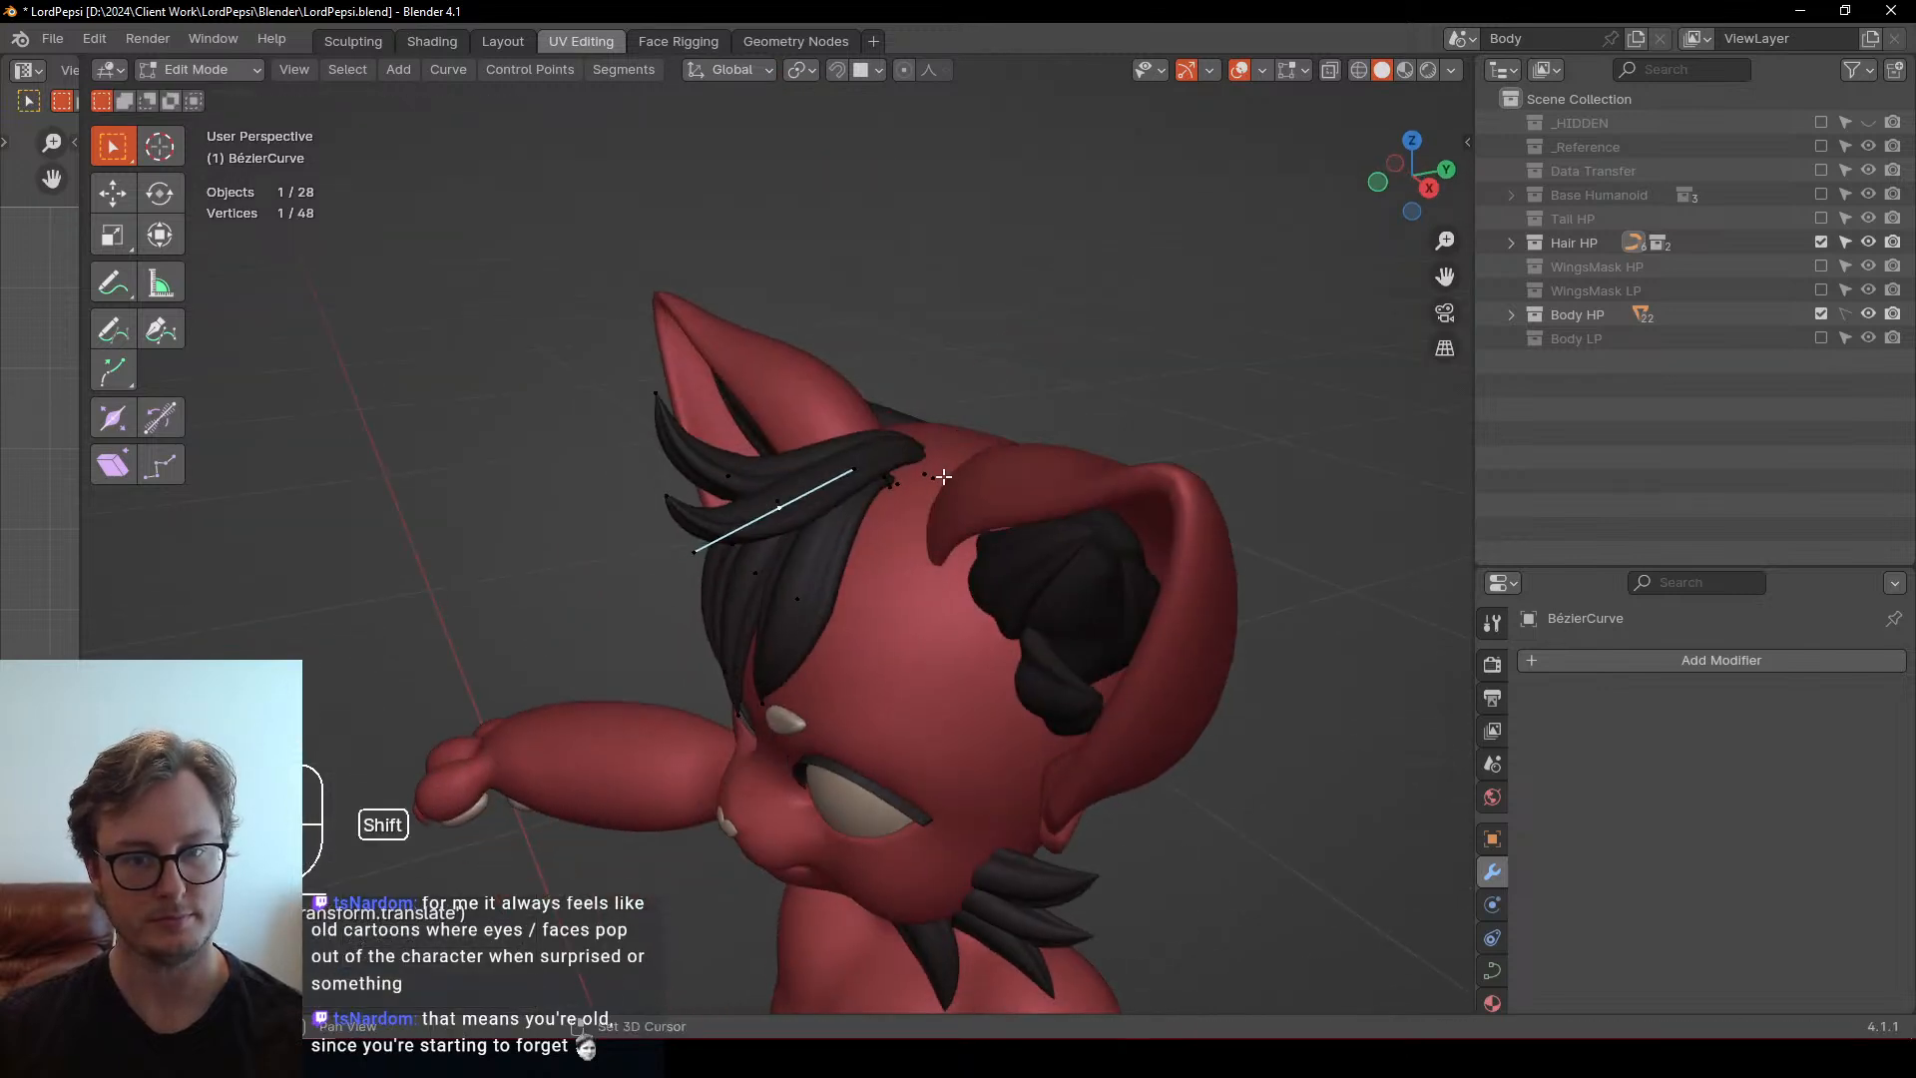
{"action": "scroll", "coordinate": [911, 555], "scroll_direction": "up", "scroll_amount": 4}
{"action": "scroll", "coordinate": [788, 617], "scroll_direction": "down", "scroll_amount": 3}
{"action": "middle_click_drag", "start_coordinate": [788, 617], "coordinate": [996, 462]}
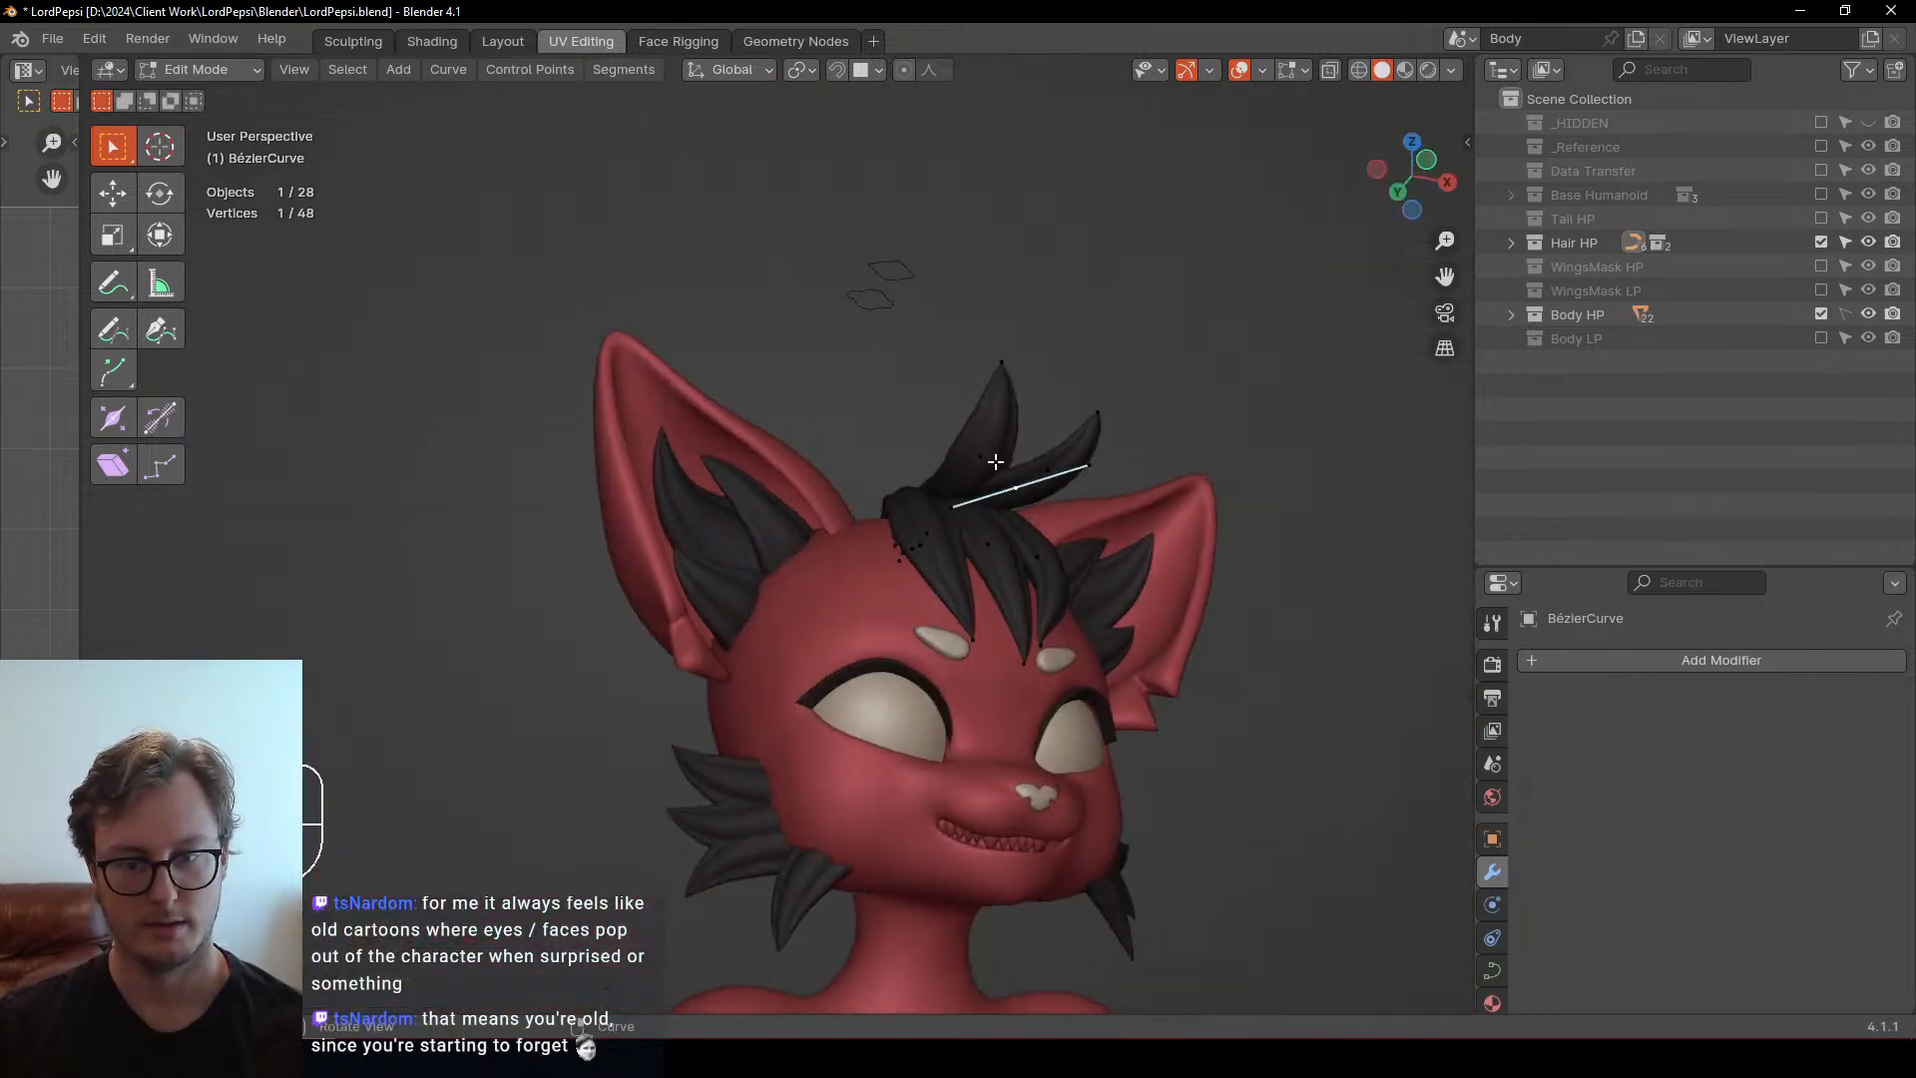
Return to Object Mode, deselect the hair and save LordPepsi.blend
{"action": "key", "text": "Tab"}
{"action": "middle_click_drag", "start_coordinate": [1031, 624], "coordinate": [963, 488], "text": "shift"}
{"action": "middle_click_drag", "start_coordinate": [963, 489], "coordinate": [1381, 984]}
{"action": "key", "text": "ctrl+s"}
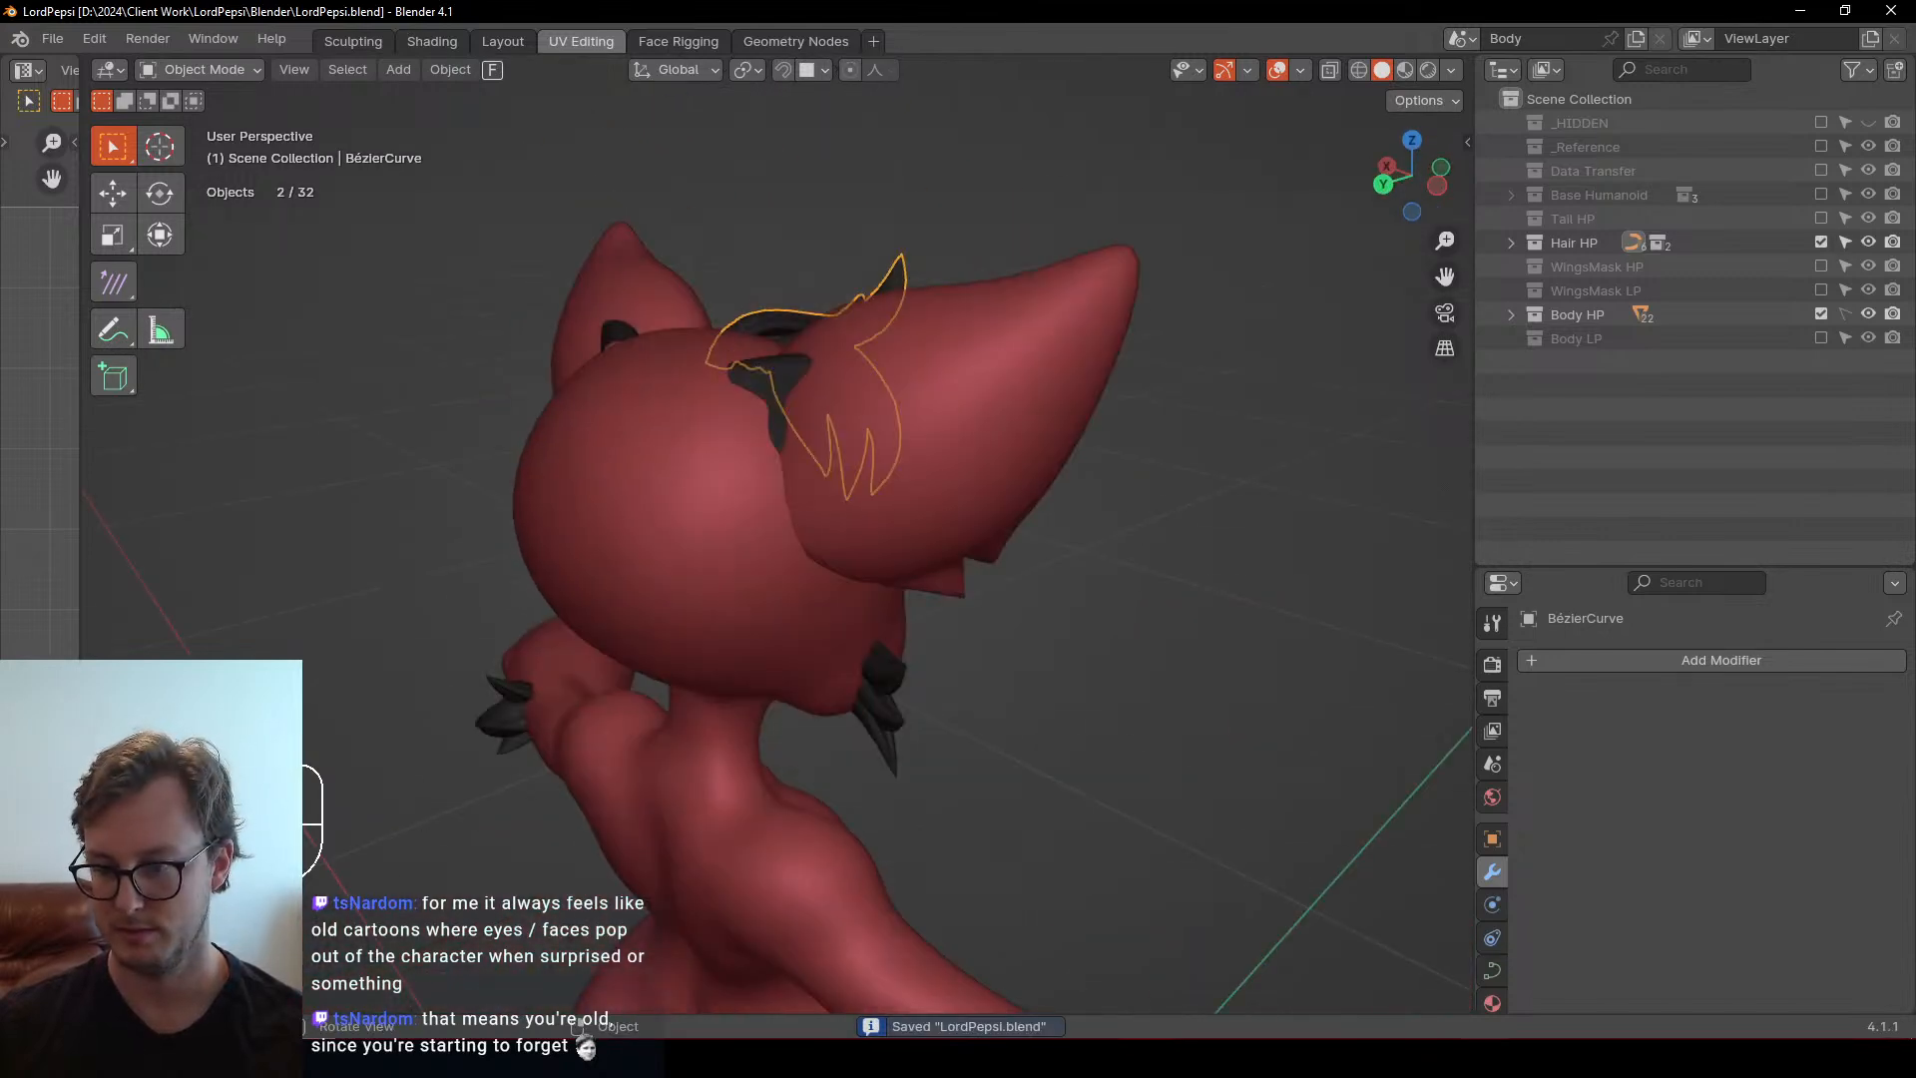
{"action": "left_click", "coordinate": [1593, 1060]}
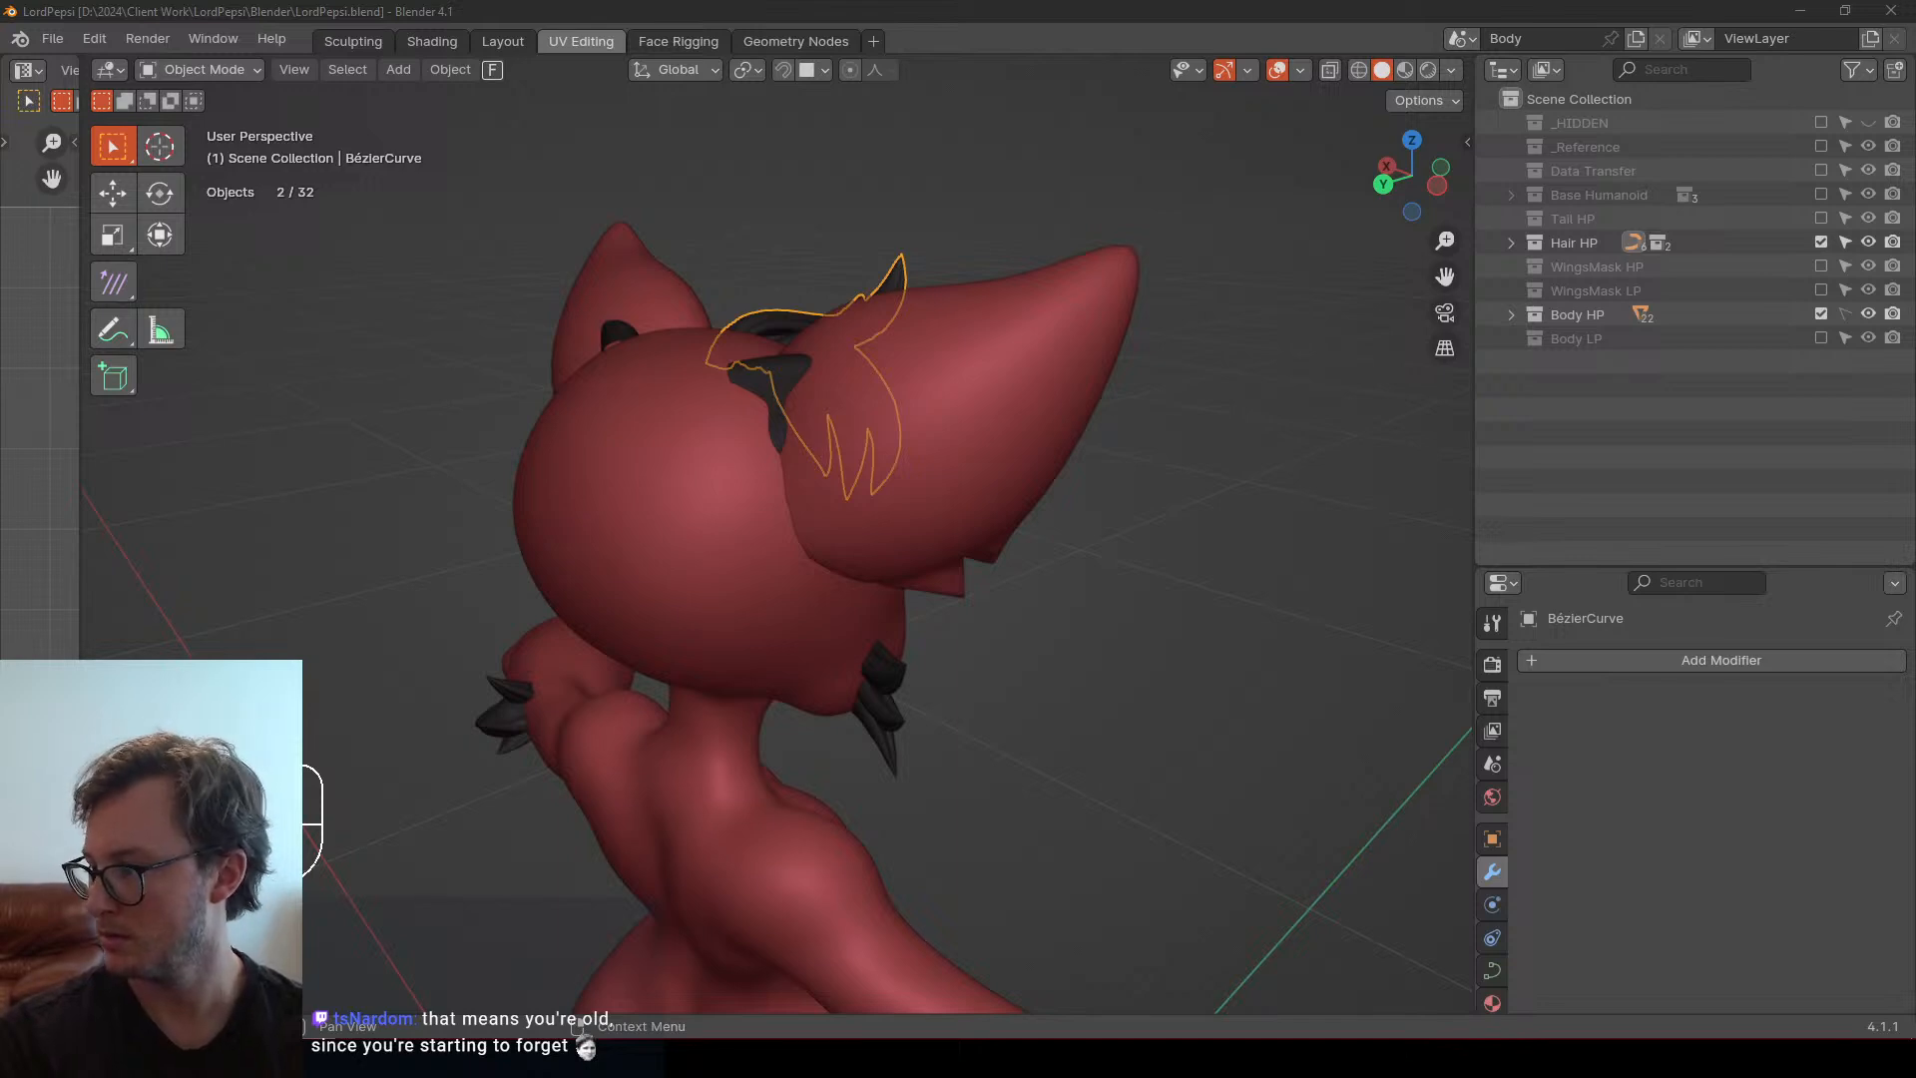
{"action": "left_click", "coordinate": [1201, 607]}
{"action": "middle_click_drag", "start_coordinate": [1200, 607], "coordinate": [834, 530]}
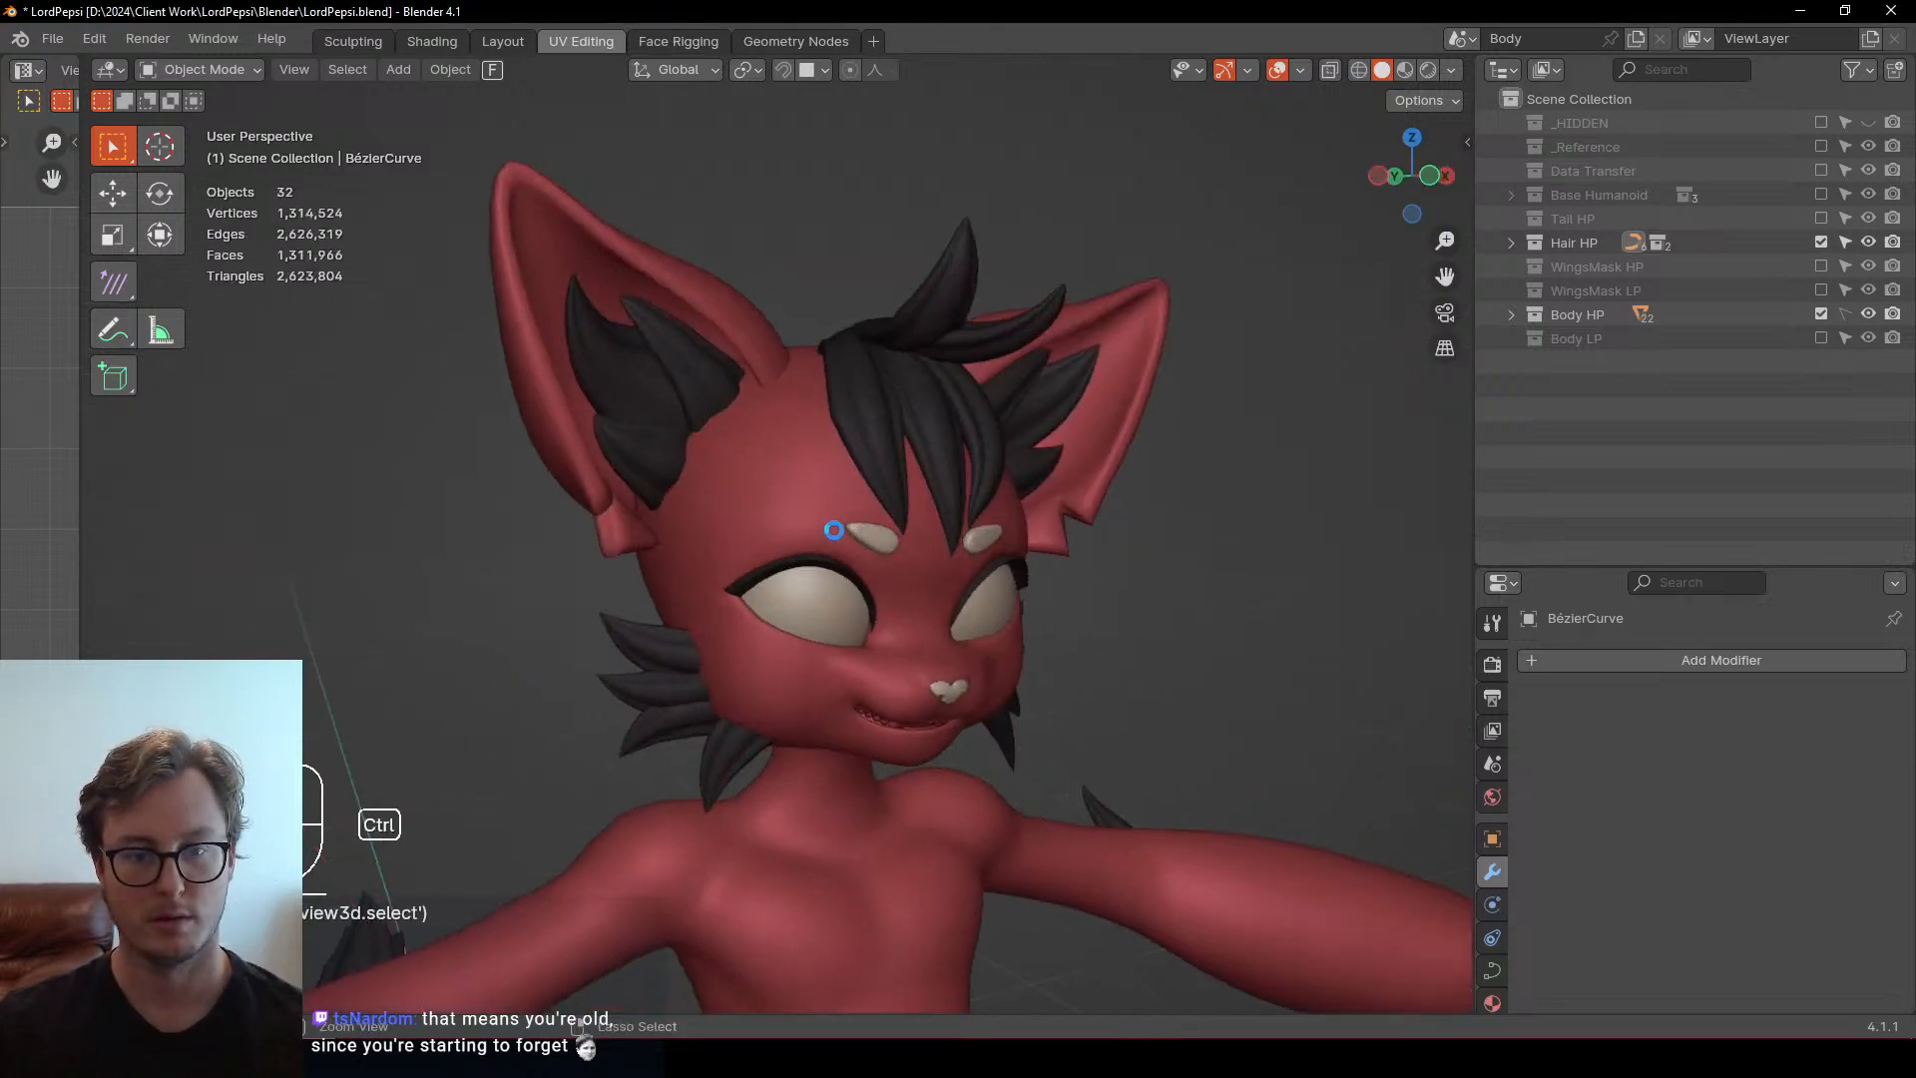
{"action": "key", "text": "ctrl+s"}
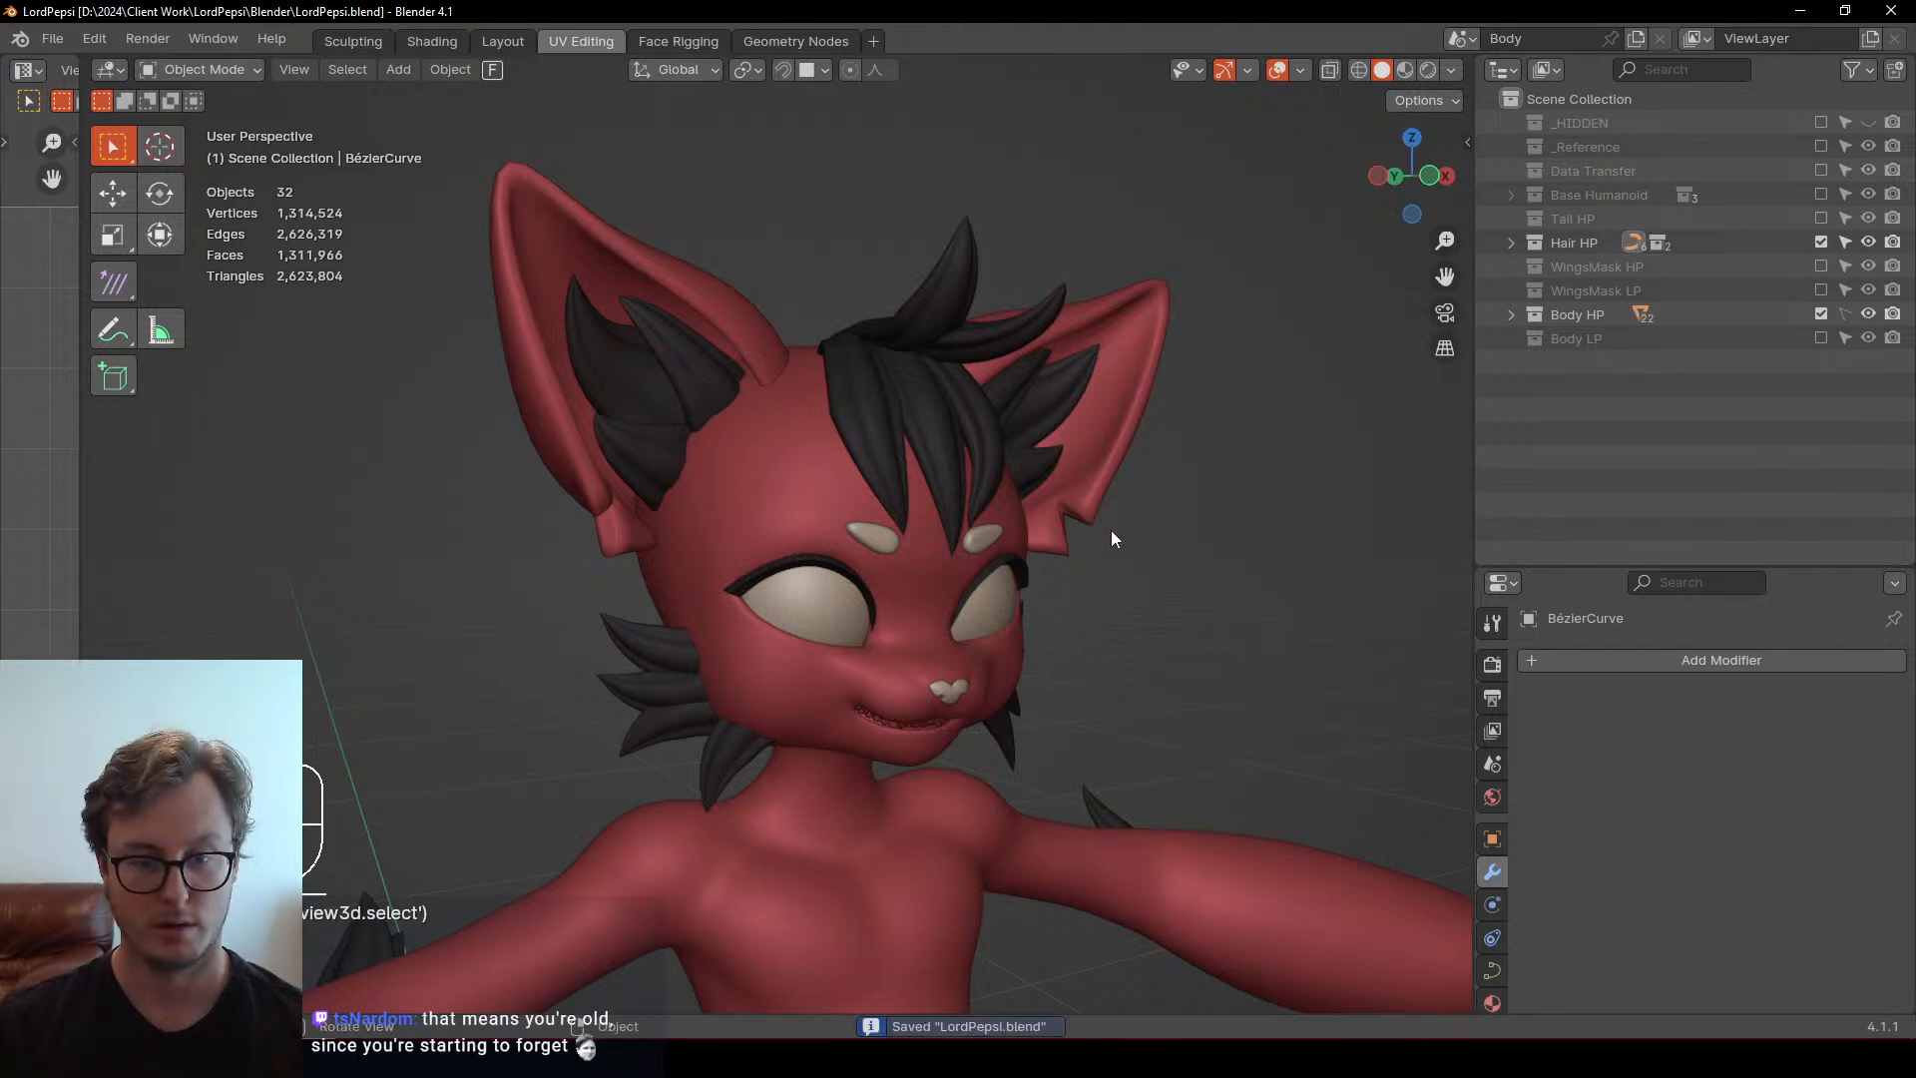
{"action": "middle_click_drag", "start_coordinate": [1111, 530], "coordinate": [1137, 505]}
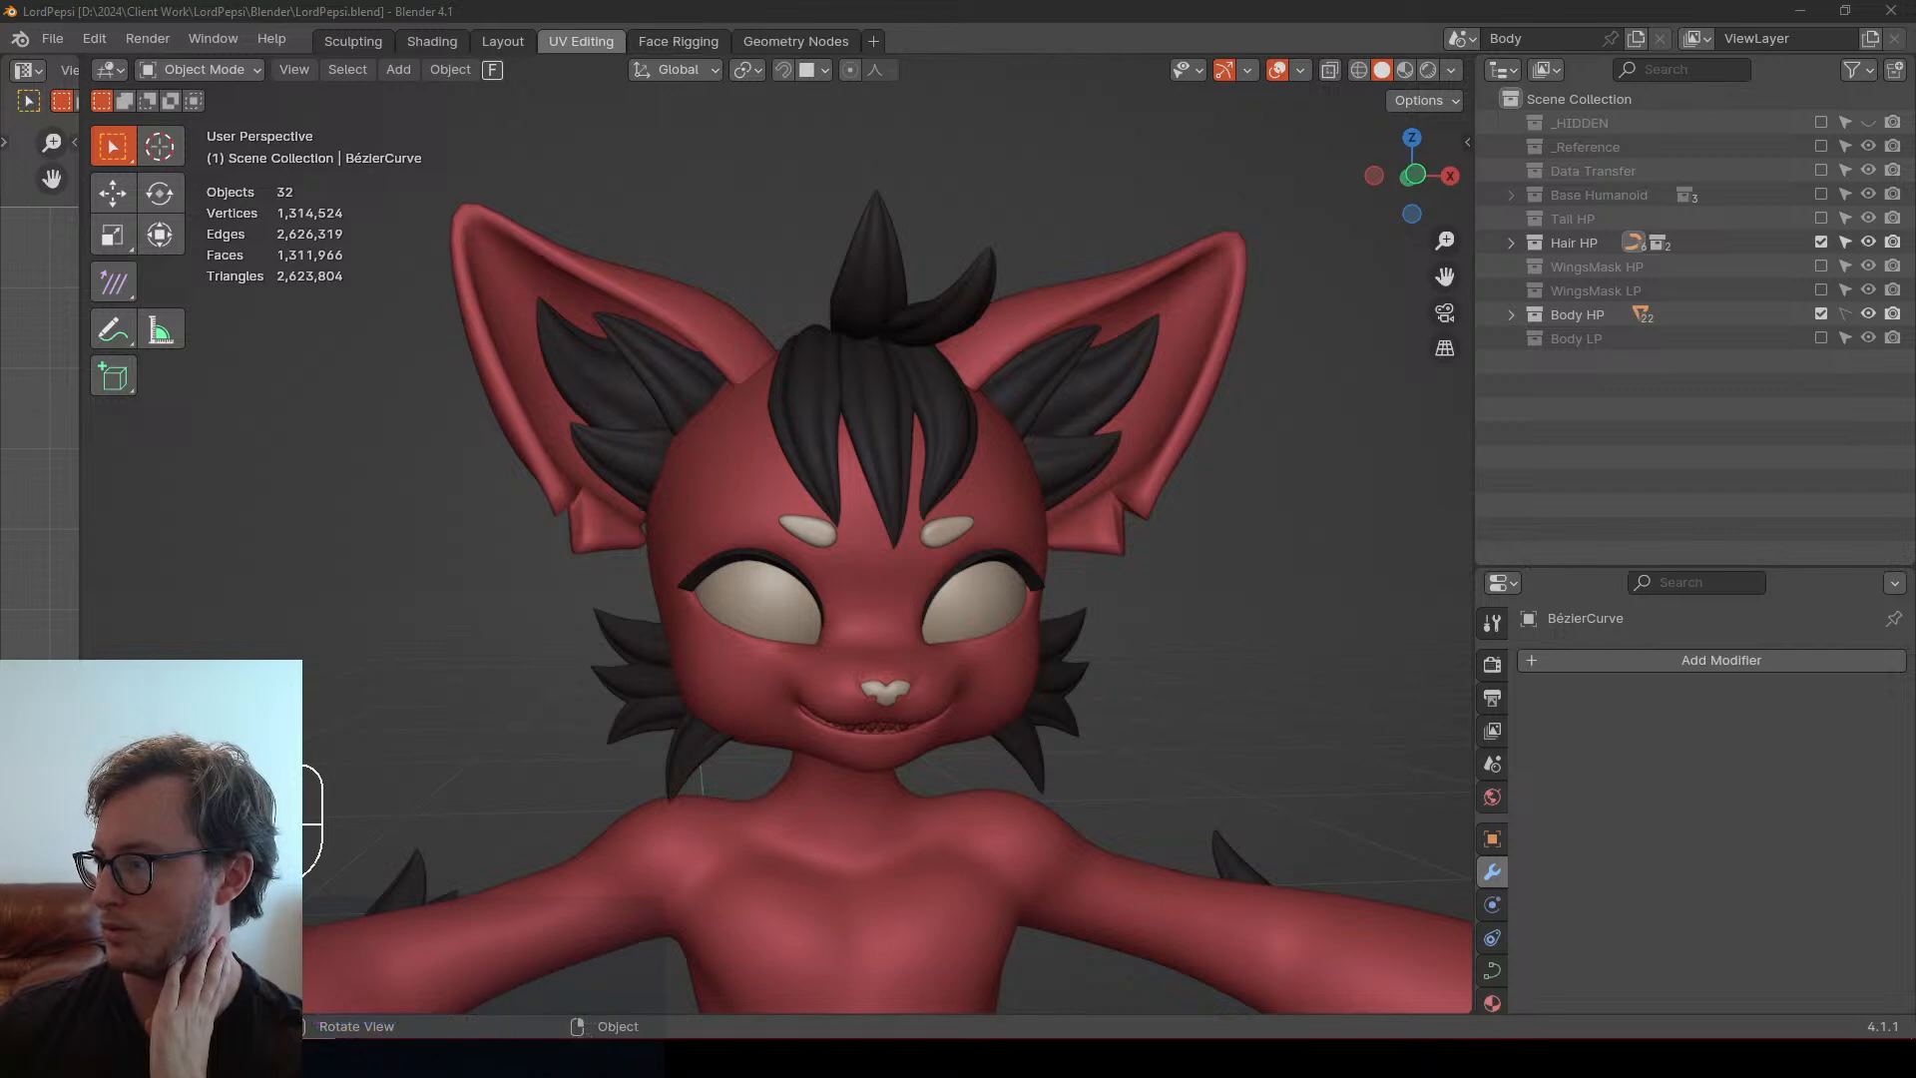
Enter Edit Mode on the ear tuft curve, box-select its two inner base control points through wireframe and move them
{"action": "mouse_move", "coordinate": [1138, 513]}
{"action": "middle_mouse_down"}
{"action": "mouse_move", "coordinate": [825, 530]}
{"action": "mouse_move", "coordinate": [796, 548]}
{"action": "mouse_move", "coordinate": [757, 665]}
{"action": "mouse_move", "coordinate": [706, 569]}
{"action": "mouse_move", "coordinate": [705, 524]}
{"action": "mouse_move", "coordinate": [787, 487]}
{"action": "middle_mouse_up"}
{"action": "left_click", "coordinate": [672, 550]}
{"action": "scroll", "coordinate": [672, 551], "scroll_direction": "up", "scroll_amount": 2}
{"action": "scroll", "coordinate": [787, 487], "scroll_direction": "up", "scroll_amount": 1}
{"action": "key", "text": "Tab"}
{"action": "key", "text": "z"}
{"action": "scroll", "coordinate": [816, 475], "scroll_direction": "down", "scroll_amount": 1}
{"action": "scroll", "coordinate": [768, 524], "scroll_direction": "up", "scroll_amount": 1}
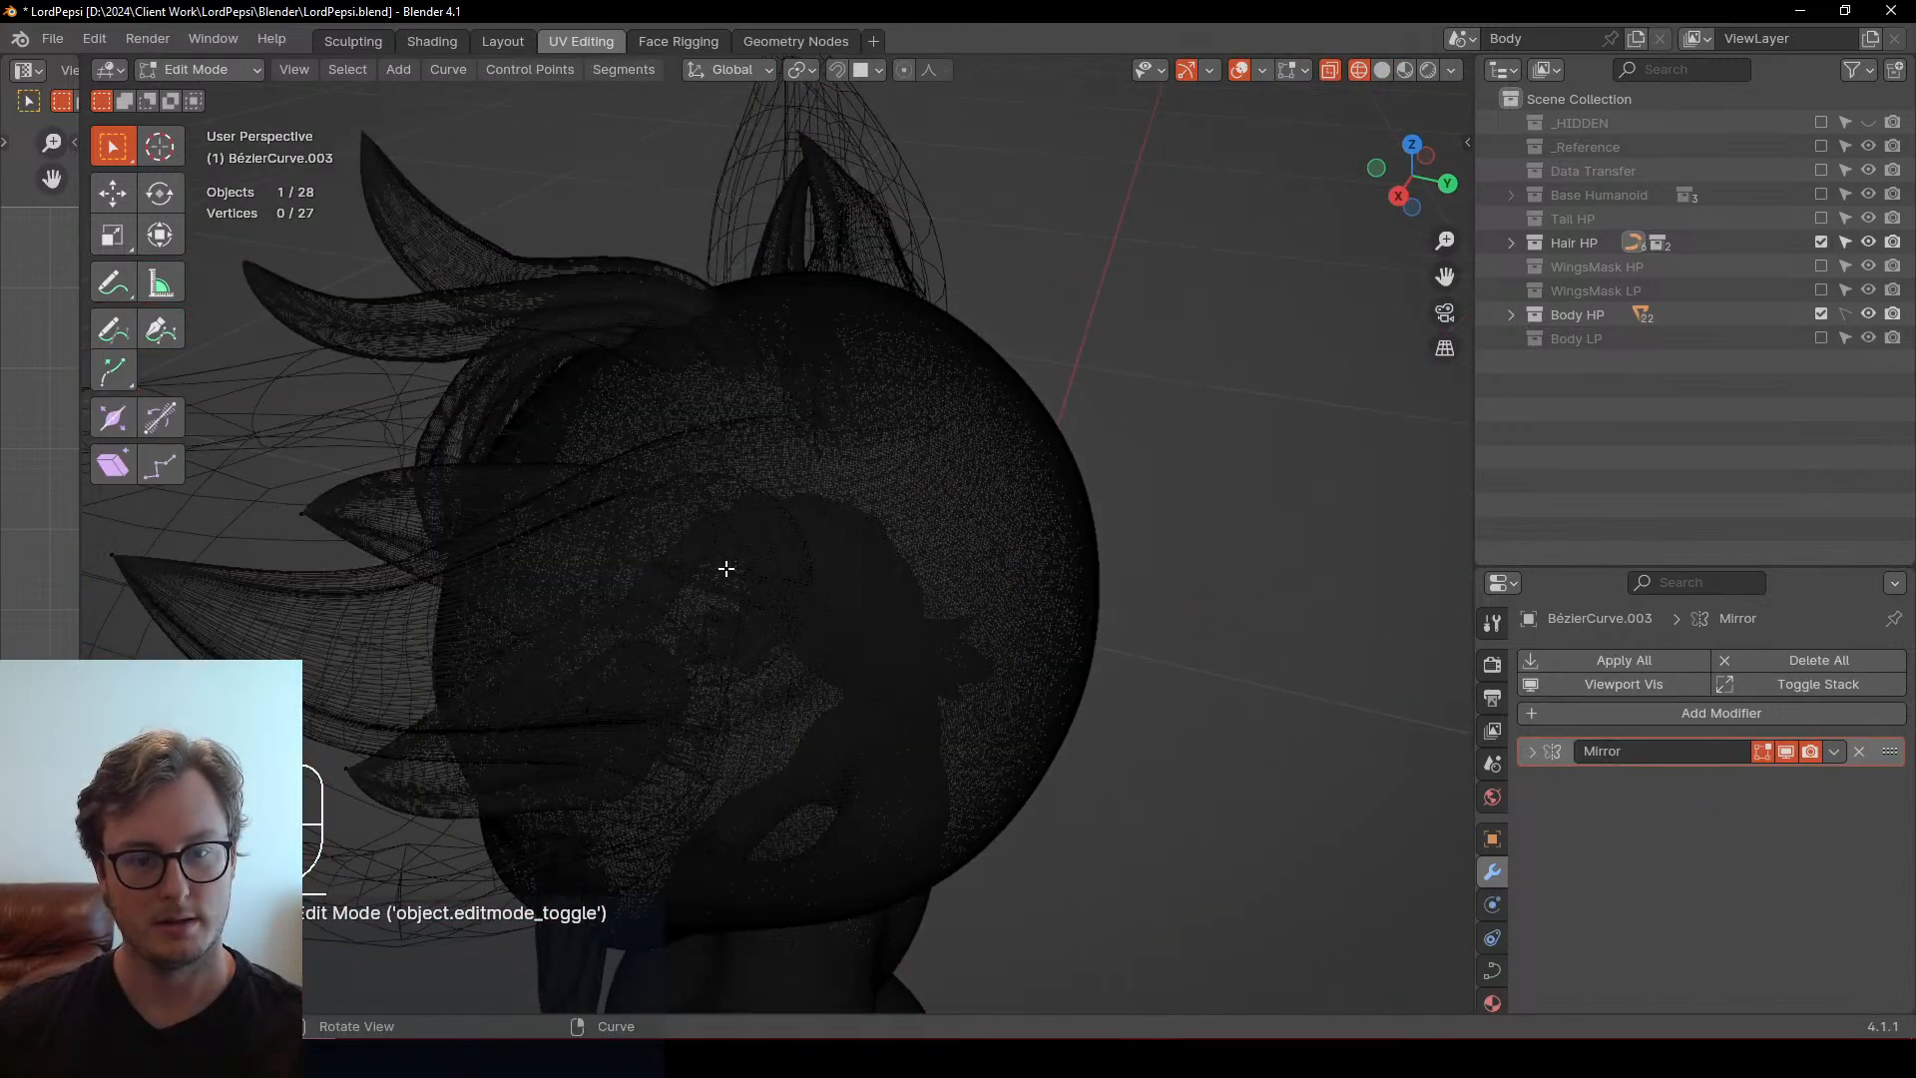
{"action": "key", "text": "b"}
{"action": "left_click_drag", "start_coordinate": [607, 427], "coordinate": [855, 607]}
{"action": "key", "text": "shift+z"}
{"action": "key", "text": "g"}
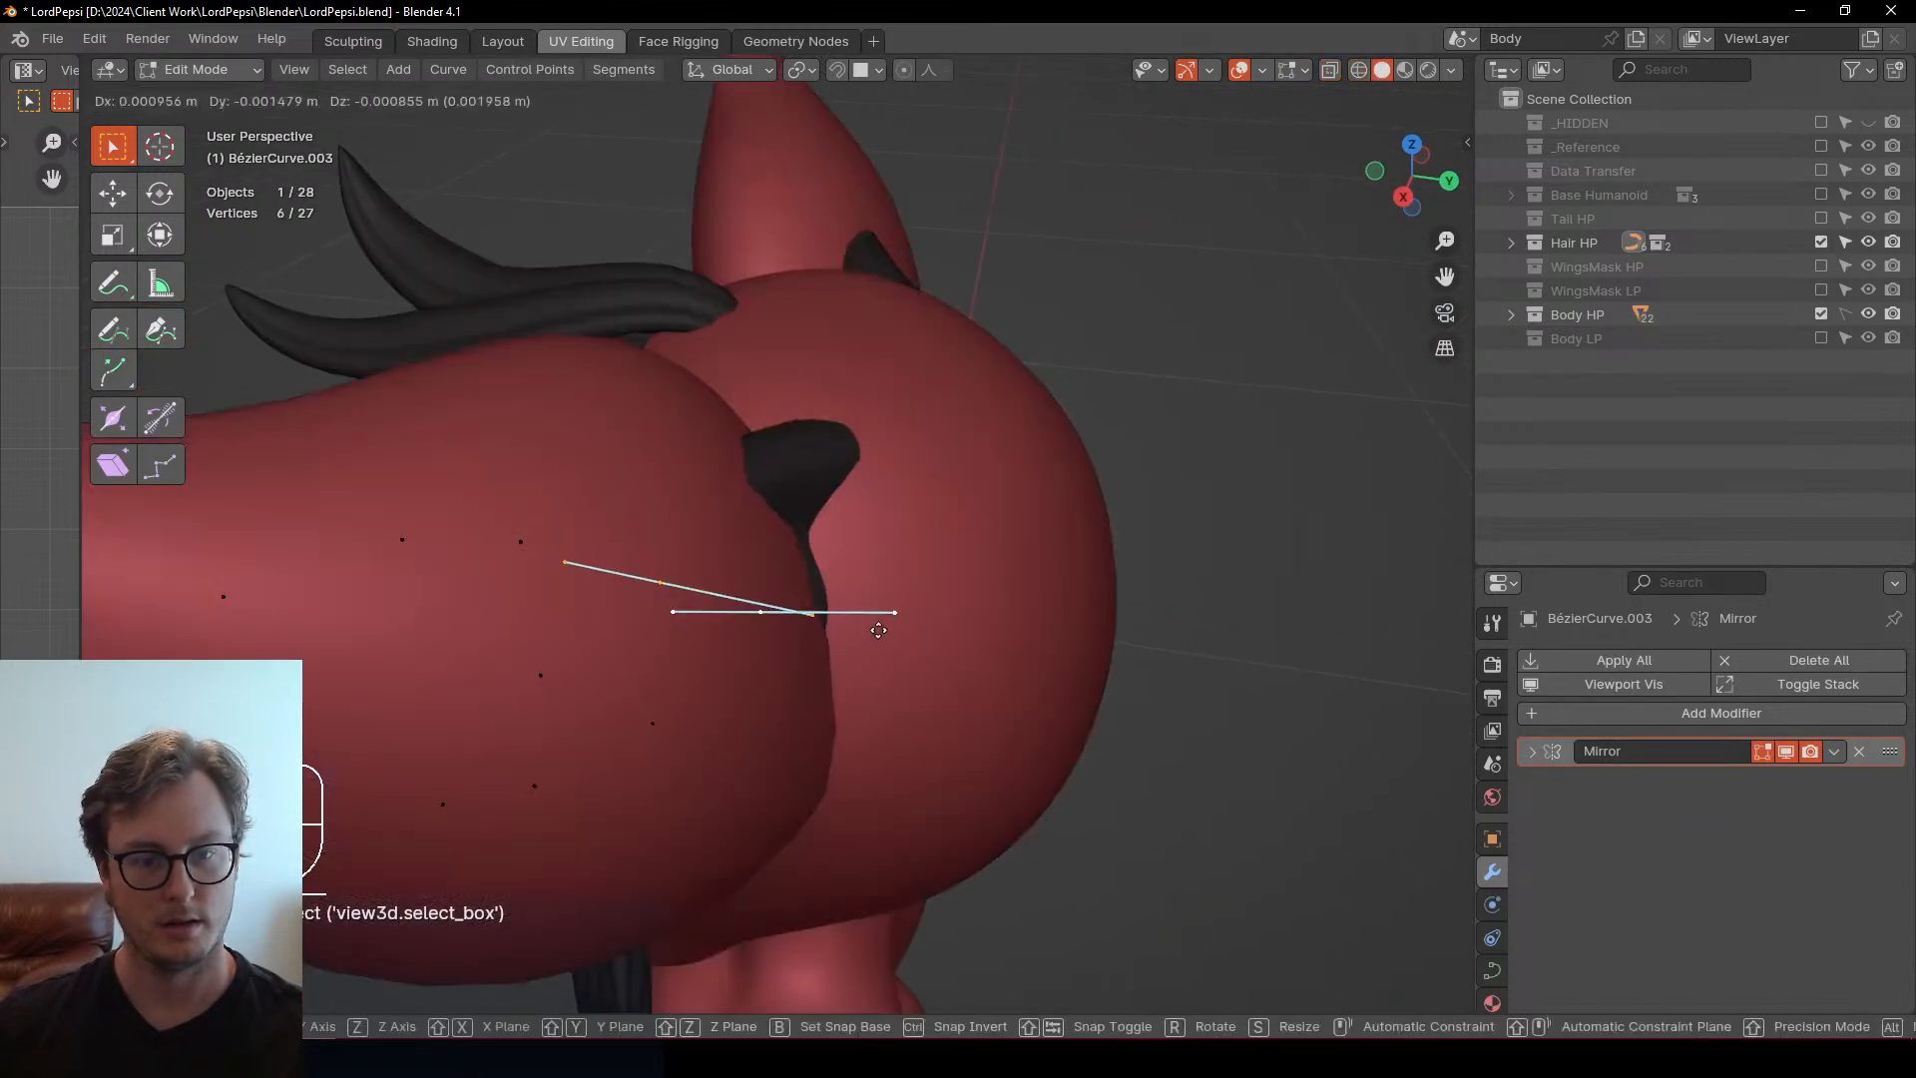
{"action": "left_click", "coordinate": [864, 632]}
Shift the ear tuft's base control points further, then reposition one of them individually to tuck the strand into the ear
{"action": "middle_click_drag", "start_coordinate": [864, 633], "coordinate": [978, 589]}
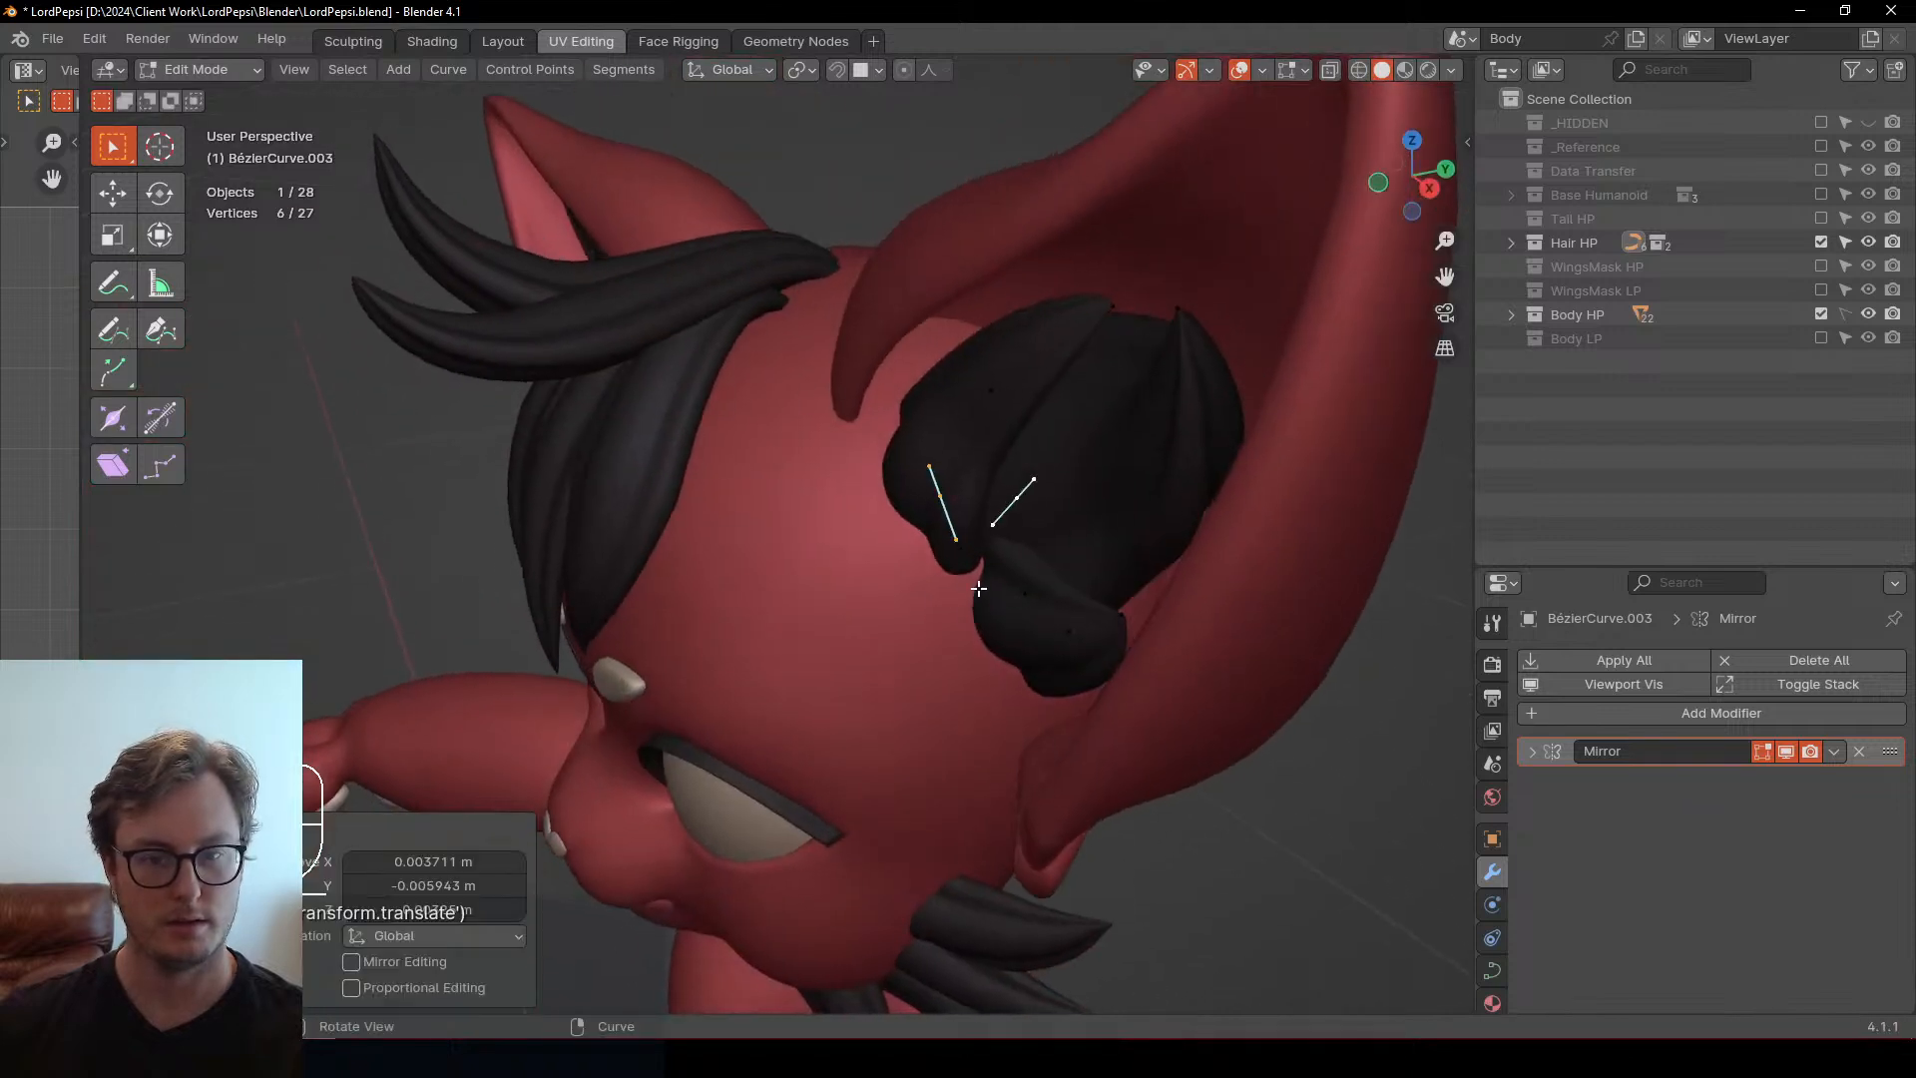
{"action": "key", "text": "g"}
{"action": "left_click", "coordinate": [982, 525]}
{"action": "left_click", "coordinate": [1005, 492]}
{"action": "middle_click_drag", "start_coordinate": [1005, 492], "coordinate": [812, 548]}
{"action": "key", "text": "g"}
{"action": "left_click", "coordinate": [1004, 556]}
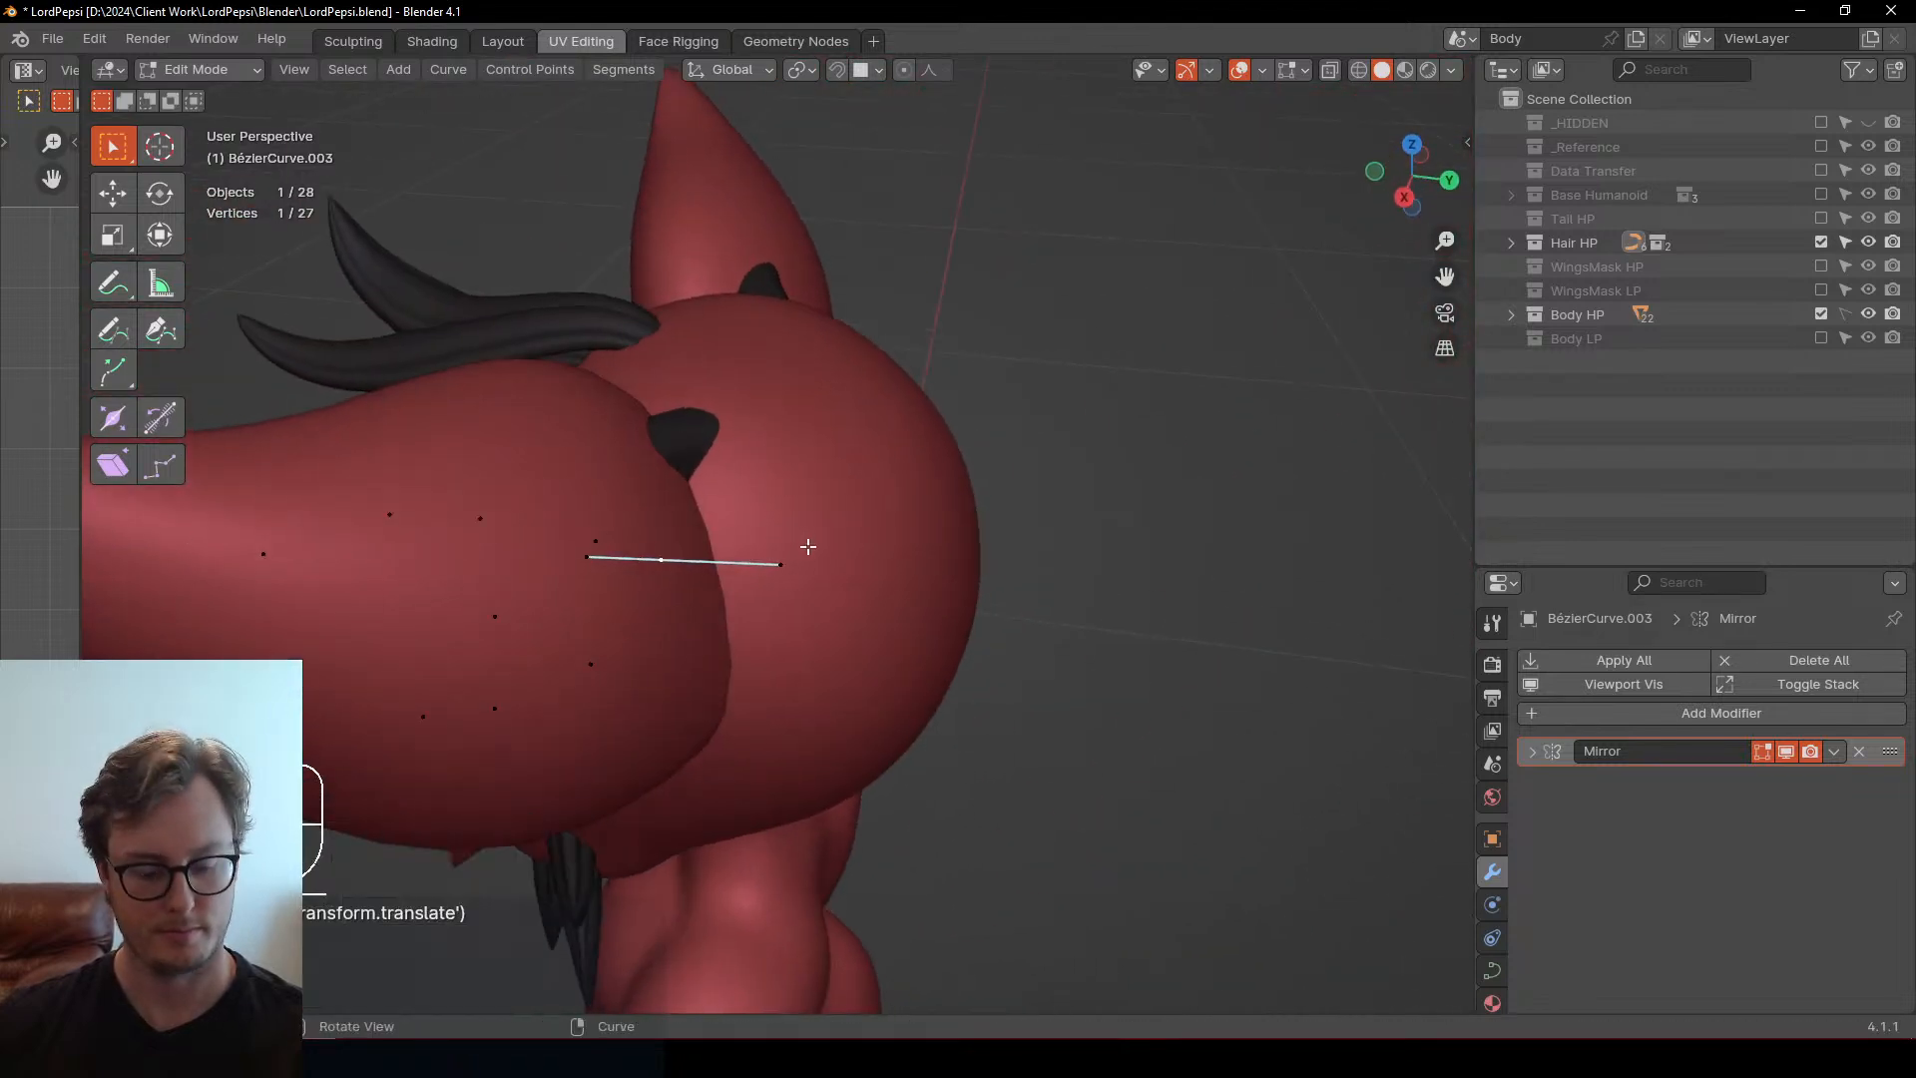
Reduce the selected ear tuft control point's radius to 2.542
{"action": "key", "text": "n"}
{"action": "scroll", "coordinate": [1457, 170], "scroll_direction": "up", "scroll_amount": 3}
{"action": "left_click", "coordinate": [1457, 145]}
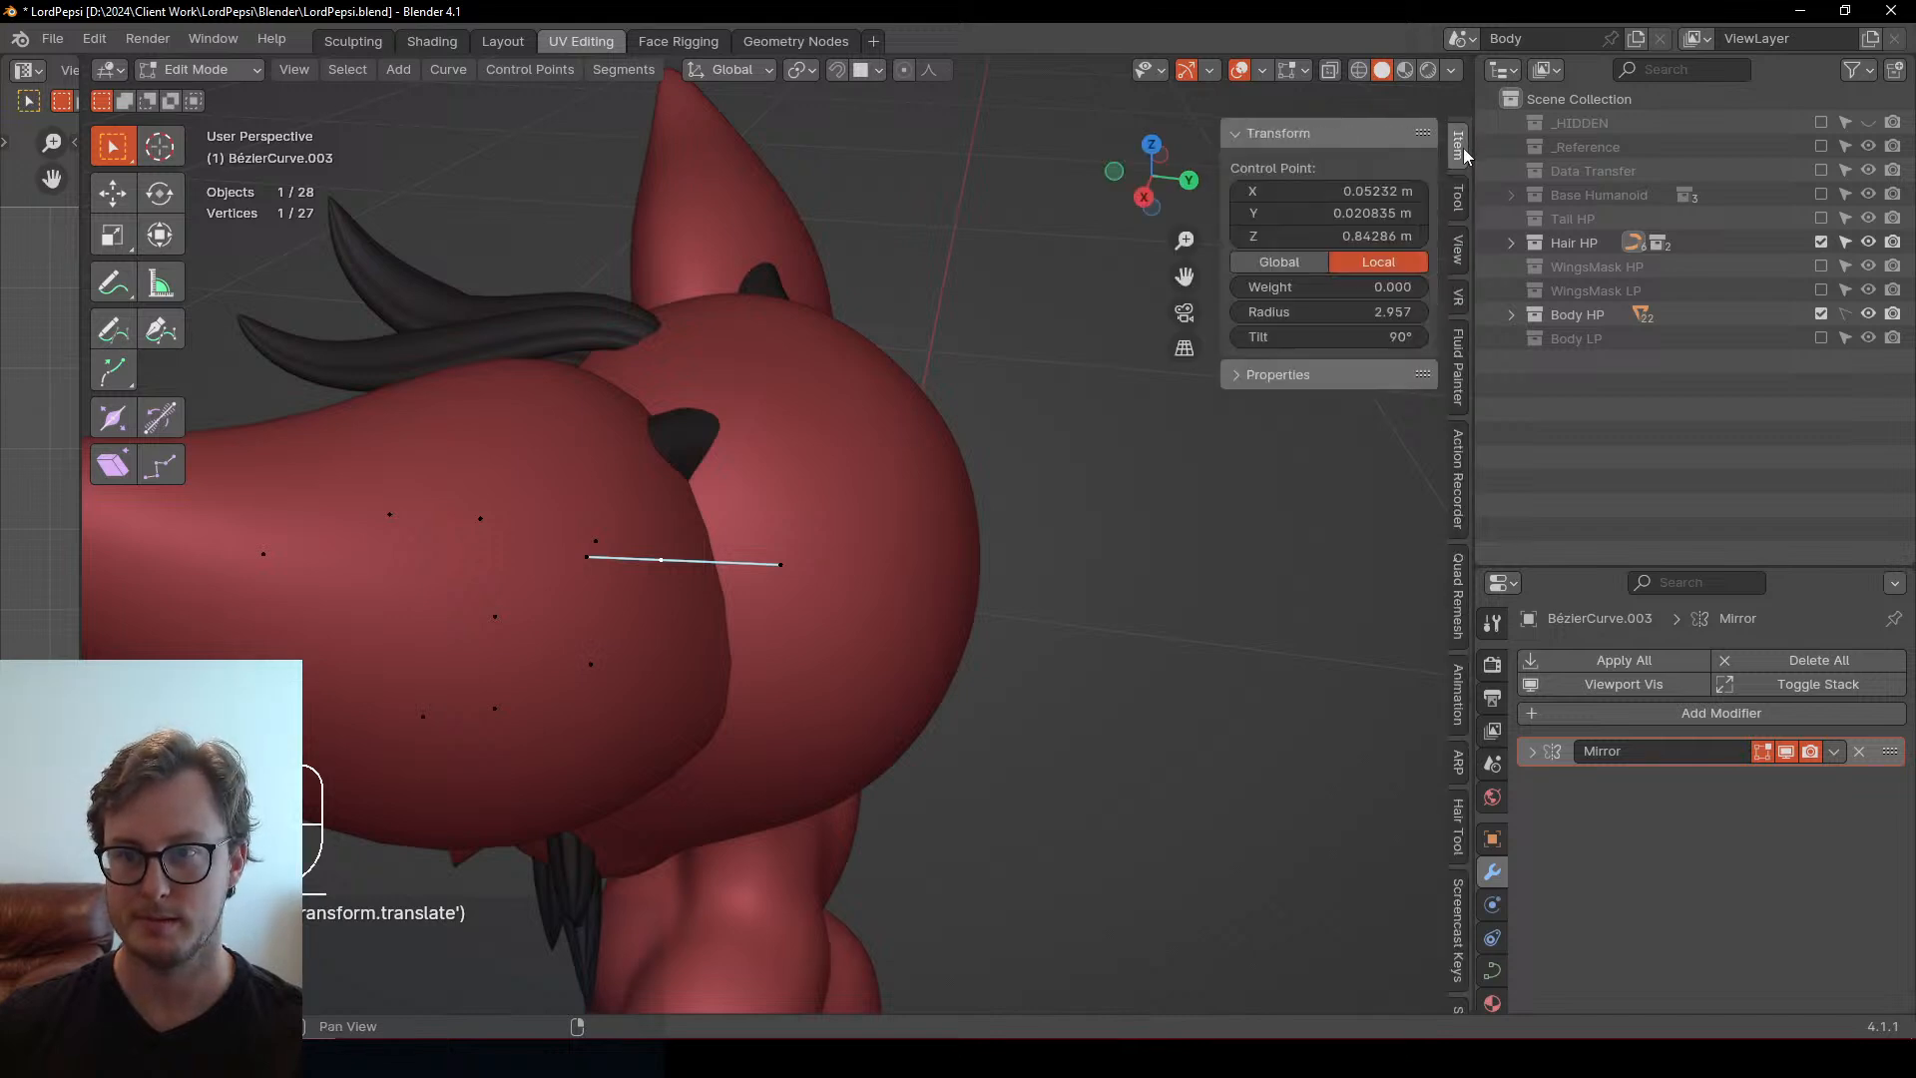
{"action": "left_click_drag", "start_coordinate": [1327, 311], "coordinate": [1297, 311], "text": "shift"}
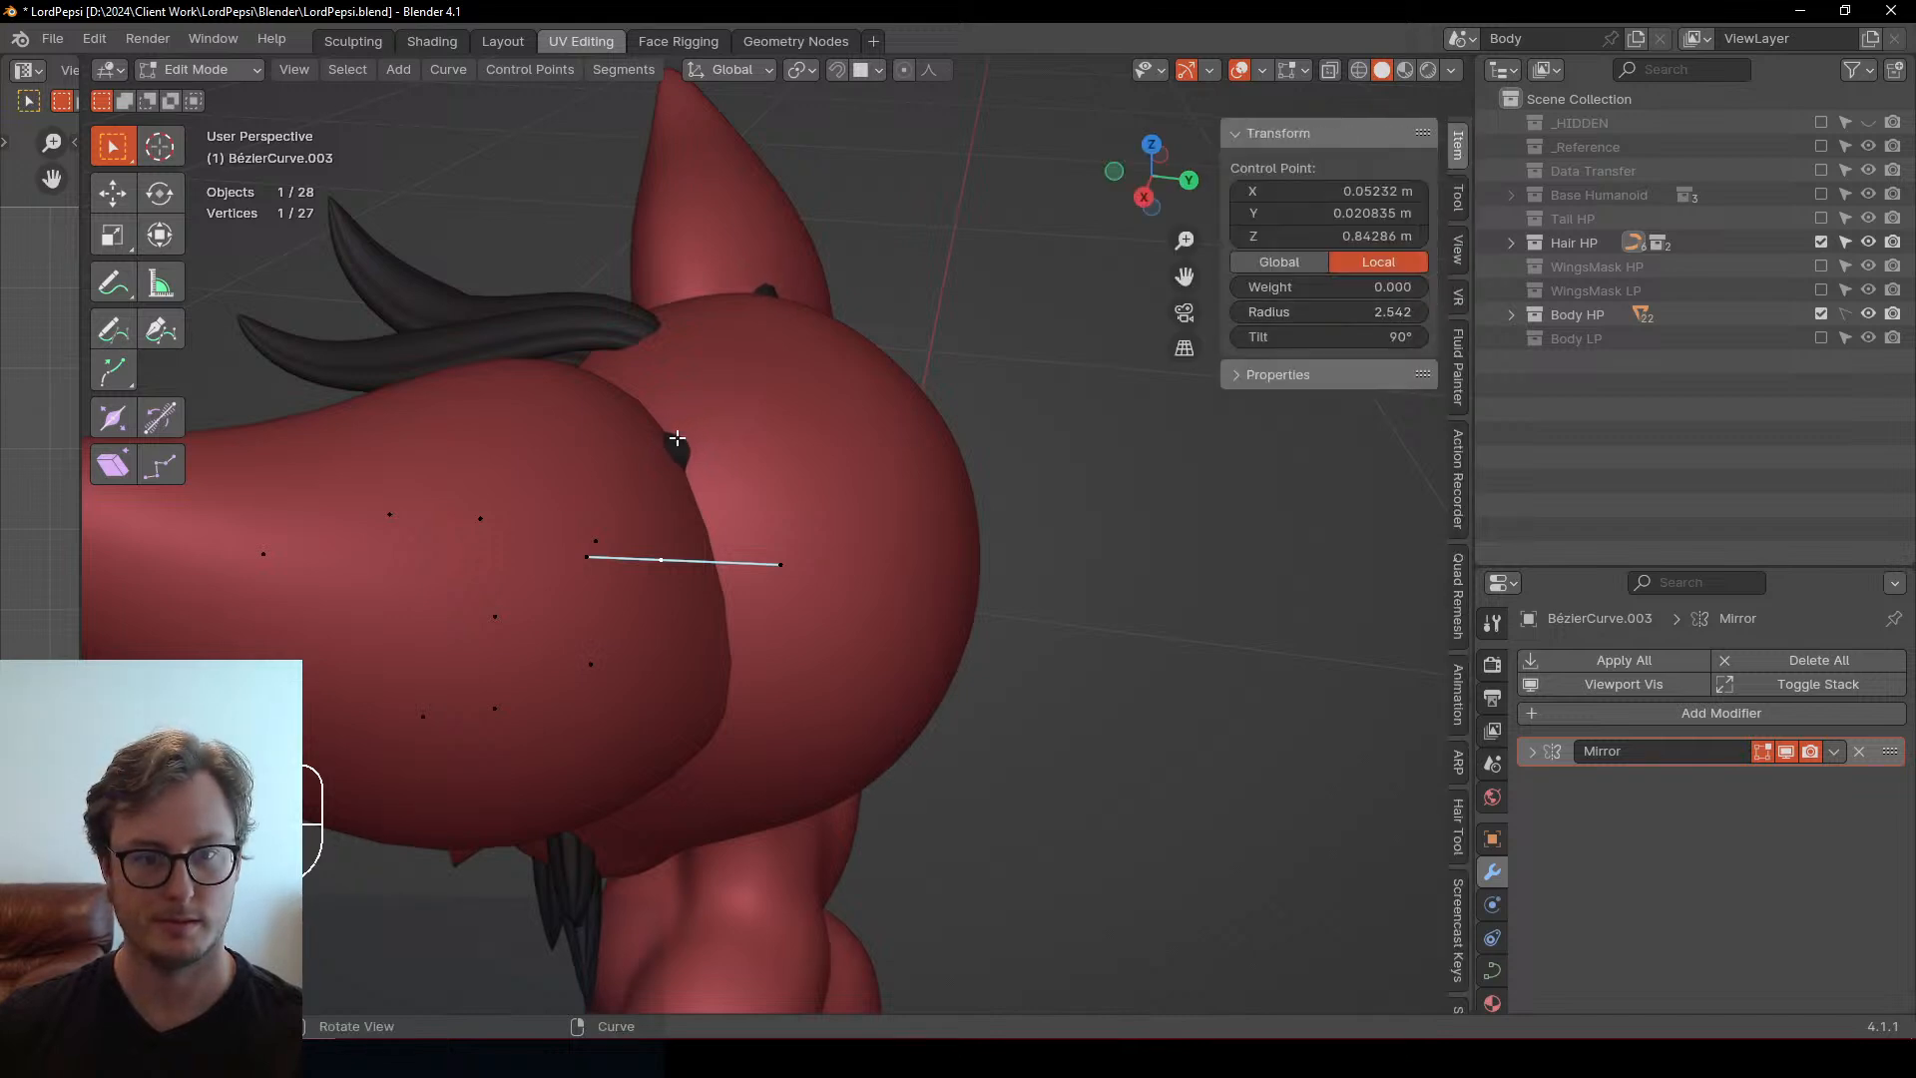
Try to move the ear tuft's selected base control point in wireframe display
{"action": "middle_click_drag", "start_coordinate": [672, 428], "coordinate": [799, 522]}
{"action": "key", "text": "shift+z"}
{"action": "key", "text": "g"}
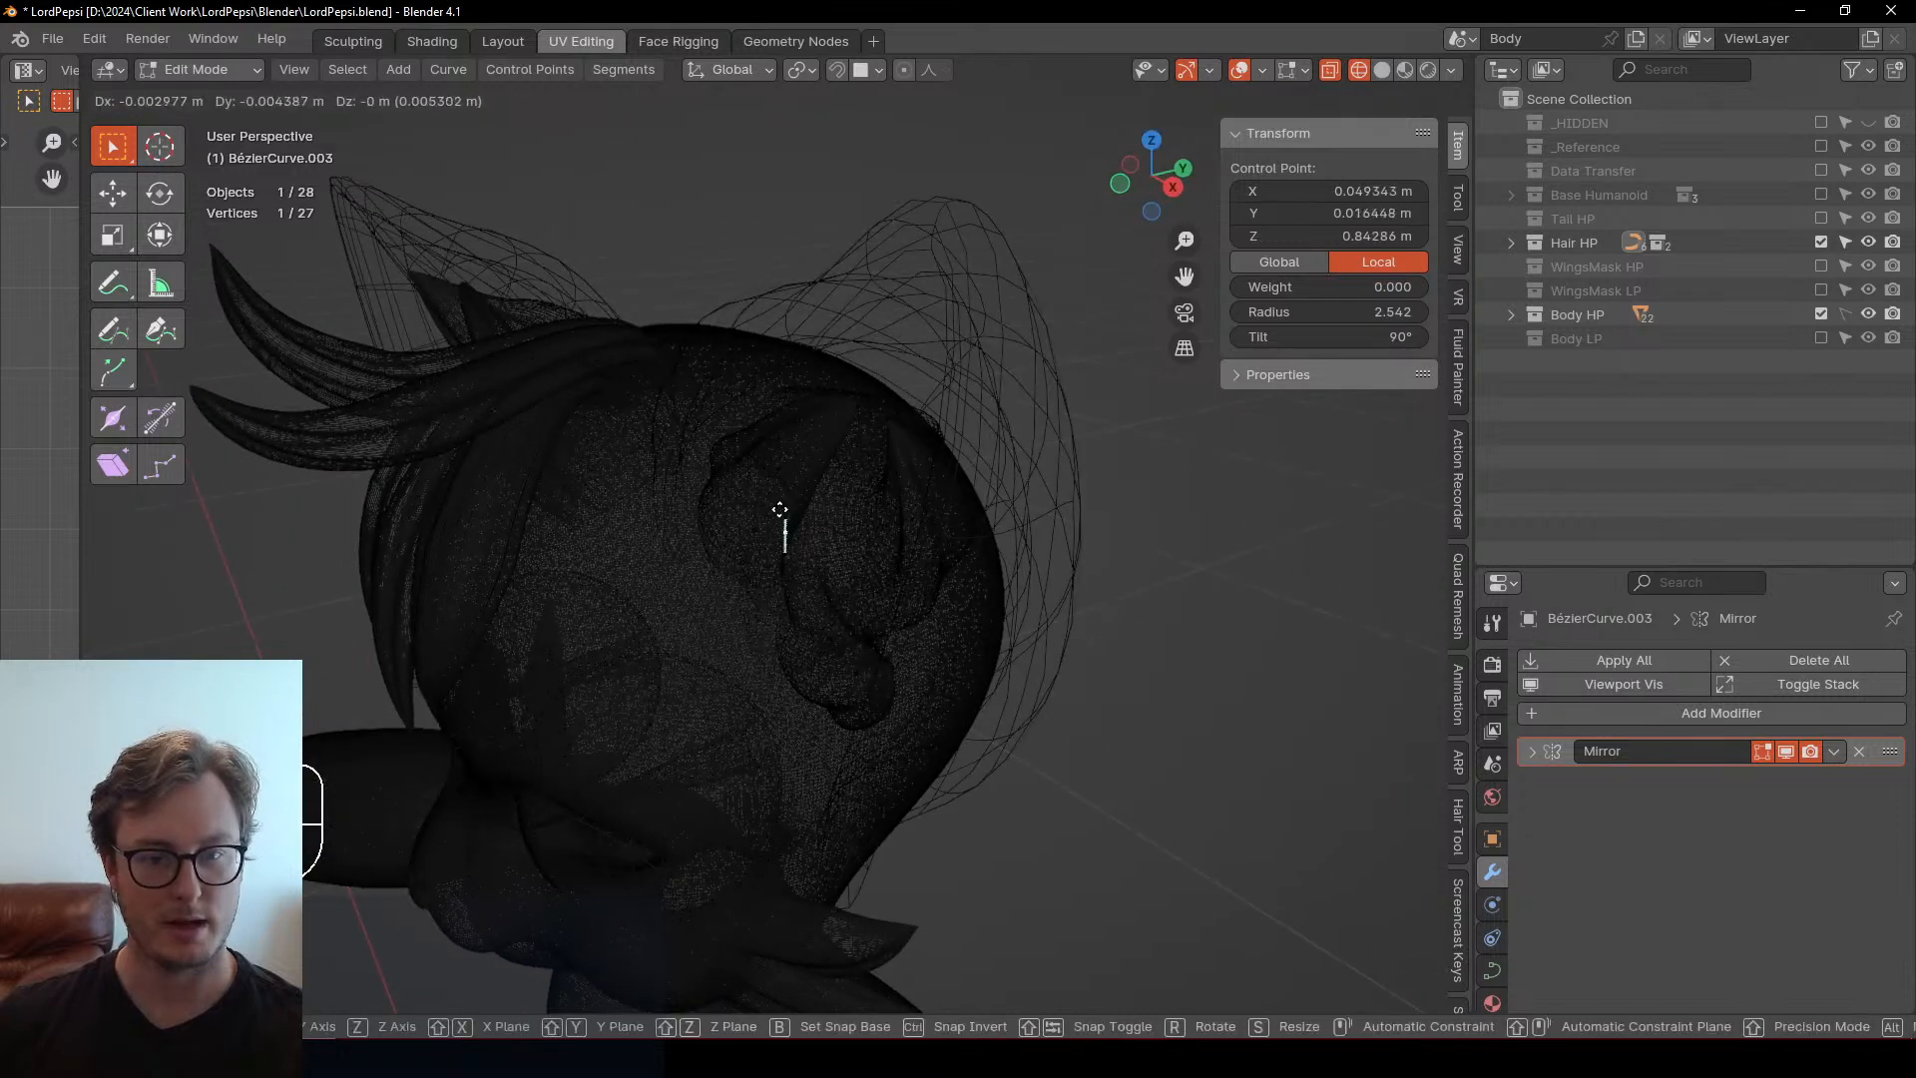
{"action": "left_click", "coordinate": [785, 521]}
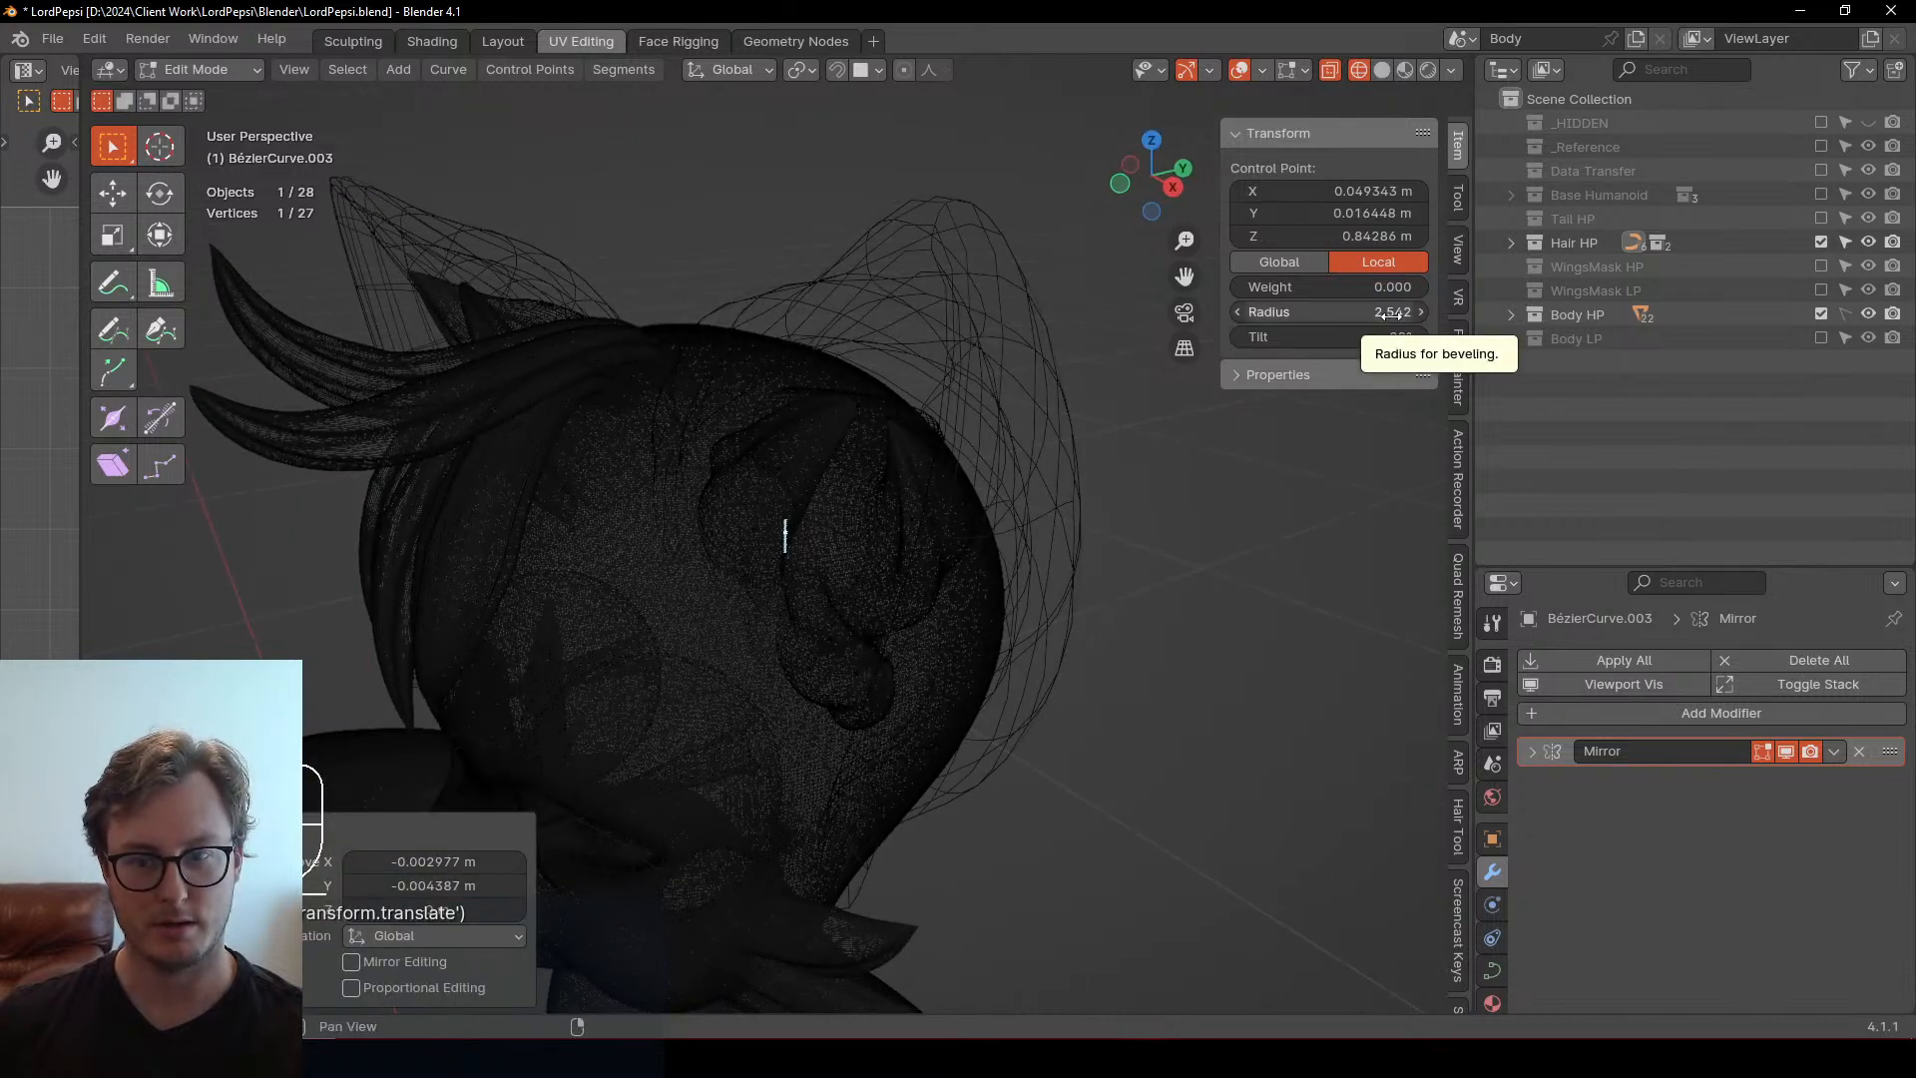
{"action": "key", "text": "ctrl+z"}
Set the ear tuft control point's tilt to 107°, return to Object Mode and deselect the curve
{"action": "left_click_drag", "start_coordinate": [1328, 338], "coordinate": [1304, 338]}
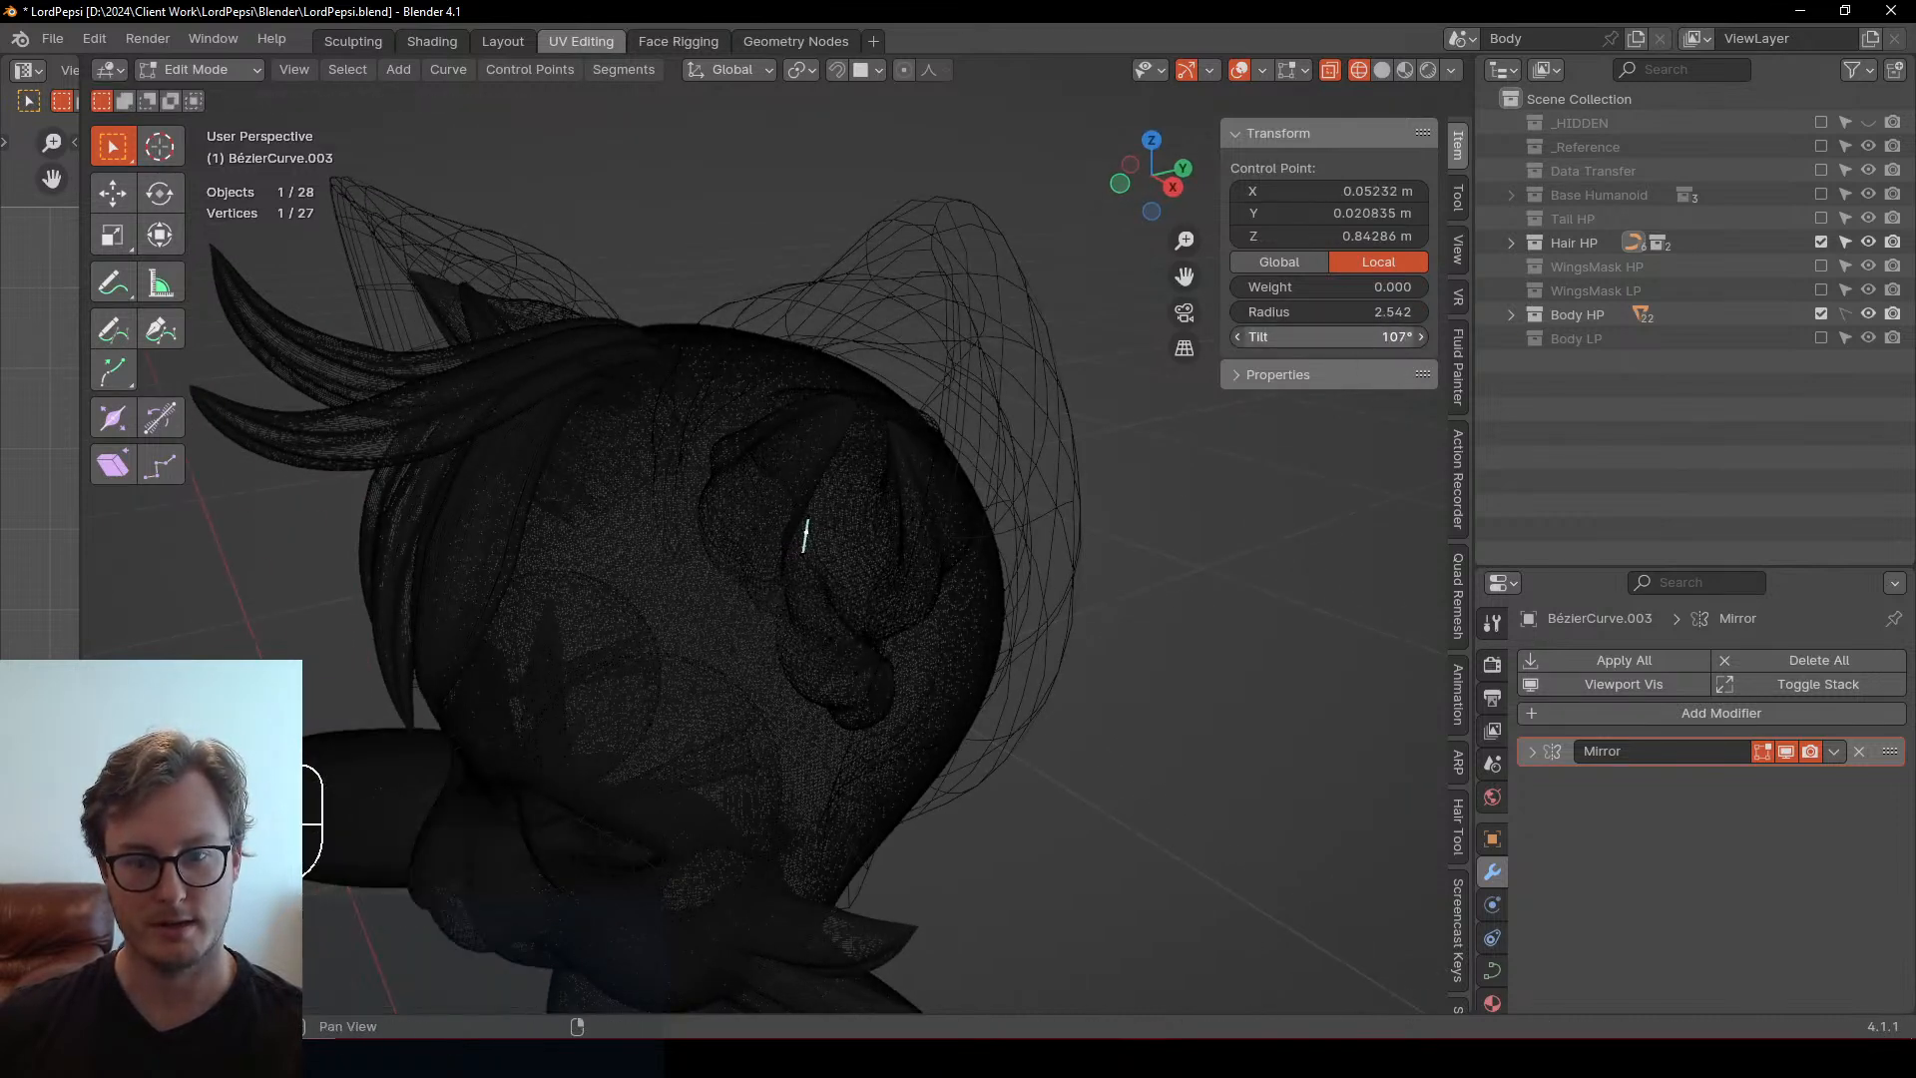
{"action": "key", "text": "shift+z"}
{"action": "middle_click_drag", "start_coordinate": [1044, 475], "coordinate": [864, 423]}
{"action": "key", "text": "Tab"}
{"action": "scroll", "coordinate": [864, 423], "scroll_direction": "down", "scroll_amount": 3}
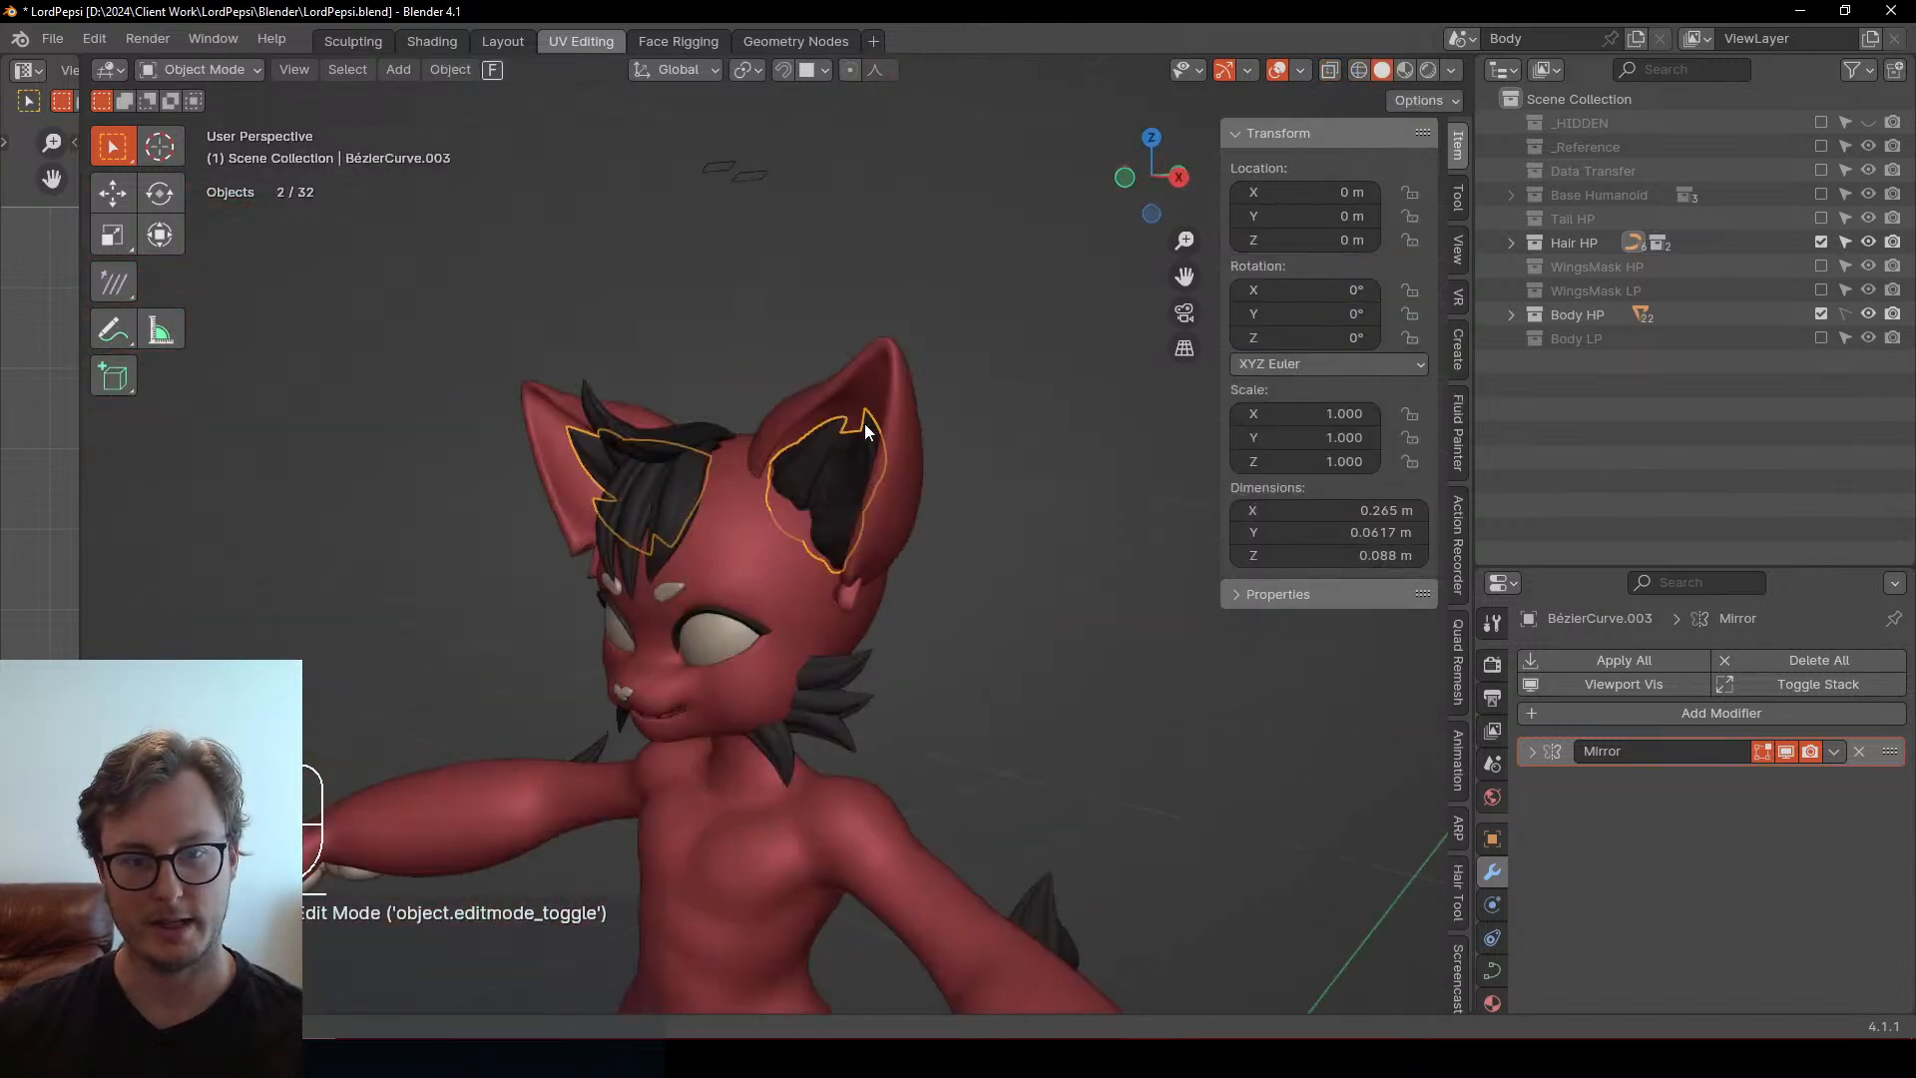
{"action": "left_click", "coordinate": [918, 559]}
Select the cheek tuft curve, enter Edit Mode and box-select its strands' base control points through wireframe
{"action": "middle_click_drag", "start_coordinate": [925, 571], "coordinate": [978, 521]}
{"action": "scroll", "coordinate": [963, 556], "scroll_direction": "down", "scroll_amount": 3}
{"action": "scroll", "coordinate": [880, 530], "scroll_direction": "up", "scroll_amount": 5}
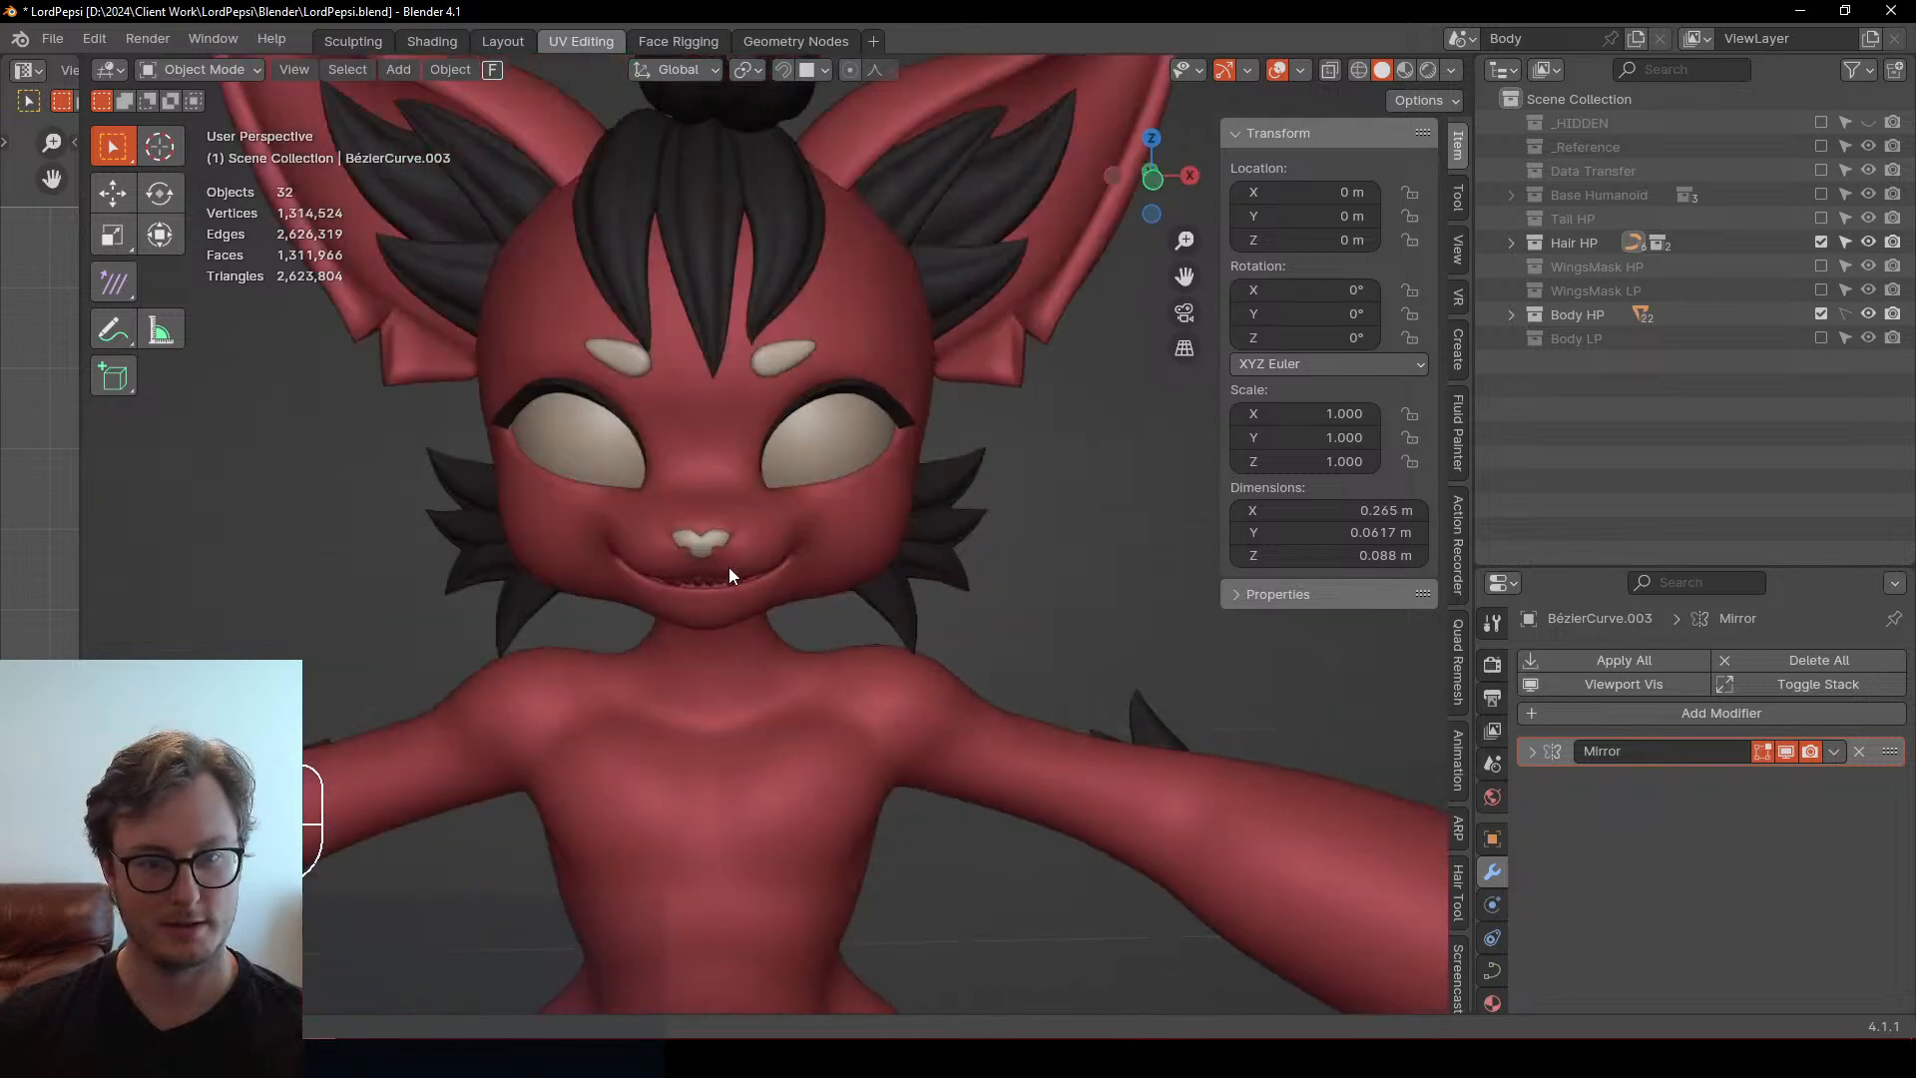
{"action": "middle_click_drag", "start_coordinate": [729, 576], "coordinate": [810, 586]}
{"action": "left_click", "coordinate": [1002, 565]}
{"action": "mouse_move", "coordinate": [1002, 565]}
{"action": "middle_mouse_down"}
{"action": "mouse_move", "coordinate": [793, 612]}
{"action": "mouse_move", "coordinate": [842, 598]}
{"action": "middle_mouse_up"}
{"action": "key", "text": "Tab"}
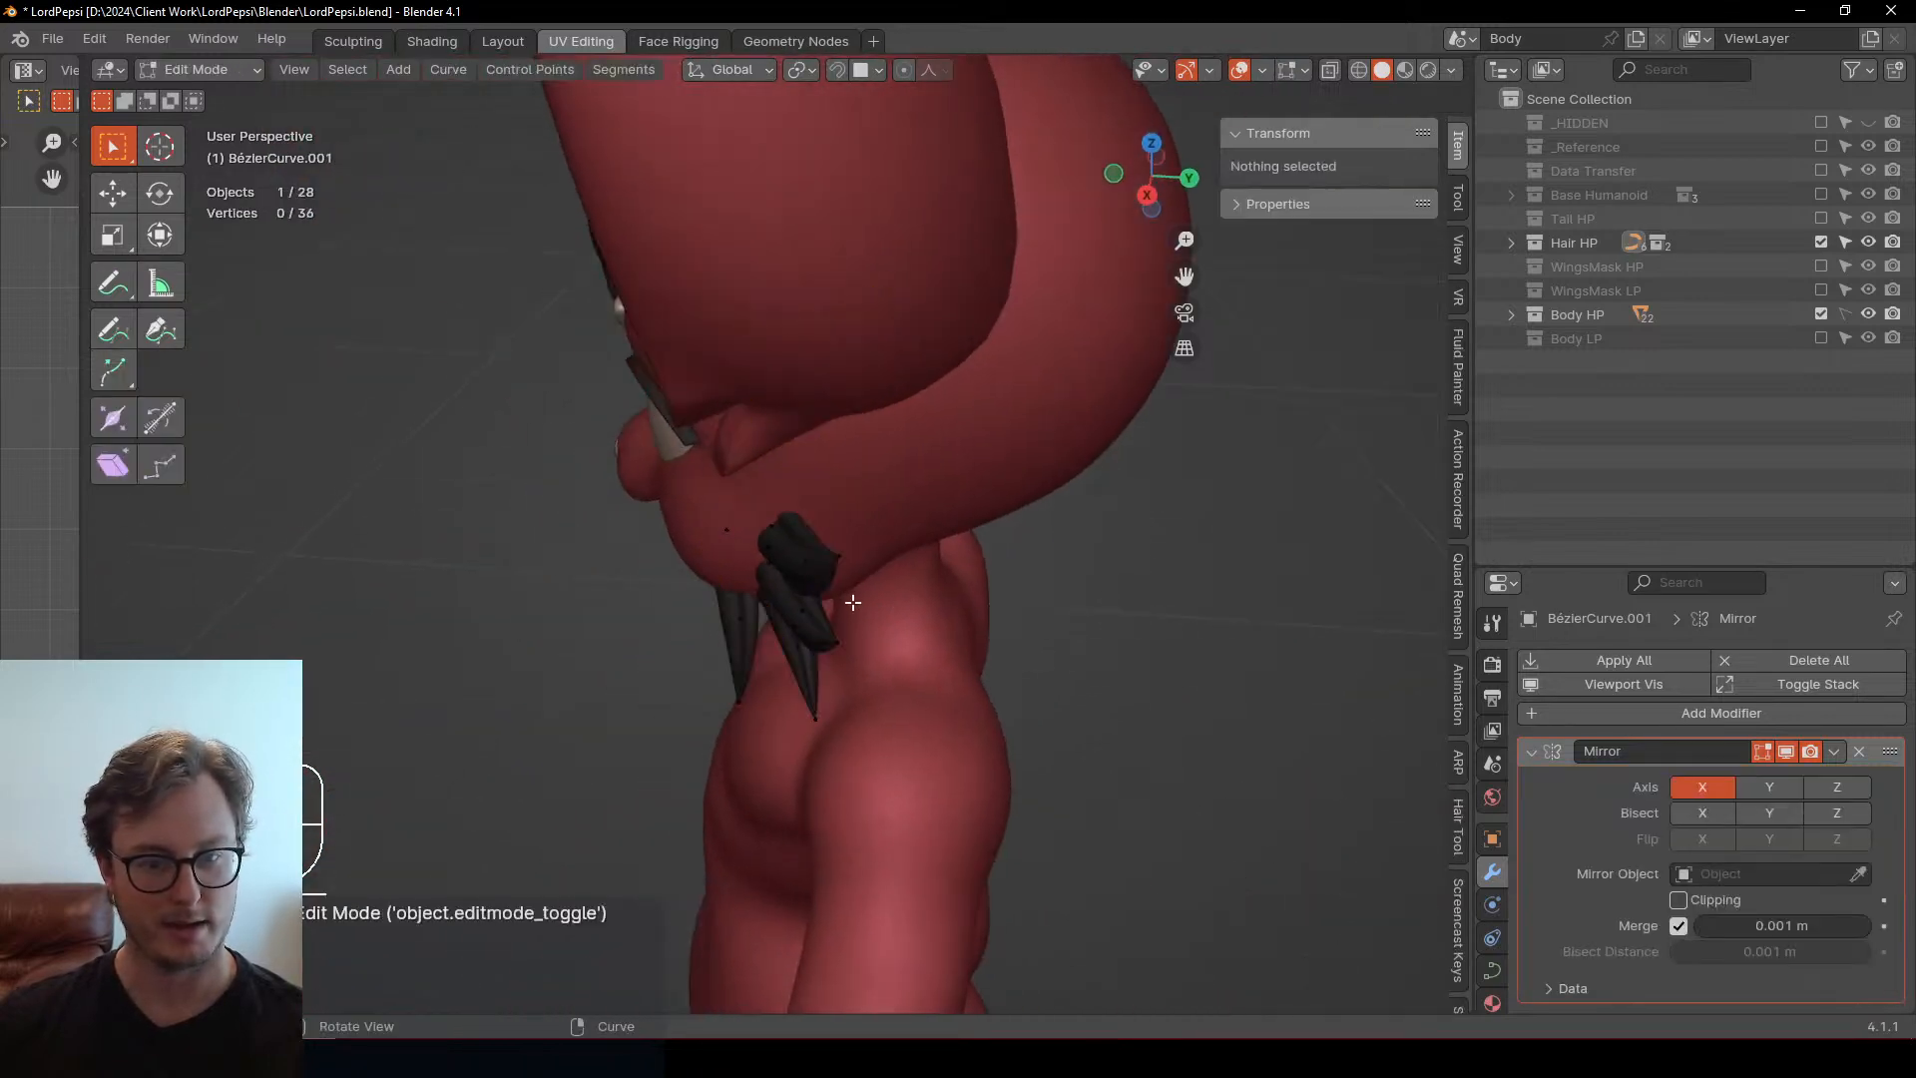
{"action": "key", "text": "shift+z"}
{"action": "mouse_move", "coordinate": [703, 623]}
{"action": "left_mouse_down"}
{"action": "mouse_move", "coordinate": [662, 491]}
{"action": "mouse_move", "coordinate": [812, 663]}
{"action": "left_mouse_up"}
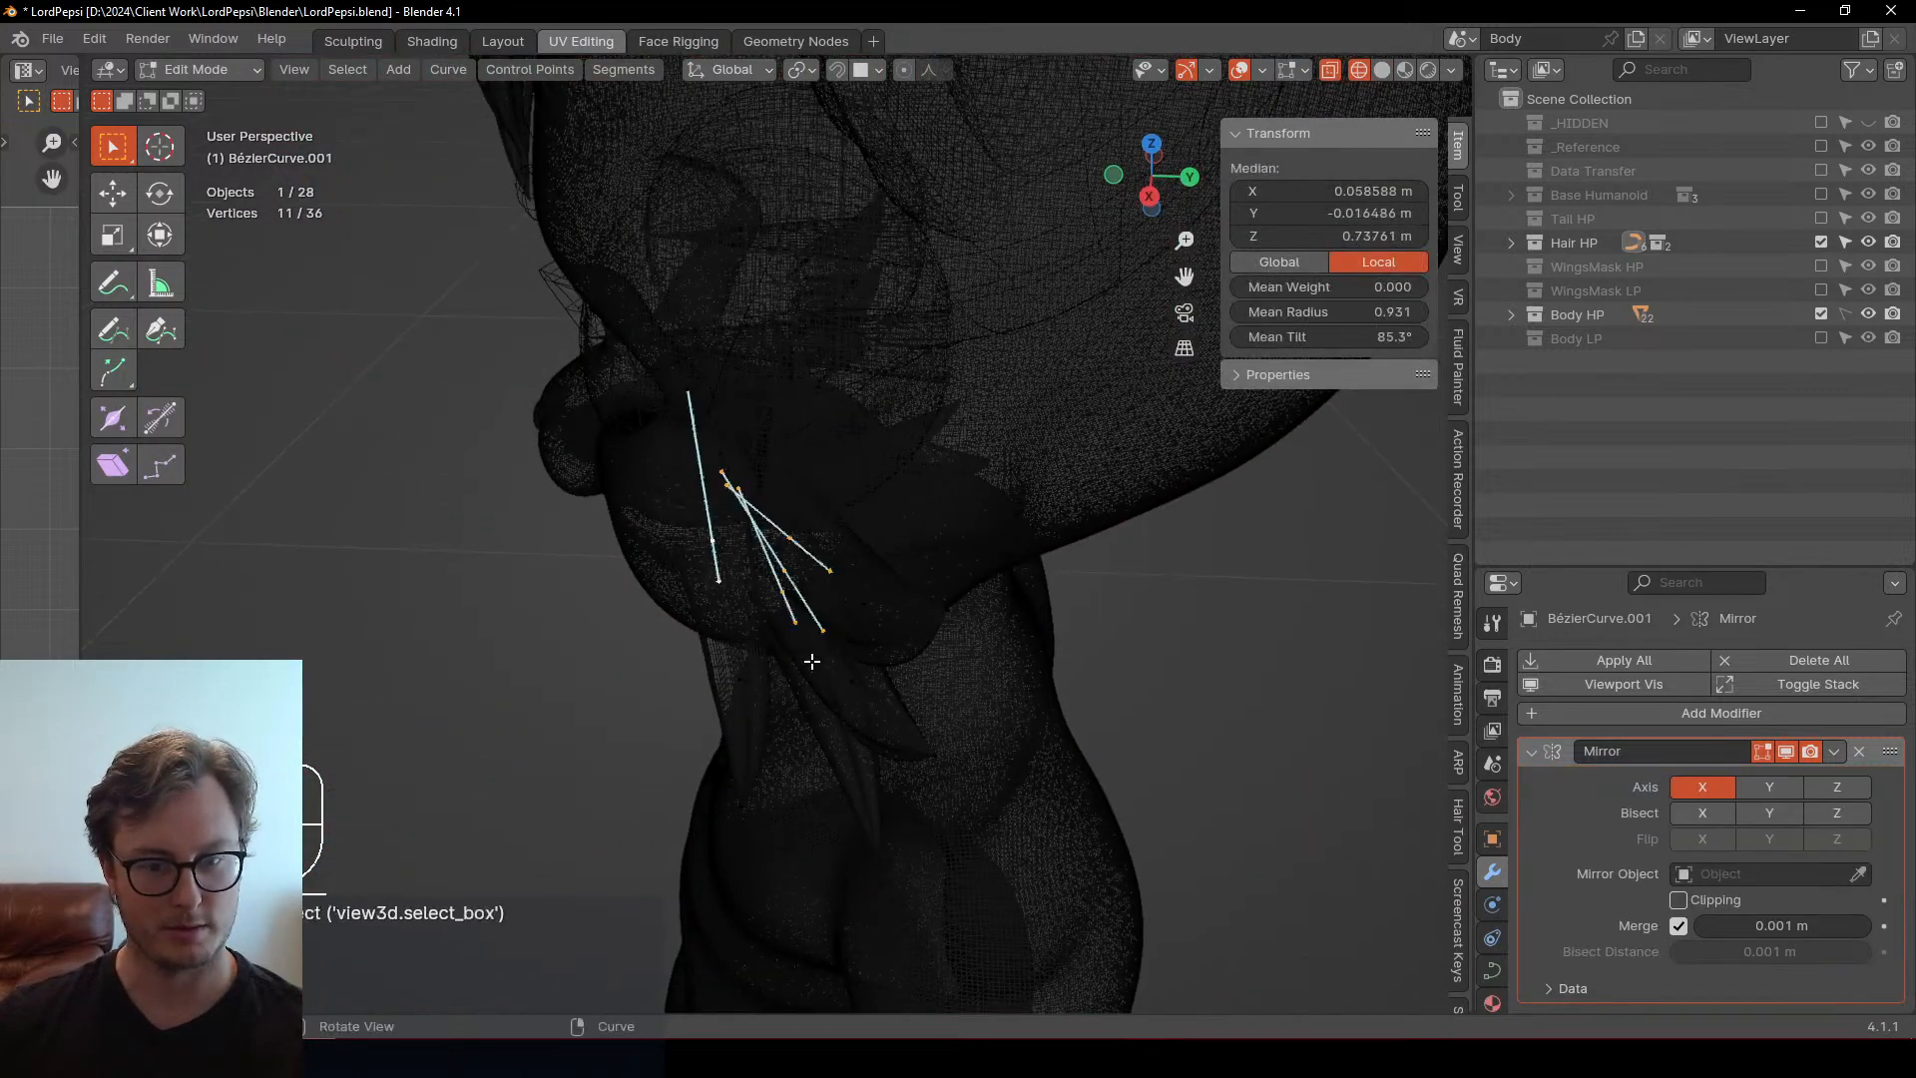
Rotate the cheek tuft's selected base control points and move them against the side of the head
{"action": "key", "text": "shift+z"}
{"action": "key", "text": "r"}
{"action": "left_click", "coordinate": [1058, 599]}
{"action": "mouse_move", "coordinate": [1058, 599]}
{"action": "middle_mouse_down"}
{"action": "mouse_move", "coordinate": [907, 568]}
{"action": "mouse_move", "coordinate": [992, 483]}
{"action": "mouse_move", "coordinate": [1051, 303]}
{"action": "mouse_move", "coordinate": [963, 401]}
{"action": "mouse_move", "coordinate": [1167, 519]}
{"action": "mouse_move", "coordinate": [943, 503]}
{"action": "mouse_move", "coordinate": [928, 589]}
{"action": "mouse_move", "coordinate": [838, 586]}
{"action": "middle_mouse_up"}
{"action": "key", "text": "g"}
{"action": "left_click", "coordinate": [964, 471]}
Refine the rotation and position of the cheek tuft's base control points, then return to Object Mode
{"action": "key", "text": "r"}
{"action": "left_click", "coordinate": [1009, 291]}
{"action": "key", "text": "g"}
{"action": "left_click", "coordinate": [966, 370]}
{"action": "key", "text": "Tab"}
{"action": "scroll", "coordinate": [1117, 533], "scroll_direction": "down", "scroll_amount": 4}
{"action": "left_click", "coordinate": [1098, 534]}
Re-enter Edit Mode on the cheek tuft and move the lowest strand's base control point in wireframe
{"action": "scroll", "coordinate": [972, 521], "scroll_direction": "up", "scroll_amount": 4}
{"action": "key", "text": "Tab"}
{"action": "scroll", "coordinate": [778, 583], "scroll_direction": "up", "scroll_amount": 3}
{"action": "key", "text": "z"}
{"action": "left_click", "coordinate": [601, 572]}
{"action": "scroll", "coordinate": [830, 586], "scroll_direction": "down", "scroll_amount": 1}
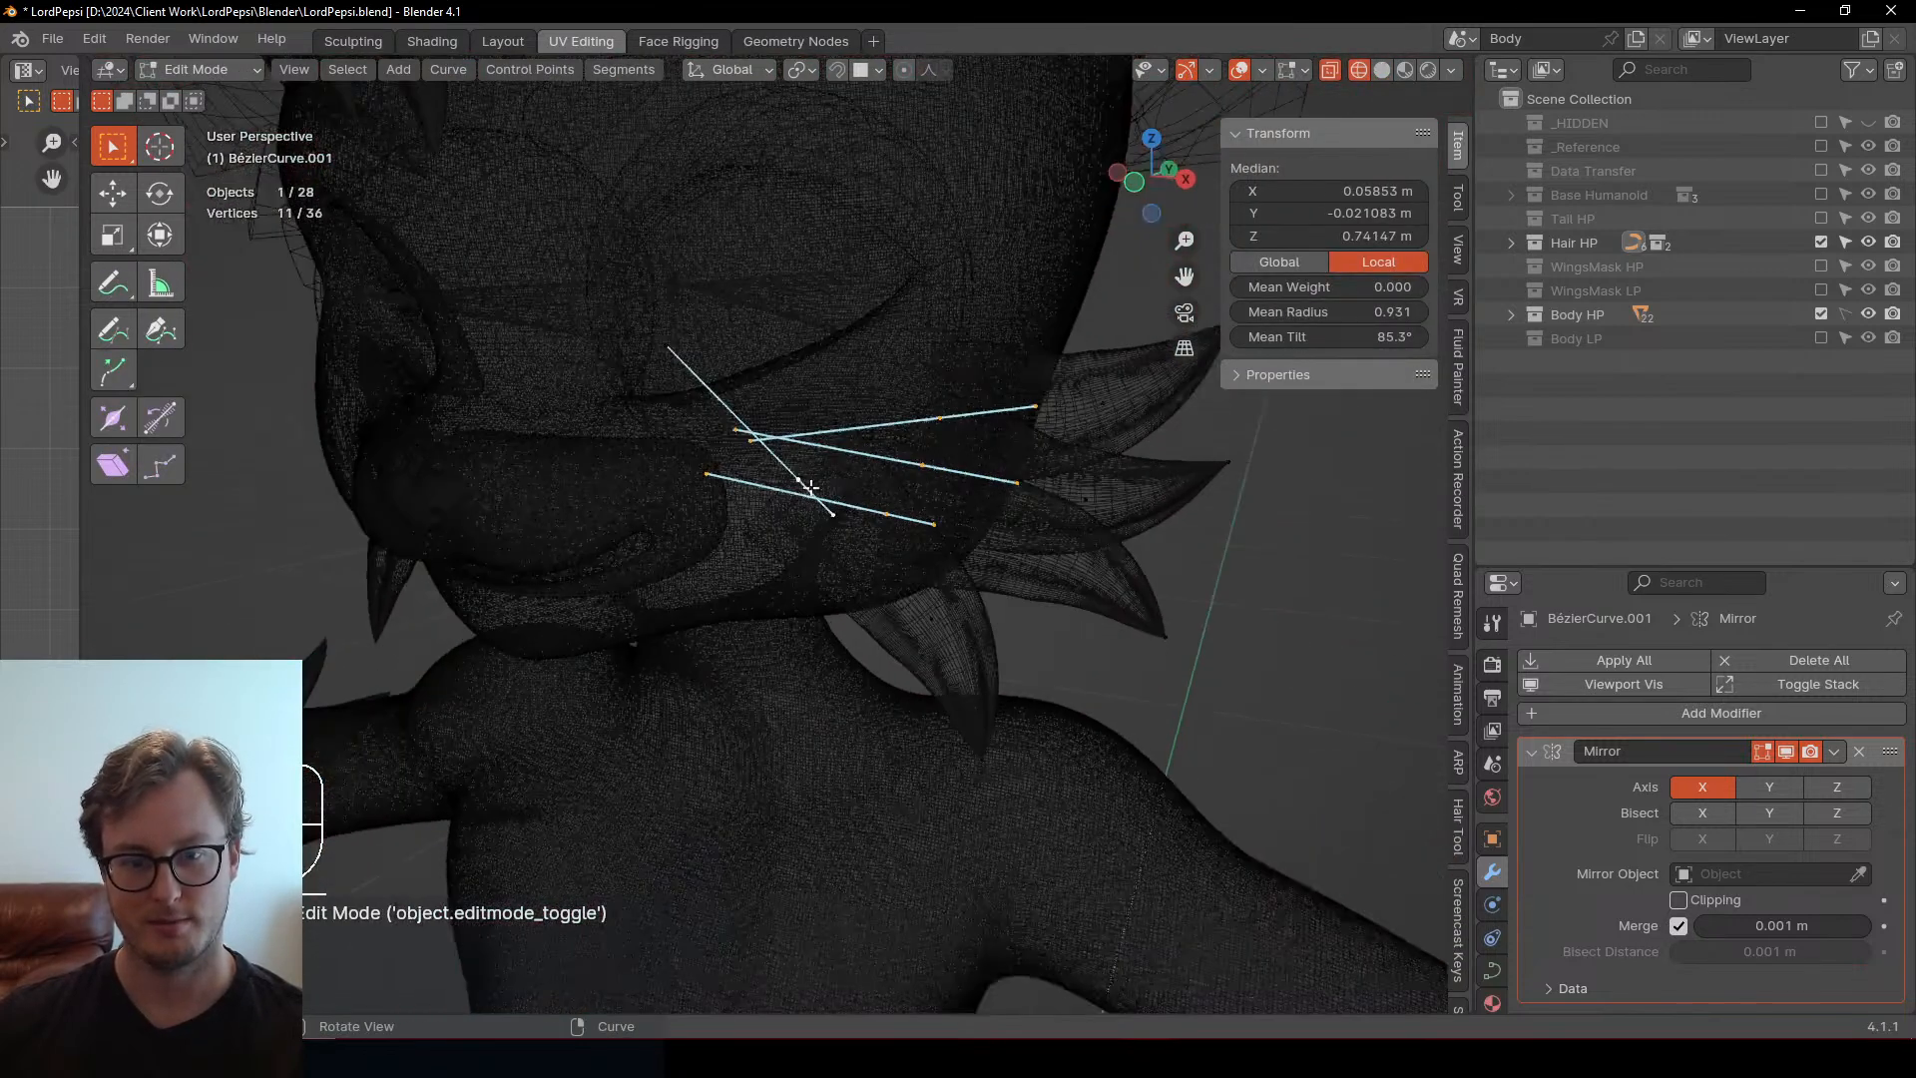
{"action": "left_click", "coordinate": [806, 481]}
{"action": "key", "text": "g"}
{"action": "left_click", "coordinate": [866, 559]}
{"action": "key", "text": "shift+z"}
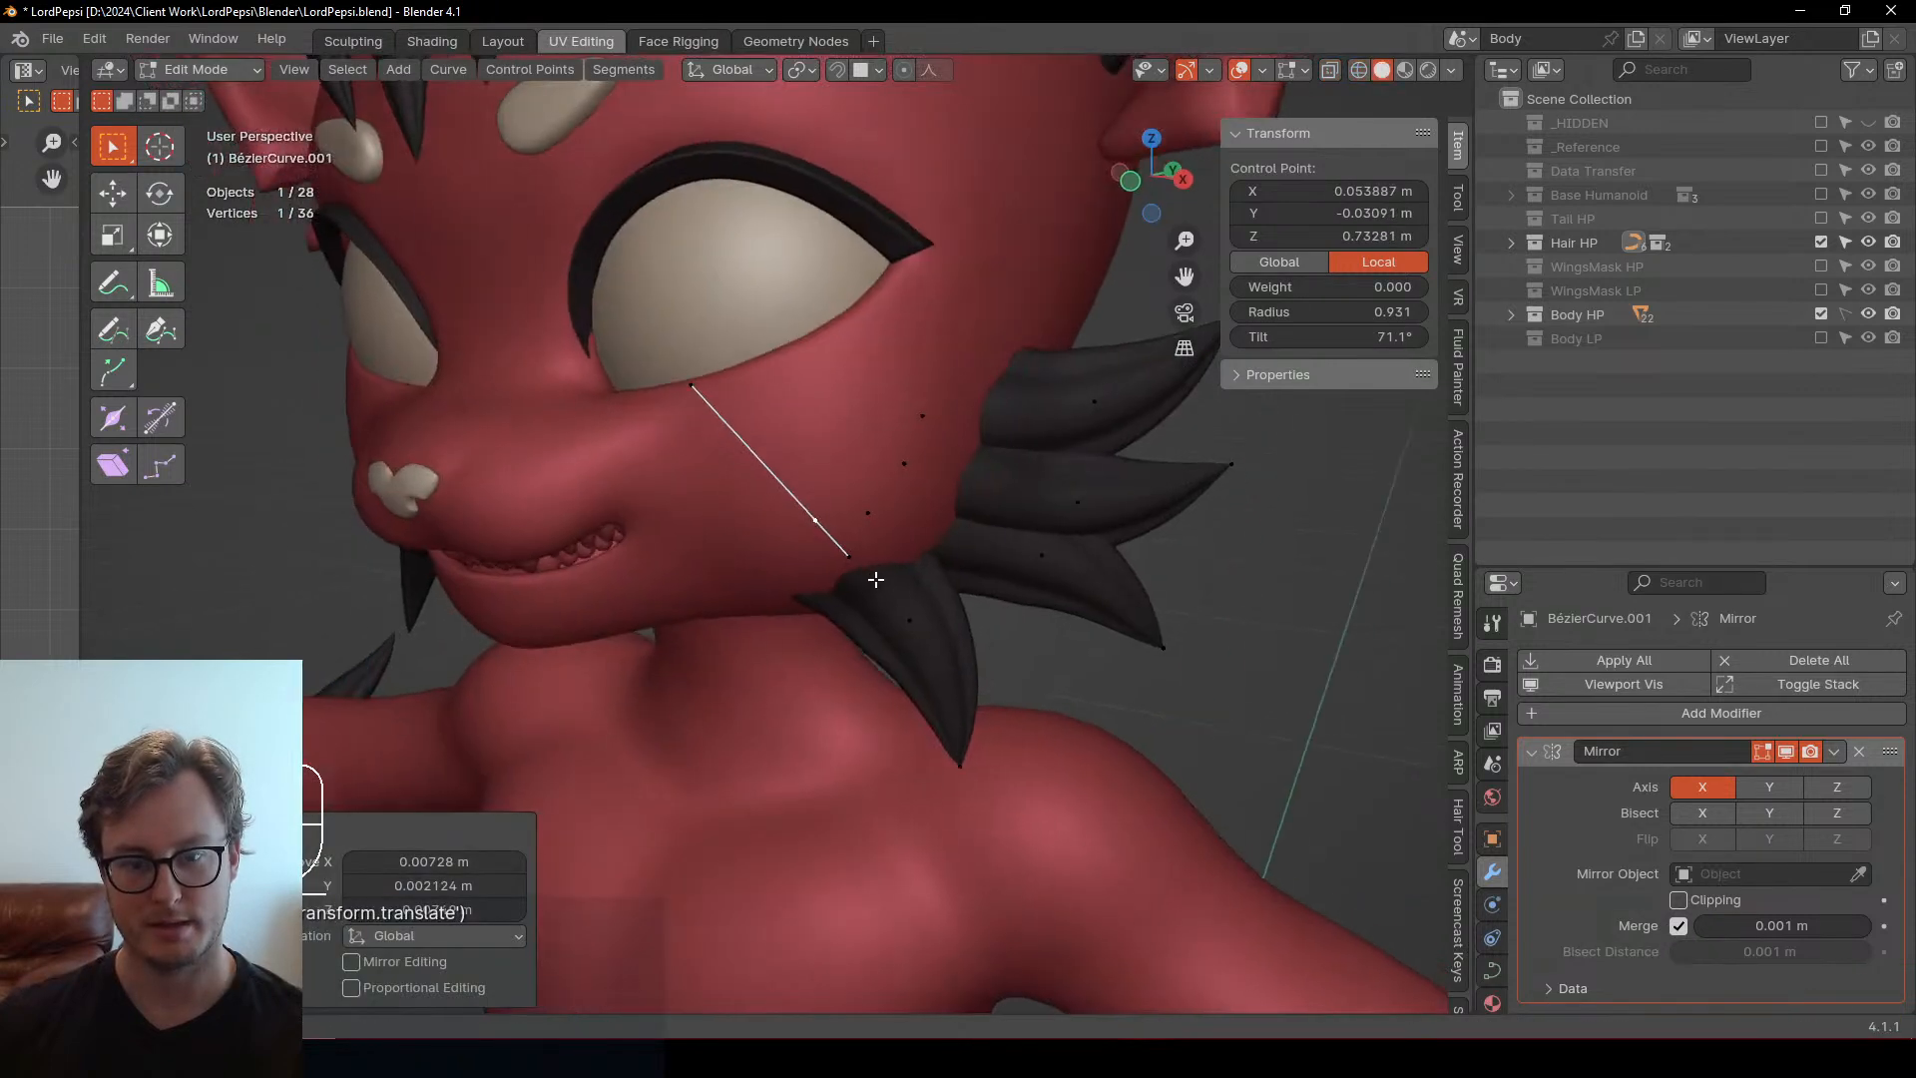
Select the entire lowest cheek strand and move it about 0.0043 m back along Y
{"action": "scroll", "coordinate": [976, 605], "scroll_direction": "down", "scroll_amount": 3}
{"action": "key", "text": "Tab"}
{"action": "middle_click_drag", "start_coordinate": [877, 595], "coordinate": [824, 612]}
{"action": "scroll", "coordinate": [978, 528], "scroll_direction": "up", "scroll_amount": 4}
{"action": "key", "text": "Tab"}
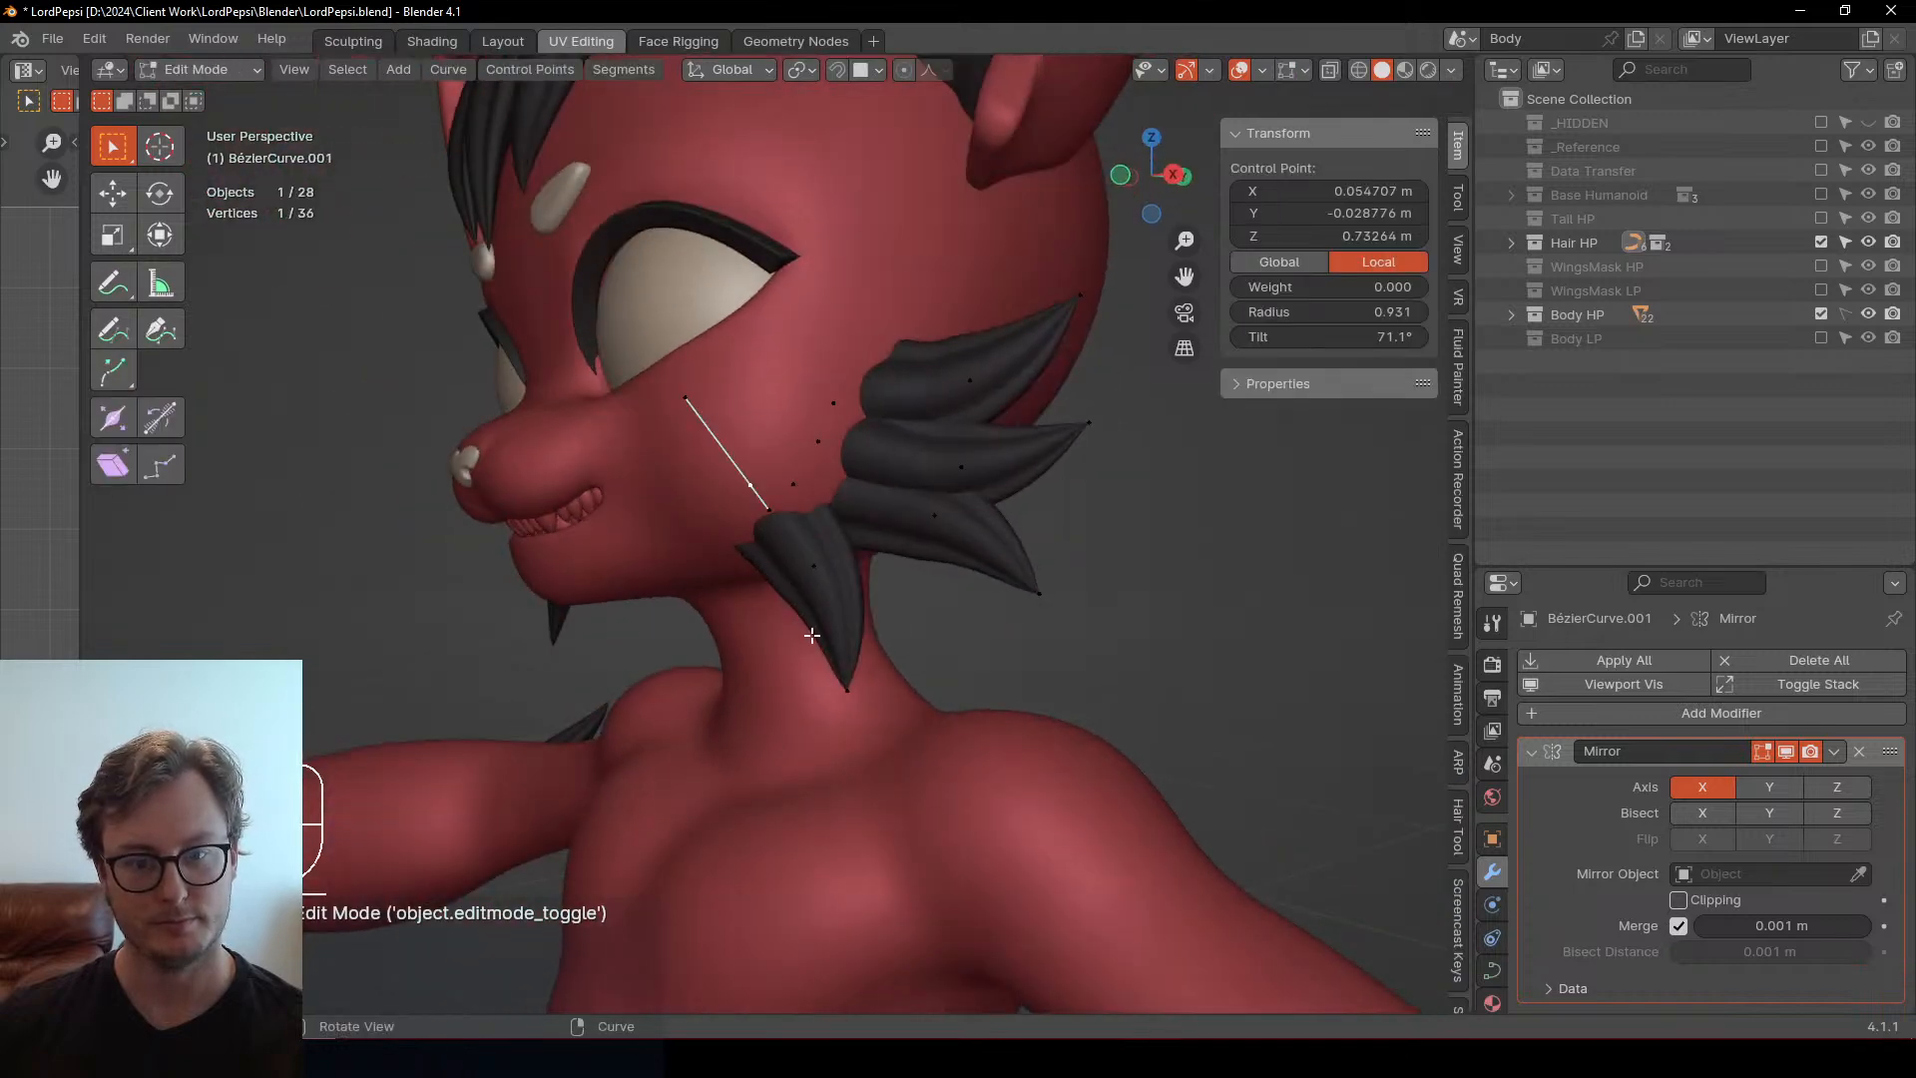
{"action": "left_click", "coordinate": [816, 571]}
{"action": "key", "text": "ctrl+l"}
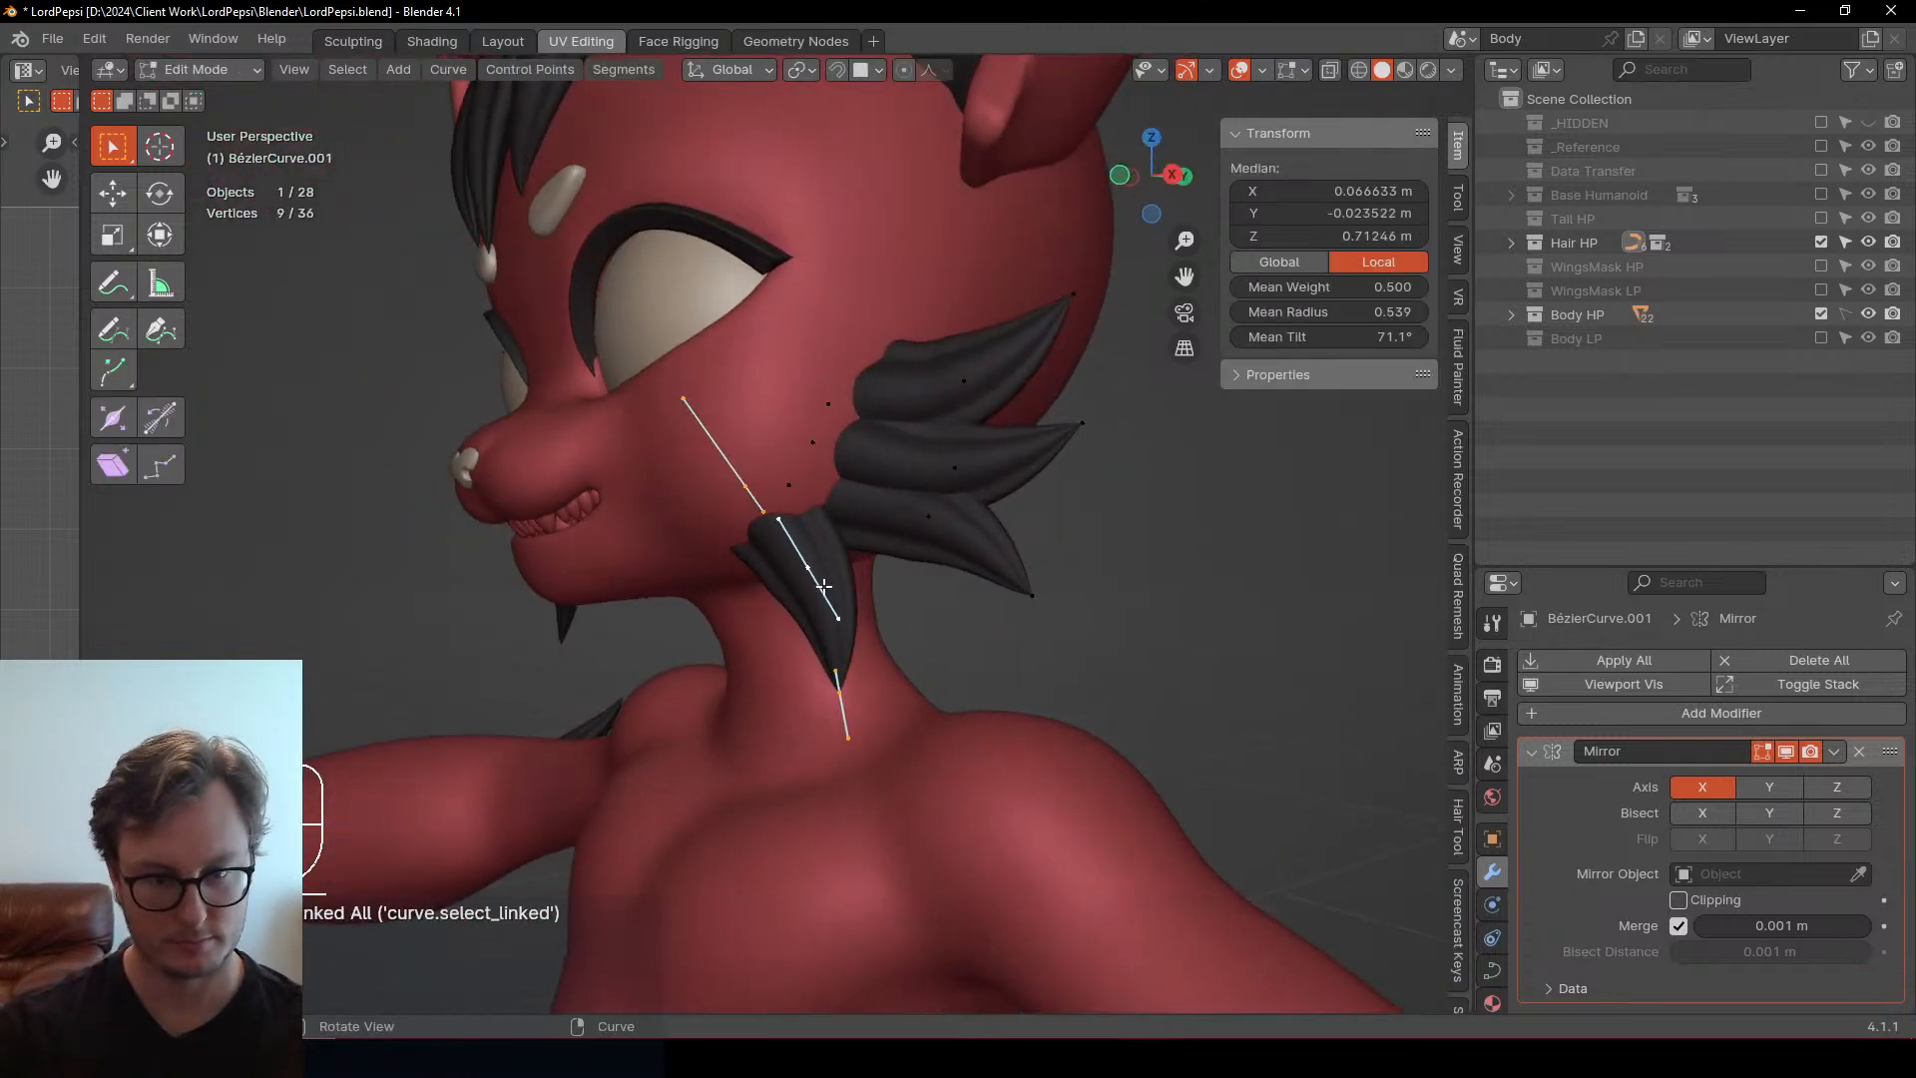
{"action": "middle_click_drag", "start_coordinate": [839, 572], "coordinate": [777, 582]}
{"action": "key", "text": "g"}
{"action": "left_click", "coordinate": [798, 581]}
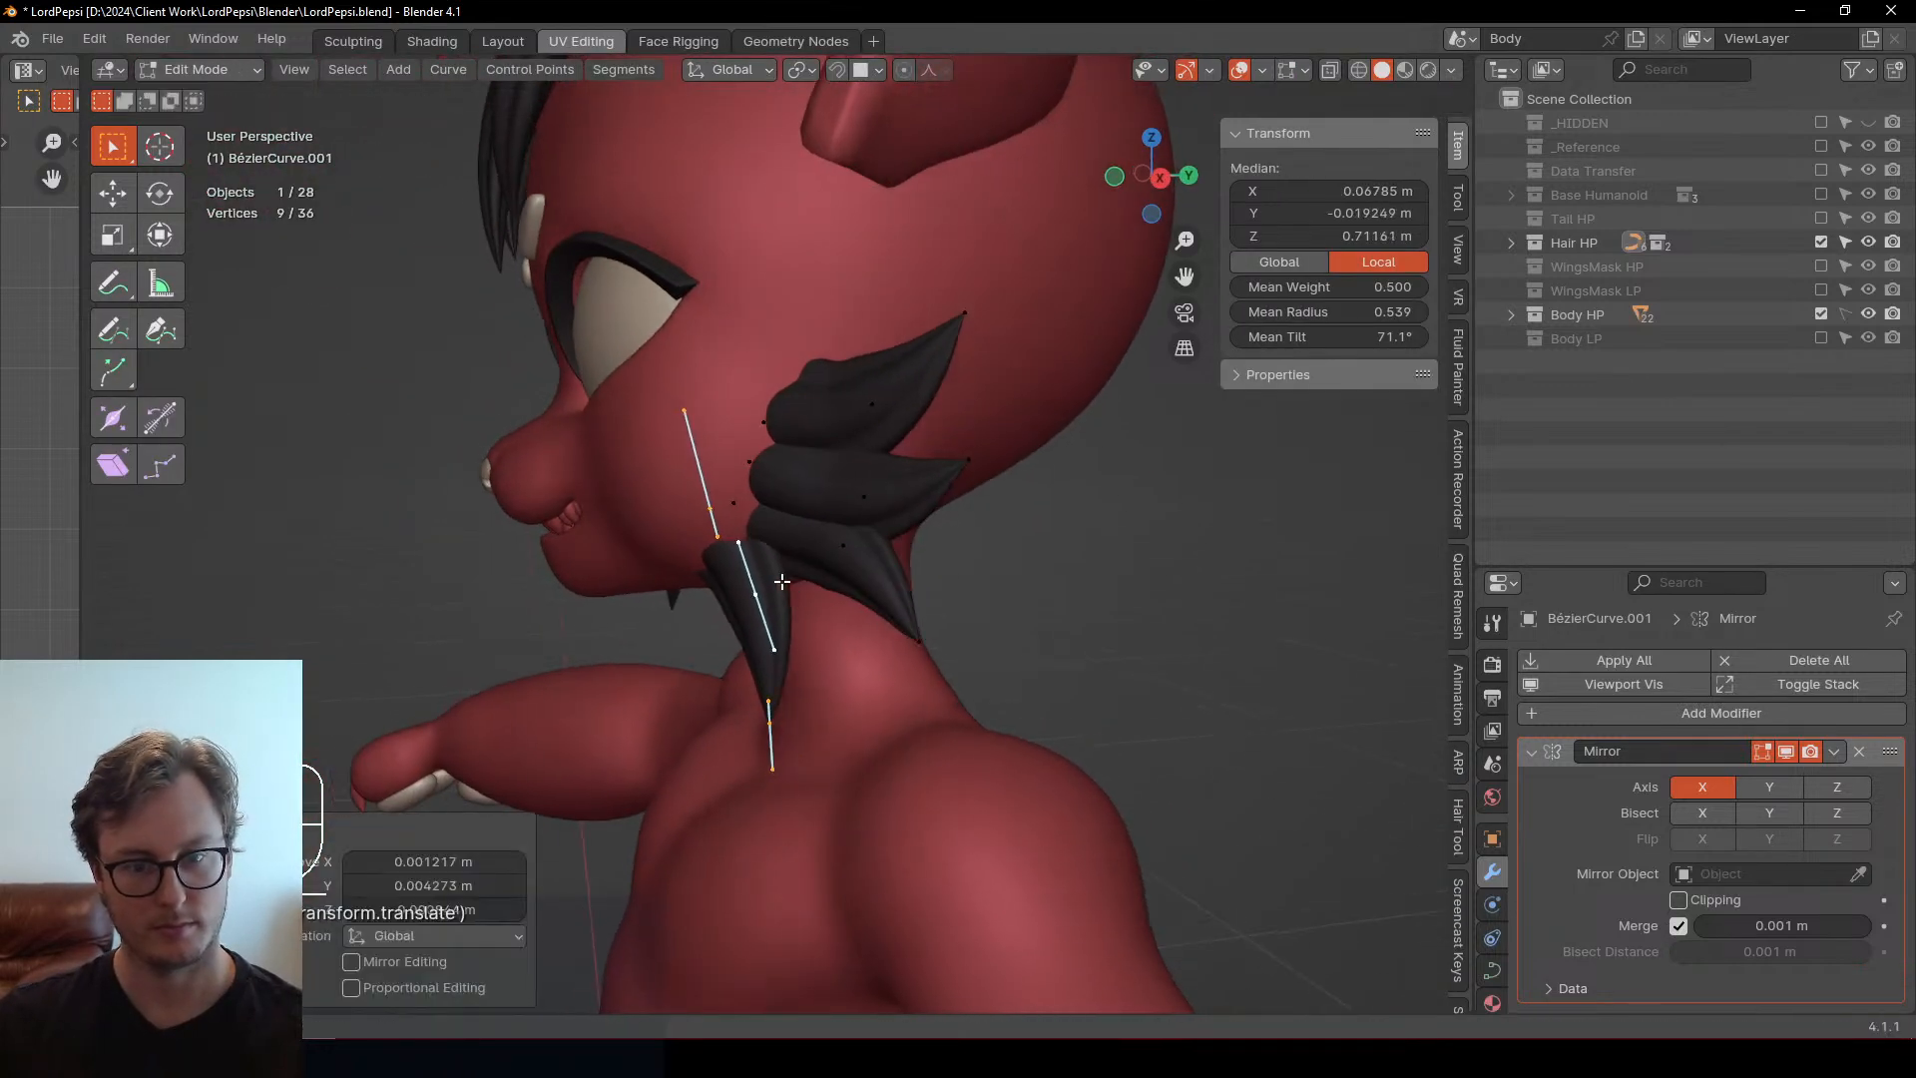
Try to rotate the lowest cheek strand
{"action": "key", "text": "r"}
{"action": "right_click", "coordinate": [1000, 436]}
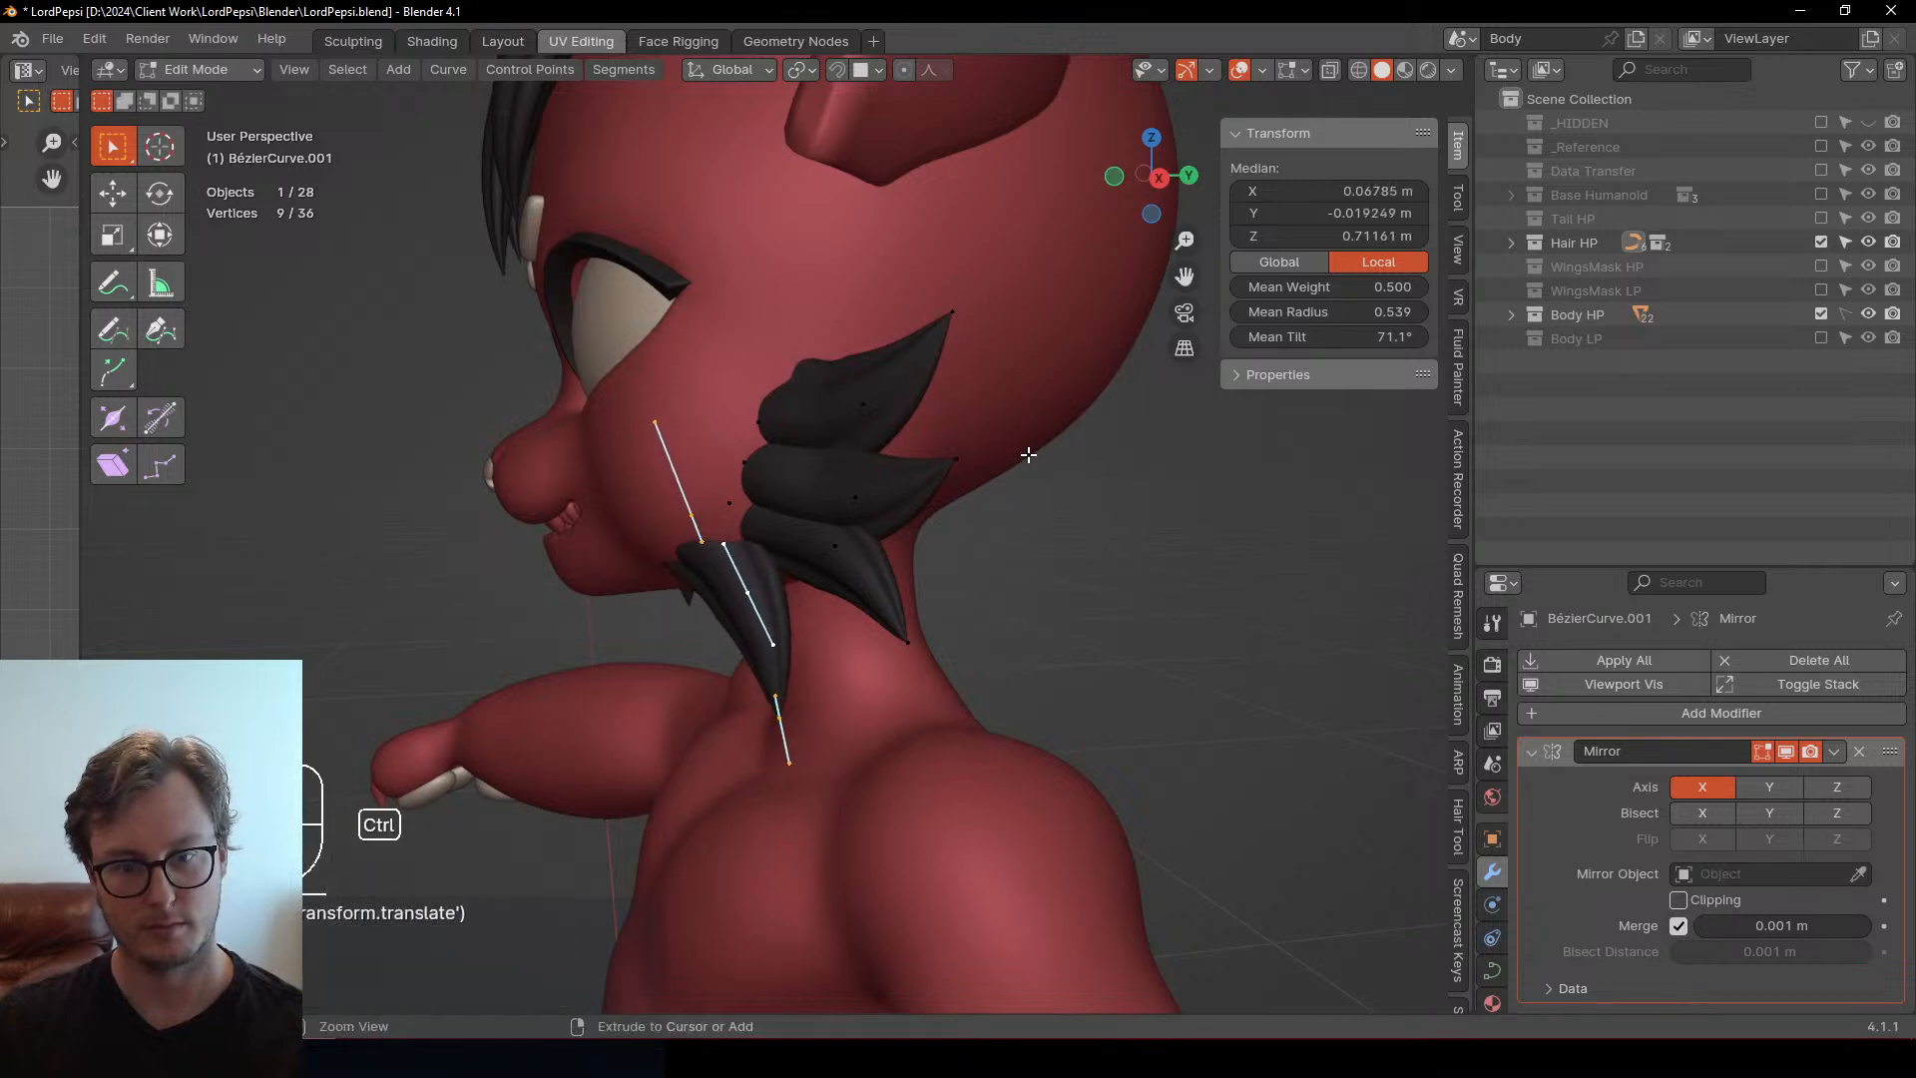
{"action": "key", "text": "ctrl+z"}
Set the lowest cheek strand's mean tilt to 77.8° and reposition the strand
{"action": "left_click_drag", "start_coordinate": [1365, 340], "coordinate": [1397, 340], "text": "shift"}
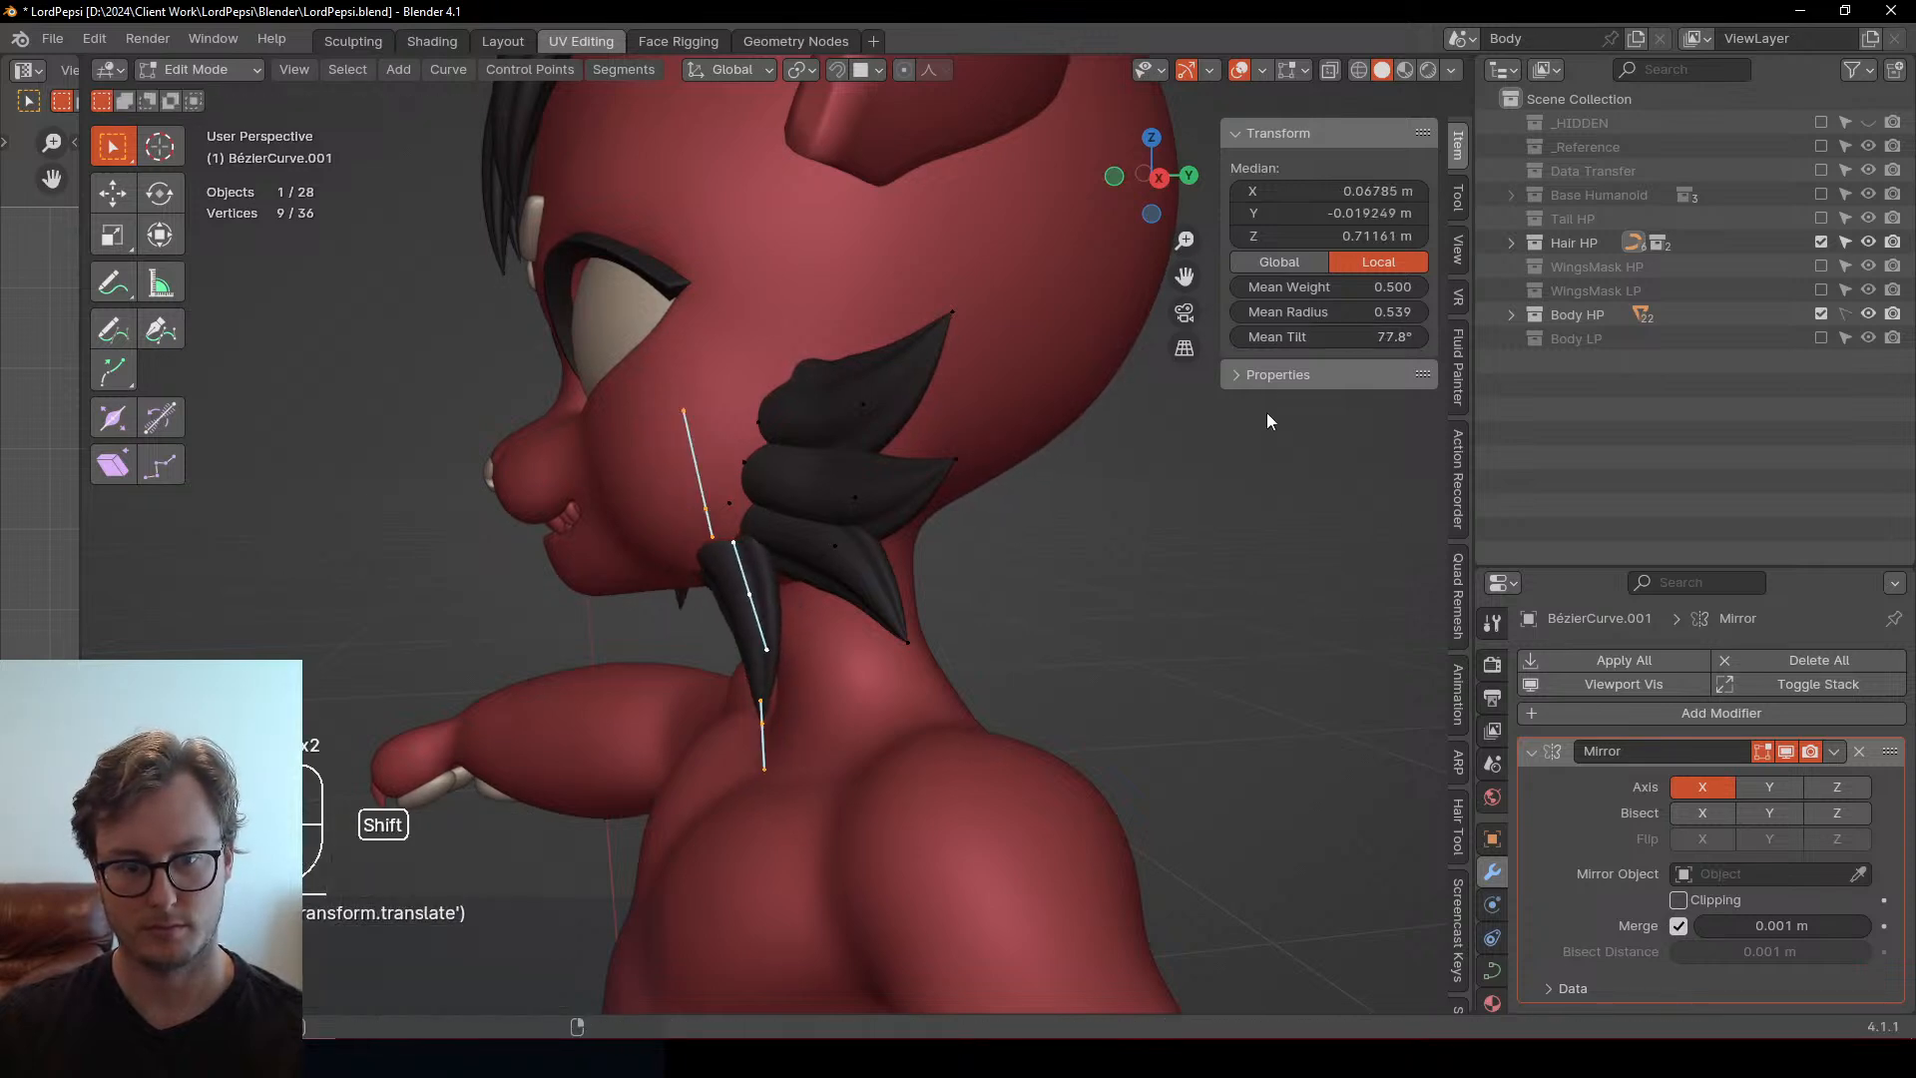
{"action": "key", "text": "g"}
{"action": "left_click", "coordinate": [789, 688]}
{"action": "mouse_move", "coordinate": [788, 689]}
{"action": "middle_mouse_down"}
{"action": "mouse_move", "coordinate": [860, 718]}
{"action": "mouse_move", "coordinate": [765, 719]}
{"action": "middle_mouse_up"}
Move the lowest cheek strand's tip control point about 0.0115 m back along Y
{"action": "left_click", "coordinate": [860, 718]}
{"action": "key", "text": "g"}
{"action": "key", "text": "y"}
{"action": "left_click", "coordinate": [793, 727]}
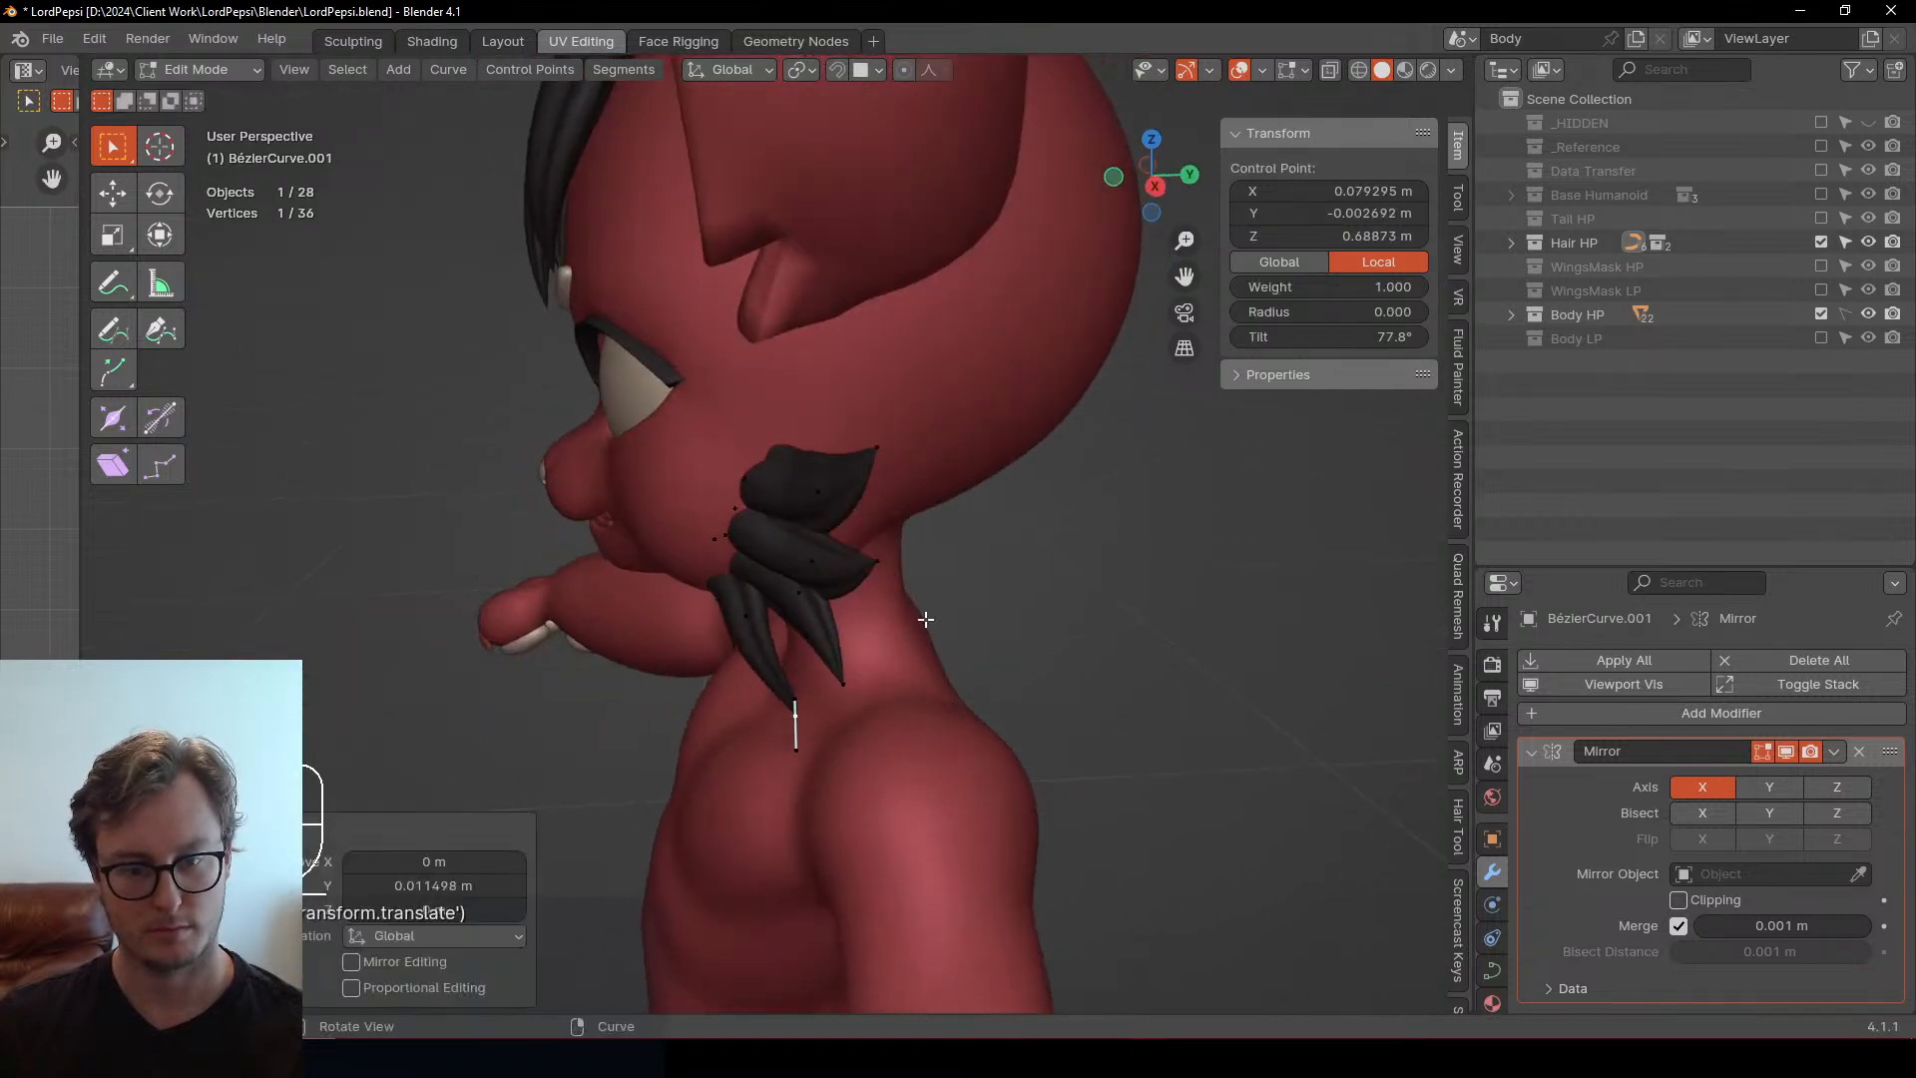
{"action": "left_click", "coordinate": [843, 682]}
{"action": "middle_click_drag", "start_coordinate": [842, 682], "coordinate": [848, 683]}
{"action": "key", "text": "g"}
{"action": "key", "text": "y"}
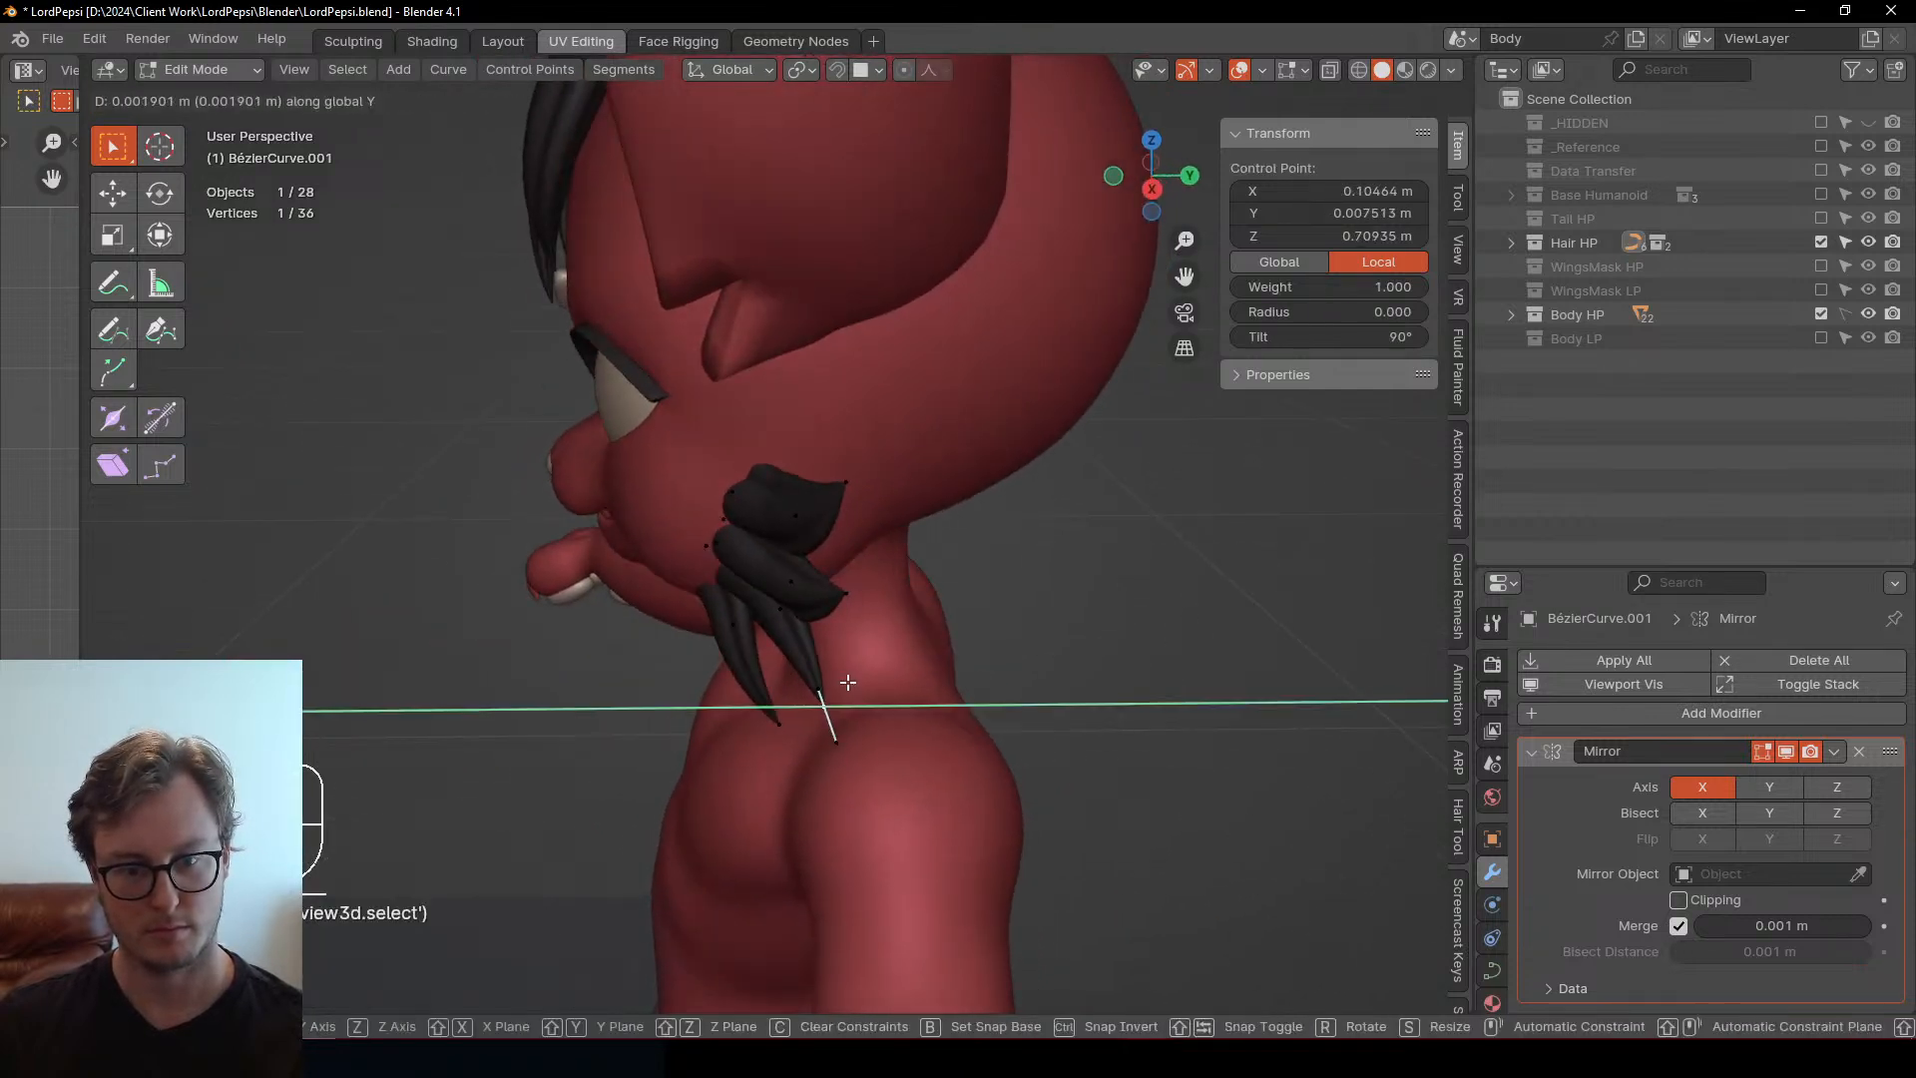
{"action": "right_click", "coordinate": [848, 682]}
Reposition the middle control points of the cheek tuft's strands to reshape them
{"action": "left_click", "coordinate": [843, 569]}
{"action": "left_click", "coordinate": [780, 609], "text": "shift"}
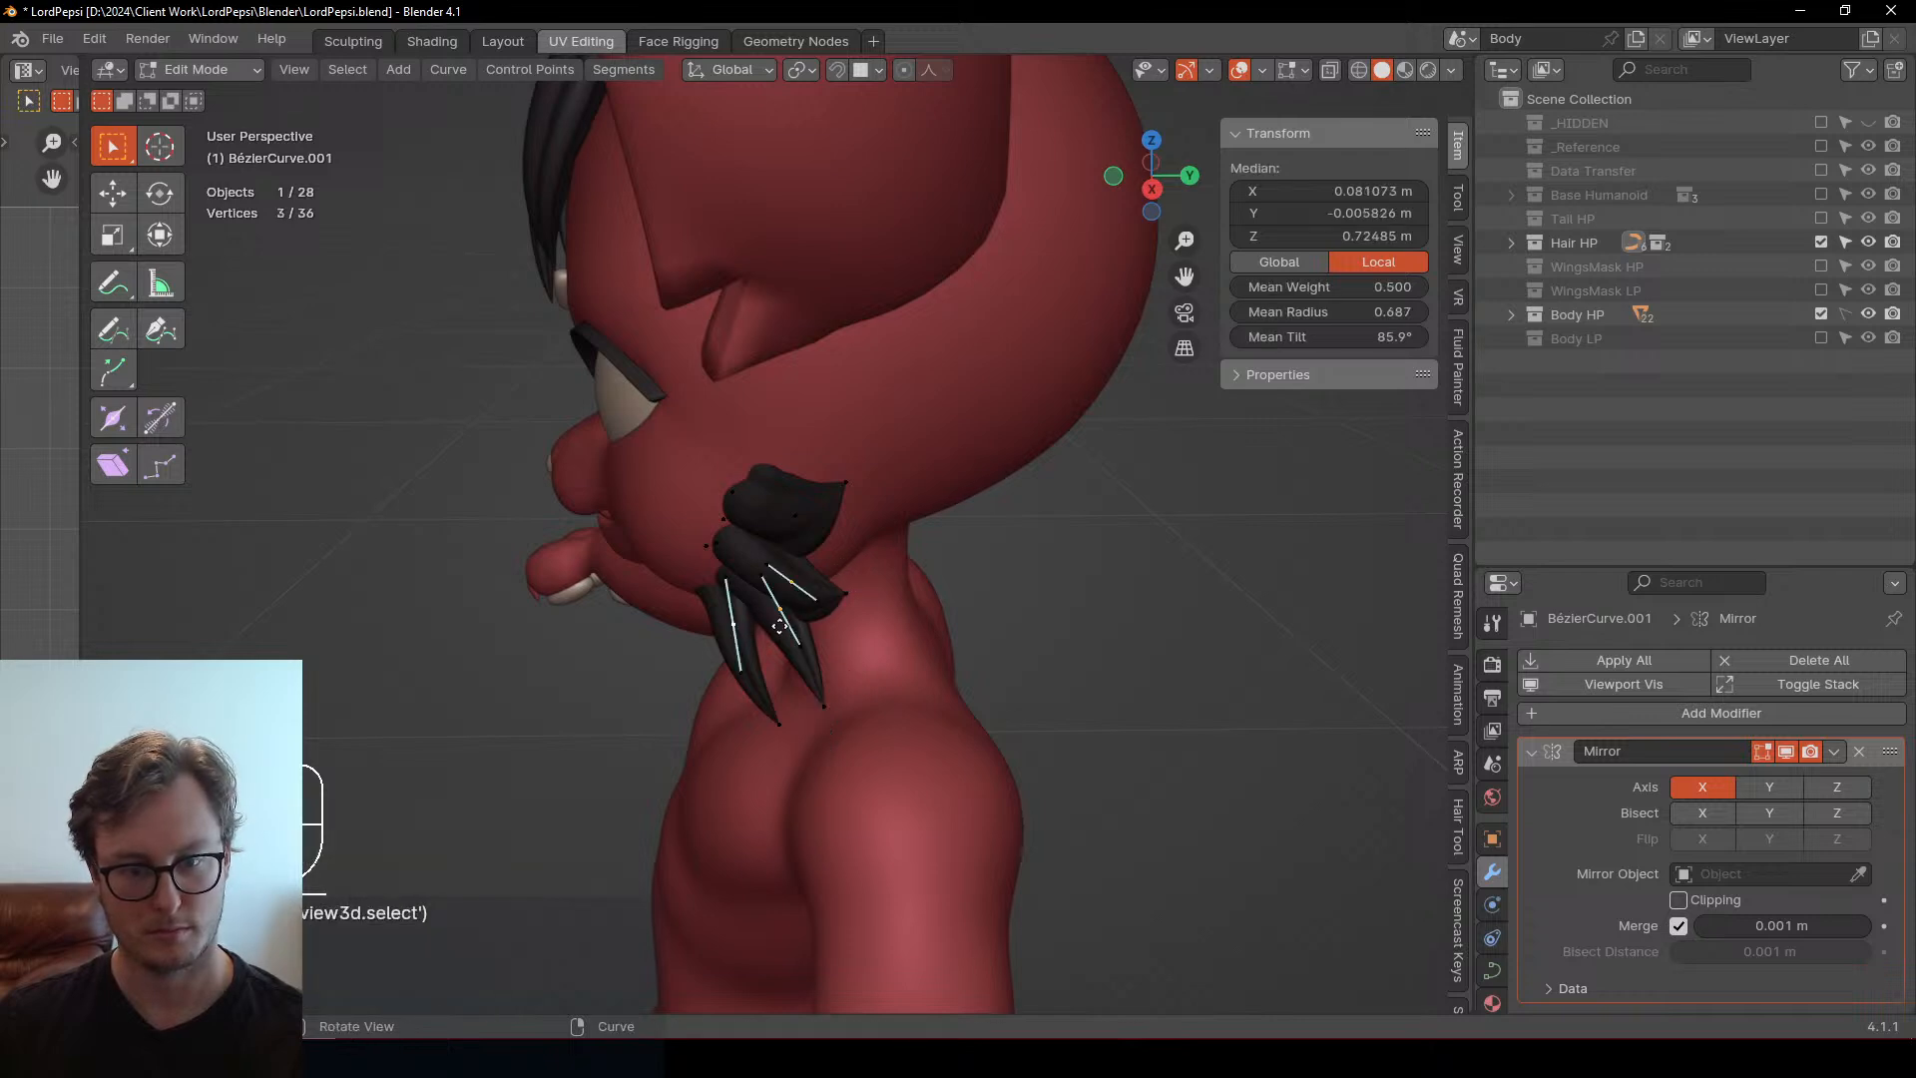
{"action": "left_click", "coordinate": [779, 623]}
{"action": "left_click", "coordinate": [801, 520]}
{"action": "middle_click_drag", "start_coordinate": [801, 520], "coordinate": [755, 429]}
{"action": "key", "text": "g"}
{"action": "left_click", "coordinate": [723, 591]}
Move and rotate the upper cheek strand's tip control point
{"action": "left_click", "coordinate": [804, 507]}
{"action": "key", "text": "g"}
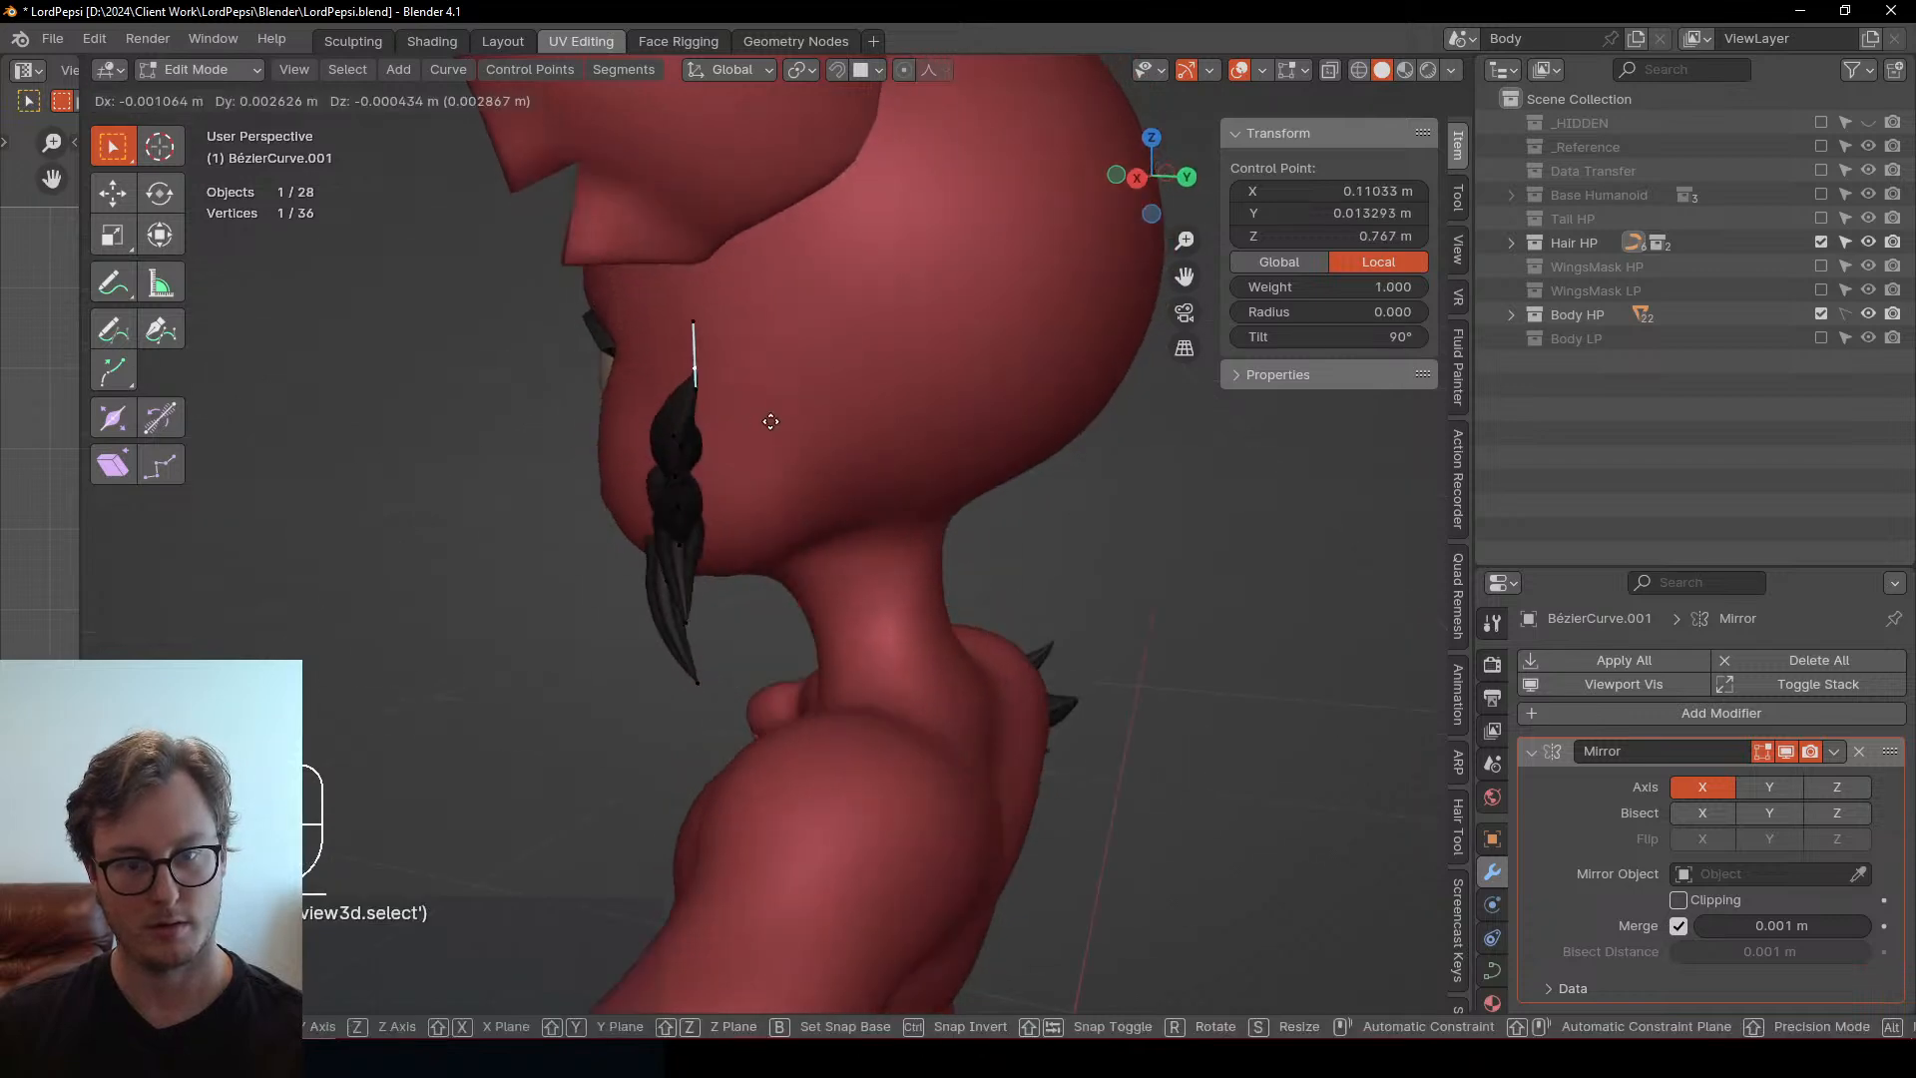
{"action": "left_click", "coordinate": [772, 421]}
{"action": "key", "text": "r"}
{"action": "left_click", "coordinate": [805, 476]}
Save LordPepsi.blend from Object Mode, then re-enter Edit Mode on the cheek tuft curve
{"action": "key", "text": "Tab"}
{"action": "middle_click_drag", "start_coordinate": [704, 535], "coordinate": [613, 499]}
{"action": "key", "text": "ctrl+s"}
{"action": "scroll", "coordinate": [855, 548], "scroll_direction": "up", "scroll_amount": 3}
{"action": "left_click", "coordinate": [690, 579]}
{"action": "key", "text": "Tab"}
Try to duplicate a lower cheek strand
{"action": "left_click", "coordinate": [612, 499]}
{"action": "key", "text": "l"}
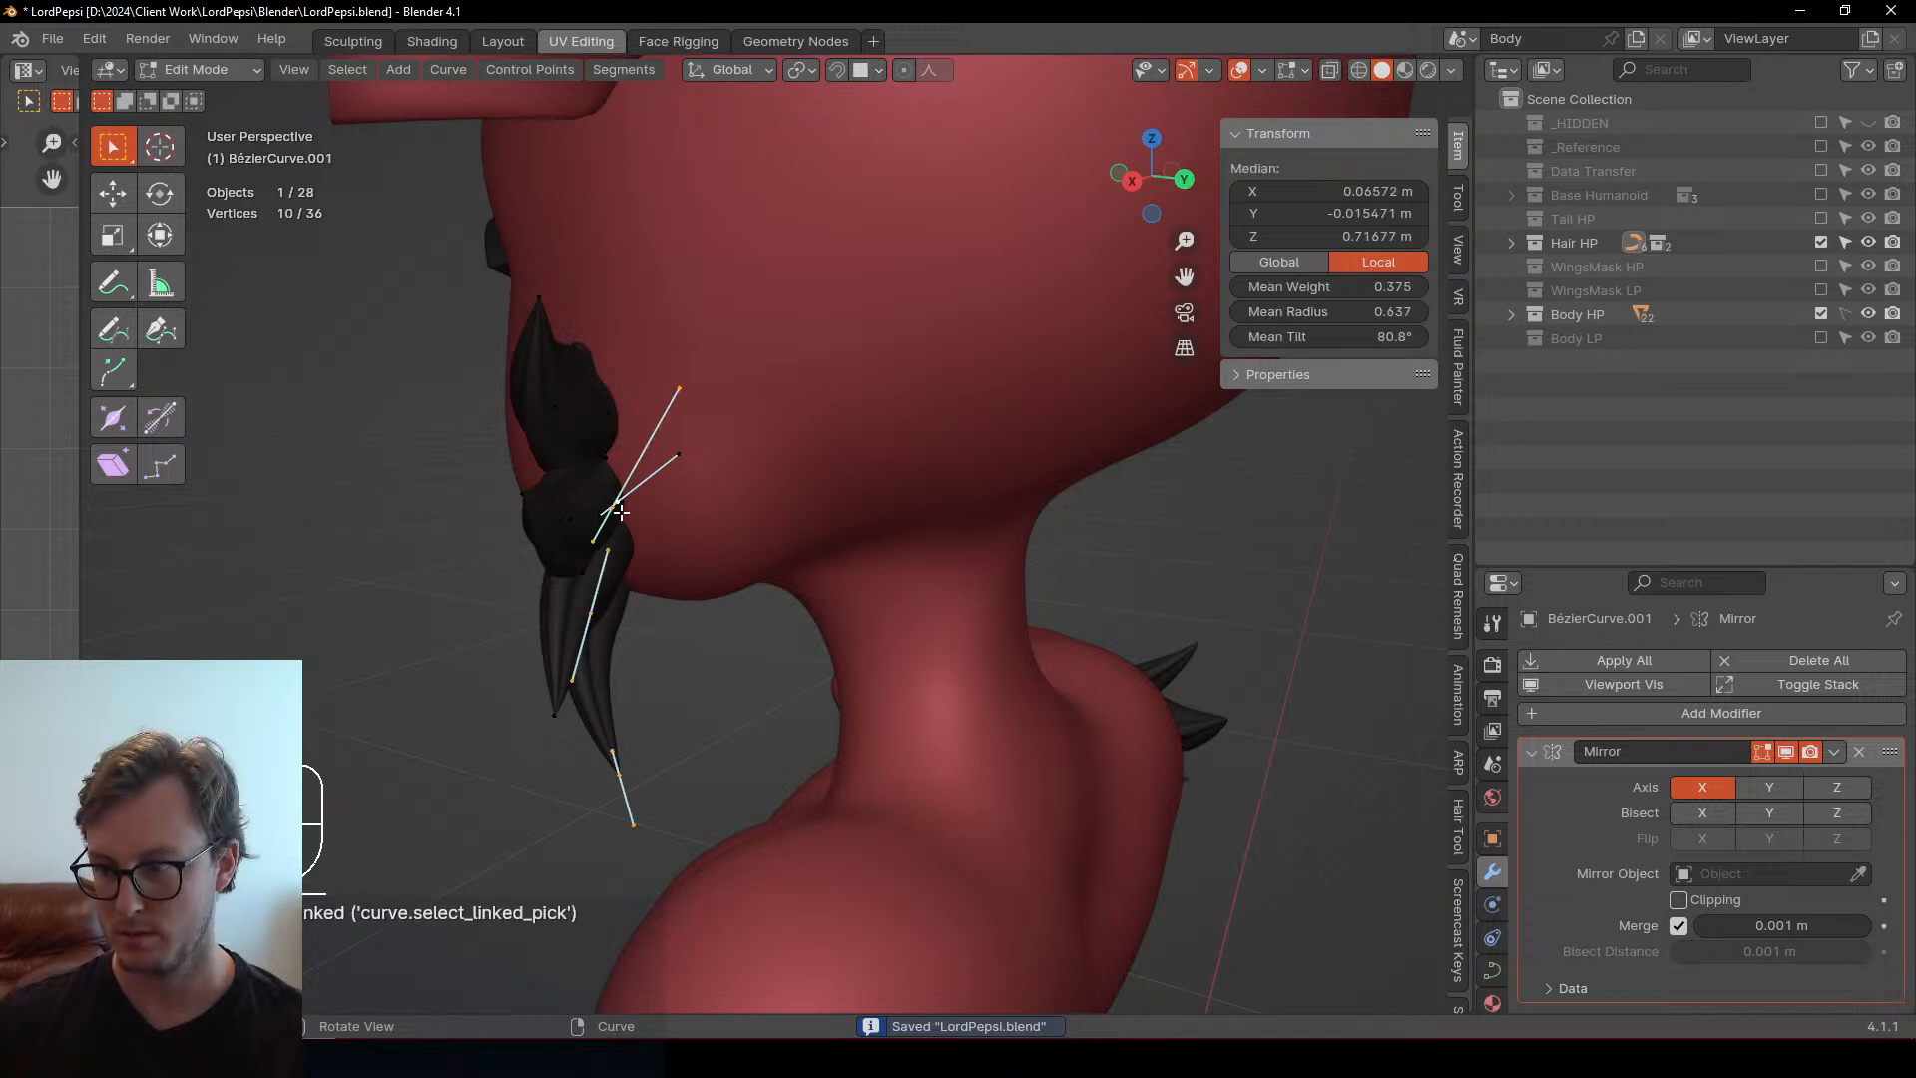
{"action": "key", "text": "shift+d"}
{"action": "left_click", "coordinate": [698, 538]}
{"action": "key", "text": "ctrl+z"}
{"action": "key", "text": "ctrl+z"}
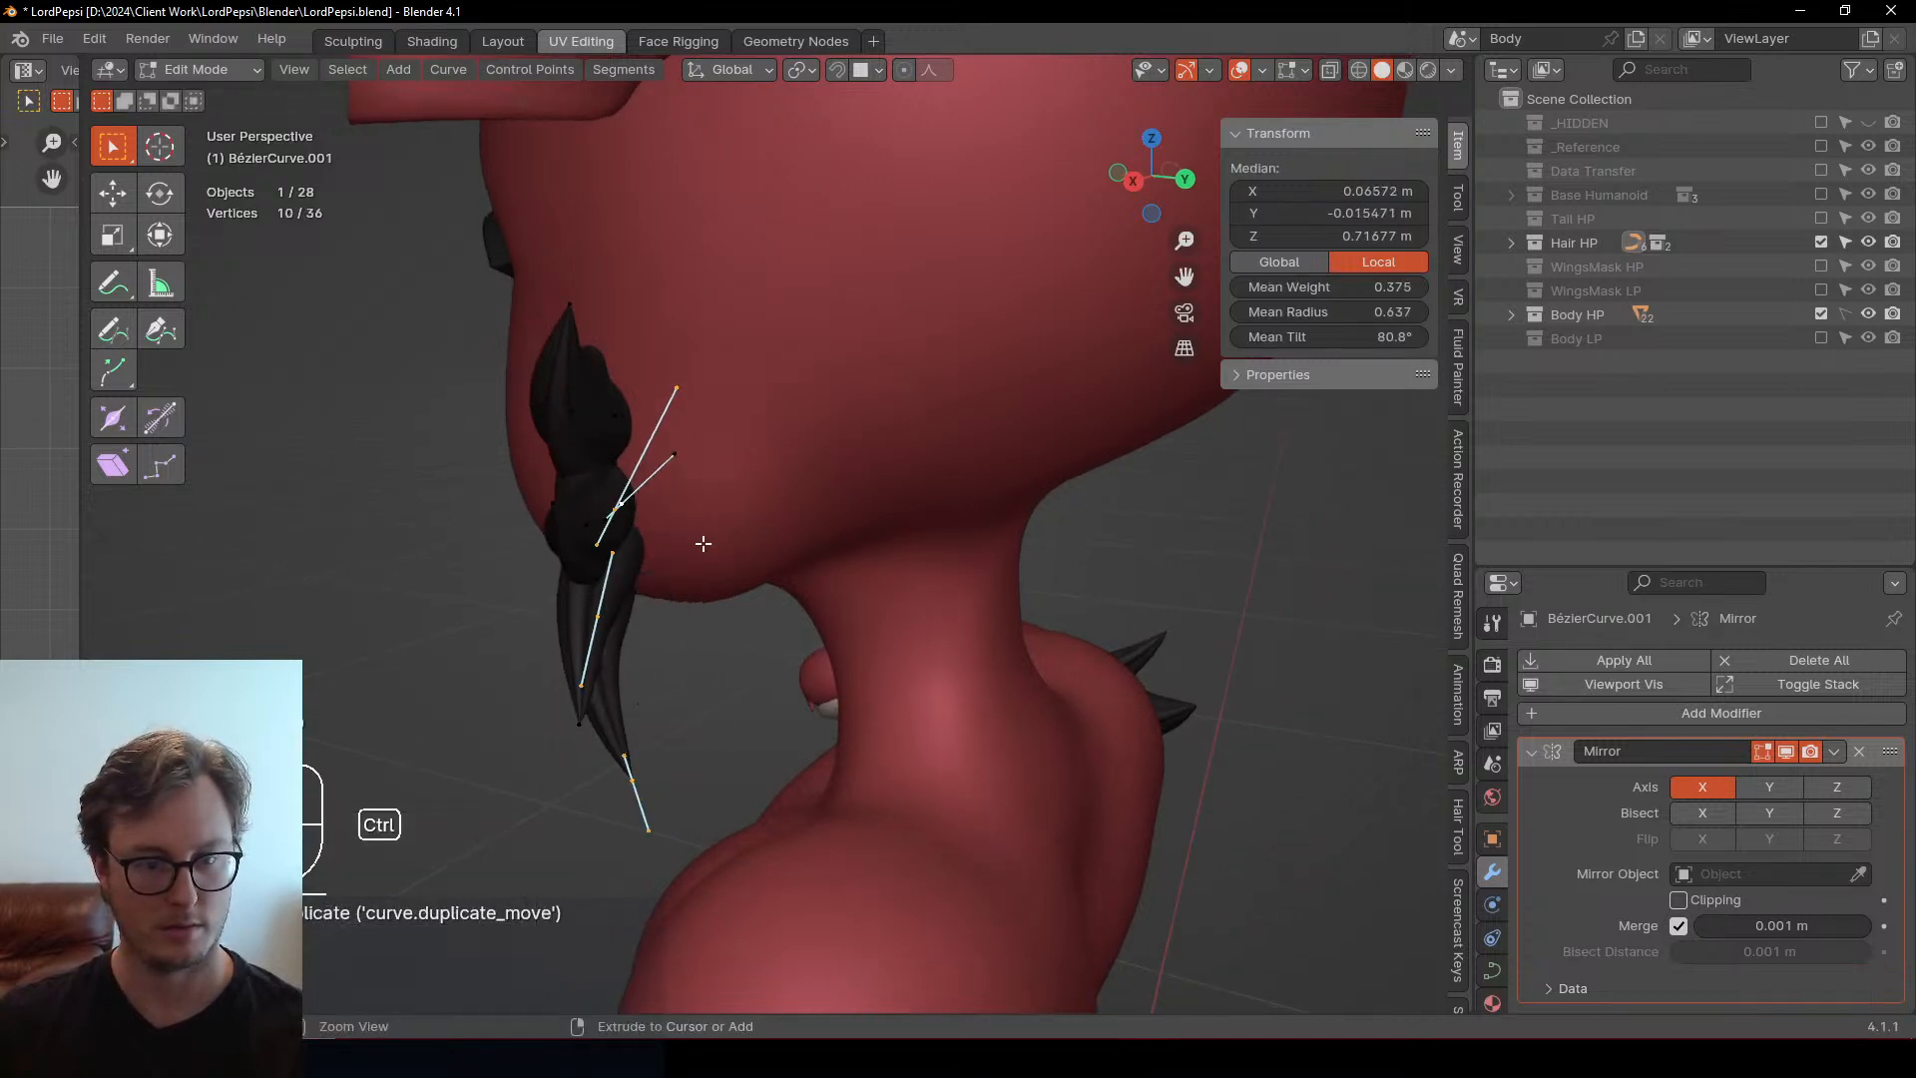
Select a whole middle cheek strand, duplicate it and rotate the copy about 13.3°
{"action": "left_click", "coordinate": [595, 526]}
{"action": "key", "text": "l"}
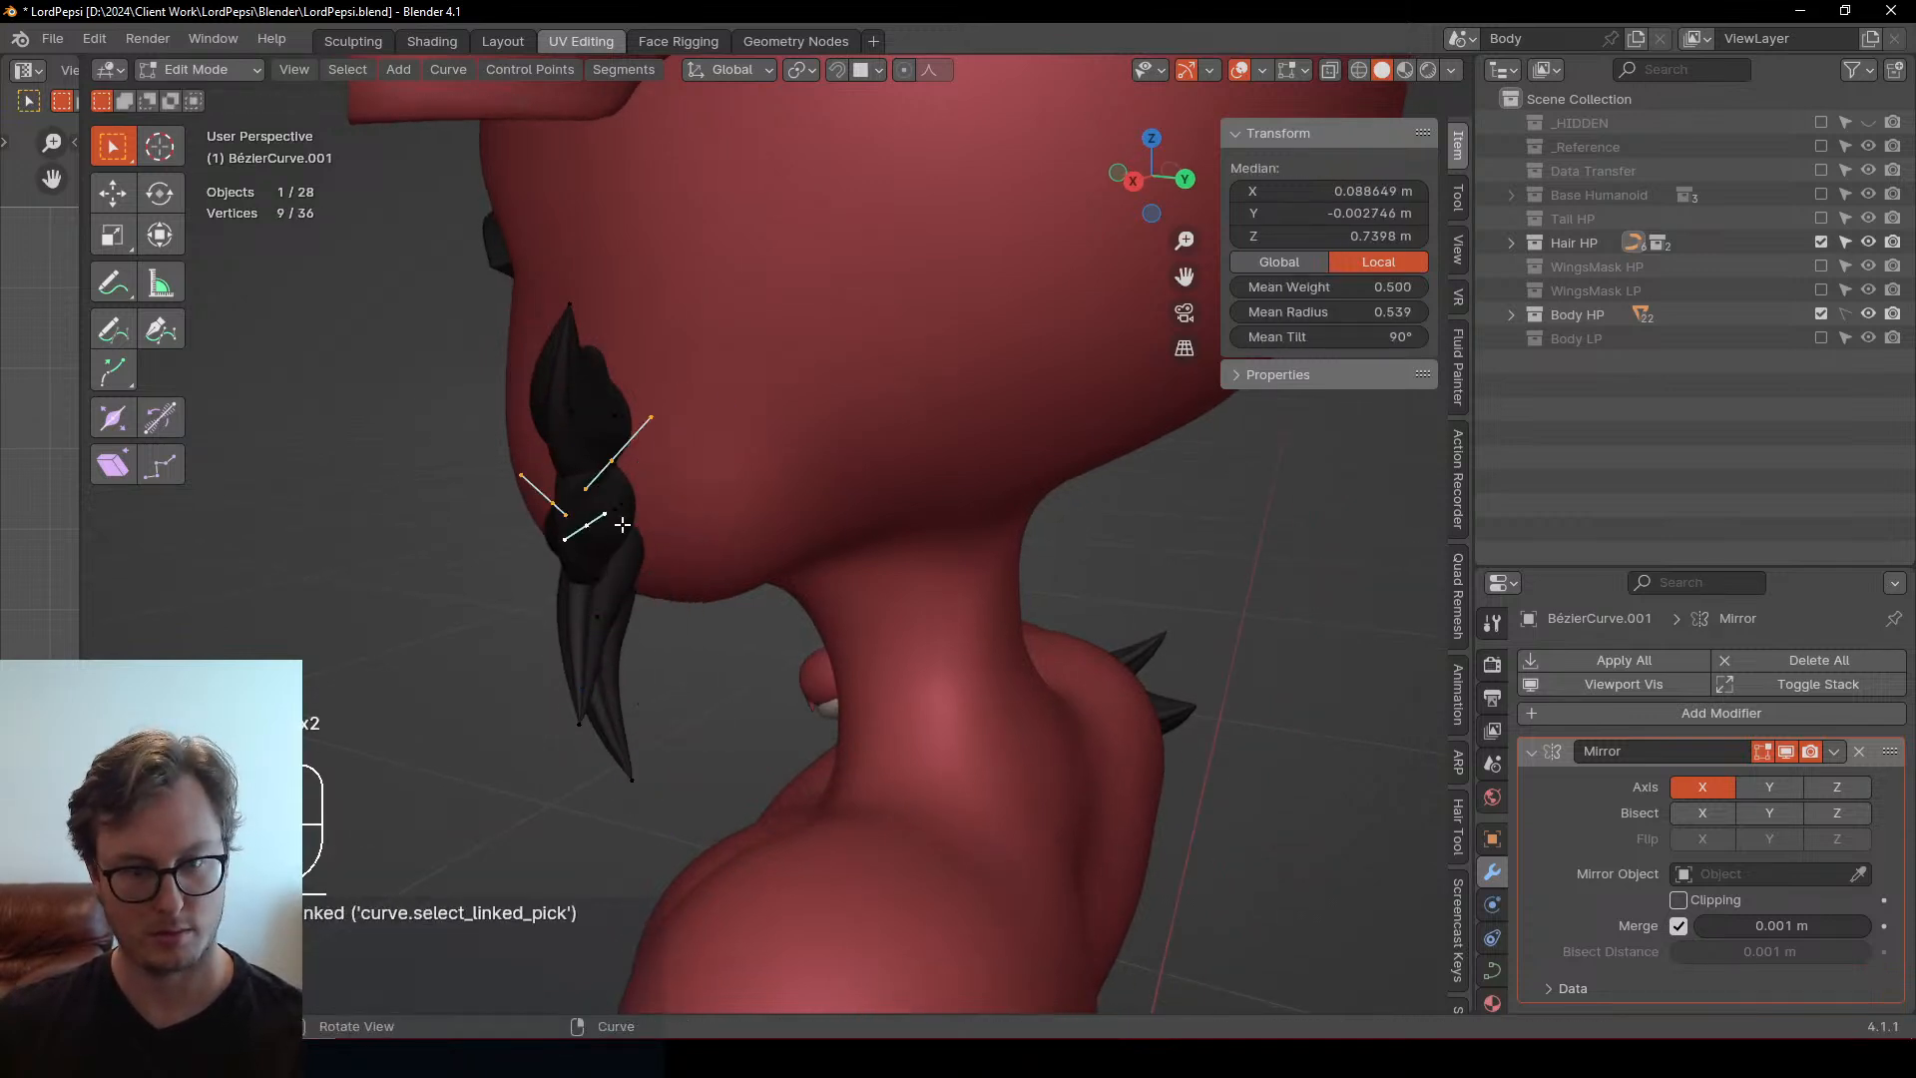
{"action": "key", "text": "shift+d"}
{"action": "key", "text": "r"}
{"action": "left_click", "coordinate": [756, 582]}
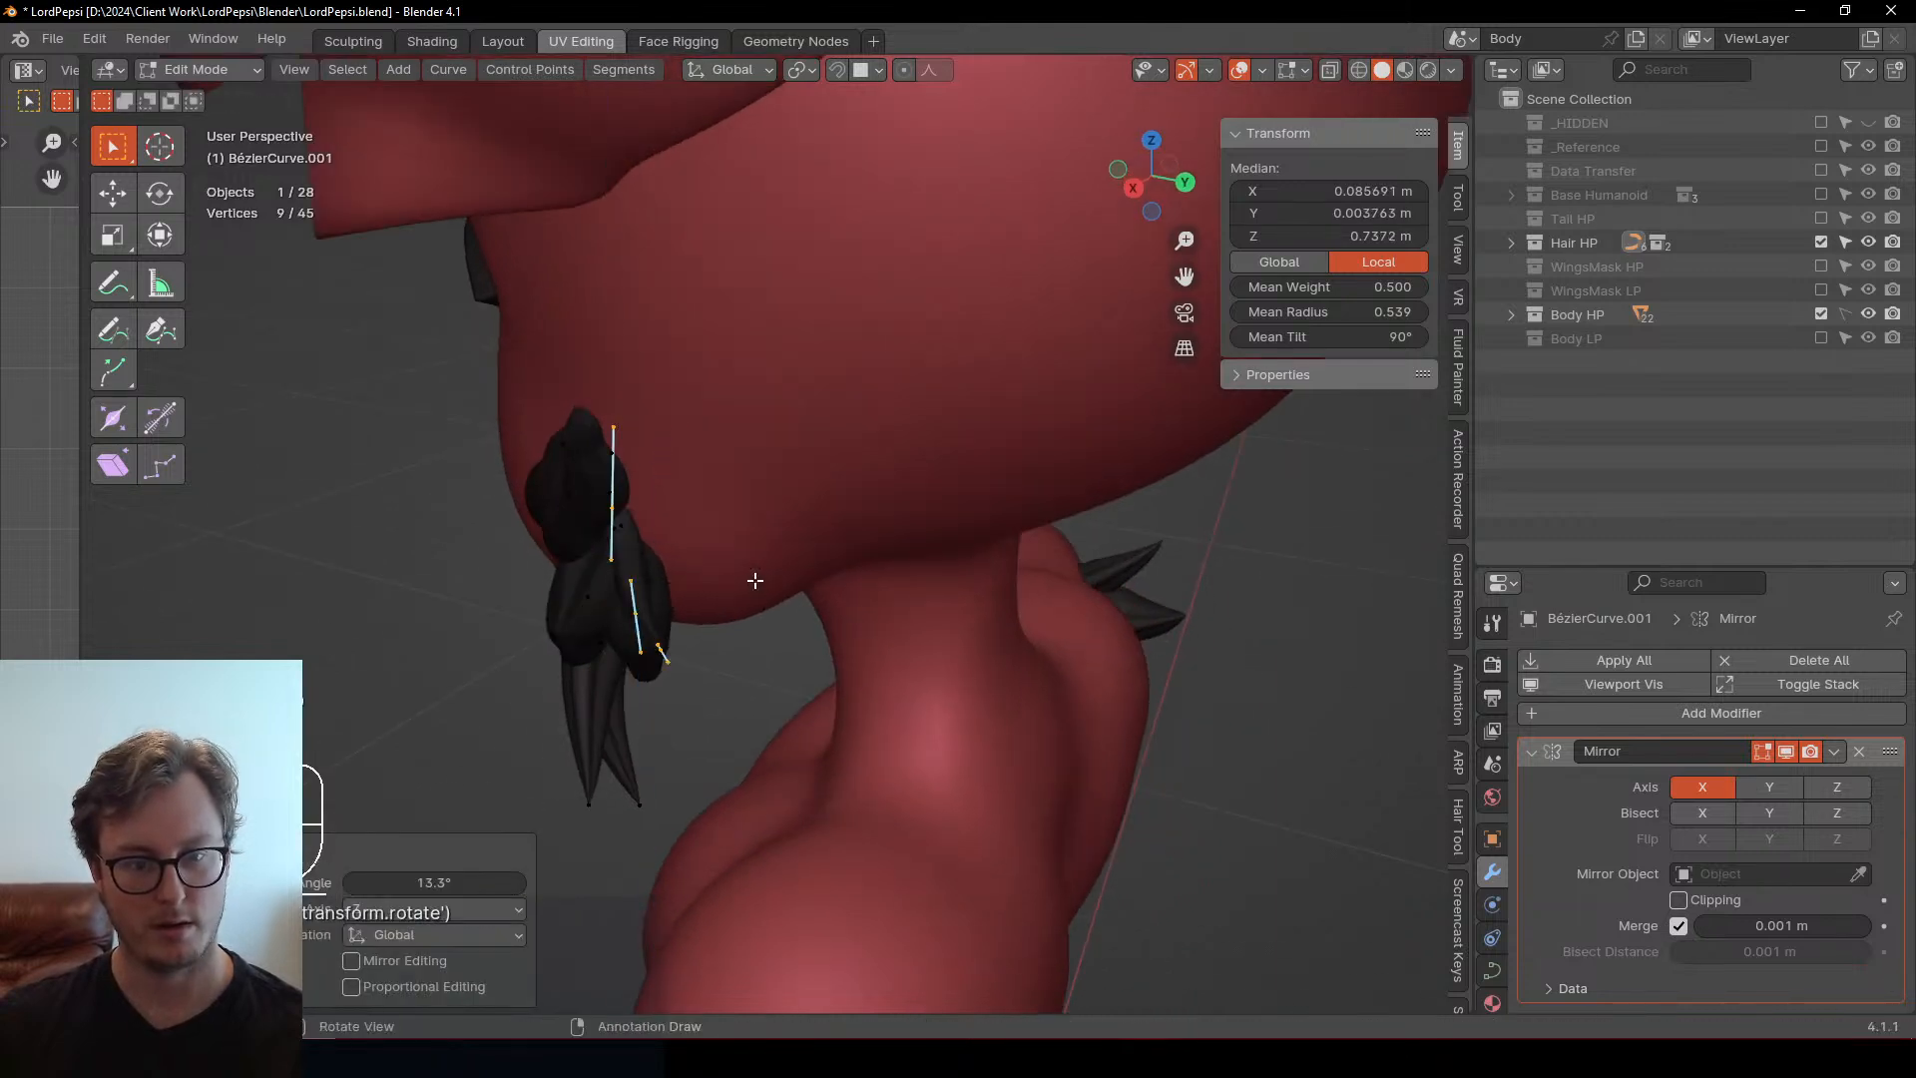
Move the duplicated strand behind the existing cheek strands
{"action": "key", "text": "g"}
{"action": "left_click", "coordinate": [745, 598]}
{"action": "middle_click_drag", "start_coordinate": [745, 598], "coordinate": [1117, 409]}
Box-select the duplicated strand's base and middle control points and thicken them to radii 1.231 and 0.987
{"action": "left_click_drag", "start_coordinate": [745, 363], "coordinate": [782, 380]}
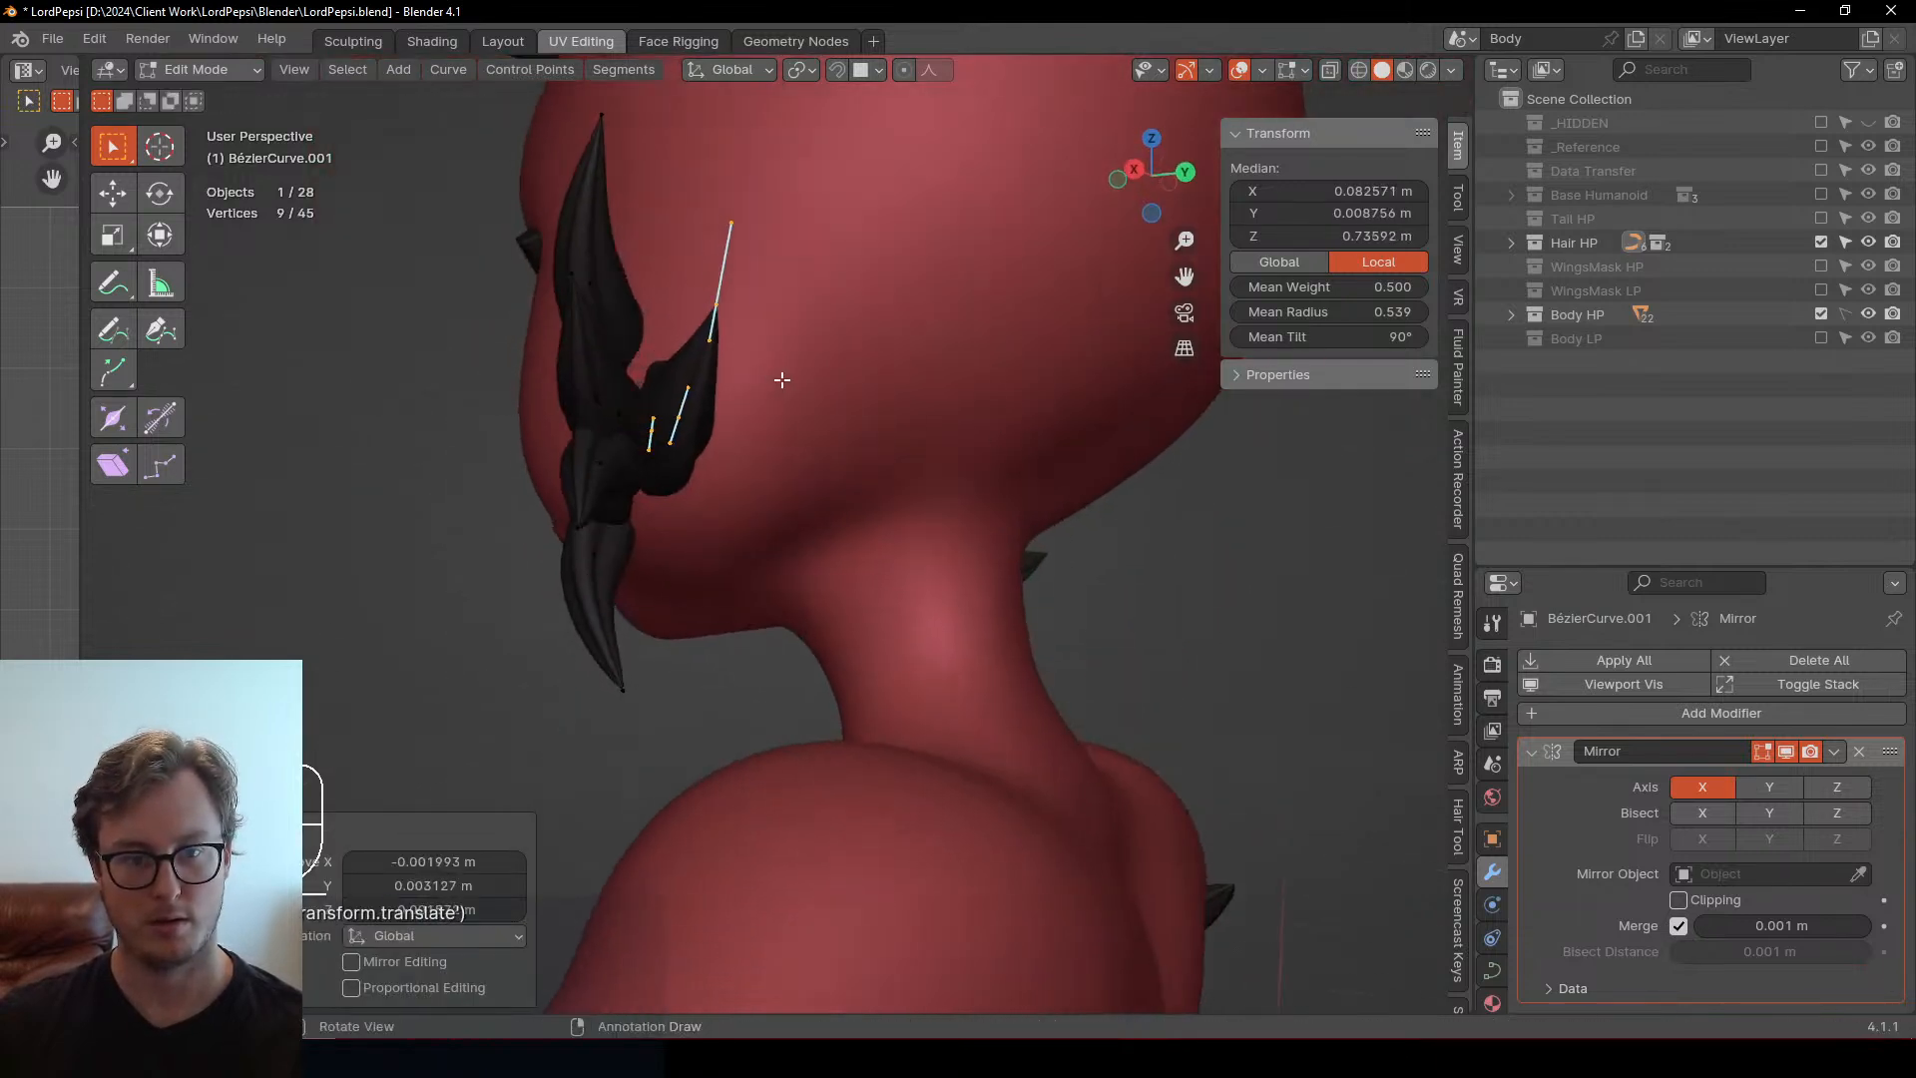
{"action": "middle_click_drag", "start_coordinate": [687, 198], "coordinate": [928, 365]}
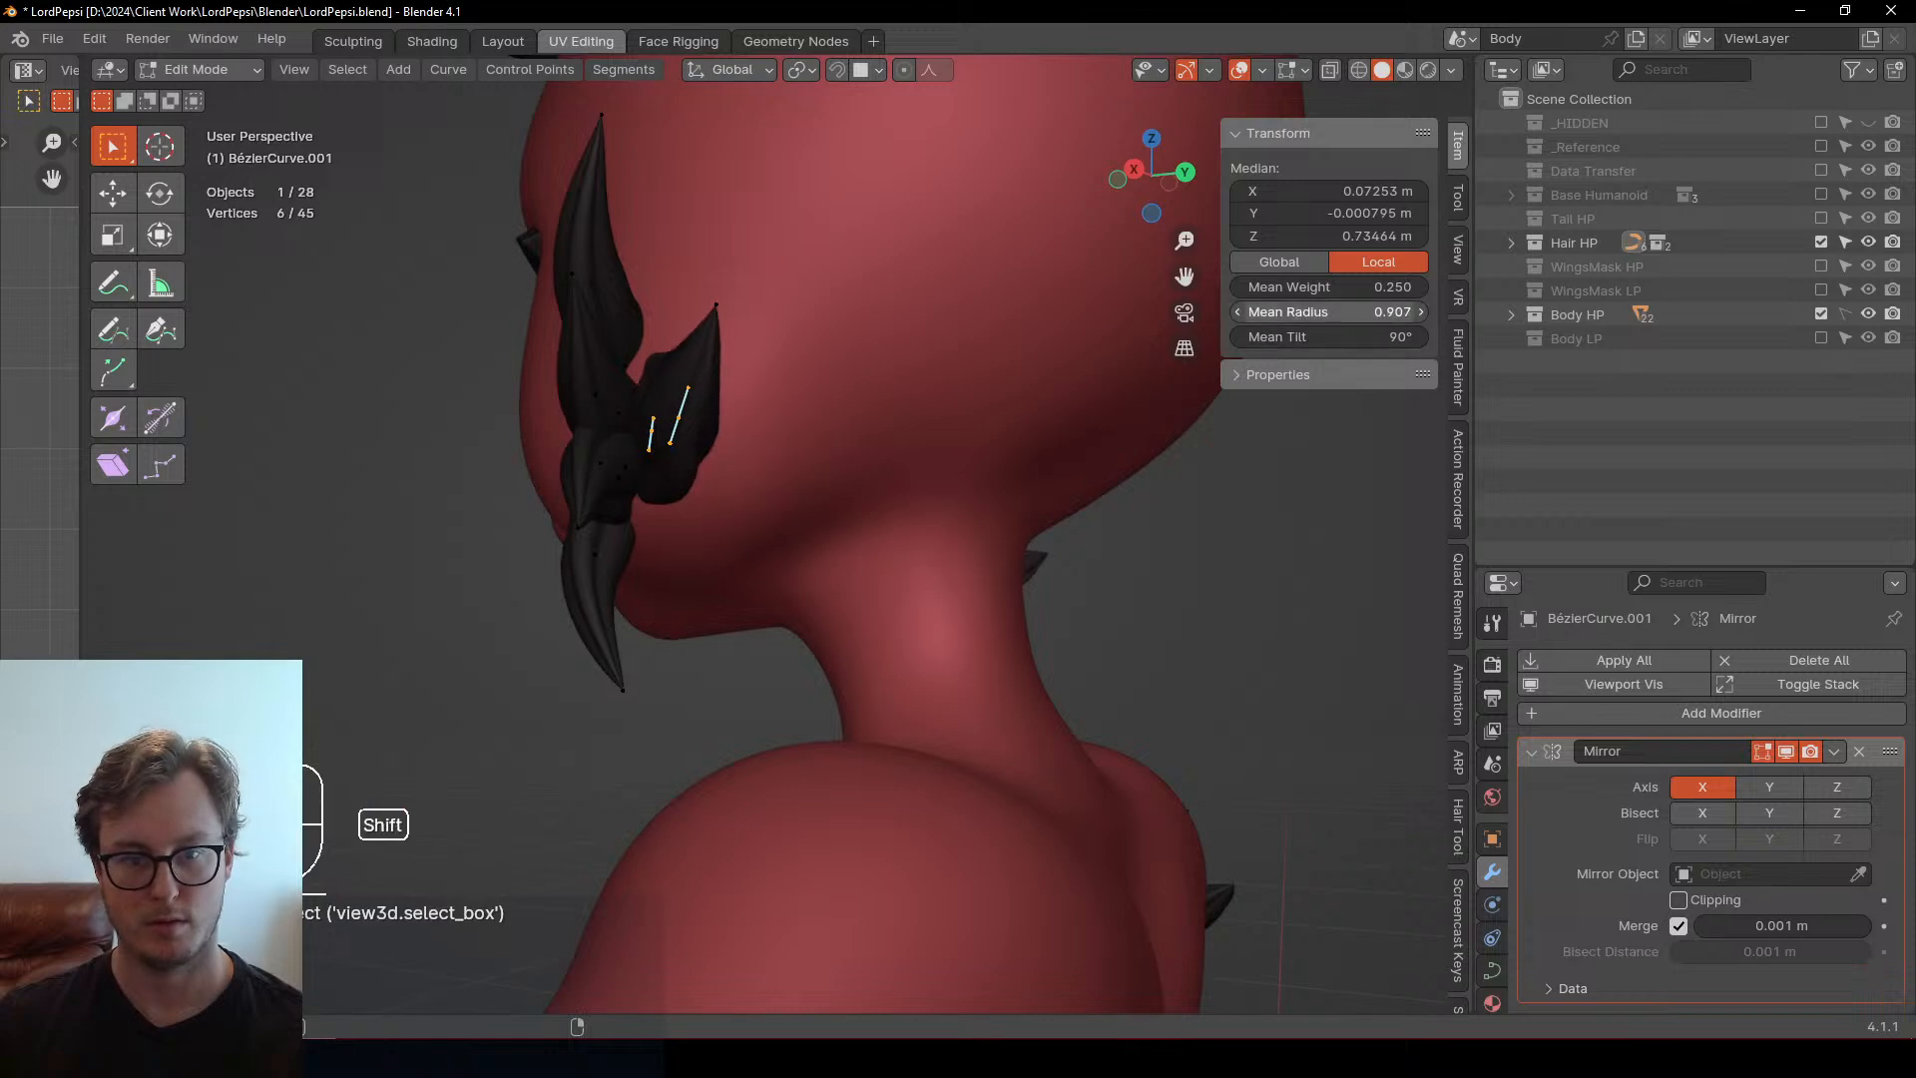
{"action": "key", "text": "g"}
{"action": "left_click", "coordinate": [816, 421]}
Add the duplicated strand's tip to the selection and move the strand closer to the jaw
{"action": "left_click", "coordinate": [713, 305], "text": "shift"}
{"action": "key", "text": "g"}
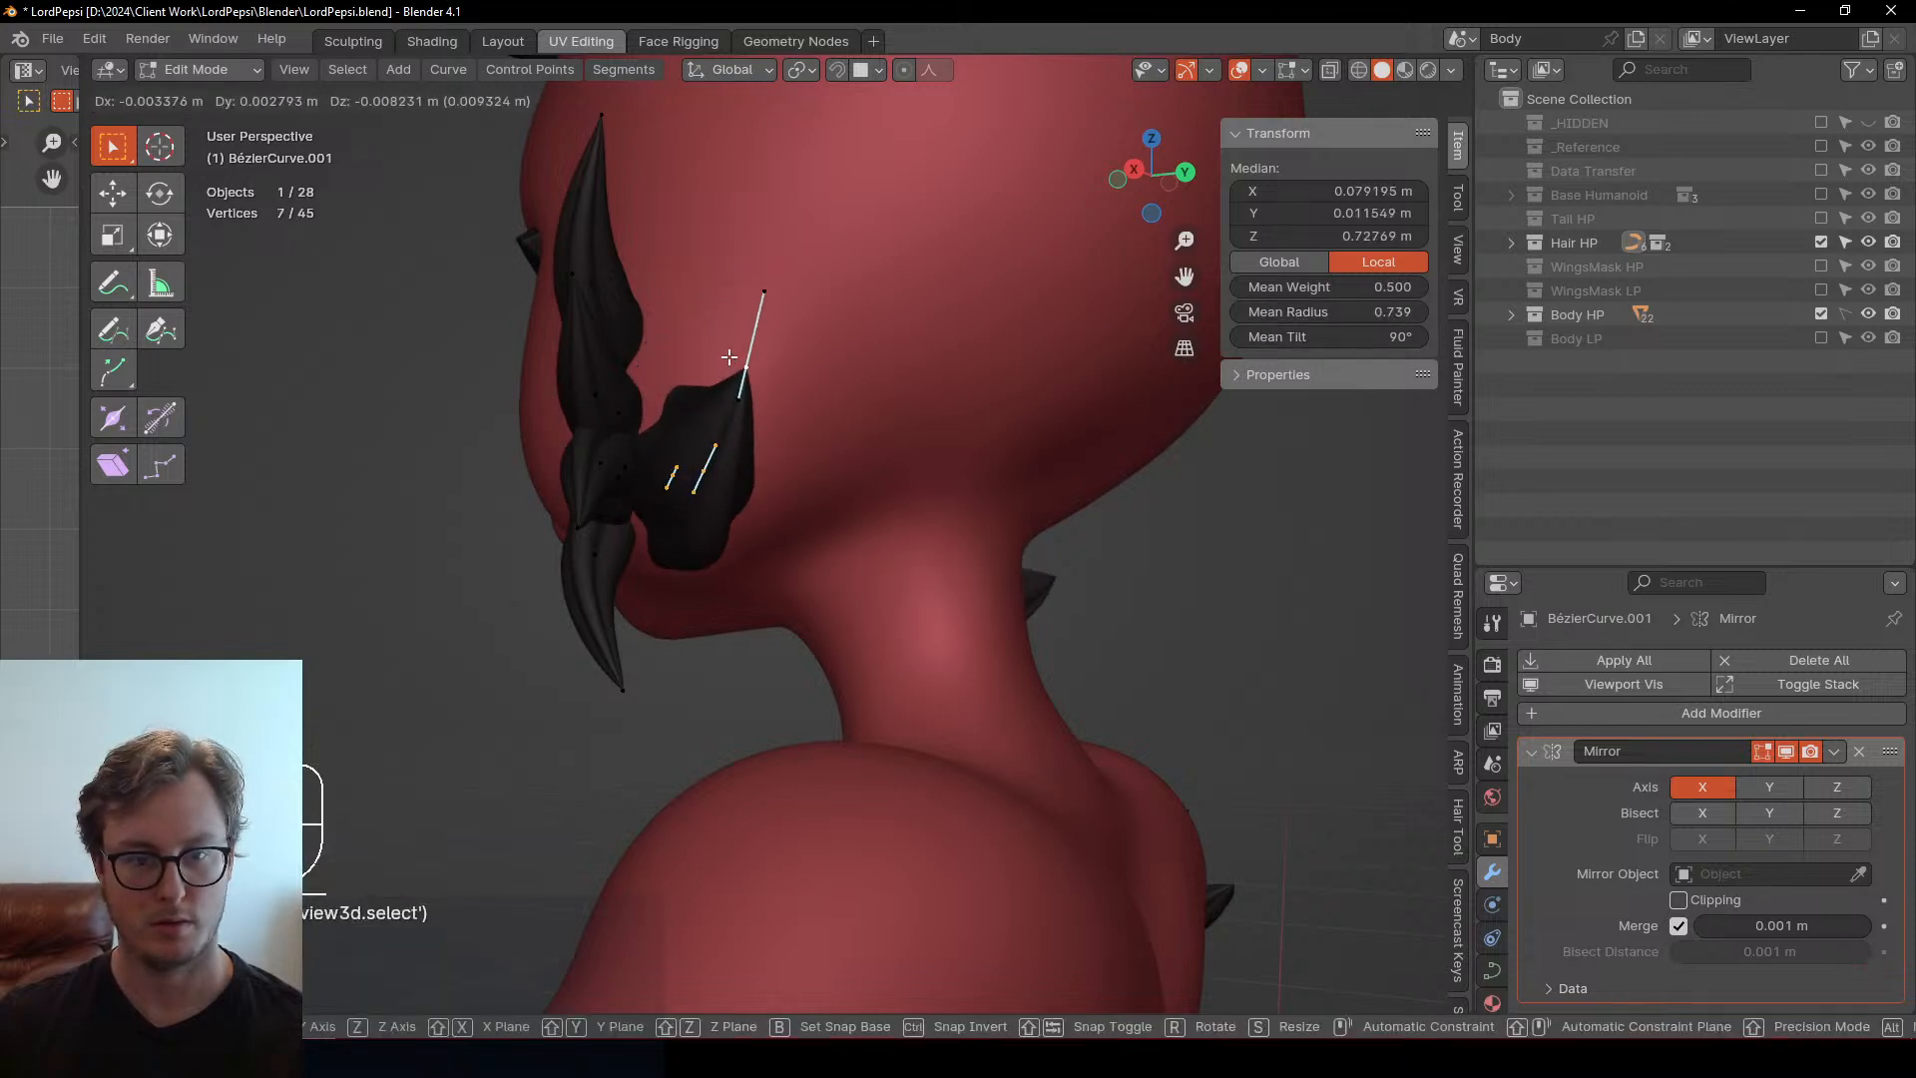
{"action": "left_click", "coordinate": [742, 383]}
{"action": "middle_click_drag", "start_coordinate": [743, 387], "coordinate": [641, 742]}
{"action": "key", "text": "g"}
{"action": "left_click", "coordinate": [799, 396]}
Rotate the duplicated cheek strand around Z and move it against the head
{"action": "key", "text": "r"}
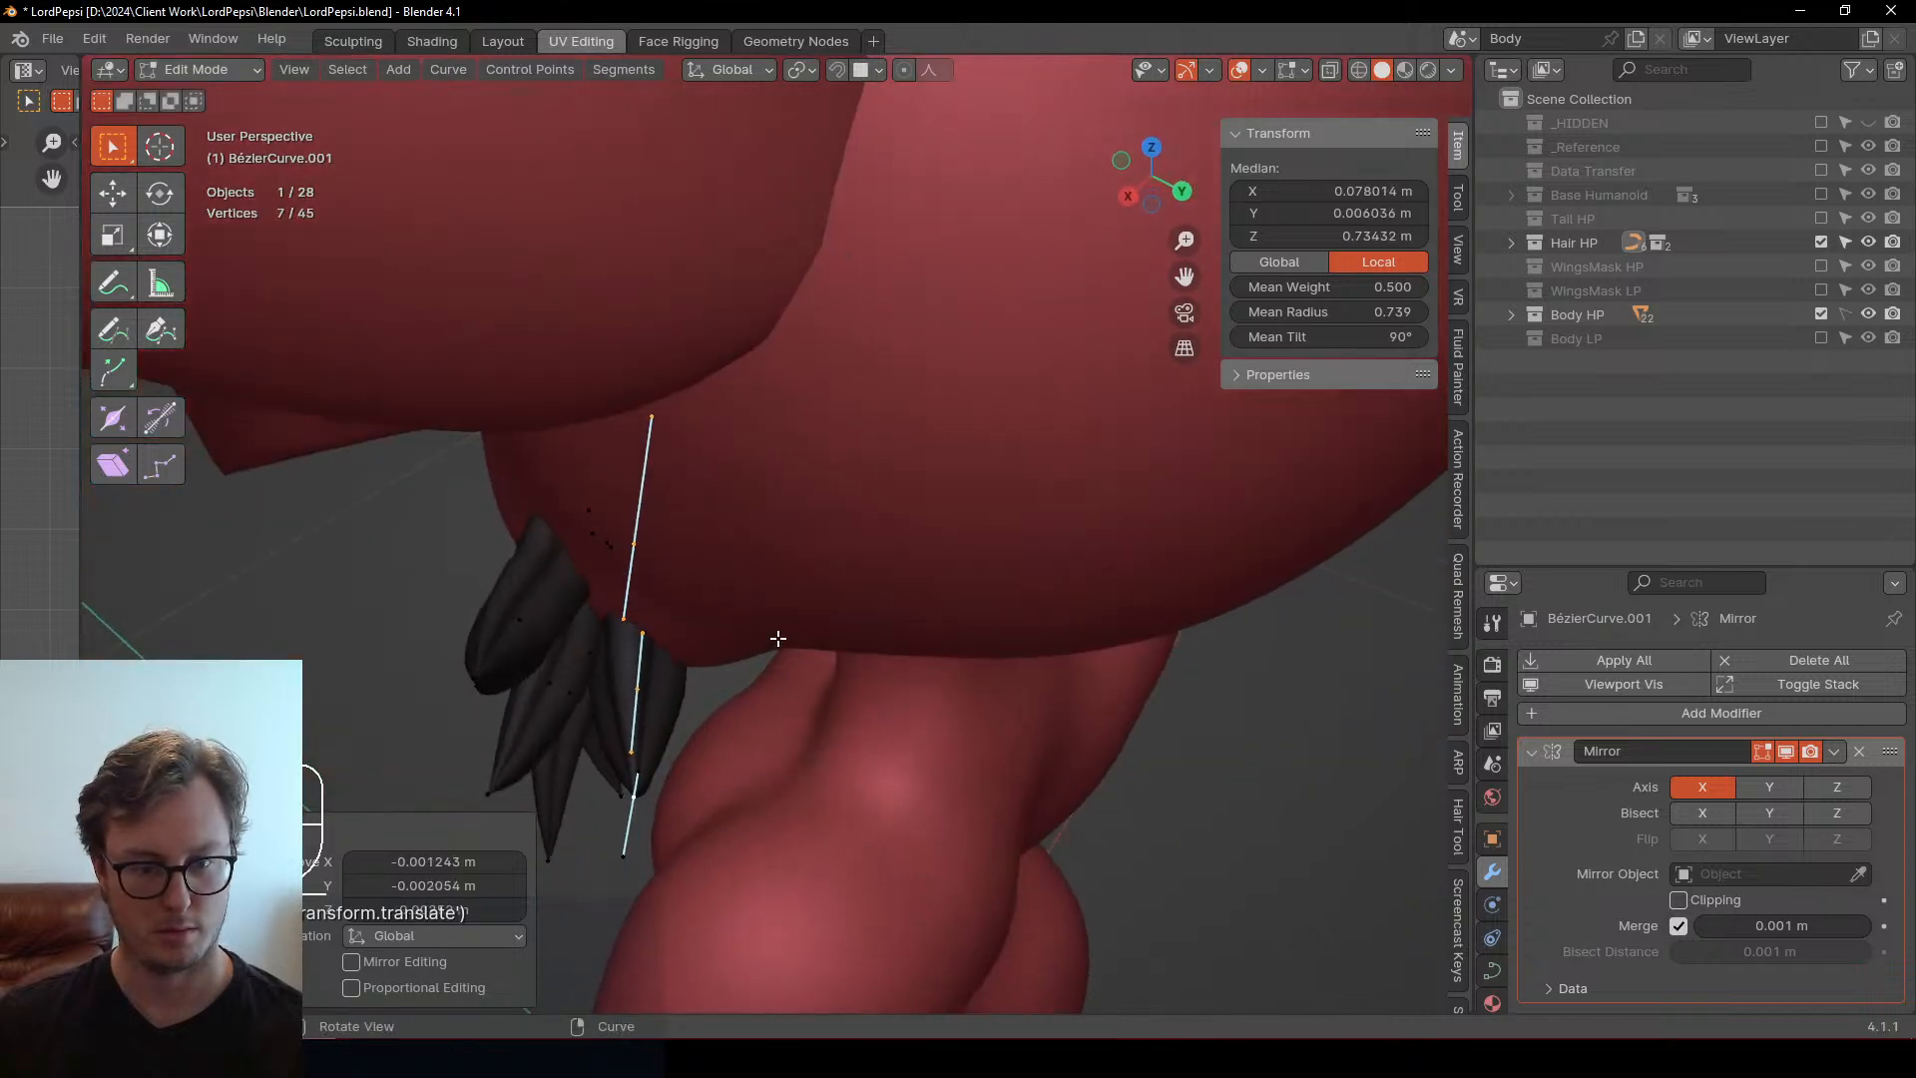
{"action": "key", "text": "z"}
{"action": "left_click", "coordinate": [774, 638]}
{"action": "middle_click_drag", "start_coordinate": [774, 638], "coordinate": [783, 522]}
{"action": "key", "text": "g"}
{"action": "left_click", "coordinate": [828, 469]}
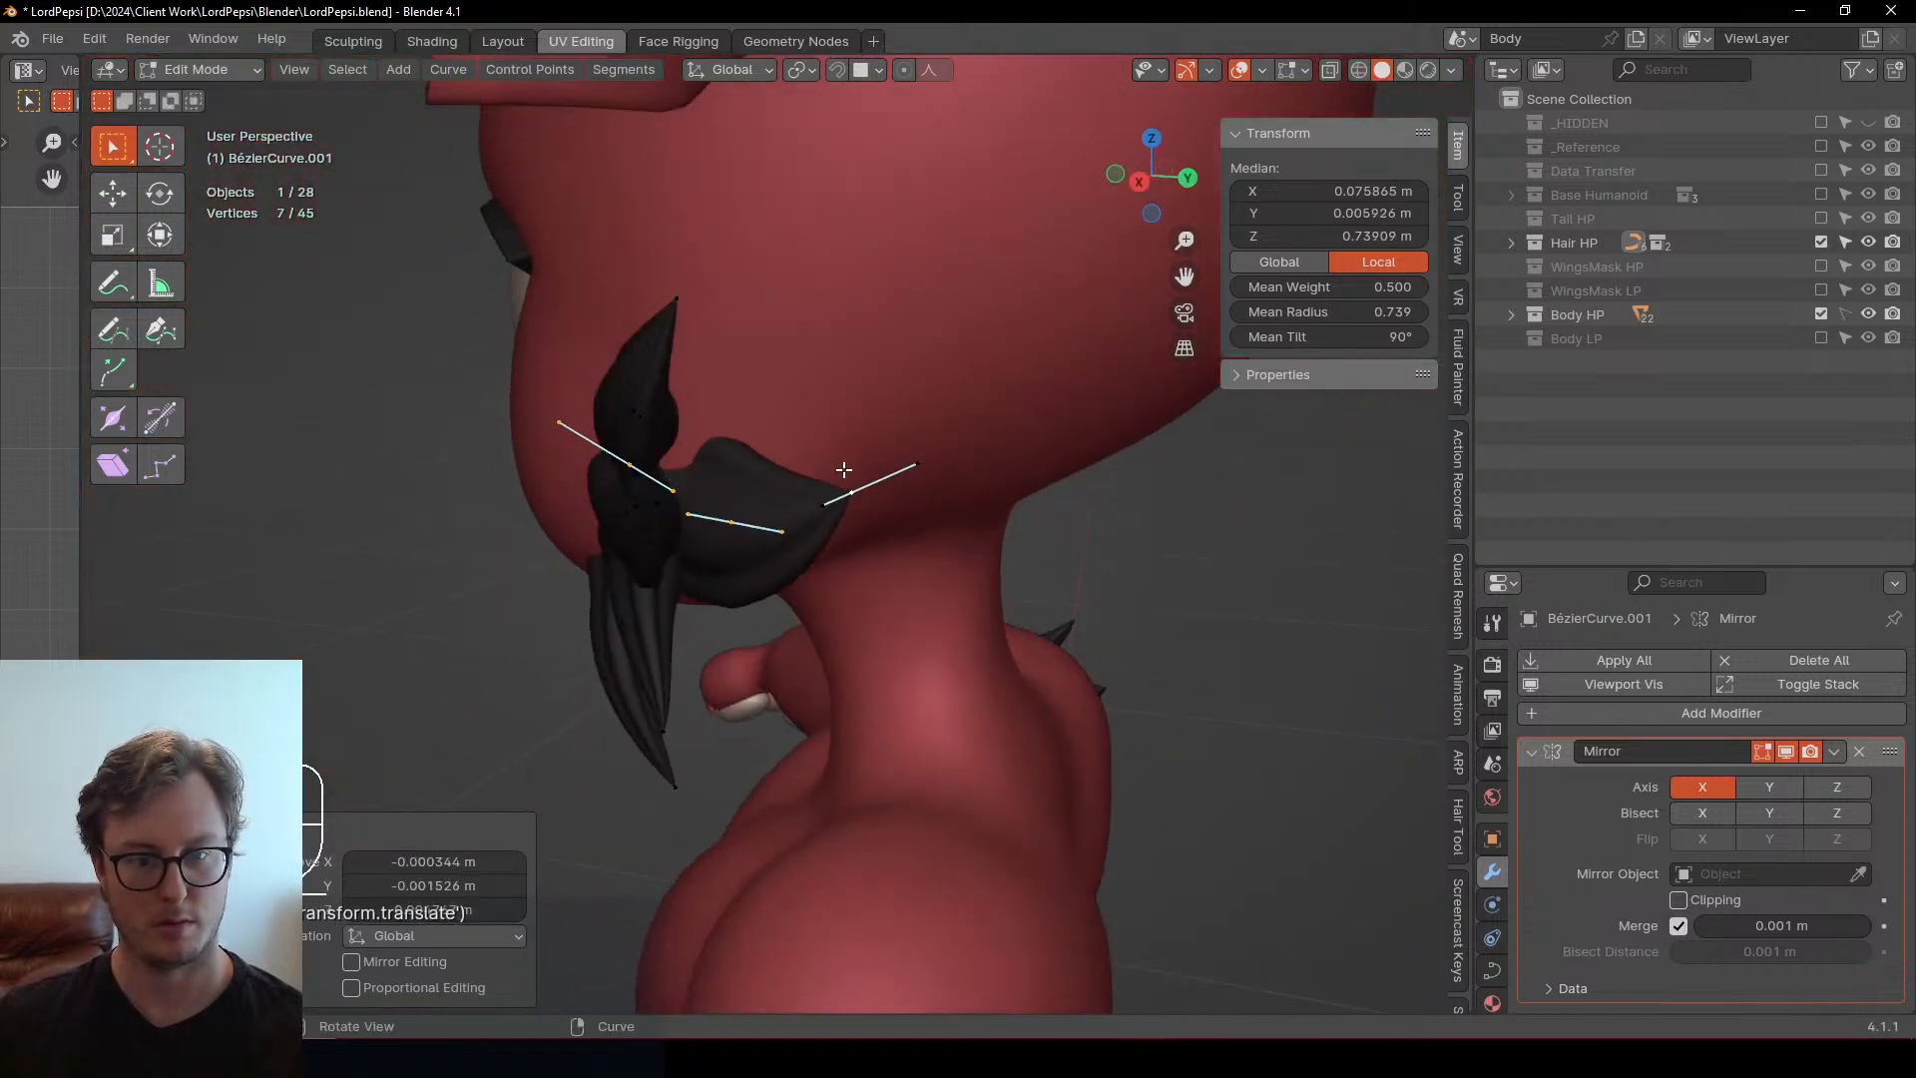
Fine-tune the duplicated strand's angle with a free rotation and another rotation around Z
{"action": "middle_click_drag", "start_coordinate": [842, 462], "coordinate": [745, 462]}
{"action": "key", "text": "r"}
{"action": "left_click", "coordinate": [770, 393]}
{"action": "left_click", "coordinate": [731, 582]}
{"action": "key", "text": "r"}
{"action": "key", "text": "z"}
{"action": "left_click", "coordinate": [749, 605]}
Reposition the duplicated strand's tip control point to shape its end
{"action": "key", "text": "g"}
{"action": "left_click", "coordinate": [912, 559]}
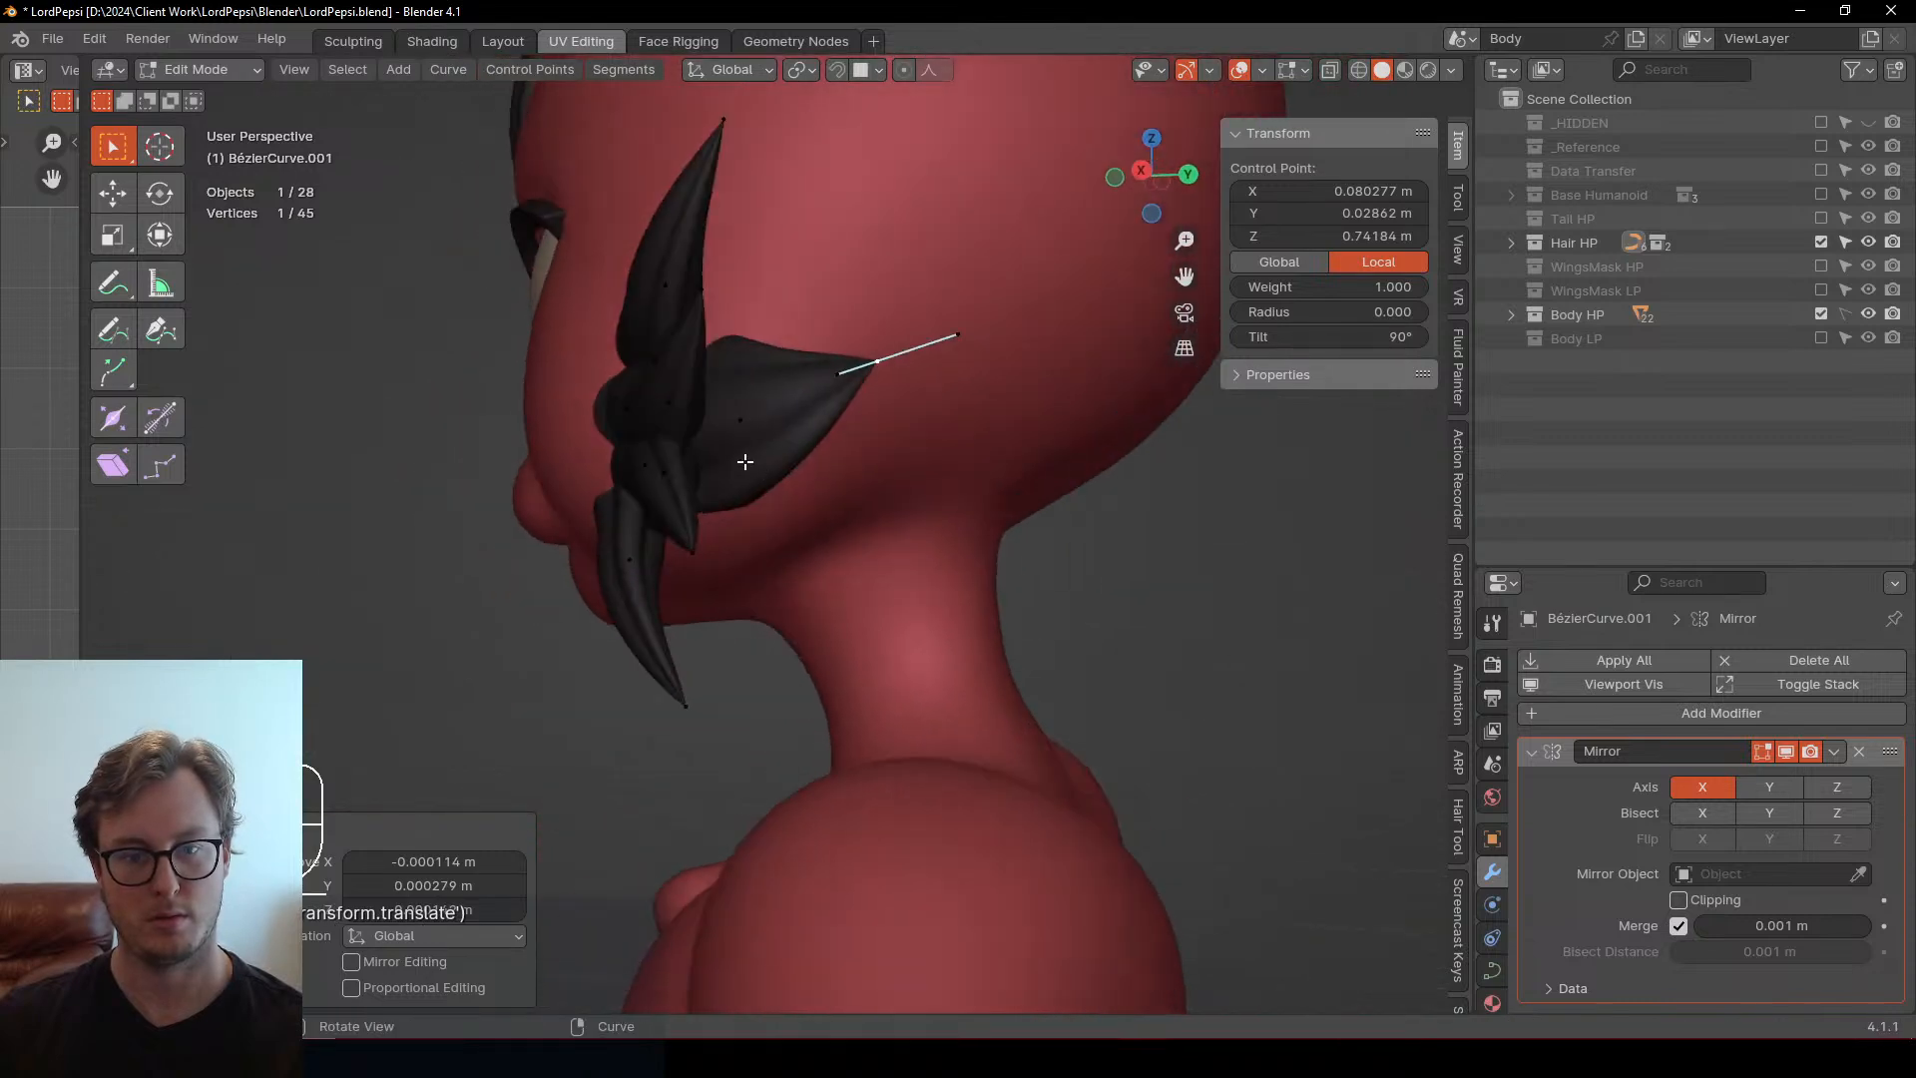
{"action": "middle_click_drag", "start_coordinate": [872, 378], "coordinate": [935, 423]}
{"action": "key", "text": "g"}
{"action": "left_click", "coordinate": [782, 389]}
Select two control points on the upper cheek strand and move them together
{"action": "left_click", "coordinate": [703, 404]}
{"action": "left_click", "coordinate": [693, 264], "text": "shift"}
{"action": "key", "text": "g"}
{"action": "left_click", "coordinate": [683, 228]}
Reposition the upper strand's base control point, then move the duplicated strand's base about 0.0062 m along Y
{"action": "left_click", "coordinate": [967, 415]}
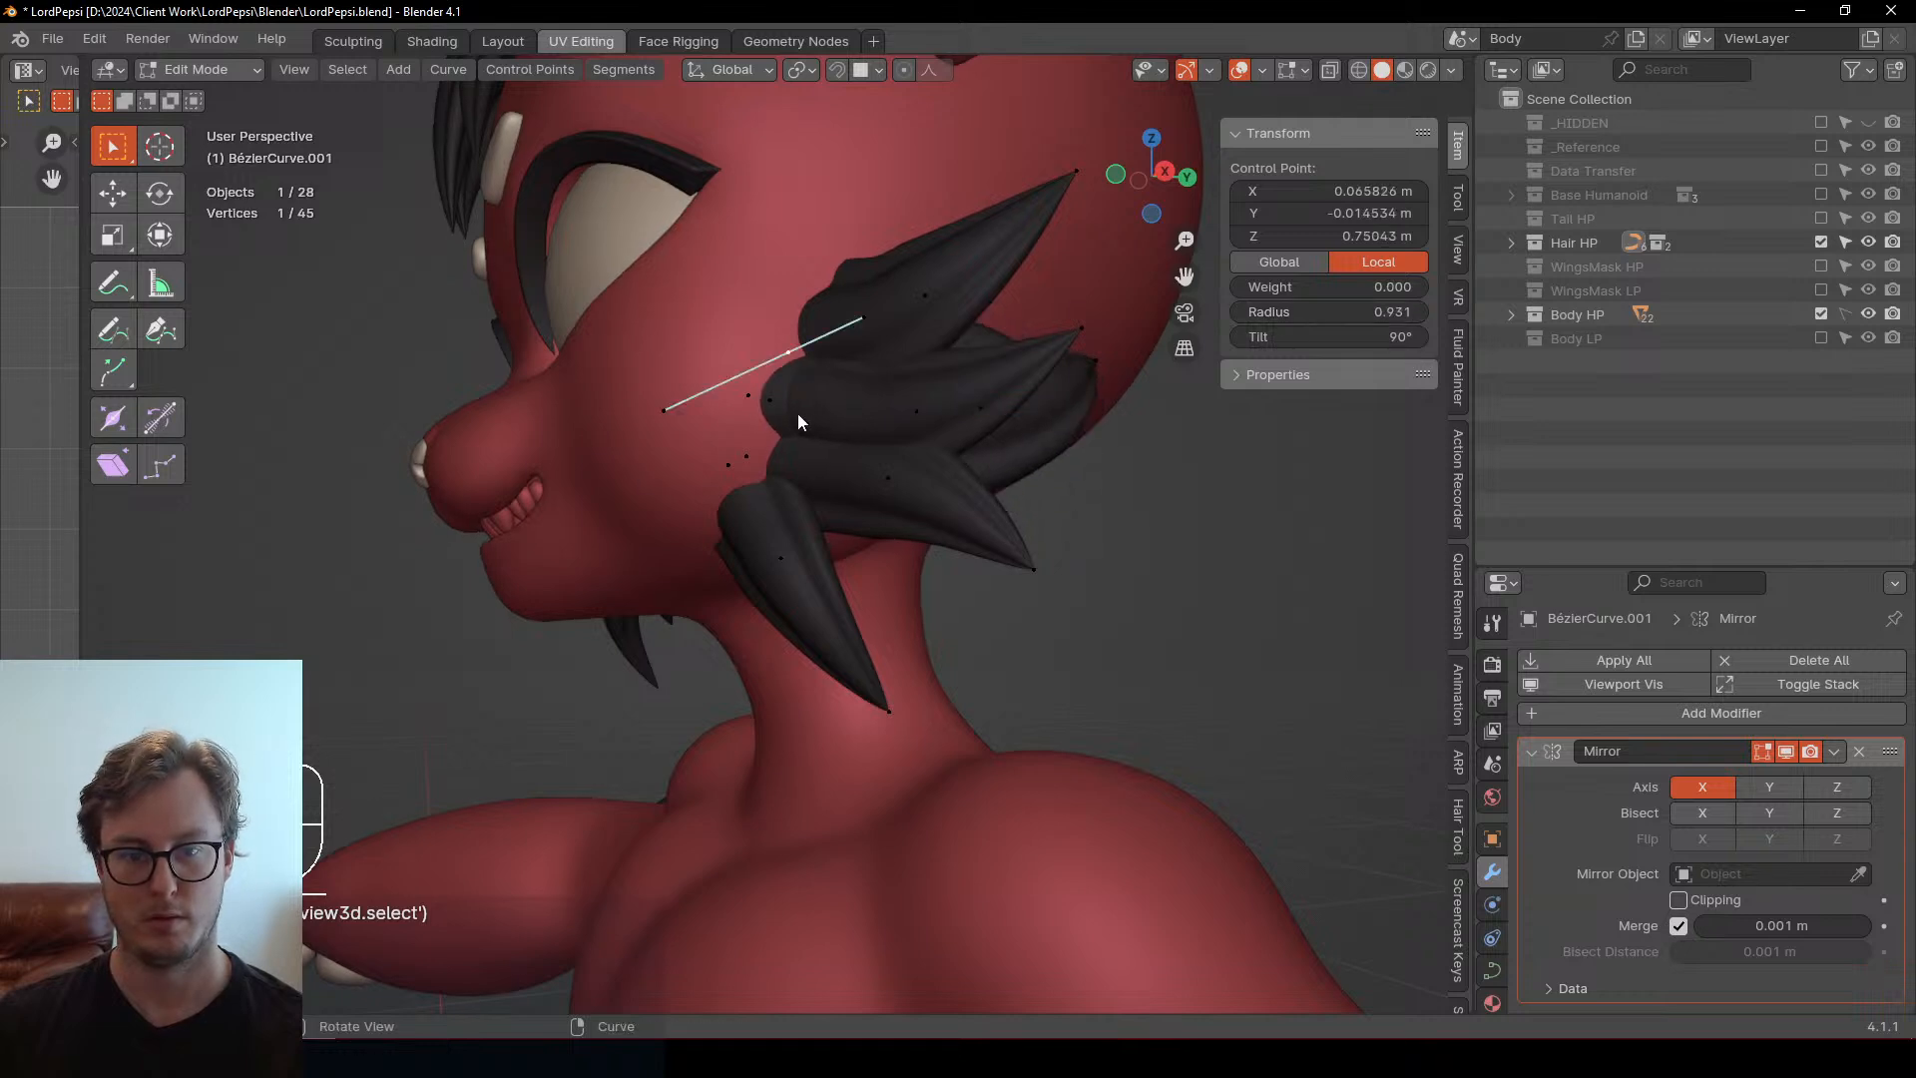
{"action": "middle_click_drag", "start_coordinate": [799, 421], "coordinate": [733, 565]}
{"action": "key", "text": "g"}
{"action": "left_click", "coordinate": [667, 421]}
{"action": "key", "text": "g"}
{"action": "left_click", "coordinate": [752, 435]}
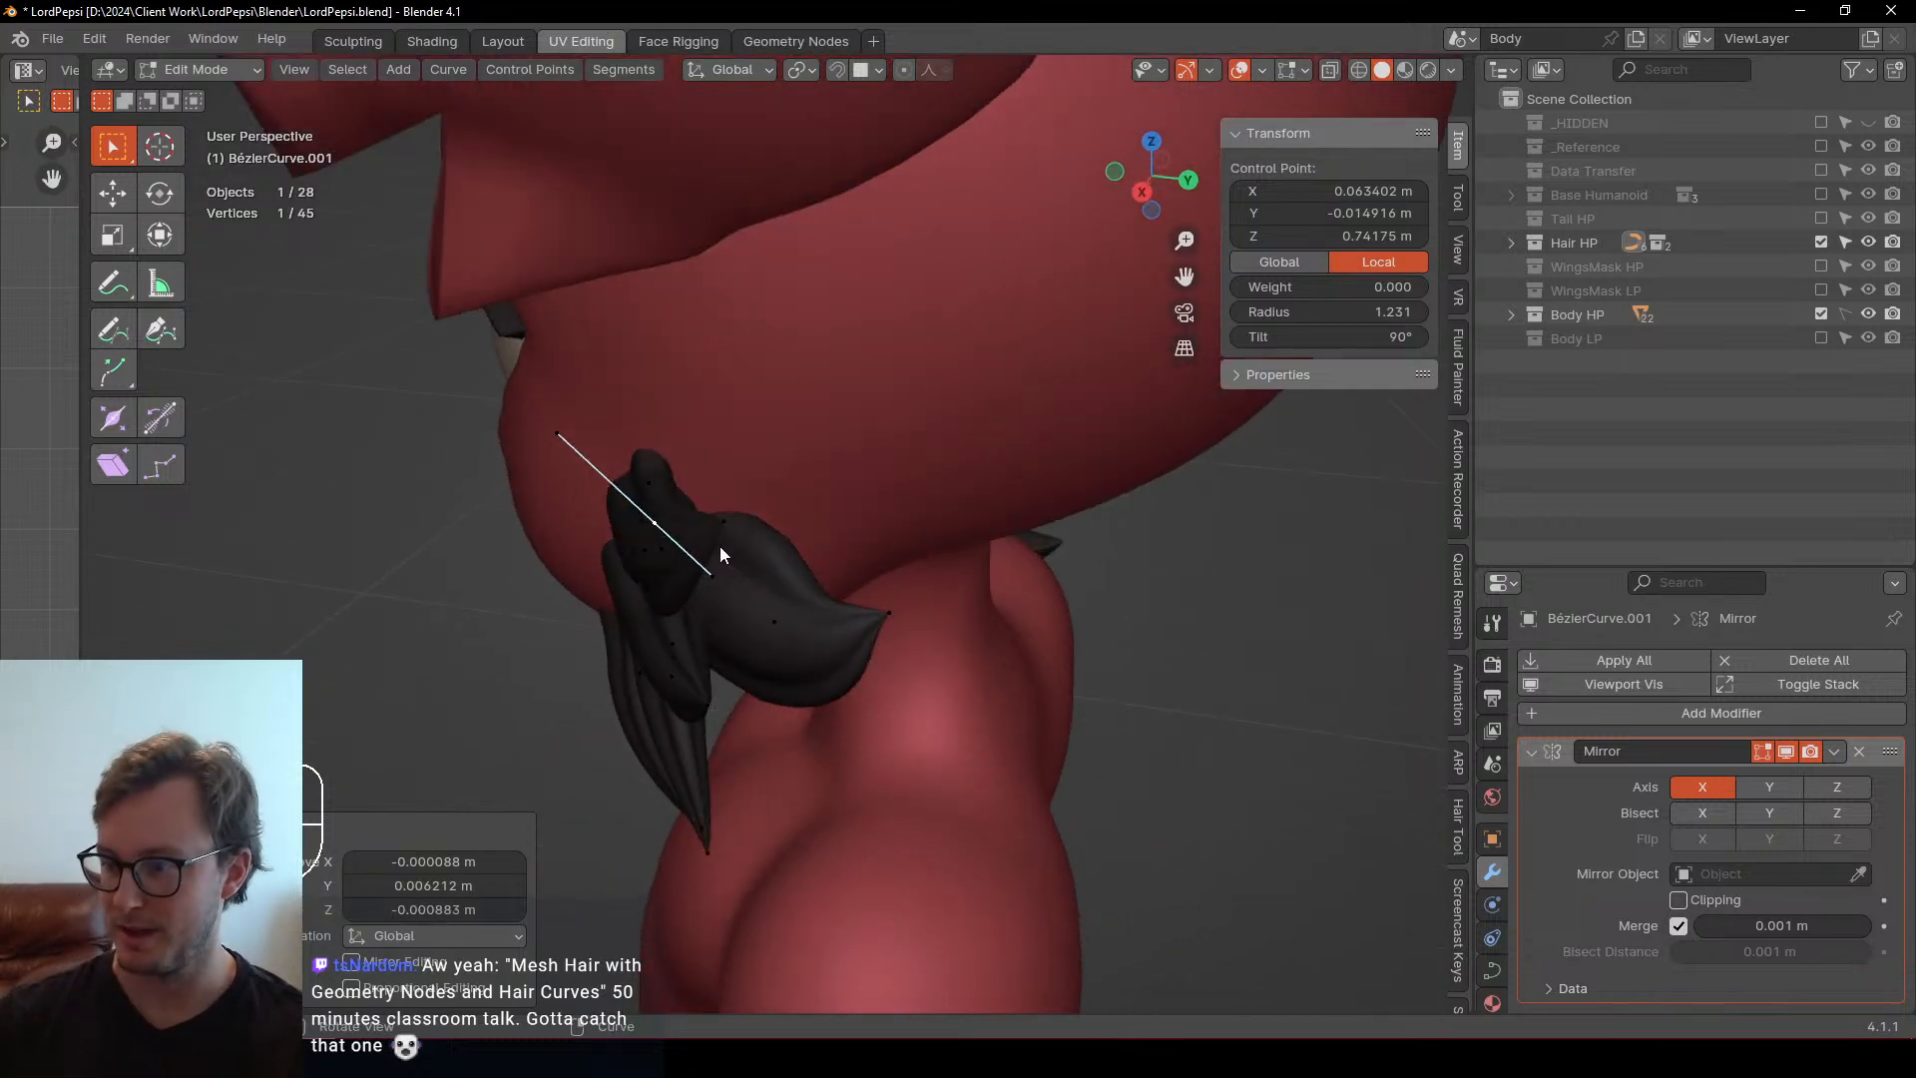
Rotate the duplicated strand's base control point about -16.8° around Z and move it into the cheek
{"action": "mouse_move", "coordinate": [721, 547]}
{"action": "middle_mouse_down"}
{"action": "mouse_move", "coordinate": [793, 501]}
{"action": "mouse_move", "coordinate": [661, 521]}
{"action": "mouse_move", "coordinate": [716, 537]}
{"action": "mouse_move", "coordinate": [479, 530]}
{"action": "mouse_move", "coordinate": [637, 617]}
{"action": "mouse_move", "coordinate": [625, 573]}
{"action": "mouse_move", "coordinate": [674, 515]}
{"action": "mouse_move", "coordinate": [720, 517]}
{"action": "middle_mouse_up"}
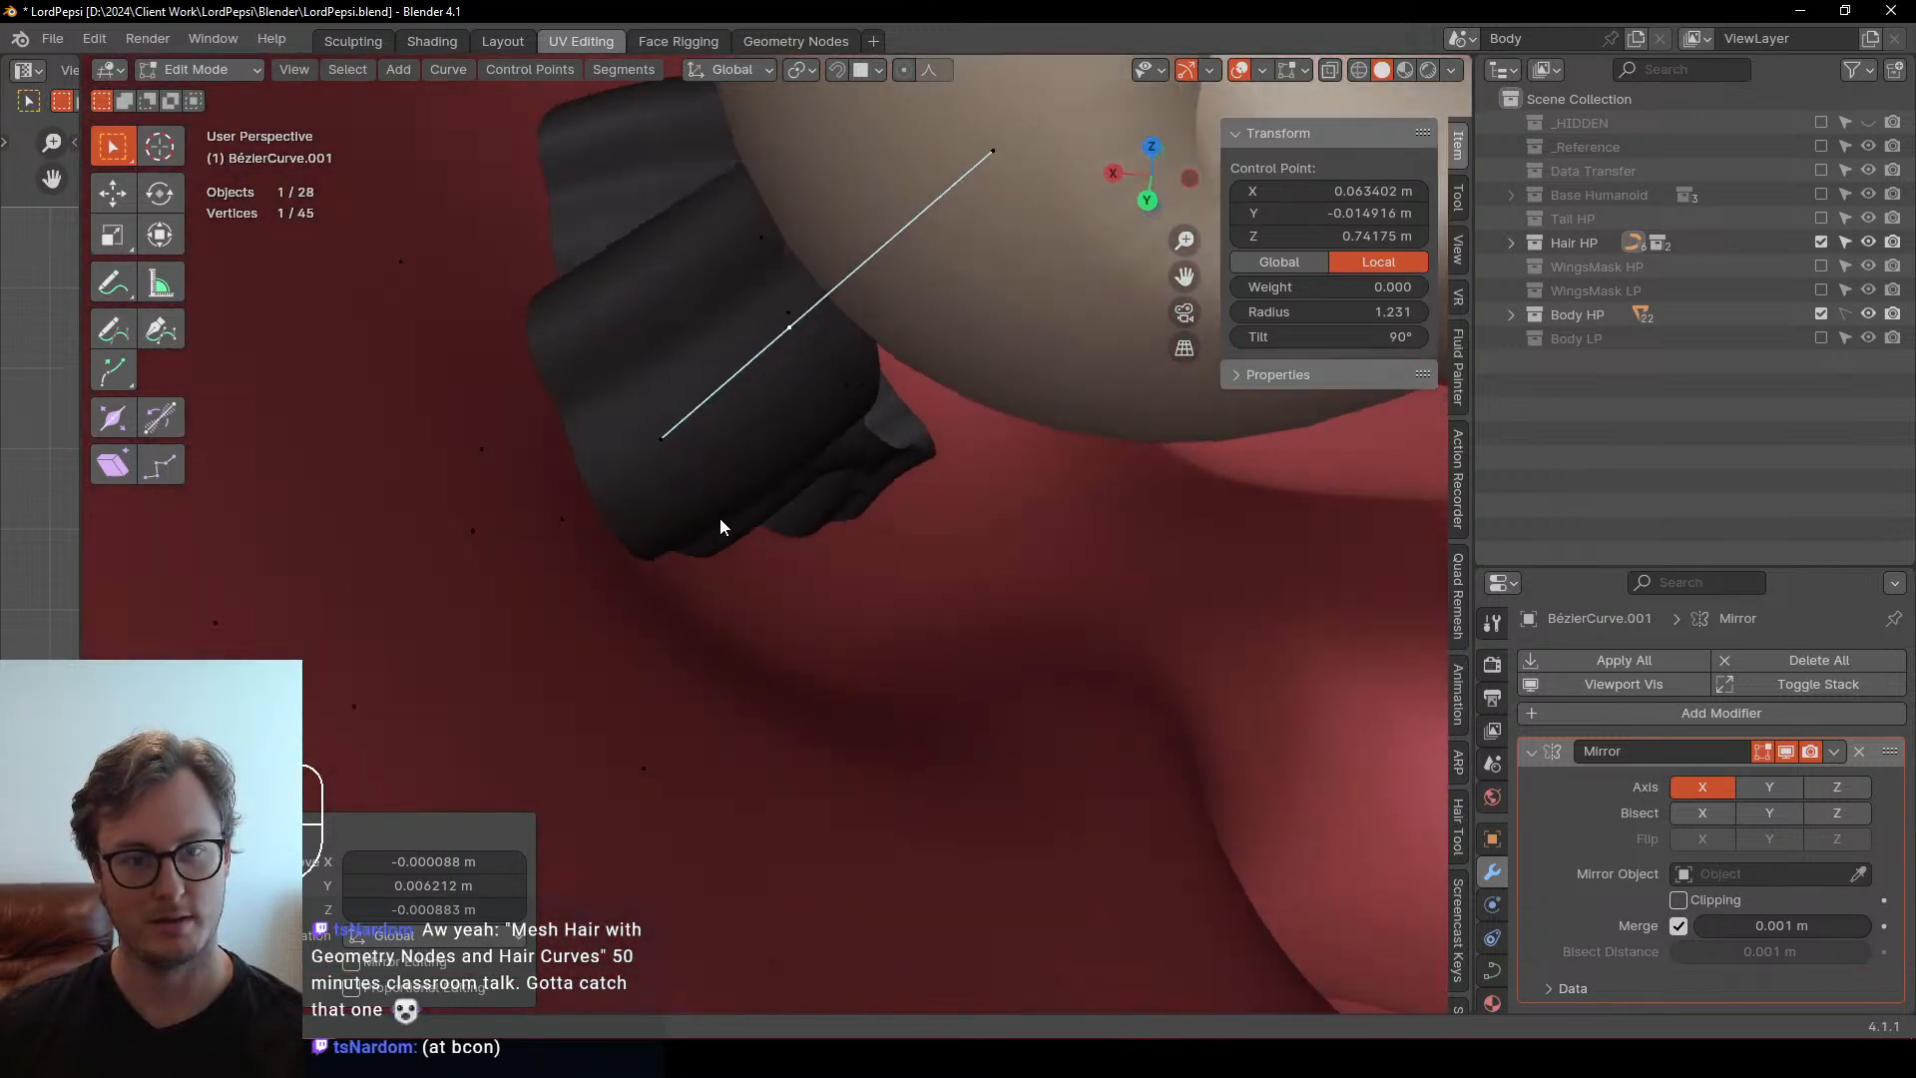
{"action": "key", "text": "r"}
{"action": "key", "text": "z"}
{"action": "left_click", "coordinate": [955, 477]}
{"action": "middle_click_drag", "start_coordinate": [955, 477], "coordinate": [901, 471]}
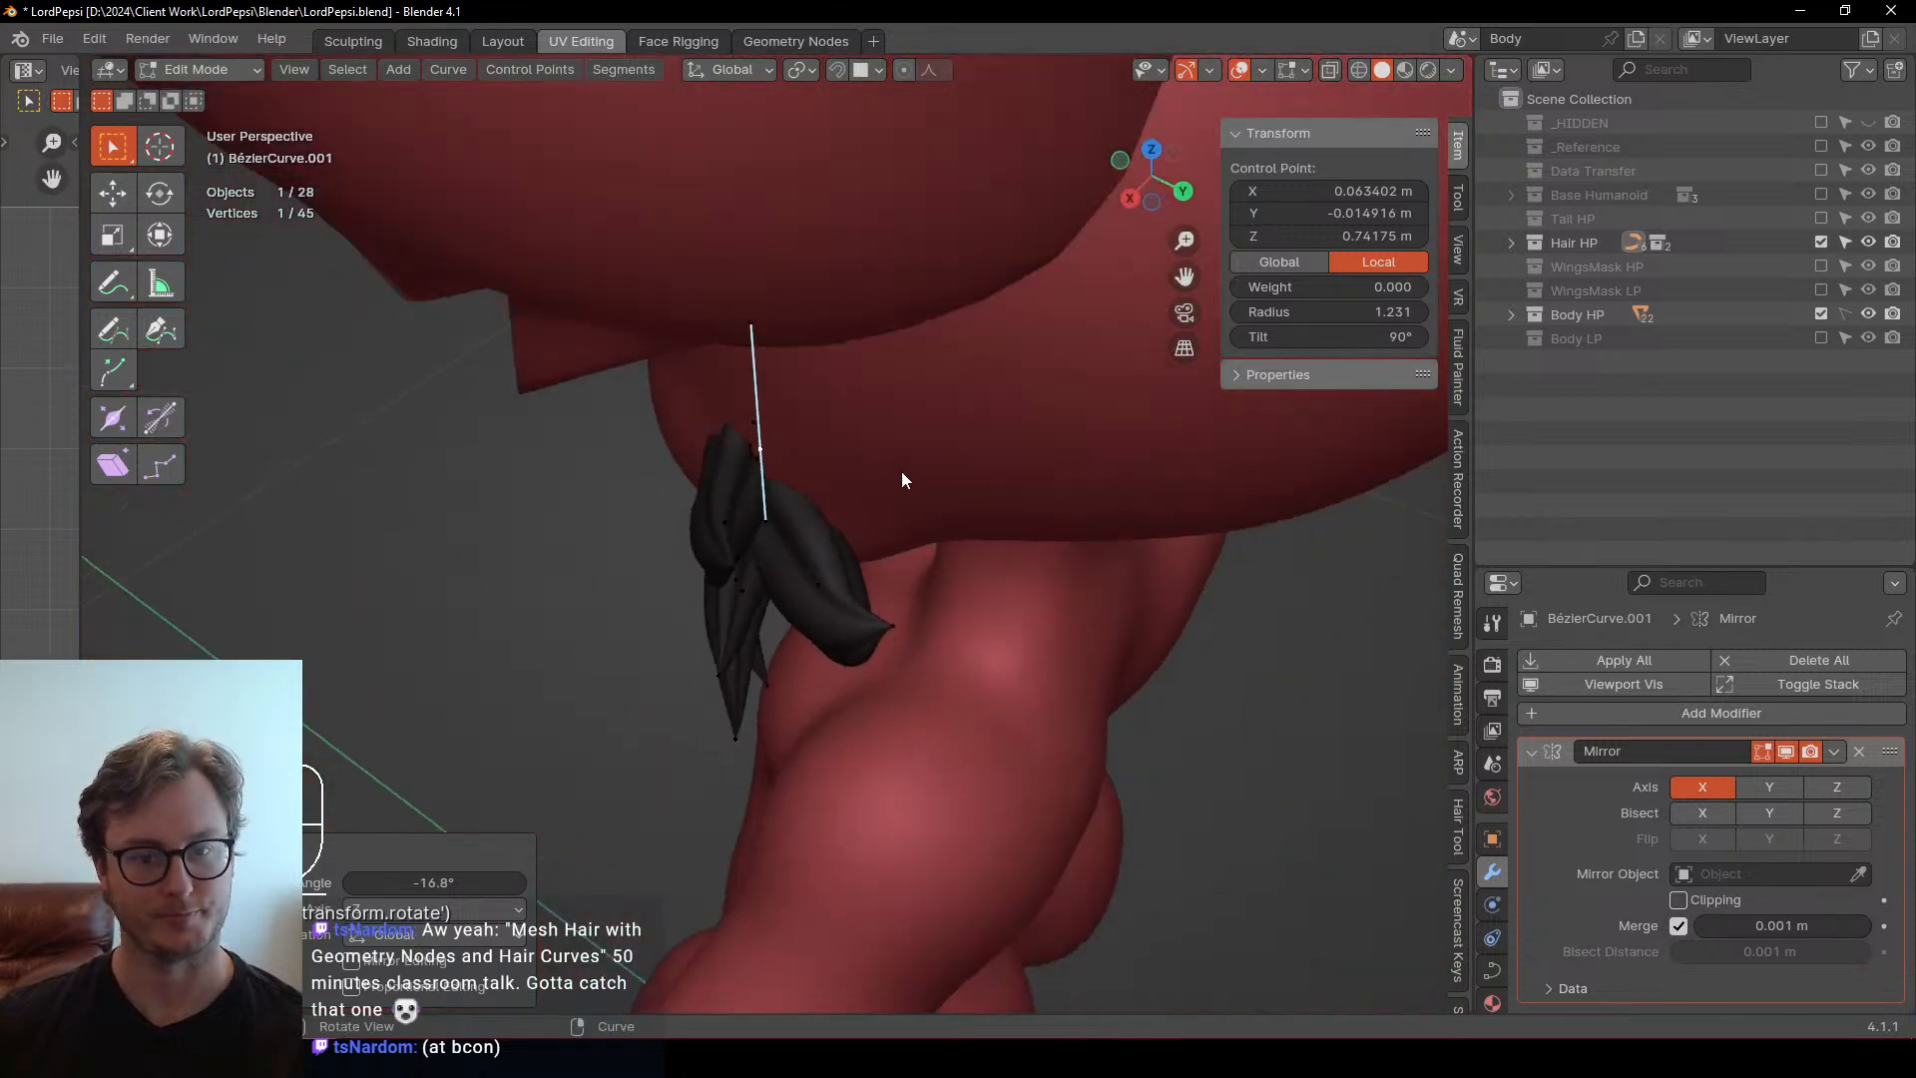
{"action": "key", "text": "g"}
{"action": "left_click", "coordinate": [928, 479]}
Move the duplicated strand's middle and tip control points together, then return to Object Mode
{"action": "left_click", "coordinate": [846, 585]}
{"action": "middle_click_drag", "start_coordinate": [846, 585], "coordinate": [822, 626]}
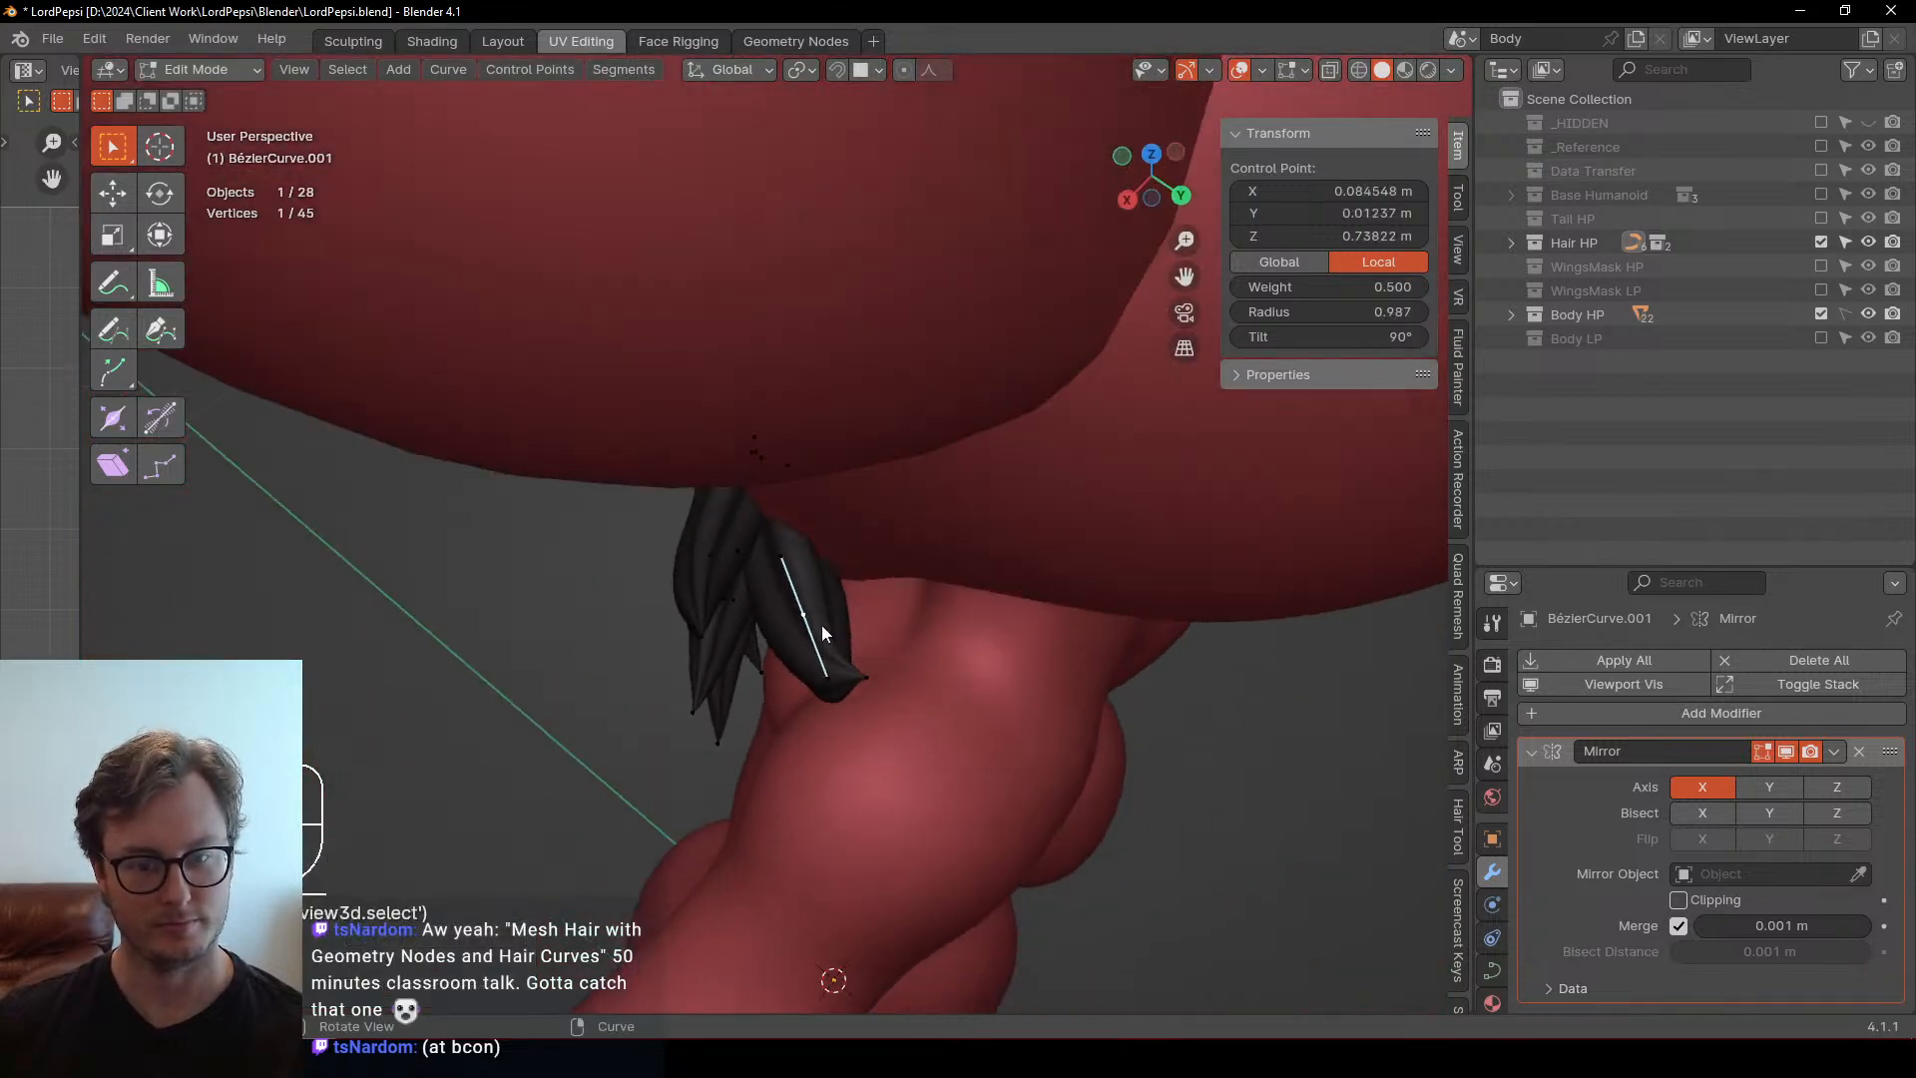
{"action": "left_click", "coordinate": [848, 674], "text": "shift"}
{"action": "key", "text": "g"}
{"action": "left_click", "coordinate": [851, 676]}
{"action": "right_click", "coordinate": [898, 681], "text": "ctrl"}
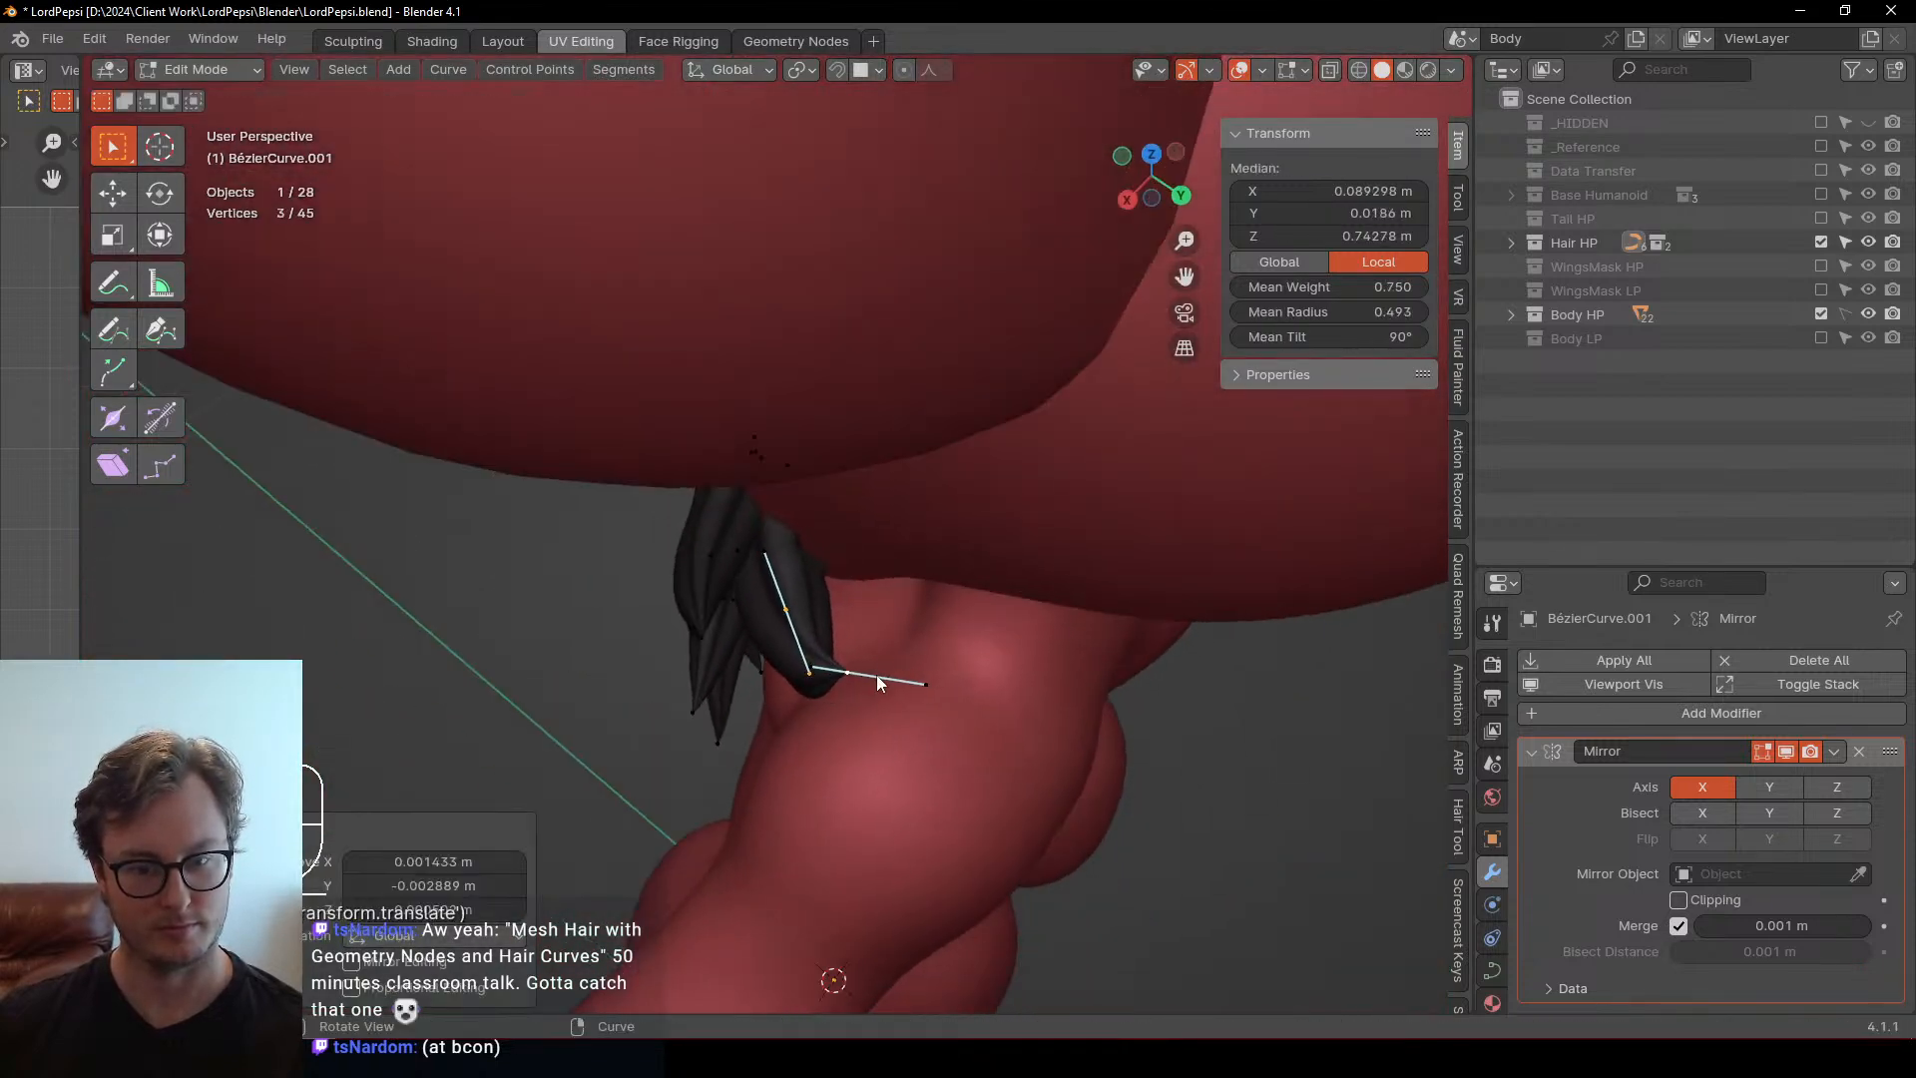
{"action": "left_click", "coordinate": [896, 639]}
{"action": "middle_click_drag", "start_coordinate": [896, 639], "coordinate": [956, 545]}
{"action": "key", "text": "Tab"}
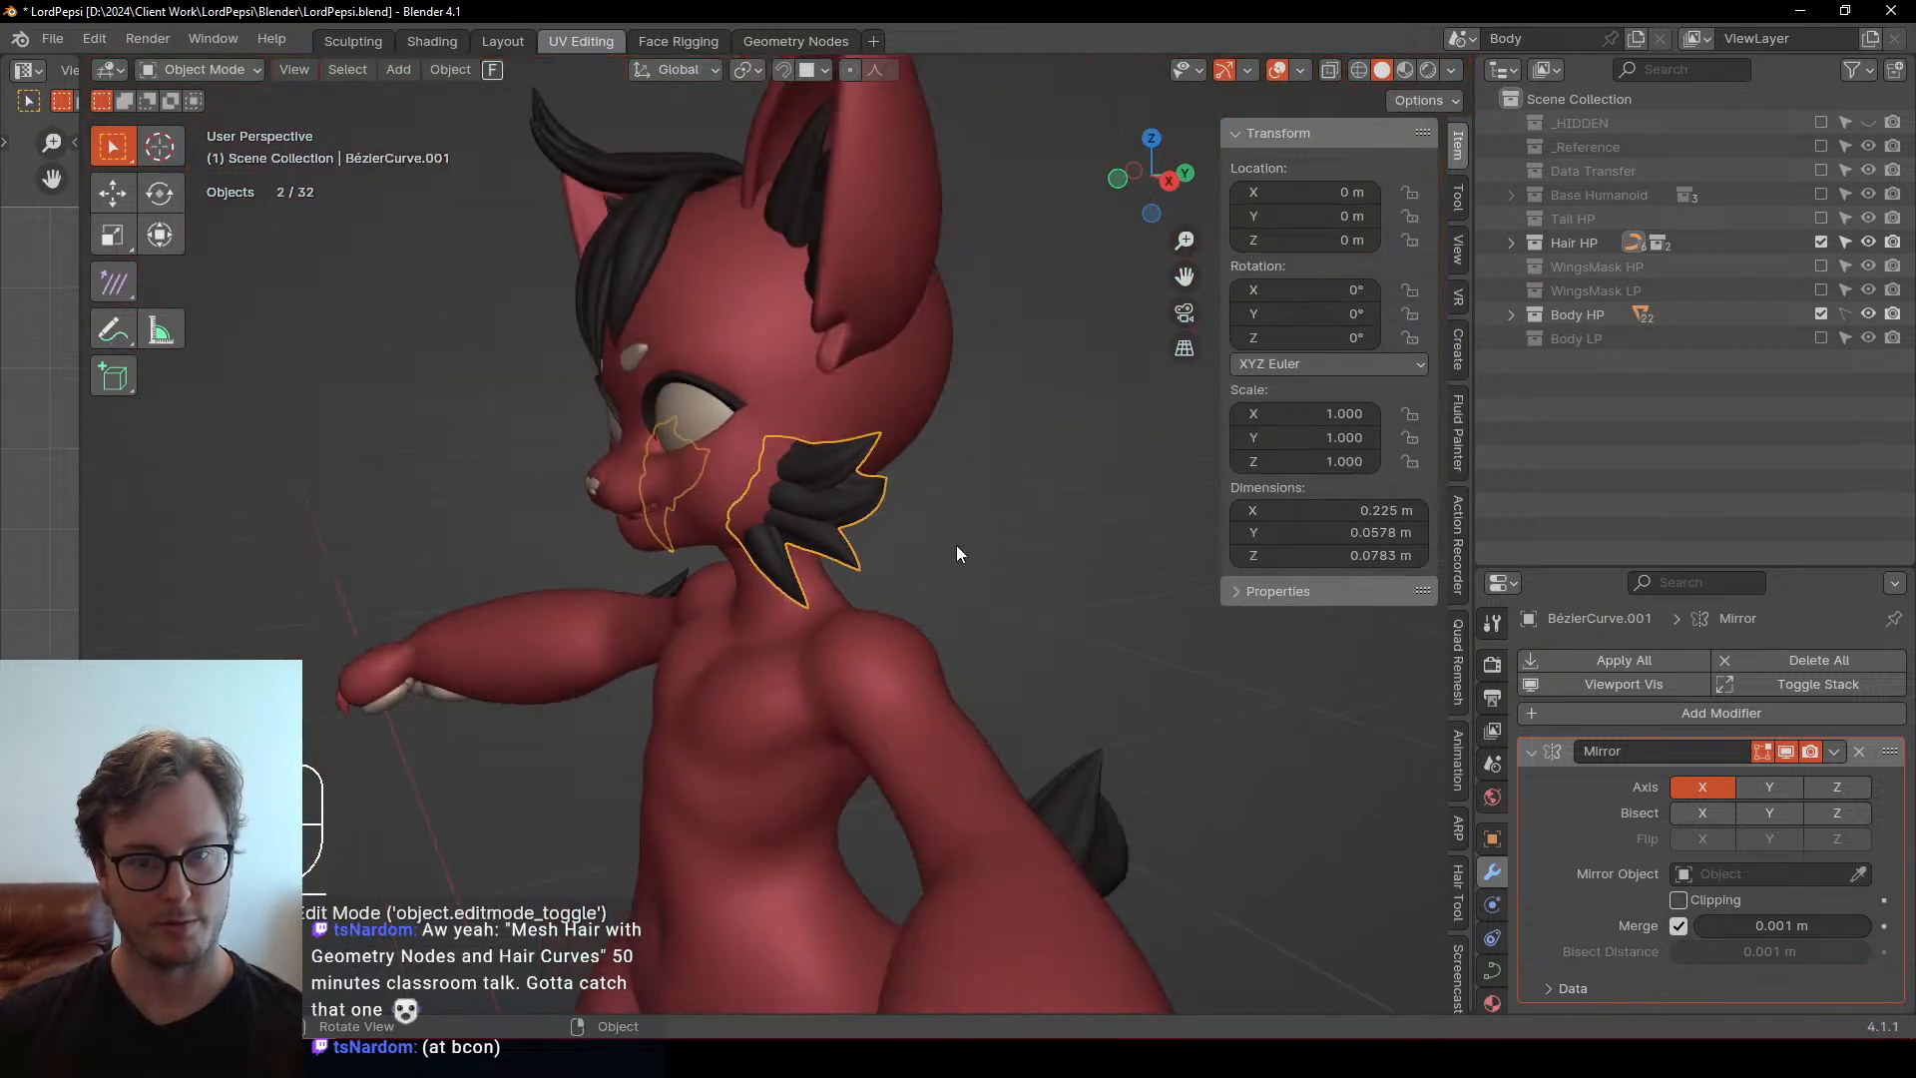
In the cheek tuft curve, rotate the lowest strand -18.6° and move it up against the jaw
{"action": "left_click", "coordinate": [808, 576]}
{"action": "scroll", "coordinate": [808, 577], "scroll_direction": "up", "scroll_amount": 4}
{"action": "key", "text": "Tab"}
{"action": "middle_click_drag", "start_coordinate": [804, 612], "coordinate": [828, 582]}
{"action": "key", "text": "l"}
{"action": "scroll", "coordinate": [786, 576], "scroll_direction": "up", "scroll_amount": 1}
{"action": "key", "text": "r"}
{"action": "left_click", "coordinate": [968, 519]}
{"action": "key", "text": "g"}
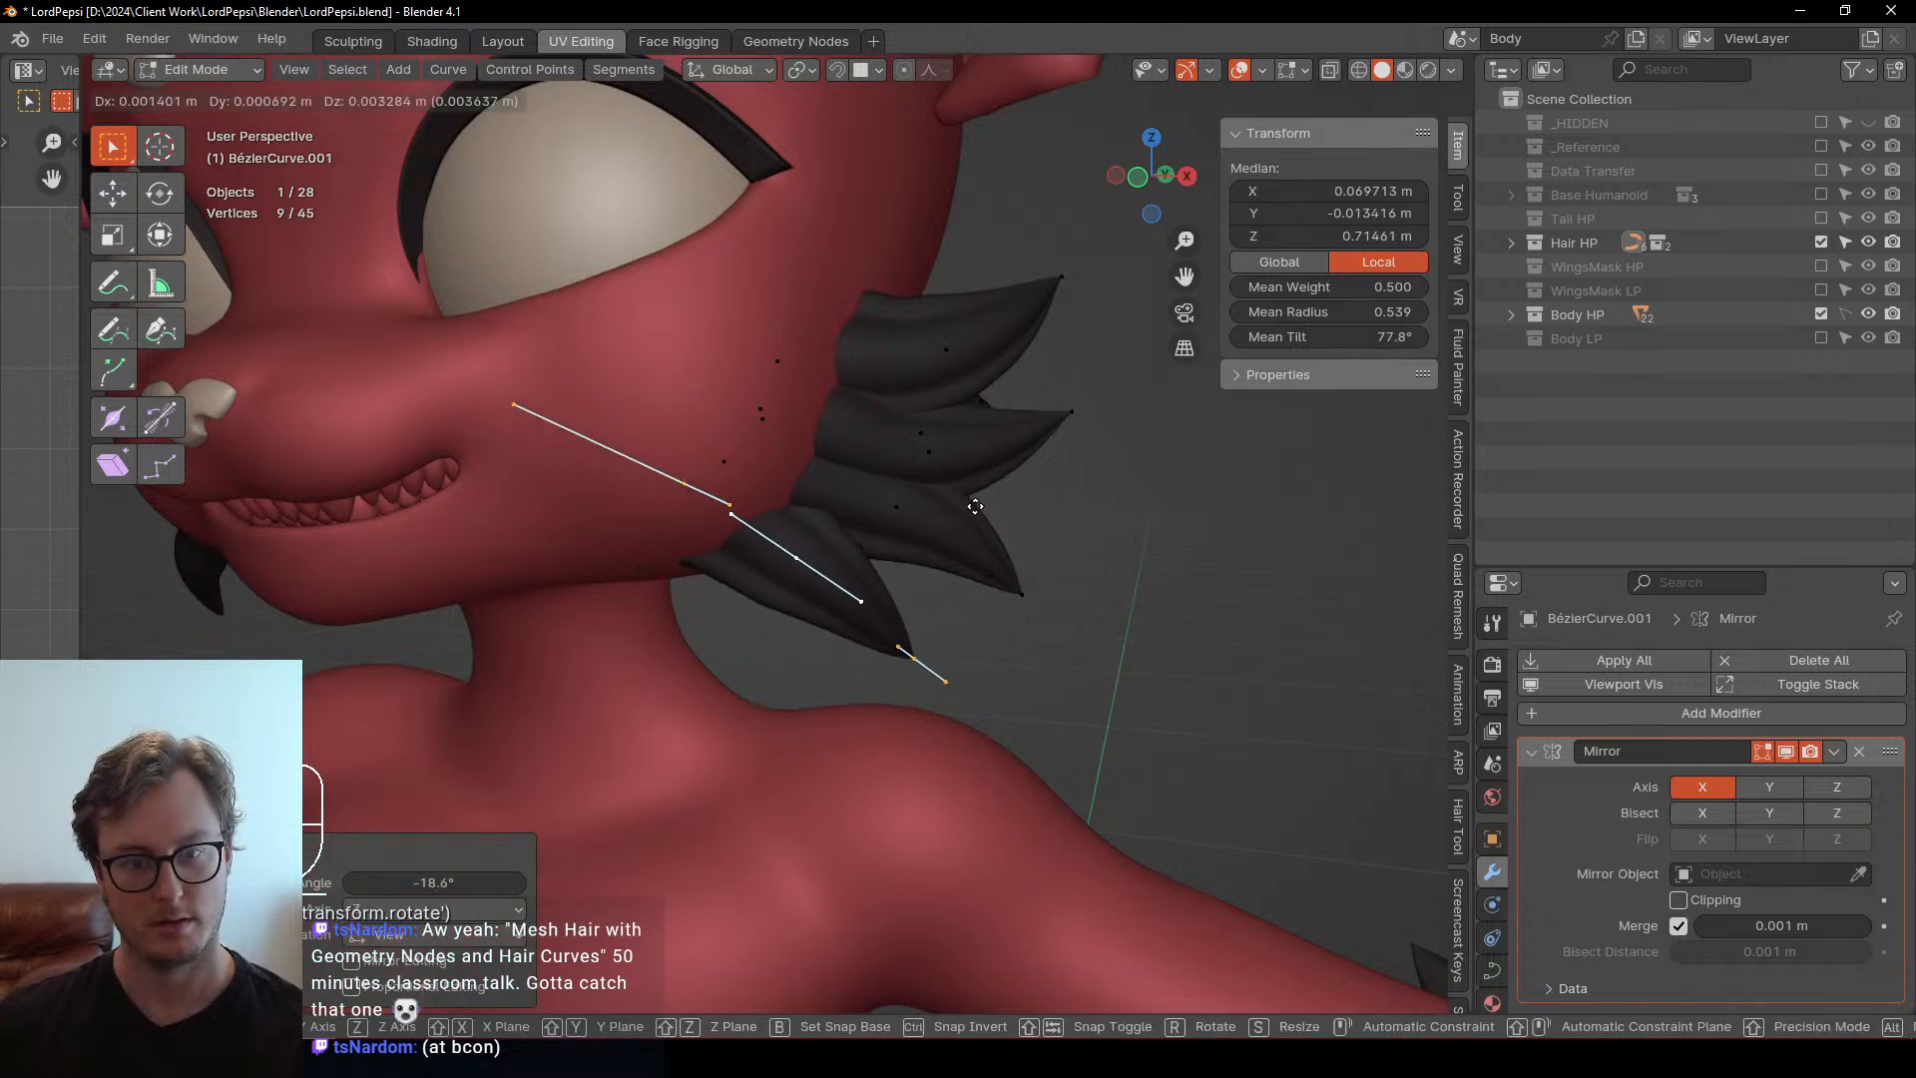
{"action": "left_click", "coordinate": [990, 498]}
{"action": "middle_click_drag", "start_coordinate": [990, 497], "coordinate": [996, 497]}
Move the lowest cheek strand's tip control point up, then rotate and reposition it
{"action": "left_click", "coordinate": [923, 656]}
{"action": "key", "text": "g"}
{"action": "left_click", "coordinate": [939, 637]}
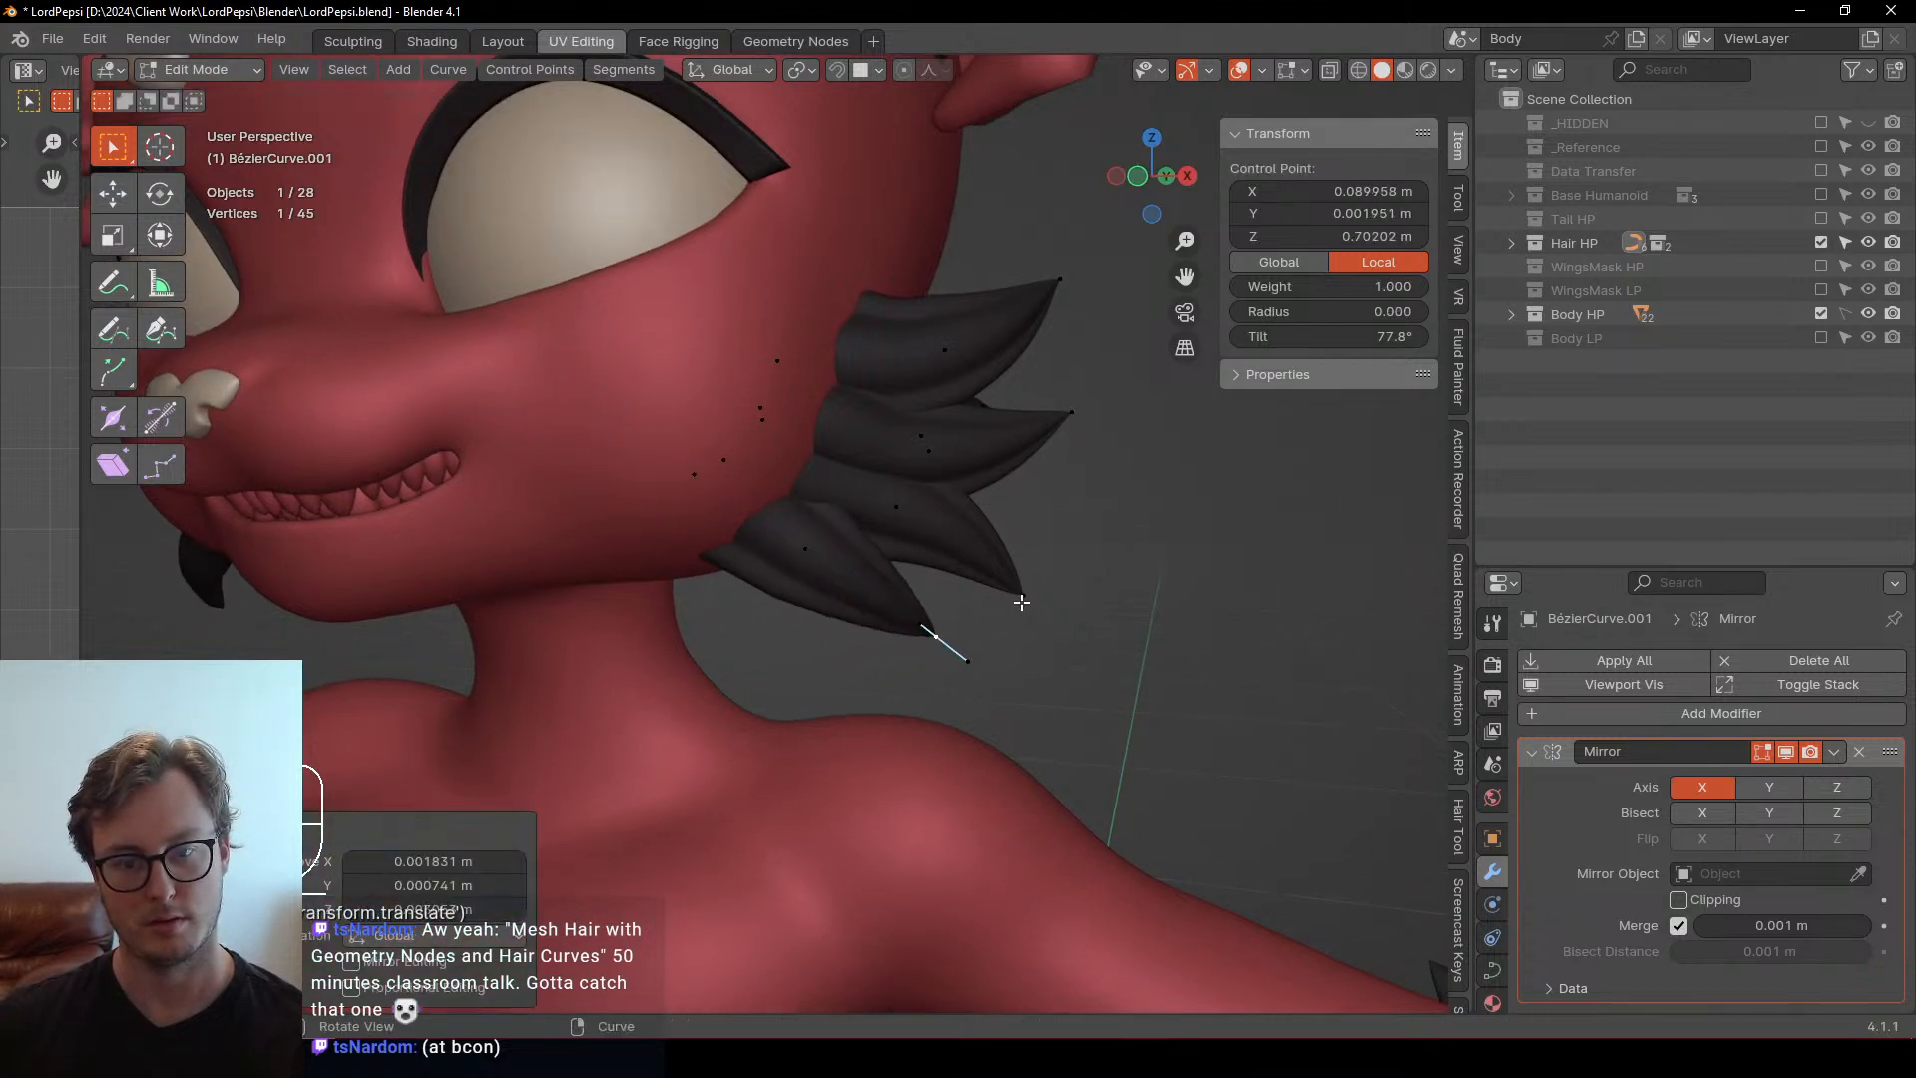
{"action": "key", "text": "r"}
{"action": "left_click", "coordinate": [1031, 569]}
{"action": "key", "text": "g"}
{"action": "left_click", "coordinate": [1032, 563]}
Rotate the lowest cheek strand's middle control point about 11° and return to Object Mode
{"action": "left_click", "coordinate": [806, 549]}
{"action": "key", "text": "r"}
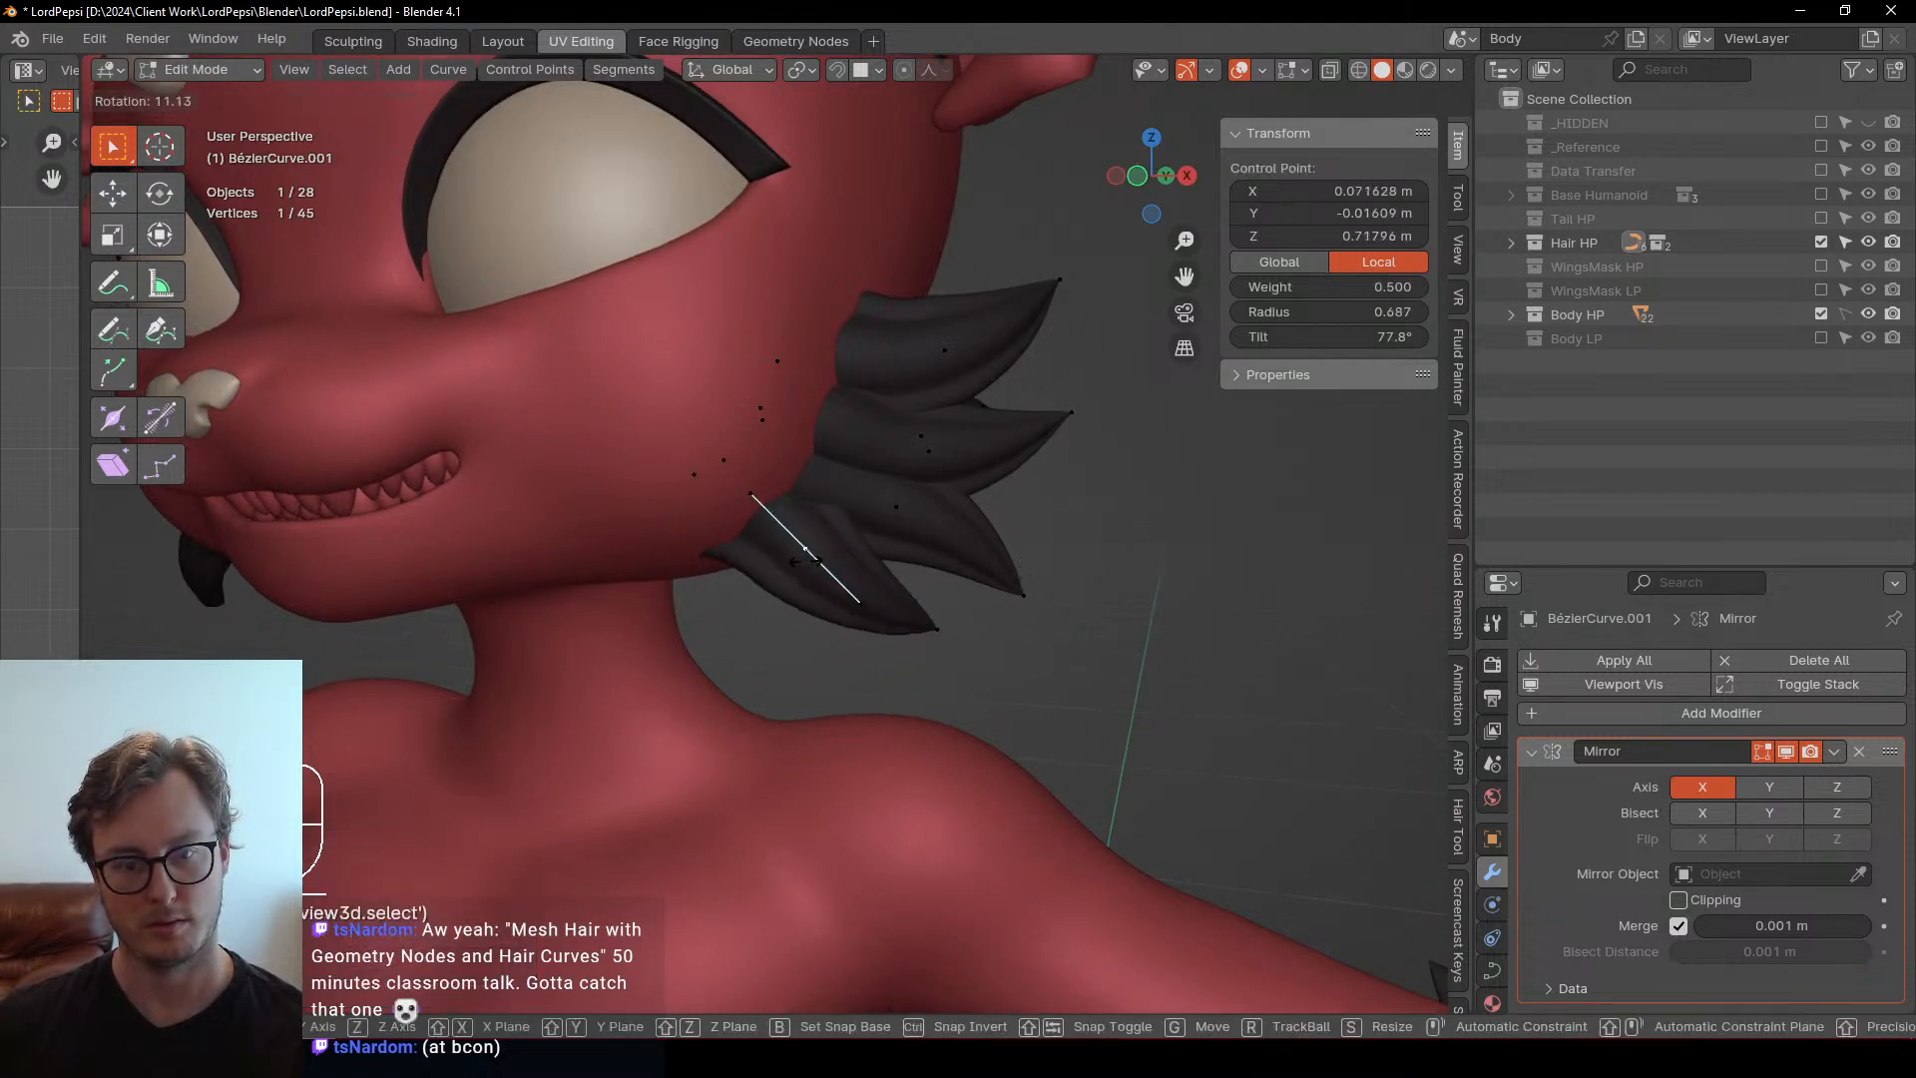
{"action": "left_click", "coordinate": [806, 559]}
{"action": "key", "text": "Tab"}
{"action": "middle_click_drag", "start_coordinate": [892, 550], "coordinate": [962, 632]}
{"action": "left_click", "coordinate": [973, 645]}
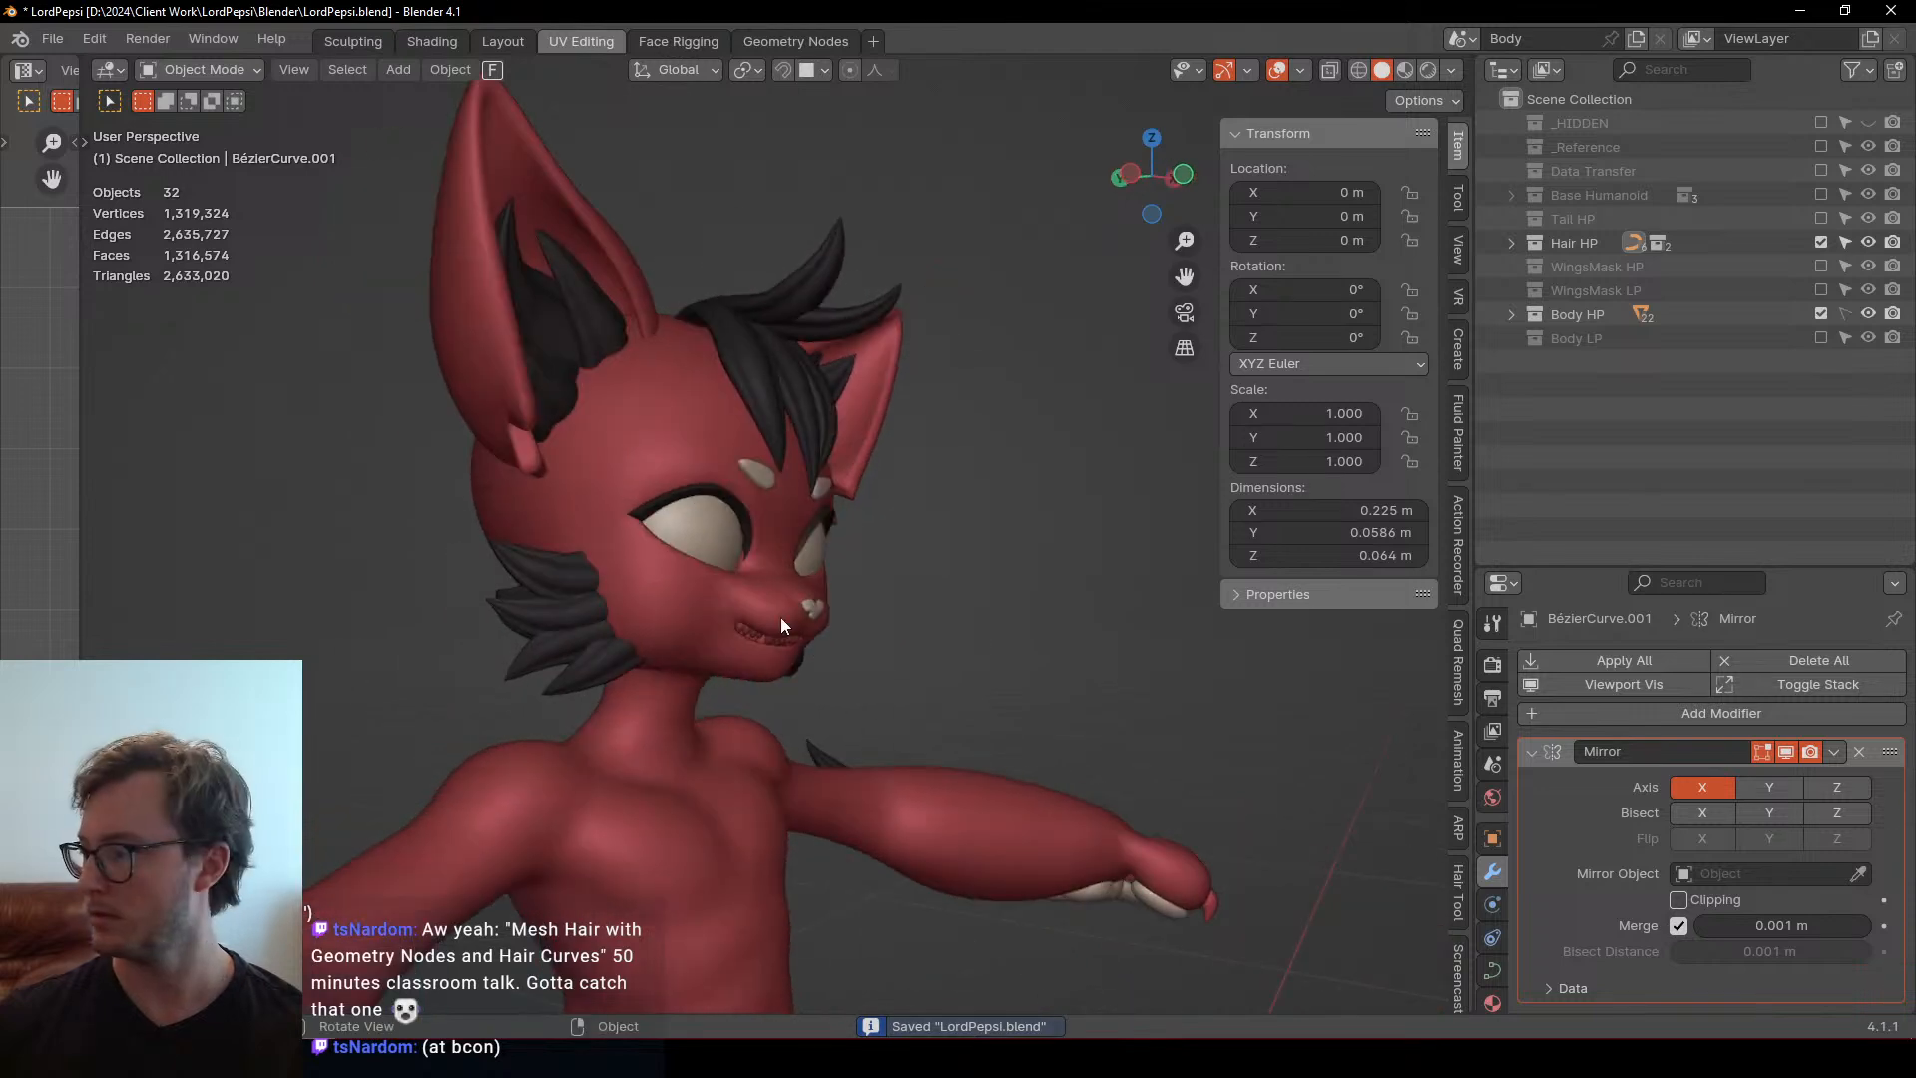
Duplicate one top-of-head hair strand in place and set the pivot point to 3D Cursor
{"action": "middle_click_drag", "start_coordinate": [777, 617], "coordinate": [853, 467]}
{"action": "left_click", "coordinate": [701, 613]}
{"action": "left_click", "coordinate": [912, 304]}
{"action": "key", "text": "Tab"}
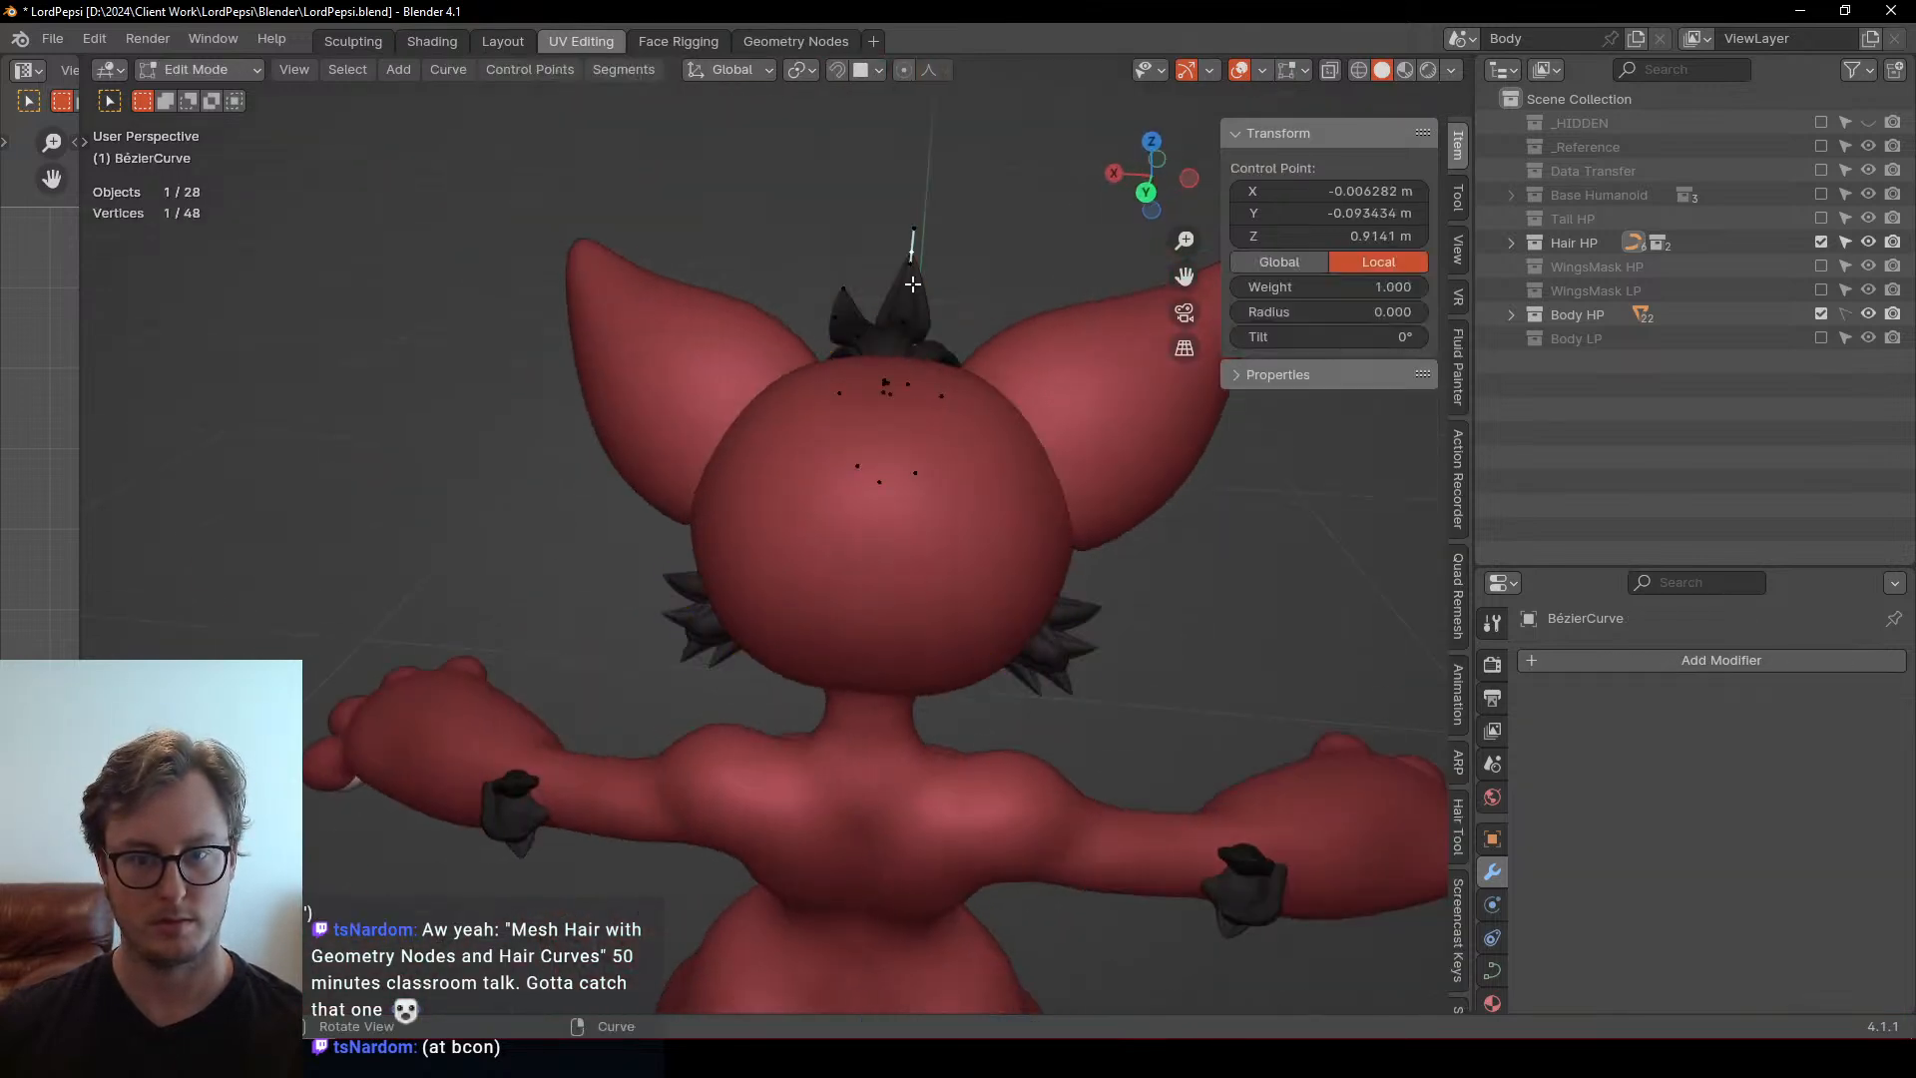
{"action": "key", "text": "shift+d"}
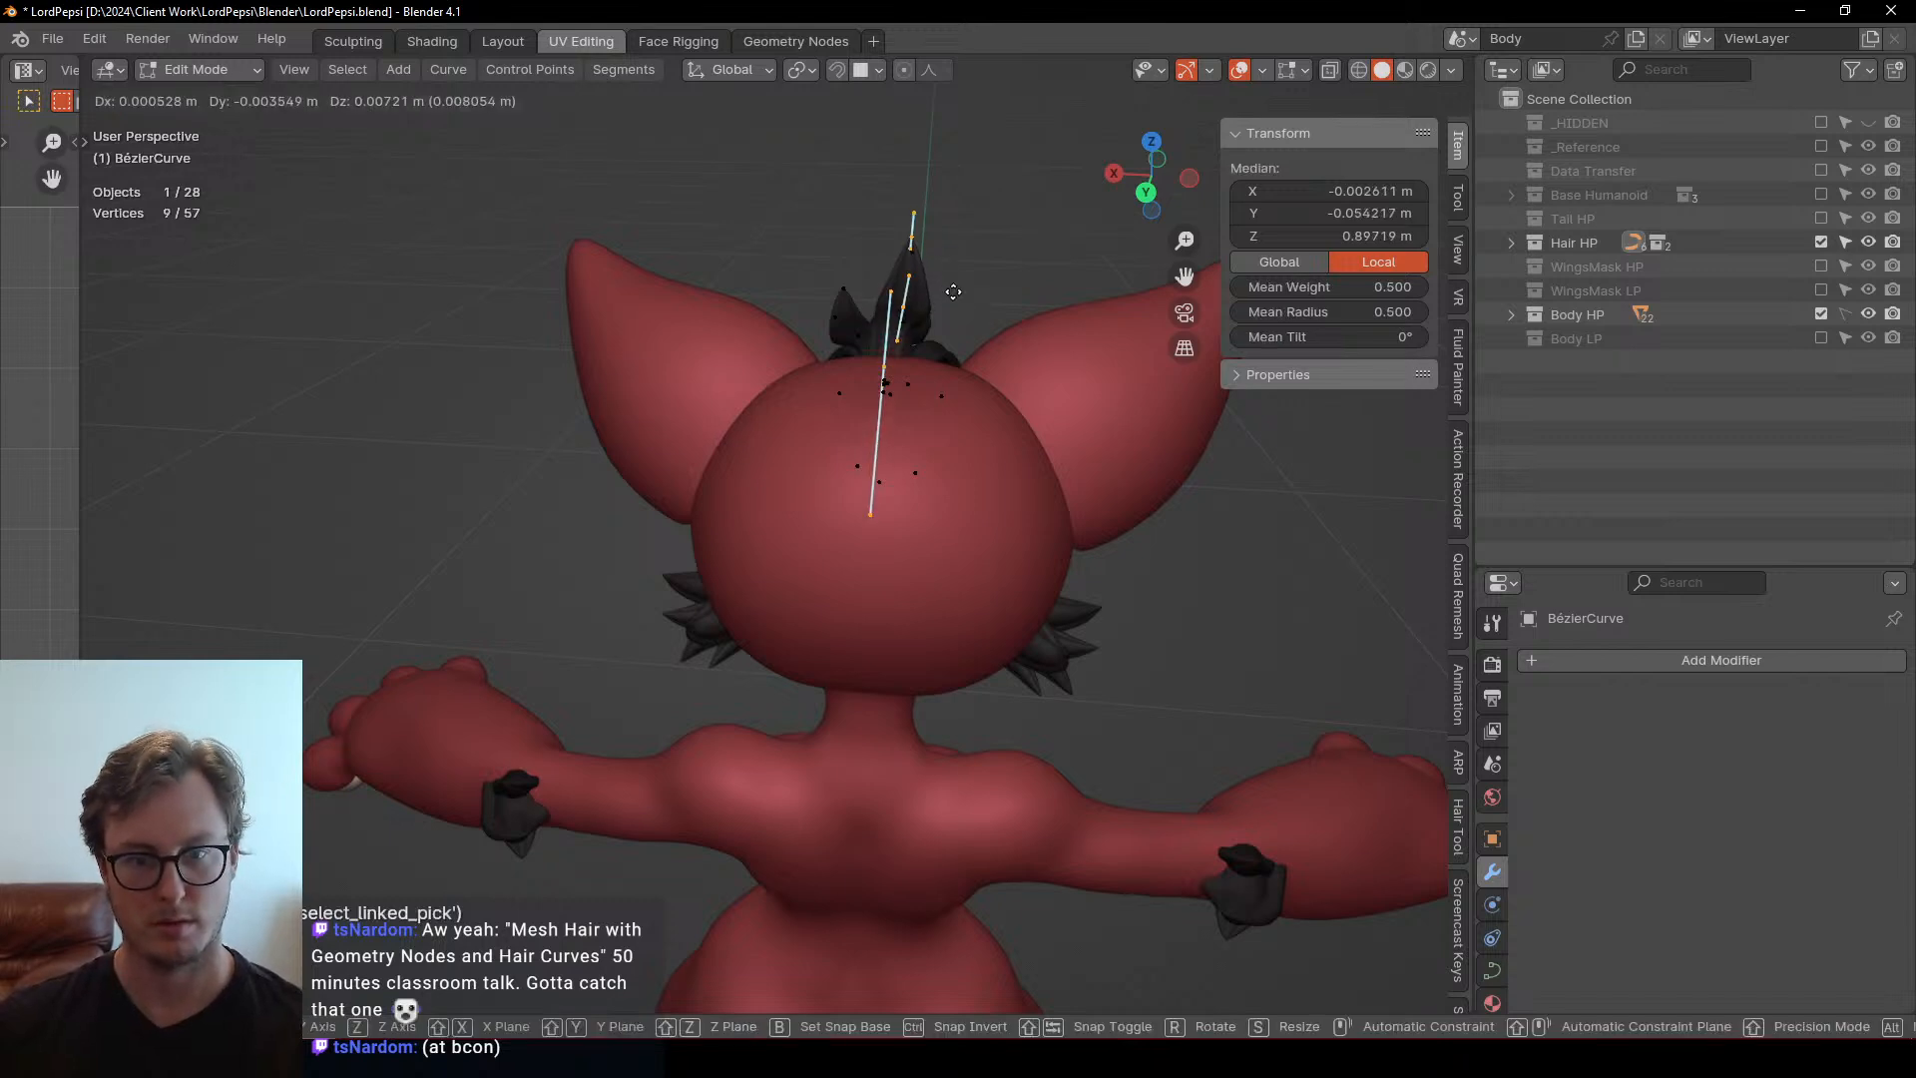
{"action": "right_click", "coordinate": [952, 288]}
{"action": "key", "text": "period"}
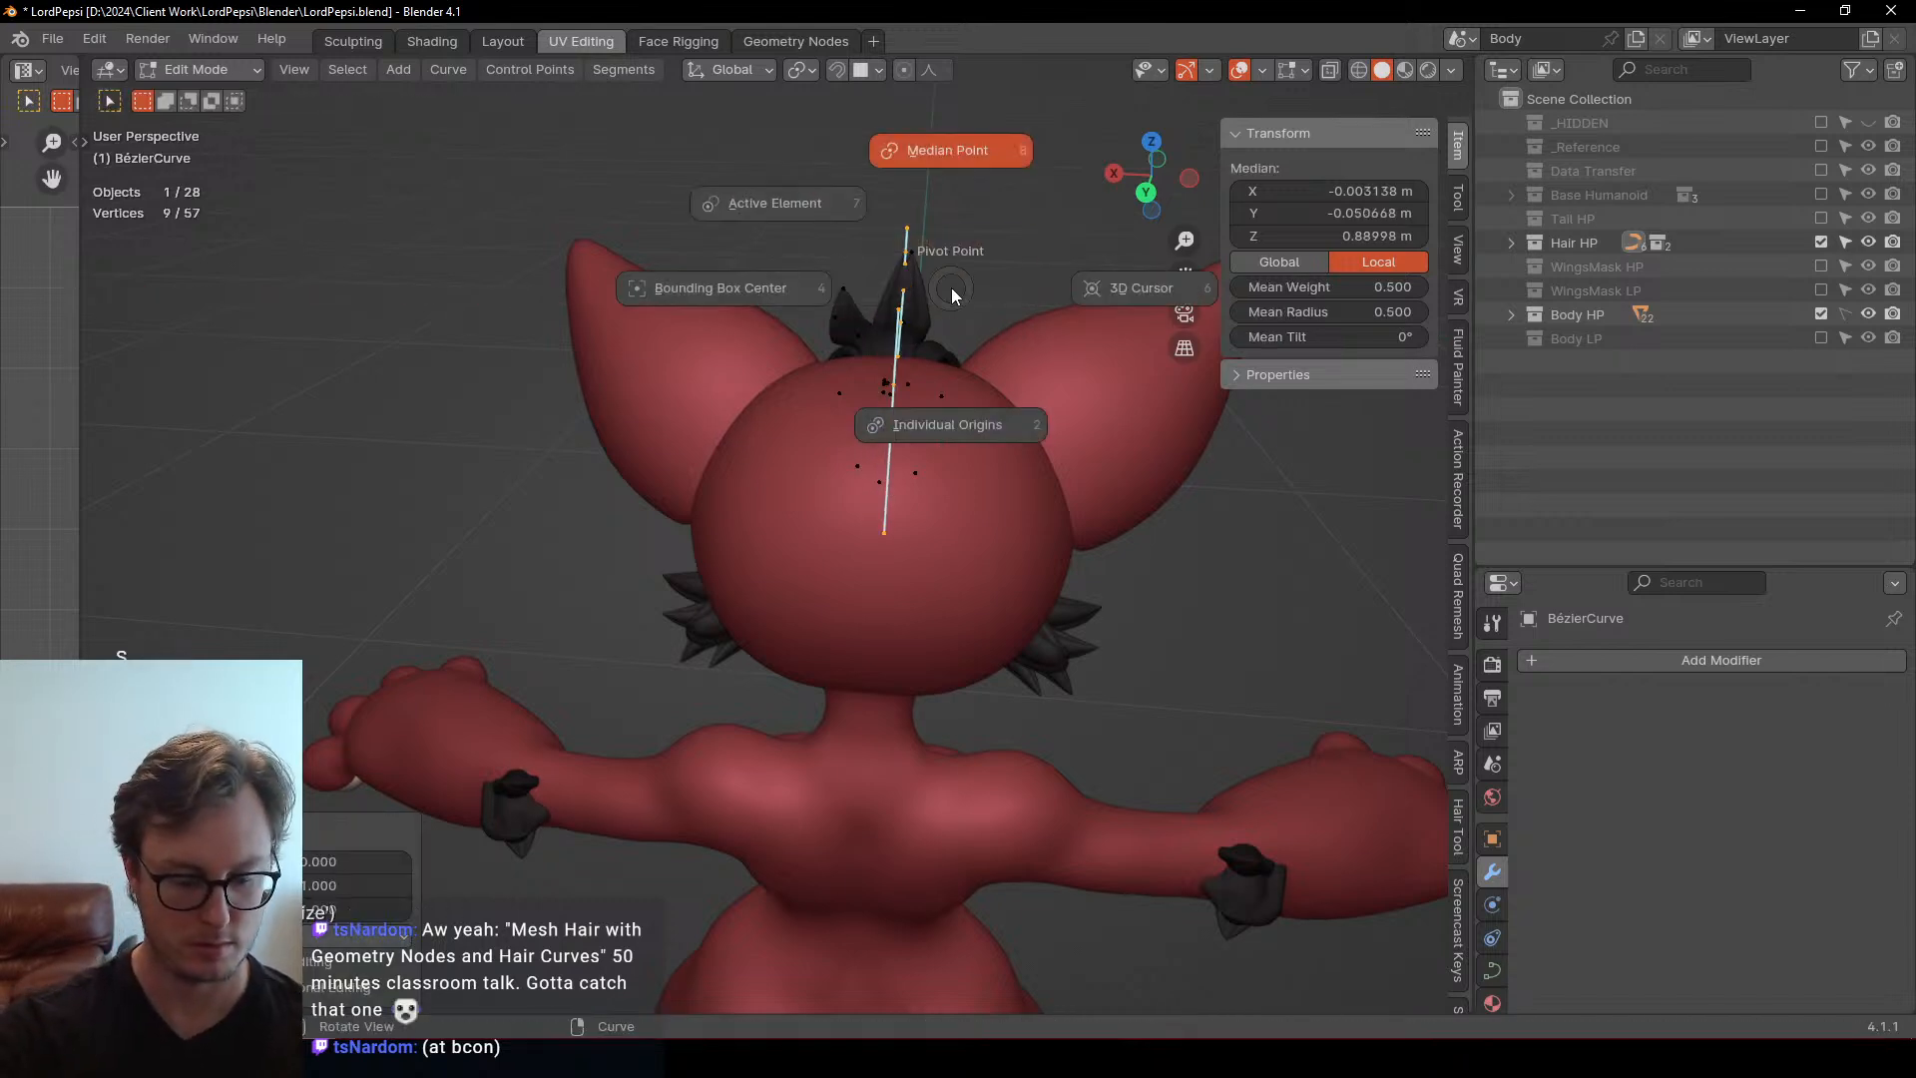
{"action": "left_click", "coordinate": [950, 287]}
Flatten the duplicated strand to 0 along X and rotate it 180° around Z
{"action": "key", "text": "s"}
{"action": "key", "text": "x"}
{"action": "key", "text": "0"}
{"action": "key", "text": "Return"}
{"action": "key", "text": "KP_3"}
{"action": "type", "text": "rz"}
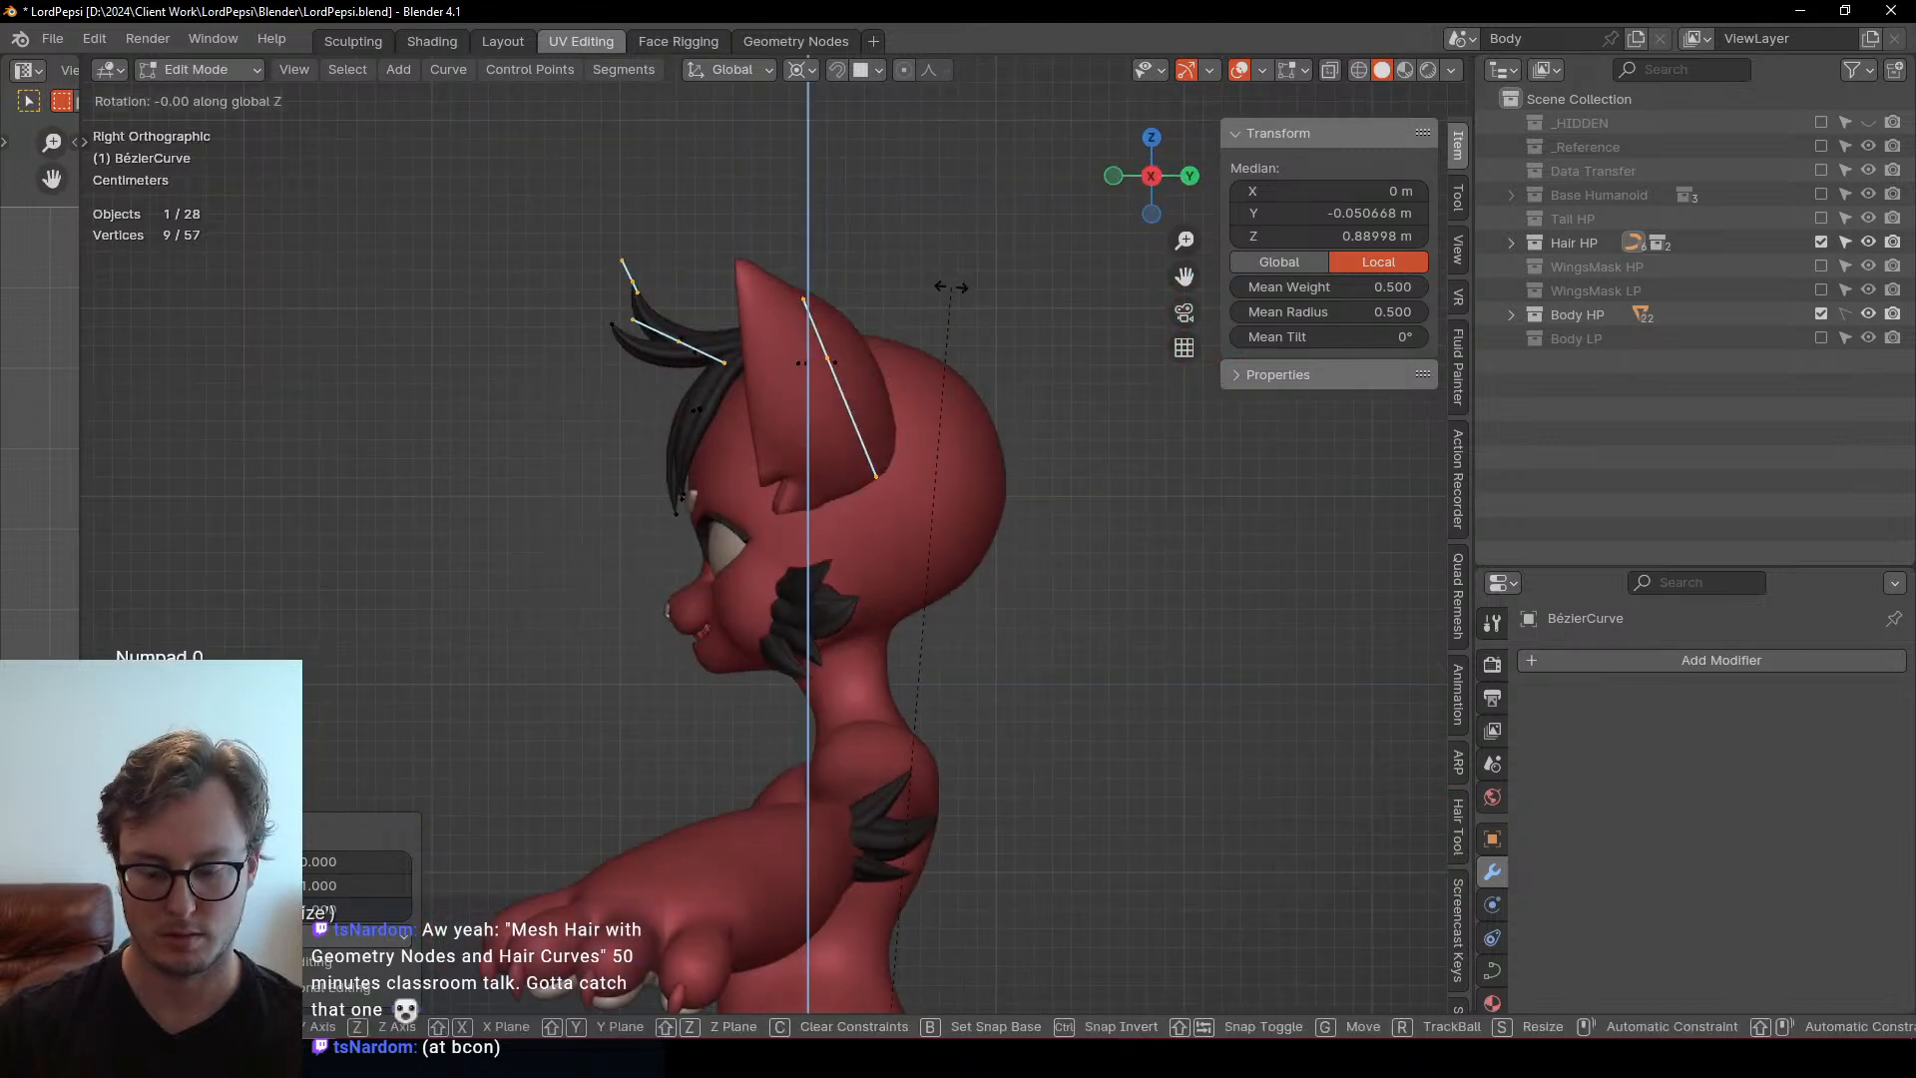
{"action": "type", "text": "180"}
{"action": "key", "text": "Return"}
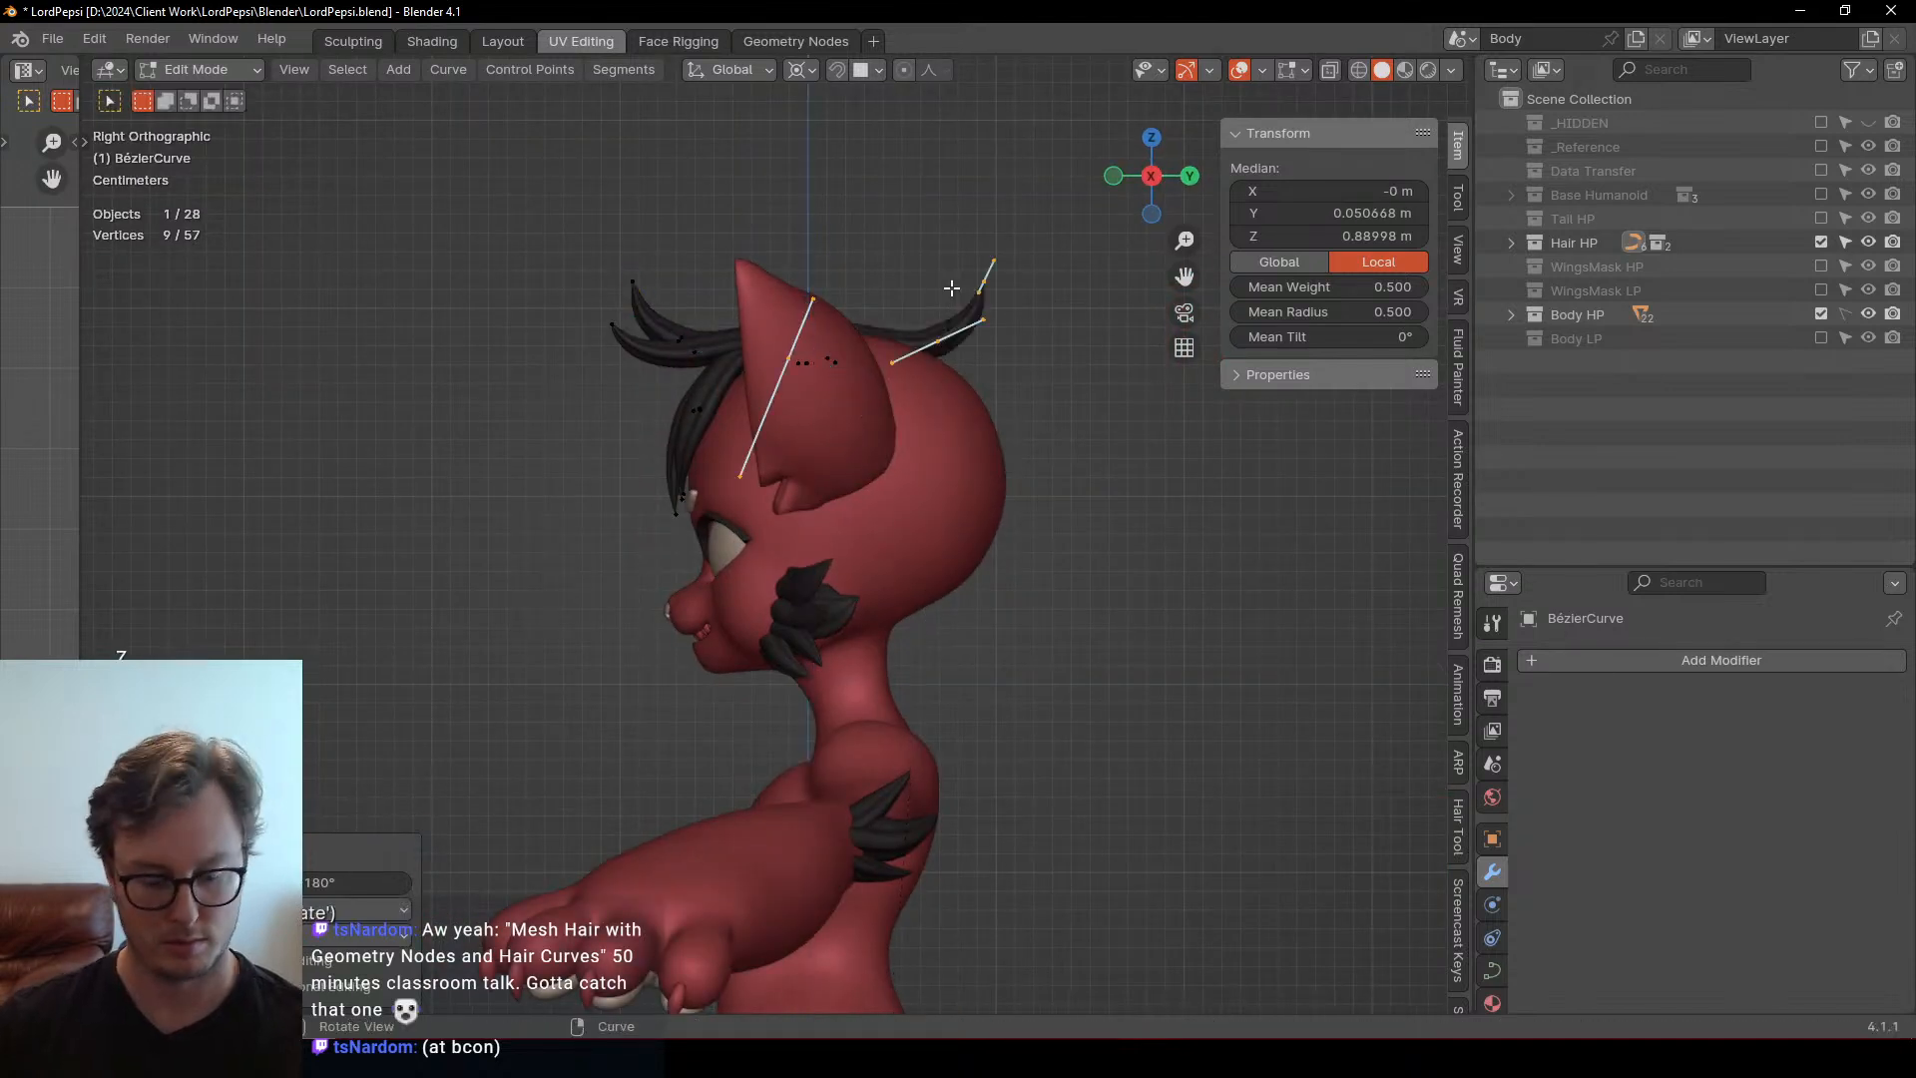
Set the pivot back to Median Point and move the duplicated strand behind the neck
{"action": "key", "text": "period"}
{"action": "left_click", "coordinate": [953, 151]}
{"action": "key", "text": "g"}
{"action": "left_click", "coordinate": [1173, 670]}
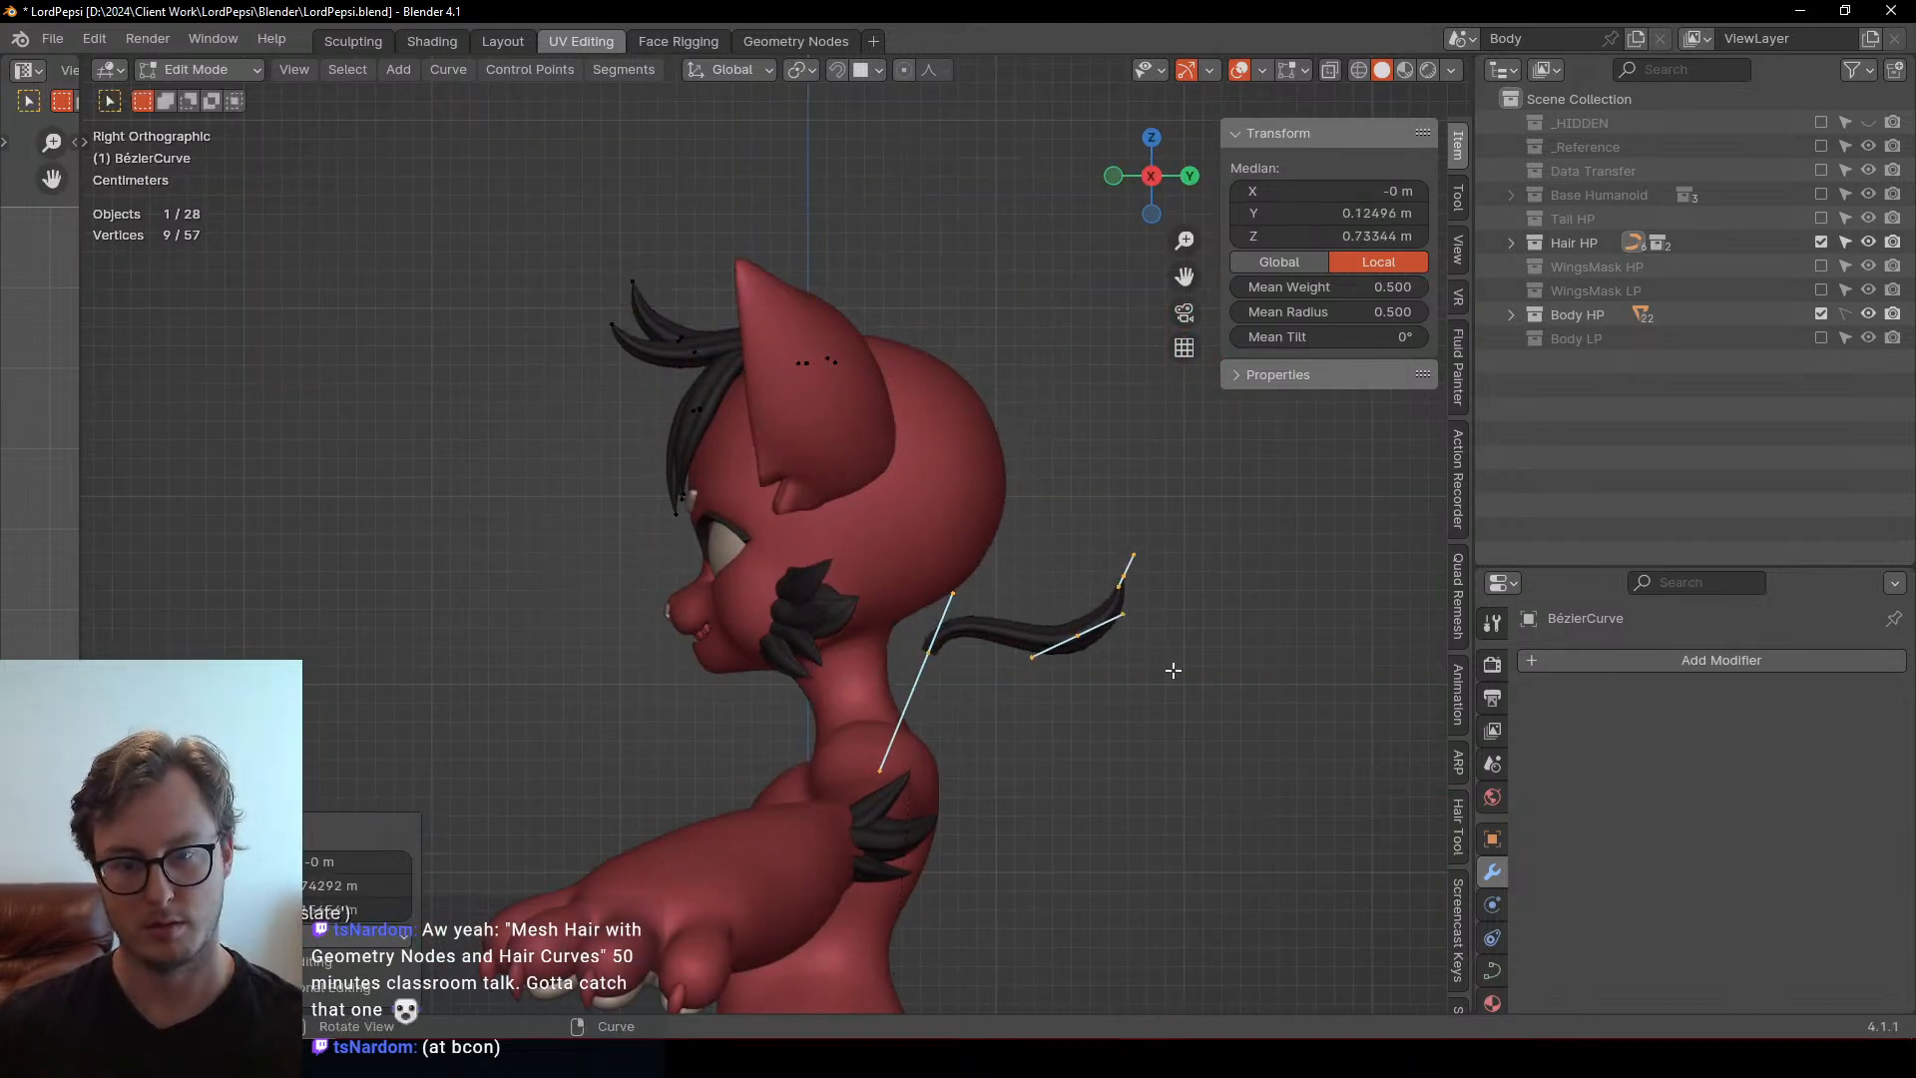
Separate the strand behind the neck into its own curve object and set its mean tilt to 90° in Edit Mode
{"action": "left_click", "coordinate": [1169, 668]}
{"action": "middle_click_drag", "start_coordinate": [1073, 667], "coordinate": [988, 635], "text": "shift"}
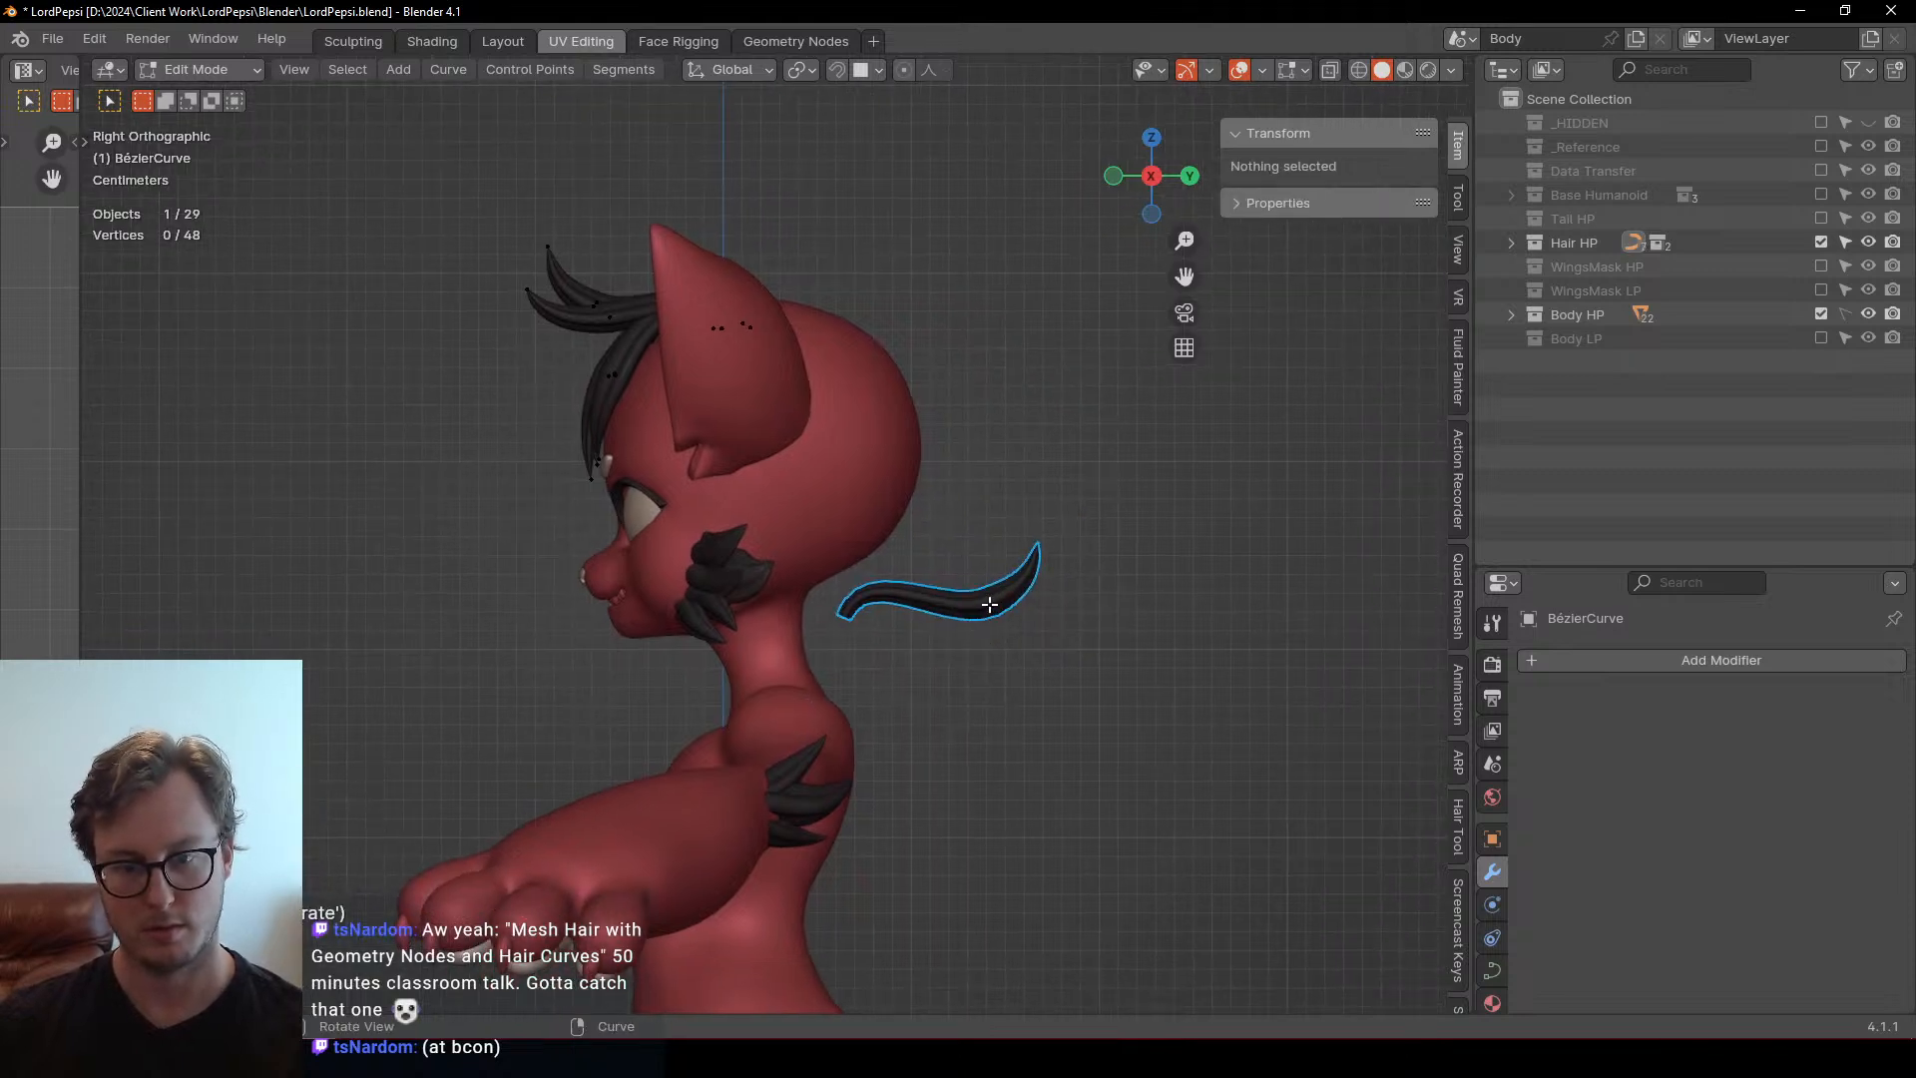
{"action": "key", "text": "Tab"}
{"action": "left_click", "coordinate": [985, 615]}
{"action": "key", "text": "Tab"}
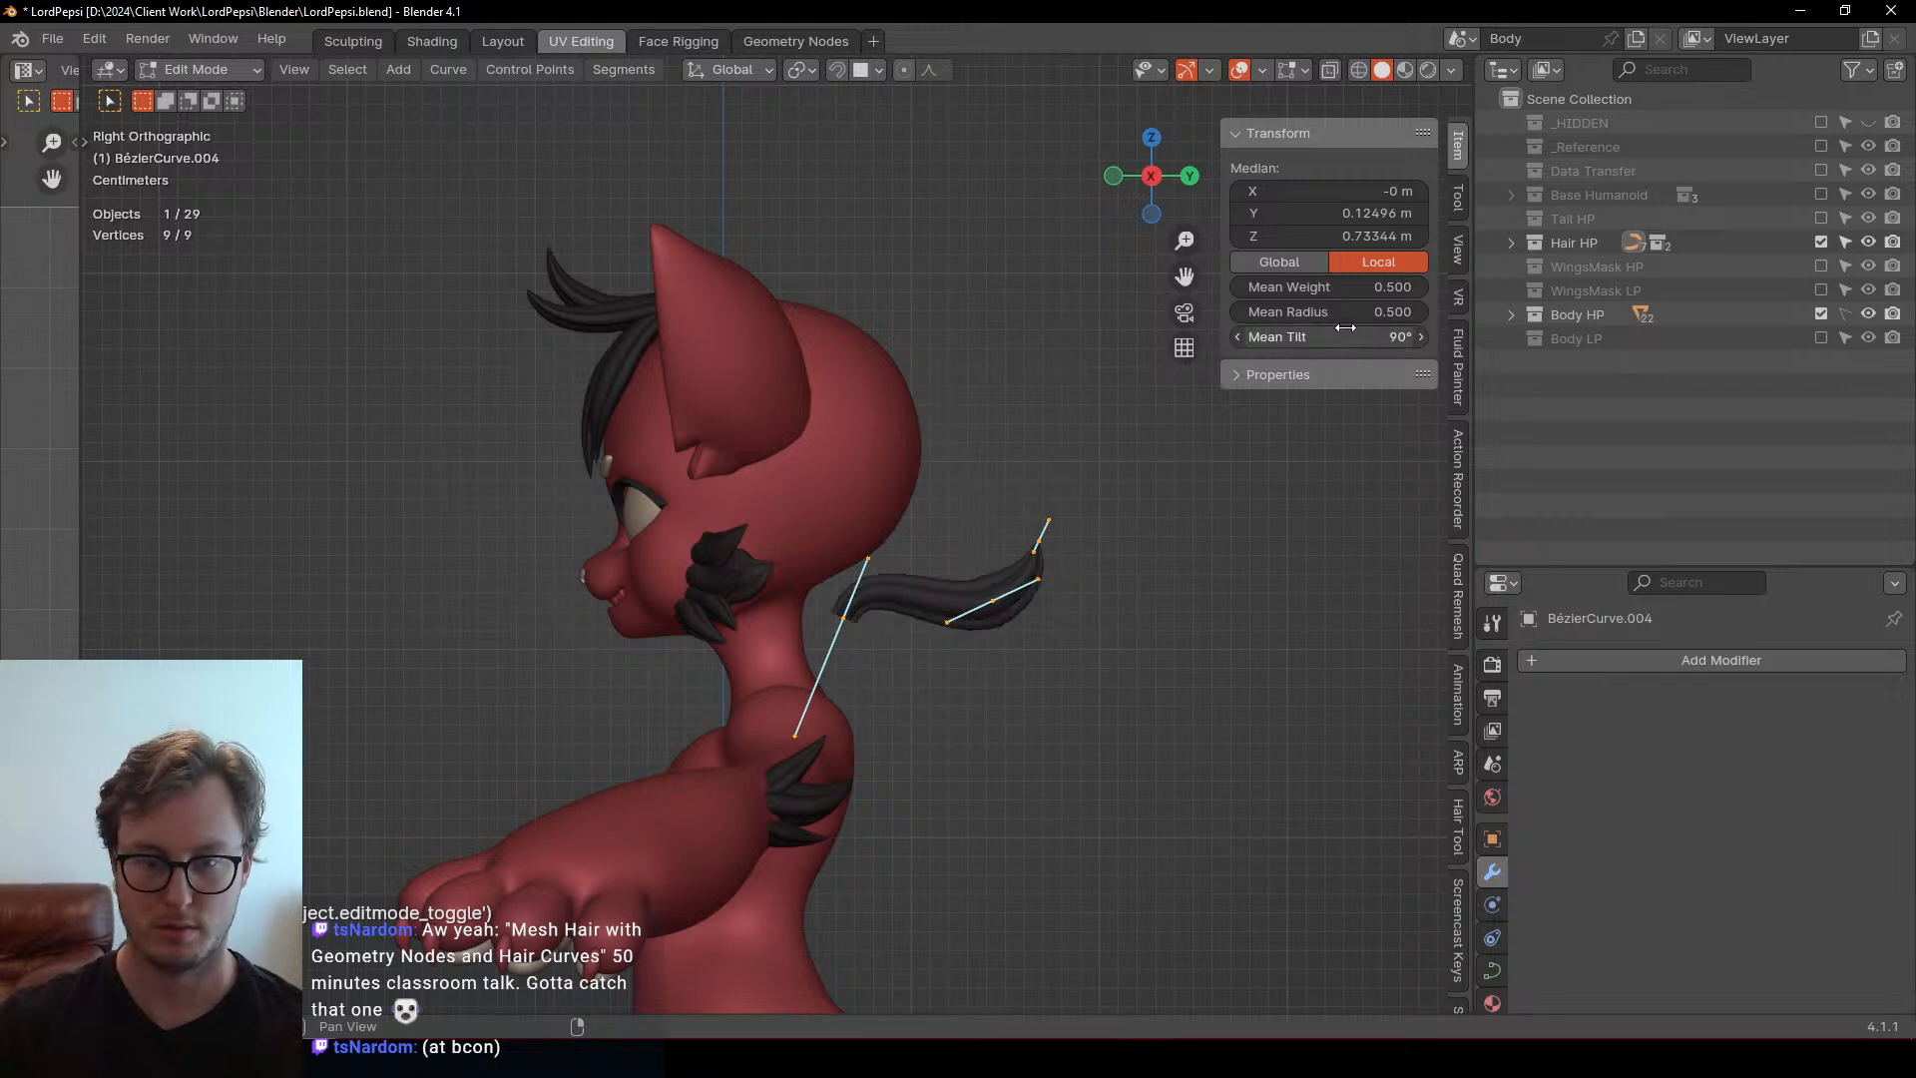
Rotate the neck strand's base control point and move it into the neck, then pull the middle point closer to the neck
{"action": "scroll", "coordinate": [848, 667], "scroll_direction": "up", "scroll_amount": 5}
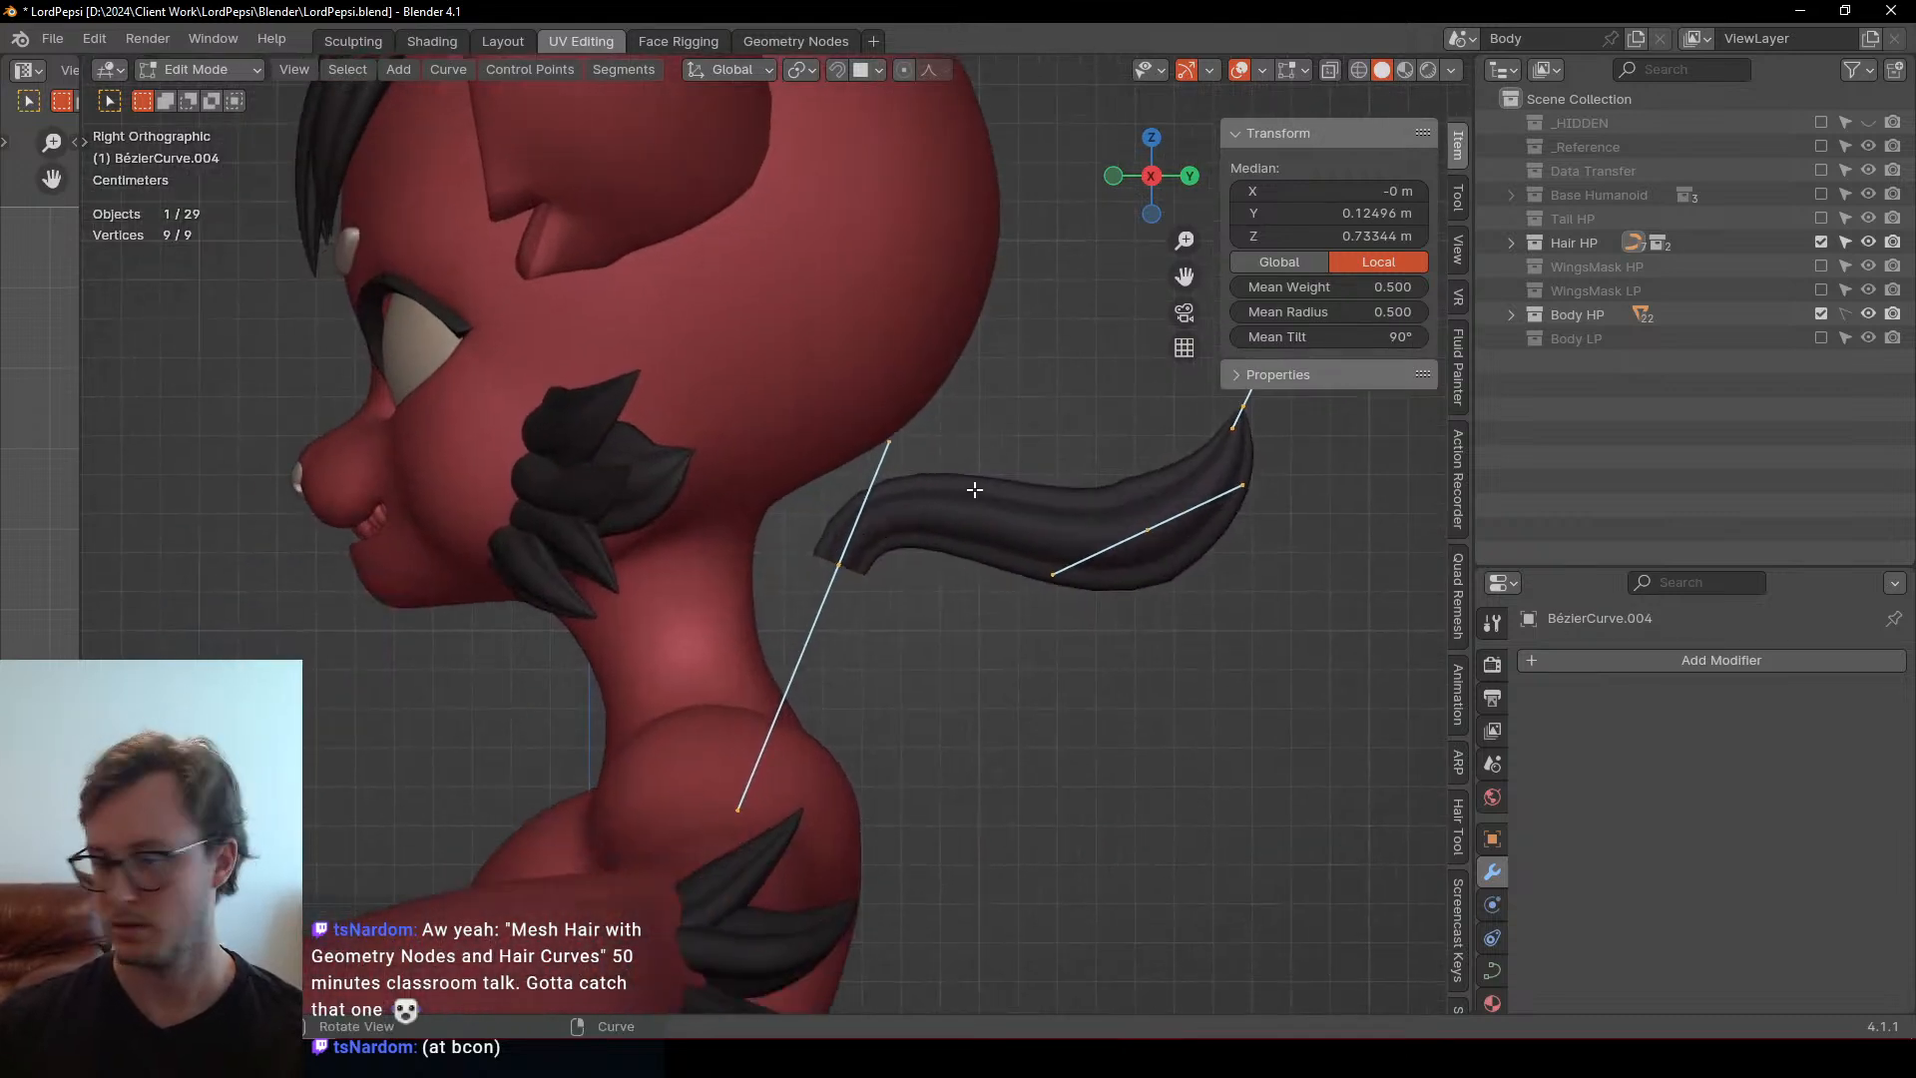
{"action": "left_click", "coordinate": [858, 562]}
{"action": "key", "text": "r"}
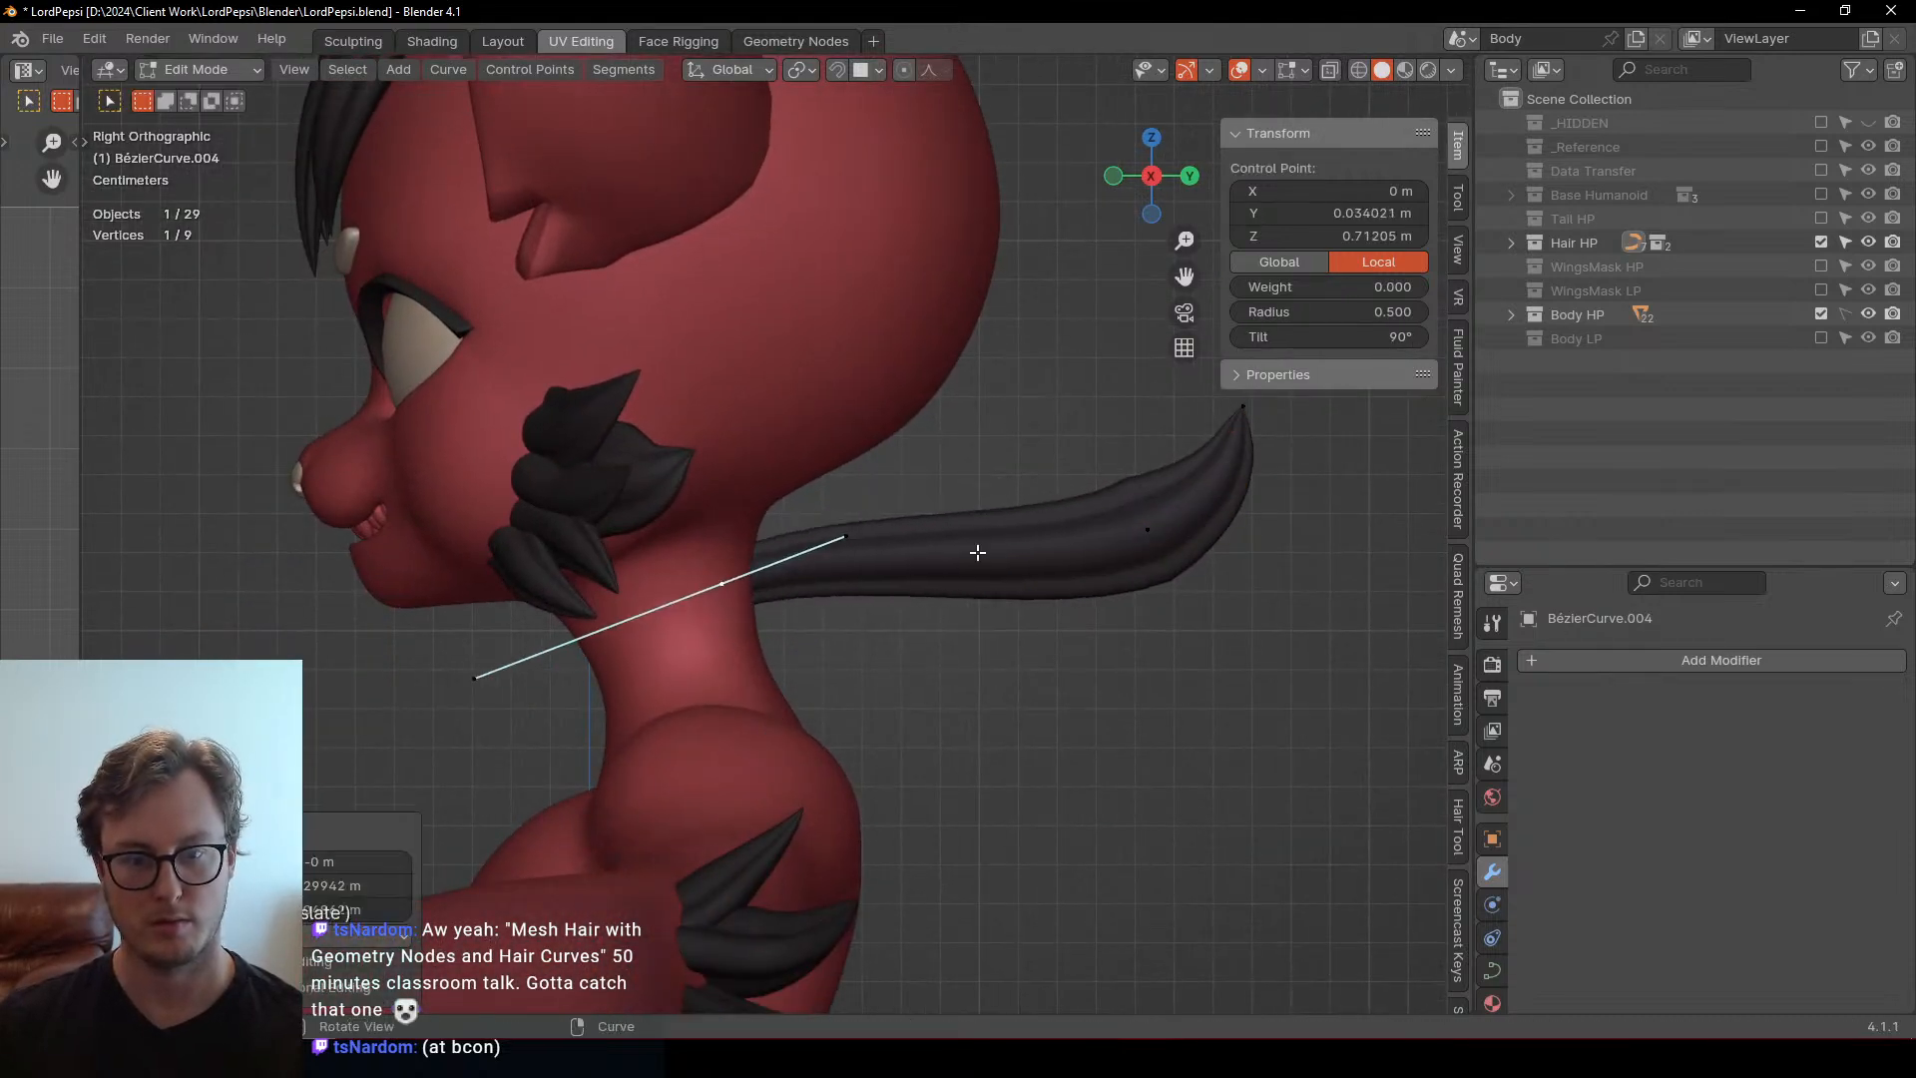
{"action": "left_click", "coordinate": [1028, 583]}
{"action": "left_click", "coordinate": [1215, 539]}
{"action": "left_click", "coordinate": [1181, 544]}
{"action": "key", "text": "g"}
{"action": "left_click", "coordinate": [928, 548]}
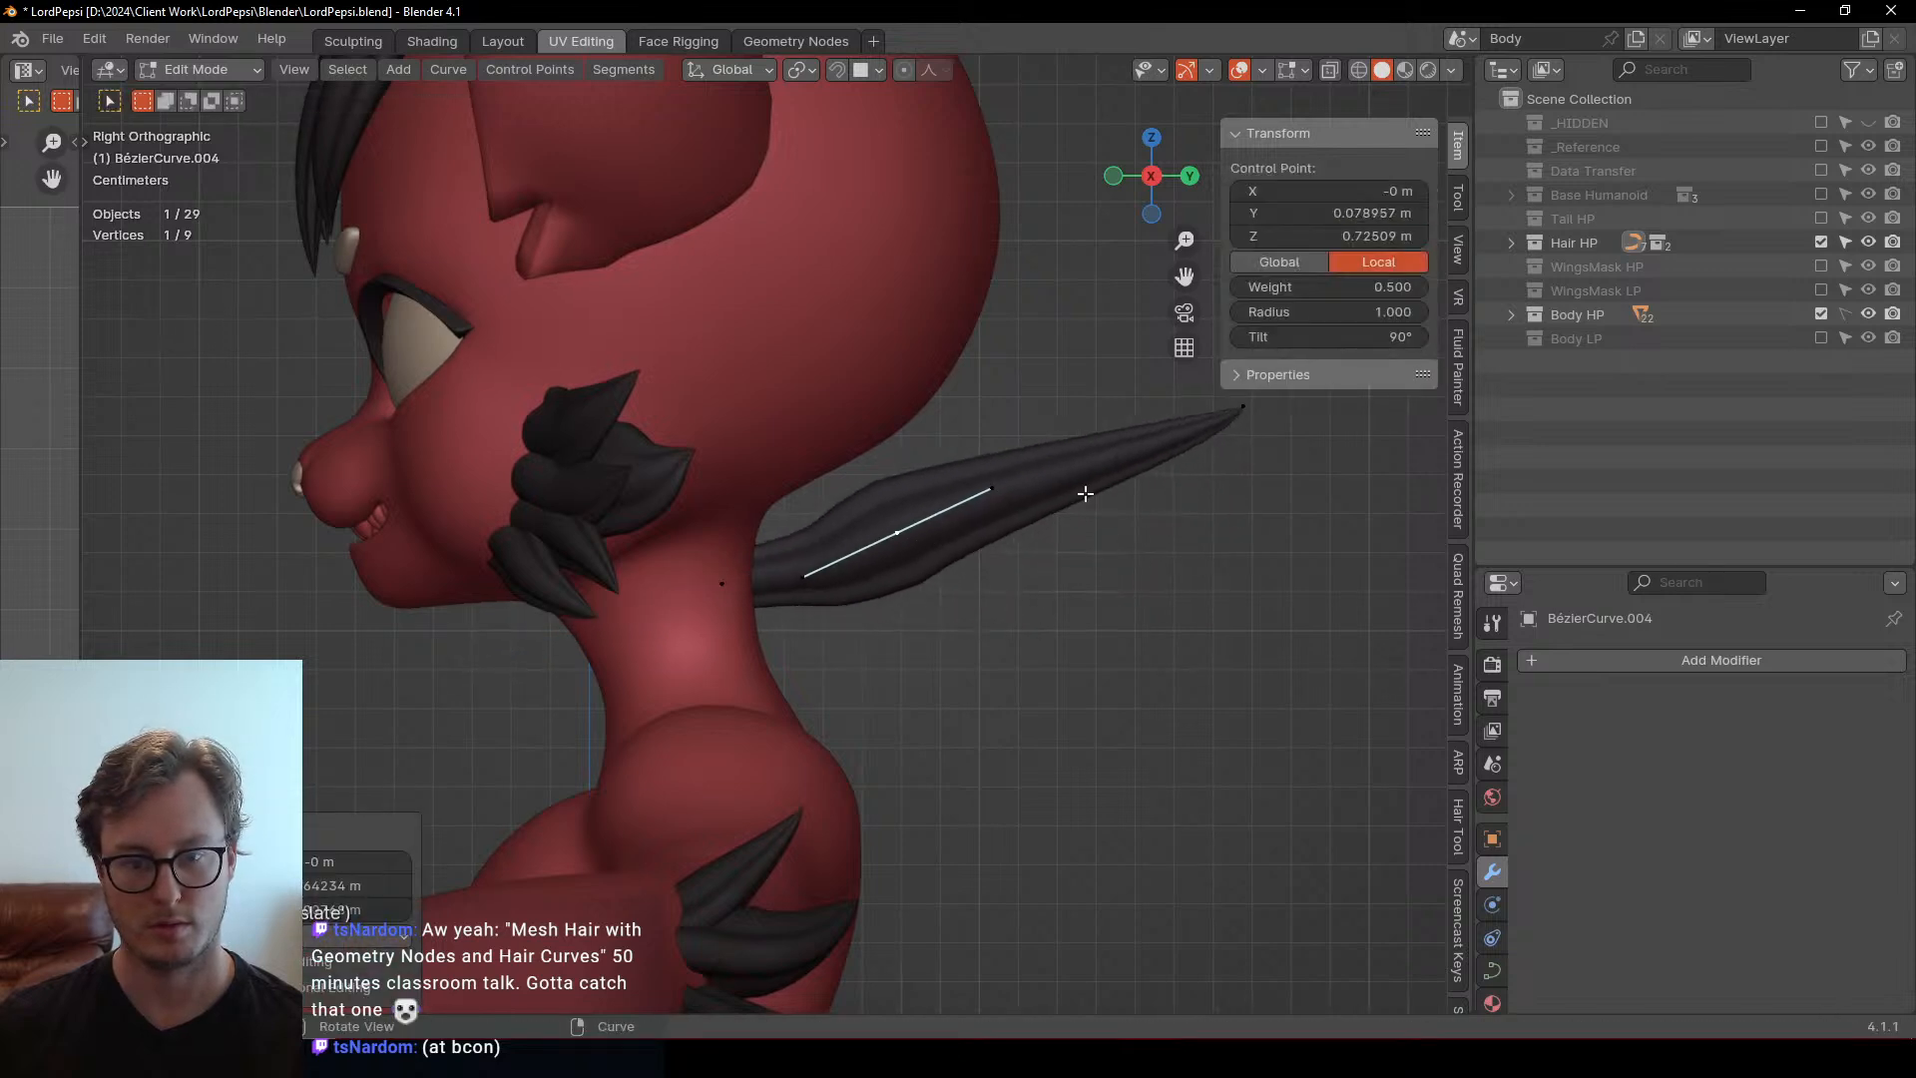
Shorten the neck strand by moving its tip control point in beneath the back of the head
{"action": "left_click", "coordinate": [1243, 420]}
{"action": "key", "text": "g"}
{"action": "left_click", "coordinate": [985, 482]}
{"action": "key", "text": "g"}
{"action": "left_click", "coordinate": [982, 496]}
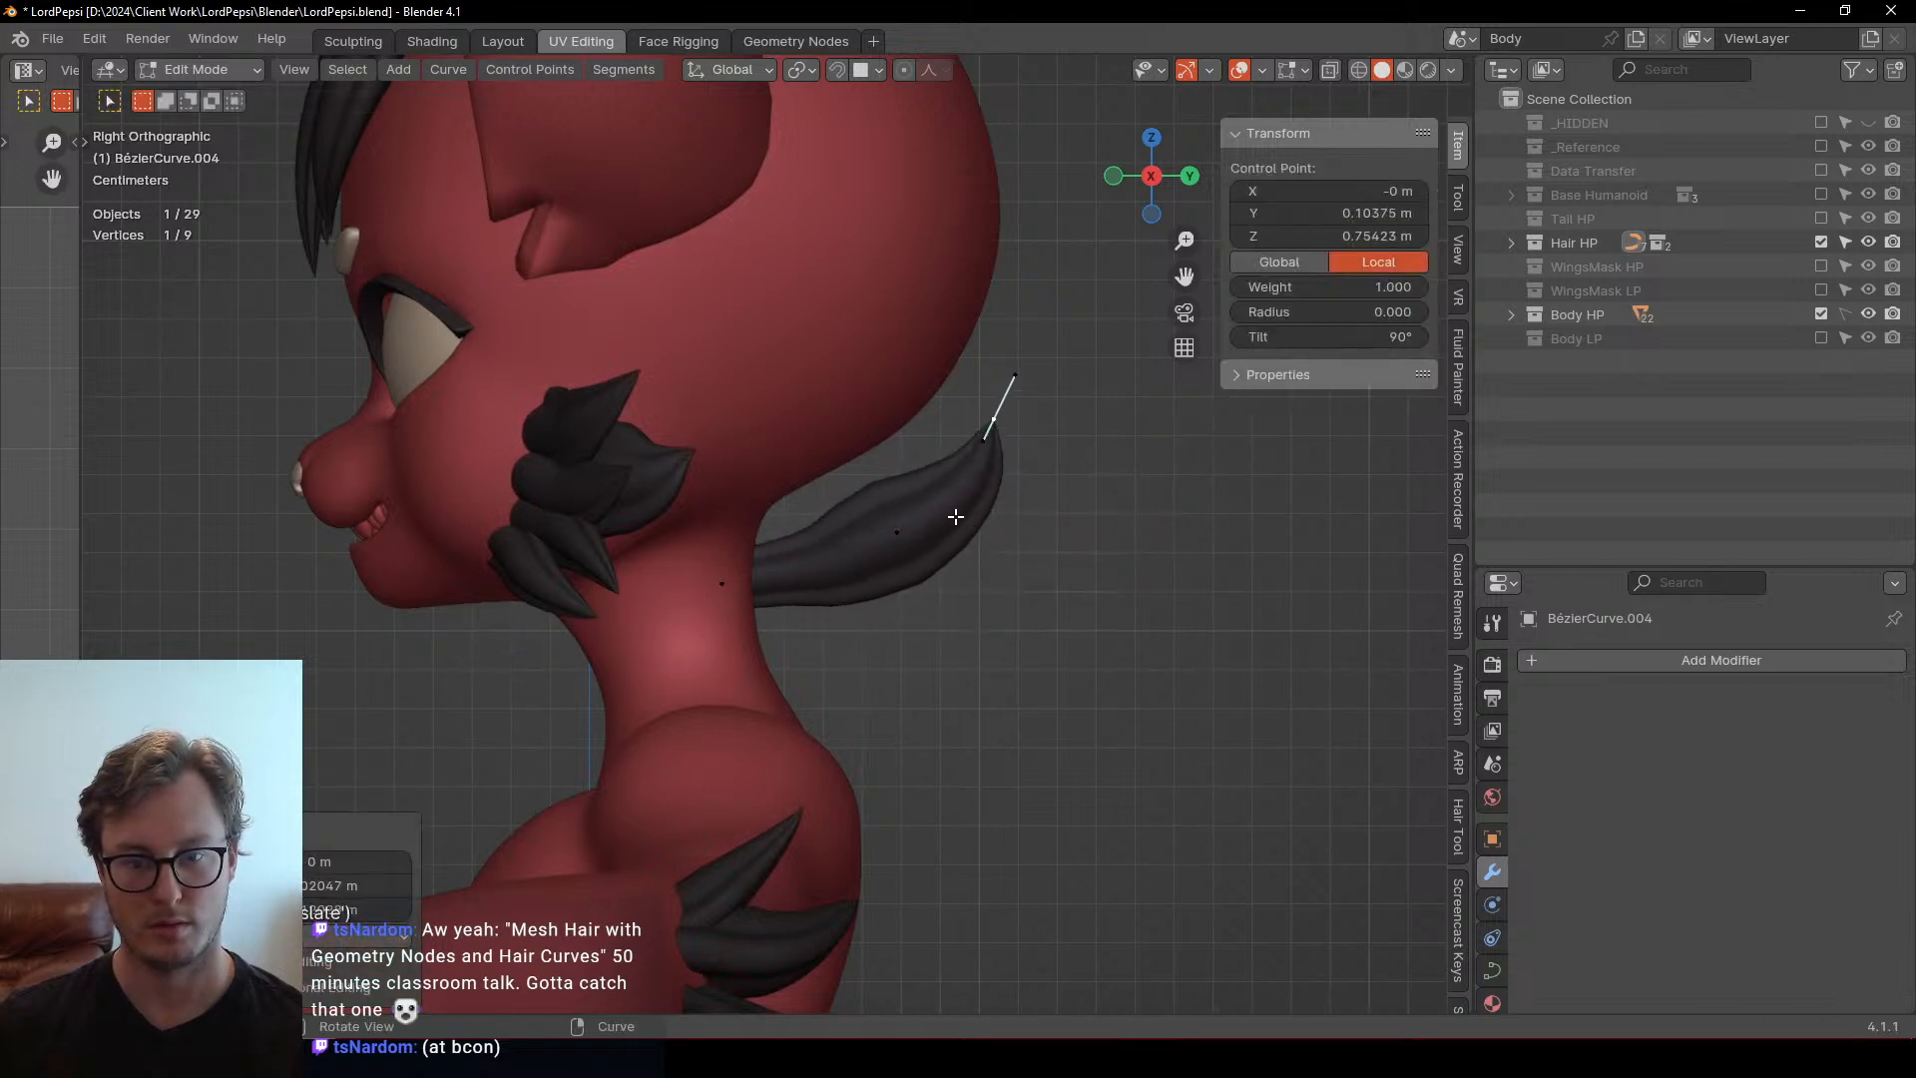
Move the neck strand's middle control point down and scale its handles to about 0.58, then nudge the base point
{"action": "left_click", "coordinate": [927, 537]}
{"action": "key", "text": "g"}
{"action": "left_click", "coordinate": [912, 553]}
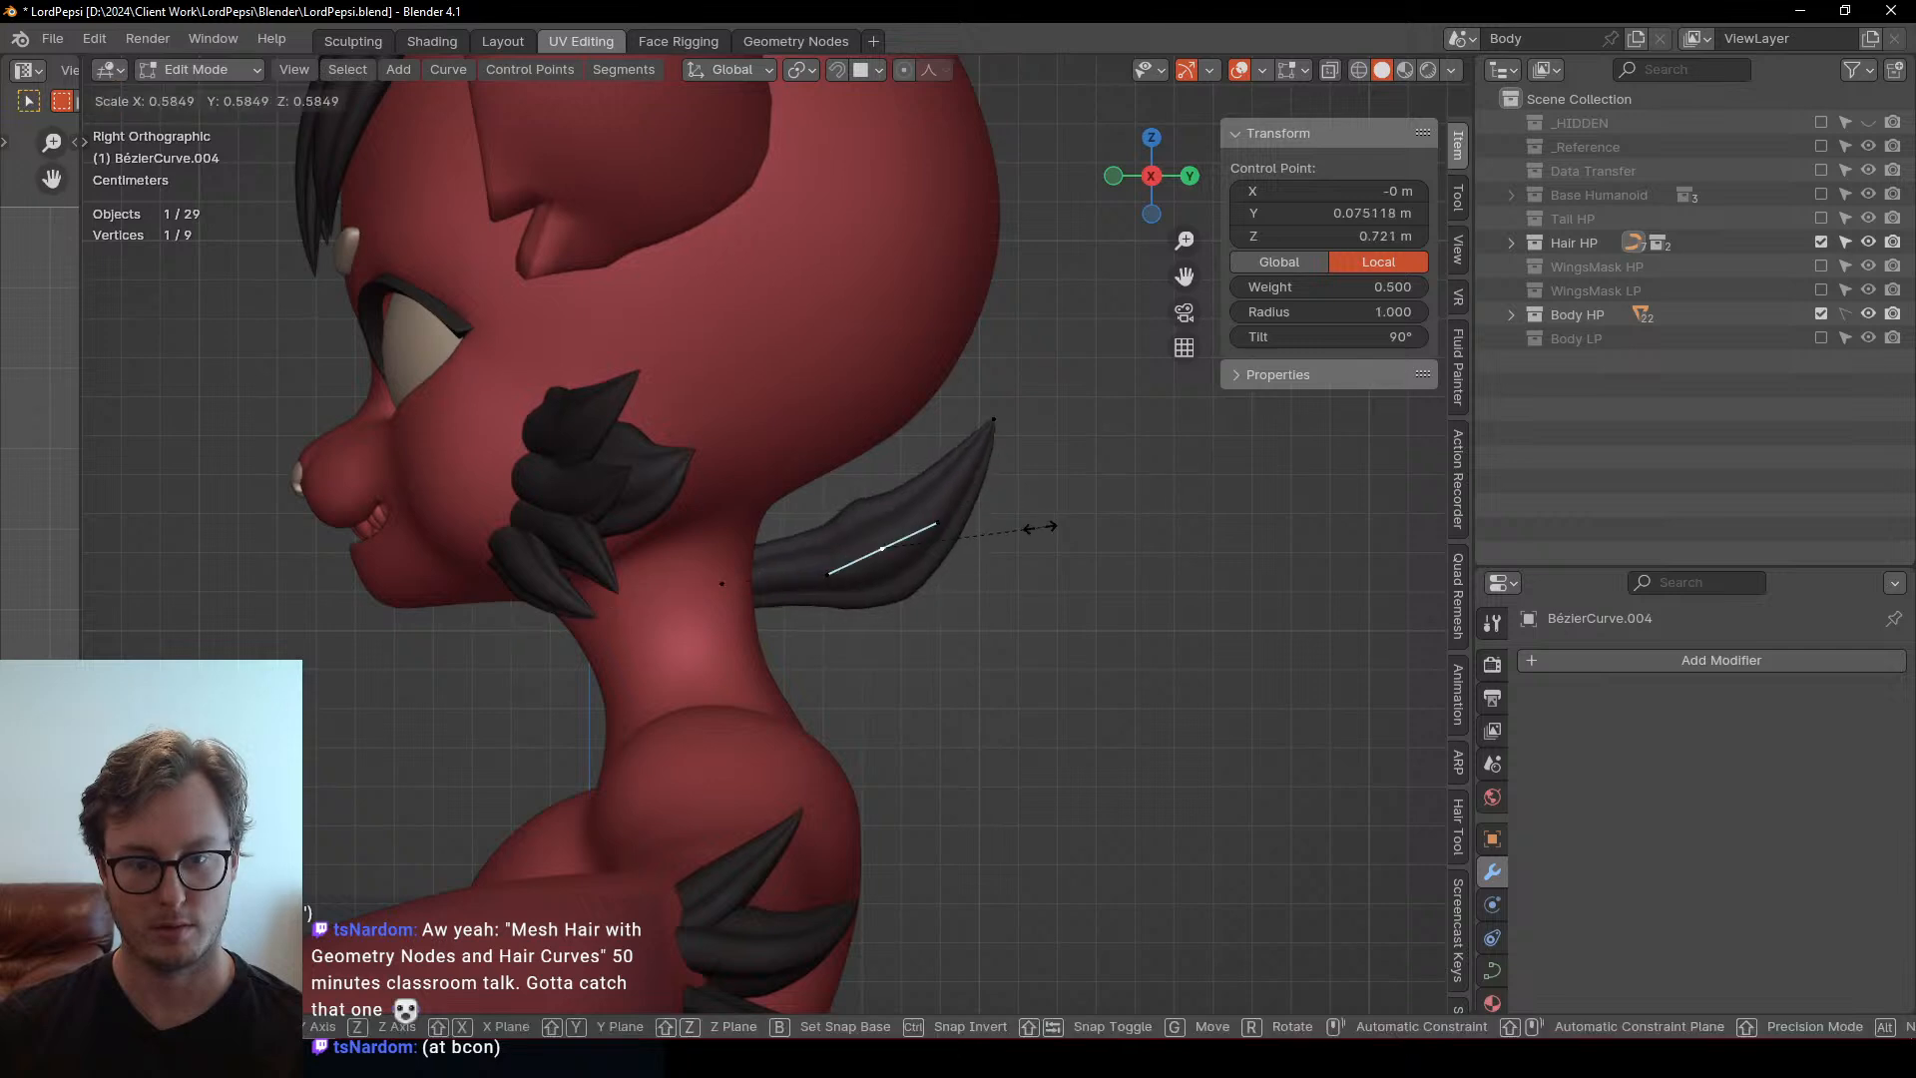
{"action": "key", "text": "s"}
{"action": "left_click", "coordinate": [760, 573]}
{"action": "key", "text": "g"}
{"action": "left_click", "coordinate": [771, 570]}
Rotate the neck strand's middle control point to a steeper angle and lower its tip
{"action": "left_click", "coordinate": [903, 545]}
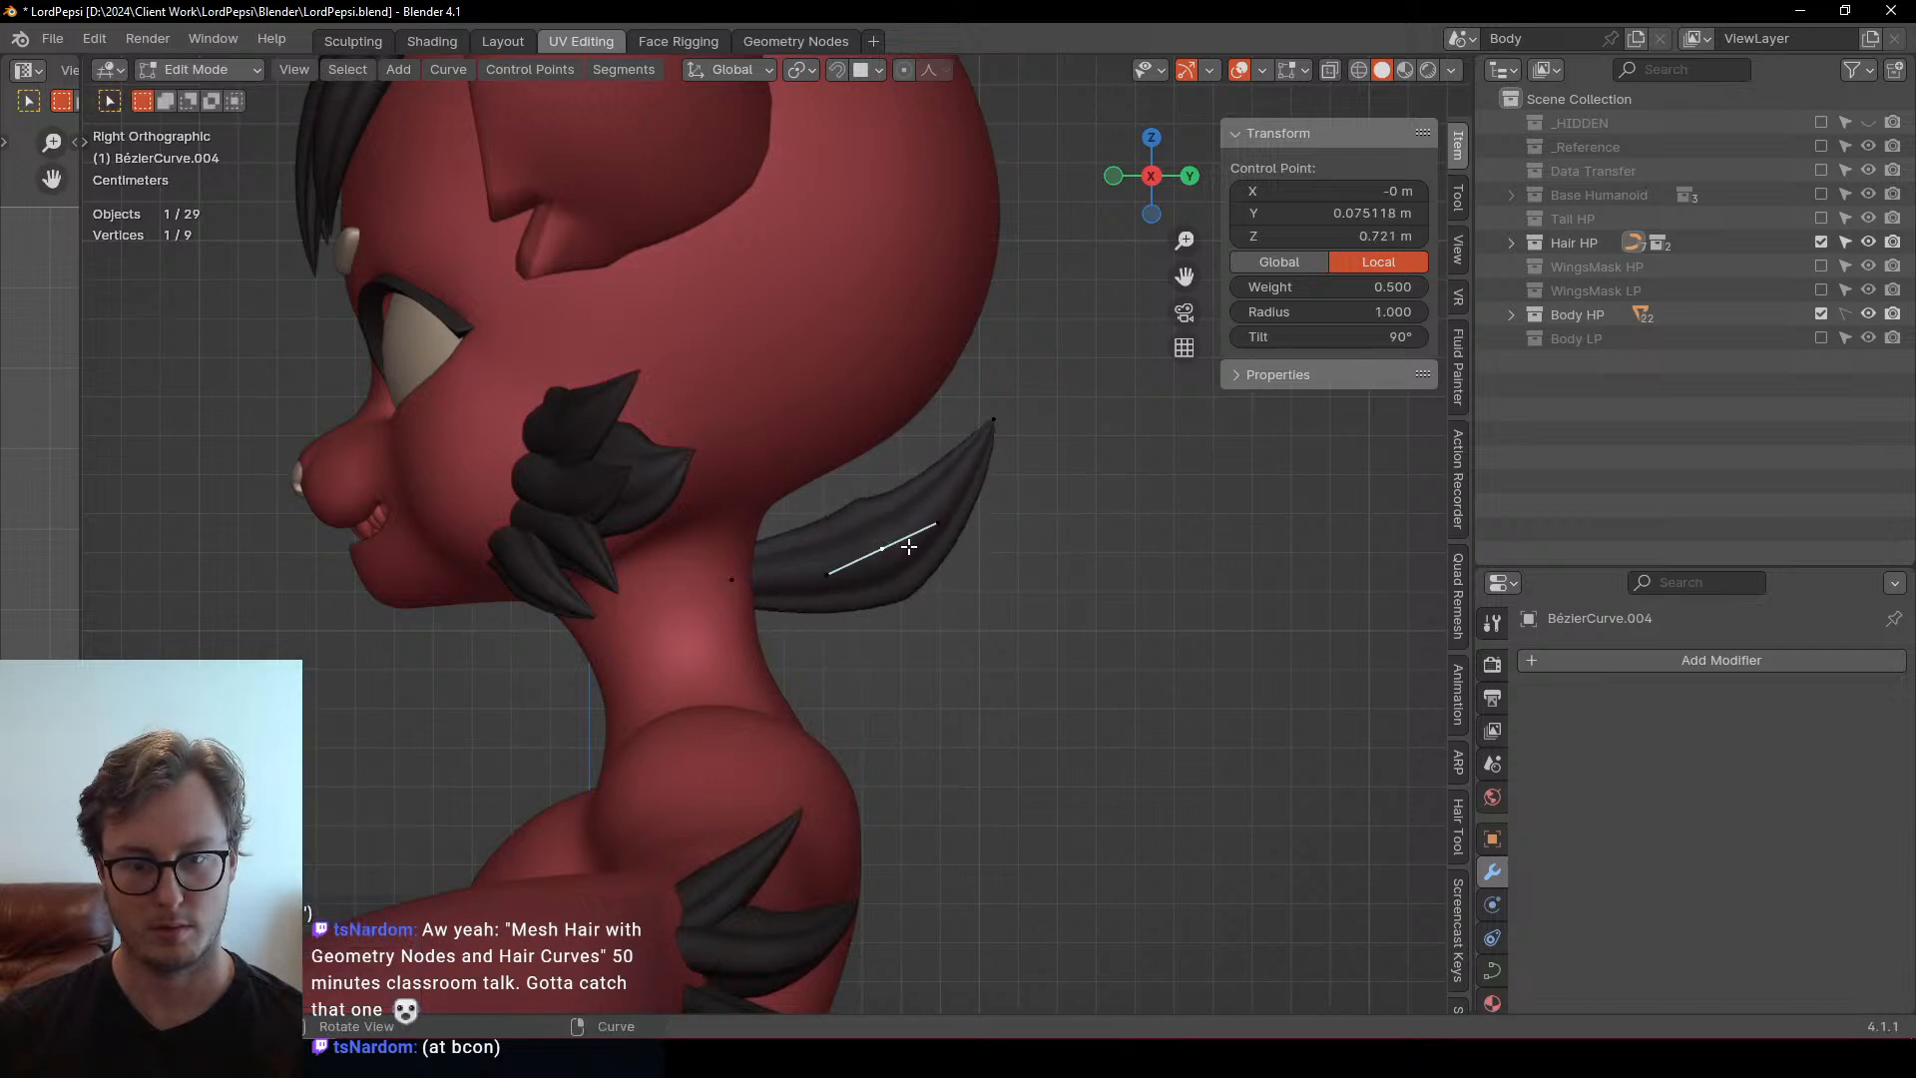
{"action": "key", "text": "r"}
{"action": "left_click", "coordinate": [936, 503]}
{"action": "left_click", "coordinate": [1010, 438]}
{"action": "key", "text": "g"}
{"action": "left_click", "coordinate": [1015, 487]}
Pull the neck strand's middle control point toward the neck, rotate the base about 23.8° and adjust the middle's height
{"action": "left_click", "coordinate": [882, 548]}
{"action": "key", "text": "g"}
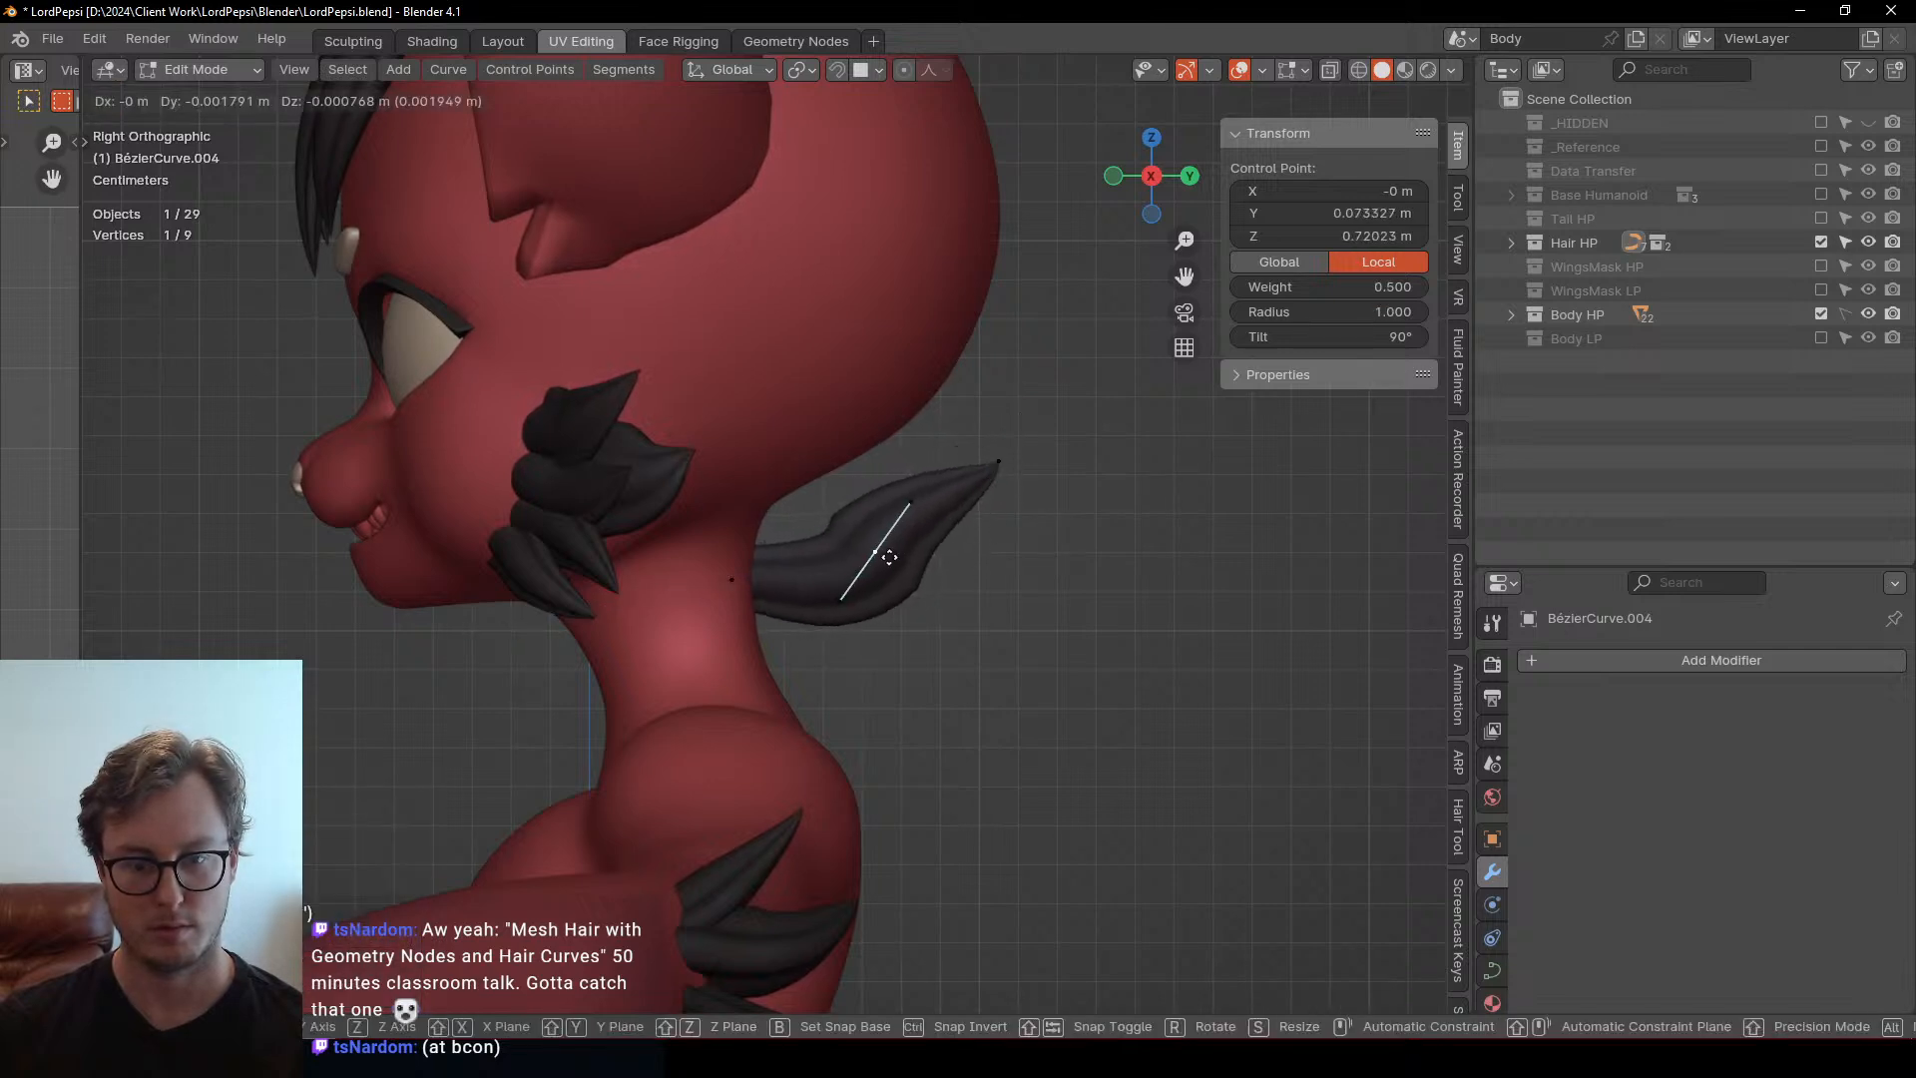
{"action": "left_click", "coordinate": [836, 539]}
{"action": "left_click", "coordinate": [858, 502]}
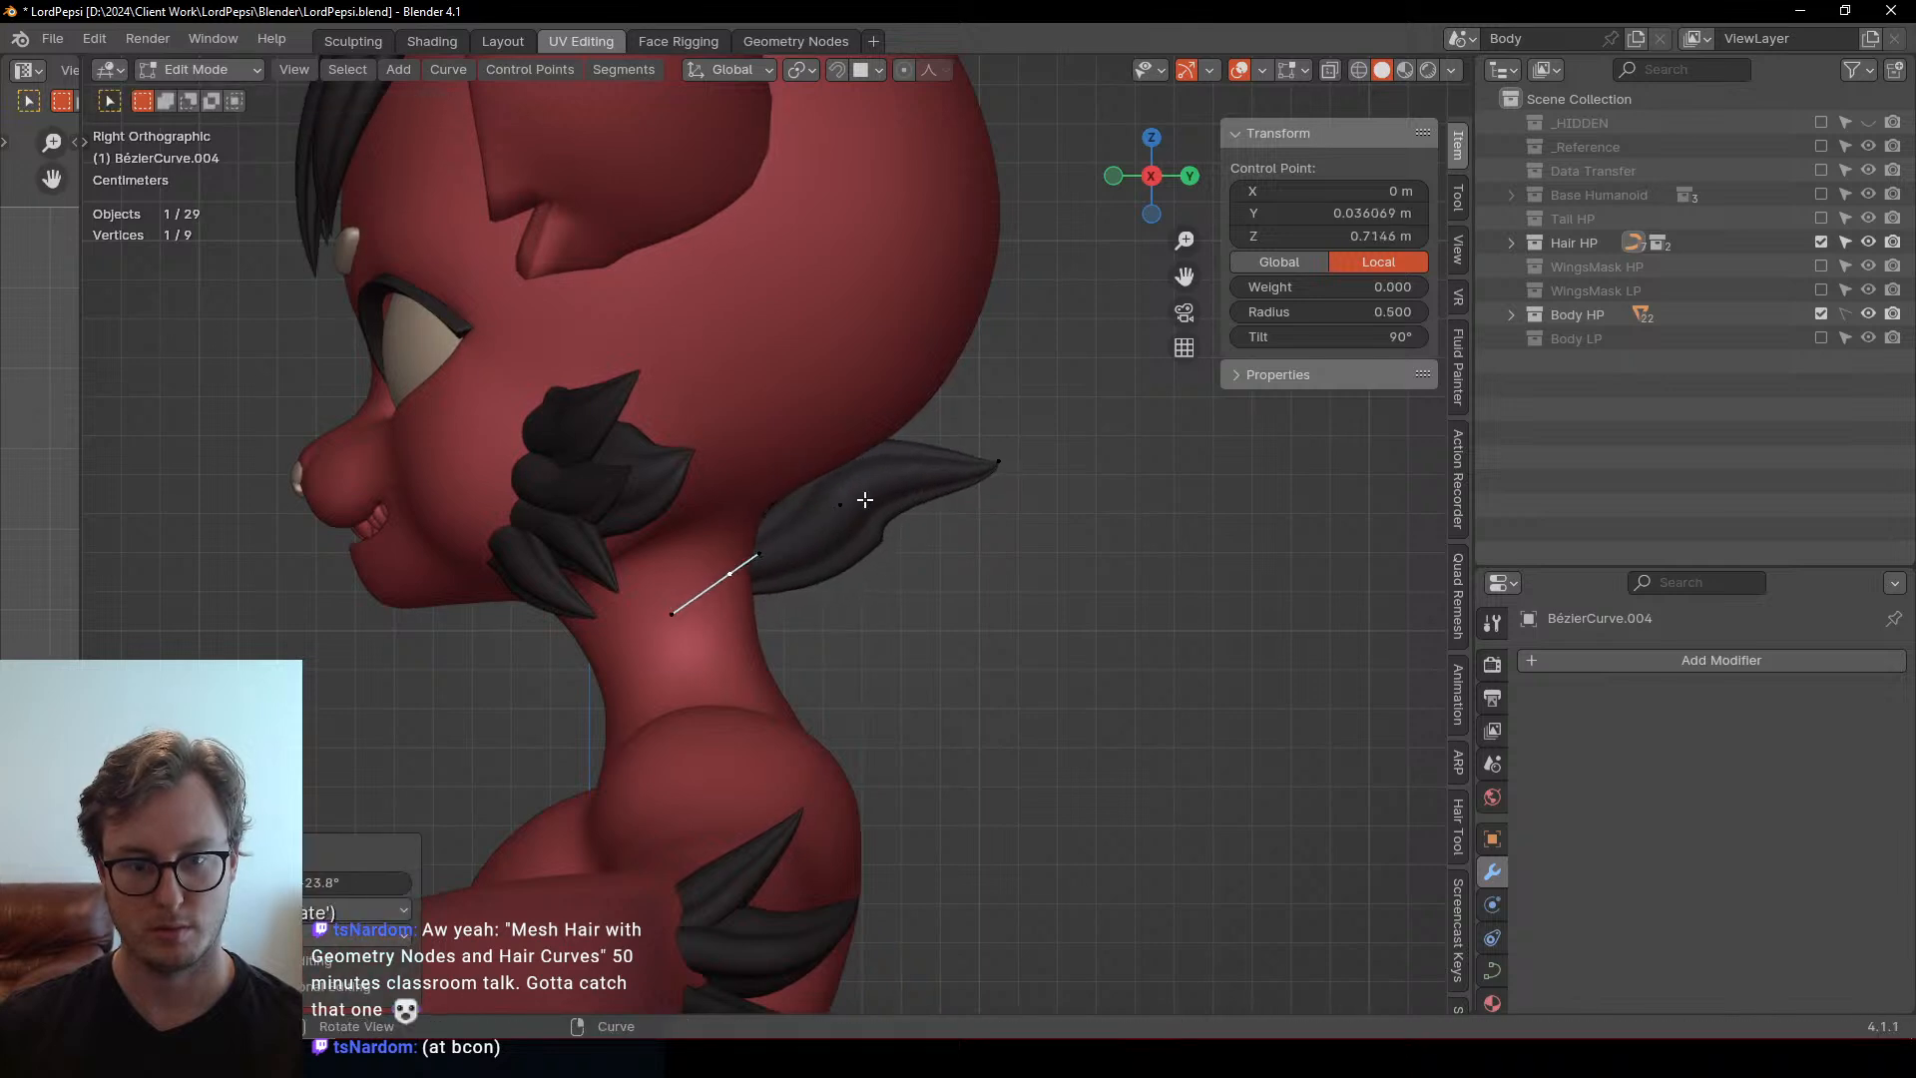
{"action": "key", "text": "g"}
{"action": "left_click", "coordinate": [852, 526]}
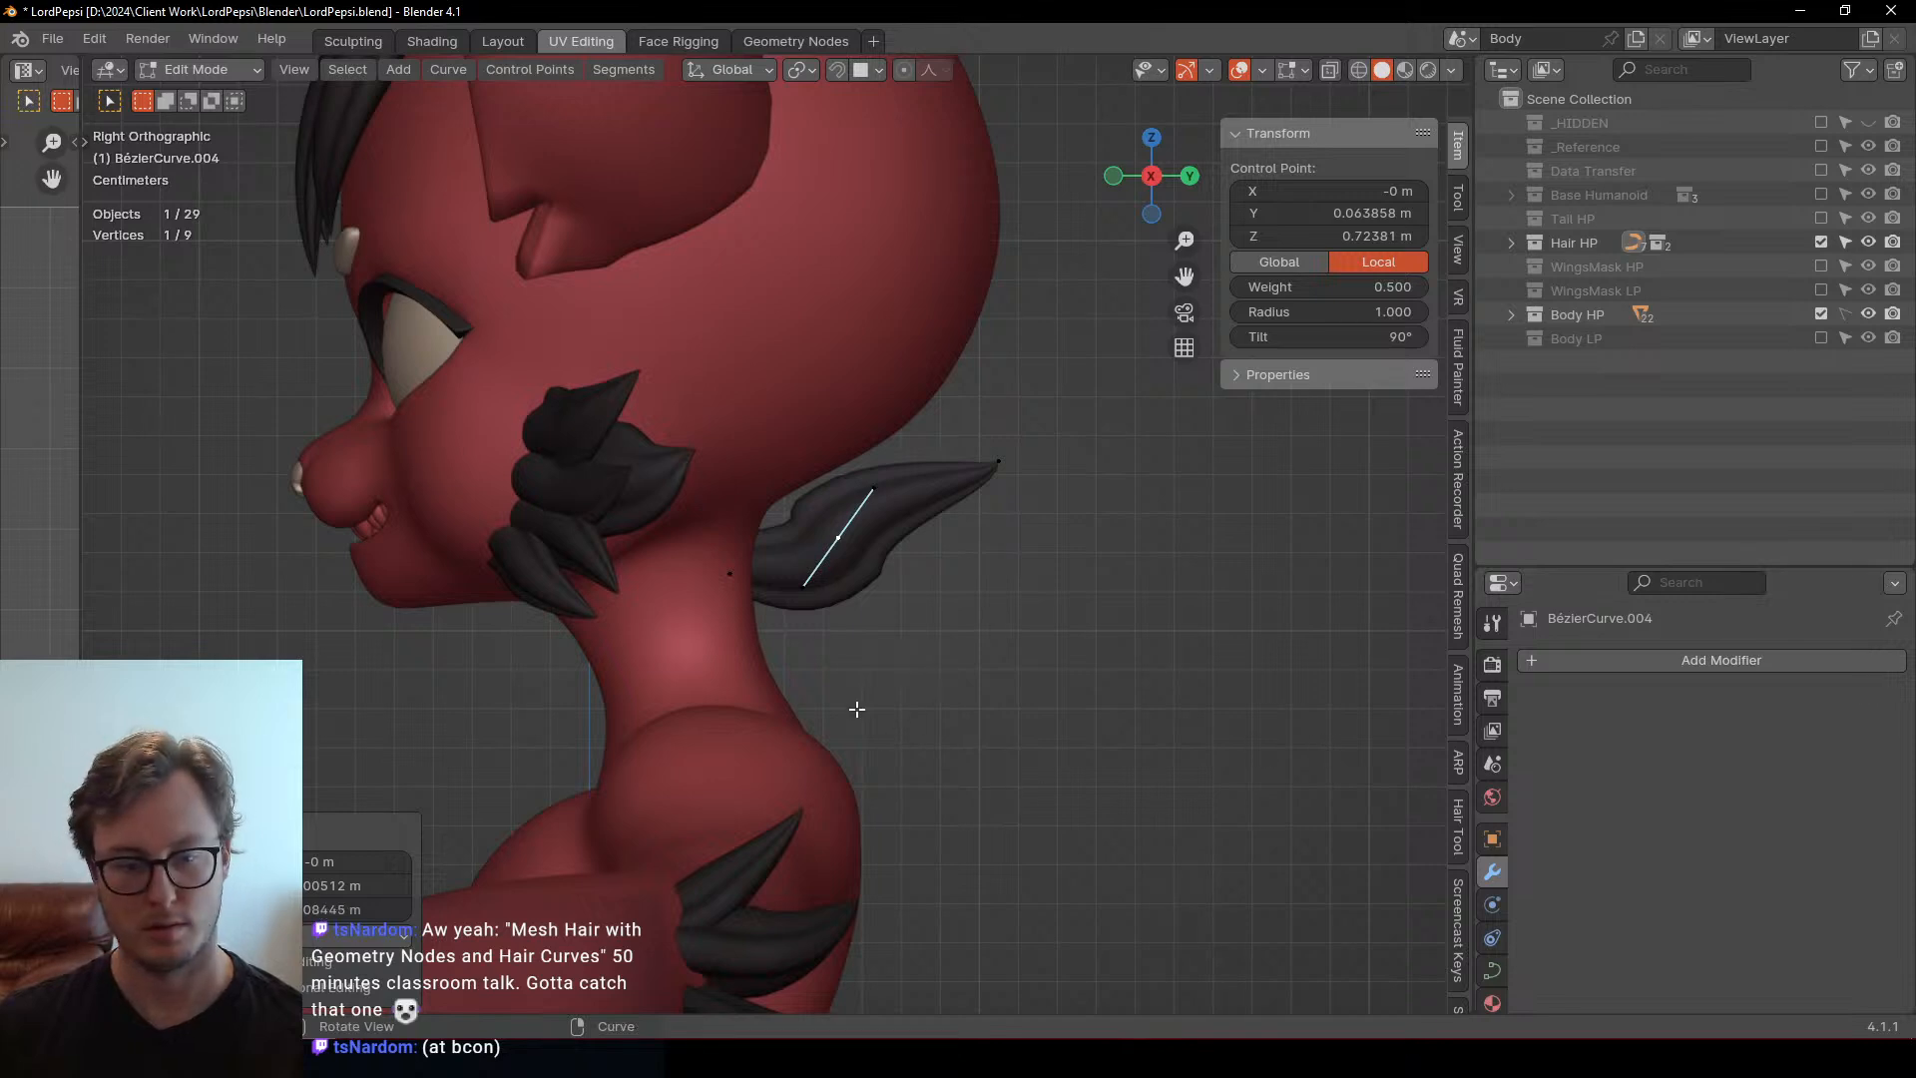
Move the neck strand's base down to the shoulder line, rotate it about 73.7°, then lower and rotate the middle point
{"action": "left_click_drag", "start_coordinate": [740, 576], "coordinate": [793, 732]}
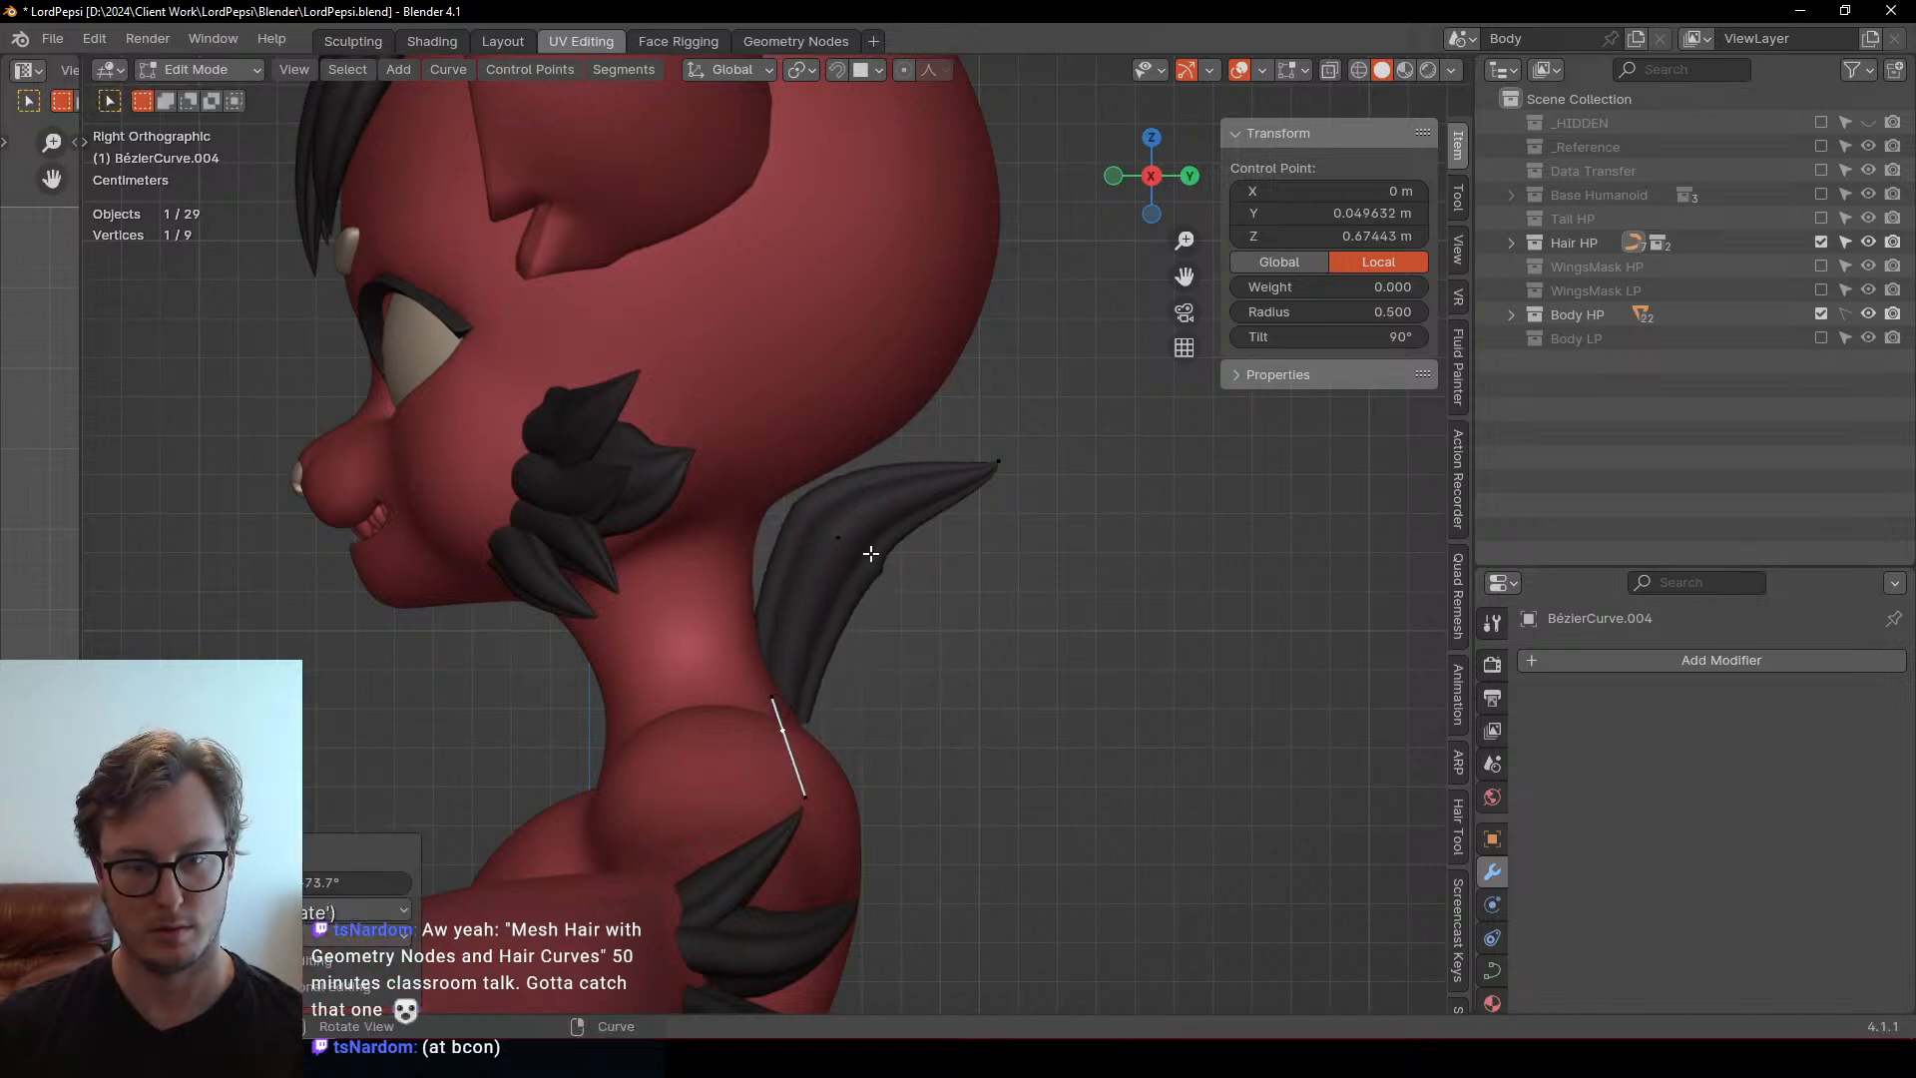
{"action": "left_click_drag", "start_coordinate": [868, 548], "coordinate": [862, 651]}
{"action": "key", "text": "r"}
{"action": "left_click", "coordinate": [974, 644]}
Move the neck strand's tip control point down beside the middle point, then rotate and scale its handles
{"action": "left_click", "coordinate": [982, 511]}
{"action": "key", "text": "g"}
{"action": "left_click", "coordinate": [871, 649]}
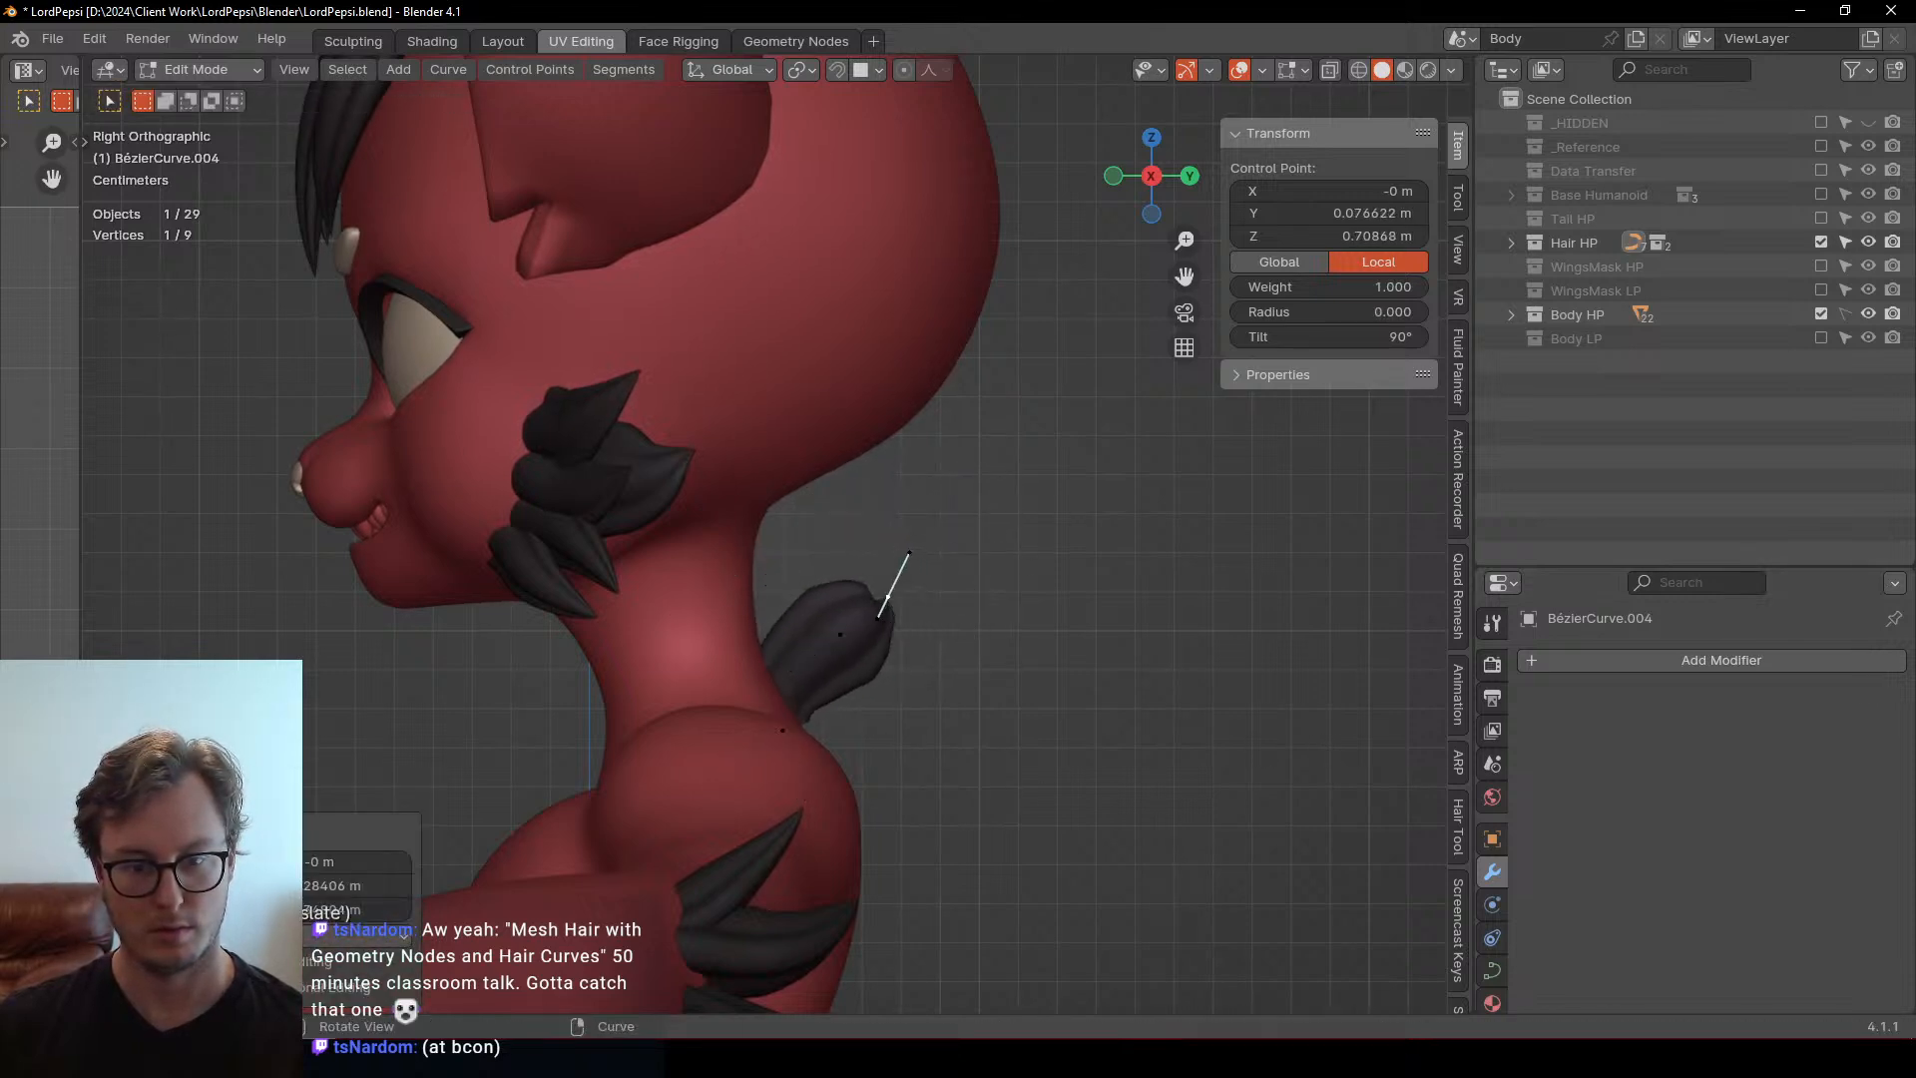
{"action": "key", "text": "r"}
{"action": "left_click", "coordinate": [1075, 748]}
{"action": "key", "text": "s"}
{"action": "left_click", "coordinate": [995, 690]}
Scale the neck strand's middle control point handles to 0.625 and reposition the point
{"action": "left_click", "coordinate": [842, 645]}
{"action": "key", "text": "s"}
{"action": "left_click", "coordinate": [1121, 615]}
{"action": "scroll", "coordinate": [949, 654], "scroll_direction": "up", "scroll_amount": 4}
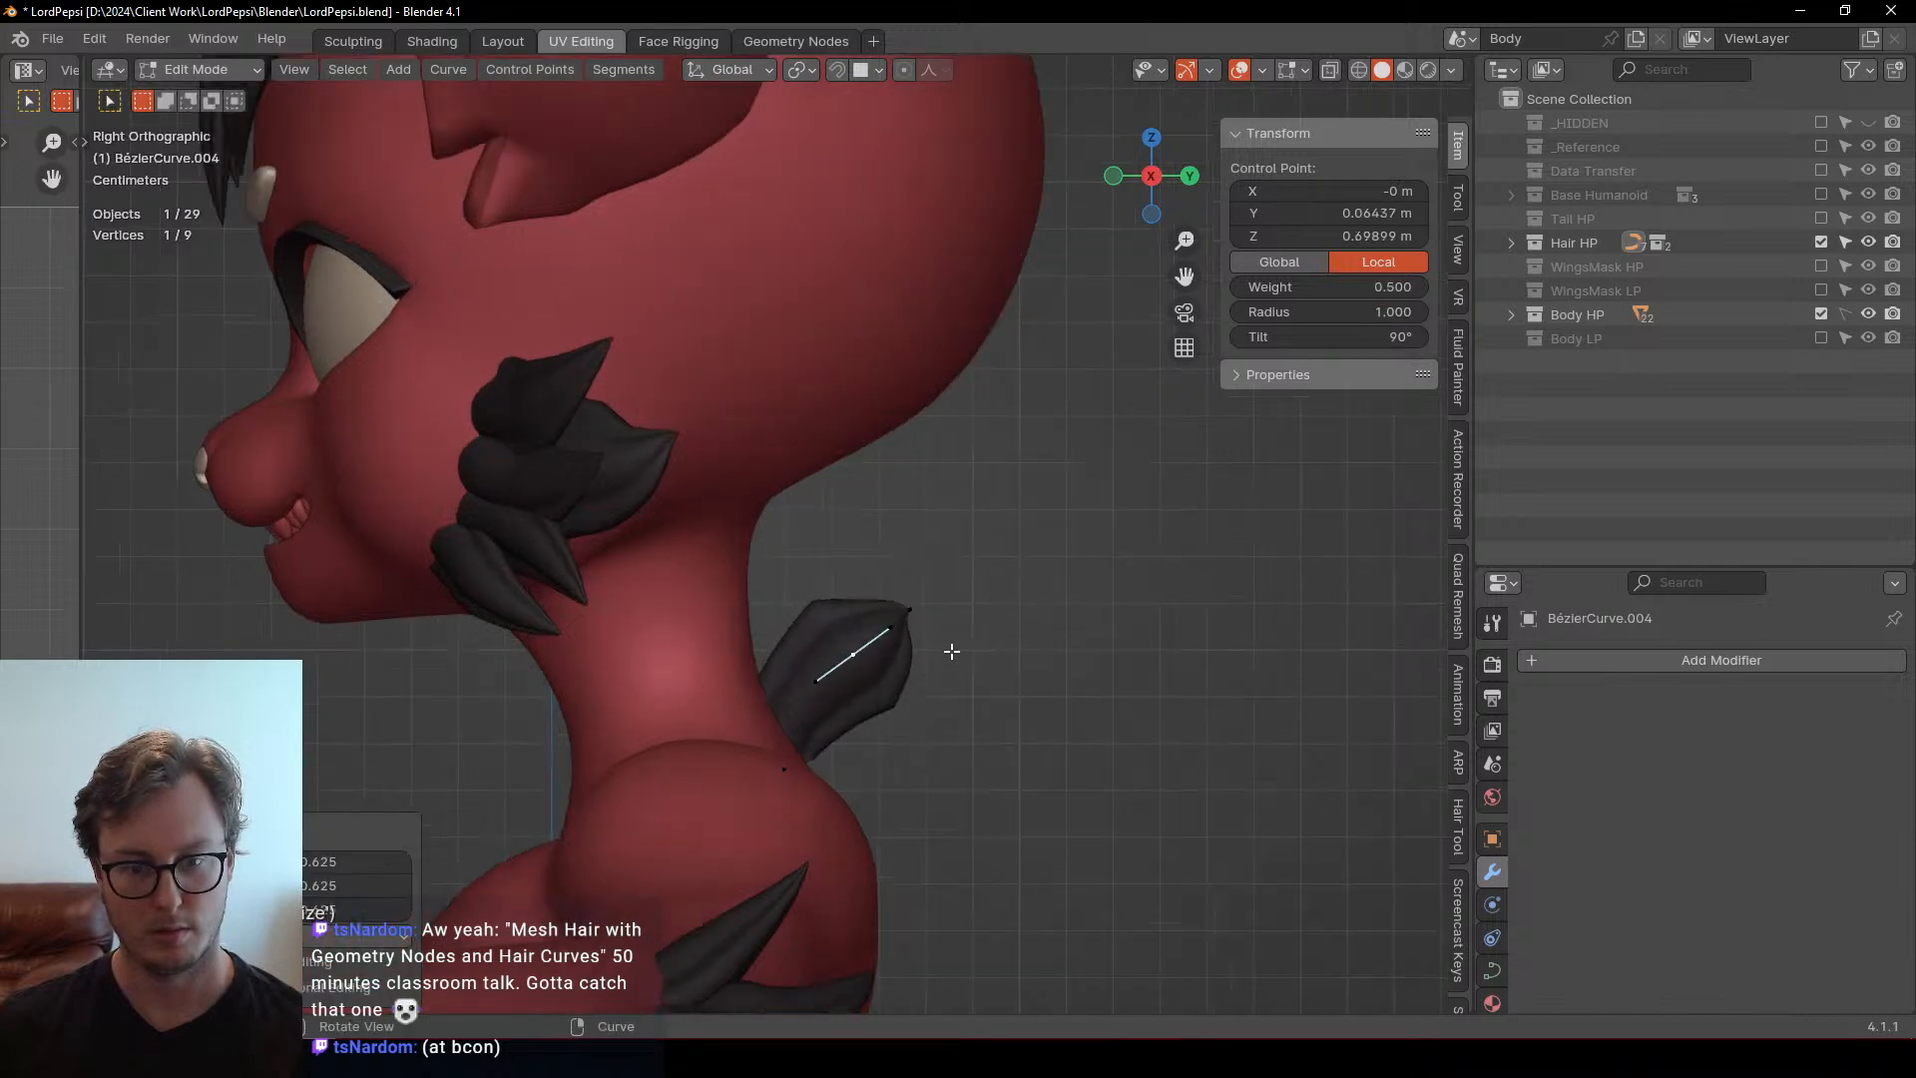
{"action": "key", "text": "g"}
{"action": "left_click", "coordinate": [917, 694]}
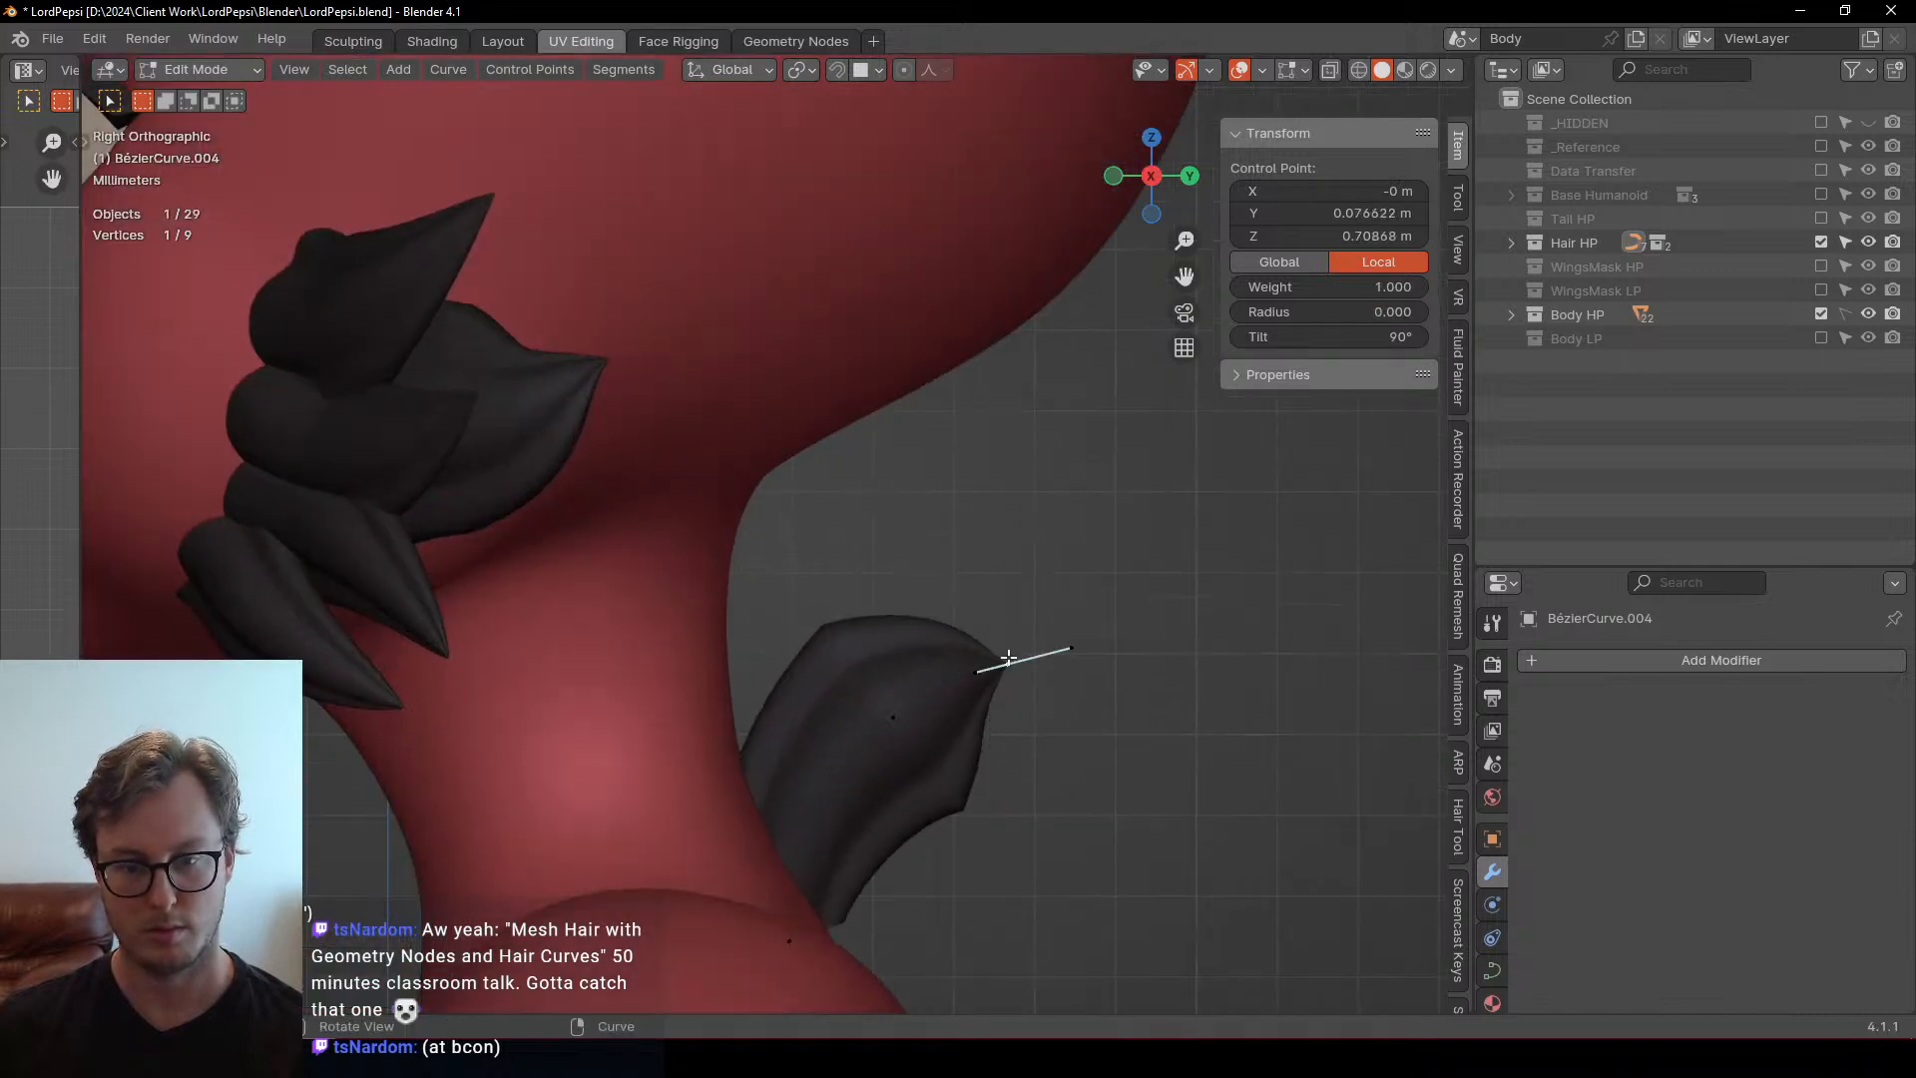
Set the neck strand's radius to 0.245 at the middle control point and 0.755 at the base
{"action": "left_click_drag", "start_coordinate": [748, 644], "coordinate": [922, 1012]}
{"action": "key", "text": "b"}
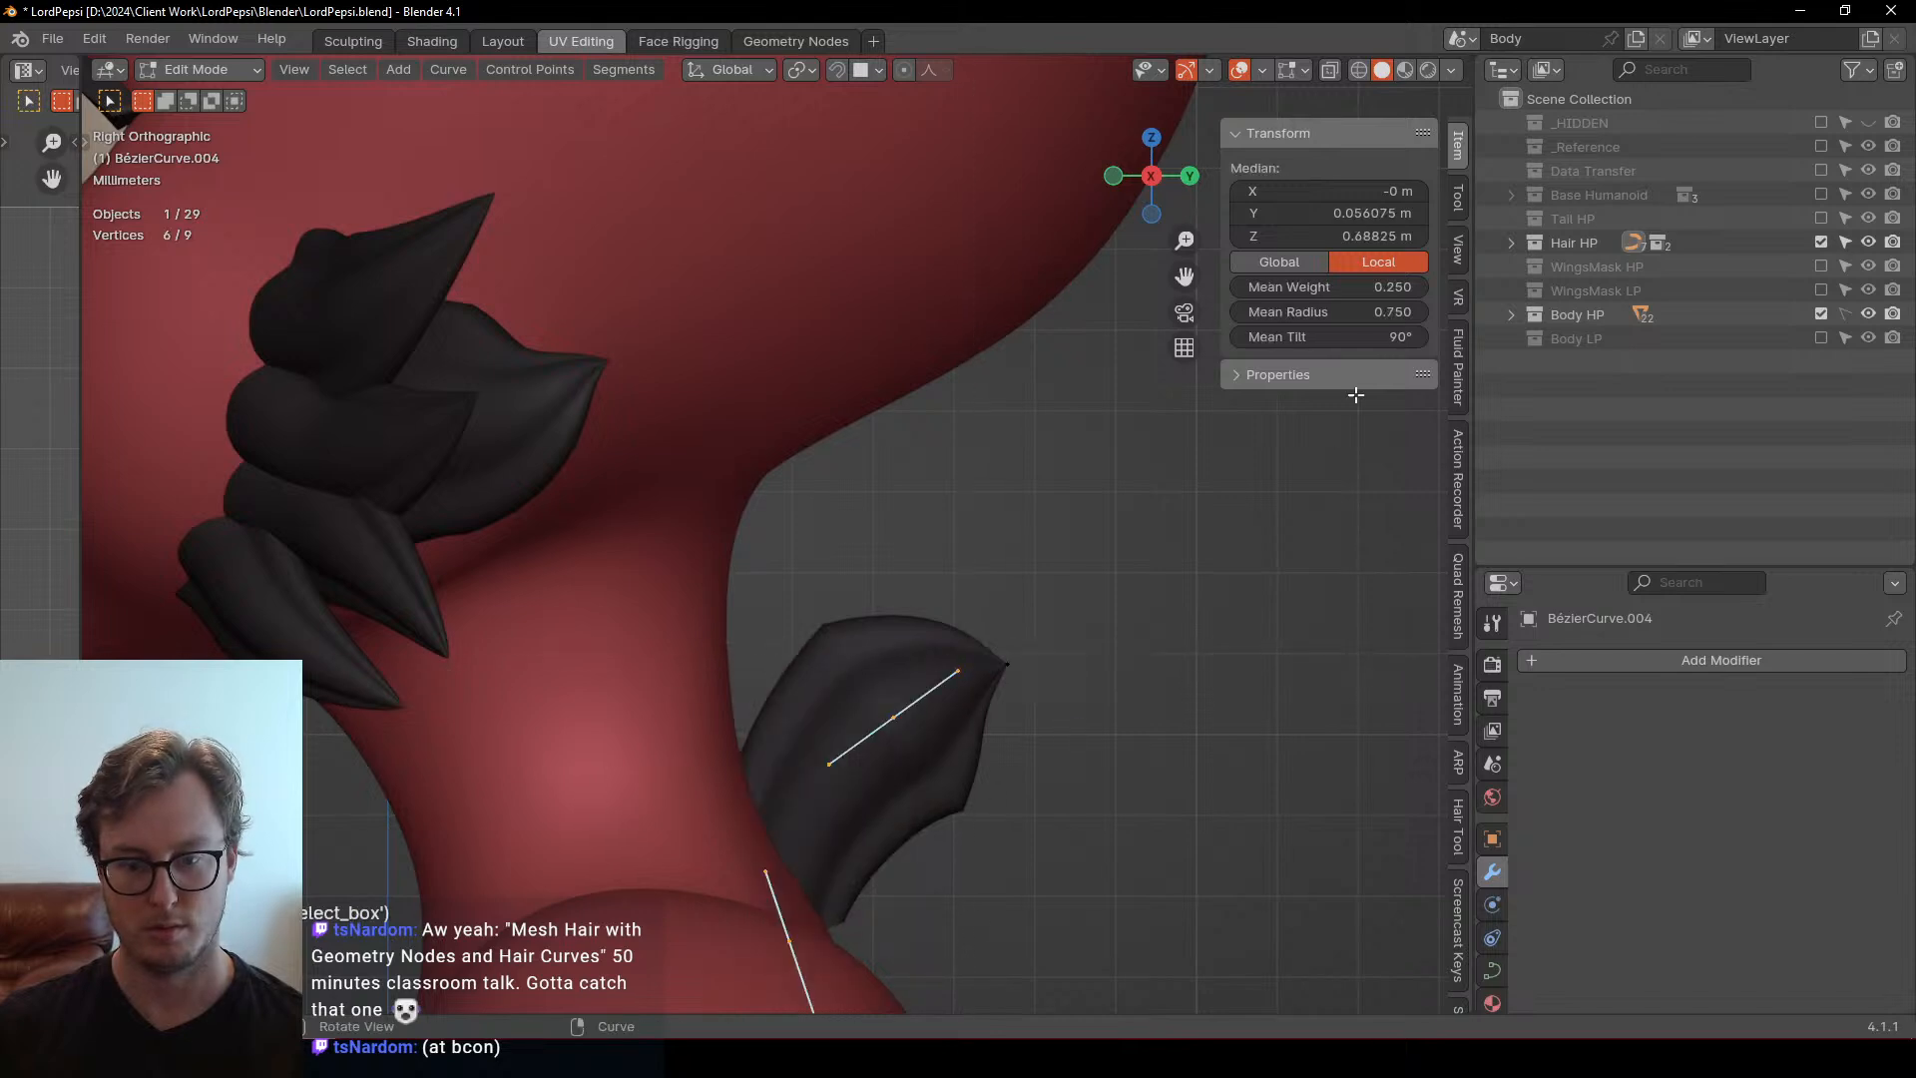
{"action": "left_click_drag", "start_coordinate": [1327, 312], "coordinate": [1237, 311]}
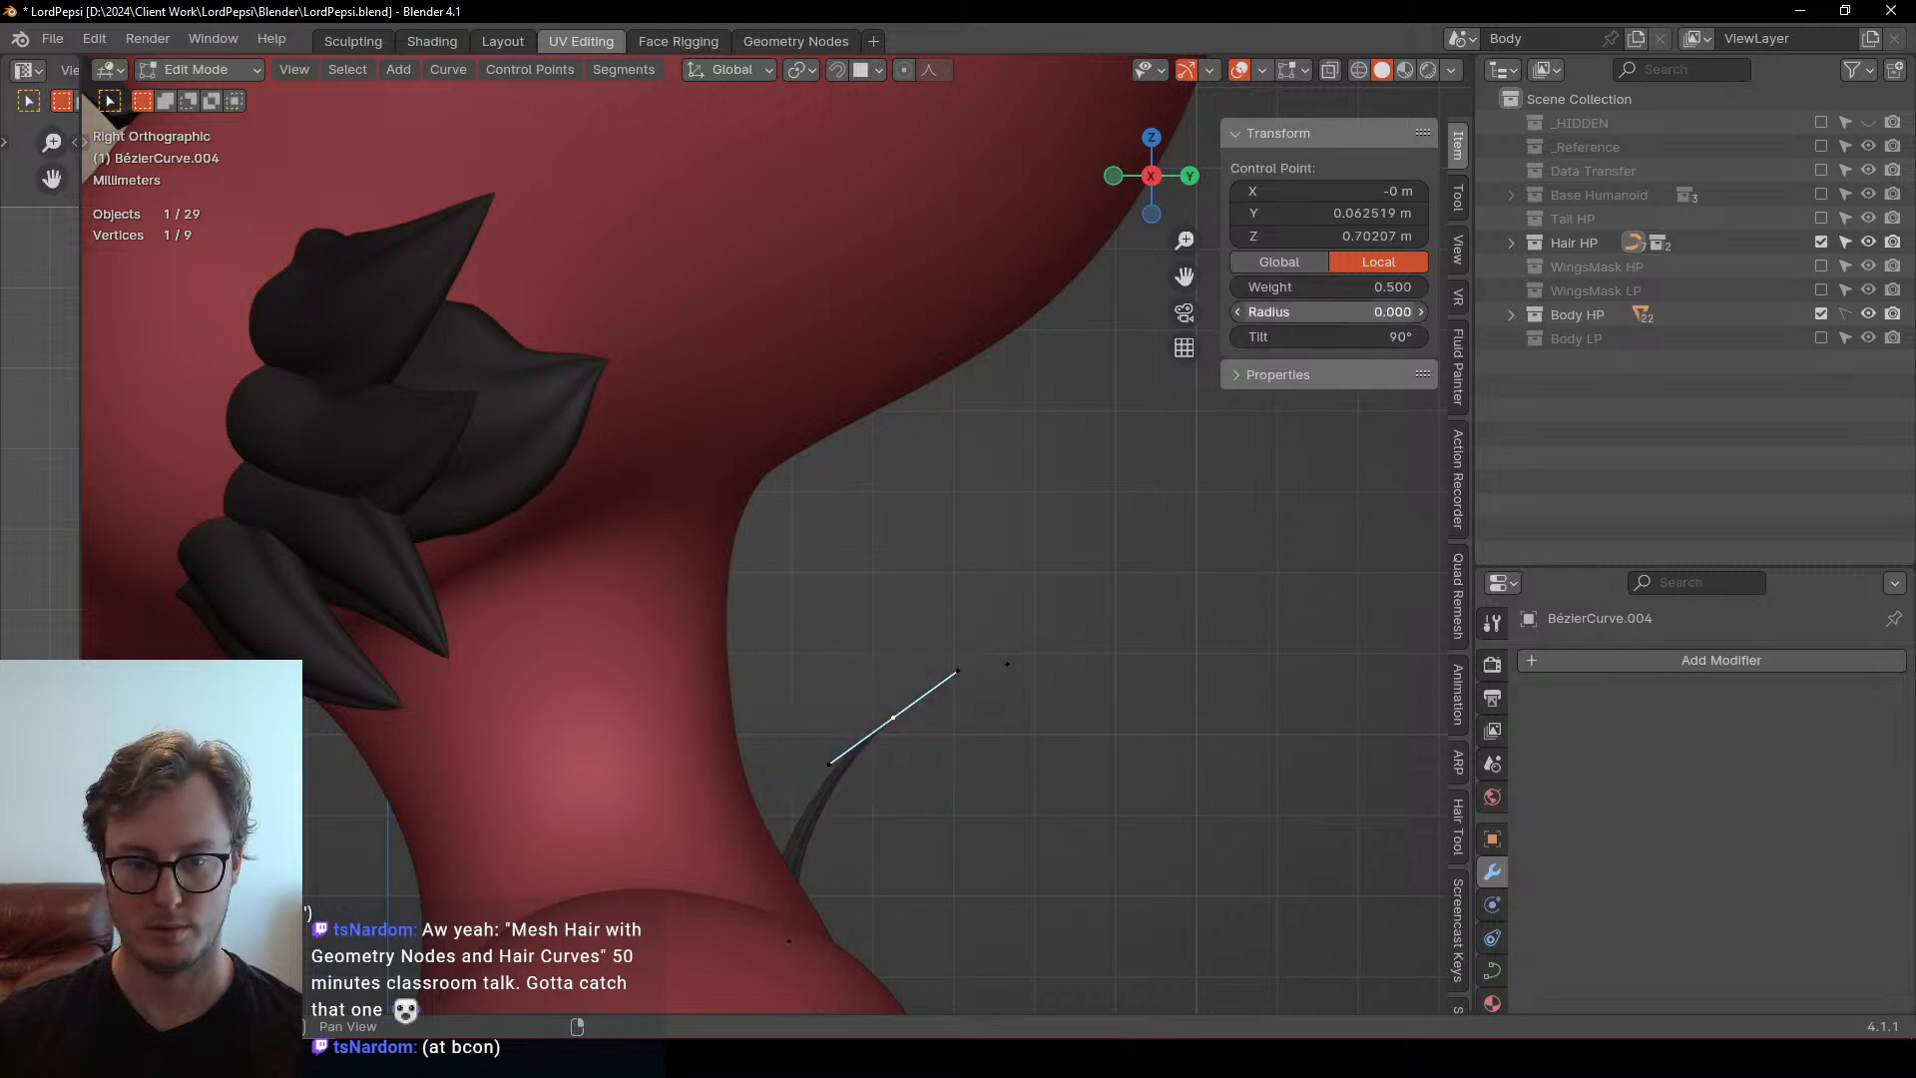
{"action": "left_click_drag", "start_coordinate": [1370, 312], "coordinate": [1487, 311]}
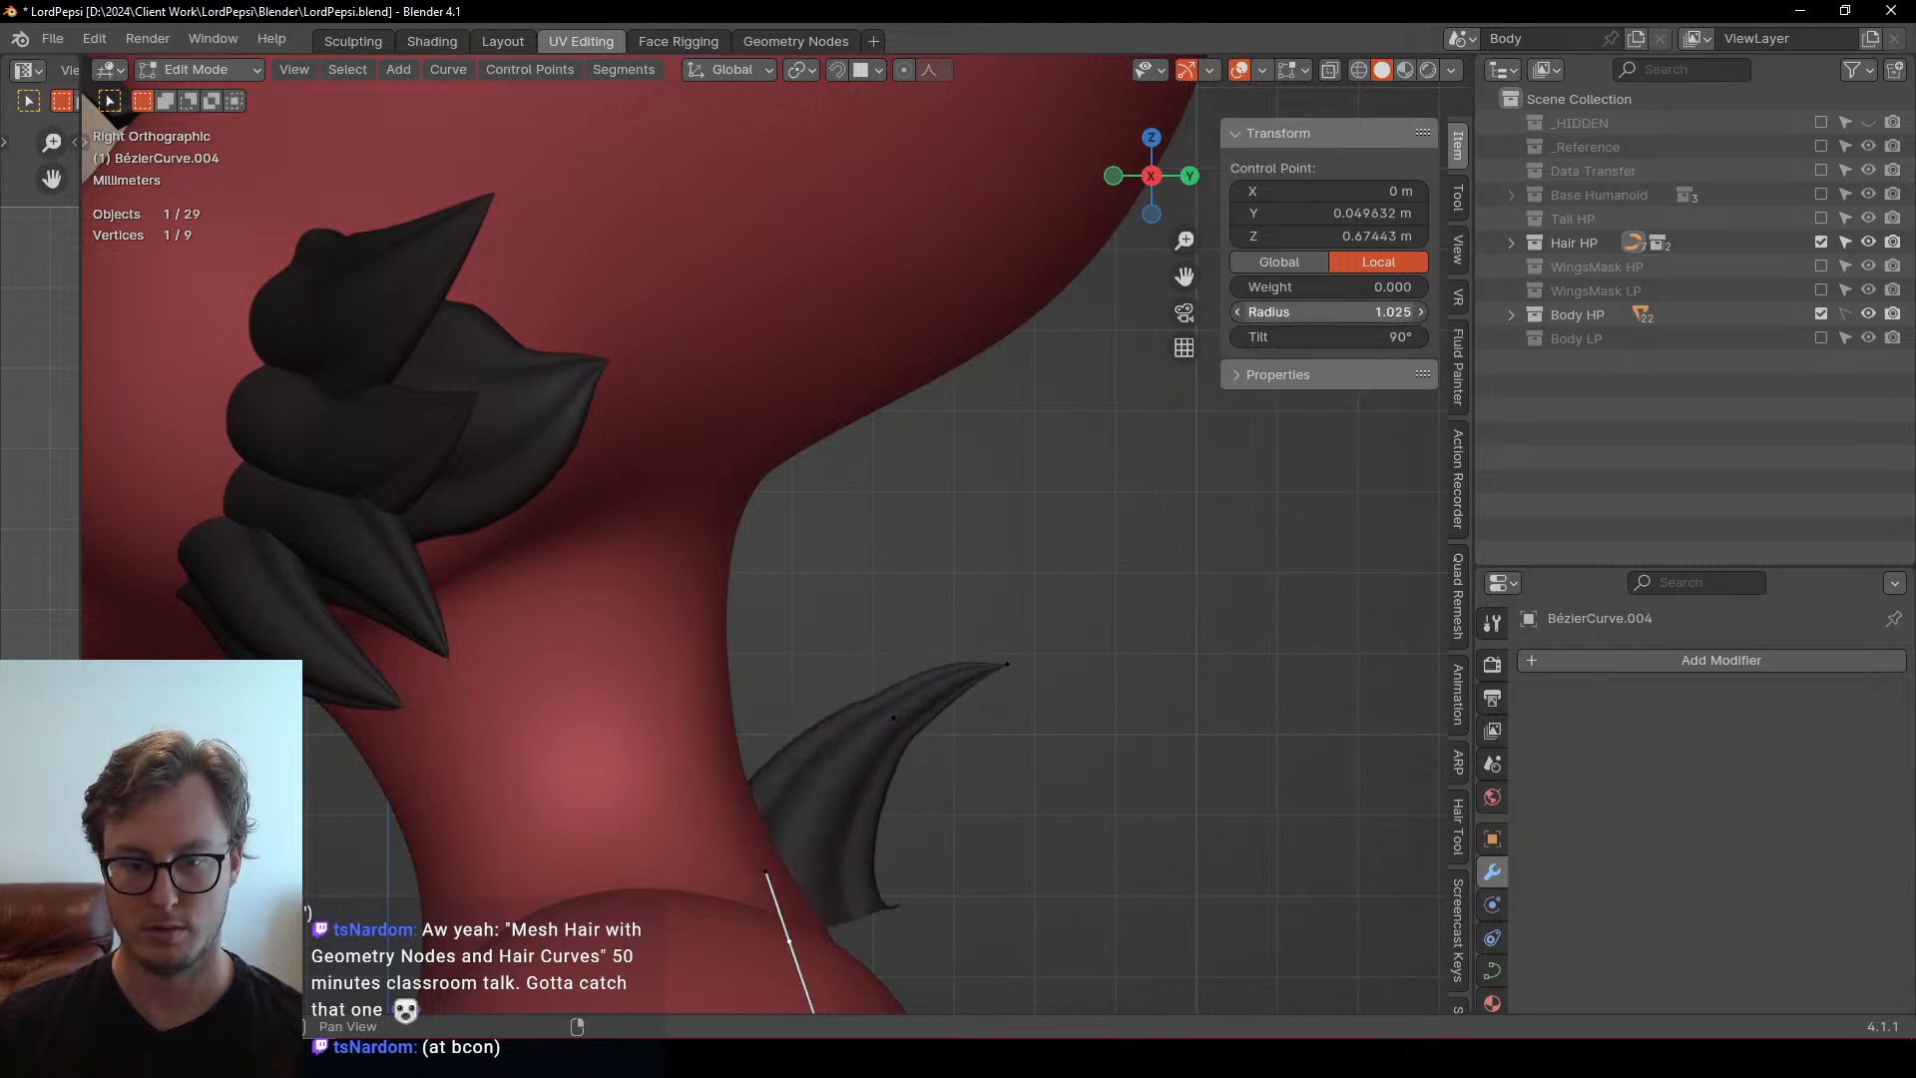
Rotate the neck strand's middle control point about 9.6° and shift it slightly toward the neck
{"action": "key", "text": "r"}
{"action": "left_click", "coordinate": [1056, 702]}
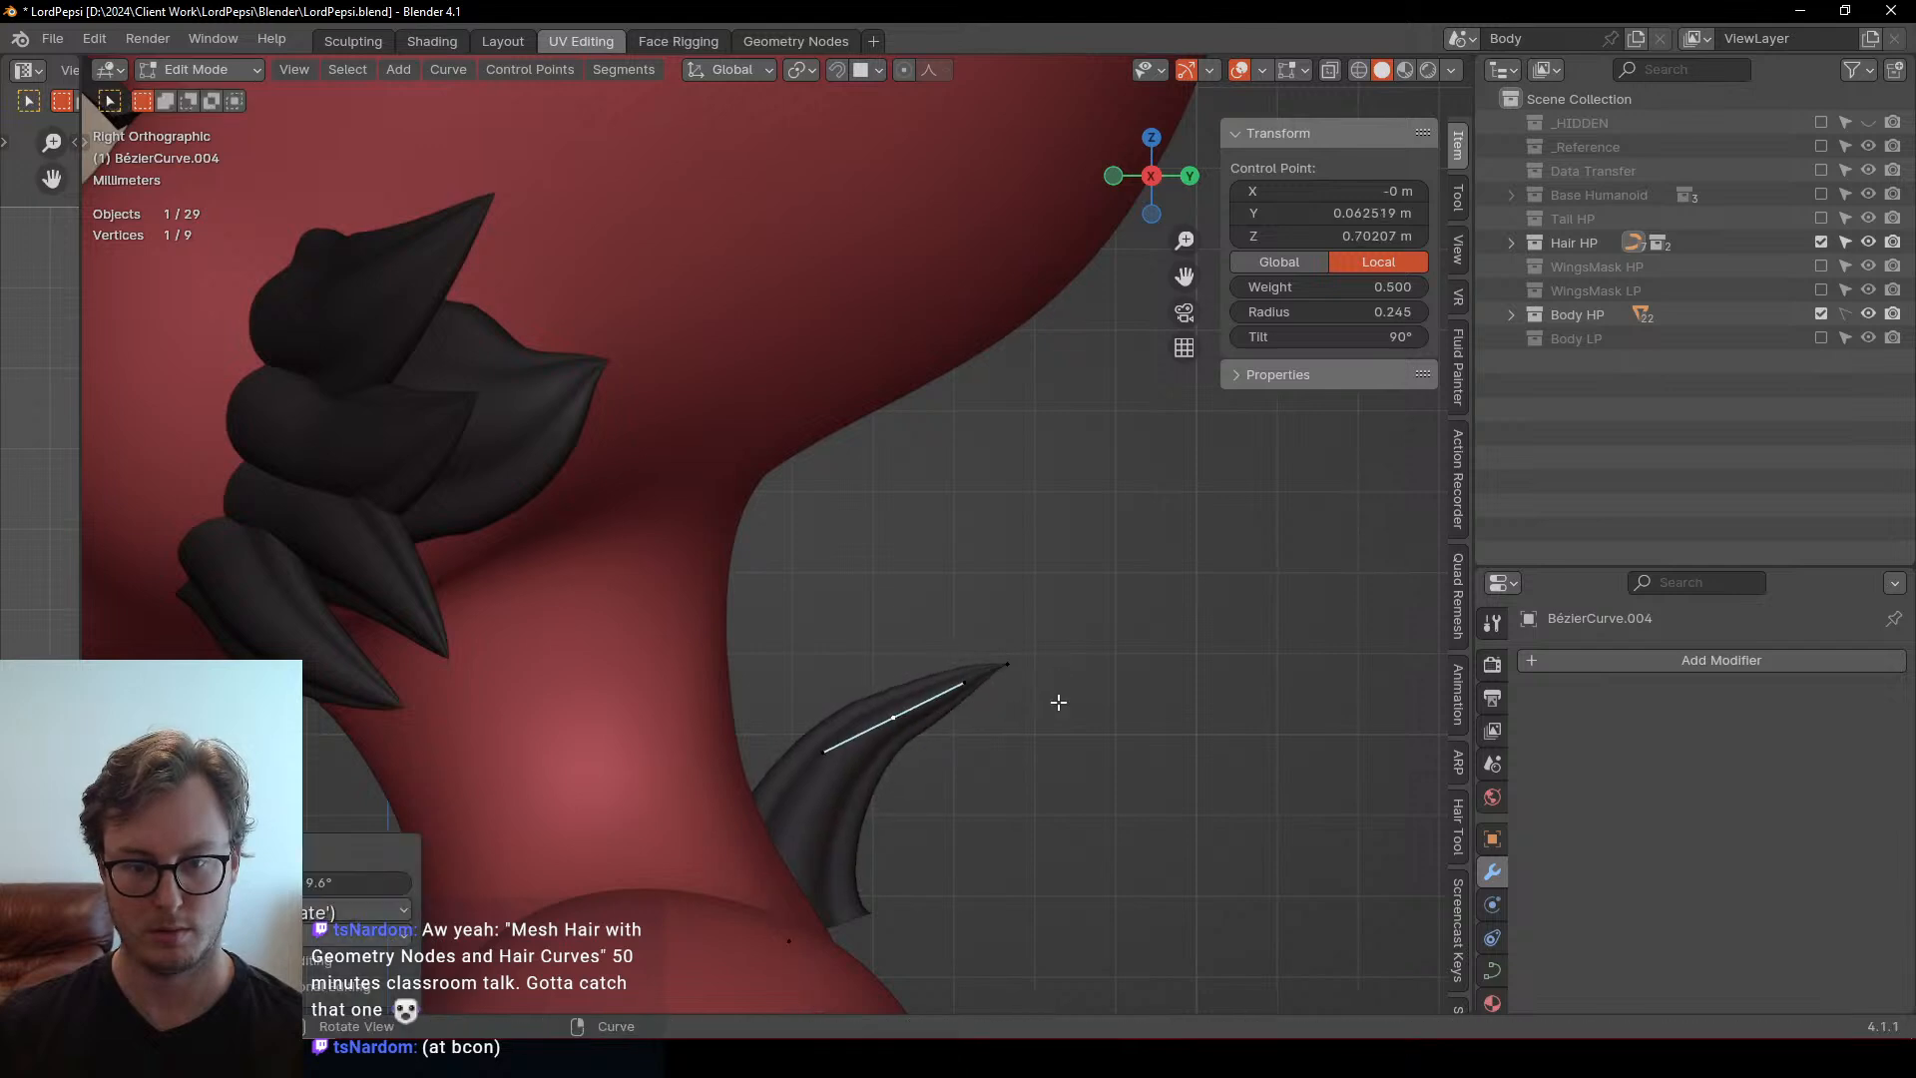
{"action": "key", "text": "g"}
{"action": "left_click", "coordinate": [1047, 702]}
Lower the neck strand's tip control point, rotate it about 24.6° and shrink its handles to about 0.59
{"action": "left_click", "coordinate": [1014, 676]}
{"action": "key", "text": "g"}
{"action": "left_click", "coordinate": [1030, 697]}
{"action": "key", "text": "r"}
{"action": "key", "text": "r"}
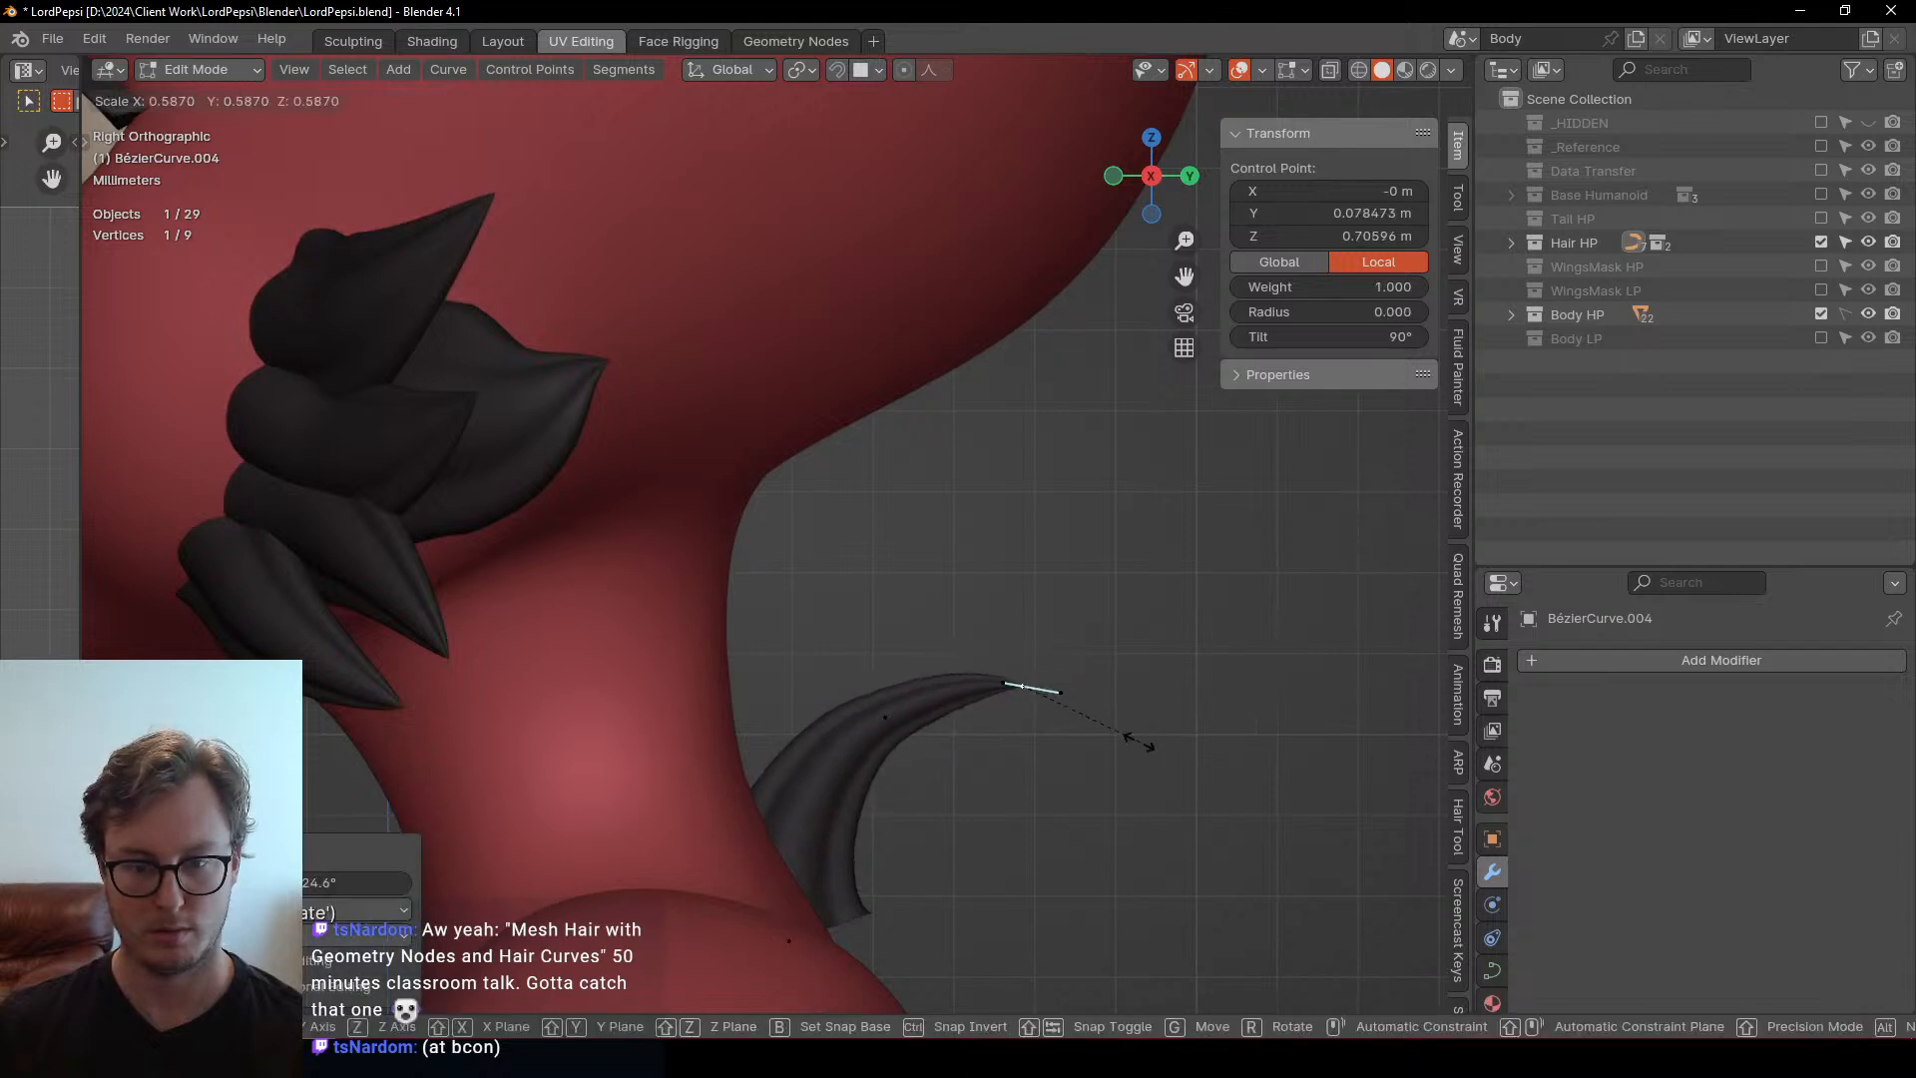
{"action": "left_click", "coordinate": [1037, 746]}
Rotate the neck strand's middle control point and move it along Y toward the neck, refining its angle
{"action": "key", "text": "r"}
{"action": "left_click", "coordinate": [990, 693]}
{"action": "key", "text": "g"}
{"action": "key", "text": "y"}
{"action": "left_click", "coordinate": [1027, 650]}
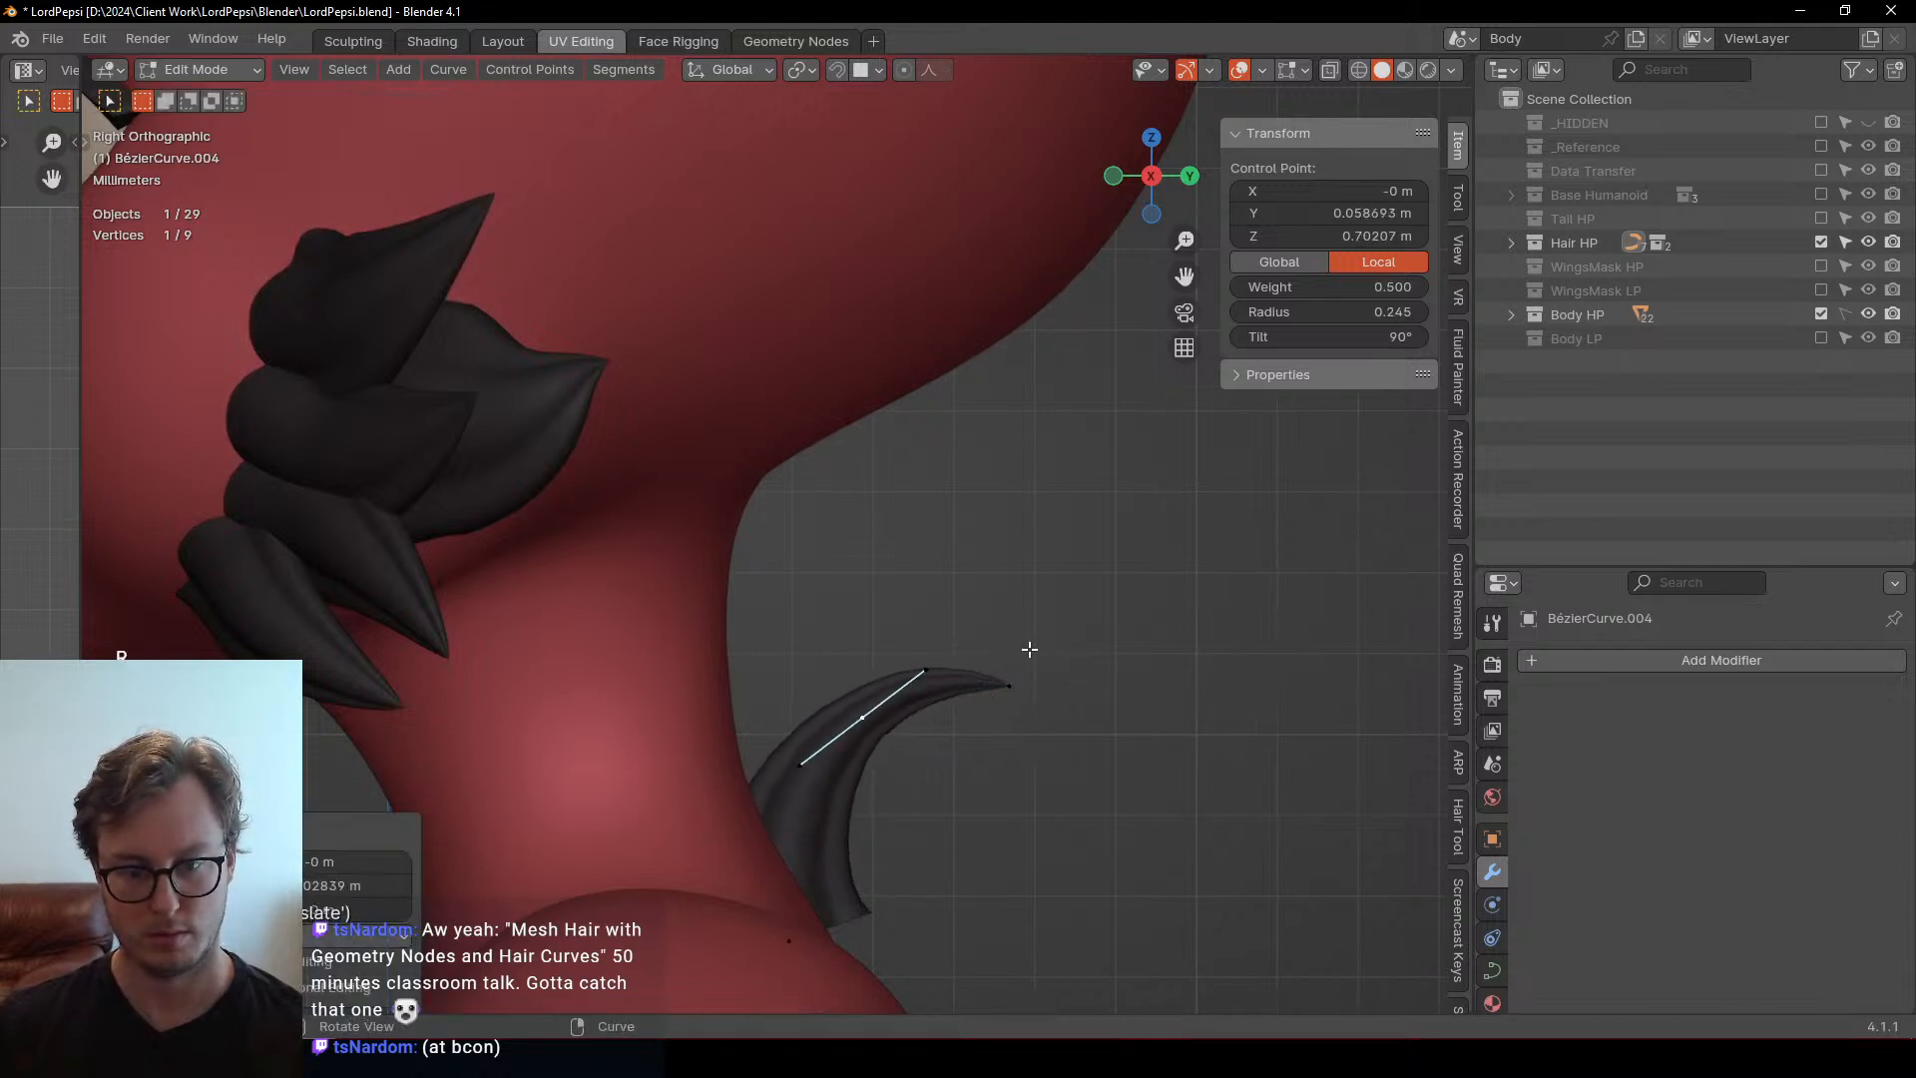
{"action": "key", "text": "r"}
{"action": "left_click", "coordinate": [972, 687]}
Scale the neck strand's middle and tip control points together to 0.669 and move them toward the neck
{"action": "left_click", "coordinate": [1019, 688], "text": "shift"}
{"action": "key", "text": "s"}
{"action": "left_click", "coordinate": [1099, 683]}
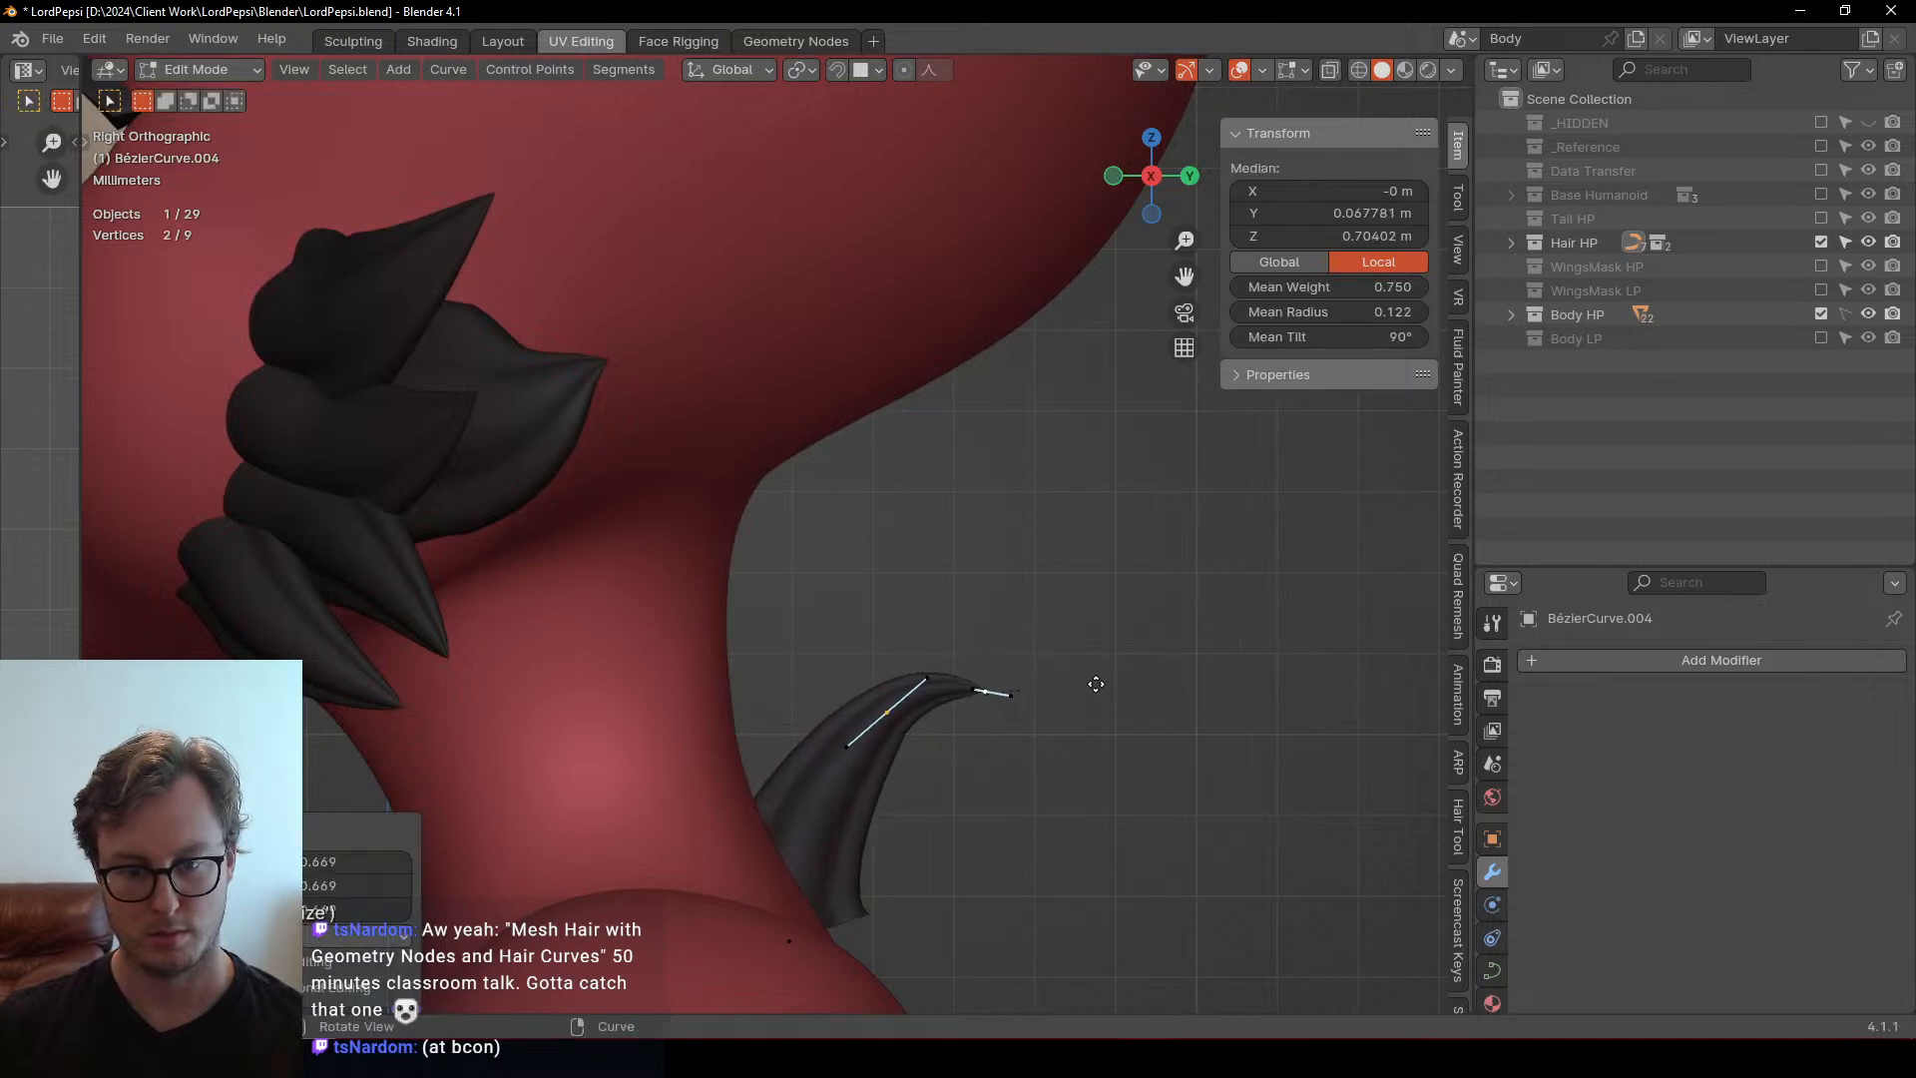
{"action": "key", "text": "g"}
{"action": "left_click", "coordinate": [1059, 694]}
Move the neck strand's base control point deeper into the back of the neck and rotate it to follow the body
{"action": "left_click", "coordinate": [837, 920]}
{"action": "left_click", "coordinate": [809, 940]}
{"action": "key", "text": "g"}
{"action": "left_click", "coordinate": [776, 938]}
{"action": "key", "text": "r"}
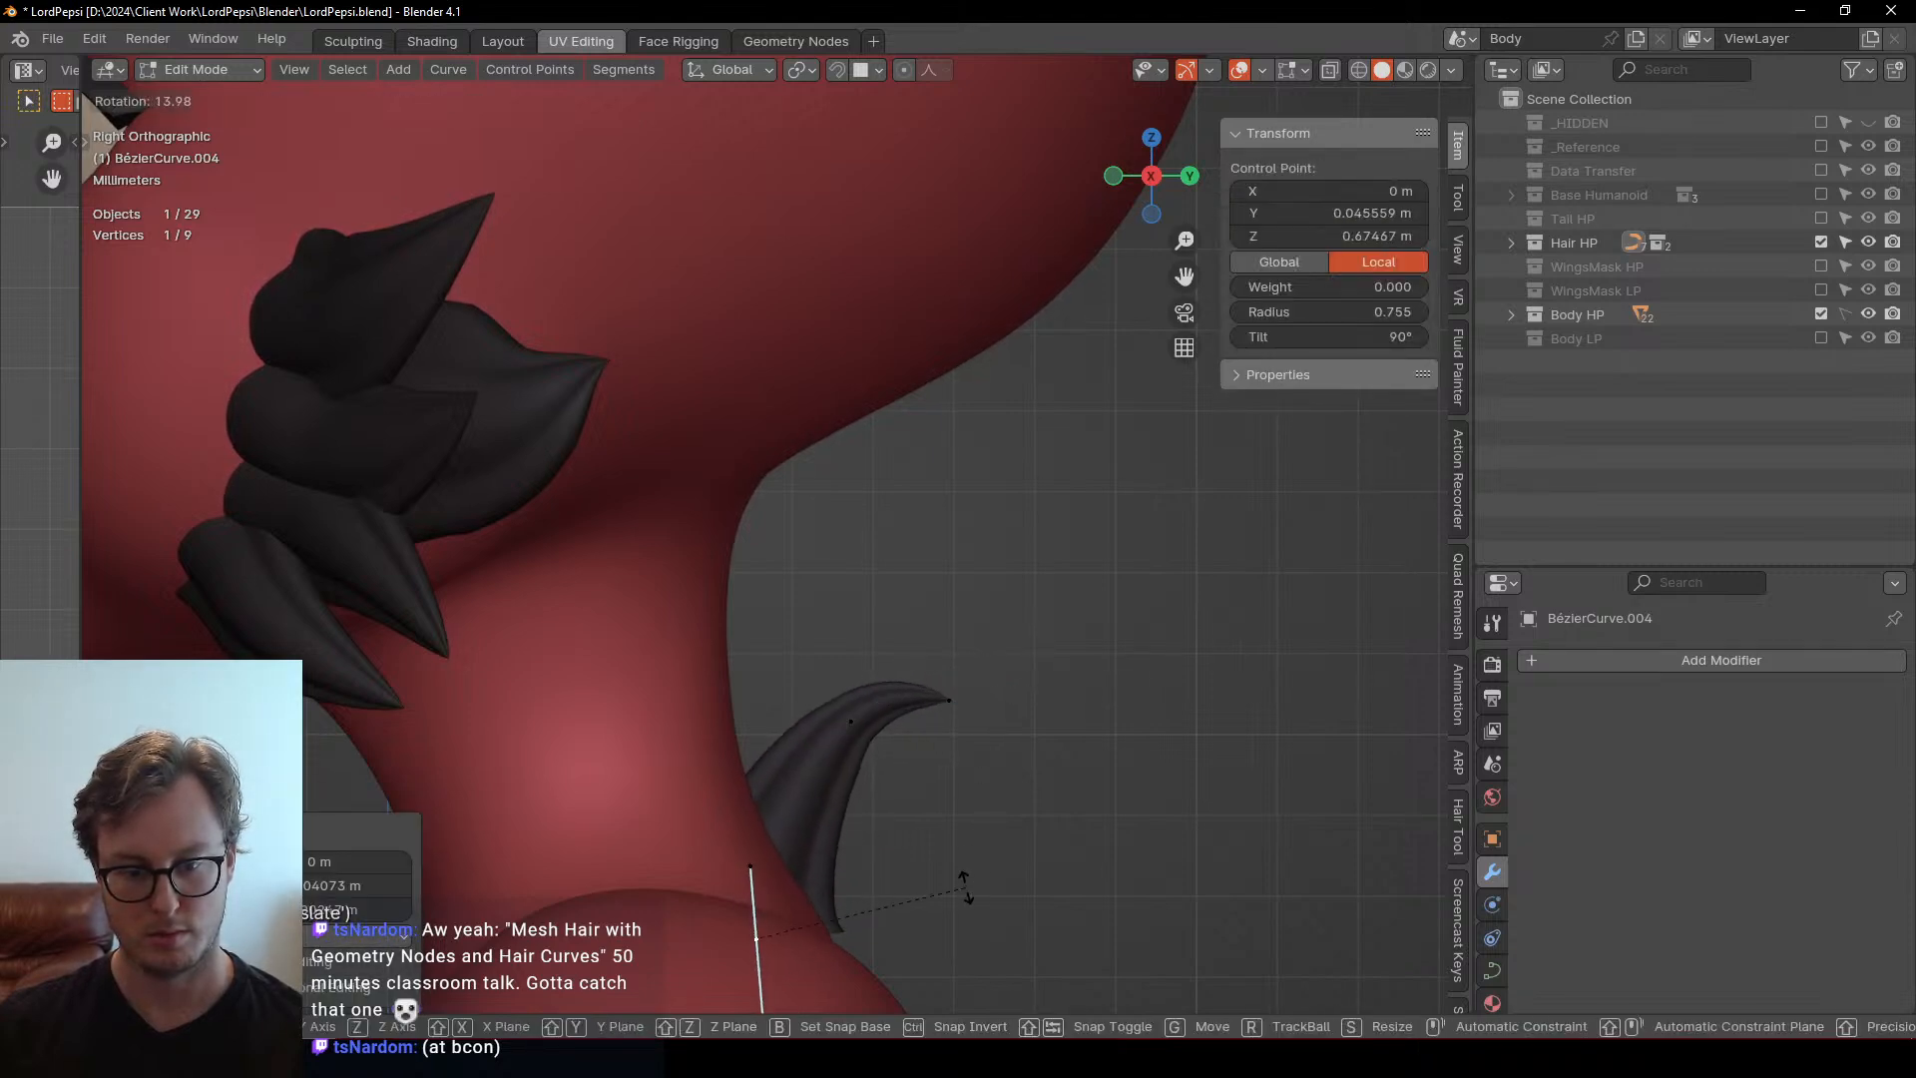
{"action": "left_click", "coordinate": [950, 966]}
{"action": "key", "text": "g"}
{"action": "left_click", "coordinate": [916, 943]}
Move the neck strand's middle control point toward the neck, rotate it about 21.8° and set its radius to 0.468
{"action": "left_click", "coordinate": [839, 740]}
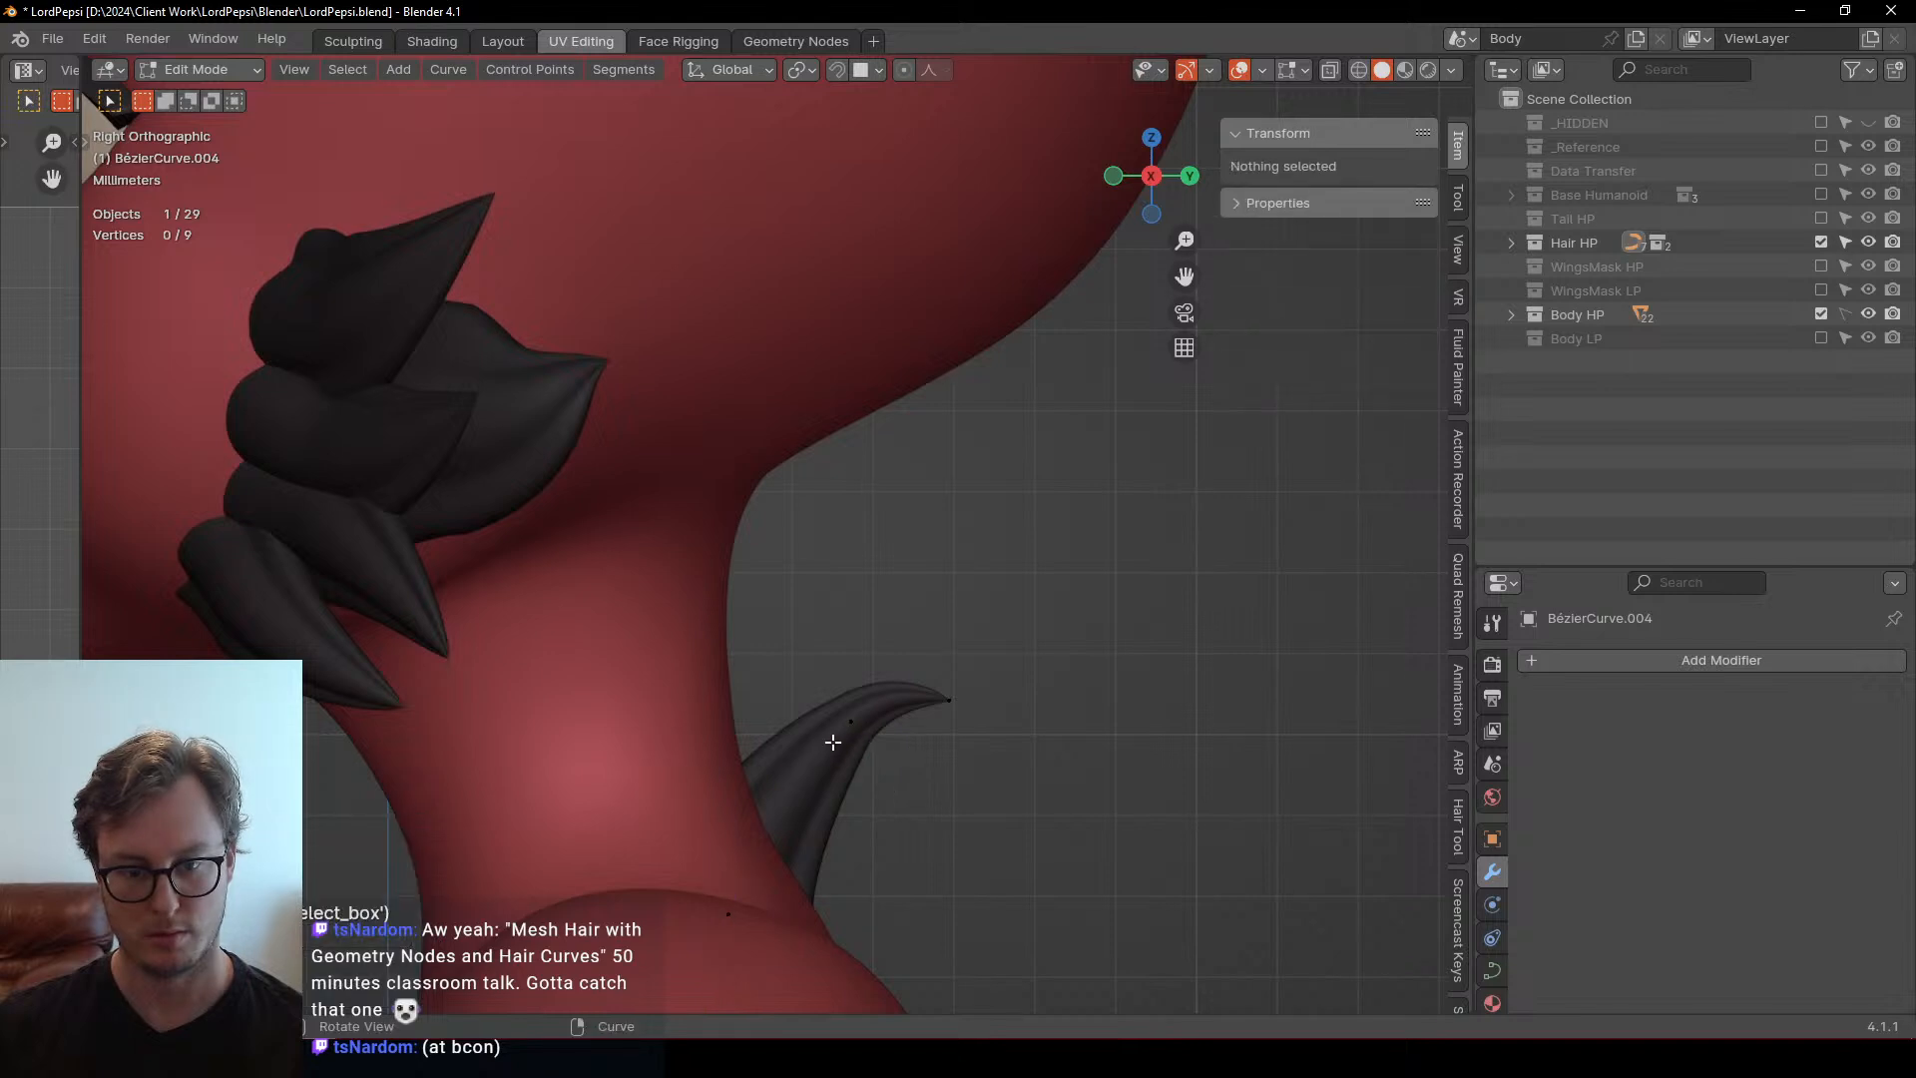
{"action": "left_click", "coordinate": [821, 737]}
{"action": "key", "text": "r"}
{"action": "left_click", "coordinate": [962, 770]}
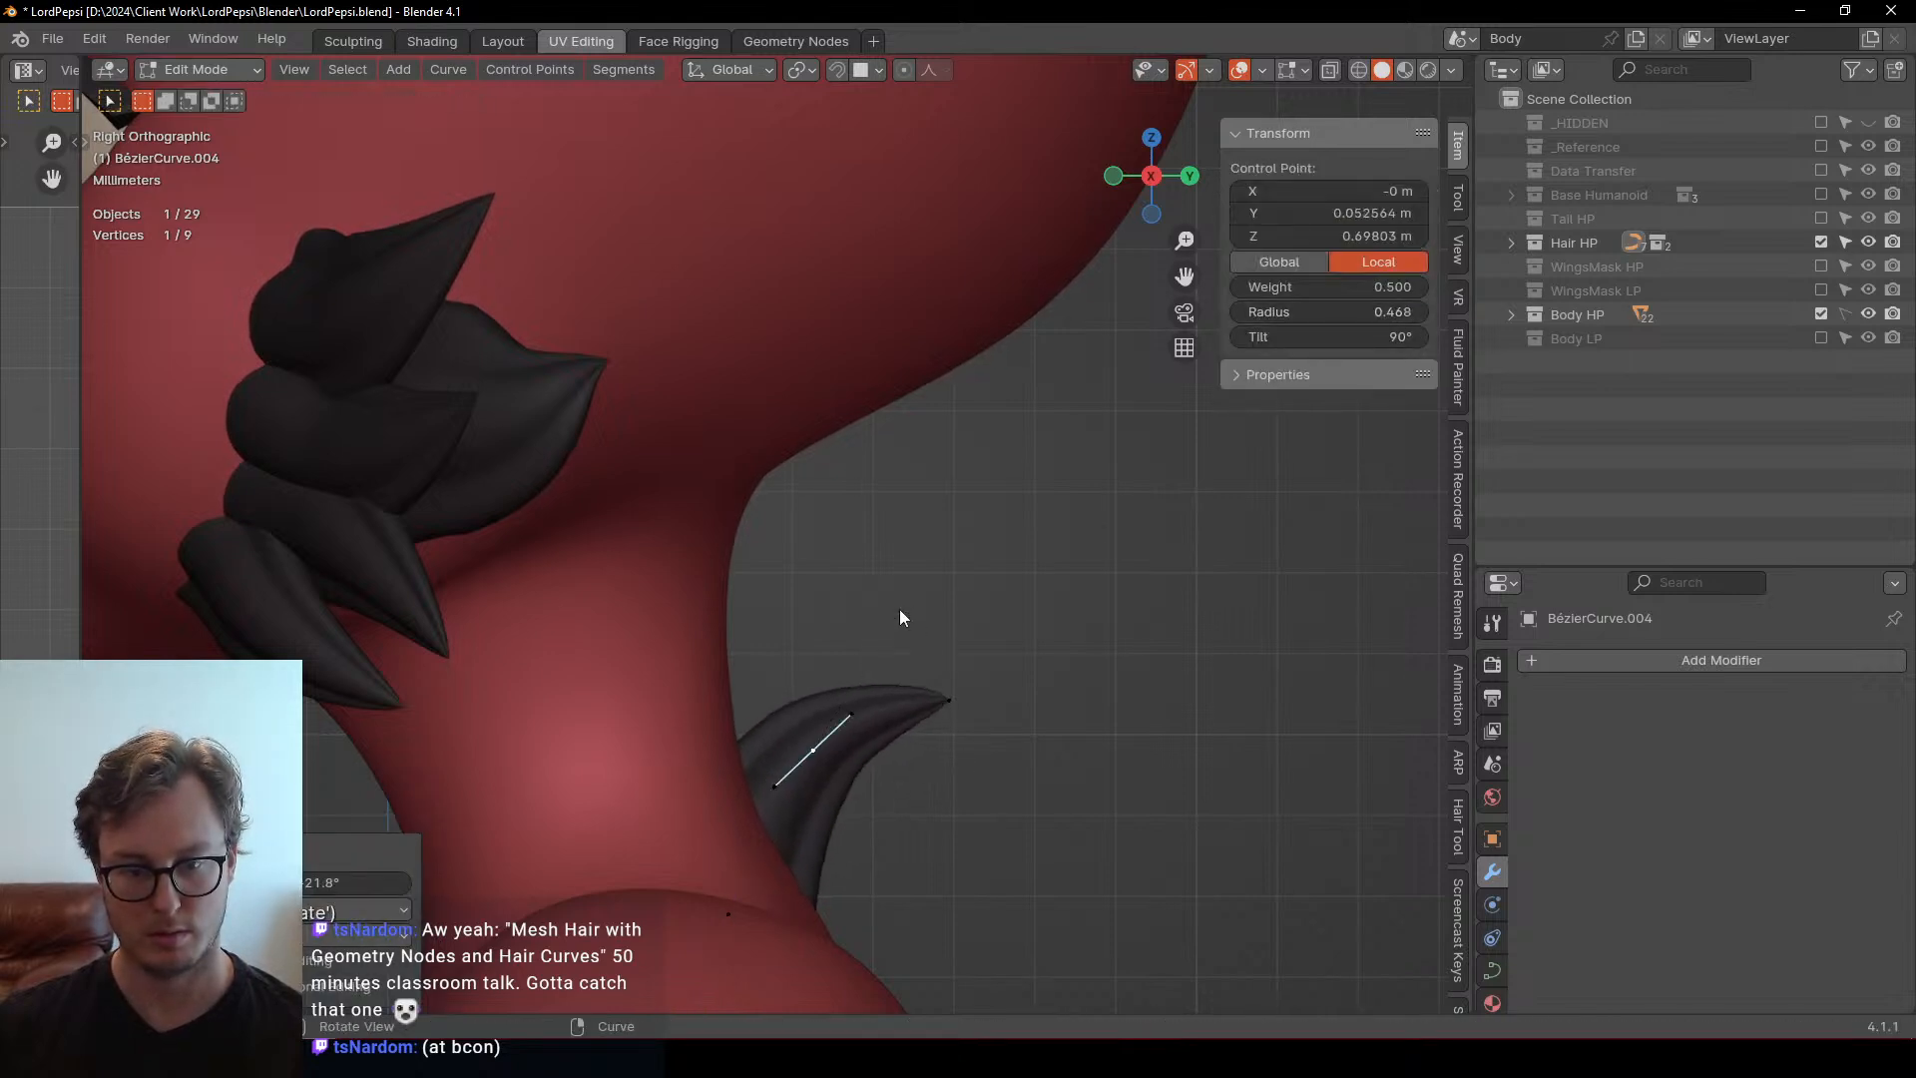
Move the neck strand's tip control point toward the neck, scale its handles and reposition its inner handle
{"action": "left_click", "coordinate": [947, 698]}
{"action": "key", "text": "g"}
{"action": "key", "text": "s"}
{"action": "left_click", "coordinate": [988, 701]}
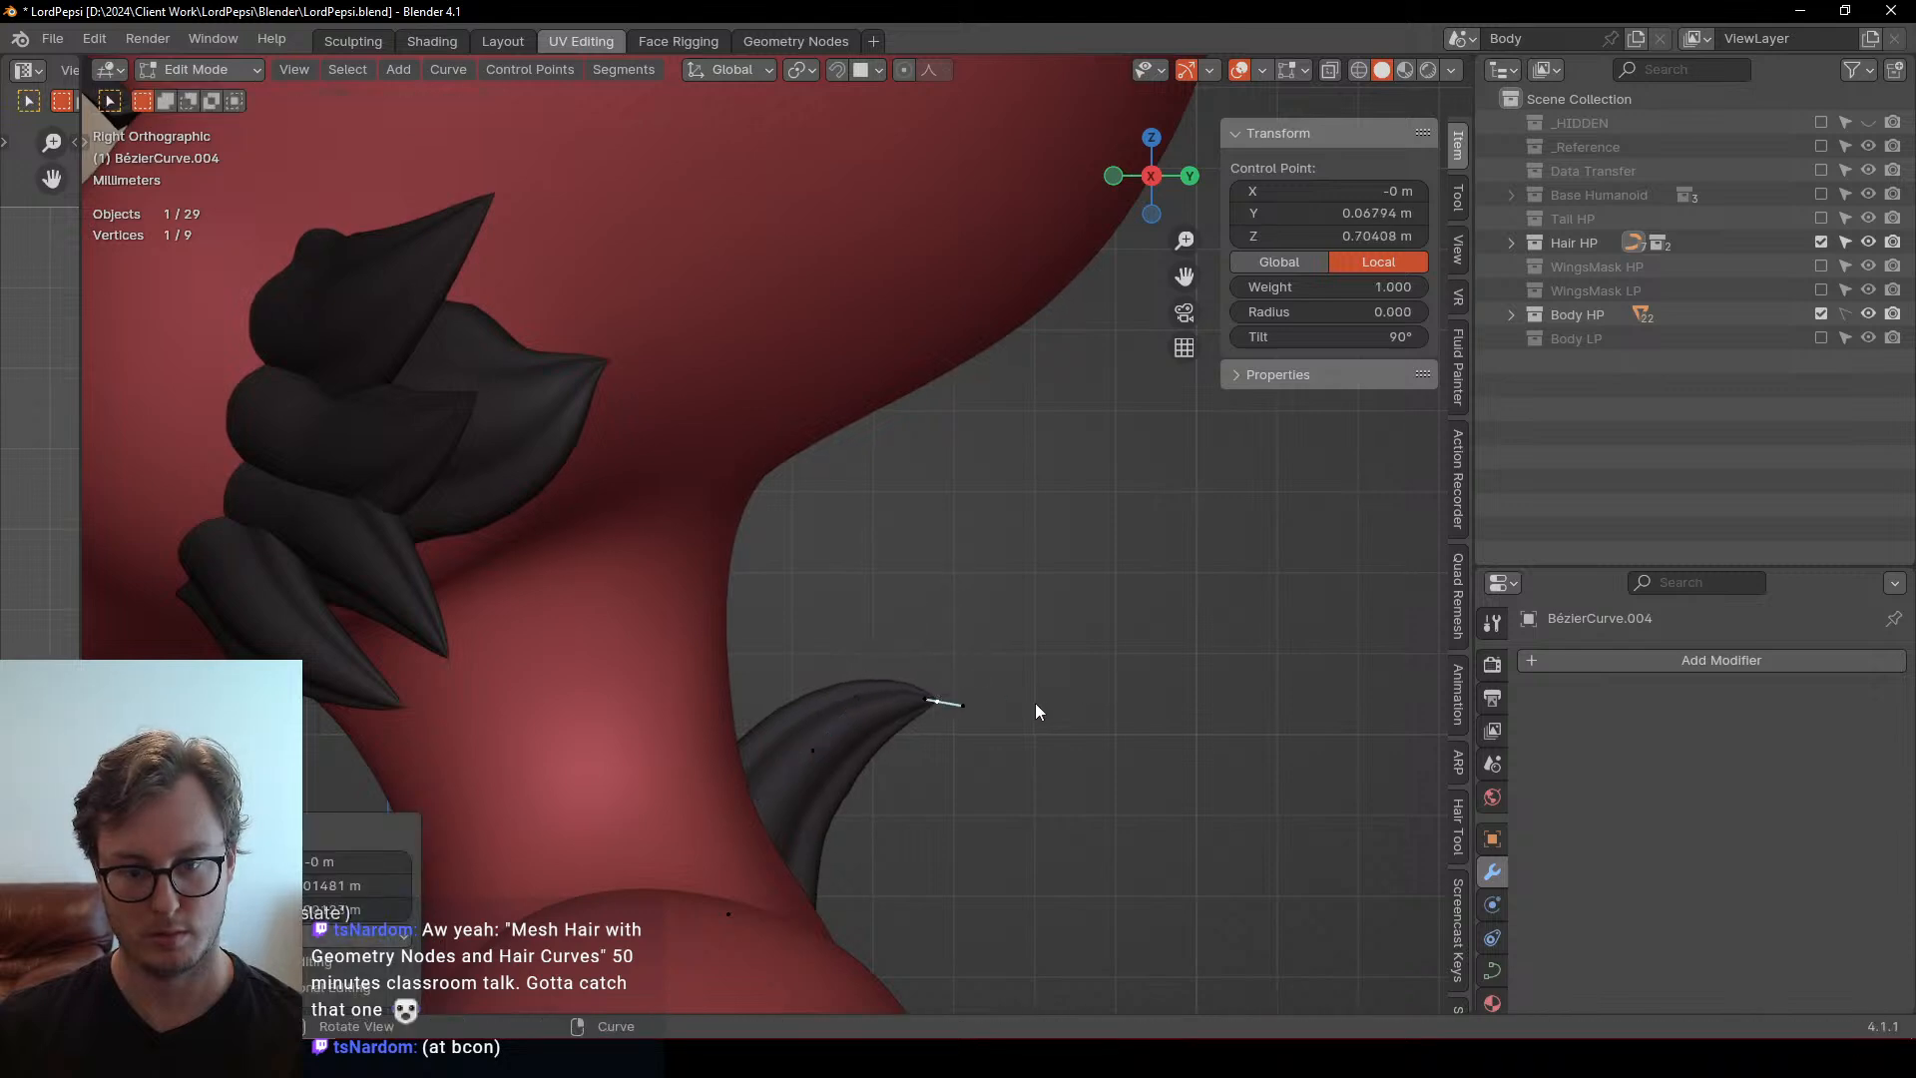
{"action": "left_click", "coordinate": [915, 696]}
{"action": "key", "text": "g"}
{"action": "left_click", "coordinate": [905, 694]}
Reposition the neck strand tip's outer handle, and scale and rotate the tip control point into a smooth curl
{"action": "left_click", "coordinate": [974, 708]}
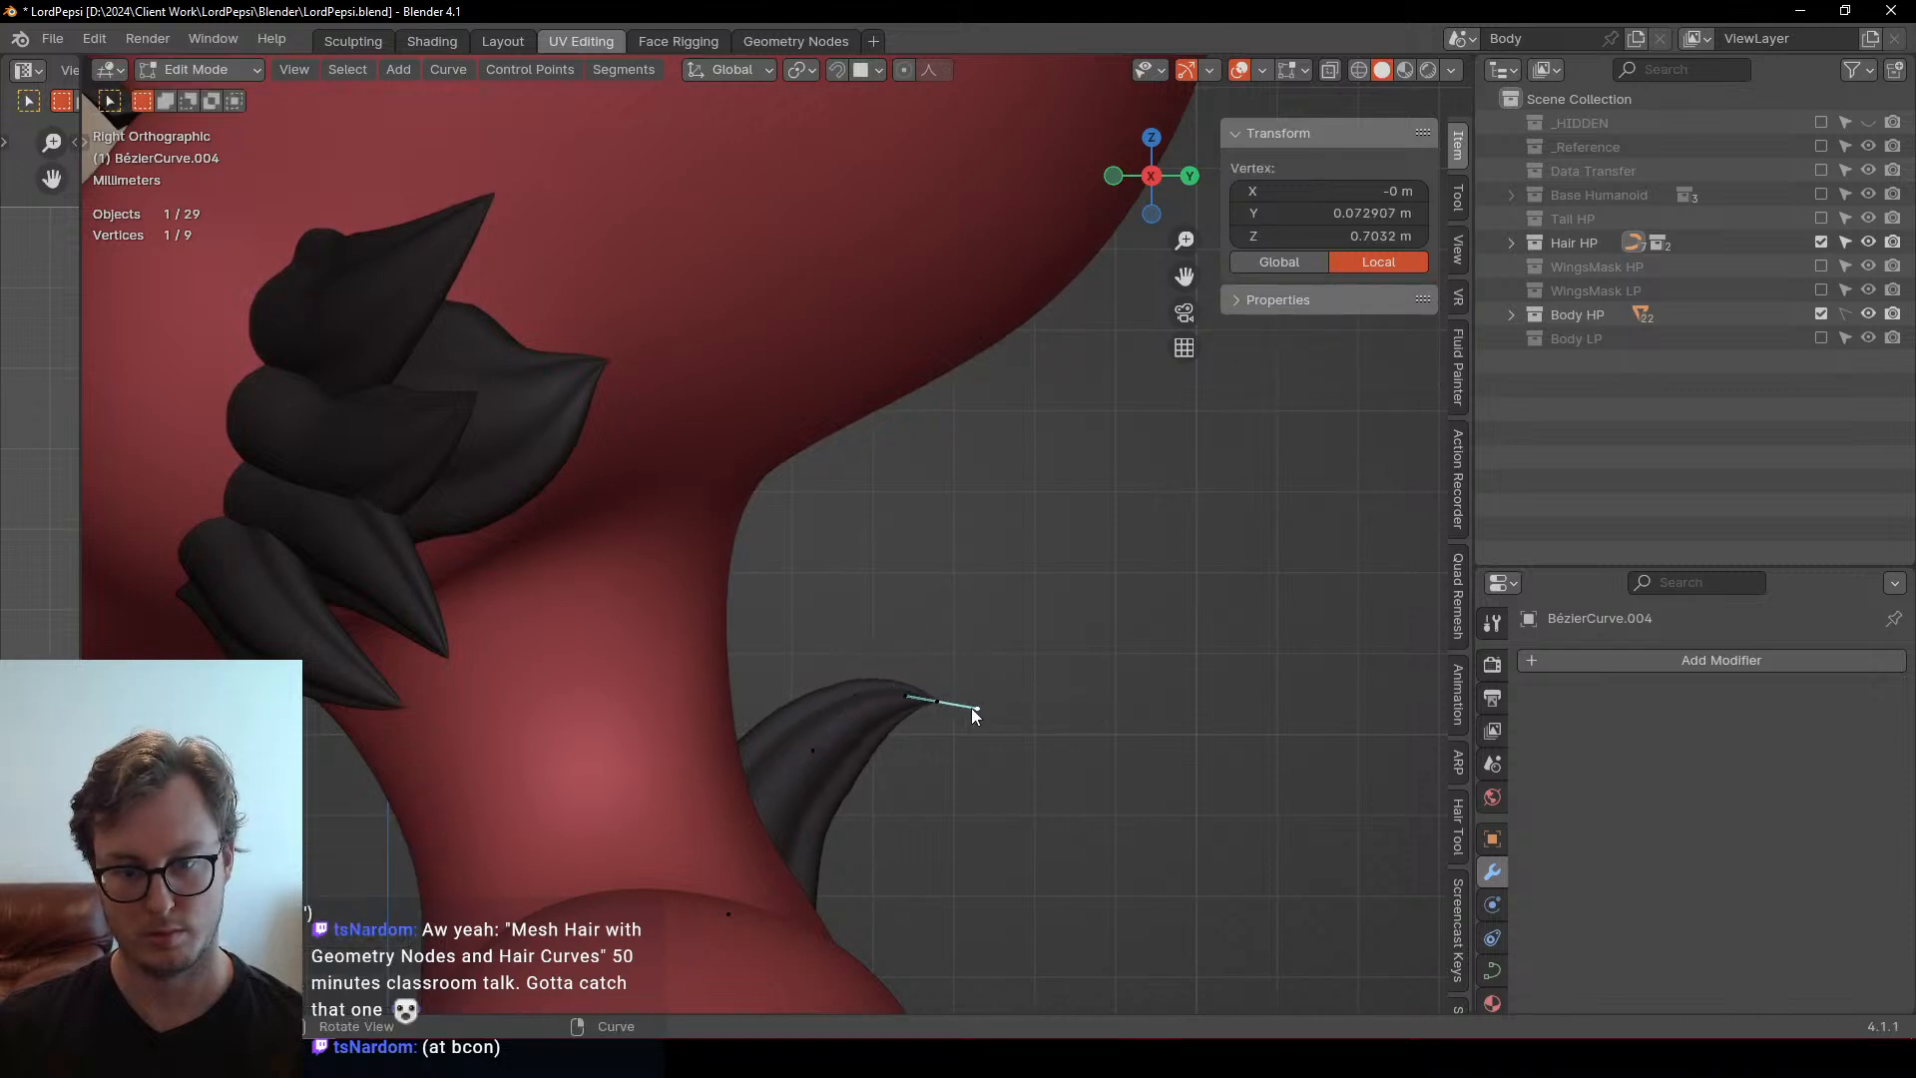
{"action": "key", "text": "g"}
{"action": "left_click", "coordinate": [980, 711]}
{"action": "key", "text": "s"}
{"action": "left_click", "coordinate": [1038, 715]}
{"action": "left_click", "coordinate": [936, 704]}
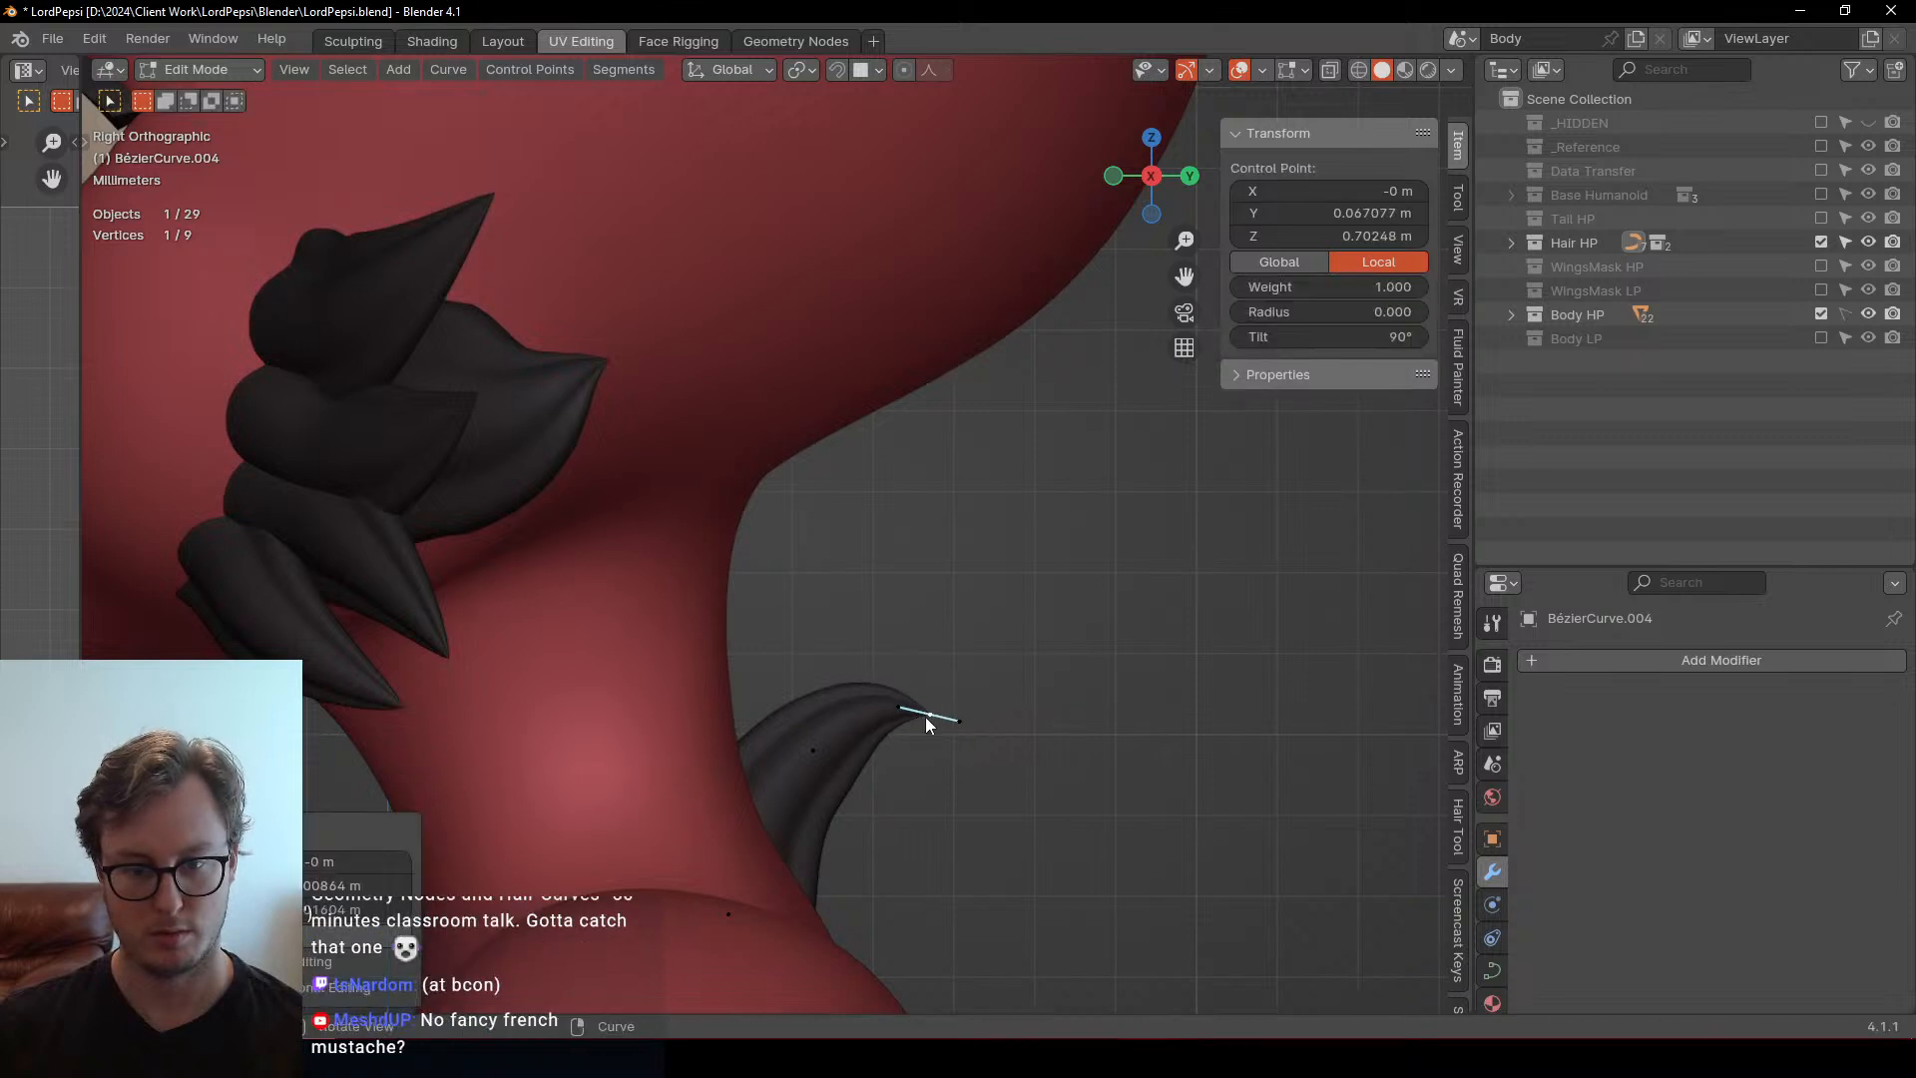
{"action": "key", "text": "r"}
{"action": "left_click", "coordinate": [1027, 712]}
{"action": "middle_click_drag", "start_coordinate": [856, 725], "coordinate": [854, 668], "text": "shift"}
Move the neck strand's middle control point slightly toward the neck
{"action": "left_click", "coordinate": [811, 693]}
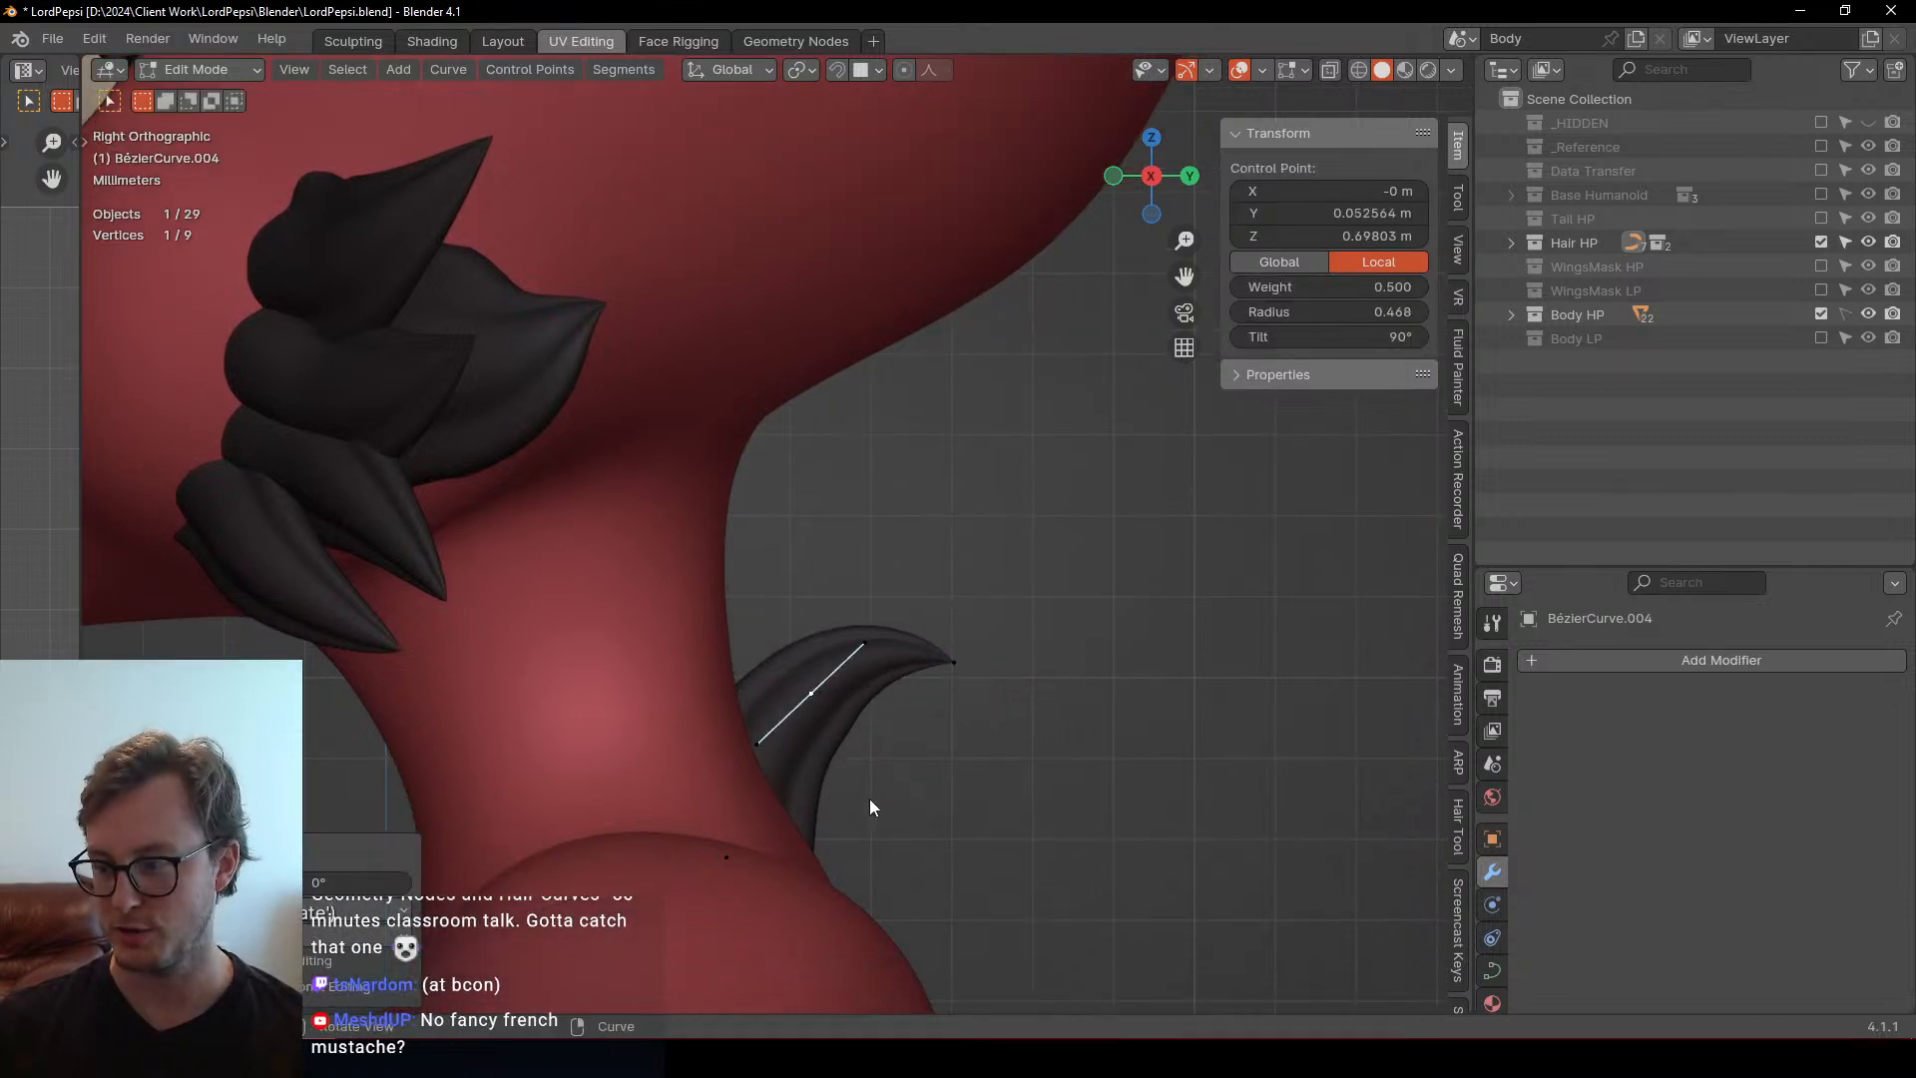
{"action": "key", "text": "g"}
{"action": "left_click", "coordinate": [837, 712]}
Move all of the neck strand's control points about 0.003 m toward the neck and 0.0046 m upward
{"action": "key", "text": "a"}
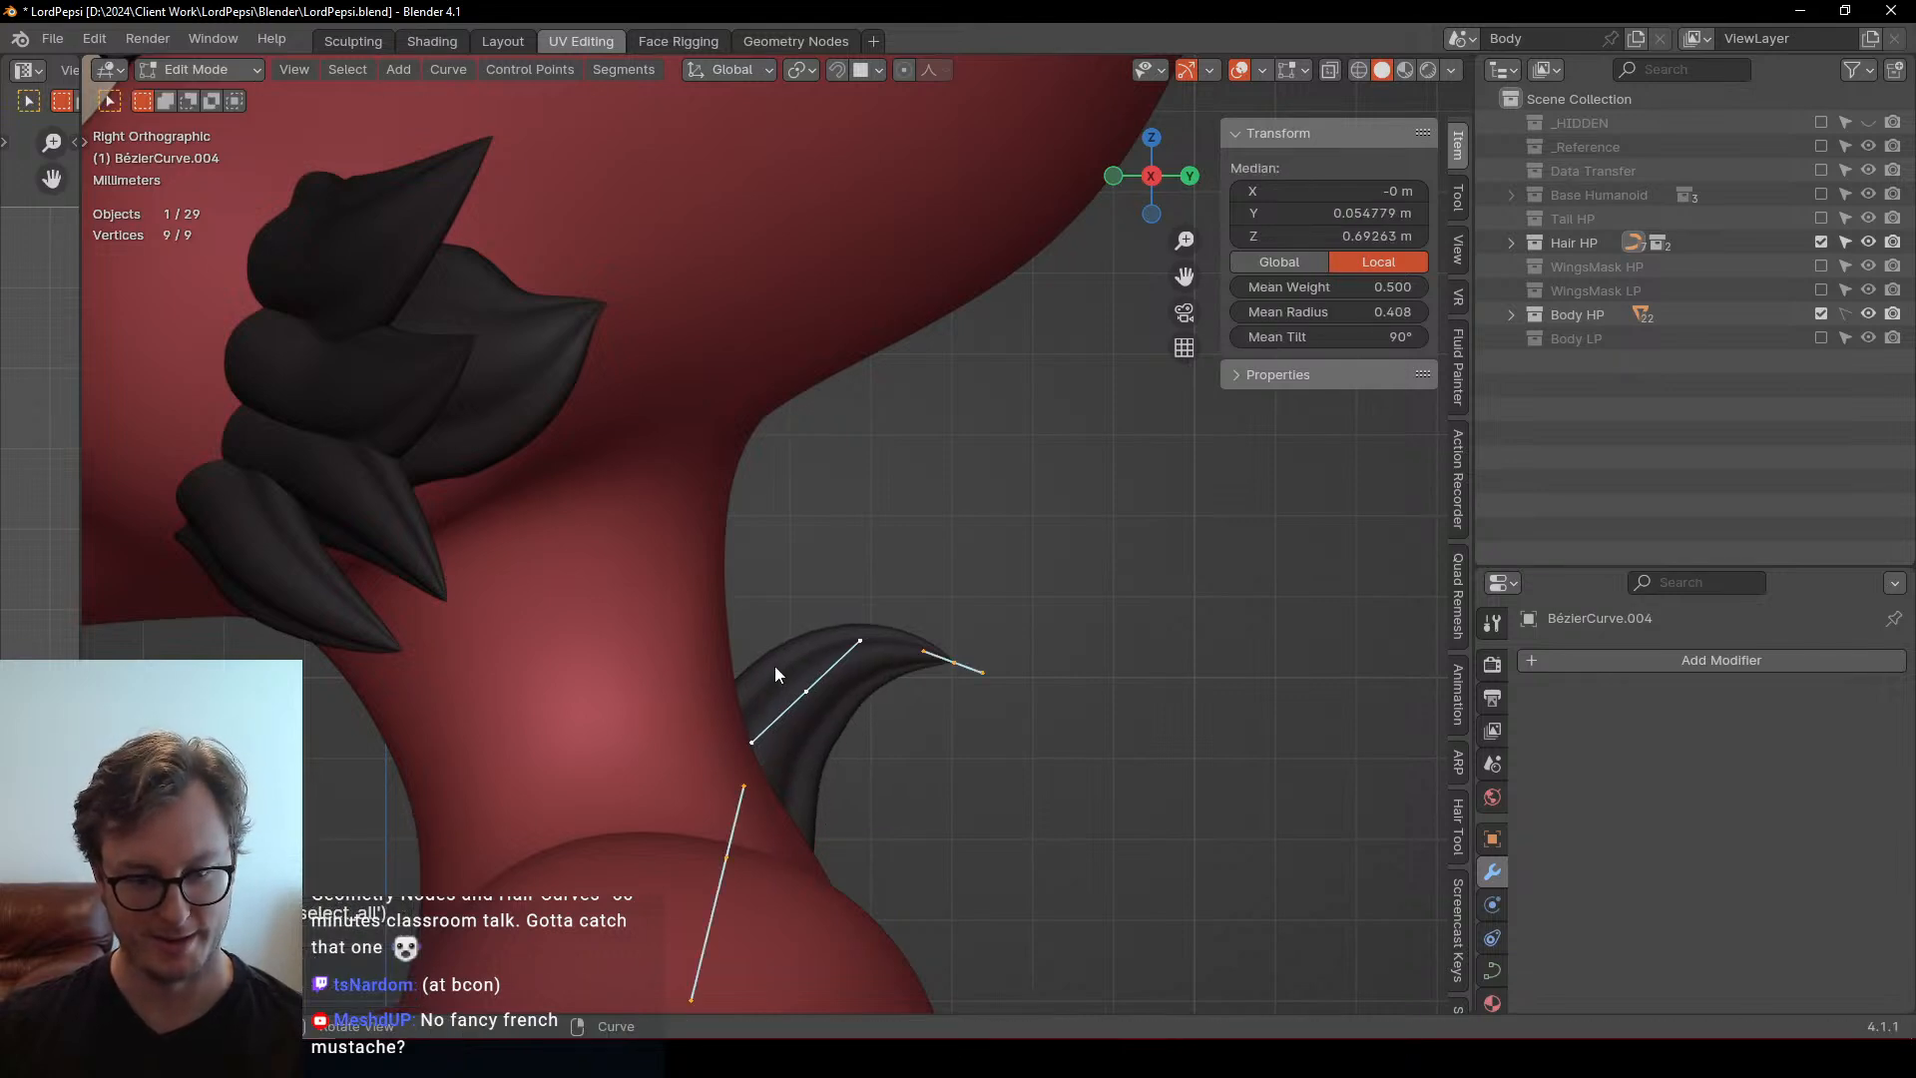
{"action": "left_click_drag", "start_coordinate": [882, 579], "coordinate": [894, 591]}
{"action": "scroll", "coordinate": [894, 591], "scroll_direction": "down", "scroll_amount": 5}
{"action": "left_click_drag", "start_coordinate": [740, 561], "coordinate": [938, 748]}
{"action": "key", "text": "g"}
{"action": "left_click", "coordinate": [966, 762]}
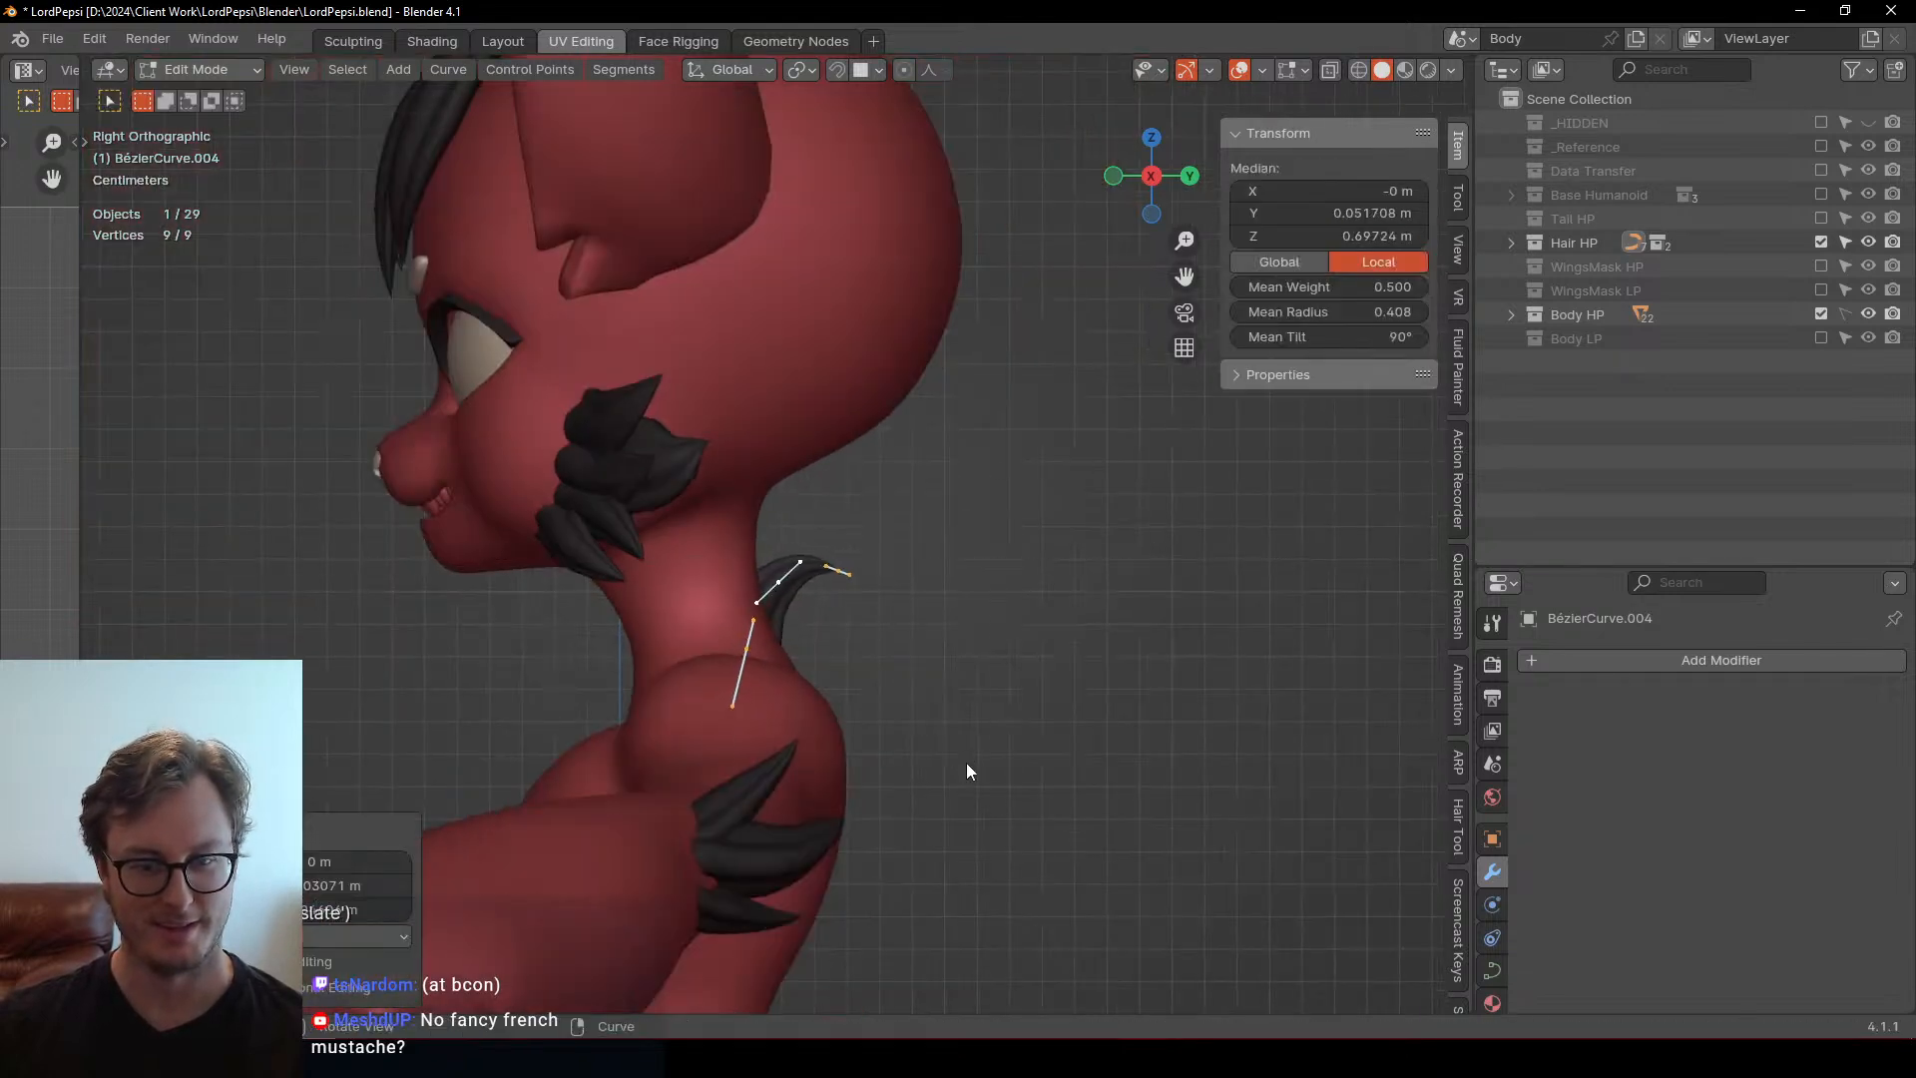
Duplicate the Profile_Hair_HP curve above the head and place the copy beside it along Y
{"action": "middle_click_drag", "start_coordinate": [966, 763], "coordinate": [736, 659]}
{"action": "key", "text": "Tab"}
{"action": "middle_click_drag", "start_coordinate": [553, 625], "coordinate": [805, 459]}
{"action": "key", "text": "Tab"}
{"action": "key", "text": "Tab"}
{"action": "scroll", "coordinate": [824, 631], "scroll_direction": "down", "scroll_amount": 4}
{"action": "left_click", "coordinate": [802, 429]}
{"action": "scroll", "coordinate": [805, 454], "scroll_direction": "up", "scroll_amount": 4}
{"action": "left_click", "coordinate": [804, 313]}
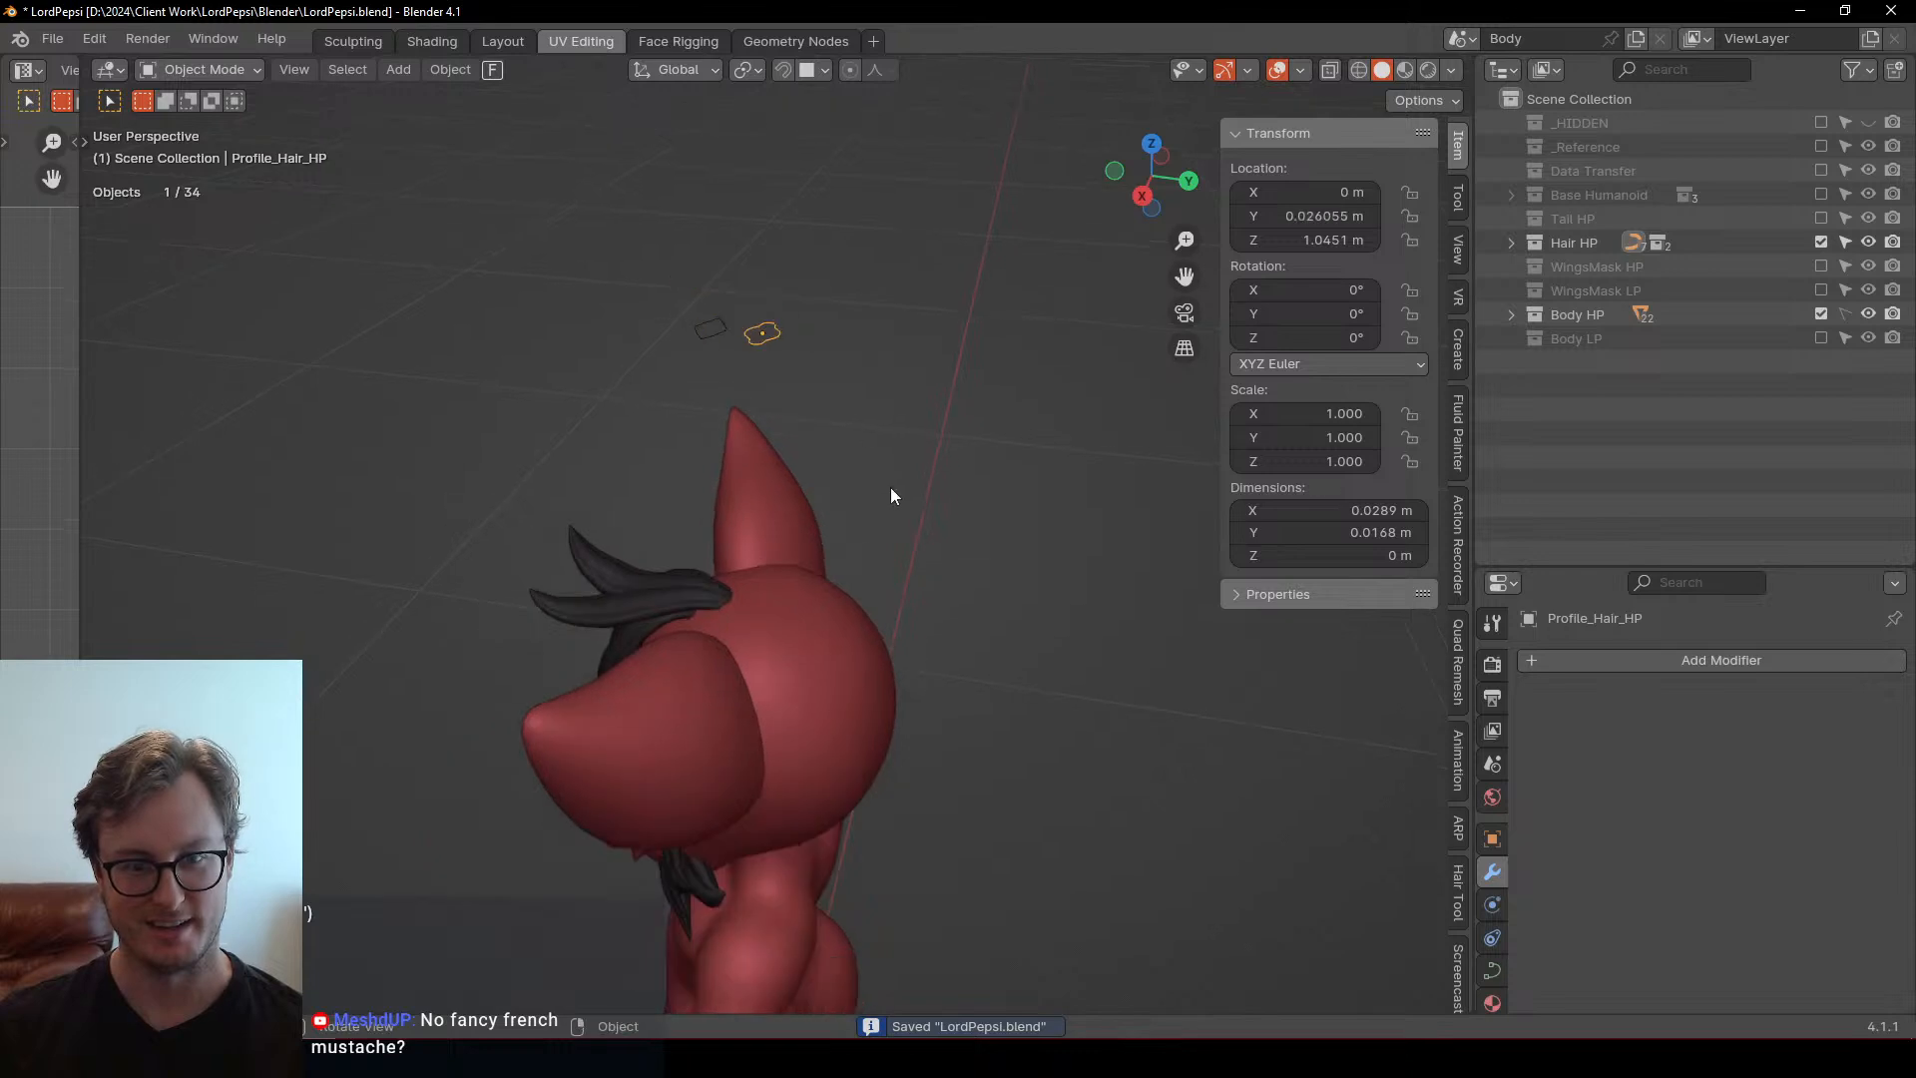
{"action": "key", "text": "shift+d"}
{"action": "key", "text": "y"}
{"action": "left_click", "coordinate": [972, 509]}
Stretch all points of the duplicated hair profile along Y to a Y dimension of 0.0295 m
{"action": "middle_click_drag", "start_coordinate": [972, 509], "coordinate": [836, 403]}
{"action": "key", "text": "Tab"}
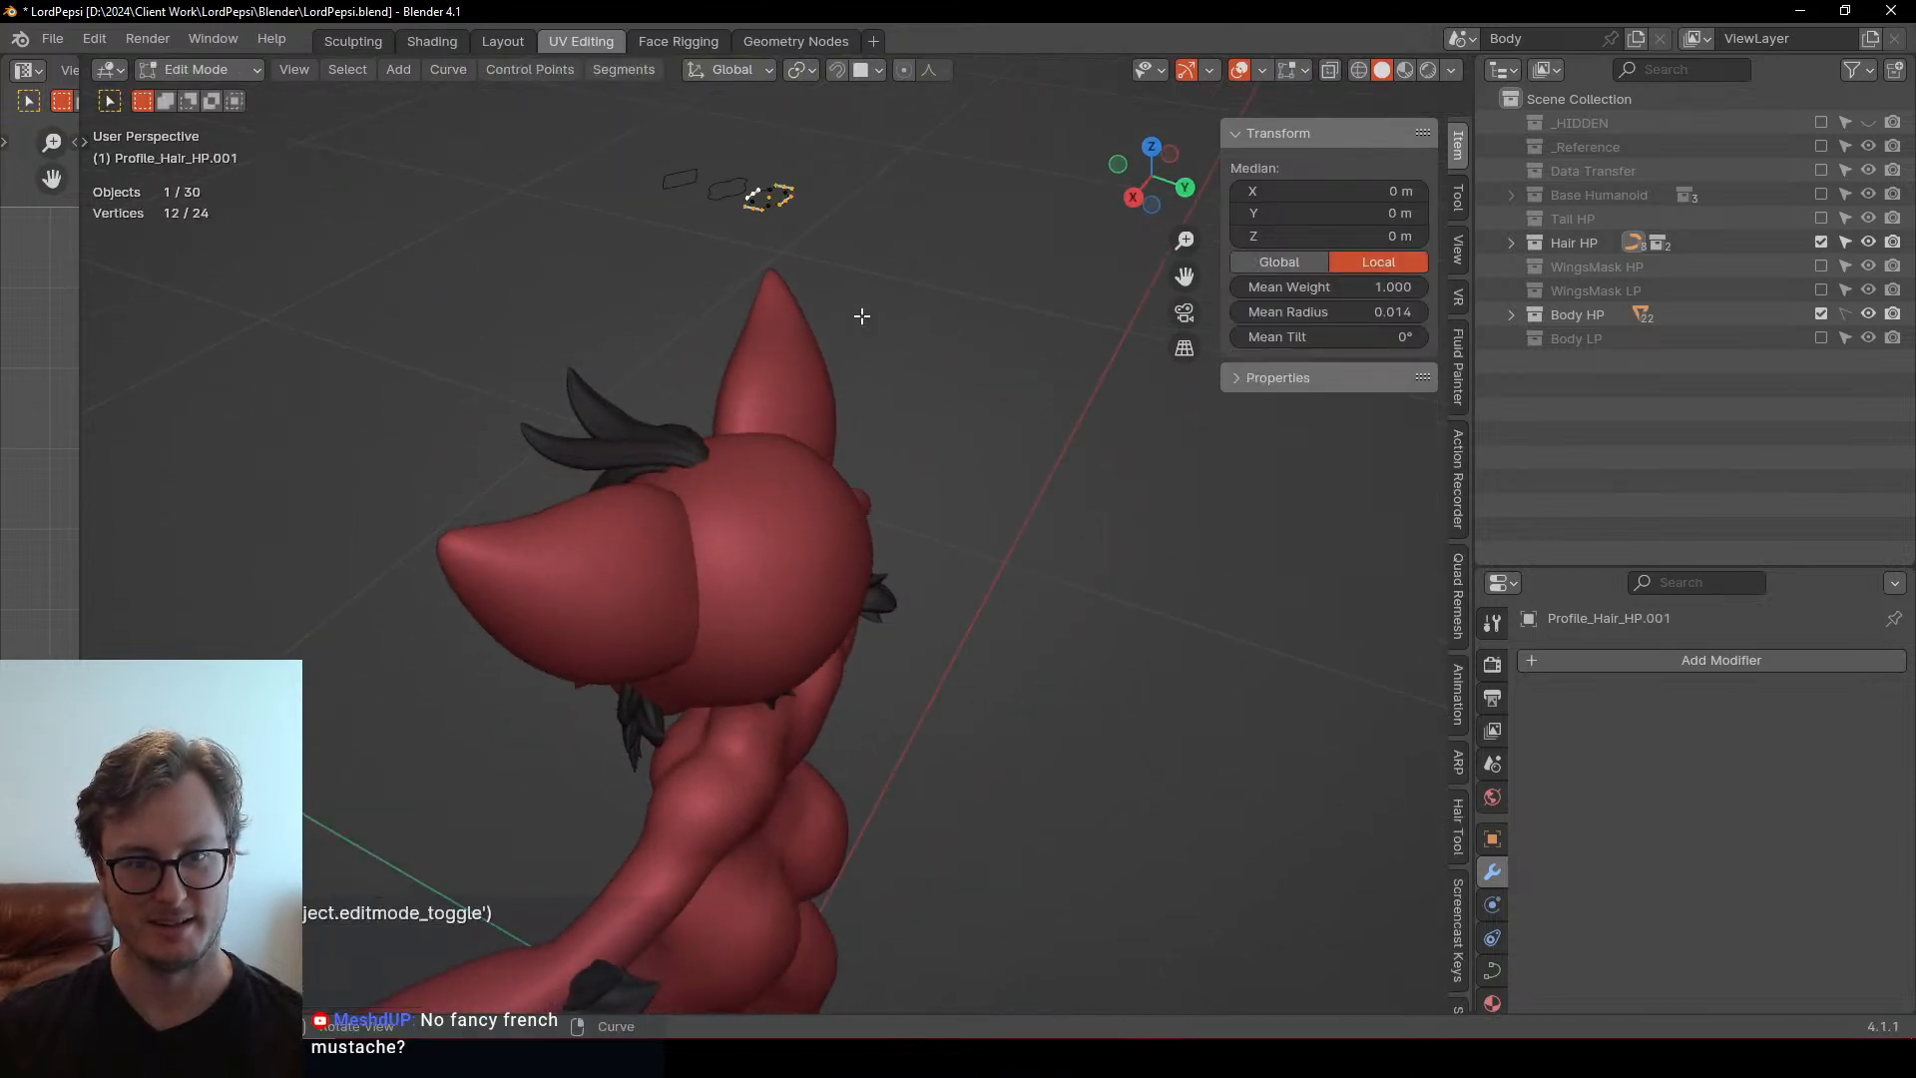
{"action": "key", "text": "a"}
{"action": "key", "text": "s"}
{"action": "key", "text": "y"}
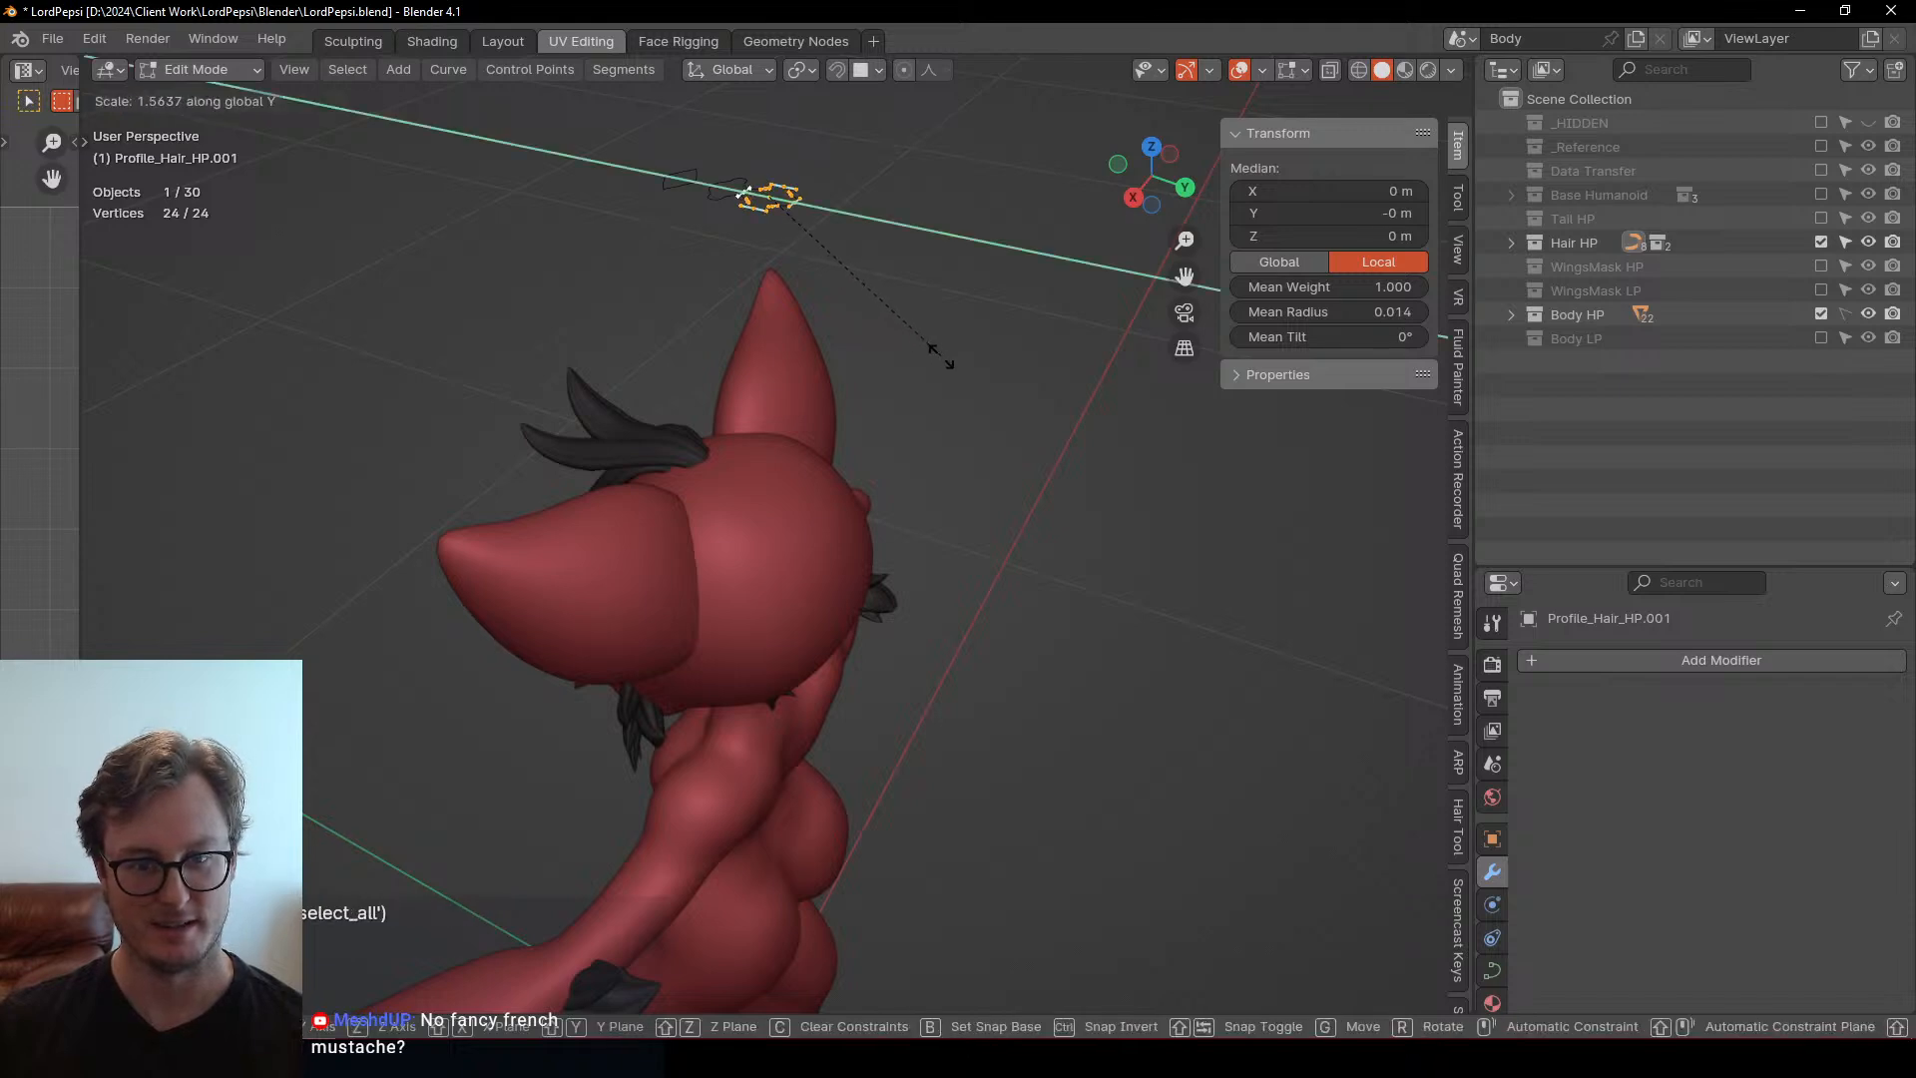
{"action": "left_click", "coordinate": [943, 357]}
{"action": "key", "text": "Tab"}
Assign Profile_Hair_HP.001 as the bevel object of the neck strand curve
{"action": "middle_click_drag", "start_coordinate": [932, 433], "coordinate": [777, 710]}
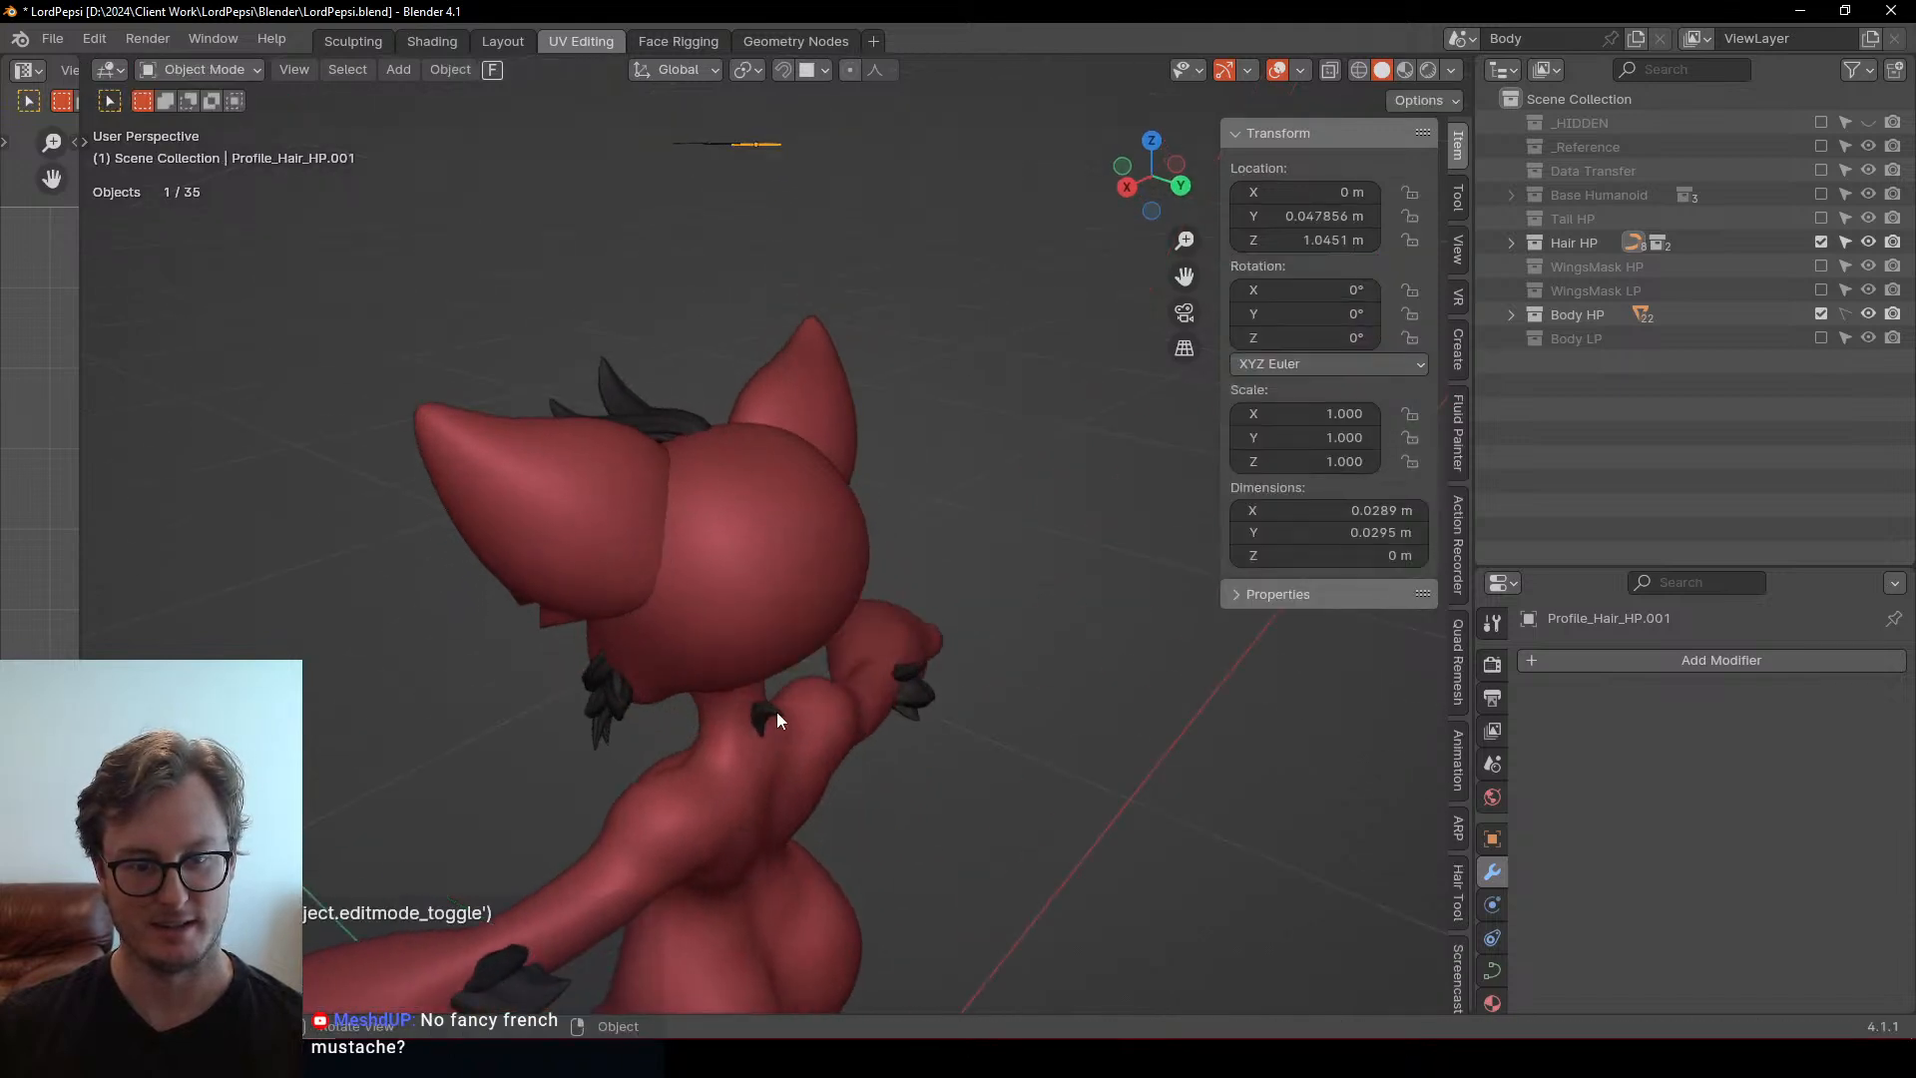
{"action": "left_click", "coordinate": [1492, 969]}
{"action": "scroll", "coordinate": [1834, 877], "scroll_direction": "down", "scroll_amount": 10}
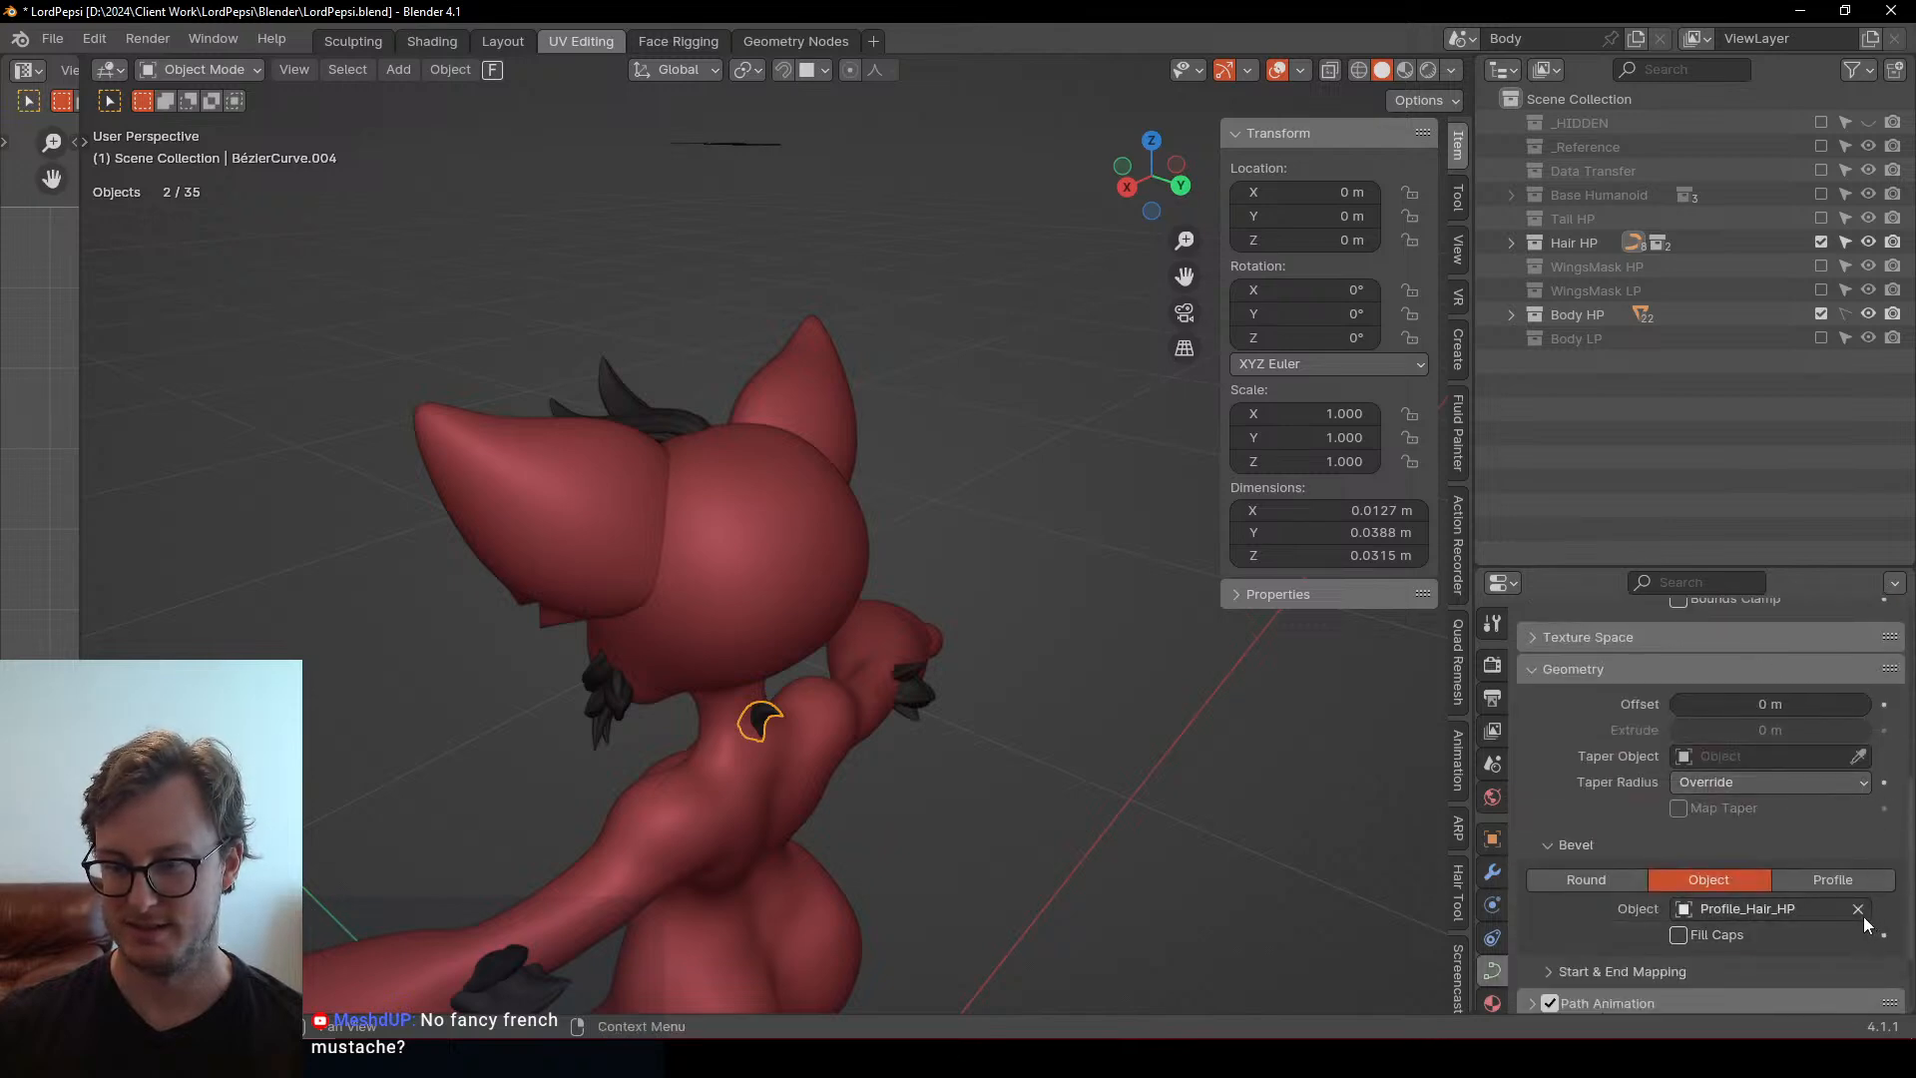
{"action": "left_click", "coordinate": [820, 287]}
Rotate the neck strand's base control point about -23.4° around the X axis
{"action": "middle_click_drag", "start_coordinate": [820, 286], "coordinate": [819, 576]}
{"action": "key", "text": "Tab"}
{"action": "key", "text": "r"}
{"action": "key", "text": "x"}
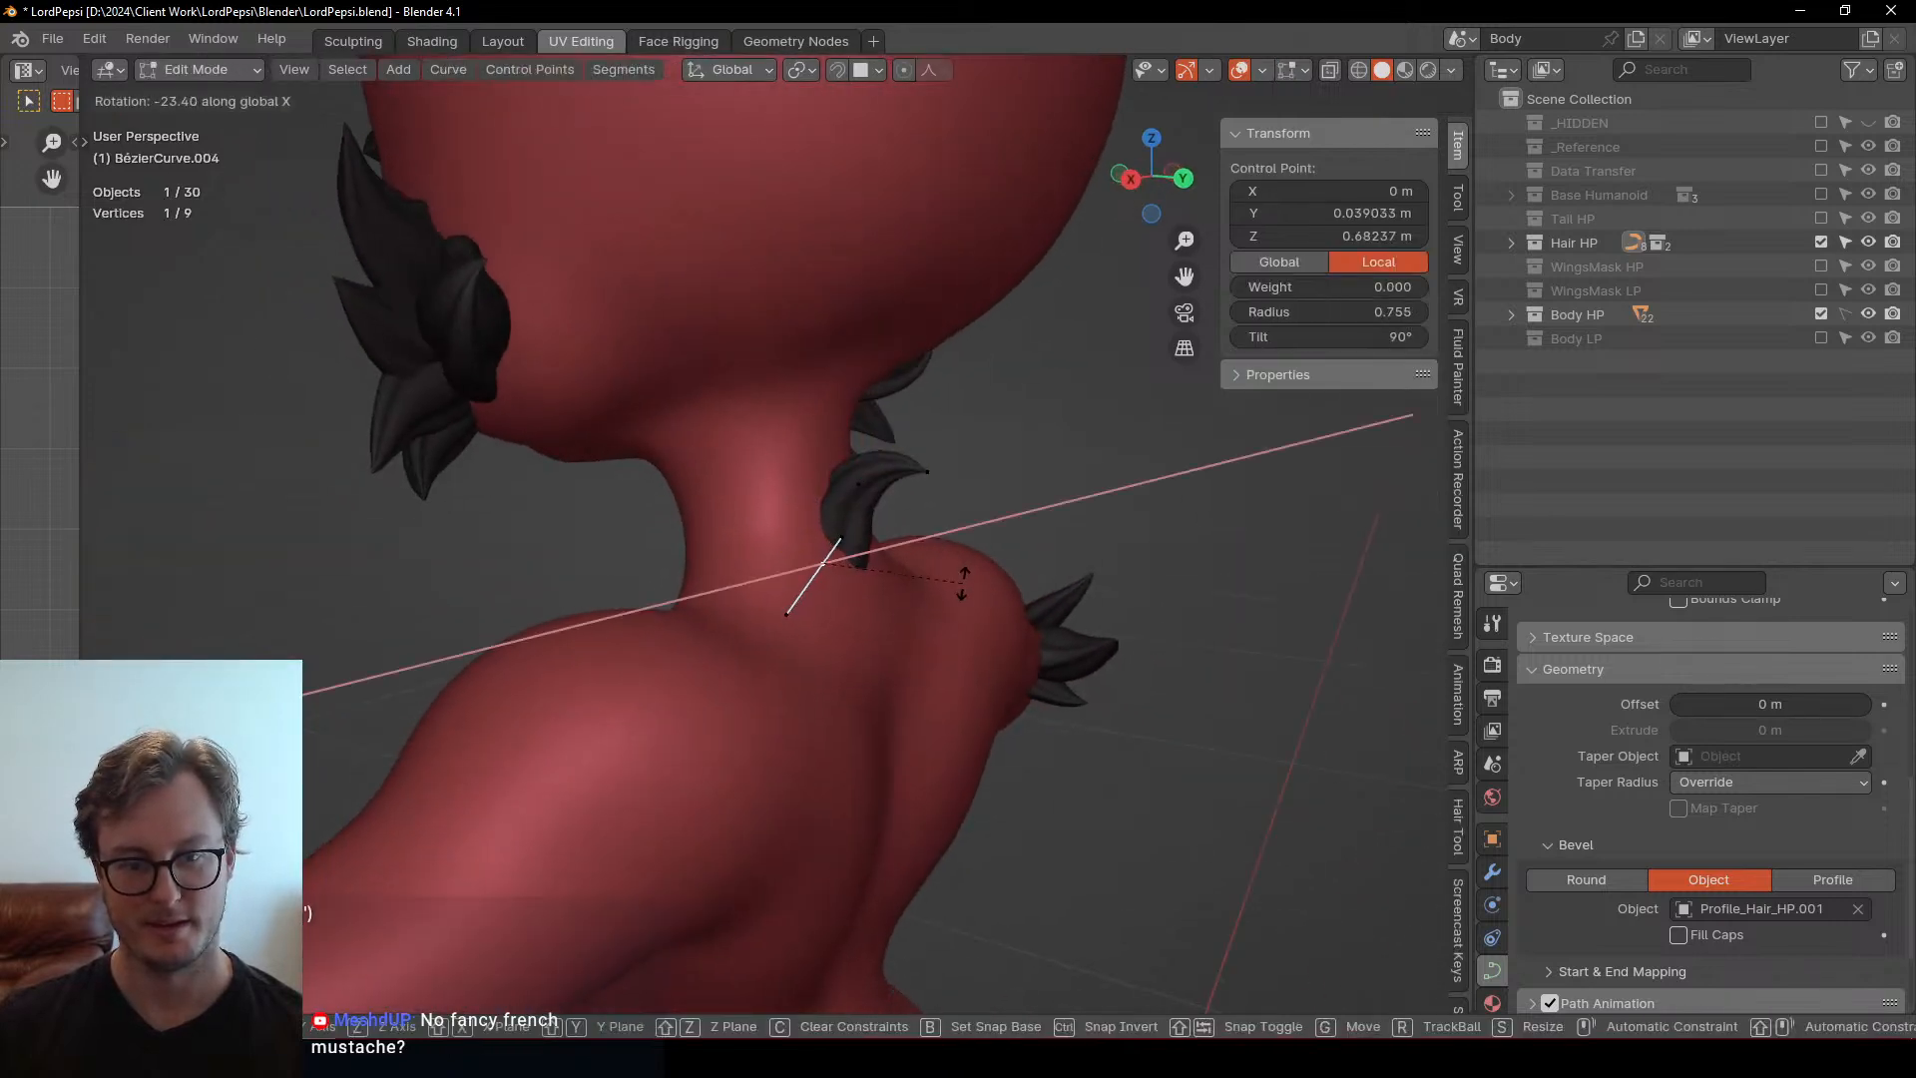
{"action": "left_click", "coordinate": [961, 581]}
Duplicate the whole neck strand within the curve, rotate the copy outward and place it above and beside the original
{"action": "middle_click_drag", "start_coordinate": [910, 524], "coordinate": [970, 366]}
{"action": "scroll", "coordinate": [791, 506], "scroll_direction": "up", "scroll_amount": 3}
{"action": "key", "text": "a"}
{"action": "key", "text": "shift+d"}
{"action": "left_click", "coordinate": [847, 522]}
{"action": "key", "text": "r"}
{"action": "left_click", "coordinate": [981, 417]}
{"action": "key", "text": "ctrl+z"}
{"action": "key", "text": "r"}
{"action": "left_click", "coordinate": [864, 402]}
{"action": "key", "text": "g"}
{"action": "left_click", "coordinate": [819, 343]}
Rotate the duplicated strand from the side and move it against the back of the neck
{"action": "middle_click_drag", "start_coordinate": [819, 342], "coordinate": [1015, 564]}
{"action": "key", "text": "r"}
{"action": "left_click", "coordinate": [738, 439]}
{"action": "key", "text": "g"}
{"action": "left_click", "coordinate": [738, 464]}
Rotate the upper strand's tip control point about 84.5° so it points upward, and move it closer to the head
{"action": "left_click", "coordinate": [1022, 548]}
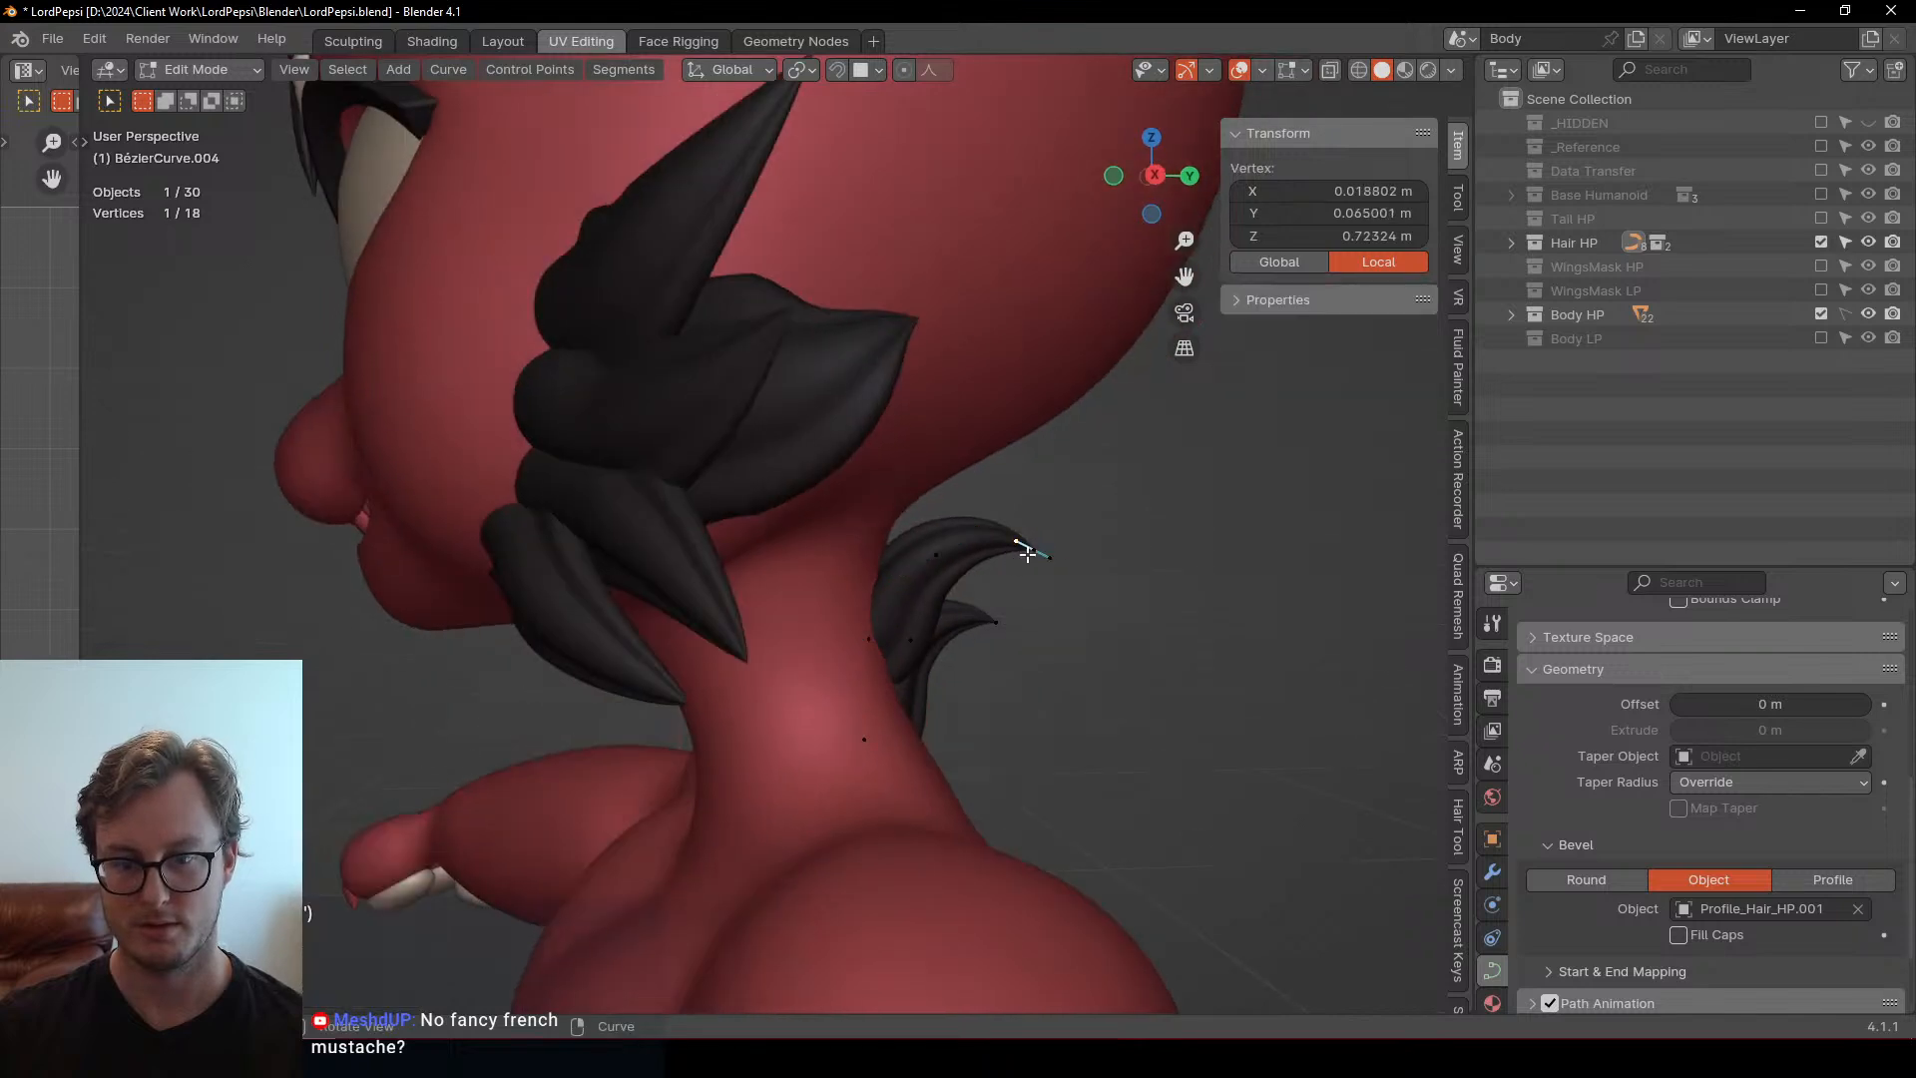
{"action": "key", "text": "r"}
{"action": "left_click", "coordinate": [955, 506]}
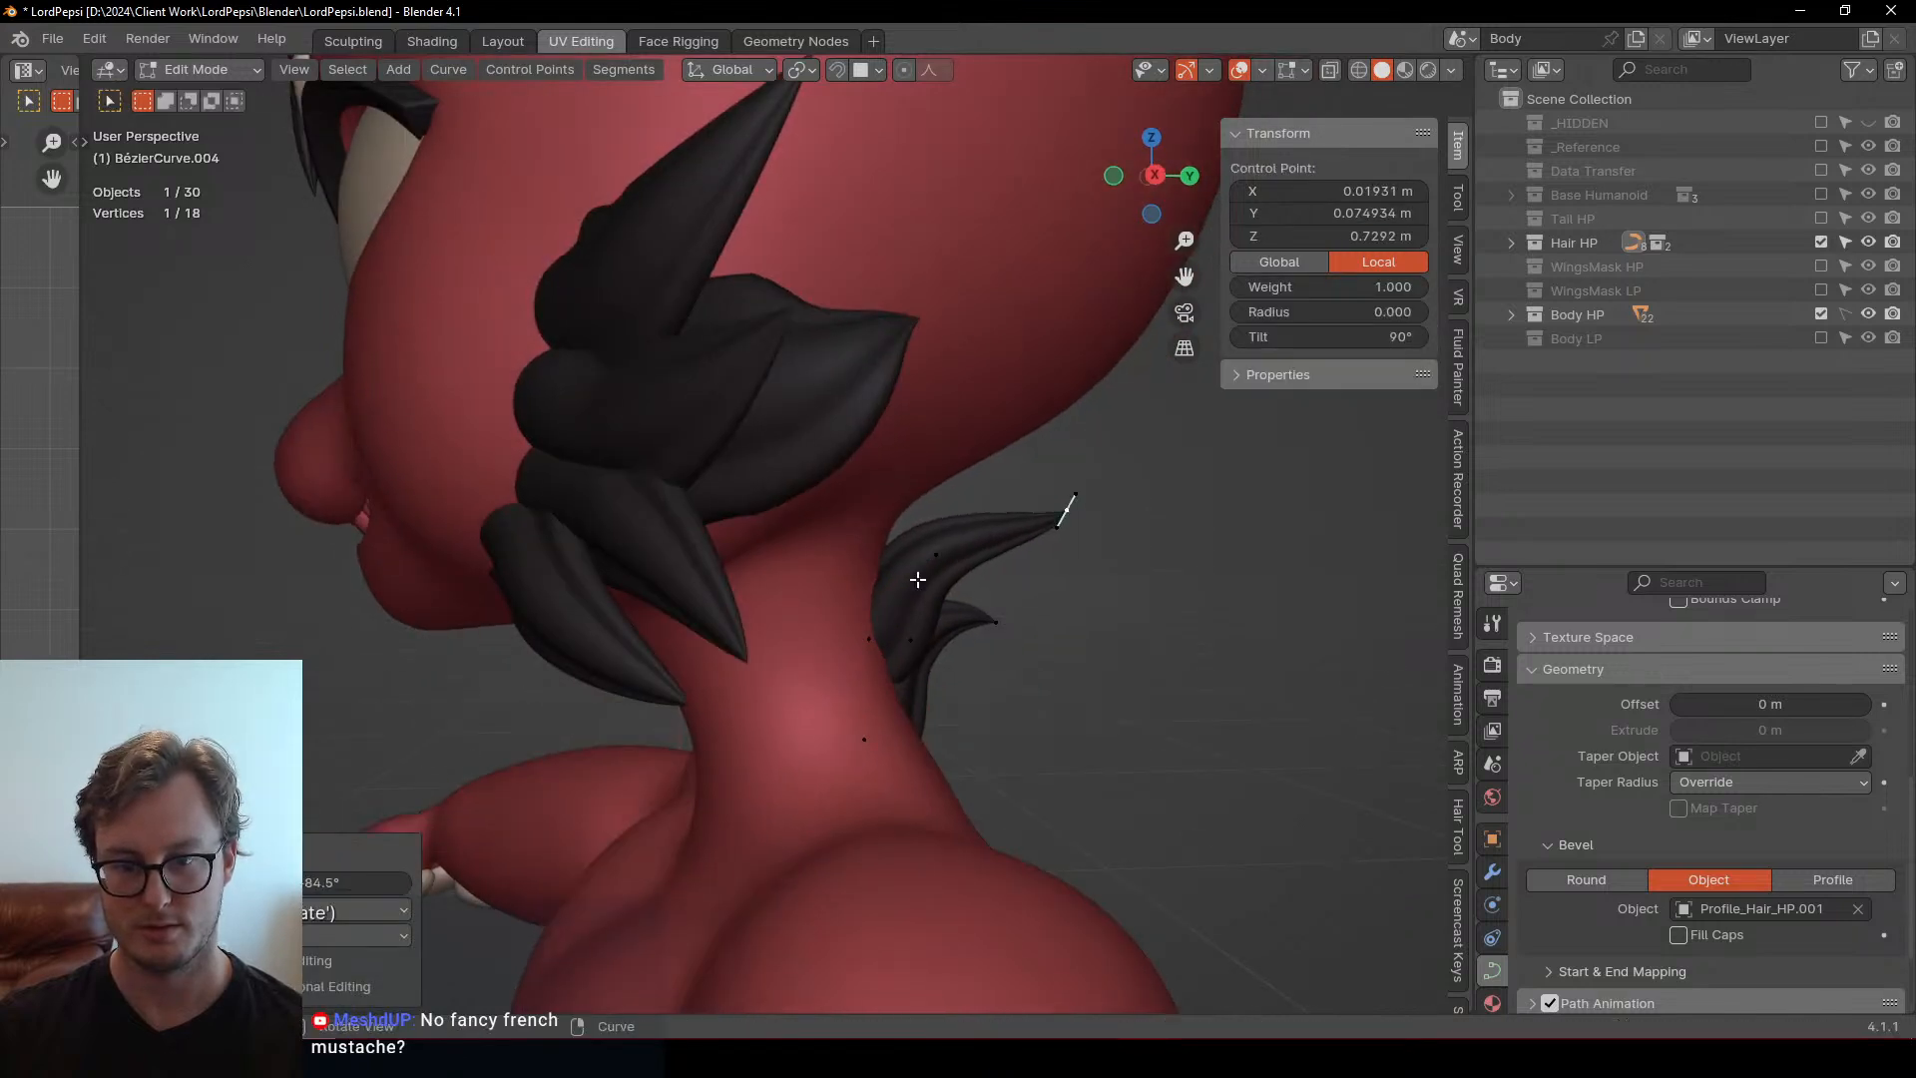
{"action": "key", "text": "g"}
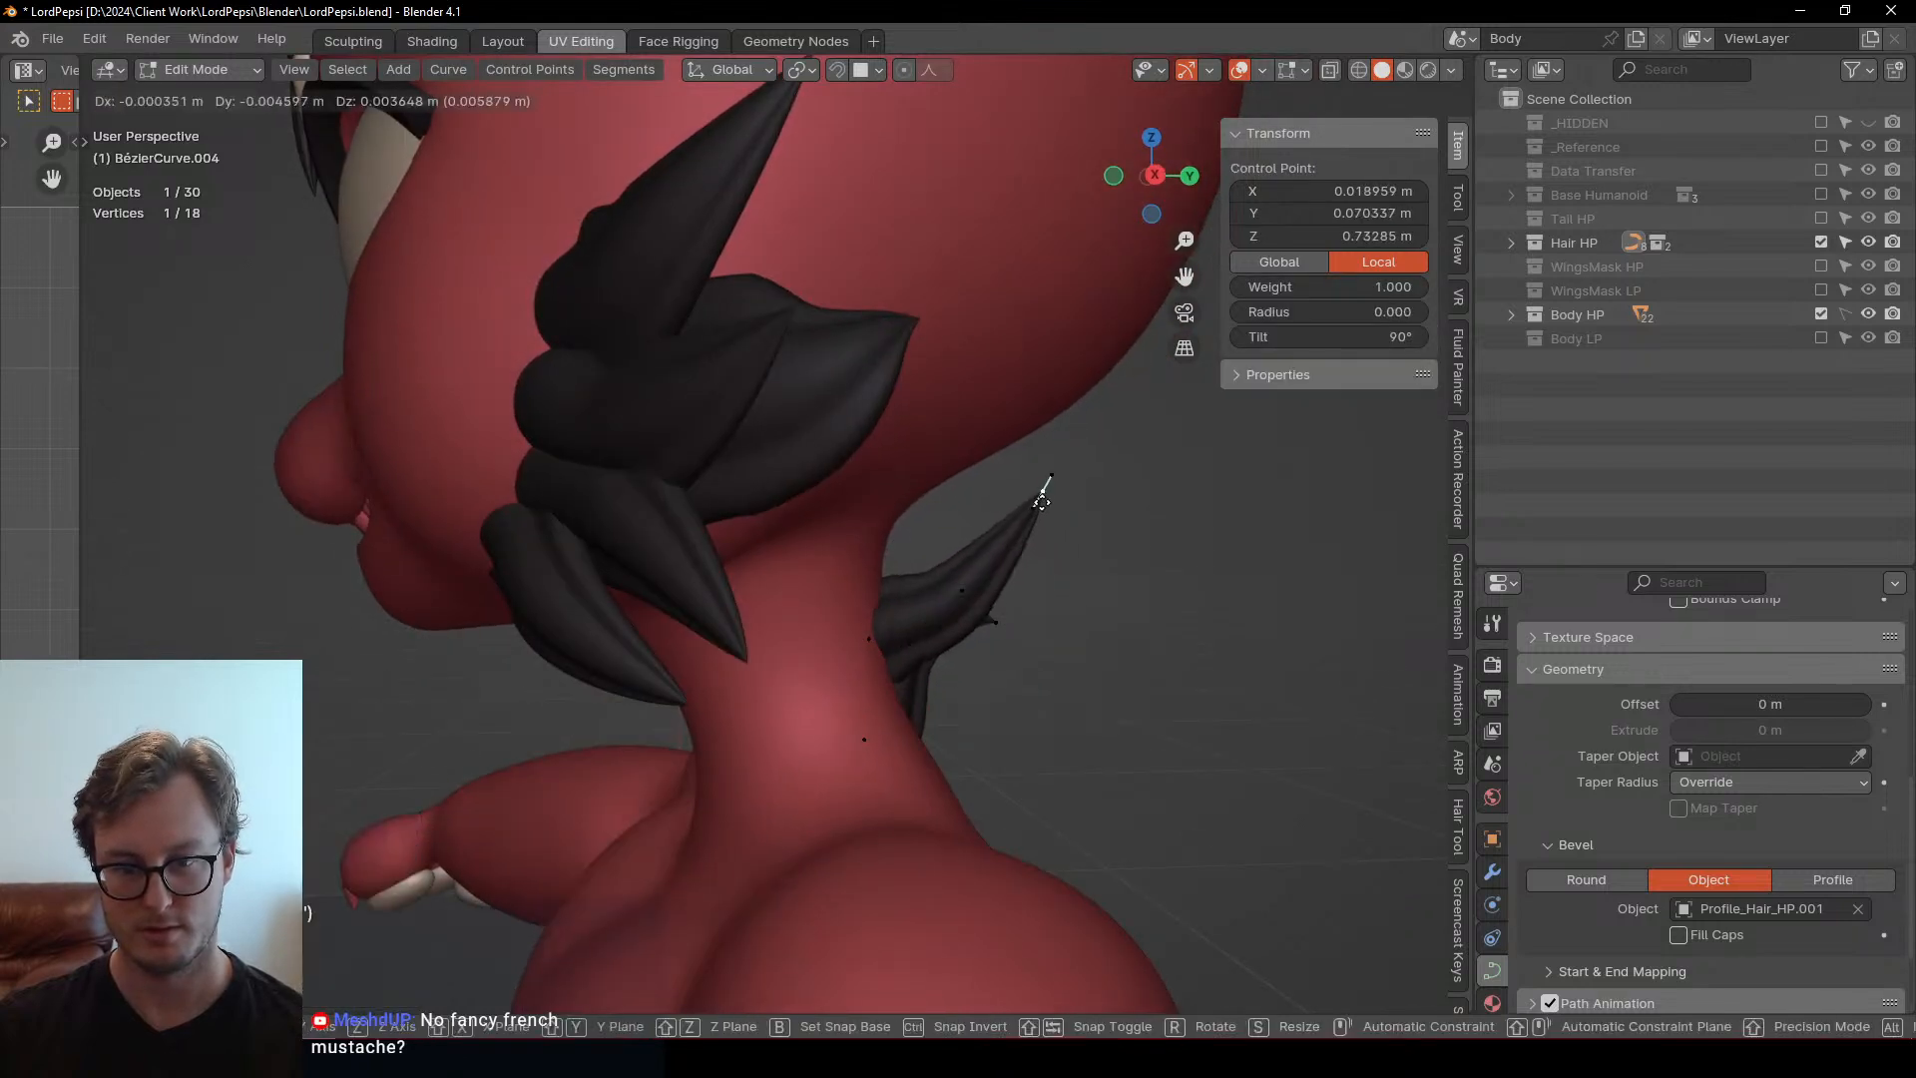
{"action": "left_click", "coordinate": [1041, 502]}
Rotate and move the upper strand's base control point, and scale its middle control point by 0.755
{"action": "left_click", "coordinate": [871, 643]}
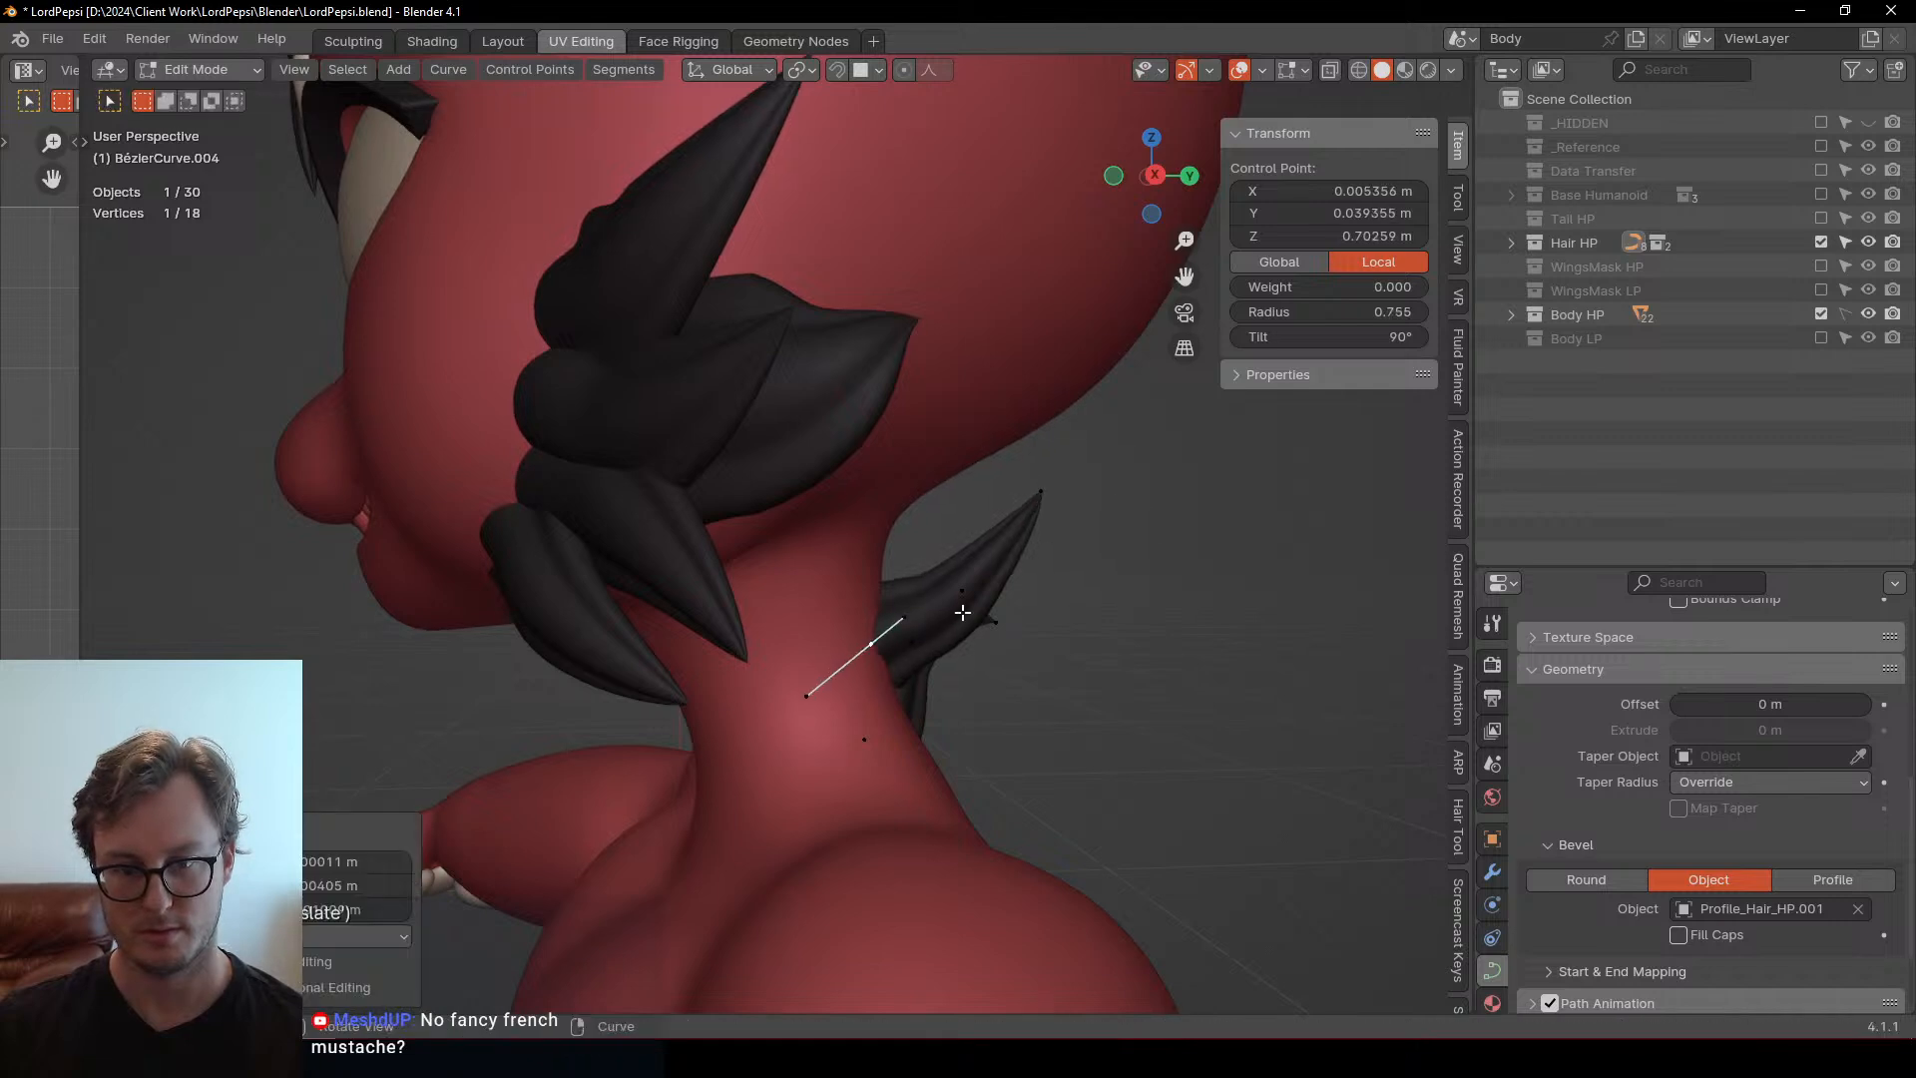
{"action": "key", "text": "r"}
{"action": "left_click", "coordinate": [977, 665]}
{"action": "key", "text": "g"}
{"action": "left_click", "coordinate": [964, 586]}
{"action": "key", "text": "s"}
{"action": "left_click", "coordinate": [1086, 522]}
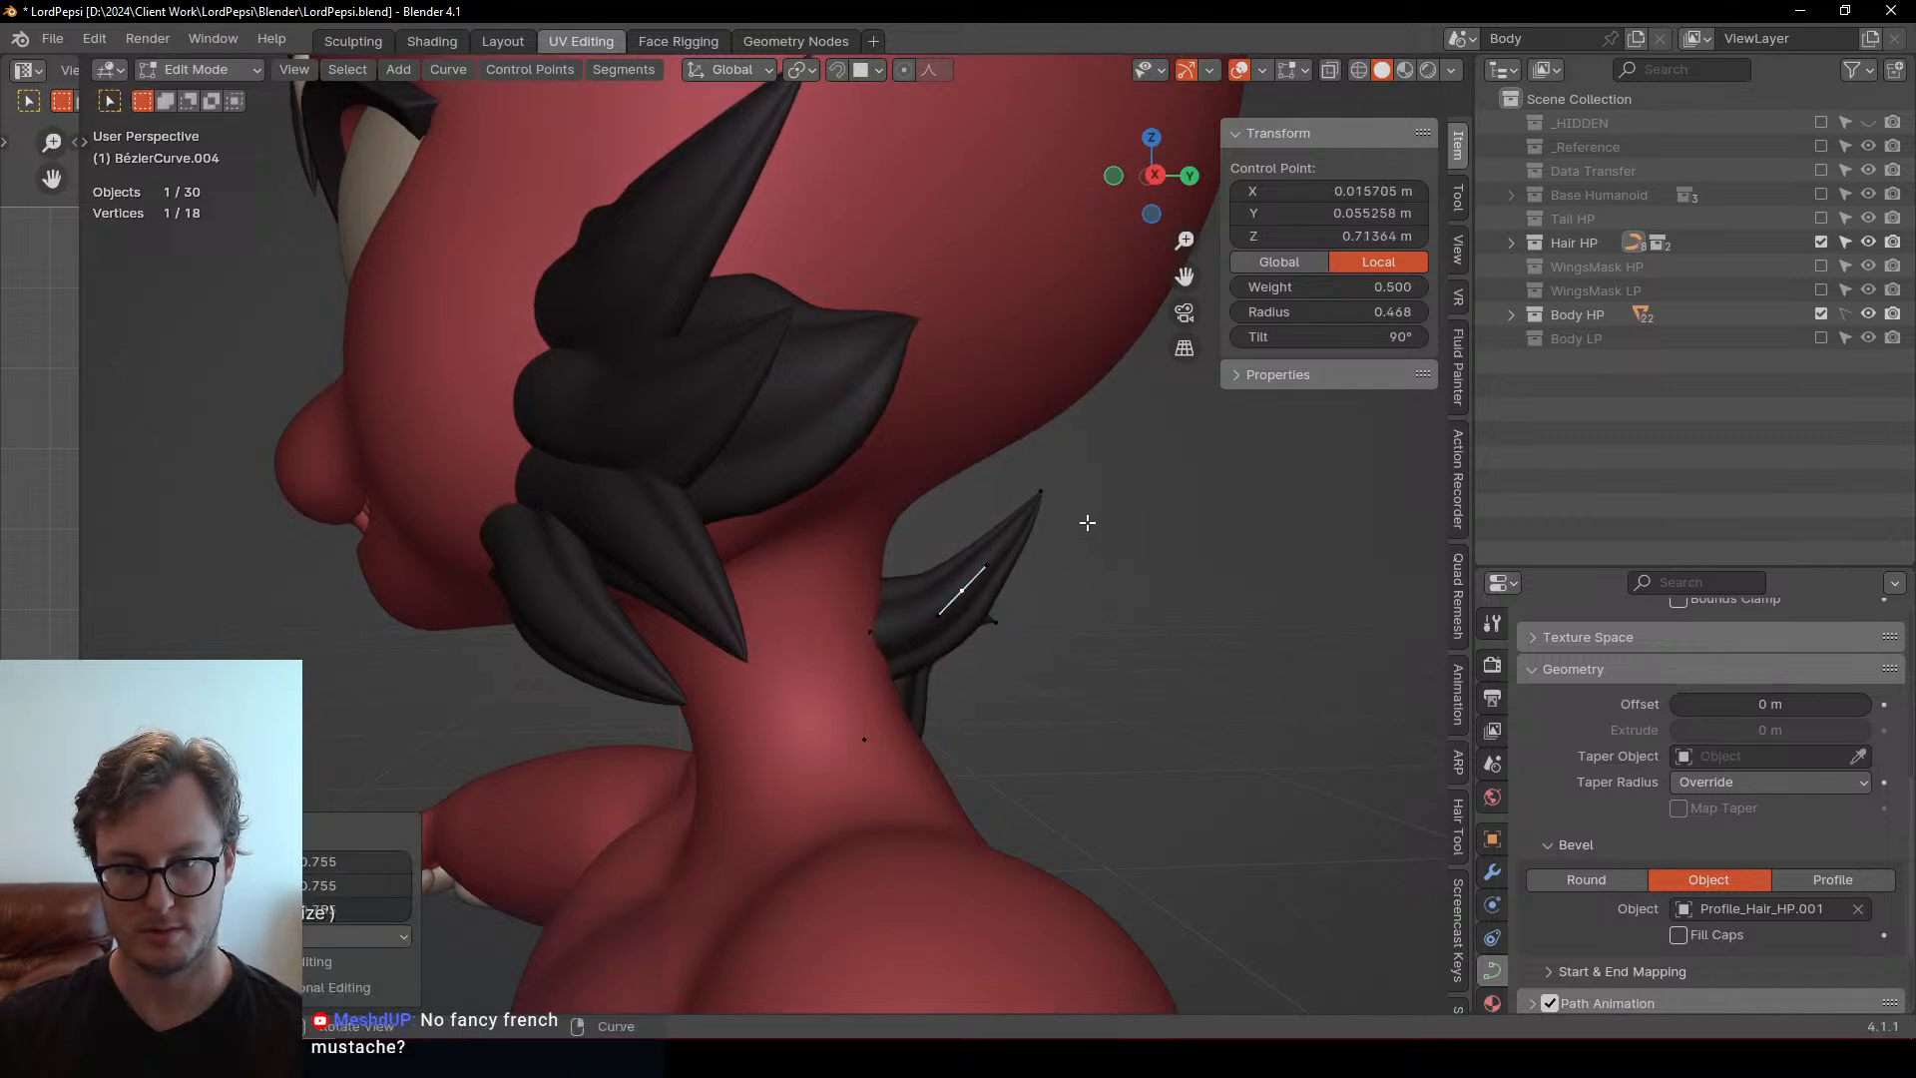
Reposition the upper strand's tip control point from the side and from the back of the head
{"action": "left_click", "coordinate": [1043, 493]}
{"action": "key", "text": "g"}
{"action": "left_click", "coordinate": [1086, 535]}
{"action": "middle_click_drag", "start_coordinate": [1085, 535], "coordinate": [873, 537]}
{"action": "key", "text": "g"}
{"action": "left_click", "coordinate": [863, 511]}
Try flattening the whole upper strand with a scale of 0 along X and rotating it around X
{"action": "key", "text": "ctrl+l"}
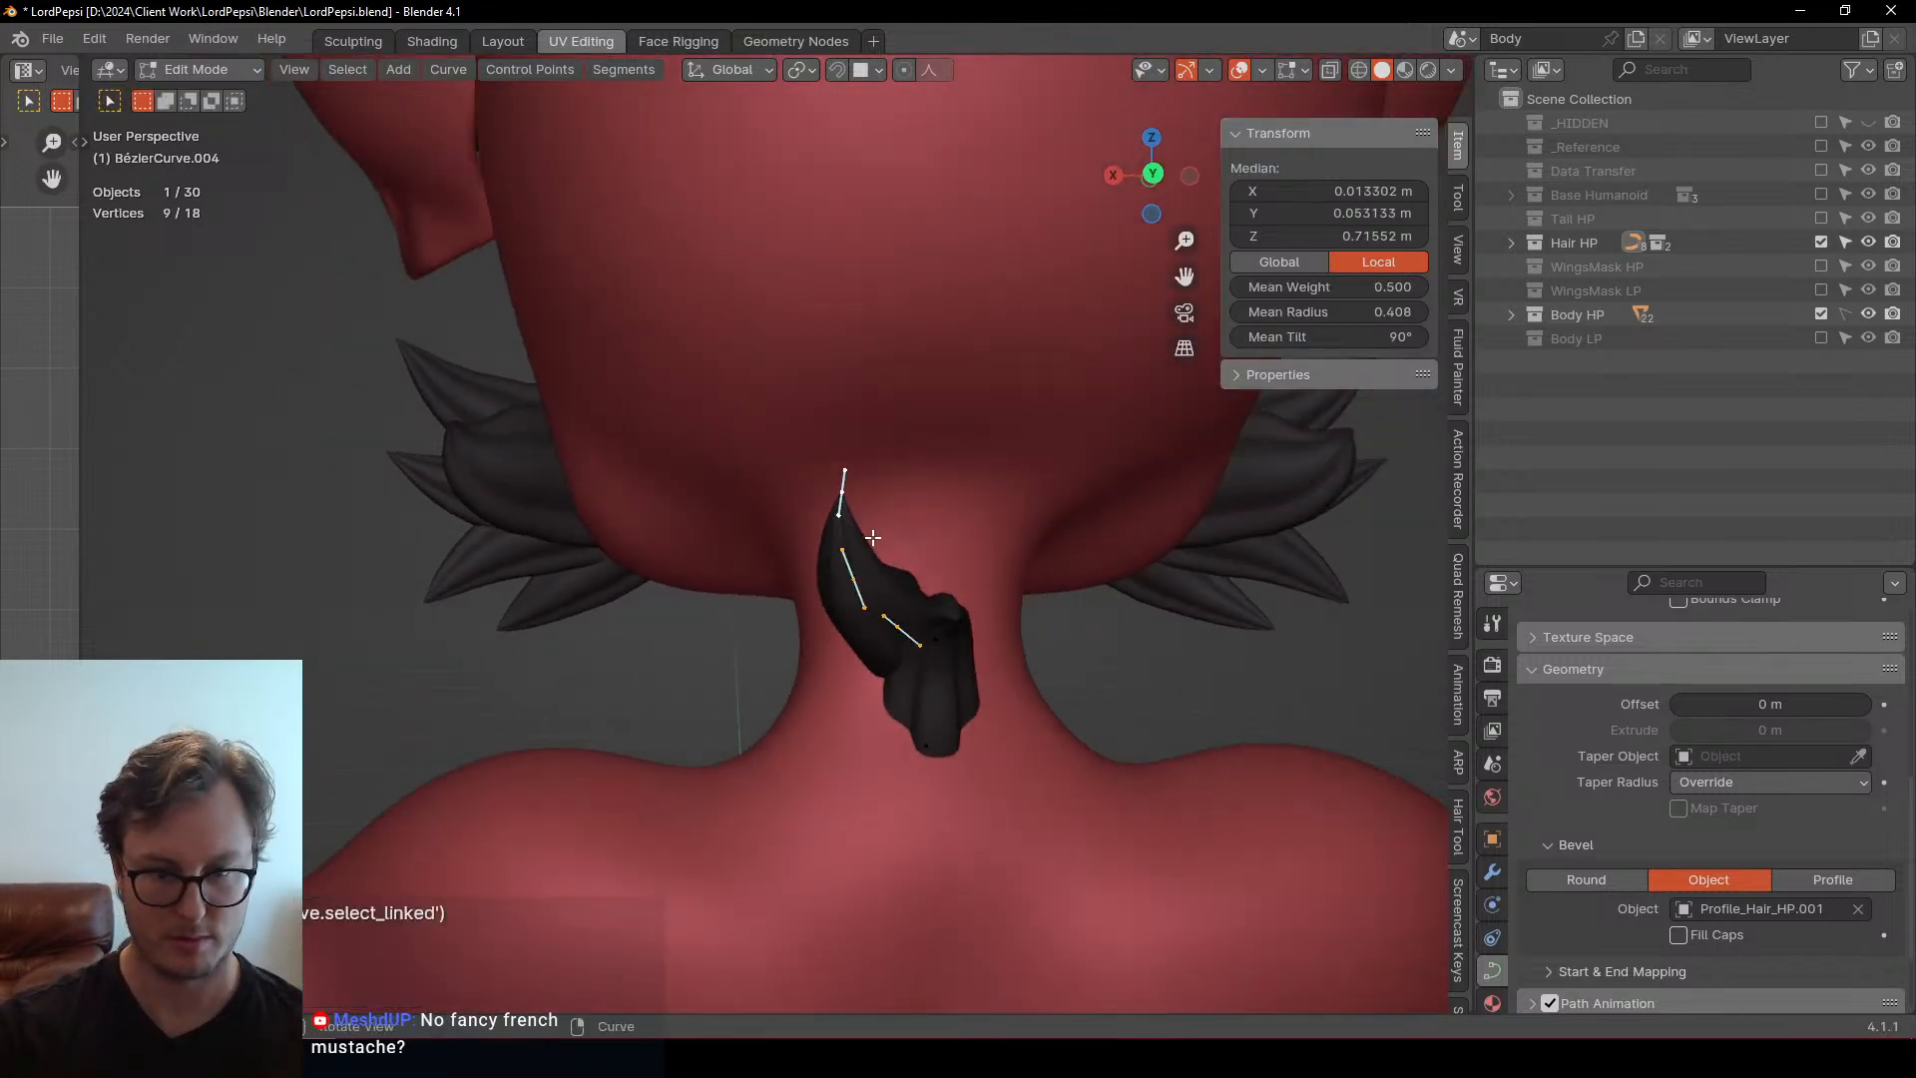
{"action": "key", "text": "s"}
{"action": "key", "text": "x"}
{"action": "key", "text": "0"}
{"action": "key", "text": "KP_Enter"}
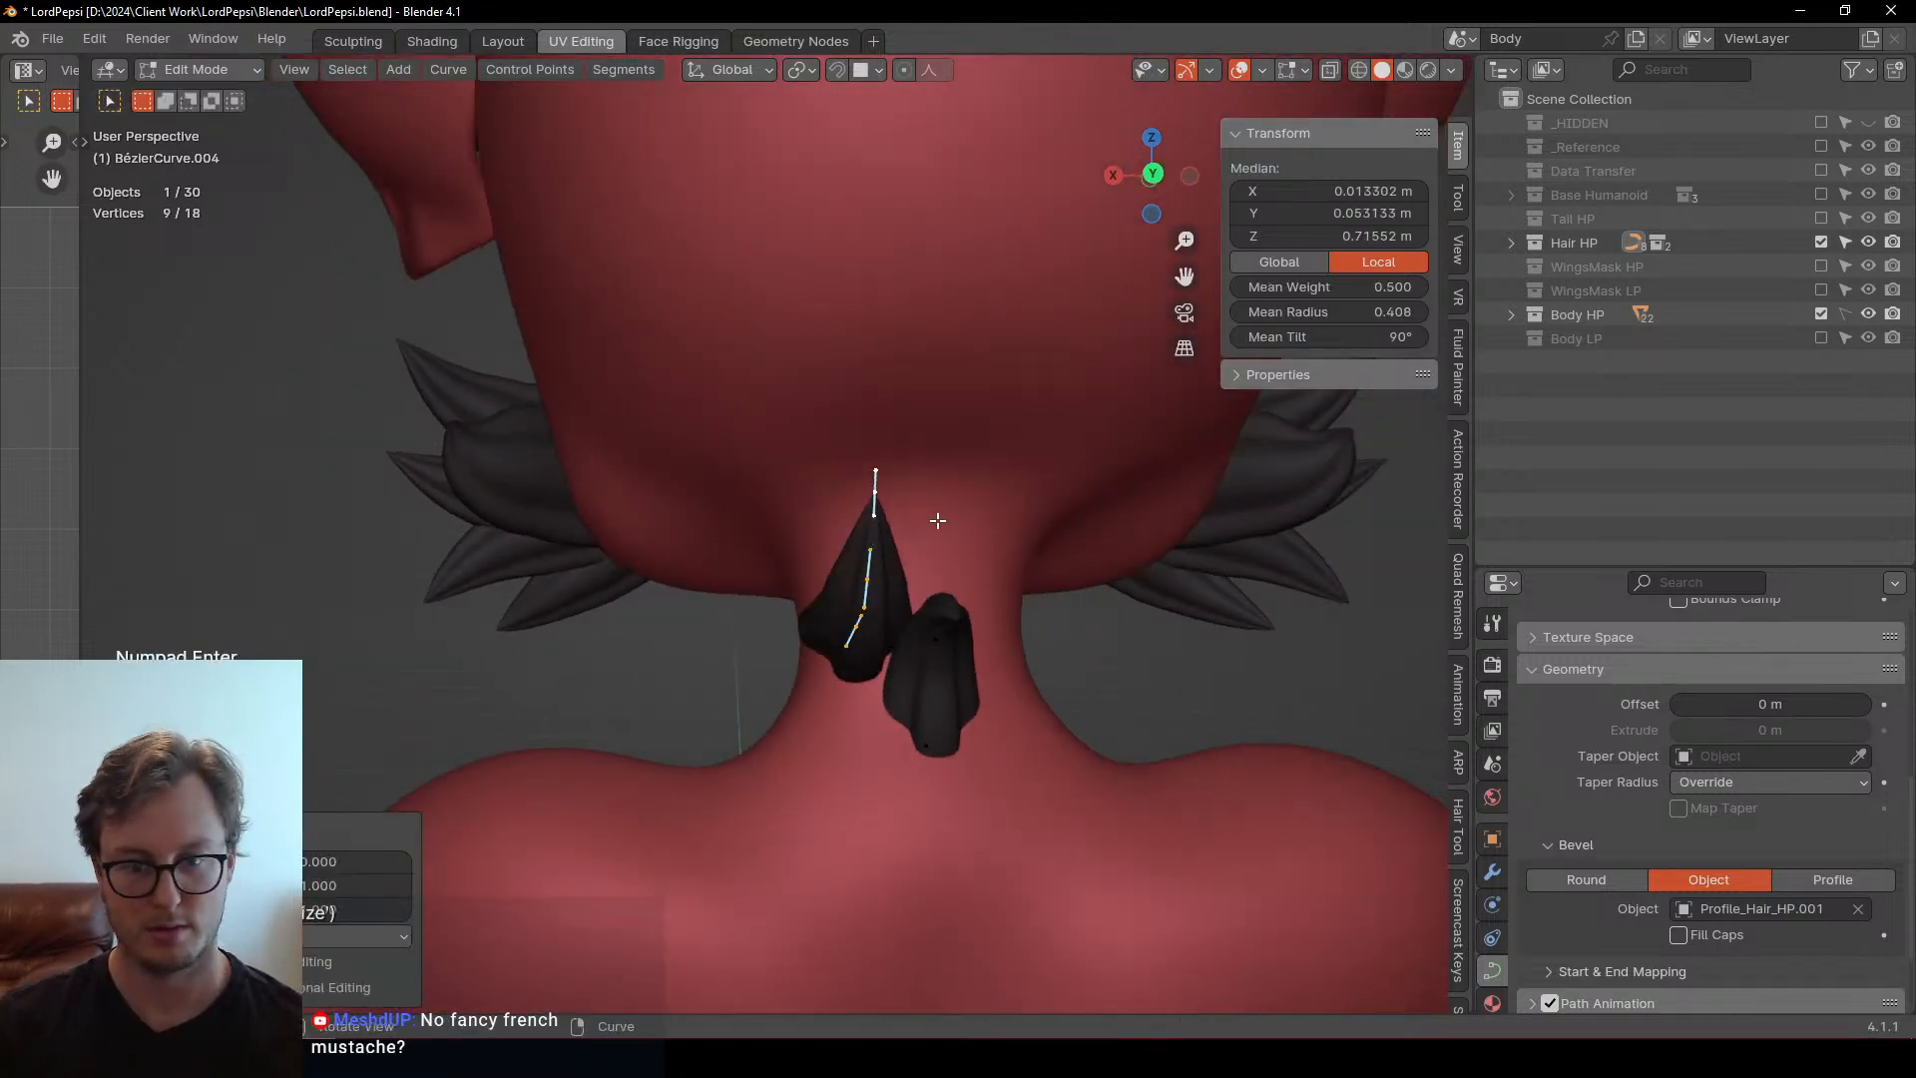
{"action": "key", "text": "r"}
{"action": "key", "text": "x"}
{"action": "left_click", "coordinate": [946, 432]}
Move the whole upper strand so its base sinks into the neck beside the central strand
{"action": "middle_click_drag", "start_coordinate": [946, 432], "coordinate": [906, 566]}
{"action": "key", "text": "g"}
{"action": "left_click", "coordinate": [916, 638]}
{"action": "key", "text": "g"}
{"action": "left_click", "coordinate": [1019, 559]}
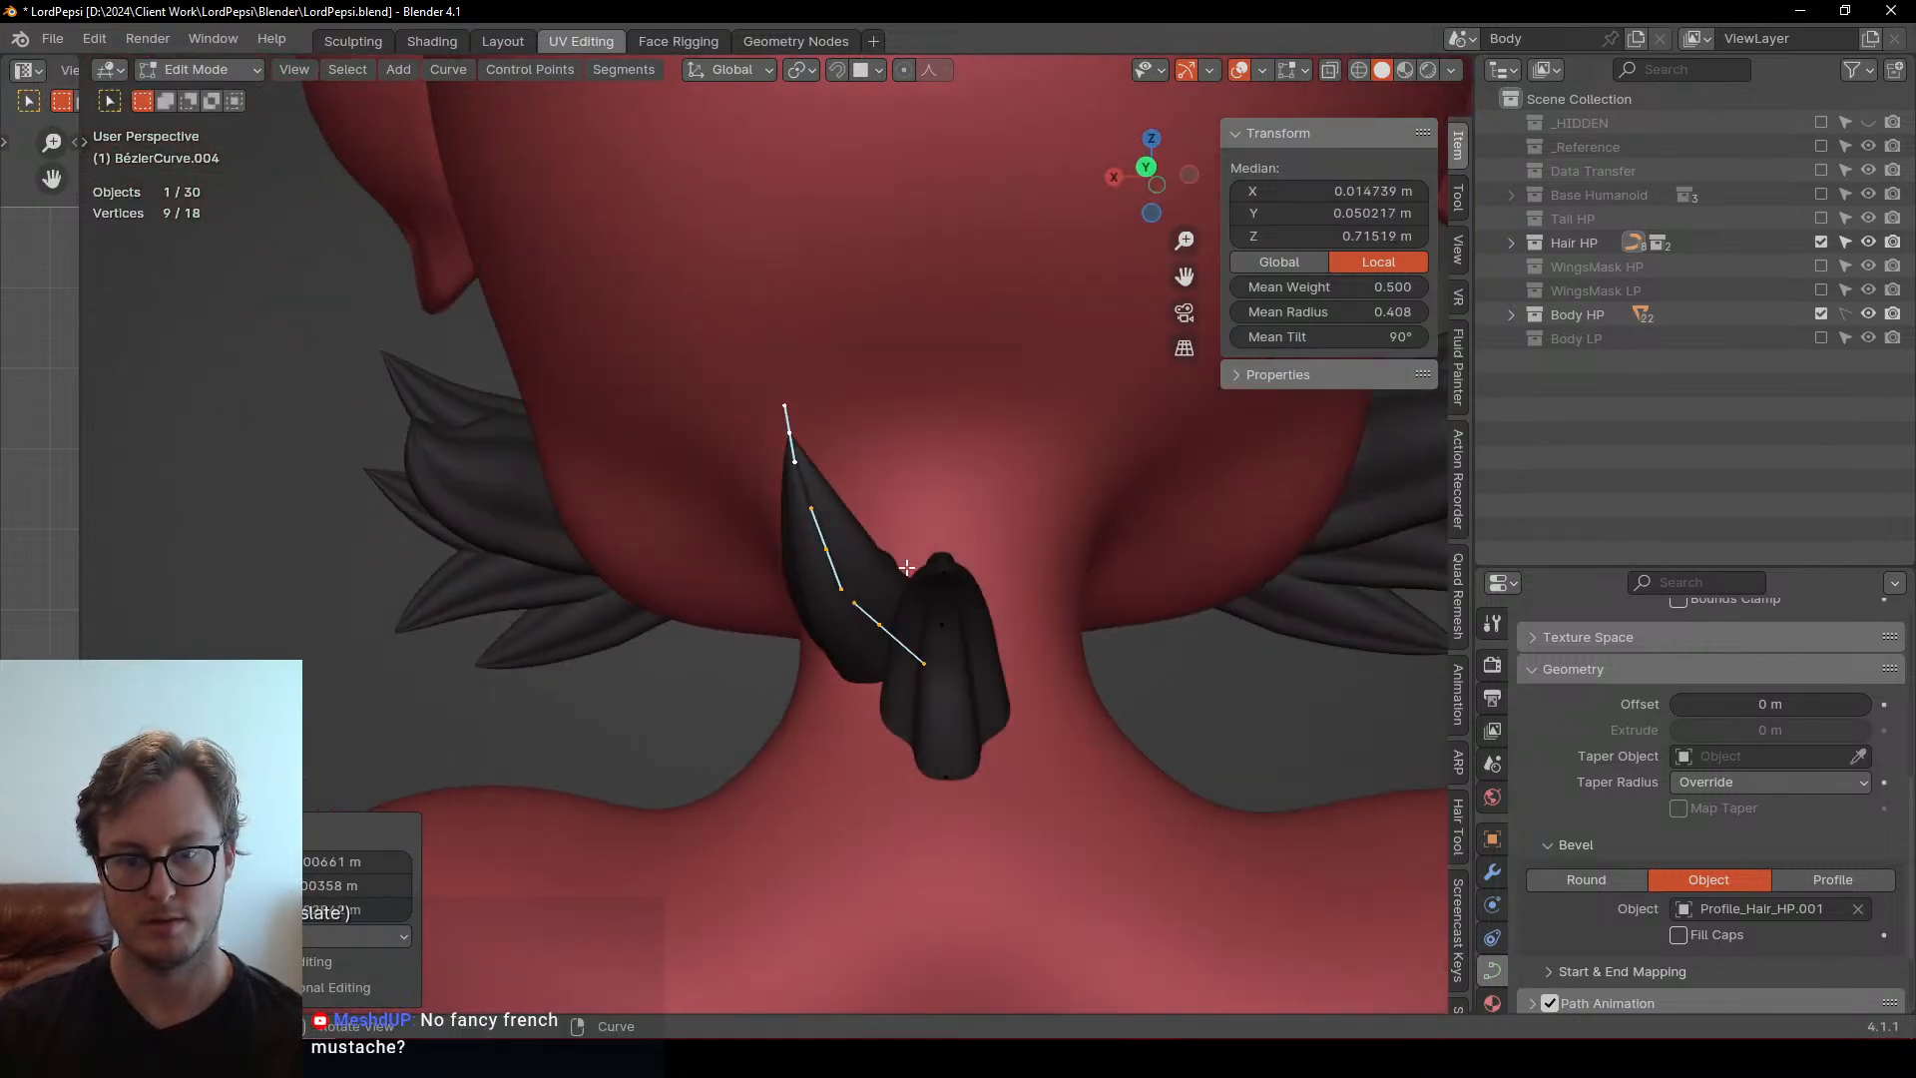
Separate the upper side strand into its own curve object and select it in Object Mode
{"action": "key", "text": "p"}
{"action": "left_click", "coordinate": [938, 582]}
{"action": "key", "text": "Tab"}
{"action": "left_click", "coordinate": [814, 598]}
{"action": "scroll", "coordinate": [976, 531], "scroll_direction": "down", "scroll_amount": 3}
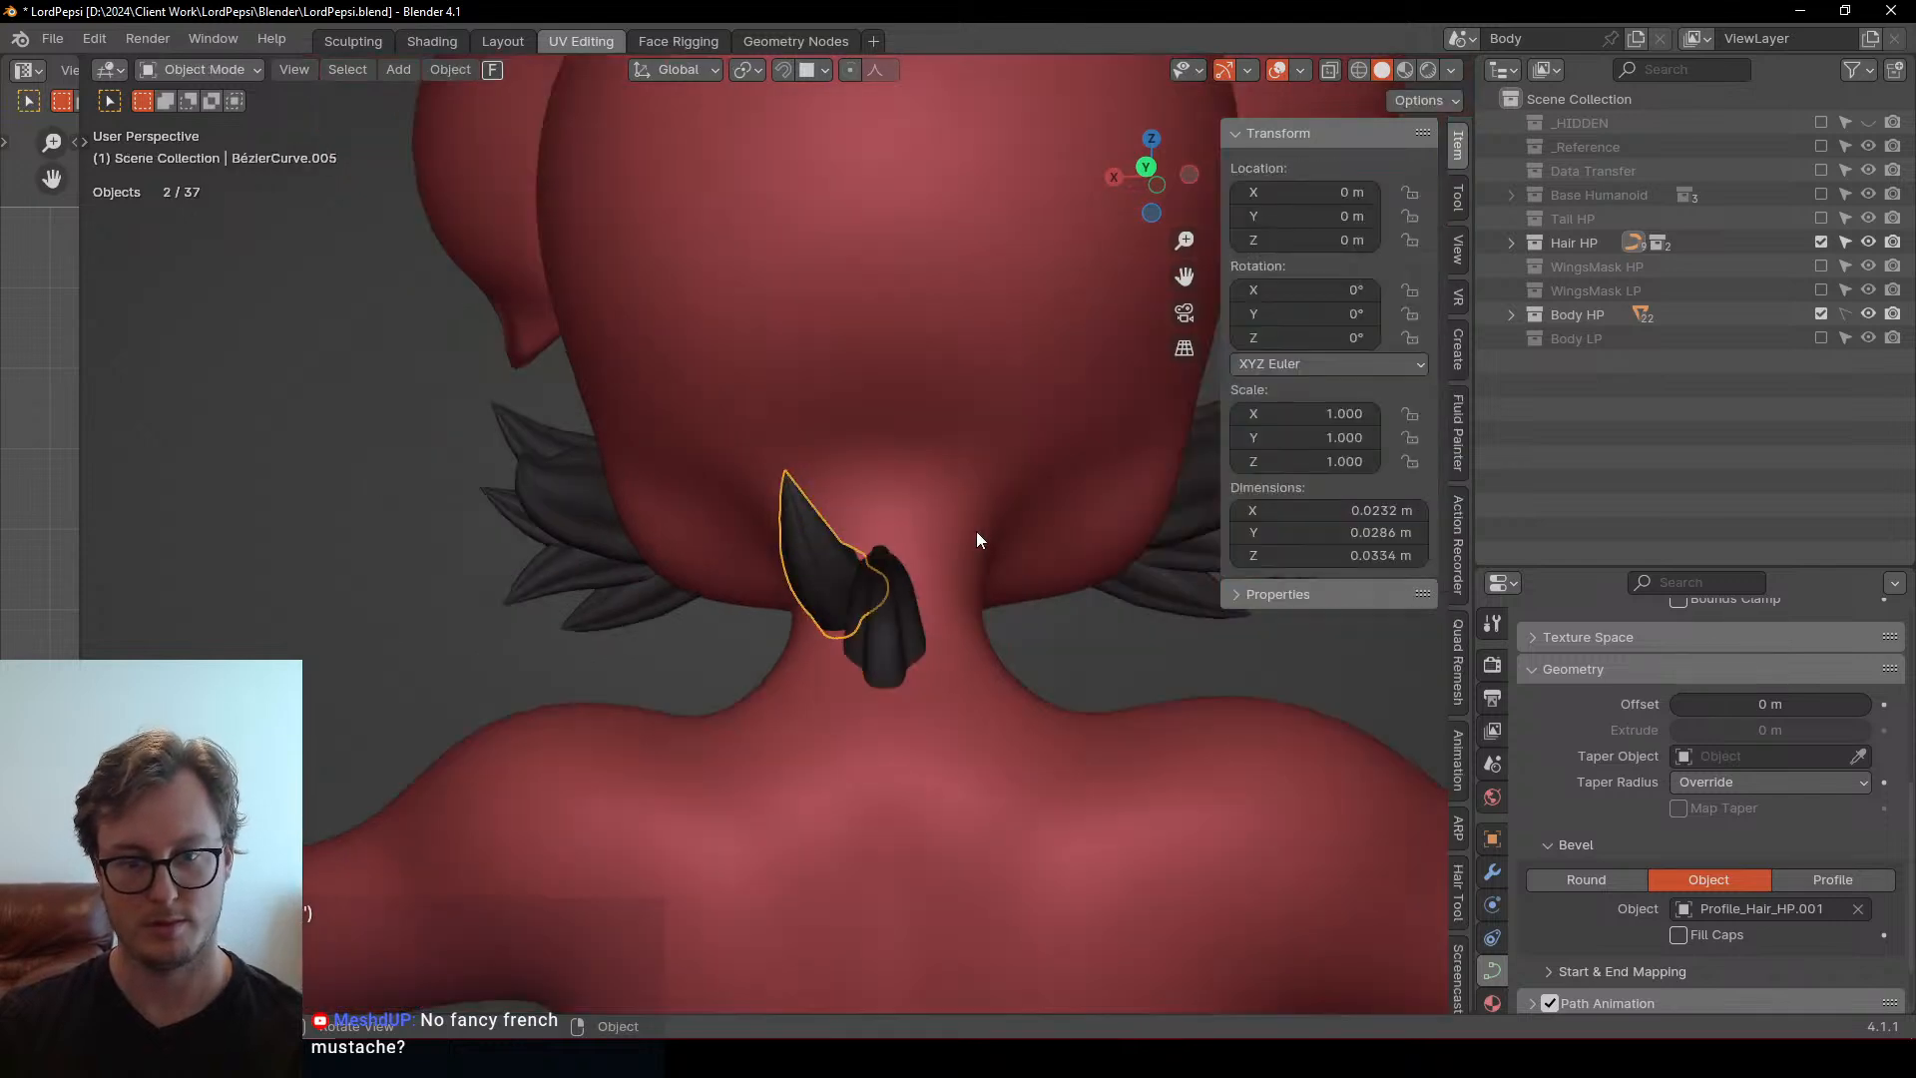
Mirror the separated side strand across X to the opposite side of the neck and save the file
{"action": "key", "text": "q"}
{"action": "left_click", "coordinate": [893, 712]}
{"action": "middle_click_drag", "start_coordinate": [363, 524], "coordinate": [746, 565]}
{"action": "left_click", "coordinate": [910, 599]}
{"action": "left_click", "coordinate": [918, 561]}
{"action": "key", "text": "ctrl+s"}
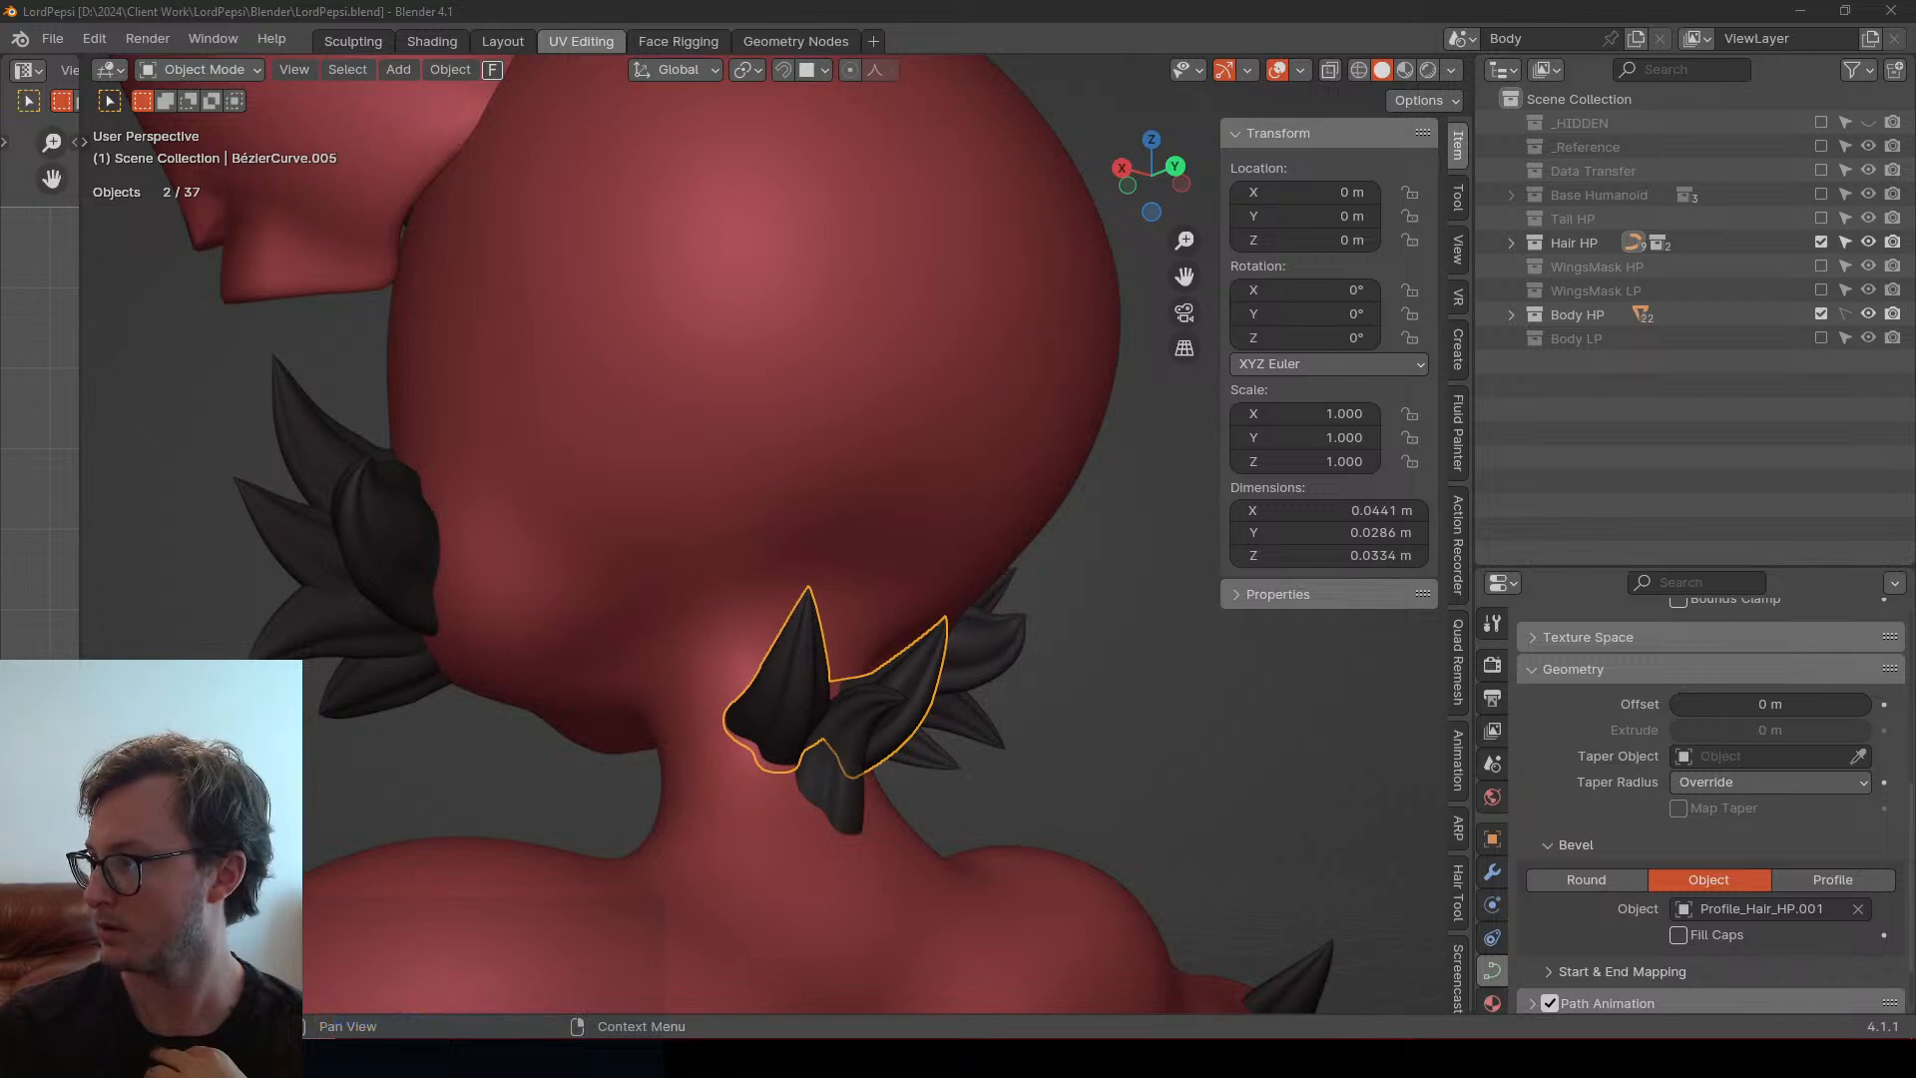
Switch to the Twitch channel page in the browser and look through all its featured and popular clips
{"action": "key", "text": "alt+Tab"}
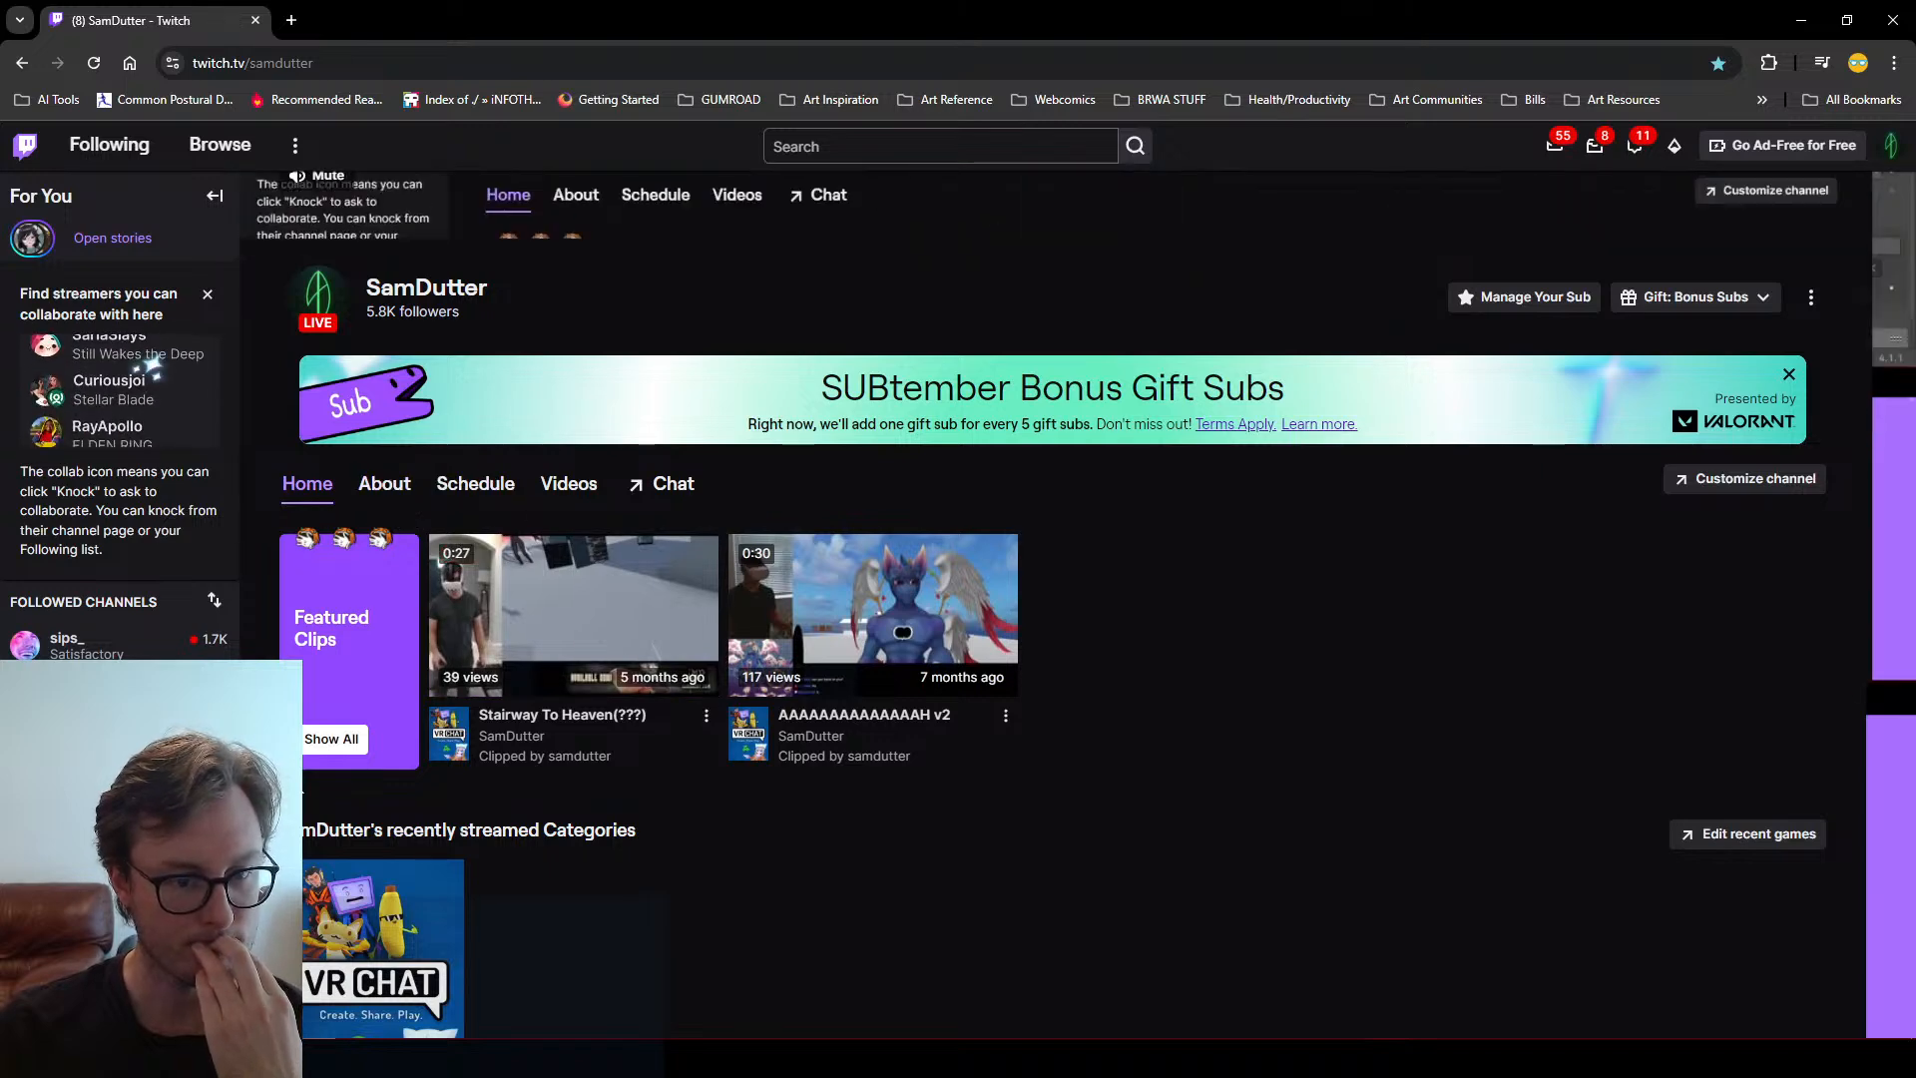
{"action": "left_click", "coordinate": [334, 741]}
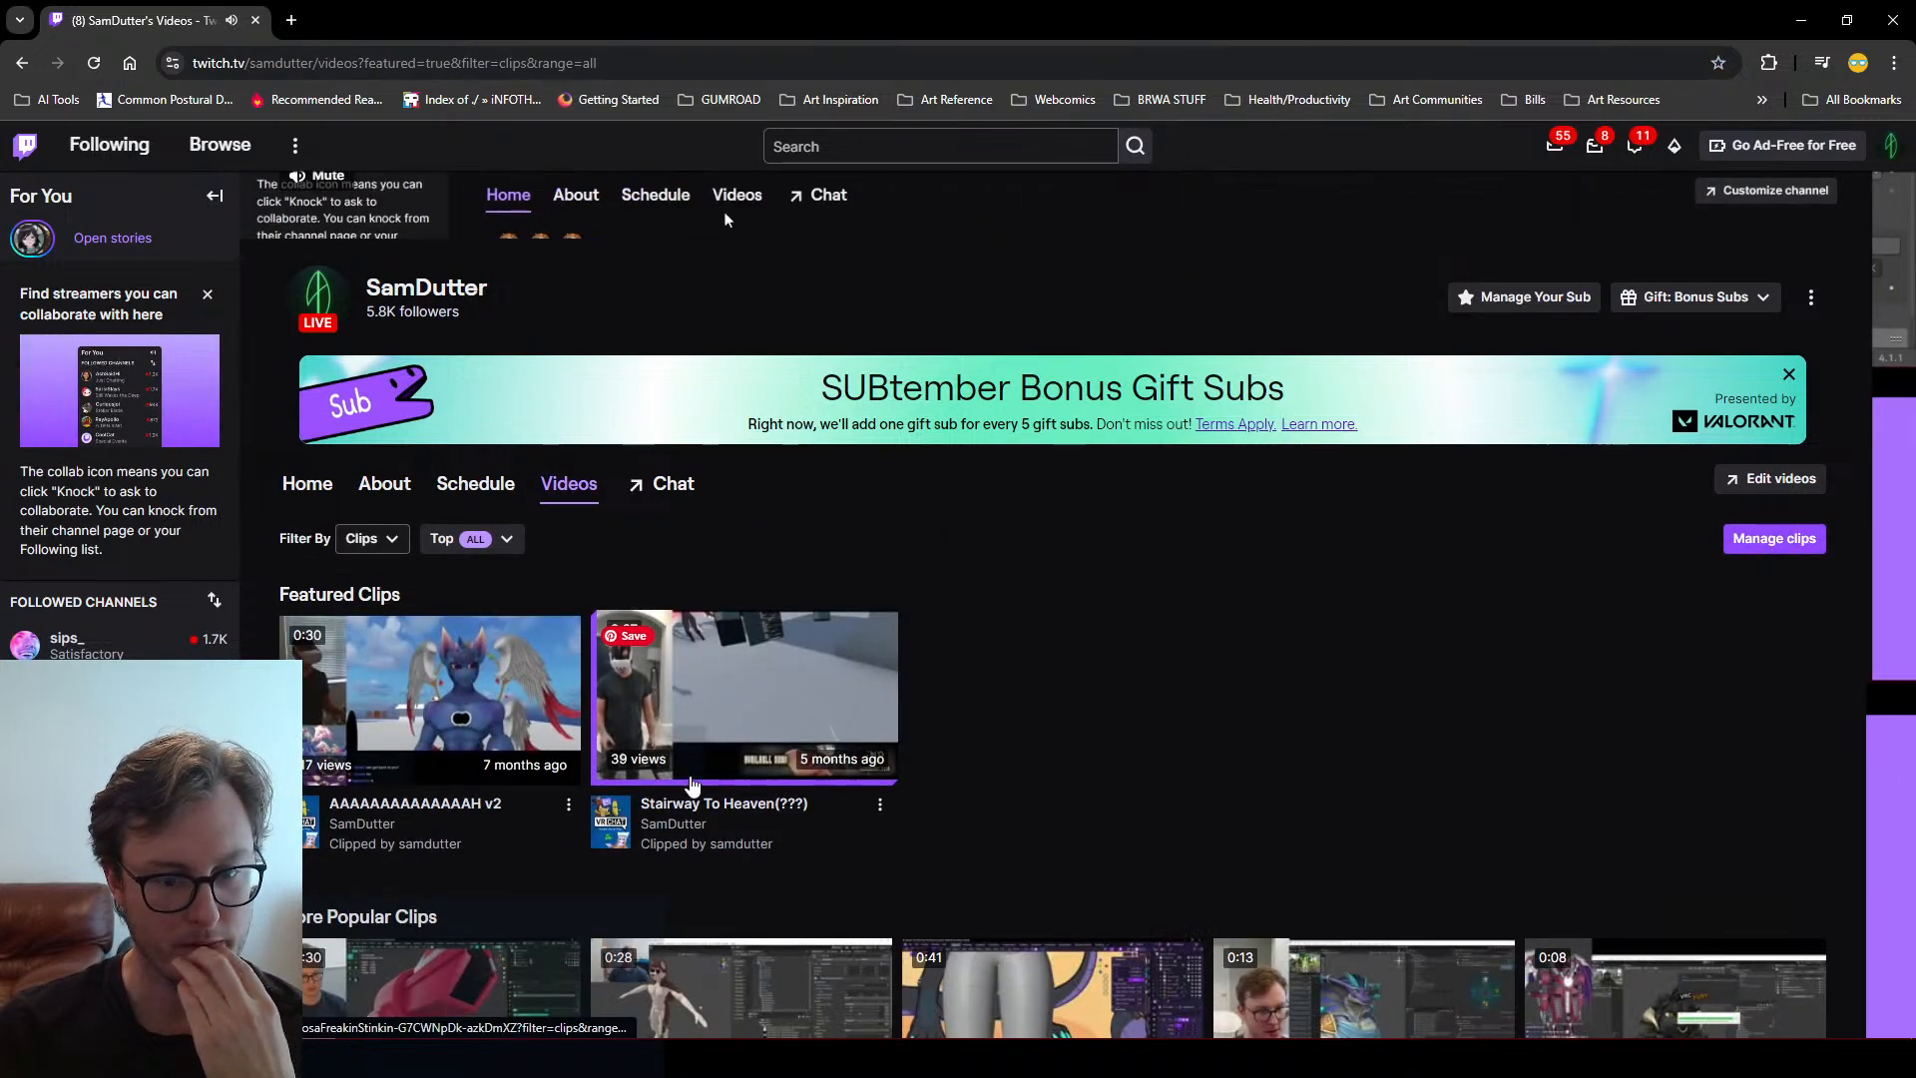
{"action": "scroll", "coordinate": [1231, 614], "scroll_direction": "down", "scroll_amount": 5}
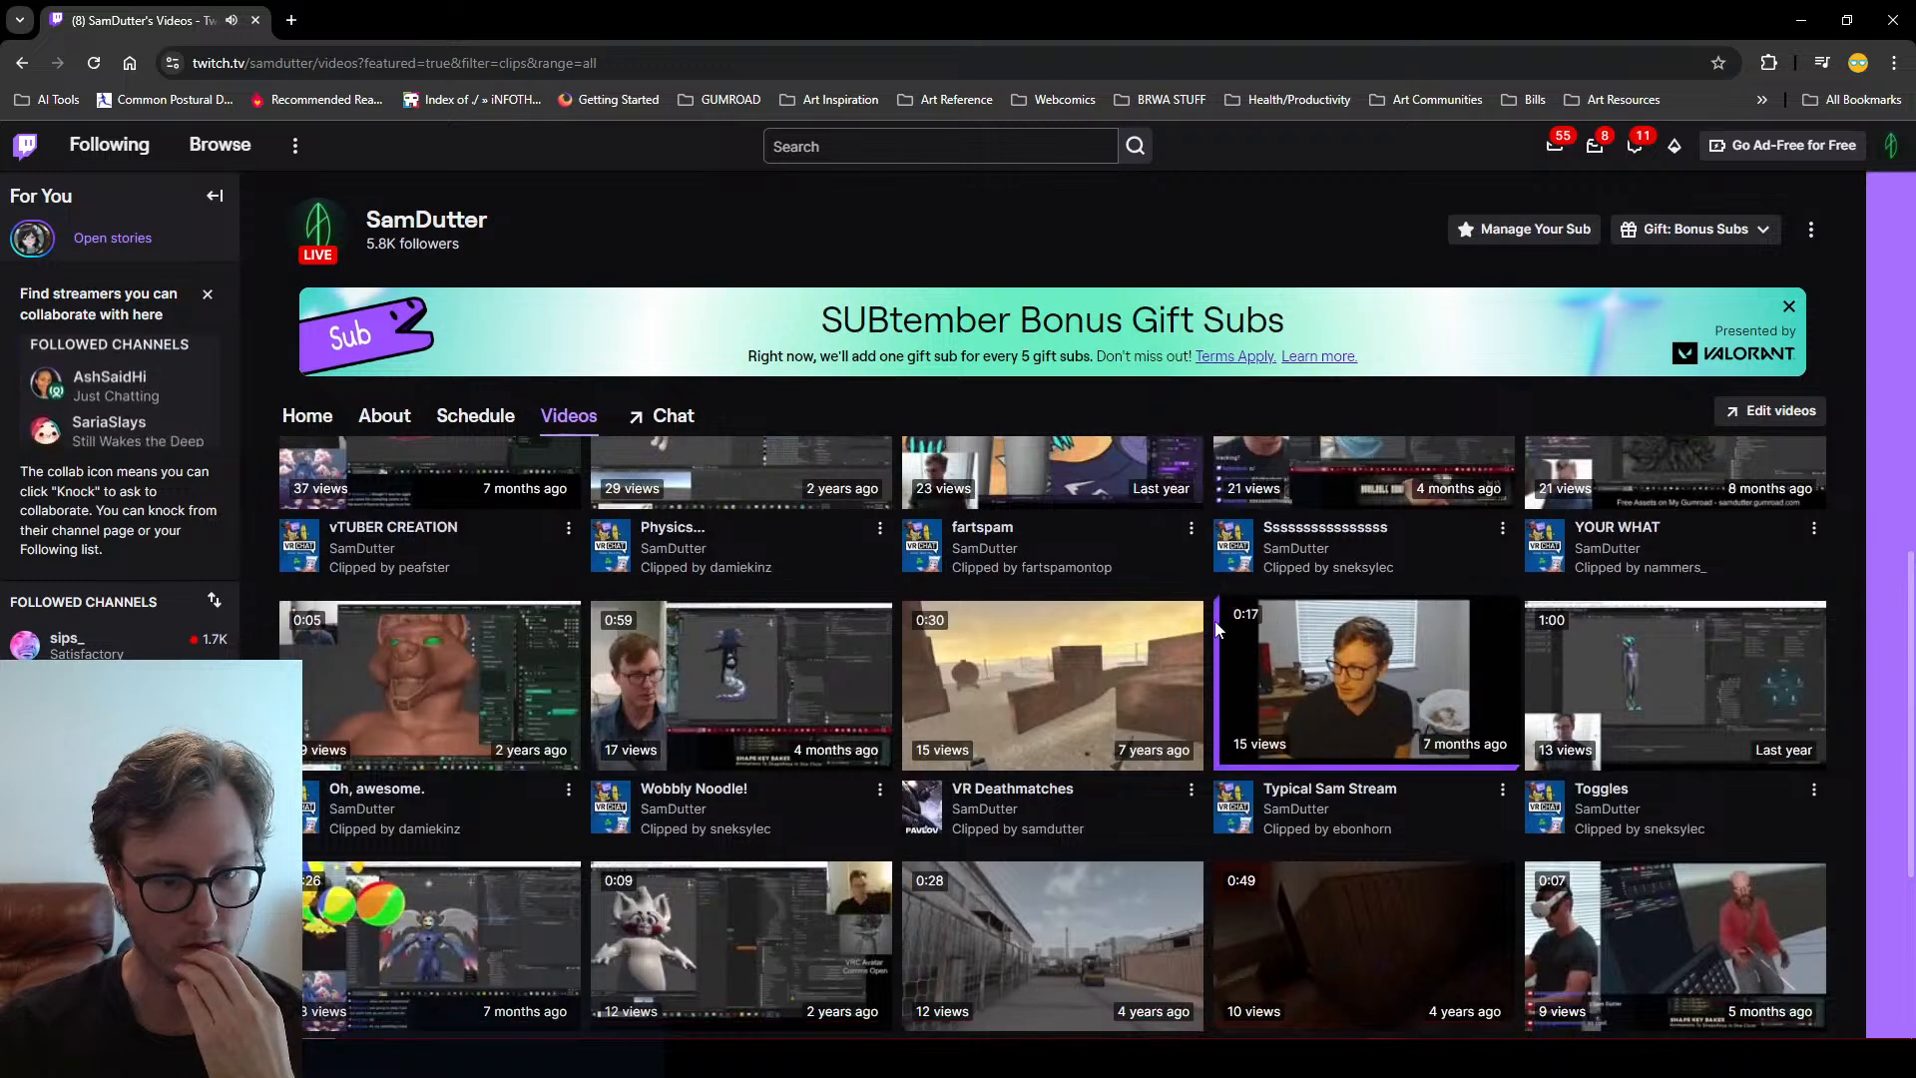
{"action": "scroll", "coordinate": [1216, 626], "scroll_direction": "up", "scroll_amount": 2}
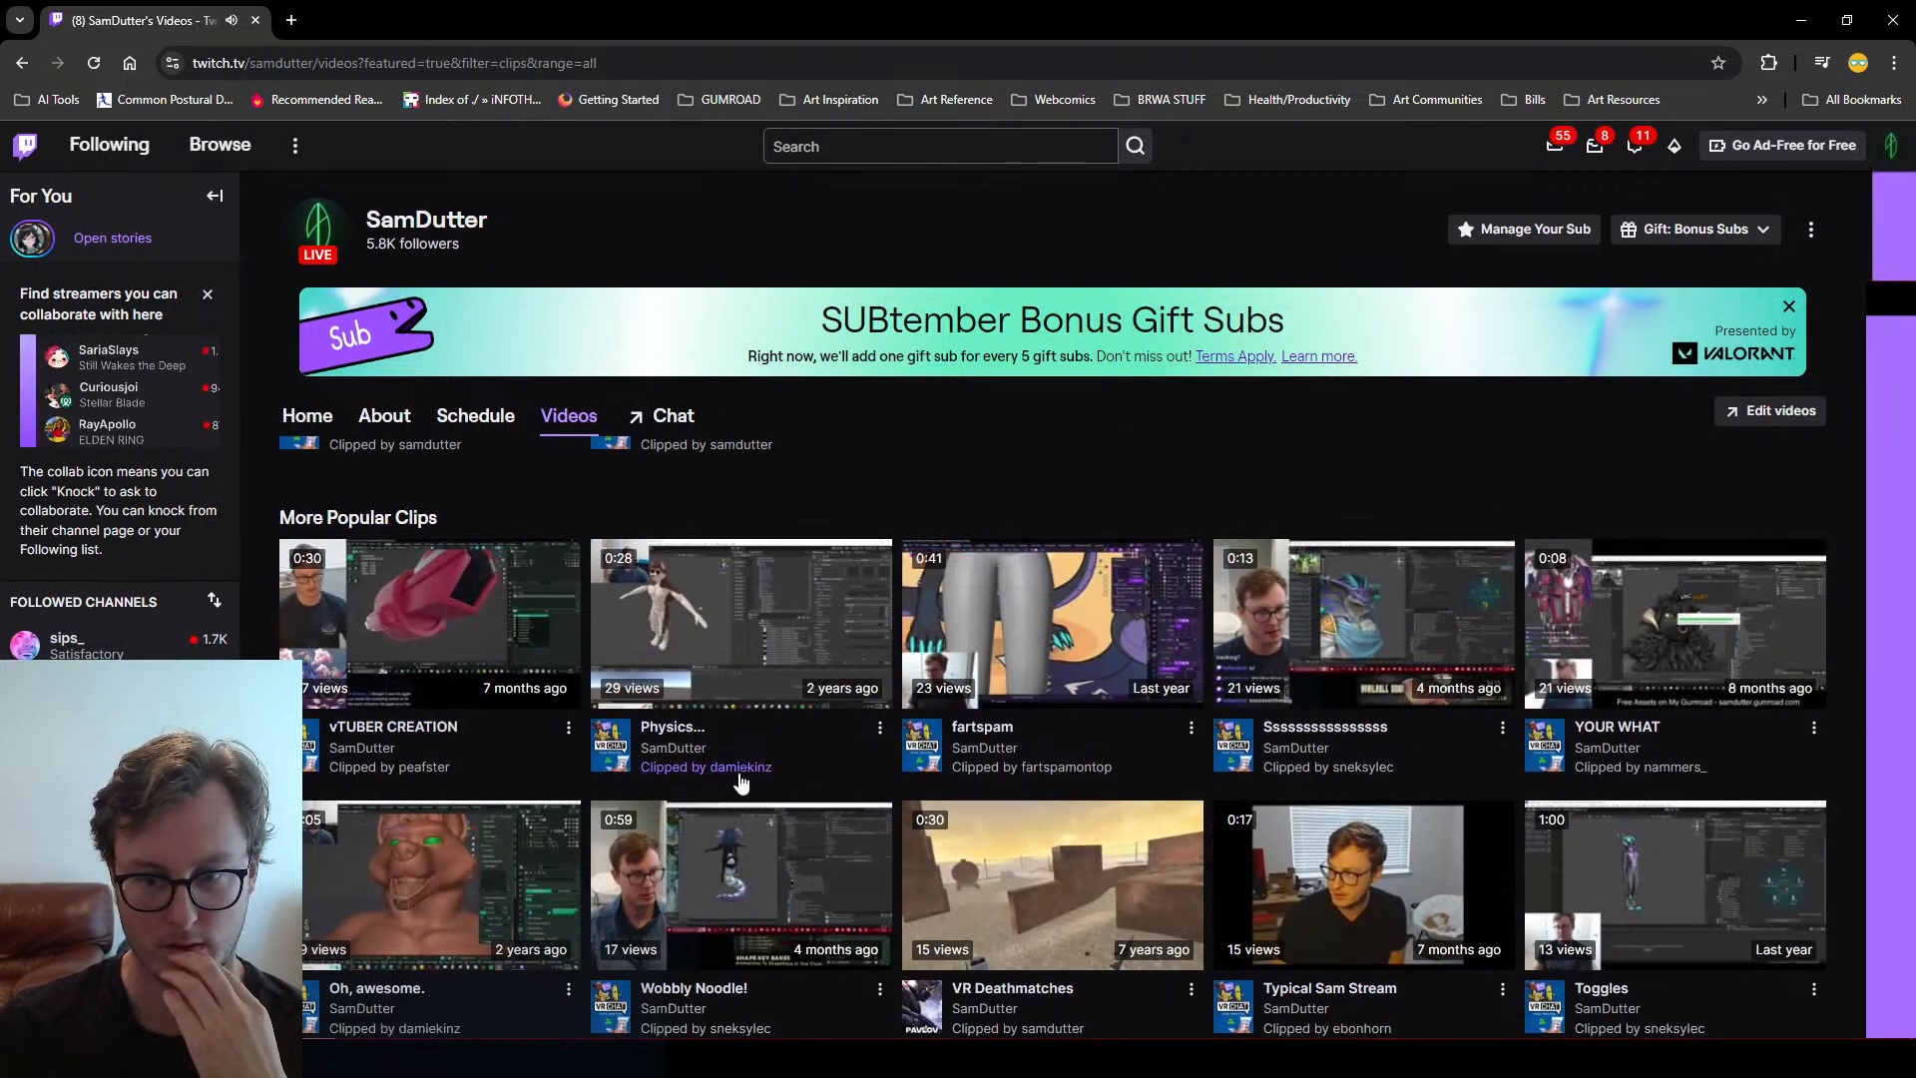
{"action": "scroll", "coordinate": [729, 777], "scroll_direction": "up", "scroll_amount": 2}
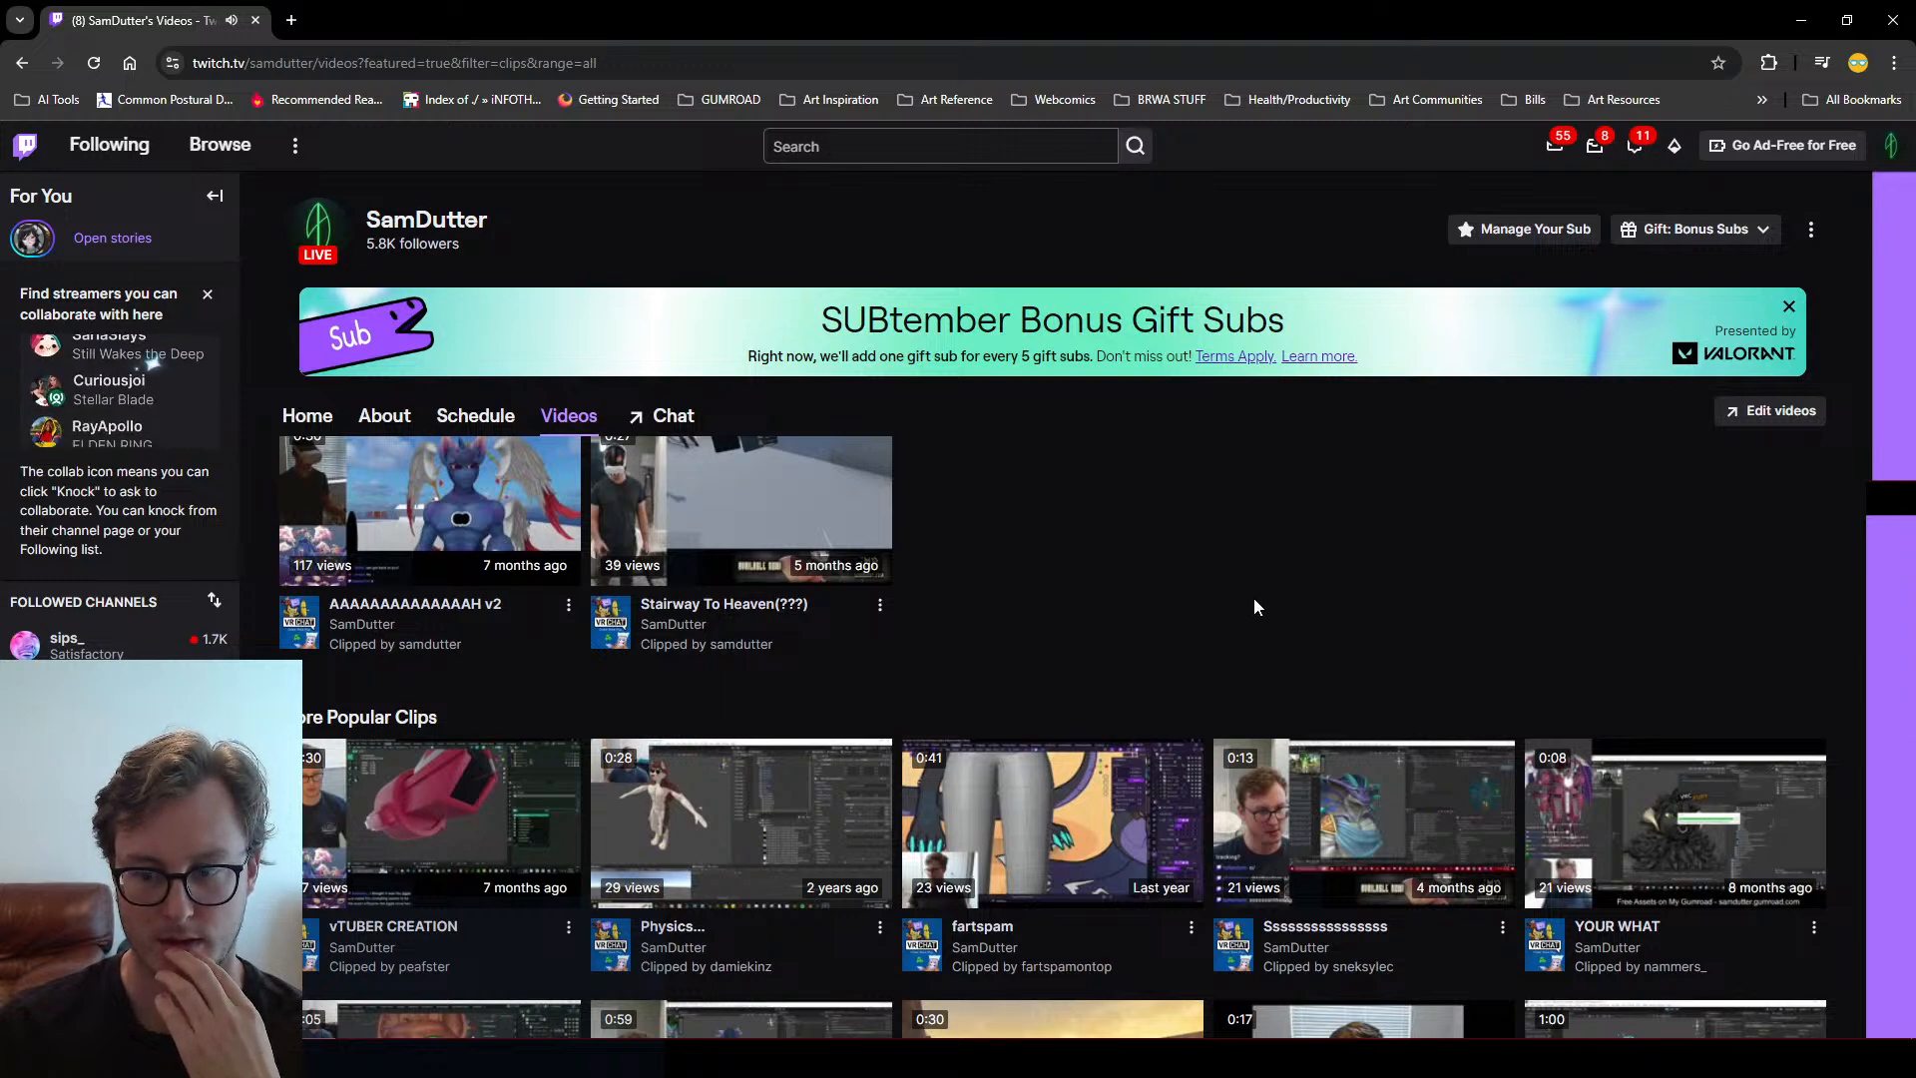
{"action": "scroll", "coordinate": [1206, 597], "scroll_direction": "up", "scroll_amount": 3}
Check the clip time range and filter options, and select the clips page's address for sharing
{"action": "left_click", "coordinate": [466, 540]}
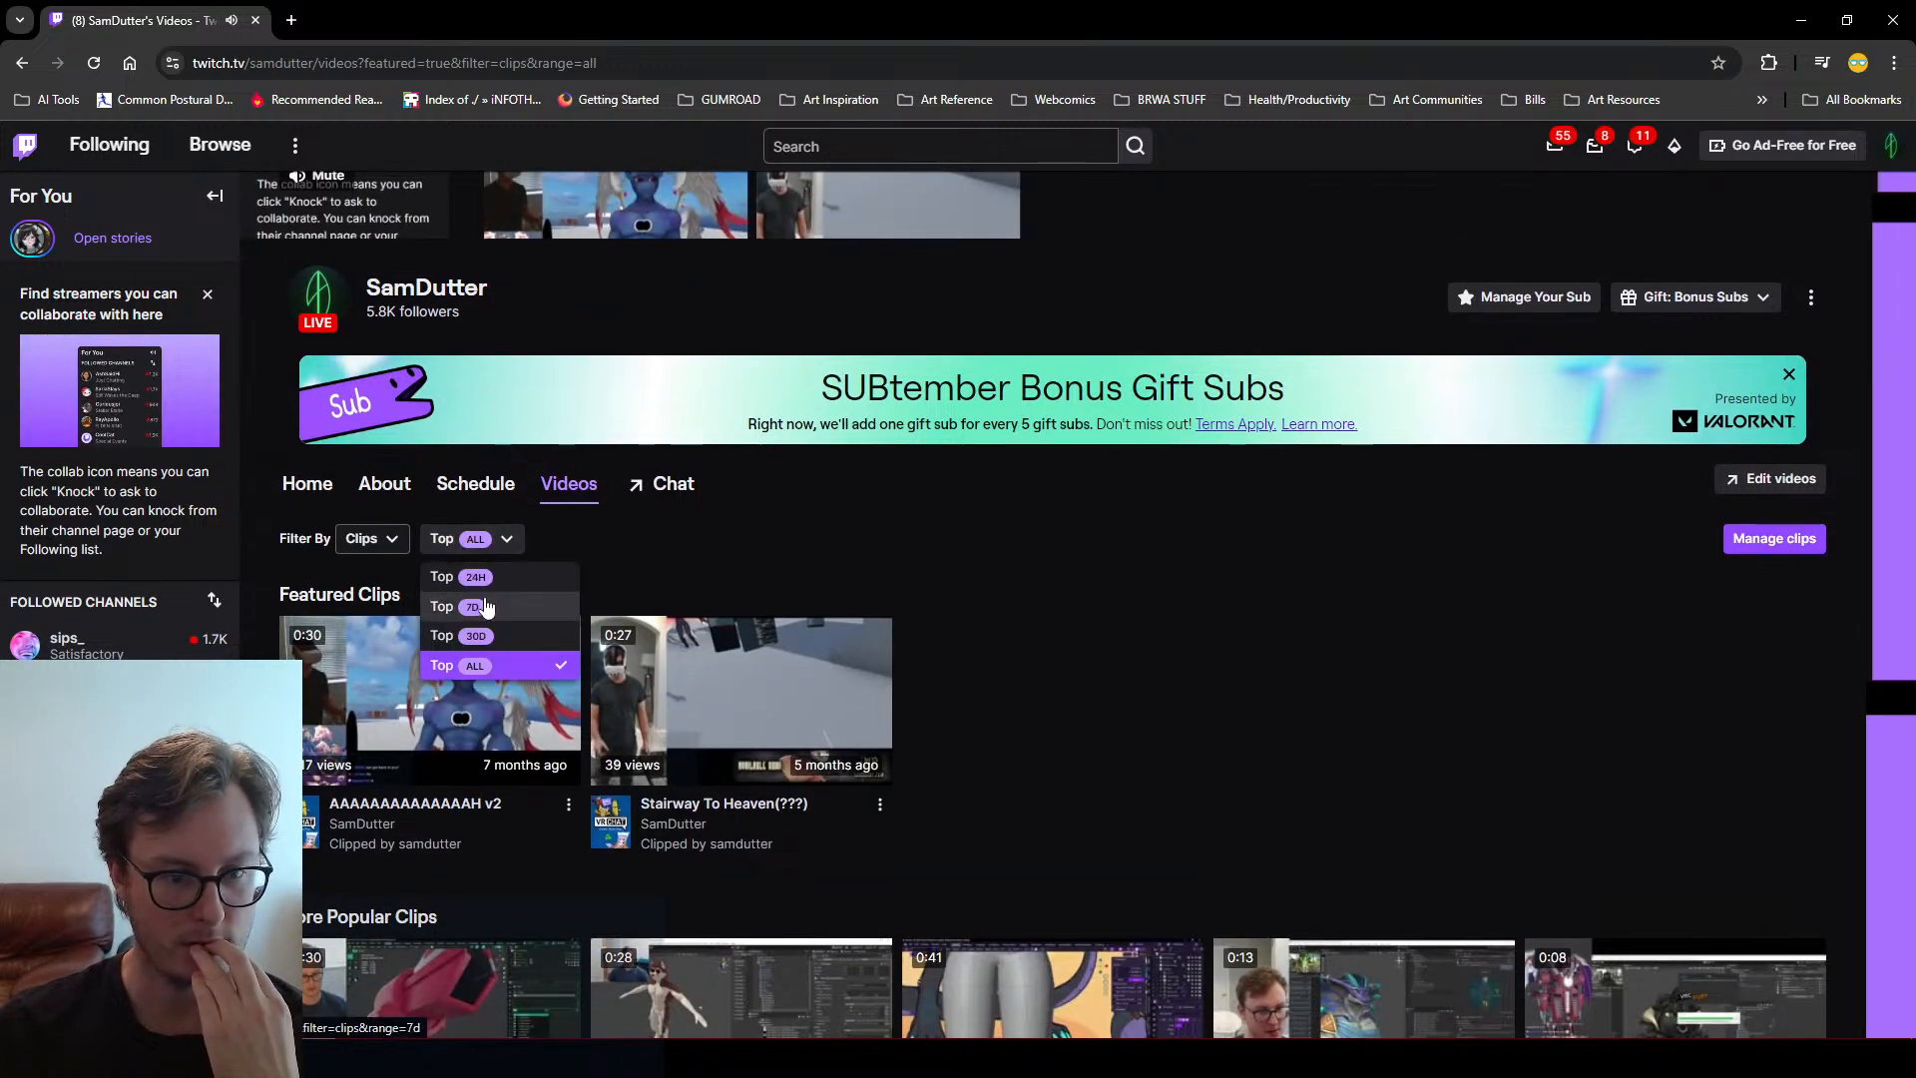
{"action": "left_click", "coordinate": [391, 547]}
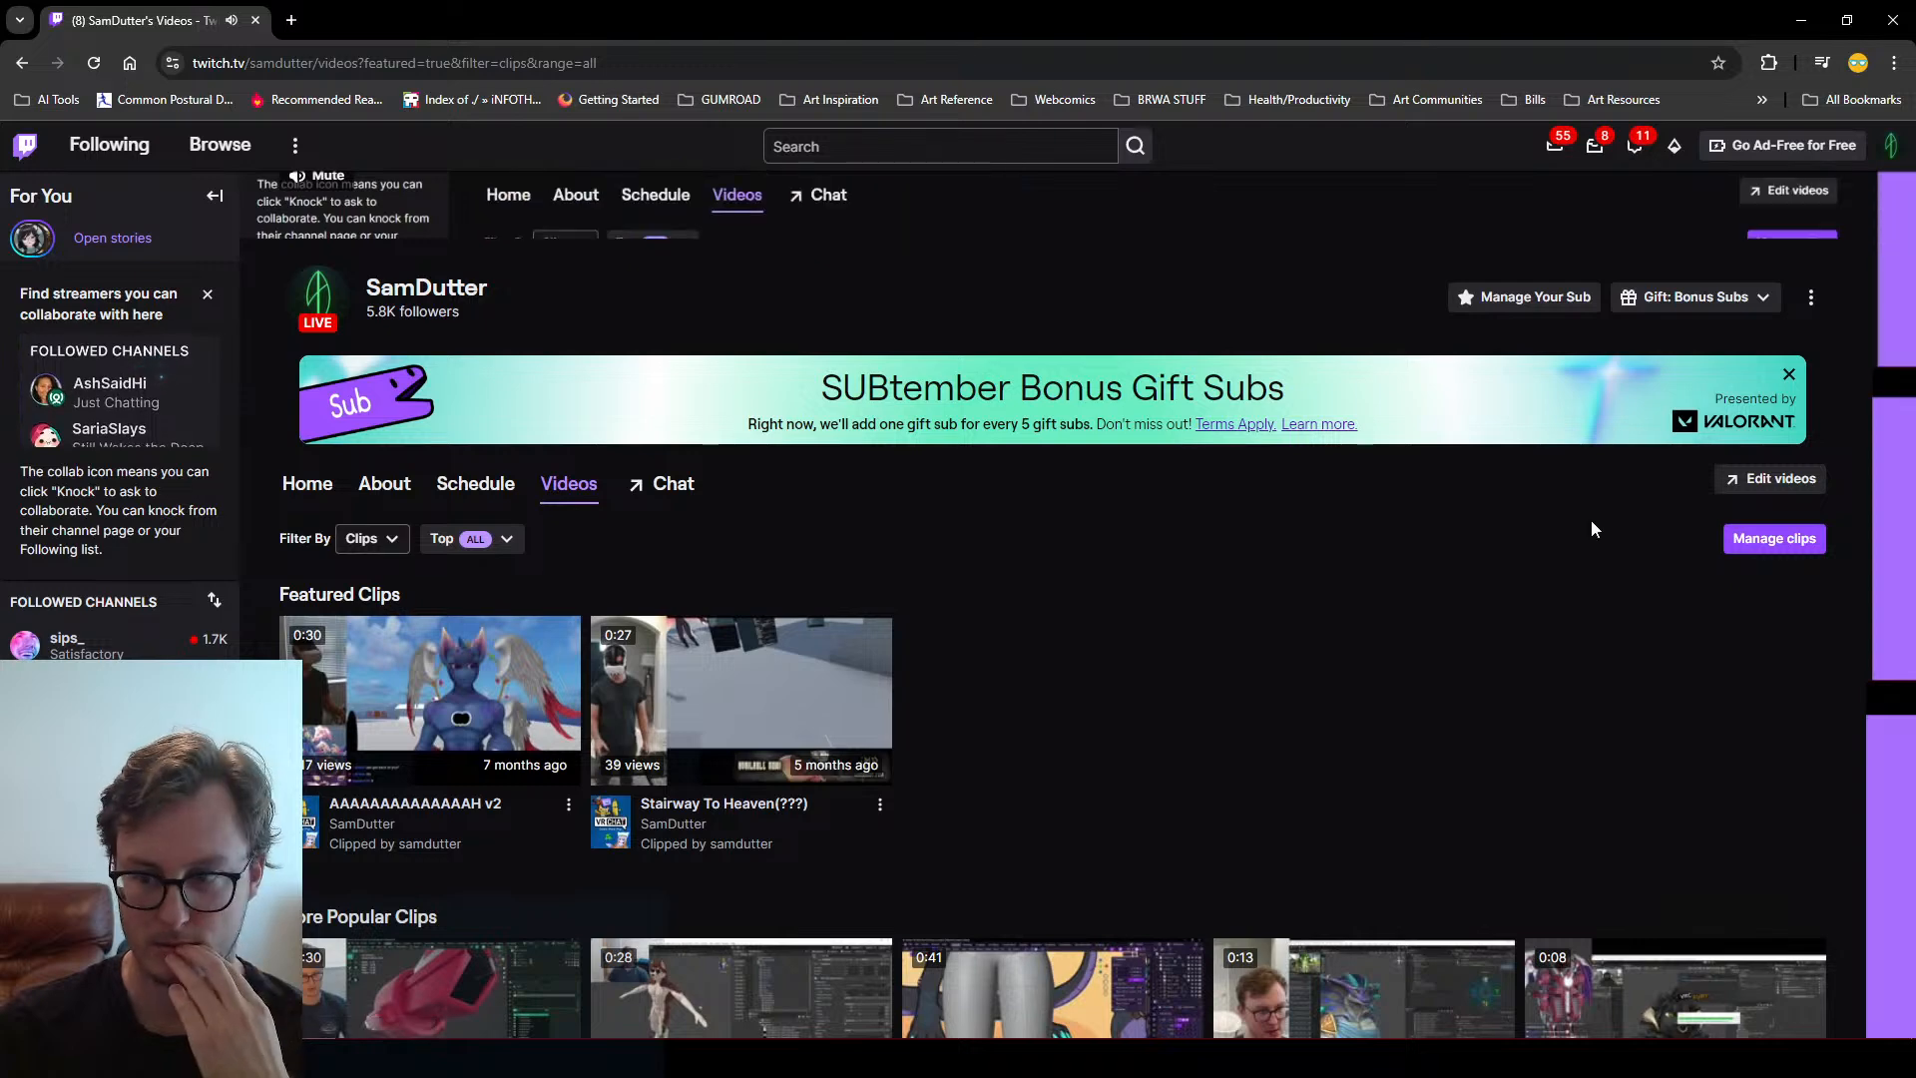
{"action": "scroll", "coordinate": [1154, 591], "scroll_direction": "down", "scroll_amount": 5}
{"action": "scroll", "coordinate": [1154, 599], "scroll_direction": "down", "scroll_amount": 2}
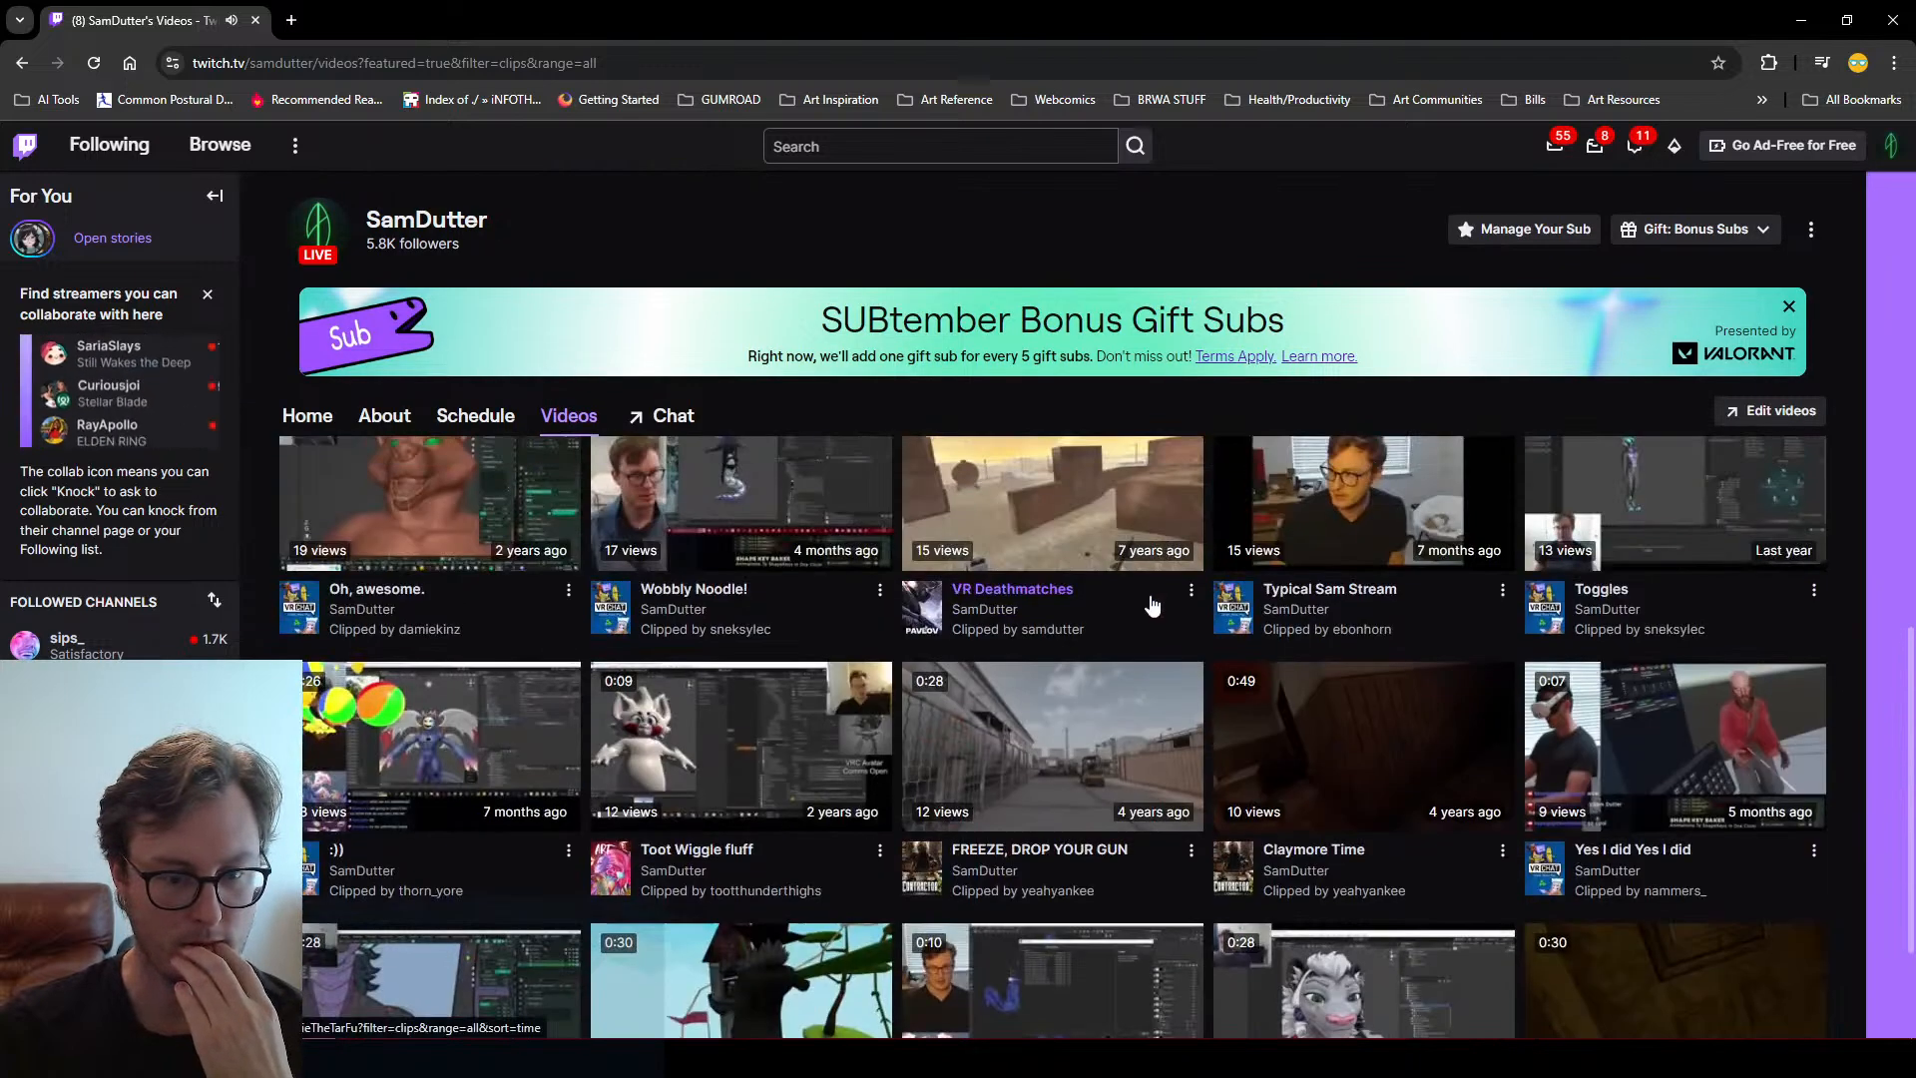
{"action": "left_click", "coordinate": [633, 61]}
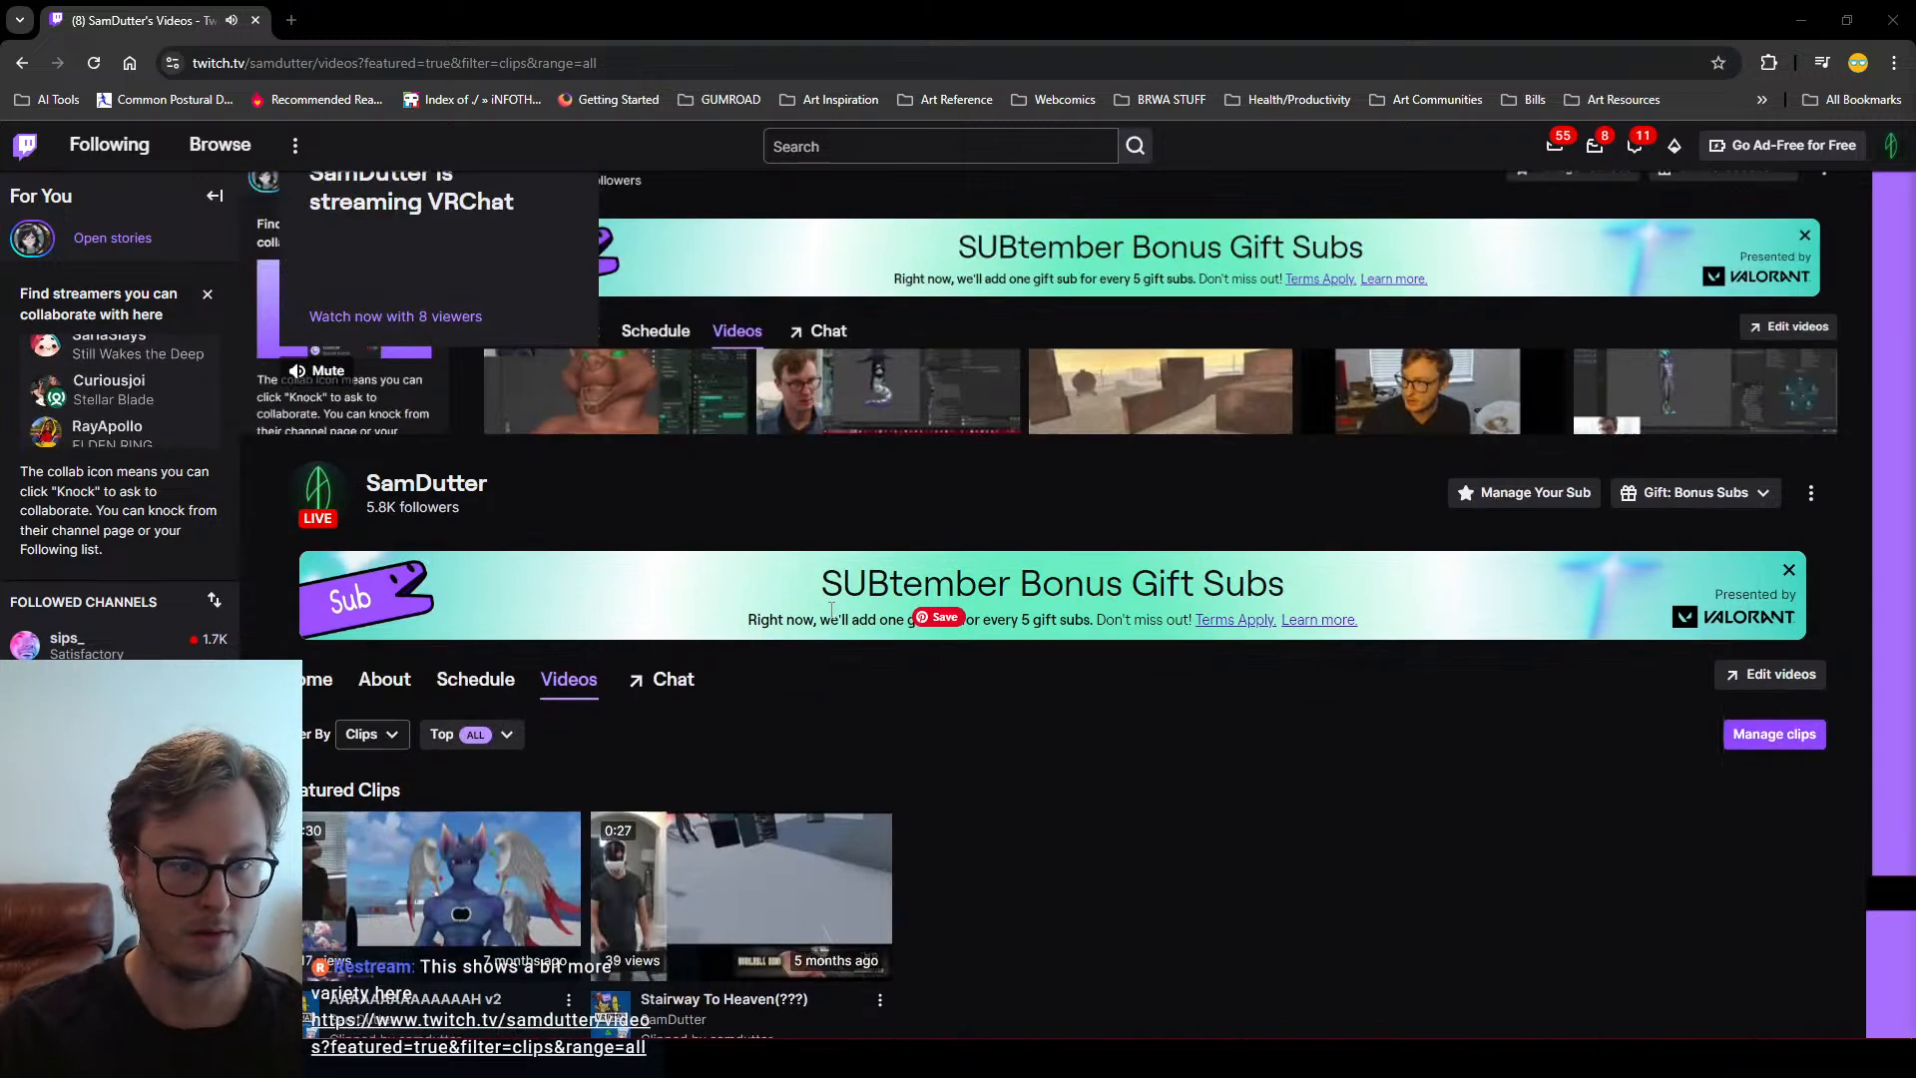
Filter the channel's videos to Highlights, look through the list and select the page's address for sharing
{"action": "left_click", "coordinate": [369, 737]}
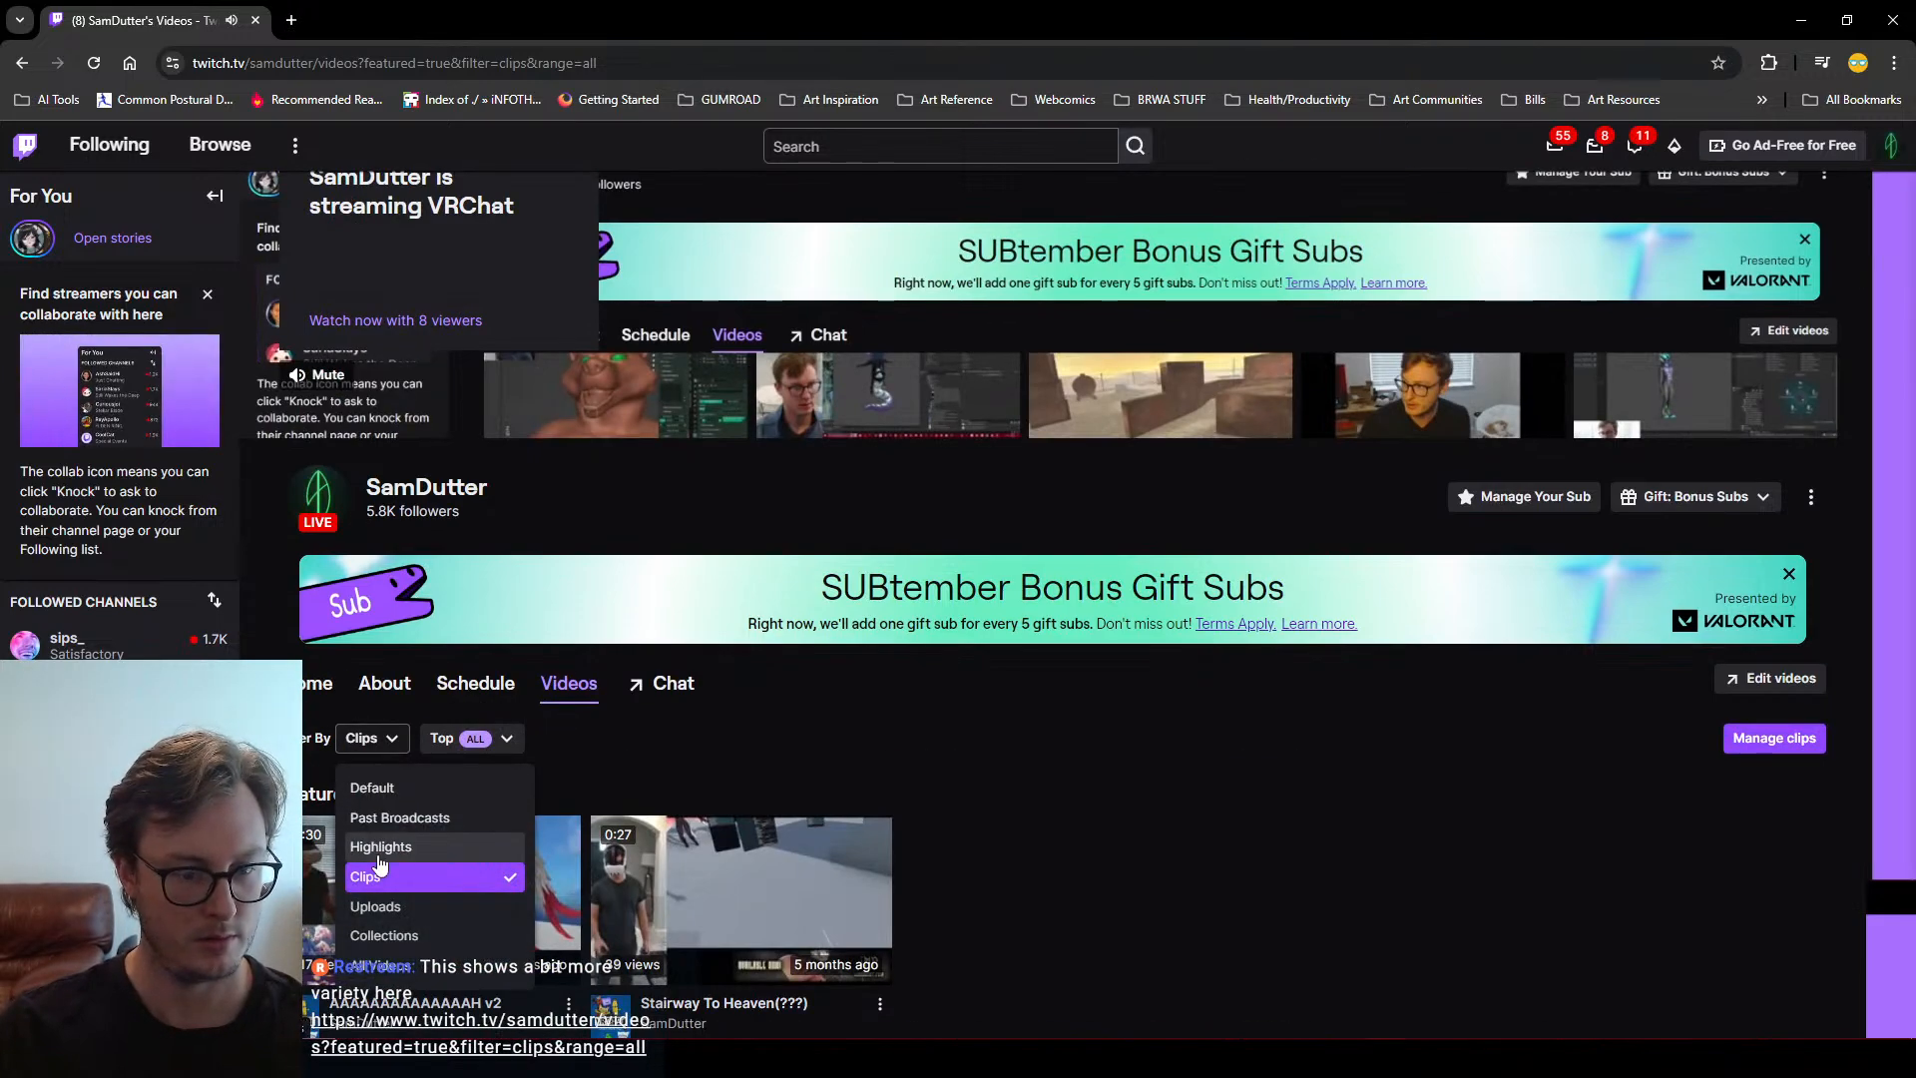
{"action": "left_click", "coordinate": [380, 846]}
{"action": "scroll", "coordinate": [897, 762], "scroll_direction": "down", "scroll_amount": 1}
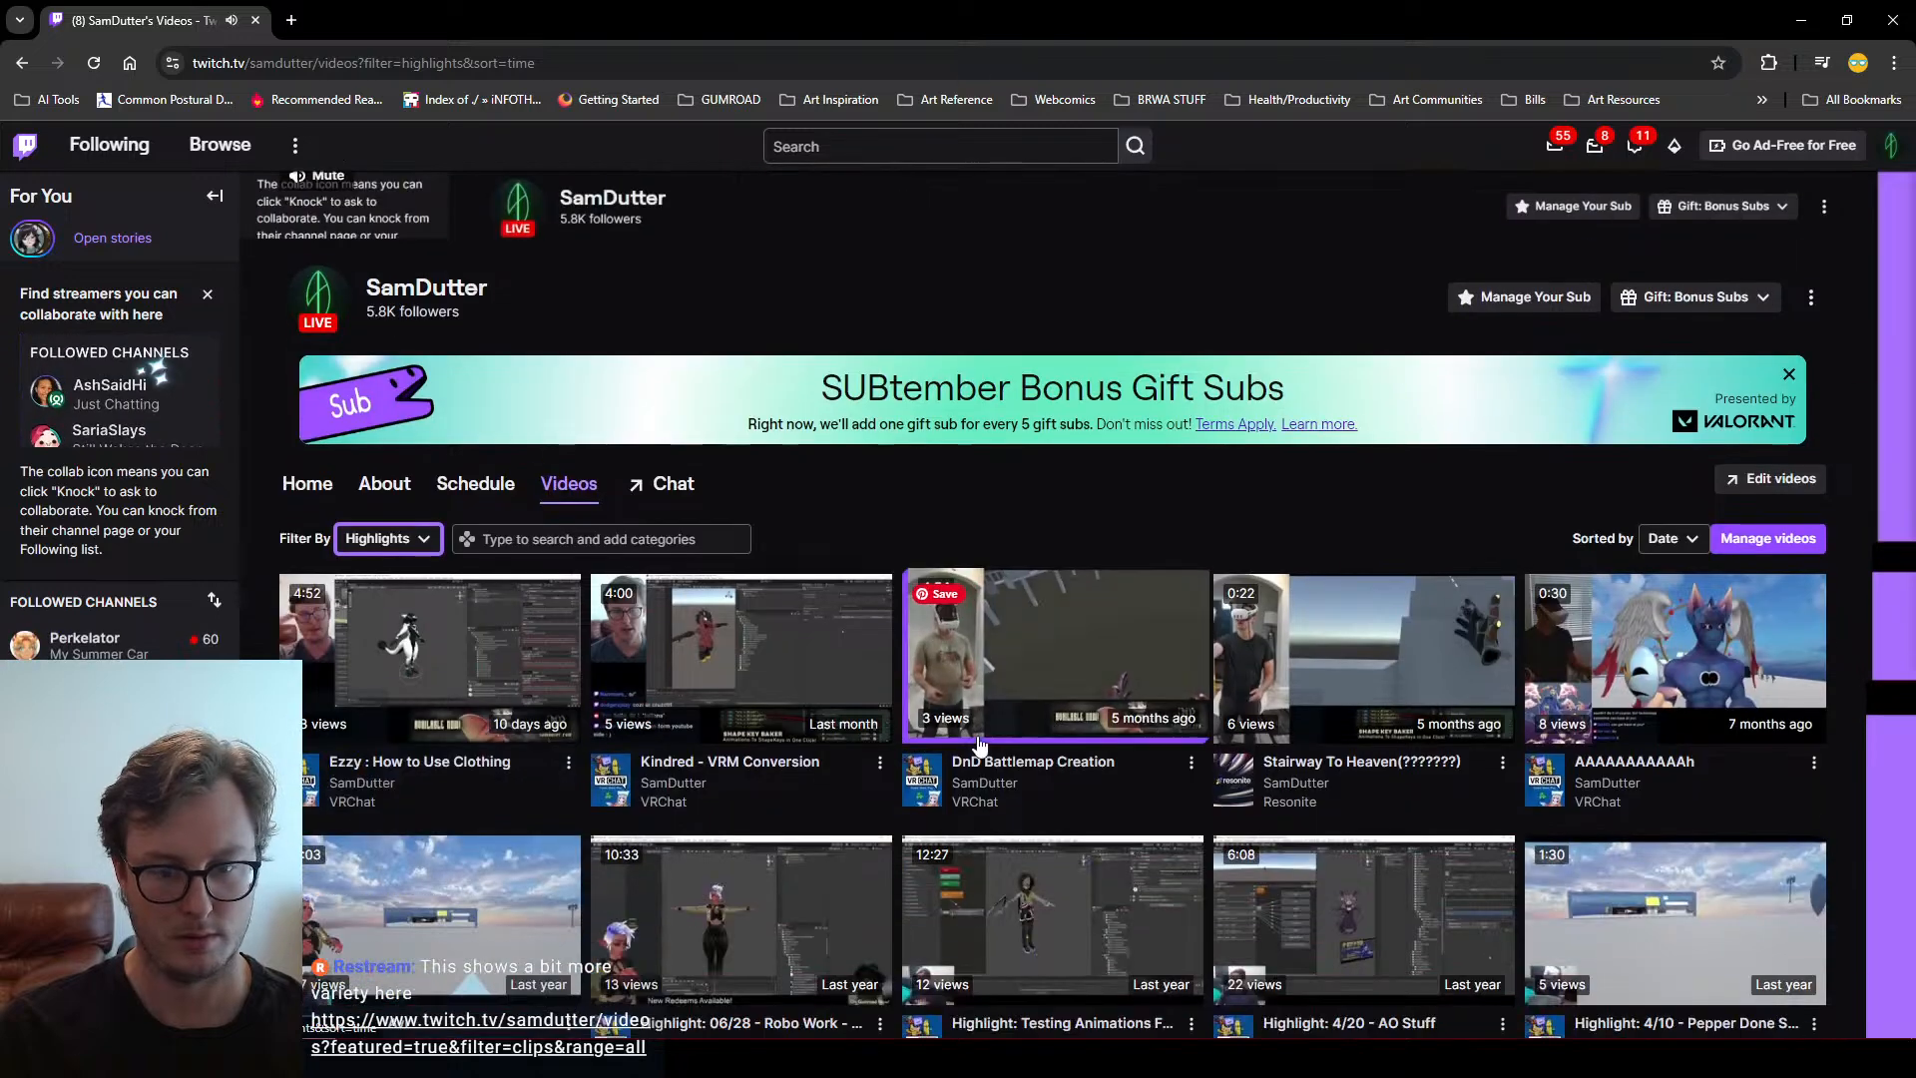
{"action": "scroll", "coordinate": [958, 838], "scroll_direction": "down", "scroll_amount": 2}
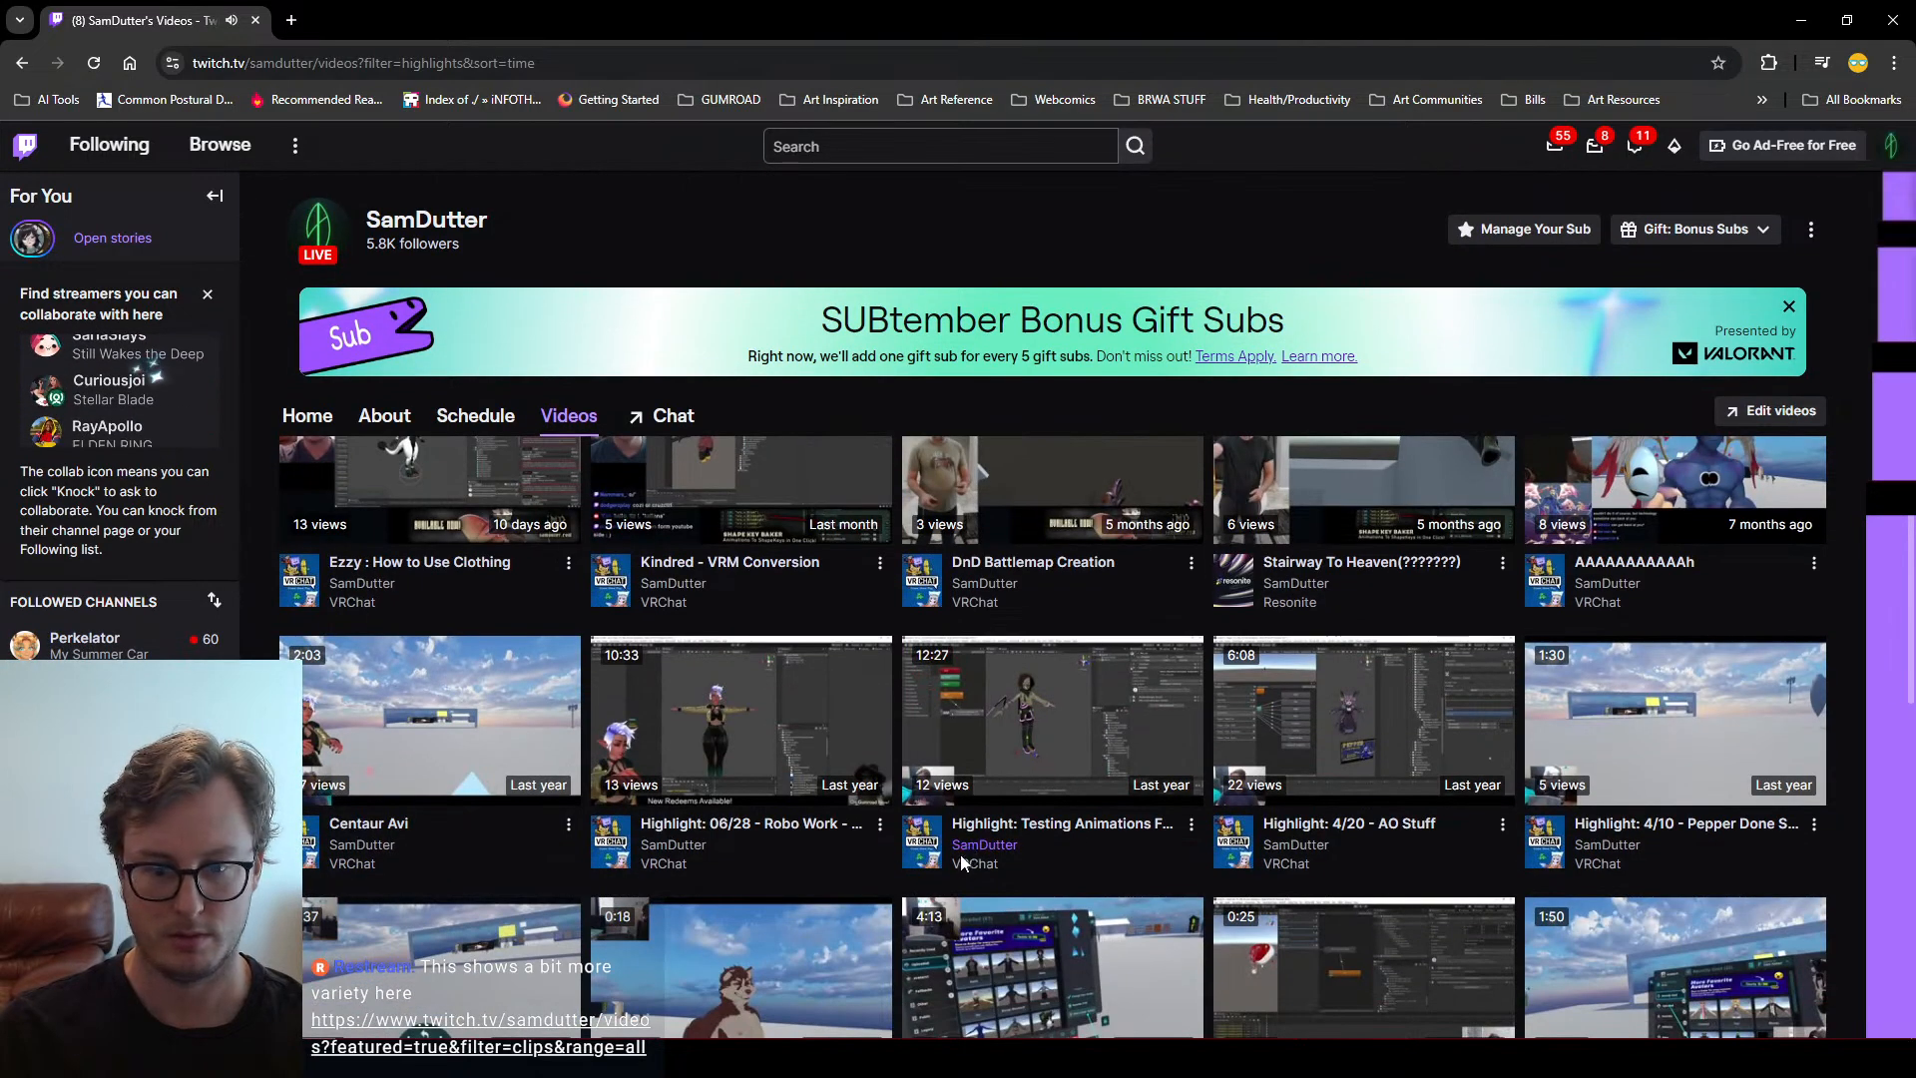
{"action": "left_click", "coordinate": [501, 66]}
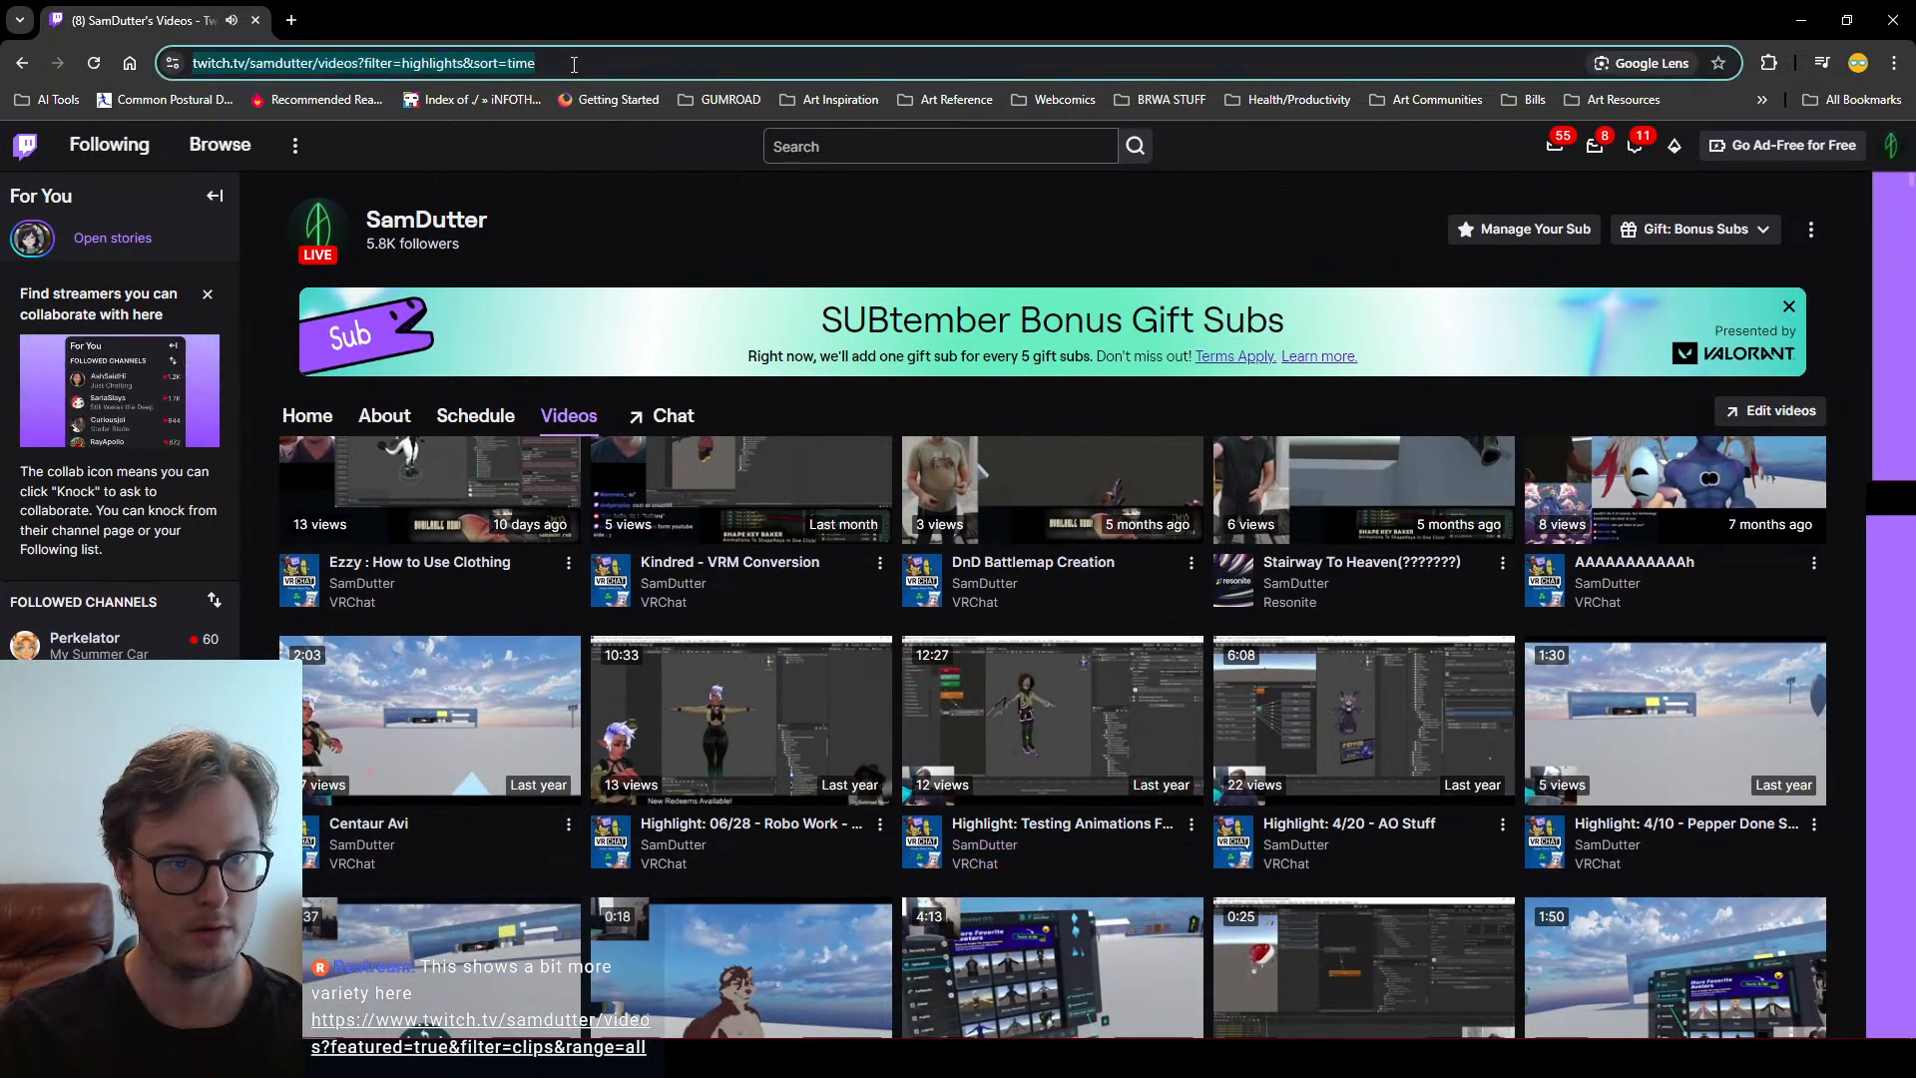
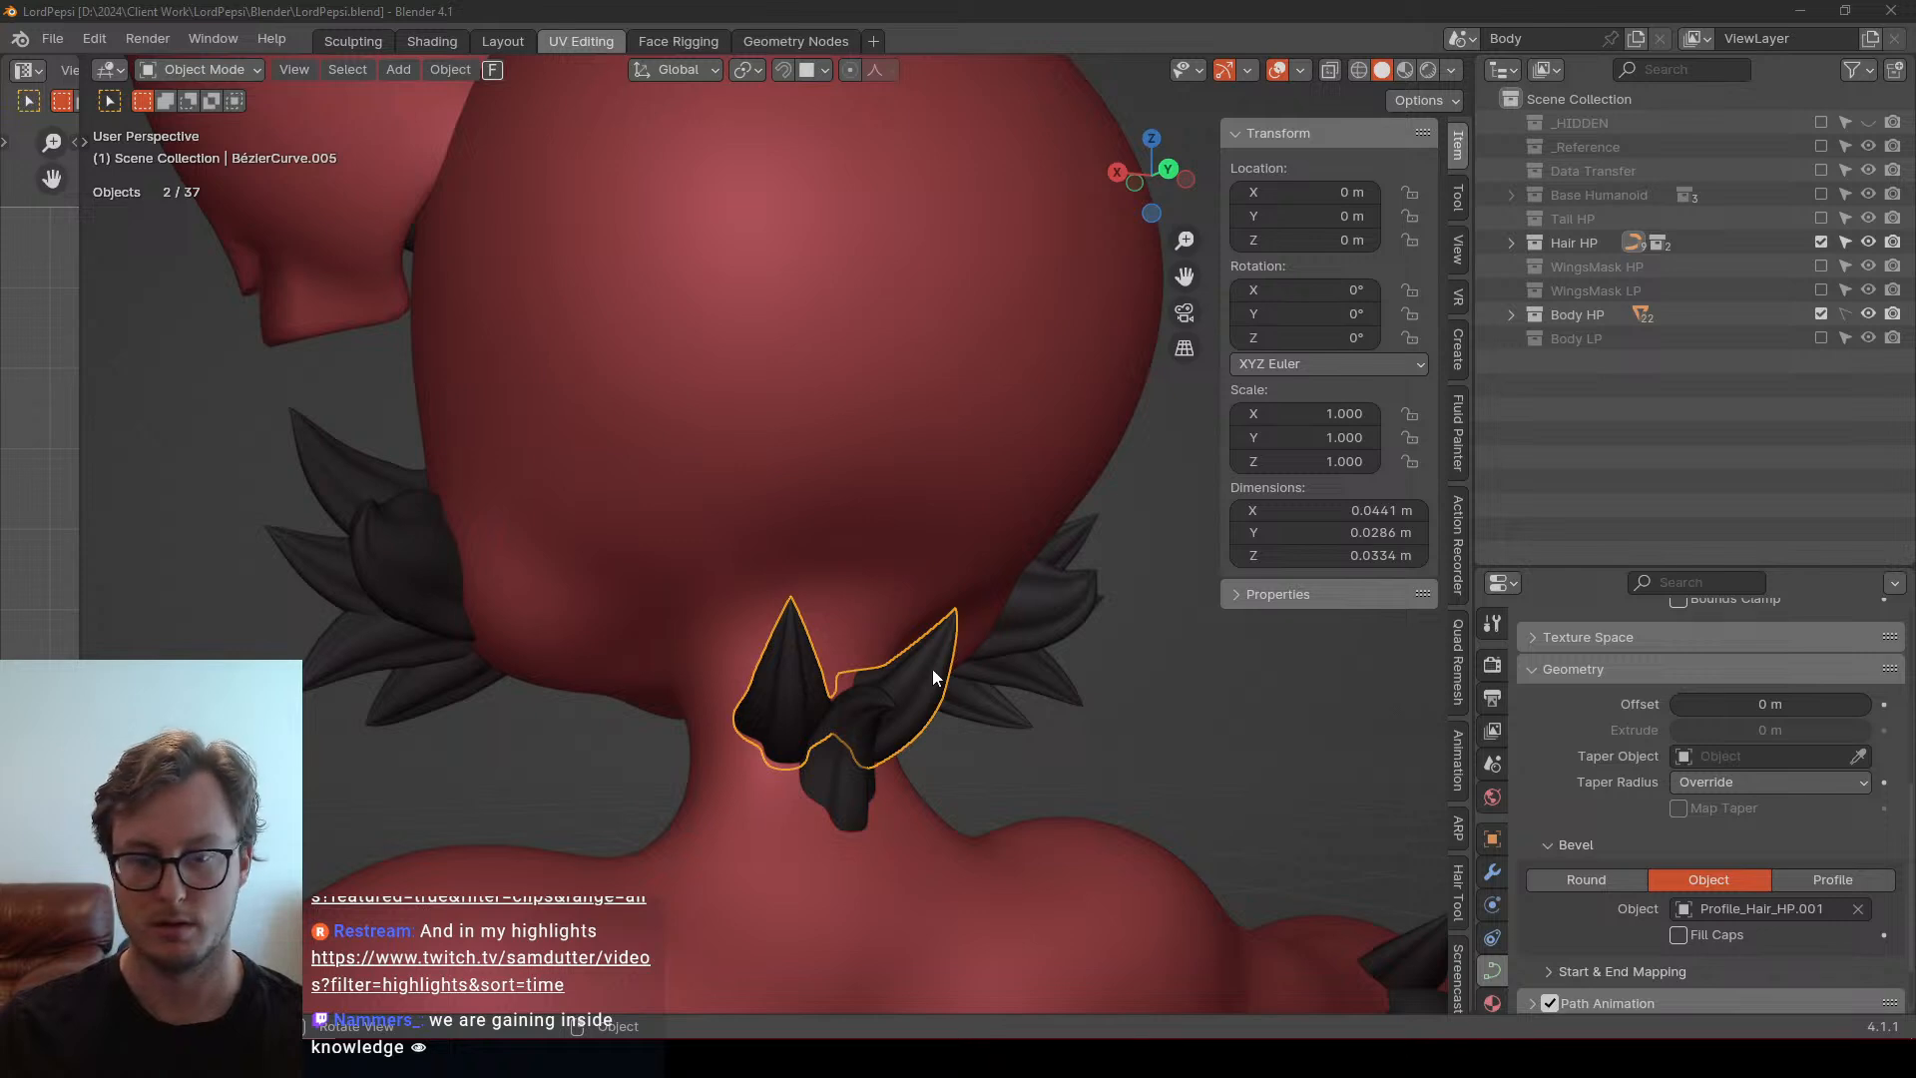
Duplicate the neck tuft's side strand in Edit Mode, then move the copy above the original and rotate it to follow the neck
{"action": "key", "text": "Tab"}
{"action": "key", "text": "g"}
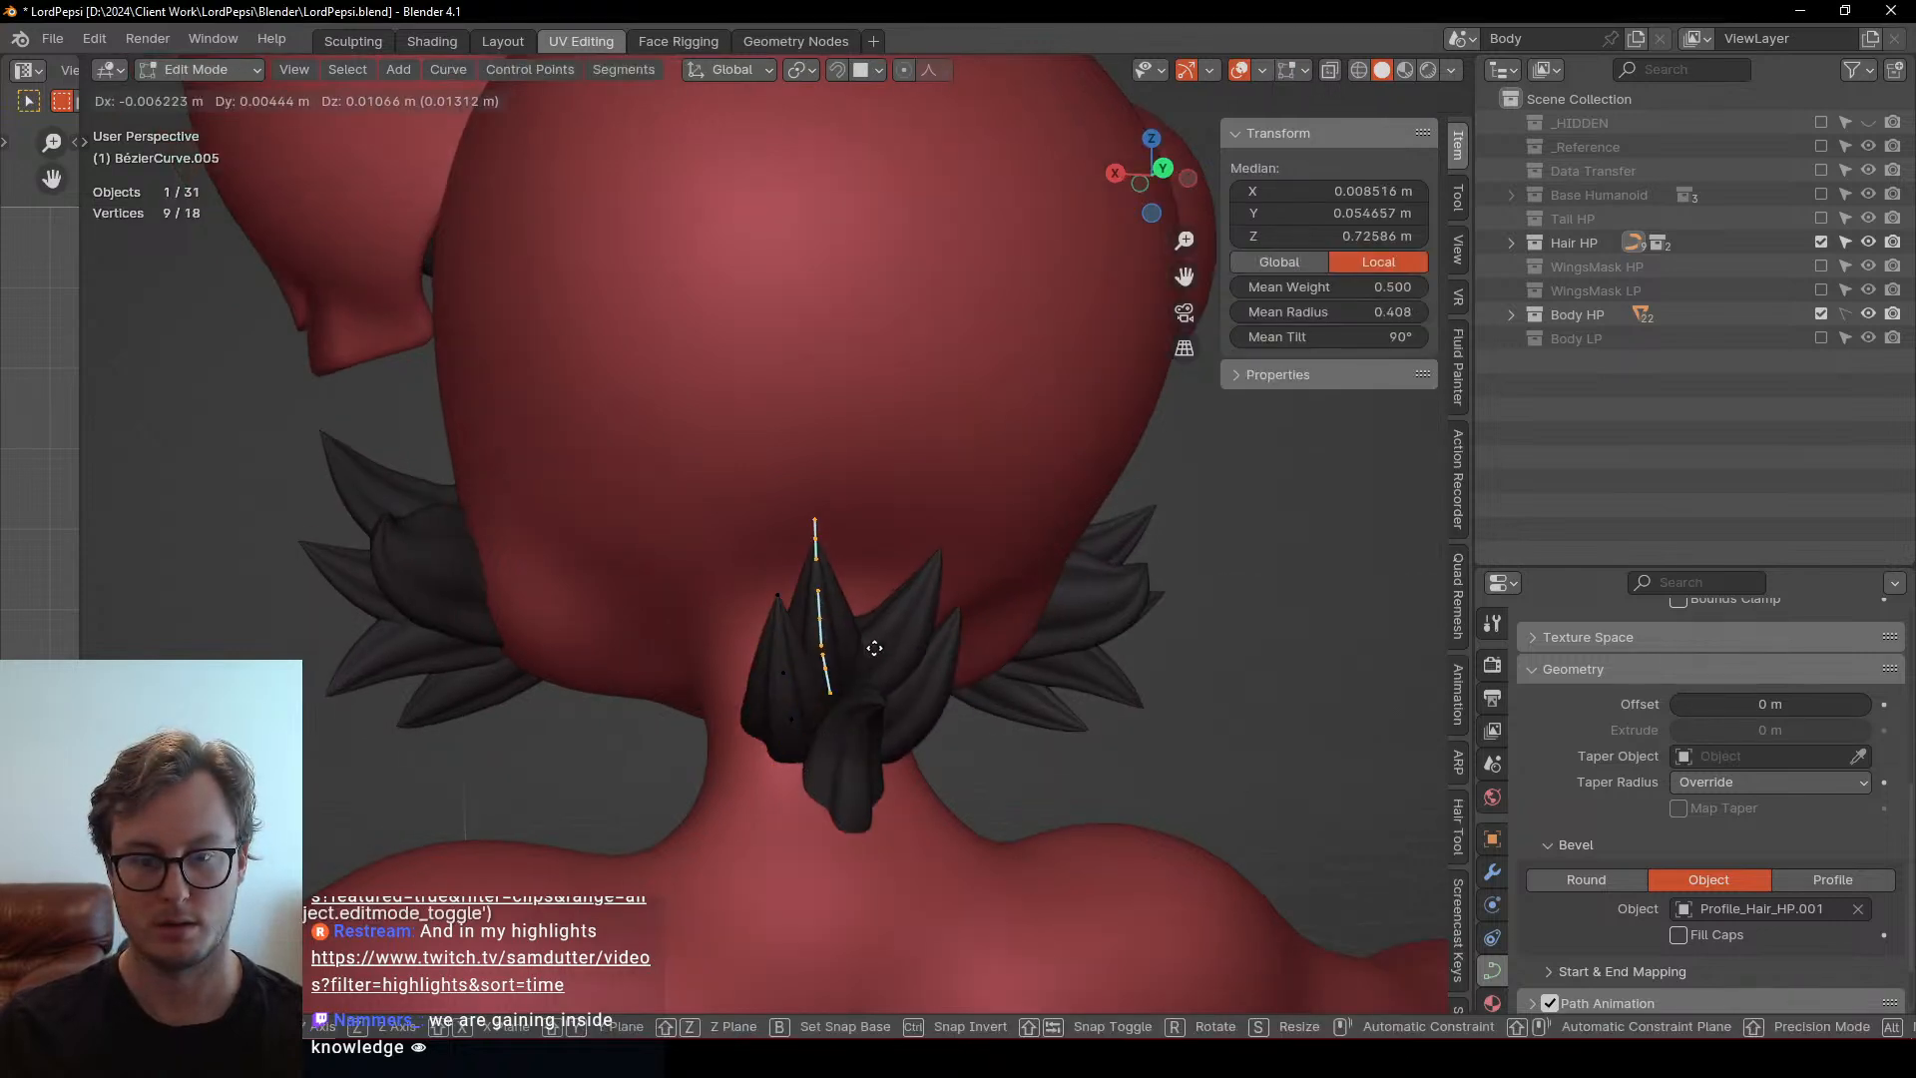
{"action": "left_click", "coordinate": [881, 627]}
{"action": "middle_click_drag", "start_coordinate": [949, 562], "coordinate": [1008, 610]}
{"action": "key", "text": "g"}
{"action": "left_click", "coordinate": [895, 605]}
{"action": "key", "text": "r"}
{"action": "left_click", "coordinate": [1013, 611]}
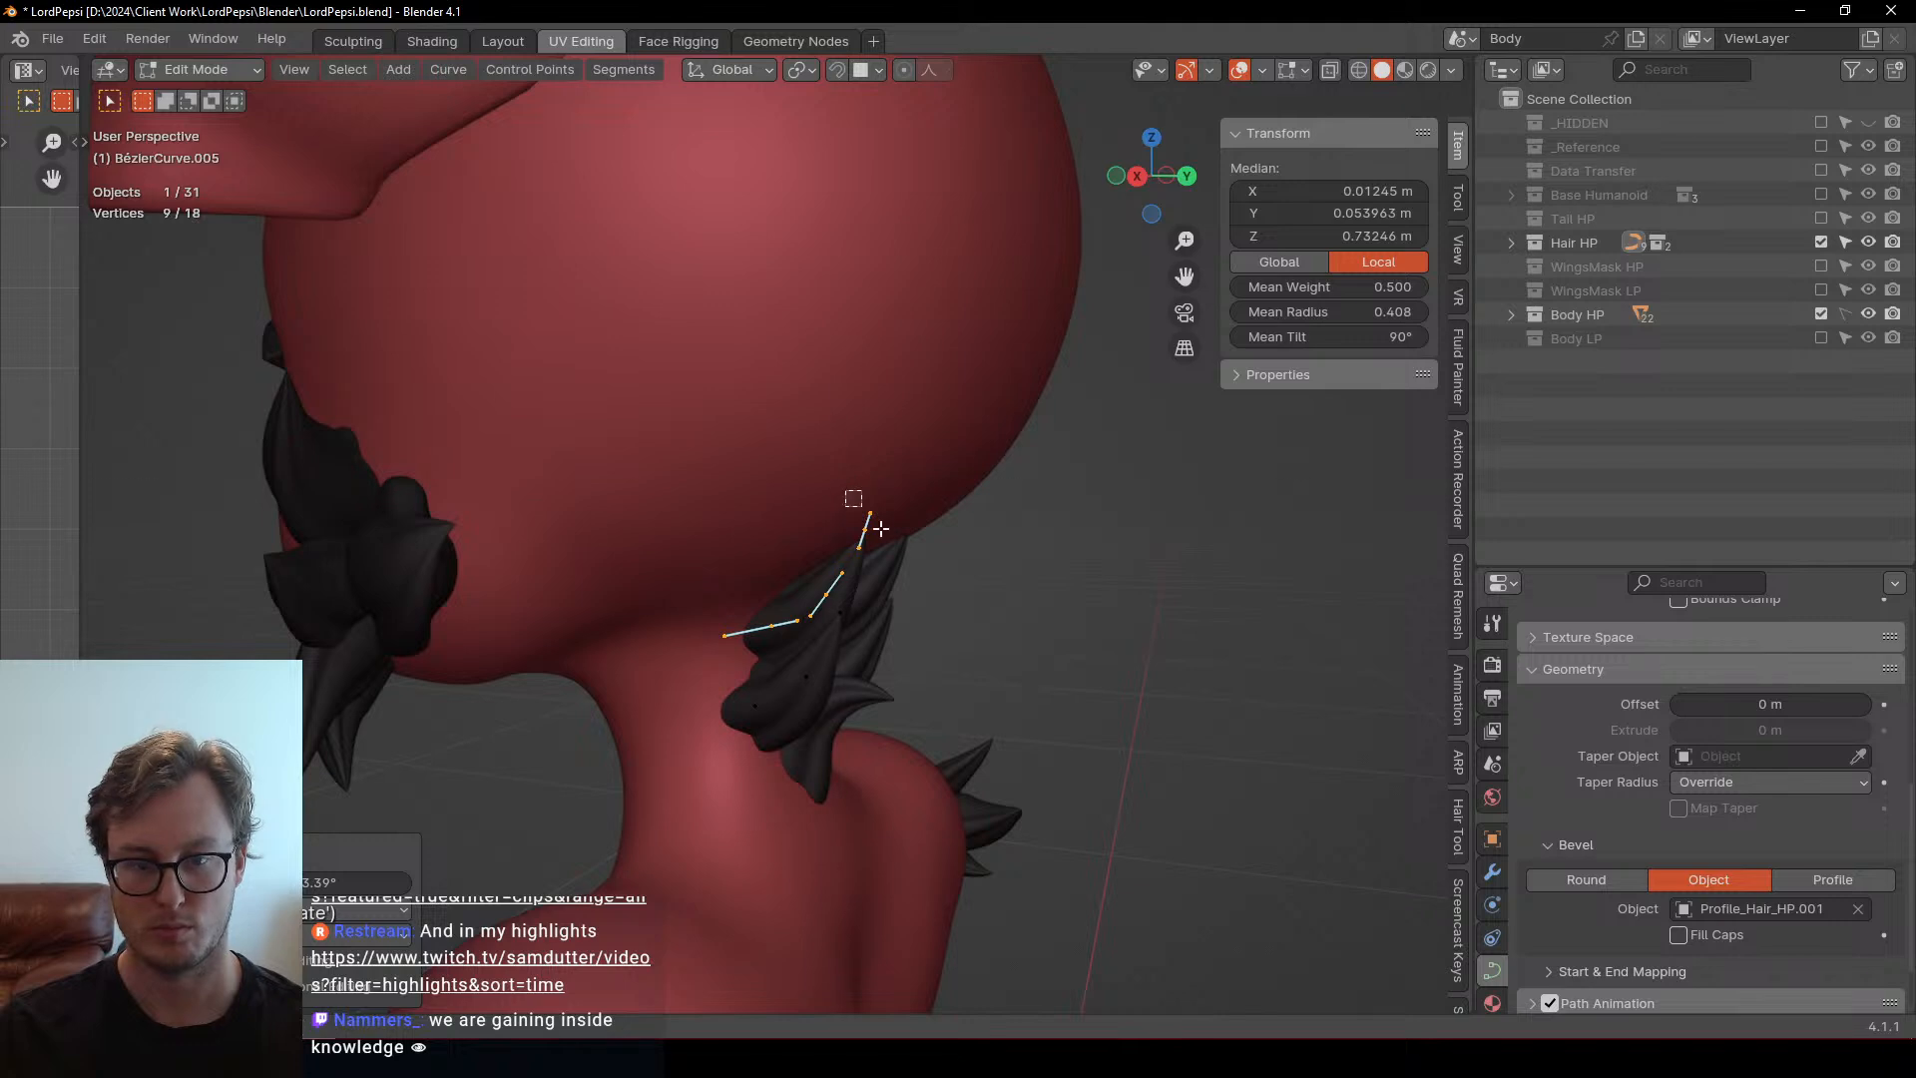
Scale down the duplicated side strand and reposition it against the neck under the head
{"action": "left_click_drag", "start_coordinate": [850, 557], "coordinate": [1249, 398], "text": "ctrl"}
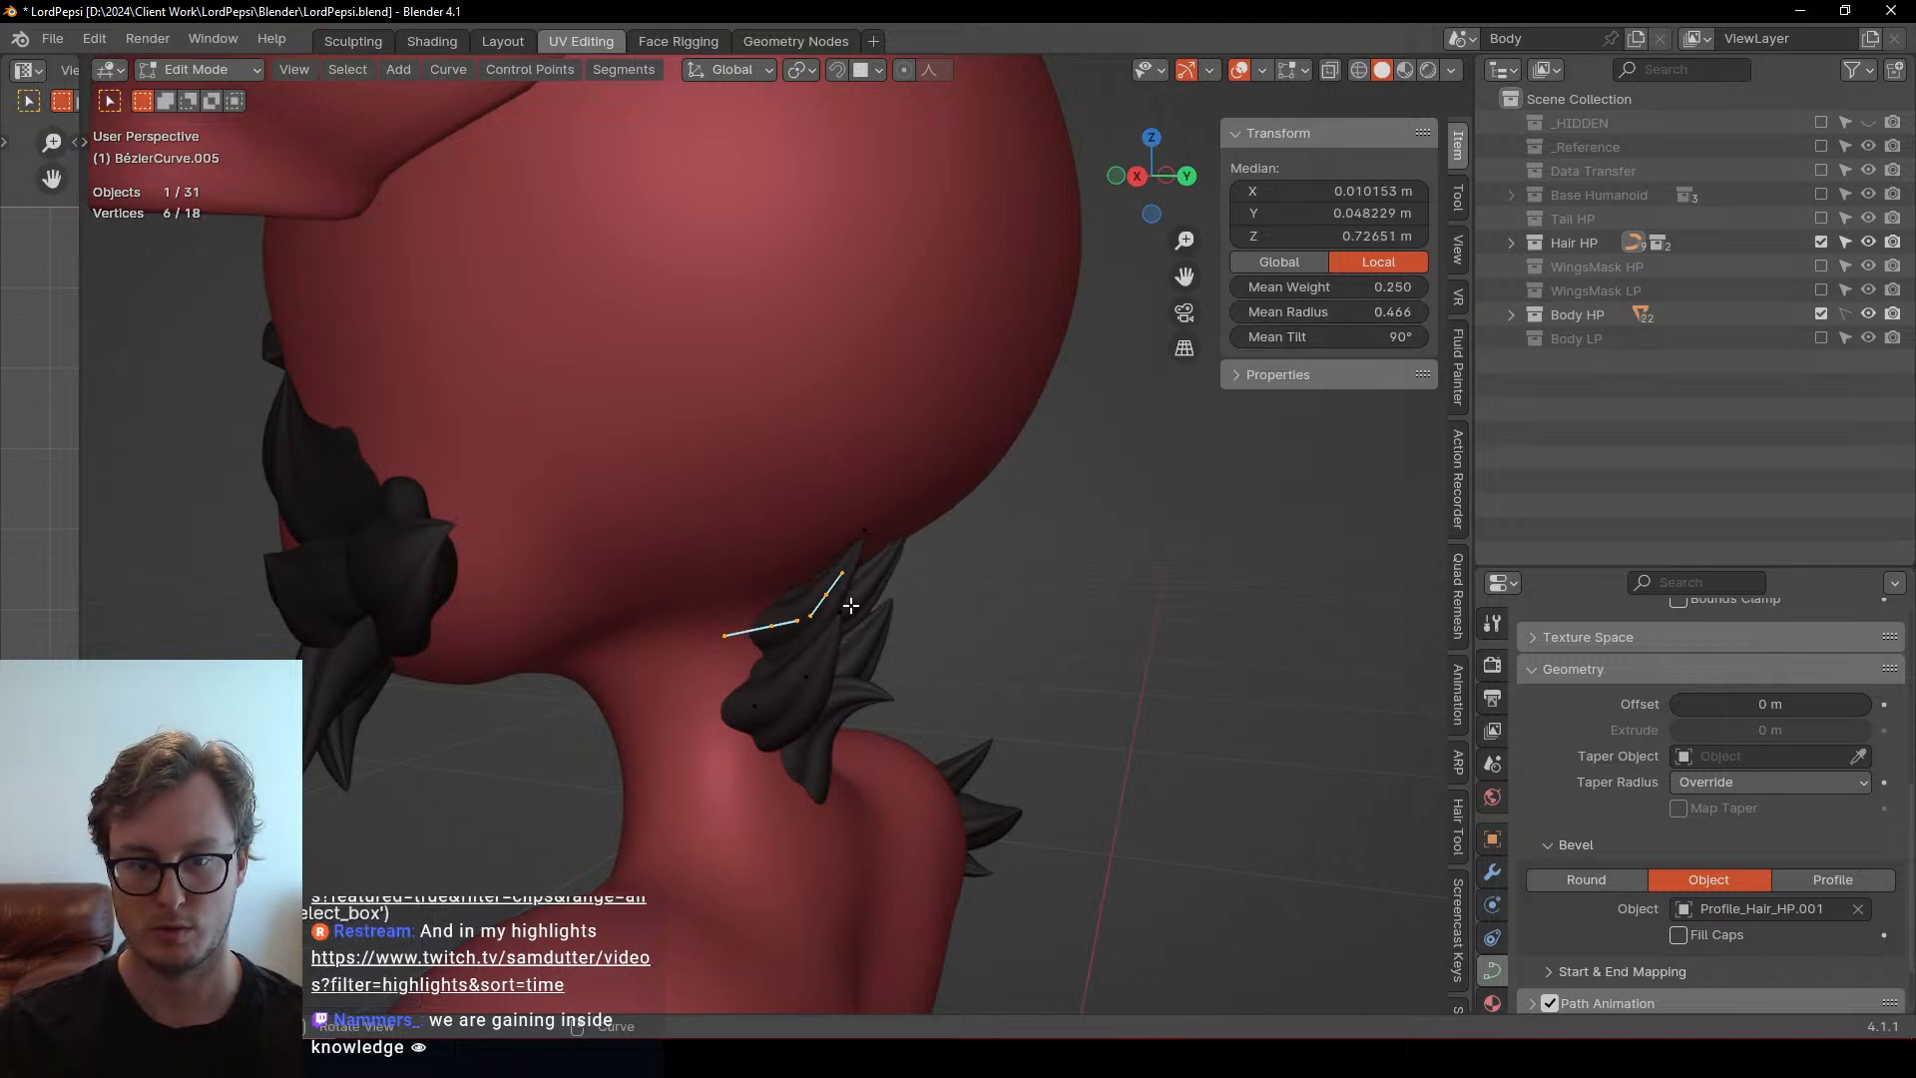
{"action": "key", "text": "s"}
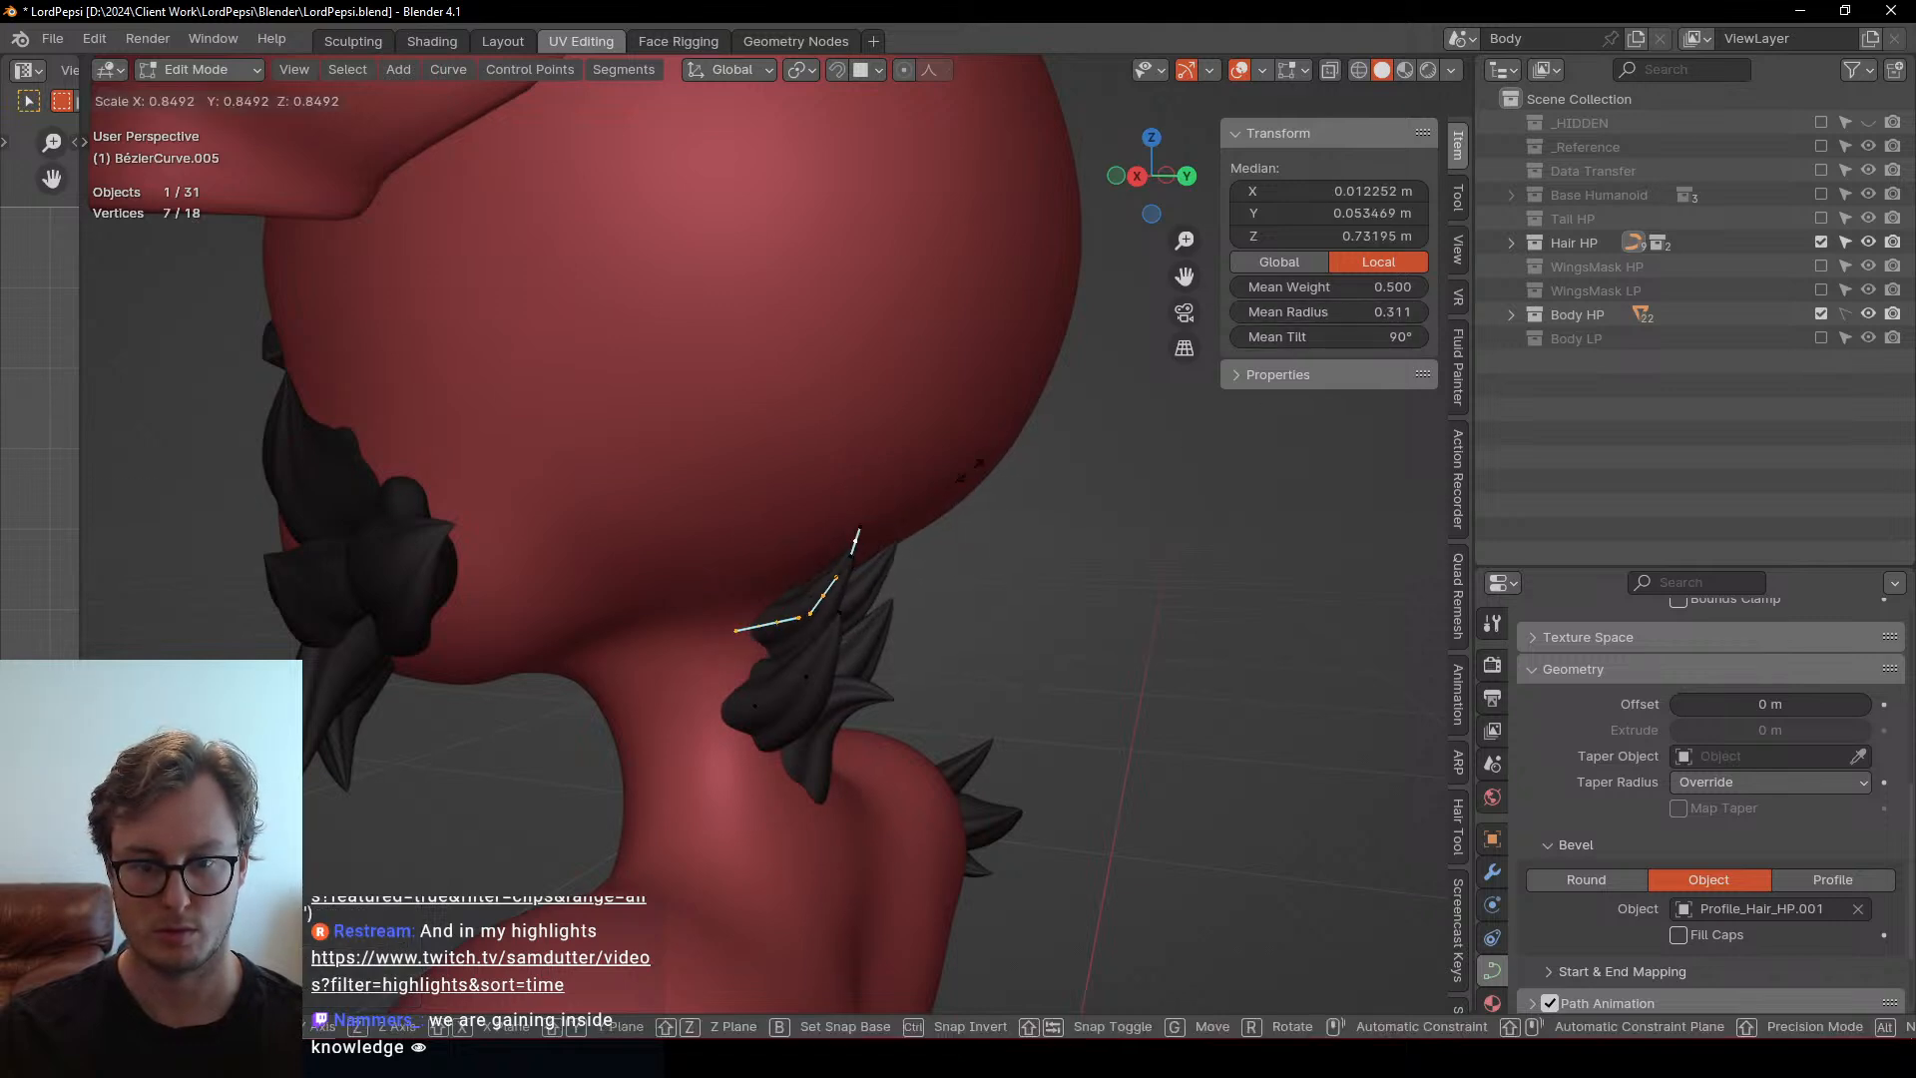
{"action": "left_click", "coordinate": [930, 510]}
{"action": "middle_click_drag", "start_coordinate": [930, 510], "coordinate": [836, 519]}
{"action": "key", "text": "g"}
{"action": "left_click", "coordinate": [877, 612]}
Rotate the smaller side strand around the global Z axis and shift it back beside the strand below
{"action": "middle_click_drag", "start_coordinate": [877, 611], "coordinate": [854, 605]}
{"action": "key", "text": "r"}
{"action": "key", "text": "z"}
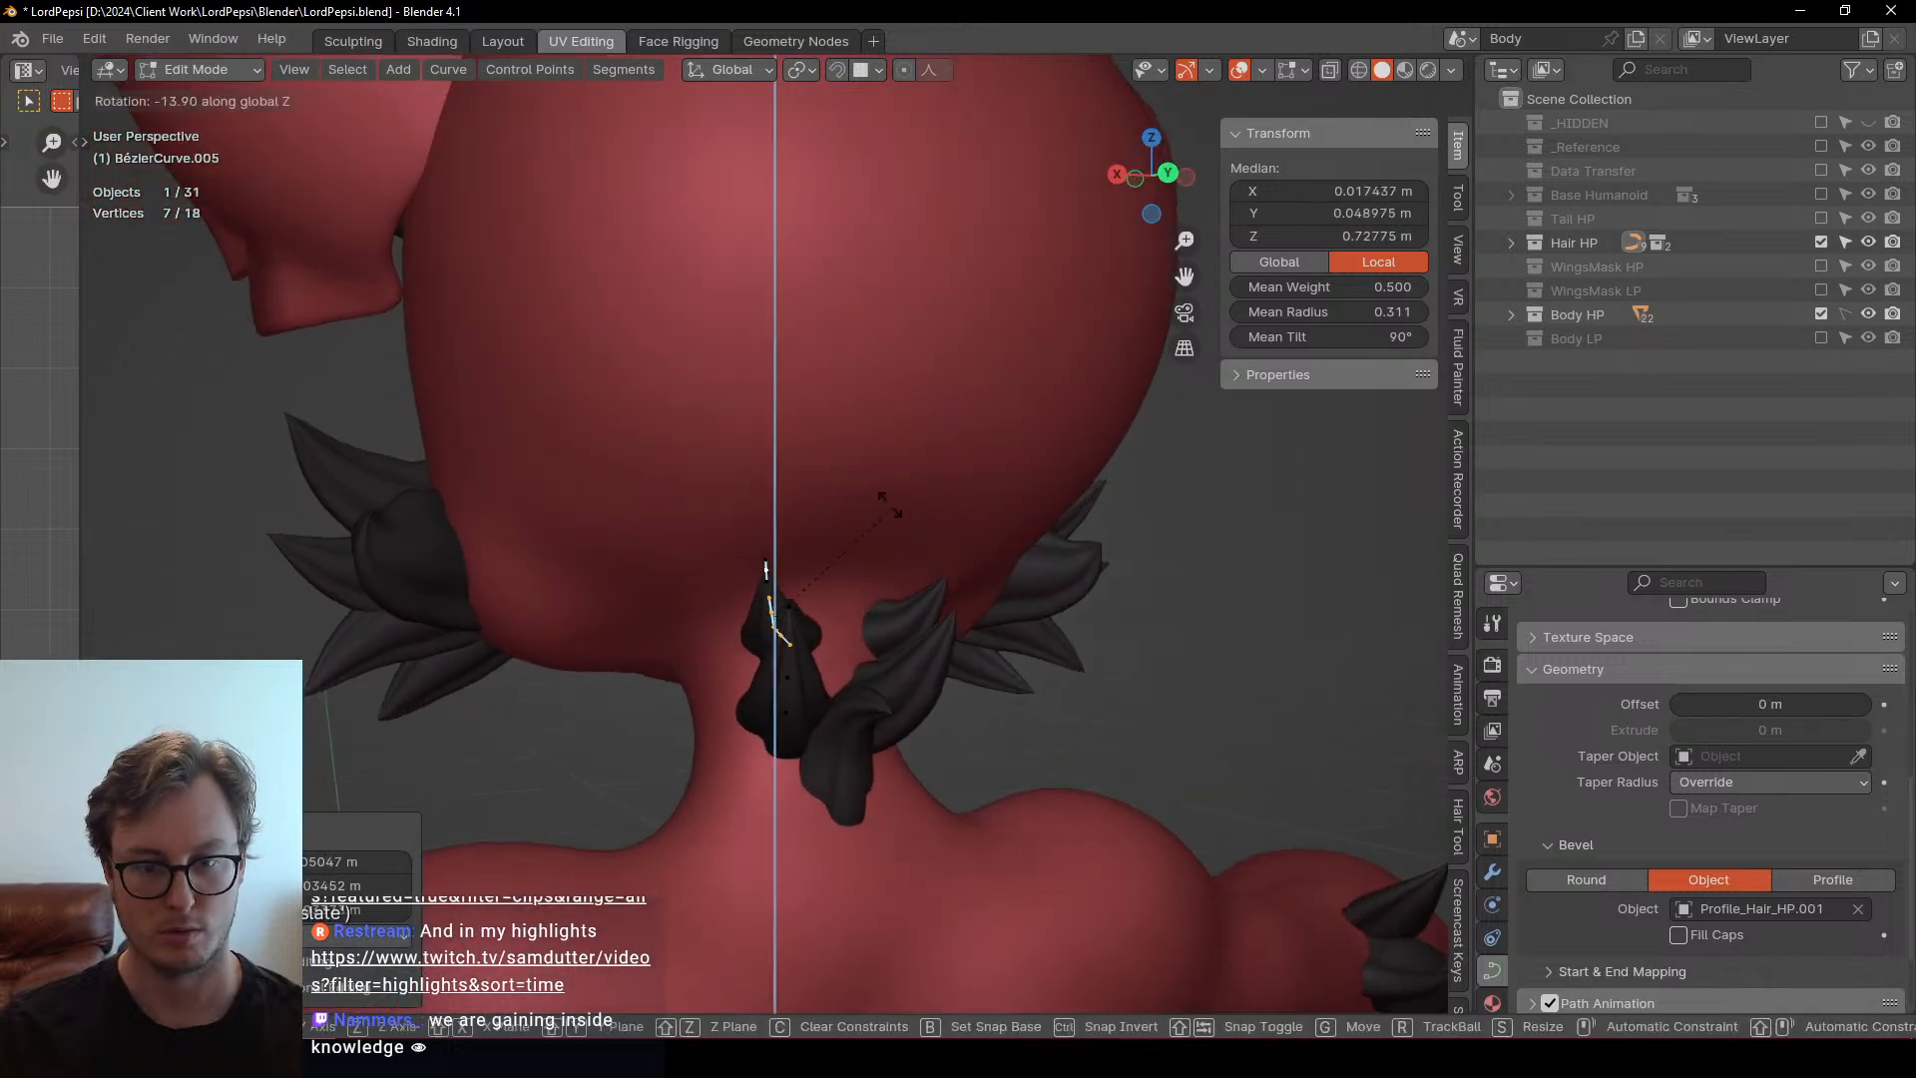
{"action": "left_click", "coordinate": [847, 499]}
{"action": "key", "text": "g"}
{"action": "left_click", "coordinate": [885, 591]}
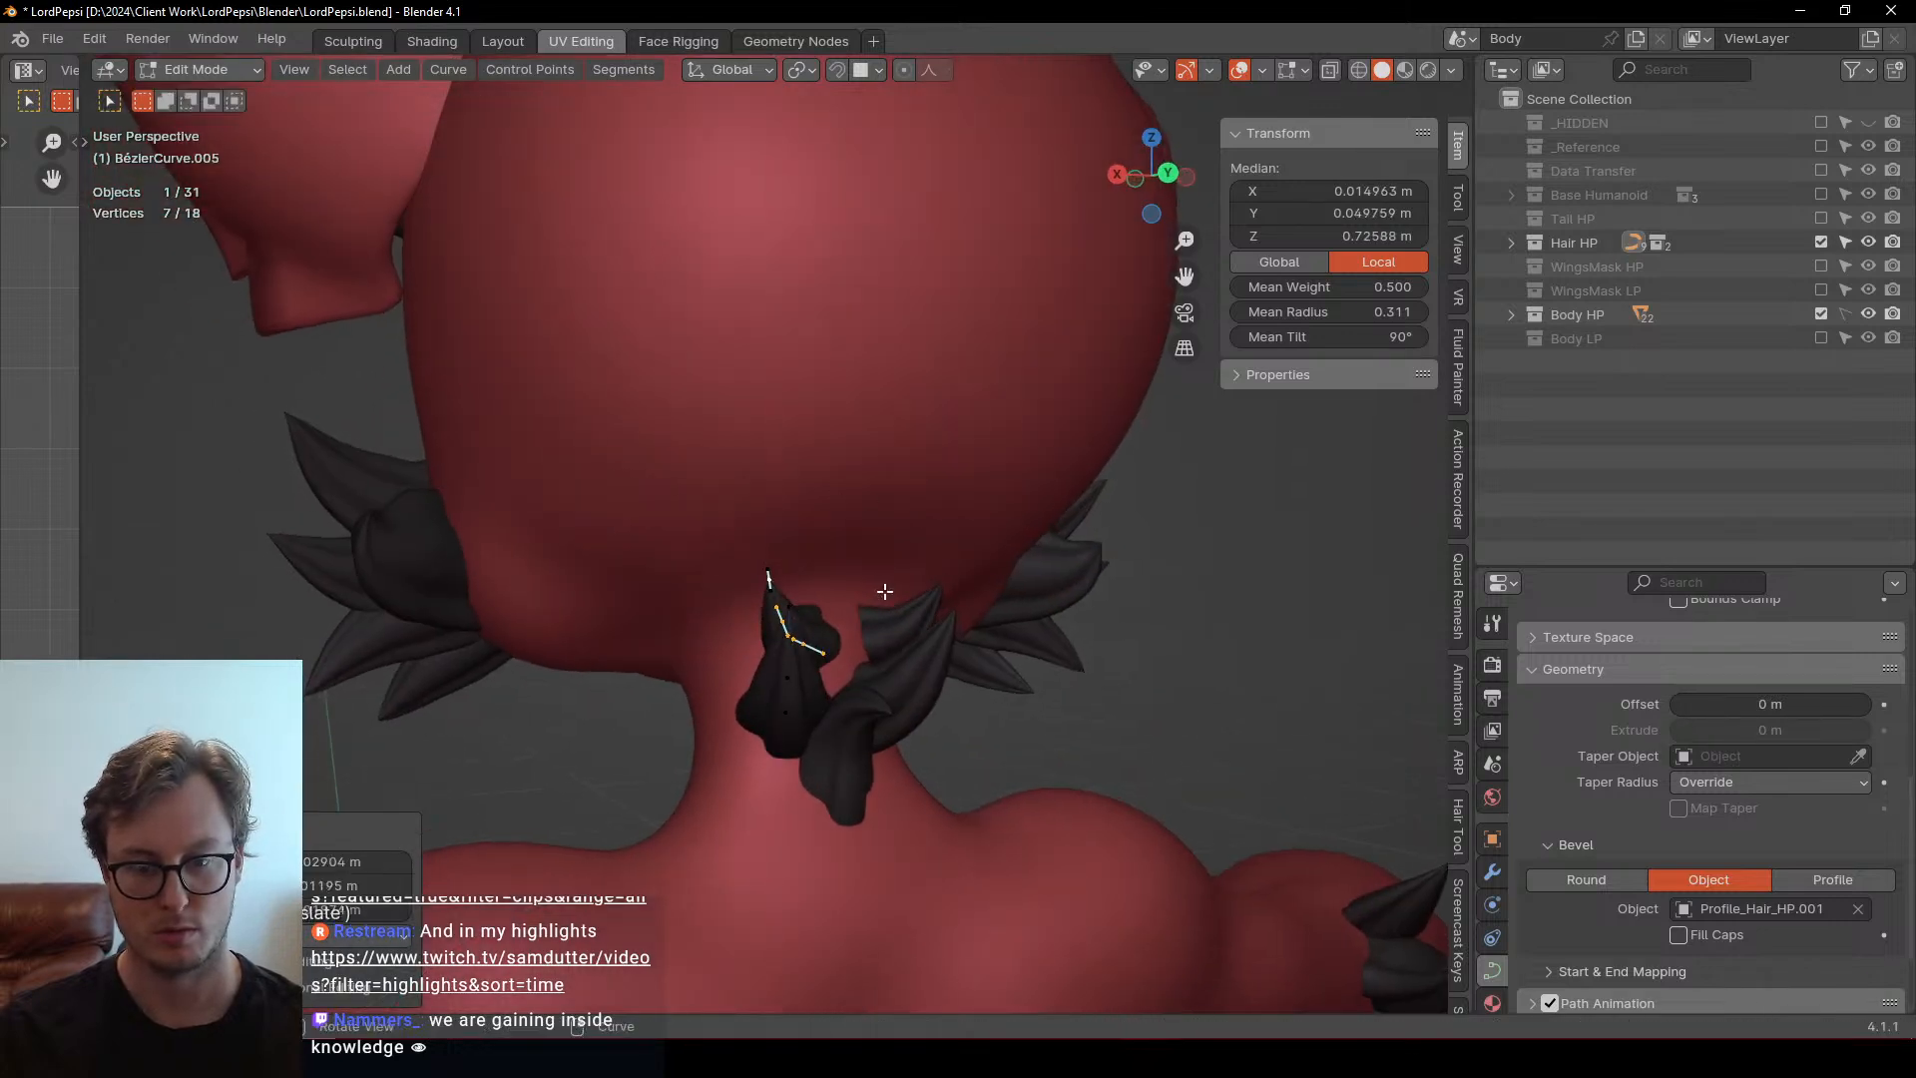
Edit the centre strand's curve in side view and place a rotated duplicate above the tuft at the nape
{"action": "key", "text": "Tab"}
{"action": "left_click", "coordinate": [862, 736]}
{"action": "key", "text": "Tab"}
{"action": "key", "text": "a"}
{"action": "key", "text": "KP_3"}
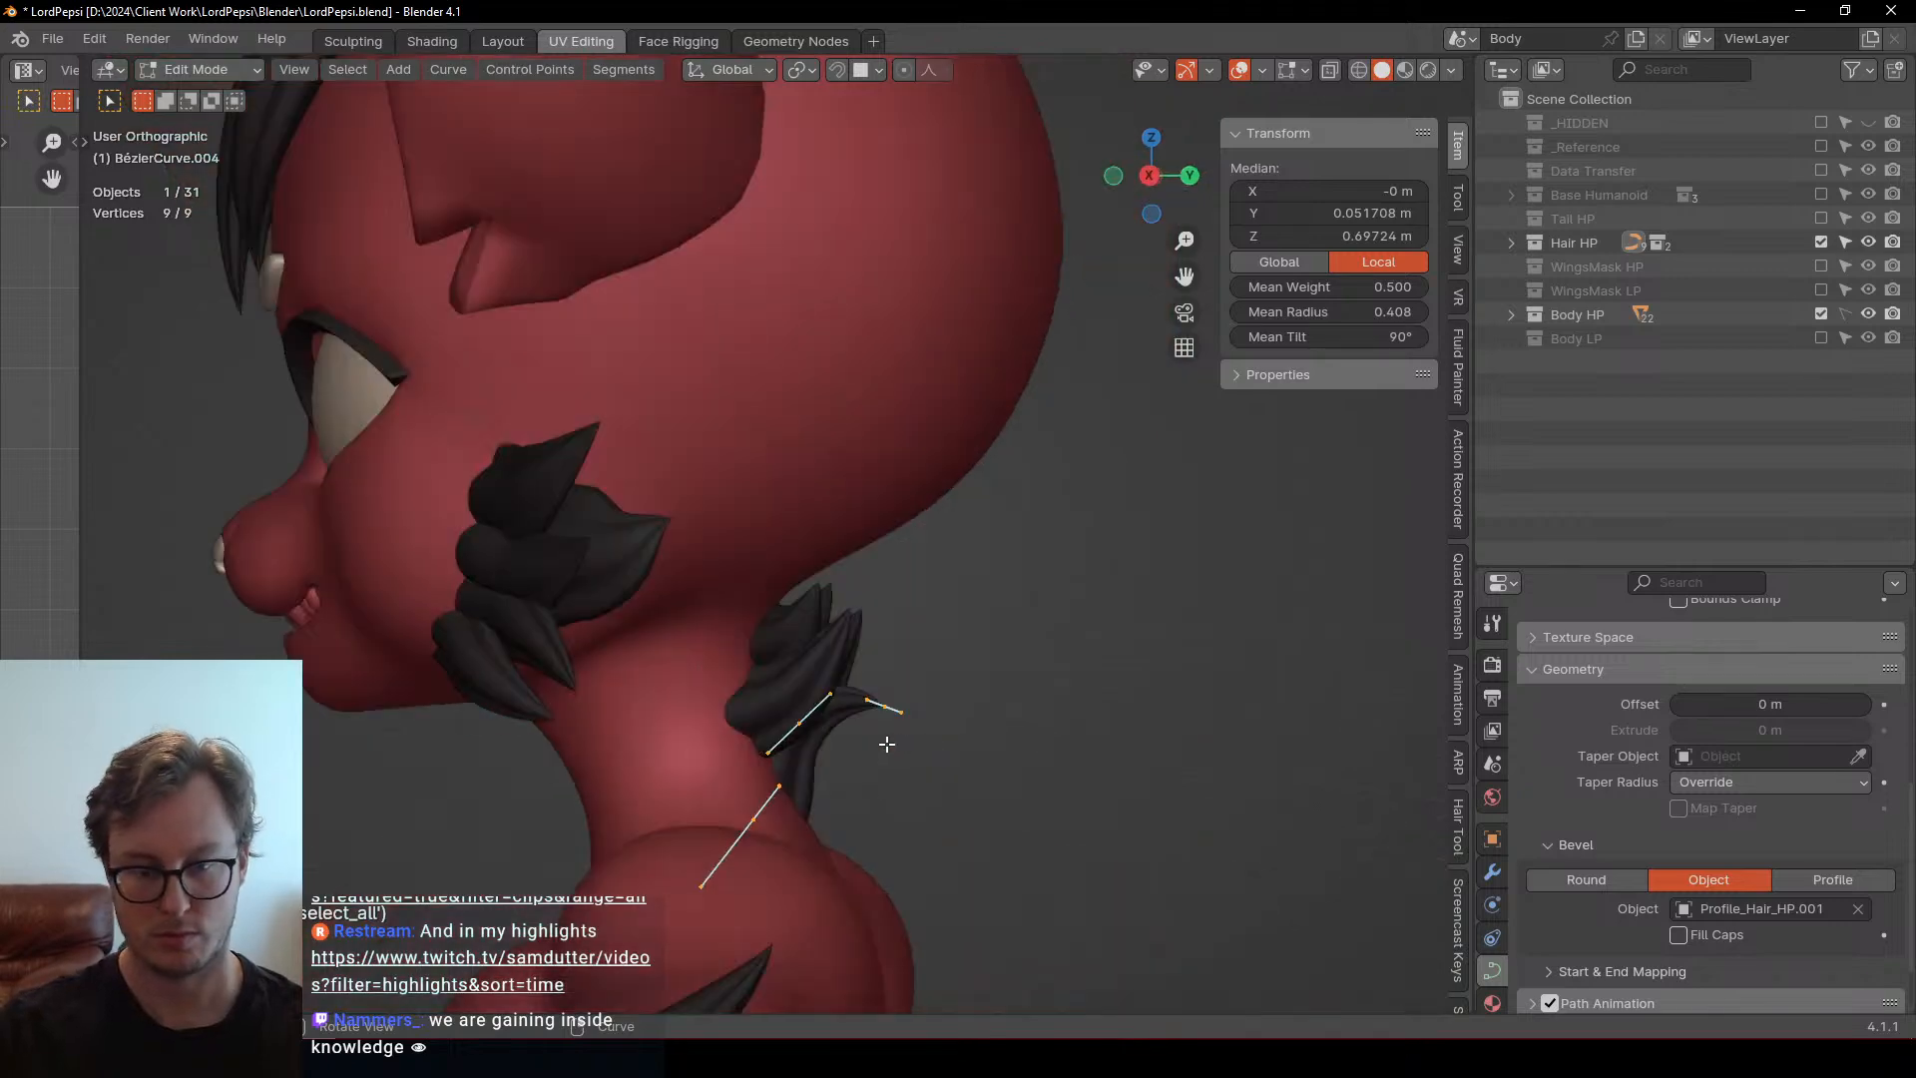
{"action": "key", "text": "g"}
{"action": "left_click", "coordinate": [925, 650]}
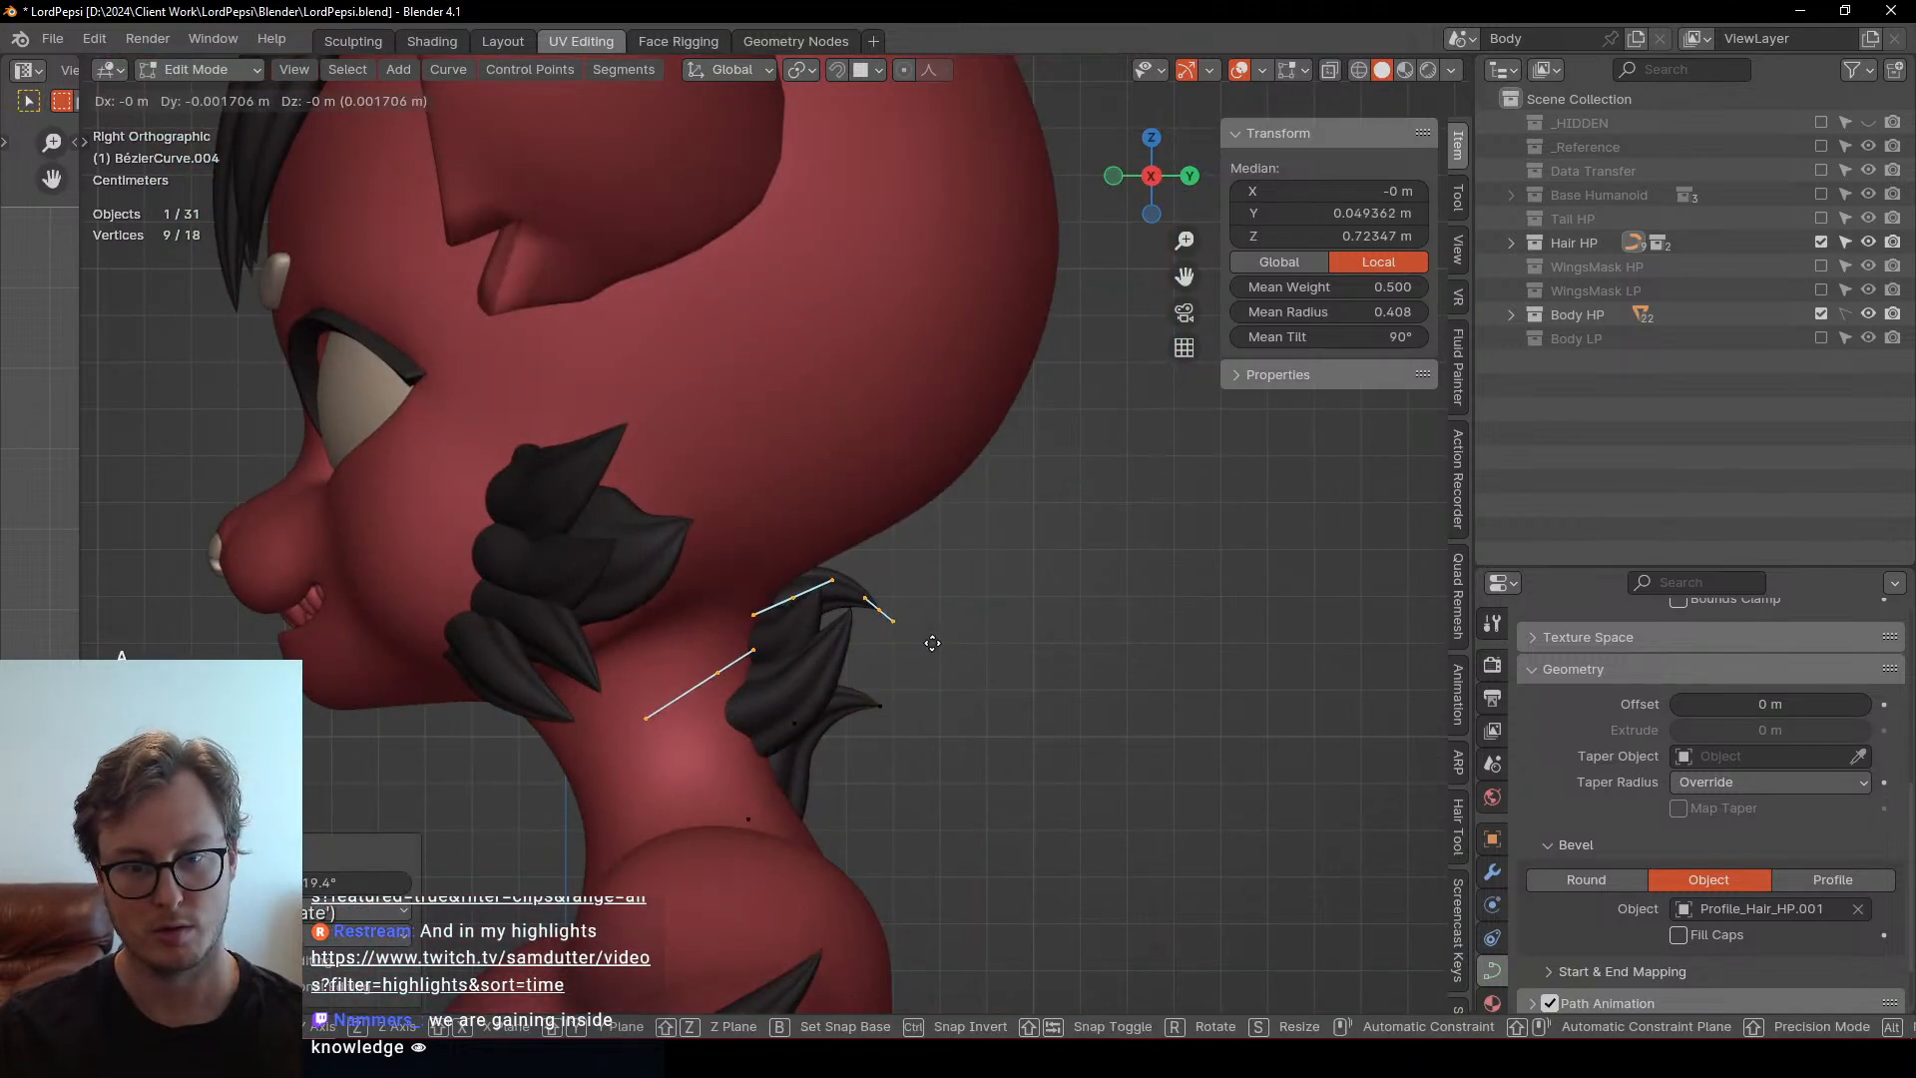
Select the whole duplicated centre strand and flip it along the Z axis so its tip points upward
{"action": "key", "text": "Tab"}
{"action": "middle_click_drag", "start_coordinate": [1002, 613], "coordinate": [640, 586]}
{"action": "key", "text": "Tab"}
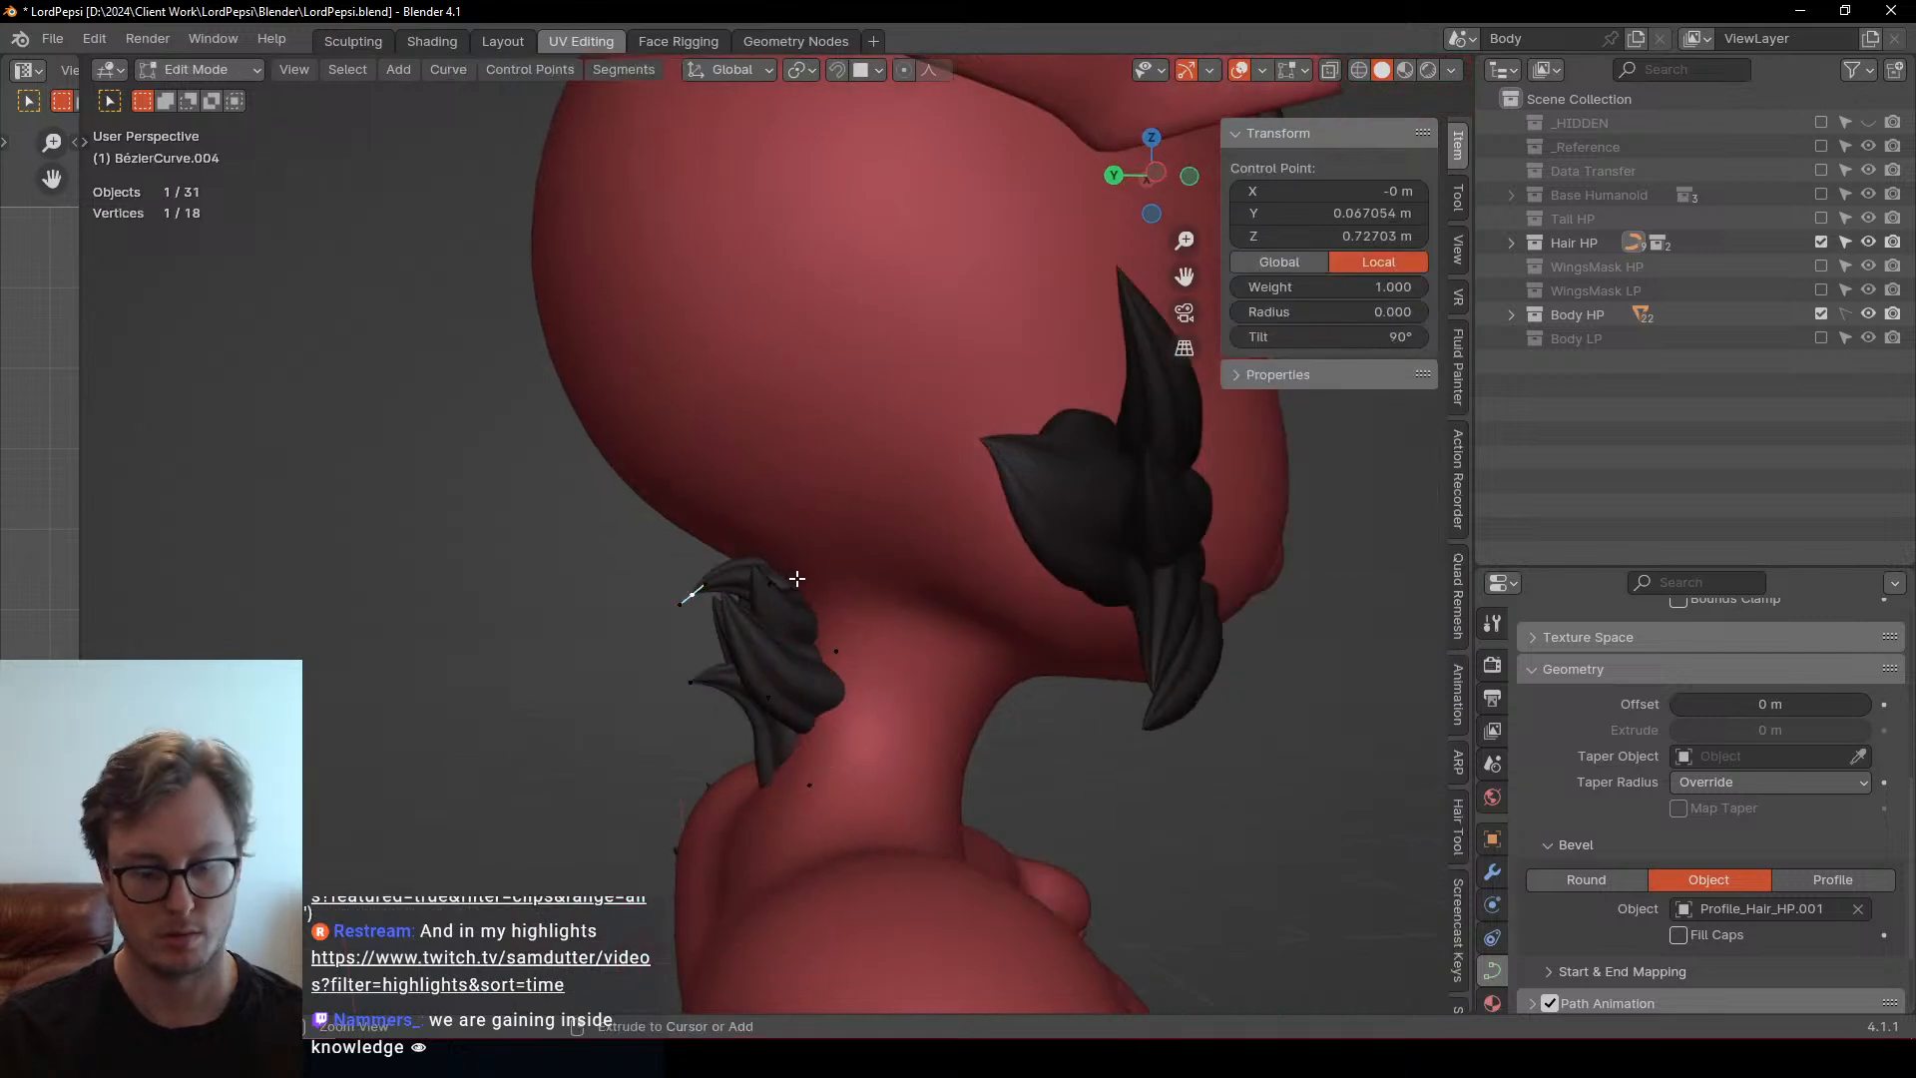
{"action": "key", "text": "ctrl+l"}
{"action": "key", "text": "s"}
{"action": "key", "text": "z"}
{"action": "key", "text": "Return"}
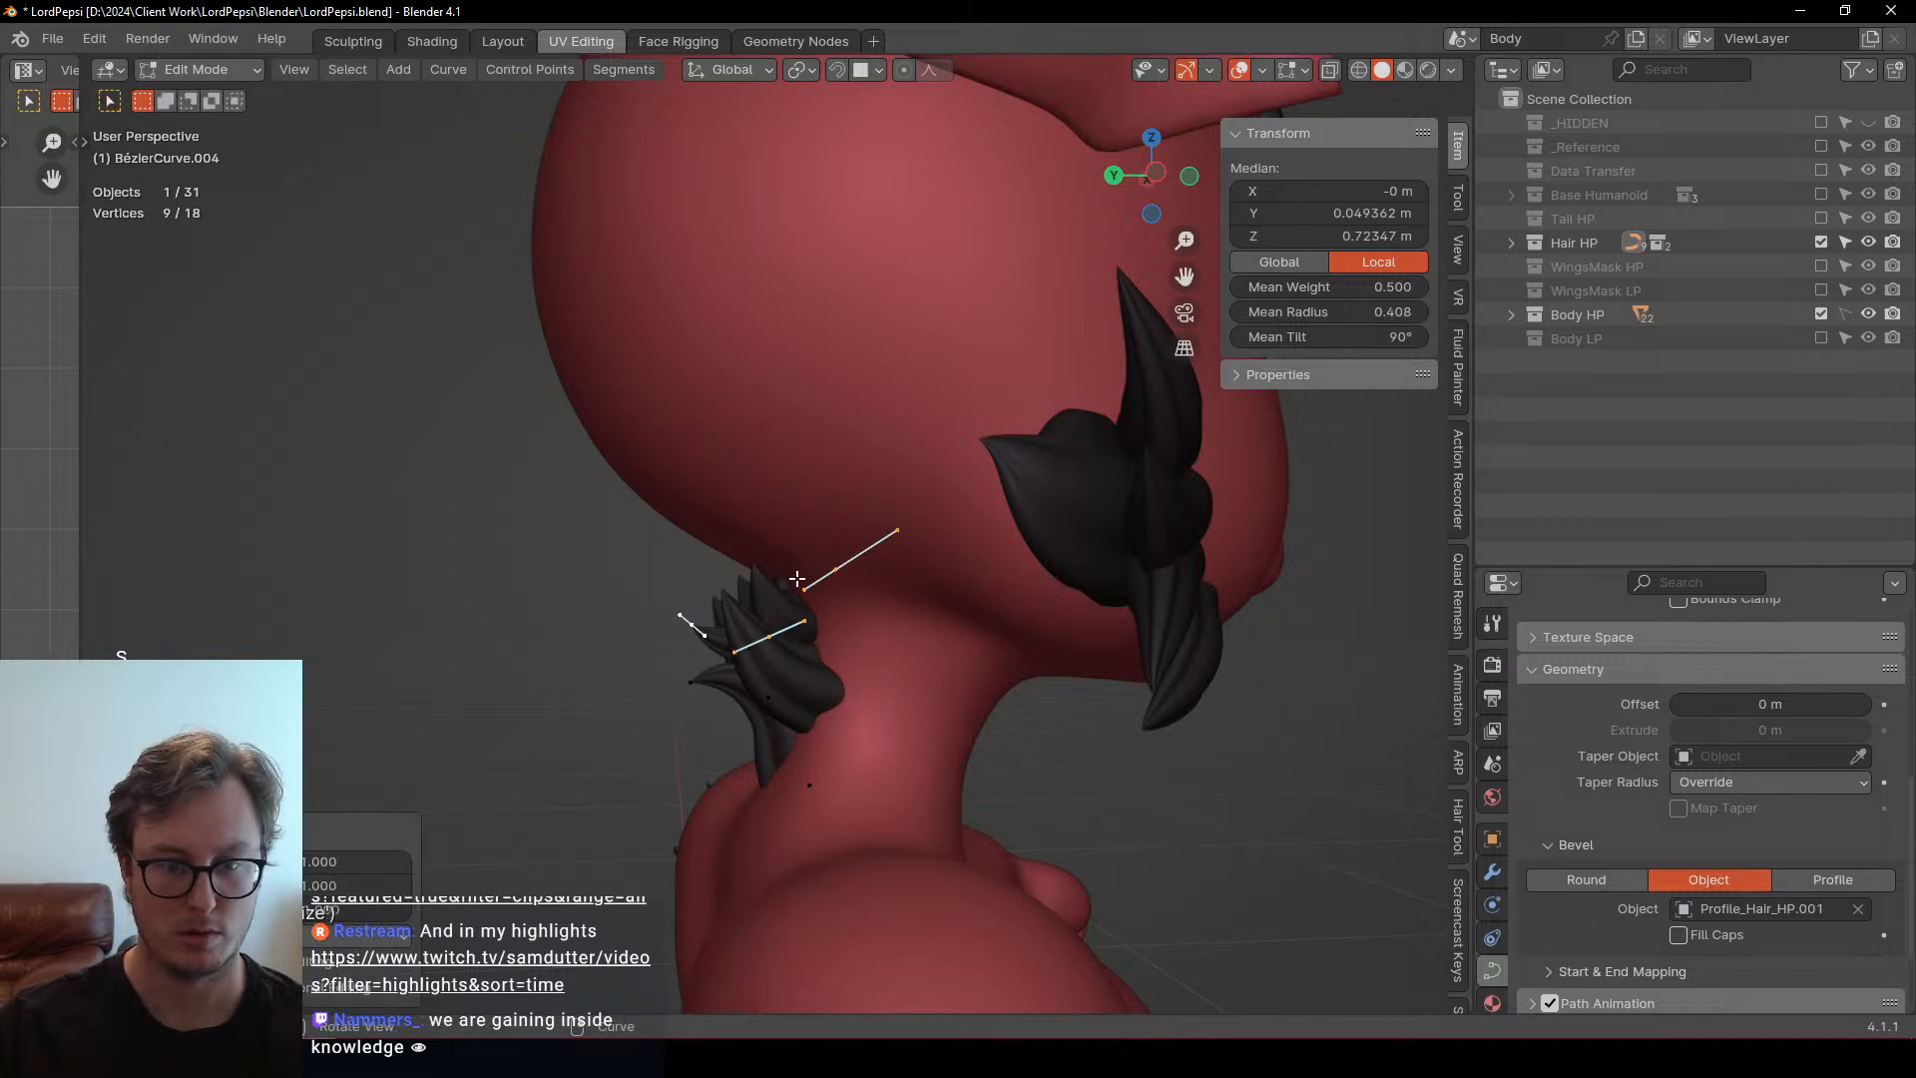
Rotate the flipped centre strand and reposition it beneath the back of the head
{"action": "key", "text": "r"}
{"action": "left_click", "coordinate": [898, 684]}
{"action": "middle_click_drag", "start_coordinate": [898, 685], "coordinate": [1056, 629]}
{"action": "key", "text": "r"}
{"action": "left_click", "coordinate": [1030, 654]}
{"action": "key", "text": "r"}
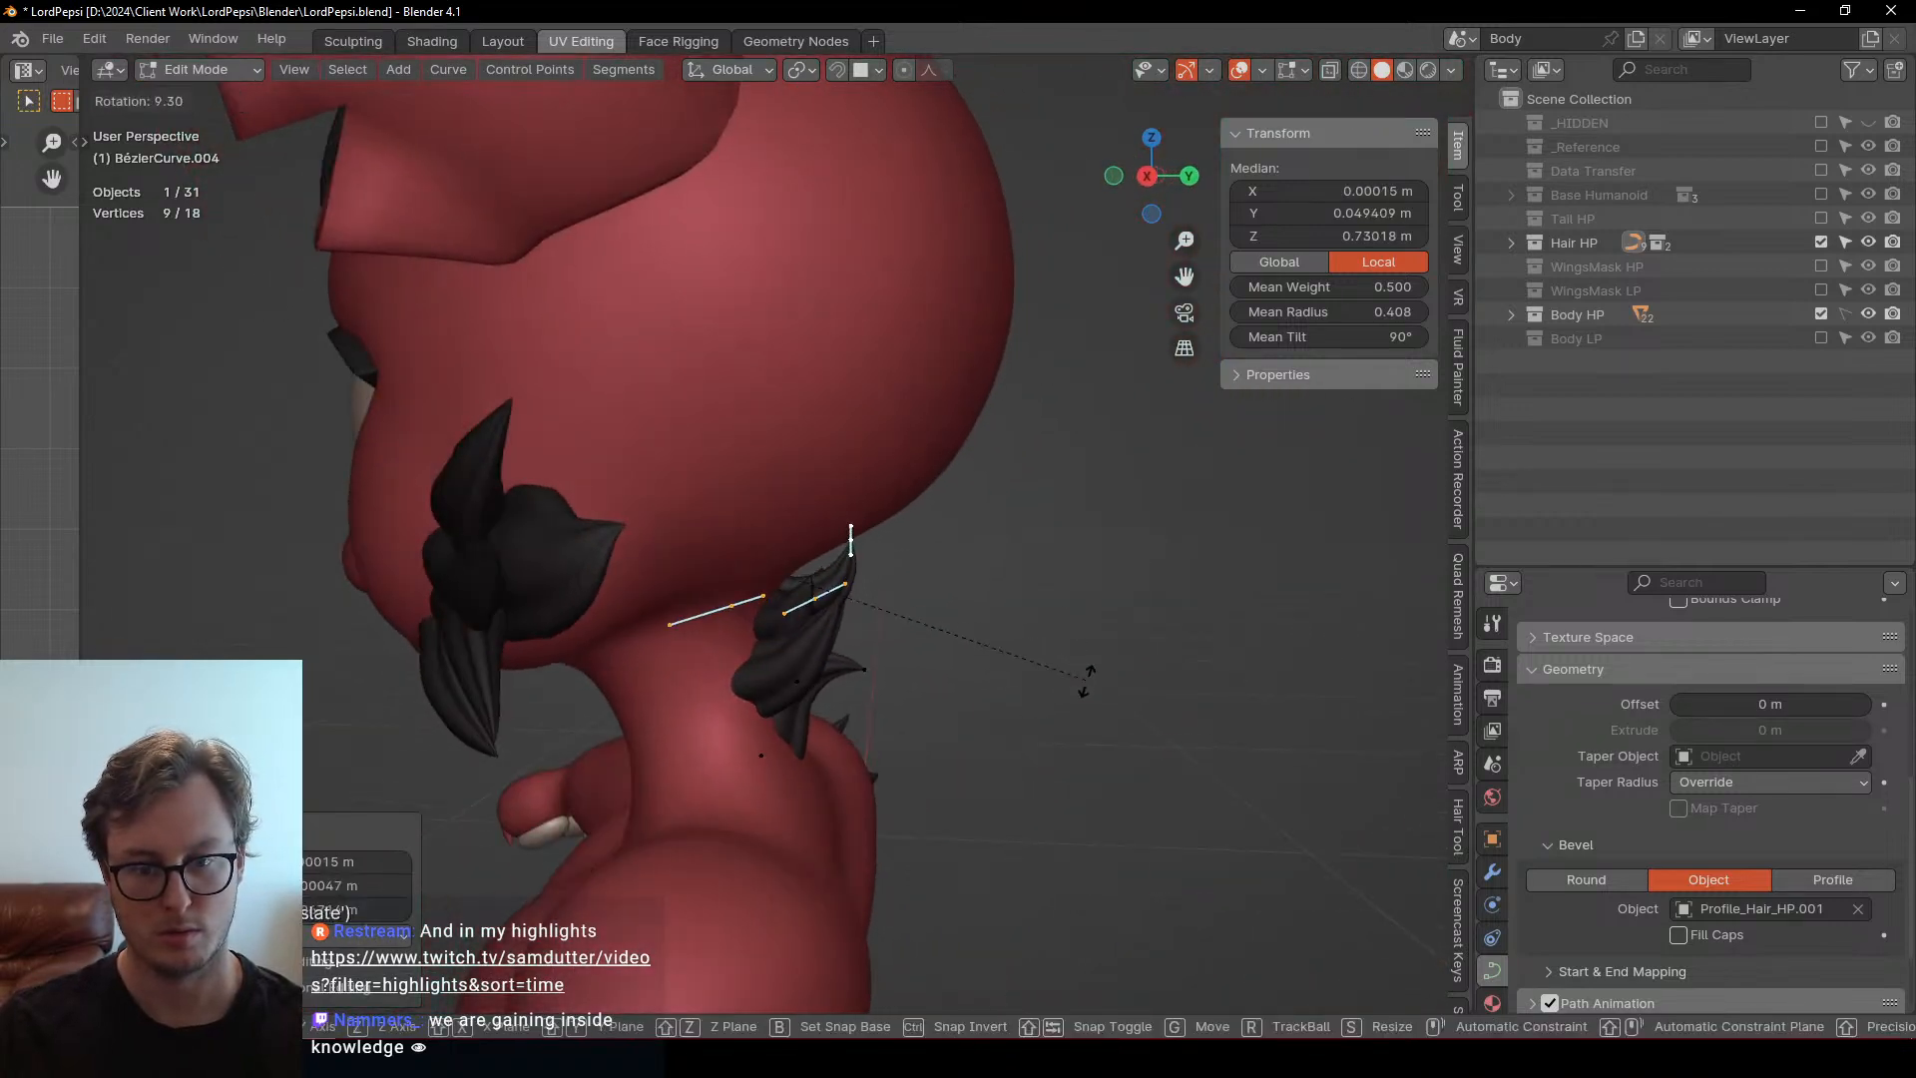
{"action": "left_click", "coordinate": [1004, 654]}
Fine-tune the upper centre strand's angle and move it so its root stays in the neck
{"action": "key", "text": "r"}
{"action": "left_click", "coordinate": [1026, 654]}
{"action": "key", "text": "r"}
{"action": "left_click", "coordinate": [1036, 604]}
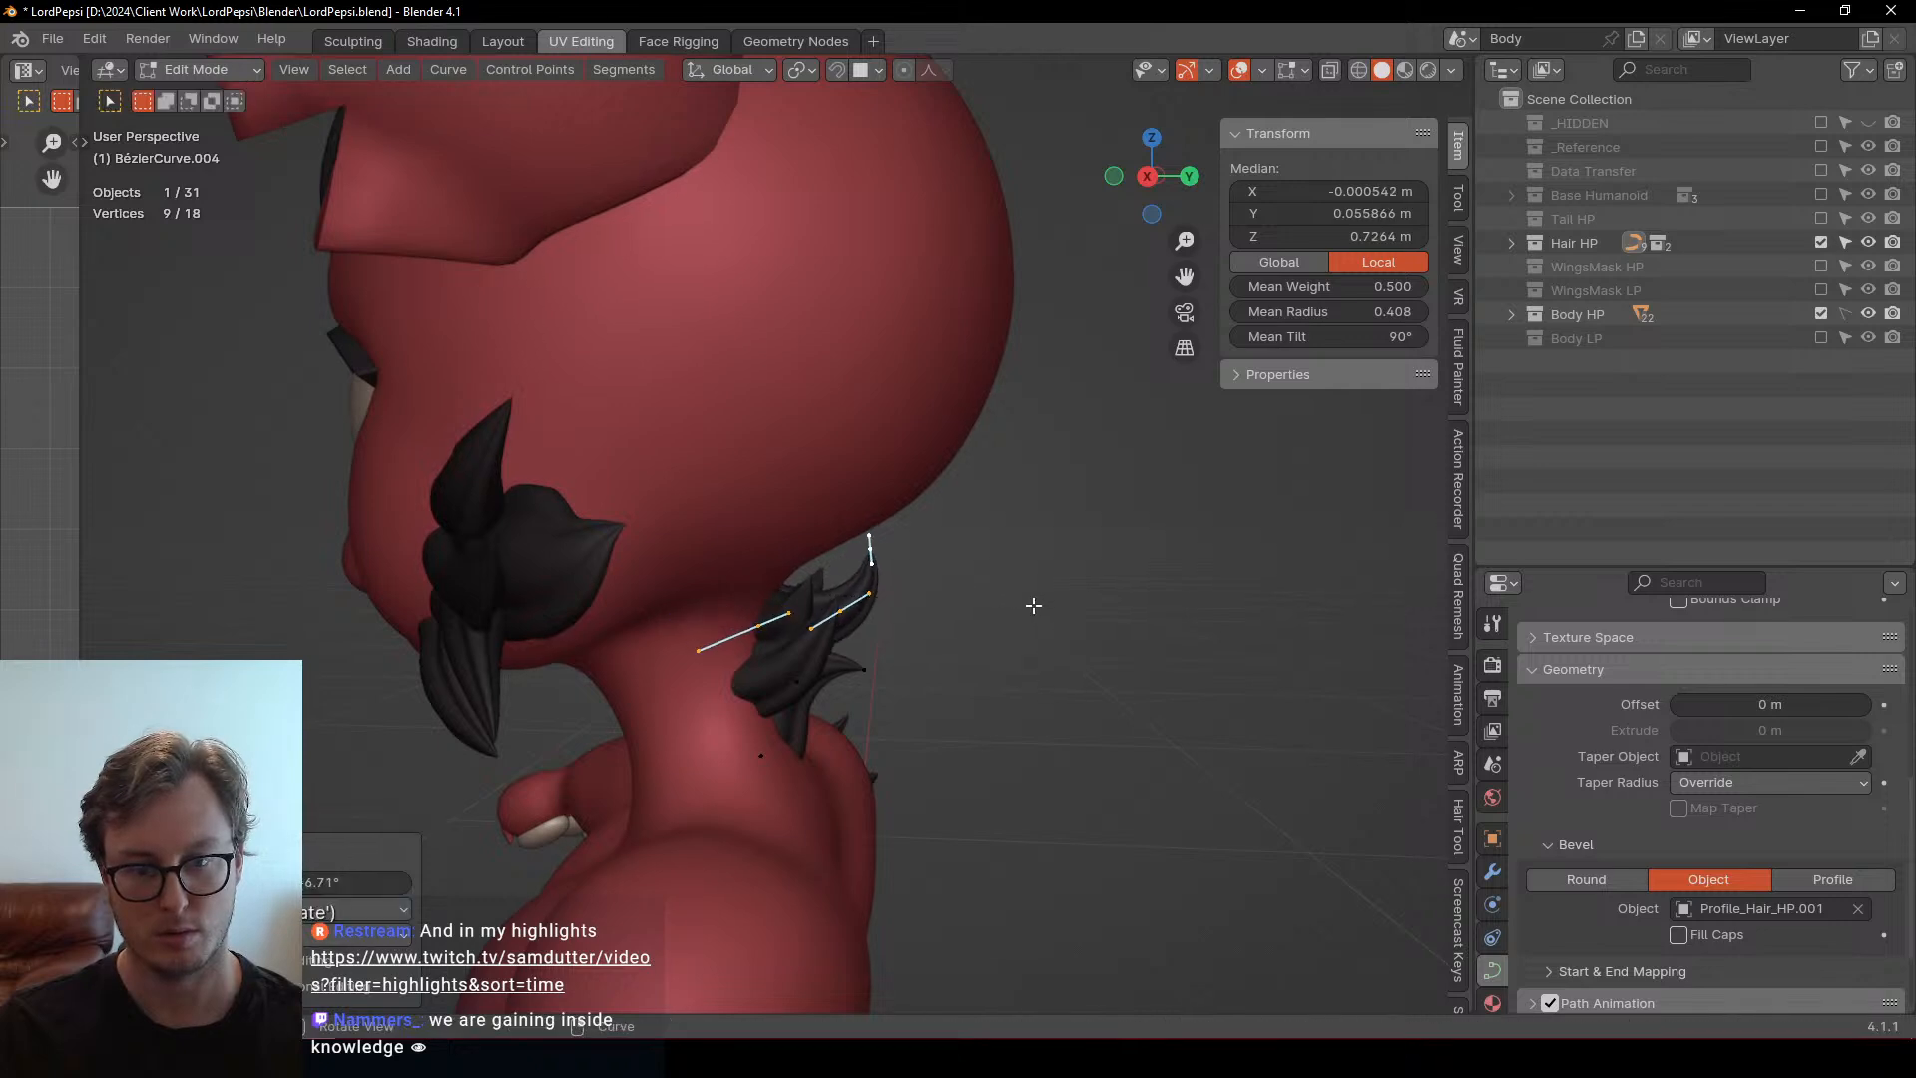
{"action": "key", "text": "g"}
{"action": "left_click", "coordinate": [1022, 604]}
{"action": "middle_click_drag", "start_coordinate": [1022, 604], "coordinate": [967, 612]}
{"action": "scroll", "coordinate": [799, 682], "scroll_direction": "up", "scroll_amount": 2}
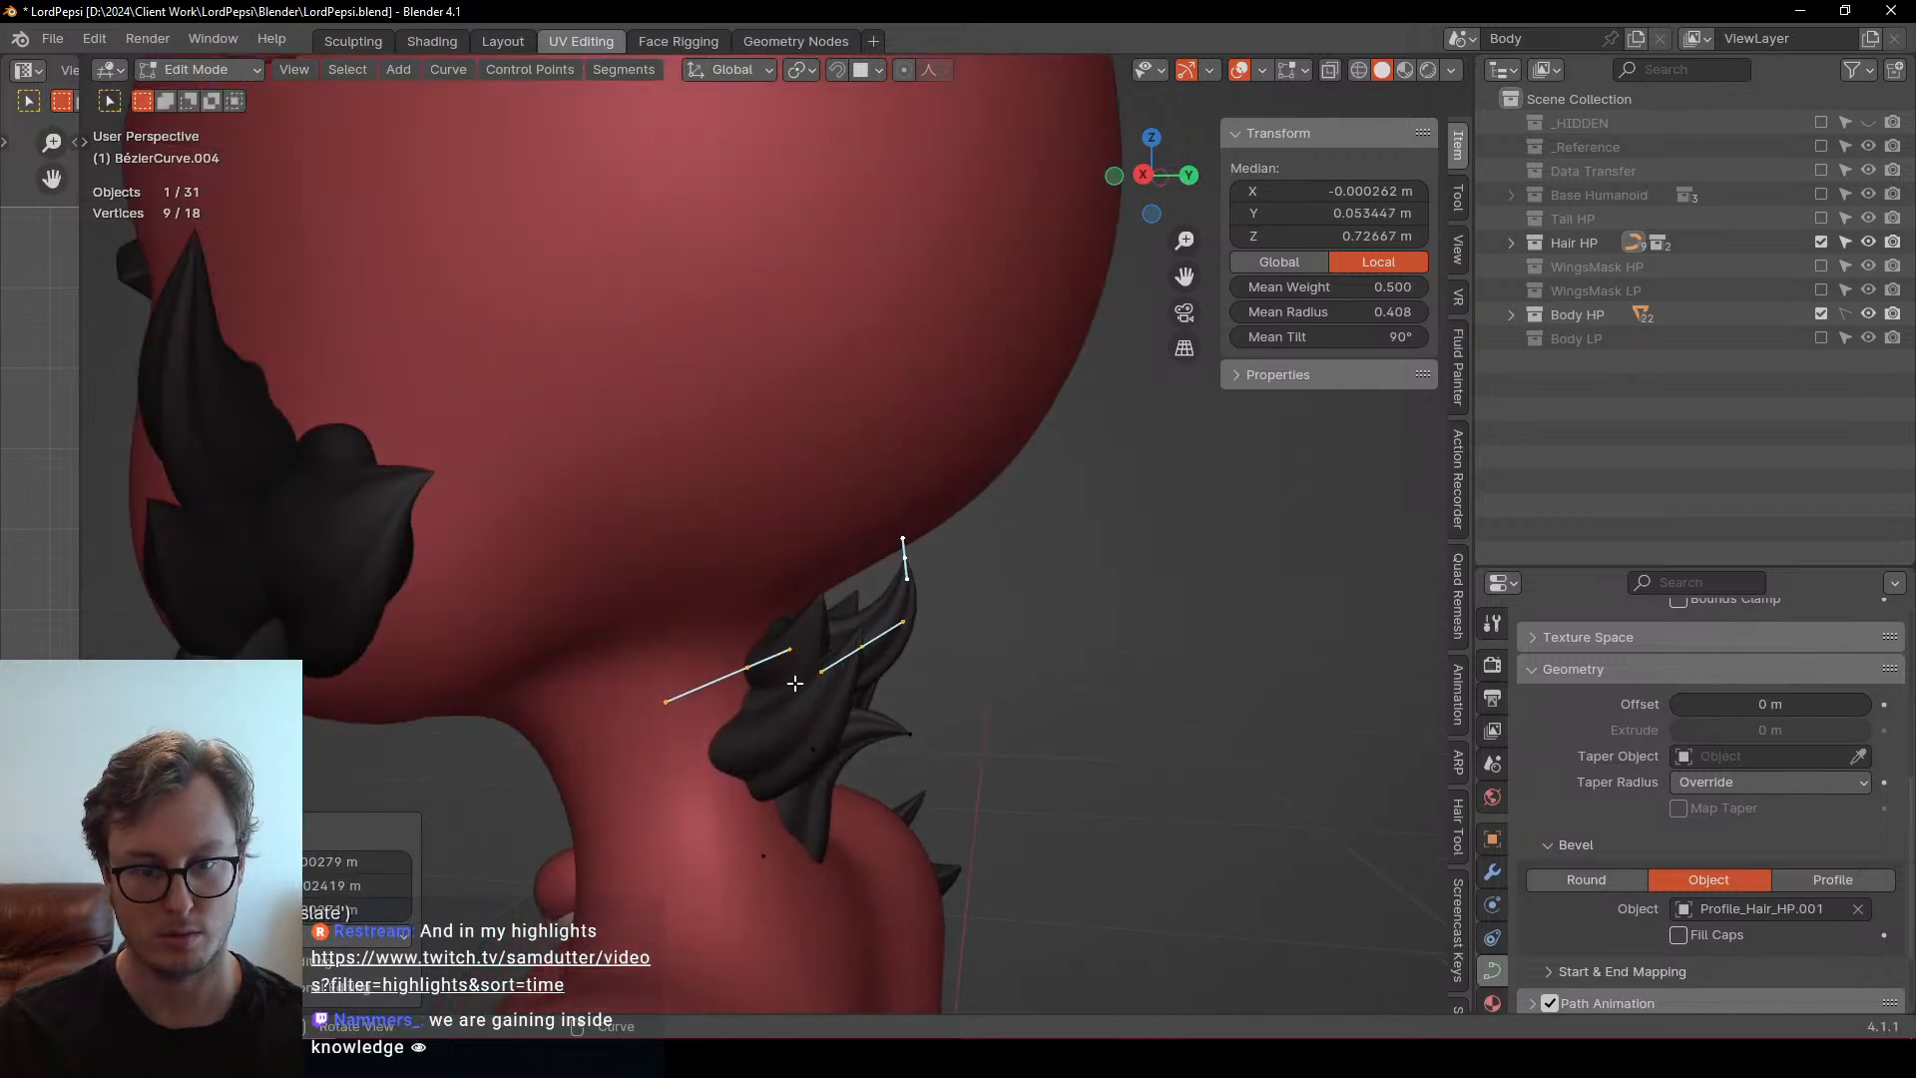
Return to editing the side strands' curve and move the small upper strand closer to the tuft
{"action": "key", "text": "Tab"}
{"action": "left_click", "coordinate": [810, 666]}
{"action": "key", "text": "Tab"}
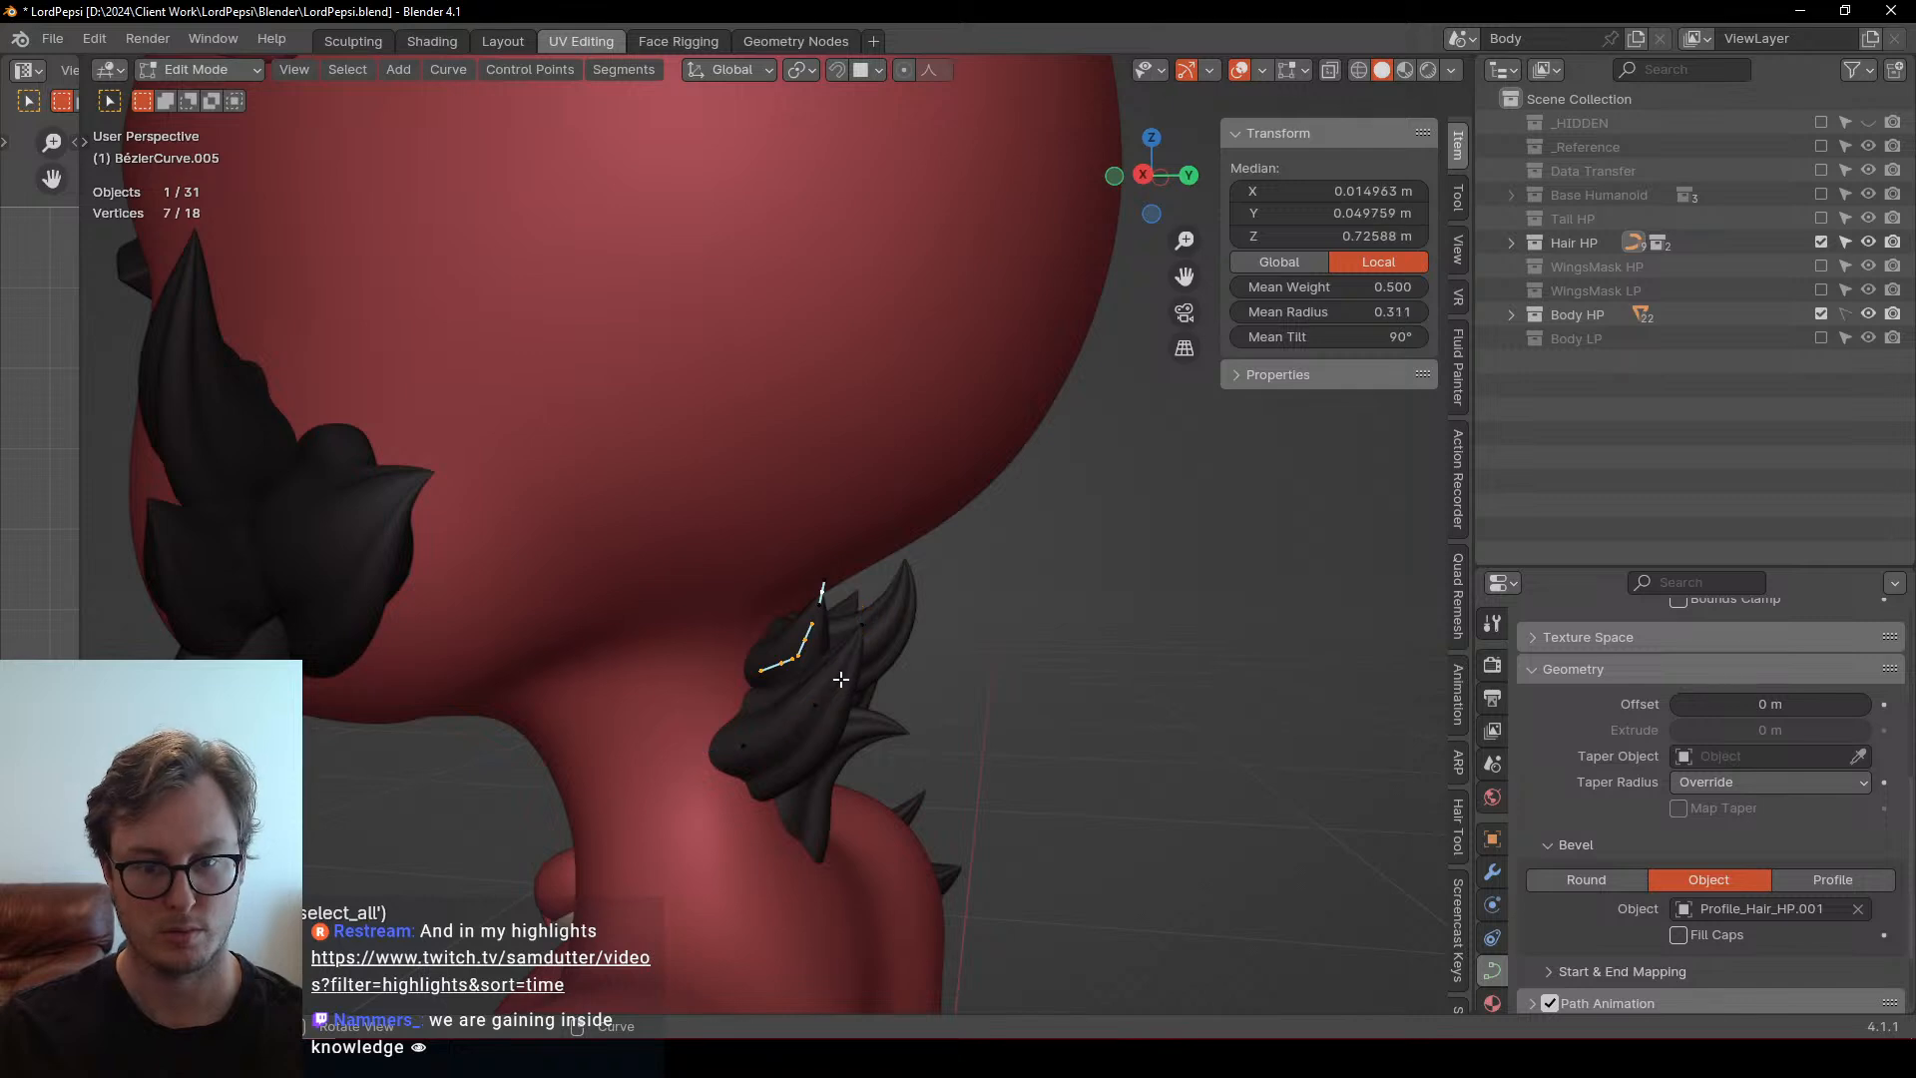
{"action": "key", "text": "g"}
{"action": "left_click", "coordinate": [833, 651]}
{"action": "mouse_move", "coordinate": [833, 651]}
{"action": "middle_mouse_down"}
{"action": "mouse_move", "coordinate": [894, 601]}
{"action": "mouse_move", "coordinate": [890, 661]}
{"action": "mouse_move", "coordinate": [813, 647]}
{"action": "middle_mouse_up"}
Rotate the small upper side strand freely and around the Z axis, then adjust its position
{"action": "key", "text": "r"}
{"action": "left_click", "coordinate": [979, 604]}
{"action": "key", "text": "r"}
{"action": "key", "text": "z"}
{"action": "left_click", "coordinate": [949, 624]}
{"action": "key", "text": "g"}
{"action": "left_click", "coordinate": [949, 625]}
Move the small upper side strand's tip control point and rotate it to bend the tip
{"action": "left_click", "coordinate": [813, 642]}
{"action": "key", "text": "g"}
{"action": "left_click", "coordinate": [873, 646]}
{"action": "key", "text": "r"}
{"action": "left_click", "coordinate": [920, 656]}
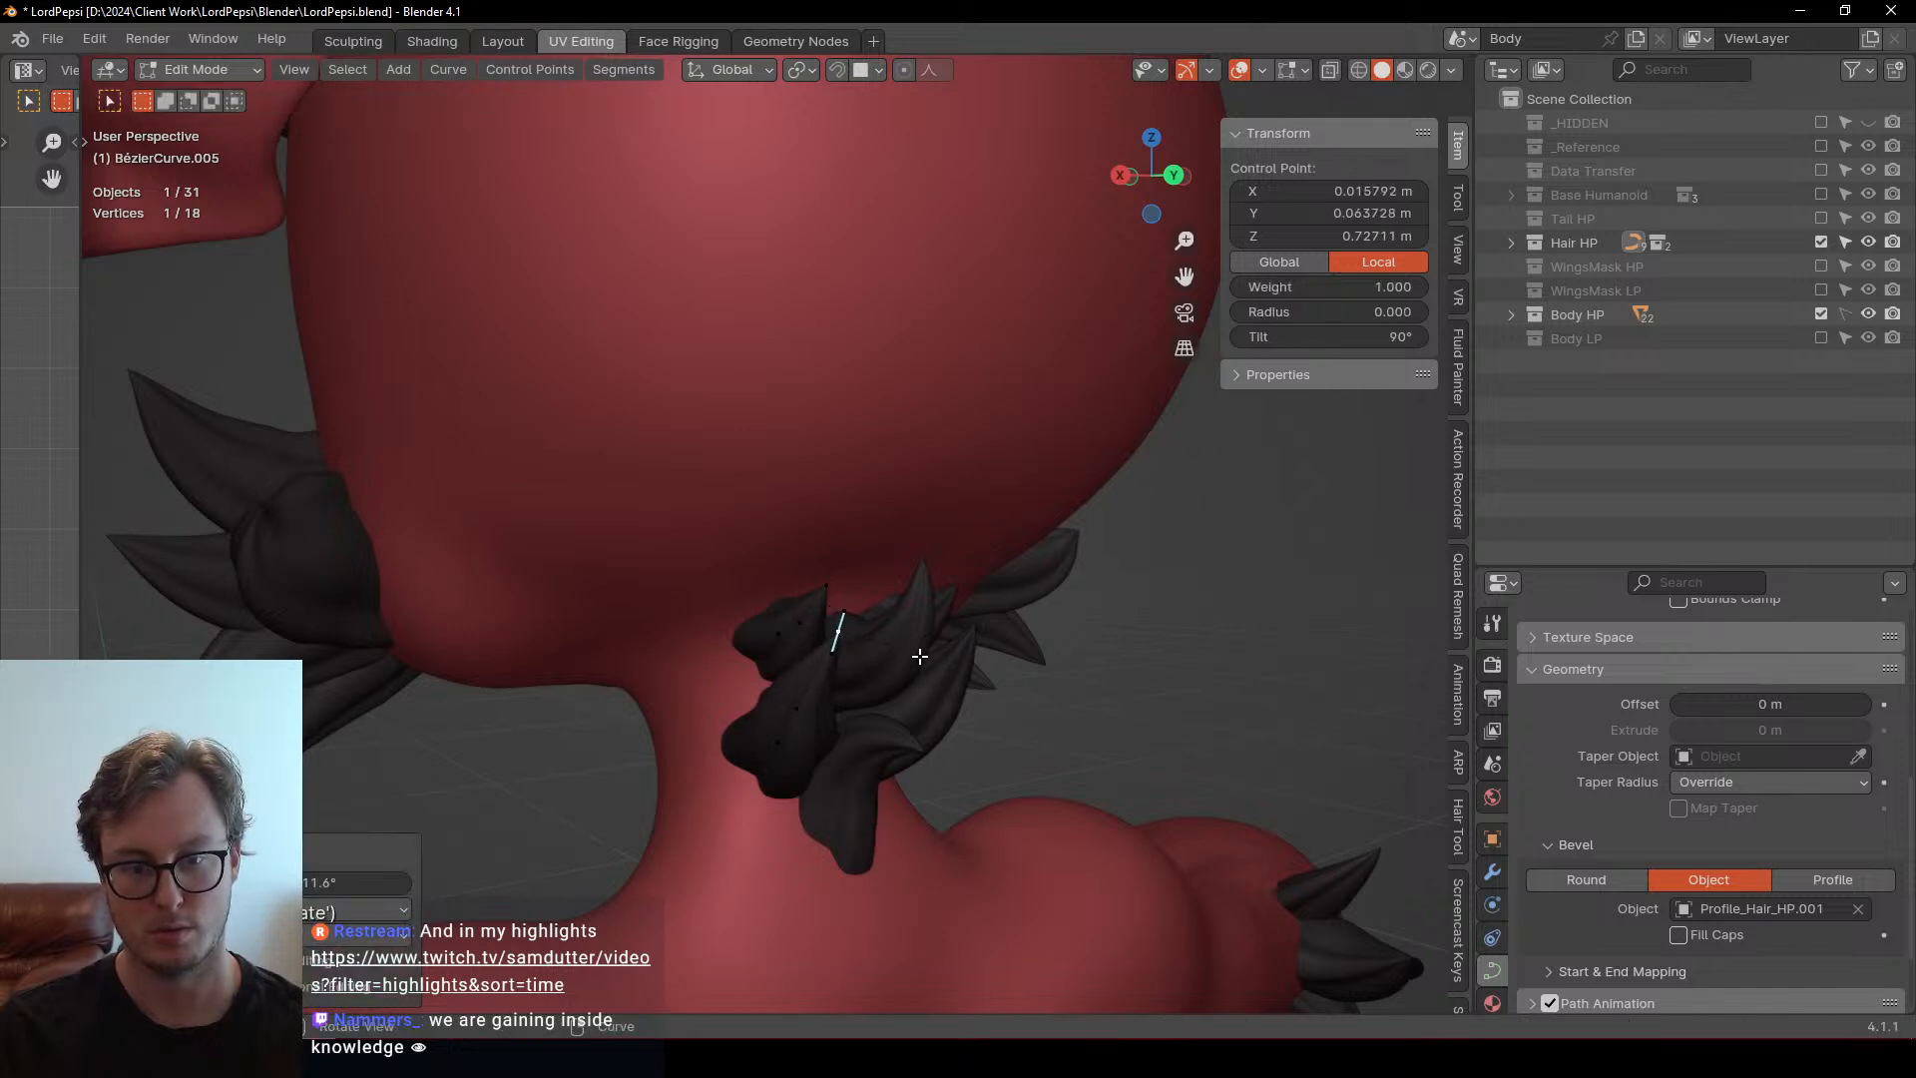
Switch to the centre strand's curve and nudge the root control point of its upper strand
{"action": "key", "text": "Tab"}
{"action": "key", "text": "Tab"}
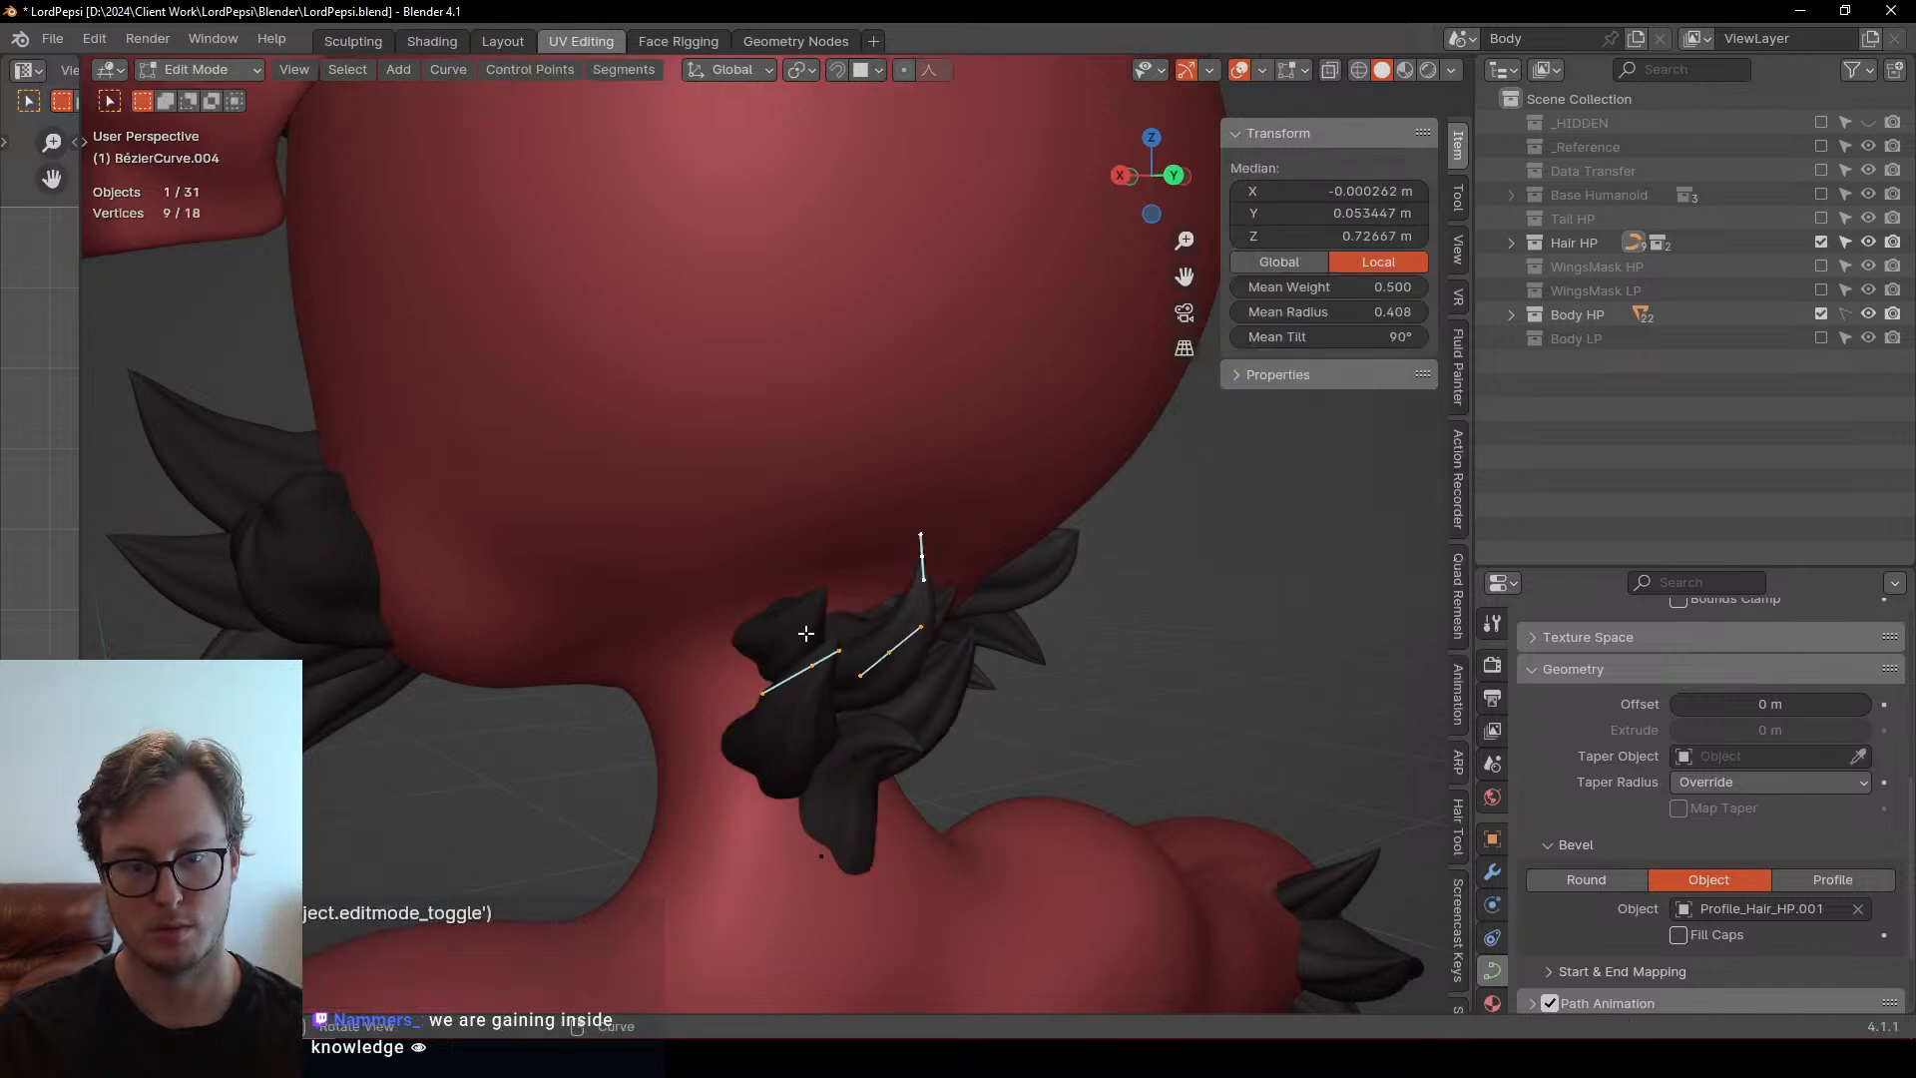
{"action": "key", "text": "g"}
{"action": "left_click", "coordinate": [932, 562]}
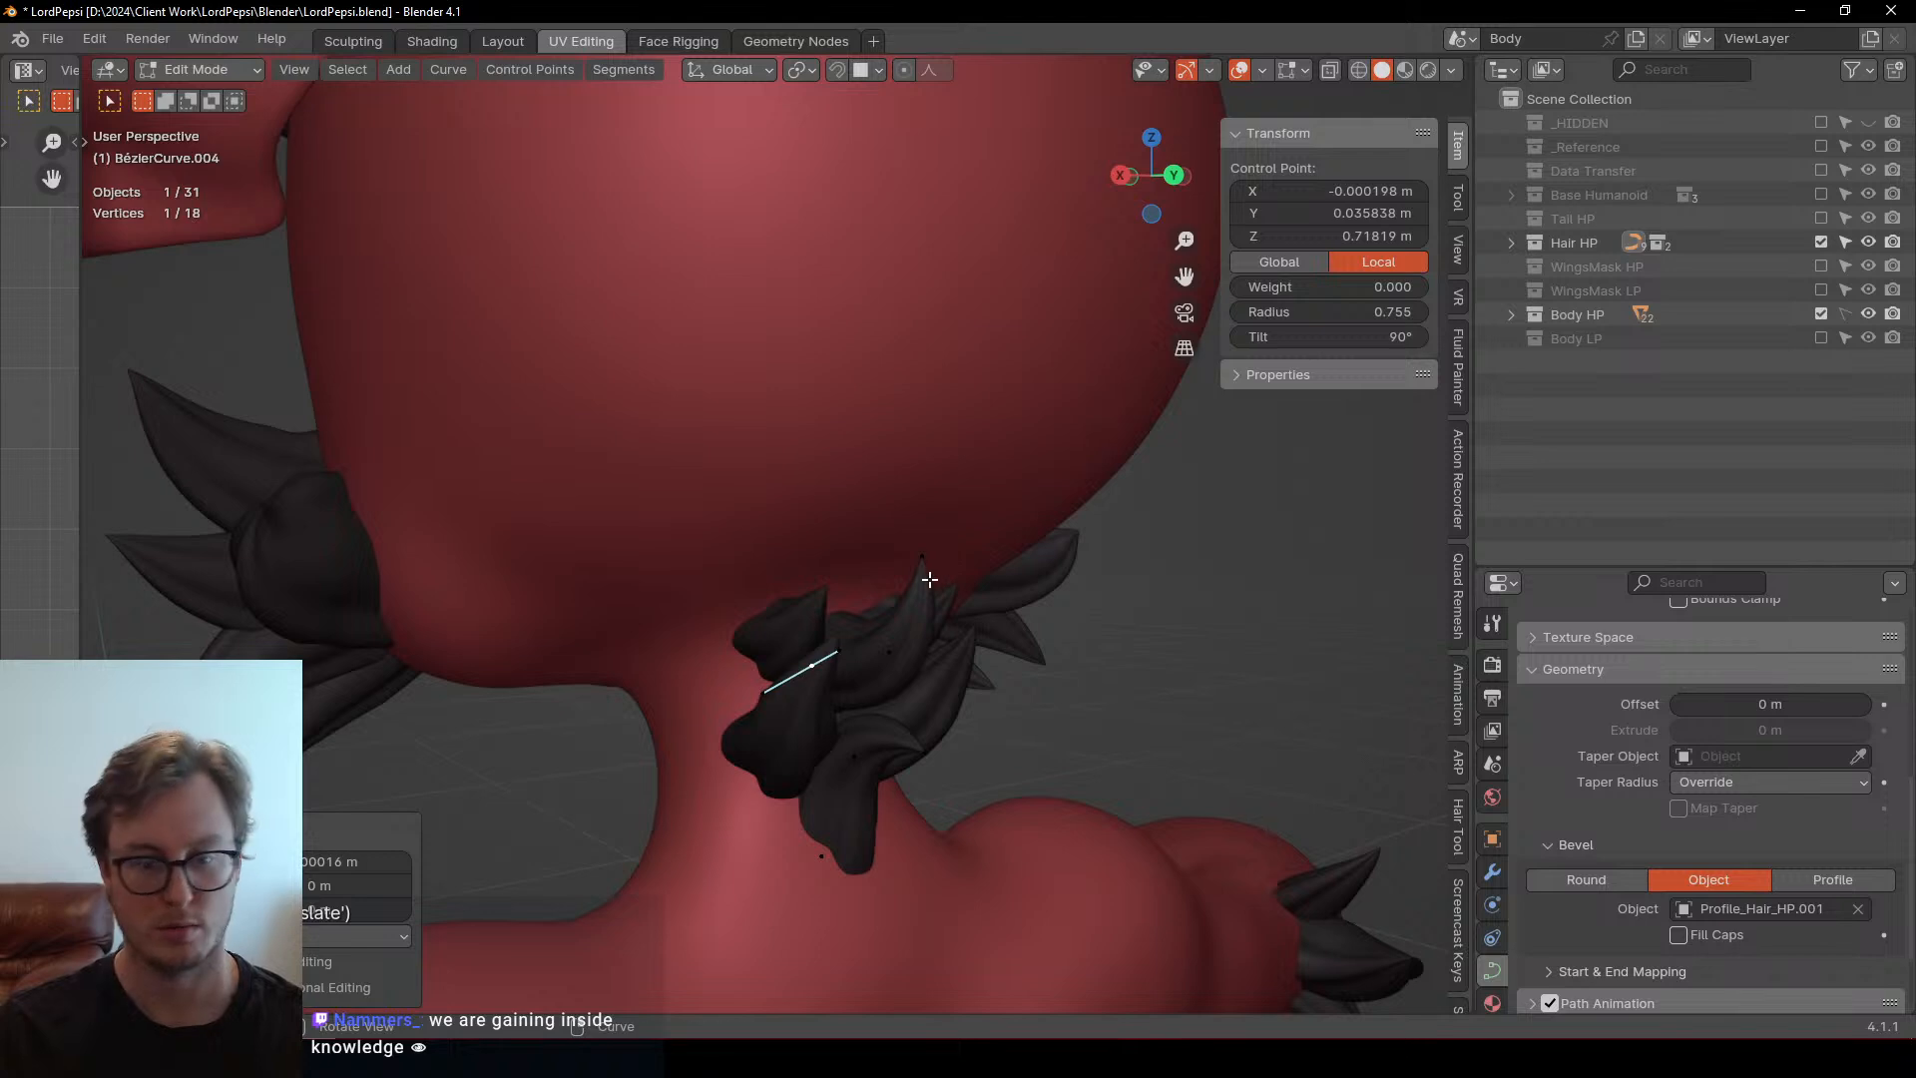
Raise the neck hair strand's root control point along Z, rotate it about X, and scale its handles by 1.298
{"action": "key", "text": "g"}
{"action": "key", "text": "z"}
{"action": "left_click", "coordinate": [924, 551]}
{"action": "key", "text": "r"}
{"action": "key", "text": "x"}
{"action": "left_click", "coordinate": [967, 622]}
{"action": "key", "text": "s"}
{"action": "left_click", "coordinate": [1002, 569]}
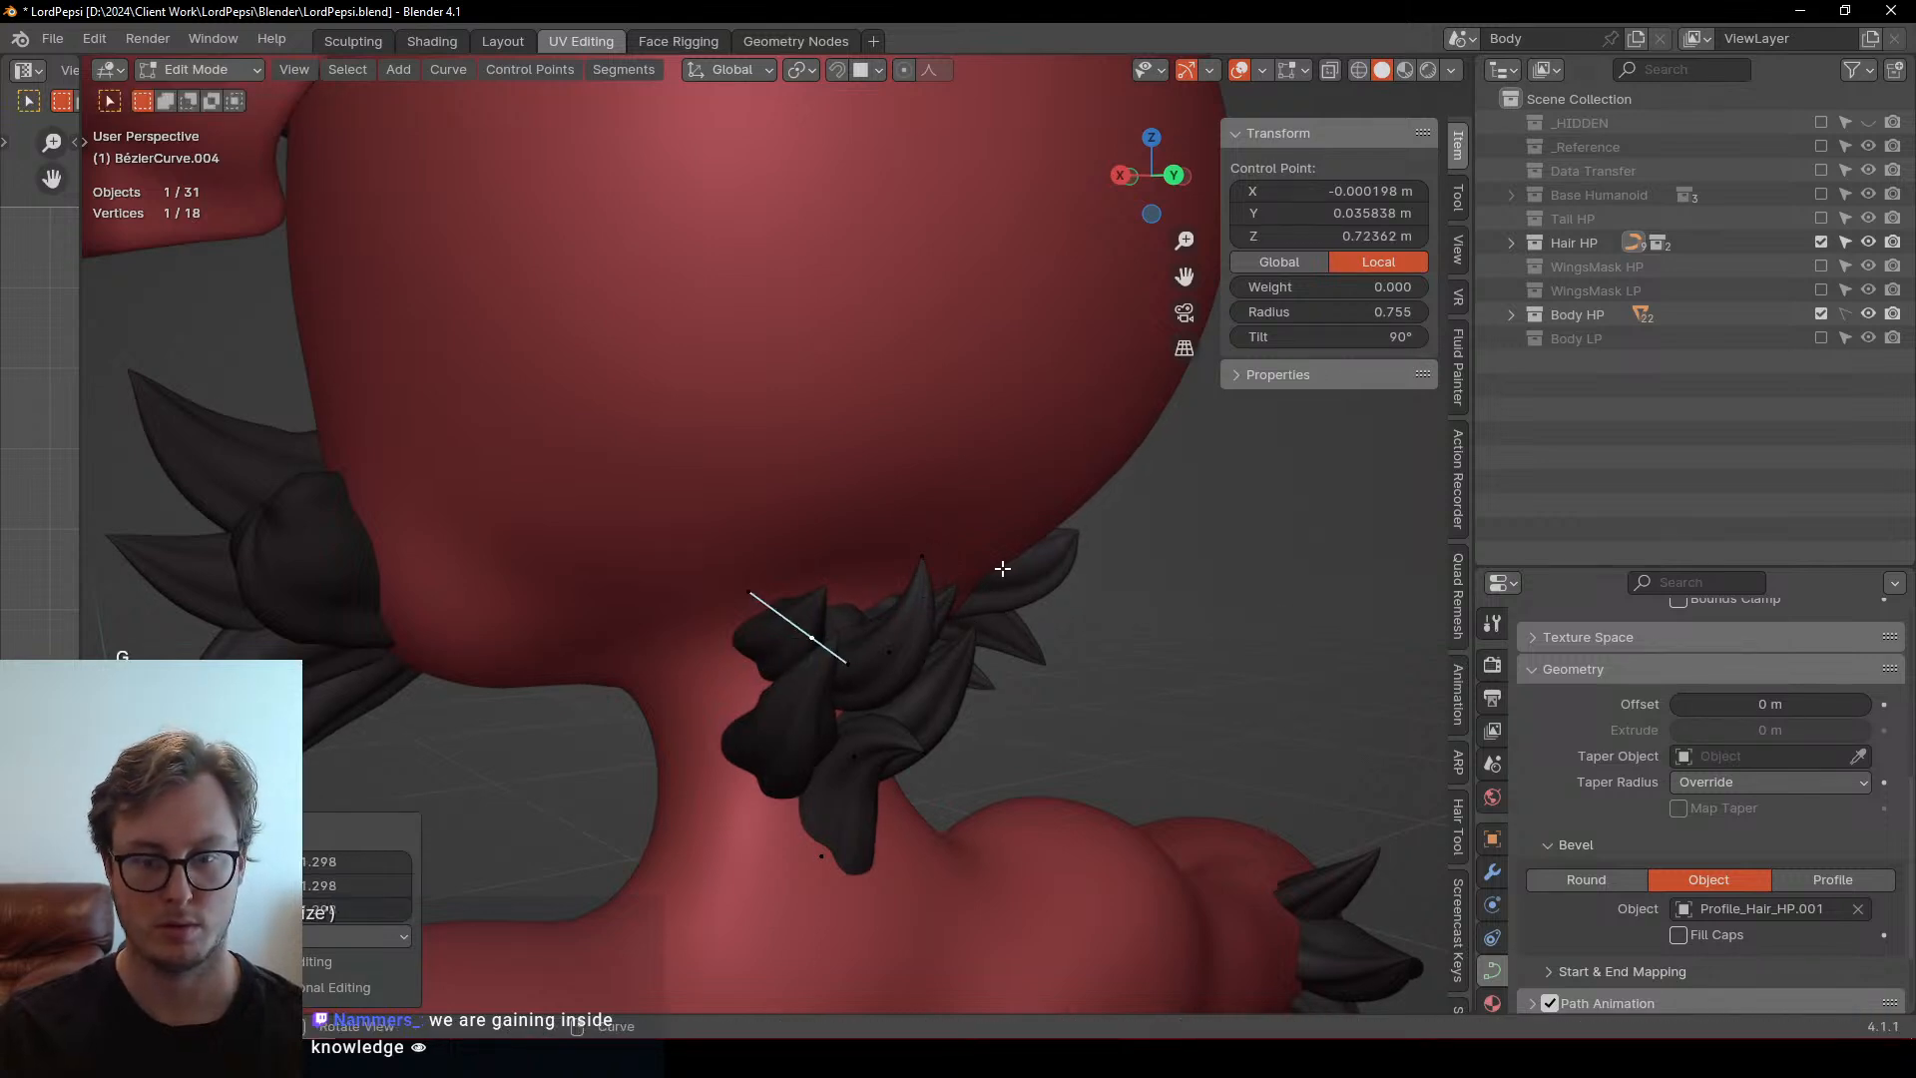
{"action": "key", "text": "g"}
{"action": "key", "text": "z"}
{"action": "left_click", "coordinate": [1000, 584]}
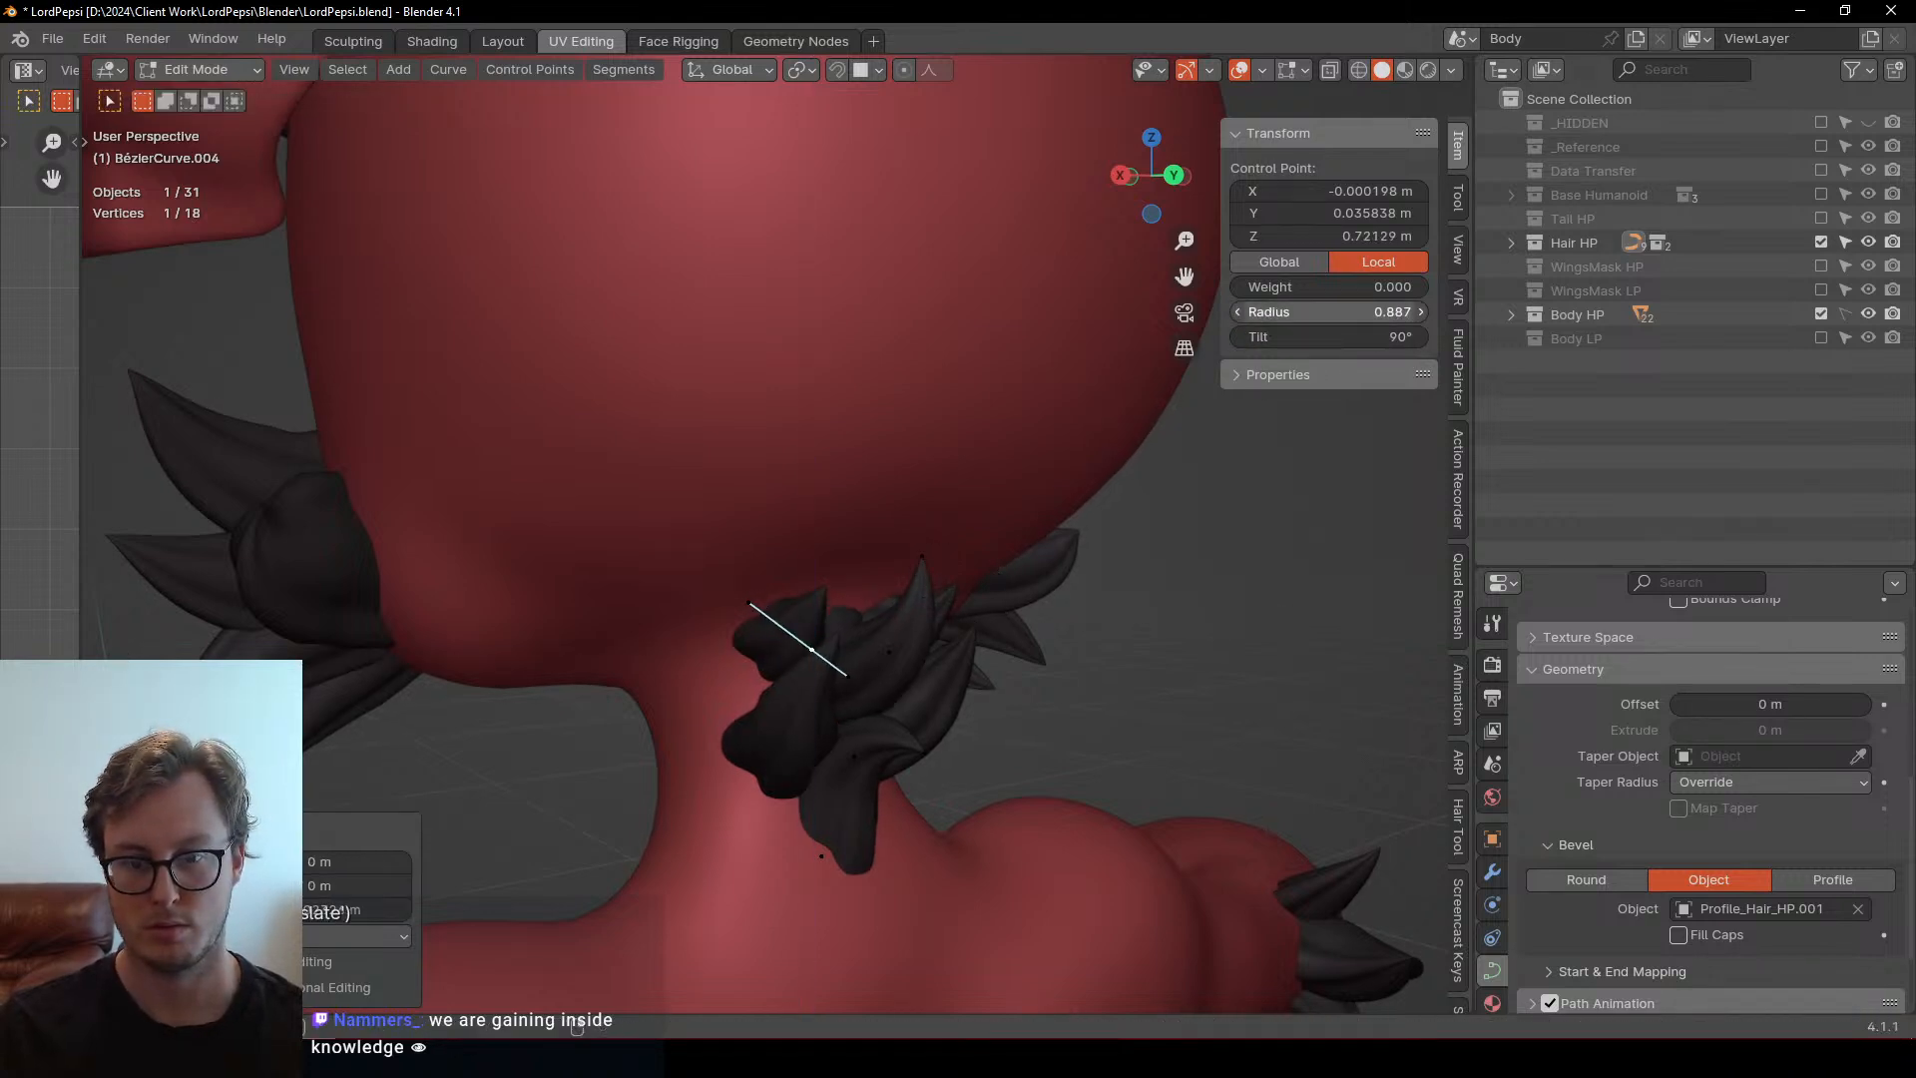
Open the neighbouring neck hair curve for editing and adjust the radius of its upper root control point
{"action": "left_click", "coordinate": [821, 855]}
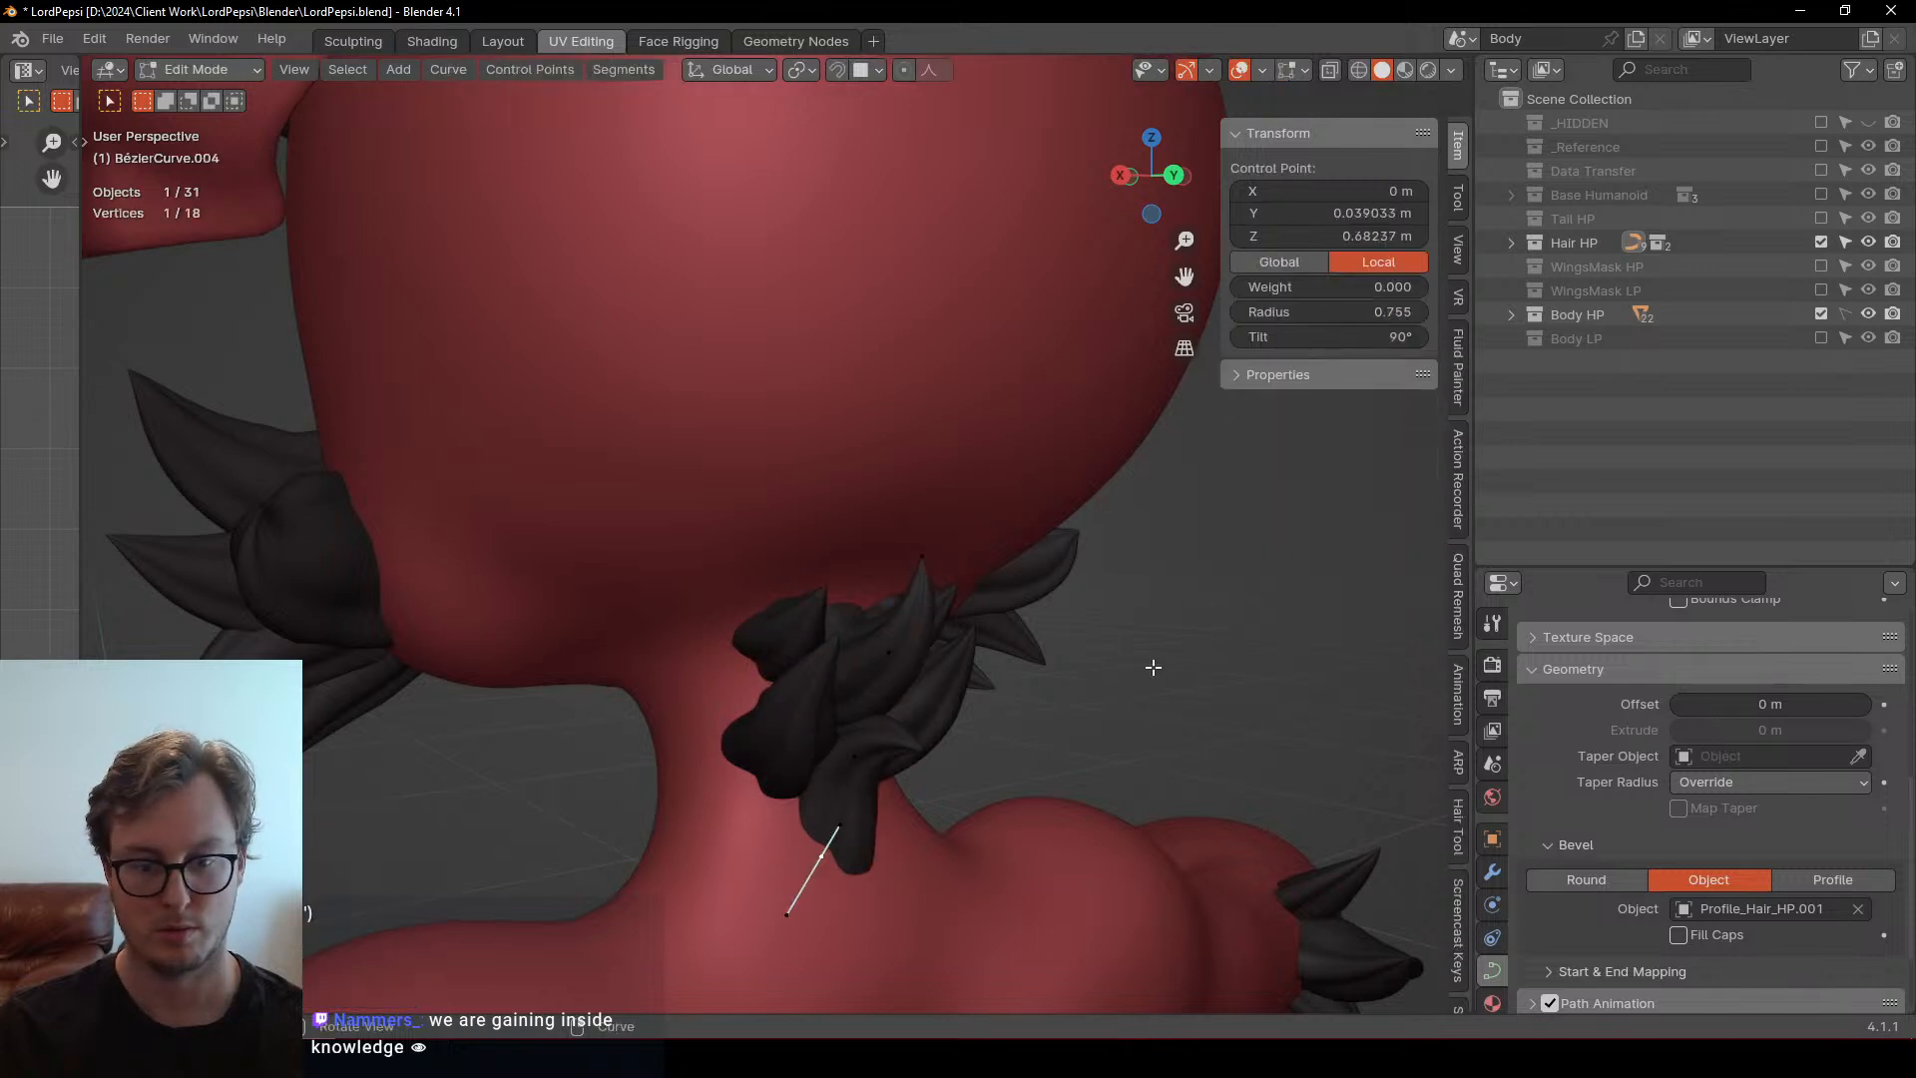
{"action": "key", "text": "Tab"}
{"action": "left_click", "coordinate": [782, 696]}
{"action": "key", "text": "Tab"}
{"action": "middle_click_drag", "start_coordinate": [736, 689], "coordinate": [797, 693]}
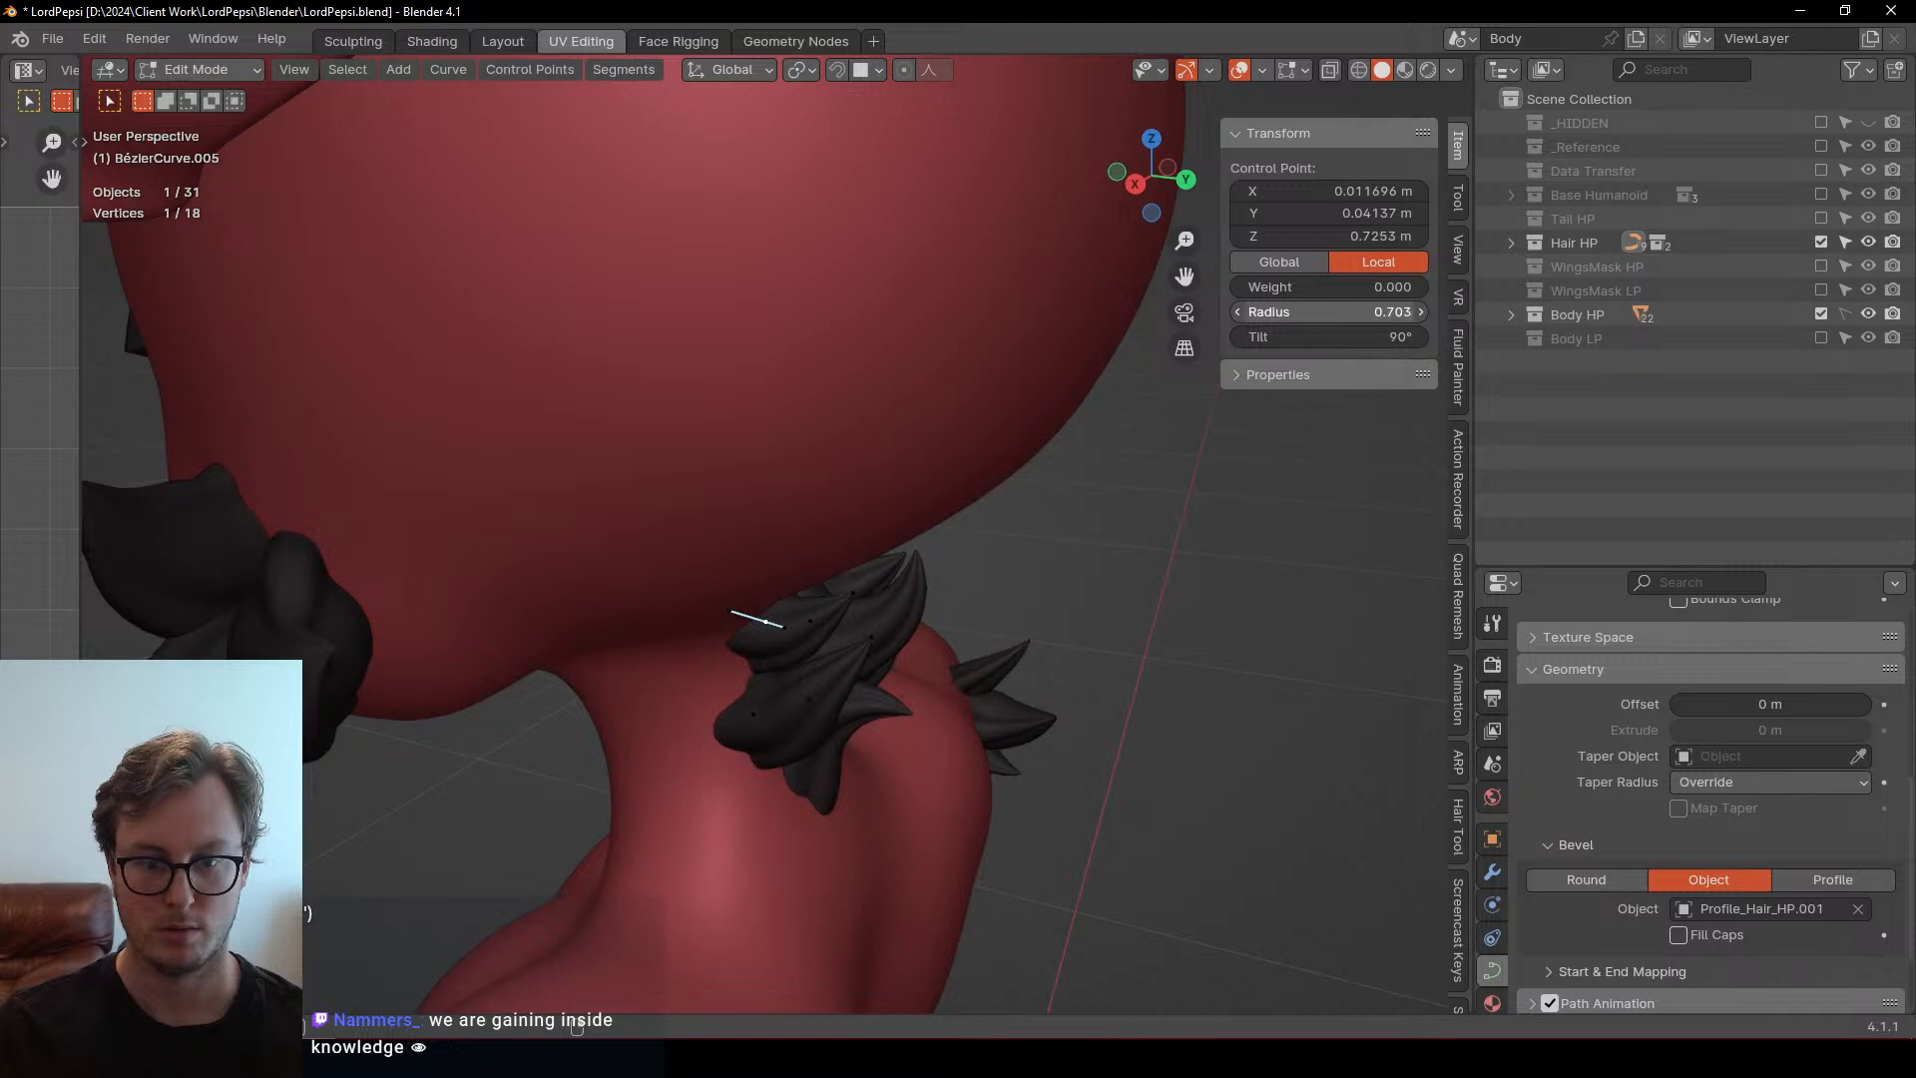
Finish editing the curve, review the hair tufts around the whole character, and save LordPepsi.blend
{"action": "scroll", "coordinate": [610, 709], "scroll_direction": "down", "scroll_amount": 5}
{"action": "key", "text": "Tab"}
{"action": "middle_click_drag", "start_coordinate": [733, 674], "coordinate": [814, 653]}
{"action": "left_click", "coordinate": [942, 601]}
{"action": "middle_click_drag", "start_coordinate": [942, 602], "coordinate": [628, 577]}
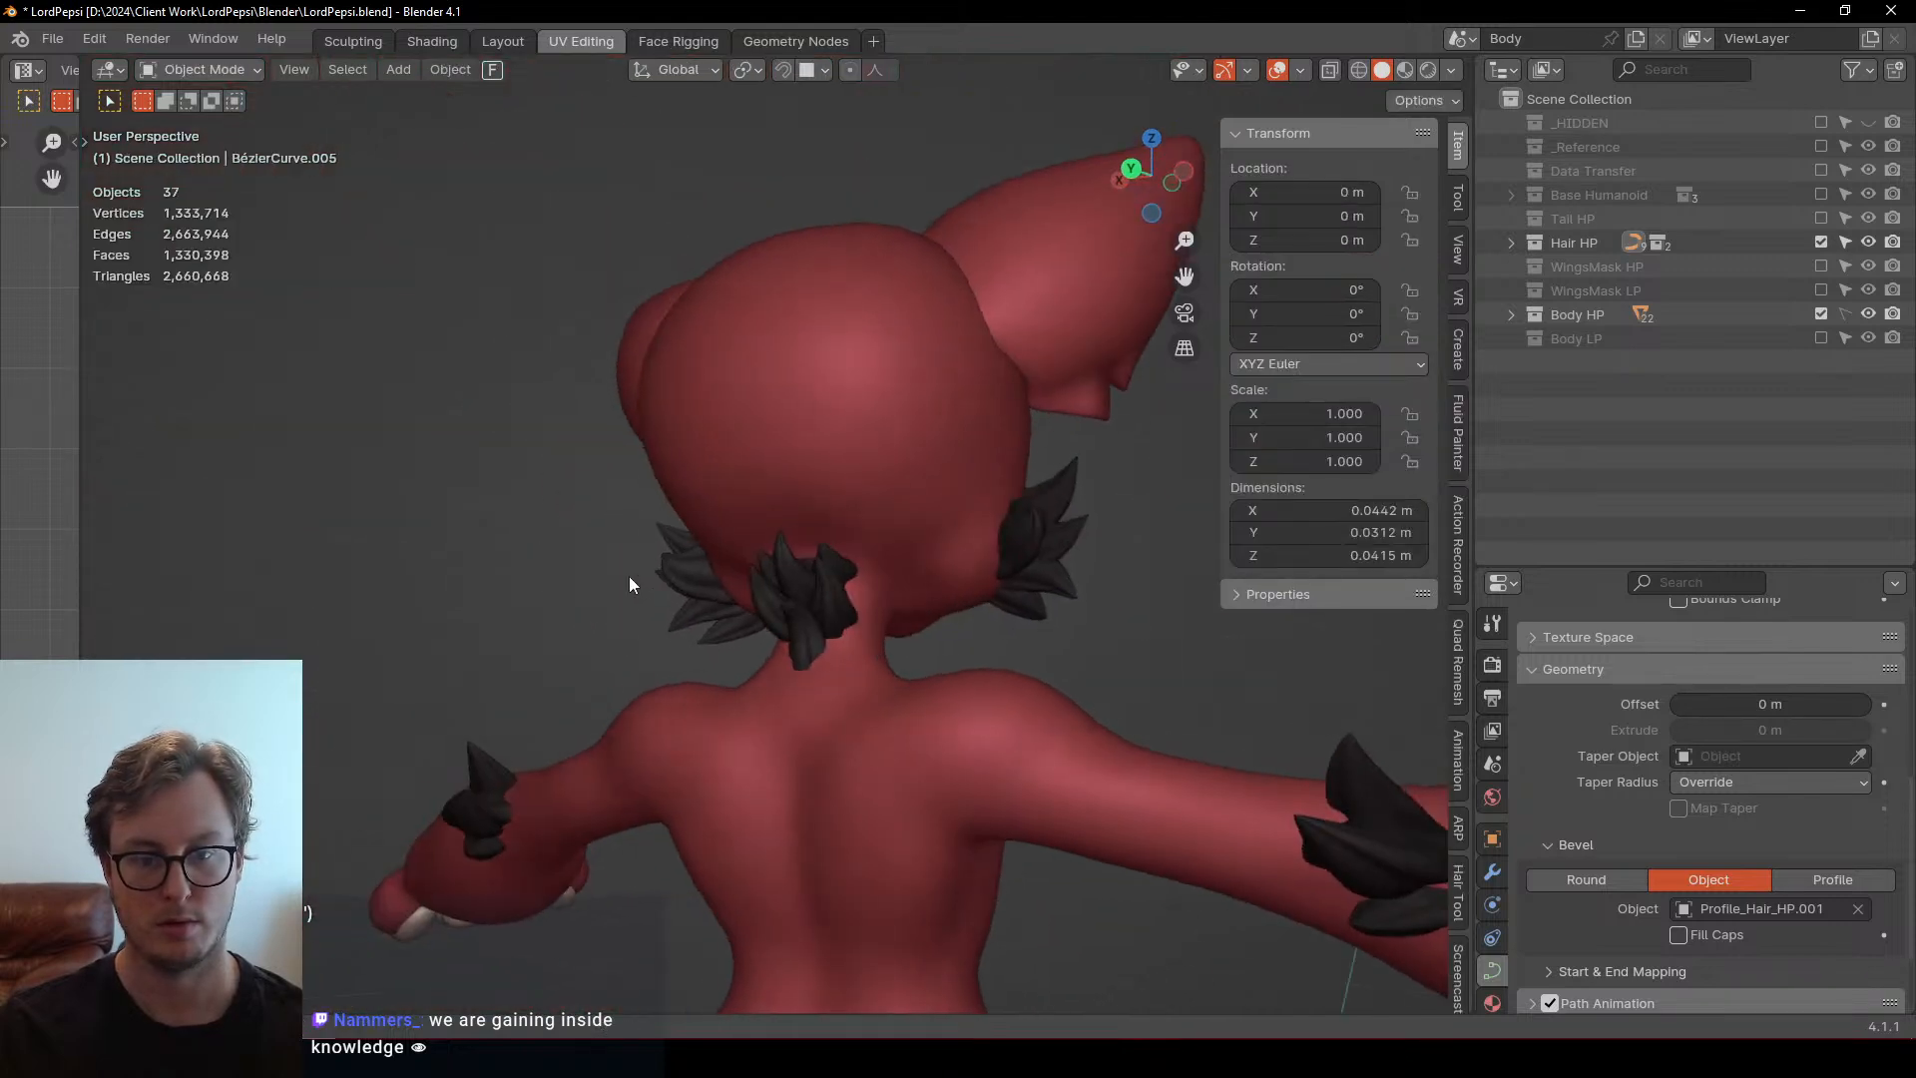
{"action": "middle_click_drag", "start_coordinate": [798, 590], "coordinate": [639, 592]}
{"action": "scroll", "coordinate": [708, 640], "scroll_direction": "down", "scroll_amount": 5}
{"action": "middle_click_drag", "start_coordinate": [739, 662], "coordinate": [1056, 643]}
{"action": "scroll", "coordinate": [958, 640], "scroll_direction": "down", "scroll_amount": 3}
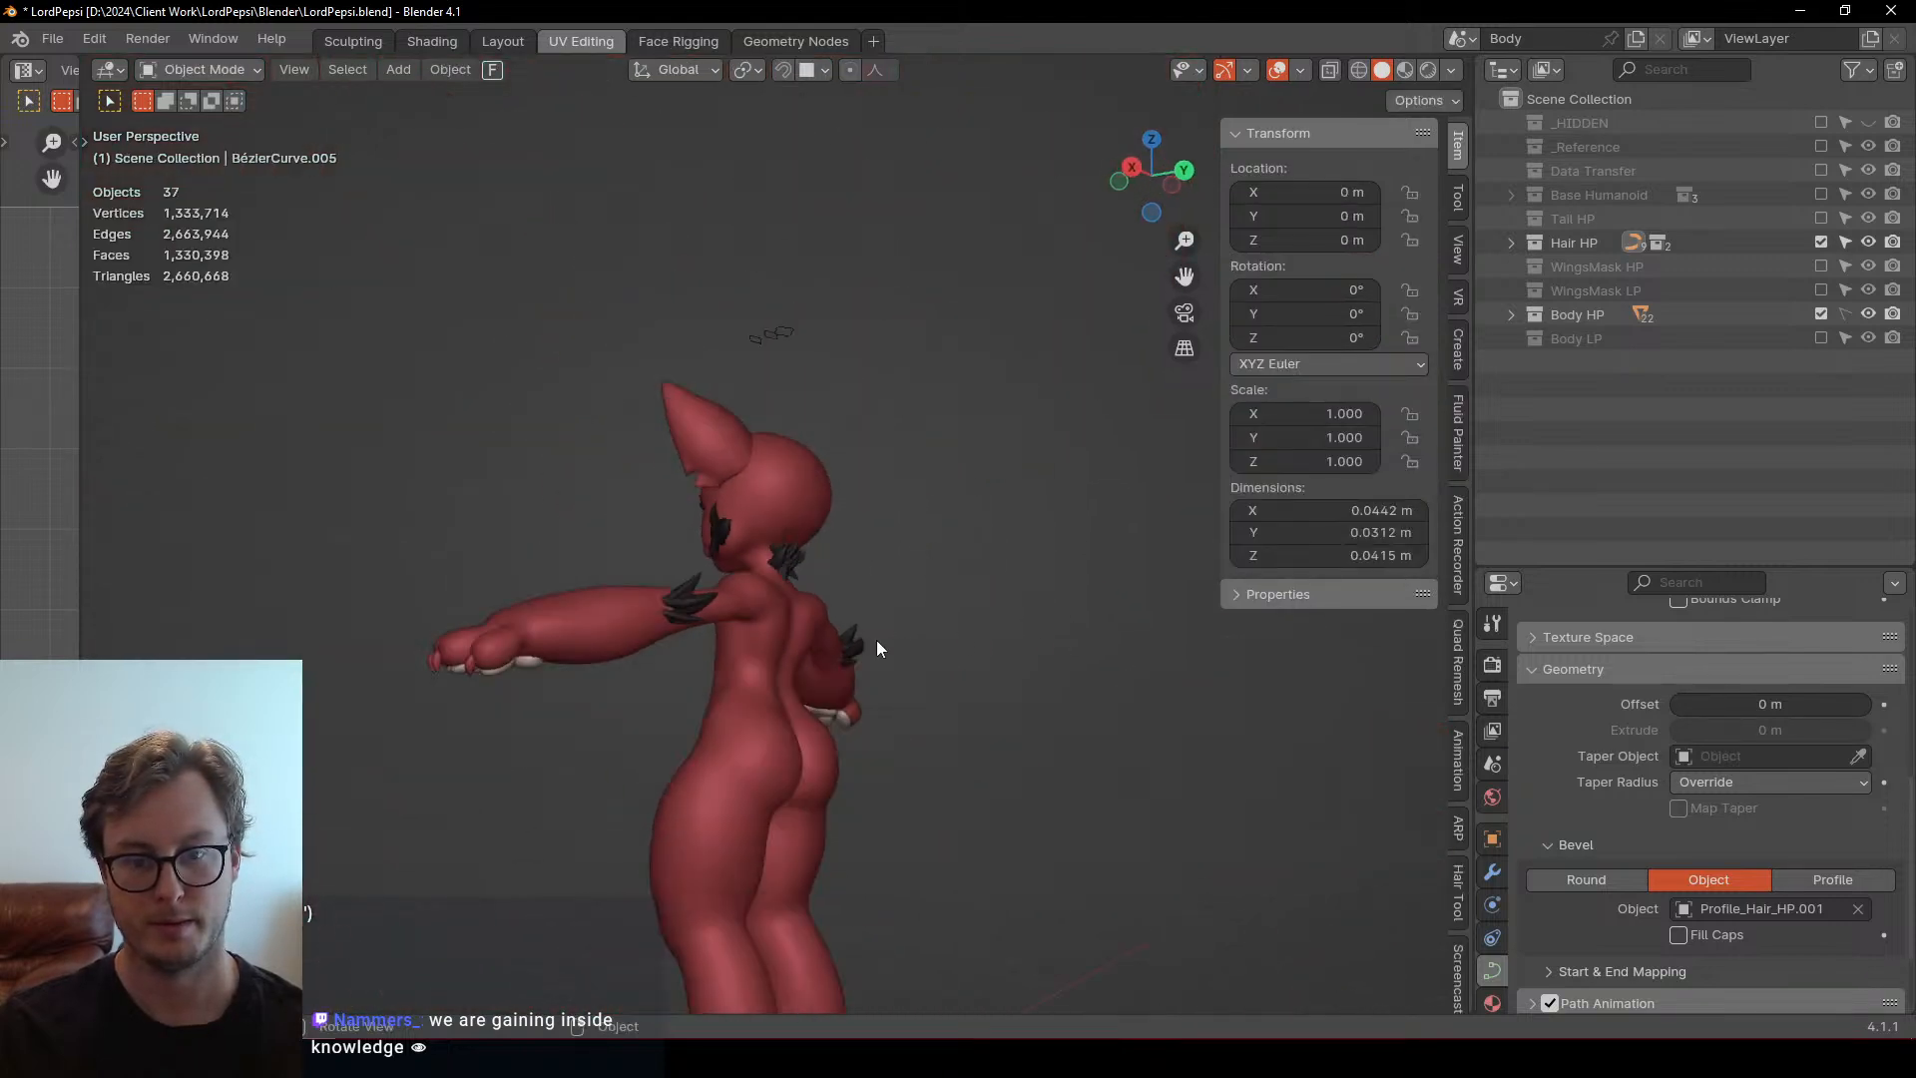
{"action": "middle_click_drag", "start_coordinate": [876, 639], "coordinate": [932, 621]}
{"action": "scroll", "coordinate": [1011, 627], "scroll_direction": "up", "scroll_amount": 3}
{"action": "key", "text": "ctrl+s"}
{"action": "scroll", "coordinate": [896, 608], "scroll_direction": "up", "scroll_amount": 3}
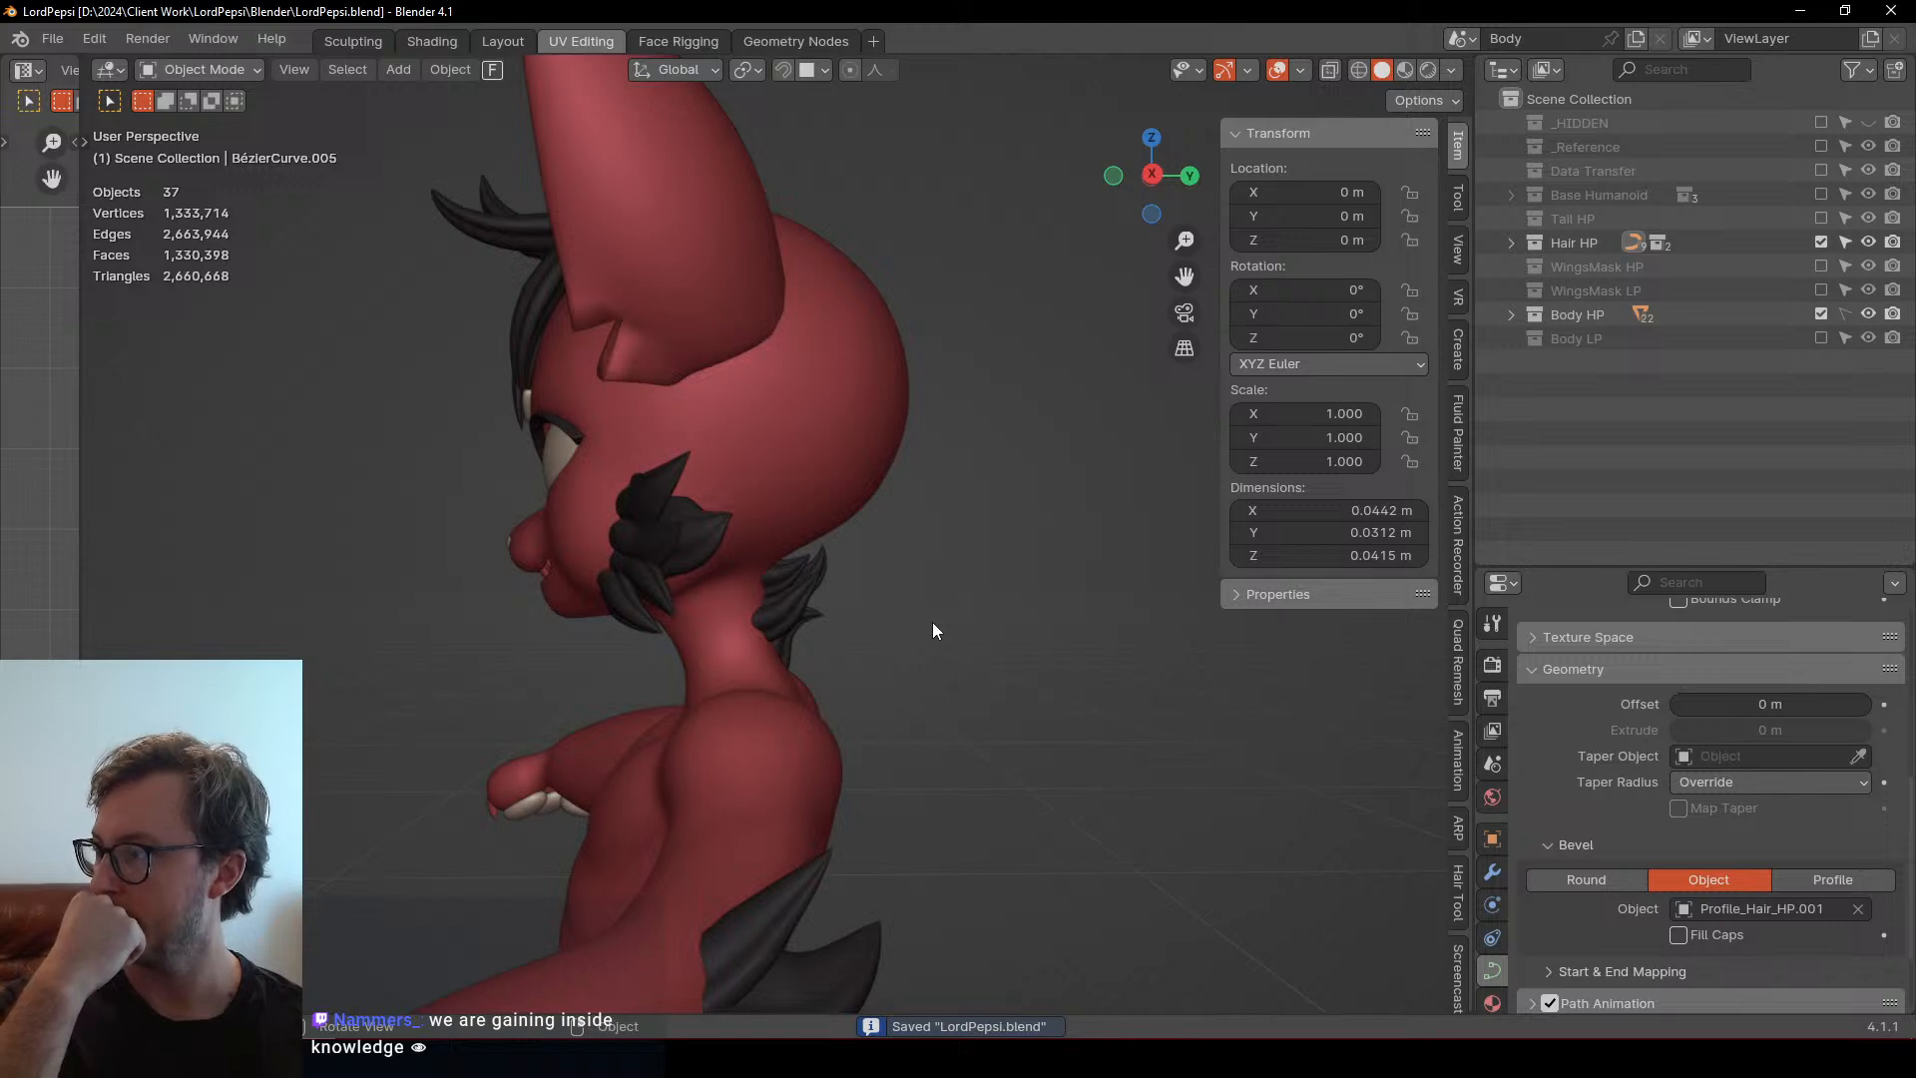
Duplicate the uppermost strand of the cheek hair tuft, place it behind the ear, and separate it into its own curve
{"action": "middle_click_drag", "start_coordinate": [932, 620], "coordinate": [757, 727]}
{"action": "left_click", "coordinate": [752, 646]}
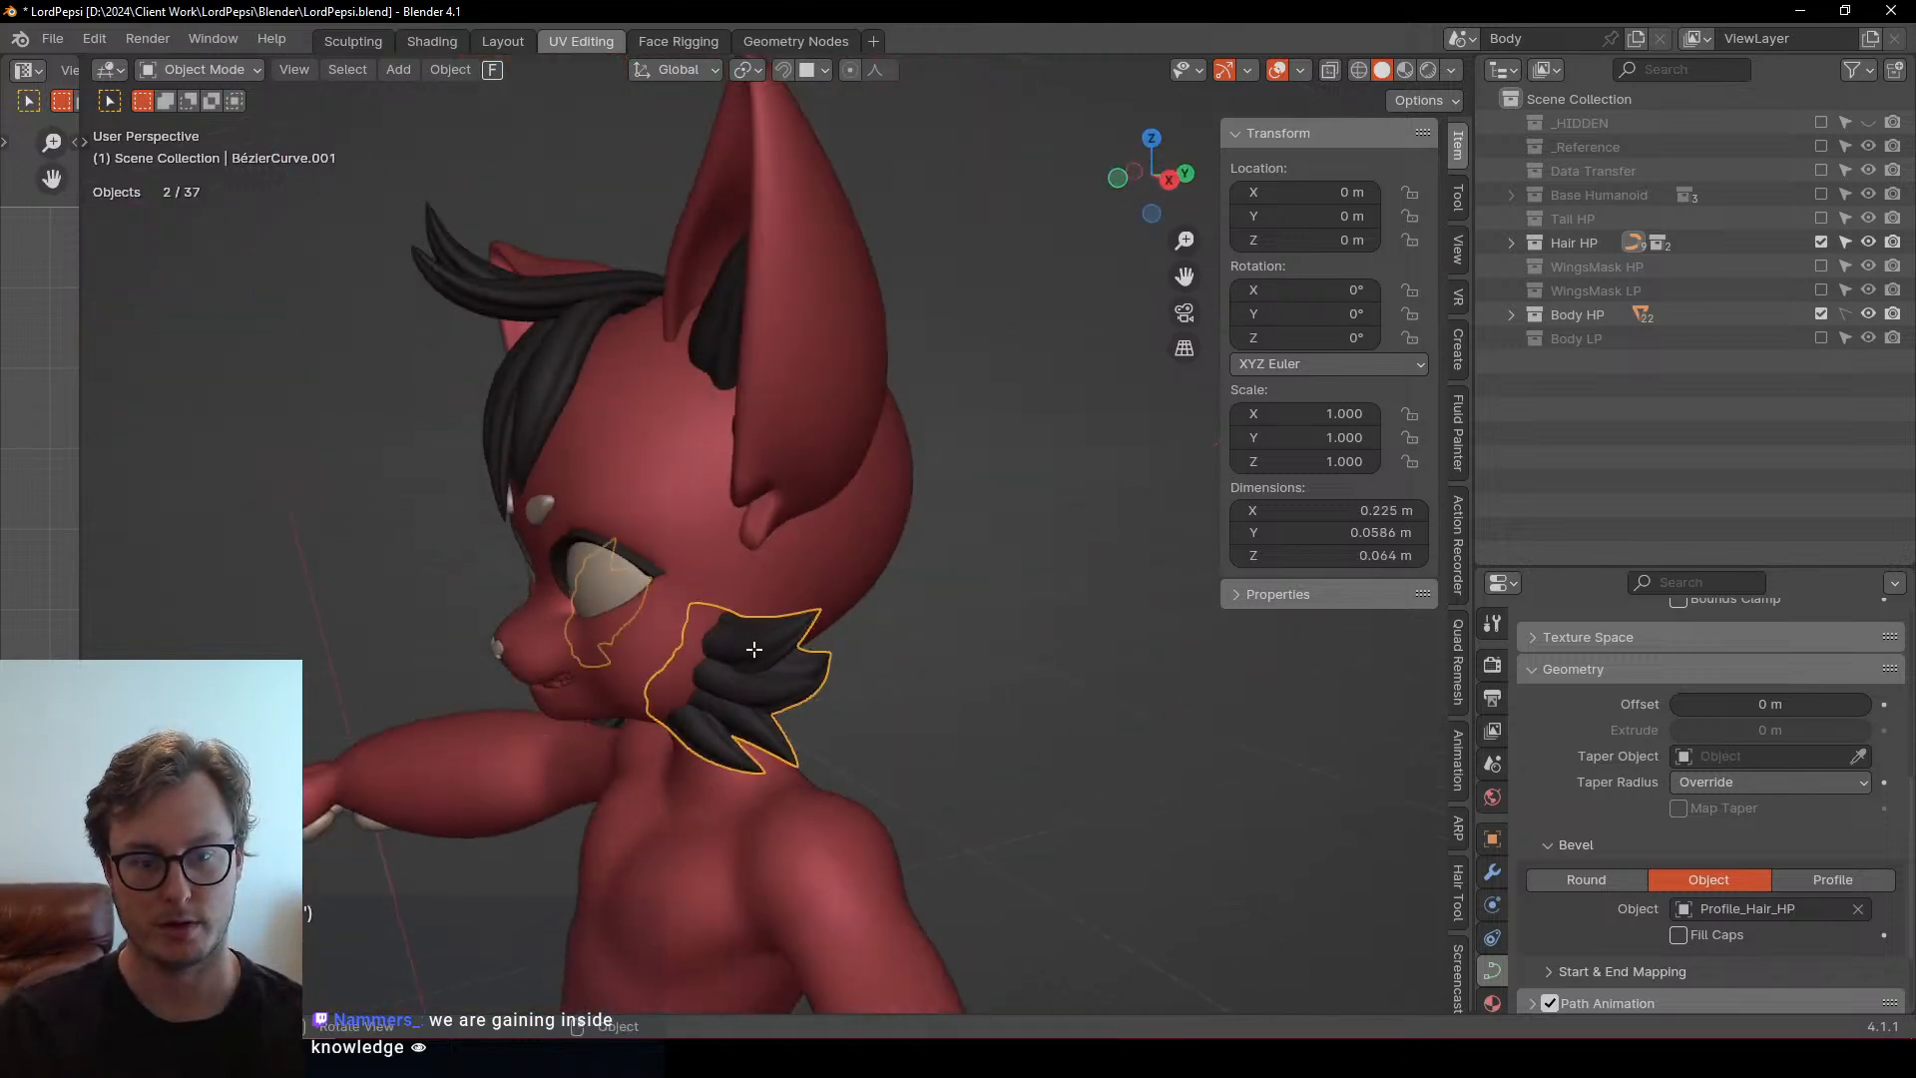
{"action": "key", "text": "Tab"}
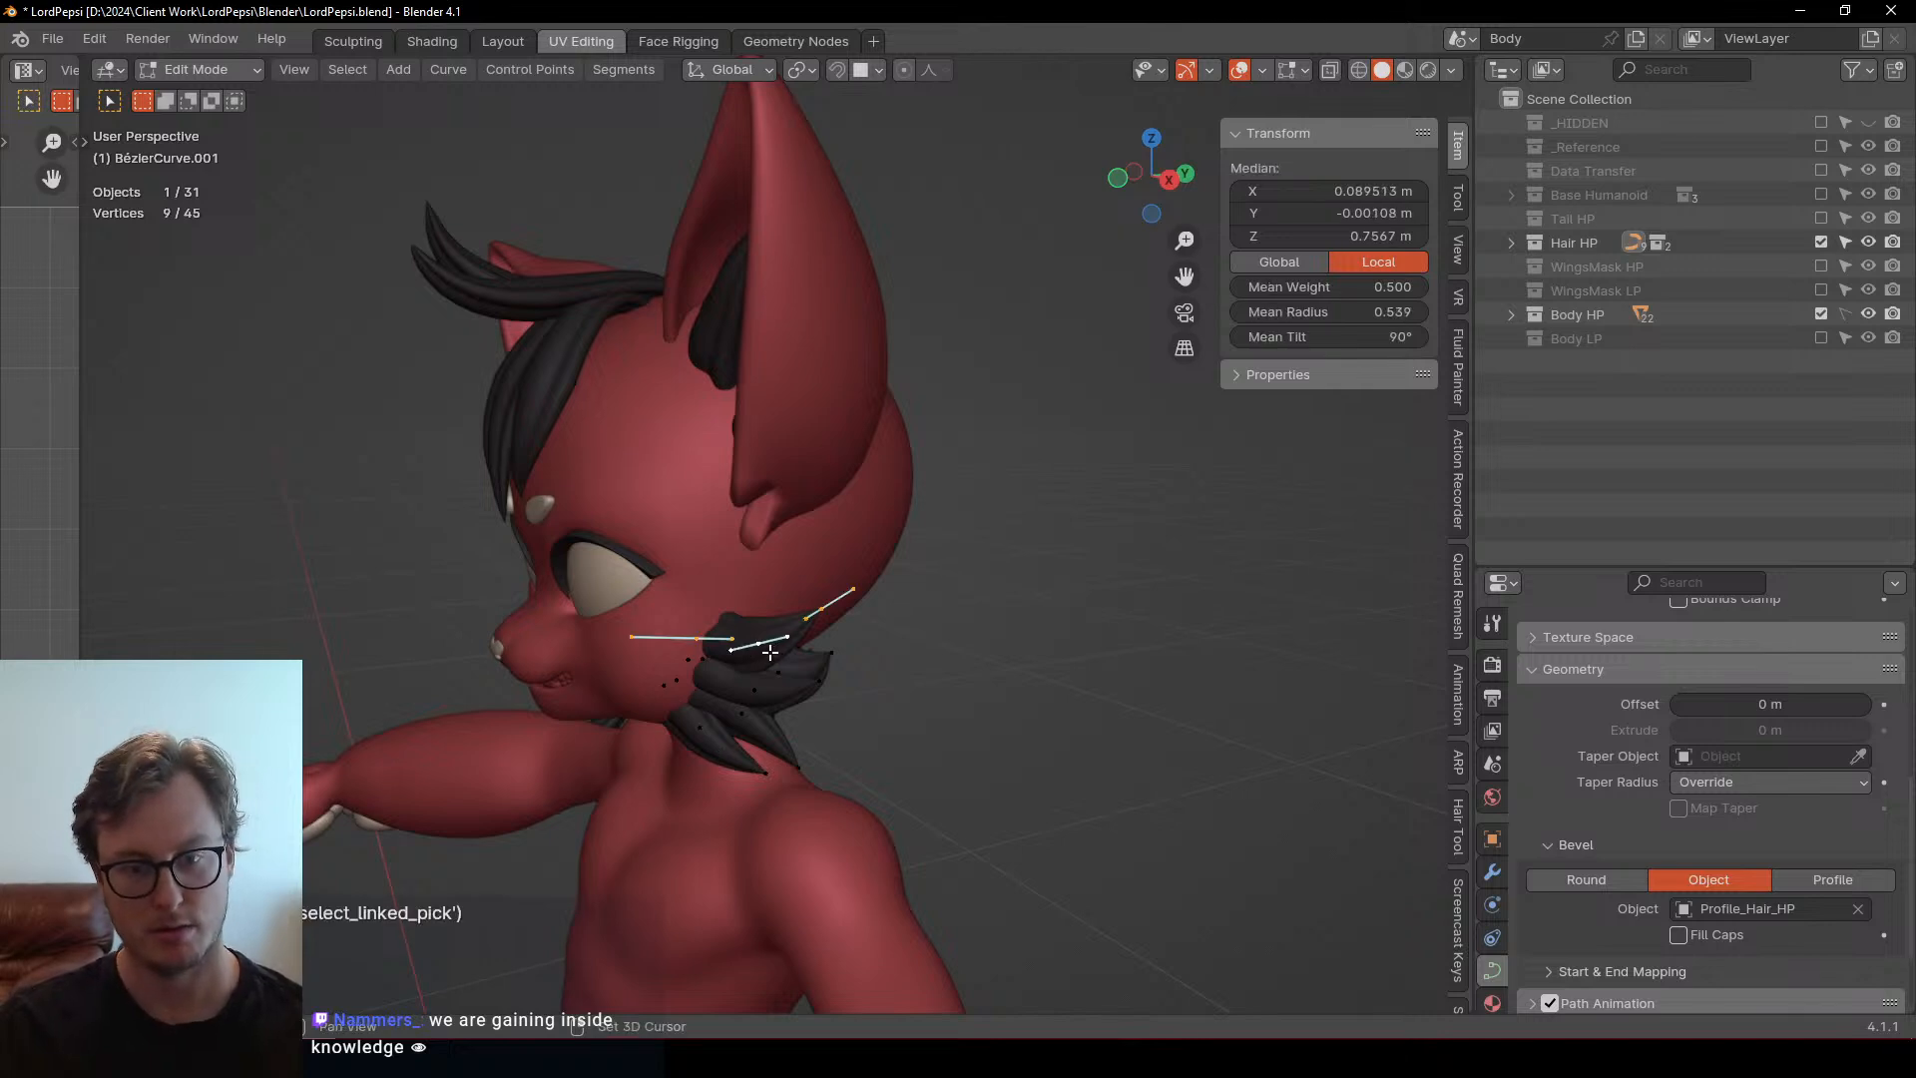
{"action": "key", "text": "shift+d"}
{"action": "left_click", "coordinate": [1008, 407]}
{"action": "left_click", "coordinate": [1008, 406]}
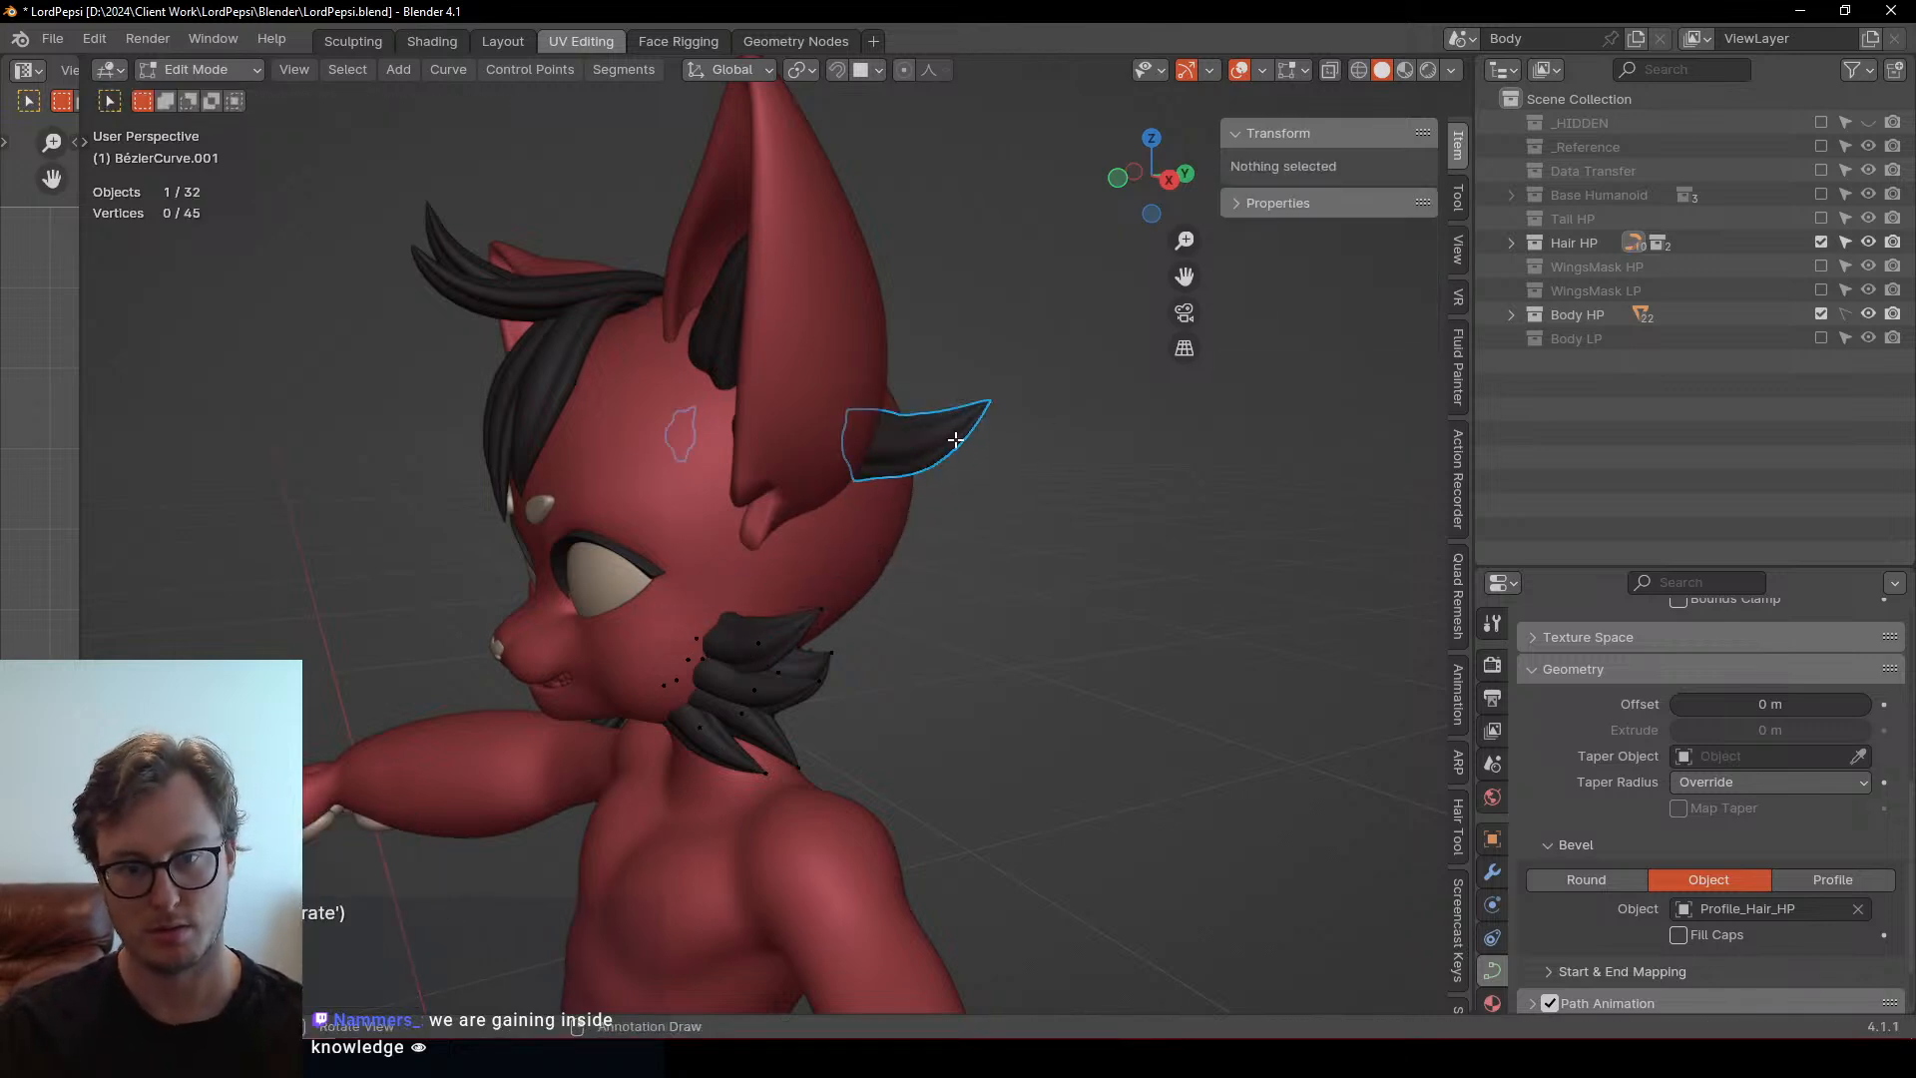
Open the separated strand for editing, select all its points, and move and rotate it toward the back of the ear
{"action": "key", "text": "Tab"}
{"action": "left_click", "coordinate": [958, 431]}
{"action": "key", "text": "Tab"}
{"action": "middle_click_drag", "start_coordinate": [966, 445], "coordinate": [749, 402]}
{"action": "key", "text": "a"}
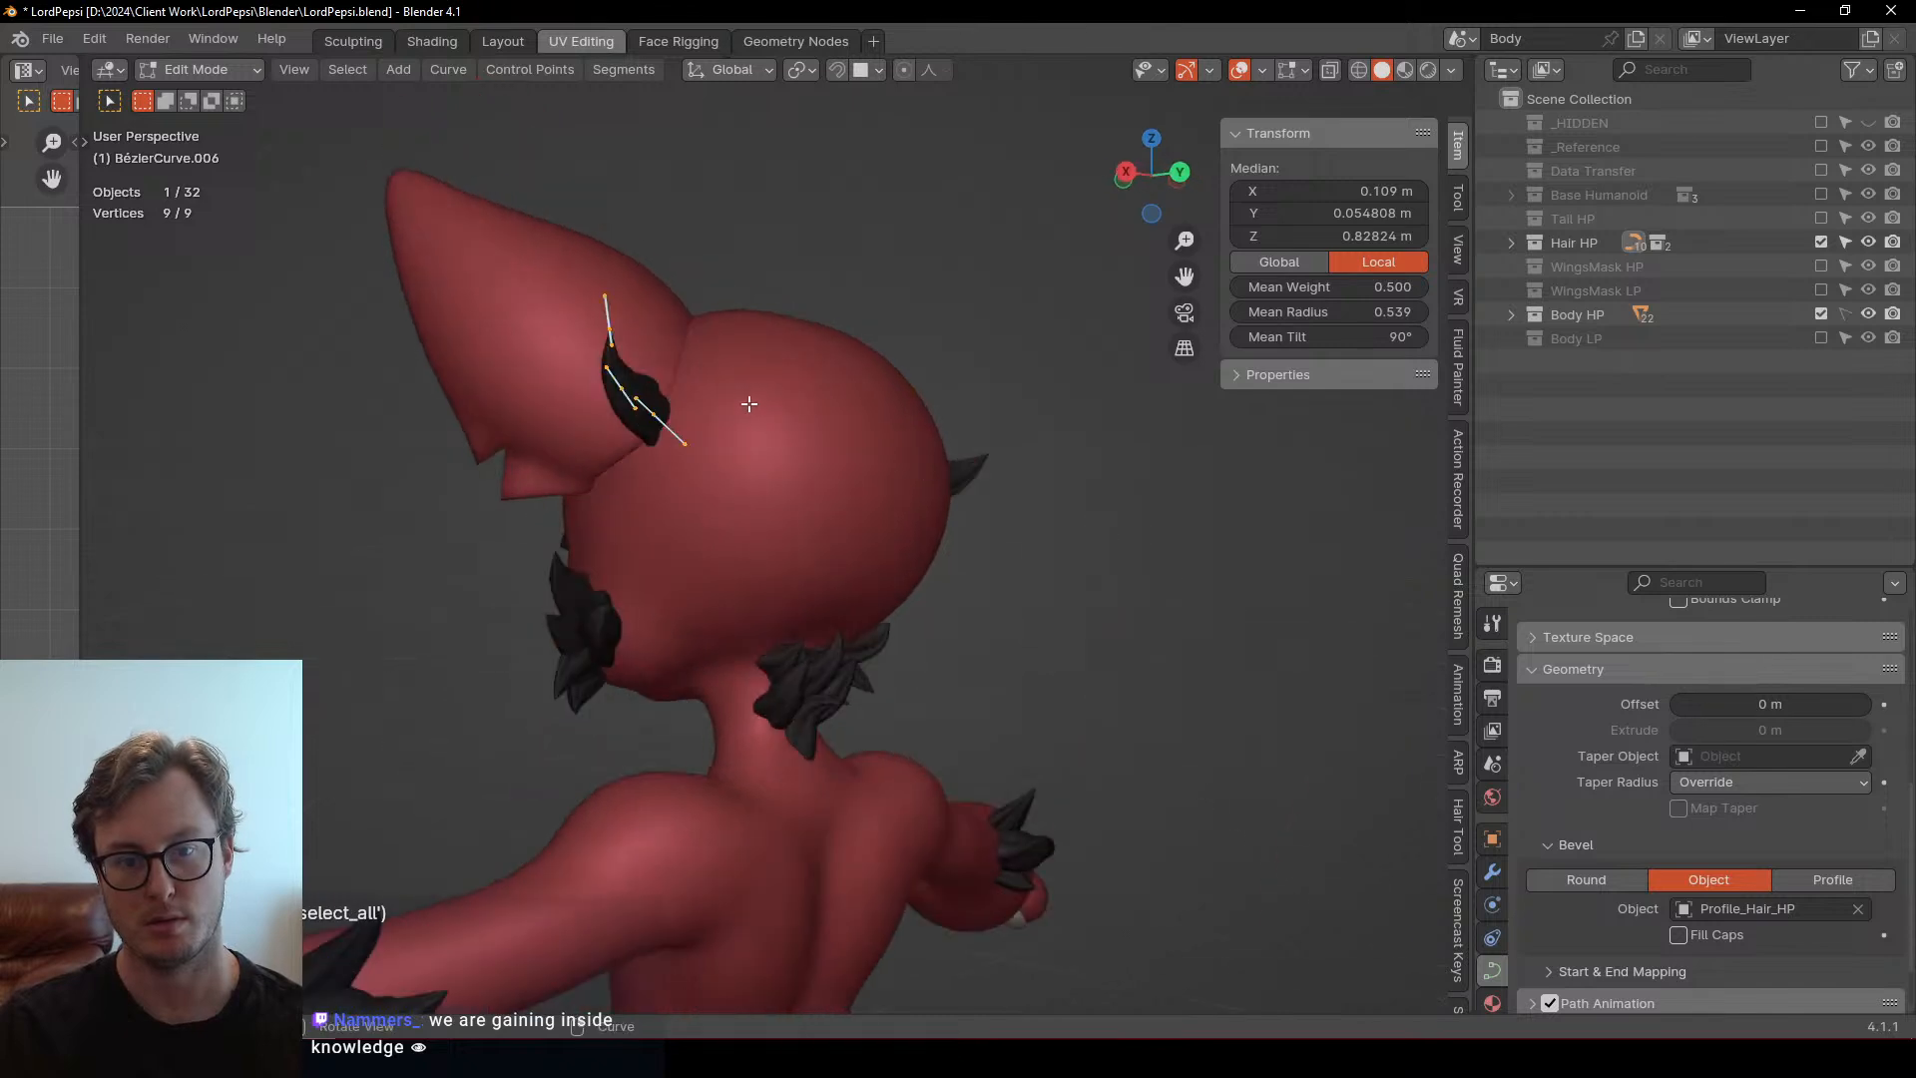
{"action": "key", "text": "g"}
{"action": "left_click", "coordinate": [872, 302]}
{"action": "middle_click_drag", "start_coordinate": [872, 301], "coordinate": [975, 317]}
{"action": "key", "text": "r"}
{"action": "left_click", "coordinate": [834, 404]}
{"action": "middle_click_drag", "start_coordinate": [830, 409], "coordinate": [798, 459]}
Place the whole strand at the ear's base on the back of the head, rotating it about Z with a 0° tilt
{"action": "key", "text": "g"}
{"action": "left_click", "coordinate": [610, 401]}
{"action": "key", "text": "r"}
{"action": "key", "text": "z"}
{"action": "left_click", "coordinate": [795, 278]}
{"action": "middle_click_drag", "start_coordinate": [639, 449], "coordinate": [677, 485]}
{"action": "key", "text": "g"}
{"action": "left_click", "coordinate": [825, 500]}
{"action": "key", "text": "g"}
{"action": "left_click", "coordinate": [906, 444]}
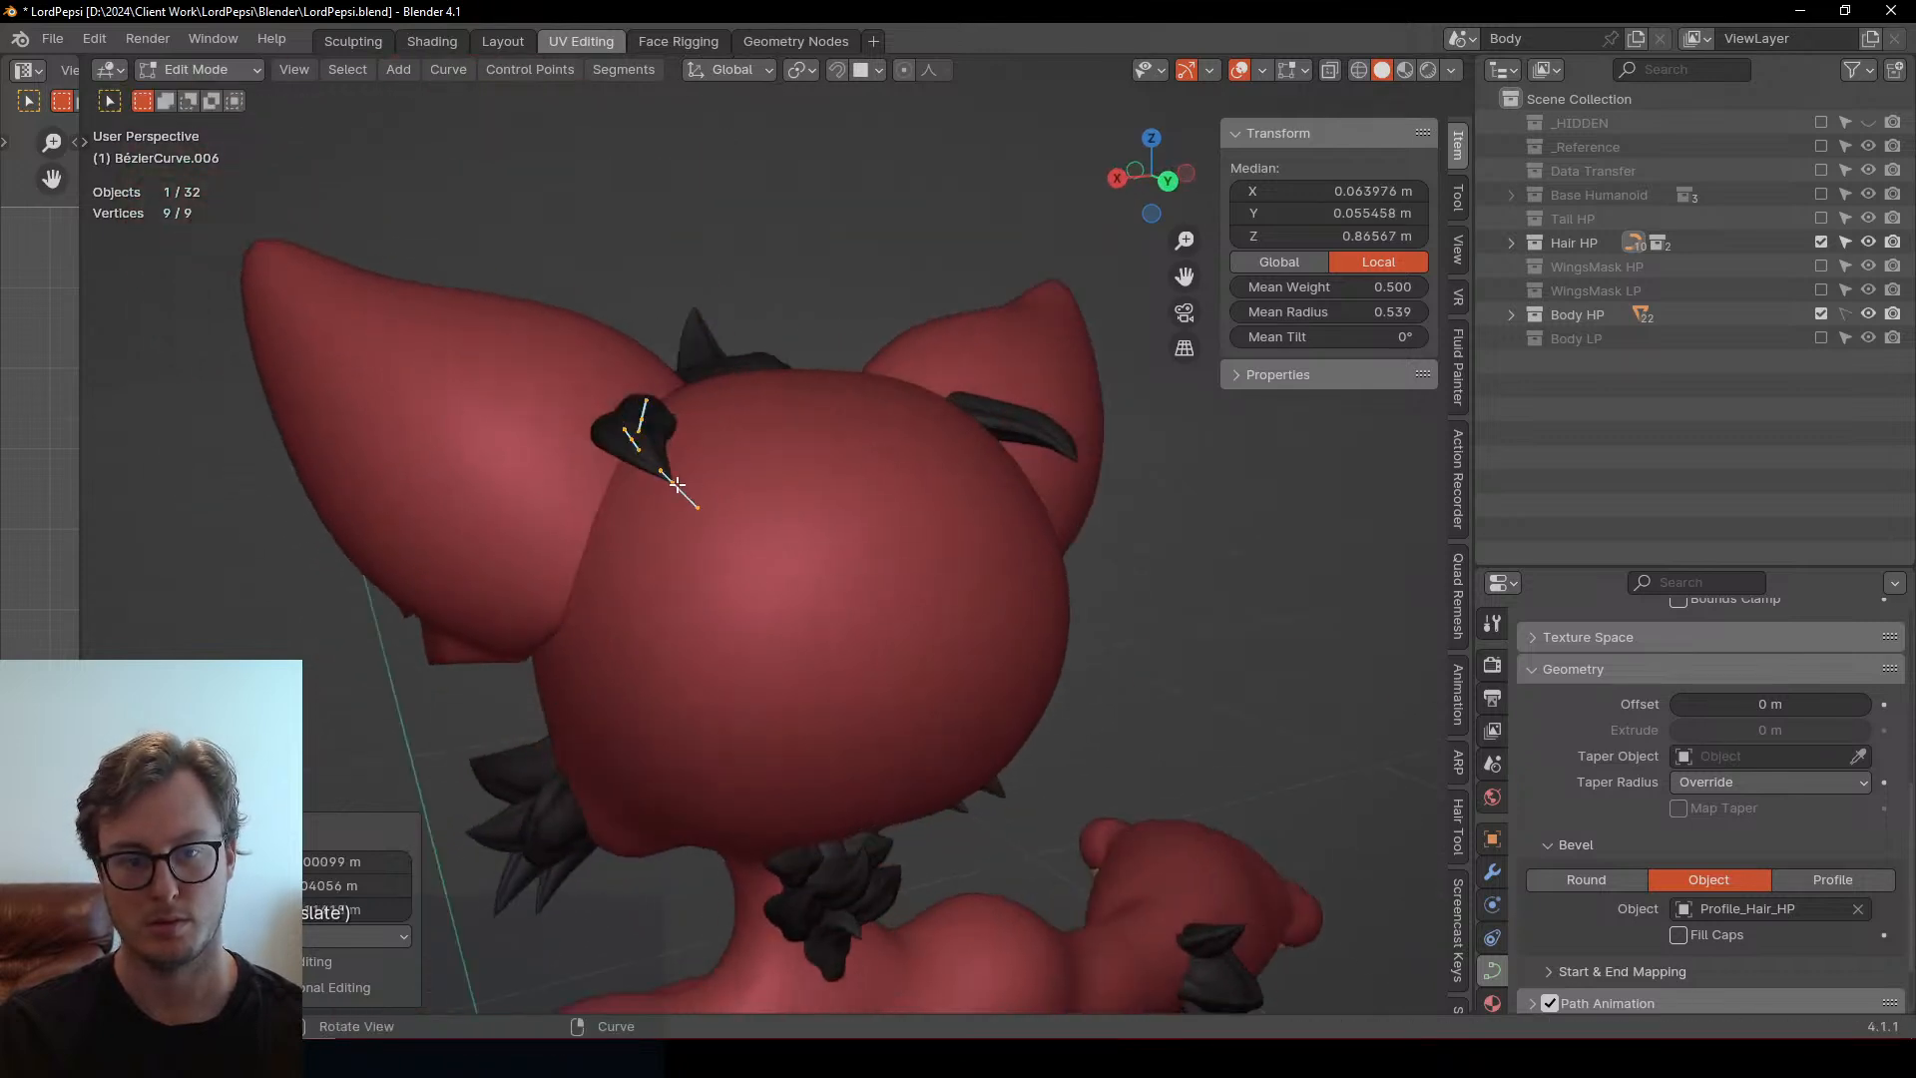
Move and rotate the ear strand's root control point so the root sits against the head
{"action": "middle_click_drag", "start_coordinate": [658, 552], "coordinate": [599, 519]}
{"action": "left_click", "coordinate": [769, 499]}
{"action": "left_click", "coordinate": [718, 485]}
{"action": "key", "text": "g"}
{"action": "left_click", "coordinate": [766, 472]}
{"action": "key", "text": "r"}
{"action": "left_click", "coordinate": [866, 491]}
Rotate the ear strand's middle and tip points together, then move and rotate the tip toward the ear
{"action": "left_click", "coordinate": [673, 566]}
{"action": "key", "text": "r"}
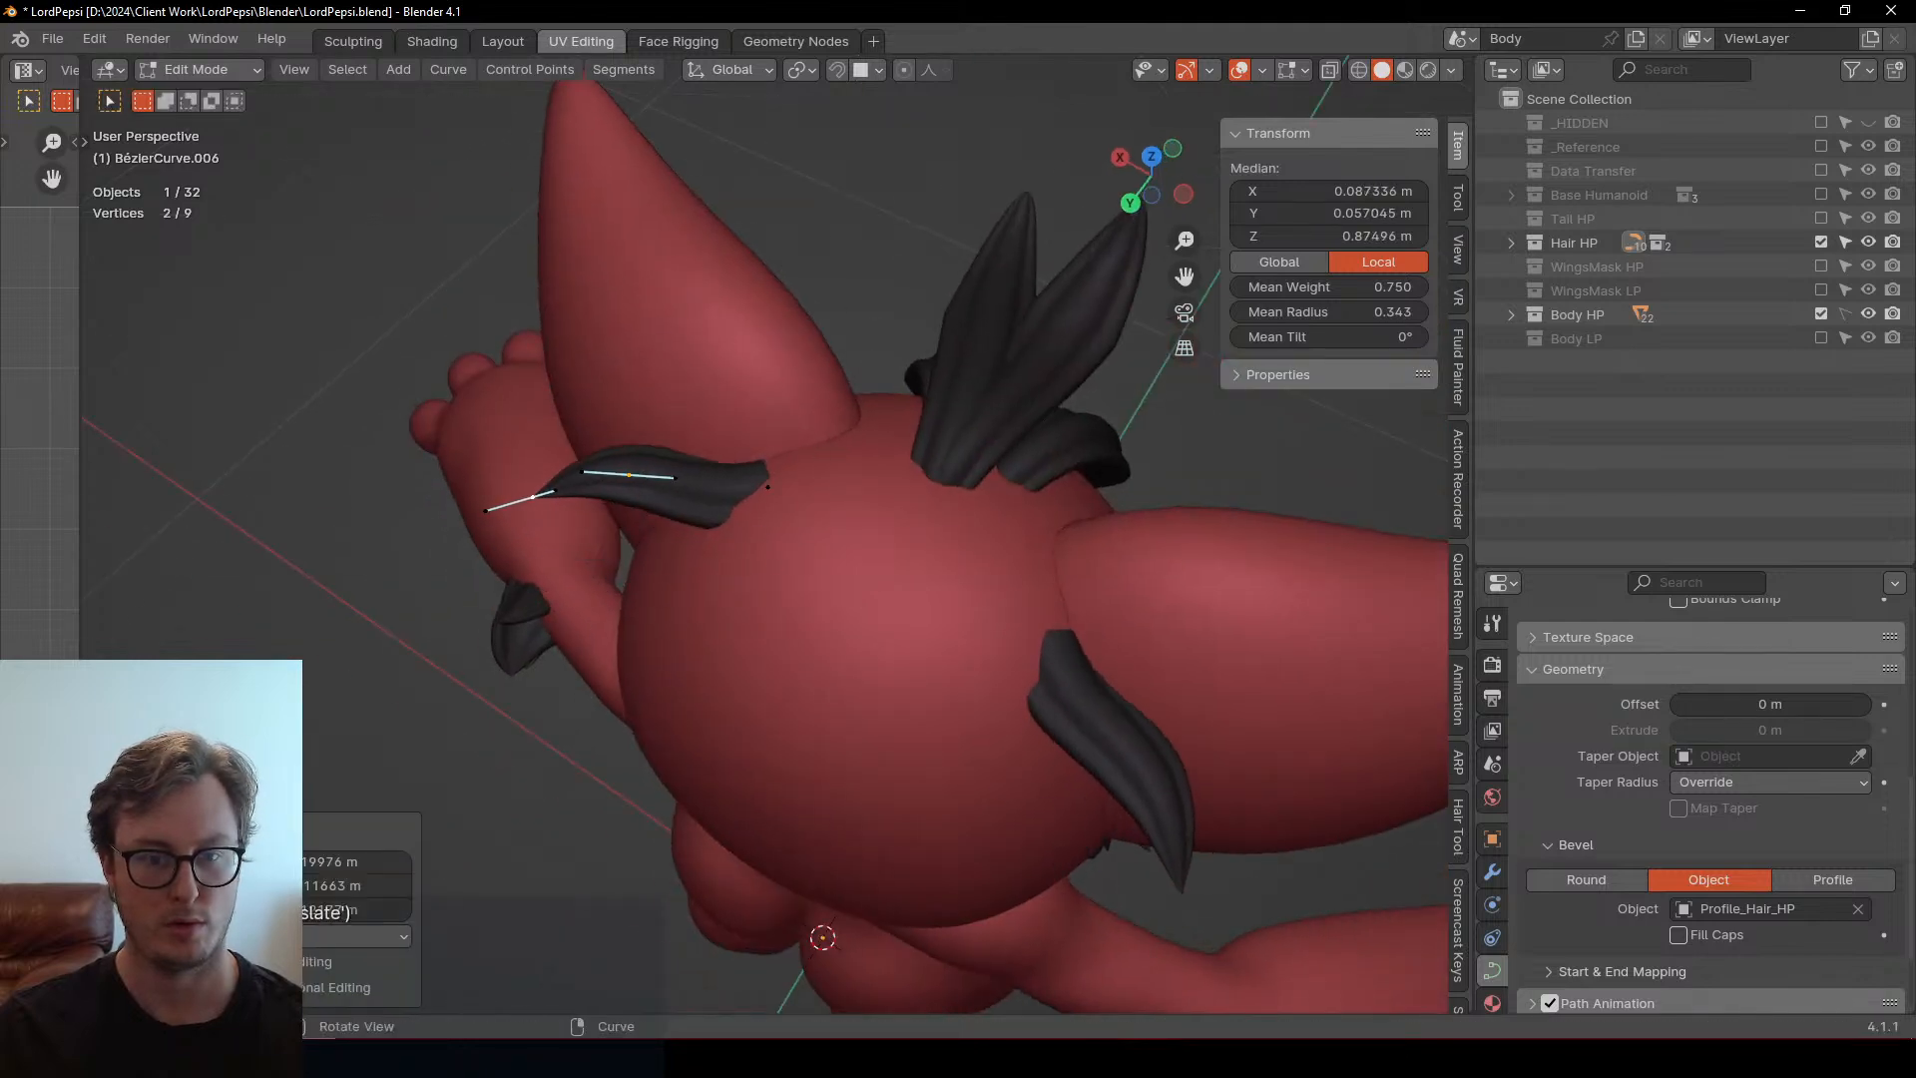
{"action": "left_click", "coordinate": [575, 470]}
{"action": "left_click", "coordinate": [533, 468]}
{"action": "key", "text": "g"}
{"action": "left_click", "coordinate": [561, 411]}
{"action": "key", "text": "r"}
{"action": "left_click", "coordinate": [593, 437]}
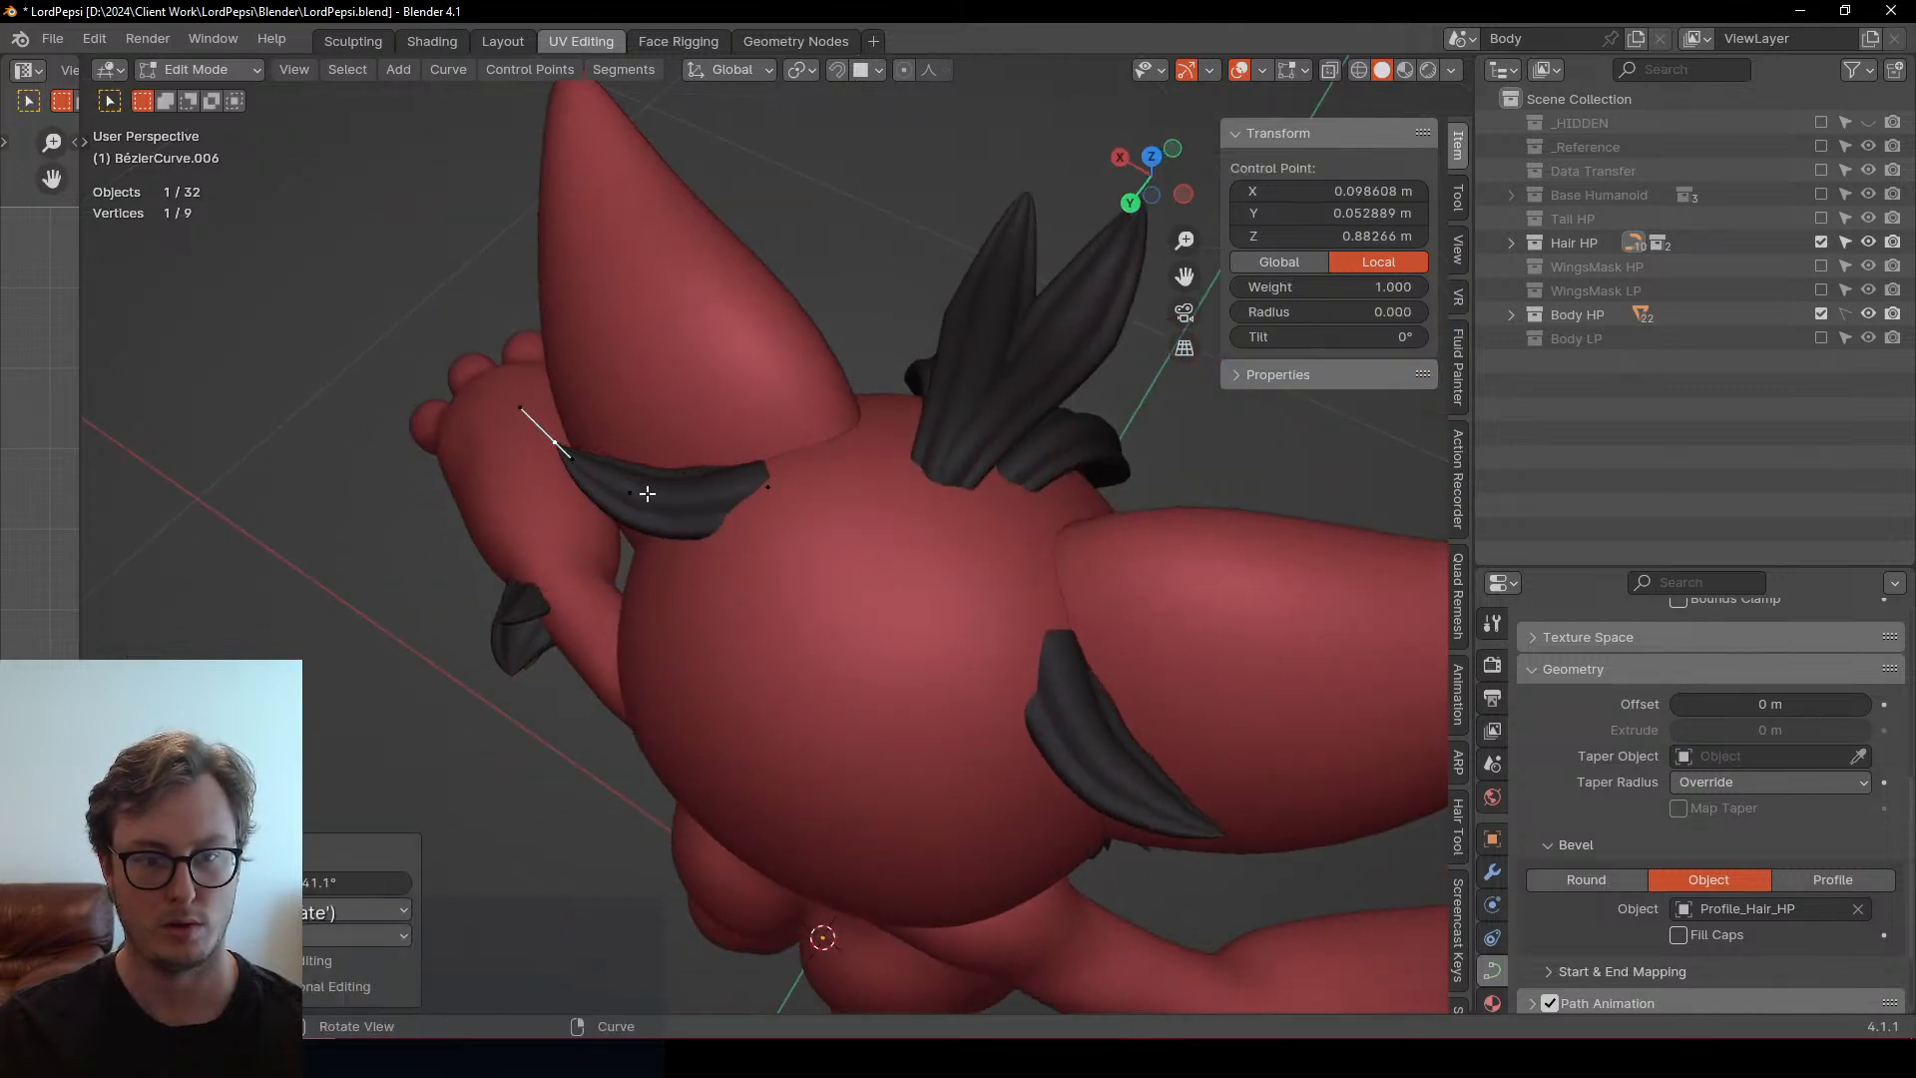
Rotate and move the ear strand's three control points together and set their tilt to 119°
{"action": "left_click", "coordinate": [646, 493]}
{"action": "left_click", "coordinate": [758, 481], "text": "shift"}
{"action": "middle_click_drag", "start_coordinate": [758, 481], "coordinate": [786, 439]}
{"action": "left_click", "coordinate": [561, 430], "text": "shift"}
{"action": "middle_click_drag", "start_coordinate": [564, 431], "coordinate": [609, 474]}
{"action": "key", "text": "r"}
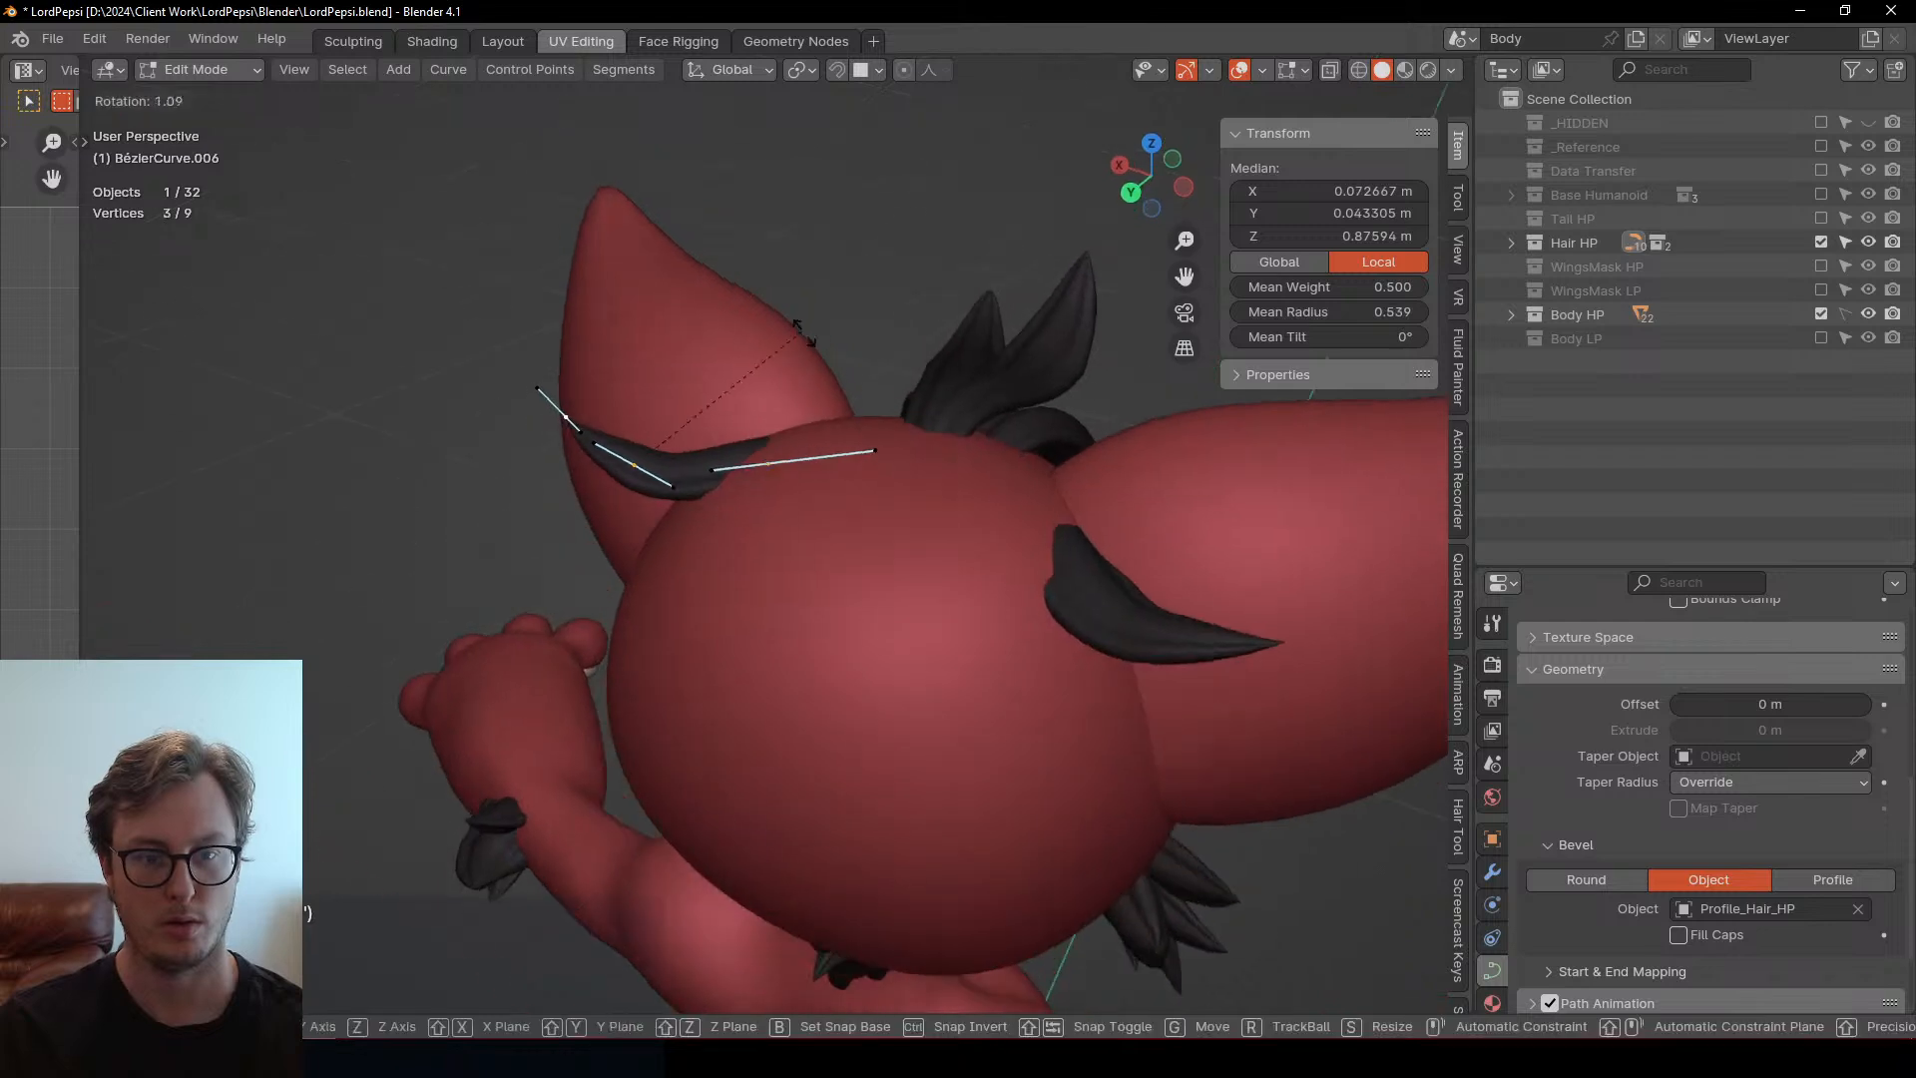
{"action": "left_click", "coordinate": [793, 404]}
{"action": "key", "text": "g"}
{"action": "left_click", "coordinate": [838, 439]}
{"action": "middle_click_drag", "start_coordinate": [859, 464], "coordinate": [963, 404]}
{"action": "left_click_drag", "start_coordinate": [1282, 336], "coordinate": [1397, 335]}
Rotate and scale the handles of the ear strand's middle control point to deepen the curve
{"action": "middle_click_drag", "start_coordinate": [1037, 380], "coordinate": [890, 548]}
{"action": "middle_click_drag", "start_coordinate": [666, 494], "coordinate": [794, 550]}
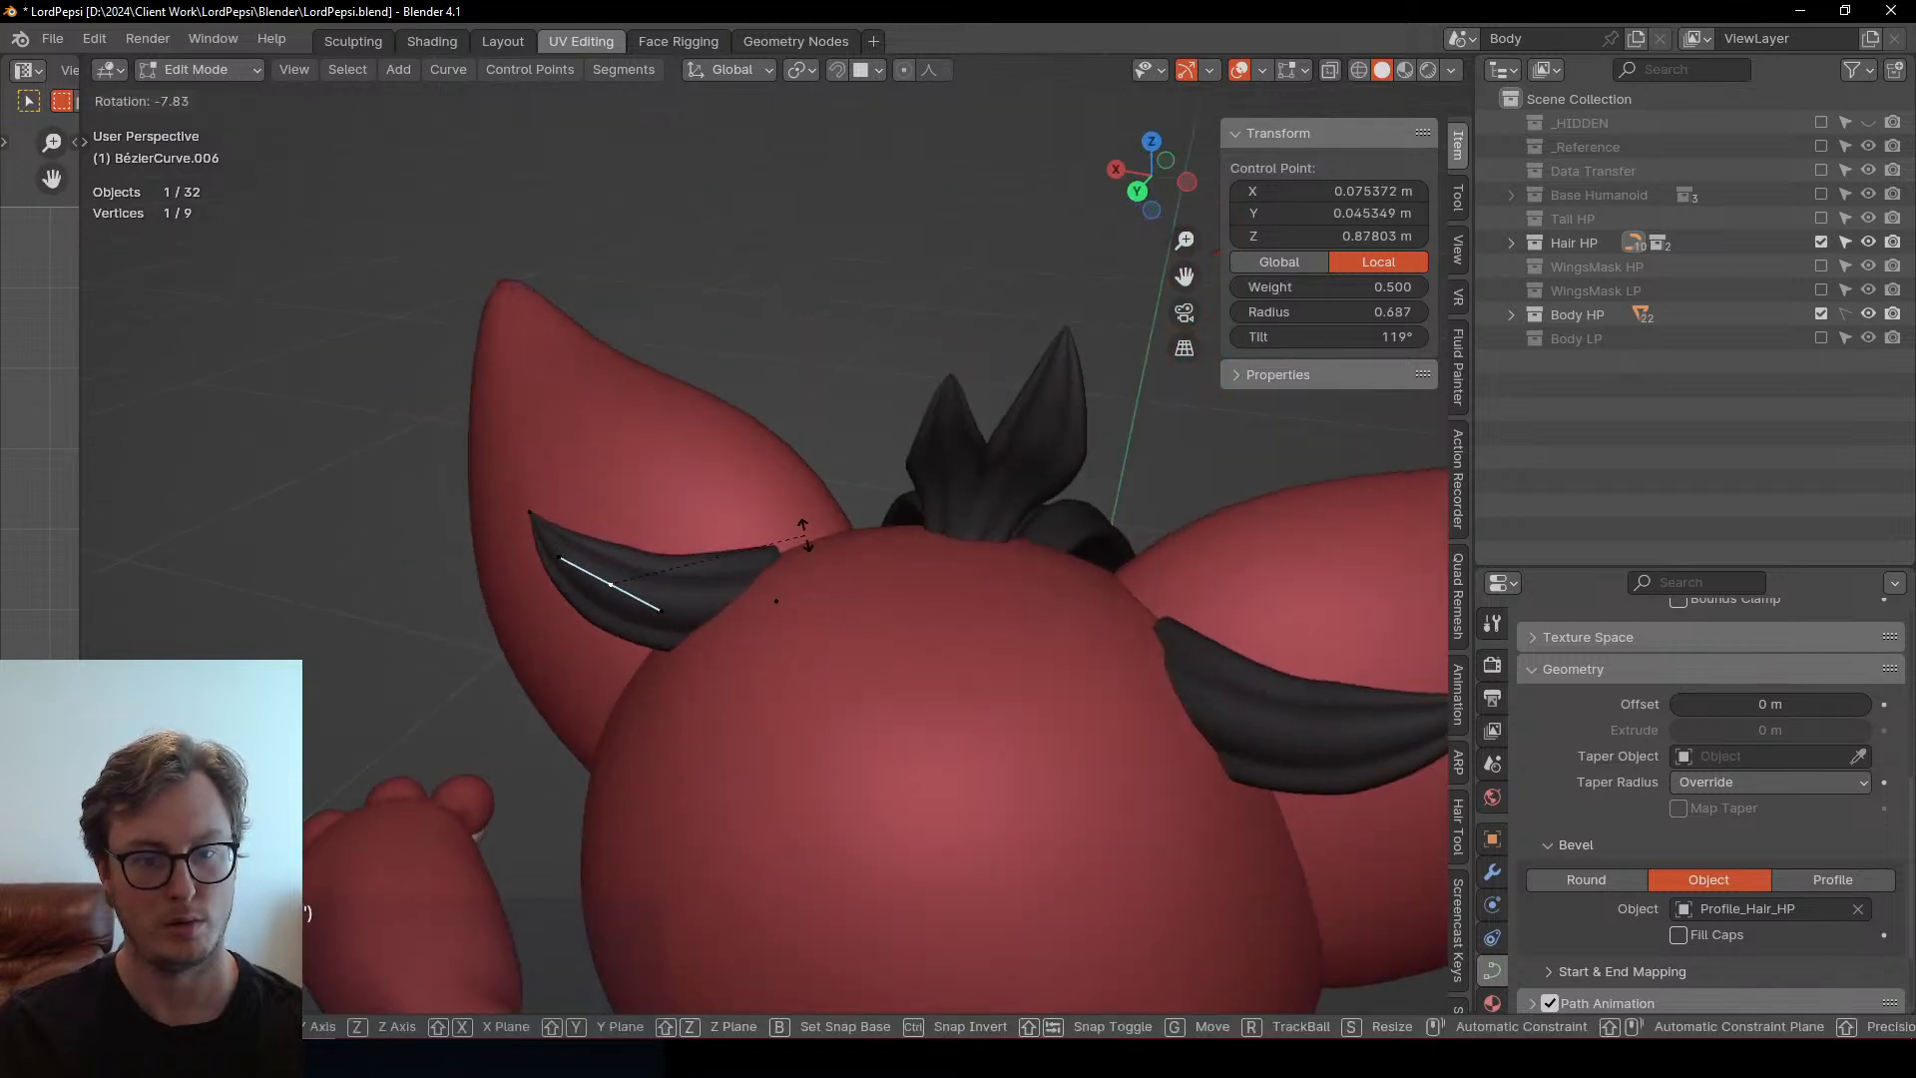
{"action": "left_click", "coordinate": [793, 550]}
{"action": "key", "text": "s"}
{"action": "left_click", "coordinate": [680, 530]}
Move the ear strand's tip control point downward and rotate its handles to refine the end of the strand
{"action": "left_click", "coordinate": [518, 520]}
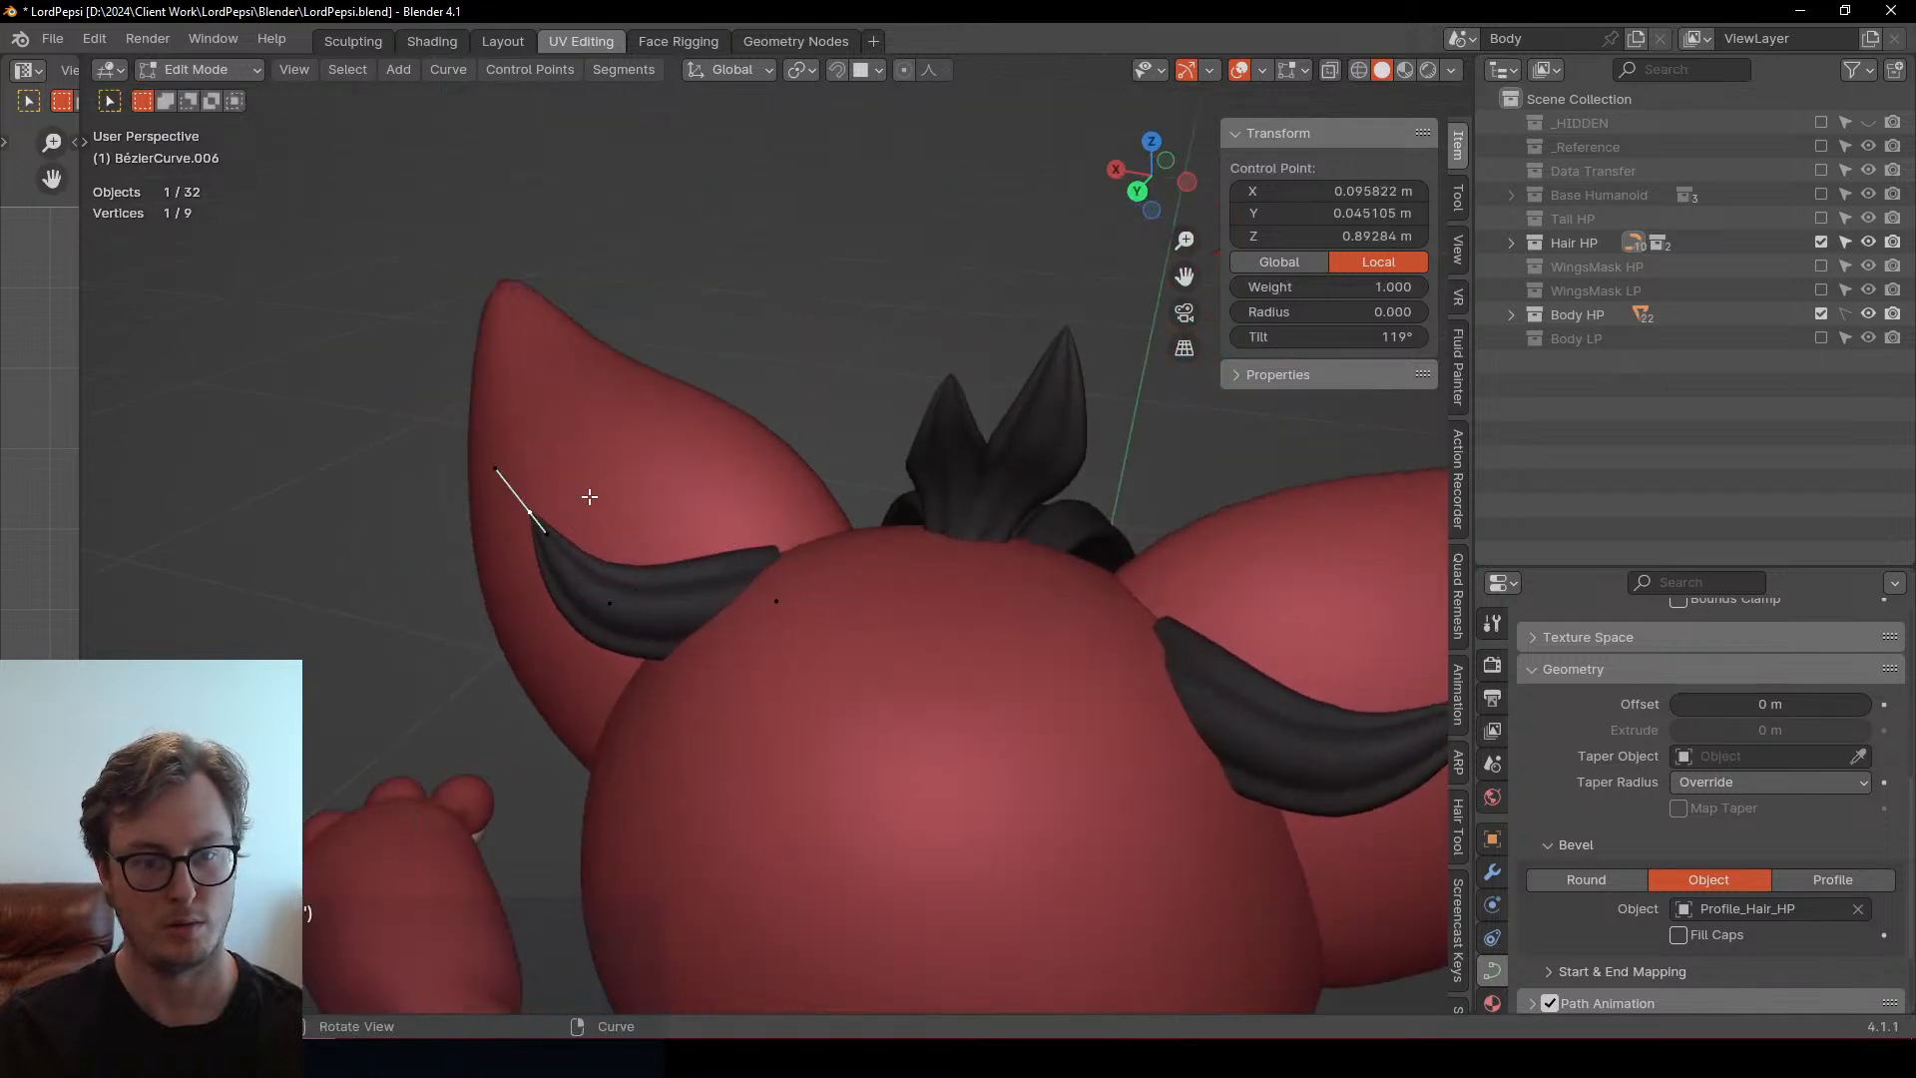
{"action": "key", "text": "g"}
{"action": "left_click", "coordinate": [584, 519]}
{"action": "key", "text": "r"}
{"action": "left_click", "coordinate": [695, 521]}
{"action": "middle_click_drag", "start_coordinate": [662, 617], "coordinate": [696, 626]}
{"action": "key", "text": "Tab"}
{"action": "key", "text": "Tab"}
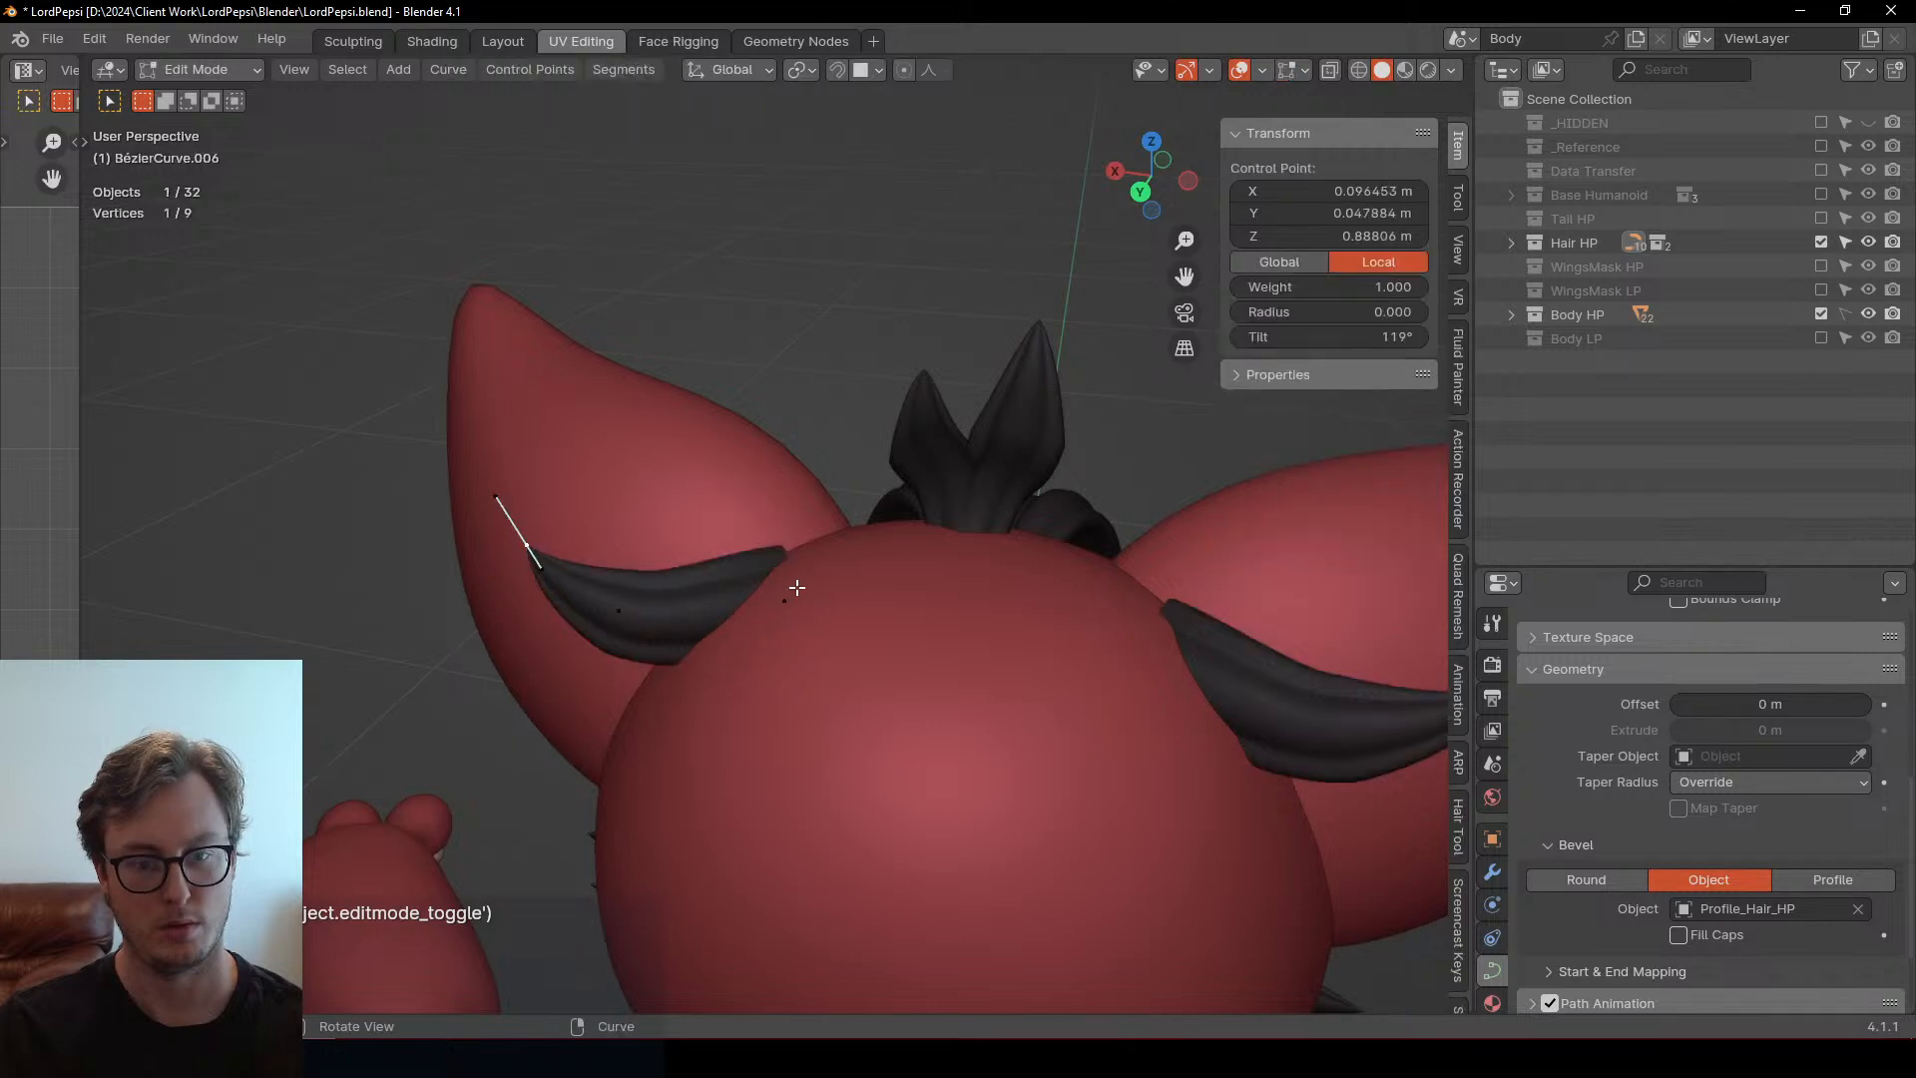
Rotate the ear strand's root control point, move it slightly into the head, and leave curve editing
{"action": "left_click", "coordinate": [793, 591]}
{"action": "key", "text": "r"}
{"action": "left_click", "coordinate": [857, 607]}
{"action": "key", "text": "g"}
{"action": "left_click", "coordinate": [858, 619]}
{"action": "key", "text": "Tab"}
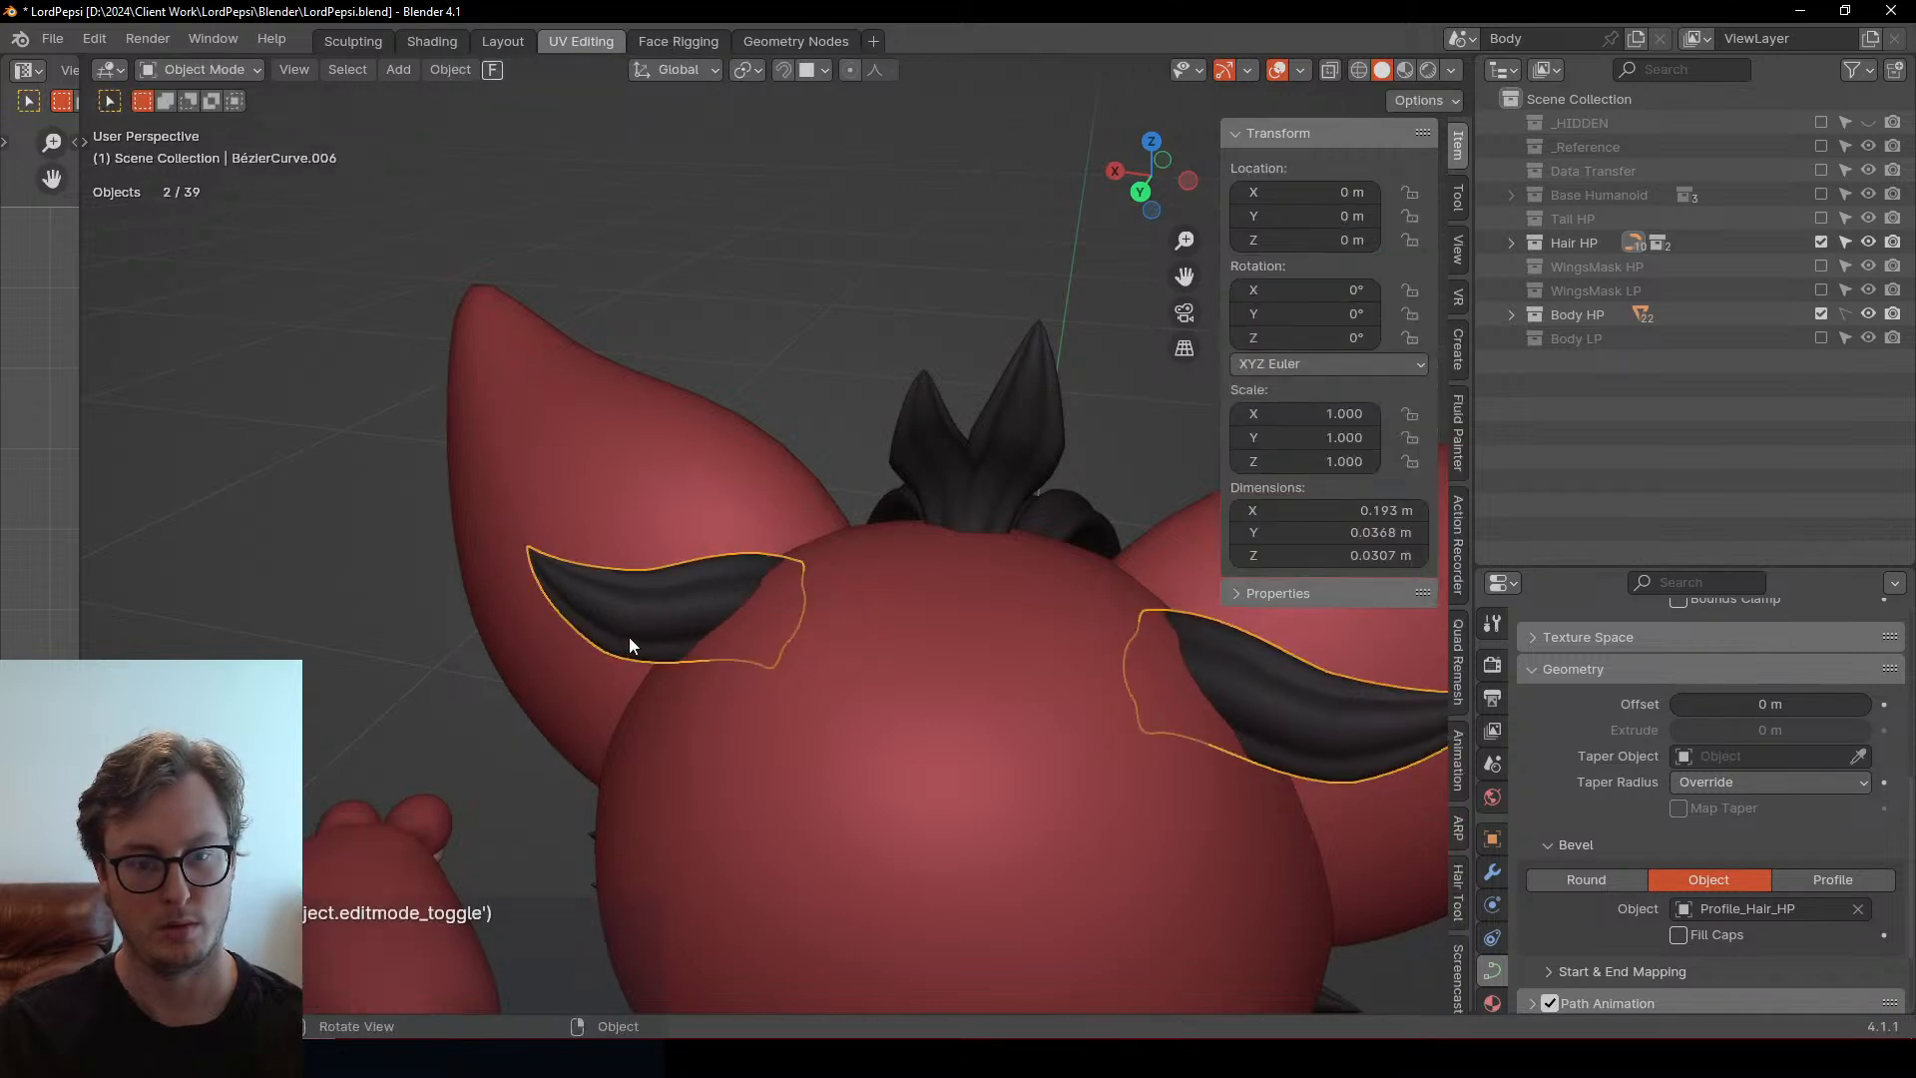
Rotate and reposition the entire ear strand so its tip points down and outward along the back of the ear
{"action": "middle_click_drag", "start_coordinate": [629, 637], "coordinate": [745, 571]}
{"action": "key", "text": "Tab"}
{"action": "key", "text": "a"}
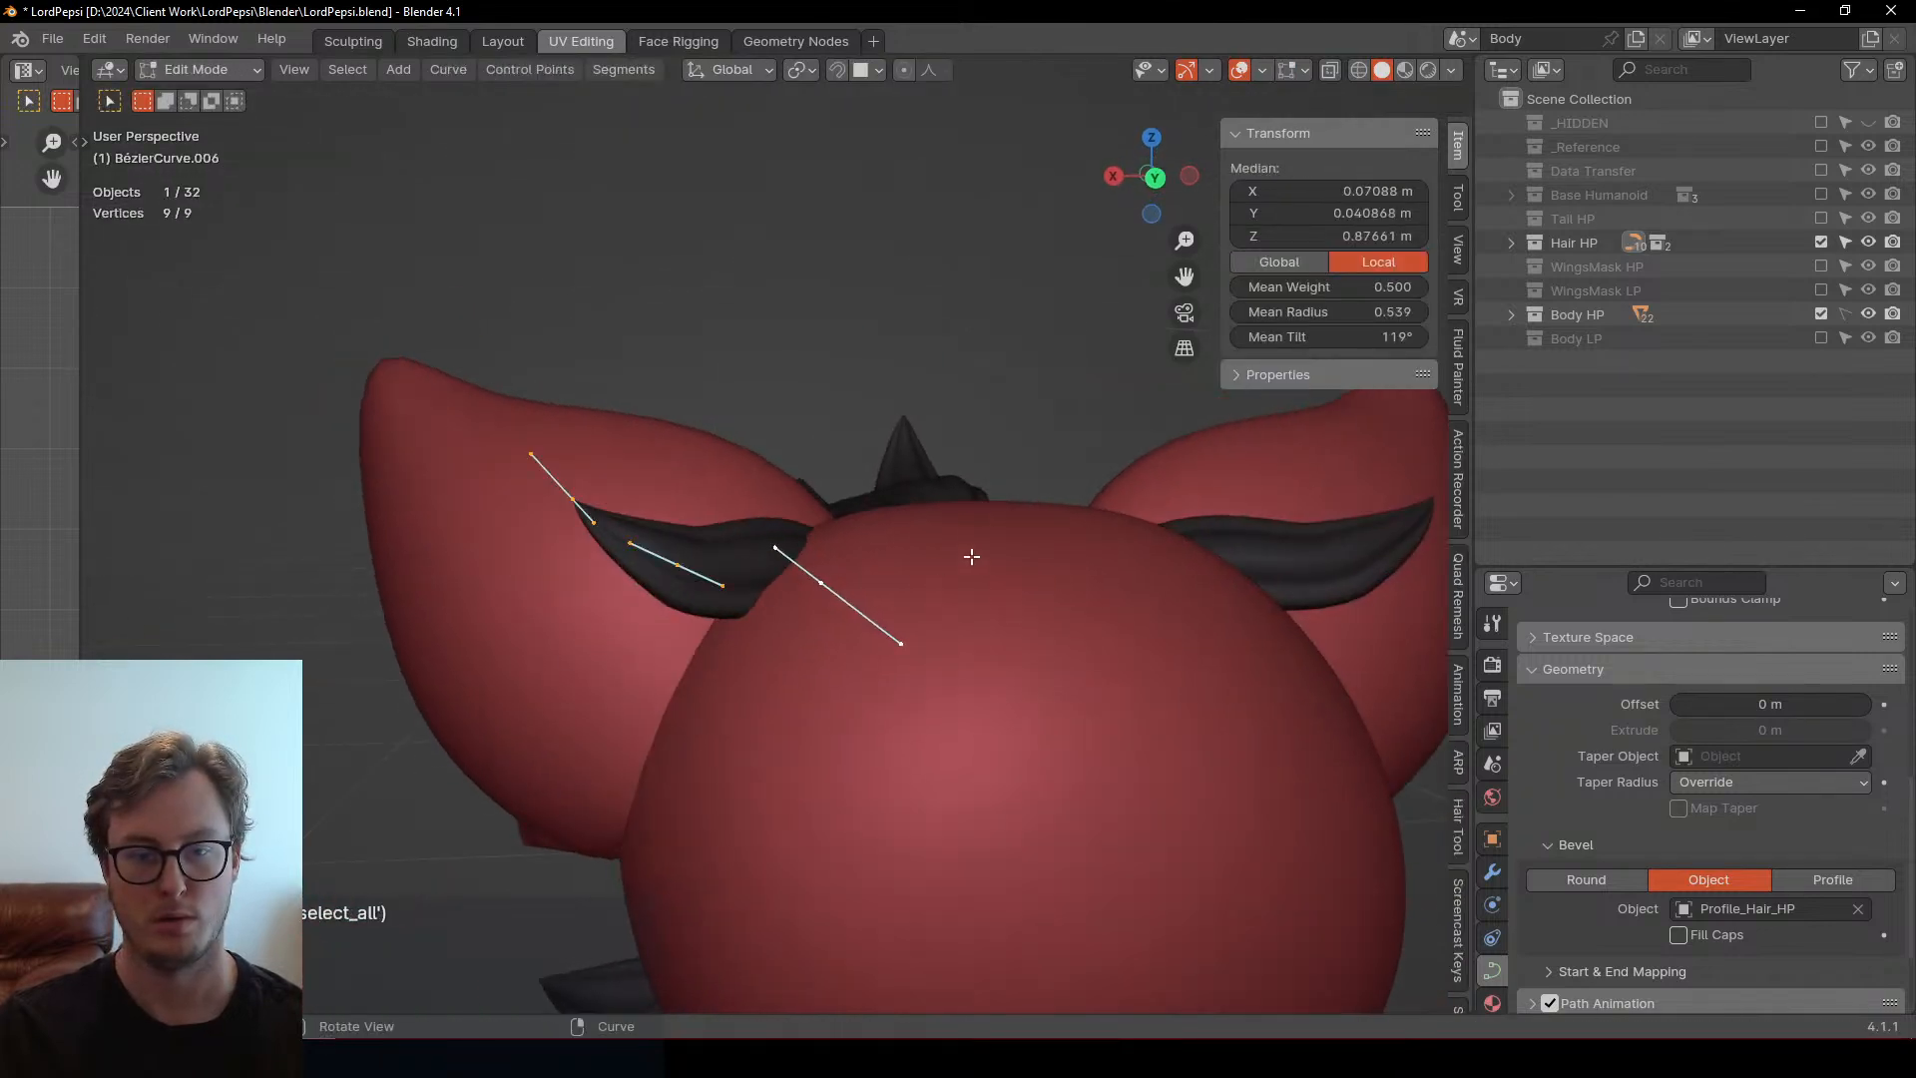
{"action": "key", "text": "r"}
{"action": "left_click", "coordinate": [867, 454]}
{"action": "key", "text": "g"}
{"action": "left_click", "coordinate": [872, 479]}
{"action": "key", "text": "g"}
{"action": "left_click", "coordinate": [854, 523]}
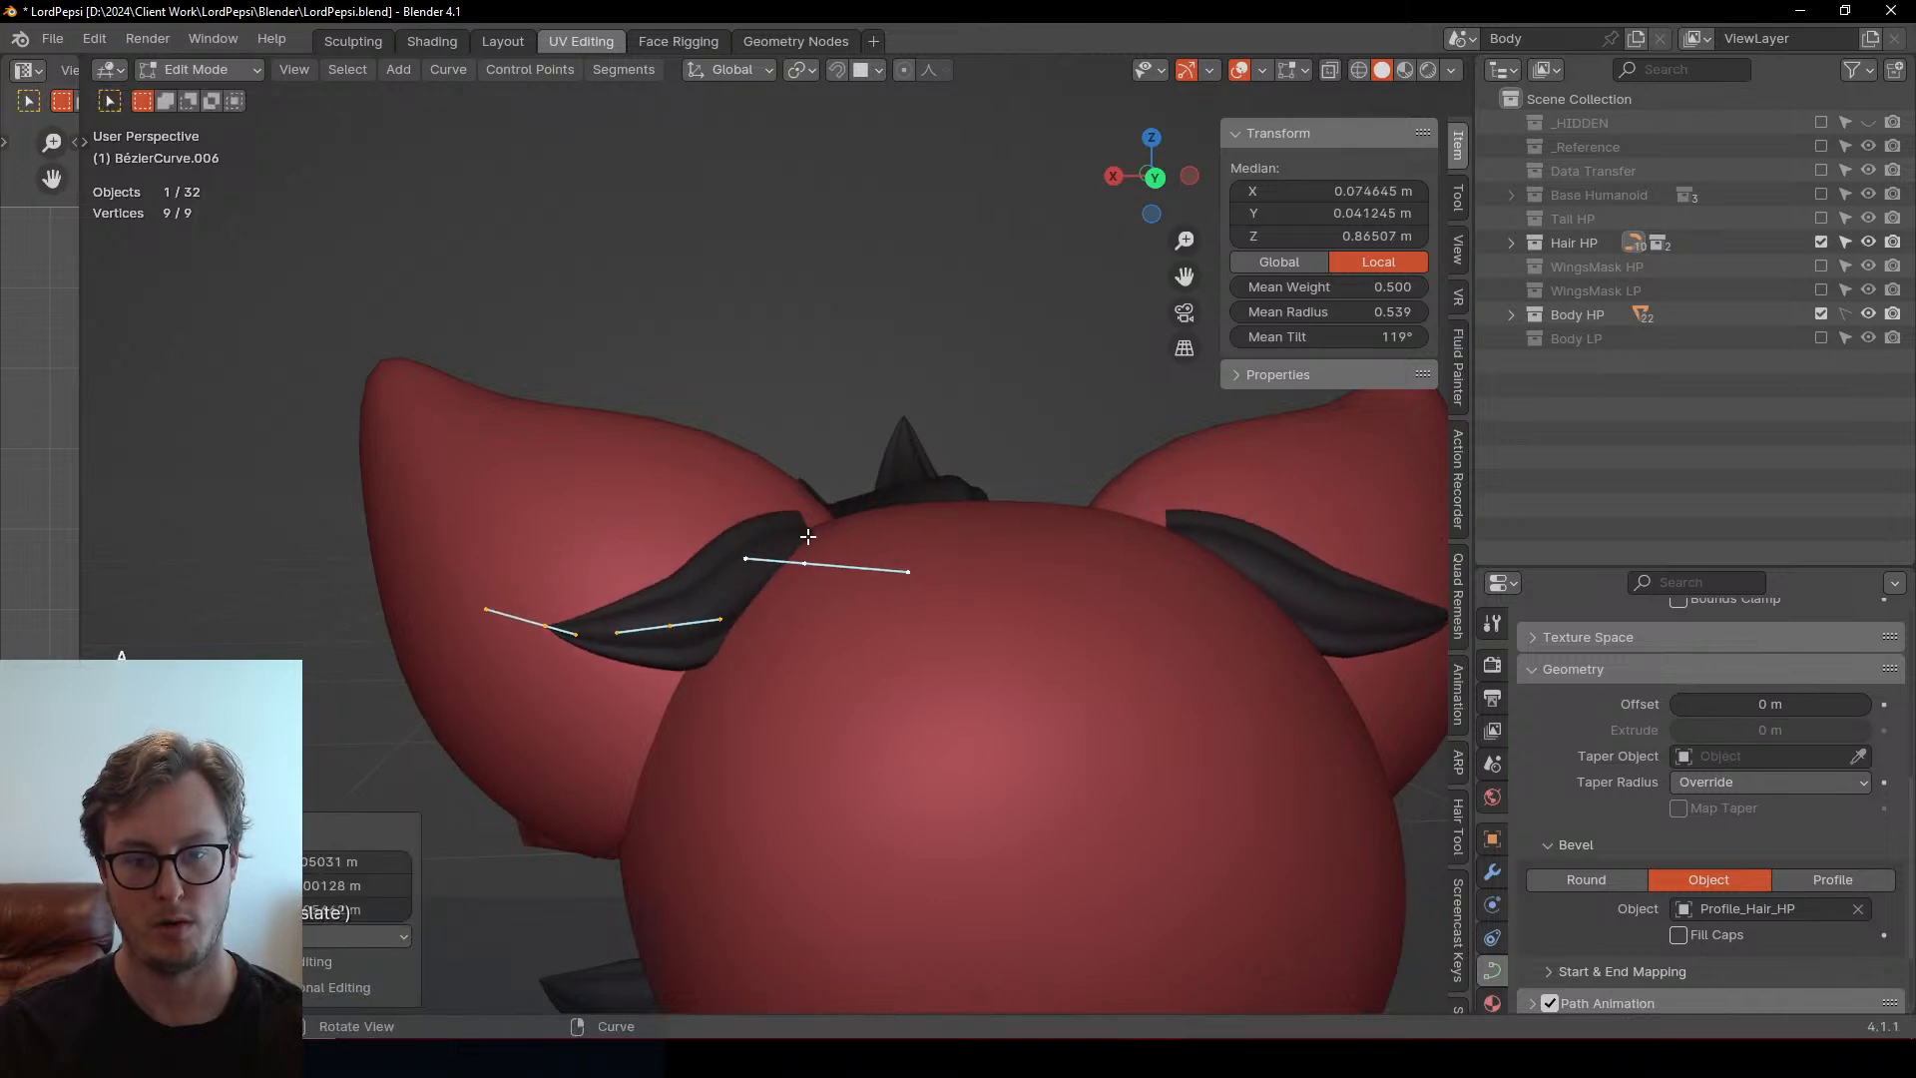
{"action": "key", "text": "r"}
{"action": "left_click", "coordinate": [818, 596]}
Duplicate the ear strand, place the copy below the original, and move it toward the back with a -59° tilt
{"action": "key", "text": "shift+d"}
{"action": "left_click", "coordinate": [741, 705]}
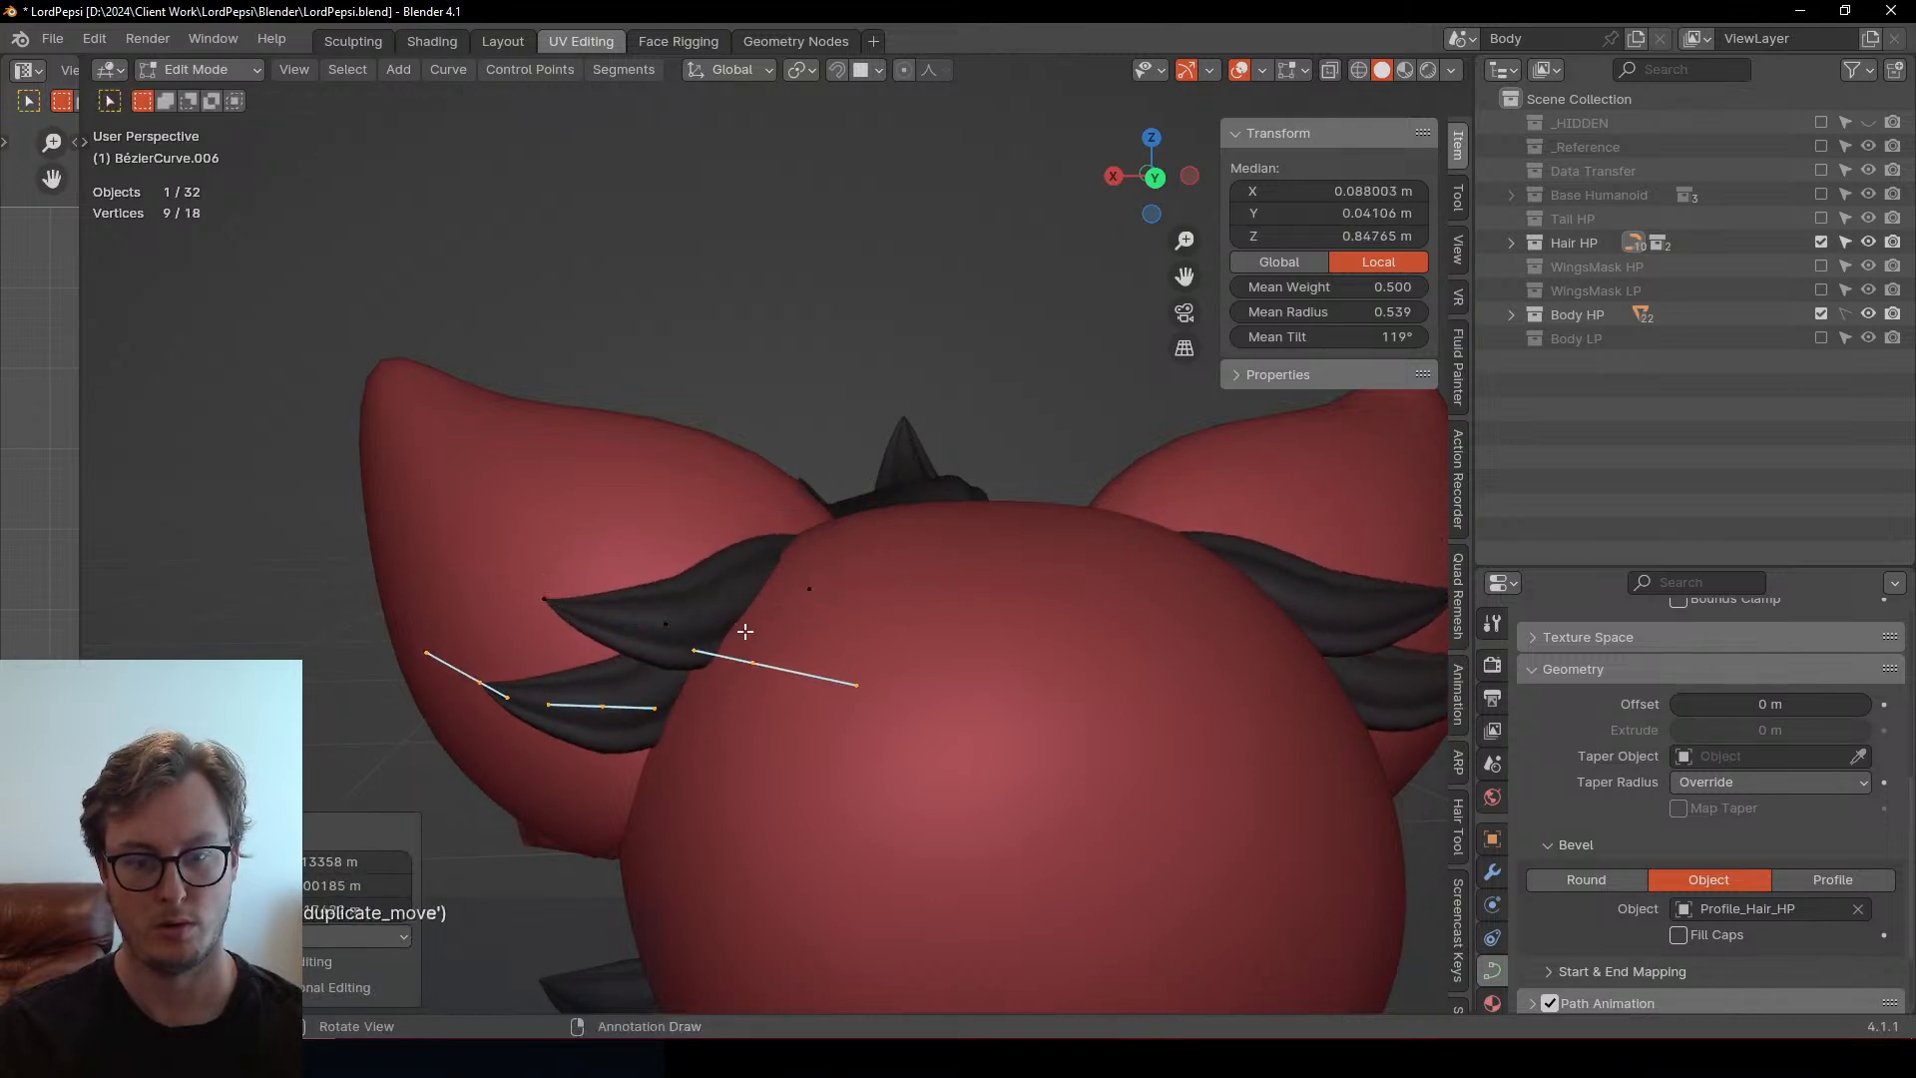
{"action": "middle_click_drag", "start_coordinate": [745, 632], "coordinate": [962, 632]}
{"action": "key", "text": "g"}
{"action": "left_click", "coordinate": [1104, 589]}
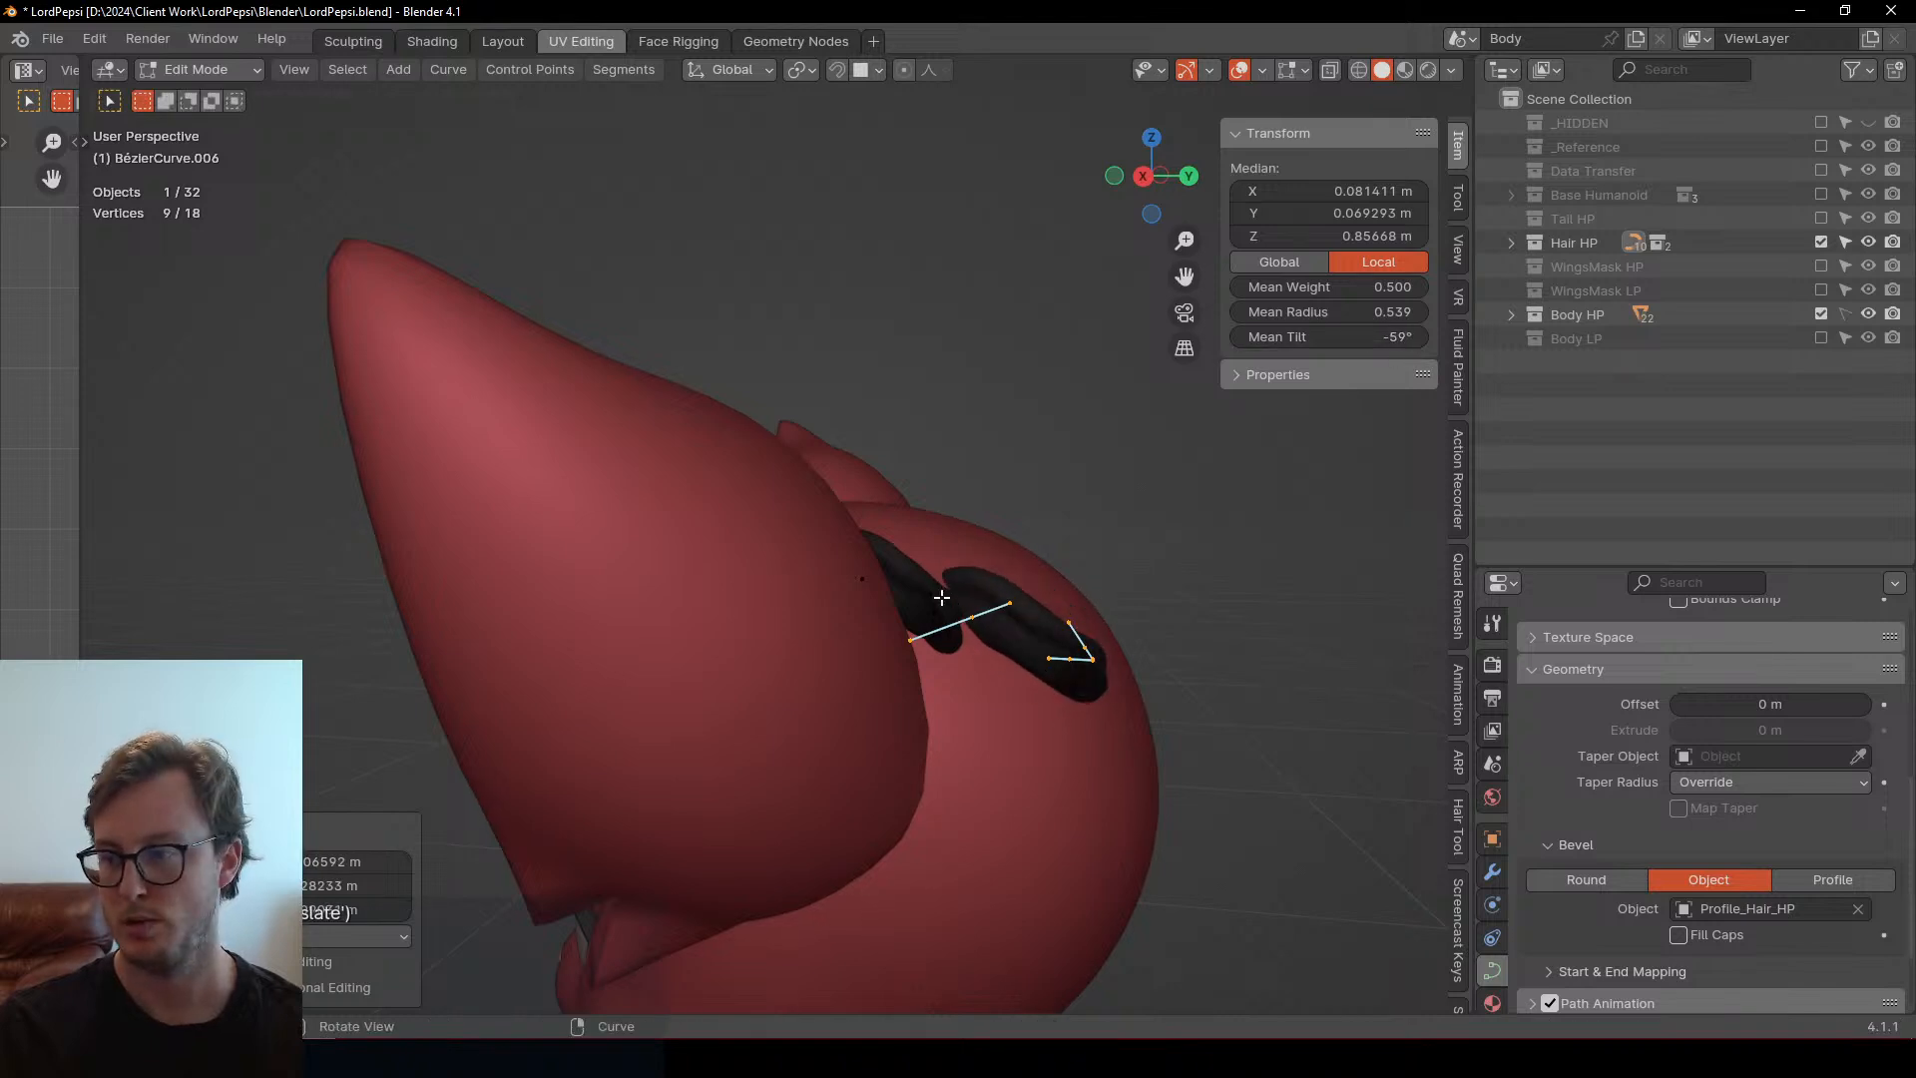
Rotate and reposition the duplicated lower strand at the ear's base and scale it by 1.452
{"action": "middle_click_drag", "start_coordinate": [942, 596], "coordinate": [1031, 596]}
{"action": "key", "text": "r"}
{"action": "left_click", "coordinate": [771, 592]}
{"action": "scroll", "coordinate": [771, 592], "scroll_direction": "down", "scroll_amount": 2}
{"action": "middle_click_drag", "start_coordinate": [912, 632], "coordinate": [878, 598]}
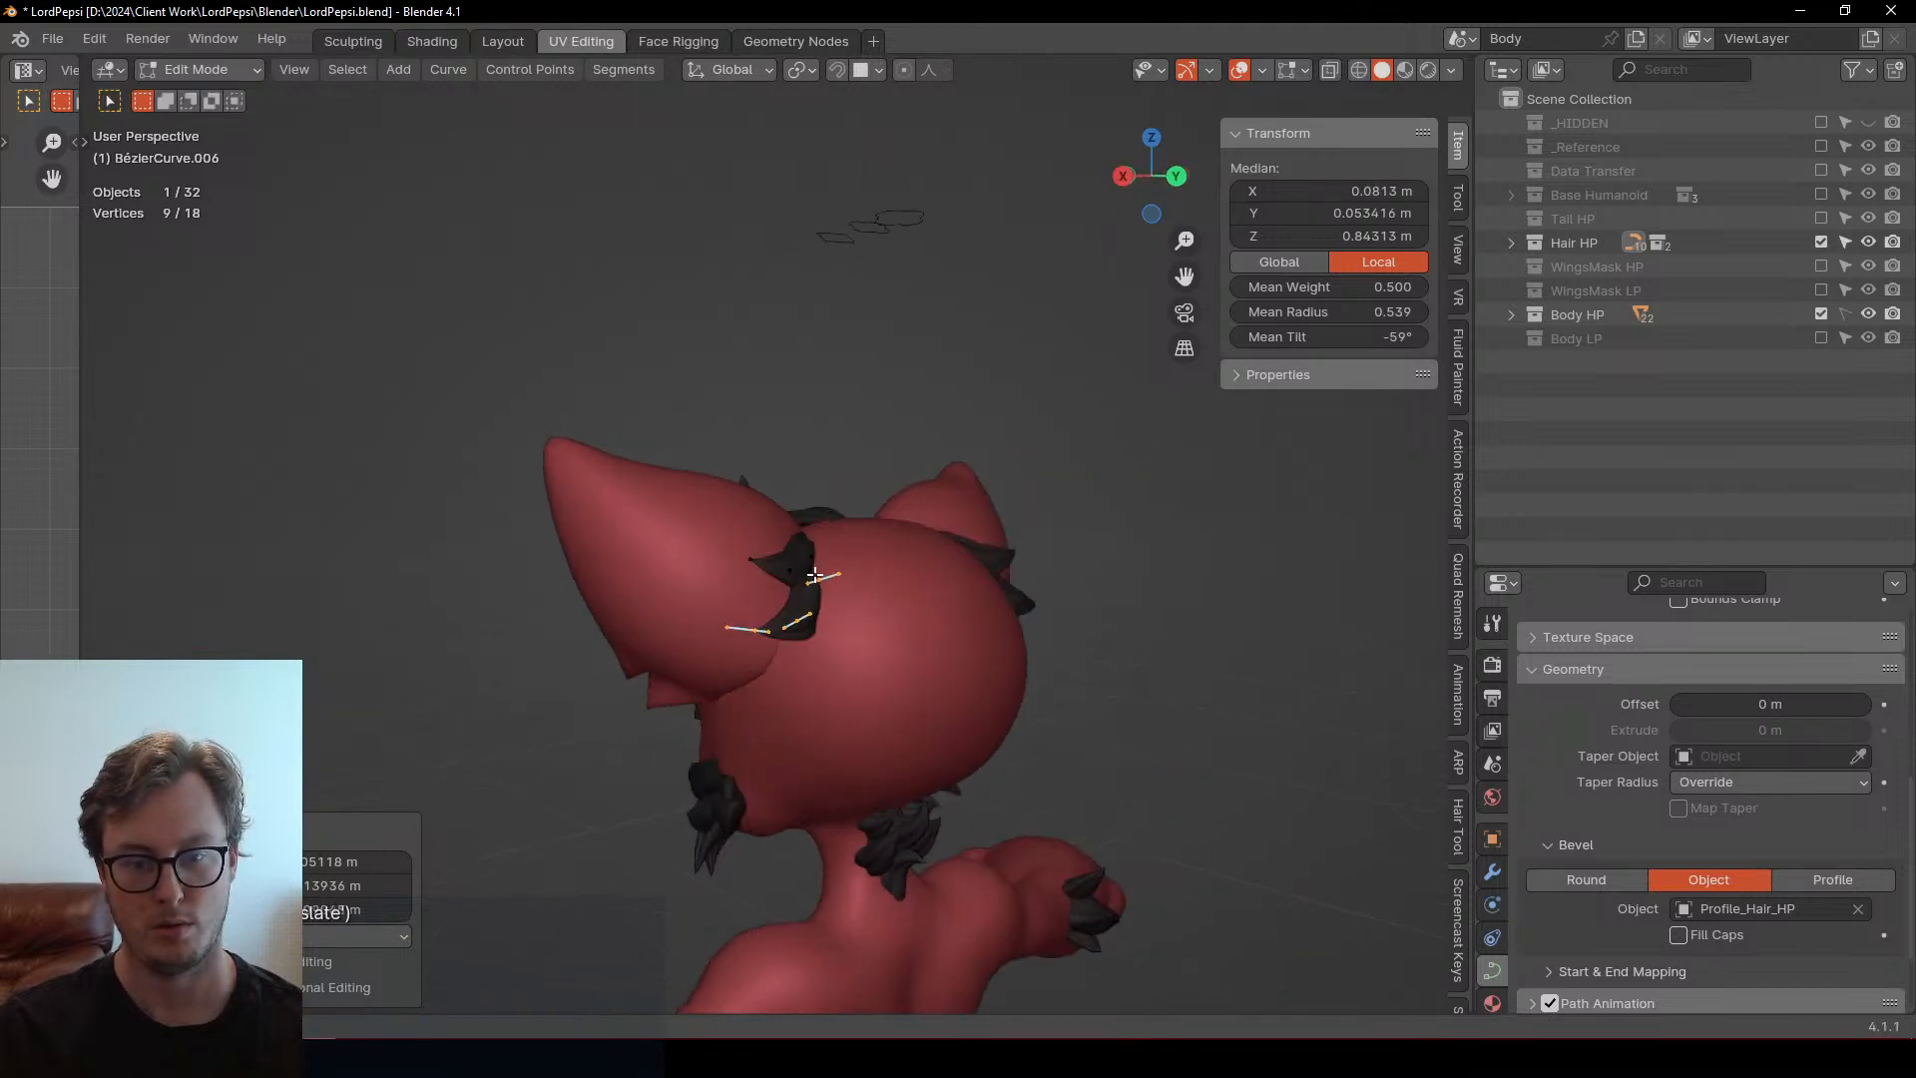
{"action": "scroll", "coordinate": [826, 581], "scroll_direction": "up", "scroll_amount": 3}
{"action": "key", "text": "s"}
{"action": "left_click", "coordinate": [932, 449]}
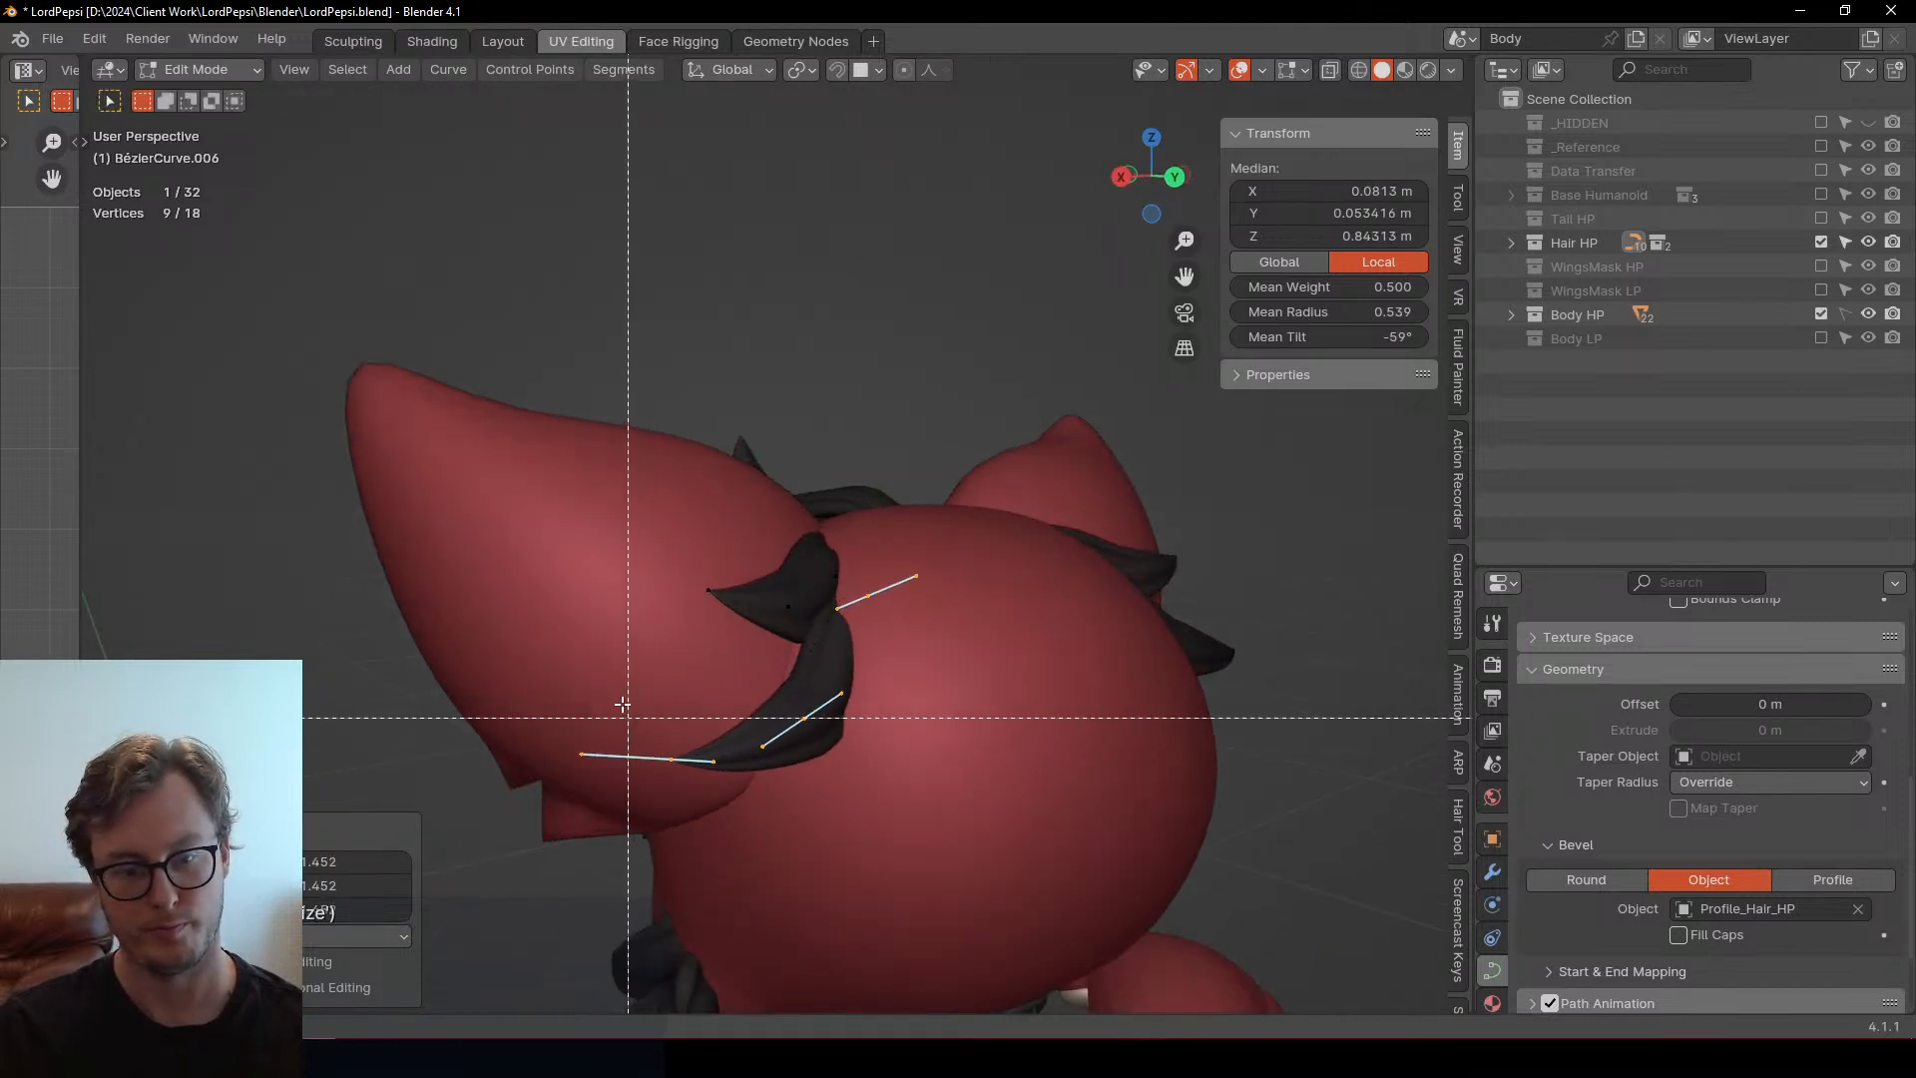
Thicken the lower strand by setting the mean radius of its root and middle points to 1.229
{"action": "left_click_drag", "start_coordinate": [732, 789], "coordinate": [732, 788], "text": "shift"}
{"action": "key", "text": "b"}
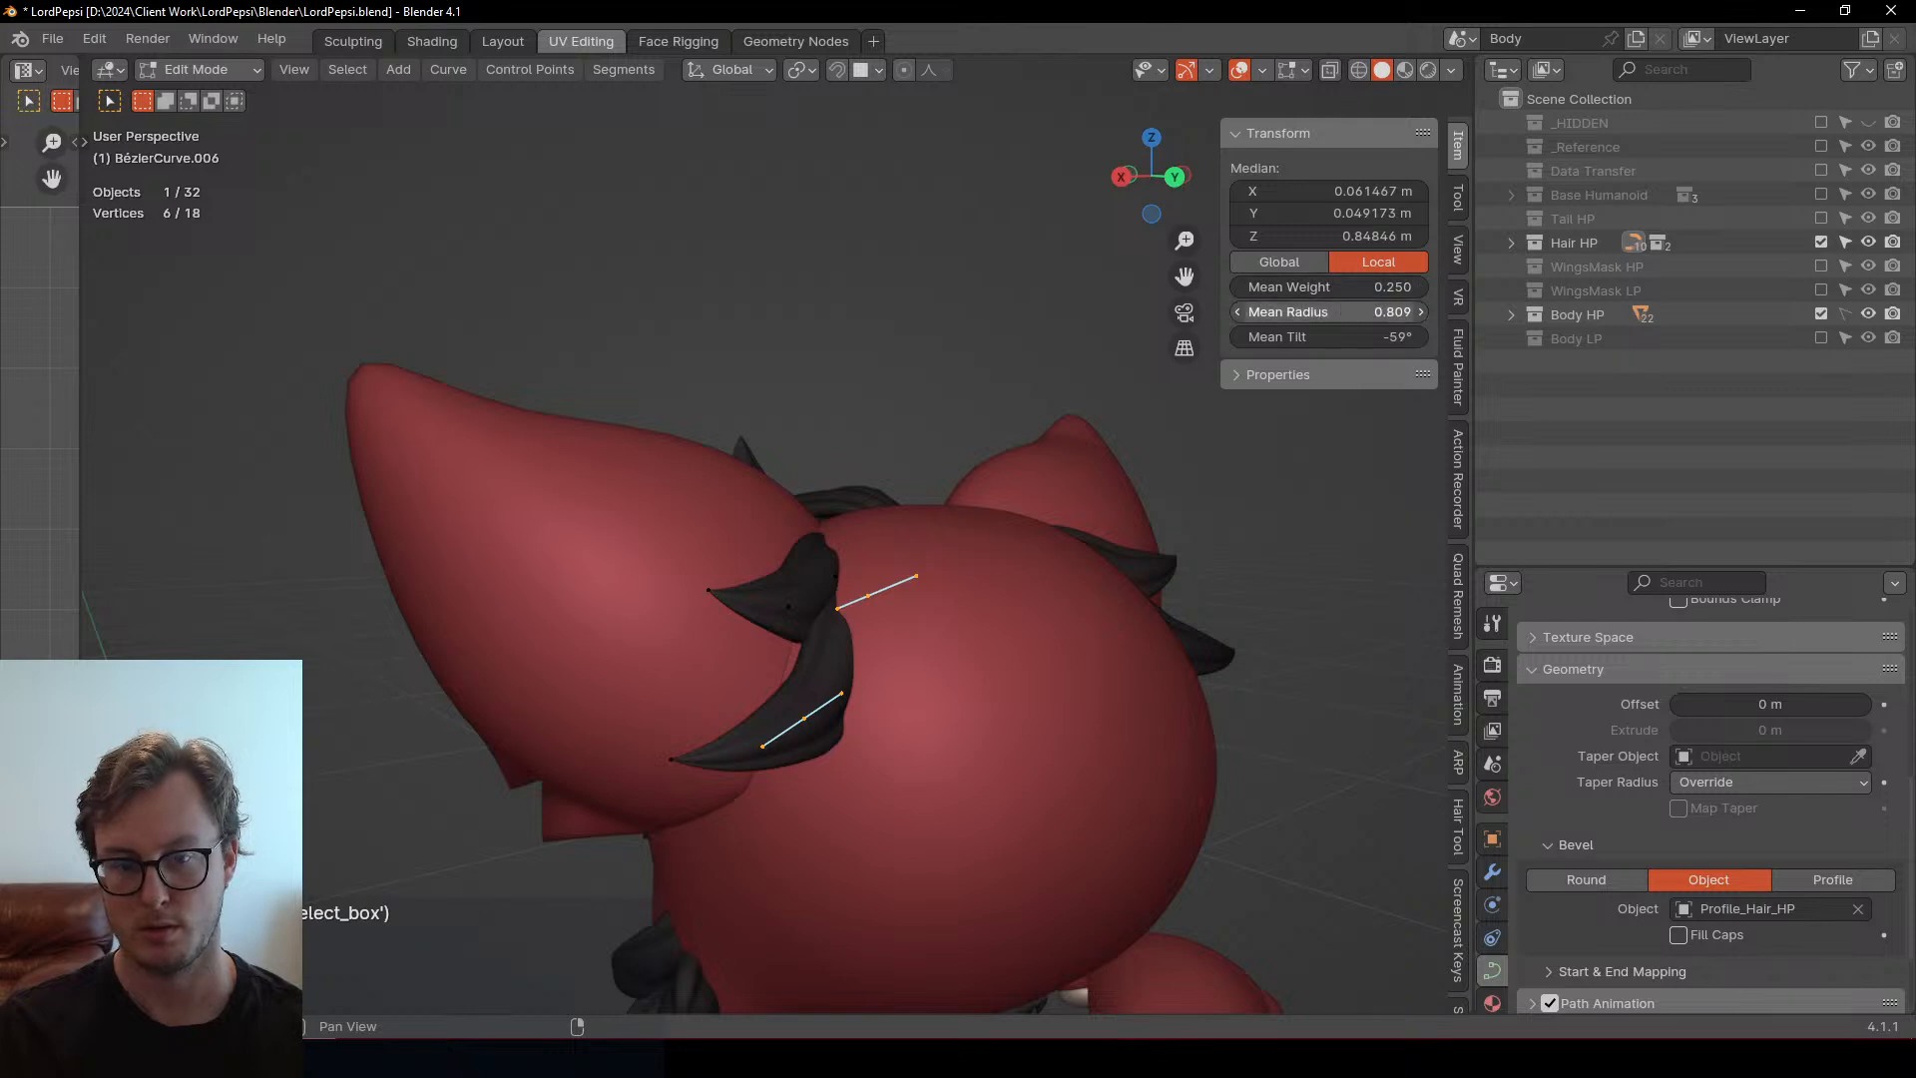
{"action": "left_click_drag", "start_coordinate": [1328, 311], "coordinate": [1357, 311]}
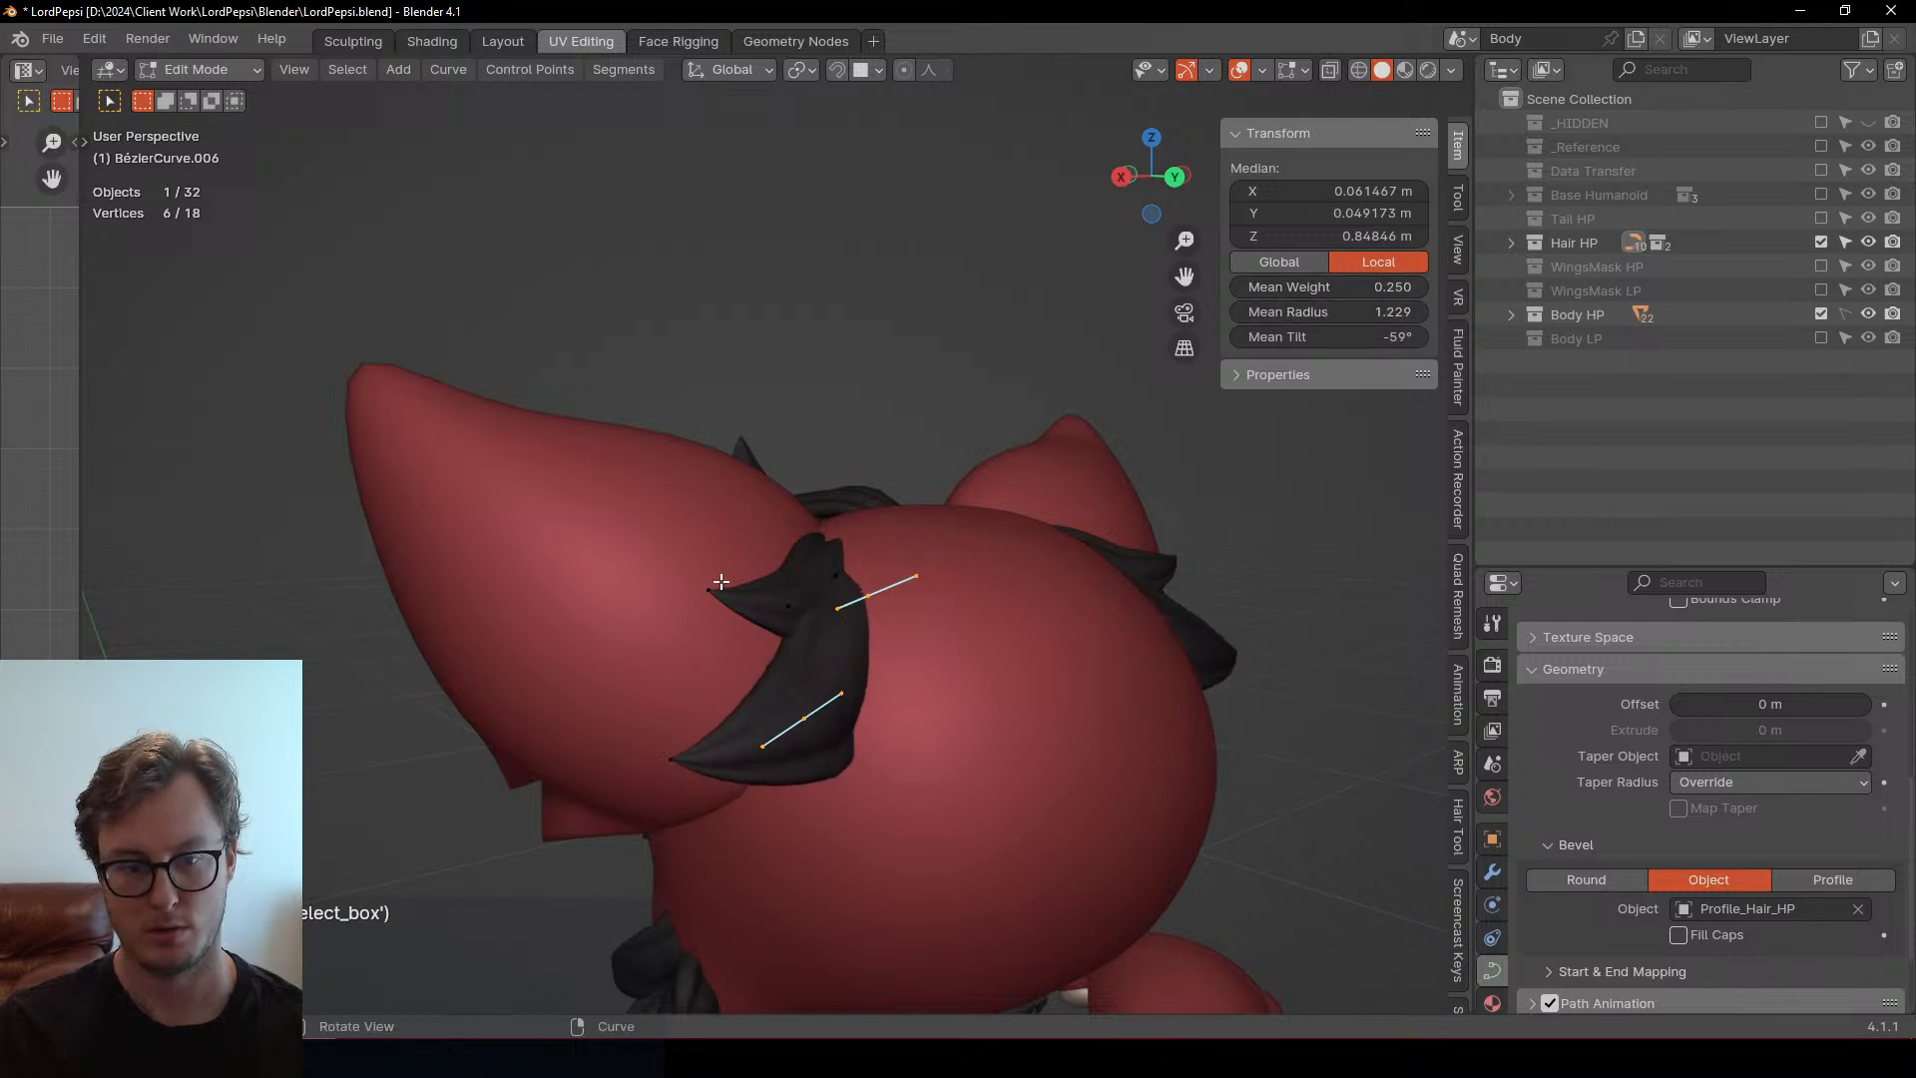
Set the mean radius of the upper strand's root and middle points to 1.147 and shift both points slightly
{"action": "left_click_drag", "start_coordinate": [782, 536], "coordinate": [782, 555]}
{"action": "left_click_drag", "start_coordinate": [835, 635], "coordinate": [836, 637]}
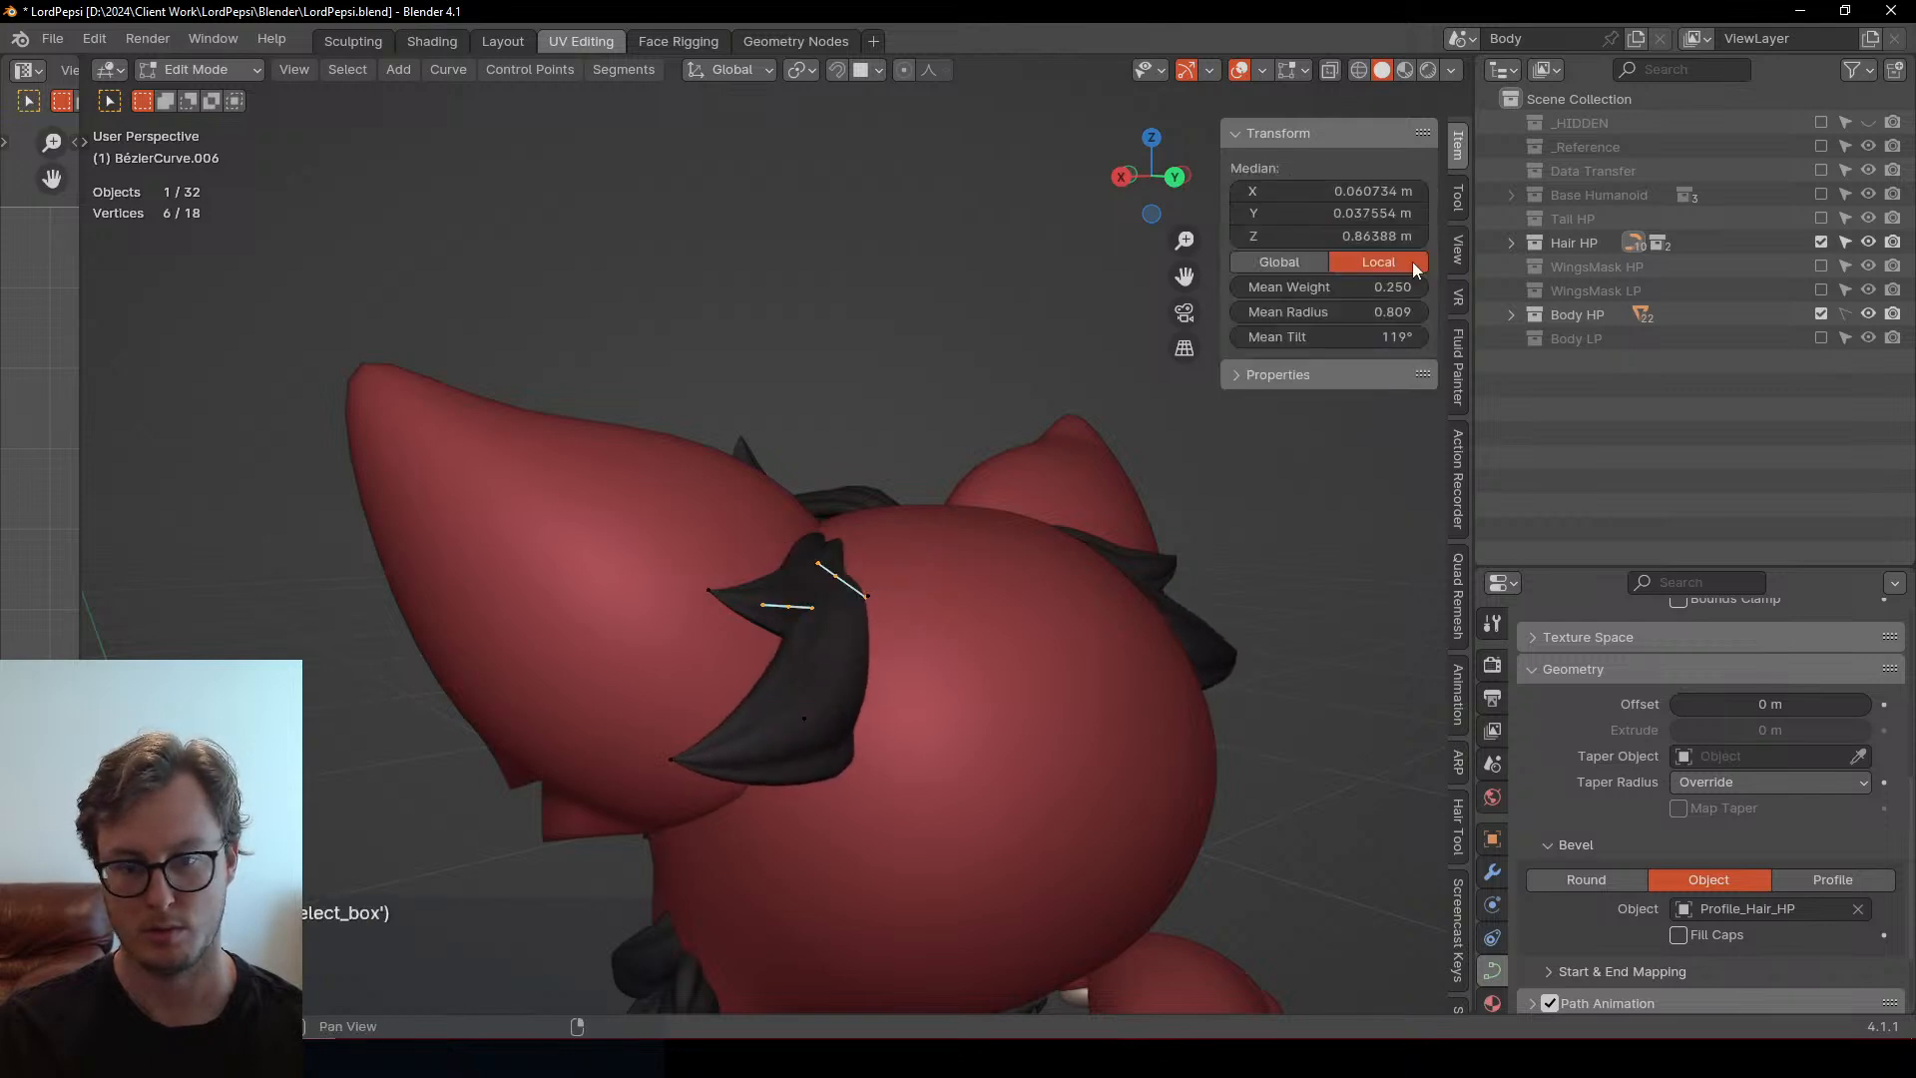
{"action": "middle_click_drag", "start_coordinate": [718, 479], "coordinate": [613, 498]}
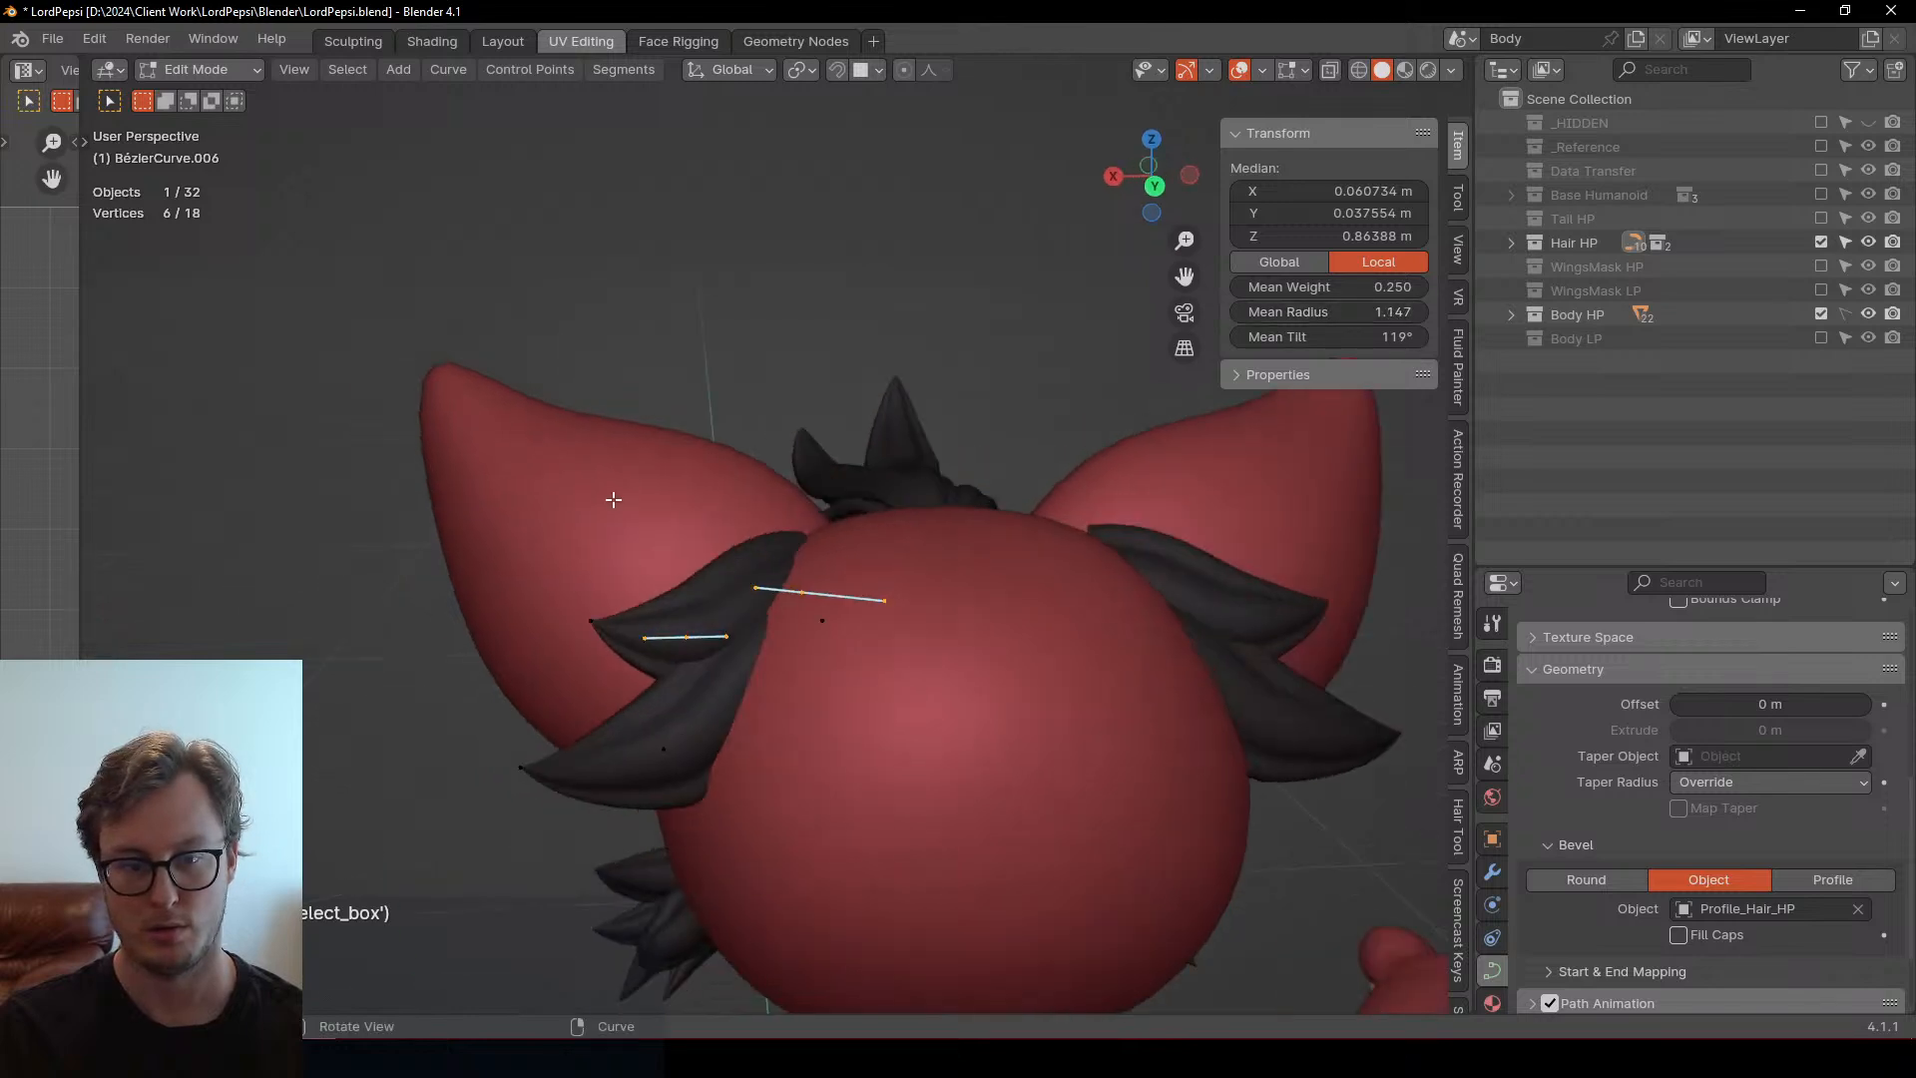
{"action": "key", "text": "g"}
{"action": "left_click", "coordinate": [774, 520]}
{"action": "left_click", "coordinate": [601, 628]}
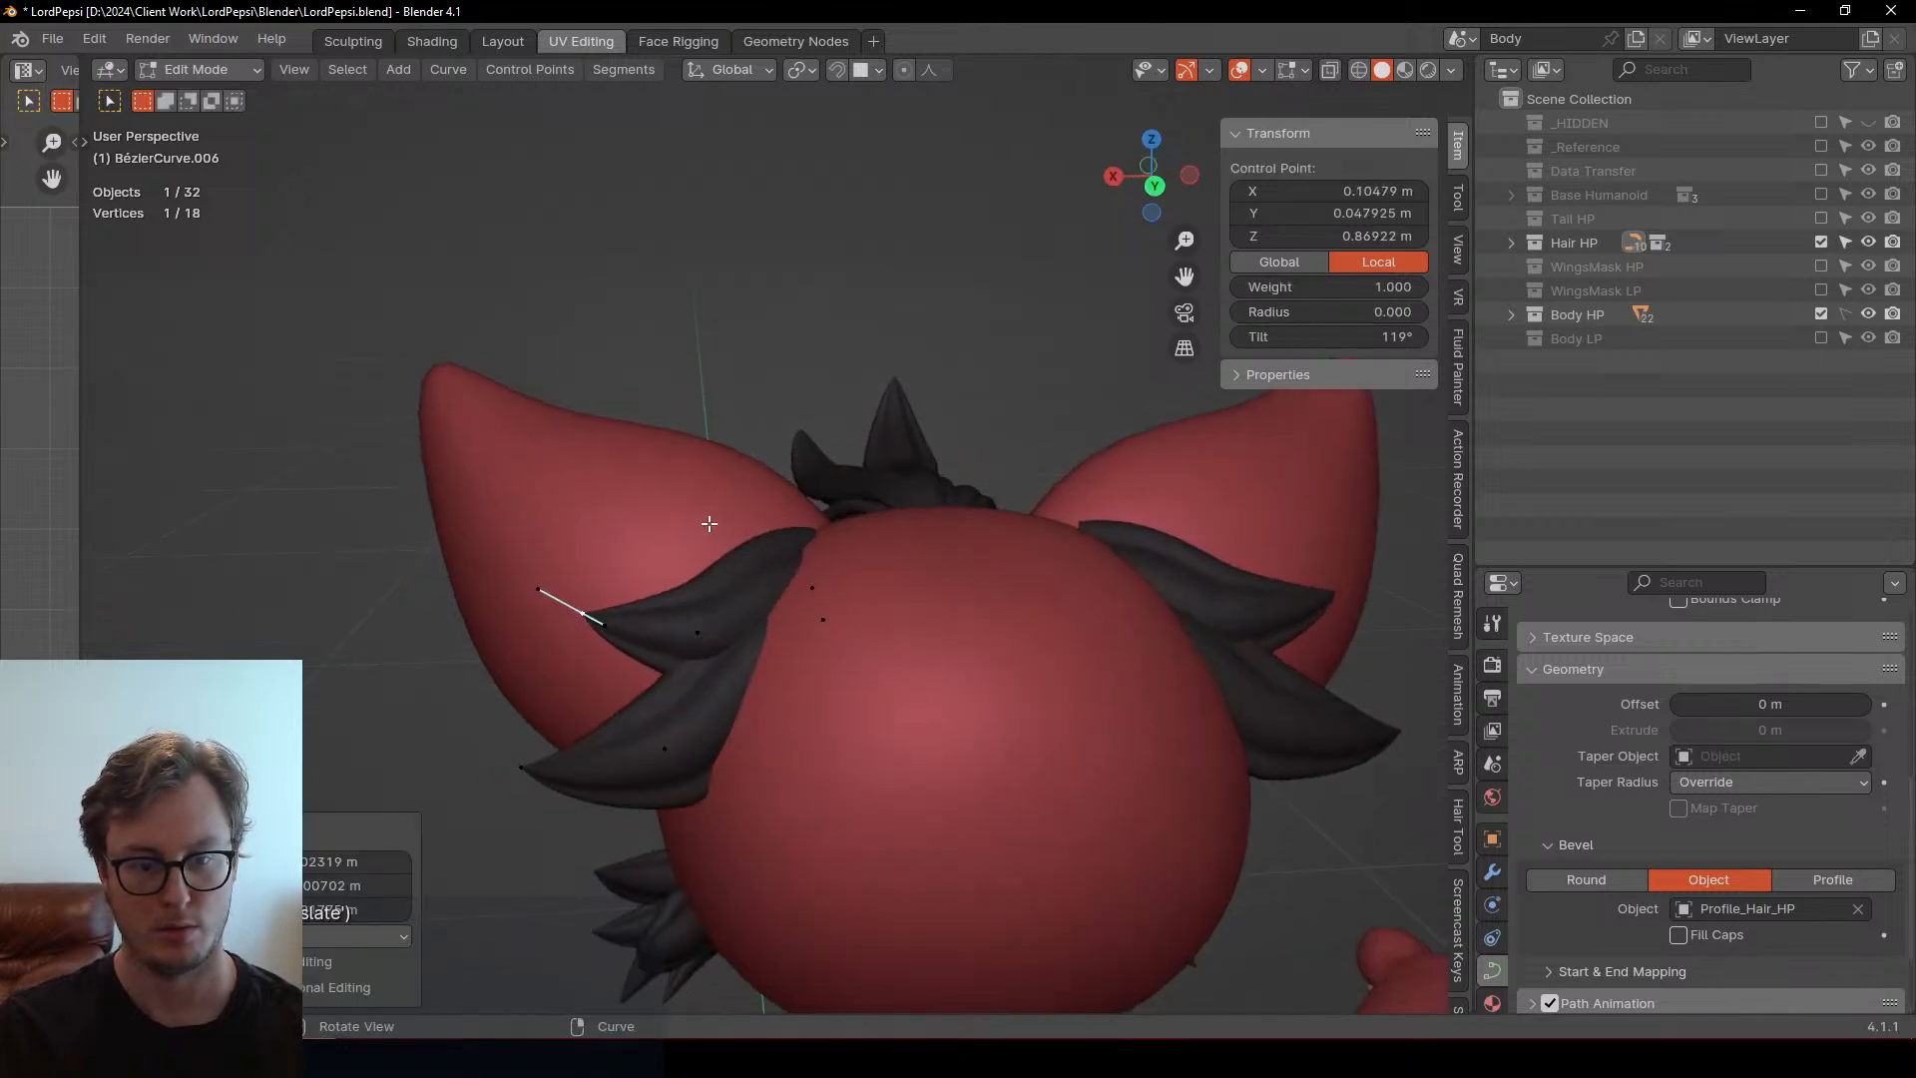
Select the entire lower strand, rotate it about Z, and rotate and move it in side view to follow the head
{"action": "left_click", "coordinate": [666, 750]}
{"action": "key", "text": "l"}
{"action": "middle_click_drag", "start_coordinate": [664, 757], "coordinate": [859, 831]}
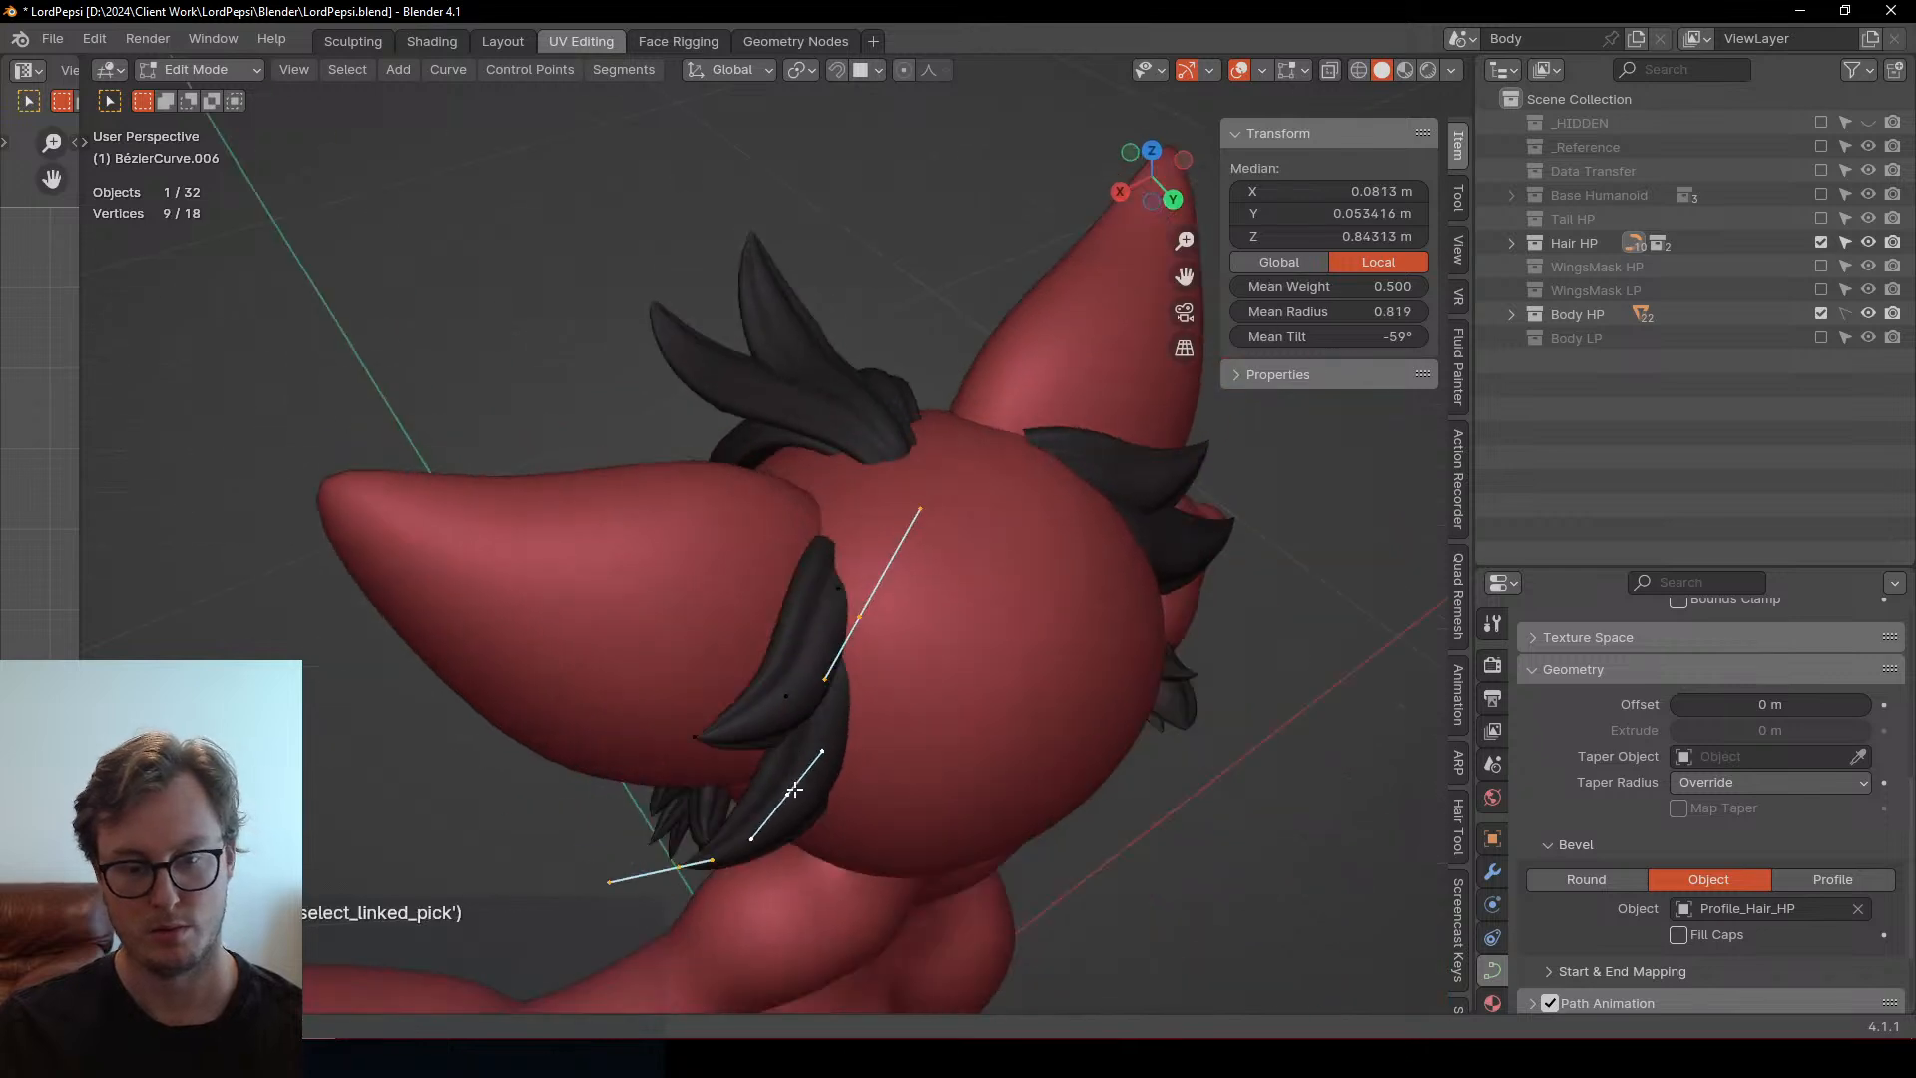
{"action": "key", "text": "r"}
{"action": "key", "text": "z"}
{"action": "left_click", "coordinate": [998, 741]}
{"action": "middle_click_drag", "start_coordinate": [999, 741], "coordinate": [870, 573]}
{"action": "key", "text": "r"}
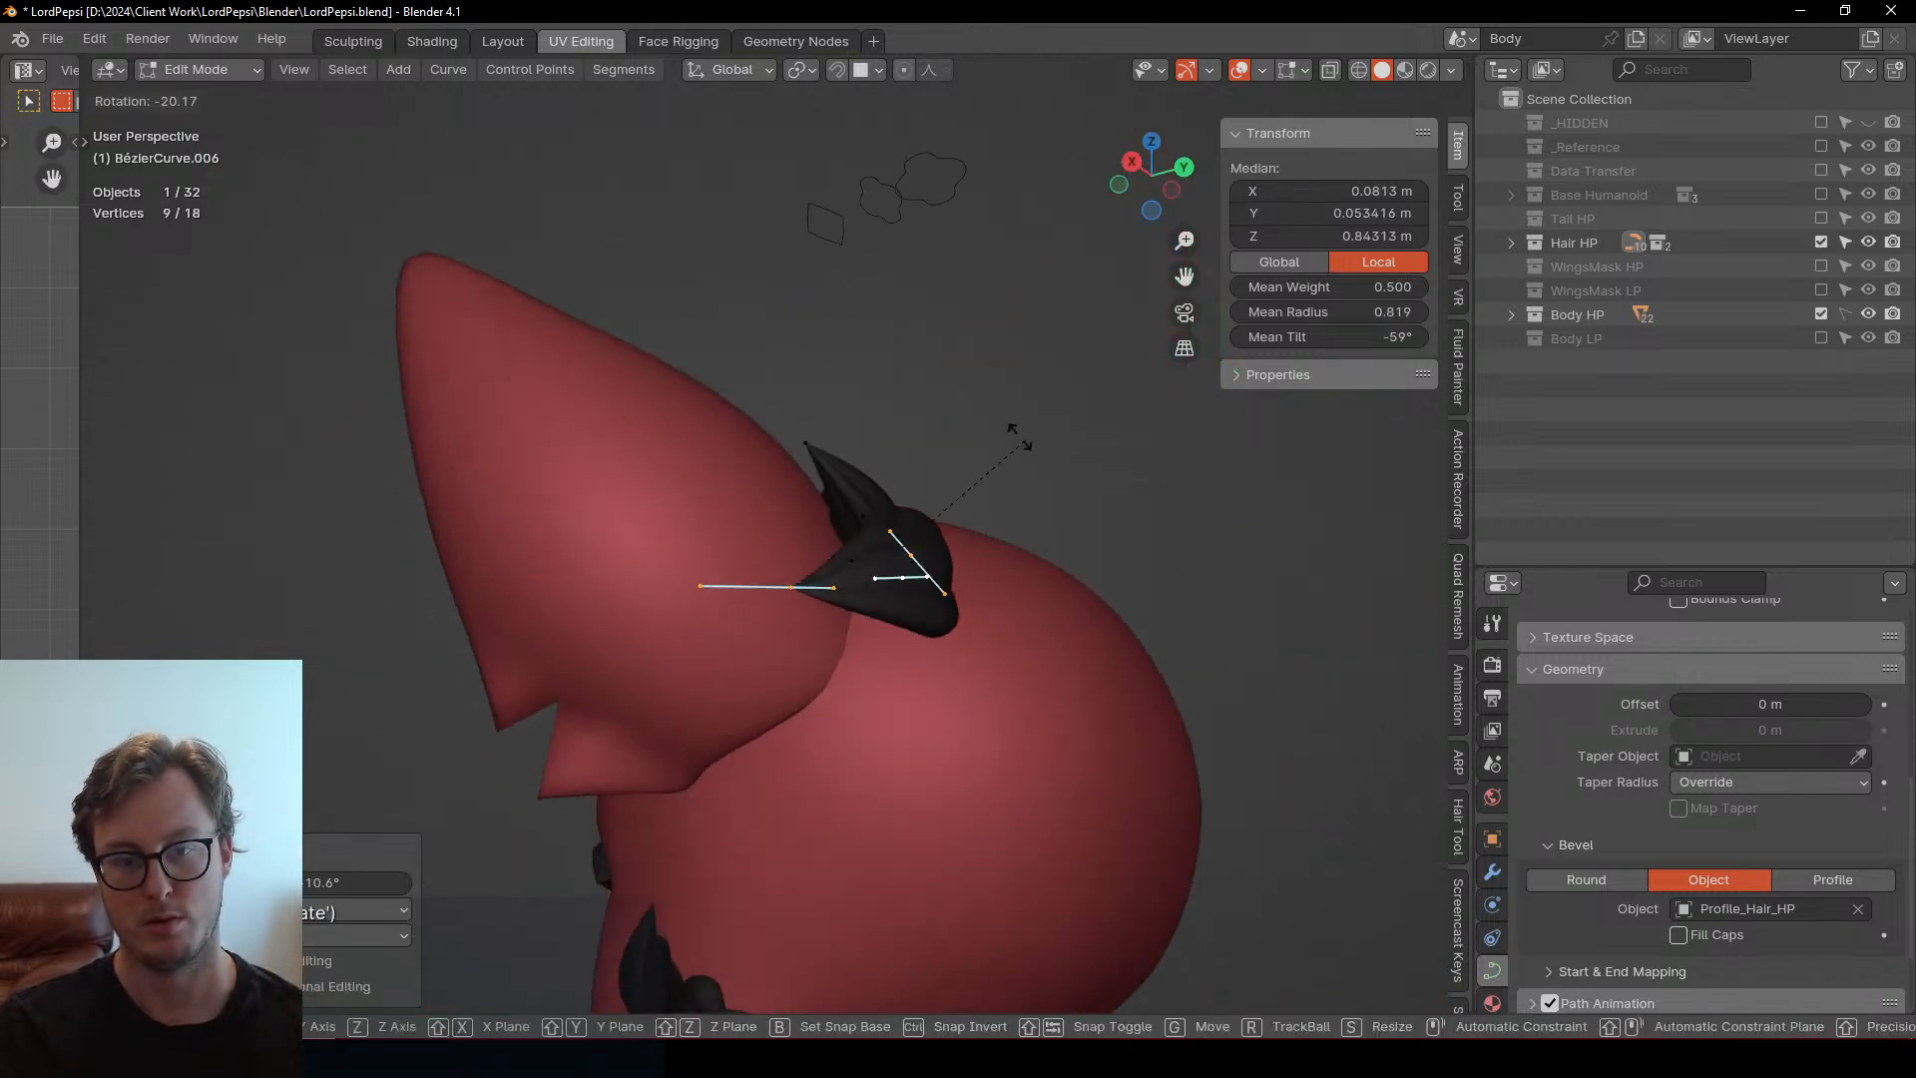
{"action": "left_click", "coordinate": [966, 453]}
{"action": "key", "text": "g"}
{"action": "left_click", "coordinate": [1046, 487]}
Rotate the lower strand's root control point about Z with its tilt at -8.02°
{"action": "middle_click_drag", "start_coordinate": [1048, 488], "coordinate": [878, 578]}
{"action": "left_click", "coordinate": [809, 577]}
{"action": "key", "text": "r"}
{"action": "key", "text": "z"}
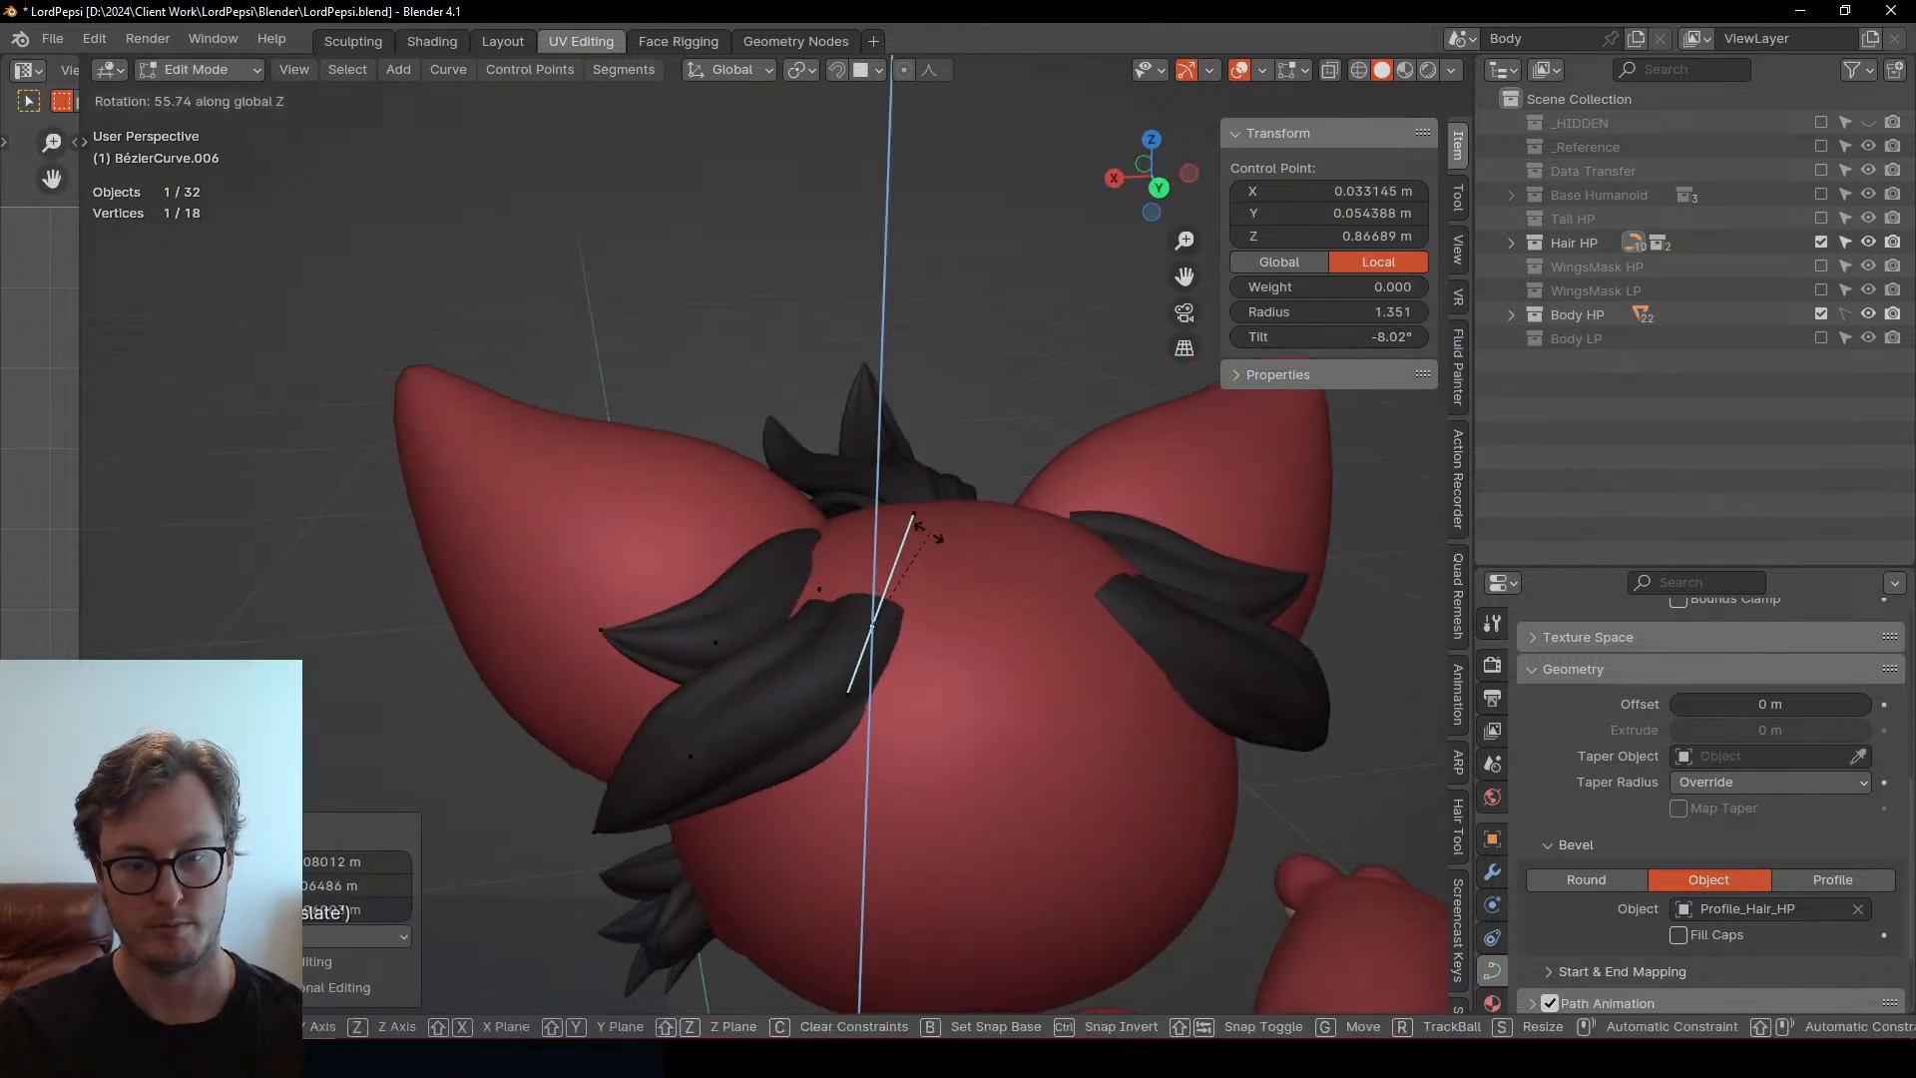
{"action": "left_click", "coordinate": [855, 564]}
Select the lower strand's middle and tip points together, then move and rotate them to curve along the head
{"action": "middle_click_drag", "start_coordinate": [684, 684], "coordinate": [1027, 721]}
{"action": "left_click", "coordinate": [559, 729], "text": "shift"}
{"action": "key", "text": "g"}
{"action": "left_click", "coordinate": [571, 726]}
{"action": "key", "text": "r"}
{"action": "left_click", "coordinate": [860, 737]}
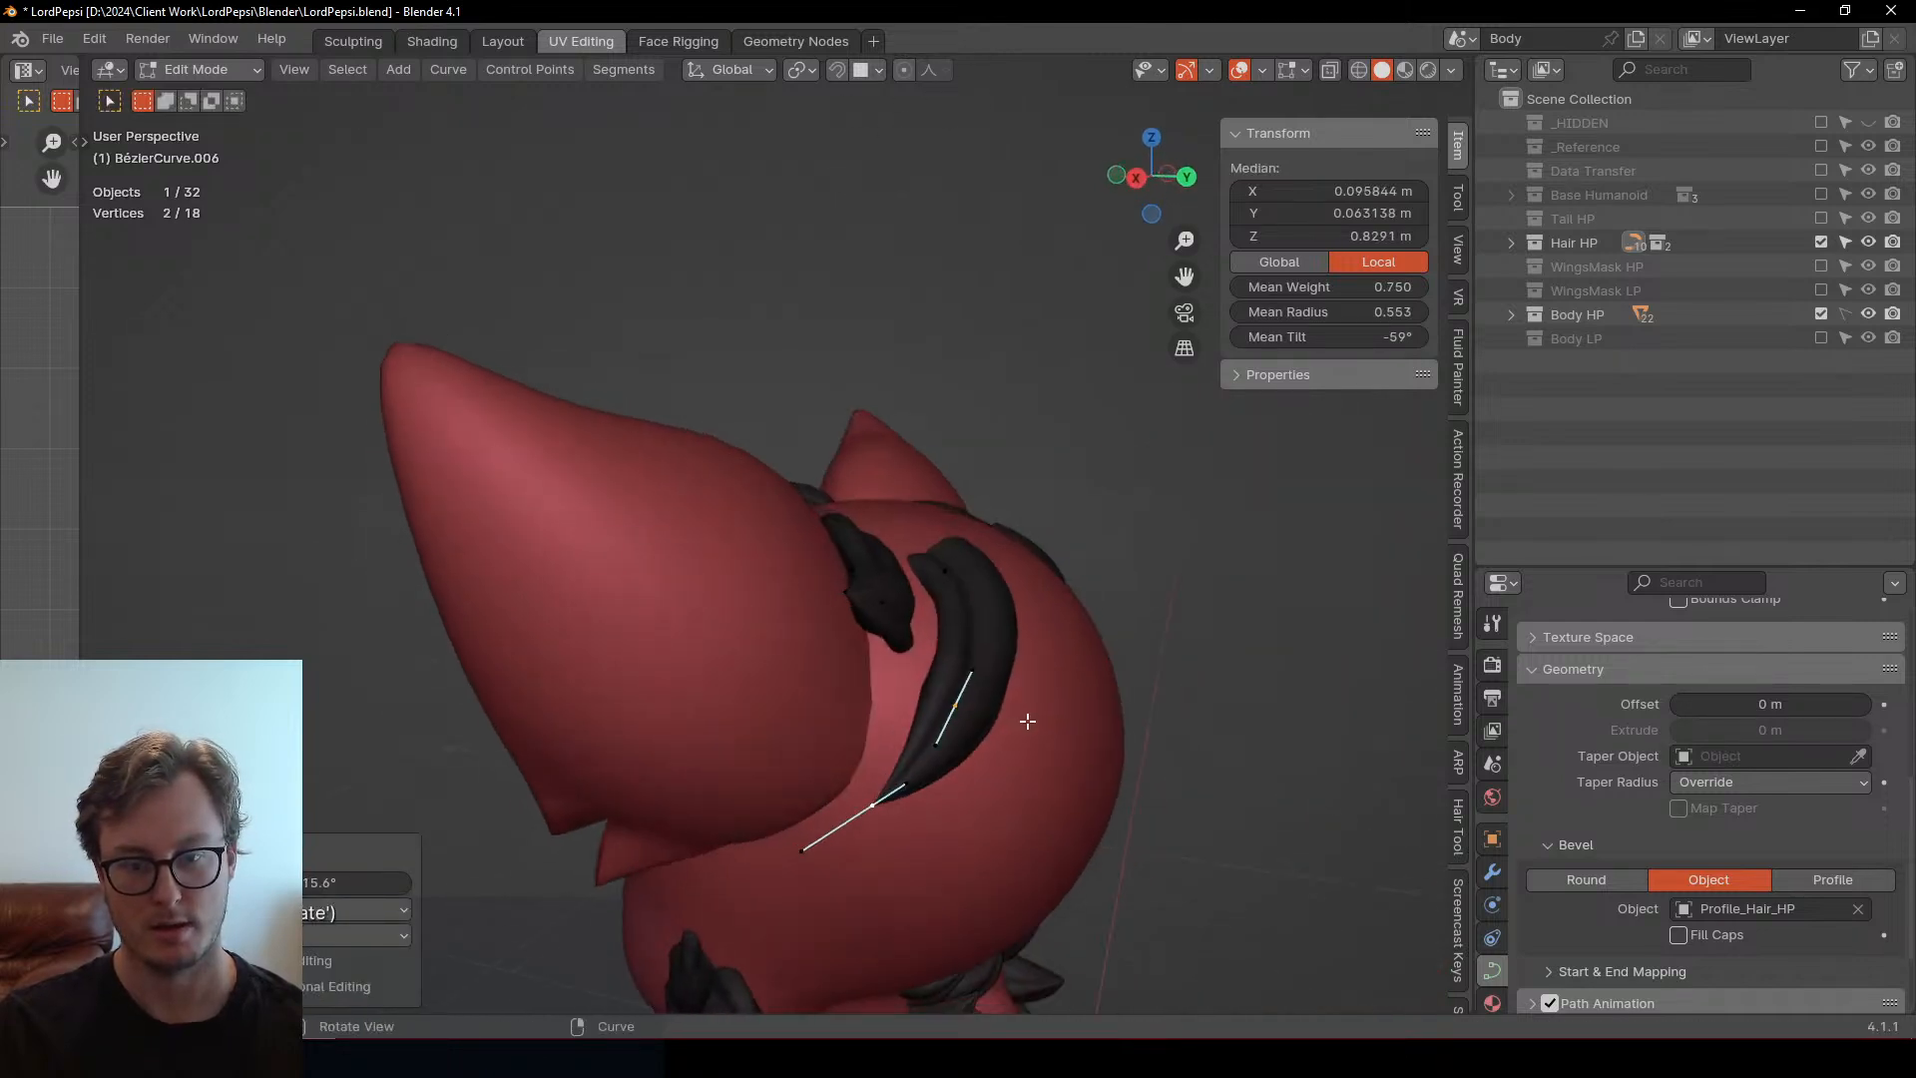
Move and rotate the lower strand's selected control points together to follow the head behind the ear
{"action": "left_click", "coordinate": [953, 573], "text": "shift"}
{"action": "key", "text": "g"}
{"action": "left_click", "coordinate": [953, 649]}
{"action": "key", "text": "r"}
{"action": "middle_click_drag", "start_coordinate": [950, 650], "coordinate": [850, 621]}
{"action": "left_click", "coordinate": [928, 664]}
Select the lower strand's tip control point, then rotate and scale its handle
{"action": "left_click", "coordinate": [785, 622]}
{"action": "left_click", "coordinate": [671, 628]}
{"action": "scroll", "coordinate": [683, 658], "scroll_direction": "down", "scroll_amount": 3}
{"action": "scroll", "coordinate": [821, 568], "scroll_direction": "up", "scroll_amount": 3}
{"action": "left_click", "coordinate": [671, 755]}
{"action": "middle_click_drag", "start_coordinate": [678, 744], "coordinate": [782, 555]}
{"action": "key", "text": "r"}
{"action": "left_click", "coordinate": [898, 638]}
{"action": "key", "text": "s"}
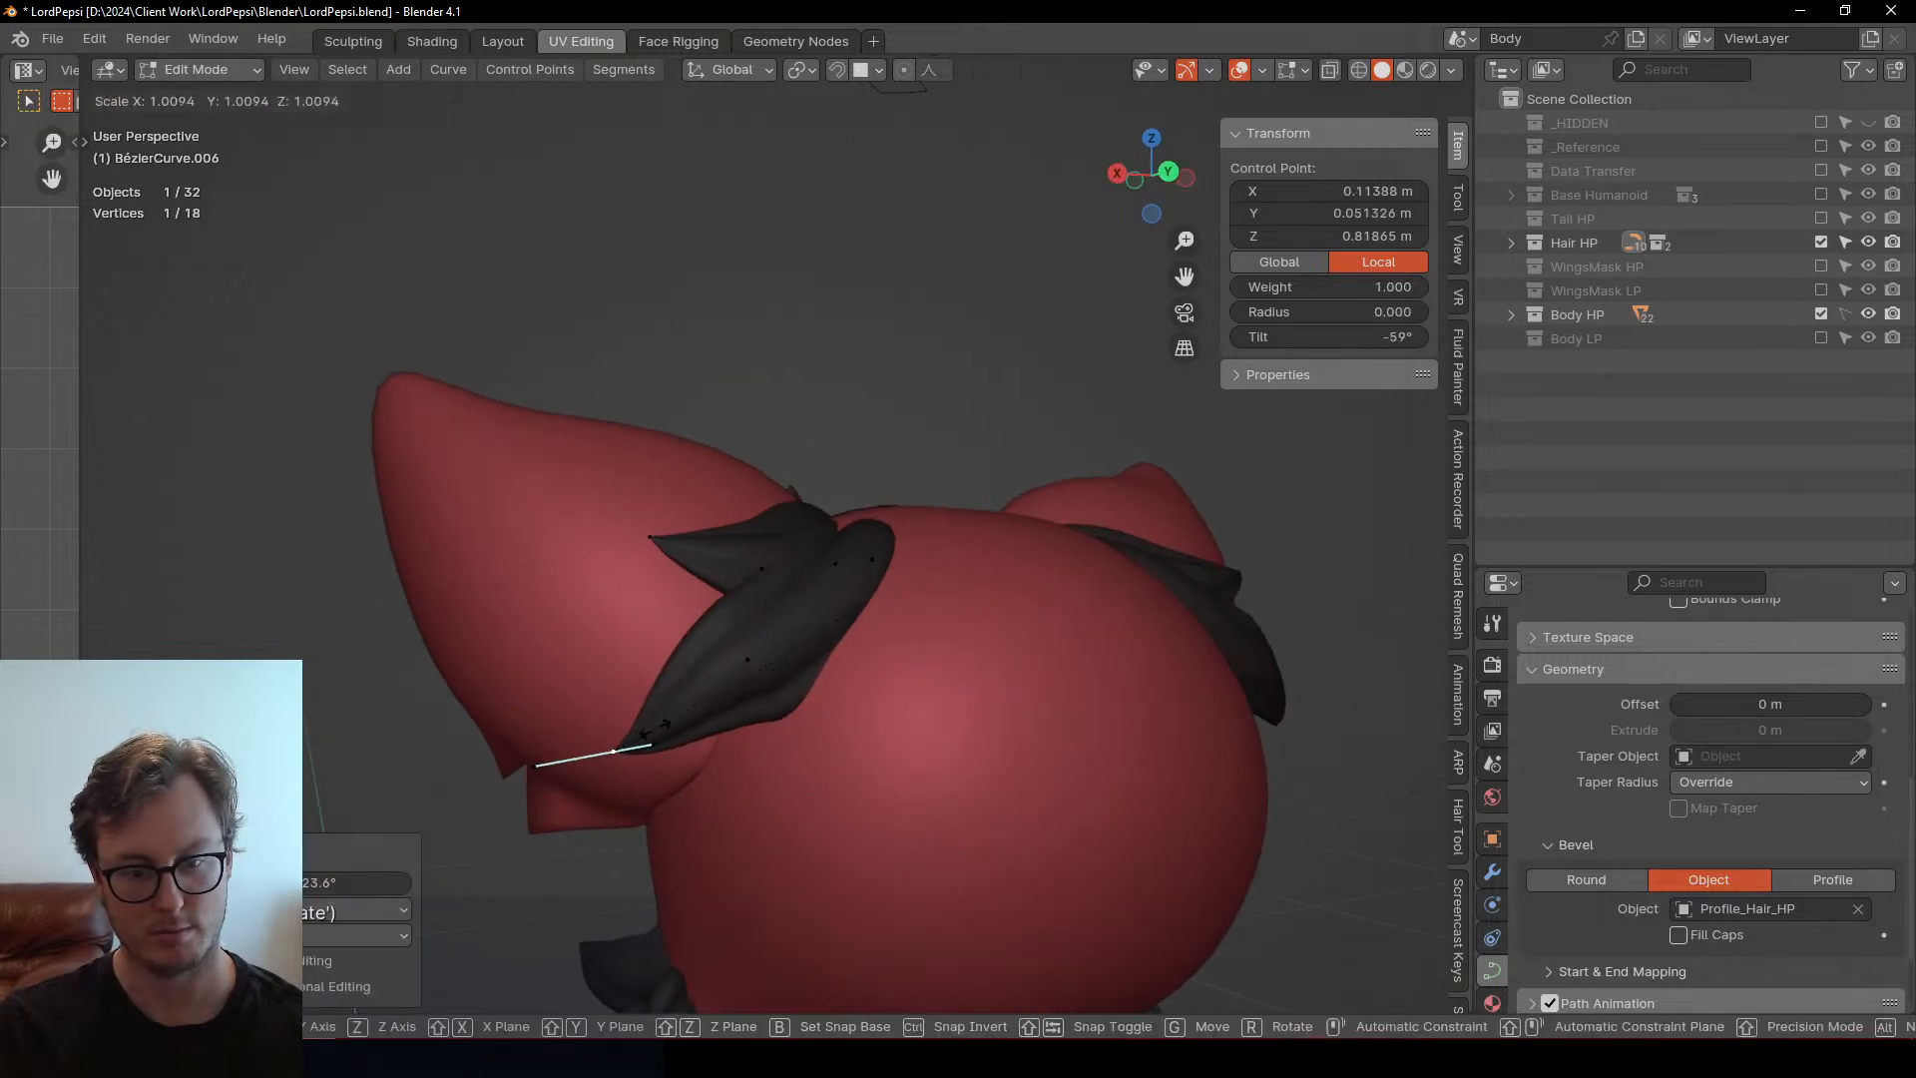
{"action": "left_click", "coordinate": [661, 723]}
Refine the lower strand's bend by adjusting its middle point and rotating its tip, then leave curve editing
{"action": "left_click", "coordinate": [734, 669]}
{"action": "middle_click_drag", "start_coordinate": [734, 670], "coordinate": [843, 650]}
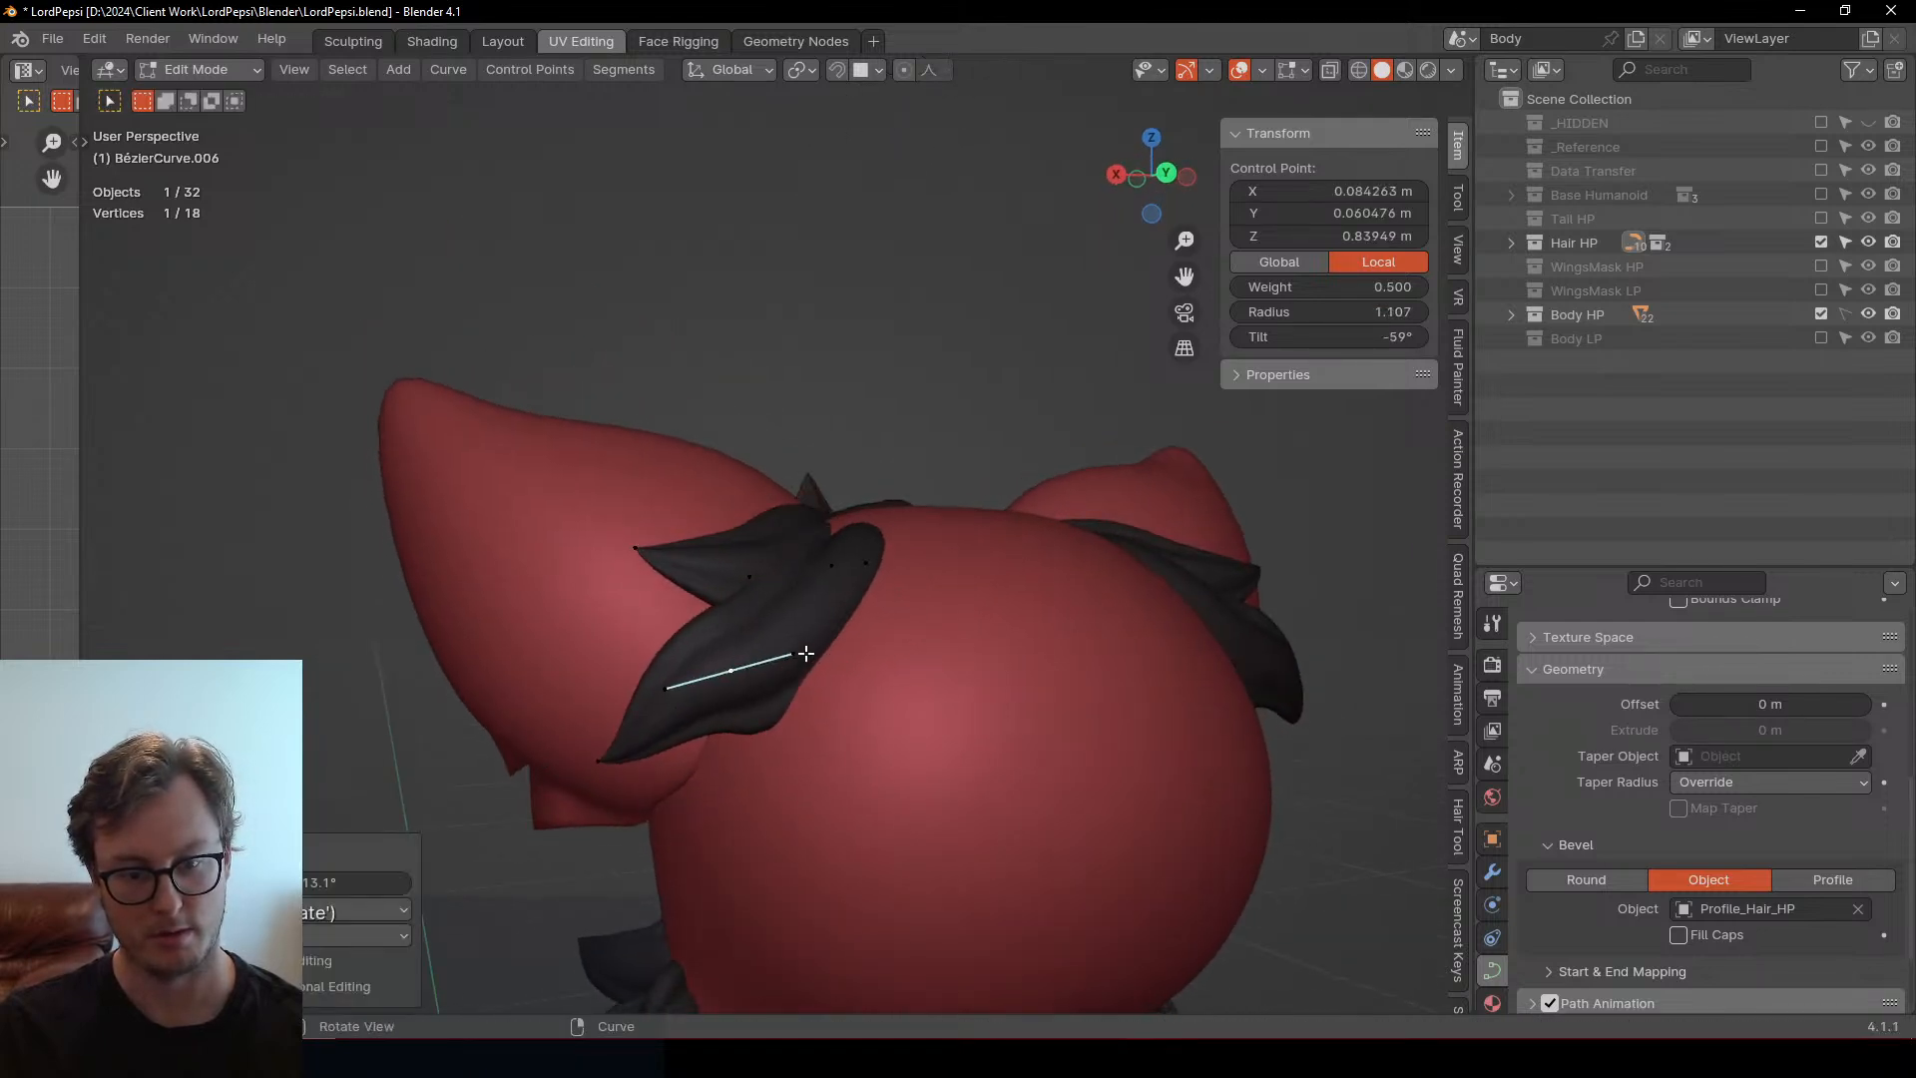
{"action": "left_click", "coordinate": [586, 717]}
{"action": "key", "text": "r"}
{"action": "left_click", "coordinate": [814, 586]}
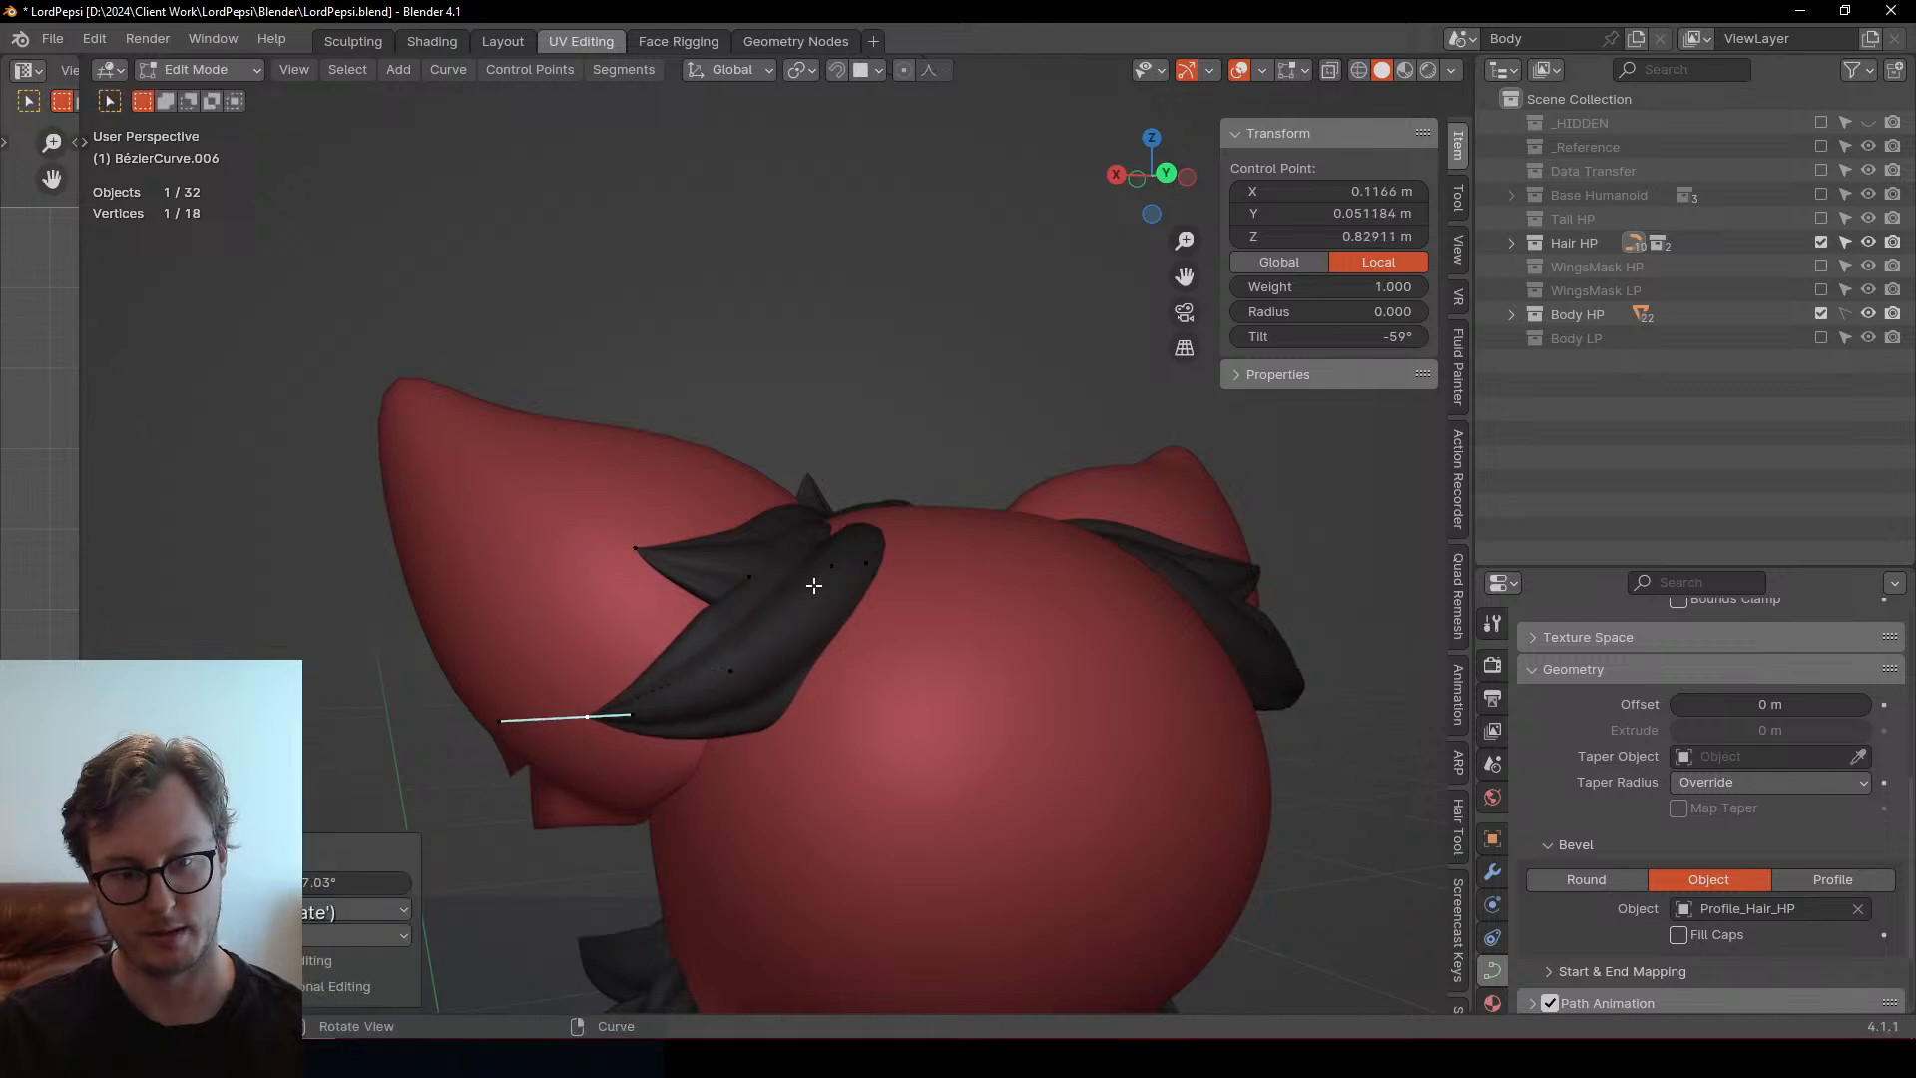
{"action": "key", "text": "Tab"}
Duplicate the upper ear-tuft strand onto the back of the head between the ears and set its mean tilt to 0°
{"action": "scroll", "coordinate": [818, 569], "scroll_direction": "down", "scroll_amount": 5}
{"action": "left_click", "coordinate": [597, 679]}
{"action": "middle_click_drag", "start_coordinate": [596, 679], "coordinate": [540, 601]}
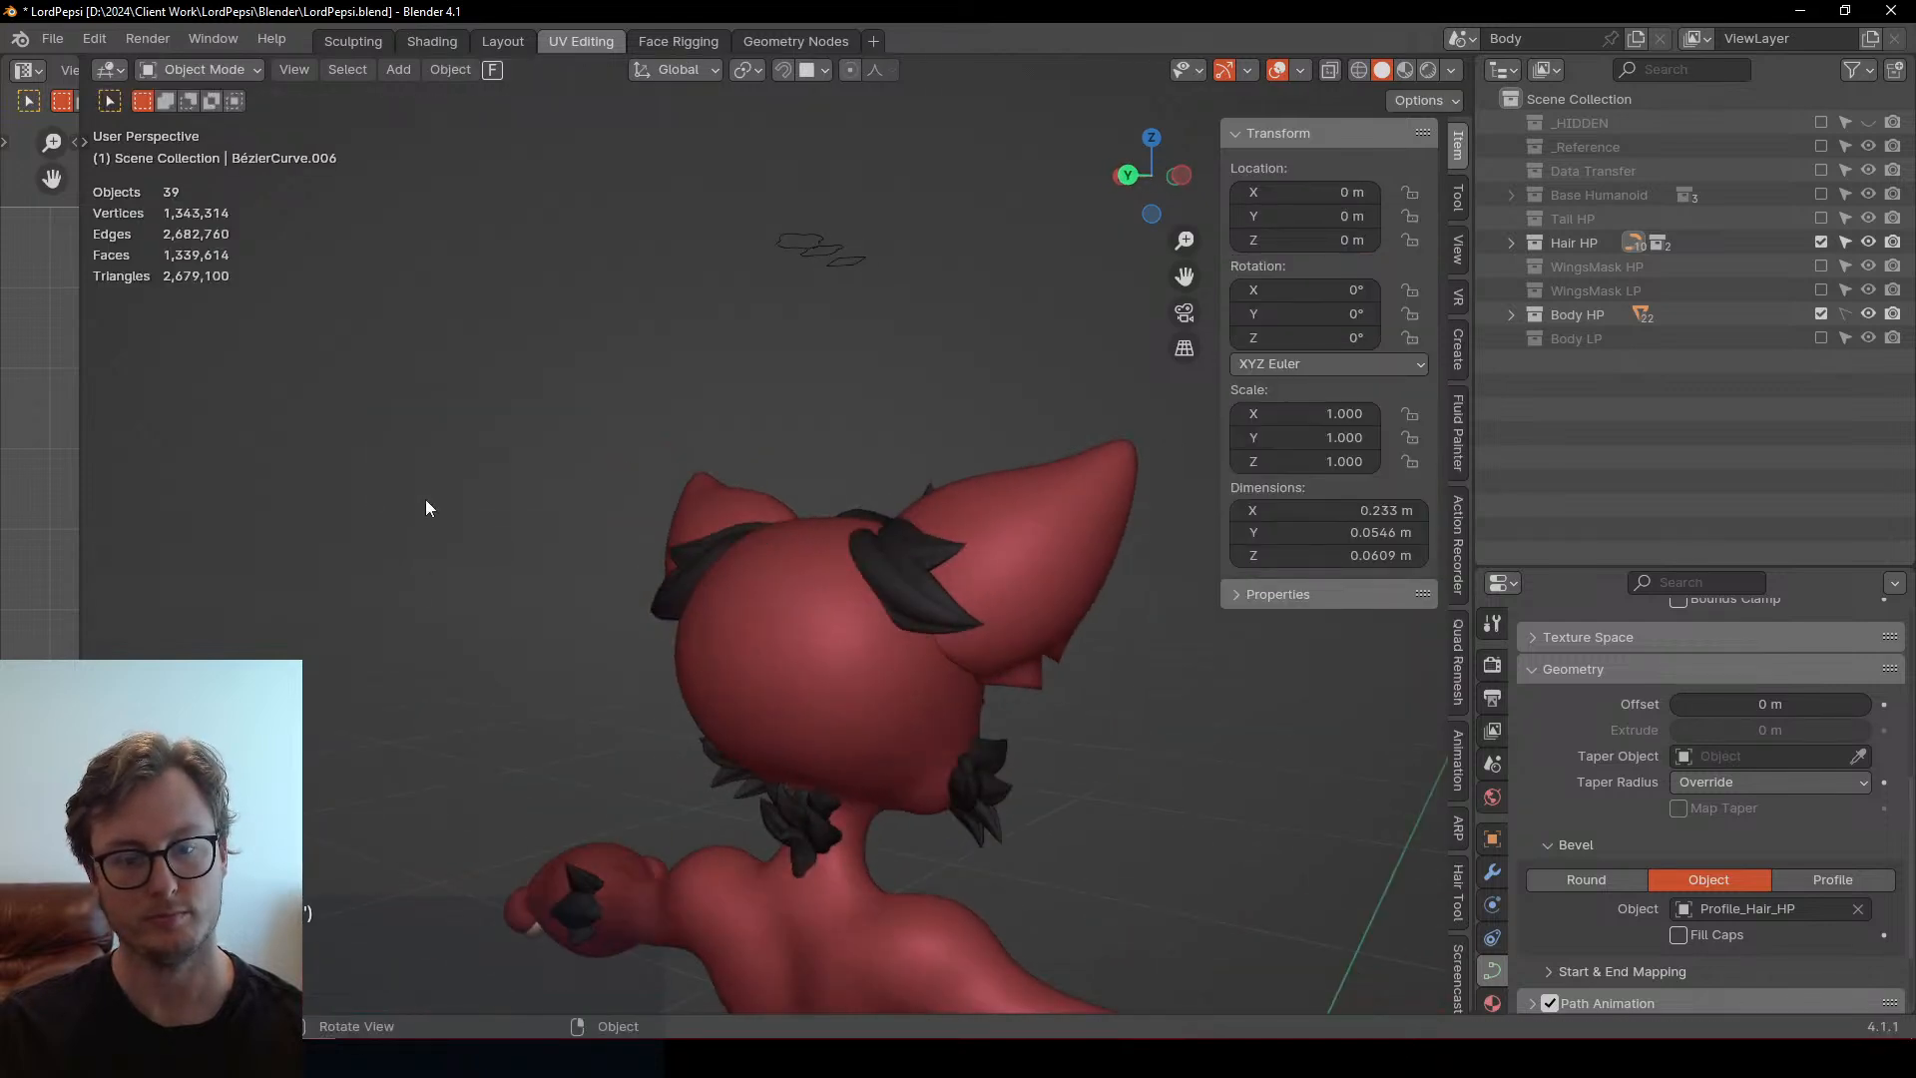
{"action": "middle_click_drag", "start_coordinate": [426, 501], "coordinate": [786, 559]}
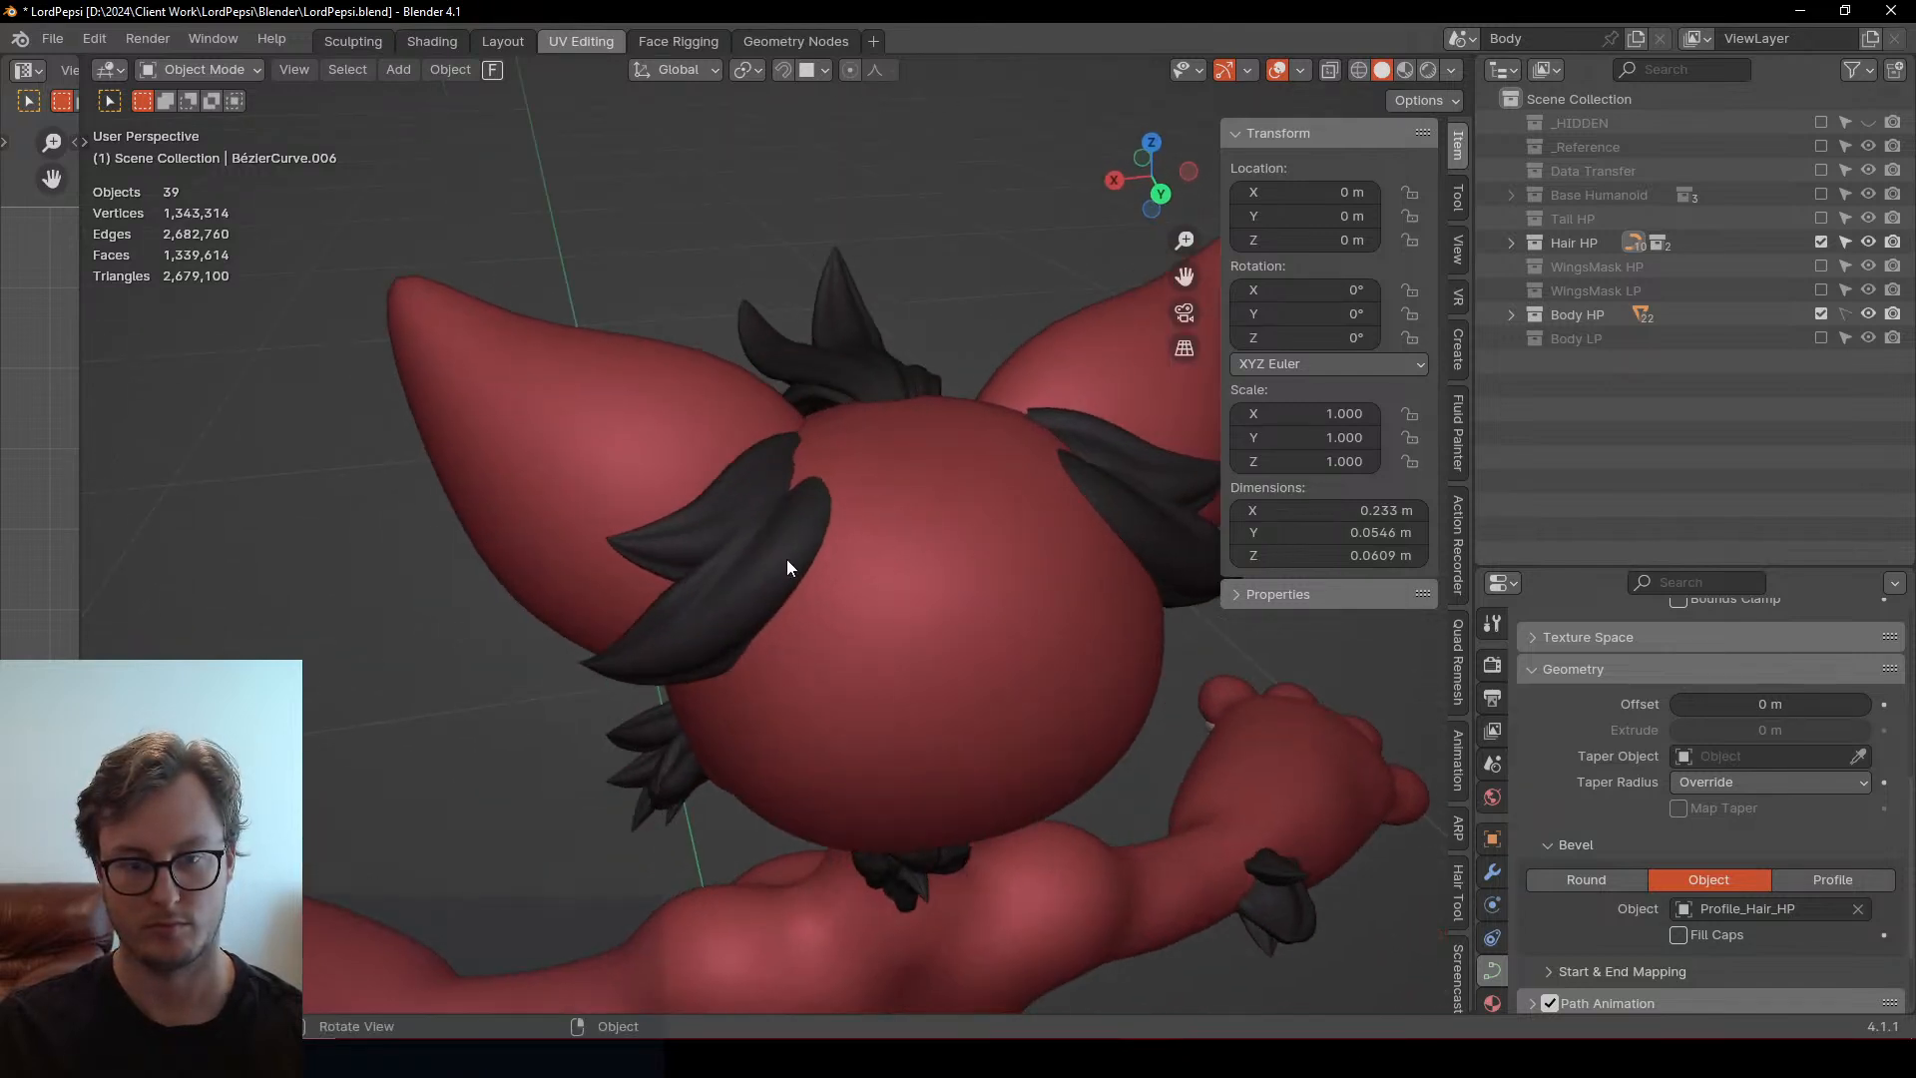
{"action": "key", "text": "Tab"}
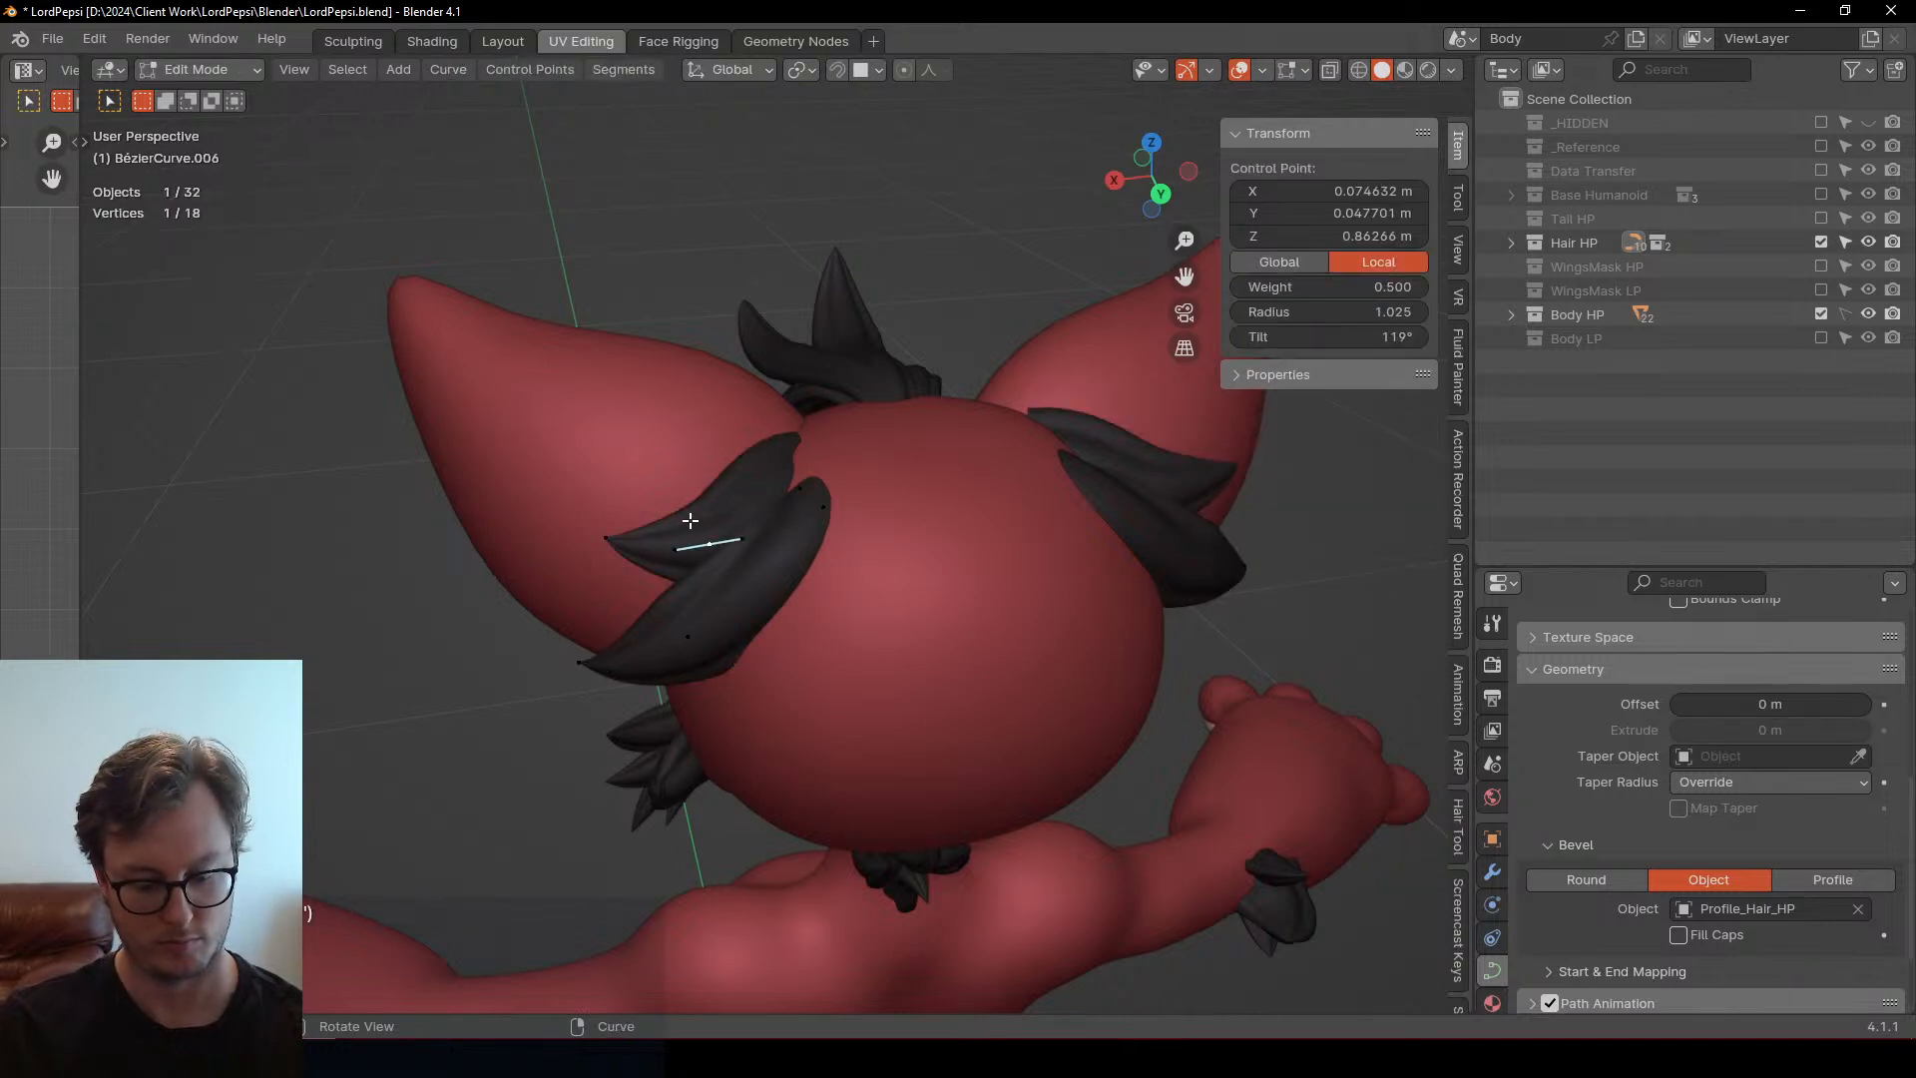
{"action": "key", "text": "shift+d"}
{"action": "left_click", "coordinate": [933, 429]}
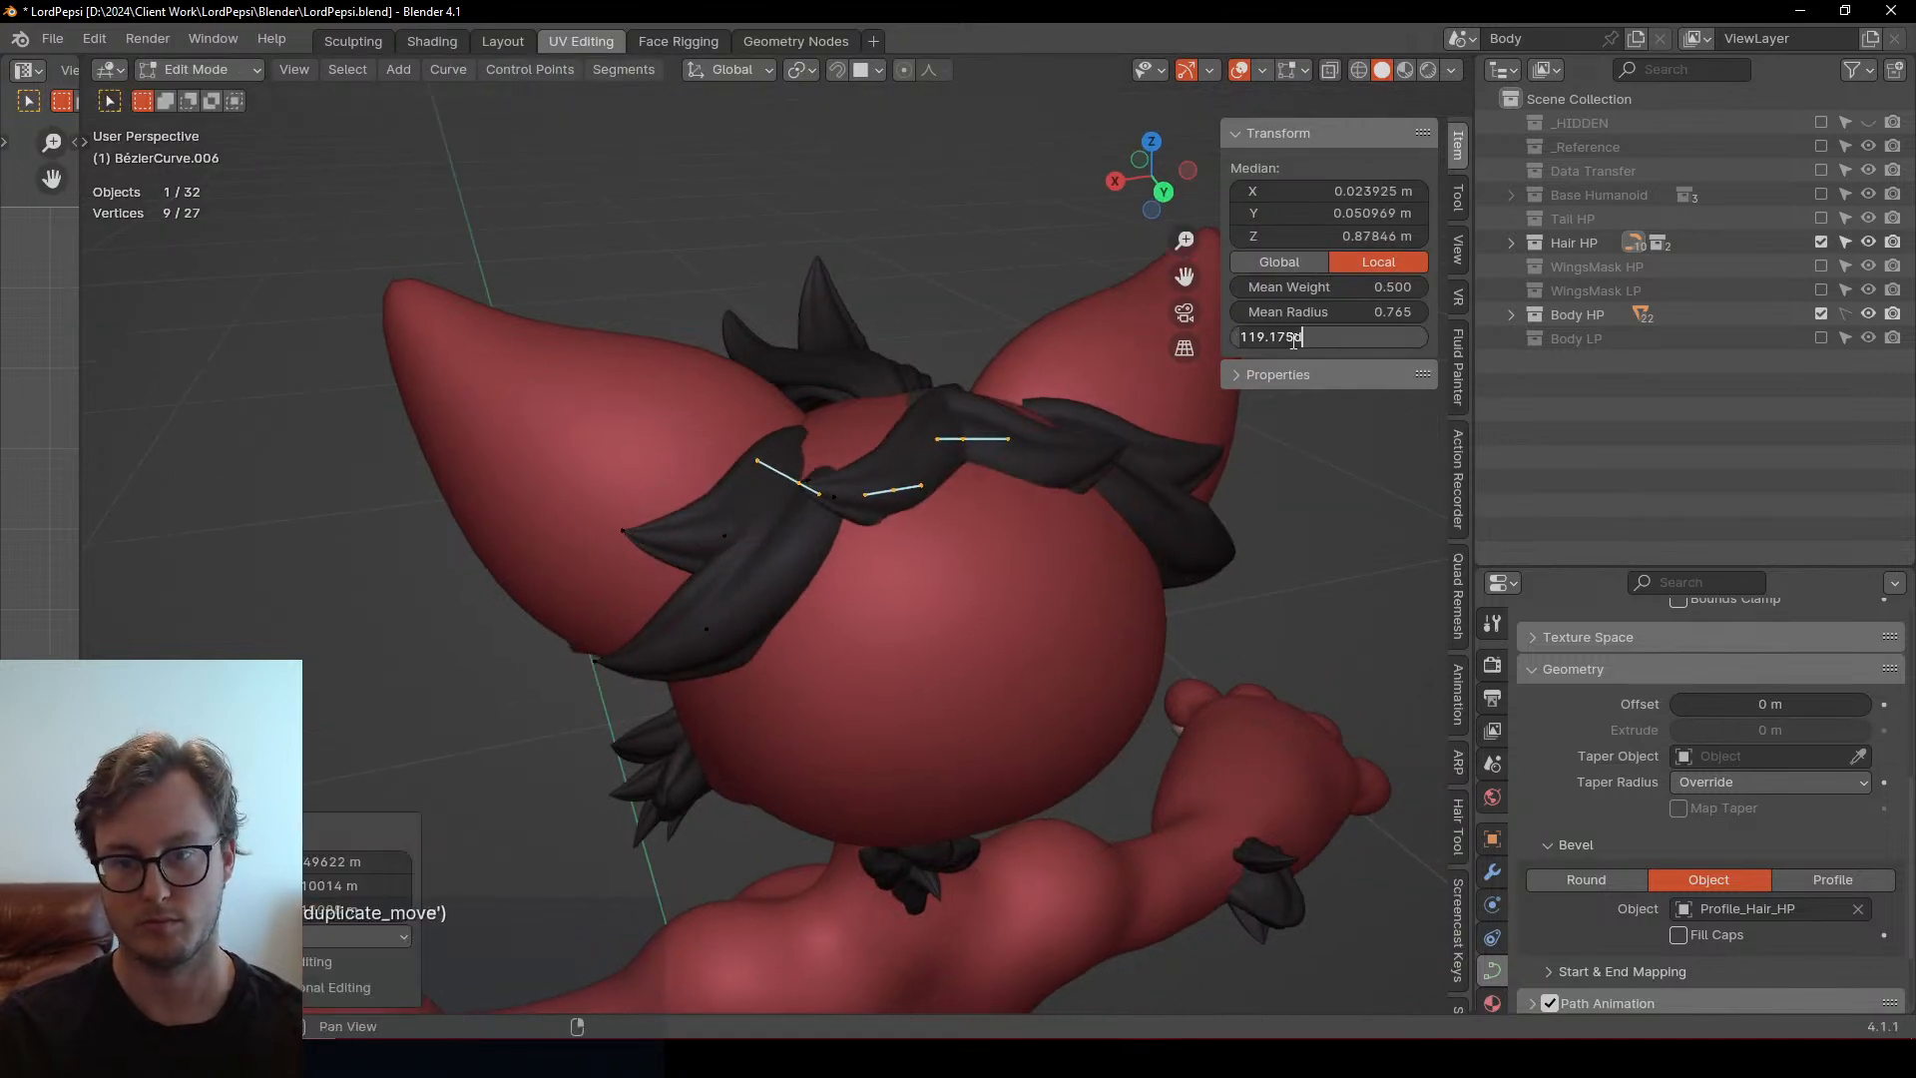
{"action": "key", "text": "Return"}
Rotate the new back strand about Z and scale it along Z so it hangs downward
{"action": "middle_click_drag", "start_coordinate": [1062, 464], "coordinate": [997, 429]}
{"action": "key", "text": "r"}
{"action": "key", "text": "z"}
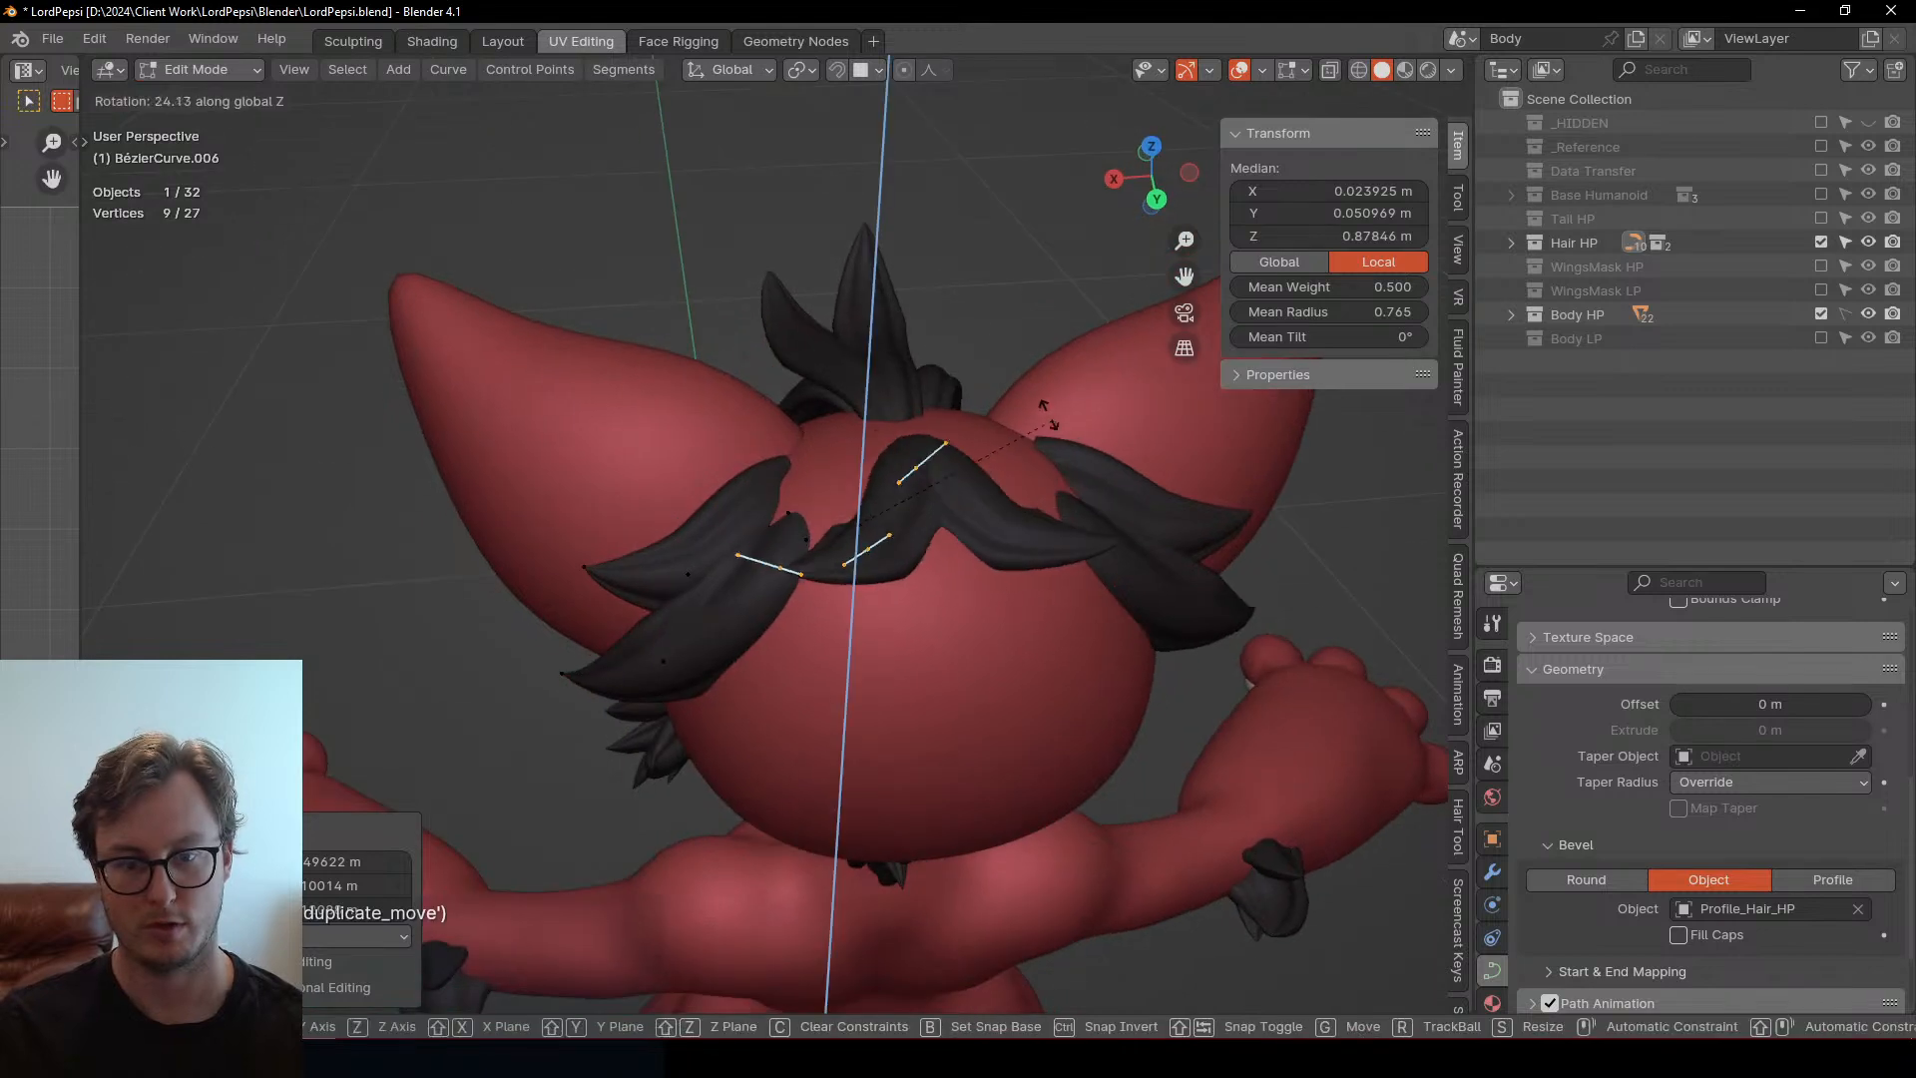
{"action": "left_click", "coordinate": [949, 399]}
{"action": "key", "text": "s"}
{"action": "key", "text": "z"}
{"action": "left_click", "coordinate": [945, 417]}
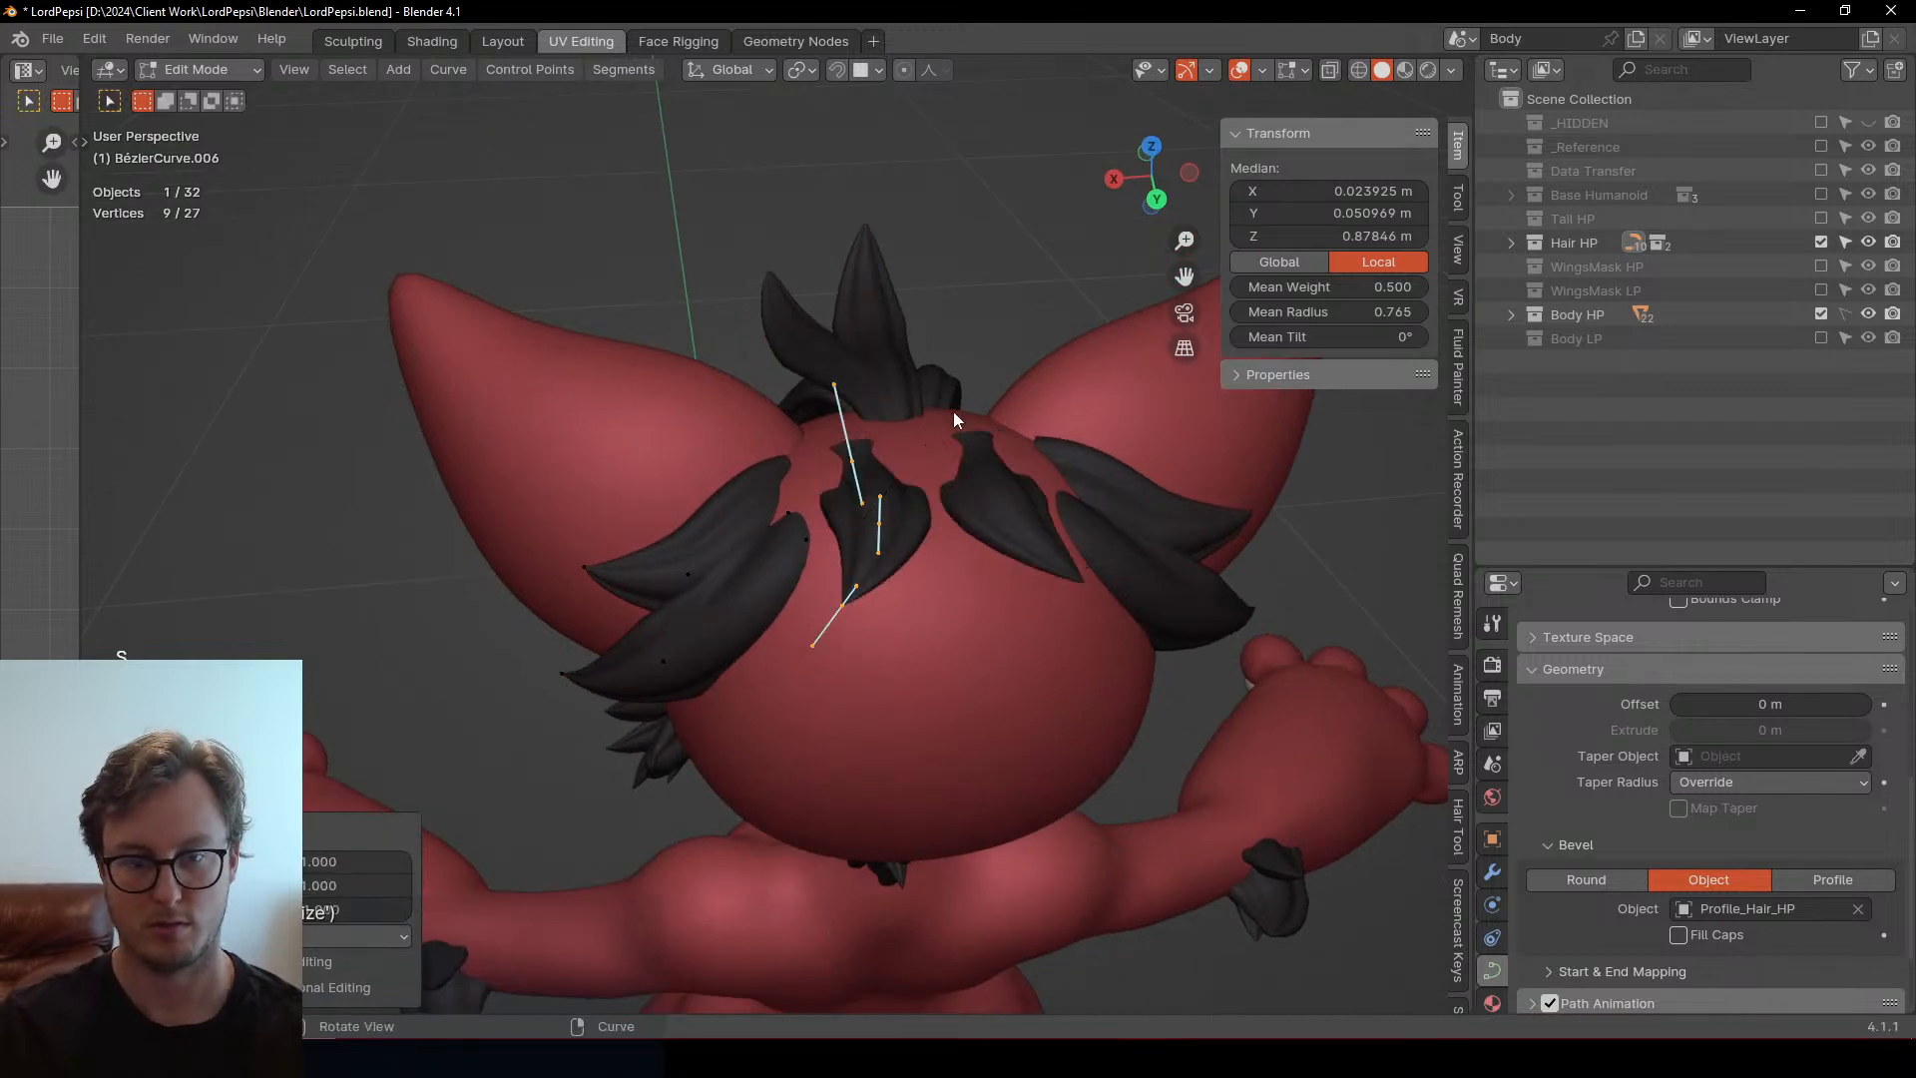
Rotate the new back strand about X and move it toward the head surface in side view
{"action": "middle_click_drag", "start_coordinate": [846, 505], "coordinate": [1198, 559]}
{"action": "key", "text": "r"}
{"action": "key", "text": "x"}
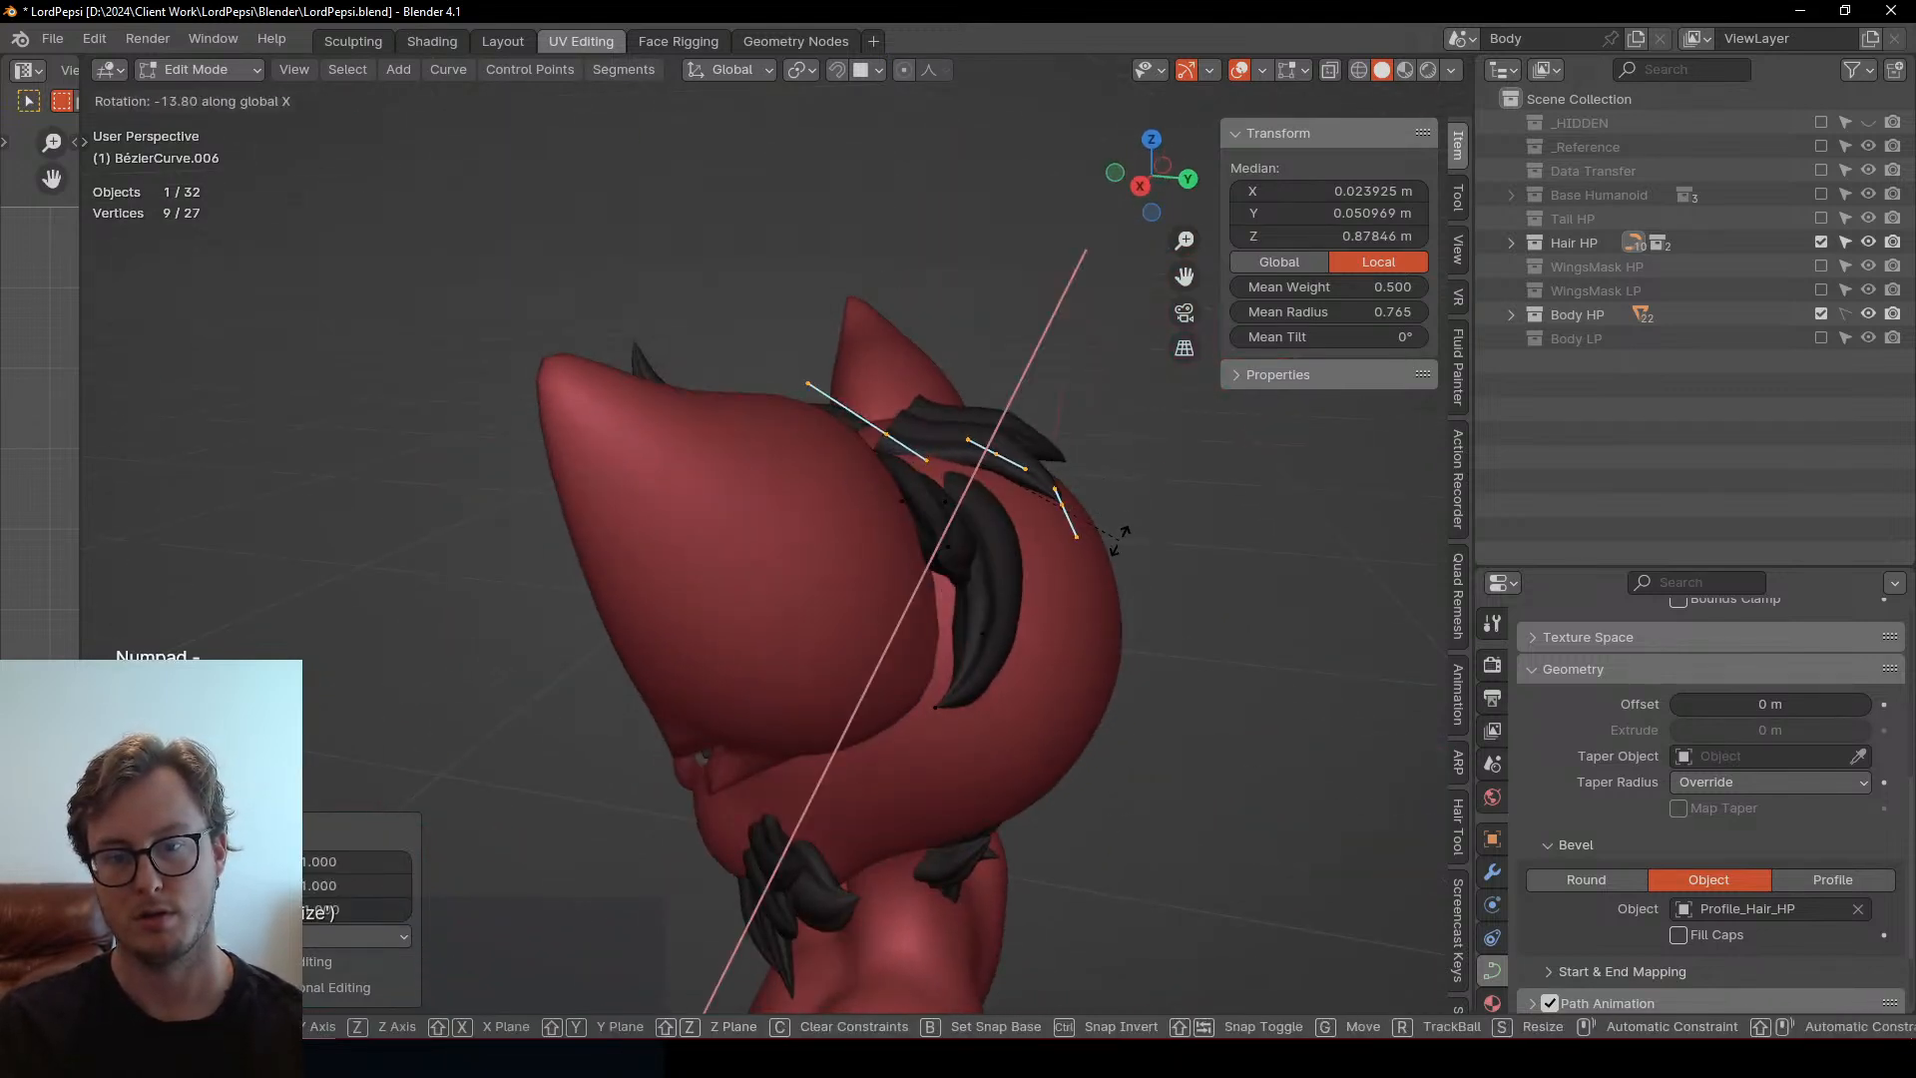
{"action": "left_click", "coordinate": [1120, 530]}
{"action": "key", "text": "g"}
{"action": "left_click", "coordinate": [1147, 531]}
Rotate the back strand's root point, then select all three control points and lower them along Z
{"action": "left_click", "coordinate": [922, 437]}
{"action": "key", "text": "r"}
{"action": "left_click", "coordinate": [1025, 347]}
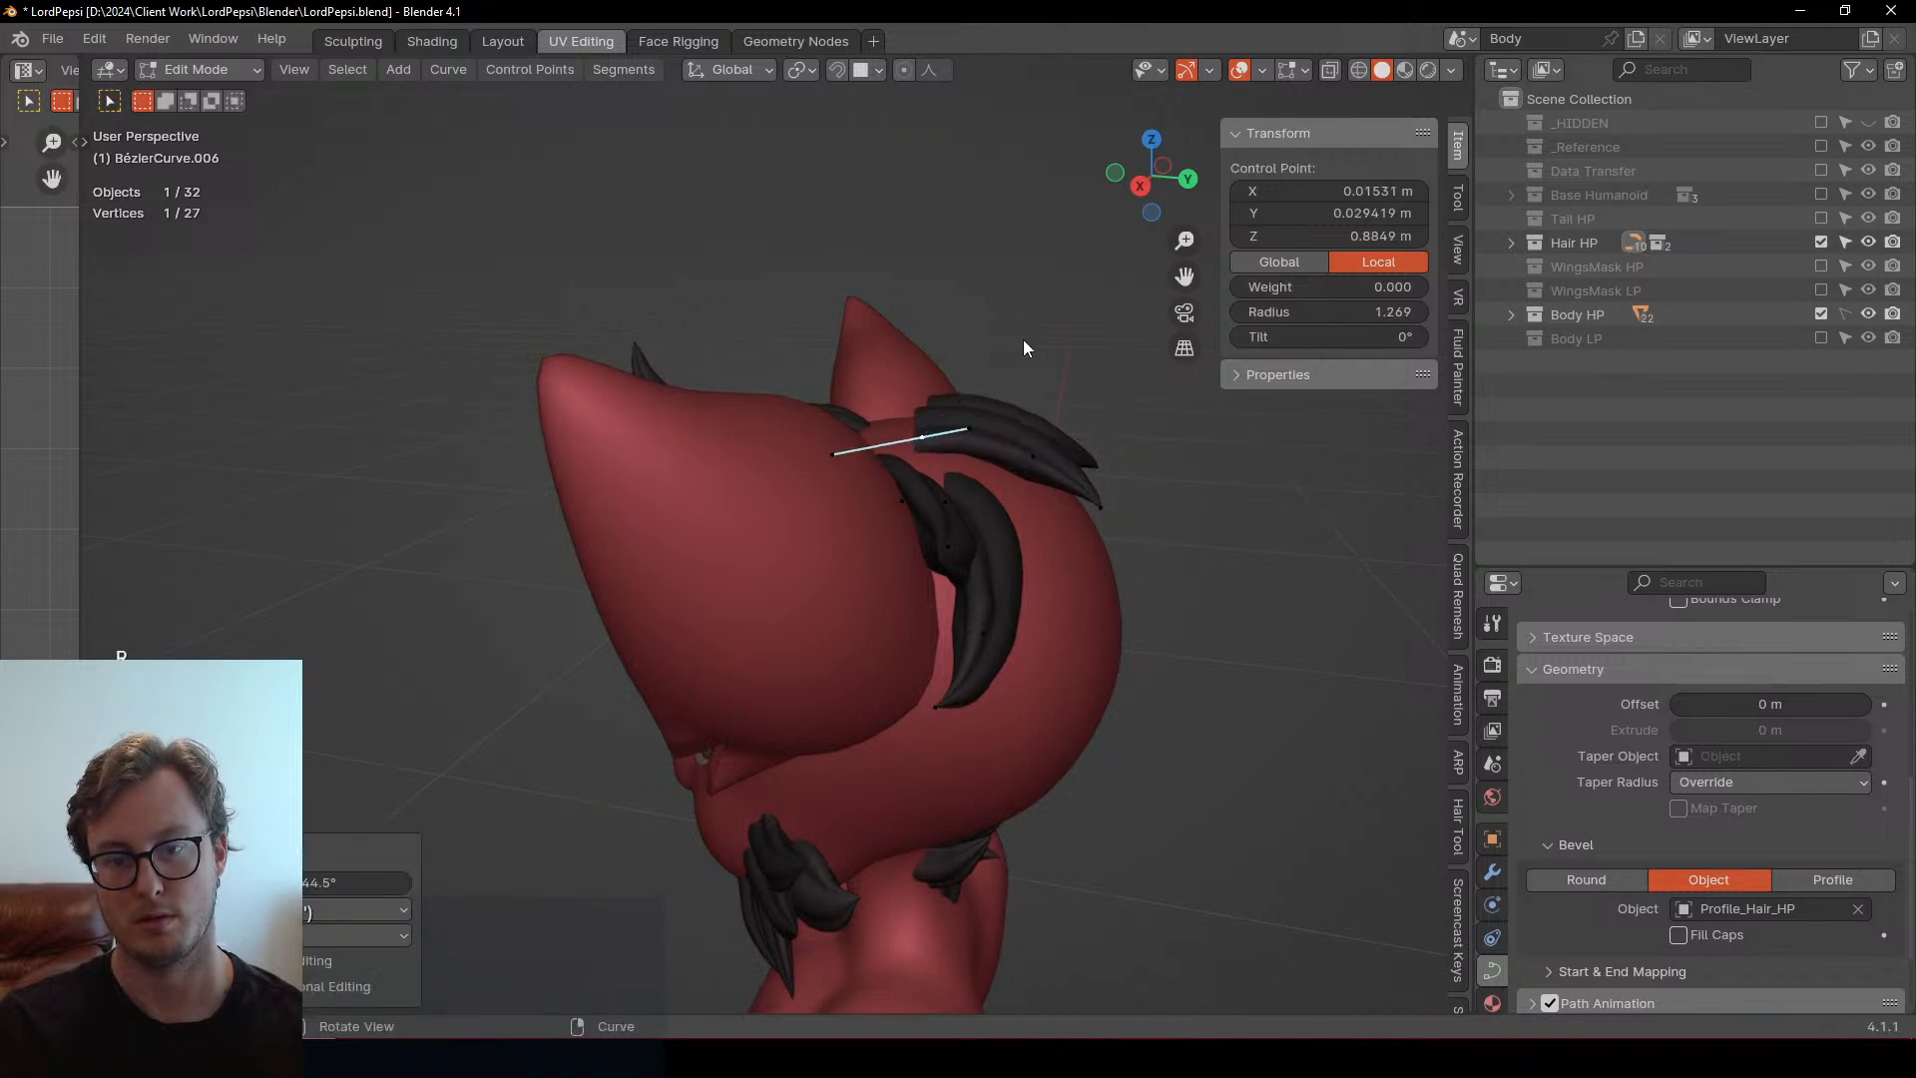
{"action": "left_click", "coordinate": [1039, 452], "text": "shift"}
{"action": "left_click", "coordinate": [1097, 509], "text": "shift"}
{"action": "key", "text": "g"}
{"action": "key", "text": "z"}
{"action": "left_click", "coordinate": [1111, 538]}
Enlarge the whole back strand and adjust its scale along Z
{"action": "middle_click_drag", "start_coordinate": [1112, 539], "coordinate": [914, 494]}
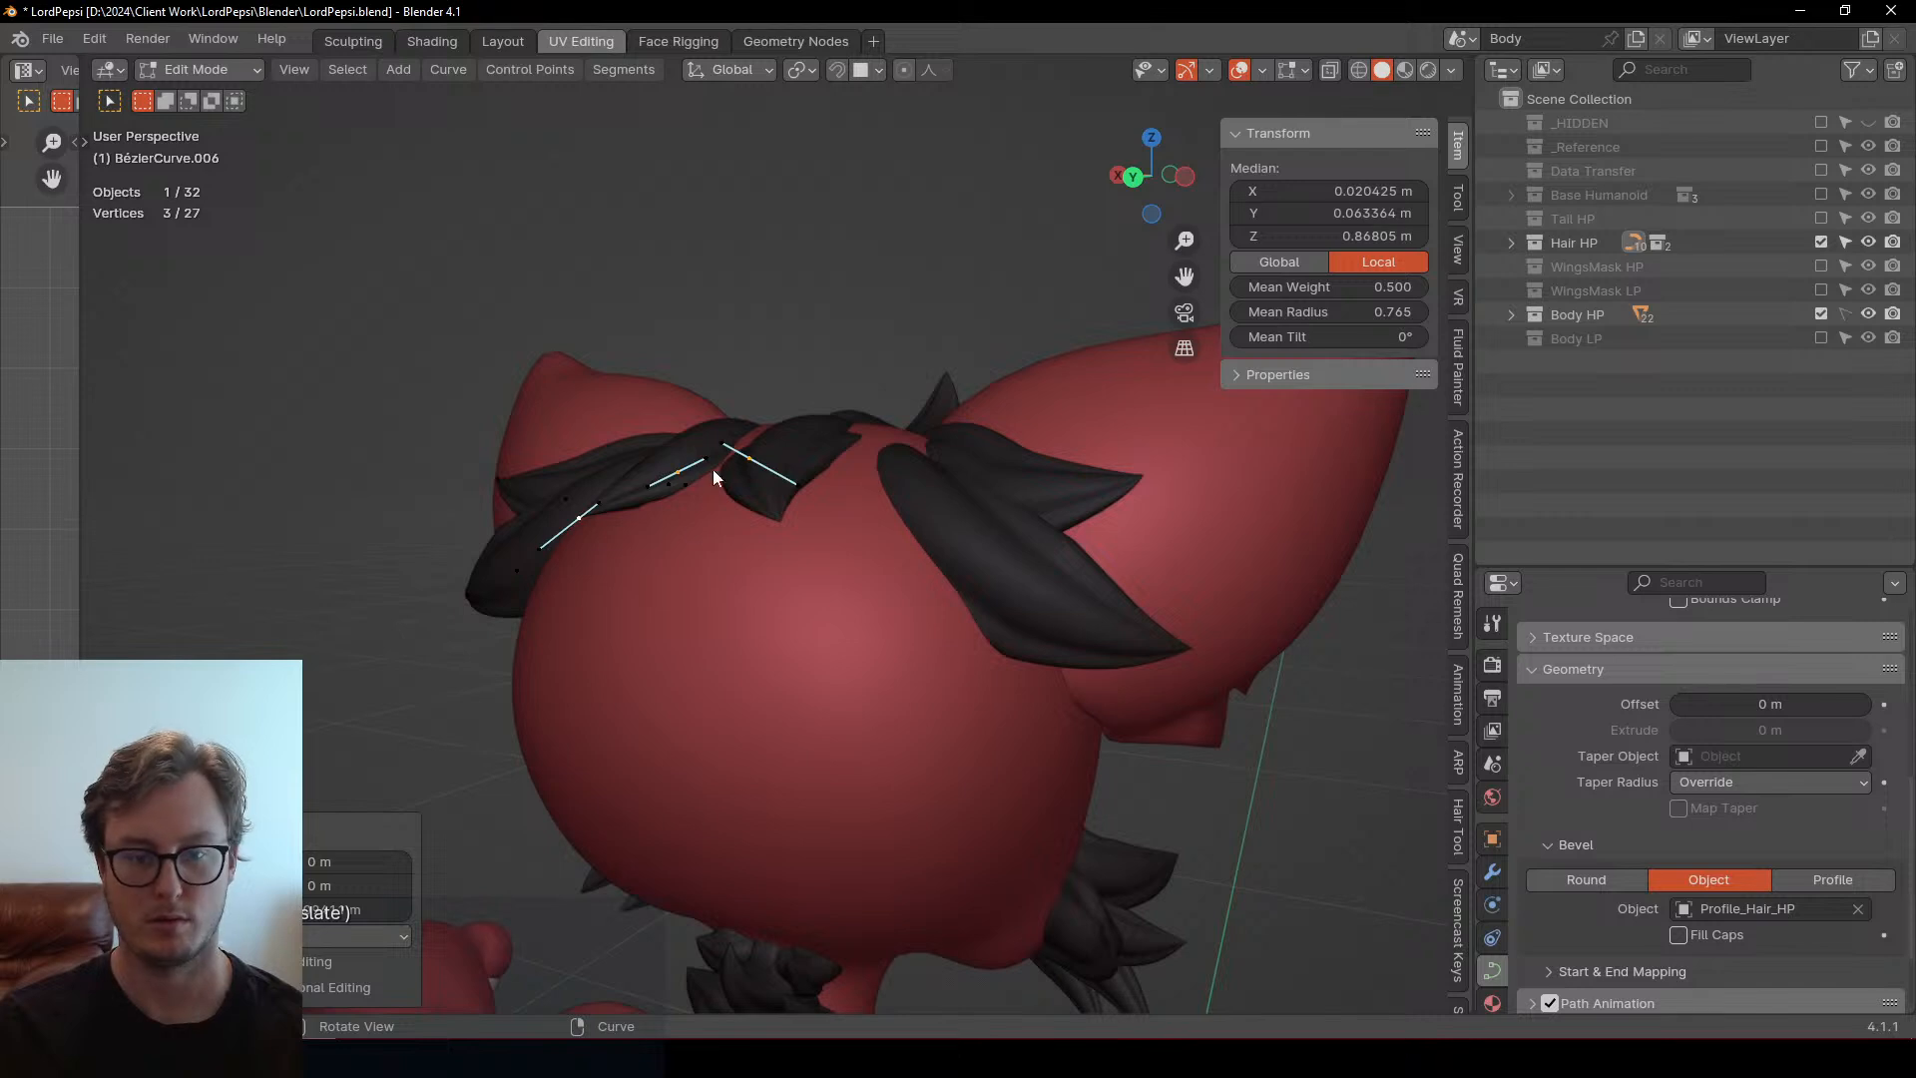
{"action": "key", "text": "s"}
{"action": "middle_click_drag", "start_coordinate": [713, 469], "coordinate": [650, 459]}
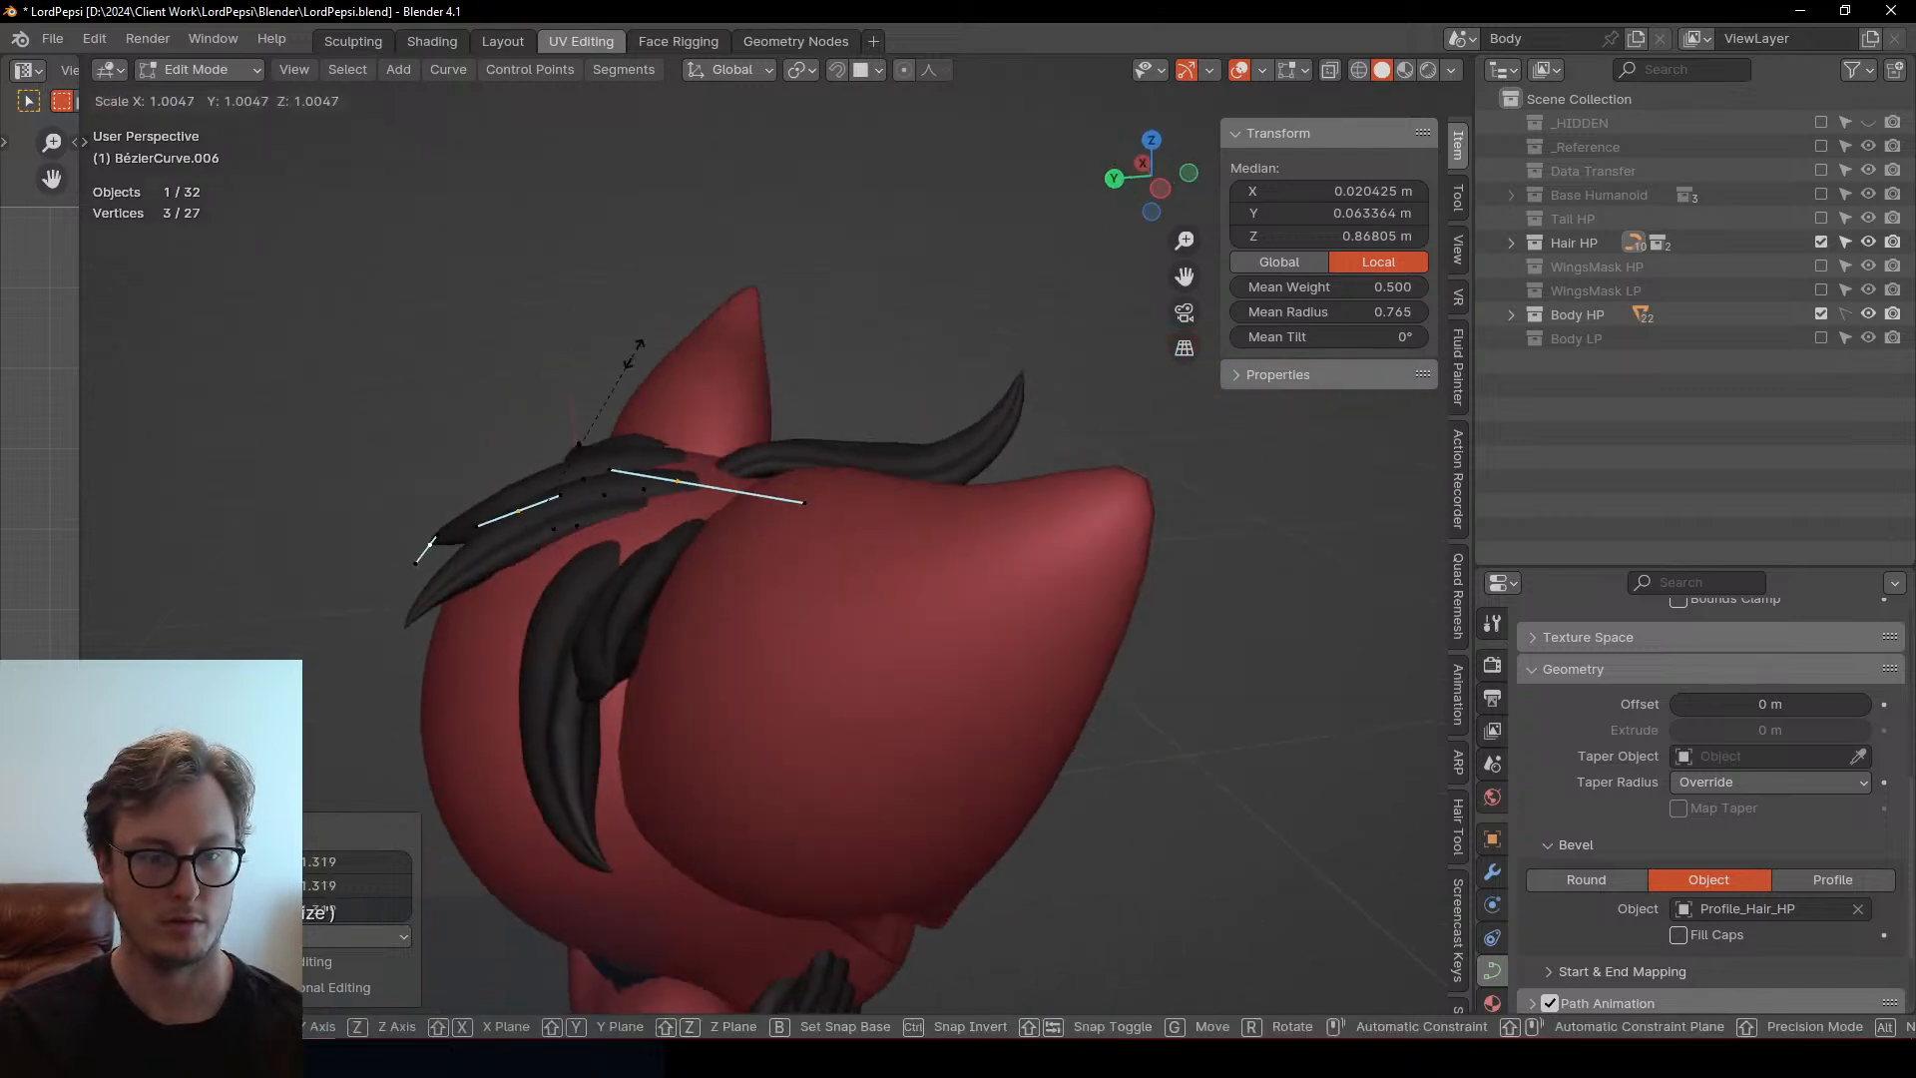
{"action": "key", "text": "z"}
{"action": "left_click", "coordinate": [602, 257]}
Rotate the enlarged back strand about X and move it down along Z onto the head
{"action": "middle_click_drag", "start_coordinate": [477, 387], "coordinate": [1076, 447]}
{"action": "key", "text": "r"}
{"action": "key", "text": "x"}
{"action": "left_click", "coordinate": [765, 342]}
{"action": "key", "text": "g"}
{"action": "key", "text": "x"}
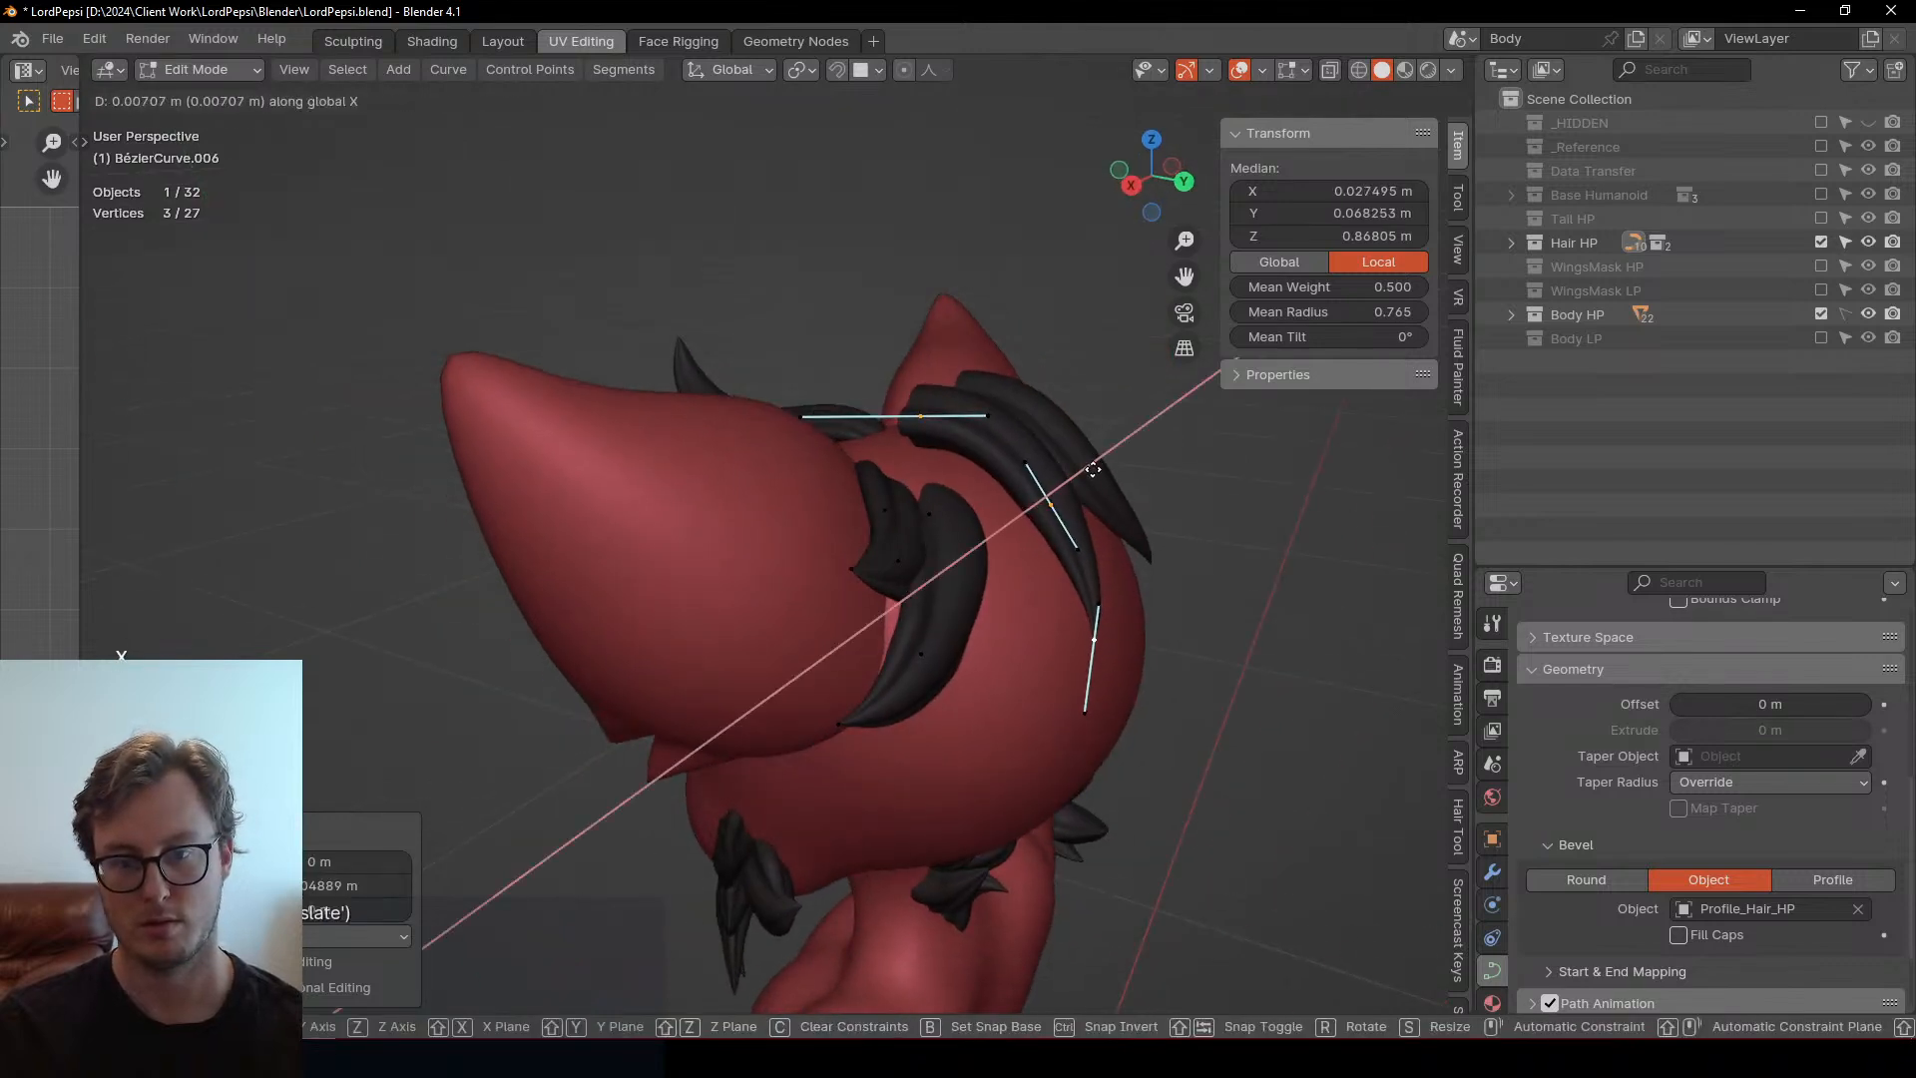
{"action": "key", "text": "z"}
{"action": "left_click", "coordinate": [1109, 482]}
Correct the back strand's slope about X and shift it about 0.006 m along Y
{"action": "key", "text": "r"}
{"action": "key", "text": "x"}
{"action": "left_click", "coordinate": [1117, 445]}
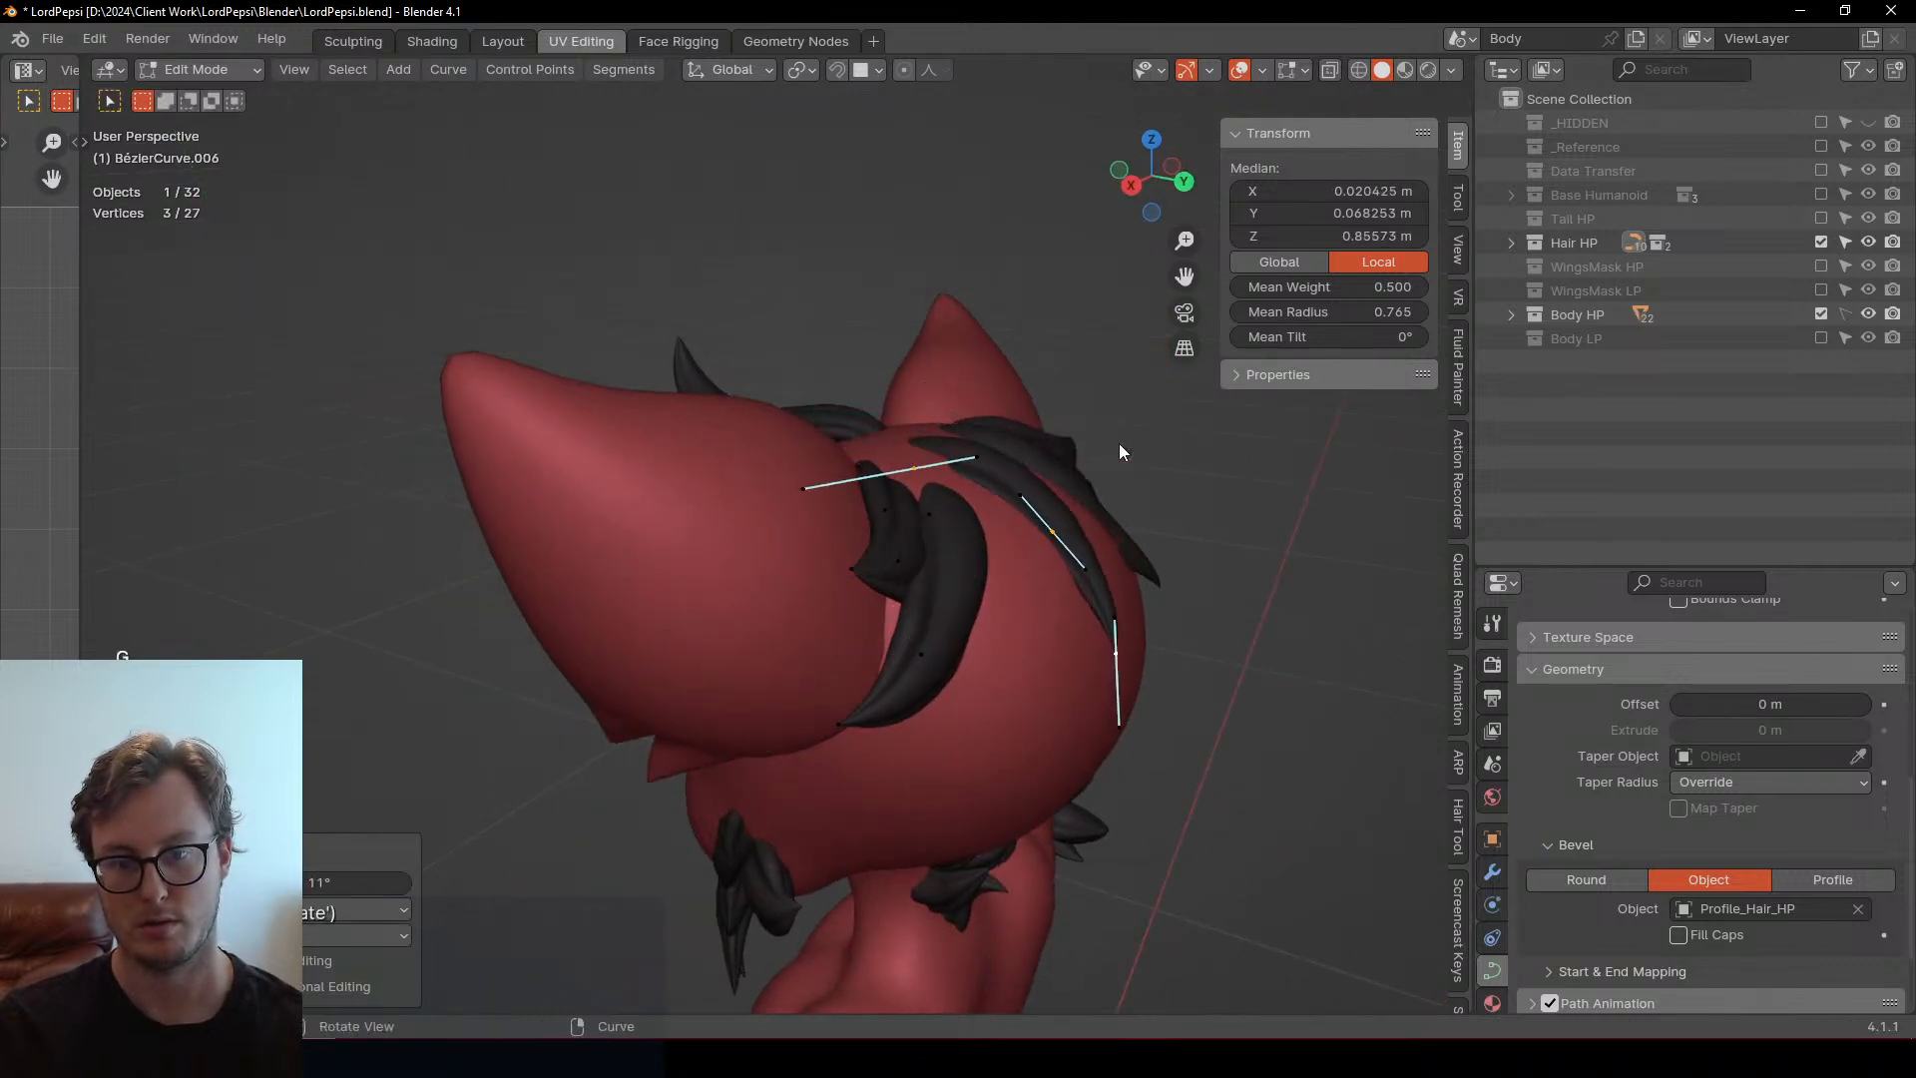
{"action": "key", "text": "g"}
{"action": "key", "text": "y"}
{"action": "left_click", "coordinate": [1124, 474]}
Duplicate the back strand lower on the head, then rotate and move the copy to follow the surface
{"action": "middle_click_drag", "start_coordinate": [1120, 491], "coordinate": [1048, 509]}
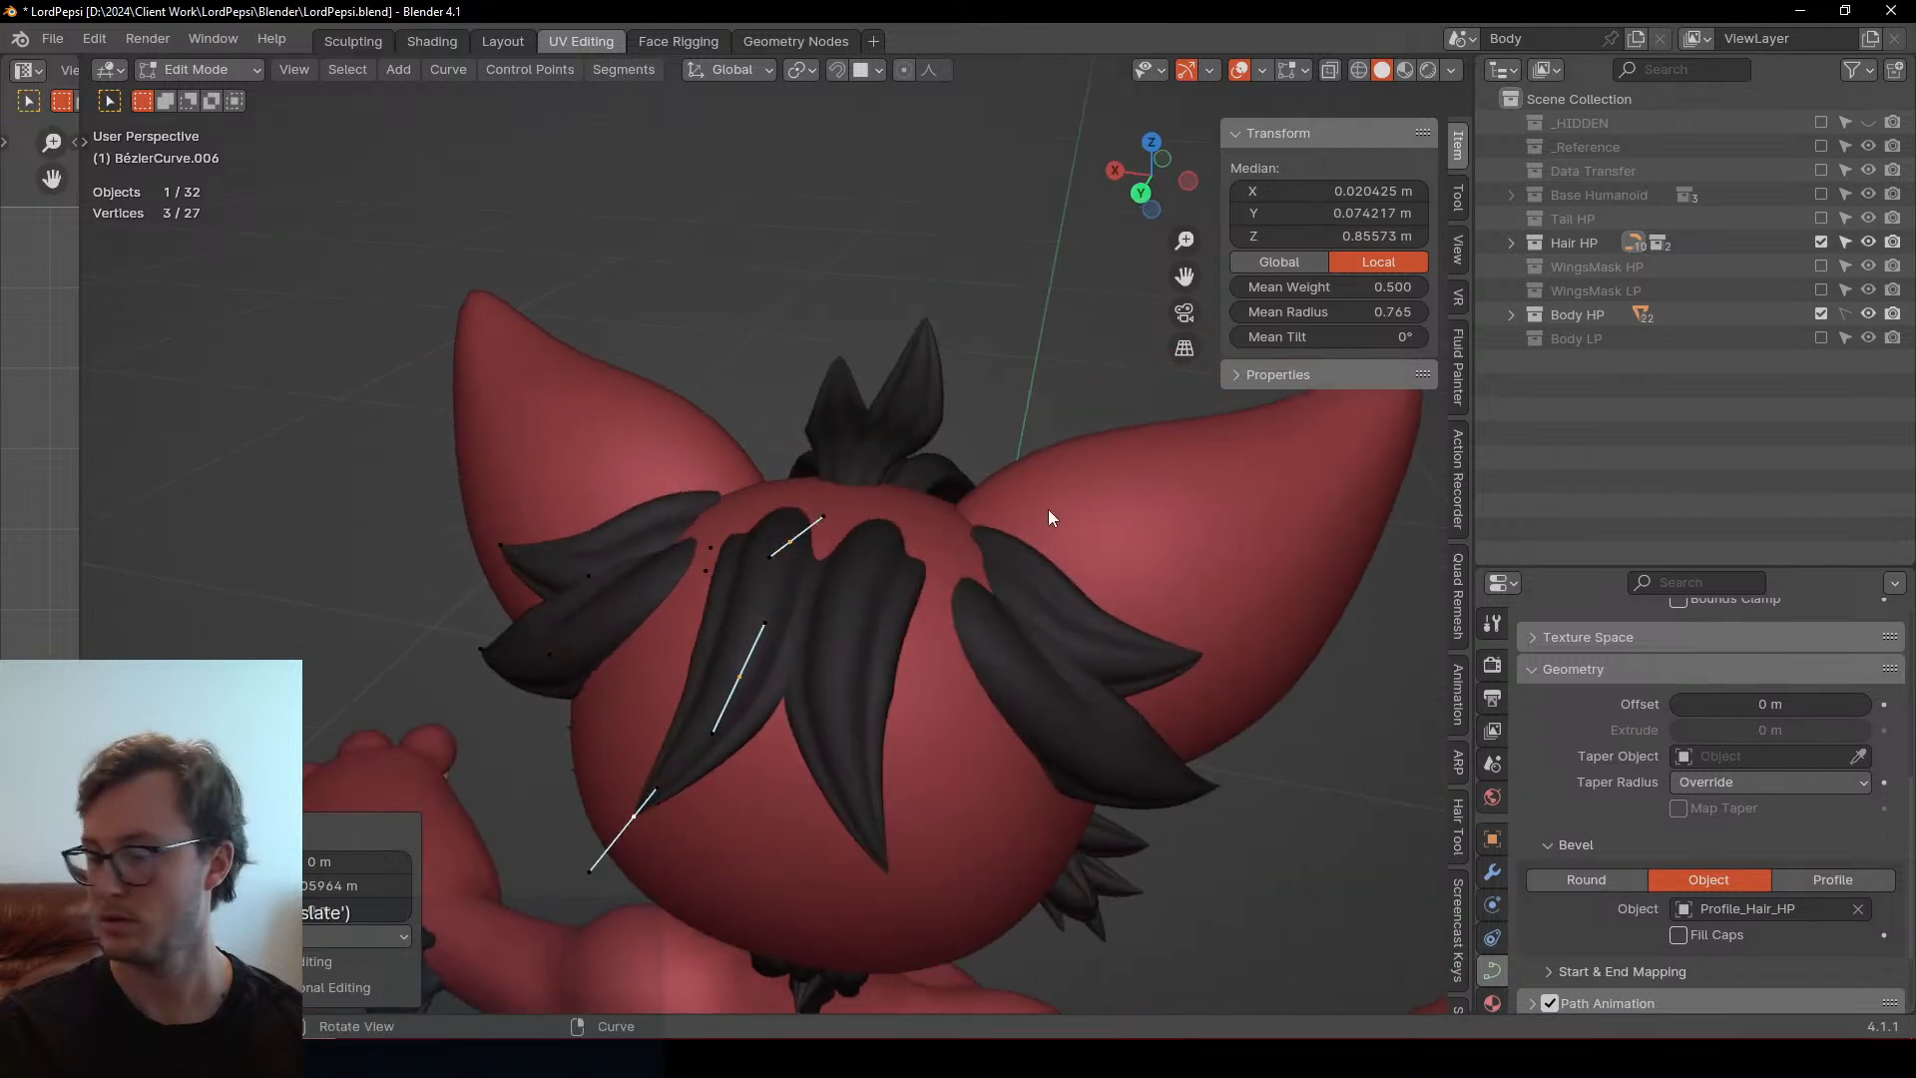
{"action": "left_click", "coordinate": [986, 565]}
{"action": "key", "text": "shift+d"}
{"action": "left_click", "coordinate": [852, 641]}
{"action": "middle_click_drag", "start_coordinate": [852, 640], "coordinate": [1090, 698]}
{"action": "key", "text": "r"}
{"action": "left_click", "coordinate": [1172, 639]}
{"action": "key", "text": "g"}
{"action": "left_click", "coordinate": [1237, 617]}
Rotate the lower copy about Z, then move and scale it to sit below the ear tuft
{"action": "key", "text": "r"}
{"action": "key", "text": "z"}
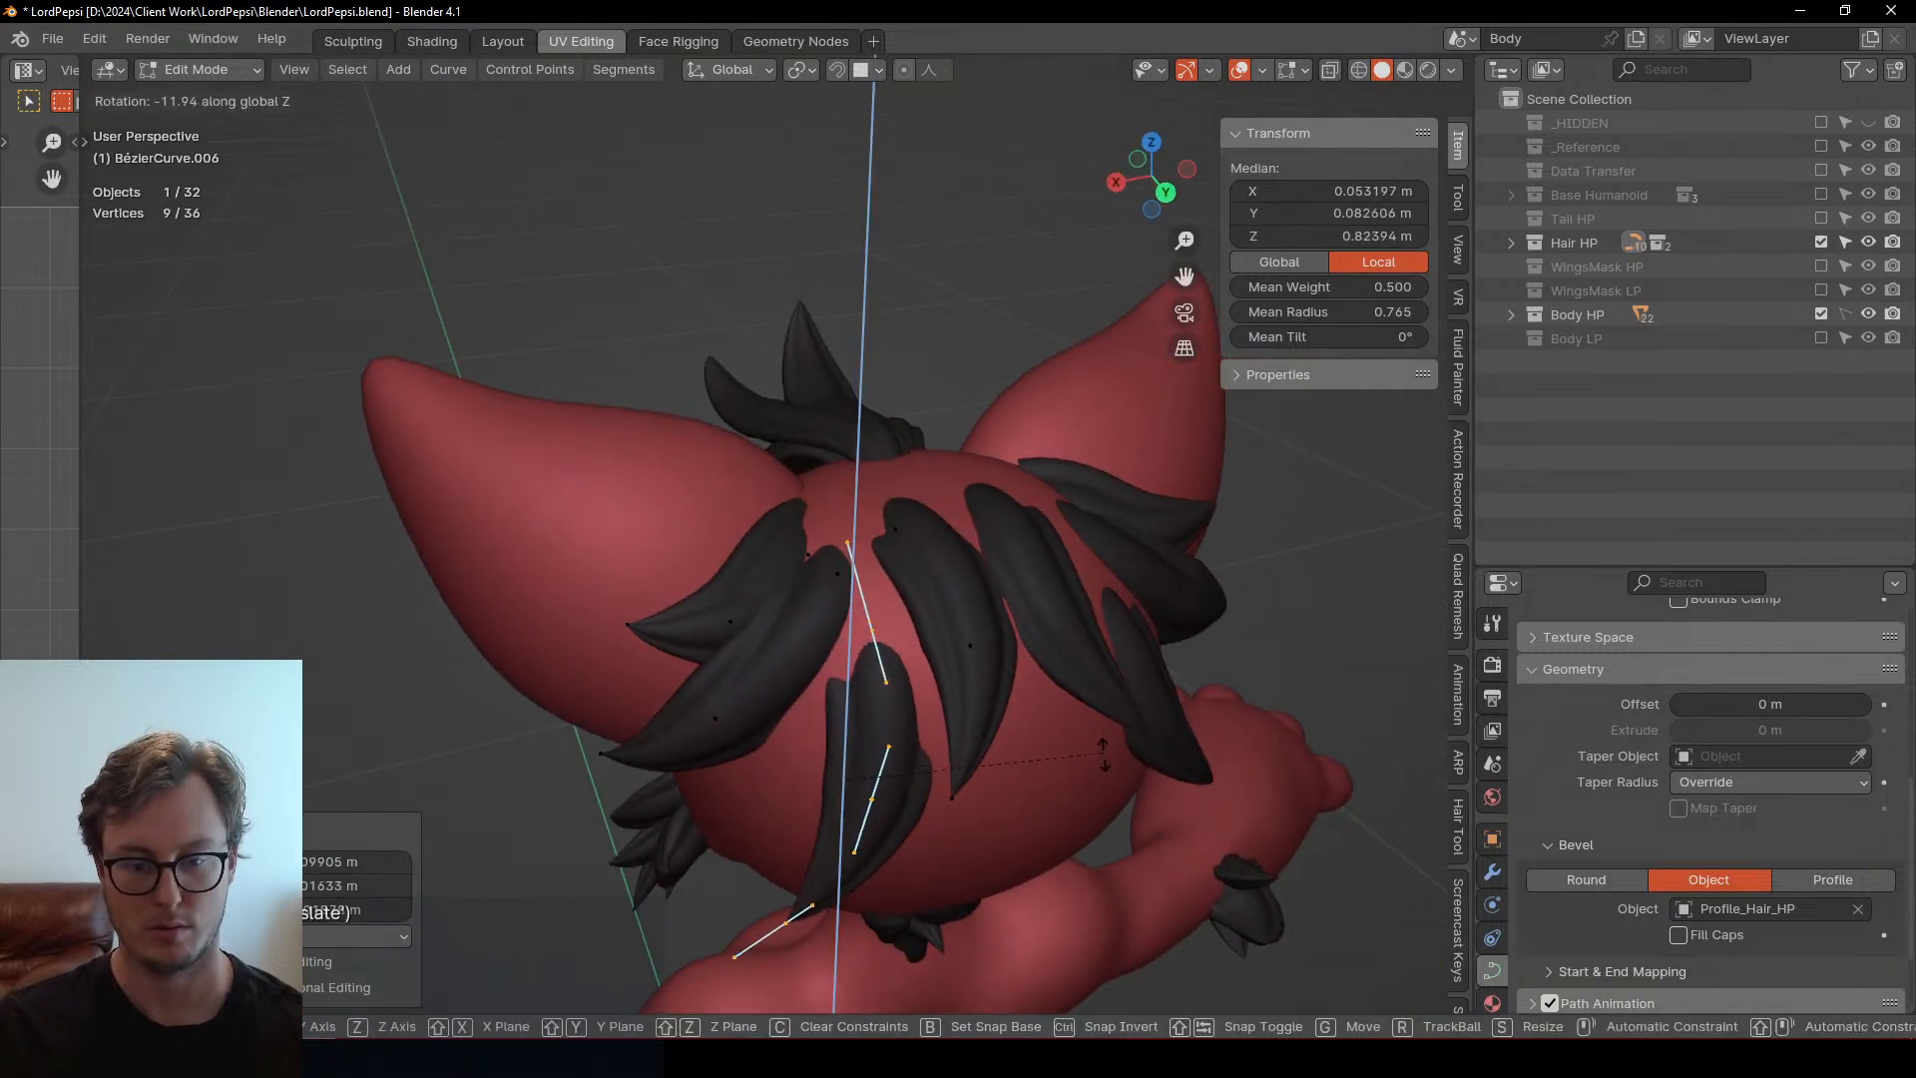
{"action": "left_click", "coordinate": [1048, 774]}
{"action": "middle_click_drag", "start_coordinate": [1047, 782], "coordinate": [1087, 658]}
{"action": "key", "text": "g"}
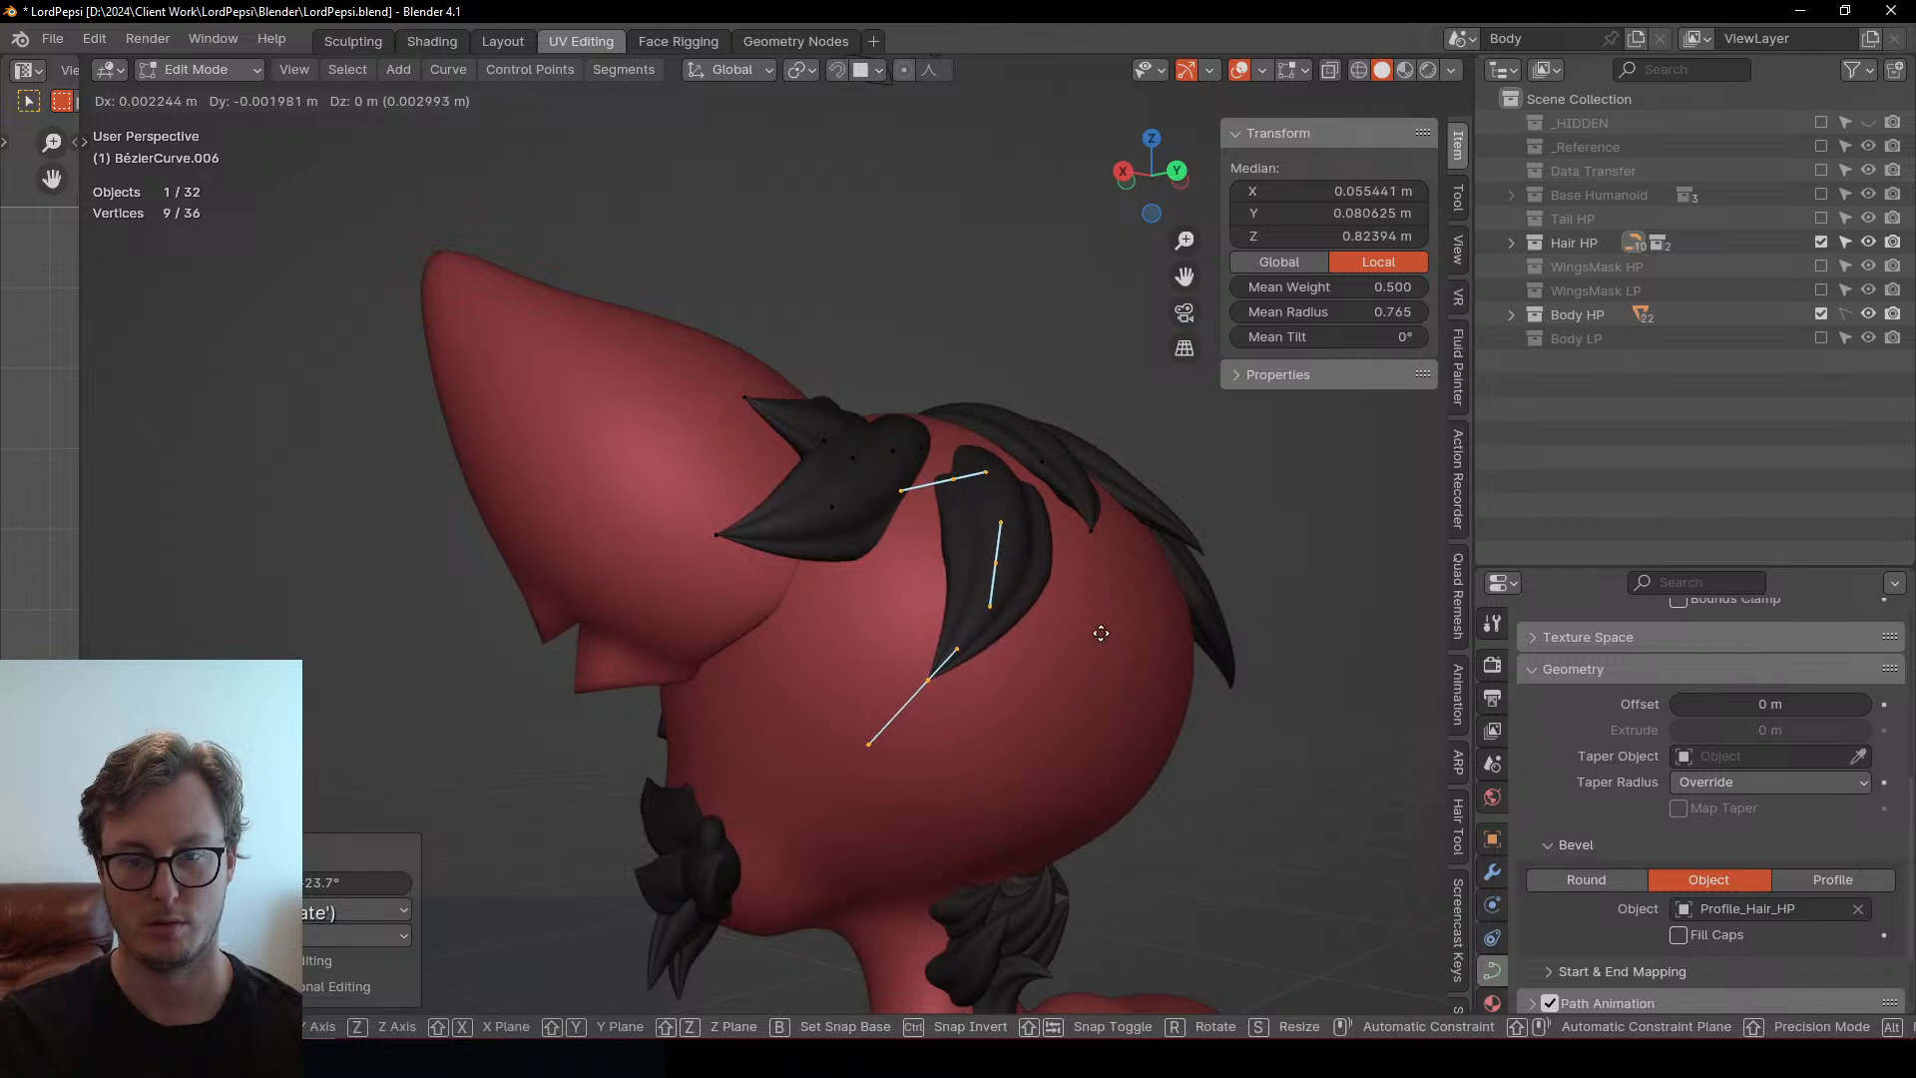
{"action": "left_click", "coordinate": [1173, 629]}
{"action": "key", "text": "s"}
{"action": "middle_click_drag", "start_coordinate": [1147, 587], "coordinate": [1051, 559]}
Duplicate the lower back strand toward the head's centre, rotate it about Z, and move and rotate it below the upper strand
{"action": "key", "text": "shift+d"}
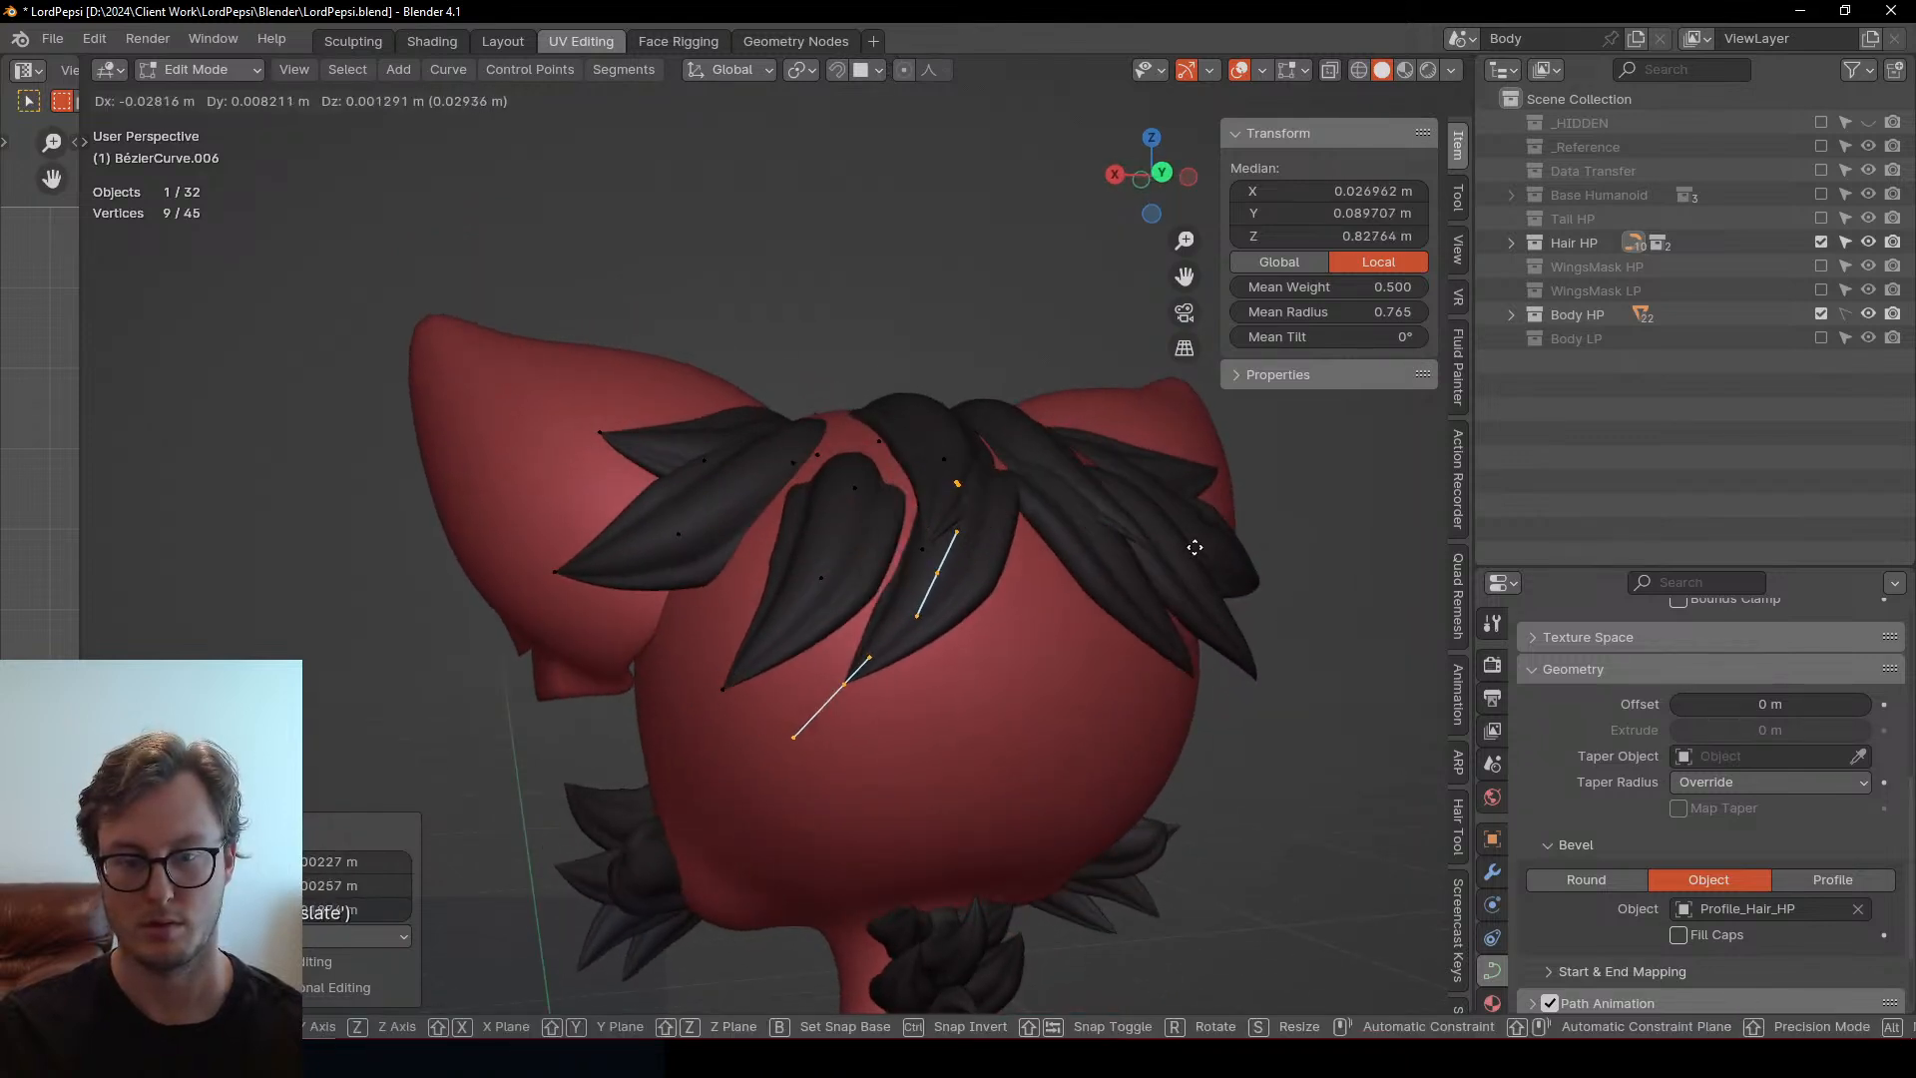
{"action": "left_click", "coordinate": [1193, 542]}
{"action": "key", "text": "r"}
{"action": "middle_click_drag", "start_coordinate": [1194, 543], "coordinate": [1107, 609]}
{"action": "key", "text": "z"}
{"action": "left_click", "coordinate": [1151, 526]}
{"action": "key", "text": "g"}
{"action": "left_click", "coordinate": [1154, 660]}
{"action": "key", "text": "r"}
{"action": "left_click", "coordinate": [1108, 639]}
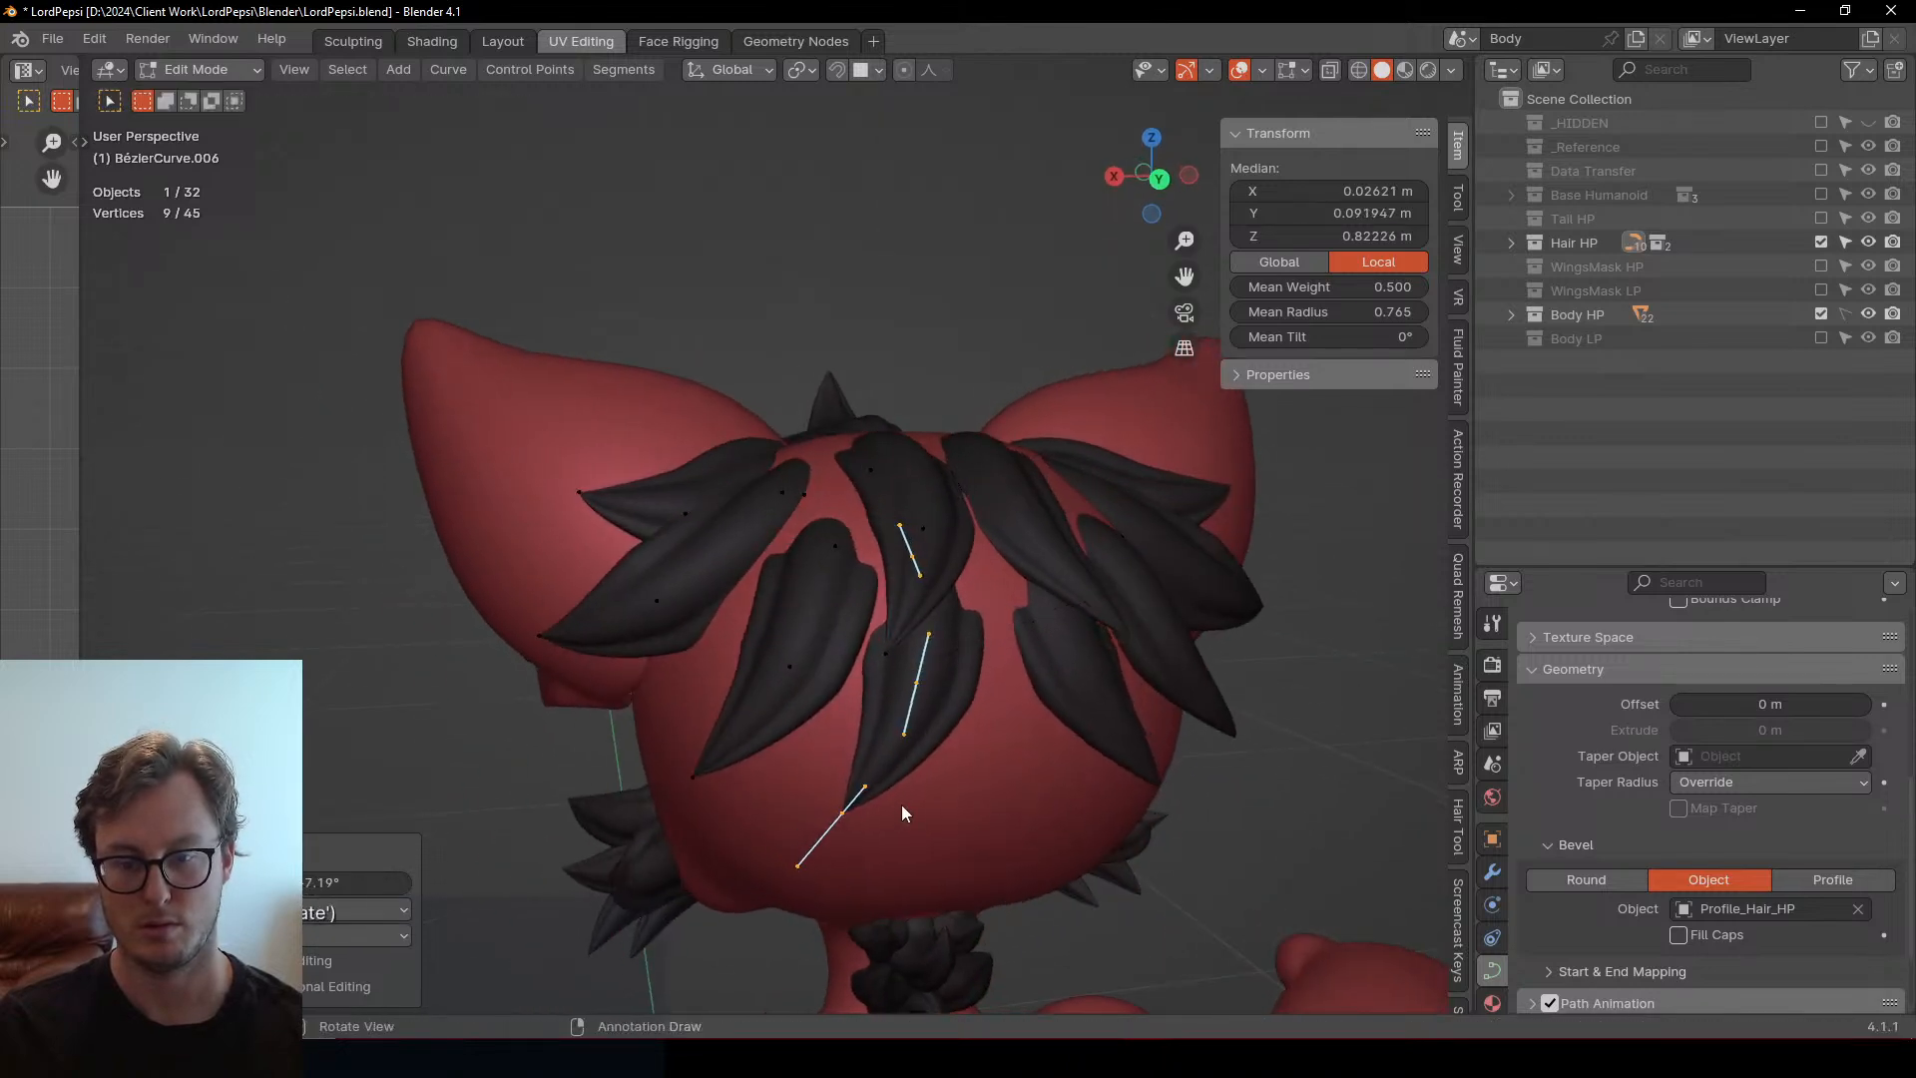
Reposition the central lower strand's tip, and move and rotate the outer lower strand's tip, then leave curve editing
{"action": "left_click", "coordinate": [847, 814]}
{"action": "key", "text": "g"}
{"action": "left_click", "coordinate": [919, 699]}
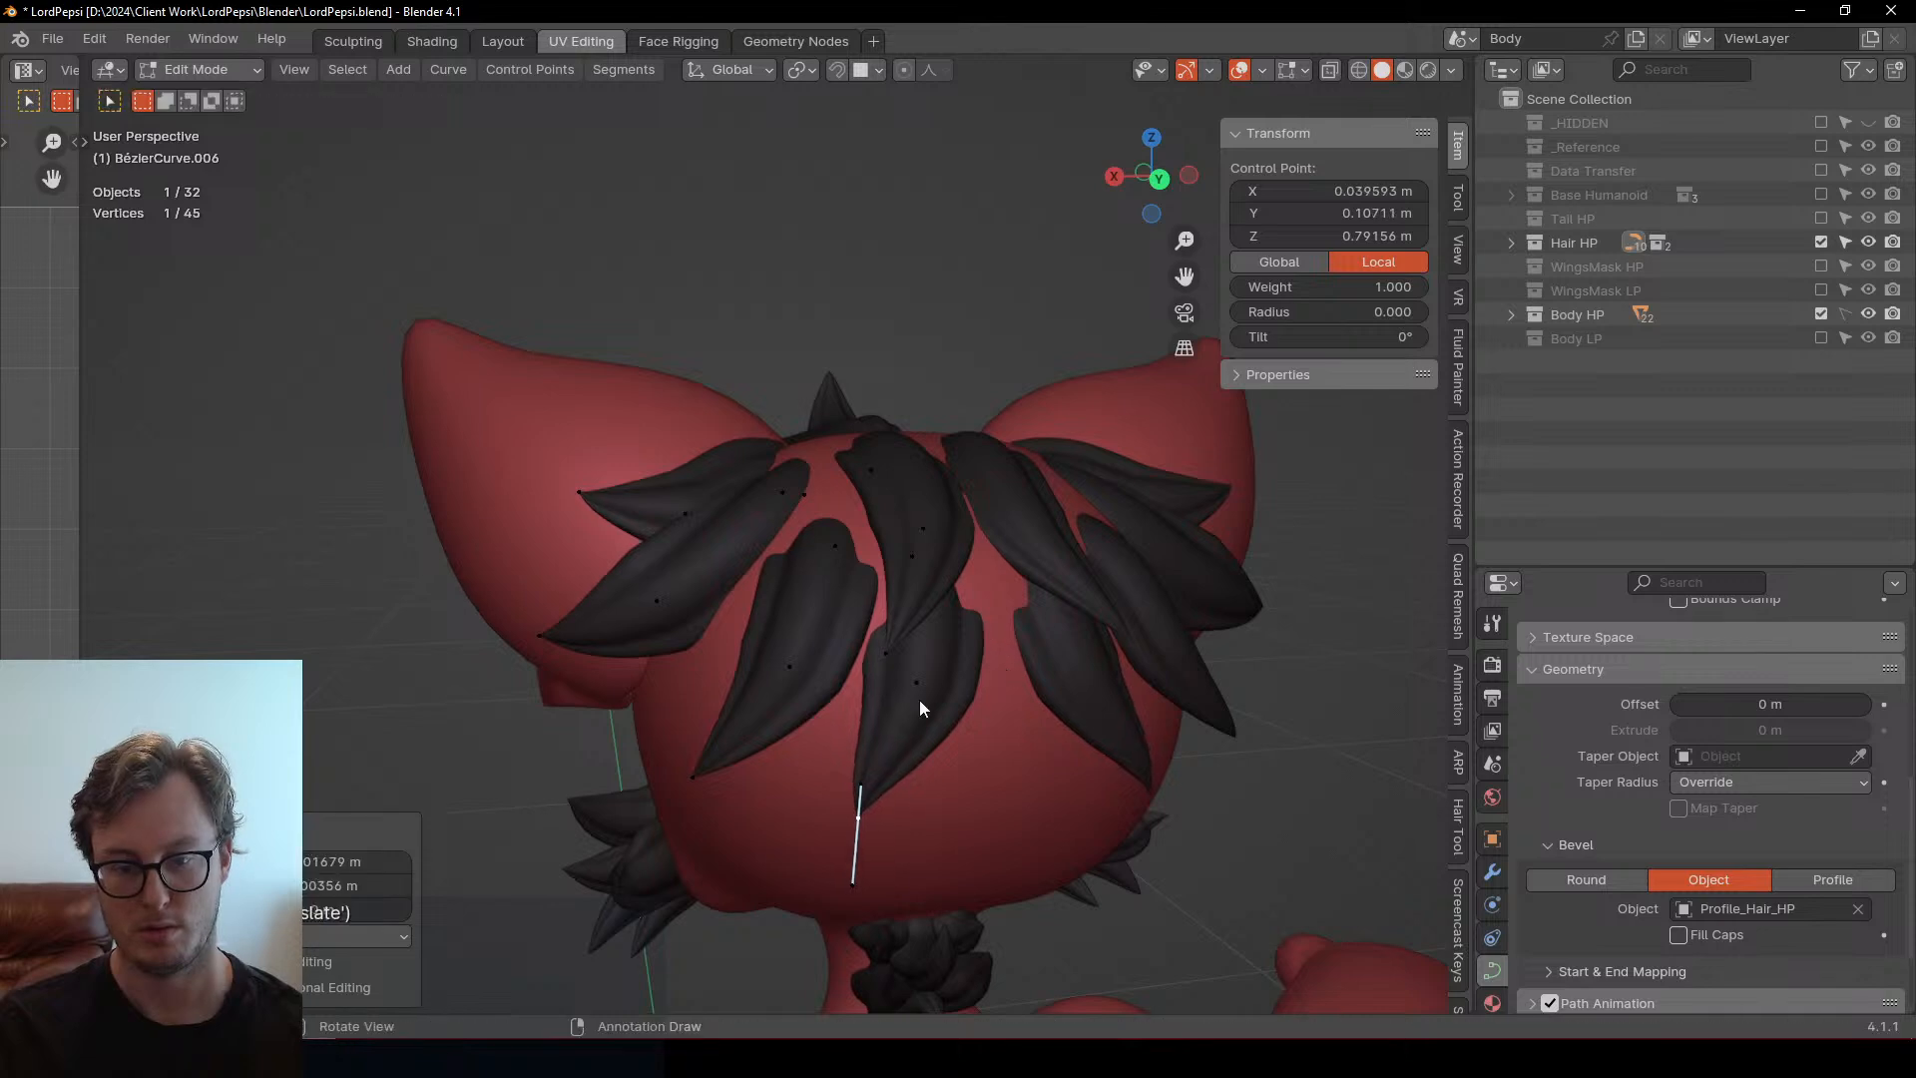
{"action": "left_click", "coordinate": [702, 776]}
{"action": "key", "text": "g"}
{"action": "left_click", "coordinate": [731, 770]}
{"action": "key", "text": "r"}
{"action": "left_click", "coordinate": [877, 595]}
{"action": "scroll", "coordinate": [1140, 597], "scroll_direction": "down", "scroll_amount": 5}
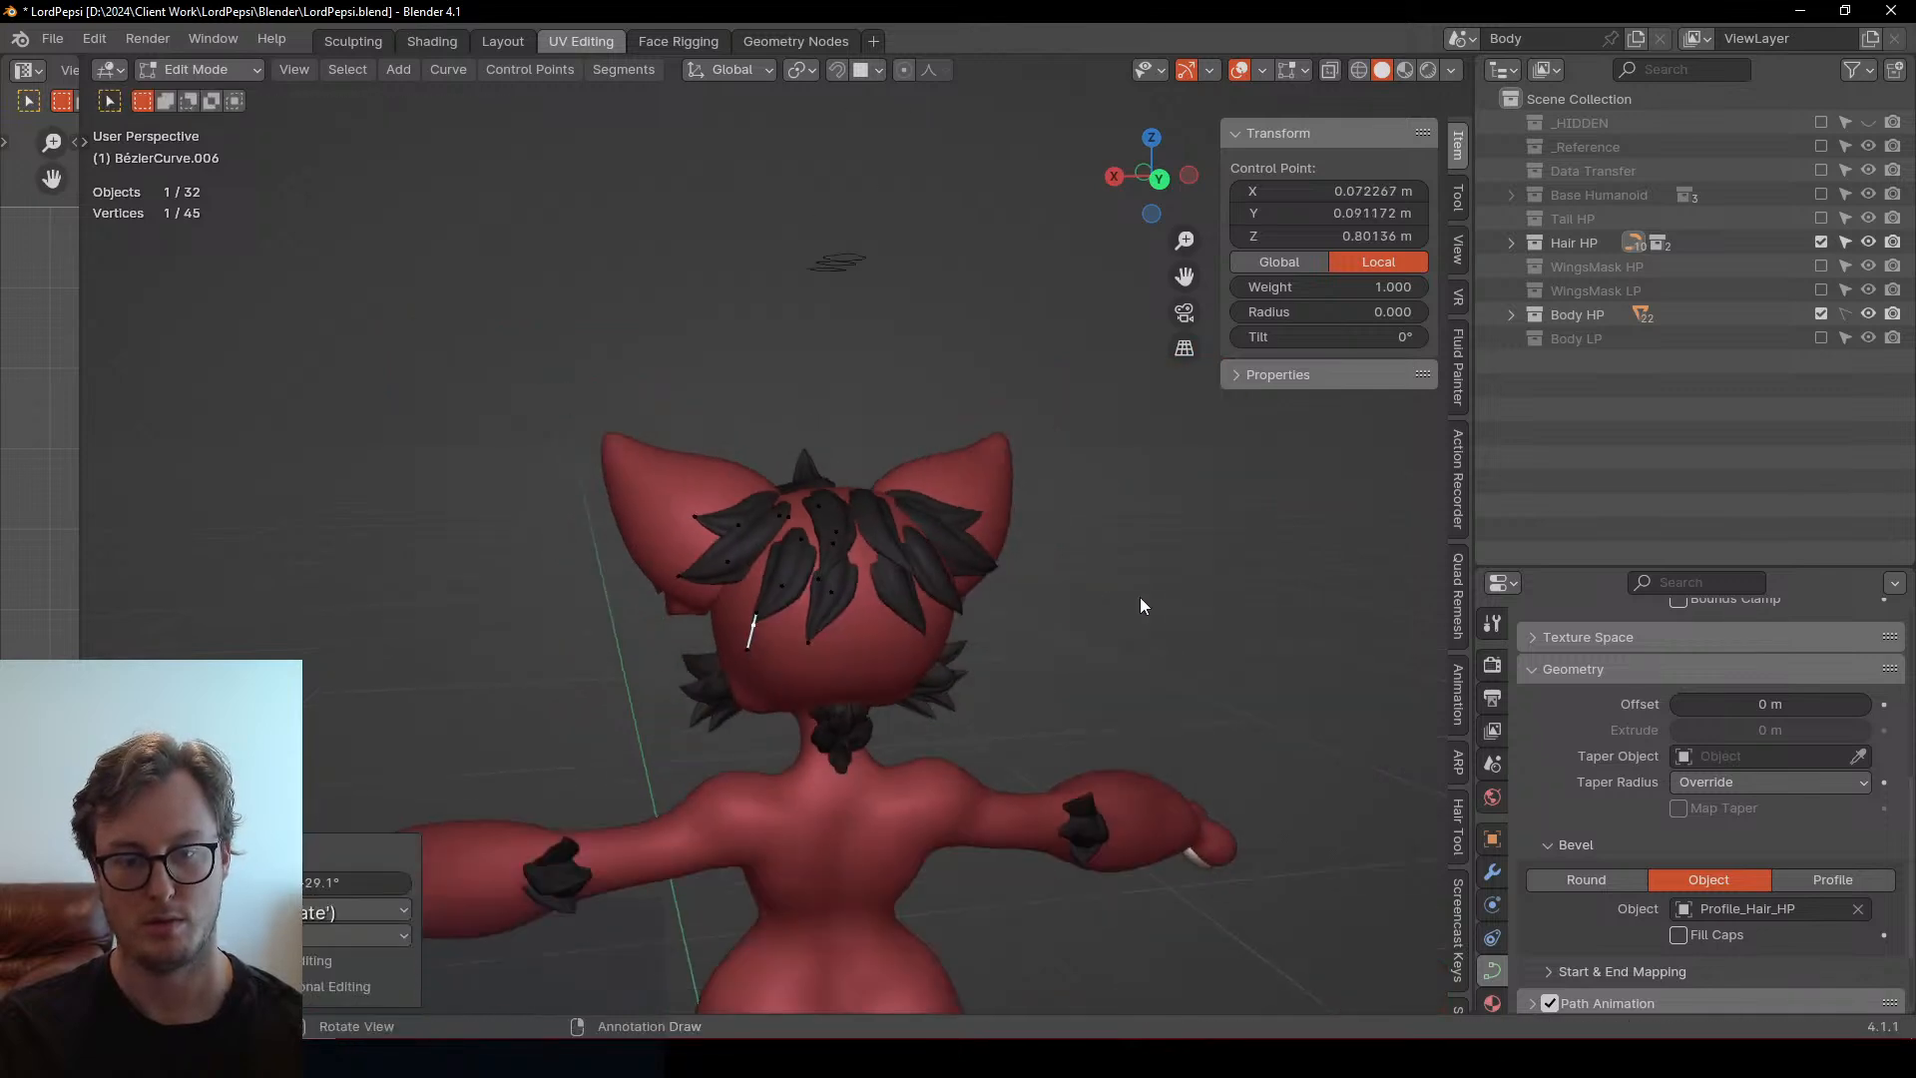
{"action": "key", "text": "Tab"}
Resume editing the back hair curve and rotate the upper back strand's tip point in side view
{"action": "middle_click_drag", "start_coordinate": [1146, 607], "coordinate": [748, 648]}
{"action": "scroll", "coordinate": [829, 635], "scroll_direction": "up", "scroll_amount": 5}
{"action": "left_click", "coordinate": [794, 627]}
{"action": "key", "text": "Tab"}
{"action": "key", "text": "r"}
{"action": "left_click", "coordinate": [929, 650]}
Pull the upper back strand's tip outward along Y, raise it along Z, then fine-tune its rotation and position
{"action": "key", "text": "g"}
{"action": "key", "text": "y"}
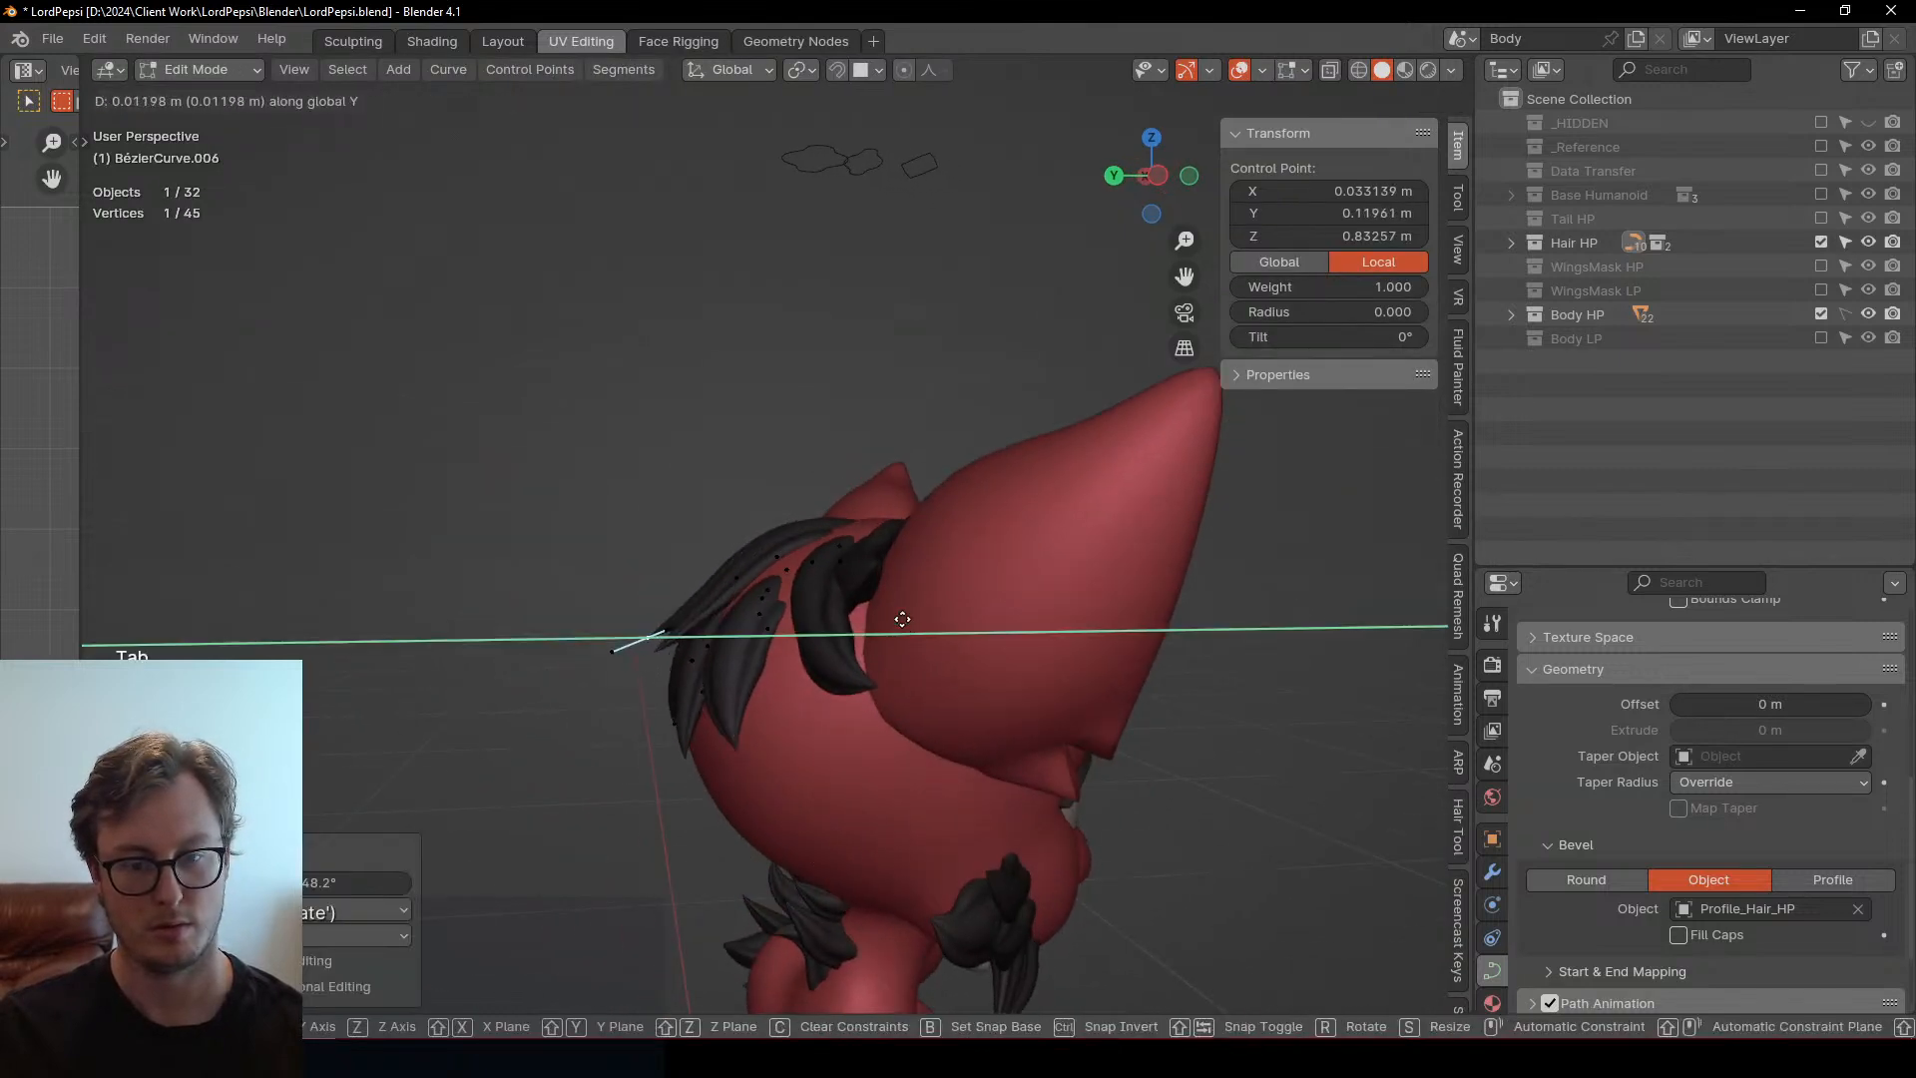
{"action": "left_click", "coordinate": [902, 618]}
{"action": "key", "text": "g"}
{"action": "key", "text": "z"}
{"action": "left_click", "coordinate": [759, 600]}
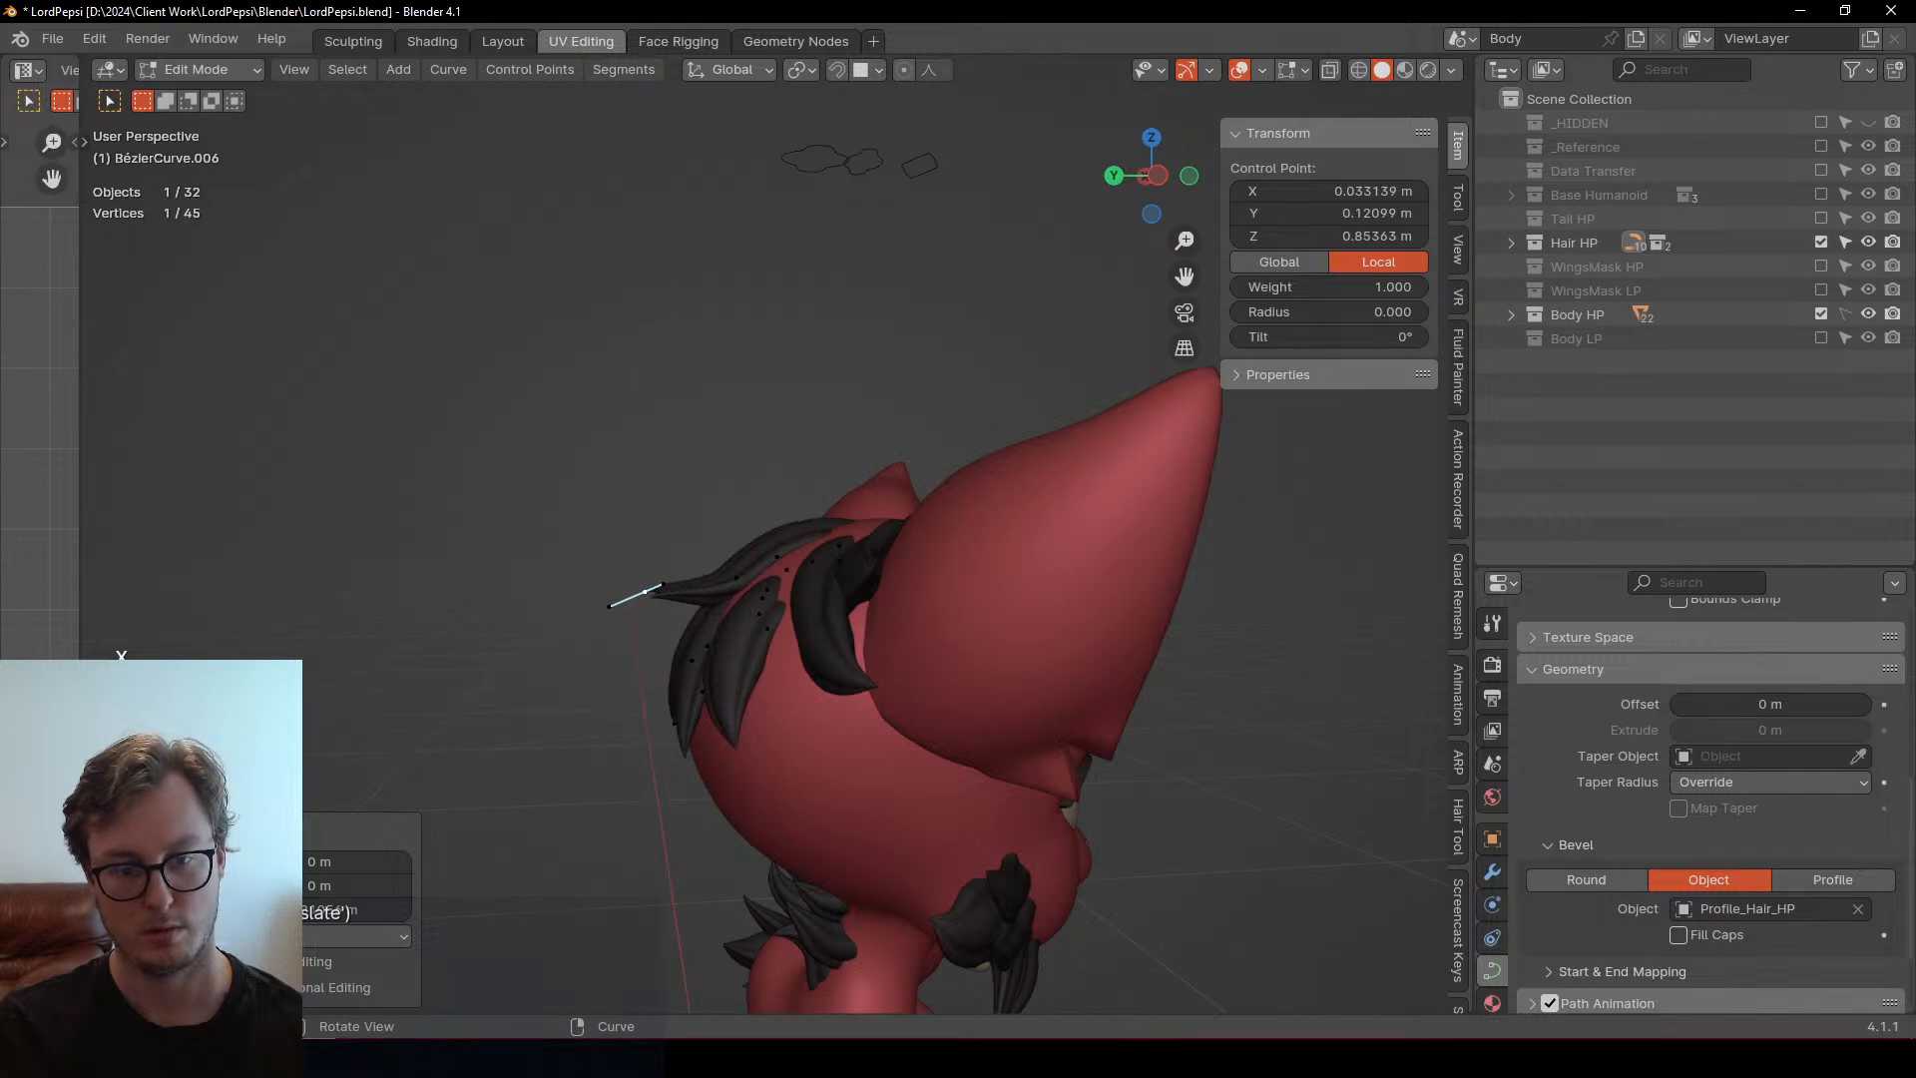
{"action": "key", "text": "r"}
{"action": "left_click", "coordinate": [812, 706]}
{"action": "key", "text": "g"}
{"action": "left_click", "coordinate": [796, 700]}
{"action": "middle_click_drag", "start_coordinate": [796, 700], "coordinate": [1038, 766]}
Select the central lower strand's tip and adjust its angle and position to lift it off the head
{"action": "left_click", "coordinate": [818, 668]}
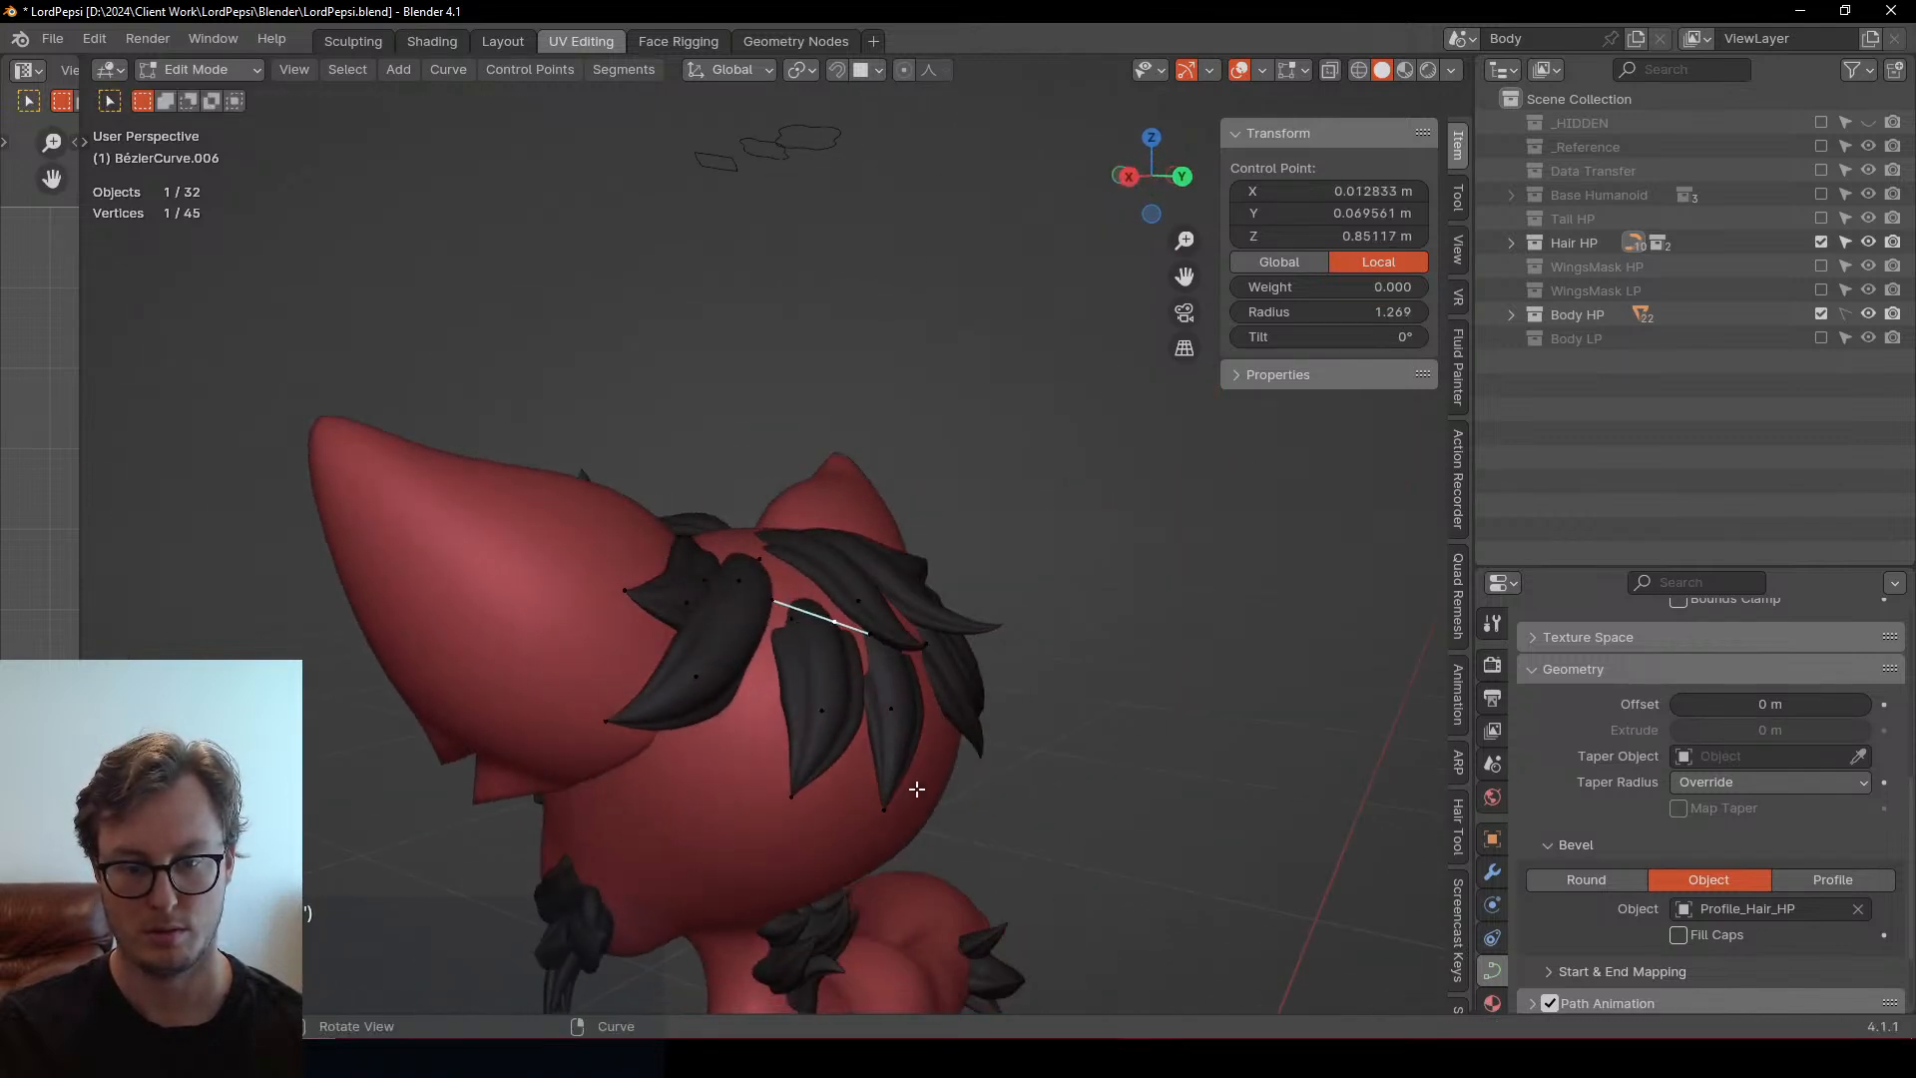
{"action": "left_click", "coordinate": [870, 820]}
{"action": "middle_click_drag", "start_coordinate": [870, 820], "coordinate": [1017, 790]}
{"action": "key", "text": "g"}
{"action": "left_click", "coordinate": [1095, 776]}
{"action": "left_click", "coordinate": [1090, 624]}
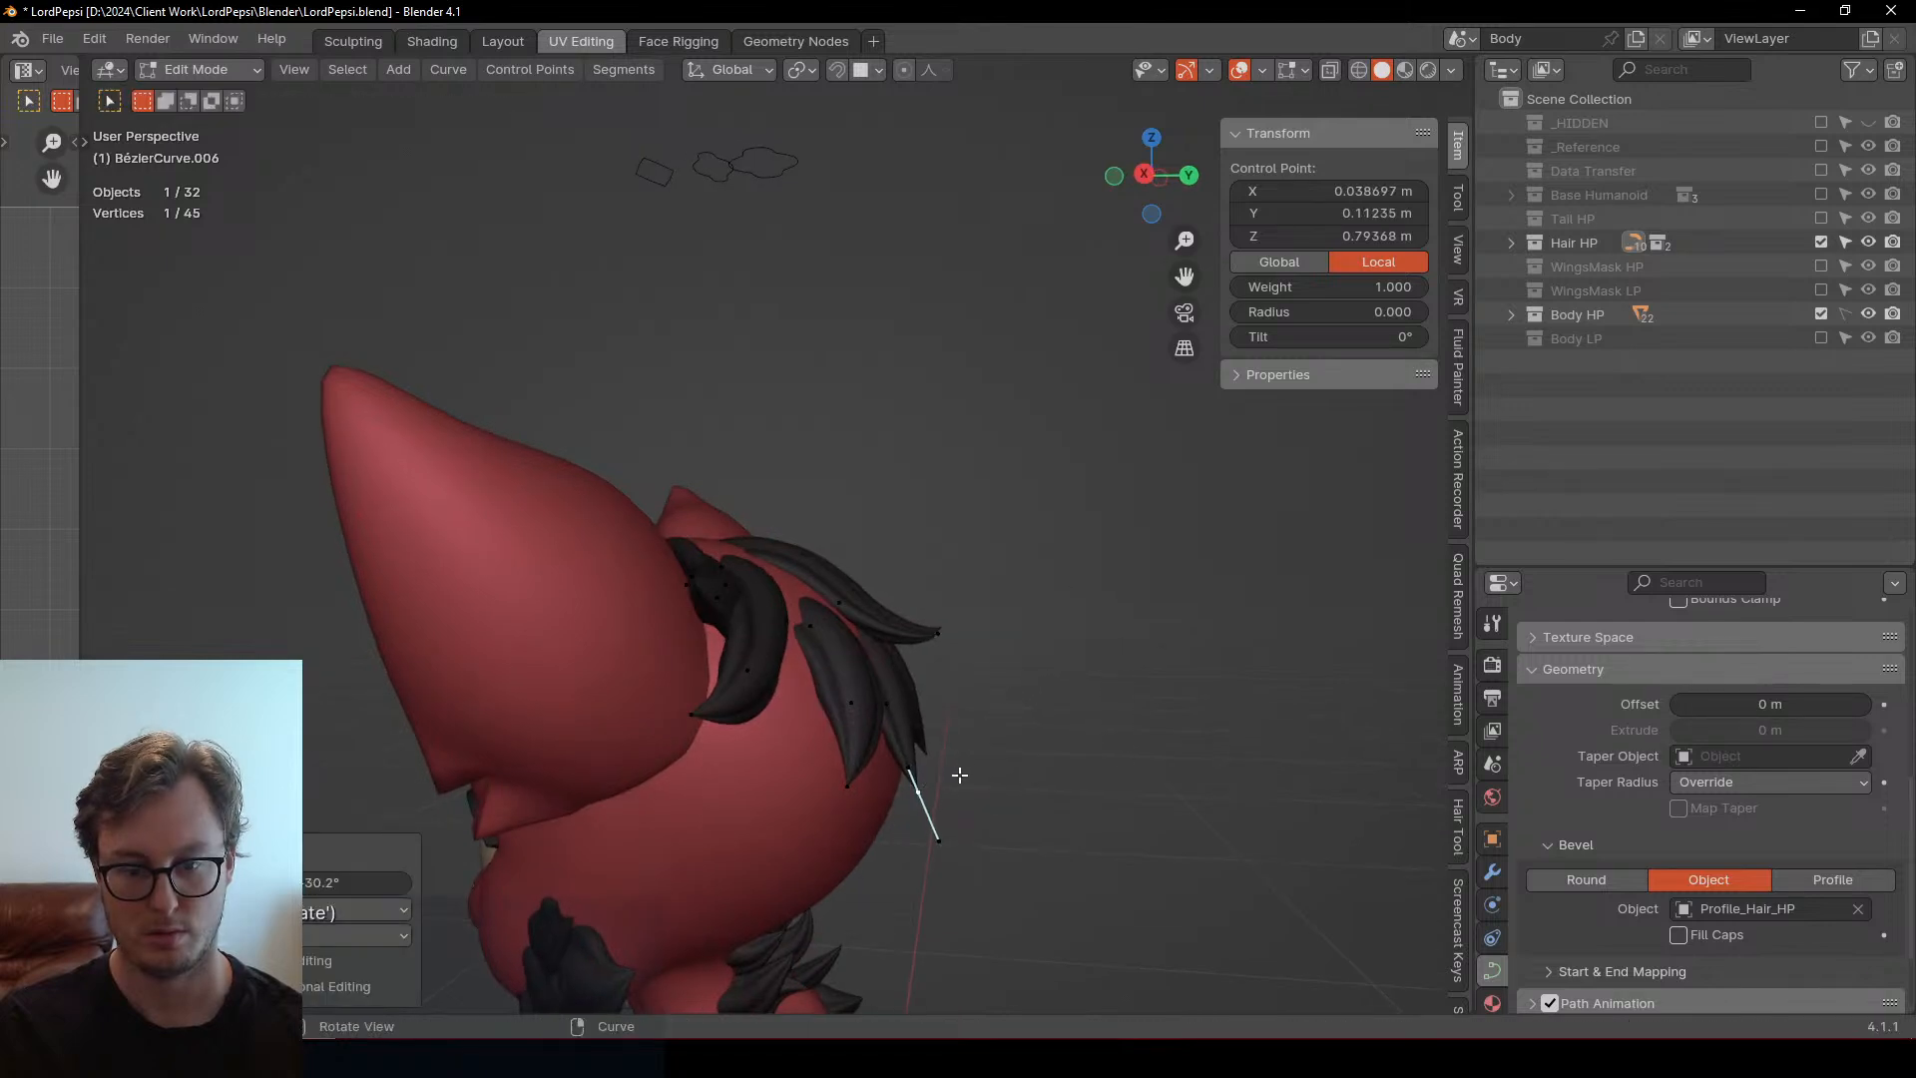
{"action": "key", "text": "g"}
{"action": "left_click", "coordinate": [1022, 672]}
Move and rotate the outer lower strand's tip so it flicks sideways away from the head
{"action": "middle_click_drag", "start_coordinate": [865, 774], "coordinate": [620, 769]}
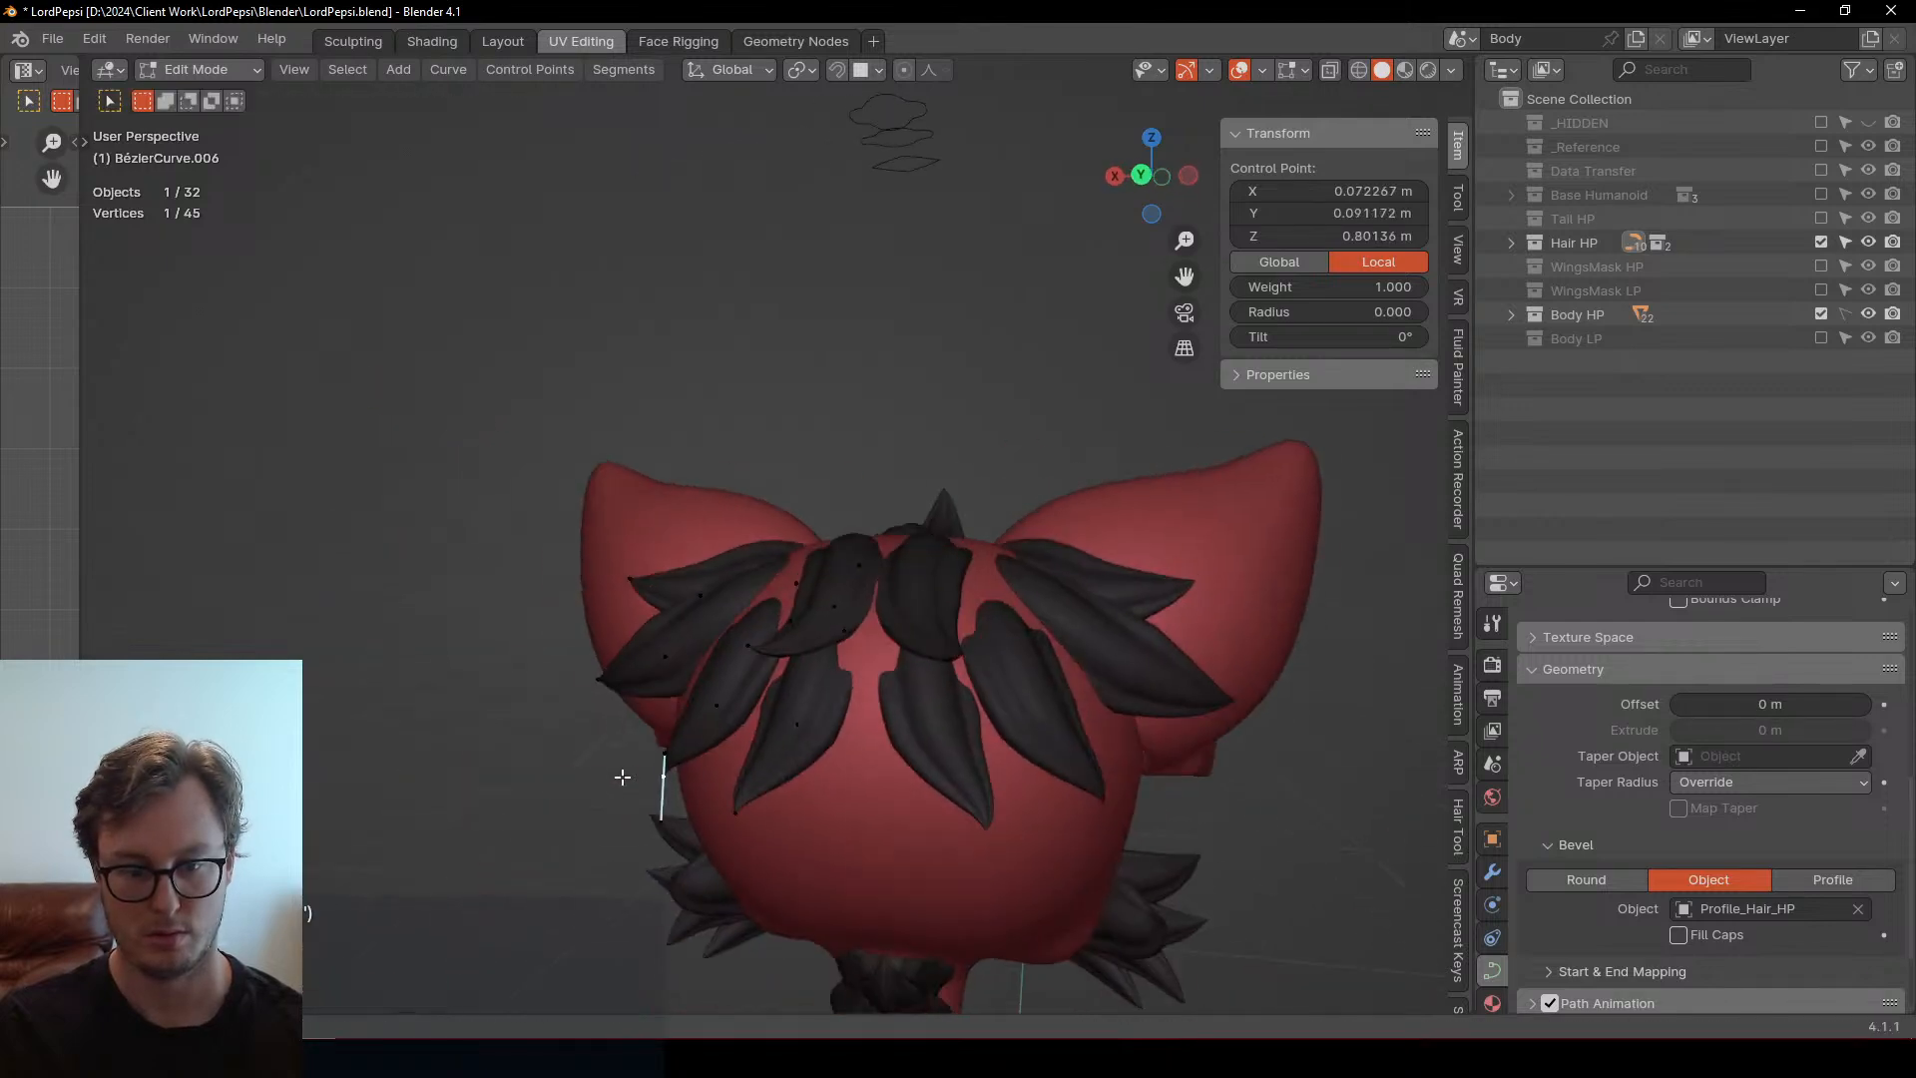
{"action": "key", "text": "g"}
{"action": "left_click", "coordinate": [629, 762]}
{"action": "key", "text": "r"}
{"action": "left_click", "coordinate": [641, 758]}
{"action": "key", "text": "g"}
{"action": "left_click", "coordinate": [762, 710]}
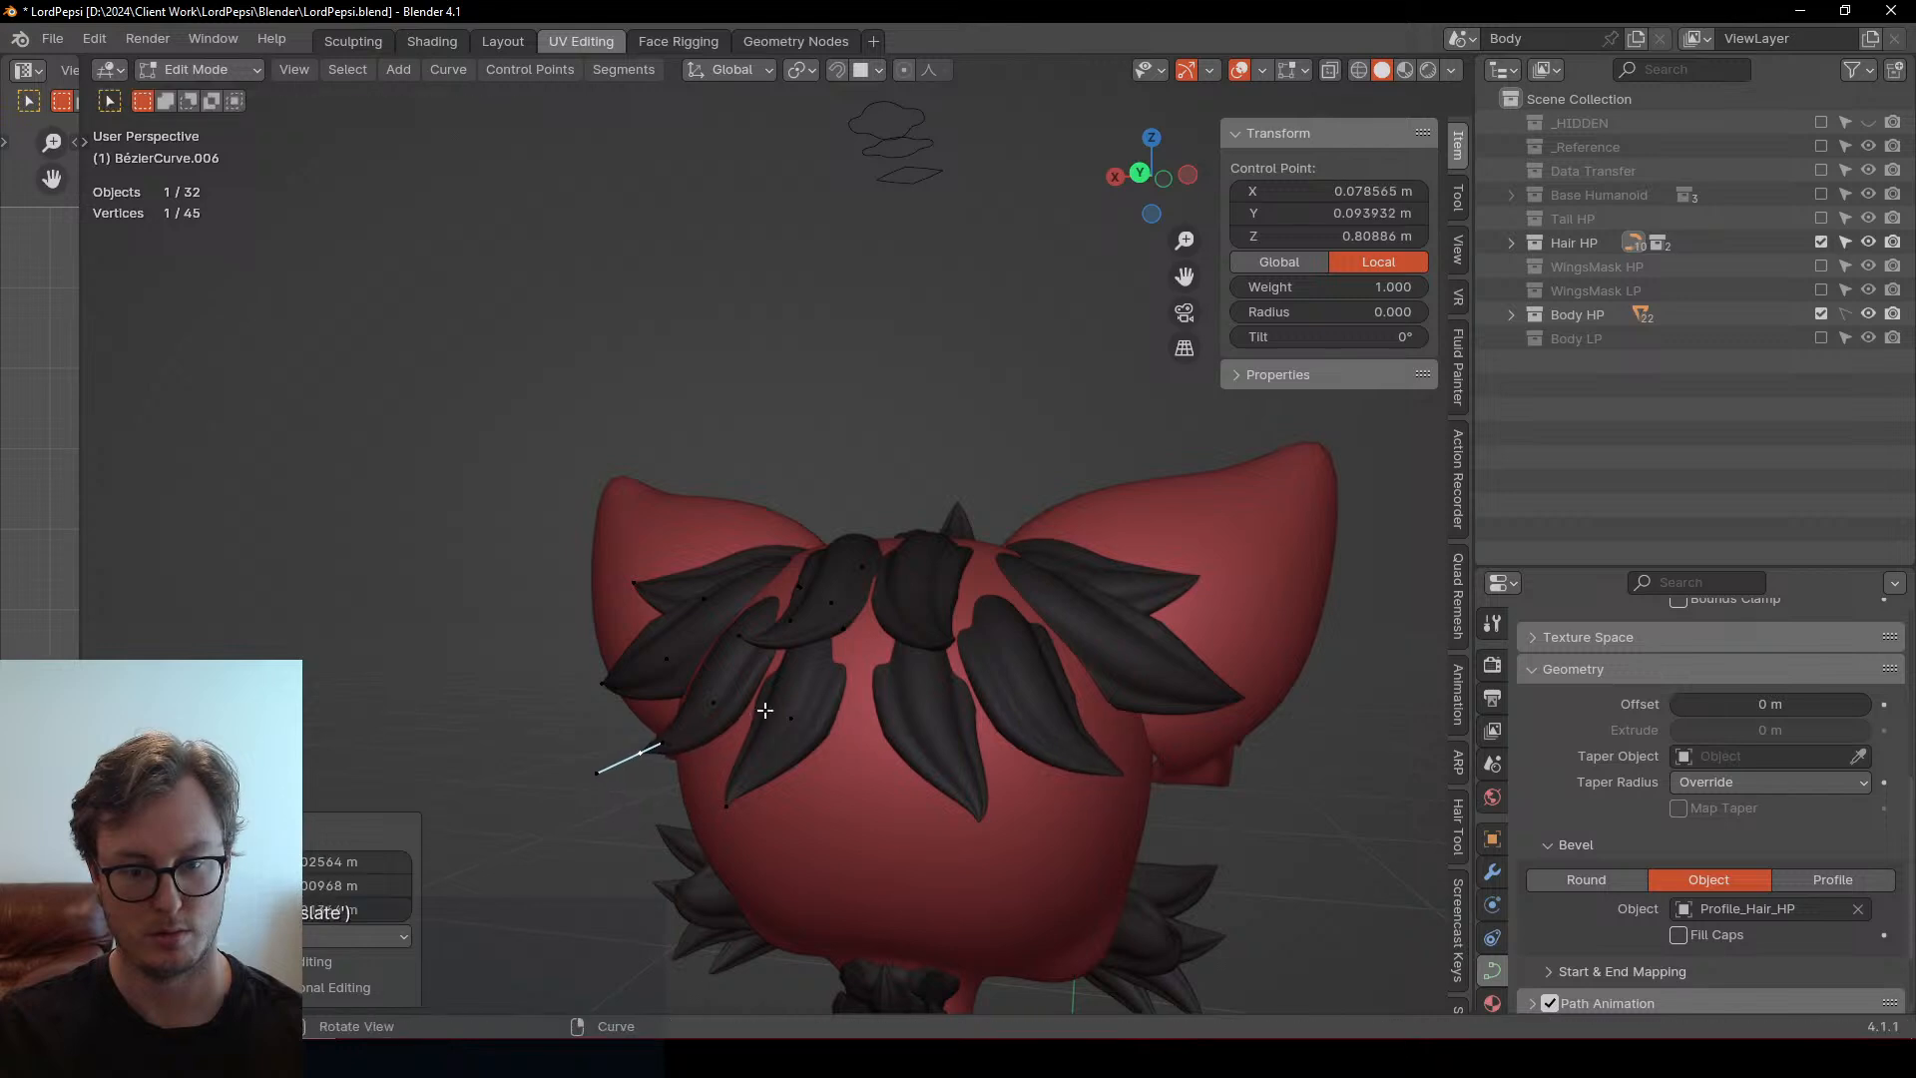
Fine-tune the outer lower strand's tip rotation and position, then leave curve editing
{"action": "key", "text": "r"}
{"action": "left_click", "coordinate": [795, 761]}
{"action": "middle_click_drag", "start_coordinate": [795, 761], "coordinate": [932, 821]}
{"action": "key", "text": "g"}
{"action": "left_click", "coordinate": [796, 736]}
{"action": "left_click", "coordinate": [781, 721]}
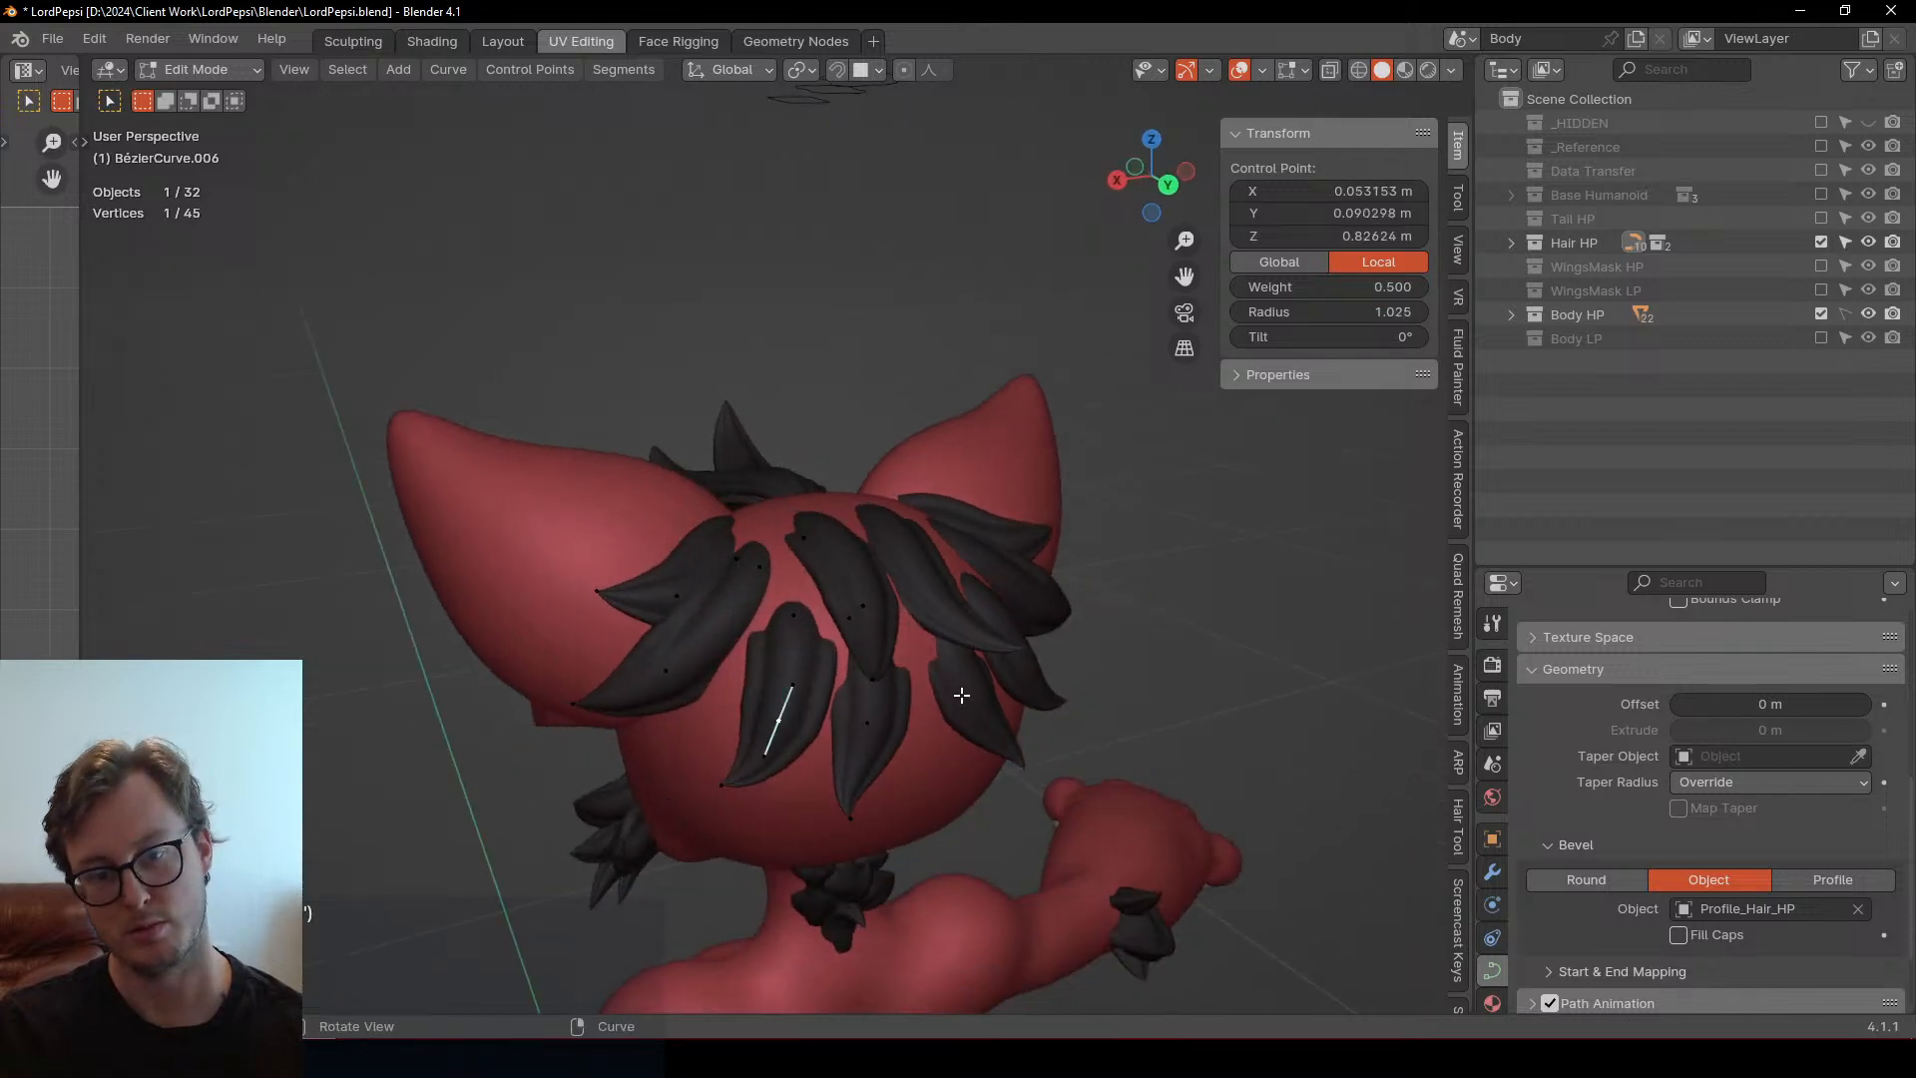
{"action": "left_click", "coordinate": [961, 723]}
{"action": "key", "text": "Tab"}
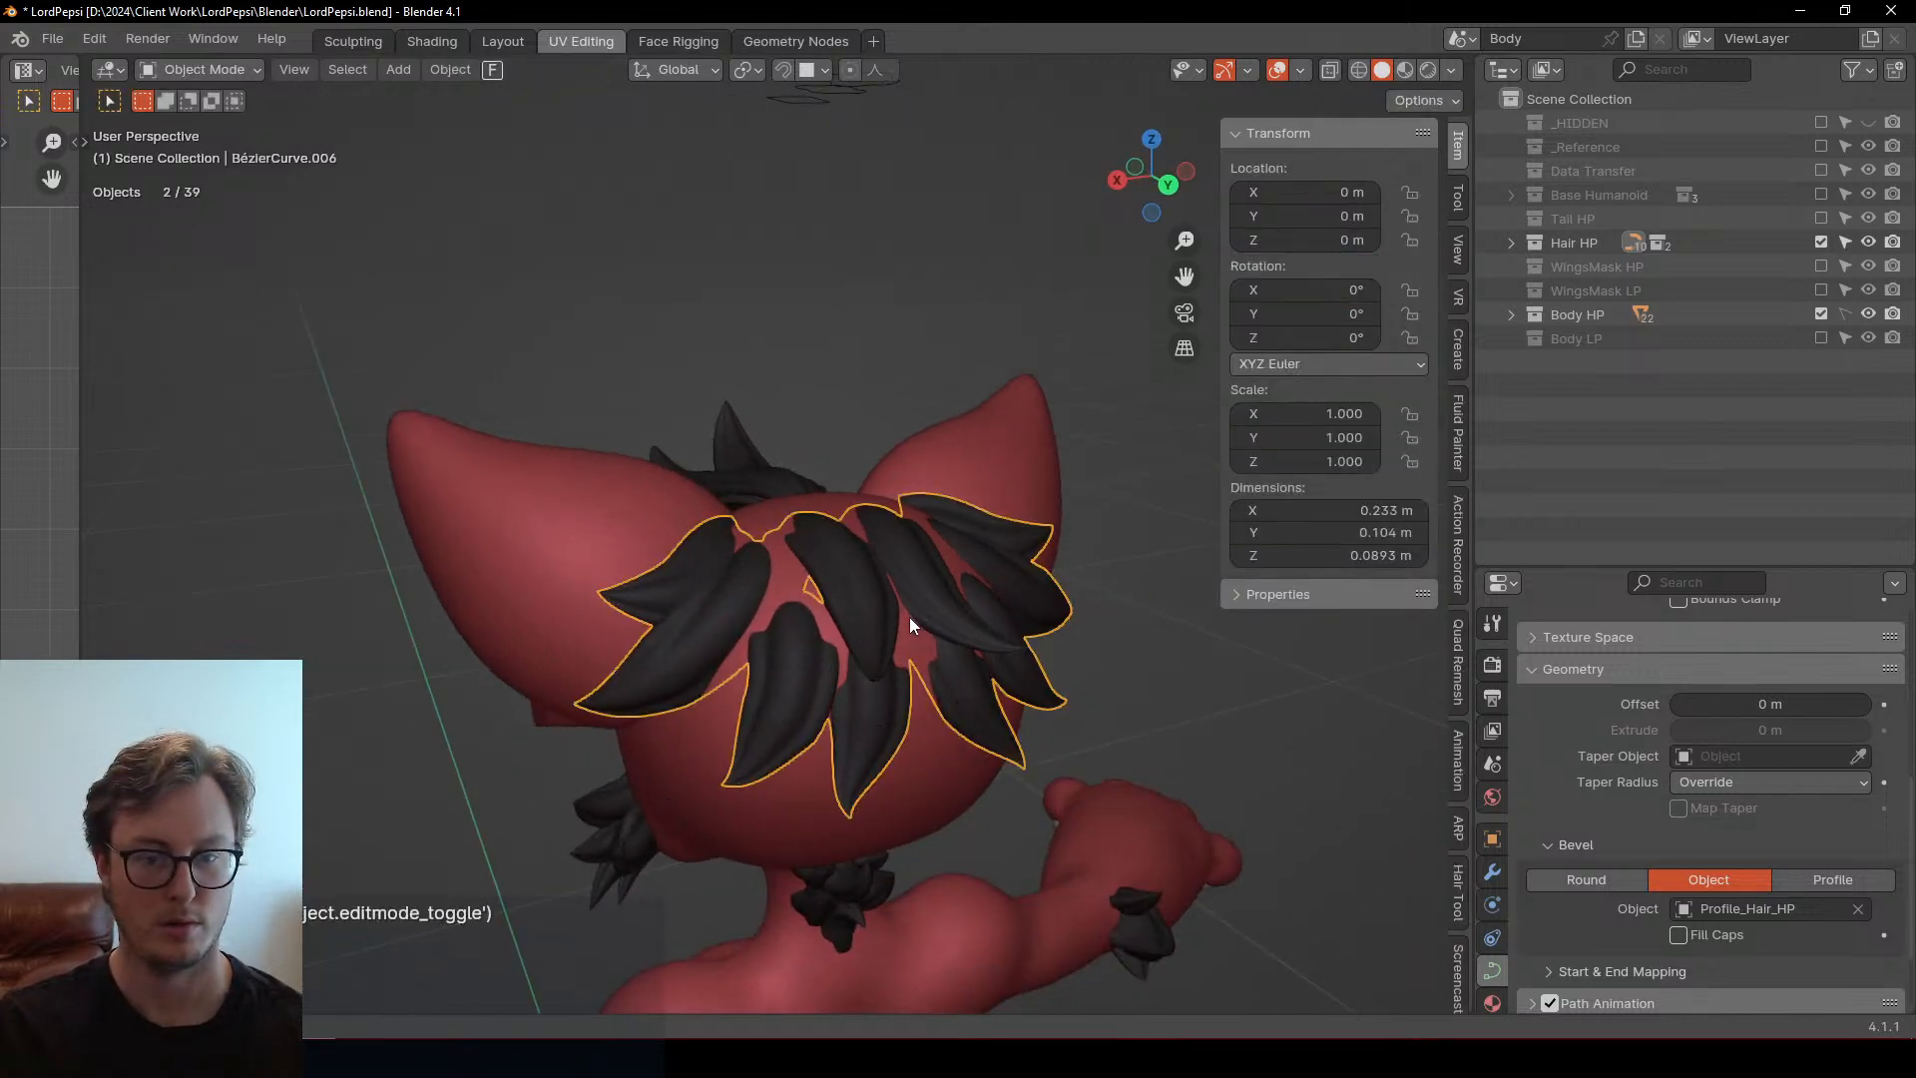
Select one entire back strand and duplicate it into the gap between the ear tuft and upper back strand
{"action": "middle_click_drag", "start_coordinate": [911, 629], "coordinate": [763, 699]}
{"action": "key", "text": "Tab"}
{"action": "key", "text": "l"}
{"action": "middle_click_drag", "start_coordinate": [786, 622], "coordinate": [1055, 679]}
{"action": "key", "text": "shift+d"}
{"action": "left_click", "coordinate": [920, 601]}
Rotate and move the newest strand to follow the head beside the ear tuft
{"action": "key", "text": "r"}
{"action": "left_click", "coordinate": [1048, 597]}
{"action": "key", "text": "g"}
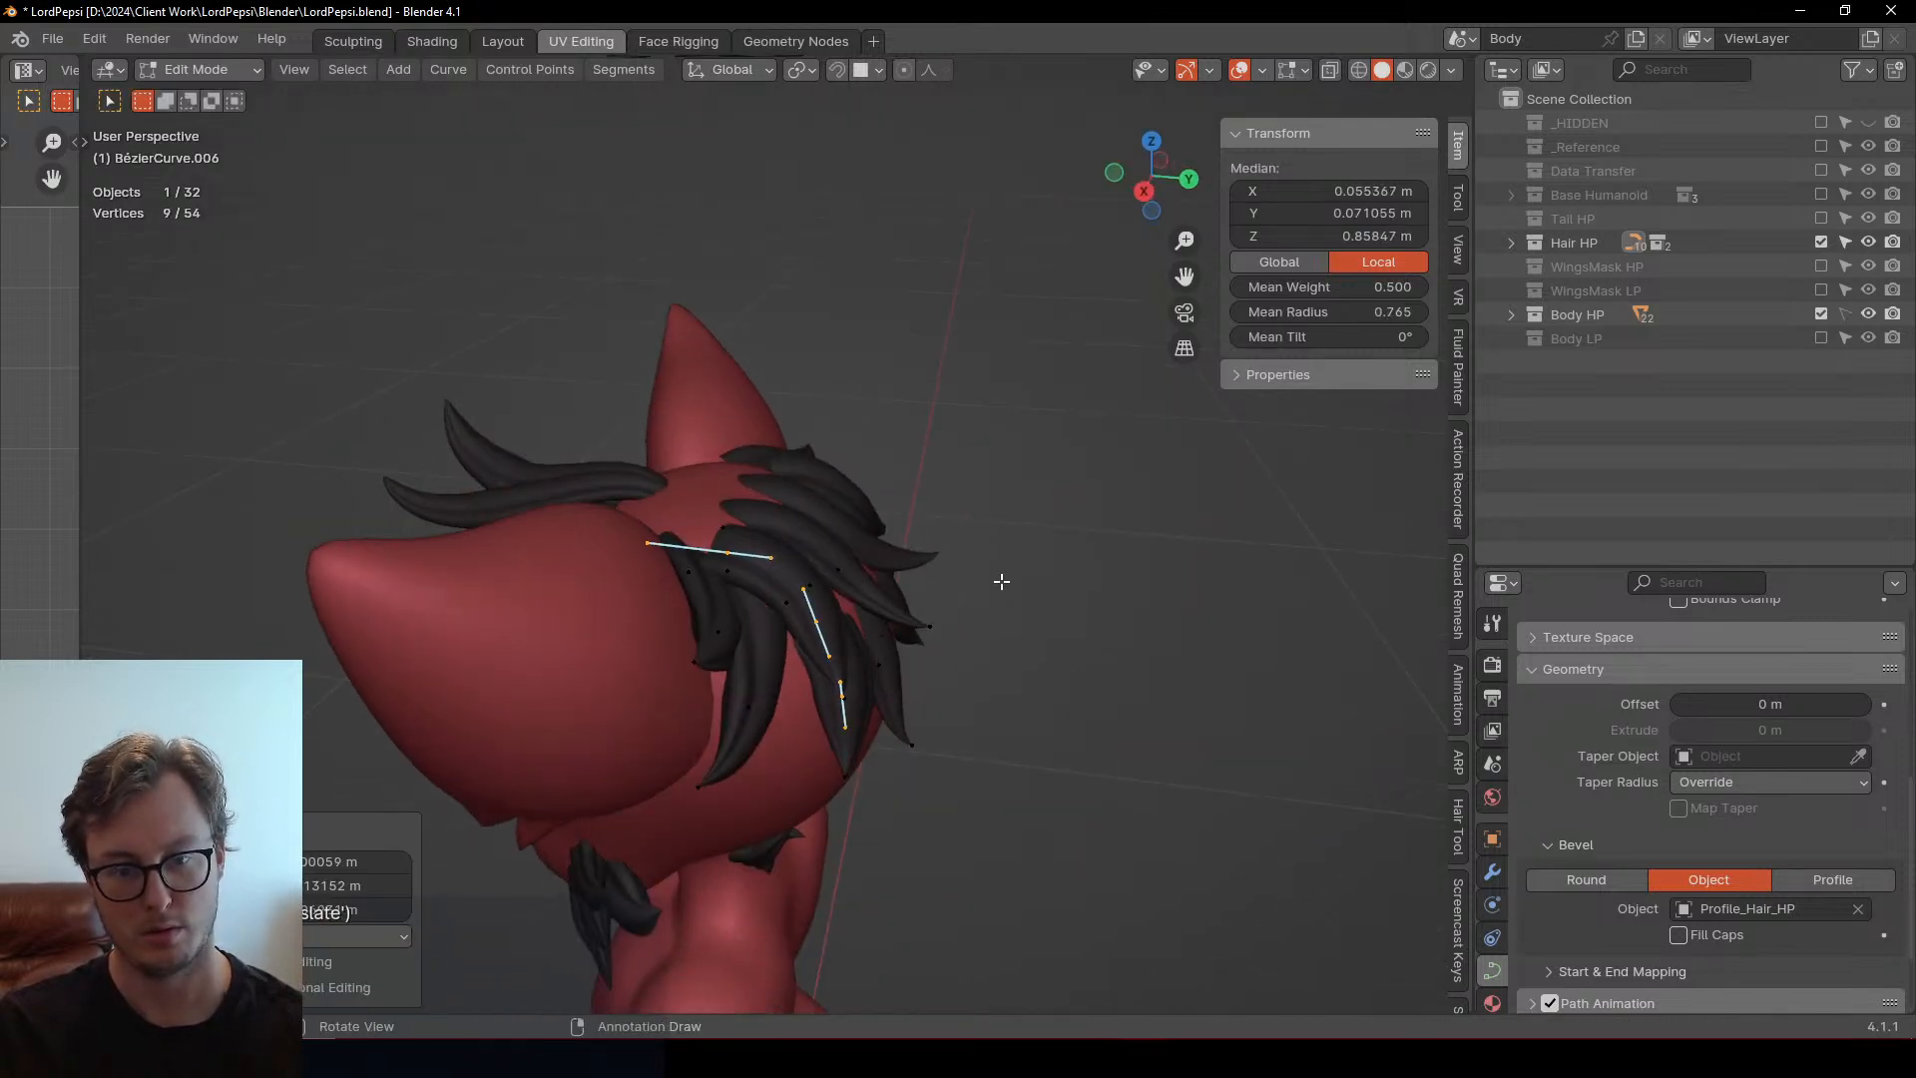
{"action": "middle_click_drag", "start_coordinate": [1001, 577], "coordinate": [955, 672]}
{"action": "left_click", "coordinate": [783, 548]}
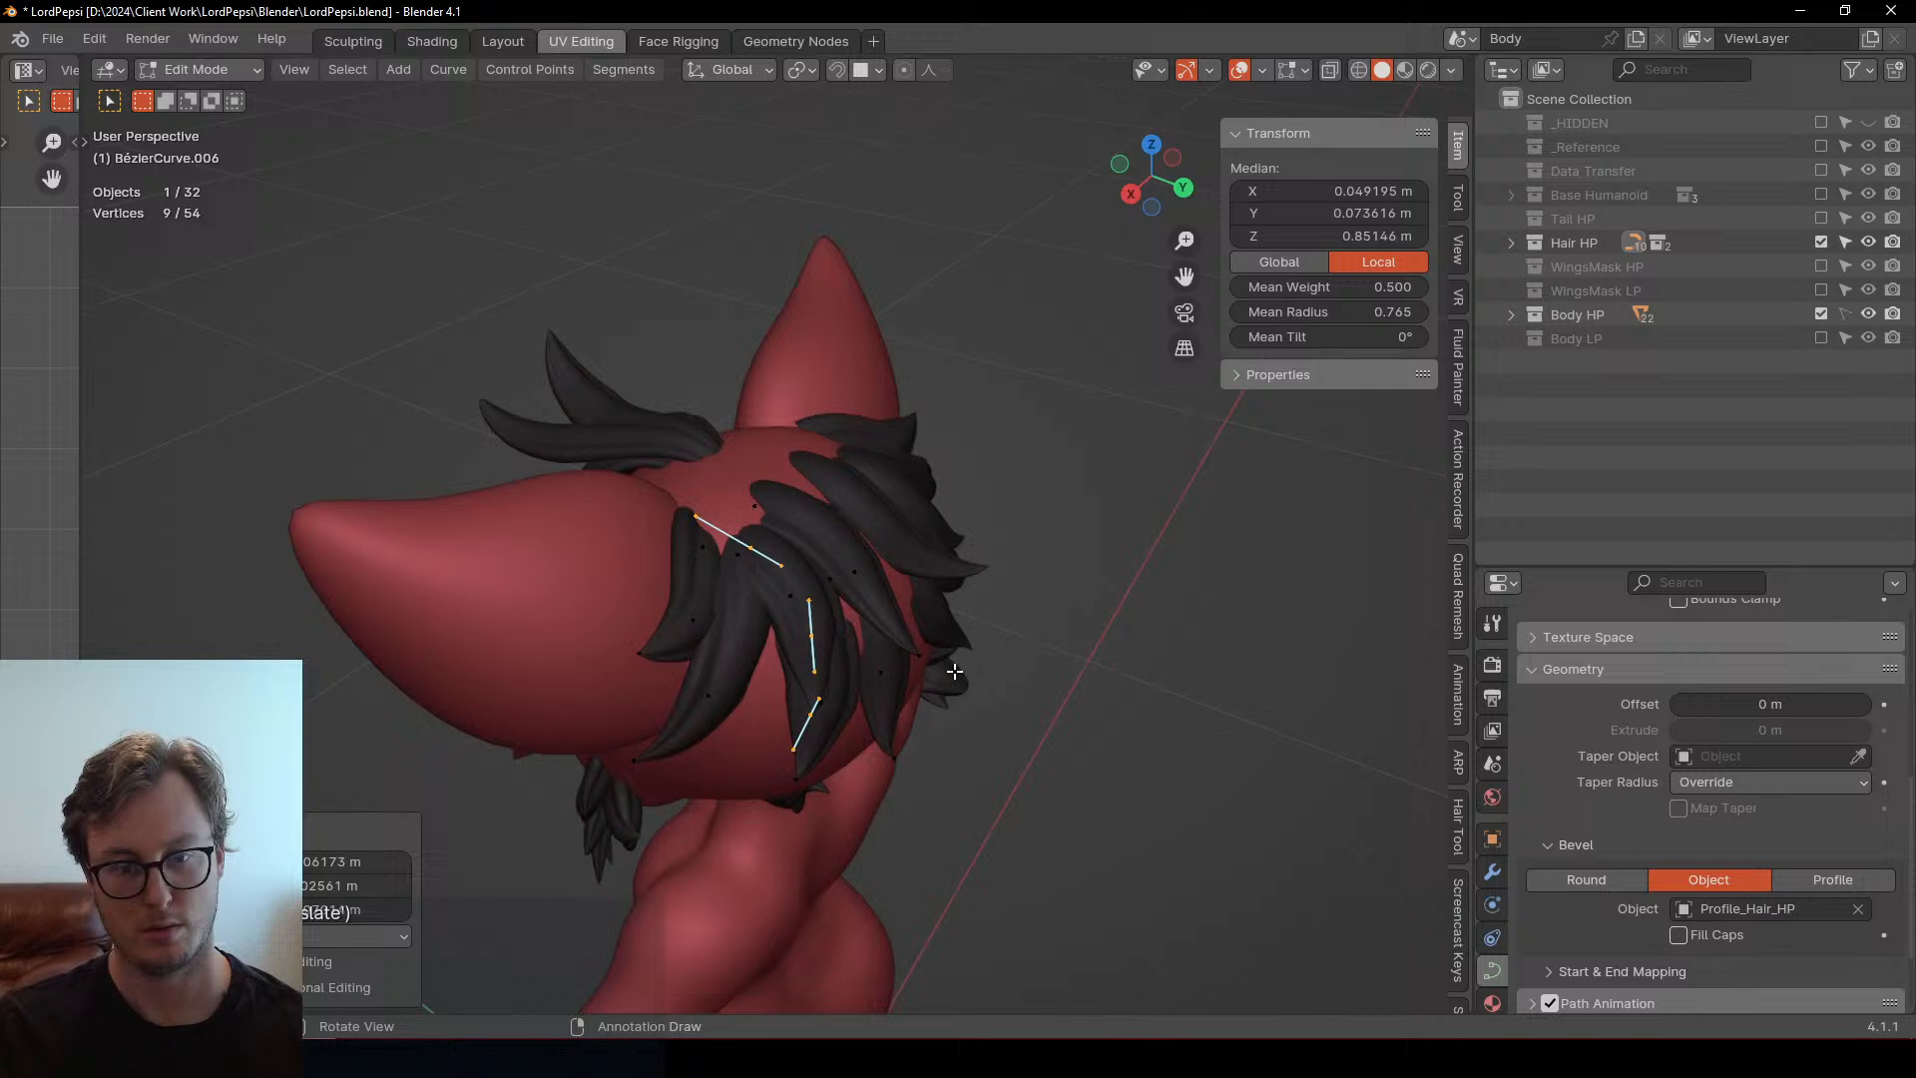
Move and rotate the newest strand so it lies over the scalp between the ear tuft and the upper back strand
{"action": "middle_click_drag", "start_coordinate": [1003, 600], "coordinate": [1031, 639]}
{"action": "key", "text": "g"}
{"action": "left_click", "coordinate": [1024, 603]}
{"action": "middle_click_drag", "start_coordinate": [1027, 571], "coordinate": [1078, 593]}
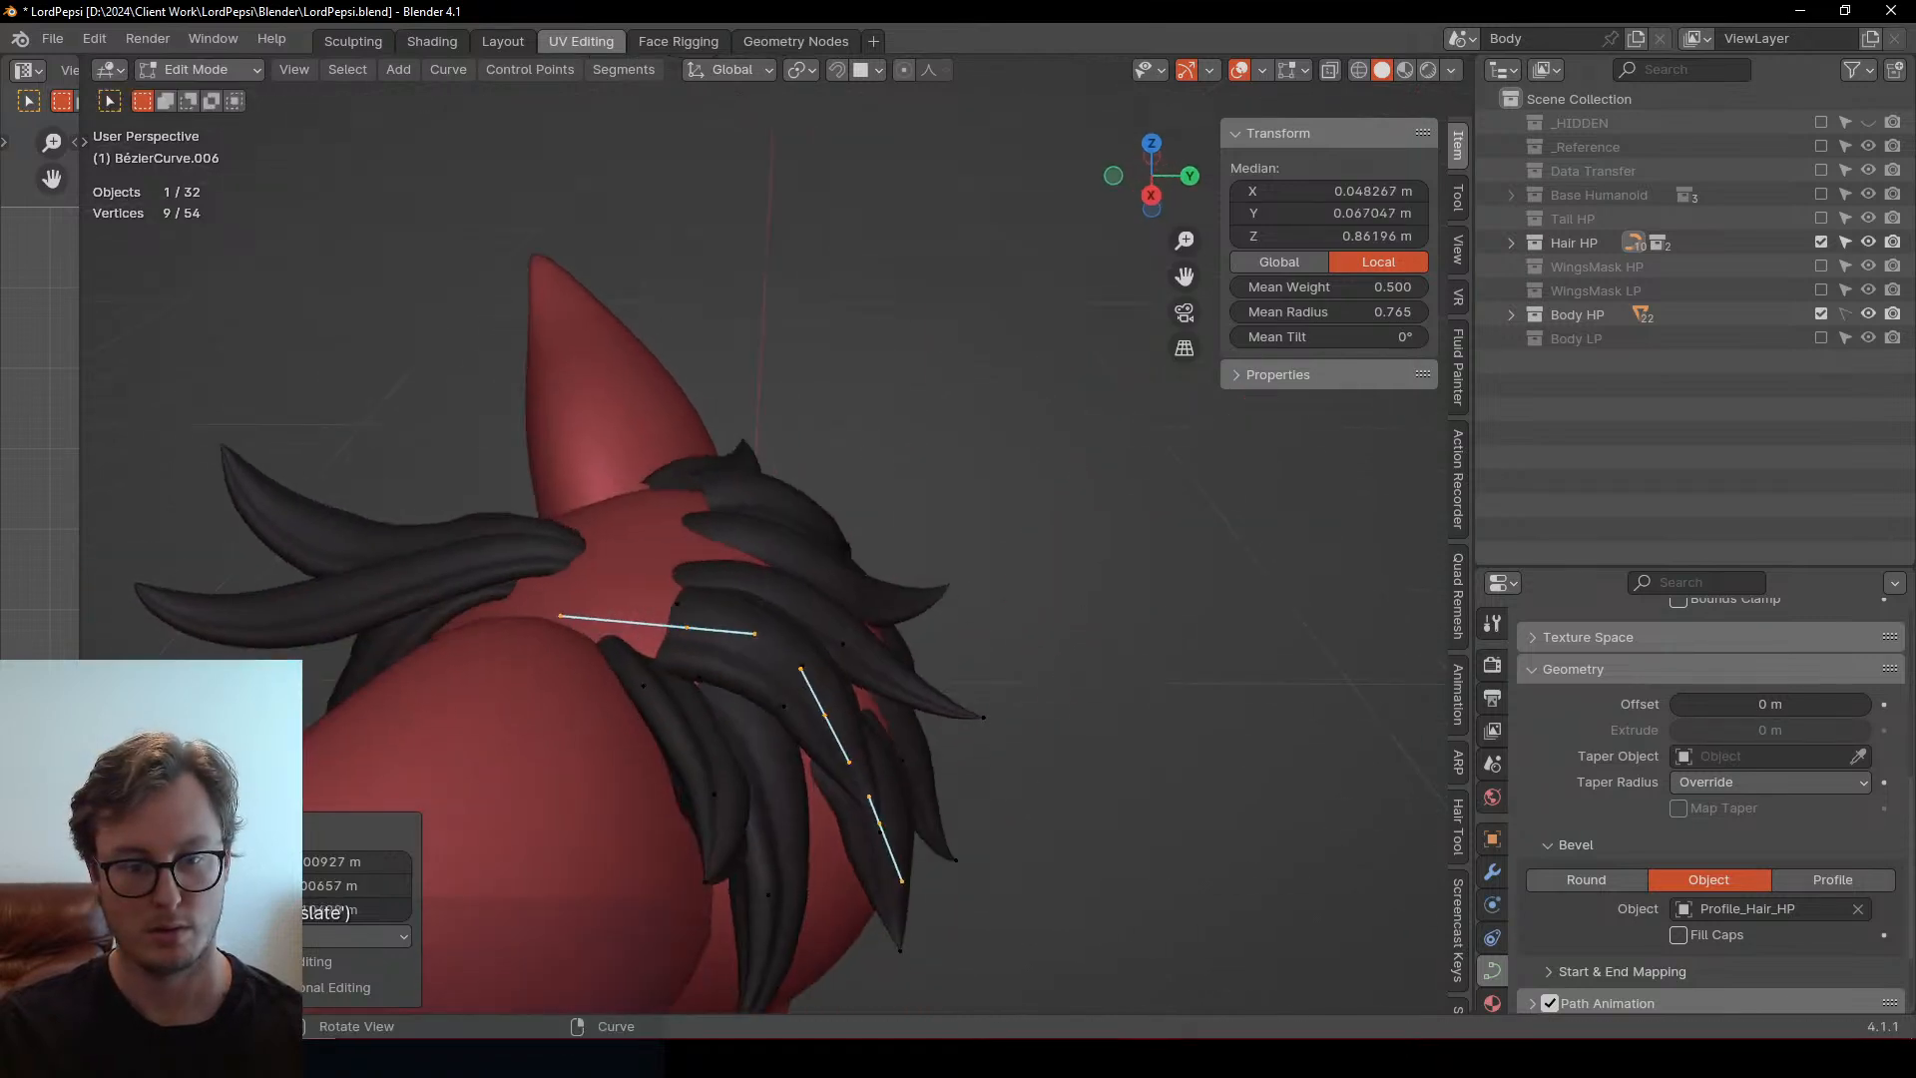
{"action": "key", "text": "r"}
{"action": "left_click", "coordinate": [948, 605]}
{"action": "middle_click_drag", "start_coordinate": [948, 605], "coordinate": [866, 587]}
{"action": "key", "text": "g"}
{"action": "left_click", "coordinate": [975, 552]}
Fine-tune the newest strand's position and rotation near the crown, then leave curve editing
{"action": "key", "text": "g"}
{"action": "left_click", "coordinate": [941, 504]}
{"action": "key", "text": "r"}
{"action": "left_click", "coordinate": [955, 465]}
{"action": "key", "text": "g"}
{"action": "left_click", "coordinate": [898, 530]}
{"action": "key", "text": "r"}
{"action": "left_click", "coordinate": [998, 615]}
{"action": "scroll", "coordinate": [970, 540], "scroll_direction": "down", "scroll_amount": 6}
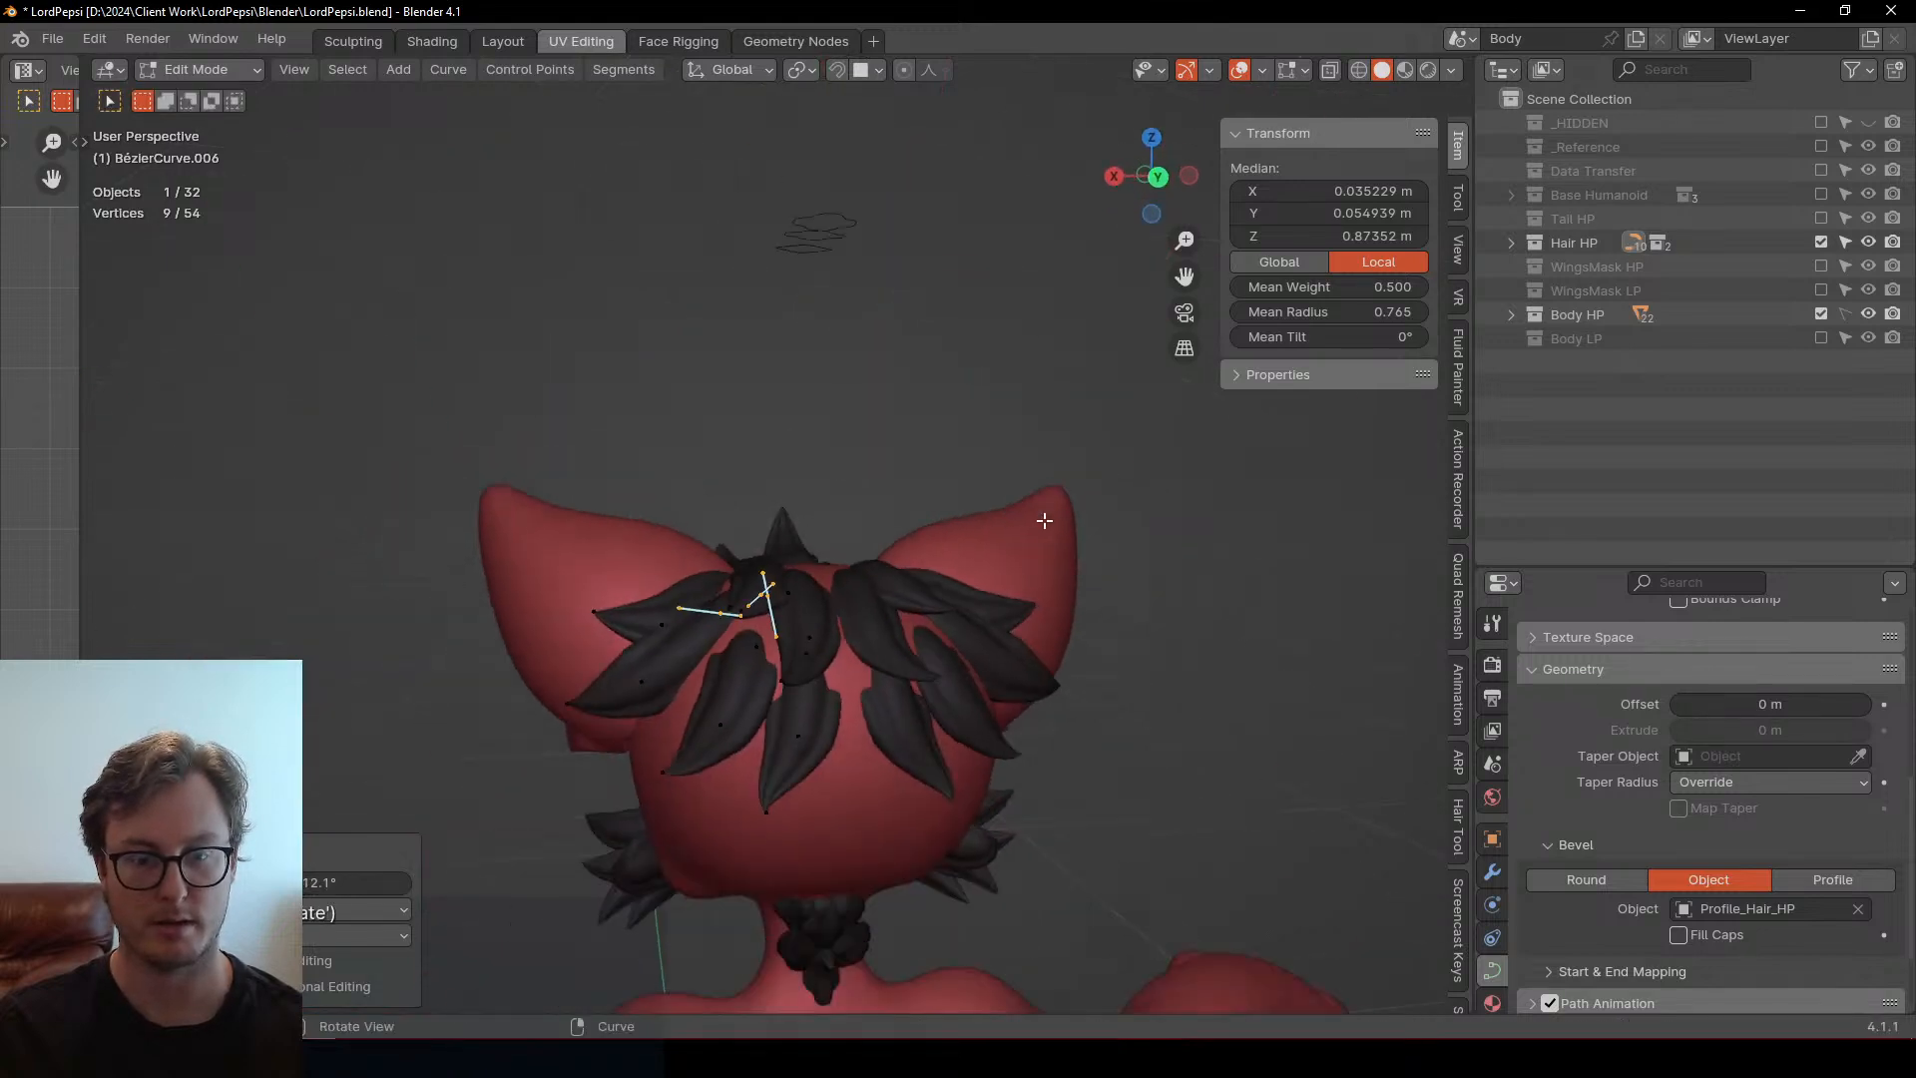
{"action": "key", "text": "Tab"}
{"action": "middle_click_drag", "start_coordinate": [842, 662], "coordinate": [691, 441]}
Duplicate the two lower back strands together in right side view, rotating and moving the copies down the back of the head
{"action": "key", "text": "Tab"}
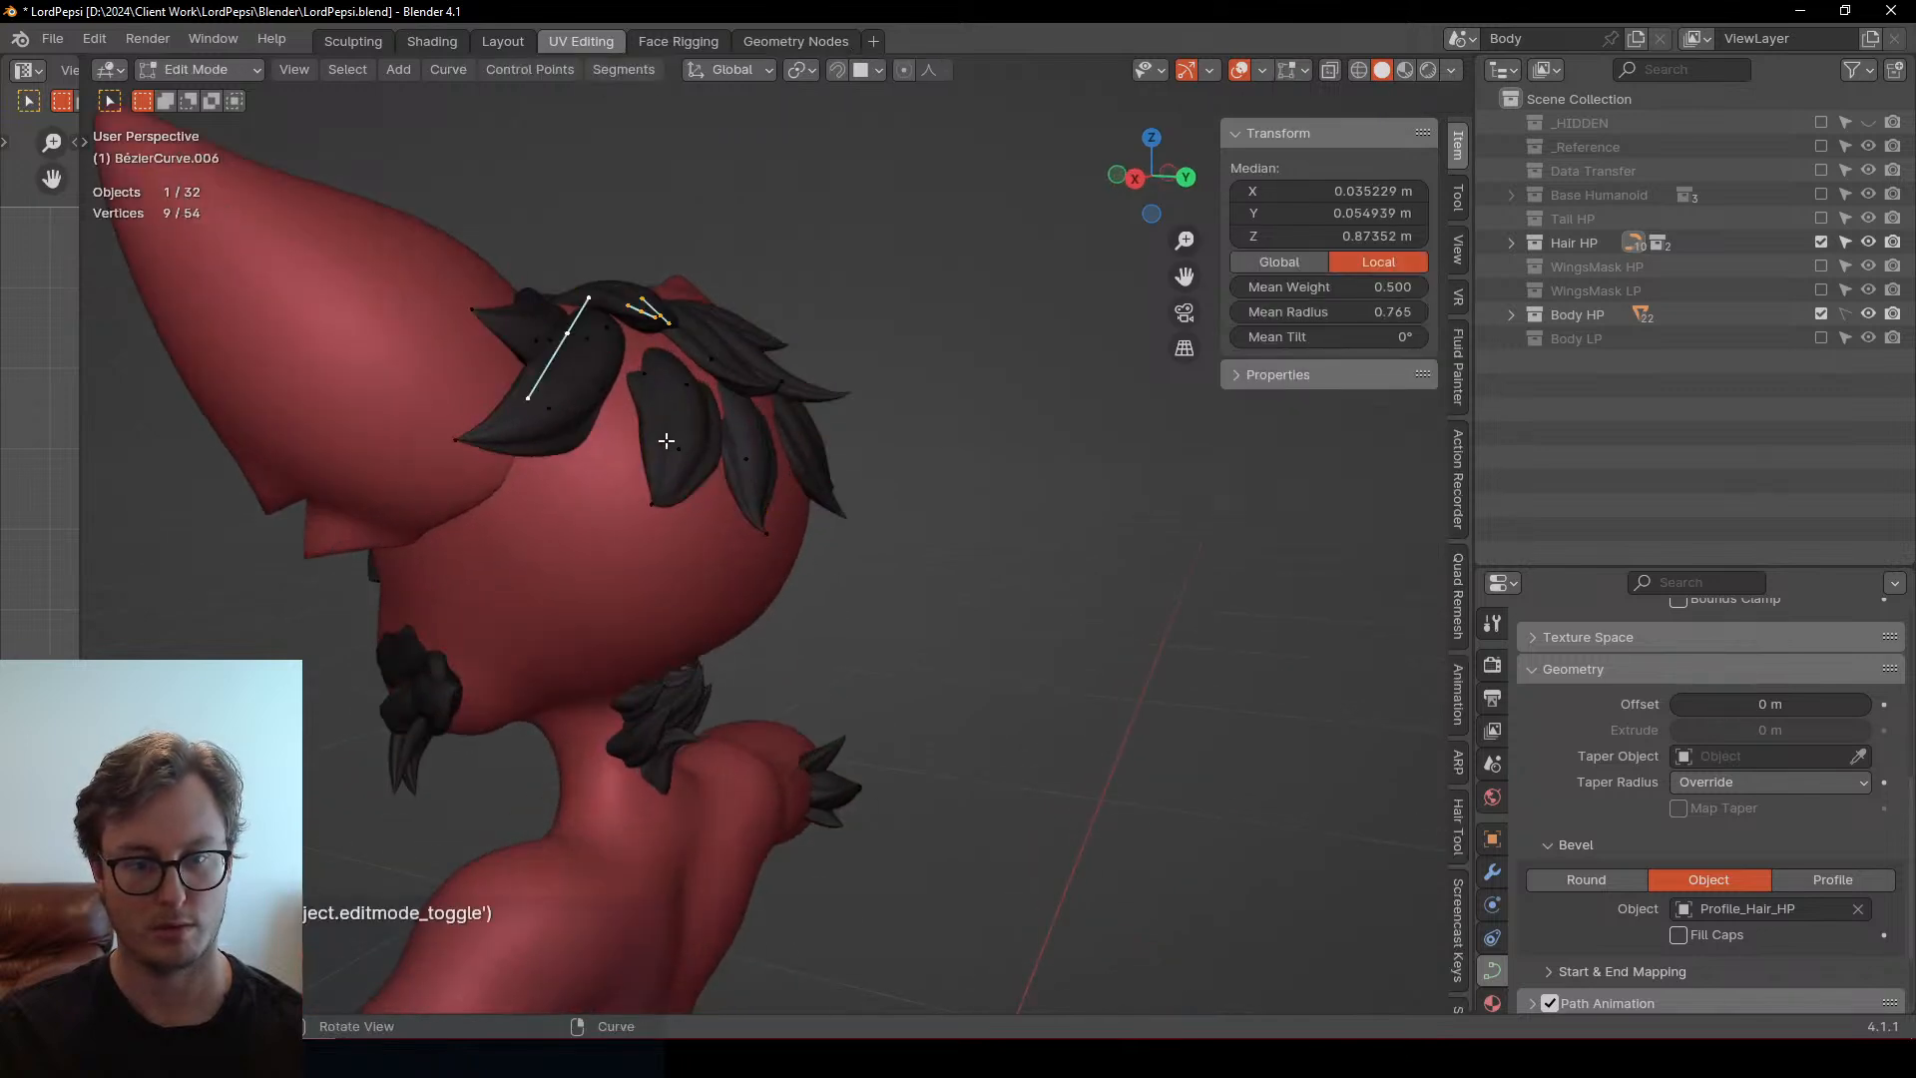
{"action": "key", "text": "KP_3"}
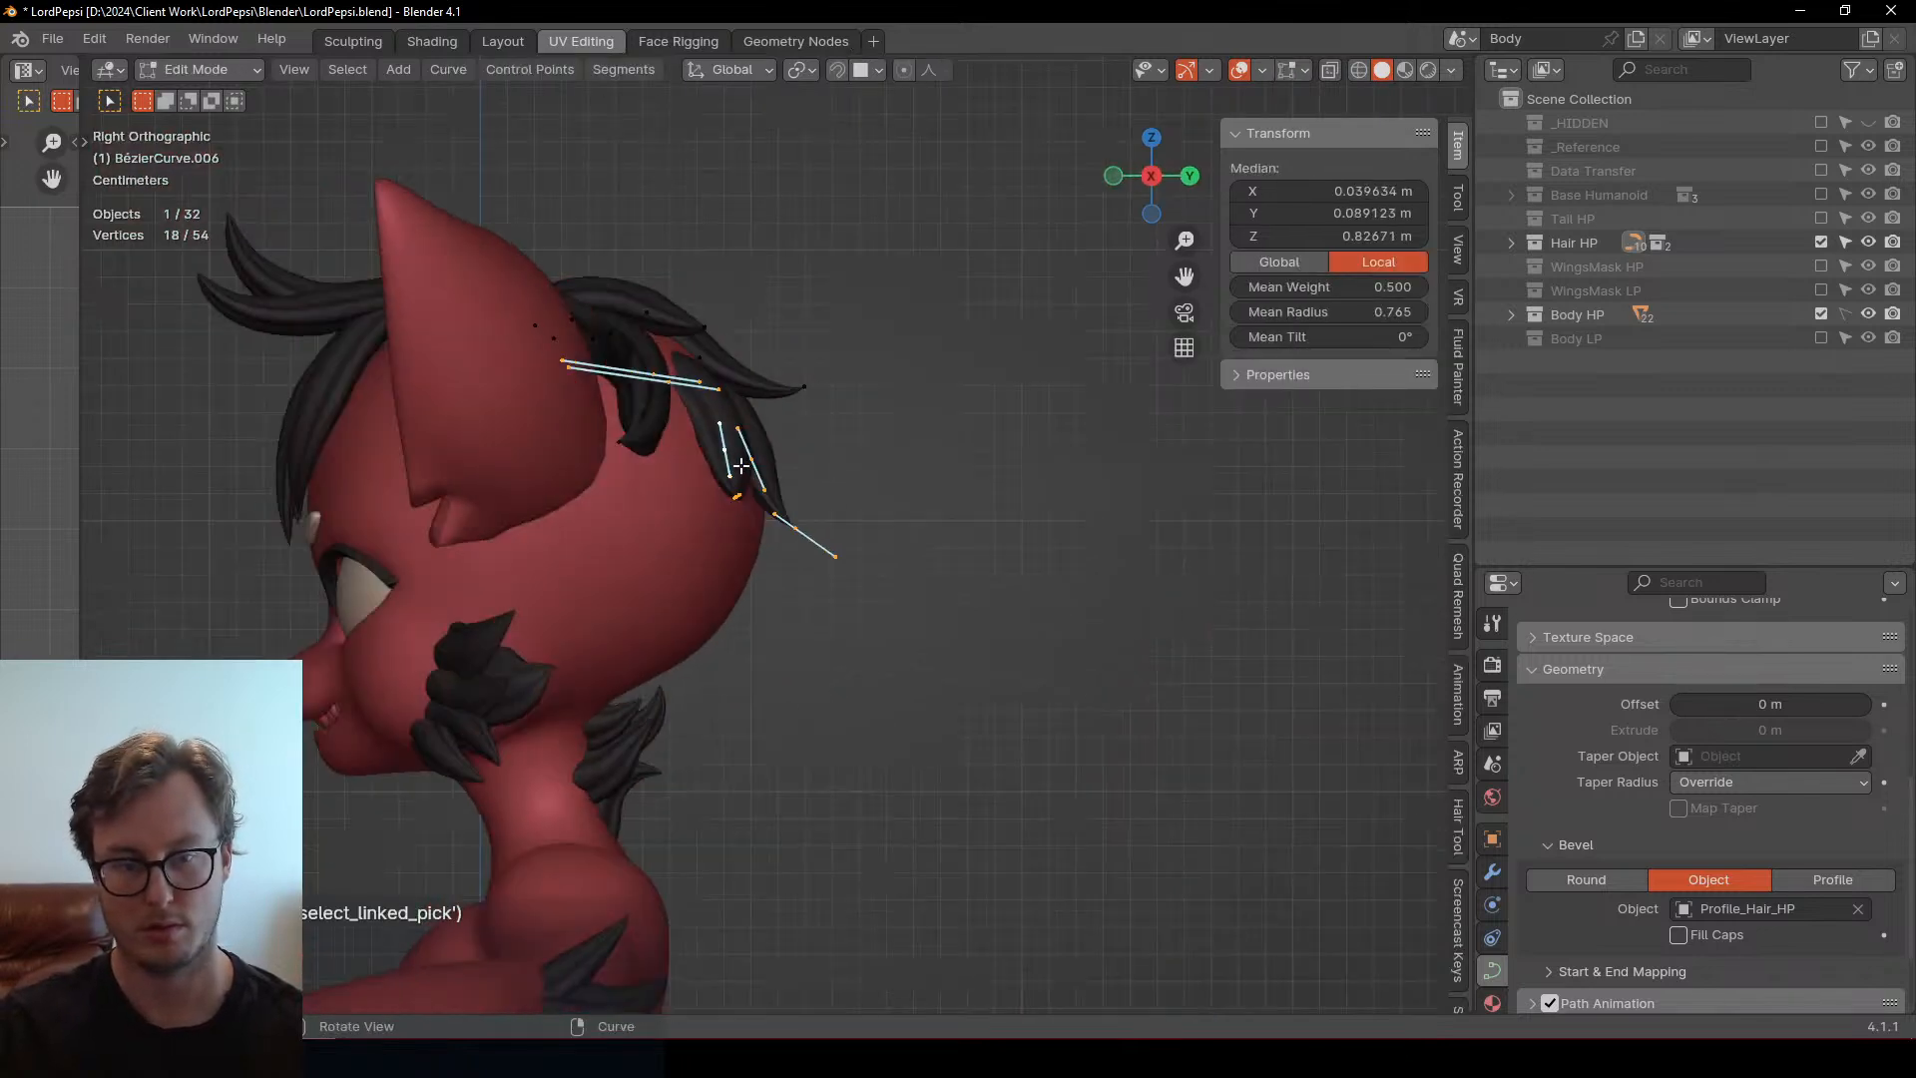
{"action": "key", "text": "shift+d"}
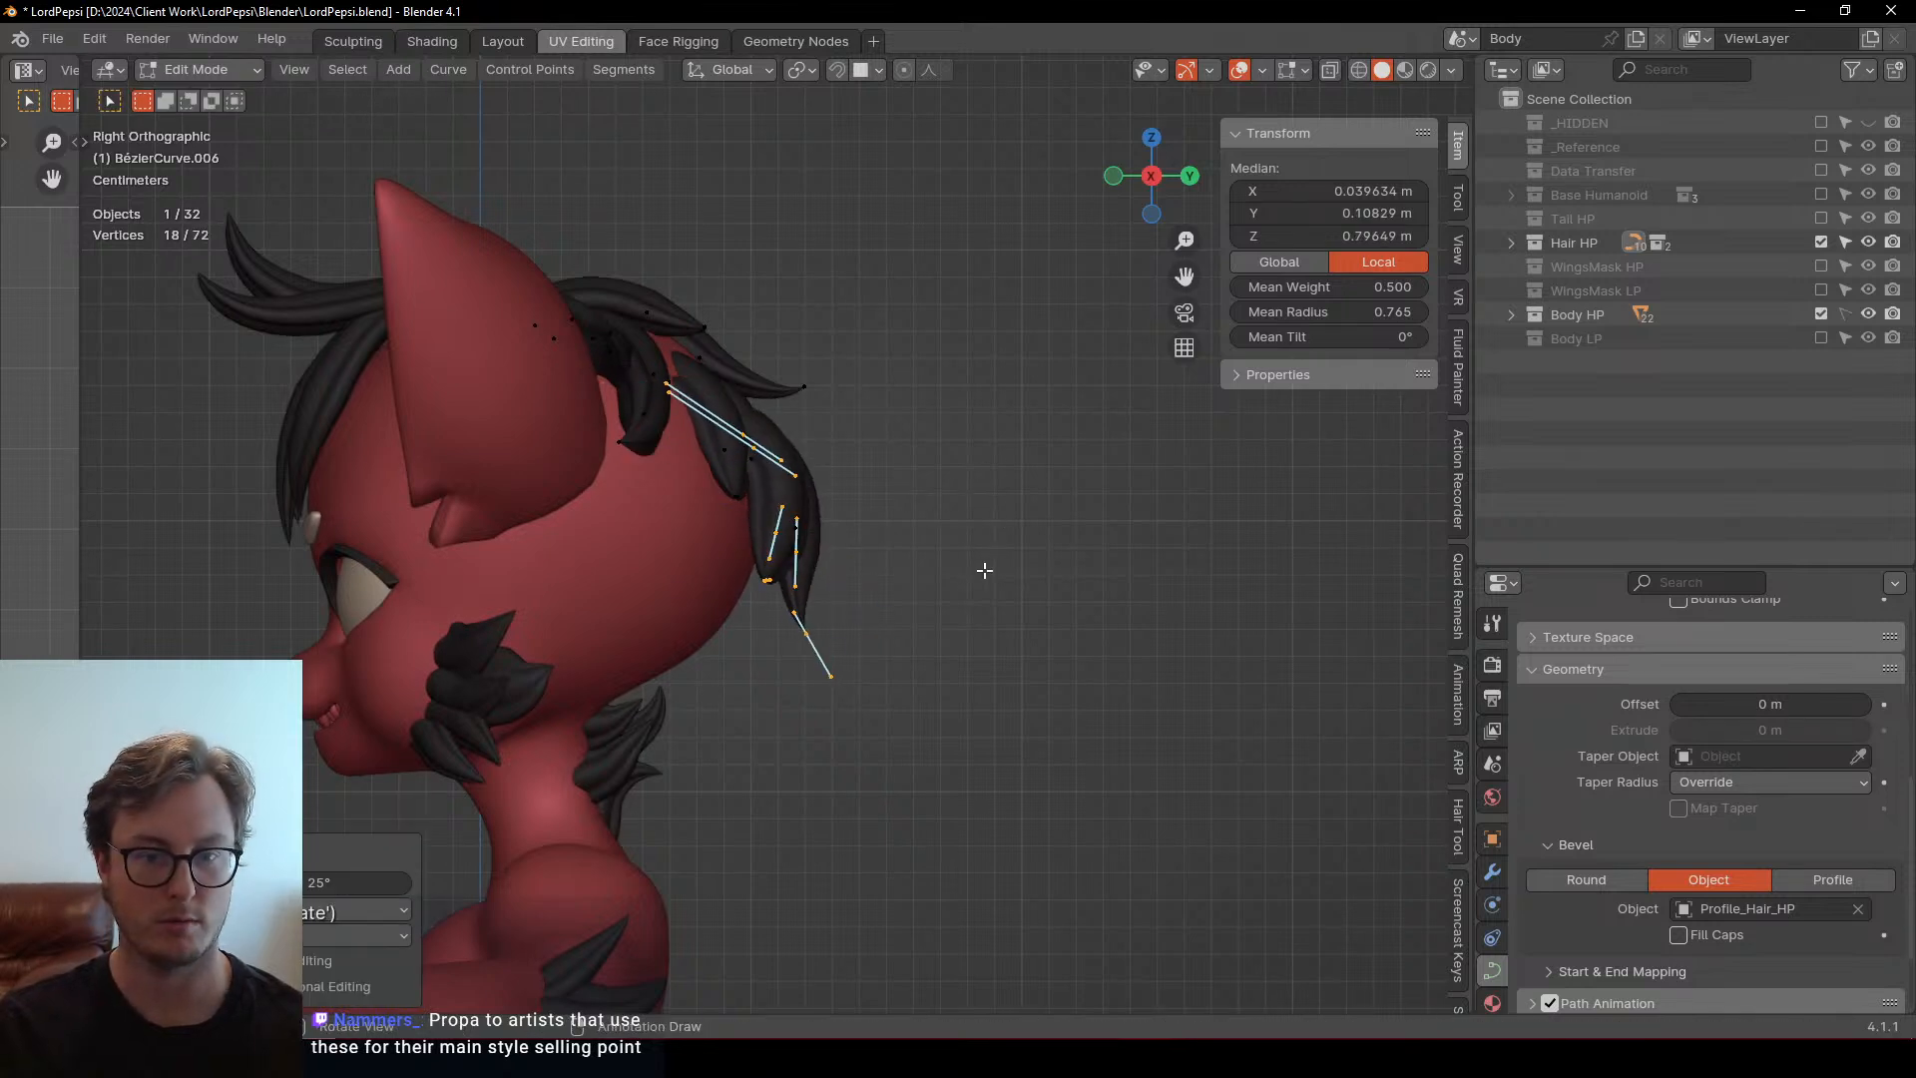
{"action": "left_click", "coordinate": [938, 628]}
{"action": "middle_click_drag", "start_coordinate": [938, 629], "coordinate": [796, 478]}
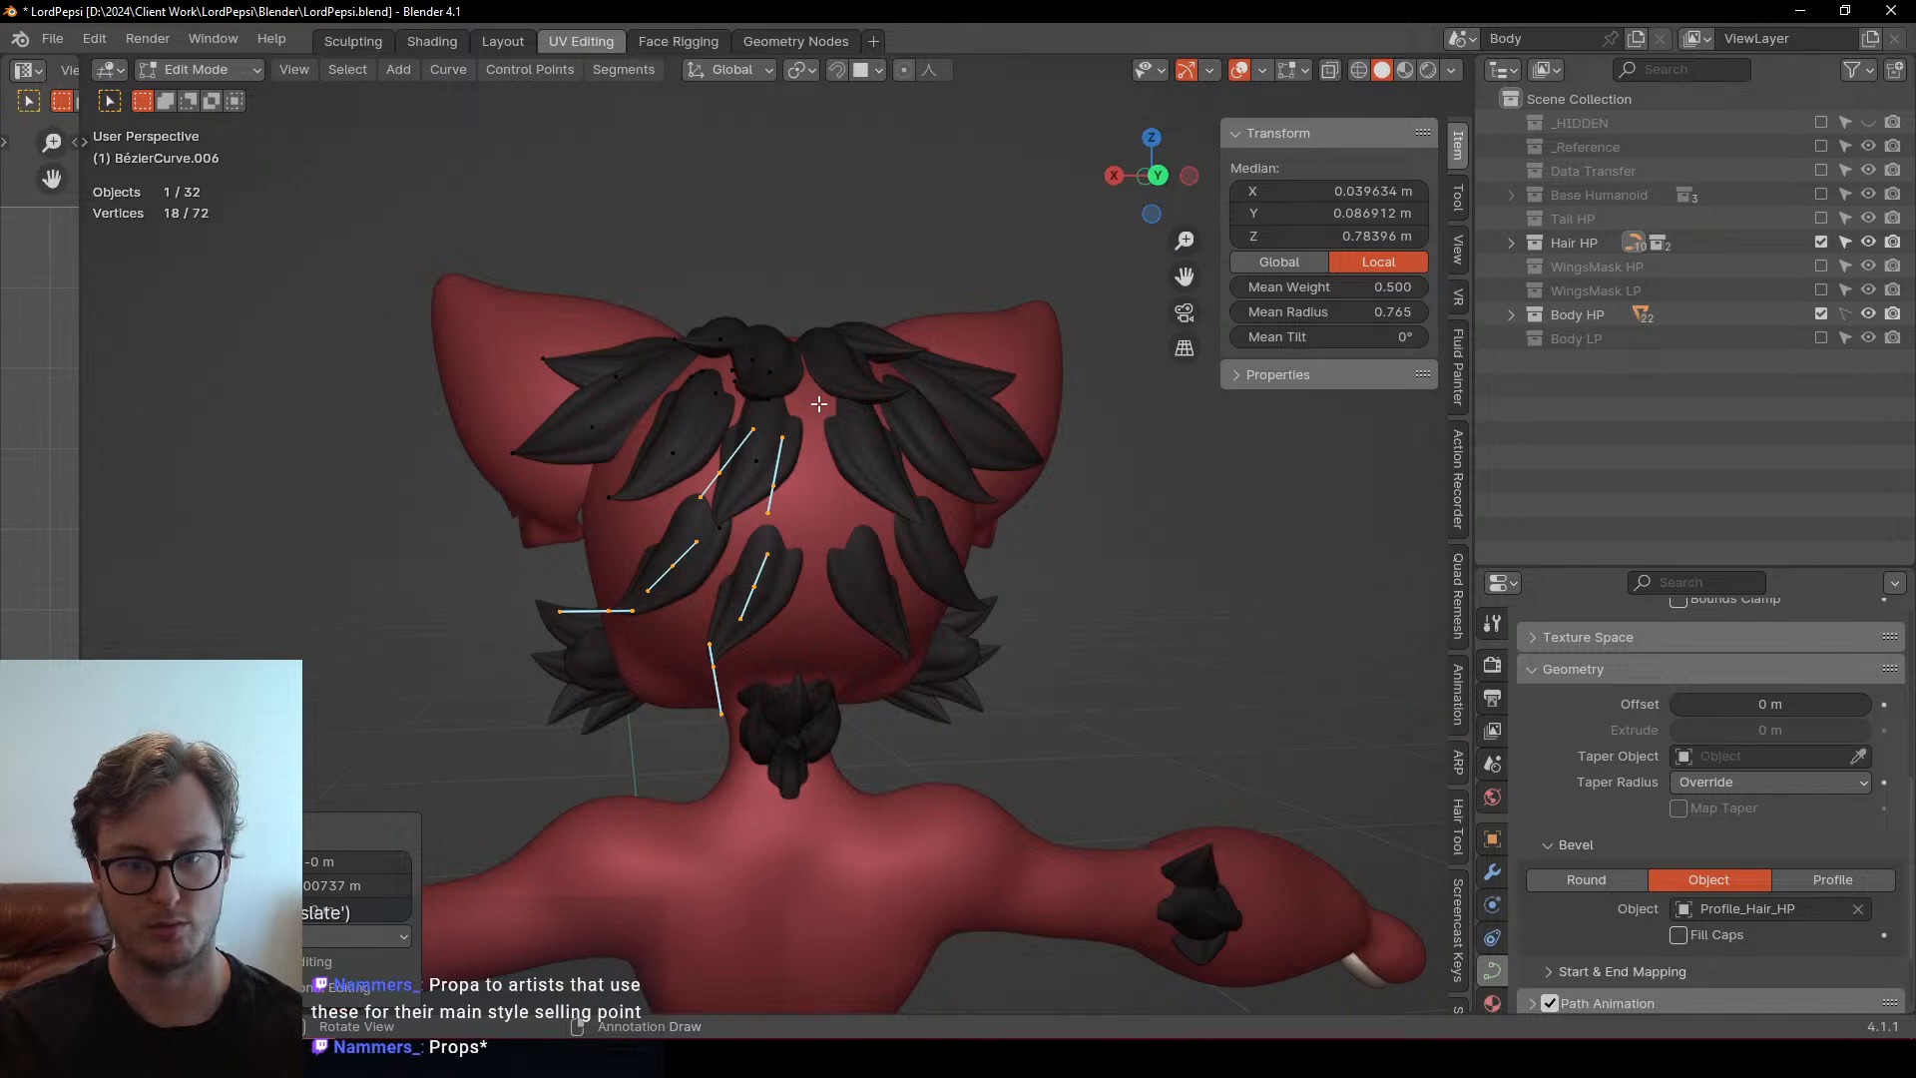
{"action": "middle_click_drag", "start_coordinate": [818, 404], "coordinate": [791, 499]}
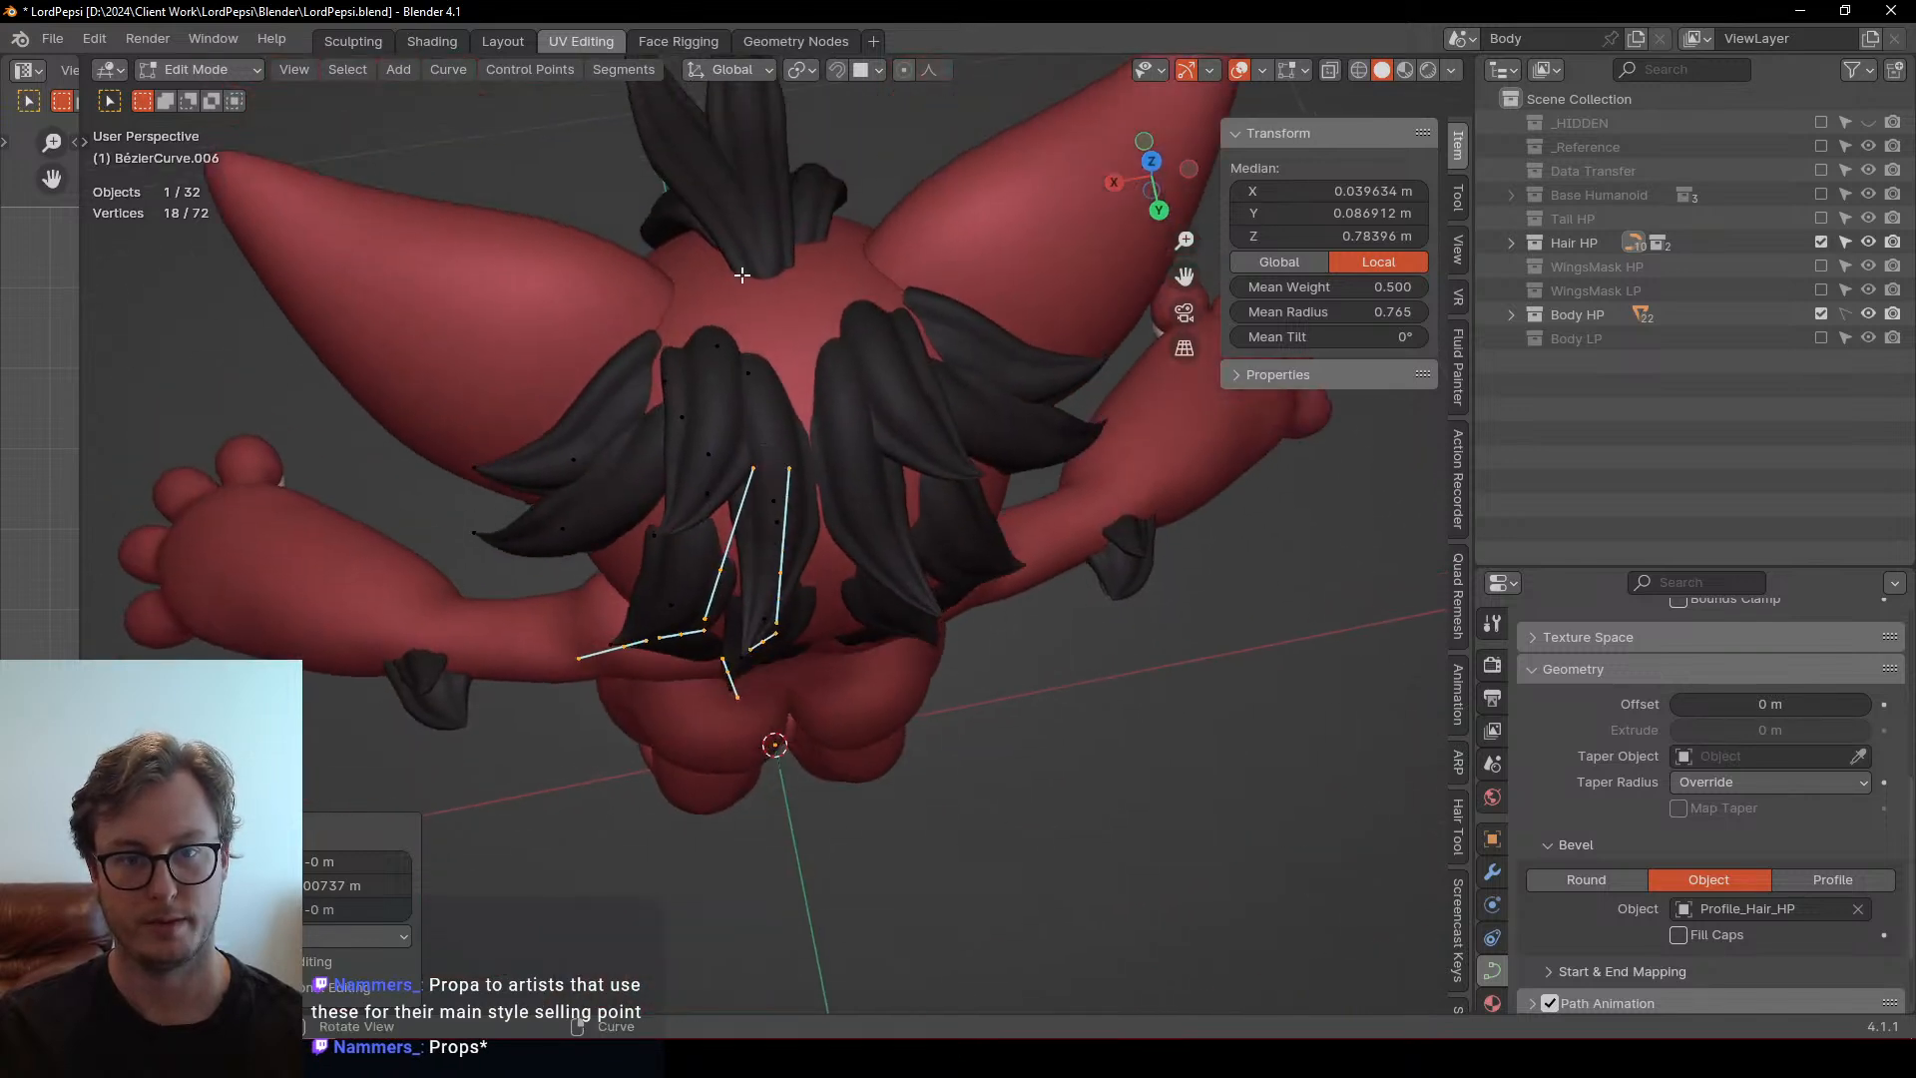
Edit the front forelock curve and duplicate its upright central strand in place
{"action": "key", "text": "Tab"}
{"action": "left_click", "coordinate": [752, 190]}
{"action": "key", "text": "Tab"}
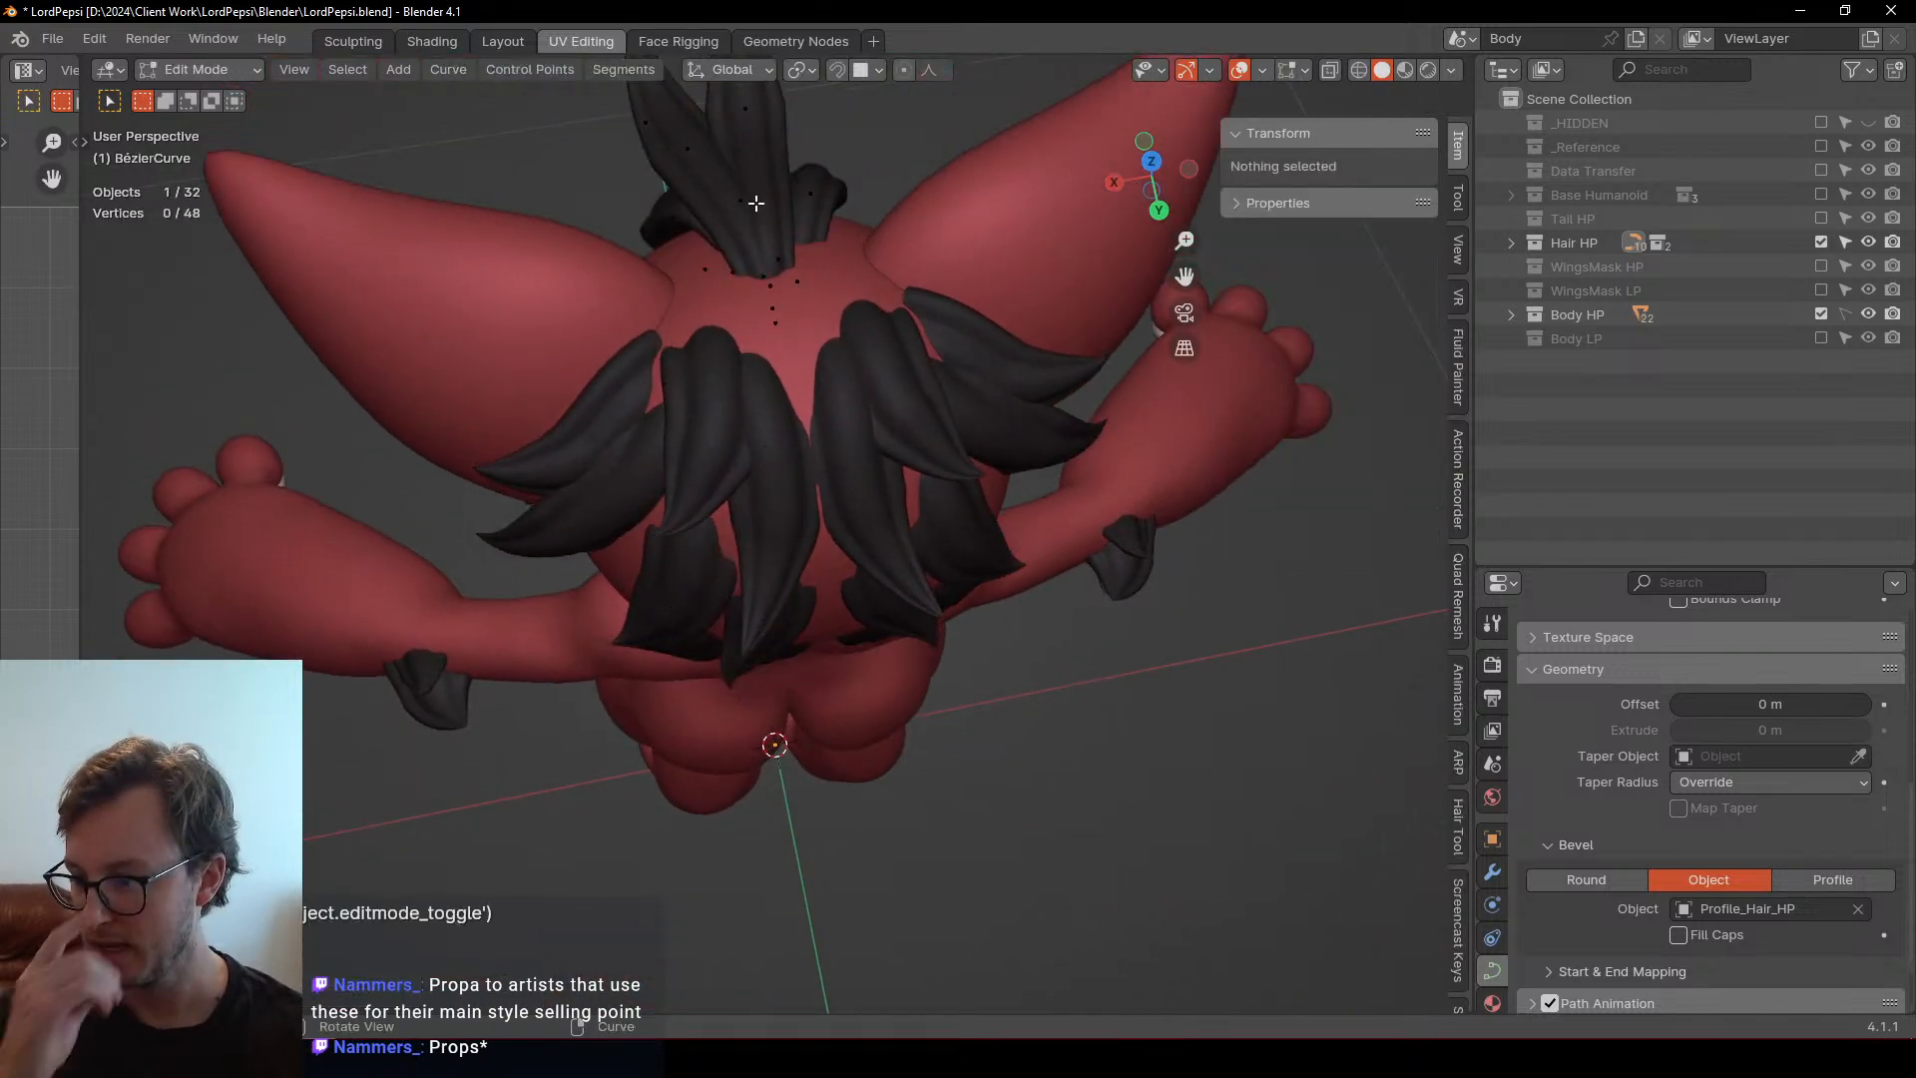
{"action": "middle_click_drag", "start_coordinate": [595, 203], "coordinate": [689, 385]}
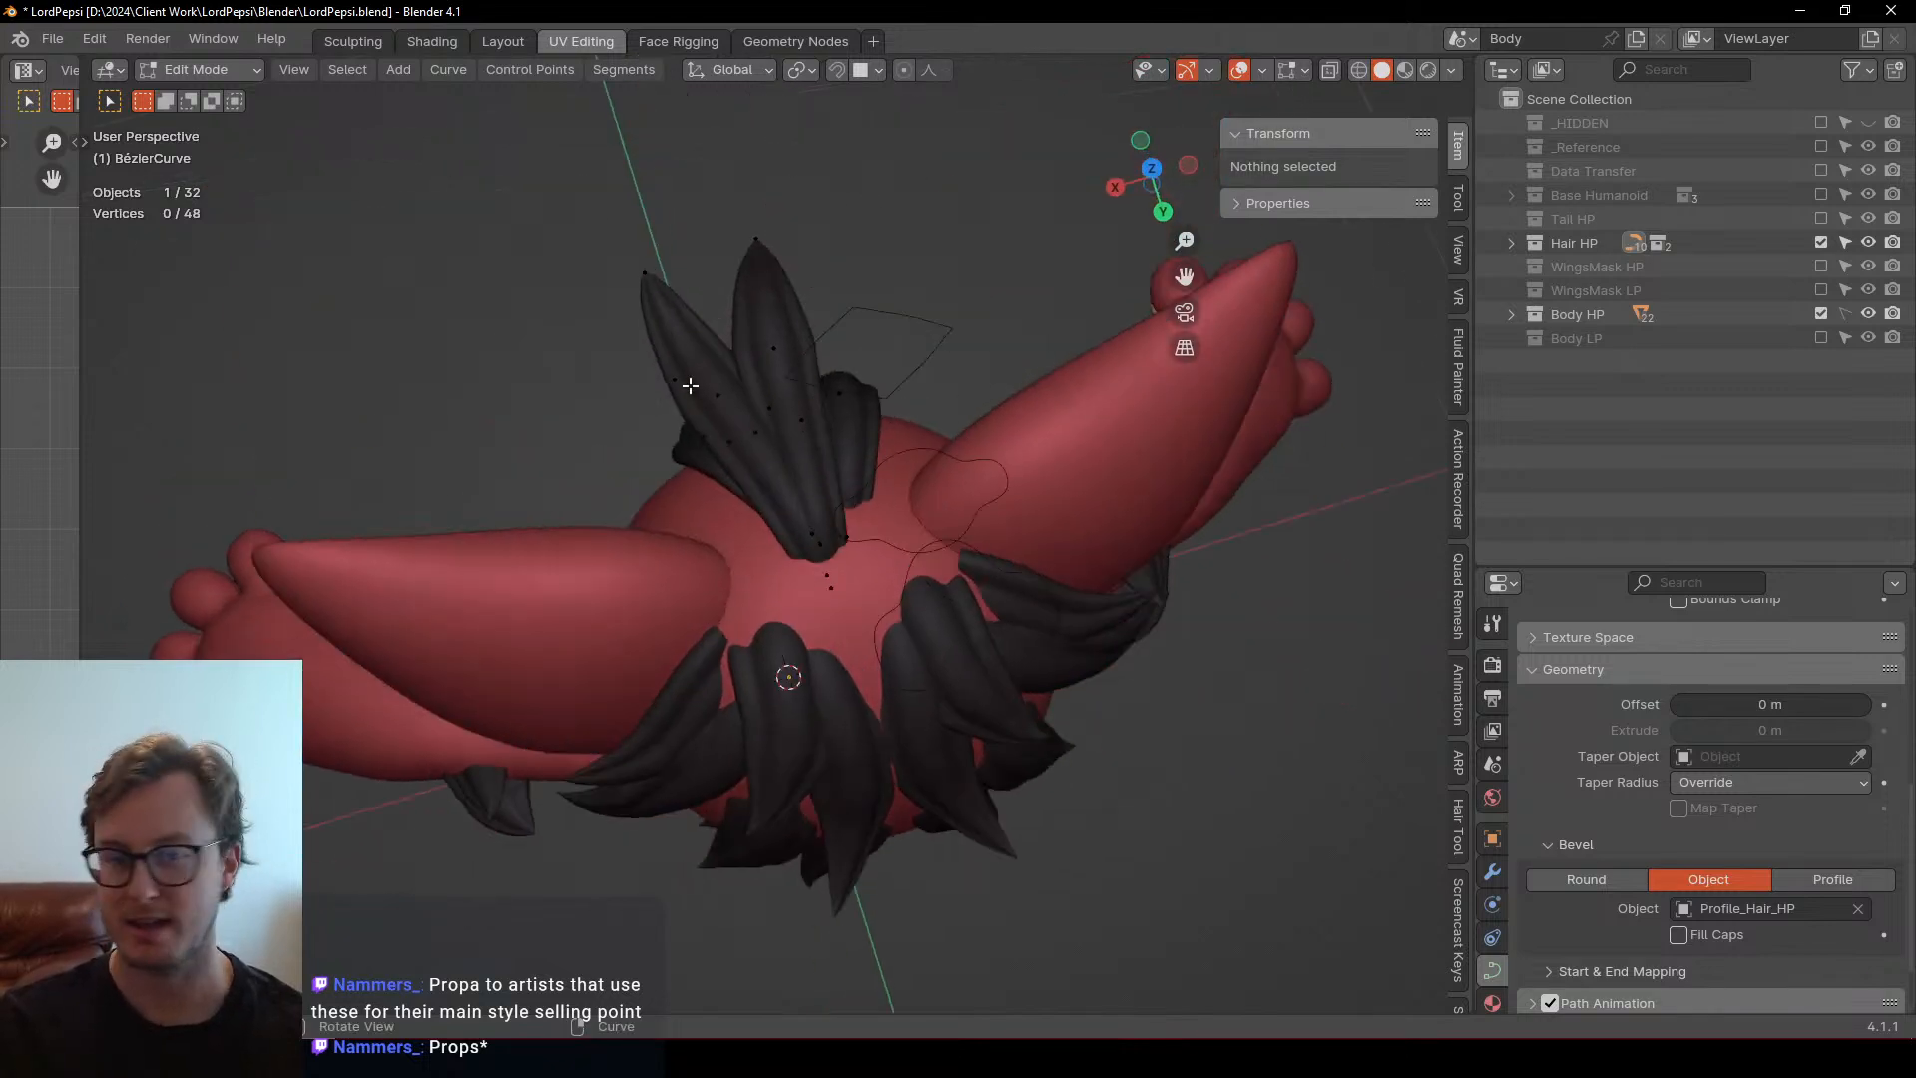
{"action": "left_click", "coordinate": [765, 263]}
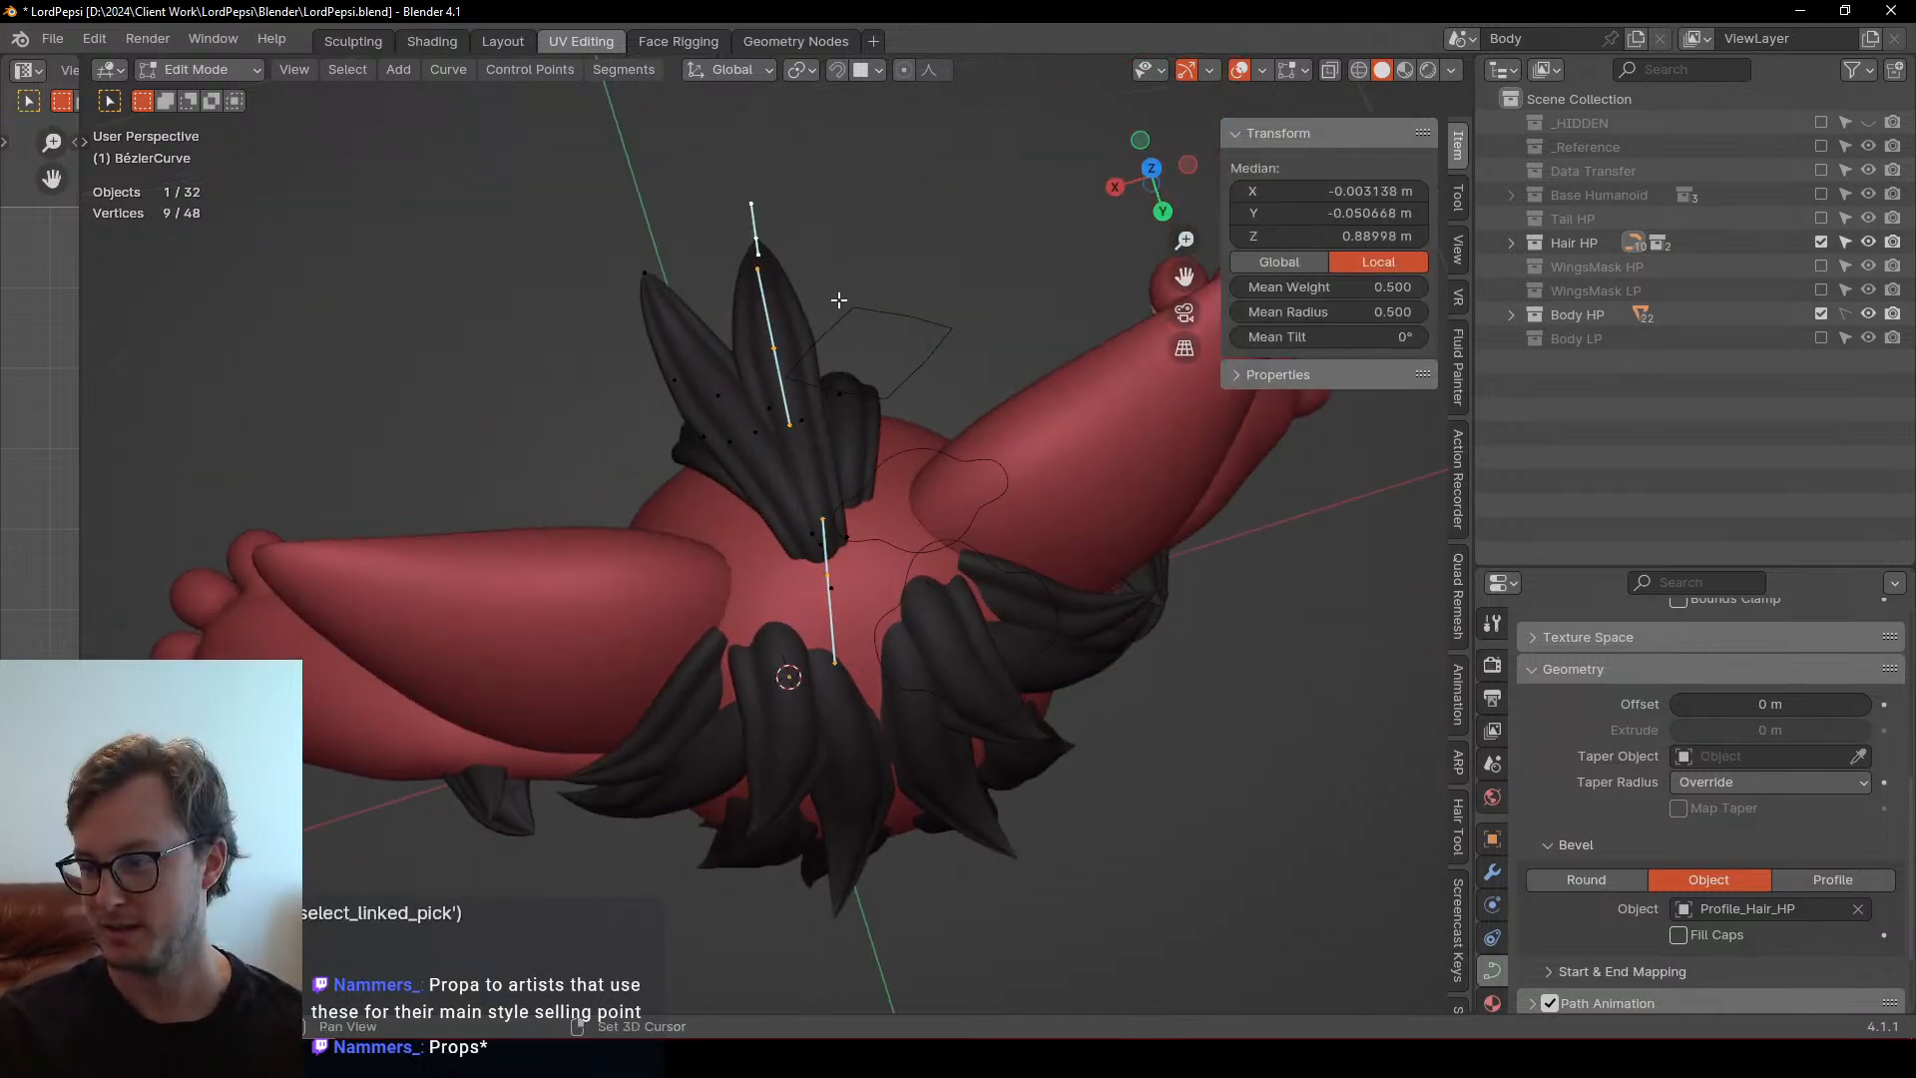
{"action": "key", "text": "shift+d"}
{"action": "right_click", "coordinate": [876, 254]}
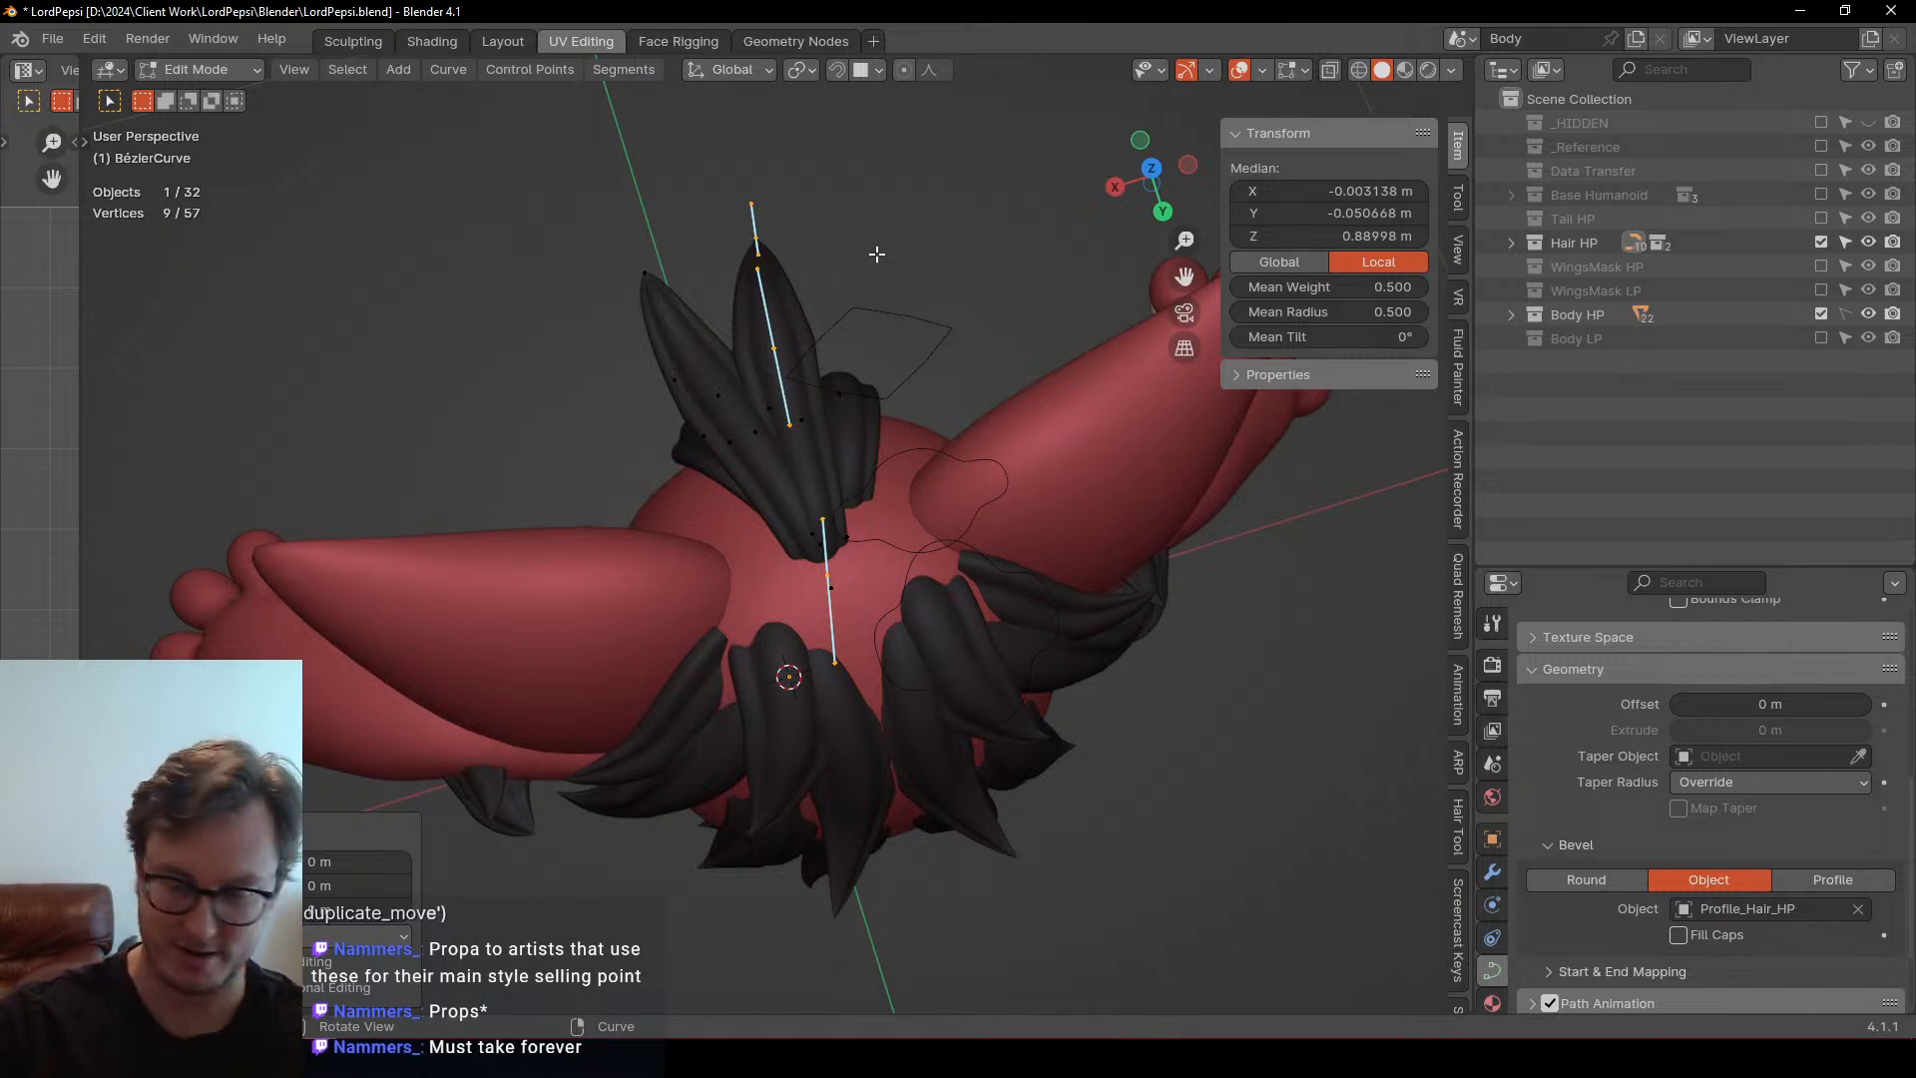
Mirror the duplicated forelock strand along X by scaling -1 about the 3D cursor, then rotate it 180° around Z
{"action": "key", "text": "period"}
{"action": "type", "text": "6sx"}
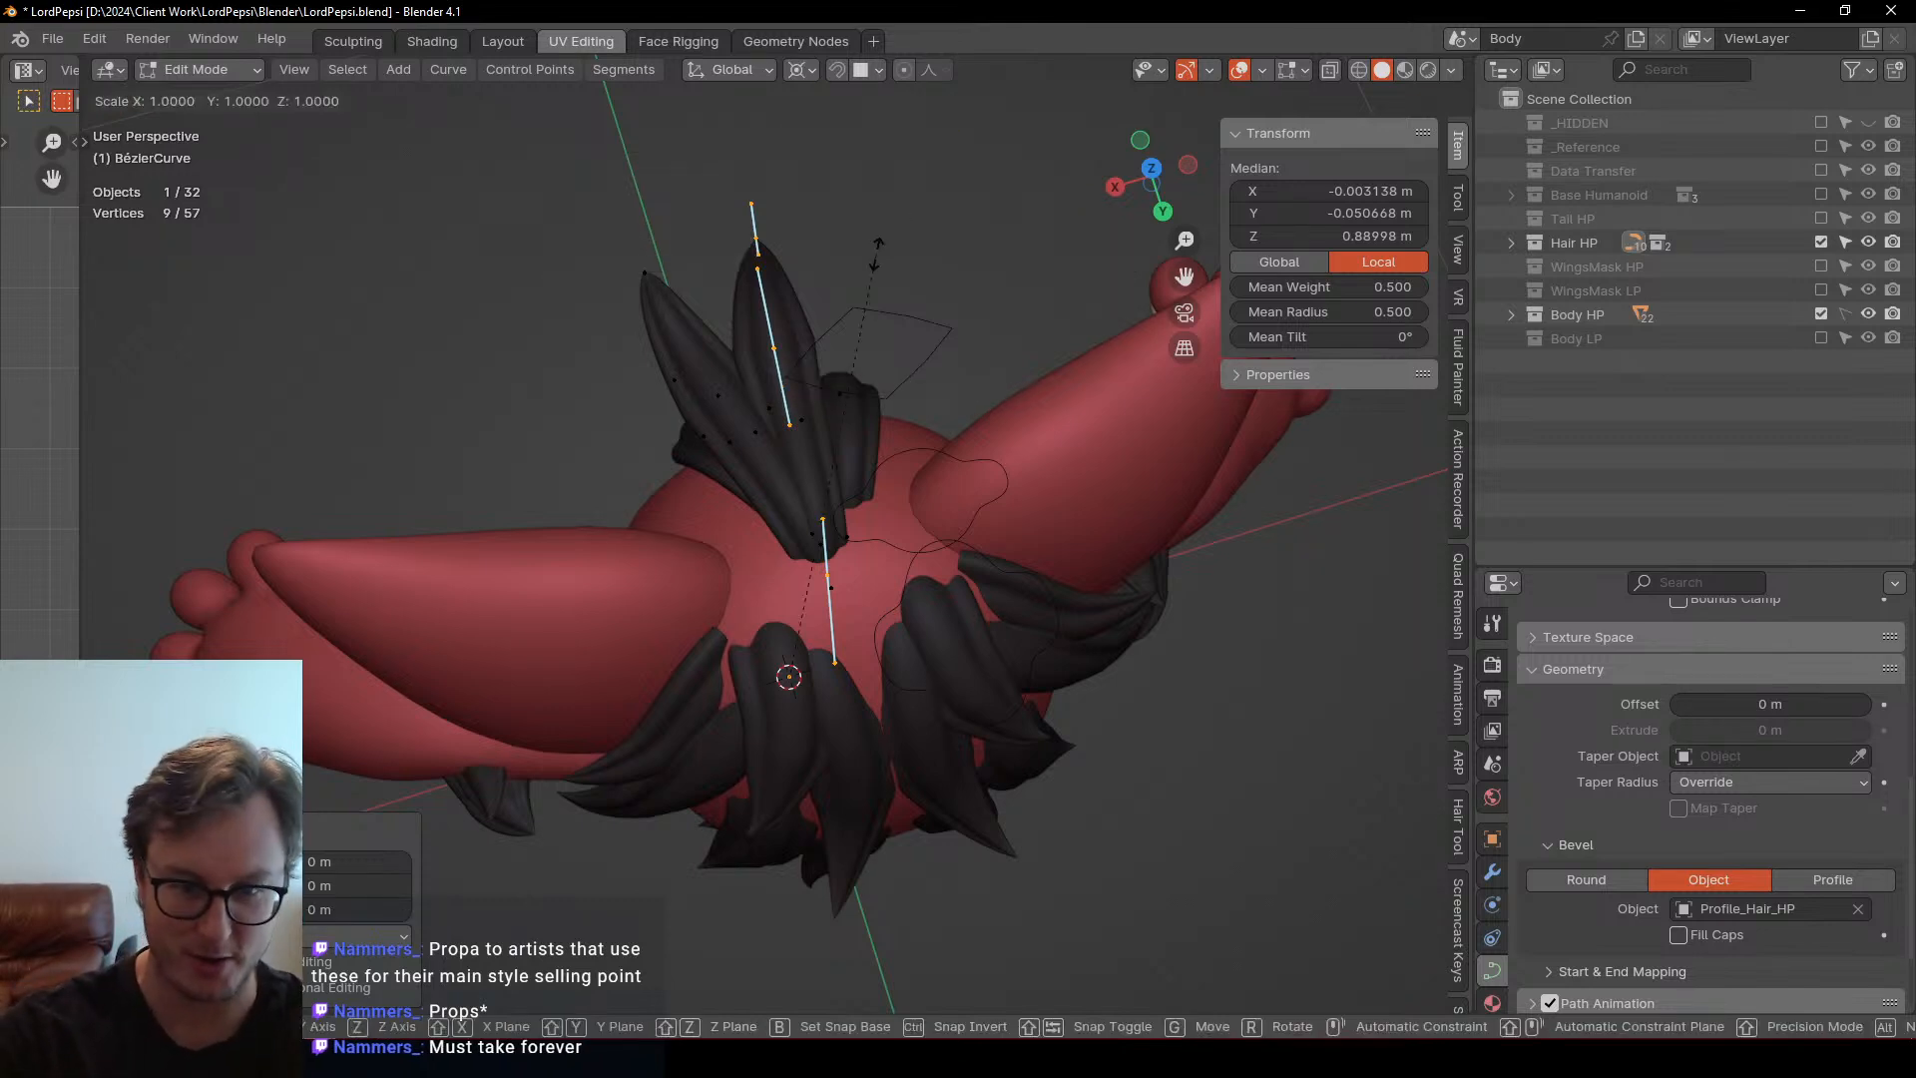
{"action": "type", "text": "-1"}
{"action": "key", "text": "Return"}
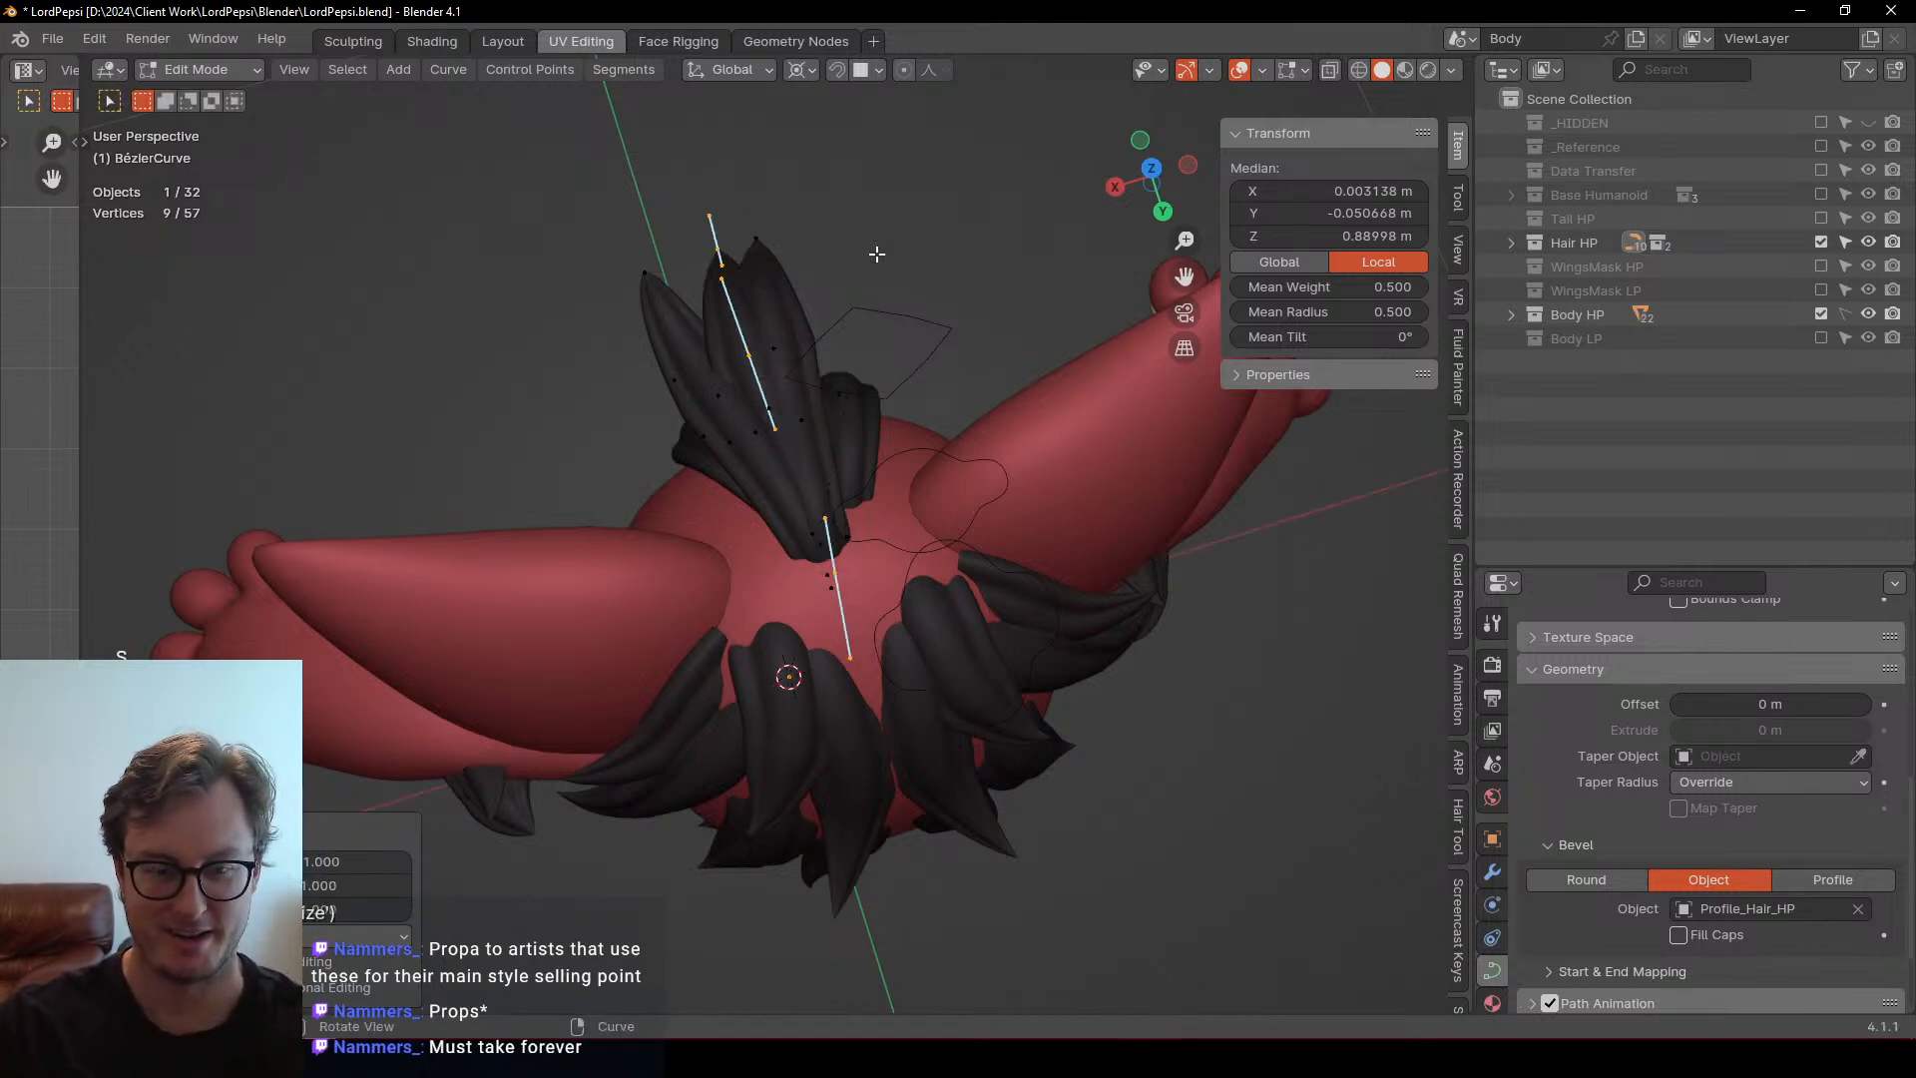
{"action": "key", "text": "KP_3"}
{"action": "type", "text": "rz180"}
{"action": "key", "text": "Return"}
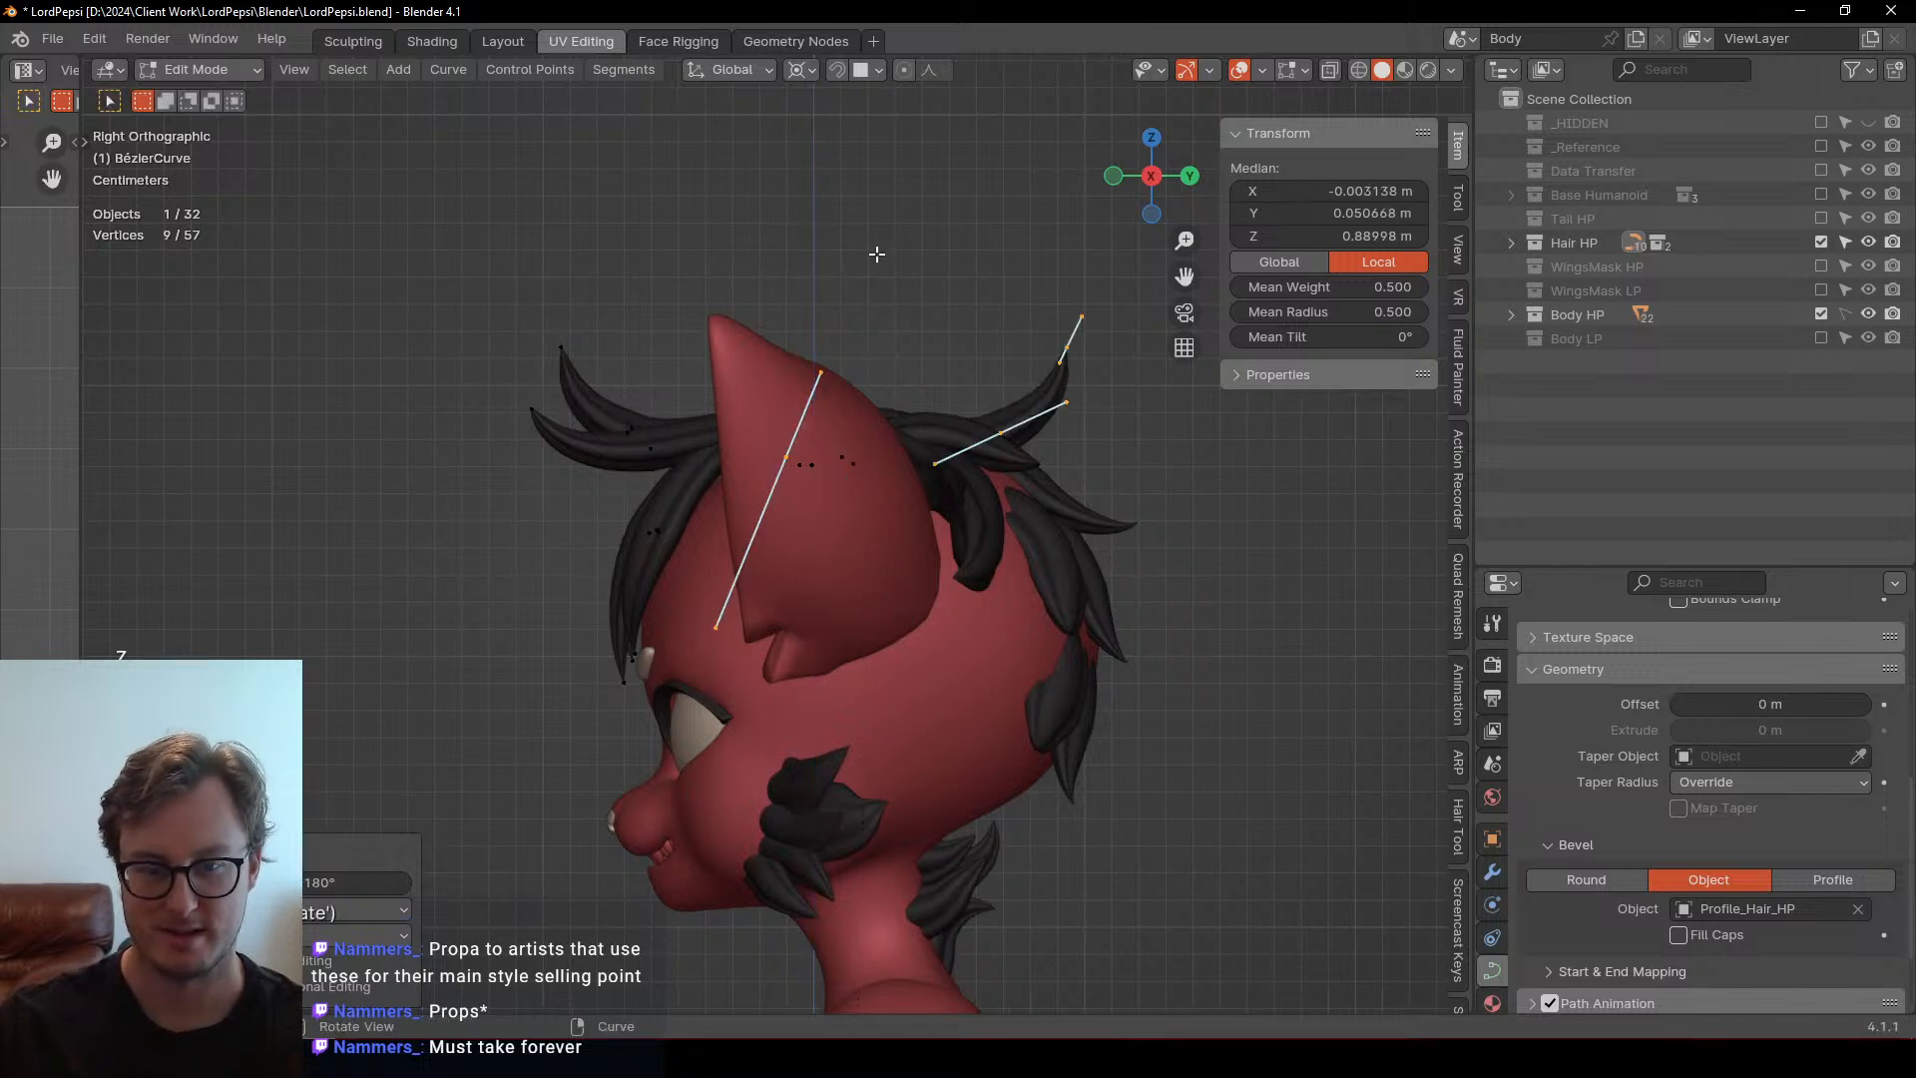
Move the flipped strand backwards and rotate it about its own centre so it slopes down behind the crown
{"action": "key", "text": "g"}
{"action": "left_click", "coordinate": [1022, 262]}
{"action": "middle_click_drag", "start_coordinate": [992, 389], "coordinate": [923, 398], "text": "shift"}
{"action": "key", "text": "r"}
{"action": "right_click", "coordinate": [1069, 466]}
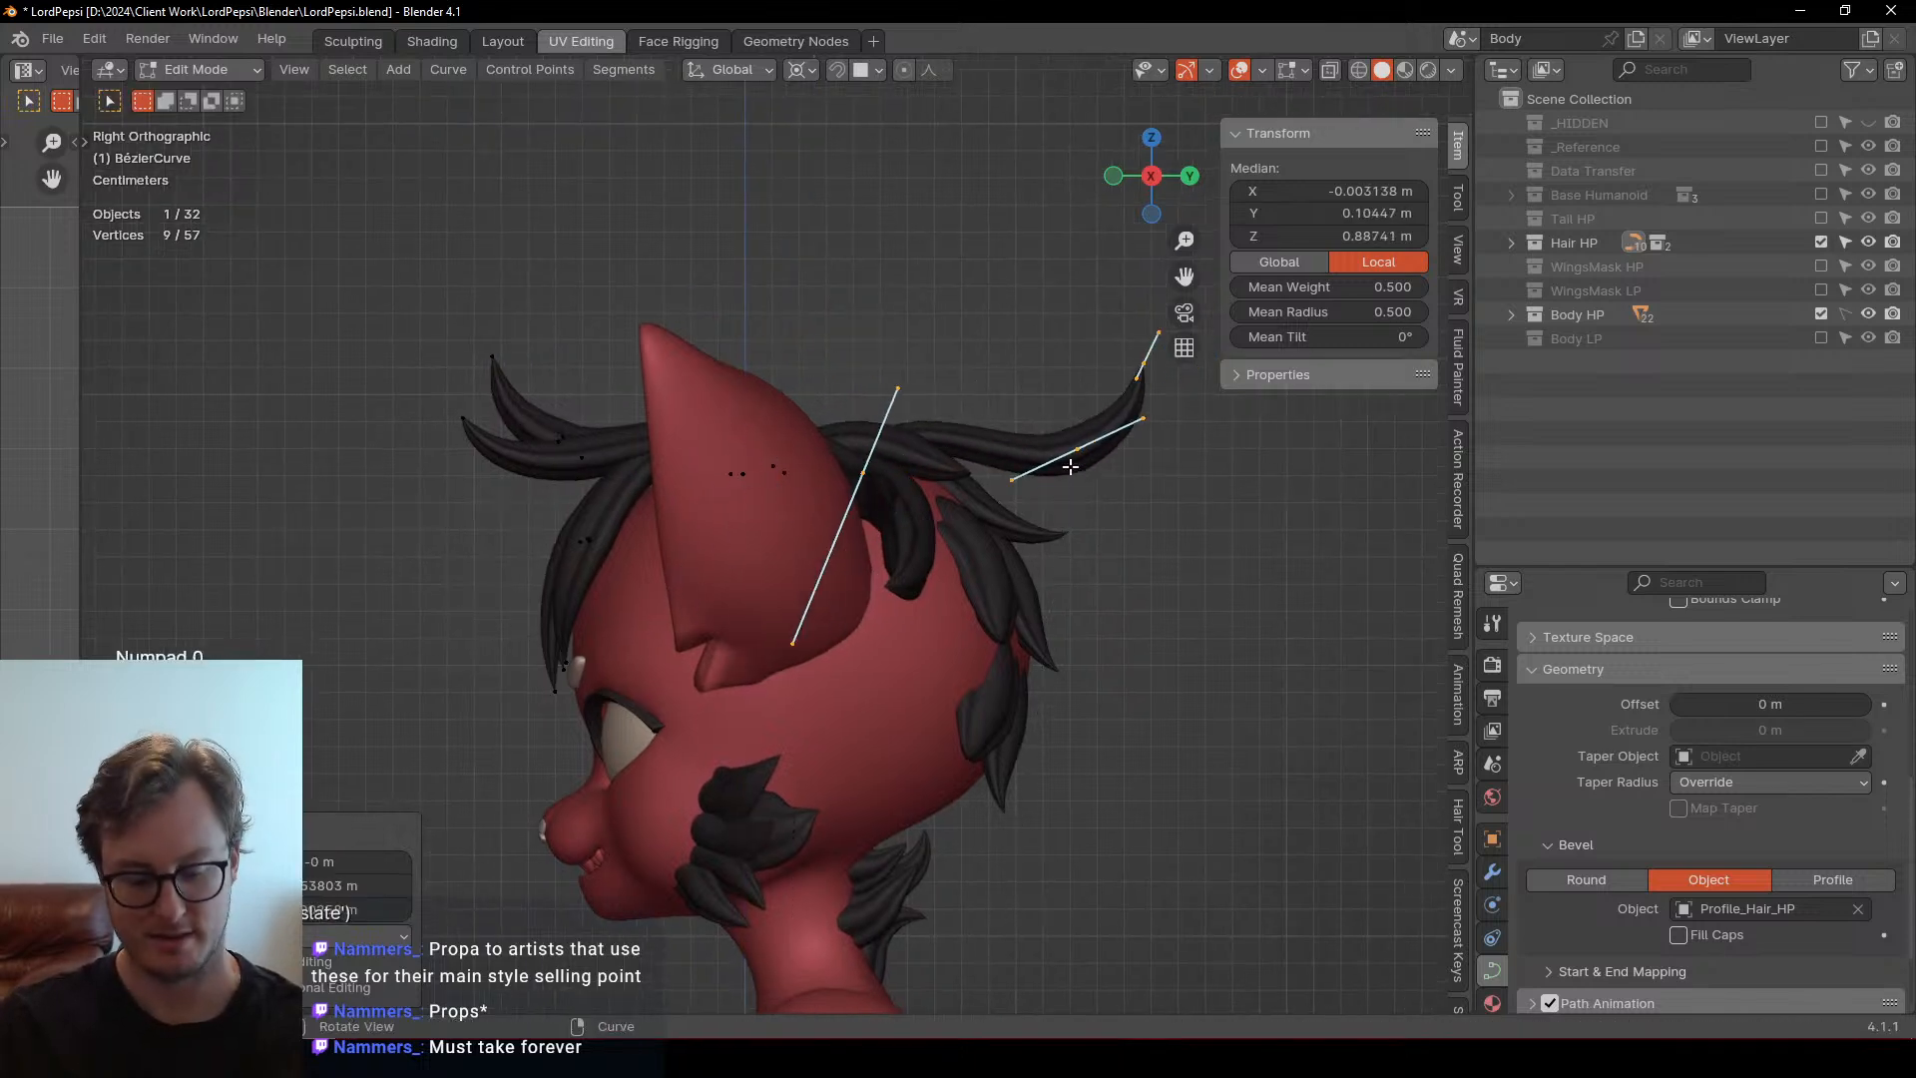
{"action": "key", "text": "period"}
{"action": "left_click", "coordinate": [1065, 437]}
{"action": "middle_click_drag", "start_coordinate": [1149, 505], "coordinate": [1095, 530], "text": "shift"}
{"action": "key", "text": "r"}
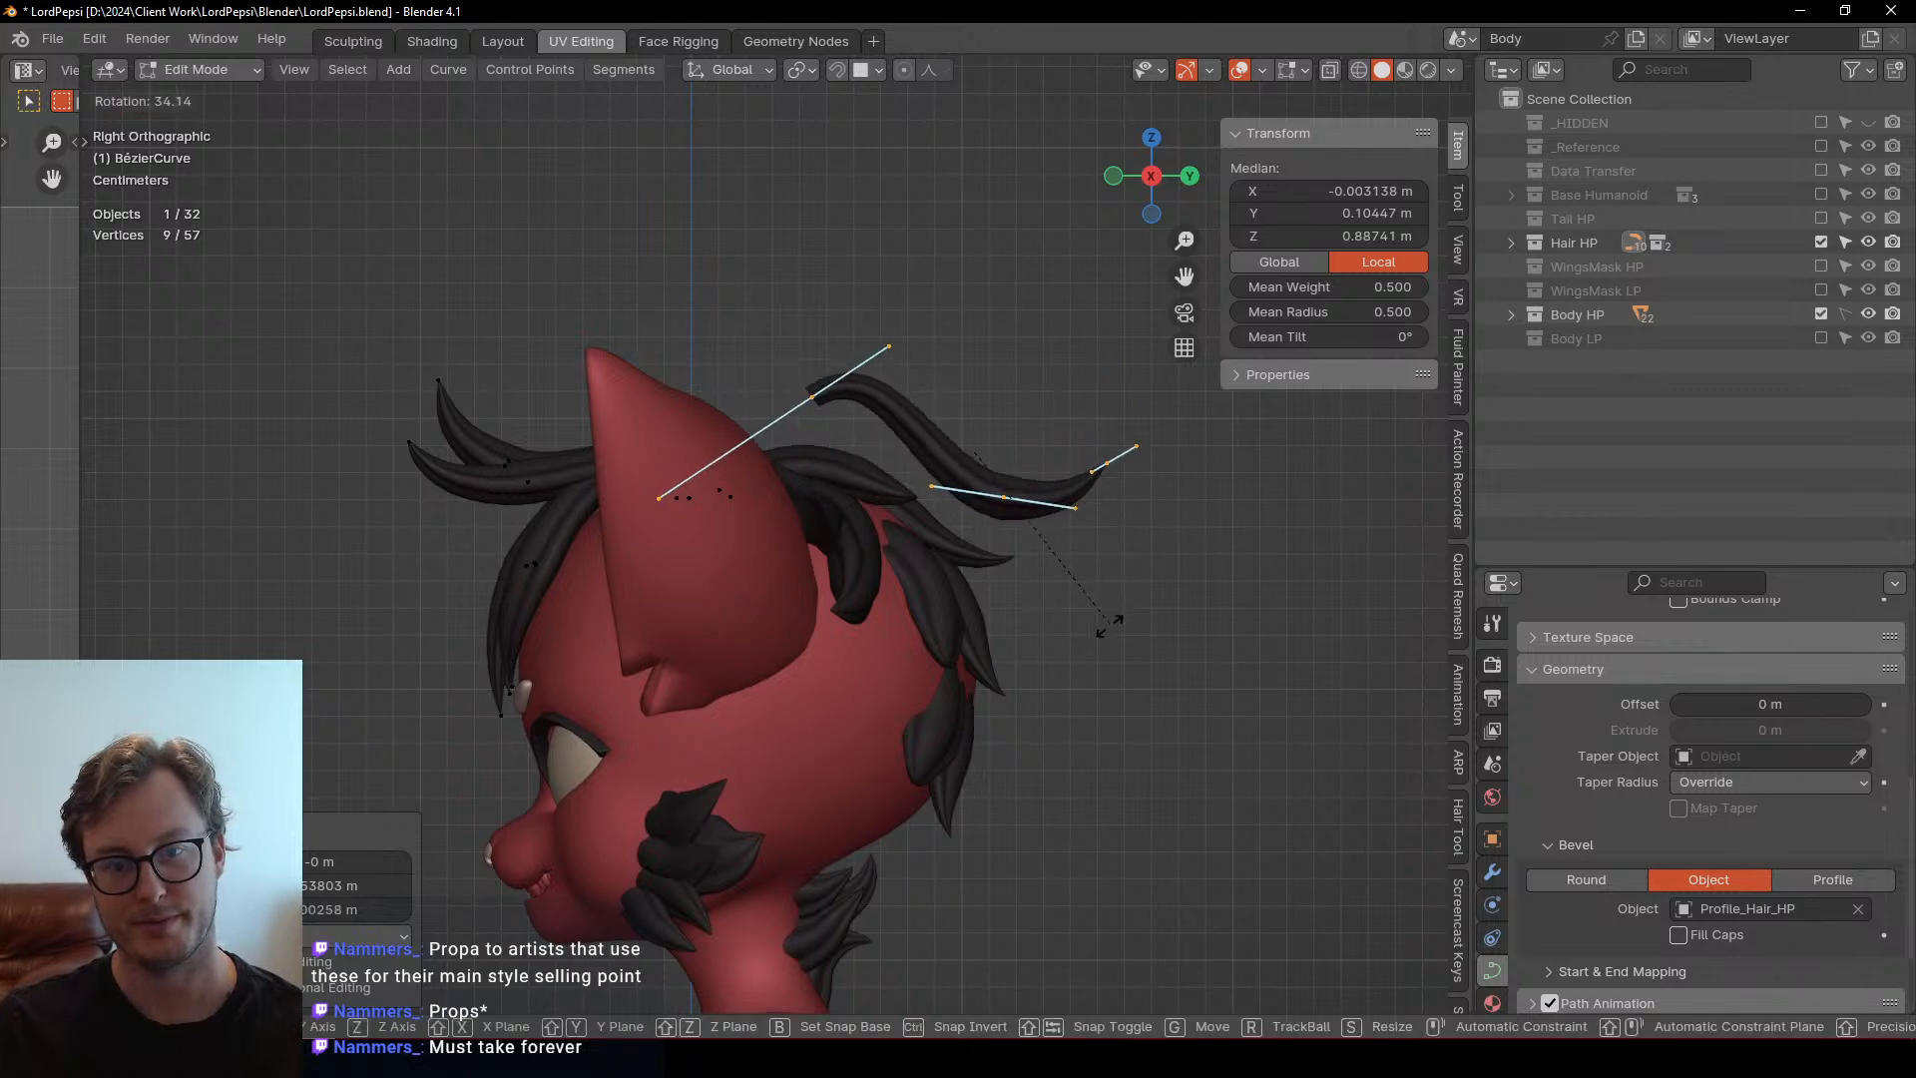
{"action": "left_click", "coordinate": [1112, 648]}
{"action": "scroll", "coordinate": [793, 631], "scroll_direction": "up", "scroll_amount": 4}
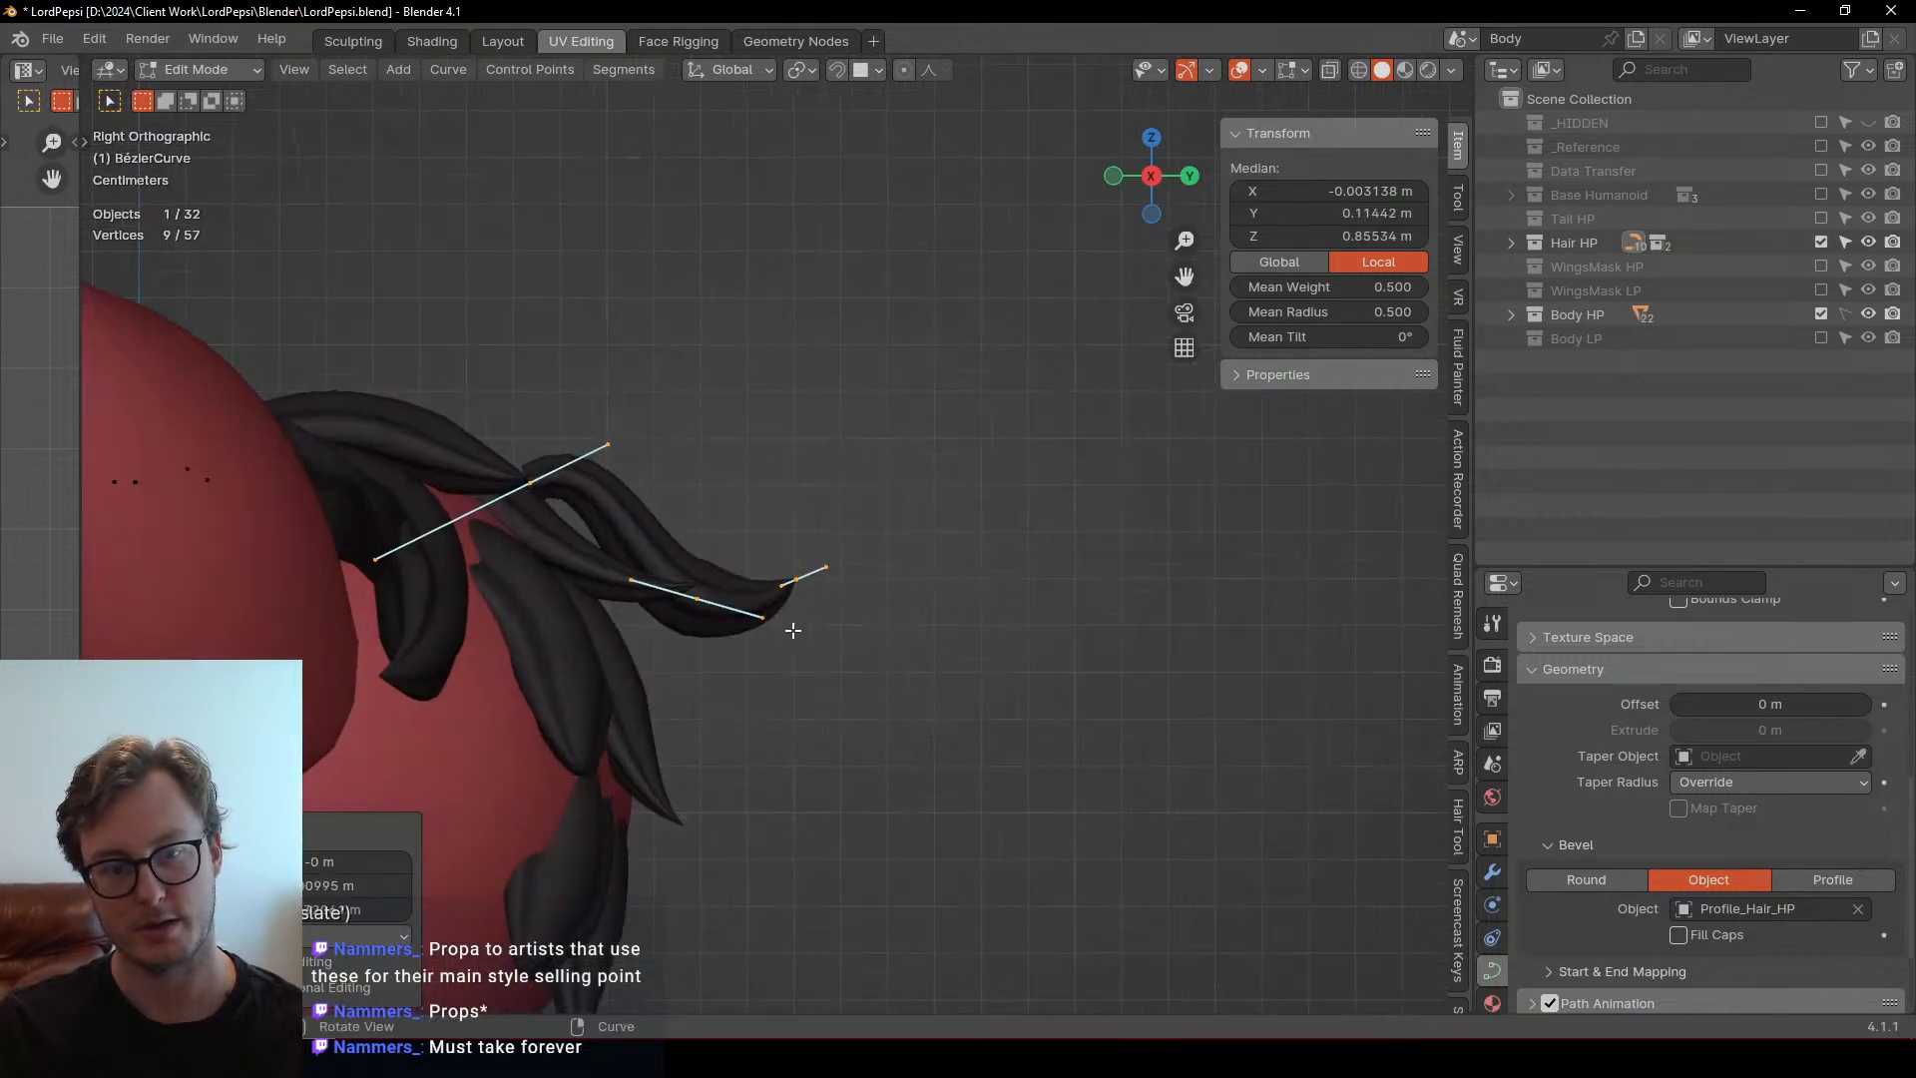
Rotate and reposition the crown strand's individual control points to smooth its curve towards the tip
{"action": "middle_click_drag", "start_coordinate": [793, 630], "coordinate": [1065, 624], "text": "shift"}
{"action": "left_click", "coordinate": [796, 477]}
{"action": "key", "text": "r"}
{"action": "left_click", "coordinate": [983, 513]}
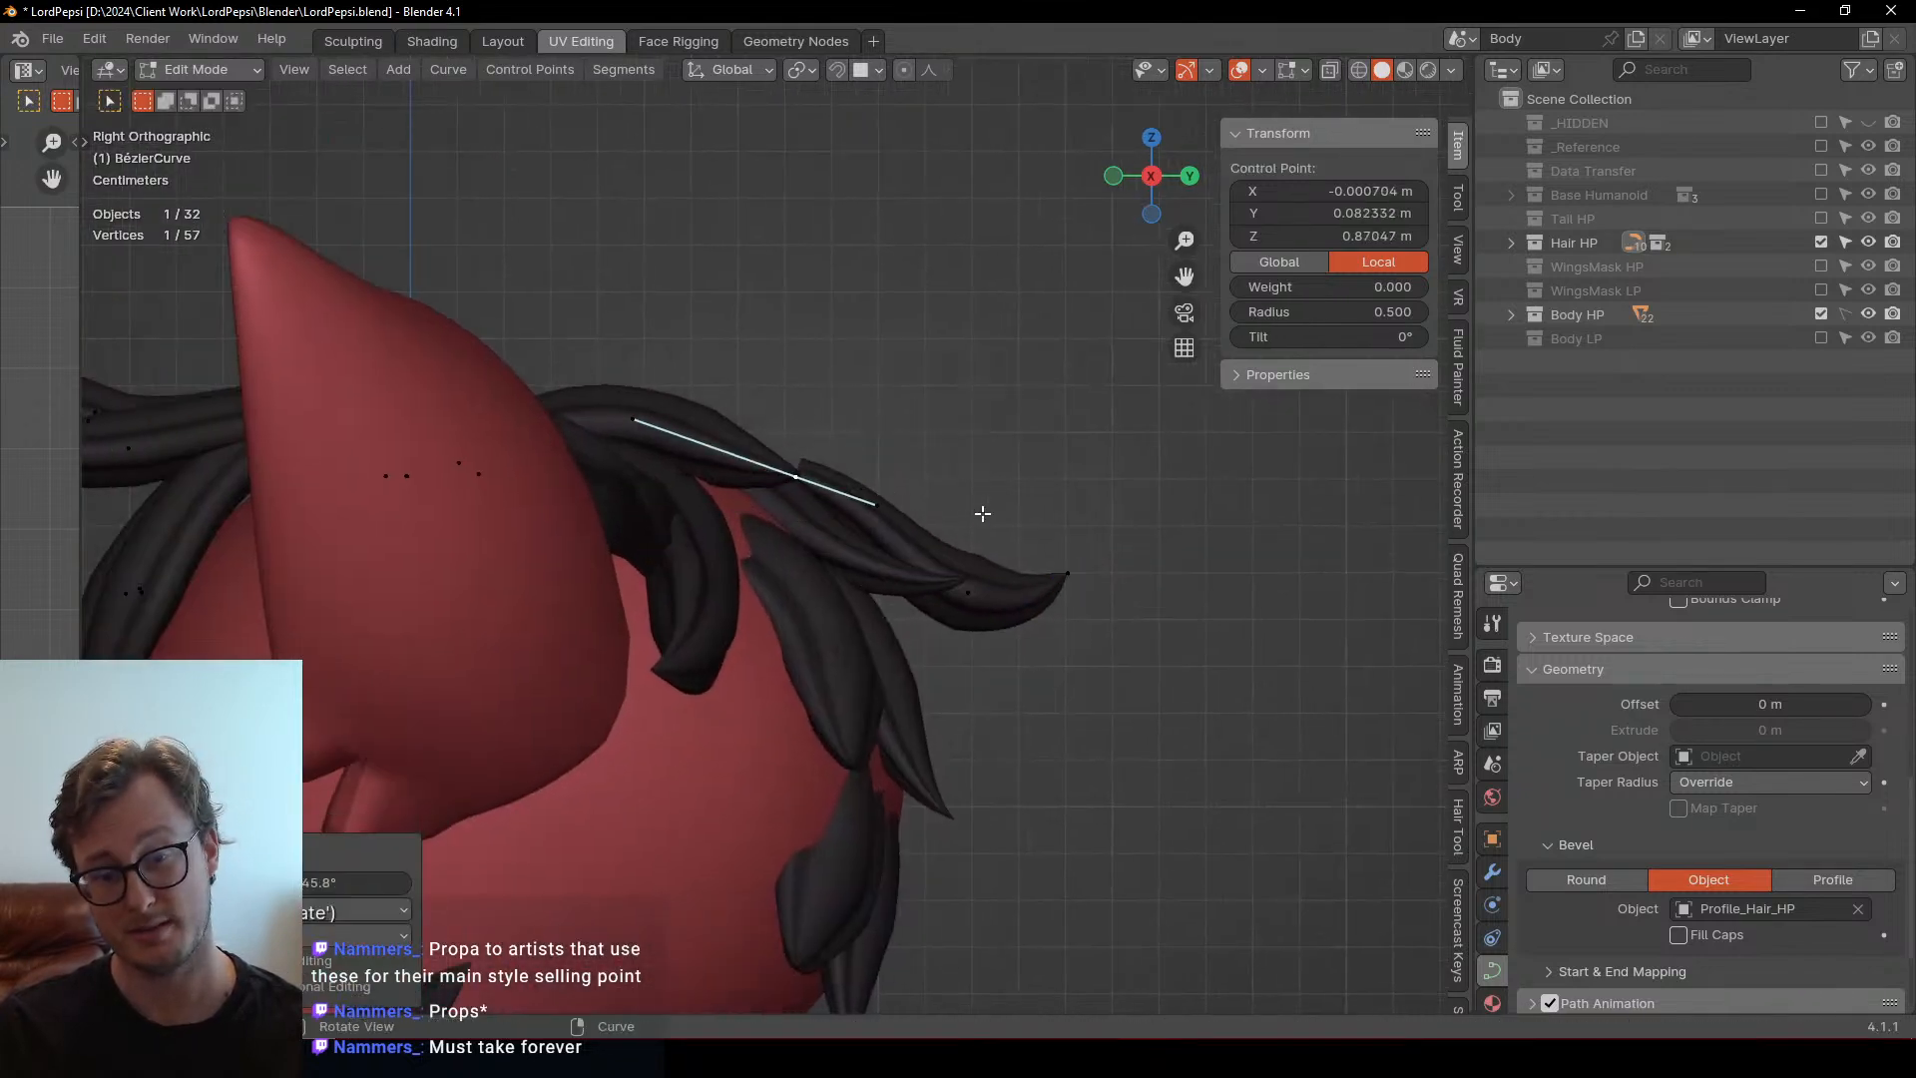
{"action": "key", "text": "g"}
{"action": "left_click", "coordinate": [894, 424]}
{"action": "key", "text": "r"}
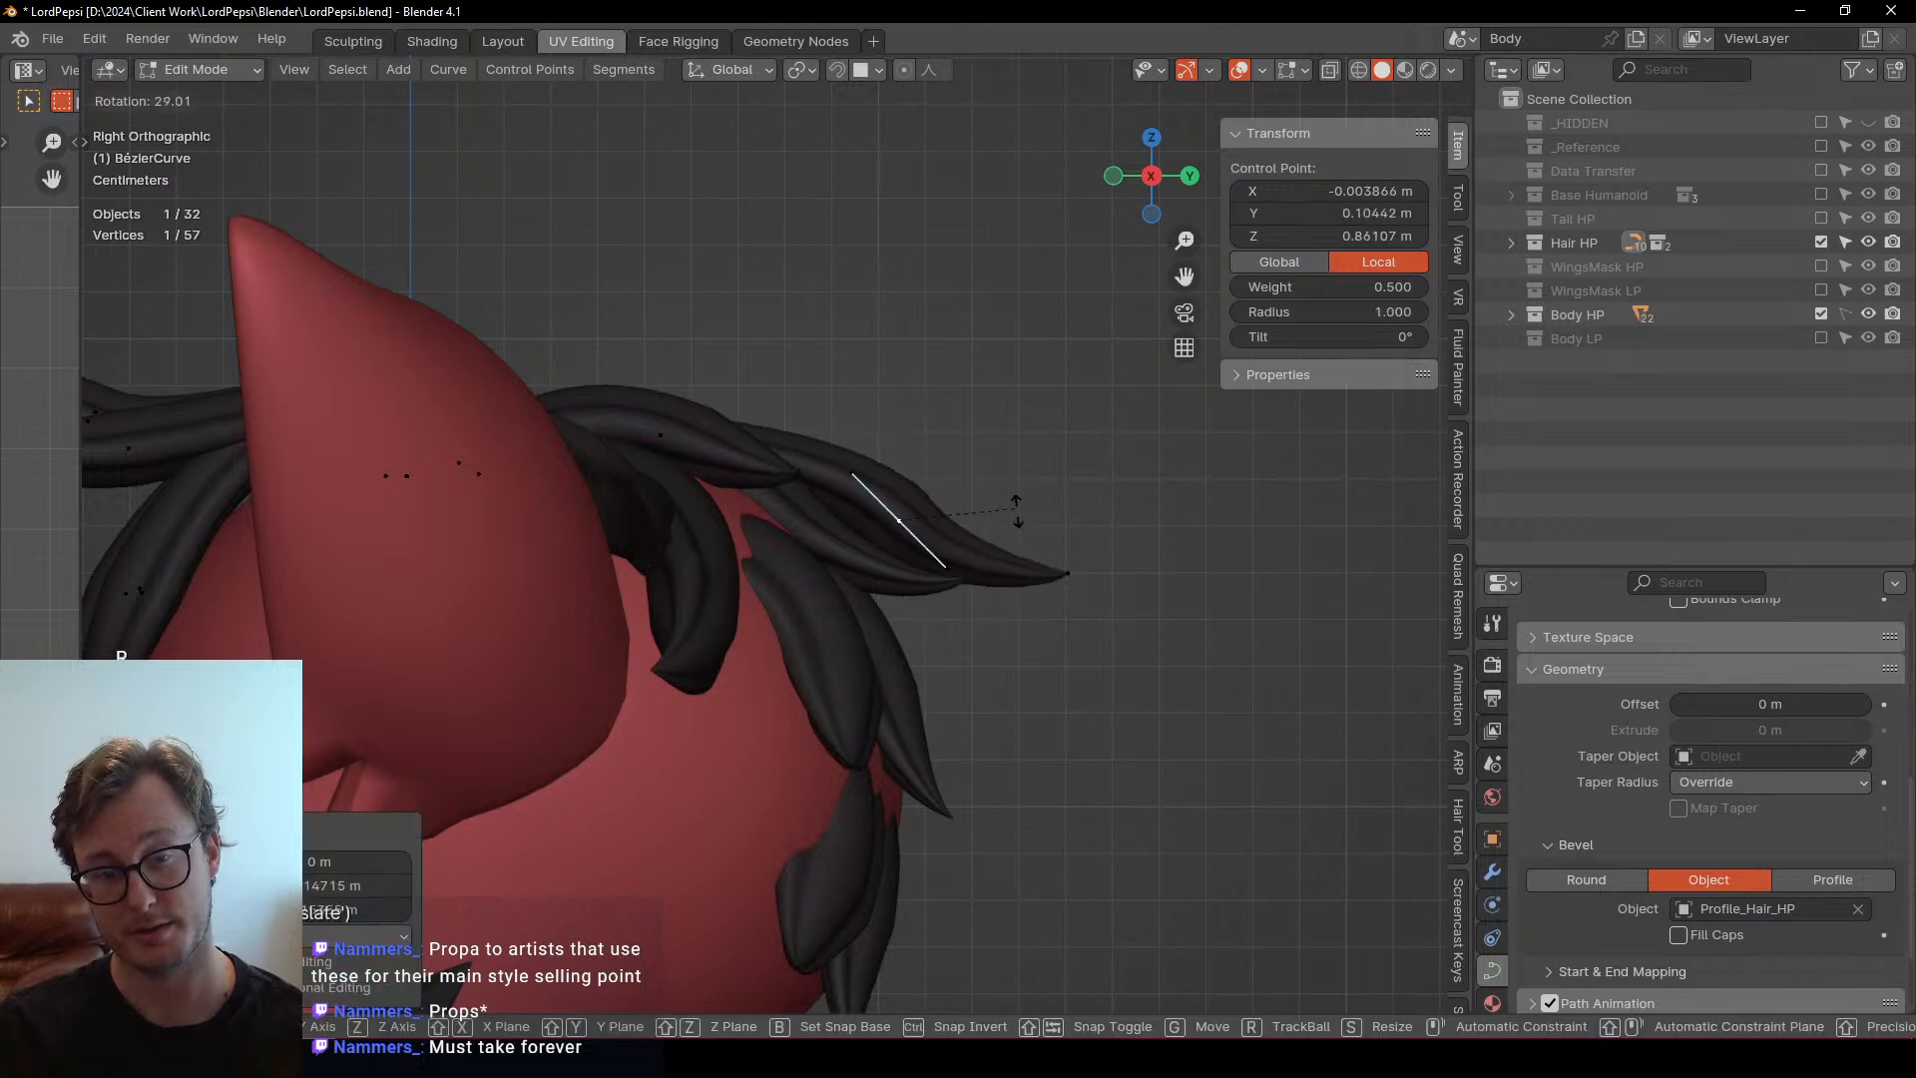
{"action": "left_click", "coordinate": [958, 536]}
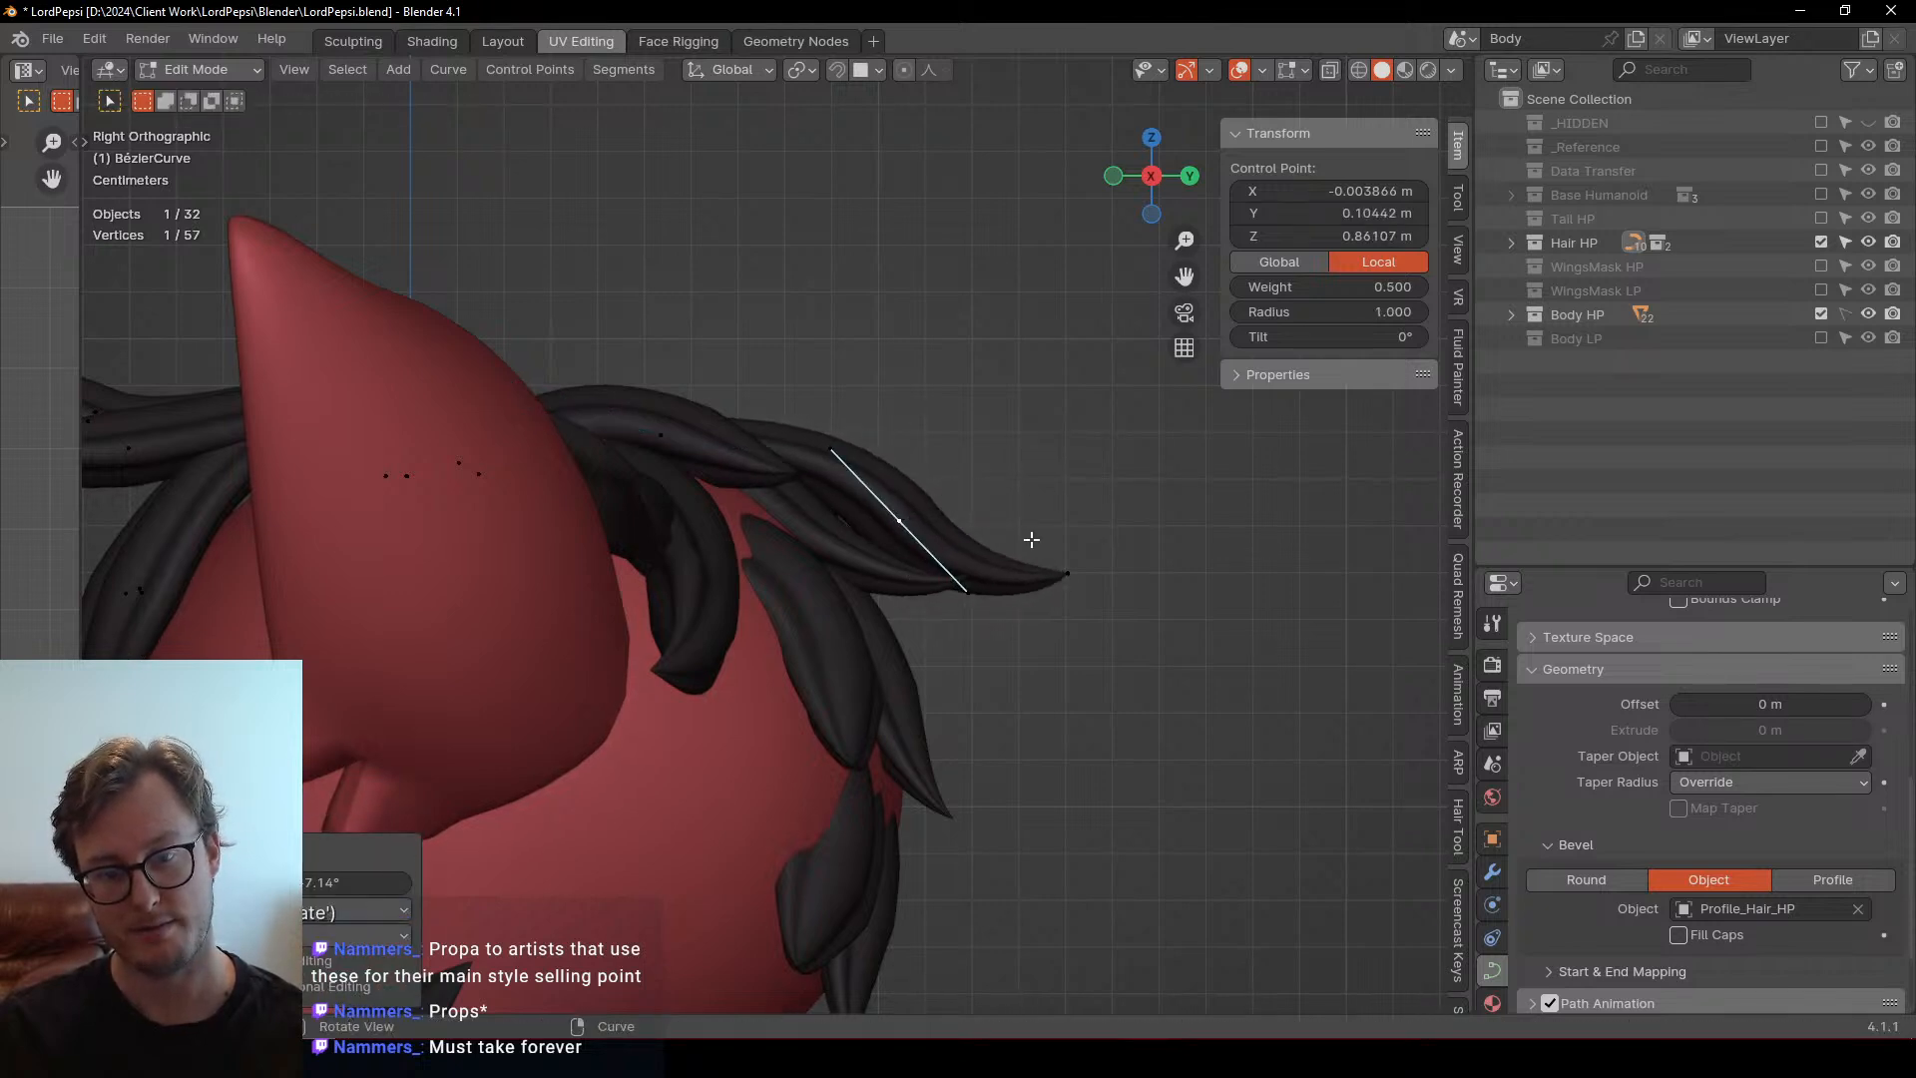
Move all three control points of the crown strand closer to the head, then separate it into its own curve object and edit that
{"action": "left_click", "coordinate": [1063, 578], "text": "shift"}
{"action": "left_click", "coordinate": [661, 429], "text": "shift"}
{"action": "key", "text": "g"}
{"action": "left_click", "coordinate": [1019, 469]}
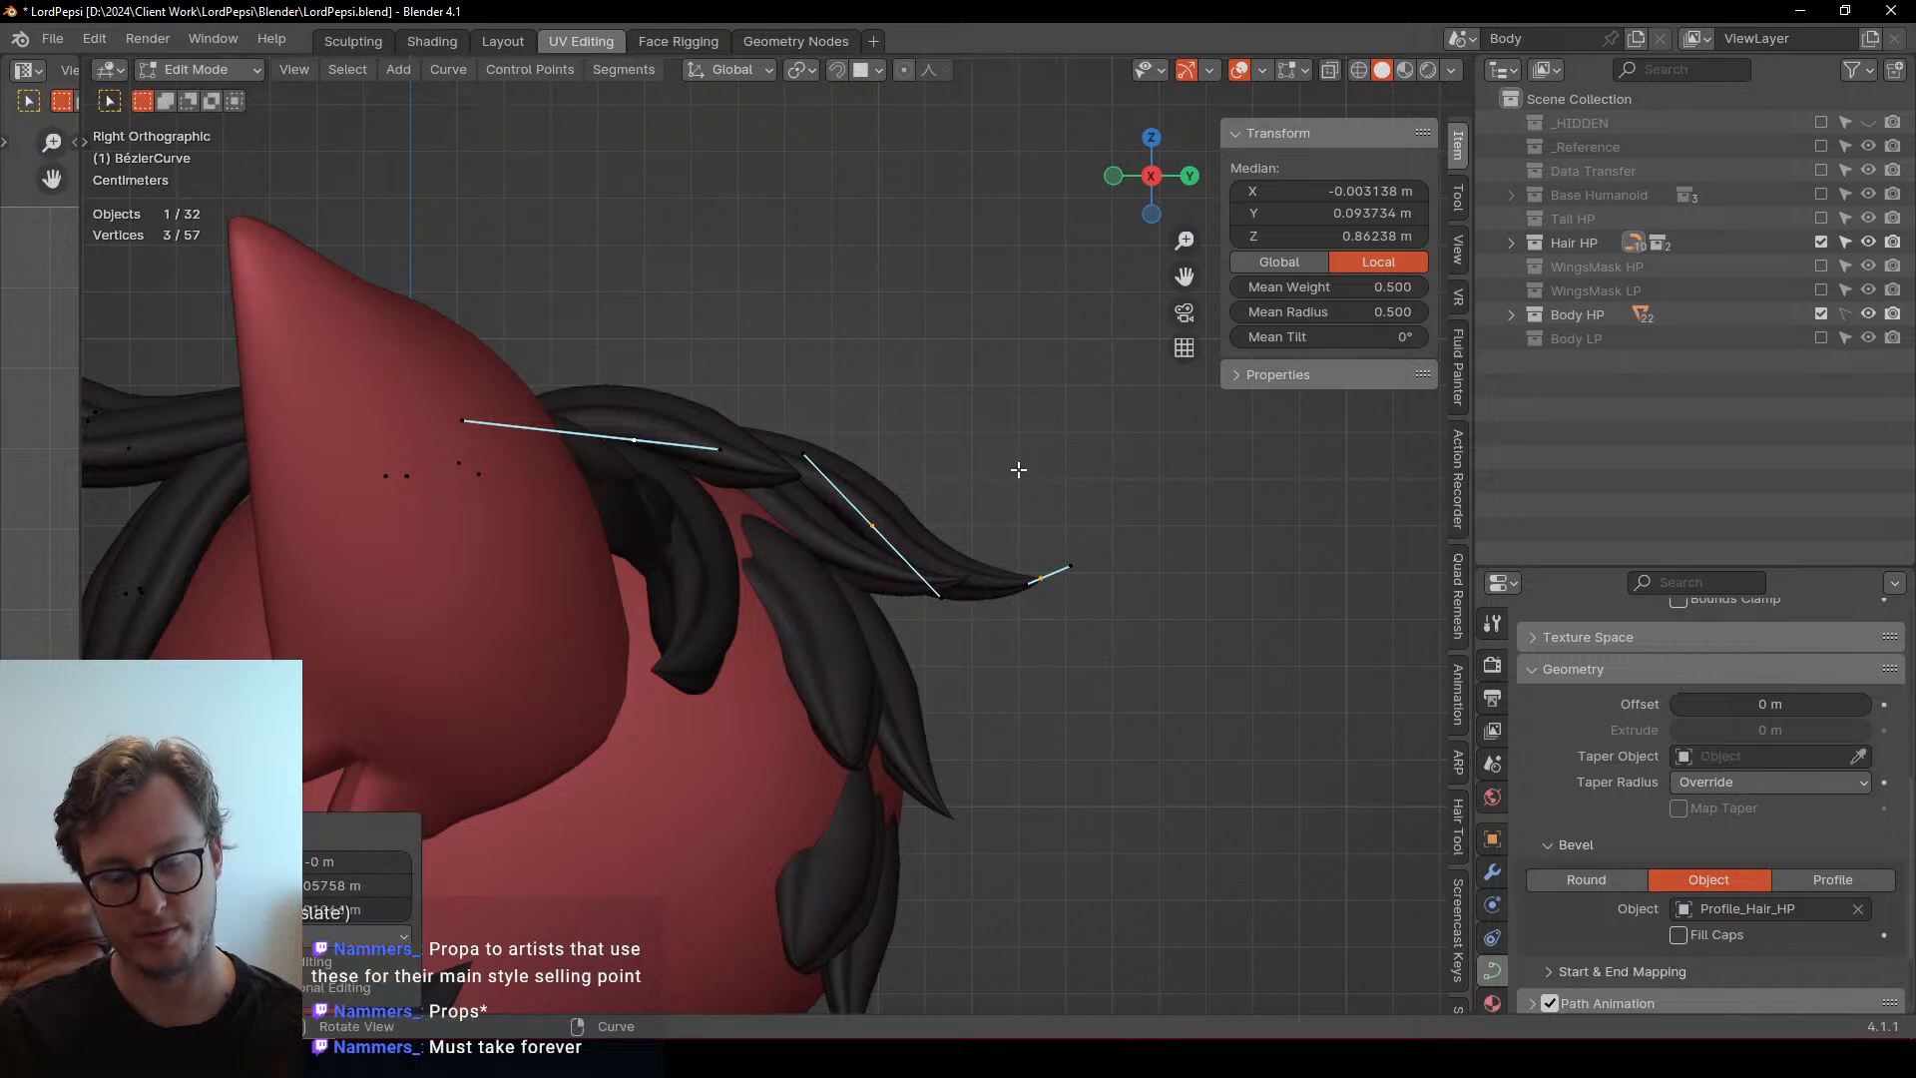
{"action": "key", "text": "p"}
{"action": "left_click", "coordinate": [1018, 469]}
{"action": "key", "text": "Tab"}
{"action": "left_click", "coordinate": [1002, 588]}
{"action": "key", "text": "Tab"}
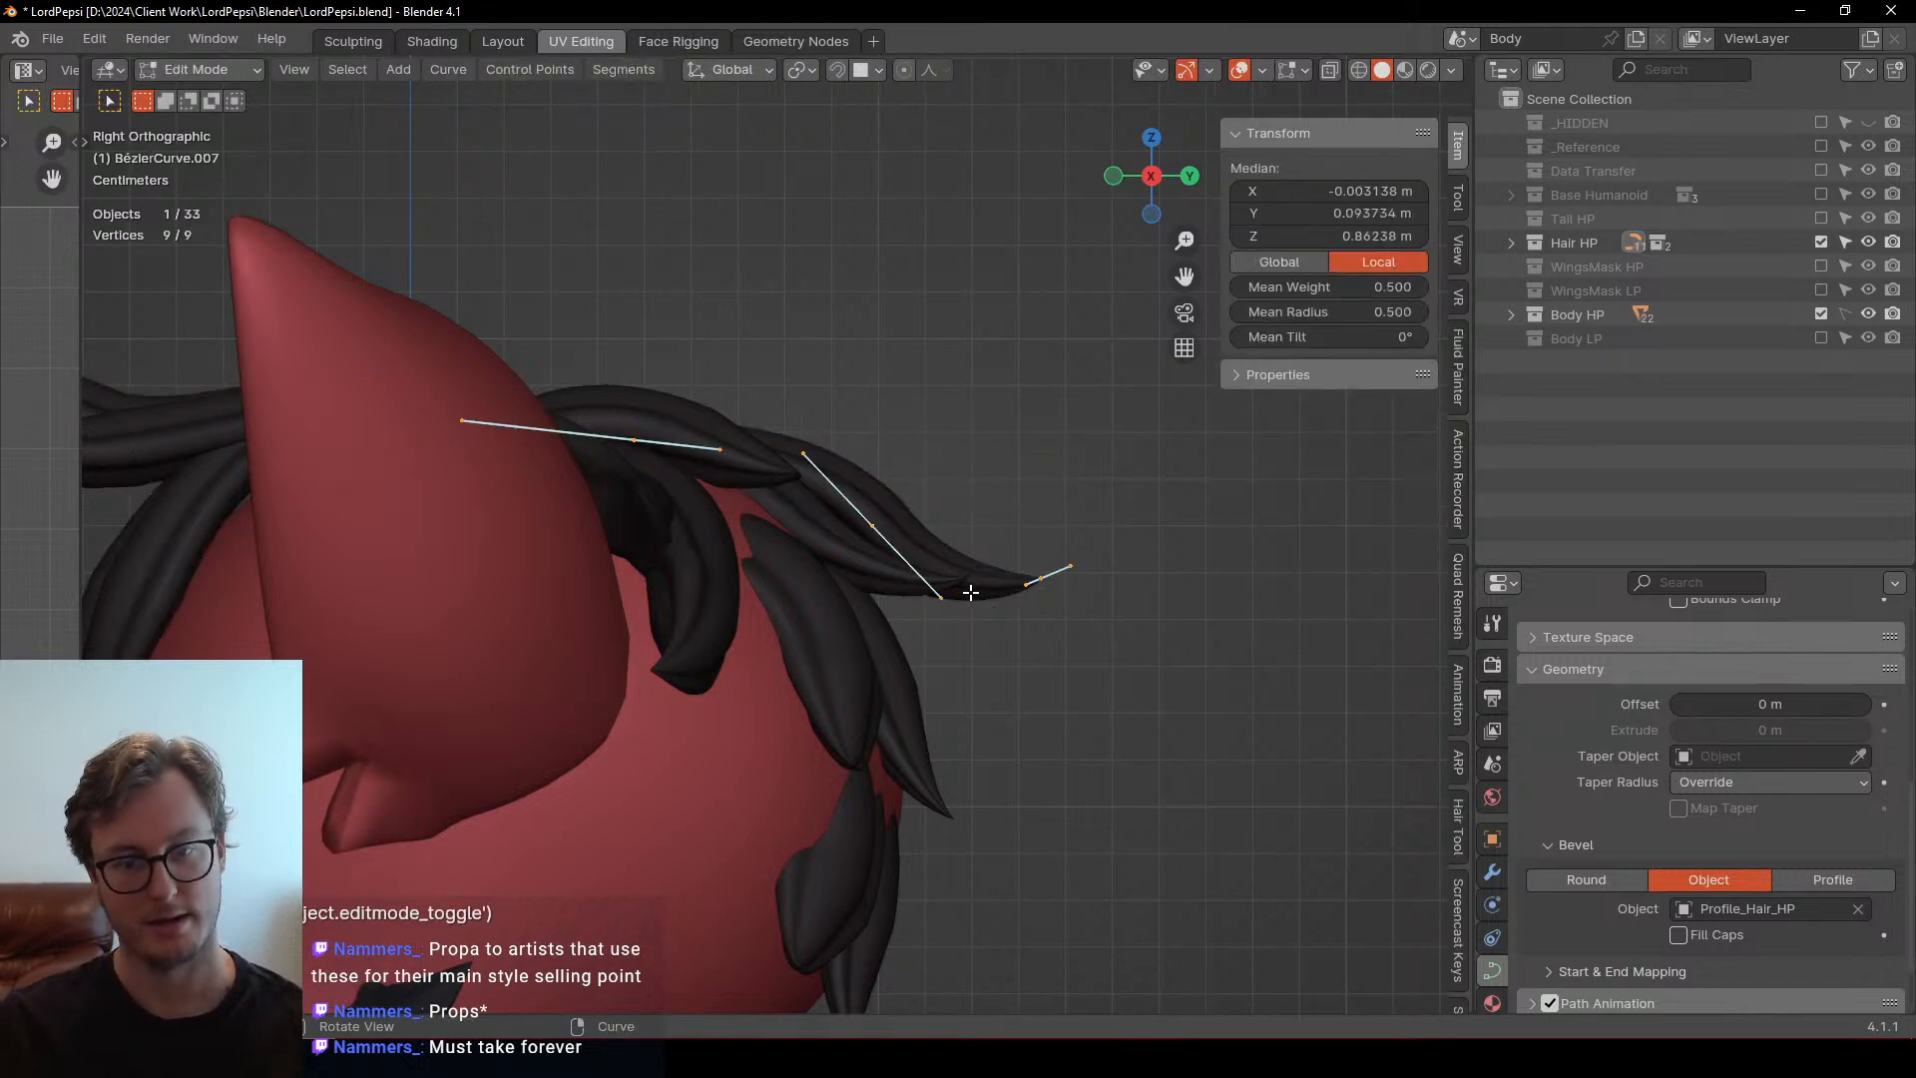
Move the whole separated strand over the crown and set its root and middle points' mean radius to 1.030
{"action": "key", "text": "a"}
{"action": "key", "text": "g"}
{"action": "left_click", "coordinate": [1018, 419]}
{"action": "middle_click_drag", "start_coordinate": [1018, 419], "coordinate": [679, 289]}
{"action": "left_click", "coordinate": [900, 479]}
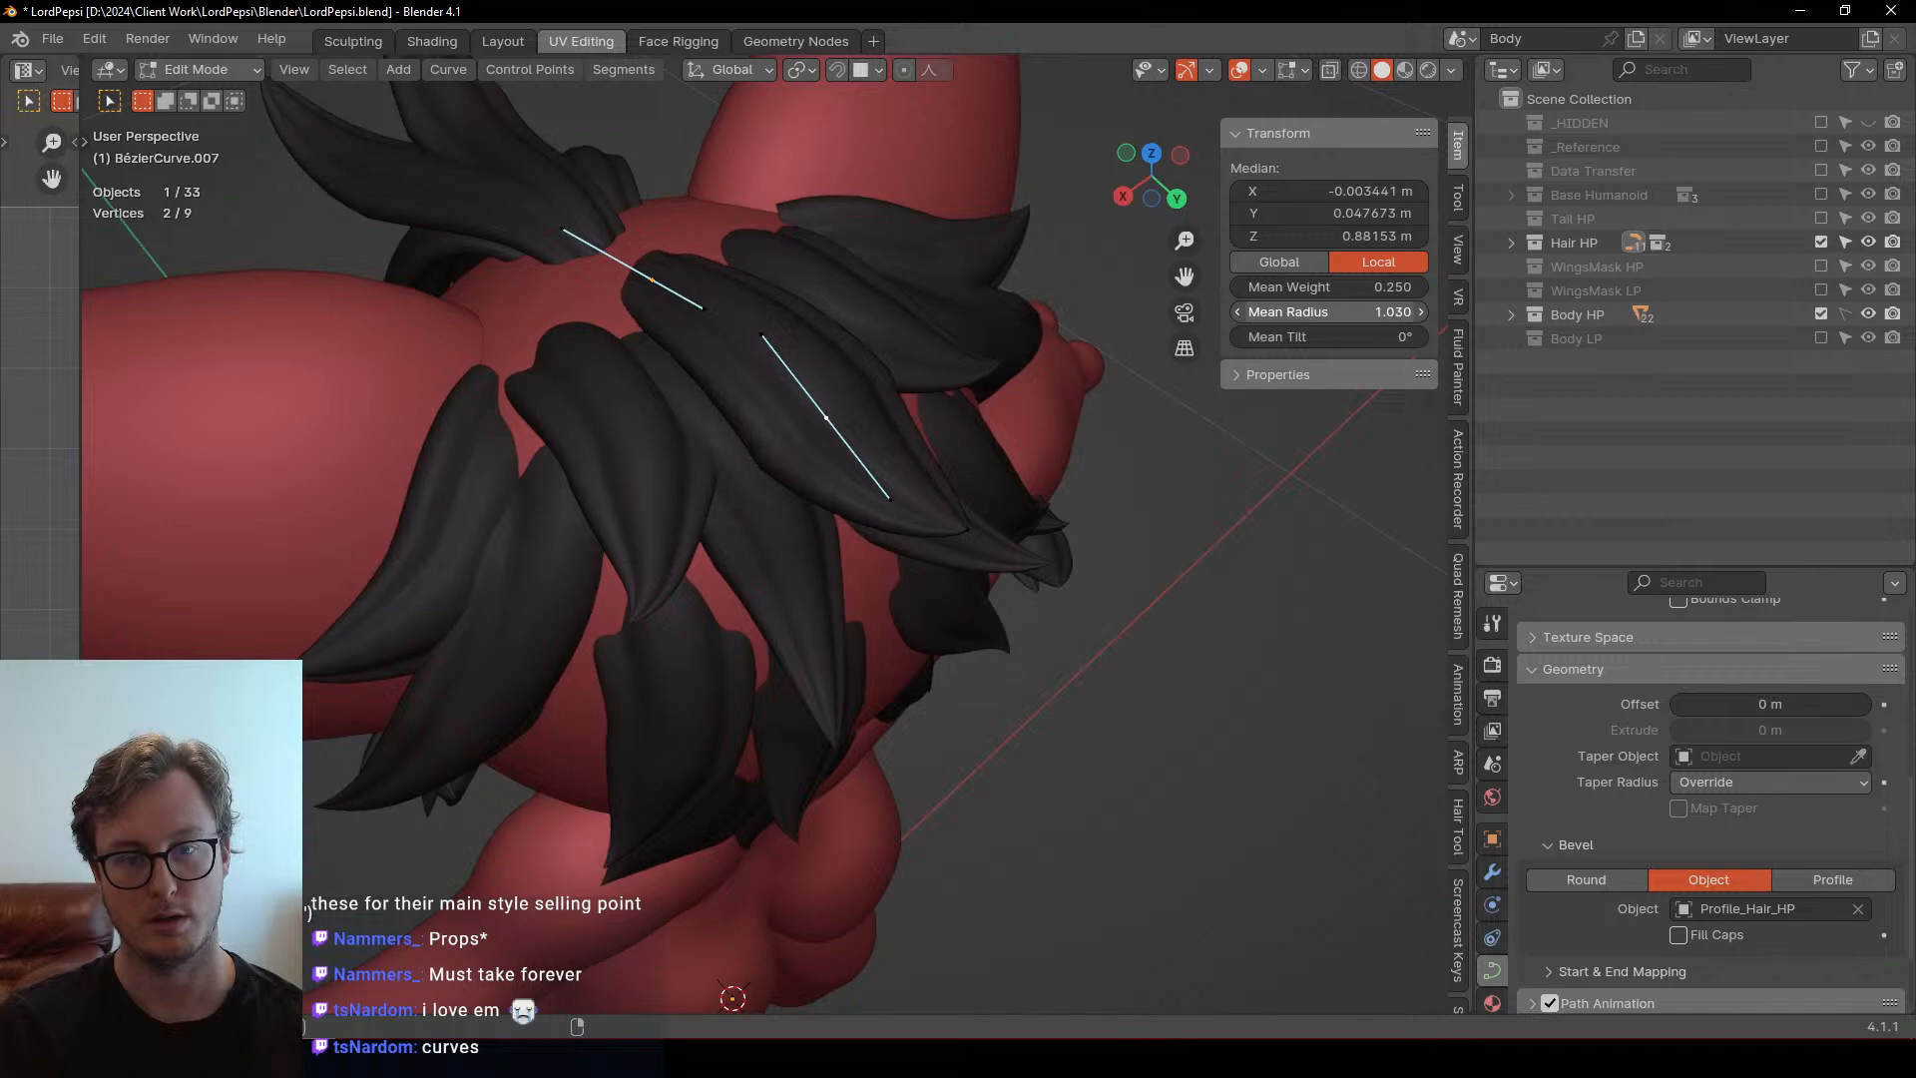
Reposition the crown strand's individual control points so the widened strand sits against the scalp
{"action": "middle_click_drag", "start_coordinate": [978, 439], "coordinate": [801, 544]}
{"action": "left_click", "coordinate": [700, 506]}
{"action": "key", "text": "g"}
{"action": "left_click", "coordinate": [811, 569]}
{"action": "left_click", "coordinate": [795, 539]}
{"action": "left_click", "coordinate": [860, 600], "text": "shift"}
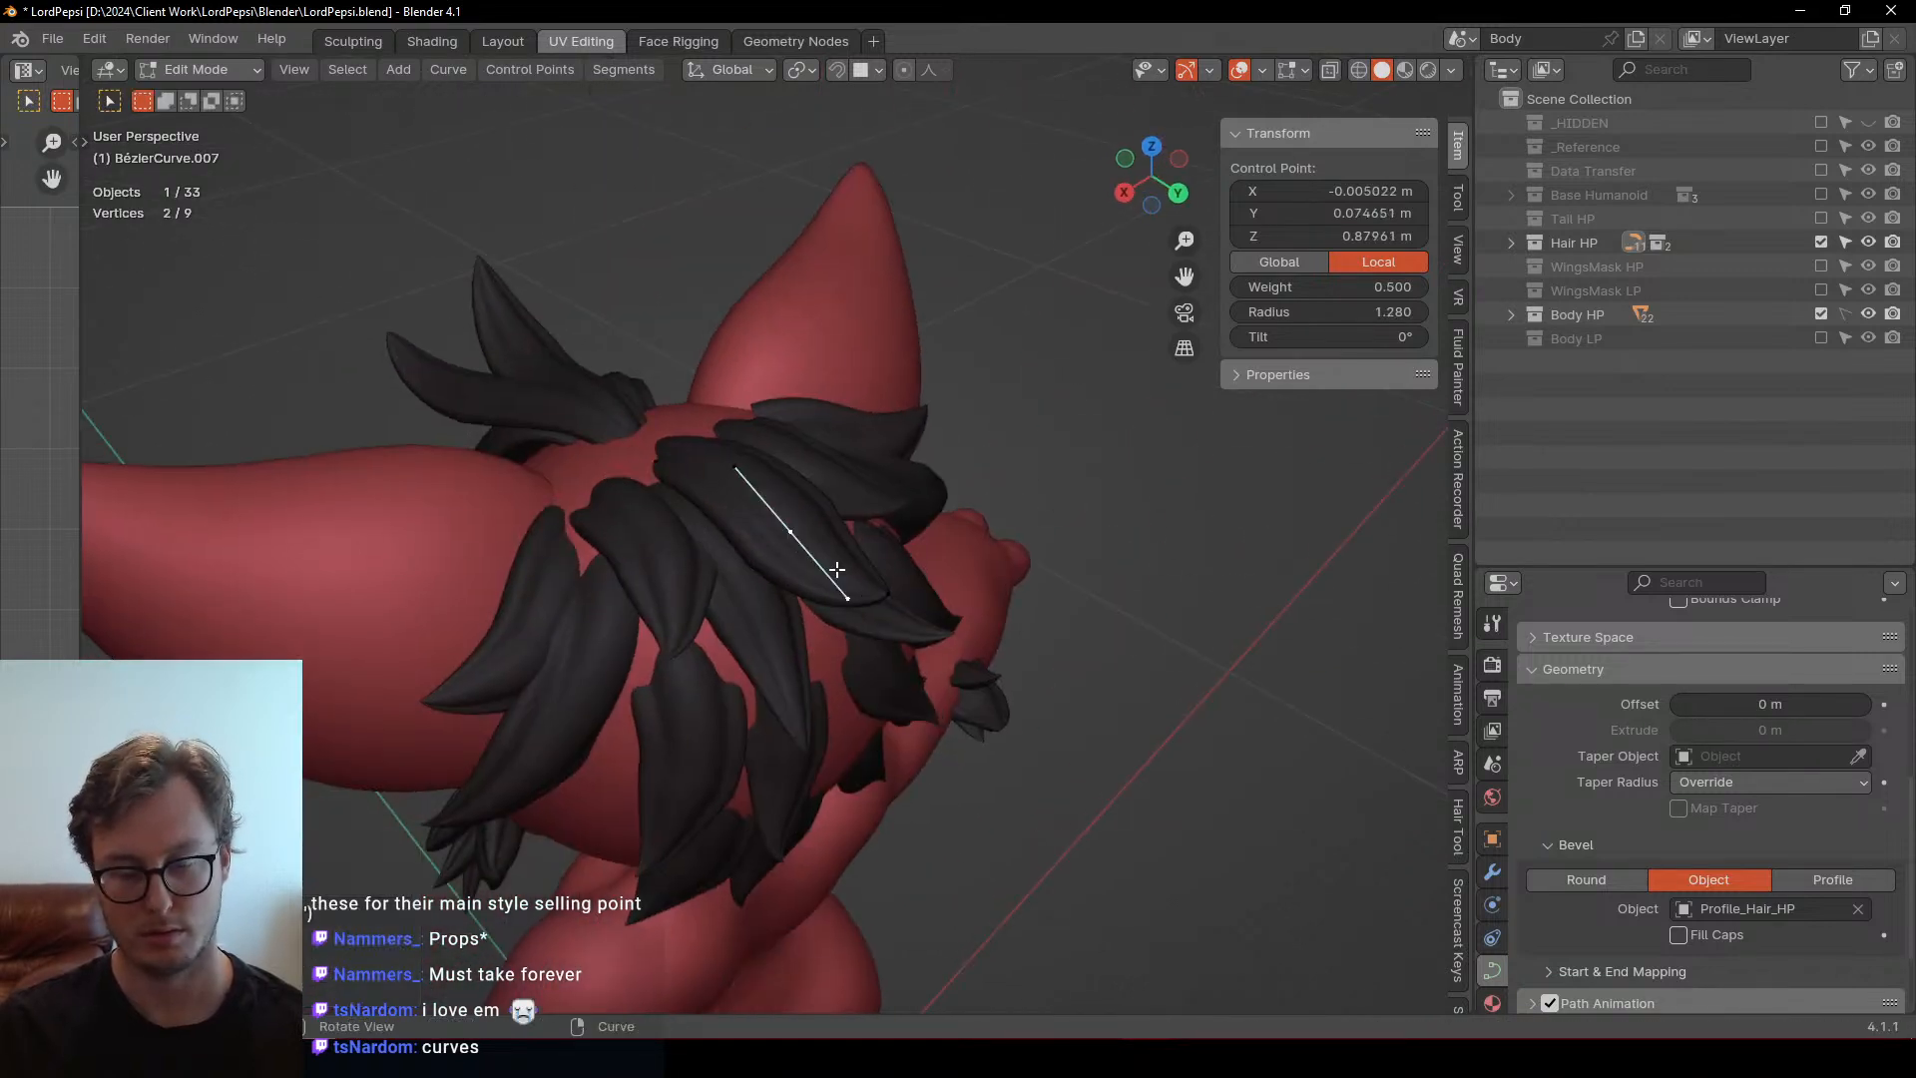
Duplicate the entire crown strand in right side view, moving and rotating the copy down along the back of the head
{"action": "key", "text": "KP_3"}
{"action": "key", "text": "ctrl+l"}
{"action": "key", "text": "shift+d"}
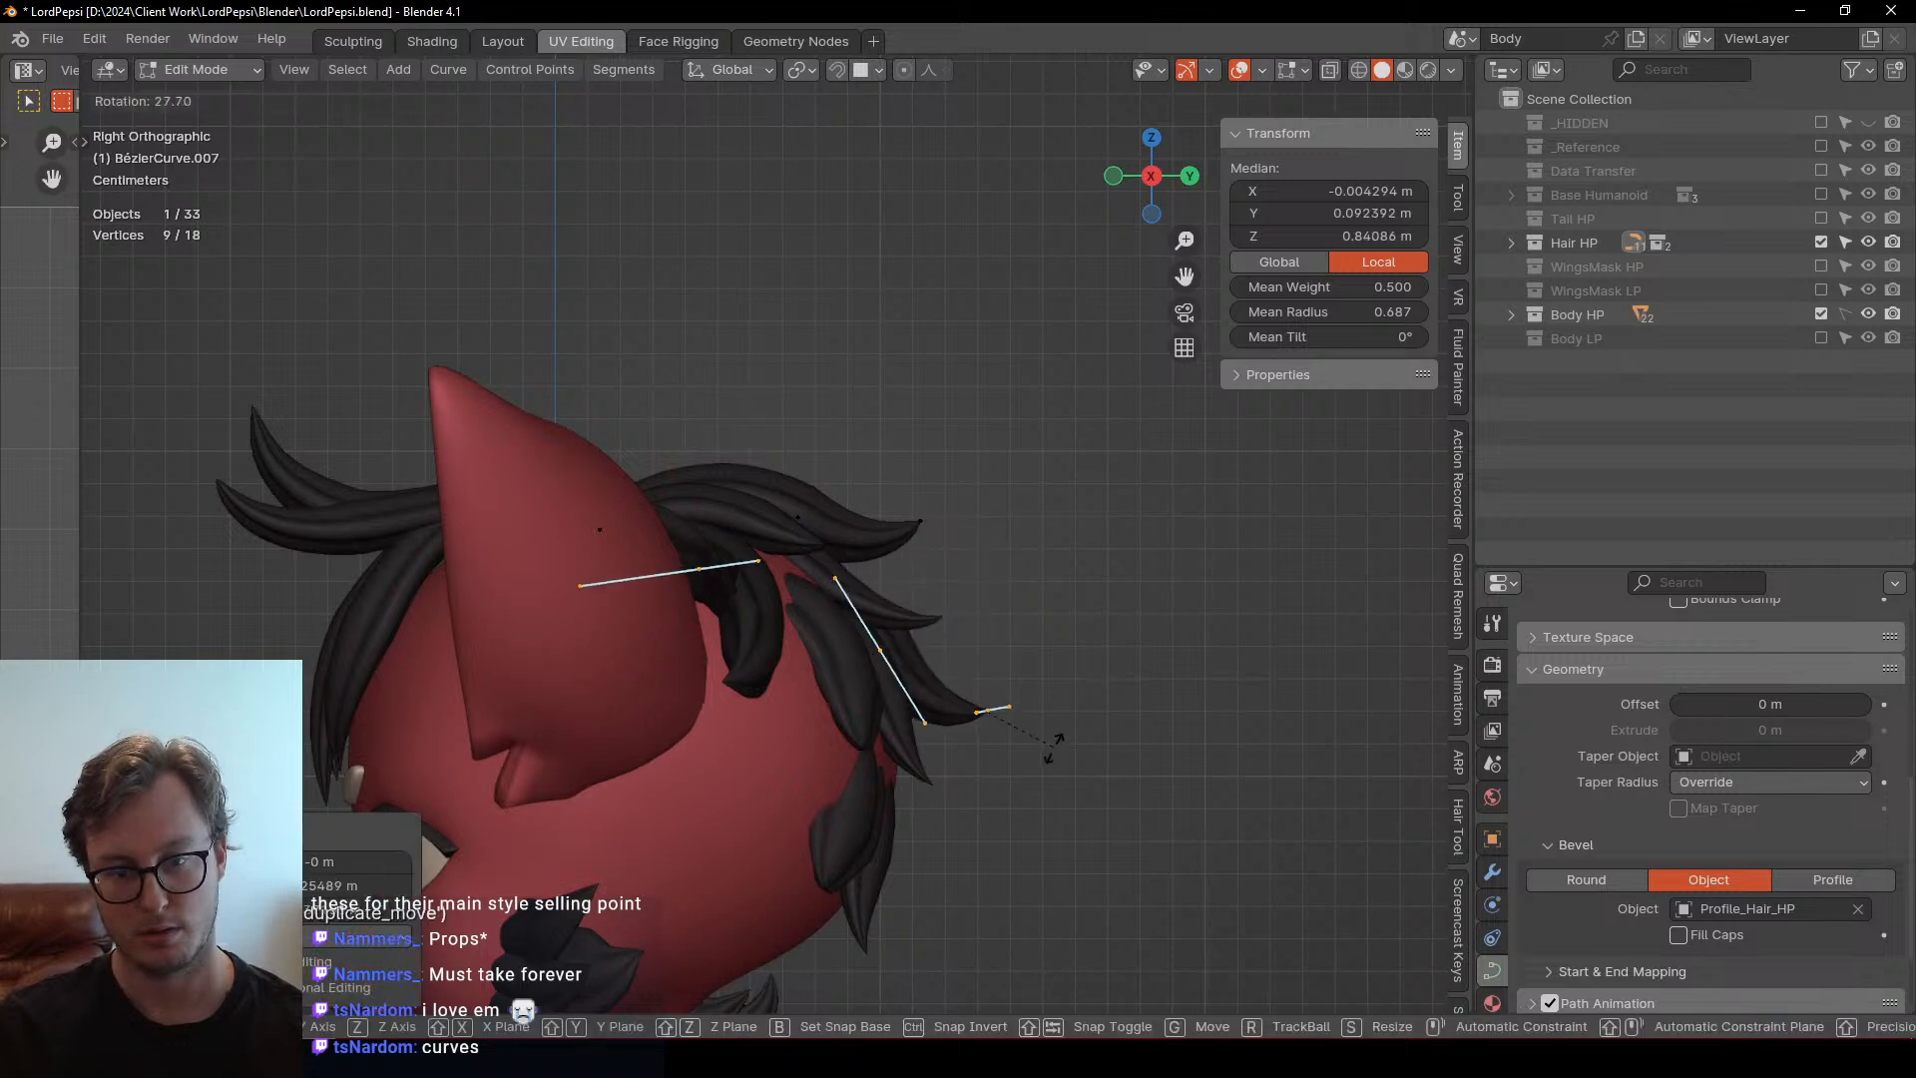
{"action": "left_click", "coordinate": [1140, 774]}
{"action": "key", "text": "r"}
{"action": "left_click", "coordinate": [1144, 863]}
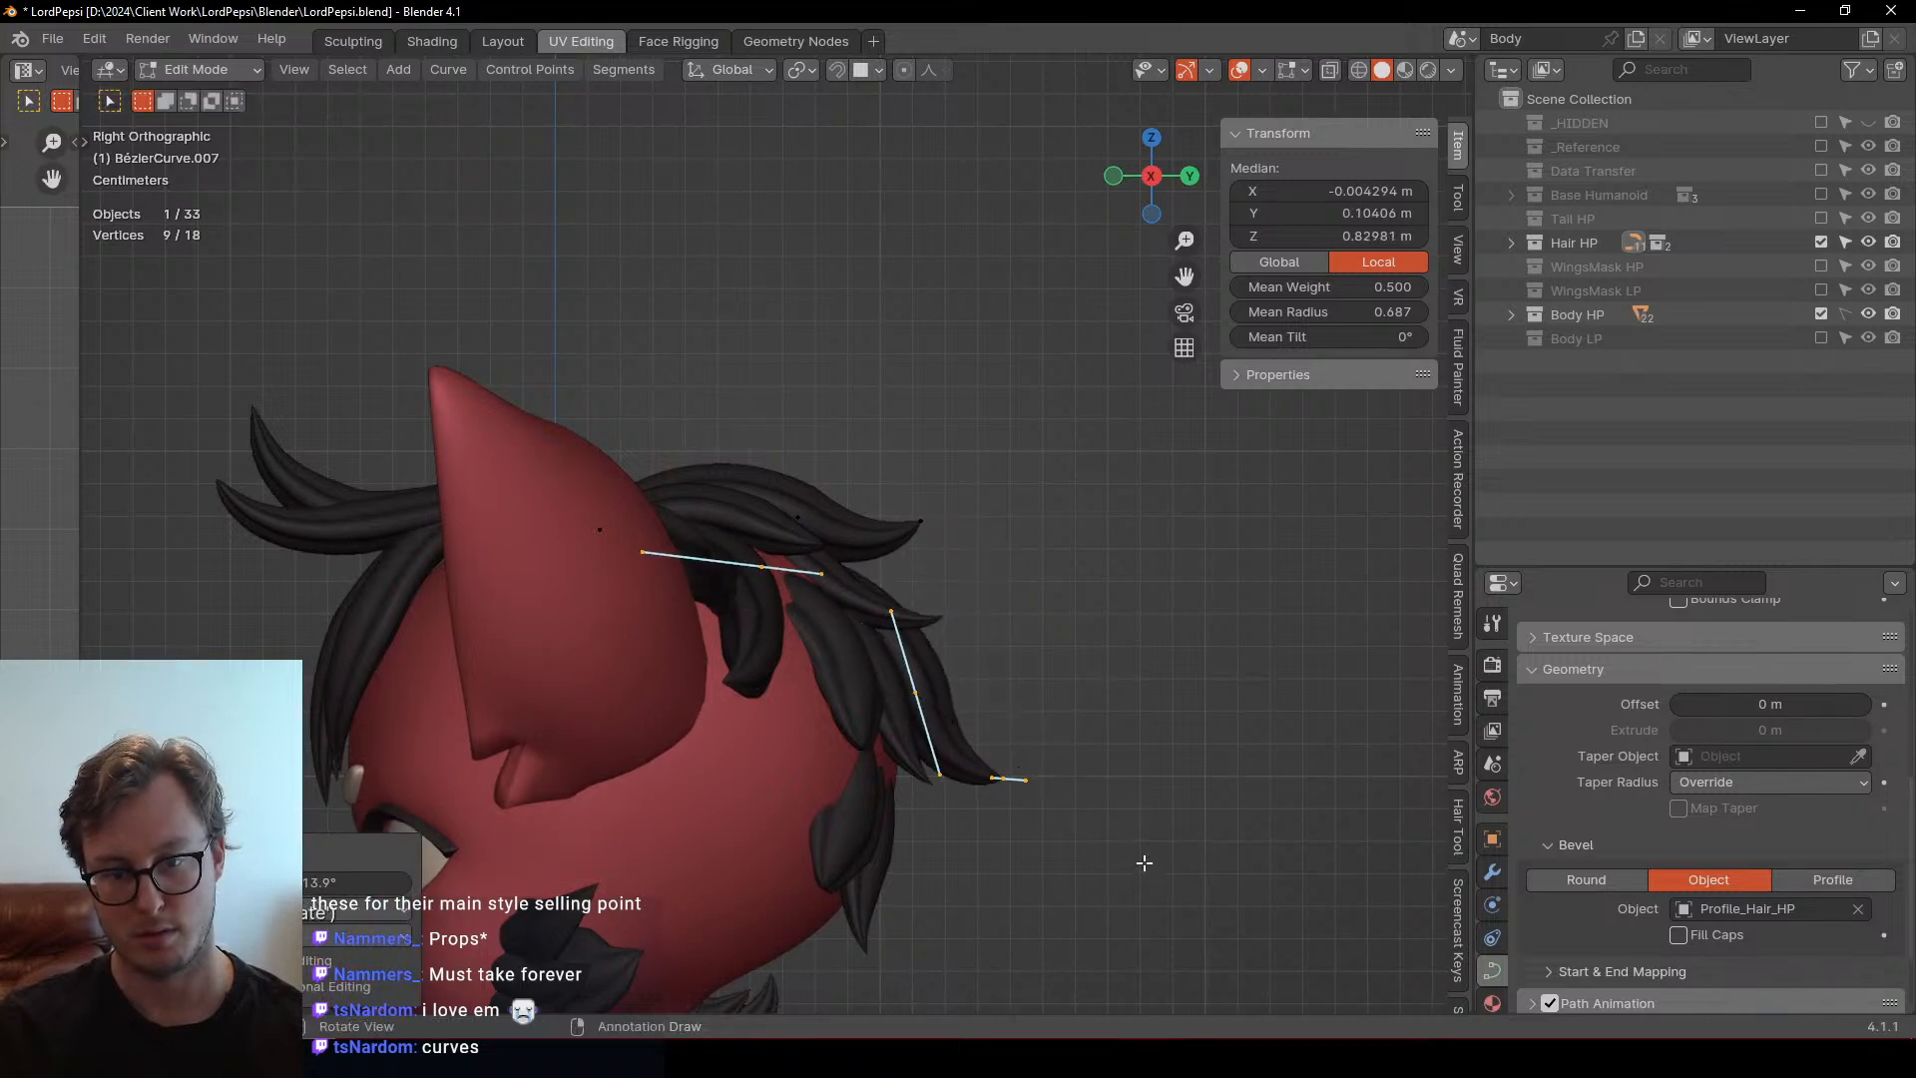
{"action": "key", "text": "g"}
{"action": "left_click", "coordinate": [1136, 889]}
{"action": "key", "text": "r"}
{"action": "left_click", "coordinate": [1135, 880]}
Duplicate the strand again further down the back of the head, then rotate and scale the copy
{"action": "key", "text": "shift+d"}
{"action": "left_click", "coordinate": [1170, 1022]}
{"action": "key", "text": "r"}
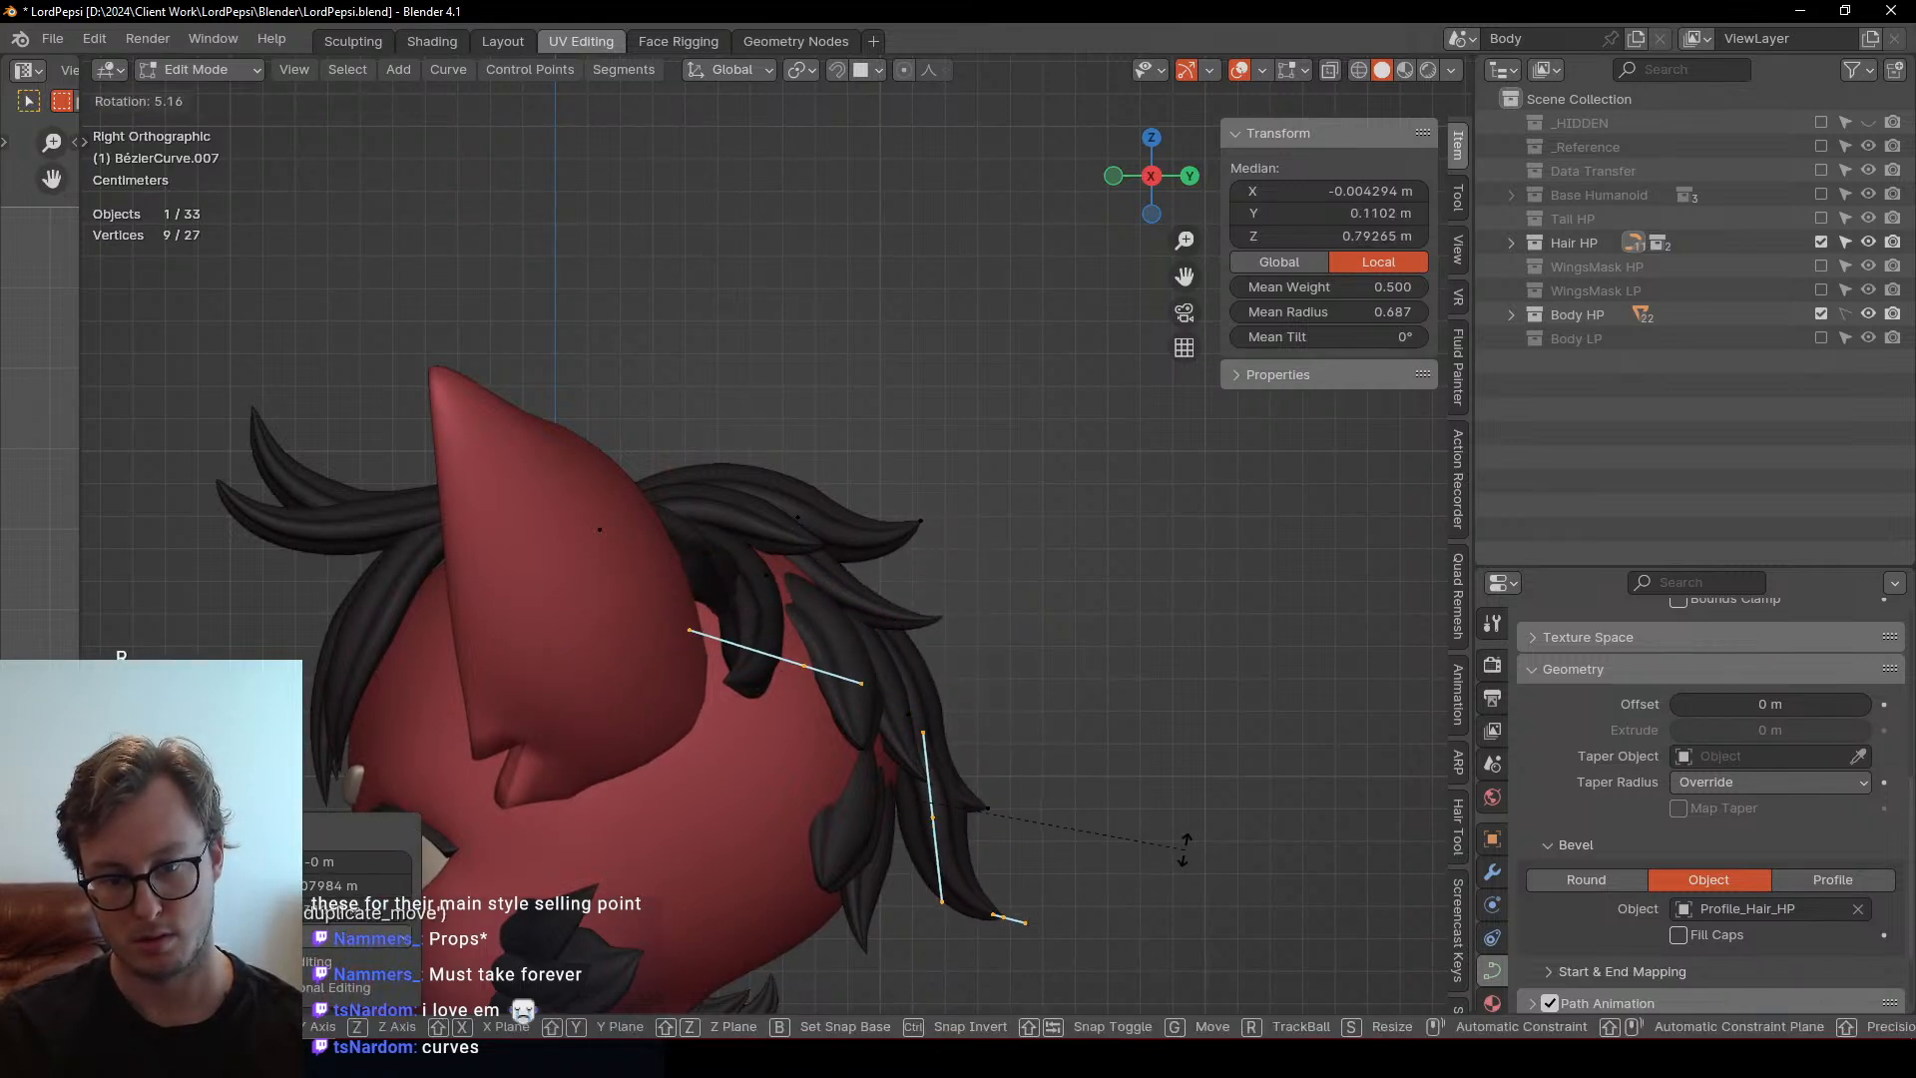
{"action": "left_click", "coordinate": [1188, 848]}
{"action": "middle_click_drag", "start_coordinate": [1195, 836], "coordinate": [1171, 632], "text": "shift"}
{"action": "key", "text": "s"}
{"action": "left_click", "coordinate": [1124, 613]}
Move and rotate the lowest central strand so it curls in along the head towards the neck
{"action": "key", "text": "g"}
{"action": "left_click", "coordinate": [1137, 716]}
{"action": "key", "text": "r"}
{"action": "left_click", "coordinate": [1097, 828]}
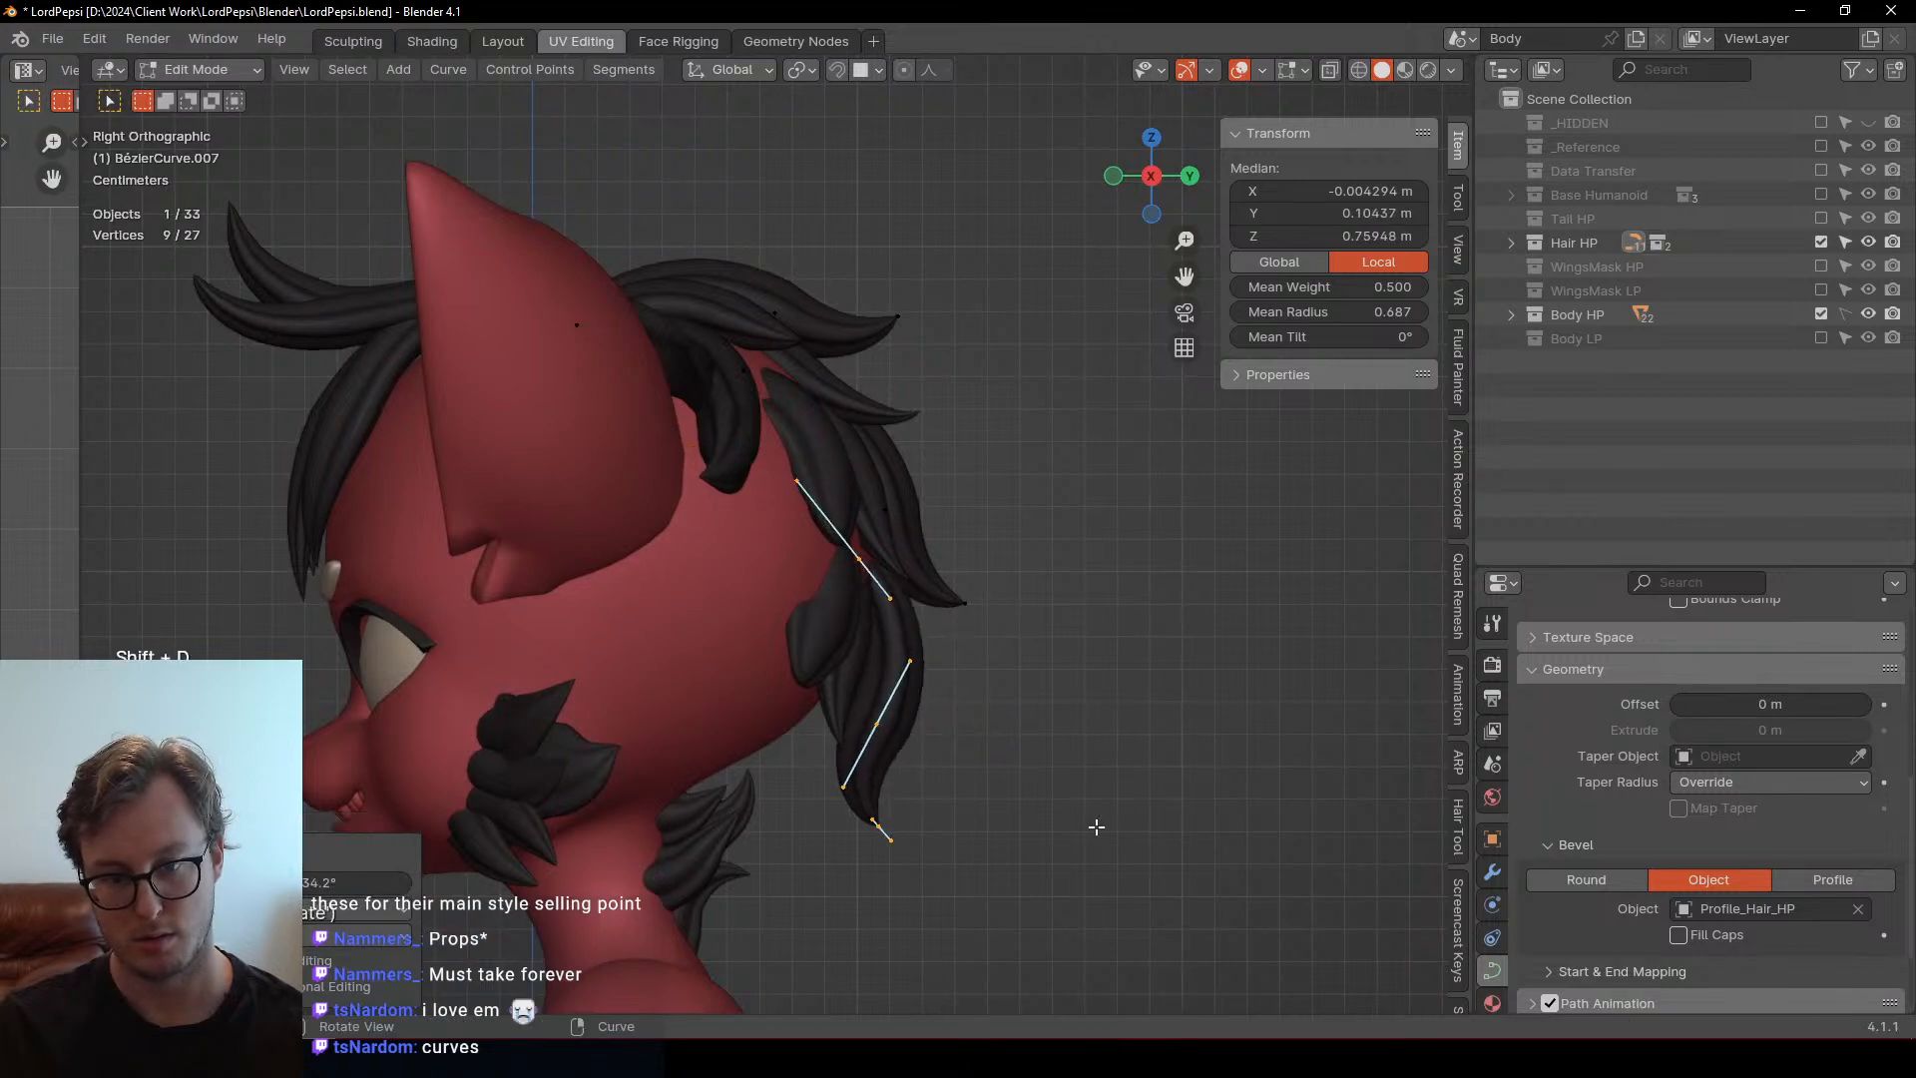
{"action": "key", "text": "g"}
{"action": "left_click", "coordinate": [1085, 772]}
{"action": "middle_click_drag", "start_coordinate": [1150, 762], "coordinate": [750, 469]}
{"action": "left_click", "coordinate": [652, 652]}
{"action": "scroll", "coordinate": [1044, 612], "scroll_direction": "down", "scroll_amount": 3}
Leave curve editing, clear the selection and save the file
{"action": "key", "text": "Tab"}
{"action": "left_click", "coordinate": [920, 475]}
{"action": "key", "text": "ctrl+s"}
{"action": "scroll", "coordinate": [870, 512], "scroll_direction": "up", "scroll_amount": 3}
{"action": "scroll", "coordinate": [571, 531], "scroll_direction": "down", "scroll_amount": 3}
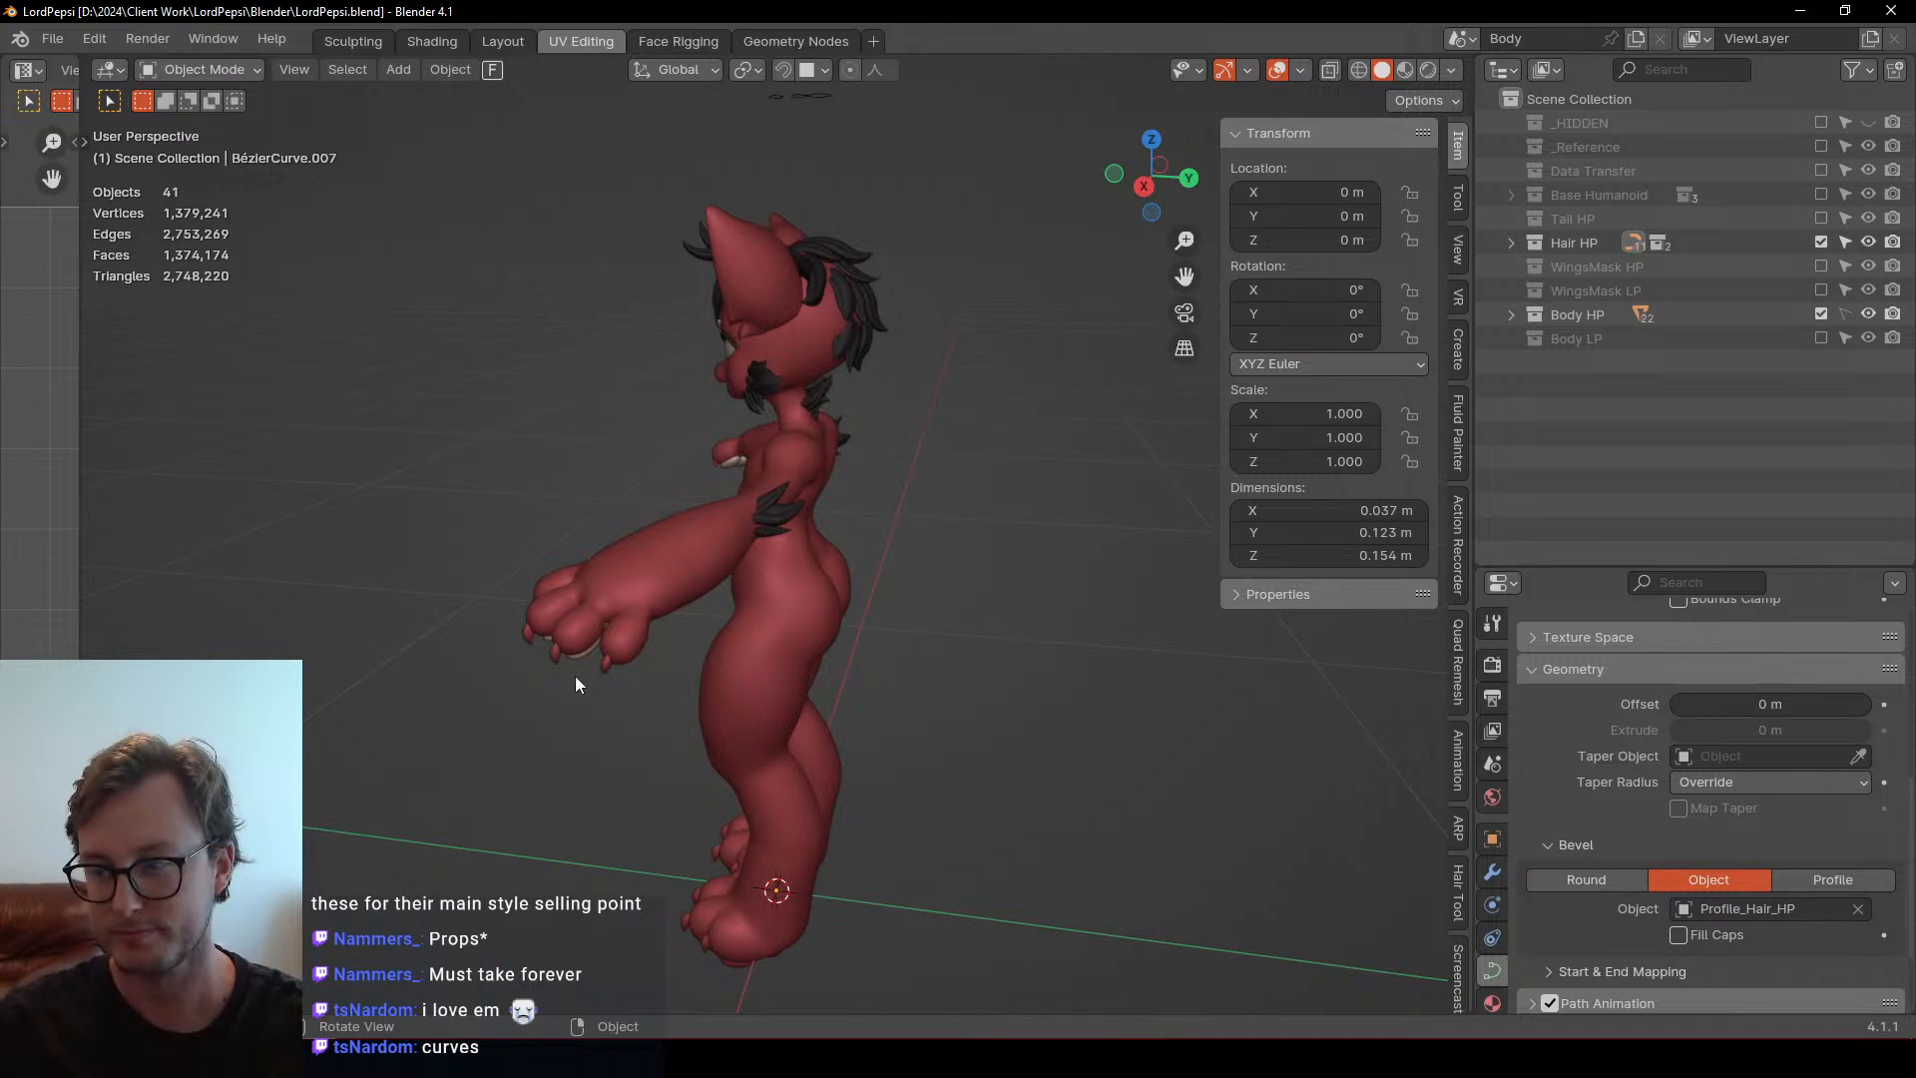
{"action": "middle_click_drag", "start_coordinate": [692, 517], "coordinate": [938, 572]}
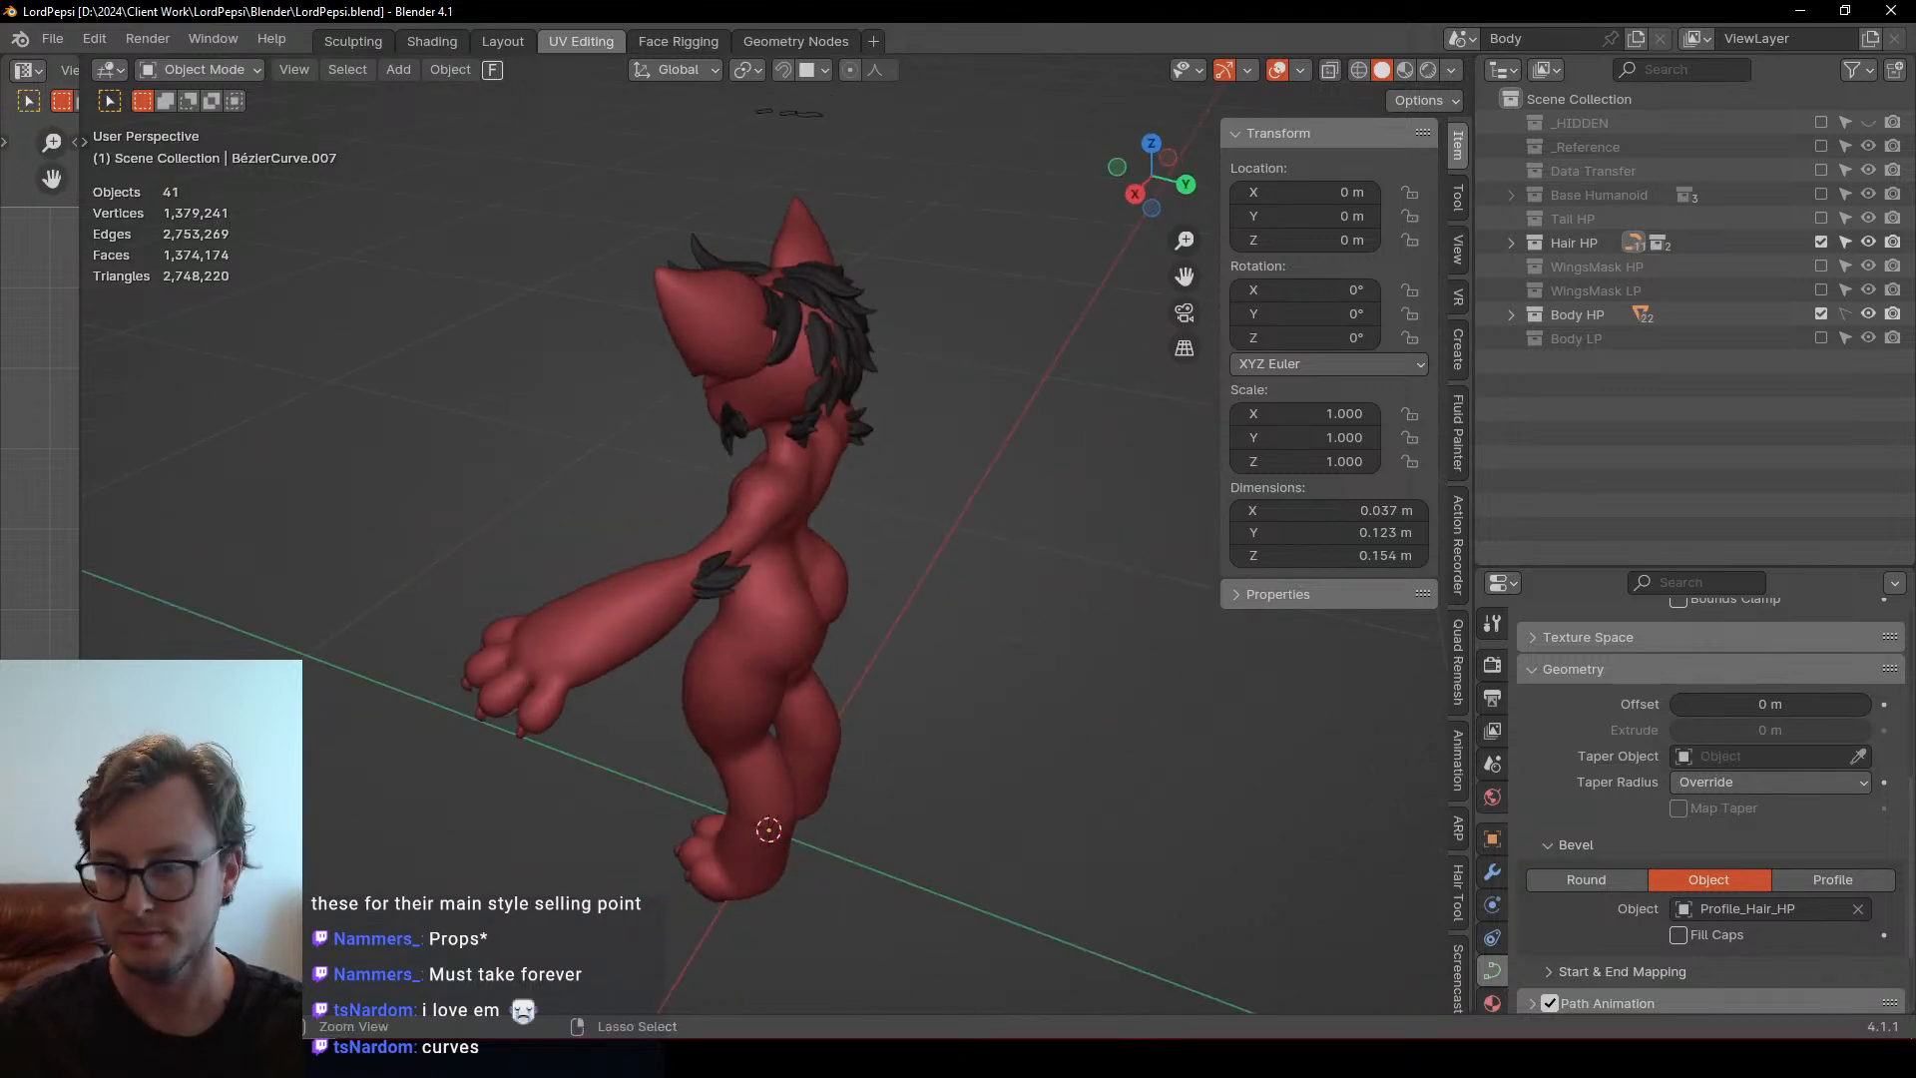
{"action": "left_click", "coordinate": [1421, 1058]}
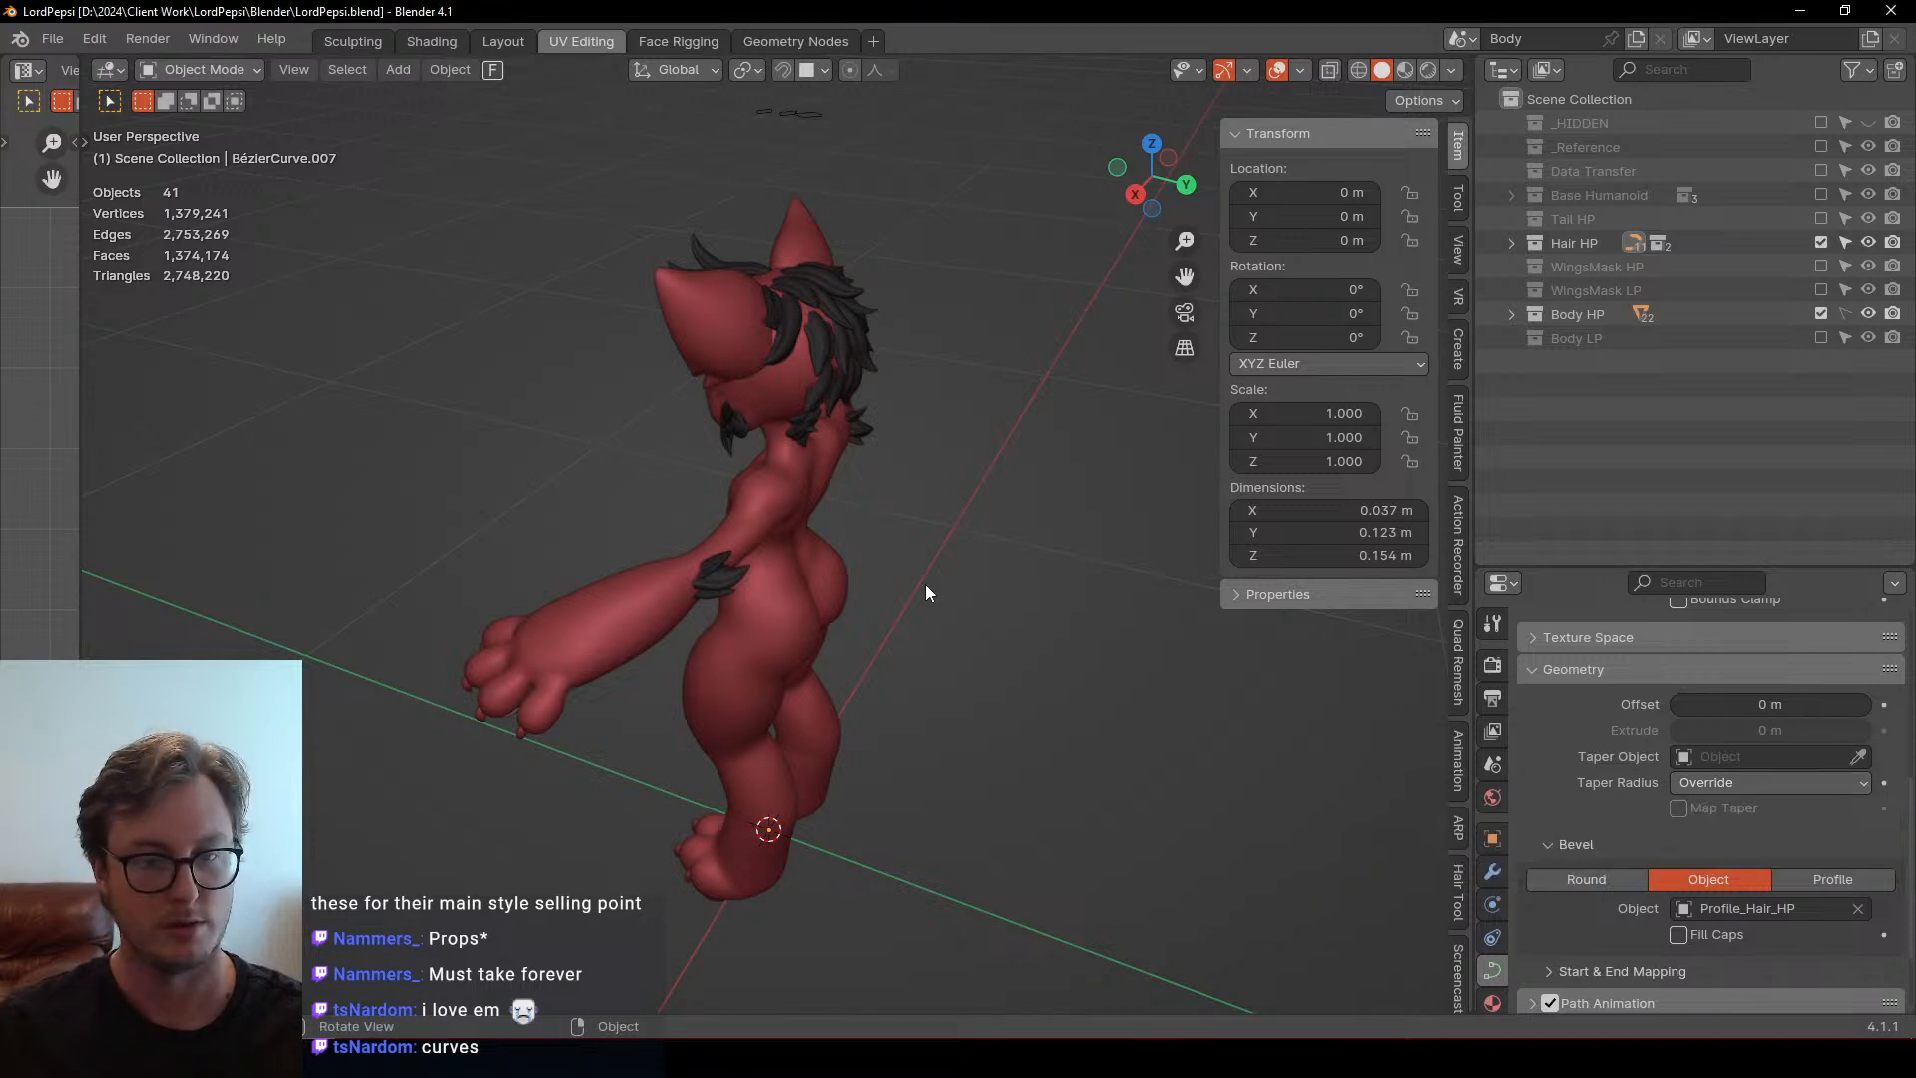
{"action": "mouse_move", "coordinate": [925, 584]}
{"action": "middle_mouse_down"}
{"action": "mouse_move", "coordinate": [858, 523]}
{"action": "mouse_move", "coordinate": [880, 606]}
{"action": "mouse_move", "coordinate": [860, 612]}
{"action": "mouse_move", "coordinate": [776, 577]}
{"action": "mouse_move", "coordinate": [524, 578]}
{"action": "mouse_move", "coordinate": [900, 585]}
{"action": "middle_mouse_up"}
{"action": "key", "text": "ctrl+s"}
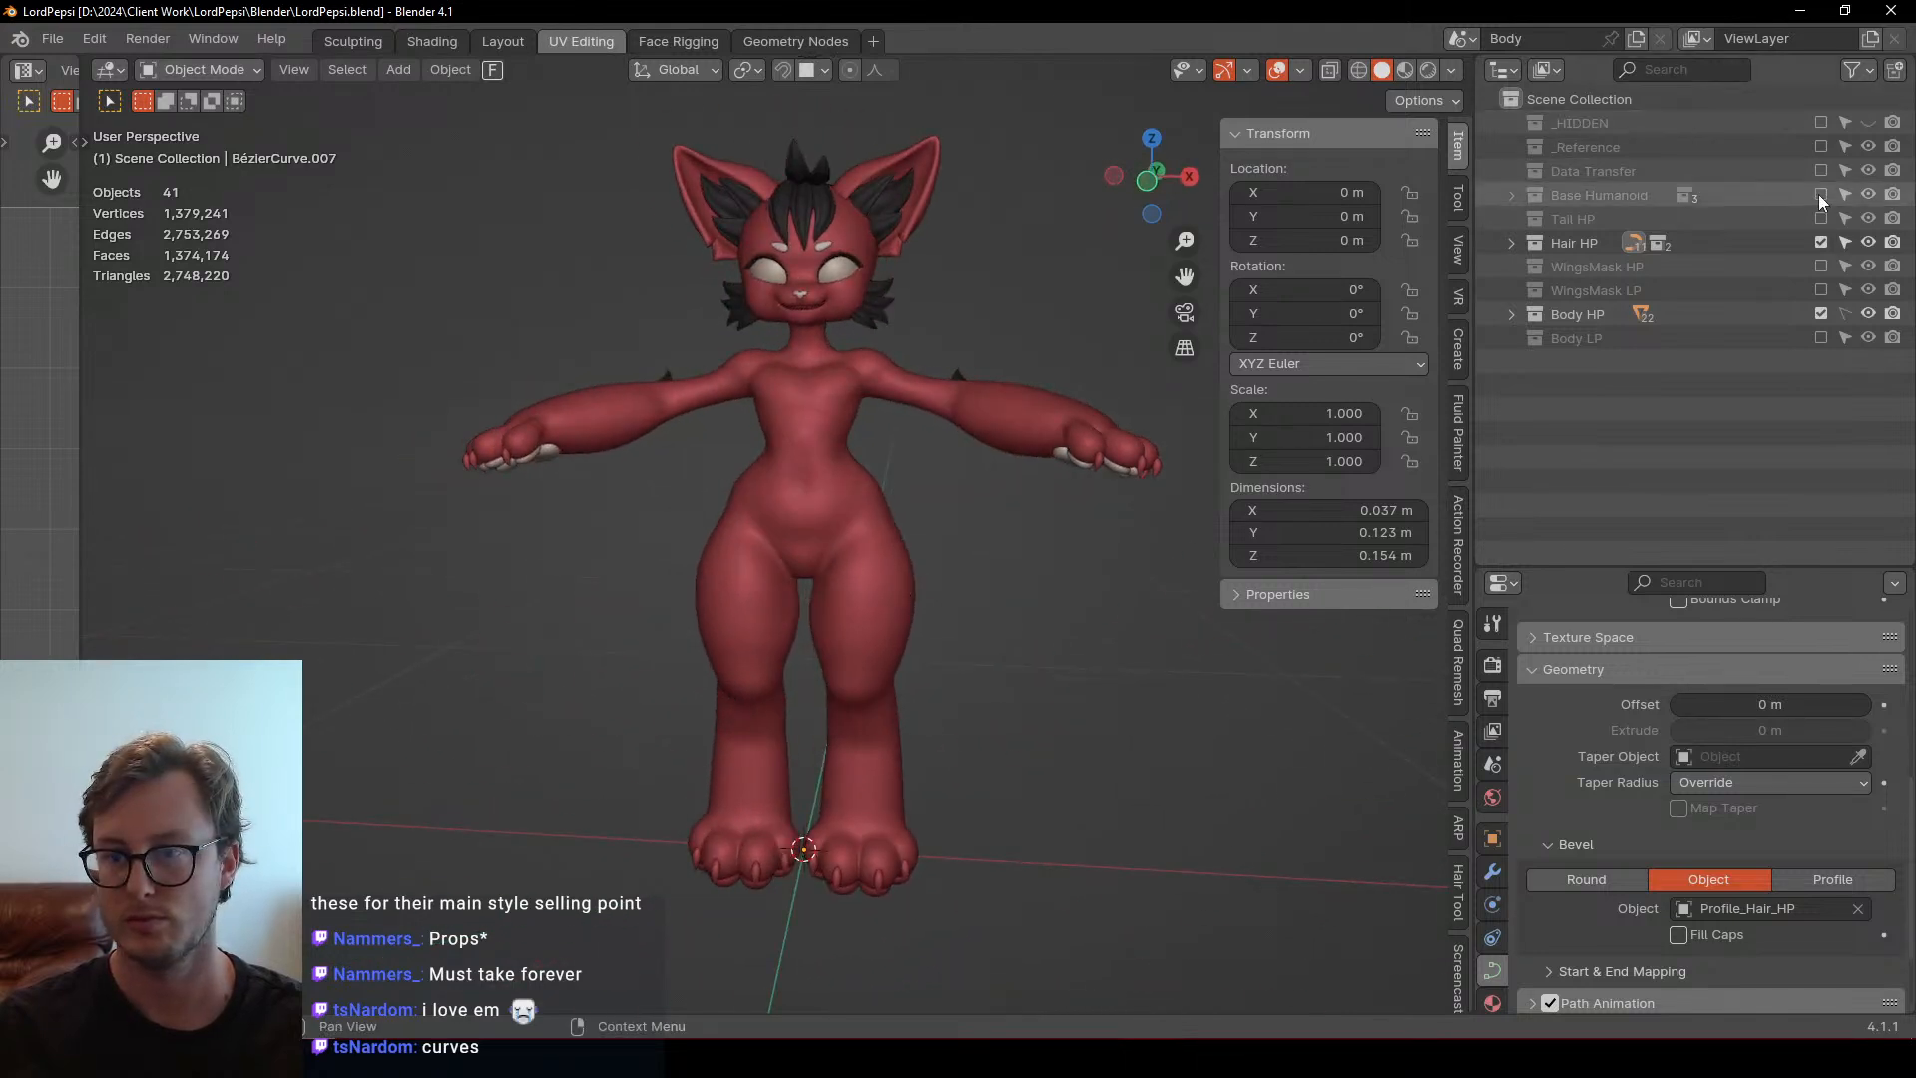
Show the _Reference collection to compare the hair with the character artwork, then hide it again
{"action": "left_click", "coordinate": [1821, 147]}
{"action": "middle_click_drag", "start_coordinate": [792, 363], "coordinate": [688, 385]}
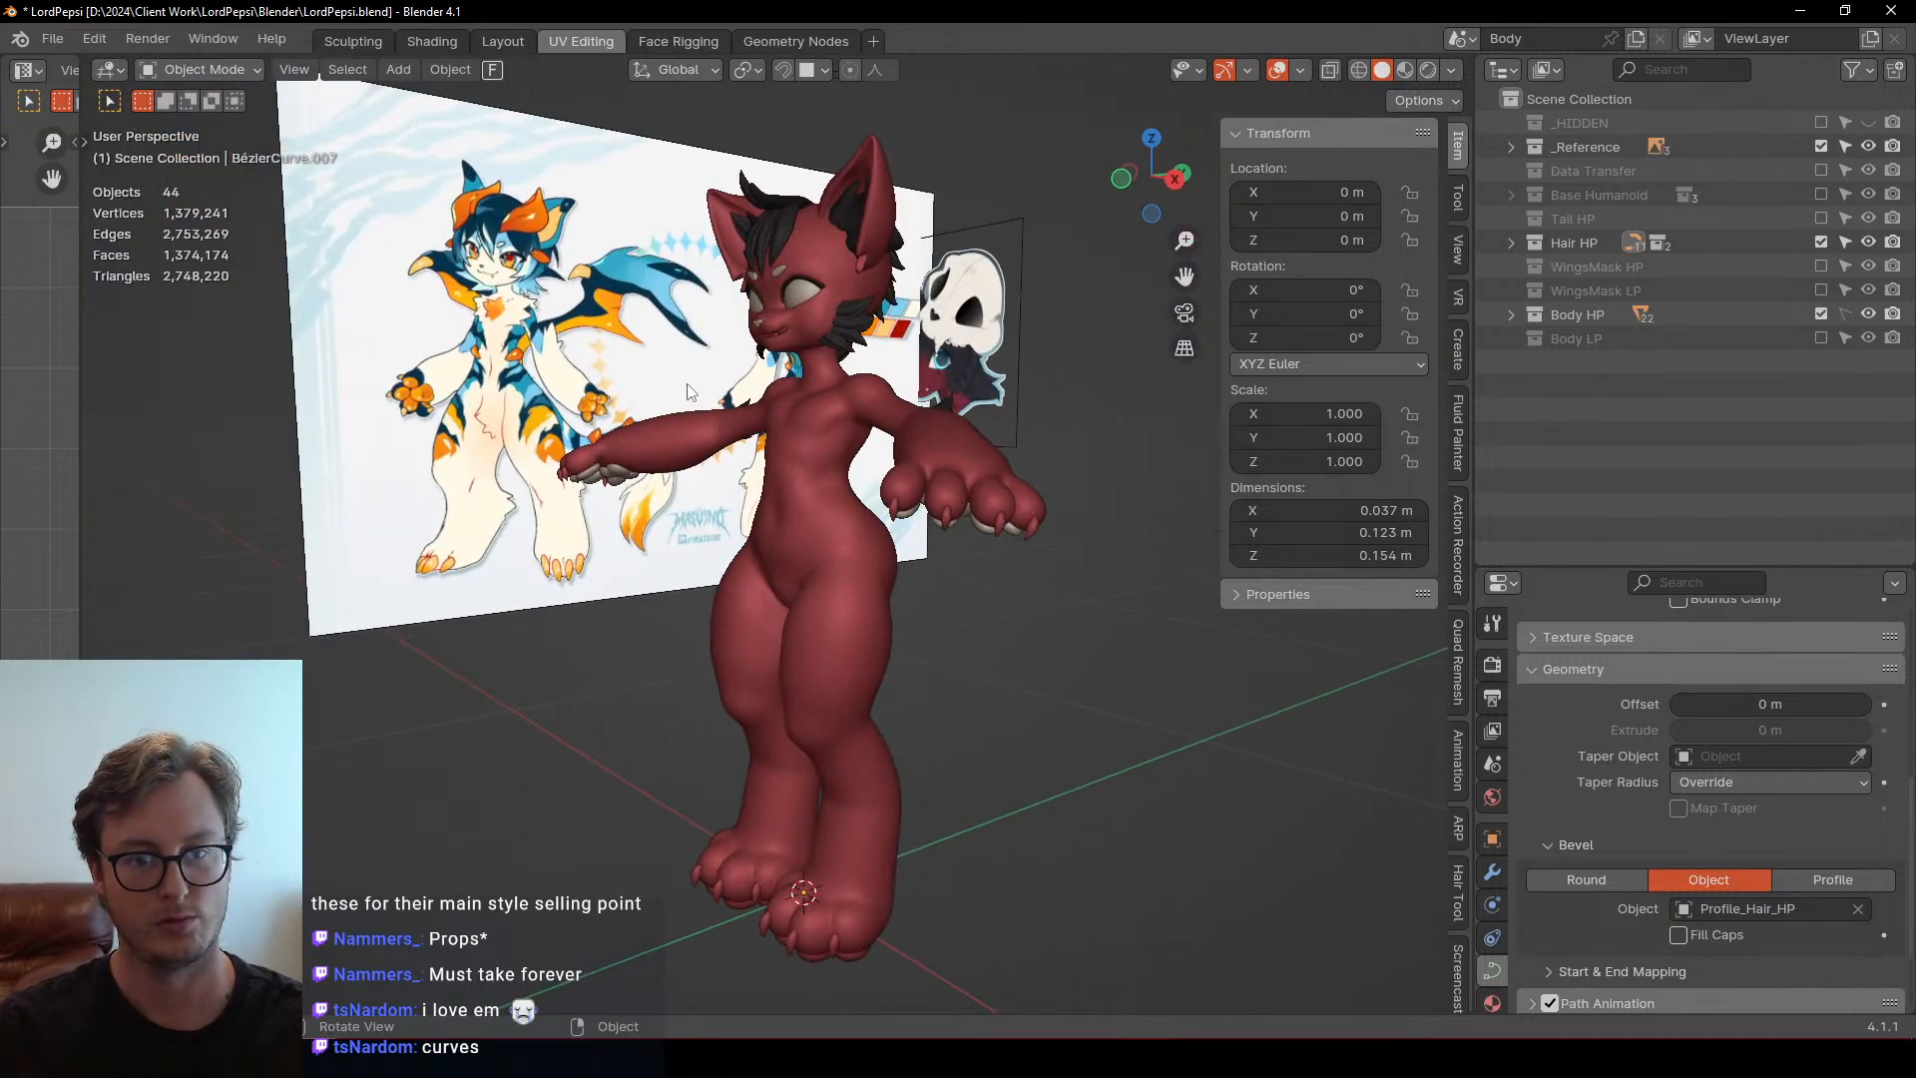
{"action": "middle_click_drag", "start_coordinate": [768, 439], "coordinate": [697, 421]}
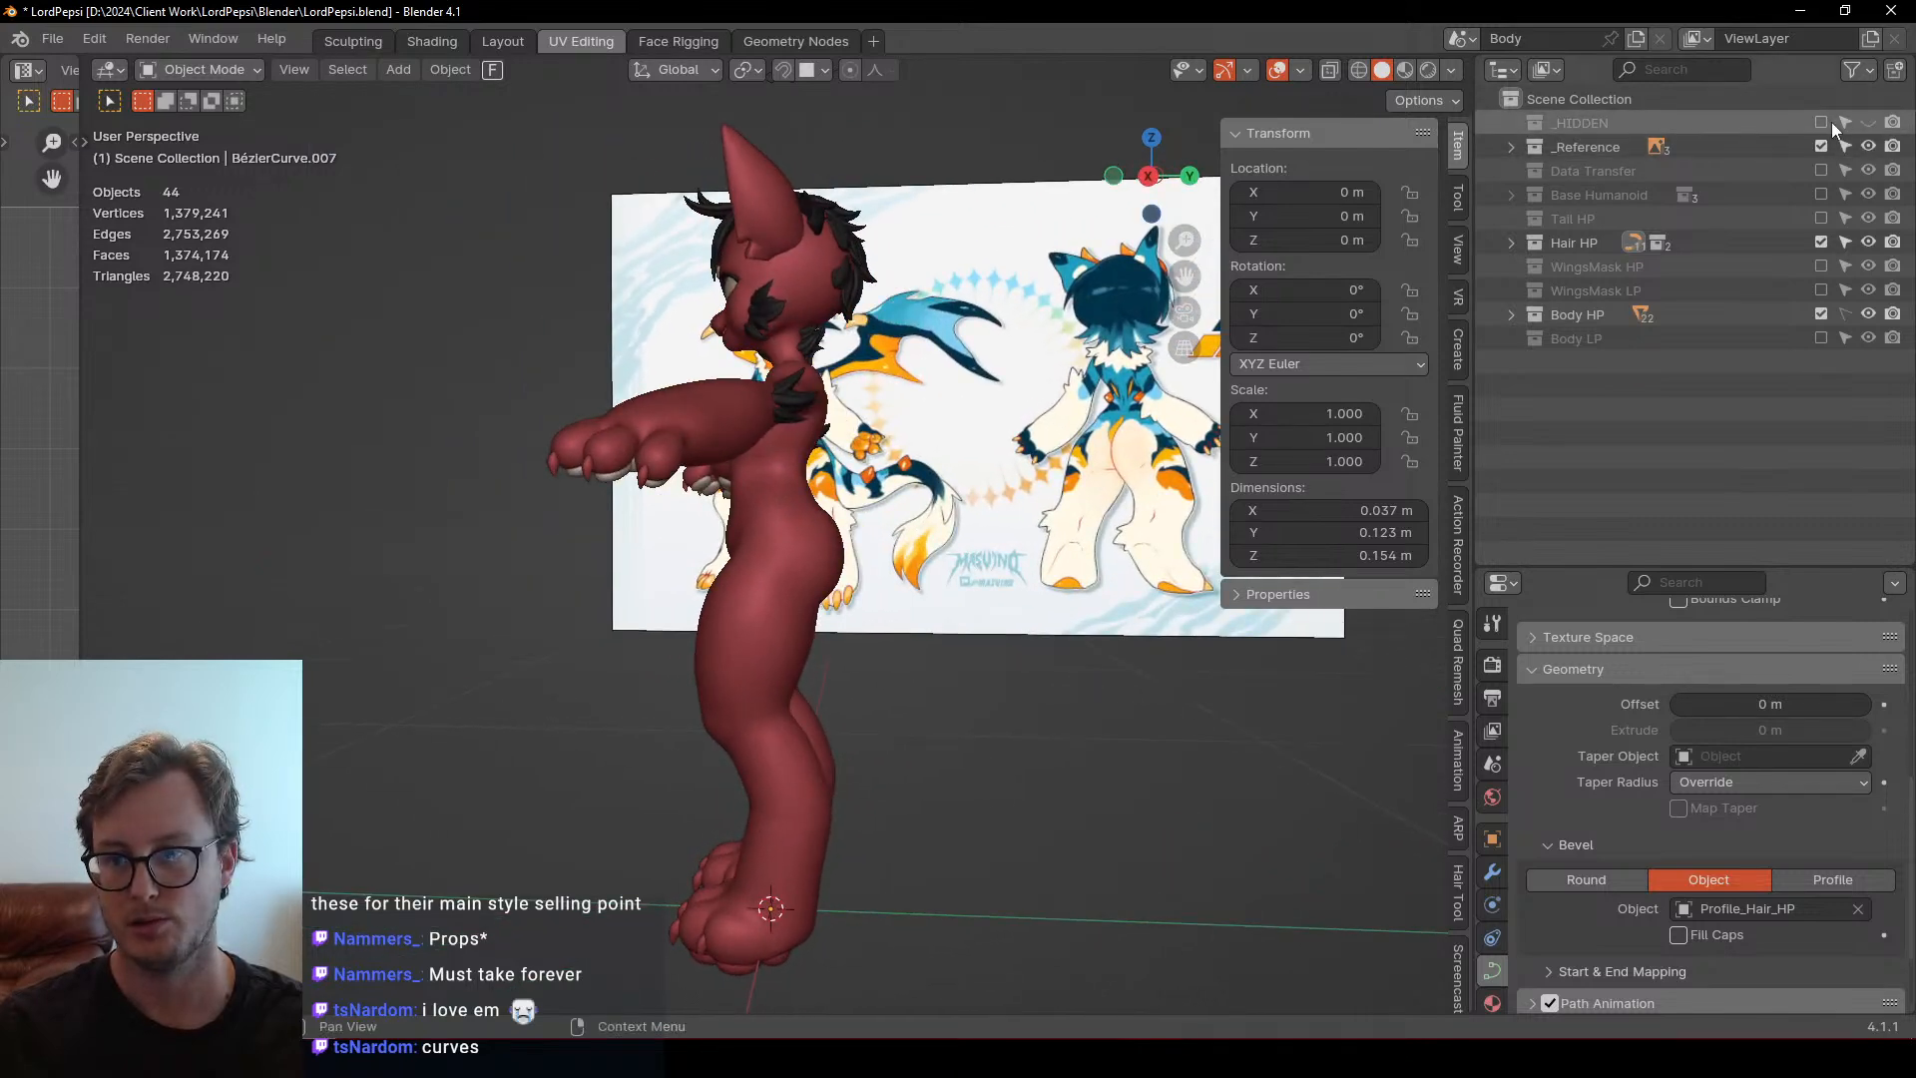
{"action": "left_click", "coordinate": [1820, 146]}
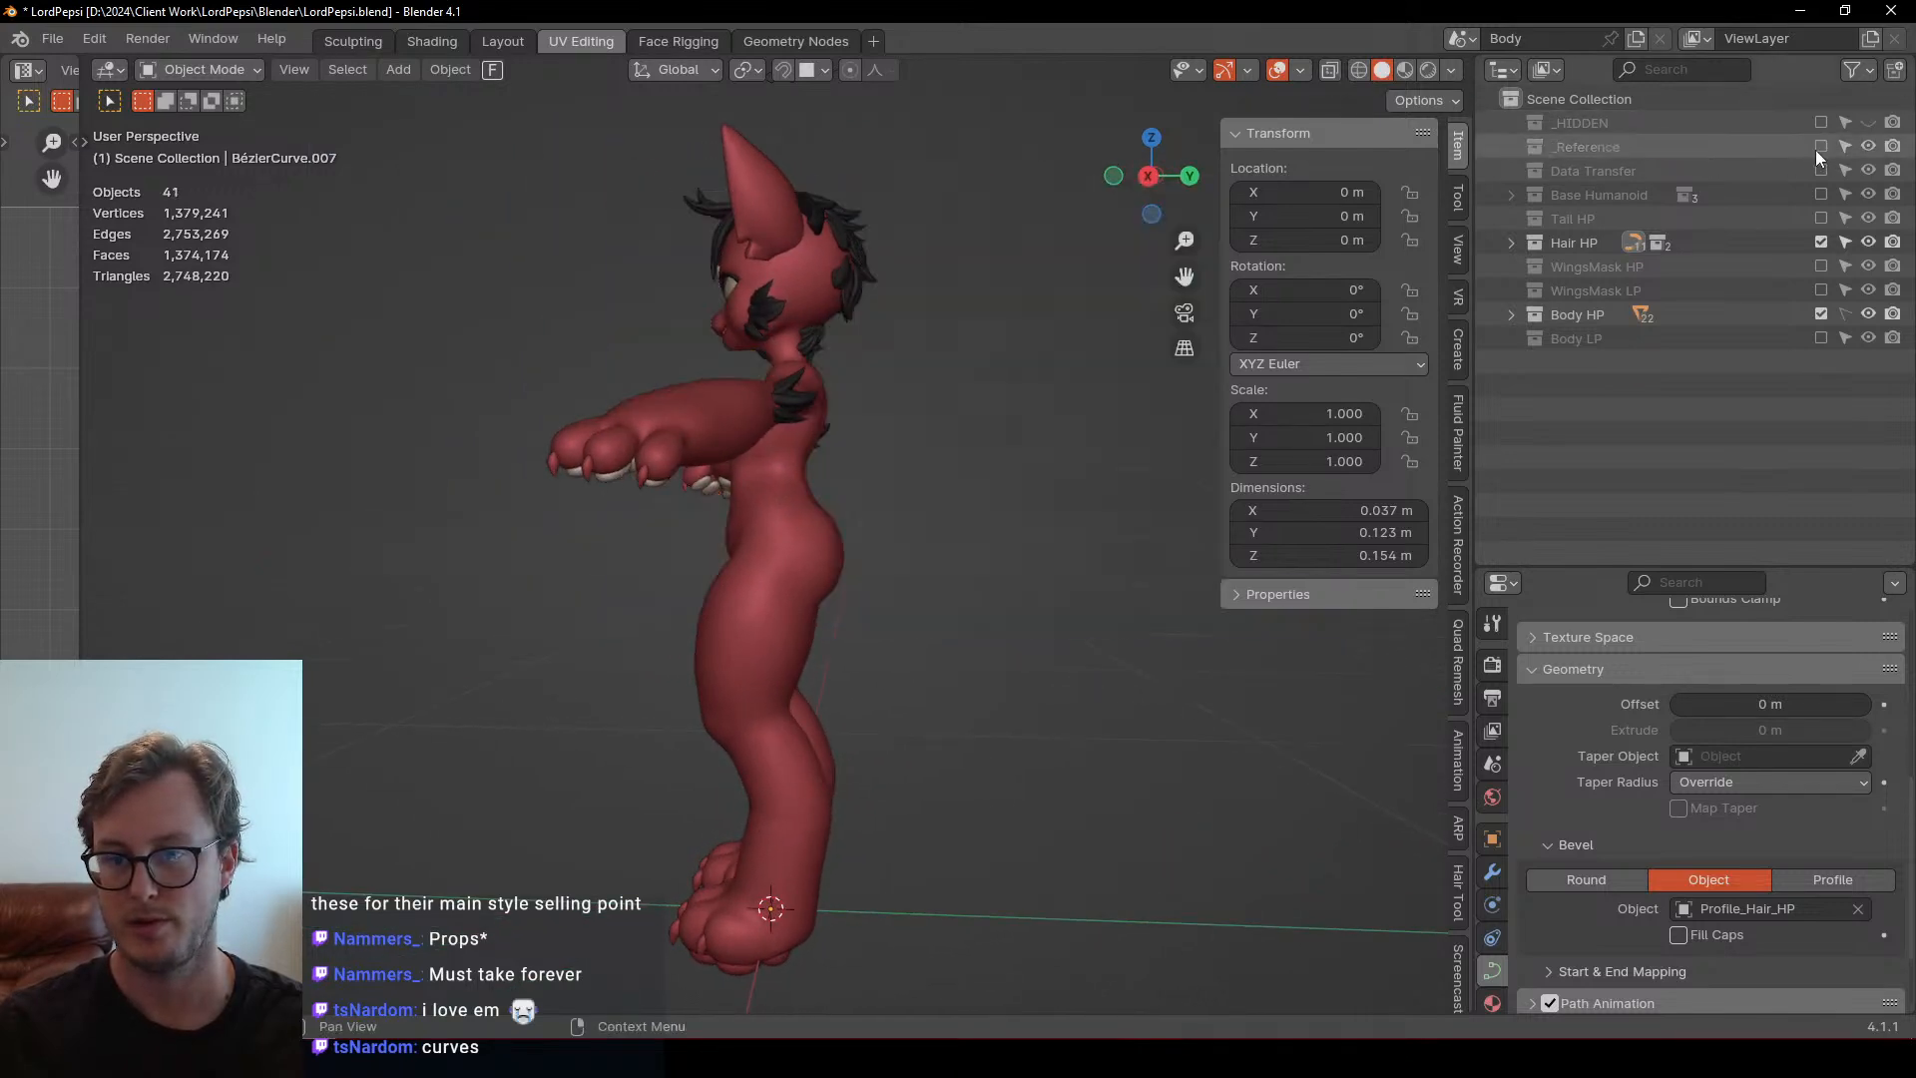
Select the layered hair curves on the back of the head and save the file
{"action": "middle_click_drag", "start_coordinate": [978, 479], "coordinate": [677, 572]}
{"action": "scroll", "coordinate": [740, 327], "scroll_direction": "up", "scroll_amount": 3}
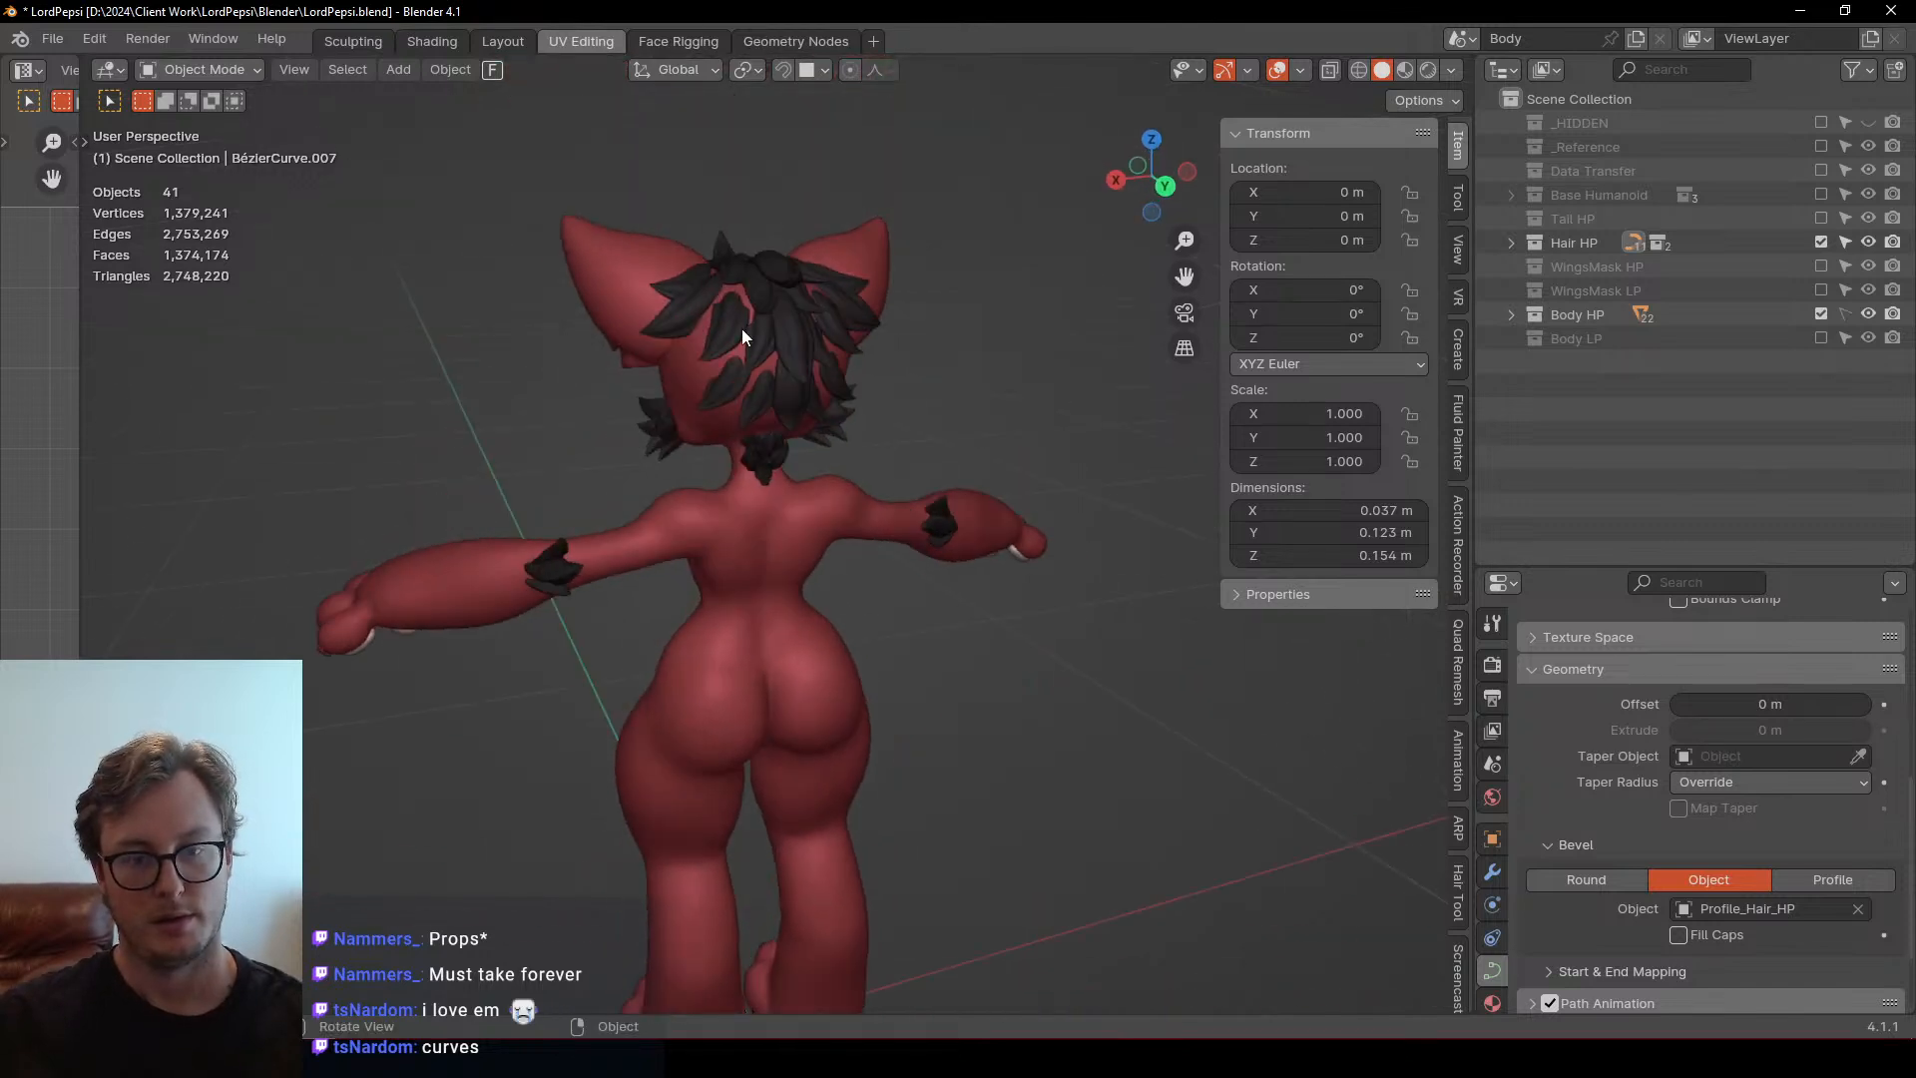
{"action": "left_click", "coordinate": [740, 327]}
{"action": "scroll", "coordinate": [772, 434], "scroll_direction": "up", "scroll_amount": 4}
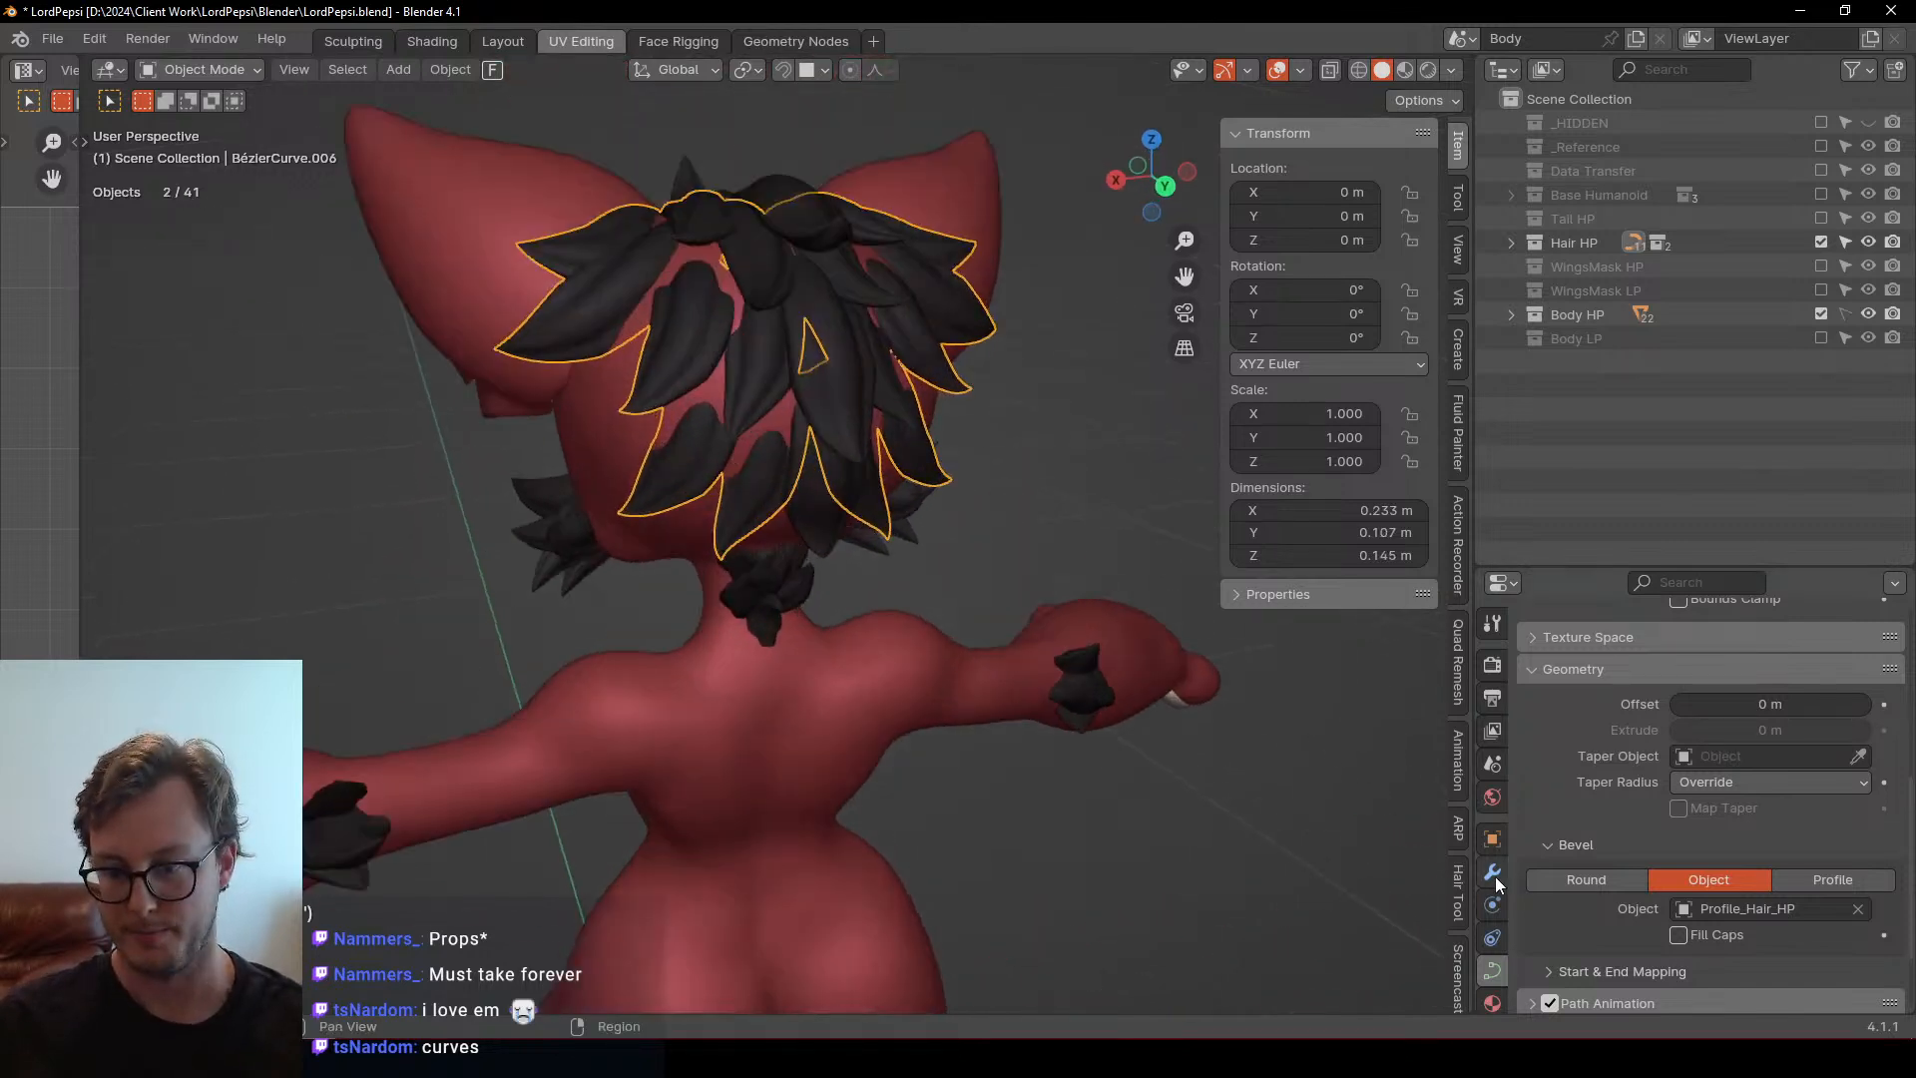
{"action": "scroll", "coordinate": [912, 674], "scroll_direction": "down", "scroll_amount": 5}
{"action": "middle_click_drag", "start_coordinate": [871, 627], "coordinate": [818, 513]}
{"action": "key", "text": "ctrl+s"}
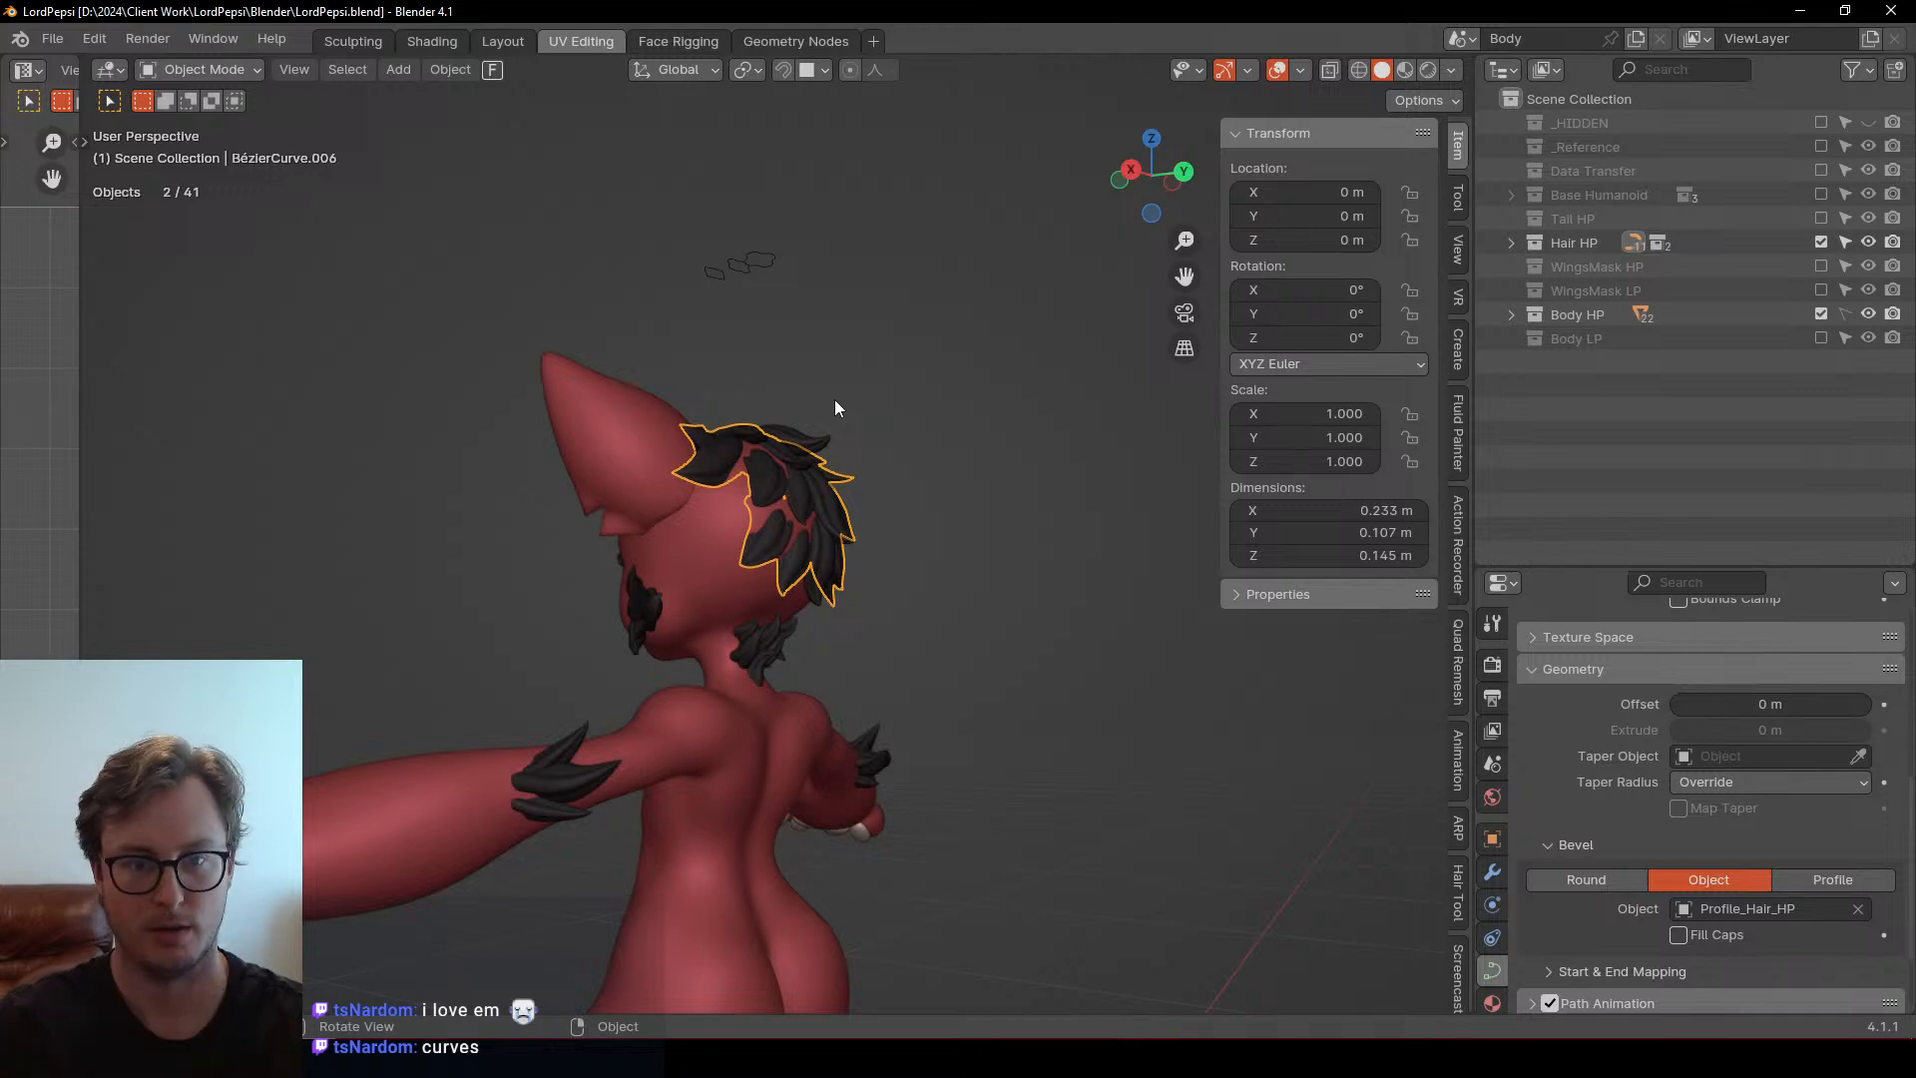
Clear the selection and examine the hair on the head from several angles
{"action": "scroll", "coordinate": [755, 395], "scroll_direction": "up", "scroll_amount": 3}
{"action": "middle_click_drag", "start_coordinate": [754, 395], "coordinate": [361, 471]}
{"action": "scroll", "coordinate": [582, 520], "scroll_direction": "down", "scroll_amount": 3}
{"action": "left_click", "coordinate": [361, 471]}
{"action": "middle_click_drag", "start_coordinate": [487, 489], "coordinate": [589, 531]}
{"action": "scroll", "coordinate": [702, 508], "scroll_direction": "up", "scroll_amount": 3}
{"action": "scroll", "coordinate": [703, 509], "scroll_direction": "down", "scroll_amount": 3}
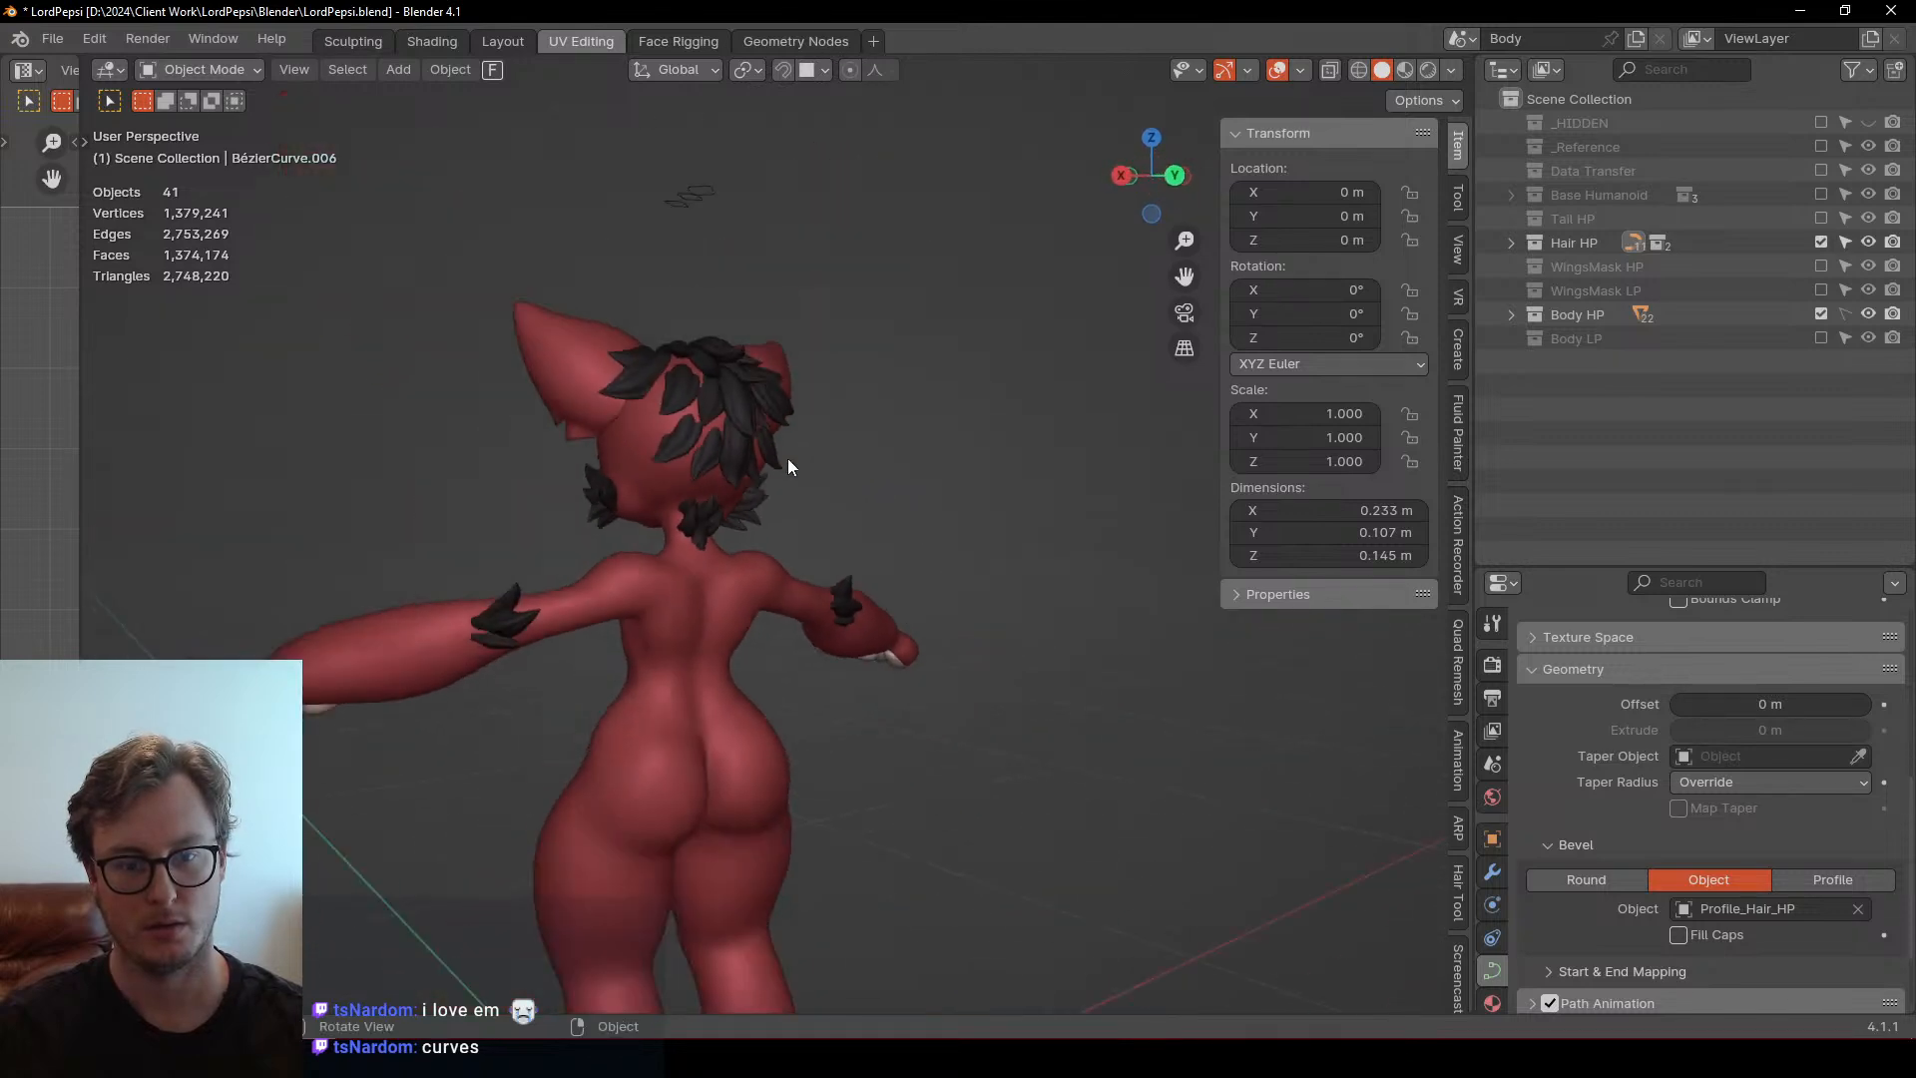
{"action": "mouse_move", "coordinate": [788, 458]}
{"action": "middle_mouse_down"}
{"action": "mouse_move", "coordinate": [1020, 525]}
{"action": "mouse_move", "coordinate": [946, 505]}
{"action": "mouse_move", "coordinate": [817, 535]}
{"action": "mouse_move", "coordinate": [756, 505]}
{"action": "mouse_move", "coordinate": [789, 494]}
{"action": "middle_mouse_up"}
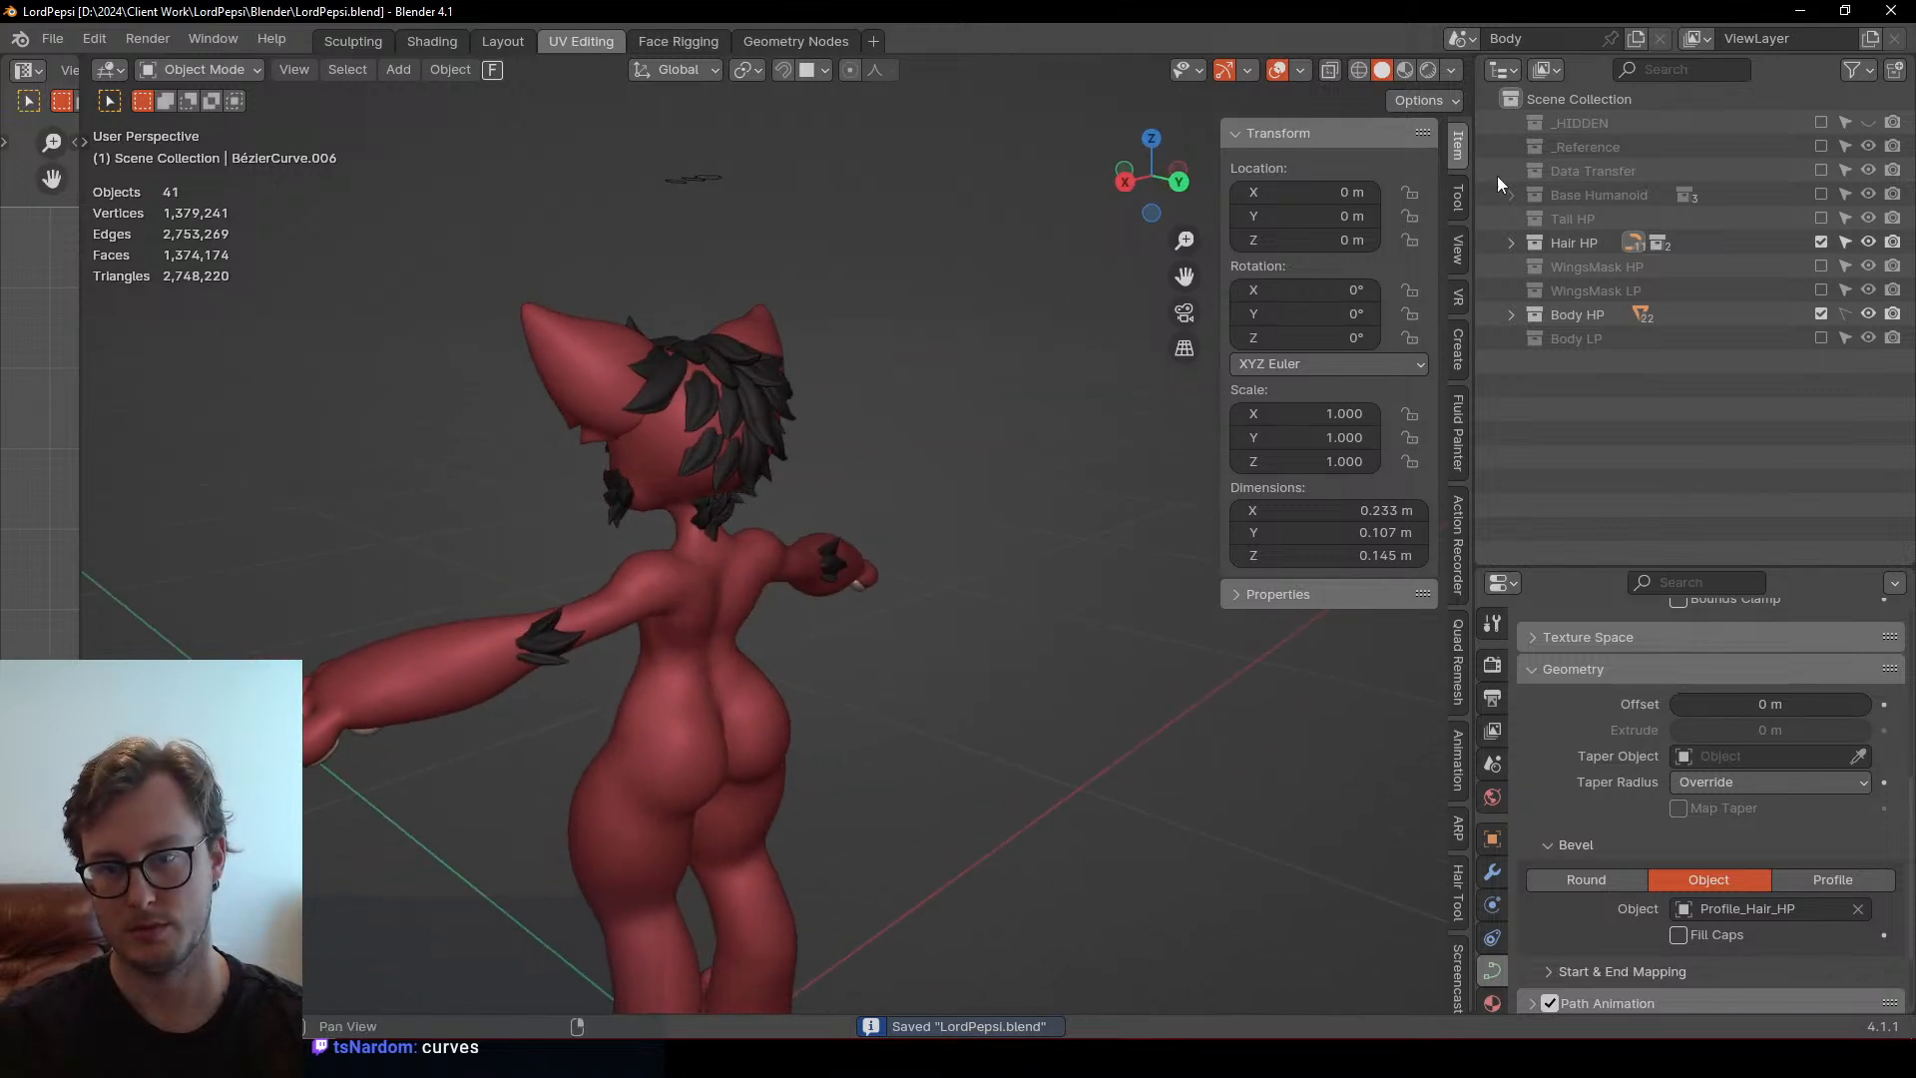
Enable the Tail HP collection and move its Tail object into the Hair HP collection
{"action": "left_click", "coordinate": [1570, 242]}
{"action": "scroll", "coordinate": [732, 380], "scroll_direction": "down", "scroll_amount": 3}
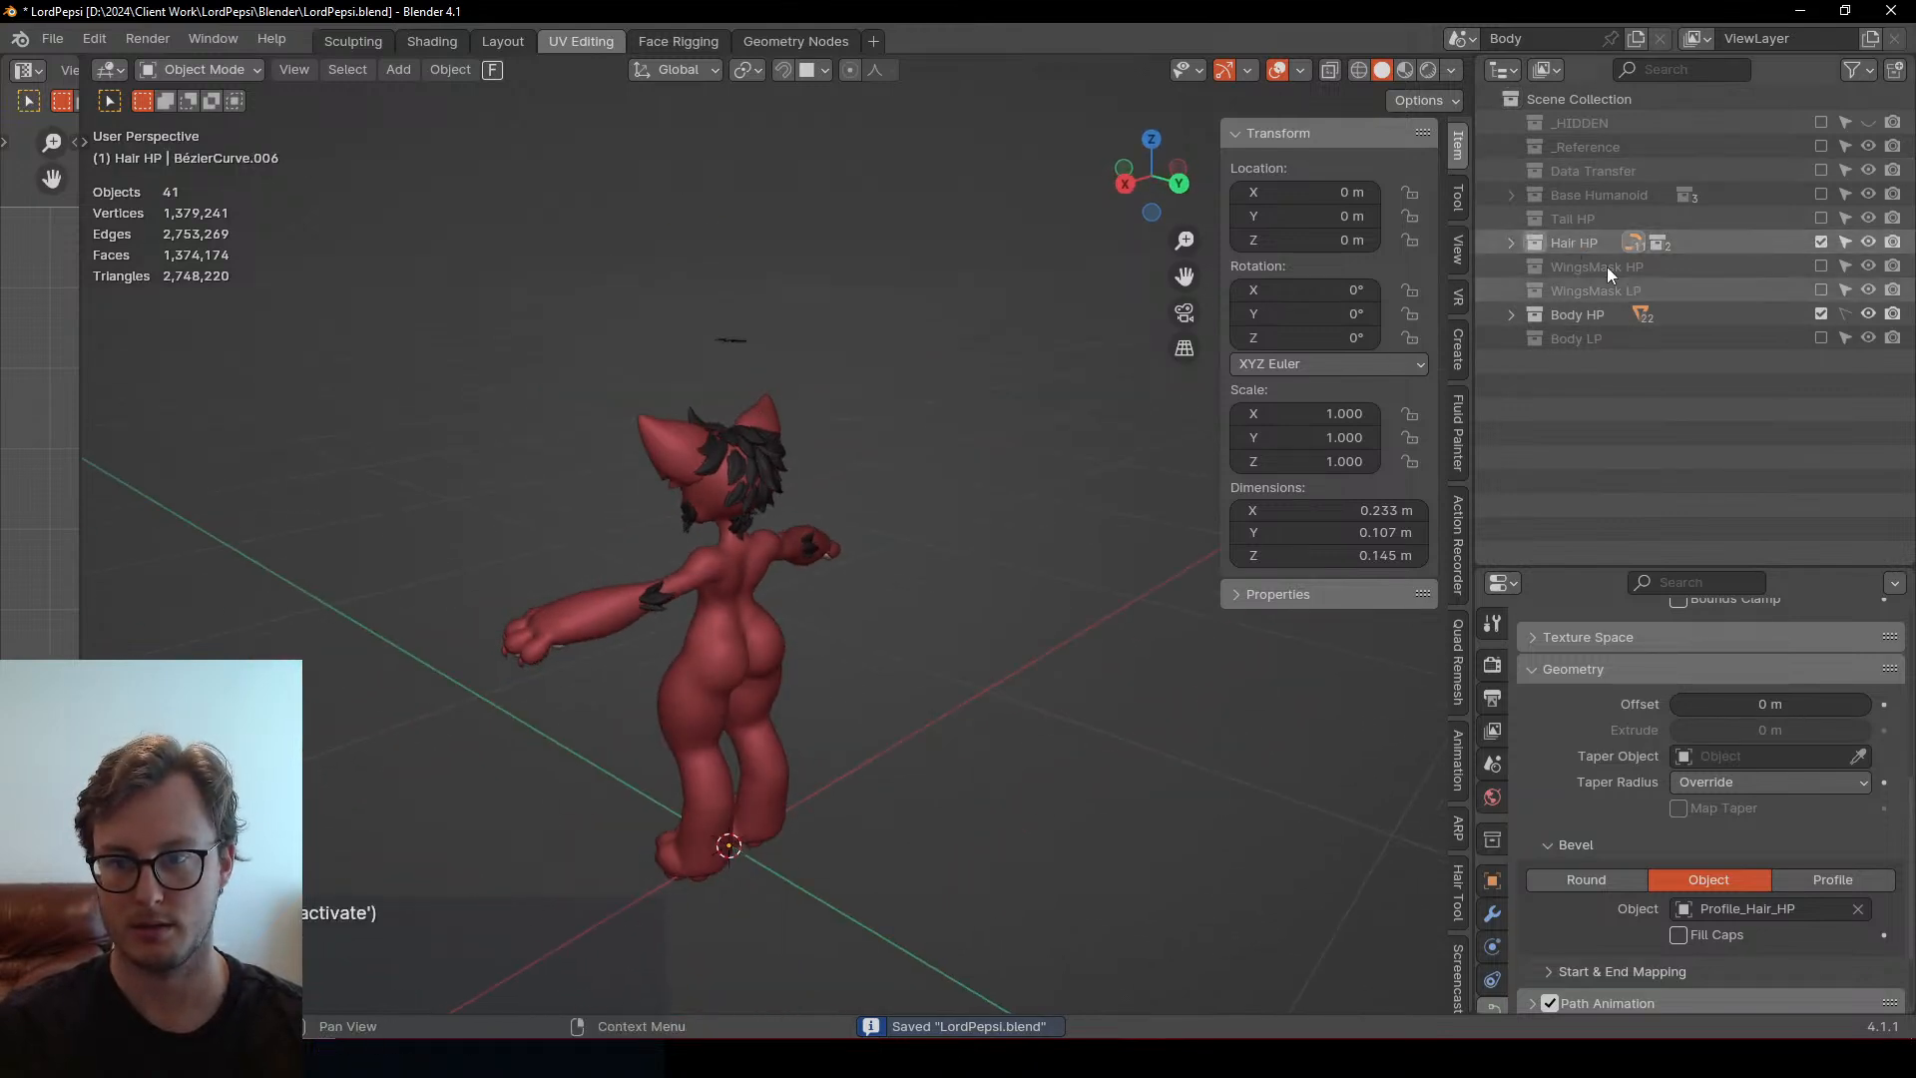
{"action": "left_click", "coordinate": [1819, 219]}
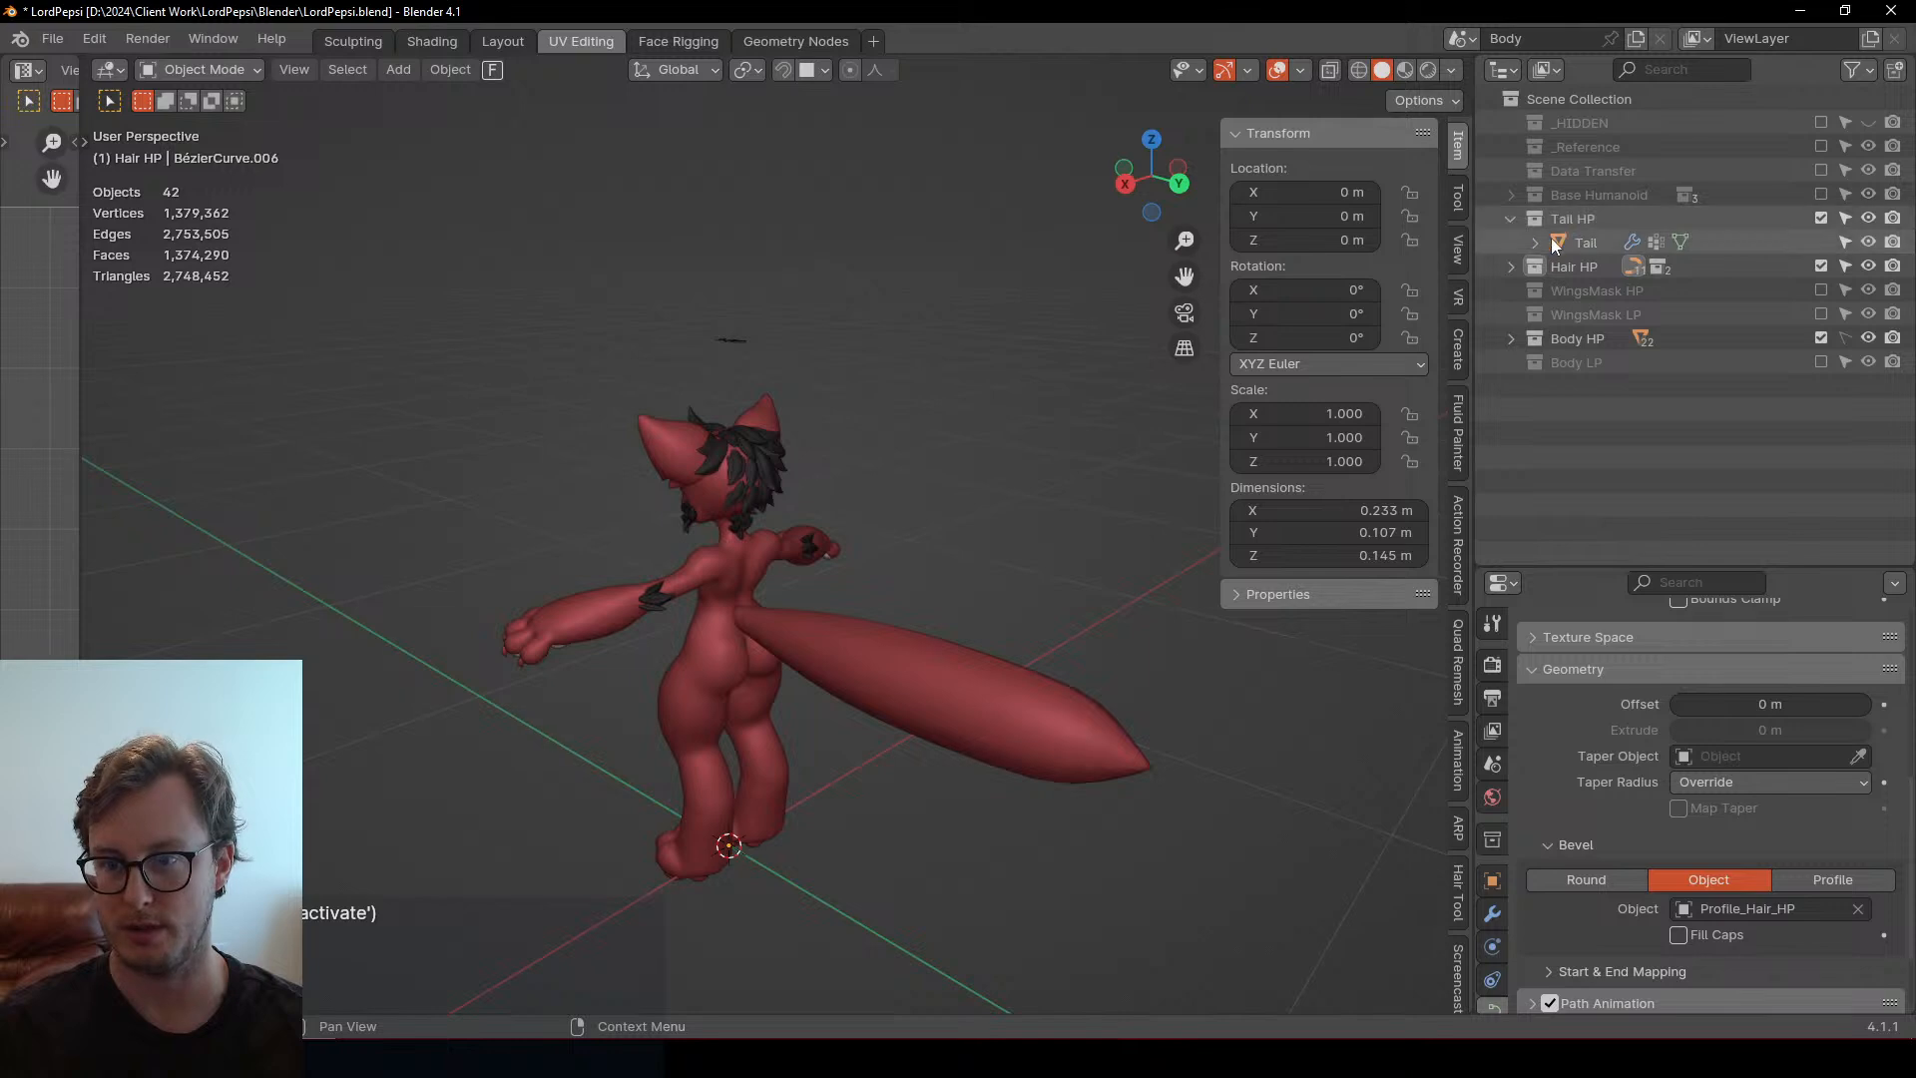
{"action": "left_click_drag", "start_coordinate": [1569, 238], "coordinate": [1577, 261]}
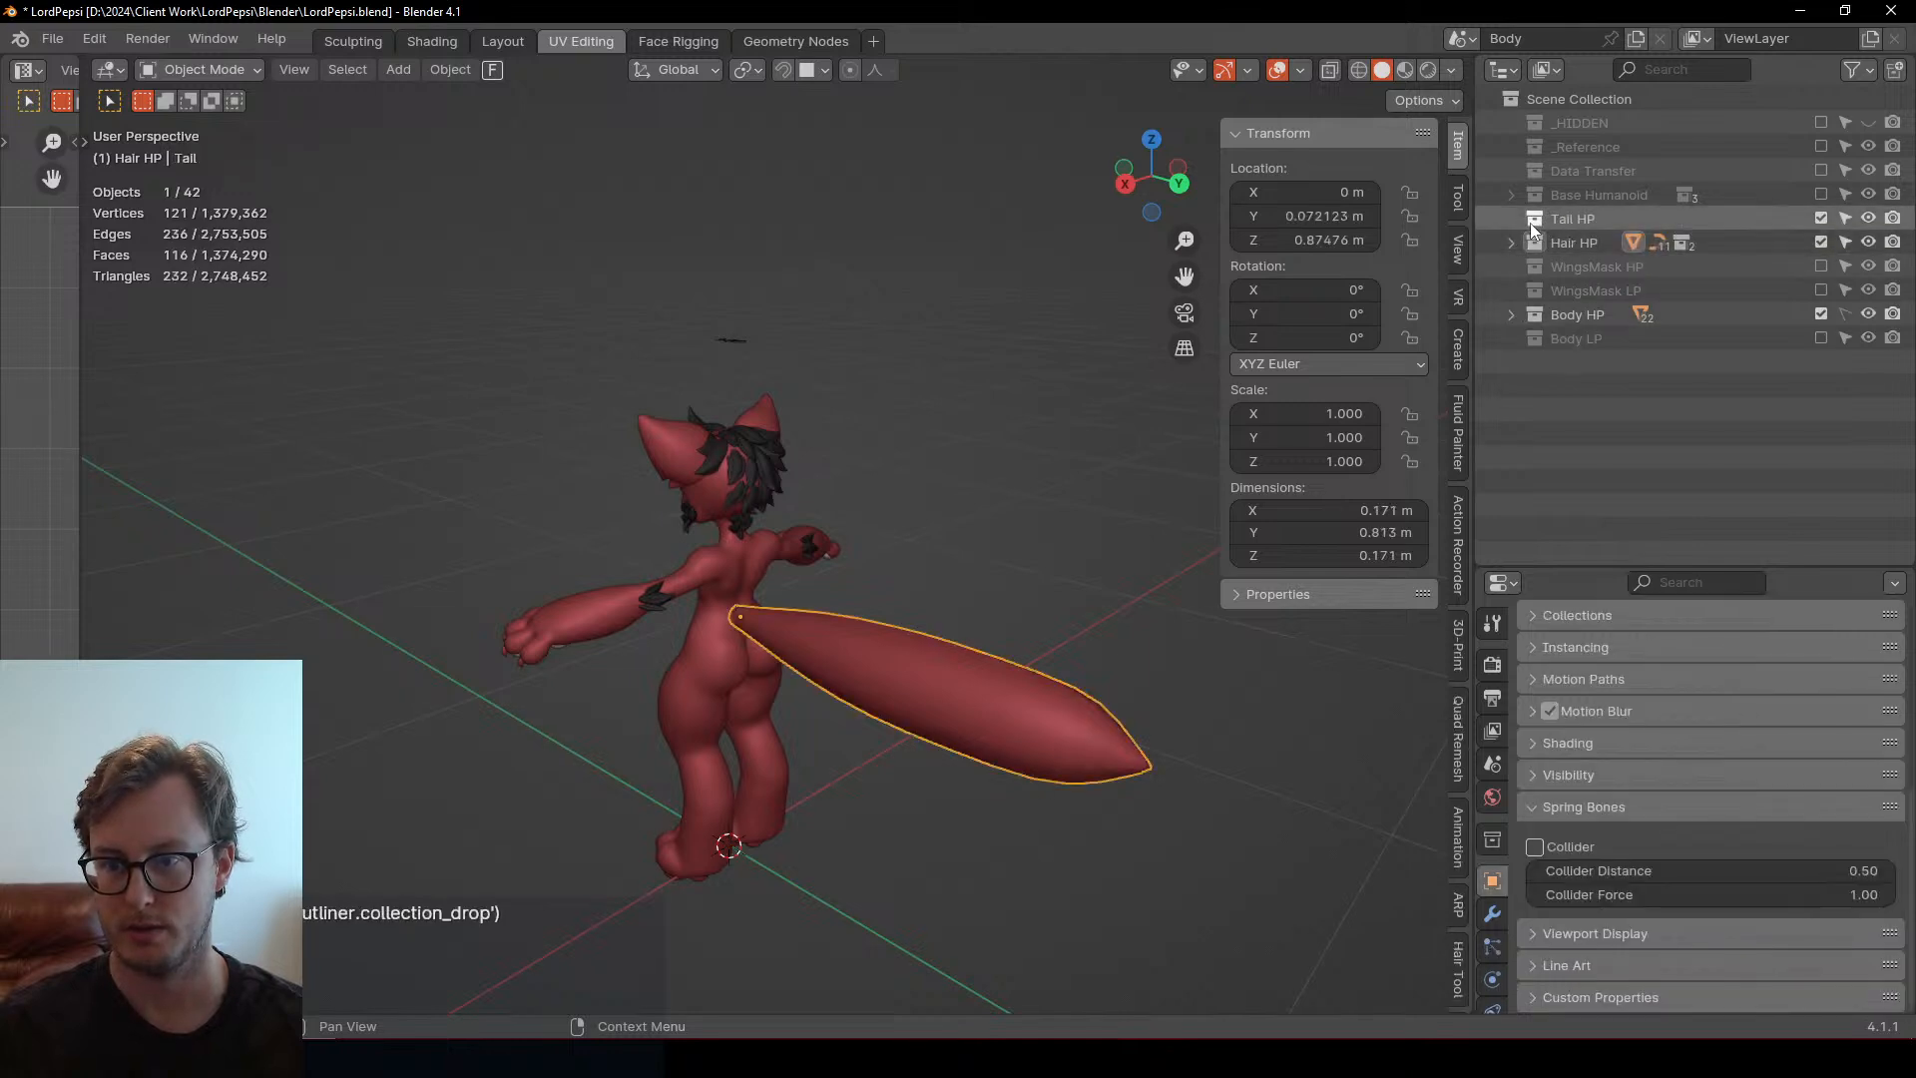
Delete the emptied Tail HP collection and save the file
{"action": "left_click", "coordinate": [1583, 223]}
{"action": "key", "text": "x"}
{"action": "scroll", "coordinate": [1044, 526], "scroll_direction": "up", "scroll_amount": 3}
{"action": "middle_click_drag", "start_coordinate": [1044, 526], "coordinate": [804, 543]}
{"action": "key", "text": "ctrl+s"}
Lower the Tail object along Z to about 0.836 m and clear the selection
{"action": "left_click", "coordinate": [795, 639]}
{"action": "scroll", "coordinate": [803, 619], "scroll_direction": "up", "scroll_amount": 4}
{"action": "key", "text": "g"}
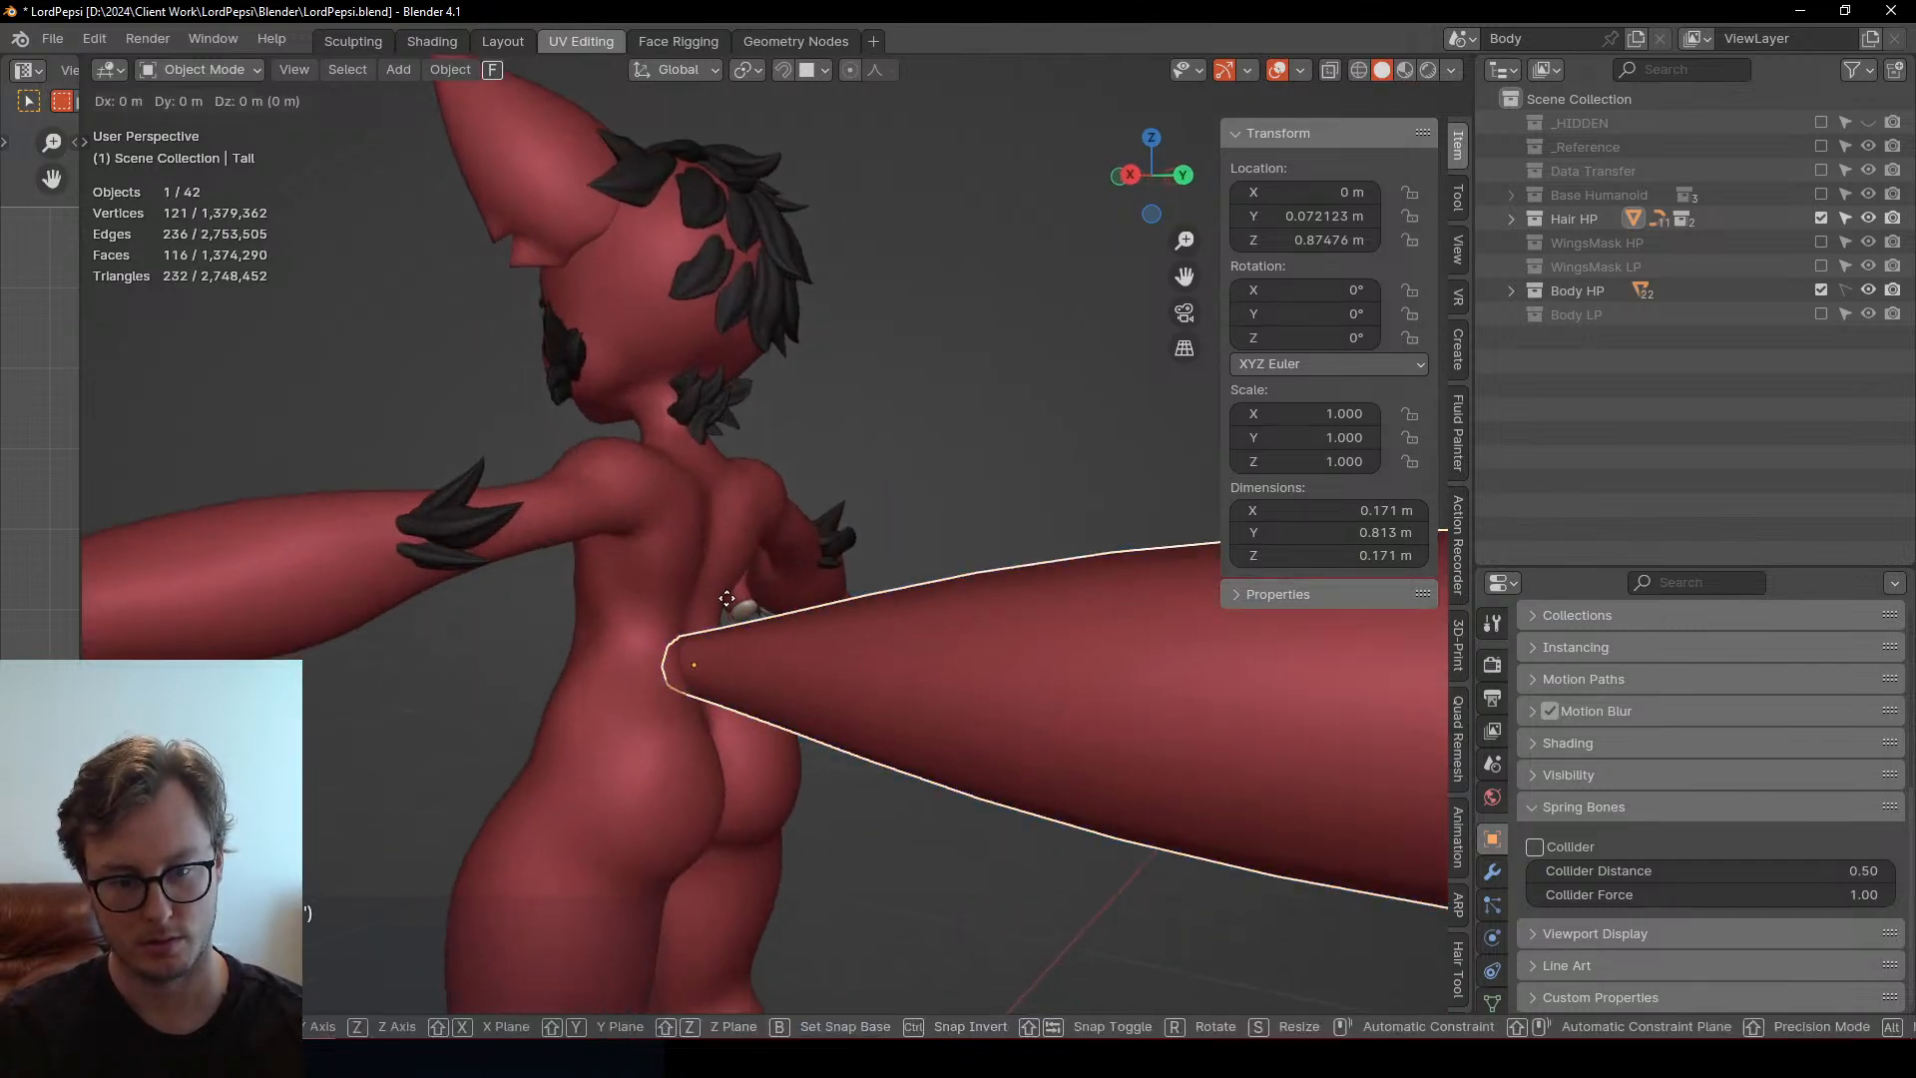
{"action": "key", "text": "z"}
{"action": "left_click", "coordinate": [932, 719]}
{"action": "middle_click_drag", "start_coordinate": [932, 718], "coordinate": [395, 475]}
{"action": "key", "text": "g"}
{"action": "key", "text": "z"}
{"action": "left_click", "coordinate": [822, 559]}
{"action": "key", "text": "g"}
{"action": "key", "text": "z"}
{"action": "left_click", "coordinate": [810, 601]}
{"action": "key", "text": "alt+a"}
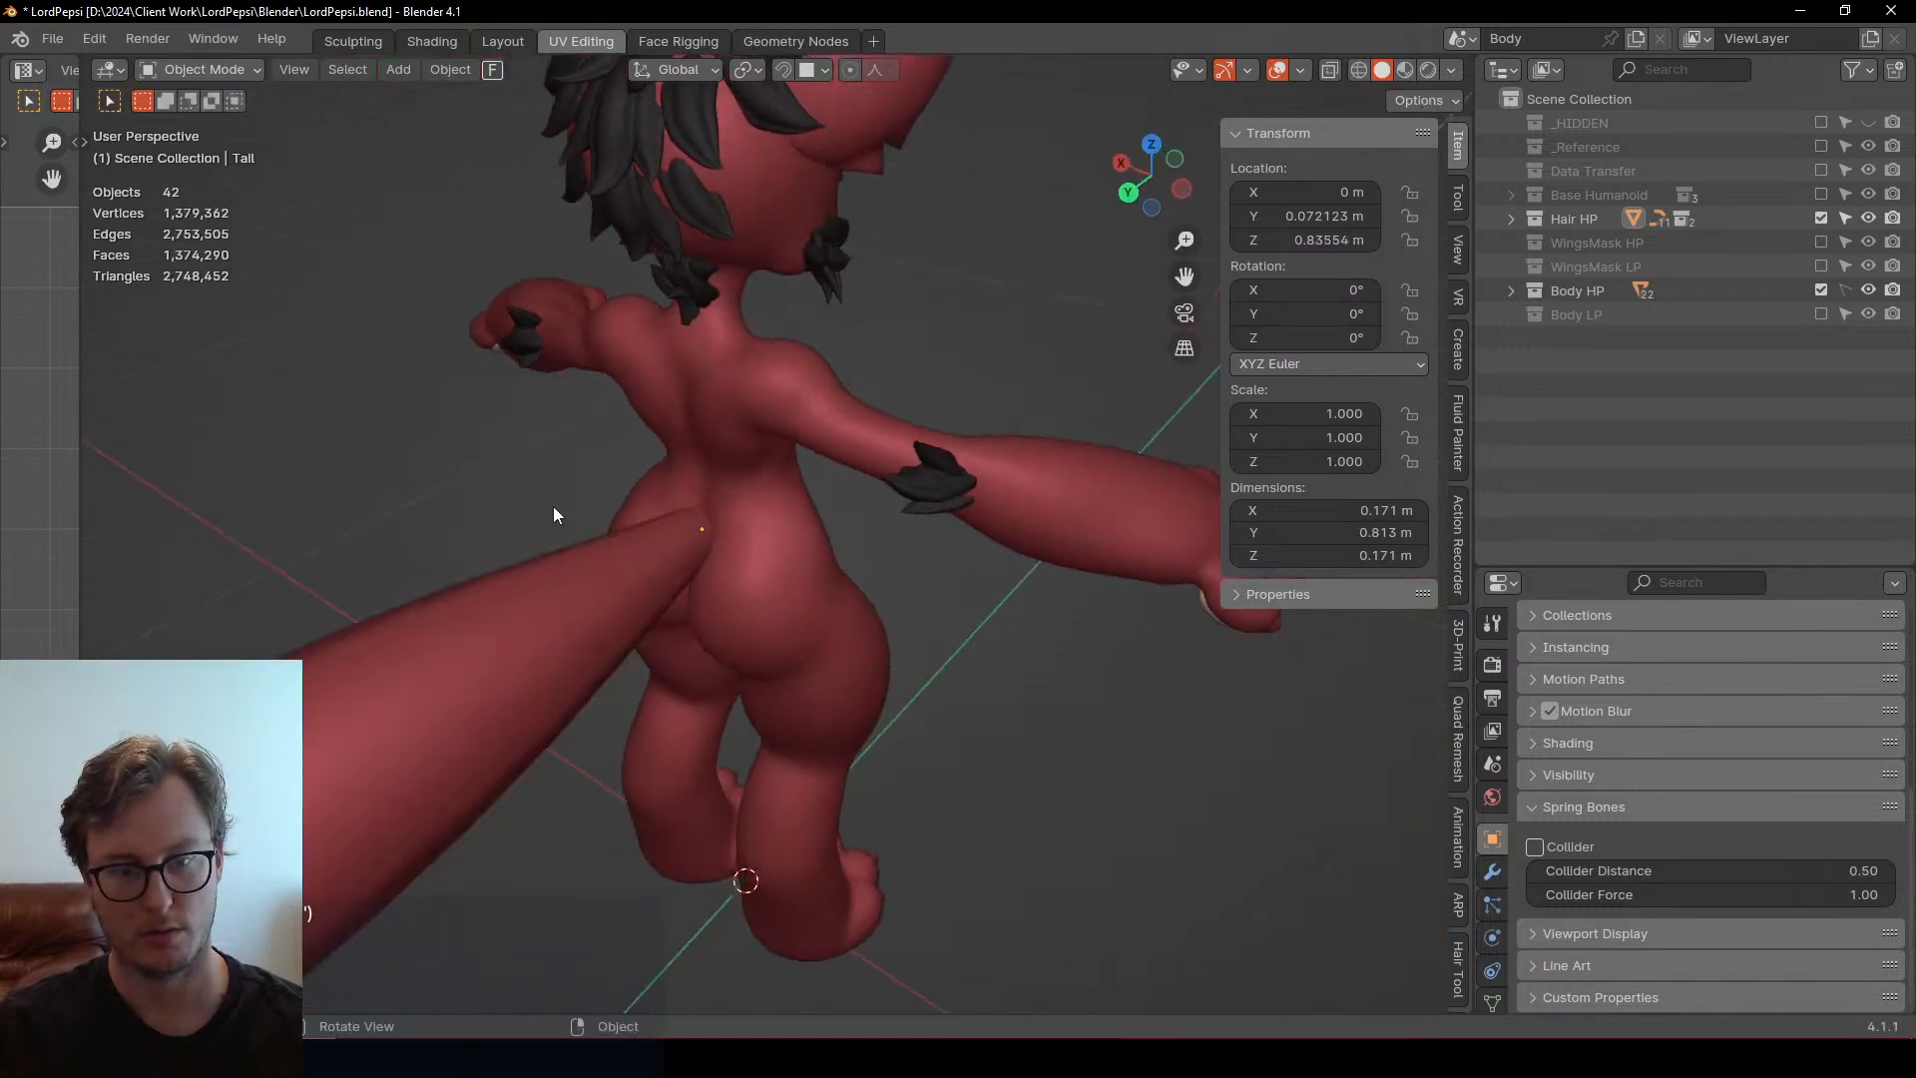
Lower the tail further along Z to about 0.819 m and save the file
{"action": "middle_click_drag", "start_coordinate": [553, 506], "coordinate": [597, 519]}
{"action": "left_click", "coordinate": [597, 519]}
{"action": "key", "text": "g"}
{"action": "key", "text": "z"}
{"action": "left_click", "coordinate": [728, 523]}
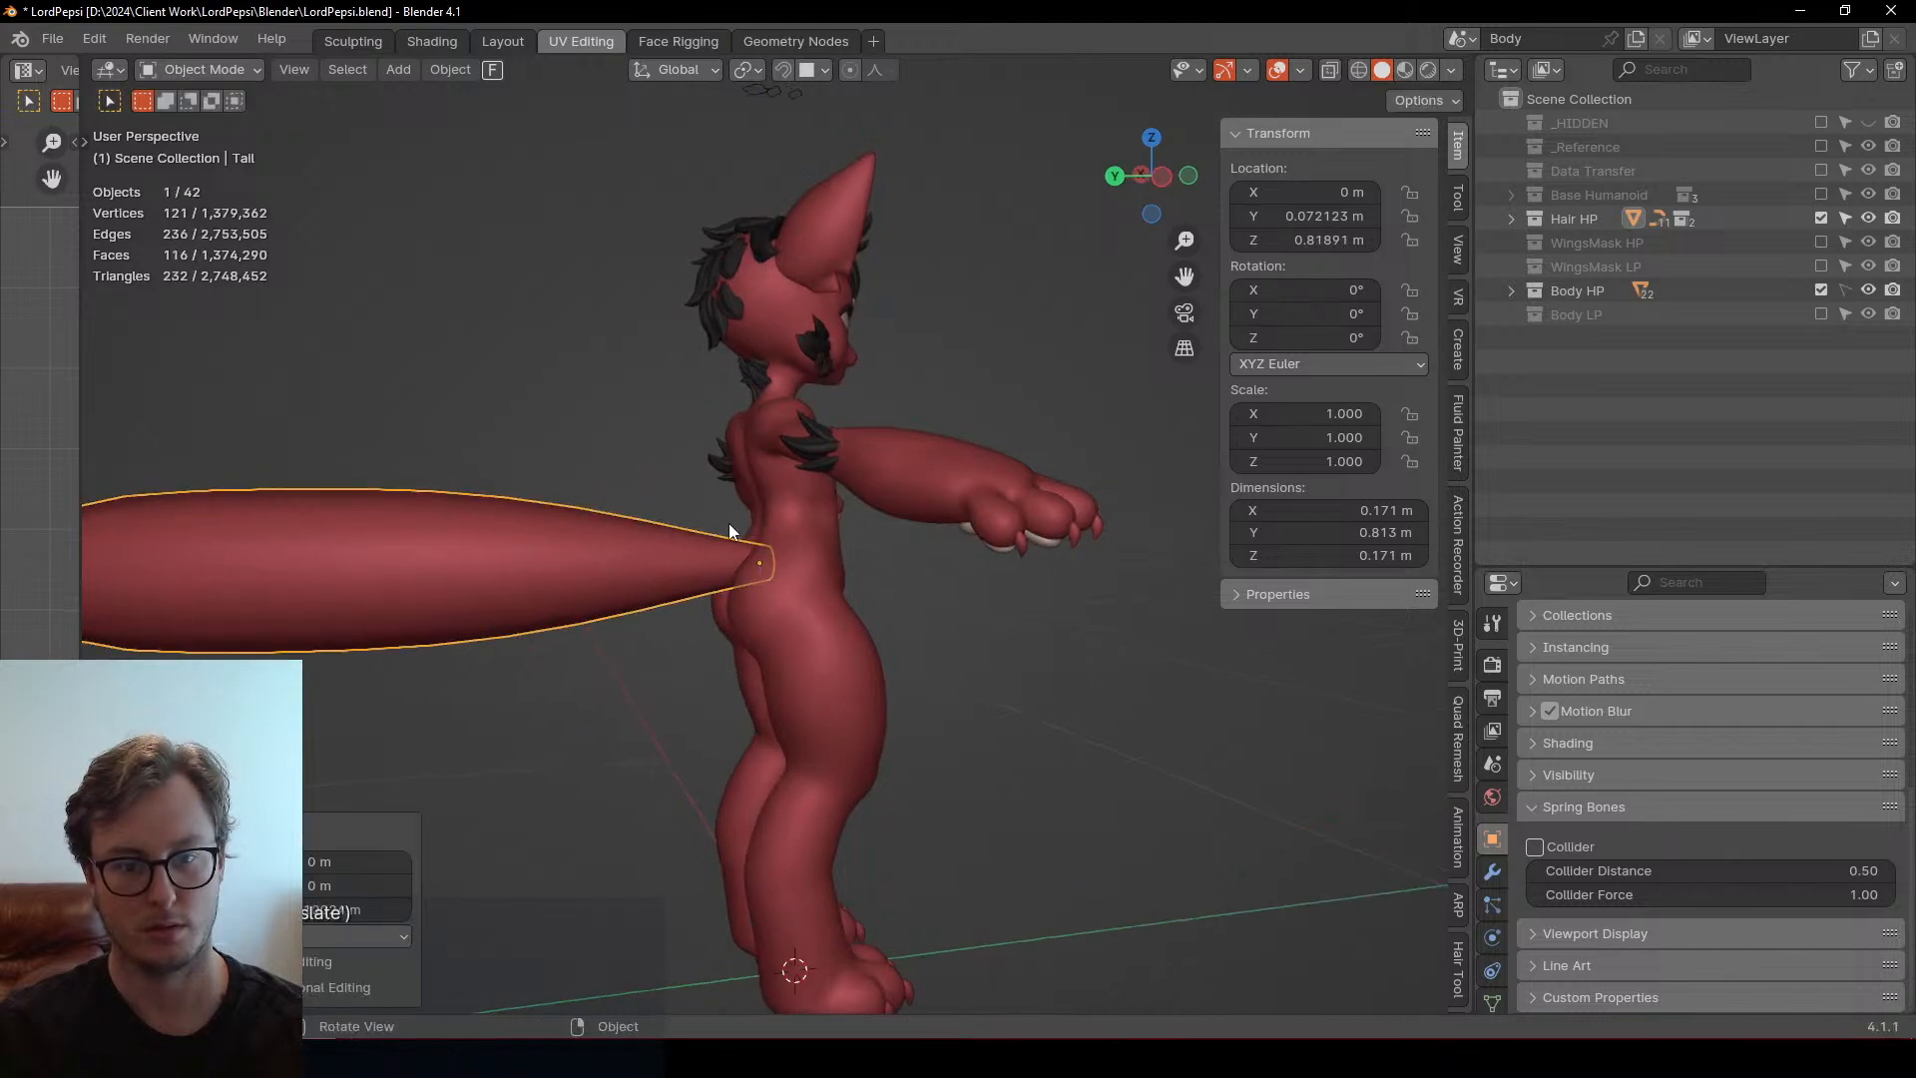
{"action": "mouse_move", "coordinate": [729, 523]}
{"action": "middle_mouse_down"}
{"action": "mouse_move", "coordinate": [473, 522]}
{"action": "mouse_move", "coordinate": [708, 538]}
{"action": "middle_mouse_up"}
{"action": "scroll", "coordinate": [964, 760], "scroll_direction": "down", "scroll_amount": 5}
{"action": "middle_click_drag", "start_coordinate": [964, 761], "coordinate": [816, 632]}
{"action": "left_click", "coordinate": [974, 619]}
{"action": "key", "text": "ctrl+s"}
{"action": "scroll", "coordinate": [816, 633], "scroll_direction": "up", "scroll_amount": 4}
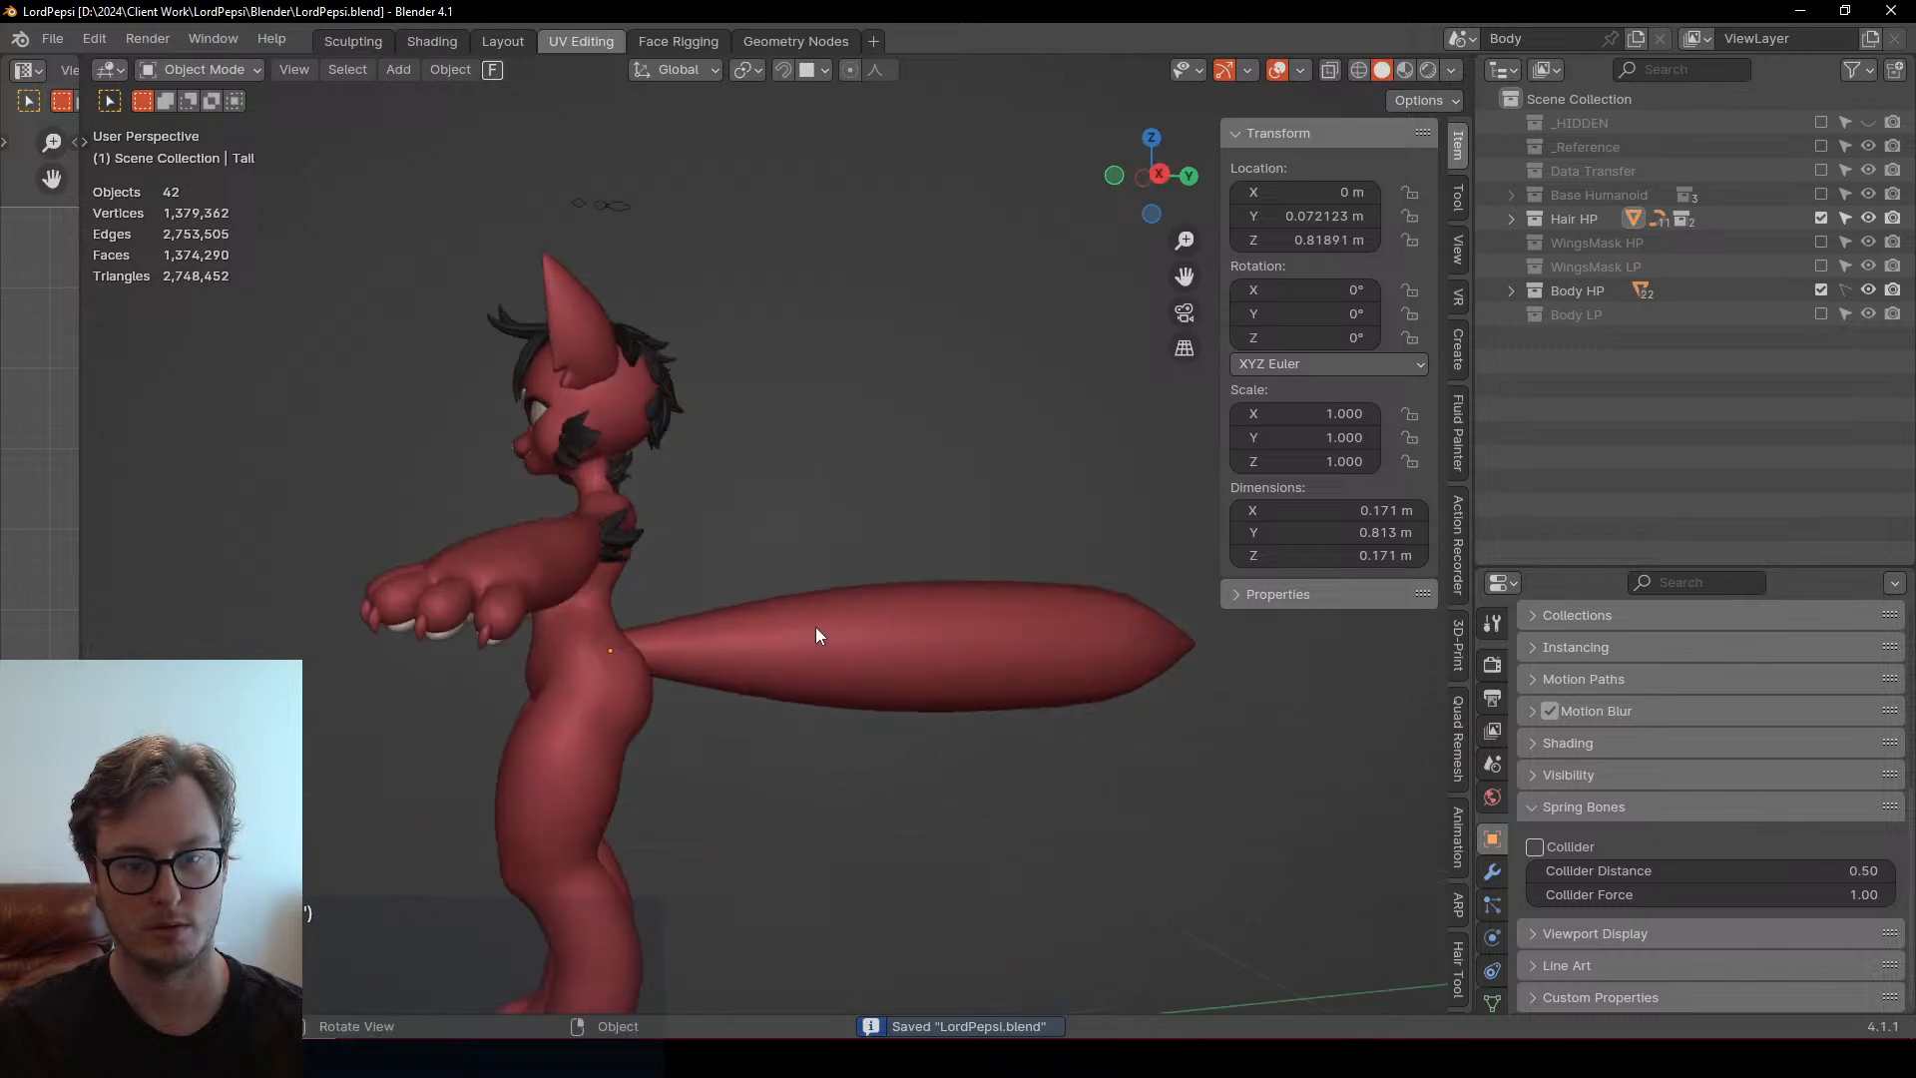
Raise the tail to about 0.827 m in Z and shift it along Y to about 0.089 m
{"action": "left_click", "coordinate": [816, 632]}
{"action": "key", "text": "g"}
{"action": "key", "text": "z"}
{"action": "left_click", "coordinate": [806, 589]}
{"action": "key", "text": "g"}
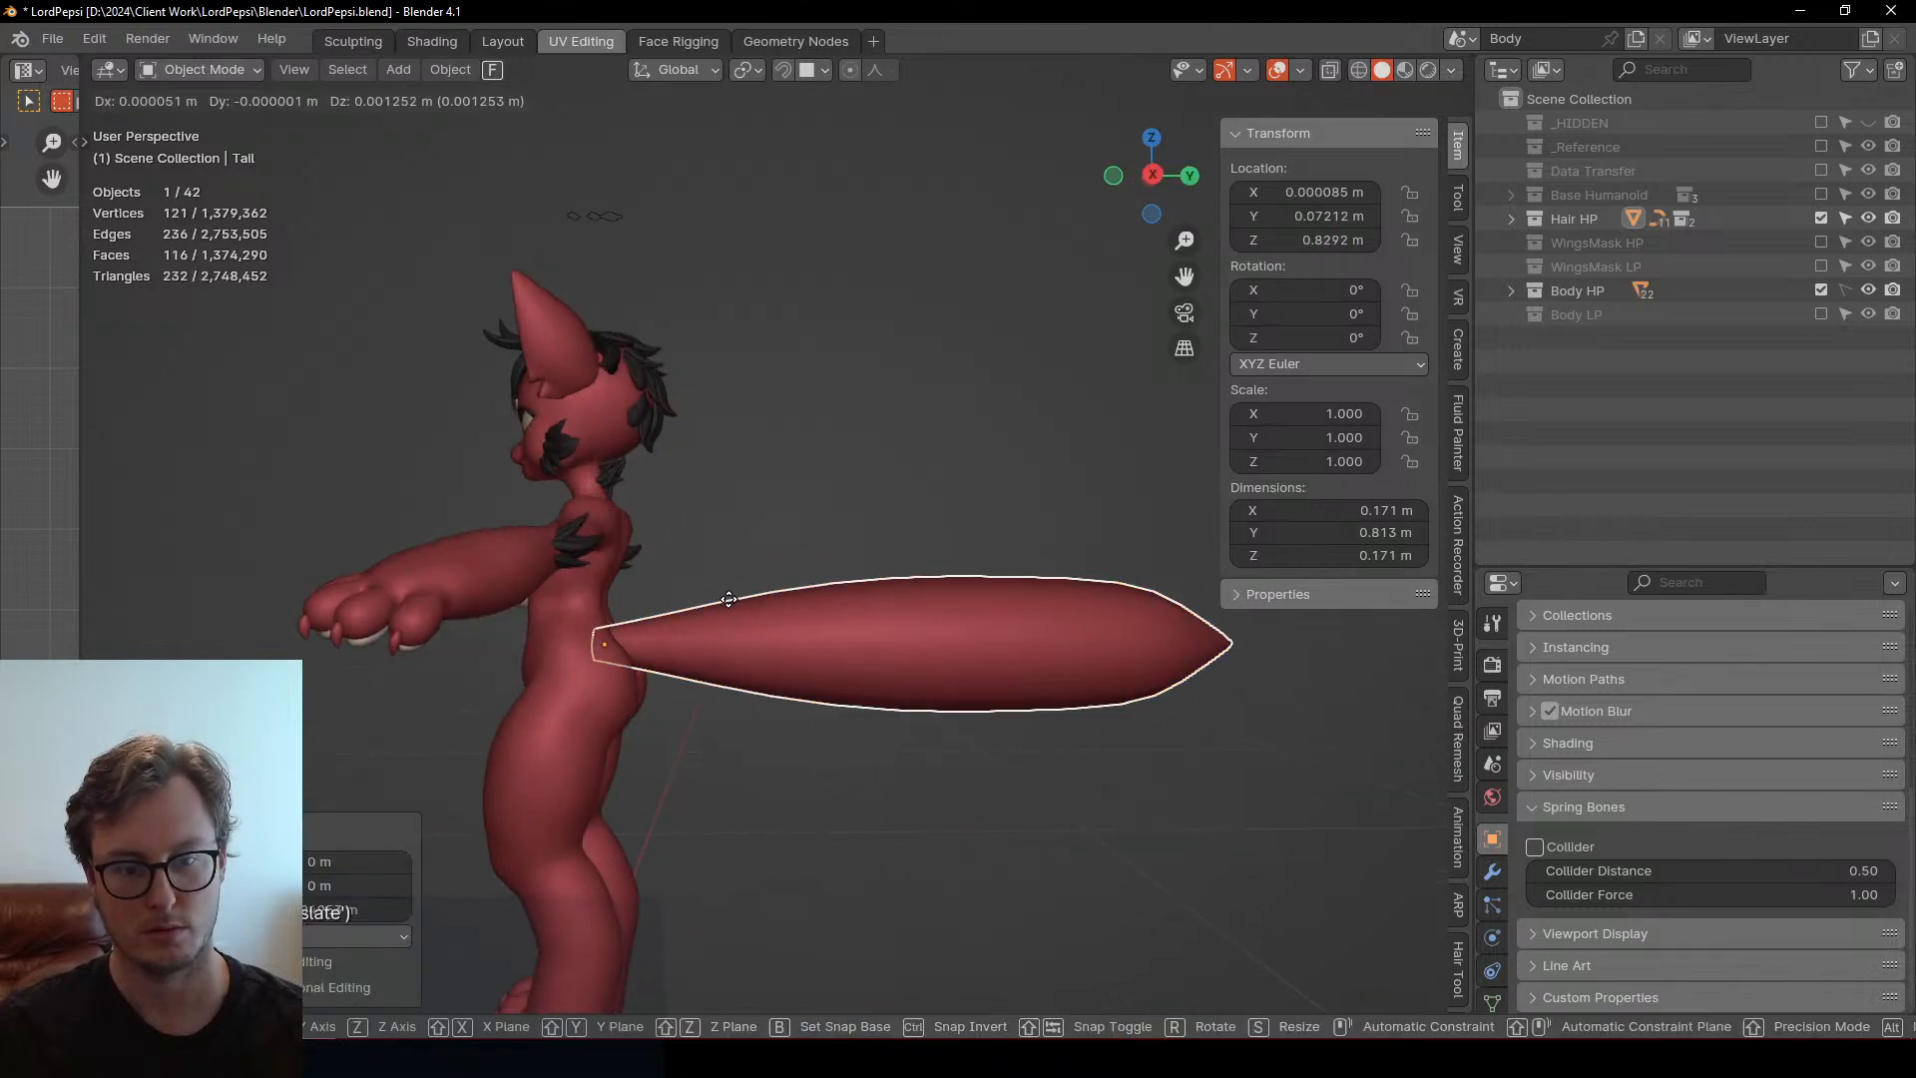
{"action": "key", "text": "y"}
{"action": "left_click", "coordinate": [743, 598]}
Select the two vertex rings at the tail's base and adjust their position along Y to fit the lower back
{"action": "scroll", "coordinate": [866, 537], "scroll_direction": "up", "scroll_amount": 5}
{"action": "key", "text": "Tab"}
{"action": "middle_click_drag", "start_coordinate": [868, 547], "coordinate": [359, 646], "text": "shift"}
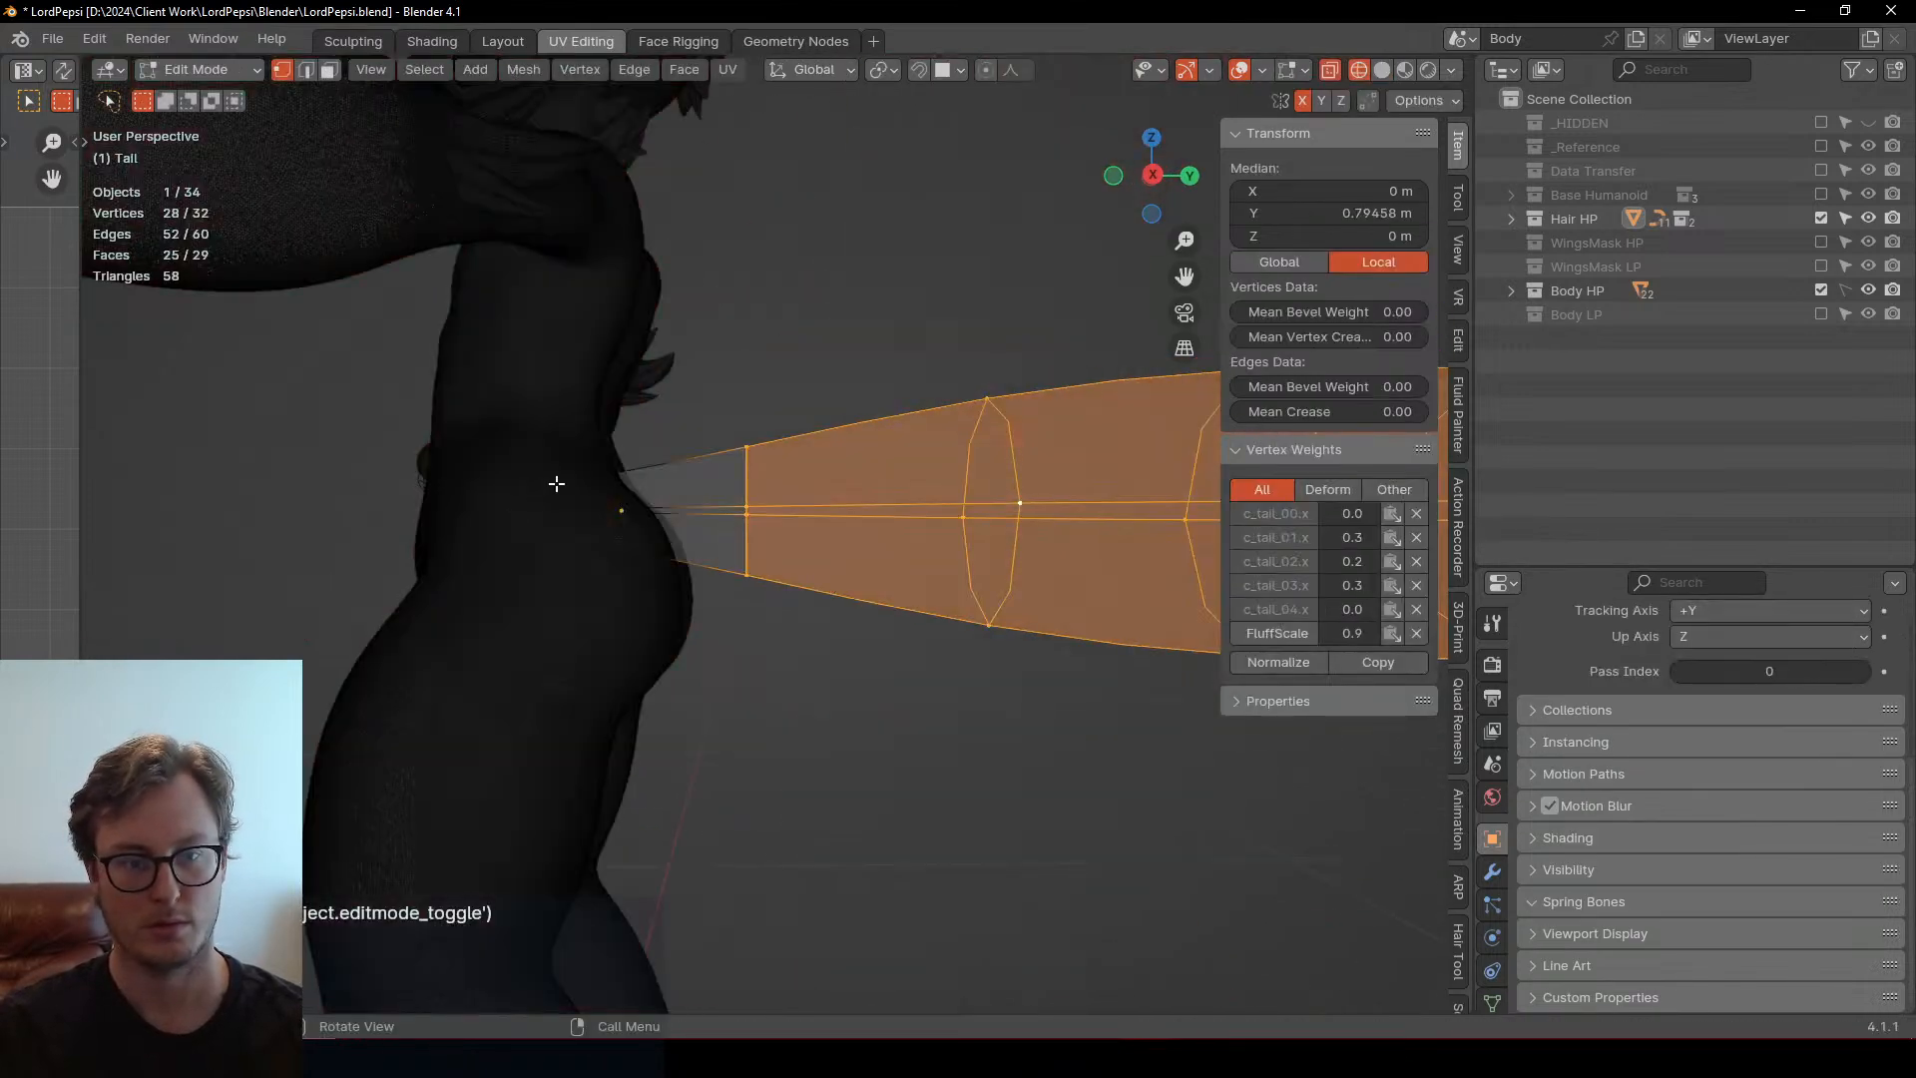
{"action": "left_click", "coordinate": [646, 469]}
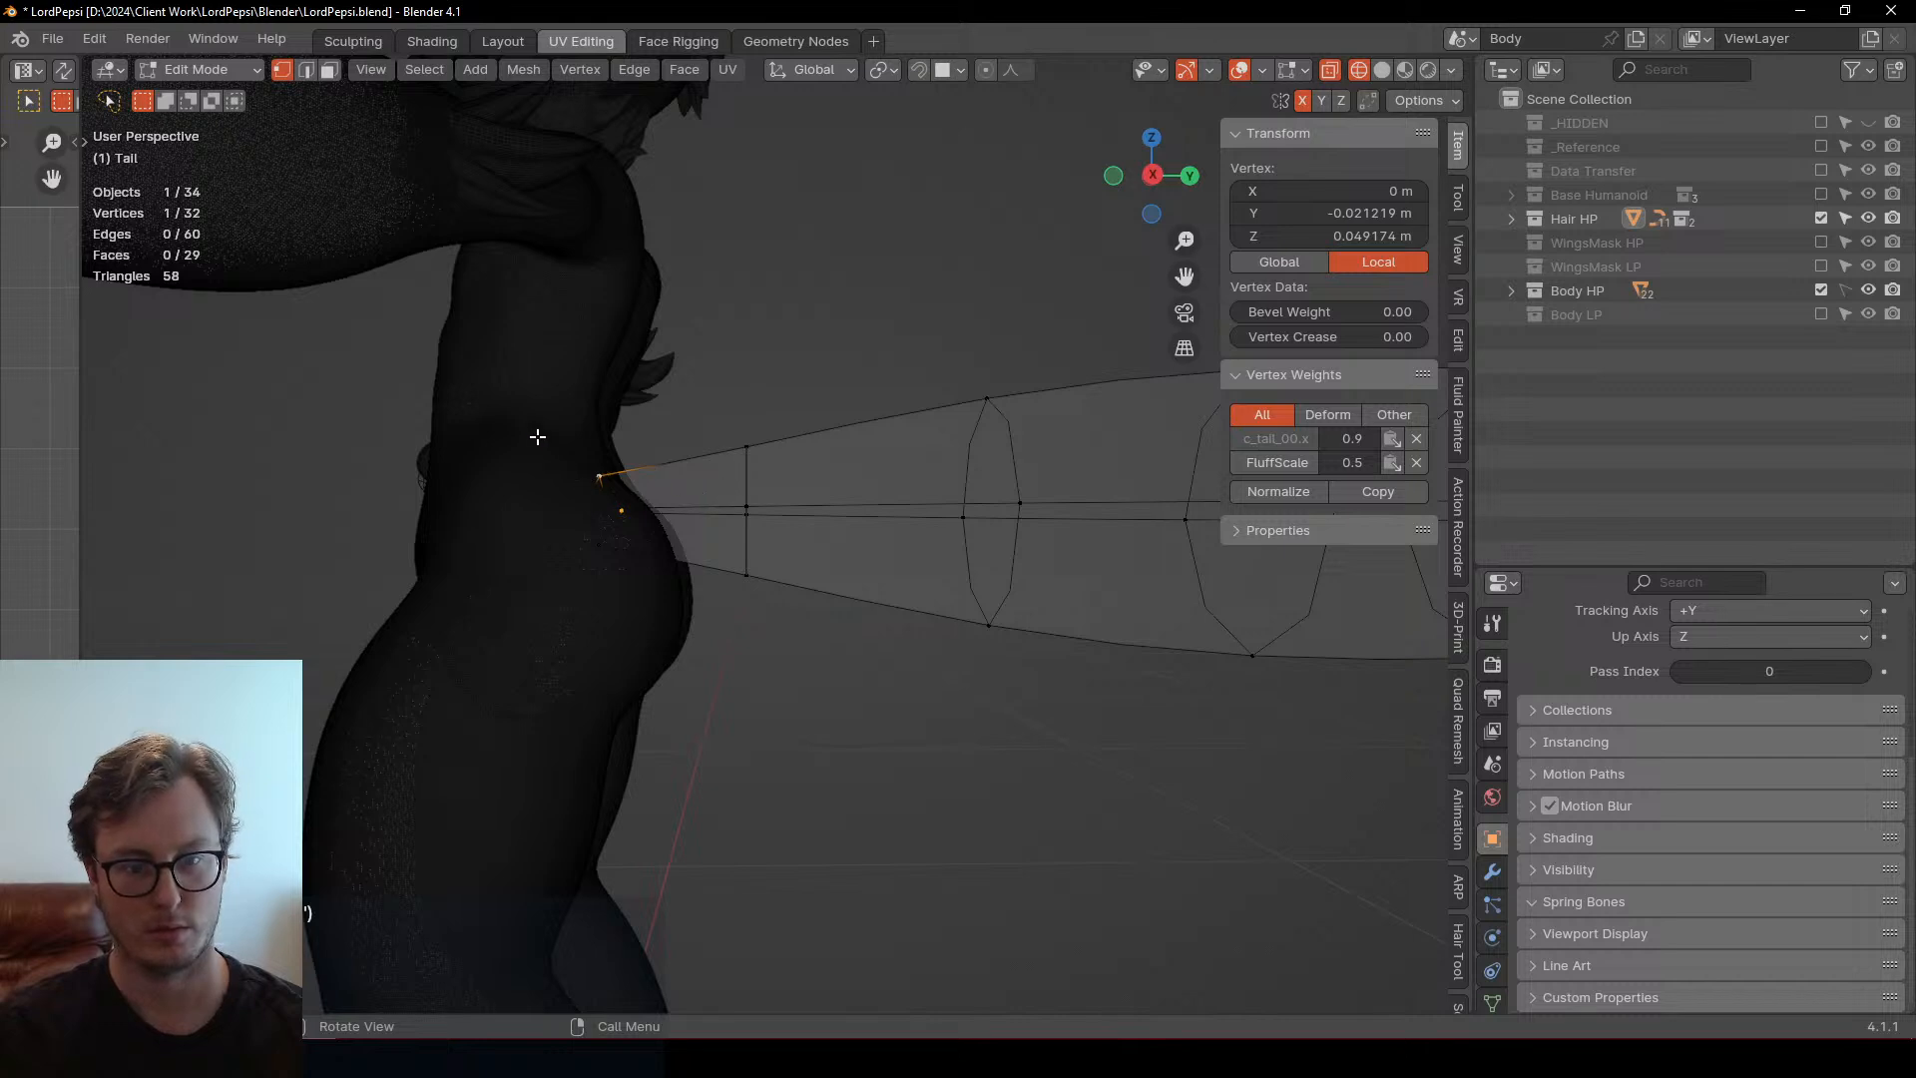
{"action": "left_click_drag", "start_coordinate": [532, 420], "coordinate": [826, 695]}
{"action": "key", "text": "s"}
{"action": "key", "text": "y"}
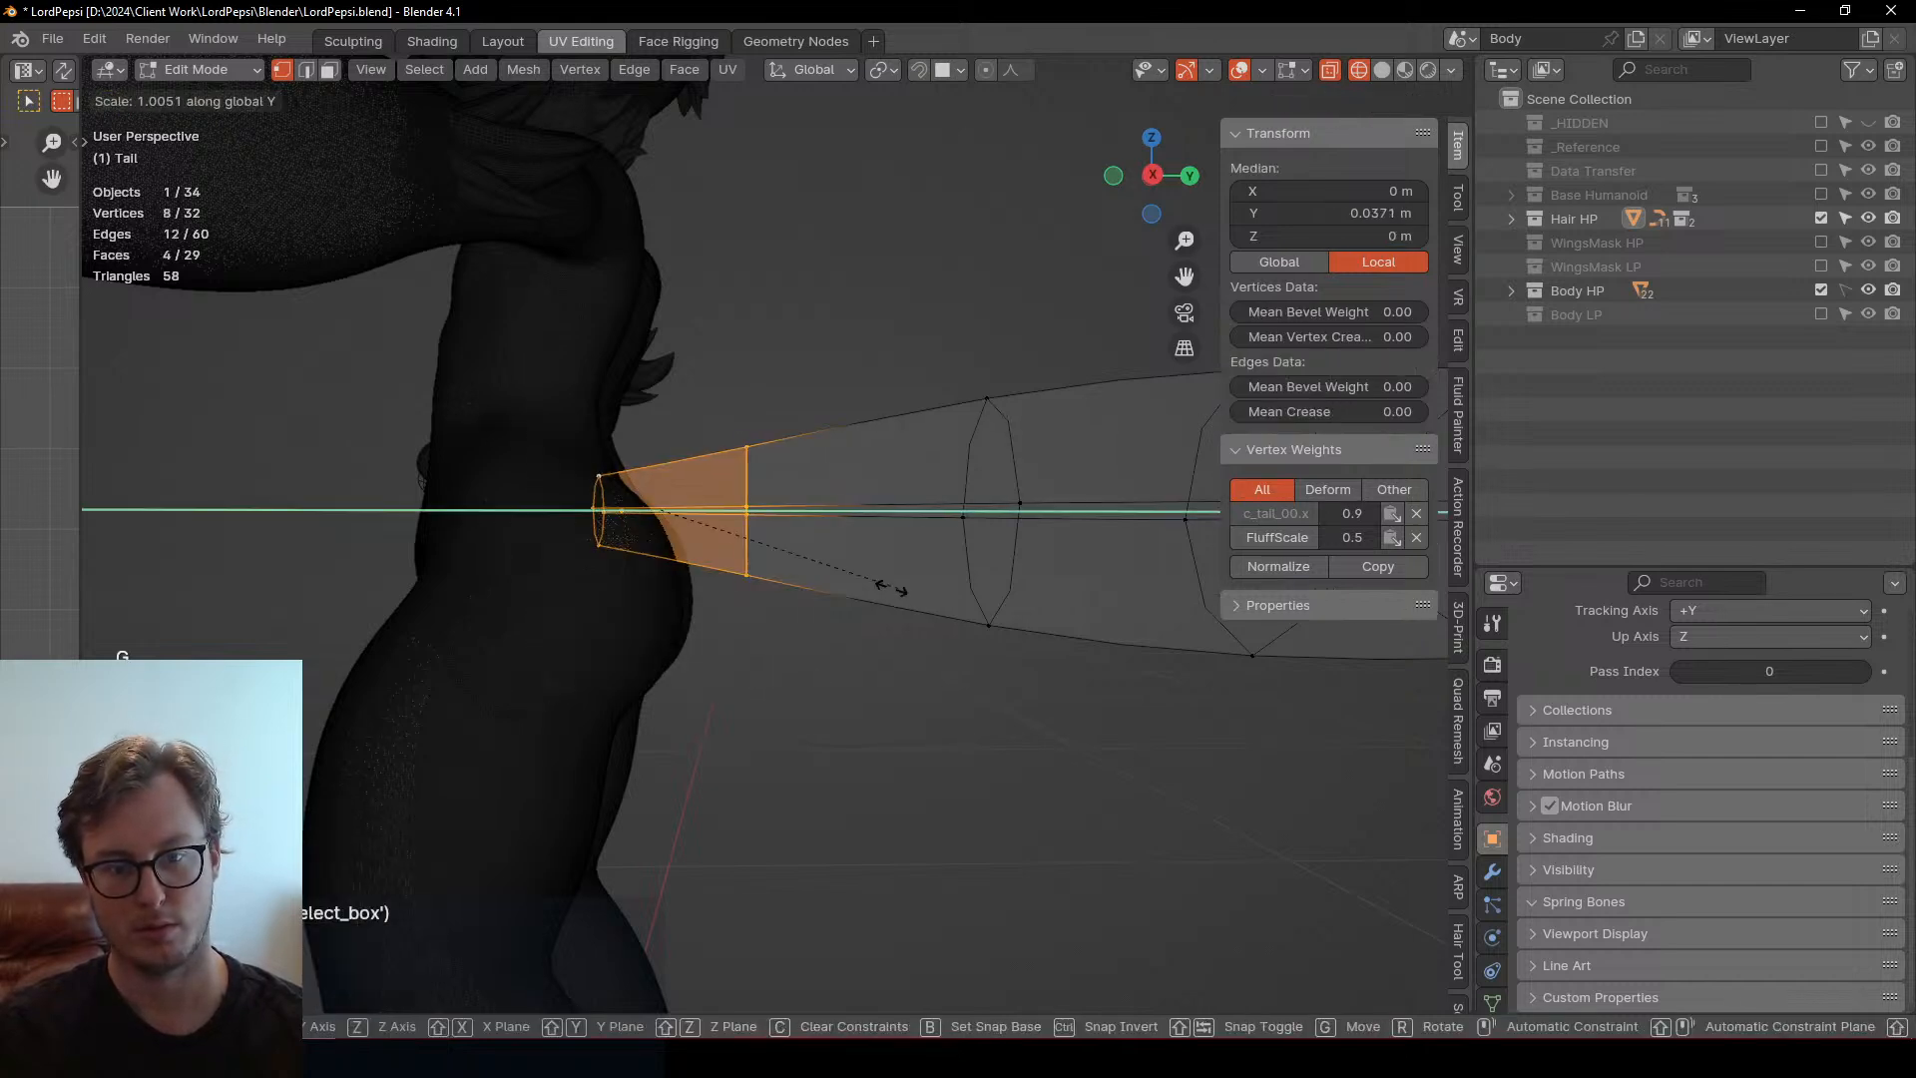
{"action": "key", "text": "g"}
{"action": "key", "text": "y"}
{"action": "left_click", "coordinate": [744, 510]}
{"action": "key", "text": "g"}
{"action": "key", "text": "y"}
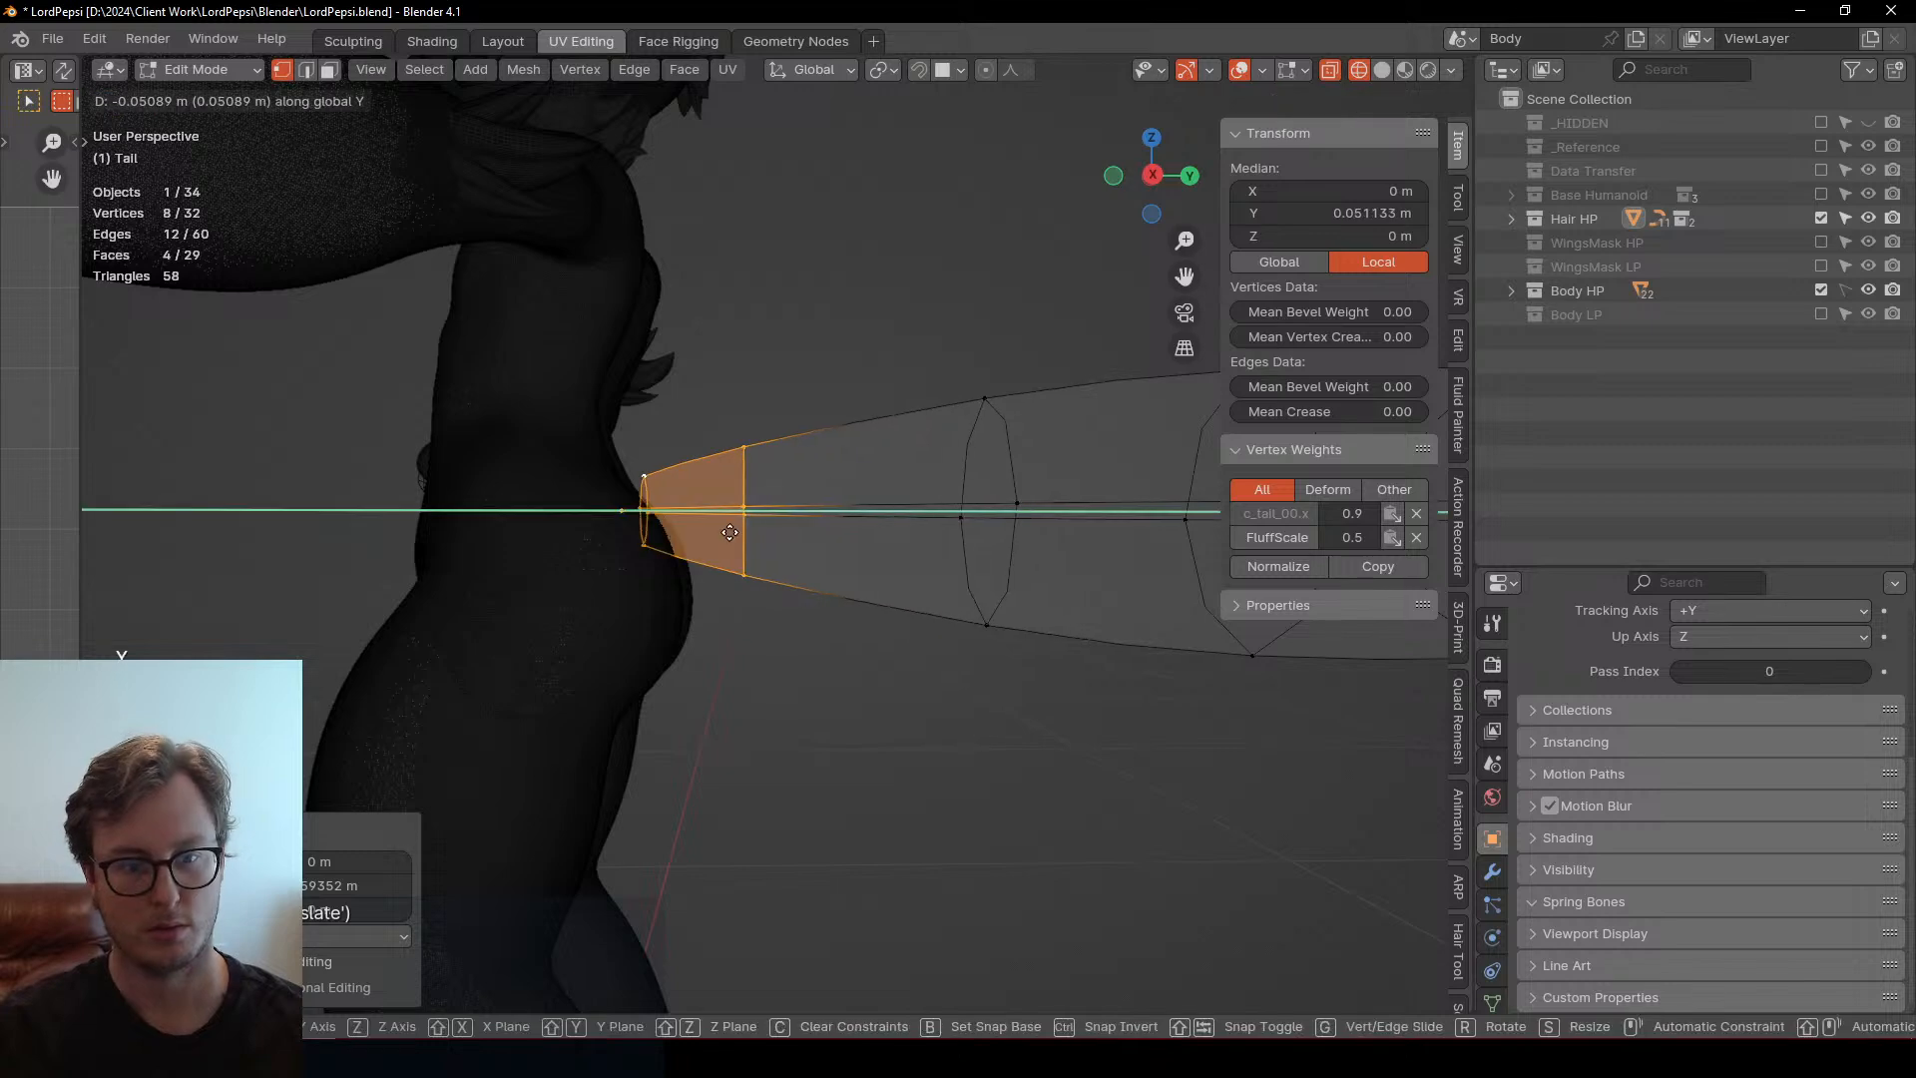
{"action": "left_click", "coordinate": [719, 552]}
Extend the tail's base ring into the body along Y, leave mesh editing and save the file
{"action": "left_click_drag", "start_coordinate": [598, 451], "coordinate": [673, 622]}
{"action": "key", "text": "s"}
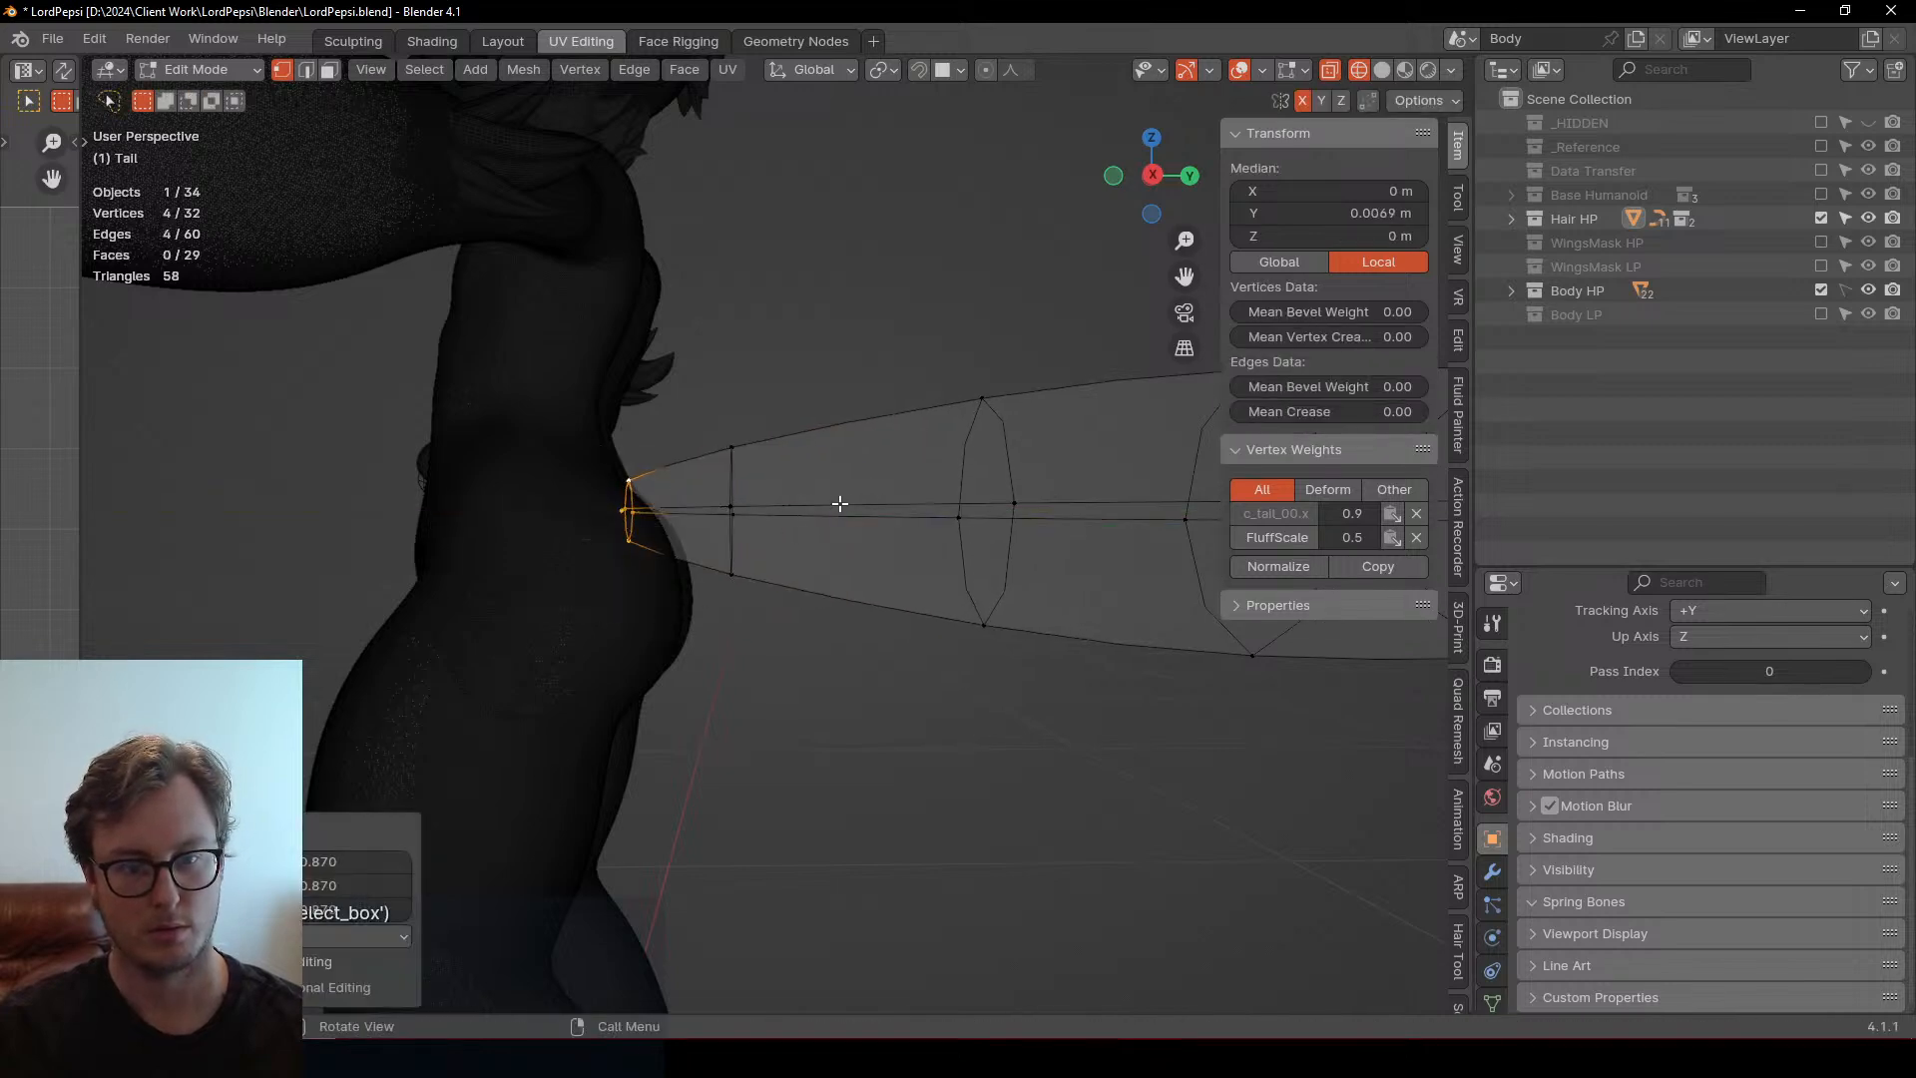
{"action": "key", "text": "y"}
{"action": "left_click", "coordinate": [744, 461]}
{"action": "key", "text": "Tab"}
{"action": "key", "text": "z"}
{"action": "left_click", "coordinate": [875, 552]}
{"action": "middle_click_drag", "start_coordinate": [875, 552], "coordinate": [695, 746]}
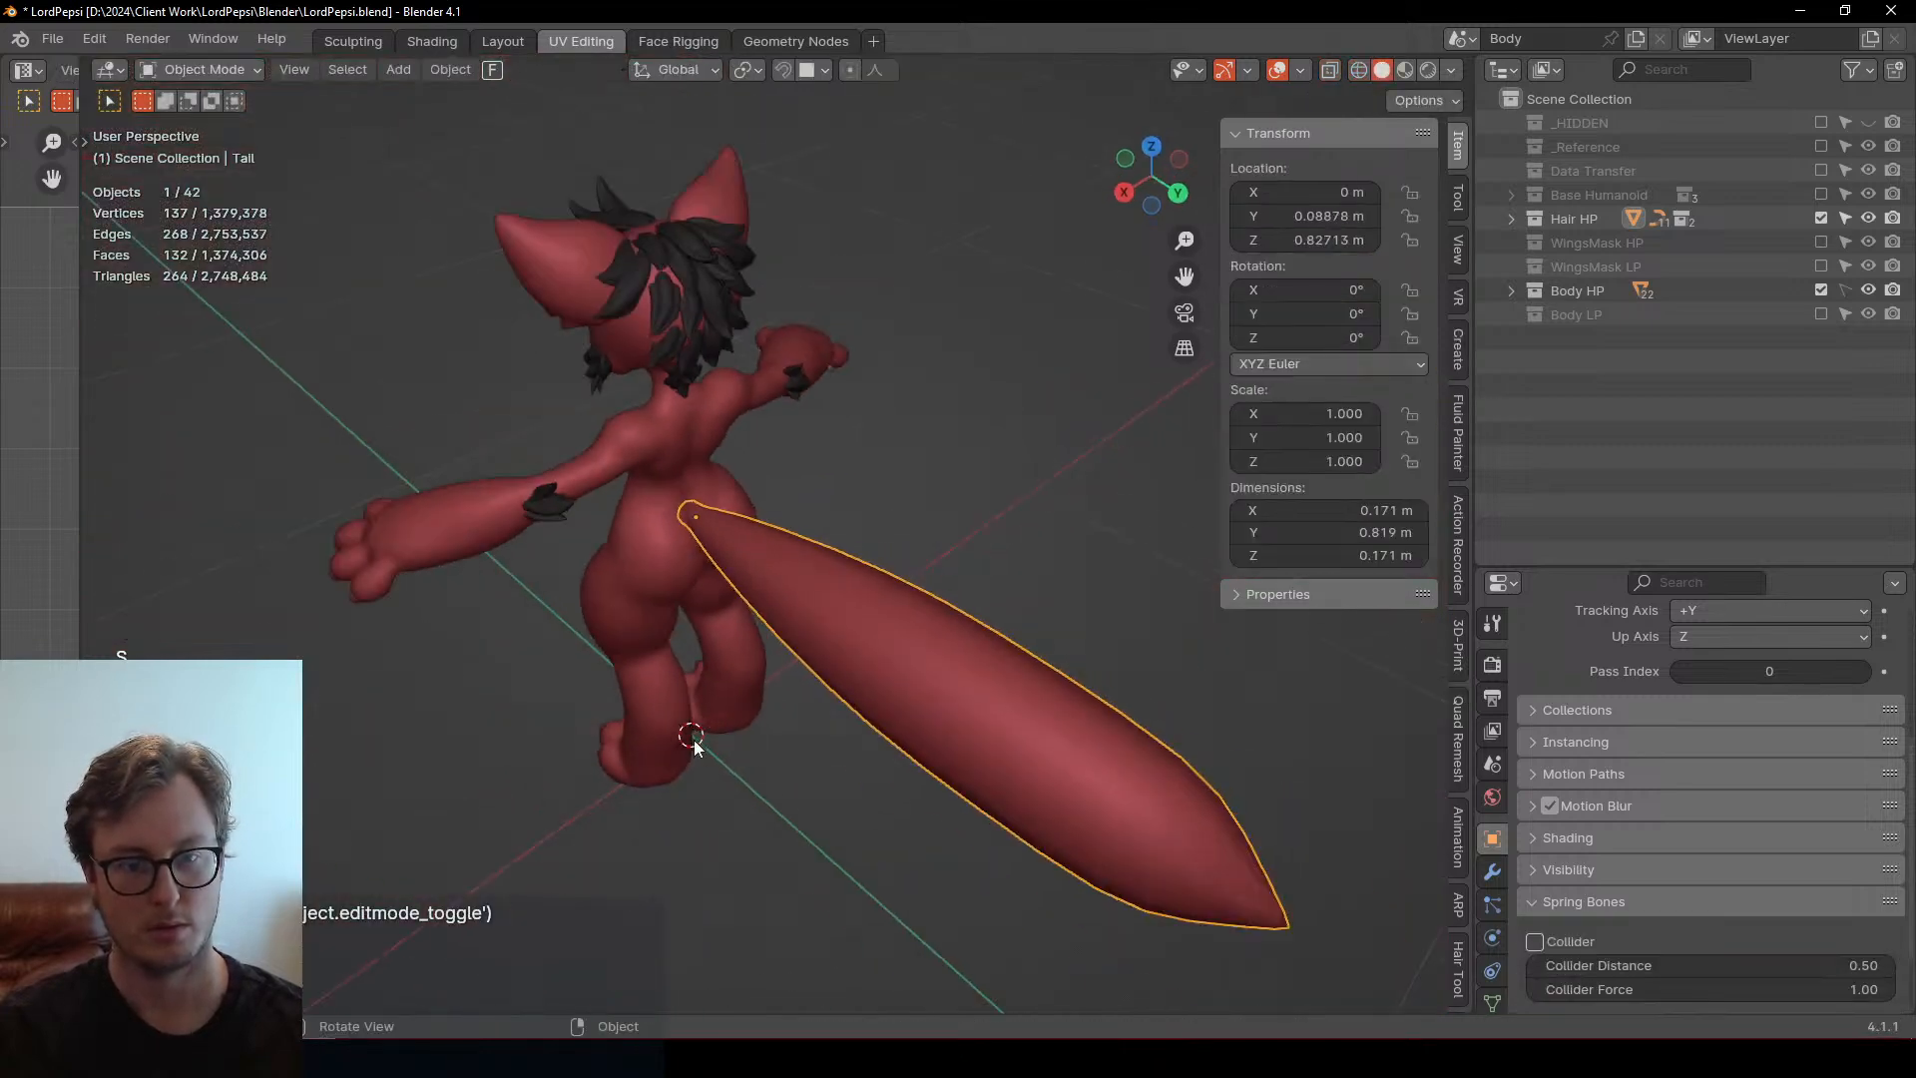
{"action": "left_click", "coordinate": [600, 708]}
{"action": "middle_click_drag", "start_coordinate": [601, 708], "coordinate": [545, 576]}
{"action": "key", "text": "ctrl+s"}
Extrude the end cap at the tail's tip, collapse it to a single point and save the file
{"action": "left_click", "coordinate": [802, 555]}
{"action": "key", "text": "Tab"}
{"action": "scroll", "coordinate": [802, 555], "scroll_direction": "up", "scroll_amount": 1}
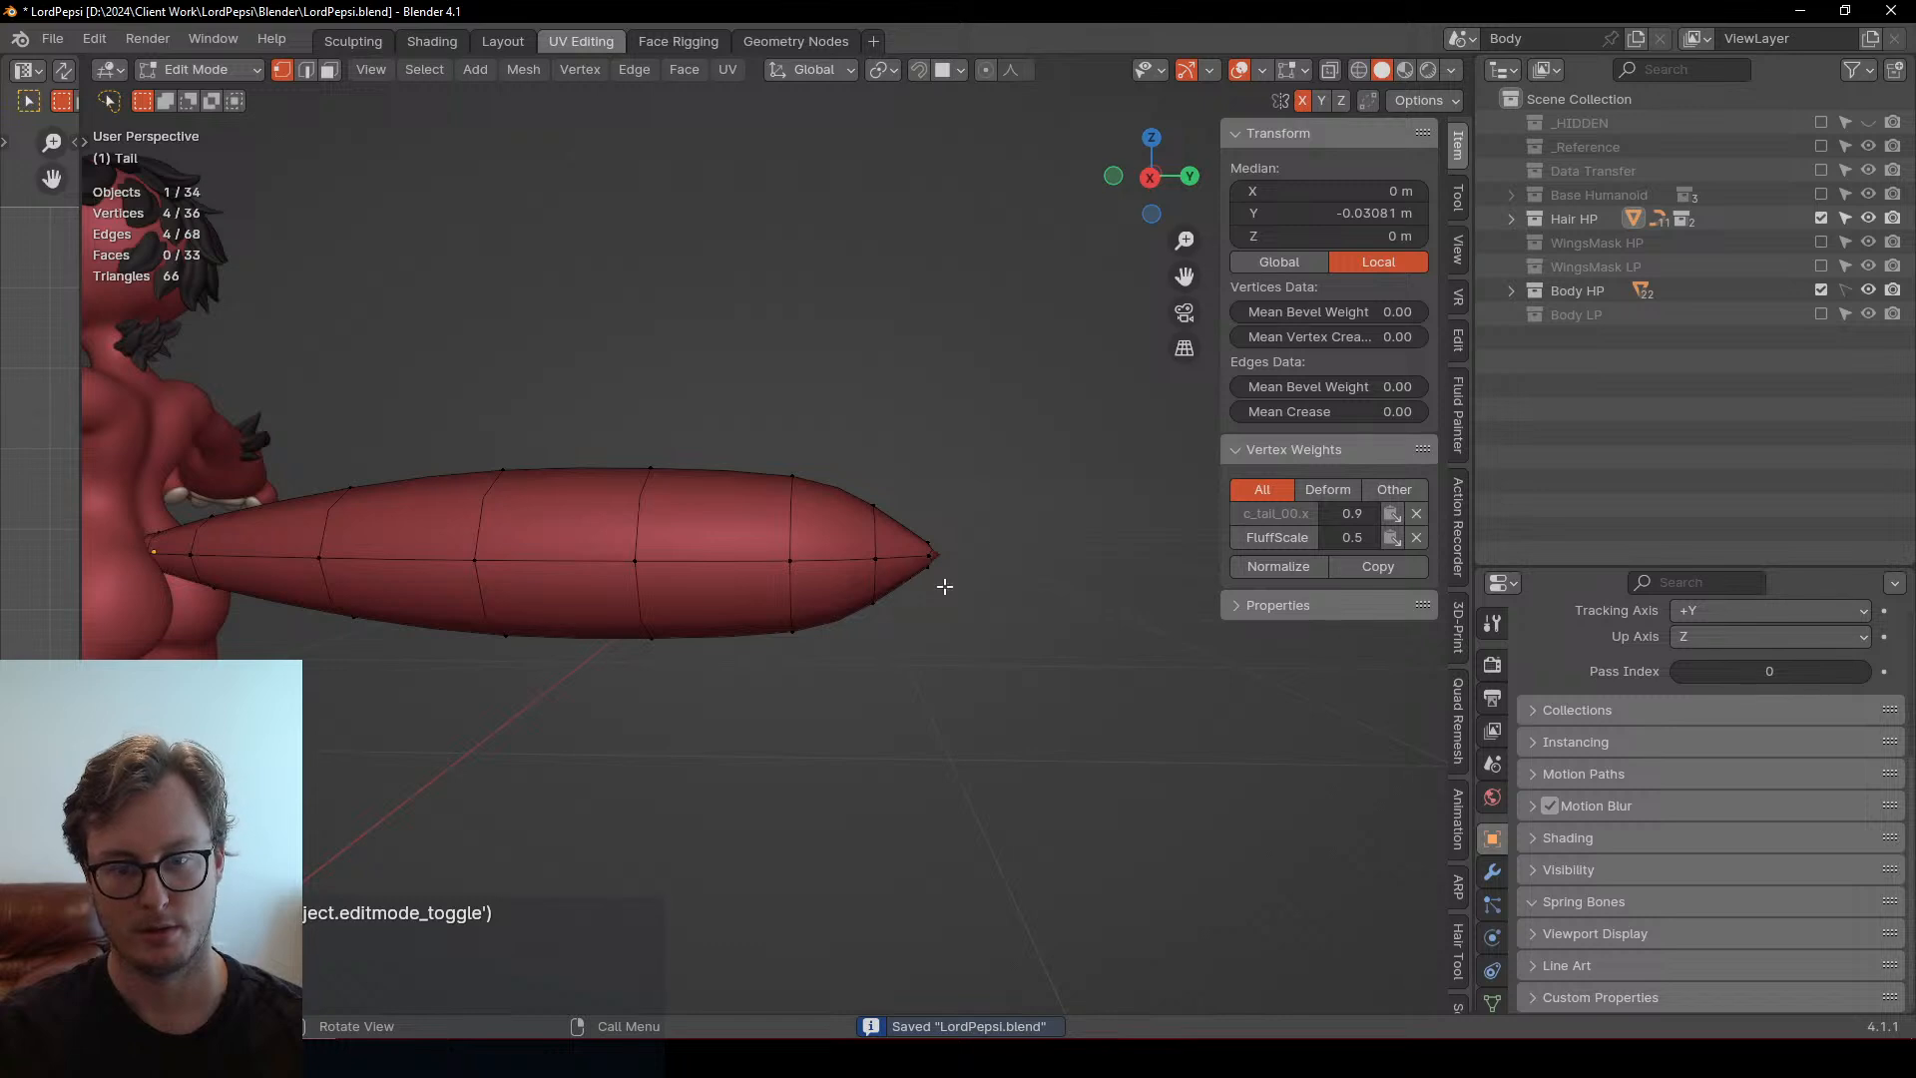
{"action": "middle_click_drag", "start_coordinate": [945, 587], "coordinate": [1006, 670]}
{"action": "left_click", "coordinate": [758, 620]}
{"action": "key", "text": "e"}
{"action": "key", "text": "Tab"}
{"action": "scroll", "coordinate": [1006, 671], "scroll_direction": "up", "scroll_amount": 5}
{"action": "scroll", "coordinate": [1006, 663], "scroll_direction": "down", "scroll_amount": 3}
{"action": "middle_click_drag", "start_coordinate": [567, 660], "coordinate": [775, 660]}
{"action": "key", "text": "alt+a"}
{"action": "middle_click_drag", "start_coordinate": [639, 671], "coordinate": [779, 632], "text": "shift"}
{"action": "key", "text": "ctrl+s"}
{"action": "mouse_move", "coordinate": [810, 536]}
{"action": "middle_mouse_down"}
{"action": "mouse_move", "coordinate": [966, 643]}
{"action": "mouse_move", "coordinate": [910, 661]}
{"action": "mouse_move", "coordinate": [775, 642]}
{"action": "mouse_move", "coordinate": [823, 567]}
{"action": "mouse_move", "coordinate": [673, 590]}
{"action": "mouse_move", "coordinate": [878, 571]}
{"action": "mouse_move", "coordinate": [829, 530]}
{"action": "mouse_move", "coordinate": [800, 559]}
{"action": "middle_mouse_up"}
{"action": "left_click", "coordinate": [766, 583]}
{"action": "key", "text": "ctrl+s"}
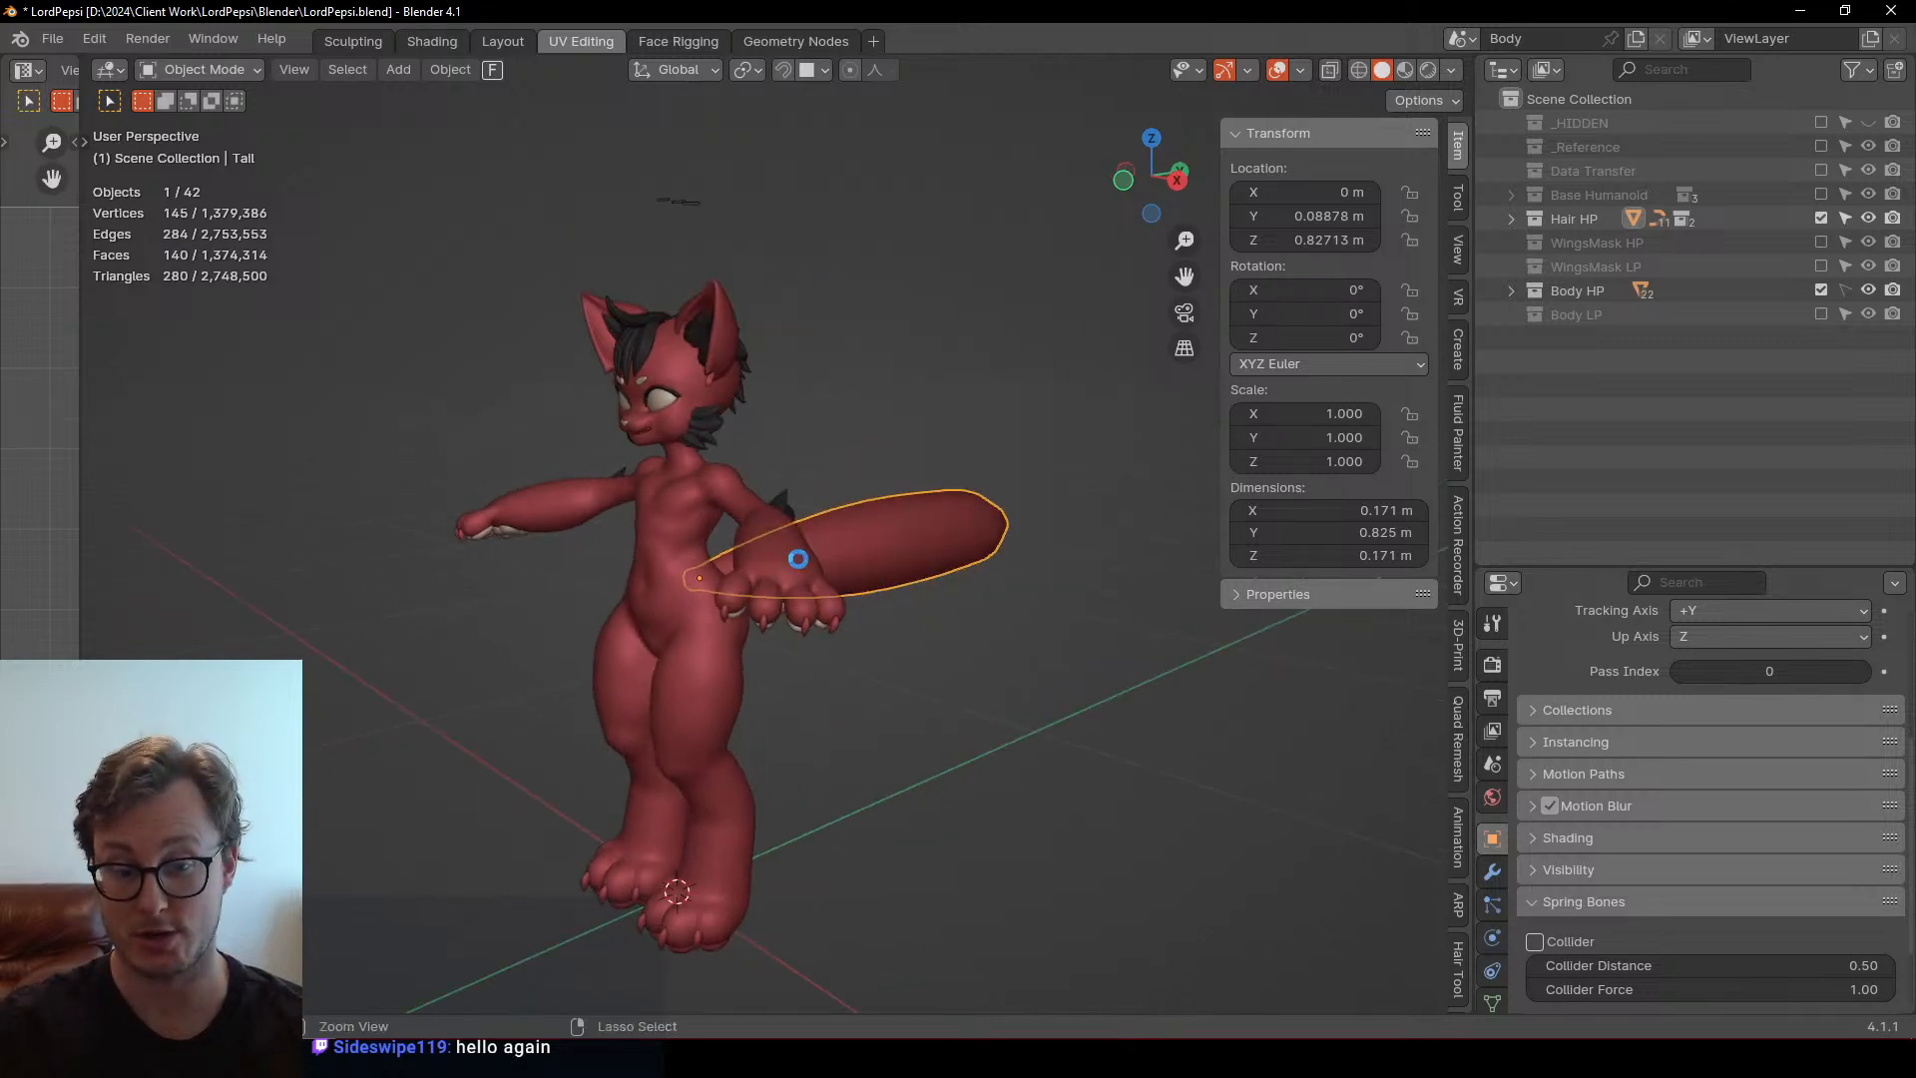
Switch to Unity to examine the LordPepsi avatar, then return to Blender and save the file
{"action": "key", "text": "KP_3"}
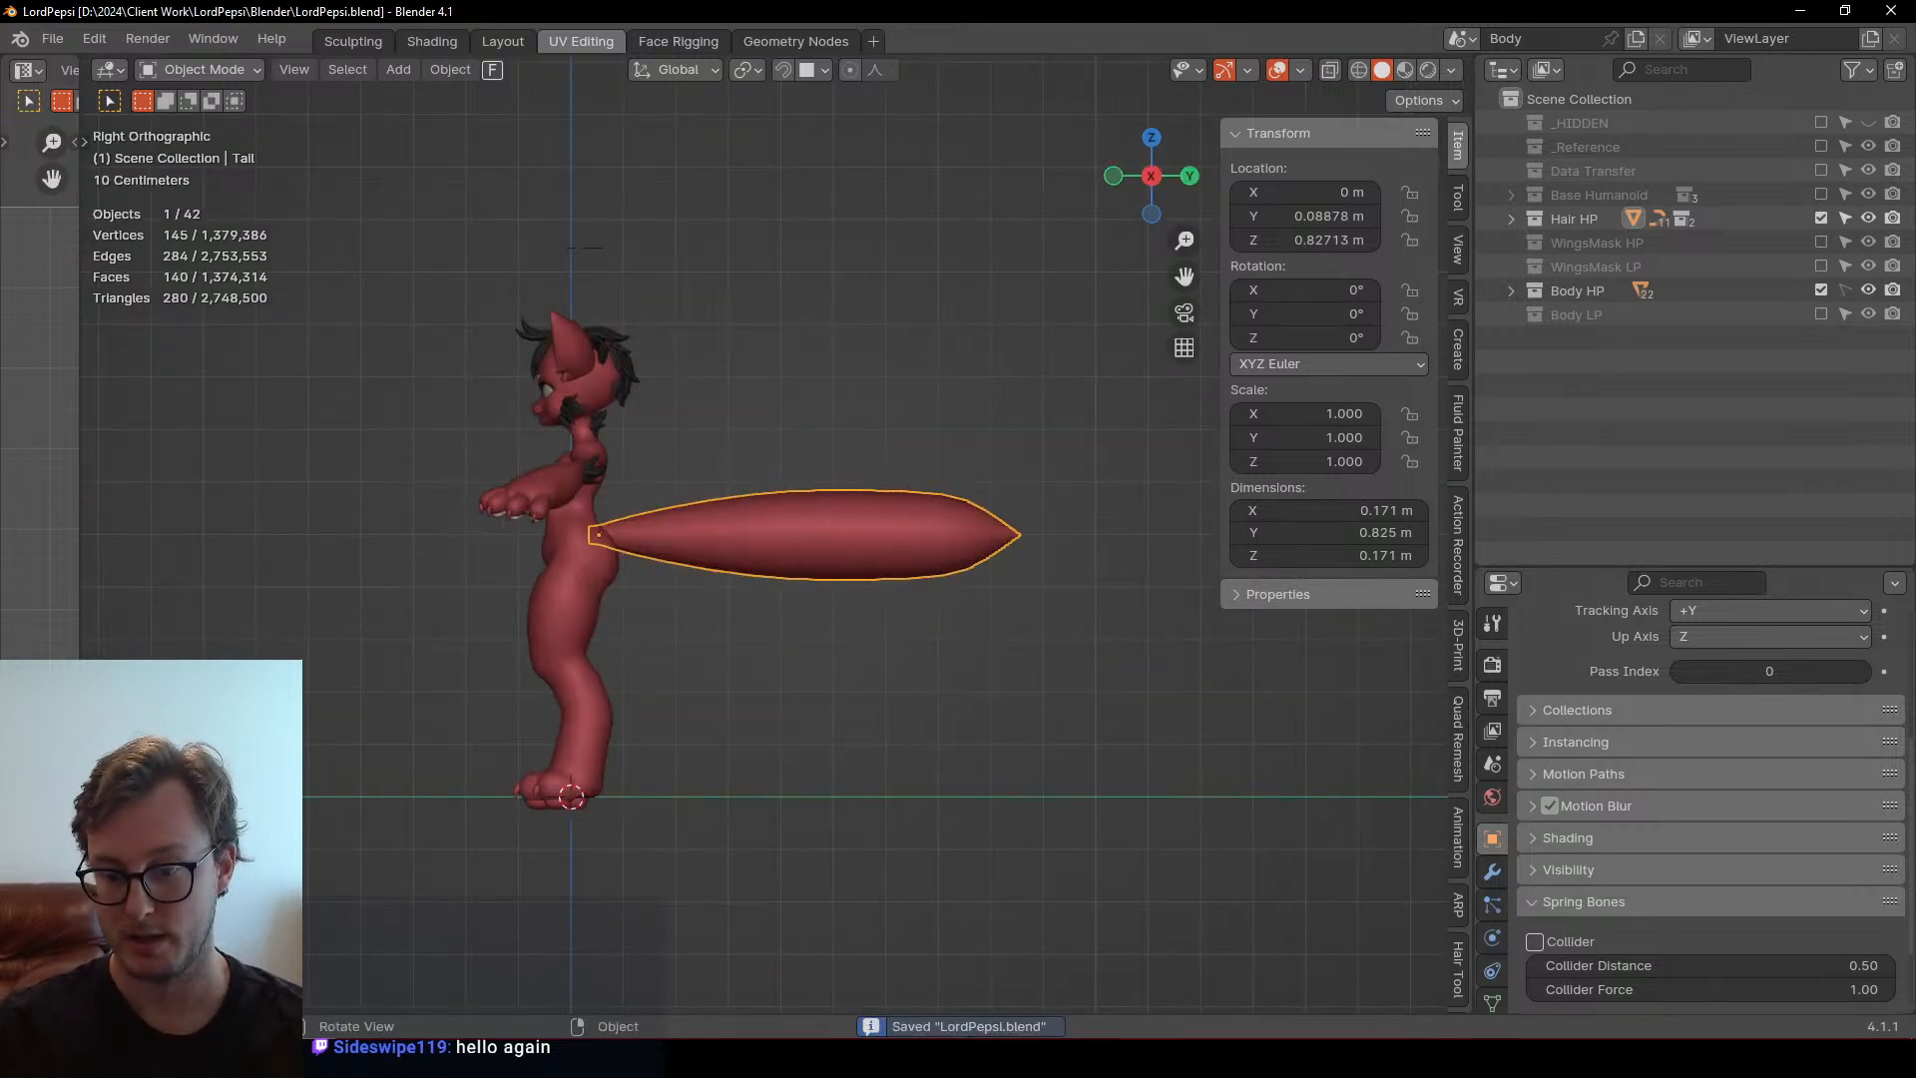
{"action": "key", "text": "alt+Tab"}
{"action": "scroll", "coordinate": [706, 476], "scroll_direction": "down", "scroll_amount": 6}
{"action": "left_click_drag", "start_coordinate": [682, 574], "coordinate": [558, 535], "text": "alt"}
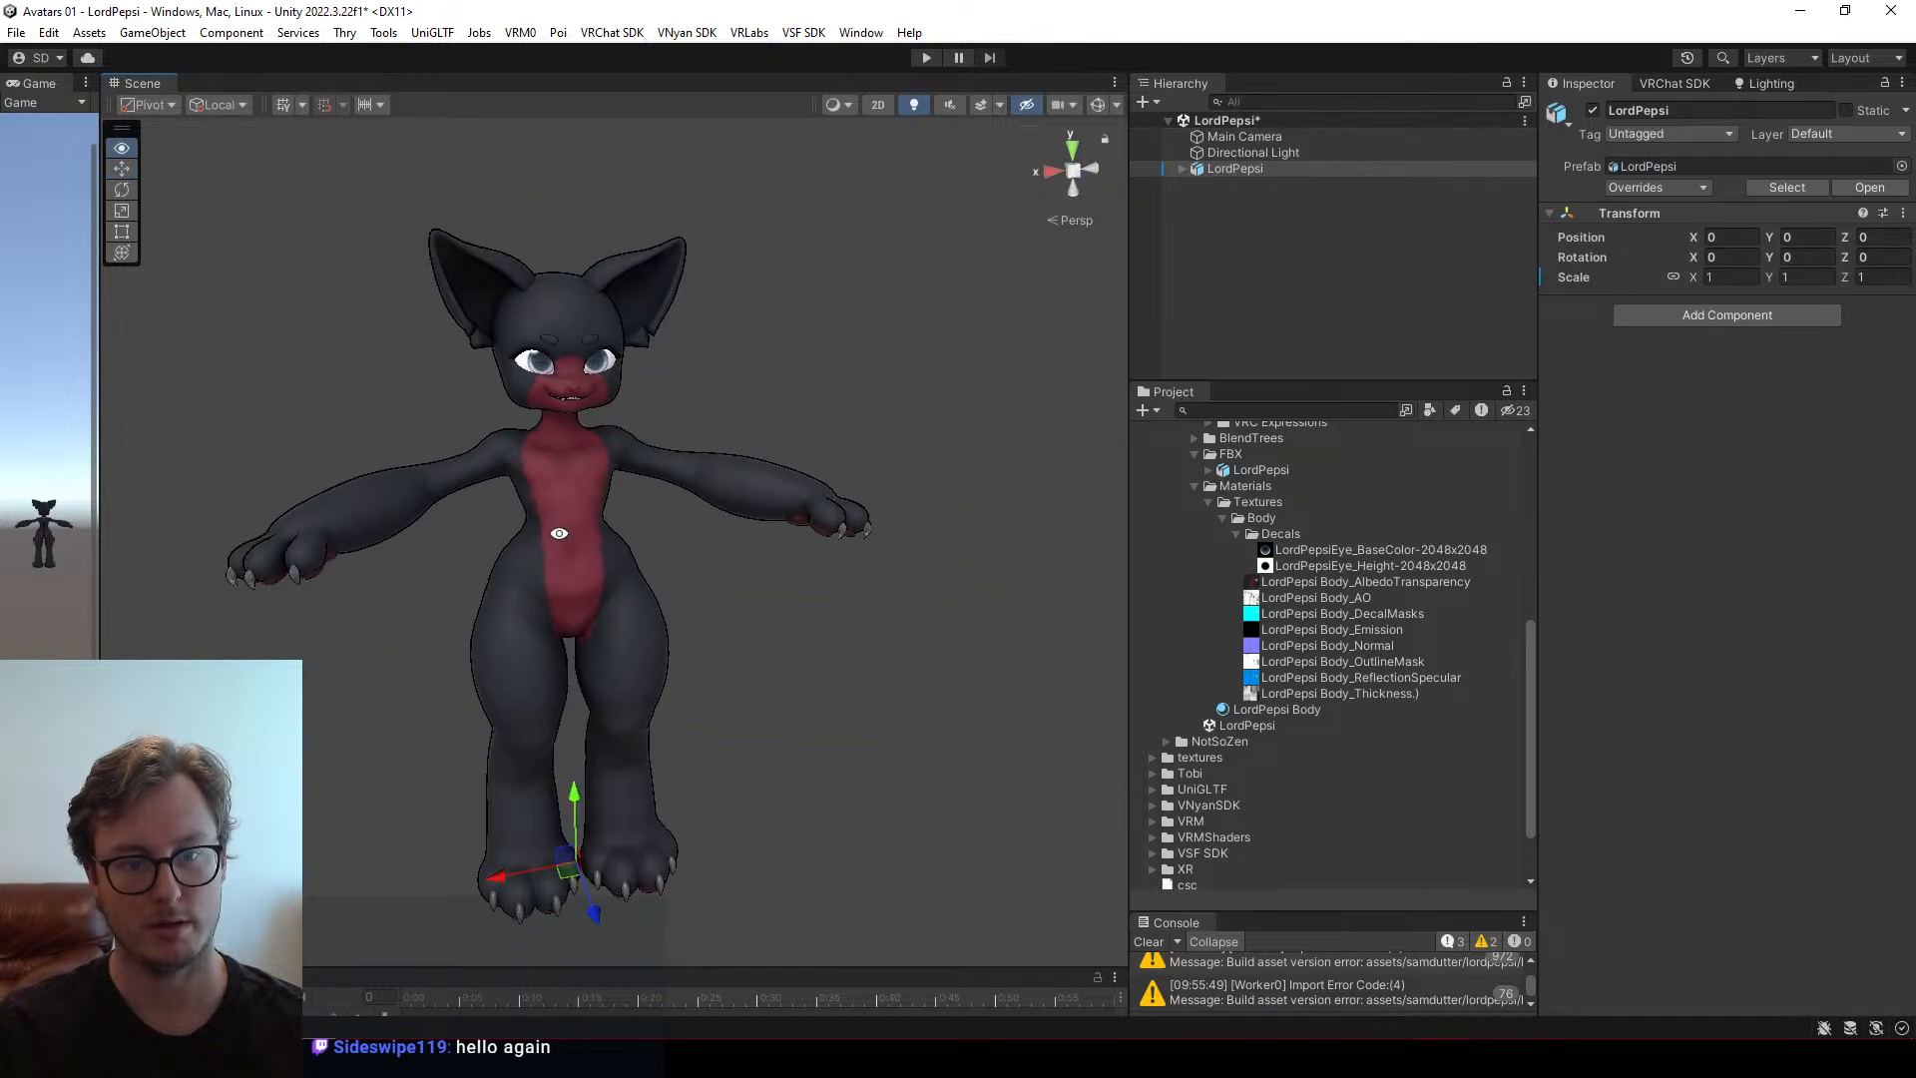
{"action": "key", "text": "alt+Tab"}
{"action": "middle_click_drag", "start_coordinate": [559, 535], "coordinate": [822, 423]}
{"action": "scroll", "coordinate": [798, 476], "scroll_direction": "up", "scroll_amount": 5}
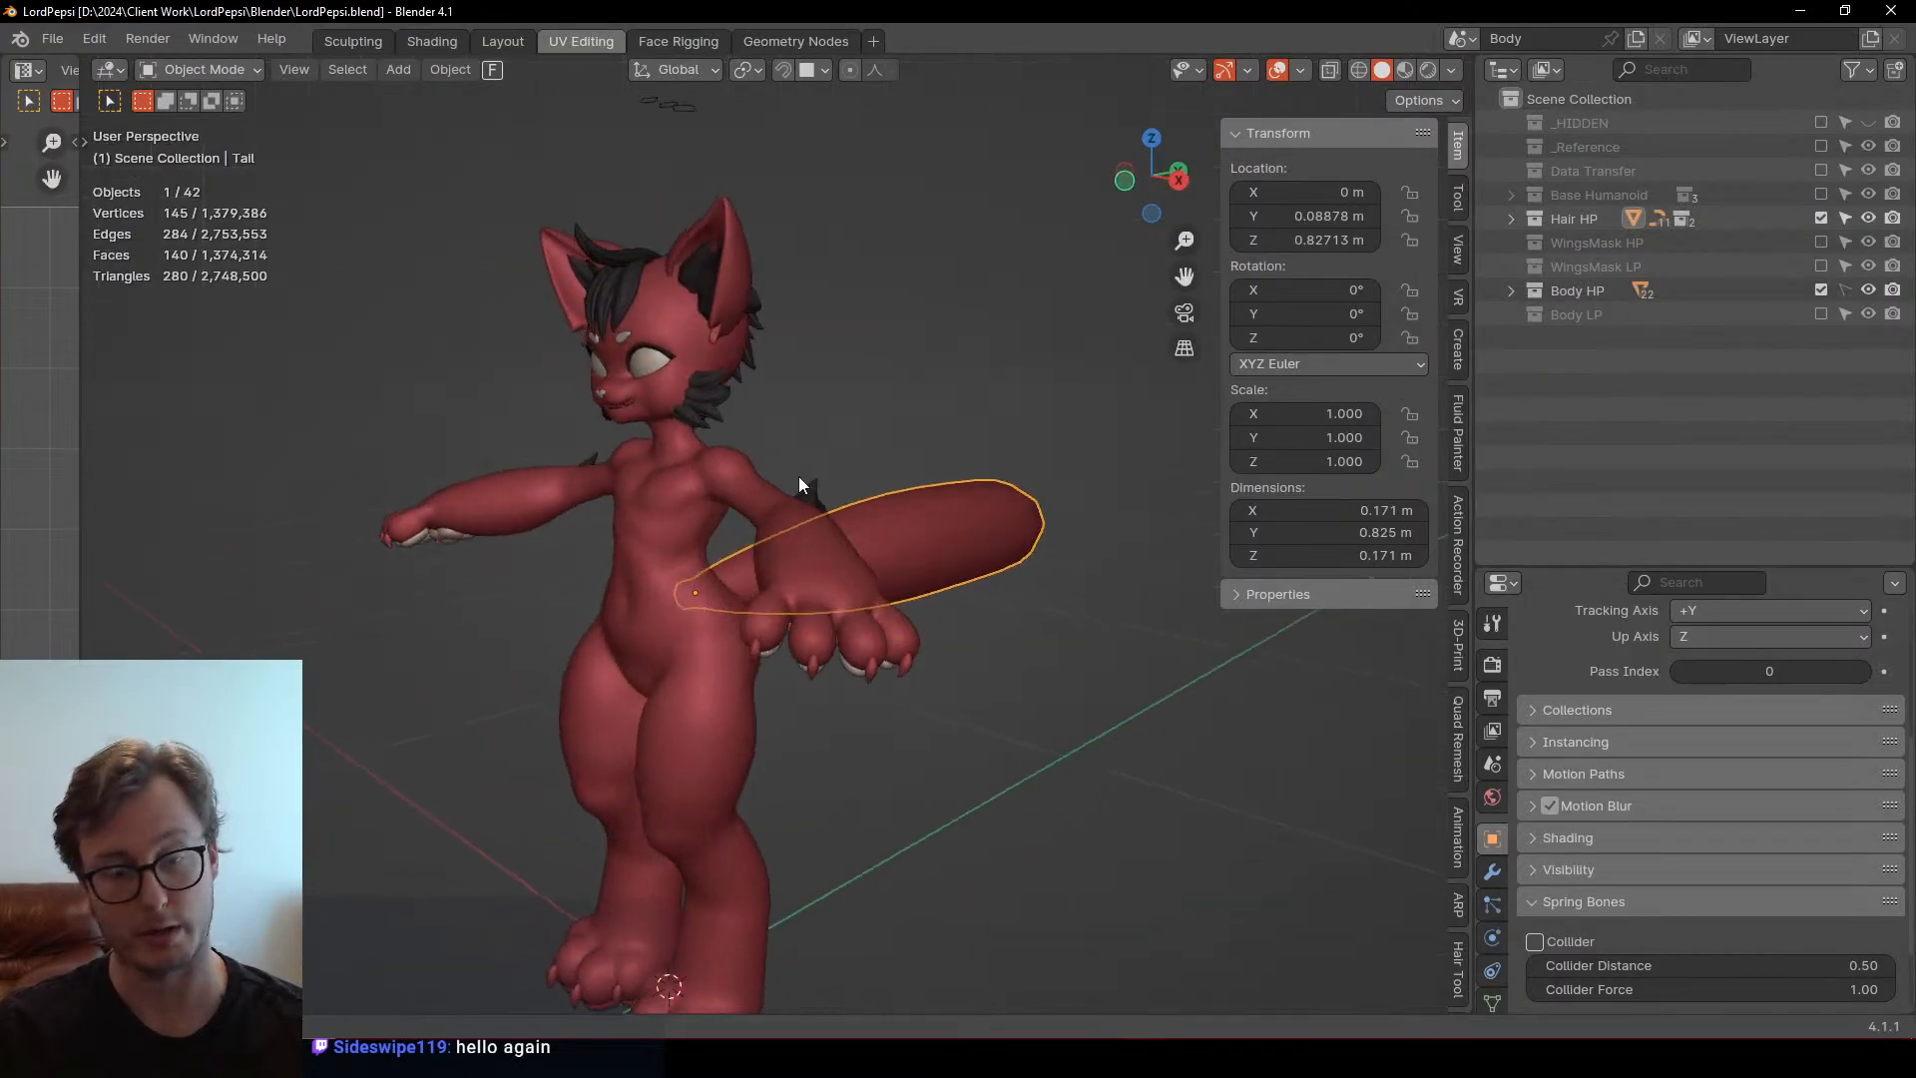
{"action": "key", "text": "ctrl+s"}
Select the edge path along the tail's underside from the tip towards the base and isolate the tail
{"action": "middle_click_drag", "start_coordinate": [766, 484], "coordinate": [620, 513]}
{"action": "key", "text": "Tab"}
{"action": "scroll", "coordinate": [692, 599], "scroll_direction": "down", "scroll_amount": 1}
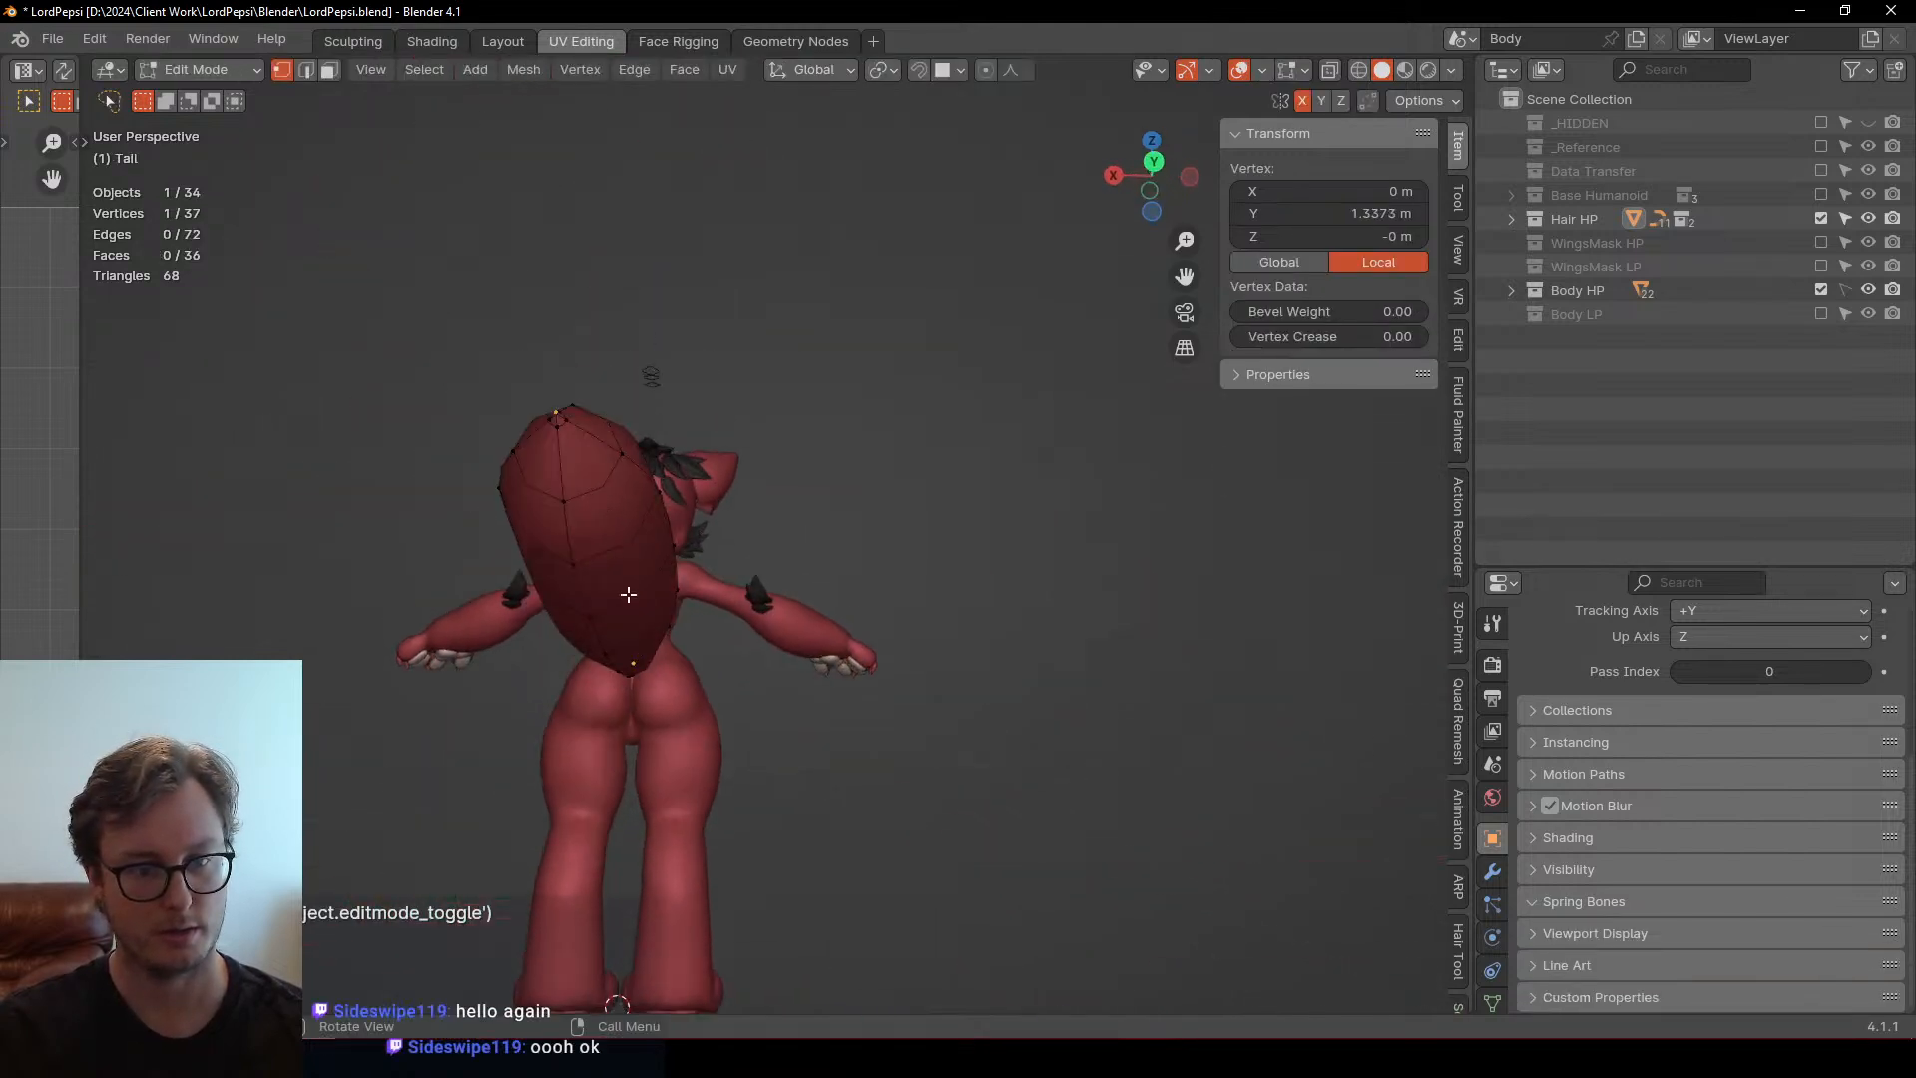
{"action": "left_click", "coordinate": [599, 633], "text": "alt"}
{"action": "middle_click_drag", "start_coordinate": [599, 633], "coordinate": [601, 659]}
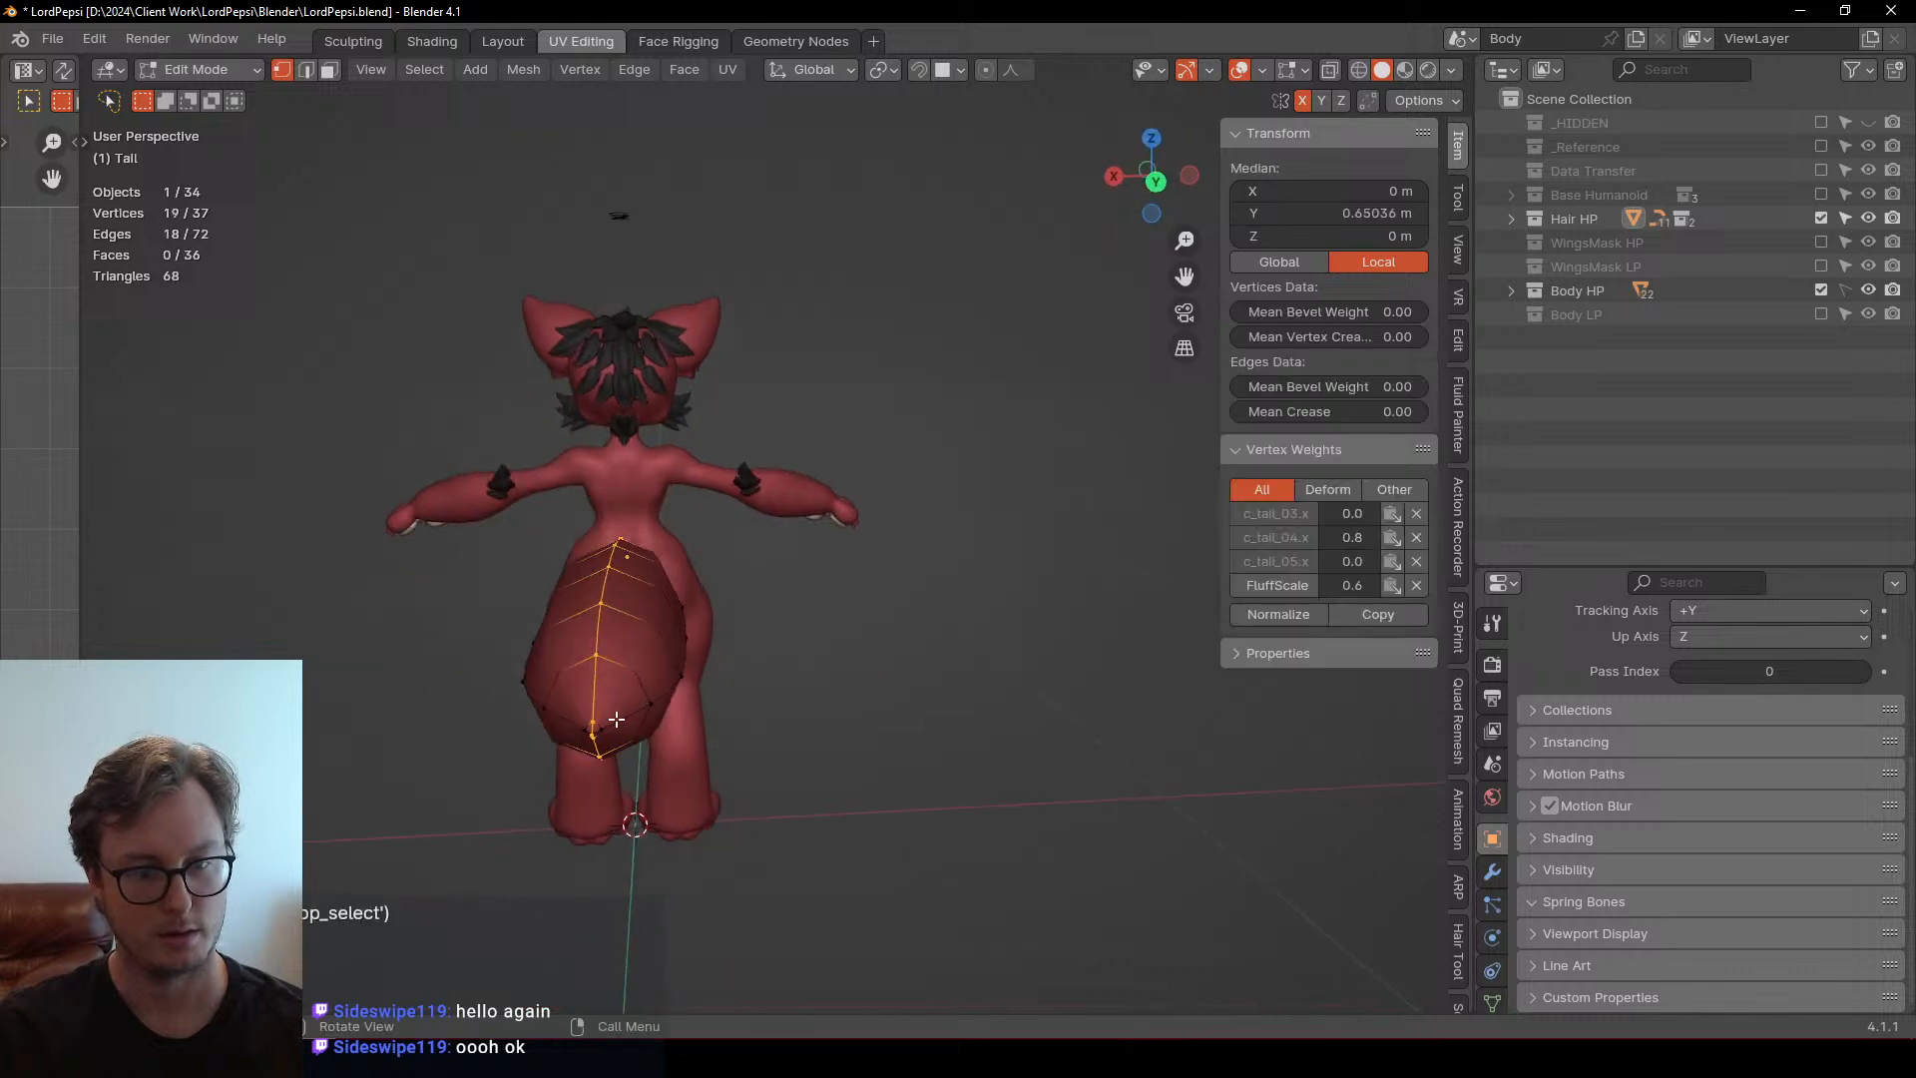
{"action": "left_click", "coordinate": [593, 741]}
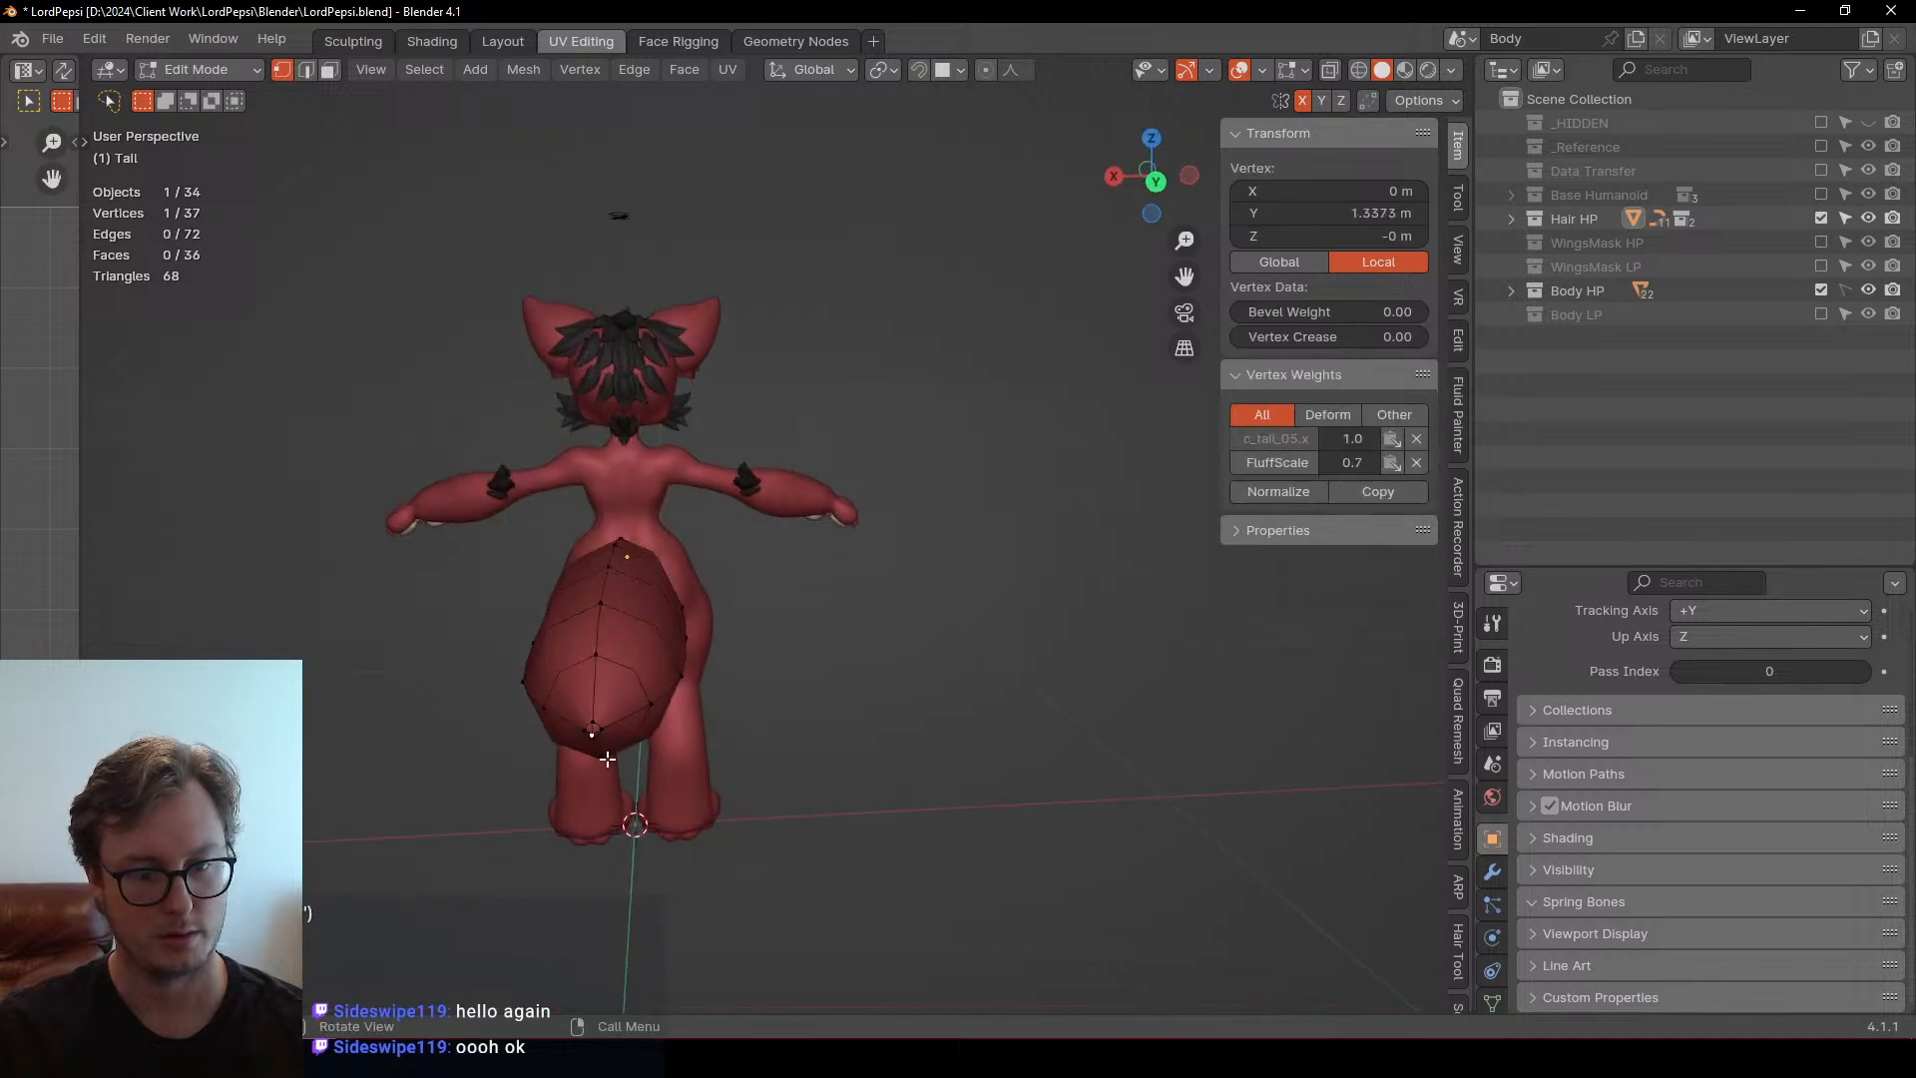
{"action": "middle_click_drag", "start_coordinate": [596, 743], "coordinate": [659, 710]}
{"action": "left_click", "coordinate": [632, 671], "text": "ctrl"}
{"action": "key", "text": "KP_Divide"}
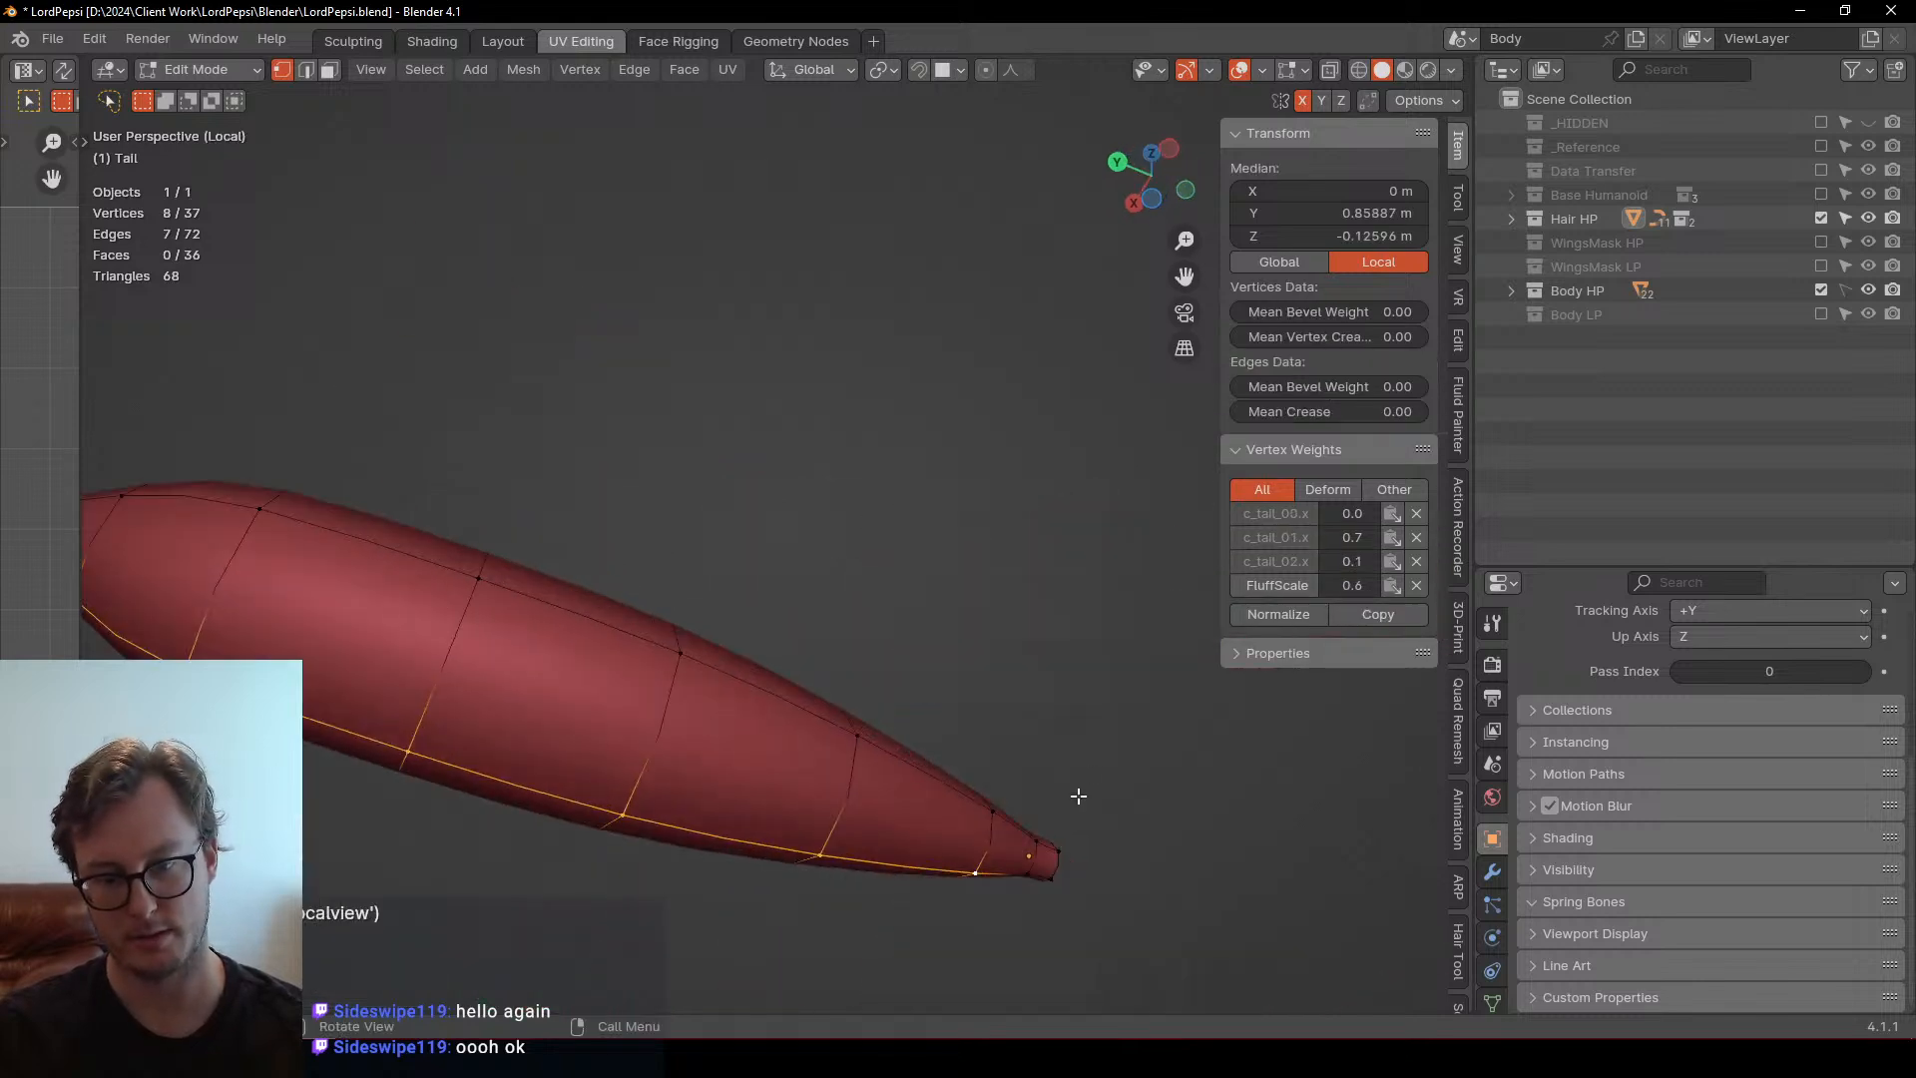
Extend the underside path to the tail's base, mark it as a seam, exit local view and save the file
{"action": "left_click", "coordinate": [1057, 868], "text": "ctrl"}
{"action": "key", "text": "q"}
{"action": "left_click", "coordinate": [918, 367]}
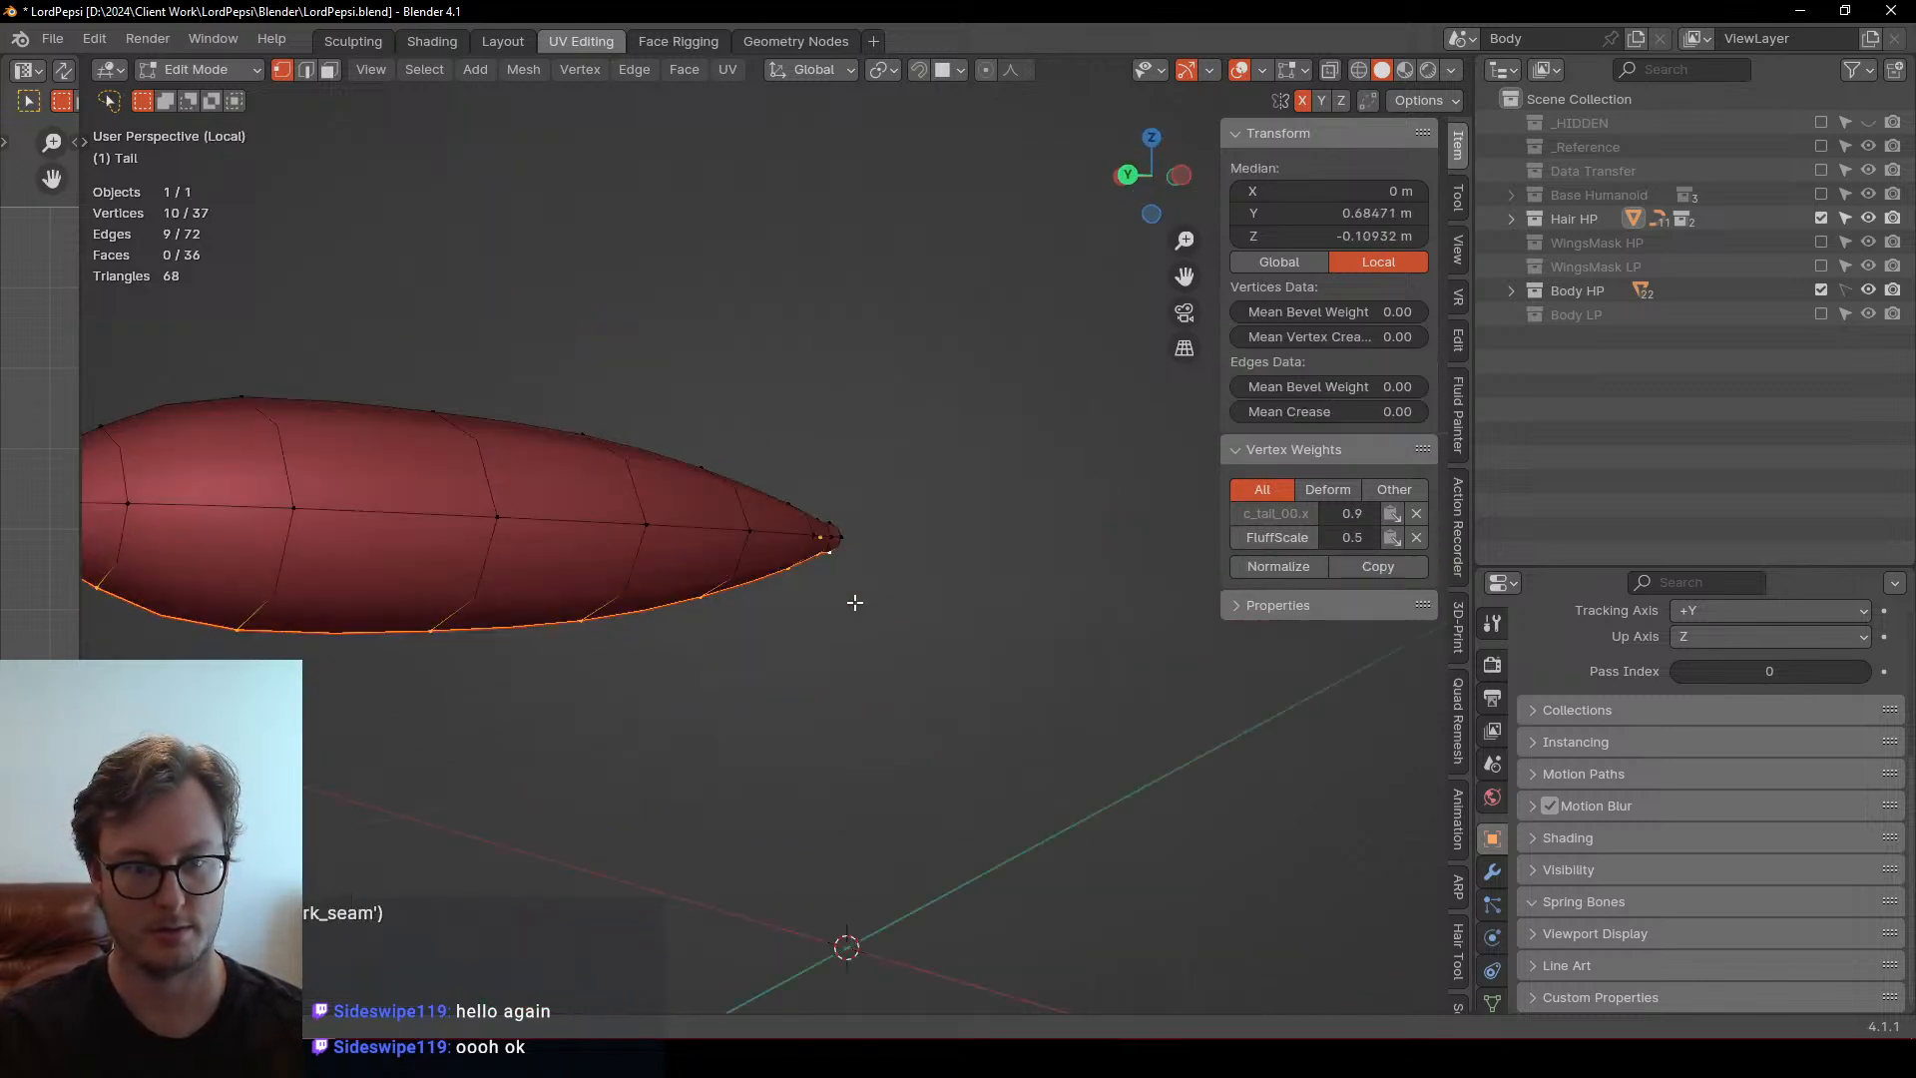
{"action": "middle_click_drag", "start_coordinate": [918, 367], "coordinate": [744, 553]}
{"action": "key", "text": "Tab"}
{"action": "key", "text": "KP_Divide"}
{"action": "key", "text": "ctrl+s"}
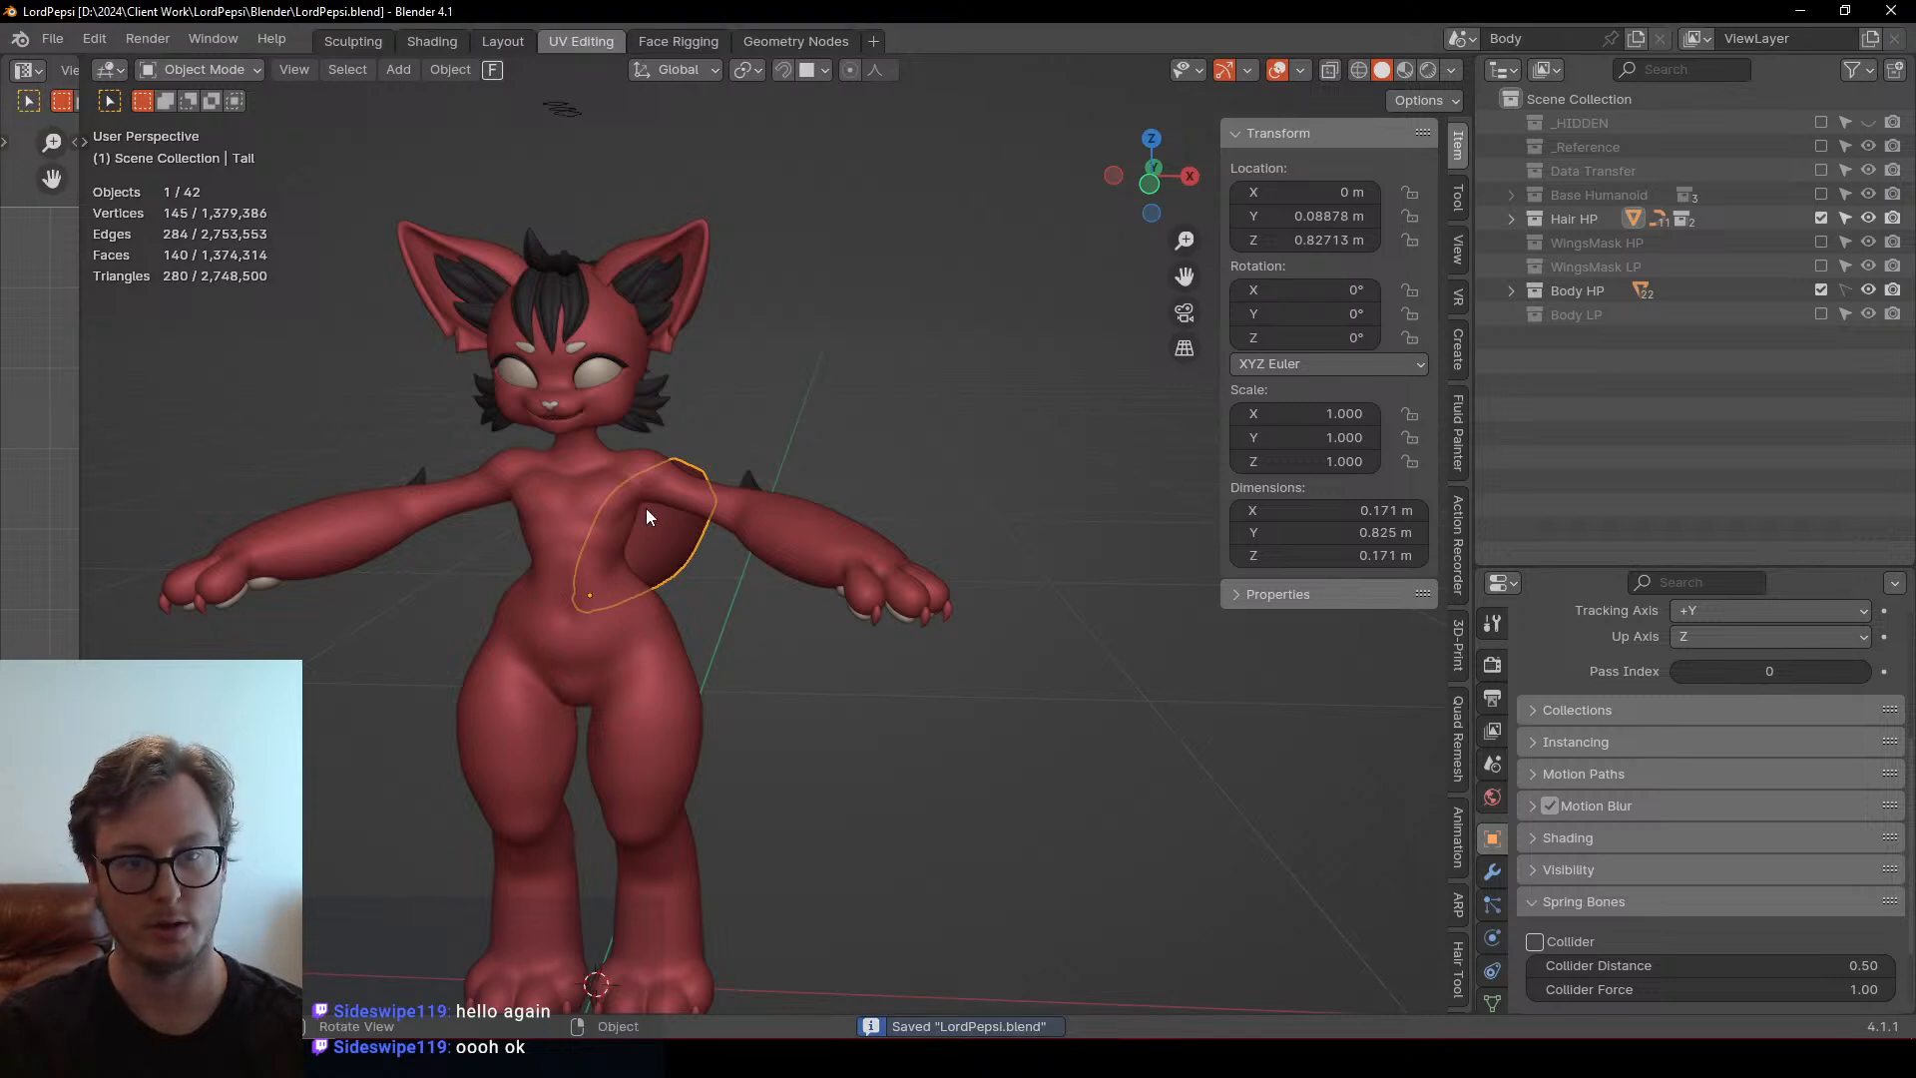
Duplicate the Hair HP collection and rename the copy Hair LP
{"action": "middle_click_drag", "start_coordinate": [710, 497], "coordinate": [944, 433]}
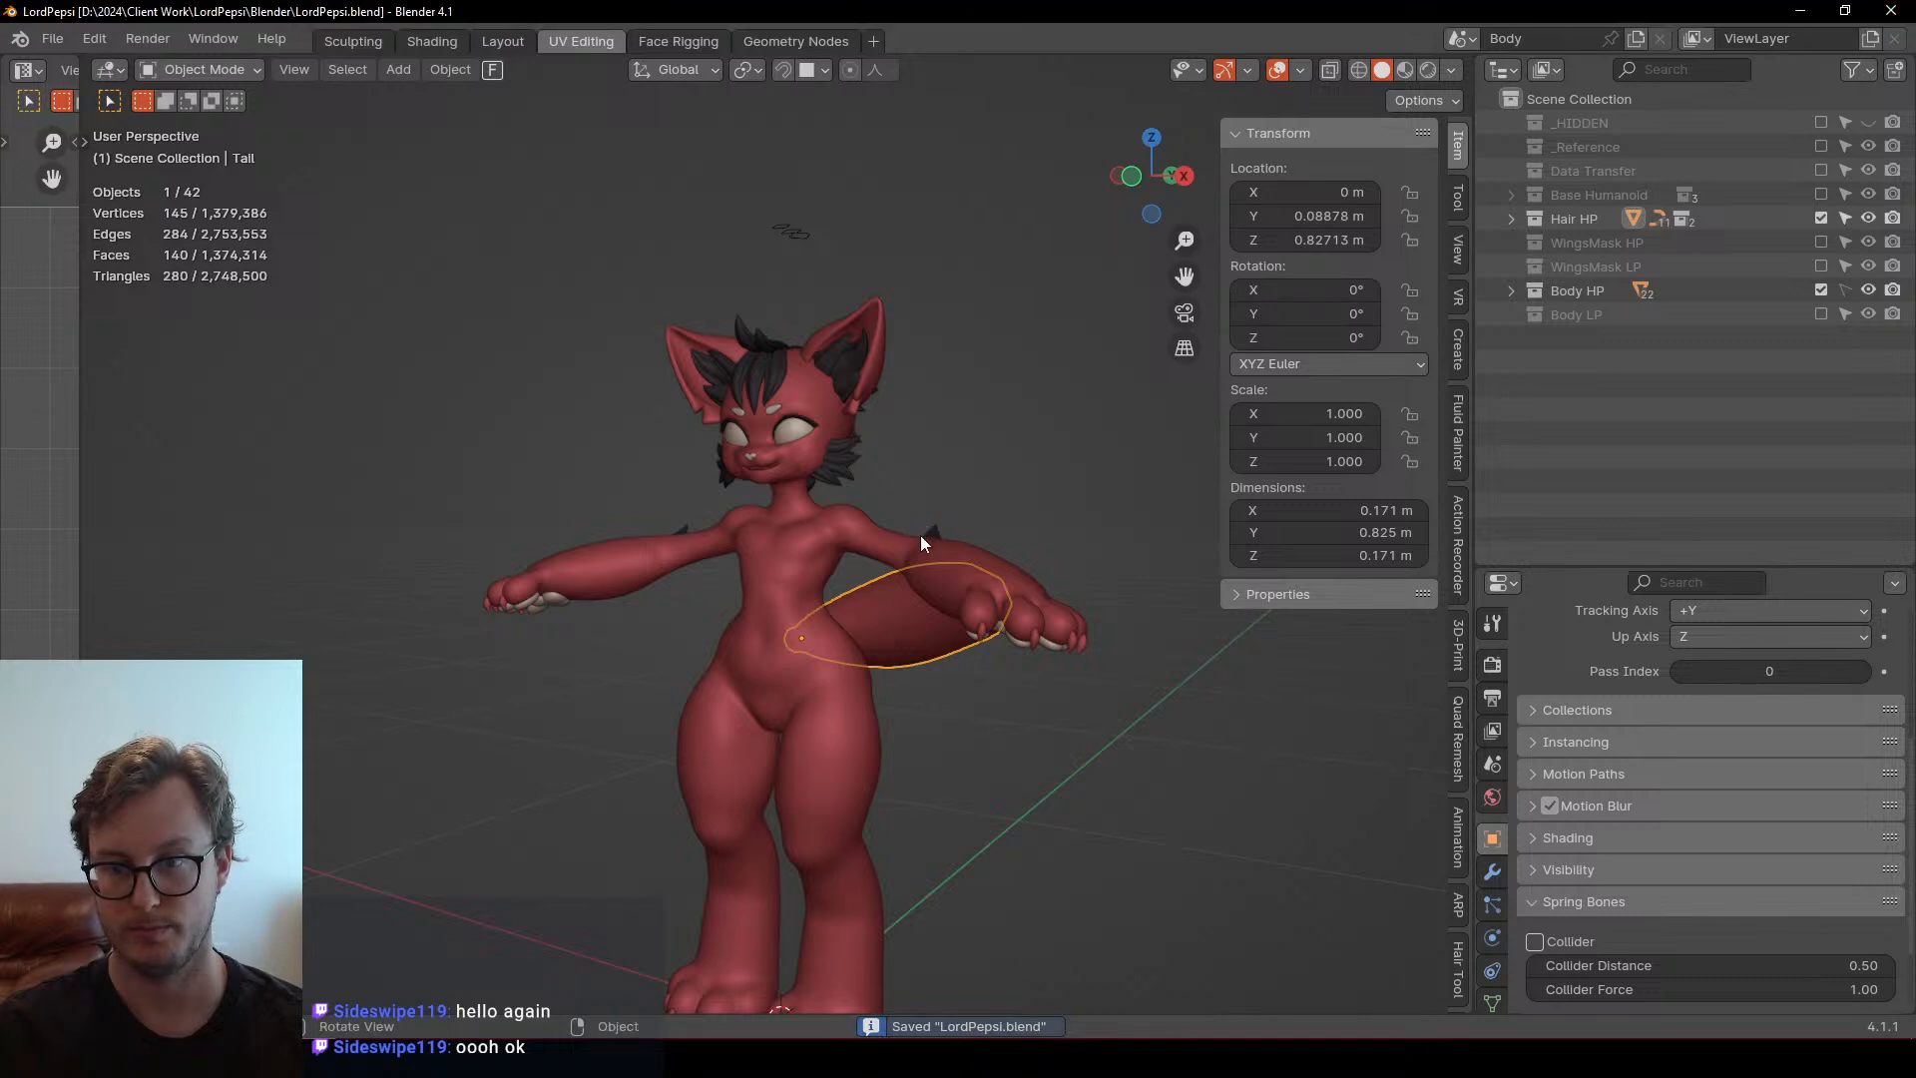
{"action": "left_click", "coordinate": [1556, 228]}
{"action": "right_click", "coordinate": [1562, 227]}
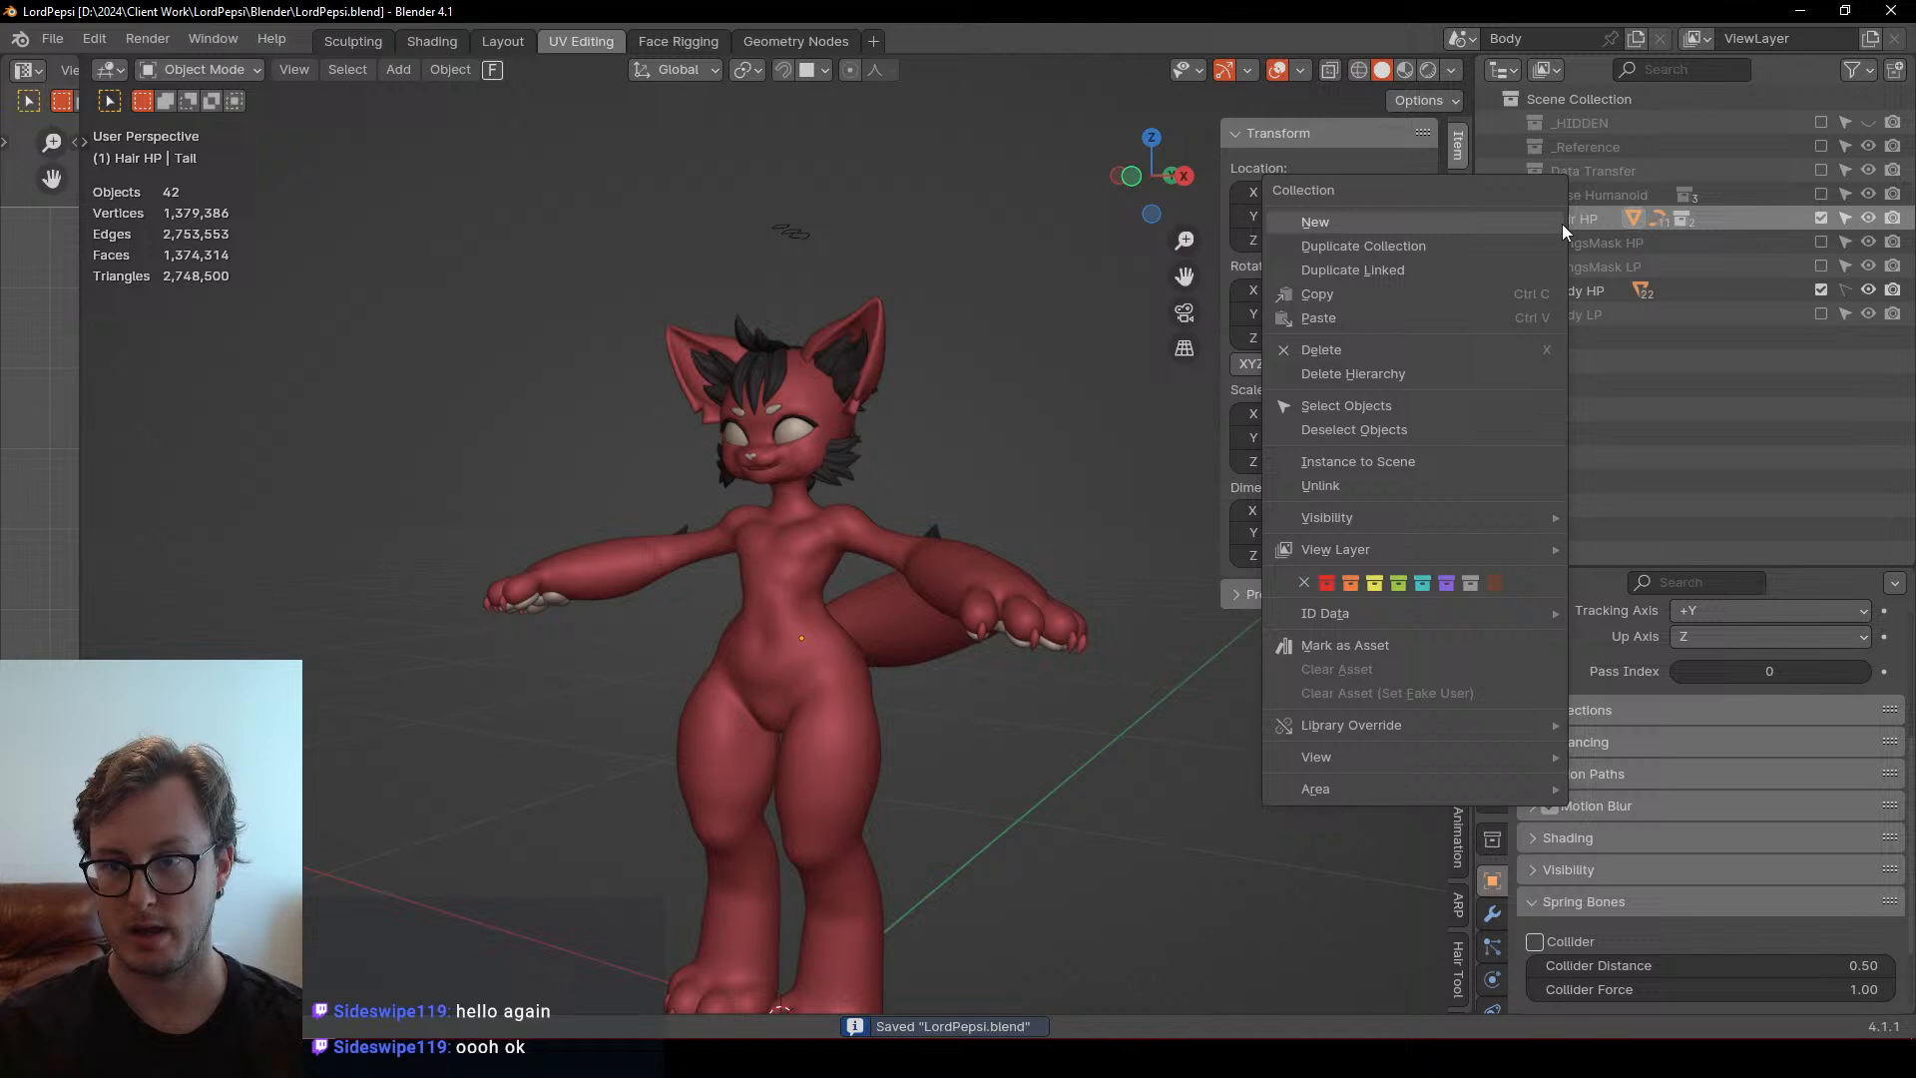
{"action": "left_click", "coordinate": [1363, 245]}
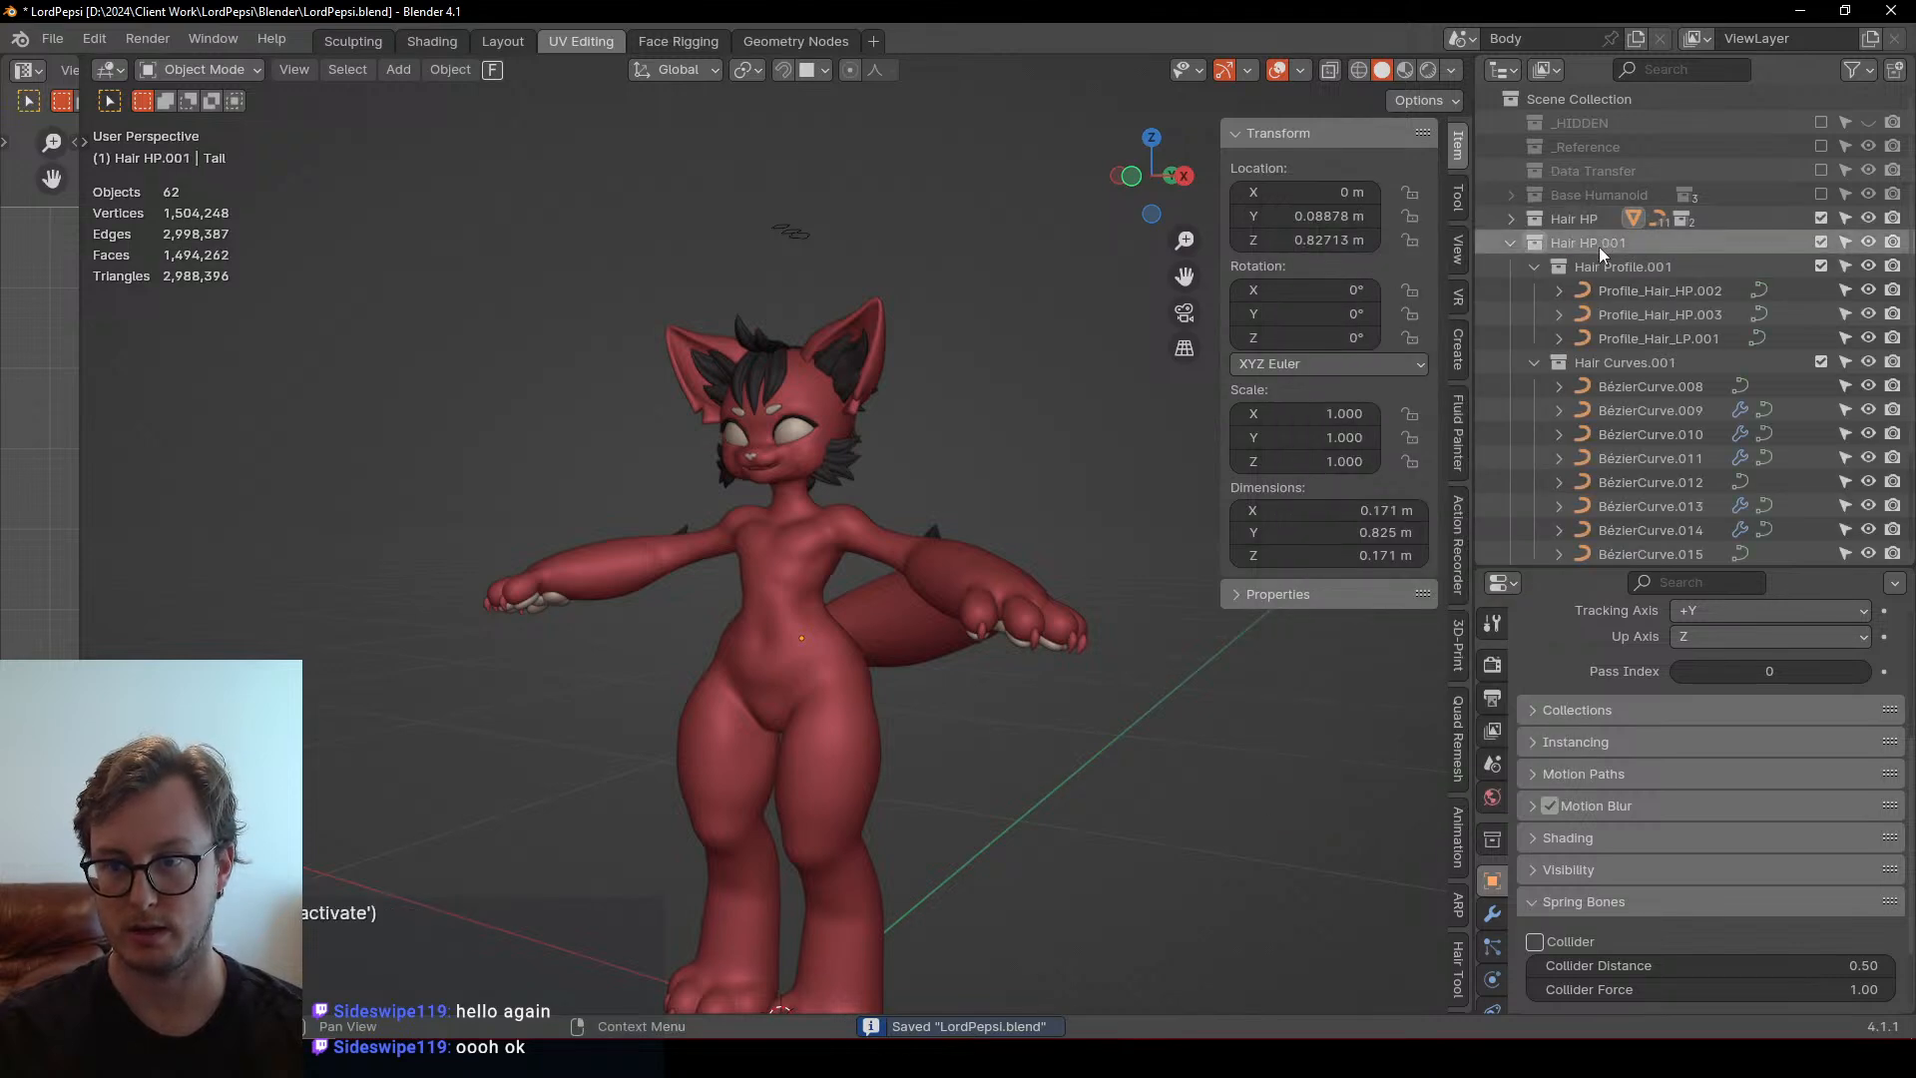
{"action": "double_click", "coordinate": [1599, 246]}
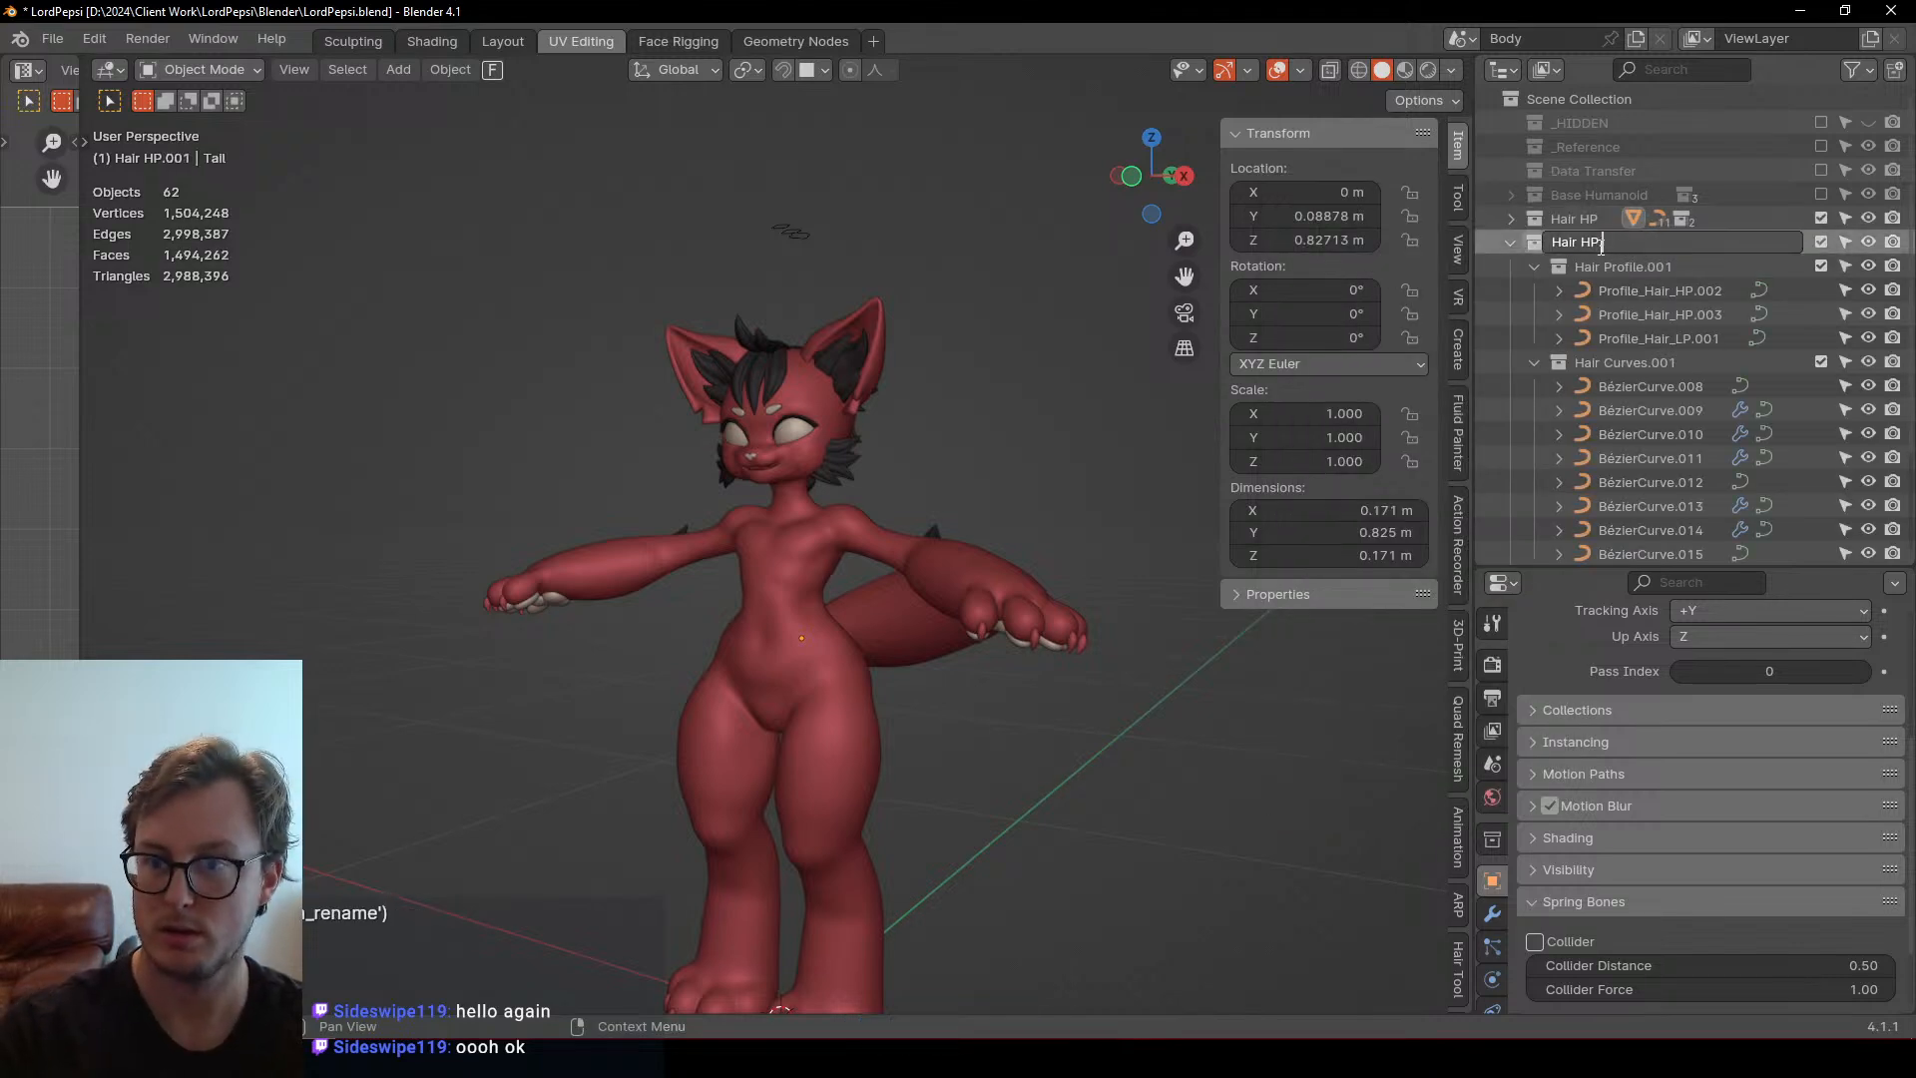
{"action": "type", "text": "LP"}
{"action": "key", "text": "Return"}
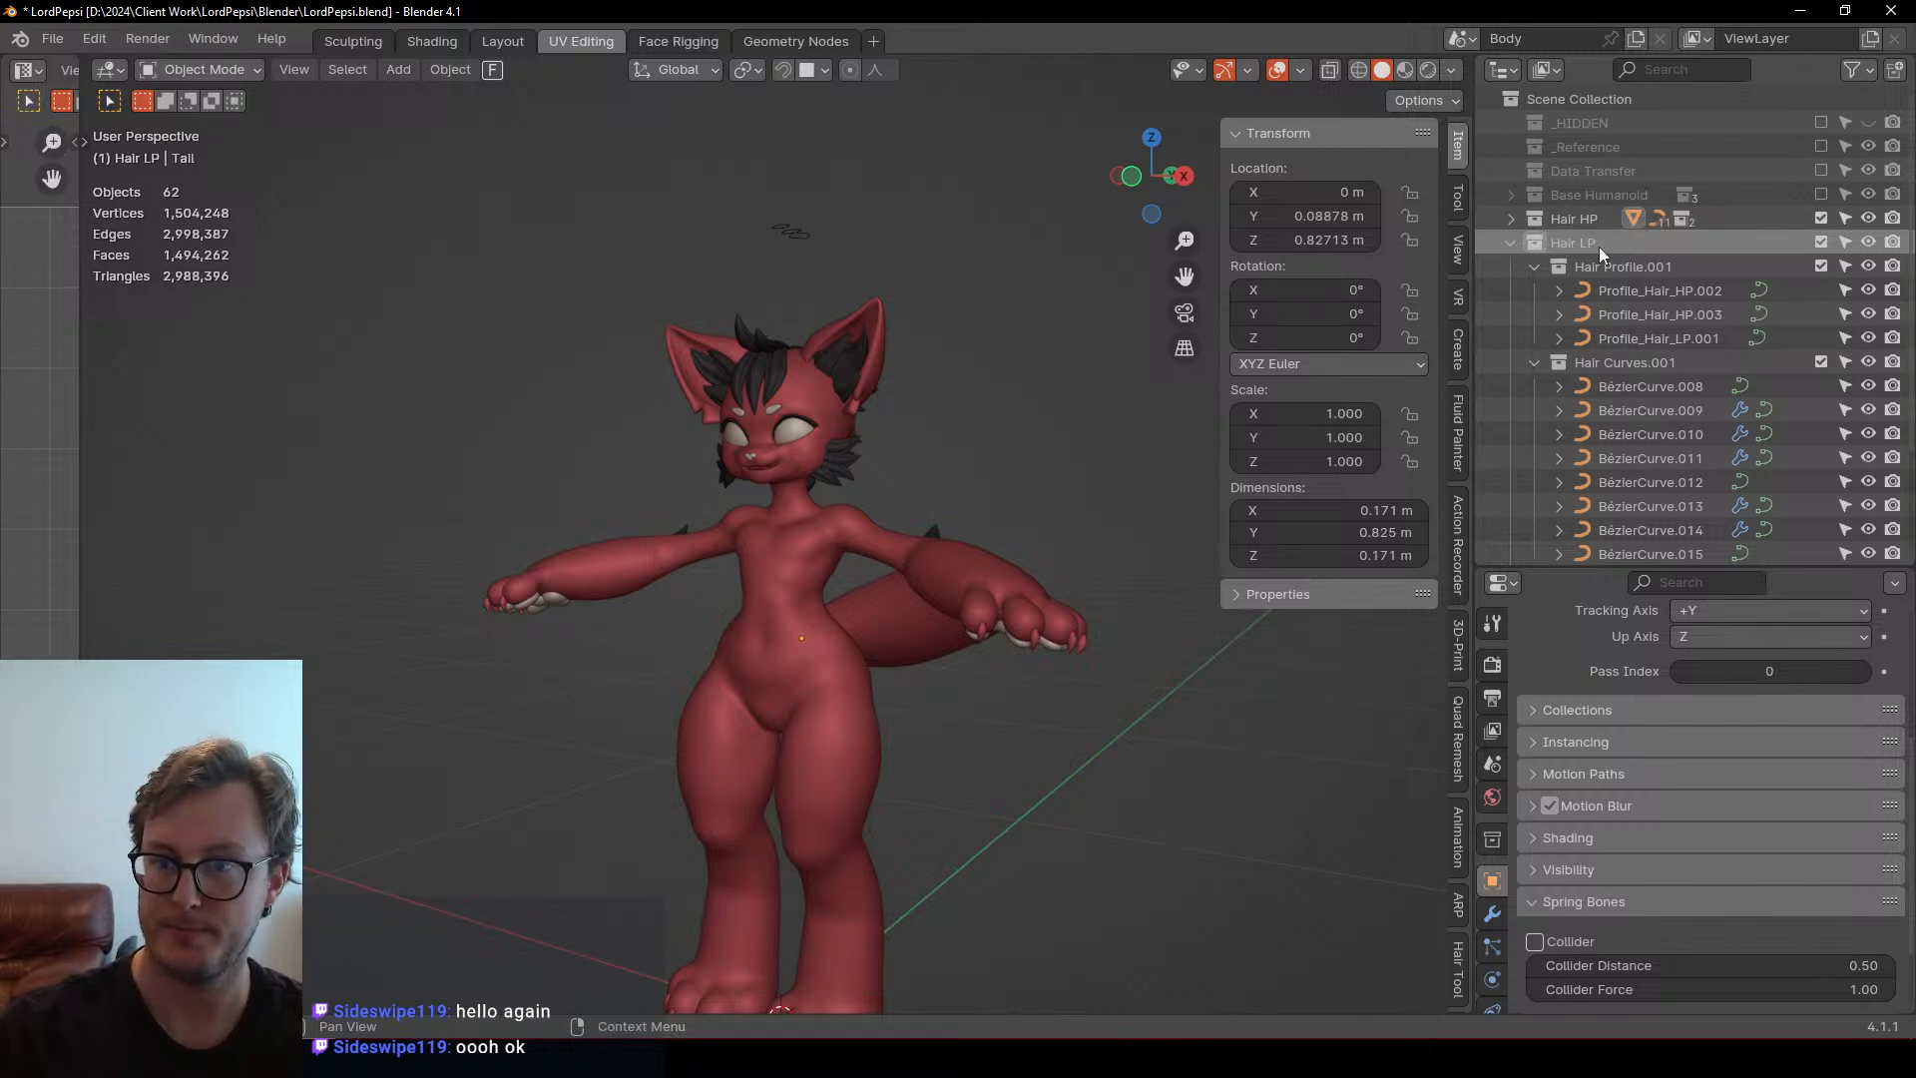
Exclude the Hair HP collection from the view layer and collapse the profile and curve sub-collections of Hair LP
{"action": "left_click", "coordinate": [1820, 218]}
{"action": "middle_click_drag", "start_coordinate": [673, 499], "coordinate": [1265, 325]}
{"action": "left_click", "coordinate": [1534, 266]}
{"action": "left_click", "coordinate": [1535, 290]}
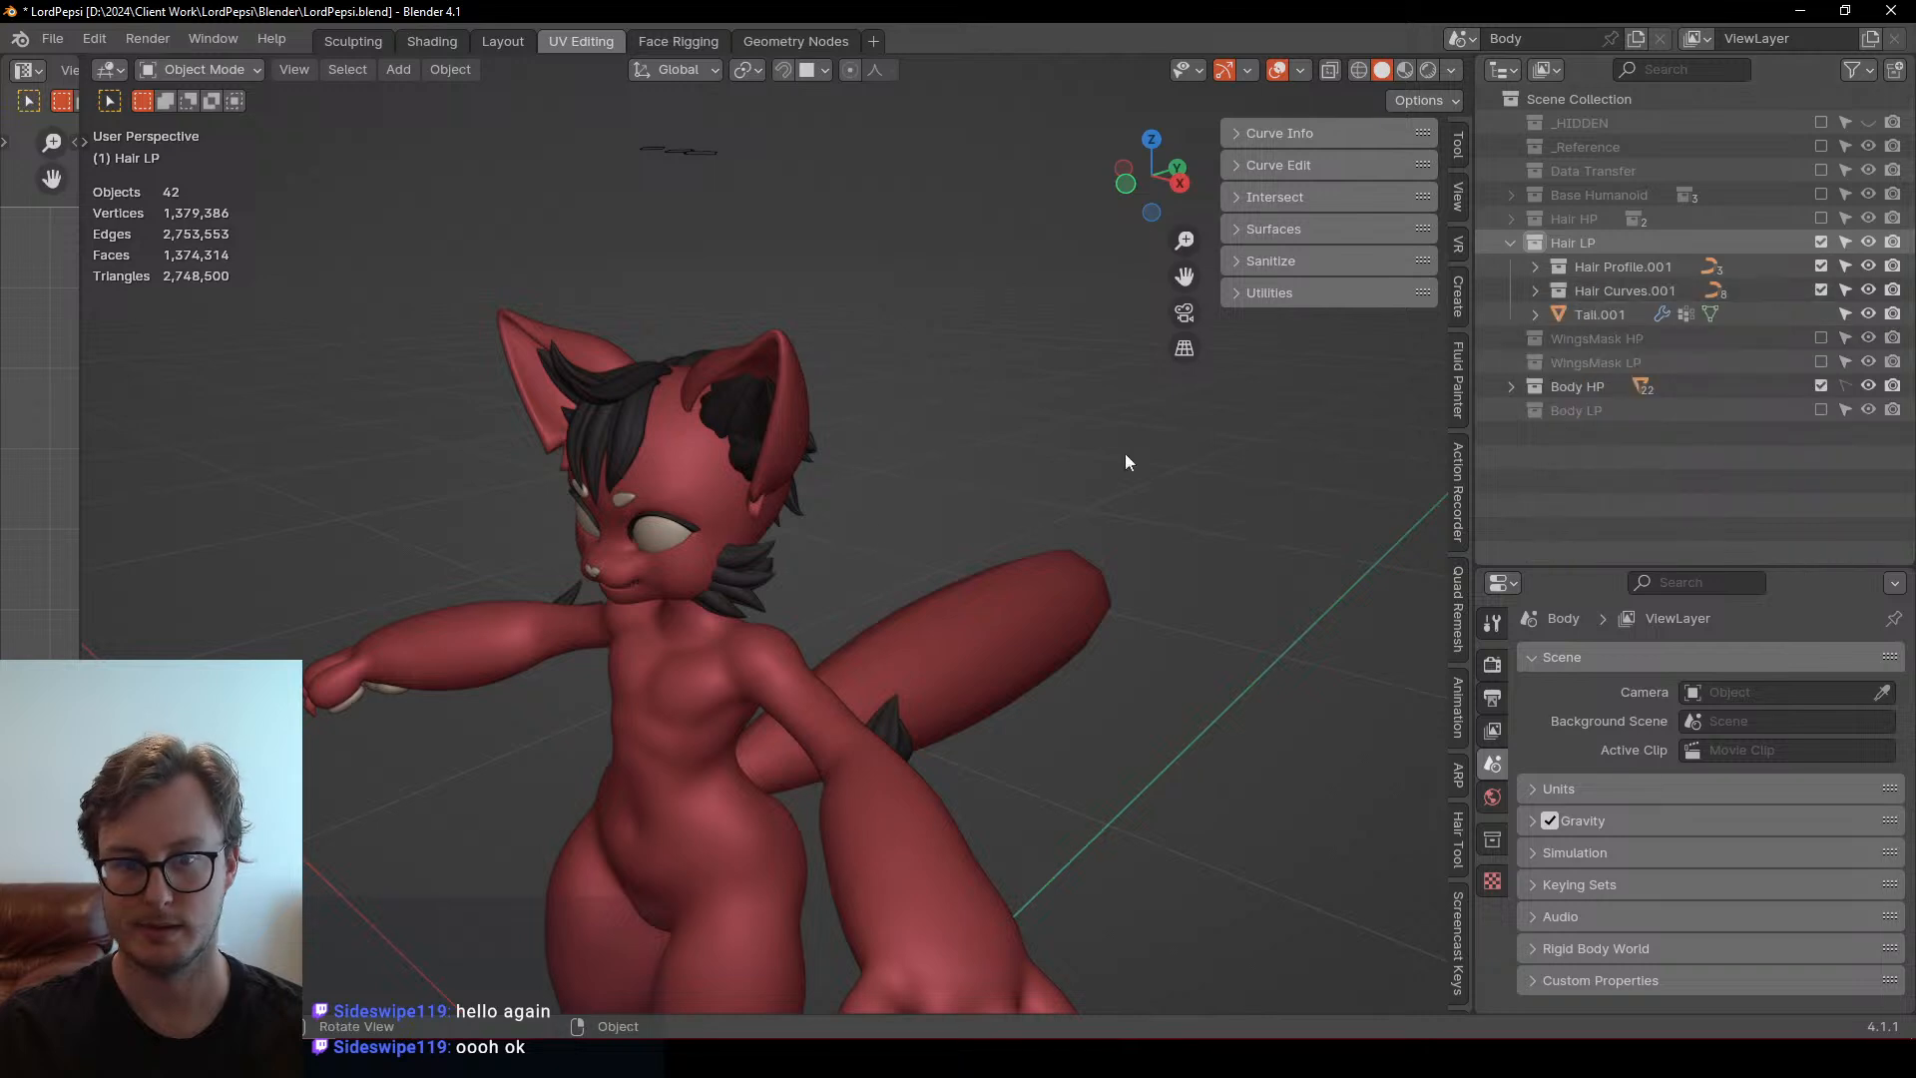
{"action": "scroll", "coordinate": [764, 541], "scroll_direction": "up", "scroll_amount": 2}
{"action": "scroll", "coordinate": [788, 534], "scroll_direction": "down", "scroll_amount": 5}
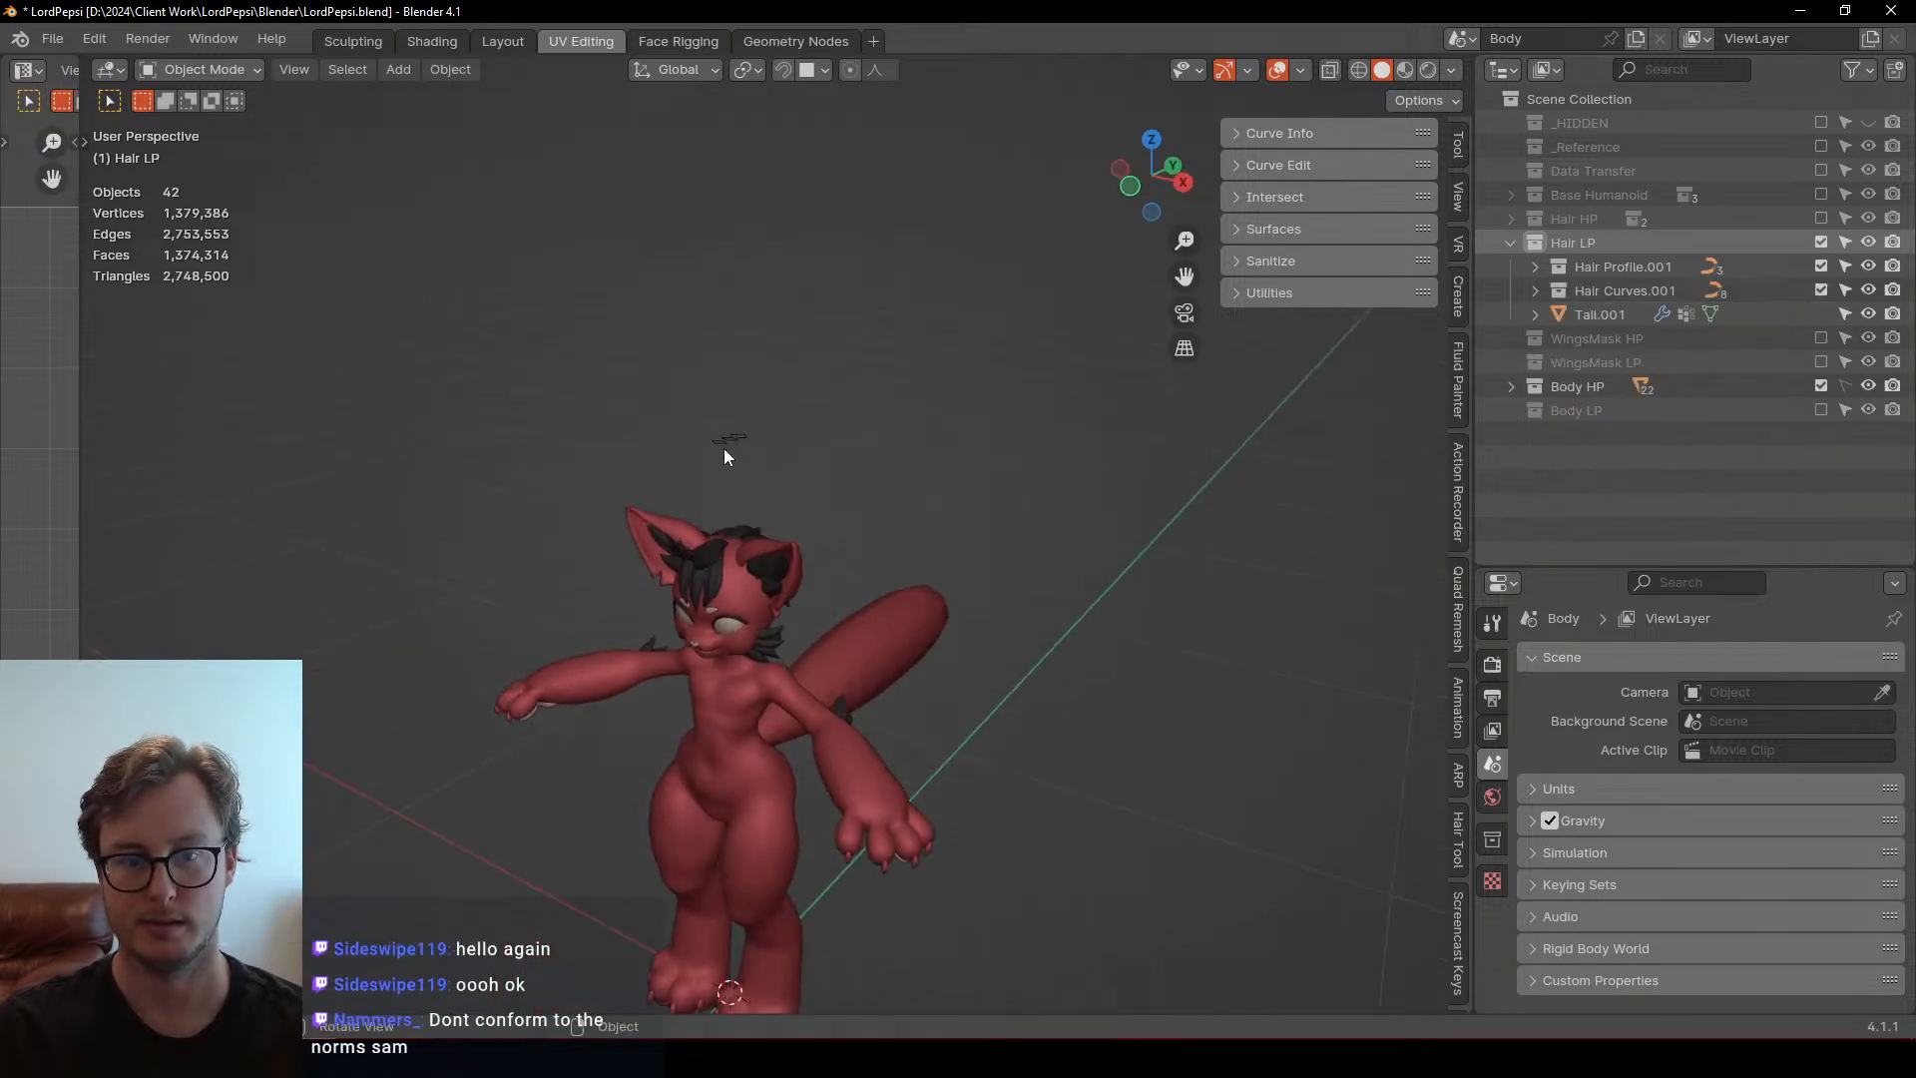
Exclude the Body HP collection and turn on the wireframe overlay to show the topology of the low-poly hair and tail
{"action": "left_click", "coordinate": [724, 451]}
{"action": "left_click_drag", "start_coordinate": [698, 416], "coordinate": [778, 461]}
{"action": "middle_click_drag", "start_coordinate": [778, 461], "coordinate": [1171, 629]}
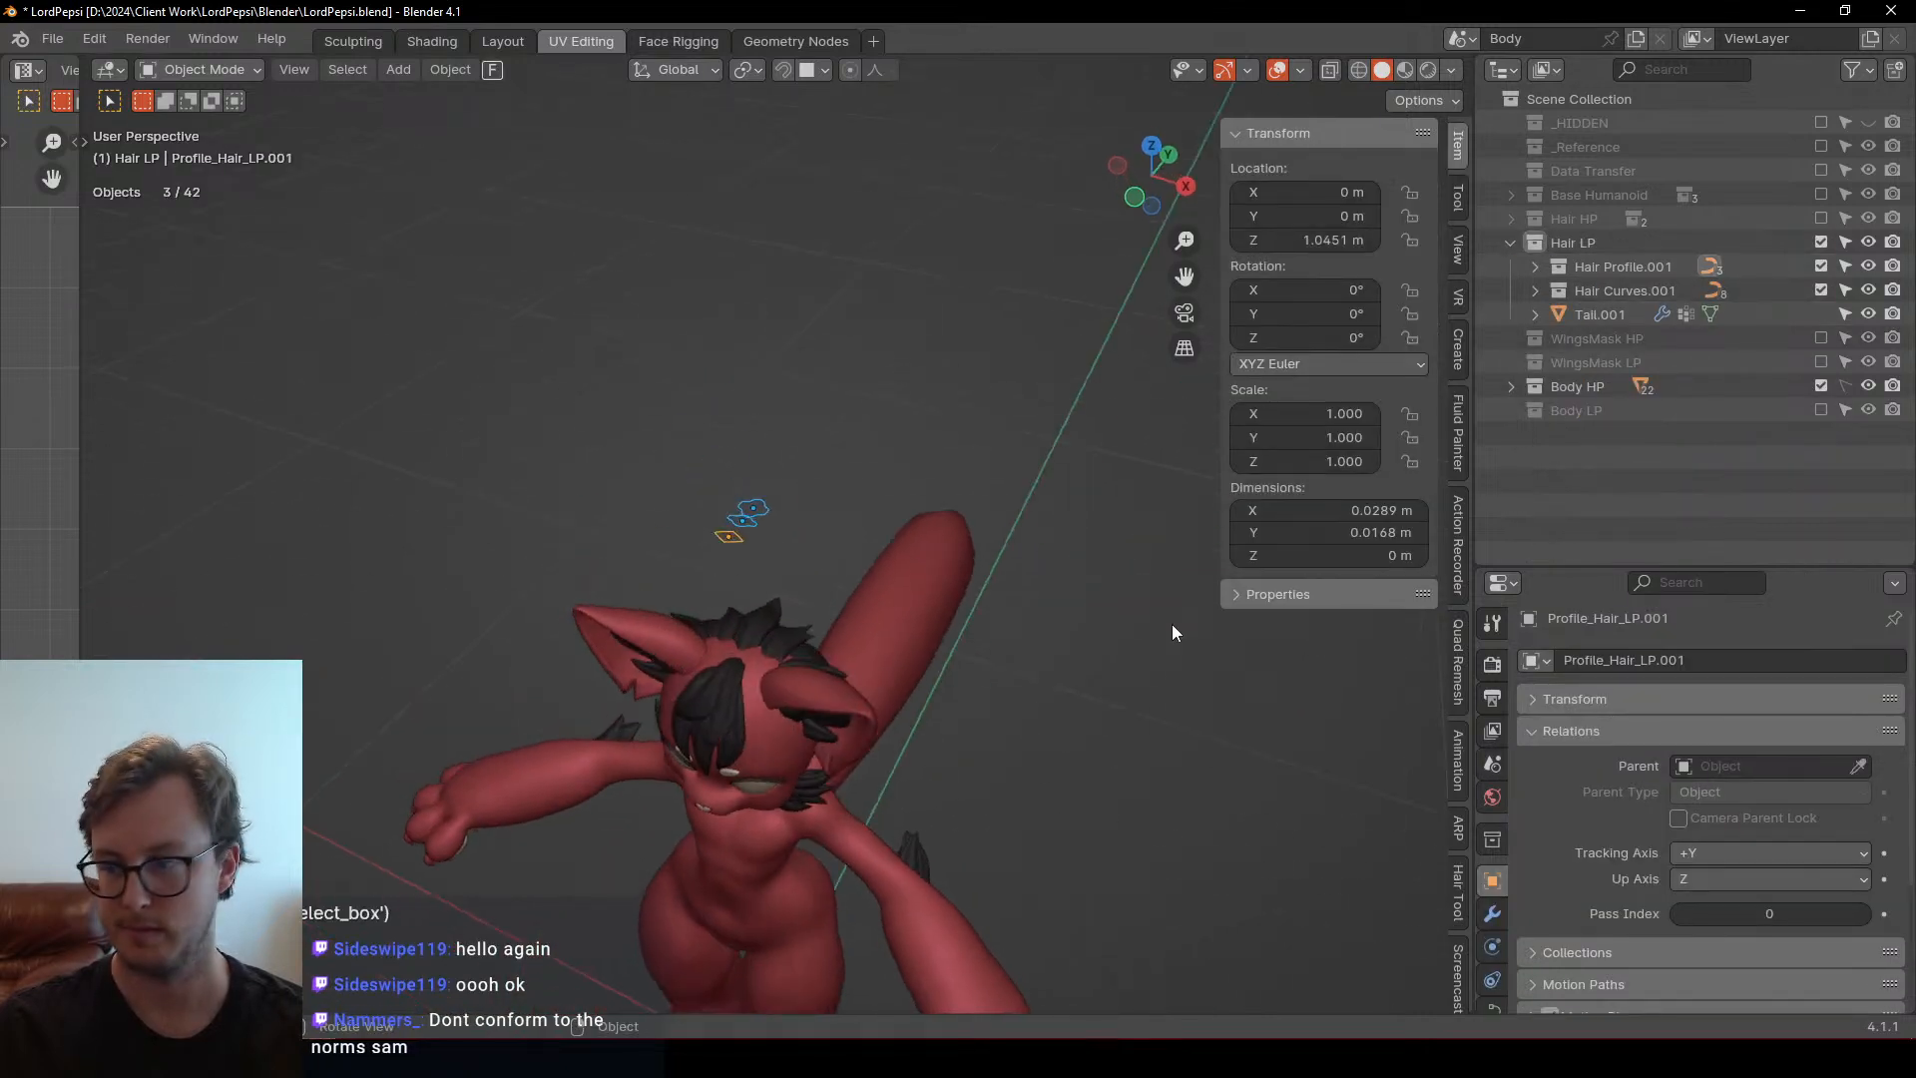
{"action": "scroll", "coordinate": [910, 678], "scroll_direction": "up", "scroll_amount": 5}
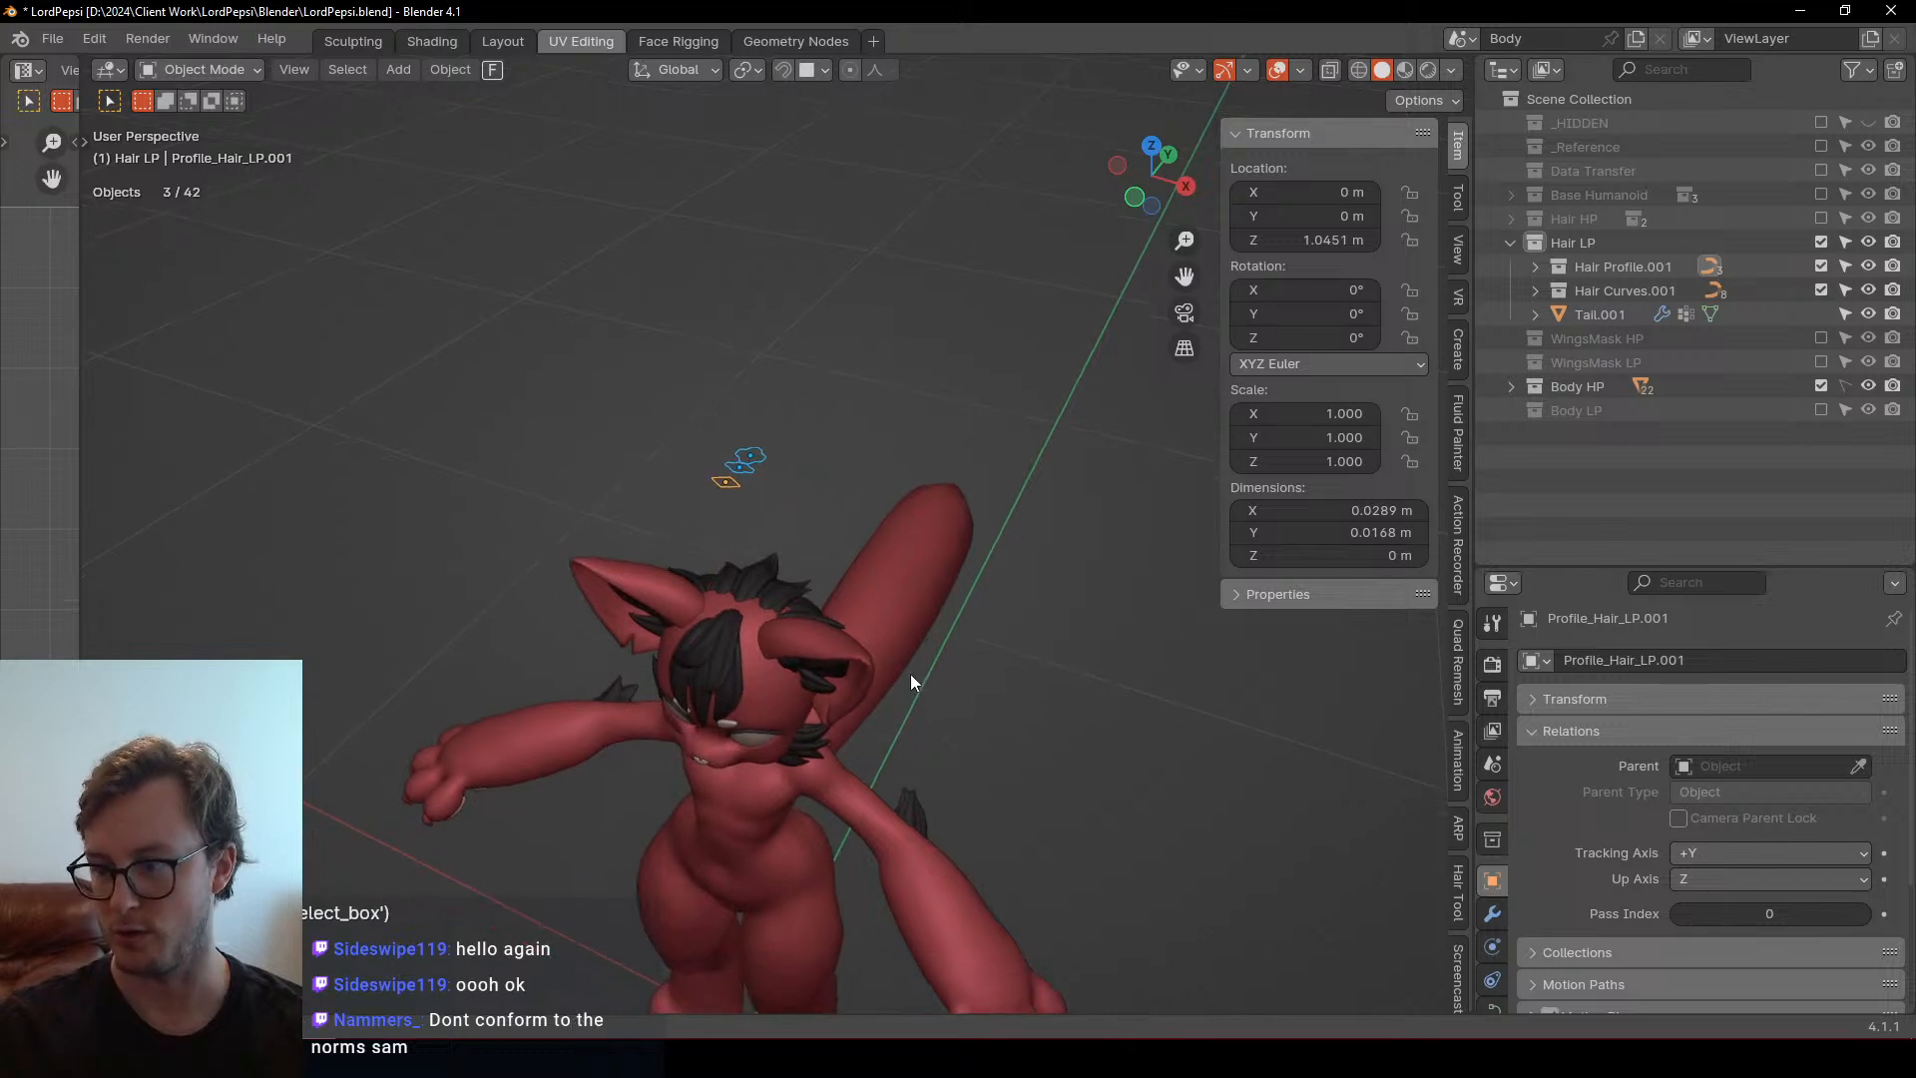
{"action": "left_click", "coordinate": [1821, 386]}
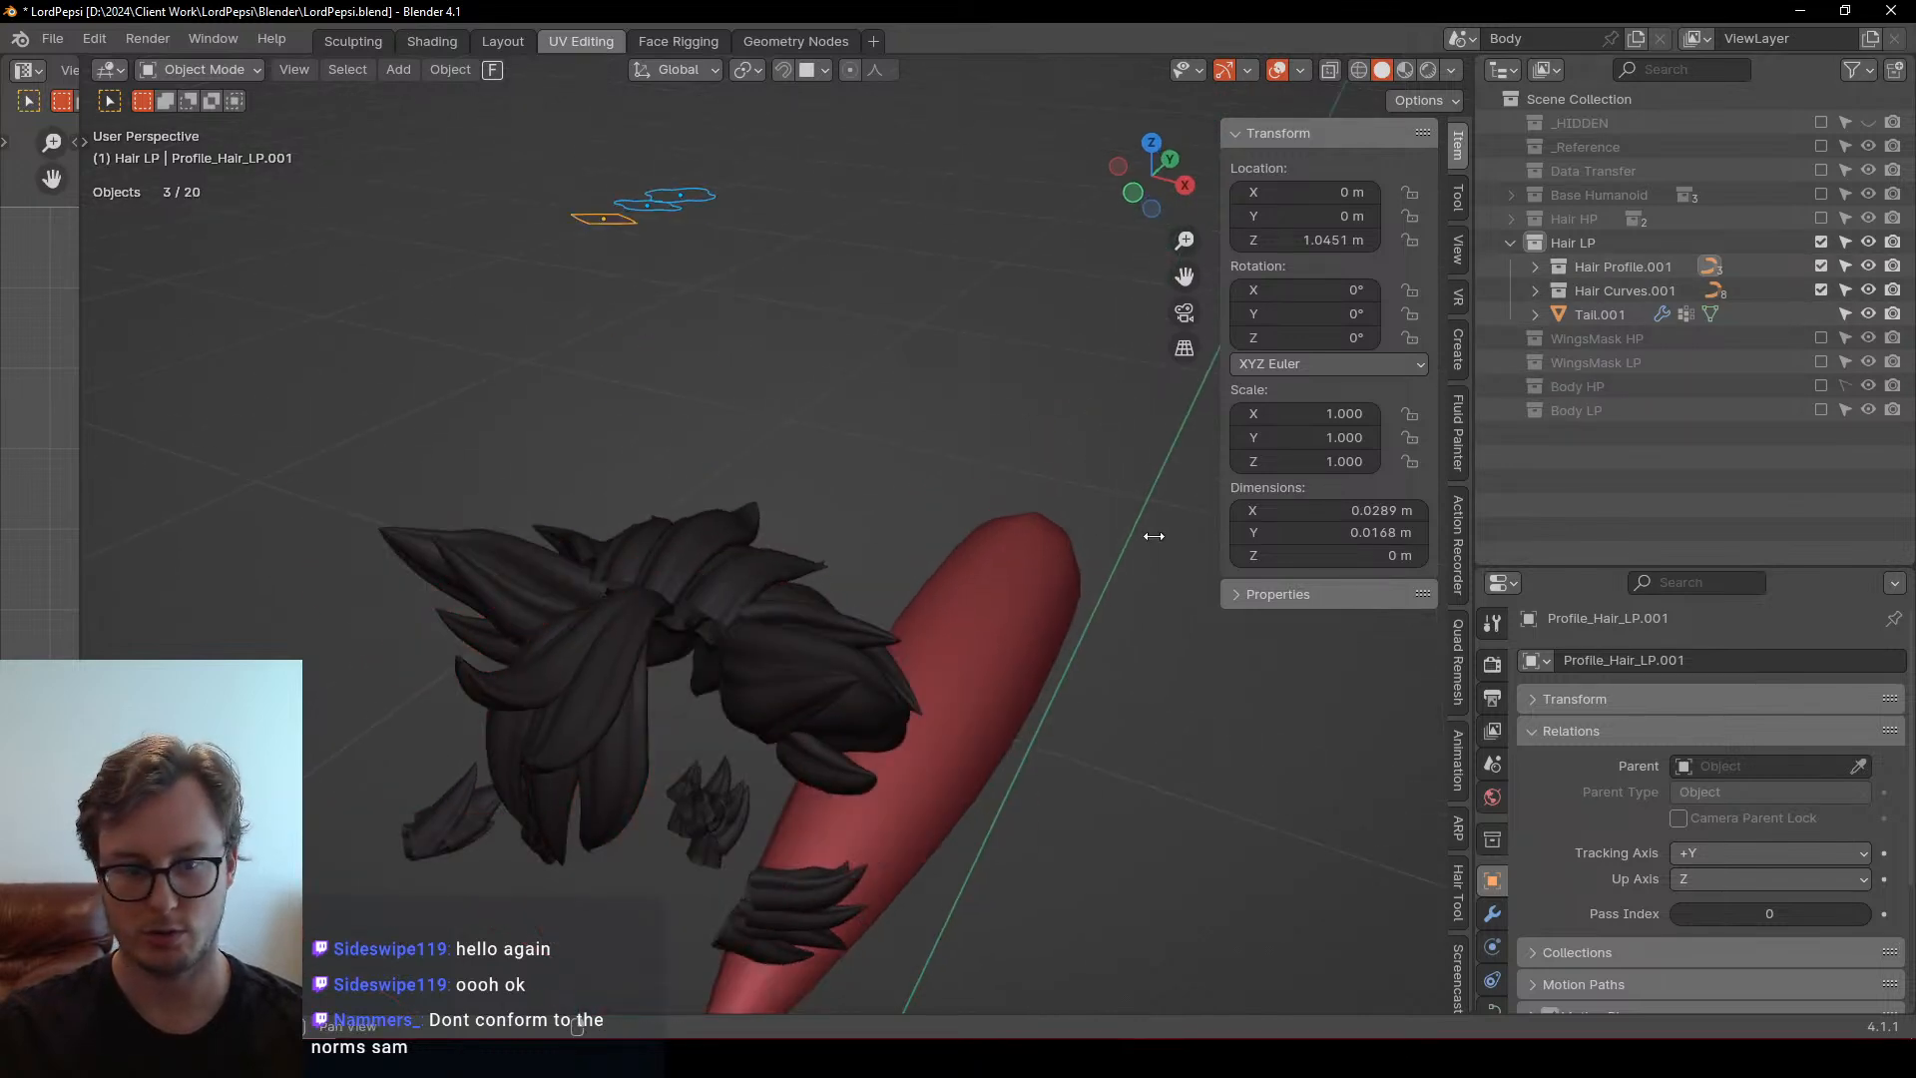
{"action": "middle_click_drag", "start_coordinate": [679, 597], "coordinate": [740, 601]}
{"action": "left_click", "coordinate": [741, 595]}
{"action": "right_click", "coordinate": [786, 598]}
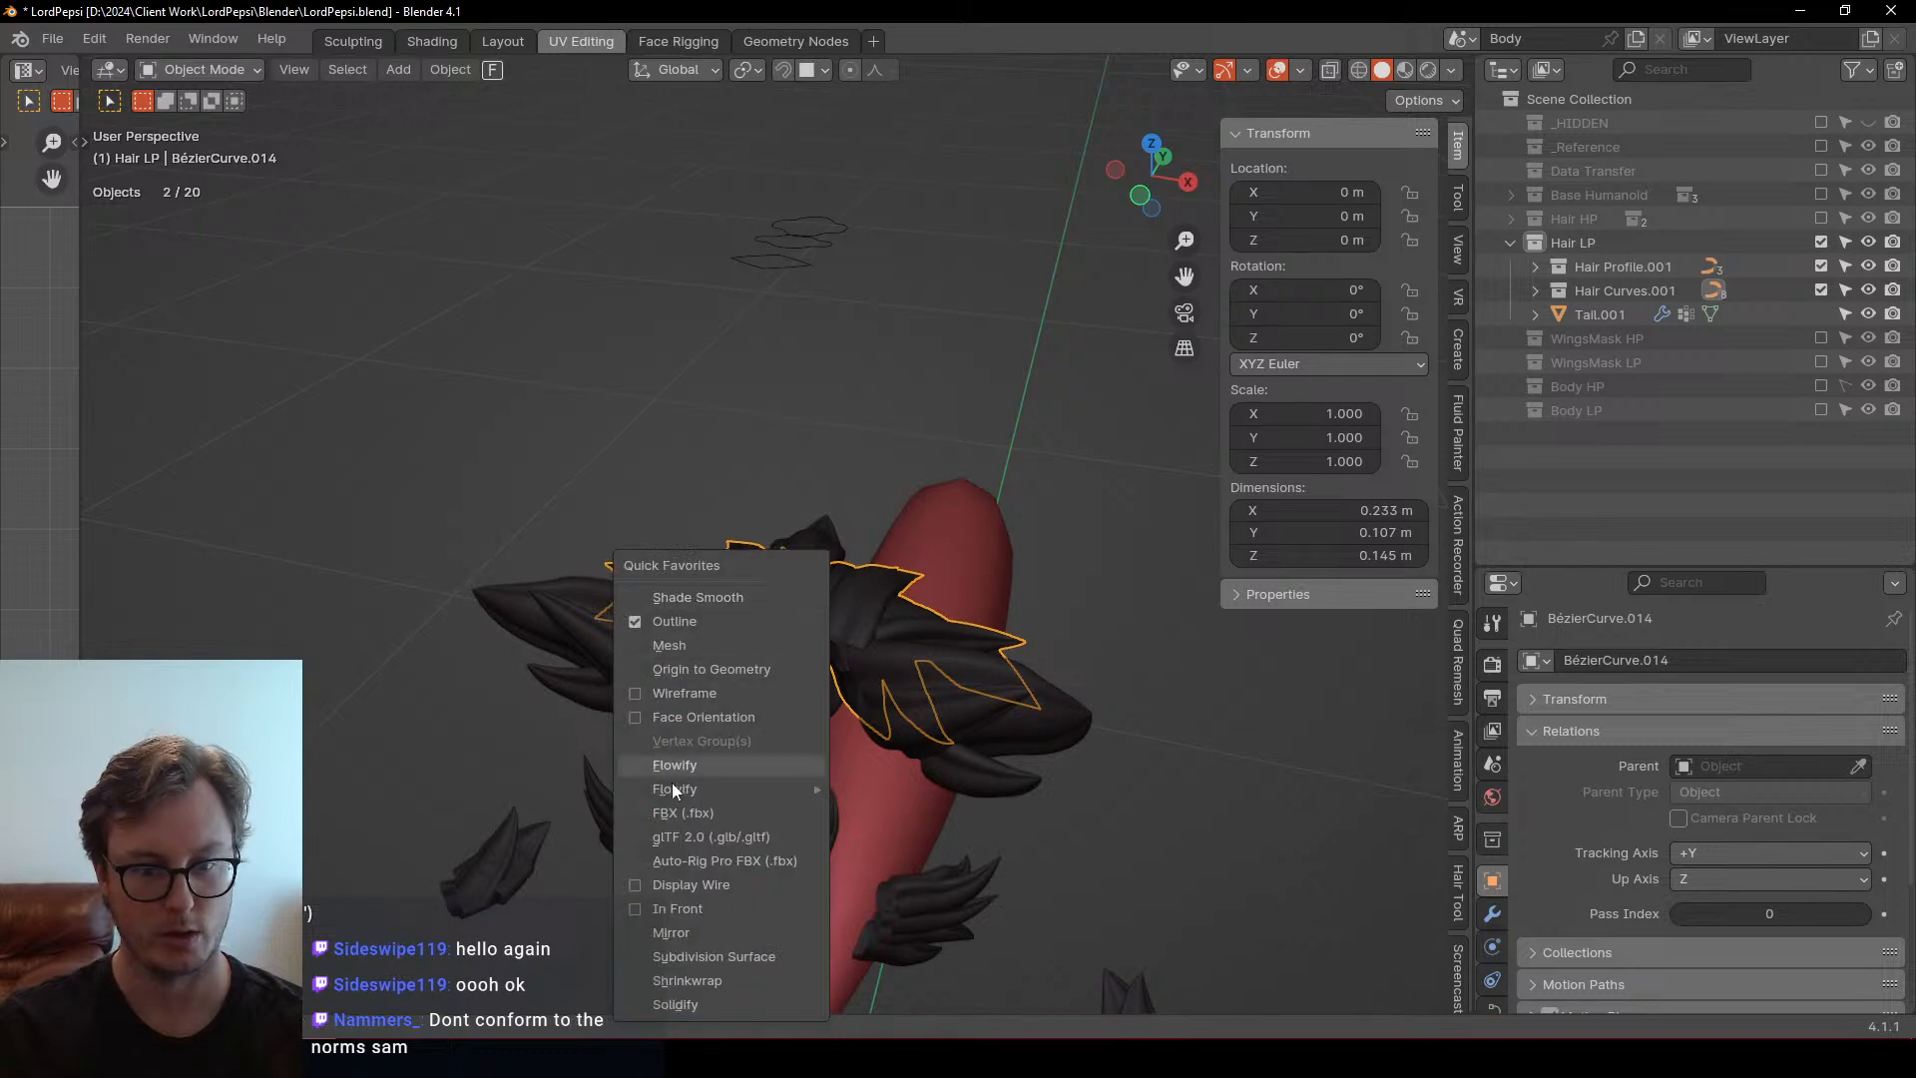
{"action": "left_click", "coordinate": [660, 696]}
{"action": "middle_click_drag", "start_coordinate": [660, 696], "coordinate": [669, 565]}
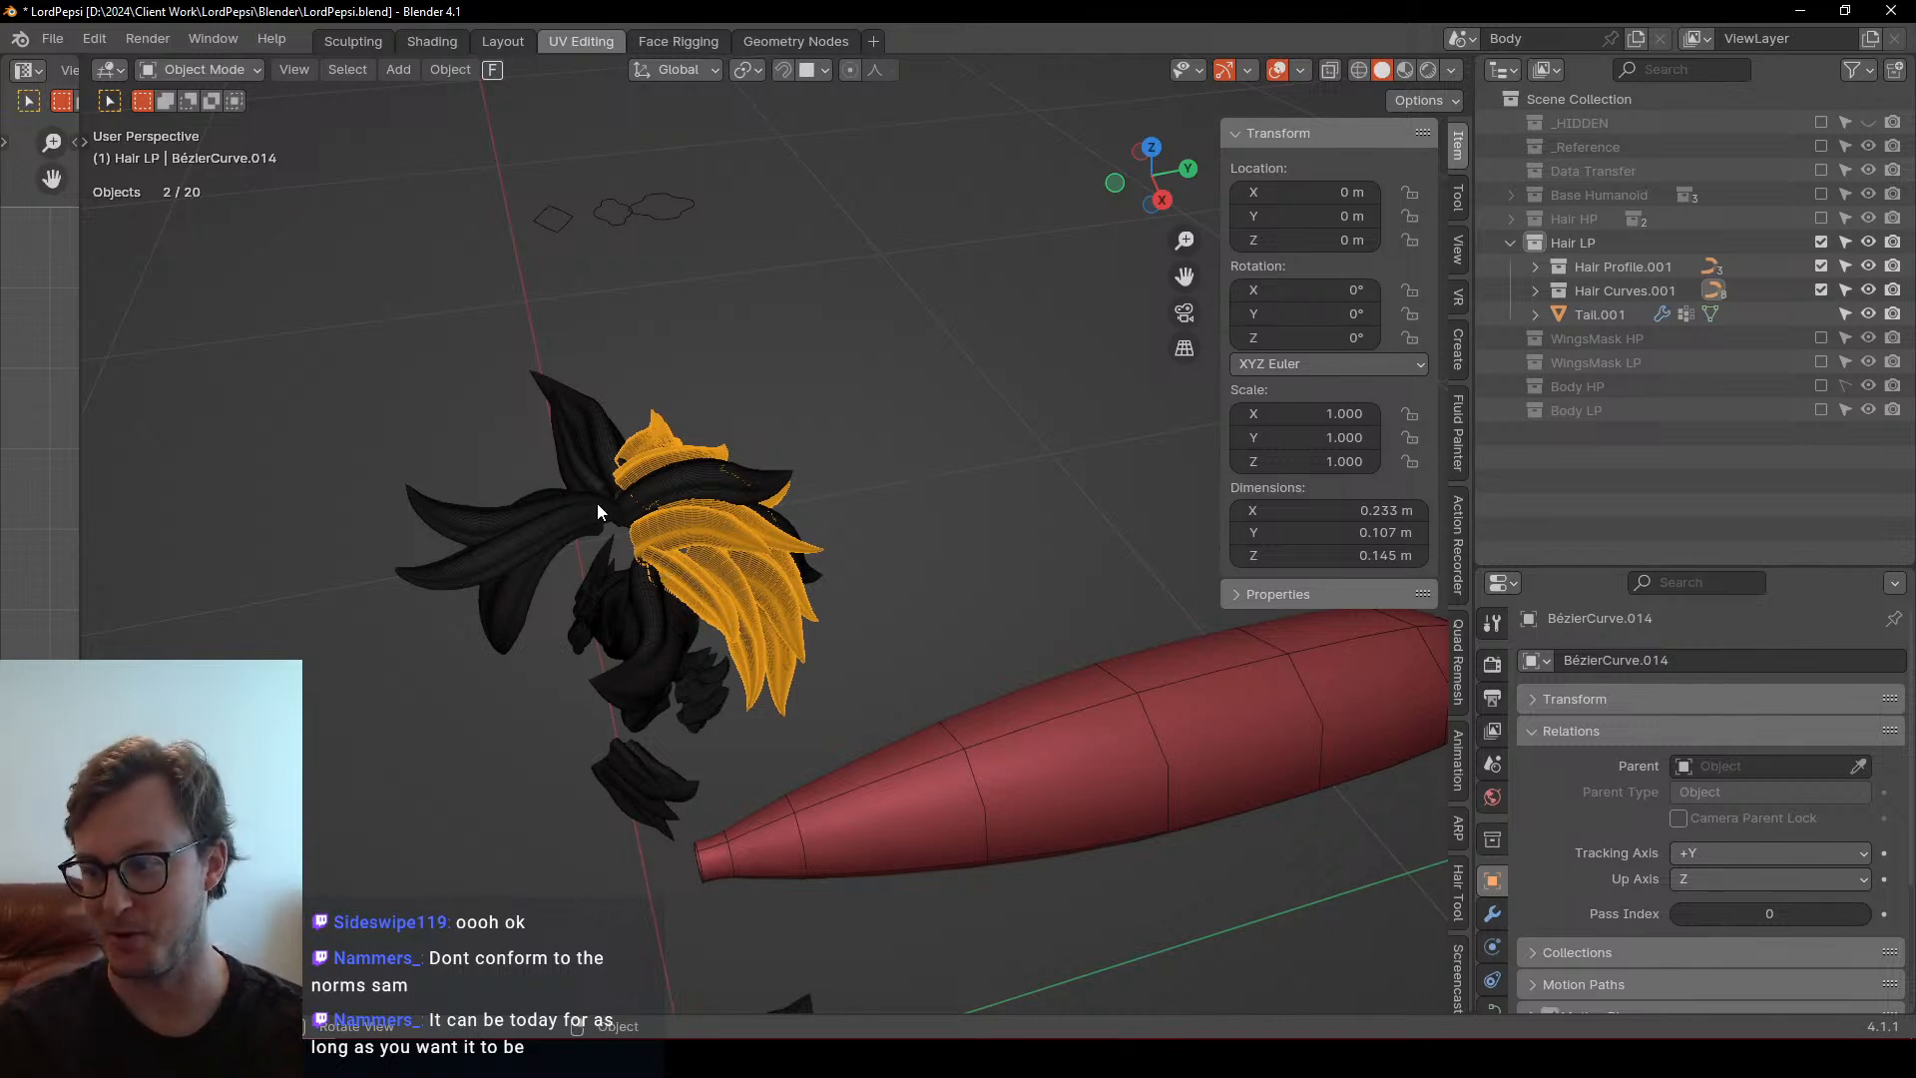
{"action": "middle_click_drag", "start_coordinate": [597, 503], "coordinate": [612, 535]}
Move the Profile_Hair_HP.003 curve along Y to about 0.075 m, away from the other two profiles
{"action": "left_click", "coordinate": [631, 339]}
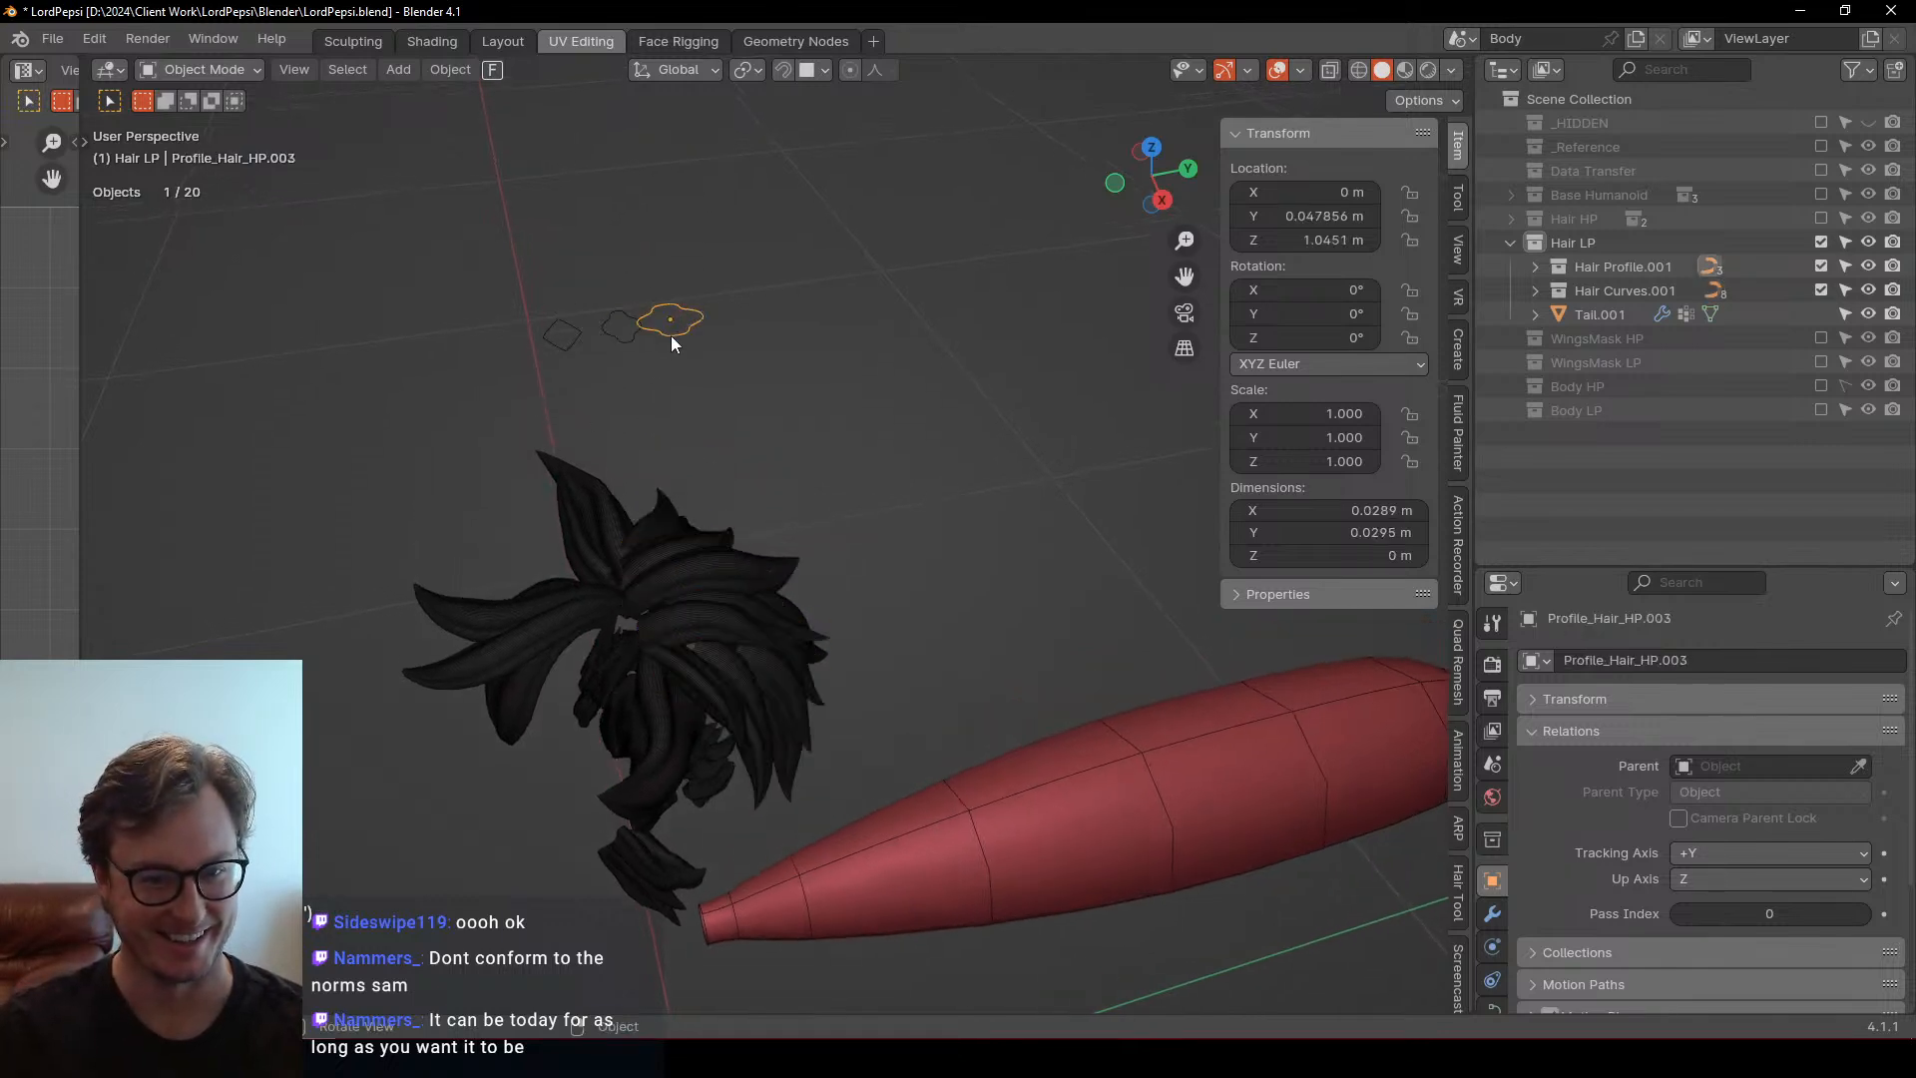
{"action": "key", "text": "g"}
{"action": "key", "text": "y"}
{"action": "left_click", "coordinate": [731, 331]}
{"action": "left_click", "coordinate": [657, 325]}
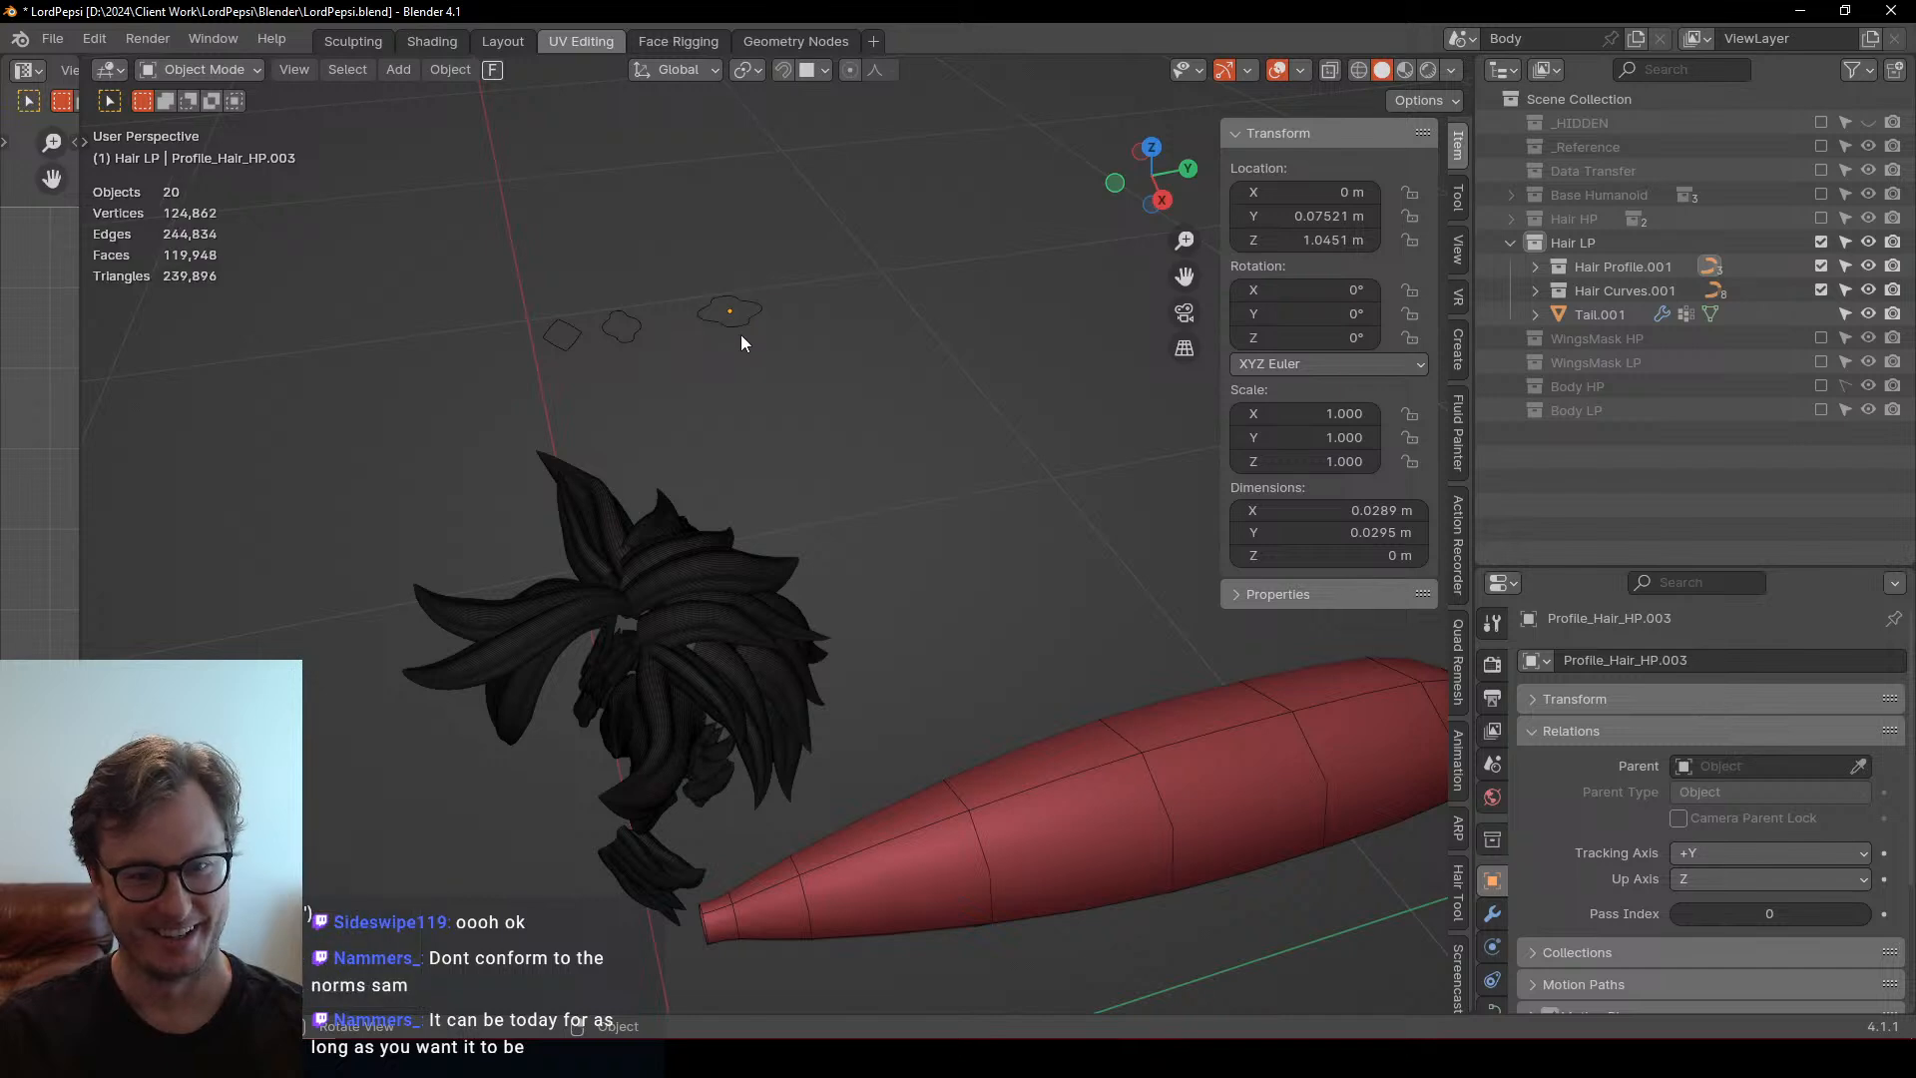
{"action": "left_click", "coordinate": [740, 336]}
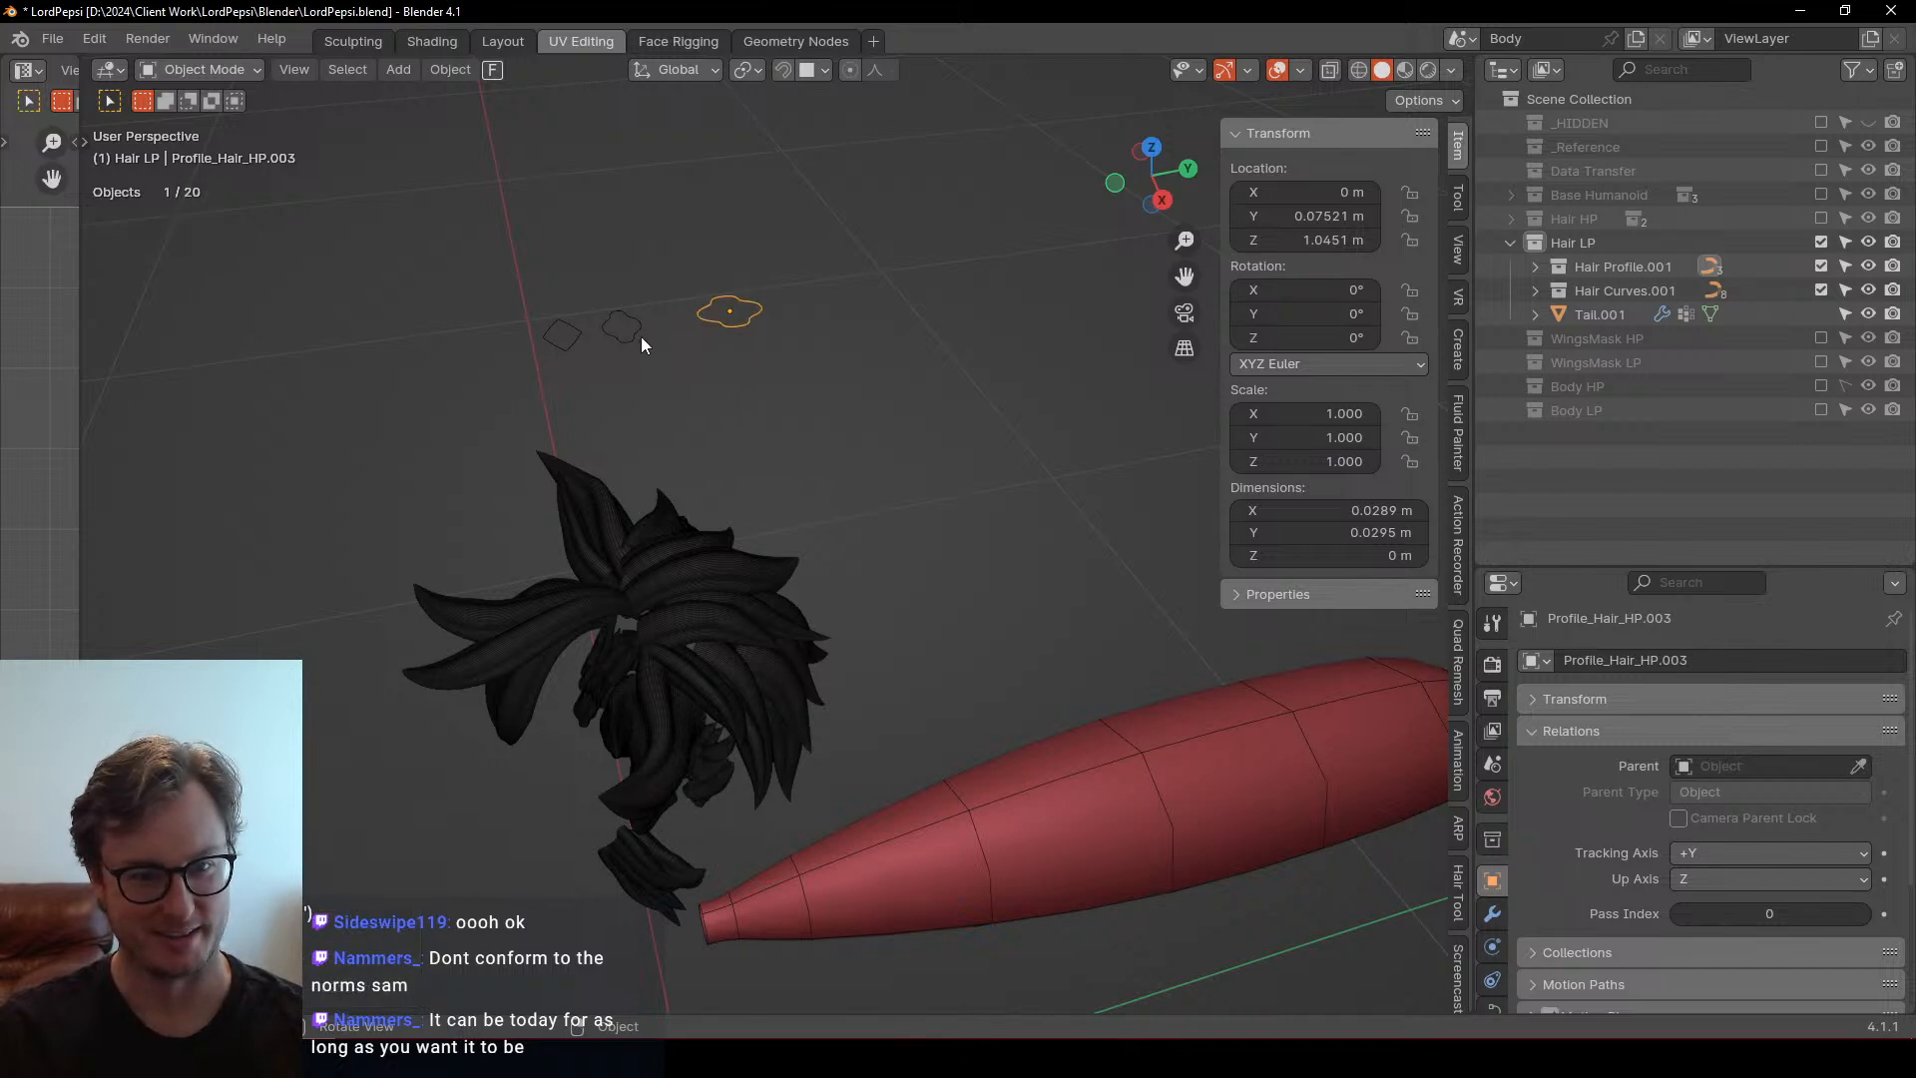
Move all three hair profile curves together along X to about 0.071 m
{"action": "left_click_drag", "start_coordinate": [522, 290], "coordinate": [760, 347]}
{"action": "middle_click_drag", "start_coordinate": [766, 360], "coordinate": [836, 479]}
{"action": "key", "text": "g"}
{"action": "key", "text": "x"}
{"action": "left_click", "coordinate": [730, 395]}
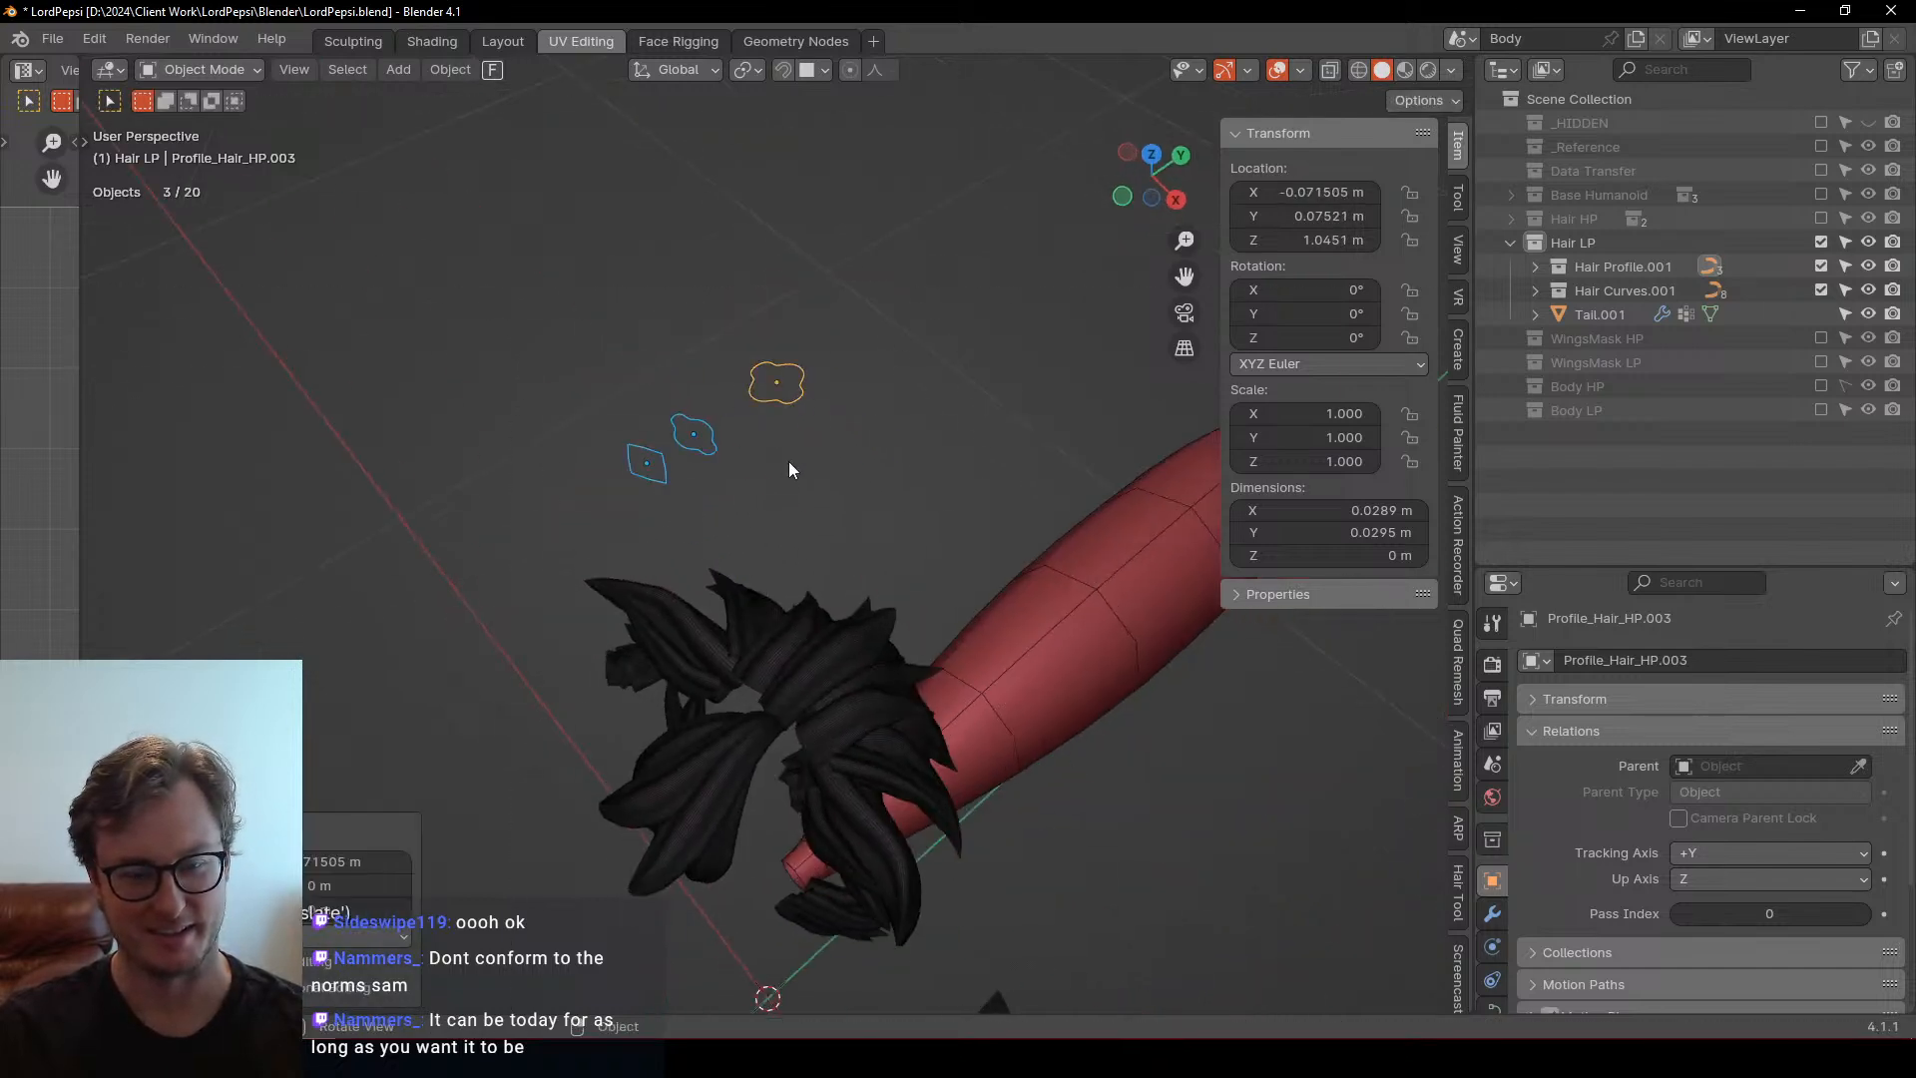
{"action": "key", "text": "g"}
{"action": "key", "text": "x"}
{"action": "left_click", "coordinate": [1007, 700]}
{"action": "middle_click_drag", "start_coordinate": [744, 630], "coordinate": [682, 537], "text": "shift"}
Set the preview U resolution of the Profile_Hair_HP.003 curve to 2
{"action": "left_click", "coordinate": [934, 541]}
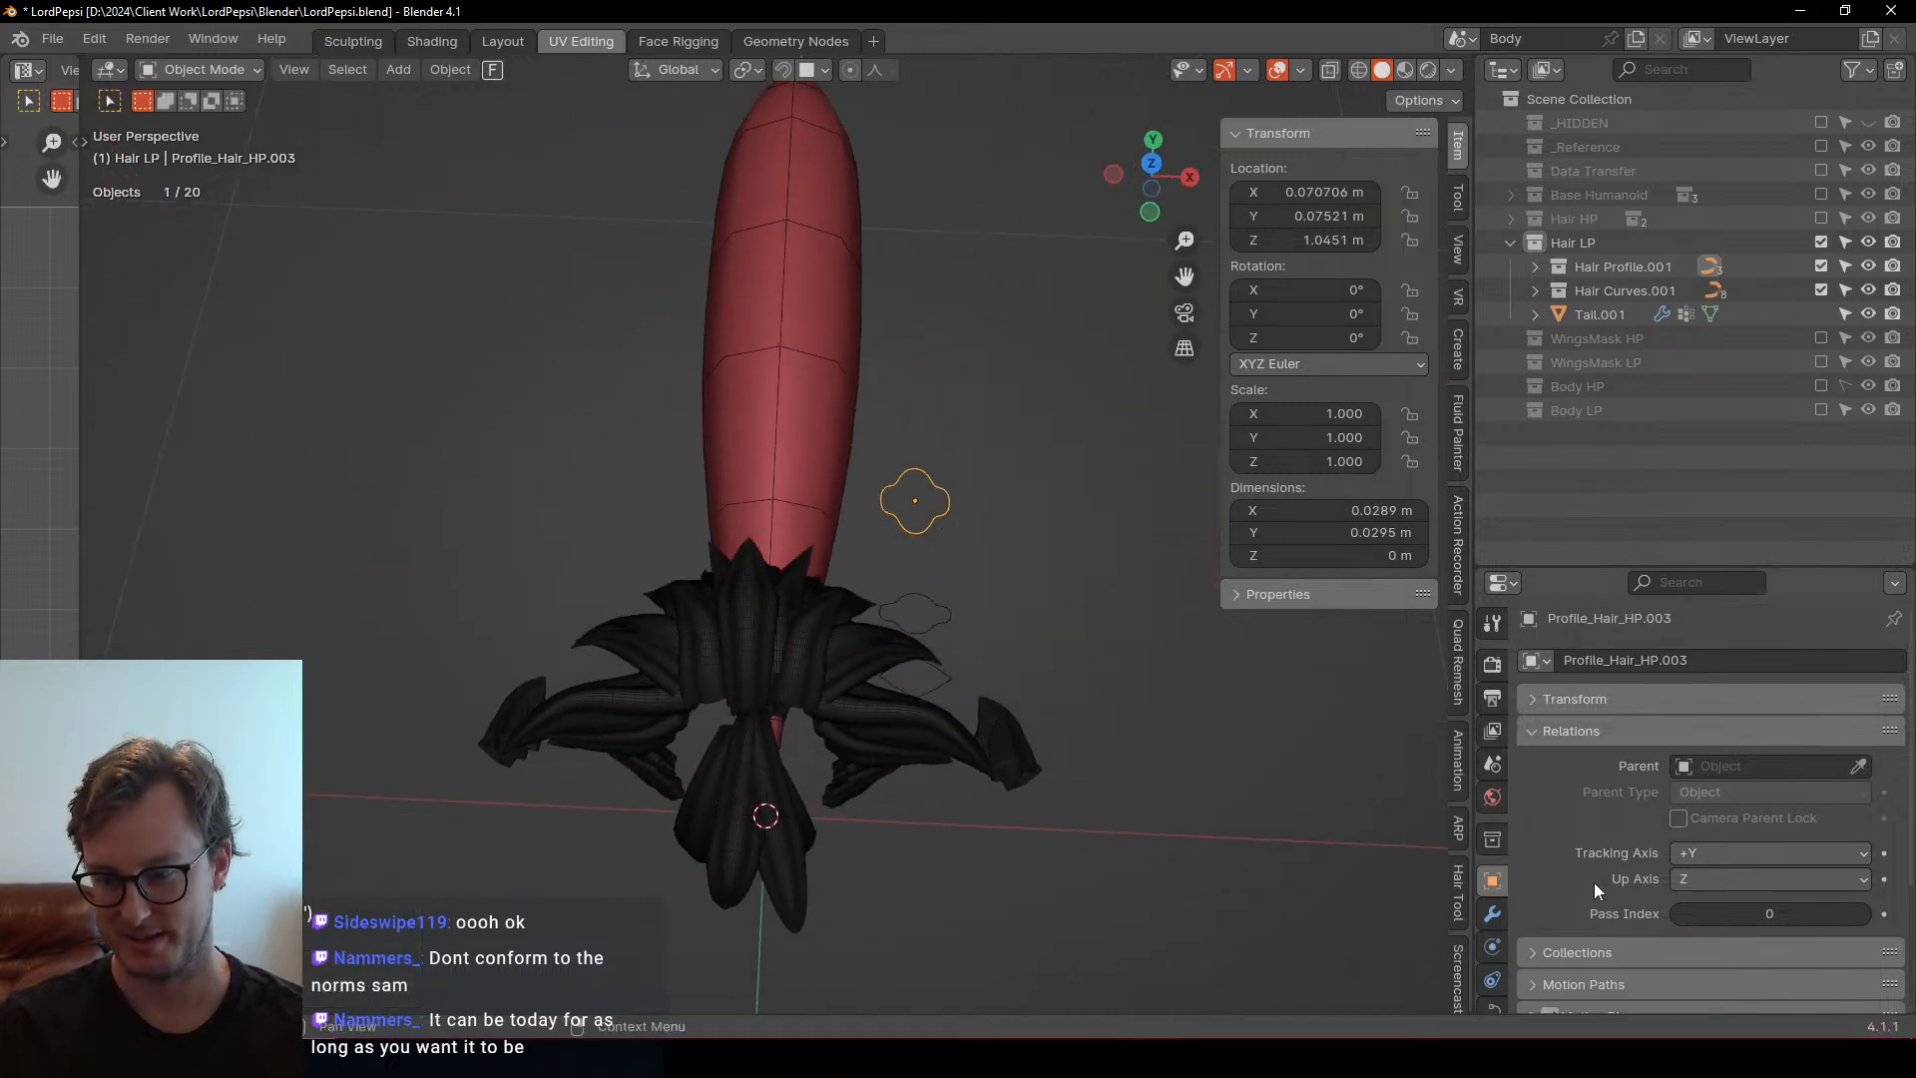
{"action": "left_click", "coordinate": [1491, 1003]}
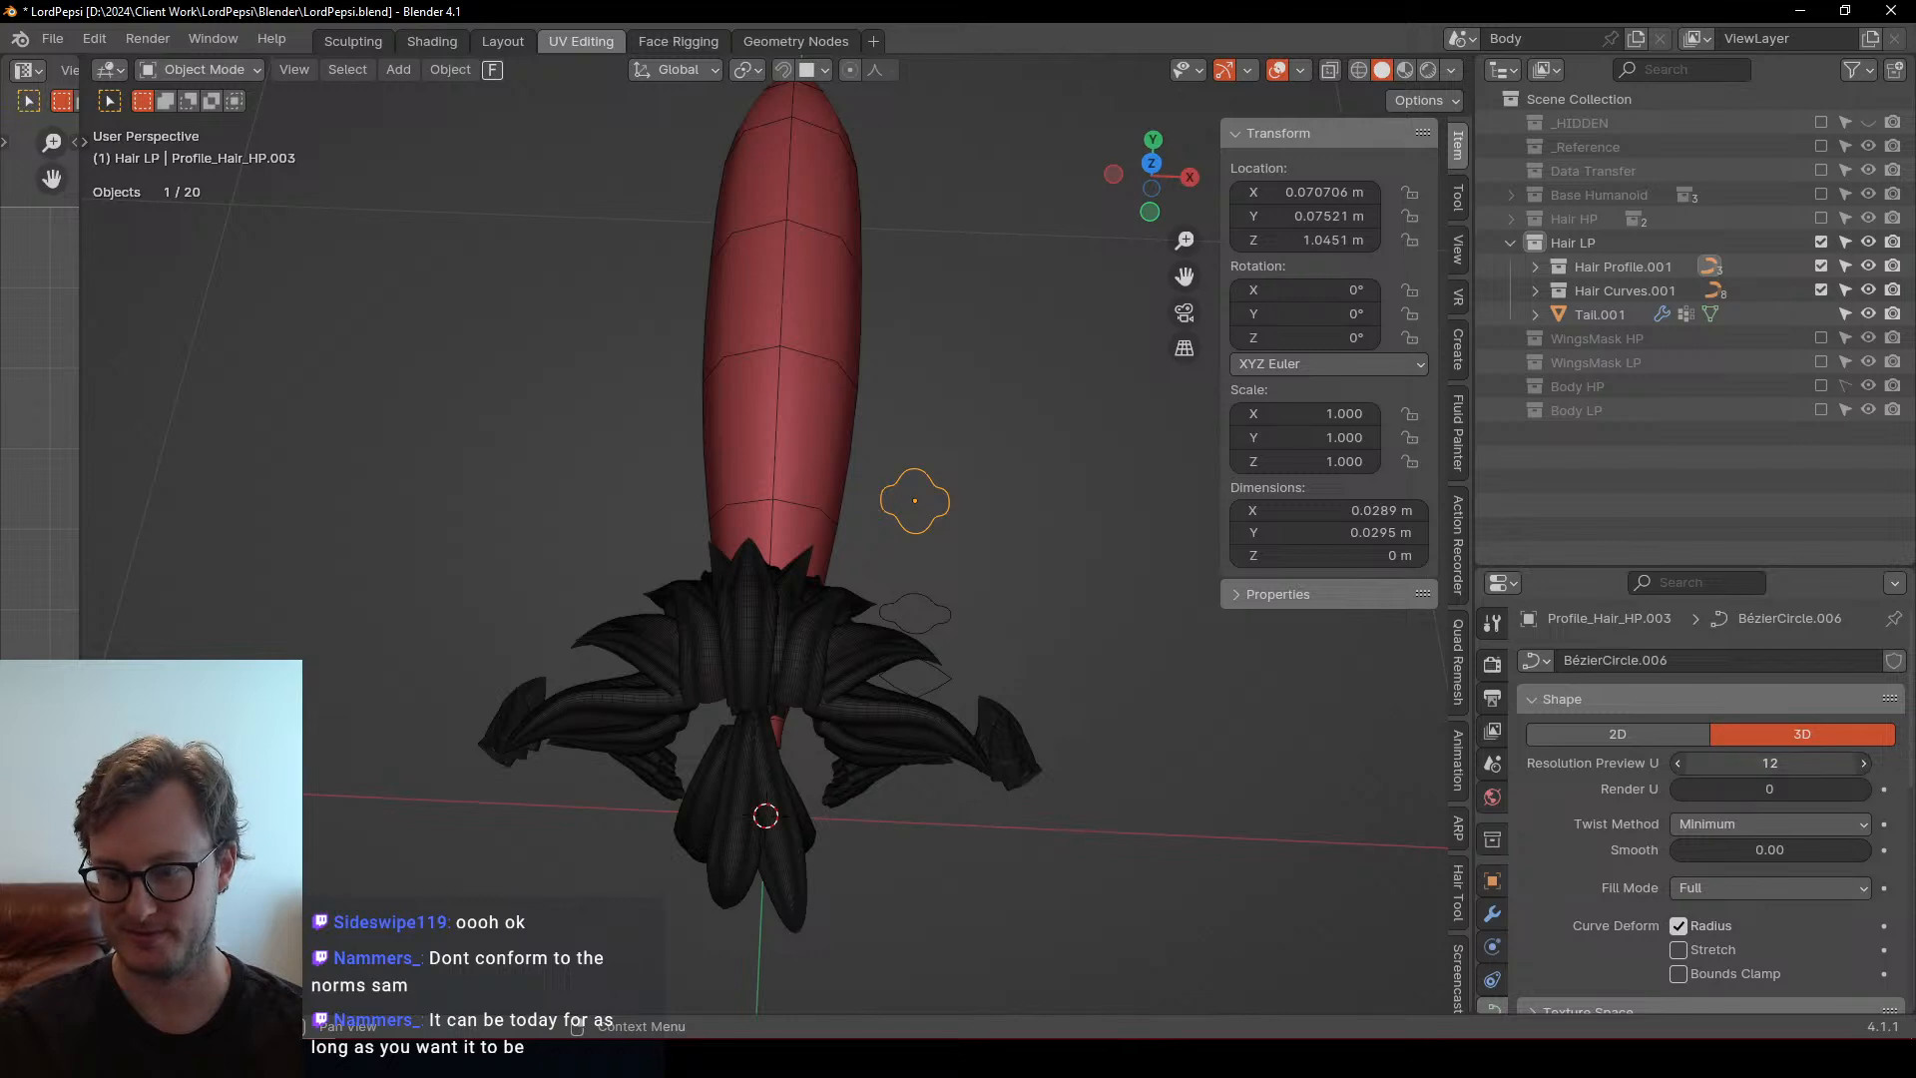
{"action": "left_click", "coordinate": [1755, 764]}
{"action": "key", "text": "Return"}
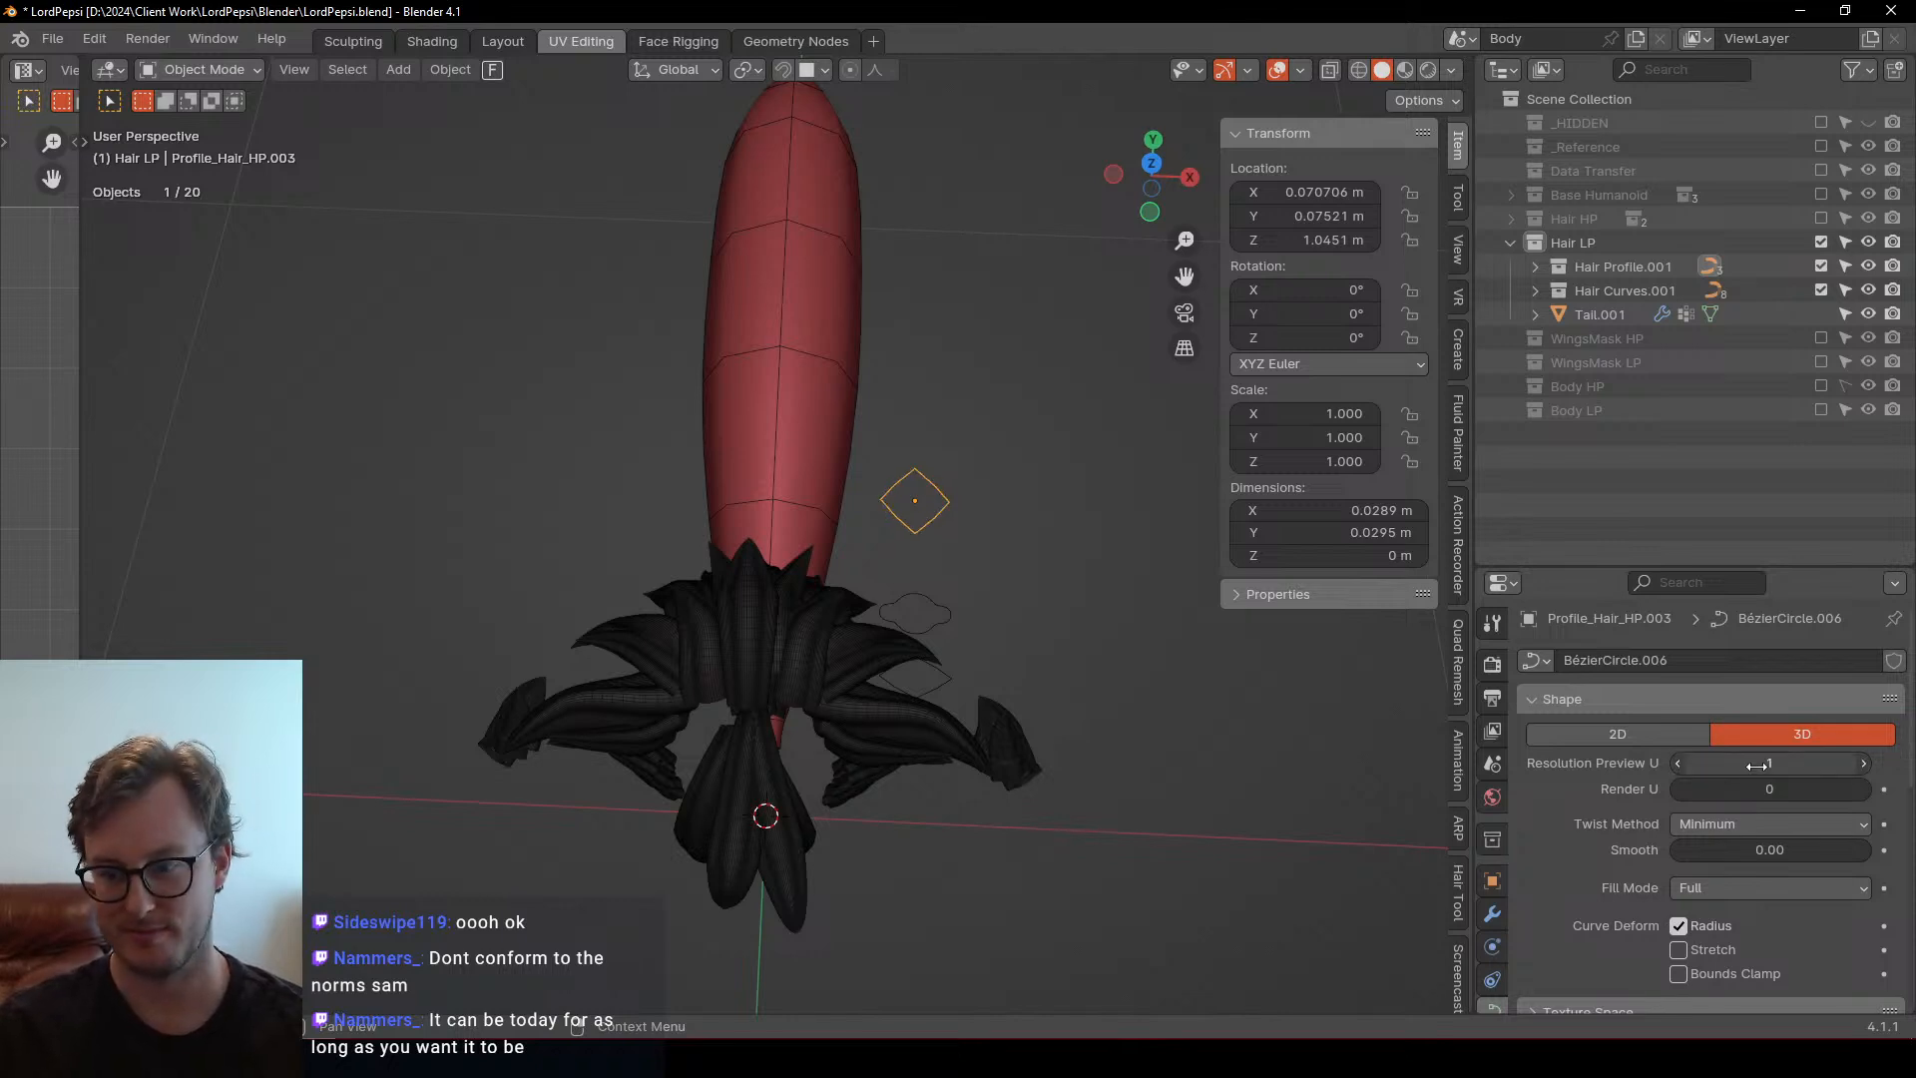
{"action": "left_click", "coordinate": [1865, 764]}
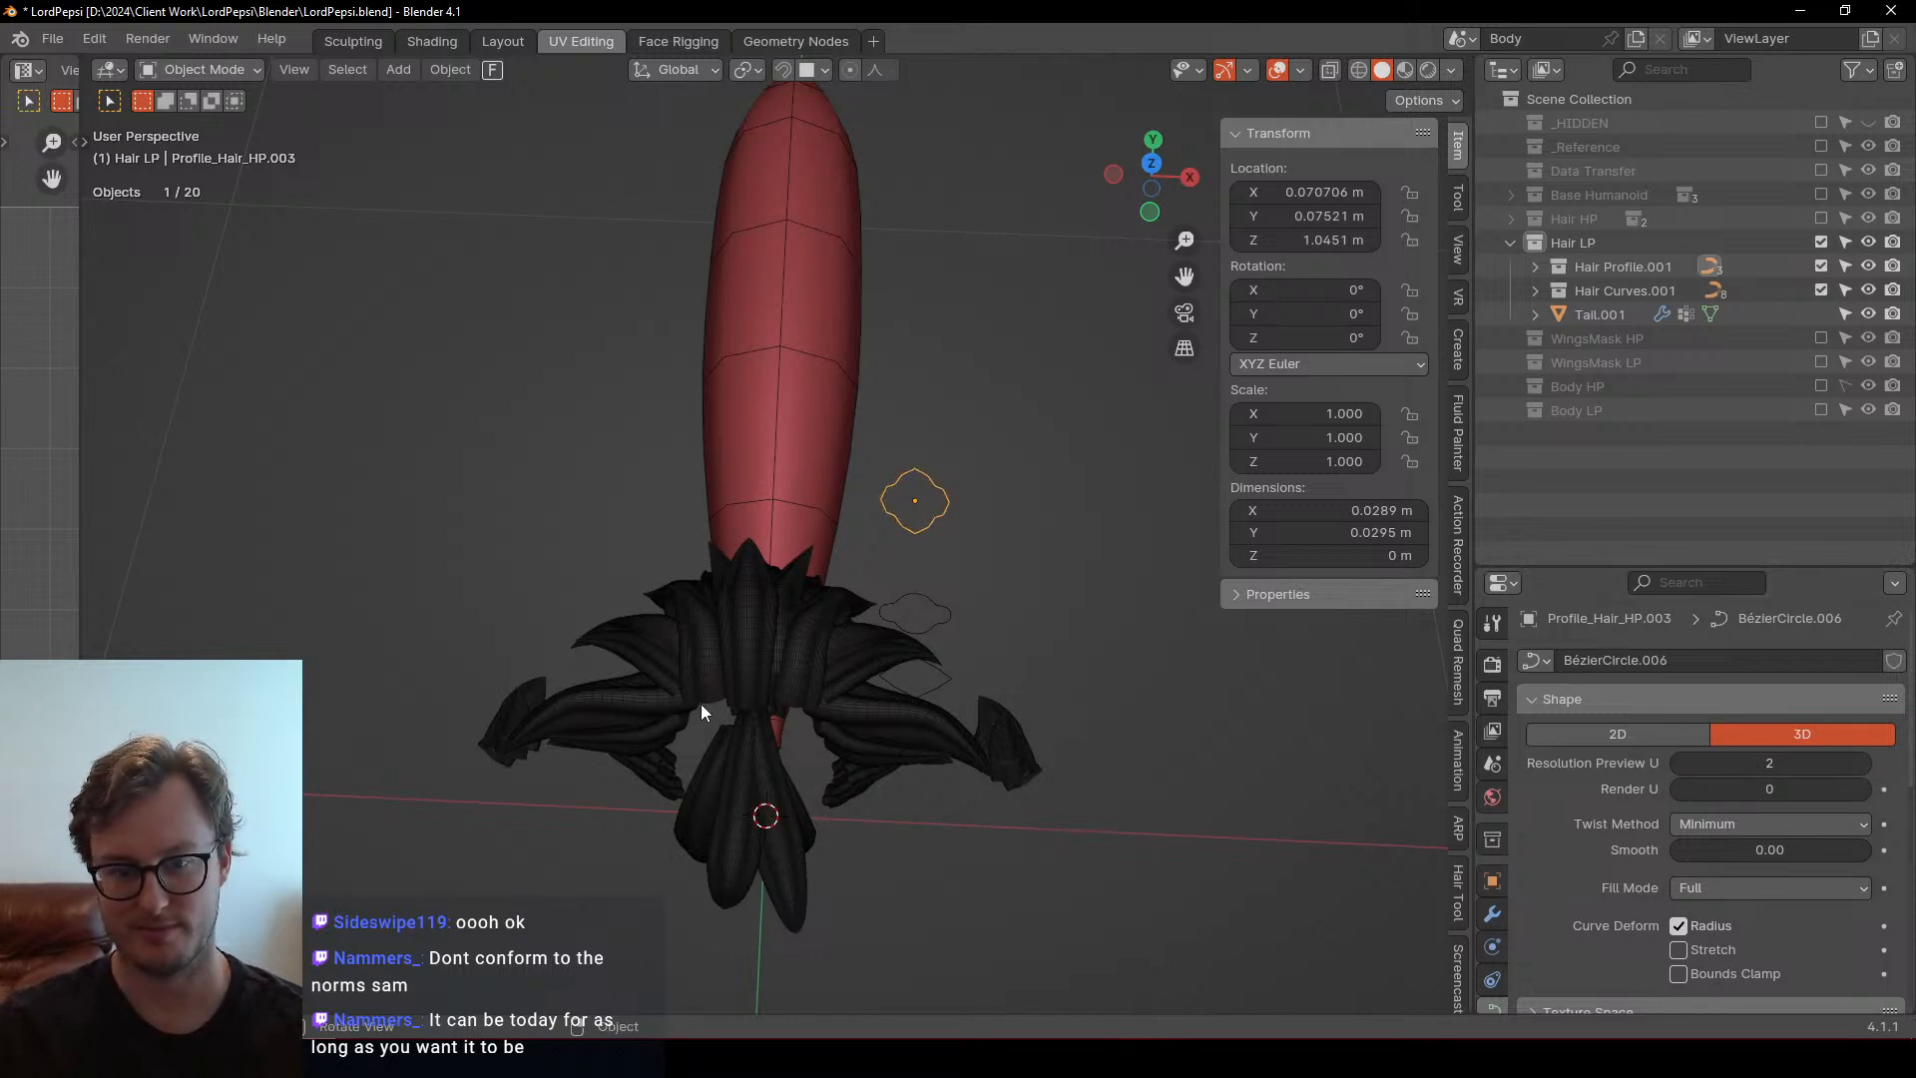
{"action": "middle_click_drag", "start_coordinate": [700, 704], "coordinate": [789, 590]}
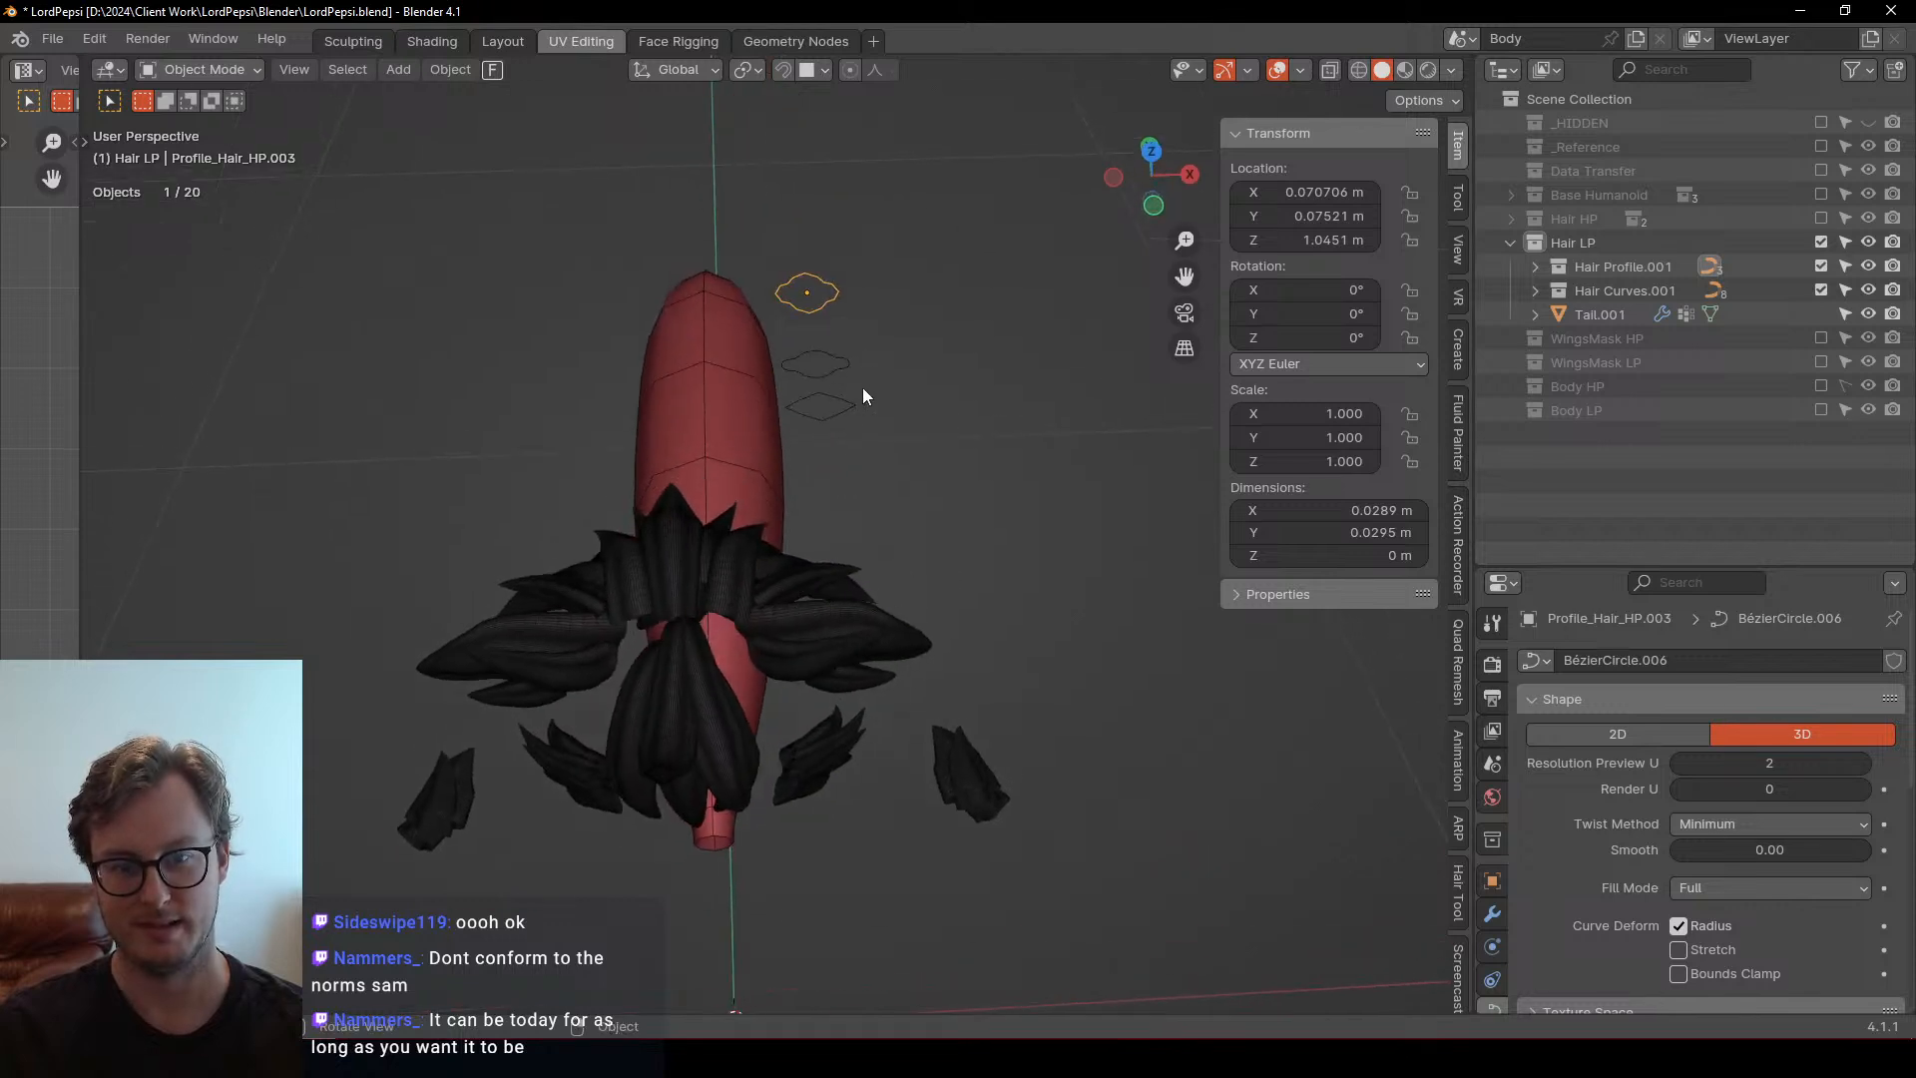
Set the preview U resolution of the Profile_Hair_HP.002 curve to 2 and save the file
{"action": "middle_click_drag", "start_coordinate": [862, 397], "coordinate": [858, 439]}
{"action": "left_click", "coordinate": [820, 430]}
{"action": "double_click", "coordinate": [1744, 763]}
{"action": "type", "text": "12"}
{"action": "key", "text": "Return"}
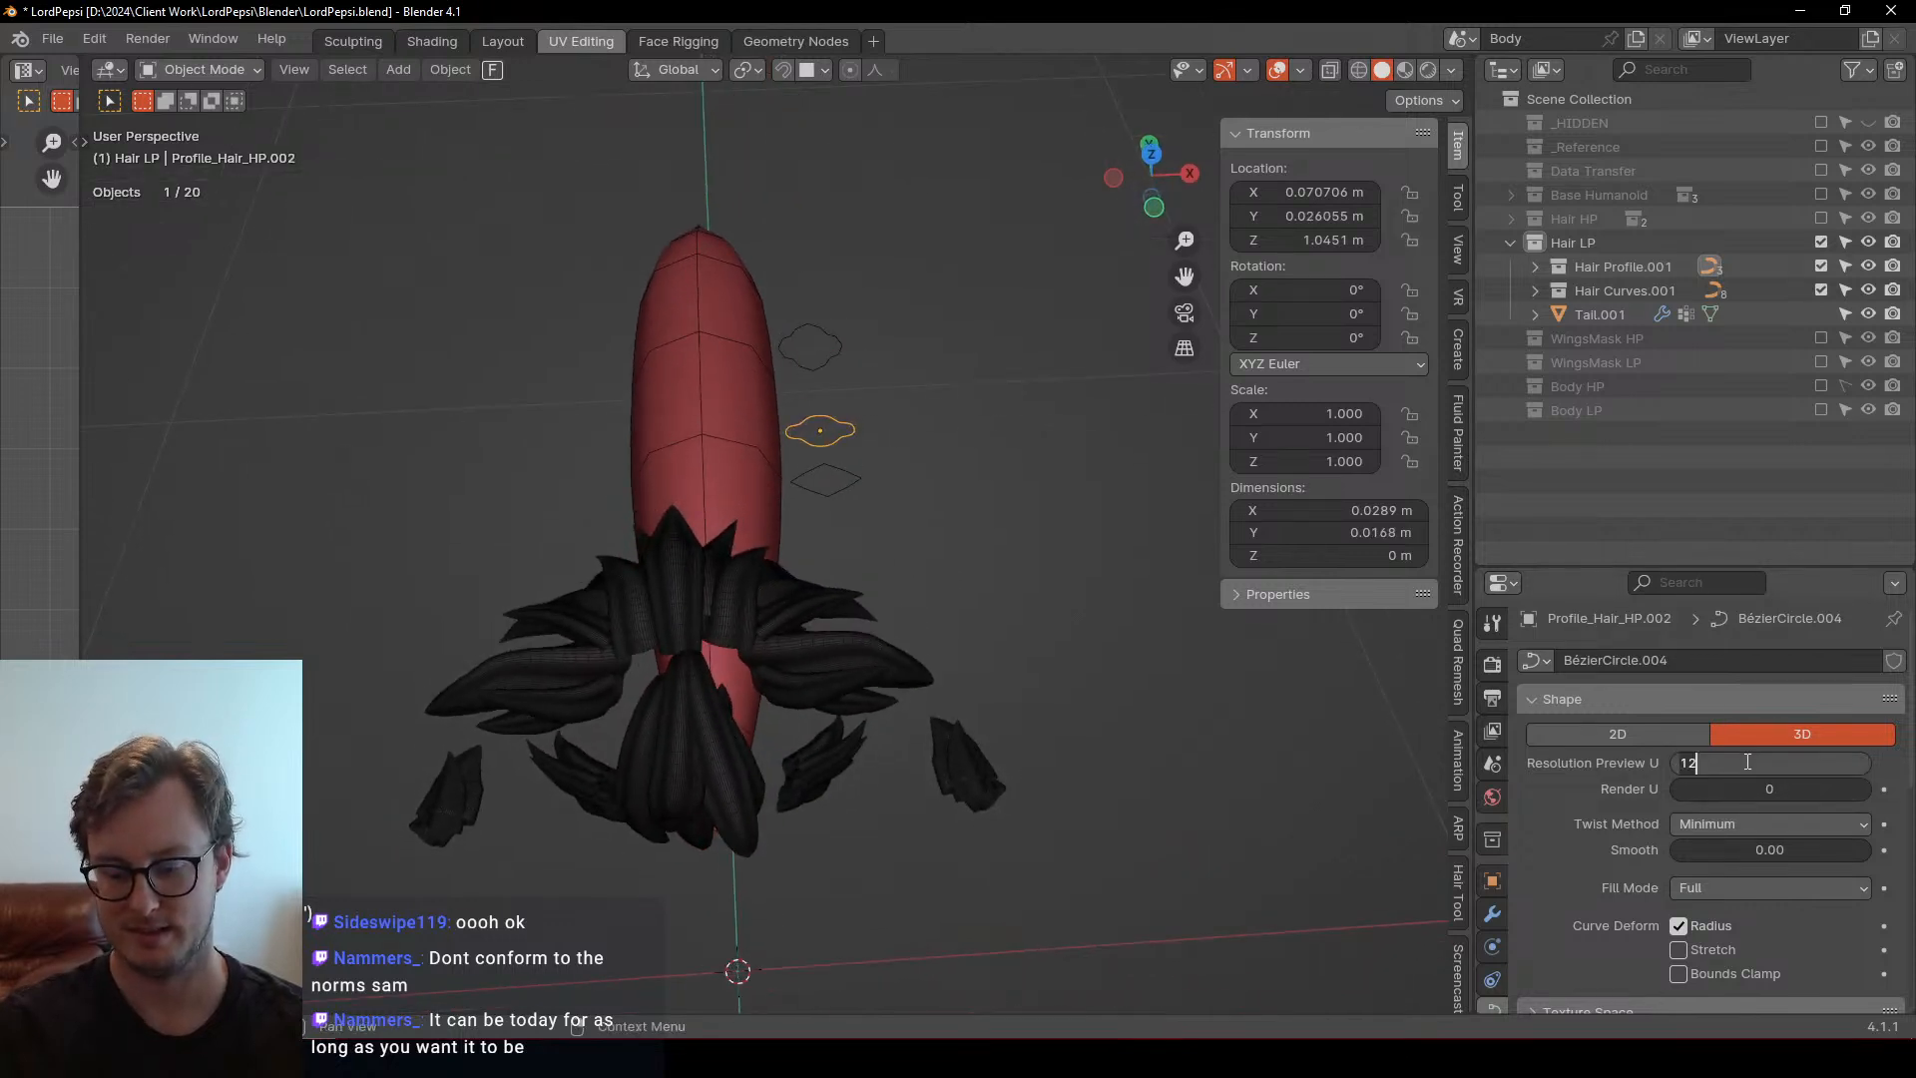
{"action": "key", "text": "BackSpace"}
{"action": "key", "text": "Return"}
{"action": "left_click", "coordinate": [1858, 763]}
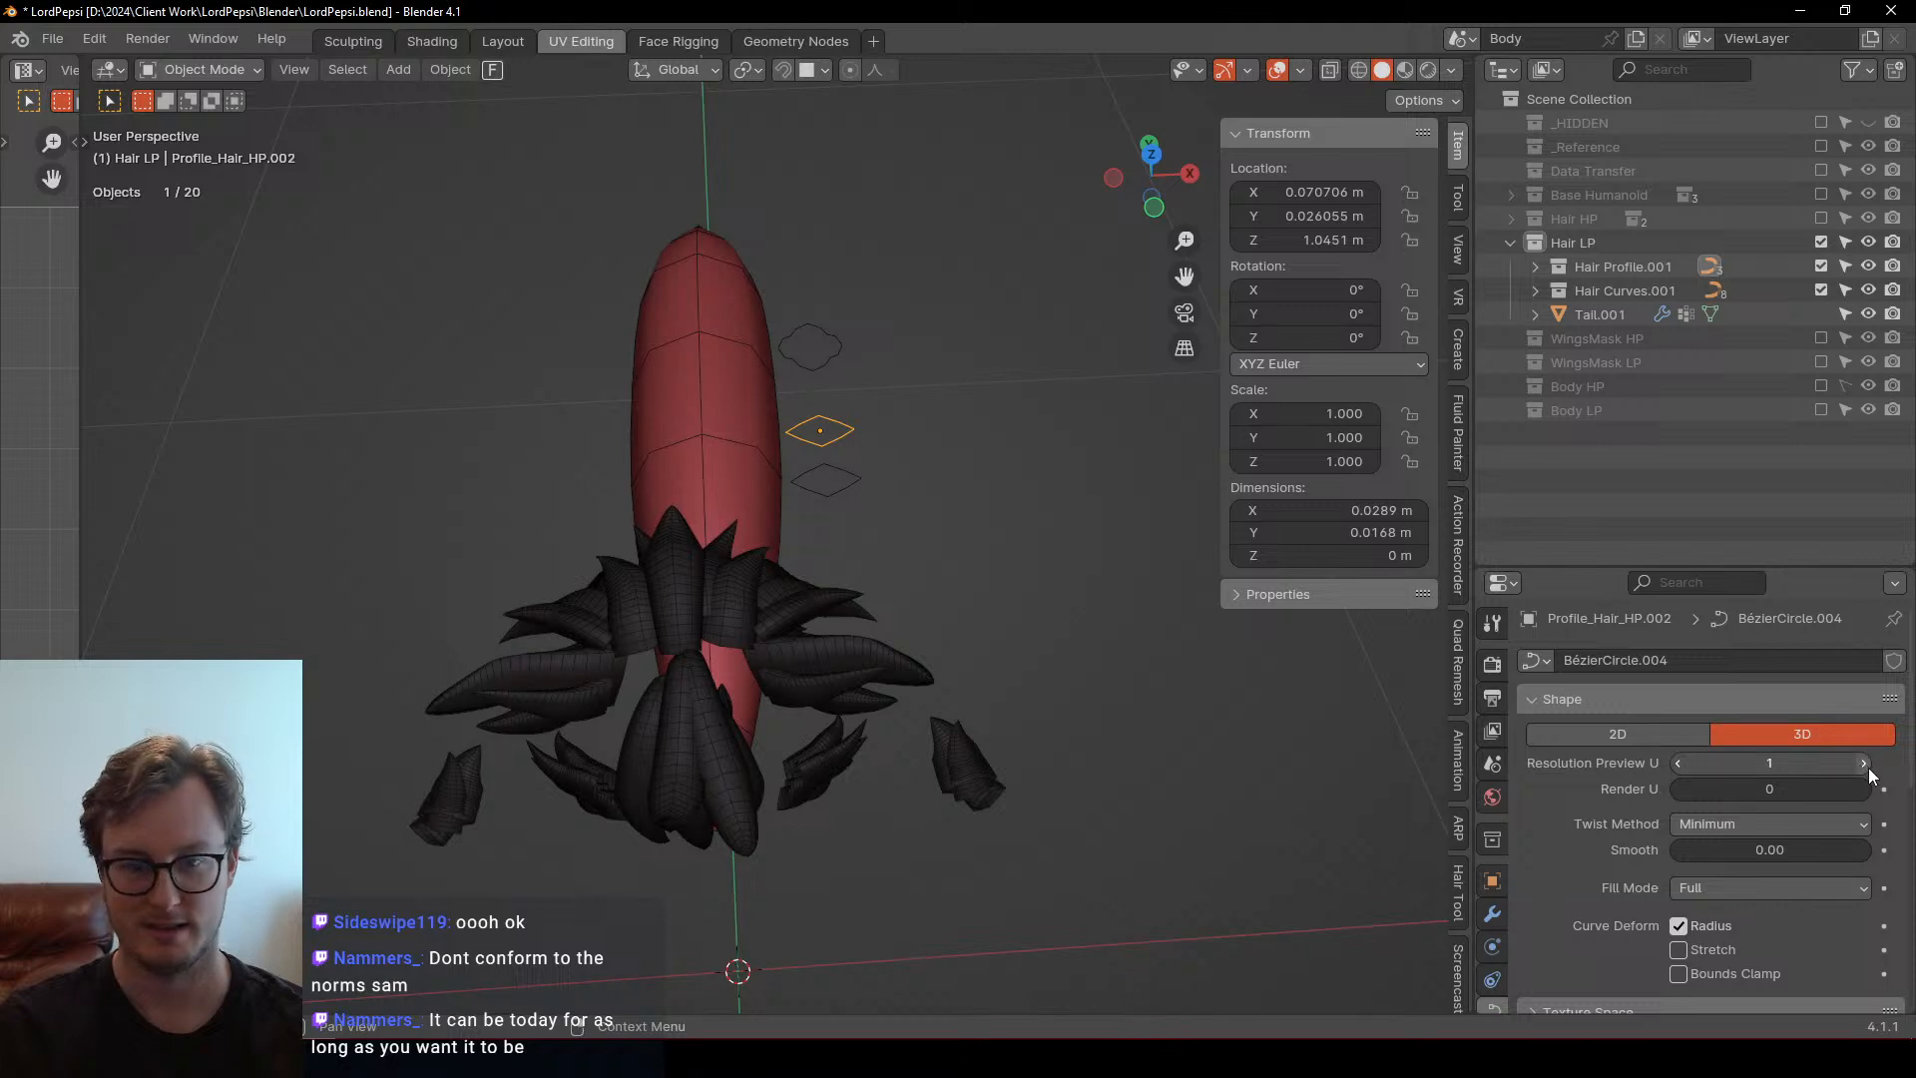
{"action": "middle_click_drag", "start_coordinate": [828, 619], "coordinate": [891, 523]}
{"action": "key", "text": "ctrl+s"}
{"action": "scroll", "coordinate": [898, 579], "scroll_direction": "up", "scroll_amount": 4}
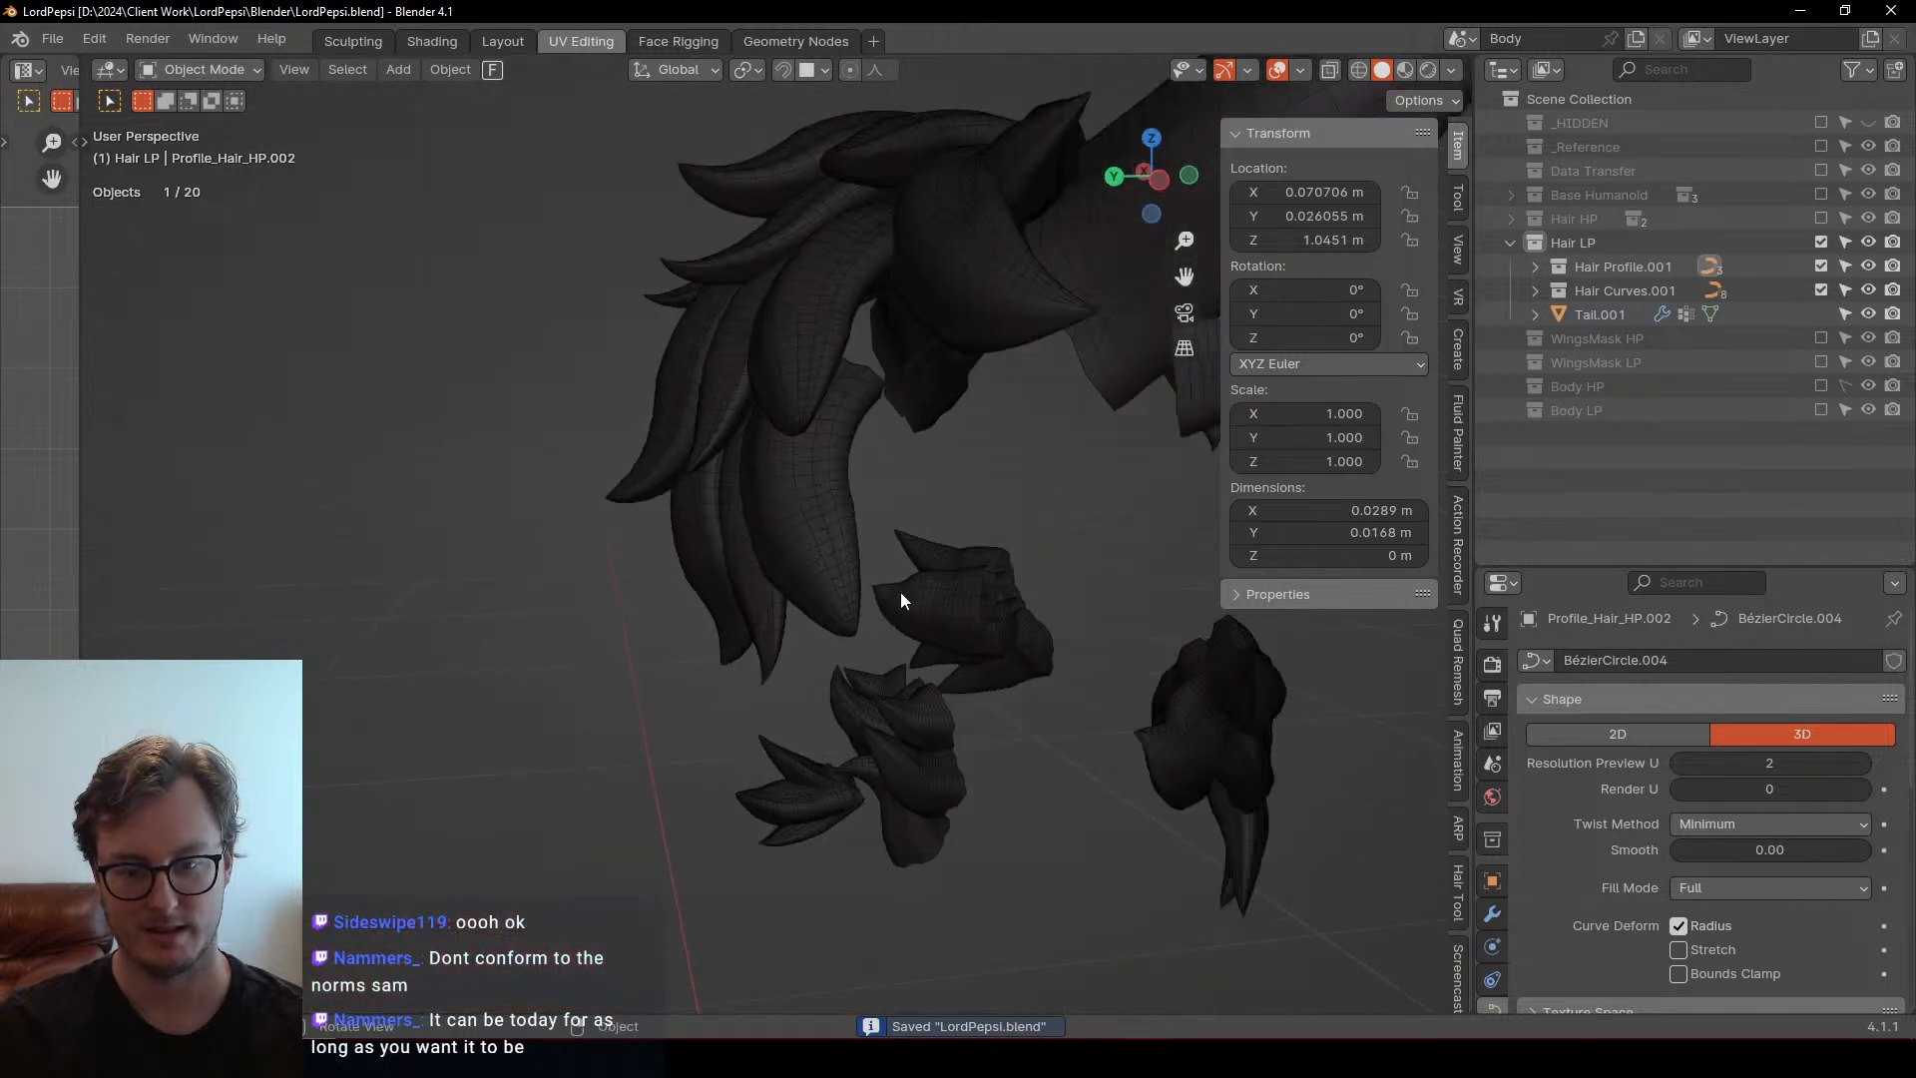
Select all the hair curves, lower the active curve's preview U resolution to 1 and copy it to the selected curves
{"action": "scroll", "coordinate": [895, 686], "scroll_direction": "down", "scroll_amount": 5}
{"action": "left_click", "coordinate": [792, 448]}
{"action": "left_click_drag", "start_coordinate": [765, 415], "coordinate": [944, 717]}
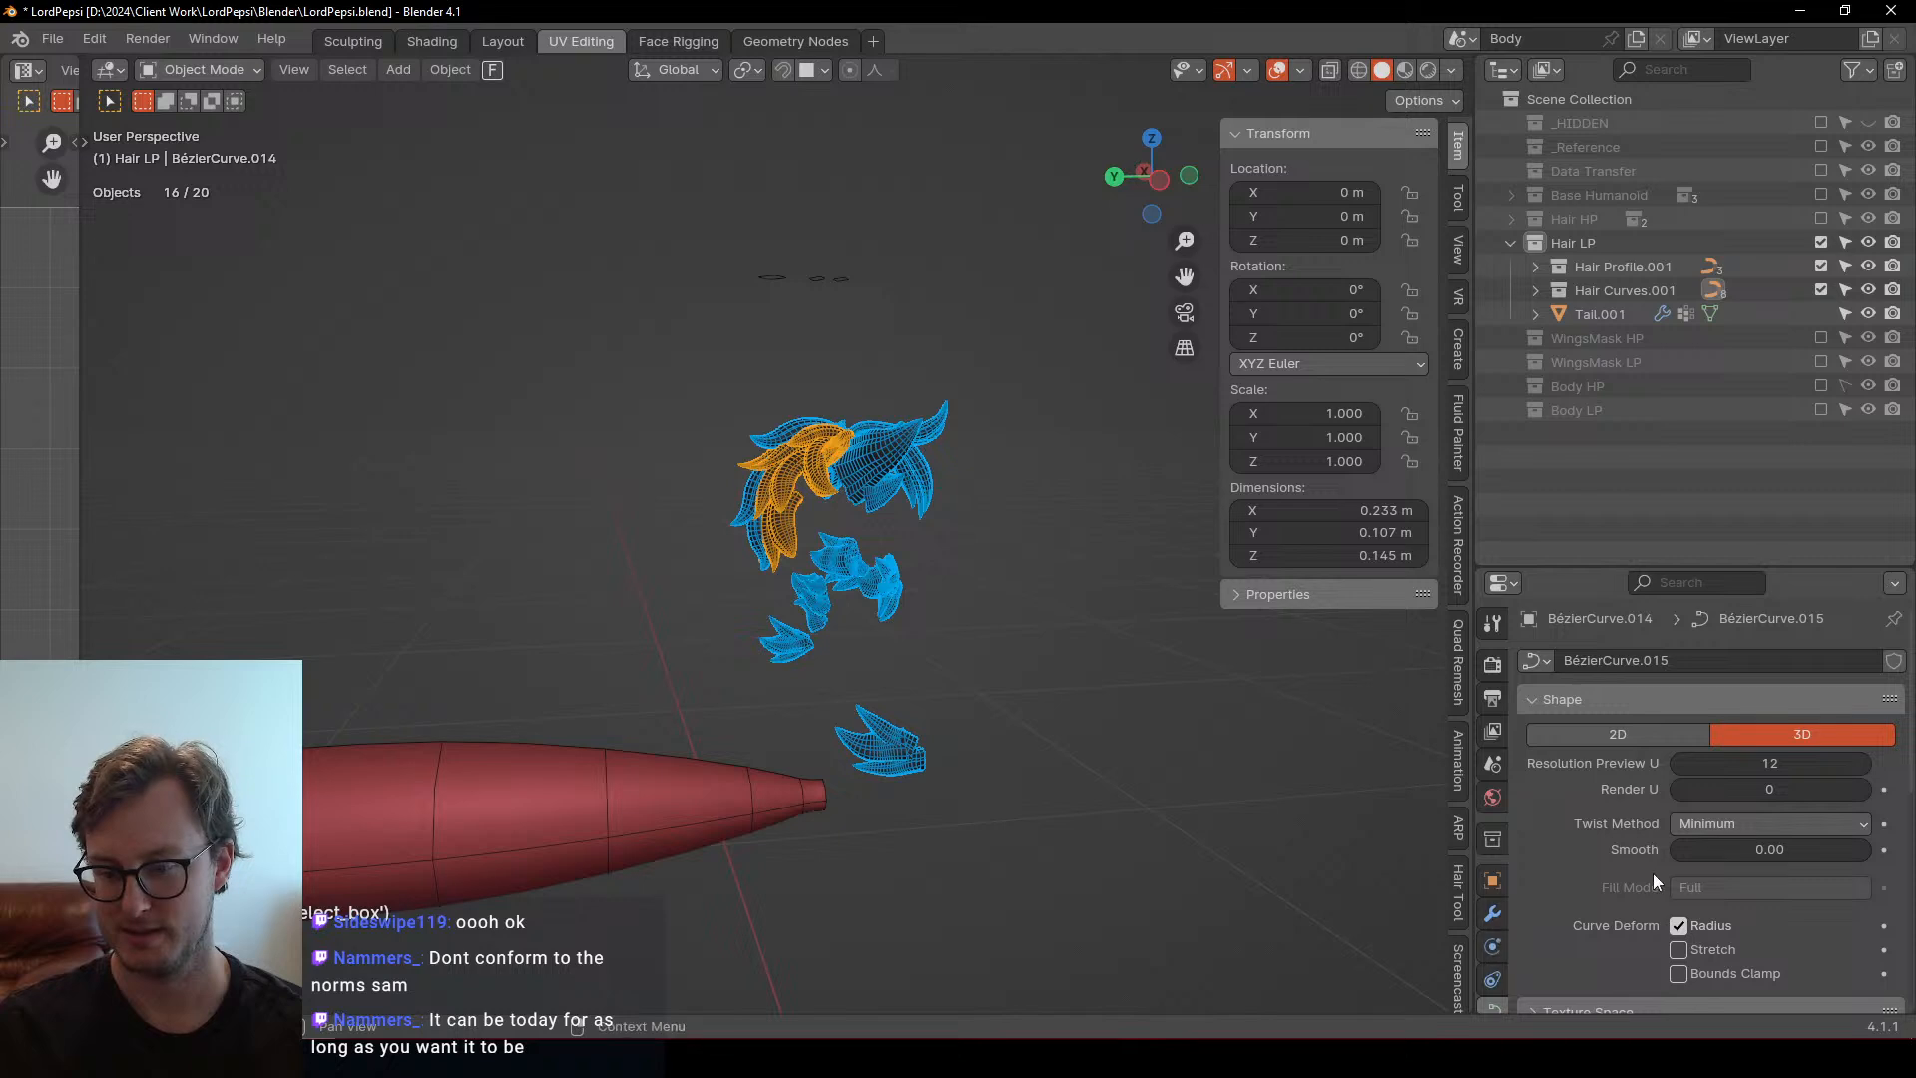
{"action": "key", "text": "Return"}
{"action": "right_click", "coordinate": [1750, 763]}
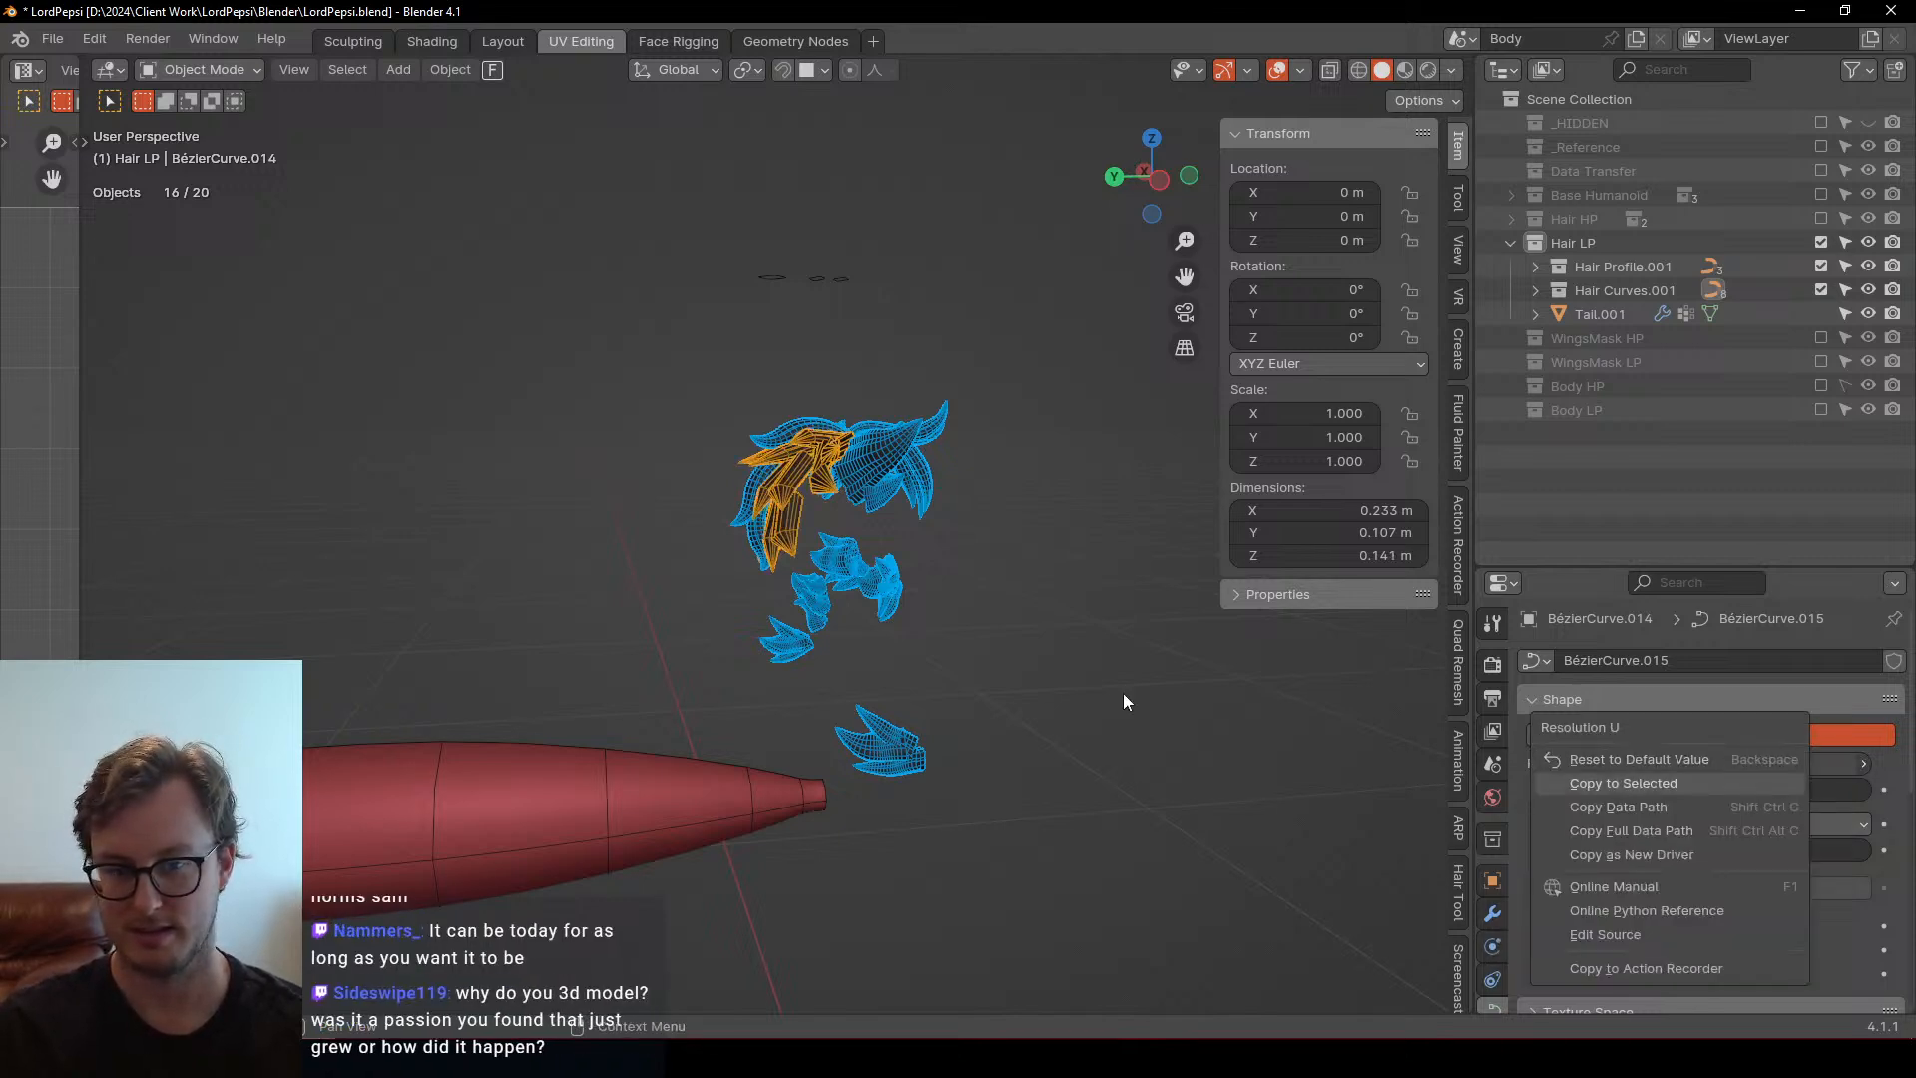
{"action": "left_click", "coordinate": [1622, 783]}
Raise the active hair curve's preview U resolution to 4 and copy it to all selected hair curves
{"action": "left_click", "coordinate": [1864, 762]}
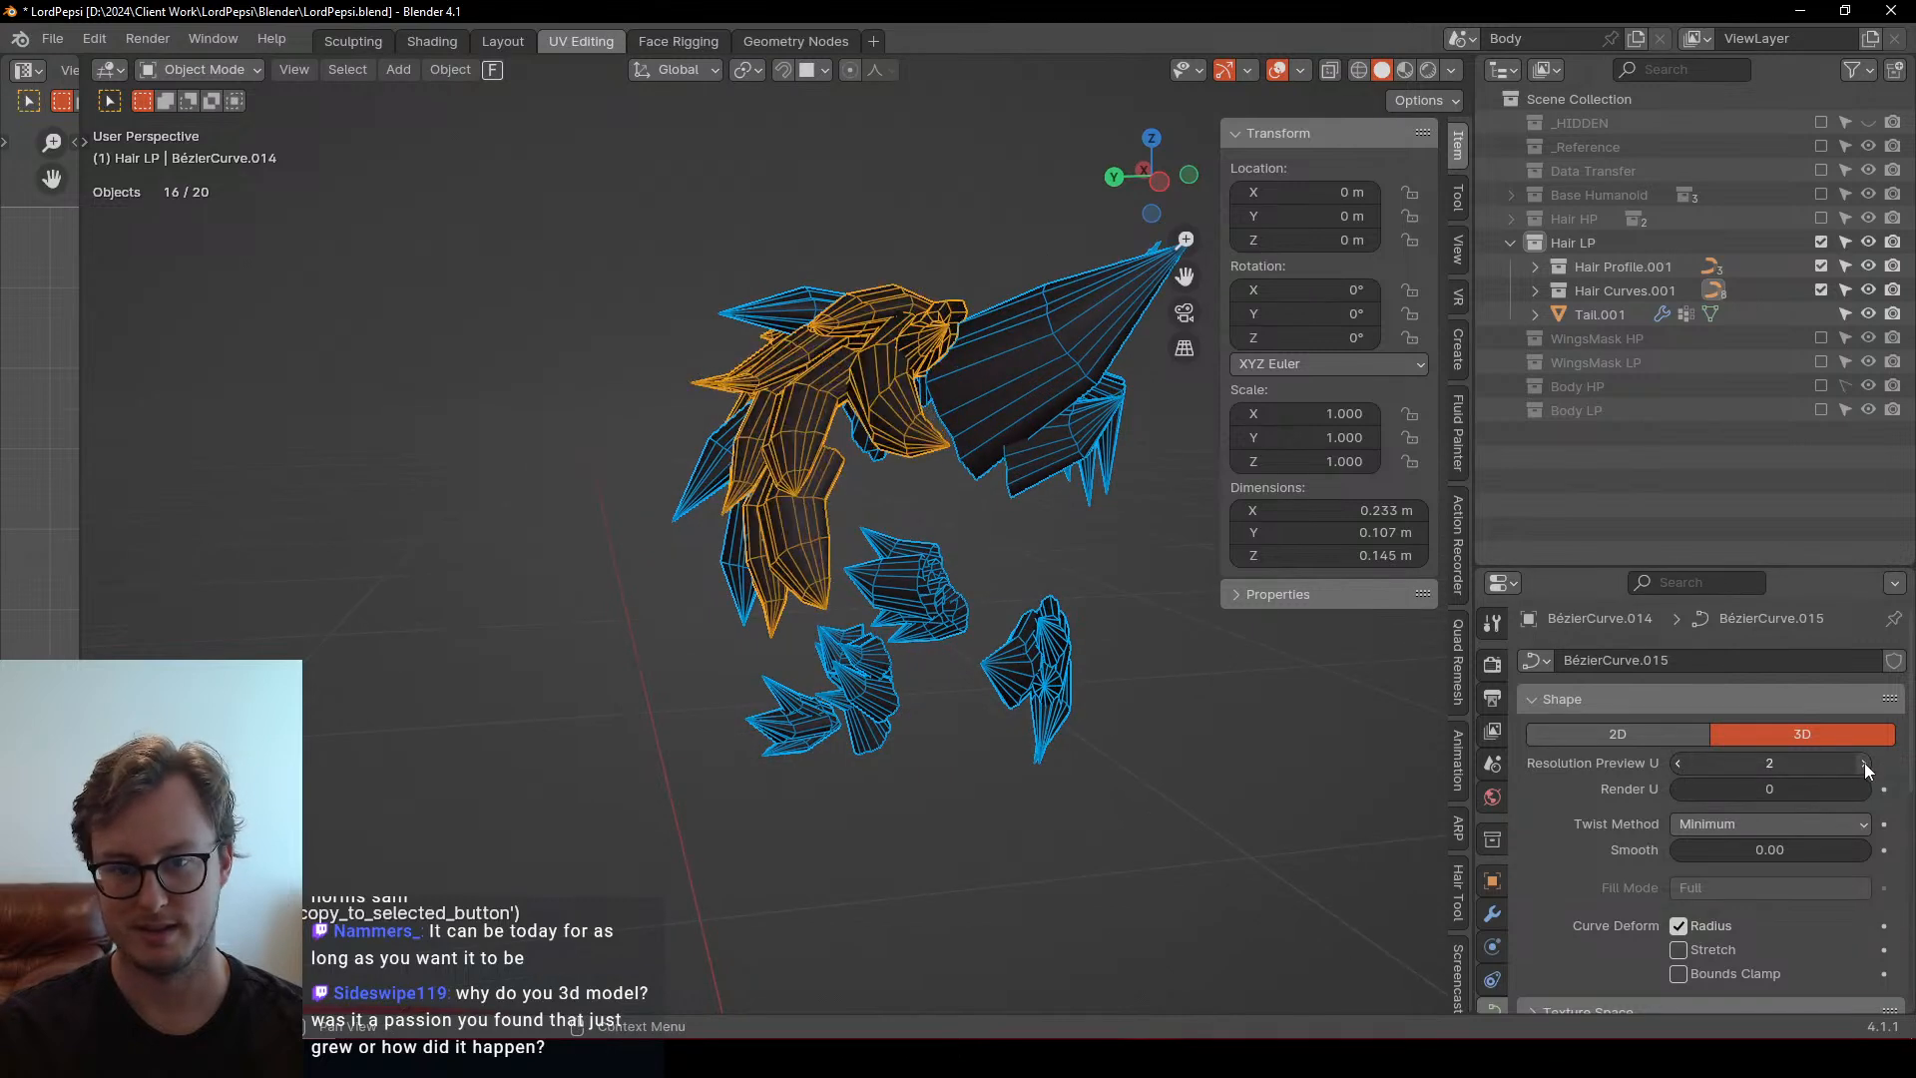
{"action": "left_click", "coordinate": [1864, 762]}
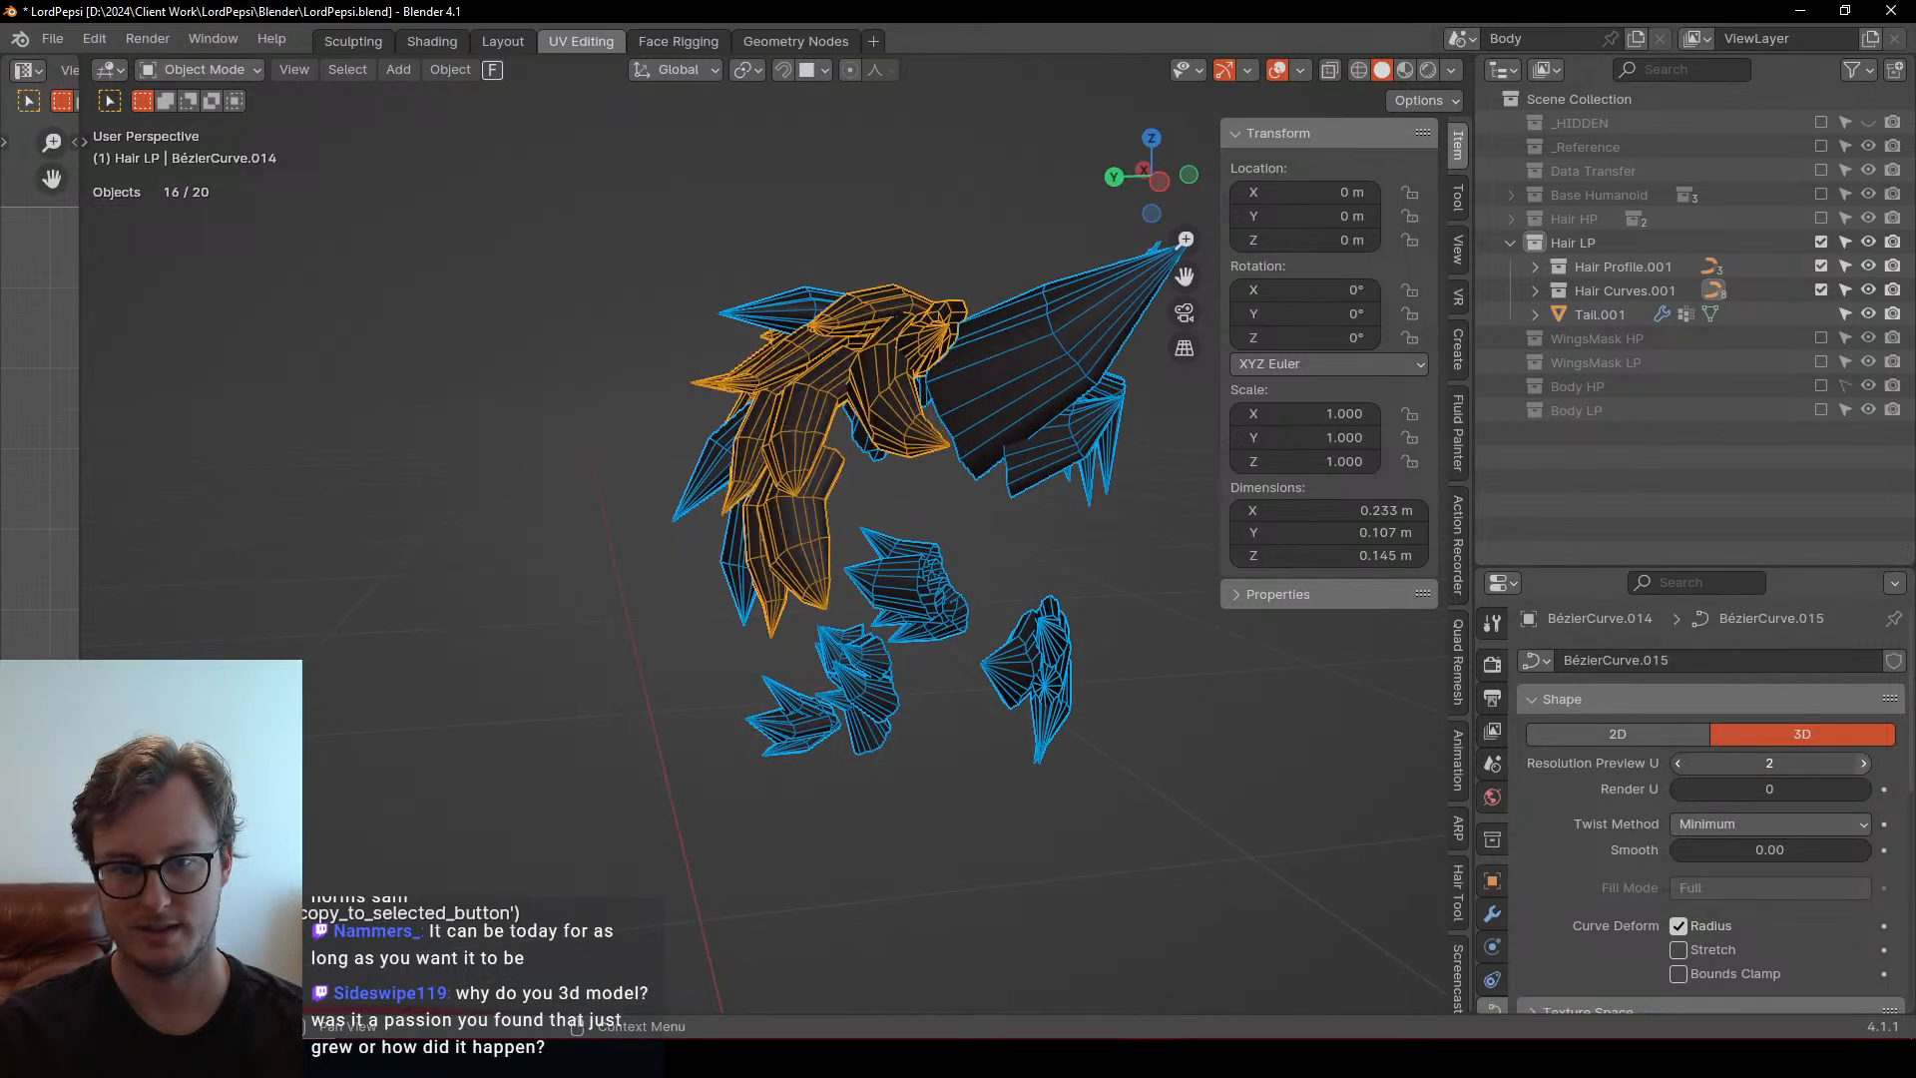
{"action": "left_click", "coordinate": [1864, 762]}
{"action": "right_click", "coordinate": [1795, 765]}
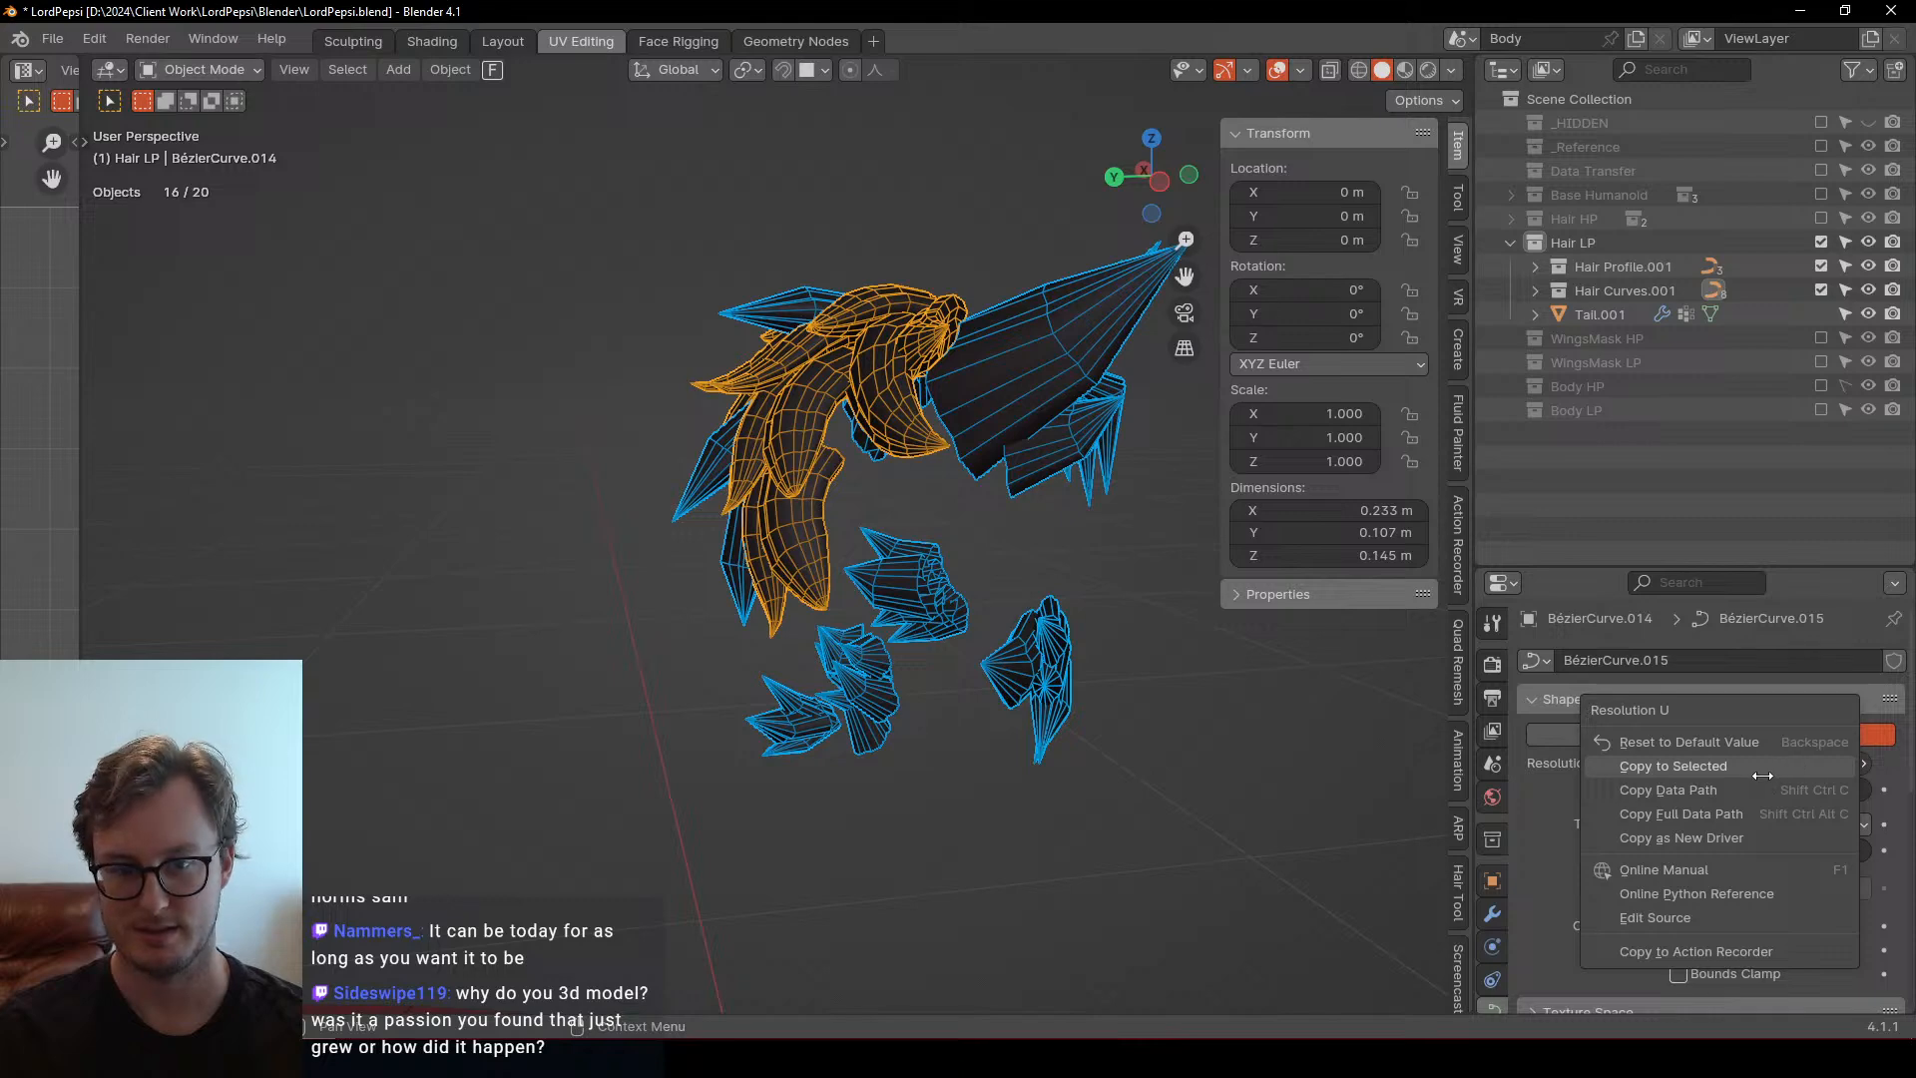
{"action": "left_click", "coordinate": [1762, 775]}
Deselect the hair curves, select the low-poly tail and save the file
{"action": "scroll", "coordinate": [1022, 703], "scroll_direction": "down", "scroll_amount": 5}
{"action": "left_click", "coordinate": [1022, 703]}
{"action": "middle_click_drag", "start_coordinate": [1021, 703], "coordinate": [700, 657]}
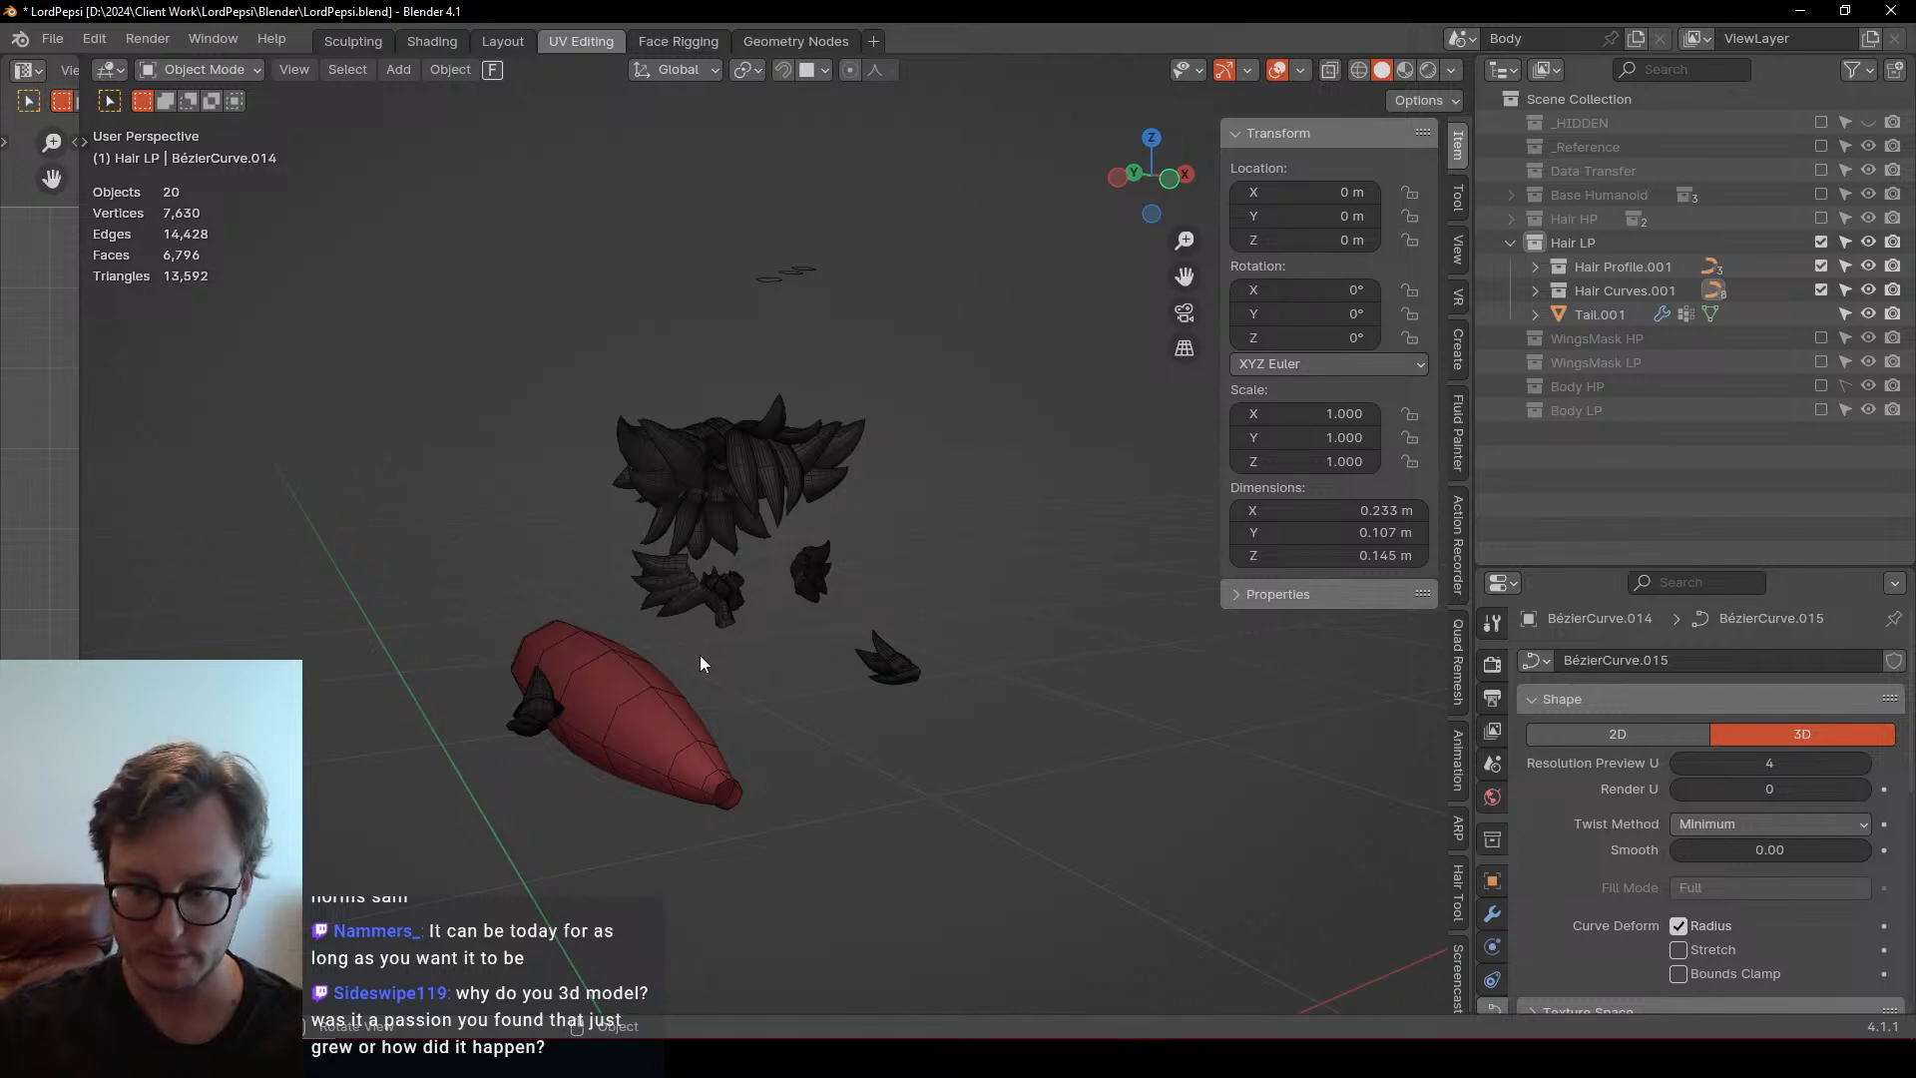
{"action": "left_click", "coordinate": [639, 783]}
{"action": "middle_click_drag", "start_coordinate": [639, 793], "coordinate": [705, 465]}
{"action": "key", "text": "ctrl+s"}
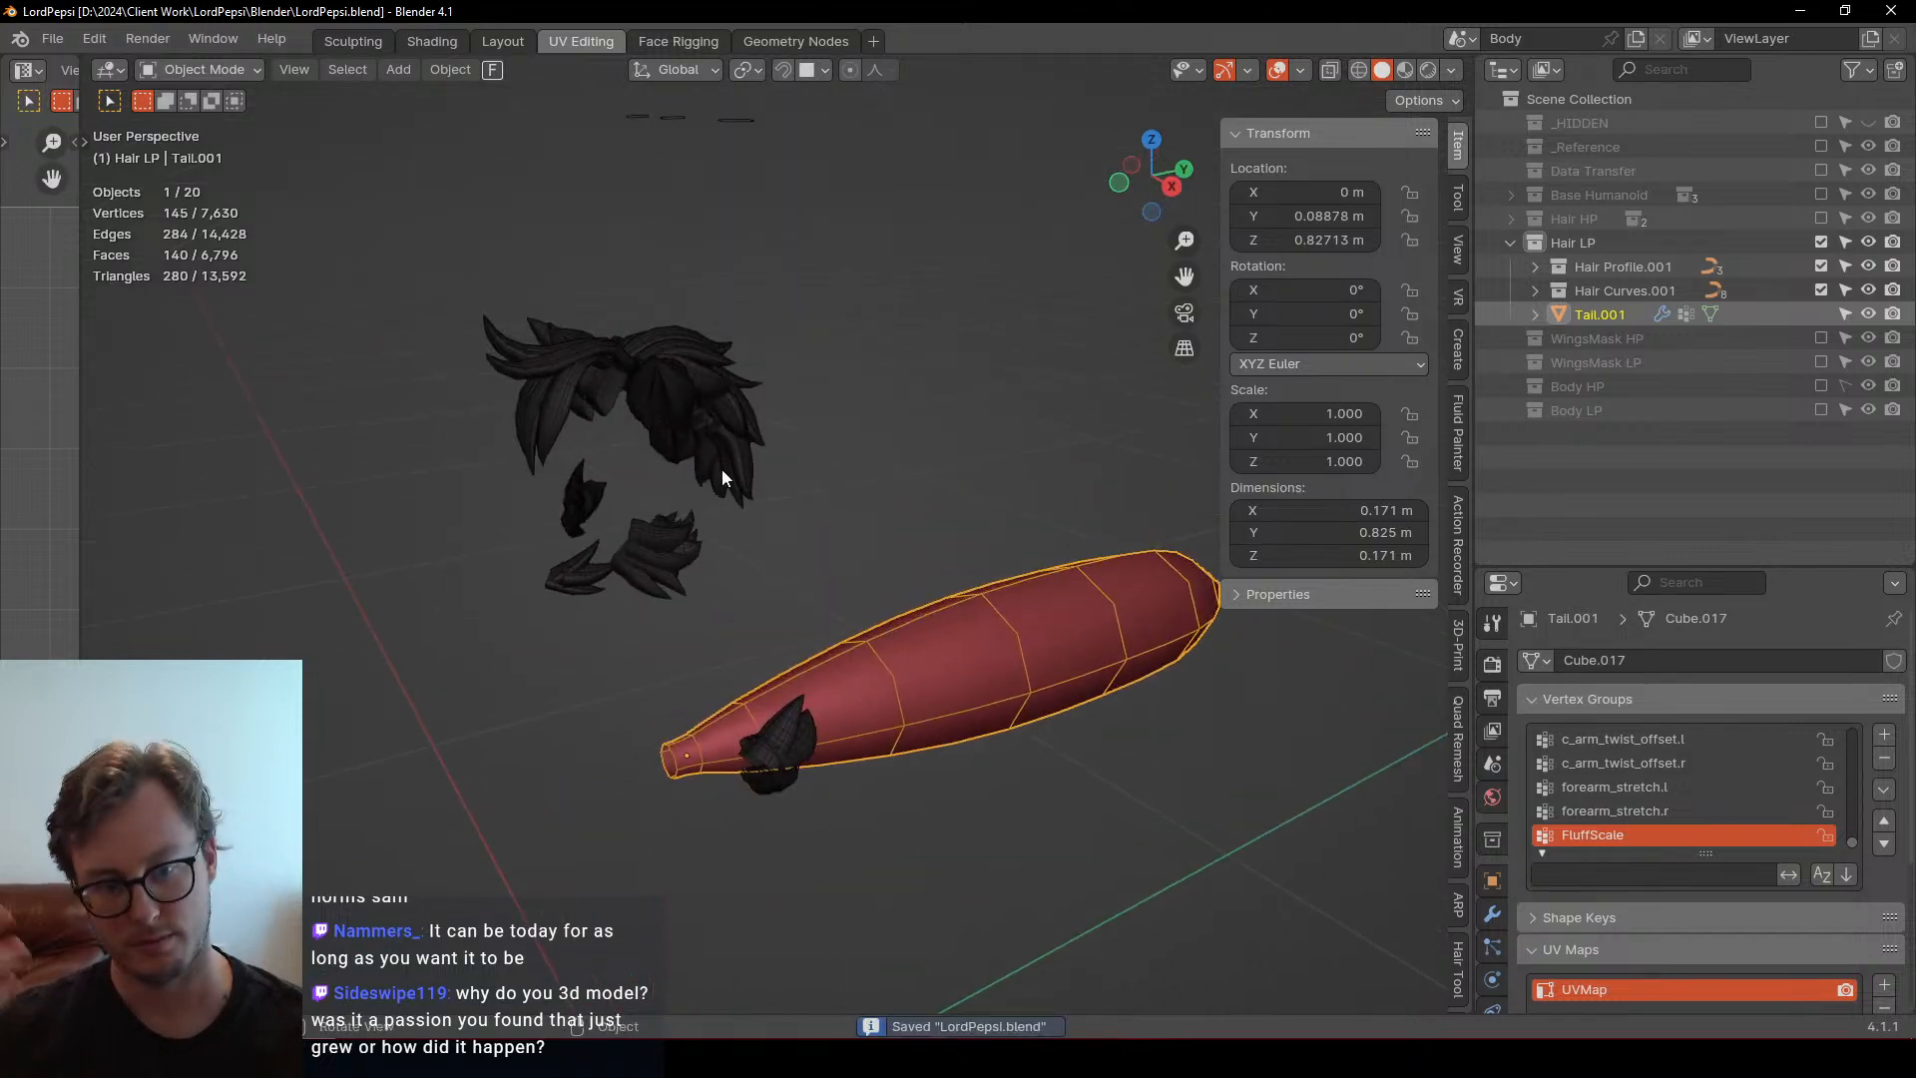
Select the large mirrored tufts on the sides of the head and show their modifiers
{"action": "scroll", "coordinate": [734, 477], "scroll_direction": "up", "scroll_amount": 3}
{"action": "middle_click_drag", "start_coordinate": [735, 477], "coordinate": [747, 584]}
{"action": "left_click", "coordinate": [769, 512]}
{"action": "middle_click_drag", "start_coordinate": [831, 471], "coordinate": [654, 467]}
{"action": "scroll", "coordinate": [654, 423], "scroll_direction": "down", "scroll_amount": 3}
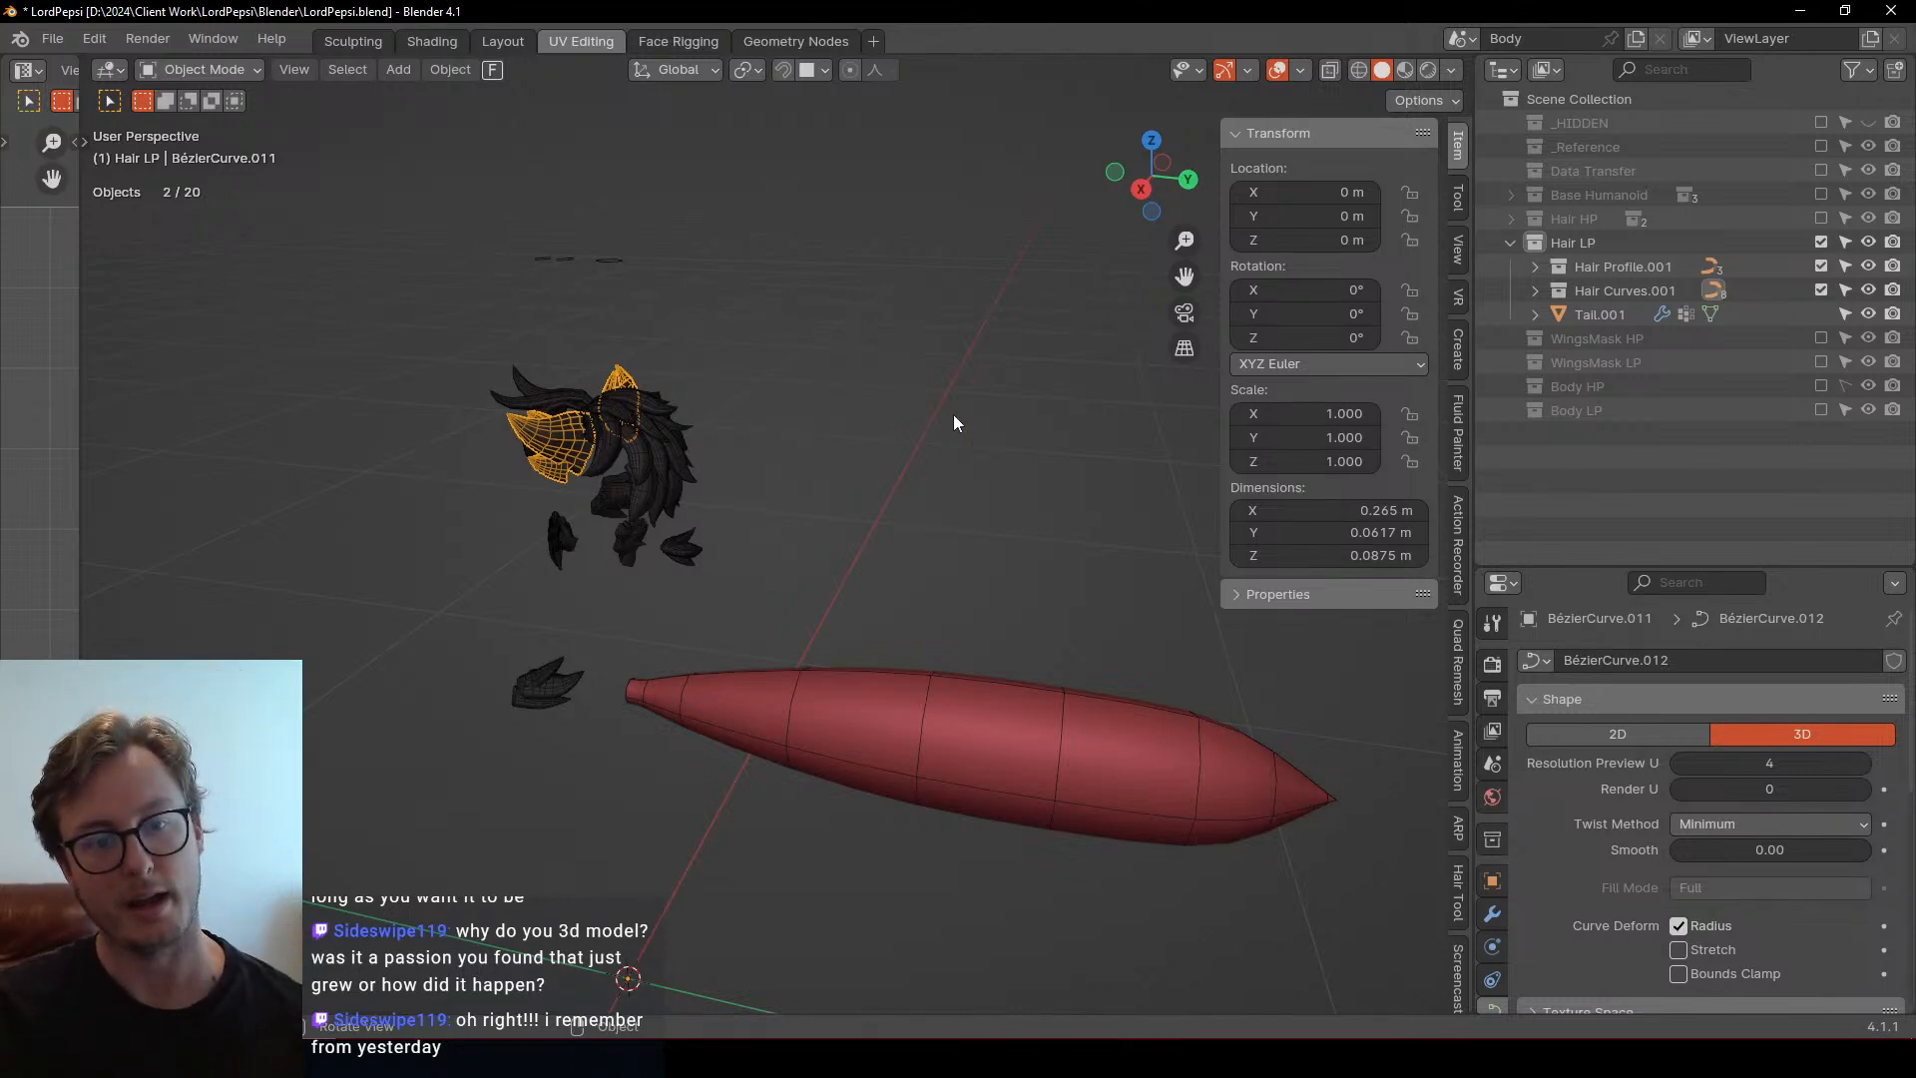
{"action": "middle_click_drag", "start_coordinate": [954, 415], "coordinate": [926, 498]}
{"action": "left_click_drag", "start_coordinate": [491, 374], "coordinate": [641, 834]}
{"action": "middle_click_drag", "start_coordinate": [684, 493], "coordinate": [790, 471]}
{"action": "key", "text": "ctrl+z"}
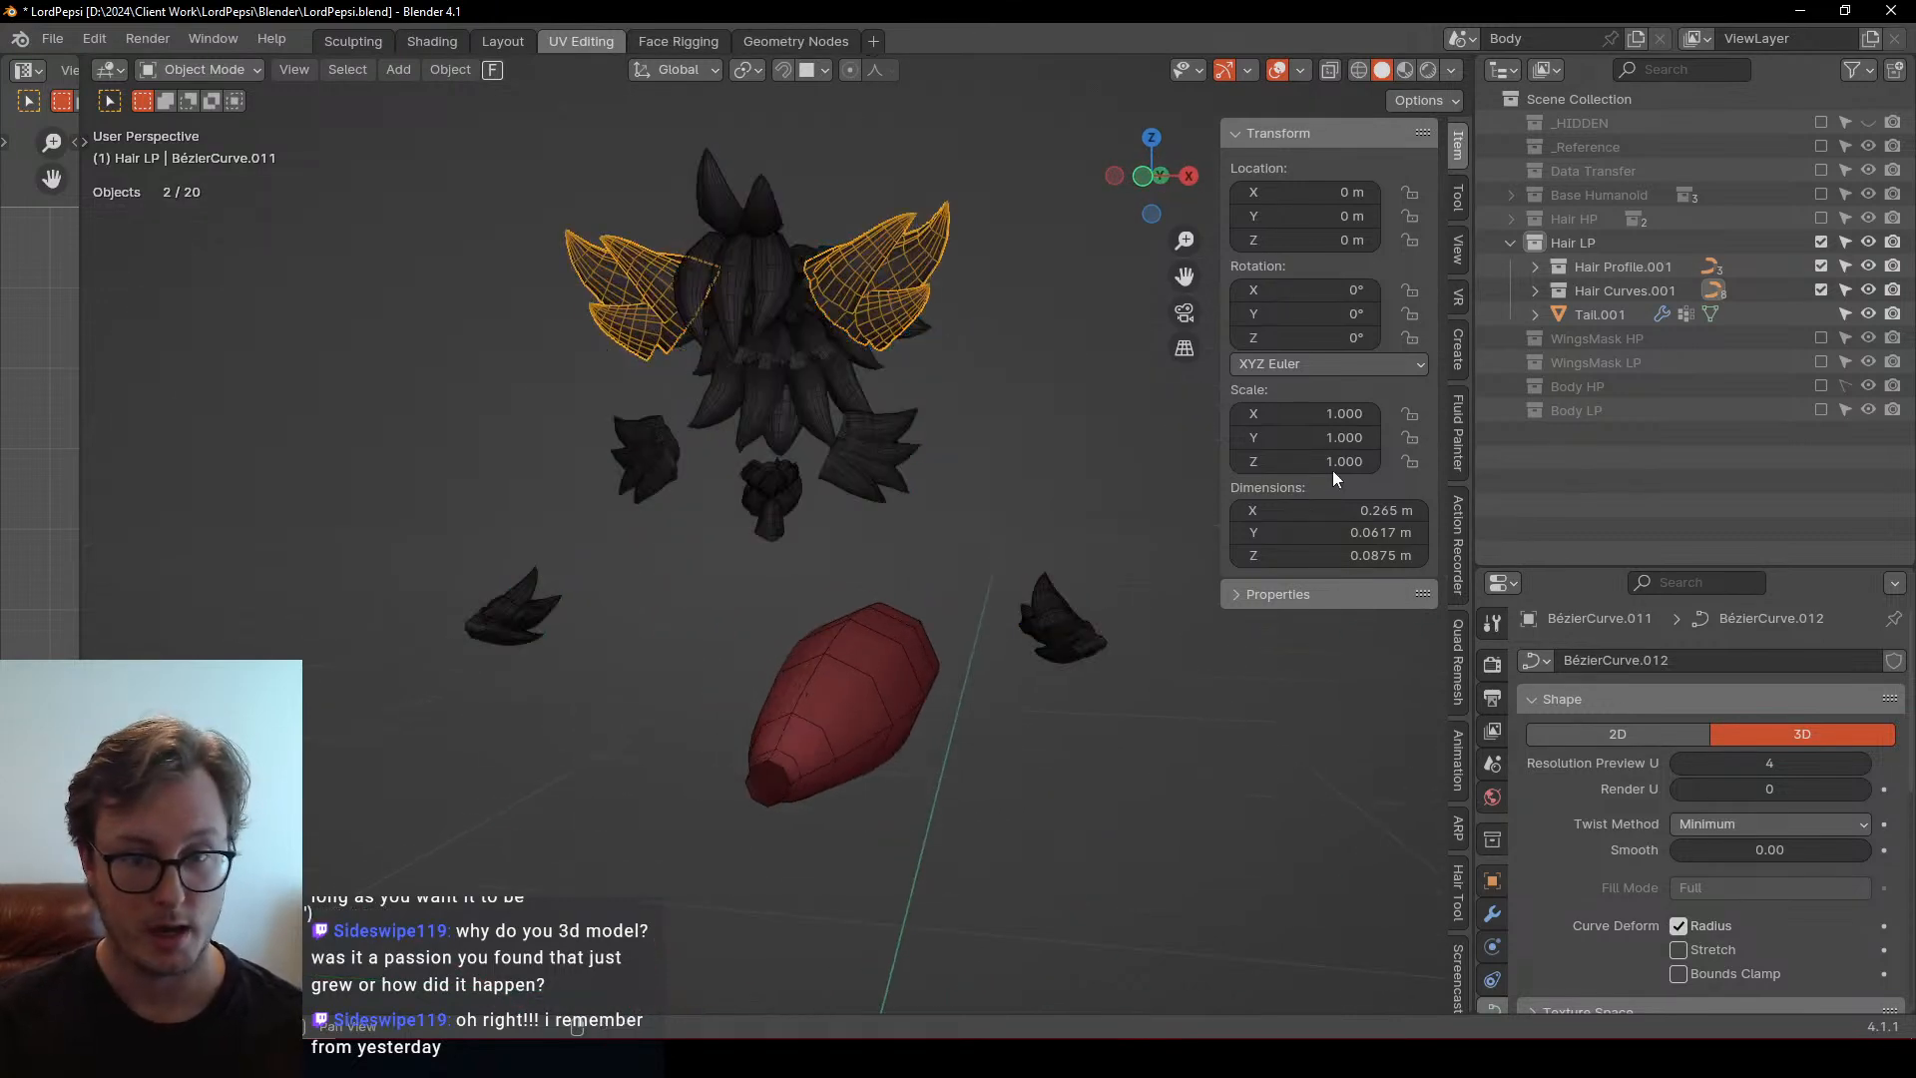
{"action": "left_click", "coordinate": [1492, 914]}
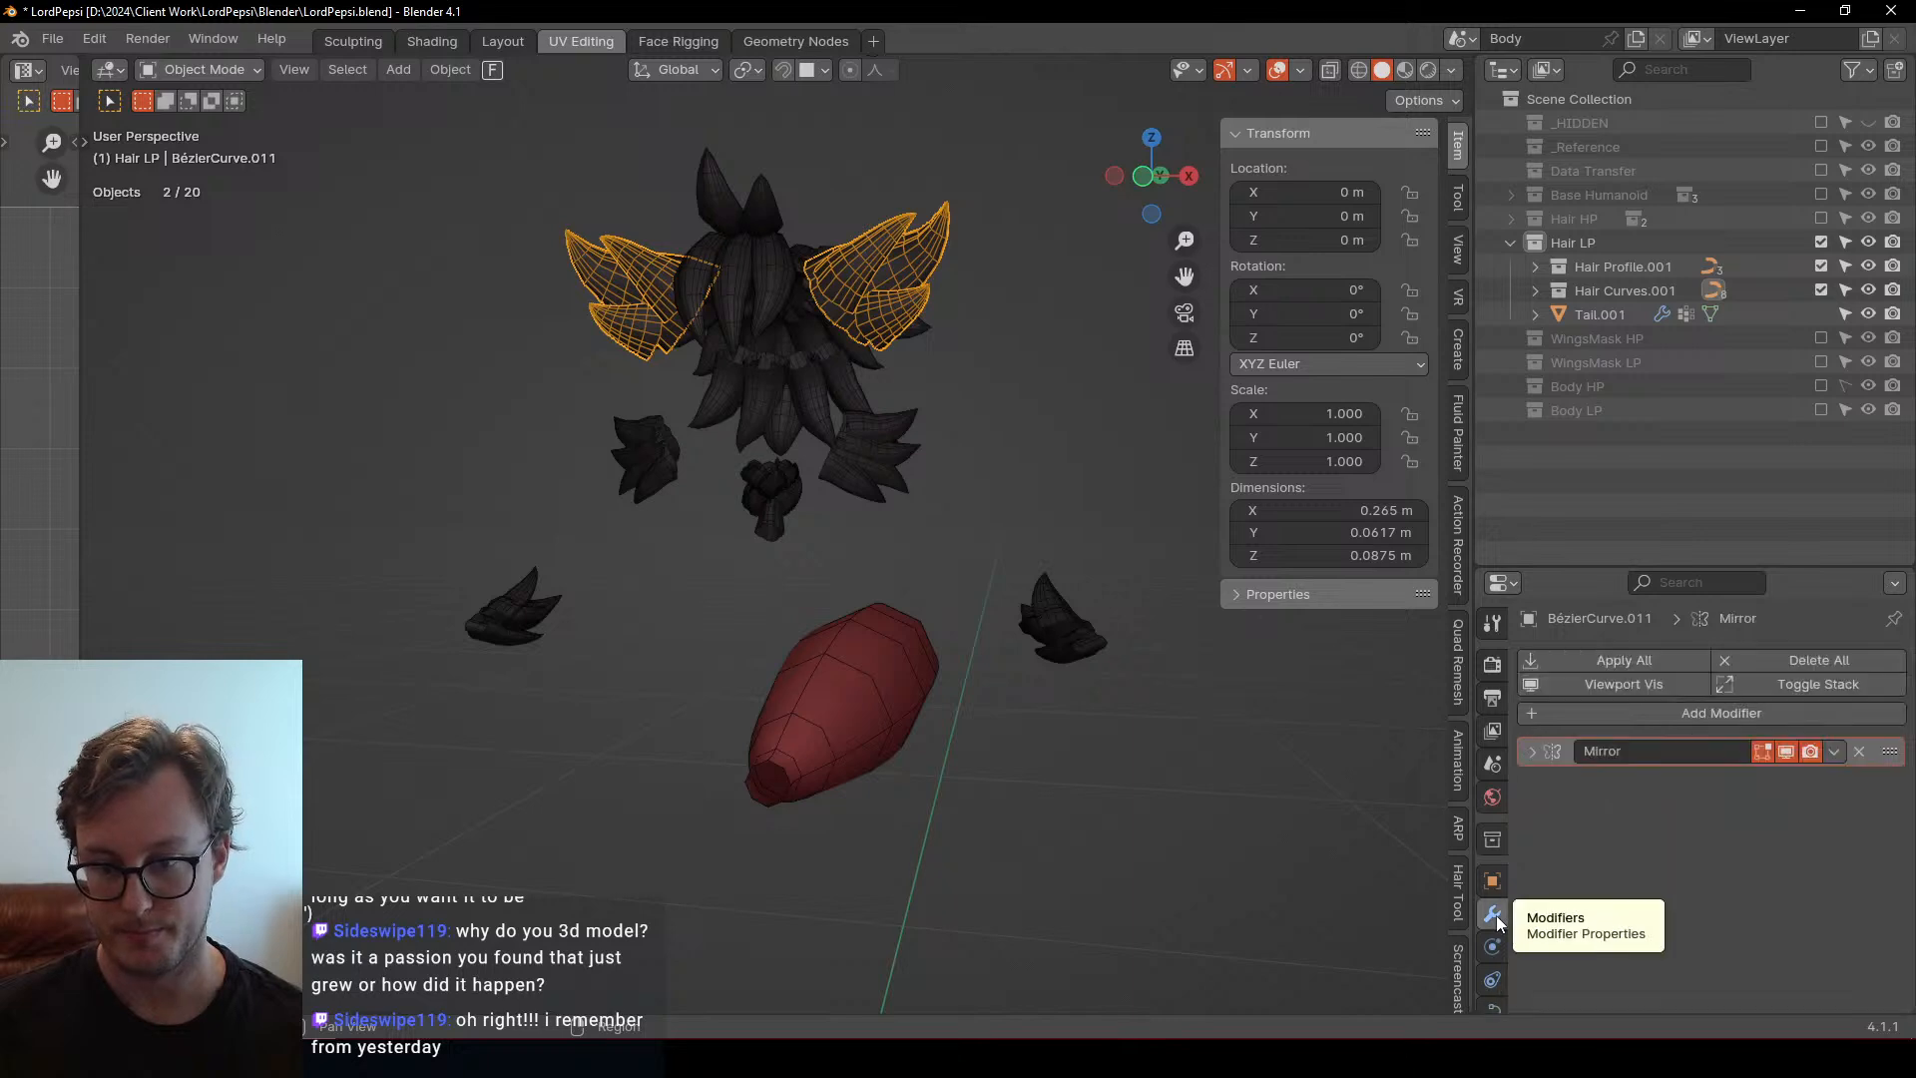
Copy the empty modifier stack of the front hair curve to all other hair curves to remove their Mirror modifiers
{"action": "left_click", "coordinate": [770, 233]}
{"action": "left_click_drag", "start_coordinate": [606, 171], "coordinate": [1104, 638]}
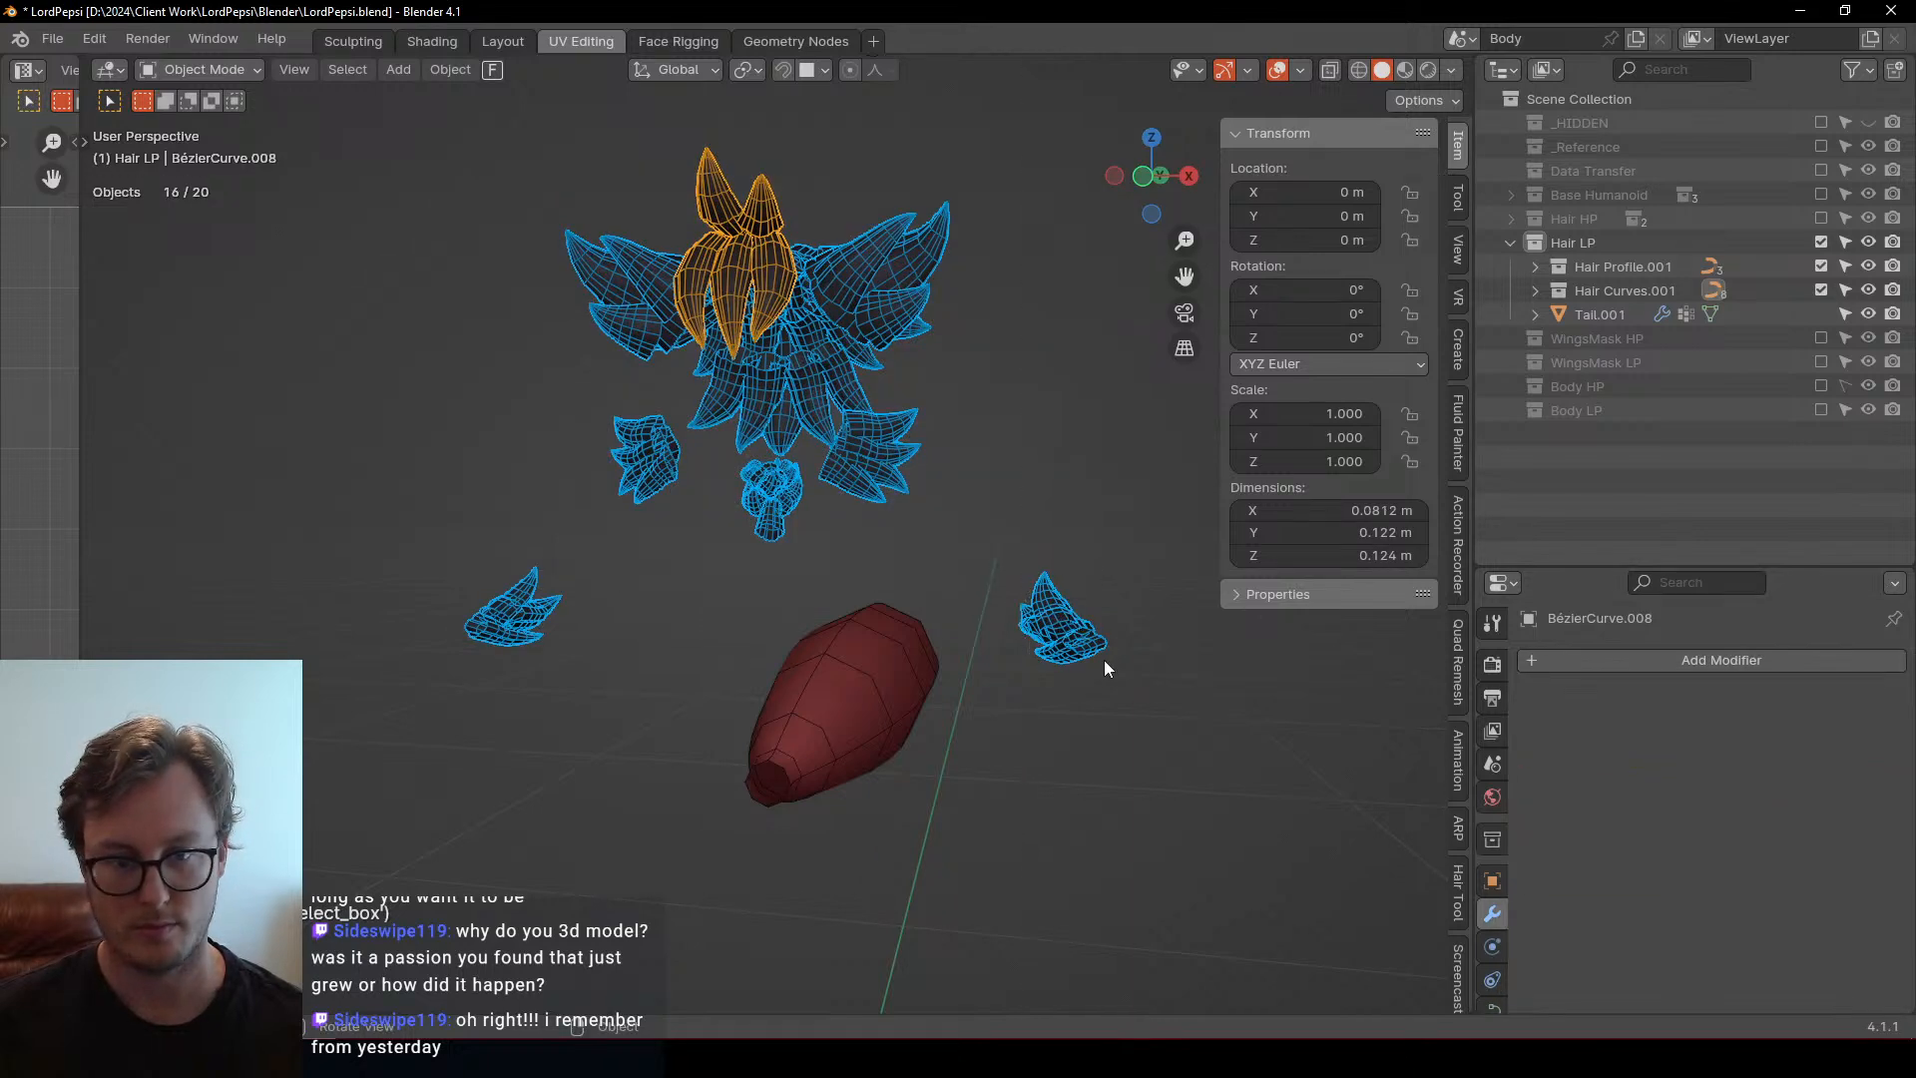
{"action": "key", "text": "F3"}
{"action": "type", "text": "cop"}
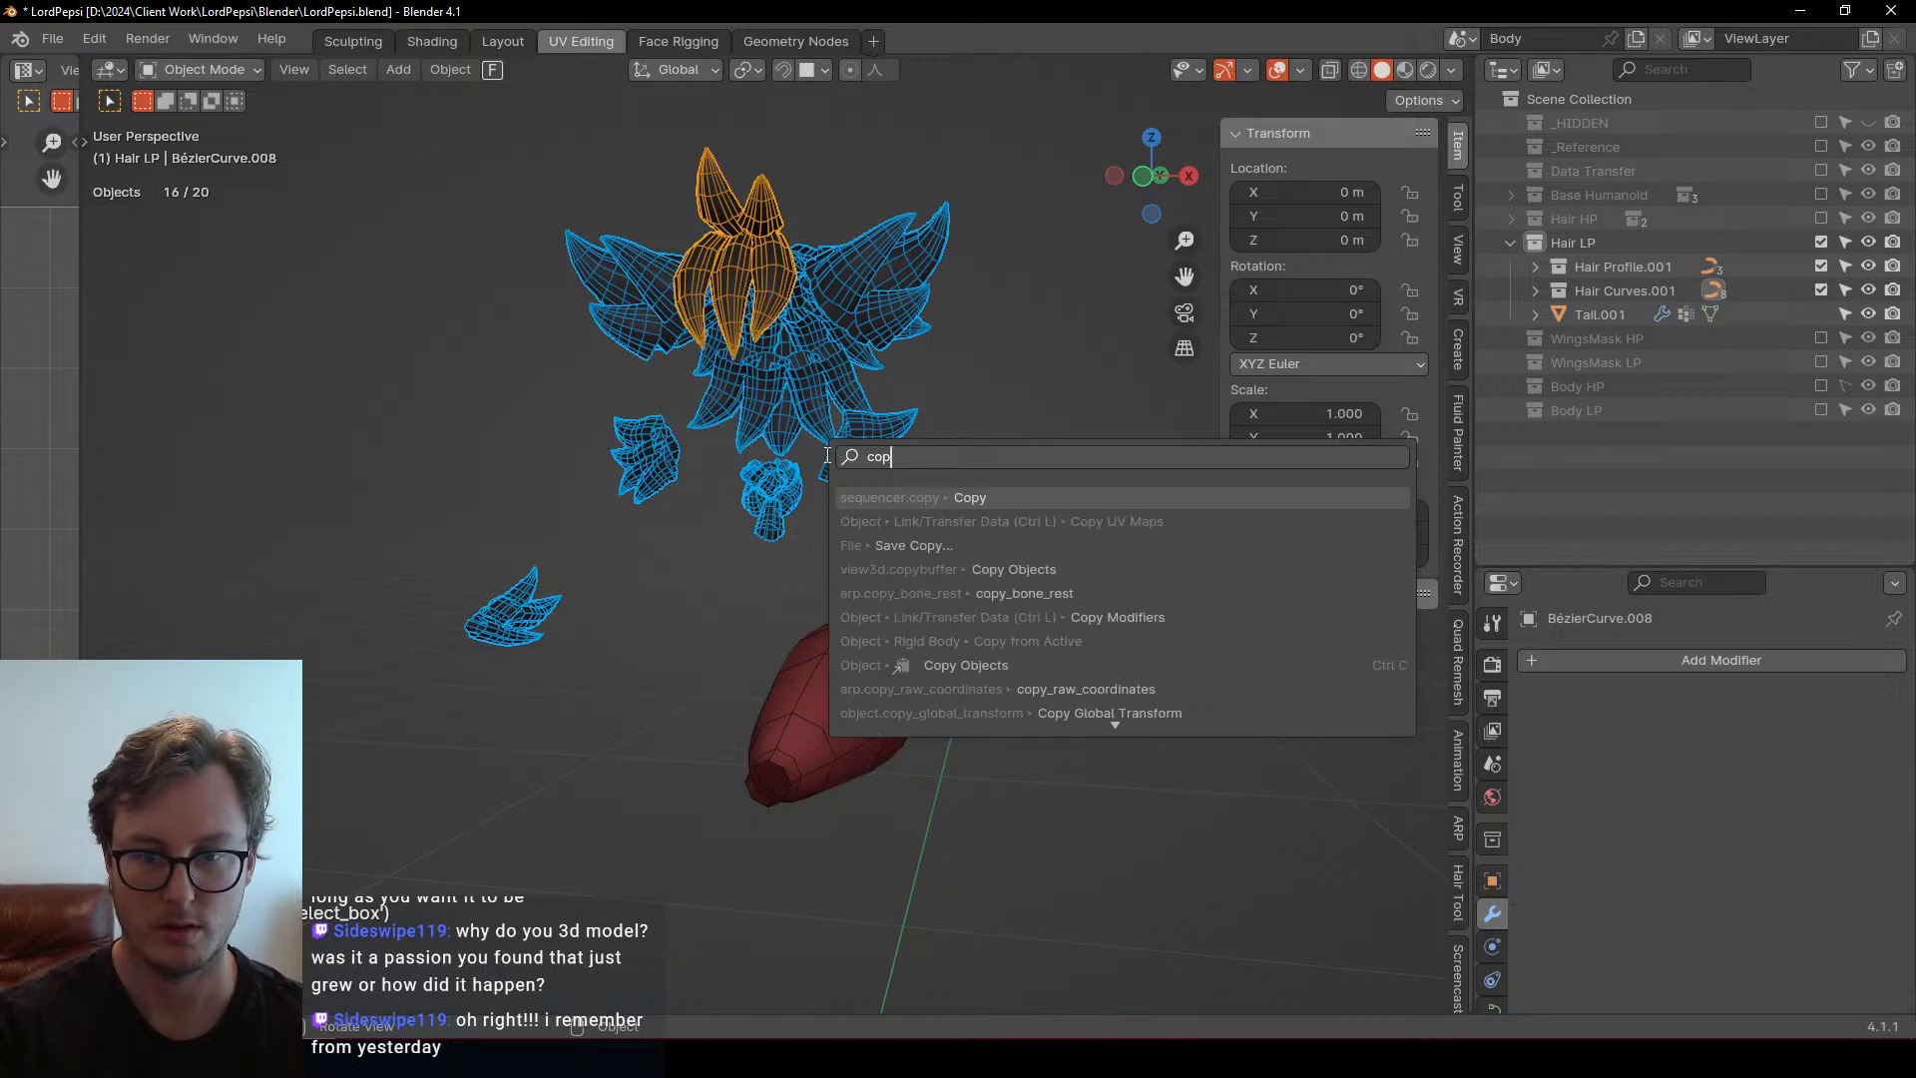
{"action": "type", "text": "y mod"}
{"action": "key", "text": "Return"}
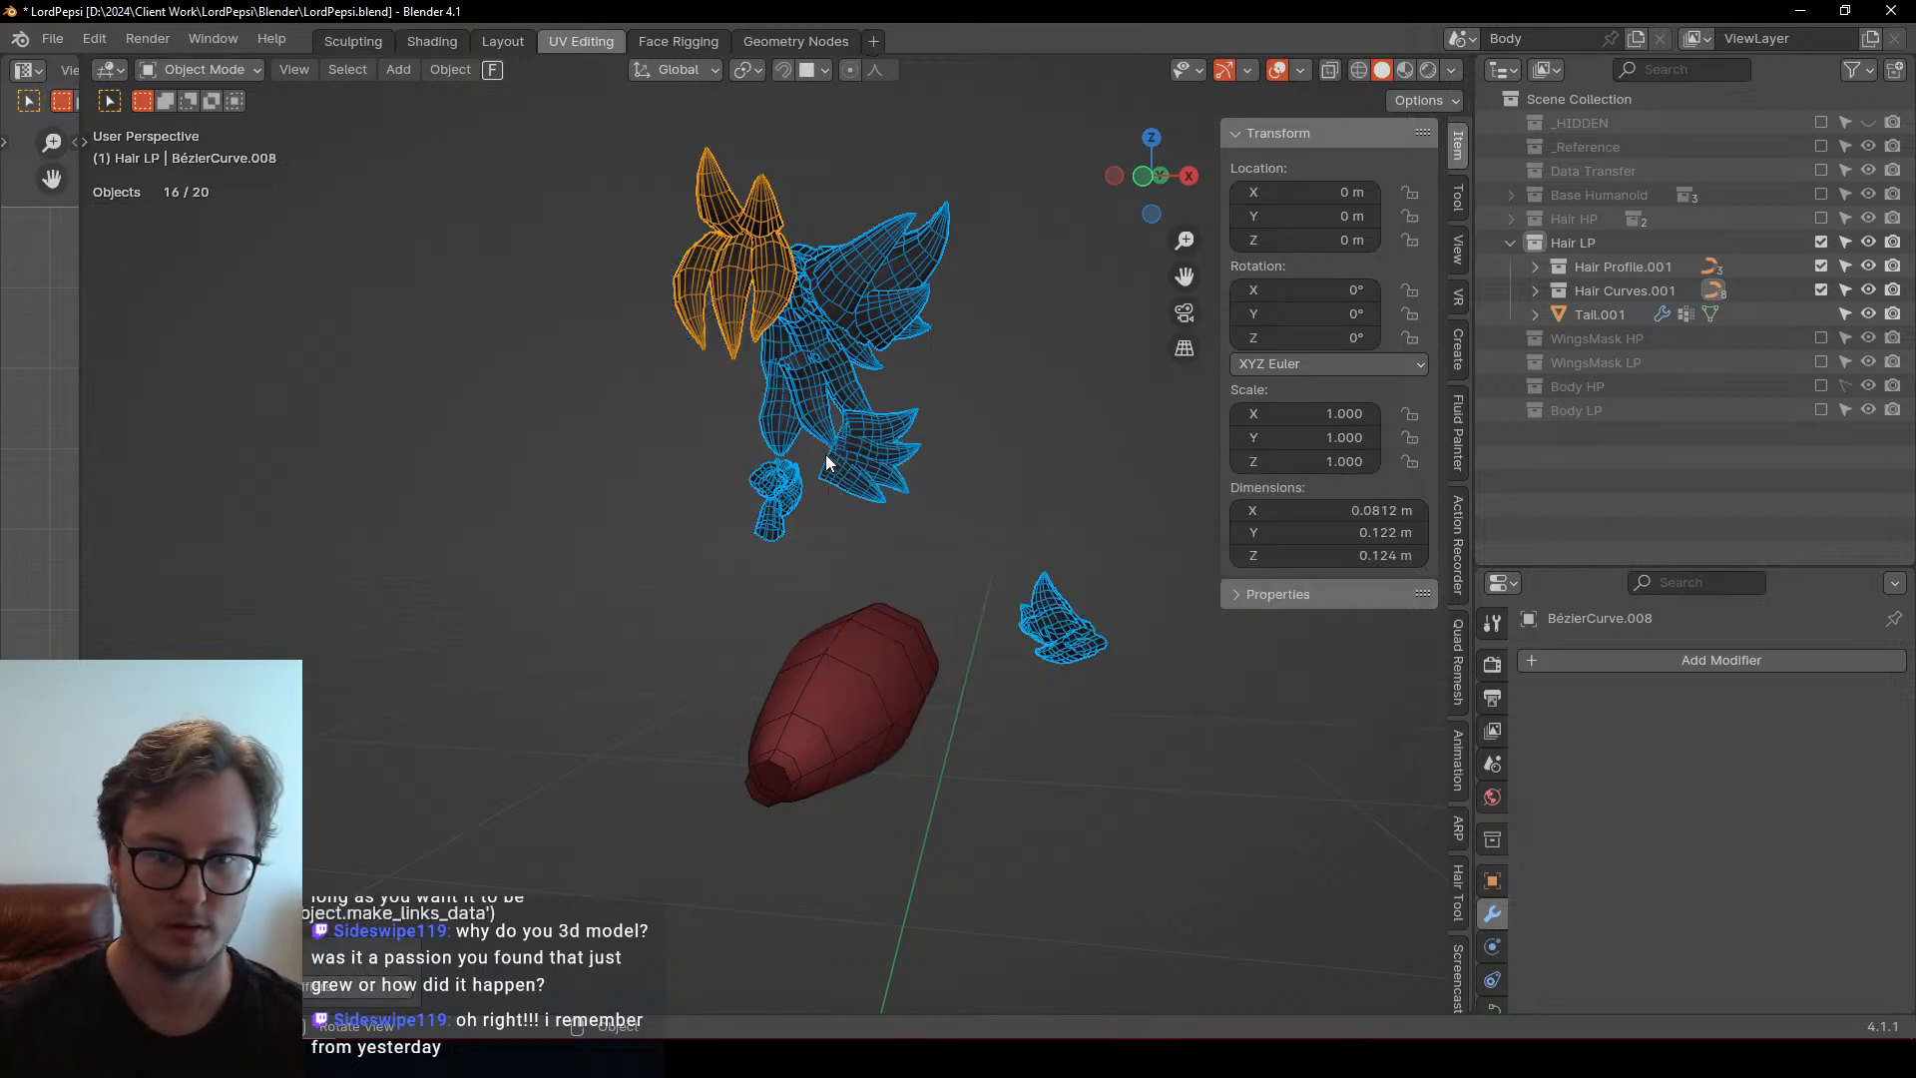
Select the front hair tufts and raise their preview U resolution in the curve data
{"action": "left_click_drag", "start_coordinate": [672, 201], "coordinate": [952, 481]}
{"action": "mouse_move", "coordinate": [952, 481]}
{"action": "middle_mouse_down"}
{"action": "mouse_move", "coordinate": [714, 559]}
{"action": "mouse_move", "coordinate": [552, 568]}
{"action": "mouse_move", "coordinate": [705, 651]}
{"action": "mouse_move", "coordinate": [533, 644]}
{"action": "mouse_move", "coordinate": [842, 647]}
{"action": "middle_mouse_up"}
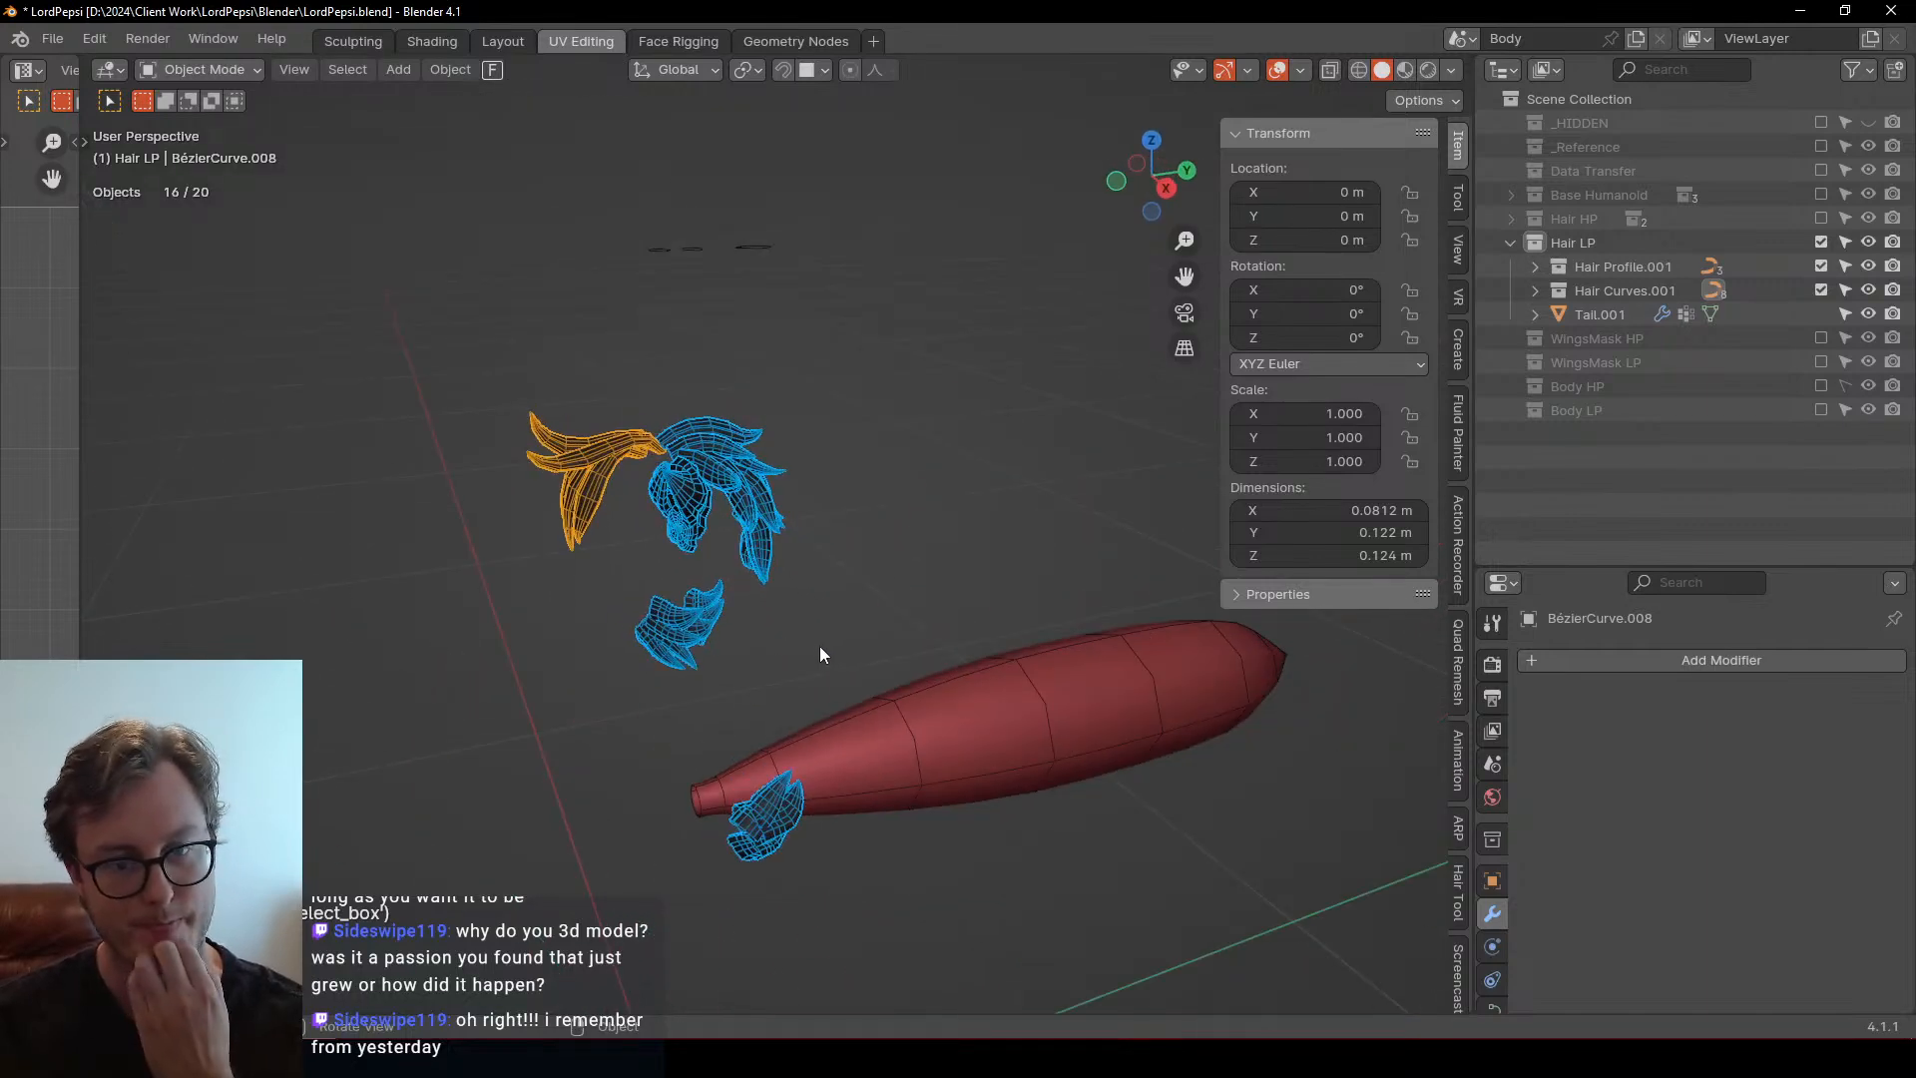
{"action": "middle_click_drag", "start_coordinate": [764, 625], "coordinate": [751, 559]}
{"action": "scroll", "coordinate": [750, 559], "scroll_direction": "up", "scroll_amount": 2}
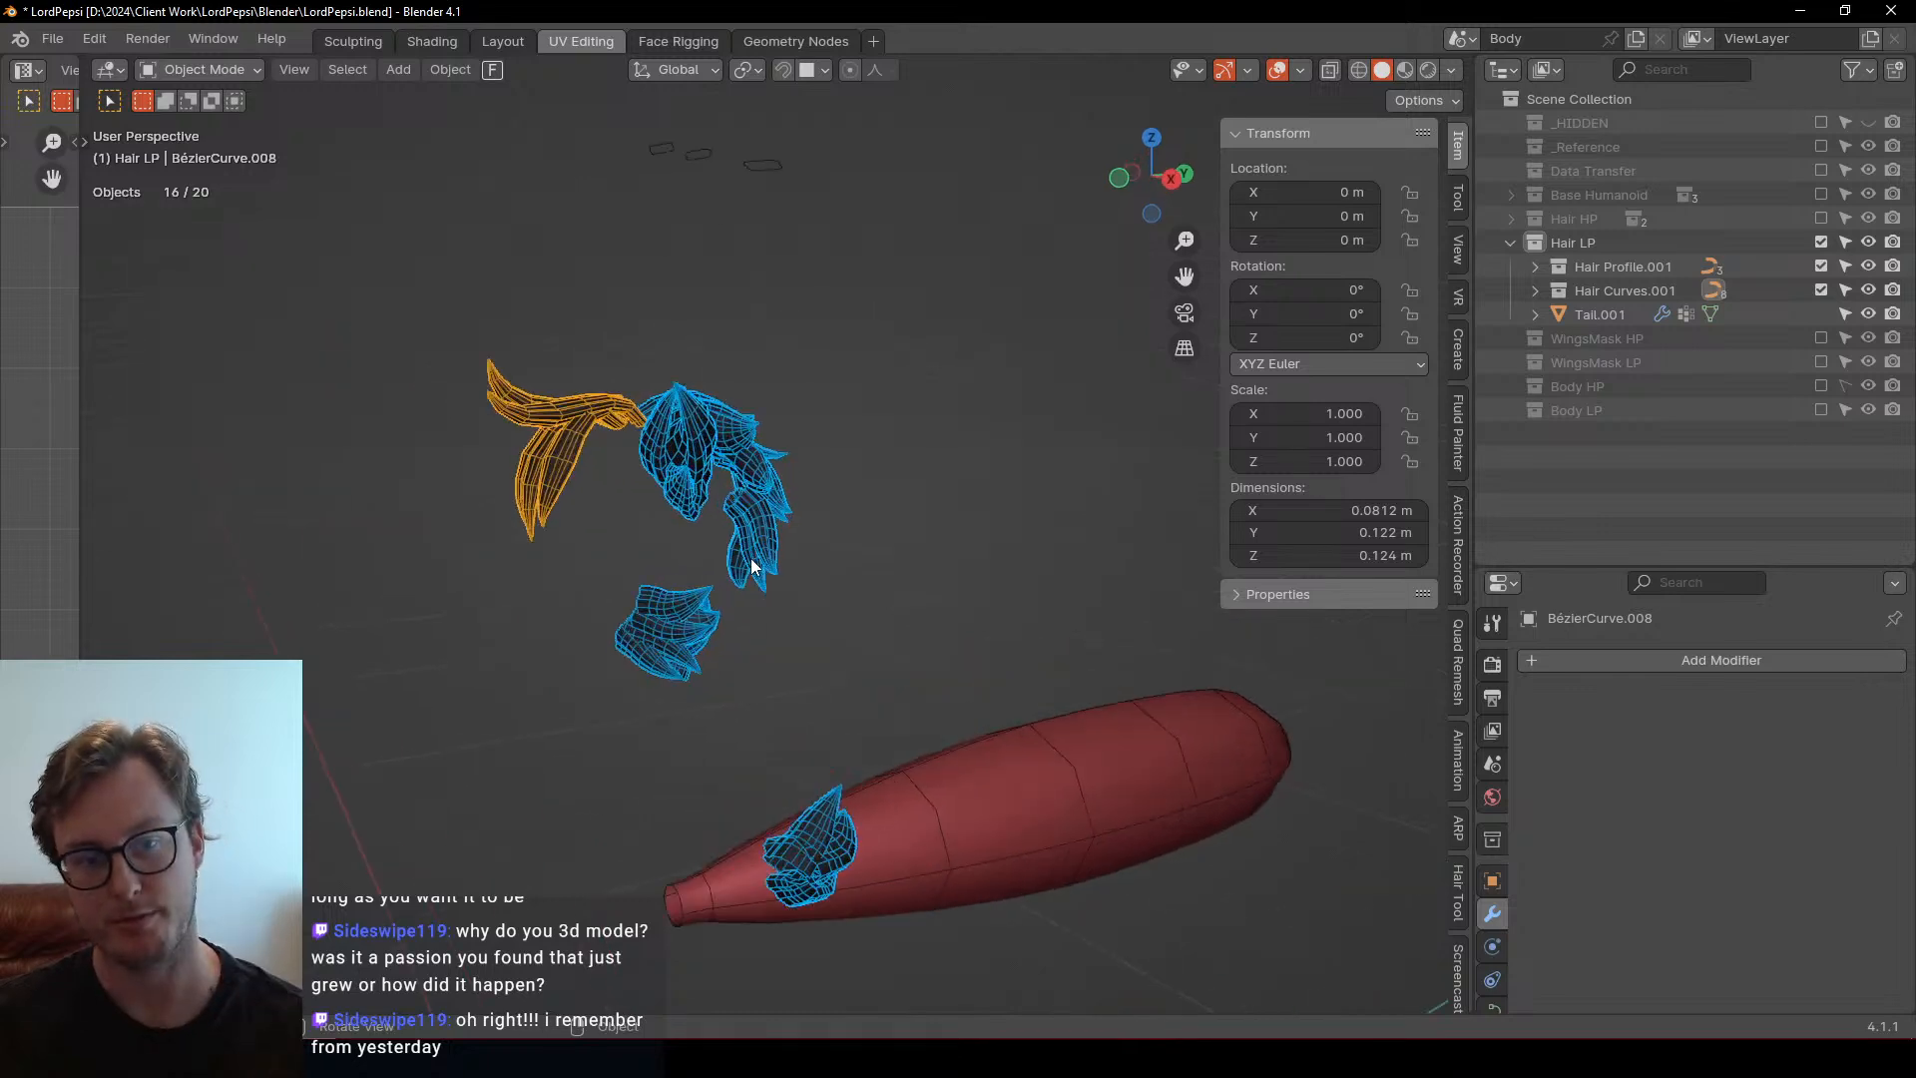
{"action": "left_click", "coordinate": [512, 470]}
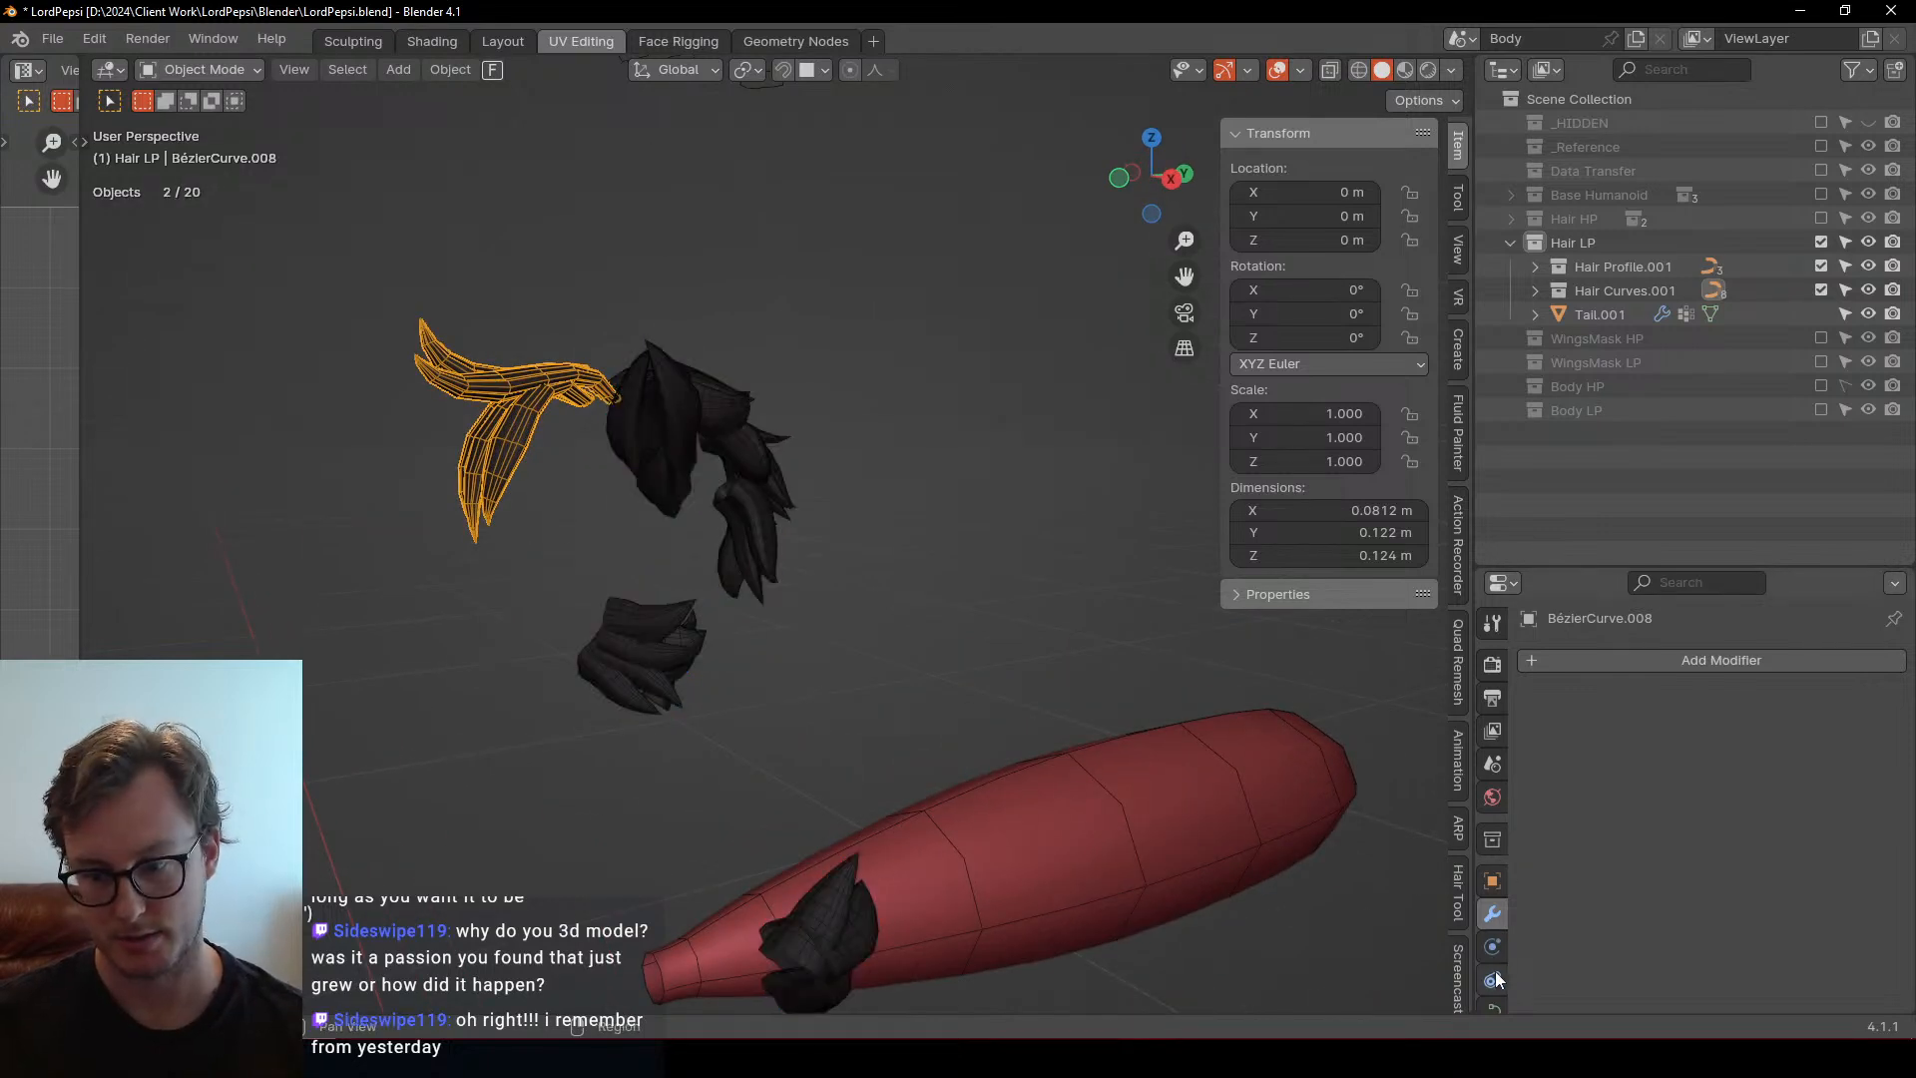
{"action": "left_click", "coordinate": [1493, 1002]}
{"action": "left_click", "coordinate": [1862, 765]}
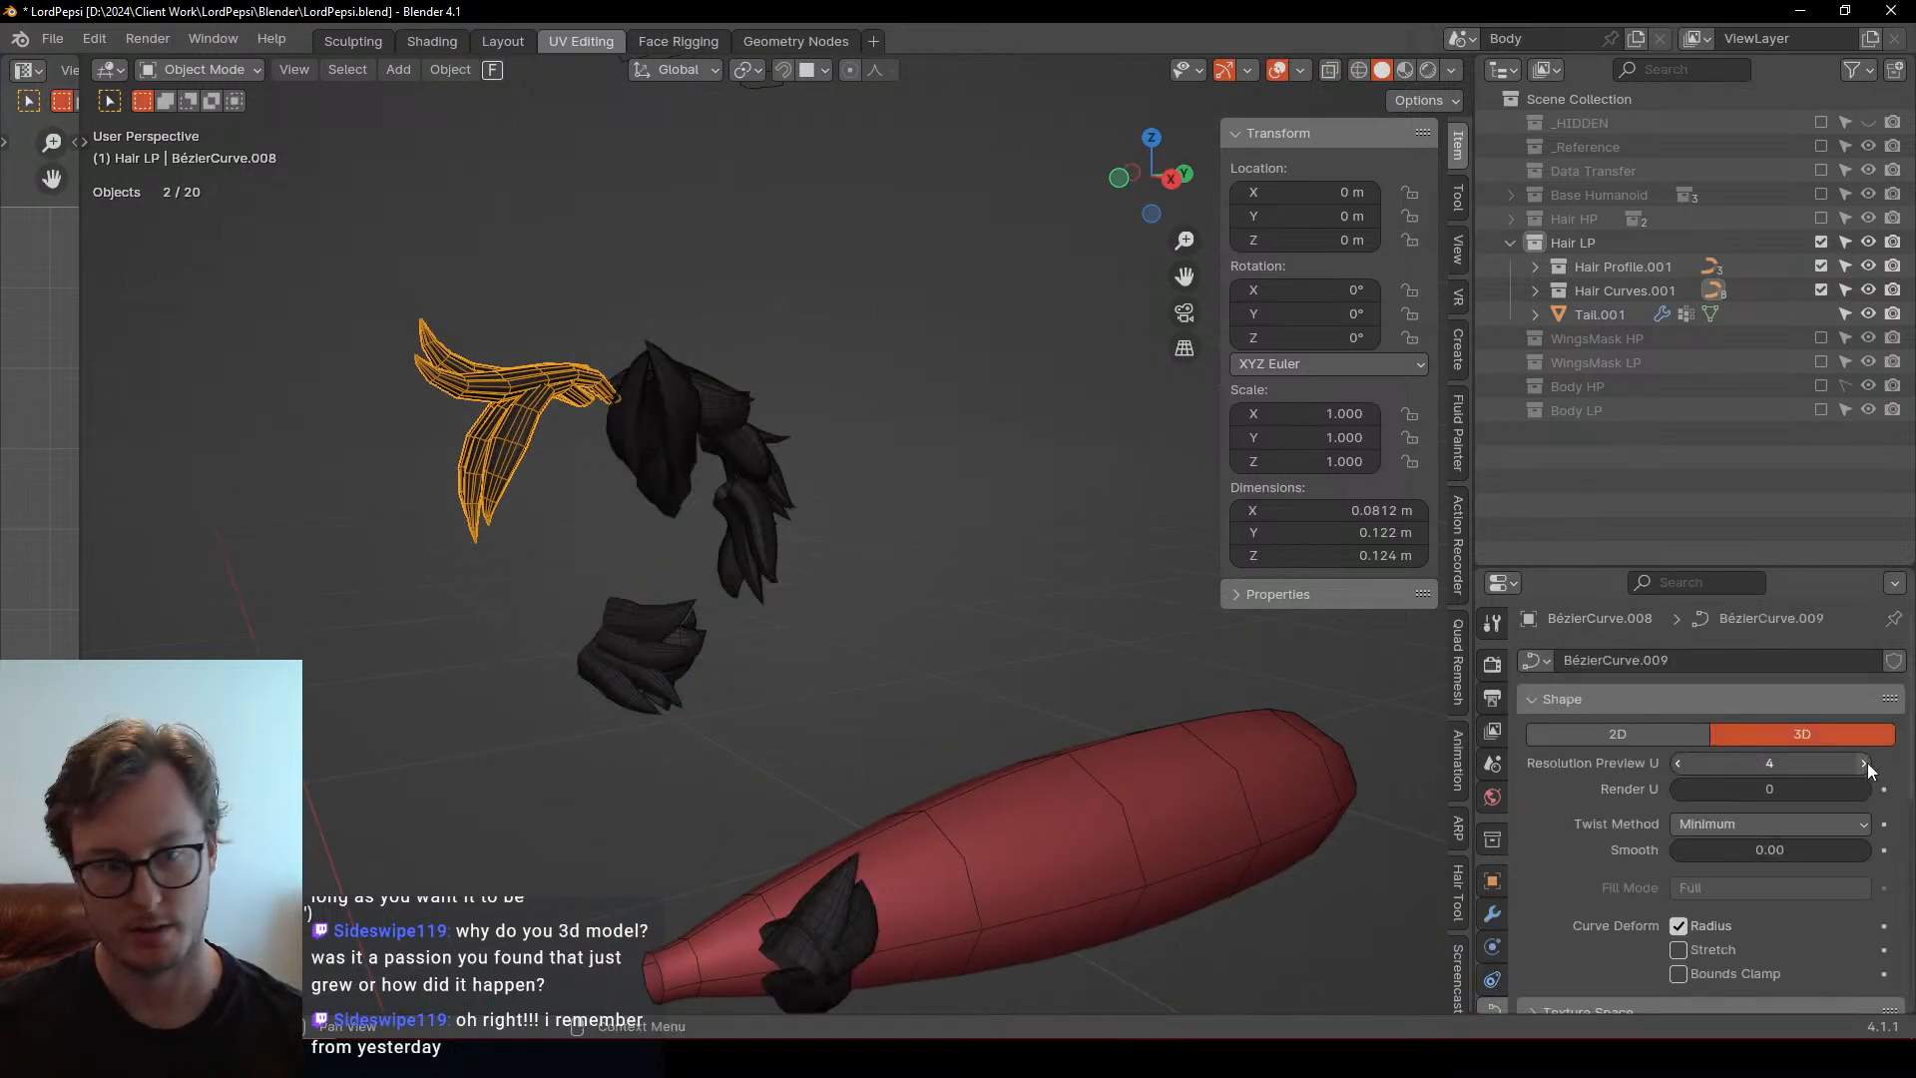
{"action": "left_click", "coordinate": [1863, 766]}
Select all hair curves with a side tuft as the active object and save the file
{"action": "middle_click_drag", "start_coordinate": [738, 594], "coordinate": [672, 549]}
{"action": "left_click", "coordinate": [673, 549]}
{"action": "left_click_drag", "start_coordinate": [762, 618], "coordinate": [812, 669]}
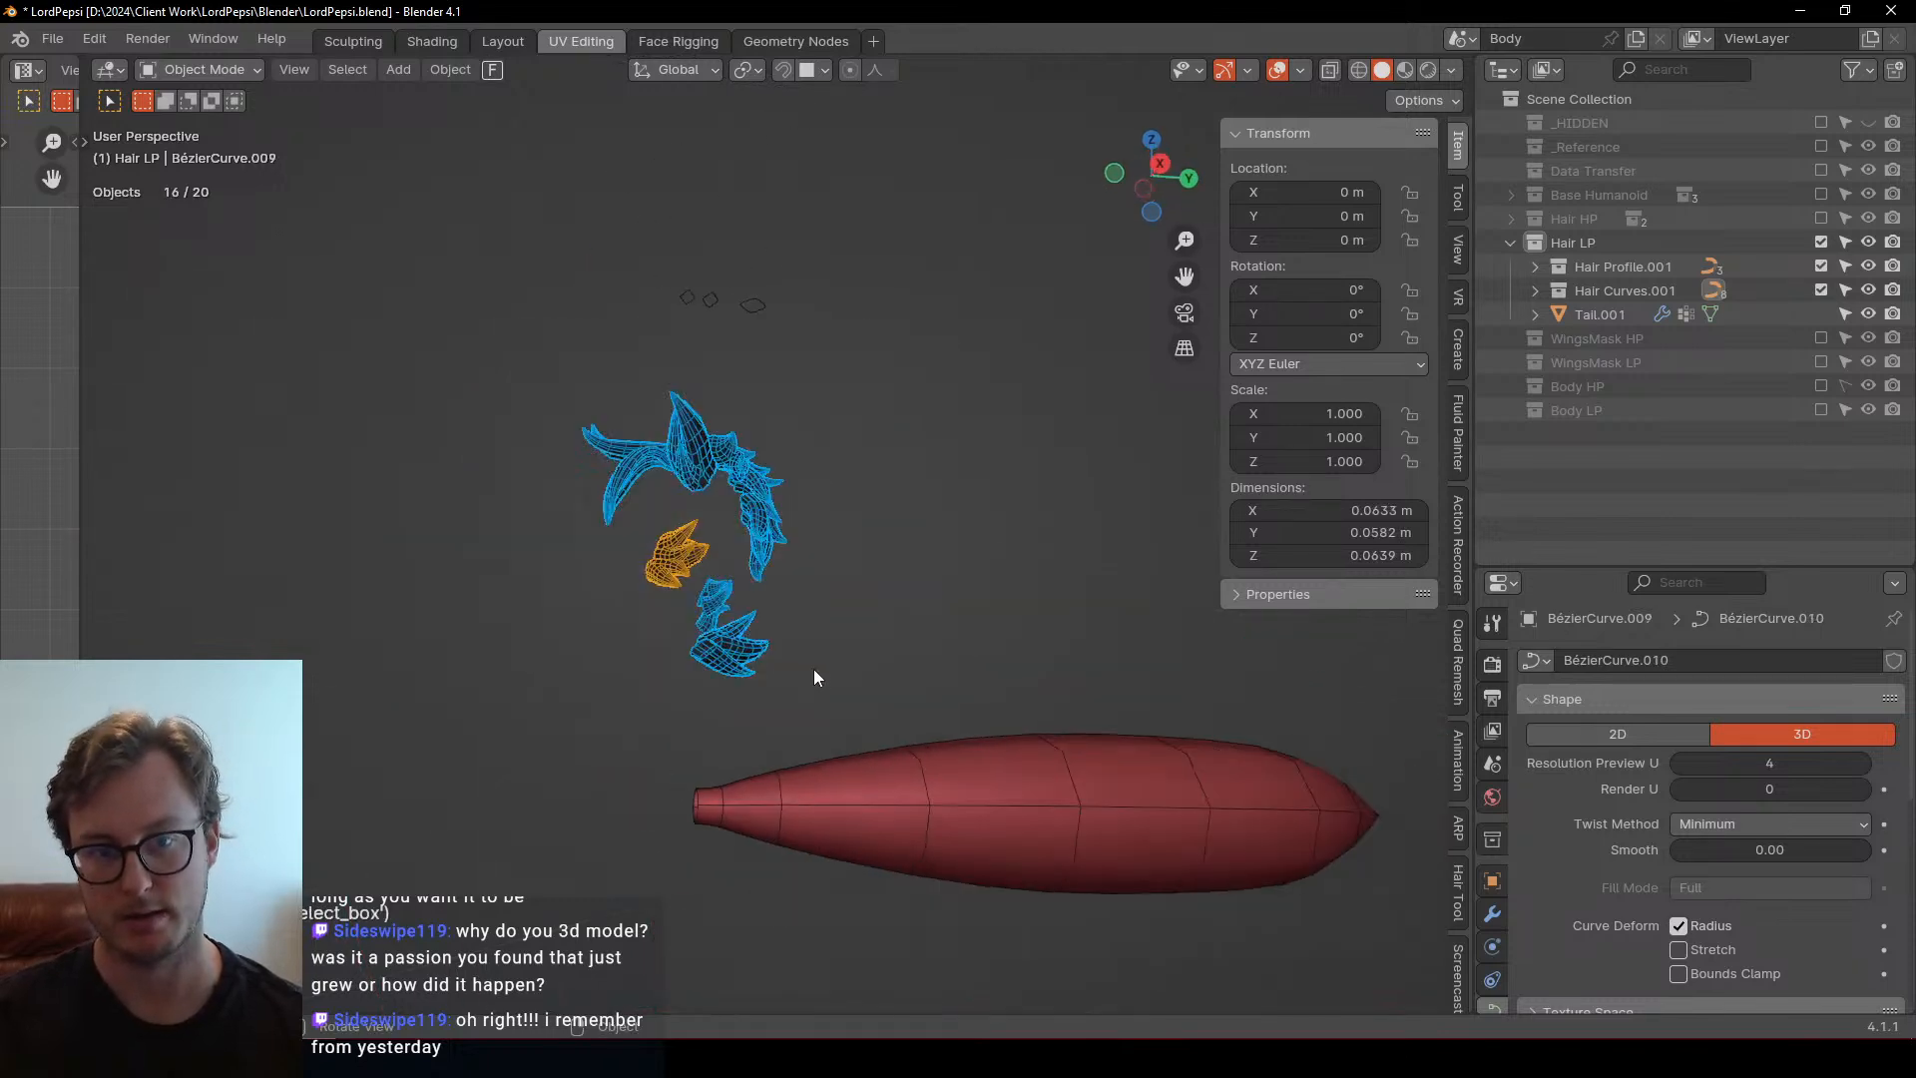
{"action": "middle_click_drag", "start_coordinate": [787, 544], "coordinate": [802, 613]}
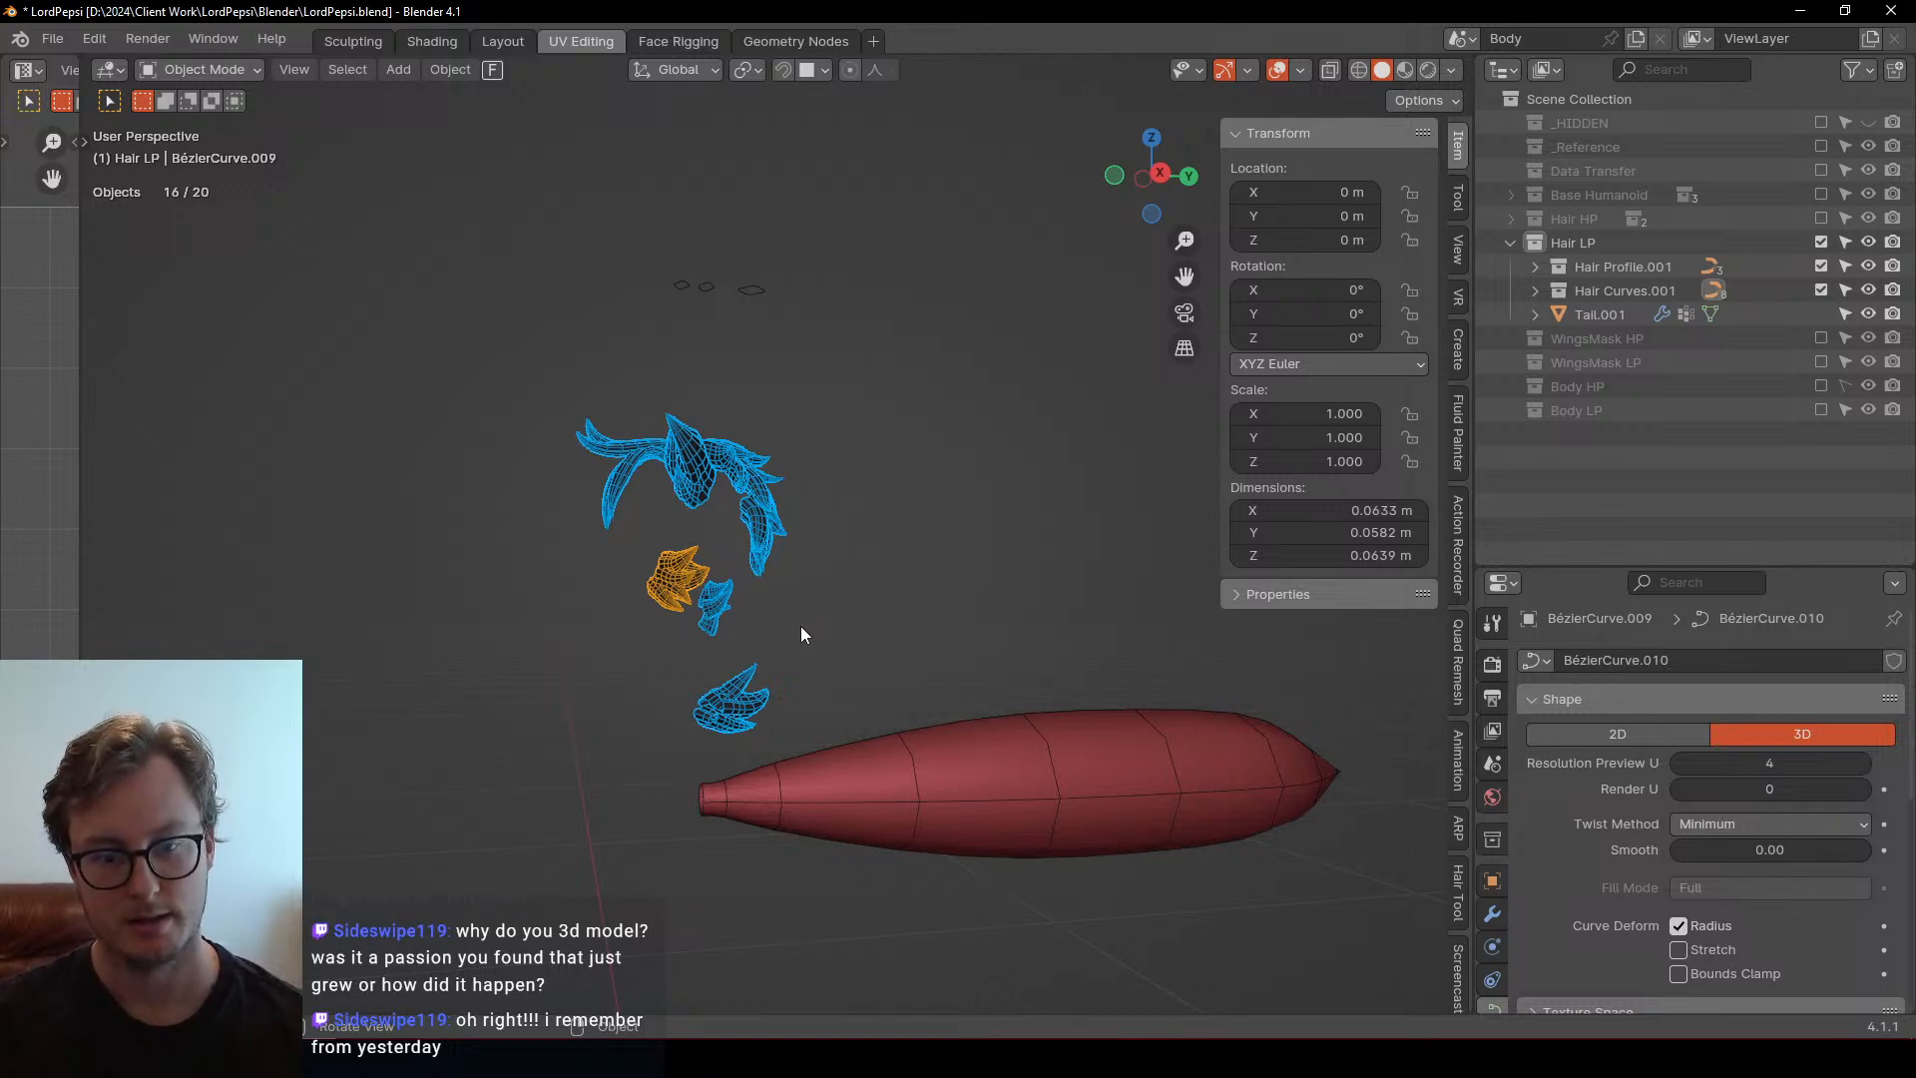
{"action": "middle_click_drag", "start_coordinate": [786, 638], "coordinate": [823, 598]}
{"action": "key", "text": "ctrl+s"}
{"action": "key", "text": "Tab"}
{"action": "key", "text": "Tab"}
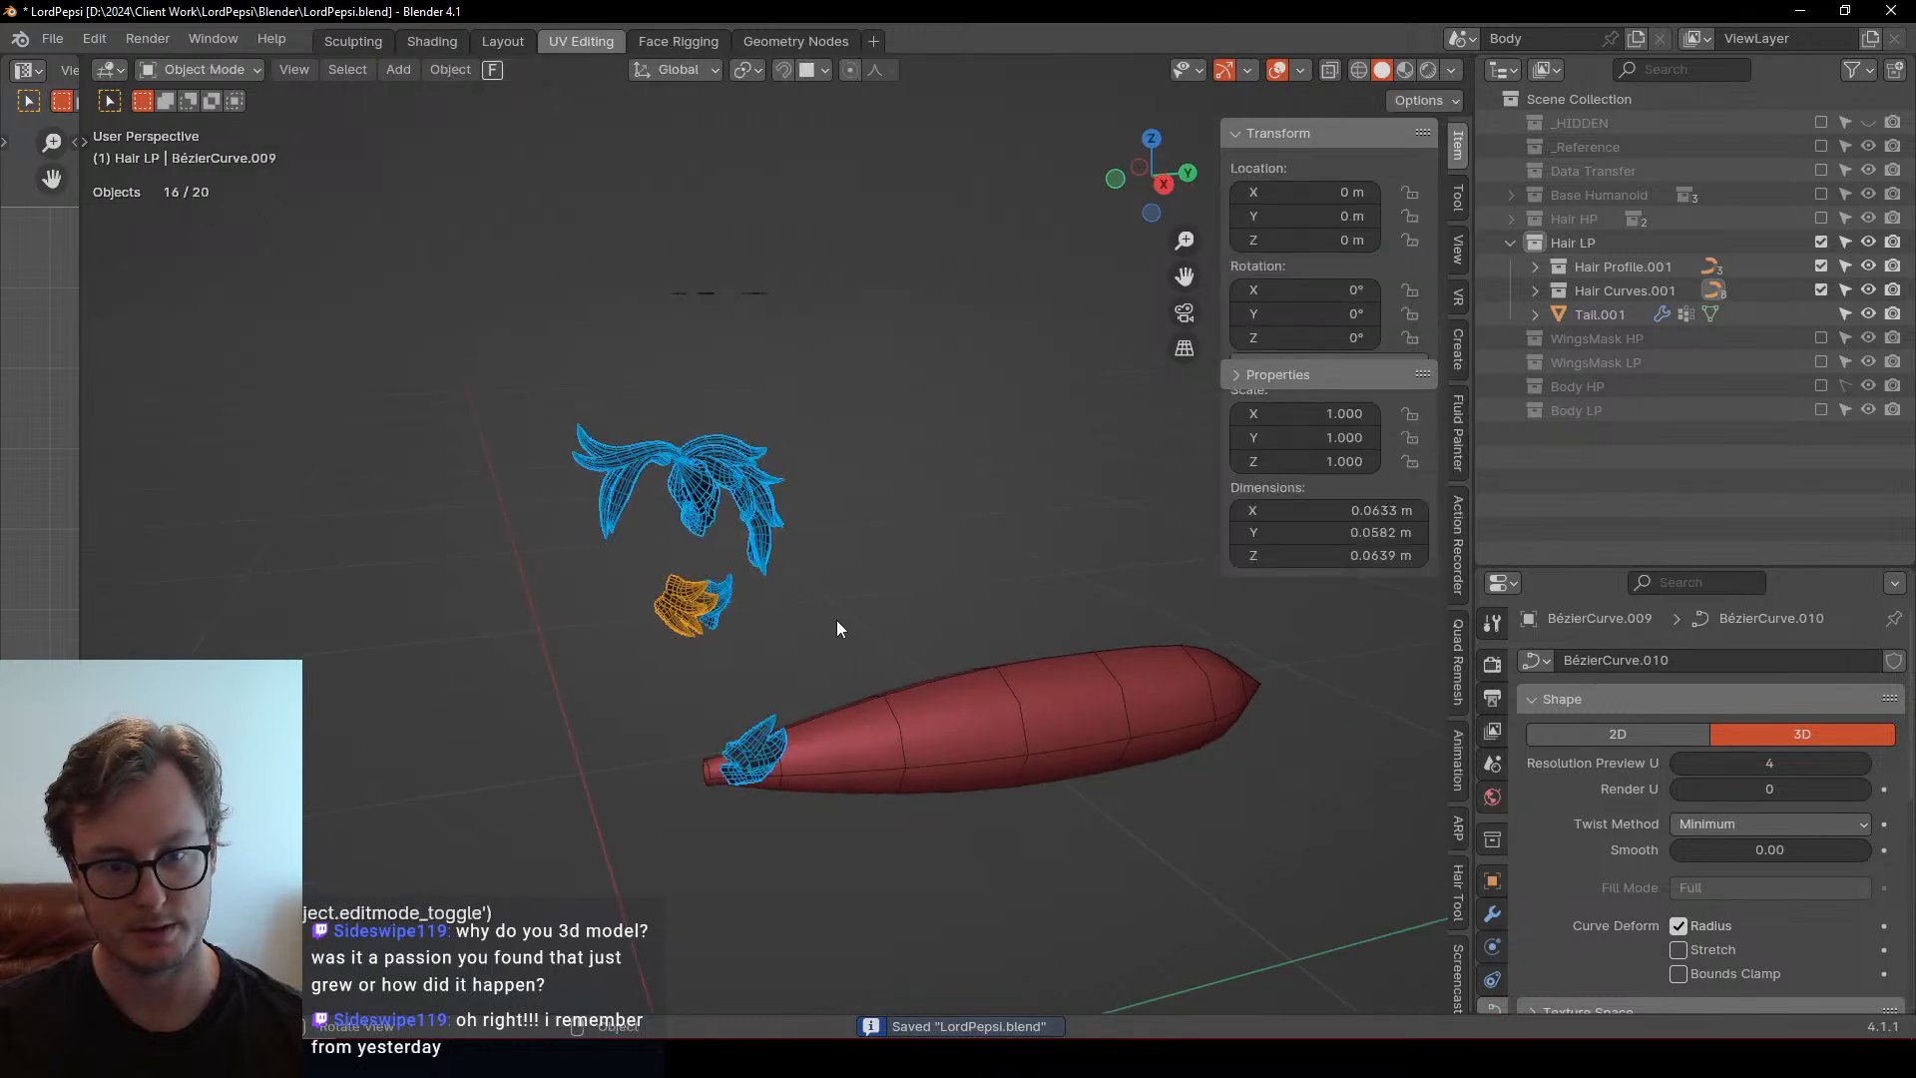
Convert the selected hair curves to meshes and display the UVs of all their geometry in a wider UV editor
{"action": "key", "text": "q"}
{"action": "left_click", "coordinate": [793, 569]}
{"action": "key", "text": "Tab"}
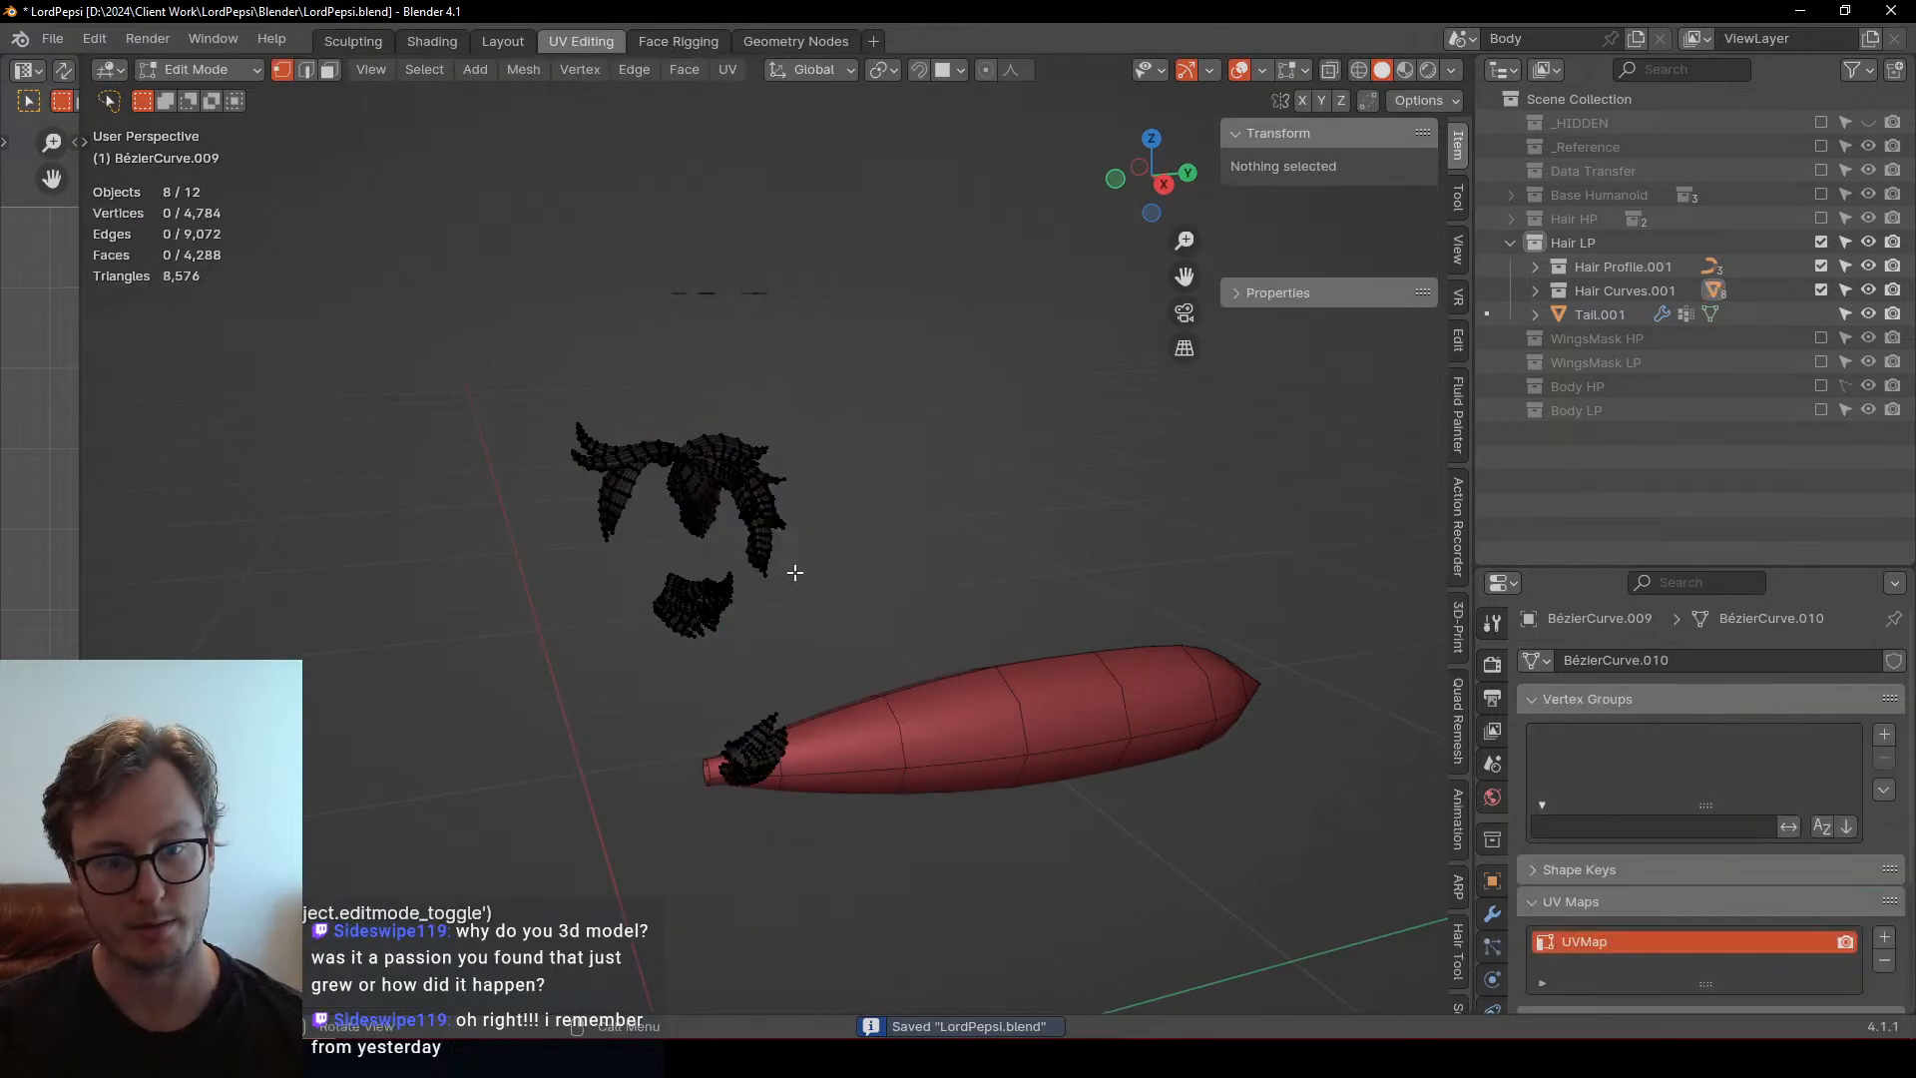
{"action": "key", "text": "a"}
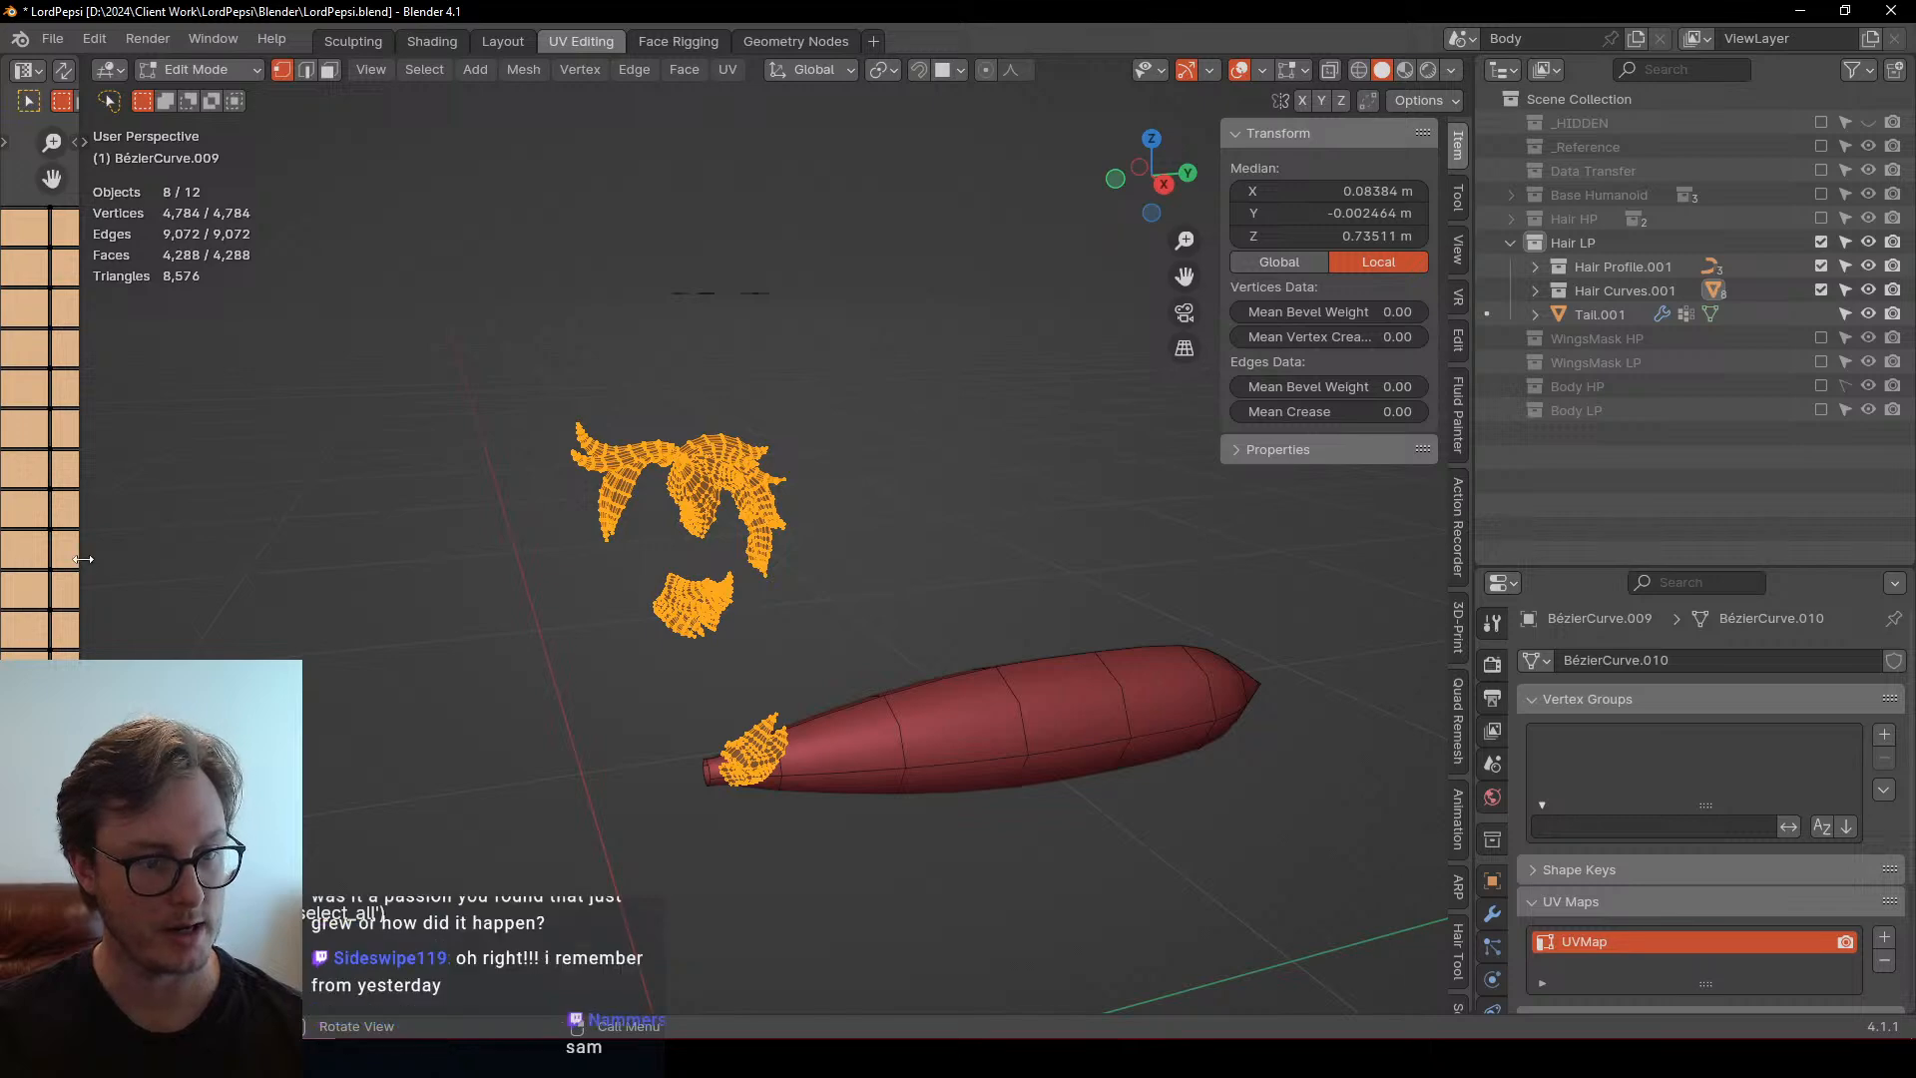
{"action": "left_click_drag", "start_coordinate": [84, 556], "coordinate": [1028, 556]}
{"action": "scroll", "coordinate": [628, 561], "scroll_direction": "down", "scroll_amount": 3}
{"action": "left_click", "coordinate": [317, 340]}
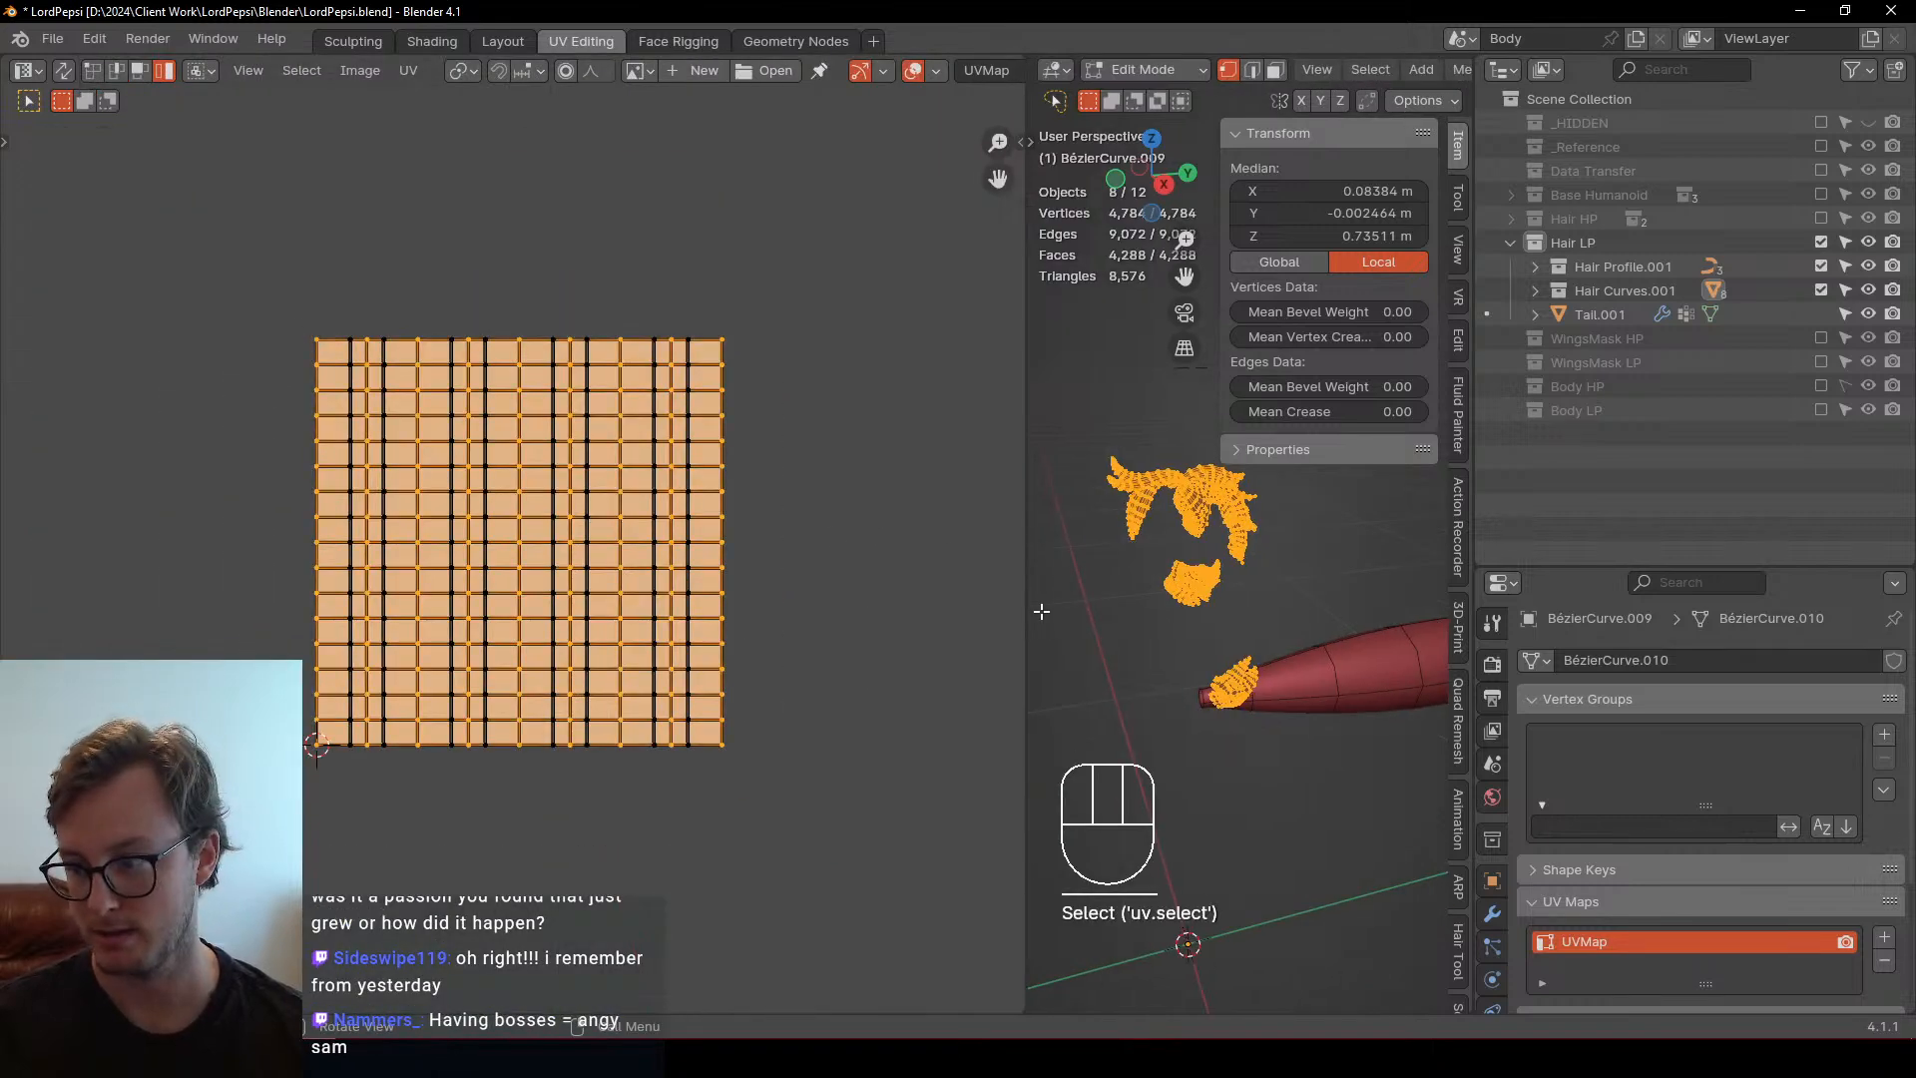
Enlarge the 3D viewport and switch it to Material Preview shading
{"action": "left_click_drag", "start_coordinate": [1029, 605], "coordinate": [451, 605]}
{"action": "key", "text": "z"}
{"action": "left_click", "coordinate": [878, 670]}
{"action": "scroll", "coordinate": [898, 669], "scroll_direction": "up", "scroll_amount": 5}
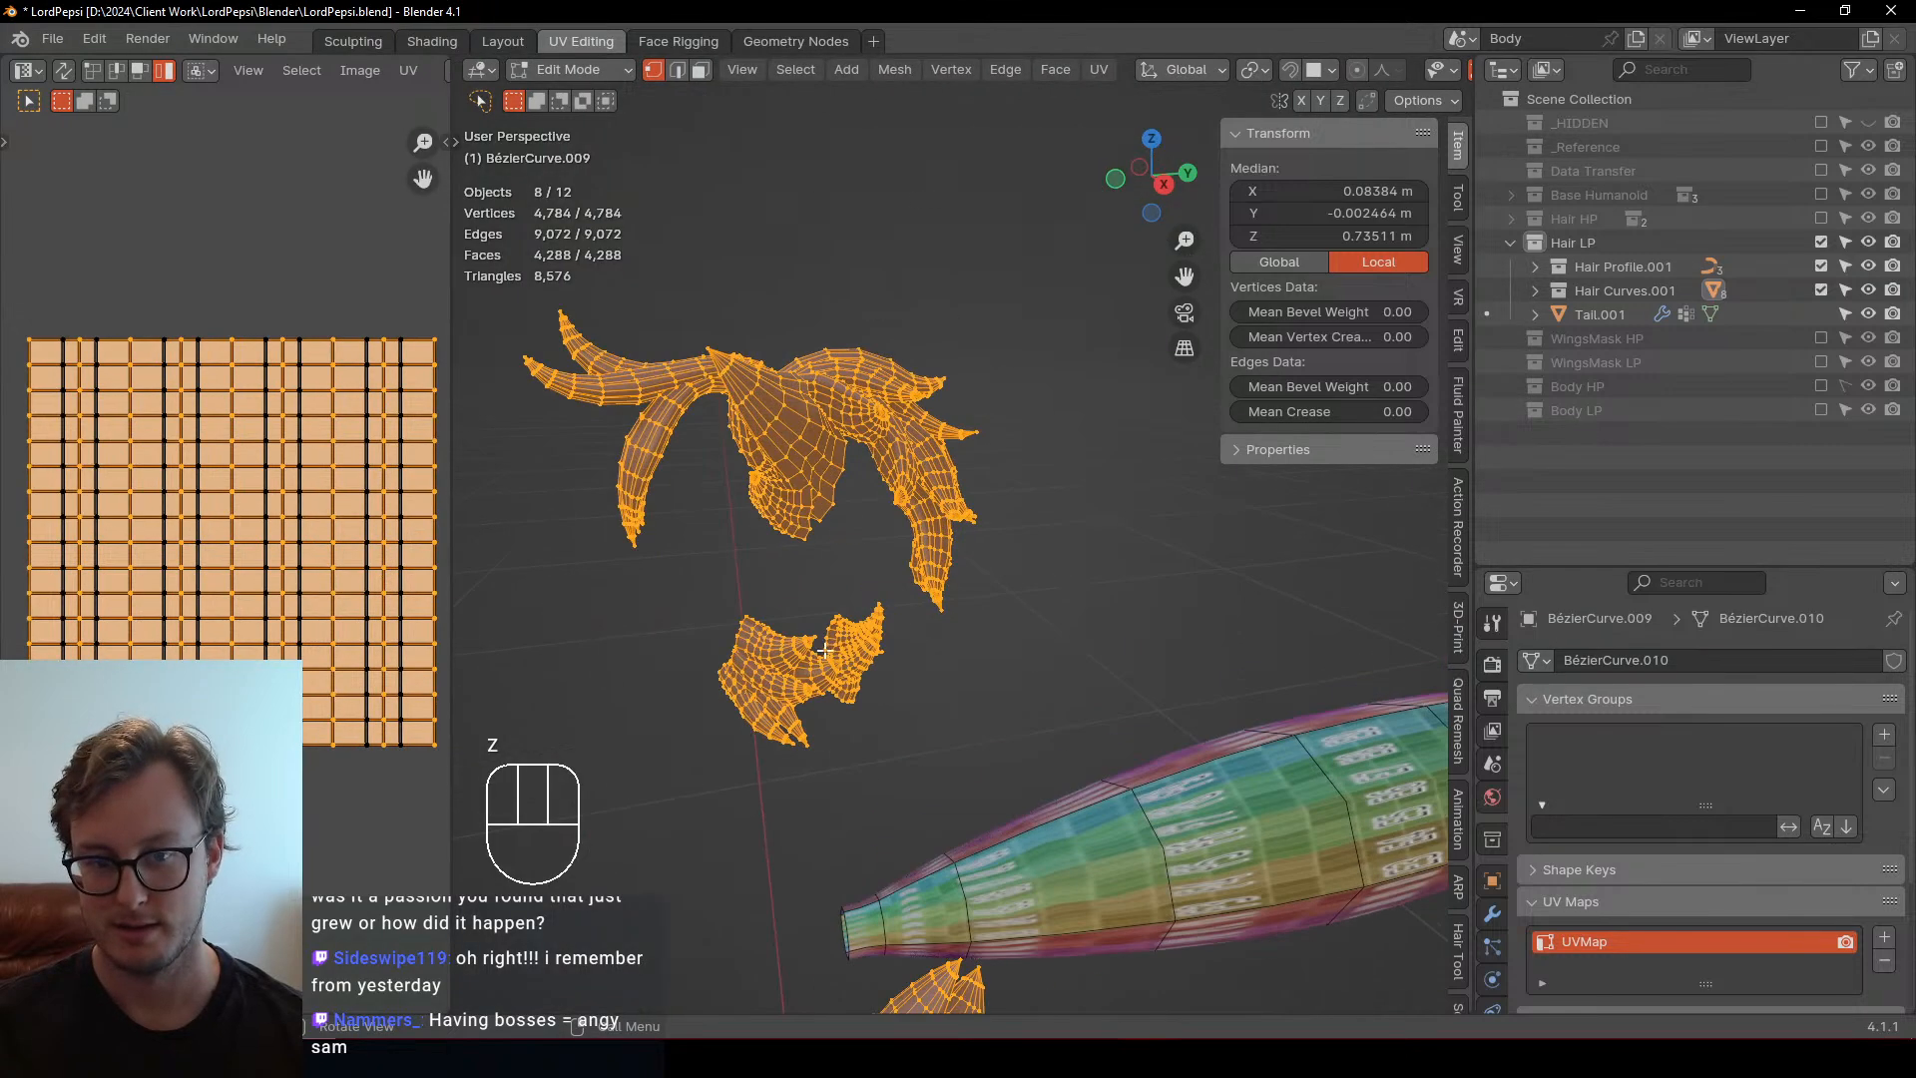
{"action": "left_click", "coordinate": [902, 669]}
{"action": "middle_click_drag", "start_coordinate": [902, 670], "coordinate": [1057, 648]}
Add the tail to the selection as the active object and copy its LordPepsi Body material to the selected hair meshes
{"action": "key", "text": "Tab"}
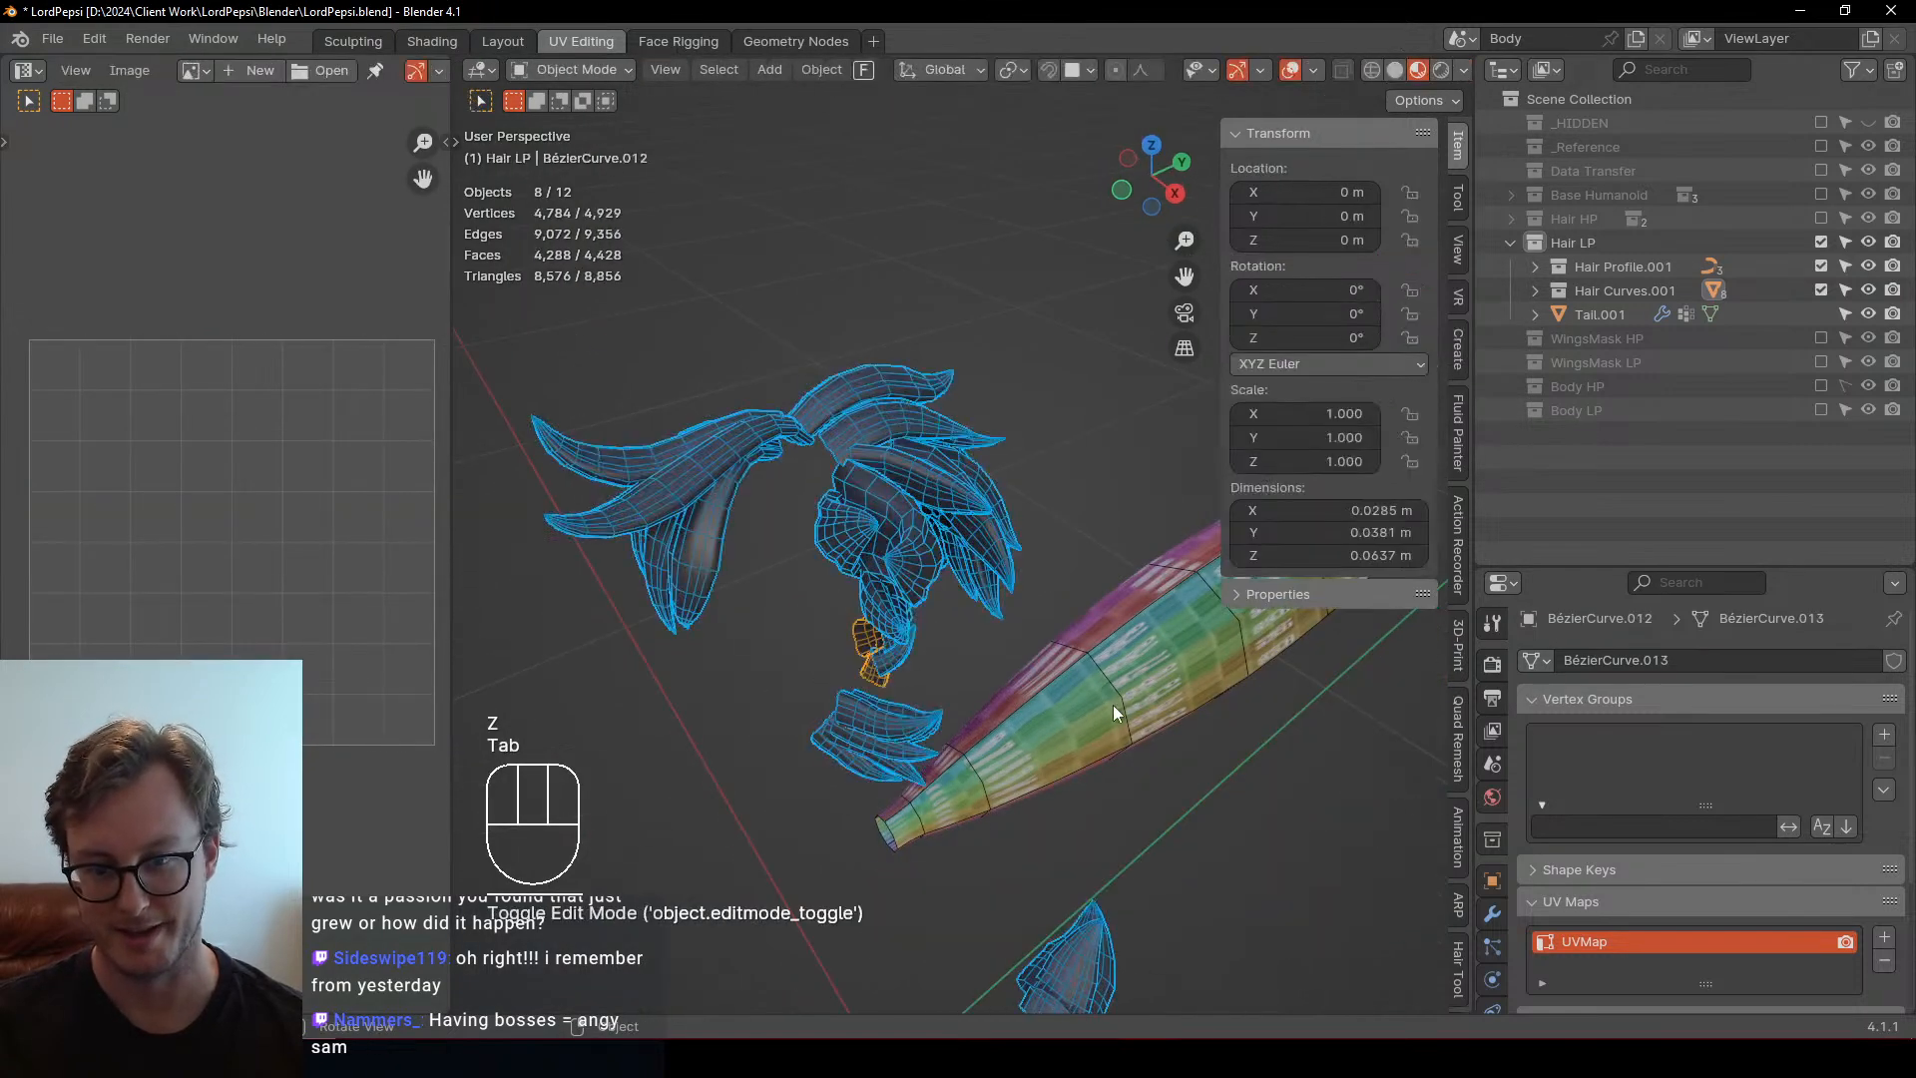
{"action": "left_click", "coordinate": [1267, 658], "text": "shift"}
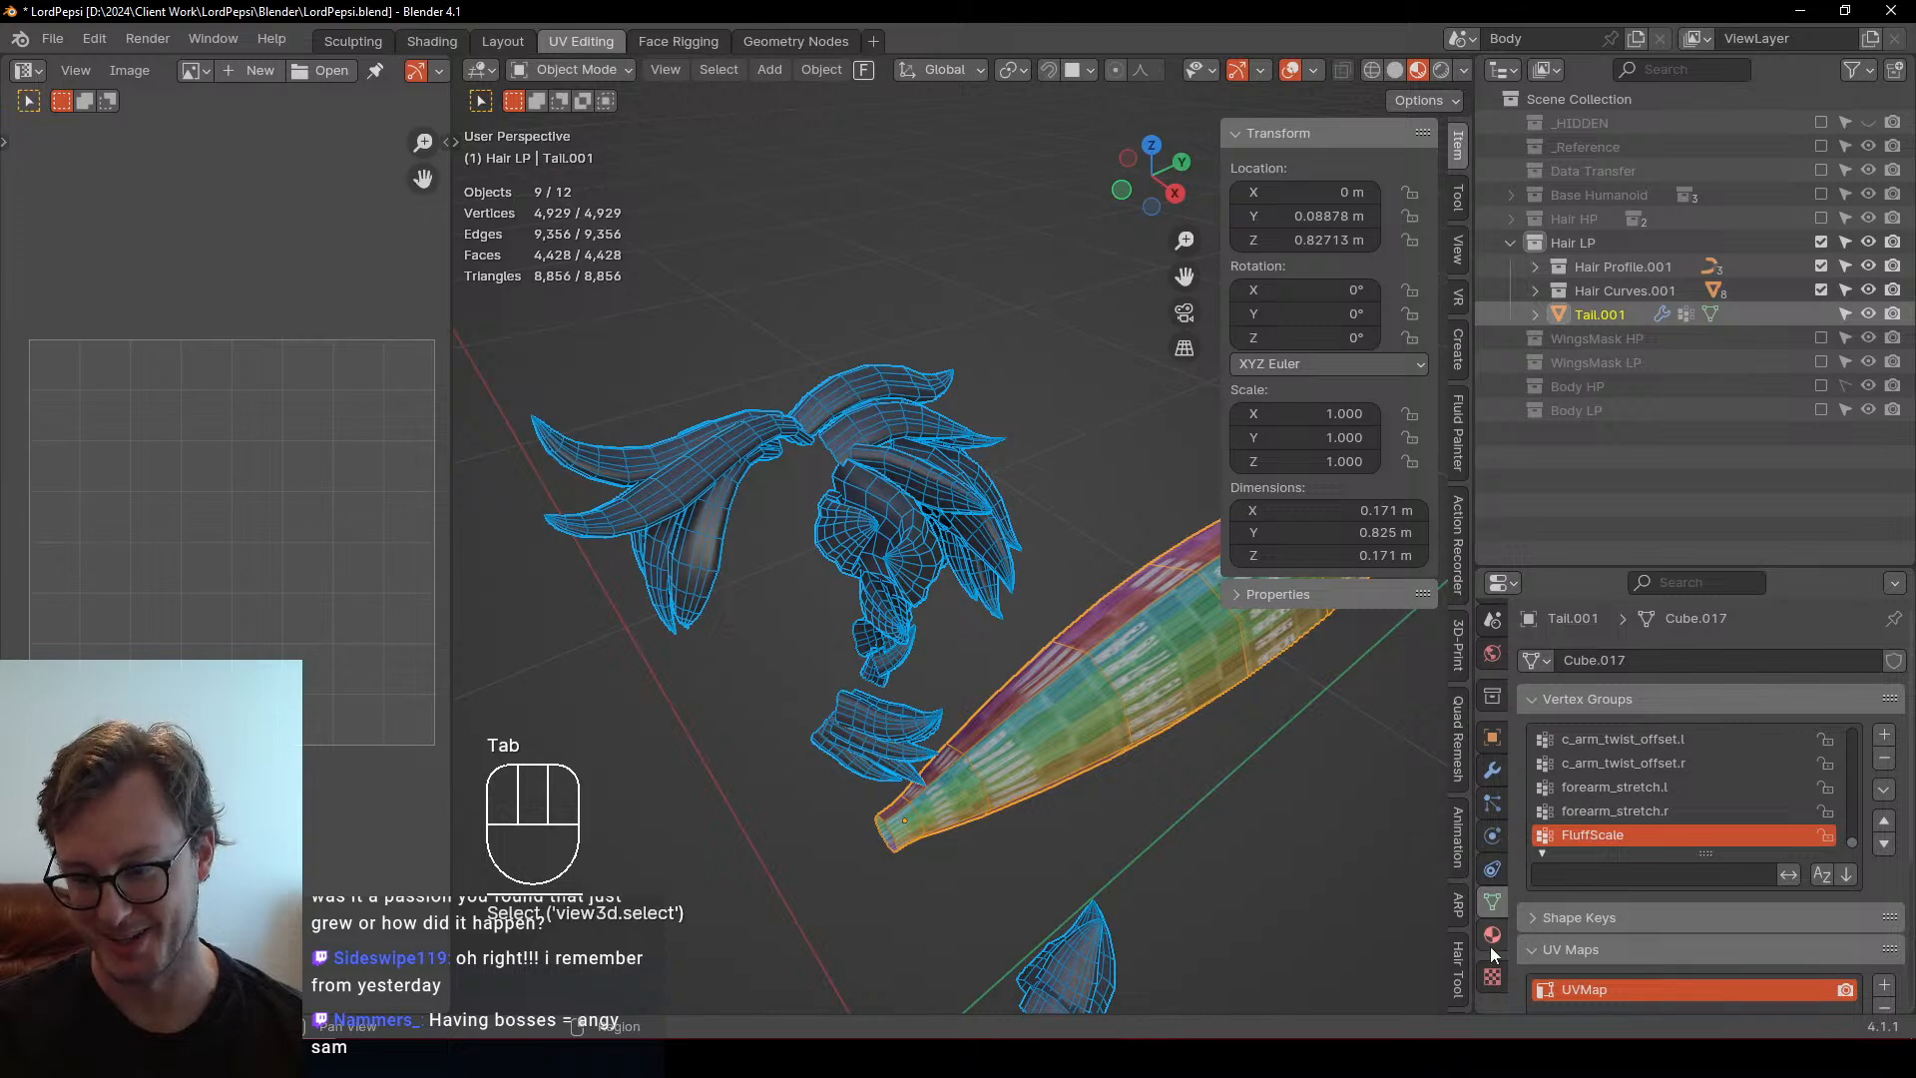
{"action": "left_click", "coordinate": [1491, 934]}
{"action": "left_click", "coordinate": [1893, 717]}
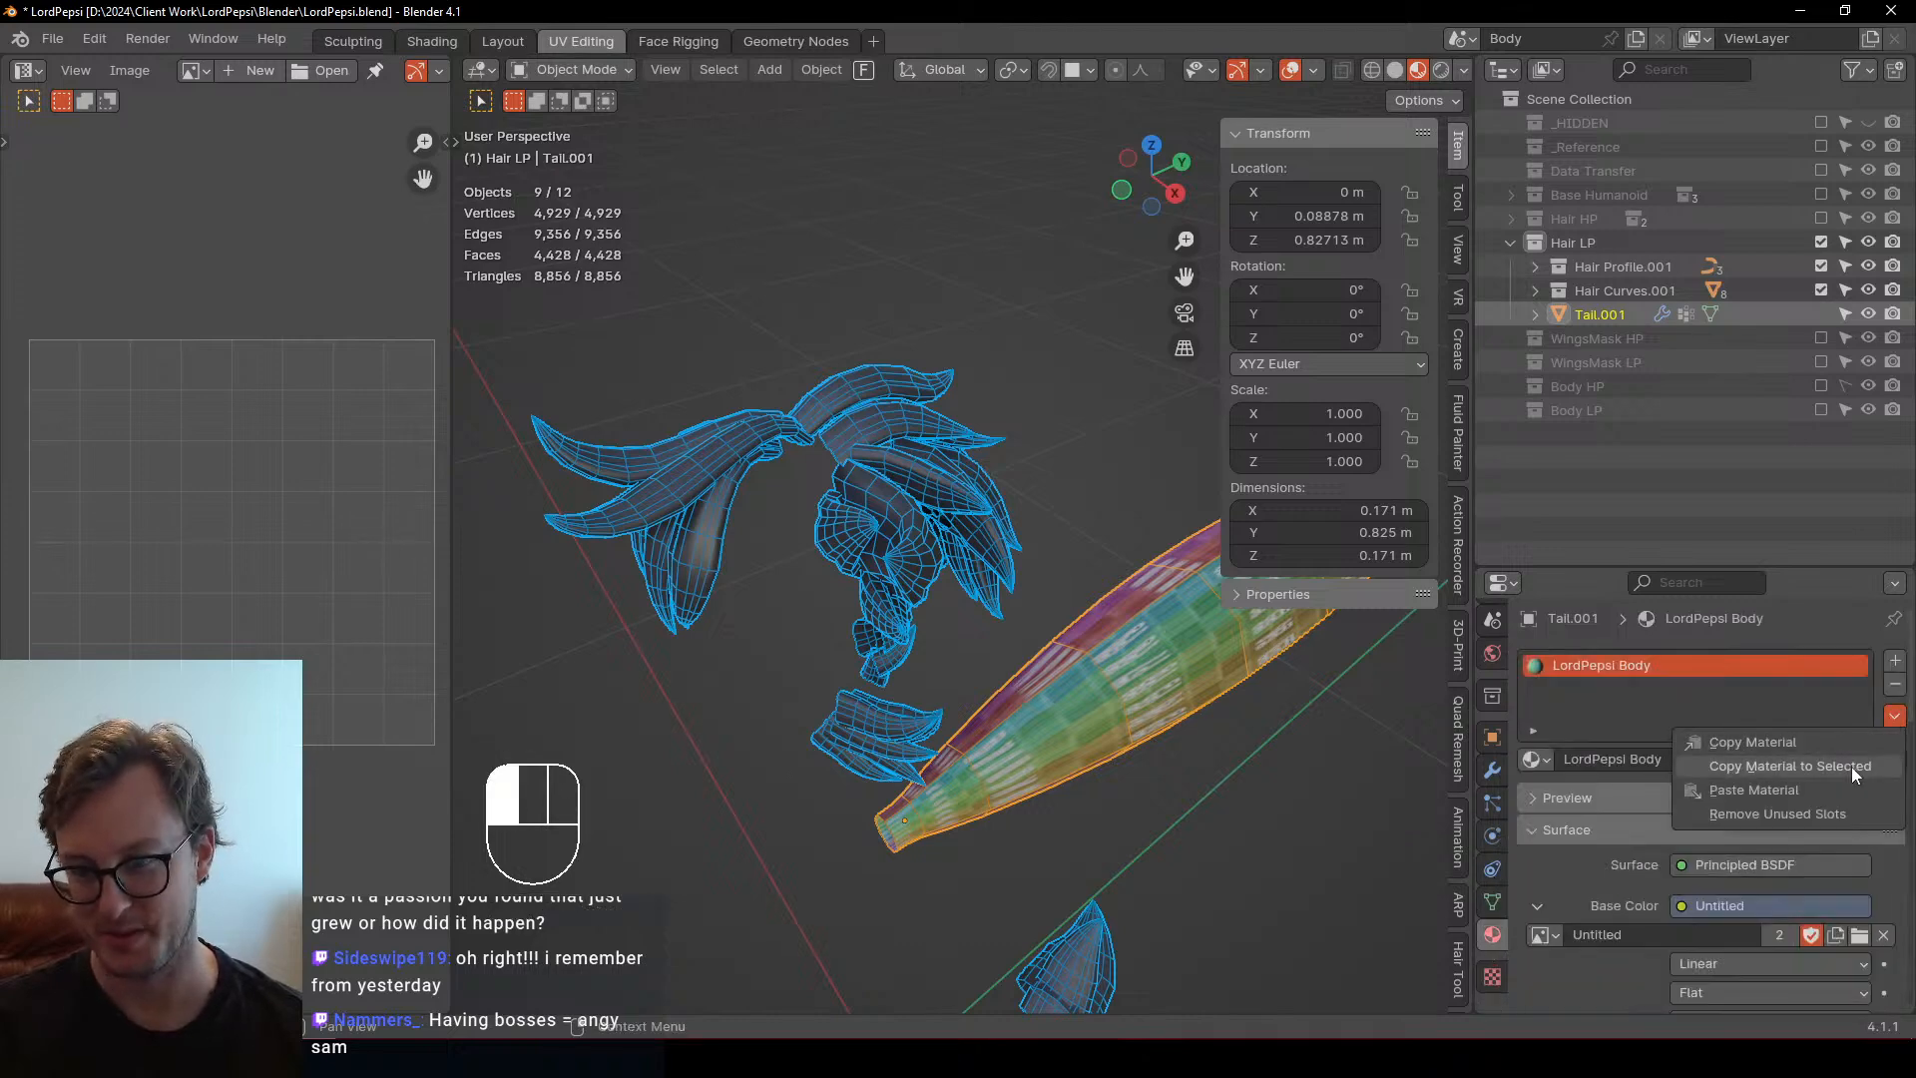
{"action": "left_click", "coordinate": [1852, 766]}
{"action": "middle_click_drag", "start_coordinate": [639, 621], "coordinate": [711, 447]}
{"action": "scroll", "coordinate": [743, 645], "scroll_direction": "up", "scroll_amount": 4}
{"action": "scroll", "coordinate": [750, 655], "scroll_direction": "down", "scroll_amount": 3}
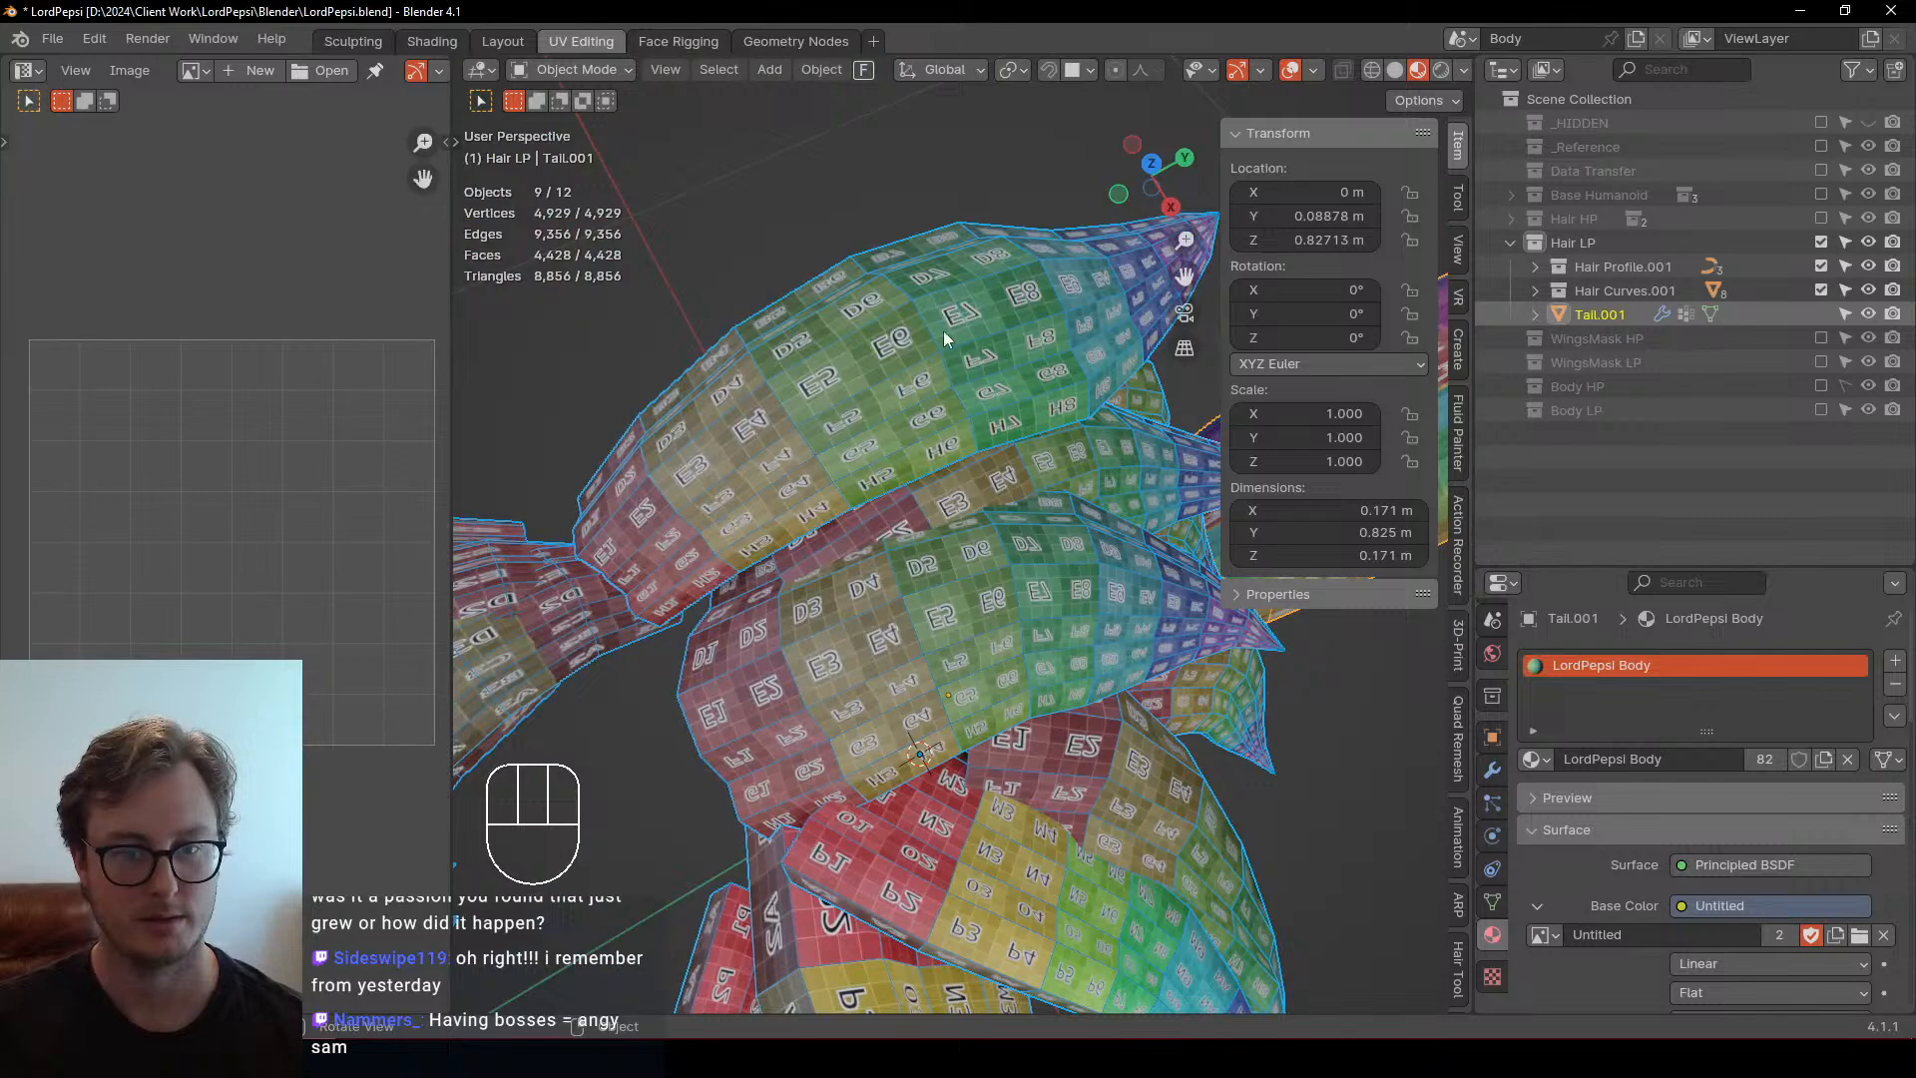
Edit the hair and tail meshes together with all geometry selected and set the UV editor to vertex selection
{"action": "key", "text": "Tab"}
{"action": "key", "text": "a"}
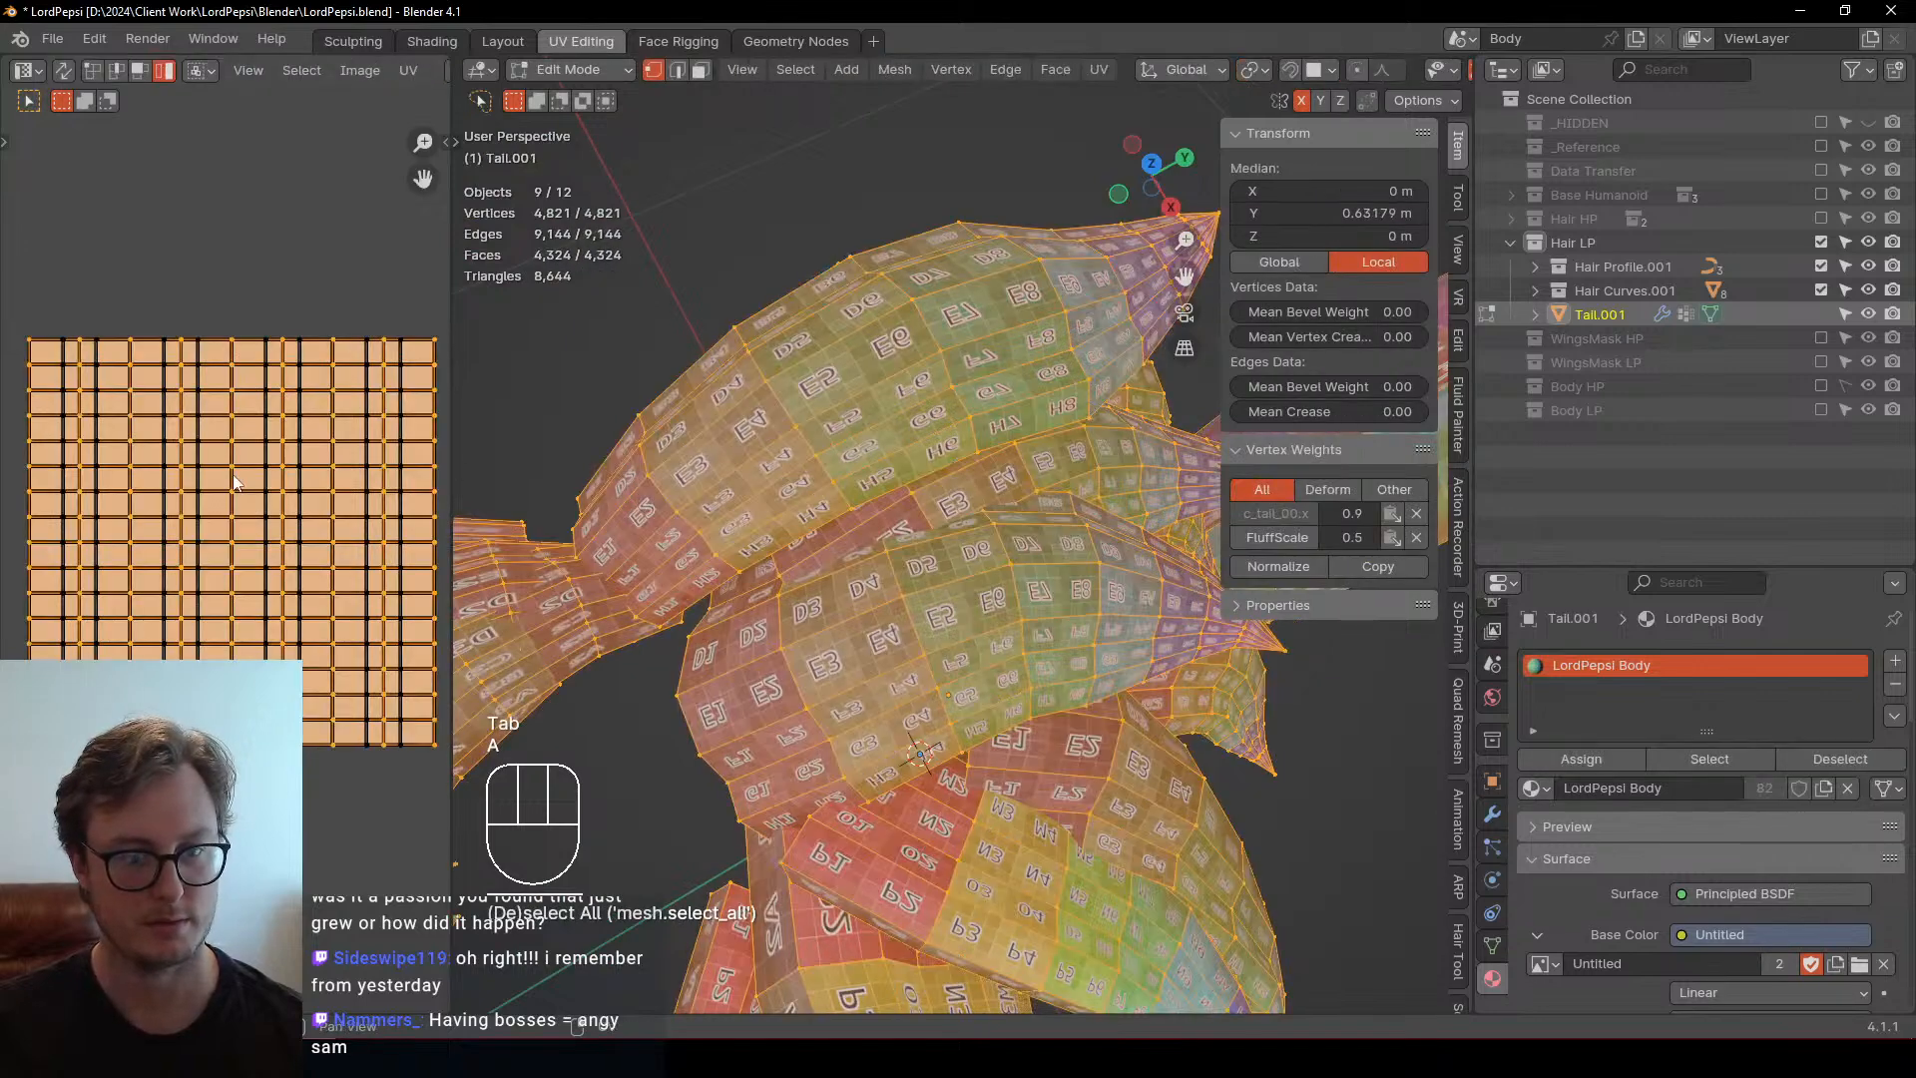
{"action": "key", "text": "b"}
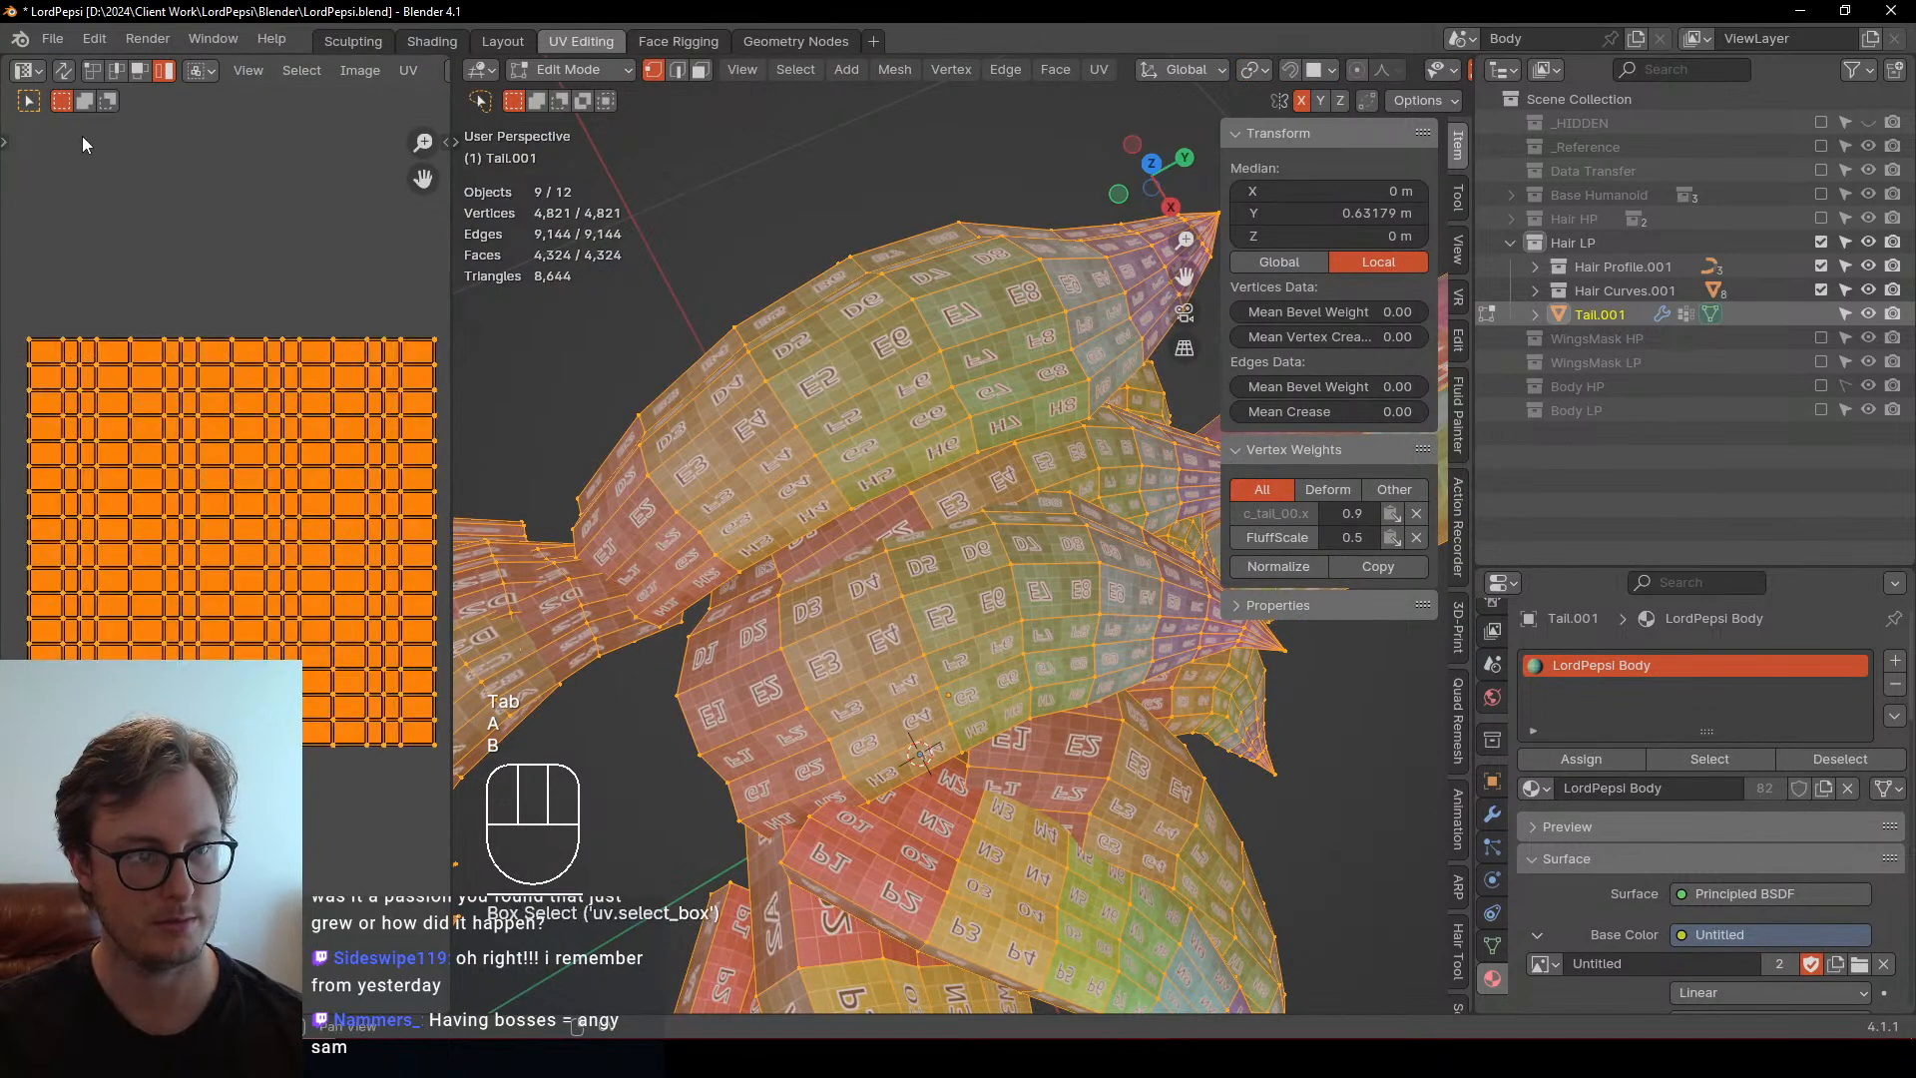
{"action": "left_click", "coordinate": [91, 68]}
{"action": "left_click_drag", "start_coordinate": [452, 352], "coordinate": [822, 397]}
{"action": "left_click", "coordinate": [251, 342]}
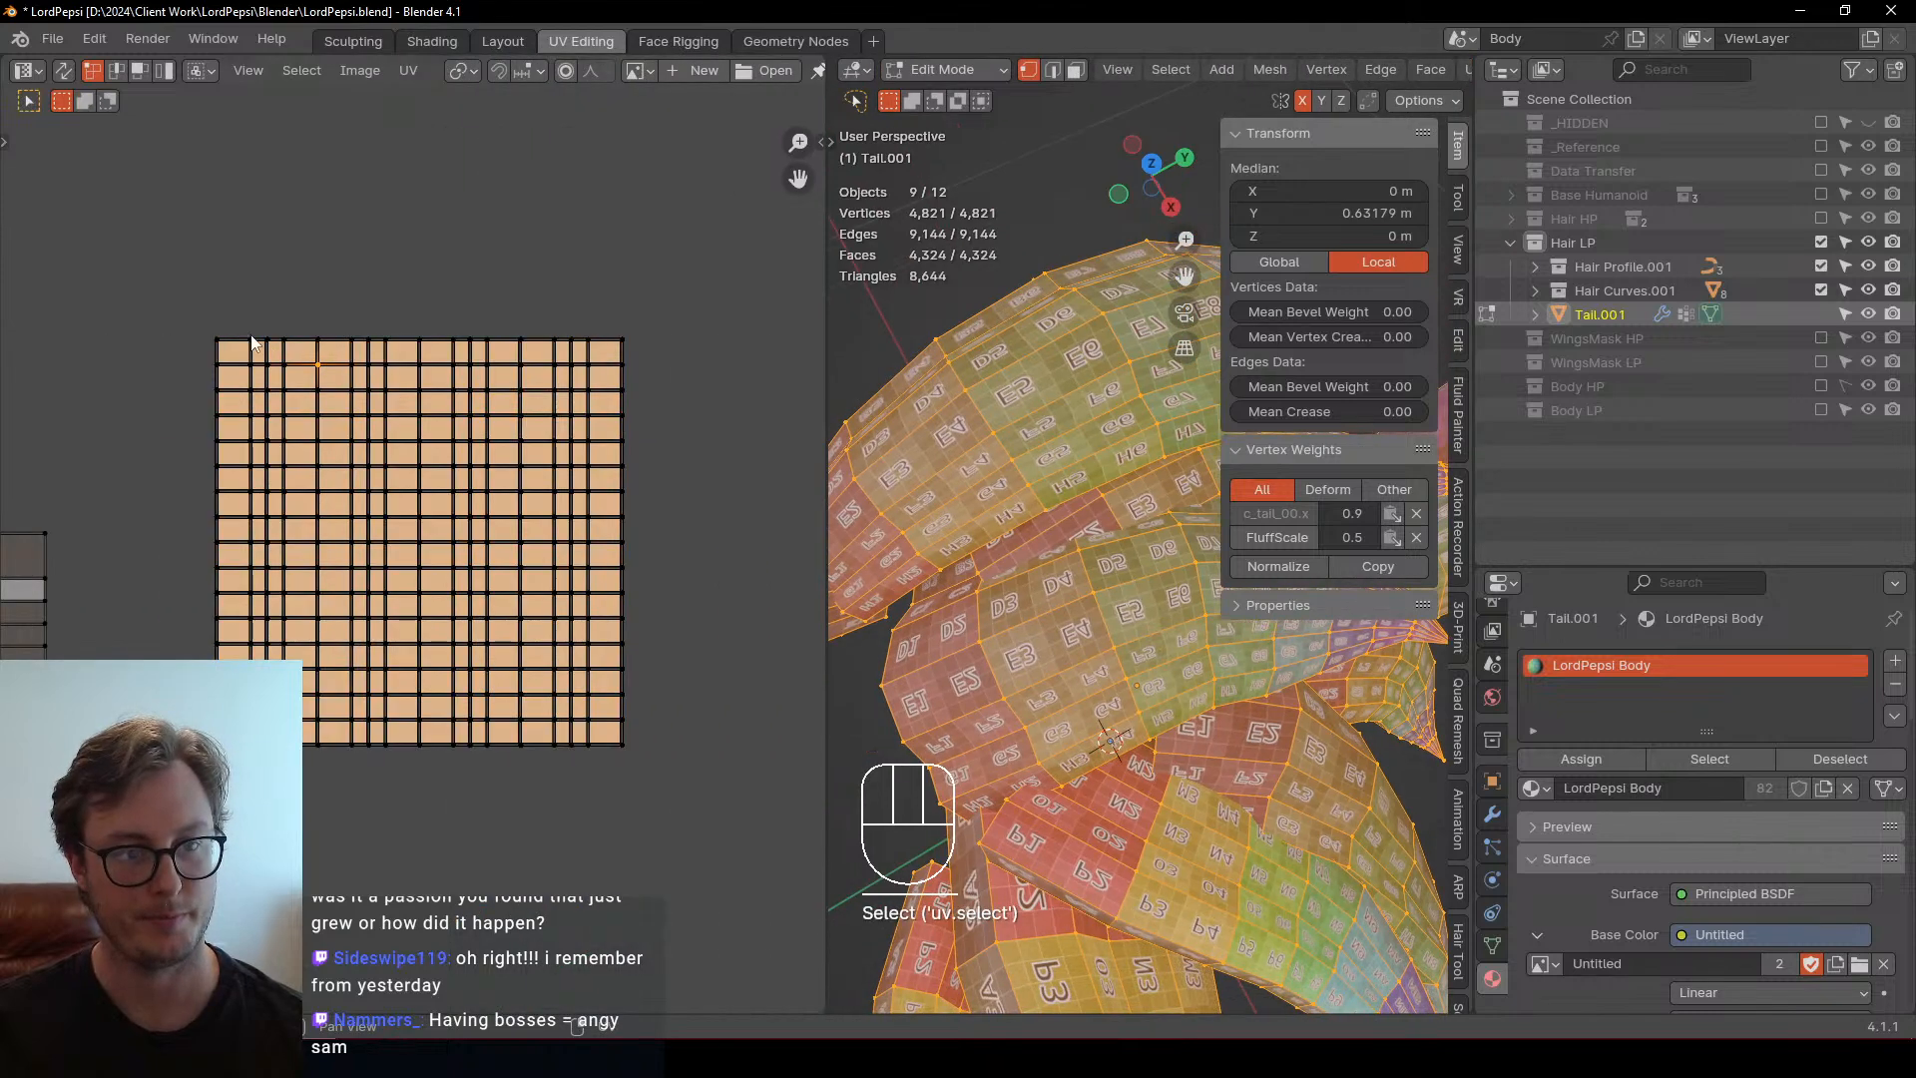
Select the top row of UV vertices on the hair grid and mark it as a seam
{"action": "scroll", "coordinate": [291, 493], "scroll_direction": "down", "scroll_amount": 7}
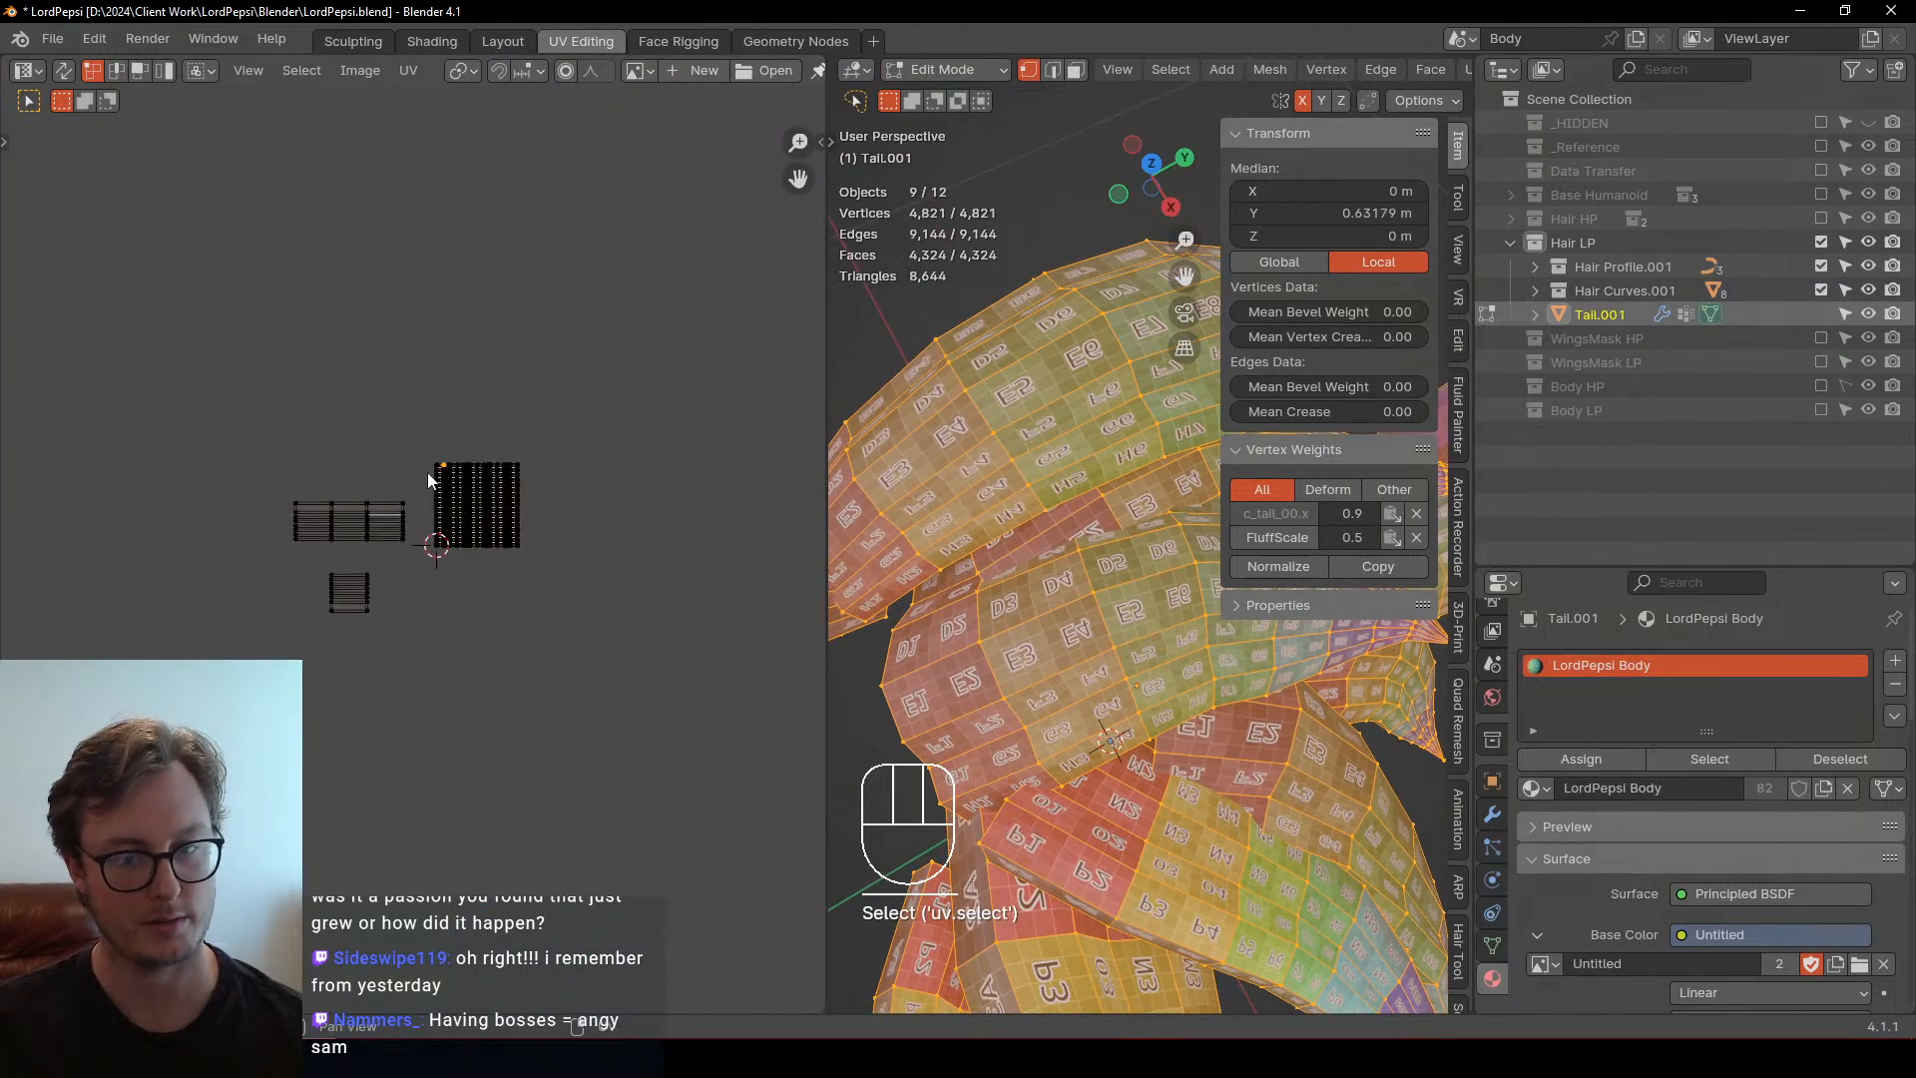
{"action": "middle_click_drag", "start_coordinate": [416, 455], "coordinate": [421, 524]}
{"action": "scroll", "coordinate": [421, 533], "scroll_direction": "up", "scroll_amount": 4}
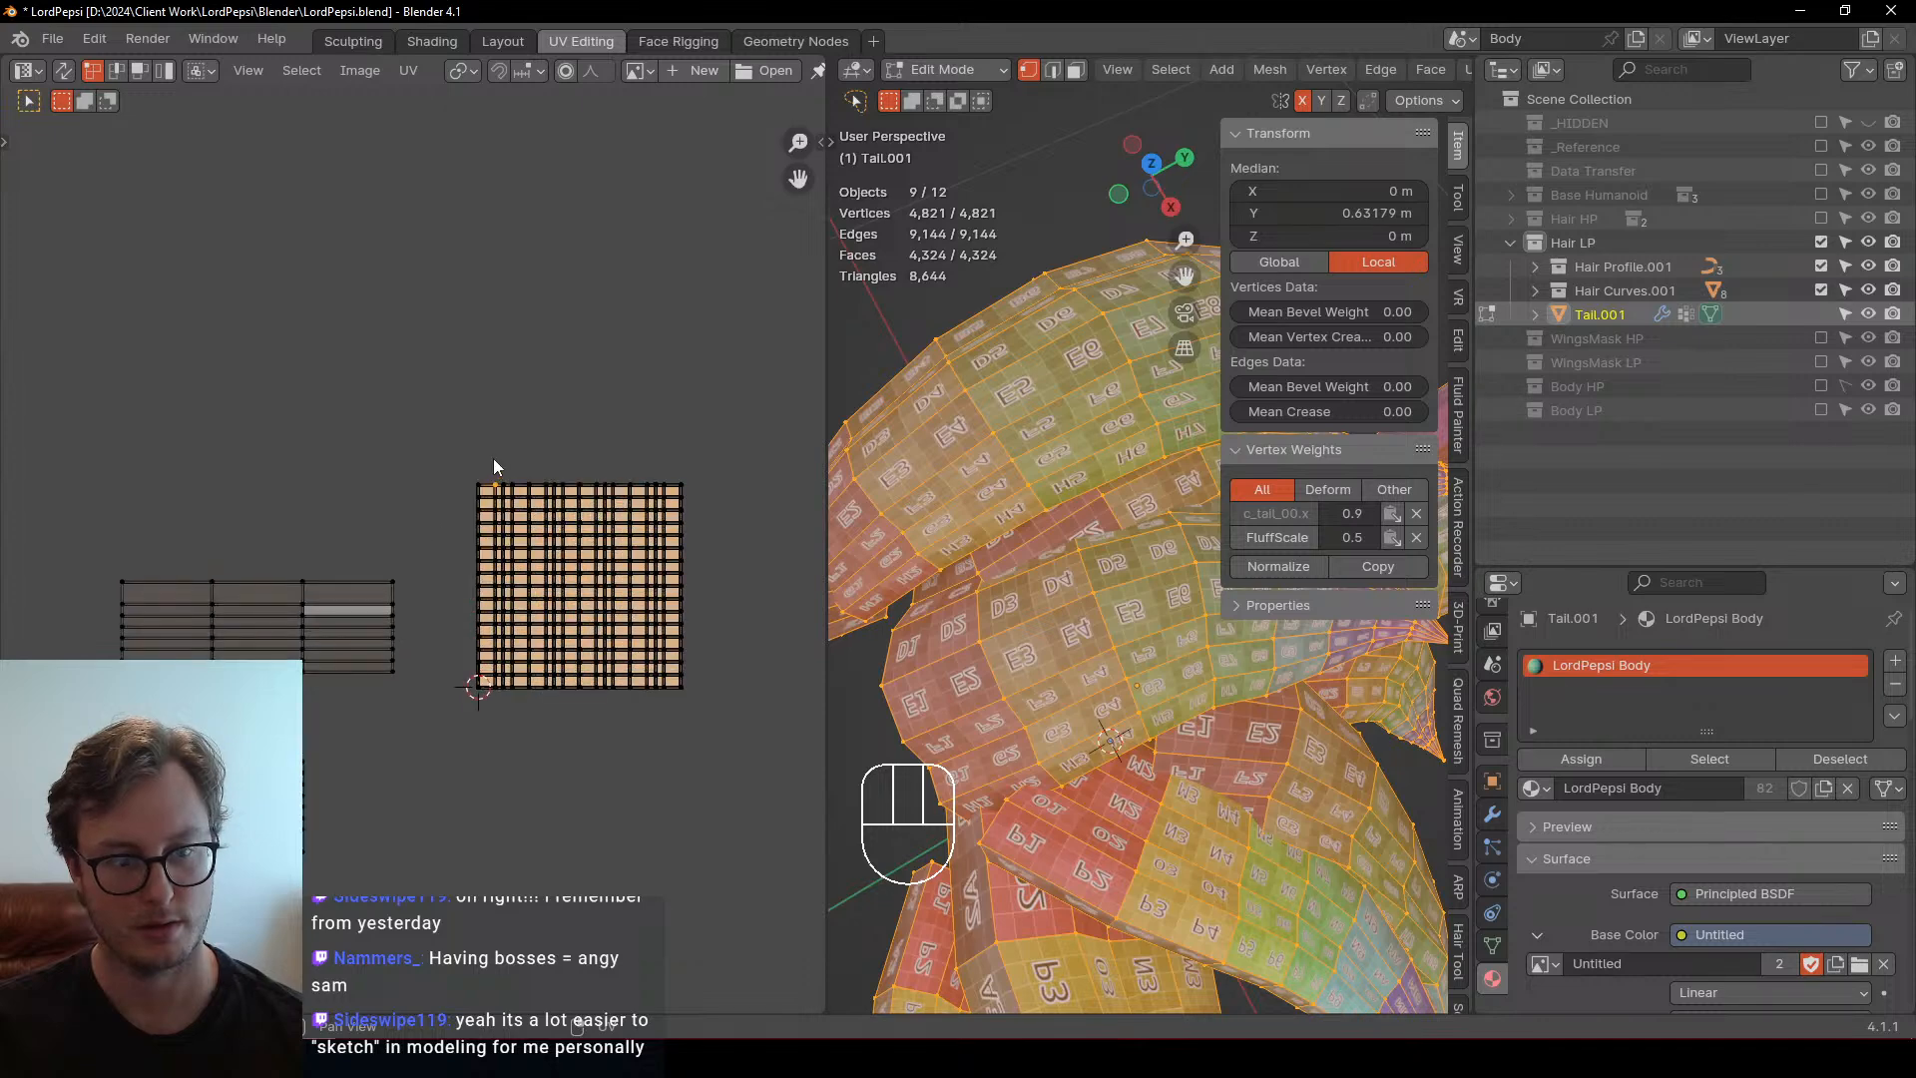
{"action": "key", "text": "b"}
{"action": "left_click_drag", "start_coordinate": [422, 457], "coordinate": [708, 494]}
{"action": "key", "text": "q"}
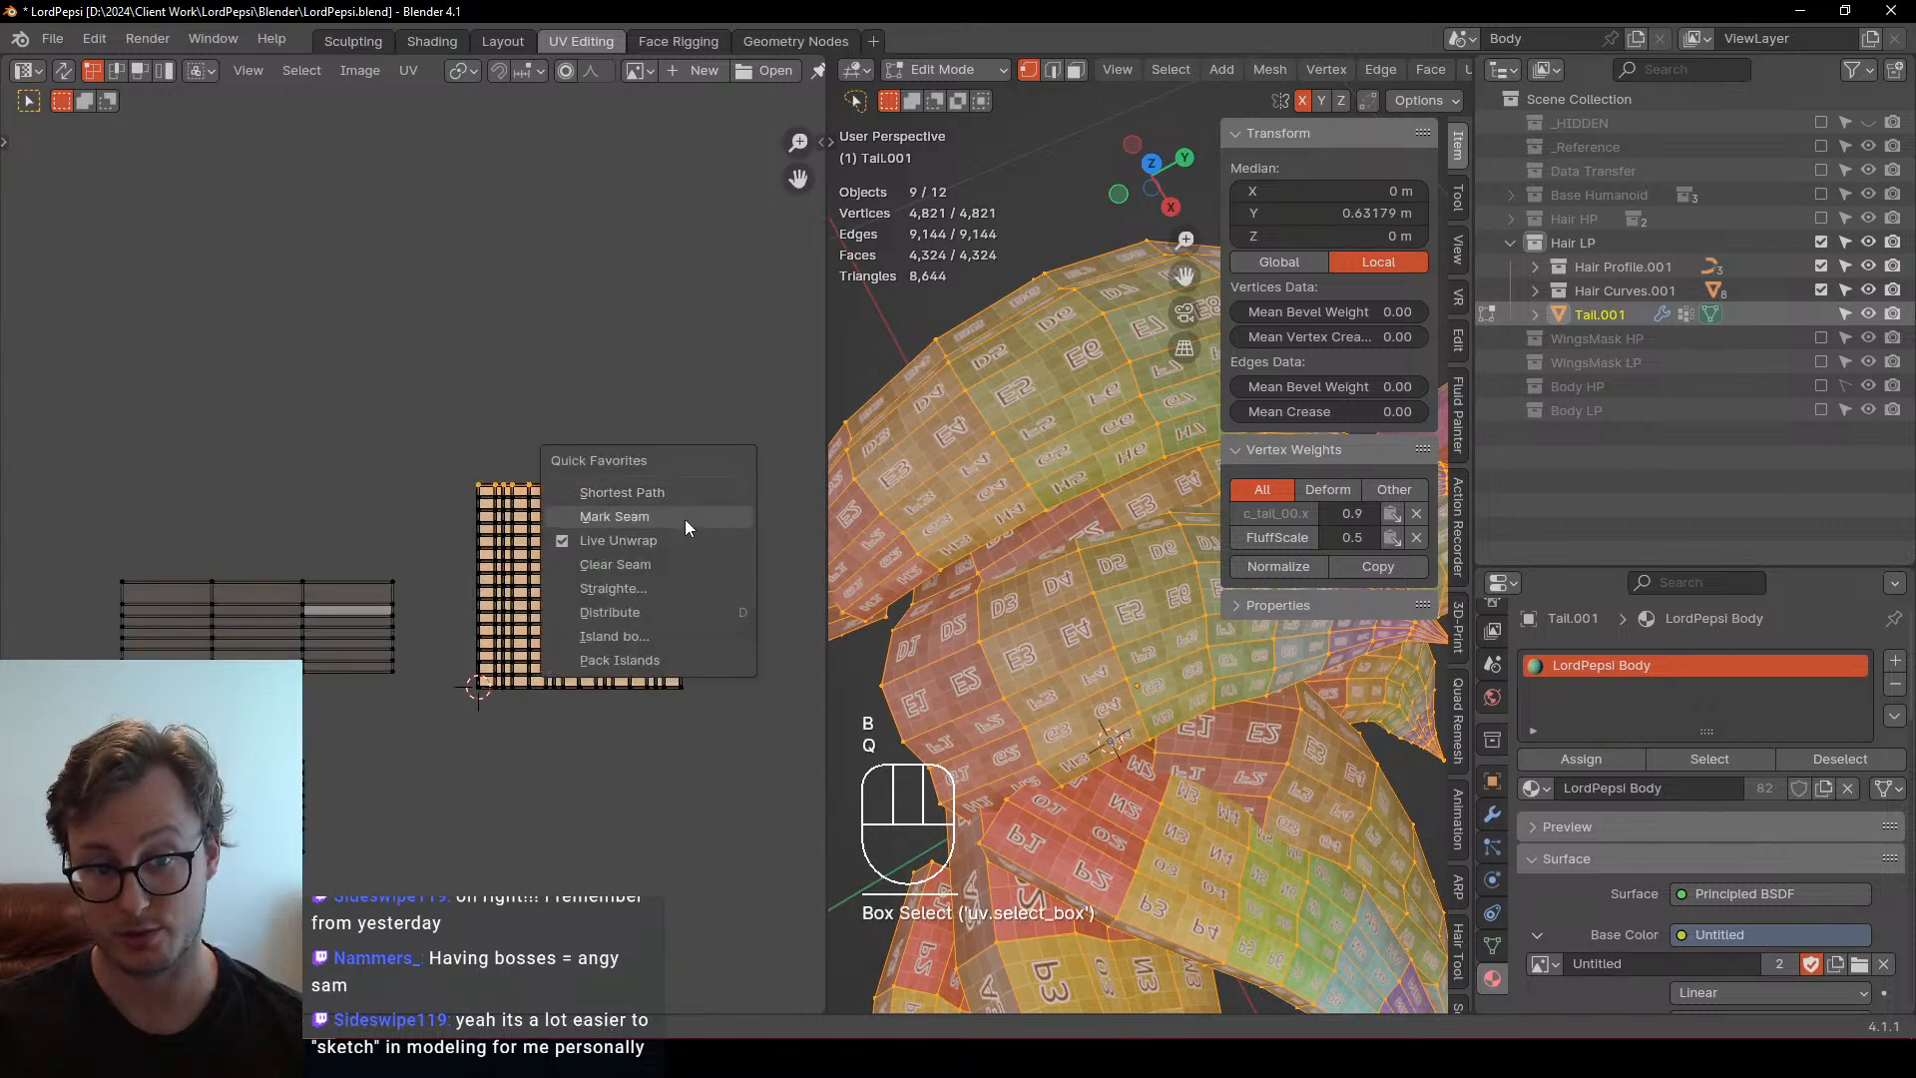
{"action": "left_click", "coordinate": [611, 516]}
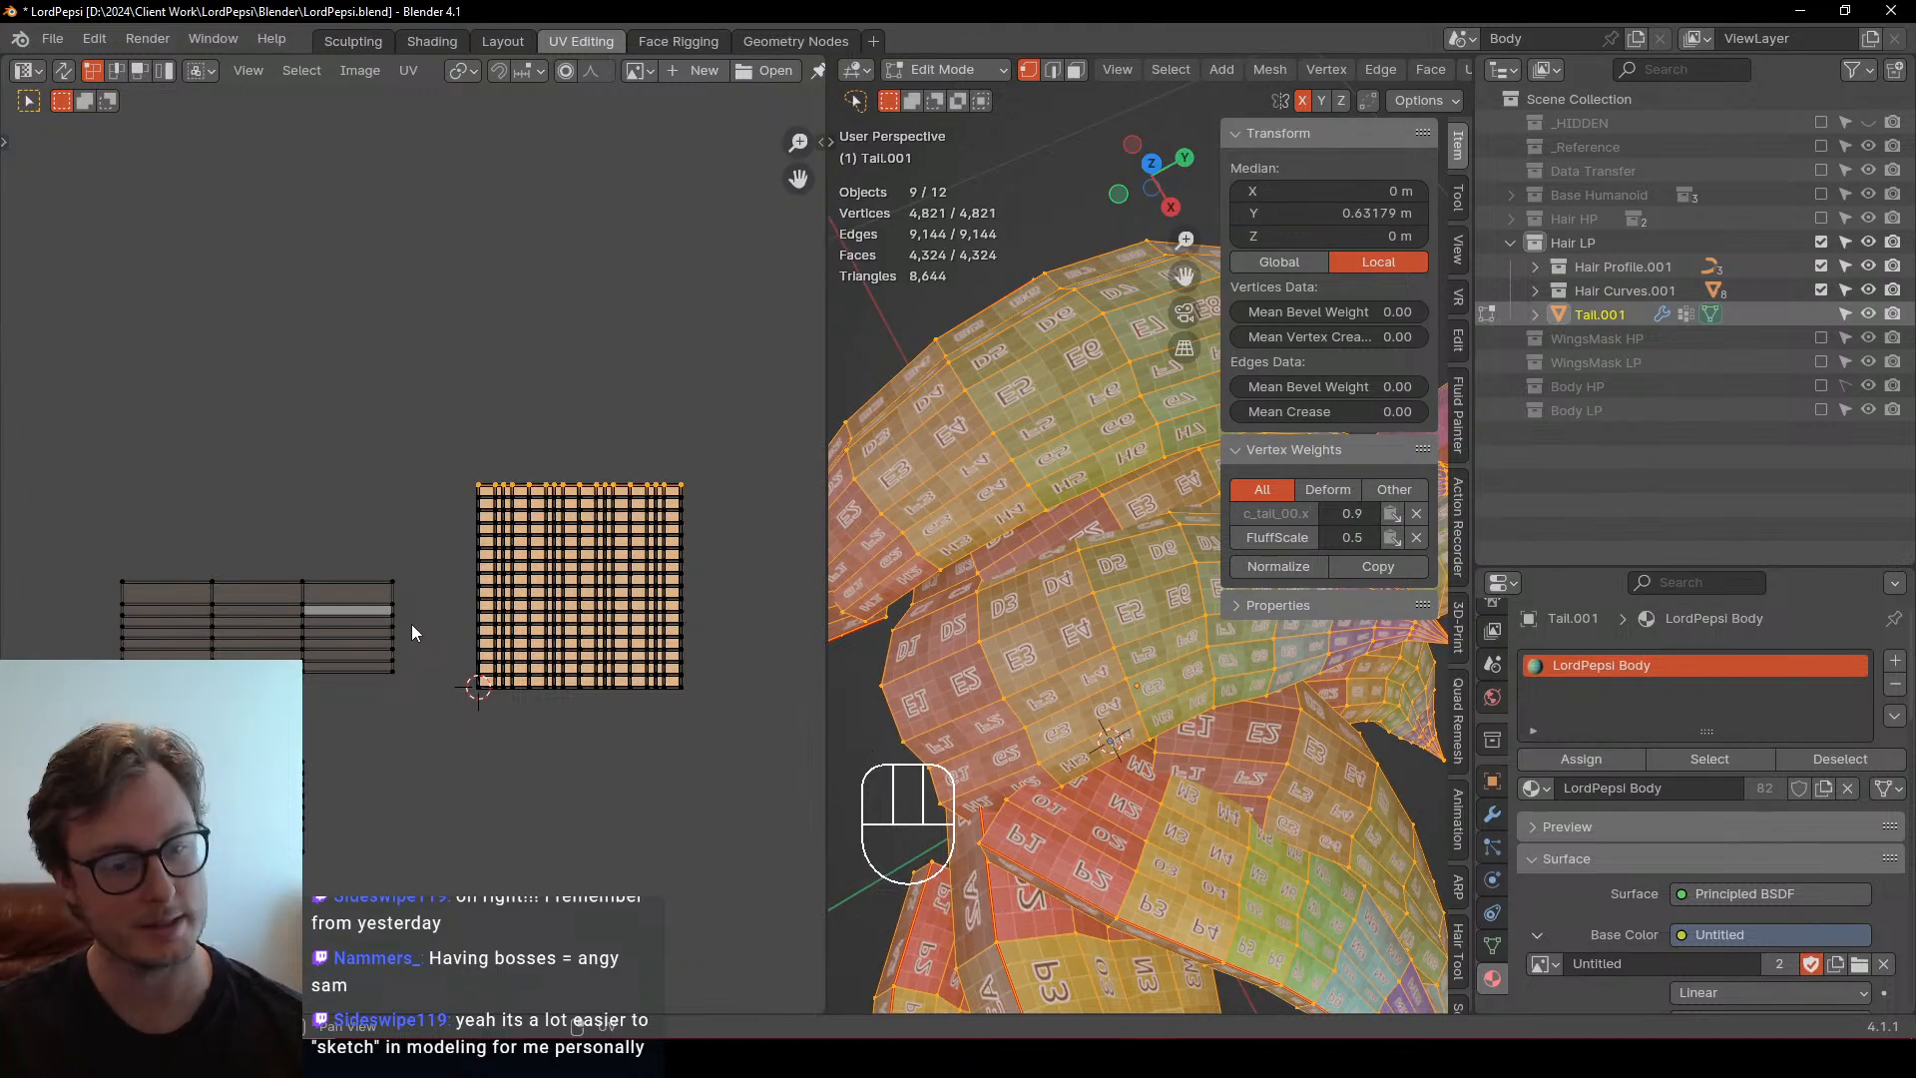
Select all UVs of the hair and tail and unwrap them
{"action": "key", "text": "alt+a"}
{"action": "key", "text": "a"}
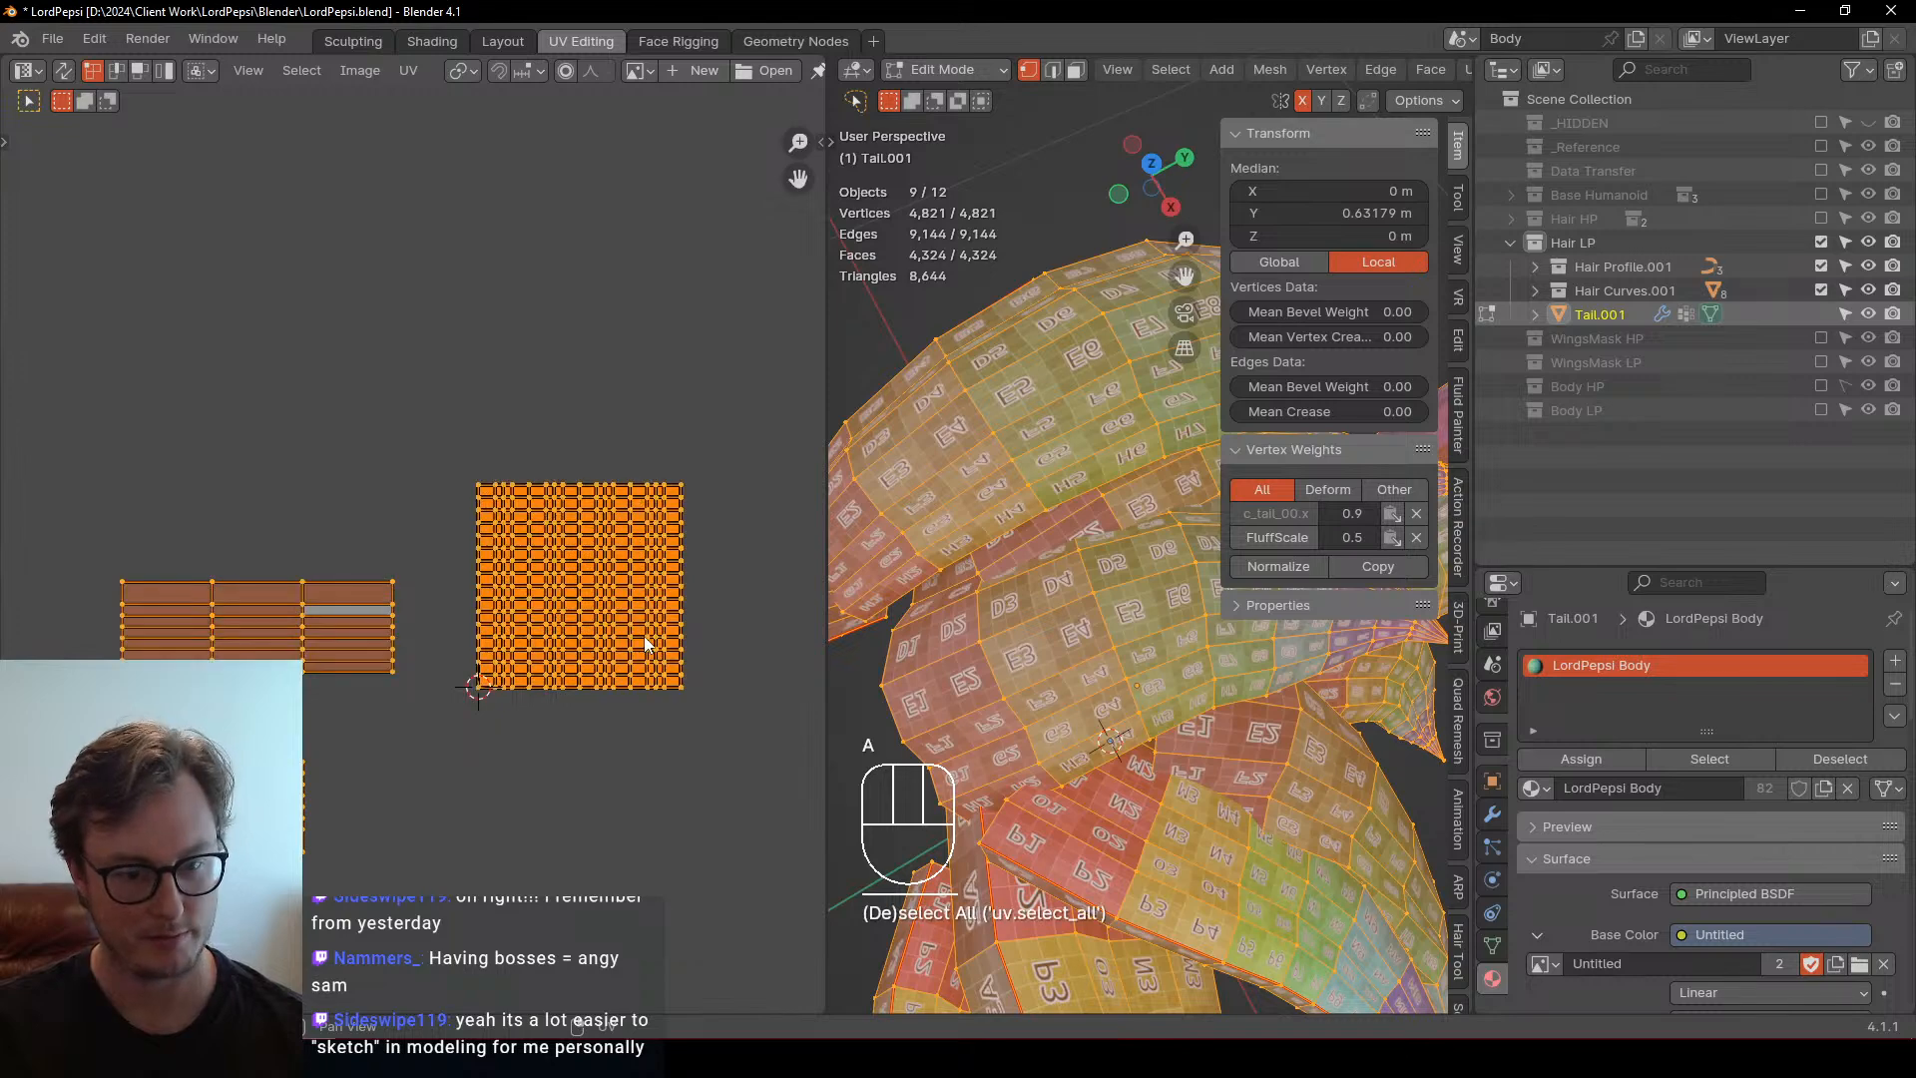
{"action": "key", "text": "u"}
{"action": "key", "text": "u"}
{"action": "scroll", "coordinate": [307, 542], "scroll_direction": "up", "scroll_amount": 3}
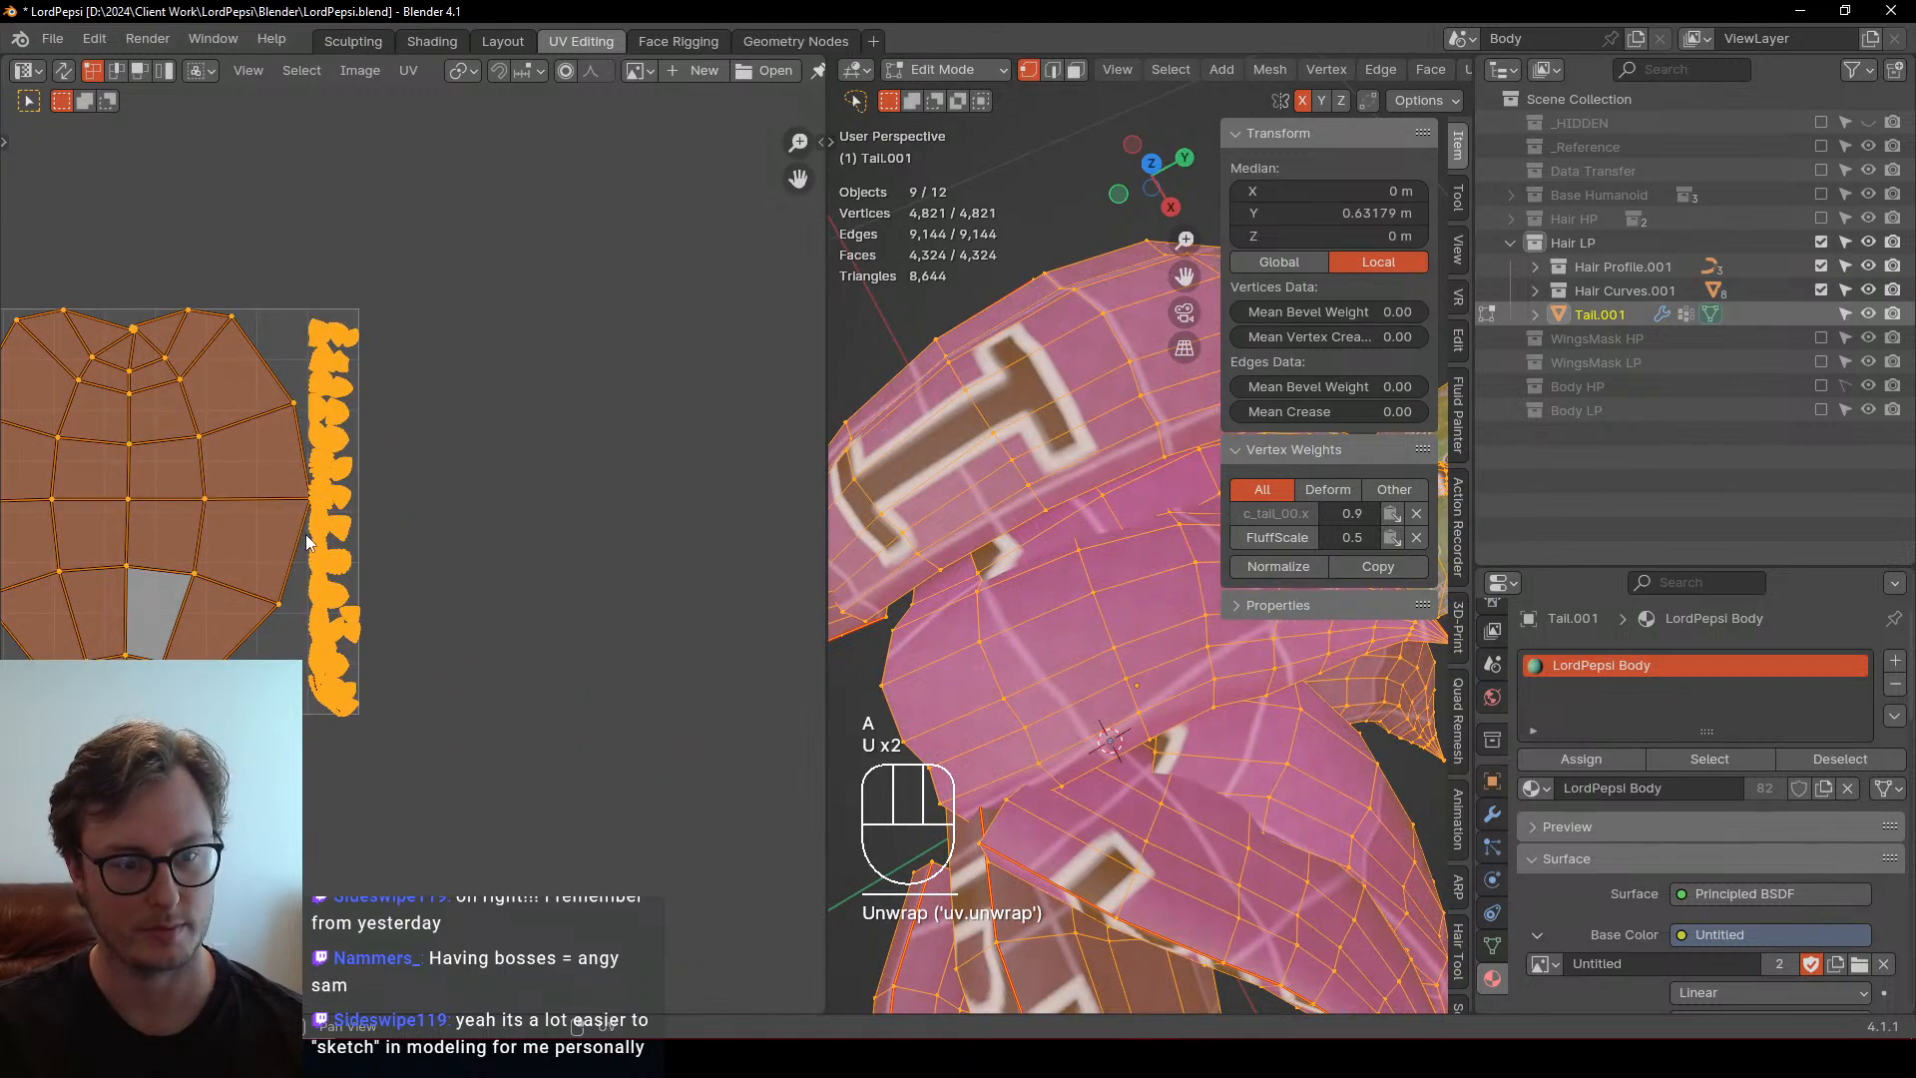
{"action": "left_click", "coordinate": [304, 391]}
{"action": "scroll", "coordinate": [439, 501], "scroll_direction": "up", "scroll_amount": 4}
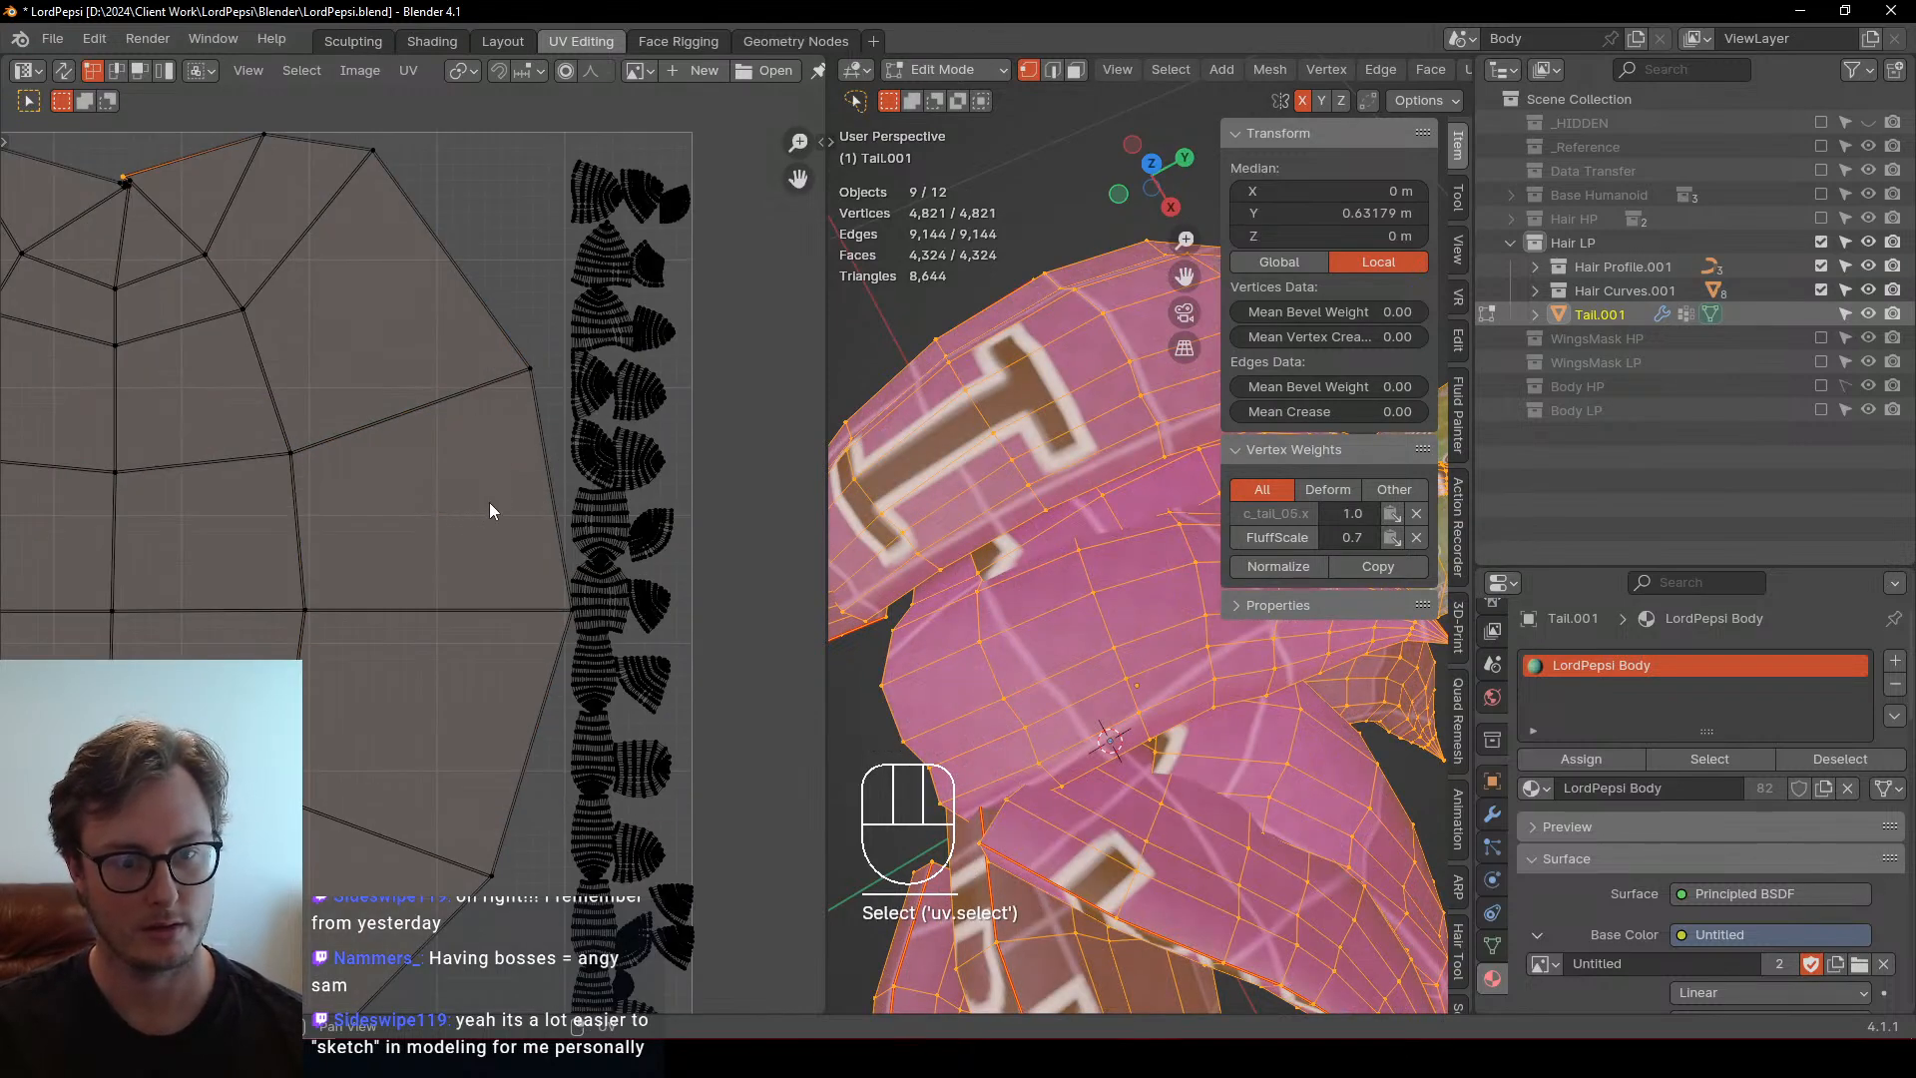
{"action": "scroll", "coordinate": [375, 469], "scroll_direction": "down", "scroll_amount": 5}
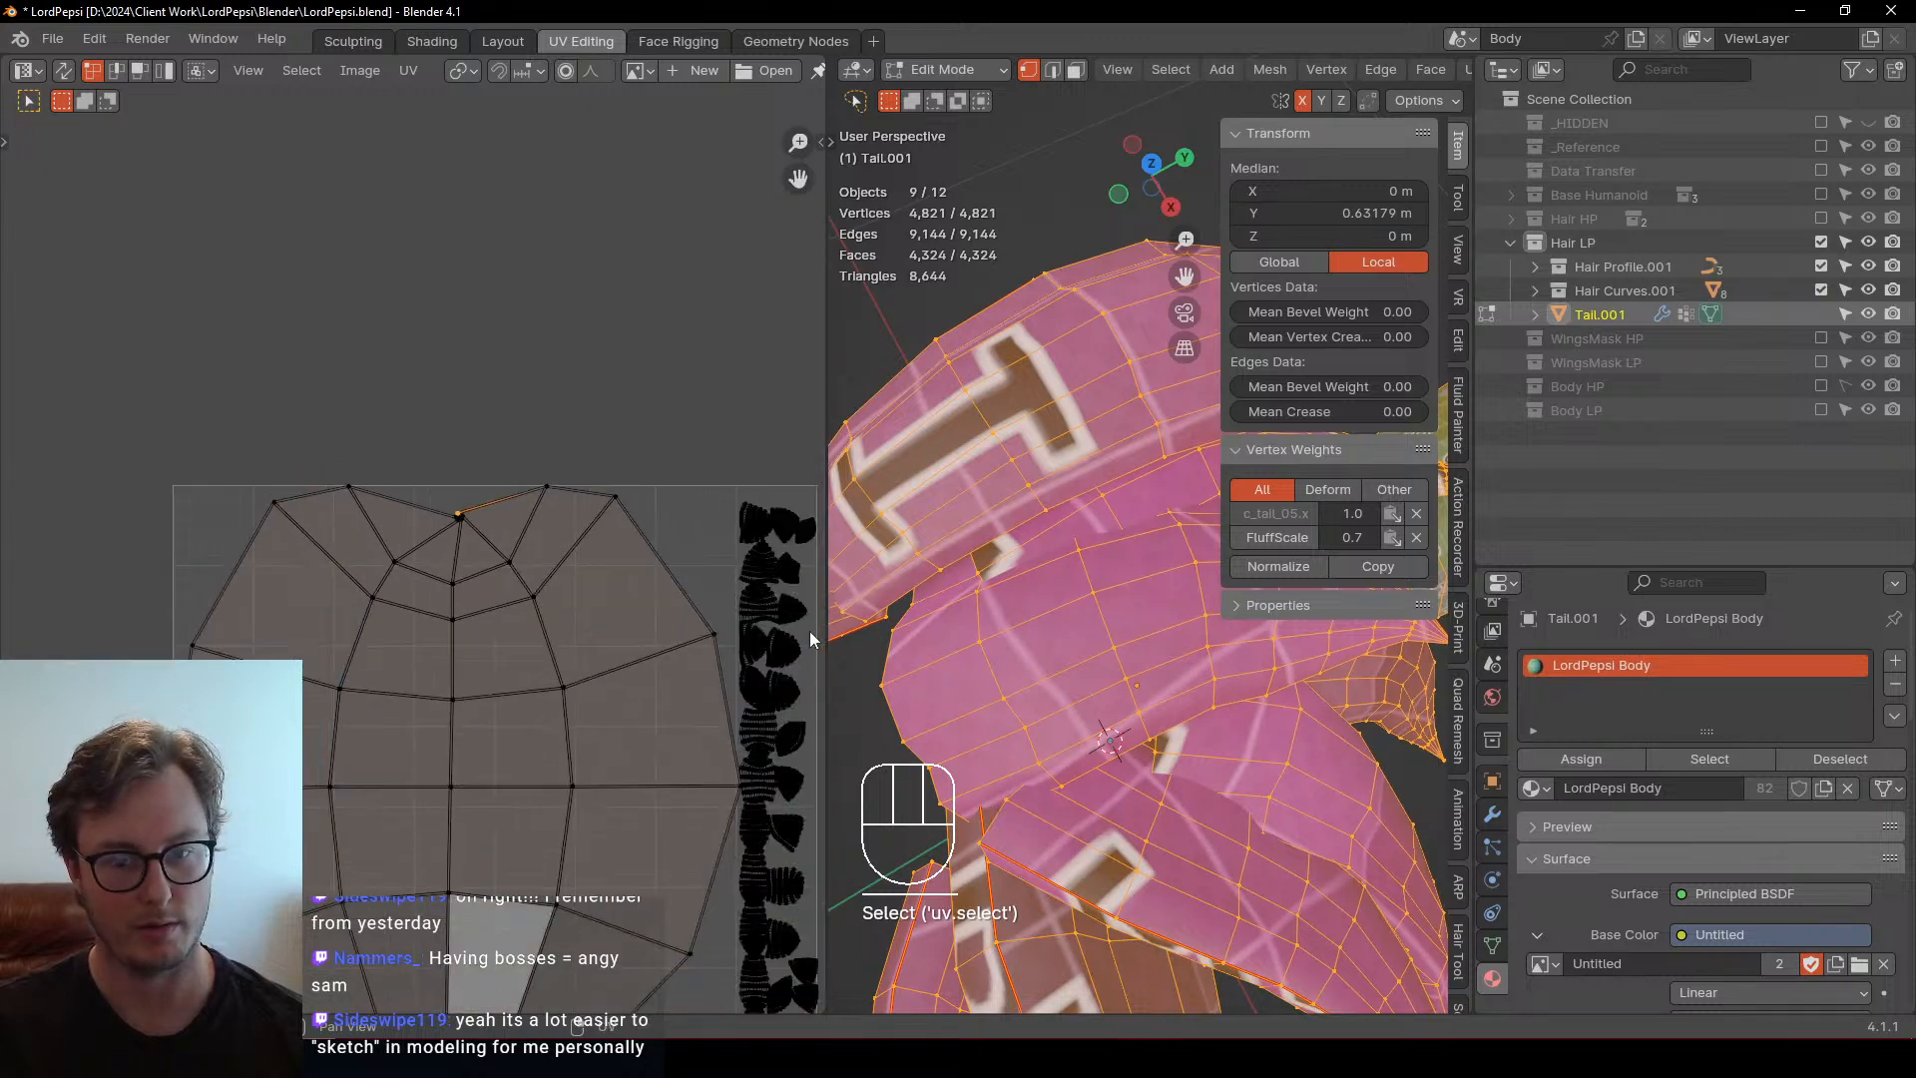
Apply all transforms to the hair and tail meshes and unwrap all their UVs again
{"action": "key", "text": "Tab"}
{"action": "key", "text": "ctrl+a"}
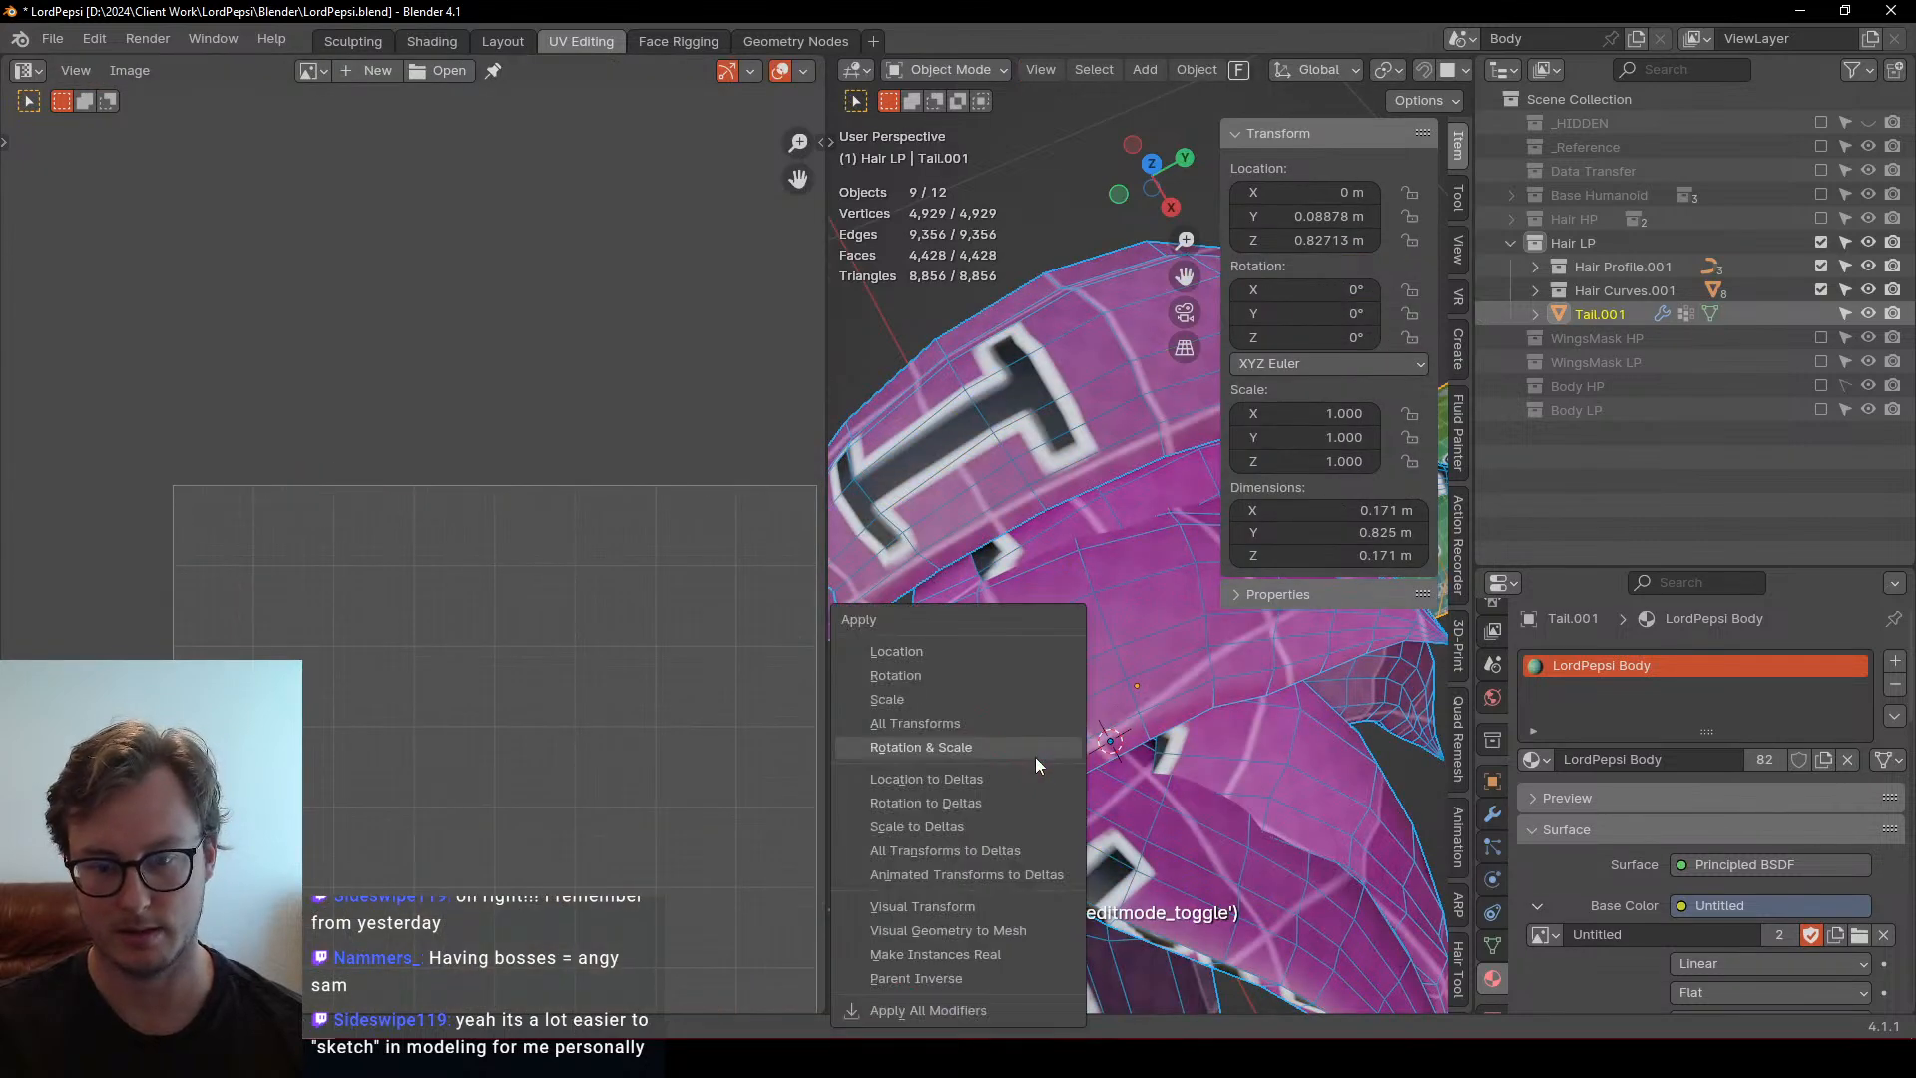
{"action": "left_click", "coordinate": [984, 725]}
{"action": "key", "text": "Tab"}
{"action": "key", "text": "a"}
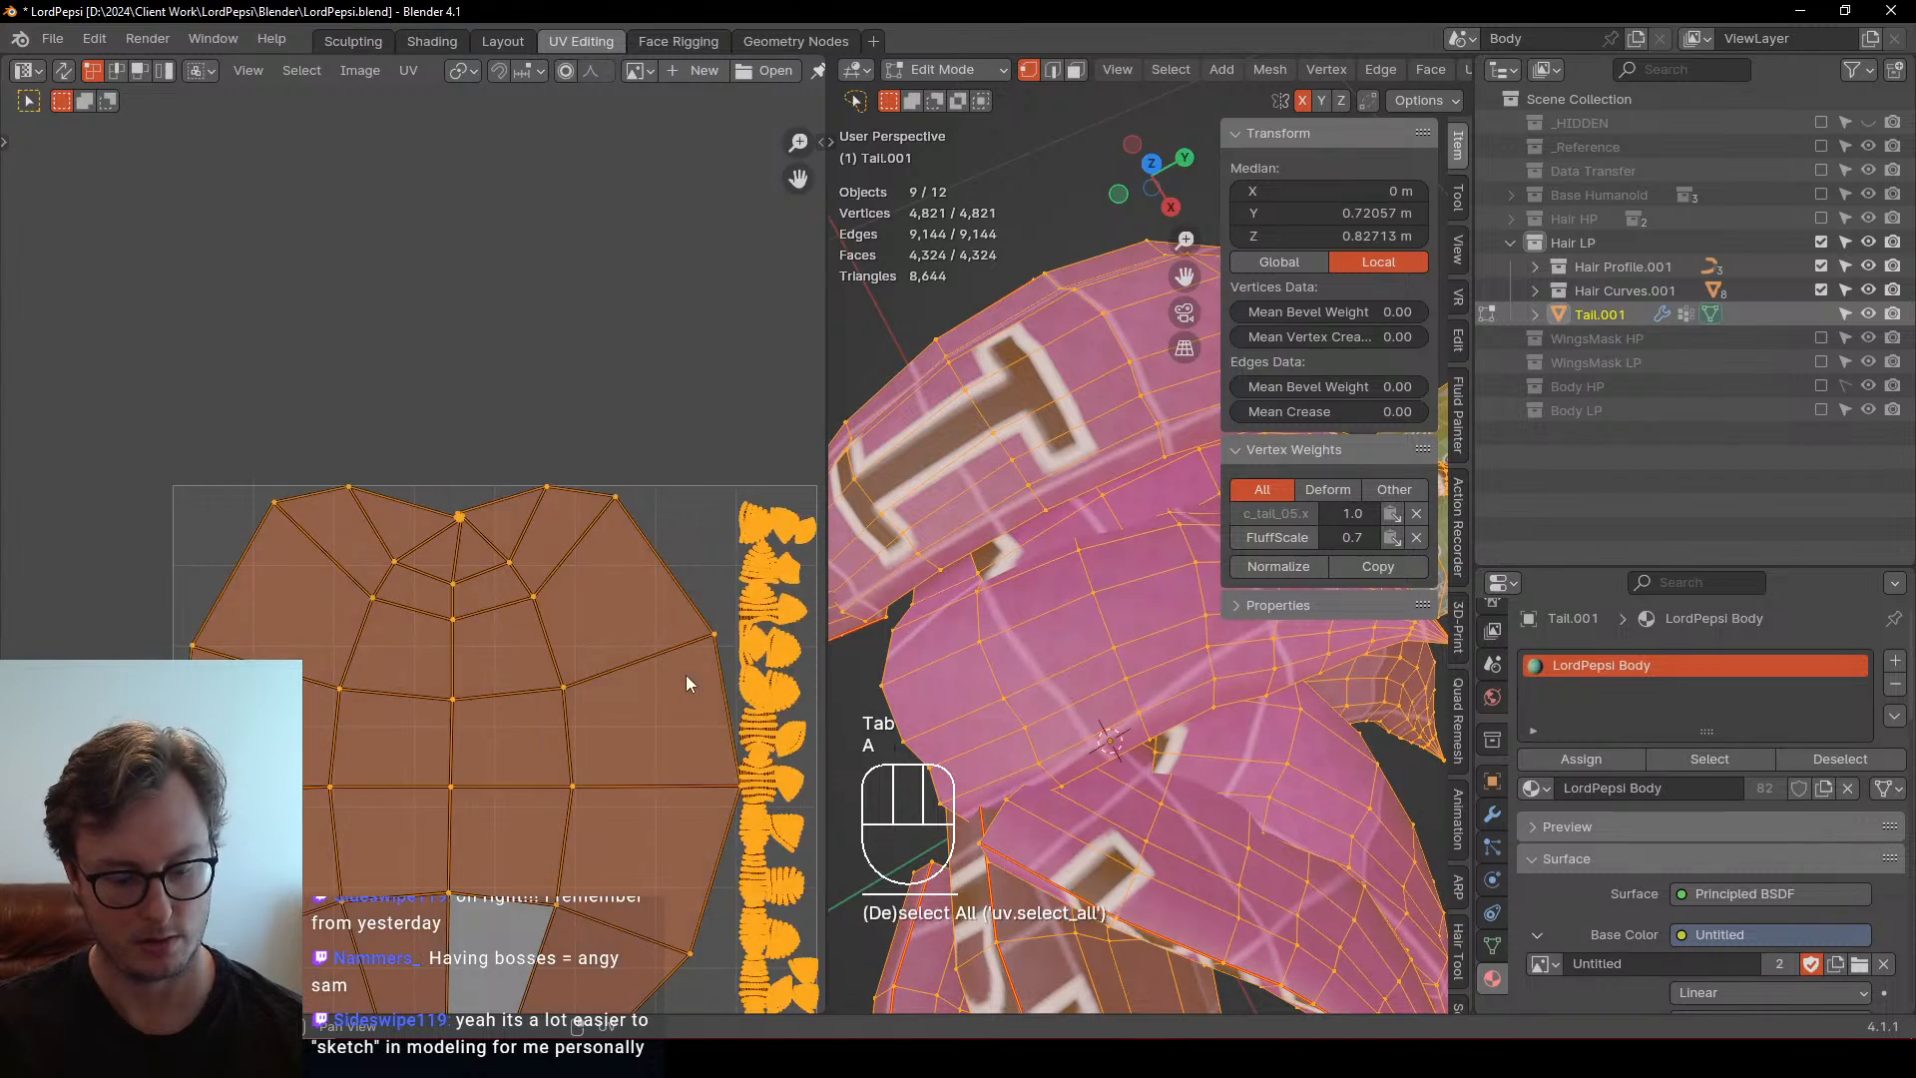
{"action": "key", "text": "u"}
{"action": "key", "text": "u"}
{"action": "middle_click_drag", "start_coordinate": [668, 684], "coordinate": [650, 358], "text": "shift"}
{"action": "left_click", "coordinate": [435, 693]}
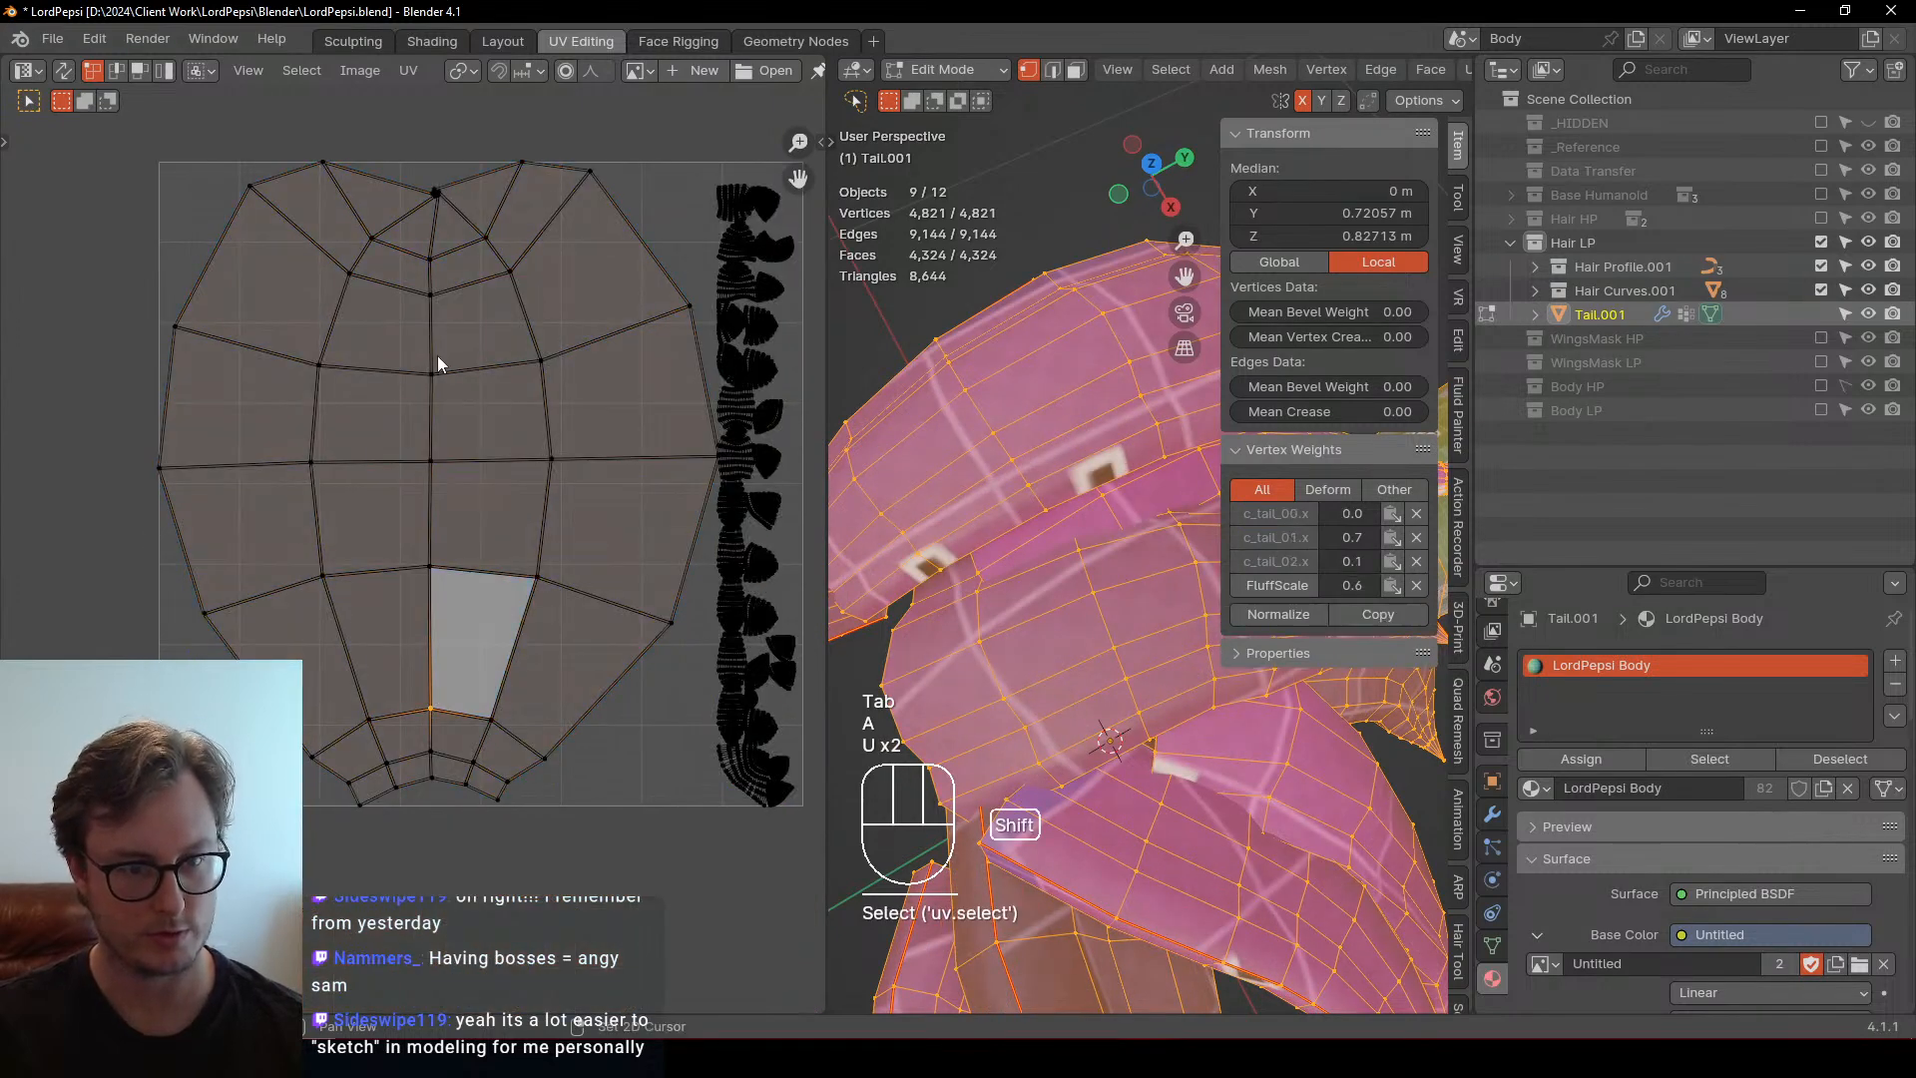
Examine the unwrapped hair islands beside the tail island, including the pointed tip of a hair island
{"action": "middle_click_drag", "start_coordinate": [437, 356], "coordinate": [430, 413], "text": "shift"}
{"action": "scroll", "coordinate": [430, 413], "scroll_direction": "down", "scroll_amount": 1}
{"action": "scroll", "coordinate": [983, 668], "scroll_direction": "down", "scroll_amount": 2}
{"action": "scroll", "coordinate": [982, 667], "scroll_direction": "down", "scroll_amount": 5}
{"action": "middle_click_drag", "start_coordinate": [982, 668], "coordinate": [922, 580]}
{"action": "scroll", "coordinate": [1014, 556], "scroll_direction": "up", "scroll_amount": 1}
{"action": "scroll", "coordinate": [597, 578], "scroll_direction": "up", "scroll_amount": 3}
{"action": "middle_click_drag", "start_coordinate": [726, 547], "coordinate": [321, 581]}
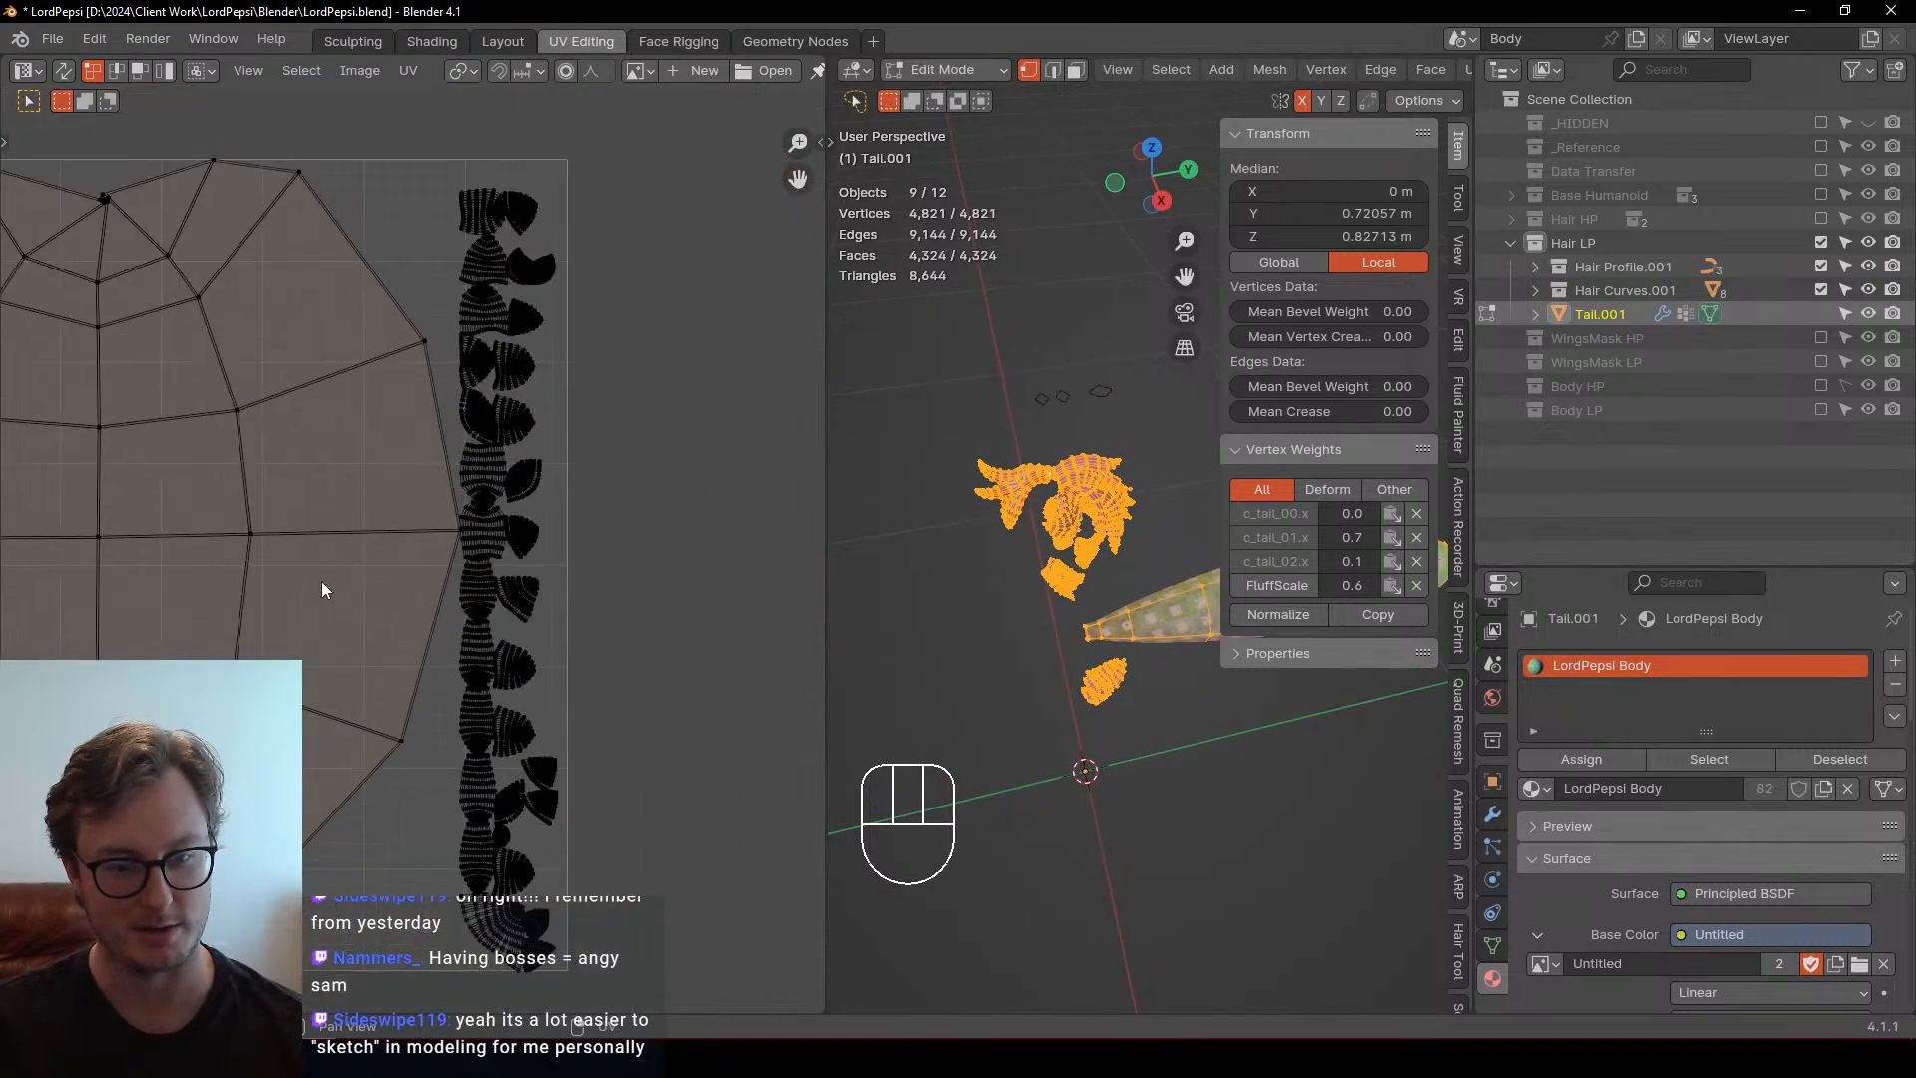
{"action": "scroll", "coordinate": [506, 578], "scroll_direction": "up", "scroll_amount": 1}
{"action": "scroll", "coordinate": [505, 572], "scroll_direction": "down", "scroll_amount": 3}
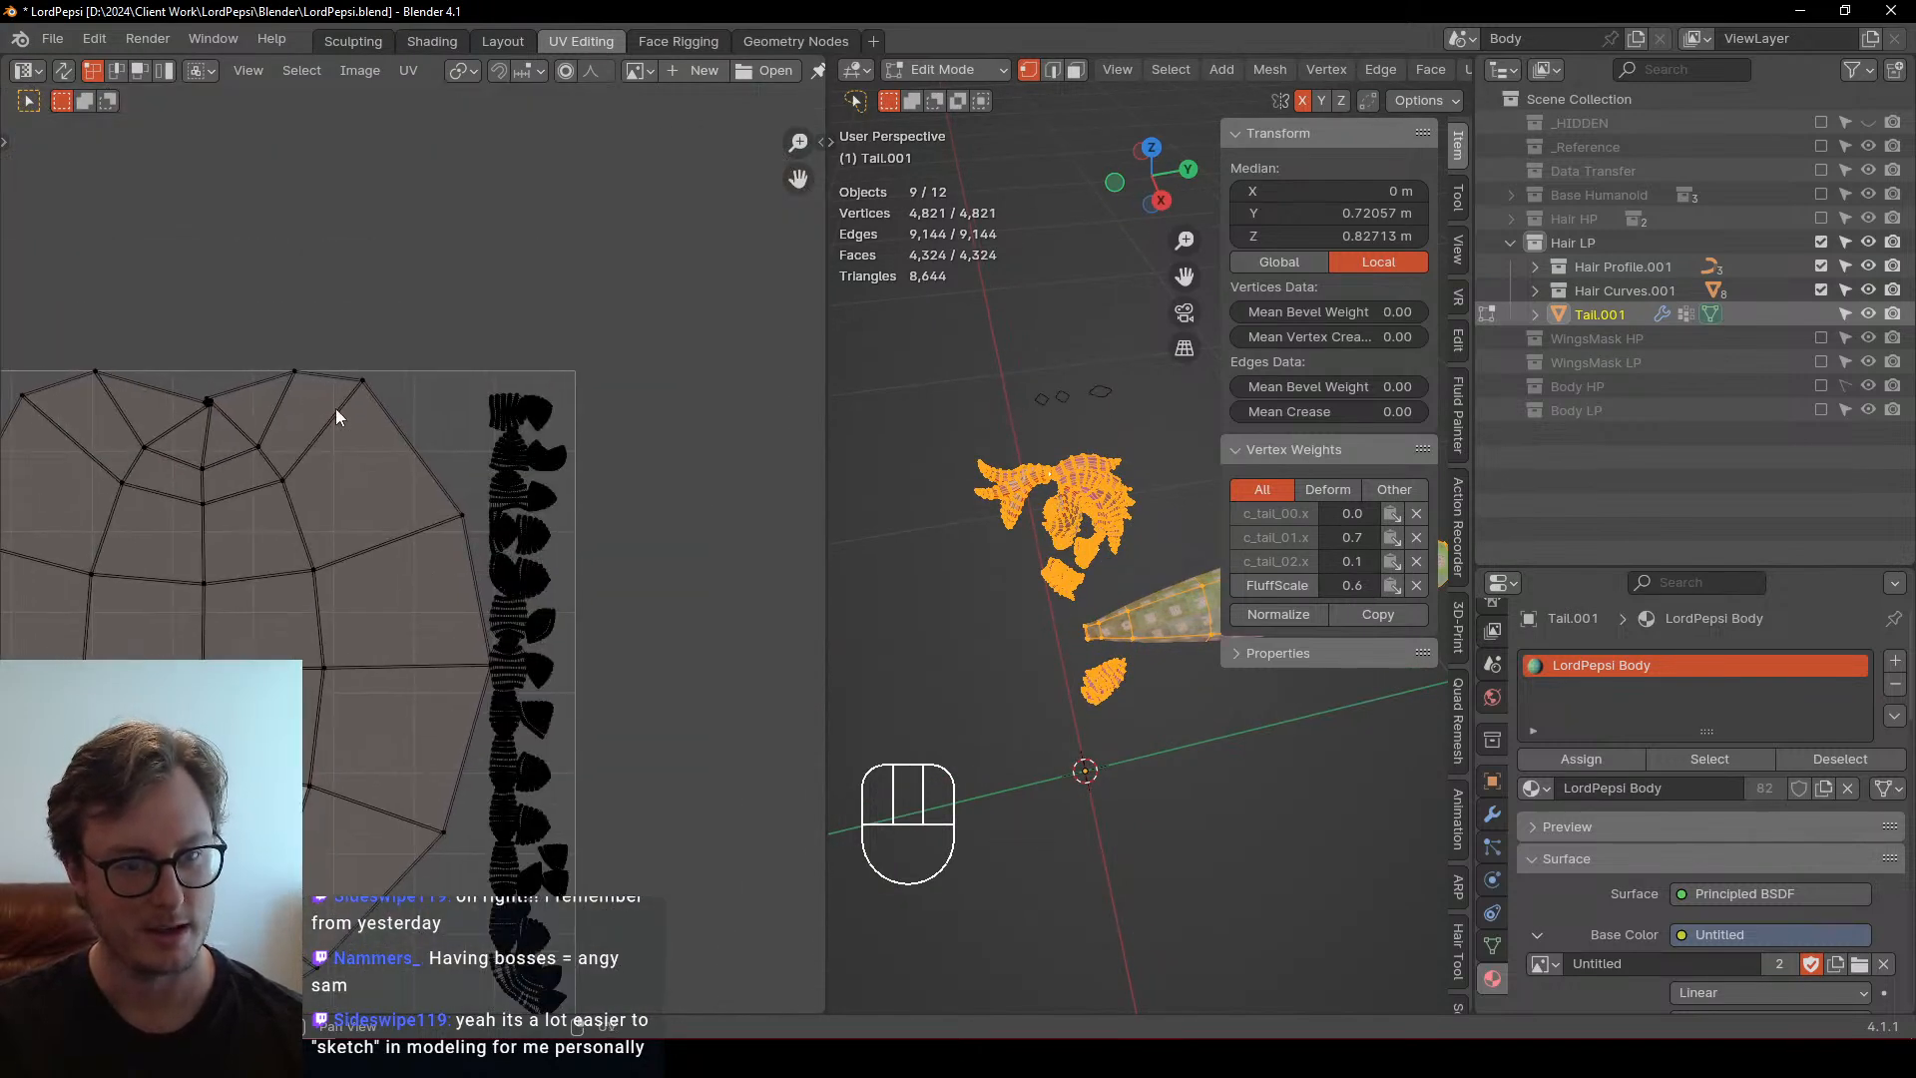
{"action": "scroll", "coordinate": [425, 547], "scroll_direction": "up", "scroll_amount": 6}
{"action": "scroll", "coordinate": [601, 424], "scroll_direction": "up", "scroll_amount": 3}
{"action": "middle_click_drag", "start_coordinate": [778, 499], "coordinate": [505, 514]}
{"action": "scroll", "coordinate": [512, 517], "scroll_direction": "up", "scroll_amount": 4}
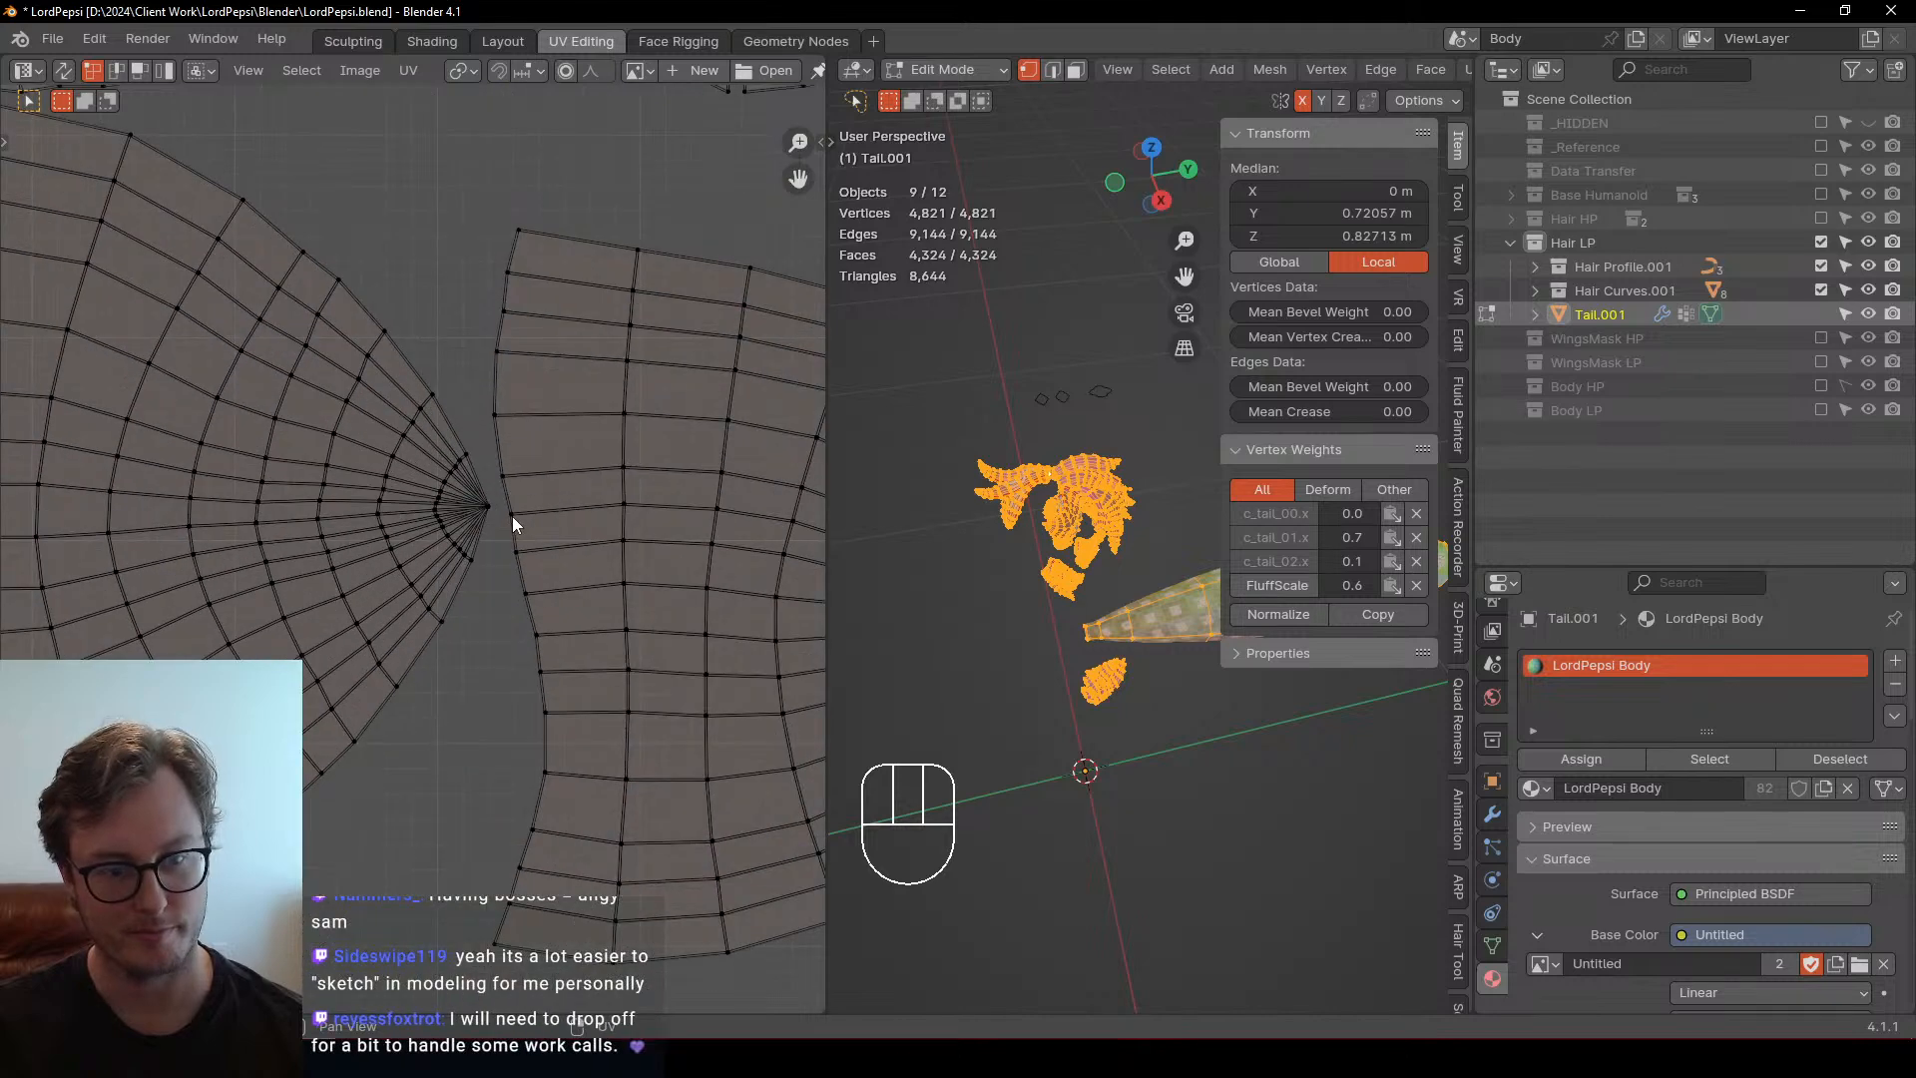
{"action": "scroll", "coordinate": [512, 517], "scroll_direction": "up", "scroll_amount": 5}
{"action": "left_click", "coordinate": [708, 335]}
{"action": "key", "text": "g"}
{"action": "key", "text": "Escape"}
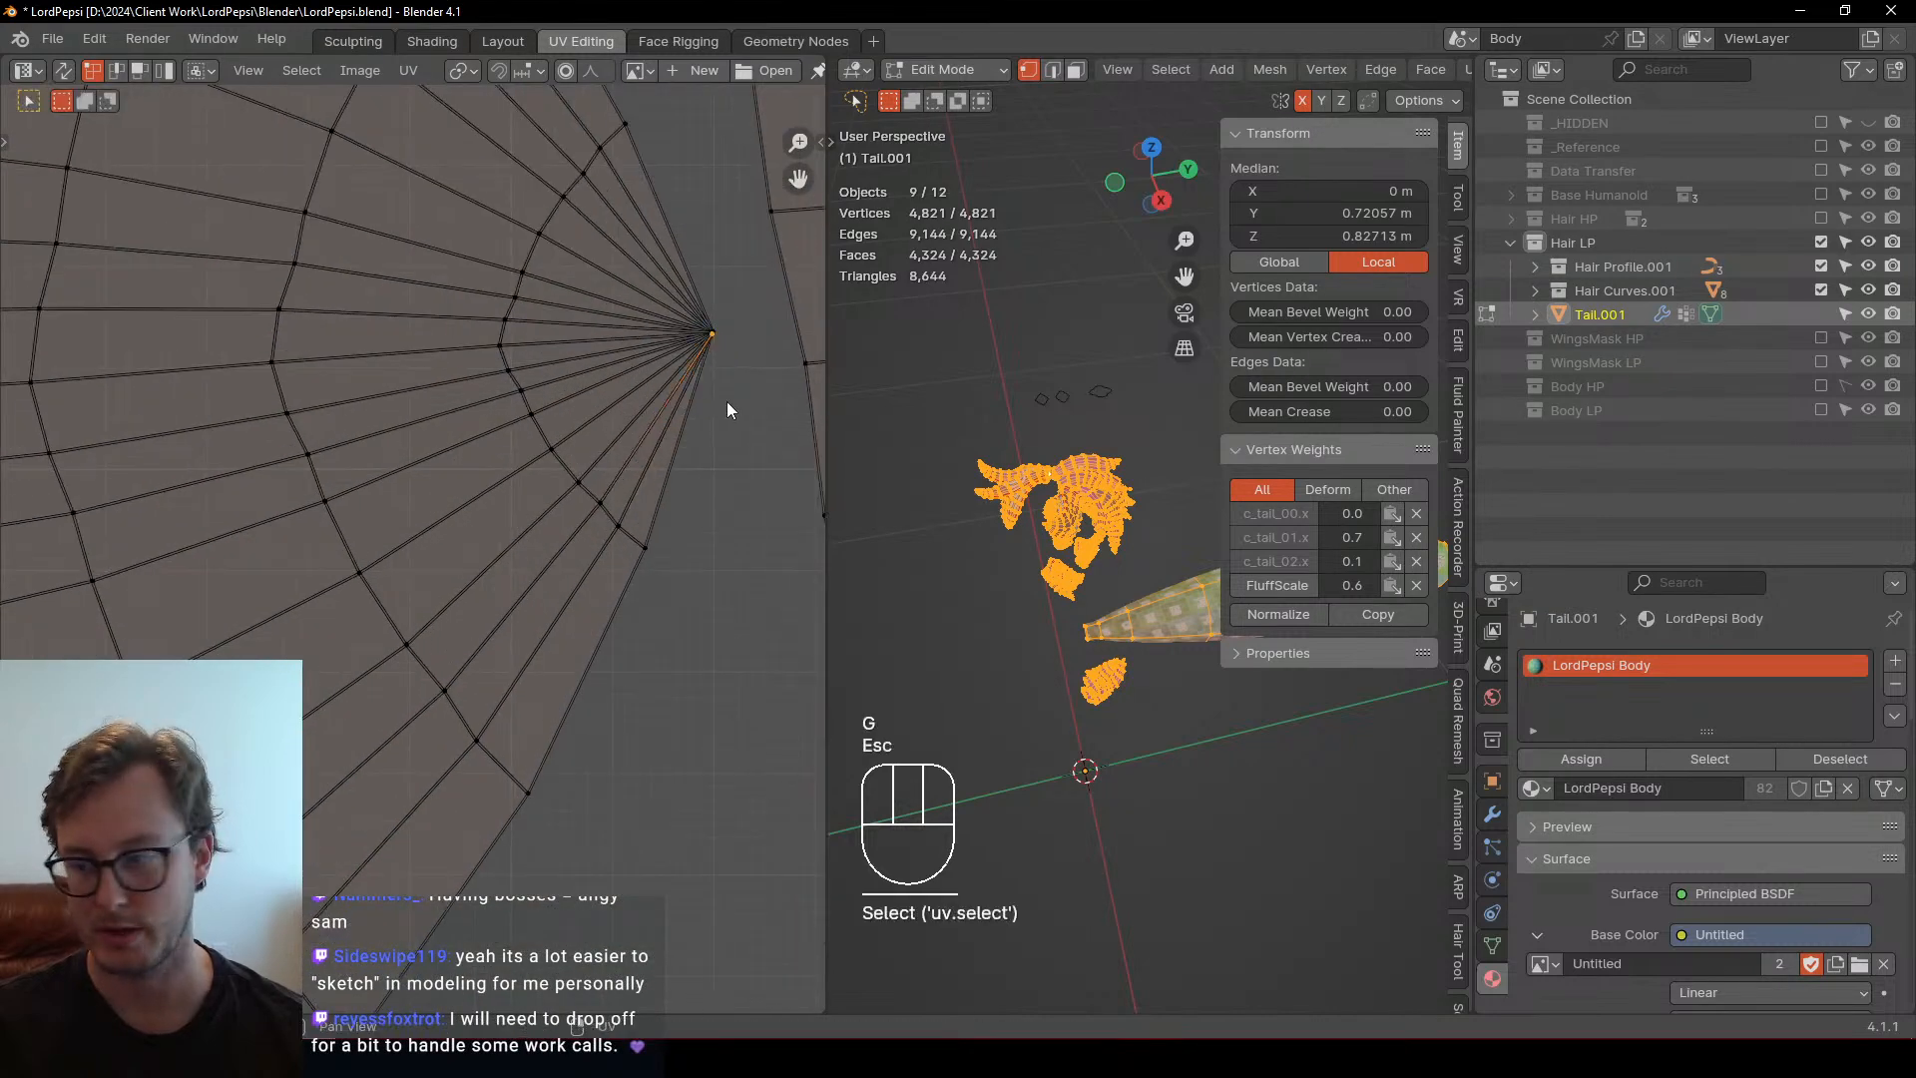
{"action": "scroll", "coordinate": [720, 399], "scroll_direction": "down", "scroll_amount": 10}
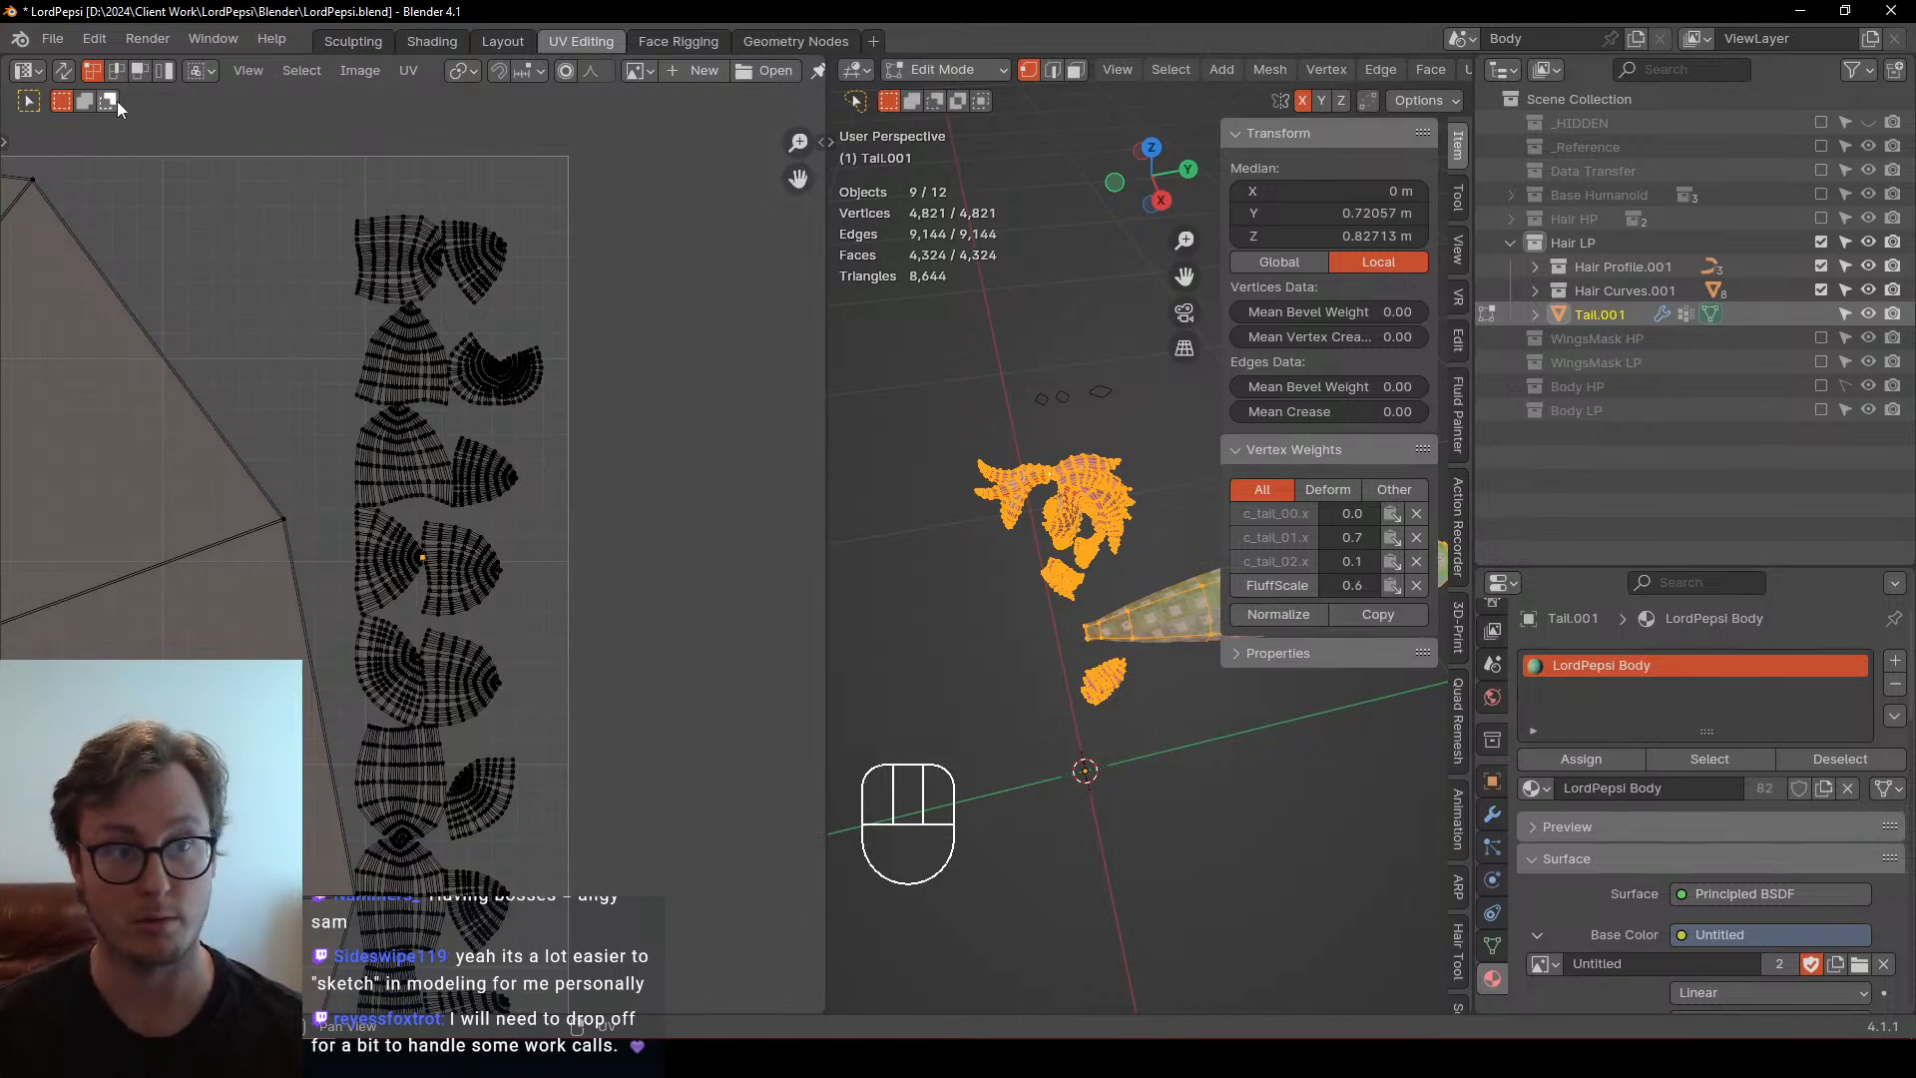
Switch to UV island selection, select all the hair islands beside the tail island and pin them
{"action": "left_click", "coordinate": [165, 71]}
{"action": "scroll", "coordinate": [412, 553], "scroll_direction": "down", "scroll_amount": 4}
{"action": "left_click", "coordinate": [436, 444]}
{"action": "middle_click_drag", "start_coordinate": [425, 469], "coordinate": [471, 370], "text": "shift"}
{"action": "key", "text": "b"}
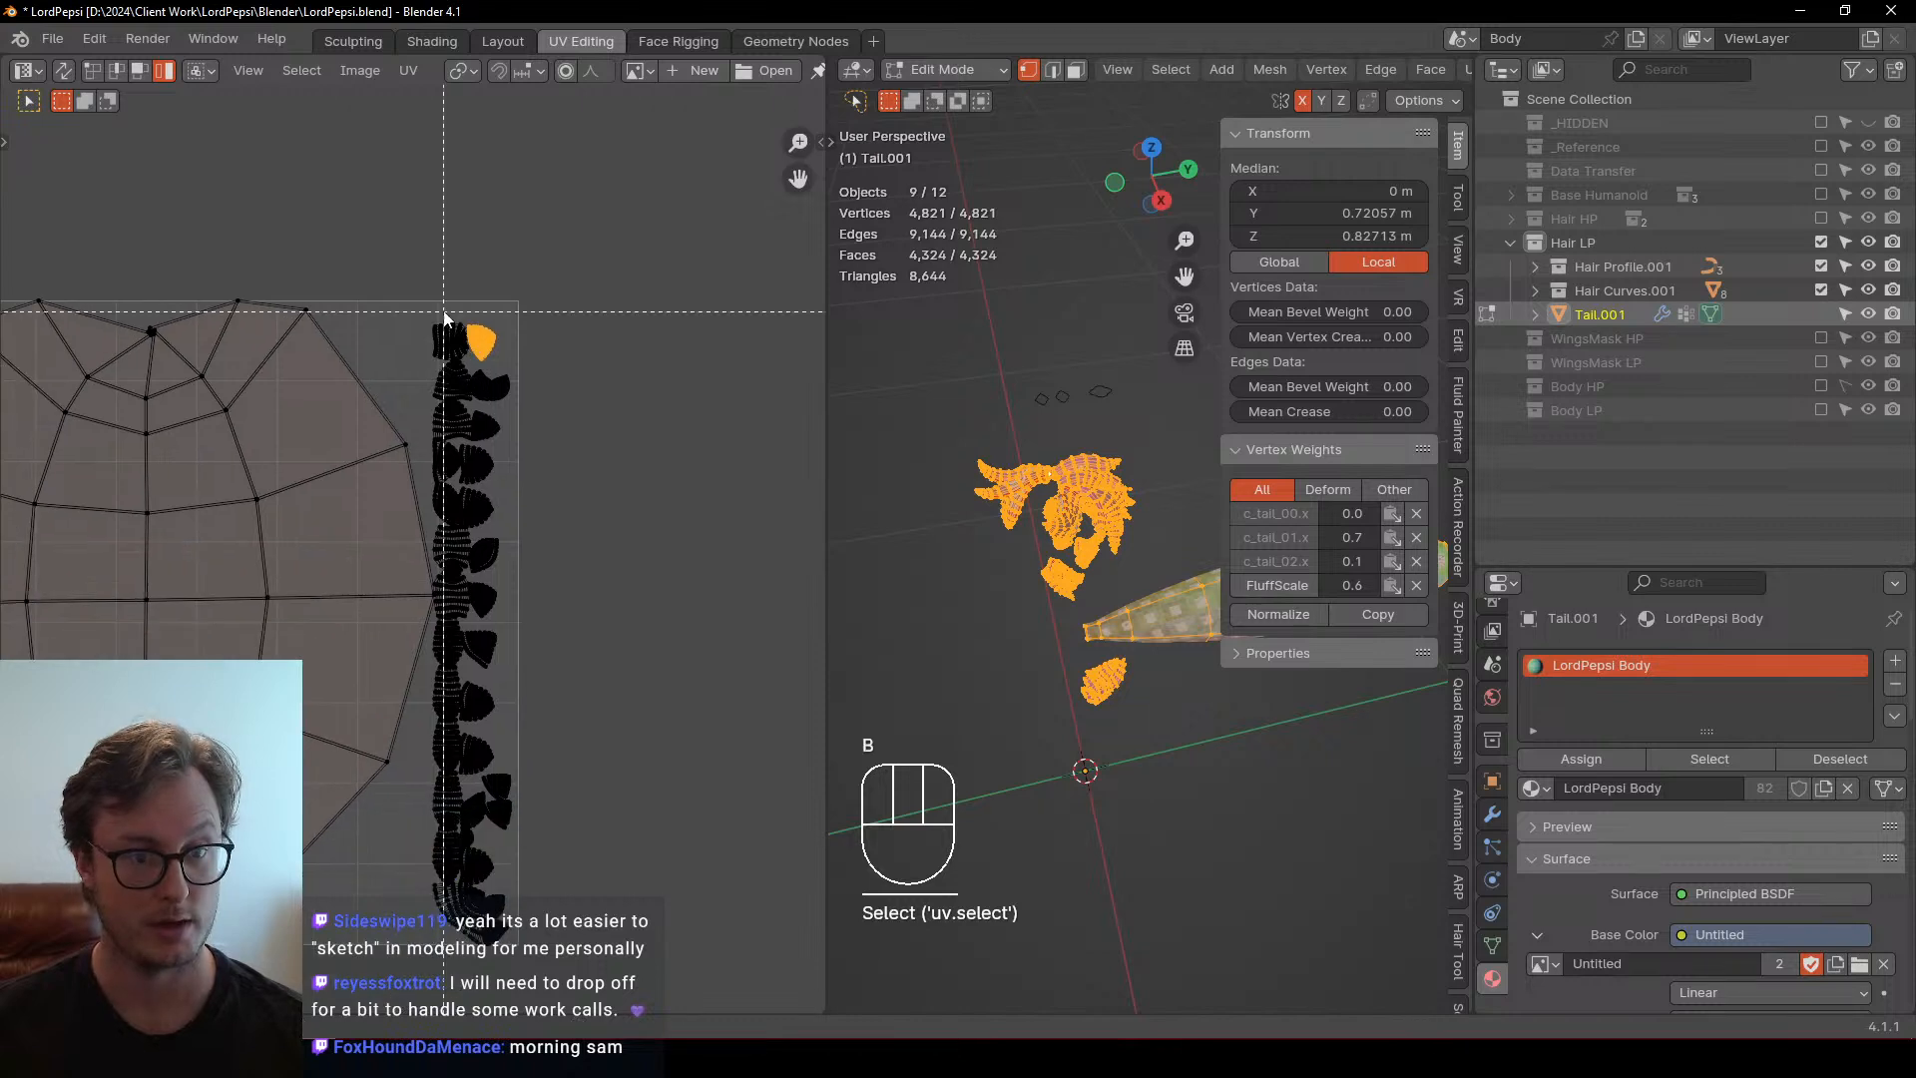
{"action": "left_click_drag", "start_coordinate": [444, 311], "coordinate": [733, 962]}
{"action": "key", "text": "p"}
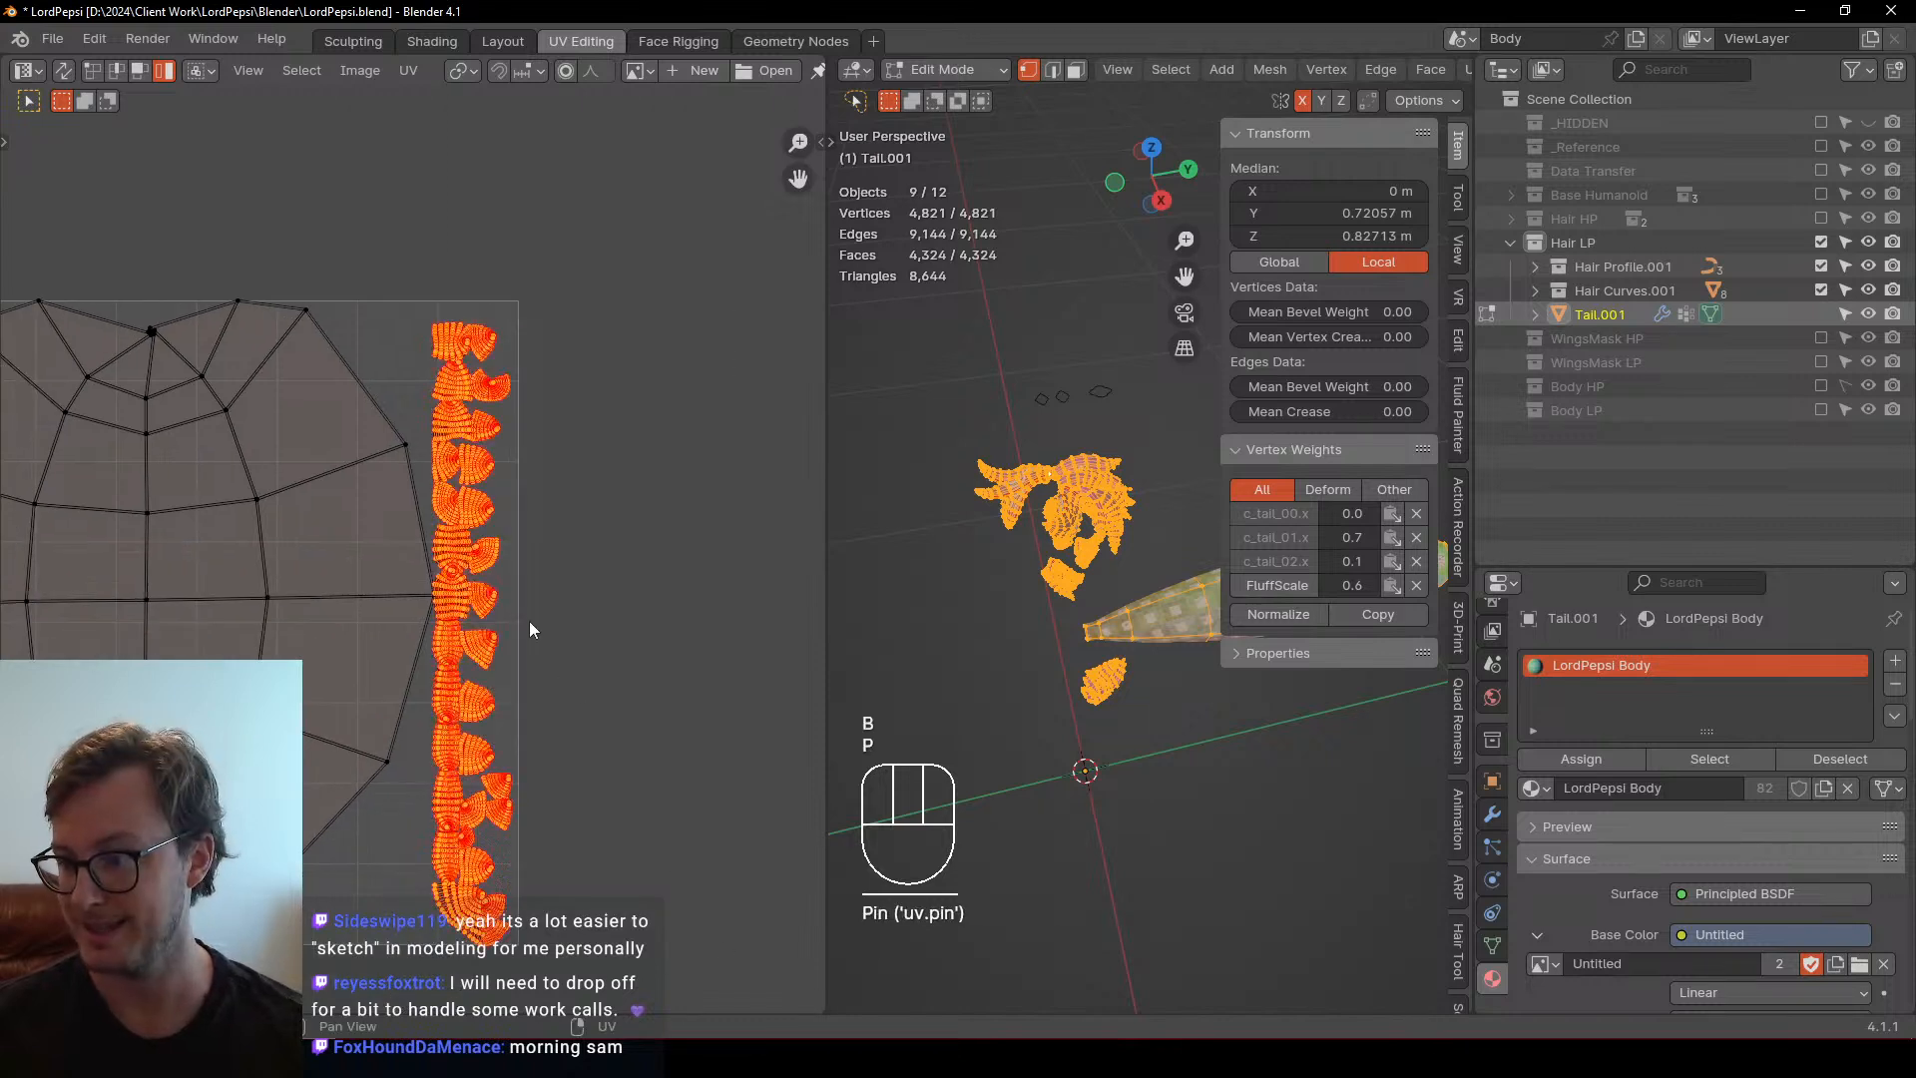
Straighten all the pinned hair islands into rectangular grids
{"action": "key", "text": "q"}
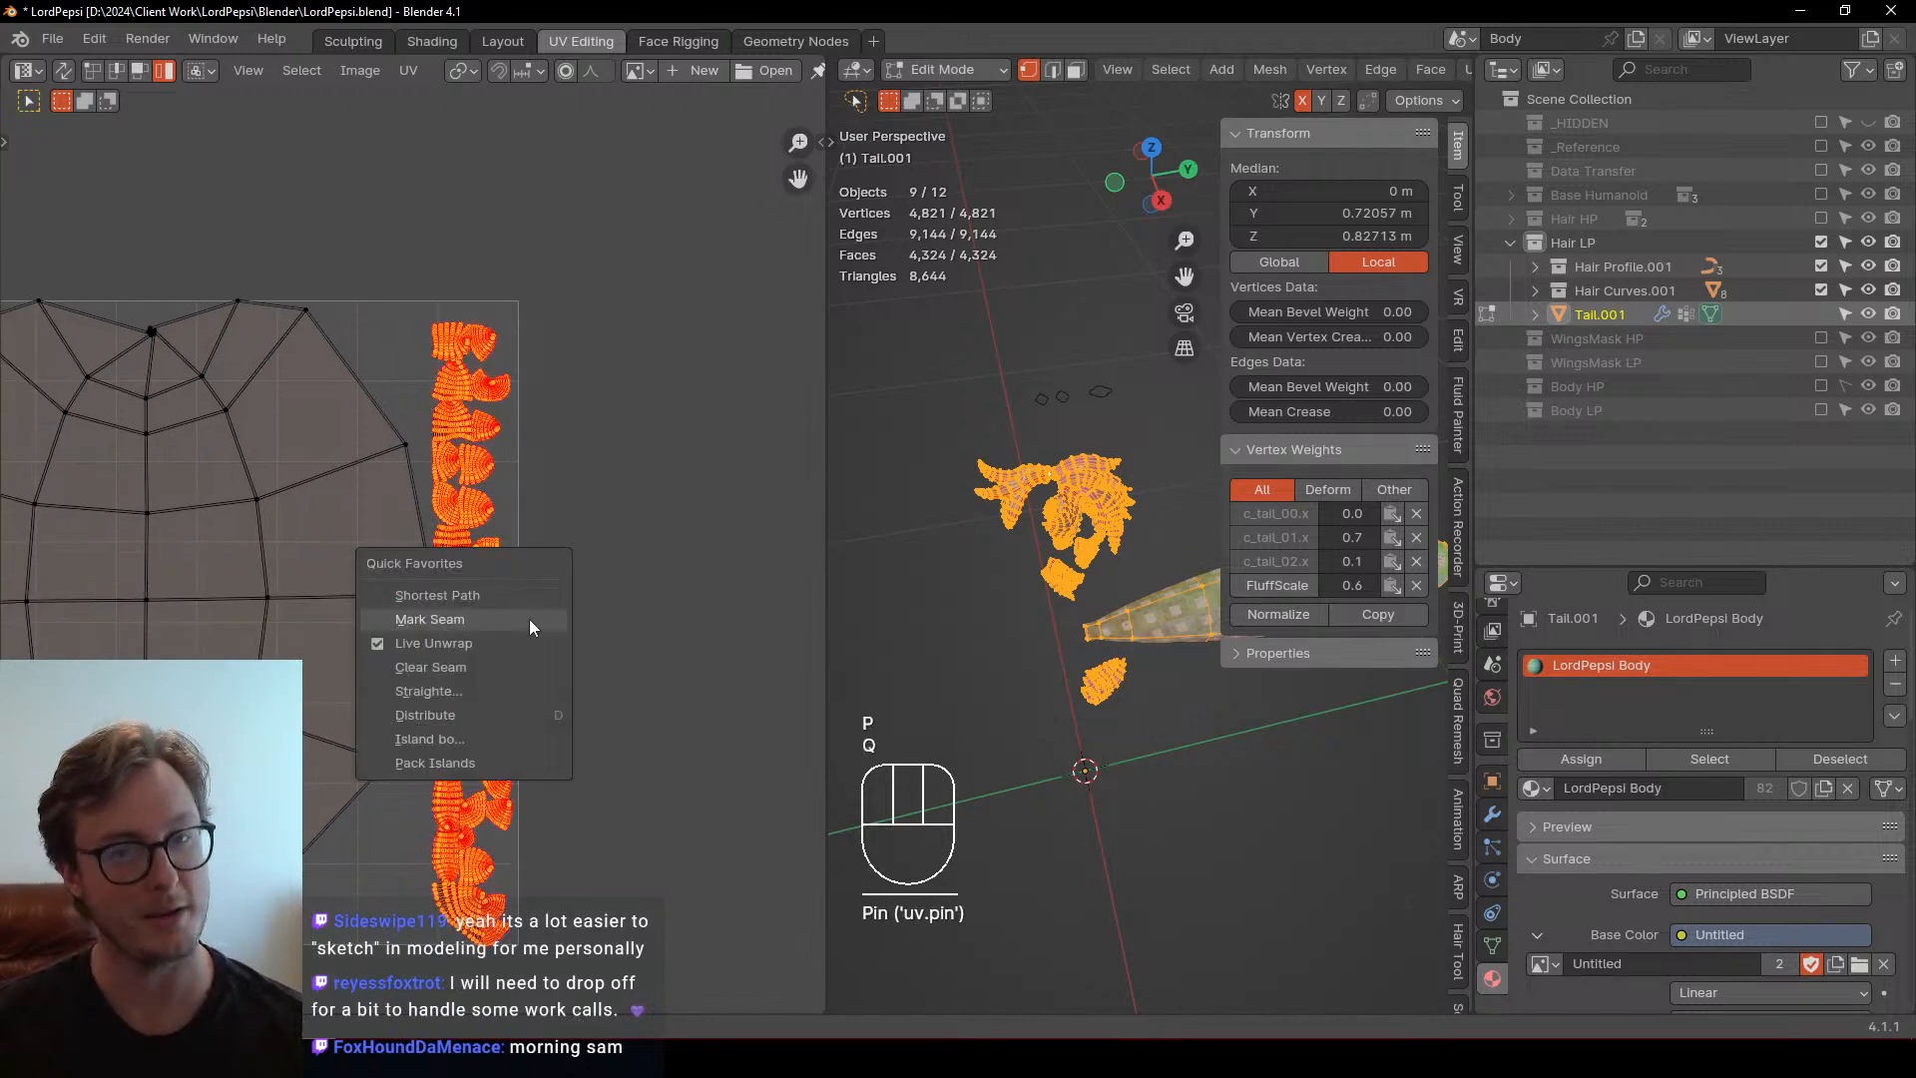
{"action": "left_click", "coordinate": [451, 692]}
{"action": "left_click", "coordinate": [496, 565]}
{"action": "key", "text": "shift+Home"}
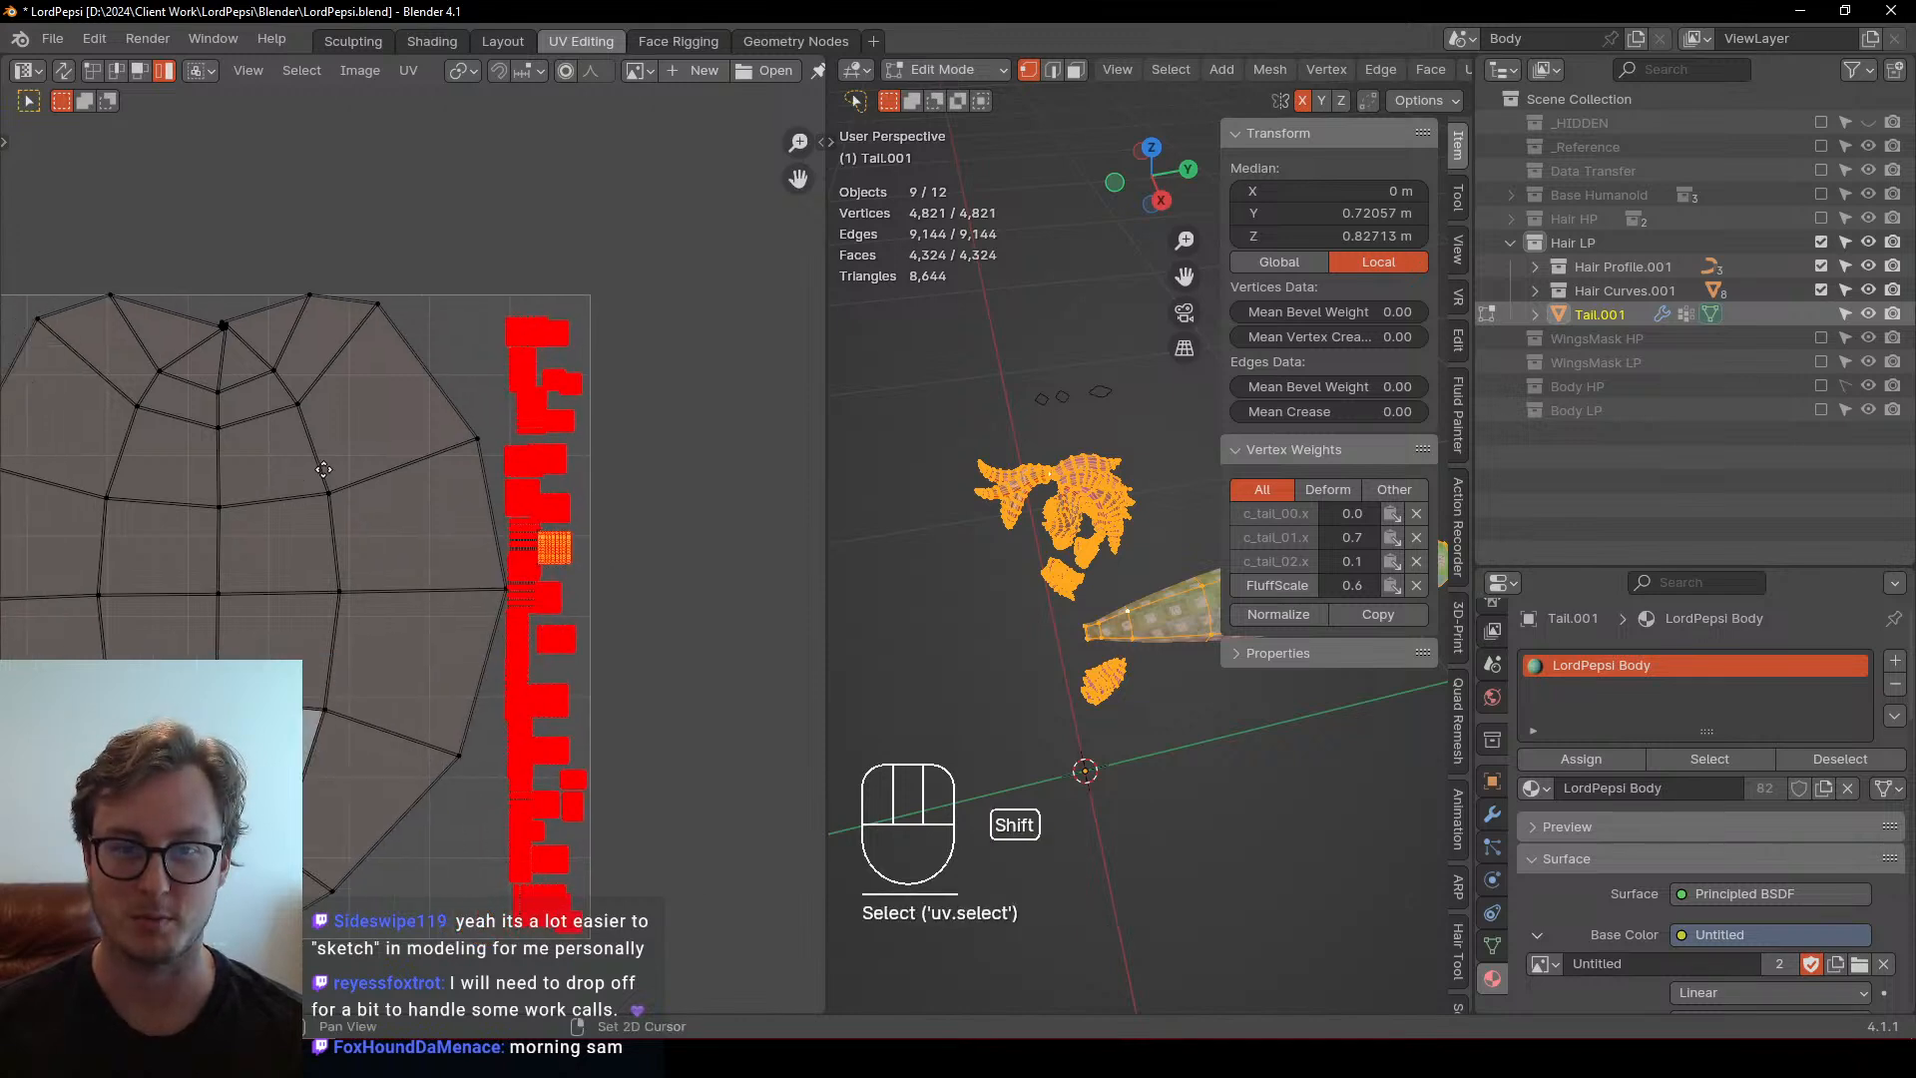
Select the tail island, exclude its central tip vertex from the selection in vertex mode, and pin the rest
{"action": "left_click", "coordinate": [297, 378]}
{"action": "middle_click_drag", "start_coordinate": [305, 339], "coordinate": [439, 499], "text": "shift"}
{"action": "scroll", "coordinate": [389, 473], "scroll_direction": "up", "scroll_amount": 3}
{"action": "left_click", "coordinate": [93, 70]}
{"action": "scroll", "coordinate": [397, 489], "scroll_direction": "up", "scroll_amount": 5}
{"action": "scroll", "coordinate": [439, 499], "scroll_direction": "up", "scroll_amount": 1}
{"action": "middle_click_drag", "start_coordinate": [387, 344], "coordinate": [410, 637]}
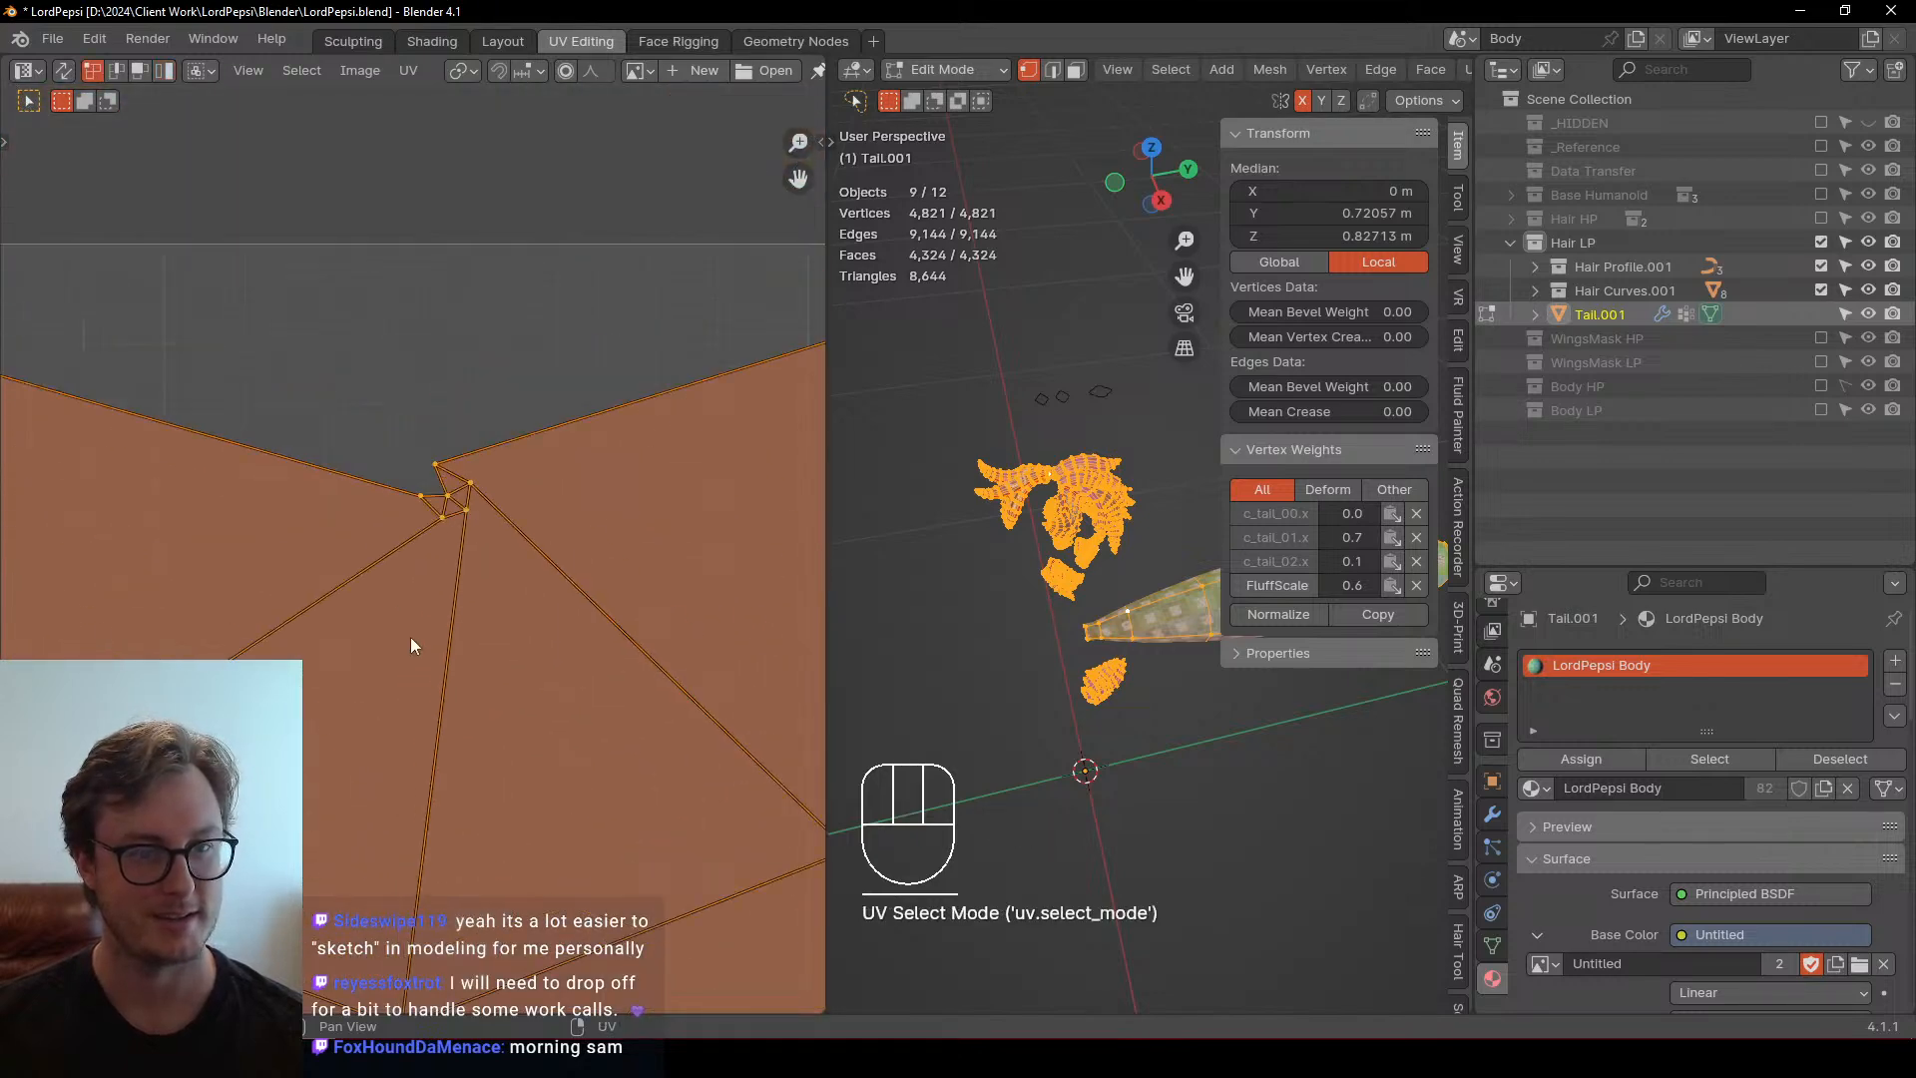
{"action": "scroll", "coordinate": [433, 558], "scroll_direction": "up", "scroll_amount": 6}
{"action": "left_click", "coordinate": [549, 292], "text": "shift"}
{"action": "scroll", "coordinate": [589, 439], "scroll_direction": "down", "scroll_amount": 15}
{"action": "key", "text": "p"}
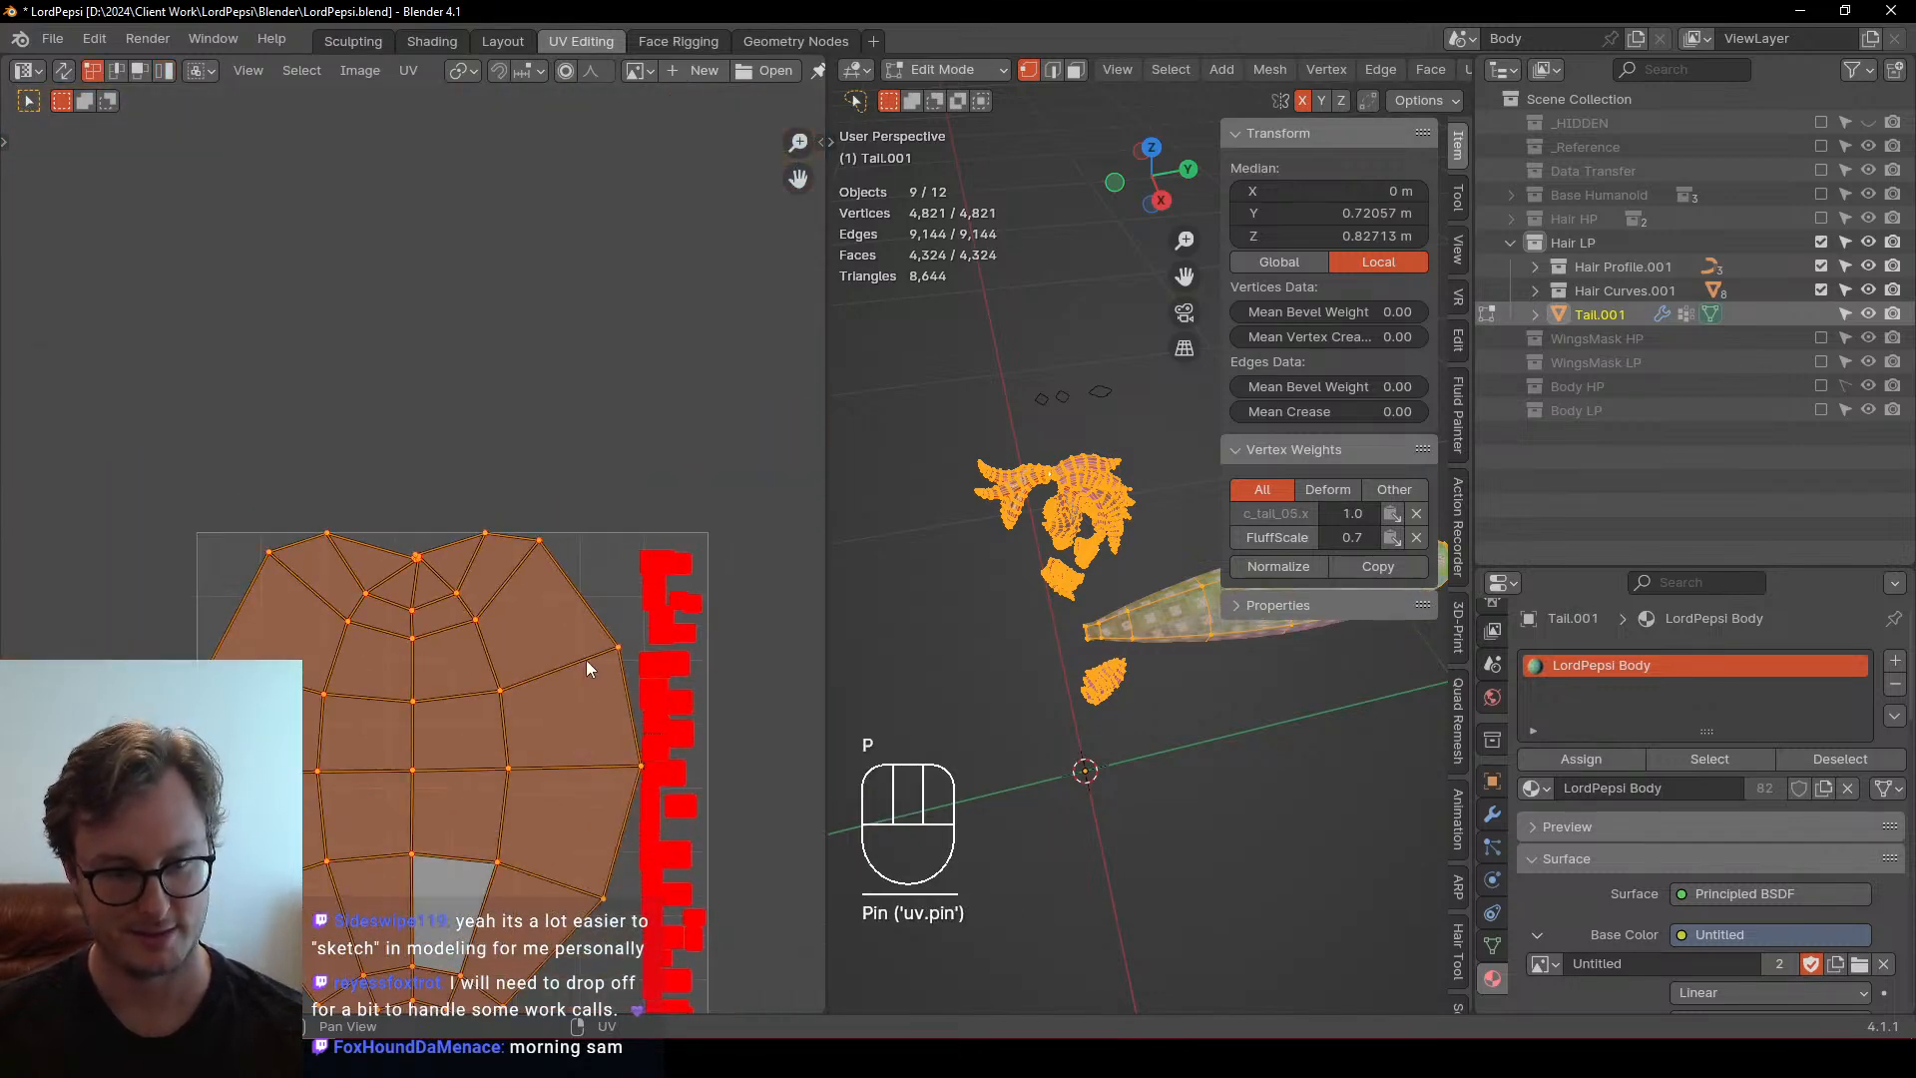
Straighten the pinned tail island into a rectangular grid and move it clear of the hair islands
{"action": "key", "text": "q"}
{"action": "left_click", "coordinate": [585, 661]}
{"action": "key", "text": "g"}
{"action": "left_click", "coordinate": [533, 702]}
{"action": "middle_click_drag", "start_coordinate": [511, 688], "coordinate": [584, 554], "text": "shift"}
{"action": "scroll", "coordinate": [582, 555], "scroll_direction": "down", "scroll_amount": 4}
{"action": "scroll", "coordinate": [571, 600], "scroll_direction": "up", "scroll_amount": 3}
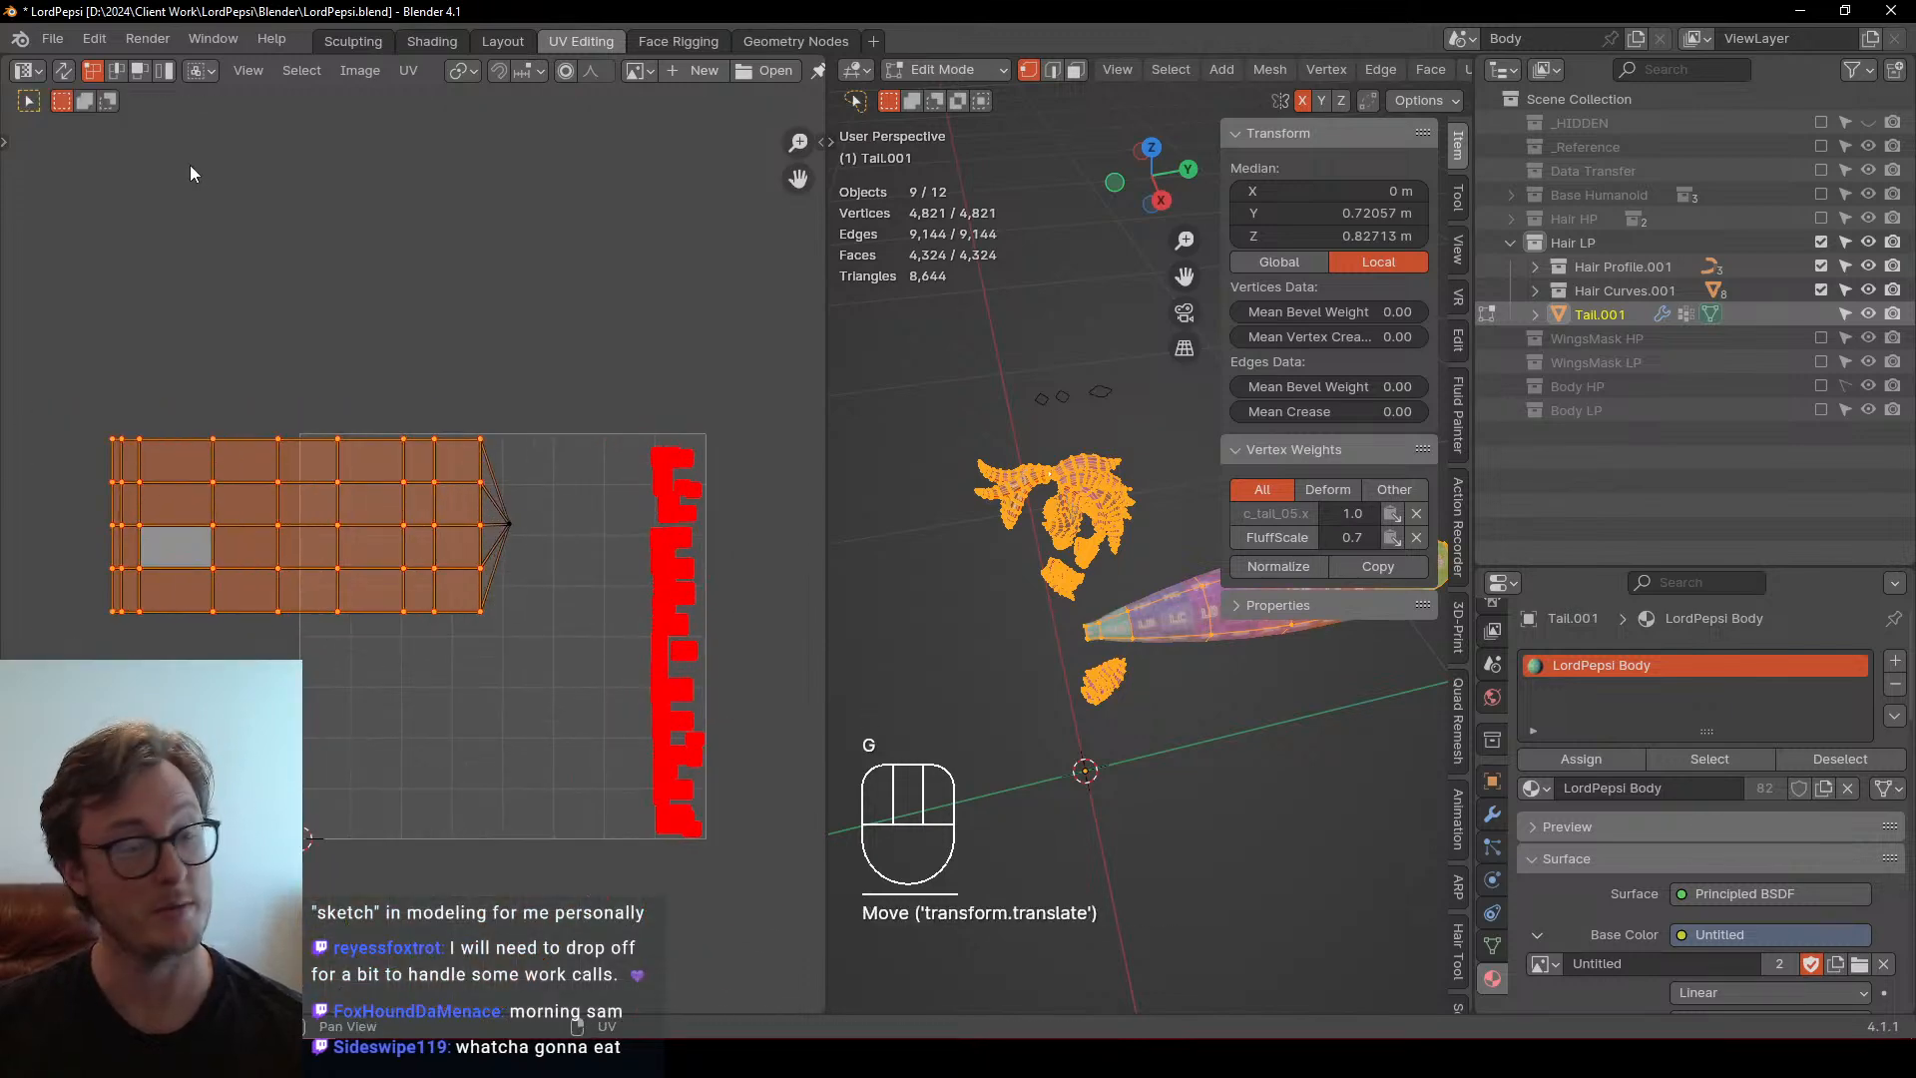
Rotate the whole tail island upright and place it inside the UV square along its left edge
{"action": "left_click", "coordinate": [171, 70]}
{"action": "left_click", "coordinate": [583, 565]}
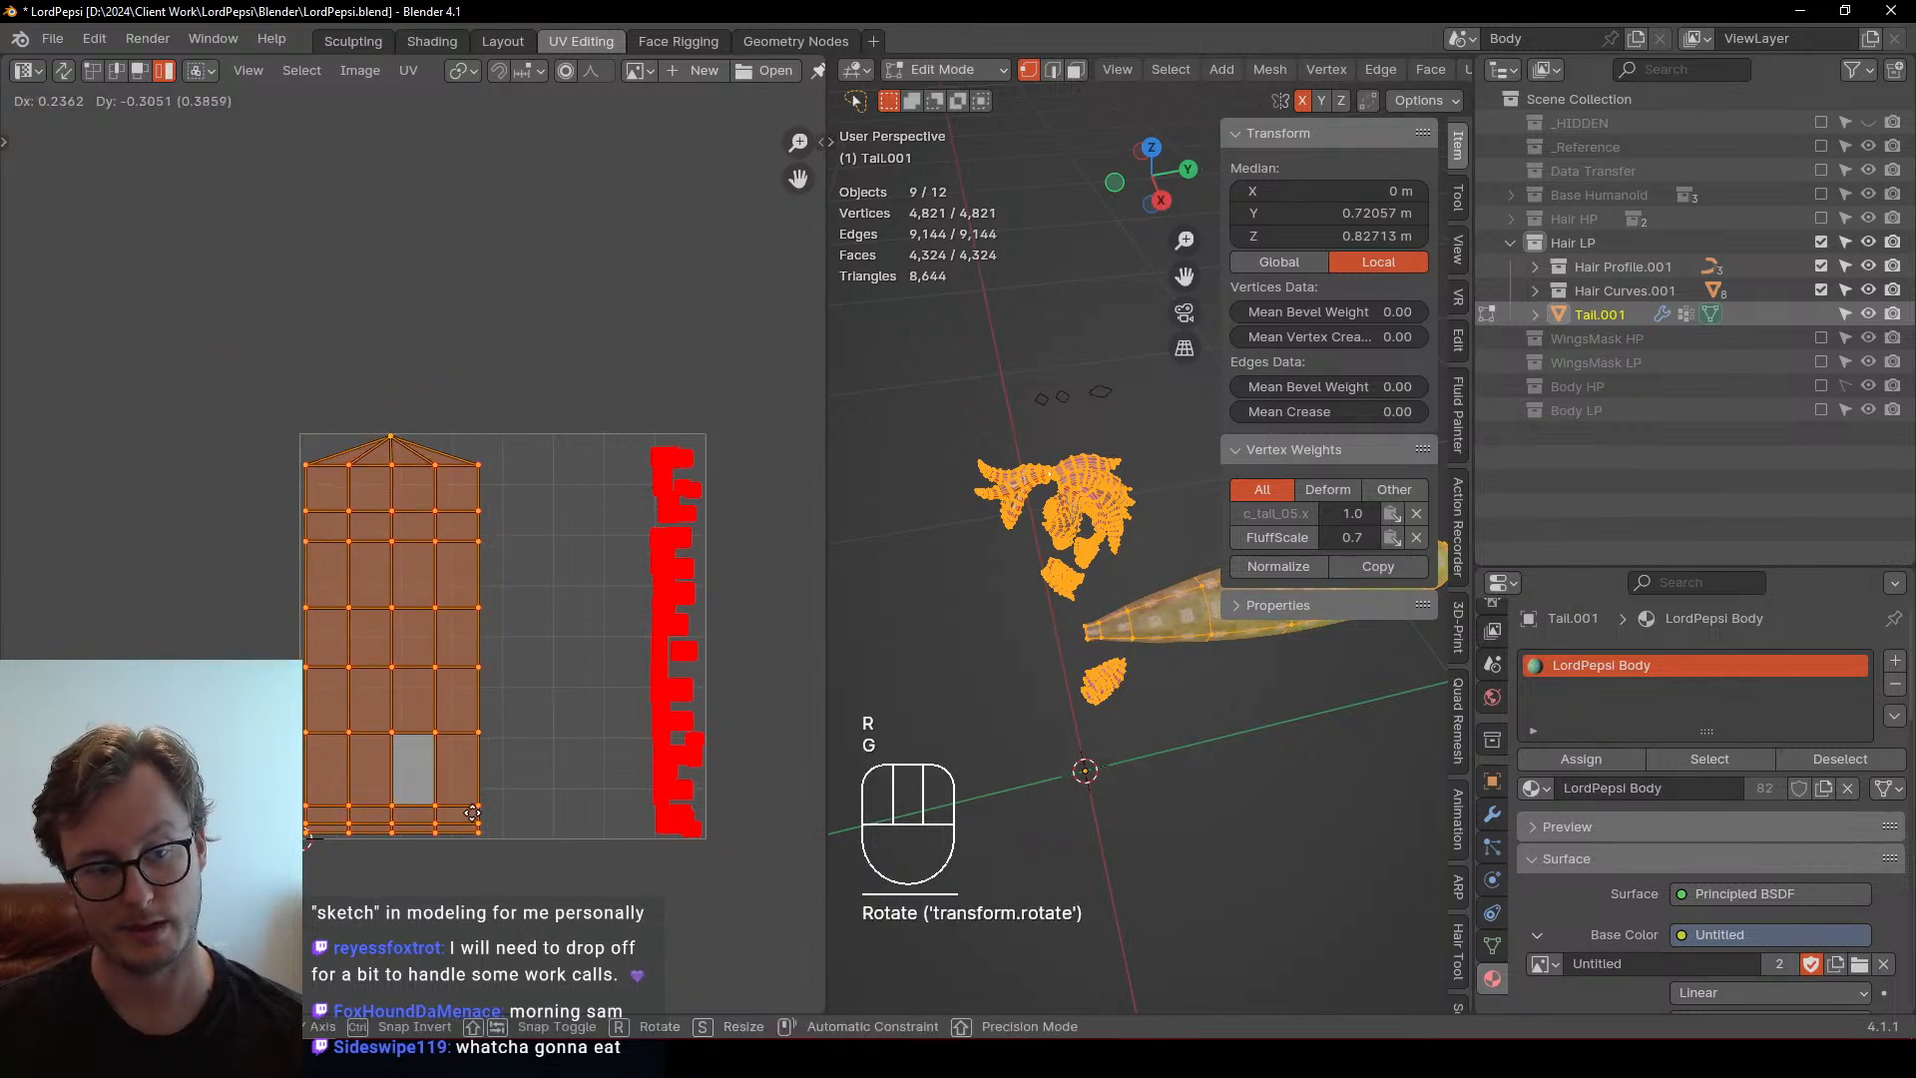
{"action": "key", "text": "g"}
{"action": "scroll", "coordinate": [469, 726], "scroll_direction": "up", "scroll_amount": 2}
{"action": "scroll", "coordinate": [469, 727], "scroll_direction": "up", "scroll_amount": 1}
{"action": "middle_click_drag", "start_coordinate": [469, 727], "coordinate": [474, 489], "text": "shift"}
{"action": "key", "text": "g"}
{"action": "left_click", "coordinate": [429, 465], "text": "shift"}
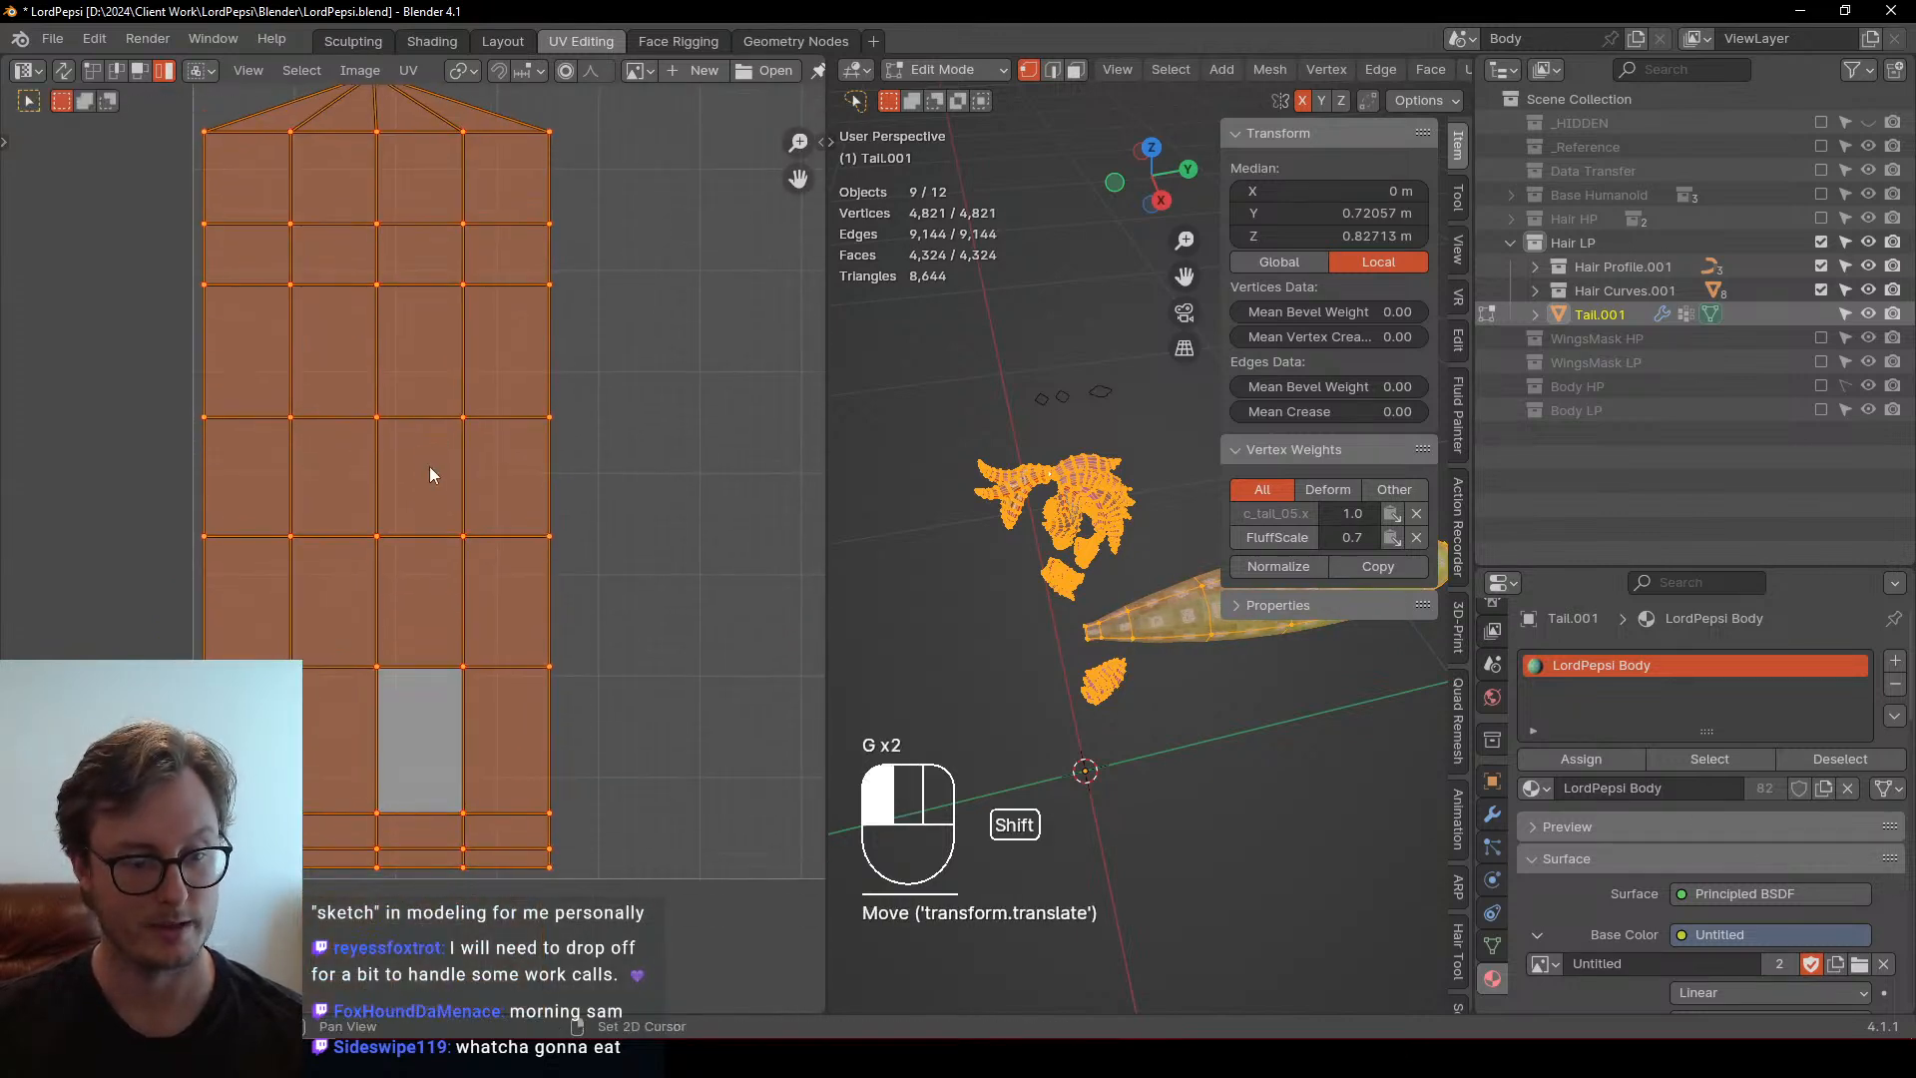
Select the column of hair islands and move it closer to the tail island
{"action": "middle_click_drag", "start_coordinate": [527, 346], "coordinate": [324, 477], "text": "shift"}
{"action": "left_click", "coordinate": [690, 354]}
{"action": "scroll", "coordinate": [667, 335], "scroll_direction": "down", "scroll_amount": 2}
{"action": "key", "text": "b"}
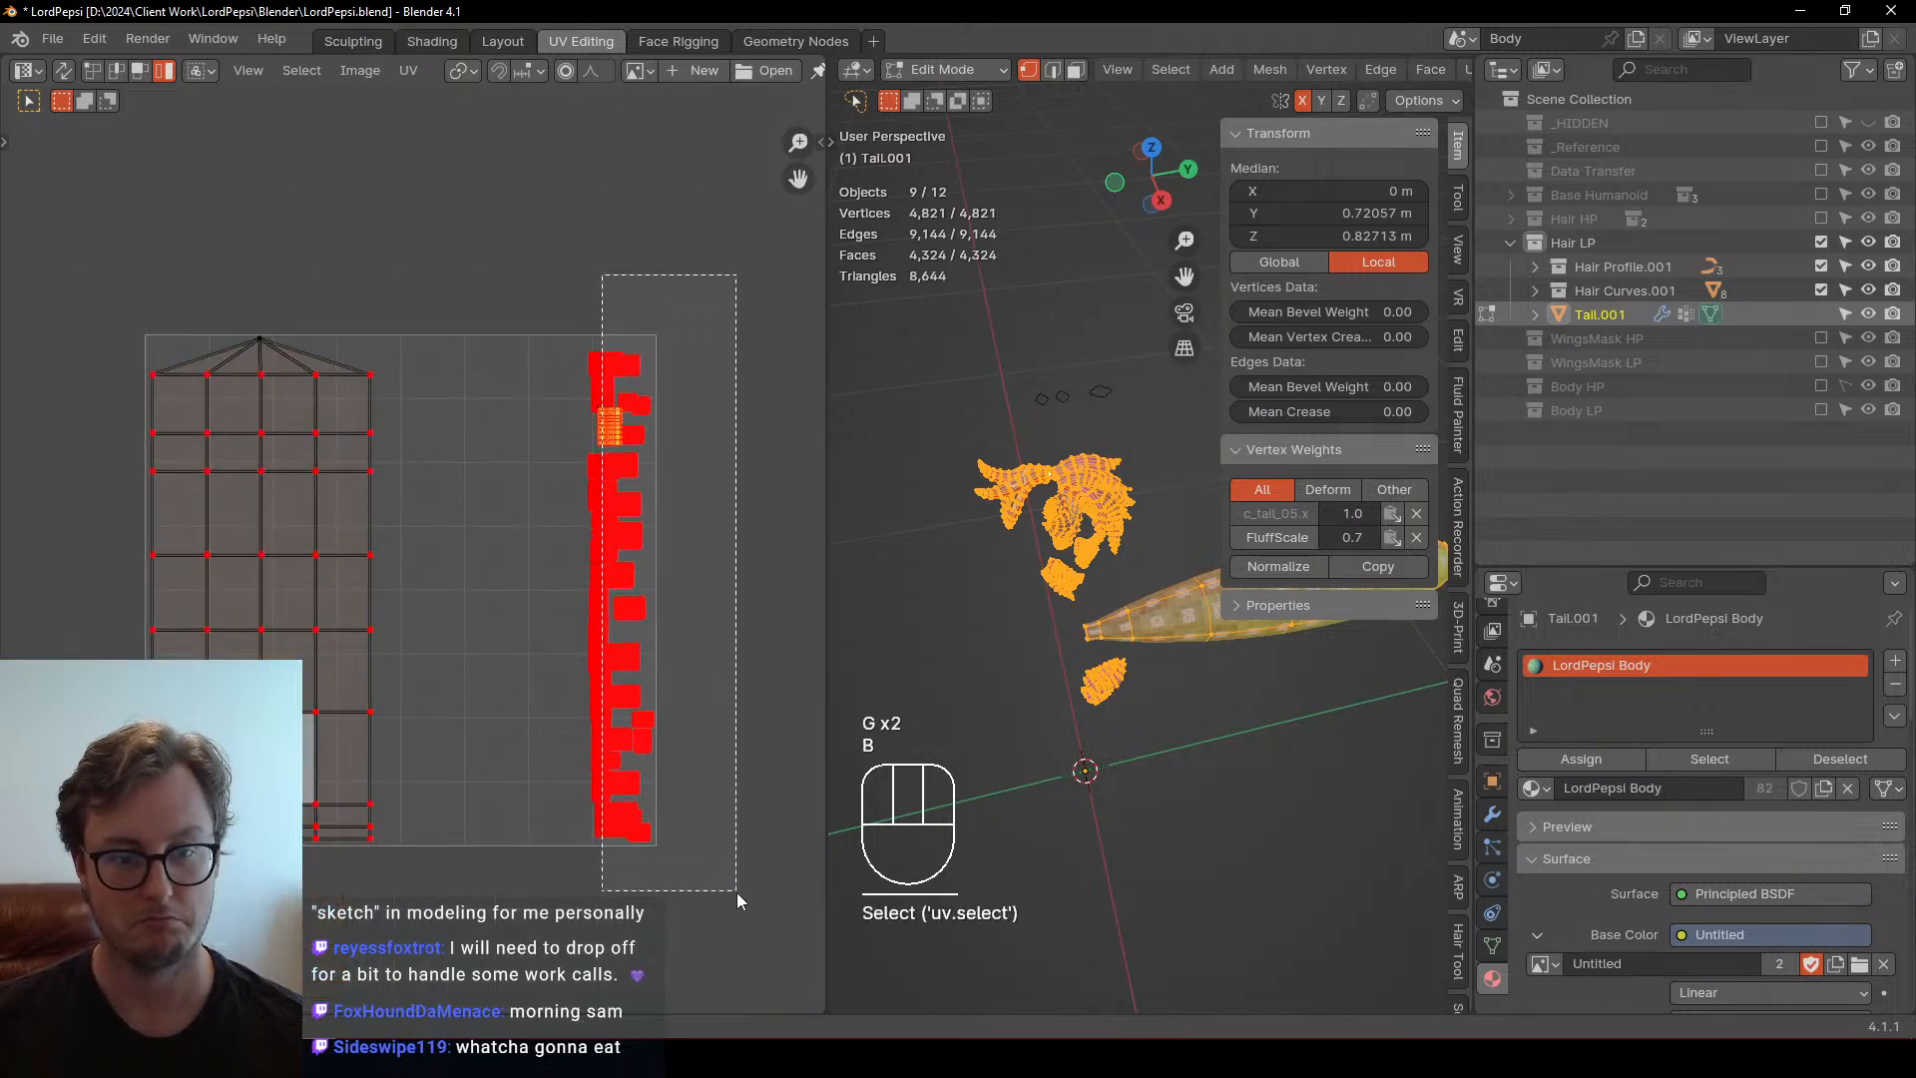
{"action": "left_click_drag", "start_coordinate": [736, 892], "coordinate": [736, 892]}
{"action": "key", "text": "g"}
{"action": "left_click", "coordinate": [531, 570]}
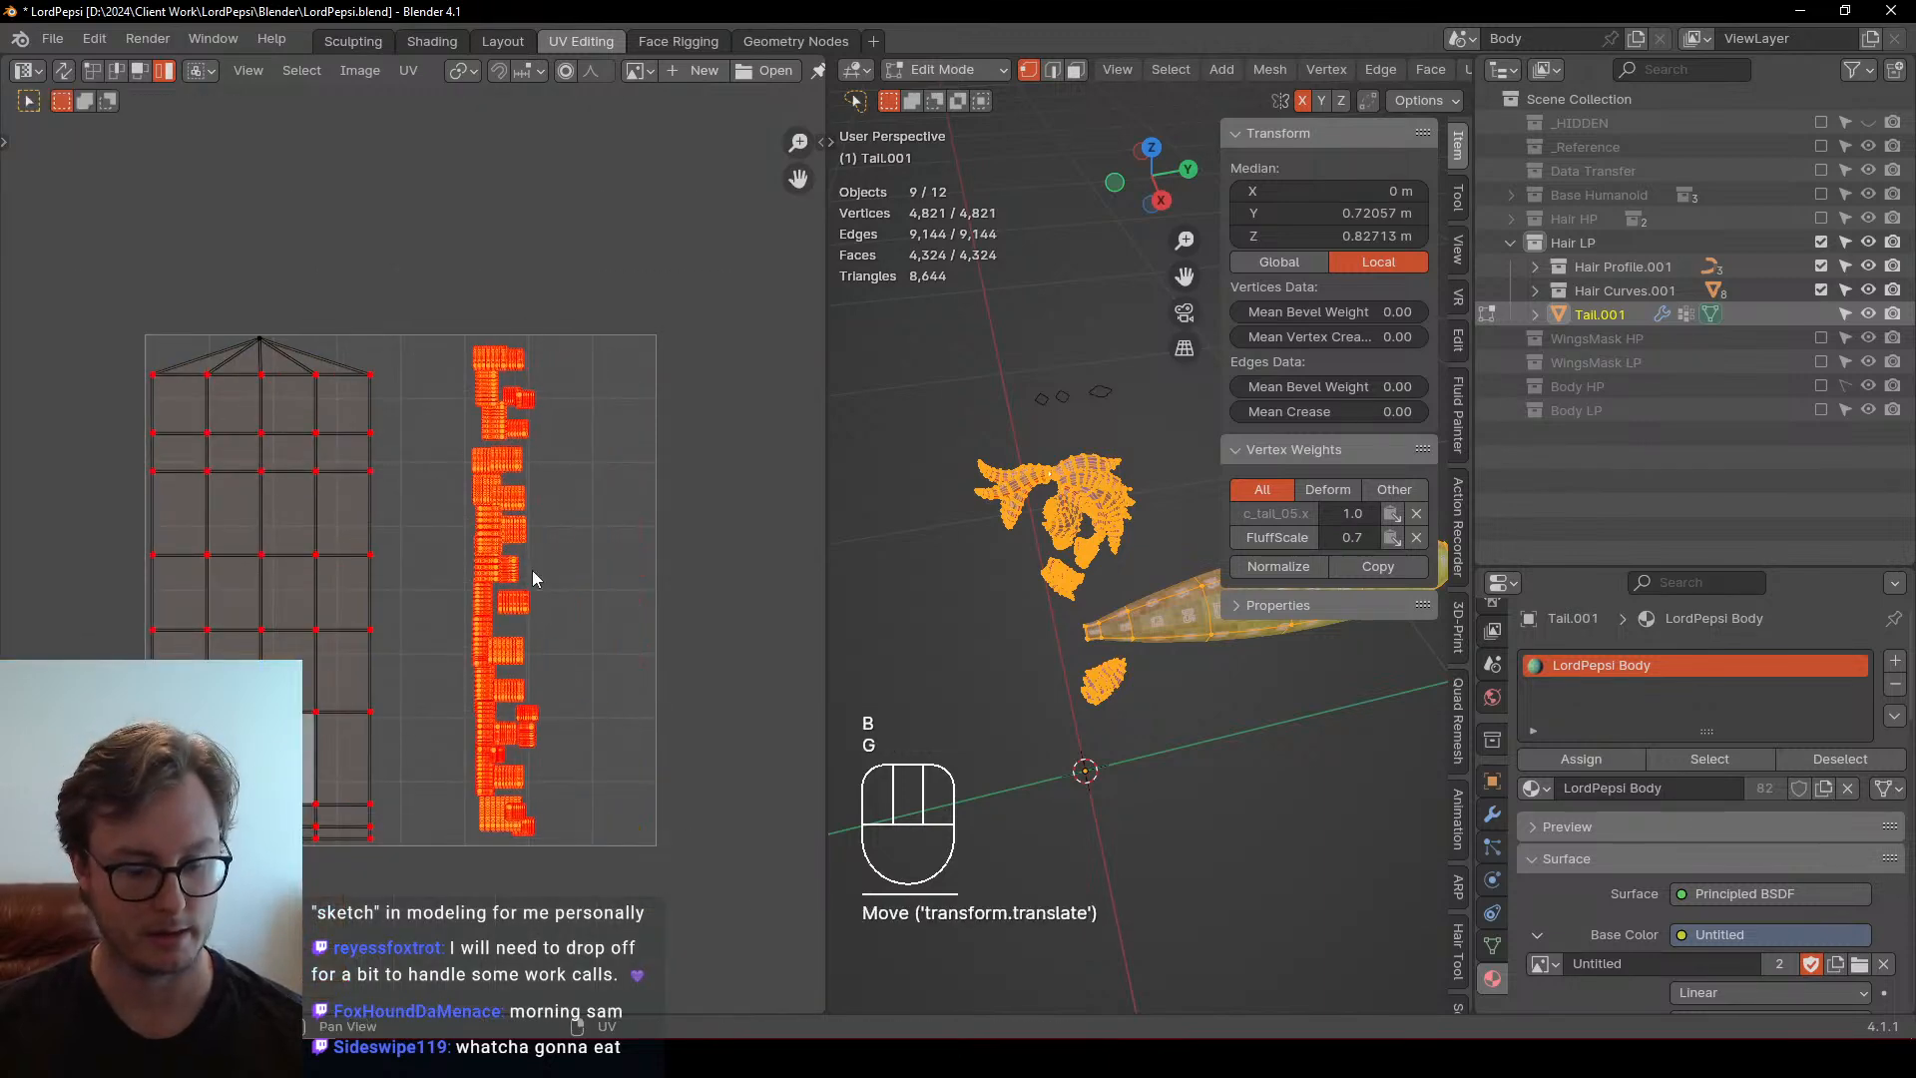
{"action": "key", "text": "n"}
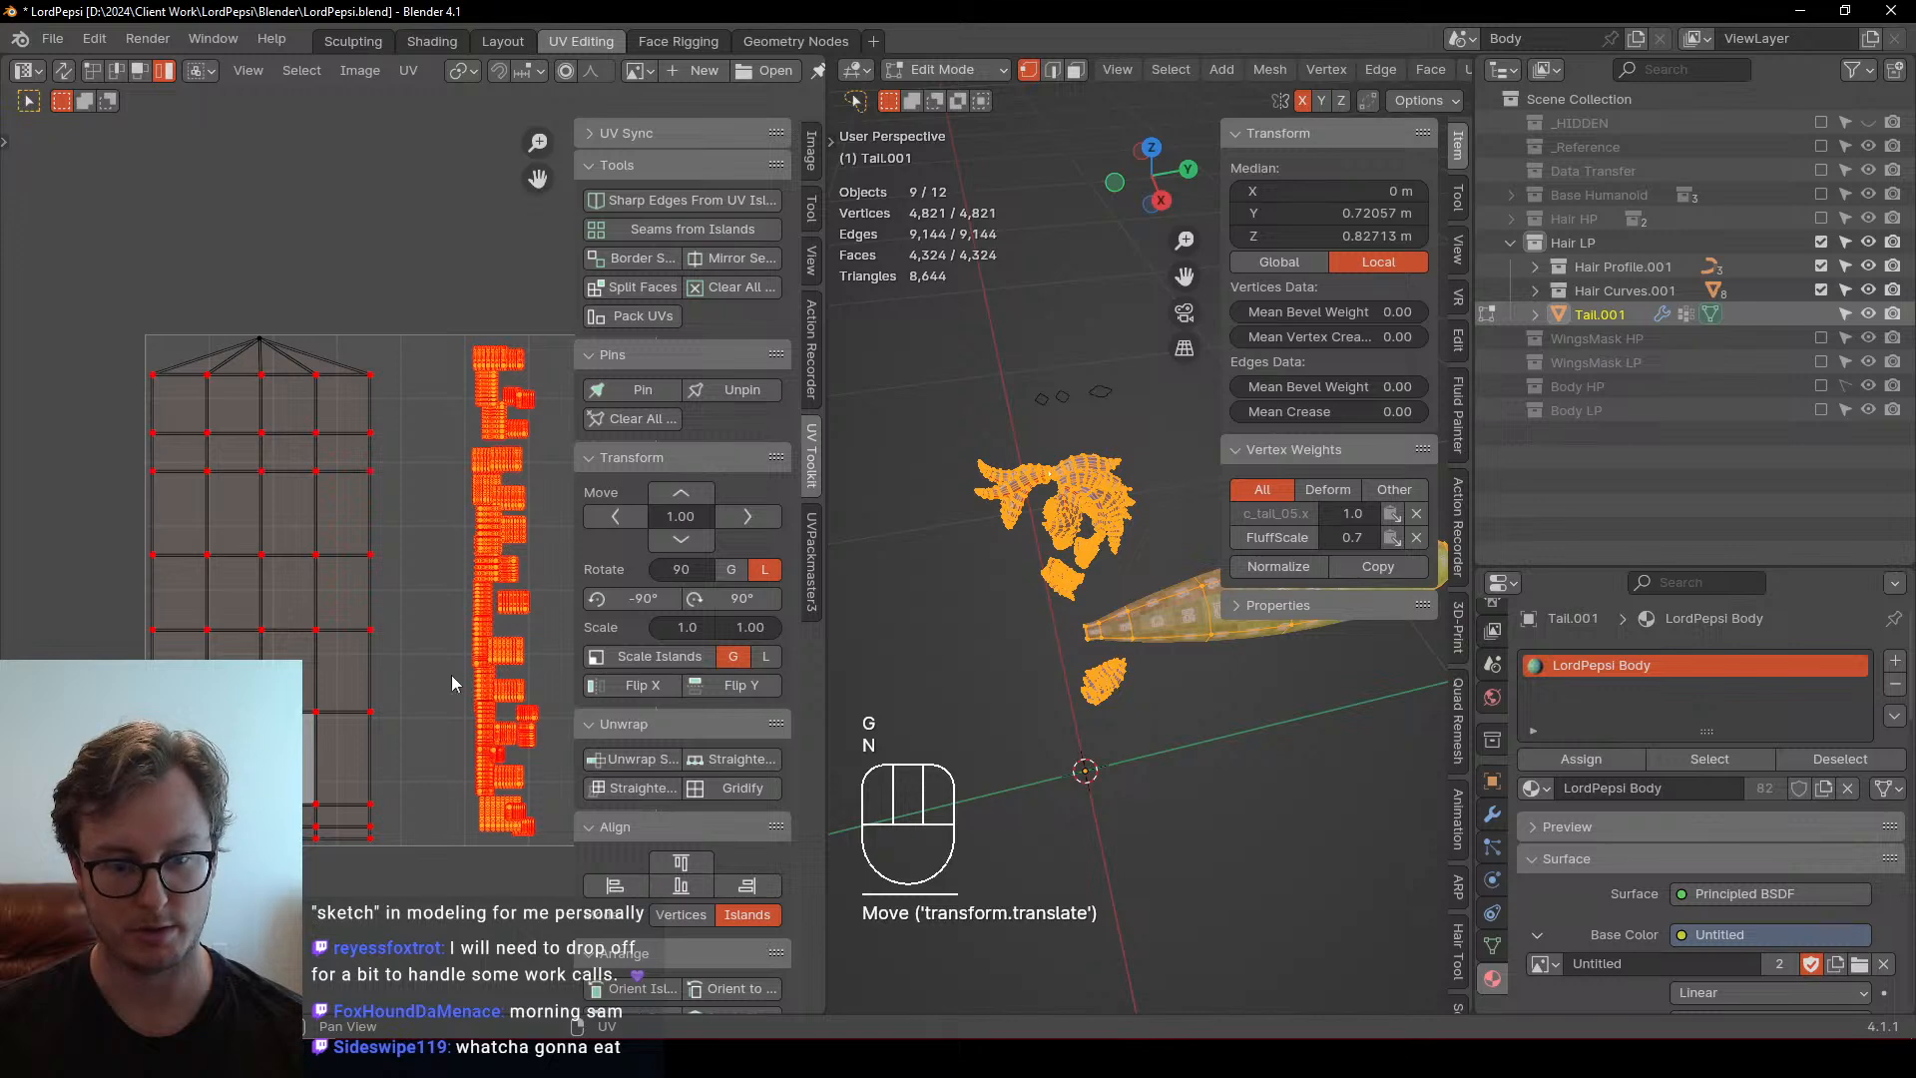
{"action": "key", "text": "q"}
{"action": "left_click", "coordinate": [377, 652]}
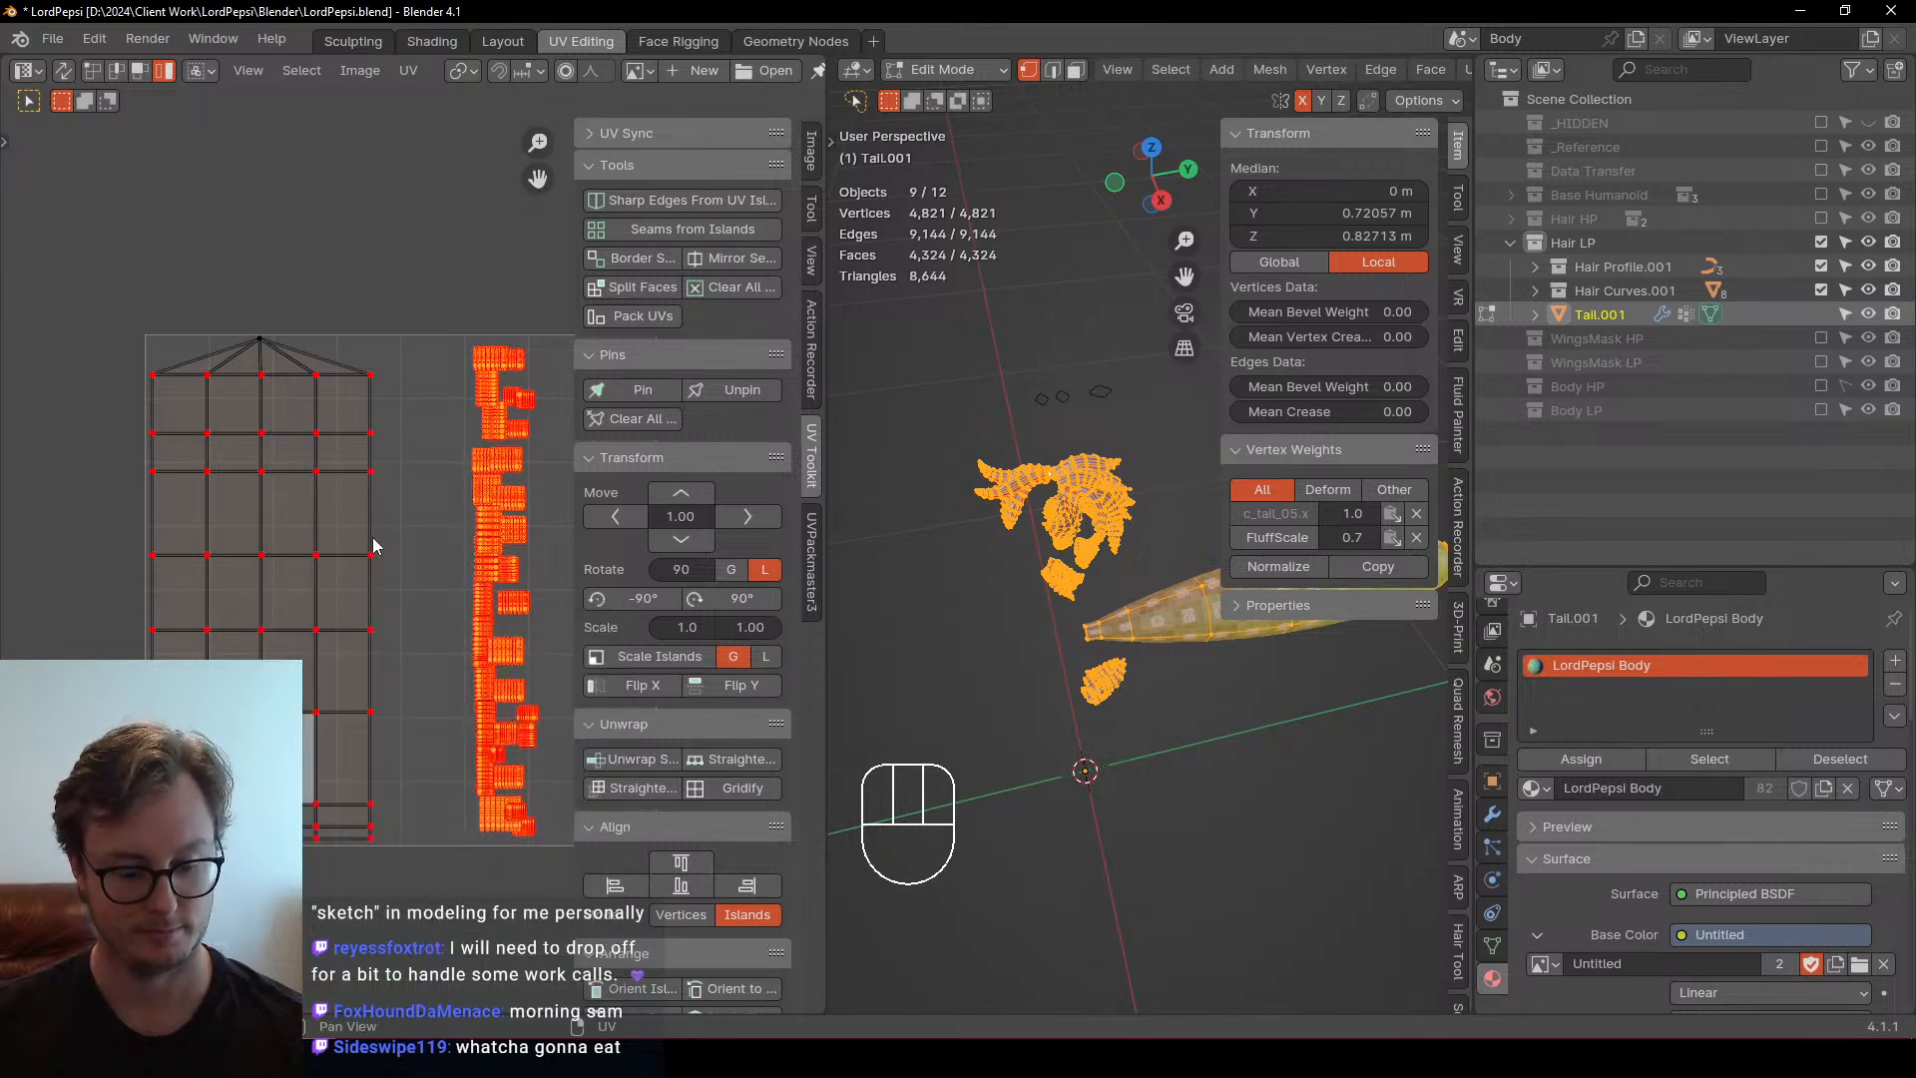
{"action": "key", "text": "n"}
Box-select the short hair islands along the right side of the upper part of the hair column
{"action": "scroll", "coordinate": [539, 429], "scroll_direction": "up", "scroll_amount": 6}
{"action": "middle_click_drag", "start_coordinate": [541, 428], "coordinate": [433, 578]}
{"action": "middle_click_drag", "start_coordinate": [339, 484], "coordinate": [470, 579]}
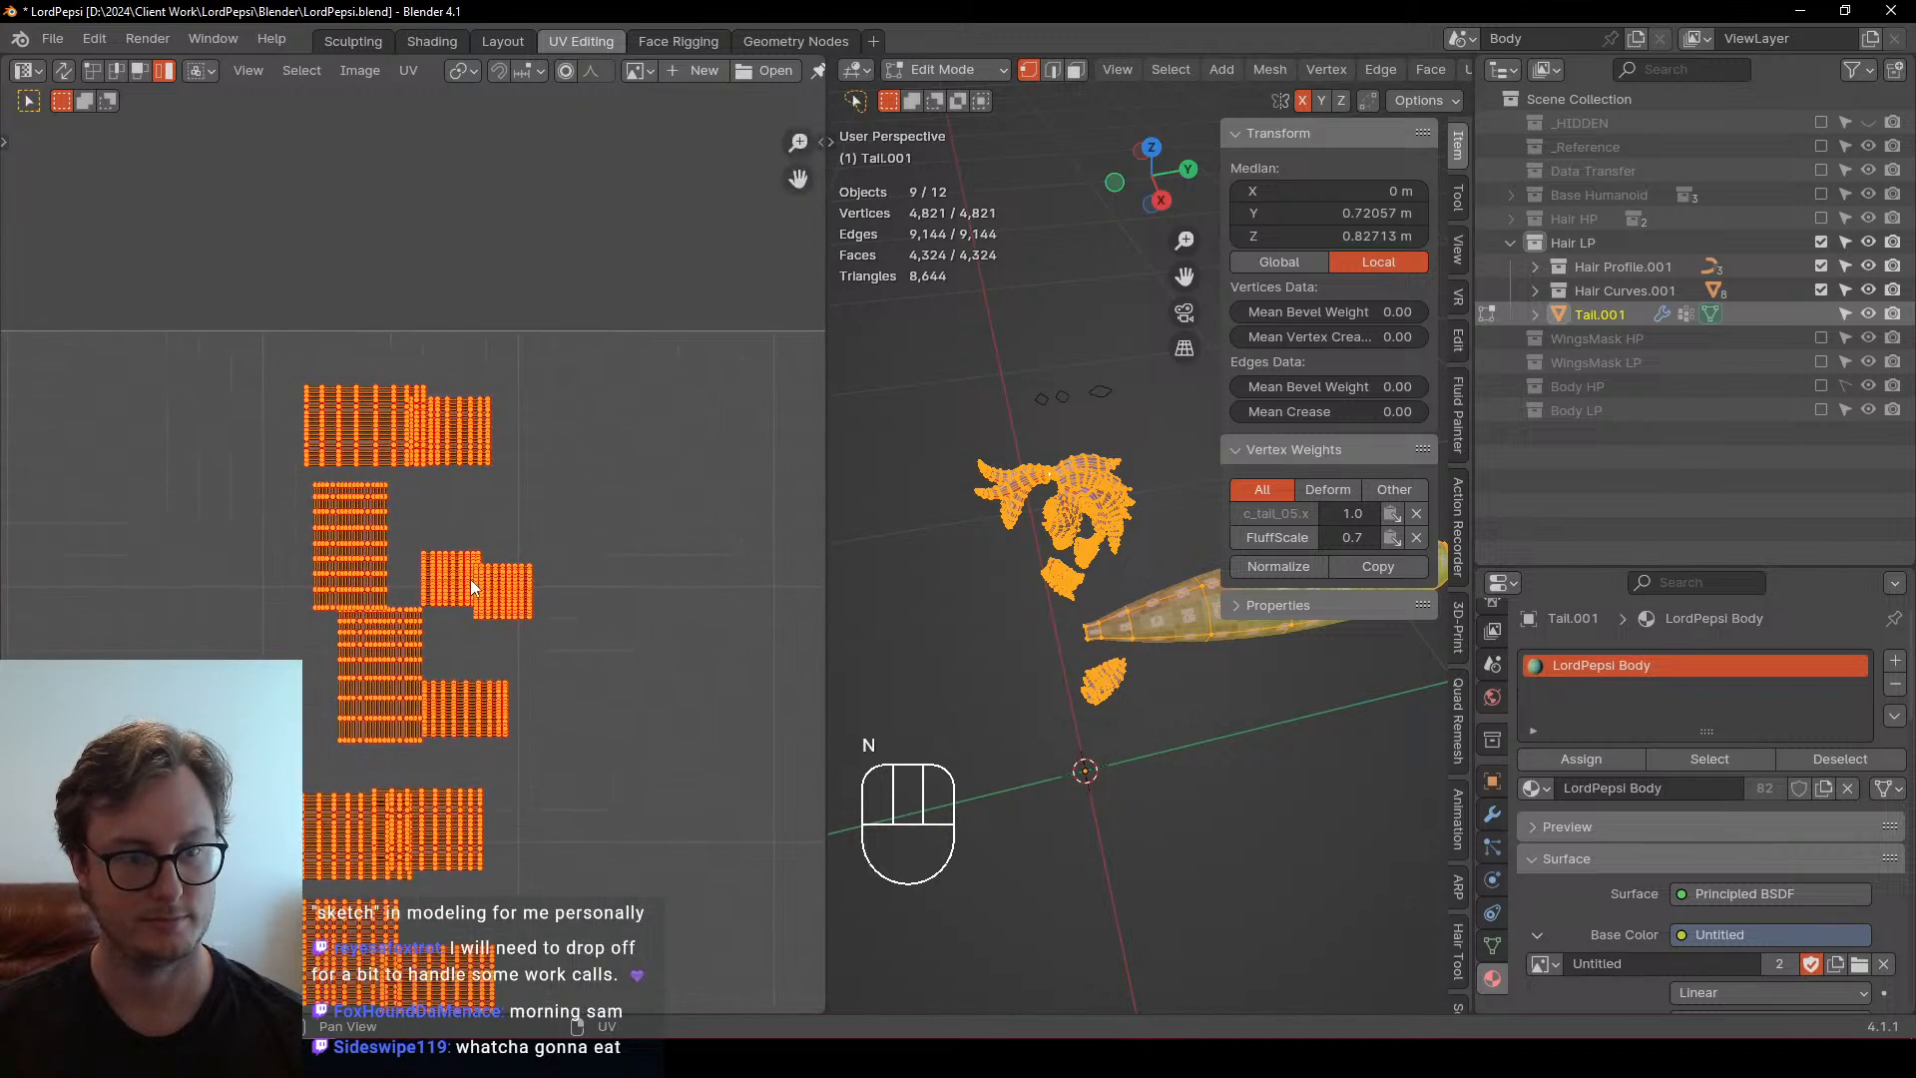
{"action": "scroll", "coordinate": [449, 571], "scroll_direction": "up", "scroll_amount": 1}
{"action": "left_click", "coordinate": [386, 420]}
{"action": "key", "text": "g"}
{"action": "left_click", "coordinate": [381, 417]}
{"action": "key", "text": "b"}
{"action": "left_click_drag", "start_coordinate": [338, 339], "coordinate": [644, 437]}
{"action": "middle_click_drag", "start_coordinate": [589, 546], "coordinate": [591, 389]}
{"action": "key", "text": "b"}
{"action": "left_click_drag", "start_coordinate": [459, 371], "coordinate": [641, 594]}
{"action": "middle_click_drag", "start_coordinate": [539, 712], "coordinate": [531, 307]}
{"action": "scroll", "coordinate": [531, 307], "scroll_direction": "down", "scroll_amount": 1}
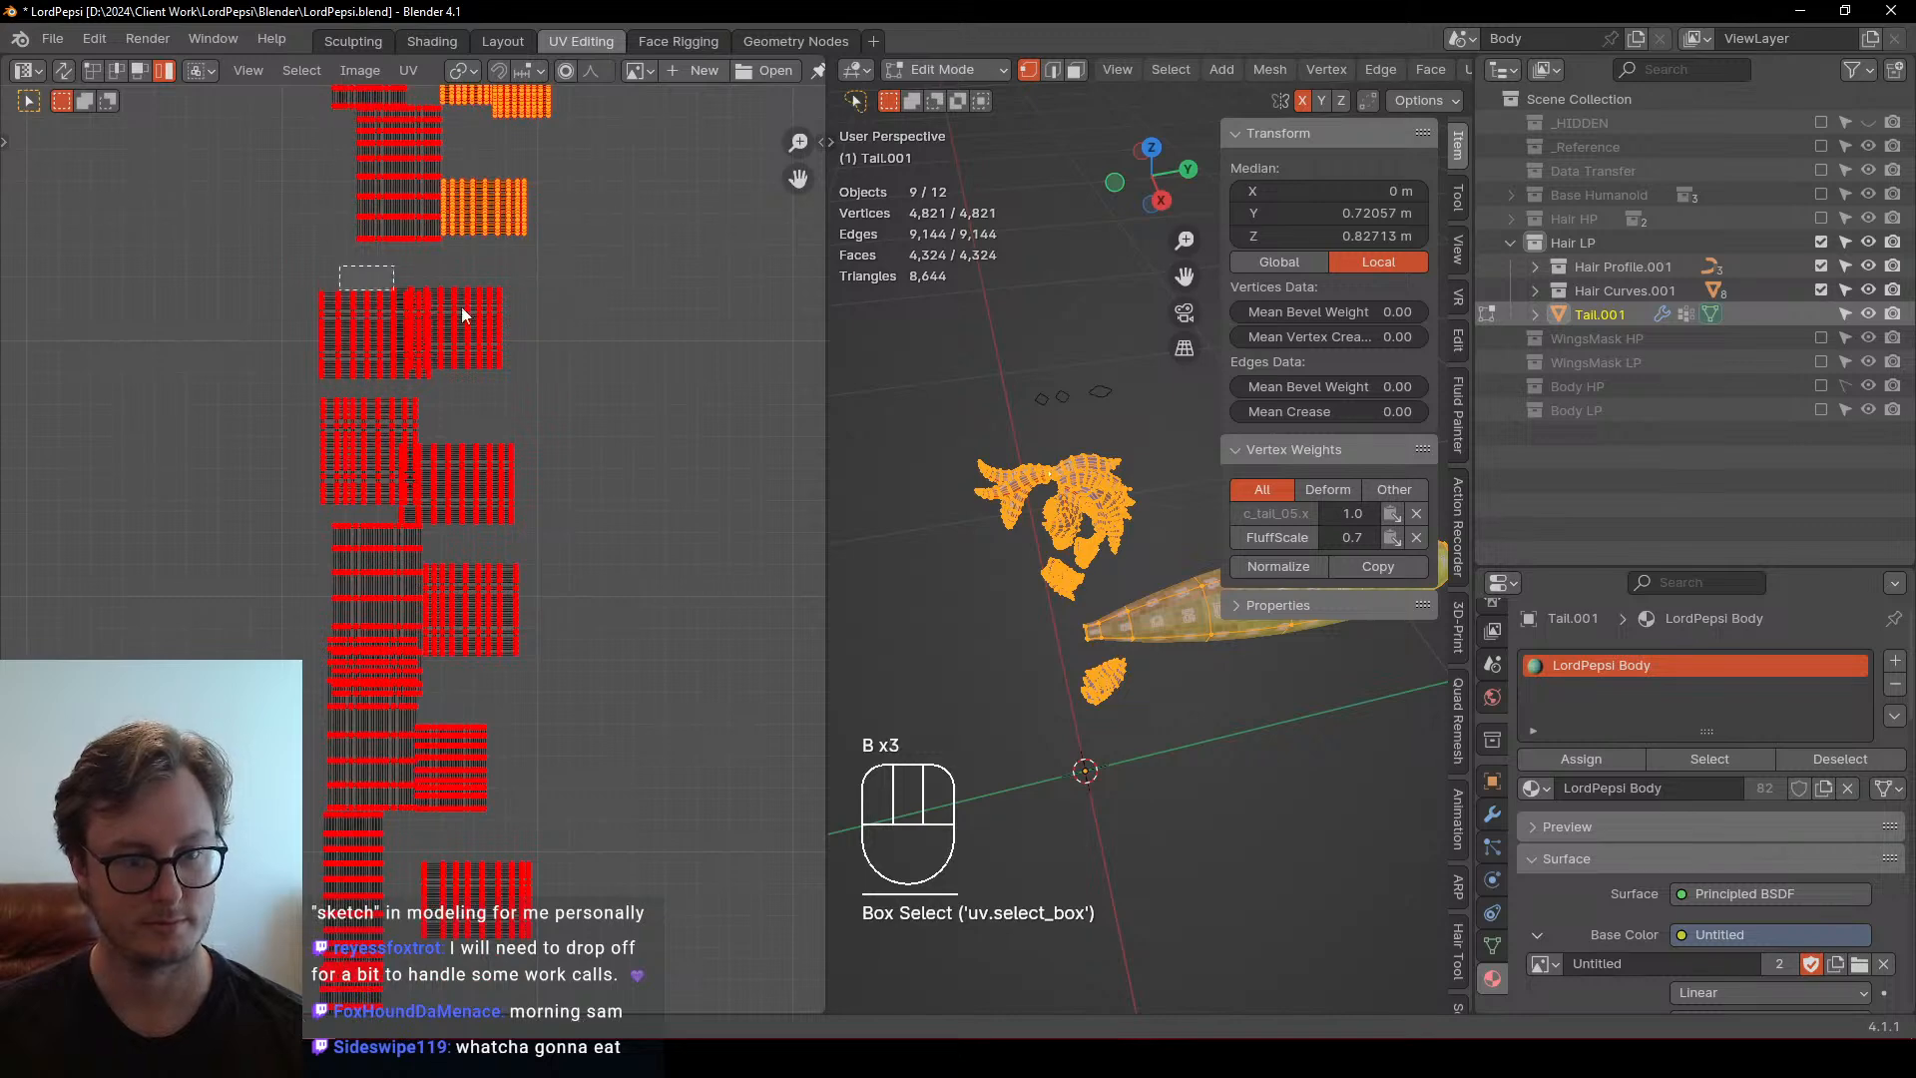
{"action": "middle_click_drag", "start_coordinate": [483, 885], "coordinate": [451, 628]}
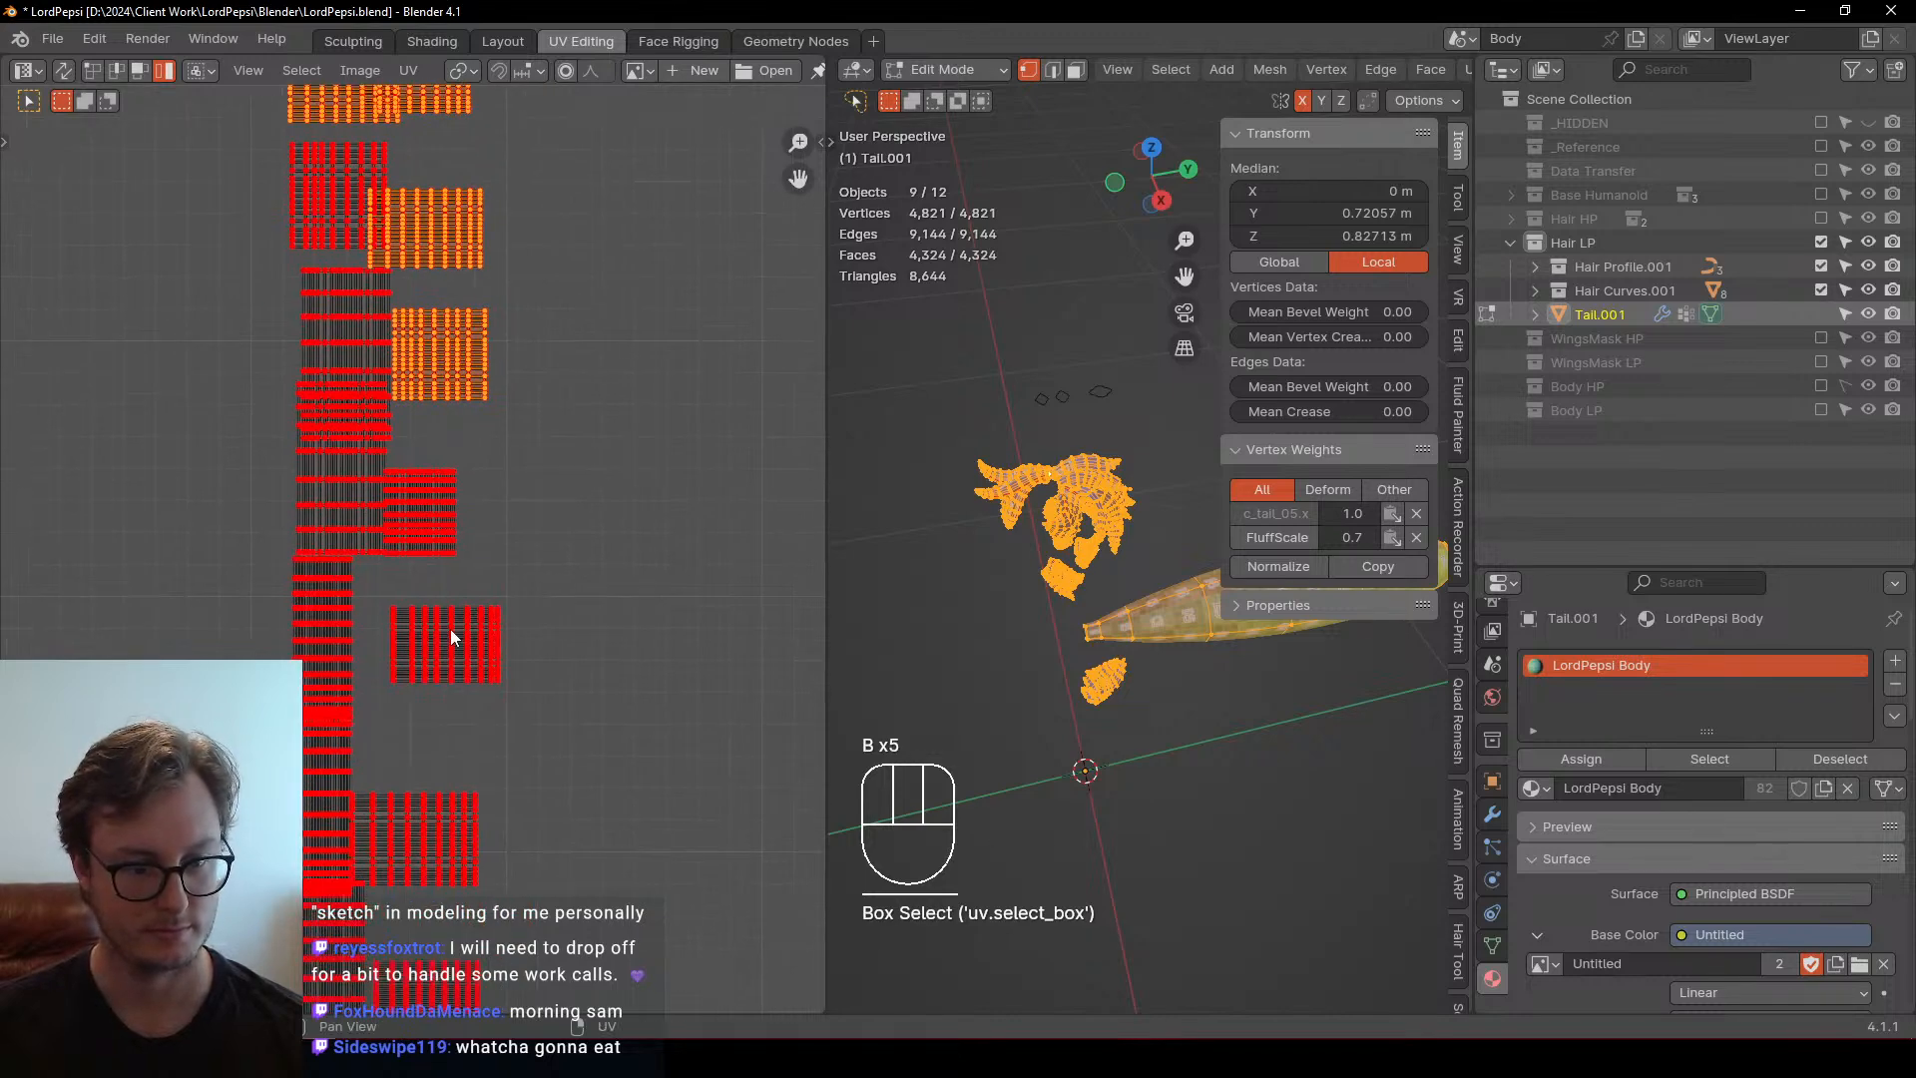
Add the short hair islands in the column's lower part to the selection and rotate each by 90° about its own origin
{"action": "middle_click_drag", "start_coordinate": [462, 721], "coordinate": [473, 505], "text": "shift"}
{"action": "key", "text": "b"}
{"action": "left_click_drag", "start_coordinate": [445, 547], "coordinate": [517, 720]}
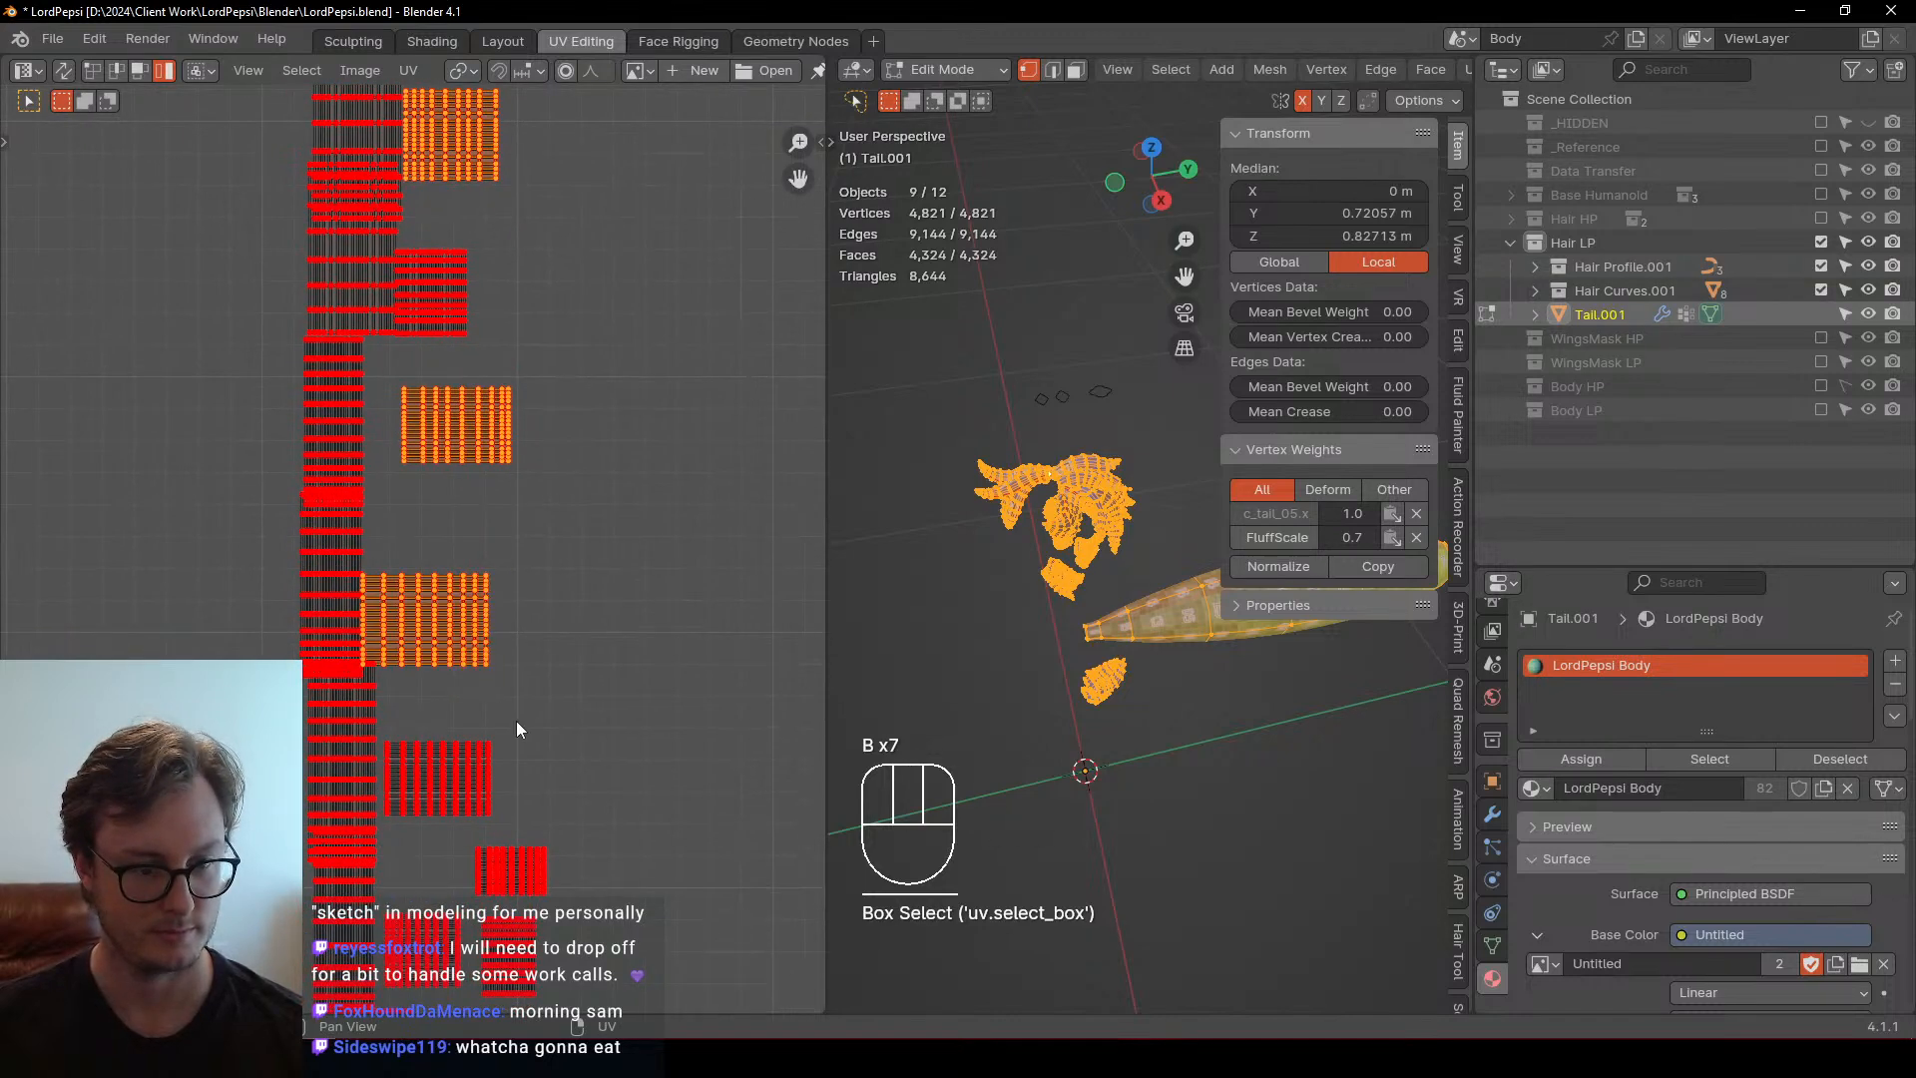
{"action": "middle_click_drag", "start_coordinate": [465, 779], "coordinate": [465, 493], "text": "shift"}
{"action": "middle_click_drag", "start_coordinate": [516, 715], "coordinate": [501, 388]}
{"action": "scroll", "coordinate": [567, 560], "scroll_direction": "up", "scroll_amount": 4}
{"action": "scroll", "coordinate": [364, 612], "scroll_direction": "up", "scroll_amount": 5}
{"action": "scroll", "coordinate": [365, 613], "scroll_direction": "down", "scroll_amount": 5}
{"action": "scroll", "coordinate": [342, 602], "scroll_direction": "up", "scroll_amount": 3}
{"action": "key", "text": "b"}
{"action": "left_click_drag", "start_coordinate": [473, 469], "coordinate": [502, 539]}
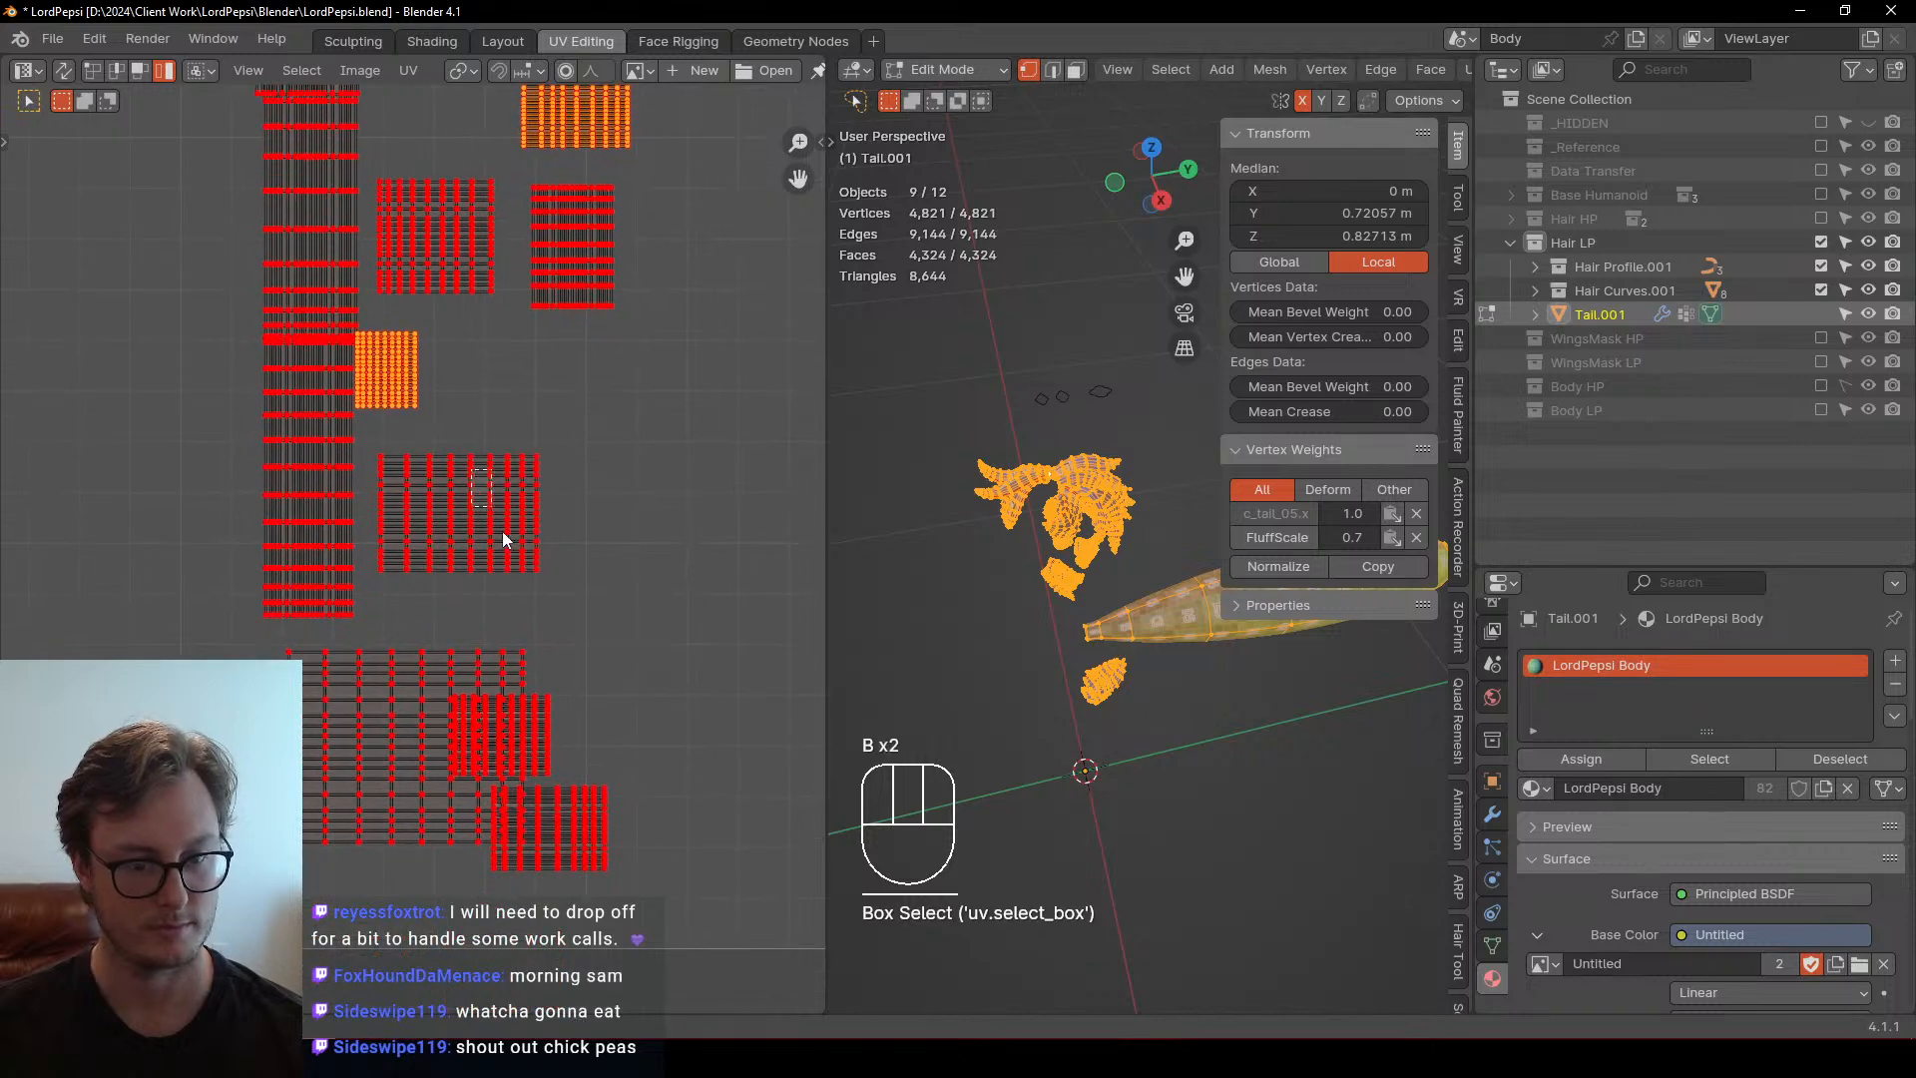
{"action": "left_click_drag", "start_coordinate": [486, 673], "coordinate": [565, 799]}
{"action": "scroll", "coordinate": [565, 799], "scroll_direction": "down", "scroll_amount": 3}
{"action": "key", "text": "b"}
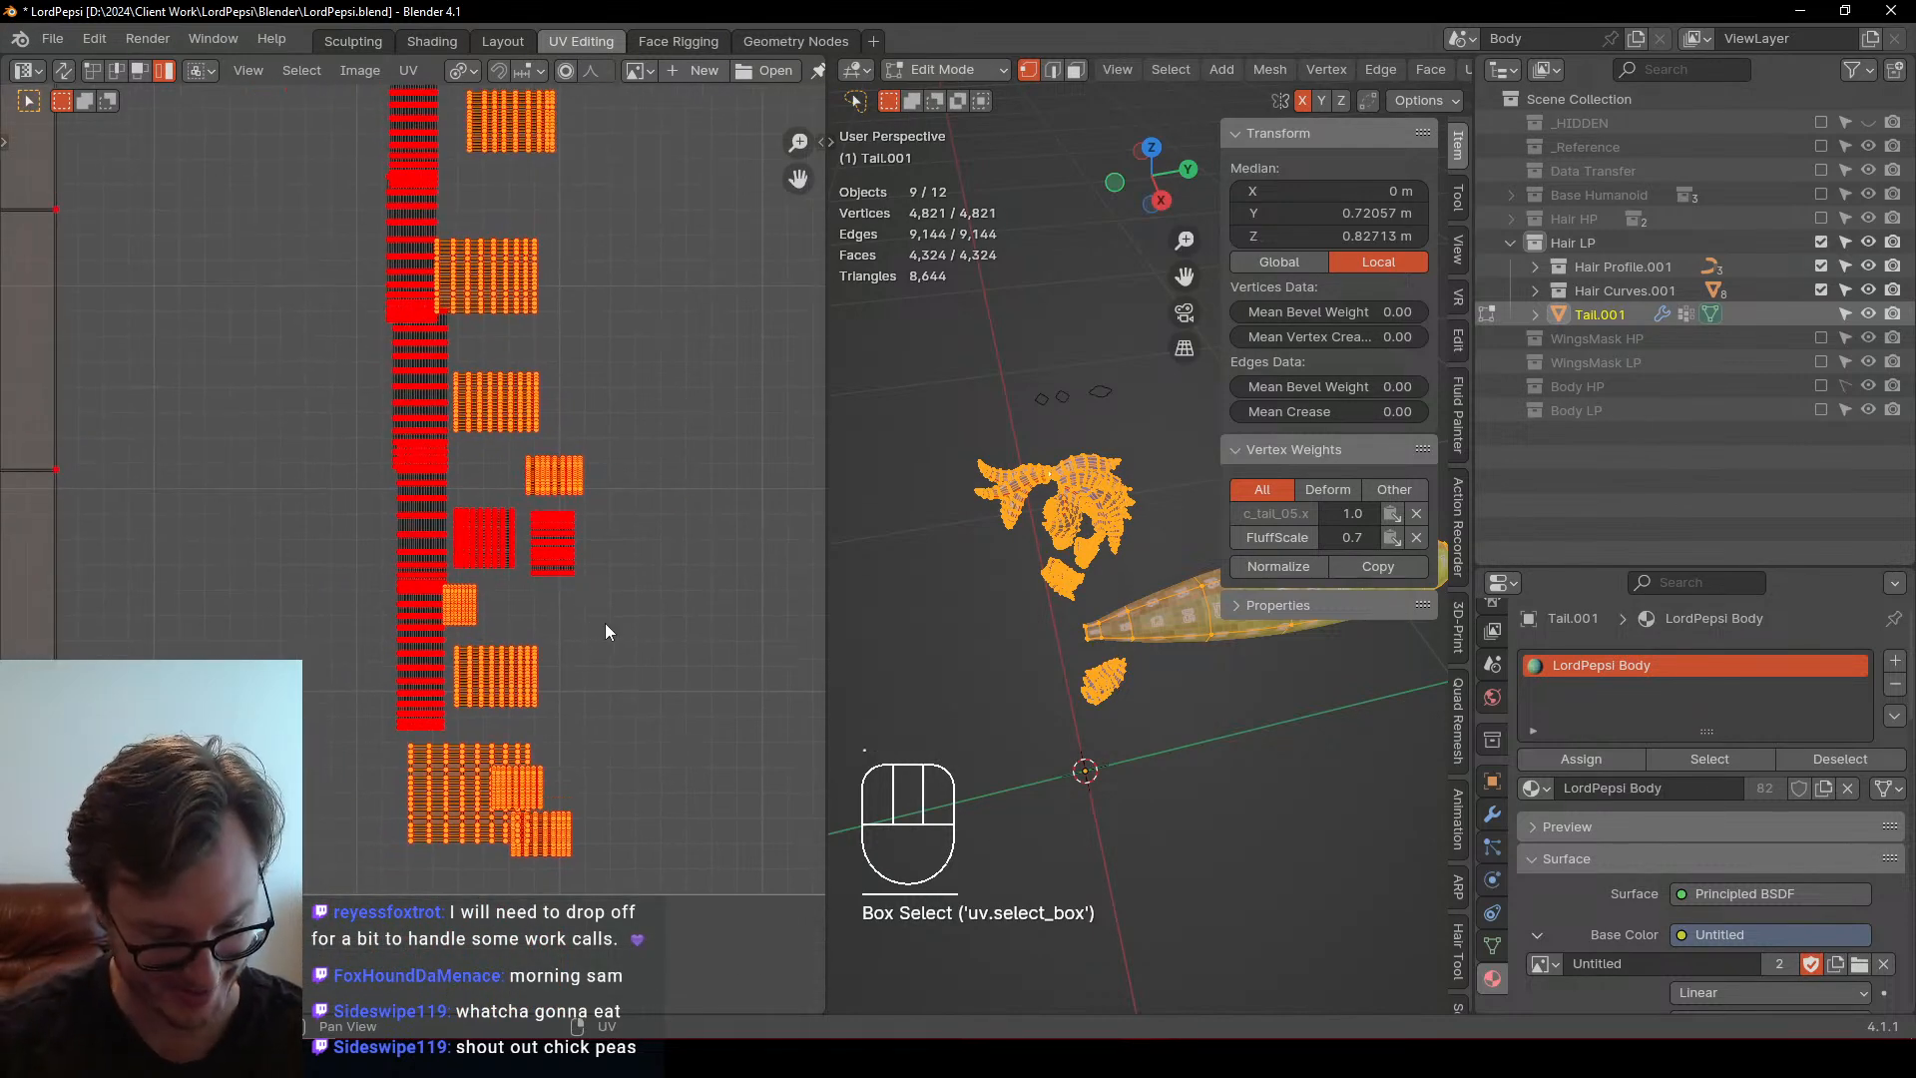
{"action": "key", "text": "r"}
{"action": "key", "text": "KP_9"}
{"action": "key", "text": "KP_0"}
{"action": "key", "text": "KP_Enter"}
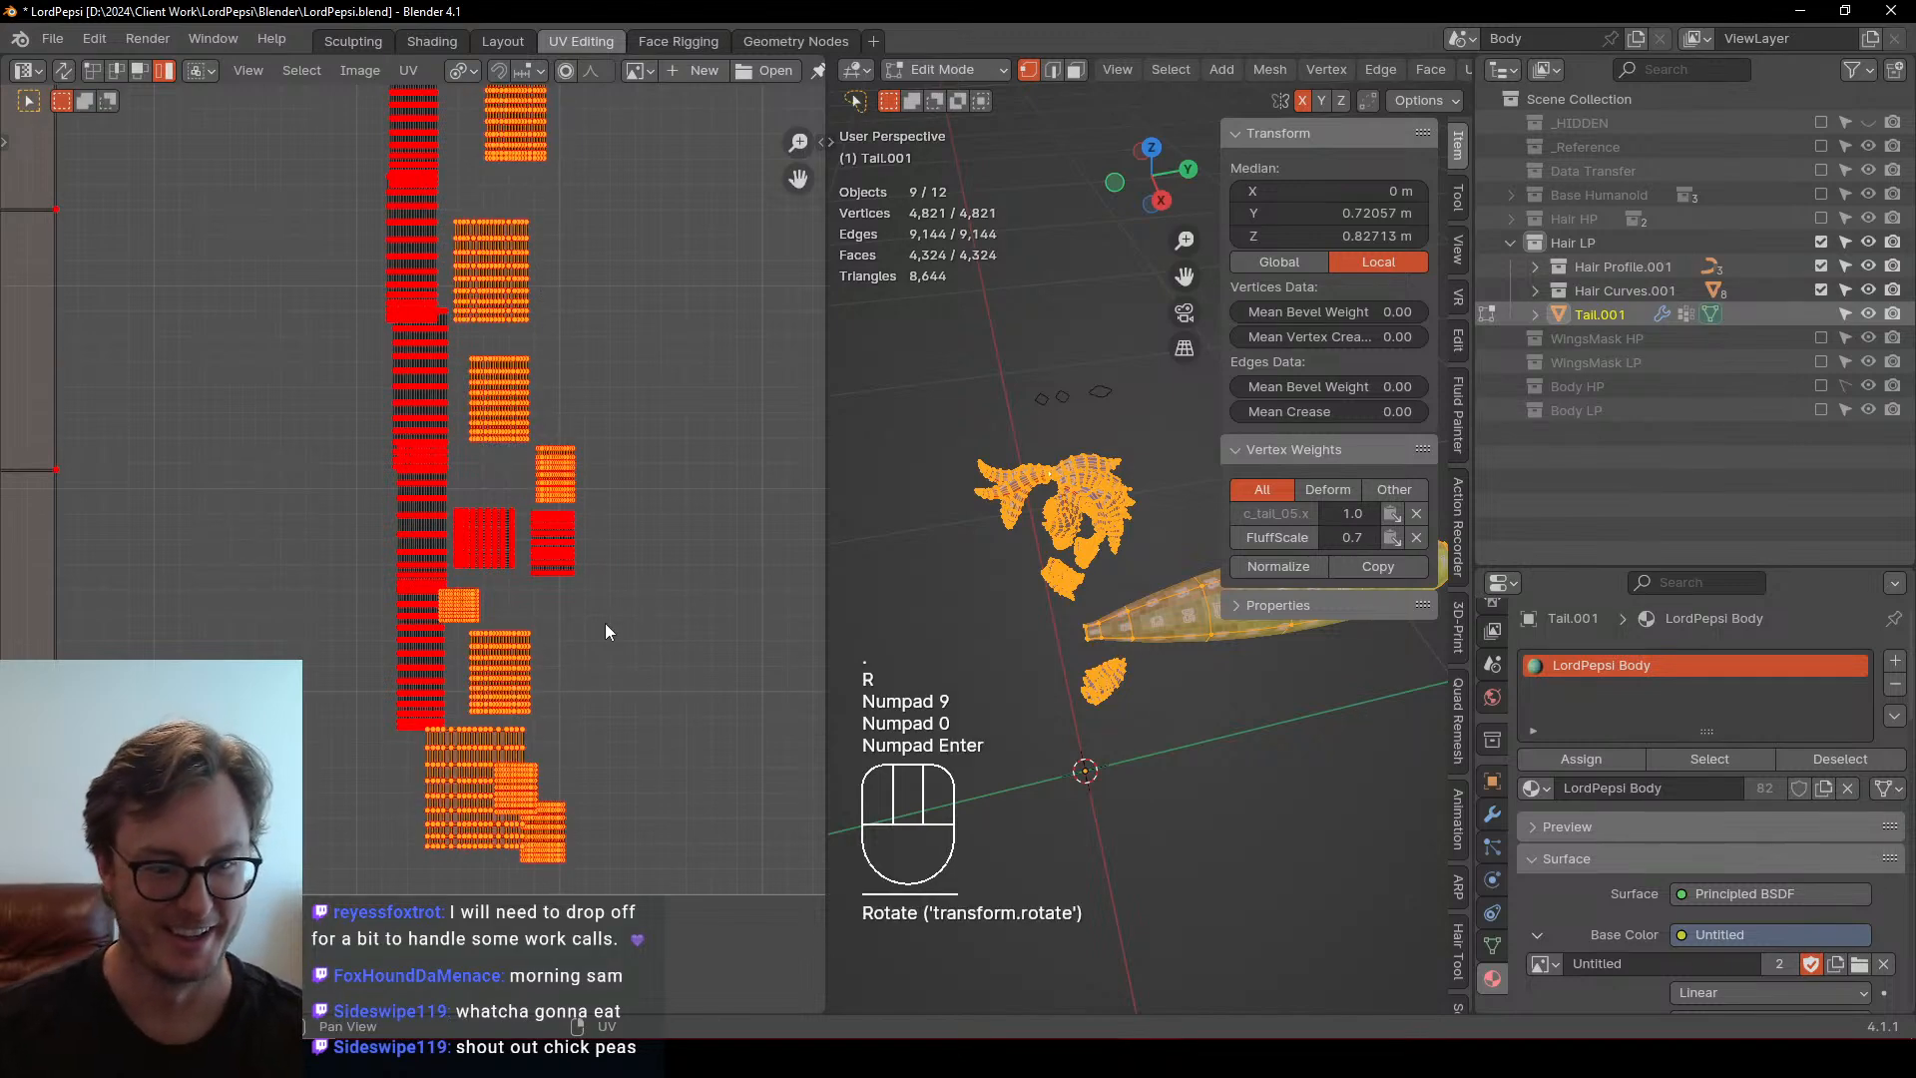
Rotate the remaining square hair island right of the lower column by 90° to match the other islands
{"action": "scroll", "coordinate": [517, 587], "scroll_direction": "up", "scroll_amount": 3}
{"action": "left_click", "coordinate": [535, 544]}
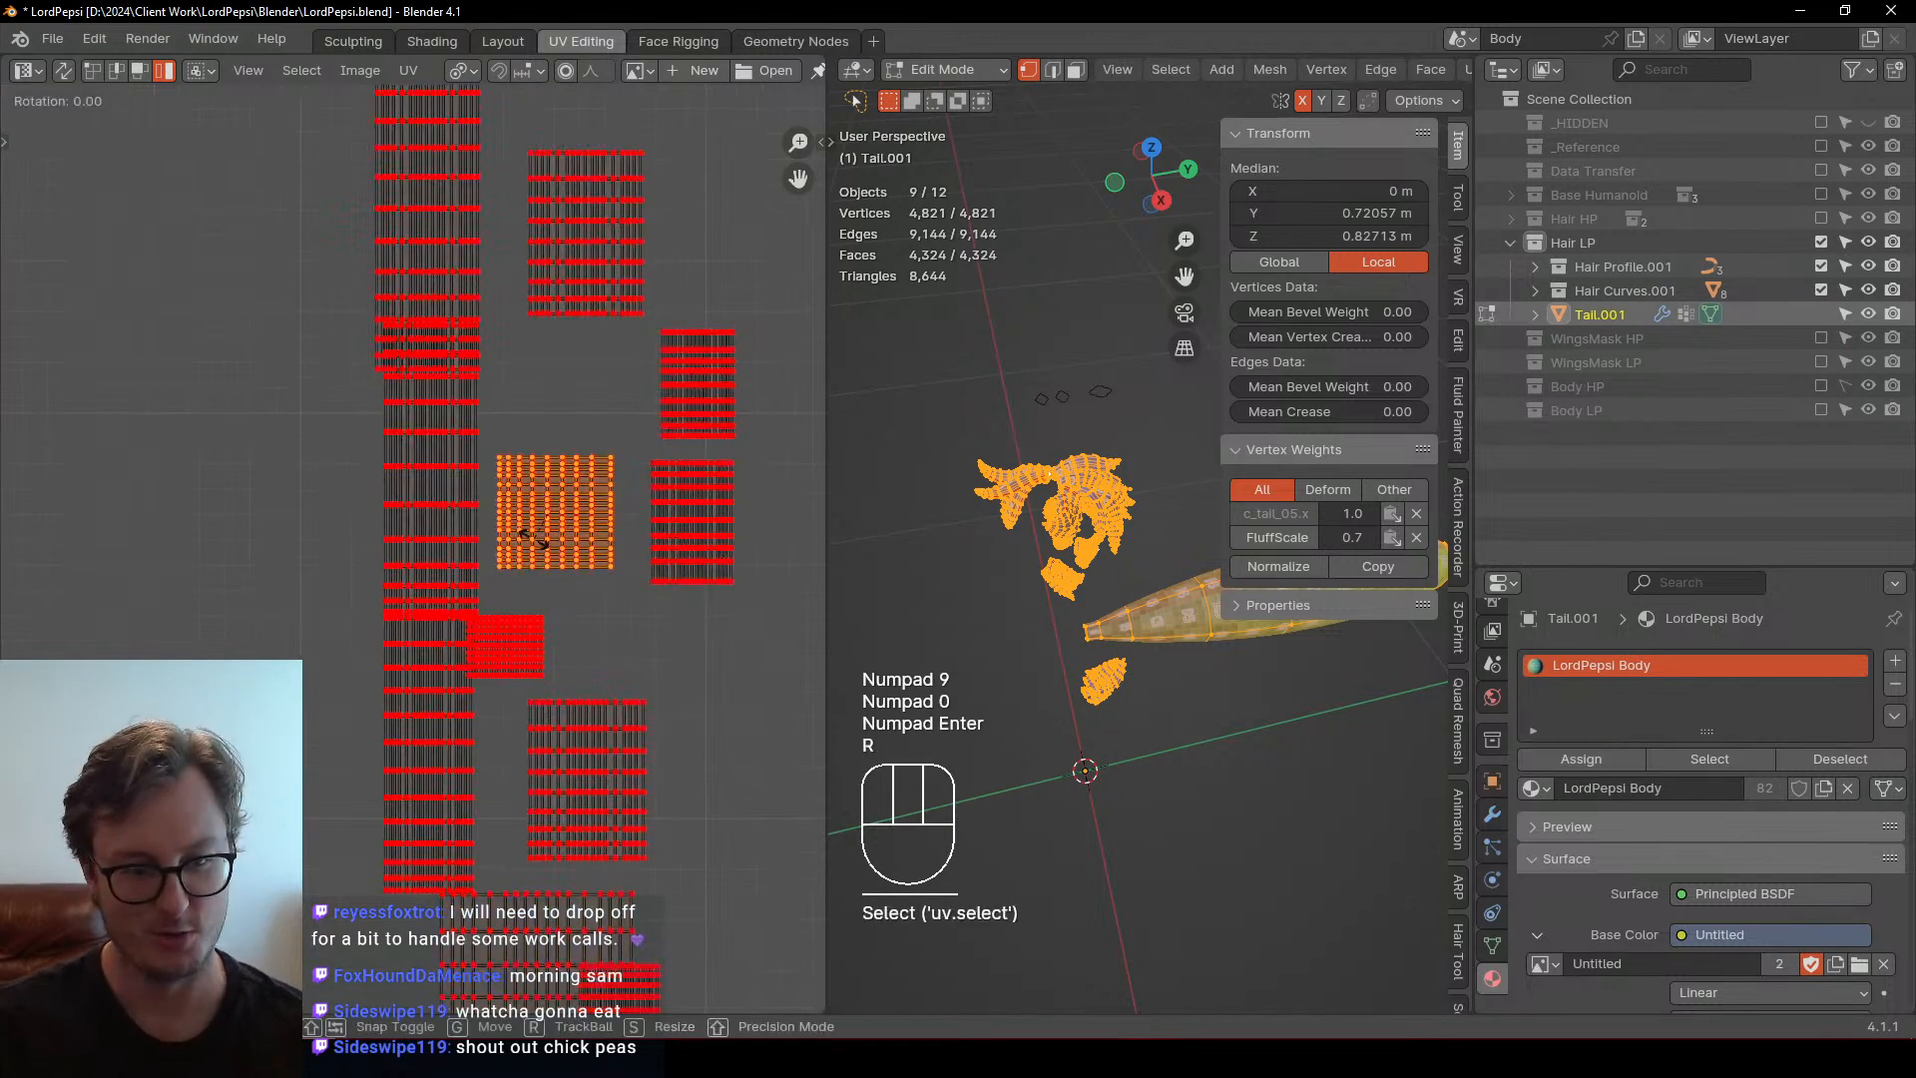
{"action": "key", "text": "KP_9"}
{"action": "scroll", "coordinate": [447, 644], "scroll_direction": "up", "scroll_amount": 3}
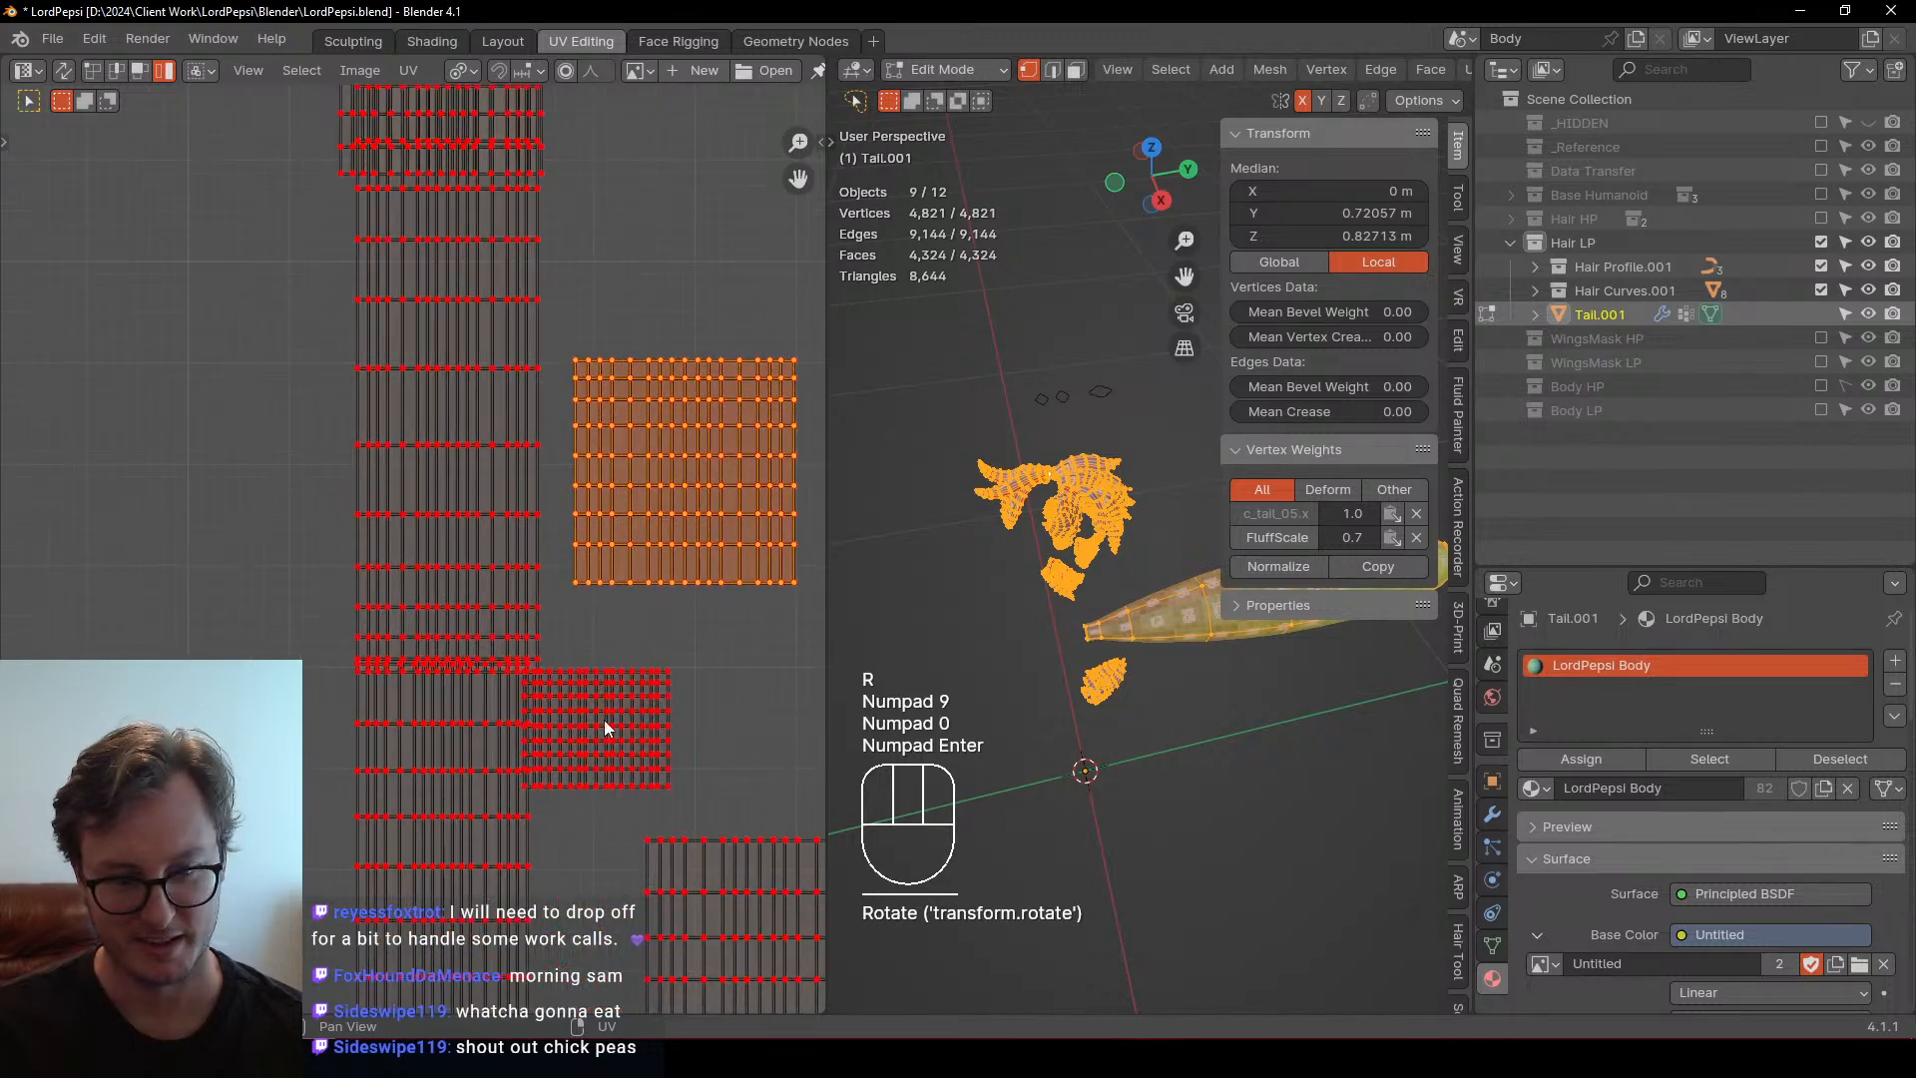
{"action": "left_click", "coordinate": [602, 720]}
{"action": "scroll", "coordinate": [602, 631], "scroll_direction": "down", "scroll_amount": 6}
{"action": "middle_click_drag", "start_coordinate": [458, 151], "coordinate": [501, 548], "text": "shift"}
{"action": "middle_click_drag", "start_coordinate": [584, 309], "coordinate": [467, 720], "text": "shift"}
{"action": "scroll", "coordinate": [413, 579], "scroll_direction": "down", "scroll_amount": 6}
Select only the hair islands, leaving out the tail island, and pack them into the UV square
{"action": "key", "text": "a"}
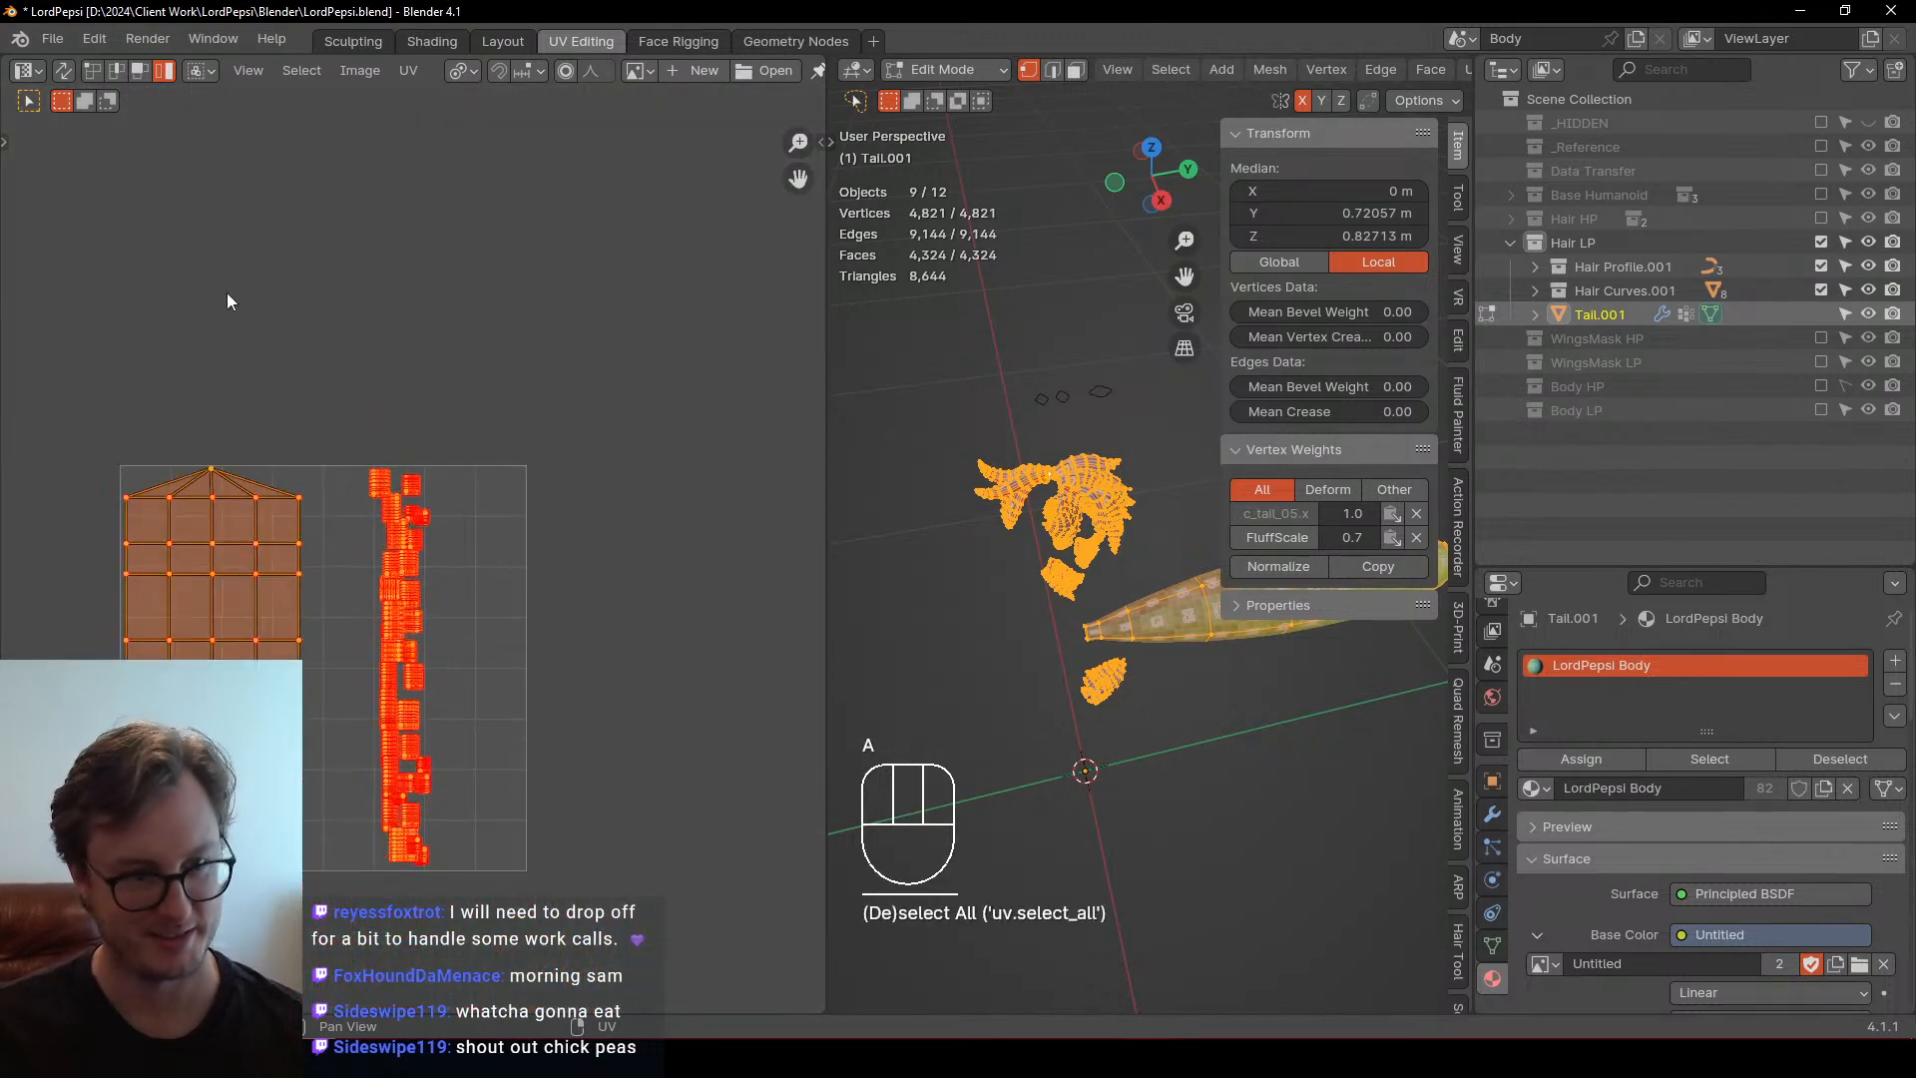
{"action": "left_click", "coordinate": [477, 539]}
{"action": "key", "text": "b"}
{"action": "left_click_drag", "start_coordinate": [351, 412], "coordinate": [550, 899]}
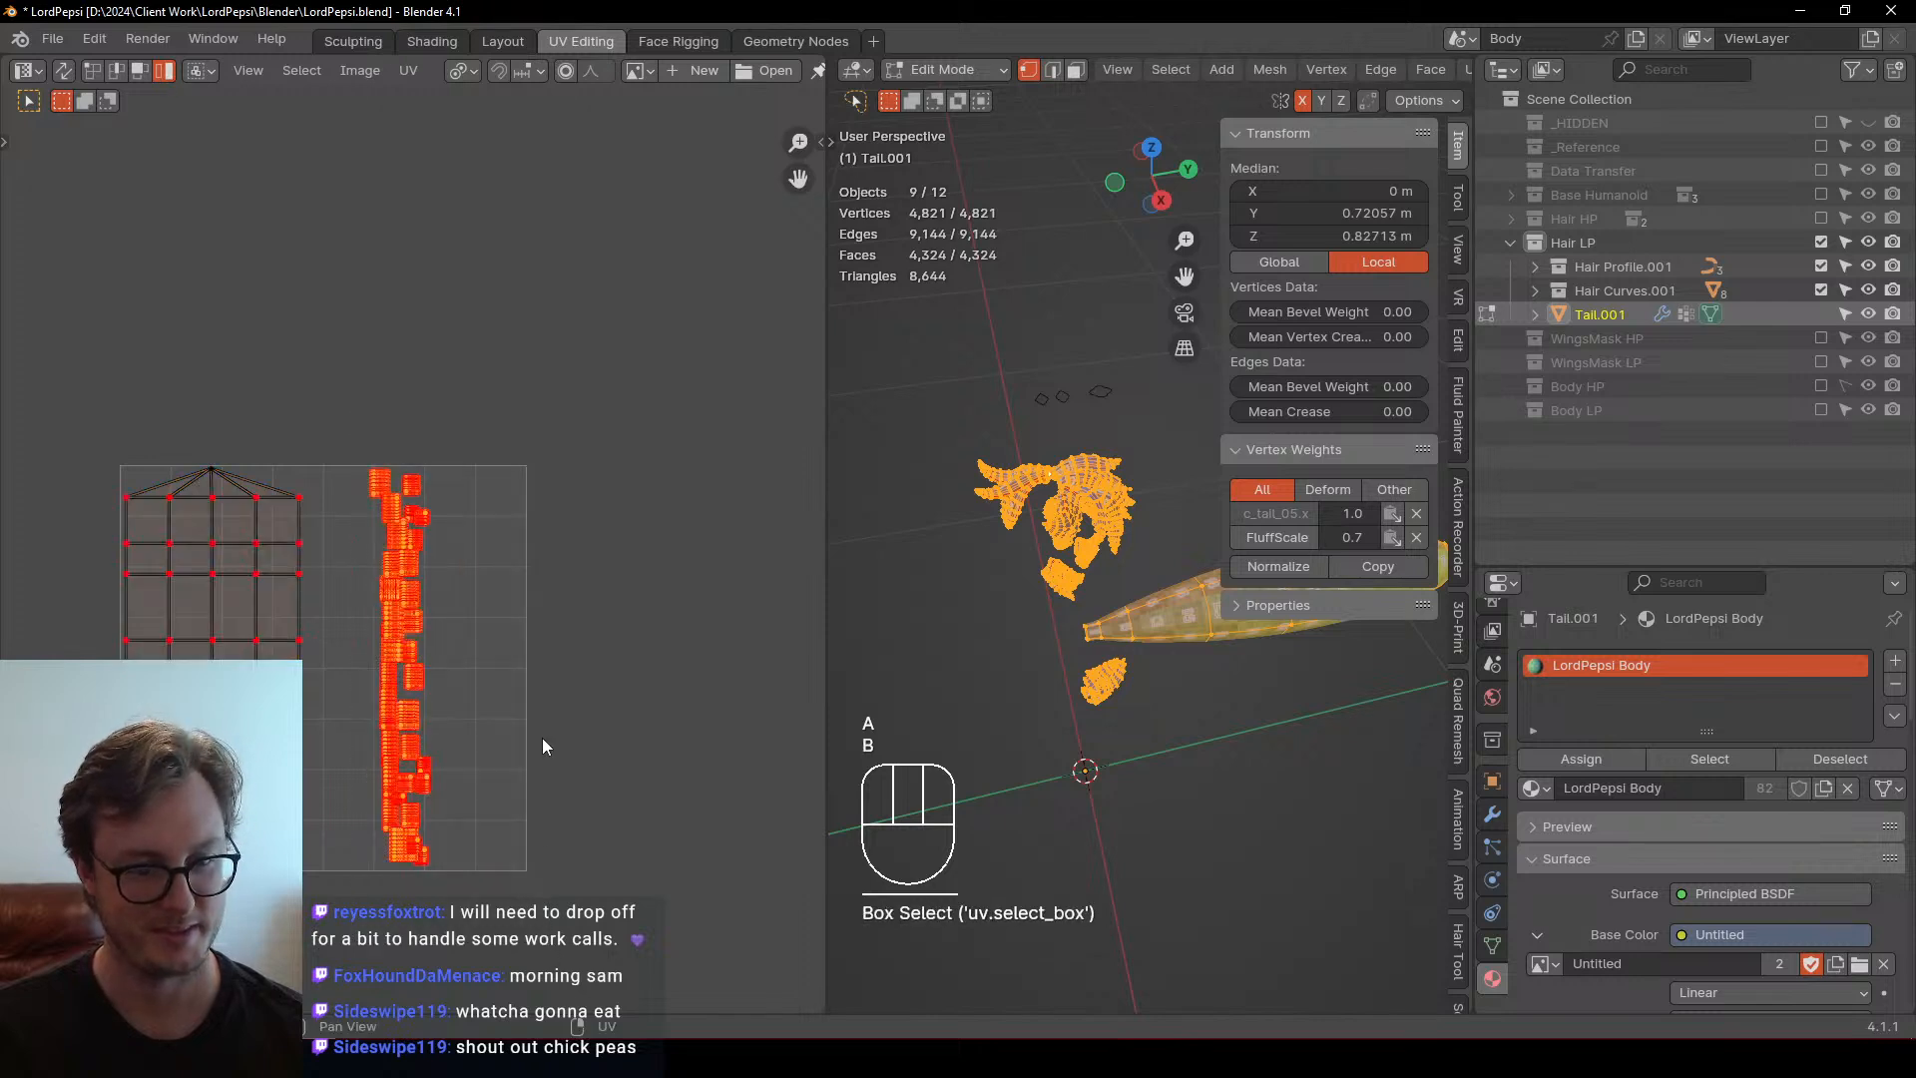
{"action": "key", "text": "q"}
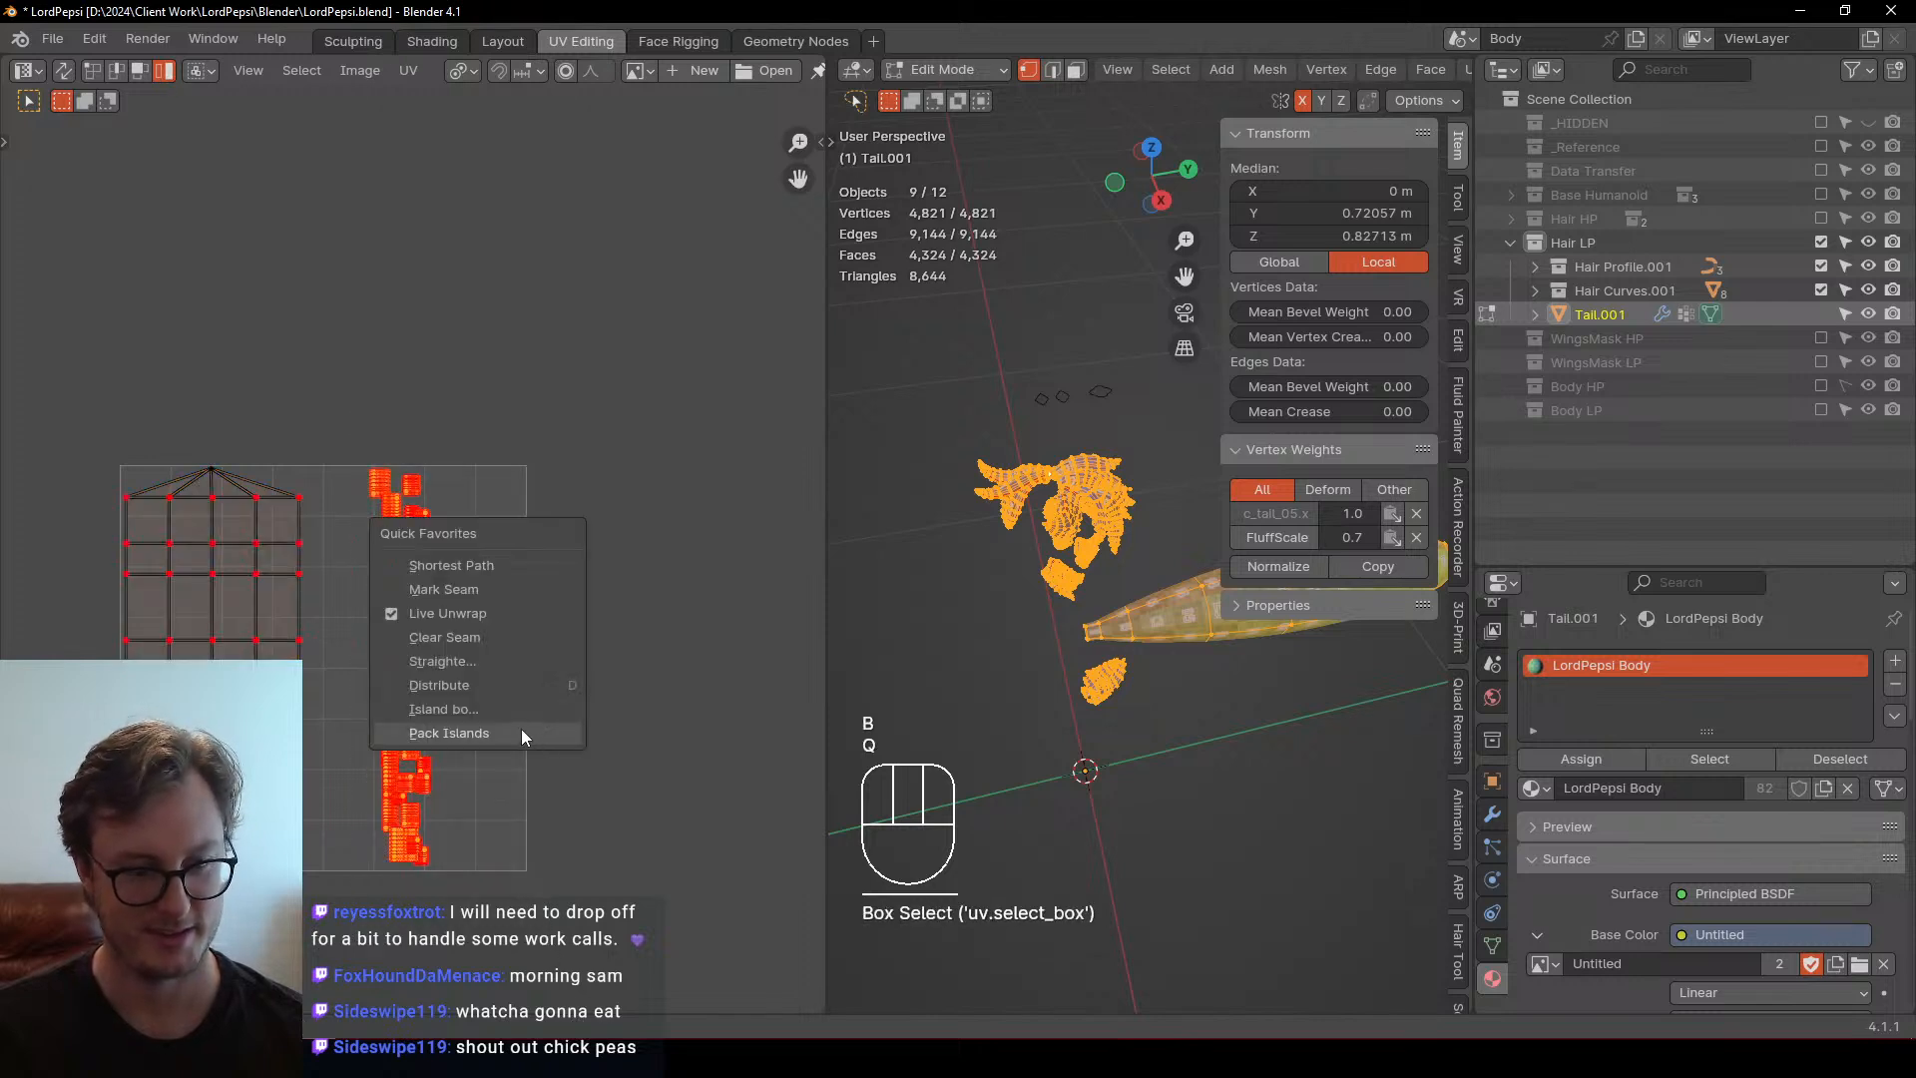
{"action": "left_click", "coordinate": [521, 728]}
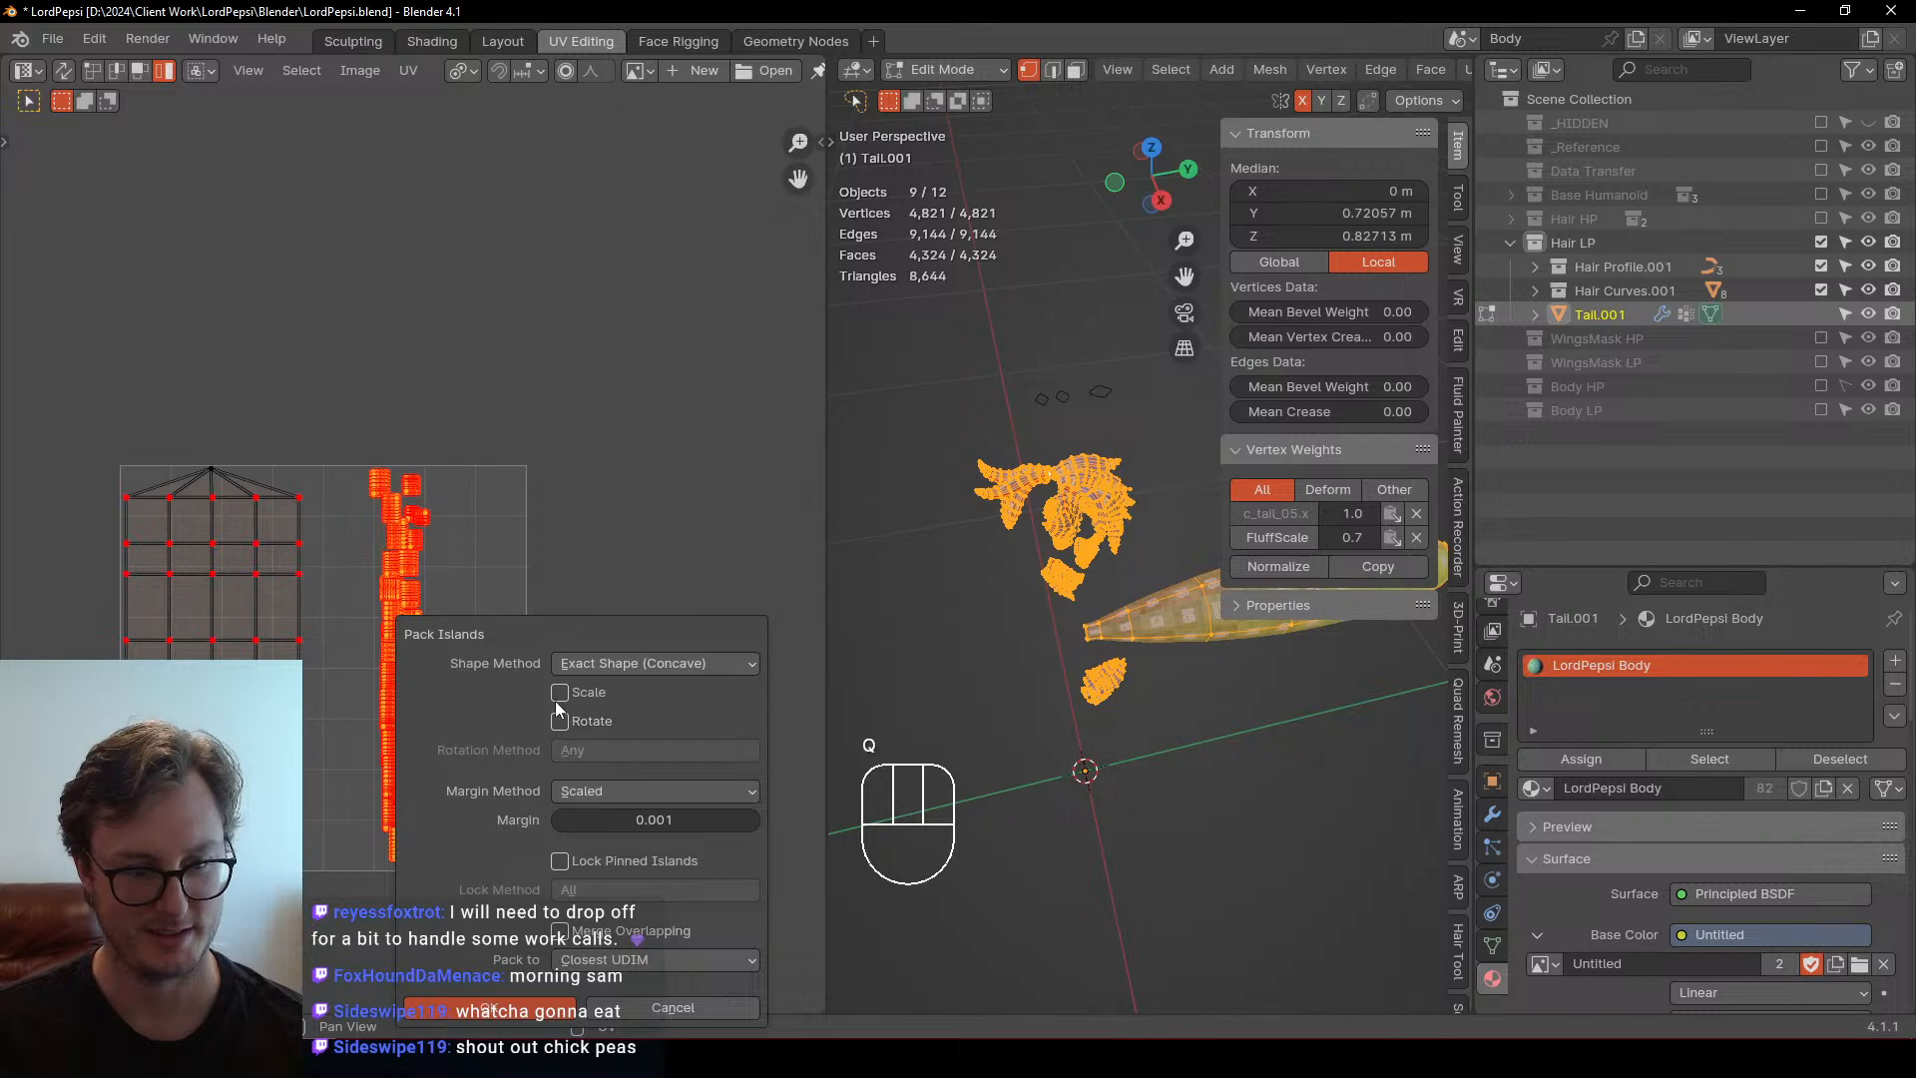
{"action": "left_click", "coordinate": [551, 1006]}
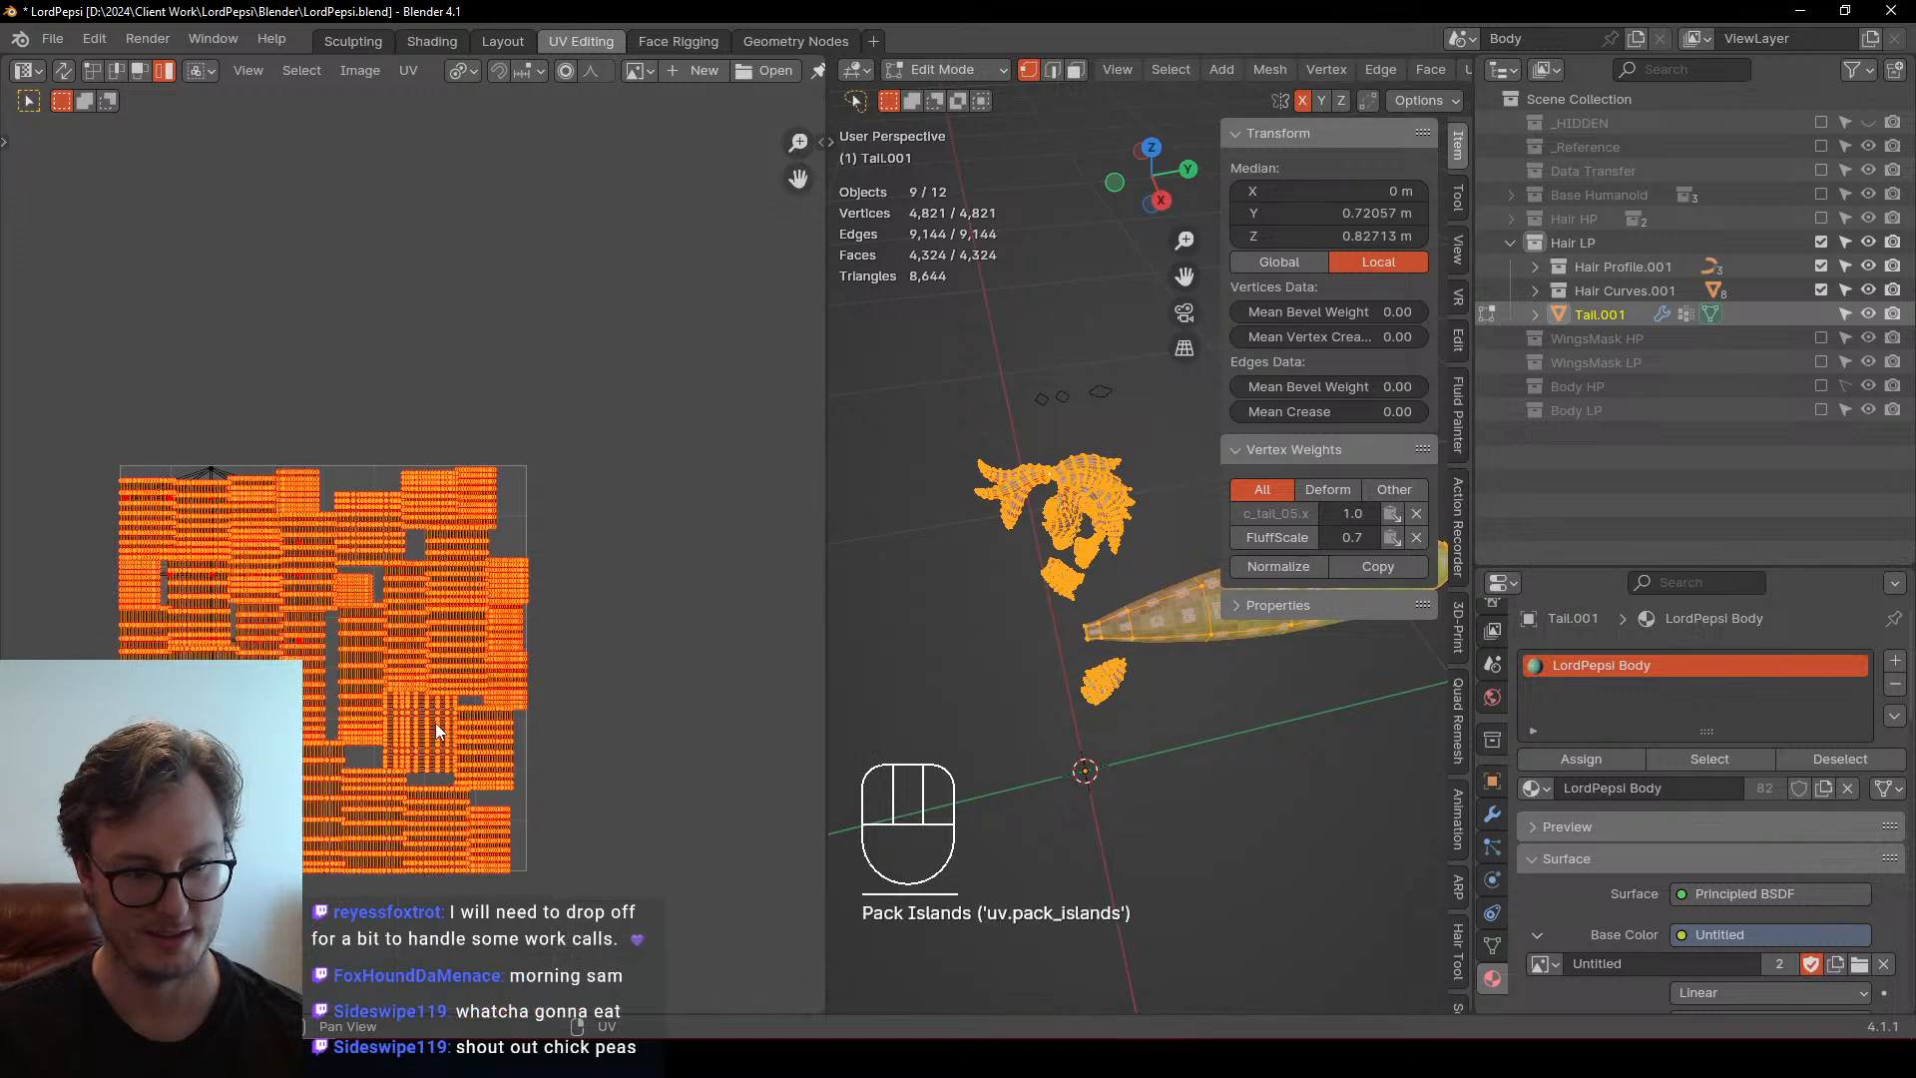
Try to shrink the packed hair islands as one group and place them beside the tail island
{"action": "key", "text": "s"}
{"action": "key", "text": "Escape"}
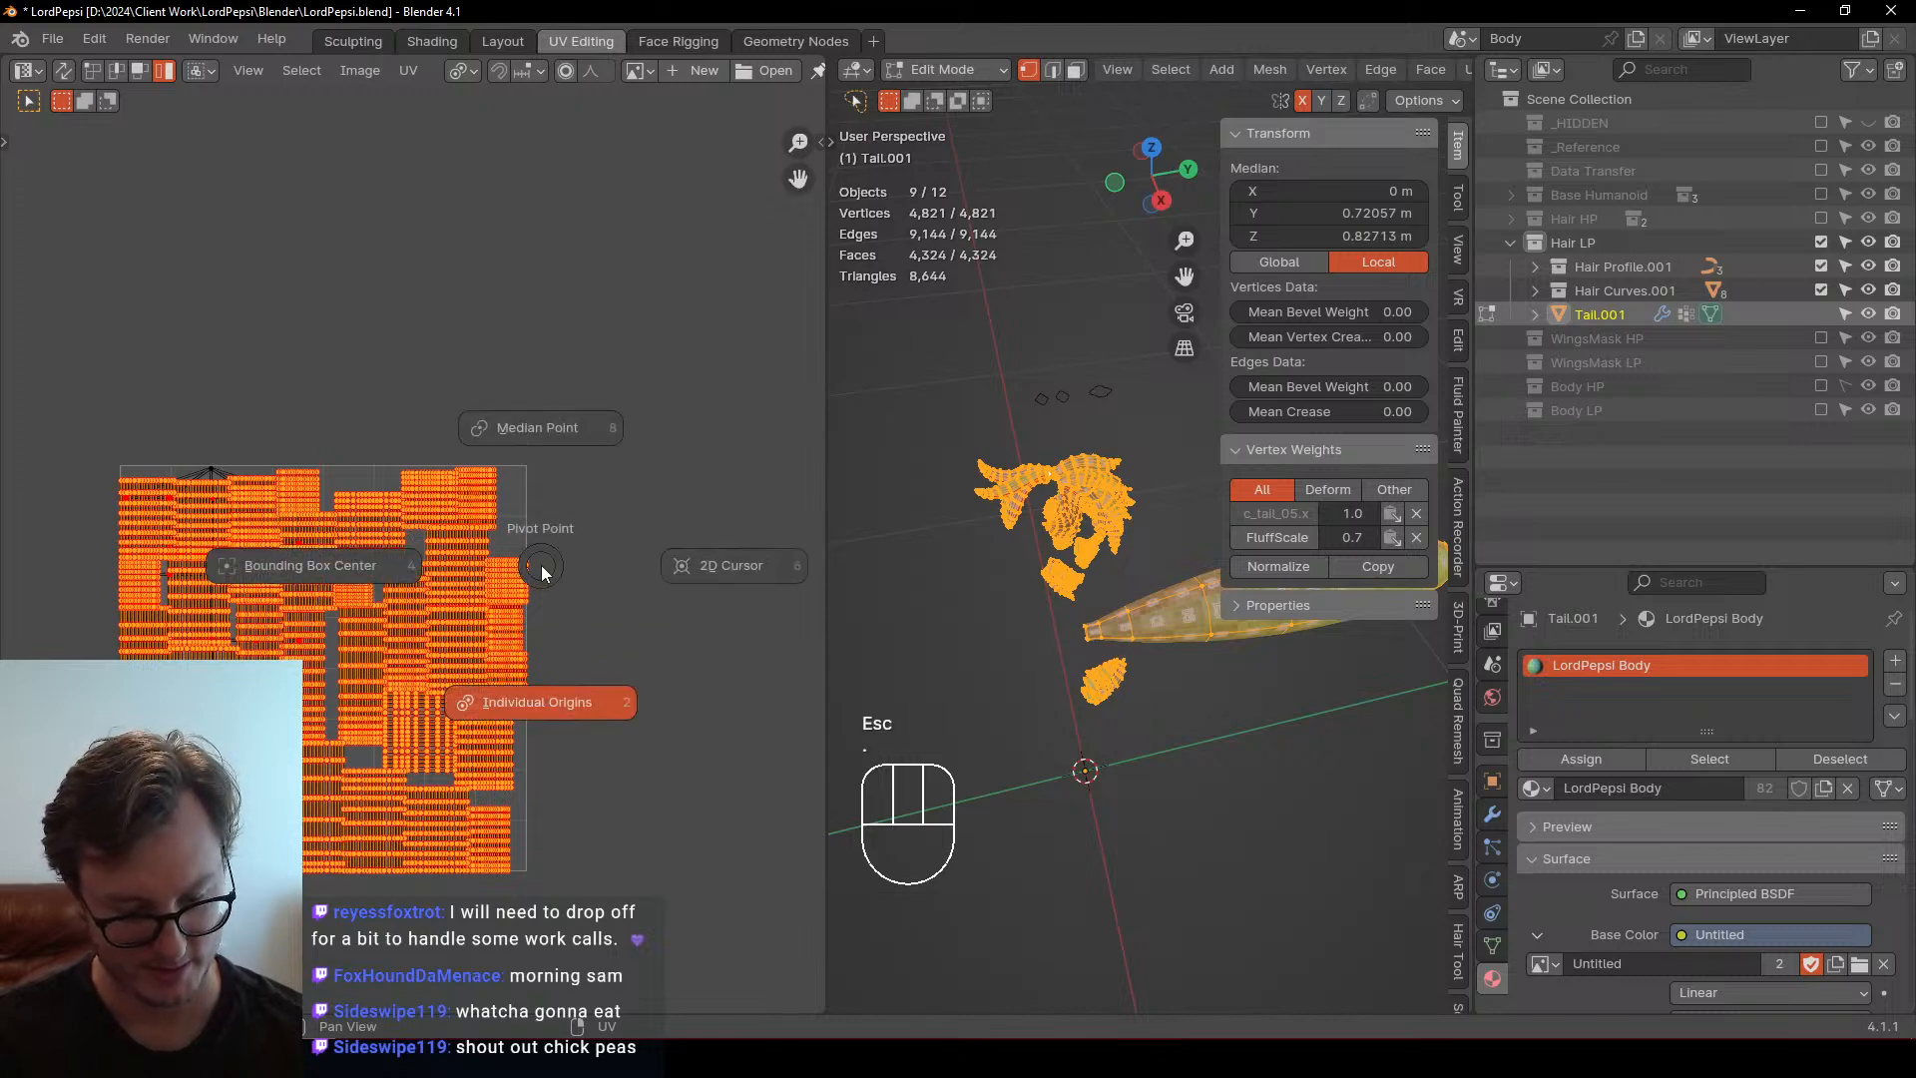
{"action": "key", "text": "g"}
{"action": "left_click", "coordinate": [481, 618]}
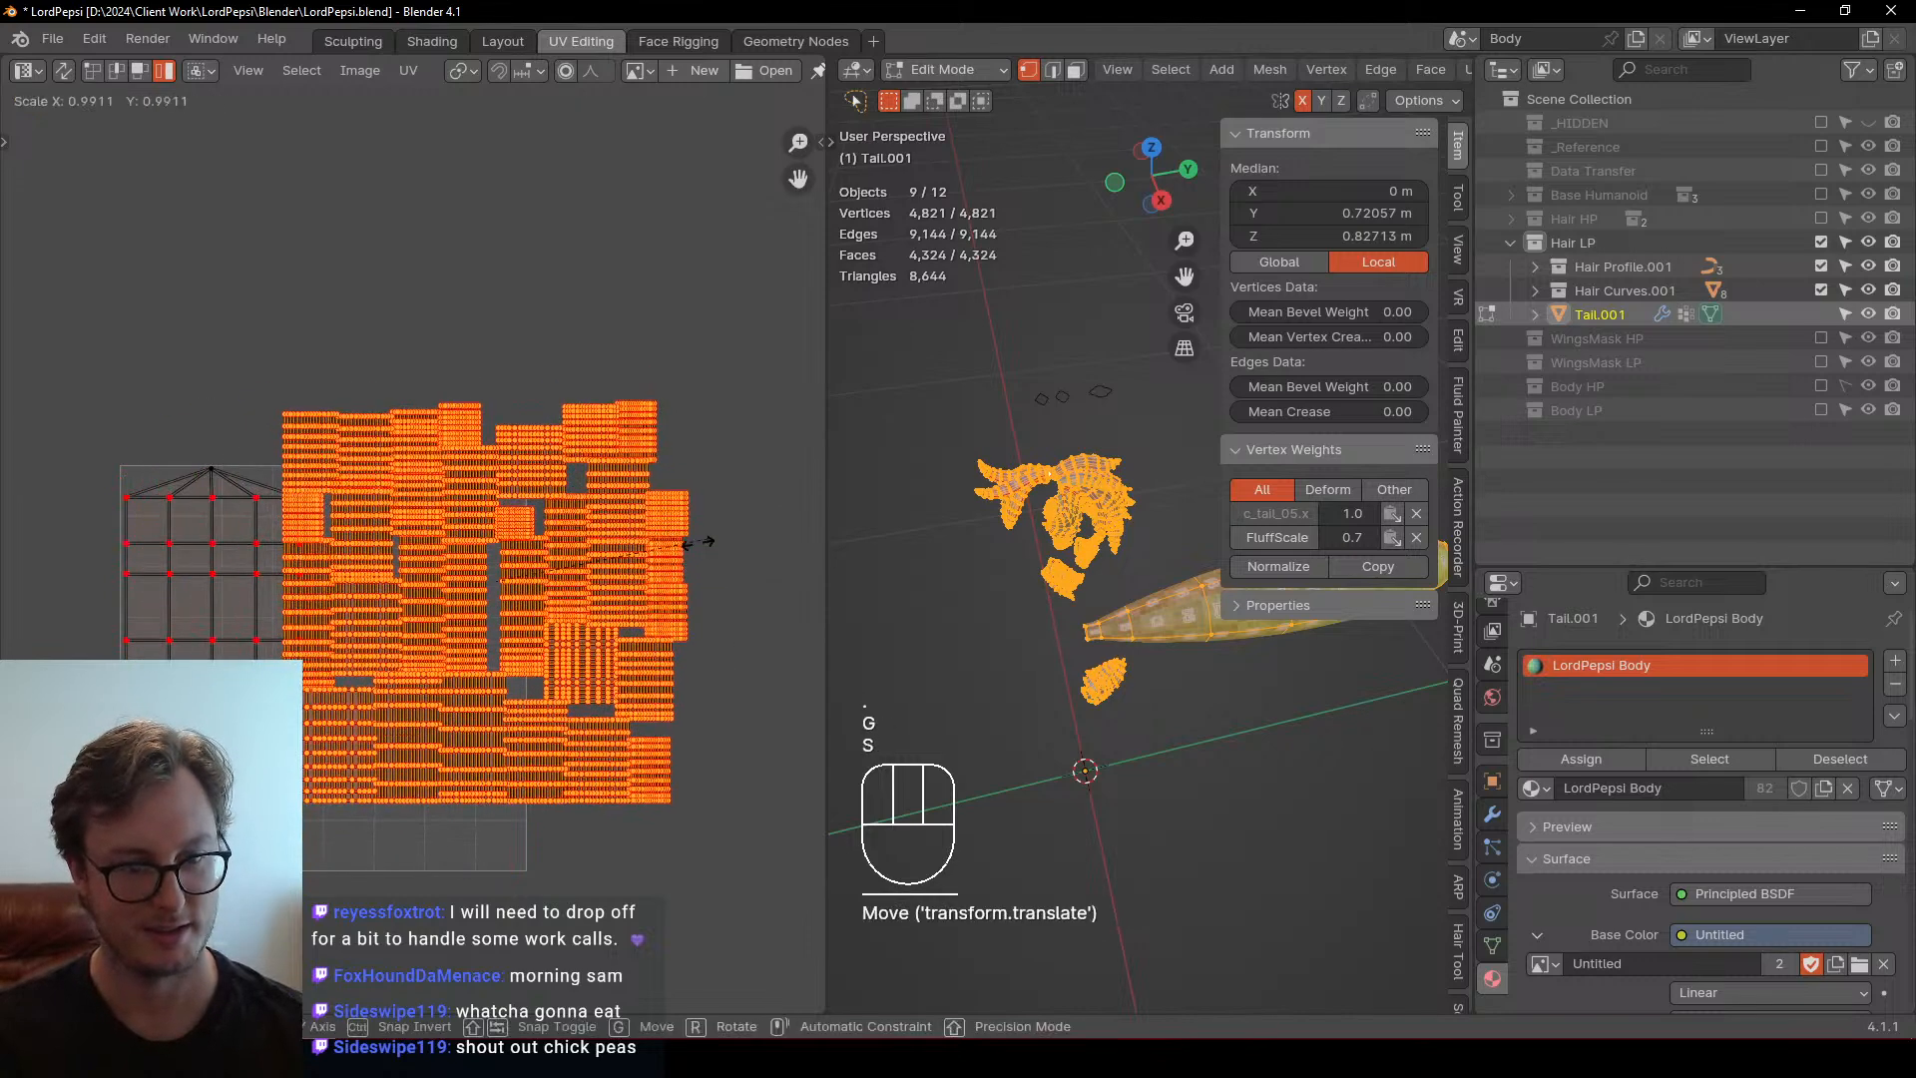
{"action": "key", "text": "s"}
{"action": "left_click", "coordinate": [594, 555]}
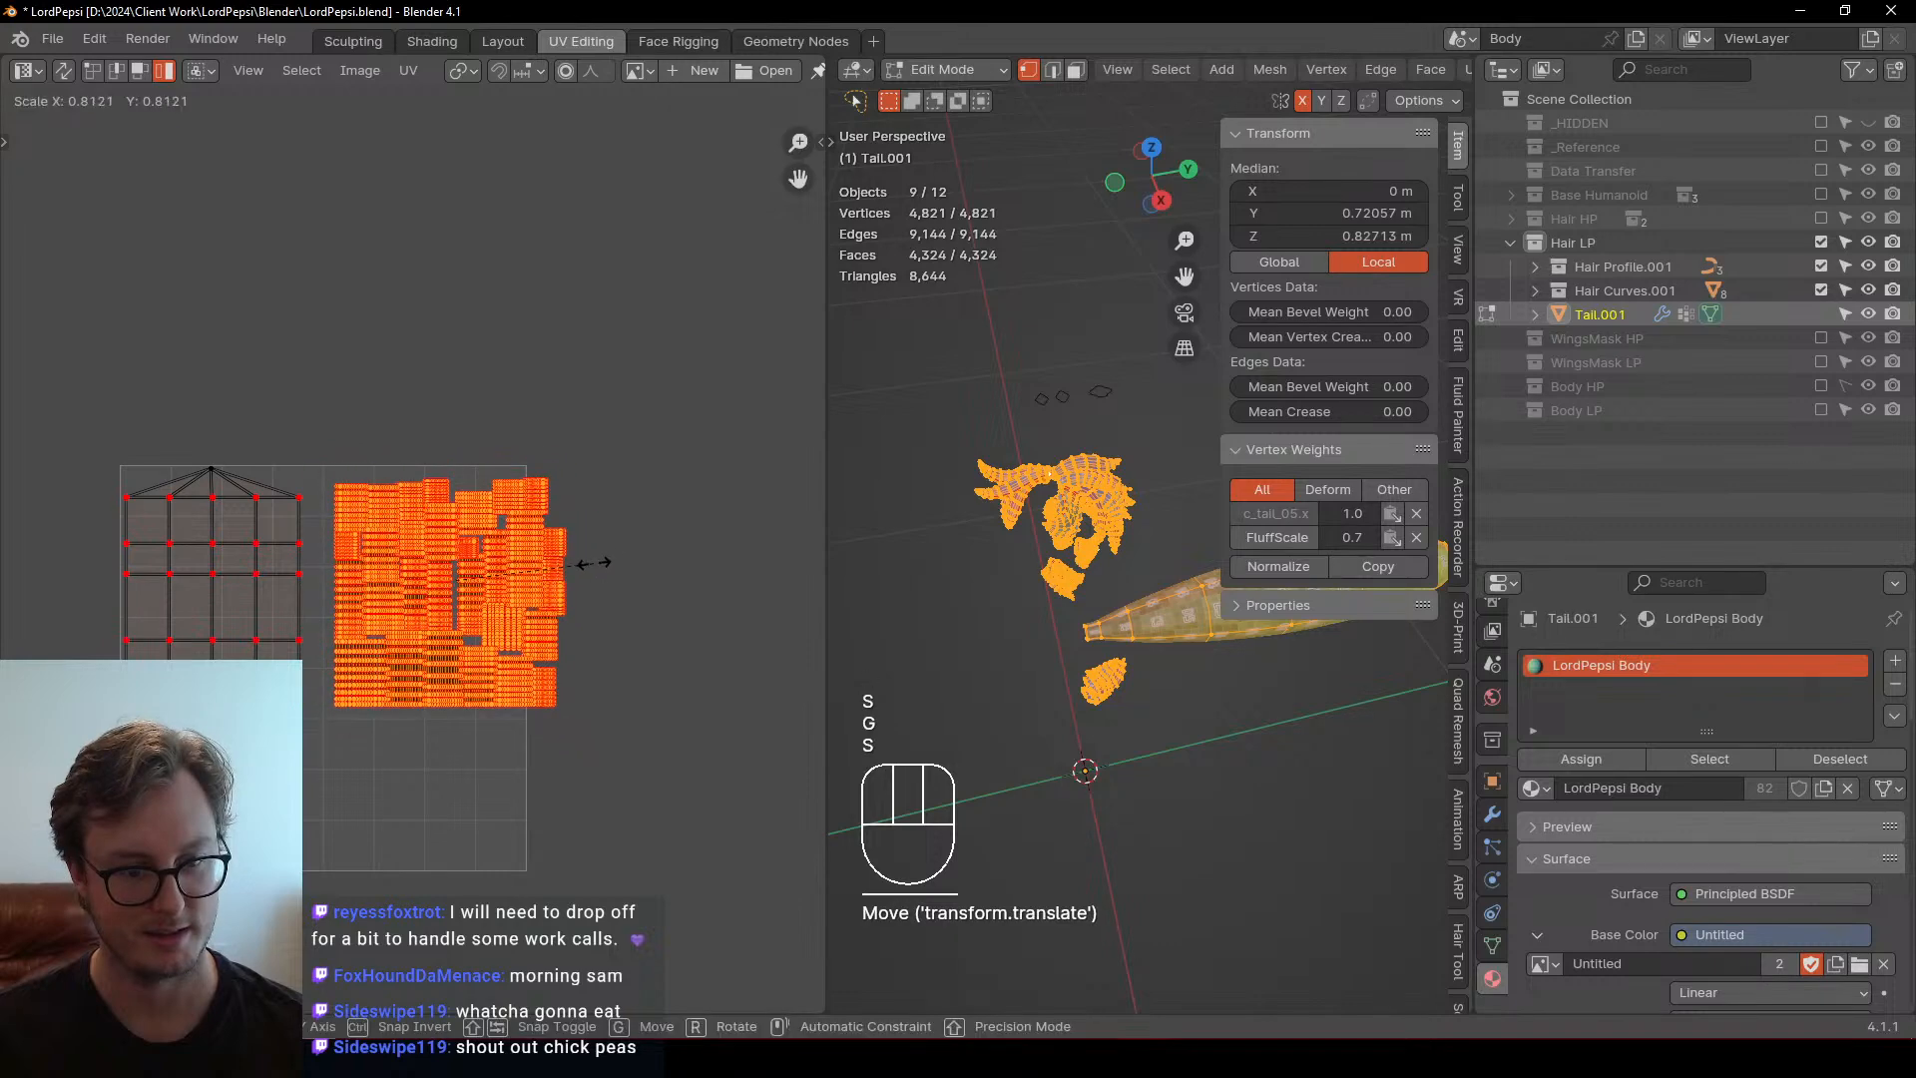
{"action": "key", "text": "g"}
{"action": "left_click", "coordinate": [632, 565]}
Undo the scaling and moves of the packed hair islands
{"action": "key", "text": "ctrl+z"}
{"action": "key", "text": "ctrl+z"}
{"action": "key", "text": "ctrl+z"}
{"action": "key", "text": "ctrl+z"}
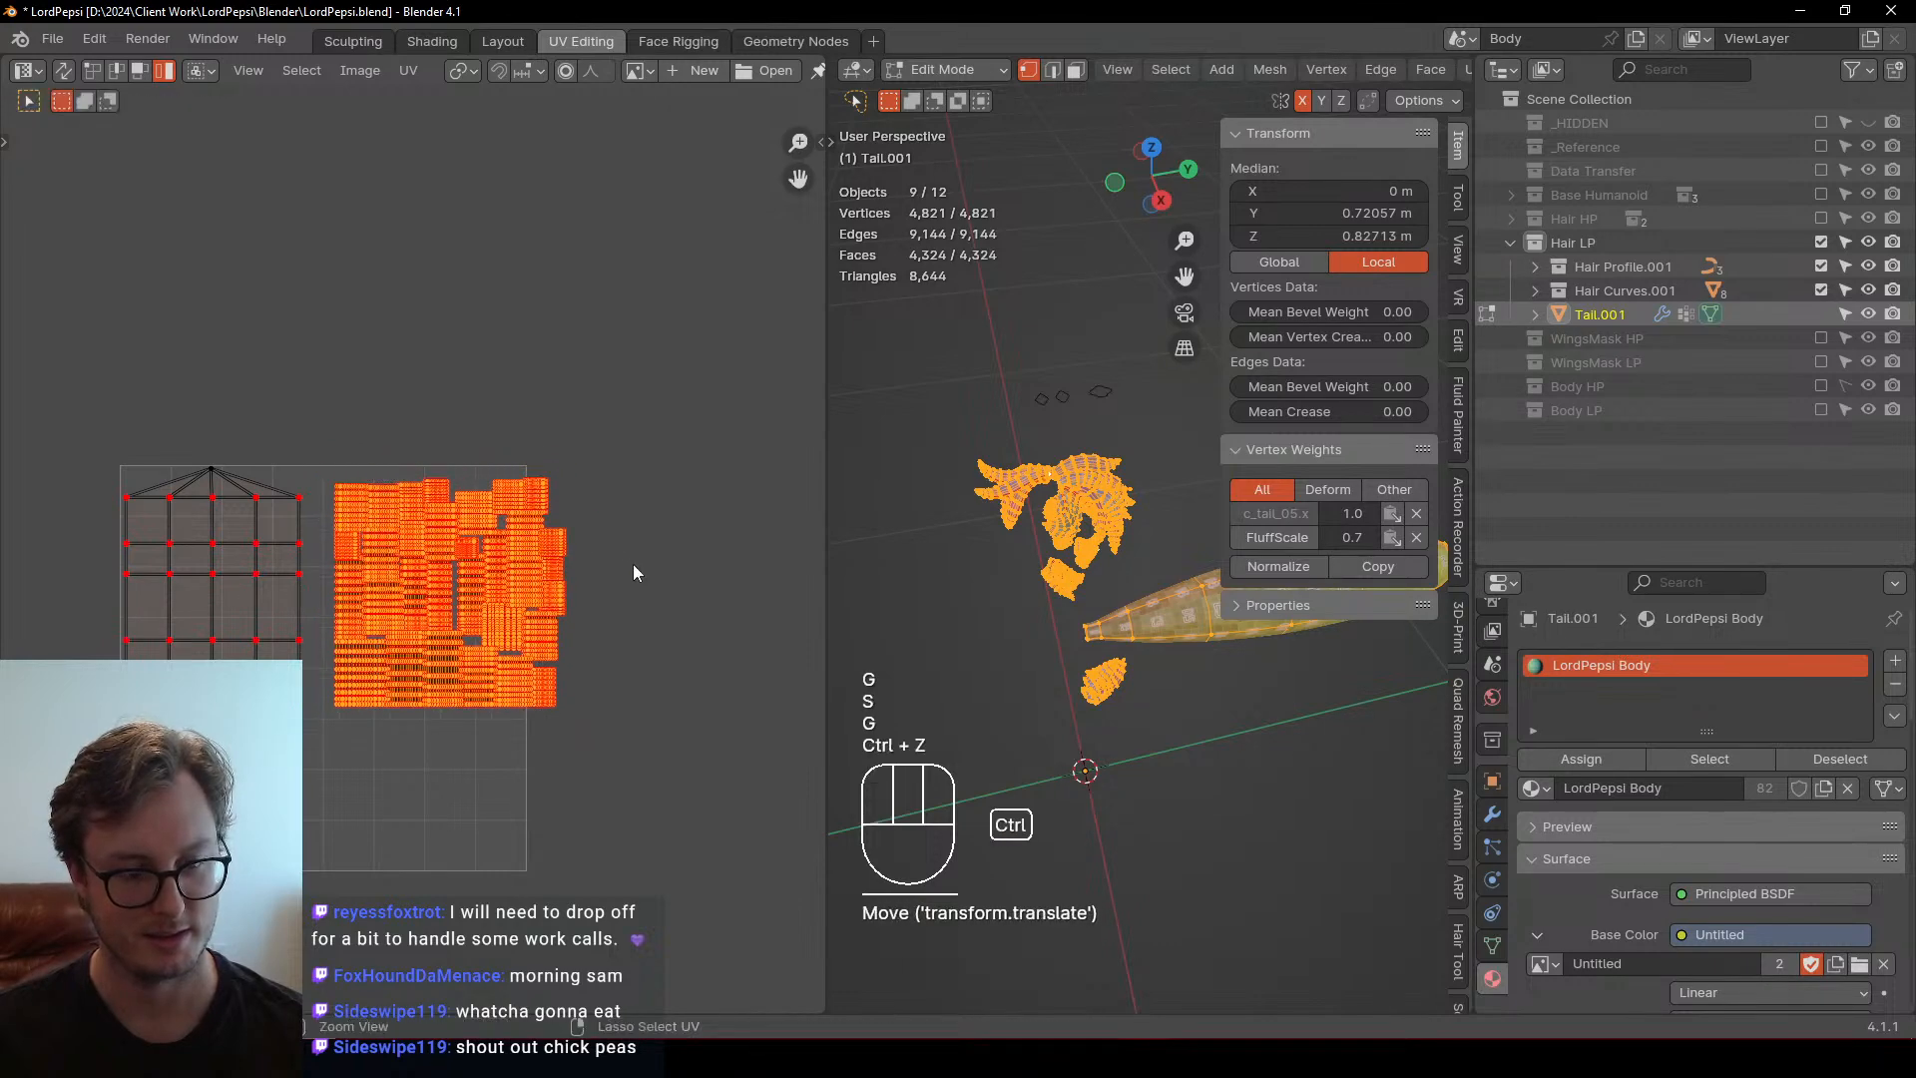
{"action": "key", "text": "ctrl+z"}
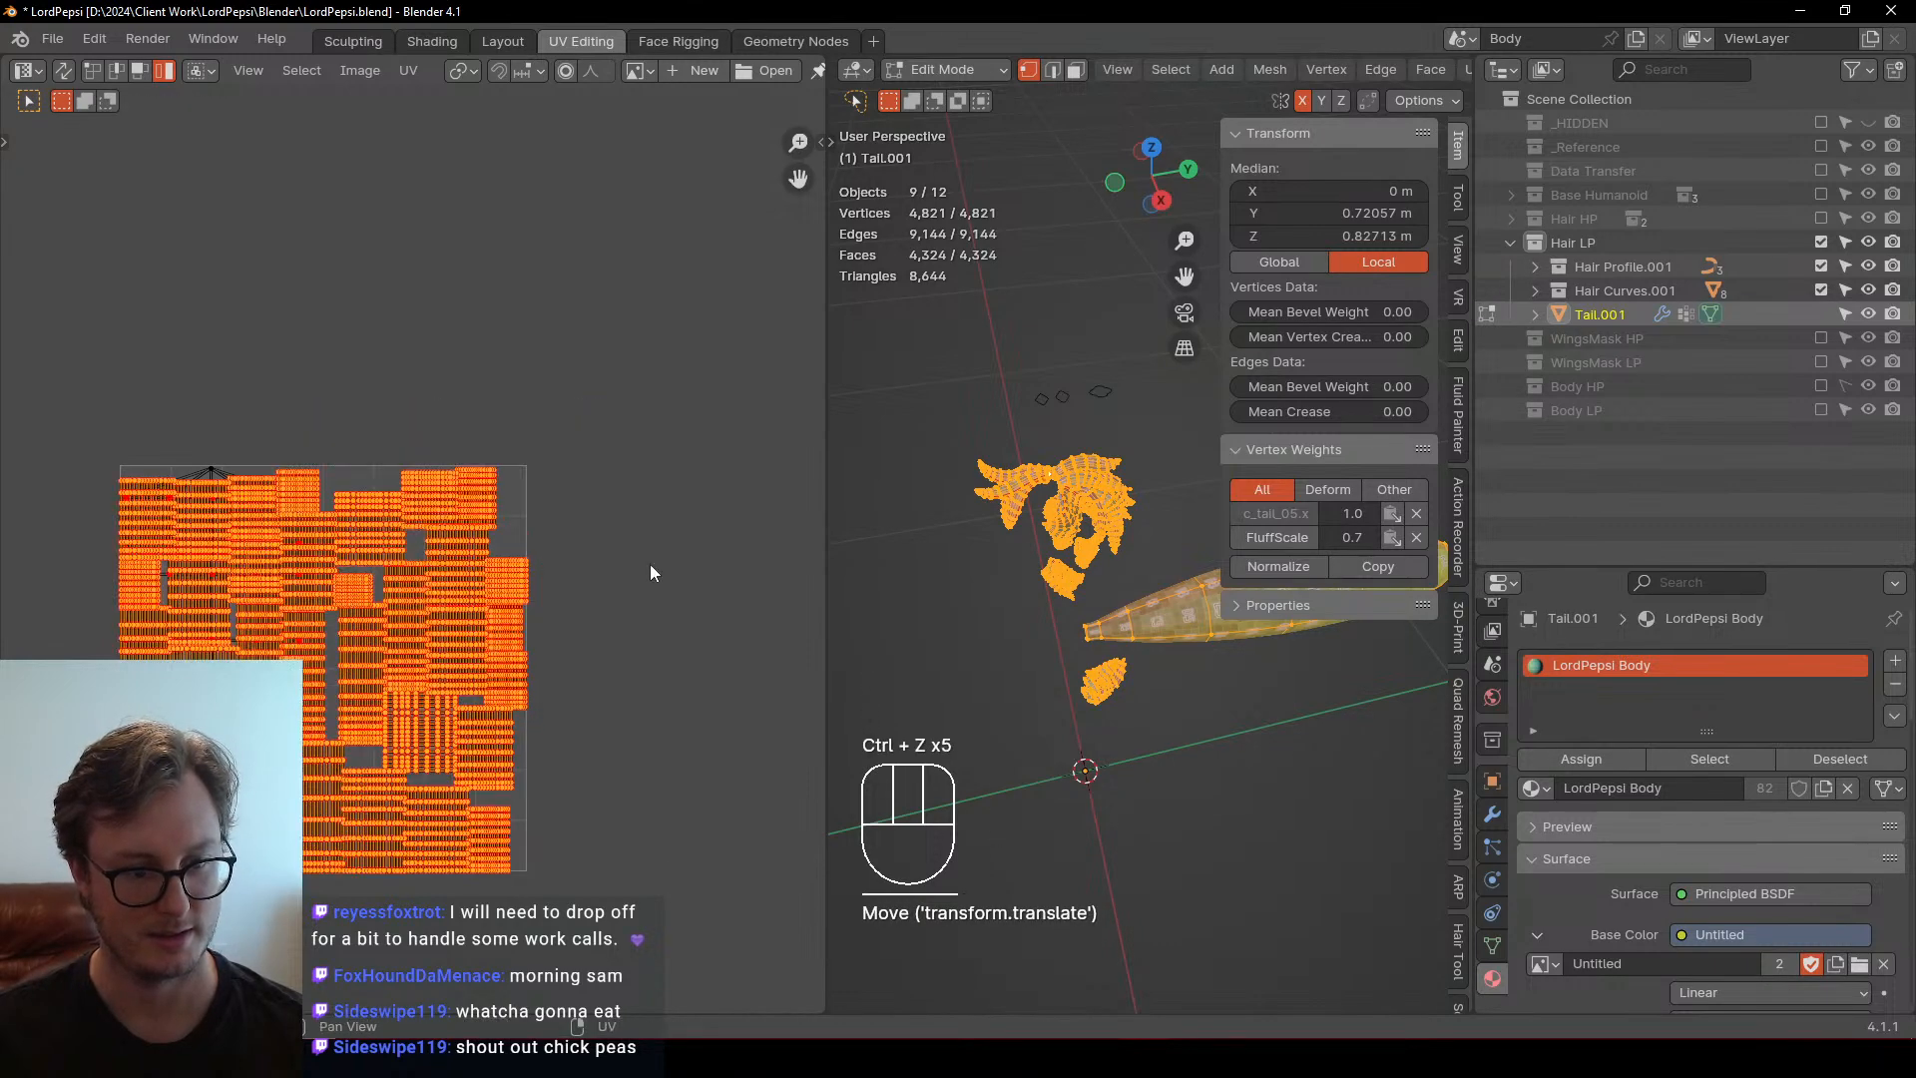
Try scaling the packed hair islands to 0.5 as a group and moving them beside the tail island
{"action": "key", "text": "KP_Decimal"}
{"action": "key", "text": "KP_5"}
{"action": "key", "text": "KP_Enter"}
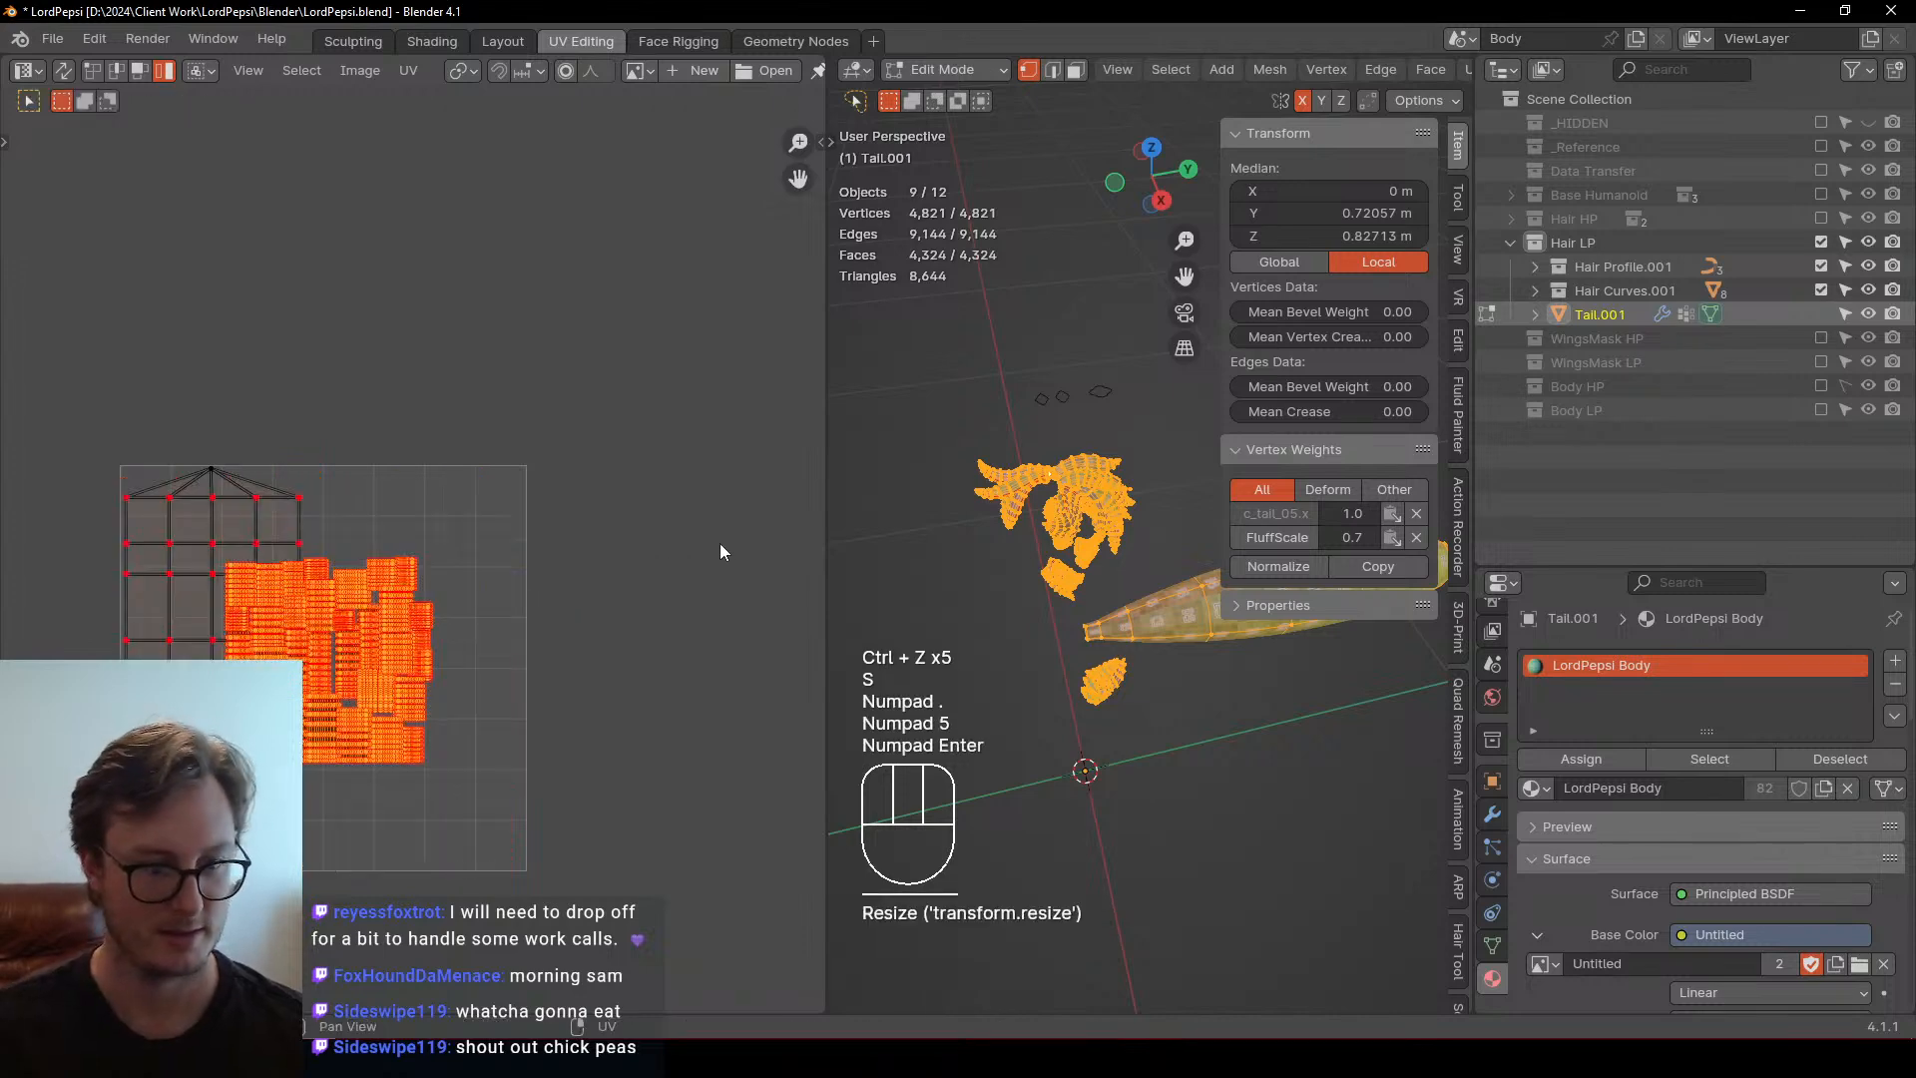
{"action": "key", "text": "g"}
{"action": "left_click", "coordinate": [601, 539]}
{"action": "key", "text": "ctrl+z"}
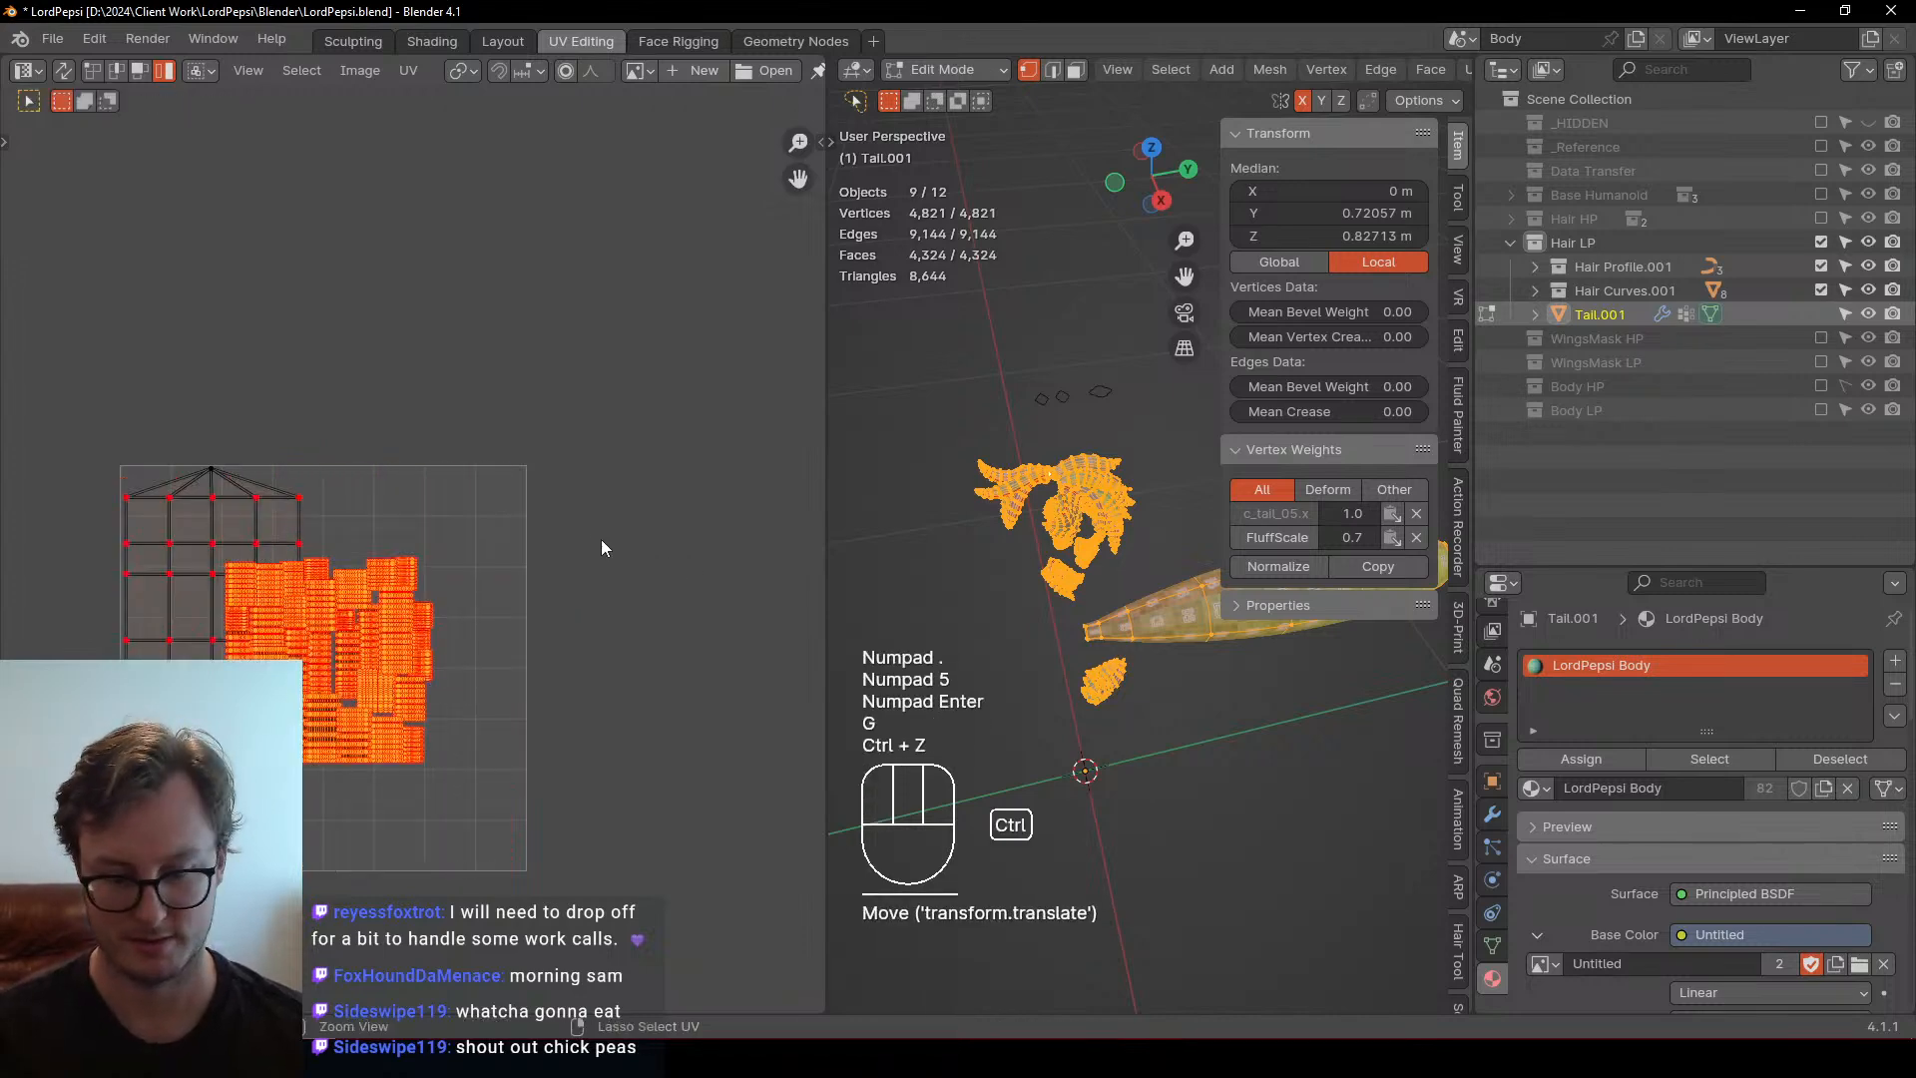
{"action": "key", "text": "ctrl+z"}
Scale the packed hair islands as a group by 0.75
{"action": "key", "text": "s"}
{"action": "key", "text": "KP_Decimal"}
{"action": "key", "text": "KP_7"}
{"action": "key", "text": "KP_5"}
{"action": "key", "text": "KP_Enter"}
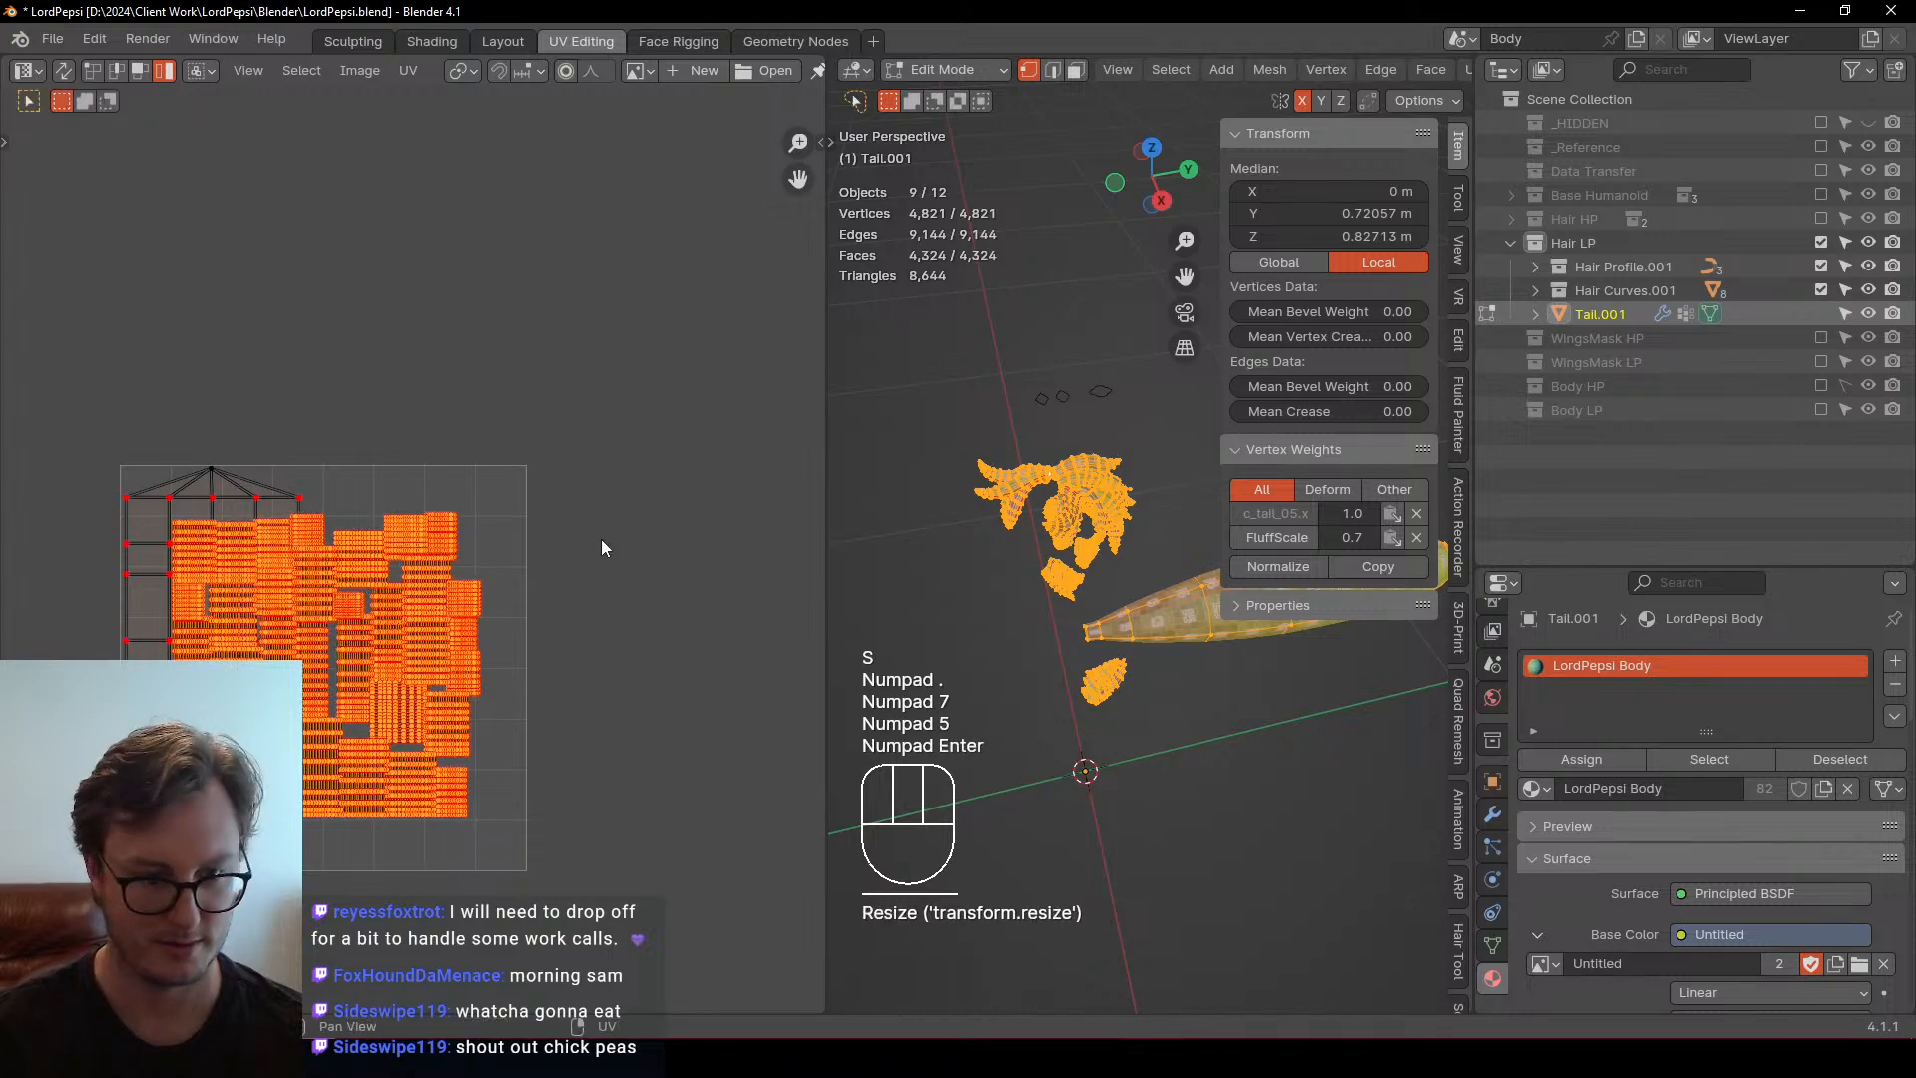
Move the scaled hair islands as a group into the free space beside the tail island
{"action": "key", "text": "g"}
{"action": "left_click", "coordinate": [584, 544]}
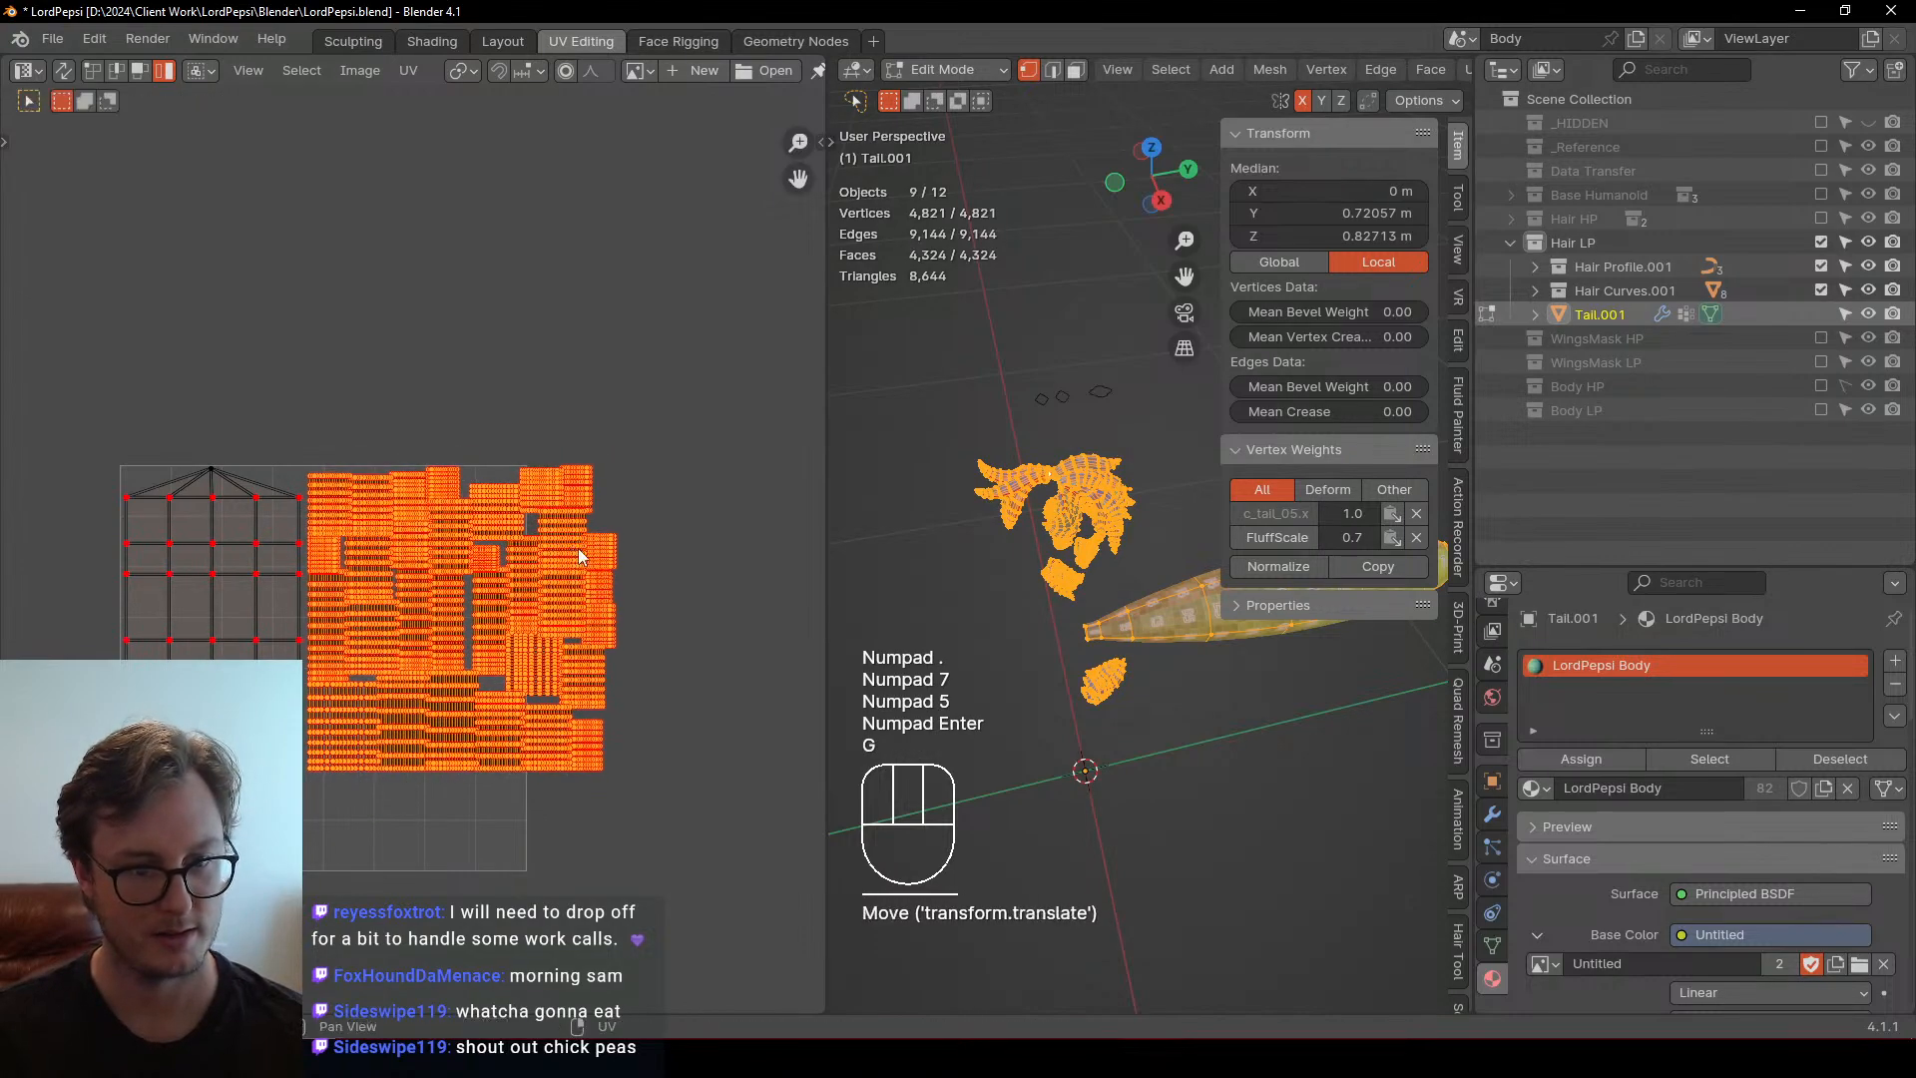
{"action": "scroll", "coordinate": [538, 534], "scroll_direction": "up", "scroll_amount": 4}
{"action": "middle_click_drag", "start_coordinate": [497, 523], "coordinate": [436, 535], "text": "shift"}
{"action": "scroll", "coordinate": [449, 509], "scroll_direction": "down", "scroll_amount": 3}
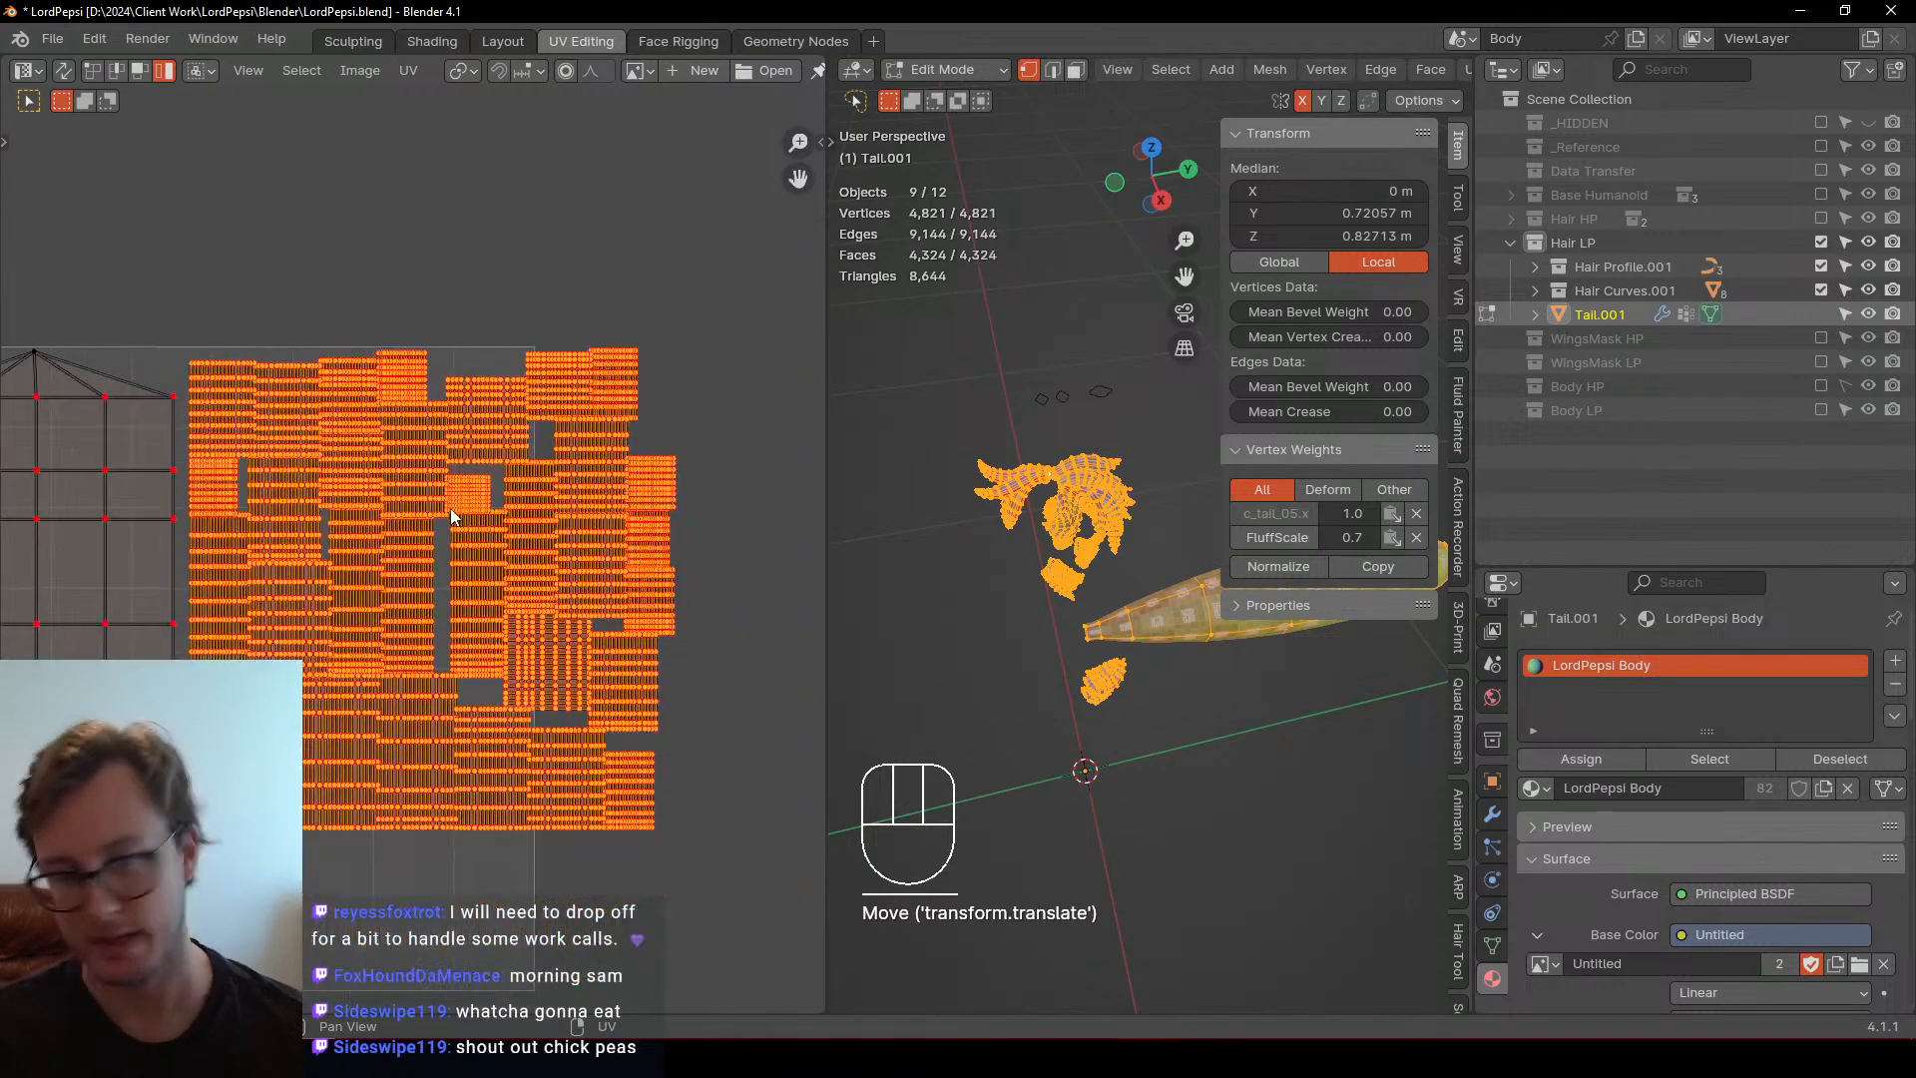
{"action": "scroll", "coordinate": [449, 507], "scroll_direction": "up", "scroll_amount": 5}
{"action": "middle_click_drag", "start_coordinate": [358, 383], "coordinate": [440, 495], "text": "shift"}
{"action": "scroll", "coordinate": [441, 497], "scroll_direction": "down", "scroll_amount": 1}
Shrink each hair island slightly about its own centre to leave small gaps between neighbouring islands
{"action": "key", "text": "2"}
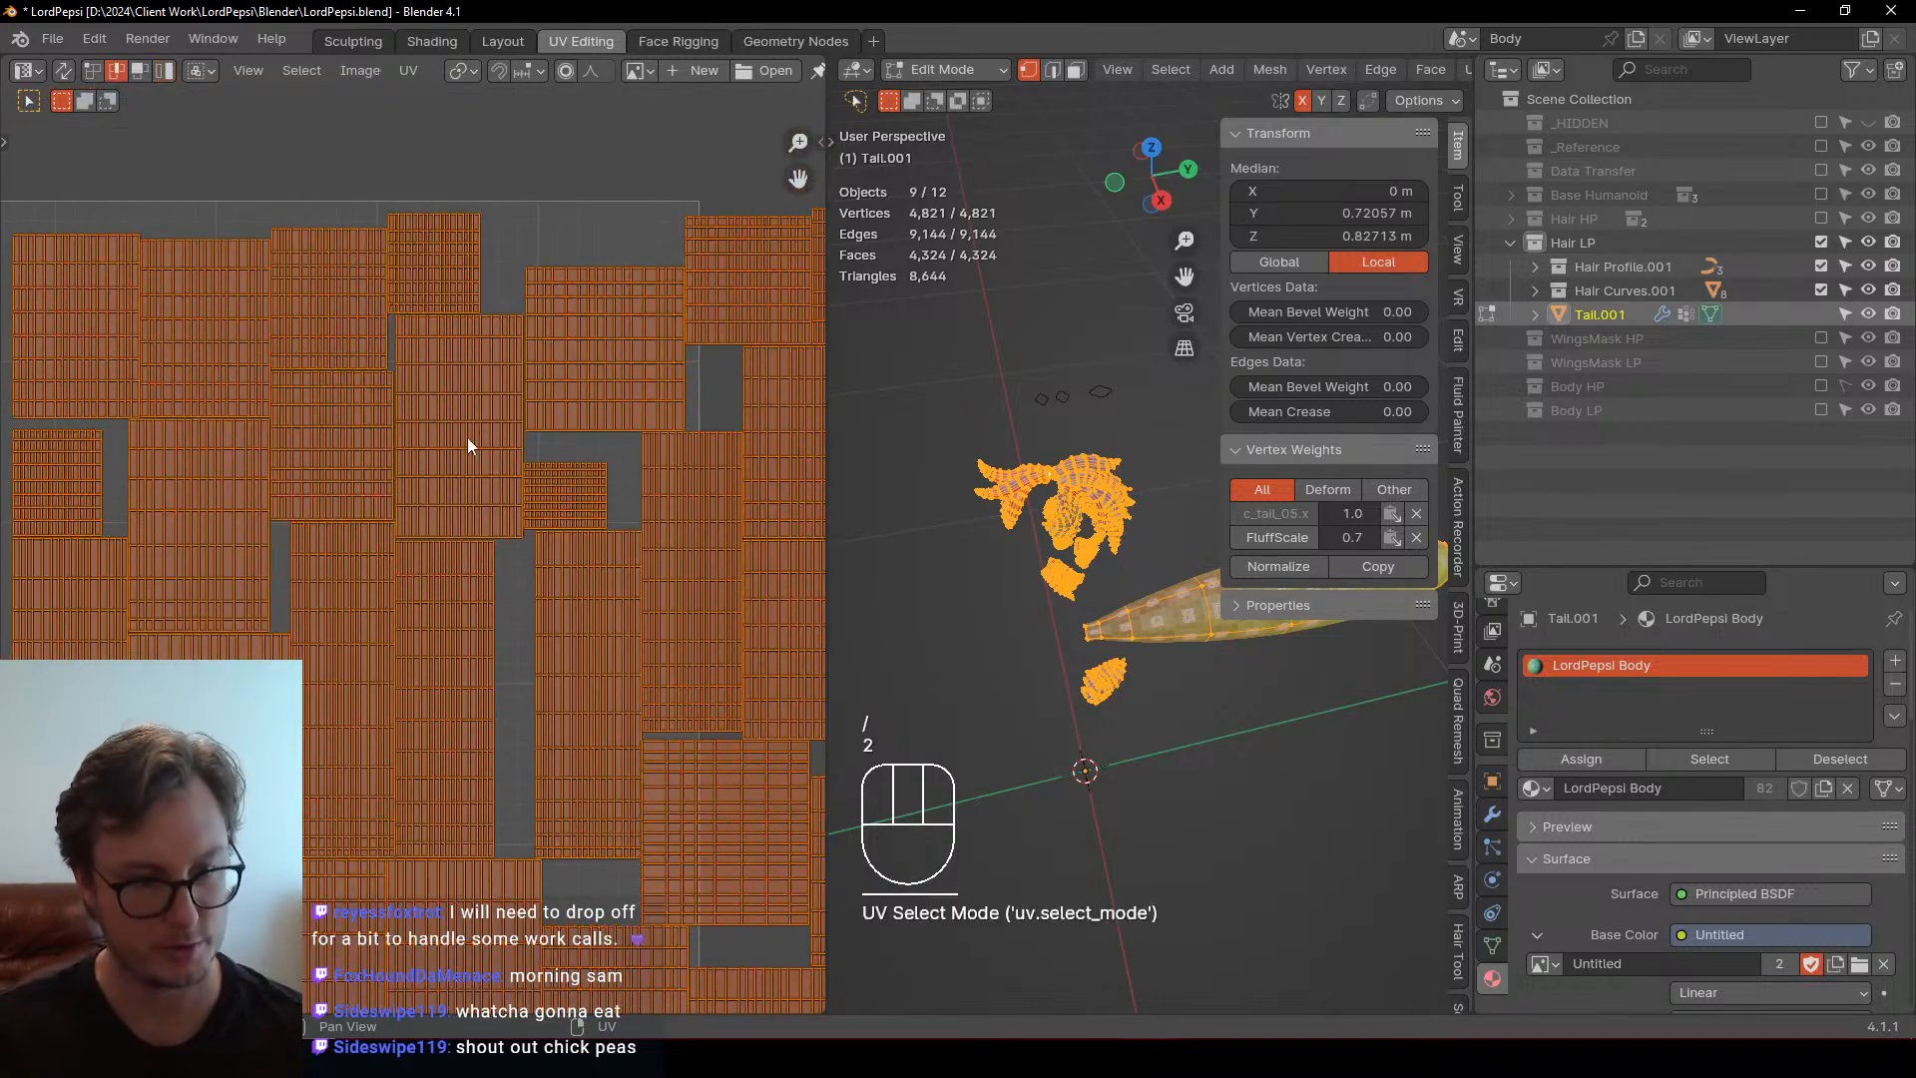
{"action": "scroll", "coordinate": [507, 273], "scroll_direction": "down", "scroll_amount": 2}
{"action": "key", "text": "s"}
{"action": "left_click", "coordinate": [517, 277]}
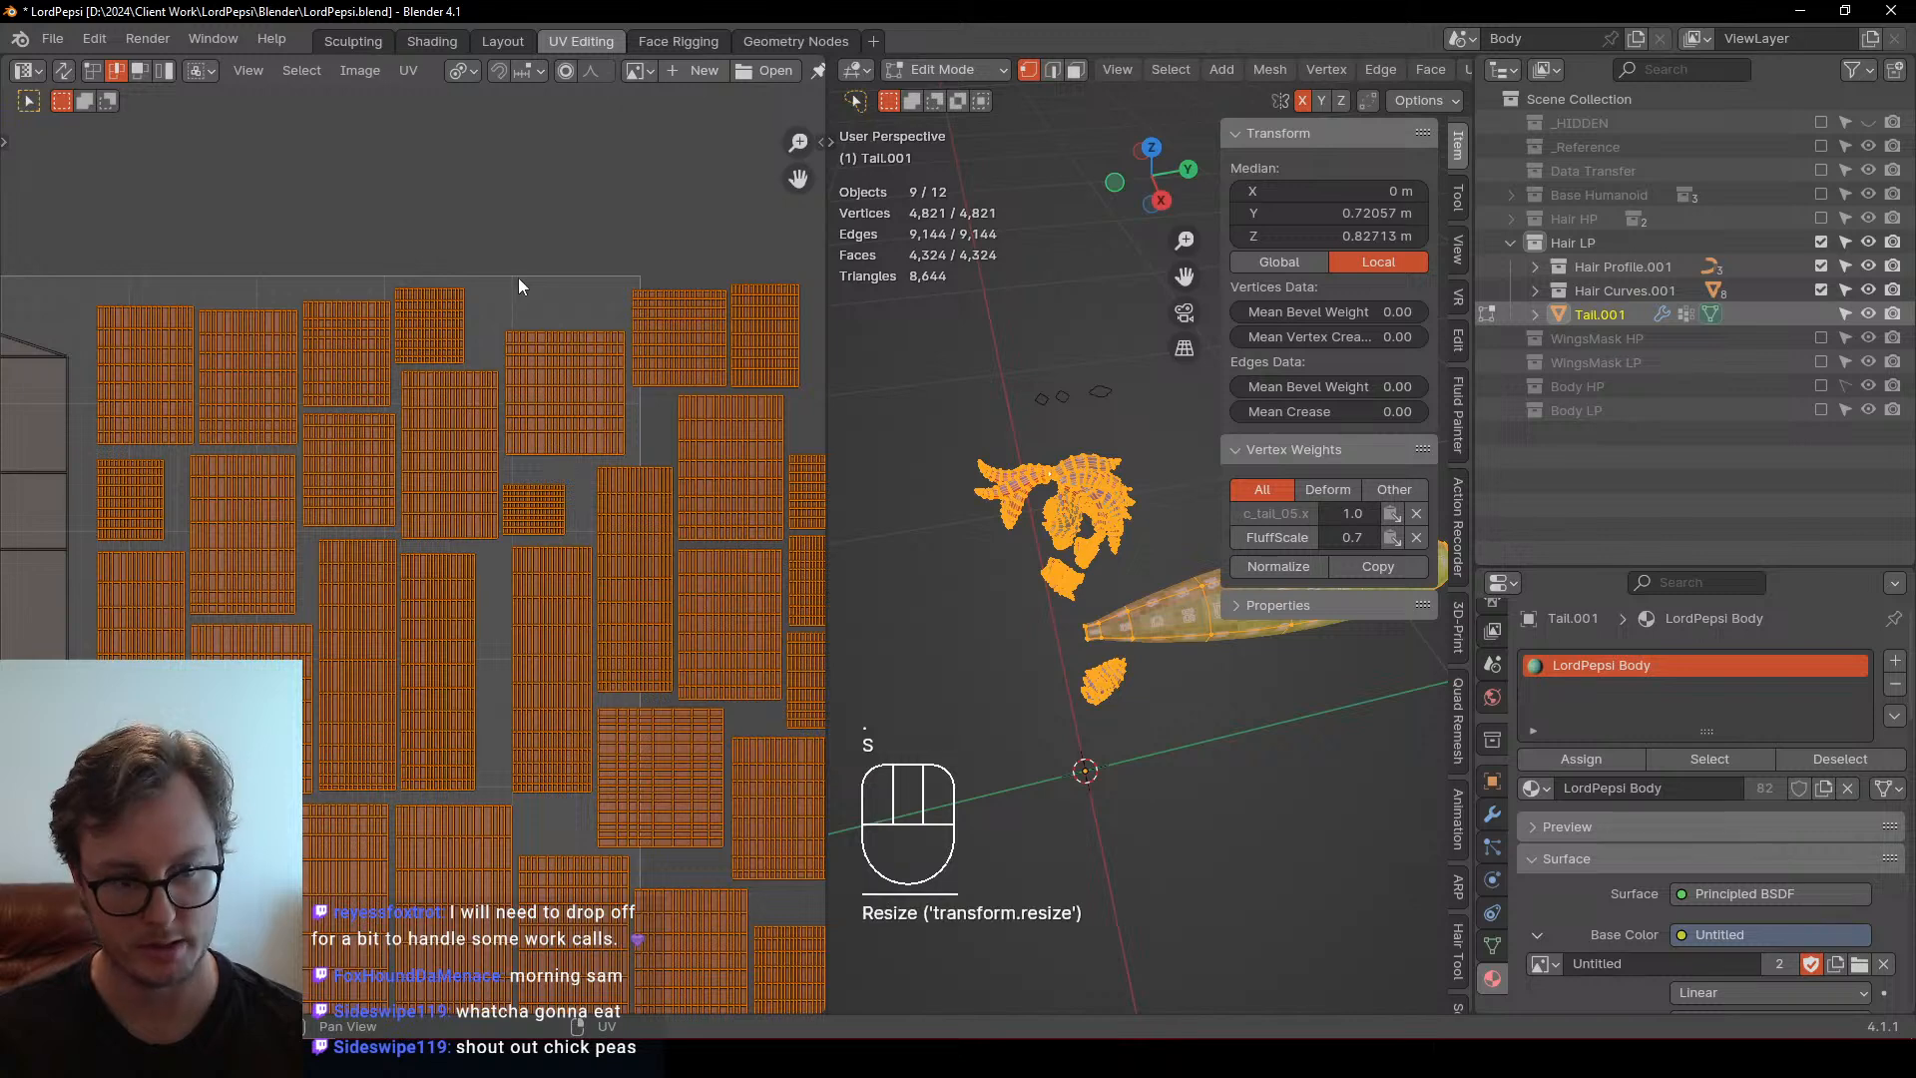
{"action": "key", "text": "ctrl+z"}
{"action": "key", "text": "s"}
{"action": "left_click", "coordinate": [539, 301], "text": "shift"}
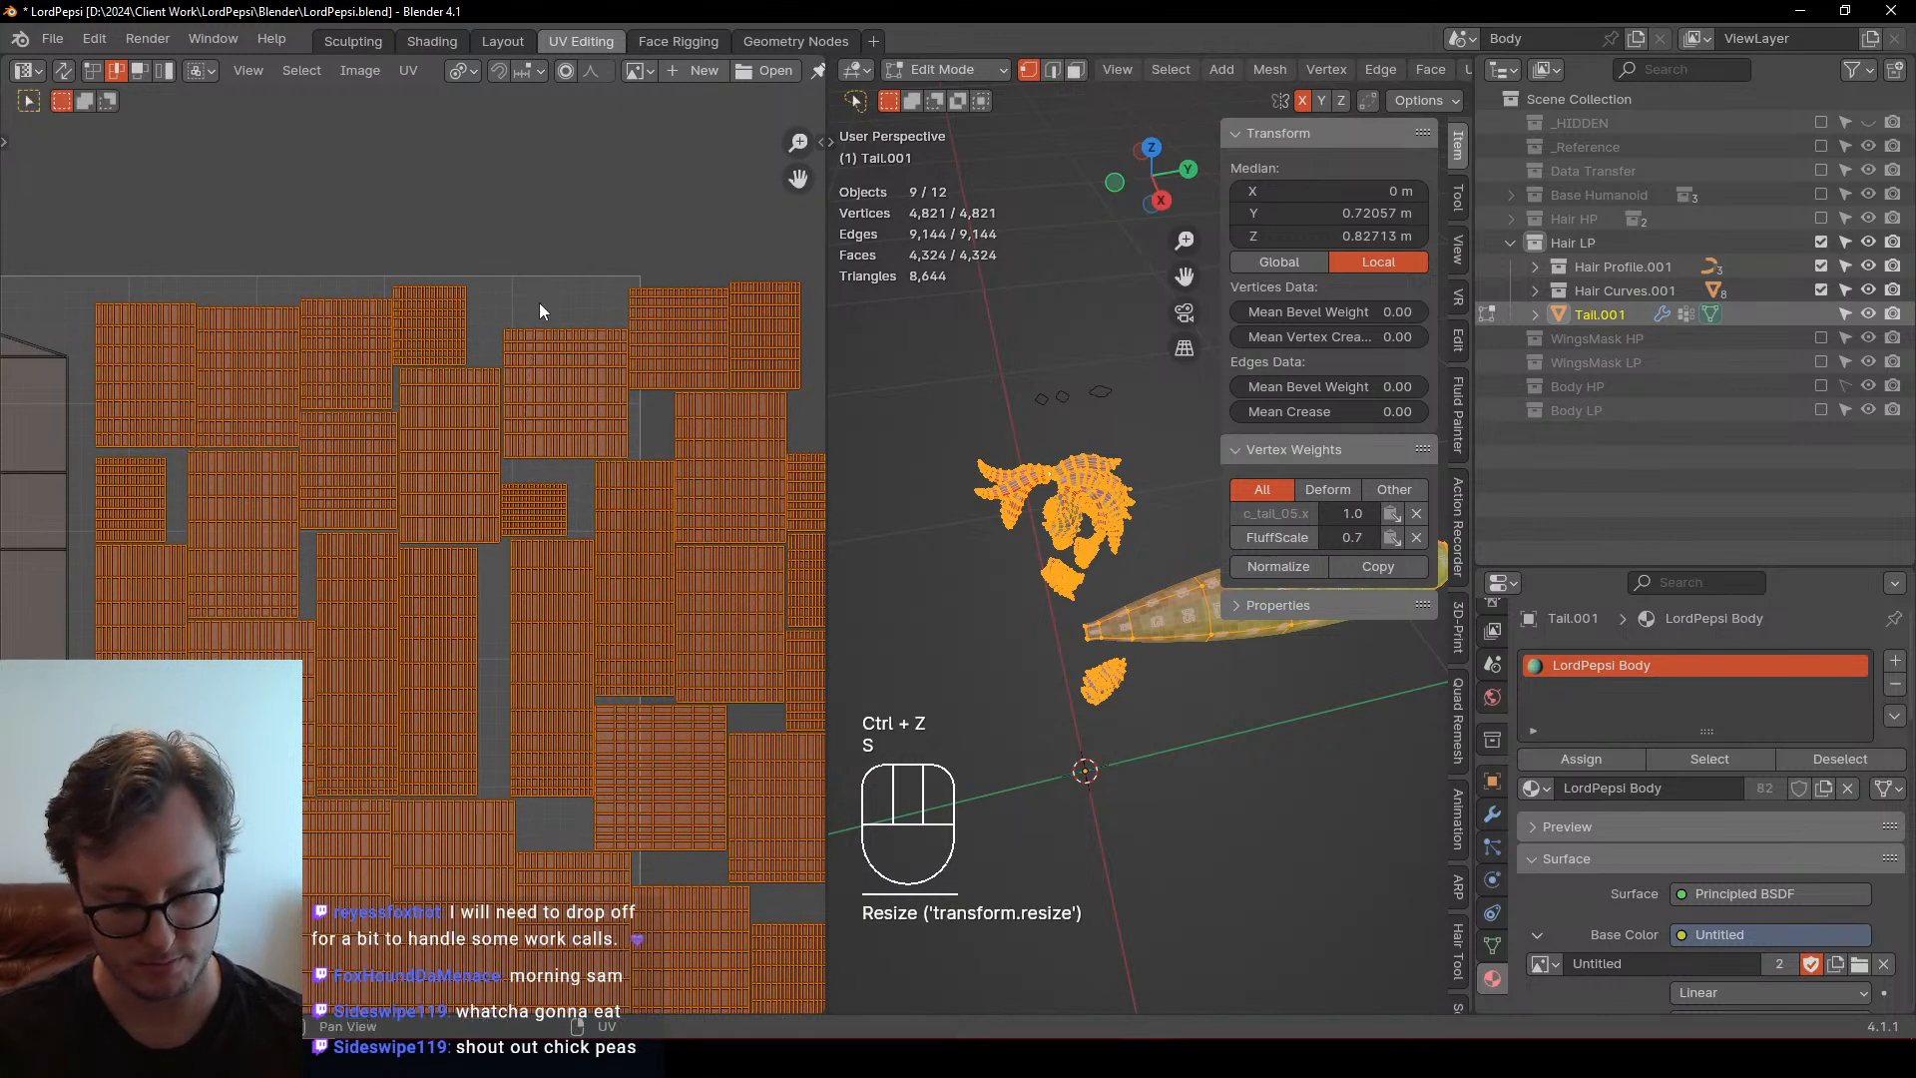
{"action": "key", "text": "period"}
{"action": "scroll", "coordinate": [557, 378], "scroll_direction": "down", "scroll_amount": 2}
{"action": "middle_click_drag", "start_coordinate": [557, 377], "coordinate": [545, 332]}
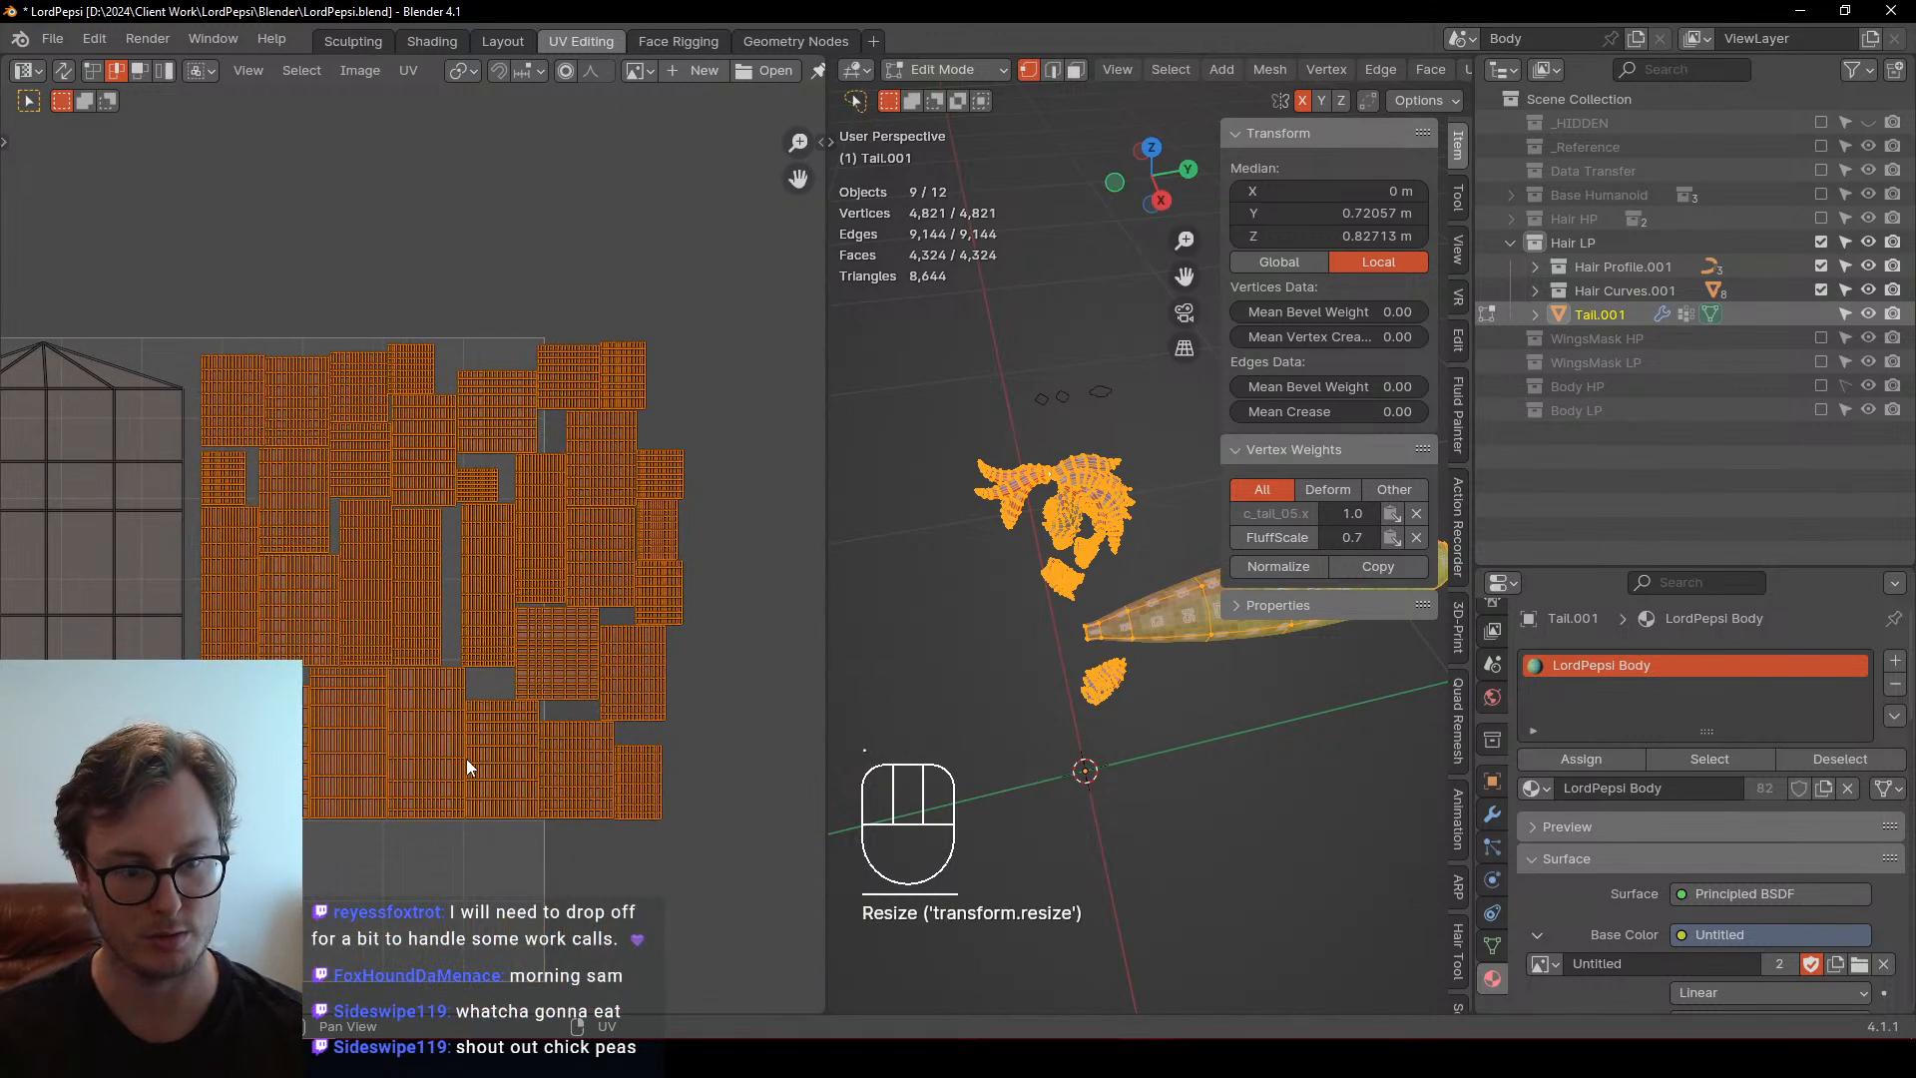
Select the hair islands in the columns overhanging the UV tile and move them together below the packed block
{"action": "left_click", "coordinate": [465, 758]}
{"action": "left_click", "coordinate": [163, 70]}
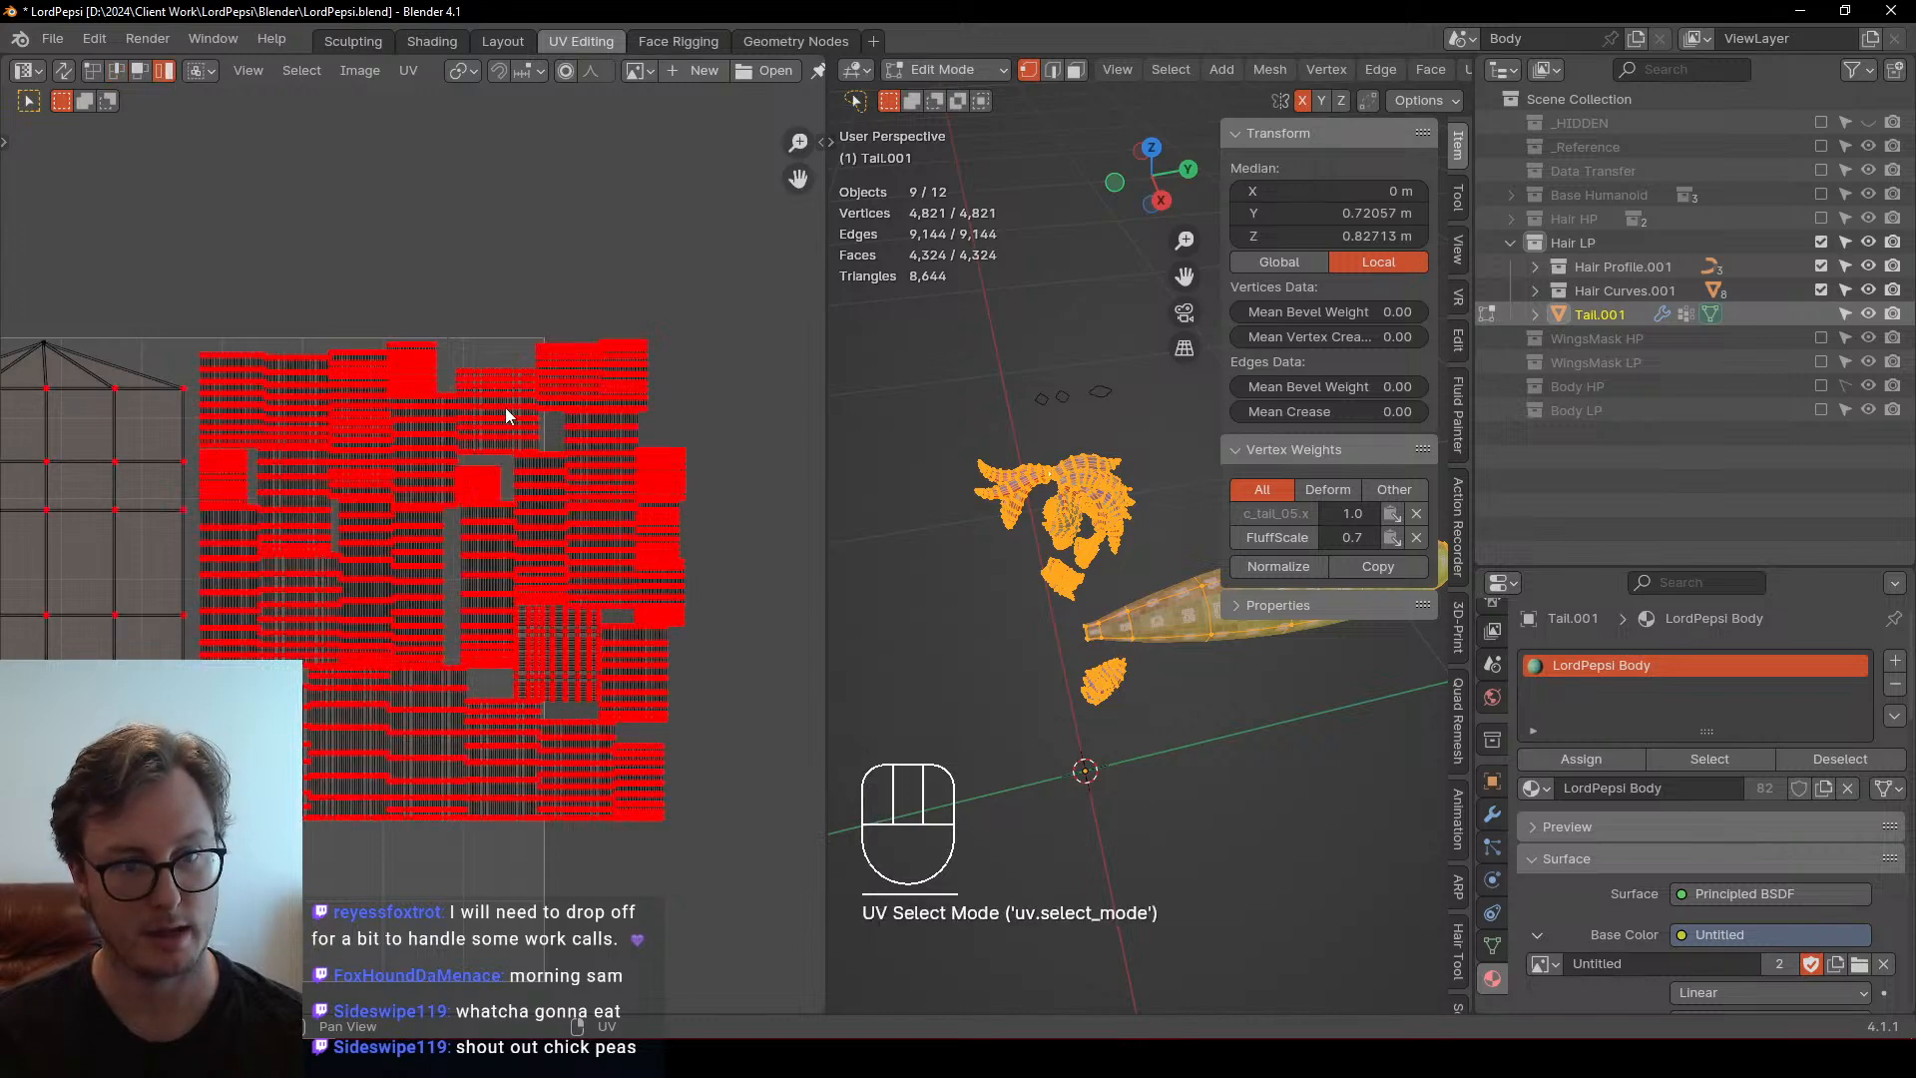
{"action": "key", "text": "b"}
{"action": "left_click_drag", "start_coordinate": [523, 319], "coordinate": [758, 888]}
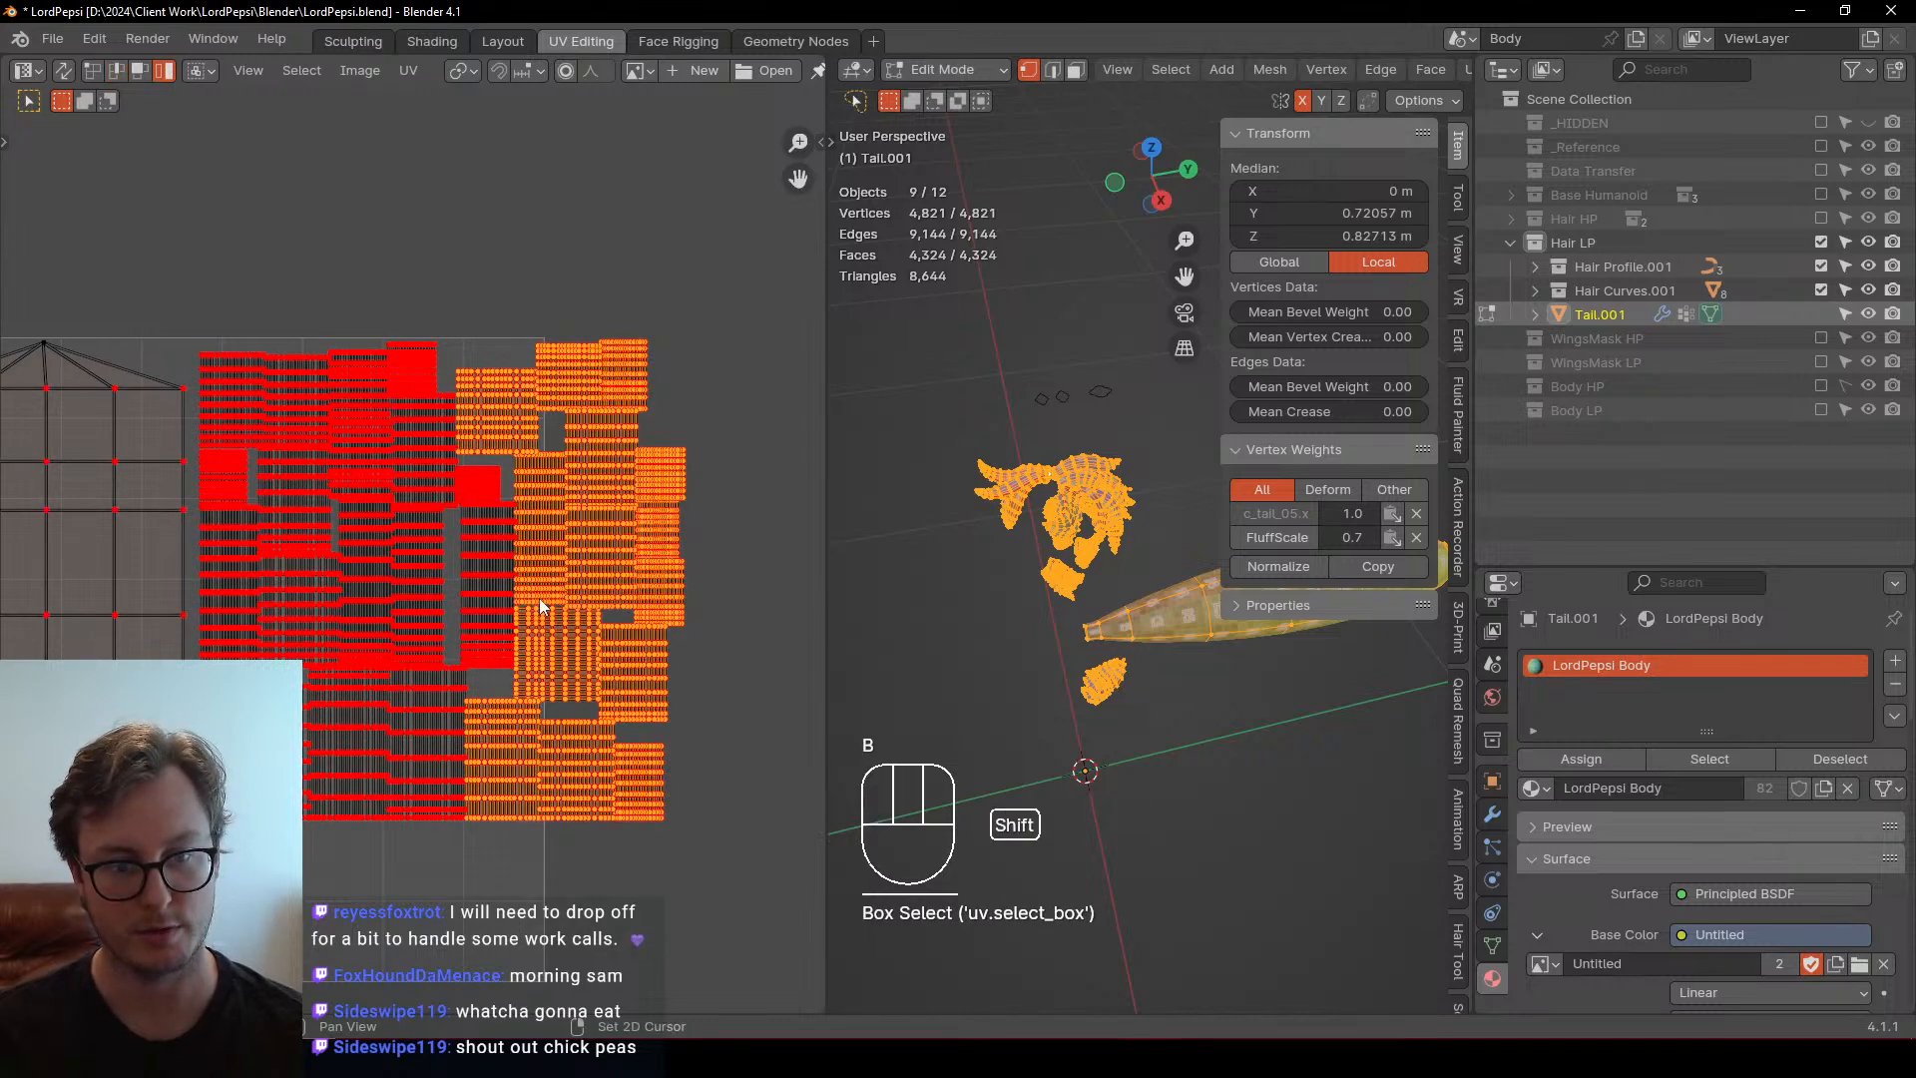
{"action": "middle_click_drag", "start_coordinate": [495, 398], "coordinate": [517, 263]}
{"action": "key", "text": "g"}
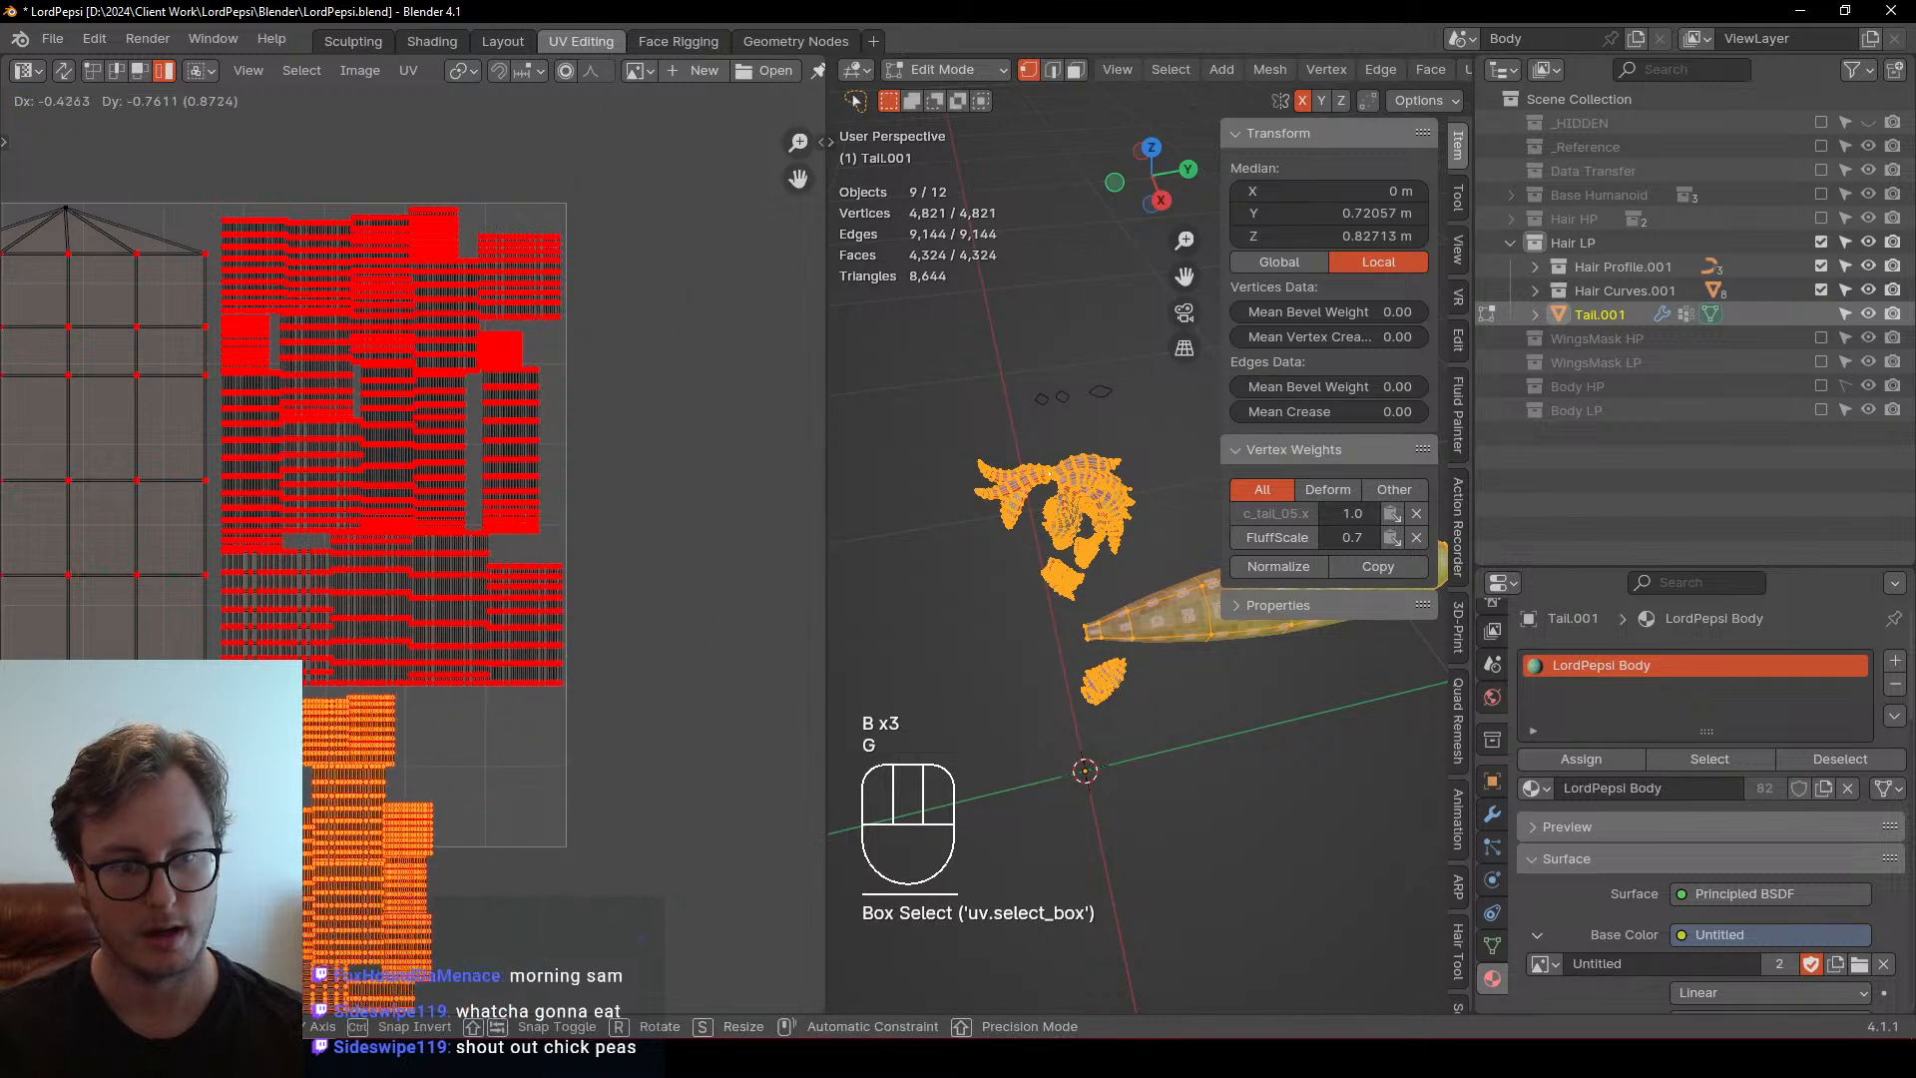
{"action": "left_click", "coordinate": [299, 878]}
Place two of the displaced hair islands, one above the other, beneath the packed block next to the tail island
{"action": "middle_click_drag", "start_coordinate": [299, 878], "coordinate": [331, 737], "text": "shift"}
{"action": "scroll", "coordinate": [331, 734], "scroll_direction": "up", "scroll_amount": 3}
{"action": "left_click", "coordinate": [351, 471]}
{"action": "key", "text": "g"}
{"action": "left_click", "coordinate": [244, 443]}
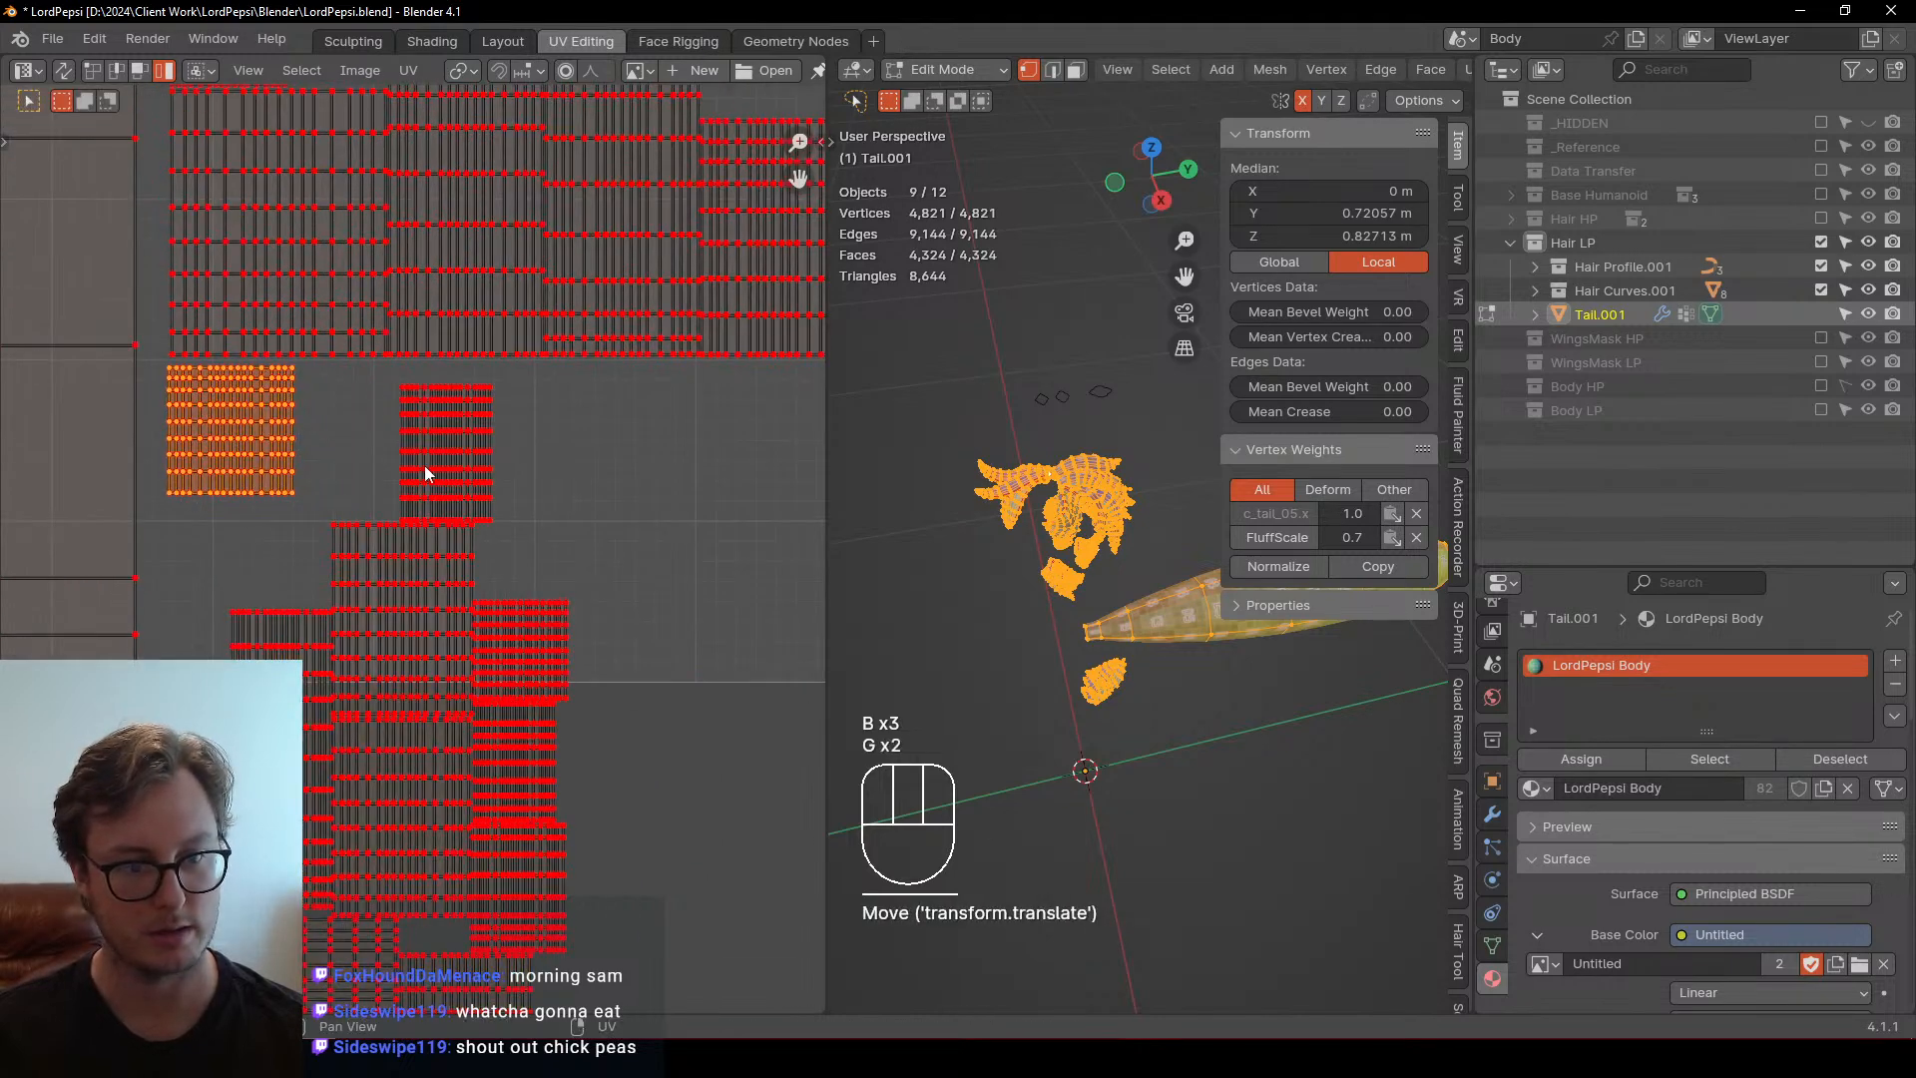
{"action": "left_click", "coordinate": [423, 465]}
{"action": "key", "text": "g"}
{"action": "left_click", "coordinate": [193, 600]}
Place a tall displaced hair island in the lower corner of the UV tile farthest from the tail
{"action": "left_click", "coordinate": [338, 646]}
{"action": "key", "text": "g"}
{"action": "left_click", "coordinate": [822, 419]}
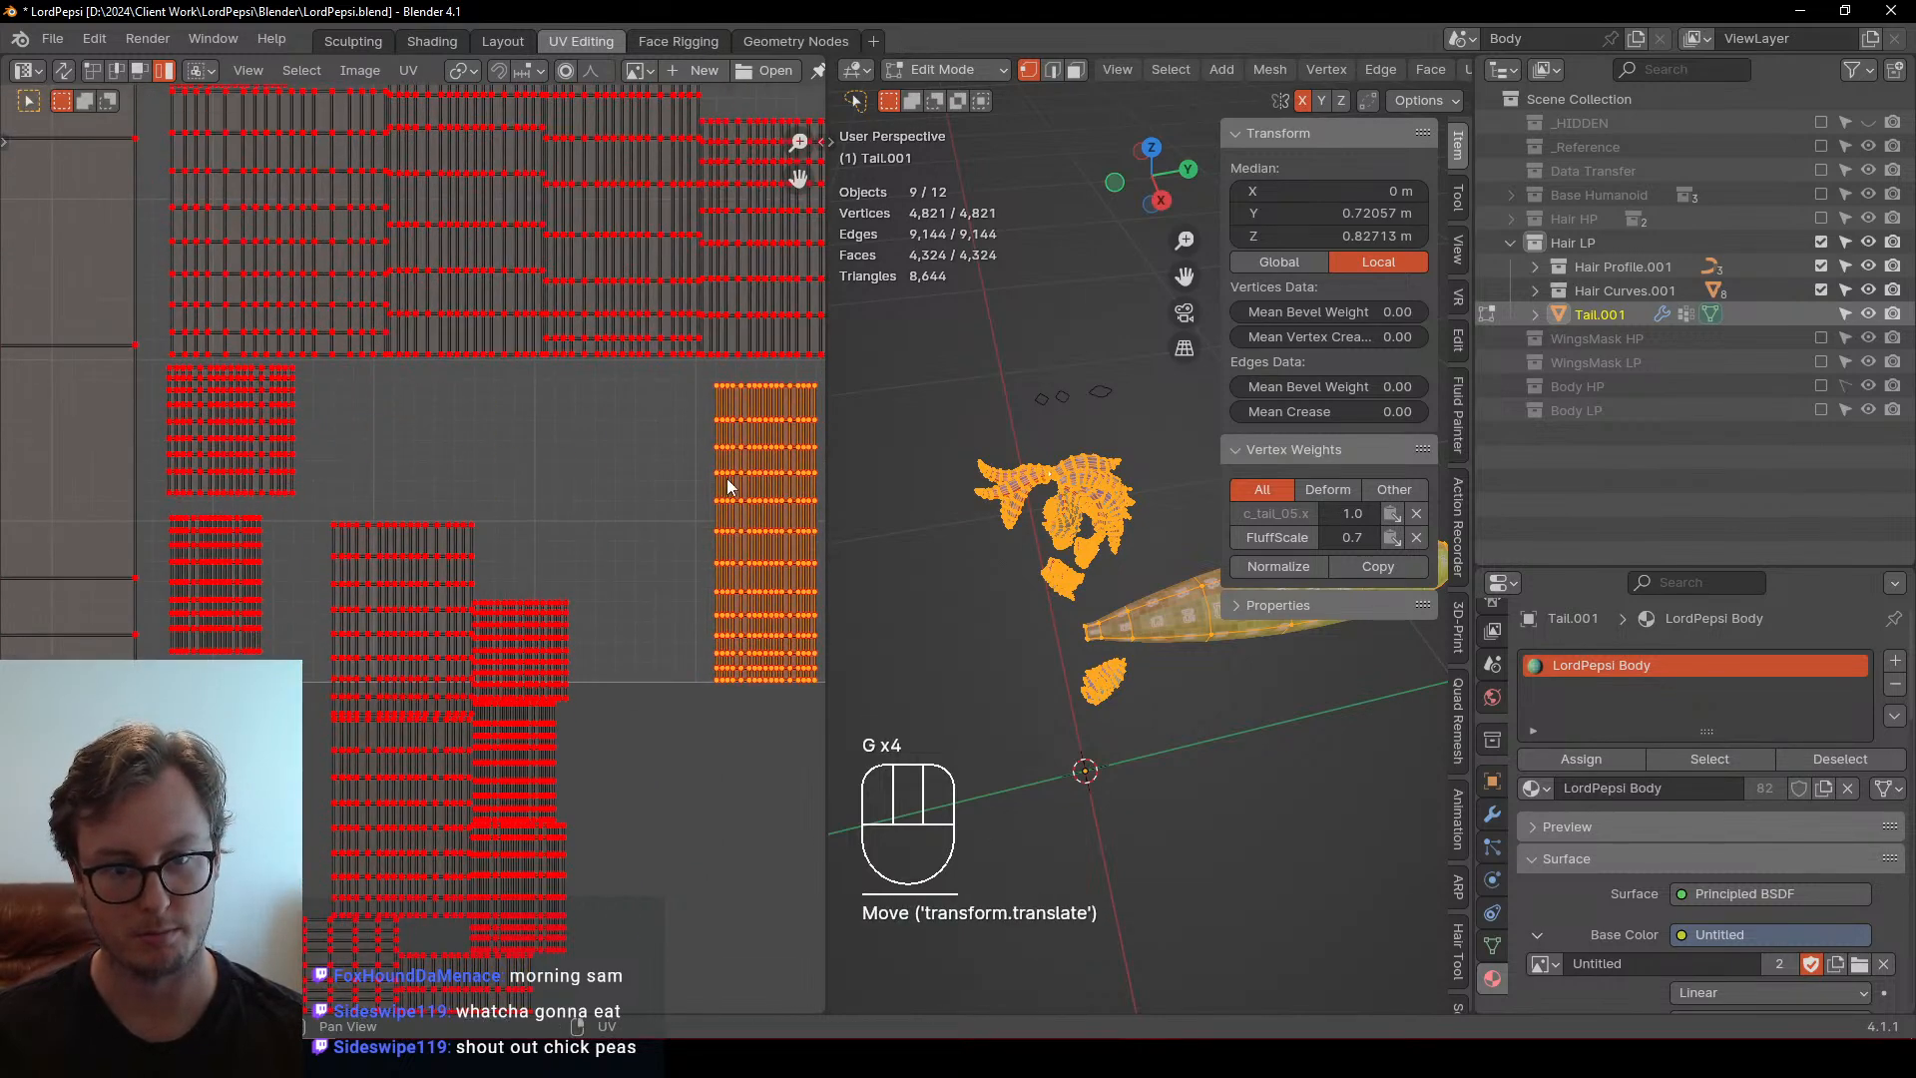
{"action": "middle_click_drag", "start_coordinate": [727, 486], "coordinate": [557, 486]}
{"action": "key", "text": "g"}
{"action": "left_click", "coordinate": [572, 477]}
Place a wide hair island beside the tall corner island and fit a short island directly beneath it
{"action": "left_click", "coordinate": [280, 605]}
{"action": "key", "text": "g"}
{"action": "left_click", "coordinate": [547, 441]}
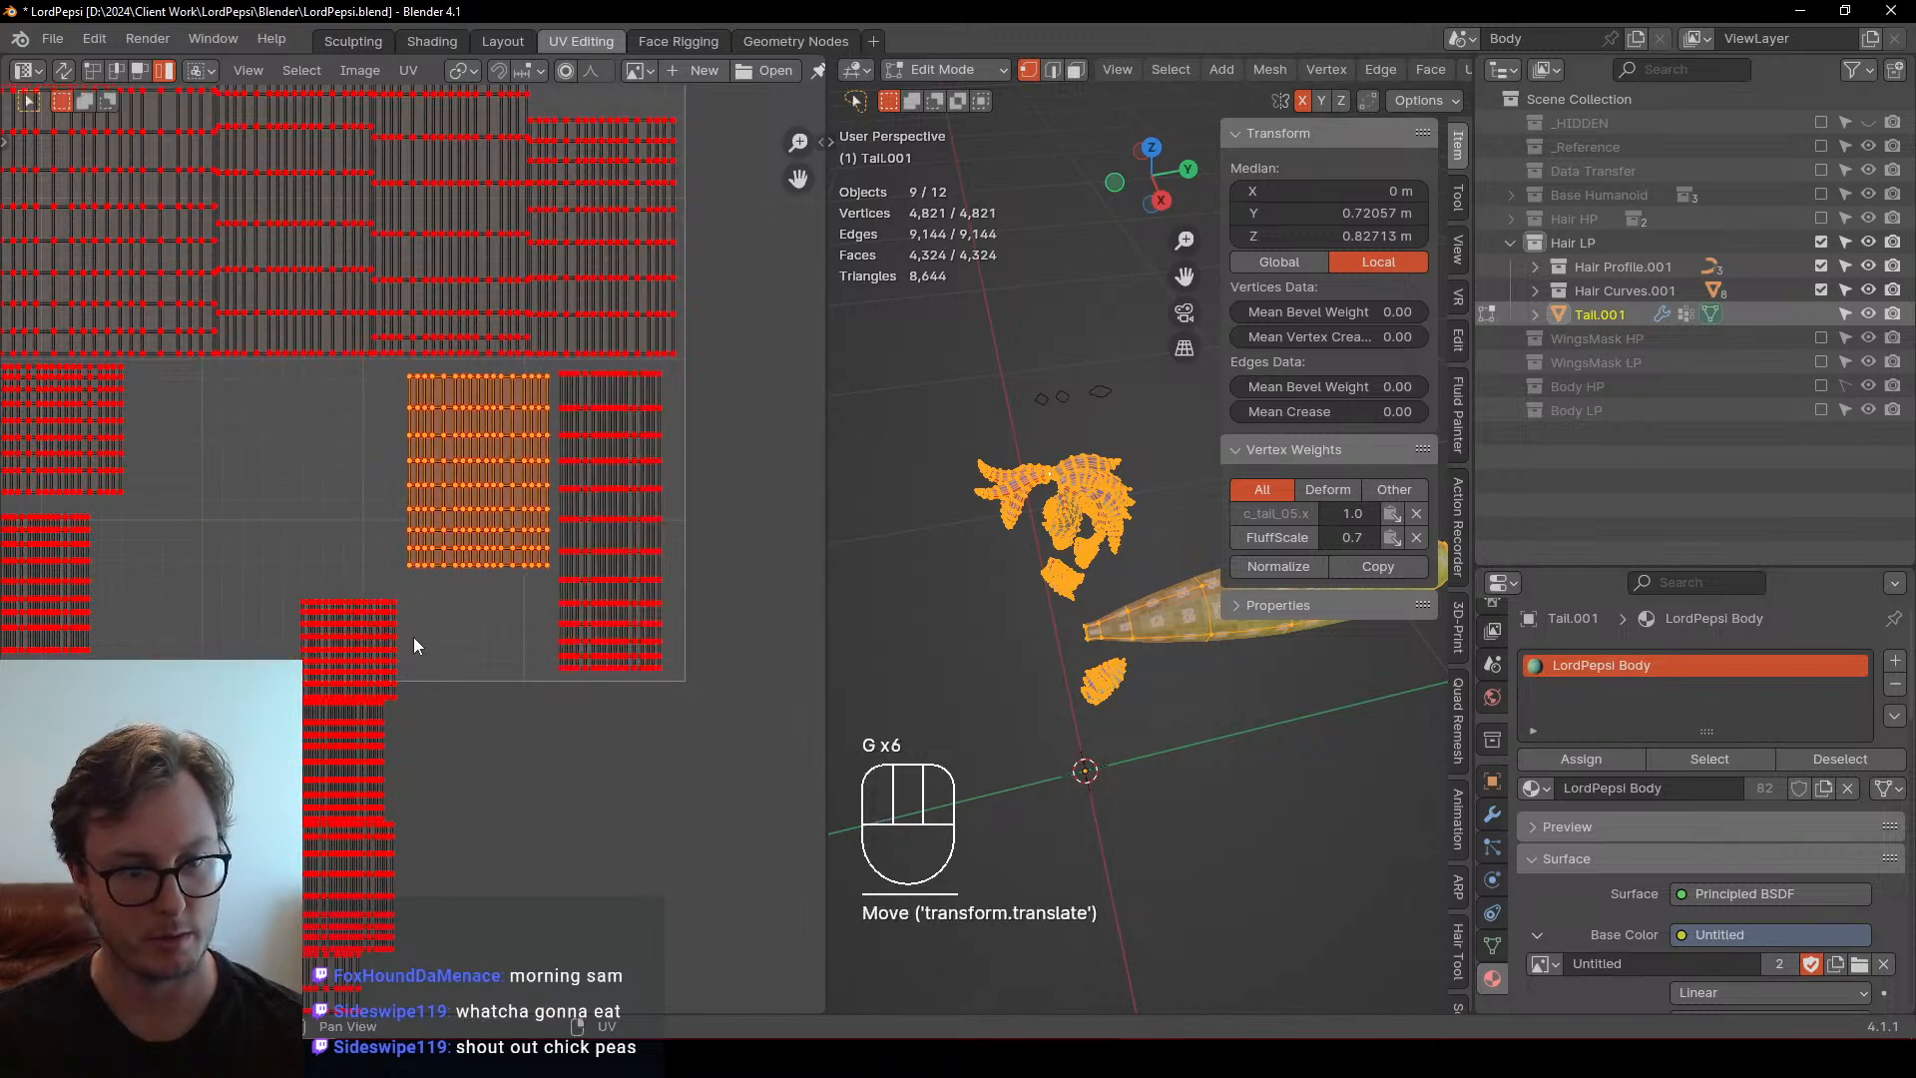
{"action": "left_click", "coordinate": [349, 649]}
{"action": "key", "text": "g"}
{"action": "left_click", "coordinate": [469, 628]}
Place two more displaced hair islands in the row beneath the packed block, filling the gap beside the first one
{"action": "left_click", "coordinate": [322, 719]}
{"action": "key", "text": "g"}
{"action": "left_click", "coordinate": [153, 390]}
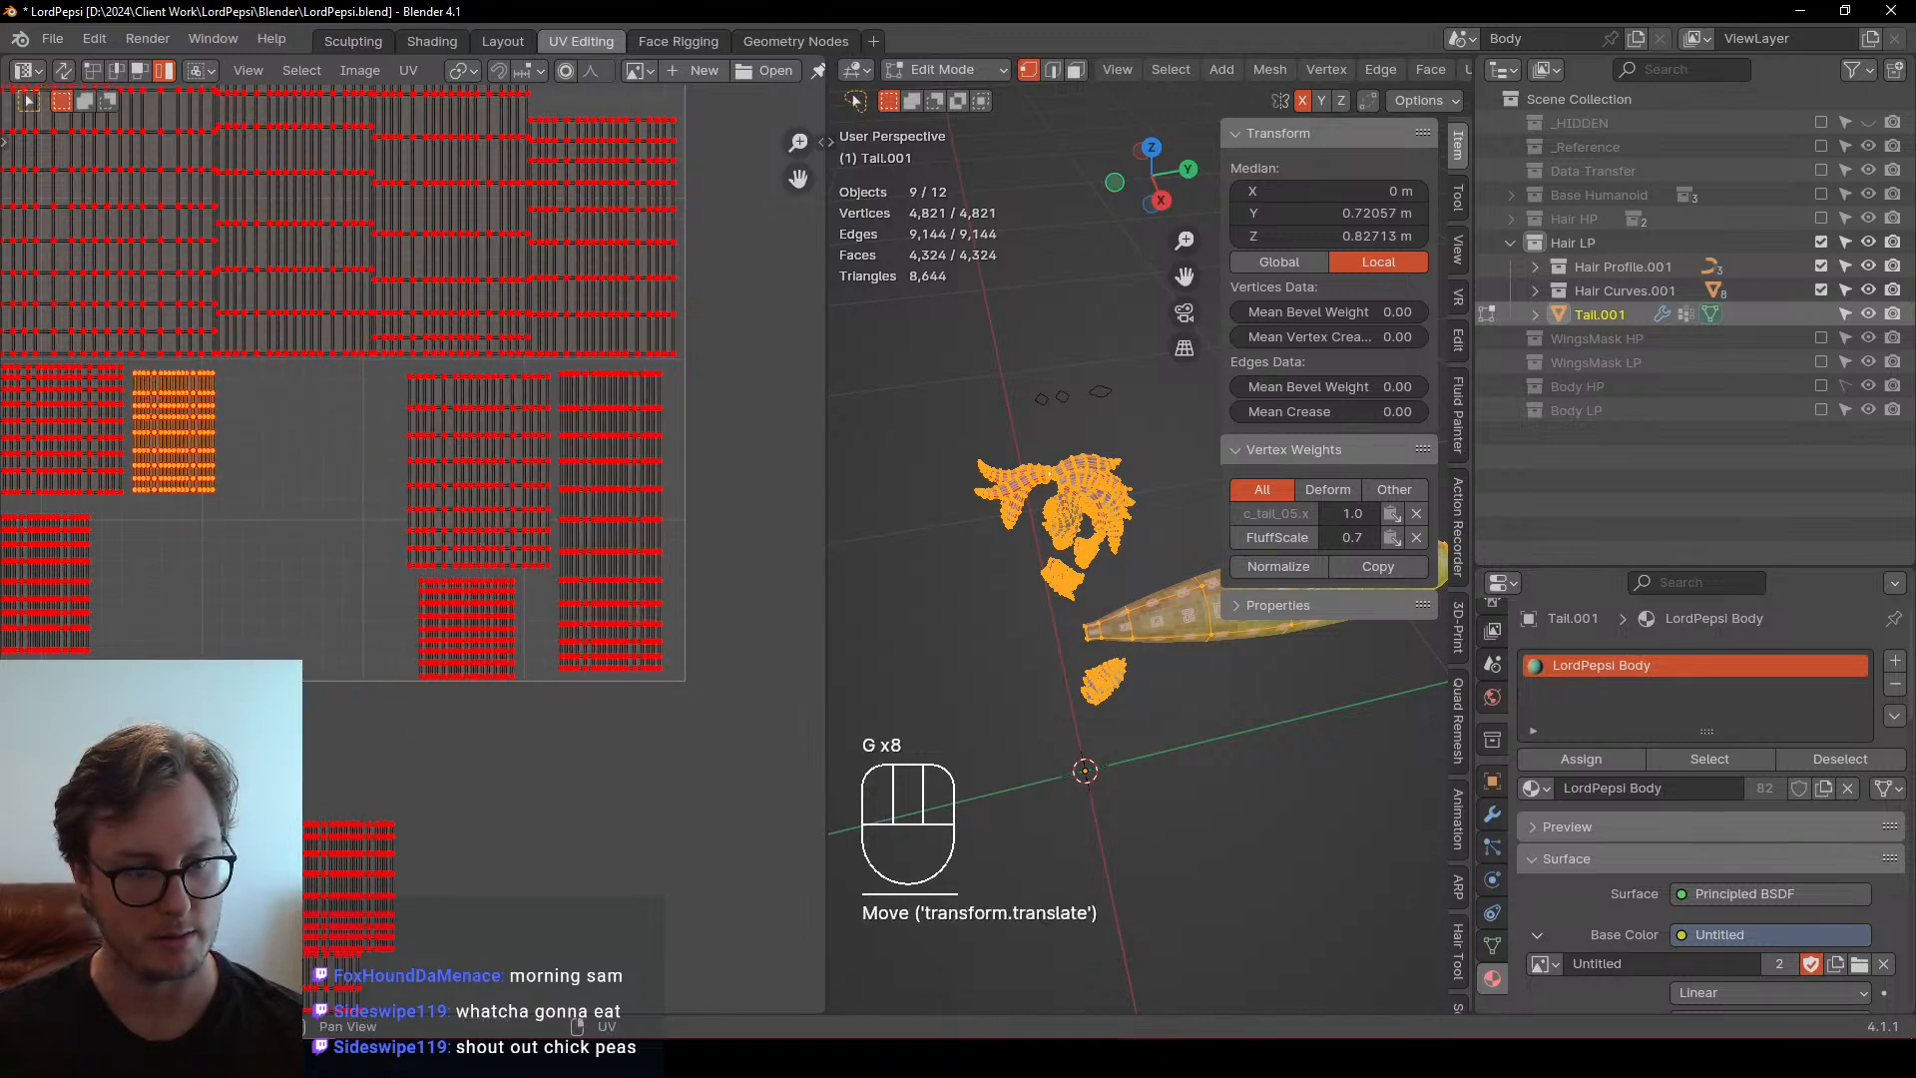
{"action": "left_click", "coordinate": [242, 778]}
{"action": "key", "text": "g"}
{"action": "left_click", "coordinate": [309, 458]}
{"action": "scroll", "coordinate": [403, 519], "scroll_direction": "down", "scroll_amount": 2}
{"action": "middle_click_drag", "start_coordinate": [403, 517], "coordinate": [524, 675], "text": "shift"}
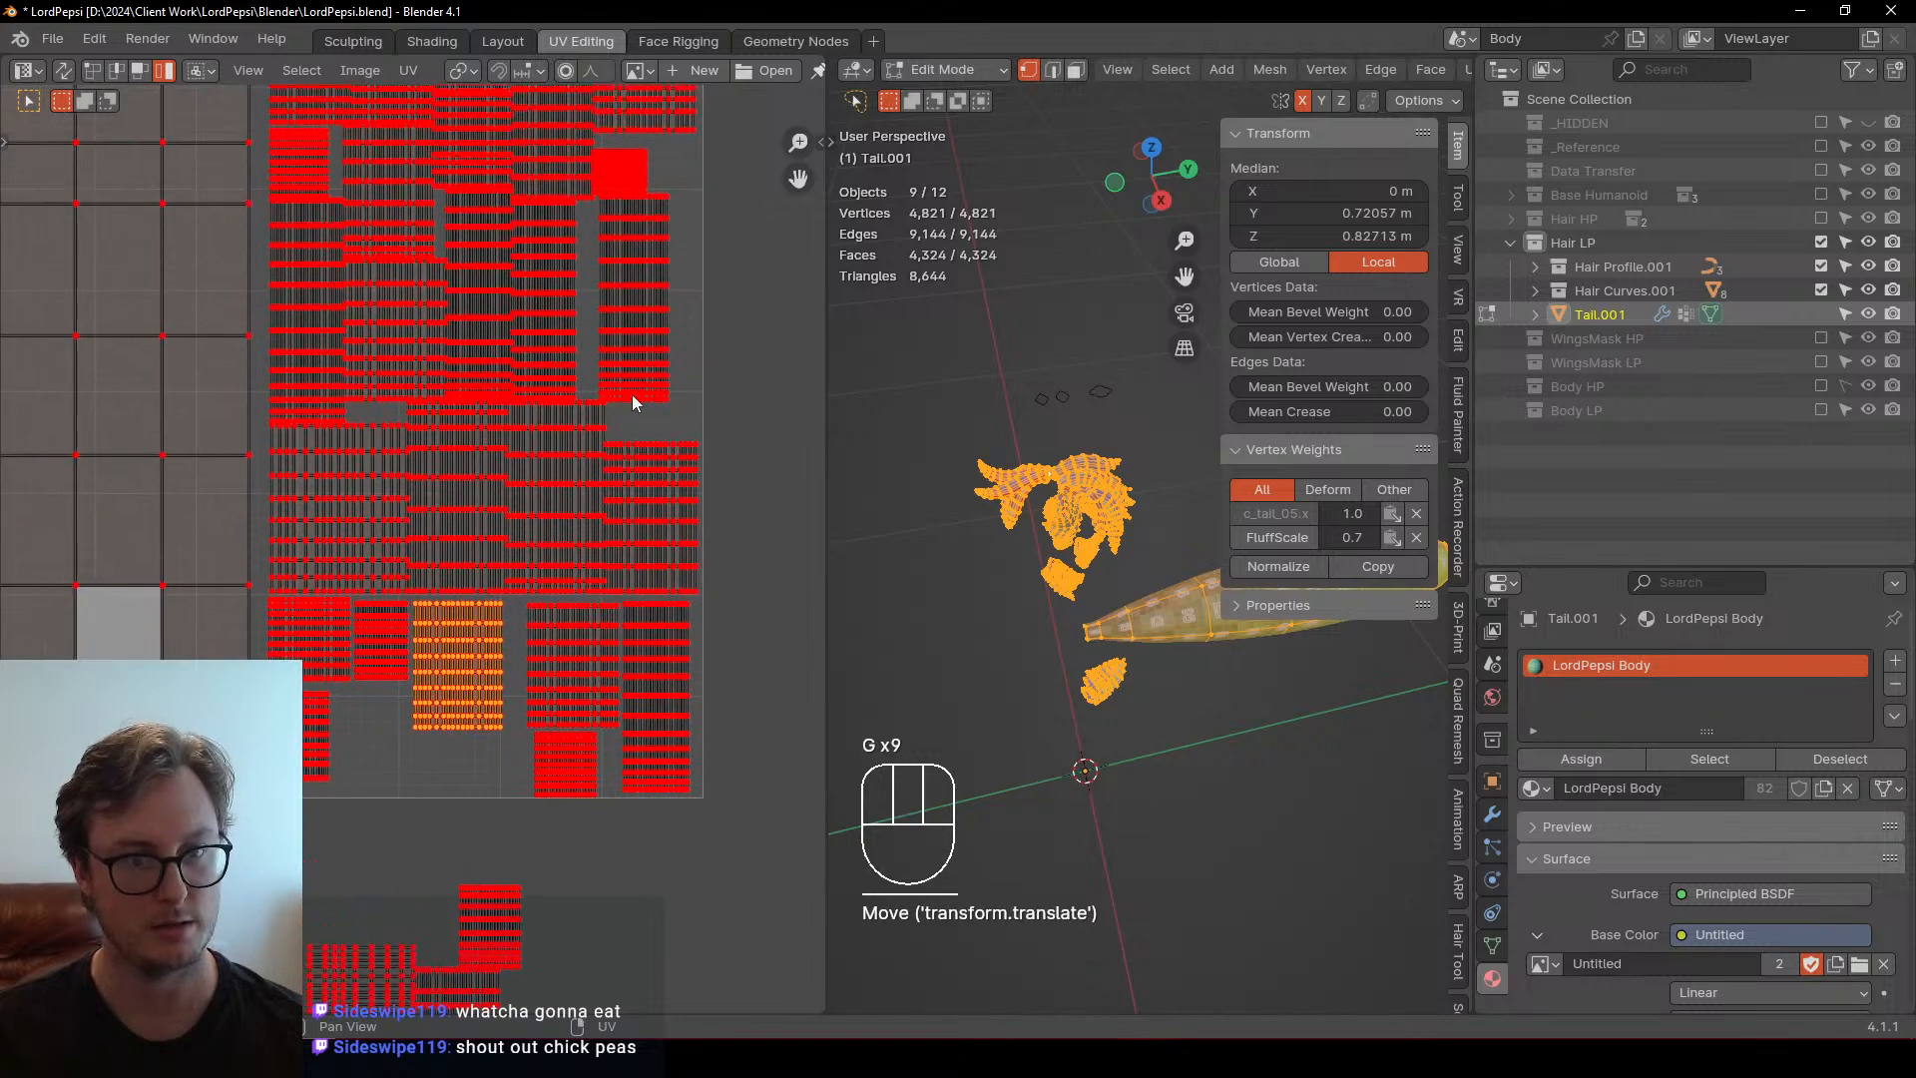
Move the small, dense hair island from the upper part of the packed block to outside the UV tile
{"action": "middle_click_drag", "start_coordinate": [631, 394], "coordinate": [545, 634], "text": "shift"}
{"action": "left_click", "coordinate": [543, 366]}
{"action": "mouse_move", "coordinate": [529, 404]}
{"action": "middle_mouse_down", "text": "shift"}
{"action": "mouse_move", "coordinate": [451, 546]}
{"action": "mouse_move", "coordinate": [445, 656]}
{"action": "mouse_move", "coordinate": [466, 443]}
{"action": "middle_mouse_up", "text": "shift"}
{"action": "scroll", "coordinate": [445, 656], "scroll_direction": "up", "scroll_amount": 2}
{"action": "left_click", "coordinate": [445, 657]}
{"action": "key", "text": "g"}
{"action": "left_click", "coordinate": [688, 631]}
Move the wide outer hair island up toward the tile's upper edge and shift the tall narrow island up beneath it
{"action": "left_click", "coordinate": [498, 519]}
{"action": "key", "text": "g"}
{"action": "left_click", "coordinate": [447, 612]}
{"action": "scroll", "coordinate": [447, 613], "scroll_direction": "down", "scroll_amount": 1}
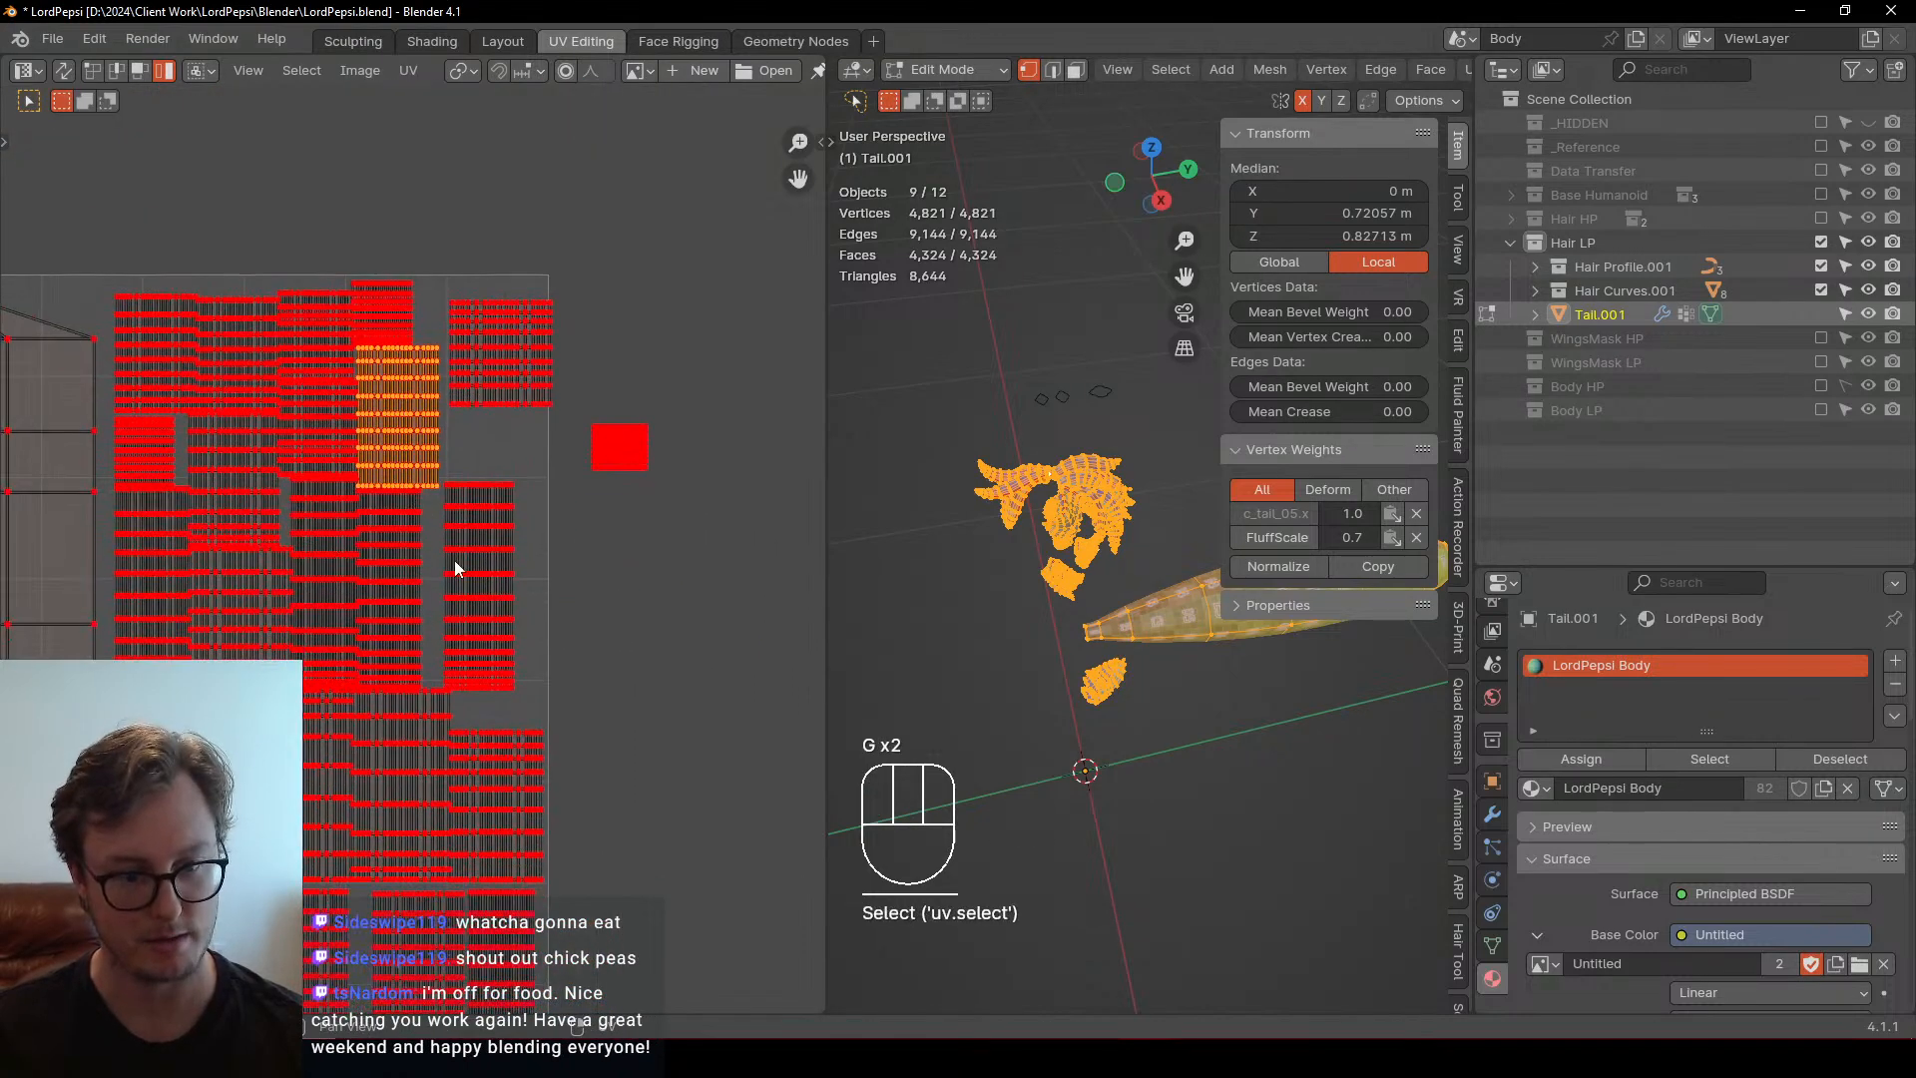
{"action": "left_click", "coordinate": [477, 628]}
{"action": "key", "text": "g"}
{"action": "left_click", "coordinate": [500, 417]}
{"action": "left_click", "coordinate": [623, 461]}
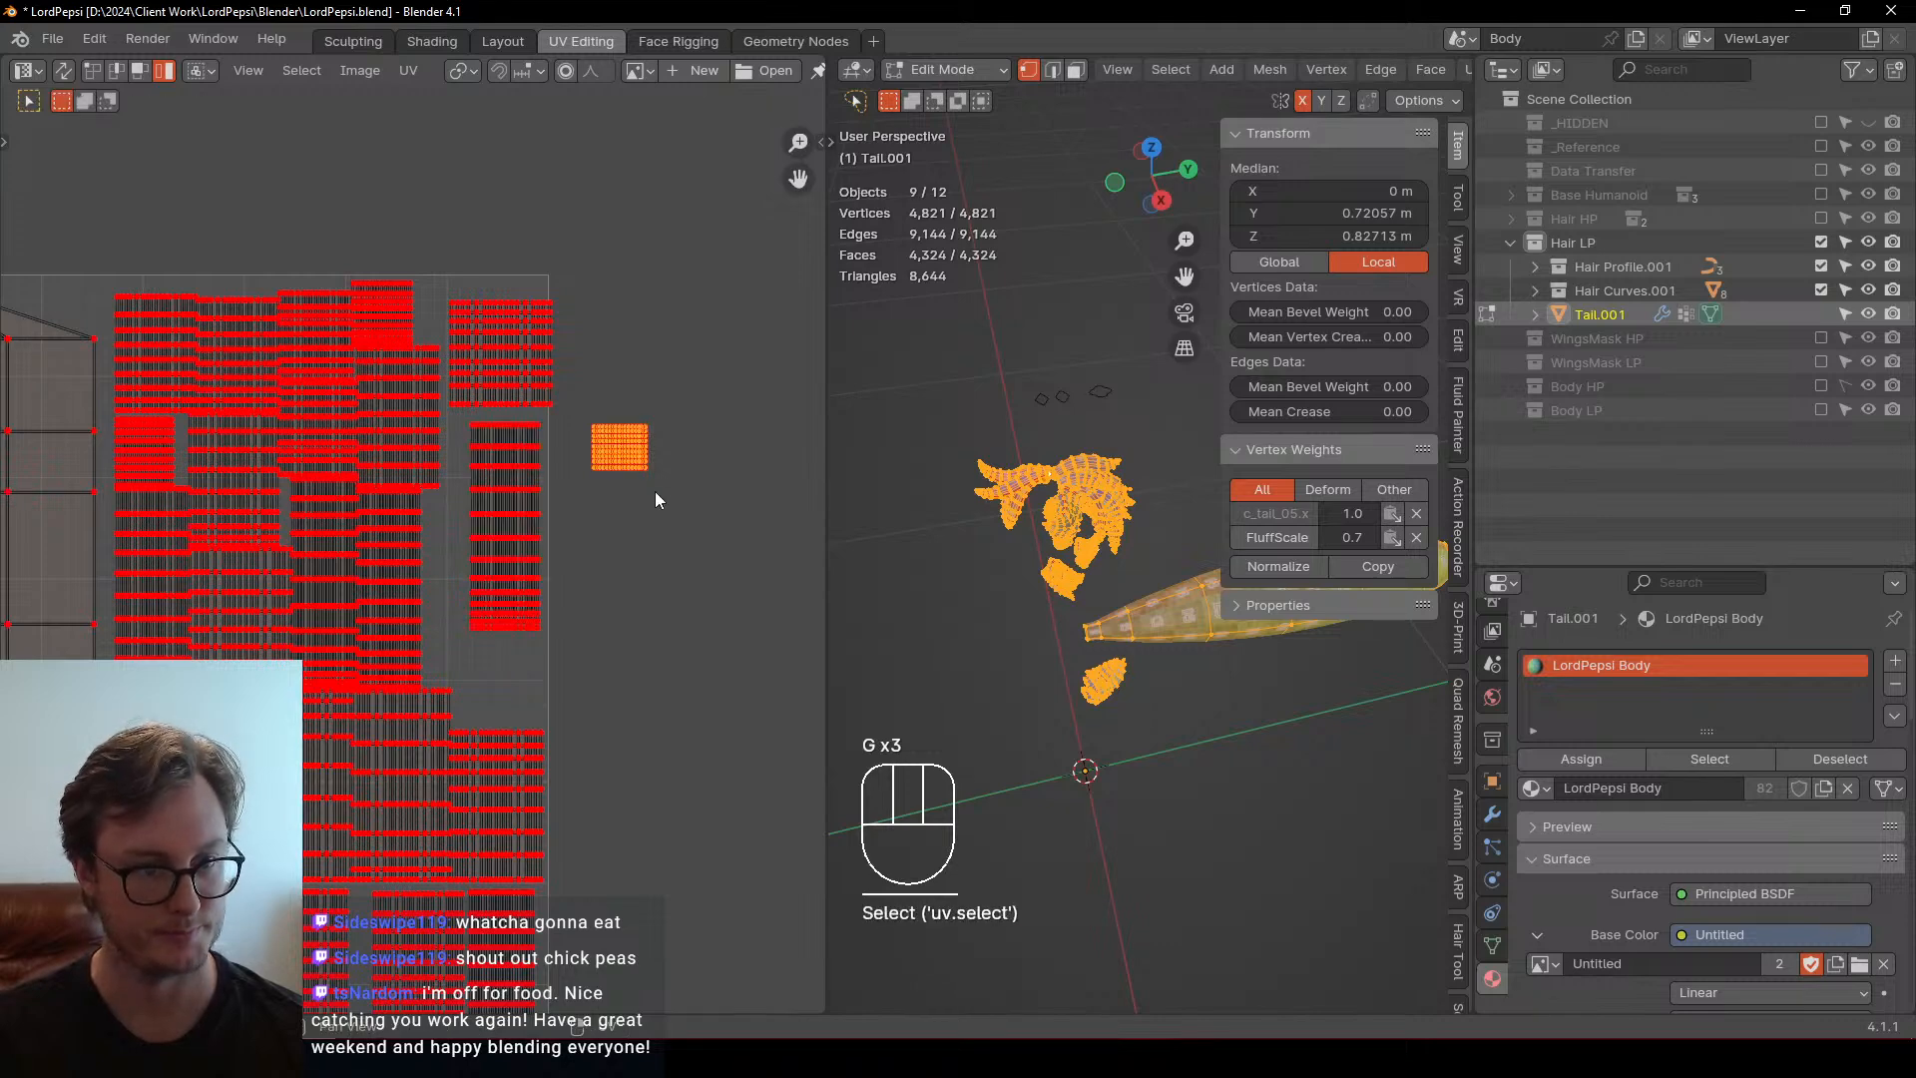
Select the top row of hair islands and align them to a common upper edge
{"action": "key", "text": "b"}
{"action": "left_click_drag", "start_coordinate": [129, 223], "coordinate": [665, 289]}
{"action": "middle_click_drag", "start_coordinate": [530, 366], "coordinate": [607, 445]}
{"action": "key", "text": "n"}
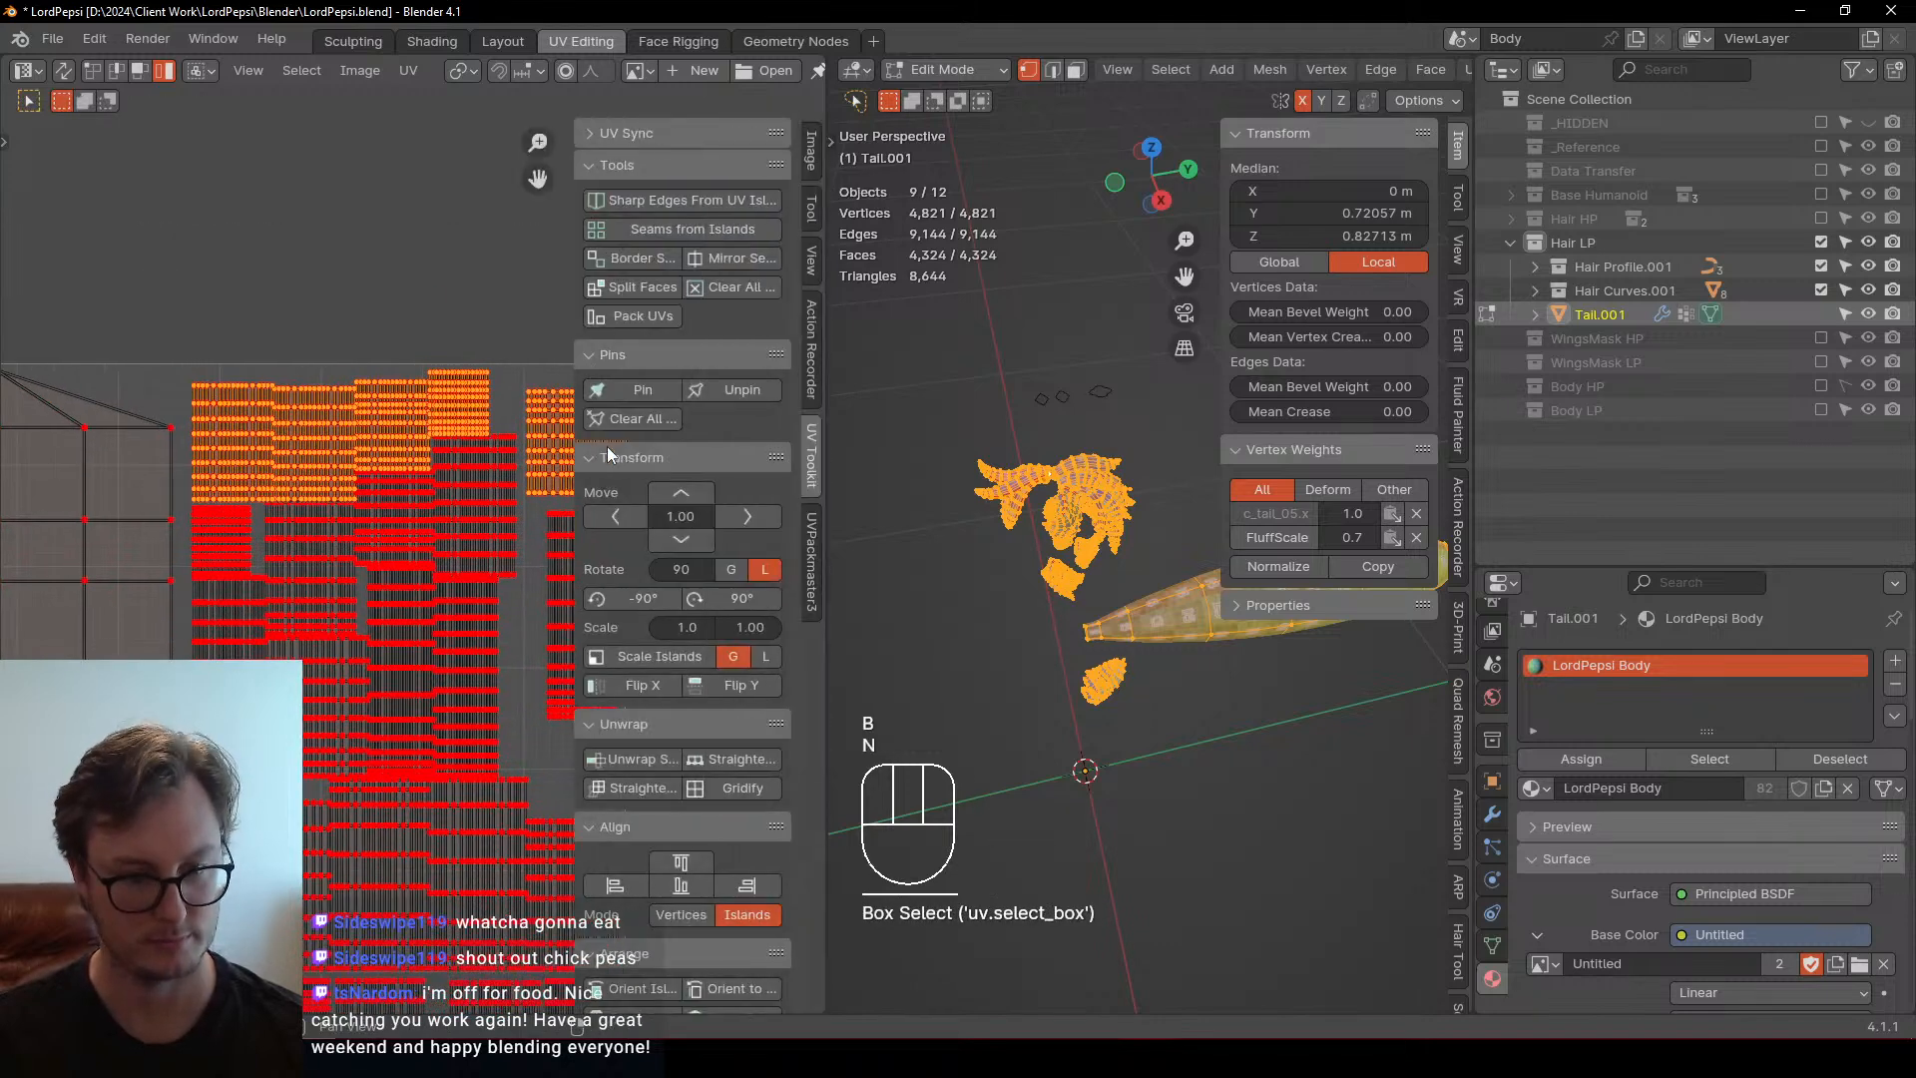
{"action": "left_click", "coordinate": [686, 864]}
{"action": "key", "text": "n"}
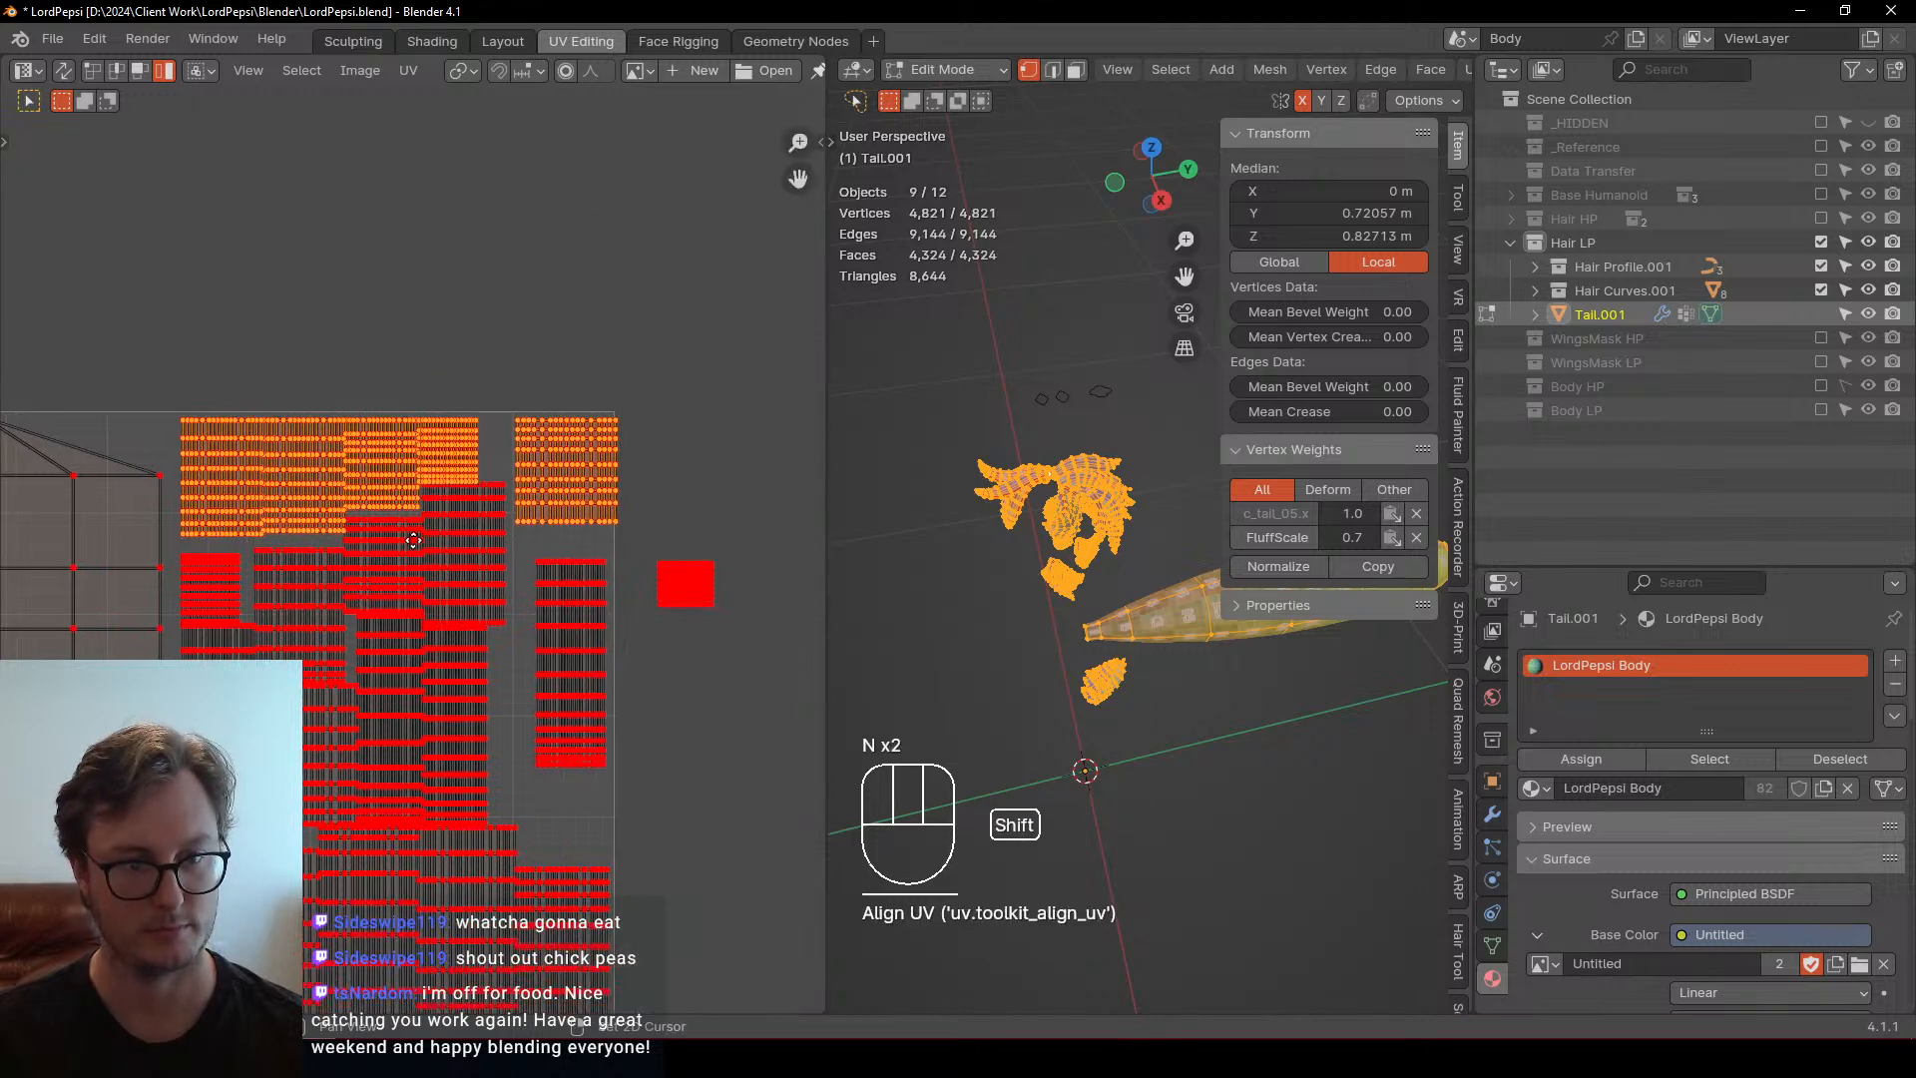
{"action": "scroll", "coordinate": [413, 540], "scroll_direction": "up", "scroll_amount": 4}
{"action": "scroll", "coordinate": [501, 643], "scroll_direction": "down", "scroll_amount": 4}
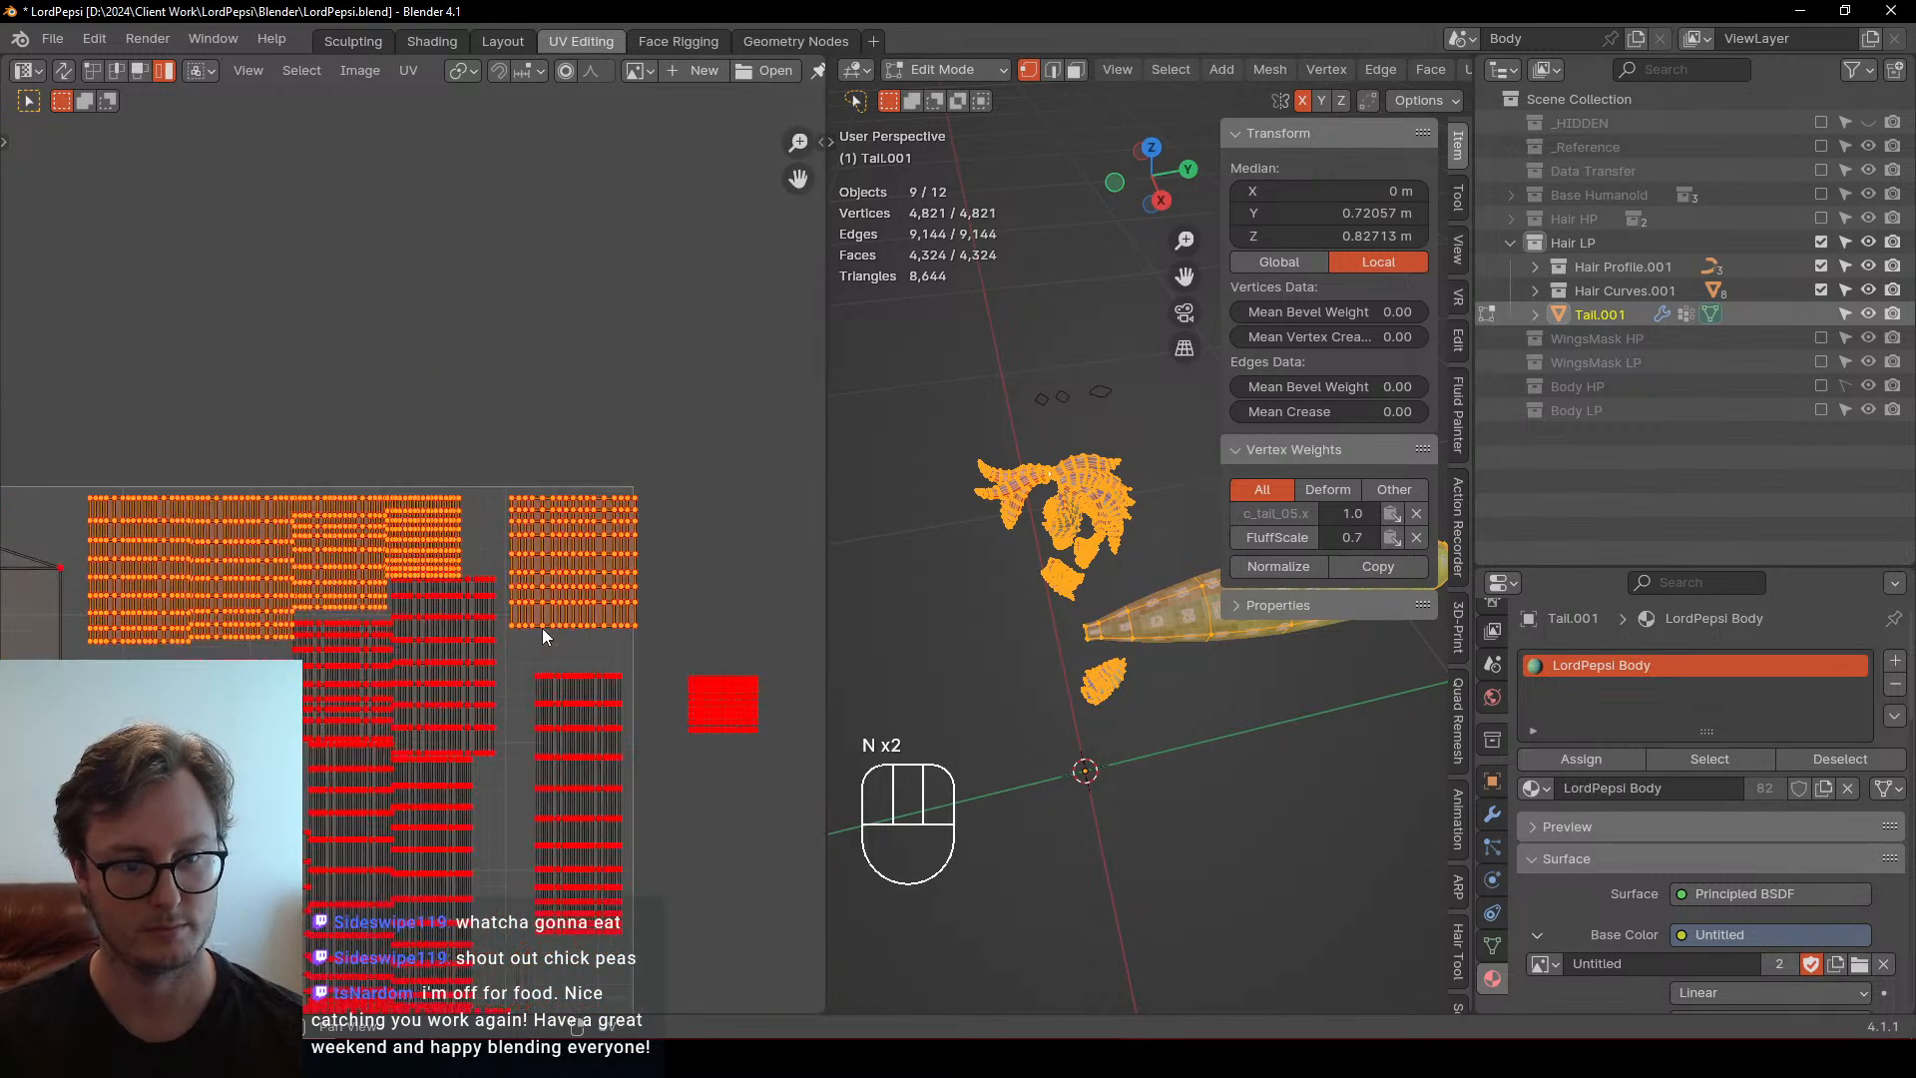
Move the hair island beneath the short top-row island out of the UV tile
{"action": "left_click", "coordinate": [479, 631]}
{"action": "key", "text": "g"}
{"action": "left_click", "coordinate": [751, 541]}
Shift the short top-row hair island and its two neighbours along X, adding one island at a time to open gaps
{"action": "left_click", "coordinate": [551, 539]}
{"action": "scroll", "coordinate": [547, 539], "scroll_direction": "up", "scroll_amount": 3}
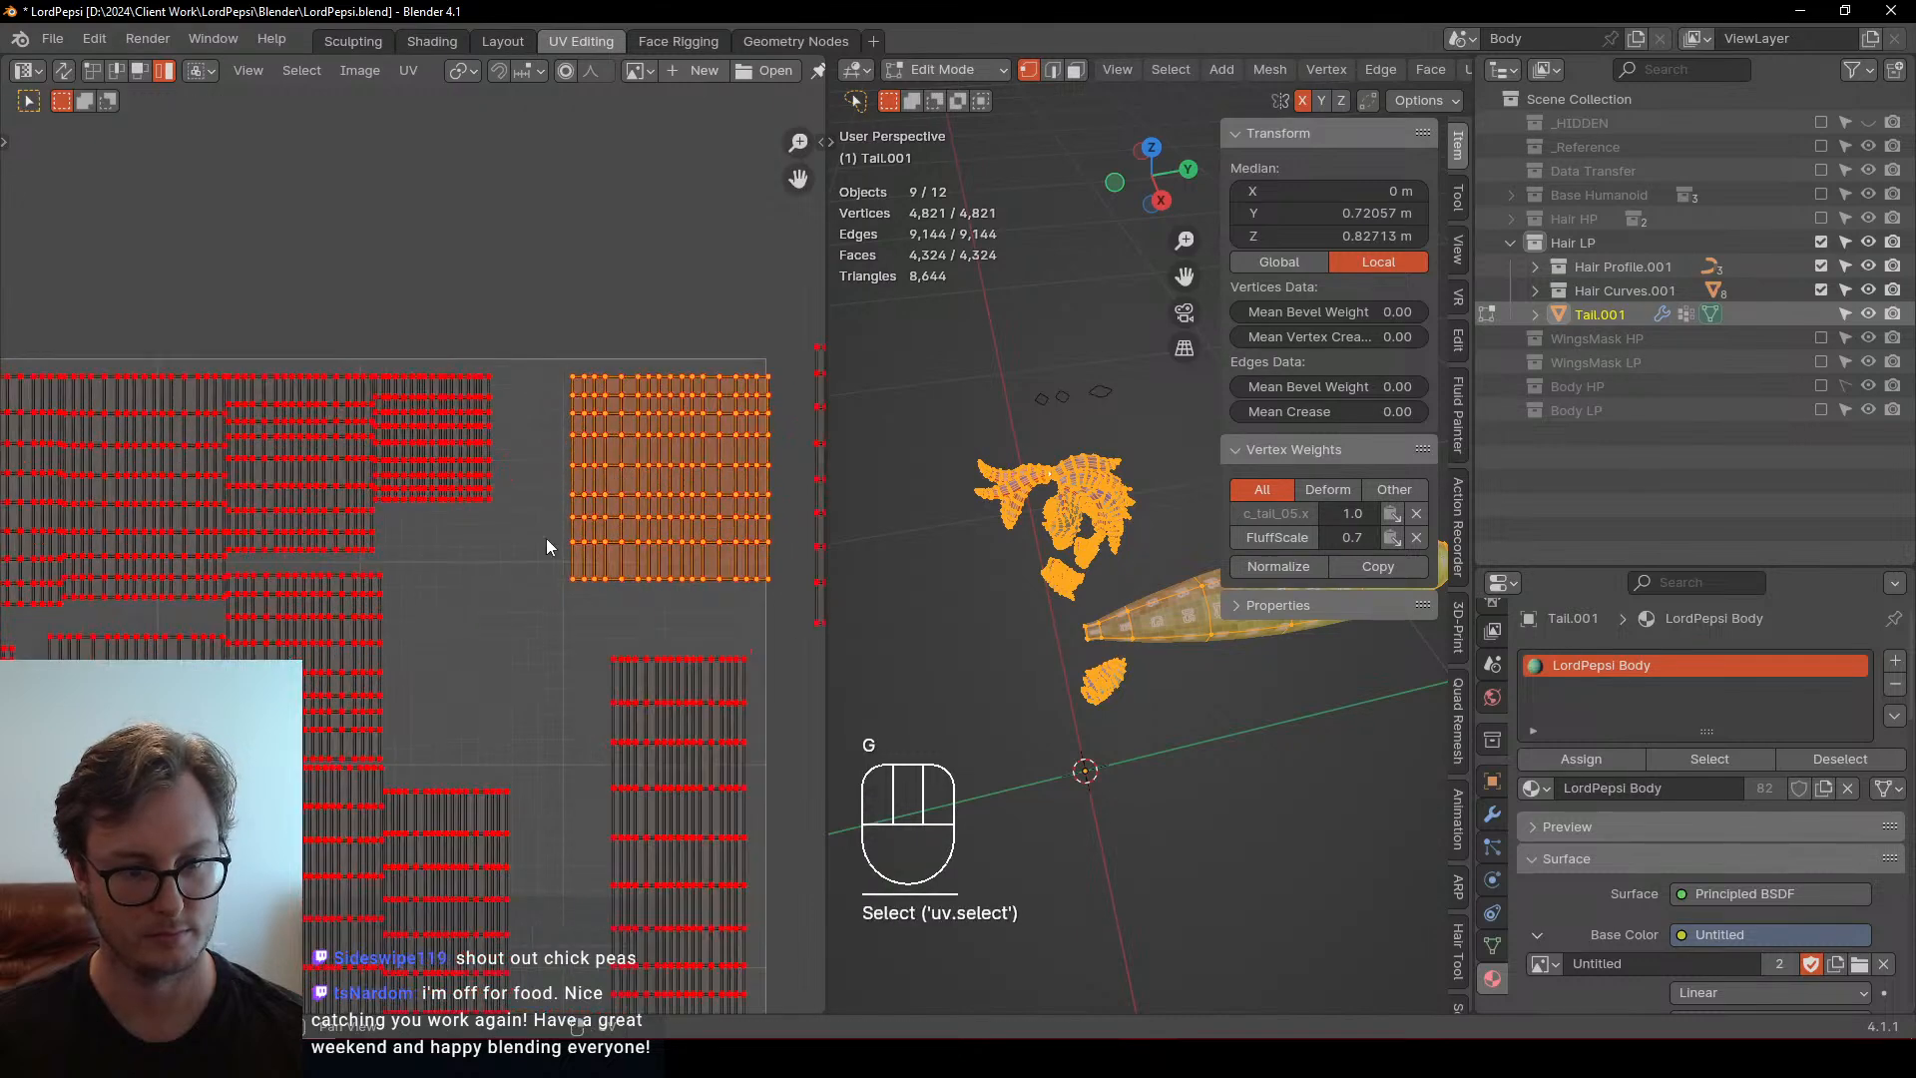
{"action": "left_click", "coordinate": [471, 433]}
{"action": "key", "text": "g"}
{"action": "key", "text": "x"}
{"action": "left_click", "coordinate": [499, 442]}
{"action": "scroll", "coordinate": [469, 523], "scroll_direction": "up", "scroll_amount": 1}
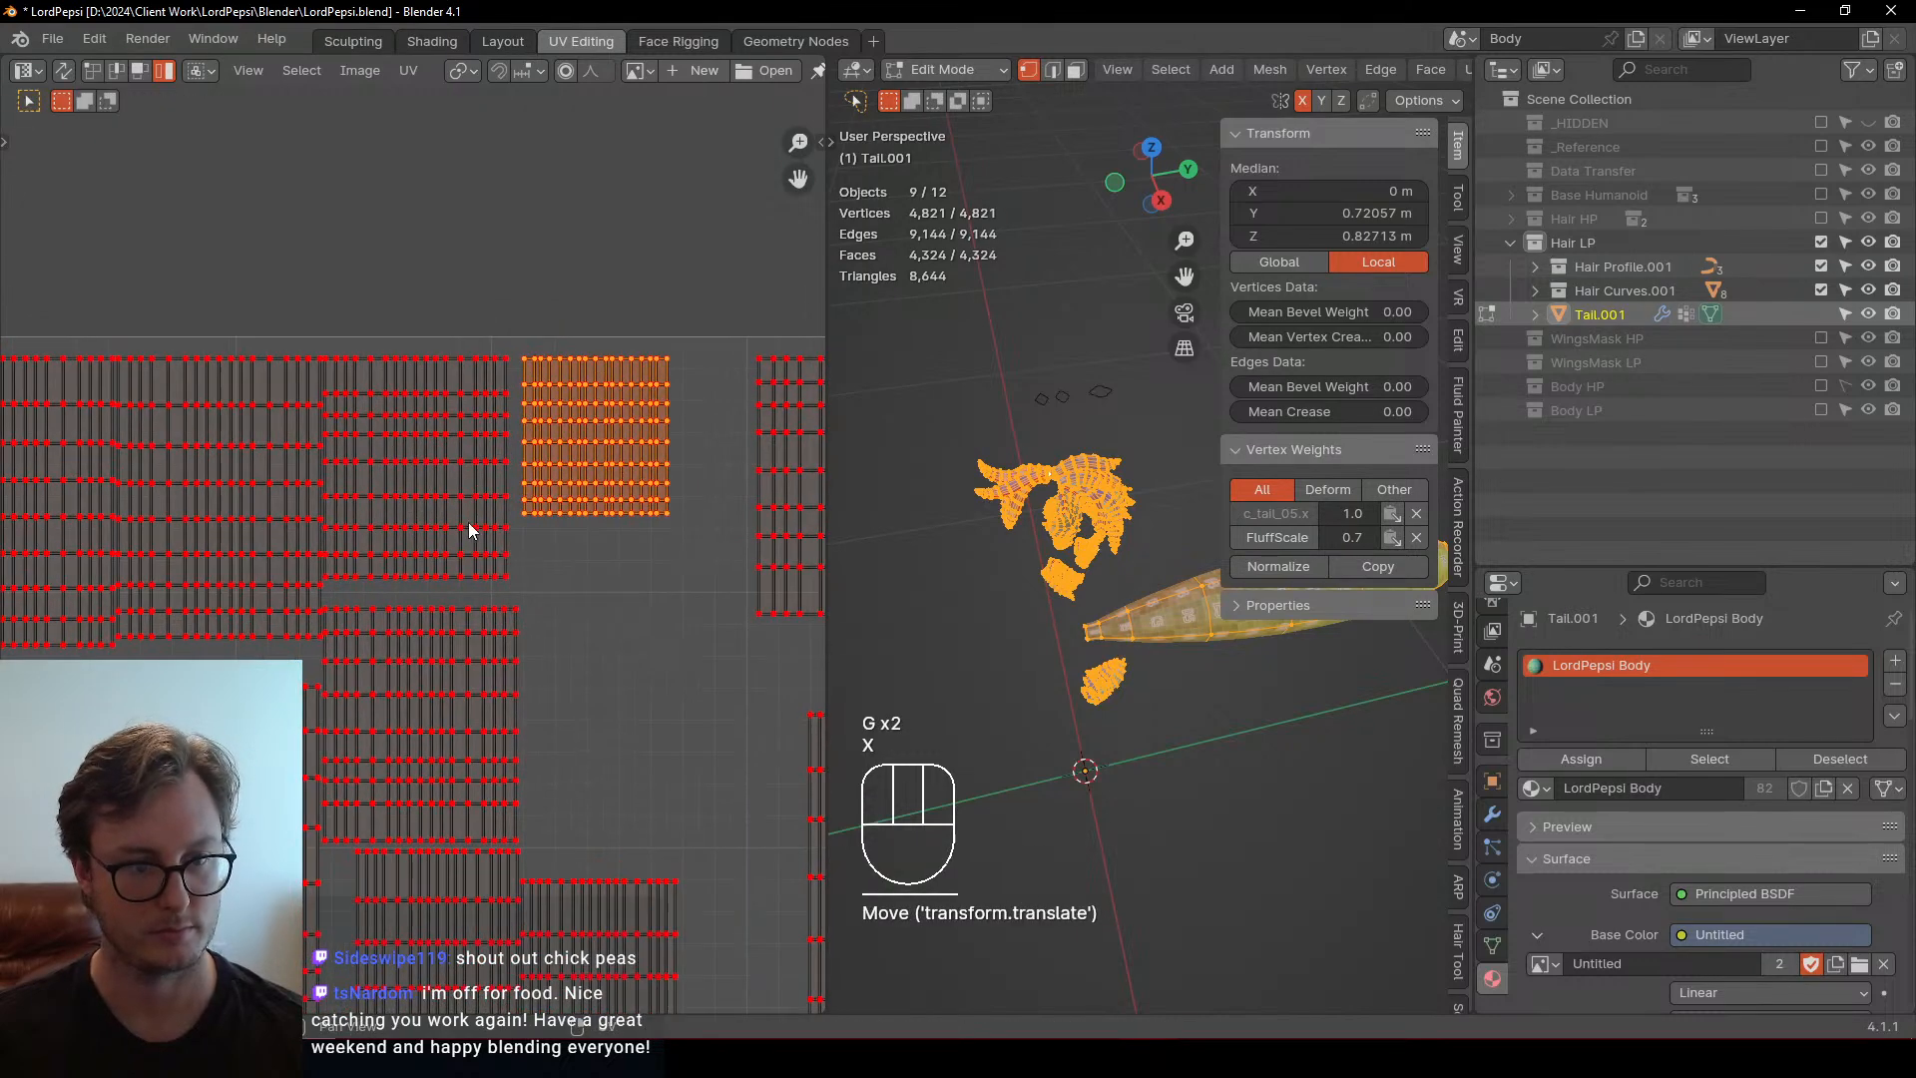
{"action": "left_click", "coordinate": [485, 451], "text": "shift"}
{"action": "key", "text": "g"}
{"action": "key", "text": "x"}
{"action": "left_click", "coordinate": [488, 448]}
{"action": "left_click", "coordinate": [220, 449], "text": "shift"}
{"action": "key", "text": "g"}
{"action": "key", "text": "x"}
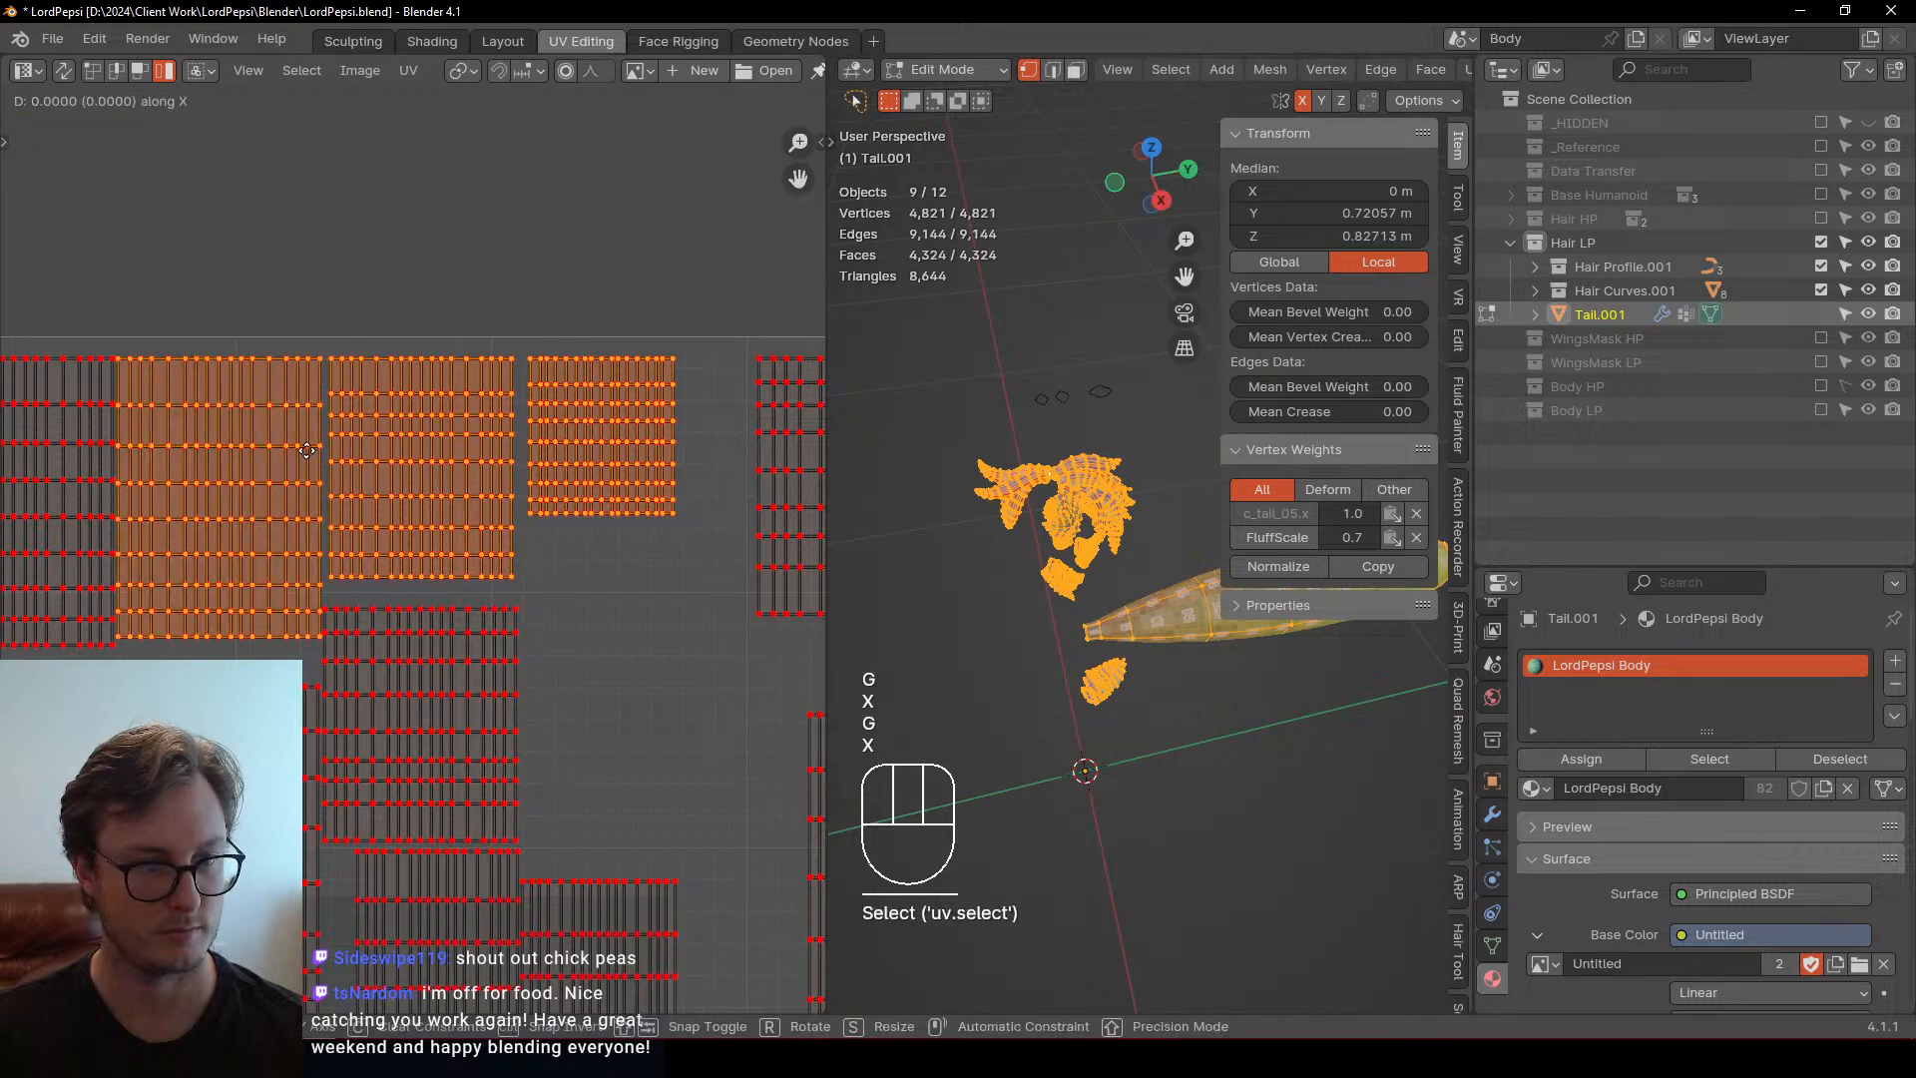
{"action": "left_click", "coordinate": [410, 447]}
{"action": "scroll", "coordinate": [411, 447], "scroll_direction": "down", "scroll_amount": 2}
{"action": "middle_click_drag", "start_coordinate": [358, 479], "coordinate": [346, 474], "text": "shift"}
Adjust the two top-row hair islands nearest the tail along X to even out their spacing
{"action": "scroll", "coordinate": [299, 508], "scroll_direction": "up", "scroll_amount": 1}
{"action": "left_click", "coordinate": [237, 519]}
{"action": "key", "text": "g"}
{"action": "key", "text": "x"}
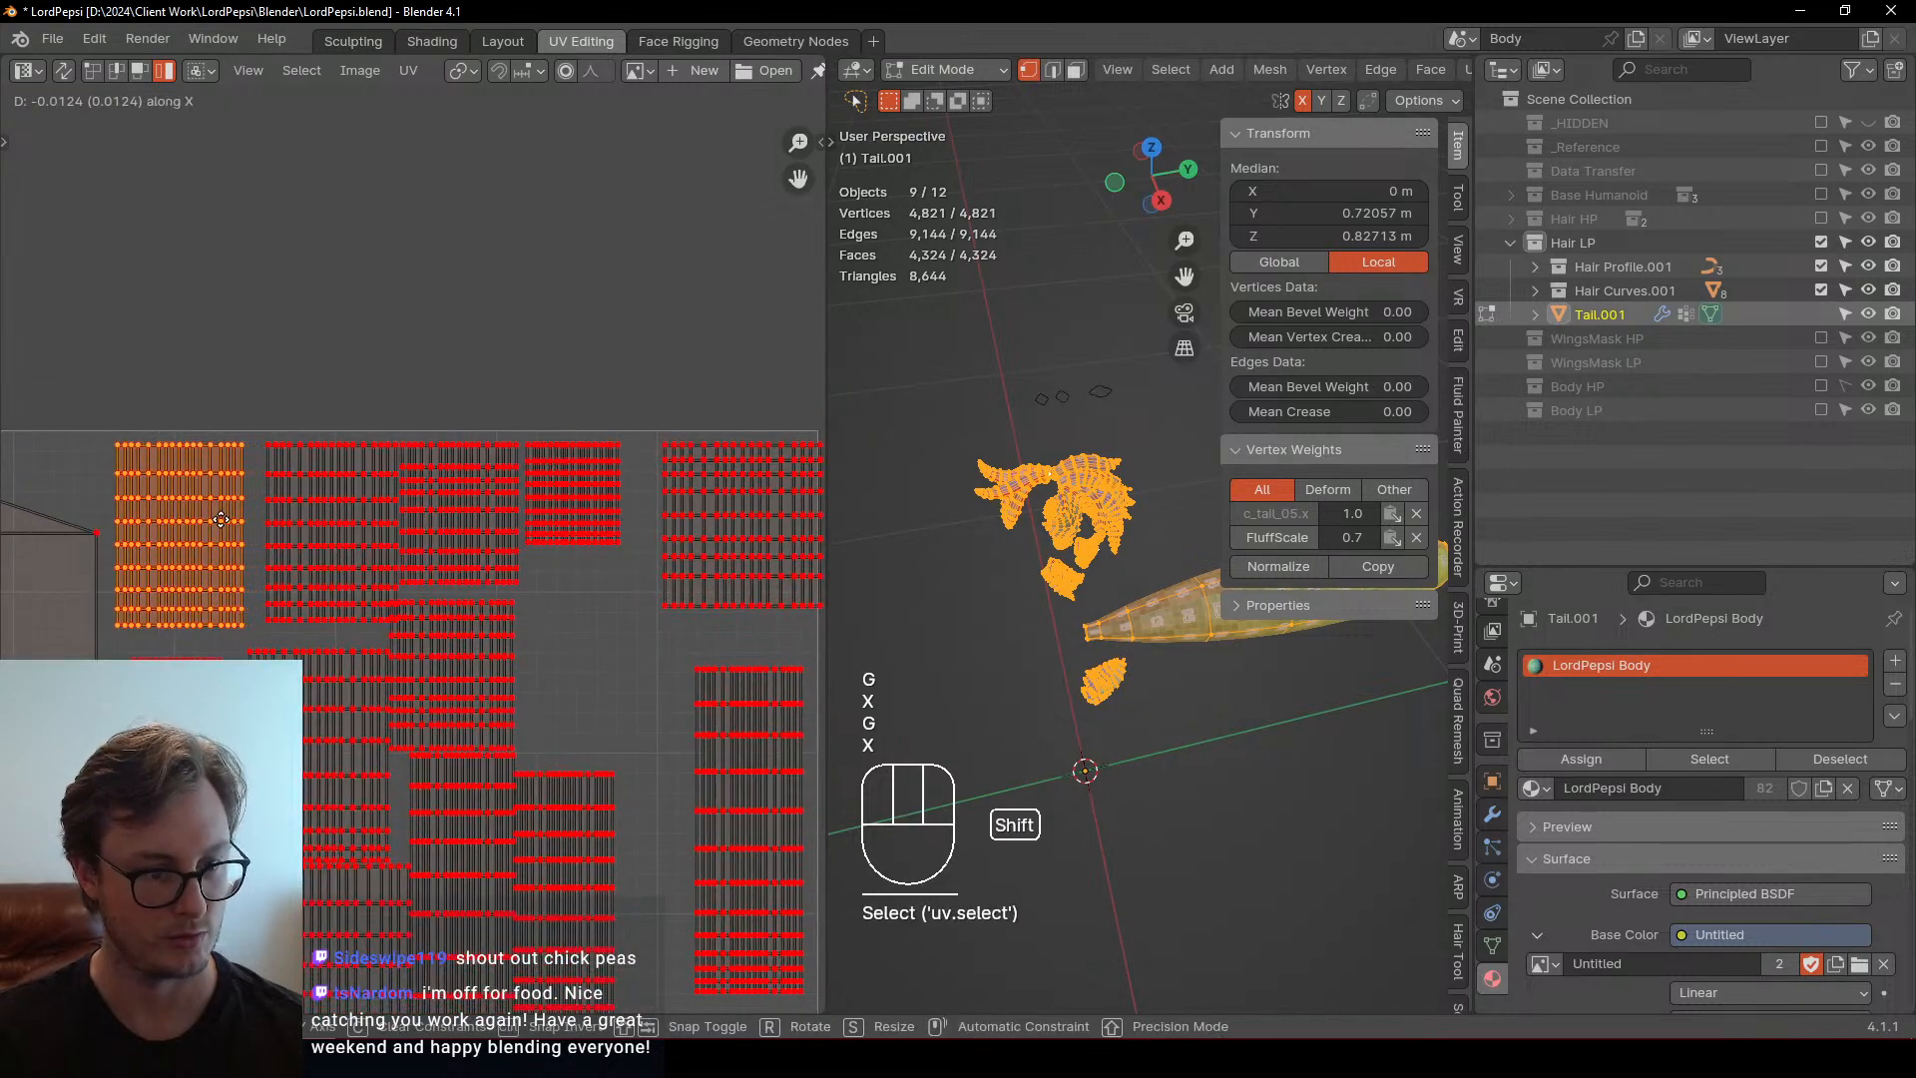
{"action": "left_click", "coordinate": [216, 520]}
{"action": "left_click", "coordinate": [289, 521]}
{"action": "key", "text": "g"}
{"action": "key", "text": "x"}
{"action": "left_click", "coordinate": [273, 519]}
Move the remaining three top-row hair islands along X to close up the row with small gaps
{"action": "left_click", "coordinate": [419, 504]}
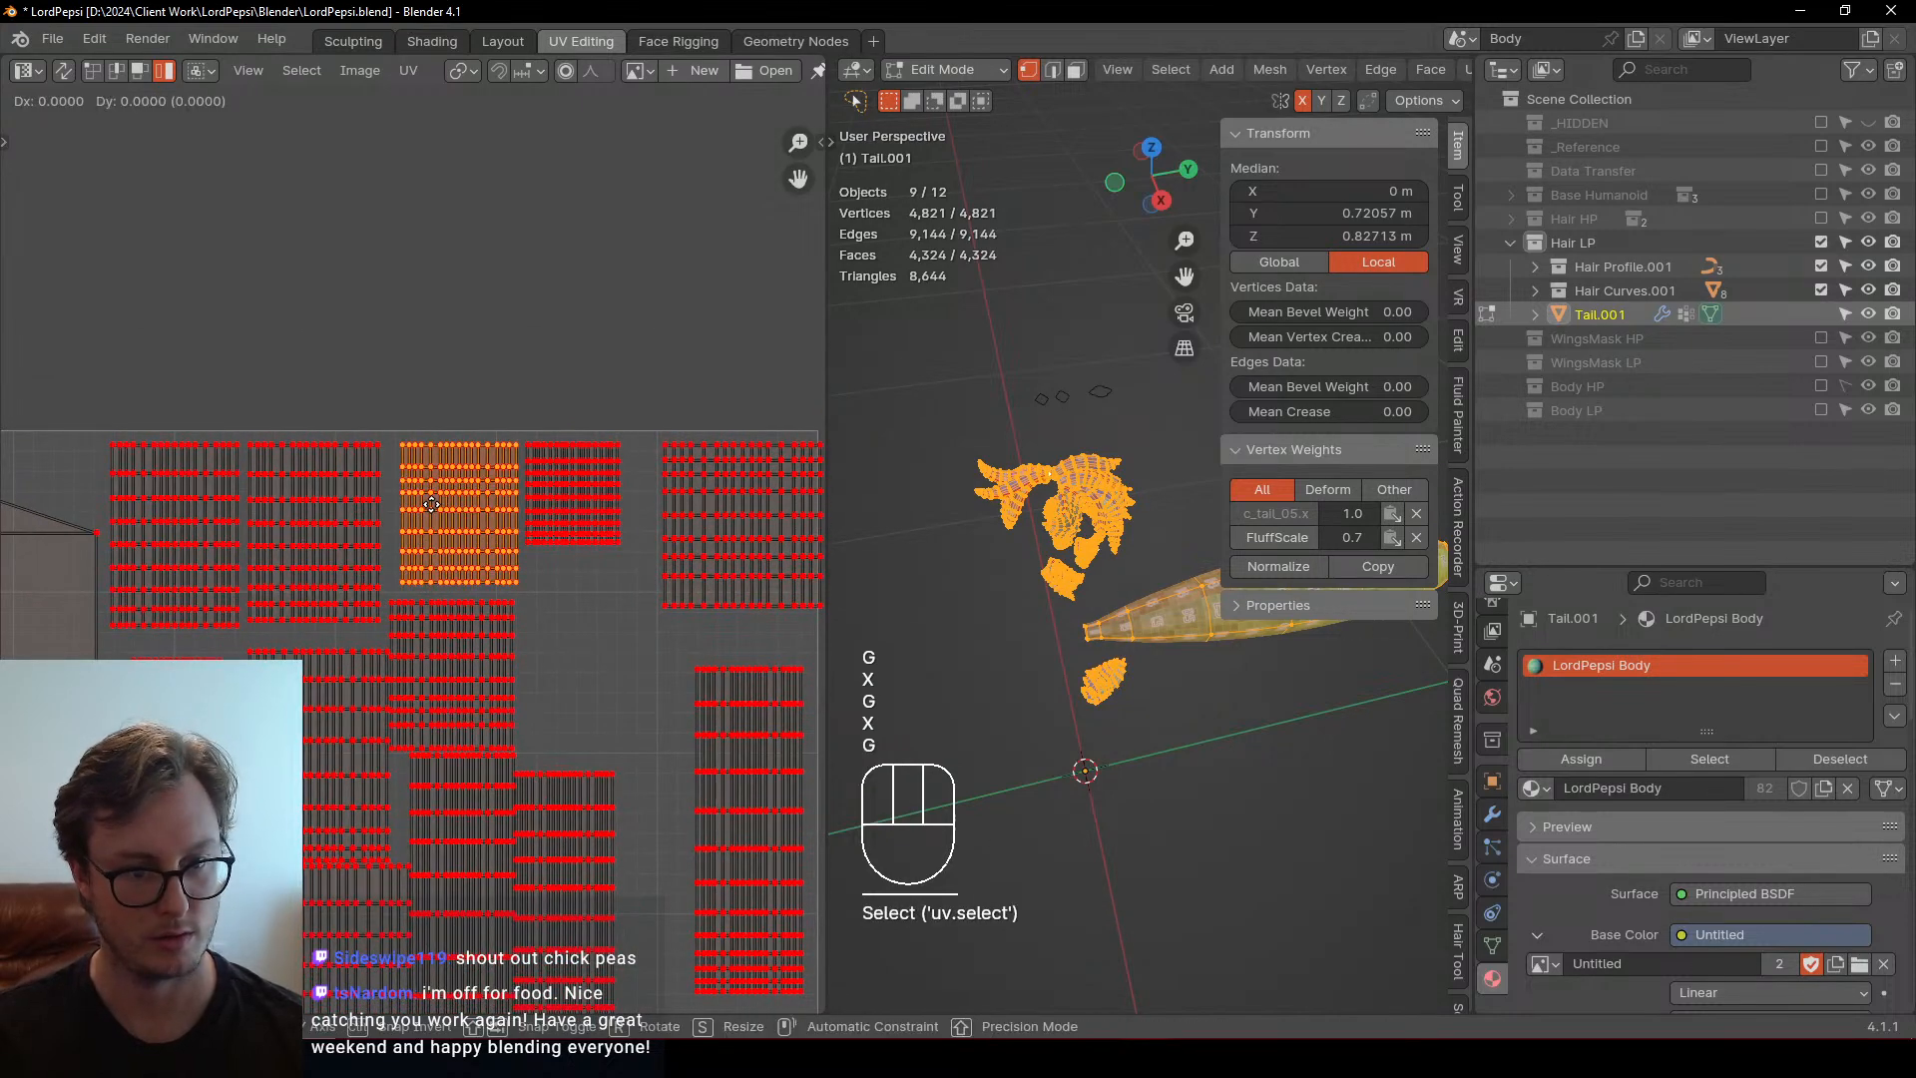
{"action": "key", "text": "g"}
{"action": "key", "text": "x"}
{"action": "left_click", "coordinate": [533, 491]}
{"action": "key", "text": "g"}
{"action": "key", "text": "x"}
{"action": "left_click", "coordinate": [527, 495]}
{"action": "middle_click_drag", "start_coordinate": [525, 498], "coordinate": [421, 483]}
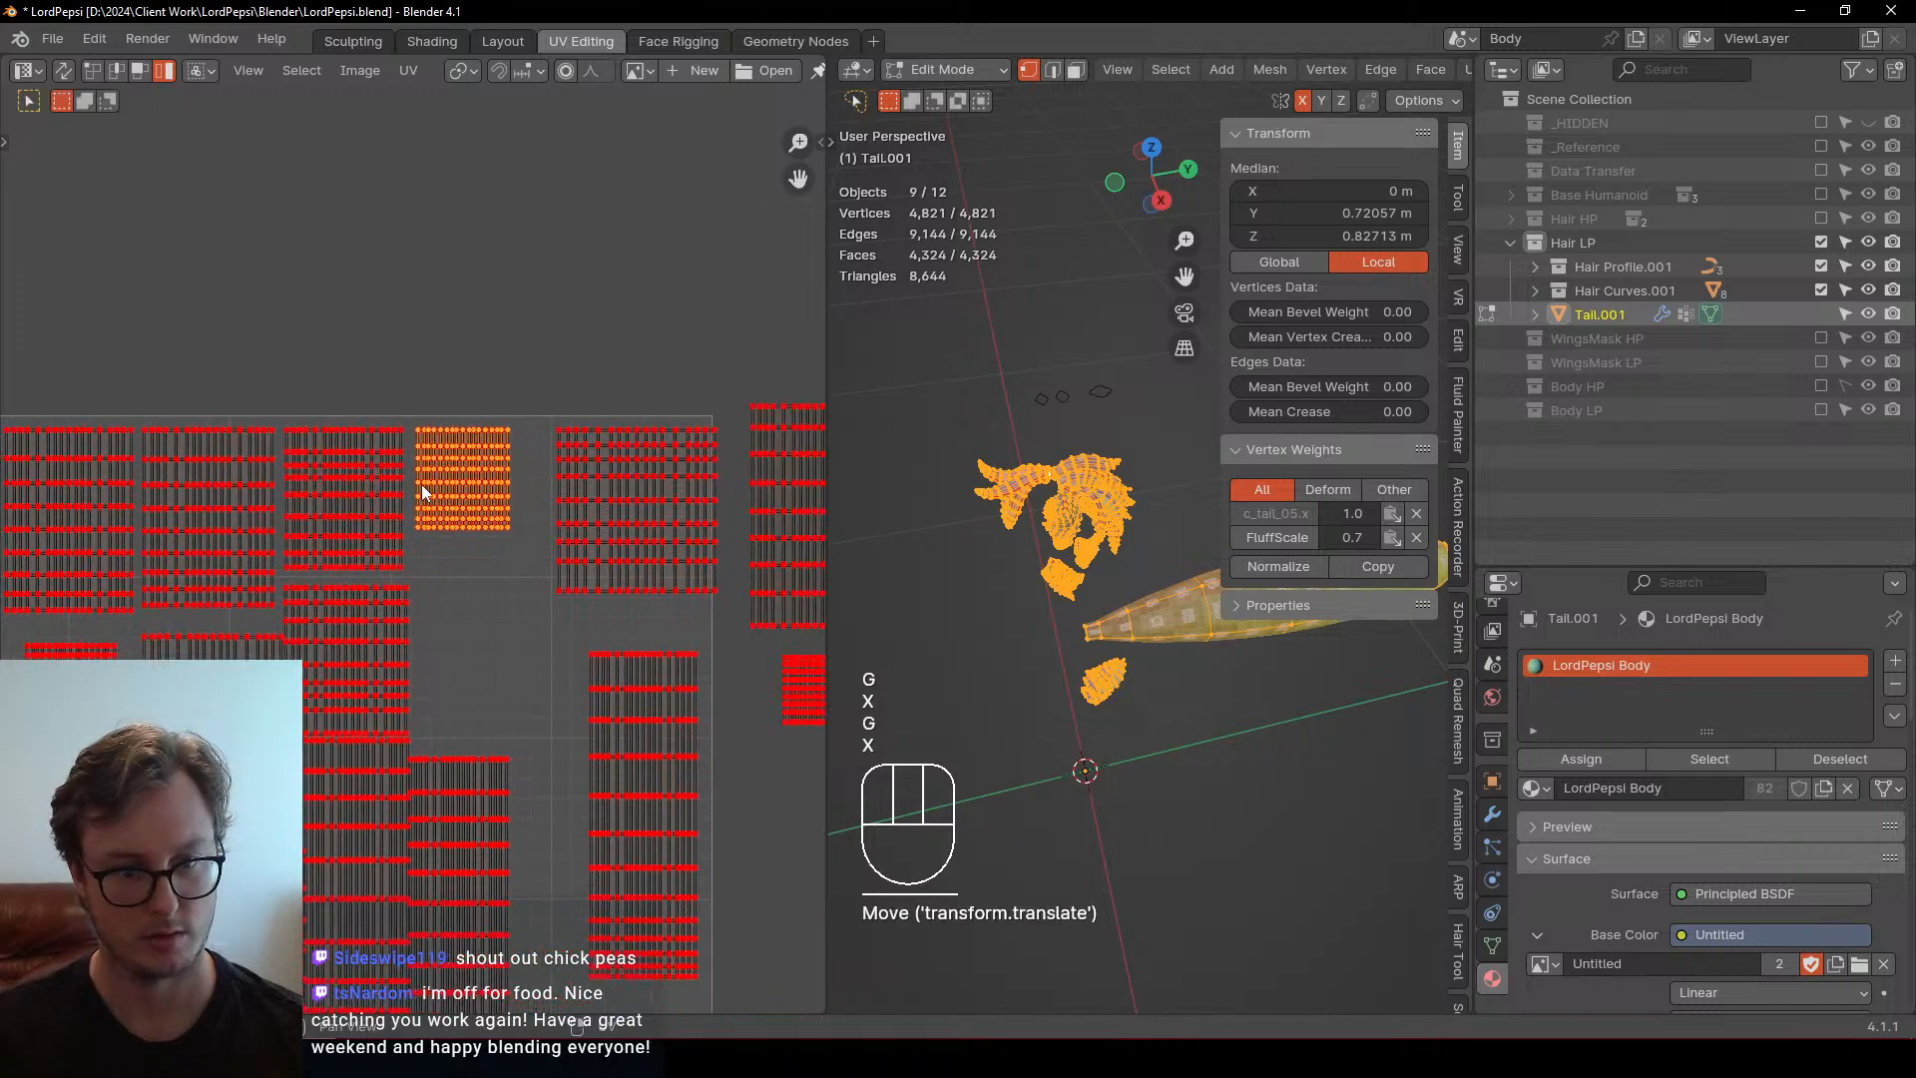
{"action": "left_click", "coordinate": [586, 471]}
{"action": "key", "text": "g"}
{"action": "key", "text": "x"}
{"action": "left_click", "coordinate": [552, 470]}
Place the small, dense hair island from outside the tile beneath the short top-row island
{"action": "left_click", "coordinate": [366, 690]}
{"action": "middle_click_drag", "start_coordinate": [349, 678], "coordinate": [368, 567], "text": "shift"}
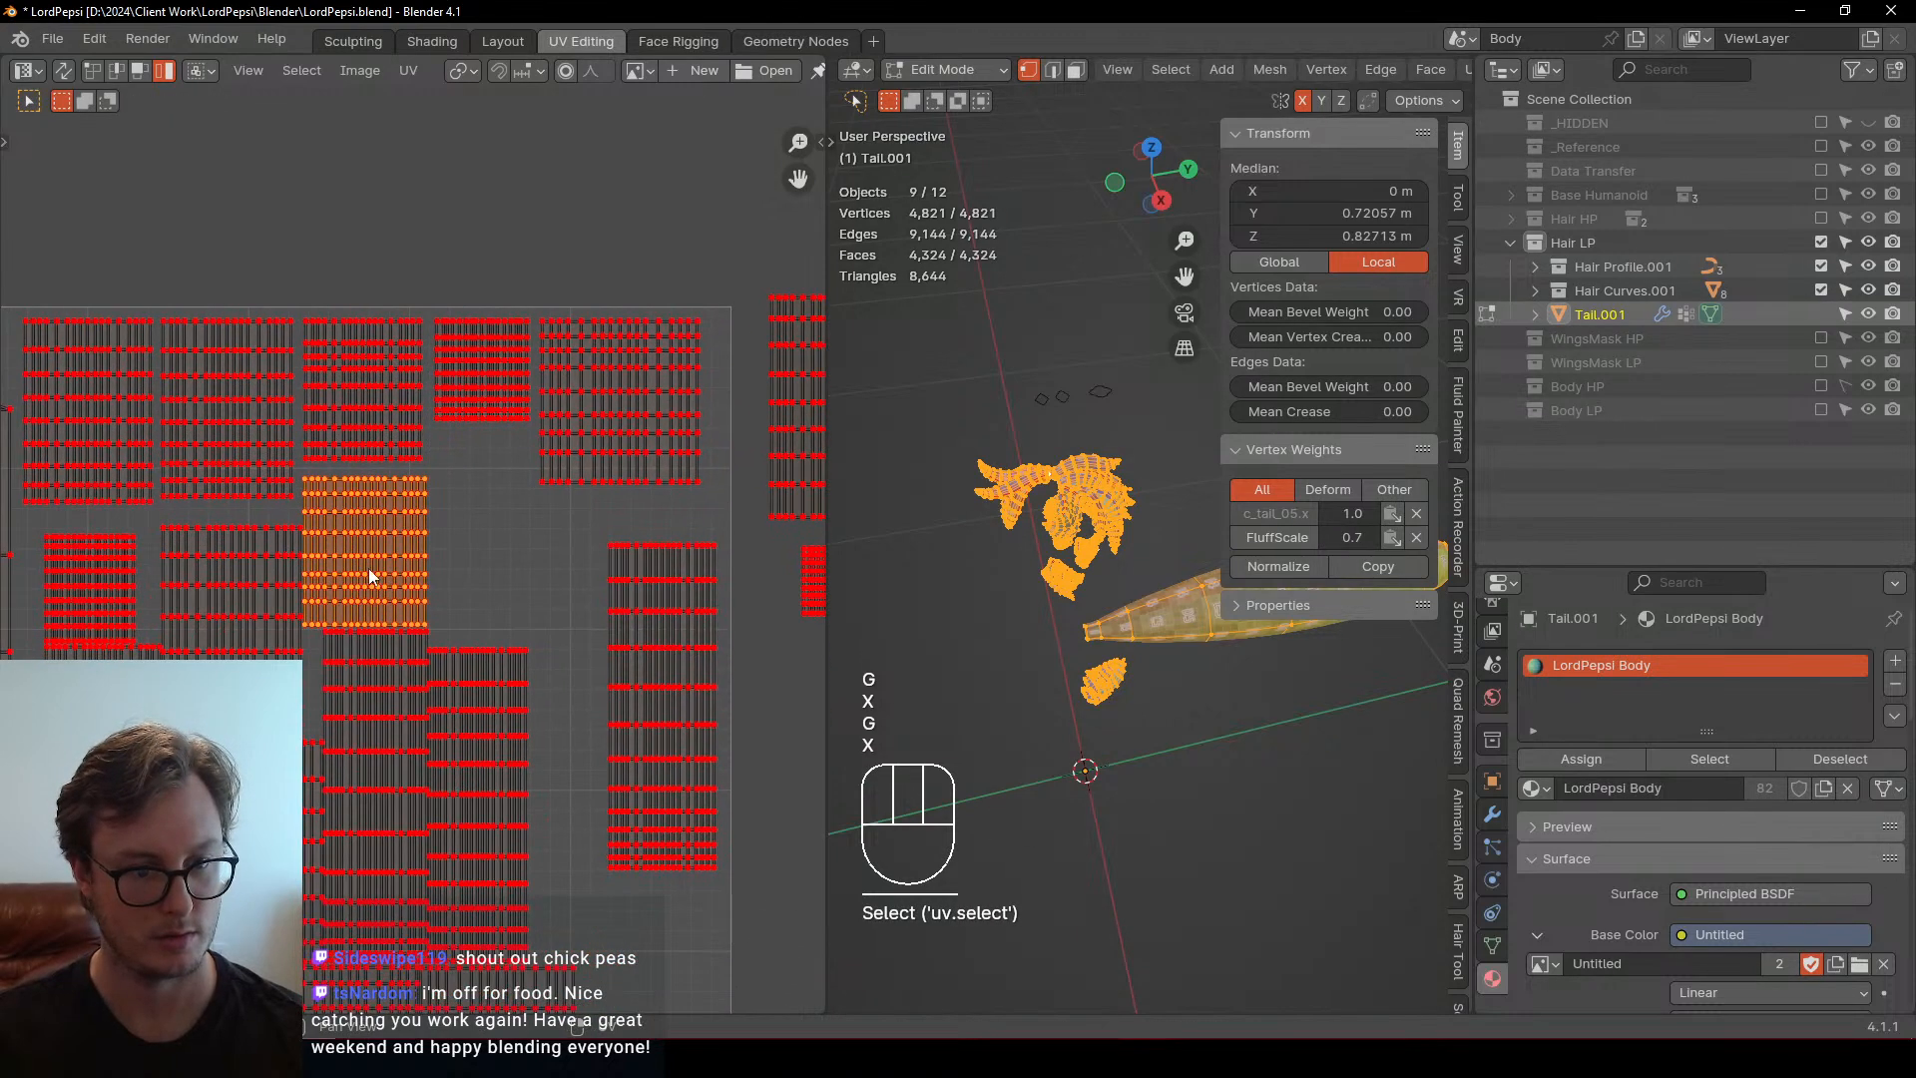
{"action": "left_click", "coordinate": [642, 673]}
{"action": "middle_click_drag", "start_coordinate": [649, 702], "coordinate": [521, 615], "text": "shift"}
{"action": "left_click", "coordinate": [735, 499]}
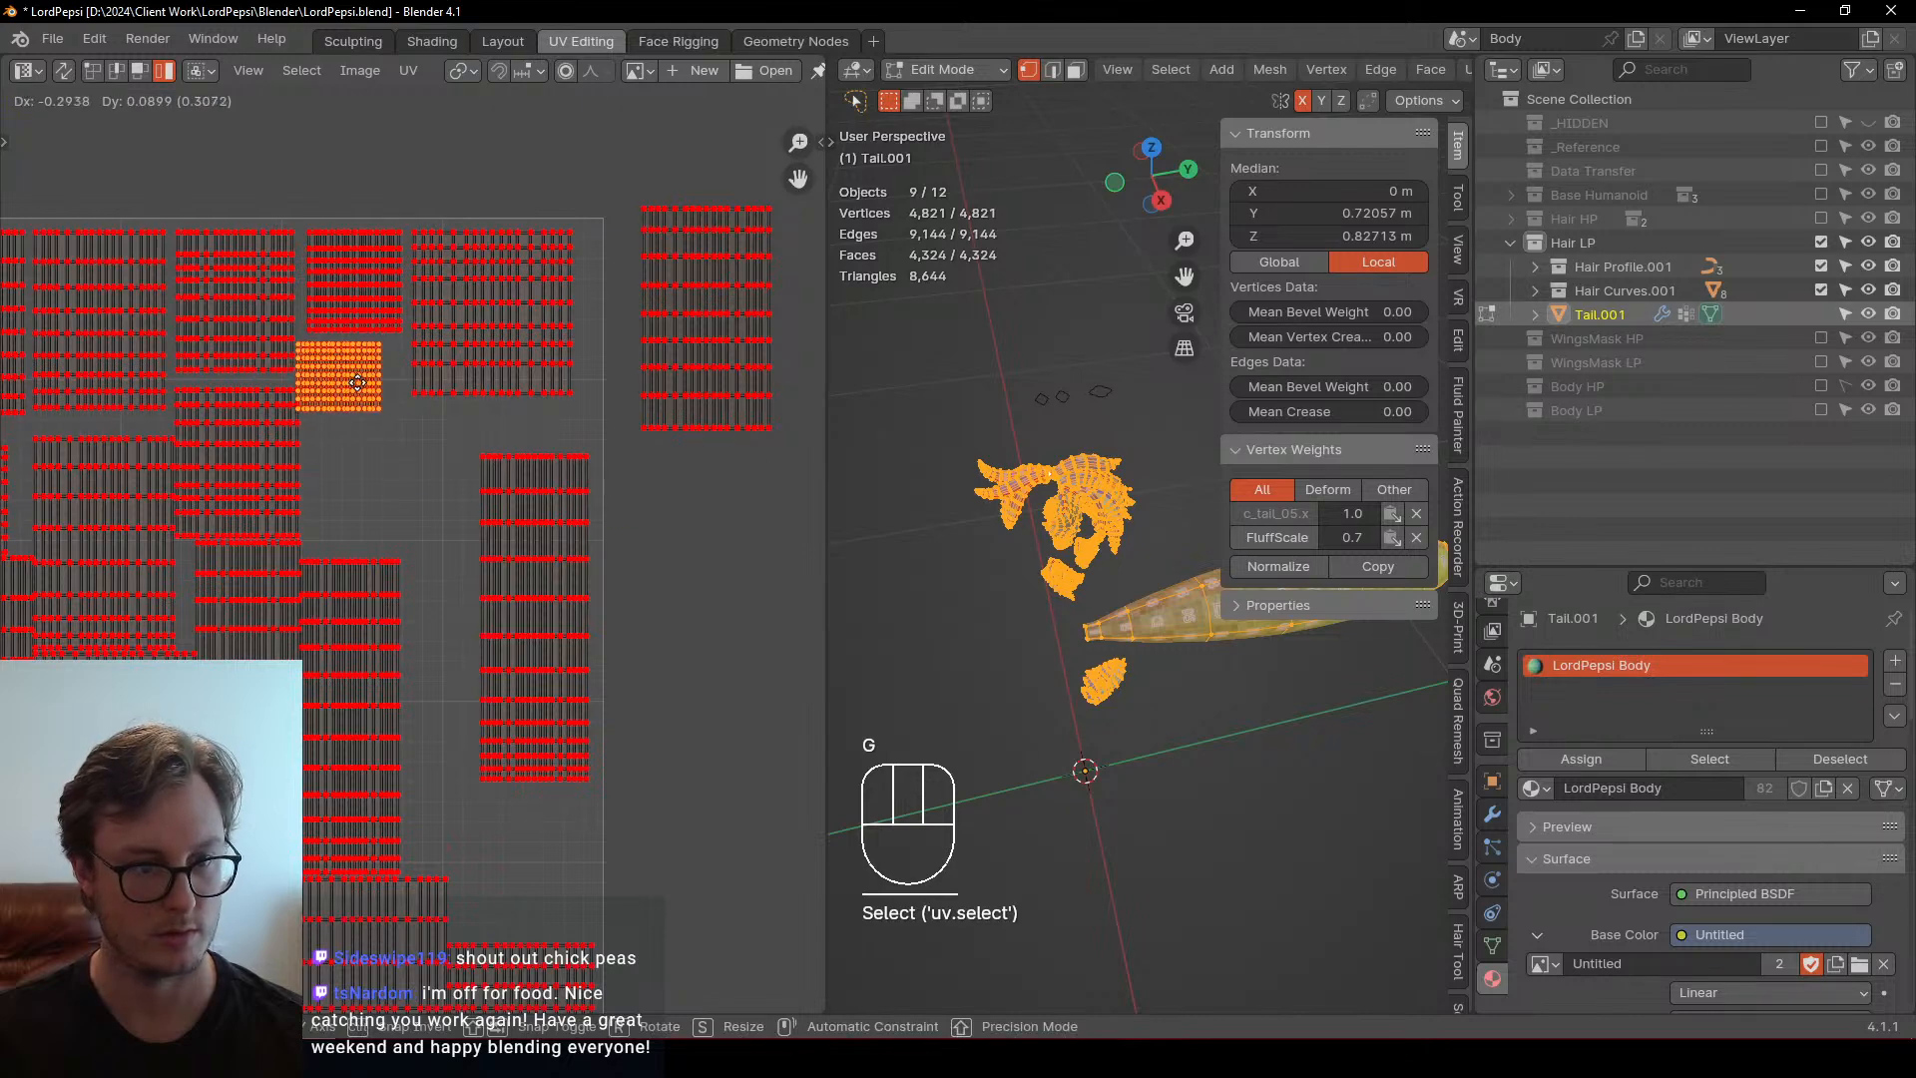
{"action": "middle_click_drag", "start_coordinate": [360, 566], "coordinate": [410, 486], "text": "shift"}
{"action": "left_click", "coordinate": [411, 494]}
Move the tall, narrow hair island beneath the wide top-row island closer to the packed block
{"action": "left_click", "coordinate": [598, 559]}
{"action": "key", "text": "g"}
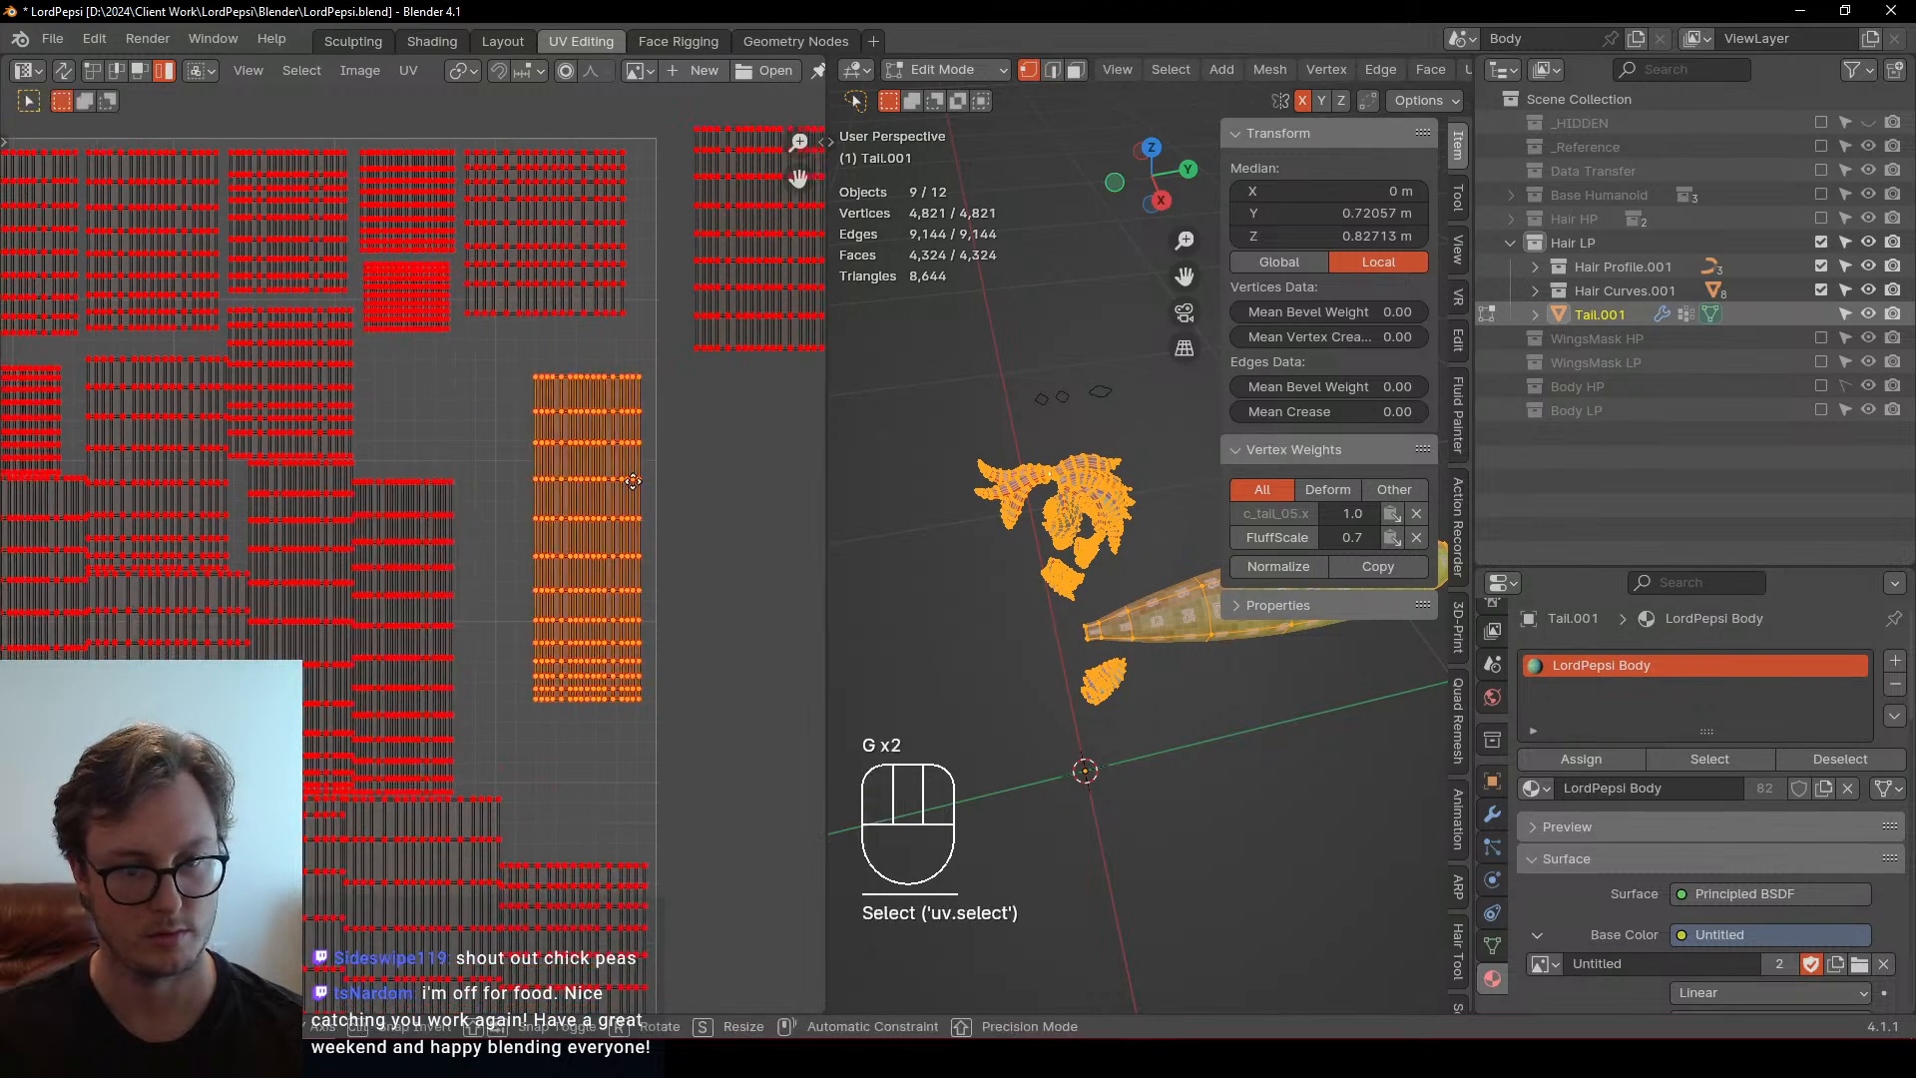
{"action": "left_click", "coordinate": [529, 582]}
{"action": "scroll", "coordinate": [525, 586], "scroll_direction": "down", "scroll_amount": 3}
{"action": "middle_click_drag", "start_coordinate": [466, 679], "coordinate": [547, 430], "text": "shift"}
{"action": "scroll", "coordinate": [555, 627], "scroll_direction": "down", "scroll_amount": 1}
{"action": "middle_click_drag", "start_coordinate": [542, 530], "coordinate": [498, 640], "text": "shift"}
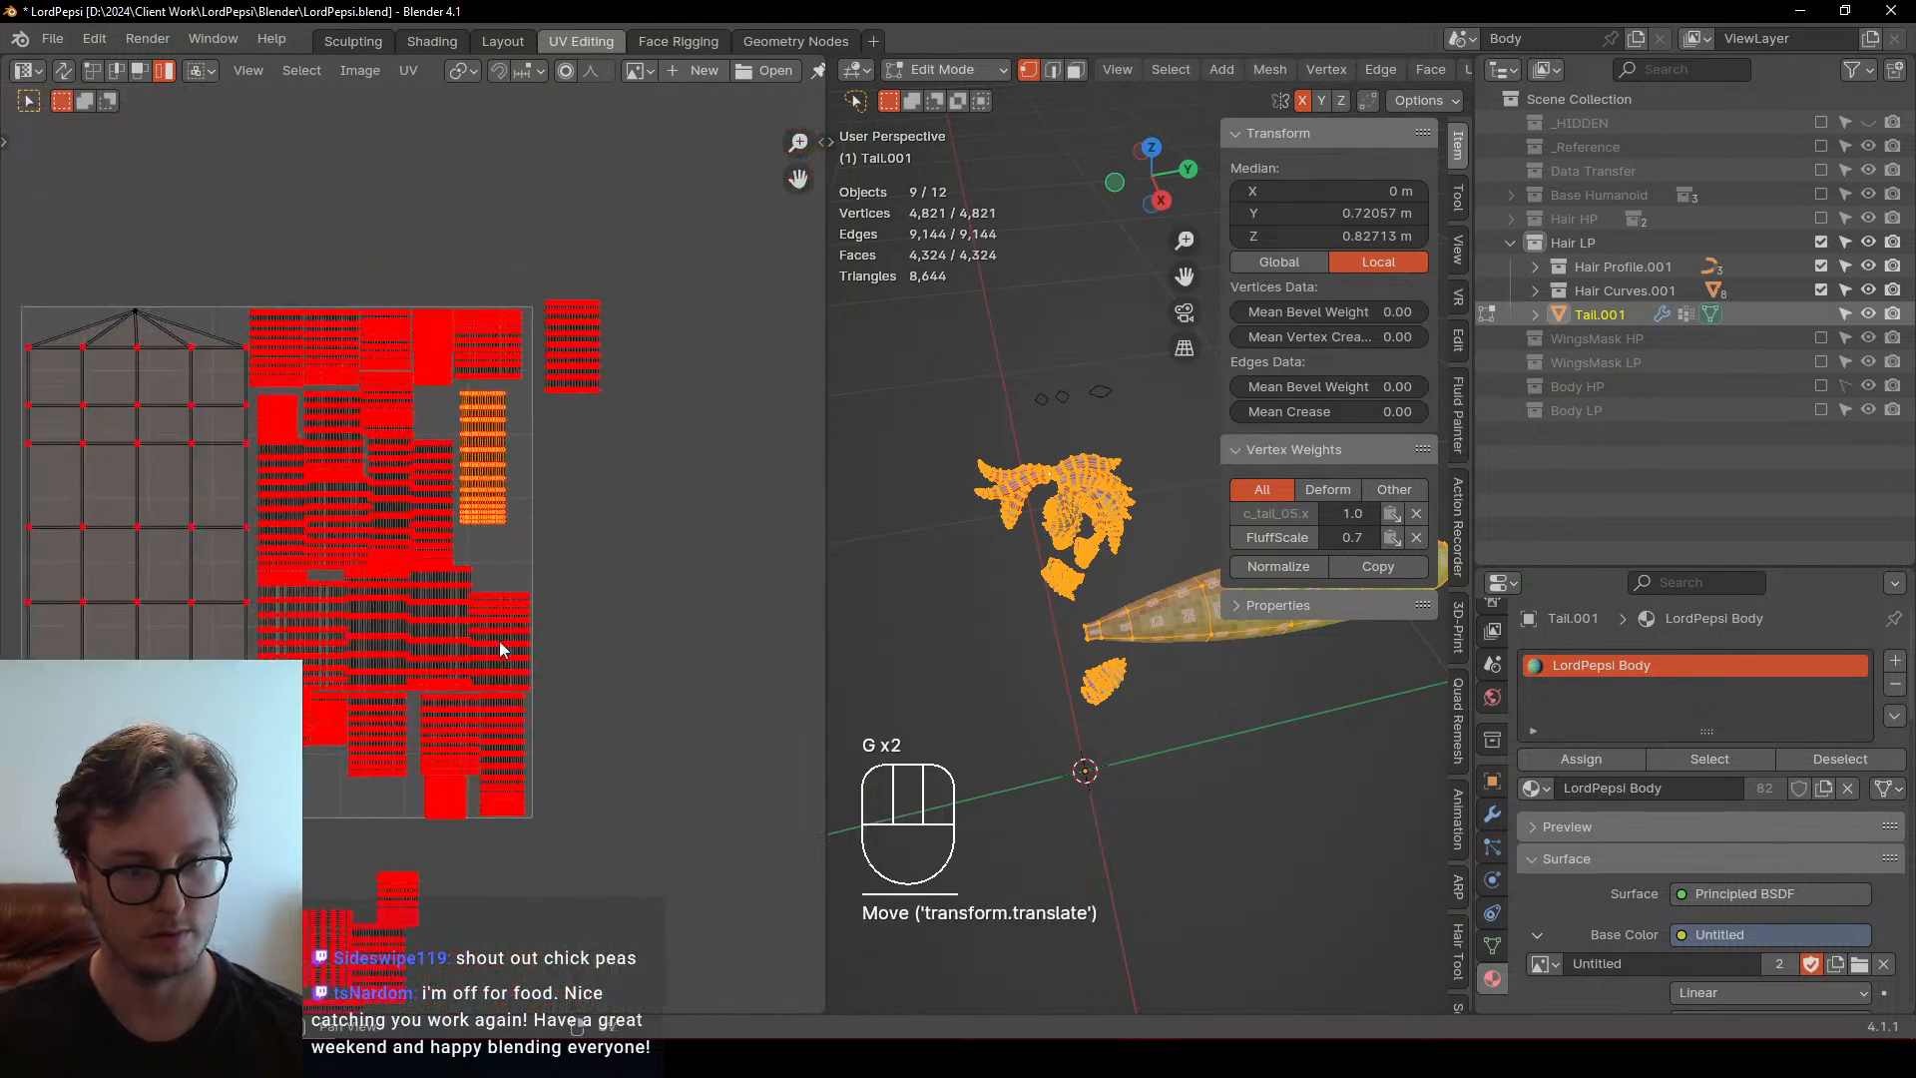
Move the inner tall hair island out of the tile and put the other tall island beneath the small, dense one
{"action": "scroll", "coordinate": [535, 443], "scroll_direction": "up", "scroll_amount": 3}
{"action": "left_click", "coordinate": [465, 422]}
{"action": "key", "text": "g"}
{"action": "left_click", "coordinate": [749, 393]}
{"action": "left_click", "coordinate": [572, 325]}
{"action": "key", "text": "g"}
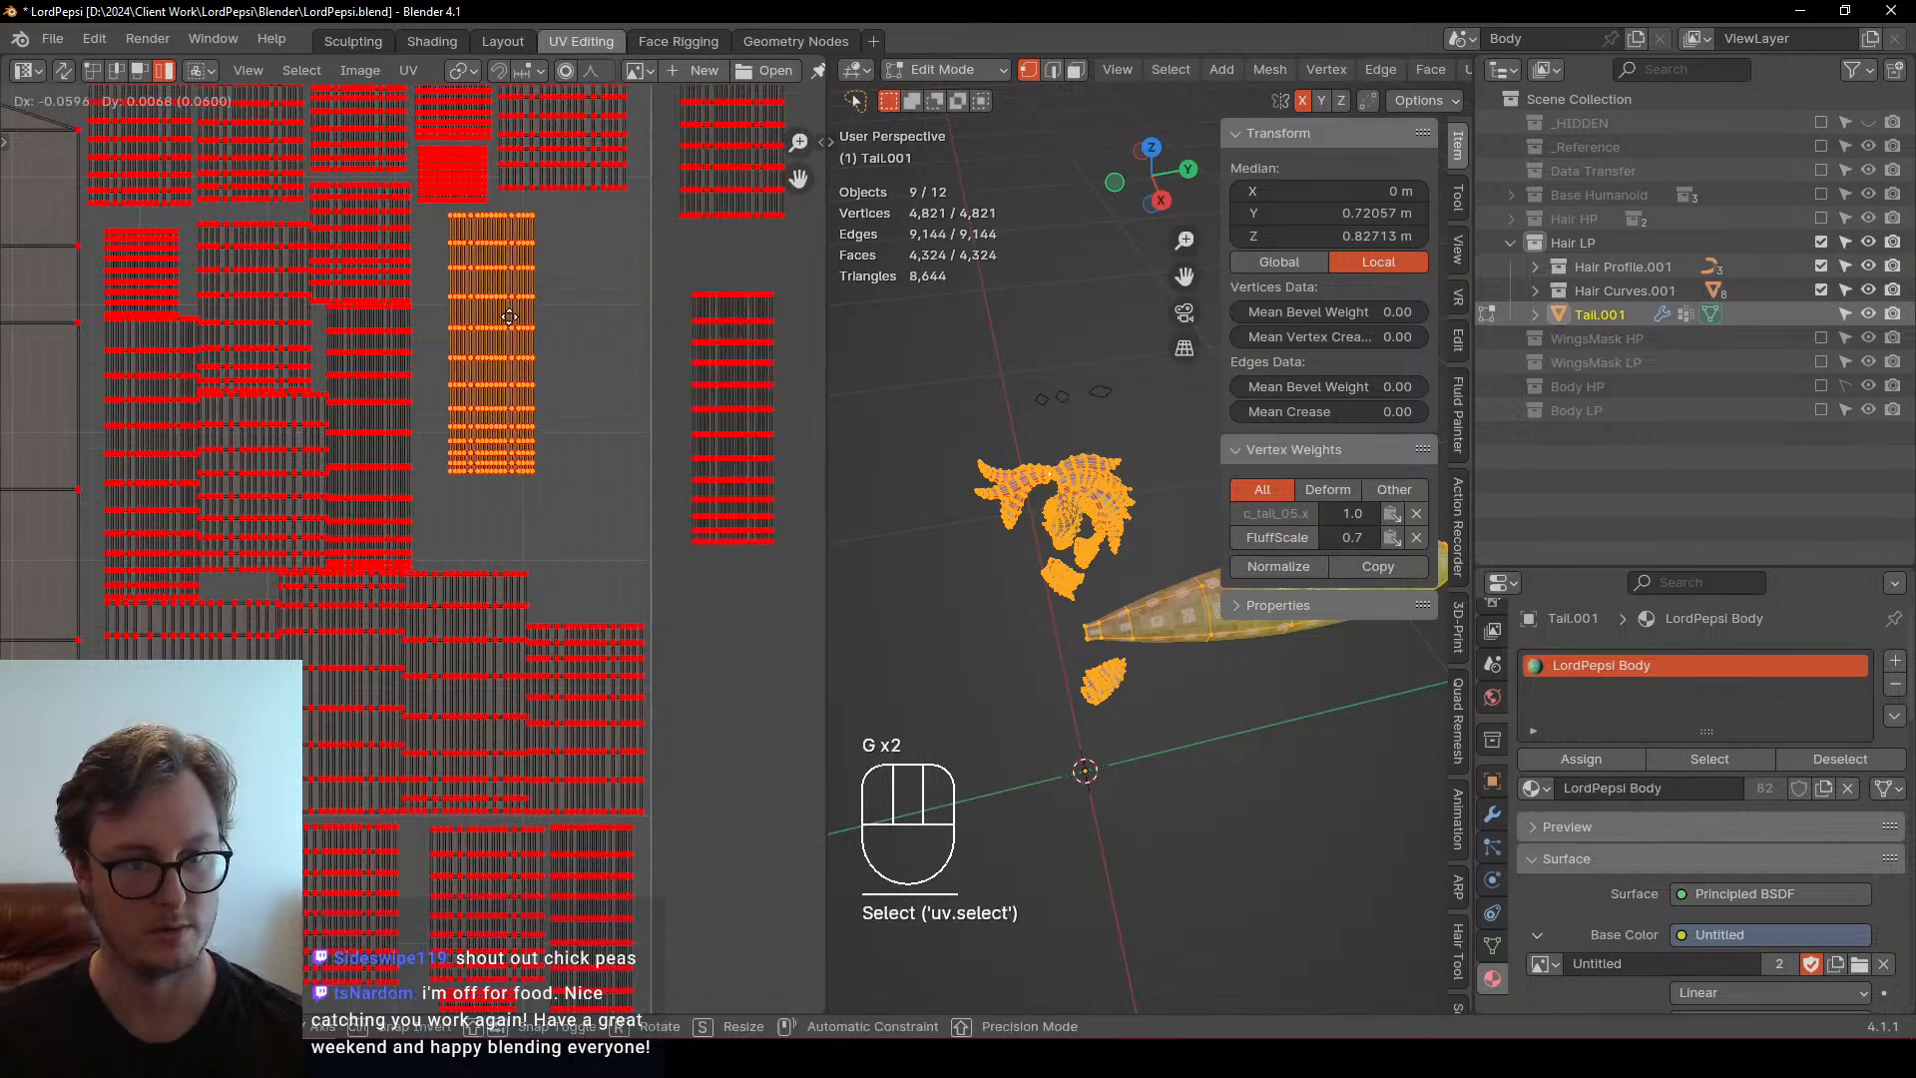
{"action": "left_click", "coordinate": [480, 314]}
{"action": "middle_click_drag", "start_coordinate": [305, 351], "coordinate": [447, 488], "text": "shift"}
Move the small hair island beneath the first top-row island away from its place beside the tail
{"action": "left_click", "coordinate": [286, 408]}
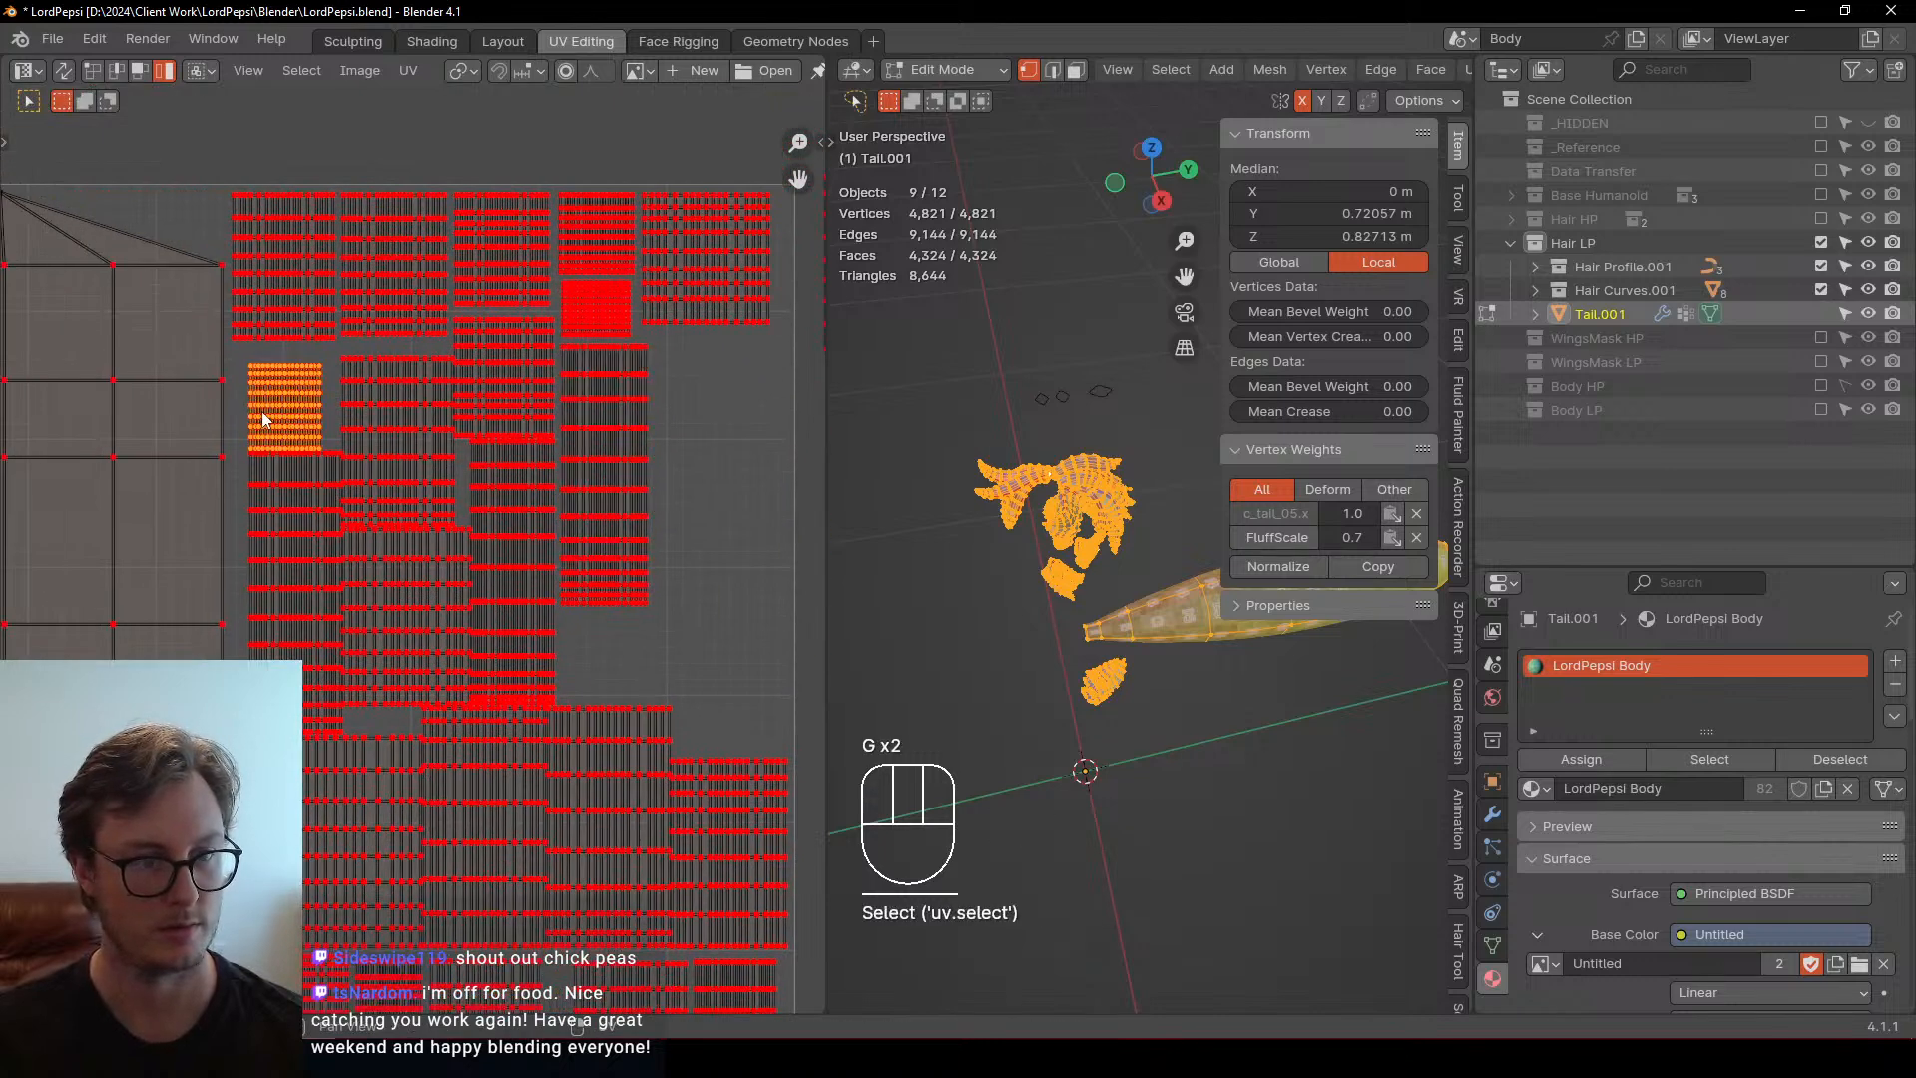
{"action": "key", "text": "g"}
{"action": "left_click", "coordinate": [566, 434]}
Move the tall island beside the tail up under the first top-row island and fit its neighbour closely beside it
{"action": "left_click", "coordinate": [297, 505]}
{"action": "scroll", "coordinate": [296, 505], "scroll_direction": "up", "scroll_amount": 3}
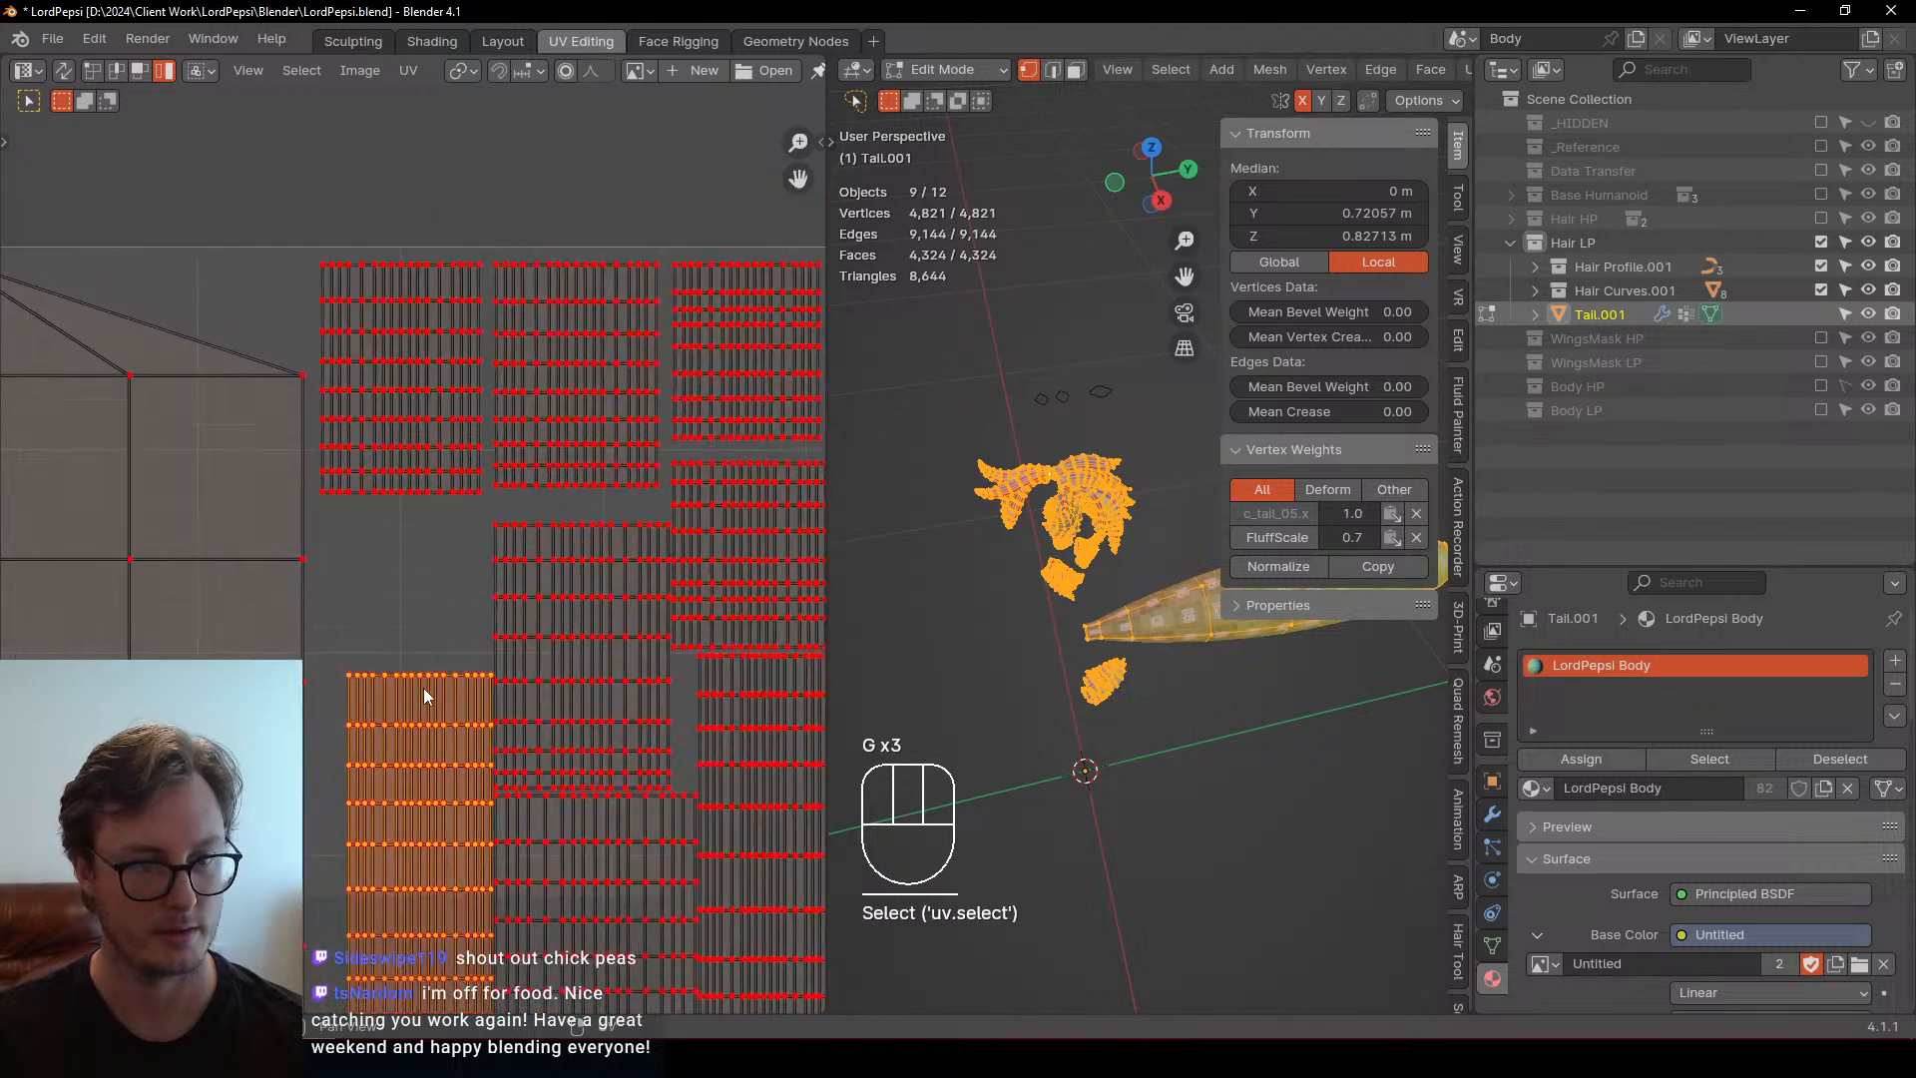
{"action": "key", "text": "g"}
{"action": "left_click", "coordinate": [386, 512]}
{"action": "left_click", "coordinate": [613, 571]}
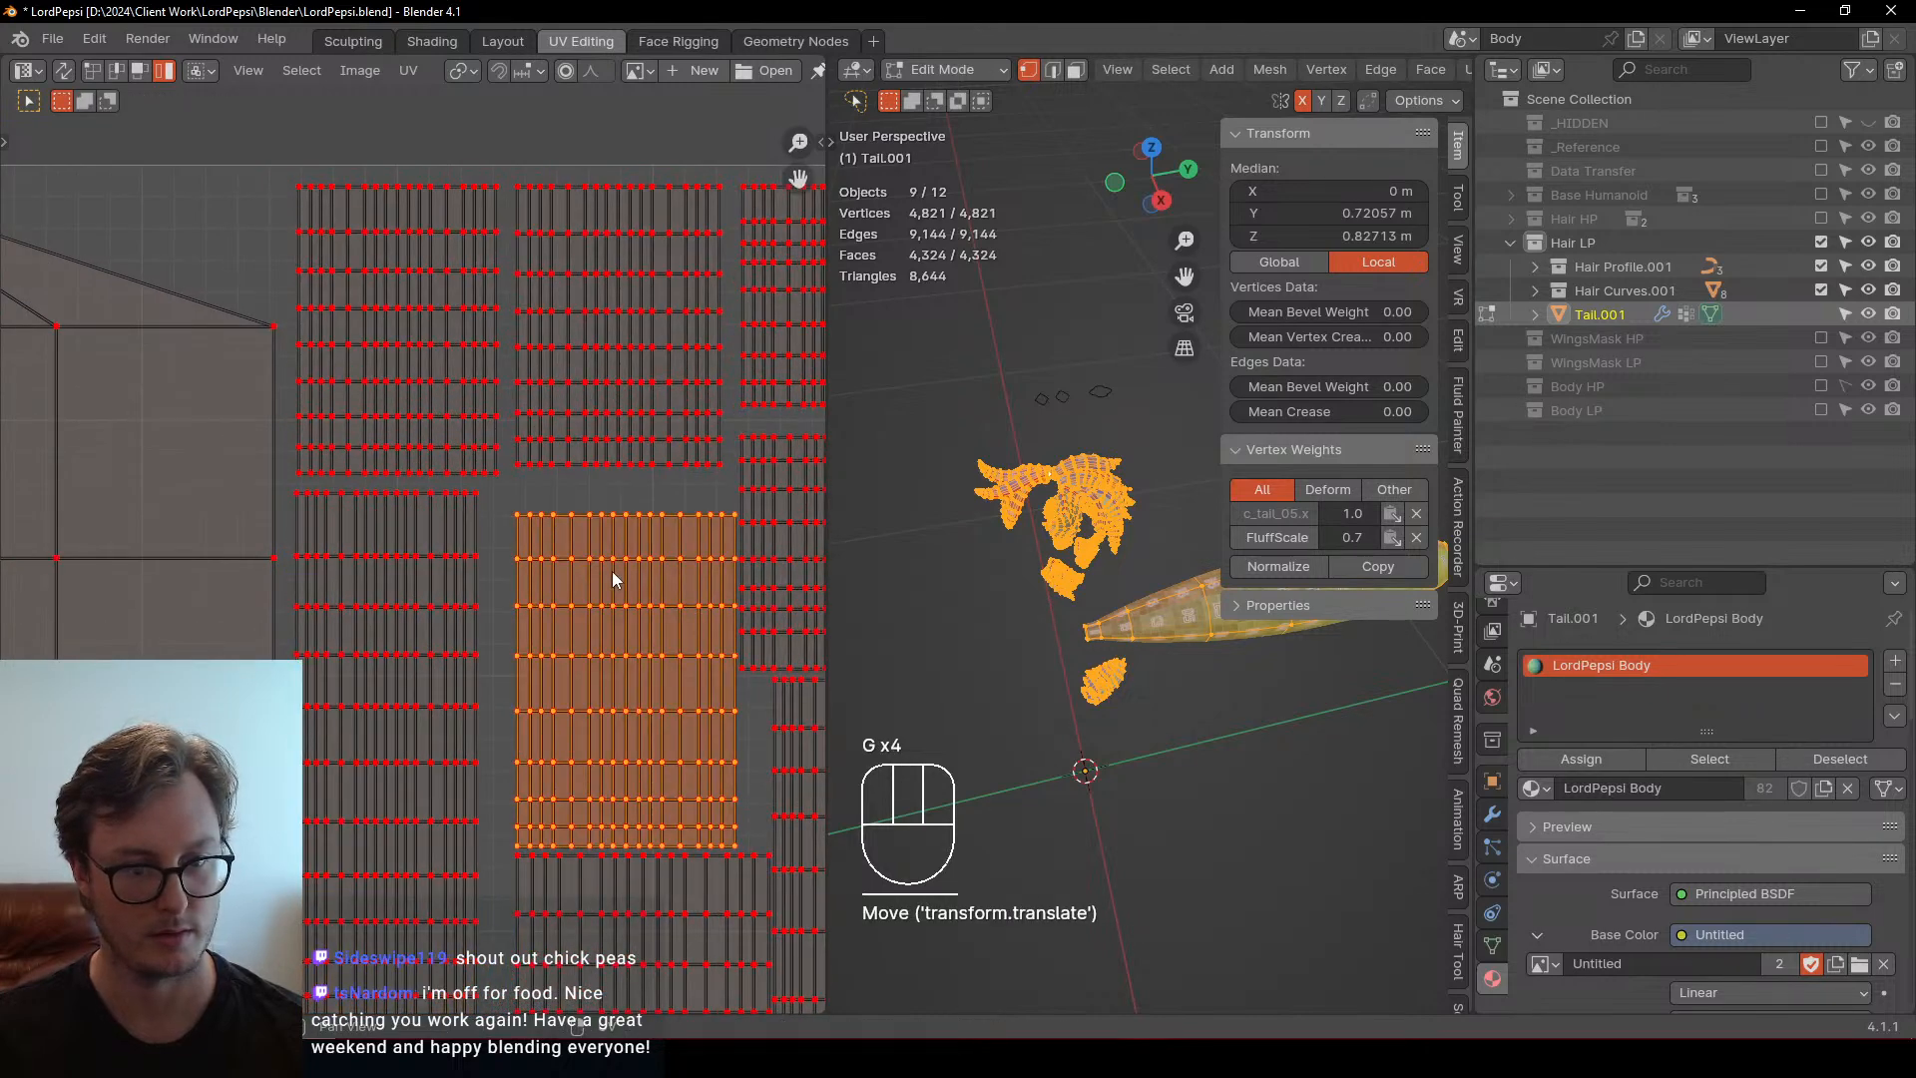
{"action": "key", "text": "g"}
{"action": "left_click", "coordinate": [592, 550]}
{"action": "middle_click_drag", "start_coordinate": [585, 439], "coordinate": [401, 280], "text": "shift"}
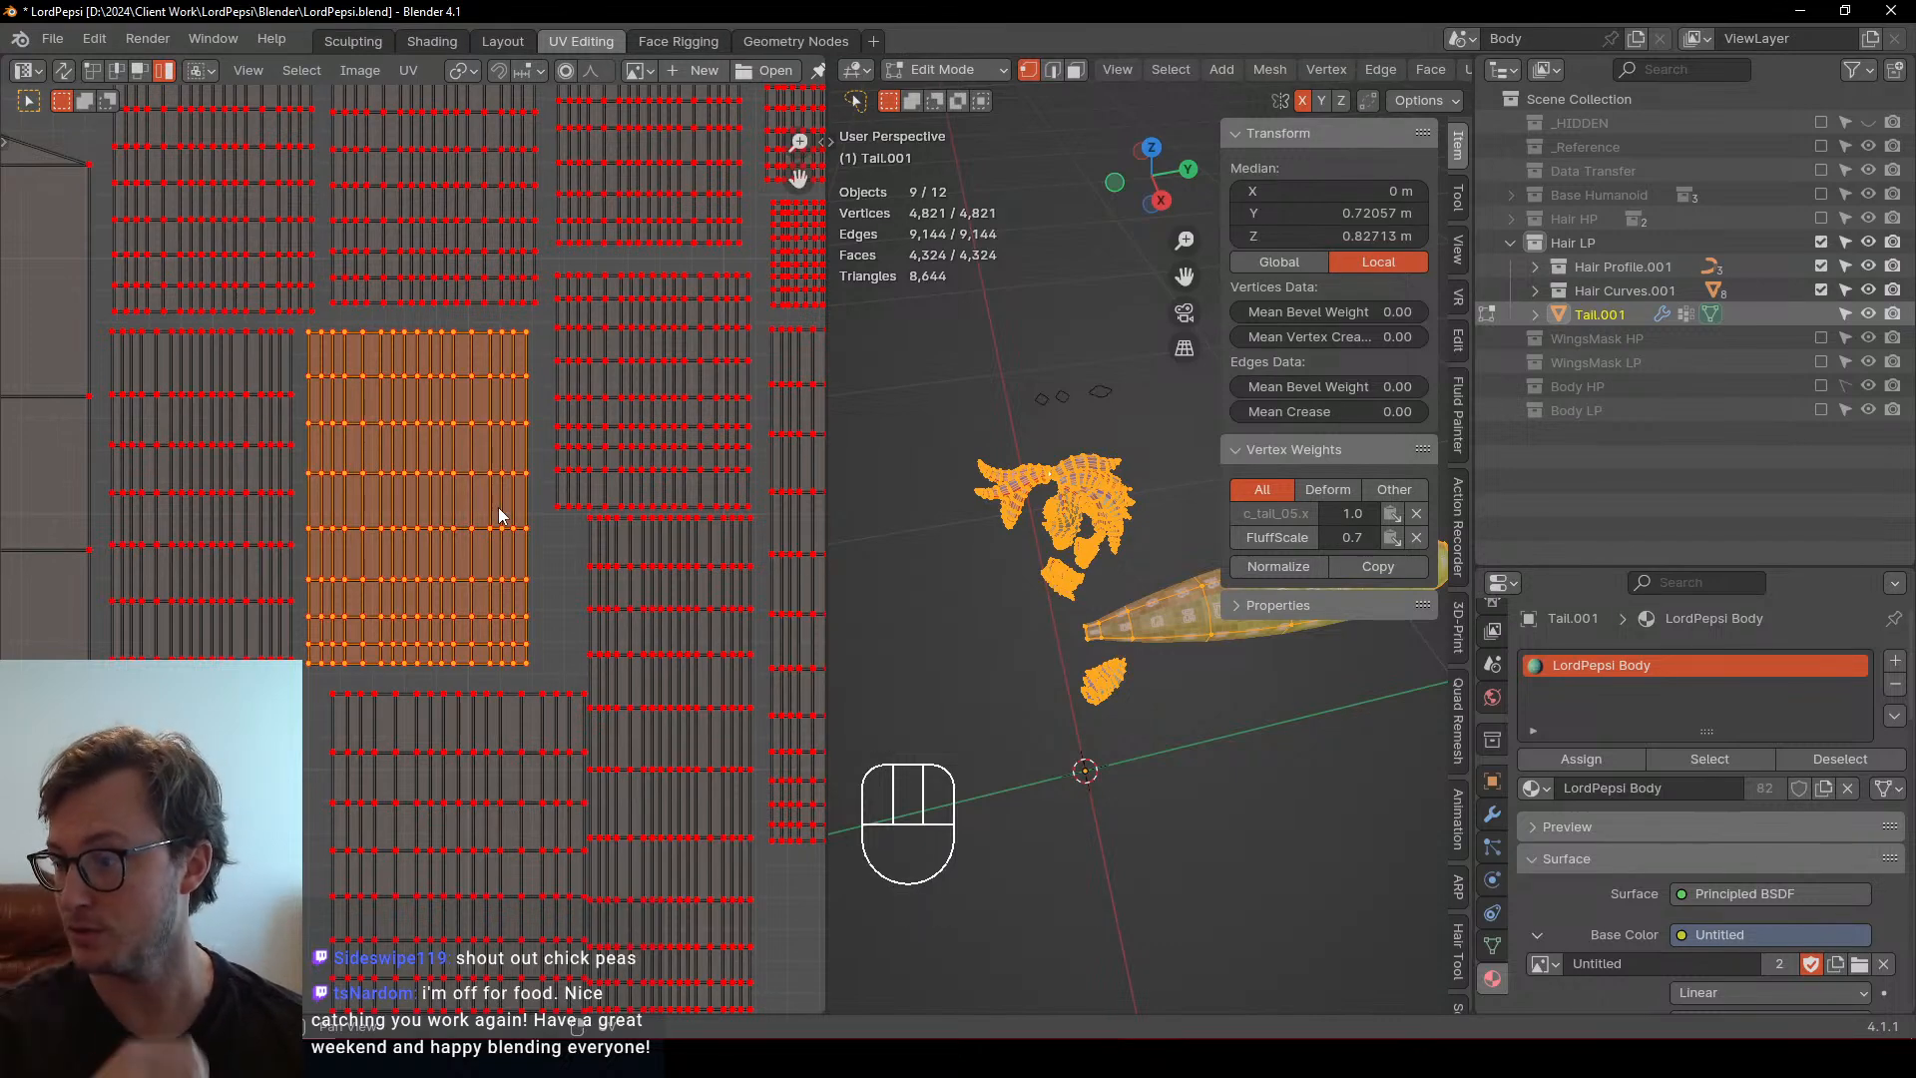
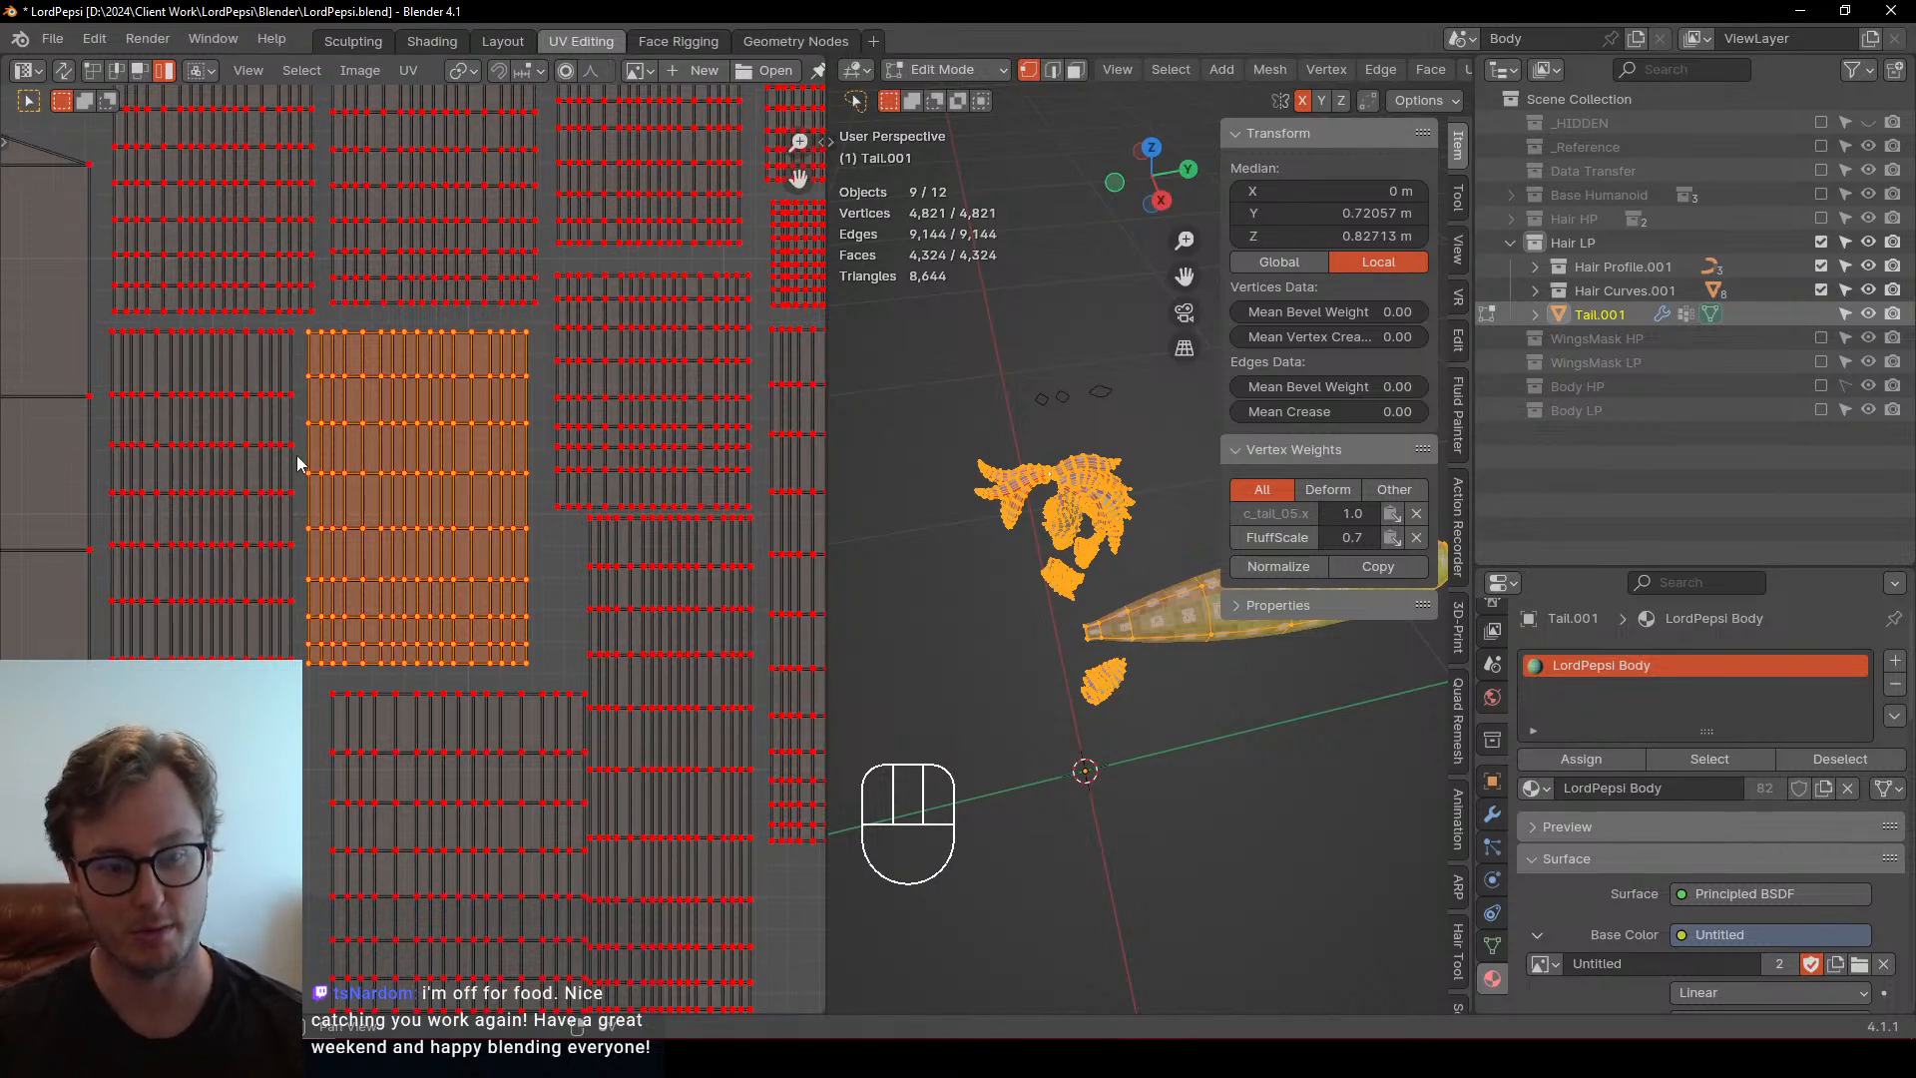
Move a small hair island into the gap directly beneath the tall island beside the tail
{"action": "scroll", "coordinate": [300, 457], "scroll_direction": "down", "scroll_amount": 2}
{"action": "middle_click_drag", "start_coordinate": [317, 538], "coordinate": [376, 462], "text": "shift"}
{"action": "middle_click_drag", "start_coordinate": [439, 584], "coordinate": [373, 399], "text": "shift"}
{"action": "left_click", "coordinate": [438, 552]}
{"action": "scroll", "coordinate": [439, 559], "scroll_direction": "down", "scroll_amount": 3}
{"action": "middle_click_drag", "start_coordinate": [499, 537], "coordinate": [477, 654], "text": "shift"}
{"action": "scroll", "coordinate": [477, 654], "scroll_direction": "up", "scroll_amount": 2}
{"action": "left_click", "coordinate": [632, 383]}
{"action": "key", "text": "g"}
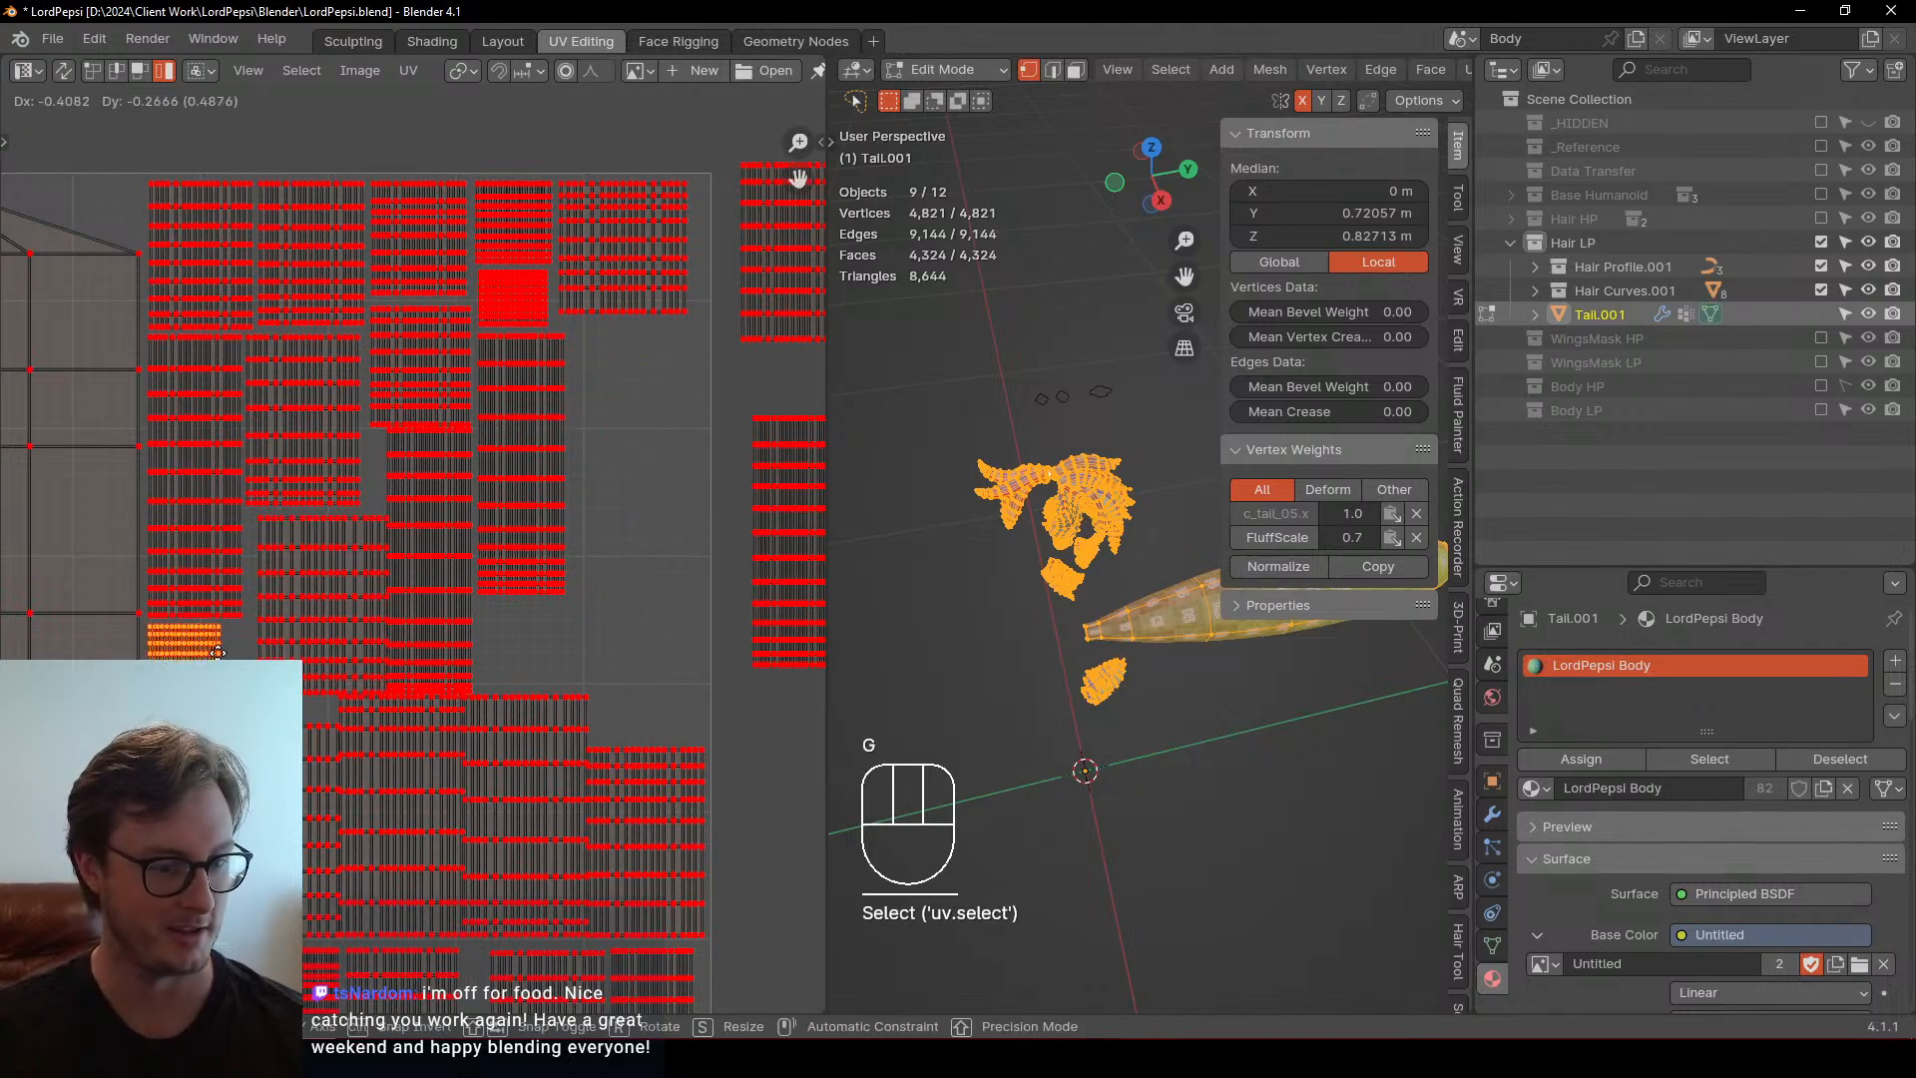
{"action": "left_click", "coordinate": [217, 651]}
Fit the wide hair island closely under its column, and move the tall narrow island next to the other tall one beneath the top row
{"action": "left_click", "coordinate": [313, 627]}
{"action": "key", "text": "g"}
{"action": "left_click", "coordinate": [308, 621]}
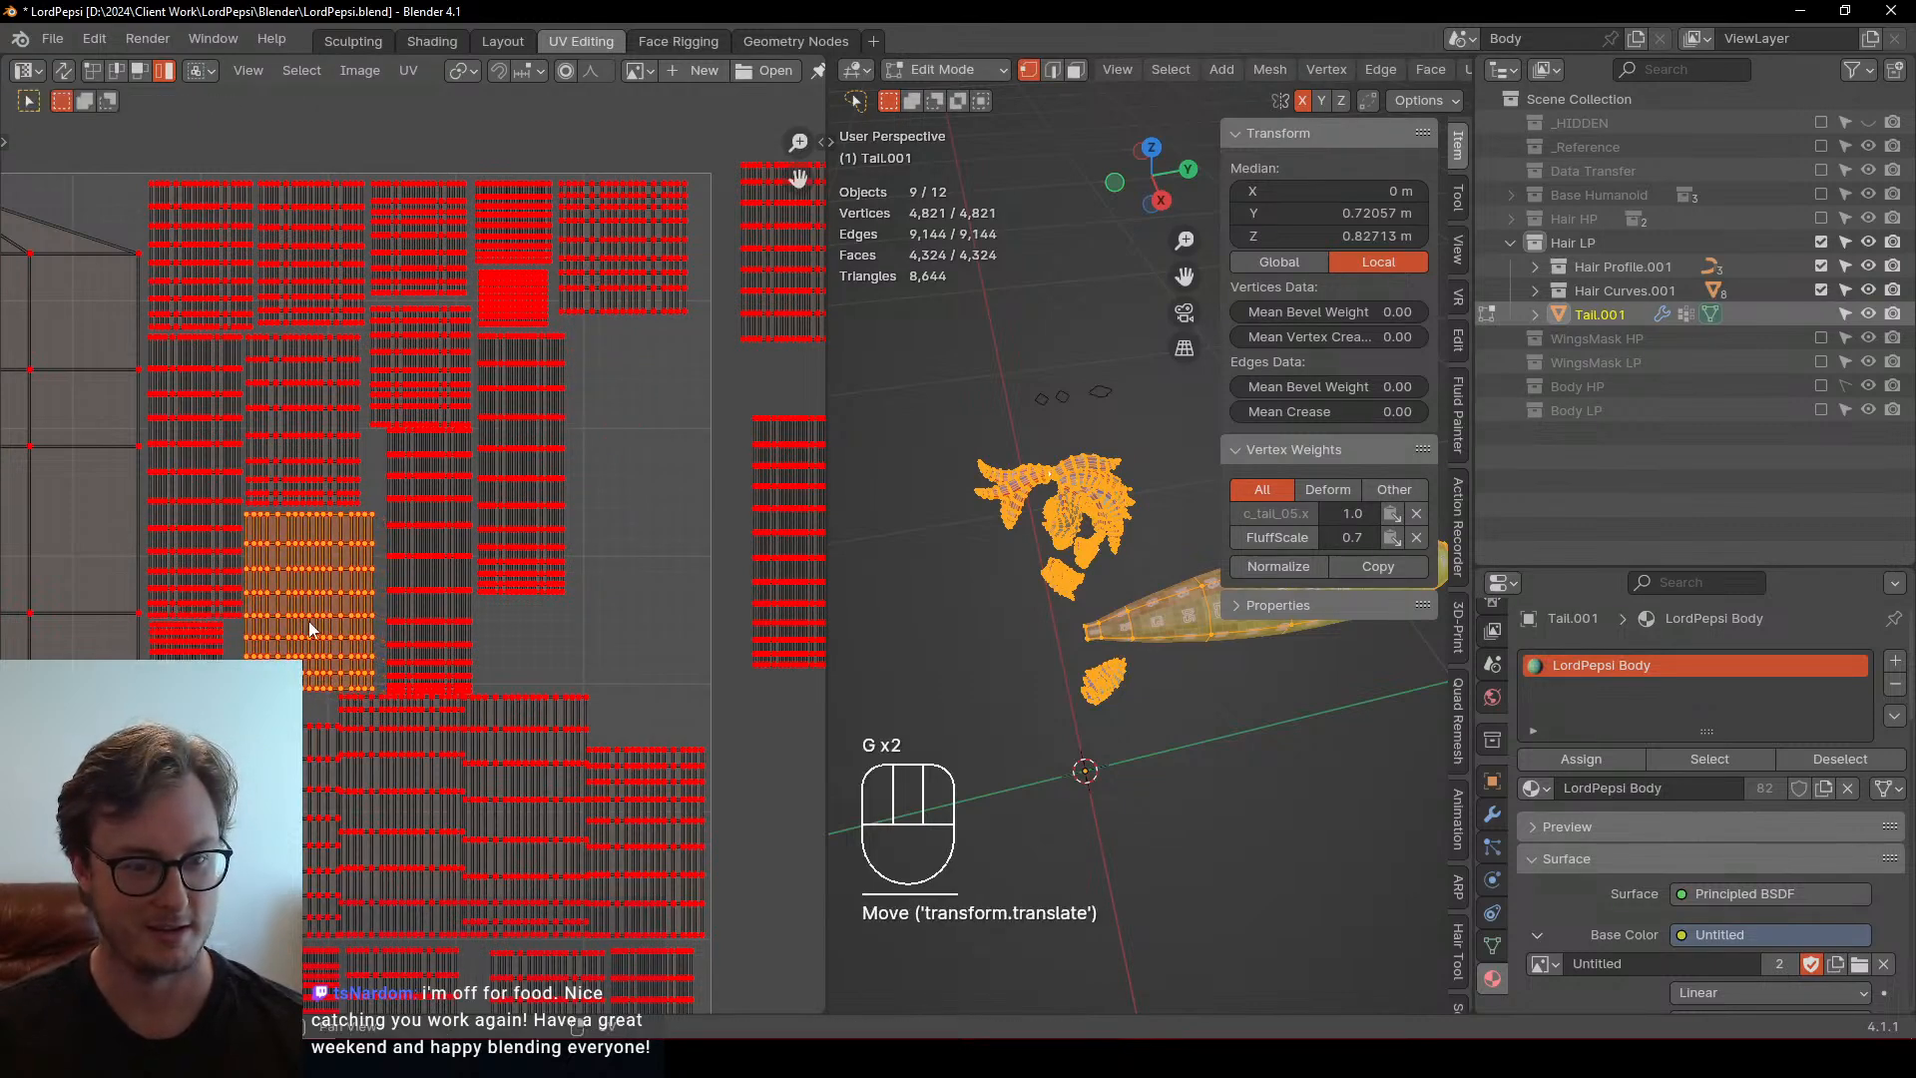
{"action": "left_click", "coordinate": [424, 533]}
{"action": "key", "text": "g"}
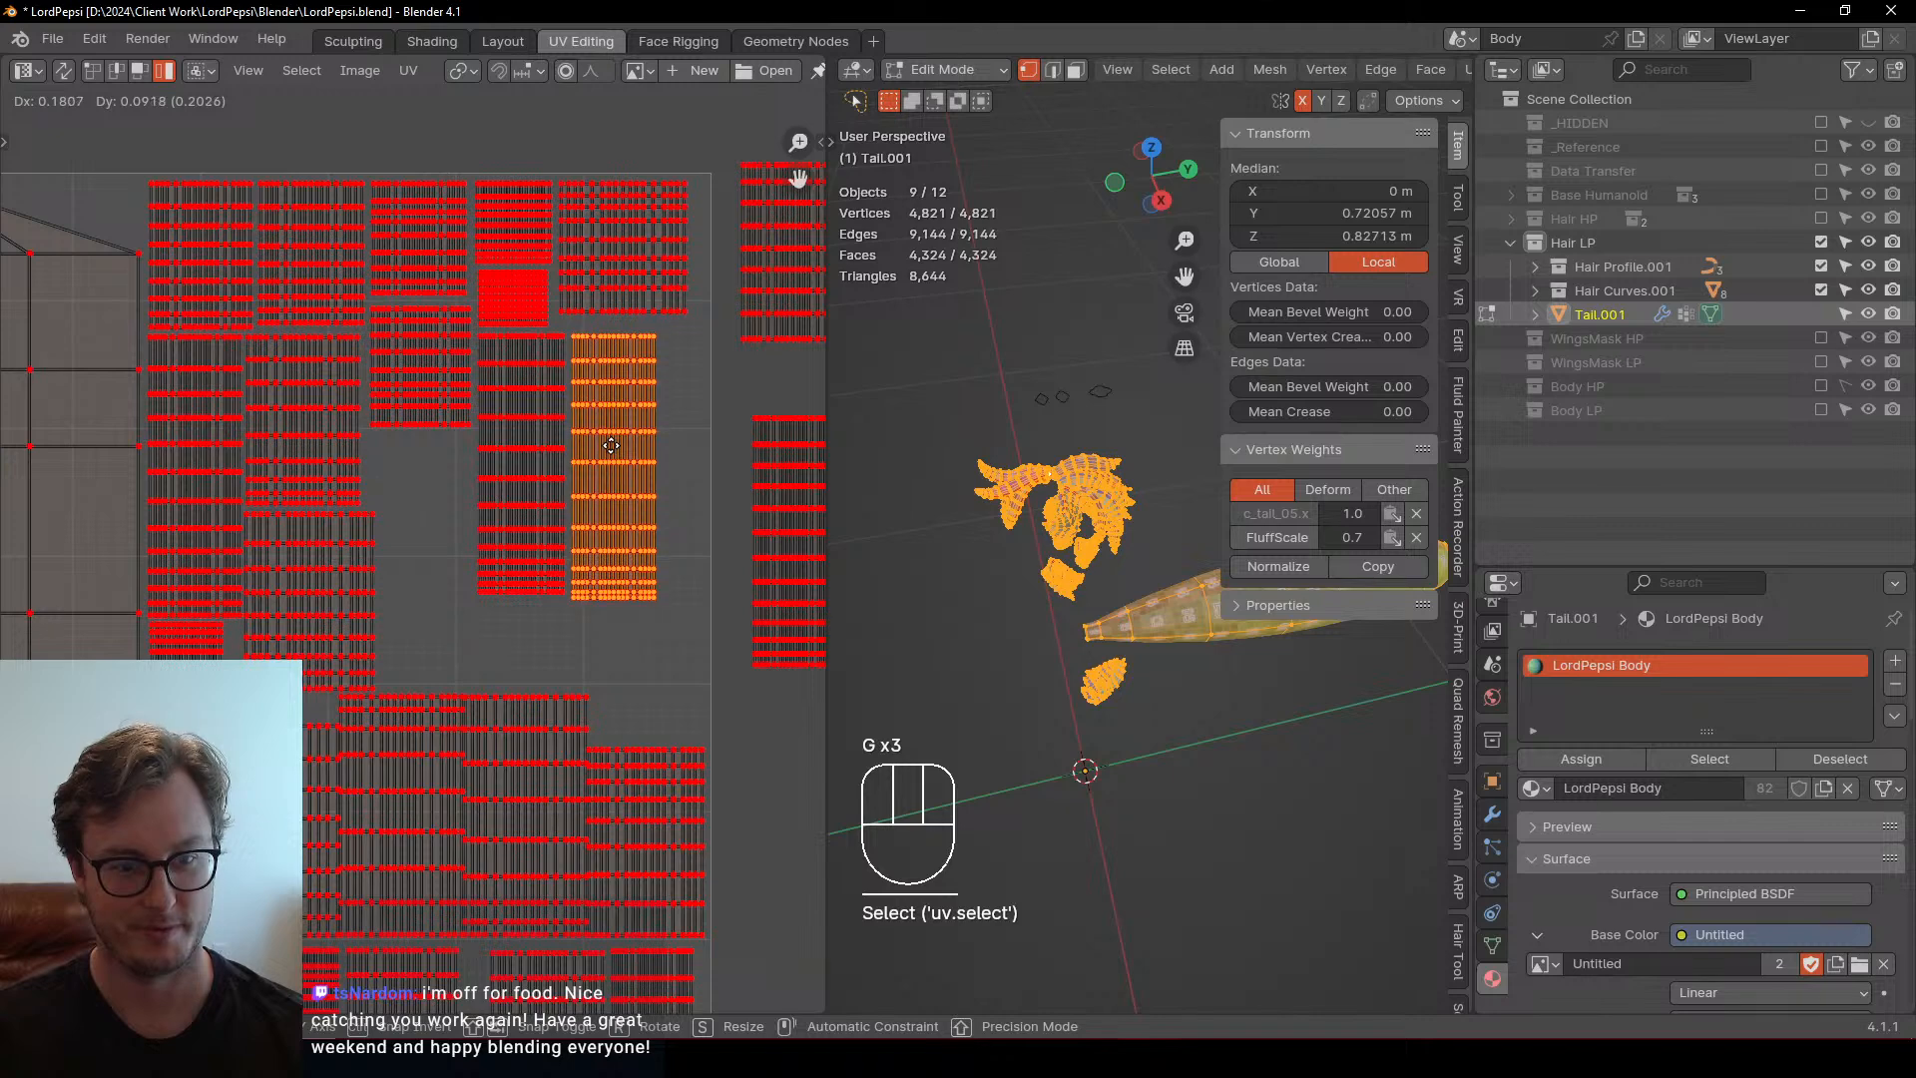
{"action": "left_click", "coordinate": [403, 708]}
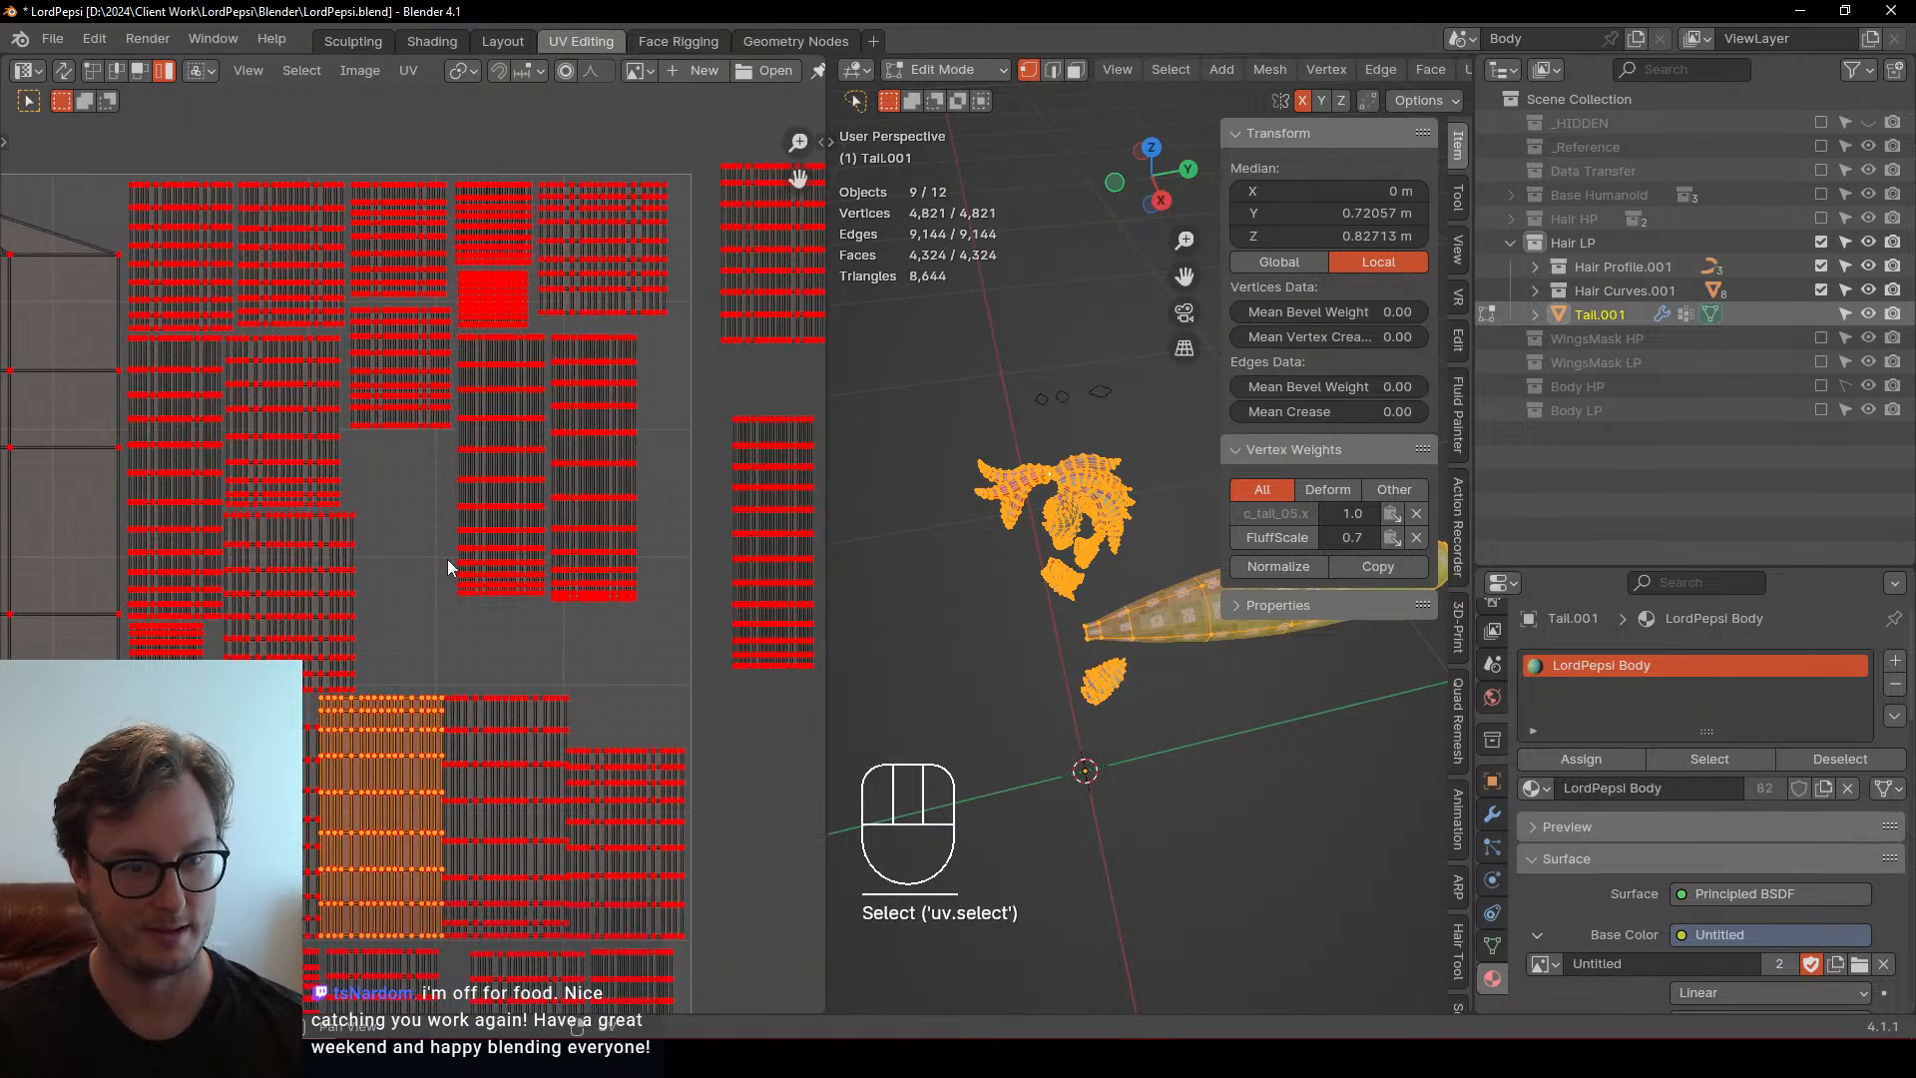
{"action": "left_click", "coordinate": [428, 421]}
{"action": "middle_click_drag", "start_coordinate": [369, 930], "coordinate": [427, 571], "text": "shift"}
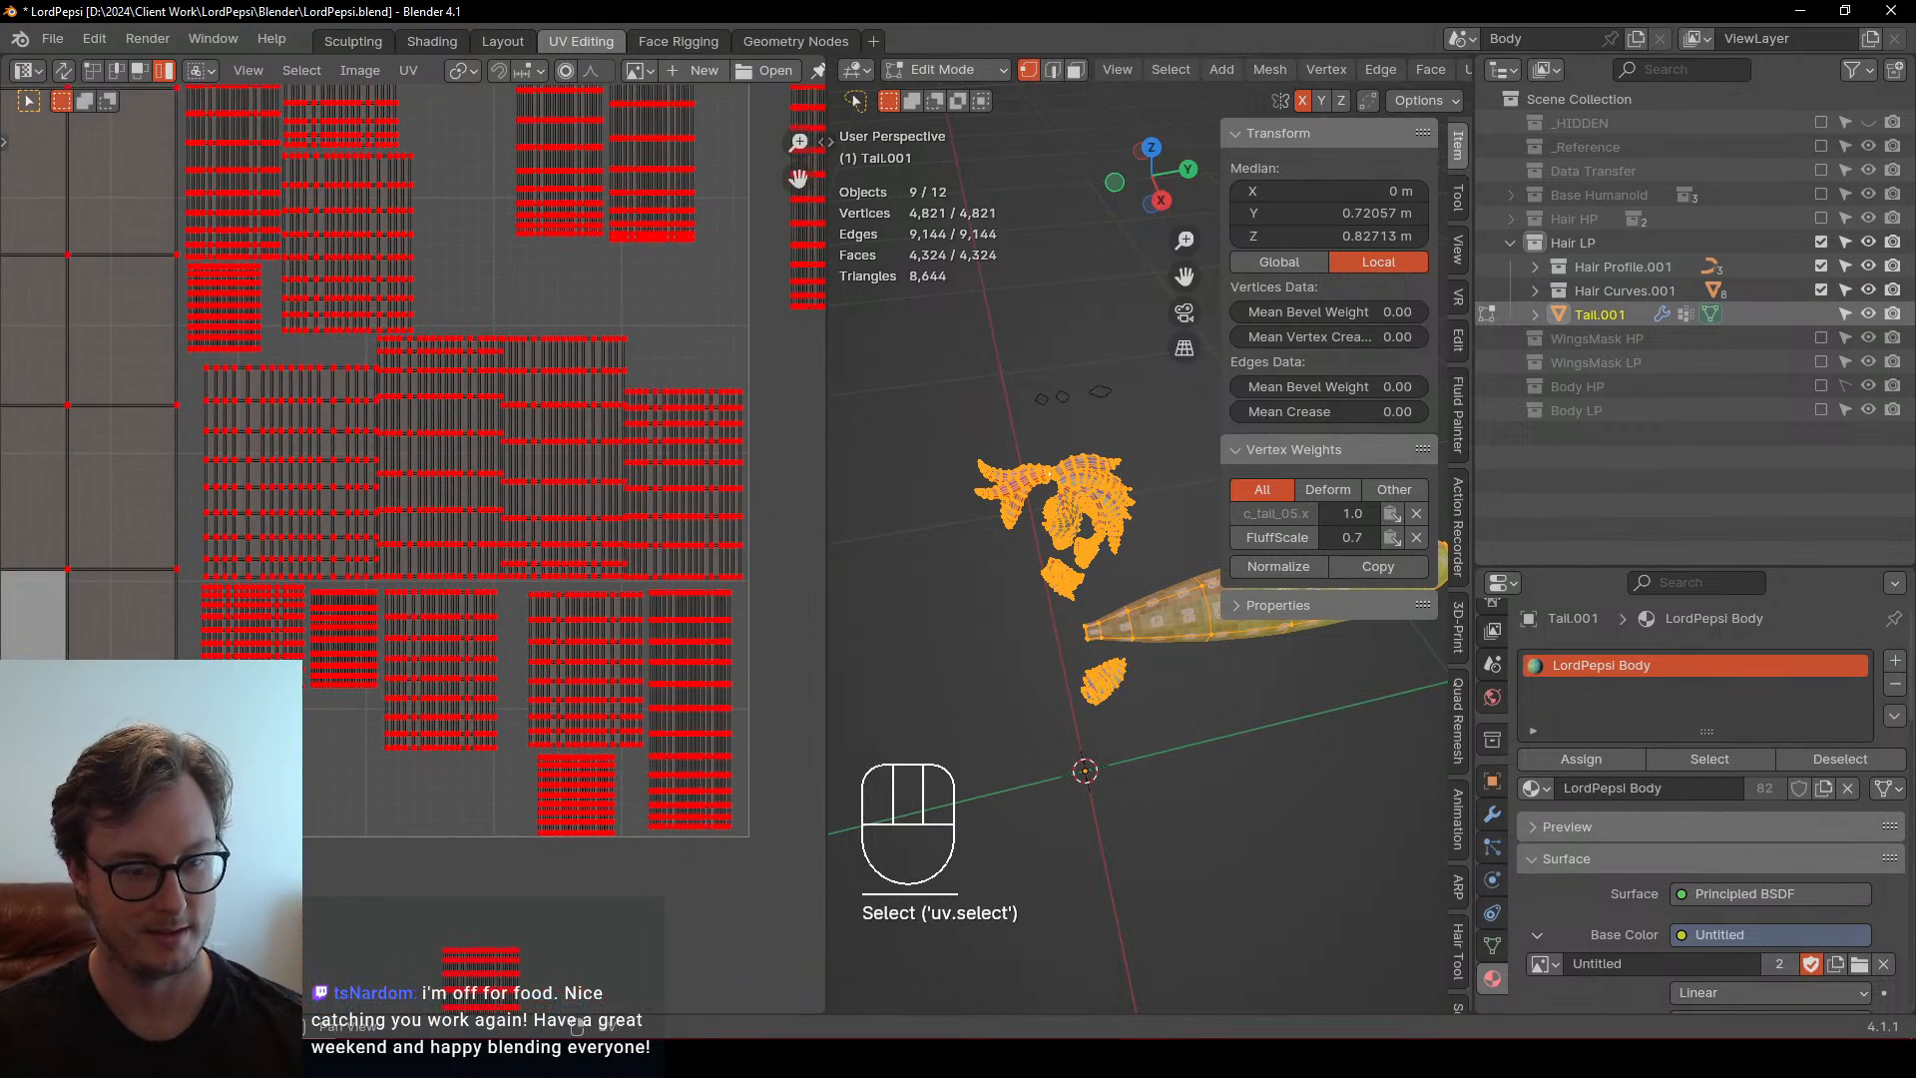
Move the small hair island lying below the tile into the free space in the tile's lowest row
{"action": "left_click", "coordinate": [474, 954]}
{"action": "key", "text": "g"}
{"action": "left_click", "coordinate": [323, 726]}
Move the remaining group of hair islands from below the tile to the space beside the tile's right edge
{"action": "scroll", "coordinate": [370, 753], "scroll_direction": "down", "scroll_amount": 4}
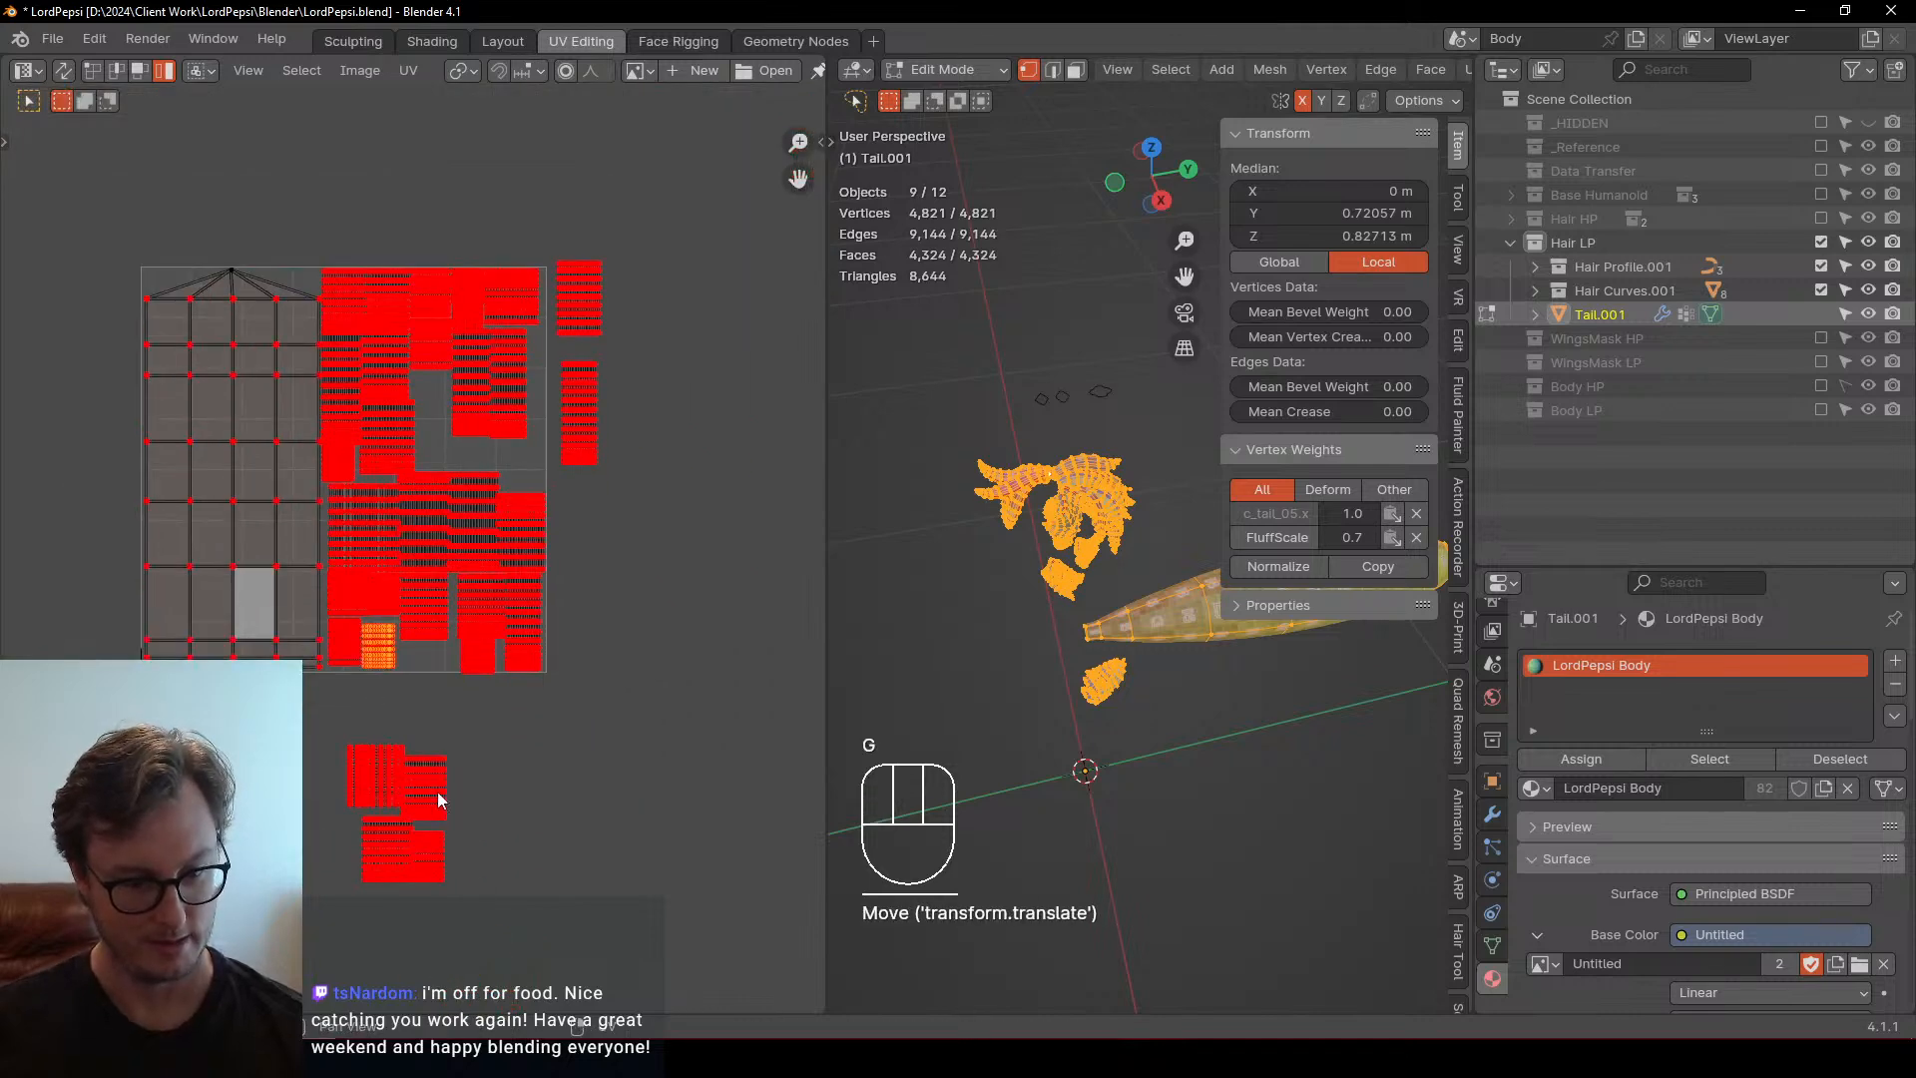
{"action": "left_click_drag", "start_coordinate": [349, 838], "coordinate": [381, 857]}
{"action": "key", "text": "g"}
{"action": "key", "text": "Escape"}
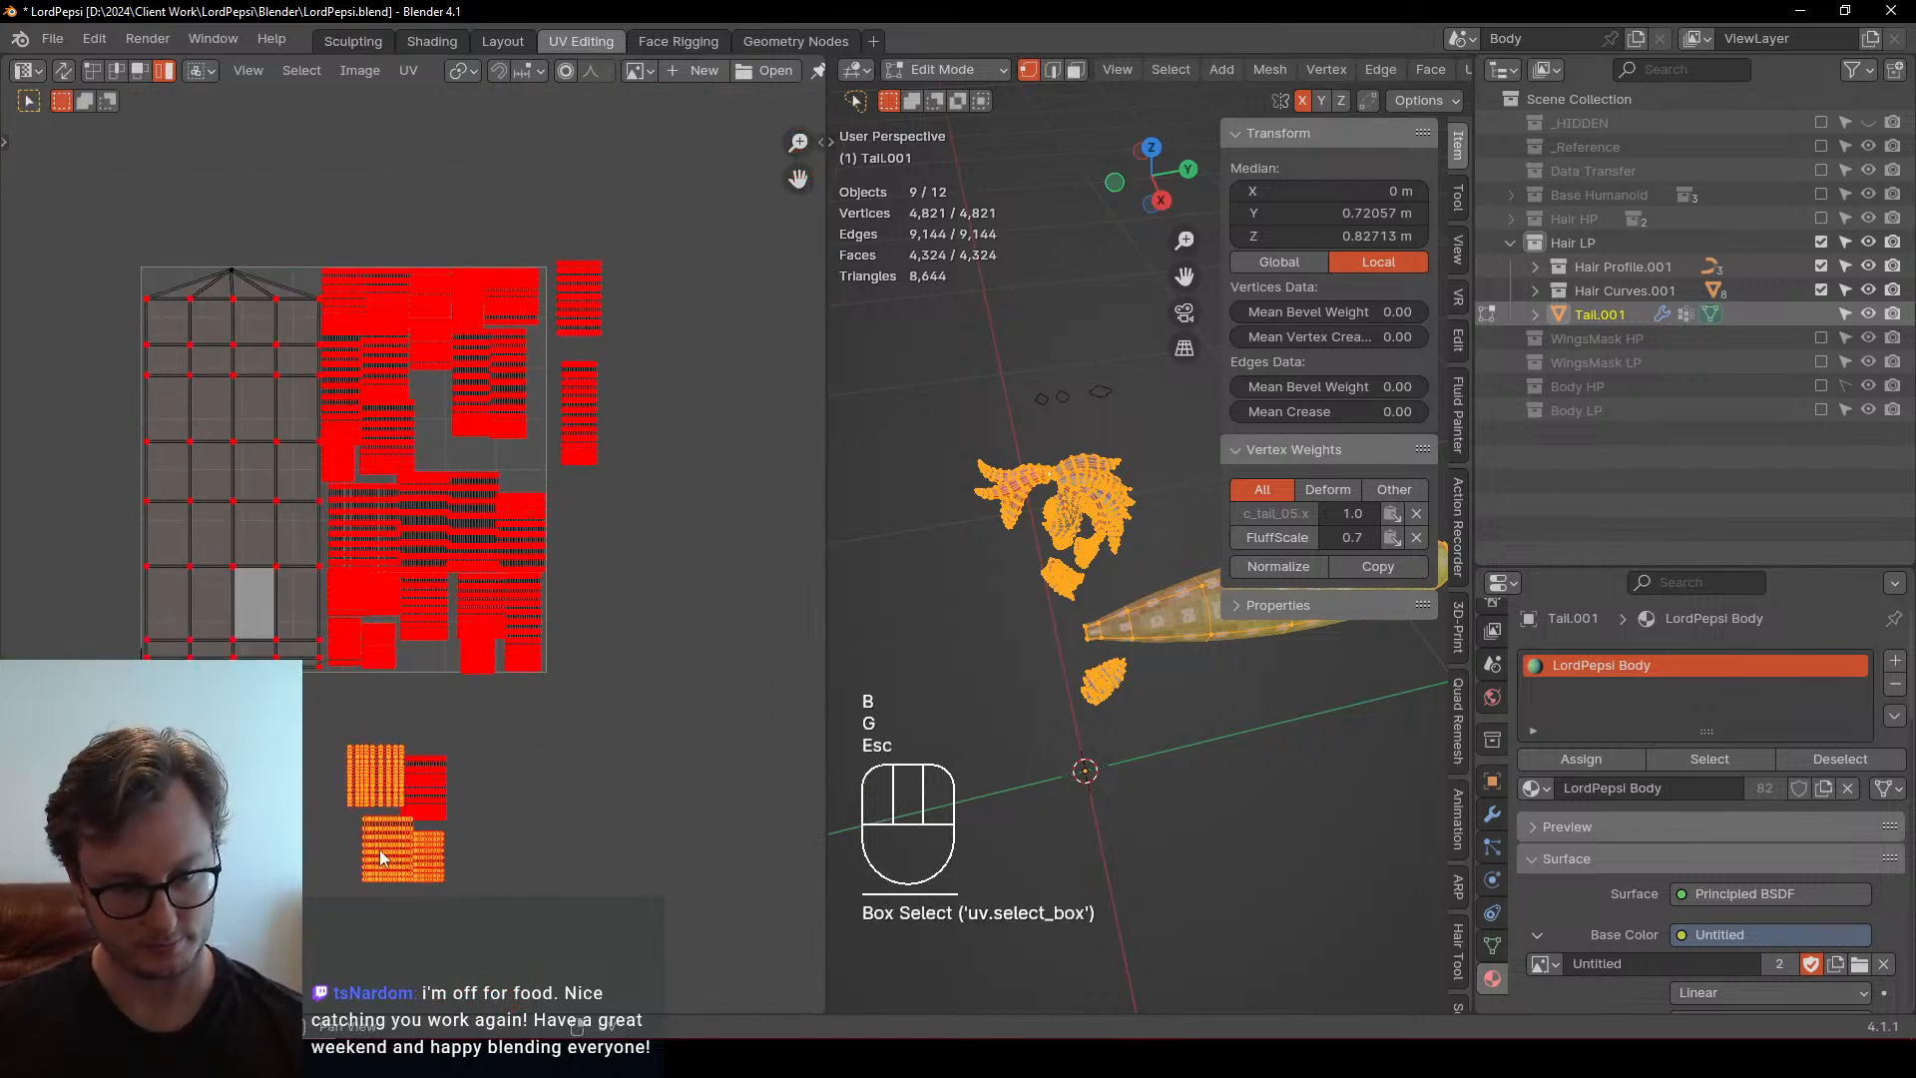
{"action": "left_click_drag", "start_coordinate": [346, 742], "coordinate": [449, 823]}
{"action": "key", "text": "g"}
{"action": "key", "text": "g"}
{"action": "scroll", "coordinate": [602, 751], "scroll_direction": "up", "scroll_amount": 5}
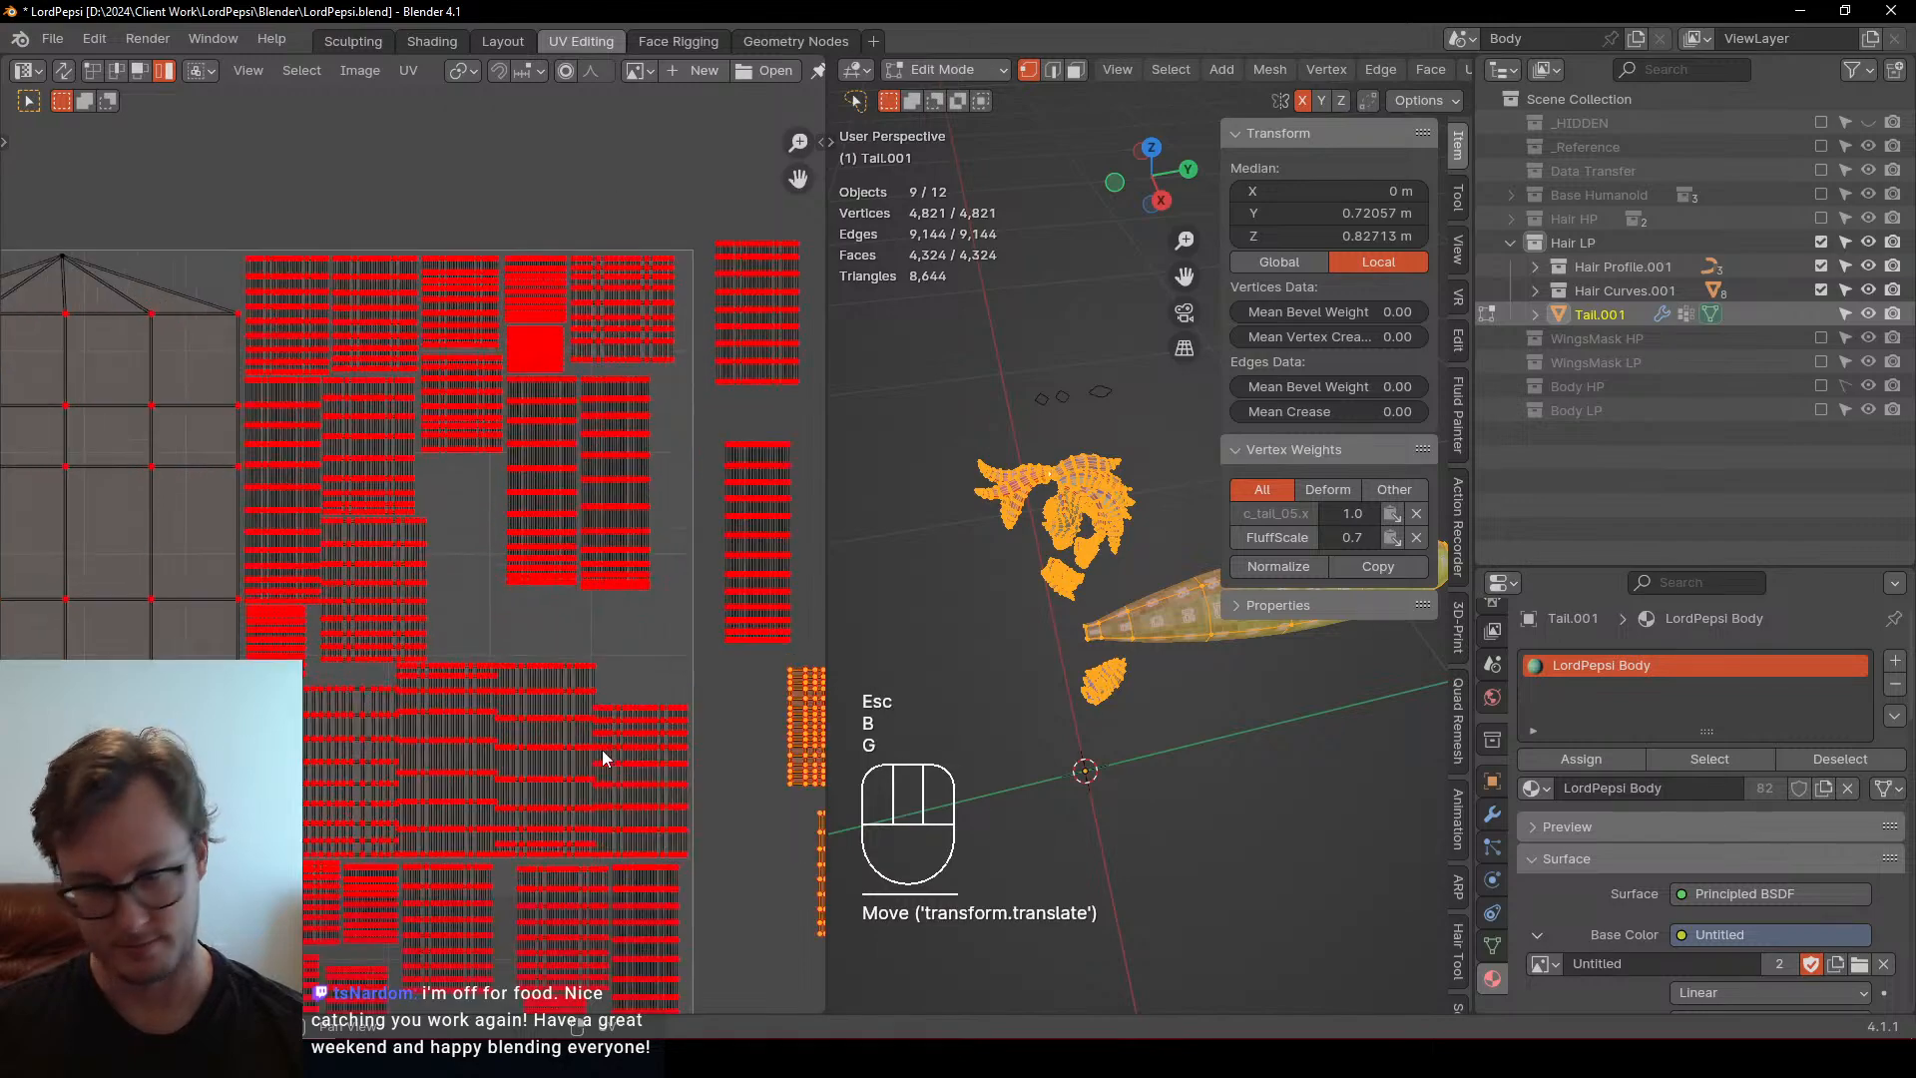
{"action": "left_click", "coordinate": [527, 643]}
{"action": "middle_click_drag", "start_coordinate": [527, 644], "coordinate": [262, 591], "text": "shift"}
{"action": "key", "text": "g"}
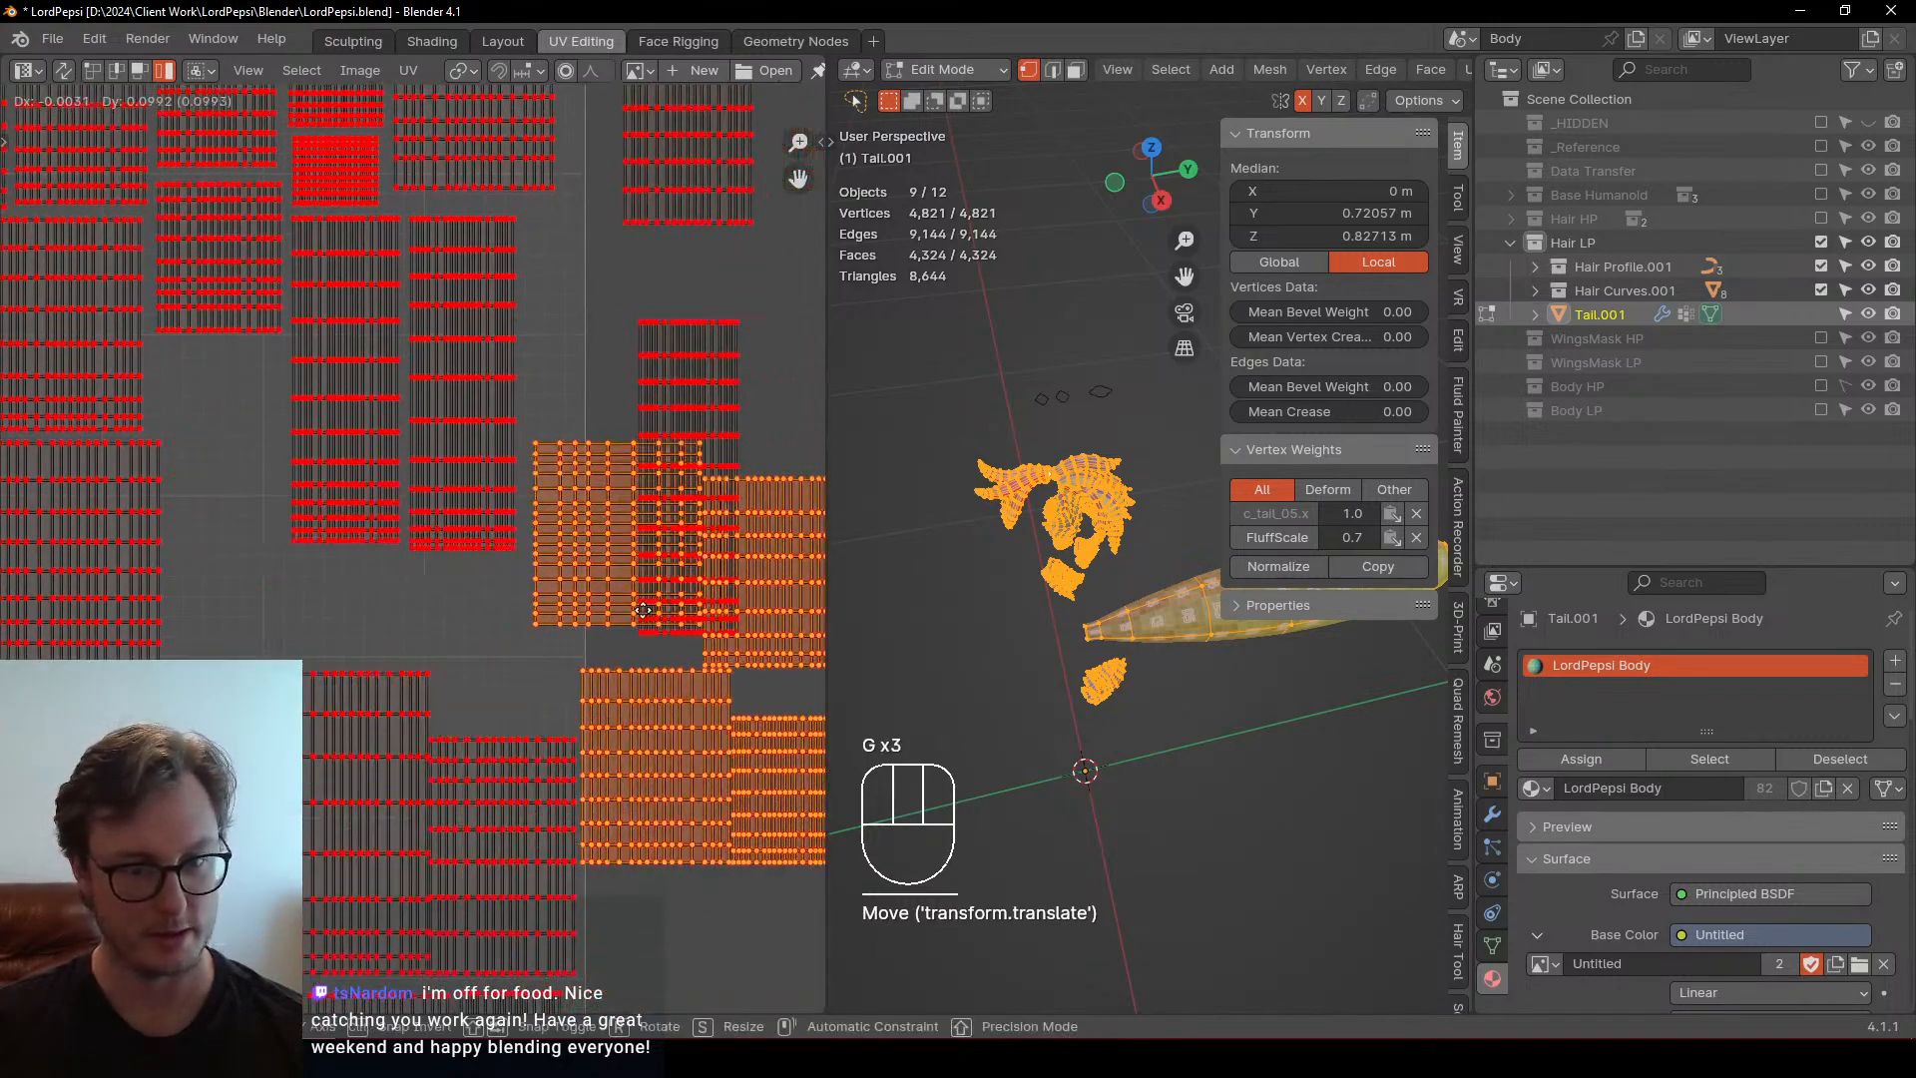
{"action": "left_click", "coordinate": [445, 379]}
Shift the two tall hair islands beneath the top row together toward the tile's right edge
{"action": "left_click", "coordinate": [344, 309]}
{"action": "key", "text": "b"}
{"action": "left_click_drag", "start_coordinate": [345, 303], "coordinate": [442, 363]}
{"action": "key", "text": "g"}
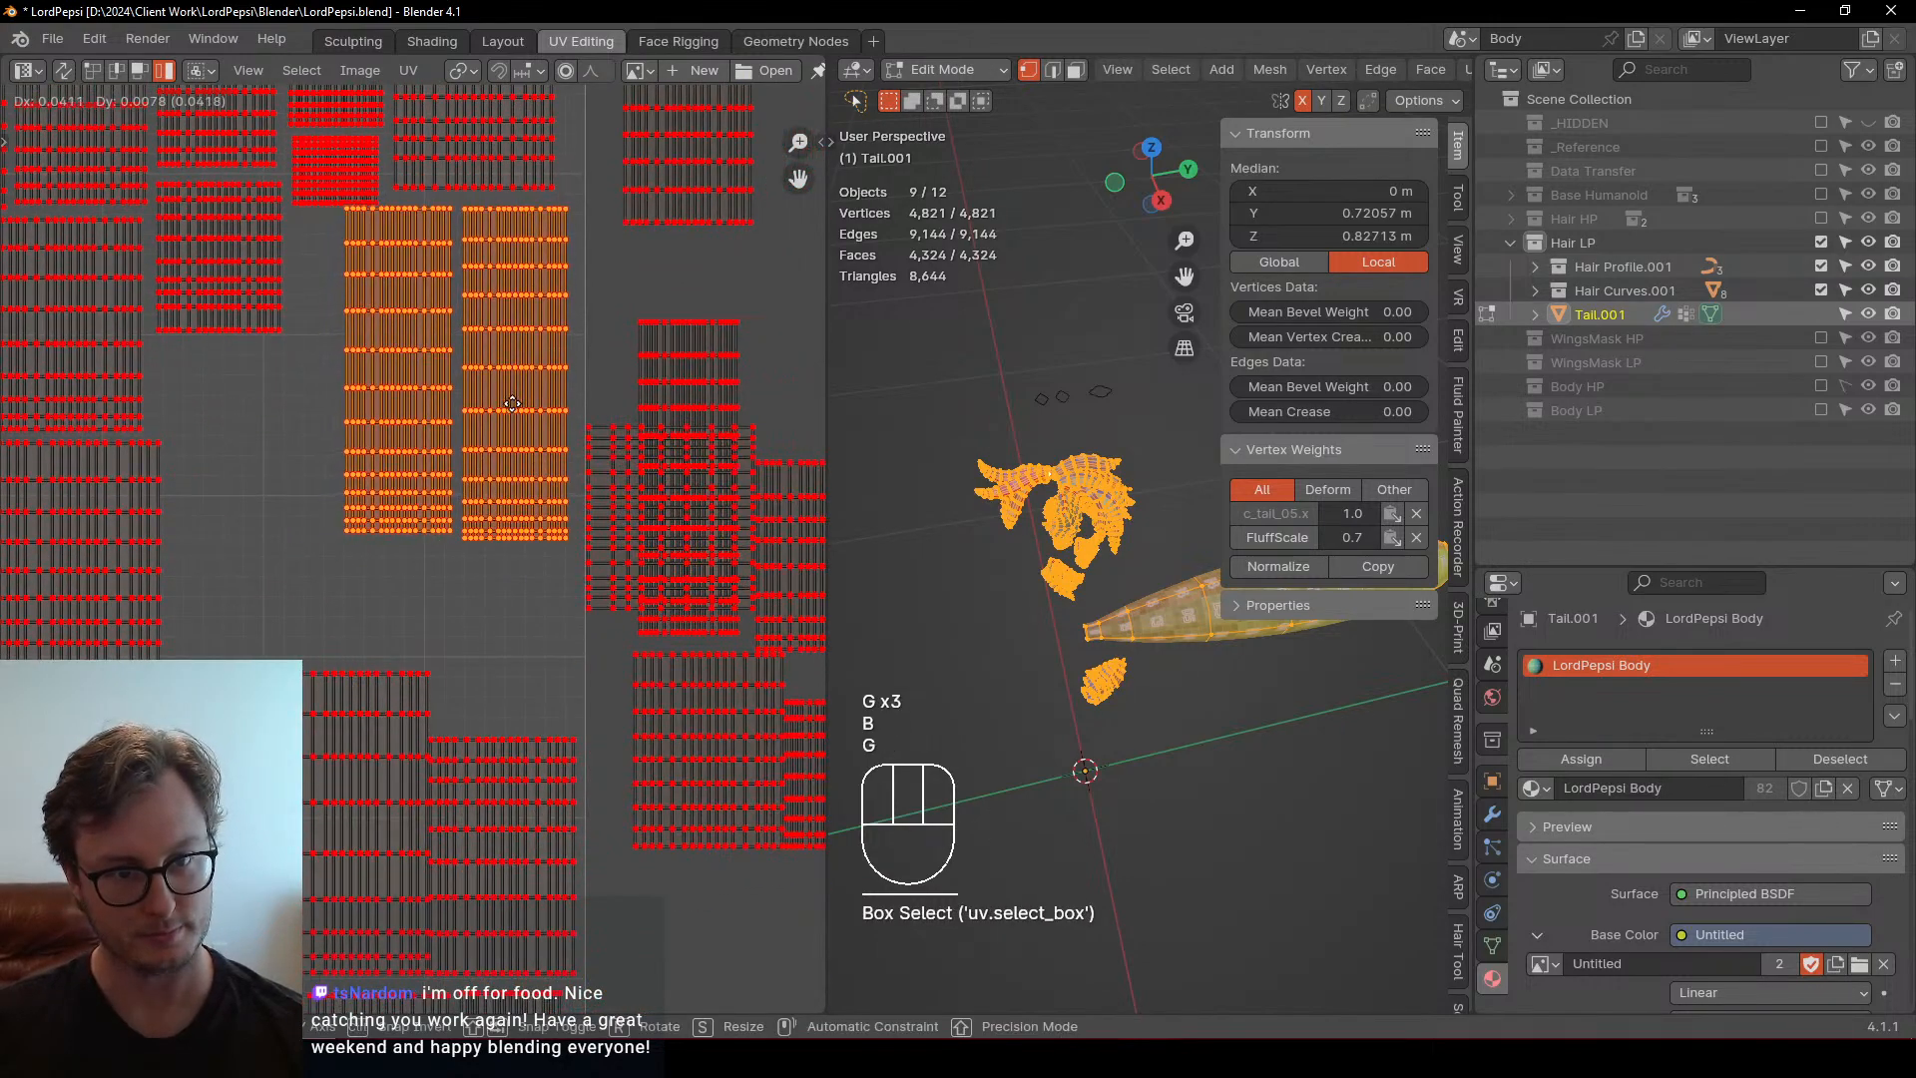
{"action": "left_click", "coordinate": [499, 349]}
{"action": "middle_click_drag", "start_coordinate": [499, 350], "coordinate": [449, 529], "text": "shift"}
{"action": "key", "text": "g"}
{"action": "left_click", "coordinate": [565, 541], "text": "shift"}
Move the wide top-row island close to the tile's right edge and align the two tall islands beneath it
{"action": "middle_click_drag", "start_coordinate": [490, 464], "coordinate": [455, 511], "text": "shift"}
{"action": "scroll", "coordinate": [473, 520], "scroll_direction": "up", "scroll_amount": 1}
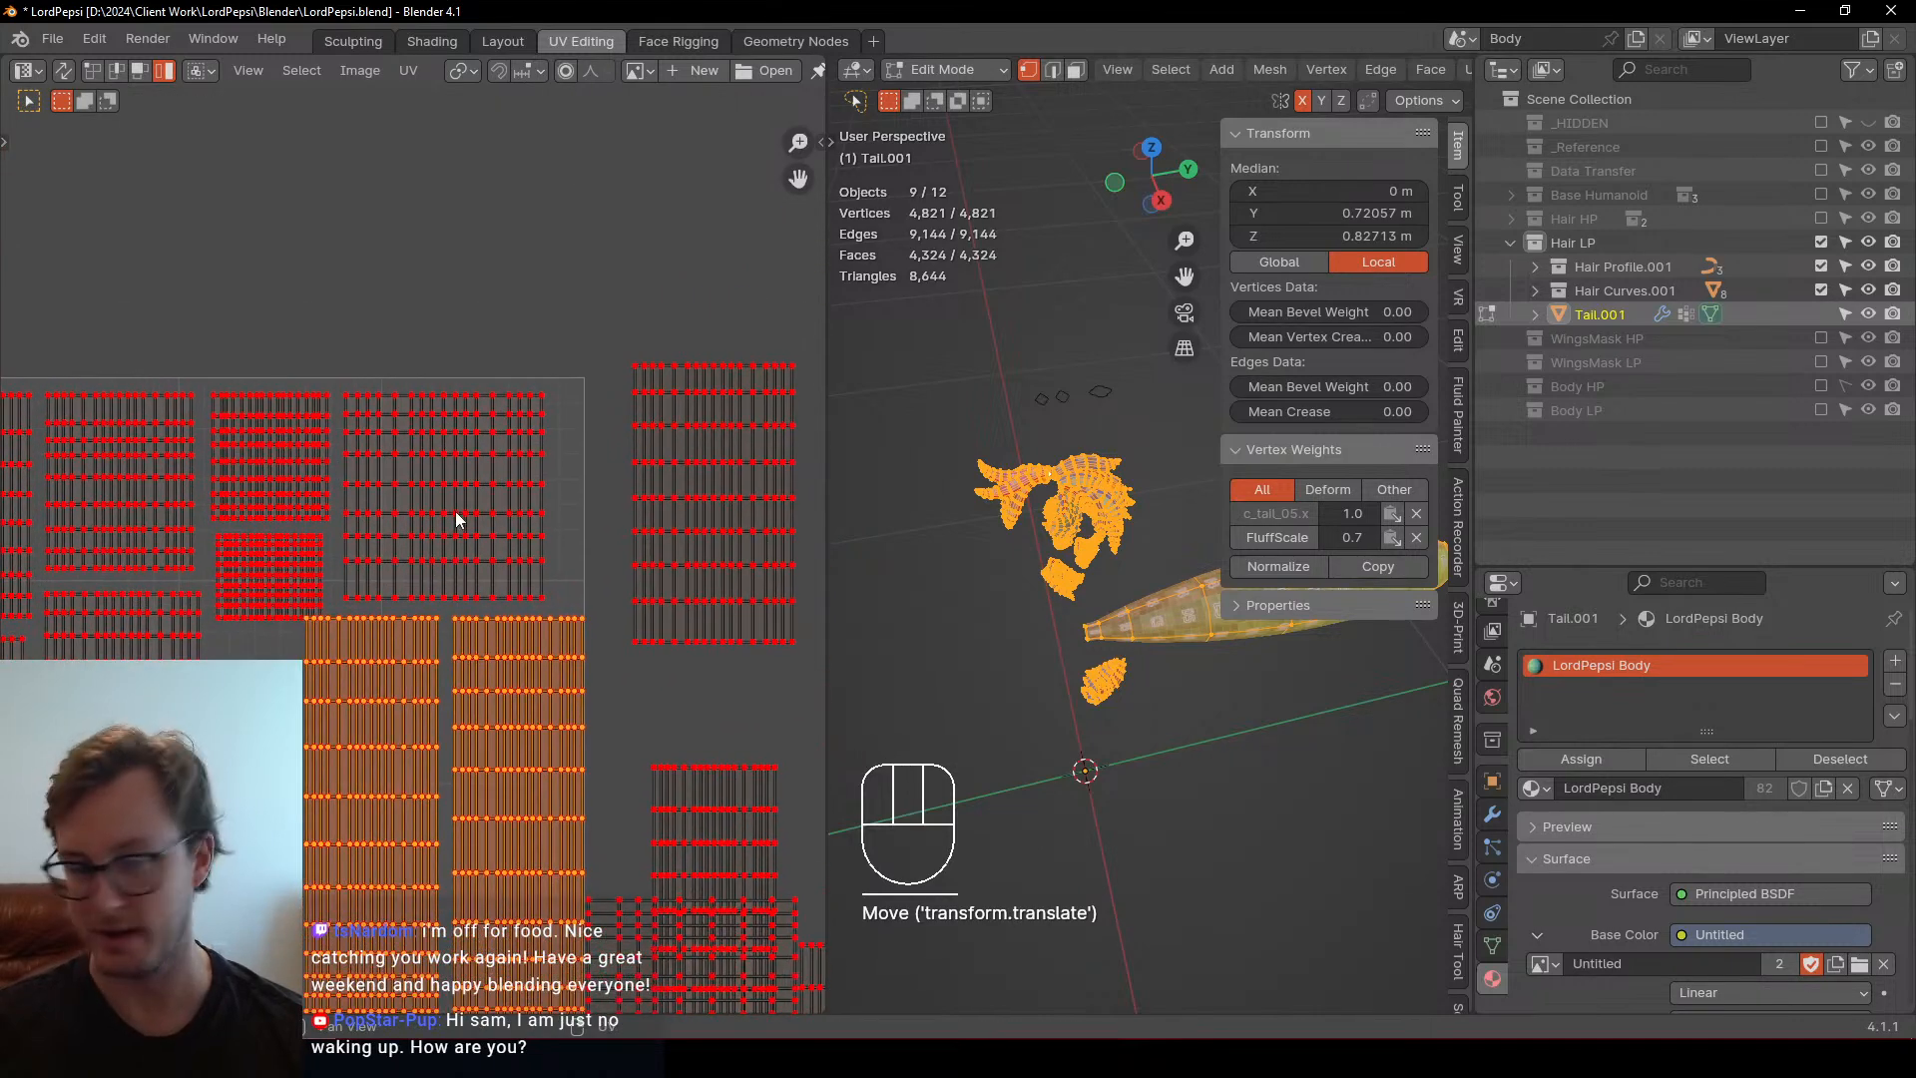
{"action": "left_click", "coordinate": [465, 477]}
{"action": "key", "text": "g"}
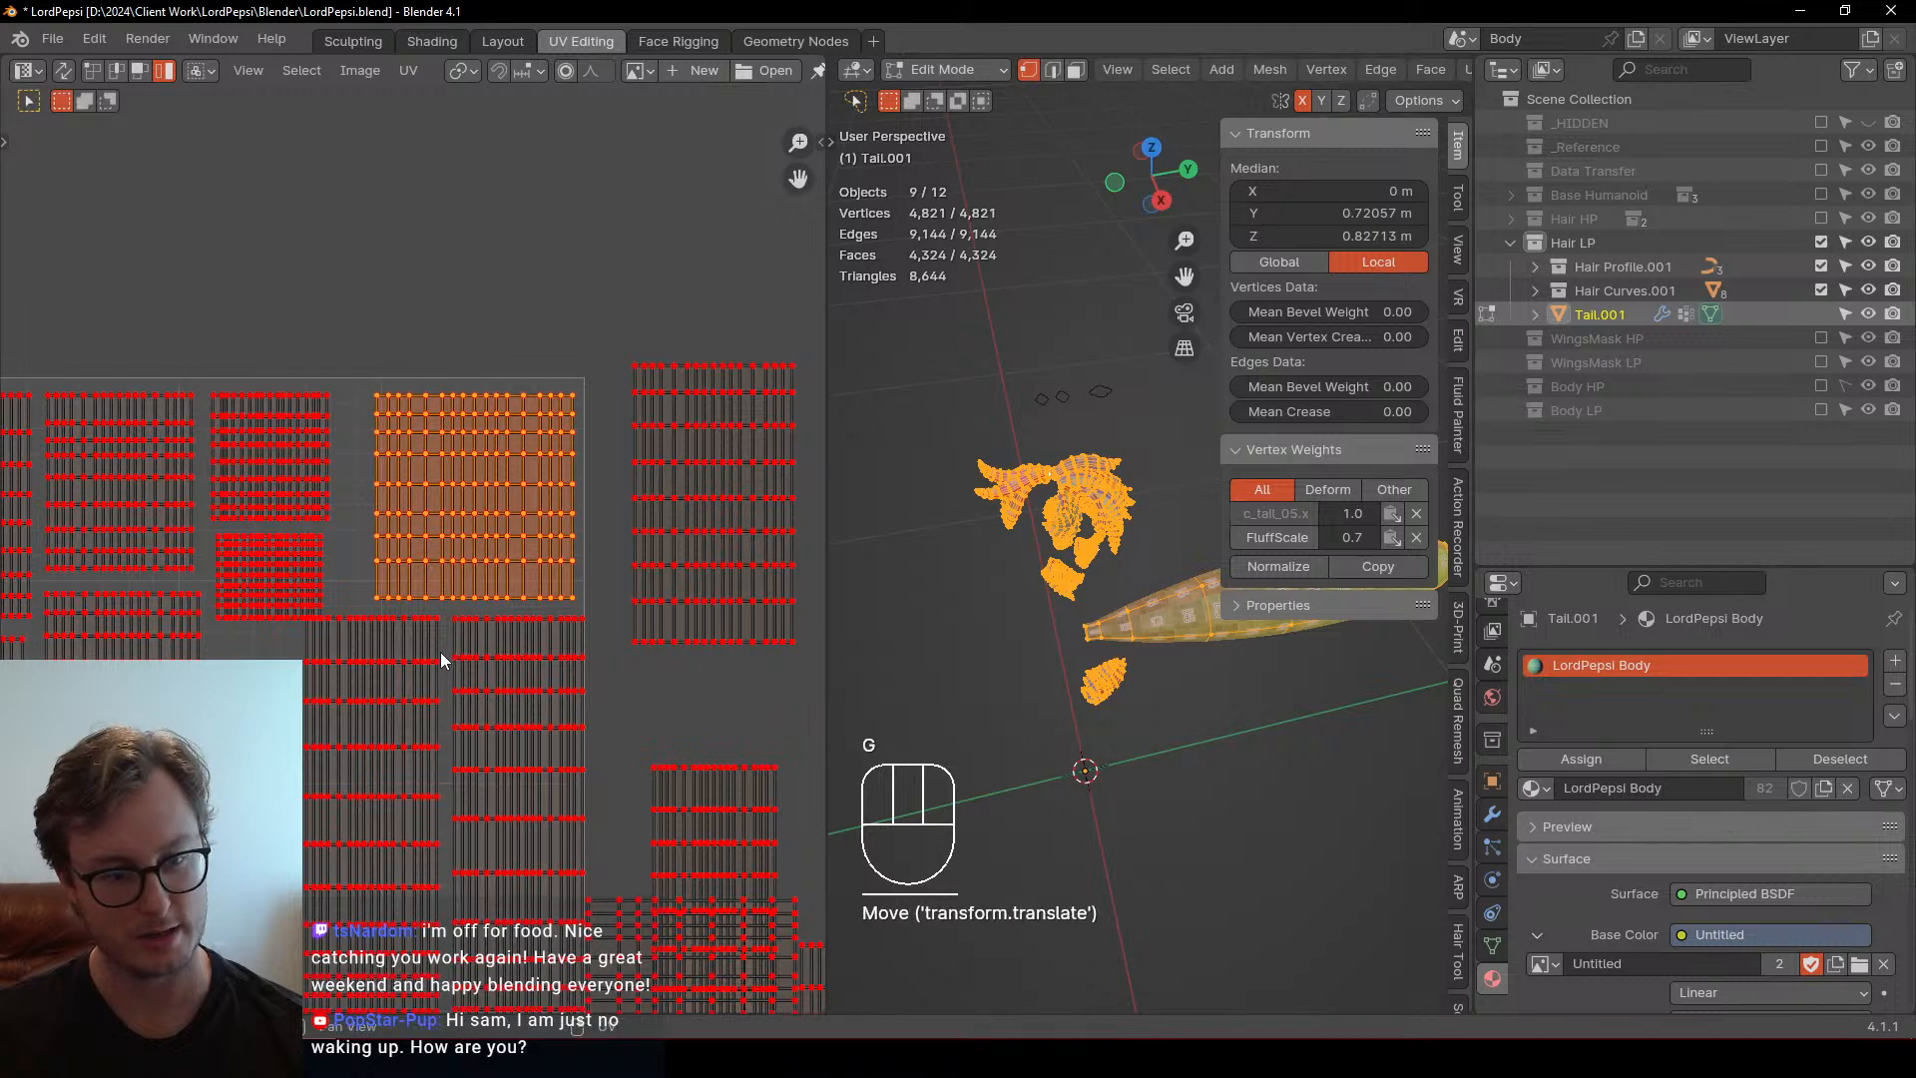
{"action": "left_click", "coordinate": [440, 653]}
{"action": "key", "text": "b"}
{"action": "left_click_drag", "start_coordinate": [465, 688], "coordinate": [515, 745]}
{"action": "key", "text": "g"}
{"action": "left_click", "coordinate": [391, 734]}
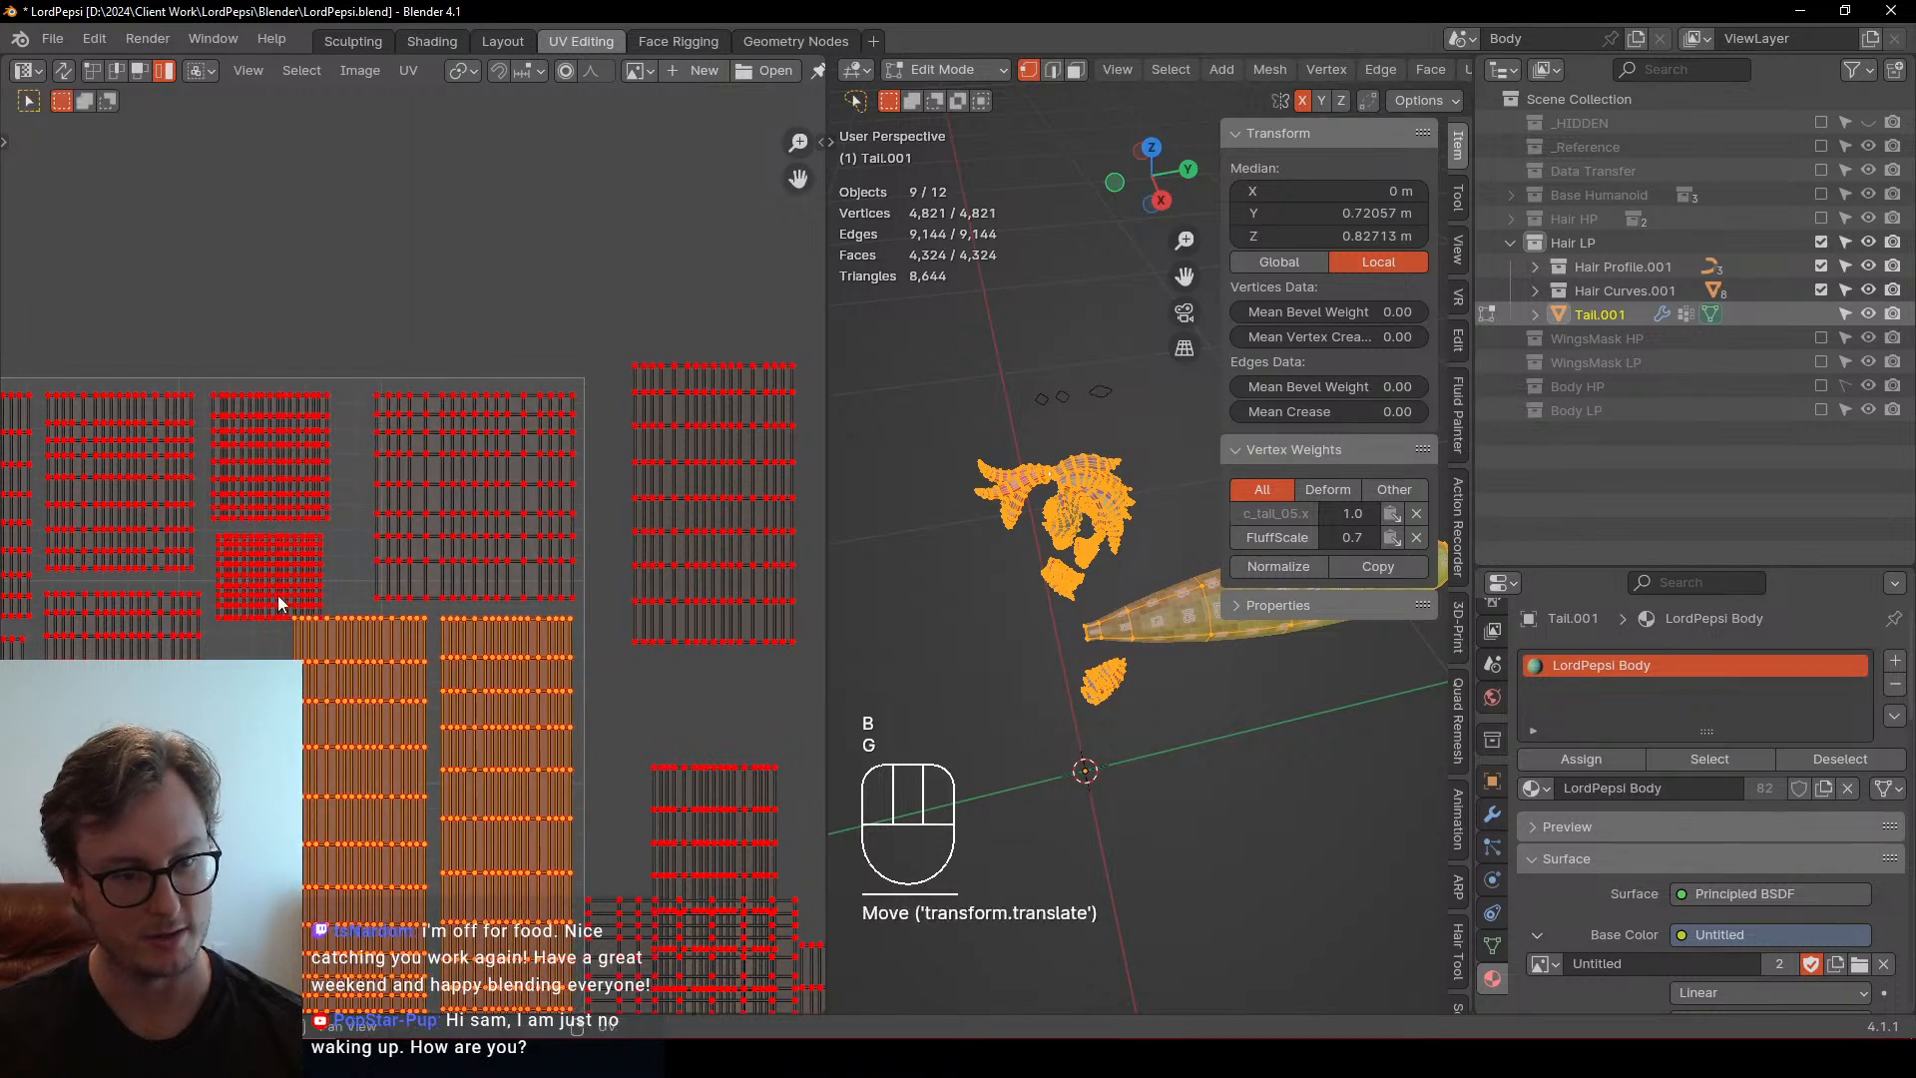
Move the small dense hair island from under the top row to beneath the island in the neighbouring column
{"action": "middle_click_drag", "start_coordinate": [278, 595], "coordinate": [443, 453]}
{"action": "left_click", "coordinate": [443, 453]}
{"action": "key", "text": "g"}
{"action": "left_click", "coordinate": [280, 733]}
{"action": "middle_click_drag", "start_coordinate": [283, 748], "coordinate": [357, 630], "text": "shift"}
Fit the wide island in the lower half tightly beside the tail, beneath the small hair island
{"action": "scroll", "coordinate": [272, 779], "scroll_direction": "down", "scroll_amount": 3}
{"action": "left_click", "coordinate": [341, 658]}
{"action": "middle_click_drag", "start_coordinate": [221, 620], "coordinate": [589, 461], "text": "shift"}
{"action": "scroll", "coordinate": [588, 461], "scroll_direction": "up", "scroll_amount": 3}
{"action": "left_click", "coordinate": [589, 461]}
{"action": "key", "text": "g"}
{"action": "left_click", "coordinate": [429, 544]}
{"action": "scroll", "coordinate": [414, 554], "scroll_direction": "down", "scroll_amount": 1}
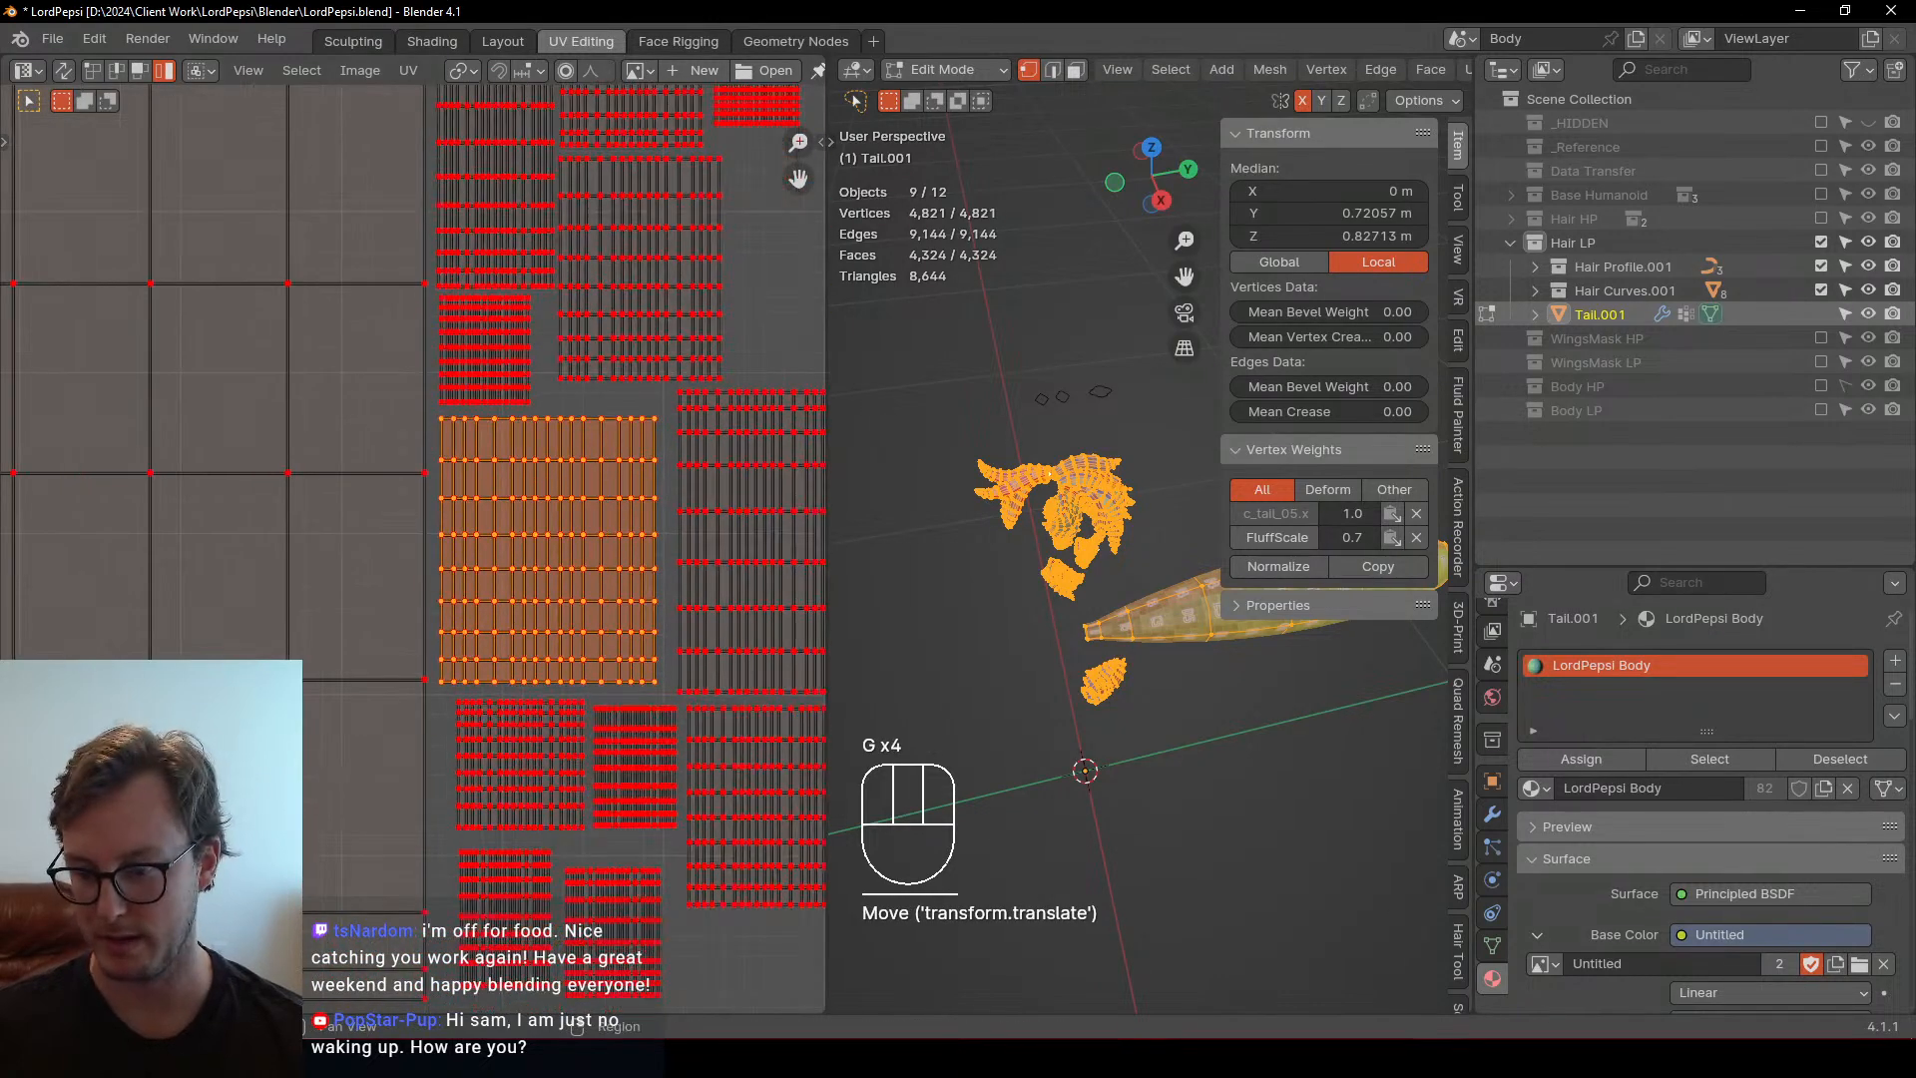
Switch to Unity and examine the LordPepsi avatar's face, chest and back from several angles
{"action": "key", "text": "alt+Tab"}
{"action": "left_click_drag", "start_coordinate": [832, 500], "coordinate": [671, 415], "text": "alt"}
{"action": "scroll", "coordinate": [639, 429], "scroll_direction": "up", "scroll_amount": 1}
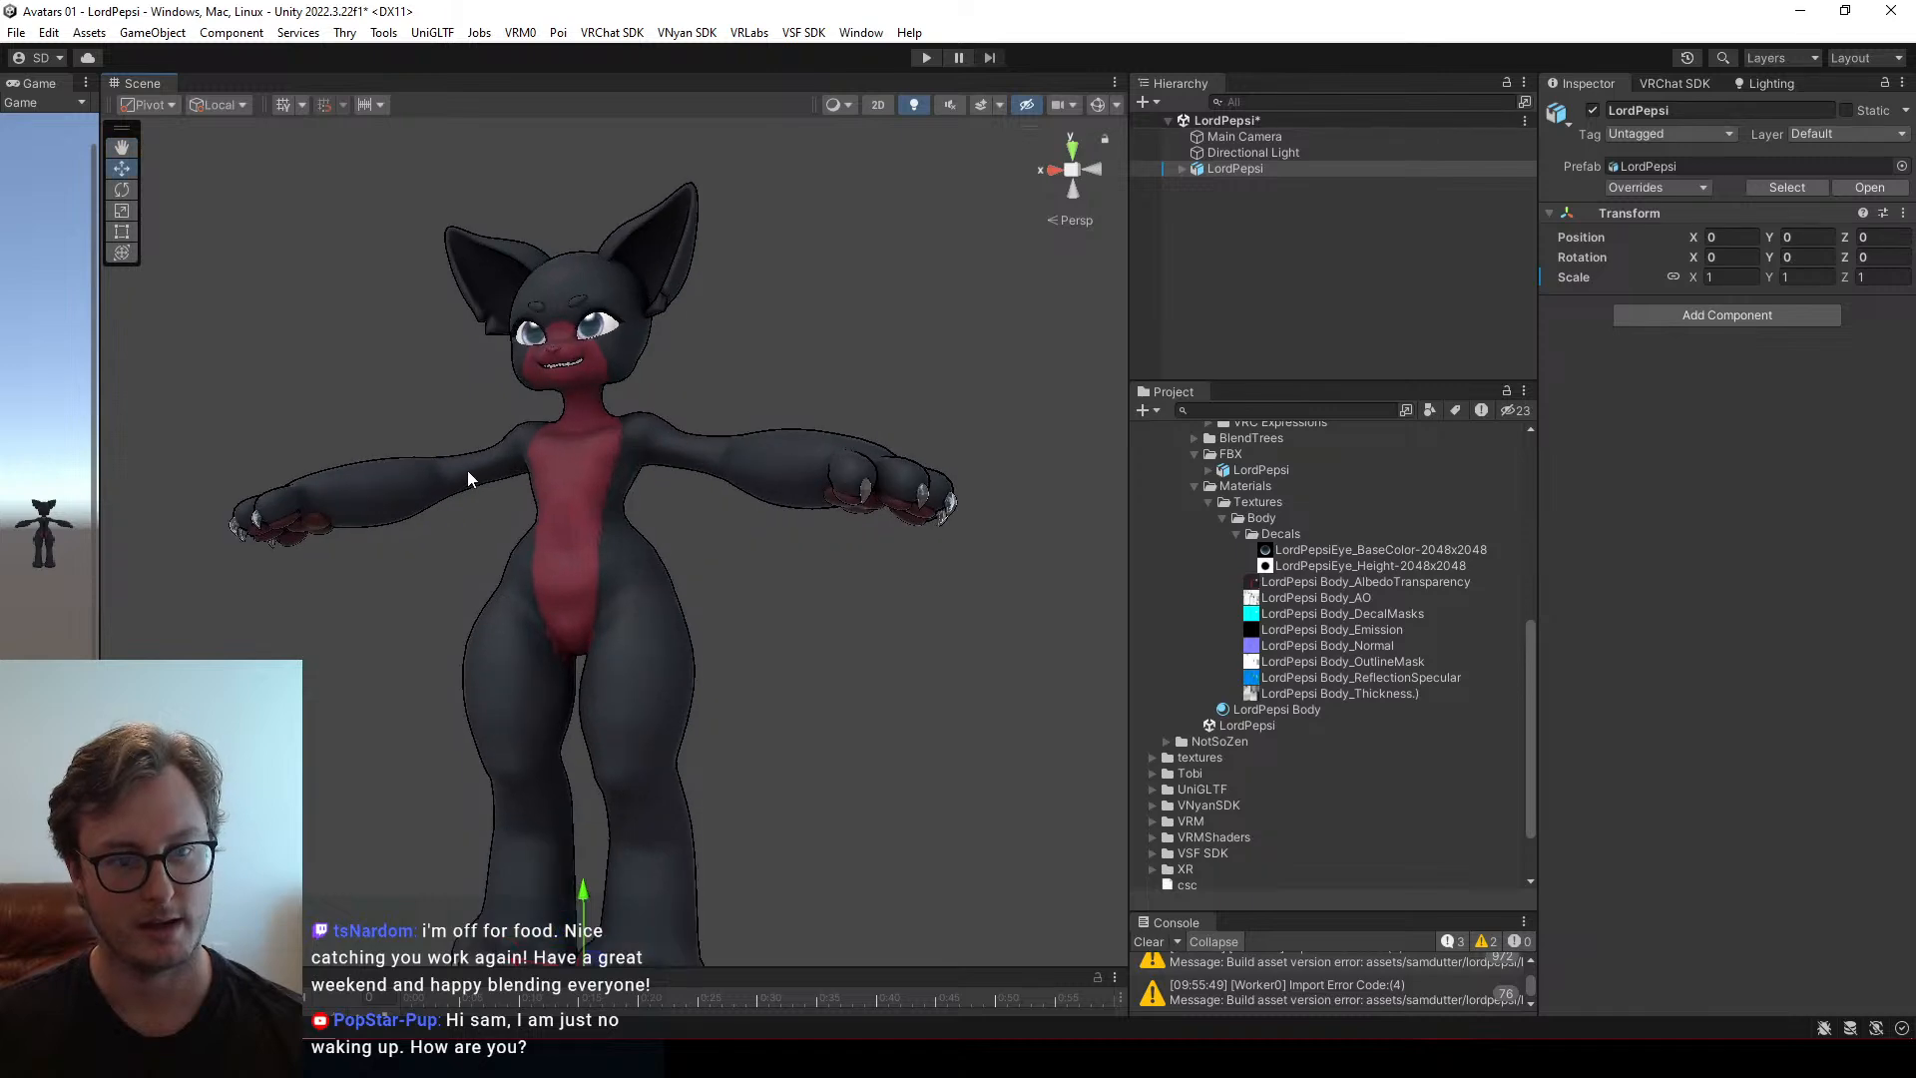
{"action": "left_click_drag", "start_coordinate": [467, 470], "coordinate": [735, 355], "text": "alt"}
{"action": "scroll", "coordinate": [709, 365], "scroll_direction": "up", "scroll_amount": 8}
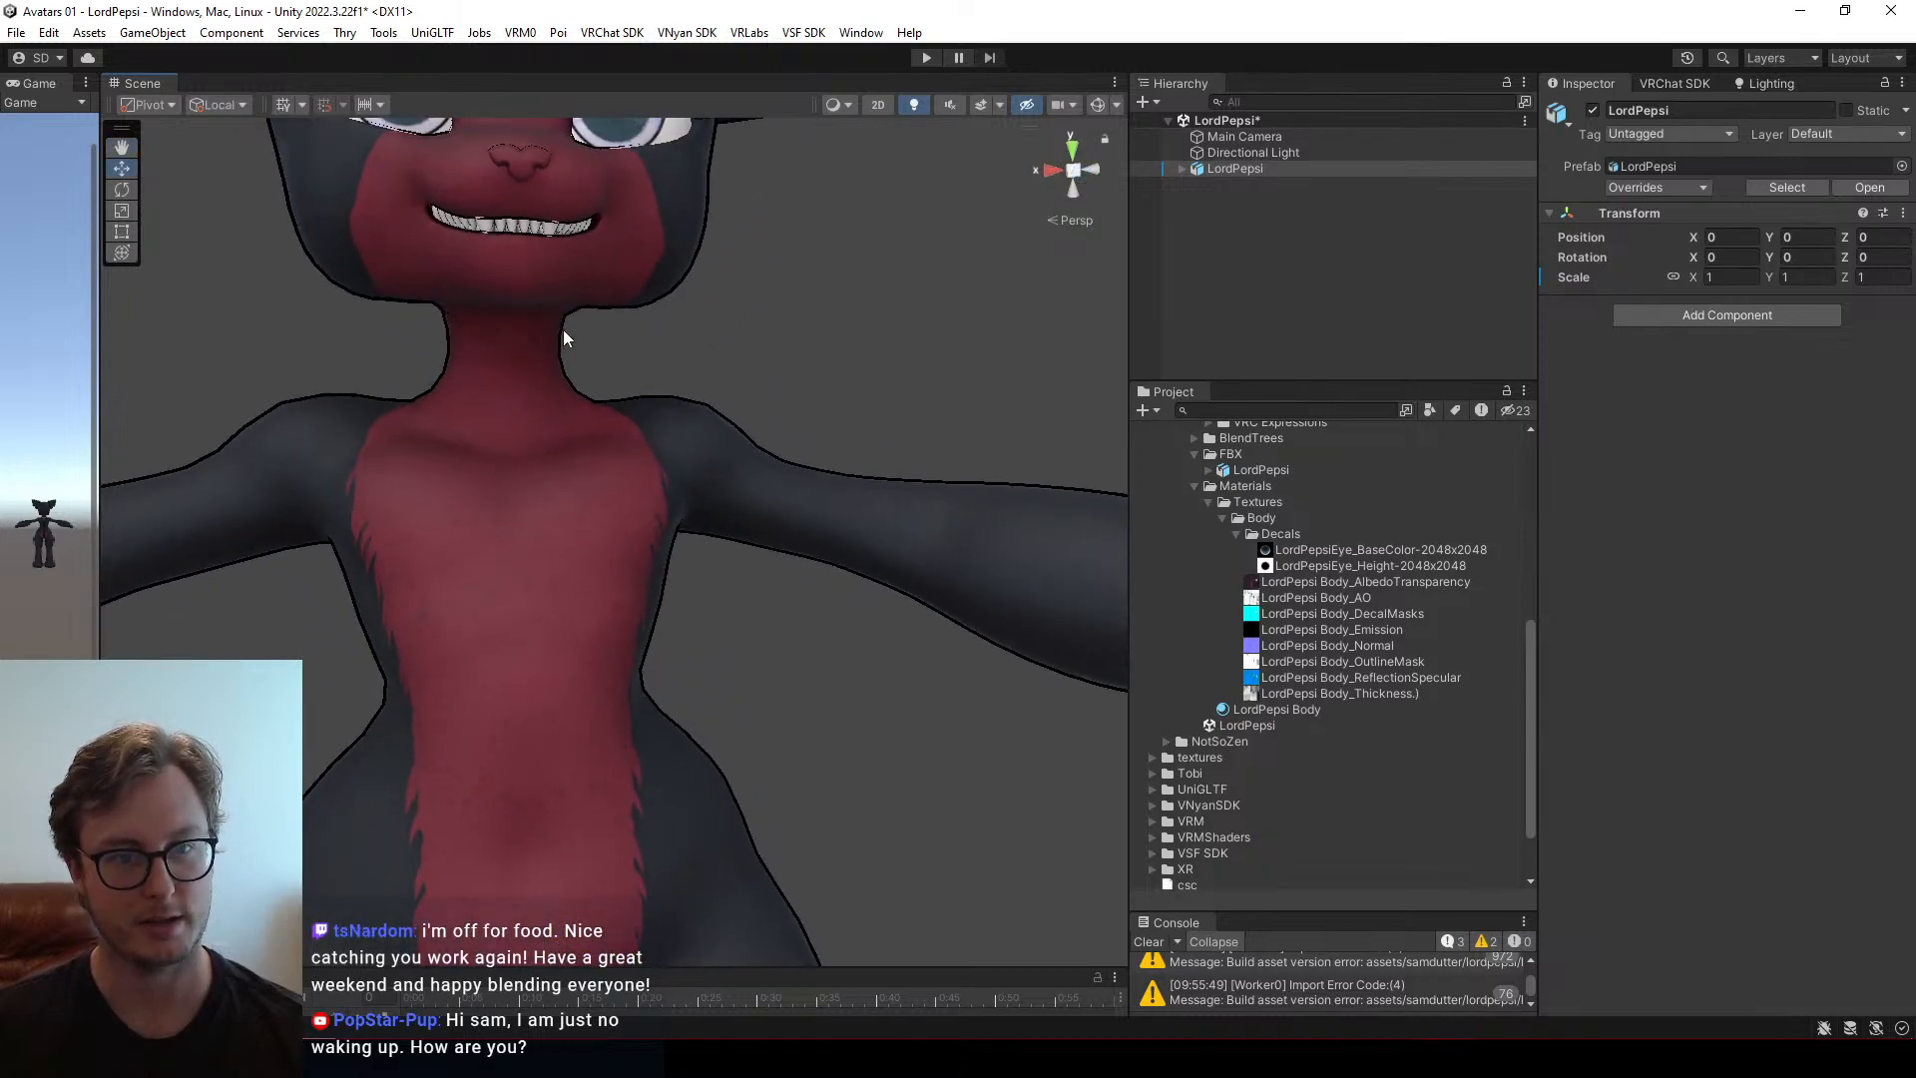
{"action": "middle_click_drag", "start_coordinate": [563, 329], "coordinate": [585, 595]}
{"action": "left_click_drag", "start_coordinate": [586, 595], "coordinate": [603, 536], "text": "alt"}
{"action": "scroll", "coordinate": [630, 447], "scroll_direction": "down", "scroll_amount": 8}
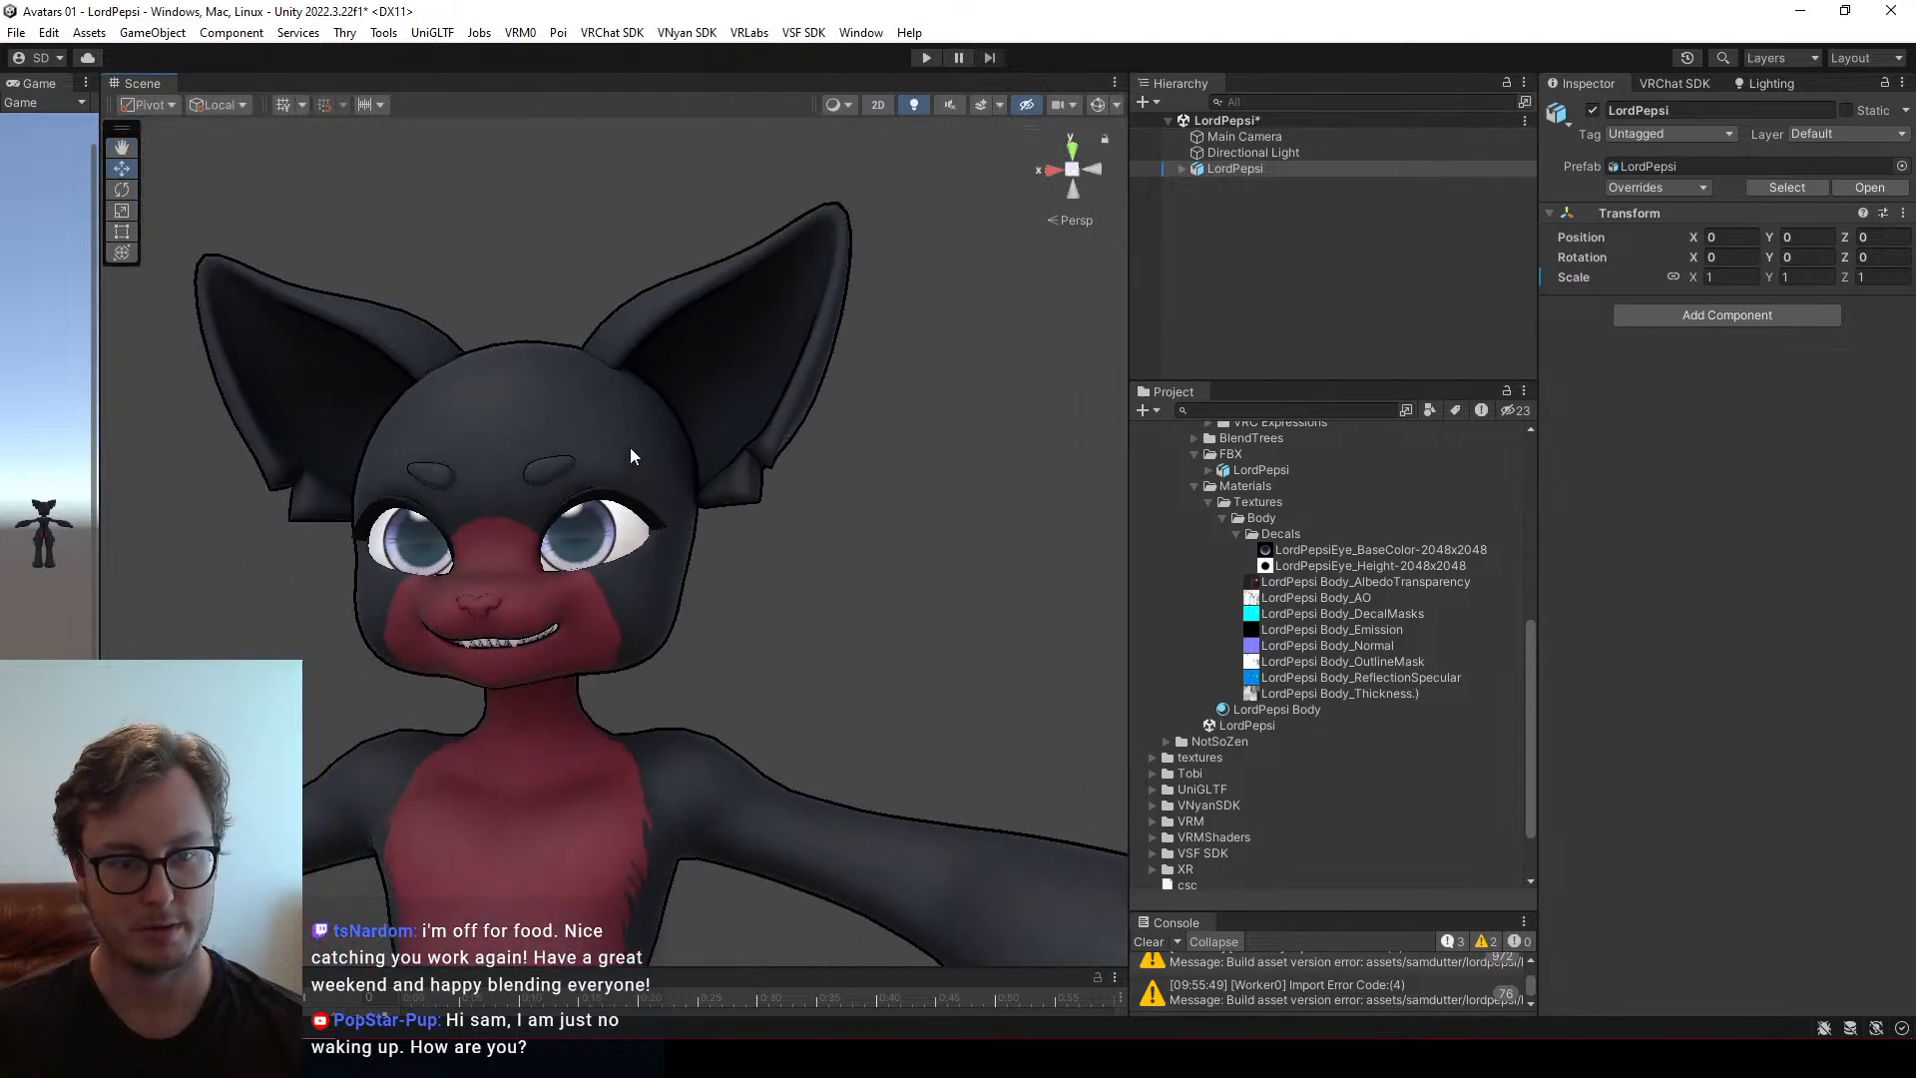
{"action": "middle_click_drag", "start_coordinate": [554, 571], "coordinate": [547, 373]}
{"action": "left_click_drag", "start_coordinate": [547, 372], "coordinate": [619, 525], "text": "alt"}
{"action": "left_click_drag", "start_coordinate": [941, 565], "coordinate": [788, 578], "text": "alt"}
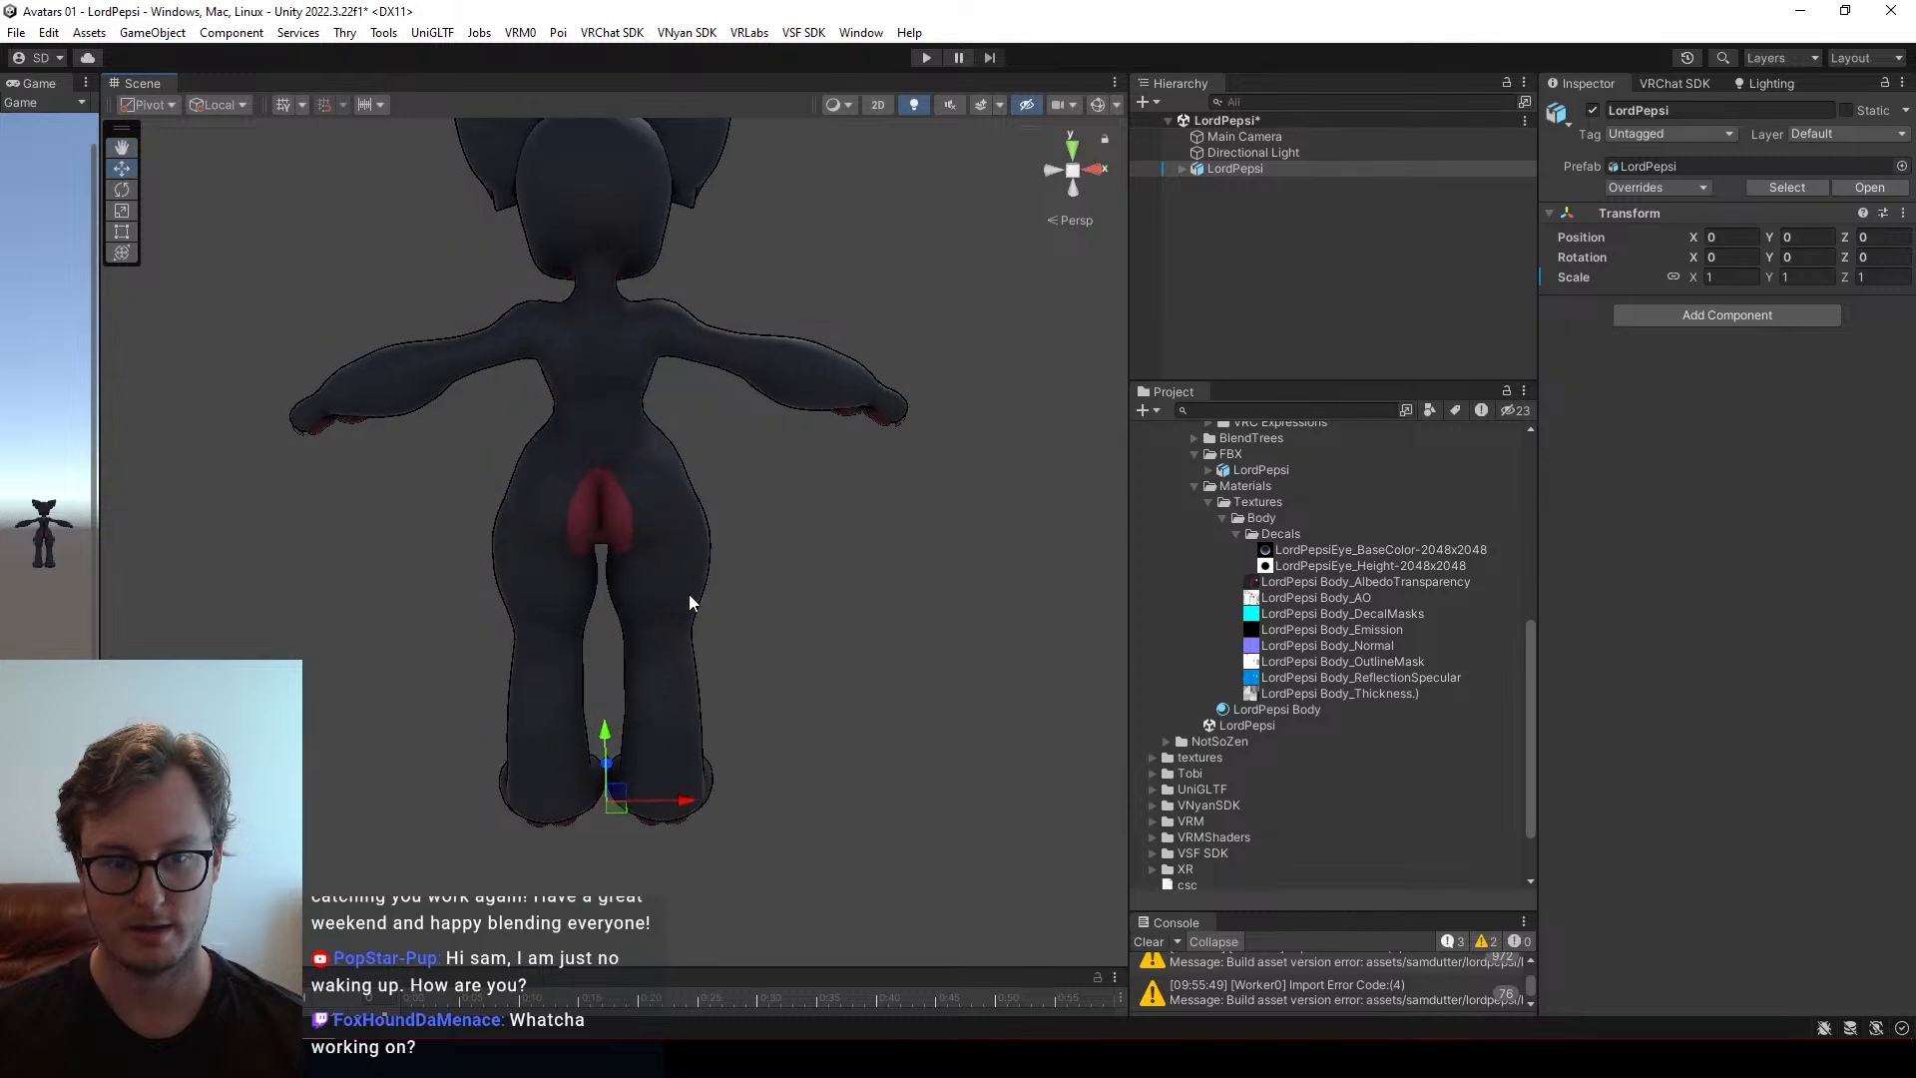
{"action": "scroll", "coordinate": [639, 541], "scroll_direction": "up", "scroll_amount": 8}
{"action": "left_click_drag", "start_coordinate": [619, 598], "coordinate": [620, 535], "text": "alt"}
{"action": "scroll", "coordinate": [619, 549], "scroll_direction": "up", "scroll_amount": 4}
{"action": "scroll", "coordinate": [620, 560], "scroll_direction": "up", "scroll_amount": 3}
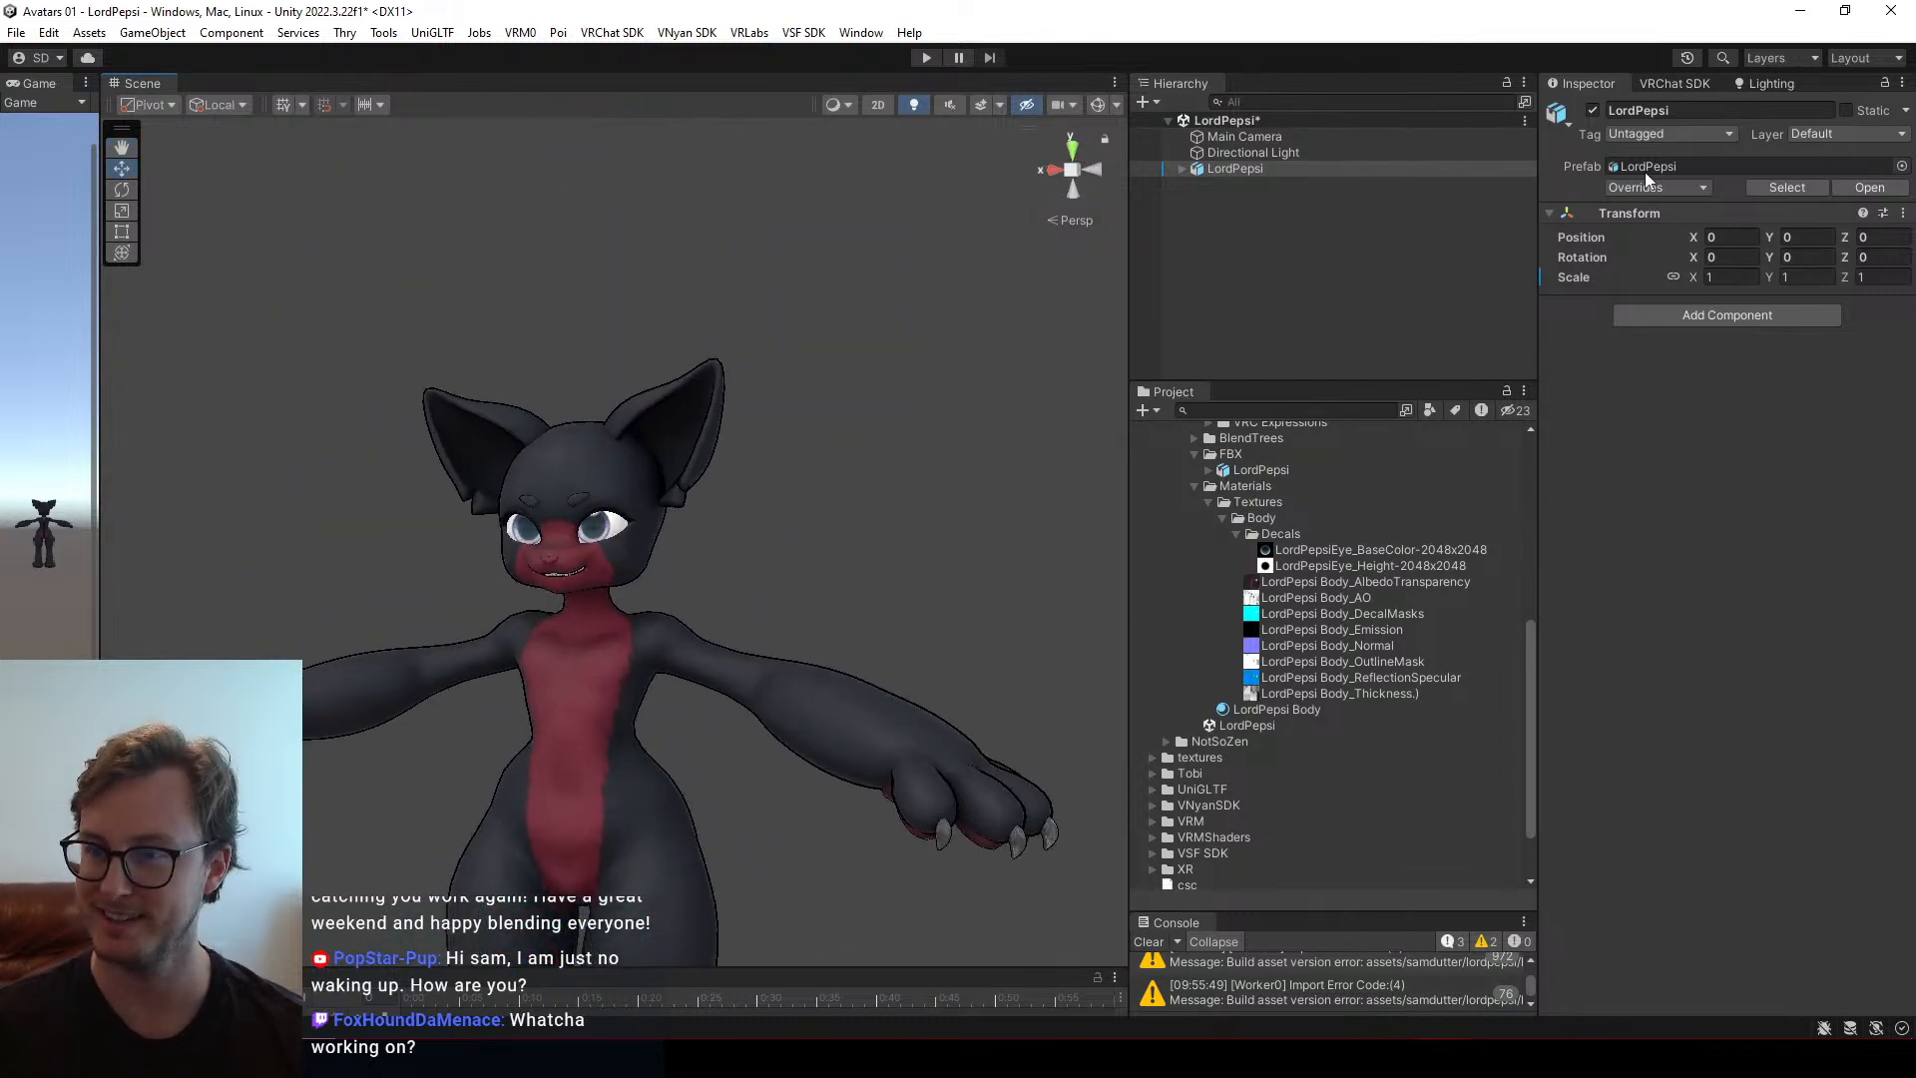
Set the scene's environment skybox material to BlendSky Studio
{"action": "left_click", "coordinate": [1708, 86]}
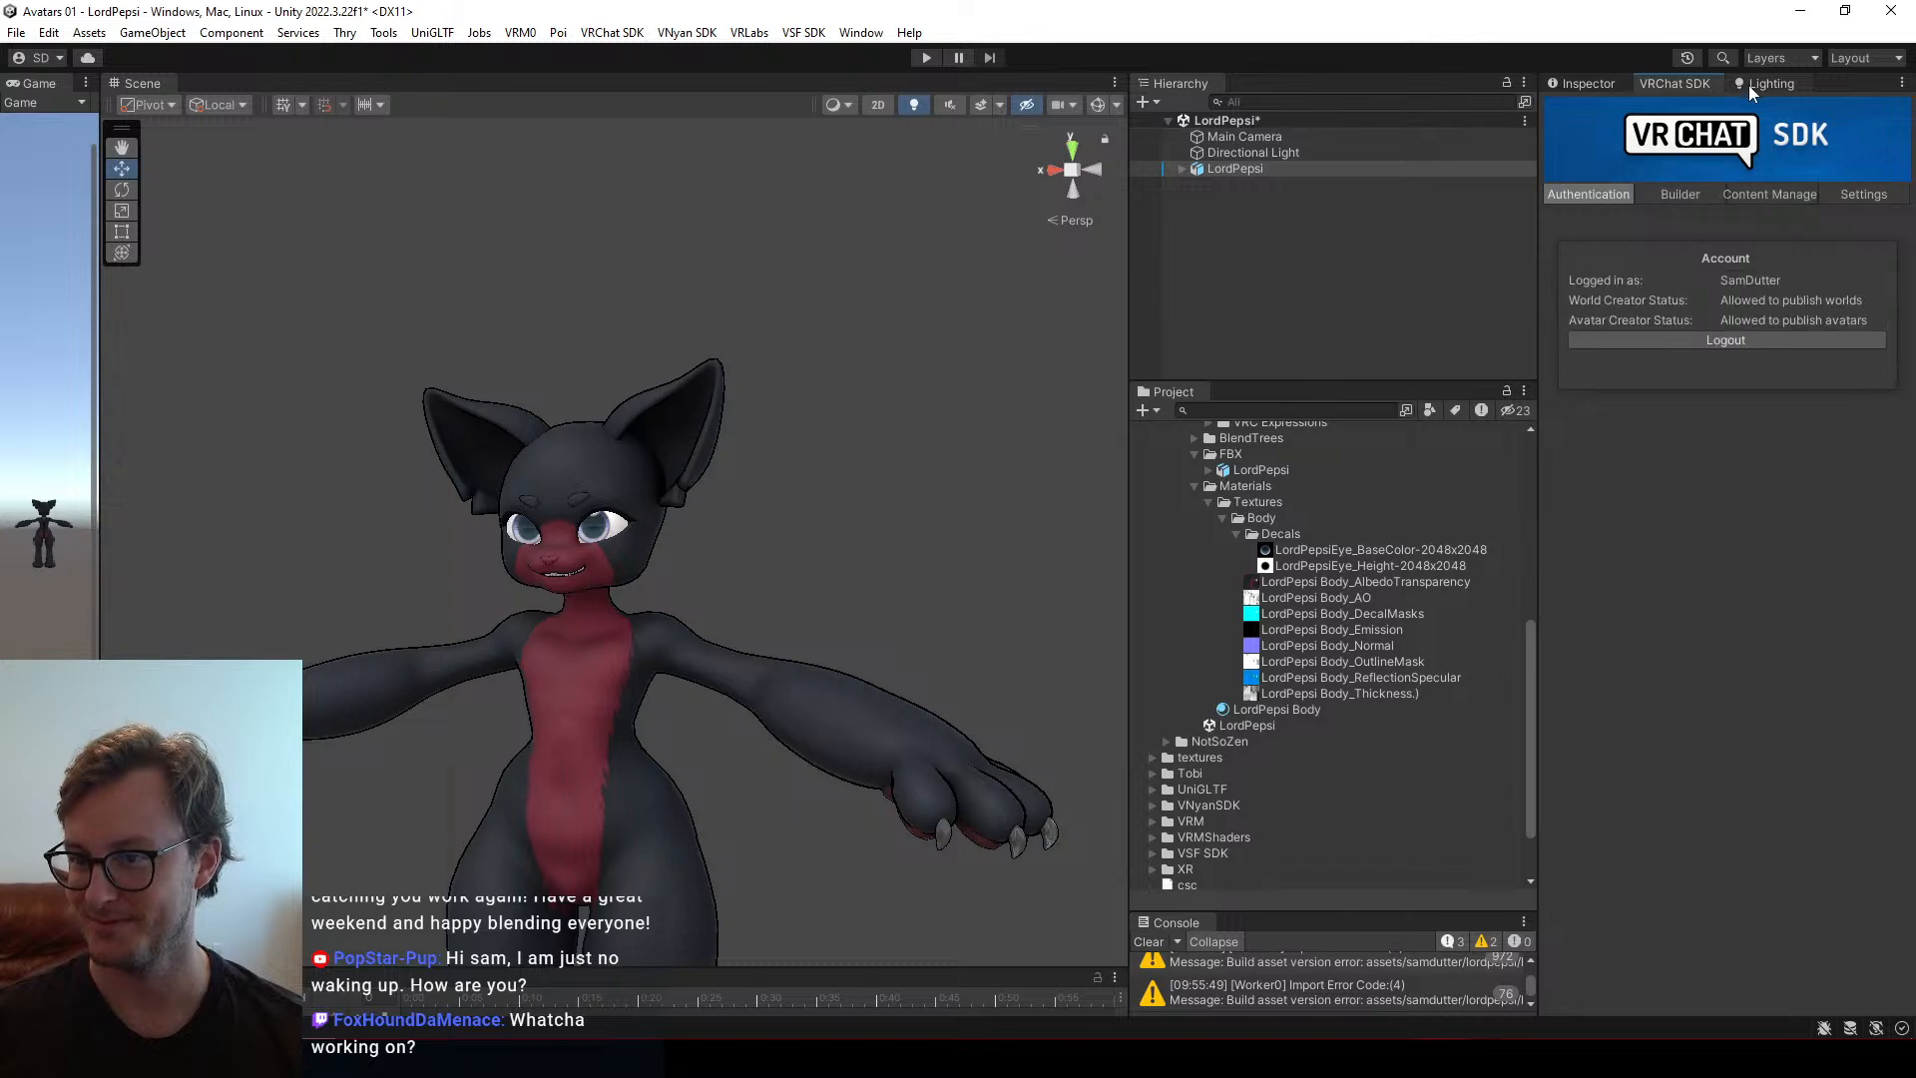
{"action": "left_click", "coordinate": [1748, 85]}
{"action": "left_click", "coordinate": [1636, 113]}
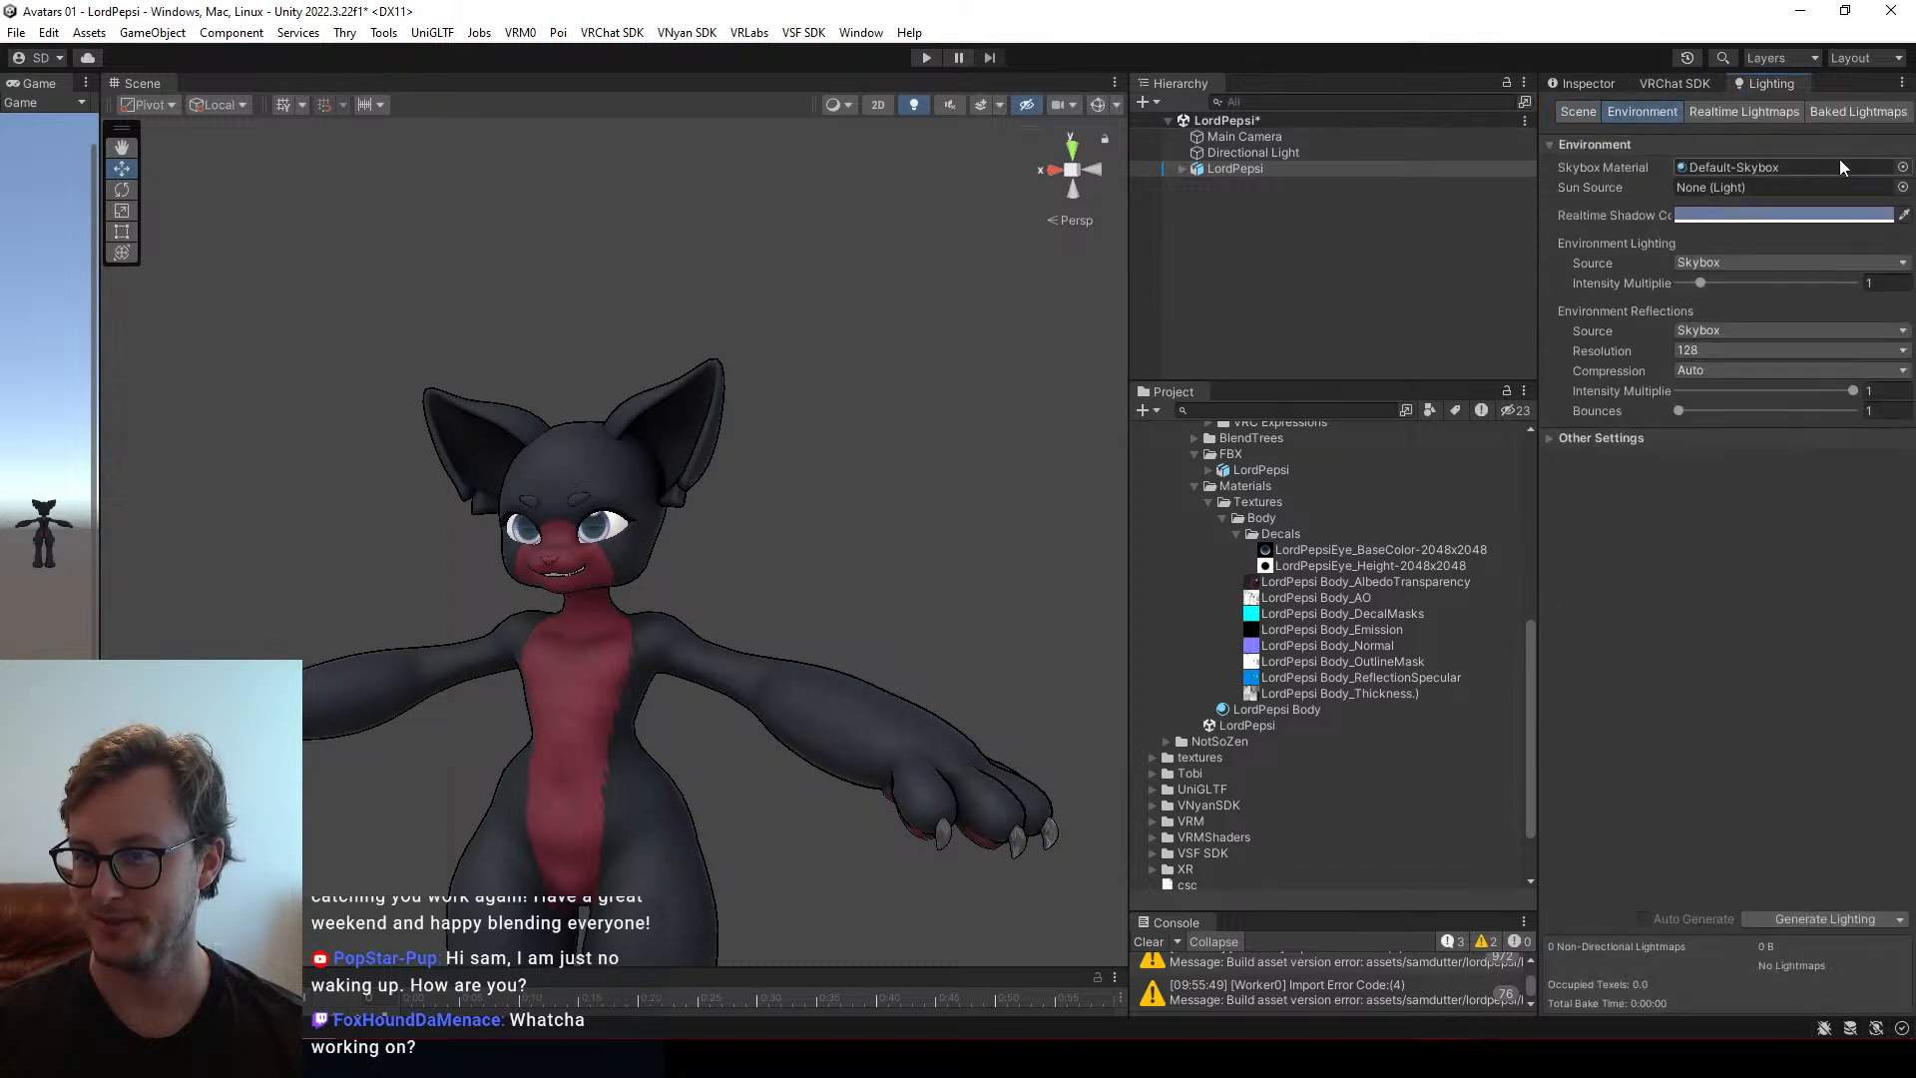
{"action": "left_click", "coordinate": [1903, 166]}
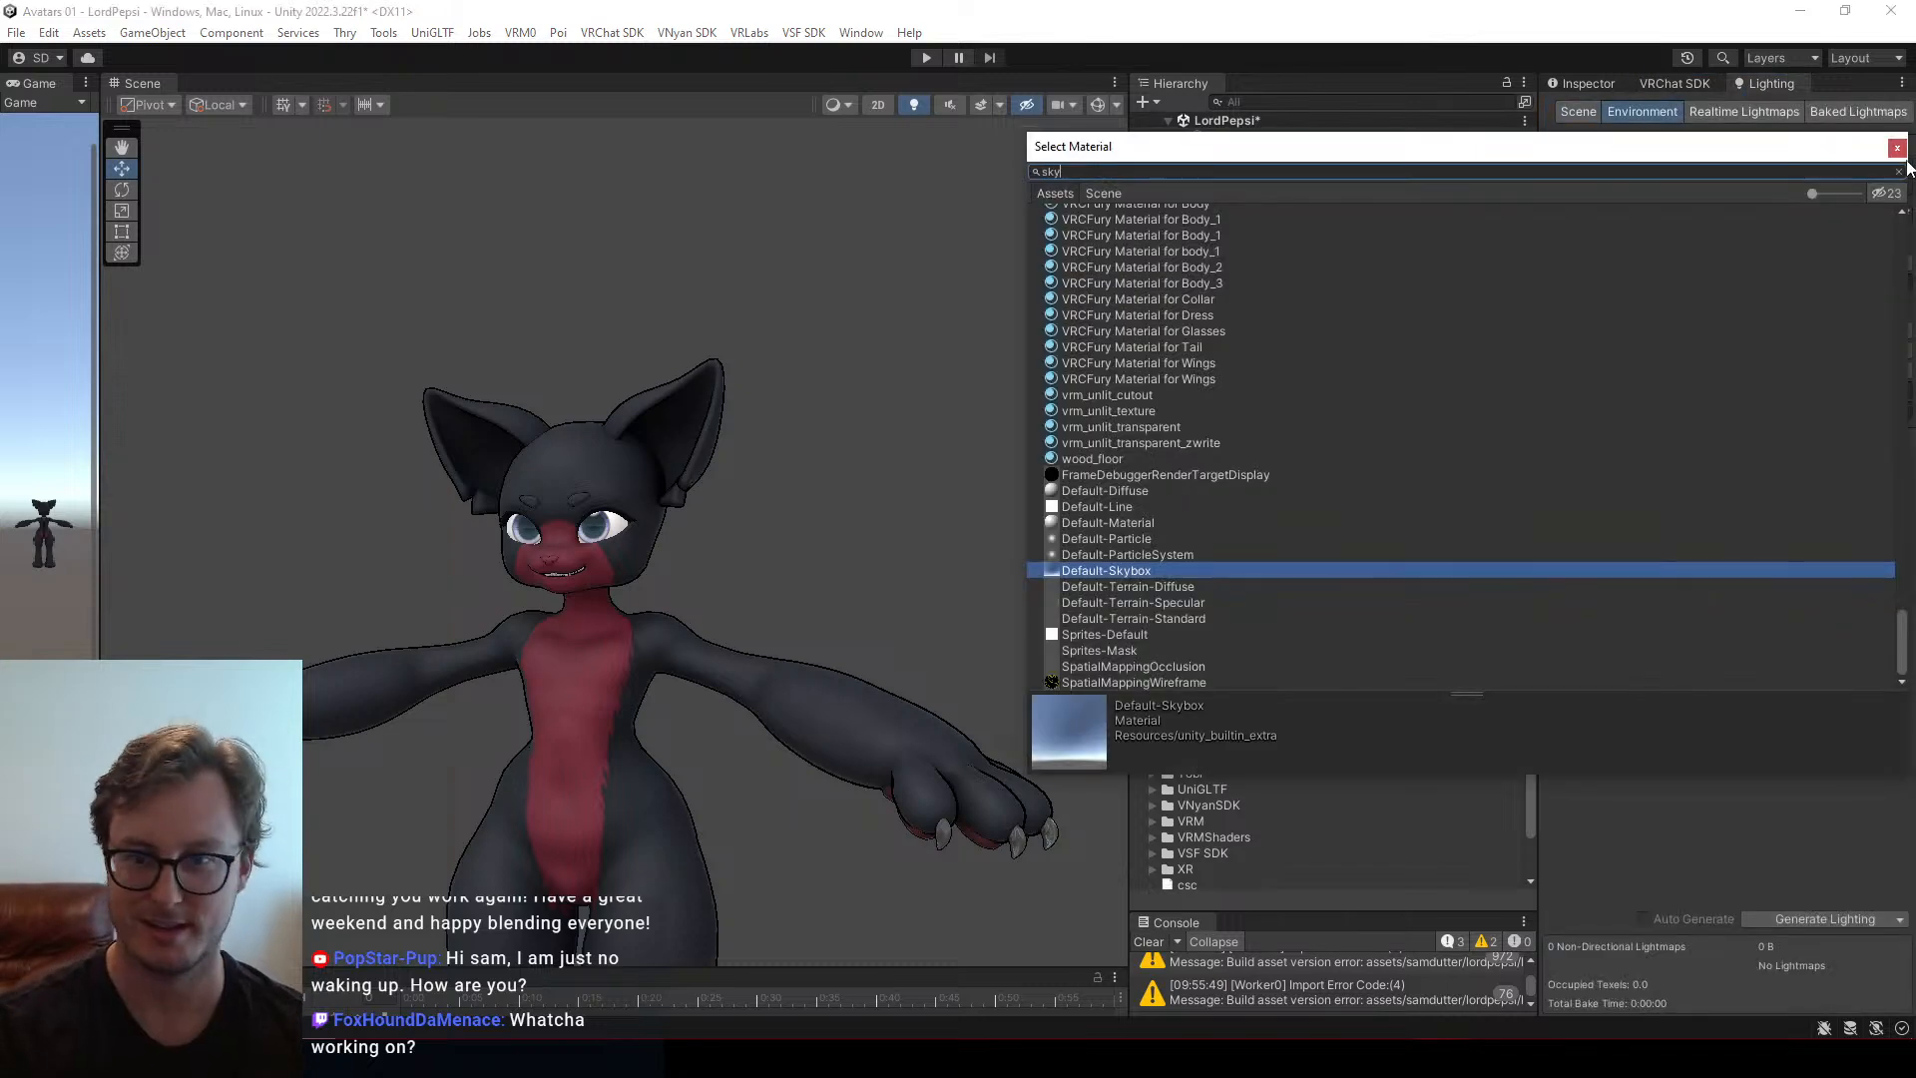
{"action": "key", "text": "Up"}
{"action": "key", "text": "Up"}
{"action": "key", "text": "Up"}
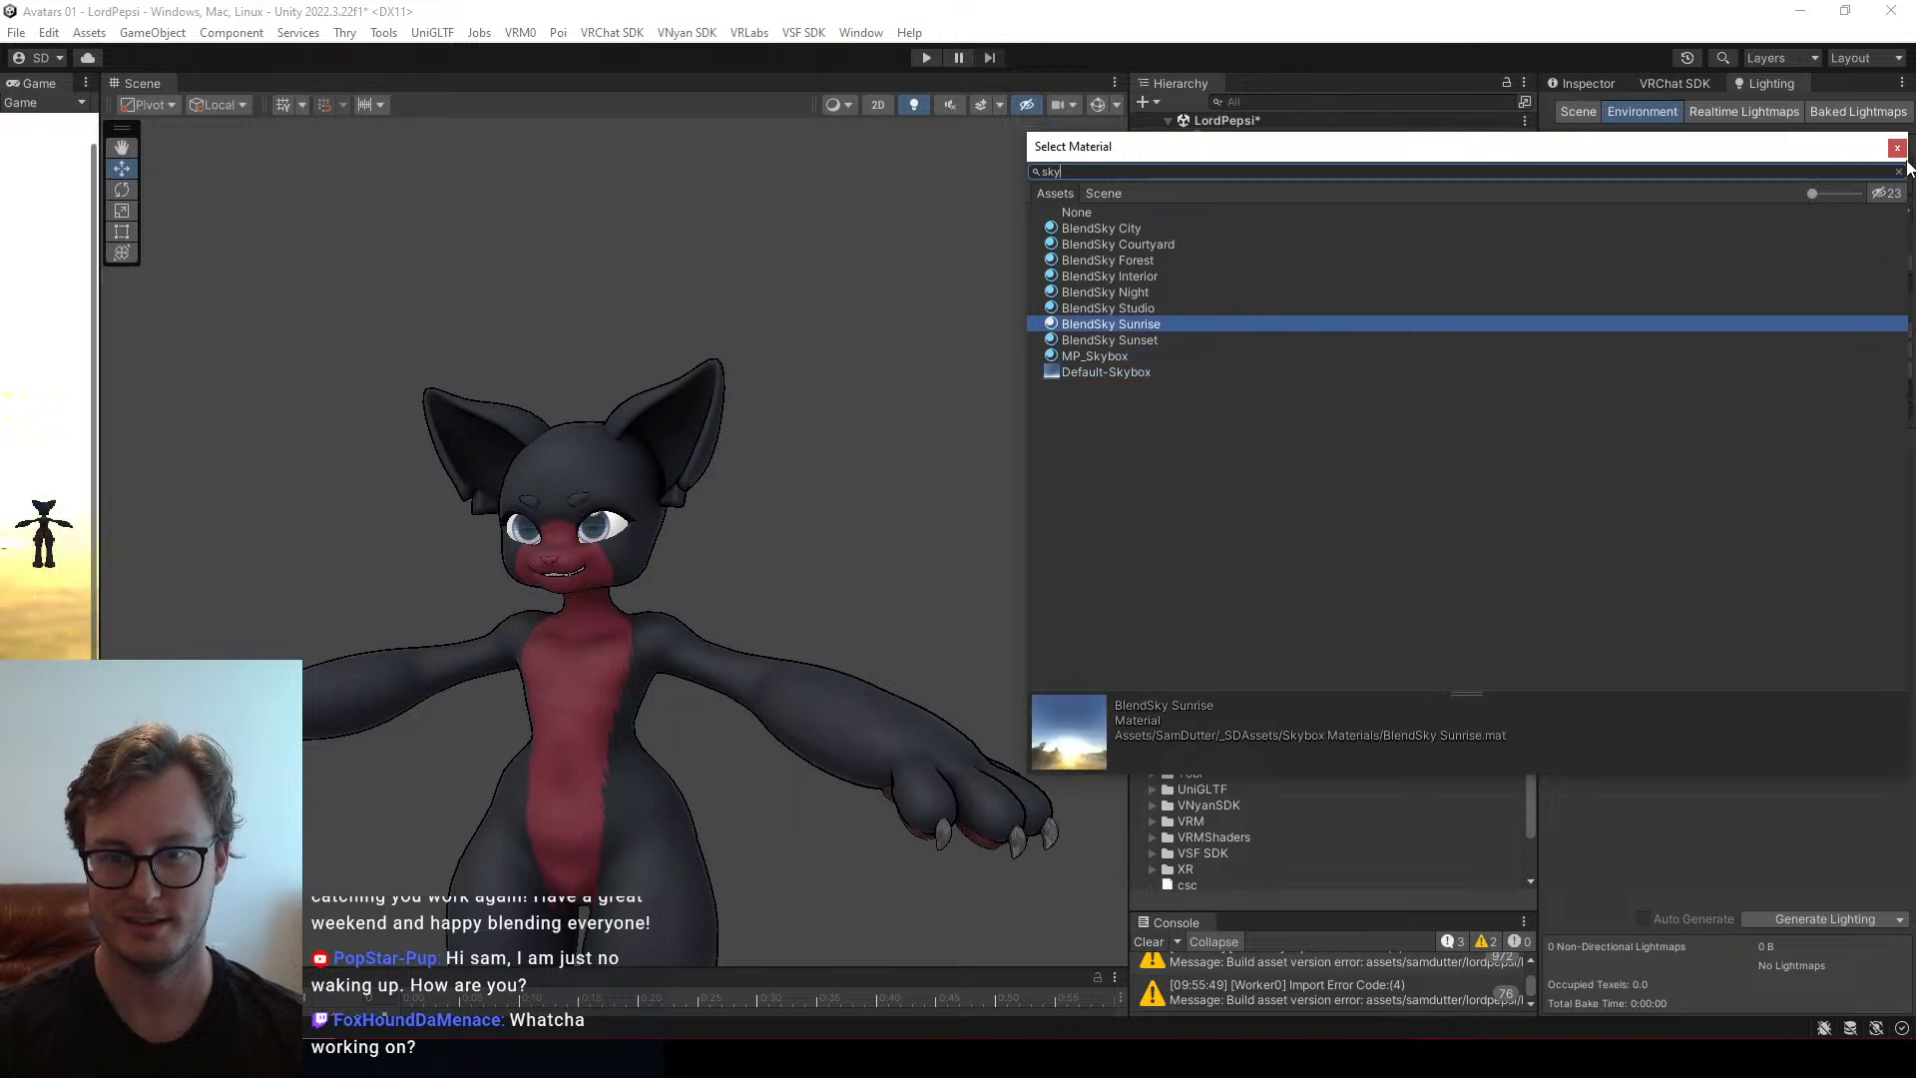
{"action": "key", "text": "Up"}
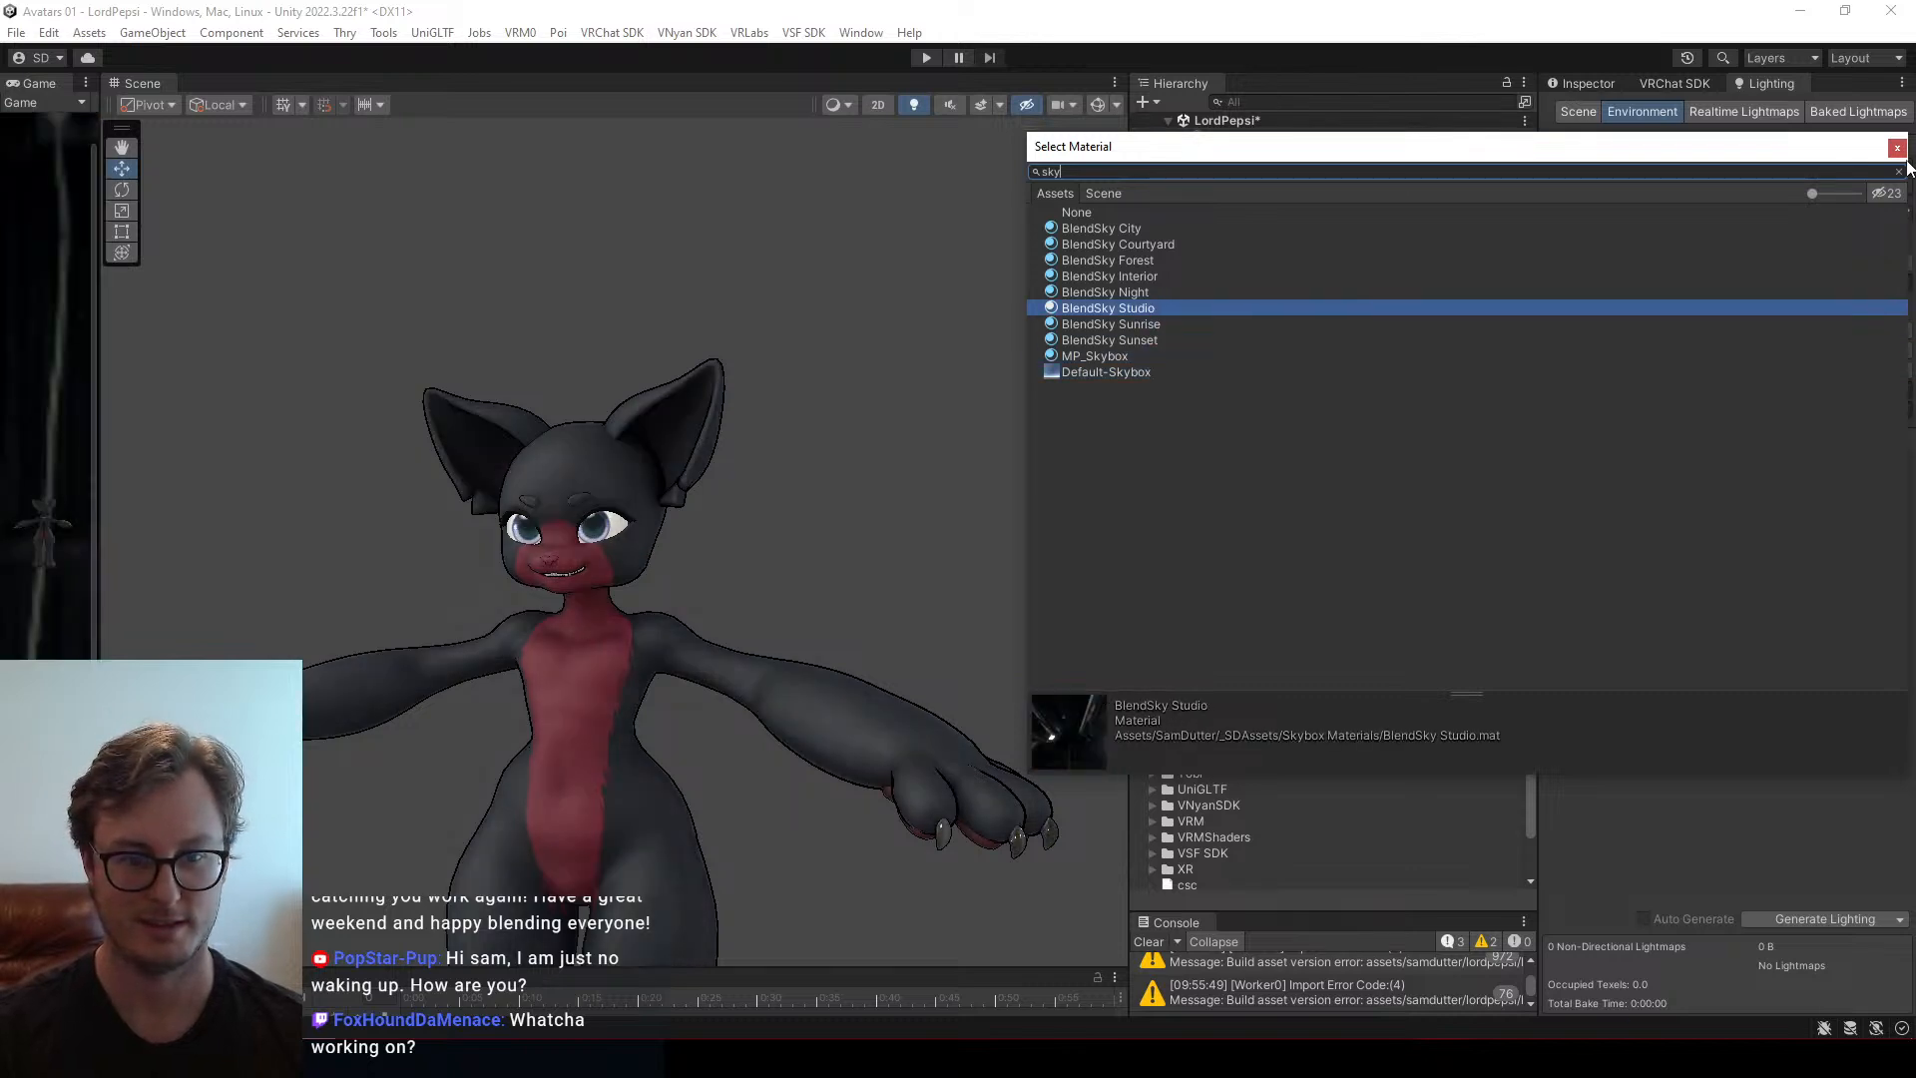
{"action": "key", "text": "Return"}
{"action": "mouse_move", "coordinate": [682, 509]}
{"action": "left_mouse_down", "text": "alt"}
{"action": "mouse_move", "coordinate": [868, 308]}
{"action": "mouse_move", "coordinate": [702, 430]}
{"action": "mouse_move", "coordinate": [1303, 473]}
{"action": "mouse_move", "coordinate": [686, 473]}
{"action": "left_mouse_up", "text": "alt"}
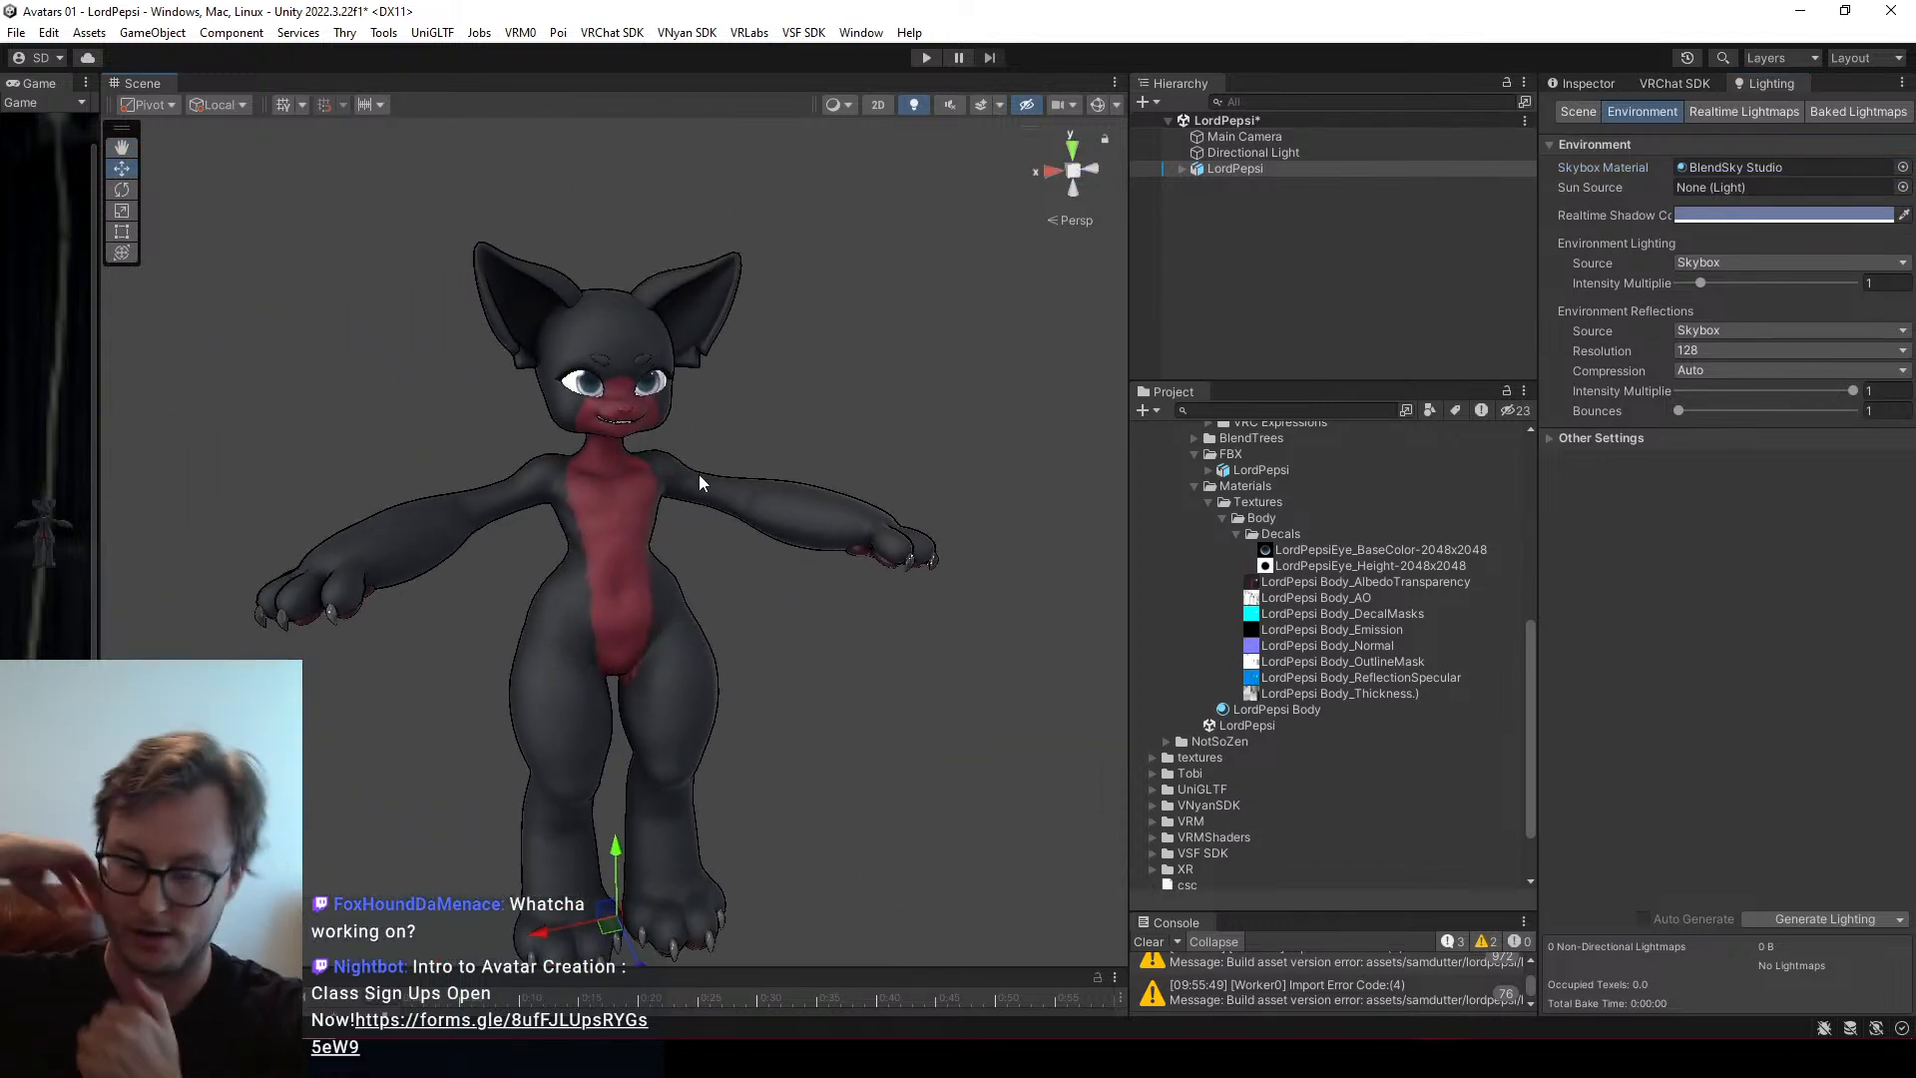
Switch back to Blender and move the narrow tall island off the group outside the tile to beneath the uppermost outside island
{"action": "key", "text": "alt+Tab"}
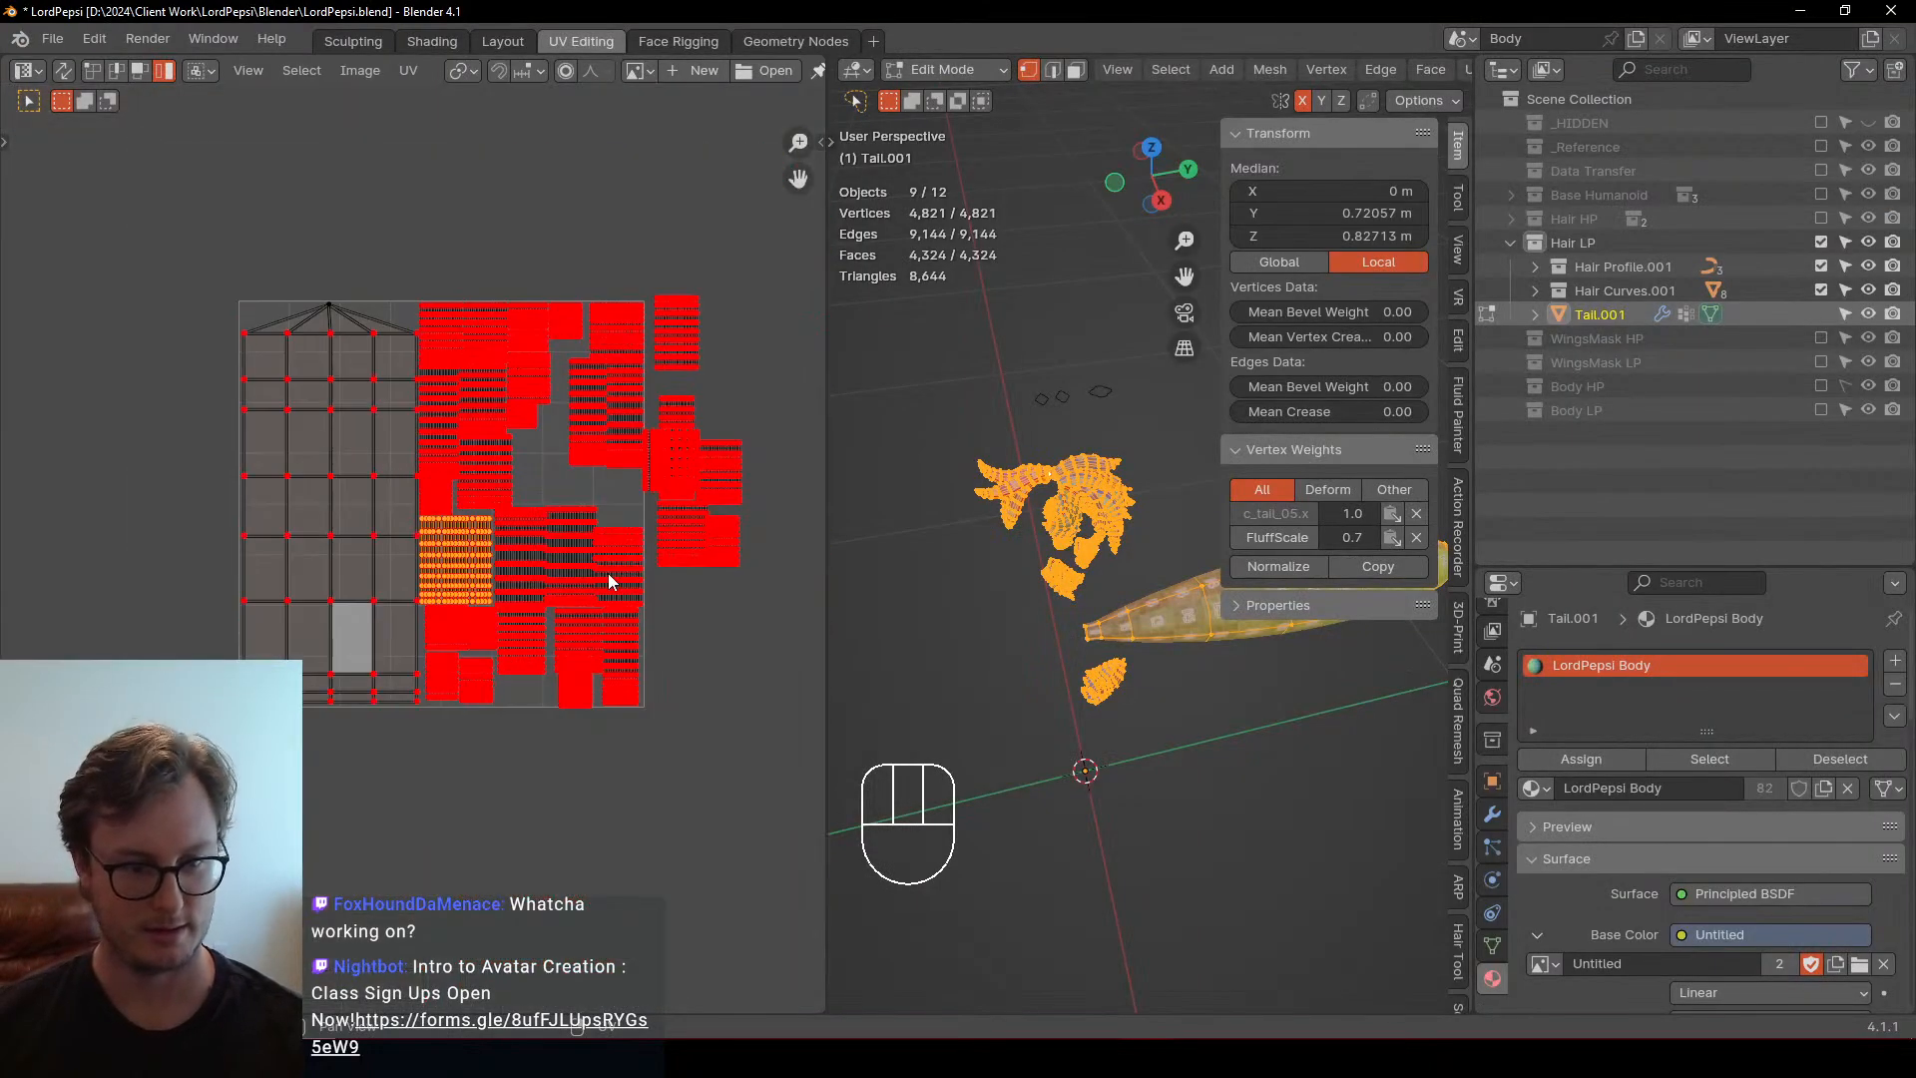
{"action": "scroll", "coordinate": [517, 523], "scroll_direction": "up", "scroll_amount": 4}
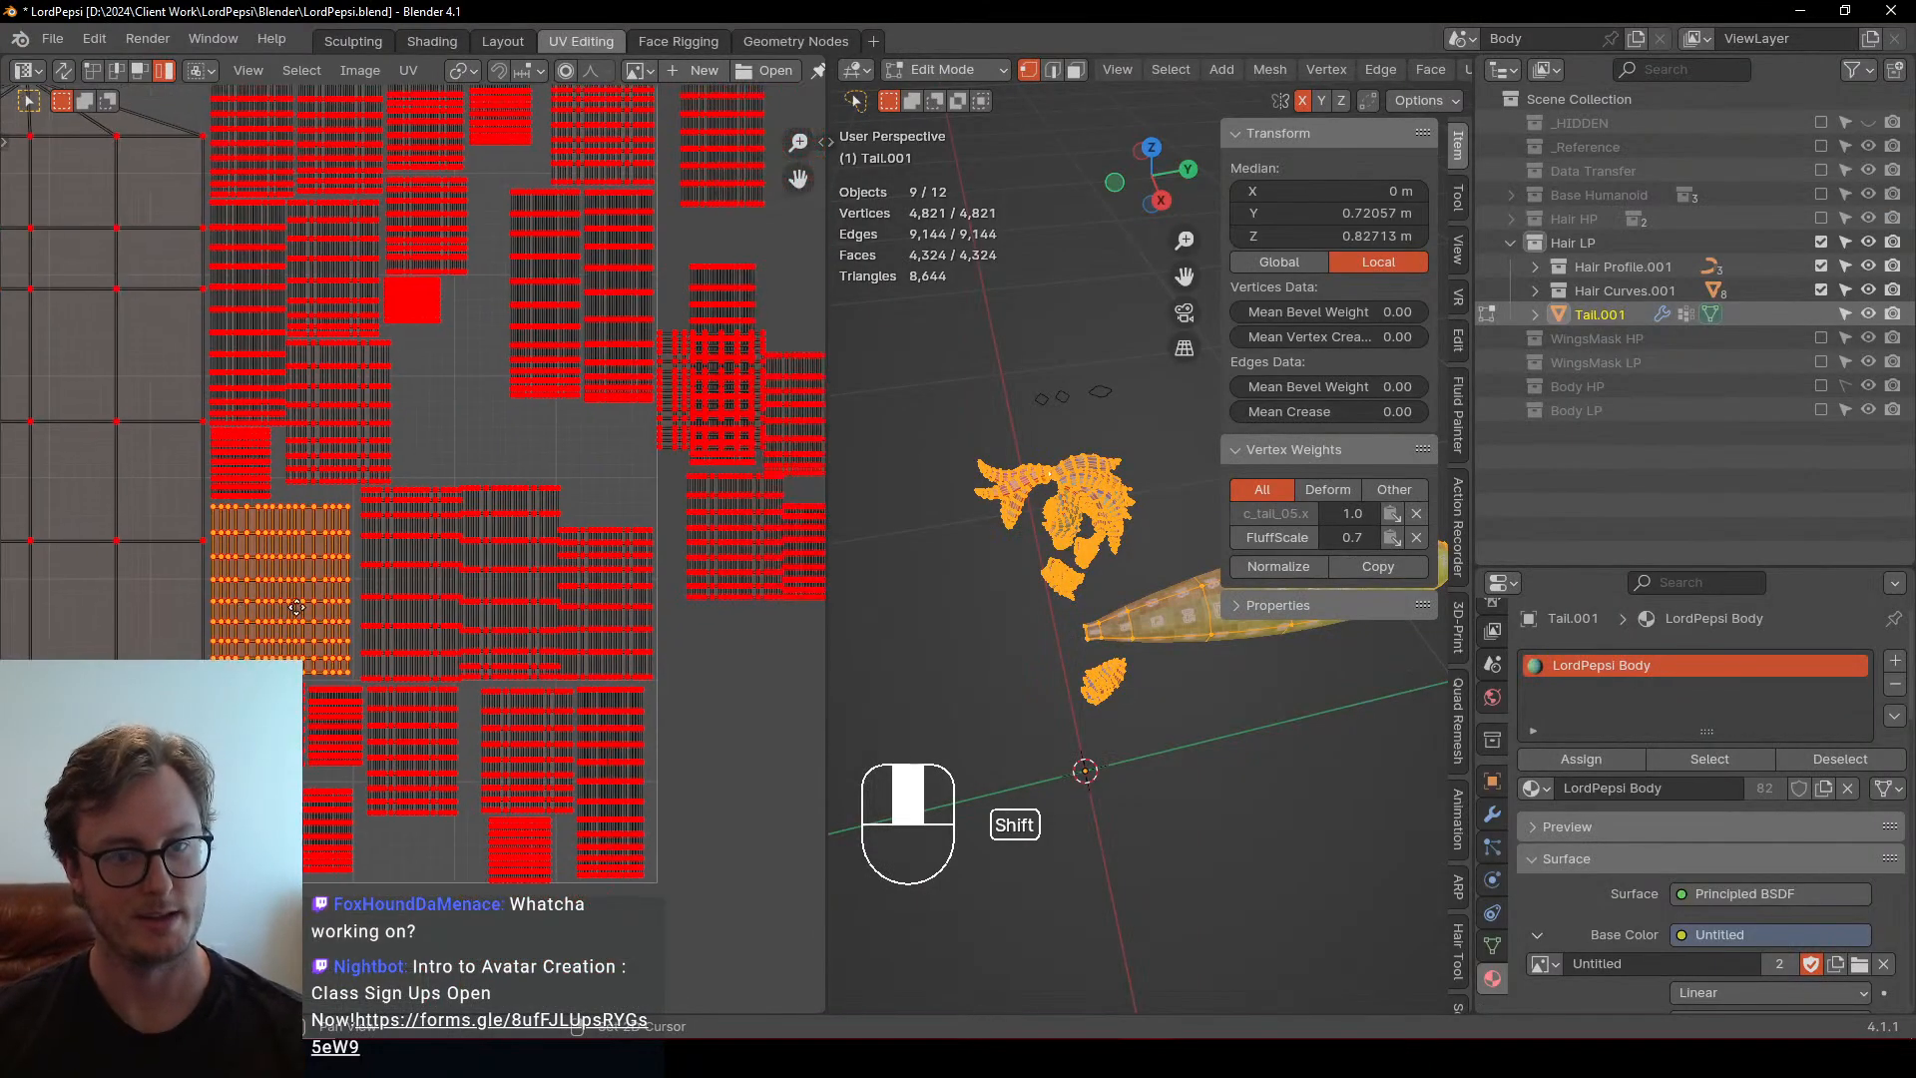
{"action": "left_click", "coordinate": [698, 463]}
{"action": "key", "text": "g"}
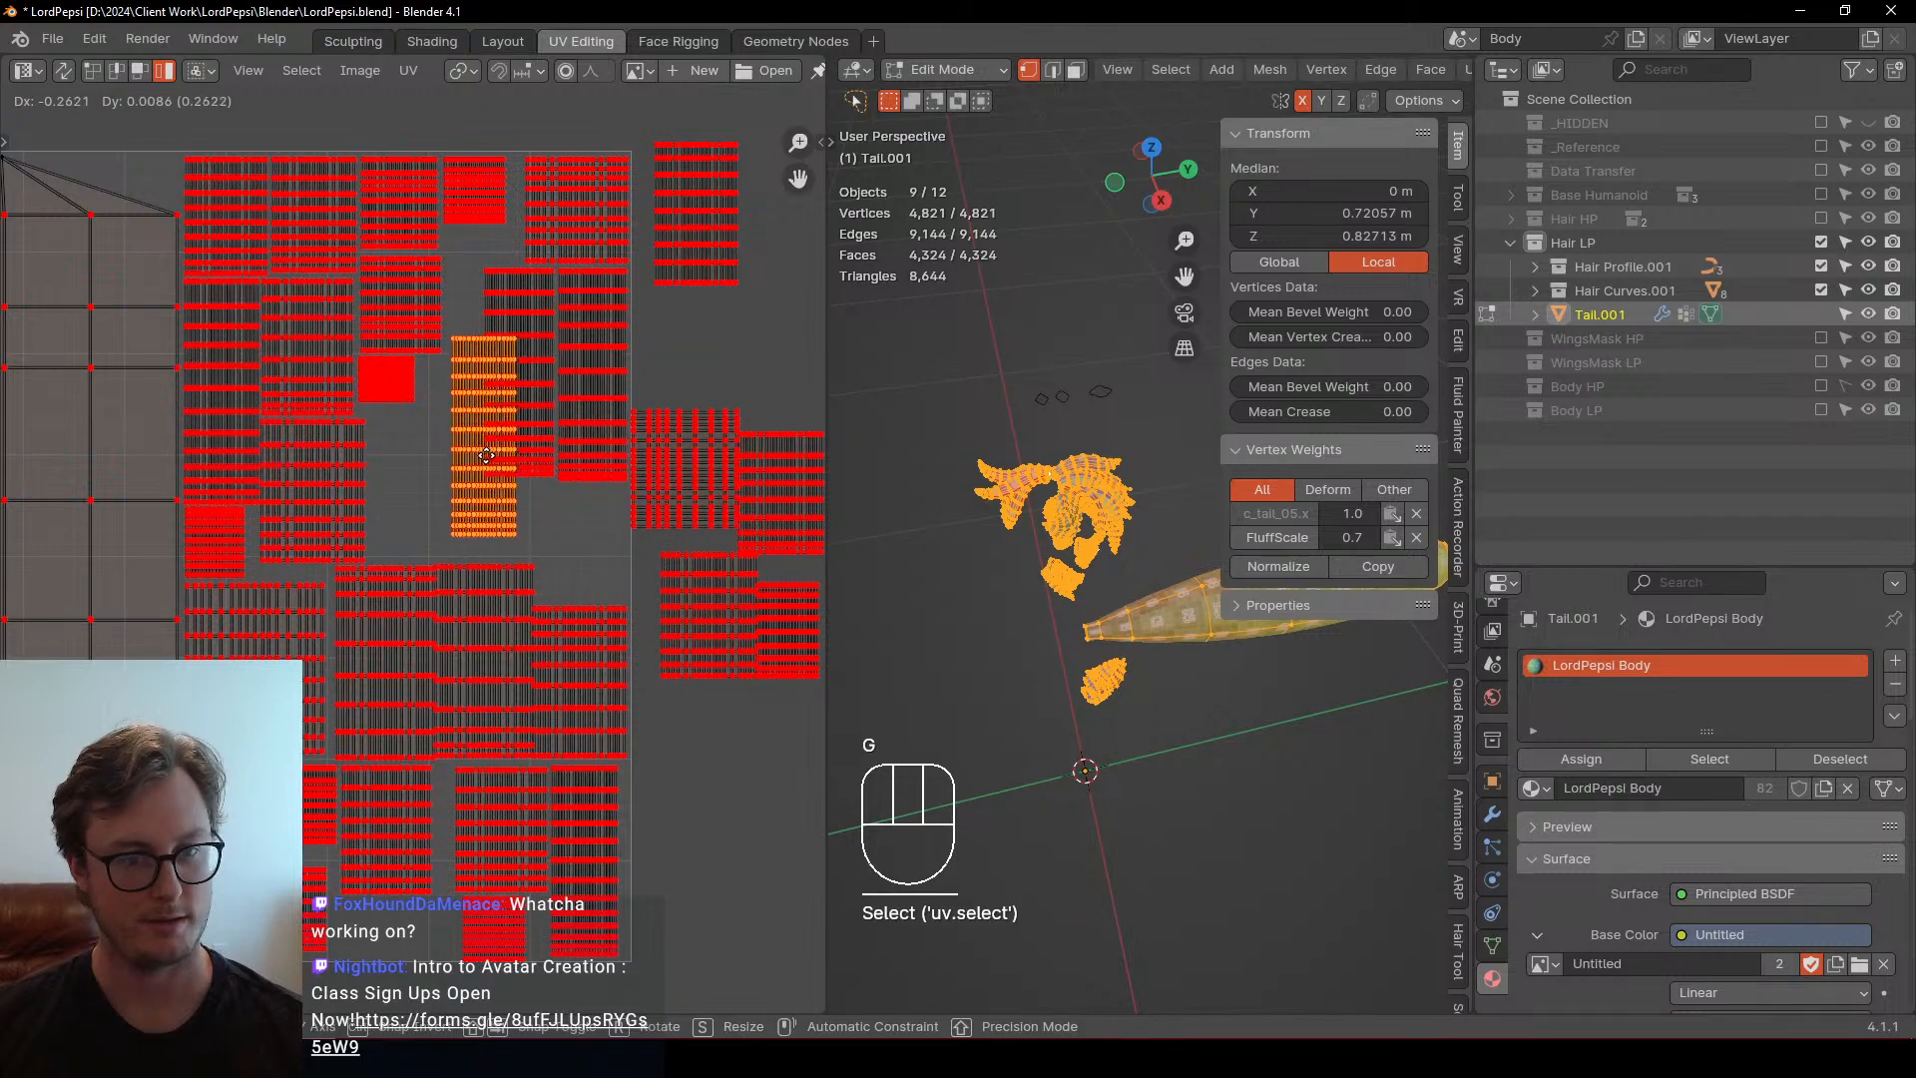
{"action": "left_click", "coordinate": [710, 367]}
Scale all hair islands down slightly together and move them up against the tail near the tile's top edge
{"action": "left_click", "coordinate": [504, 373]}
{"action": "key", "text": "b"}
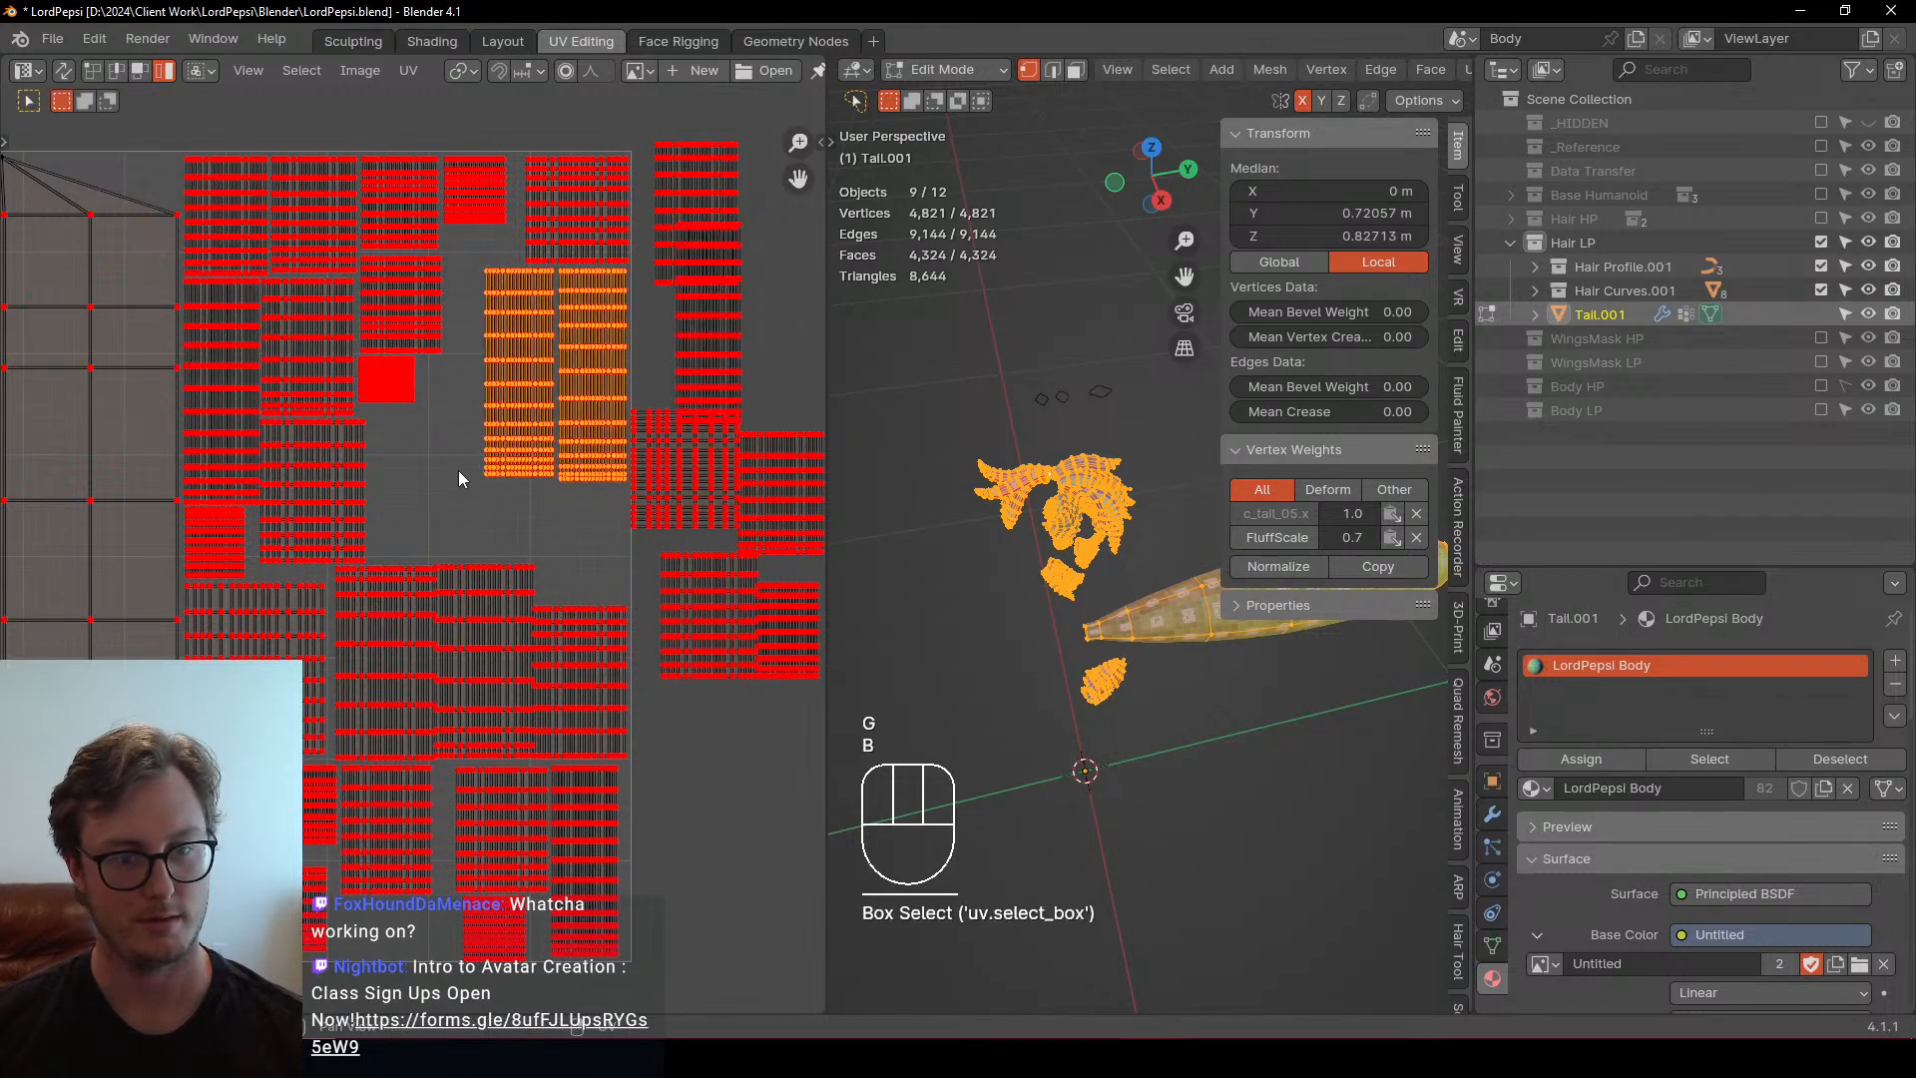
{"action": "scroll", "coordinate": [384, 415], "scroll_direction": "down", "scroll_amount": 3}
{"action": "key", "text": "b"}
{"action": "left_click_drag", "start_coordinate": [319, 348], "coordinate": [633, 739]}
{"action": "key", "text": "s"}
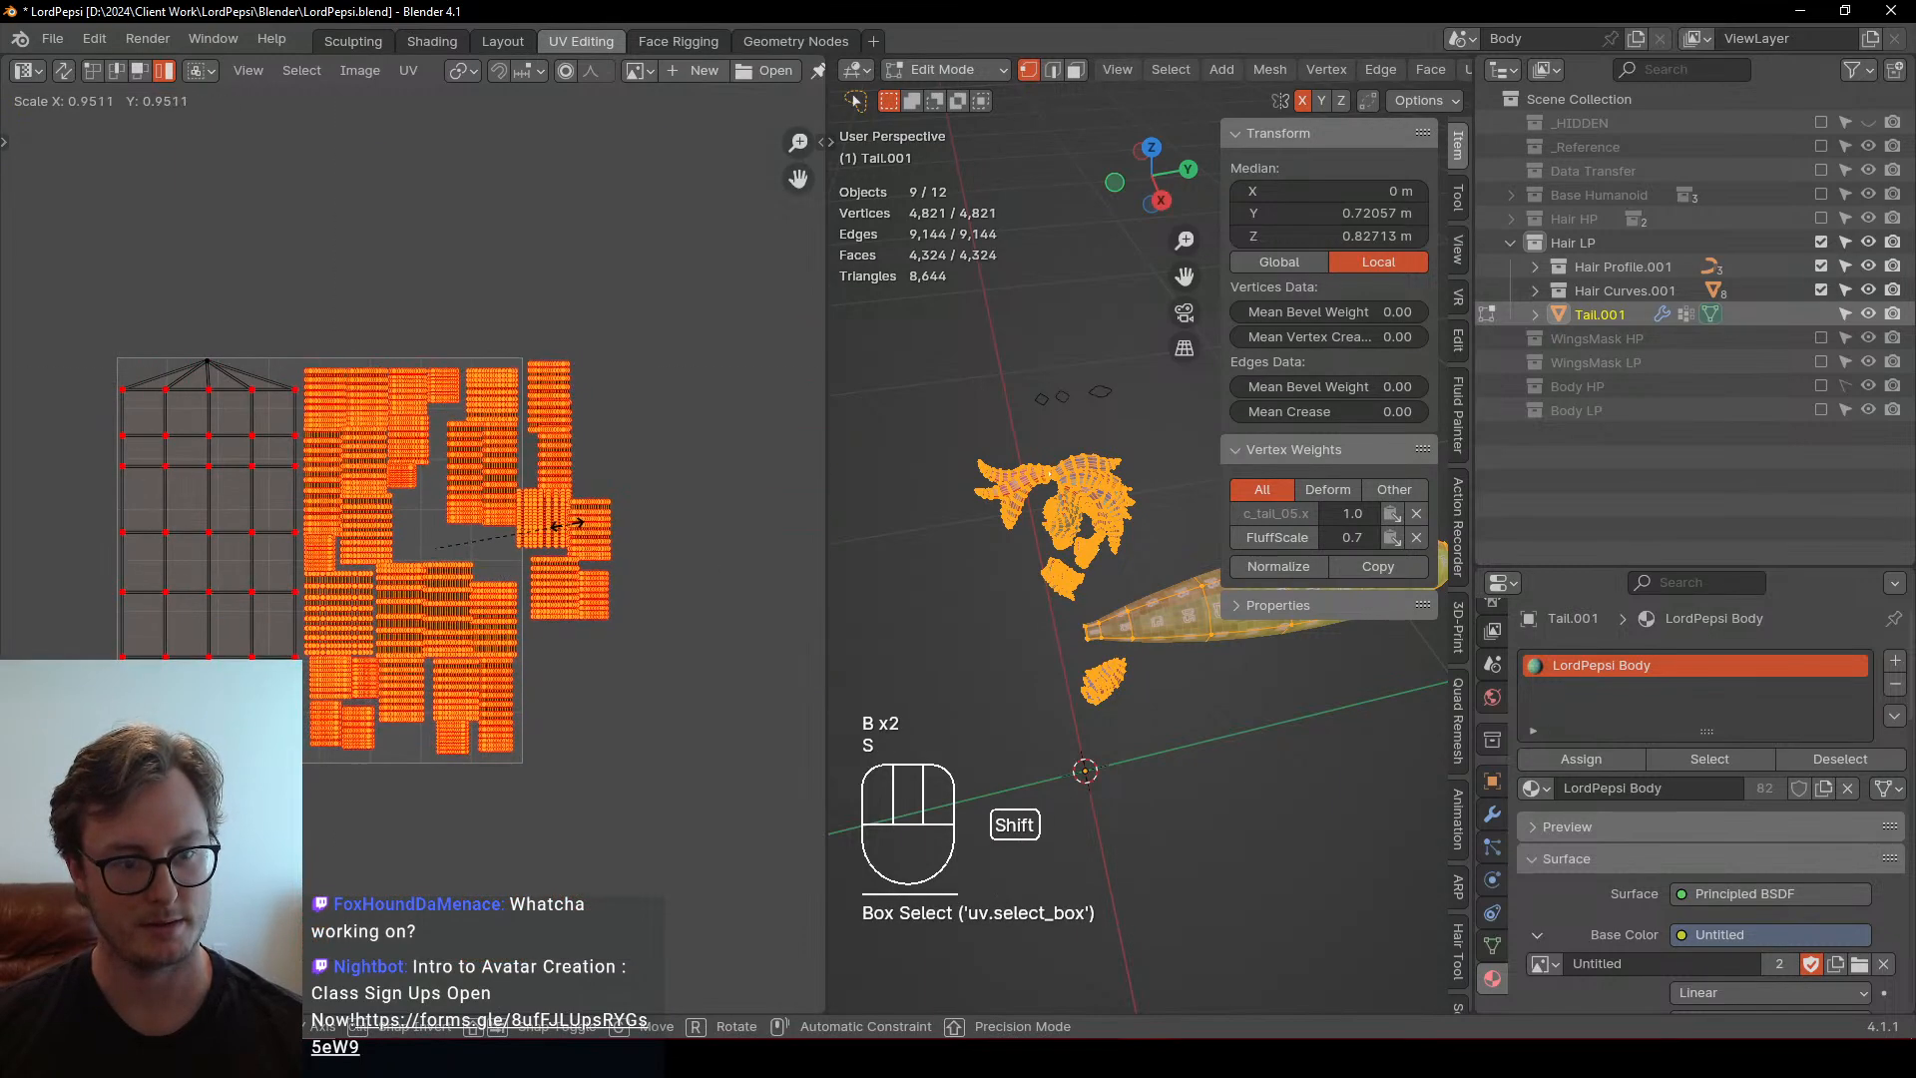
{"action": "left_click", "coordinate": [642, 477]}
{"action": "scroll", "coordinate": [643, 477], "scroll_direction": "up", "scroll_amount": 3}
{"action": "key", "text": "s"}
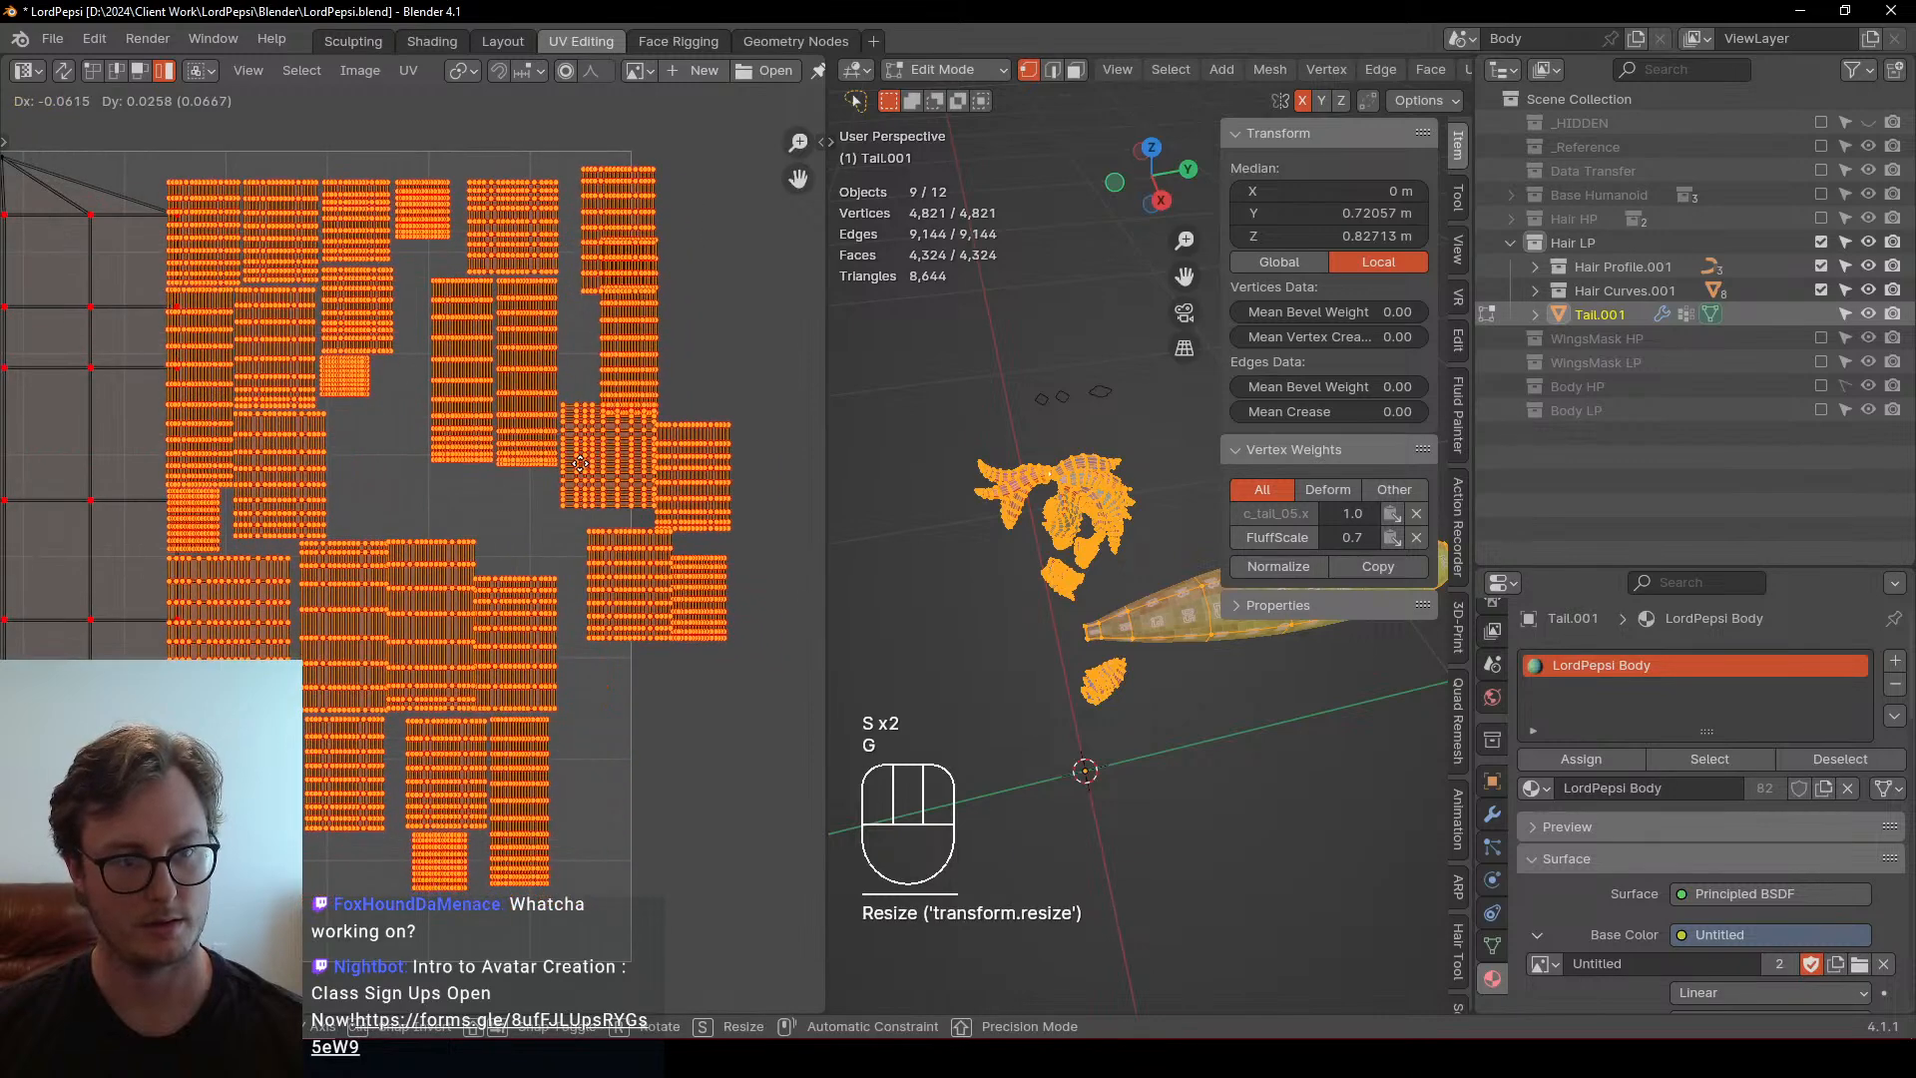
{"action": "key", "text": "g"}
Separate the inner tall island from its twin, and move the large middle-row island nearest the tail-side block out of the tile
{"action": "left_click", "coordinate": [485, 397]}
{"action": "key", "text": "g"}
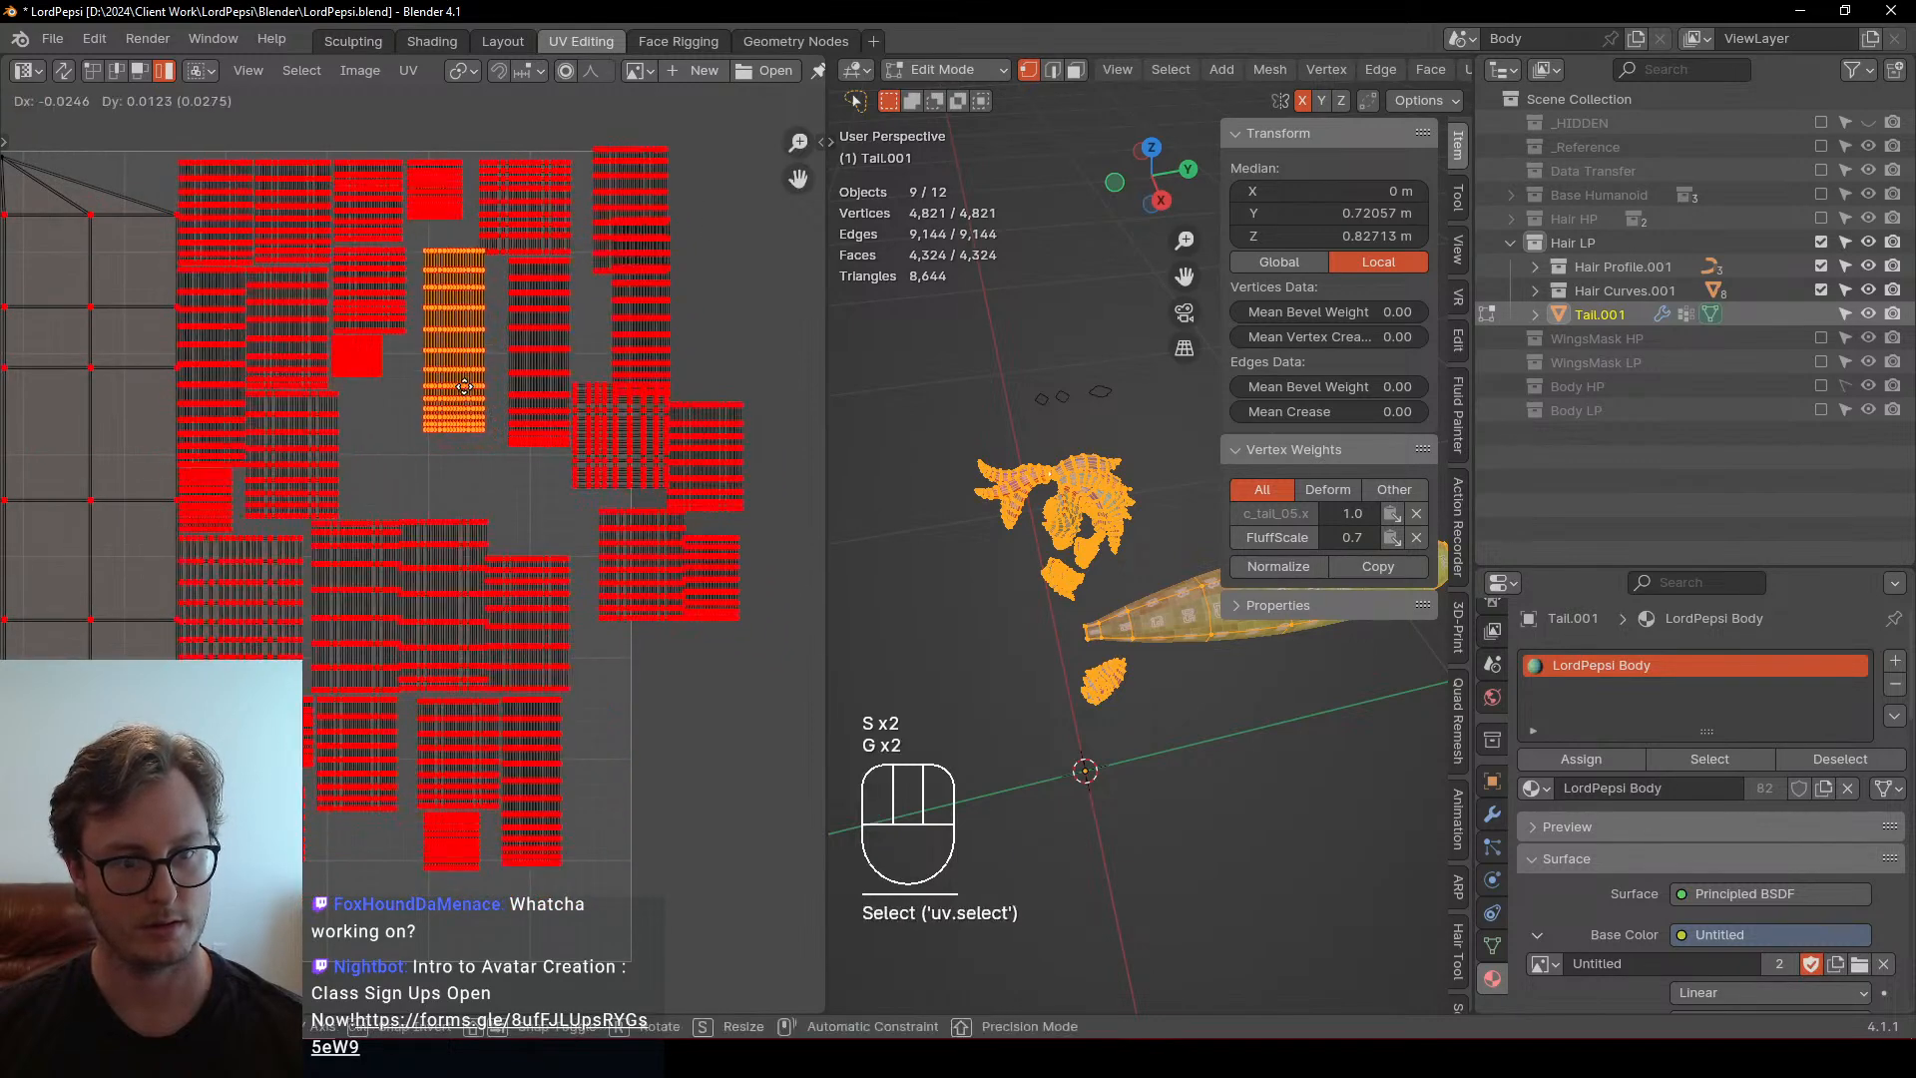
{"action": "left_click", "coordinate": [463, 387]}
{"action": "left_click", "coordinate": [443, 579]}
{"action": "key", "text": "g"}
{"action": "left_click", "coordinate": [387, 630]}
{"action": "key", "text": "g"}
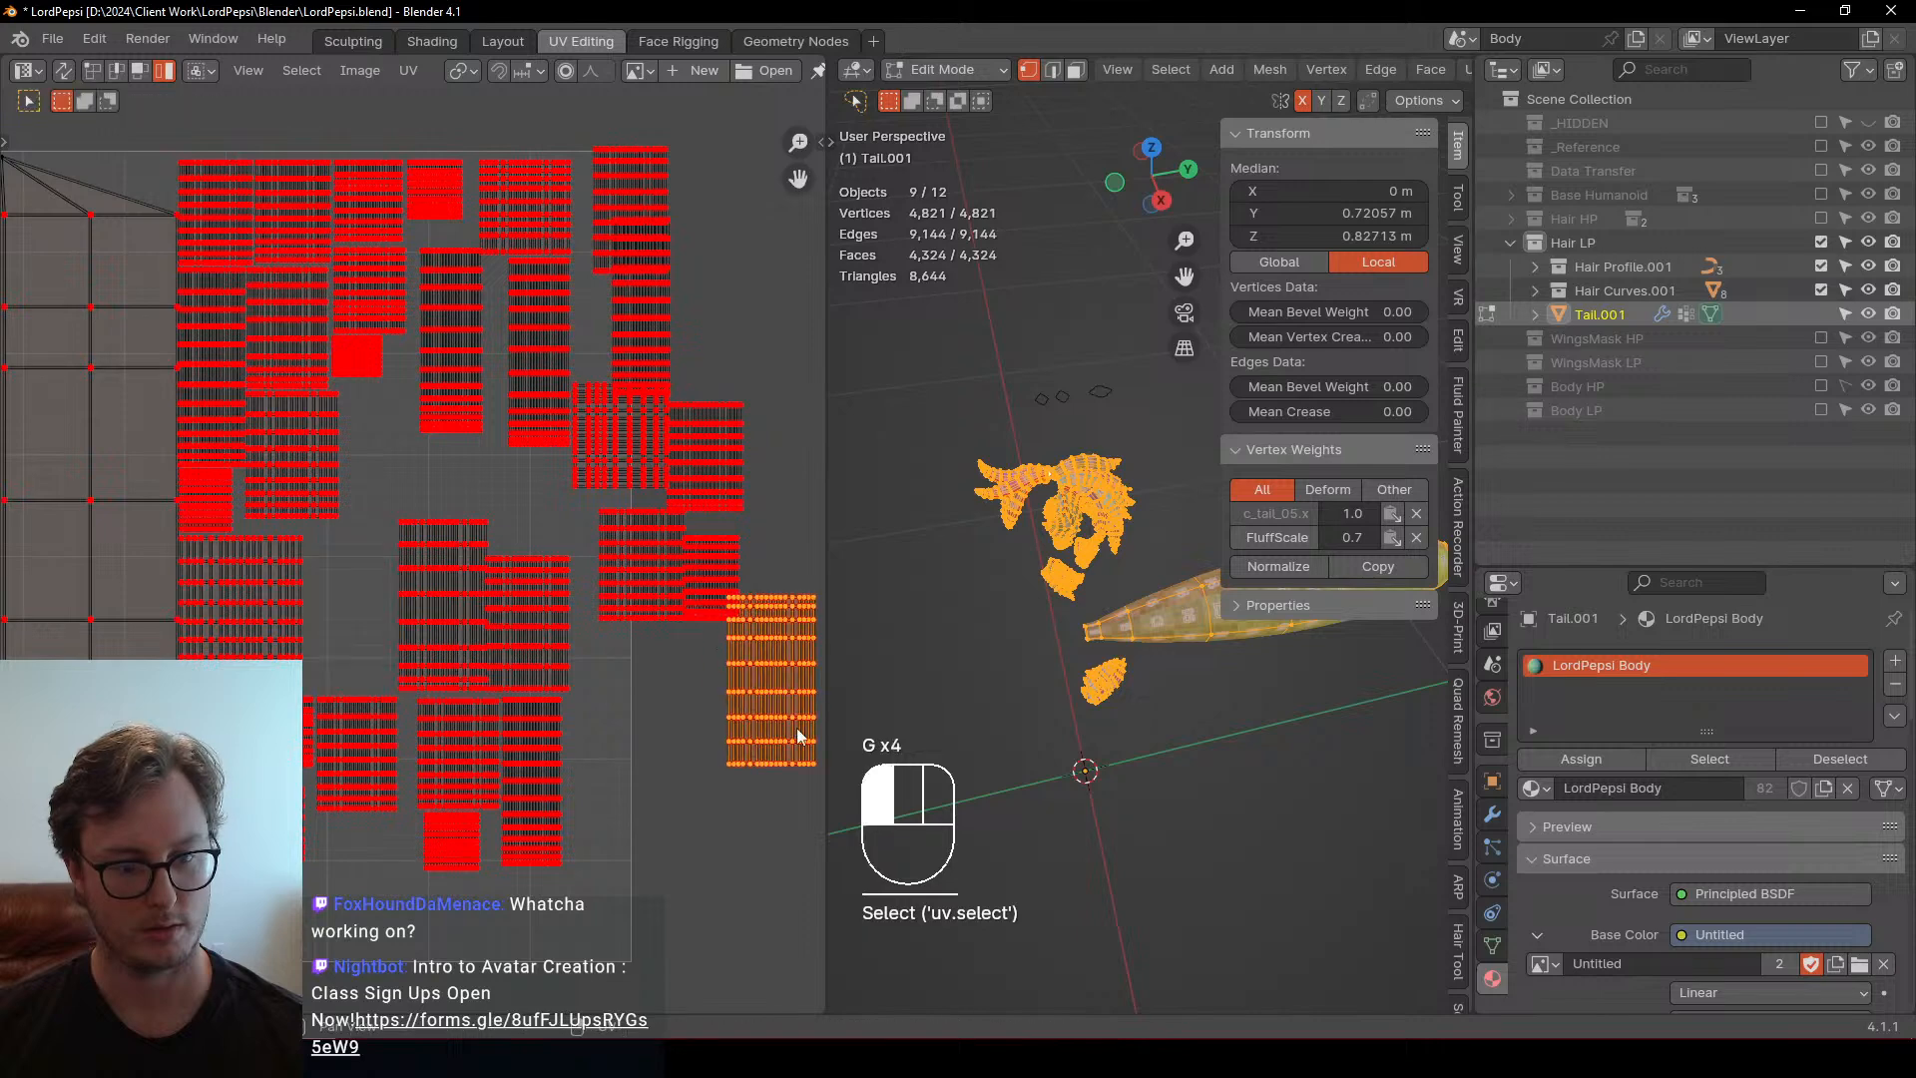
{"action": "left_click", "coordinate": [800, 702]}
Move the next large middle-row island up into the gap beside the wide island in the second column
{"action": "left_click", "coordinate": [427, 599]}
{"action": "key", "text": "g"}
{"action": "left_click", "coordinate": [368, 514]}
Move the large middle-row island up against the second column, and shift the smaller island below it upward beneath it
{"action": "left_click", "coordinate": [451, 391]}
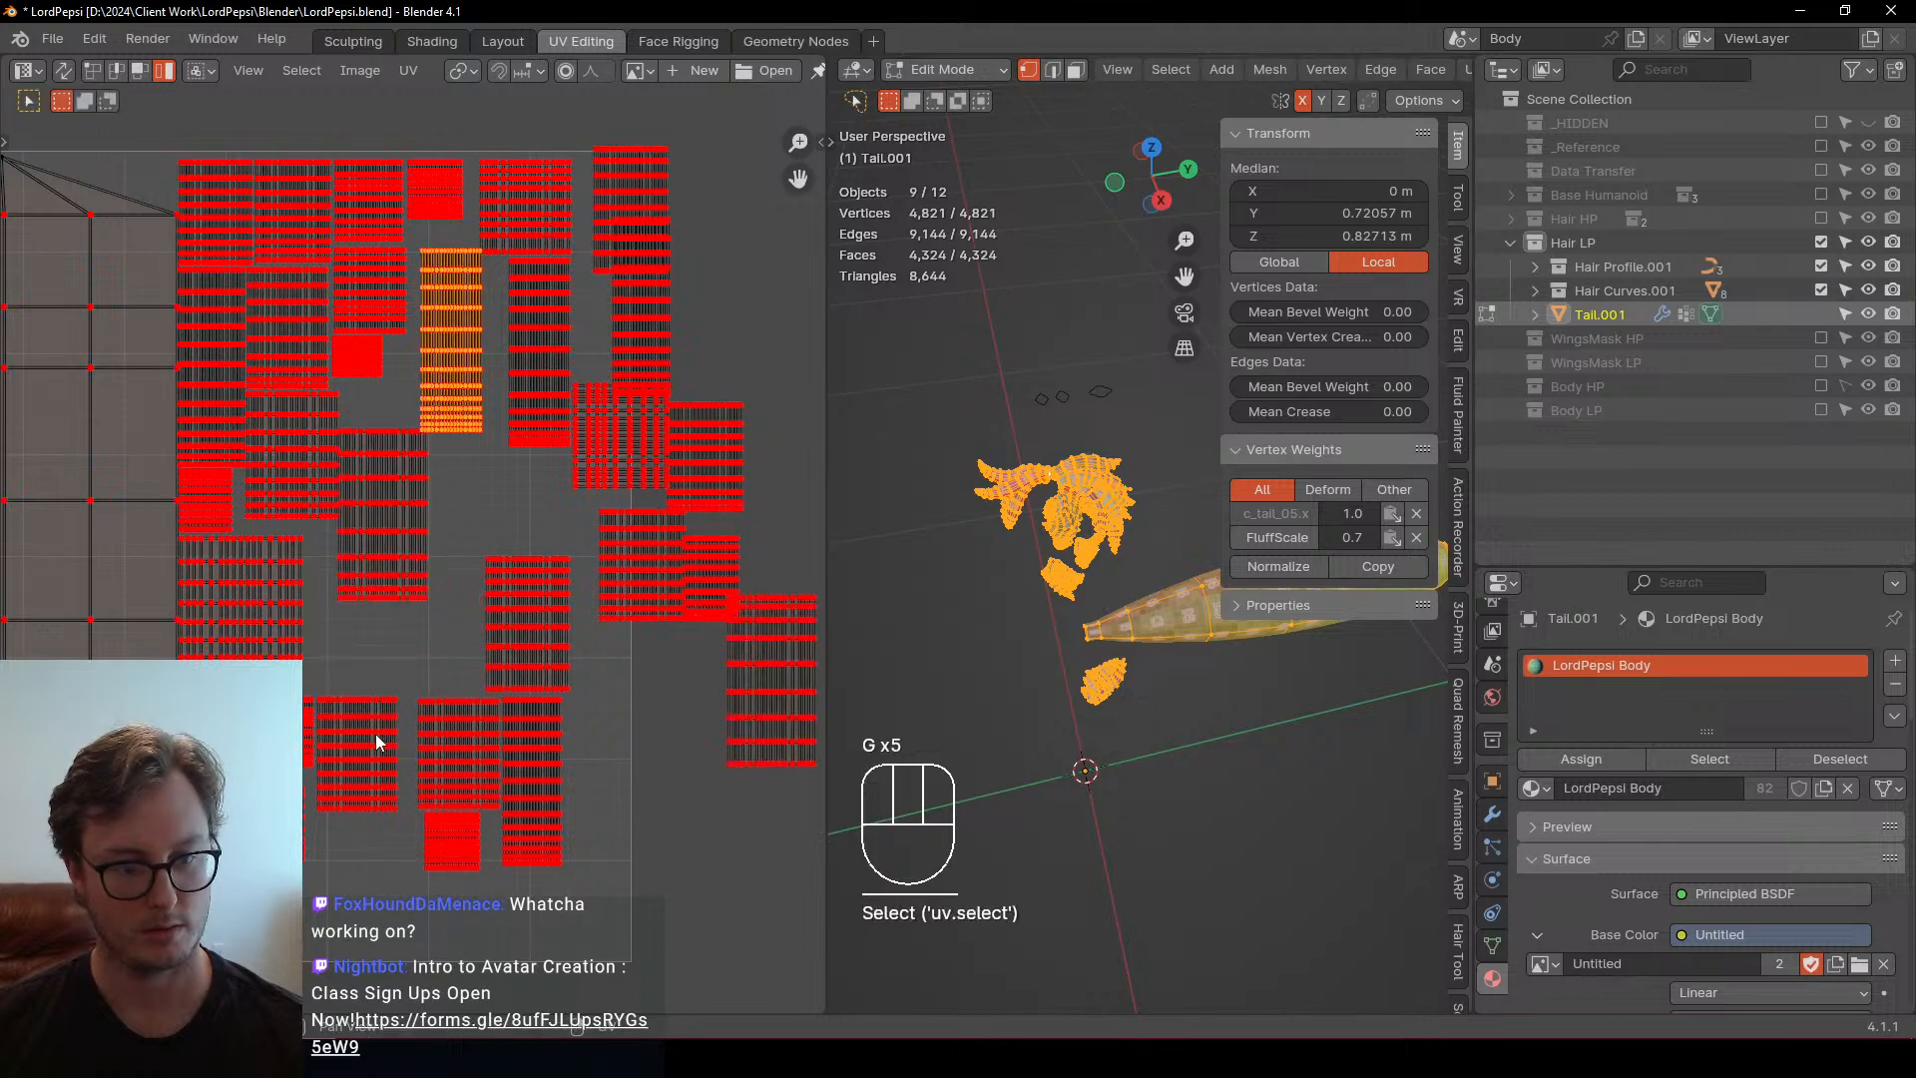
{"action": "left_click", "coordinate": [375, 733]}
{"action": "key", "text": "g"}
{"action": "left_click", "coordinate": [378, 666]}
{"action": "left_click", "coordinate": [464, 746]}
{"action": "scroll", "coordinate": [478, 718], "scroll_direction": "down", "scroll_amount": 2}
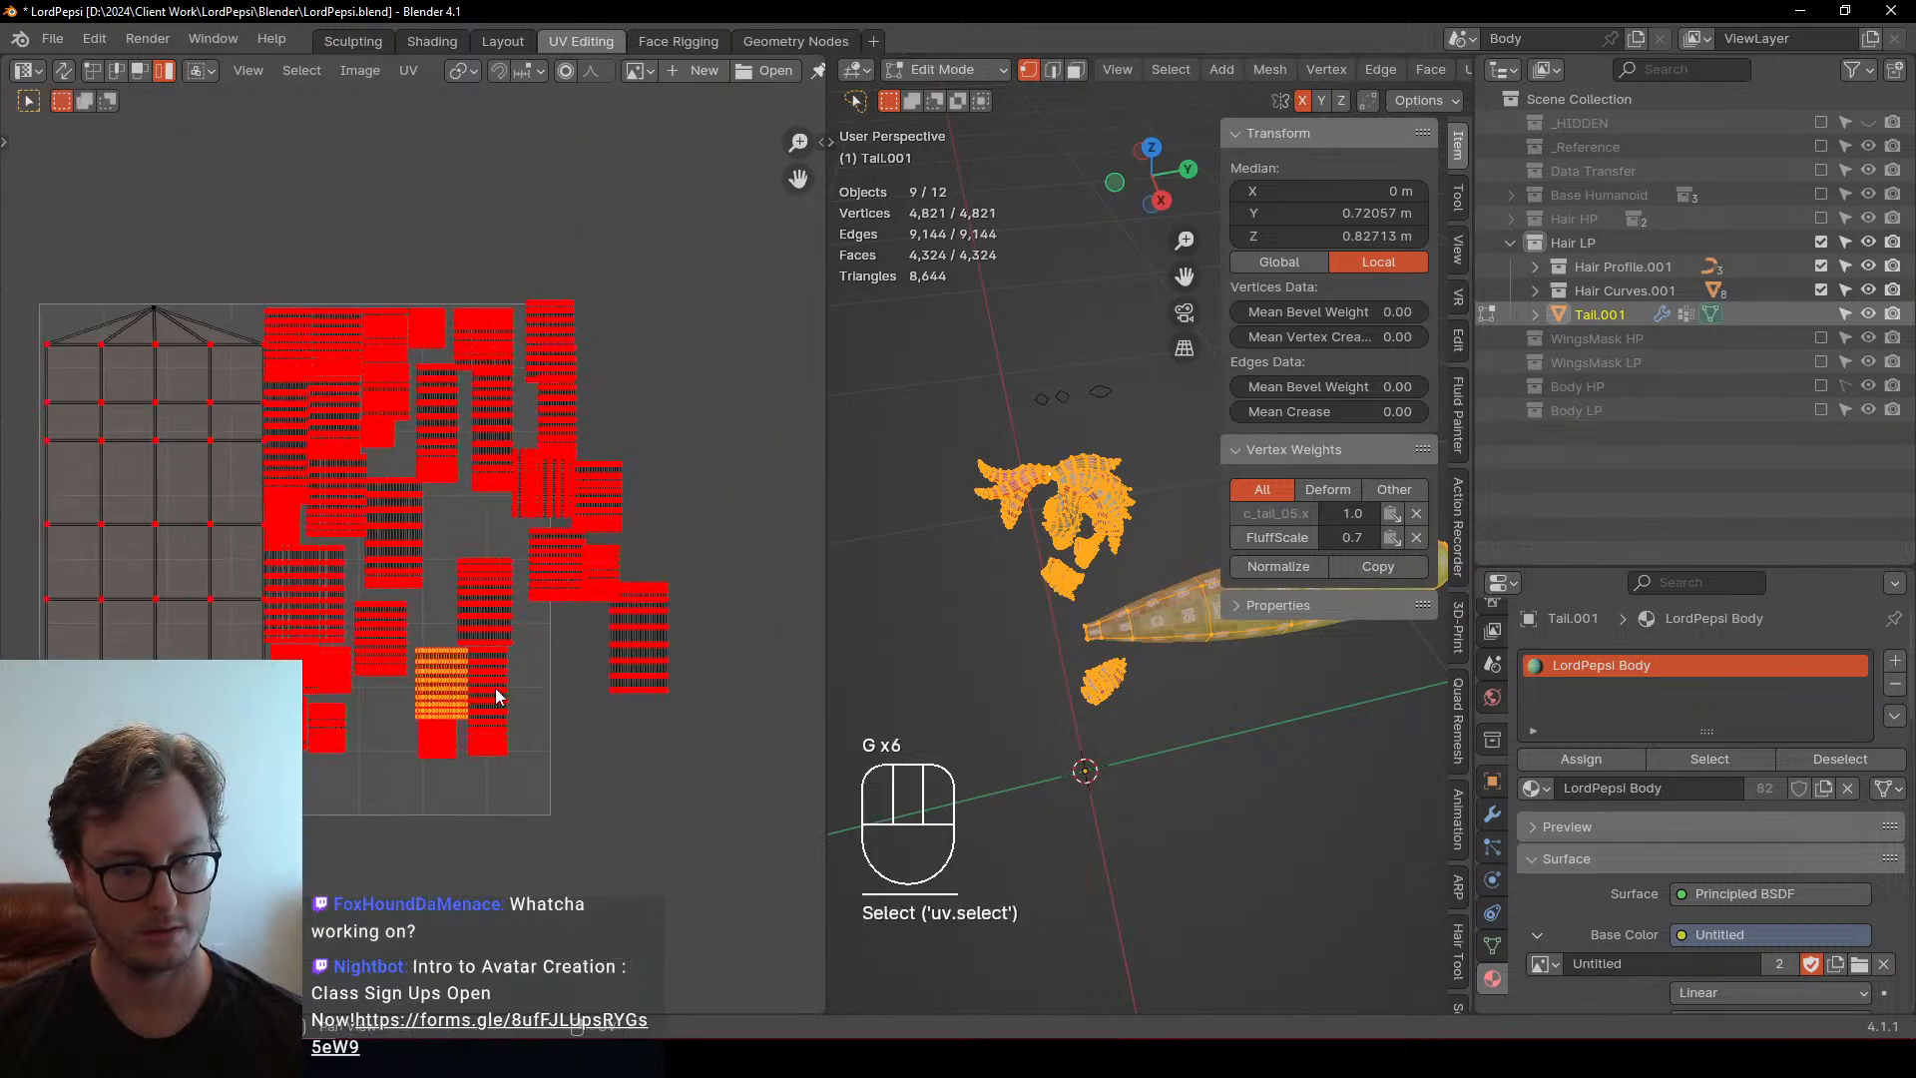
{"action": "left_click", "coordinate": [277, 329]}
{"action": "key", "text": "b"}
{"action": "left_click_drag", "start_coordinate": [262, 297], "coordinate": [721, 741]}
{"action": "key", "text": "q"}
{"action": "left_click", "coordinate": [507, 637]}
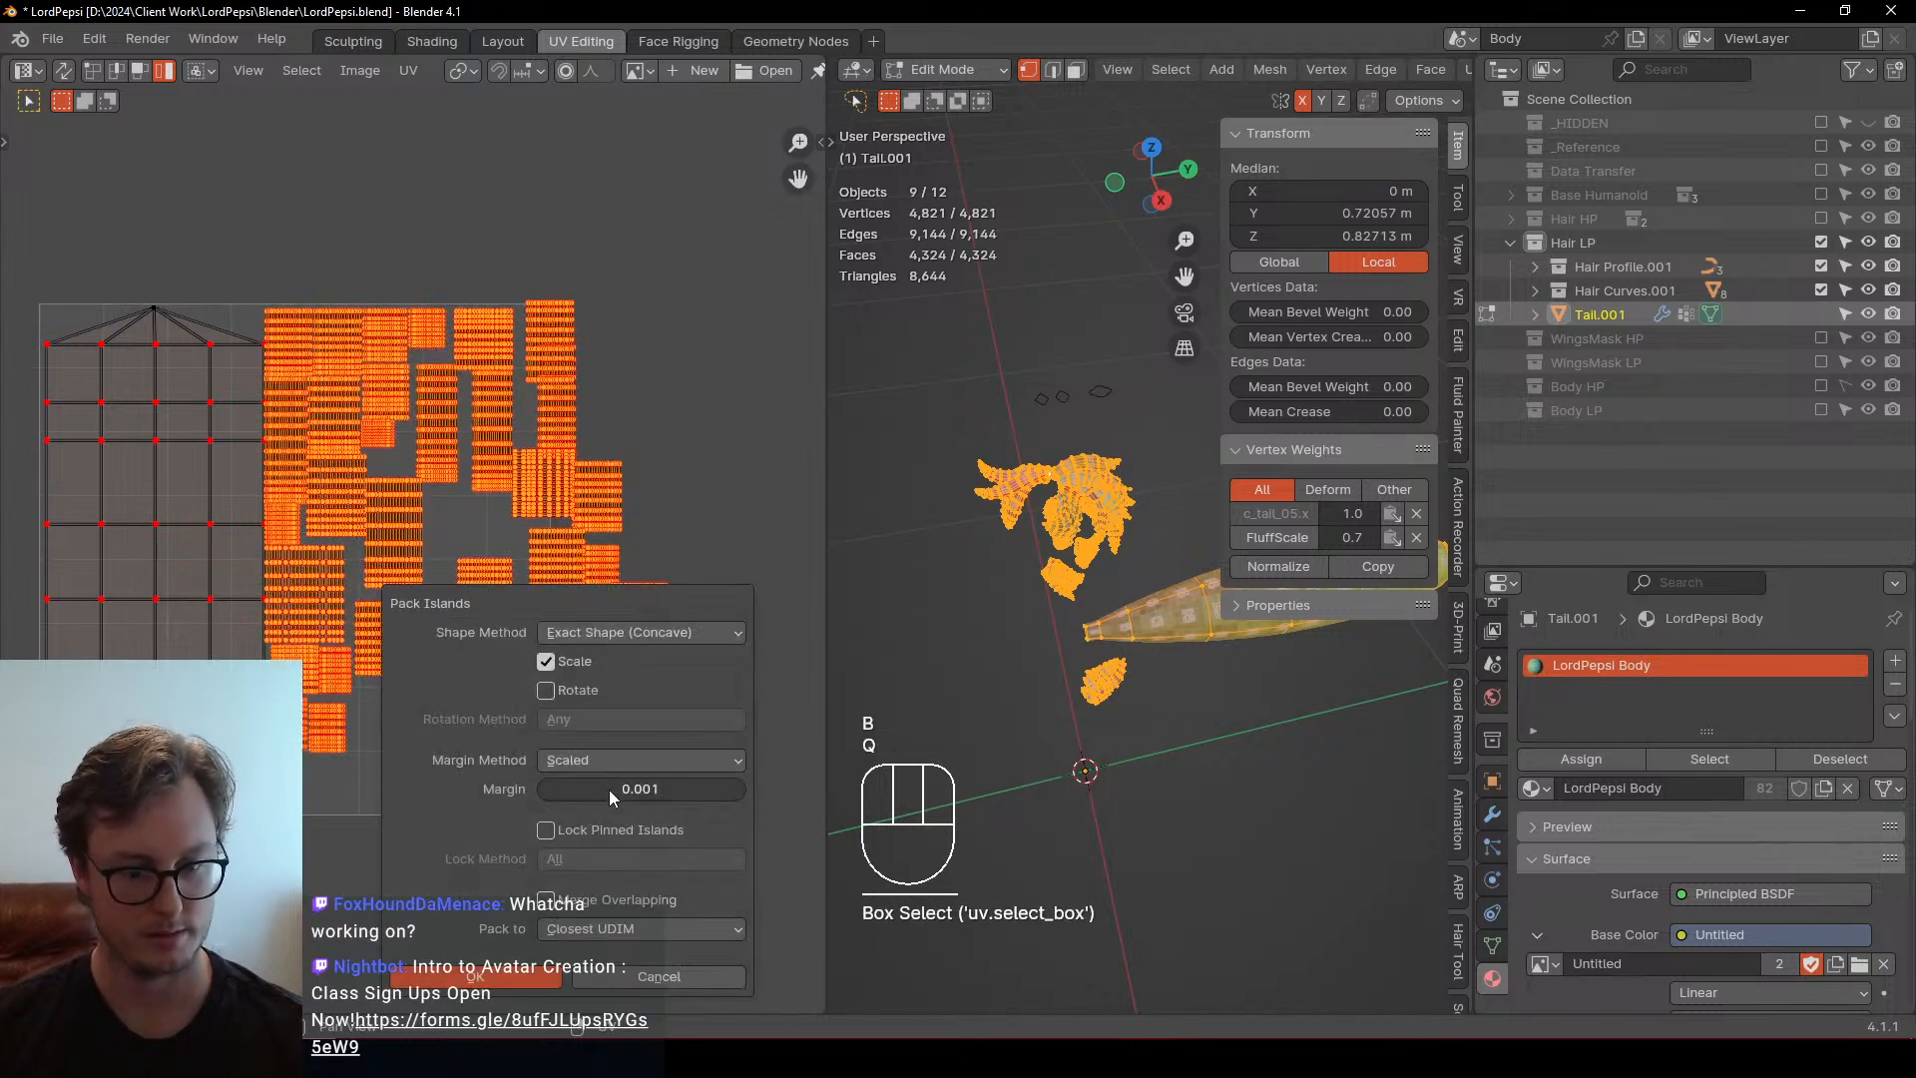
{"action": "left_click", "coordinate": [562, 930]}
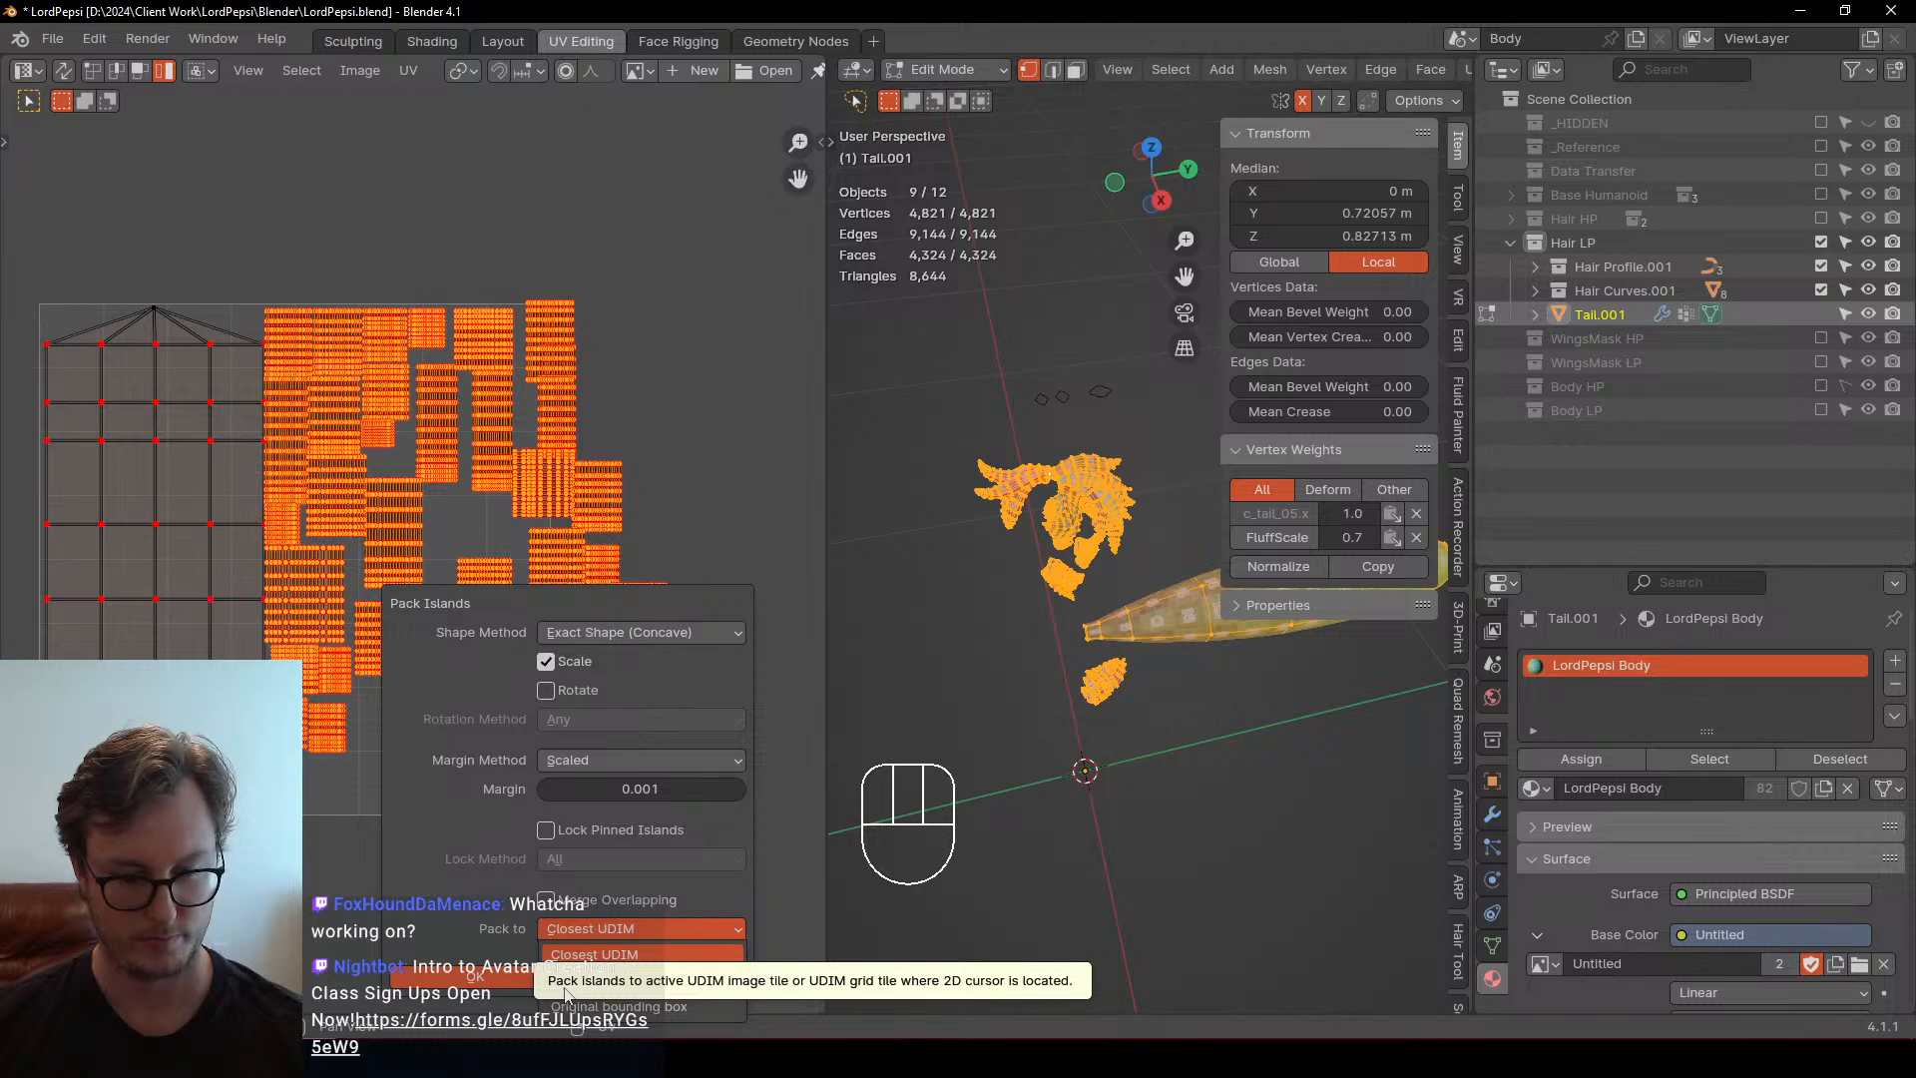
{"action": "left_click", "coordinate": [554, 762]}
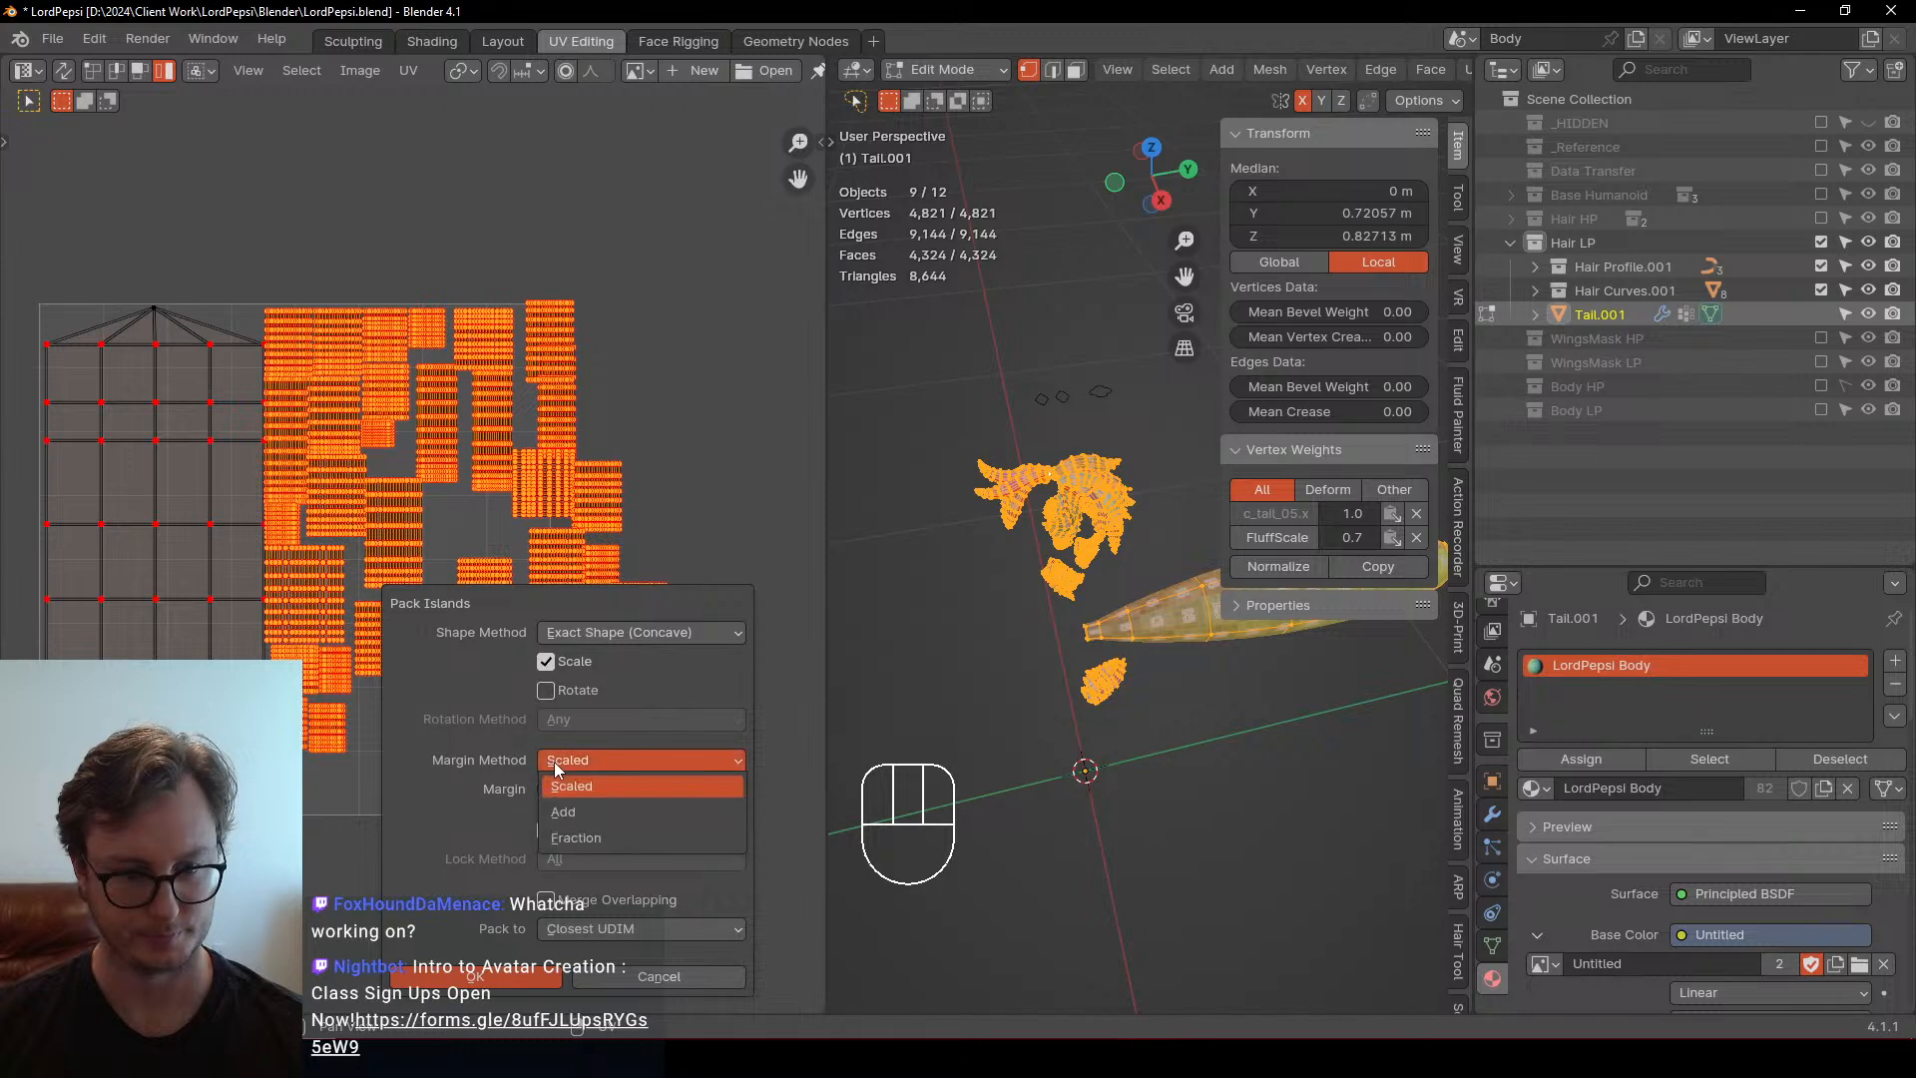
{"action": "left_click", "coordinate": [622, 635]}
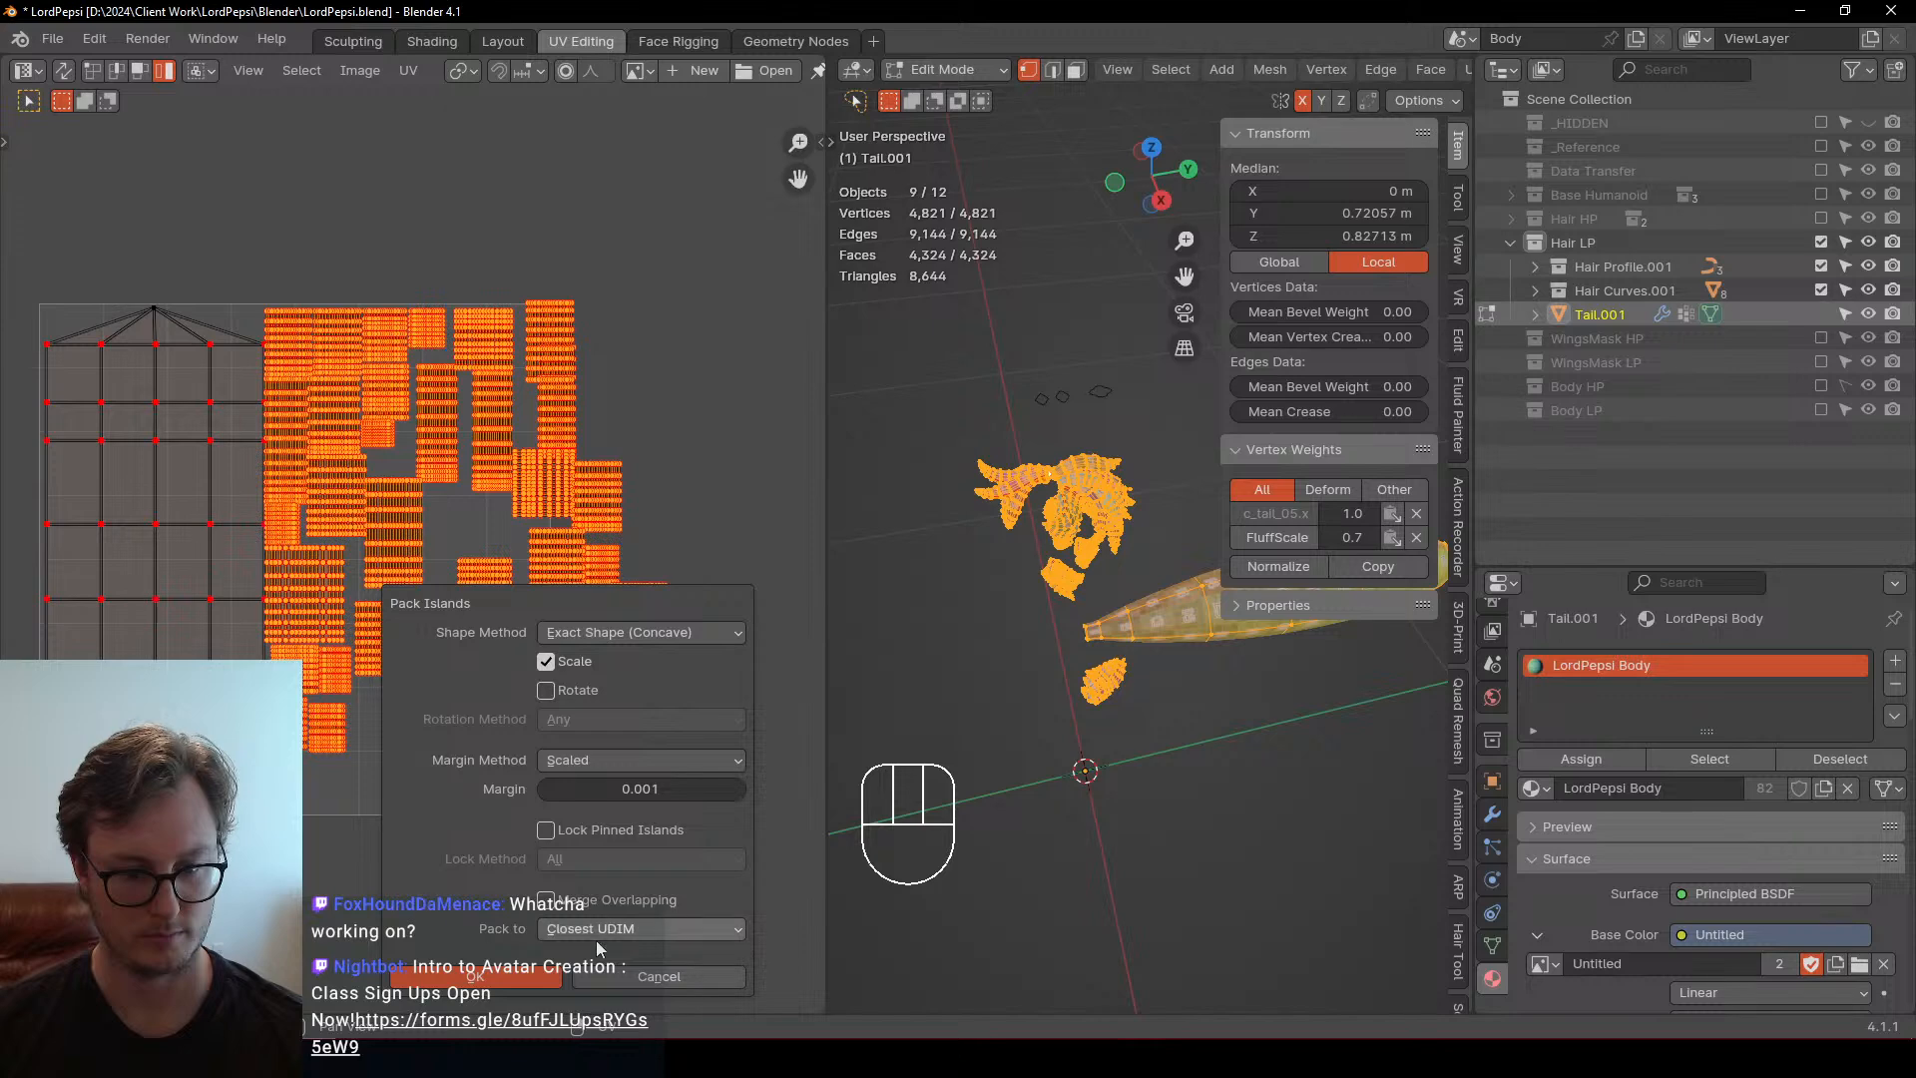
{"action": "left_click", "coordinate": [644, 981]}
Move the medium island above the small square one up into the gap beneath the two tall islands
{"action": "scroll", "coordinate": [421, 627], "scroll_direction": "up", "scroll_amount": 2}
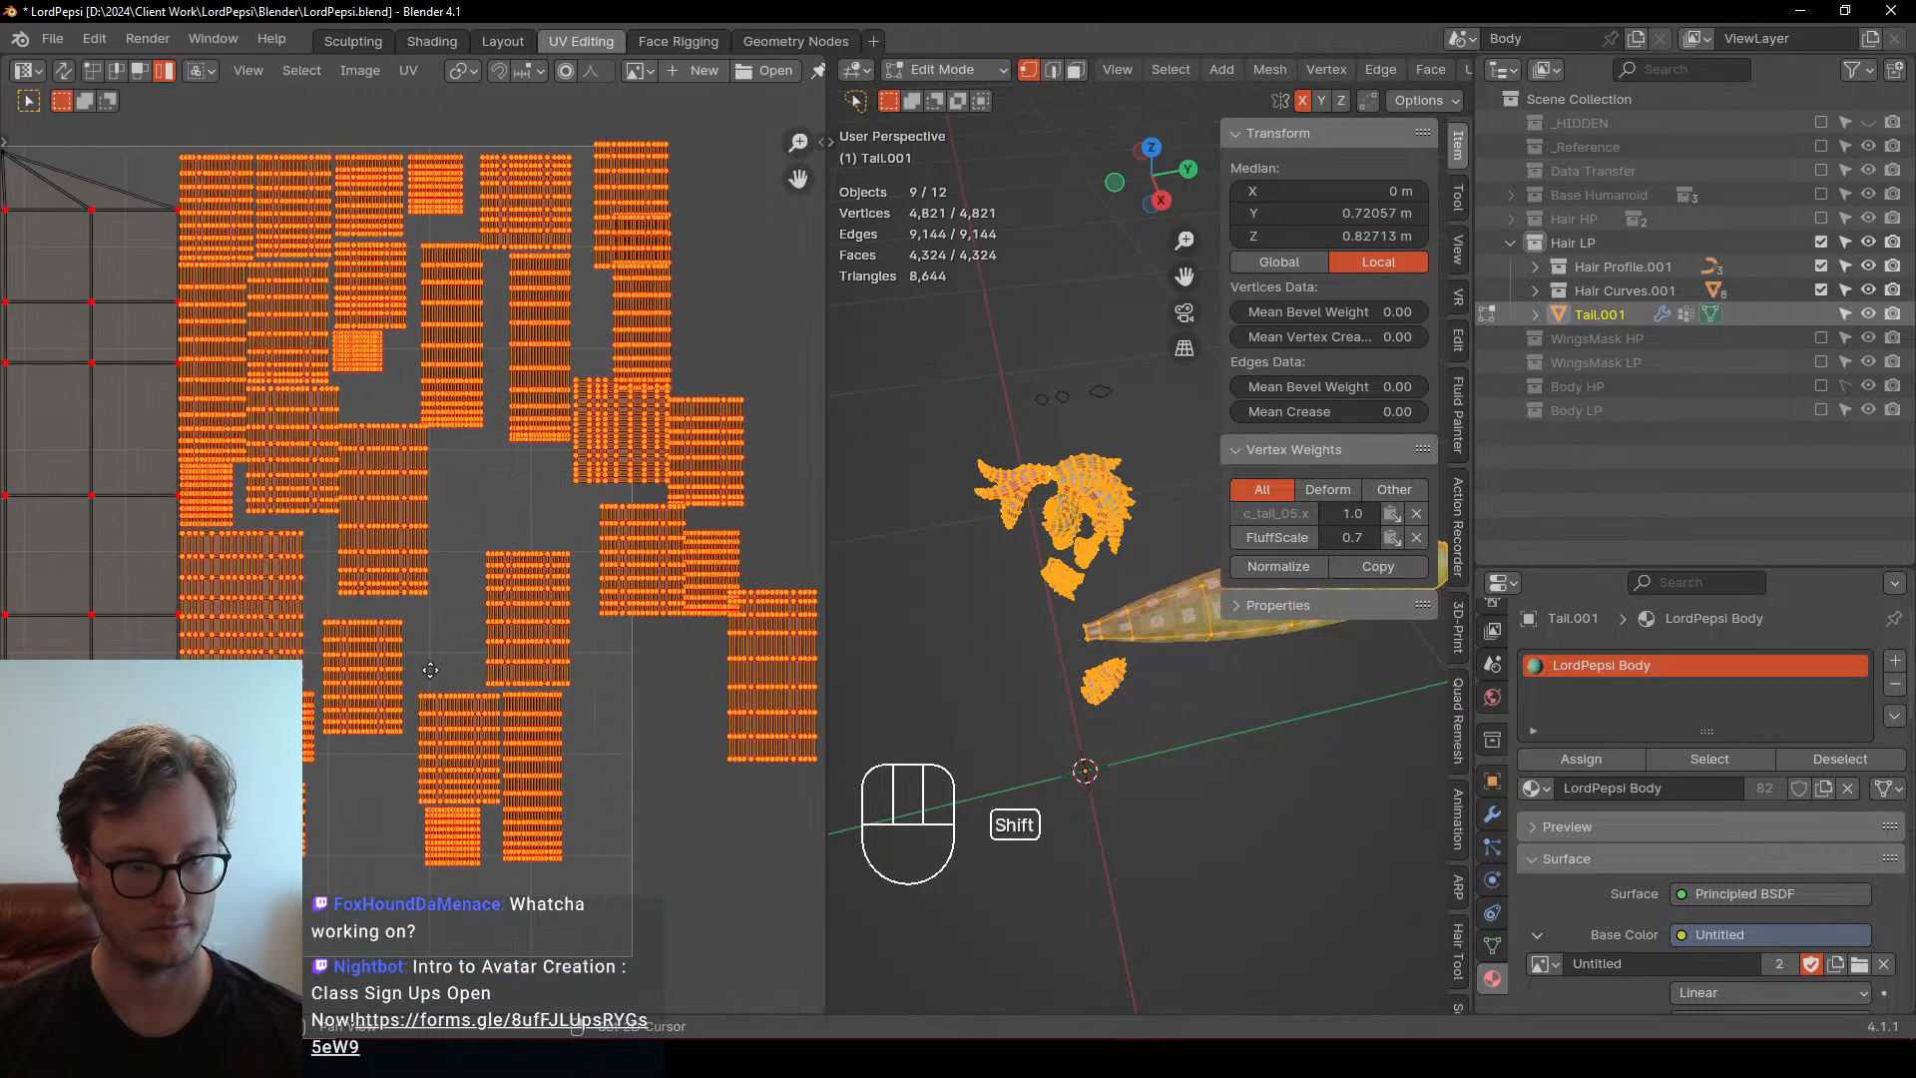
{"action": "middle_click_drag", "start_coordinate": [430, 670], "coordinate": [517, 656], "text": "shift"}
{"action": "left_click", "coordinate": [538, 679]}
{"action": "key", "text": "g"}
{"action": "left_click", "coordinate": [502, 411]}
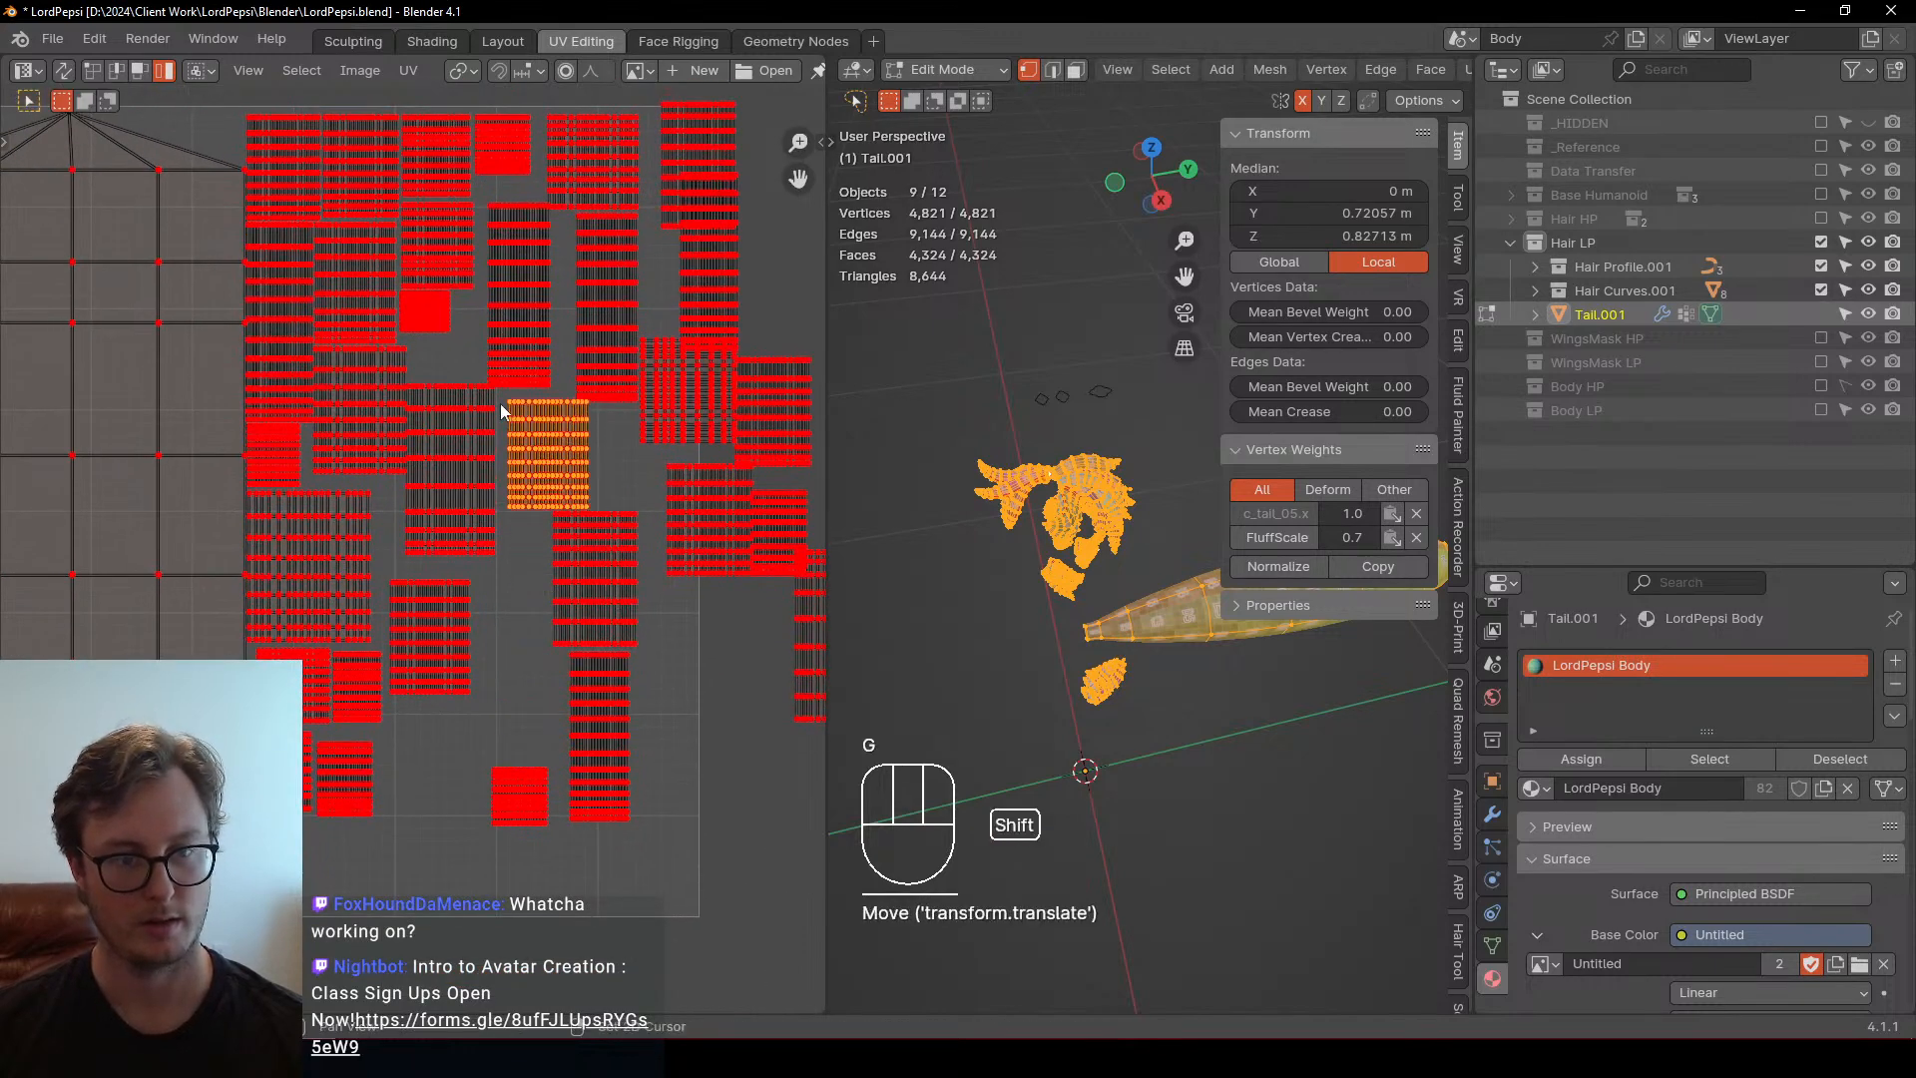
{"action": "scroll", "coordinate": [502, 411], "scroll_direction": "down", "scroll_amount": 2}
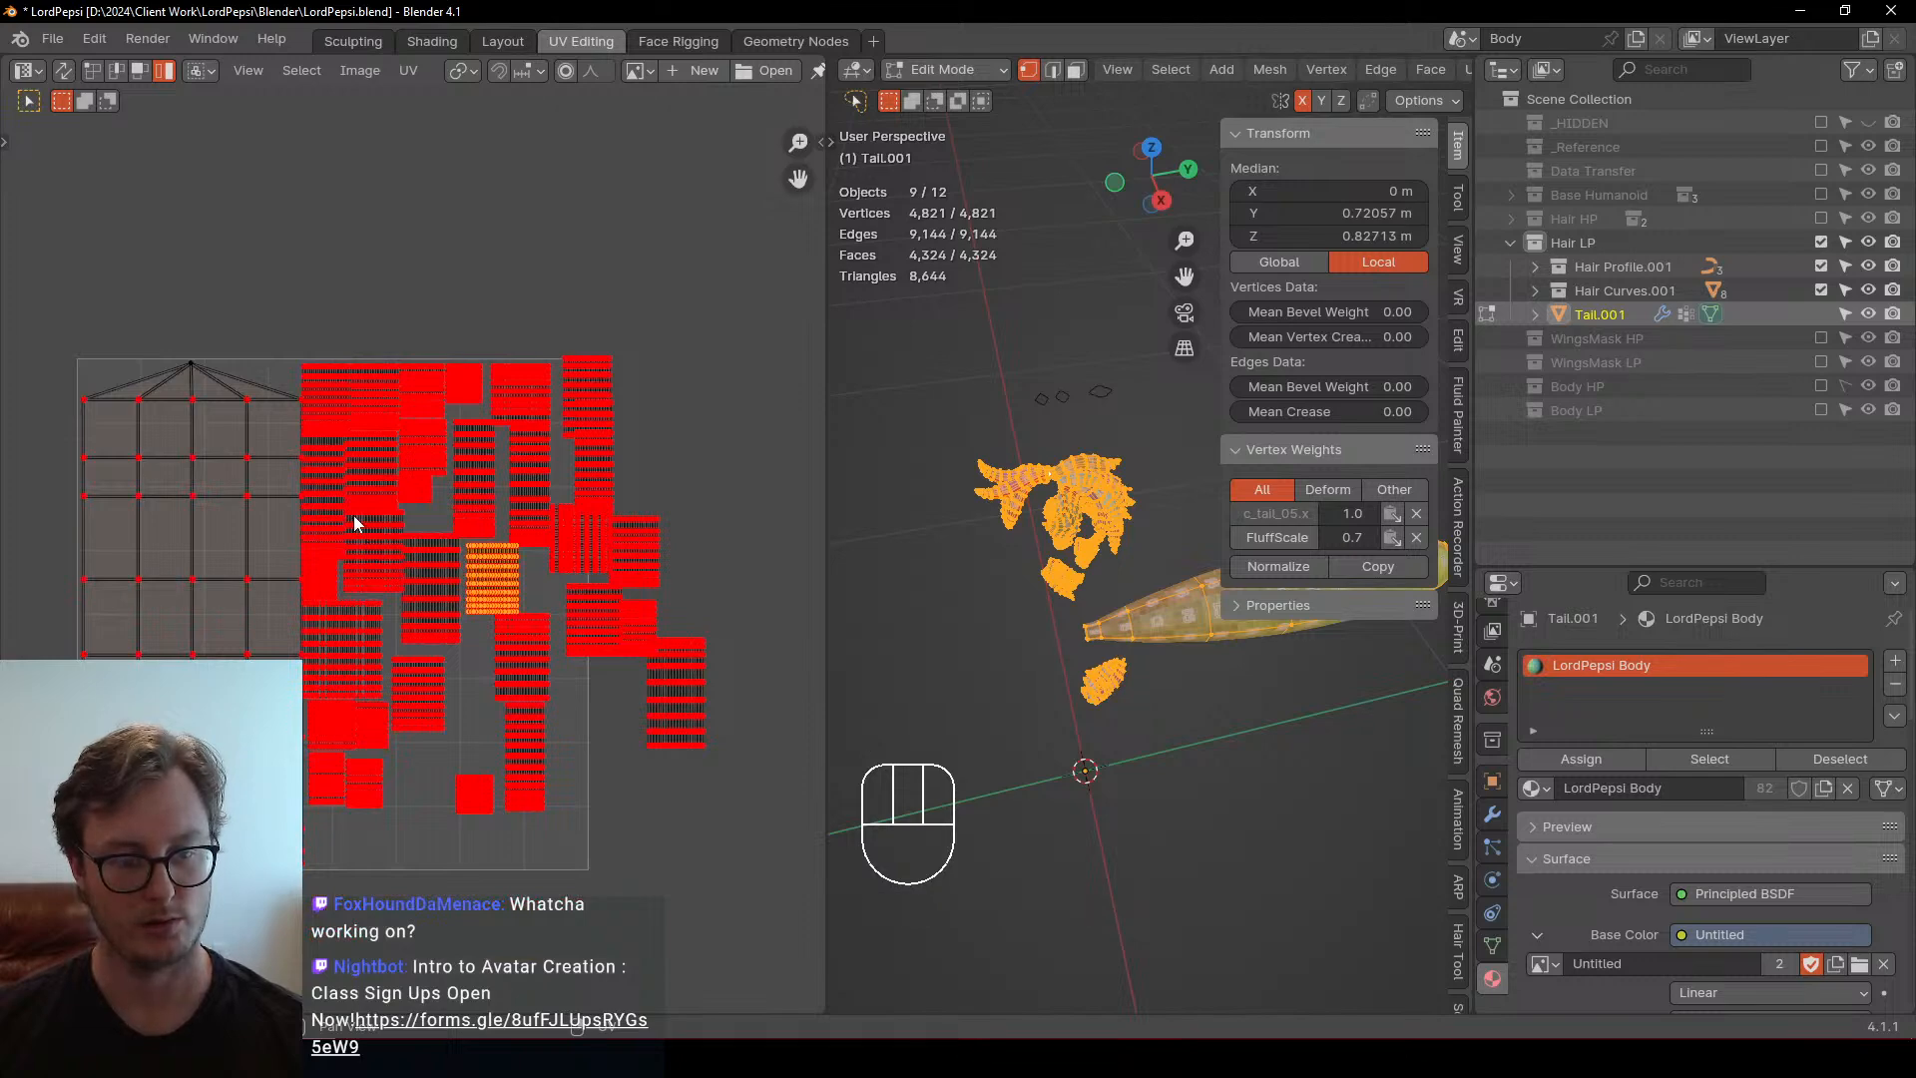
Select all hair islands and try to pack them with UVPackmaster3 in Single Tile mode
{"action": "left_click", "coordinate": [356, 410]}
{"action": "key", "text": "b"}
{"action": "left_click_drag", "start_coordinate": [296, 350], "coordinate": [691, 846]}
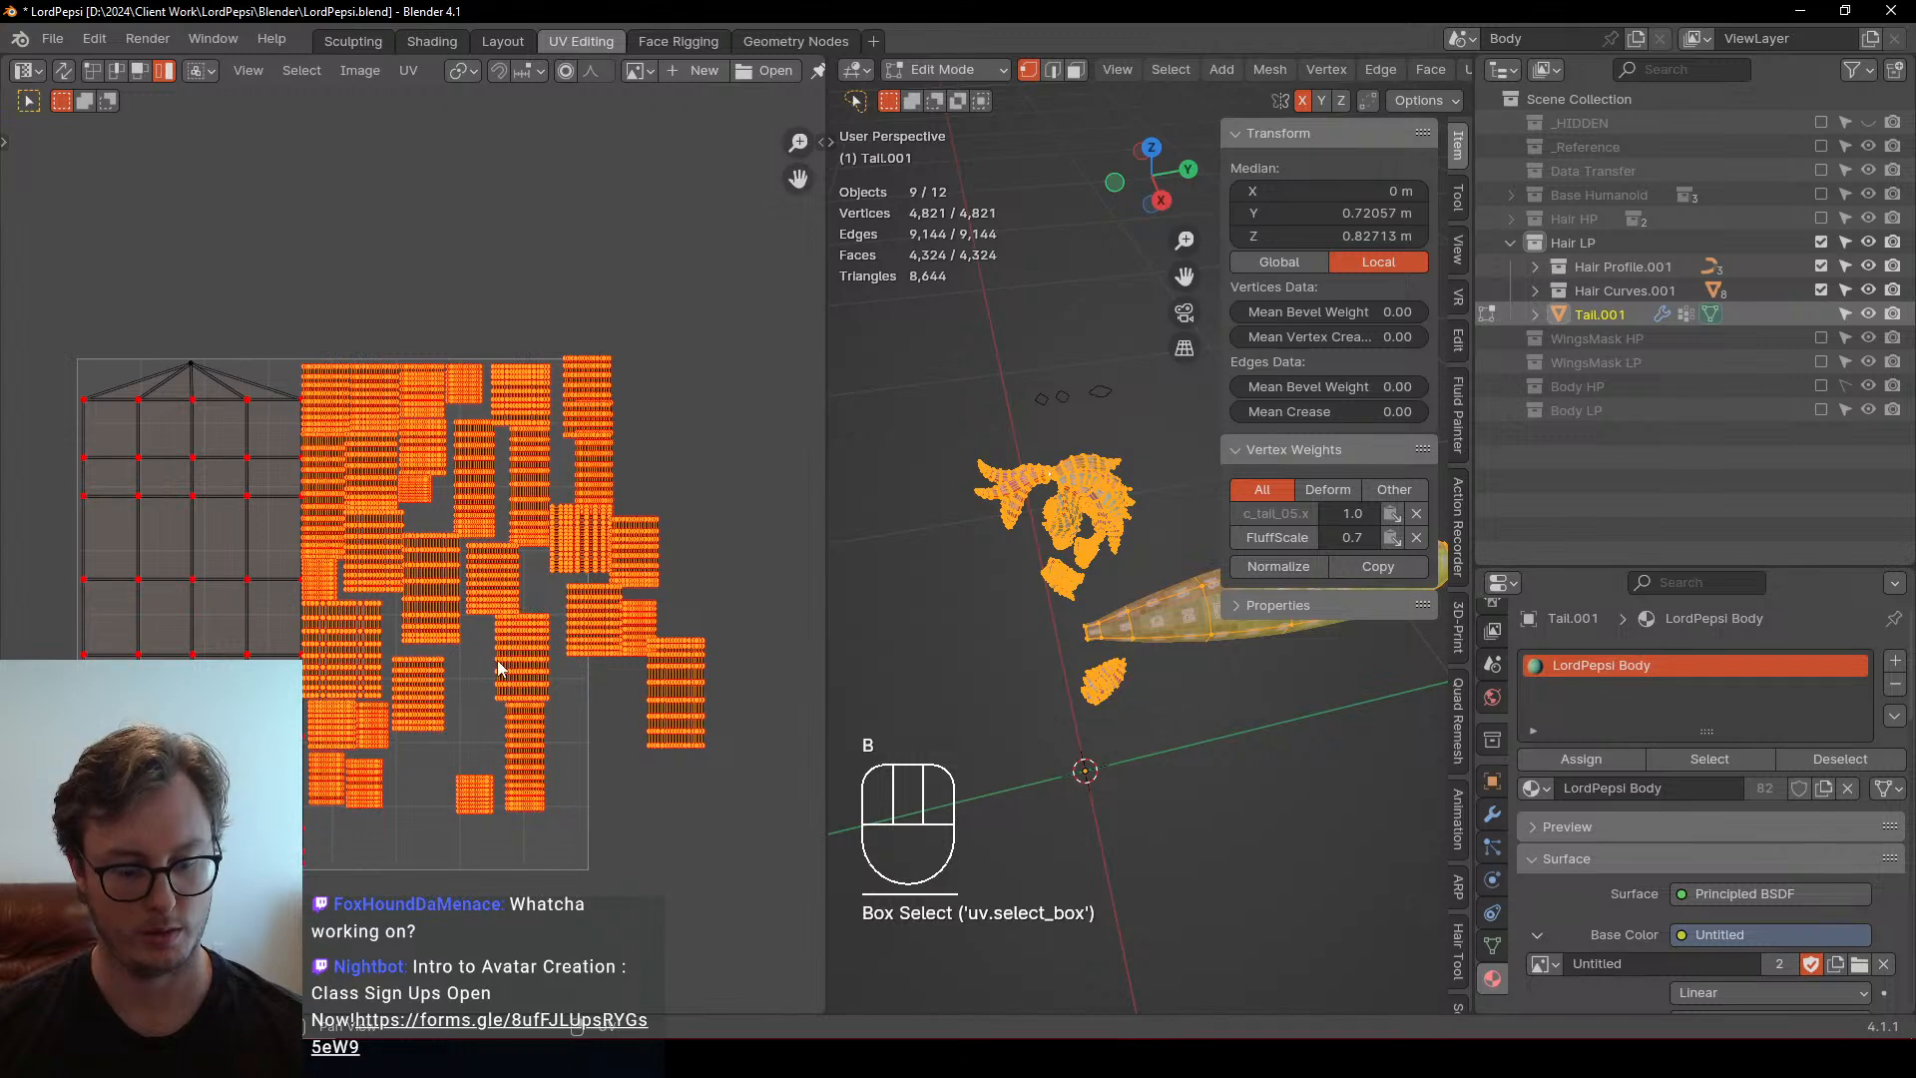
{"action": "key", "text": "n"}
{"action": "left_click", "coordinate": [812, 555]}
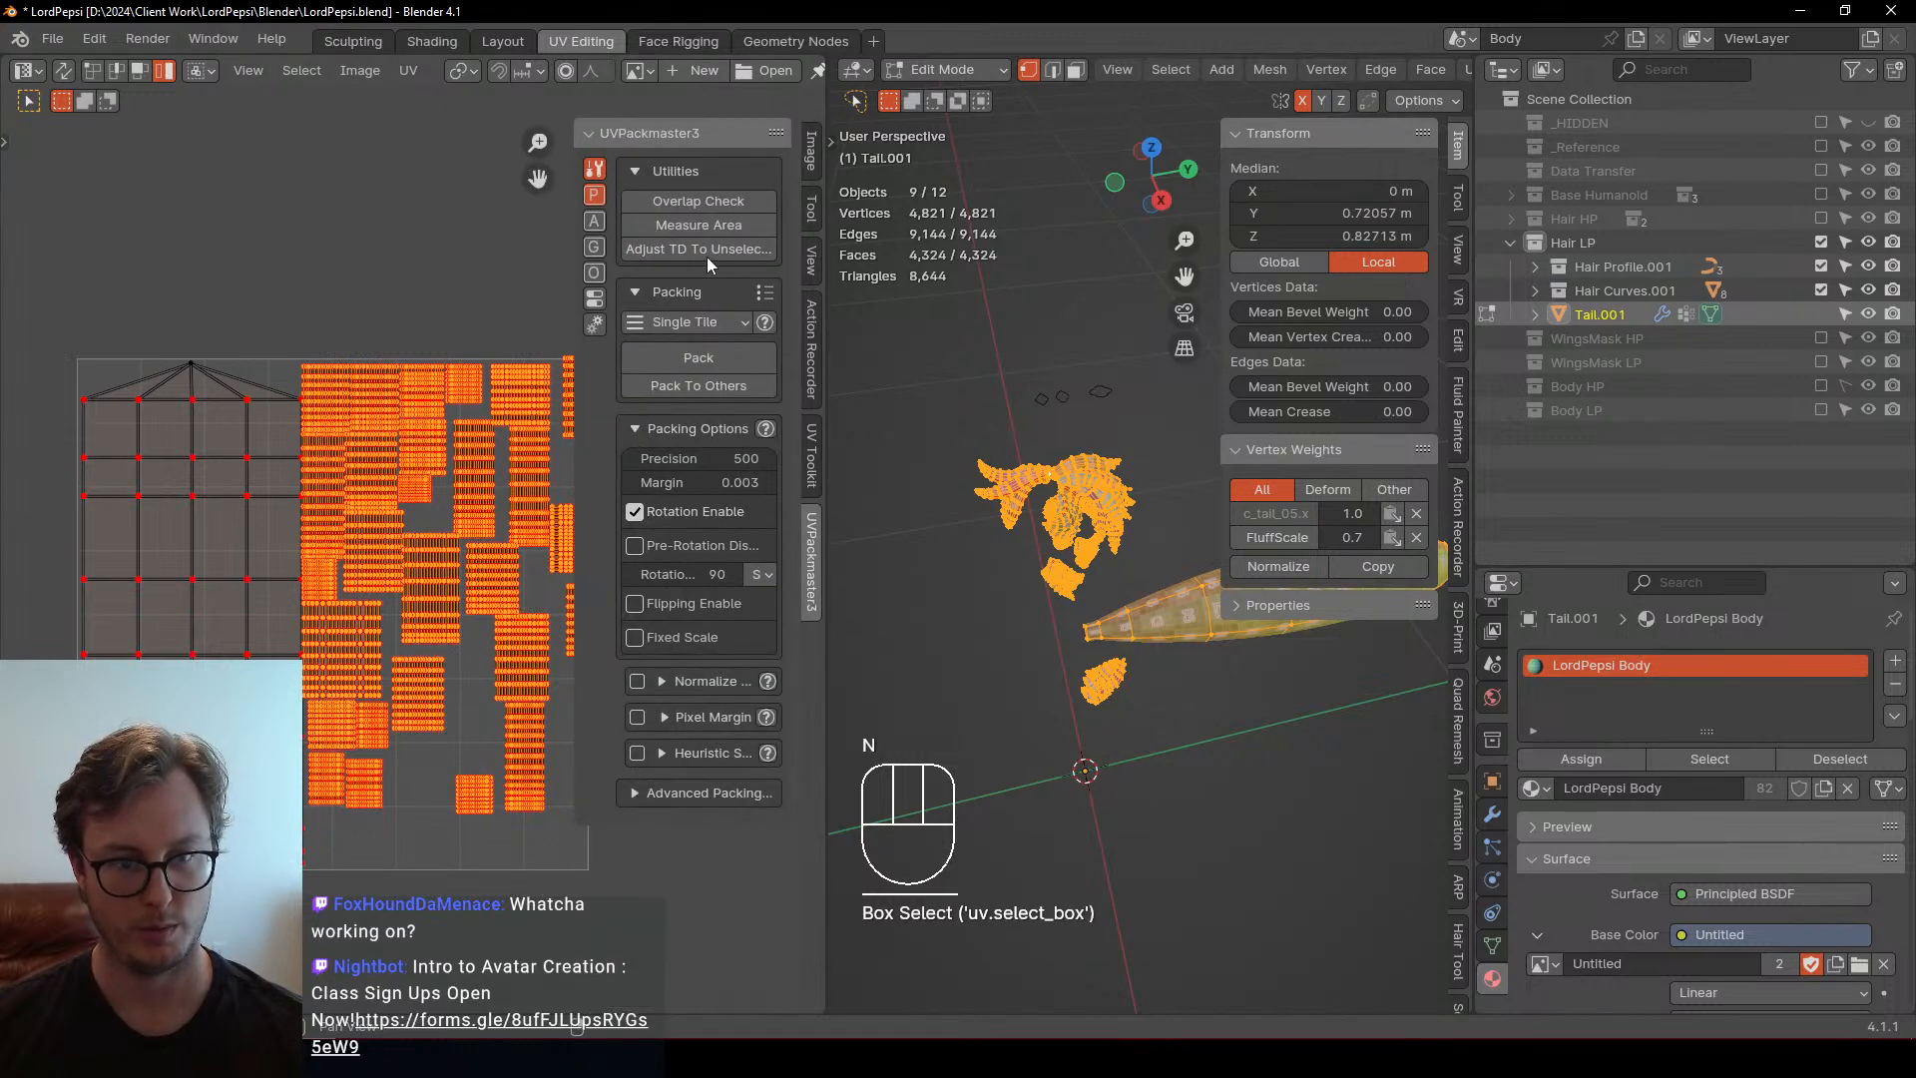
{"action": "left_click", "coordinate": [696, 365]}
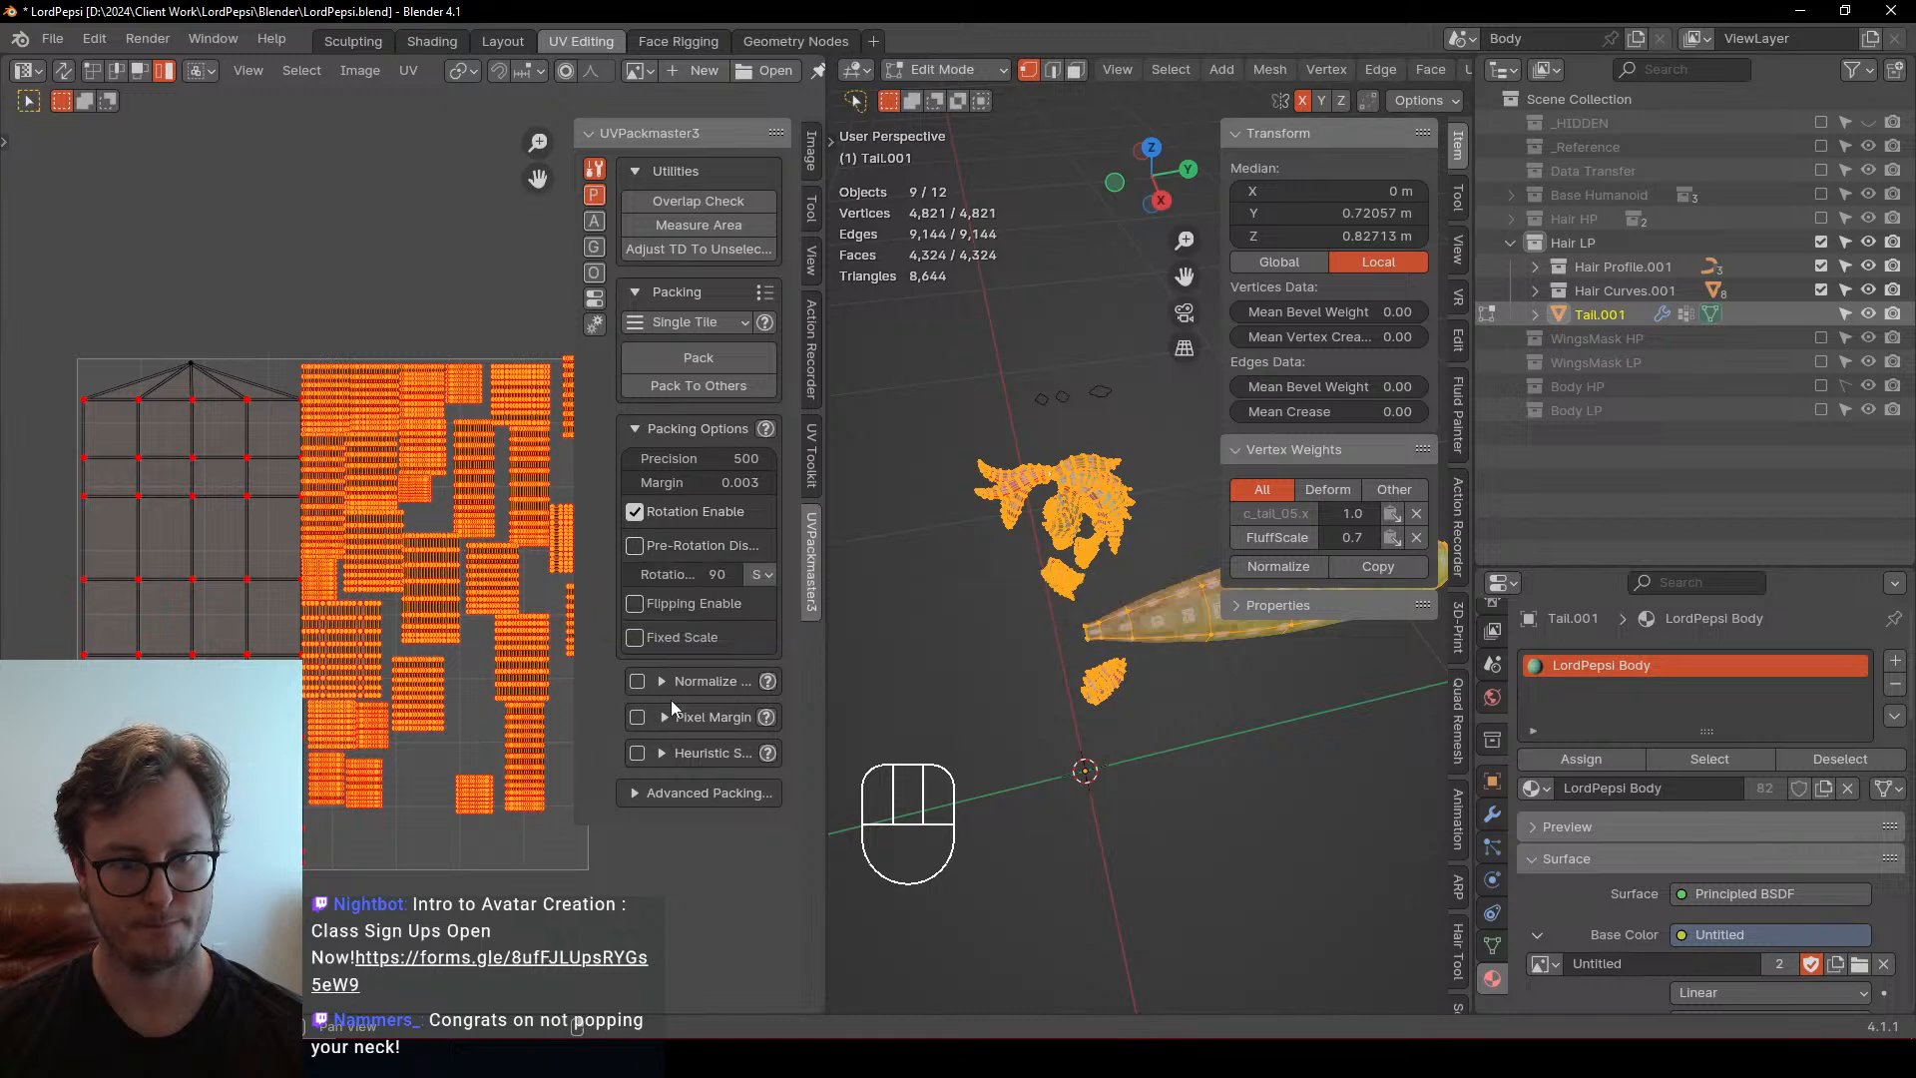
{"action": "left_click", "coordinate": [653, 366]}
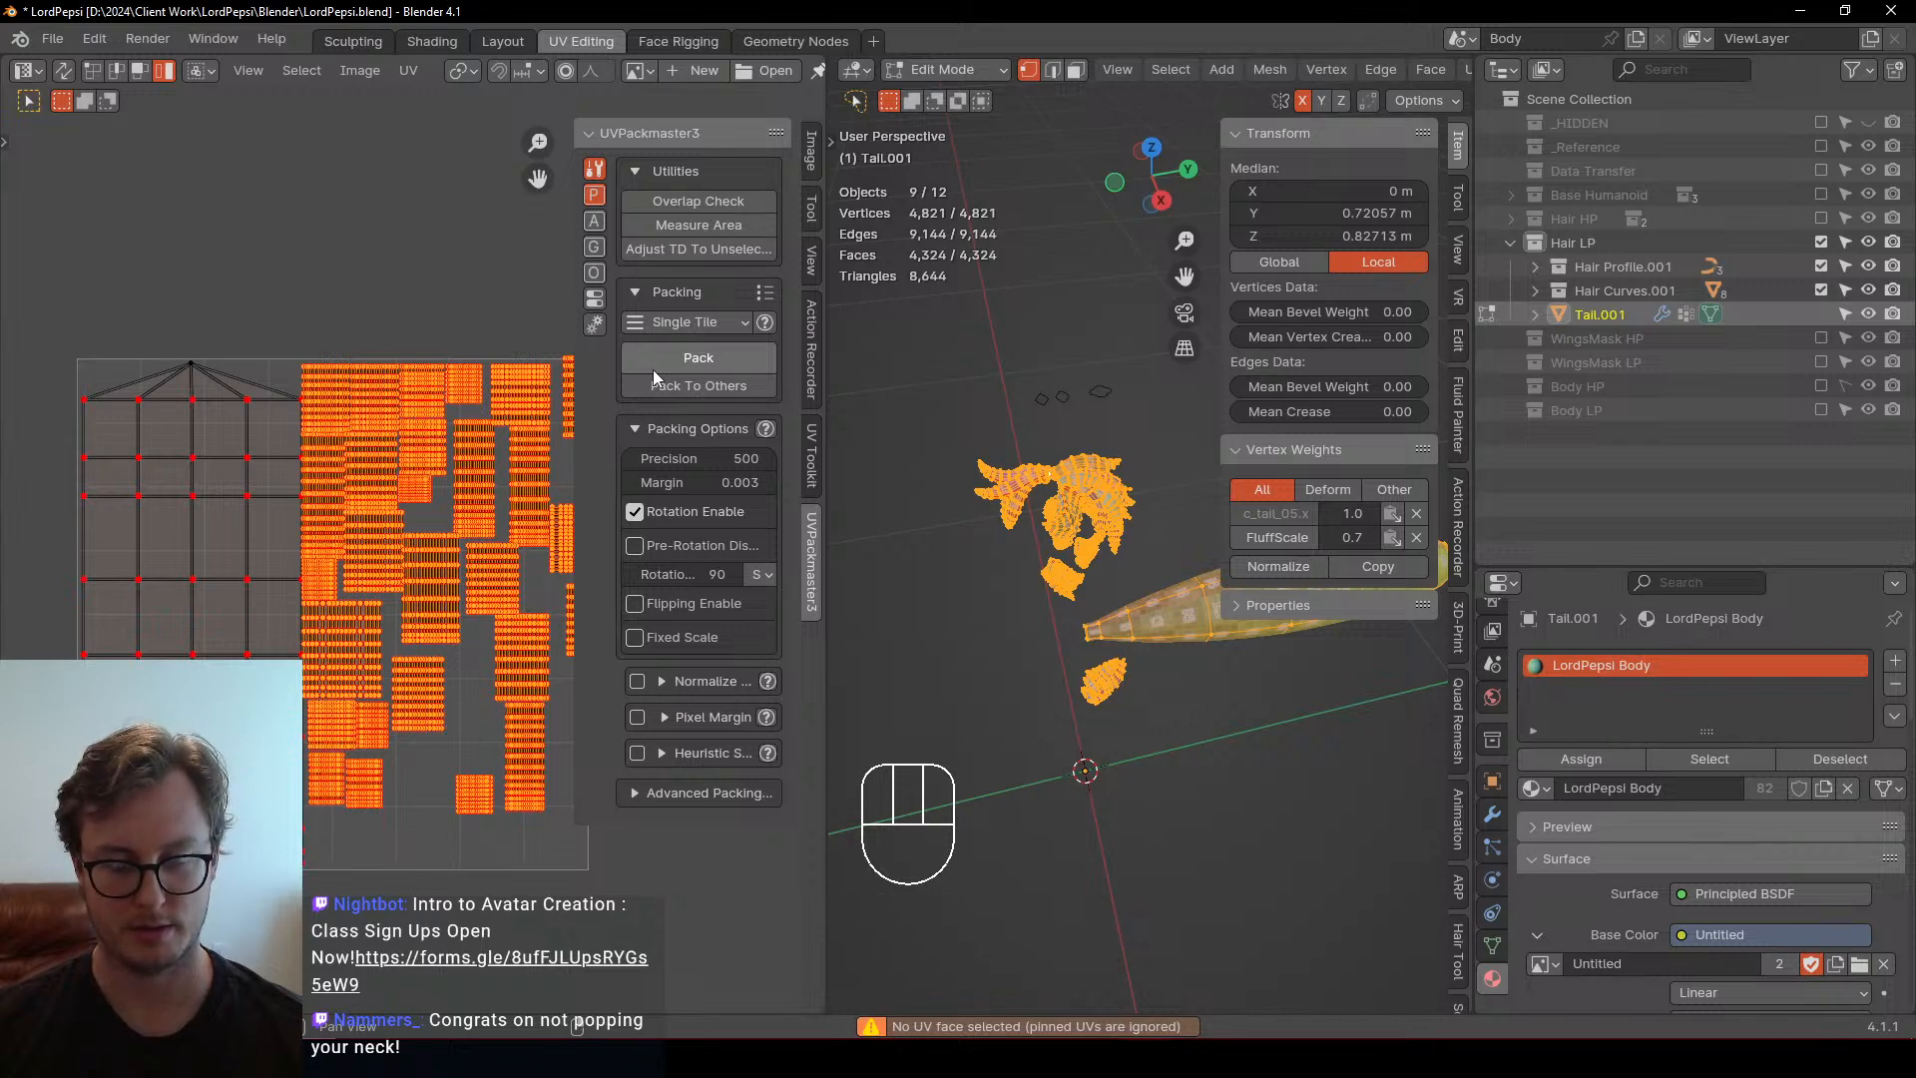
Examine UVPackmaster3's utilities, aligning, packing modes and advanced packing options for a way to pack the selected islands
{"action": "left_click", "coordinate": [764, 294]}
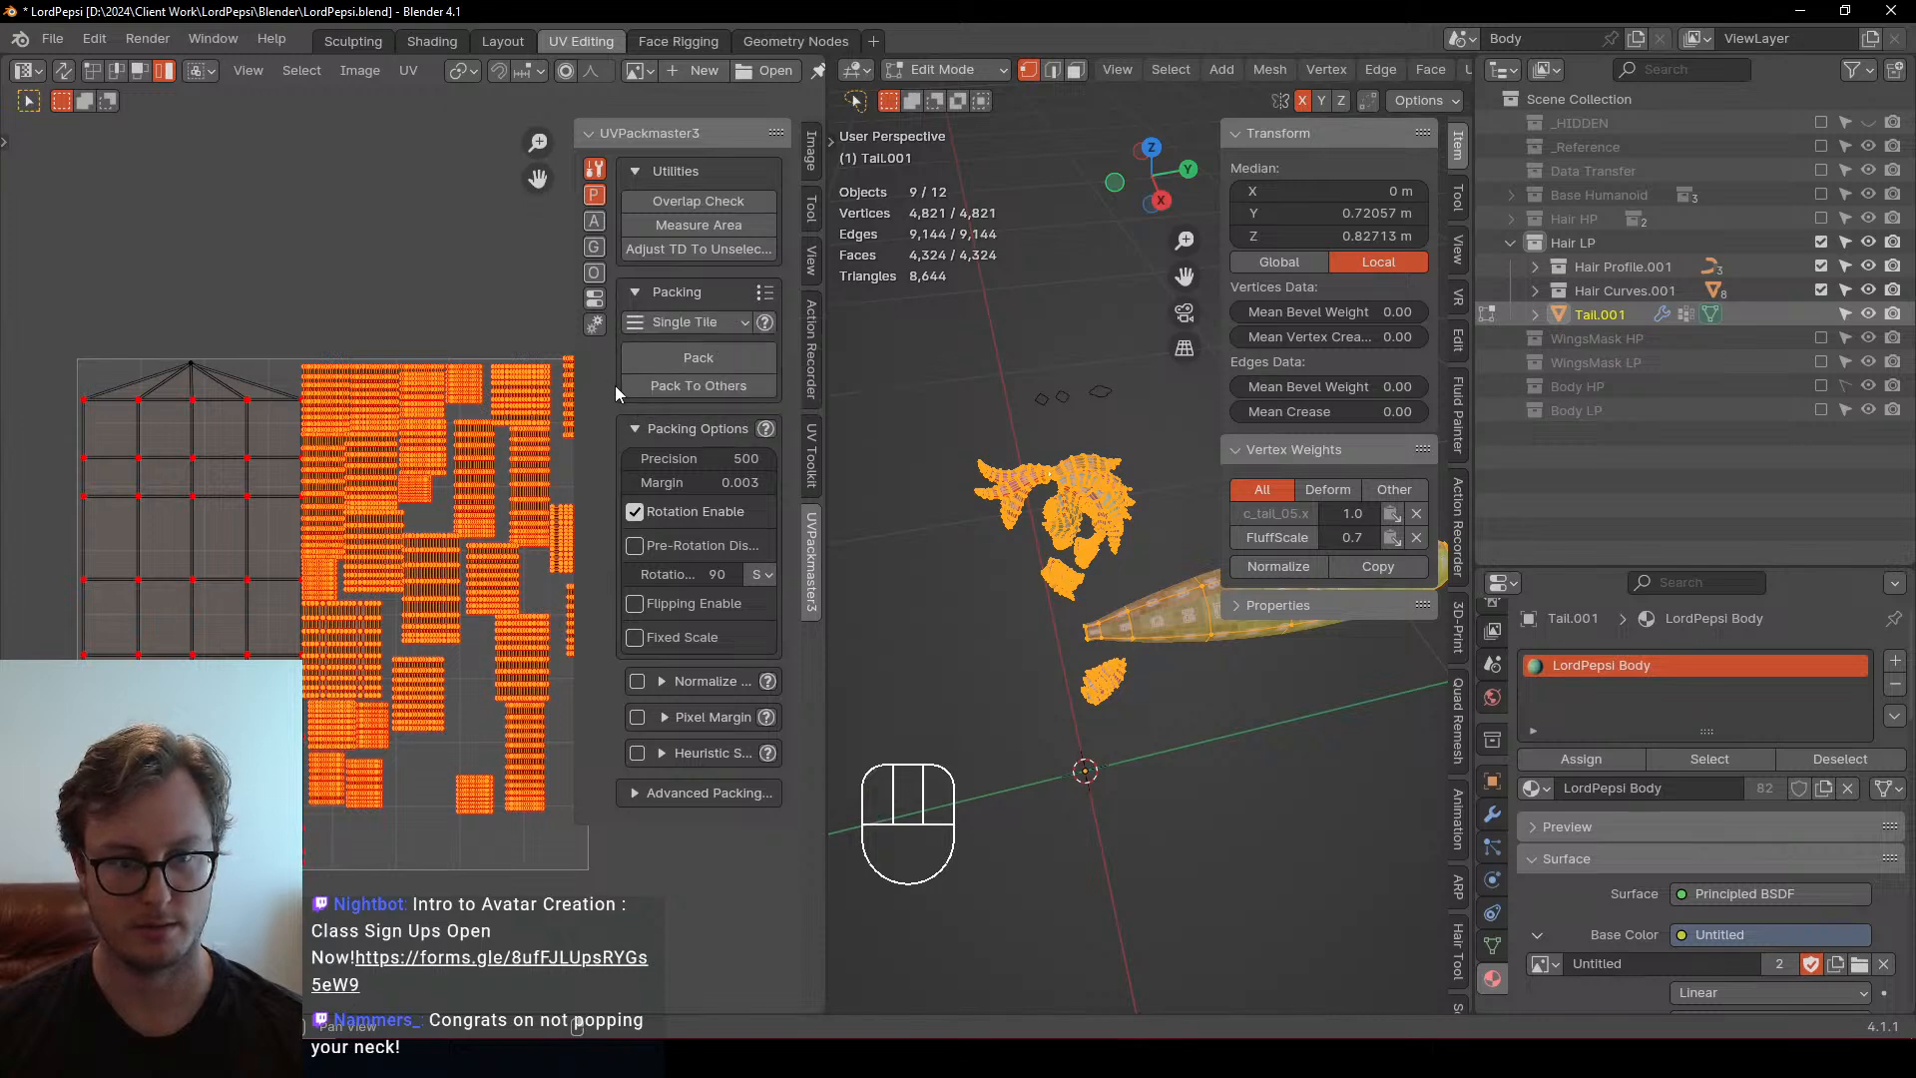
{"action": "left_click", "coordinate": [595, 169]}
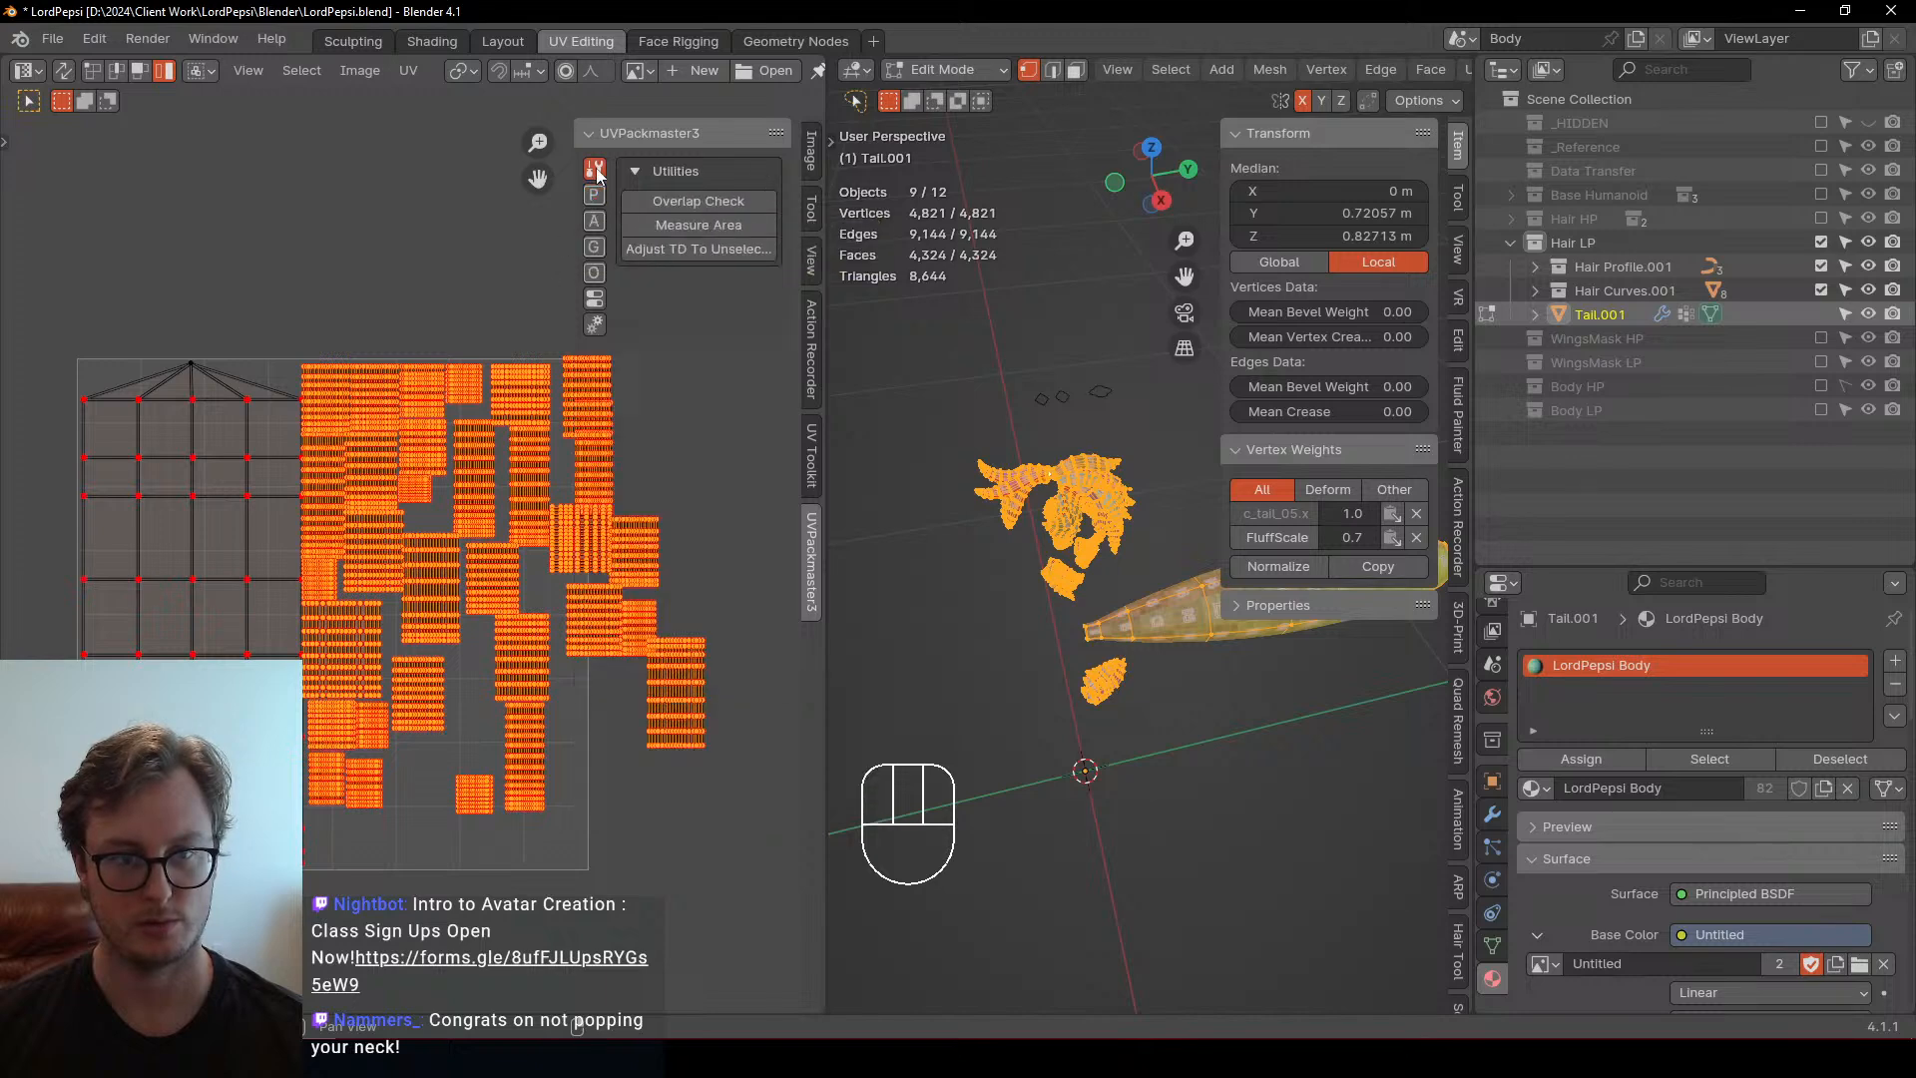
{"action": "left_click", "coordinate": [594, 194]}
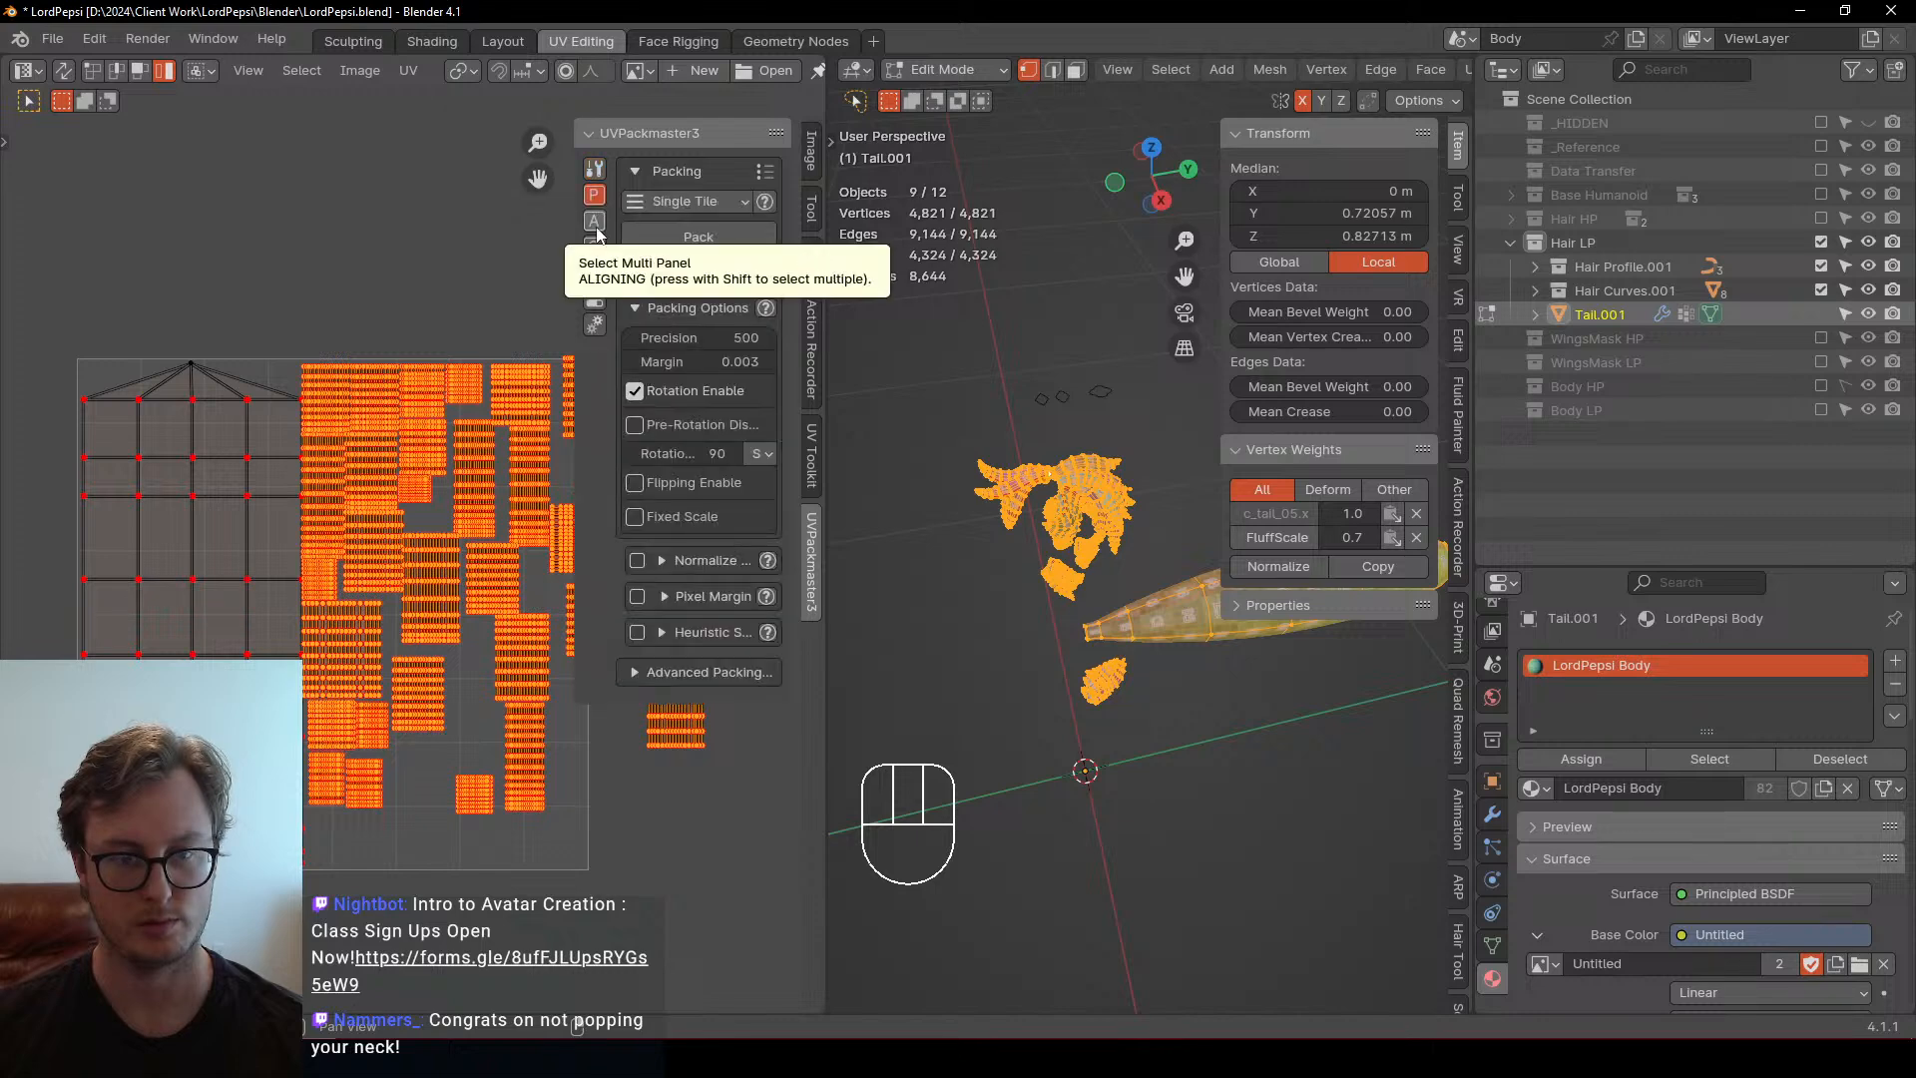
{"action": "left_click", "coordinate": [595, 222]}
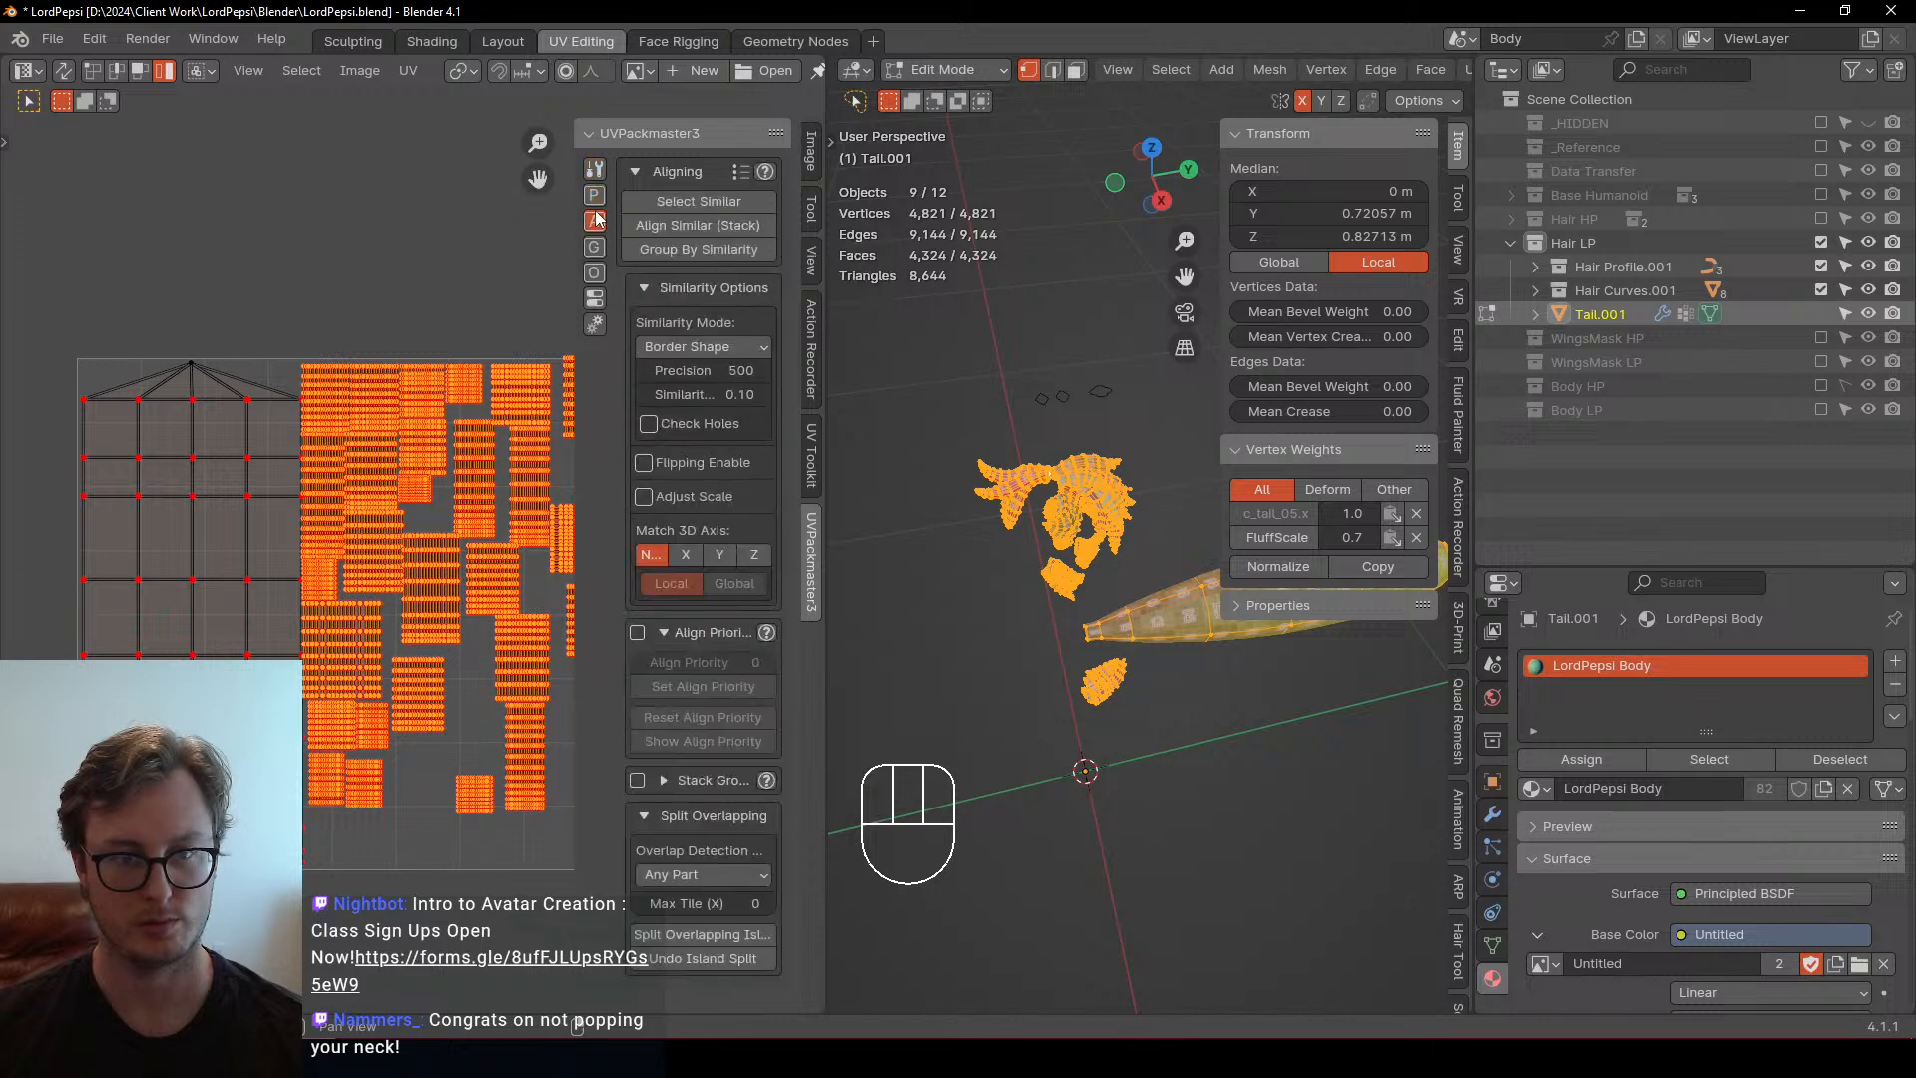
{"action": "left_click", "coordinate": [595, 196]}
{"action": "left_click", "coordinate": [697, 202]}
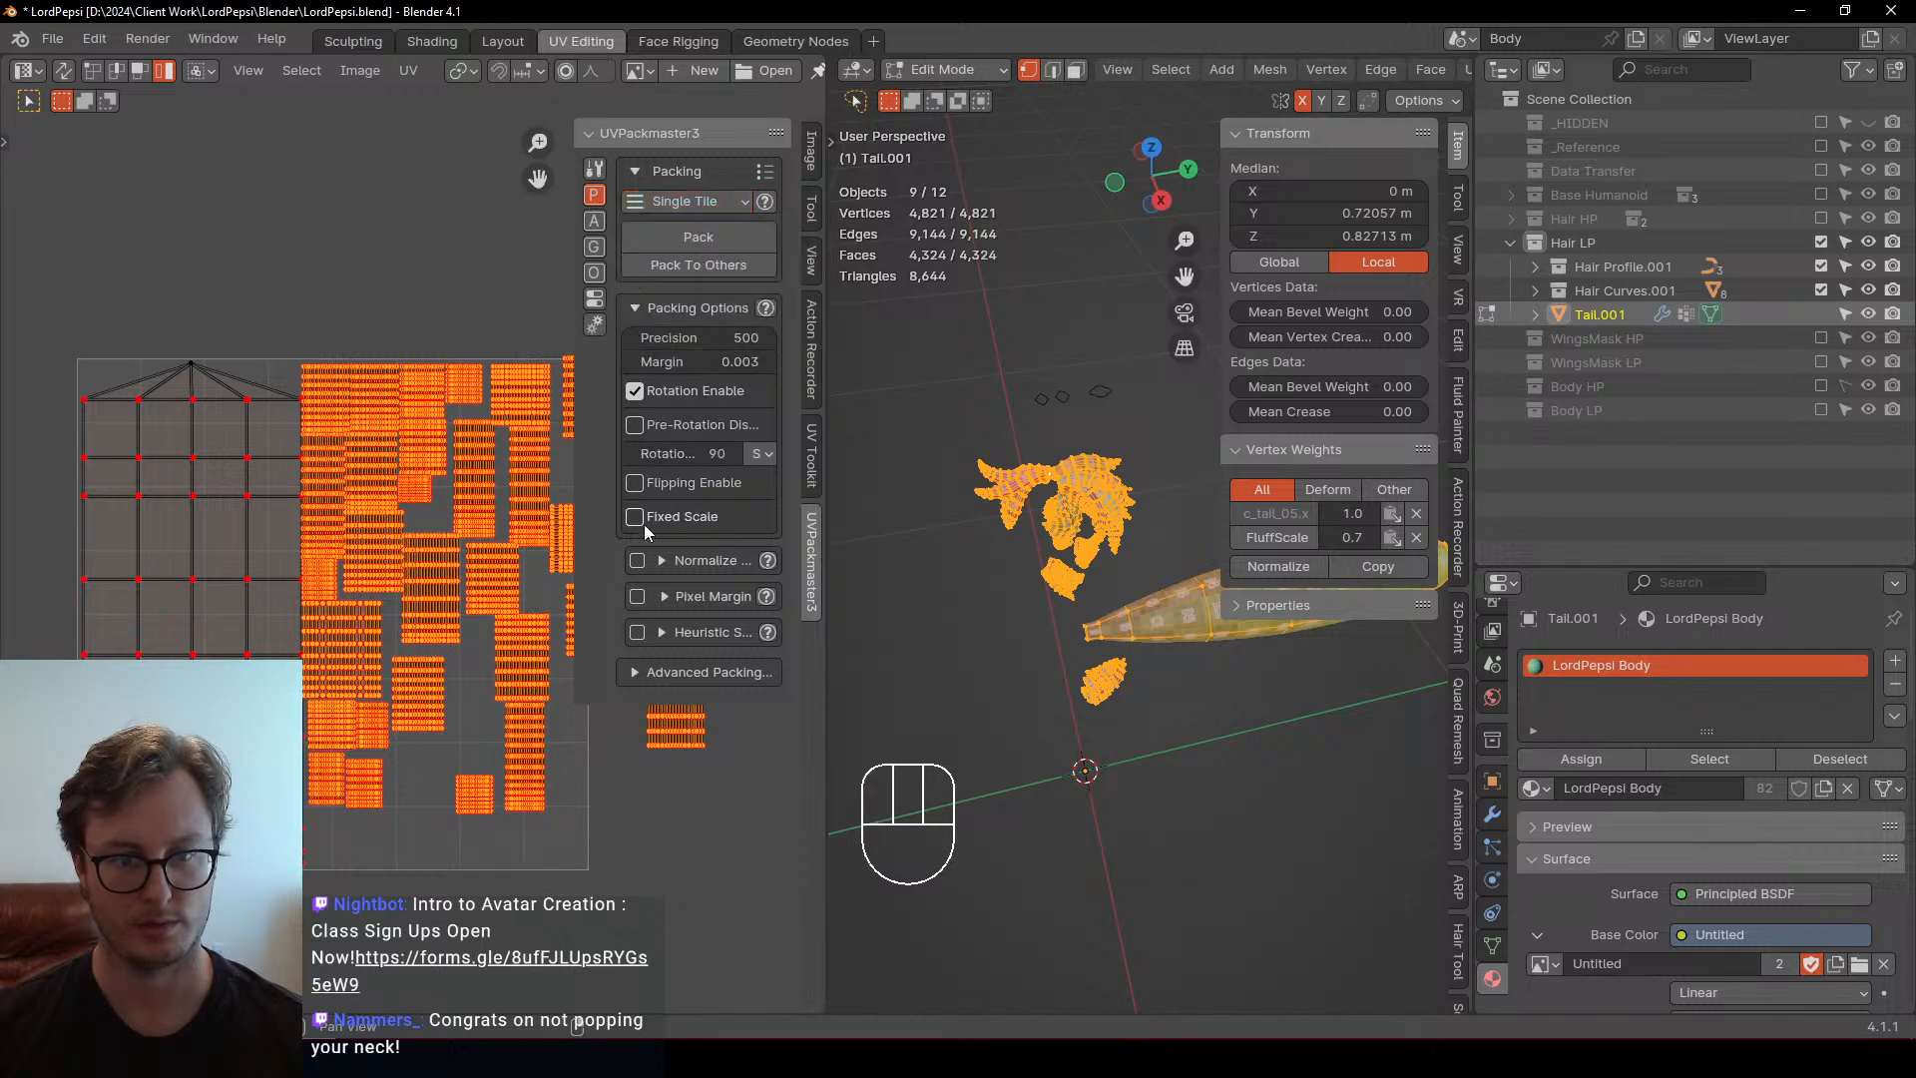
{"action": "left_click", "coordinate": [666, 673]}
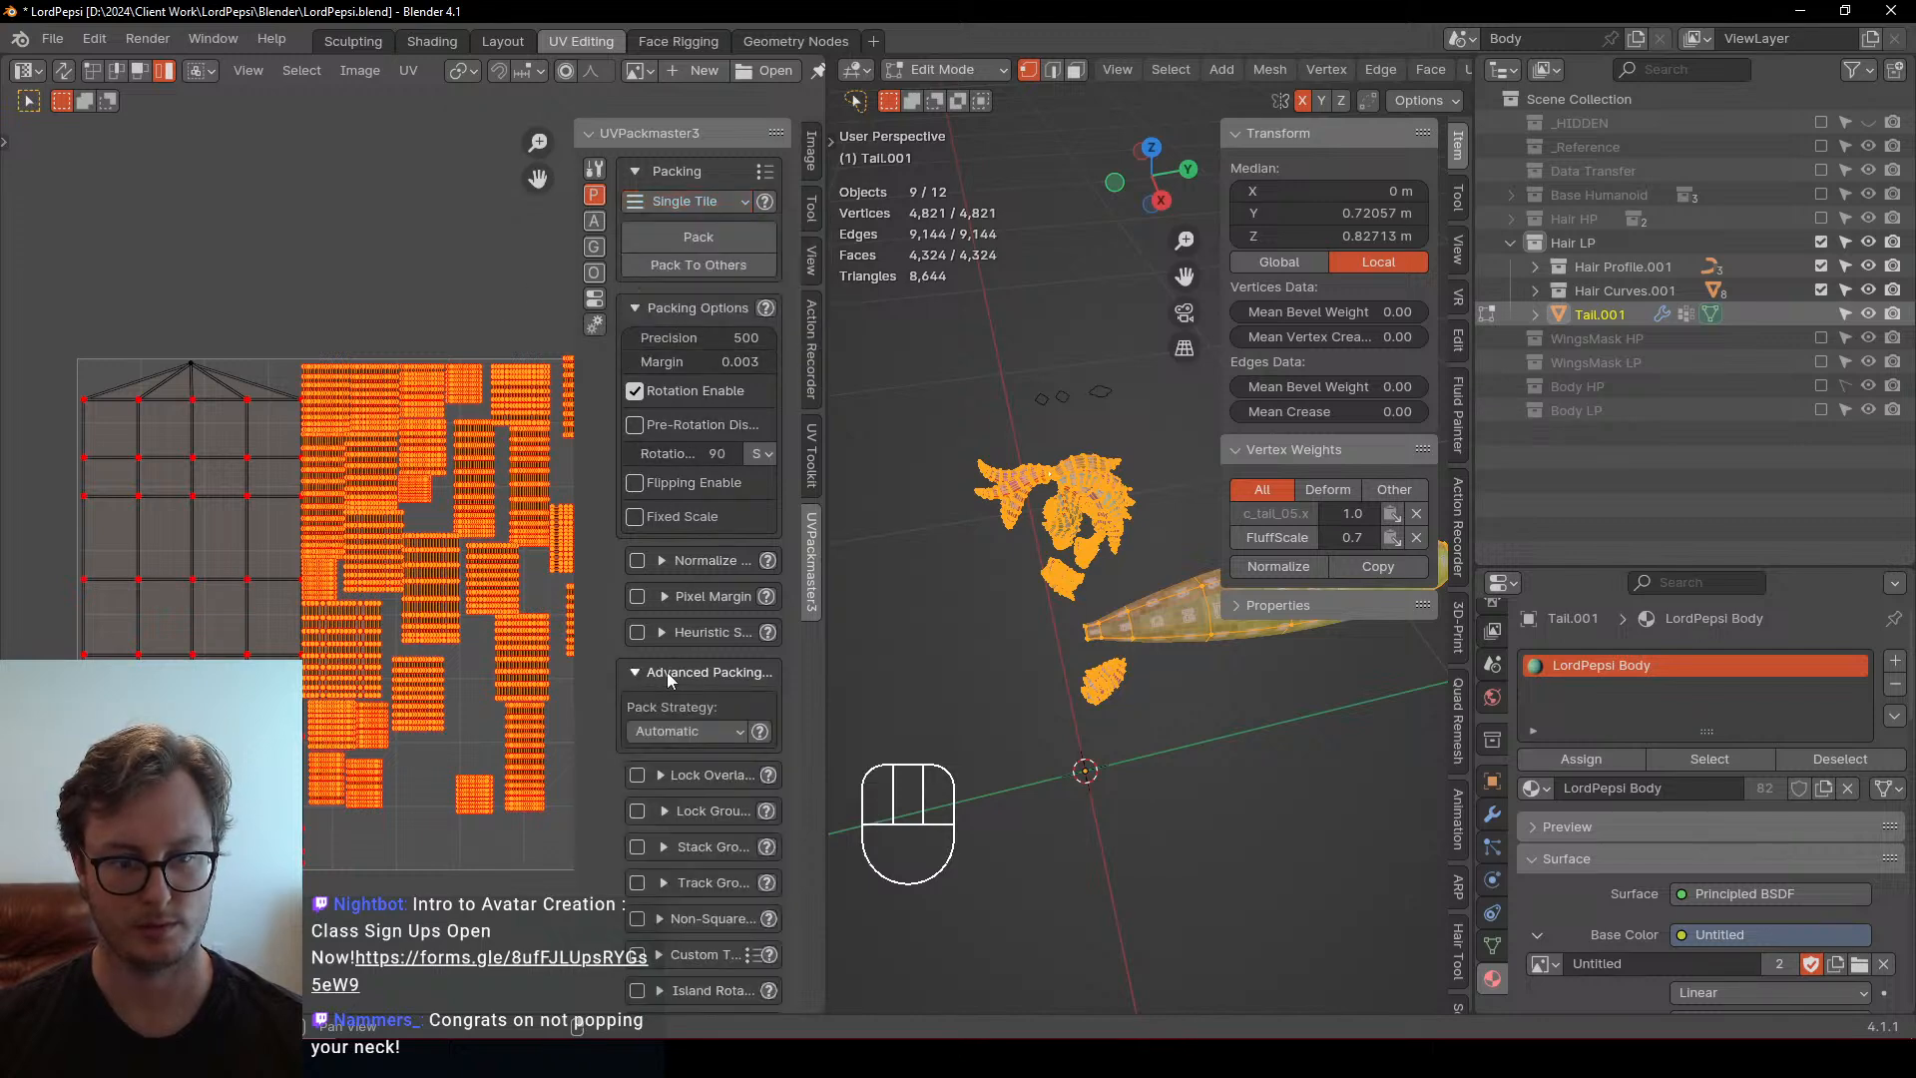
{"action": "left_click", "coordinate": [673, 668]}
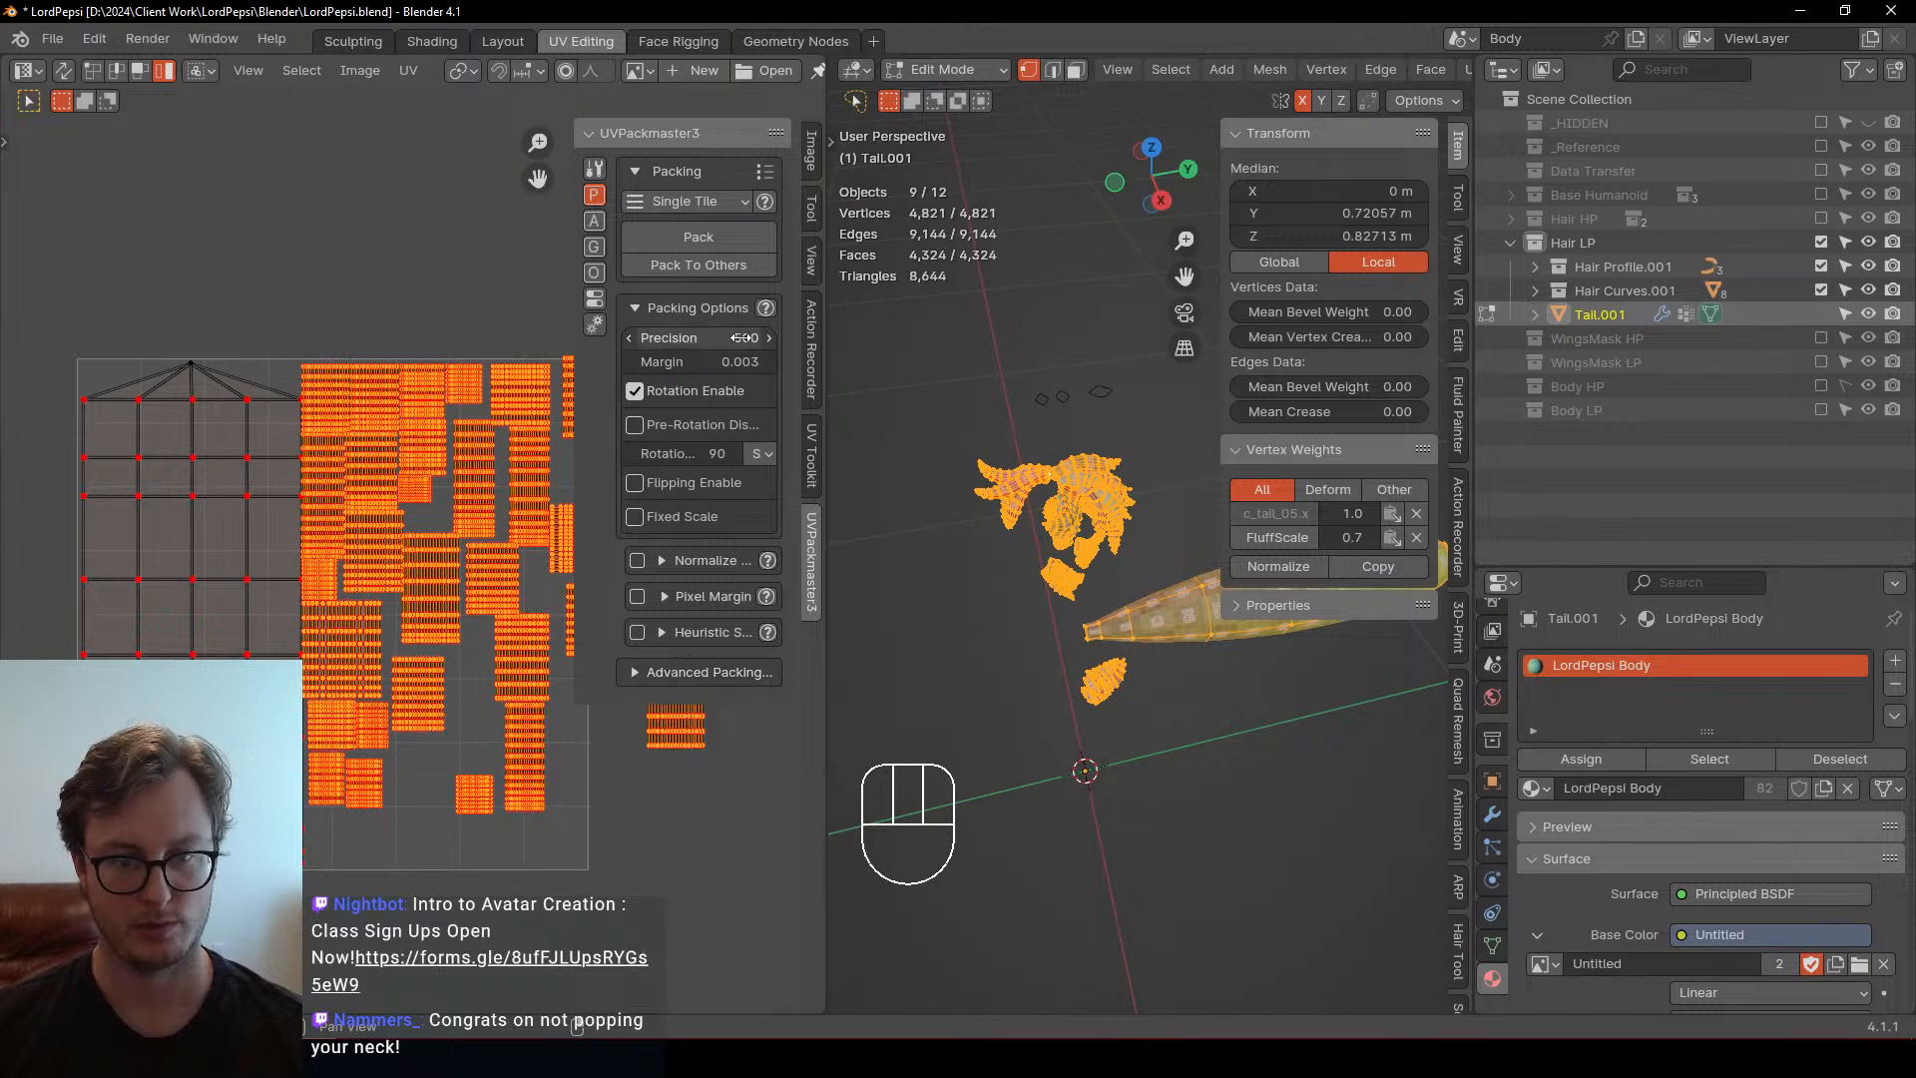
{"action": "left_click", "coordinate": [705, 242]}
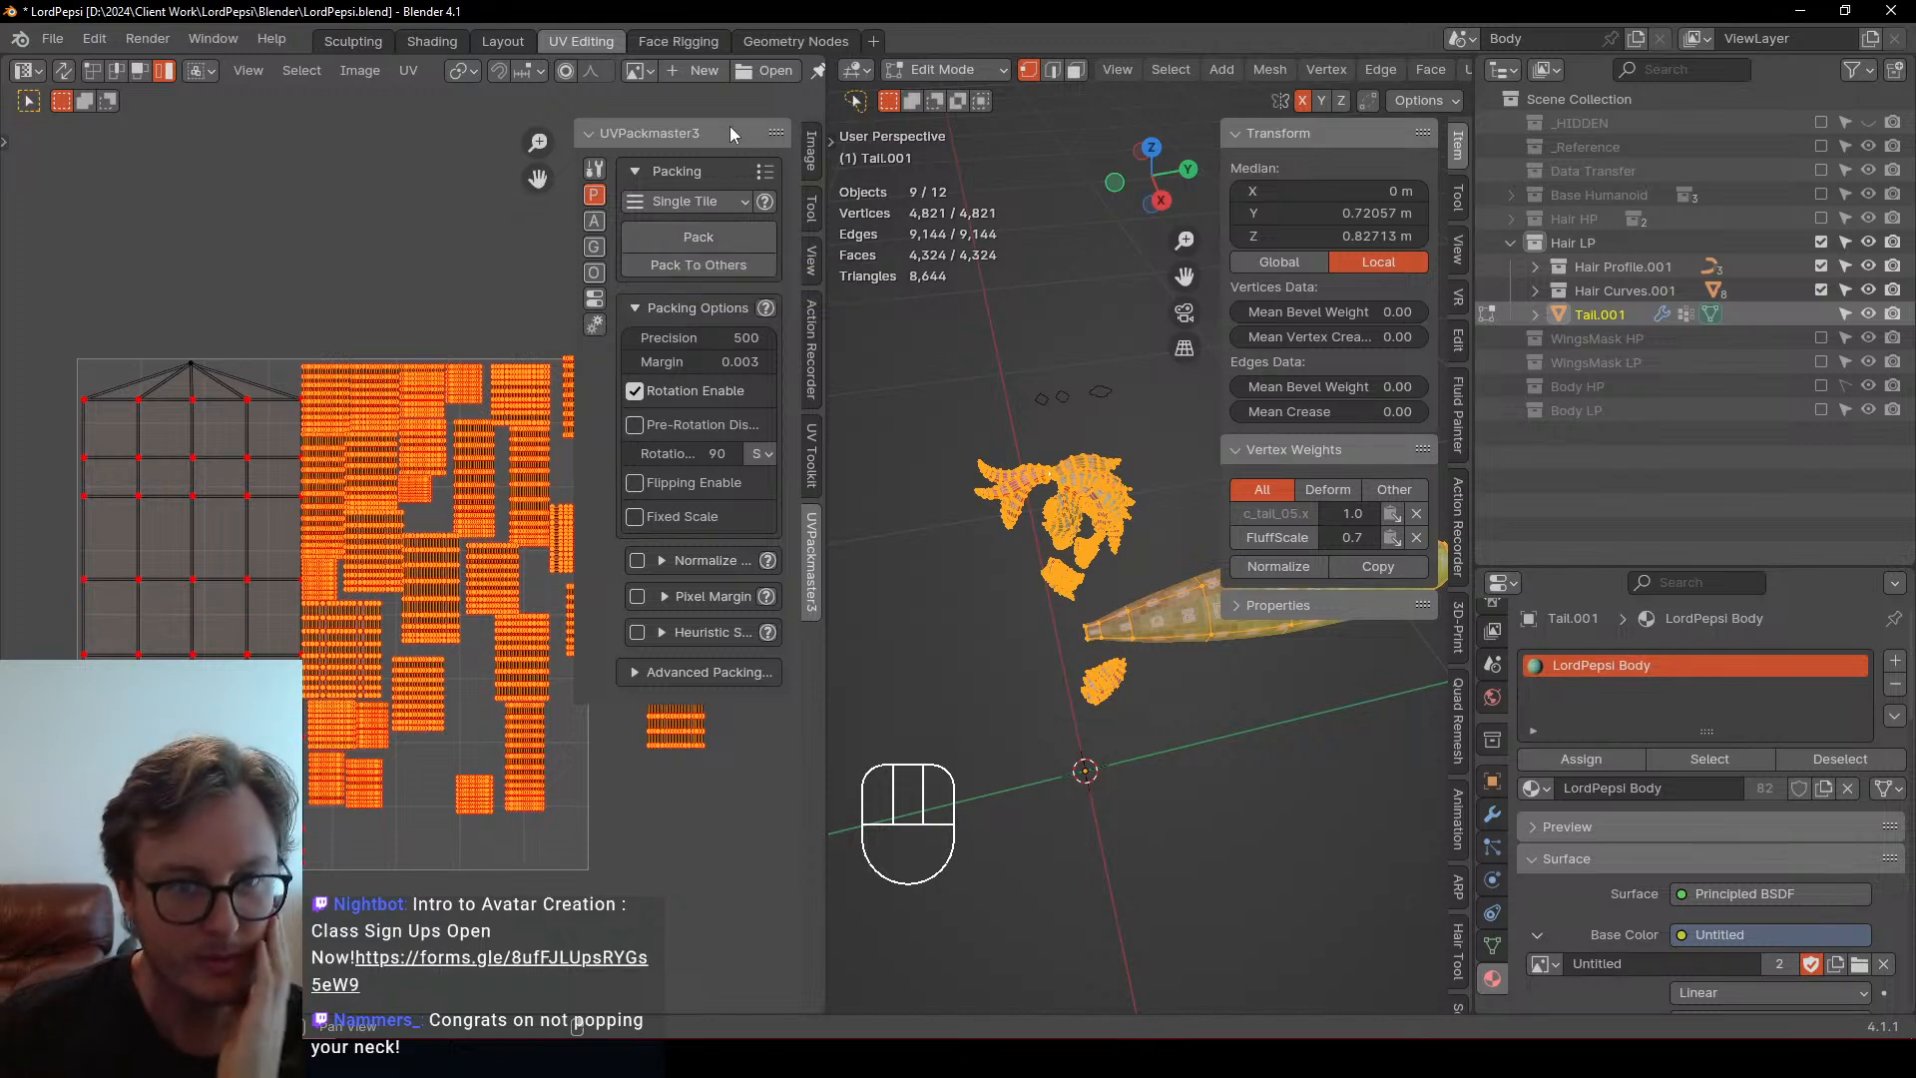
{"action": "left_click", "coordinate": [764, 172]}
{"action": "left_click", "coordinate": [726, 198]}
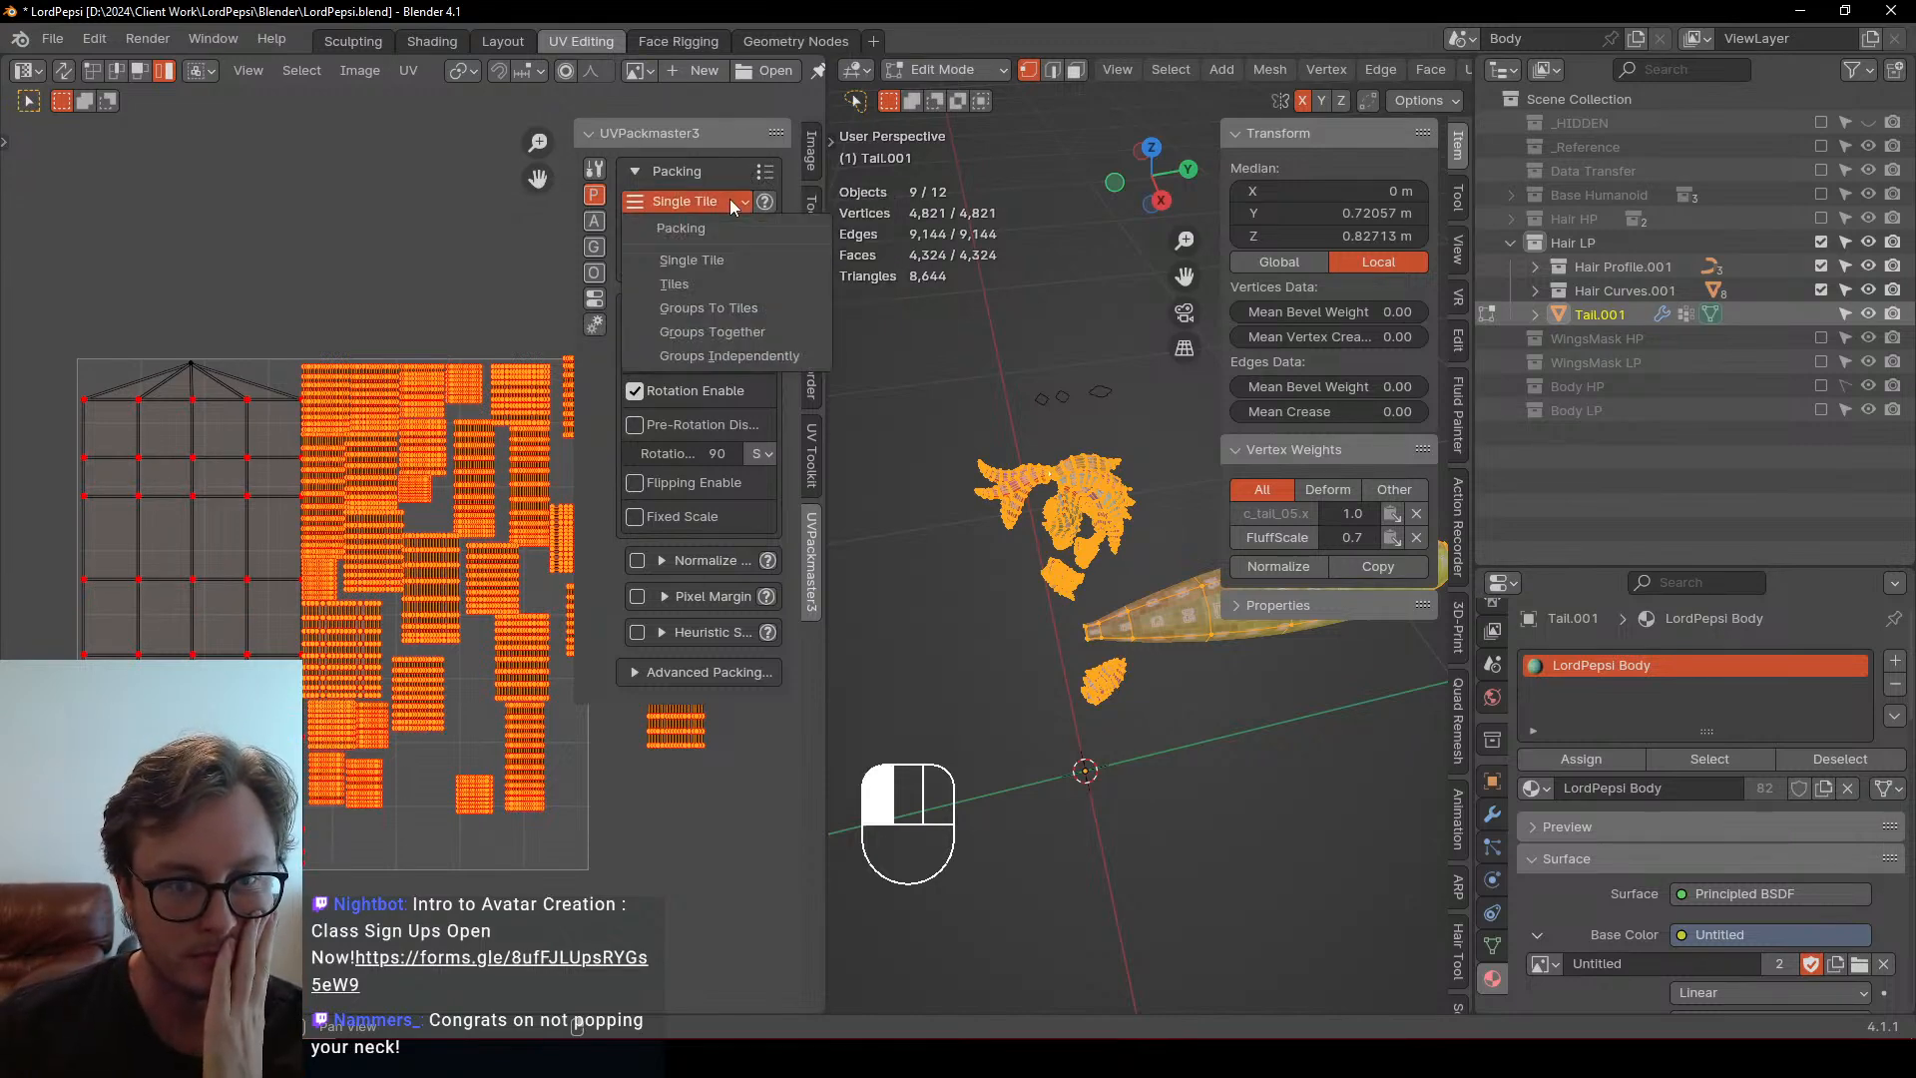
Turn off UVPackmaster3's Pinned UVs As Others option and try packing the hair islands again
{"action": "left_click", "coordinate": [592, 324]}
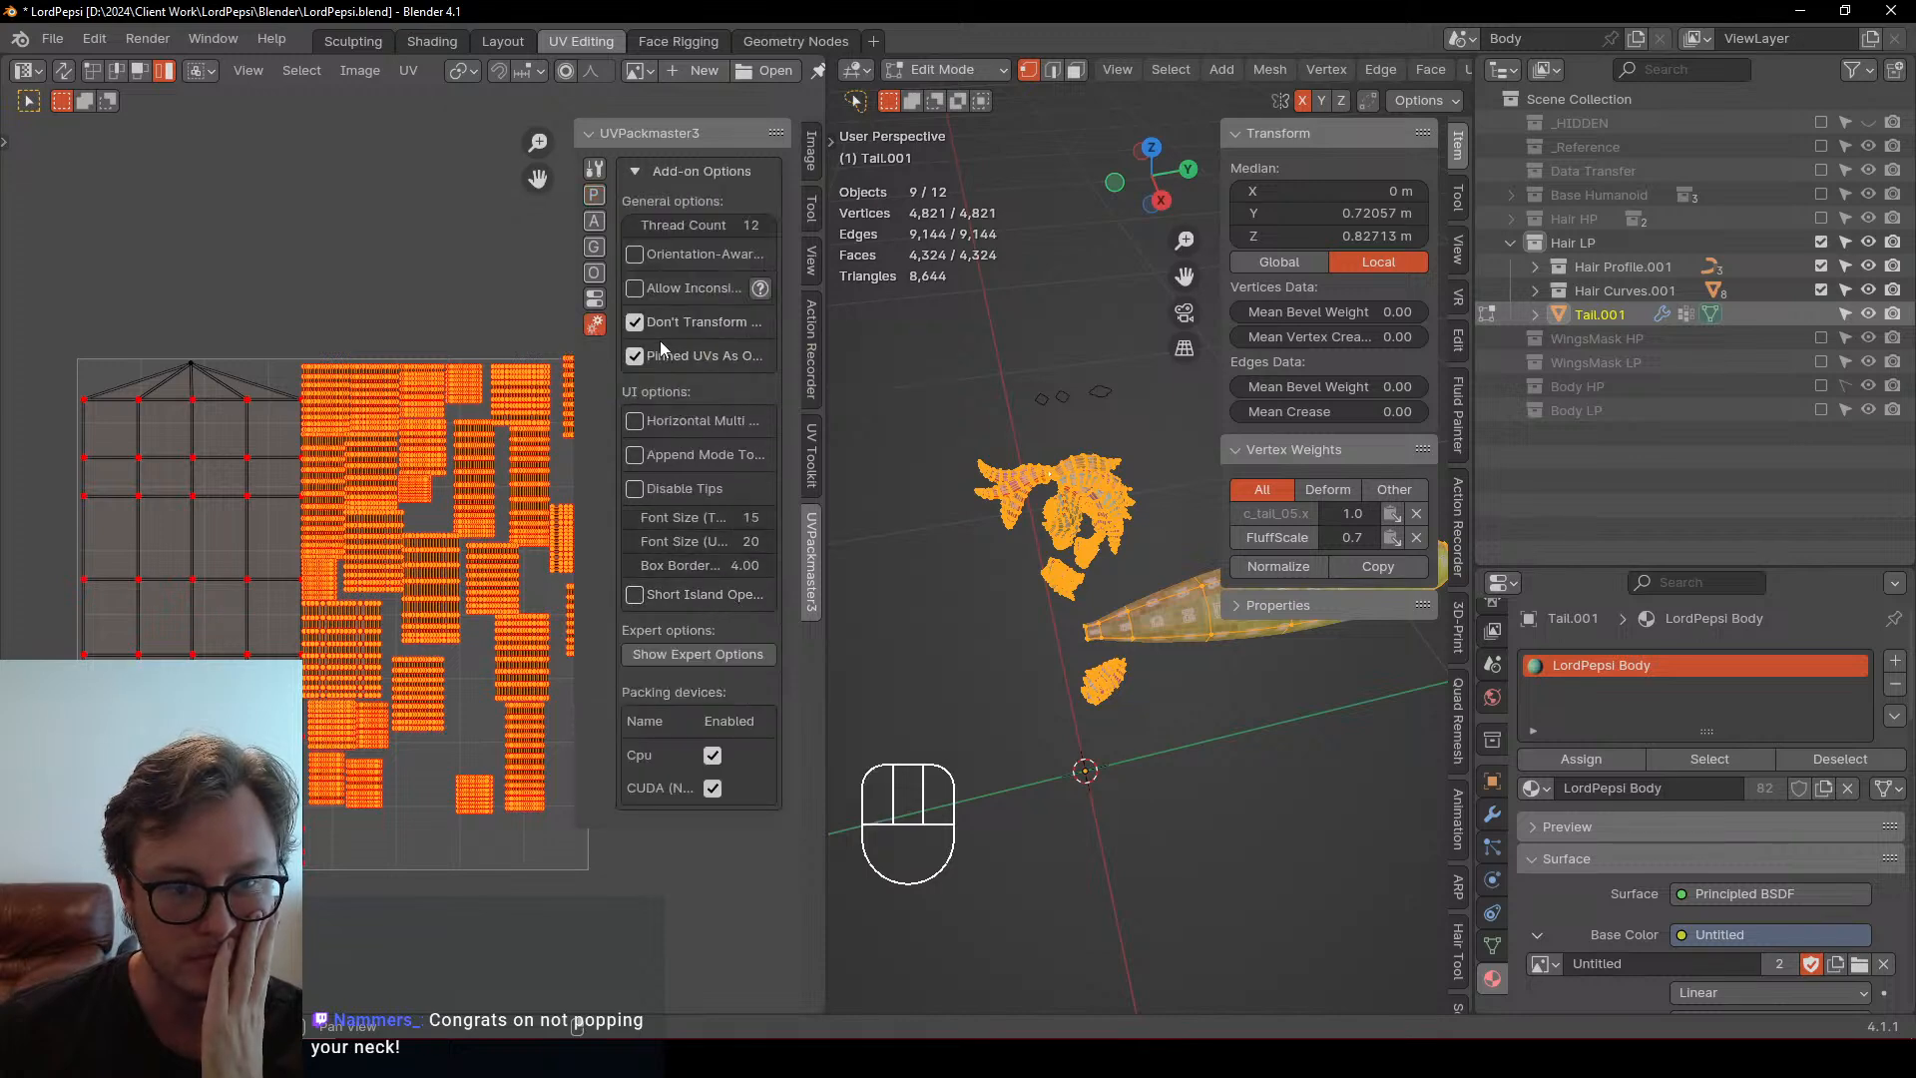
{"action": "left_click", "coordinate": [653, 367]}
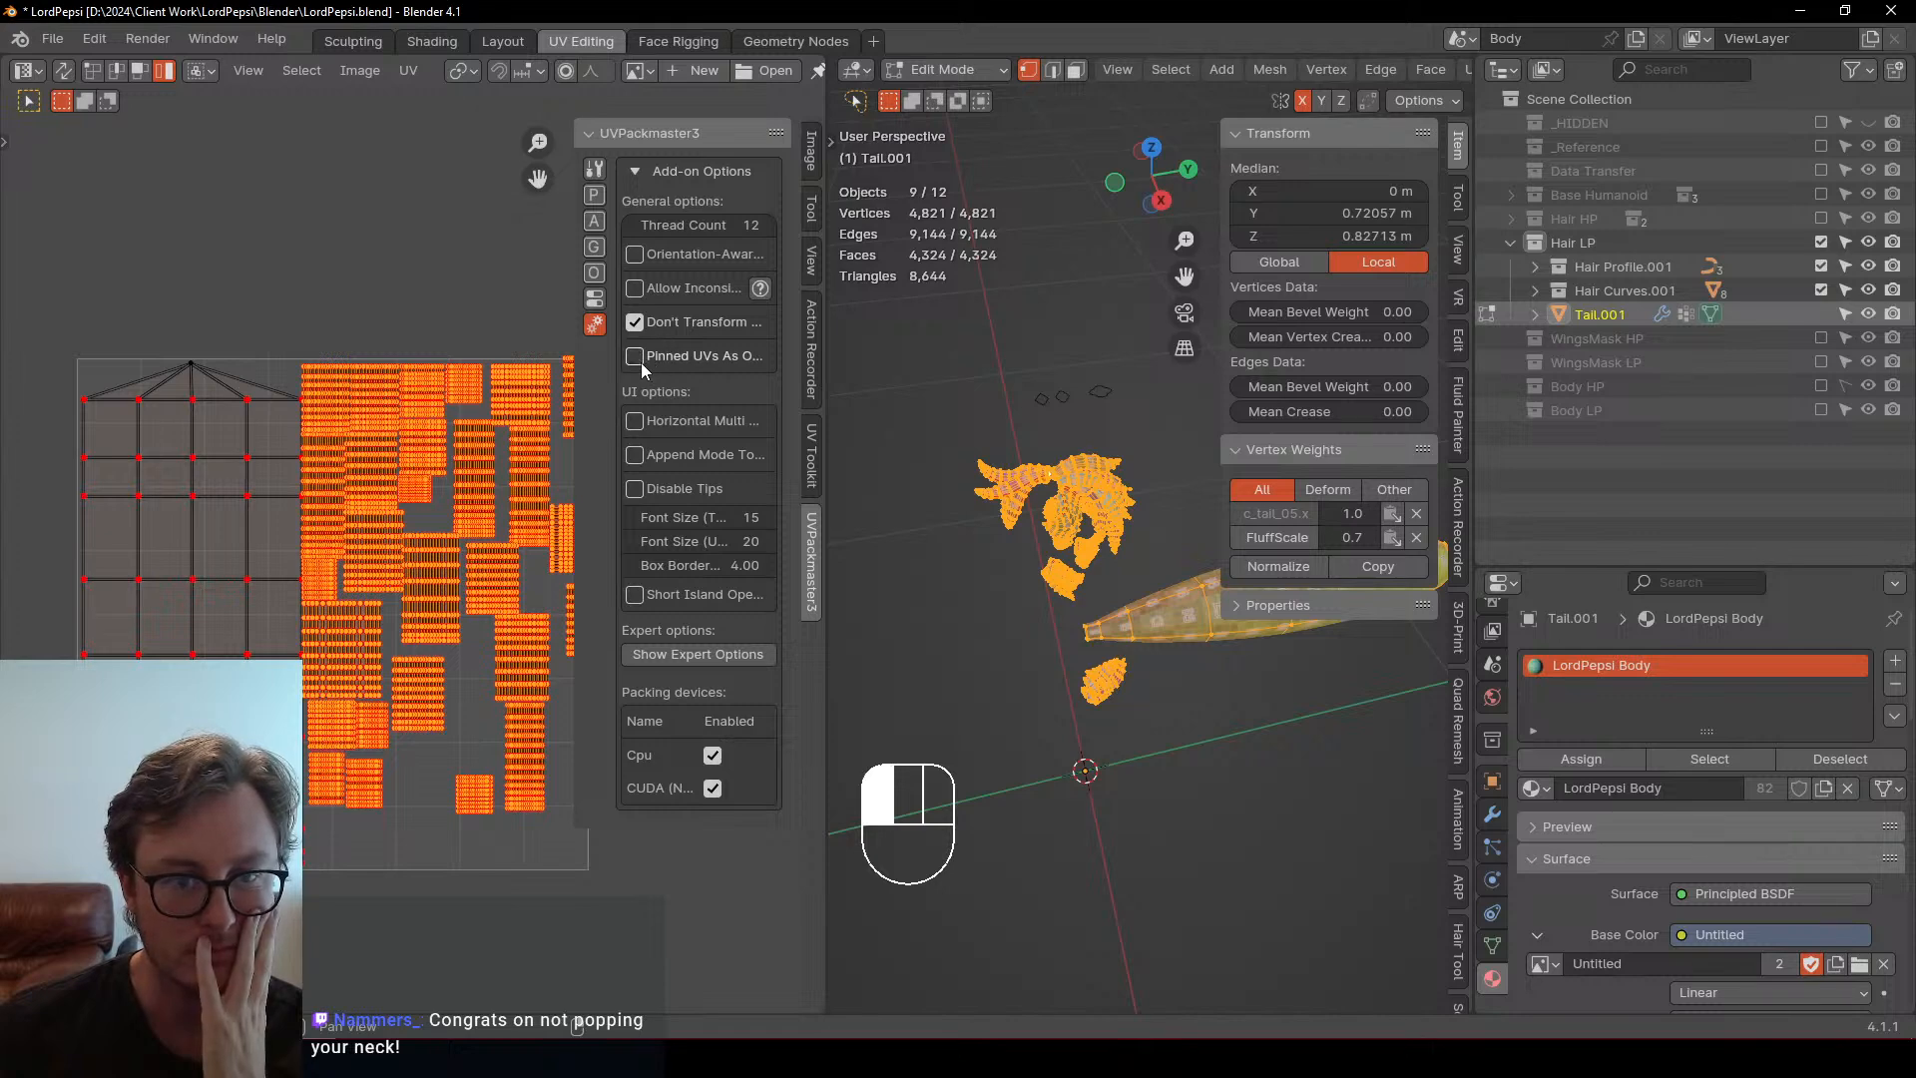
{"action": "left_click", "coordinate": [594, 196]}
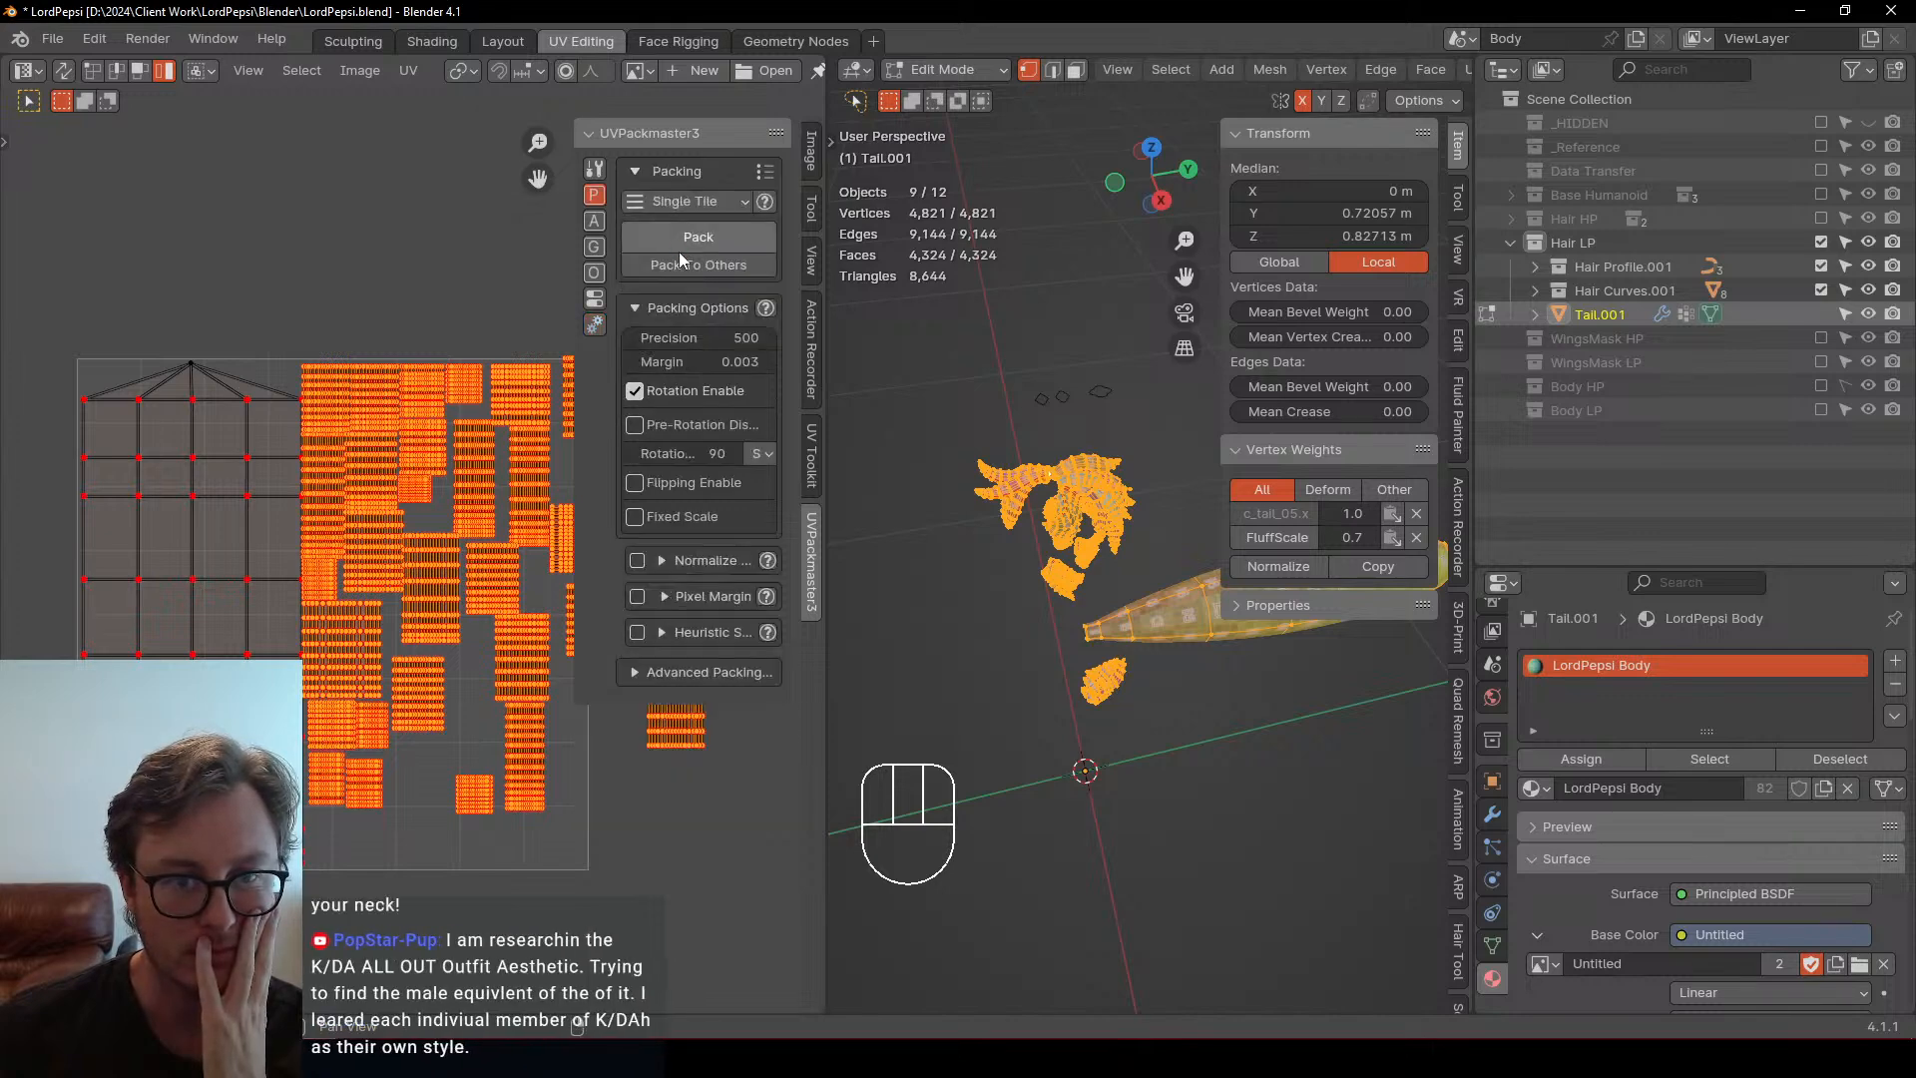
{"action": "left_click", "coordinate": [679, 248]}
Show UVPackmaster3's add-on options and widen the UV editor and its sidebar so the option names are fully readable
{"action": "left_click", "coordinate": [595, 324]}
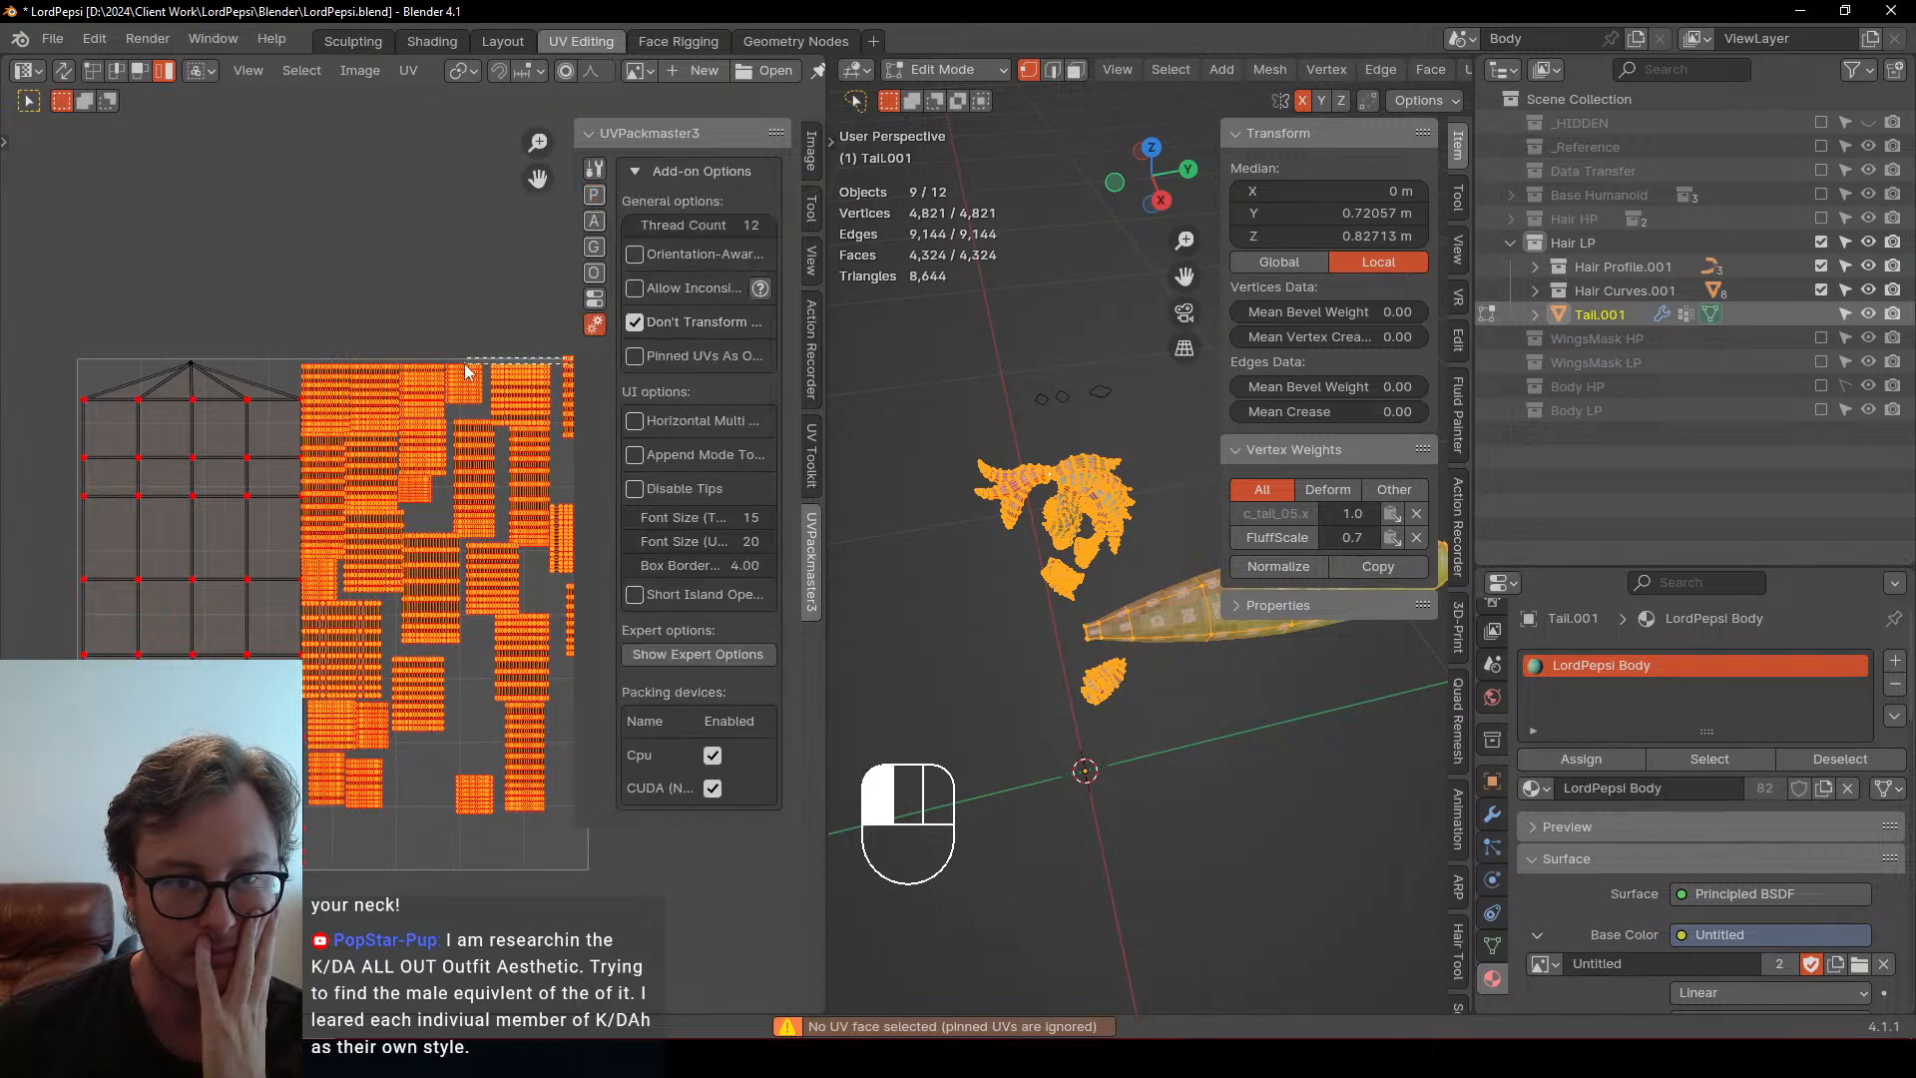
{"action": "left_click_drag", "start_coordinate": [589, 350], "coordinate": [295, 823]}
{"action": "left_click_drag", "start_coordinate": [822, 698], "coordinate": [1234, 619]}
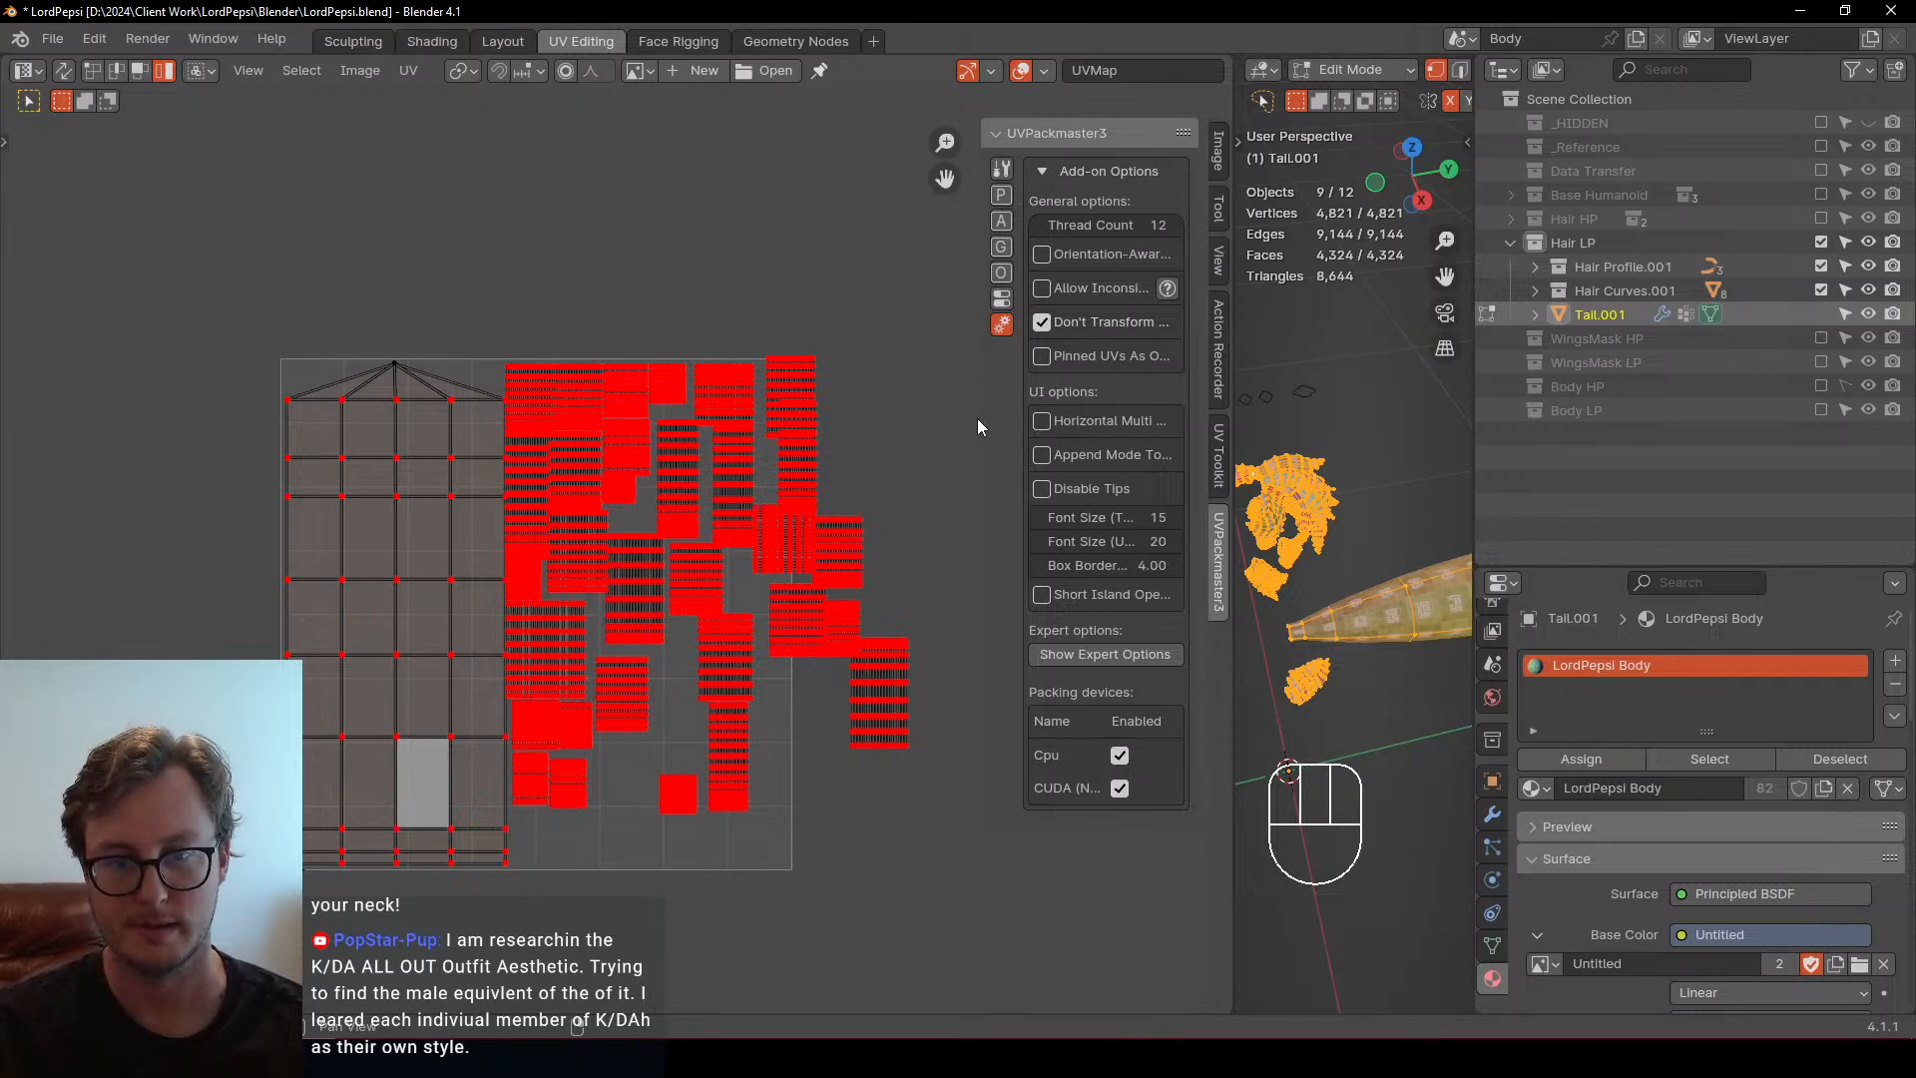
{"action": "left_click_drag", "start_coordinate": [1021, 419], "coordinate": [844, 429]}
Select all hair islands beside the tail and unpin their UVs
{"action": "key", "text": "q"}
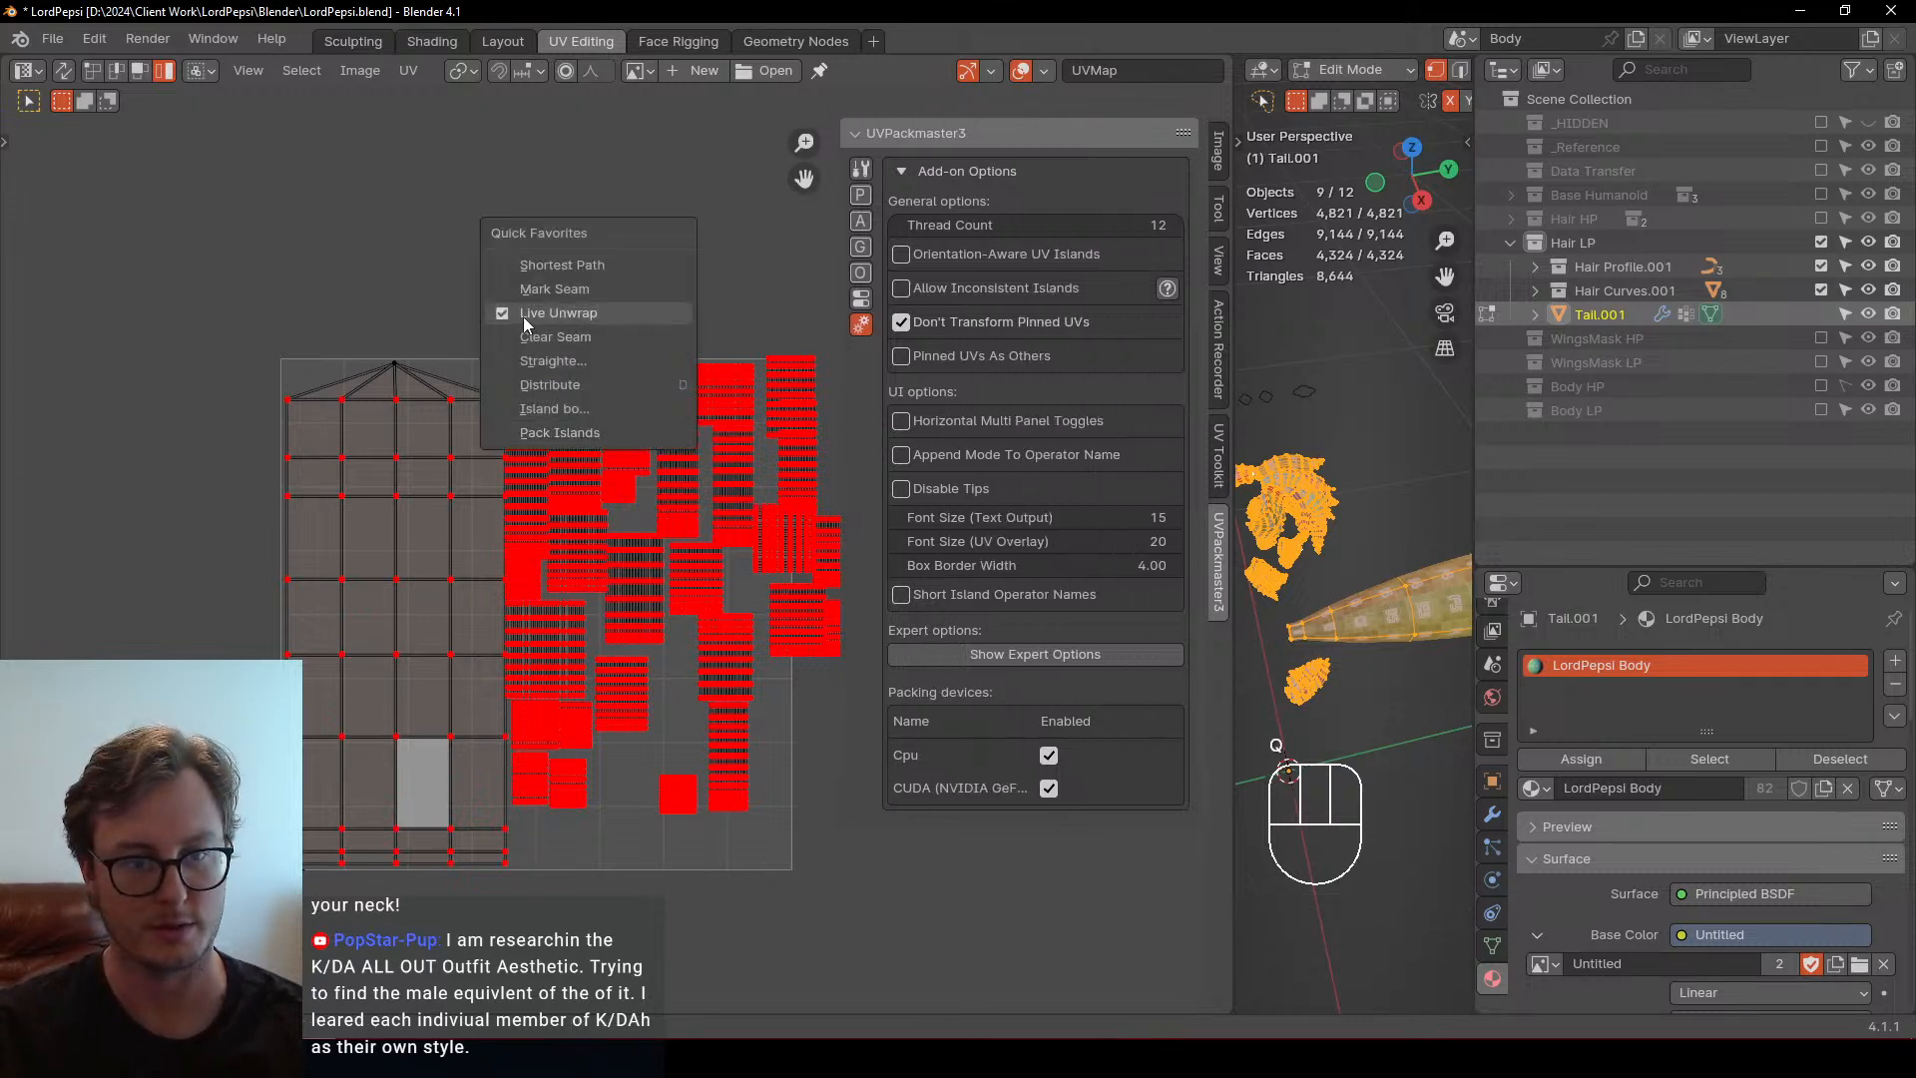
{"action": "middle_click_drag", "start_coordinate": [579, 505], "coordinate": [445, 431]}
{"action": "left_click", "coordinate": [435, 344]}
{"action": "key", "text": "b"}
{"action": "left_click_drag", "start_coordinate": [390, 289], "coordinate": [766, 777]}
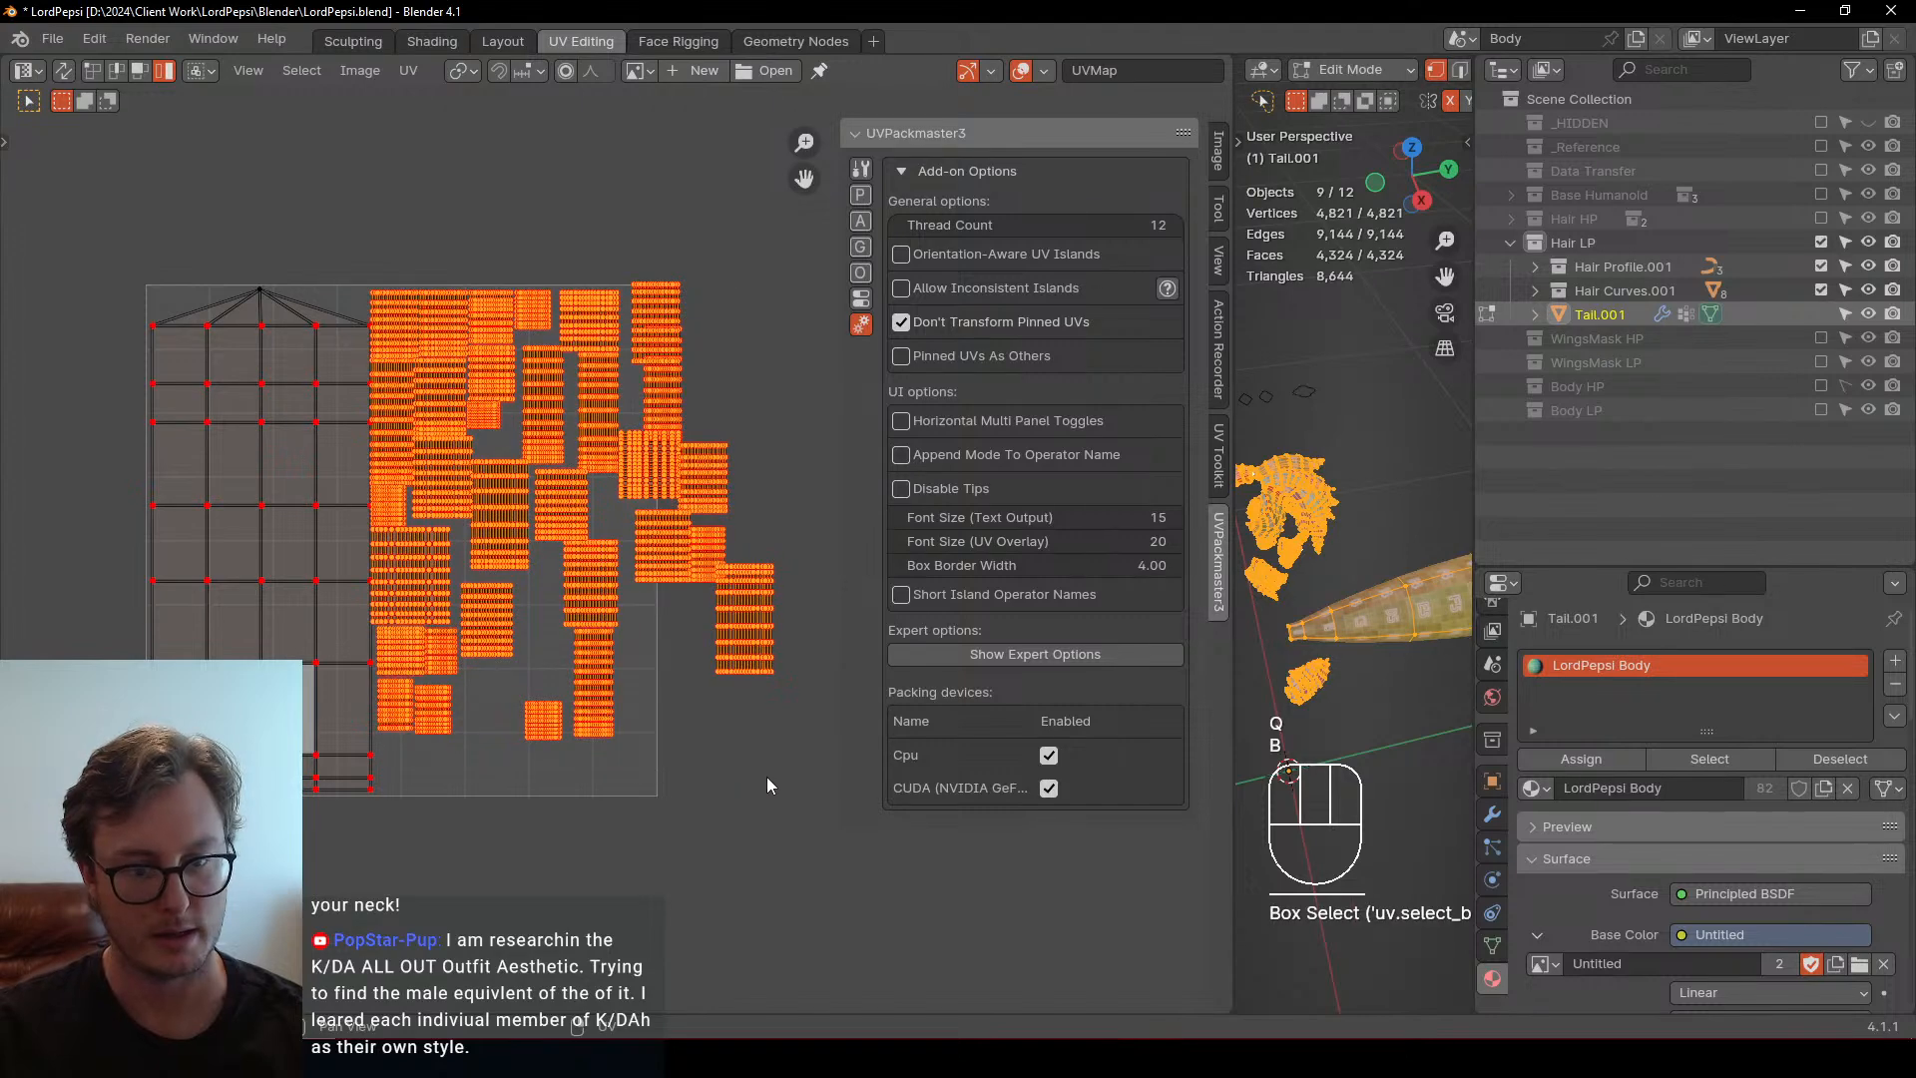
{"action": "key", "text": "alt+p"}
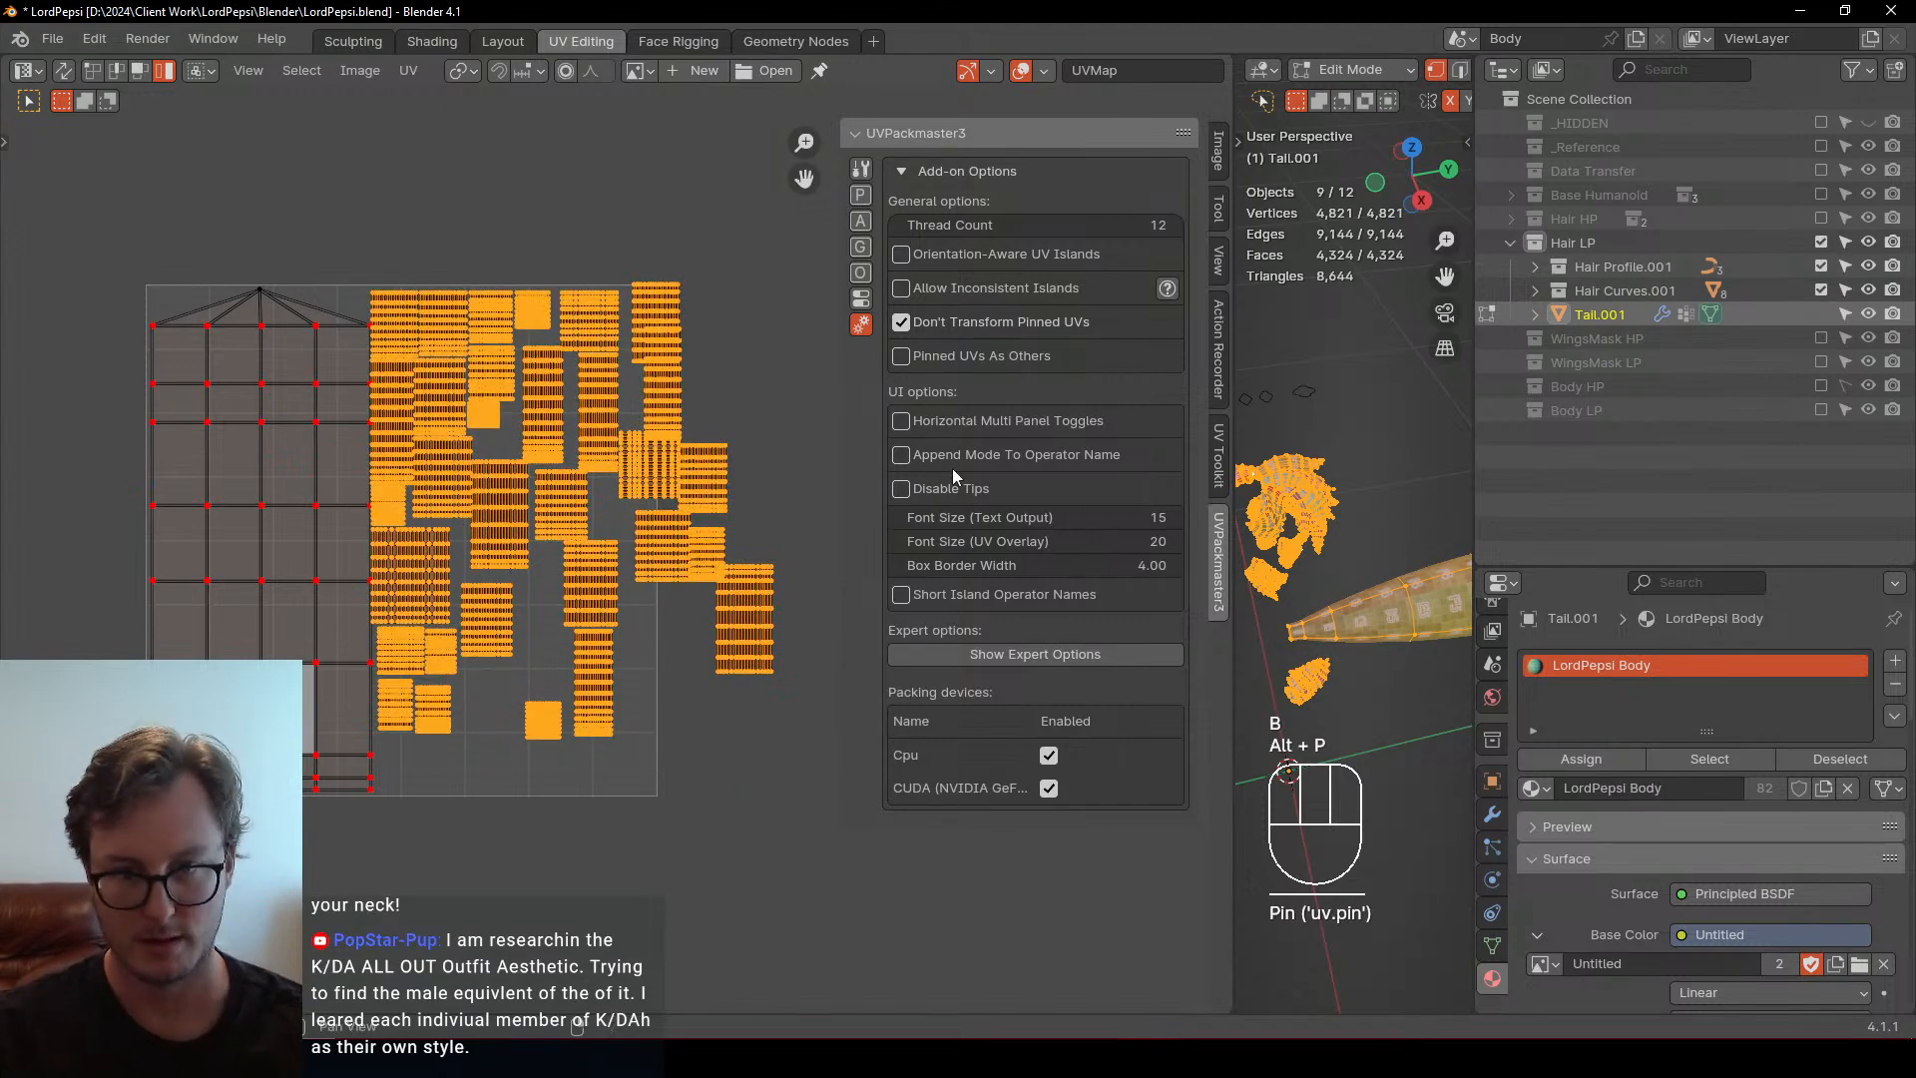
Try packing the unpinned hair islands with UVPackmaster3 in Single Tile mode, and undo the pack
{"action": "left_click", "coordinate": [861, 195]}
{"action": "left_click", "coordinate": [948, 236]}
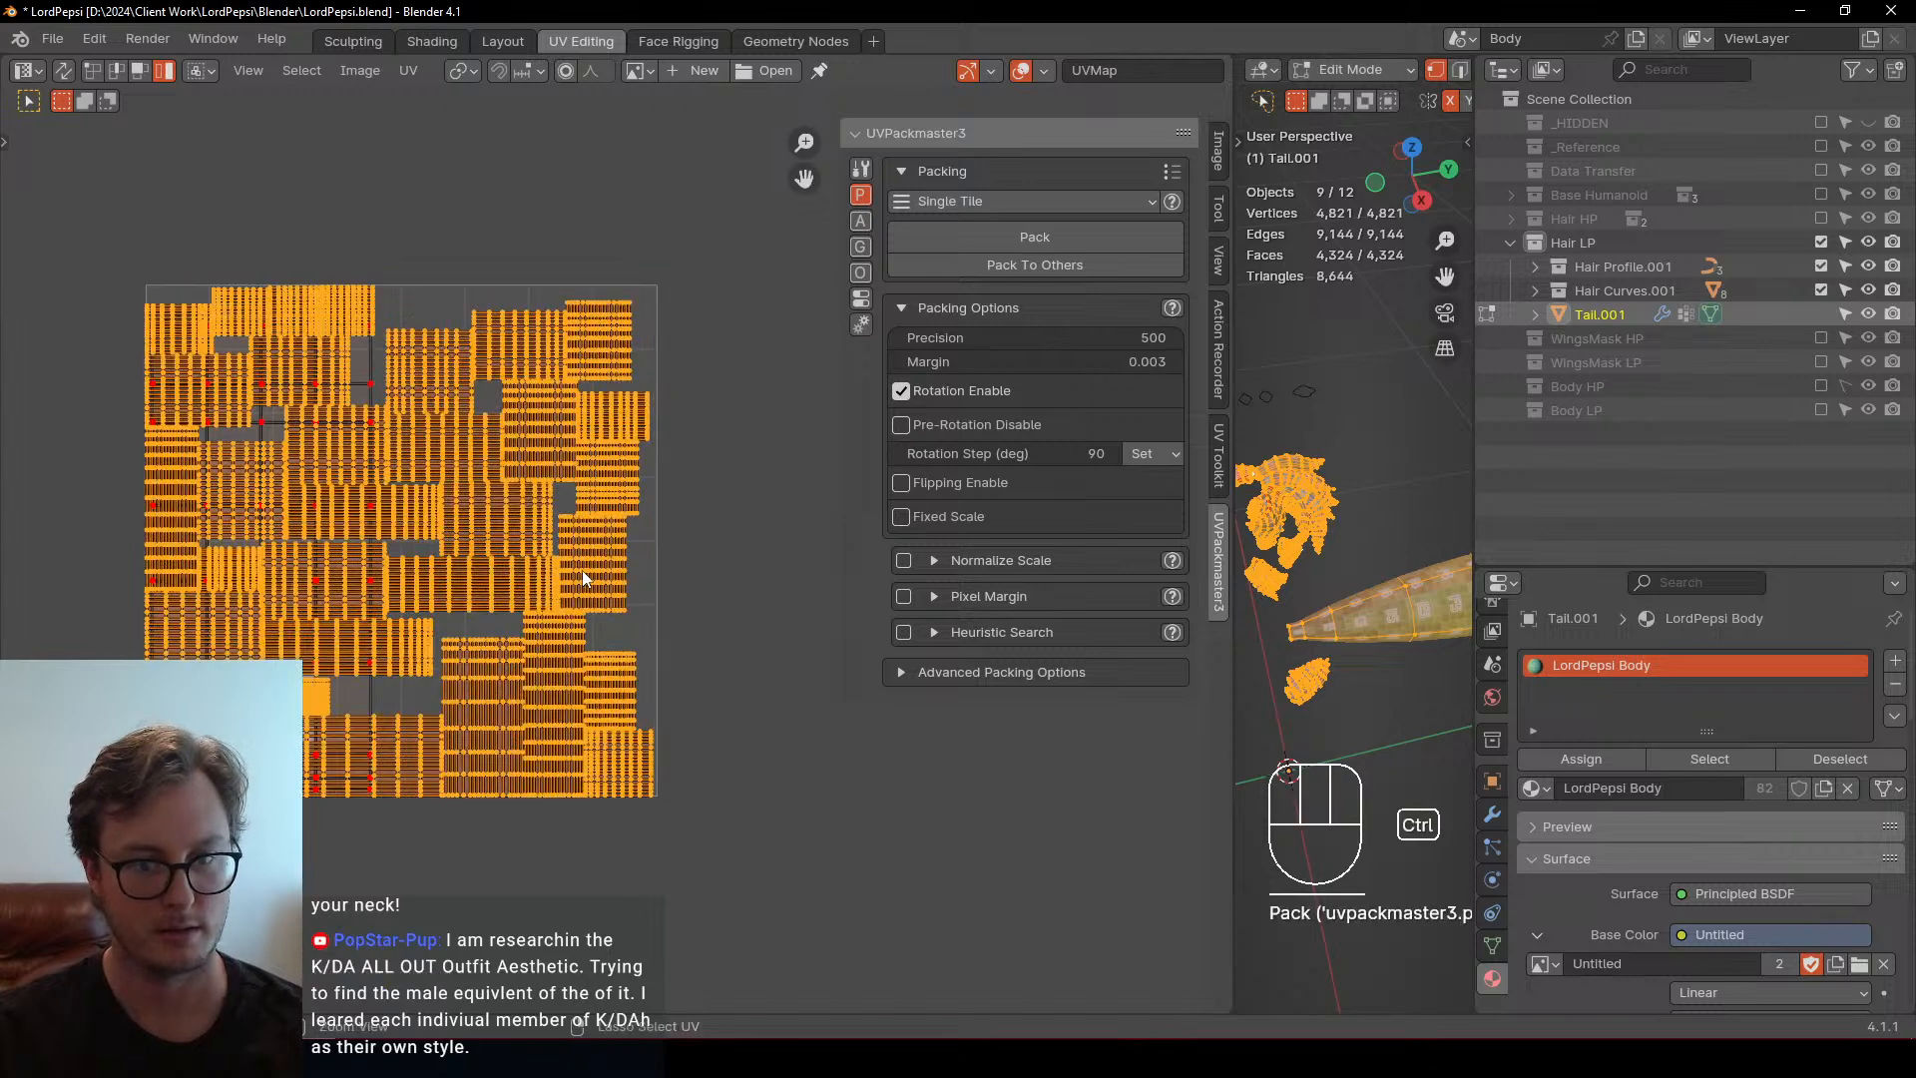
{"action": "key", "text": "ctrl+z"}
Enable Island Rotation Step in the advanced packing options and assign a 90-degree step to the hair islands
{"action": "scroll", "coordinate": [824, 553], "scroll_direction": "up", "scroll_amount": 3}
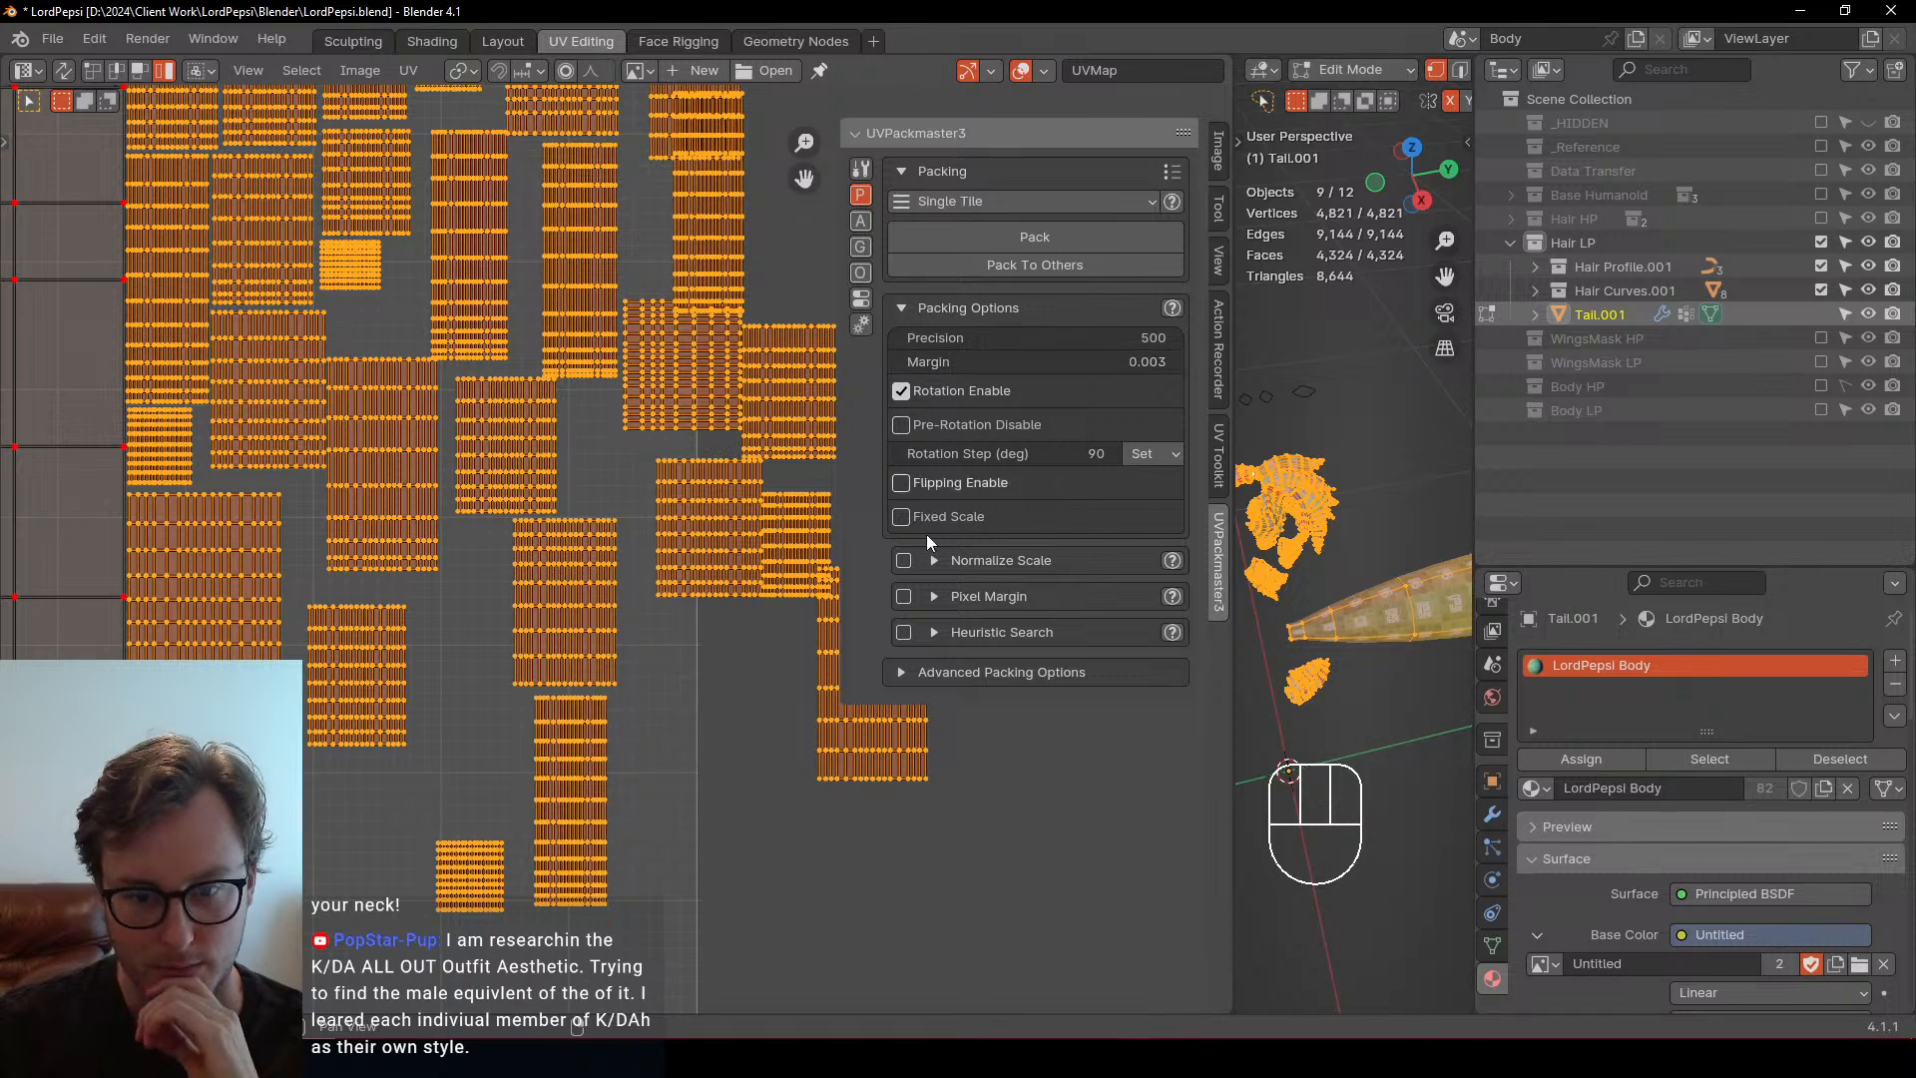
{"action": "left_click", "coordinate": [970, 672]}
{"action": "scroll", "coordinate": [928, 788], "scroll_direction": "down", "scroll_amount": 1}
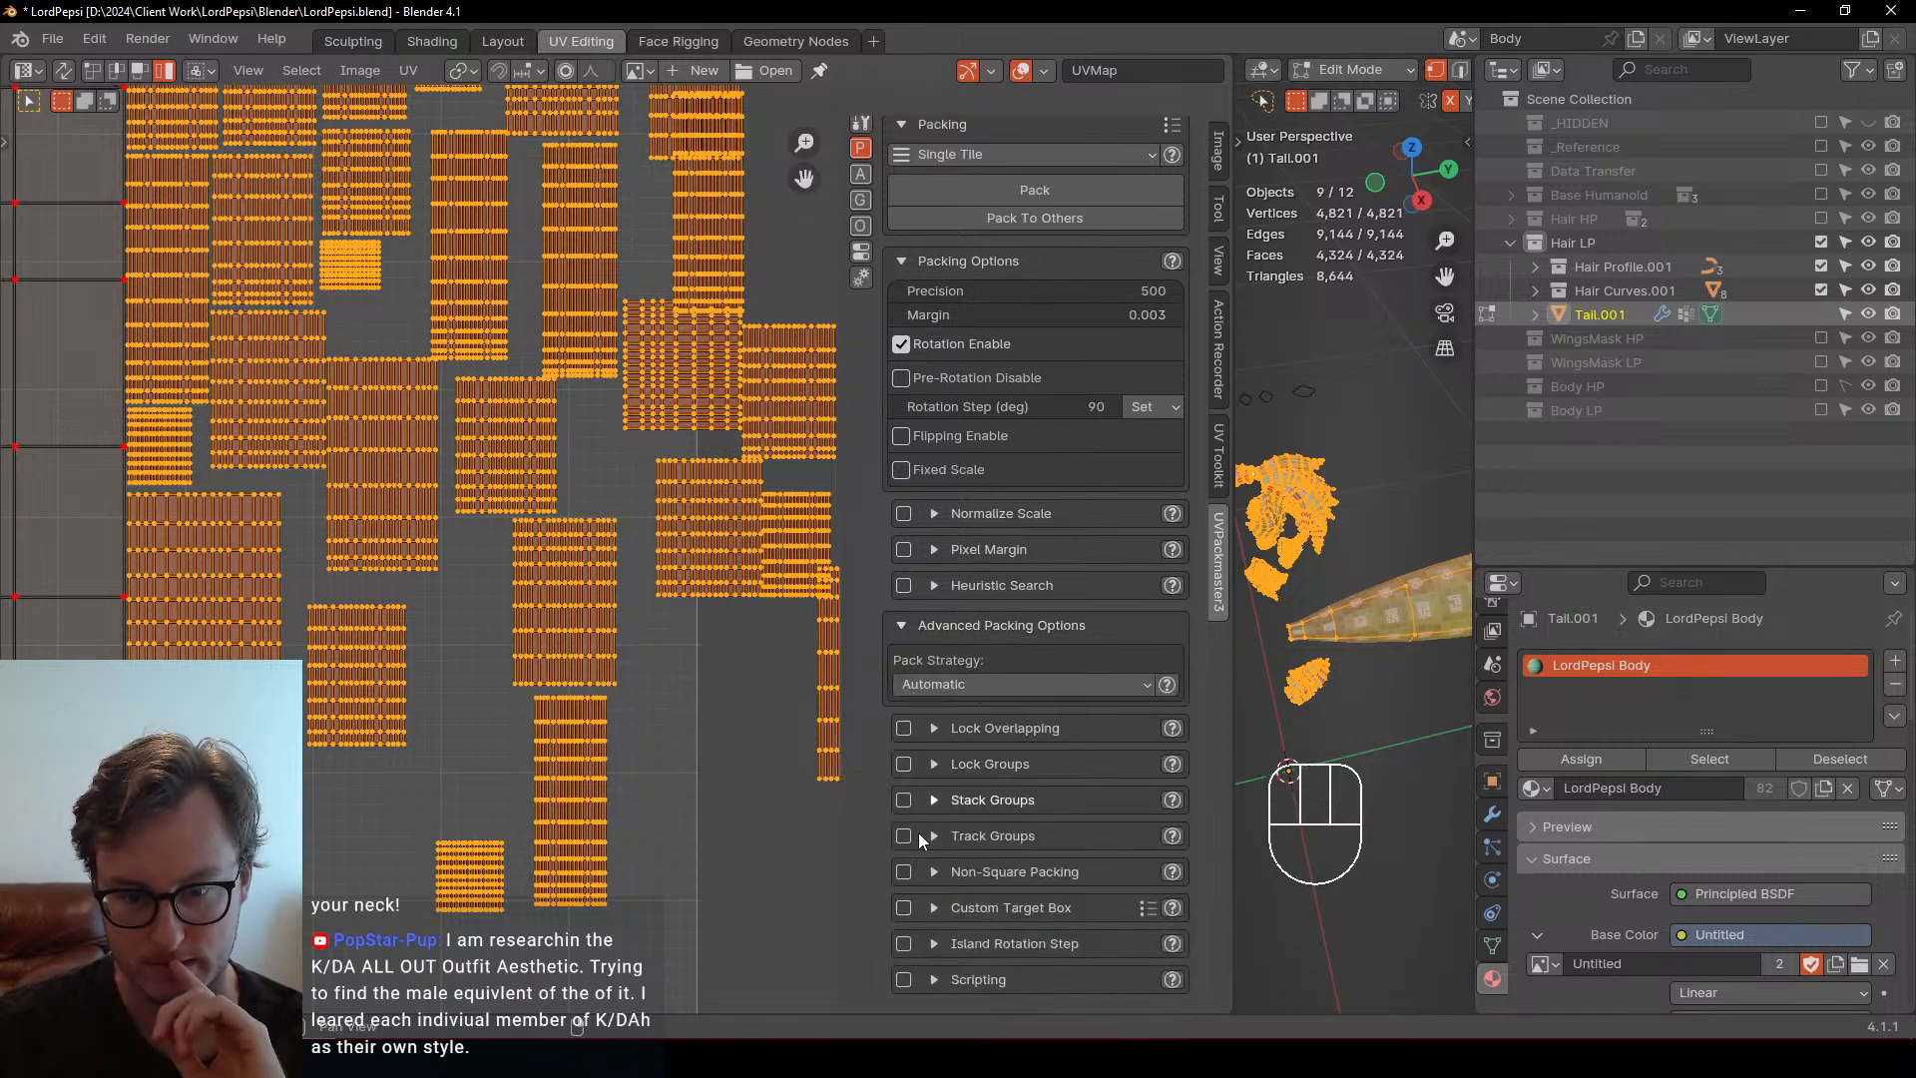
{"action": "left_click", "coordinate": [904, 943]}
{"action": "left_click", "coordinate": [934, 944]}
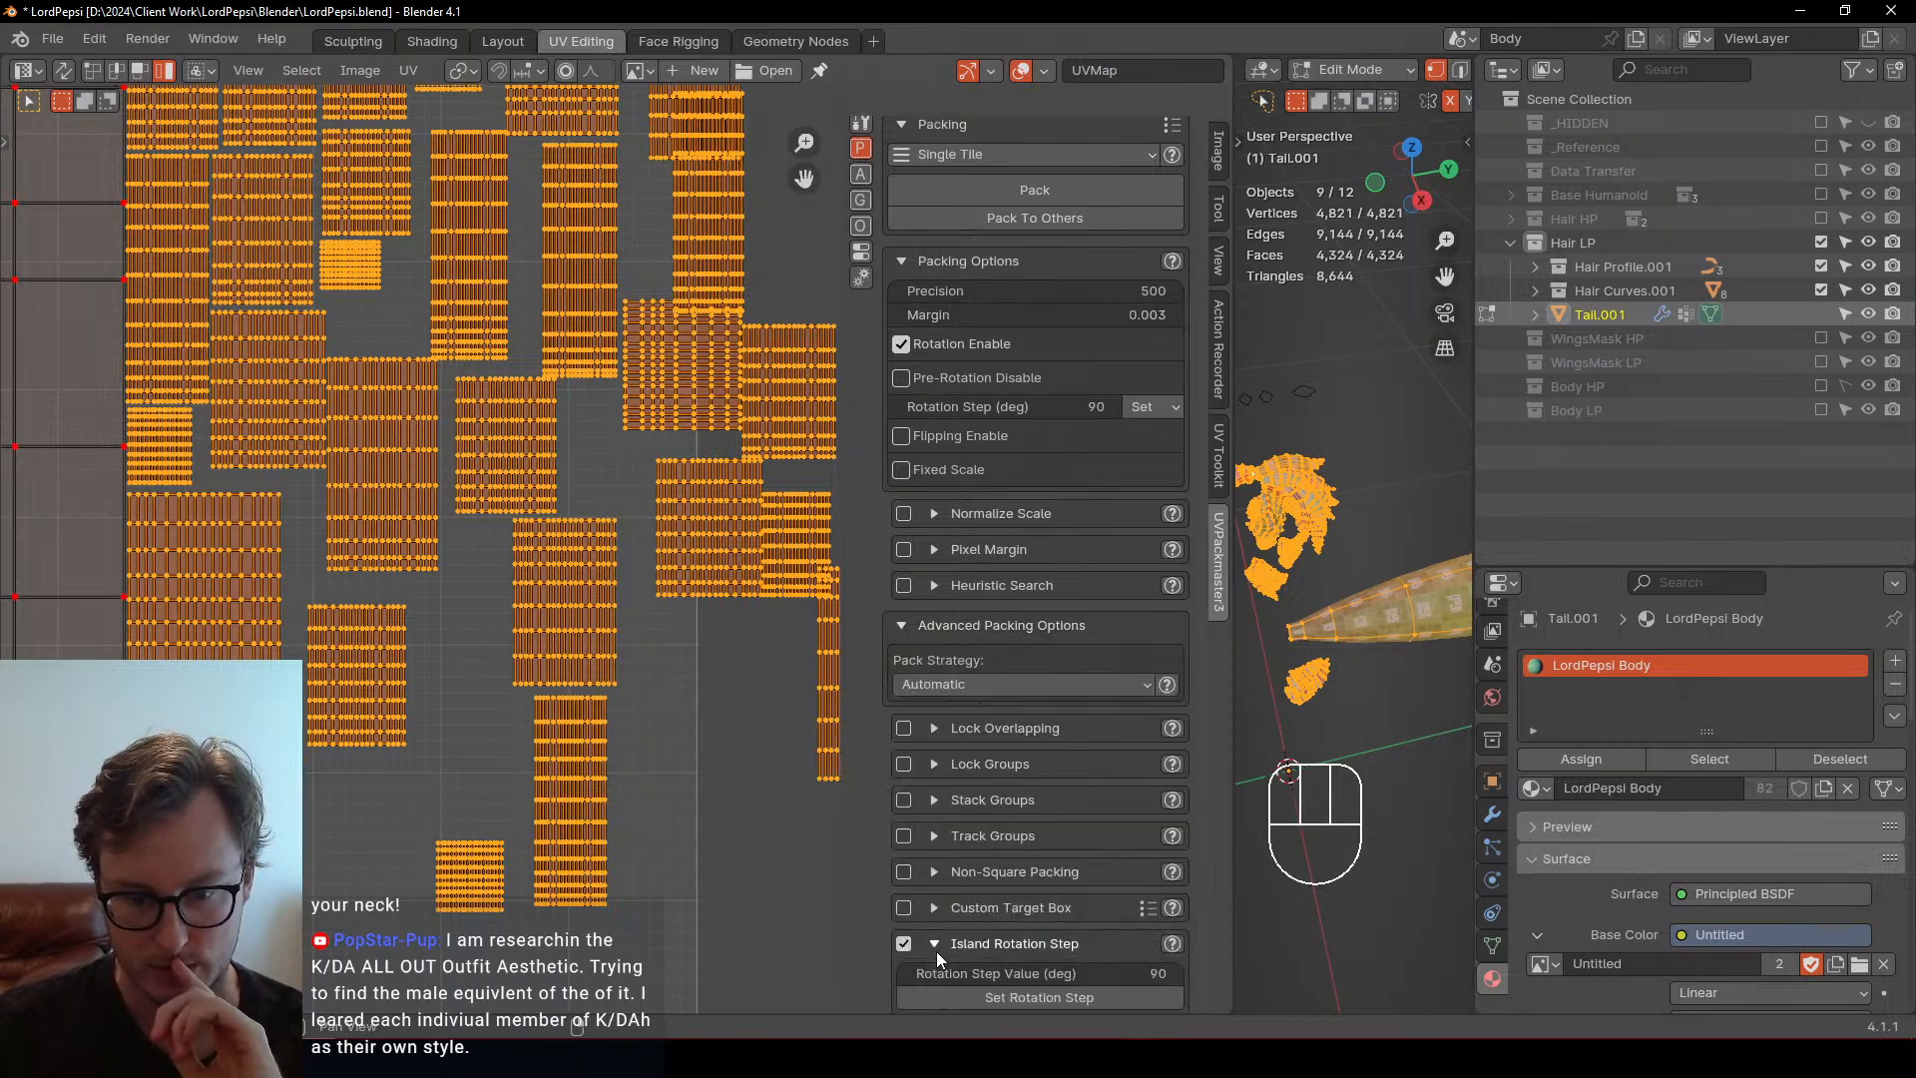
{"action": "scroll", "coordinate": [936, 950], "scroll_direction": "down", "scroll_amount": 2}
{"action": "left_click", "coordinate": [1075, 885]}
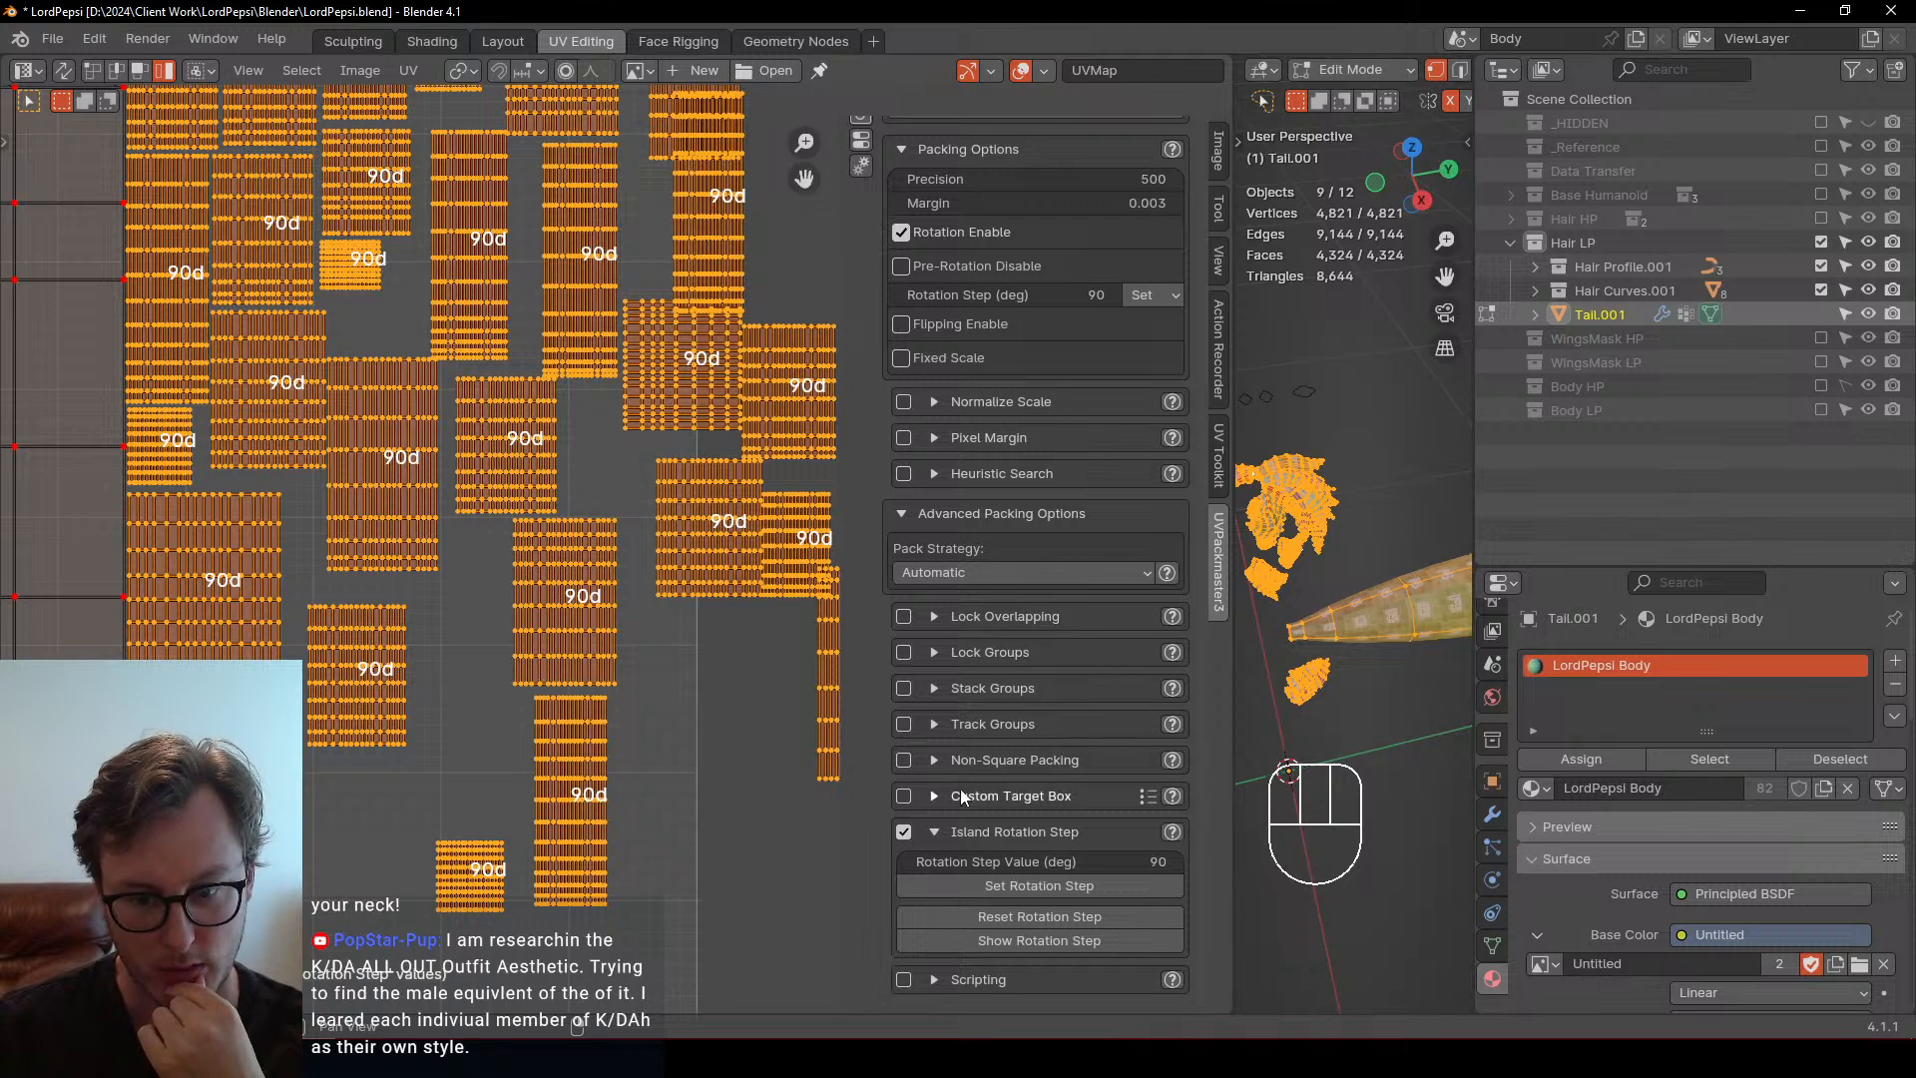
Enable Custom Target Box and shrink the box to the tile area beside the tail, with P1 (X) at 0.44
{"action": "left_click", "coordinate": [905, 796]}
{"action": "left_click", "coordinate": [933, 796]}
{"action": "scroll", "coordinate": [942, 798], "scroll_direction": "down", "scroll_amount": 1}
{"action": "scroll", "coordinate": [942, 798], "scroll_direction": "down", "scroll_amount": 3}
{"action": "scroll", "coordinate": [493, 634], "scroll_direction": "down", "scroll_amount": 6}
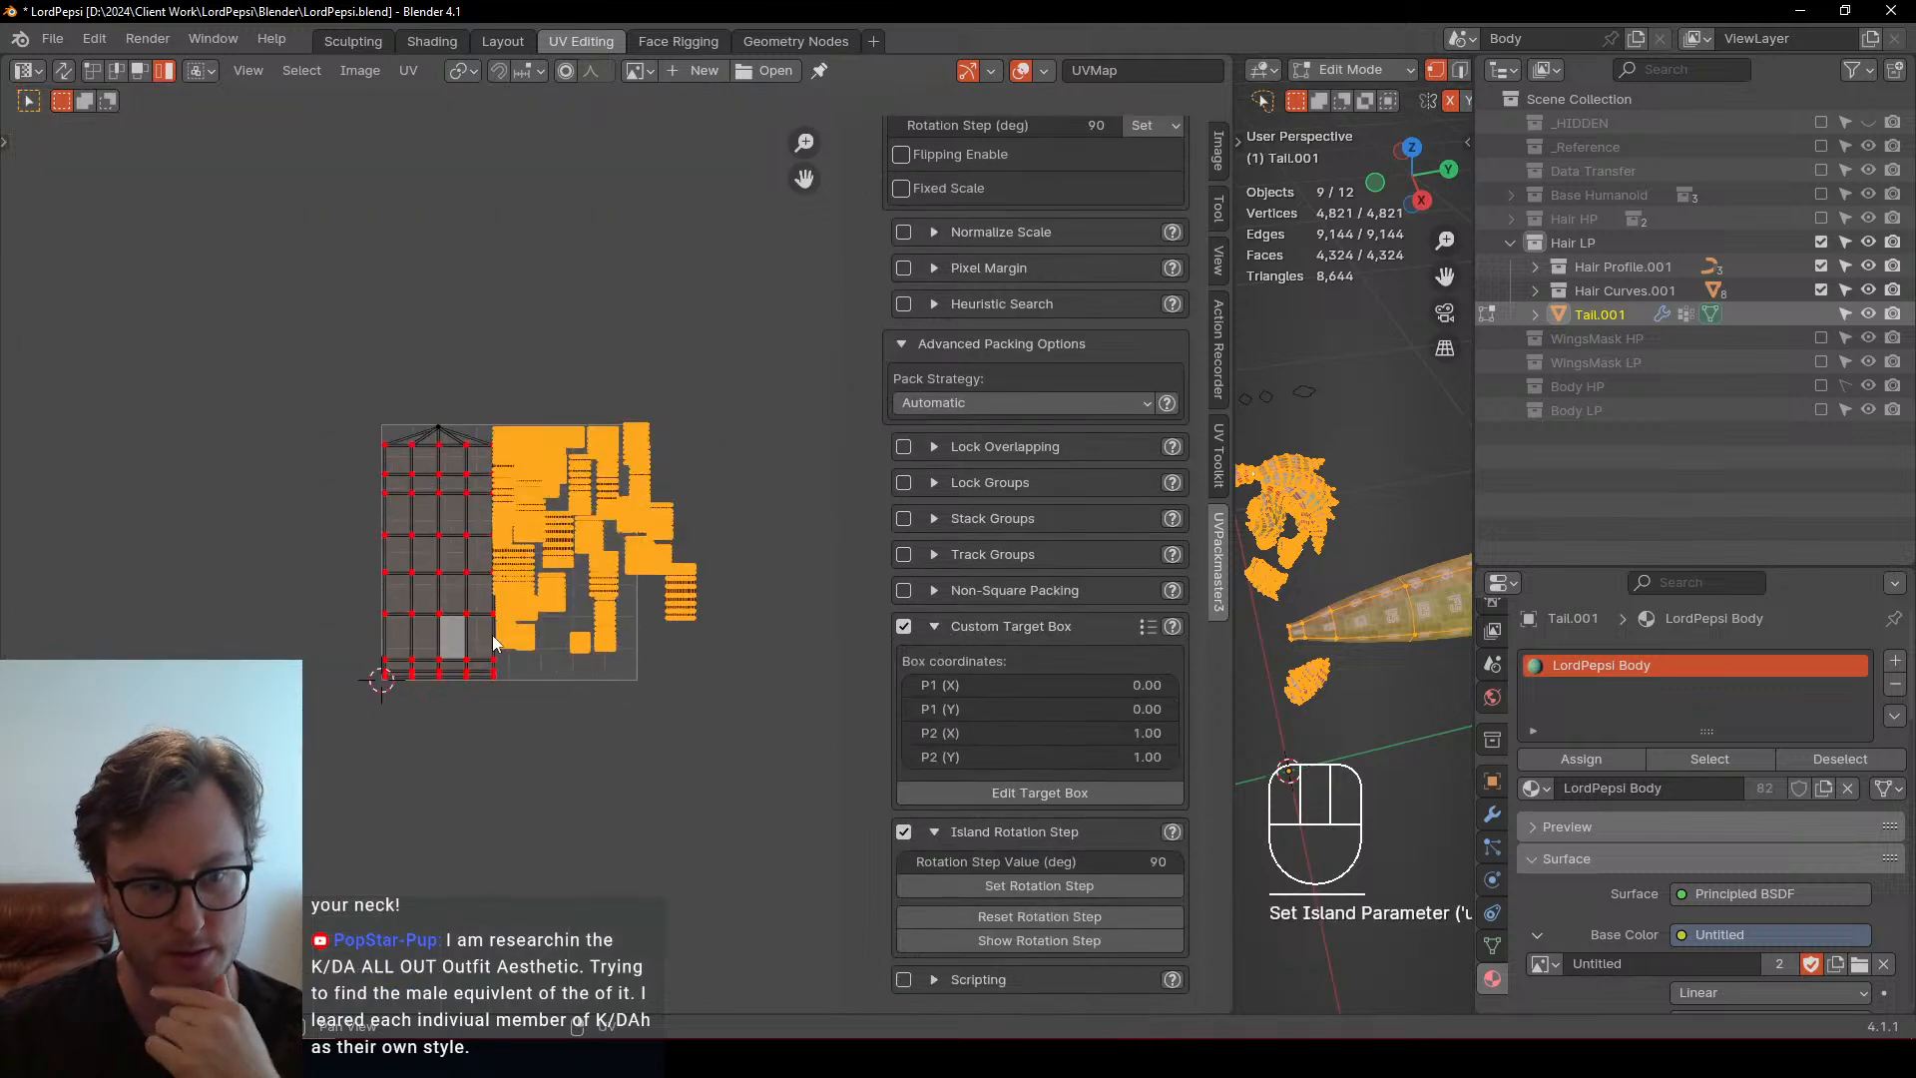
{"action": "scroll", "coordinate": [603, 700], "scroll_direction": "up", "scroll_amount": 3}
{"action": "left_click", "coordinate": [1096, 792]}
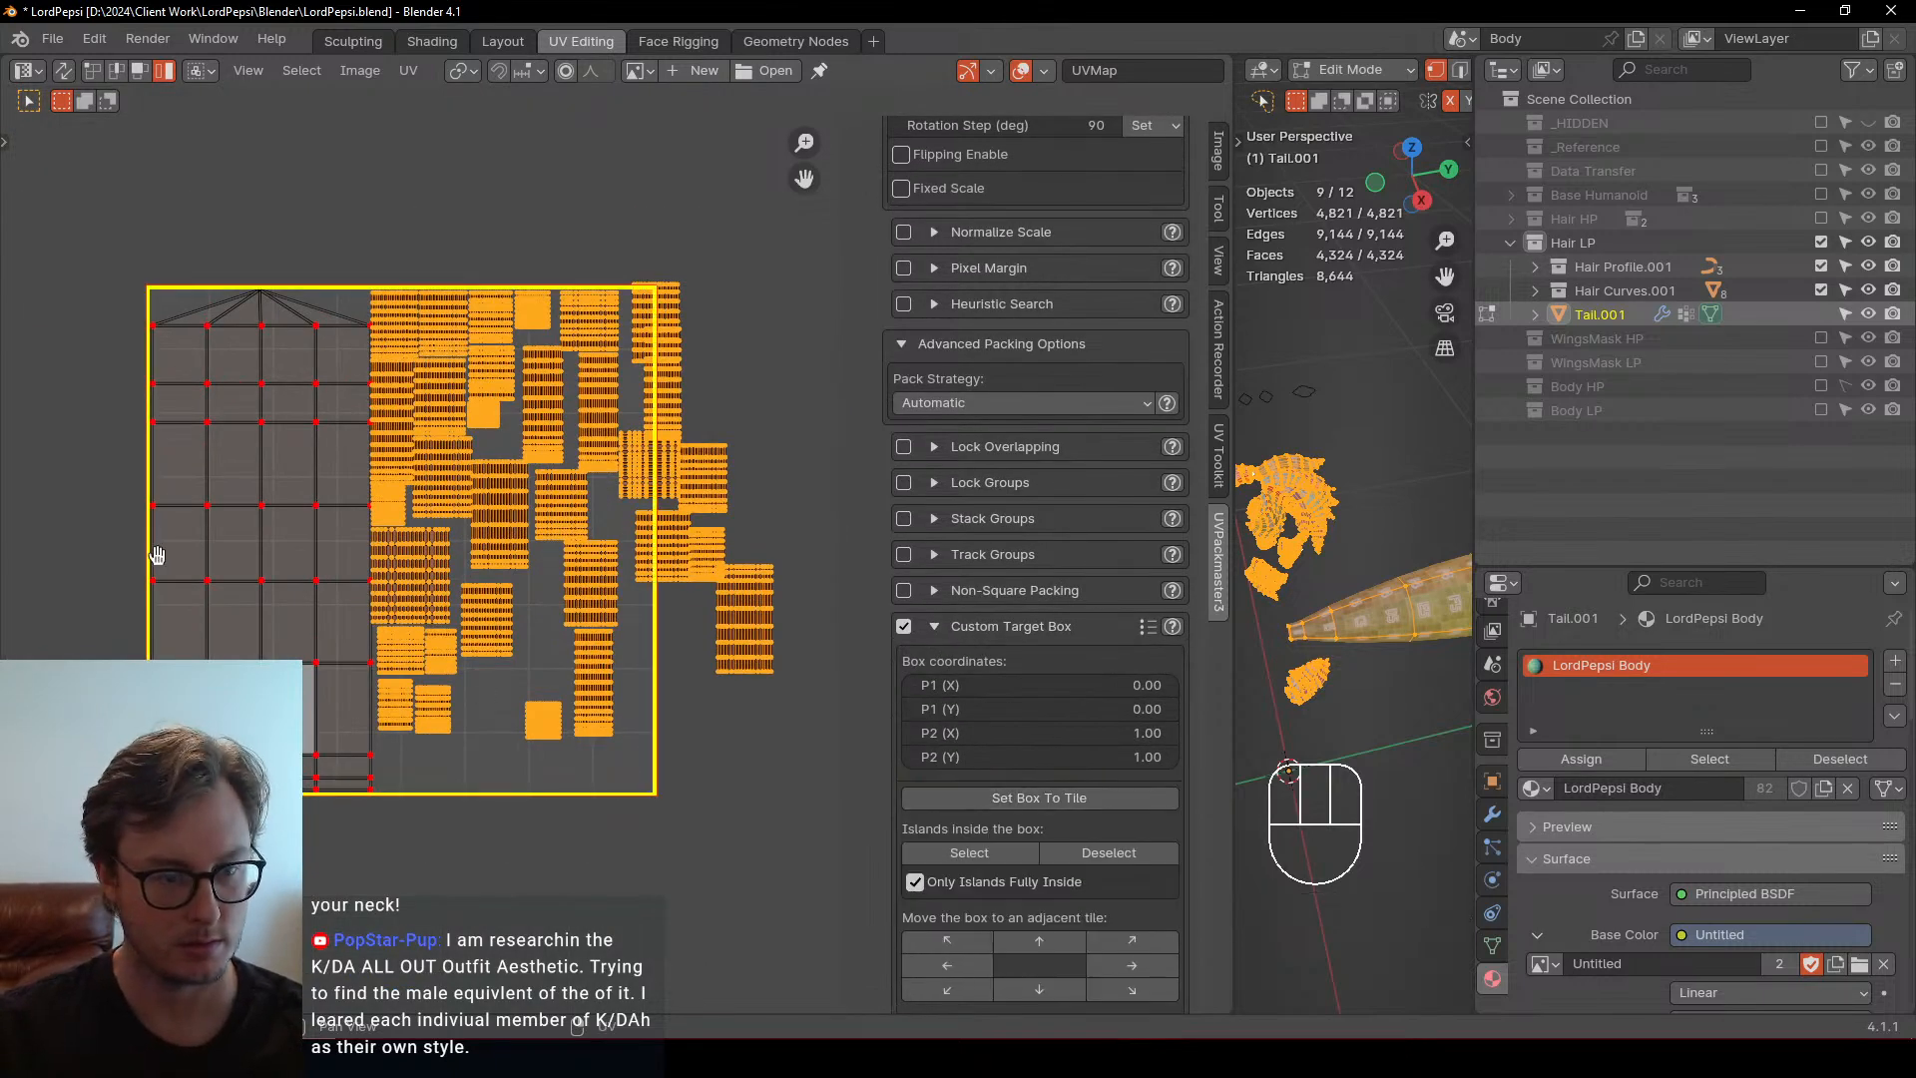
{"action": "left_click_drag", "start_coordinate": [147, 555], "coordinate": [369, 583]}
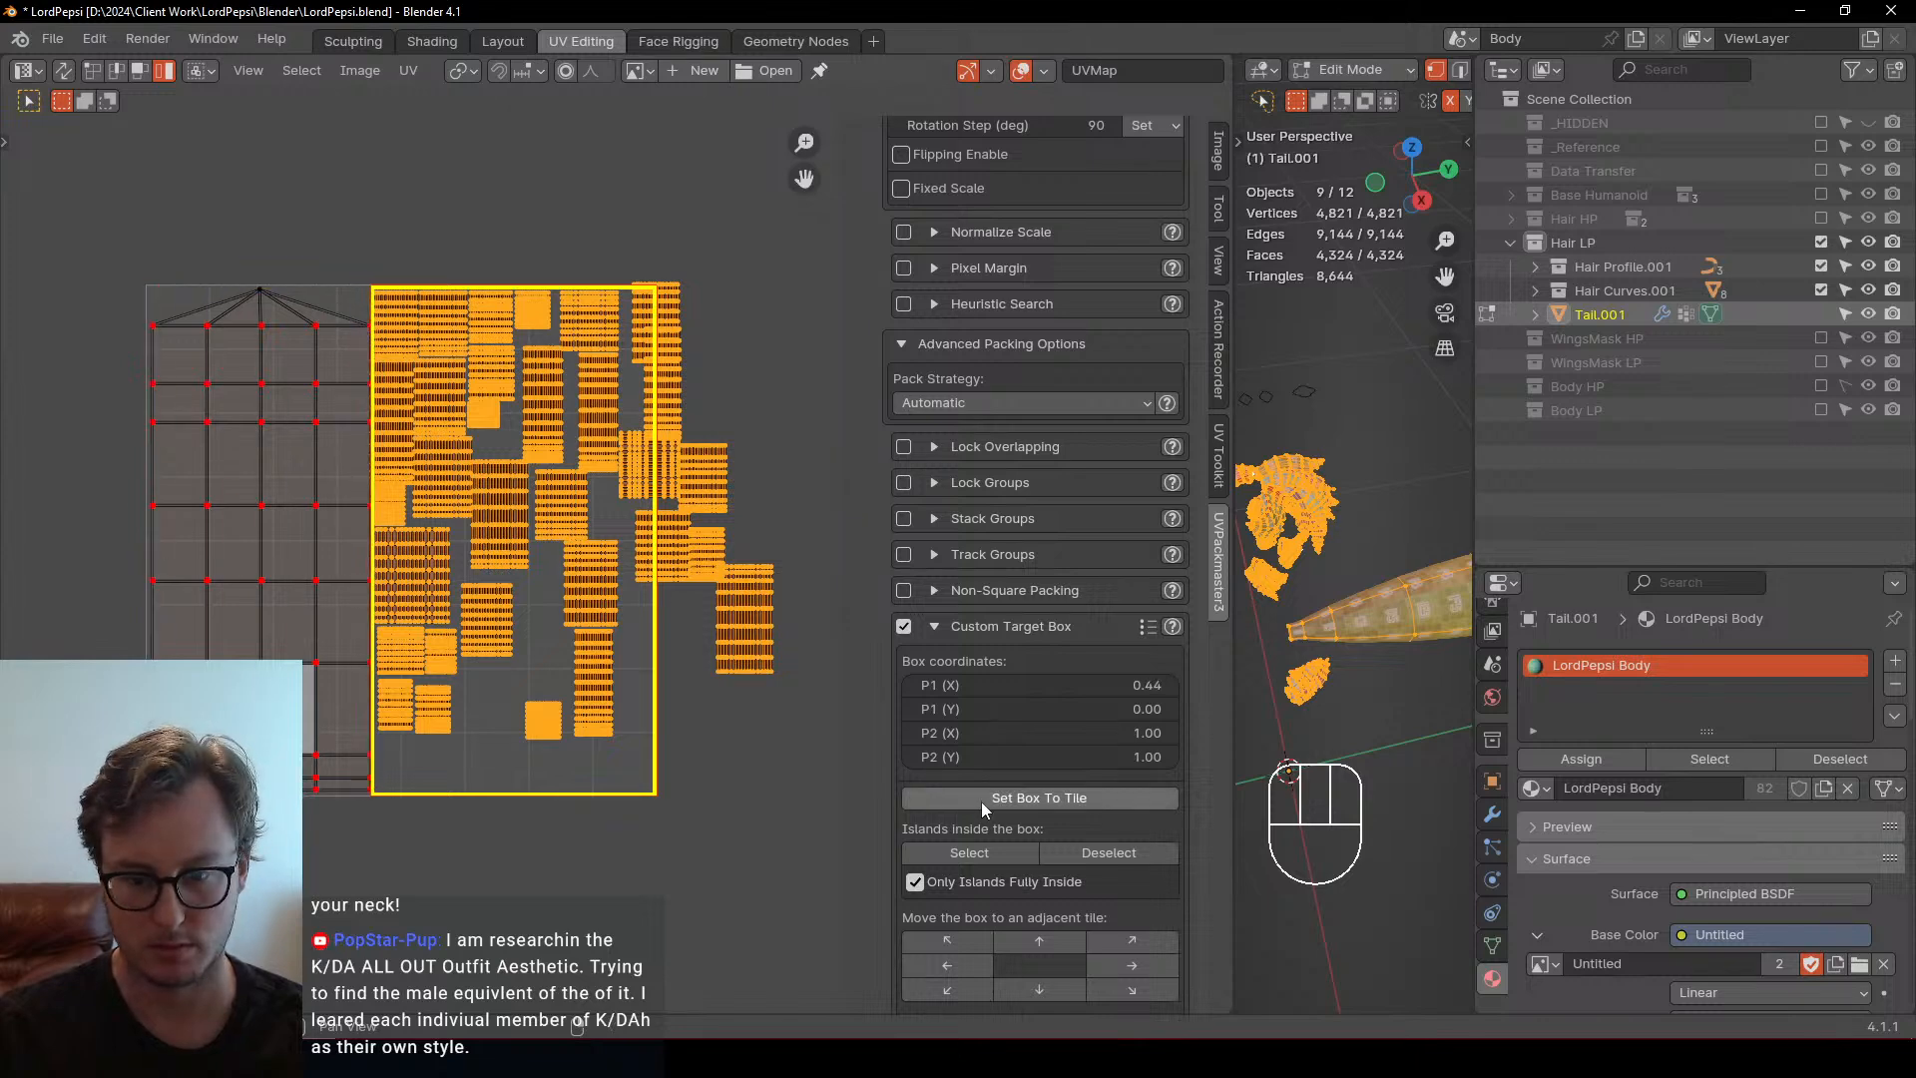
Try packing the hair islands into the custom target box with a 0.003 margin, inspect their spacing, and undo the pack
{"action": "scroll", "coordinate": [1076, 221], "scroll_direction": "up", "scroll_amount": 5}
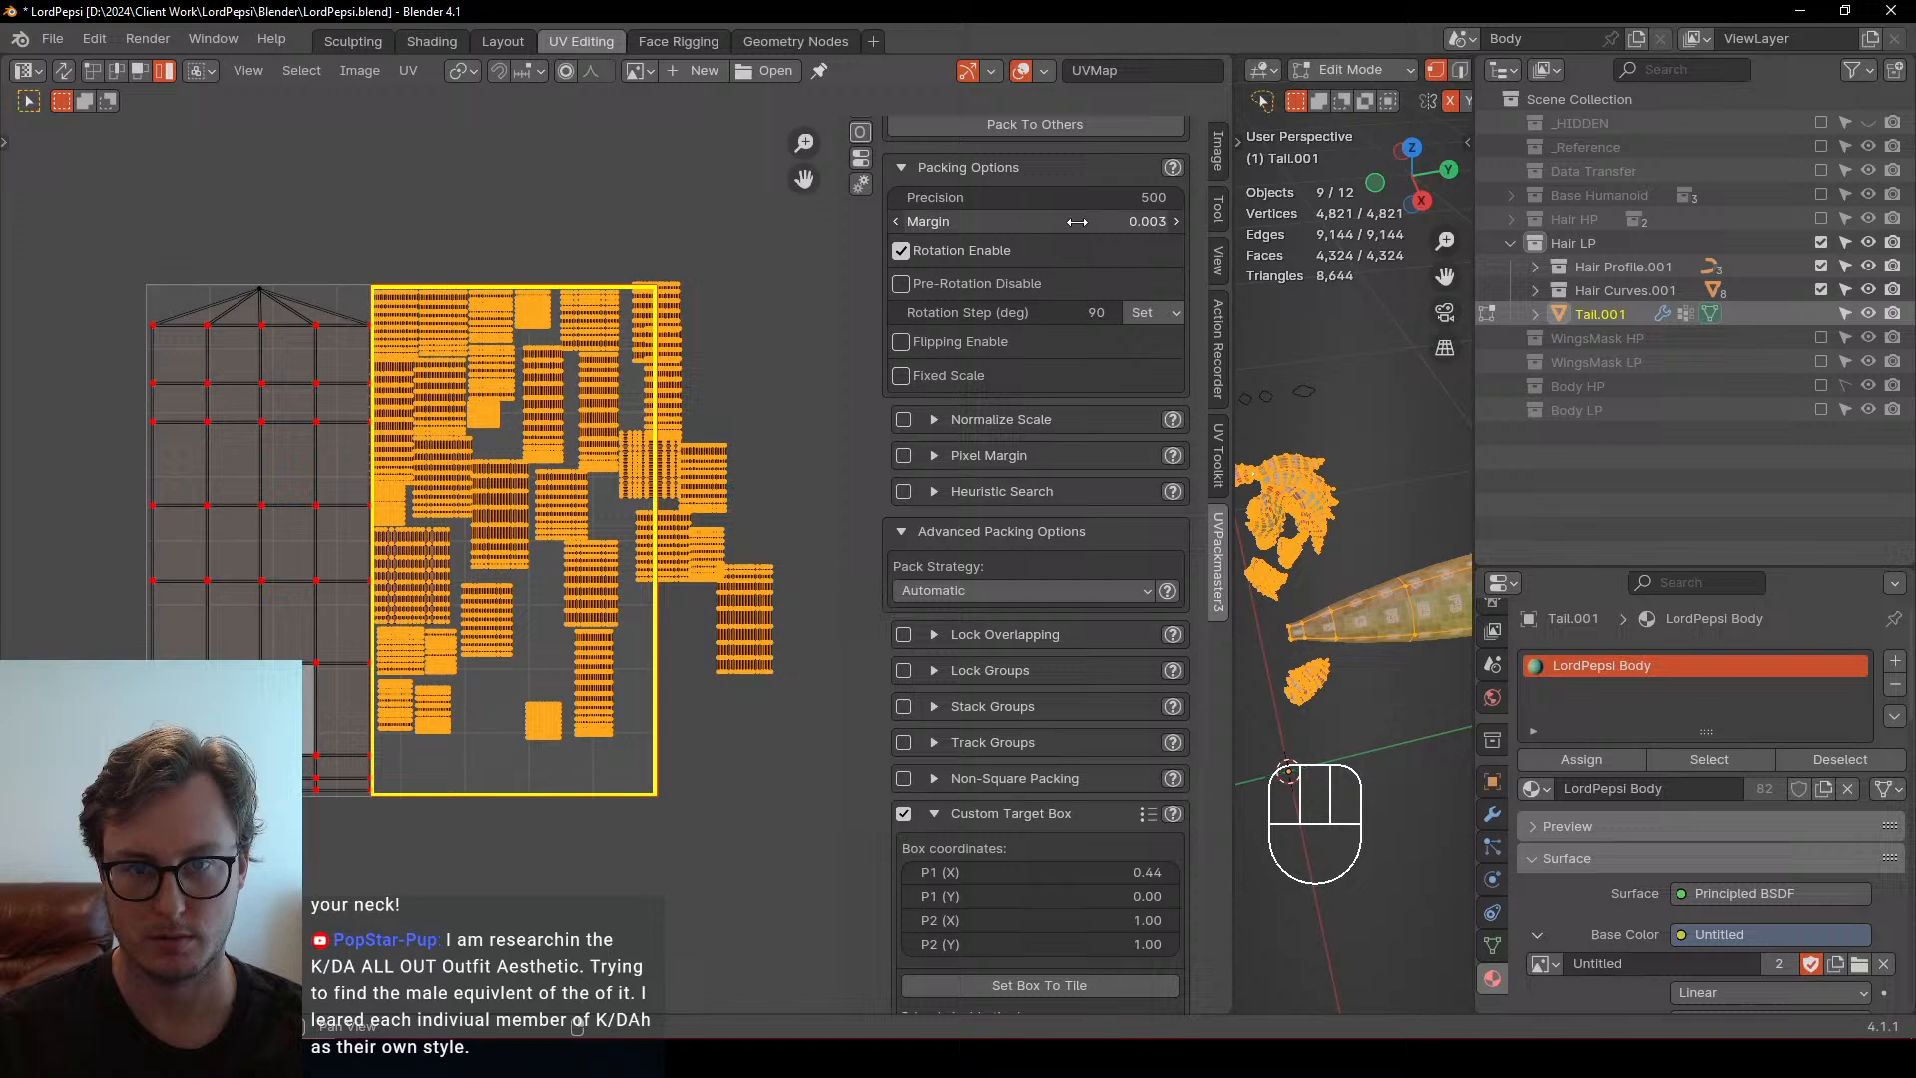
{"action": "left_click", "coordinate": [1039, 128]}
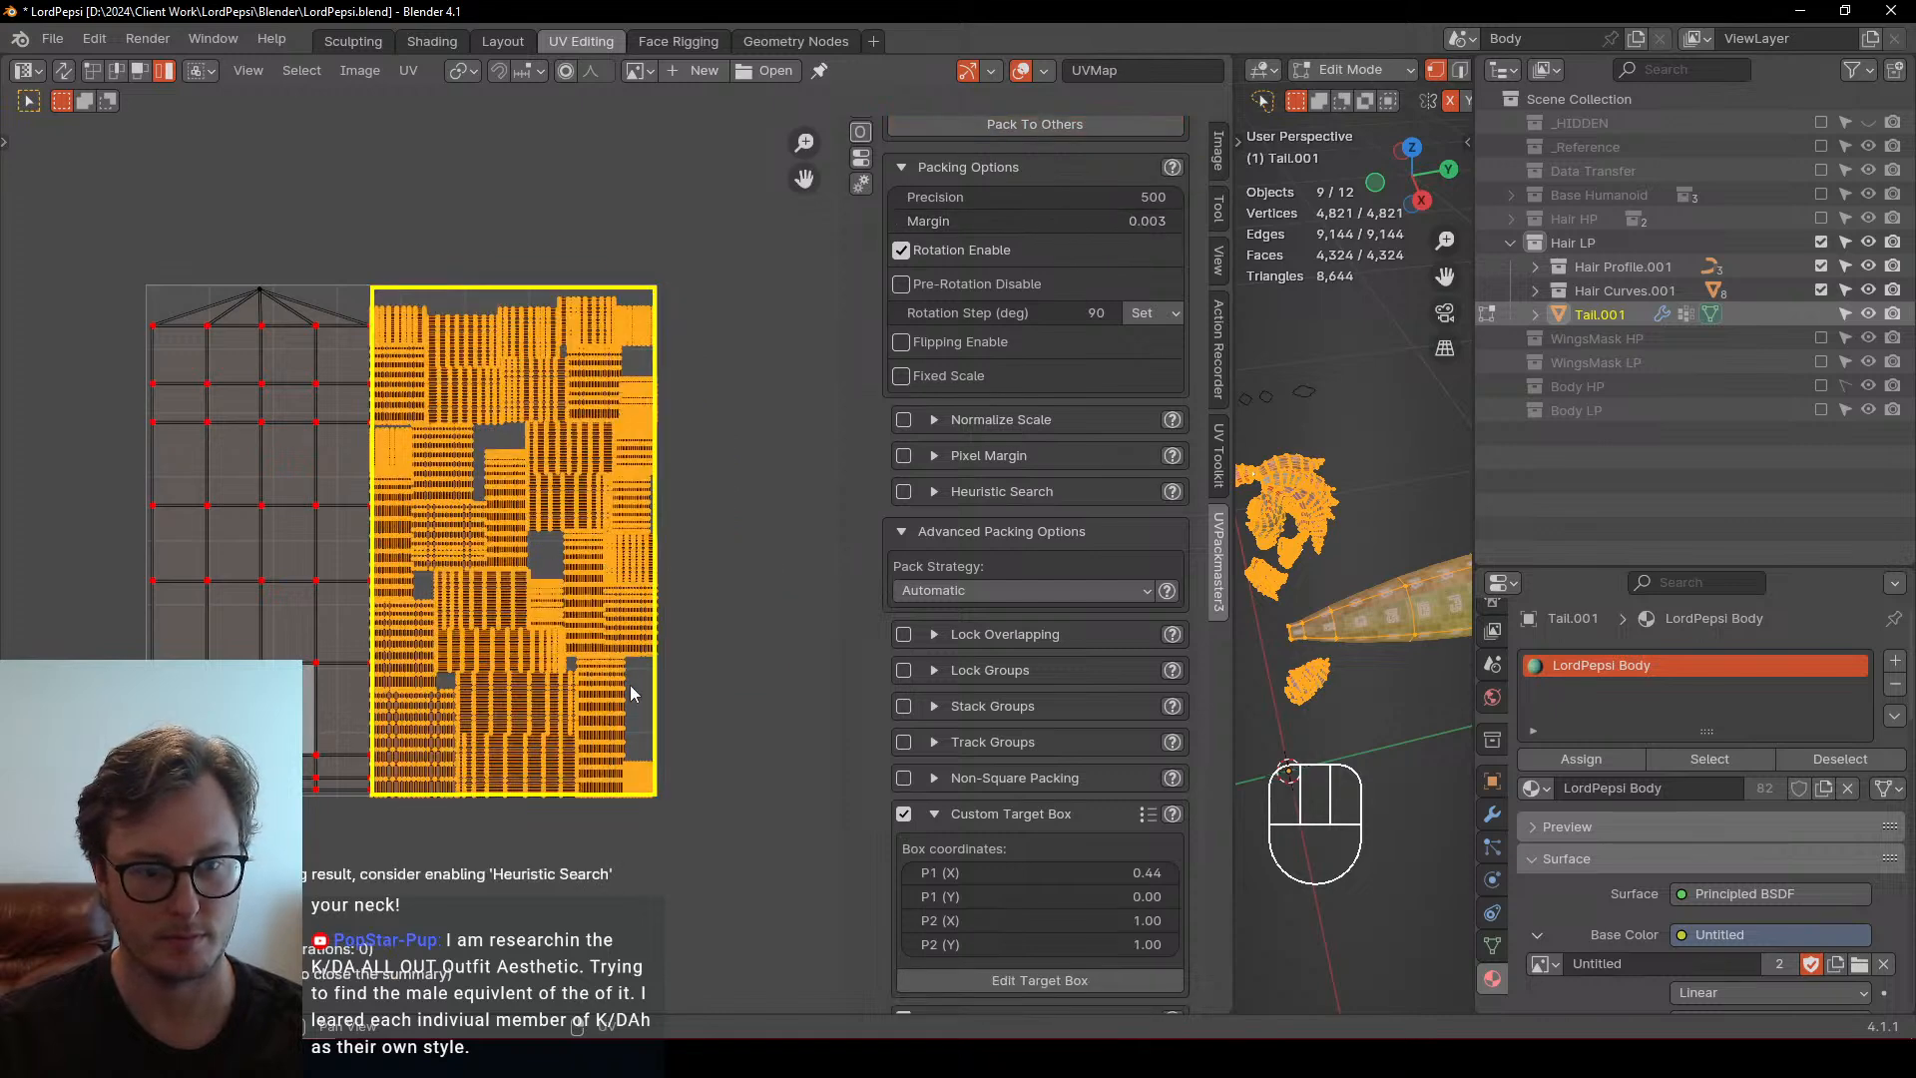
{"action": "key", "text": "Escape"}
{"action": "left_click", "coordinate": [702, 631]}
{"action": "scroll", "coordinate": [667, 660], "scroll_direction": "up", "scroll_amount": 5}
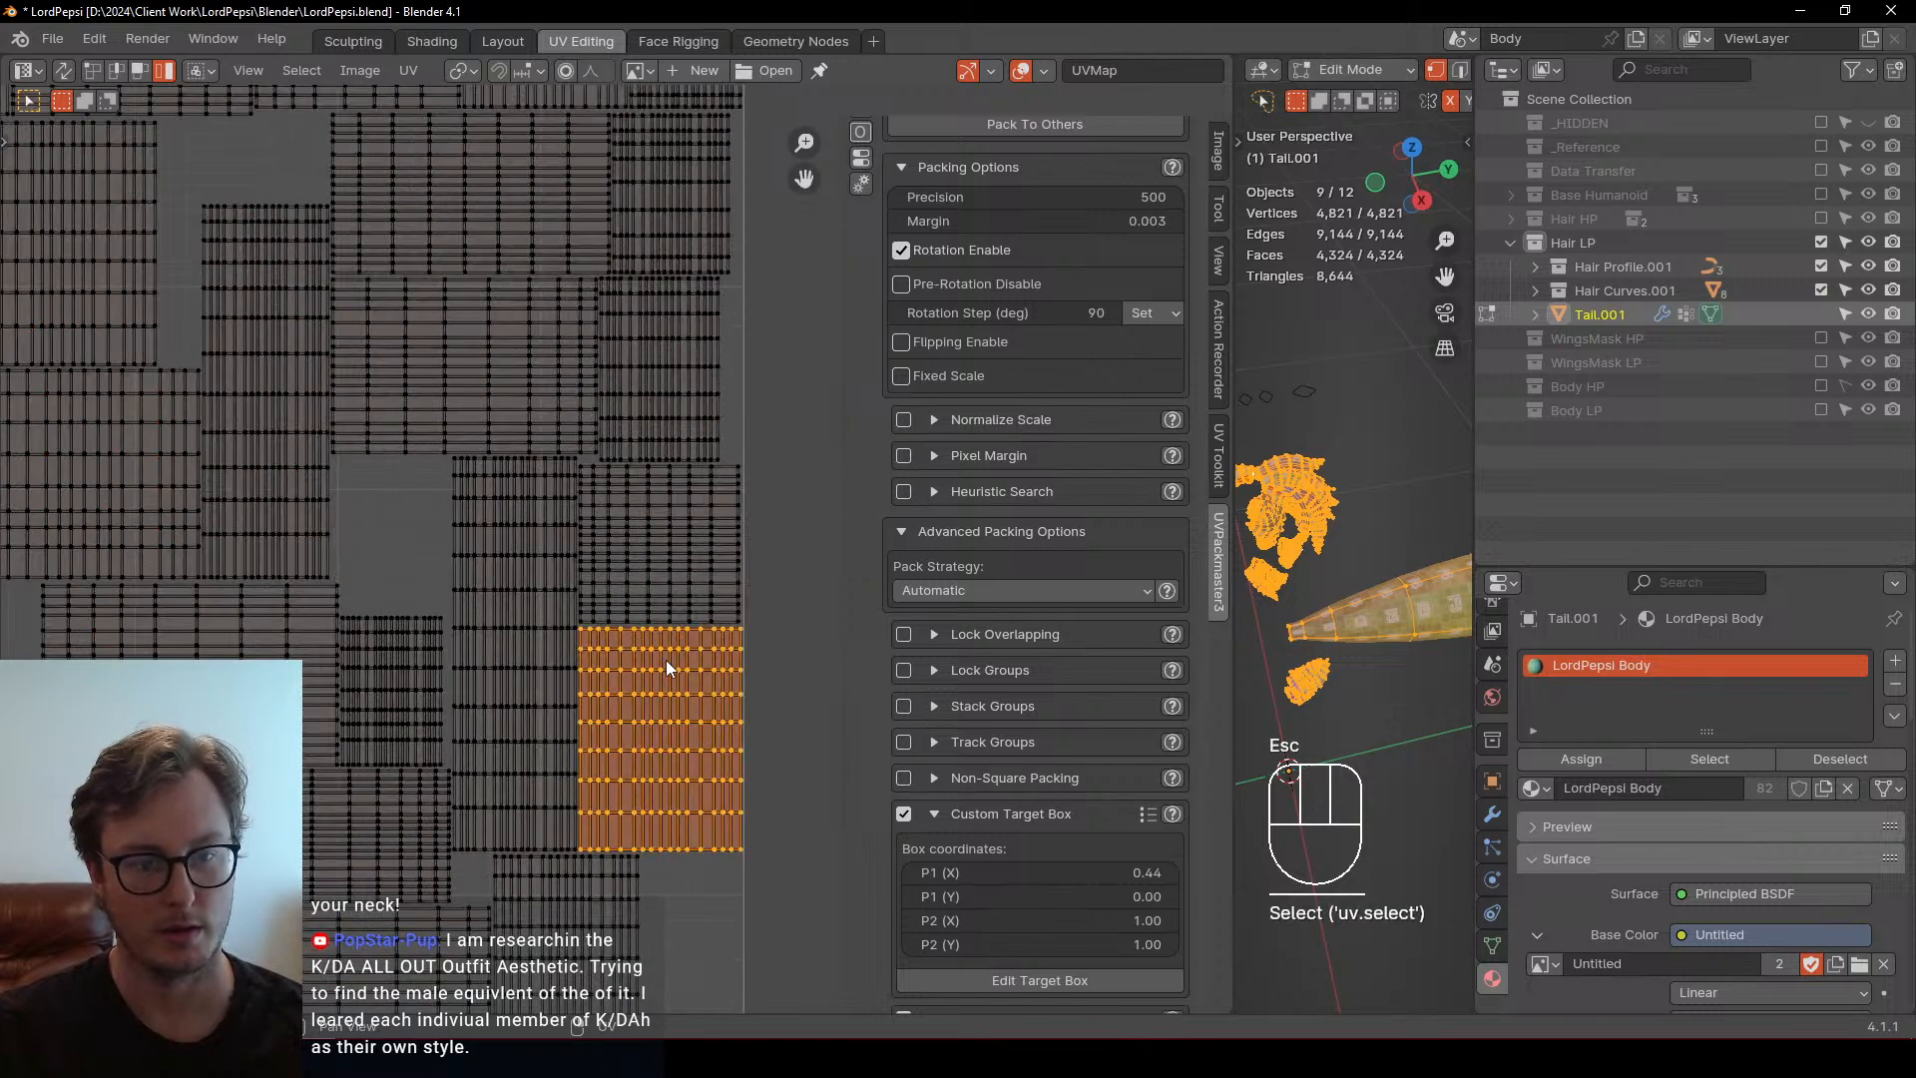
{"action": "scroll", "coordinate": [588, 599], "scroll_direction": "down", "scroll_amount": 4}
{"action": "key", "text": "ctrl+z"}
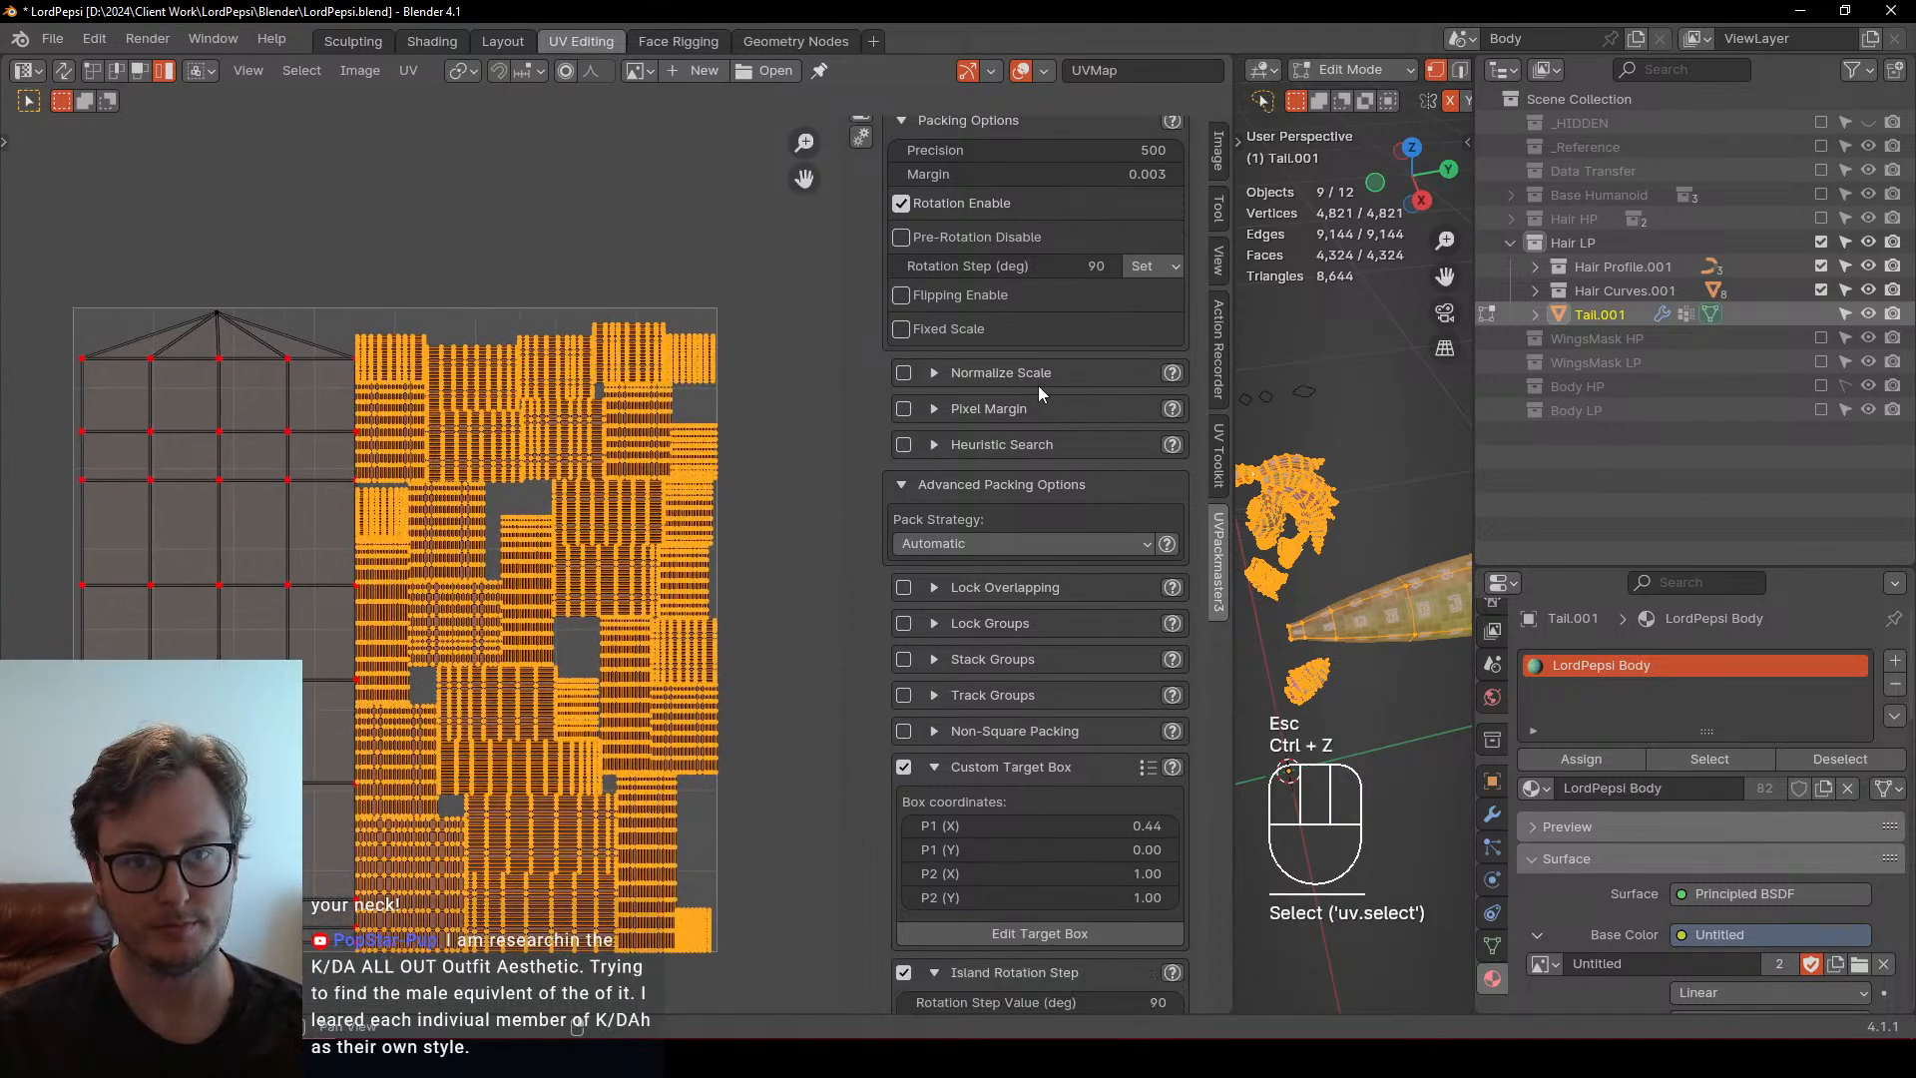
{"action": "key", "text": "ctrl+z"}
Set the packing margin to 0.010 and pack the hair islands into the custom target box
{"action": "mouse_move", "coordinate": [1118, 314]}
{"action": "left_mouse_down"}
{"action": "mouse_move", "coordinate": [1148, 314]}
{"action": "mouse_move", "coordinate": [1117, 315]}
{"action": "left_mouse_up"}
{"action": "scroll", "coordinate": [1055, 323], "scroll_direction": "up", "scroll_amount": 1}
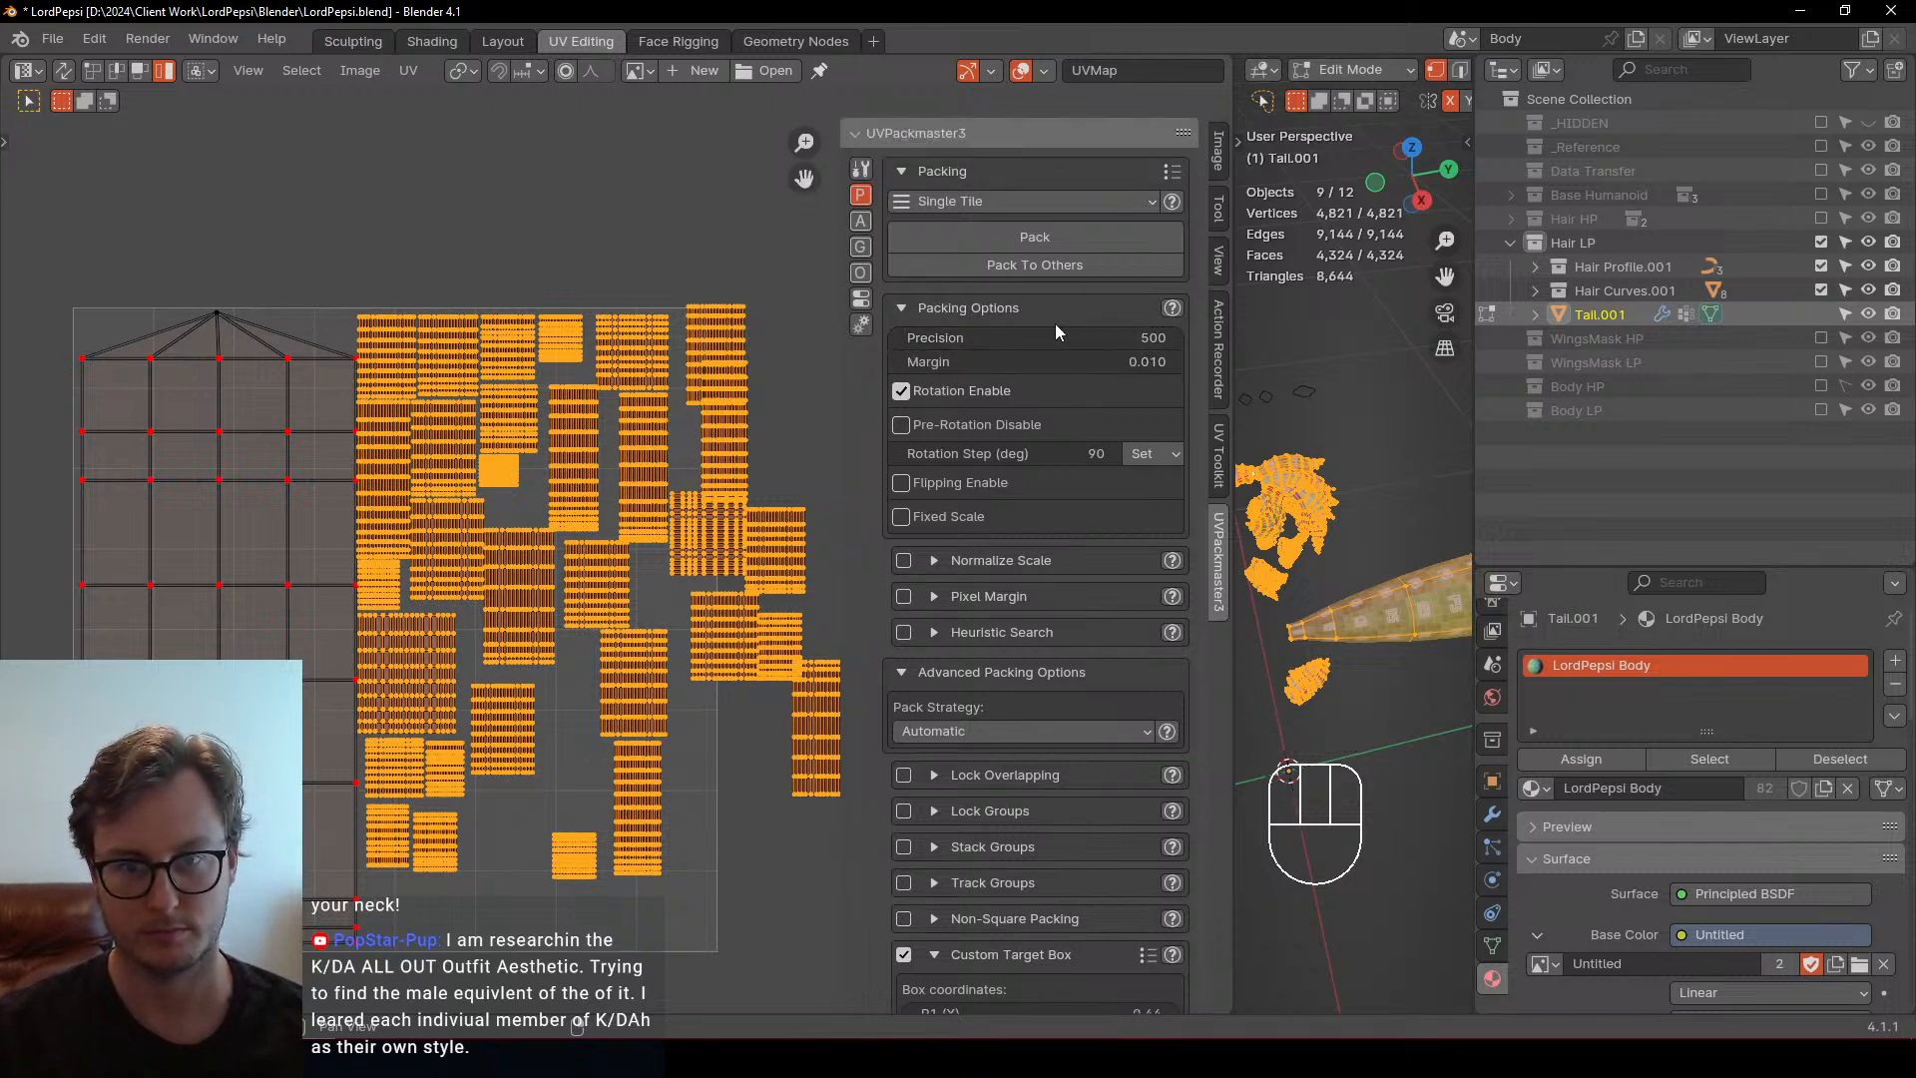
{"action": "left_click", "coordinate": [1032, 236]}
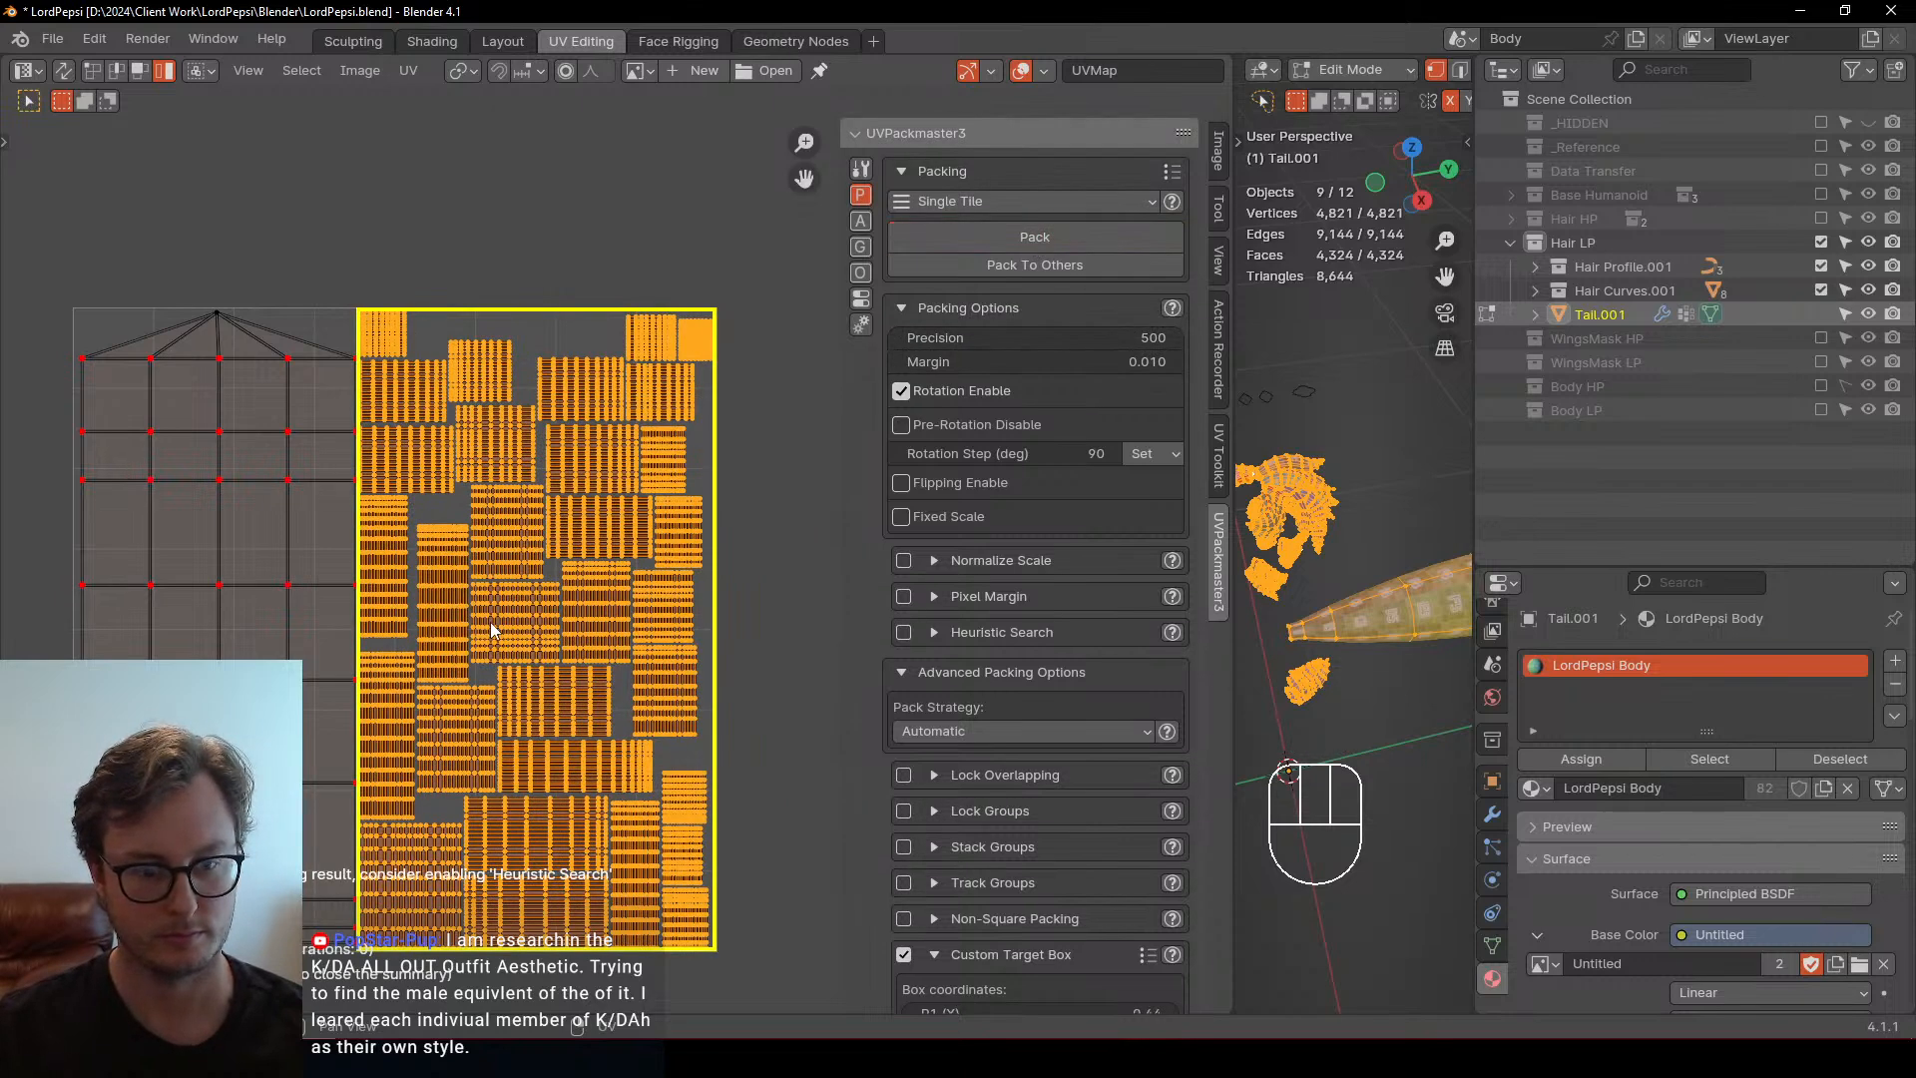
{"action": "key", "text": "Escape"}
{"action": "key", "text": "n"}
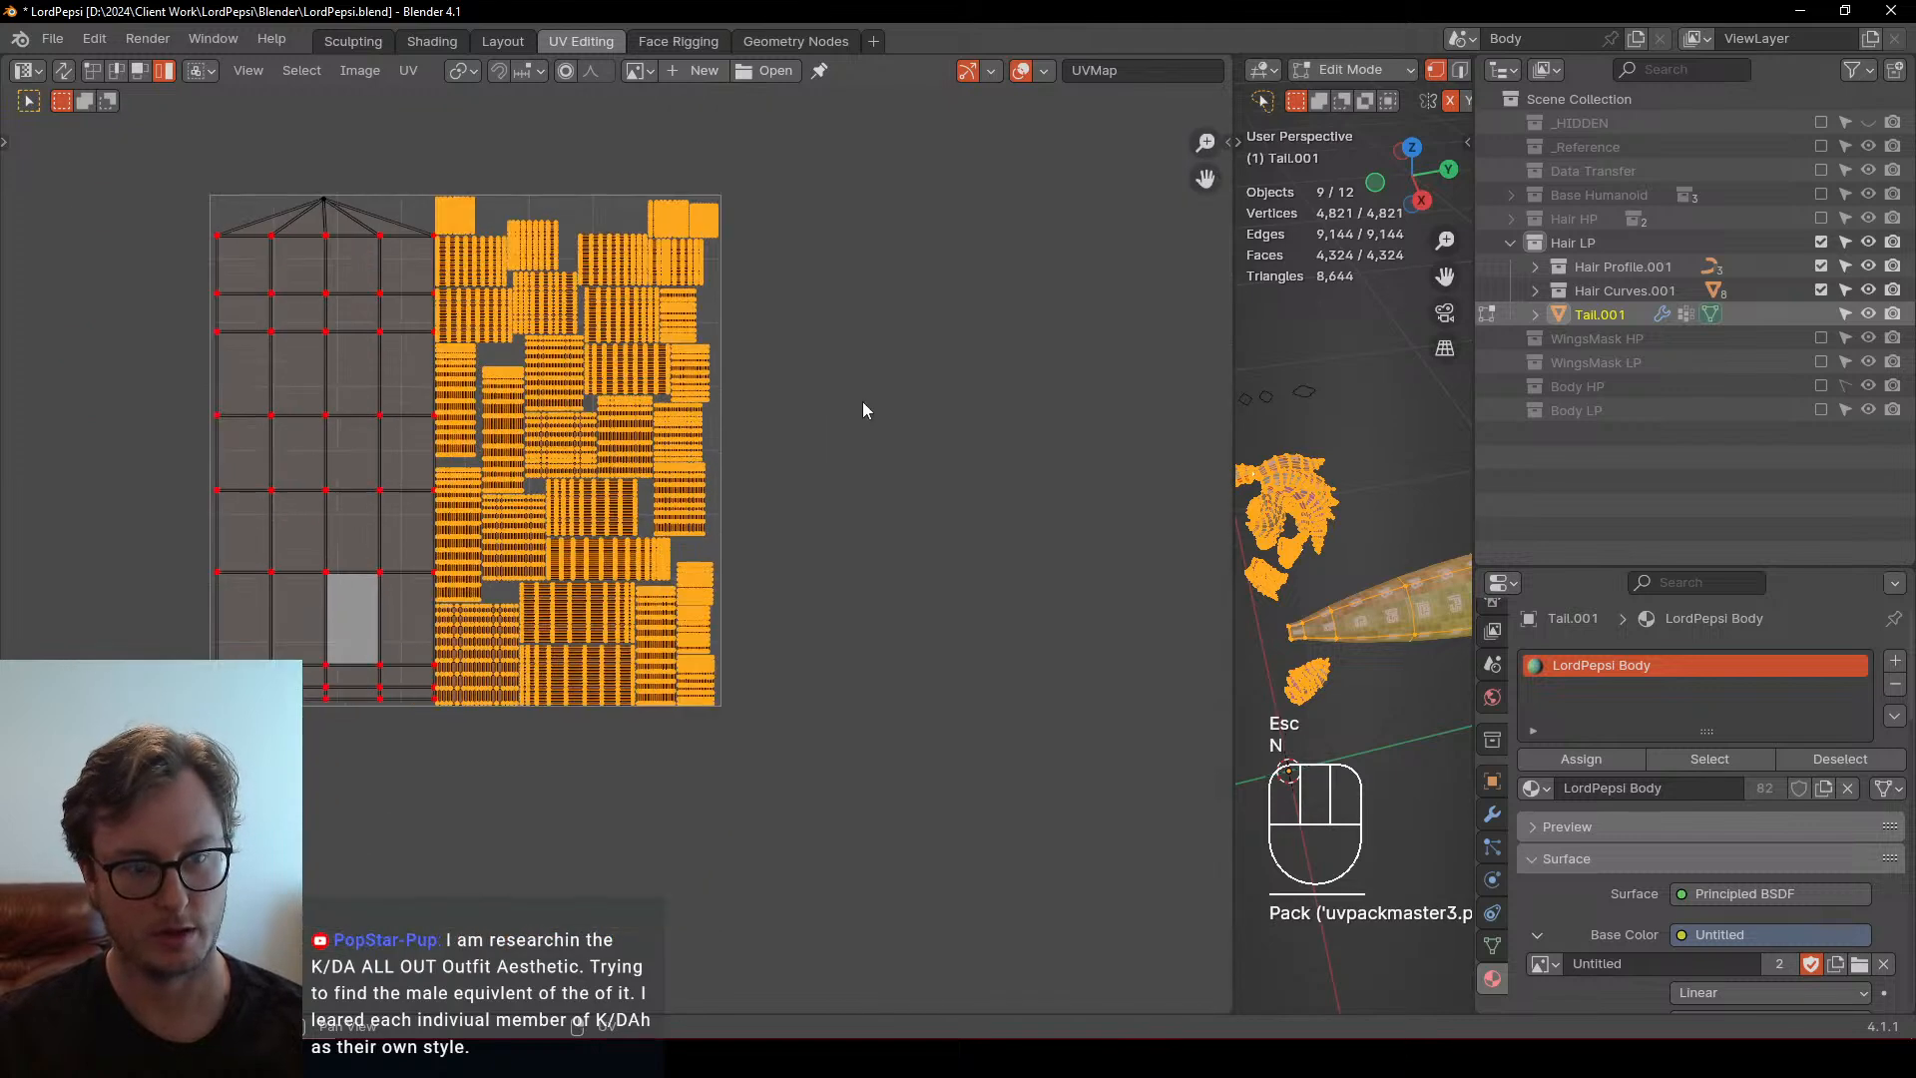
Select all packed hair islands beside the tail and pin their UVs
{"action": "left_click", "coordinate": [860, 409]}
{"action": "scroll", "coordinate": [685, 565], "scroll_direction": "up", "scroll_amount": 3}
{"action": "scroll", "coordinate": [684, 565], "scroll_direction": "down", "scroll_amount": 3}
{"action": "left_click", "coordinate": [495, 377]}
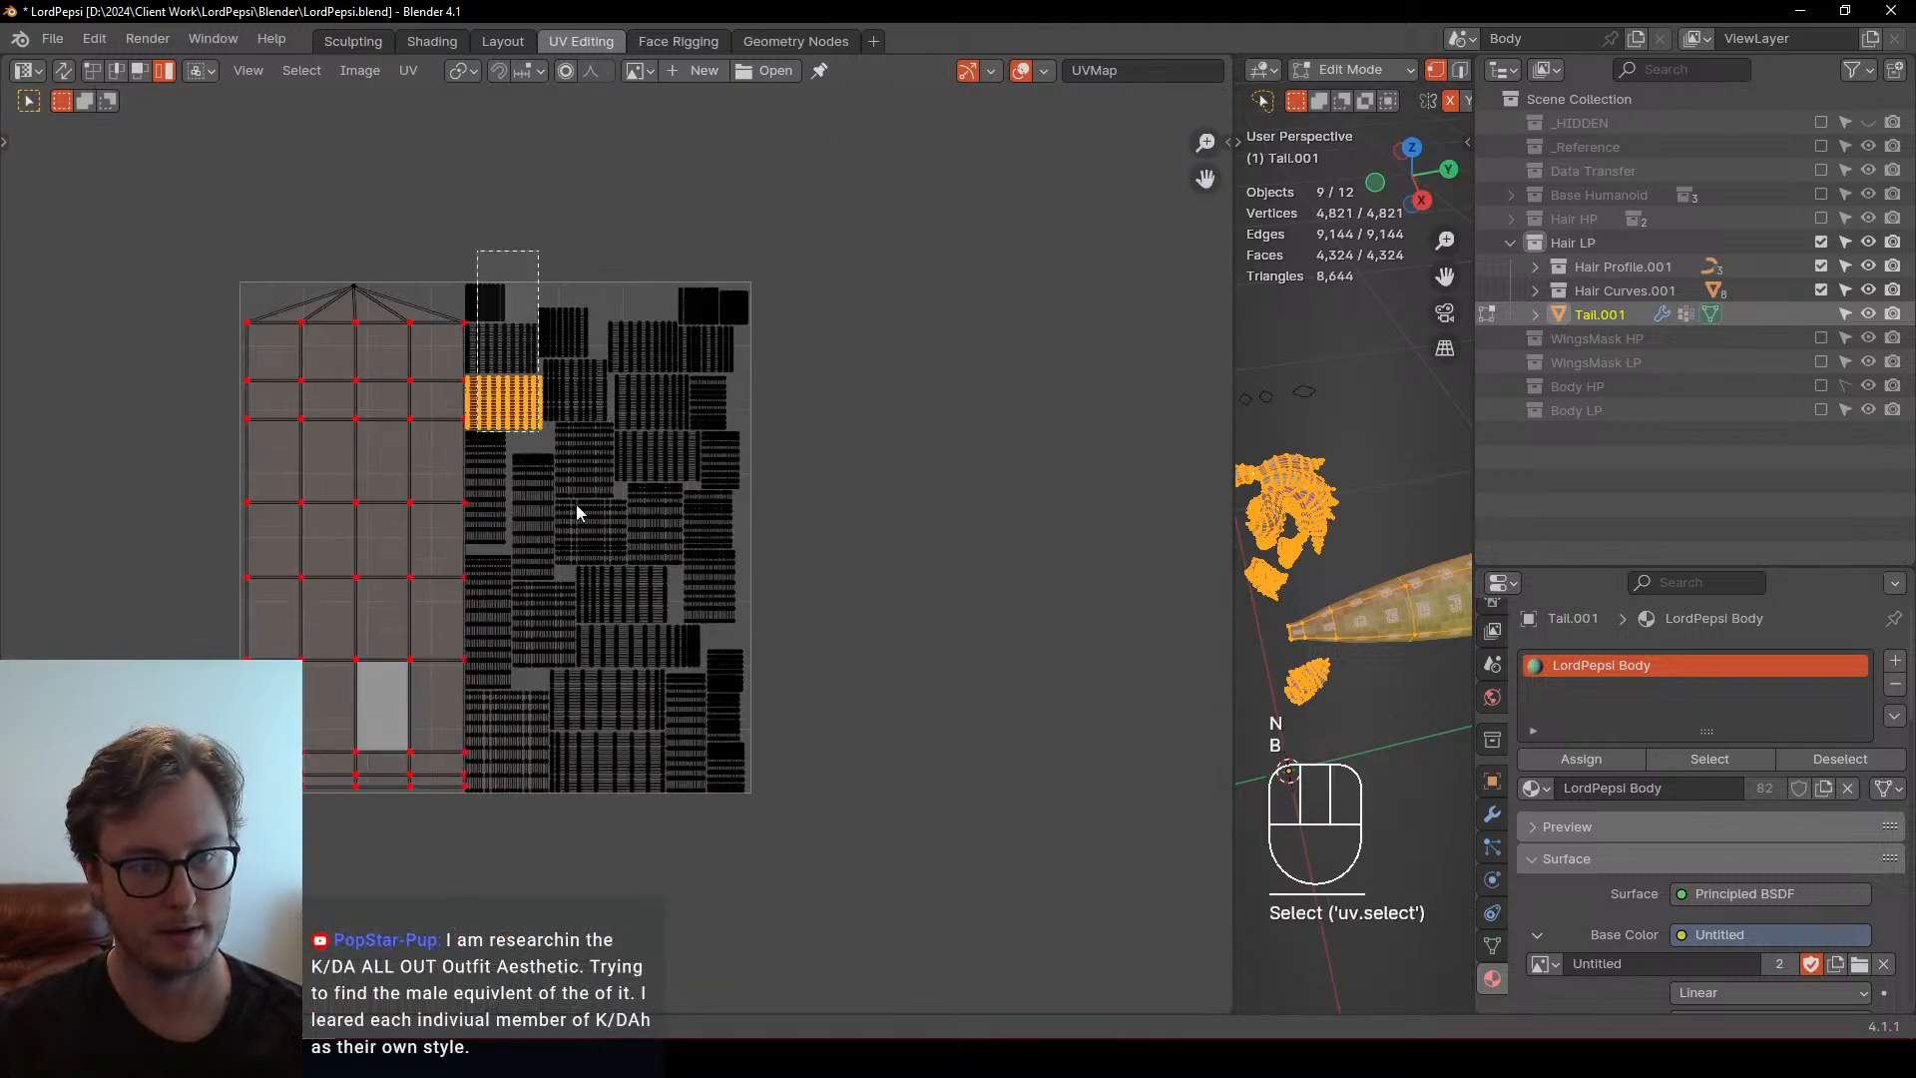
{"action": "key", "text": "b"}
{"action": "left_click_drag", "start_coordinate": [459, 275], "coordinate": [747, 761]}
{"action": "key", "text": "p"}
{"action": "left_click", "coordinate": [747, 589]}
{"action": "scroll", "coordinate": [788, 611], "scroll_direction": "up", "scroll_amount": 3}
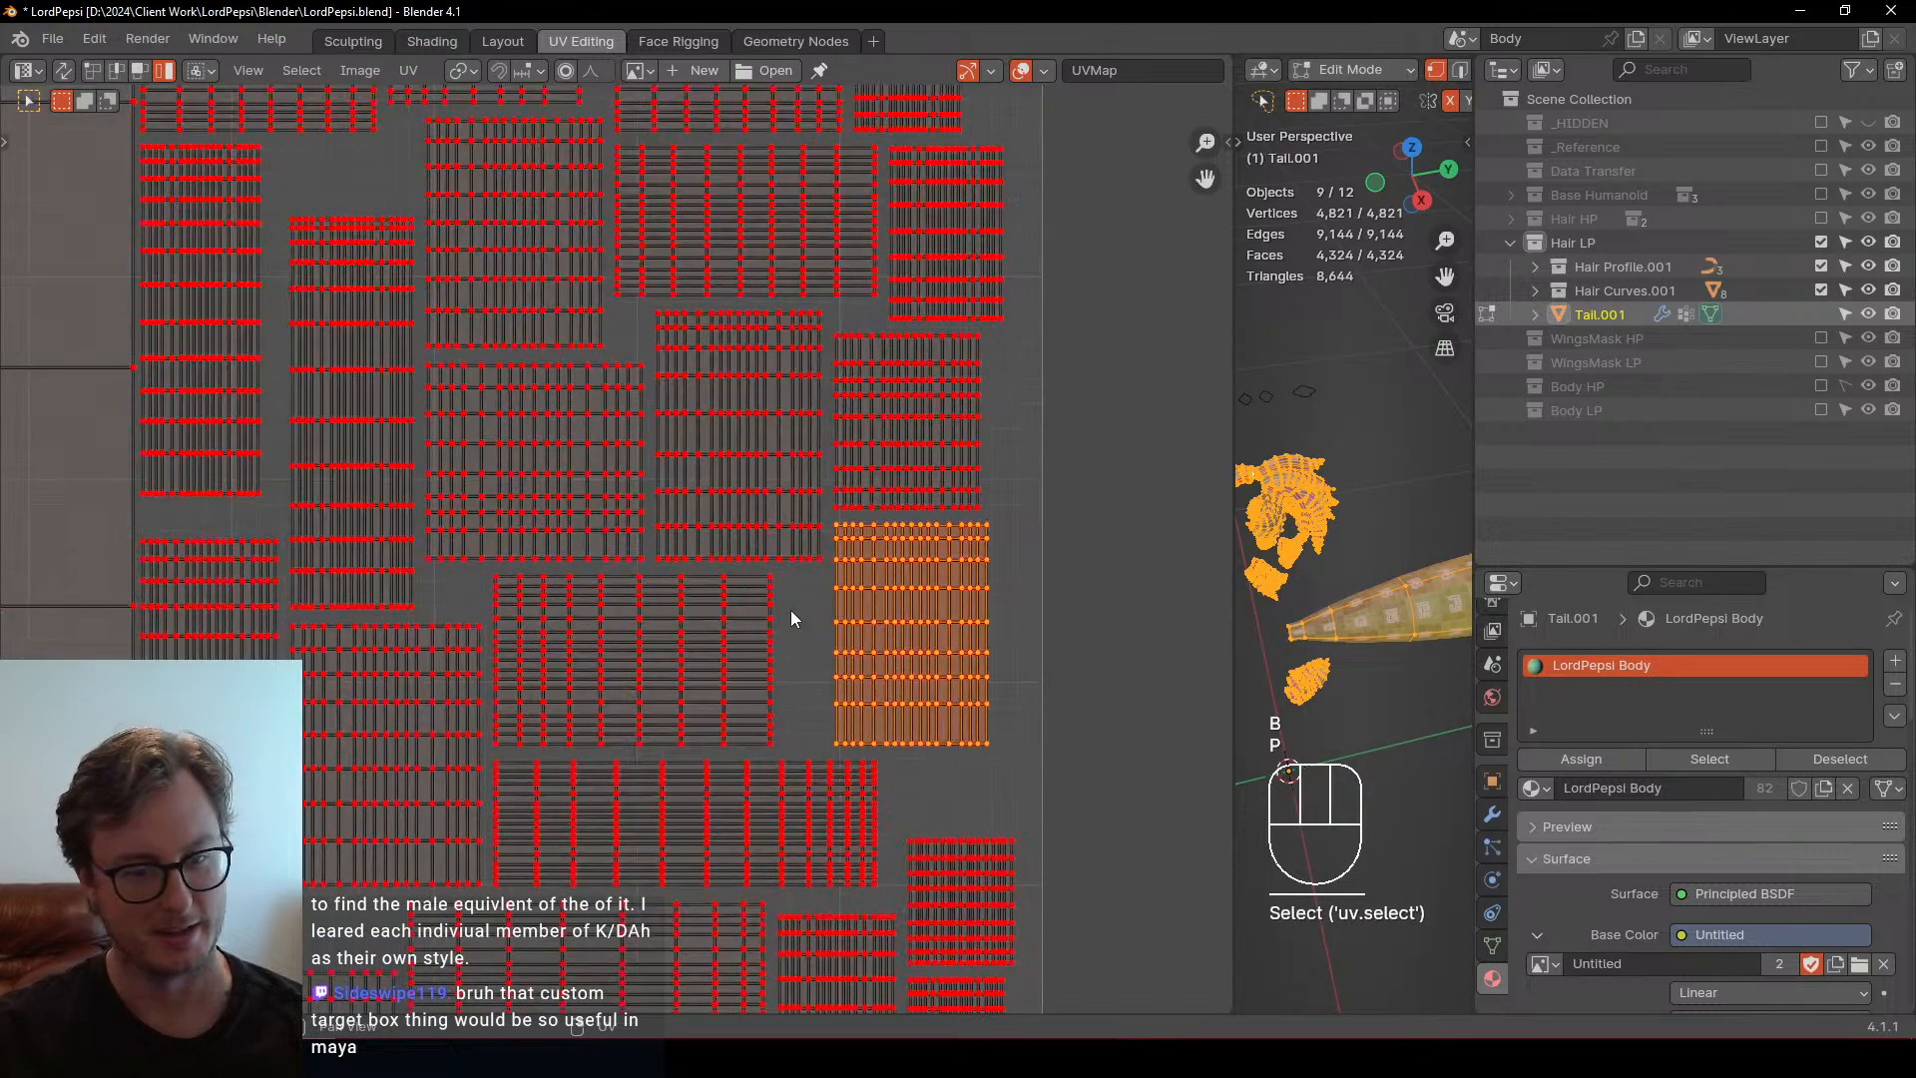
Save the file and nudge the tail UV island slightly along X, away from the hair islands
{"action": "scroll", "coordinate": [788, 614], "scroll_direction": "down", "scroll_amount": 2}
{"action": "left_click", "coordinate": [263, 440]}
{"action": "key", "text": "ctrl+s"}
{"action": "scroll", "coordinate": [470, 543], "scroll_direction": "up", "scroll_amount": 2}
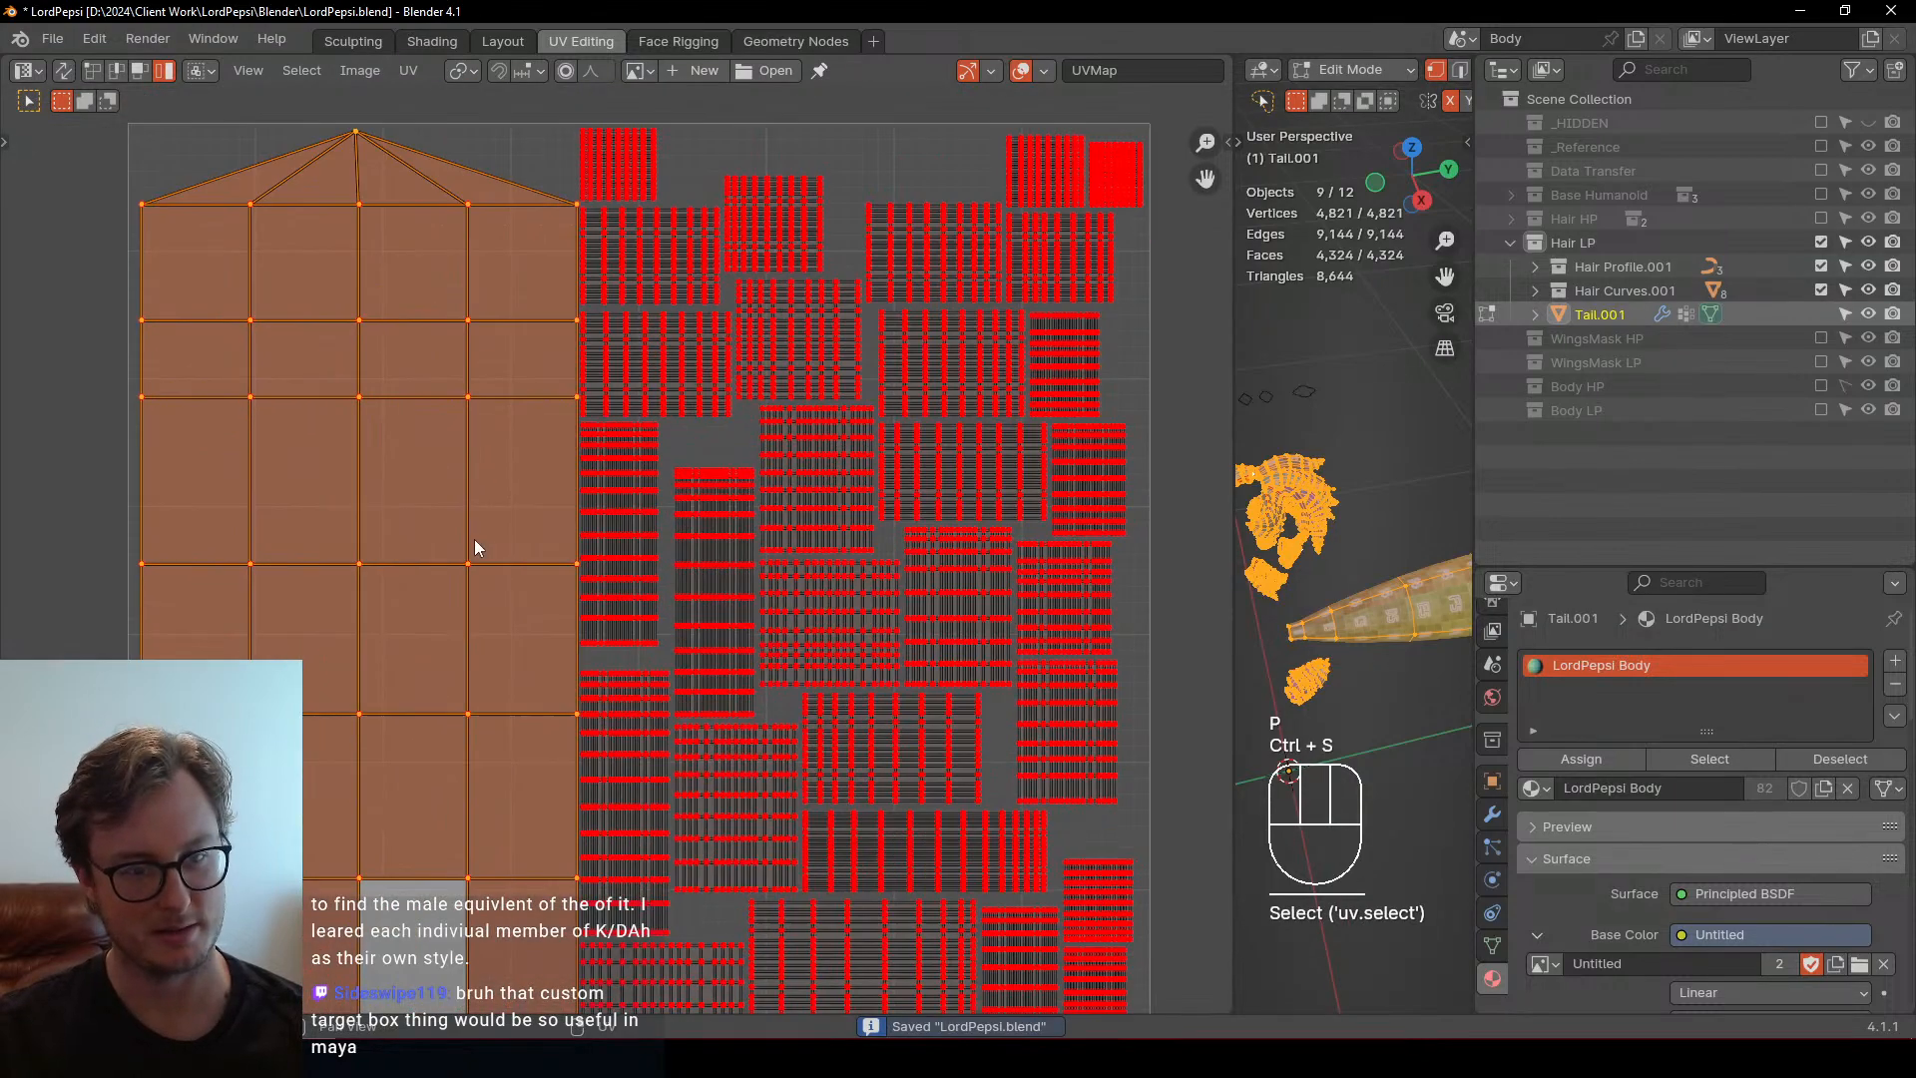
{"action": "key", "text": "g"}
{"action": "key", "text": "x"}
{"action": "left_click", "coordinate": [452, 379]}
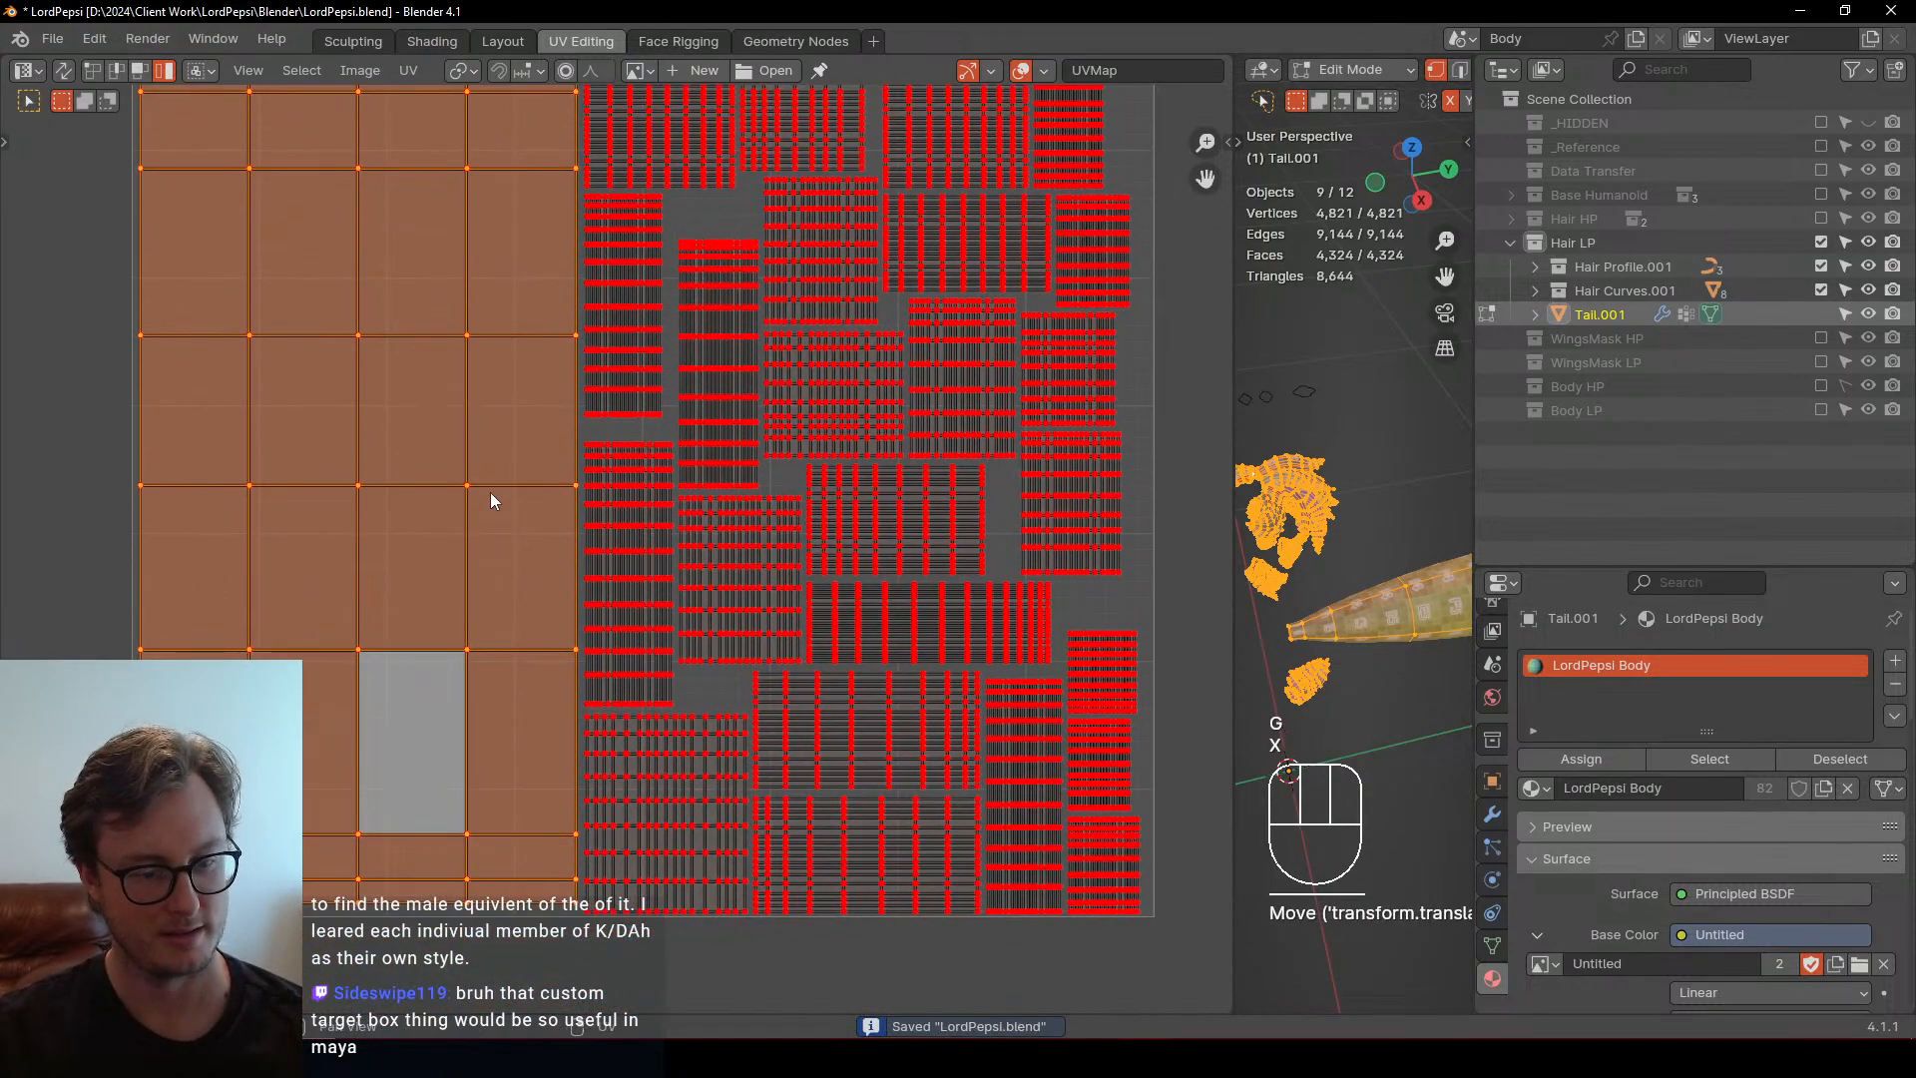
{"action": "scroll", "coordinate": [489, 493], "scroll_direction": "down", "scroll_amount": 3}
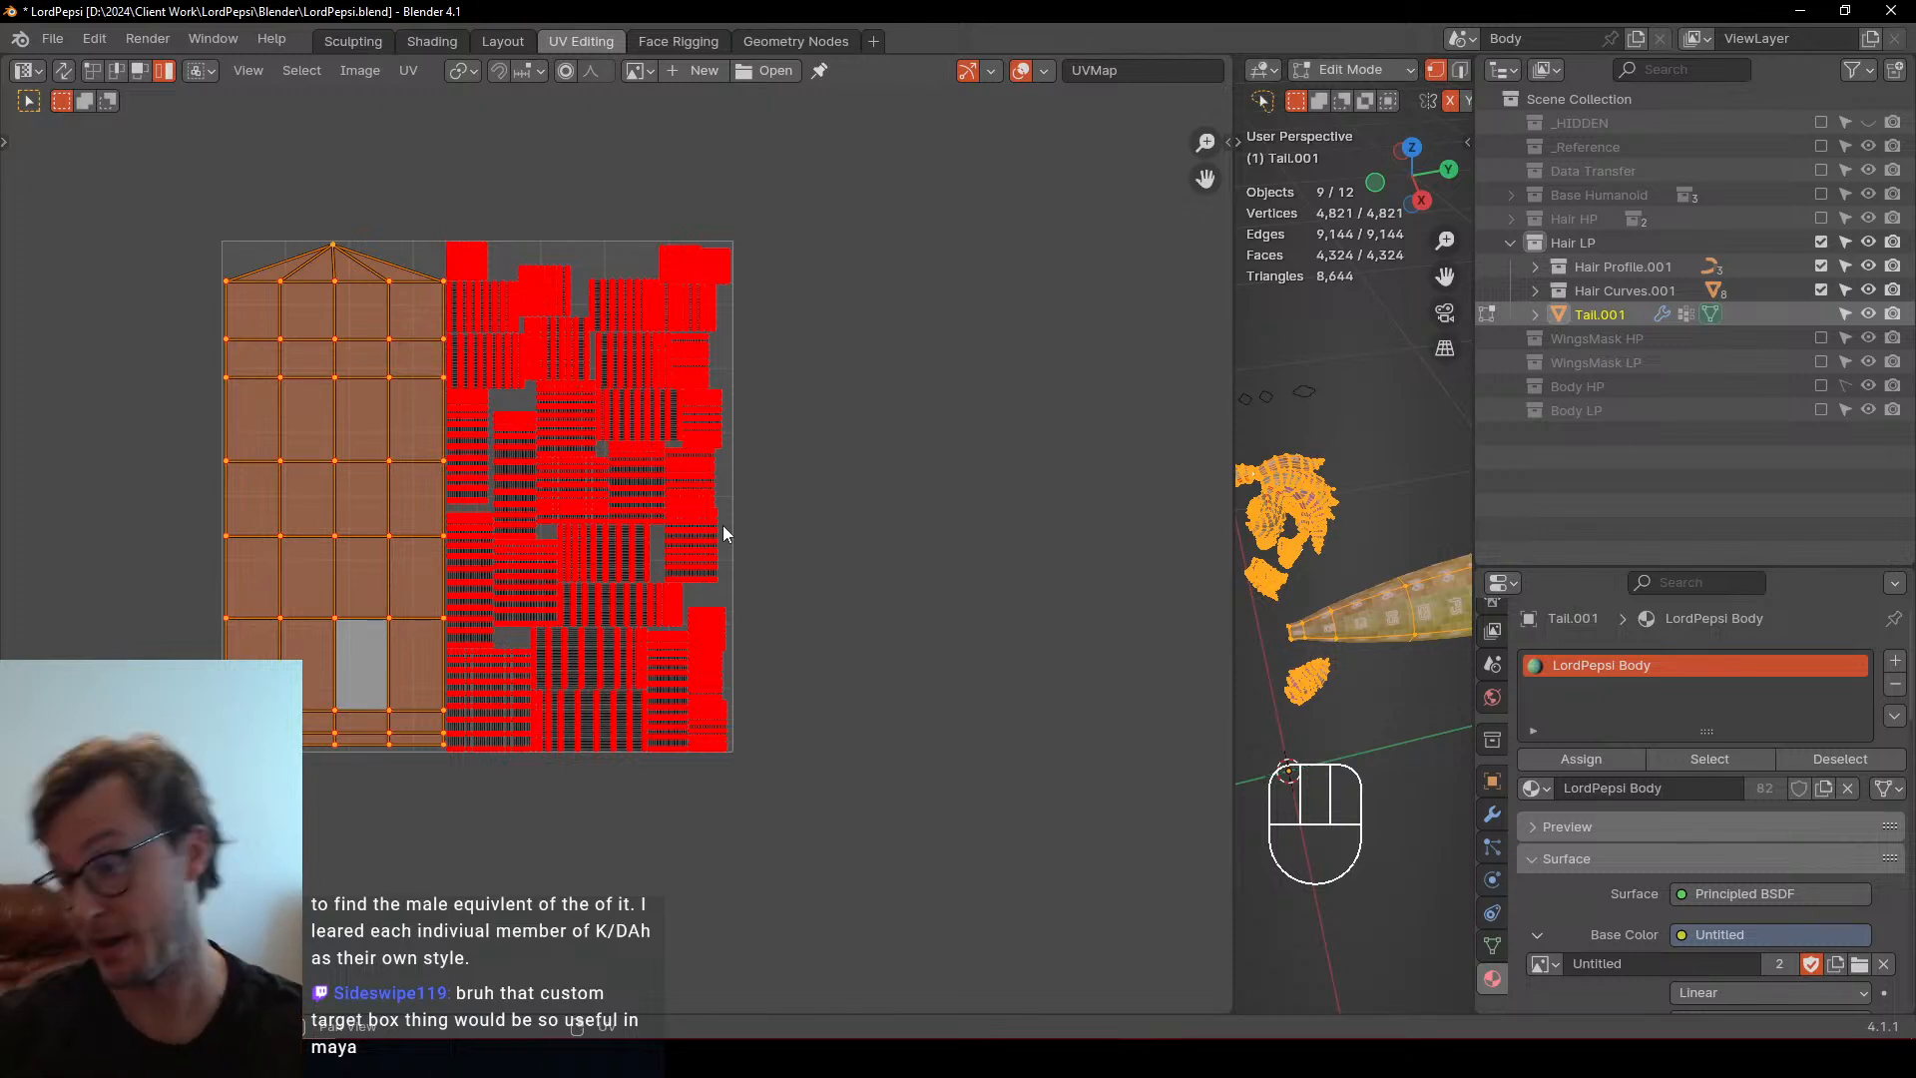
Save the file in Object Mode and enlarge the 3D viewport to show the hair and tail
{"action": "key", "text": "Tab"}
{"action": "key", "text": "ctrl+s"}
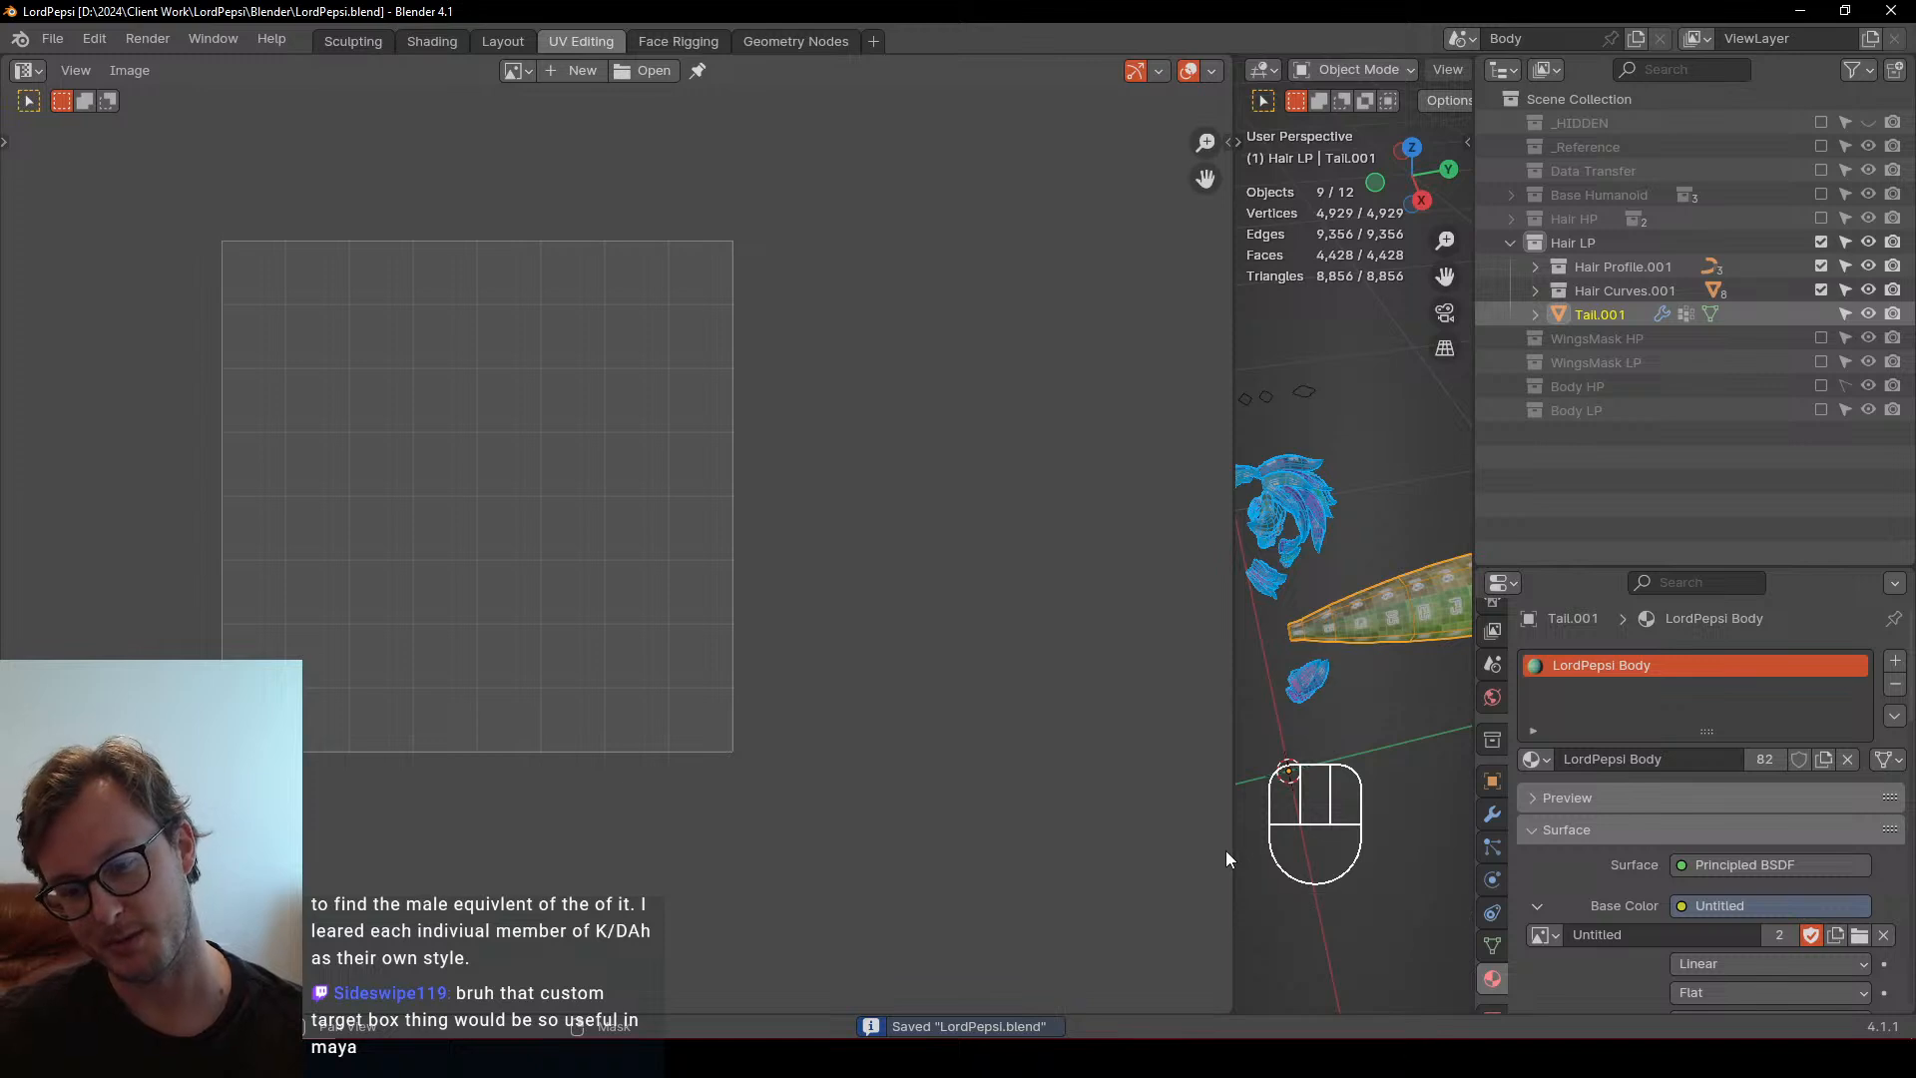
{"action": "left_click_drag", "start_coordinate": [1231, 803], "coordinate": [733, 698]}
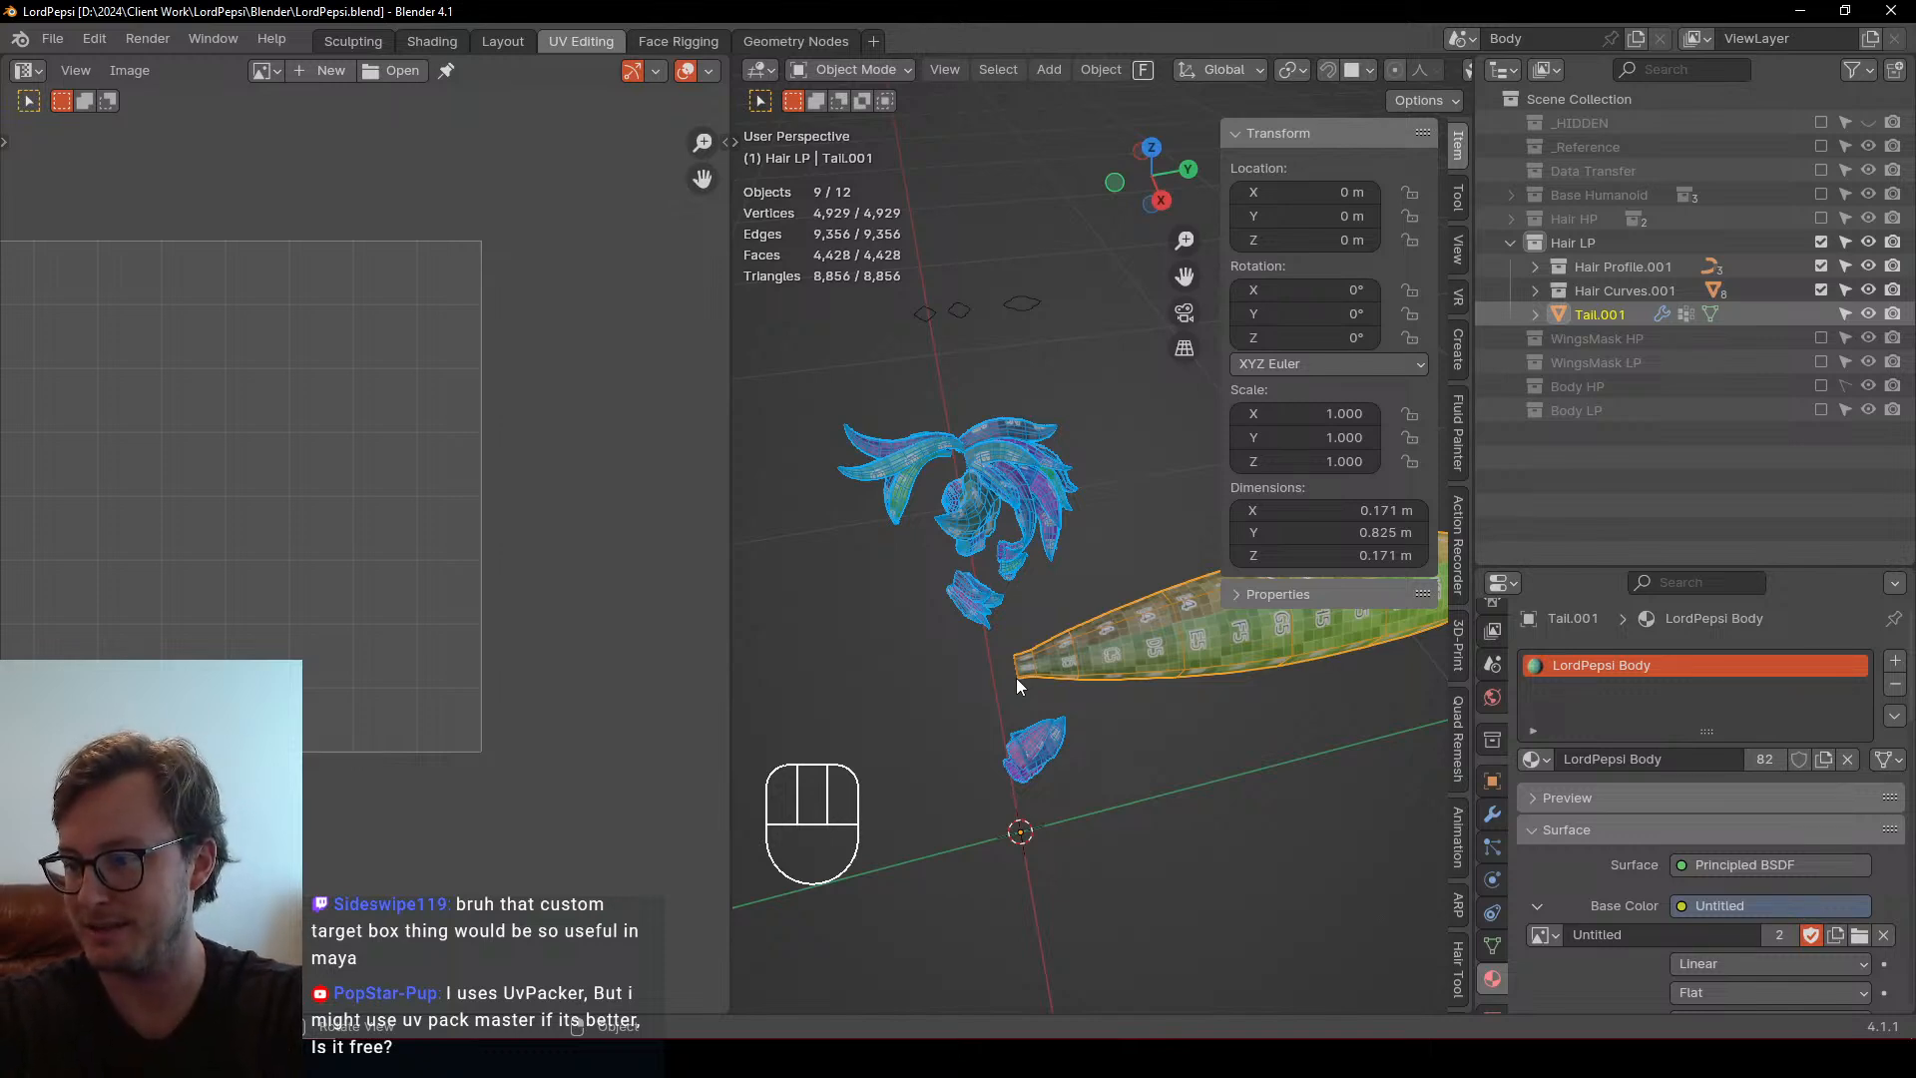
Reopen the hair and tail UVs in Edit Mode and show the UVPackmaster3 options in a widened UV editor
{"action": "key", "text": "Tab"}
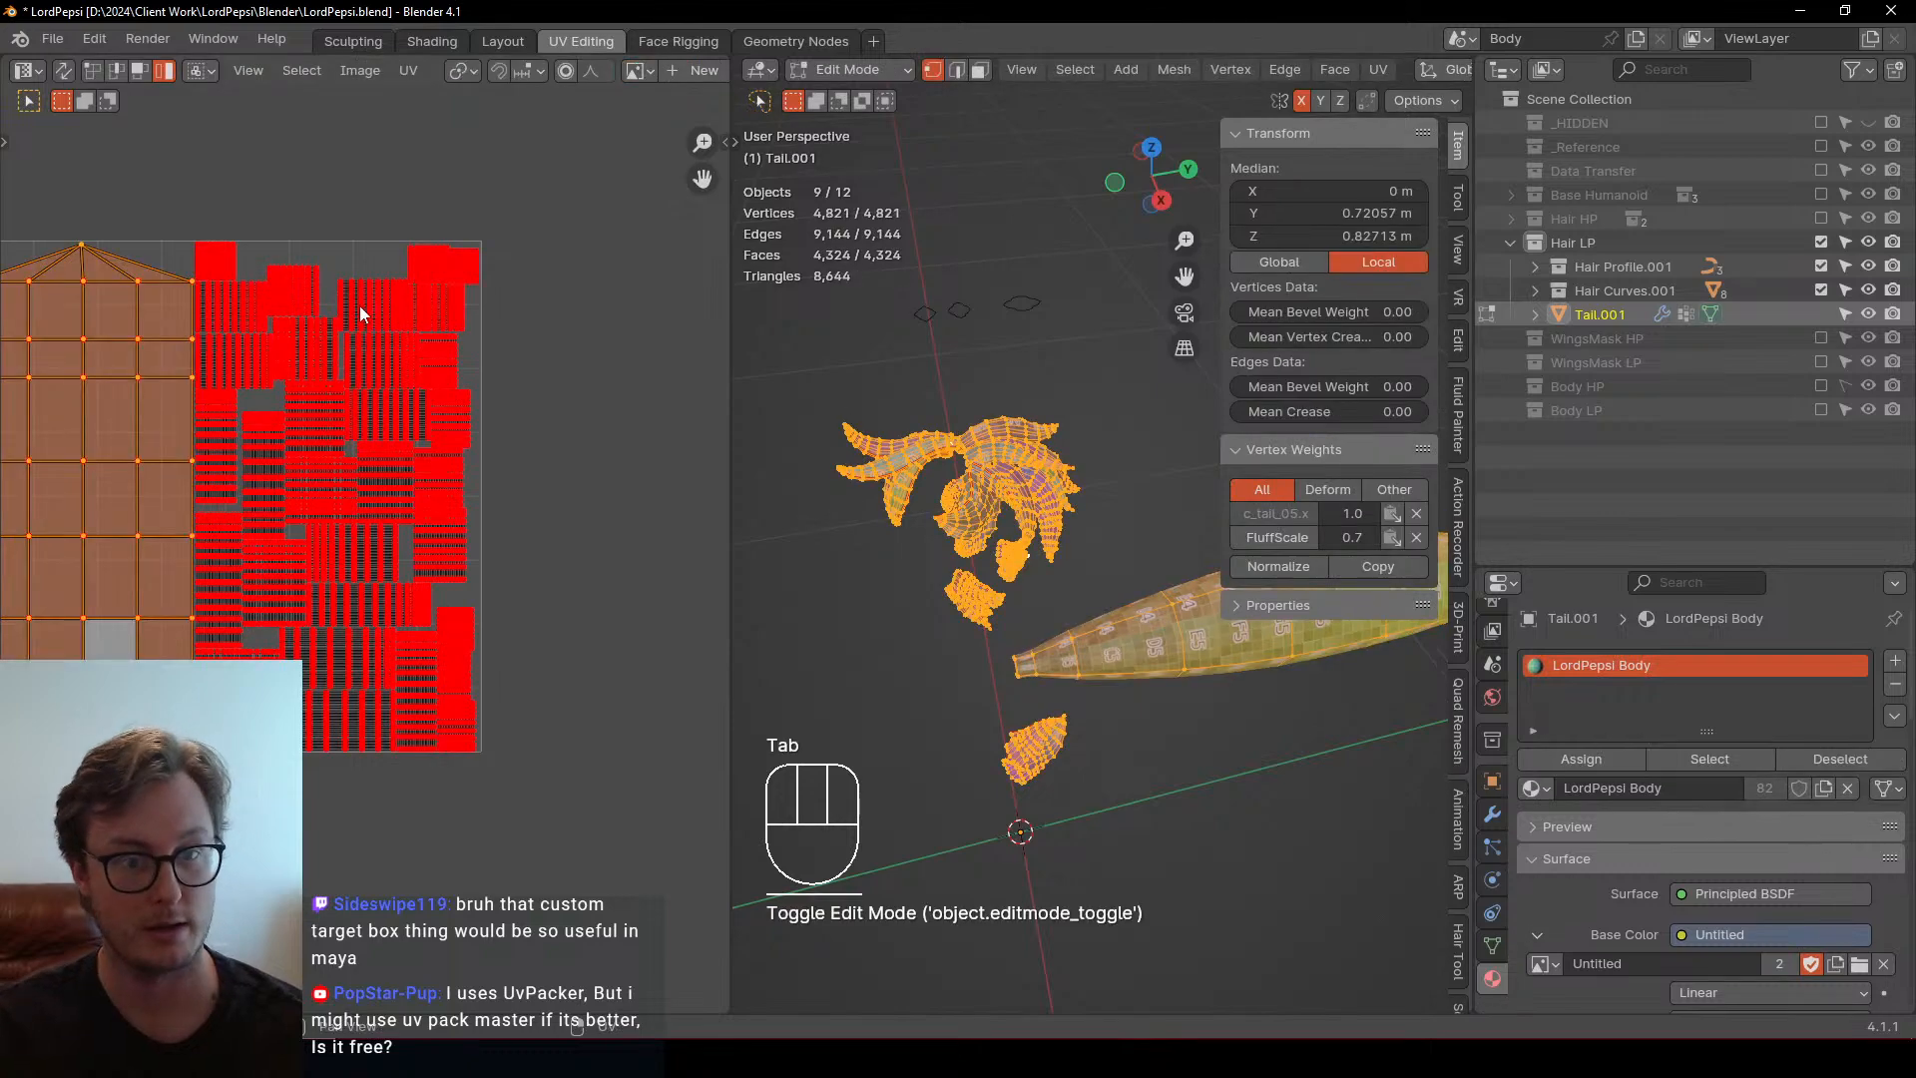
{"action": "key", "text": "n"}
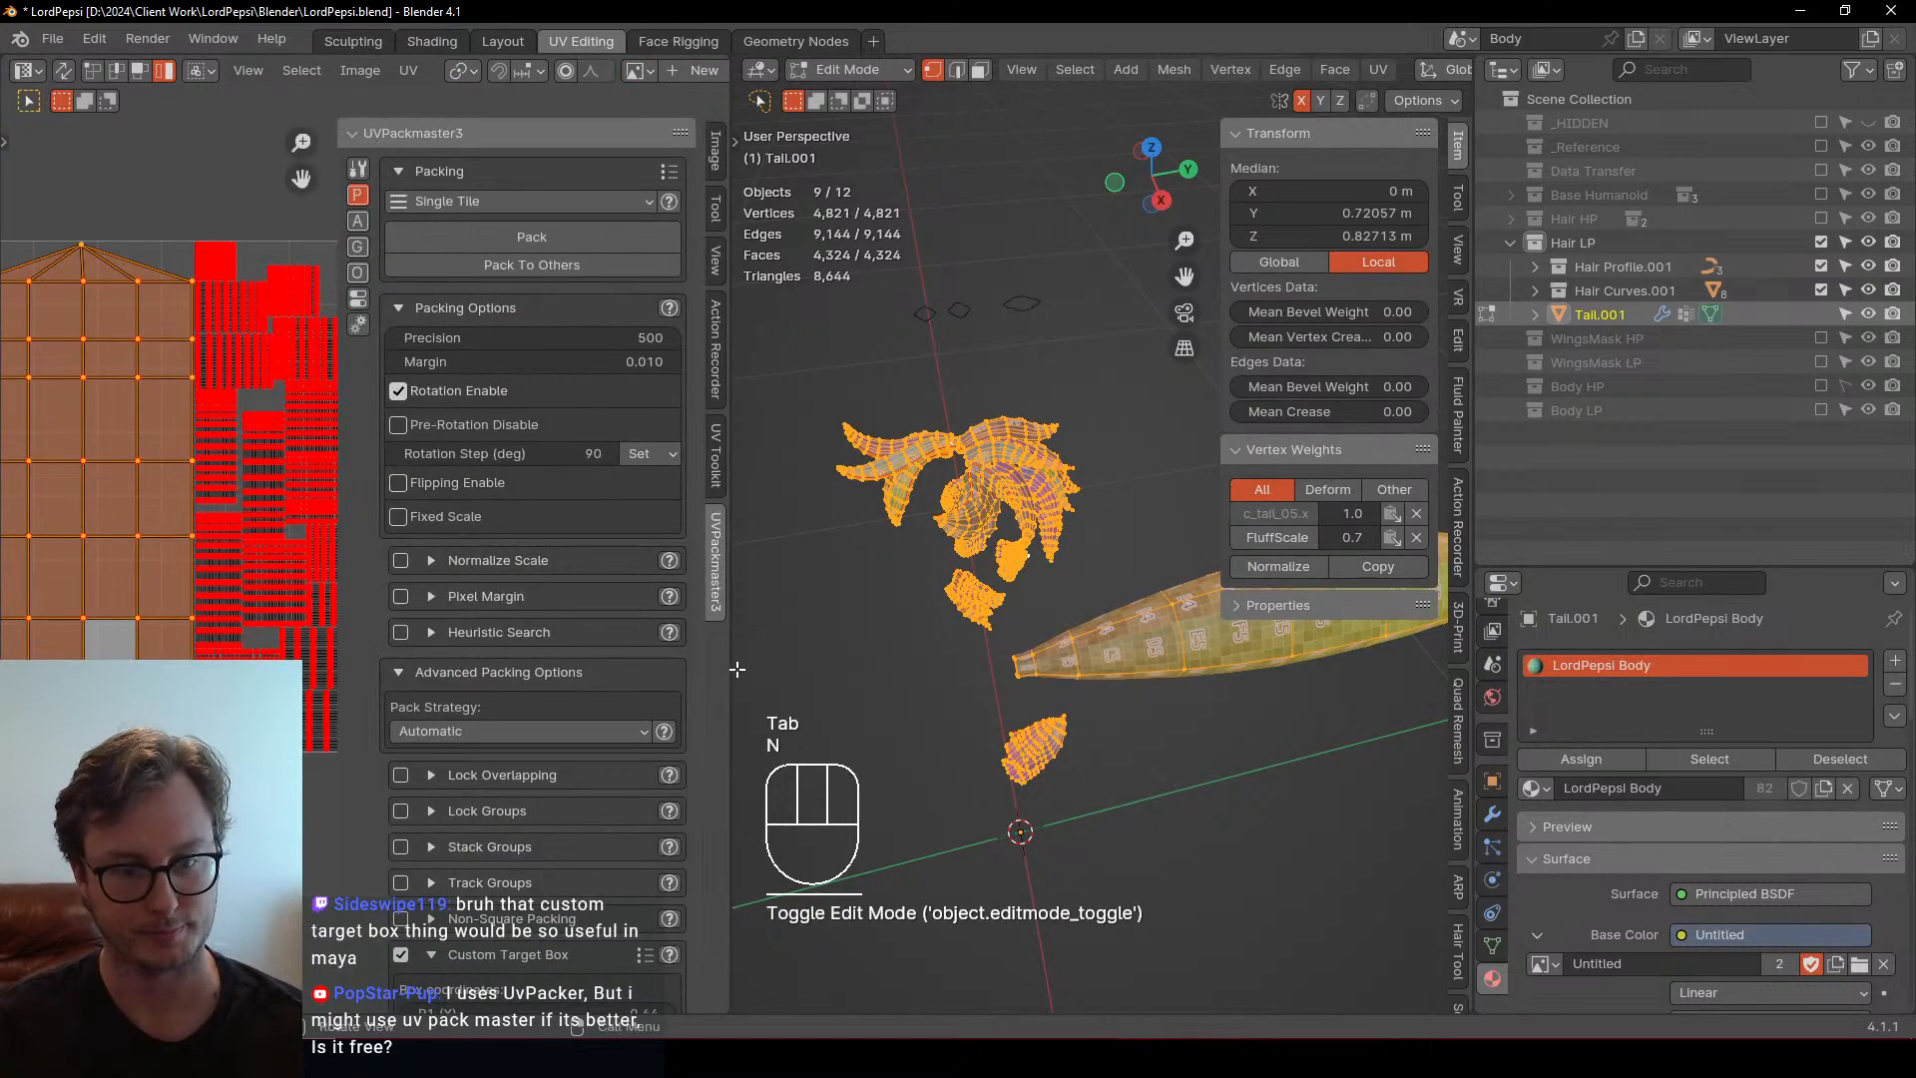
{"action": "left_click_drag", "start_coordinate": [731, 665], "coordinate": [1067, 653]}
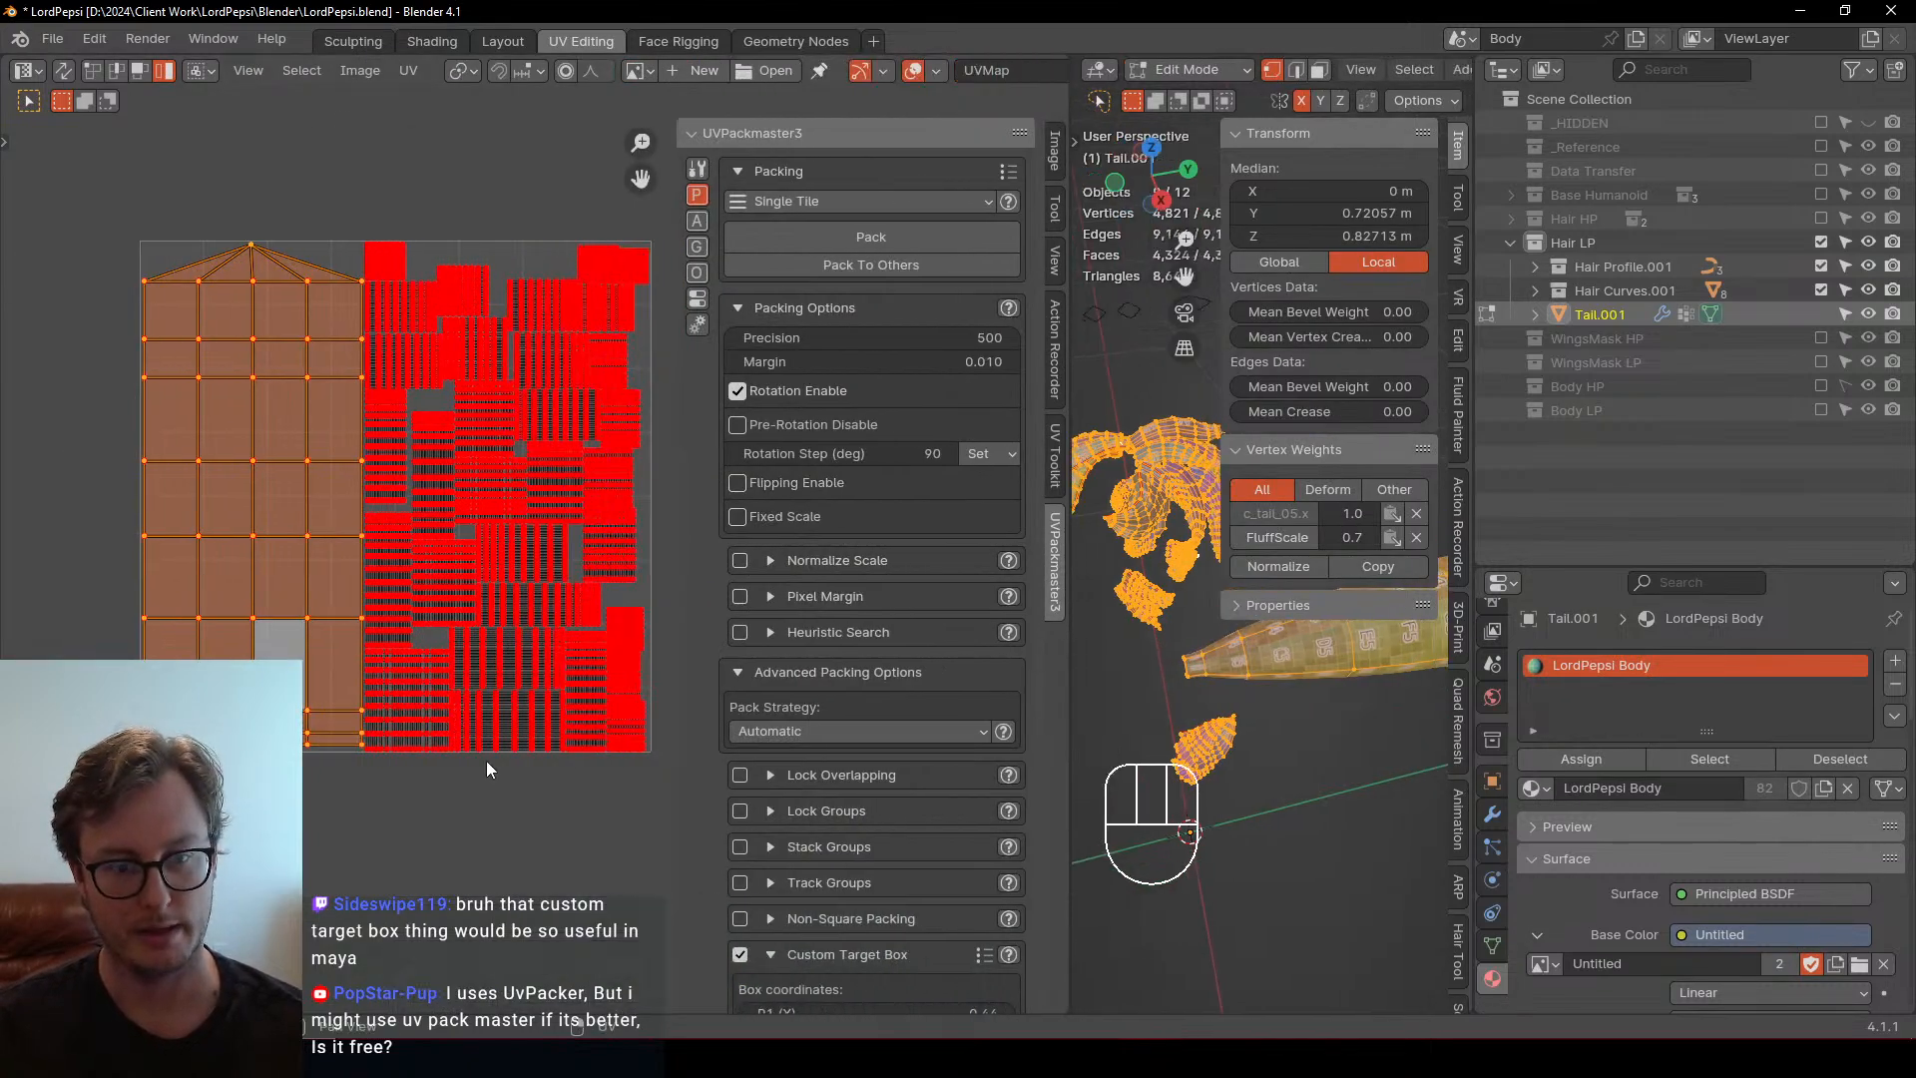
{"action": "left_click", "coordinate": [506, 804]}
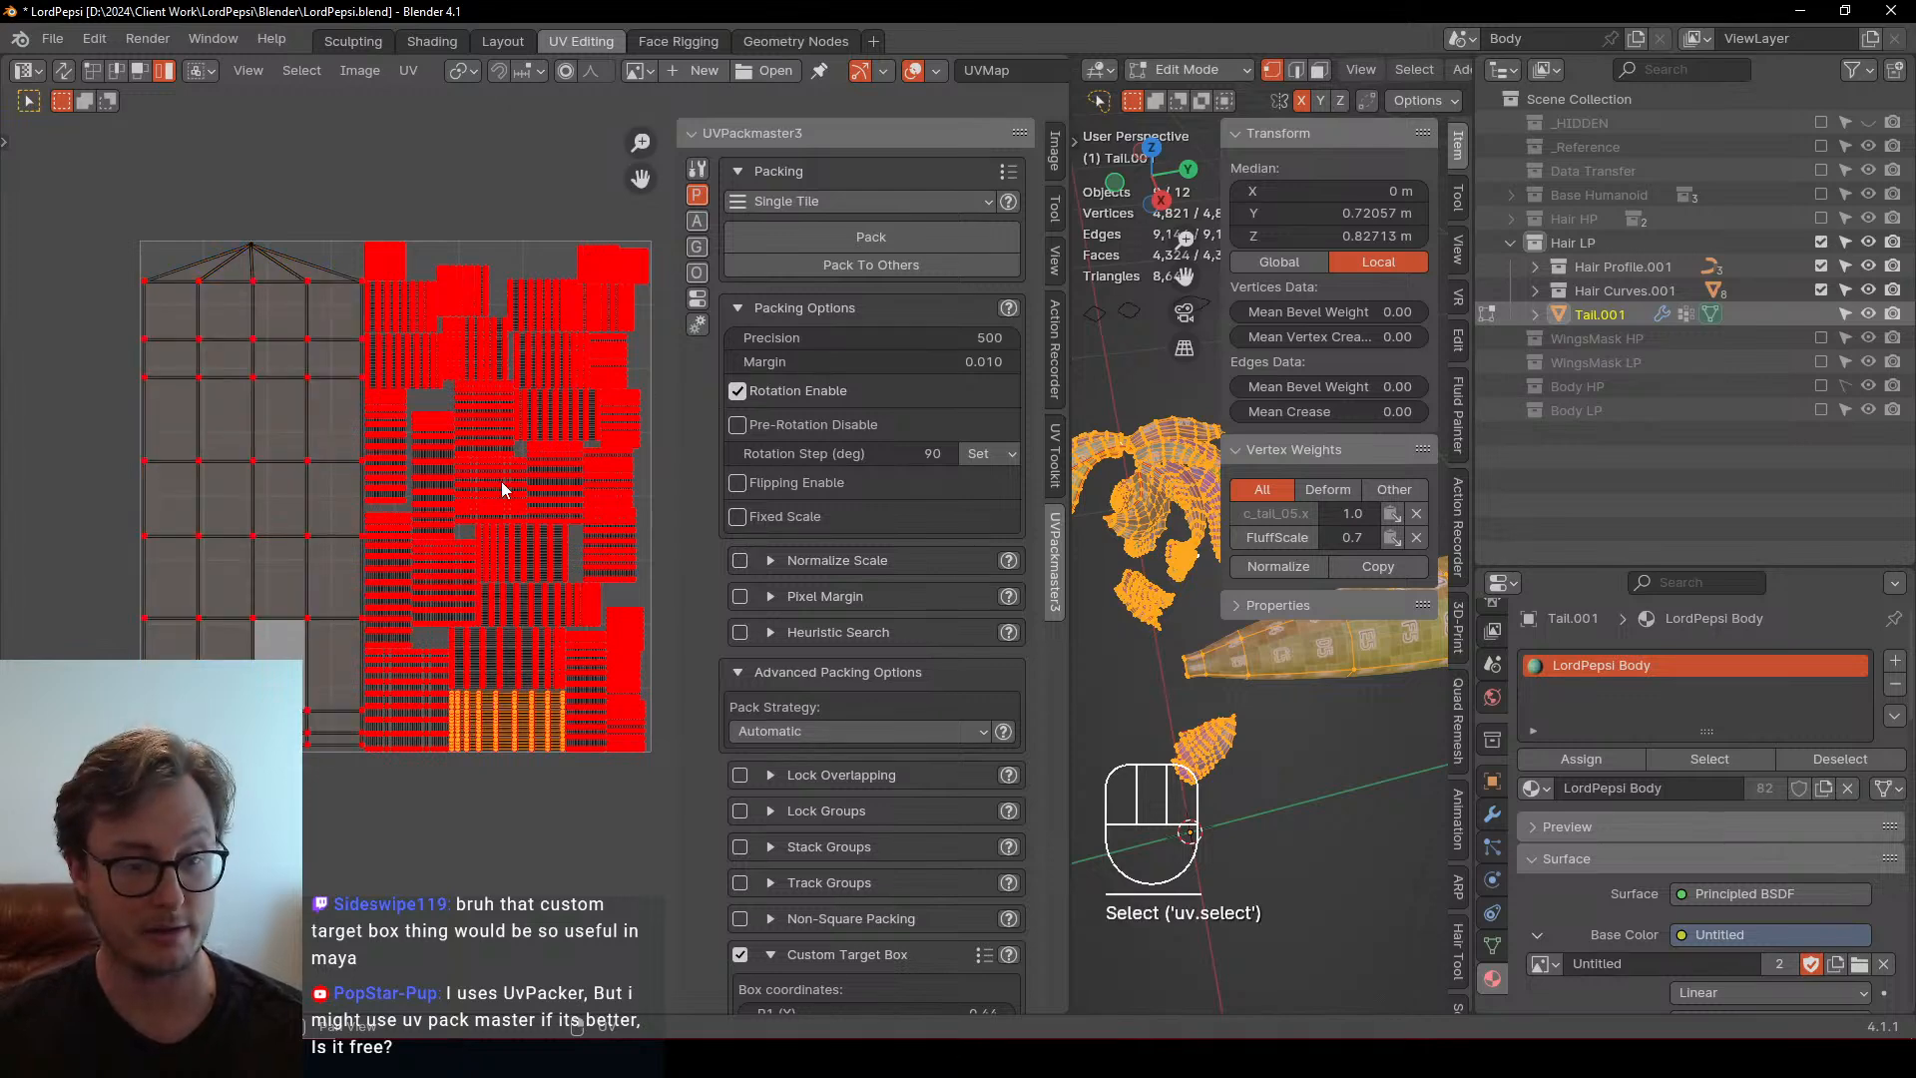
Leave Edit Mode, save the file again, and give most of the UV editor's width to the 3D viewport
{"action": "key", "text": "Tab"}
{"action": "key", "text": "ctrl+s"}
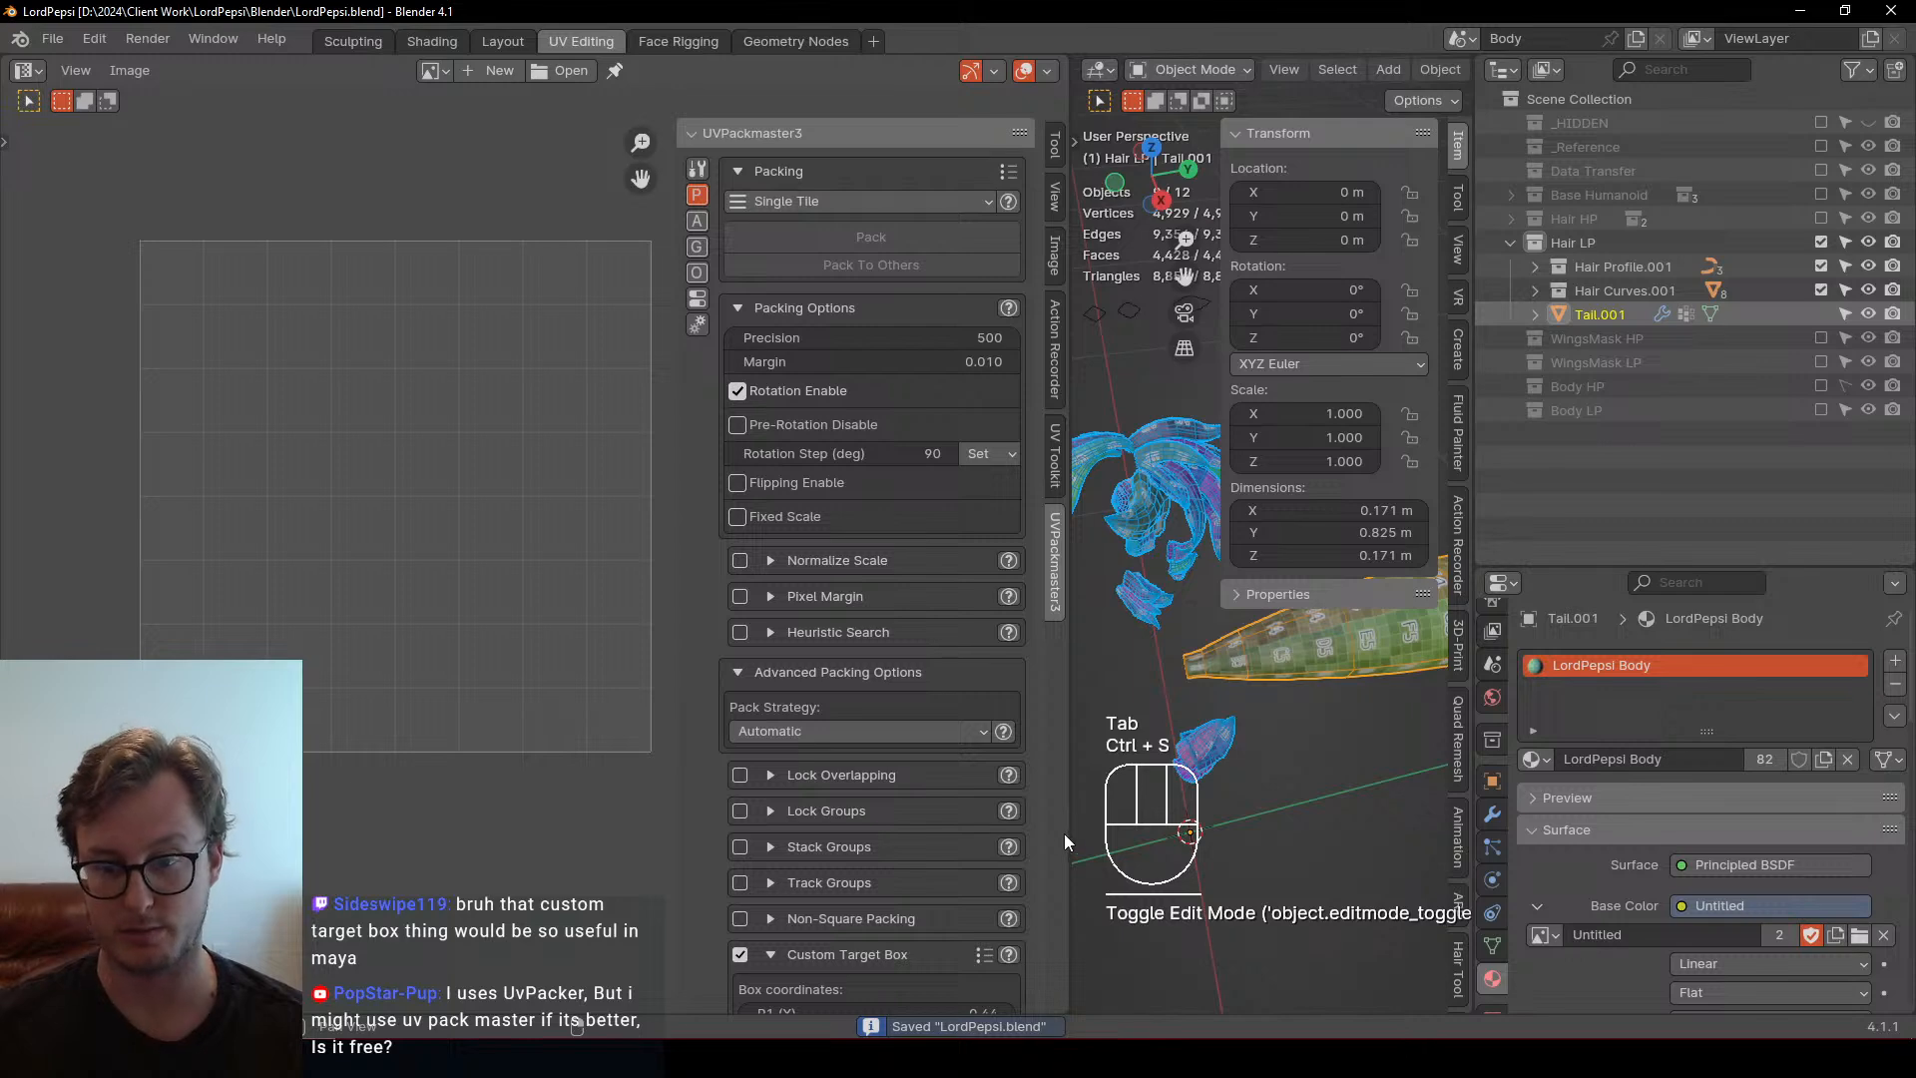
{"action": "left_click_drag", "start_coordinate": [1069, 848], "coordinate": [540, 813]}
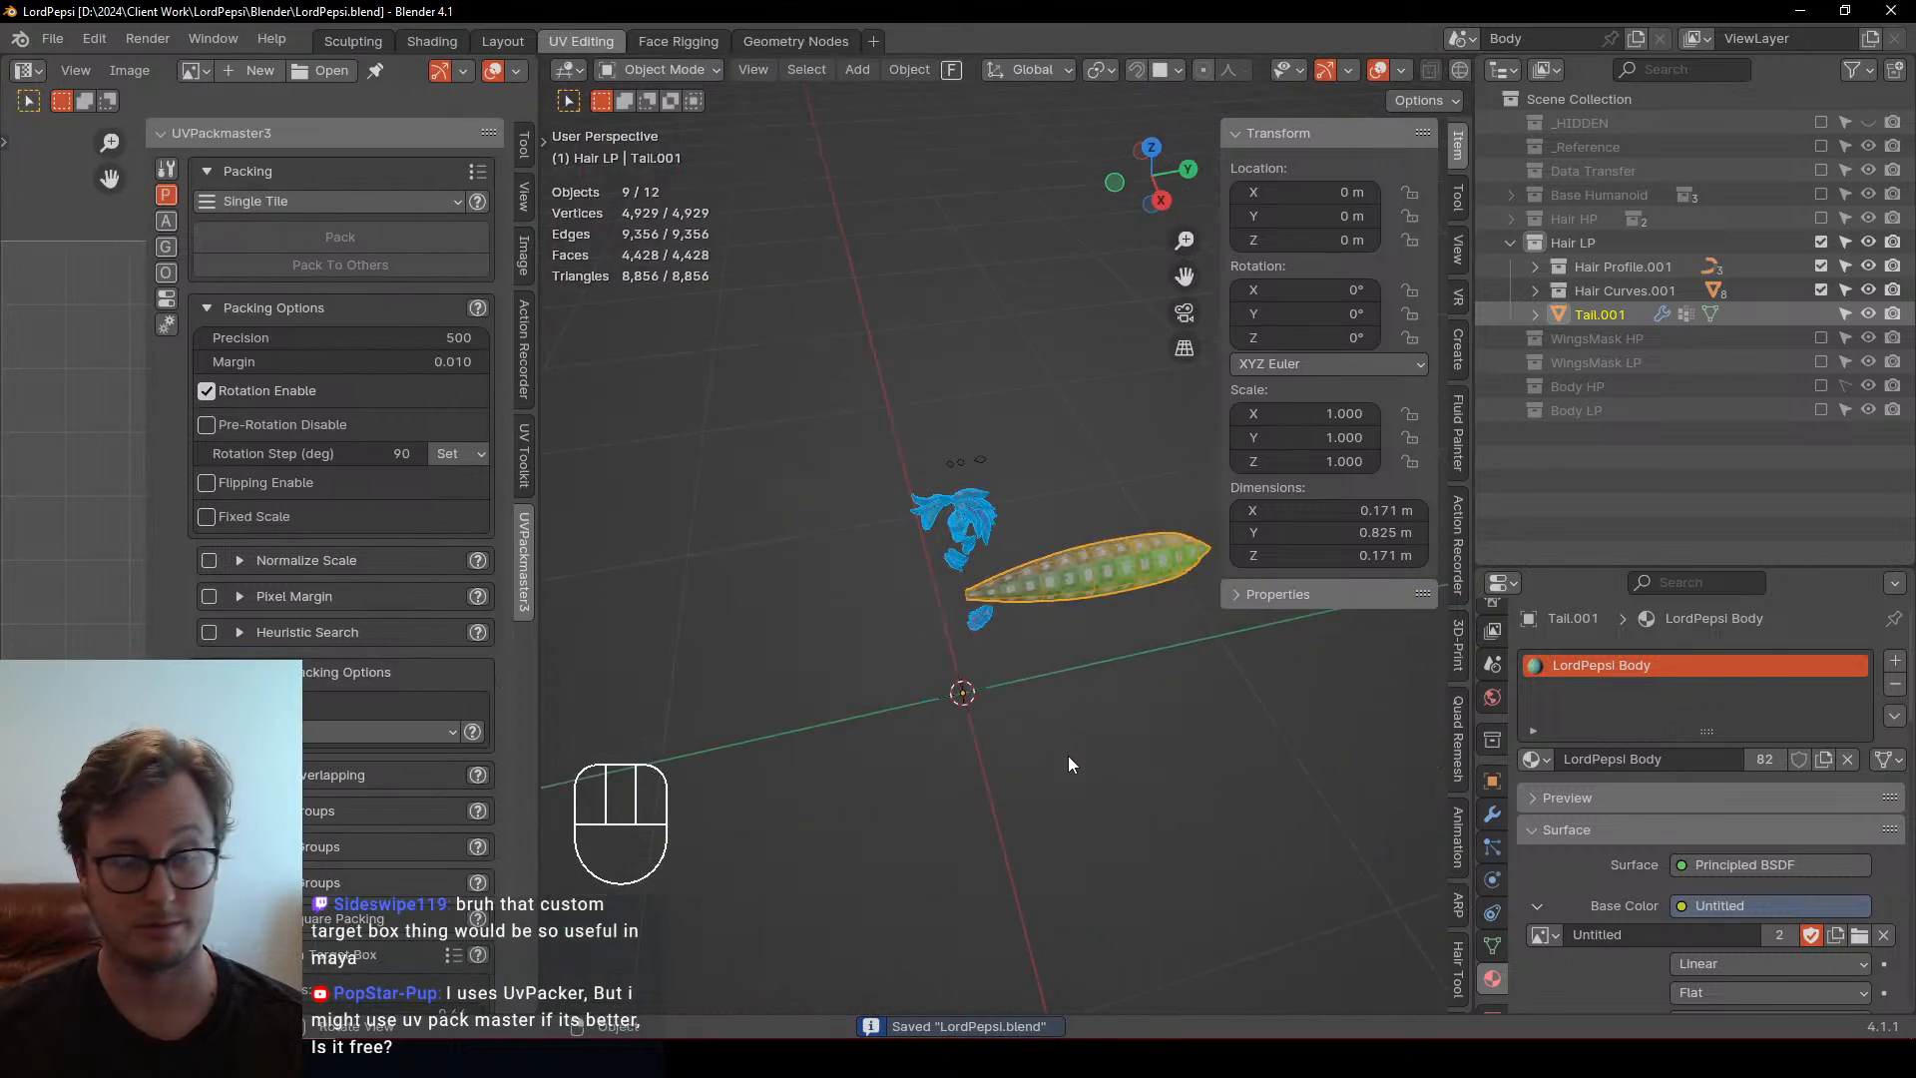